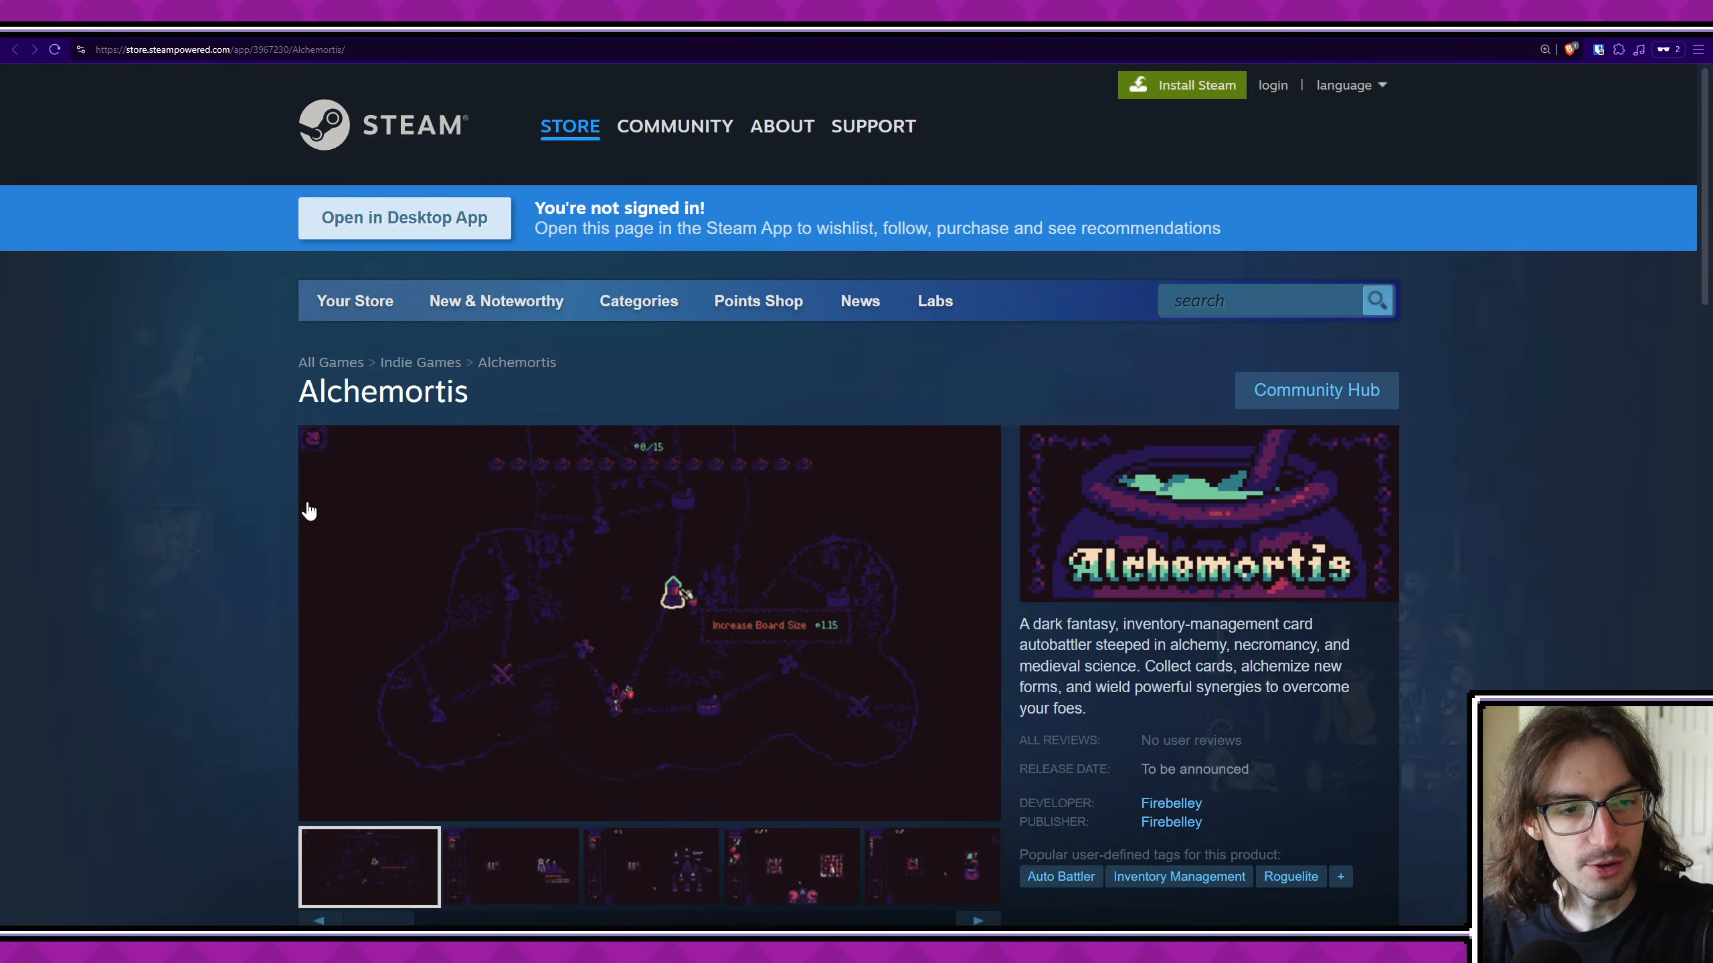
- Look over the Alchemortis Steam store page, including its trailer and planned release section
{"action": "scroll", "coordinate": [257, 464], "scroll_direction": "down", "scroll_amount": 2}
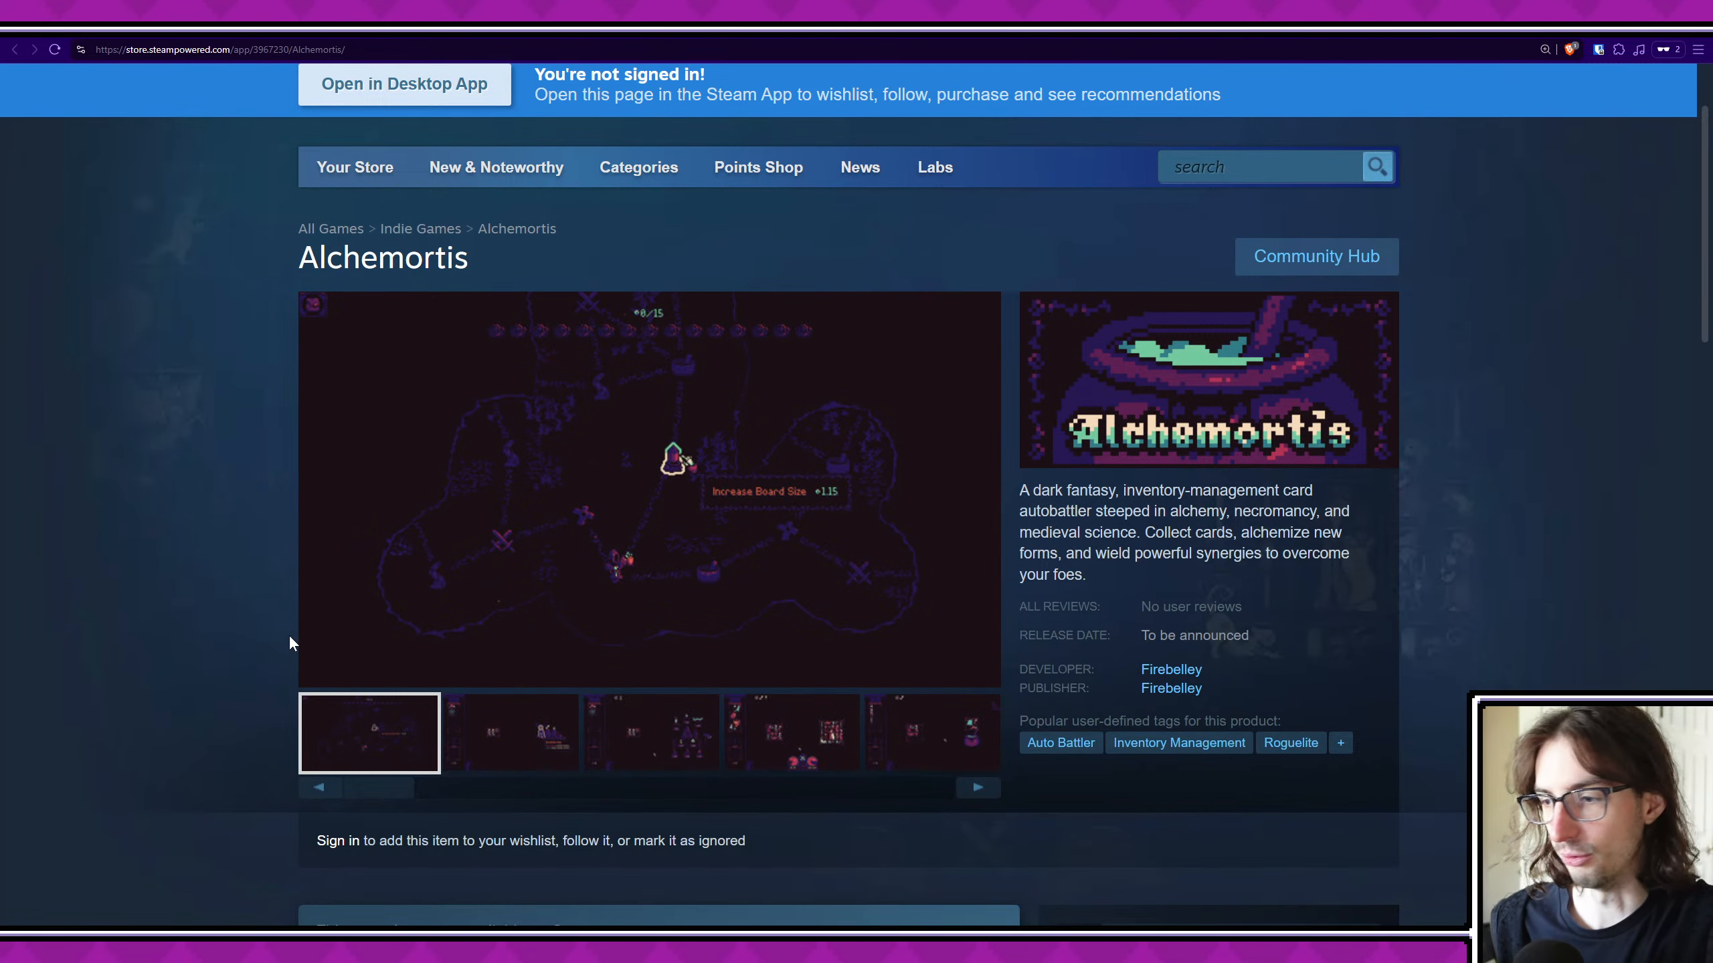
{"action": "scroll", "coordinate": [275, 664], "scroll_direction": "up", "scroll_amount": 1}
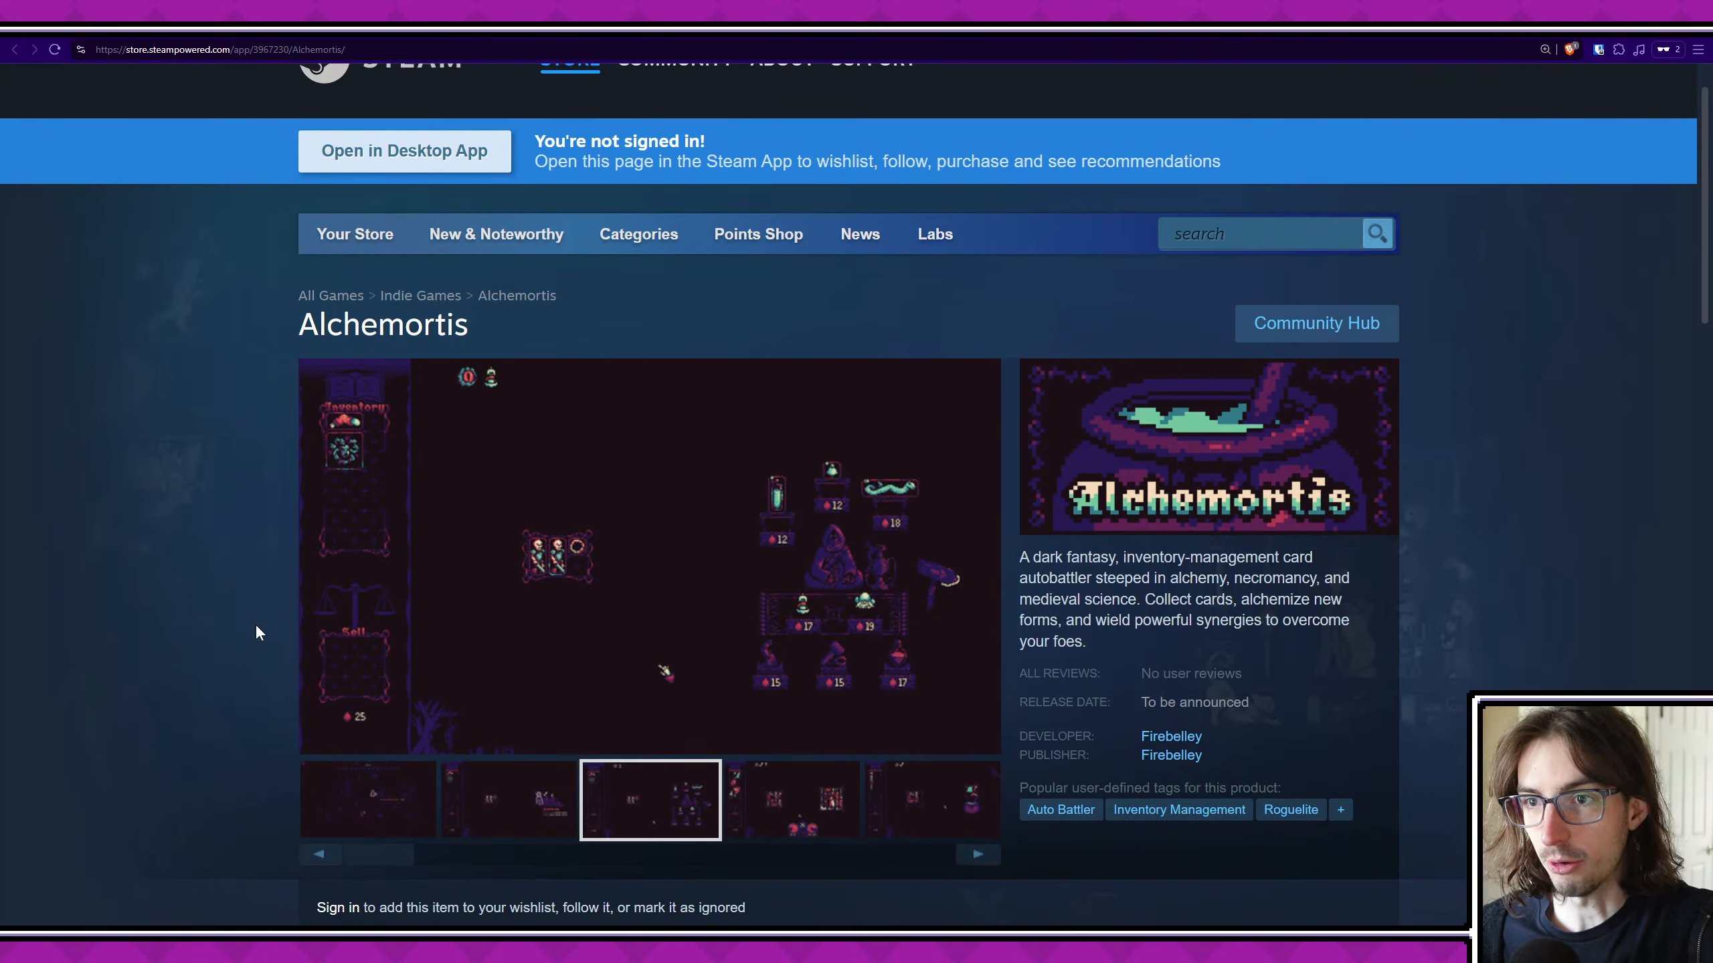
{"action": "scroll", "coordinate": [254, 624], "scroll_direction": "down", "scroll_amount": 5}
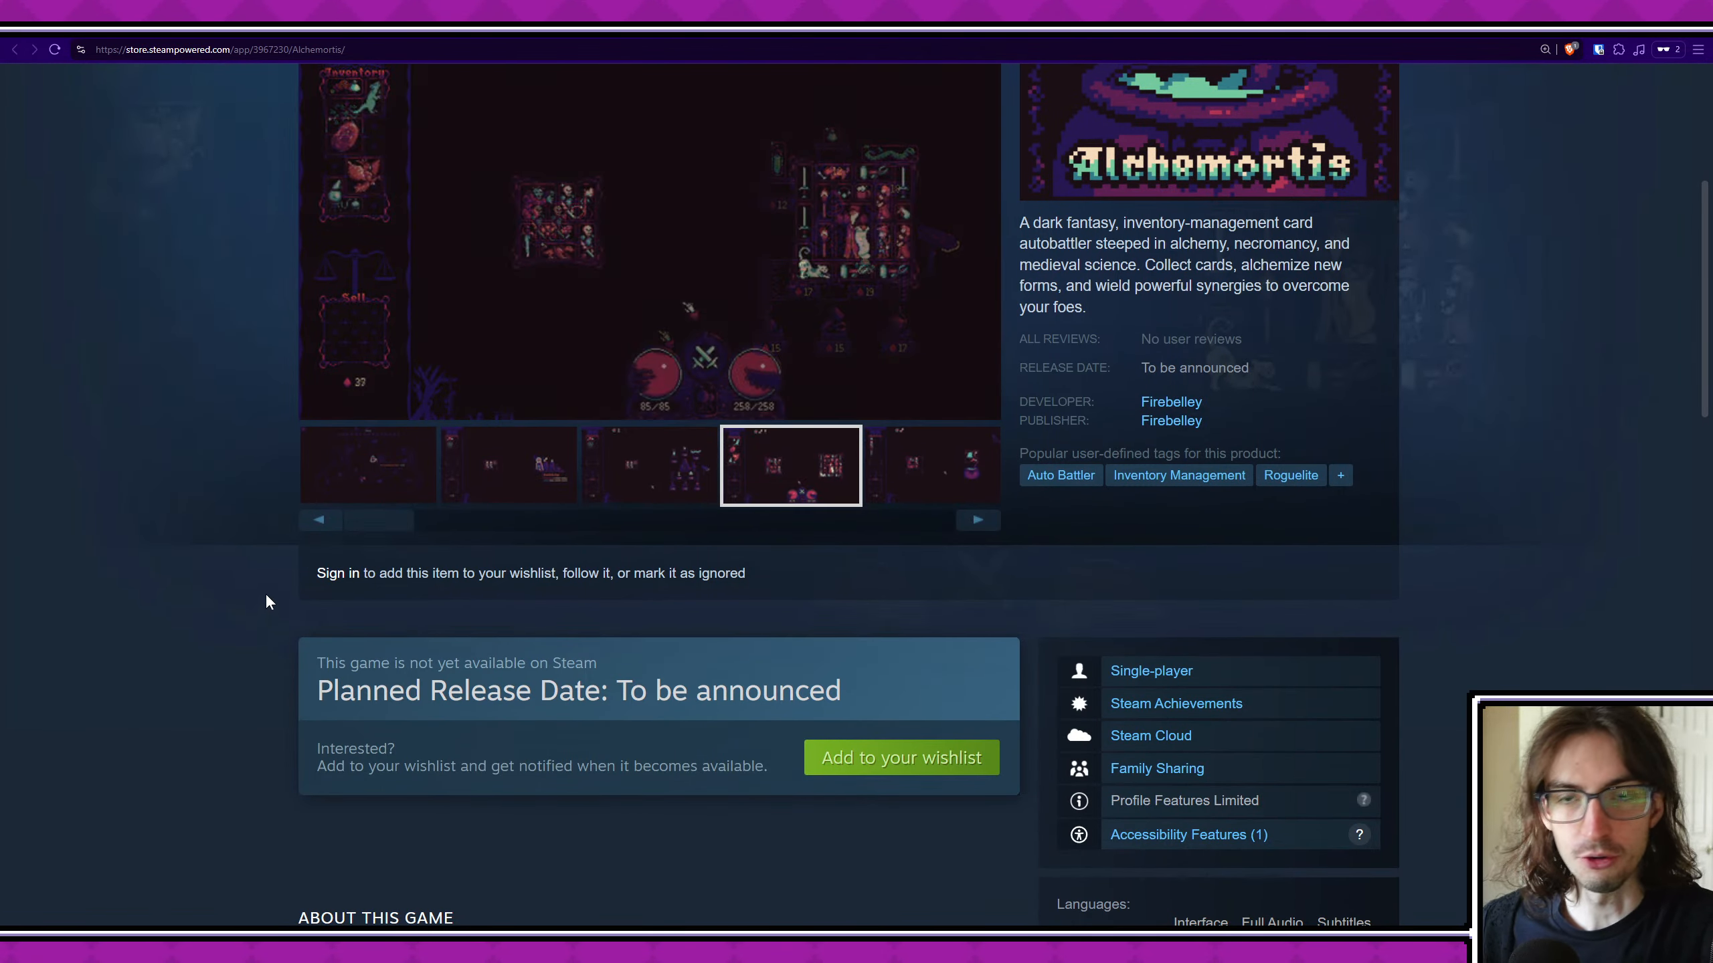
{"action": "scroll", "coordinate": [256, 597], "scroll_direction": "up", "scroll_amount": 5}
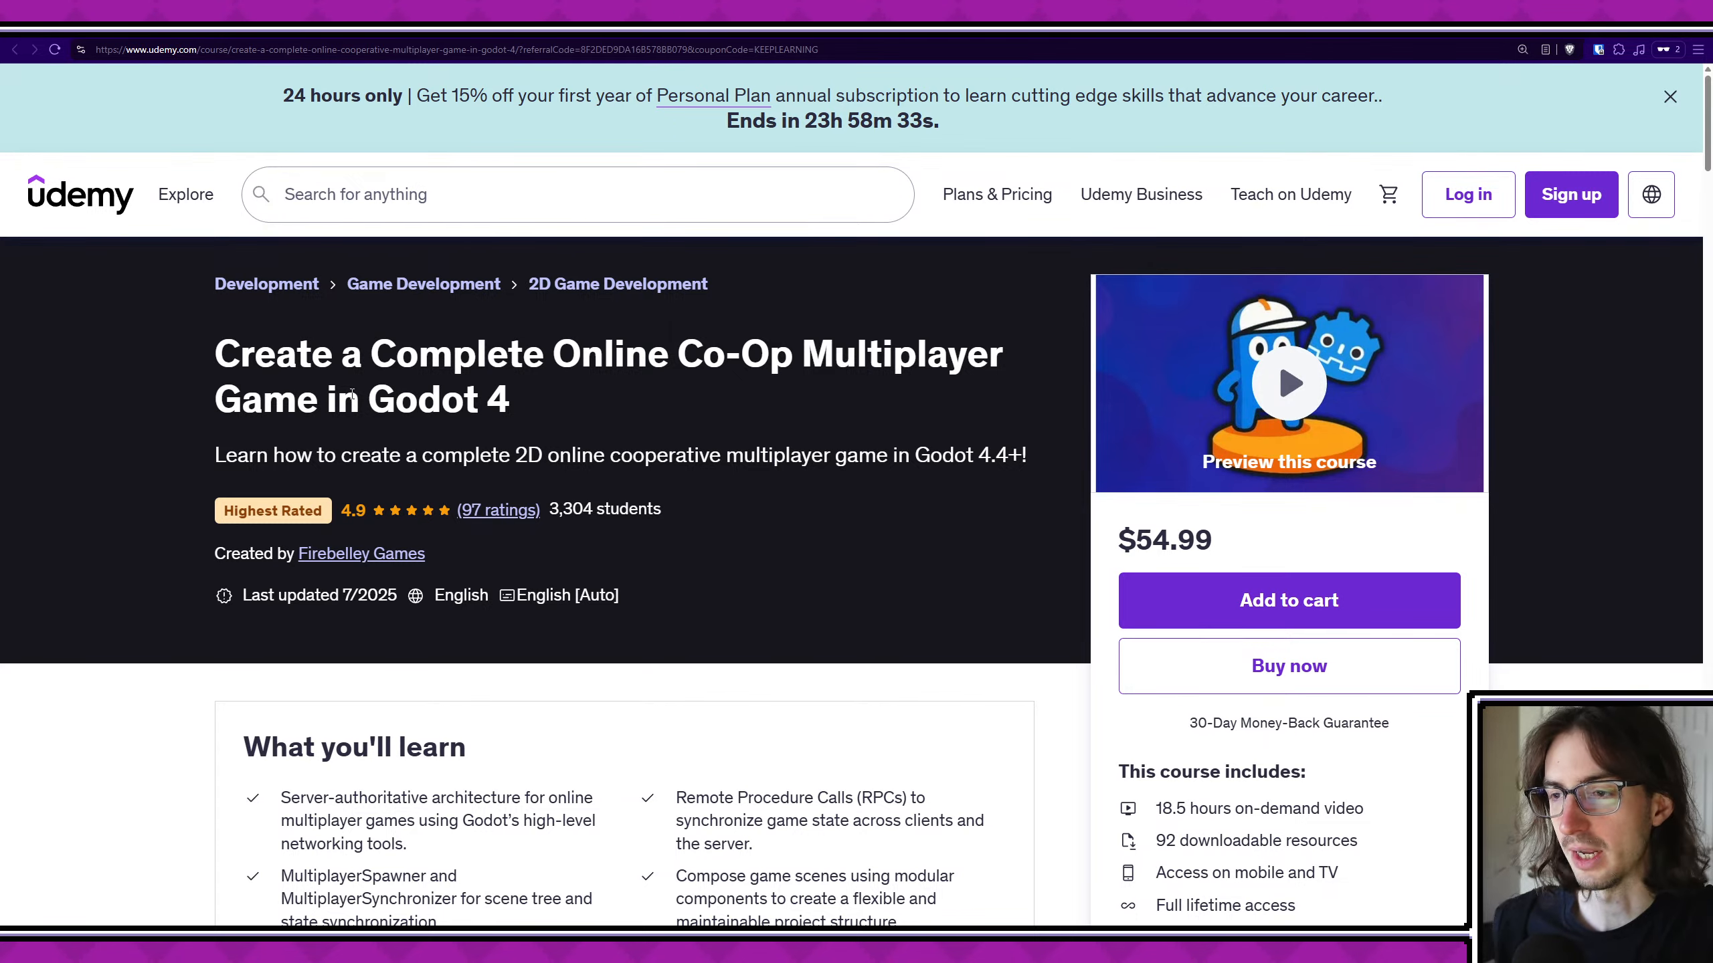
- Read the learning goals on the Udemy page of the Godot 4 online co-op multiplayer course
{"action": "scroll", "coordinate": [351, 394], "scroll_direction": "down", "scroll_amount": 4}
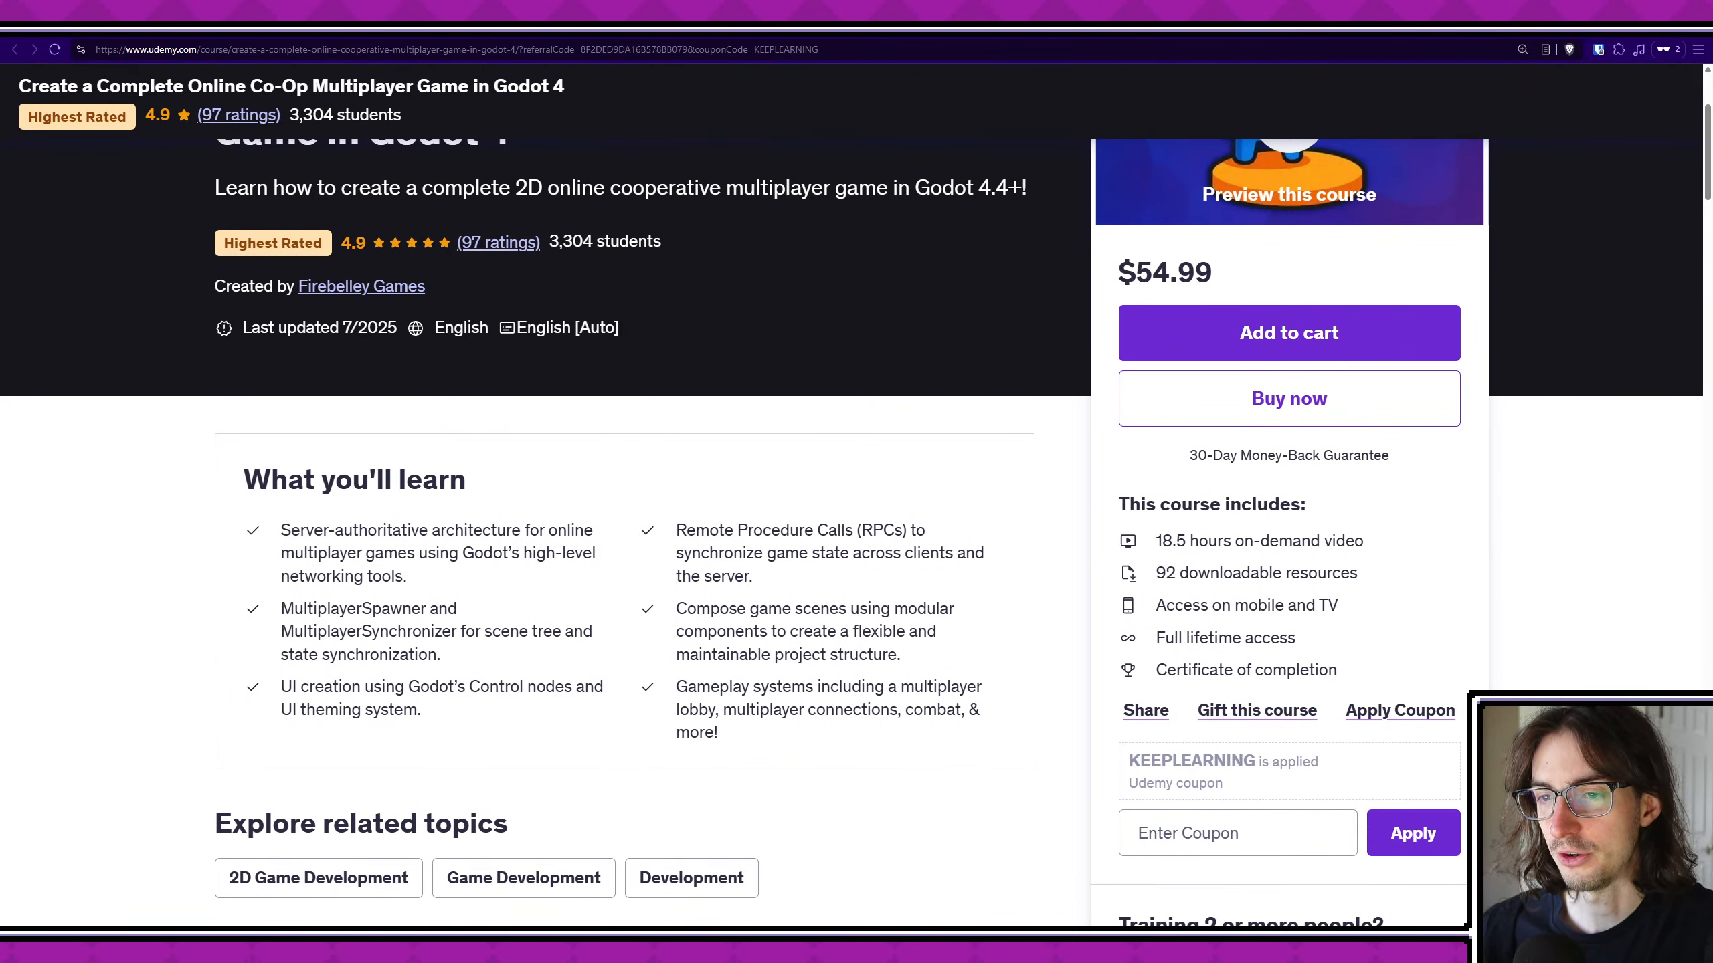
{"action": "left_click_drag", "start_coordinate": [291, 533], "coordinate": [788, 734]}
{"action": "left_click", "coordinate": [787, 737]}
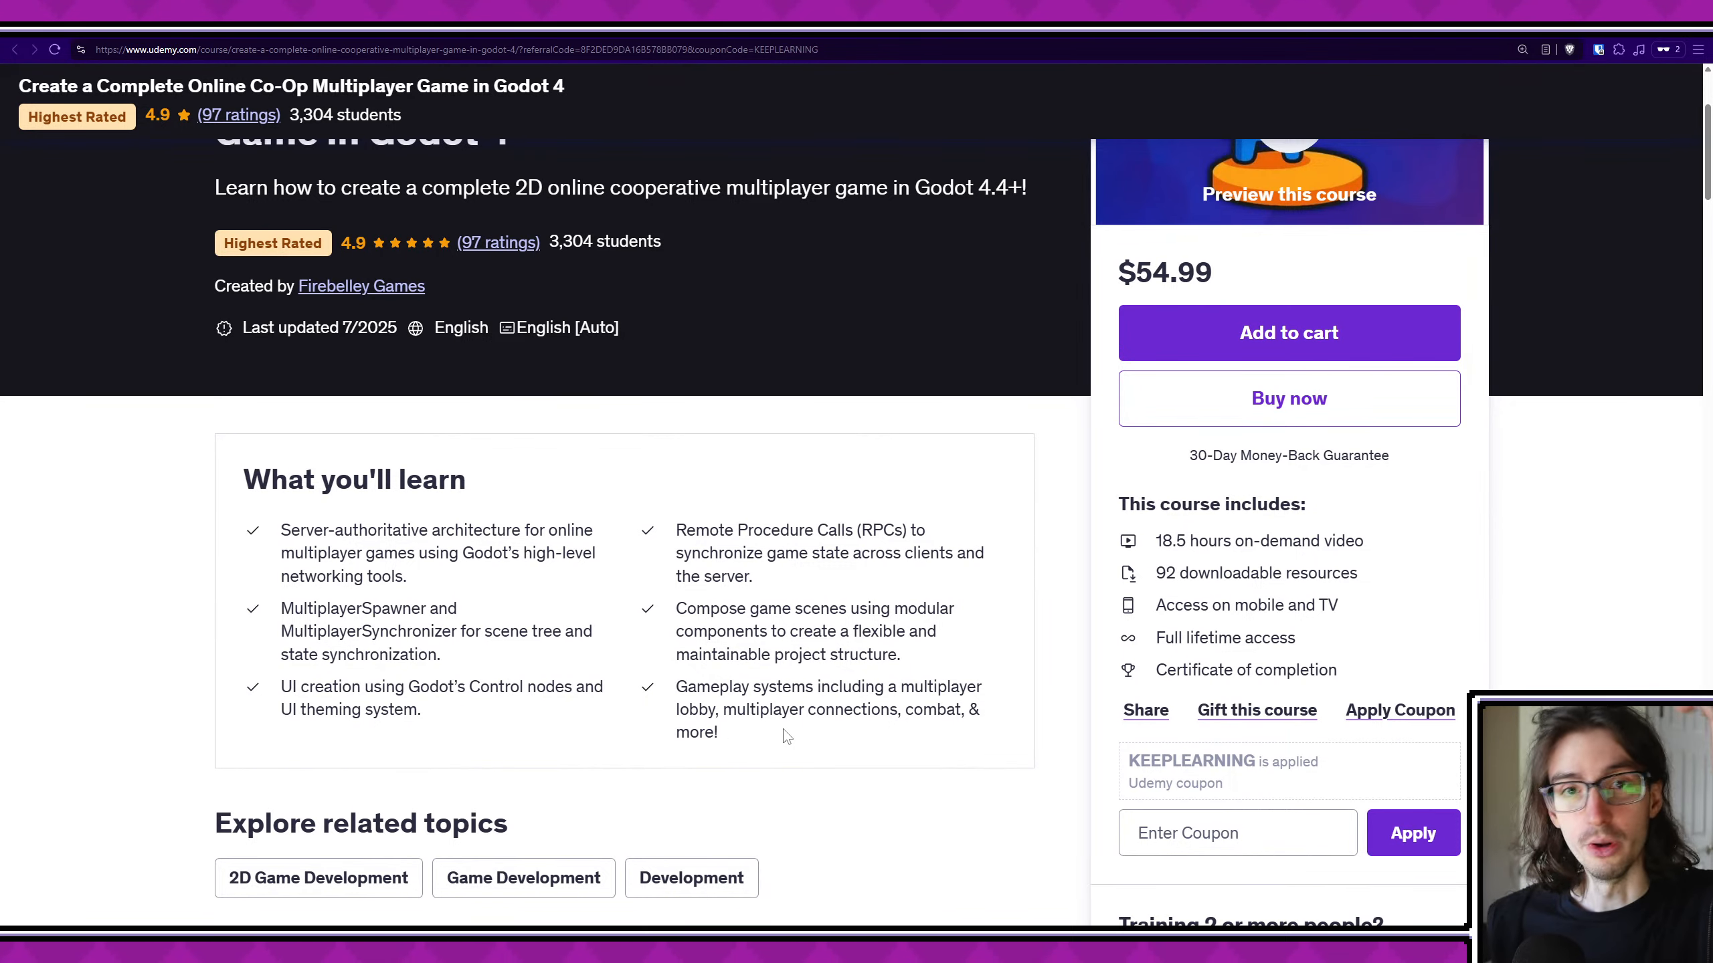
{"action": "scroll", "coordinate": [782, 728], "scroll_direction": "down", "scroll_amount": 4}
{"action": "scroll", "coordinate": [835, 695], "scroll_direction": "up", "scroll_amount": 3}
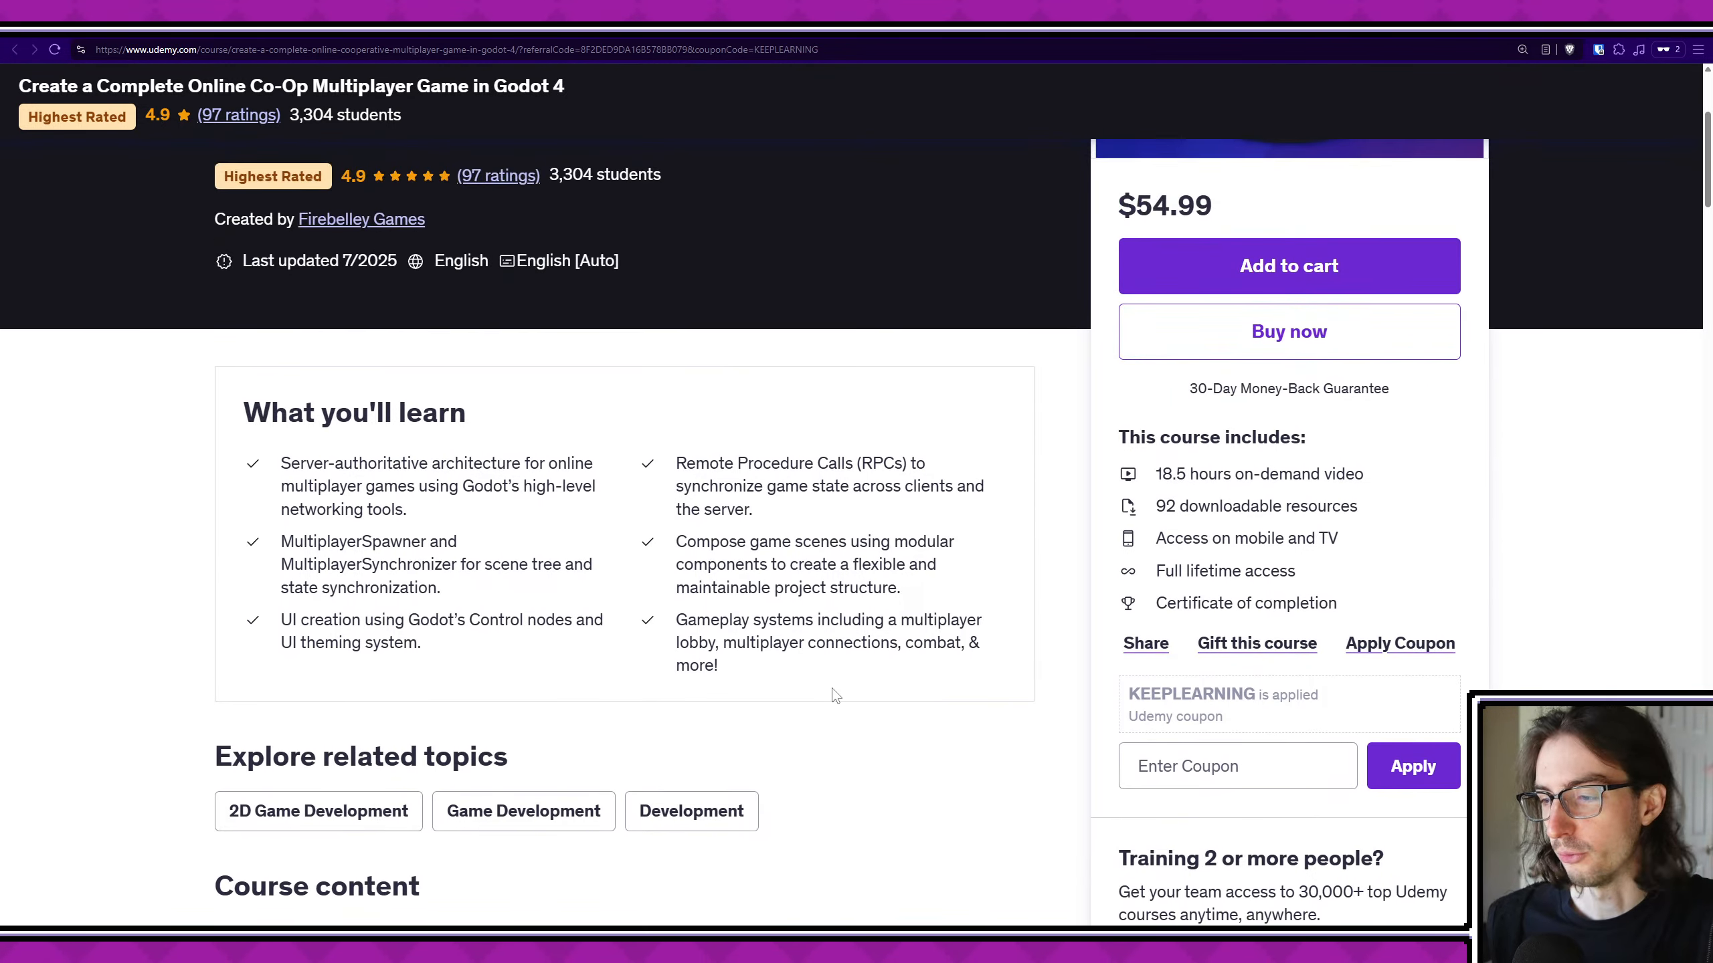
{"action": "scroll", "coordinate": [782, 608], "scroll_direction": "up", "scroll_amount": 5}
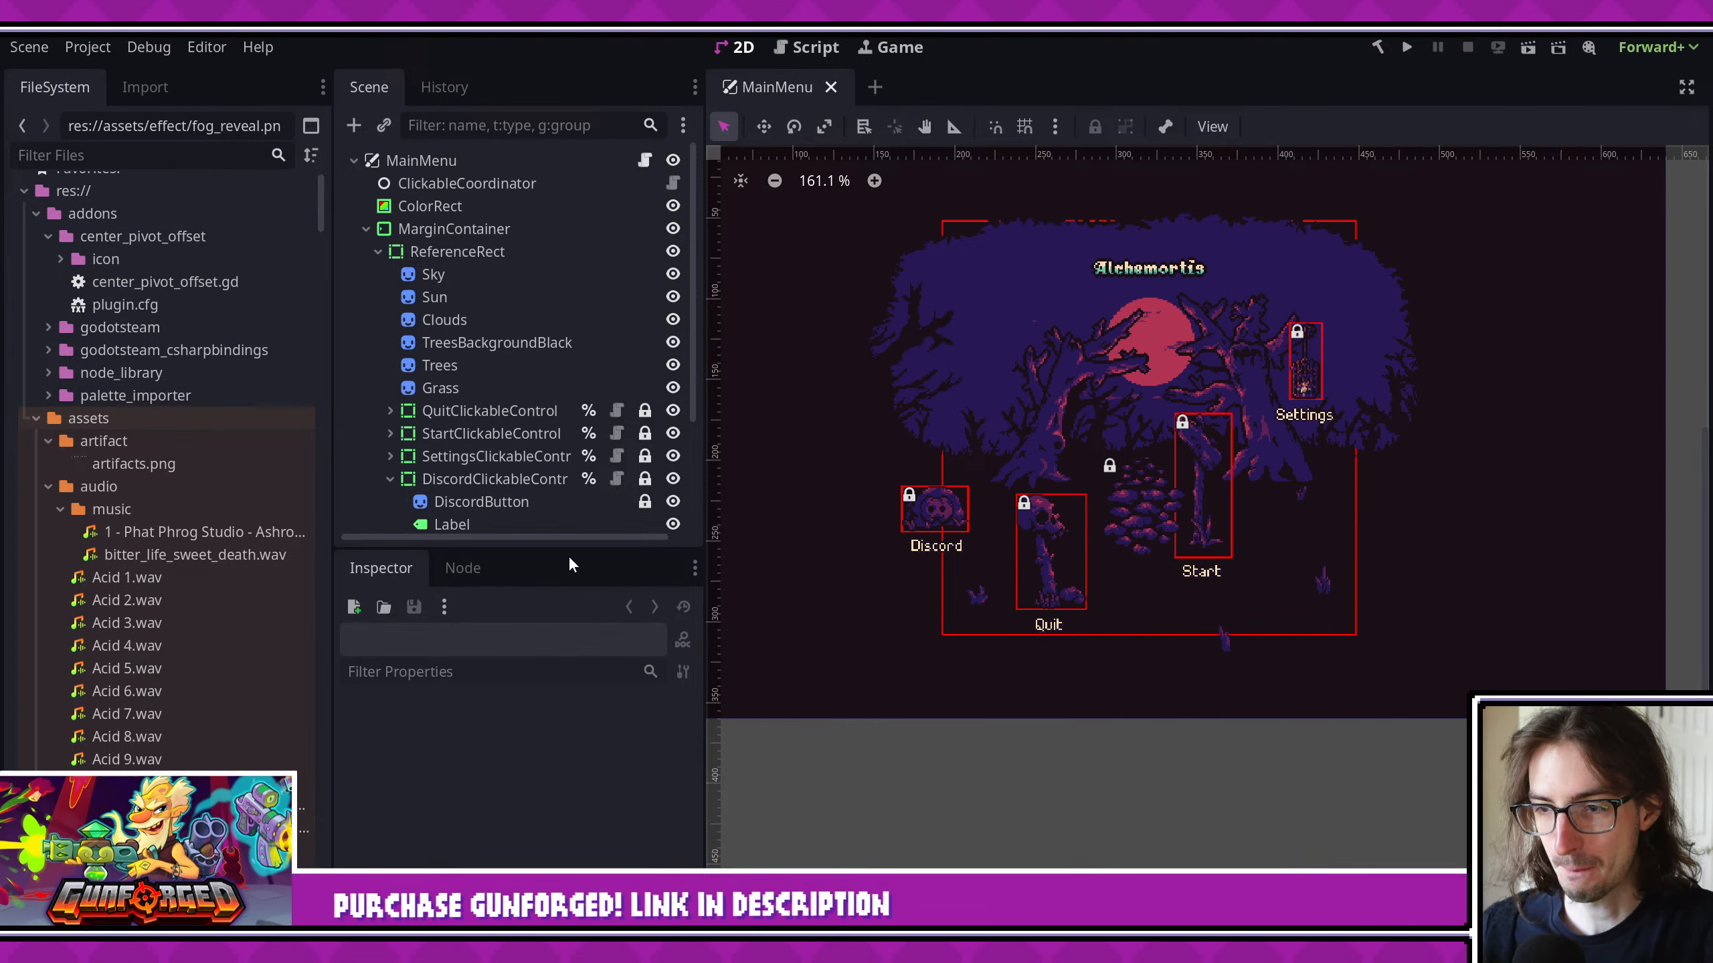
- Narrow the Scene and FileSystem docks to give the MainMenu scene's 2D viewport more room
{"action": "scroll", "coordinate": [553, 332], "scroll_direction": "down", "scroll_amount": 3}
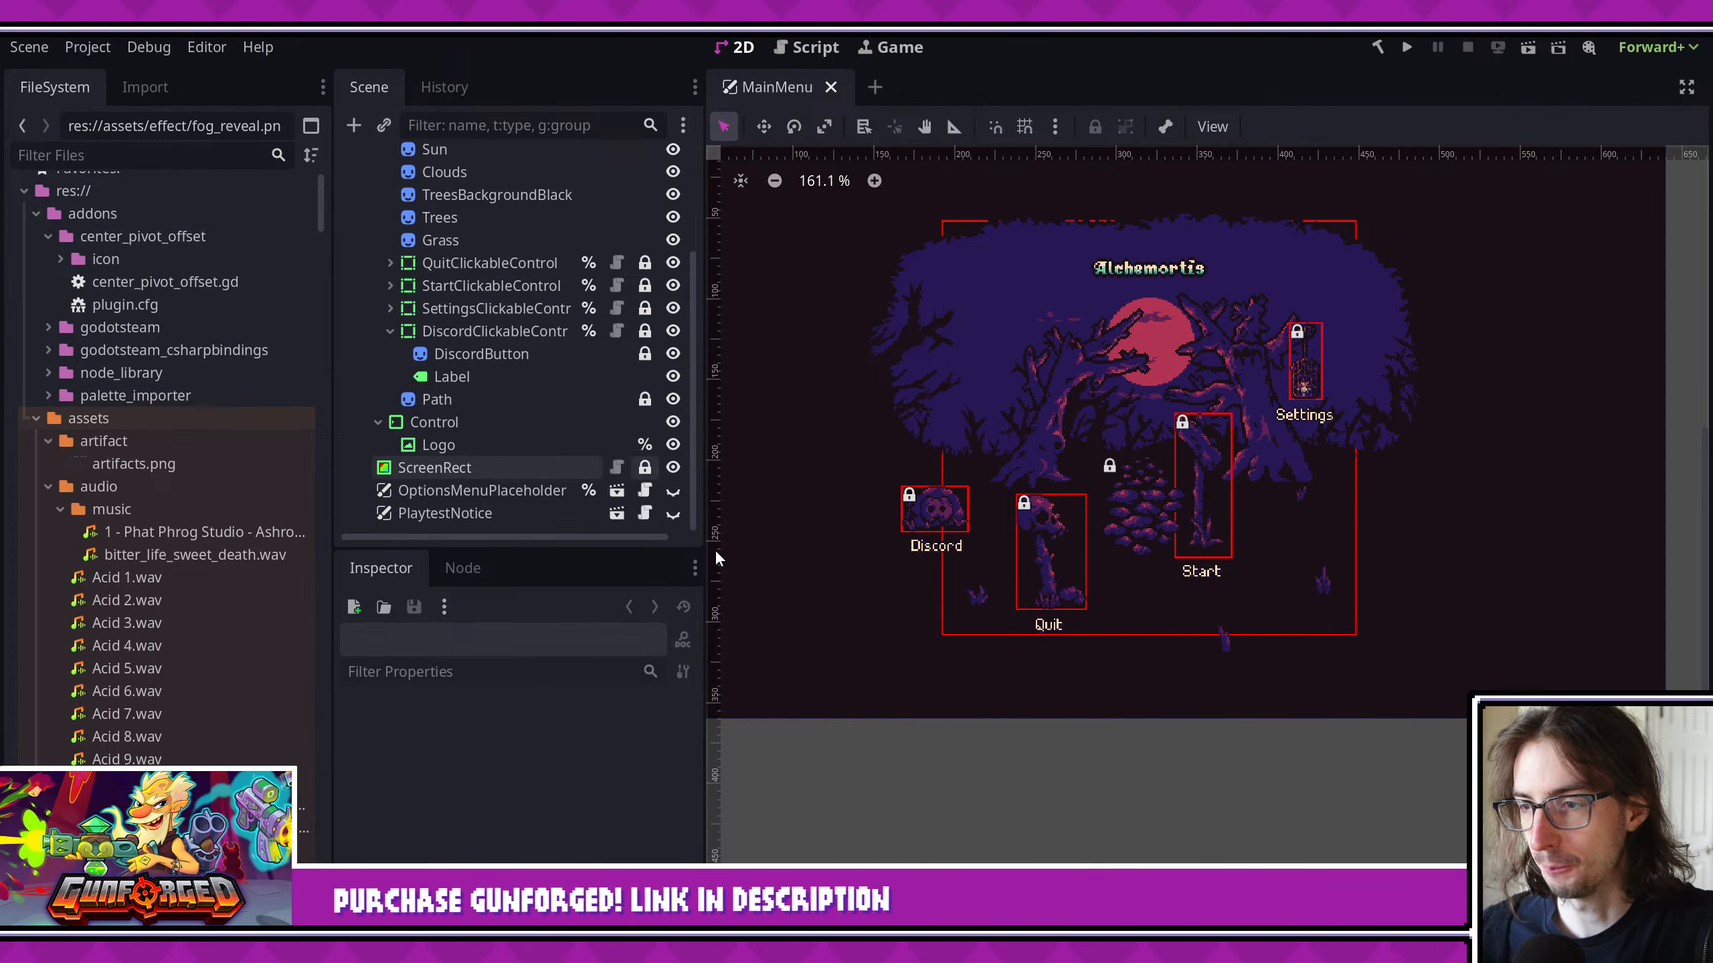
{"action": "left_click_drag", "start_coordinate": [705, 520], "coordinate": [641, 522]}
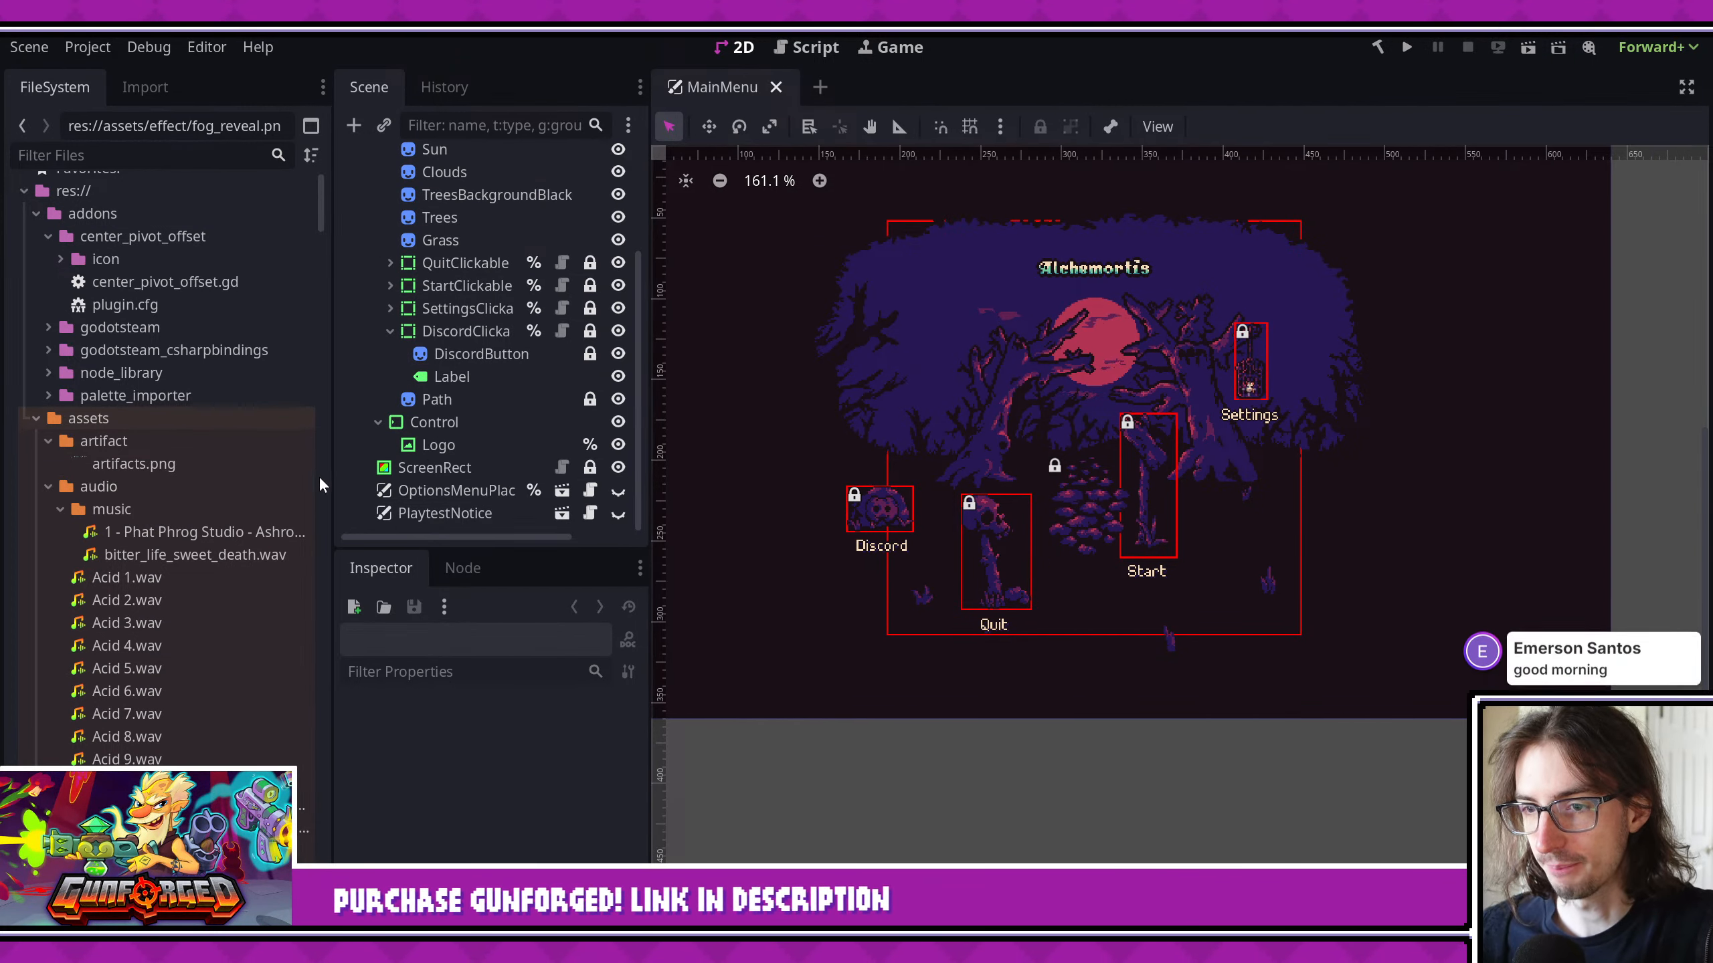
{"action": "left_click_drag", "start_coordinate": [319, 475], "coordinate": [241, 476]}
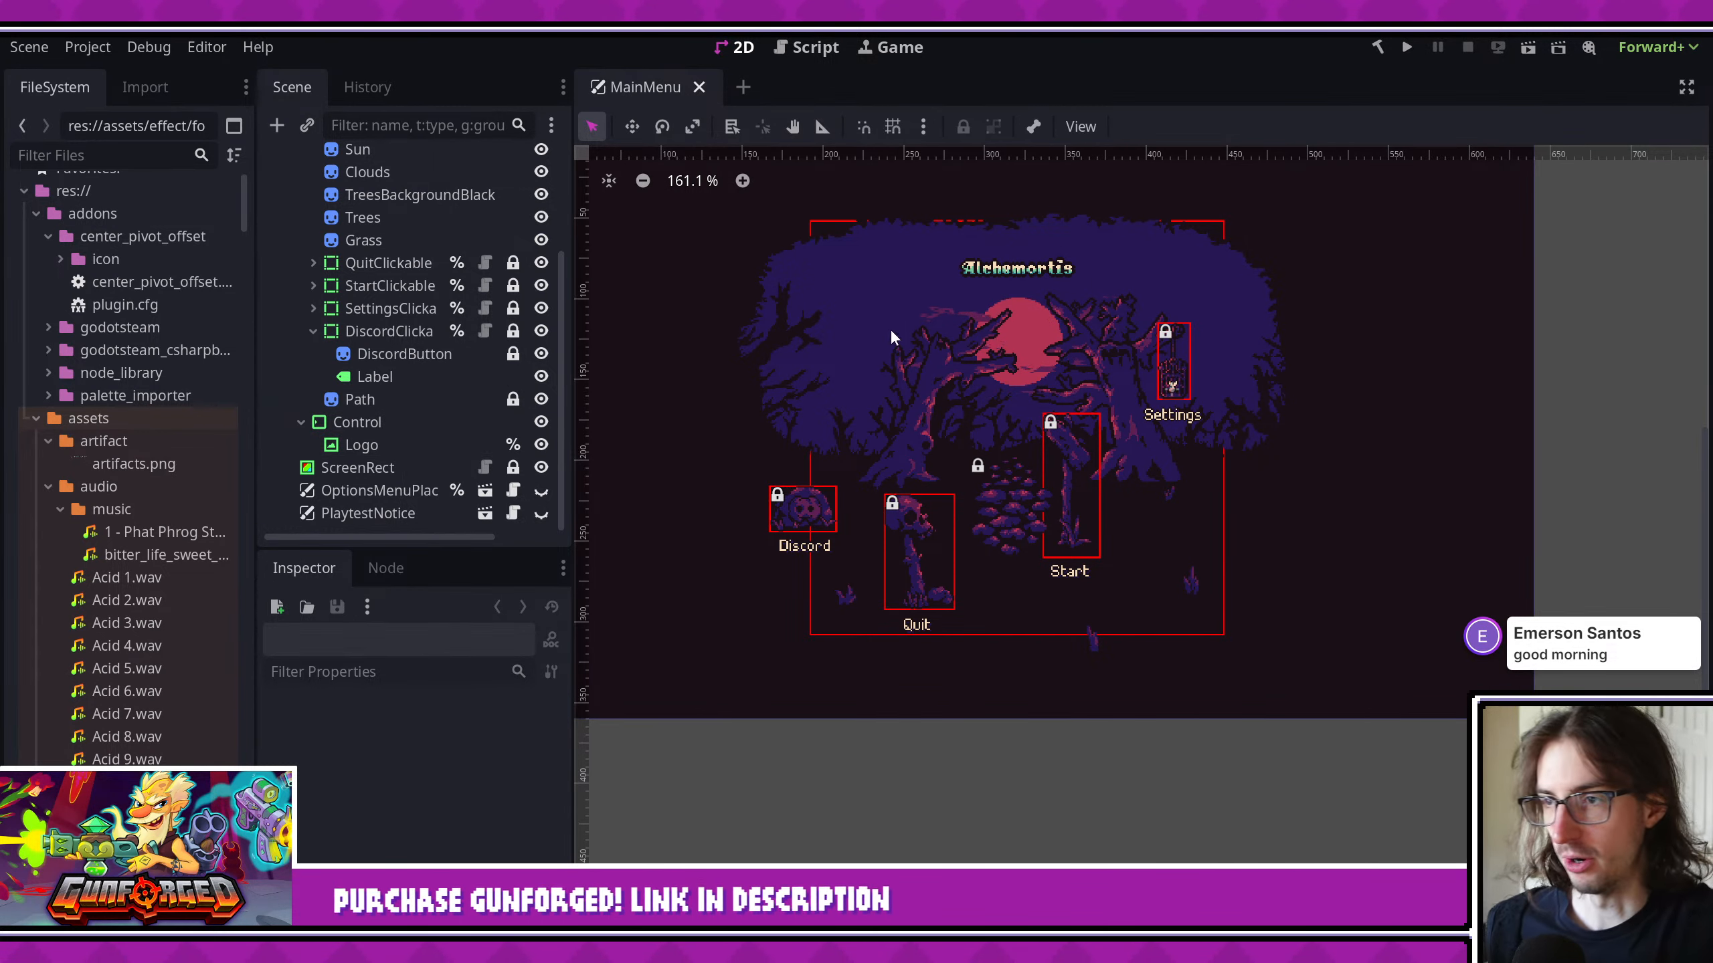
{"action": "scroll", "coordinate": [1095, 285], "scroll_direction": "up", "scroll_amount": 2}
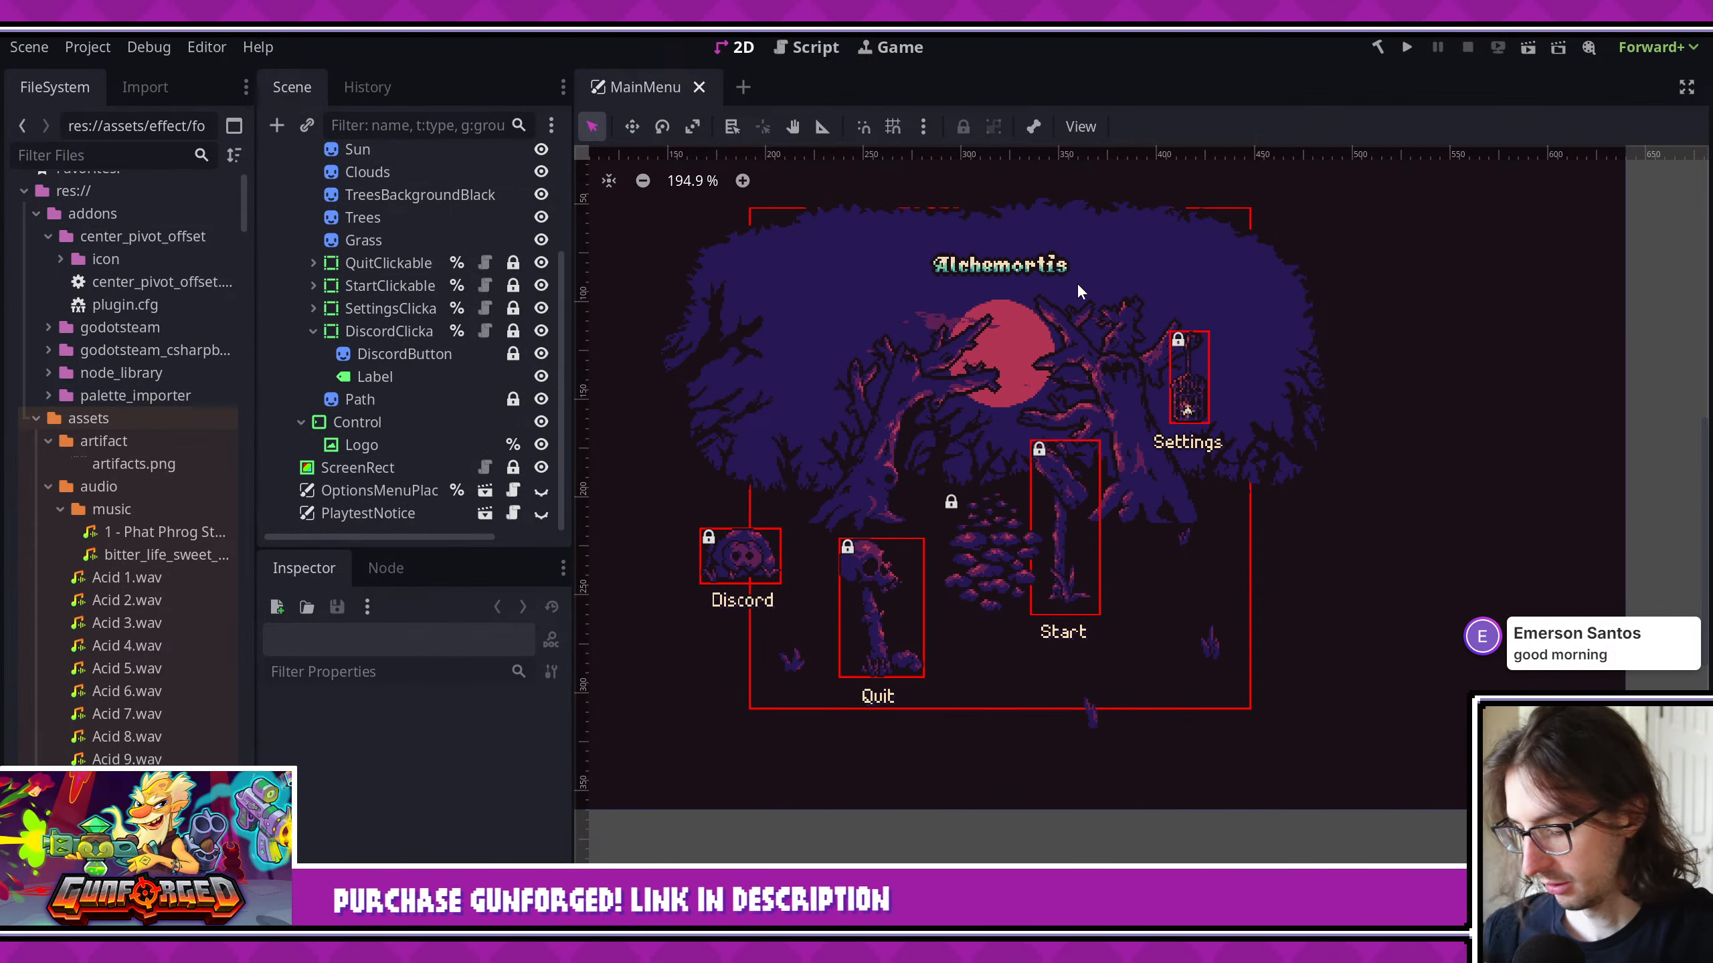
- Run the Alchemortis project, cycle through new maps to reach a battle screen, and close the game
{"action": "left_click", "coordinate": [1408, 47]}
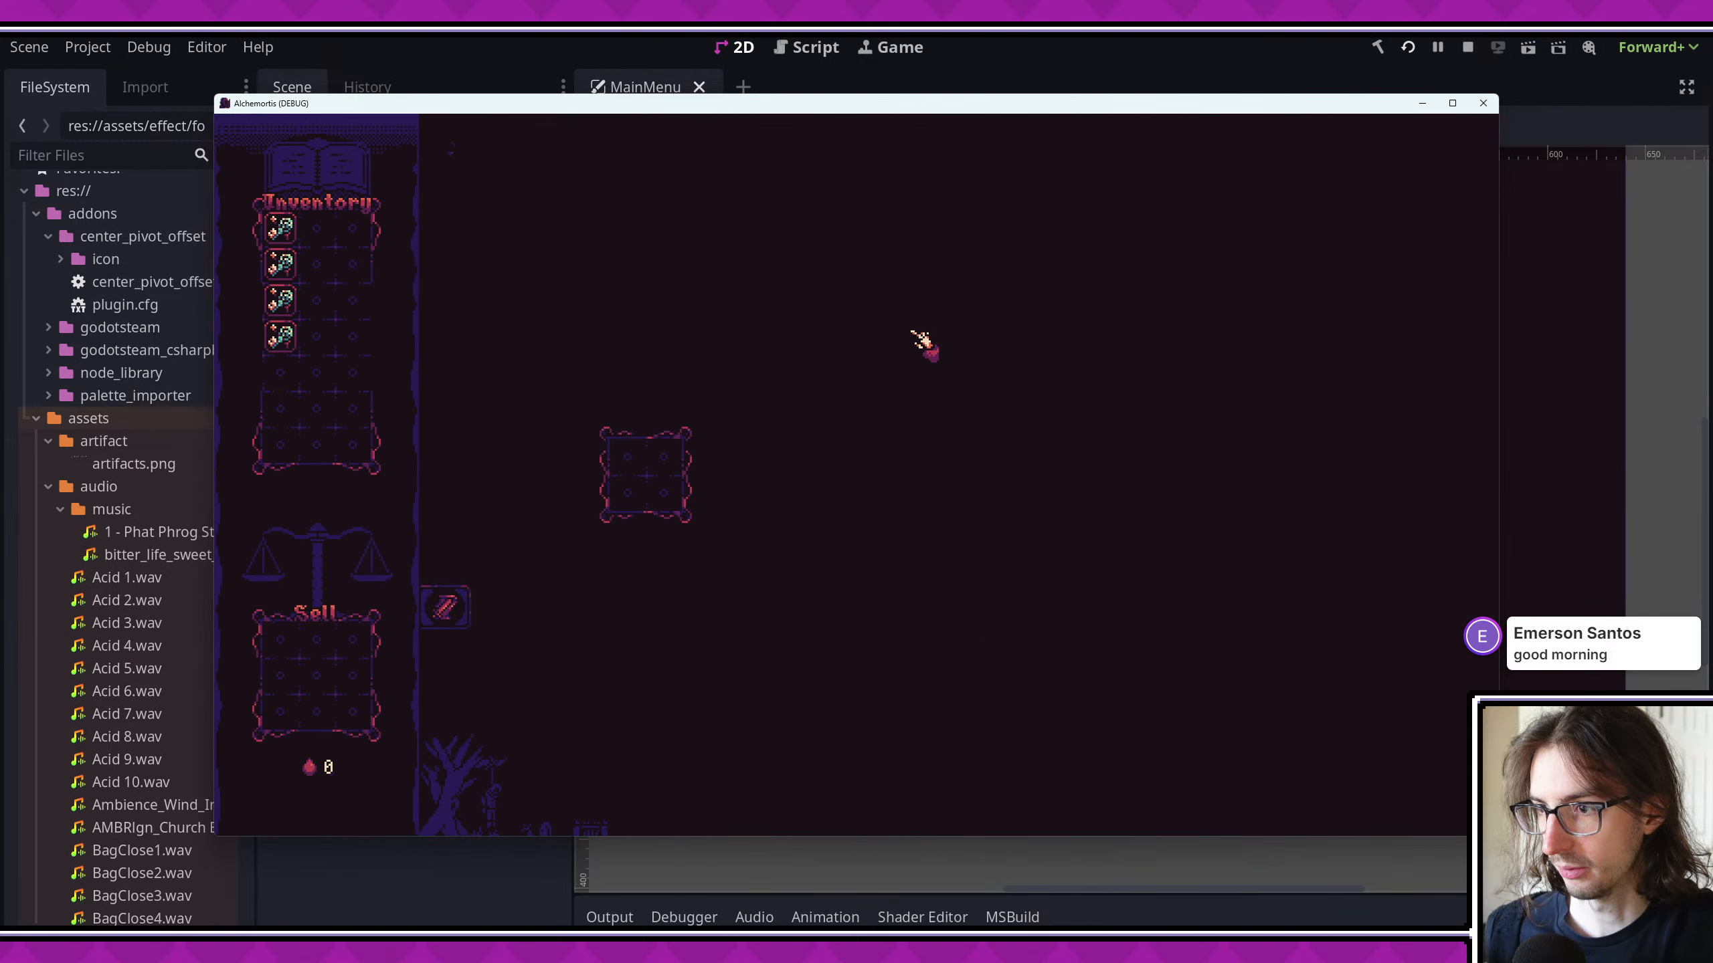
{"action": "key", "text": "r"}
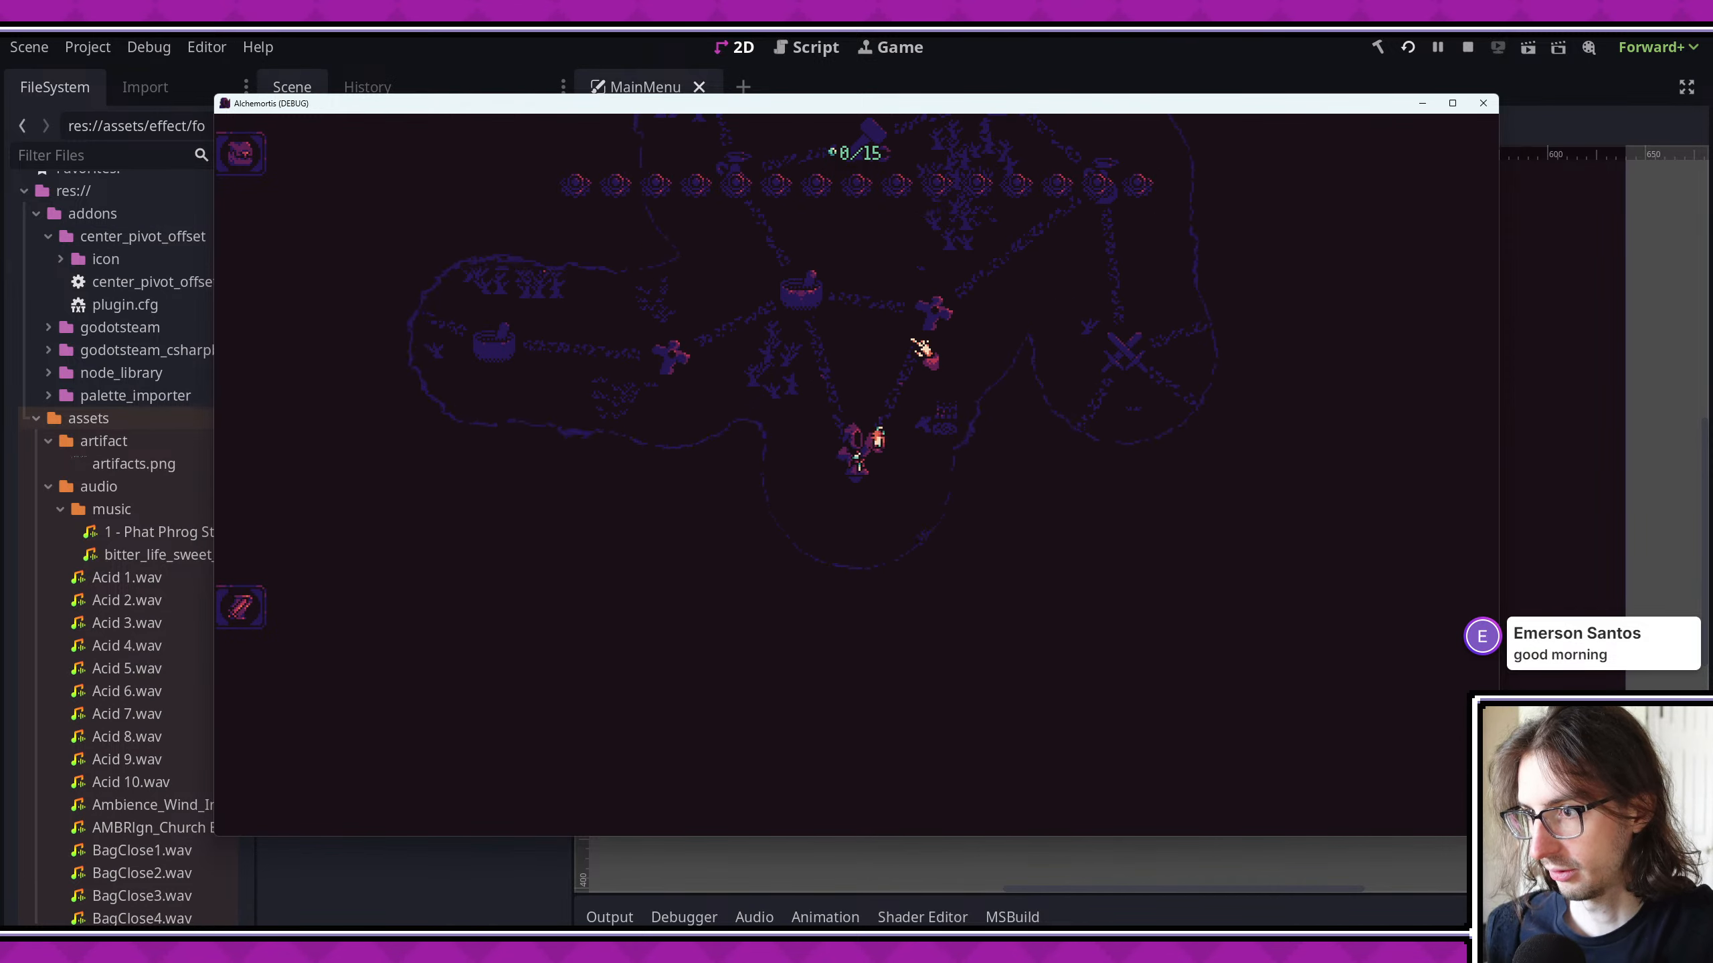
{"action": "key", "text": "r"}
{"action": "key", "text": "r"}
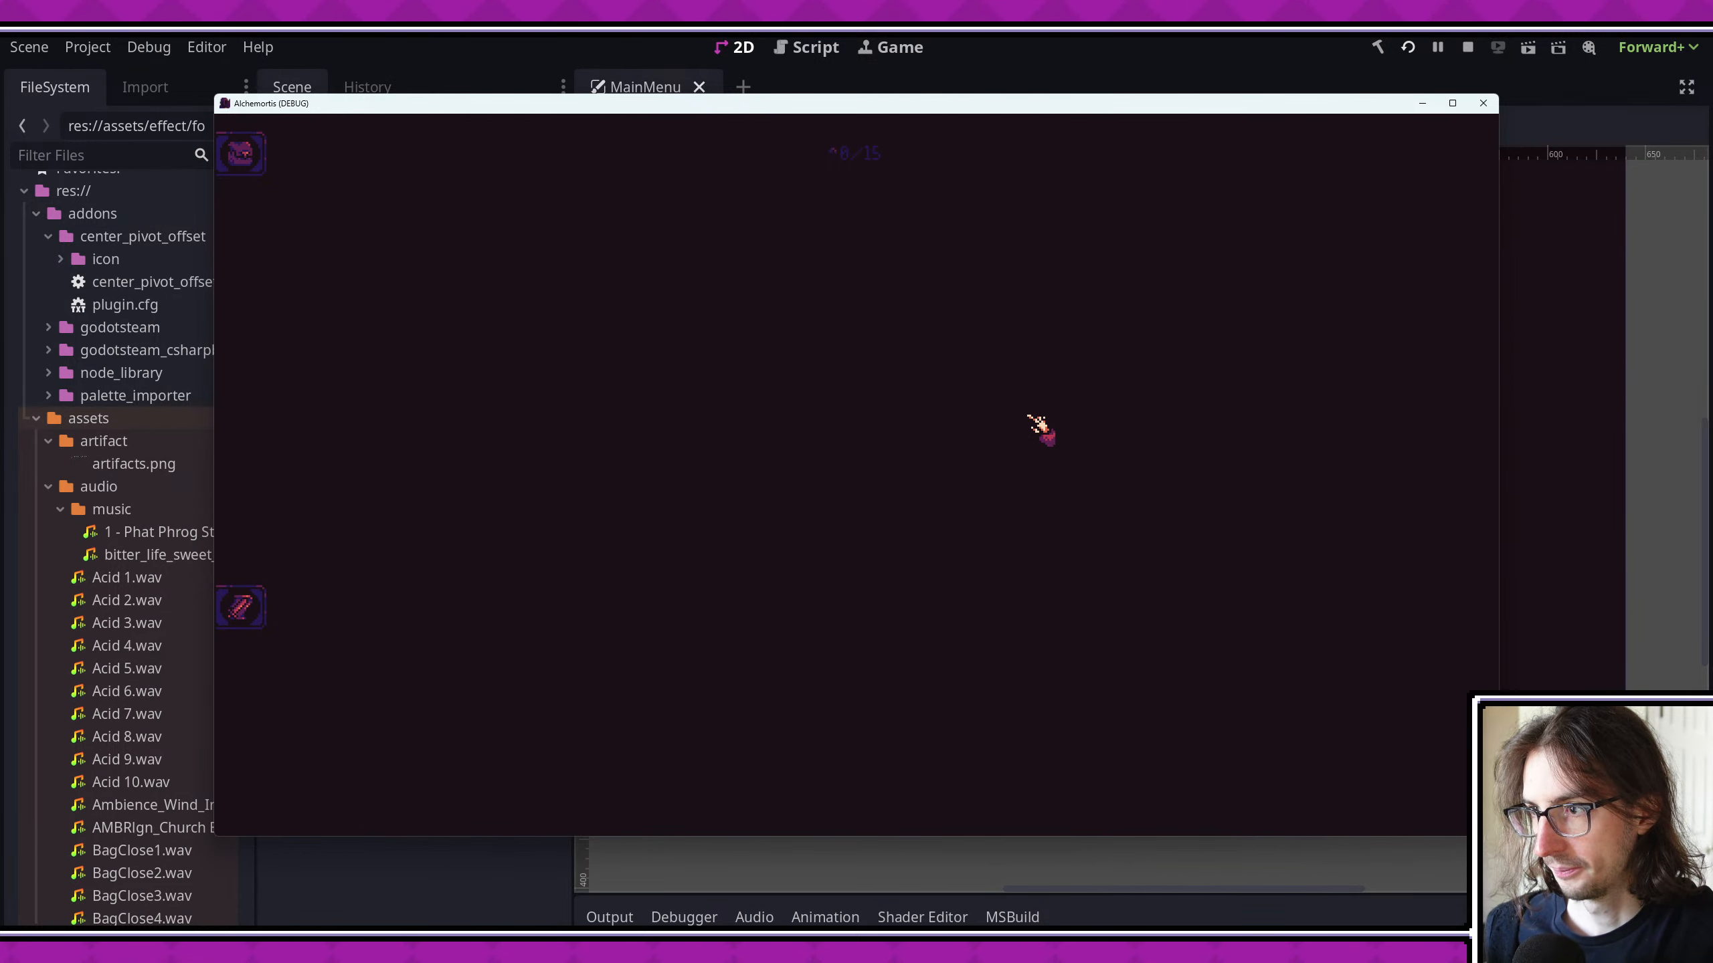
{"action": "key", "text": "r"}
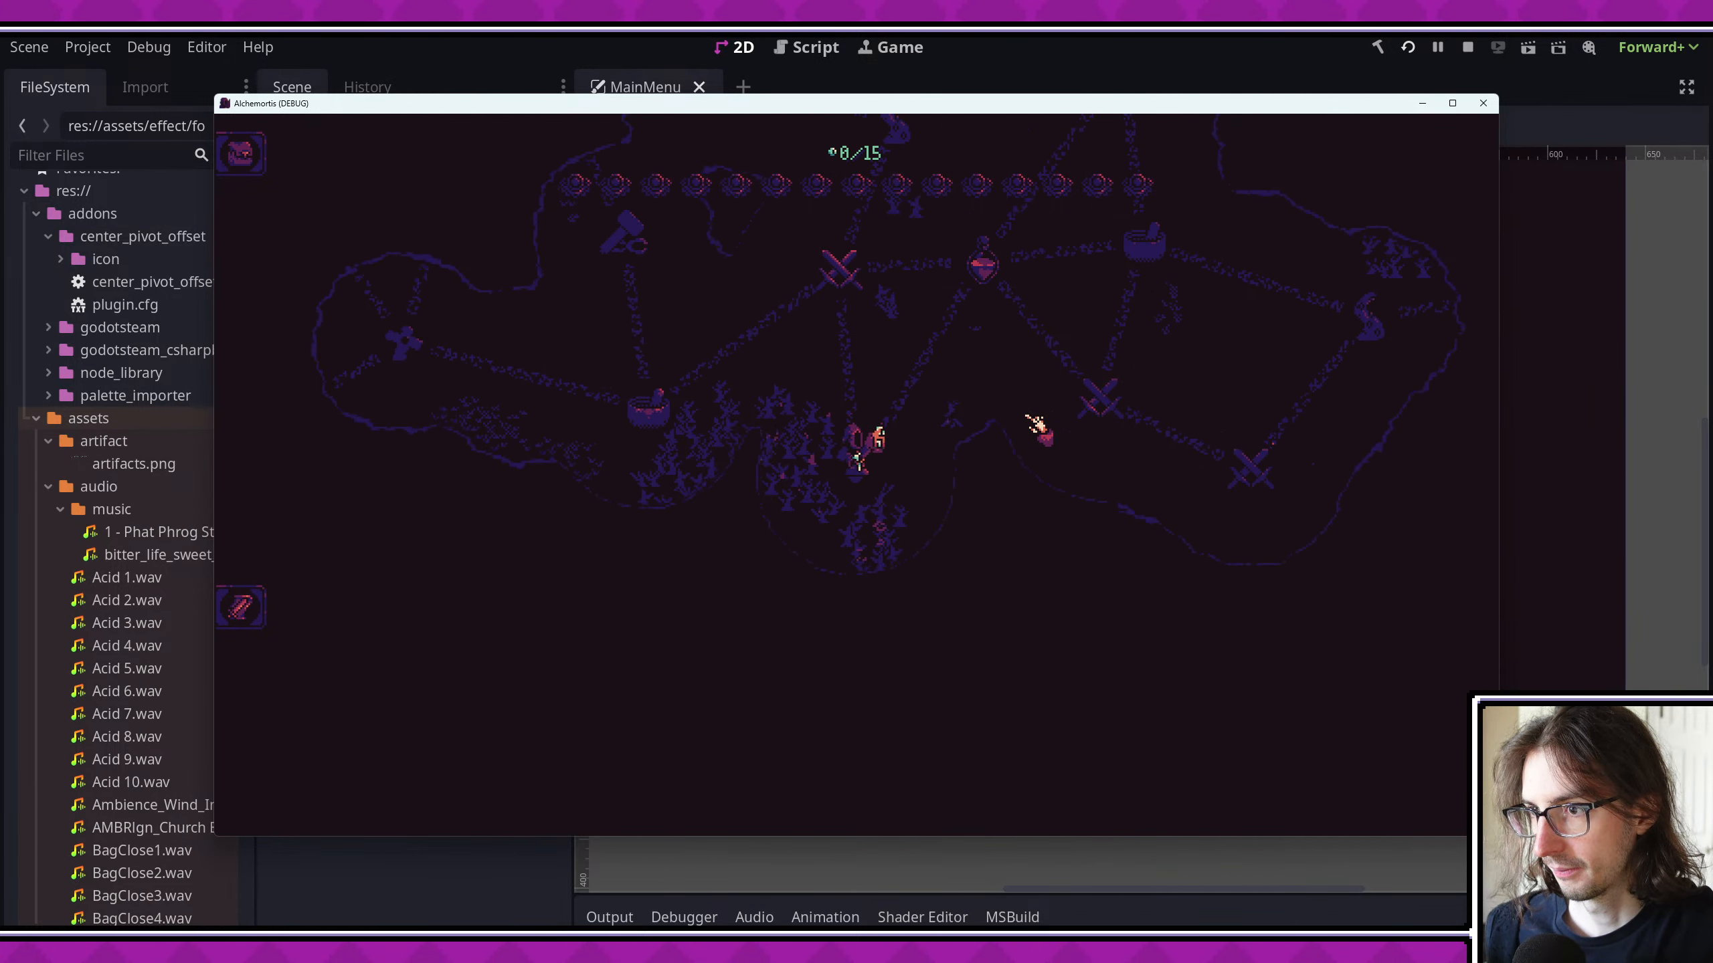
{"action": "key", "text": "r"}
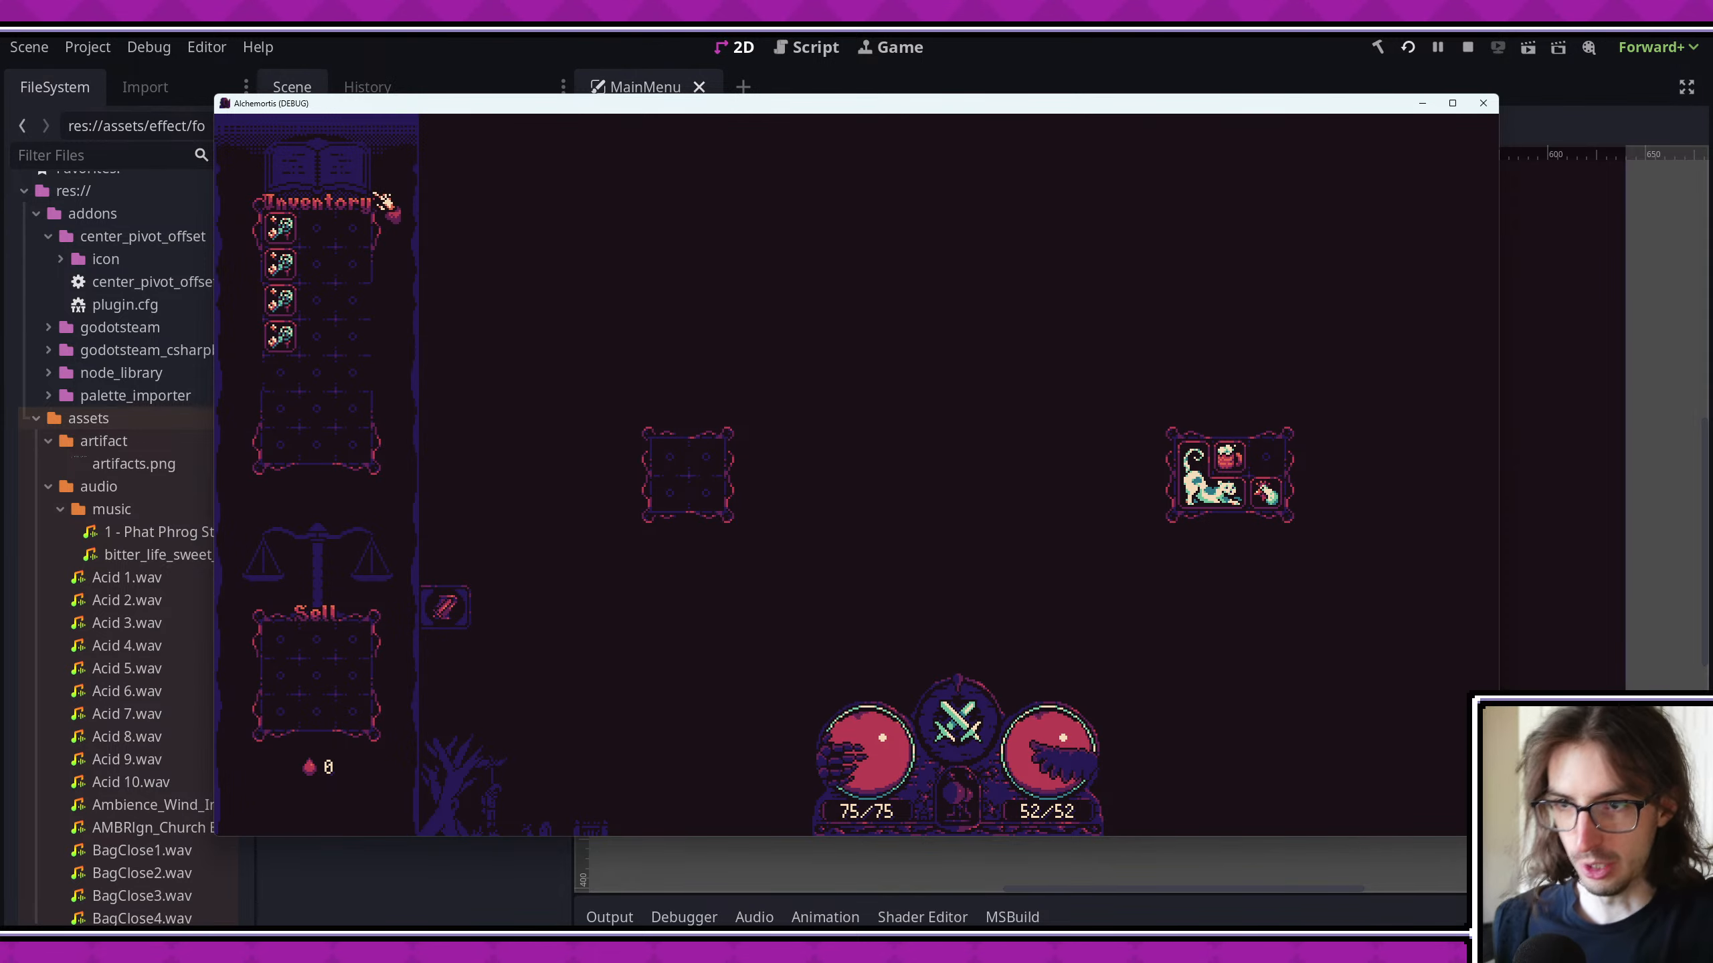
{"action": "left_click", "coordinate": [1483, 103]}
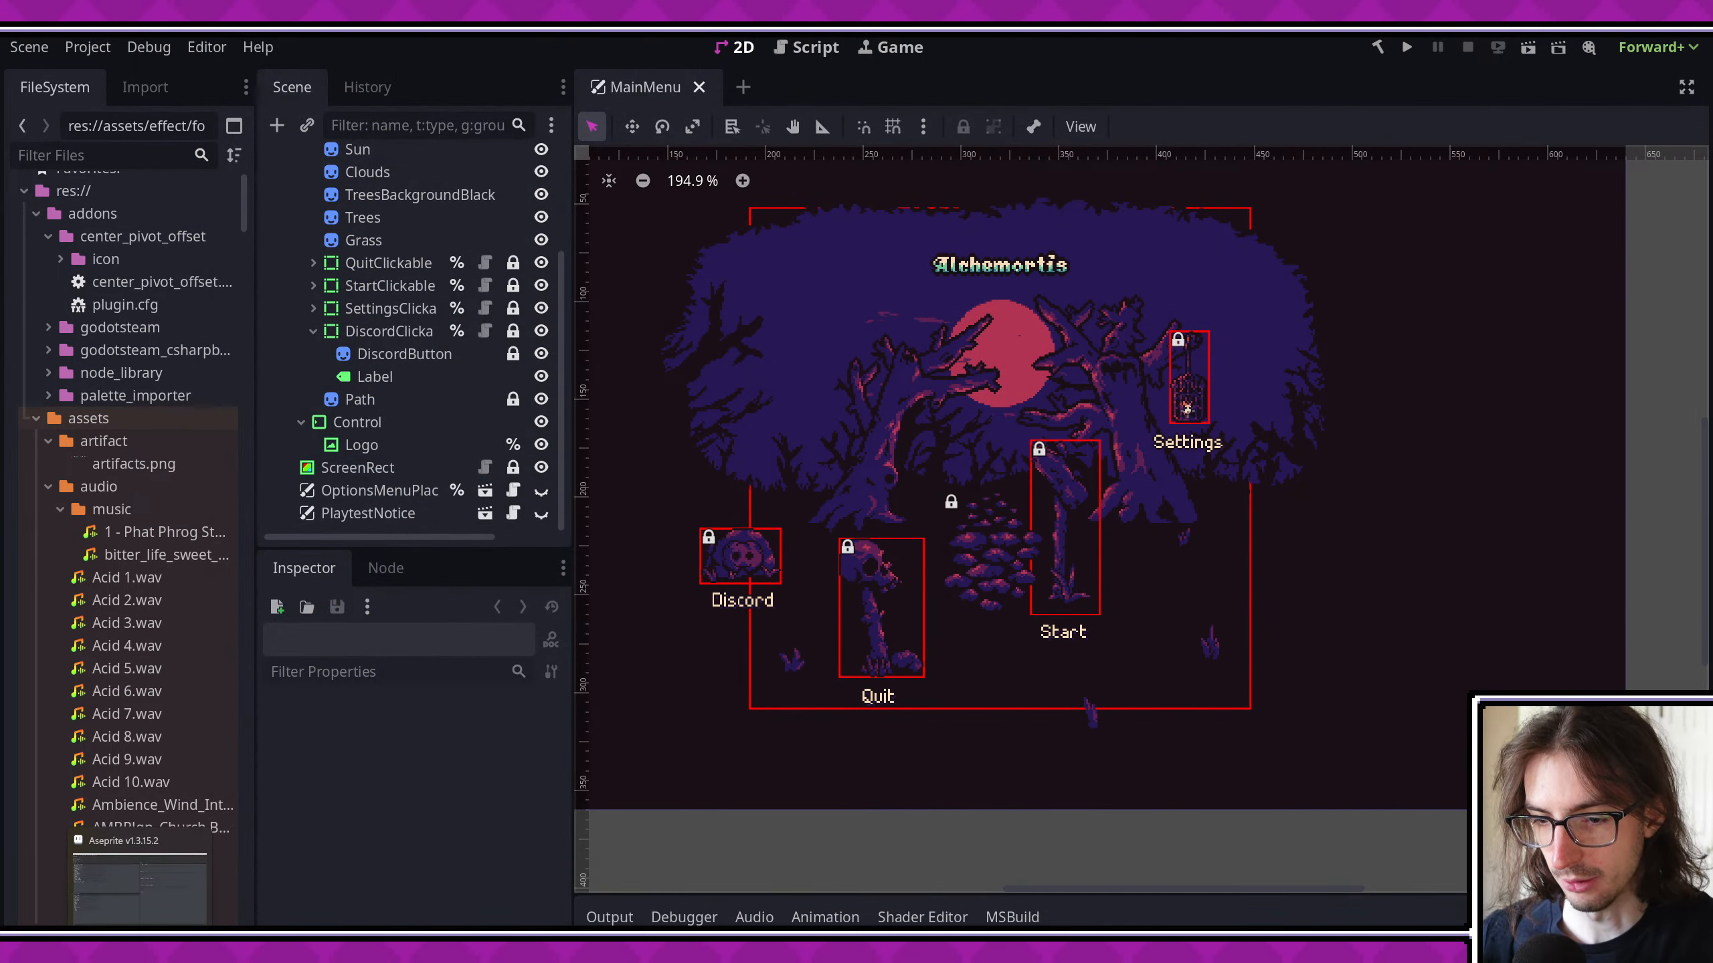
- Switch to Aseprite and open the battle screenshot from the Alchemortis docs folder
{"action": "left_click", "coordinate": [141, 943]}
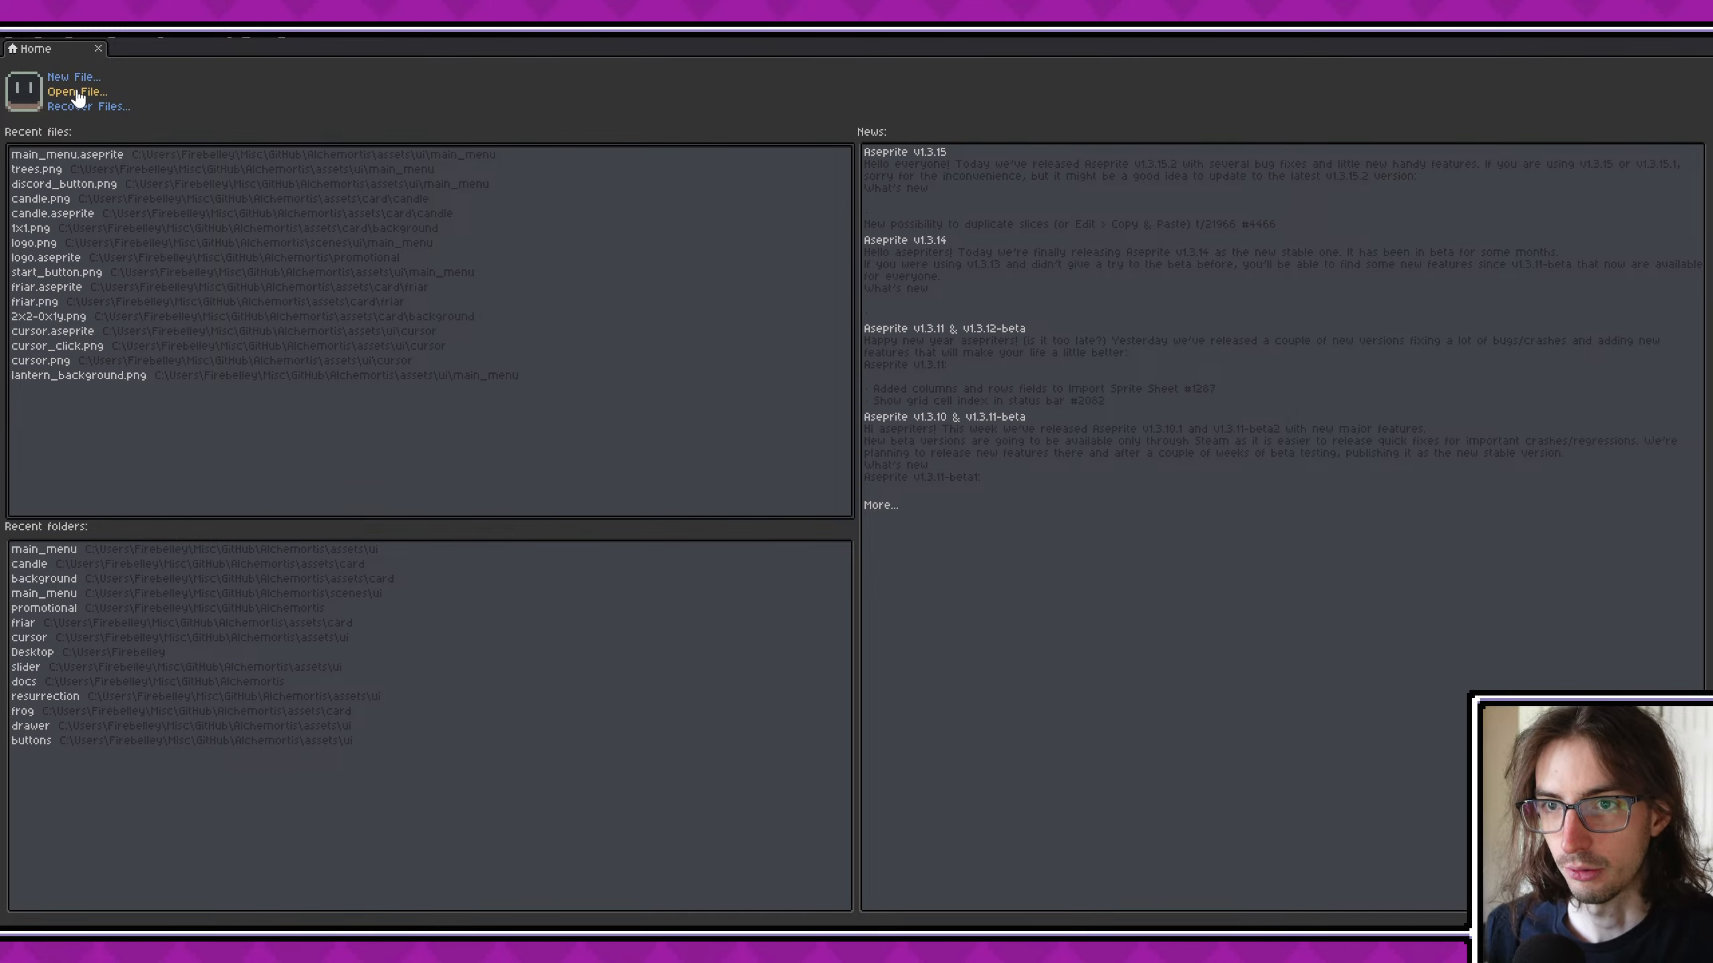
{"action": "left_click", "coordinate": [103, 98]}
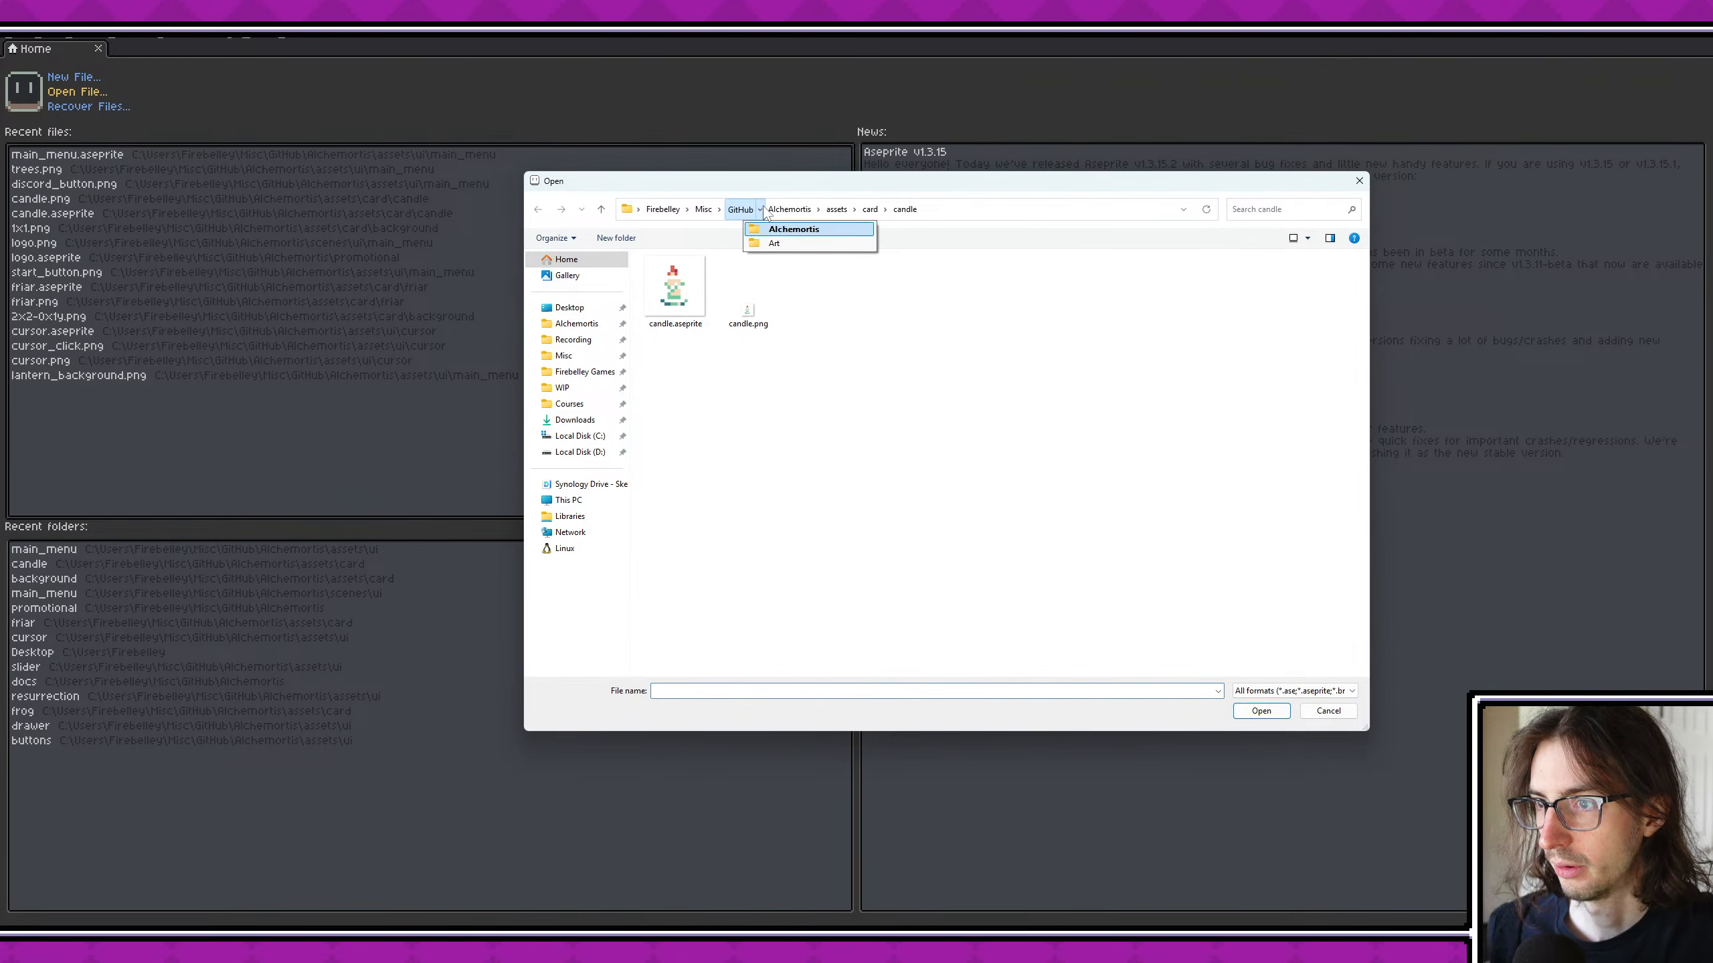
{"action": "left_click", "coordinate": [793, 210]}
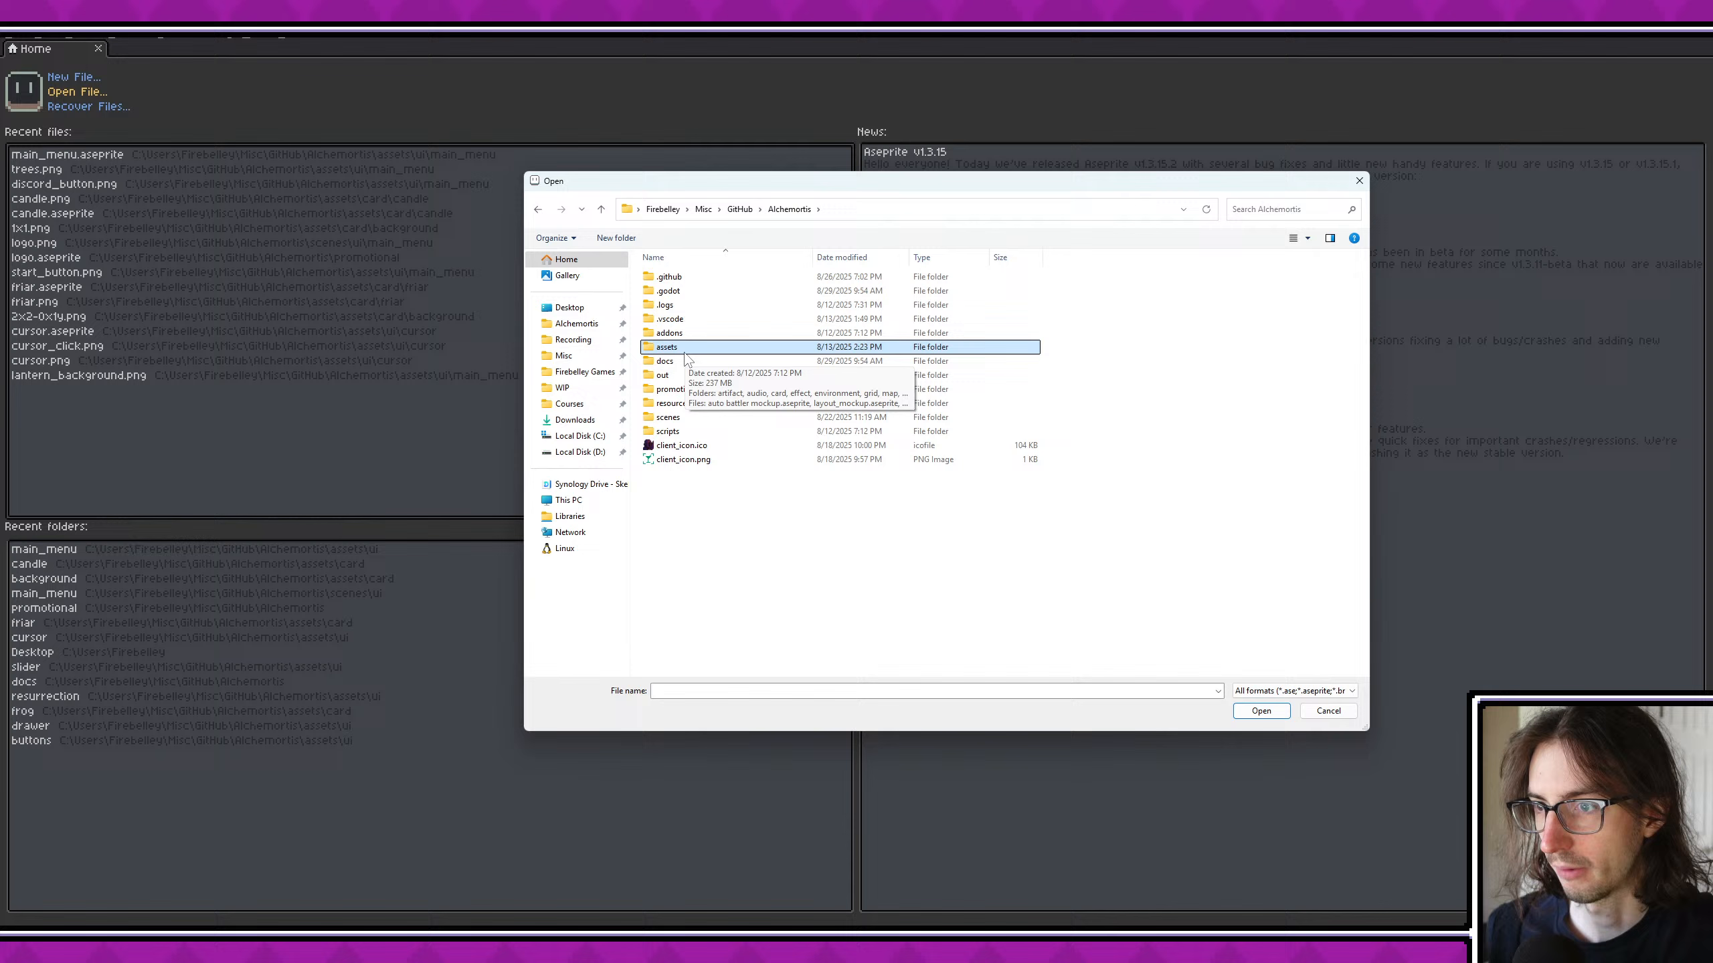
{"action": "double_click", "coordinate": [681, 361]}
{"action": "double_click", "coordinate": [747, 372]}
- Examine the battle screenshot's layout around the player's board, the enemy's board and the health orbs
{"action": "scroll", "coordinate": [910, 492], "scroll_direction": "up", "scroll_amount": 2}
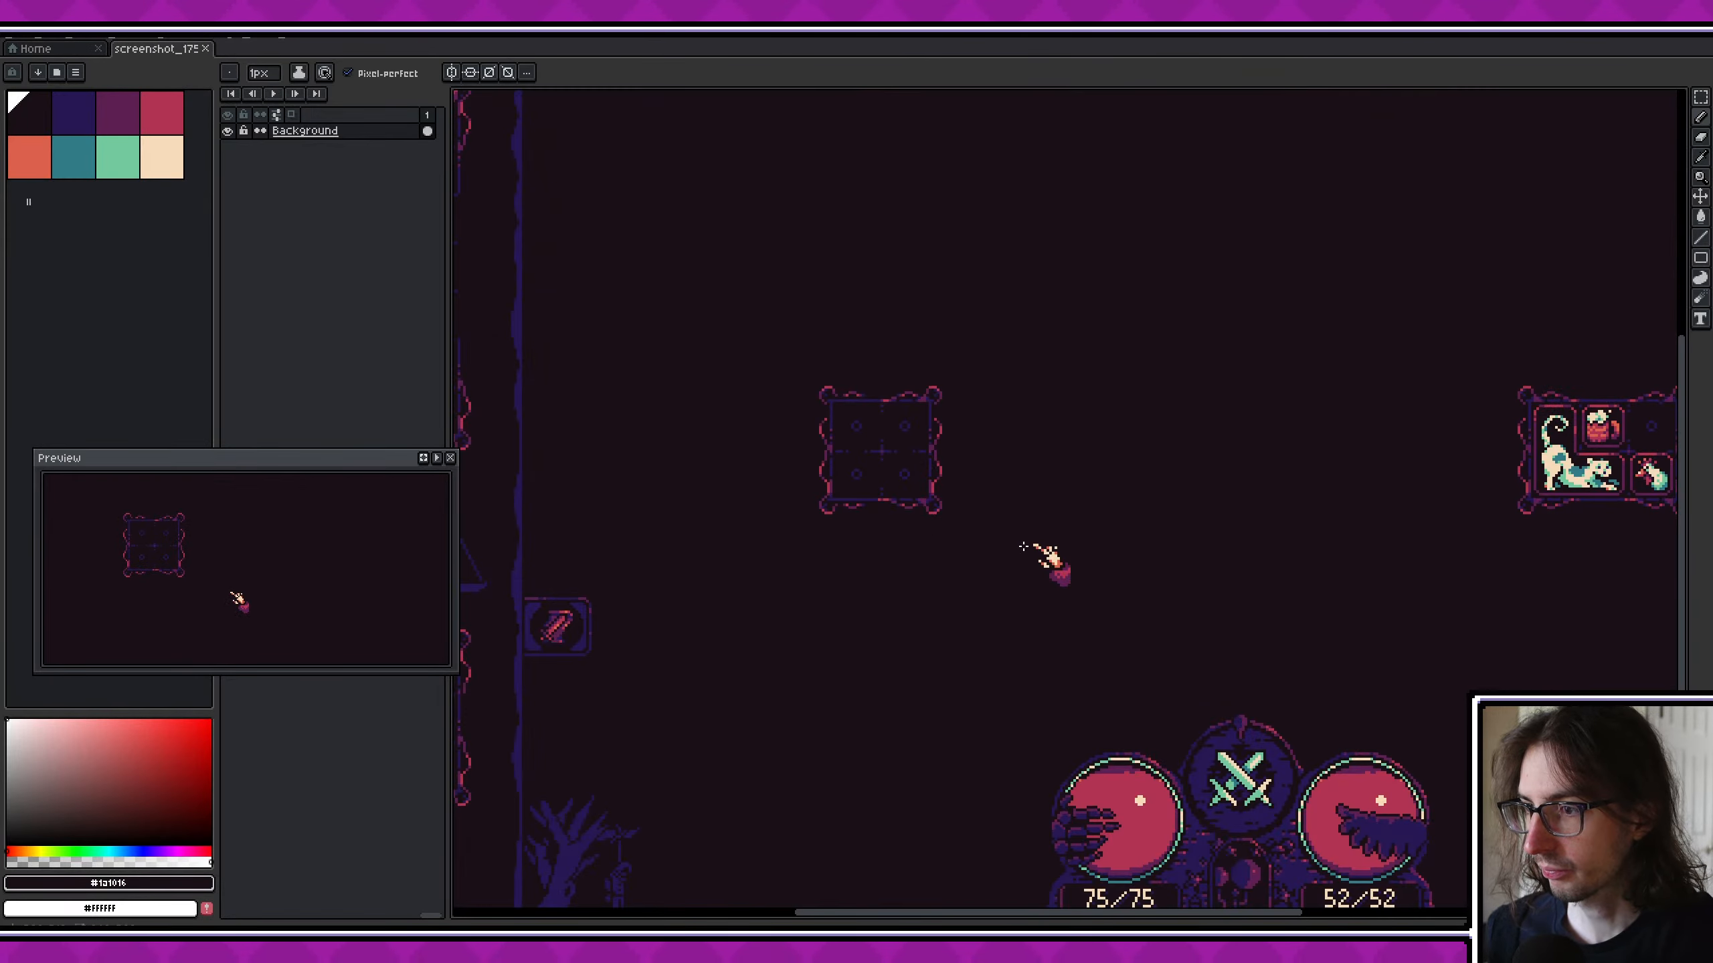
{"action": "middle_click_drag", "start_coordinate": [1167, 530], "coordinate": [1003, 502]}
{"action": "scroll", "coordinate": [1004, 505], "scroll_direction": "down", "scroll_amount": 2}
{"action": "scroll", "coordinate": [1004, 506], "scroll_direction": "up", "scroll_amount": 5}
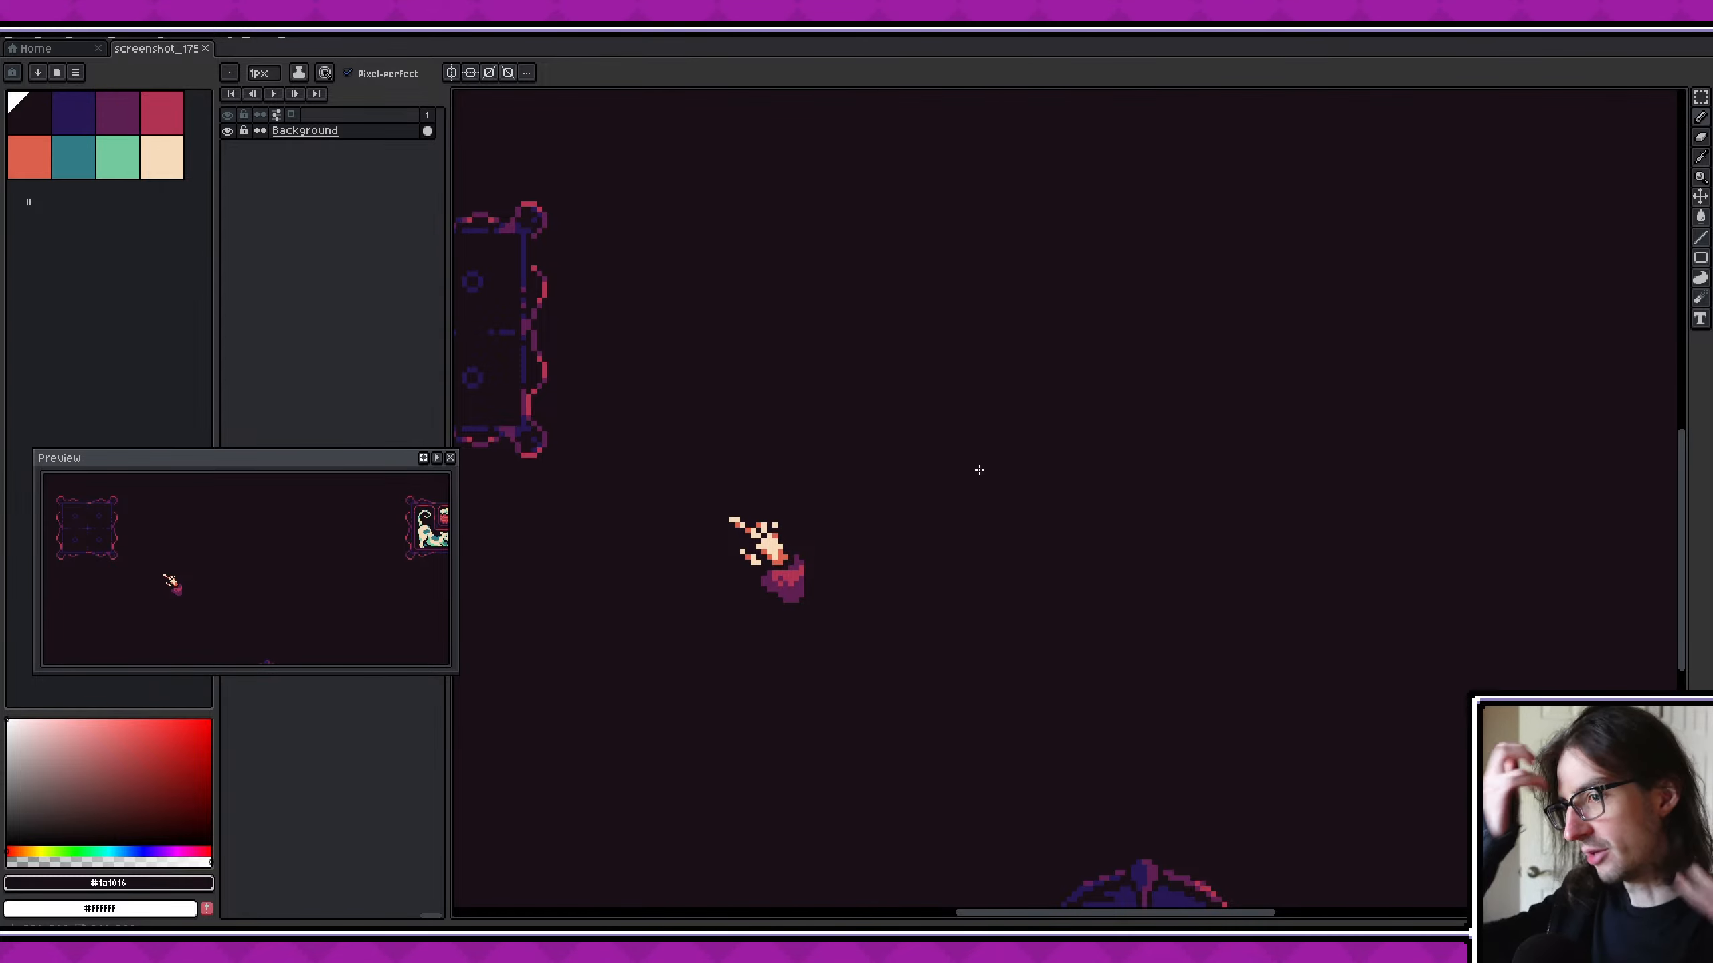
{"action": "scroll", "coordinate": [979, 470], "scroll_direction": "down", "scroll_amount": 3}
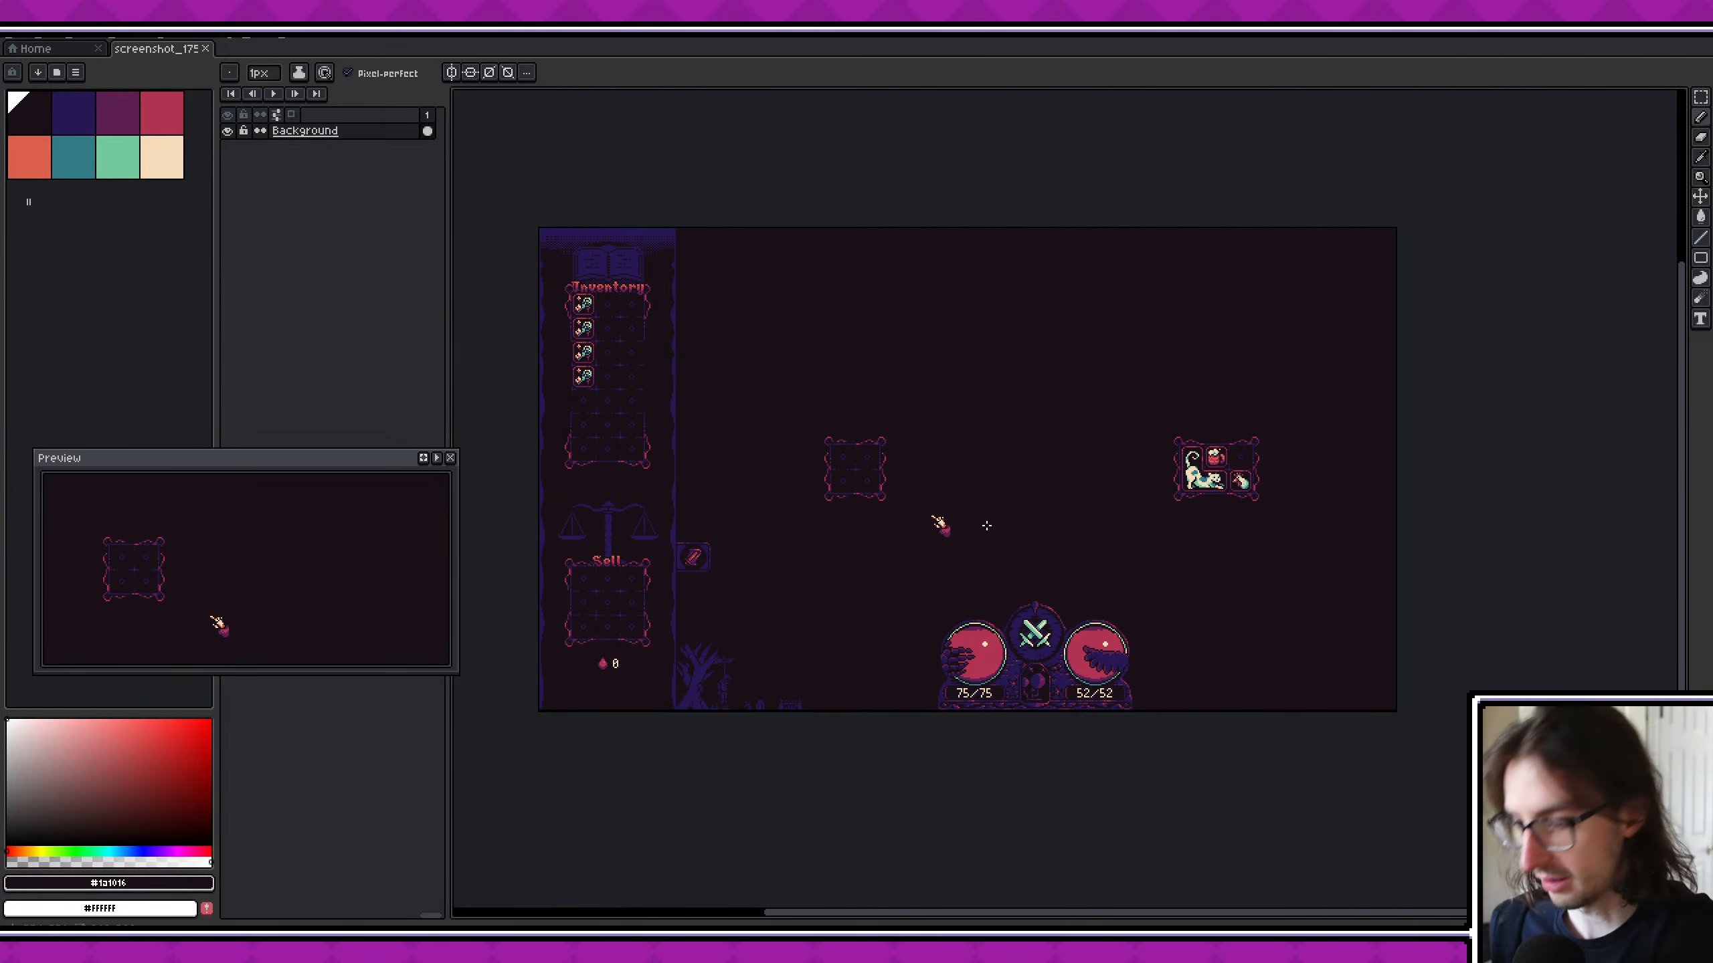
{"action": "key", "text": "m"}
{"action": "scroll", "coordinate": [990, 509], "scroll_direction": "up", "scroll_amount": 2}
{"action": "middle_click_drag", "start_coordinate": [1028, 493], "coordinate": [1142, 490]}
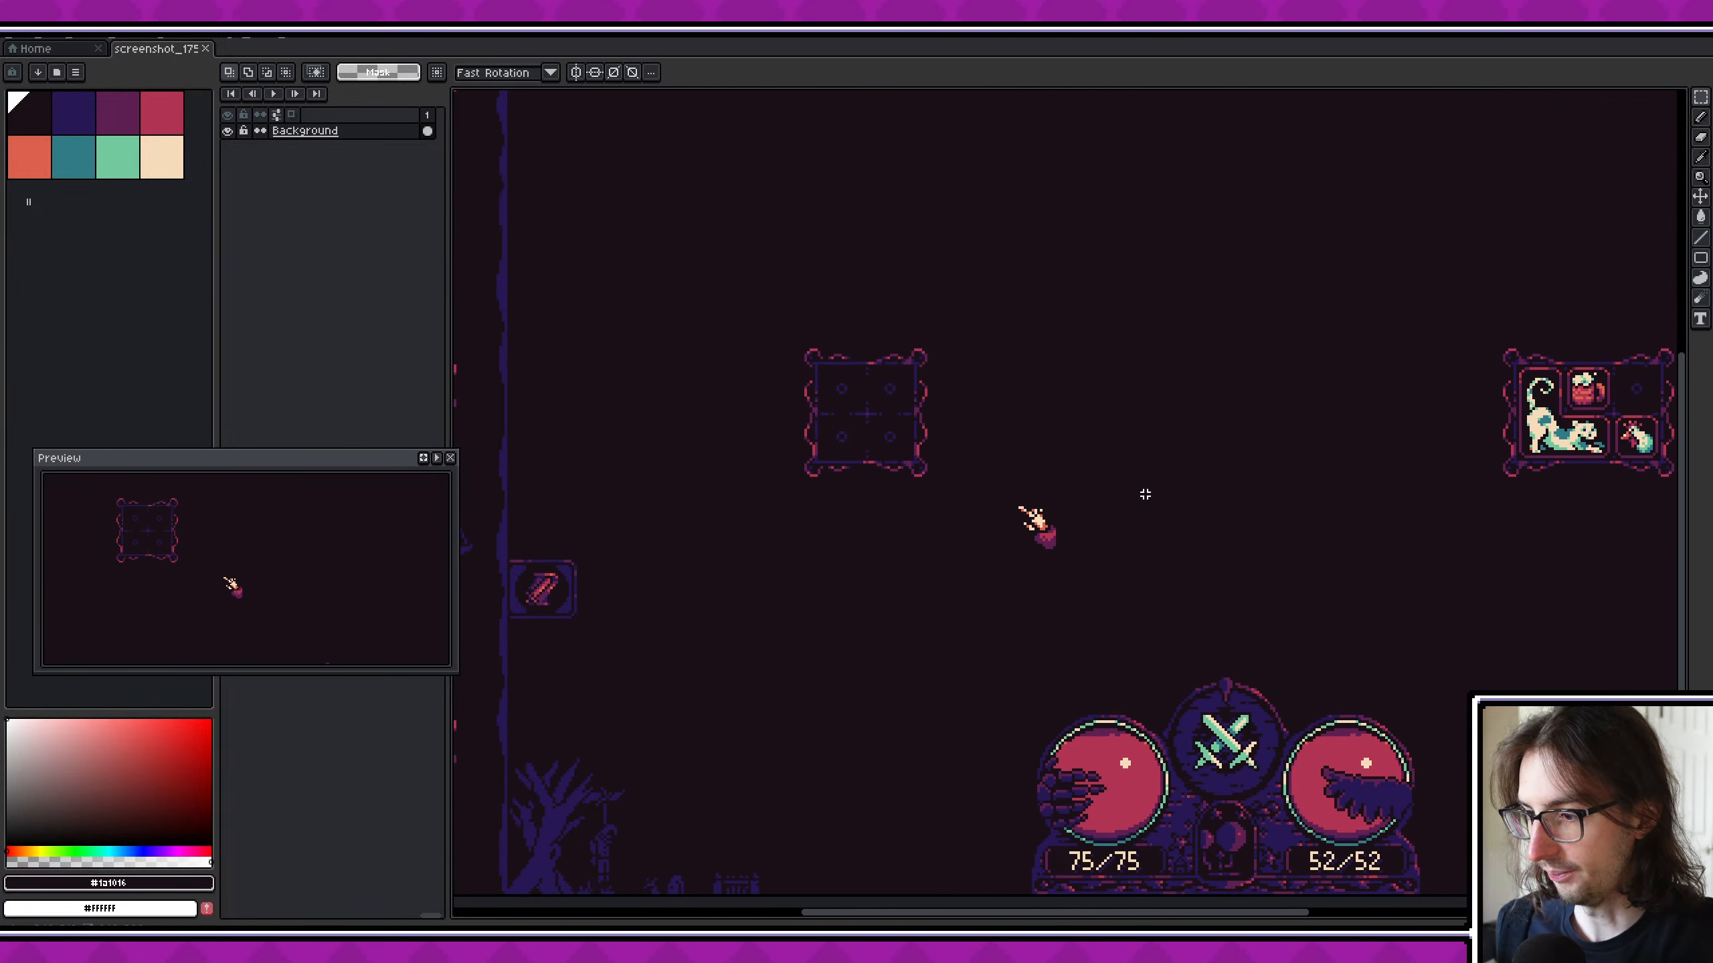
{"action": "scroll", "coordinate": [1143, 490], "scroll_direction": "down", "scroll_amount": 2}
{"action": "scroll", "coordinate": [1146, 495], "scroll_direction": "up", "scroll_amount": 2}
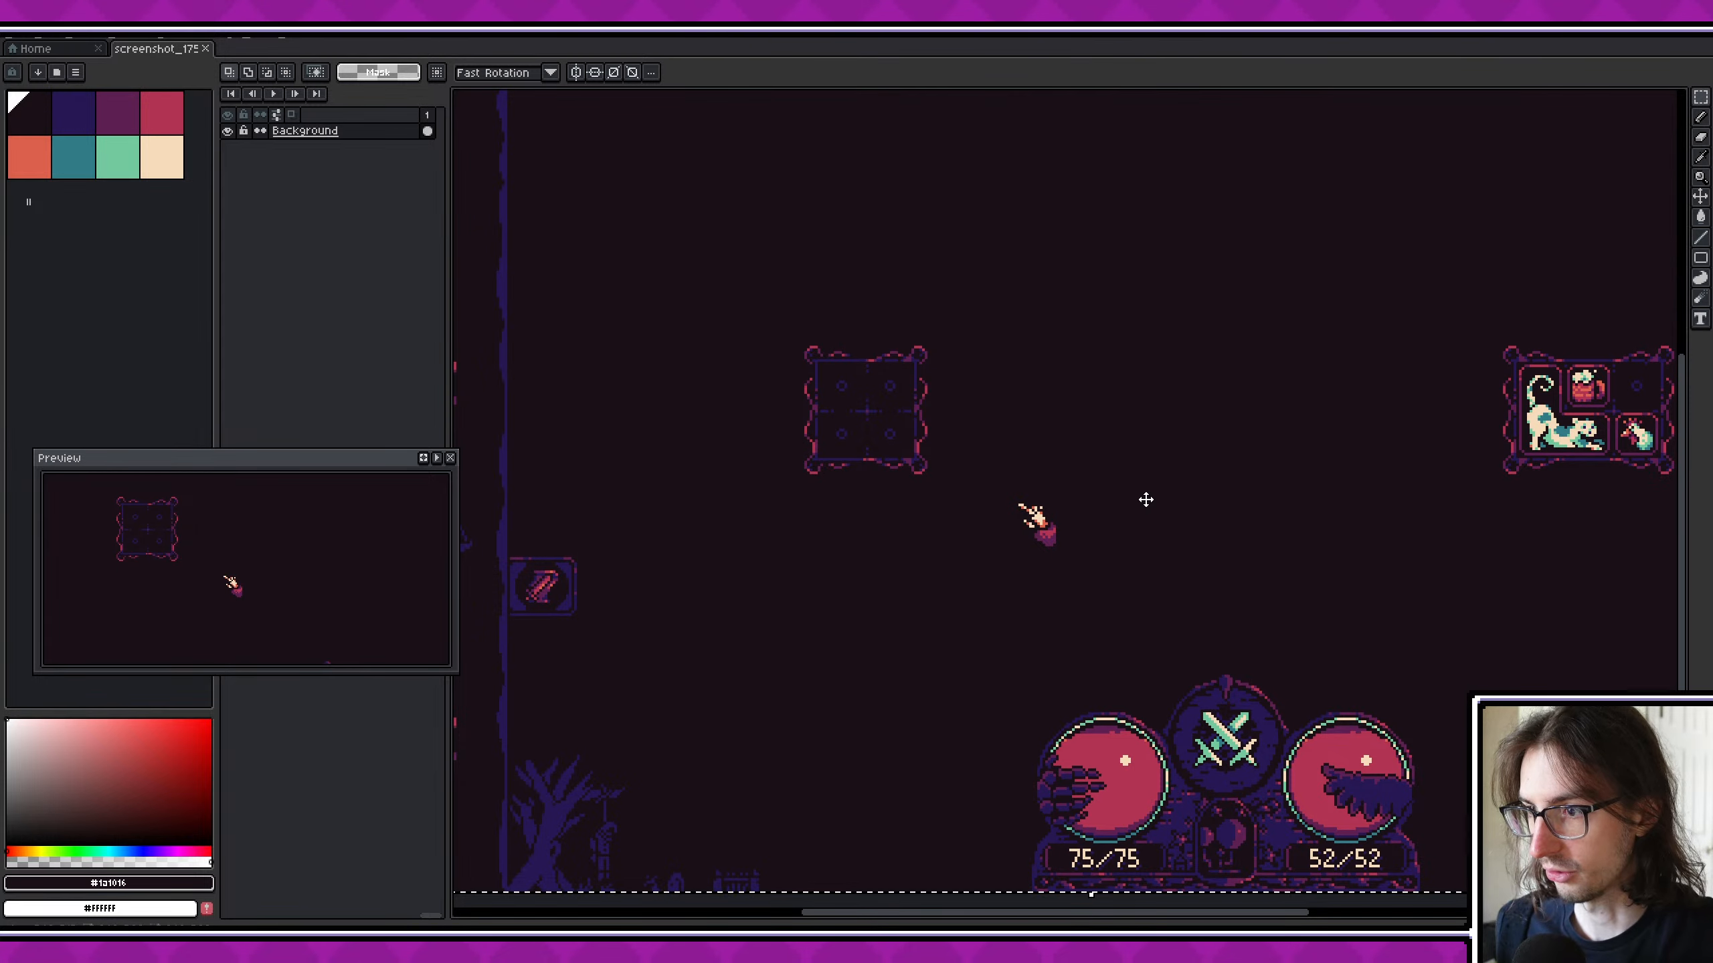
{"action": "scroll", "coordinate": [1146, 503], "scroll_direction": "down", "scroll_amount": 3}
{"action": "scroll", "coordinate": [1146, 505], "scroll_direction": "up", "scroll_amount": 3}
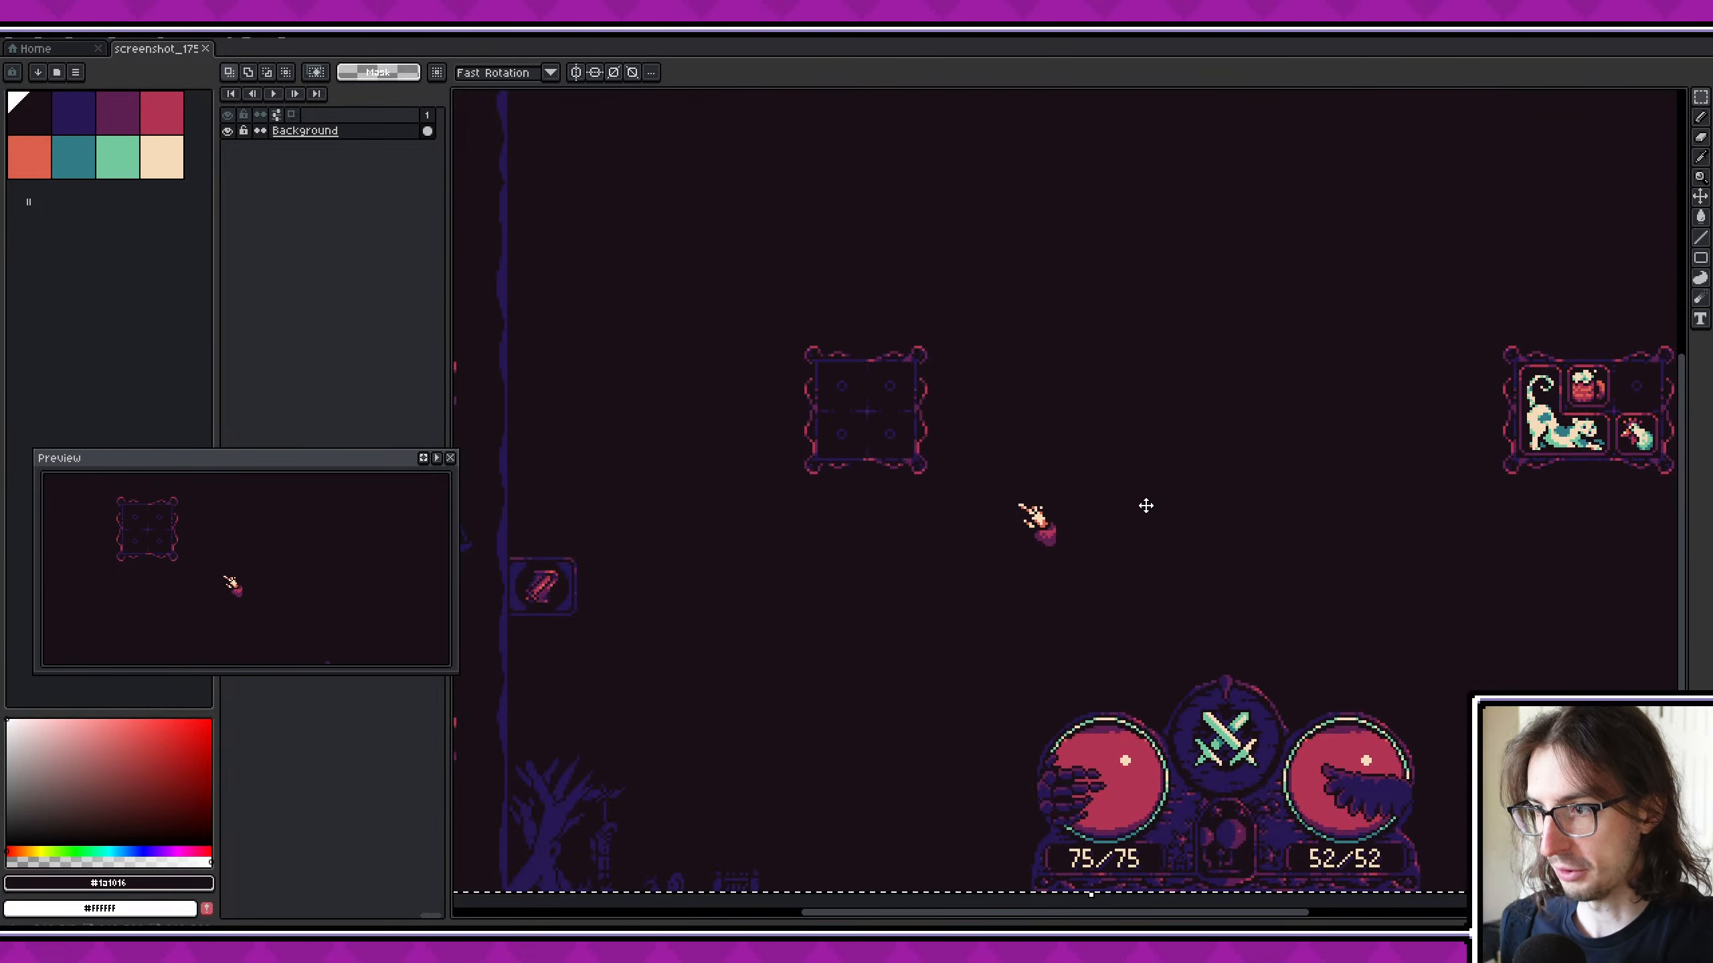
- Sample the dark purple from the frame beside the player's health orb as the foreground colour
{"action": "key", "text": "i"}
{"action": "middle_click_drag", "start_coordinate": [1148, 494], "coordinate": [875, 444]}
{"action": "key", "text": "v"}
{"action": "scroll", "coordinate": [1015, 600], "scroll_direction": "up", "scroll_amount": 1}
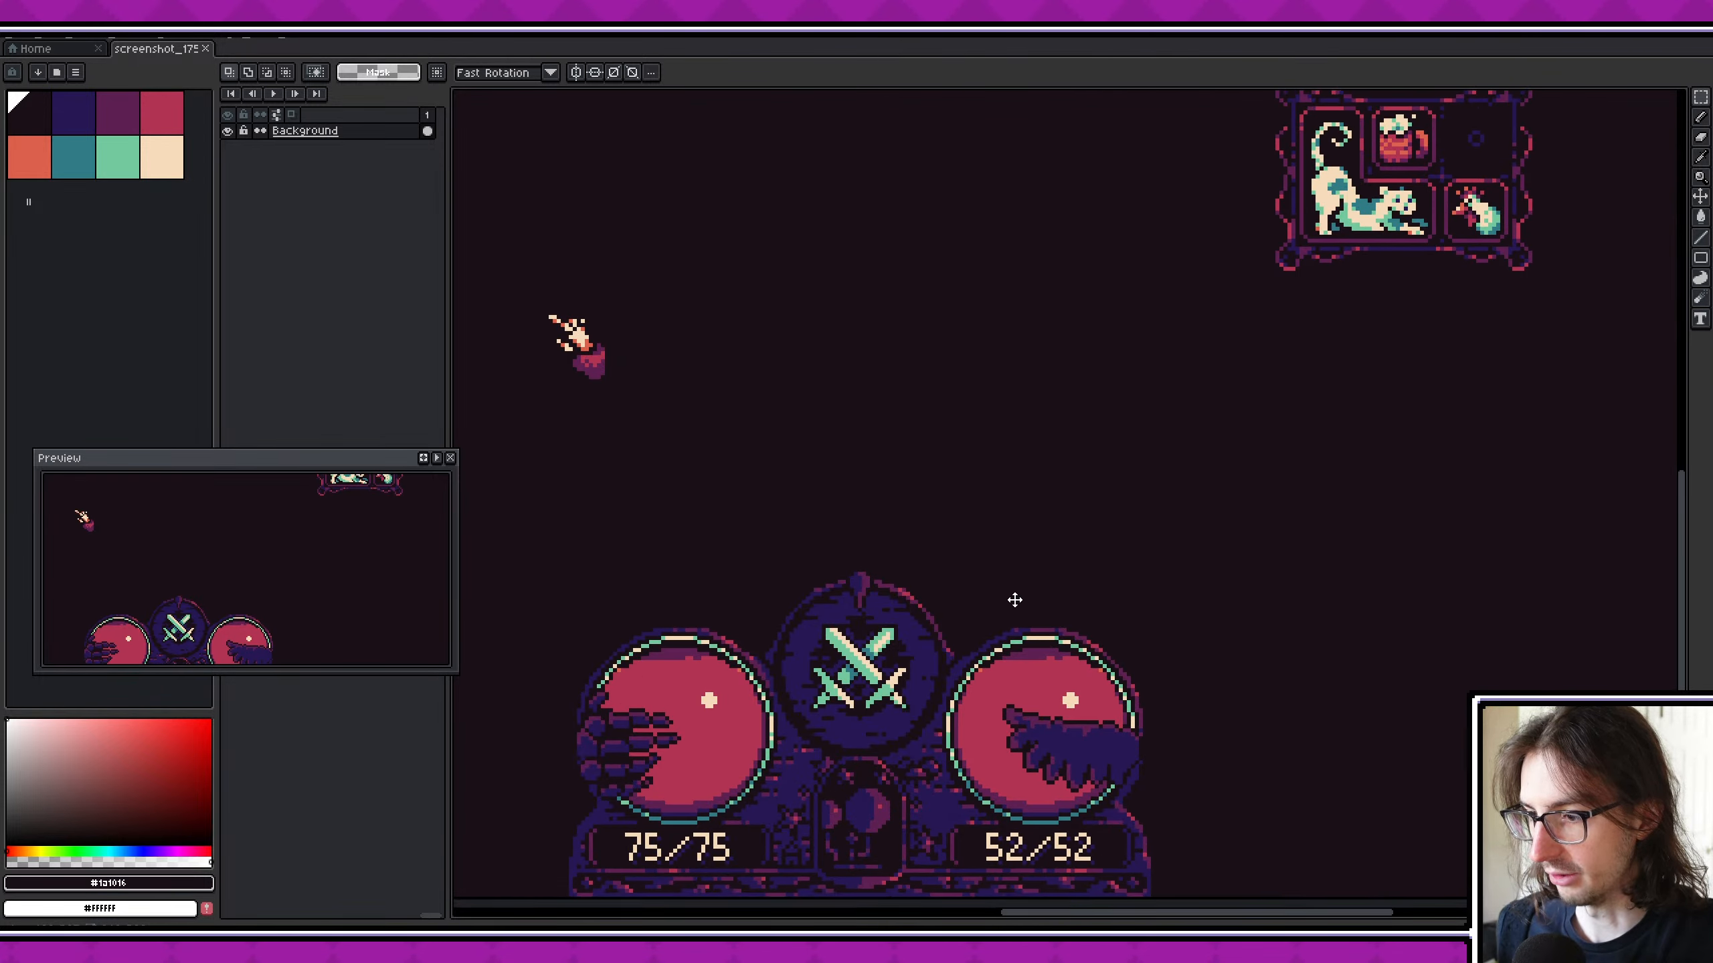
{"action": "scroll", "coordinate": [1015, 600], "scroll_direction": "up", "scroll_amount": 5}
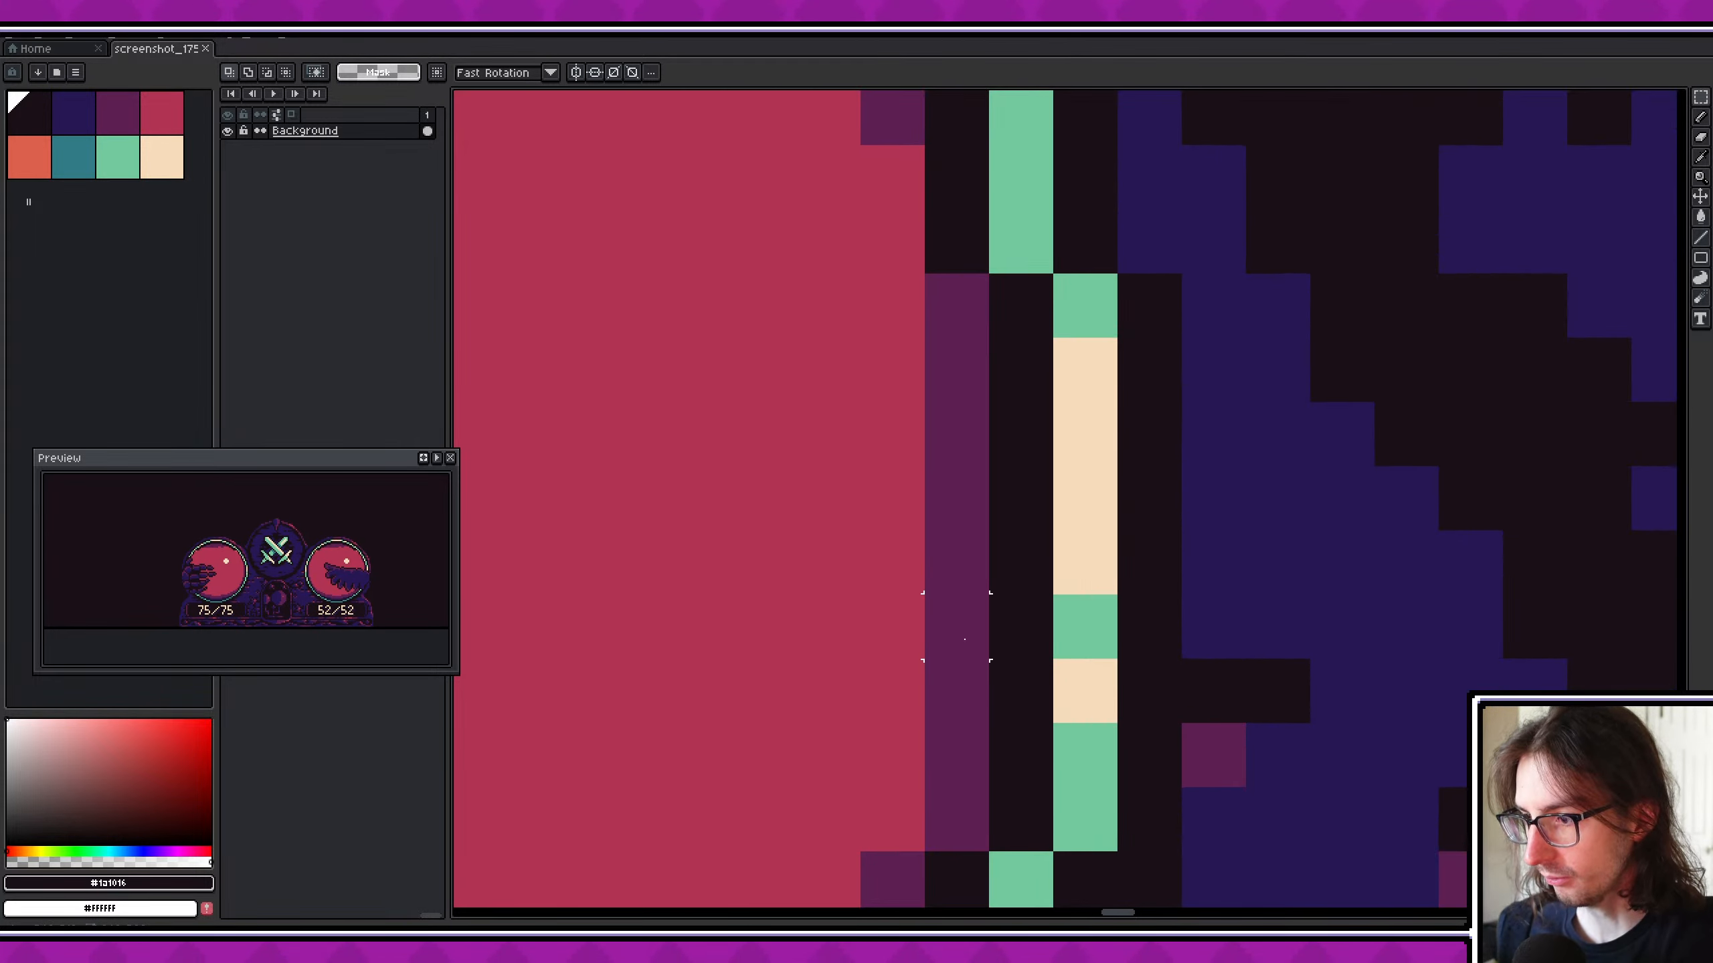
{"action": "scroll", "coordinate": [966, 640], "scroll_direction": "down", "scroll_amount": 5}
{"action": "key", "text": "i"}
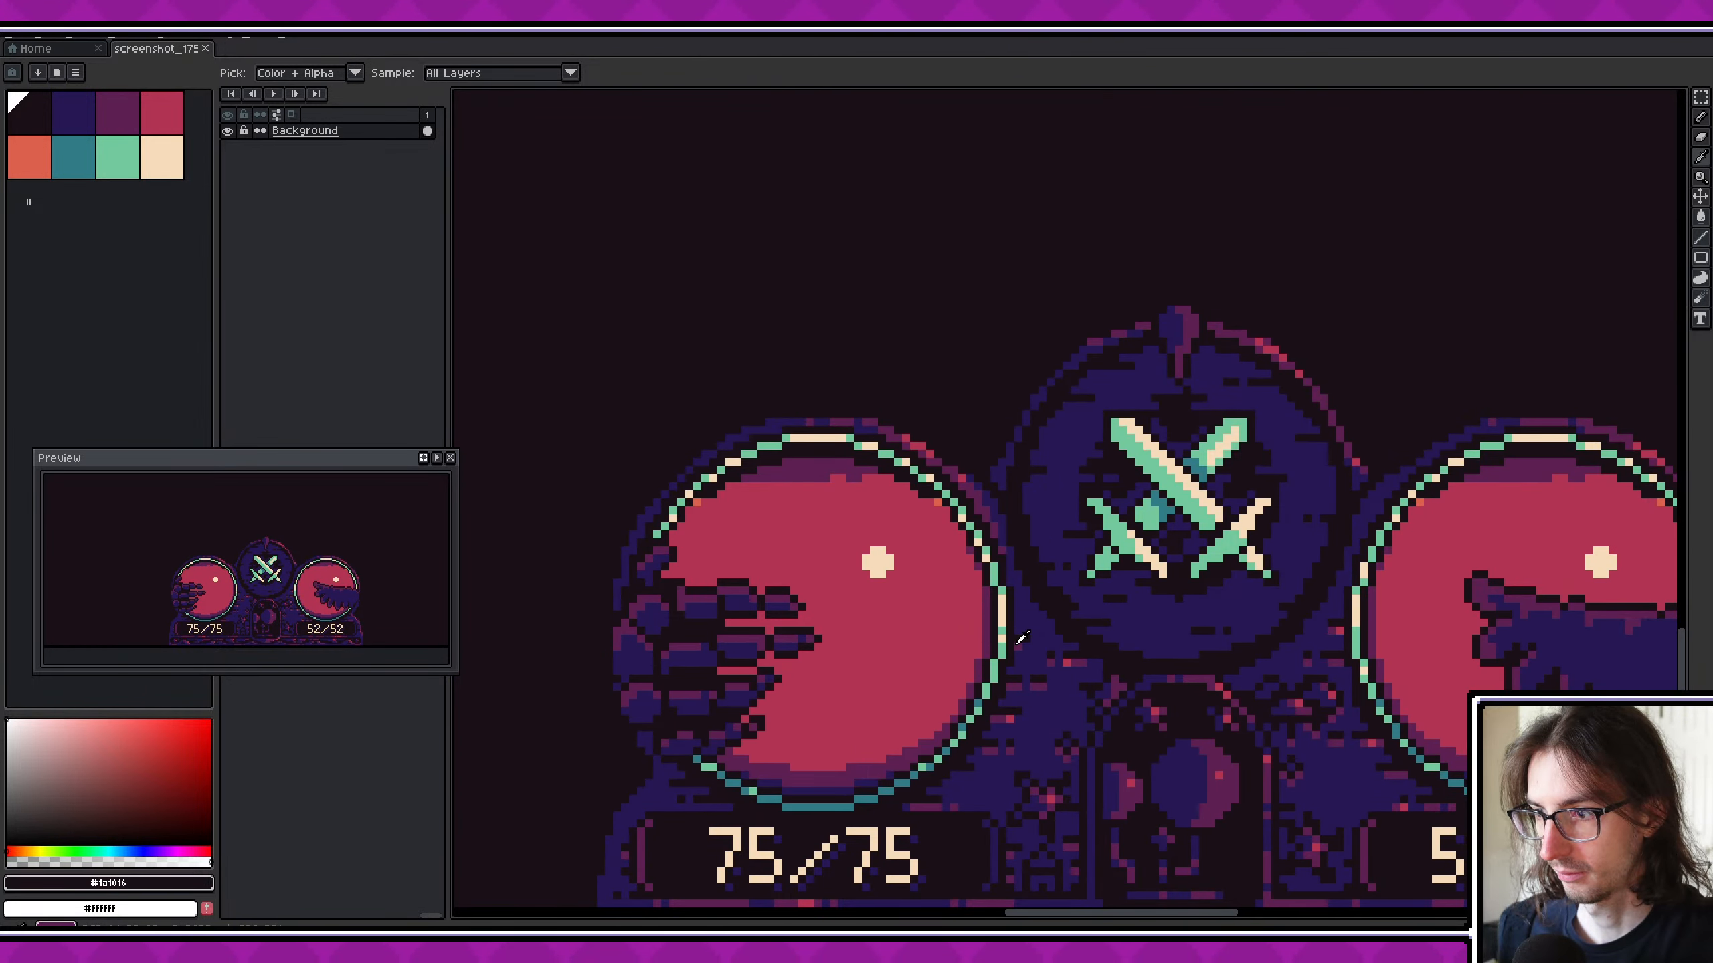
{"action": "left_click", "coordinate": [1023, 638]}
{"action": "key", "text": "v"}
{"action": "scroll", "coordinate": [1025, 608], "scroll_direction": "down", "scroll_amount": 5}
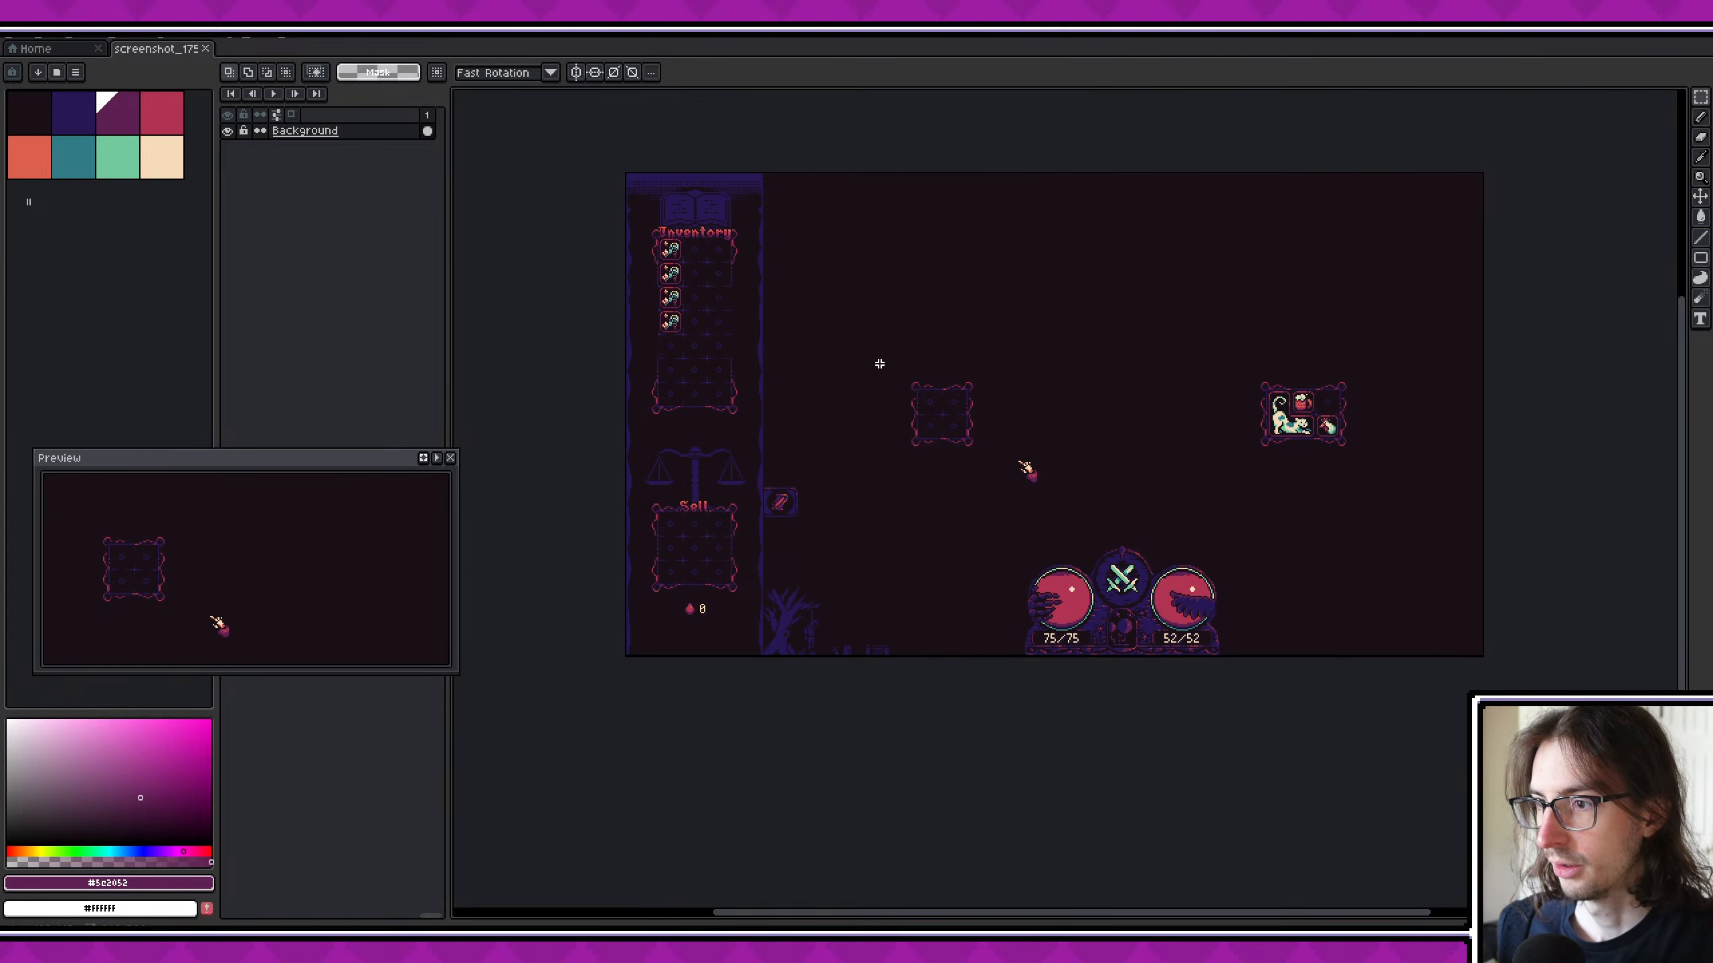
{"action": "scroll", "coordinate": [889, 367], "scroll_direction": "up", "scroll_amount": 2}
{"action": "middle_click_drag", "start_coordinate": [874, 375], "coordinate": [845, 403]}
{"action": "scroll", "coordinate": [745, 419], "scroll_direction": "down", "scroll_amount": 1}
{"action": "middle_click_drag", "start_coordinate": [746, 419], "coordinate": [922, 610]}
{"action": "scroll", "coordinate": [772, 279], "scroll_direction": "up", "scroll_amount": 1}
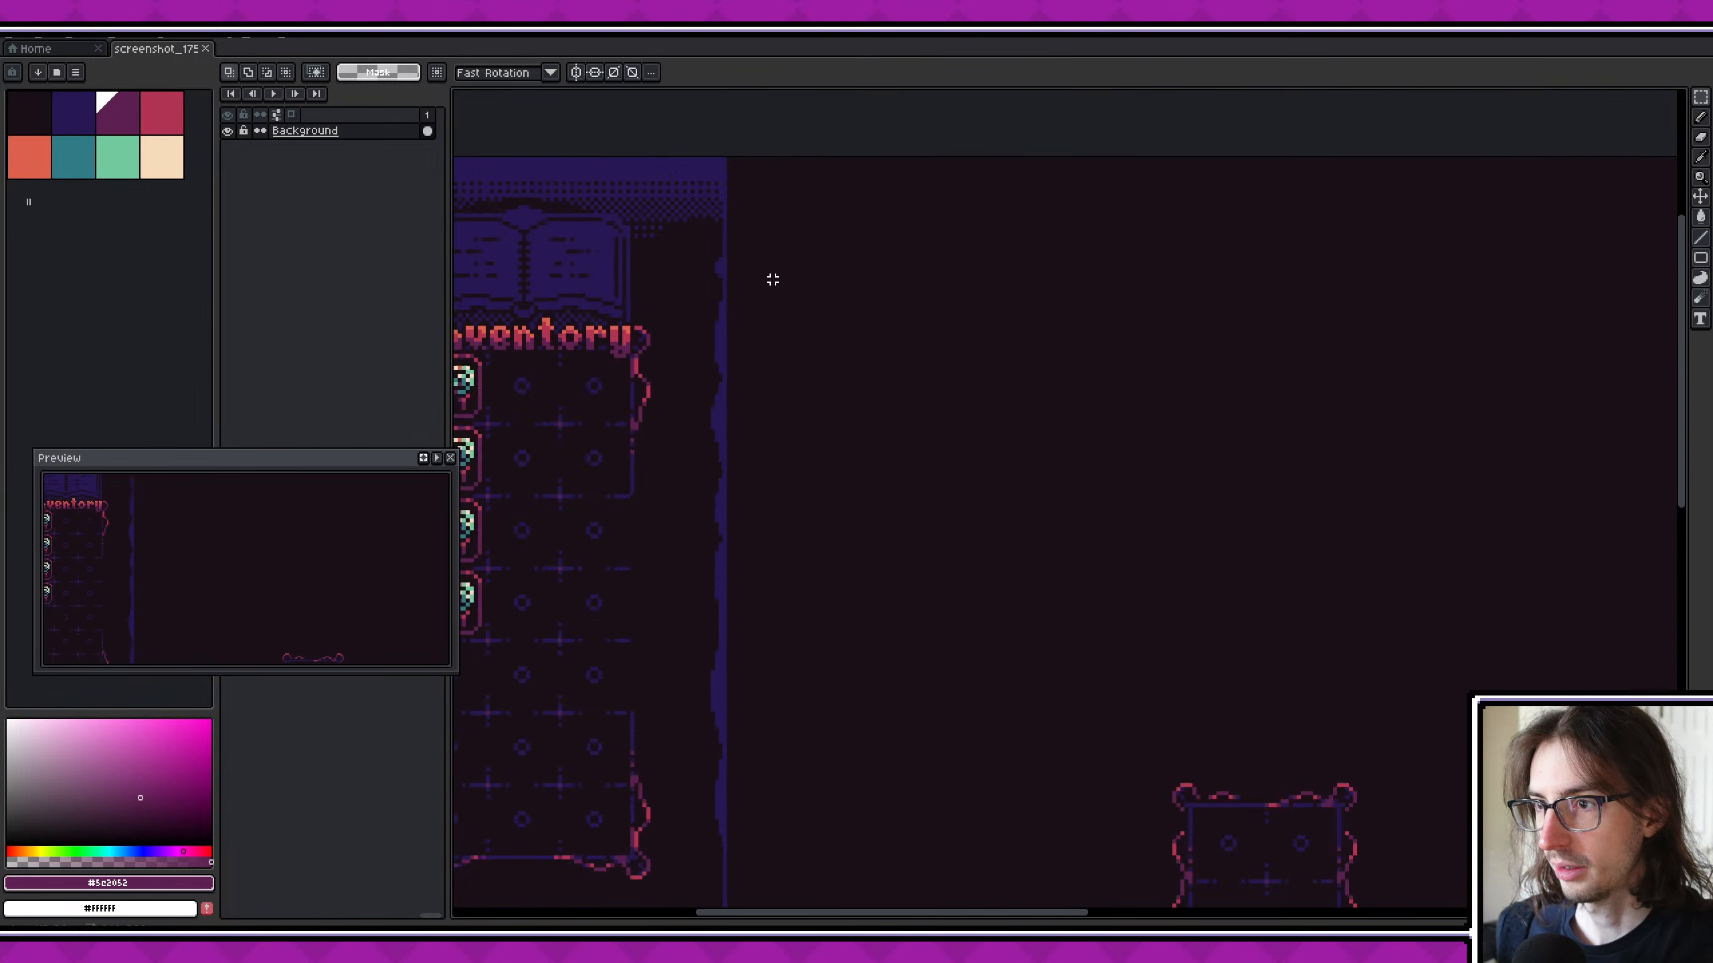
{"action": "middle_click_drag", "start_coordinate": [772, 279], "coordinate": [822, 435]}
{"action": "scroll", "coordinate": [738, 218], "scroll_direction": "up", "scroll_amount": 3}
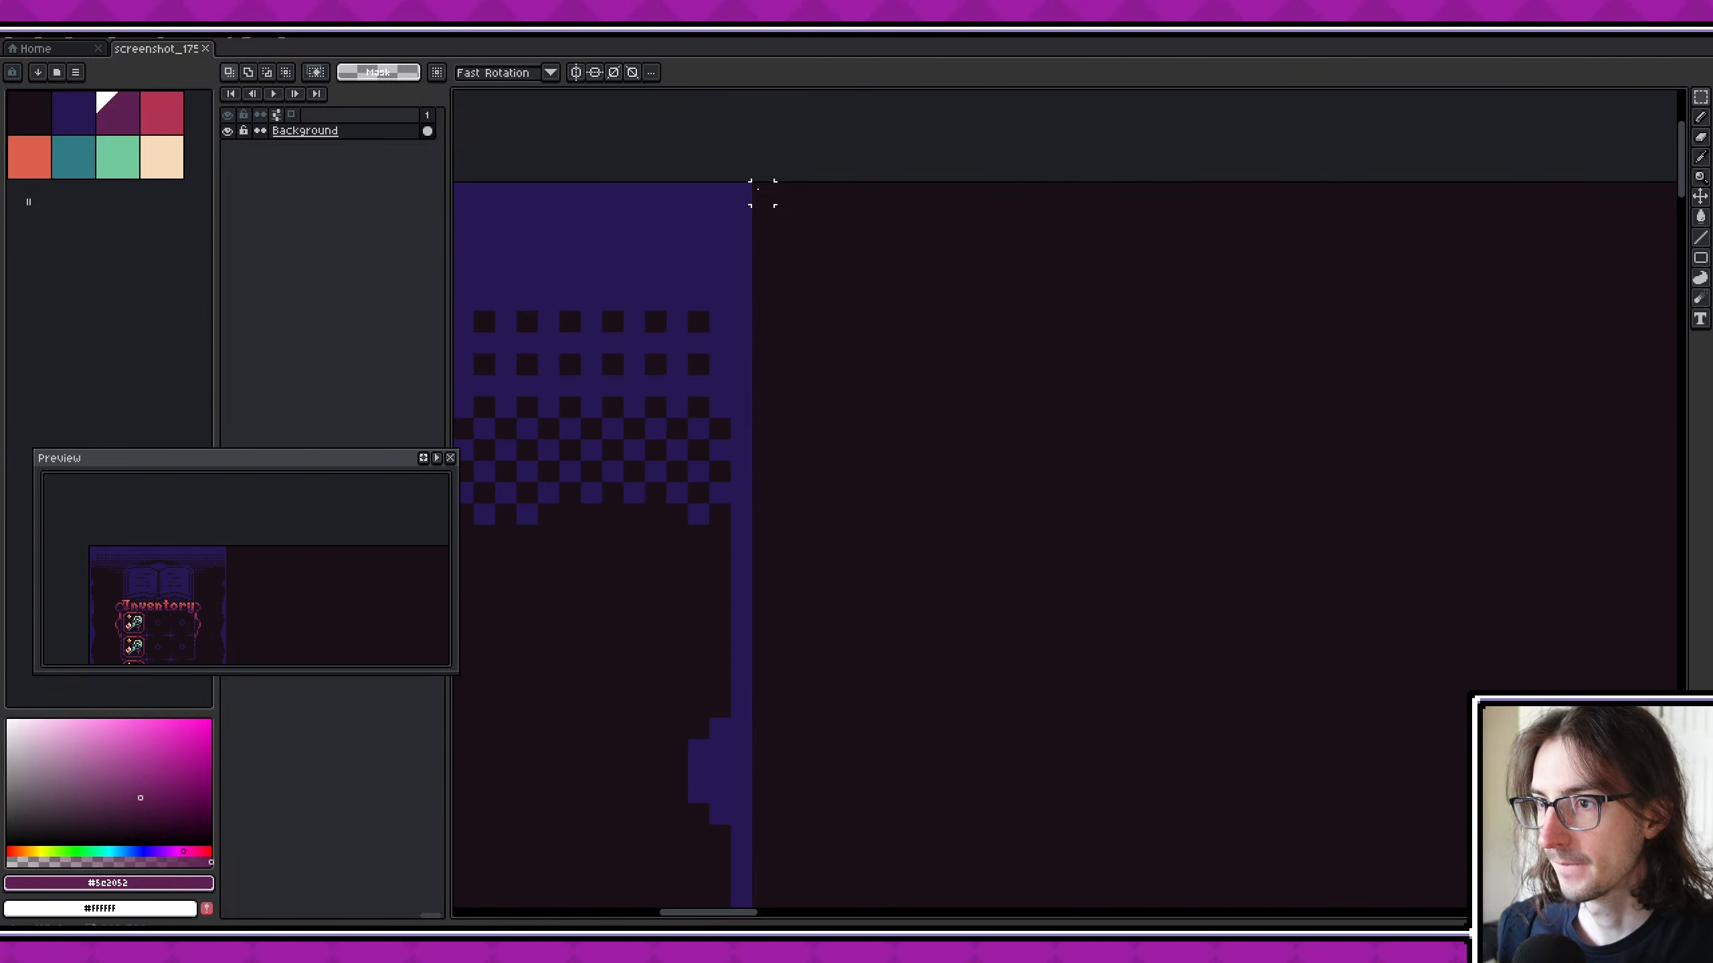
{"action": "left_click_drag", "start_coordinate": [758, 189], "coordinate": [879, 308]}
{"action": "key", "text": "ctrl+d"}
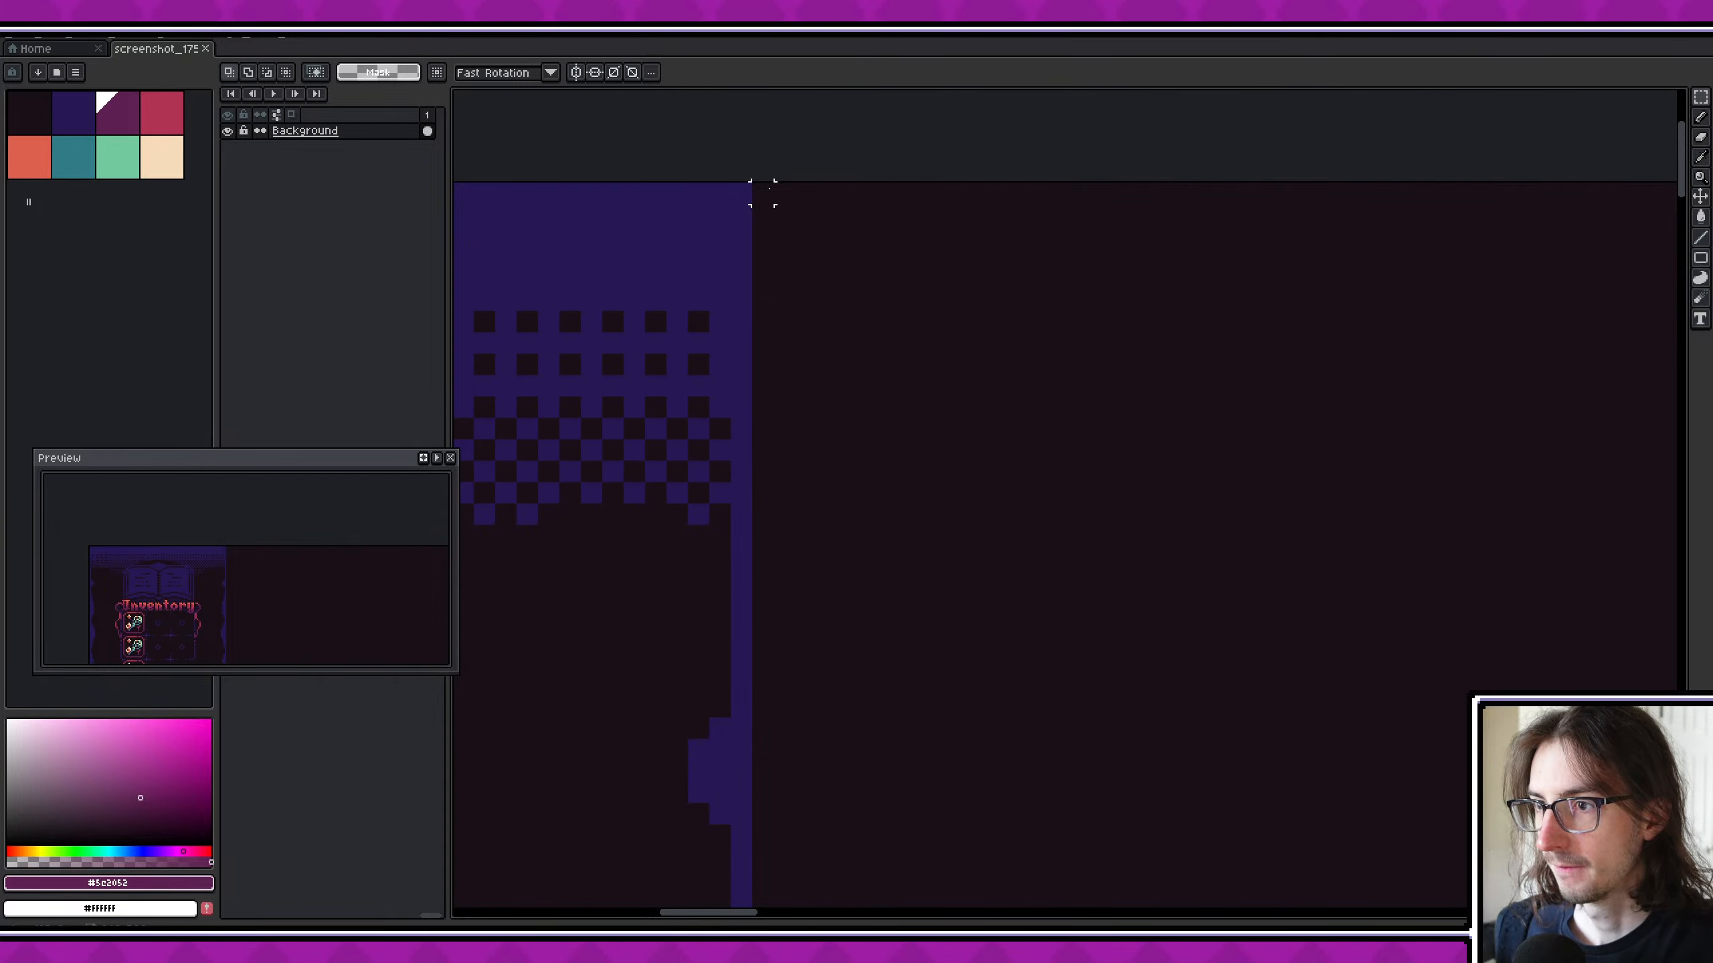
- Select the whole battlefield area beside the inventory panel, from the canvas's upper edge to its lower edge
{"action": "left_click_drag", "start_coordinate": [784, 193], "coordinate": [1113, 390]}
{"action": "scroll", "coordinate": [1113, 390], "scroll_direction": "down", "scroll_amount": 2}
{"action": "scroll", "coordinate": [1065, 317], "scroll_direction": "up", "scroll_amount": 4}
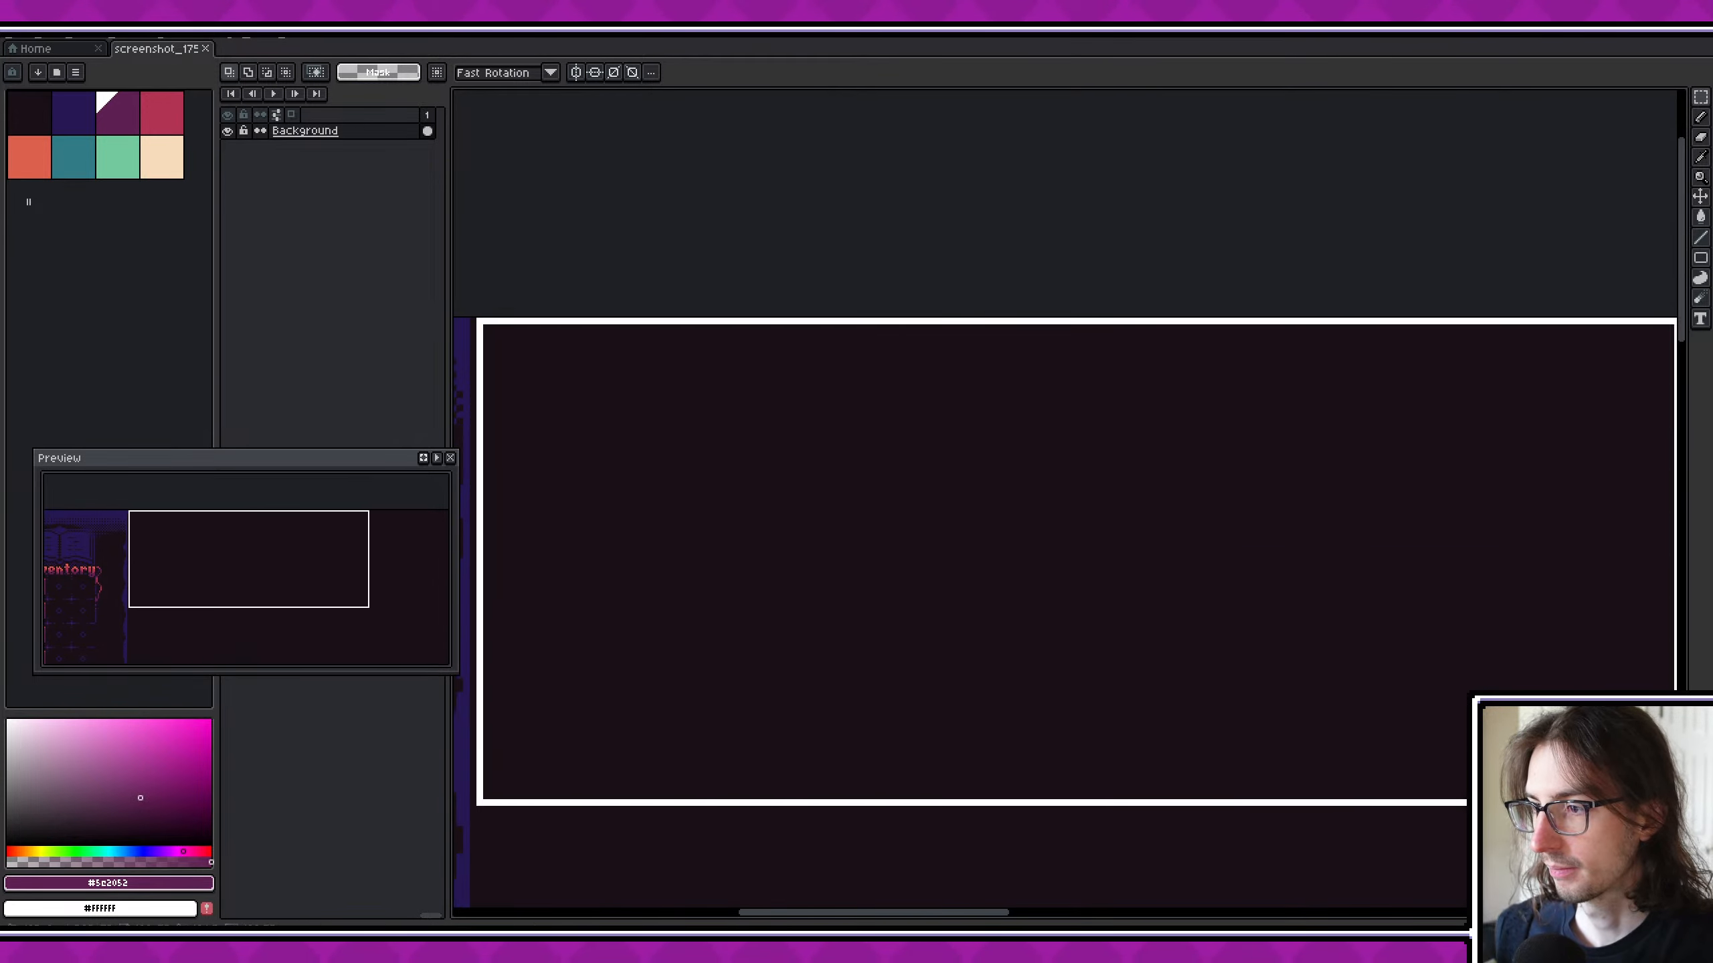
{"action": "scroll", "coordinate": [1434, 787], "scroll_direction": "down", "scroll_amount": 4}
{"action": "scroll", "coordinate": [1434, 788], "scroll_direction": "up", "scroll_amount": 1}
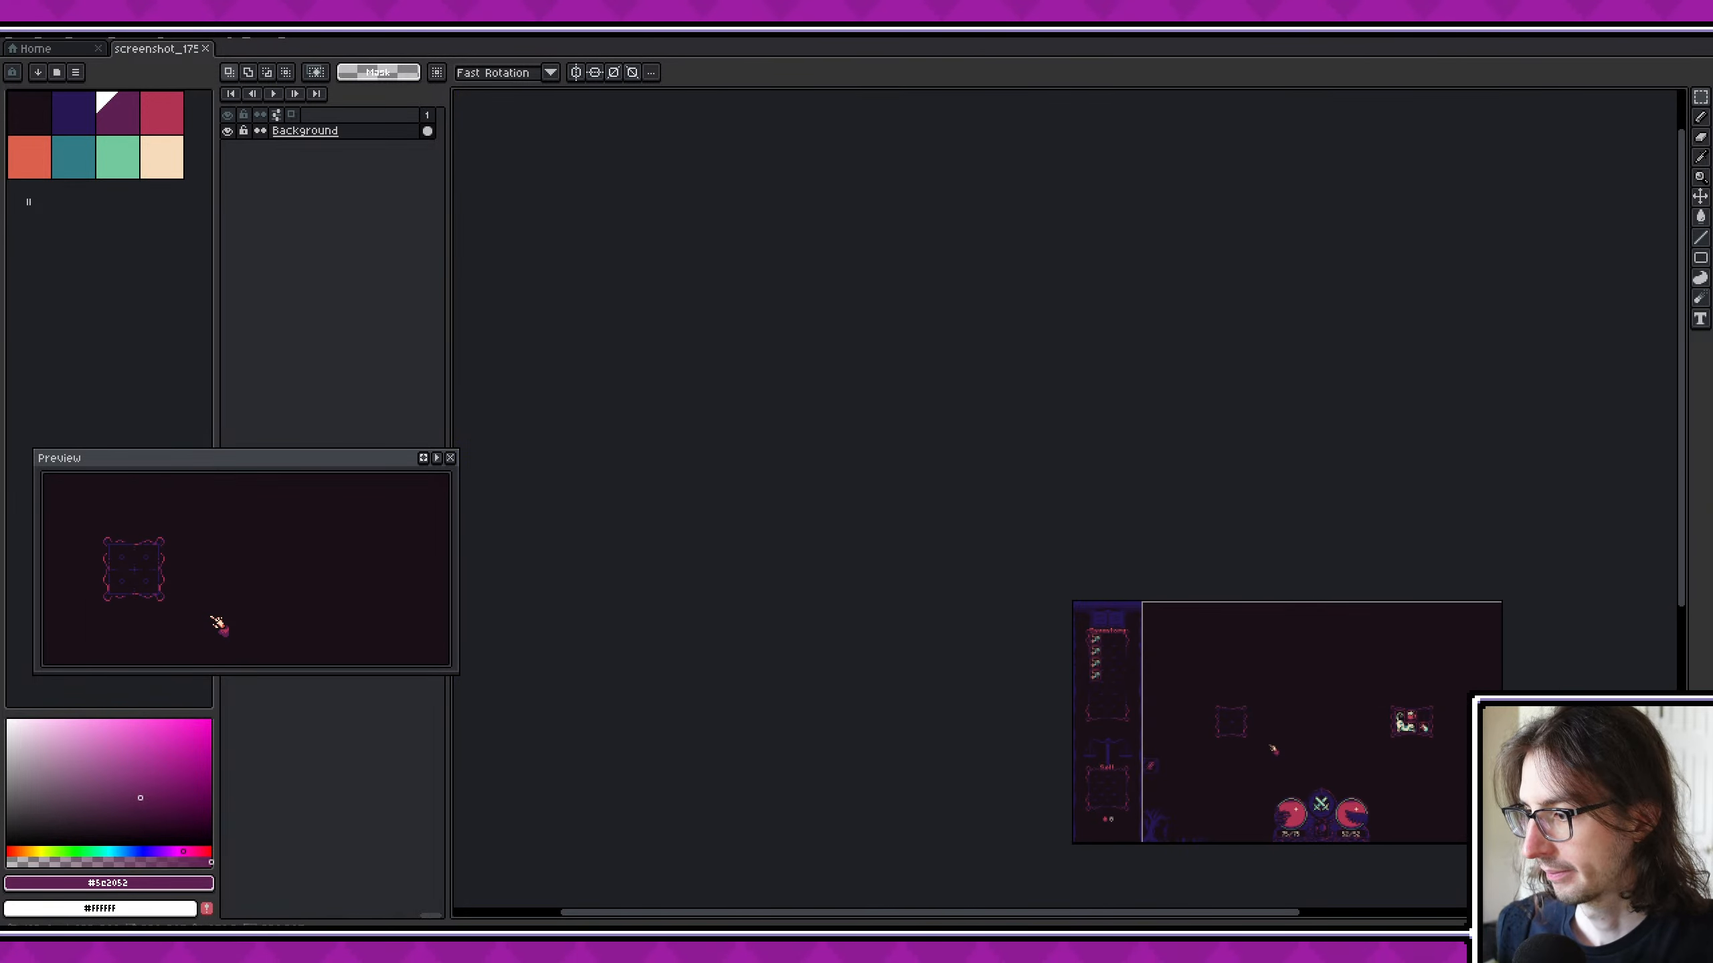
{"action": "scroll", "coordinate": [1266, 766], "scroll_direction": "up", "scroll_amount": 3}
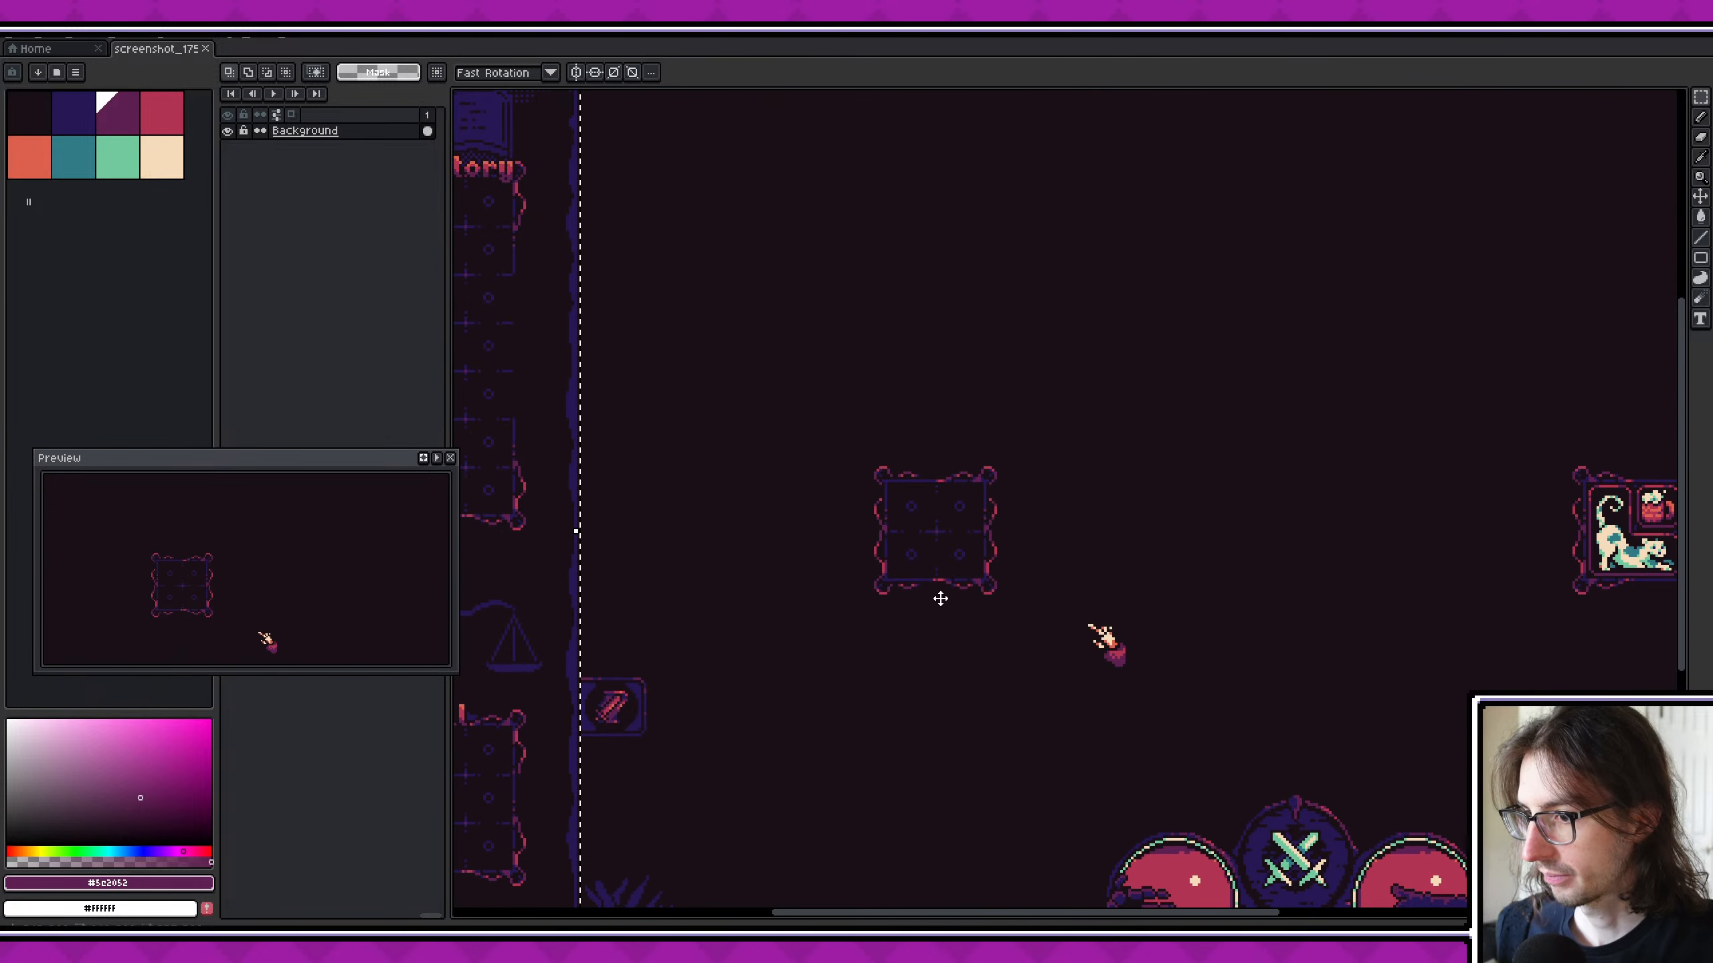
- Set up the Pencil tool with the dark blue palette colour and a 47 px brush
{"action": "middle_click_drag", "start_coordinate": [922, 567], "coordinate": [862, 647]}
{"action": "mouse_move", "coordinate": [732, 368]}
{"action": "middle_mouse_down"}
{"action": "mouse_move", "coordinate": [764, 295]}
{"action": "mouse_move", "coordinate": [747, 395]}
{"action": "middle_mouse_up"}
{"action": "scroll", "coordinate": [703, 309], "scroll_direction": "up", "scroll_amount": 2}
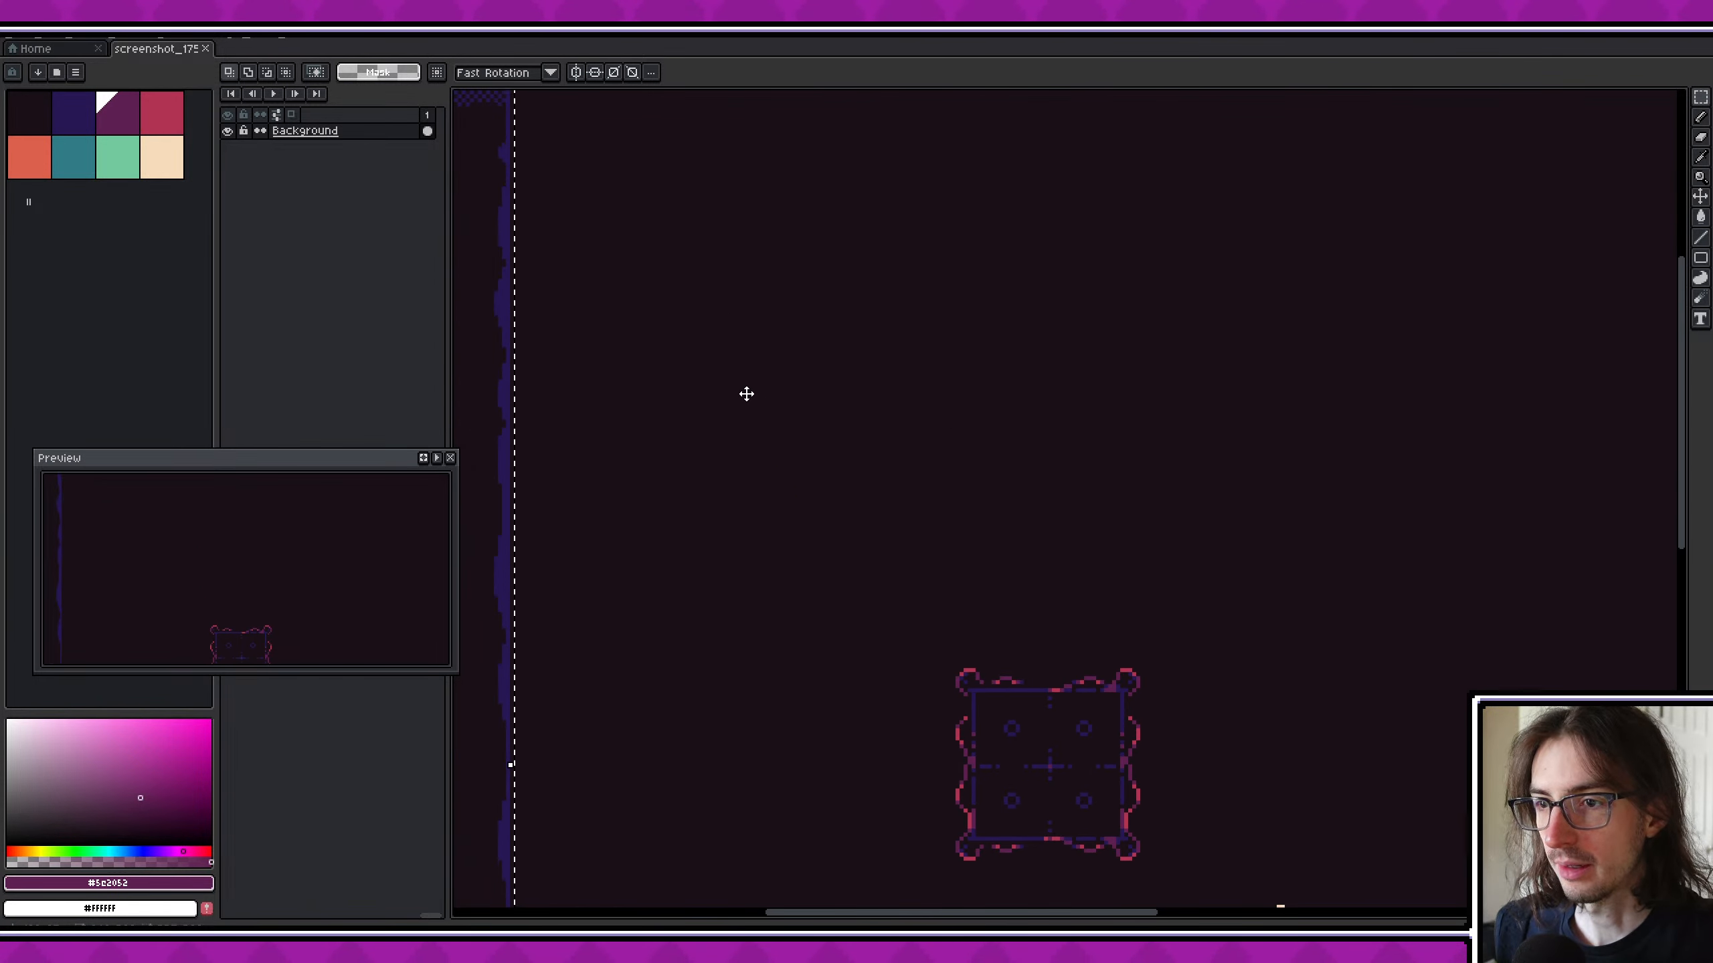
{"action": "left_click", "coordinate": [71, 122]}
{"action": "key", "text": "b"}
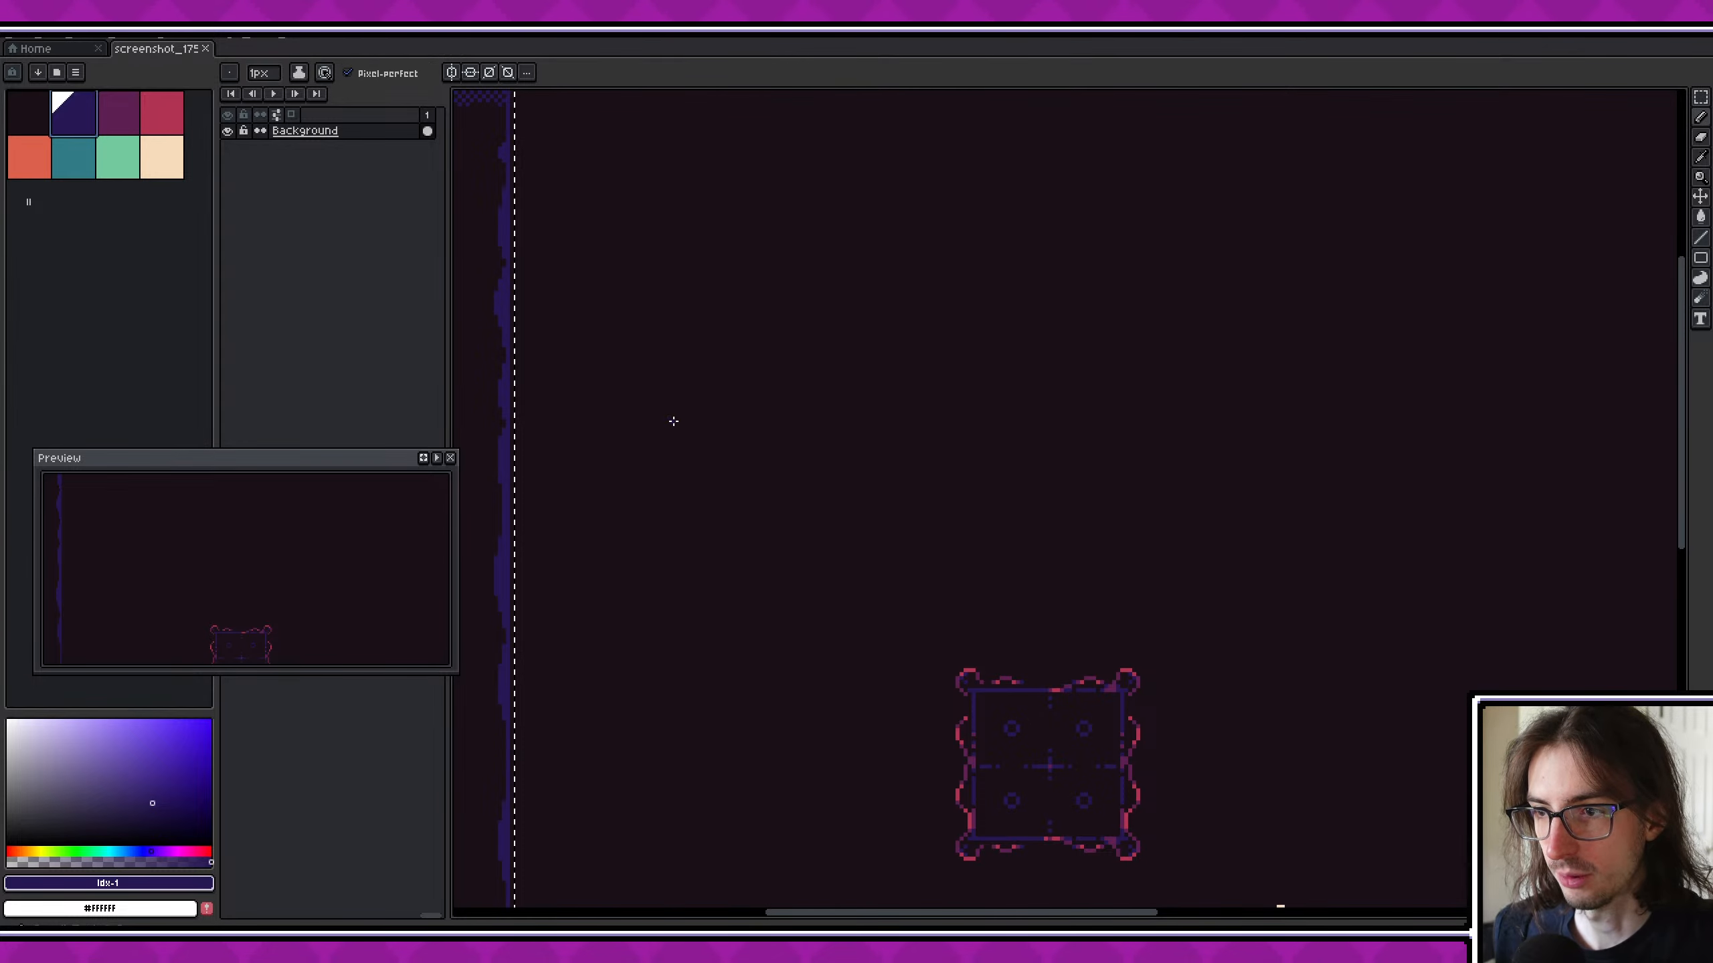
{"action": "scroll", "coordinate": [680, 426], "scroll_direction": "up", "scroll_amount": 20, "text": "ctrl"}
{"action": "scroll", "coordinate": [680, 428], "scroll_direction": "down", "scroll_amount": 6, "text": "ctrl"}
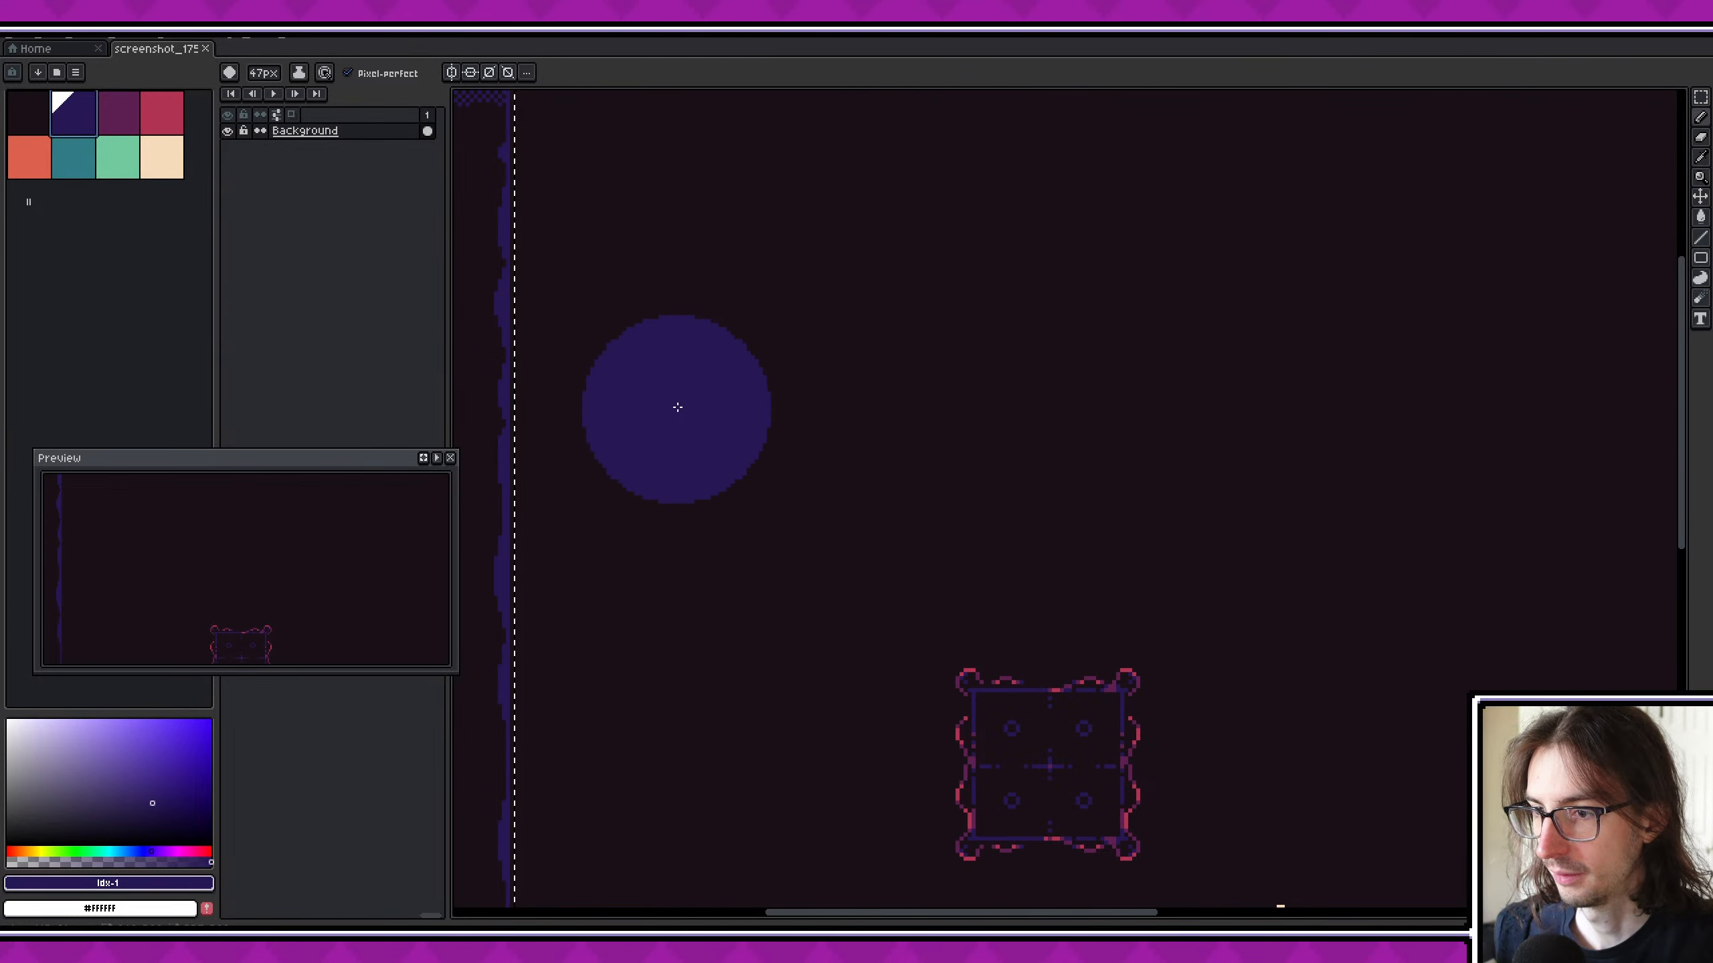
{"action": "scroll", "coordinate": [711, 414], "scroll_direction": "down", "scroll_amount": 5}
{"action": "scroll", "coordinate": [725, 410], "scroll_direction": "up", "scroll_amount": 1}
{"action": "scroll", "coordinate": [550, 436], "scroll_direction": "up", "scroll_amount": 2}
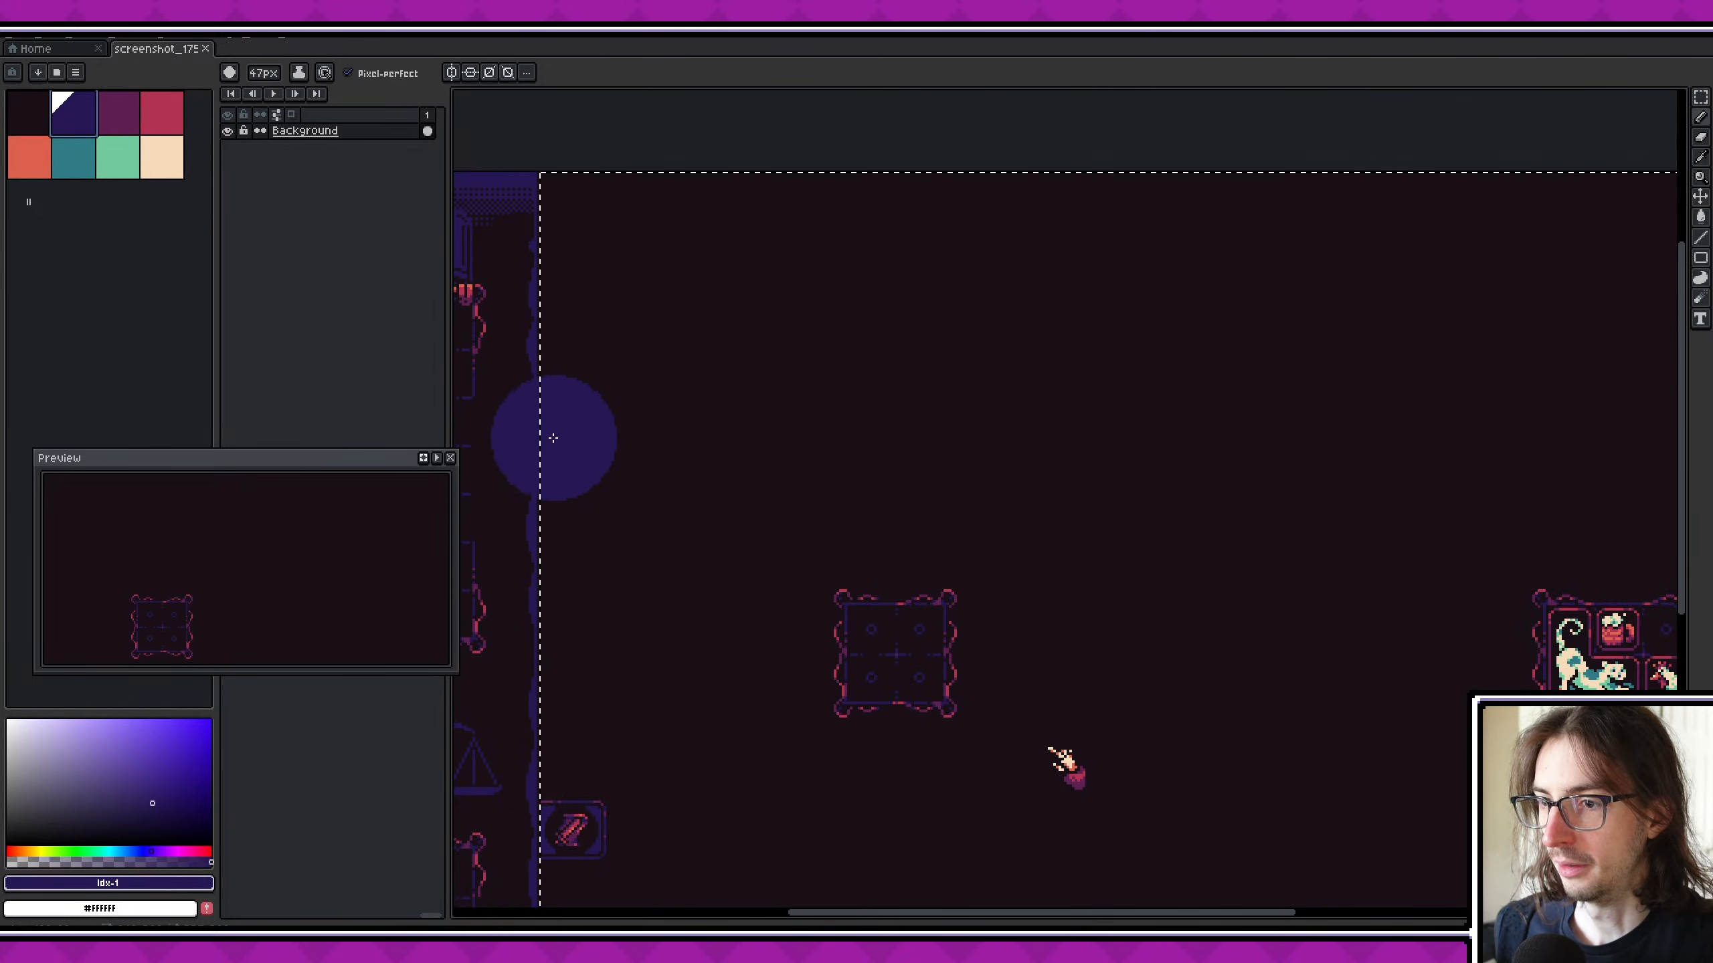
- Paint a wavy dark blue band above the two boards, from the inventory panel towards the enemy's board
{"action": "left_click_drag", "start_coordinate": [533, 421], "coordinate": [1258, 432]}
{"action": "middle_click_drag", "start_coordinate": [1258, 432], "coordinate": [1077, 450]}
{"action": "left_click_drag", "start_coordinate": [991, 432], "coordinate": [1263, 382]}
{"action": "middle_click_drag", "start_coordinate": [1313, 376], "coordinate": [1112, 342]}
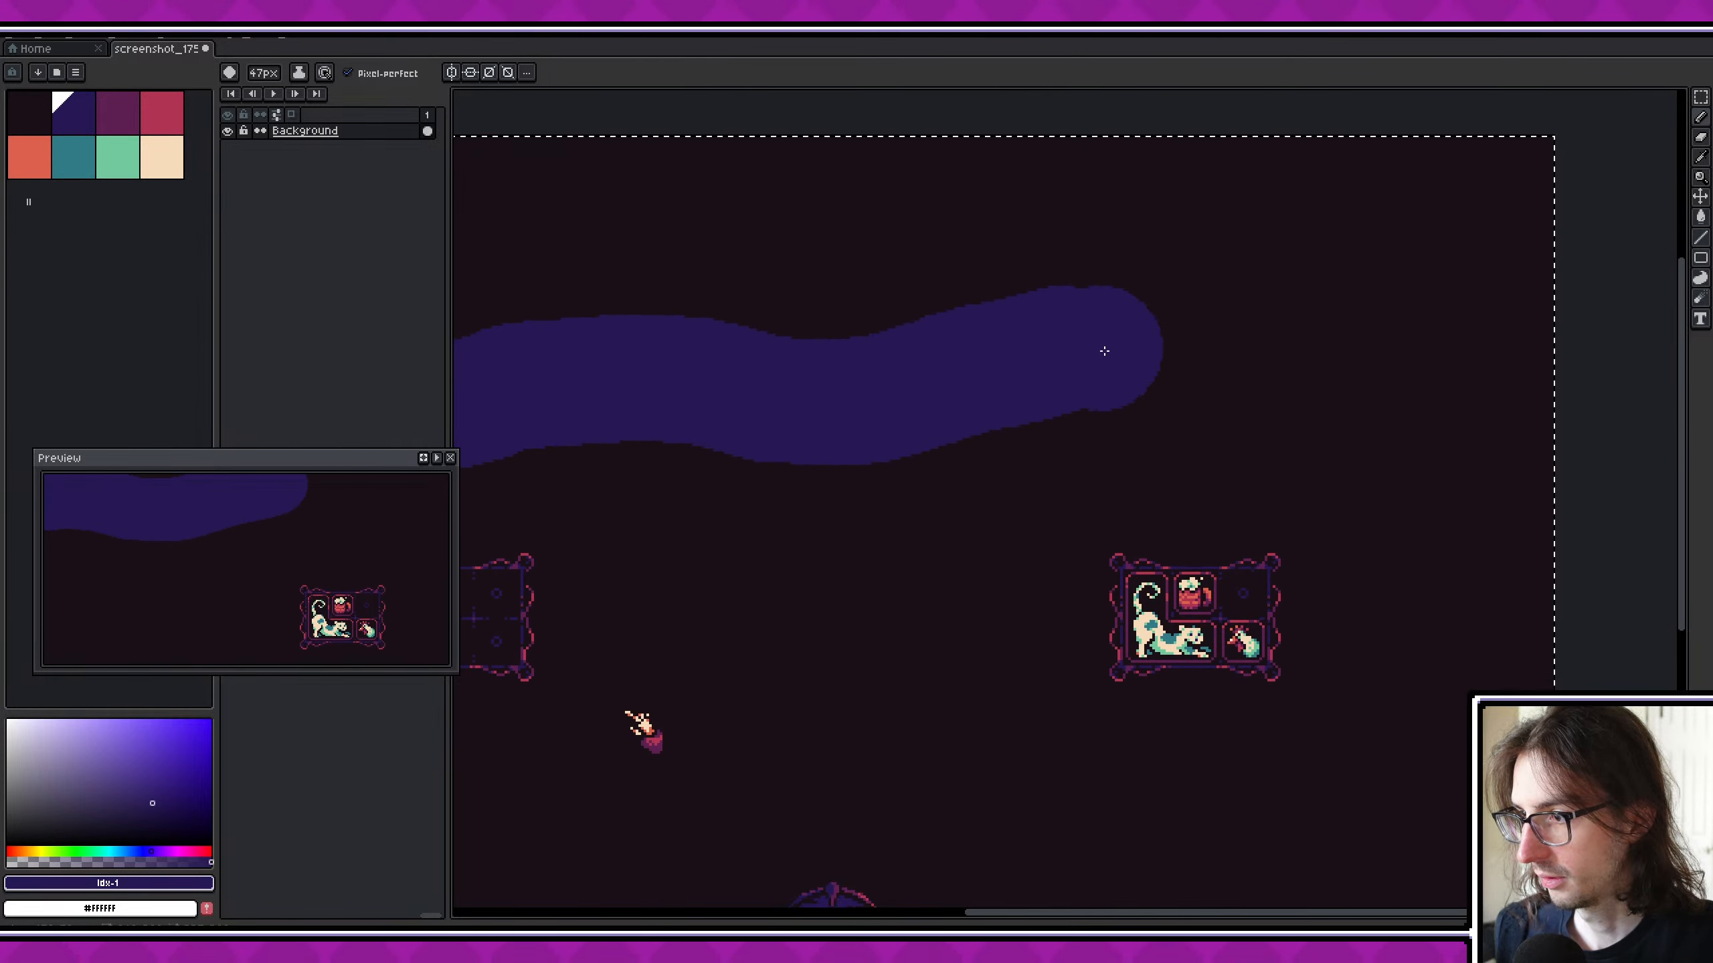
{"action": "mouse_move", "coordinate": [1141, 360]}
{"action": "left_mouse_down"}
{"action": "mouse_move", "coordinate": [1305, 420]}
{"action": "mouse_move", "coordinate": [1391, 401]}
{"action": "mouse_move", "coordinate": [1594, 410]}
{"action": "left_mouse_up"}
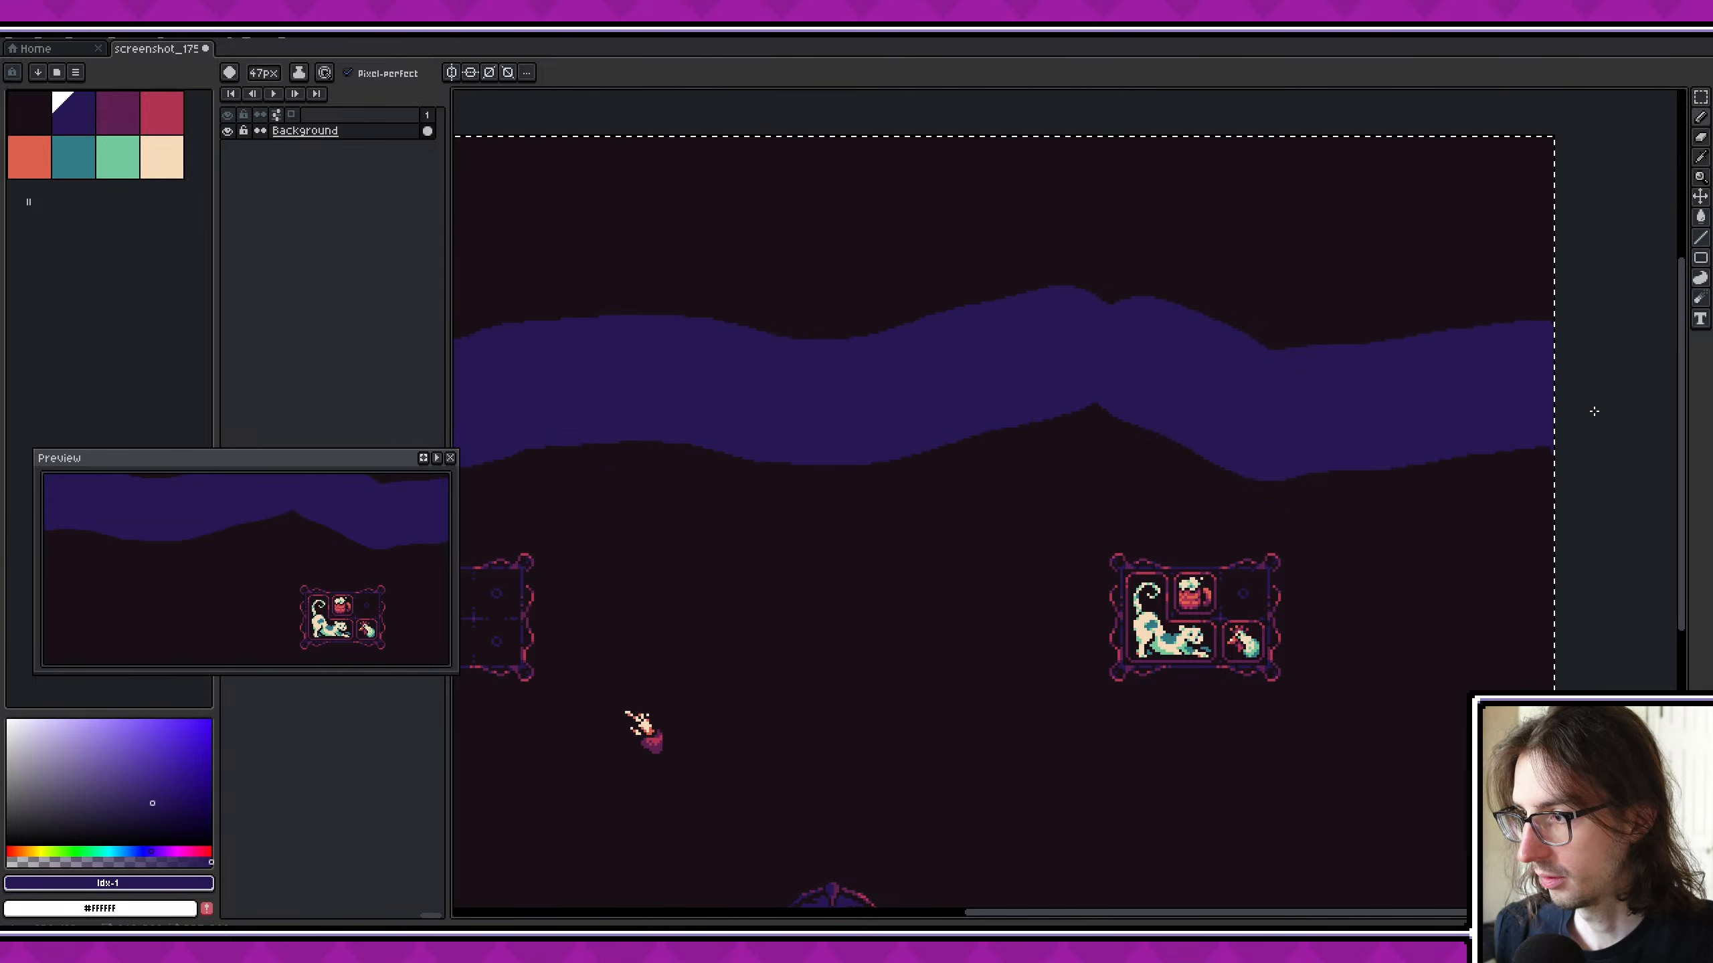
{"action": "scroll", "coordinate": [1384, 385], "scroll_direction": "down", "scroll_amount": 4}
{"action": "scroll", "coordinate": [1385, 384], "scroll_direction": "up", "scroll_amount": 4}
{"action": "key", "text": "ctrl+z"}
{"action": "key", "text": "ctrl+z"}
{"action": "key", "text": "ctrl+z"}
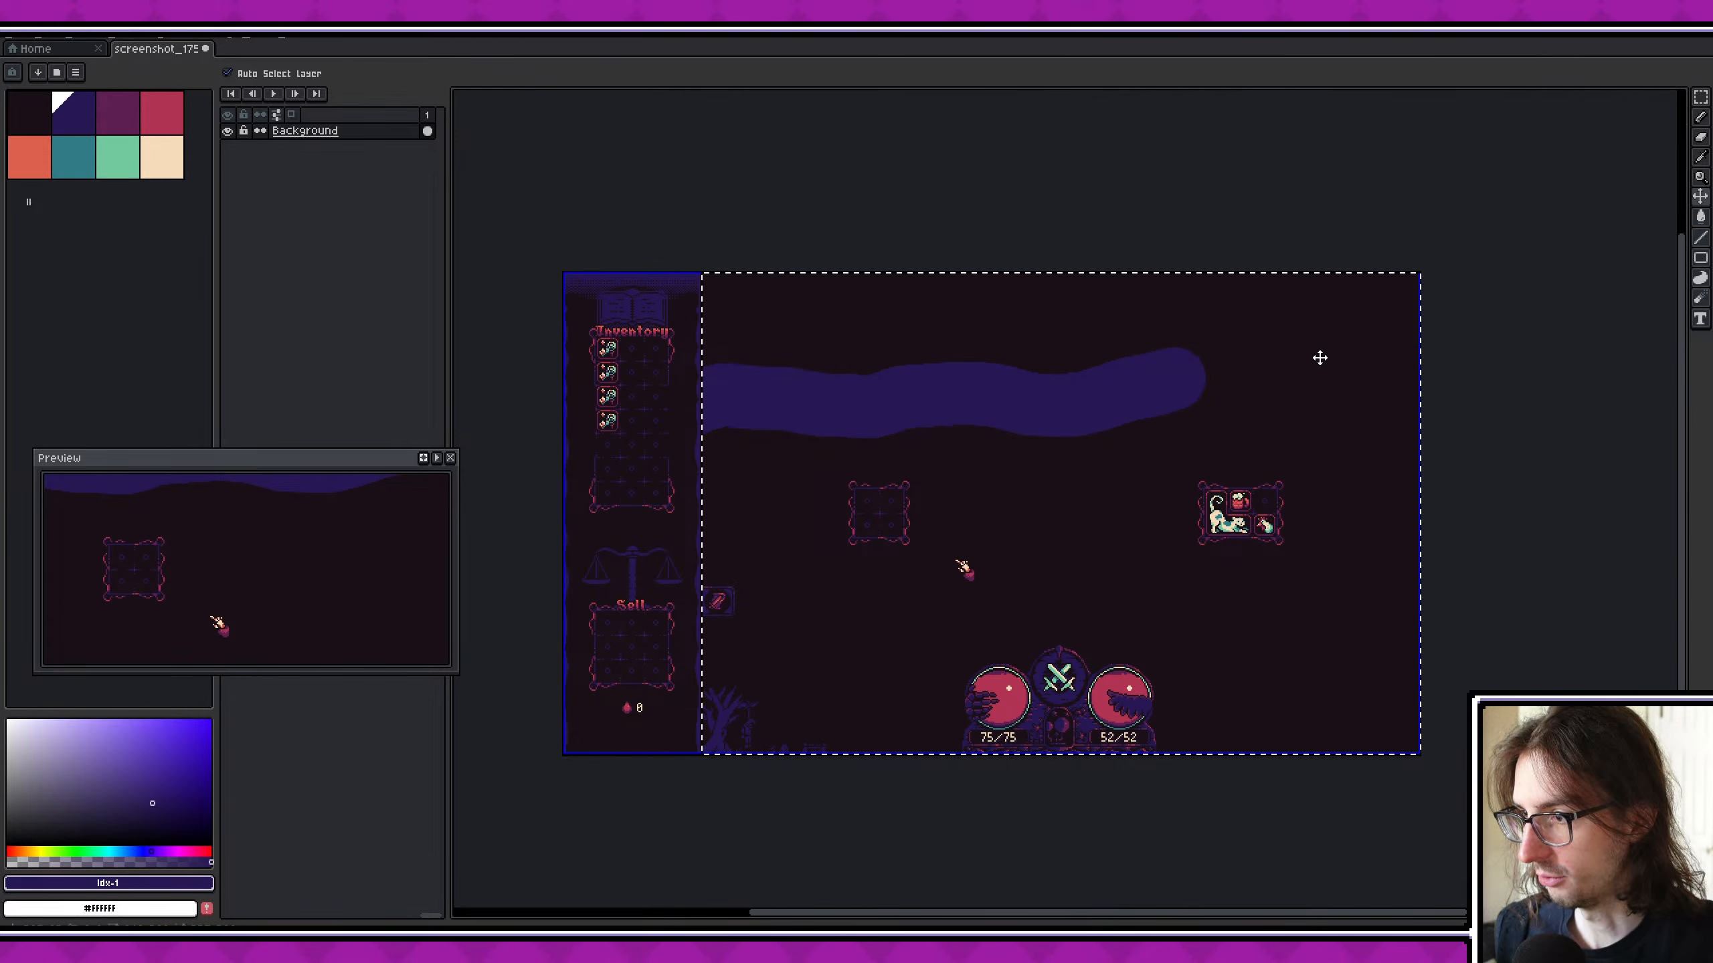
{"action": "left_click_drag", "start_coordinate": [1167, 375], "coordinate": [1421, 400]}
{"action": "key", "text": "ctrl+z"}
{"action": "key", "text": "ctrl+z"}
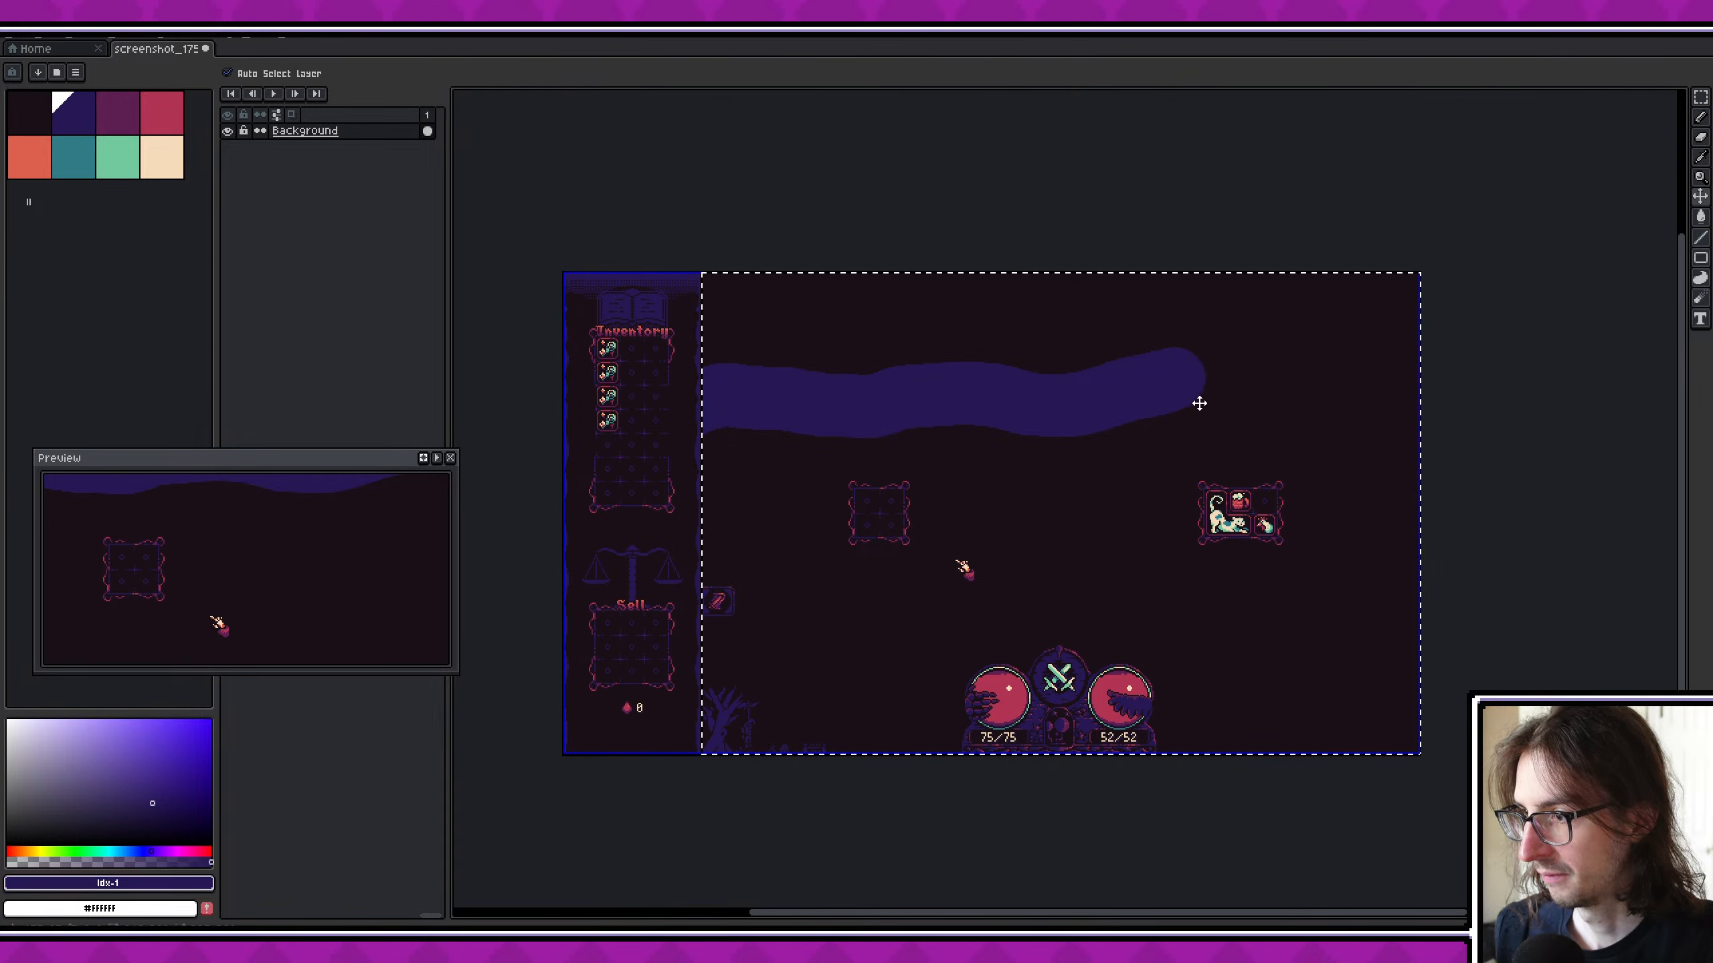
- Extend the wavy dark blue band to the far edge of the selected battlefield area as a hilly horizon
{"action": "left_click_drag", "start_coordinate": [1042, 400], "coordinate": [1479, 394]}
{"action": "middle_click_drag", "start_coordinate": [1092, 398], "coordinate": [1019, 414]}
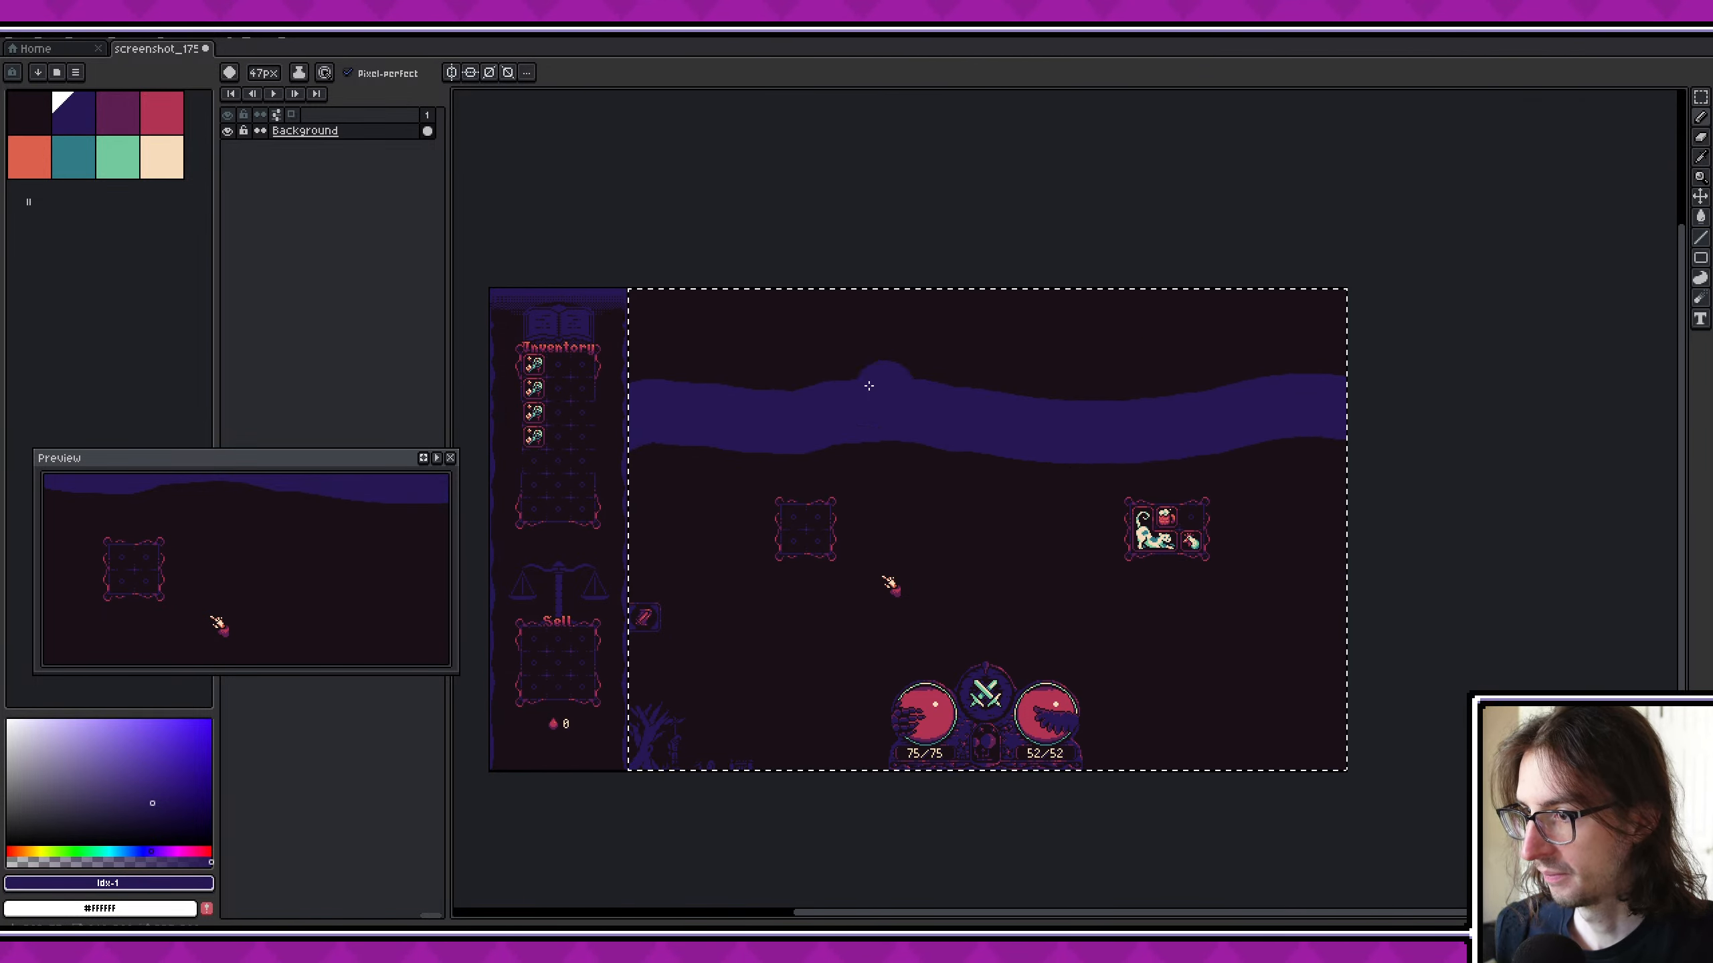
{"action": "scroll", "coordinate": [752, 366], "scroll_direction": "up", "scroll_amount": 4}
{"action": "scroll", "coordinate": [685, 431], "scroll_direction": "down", "scroll_amount": 1}
- Fill the rest of the battlefield above the hilly horizon with dark blue to form a solid sky
{"action": "mouse_move", "coordinate": [517, 421]}
{"action": "left_mouse_down"}
{"action": "mouse_move", "coordinate": [528, 235]}
{"action": "mouse_move", "coordinate": [1490, 256]}
{"action": "left_mouse_up"}
{"action": "middle_click_drag", "start_coordinate": [1490, 257], "coordinate": [1133, 235]}
{"action": "mouse_move", "coordinate": [1174, 259]}
{"action": "left_mouse_down"}
{"action": "mouse_move", "coordinate": [1438, 256]}
{"action": "mouse_move", "coordinate": [983, 251]}
{"action": "left_mouse_up"}
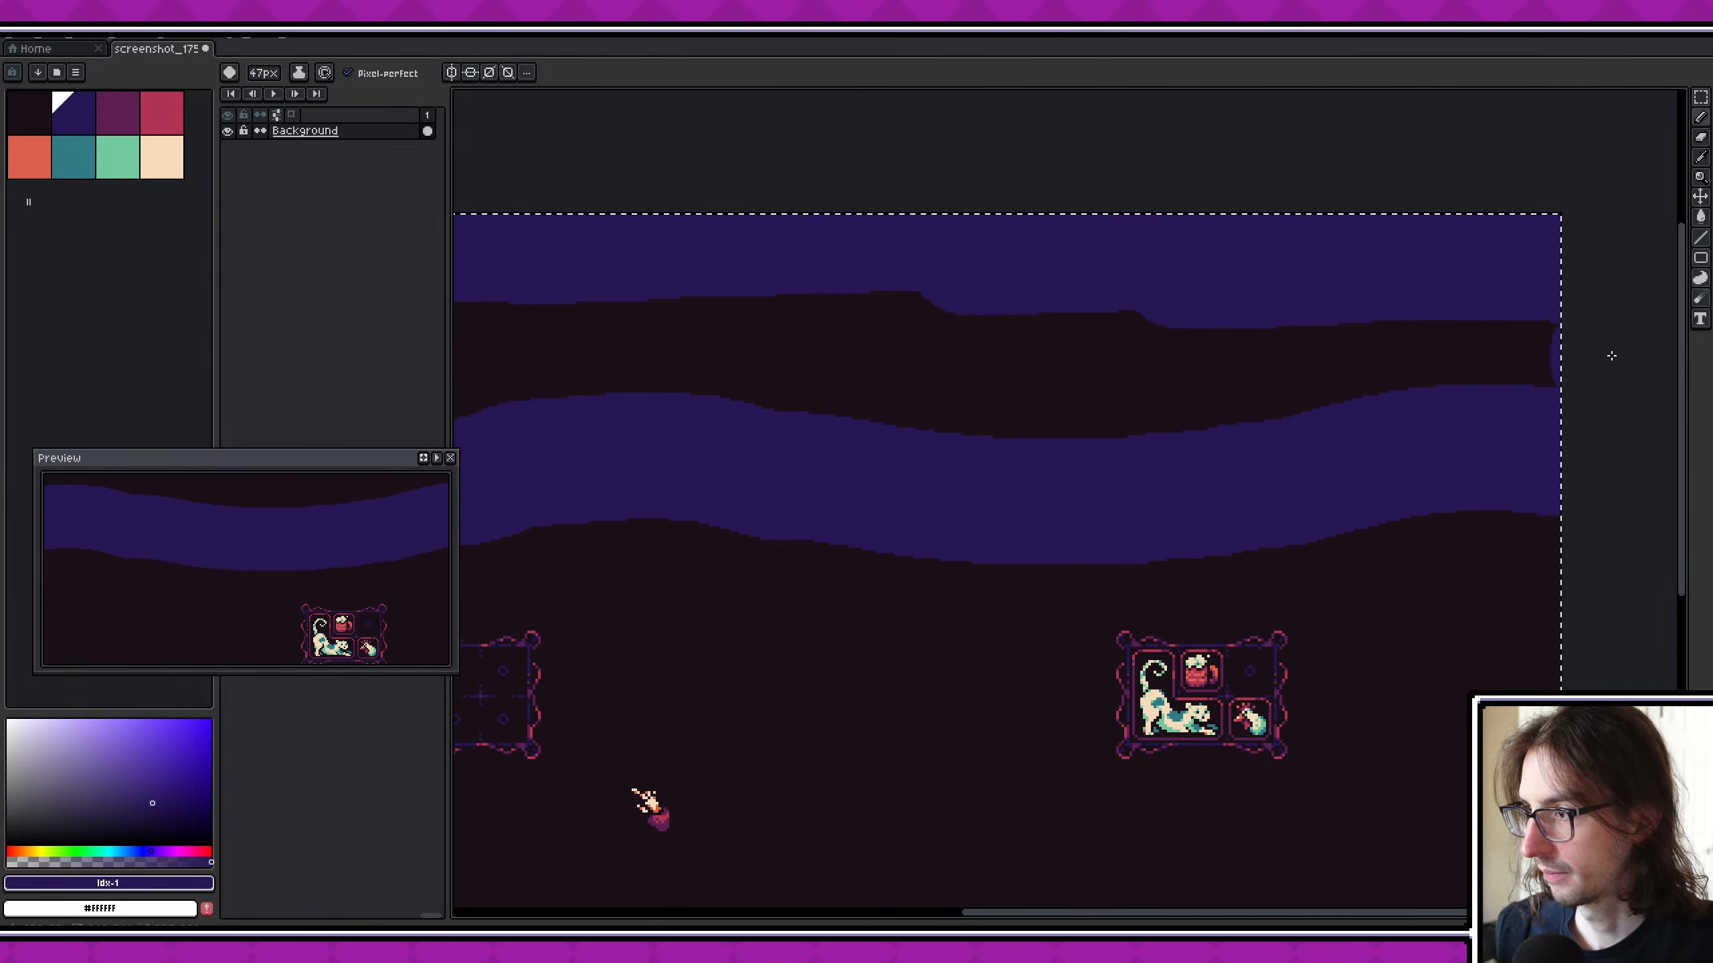
{"action": "mouse_move", "coordinate": [1610, 355]}
{"action": "left_mouse_down"}
{"action": "mouse_move", "coordinate": [1045, 424]}
{"action": "mouse_move", "coordinate": [1016, 411]}
{"action": "left_mouse_up"}
{"action": "middle_click_drag", "start_coordinate": [1051, 406], "coordinate": [1471, 396]}
{"action": "mouse_move", "coordinate": [1487, 340]}
{"action": "left_mouse_down"}
{"action": "mouse_move", "coordinate": [772, 295]}
{"action": "mouse_move", "coordinate": [856, 380]}
{"action": "mouse_move", "coordinate": [1318, 388]}
{"action": "left_mouse_up"}
{"action": "scroll", "coordinate": [1180, 344], "scroll_direction": "down", "scroll_amount": 5}
{"action": "scroll", "coordinate": [1194, 348], "scroll_direction": "up", "scroll_amount": 5}
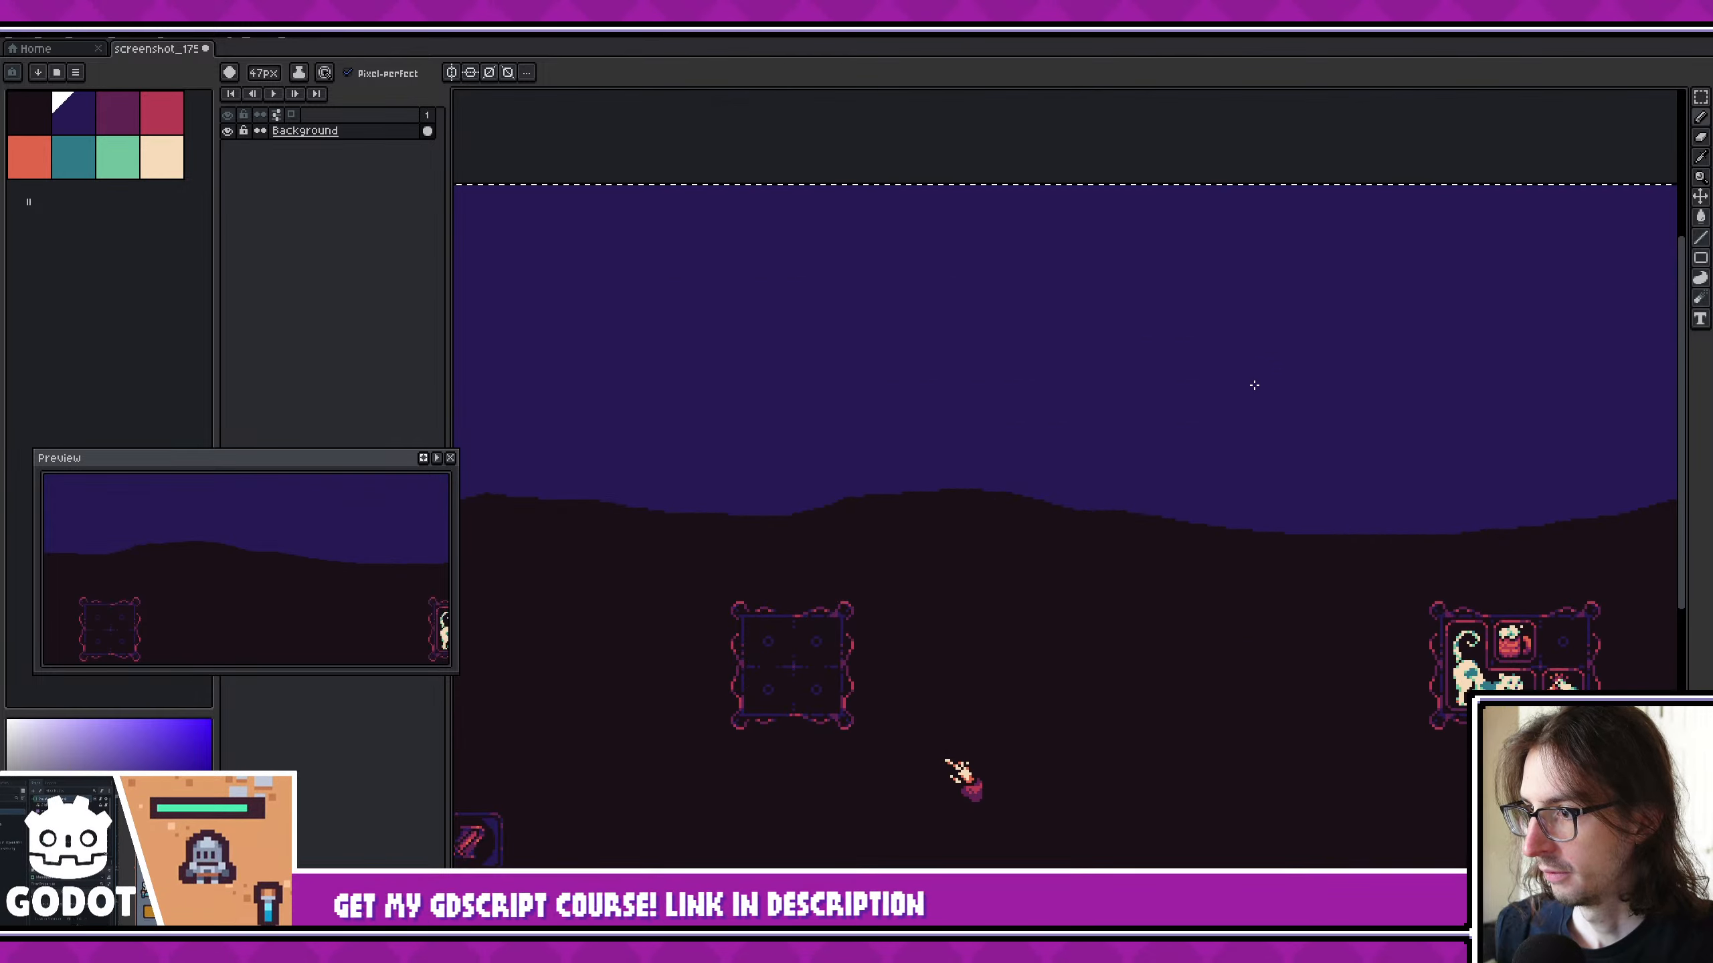
{"action": "middle_click_drag", "start_coordinate": [1254, 383], "coordinate": [1062, 350]}
{"action": "scroll", "coordinate": [1058, 333], "scroll_direction": "down", "scroll_amount": 3}
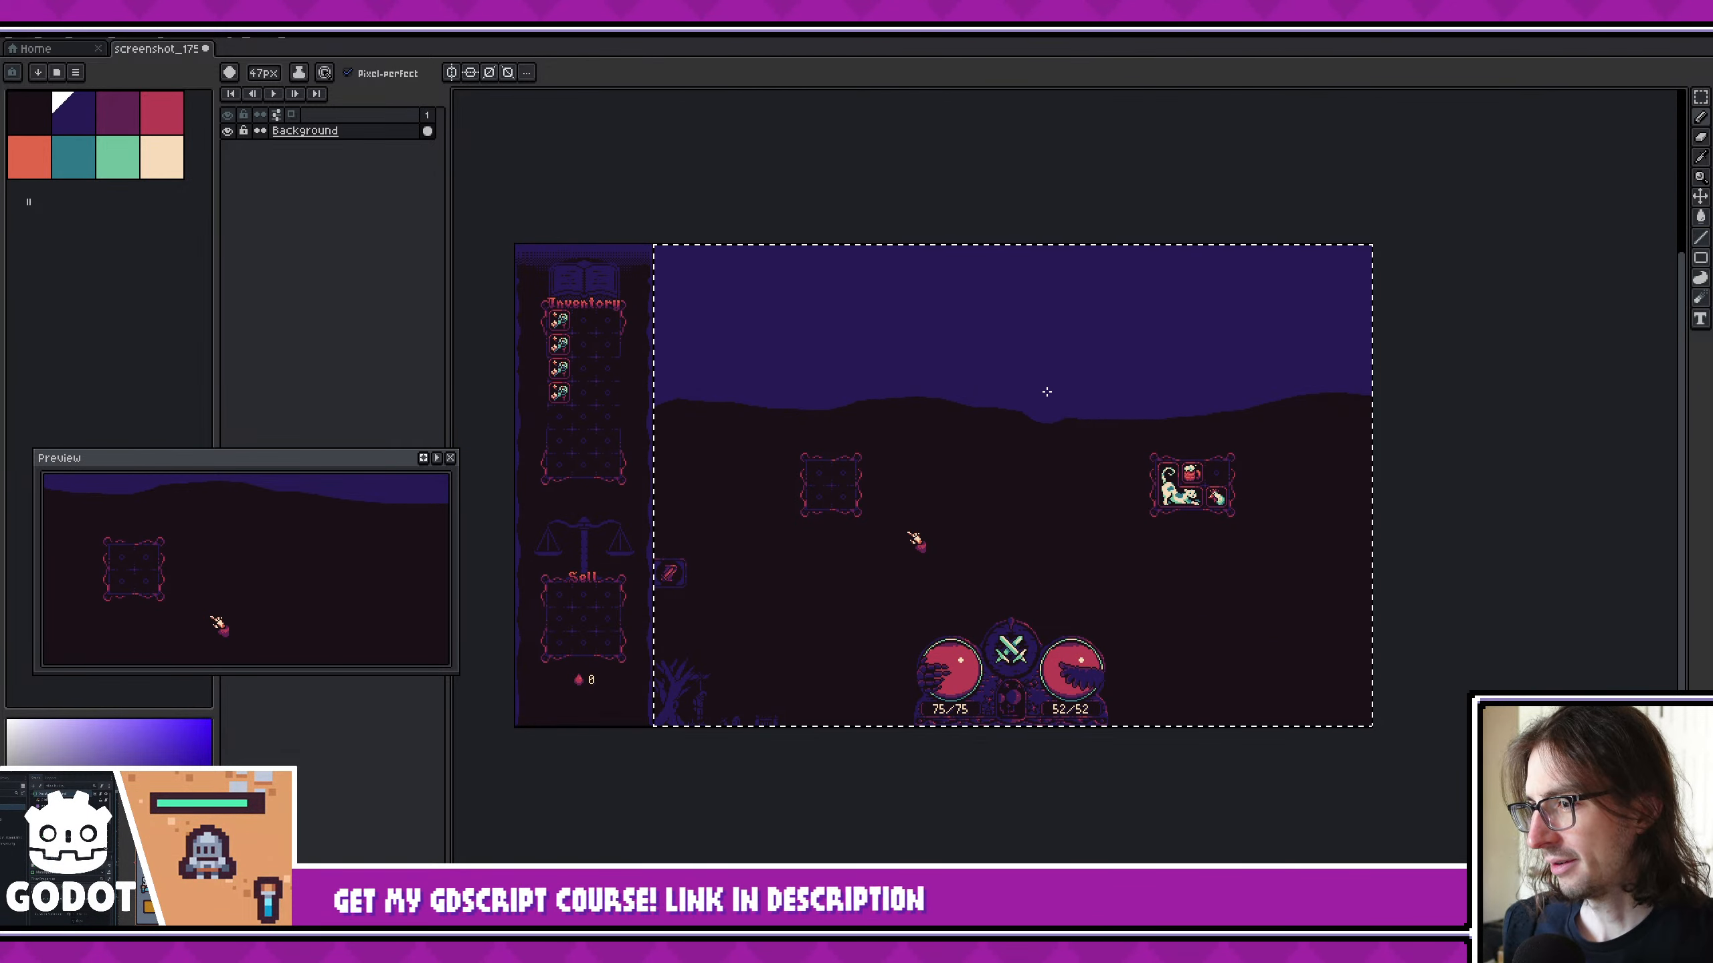
{"action": "scroll", "coordinate": [1044, 386], "scroll_direction": "up", "scroll_amount": 2}
{"action": "left_click", "coordinate": [1175, 449]}
{"action": "scroll", "coordinate": [1175, 449], "scroll_direction": "down", "scroll_amount": 2}
{"action": "scroll", "coordinate": [1207, 300], "scroll_direction": "up", "scroll_amount": 2}
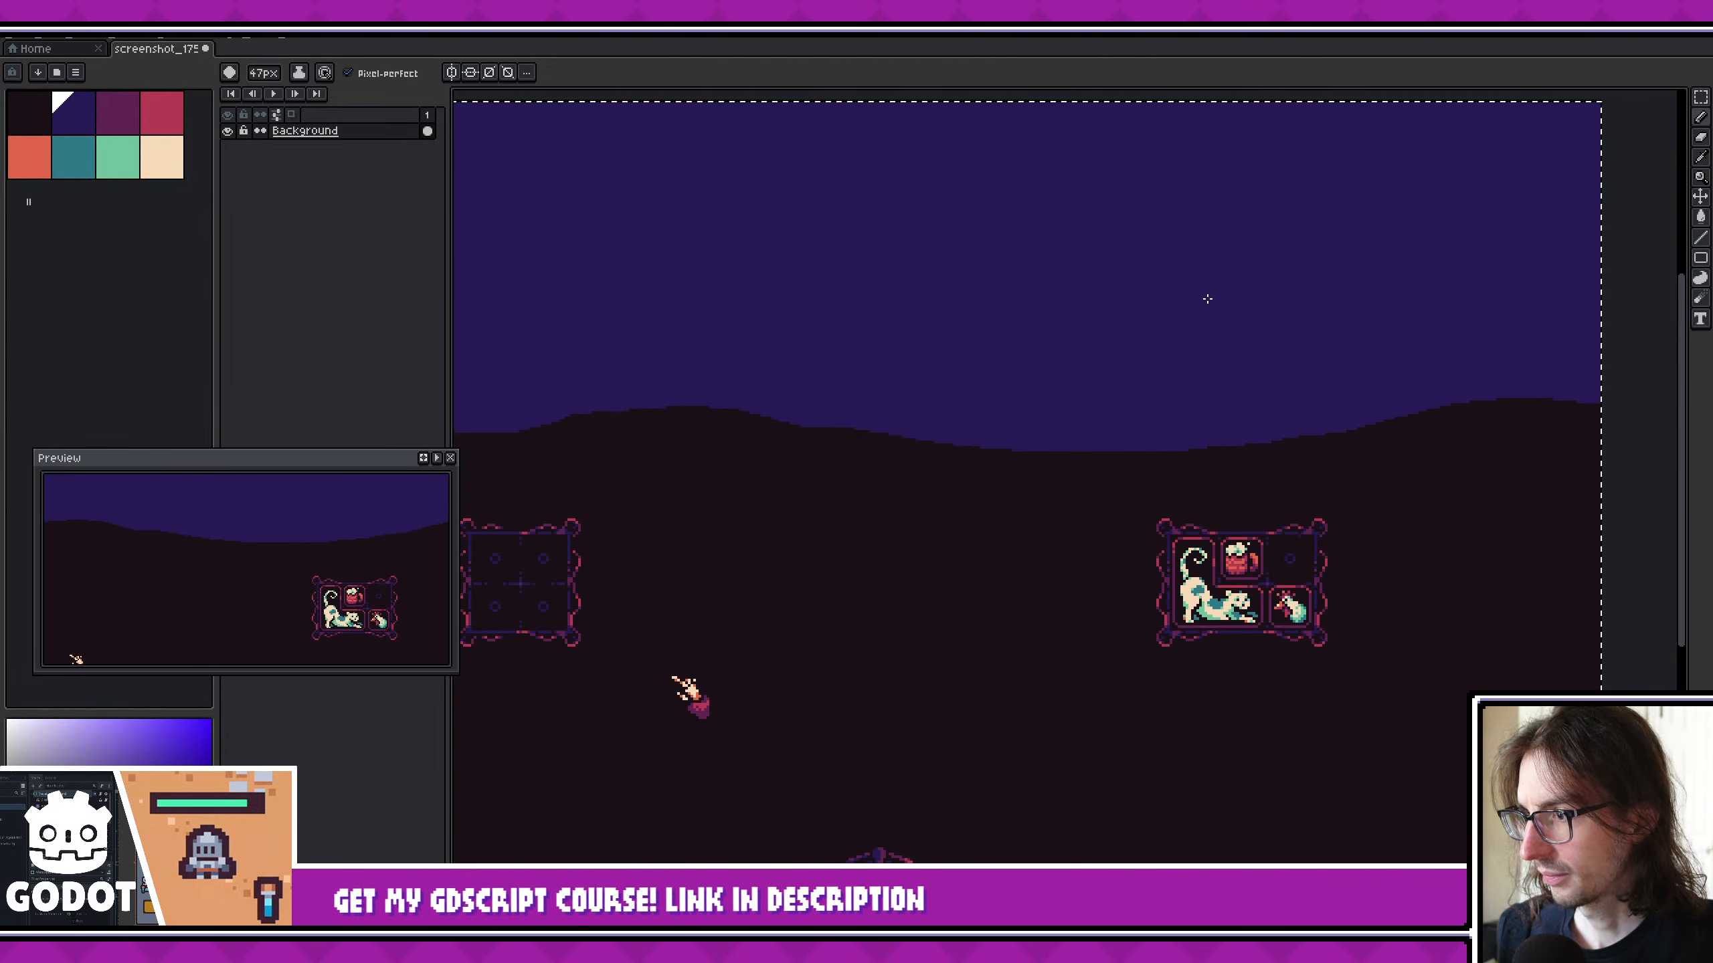
{"action": "middle_click_drag", "start_coordinate": [796, 347], "coordinate": [1206, 376]}
{"action": "scroll", "coordinate": [768, 354], "scroll_direction": "up", "scroll_amount": 1}
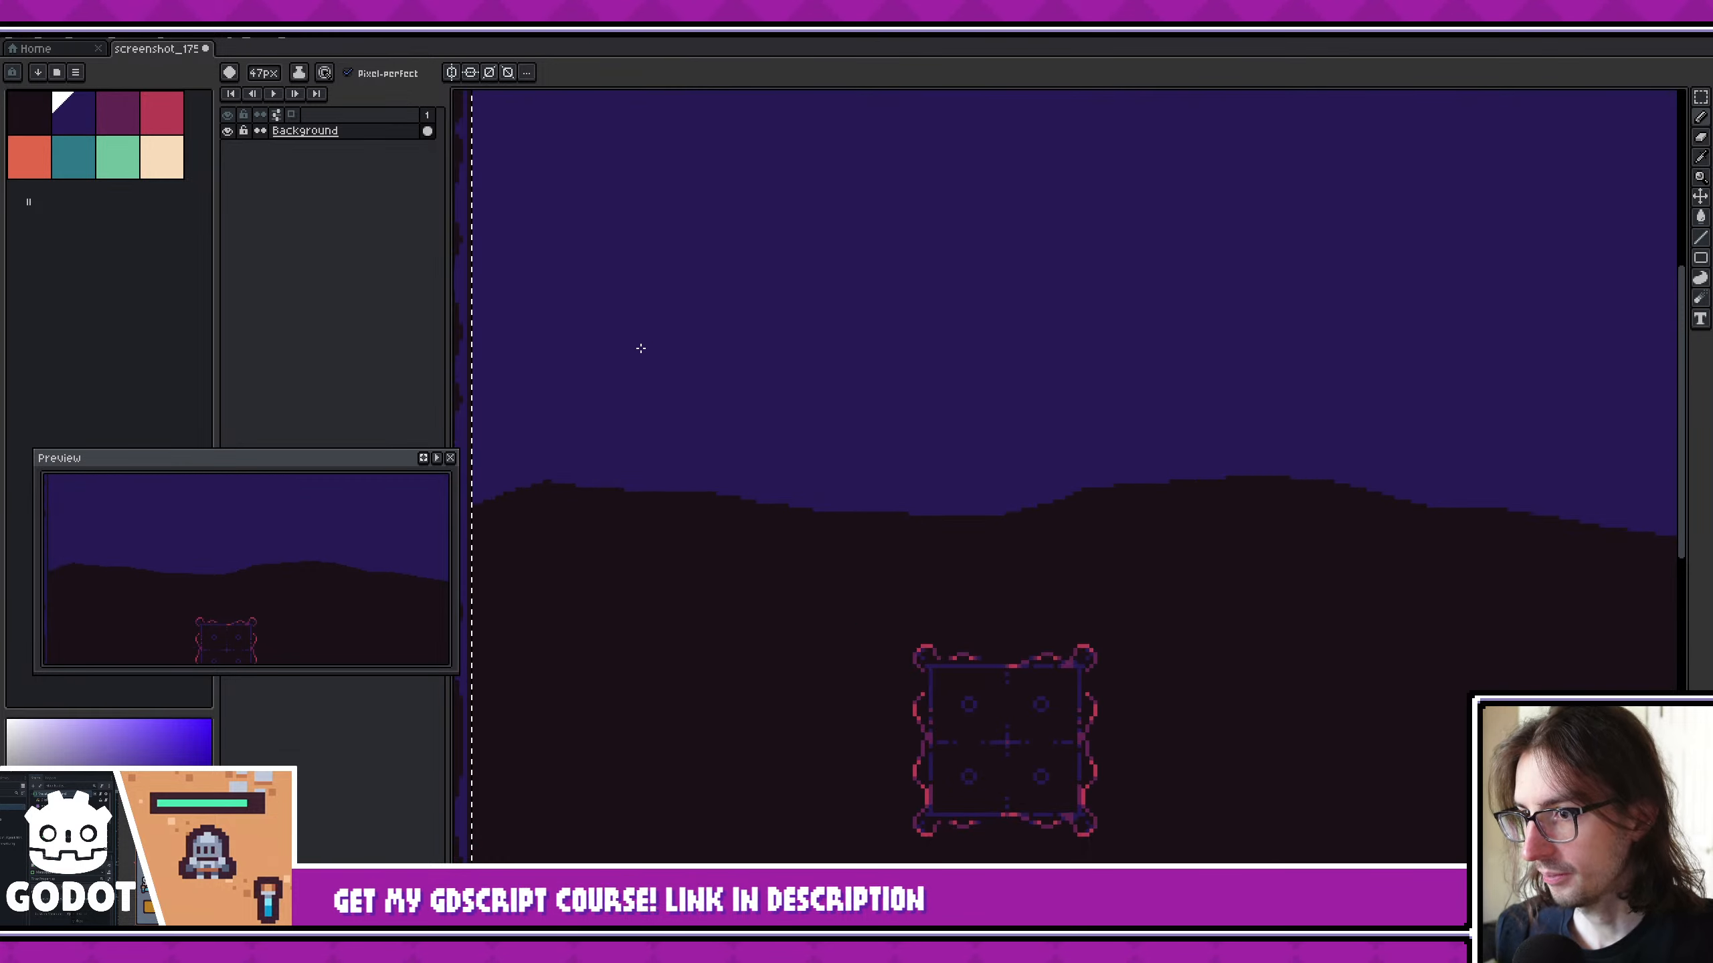
{"action": "middle_click_drag", "start_coordinate": [660, 357], "coordinate": [802, 364]}
- Draw a small dead tree silhouette on the hill beside the inventory panel with the near-black colour and a 4 px brush
{"action": "left_click", "coordinate": [748, 482], "text": "alt"}
{"action": "scroll", "coordinate": [724, 385], "scroll_direction": "down", "scroll_amount": 15, "text": "ctrl"}
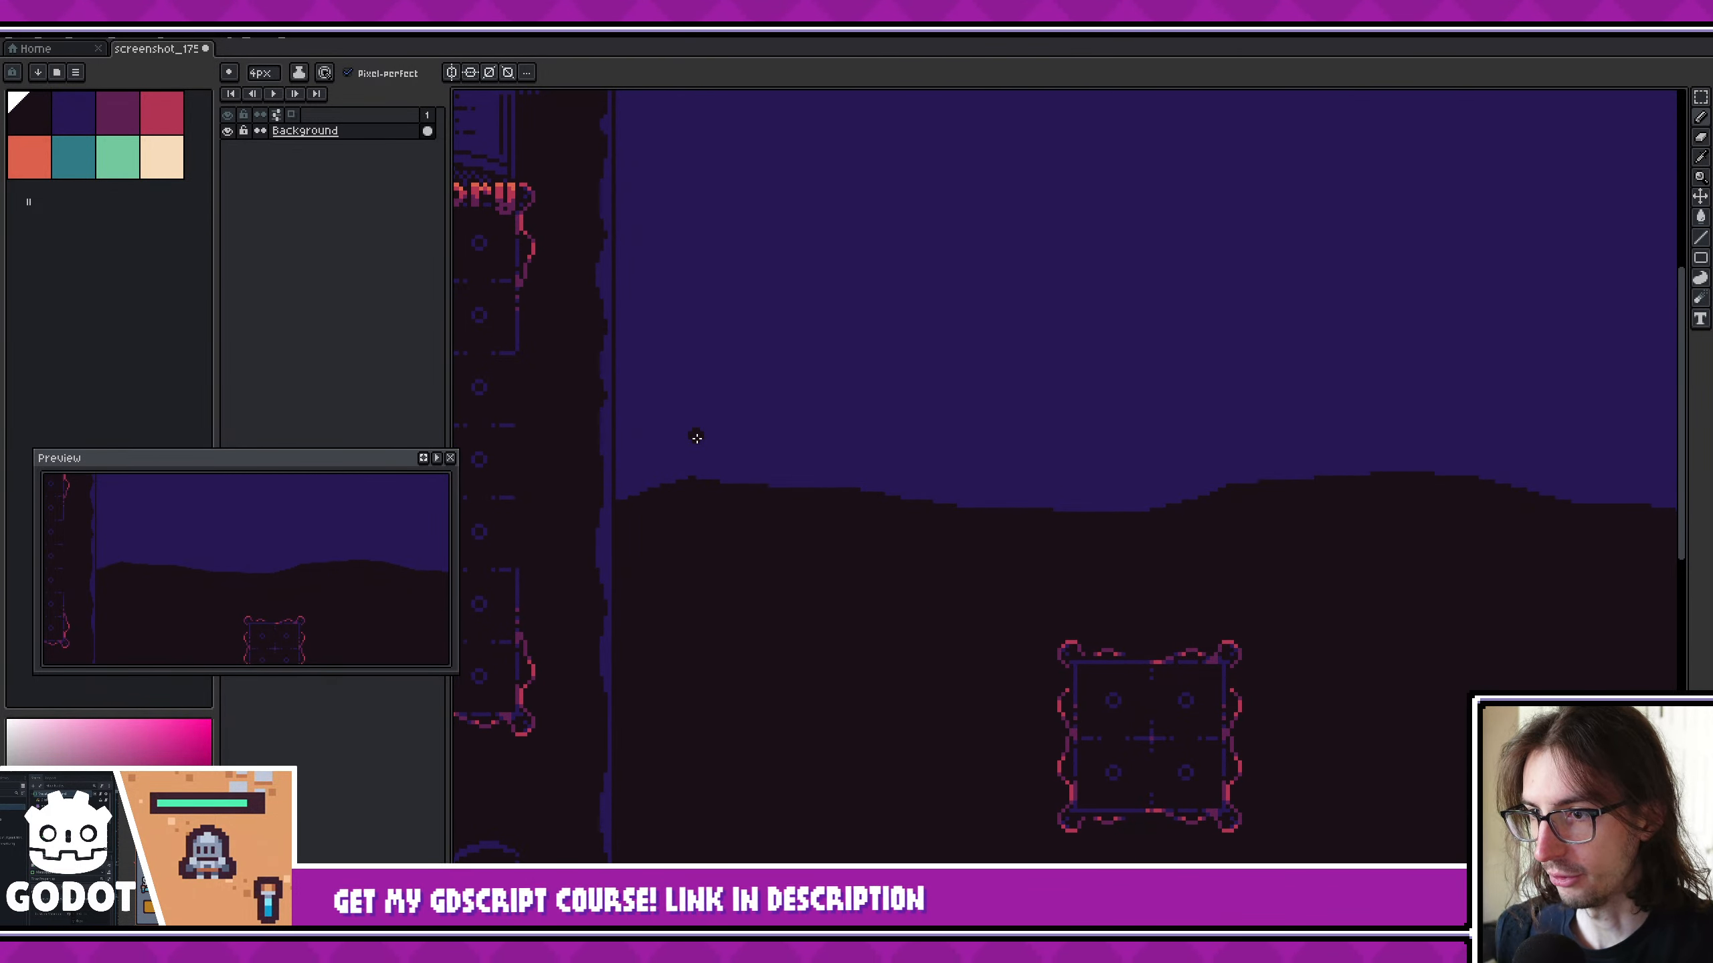
{"action": "scroll", "coordinate": [696, 438], "scroll_direction": "up", "scroll_amount": 2}
{"action": "middle_click_drag", "start_coordinate": [762, 472], "coordinate": [878, 556]}
{"action": "left_click_drag", "start_coordinate": [840, 599], "coordinate": [805, 493]}
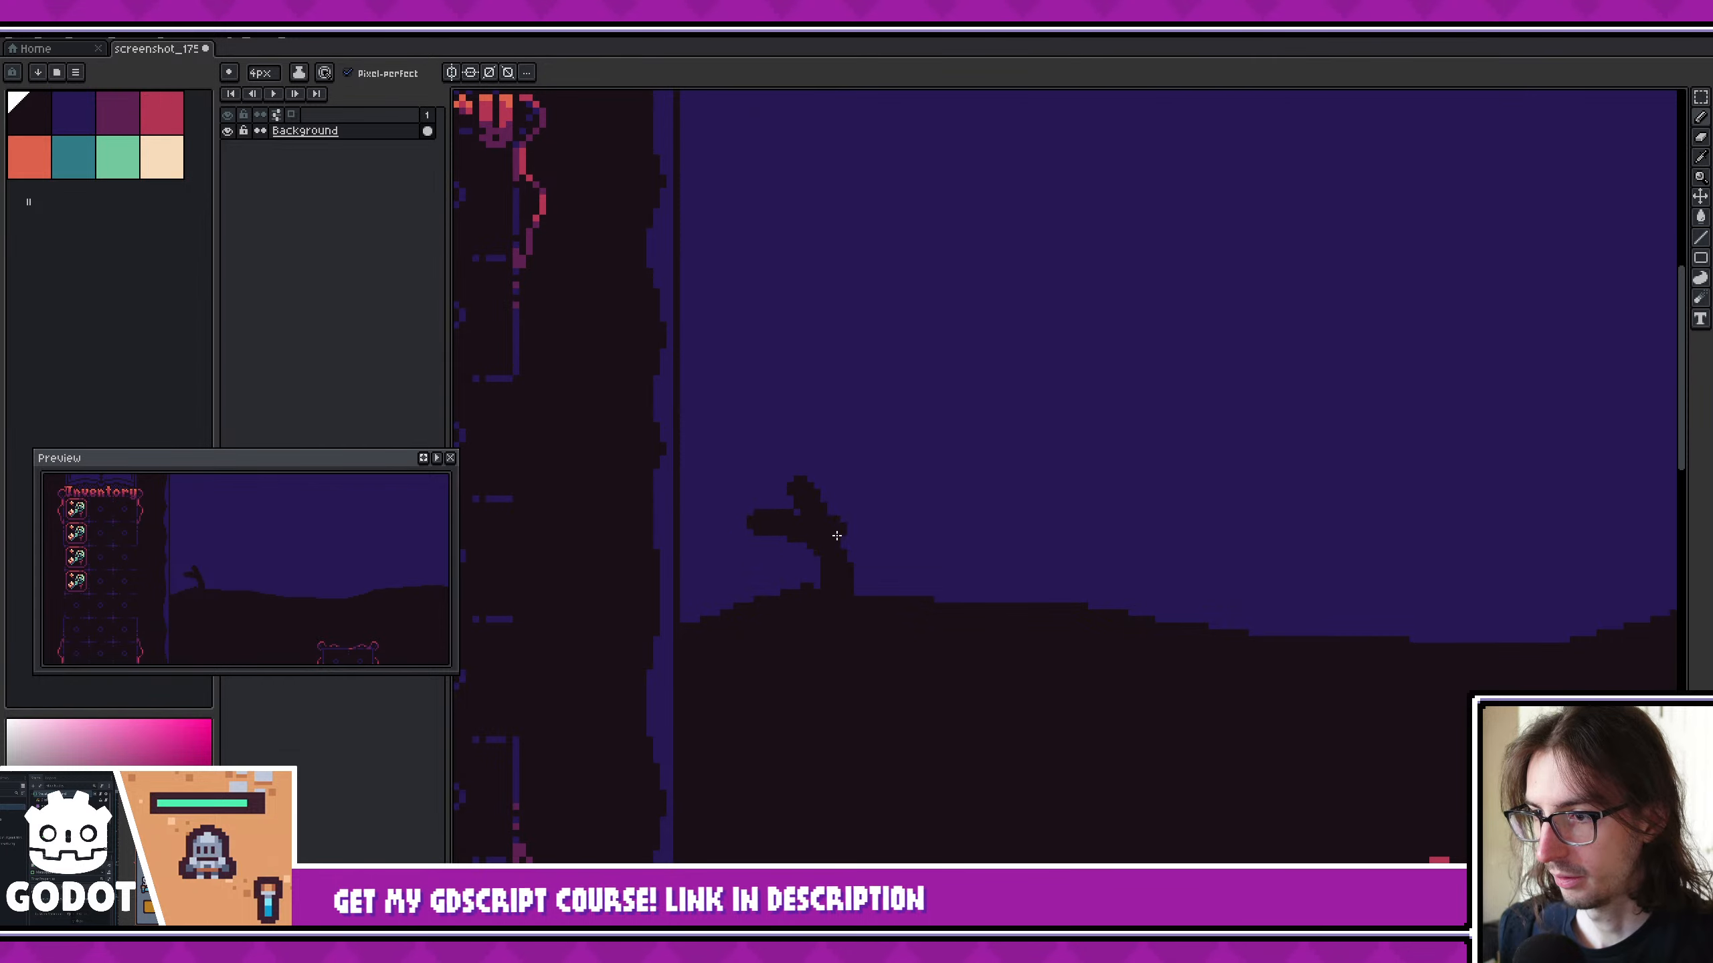
- Draw a filled house silhouette with a pointed roof, a small mound and a short bare stump along the horizon
{"action": "middle_click_drag", "start_coordinate": [1013, 580], "coordinate": [871, 563]}
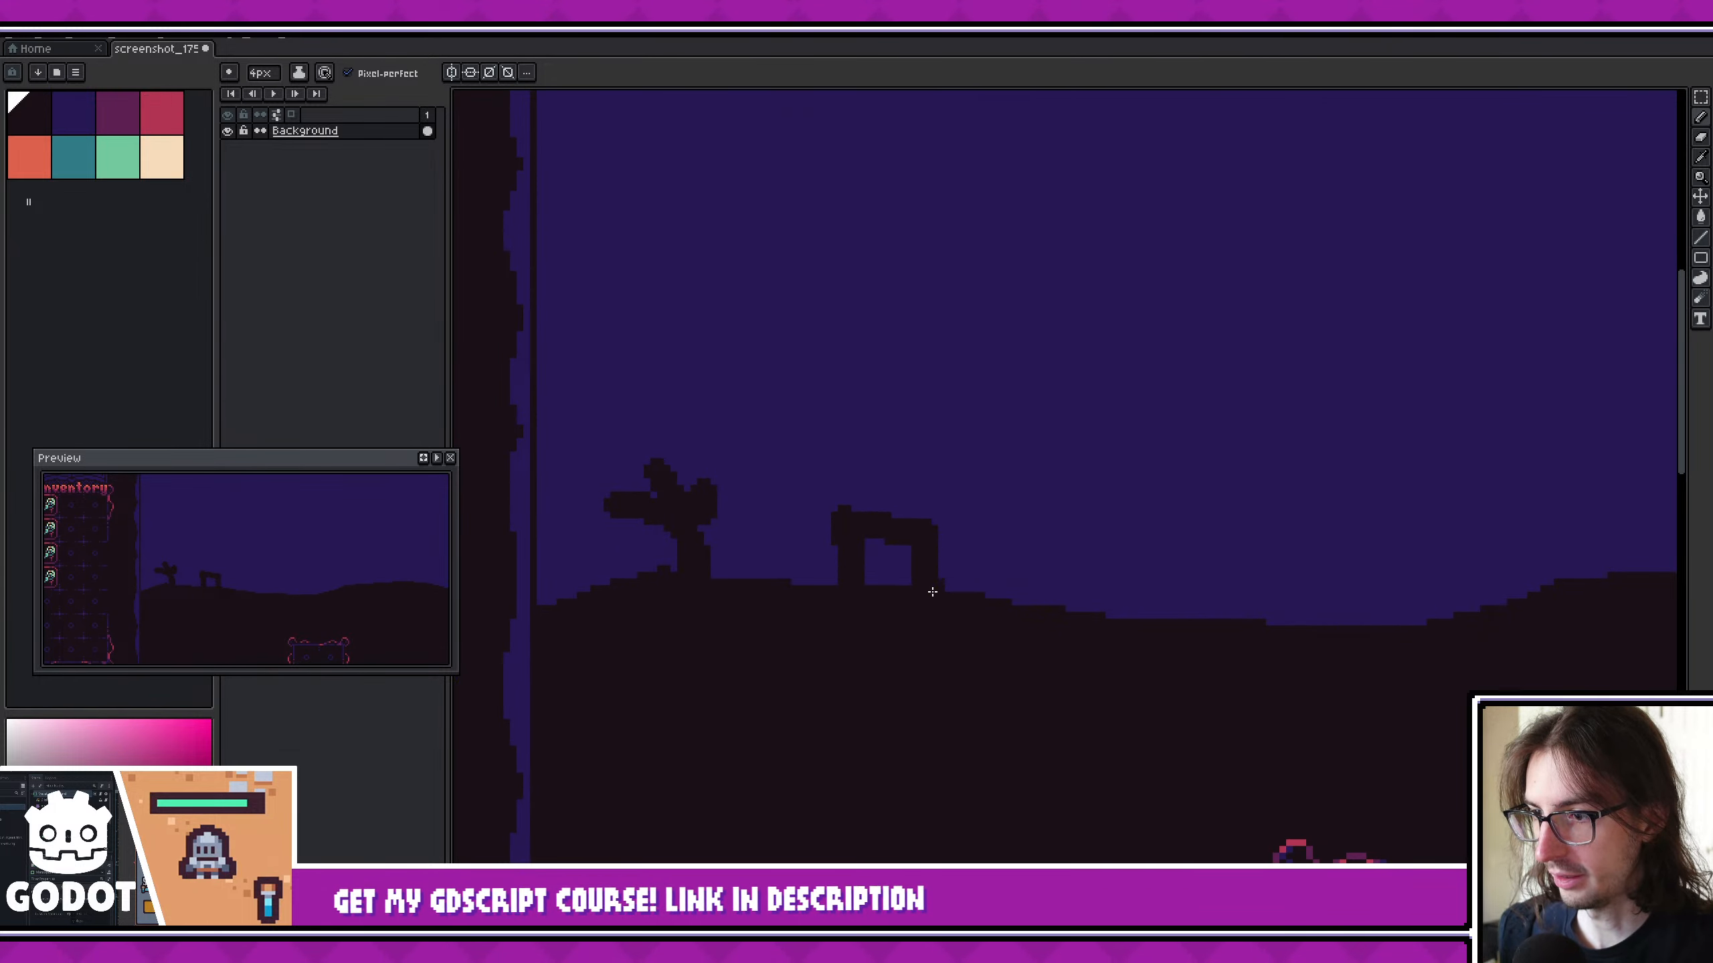
{"action": "left_click_drag", "start_coordinate": [933, 591], "coordinate": [891, 554]}
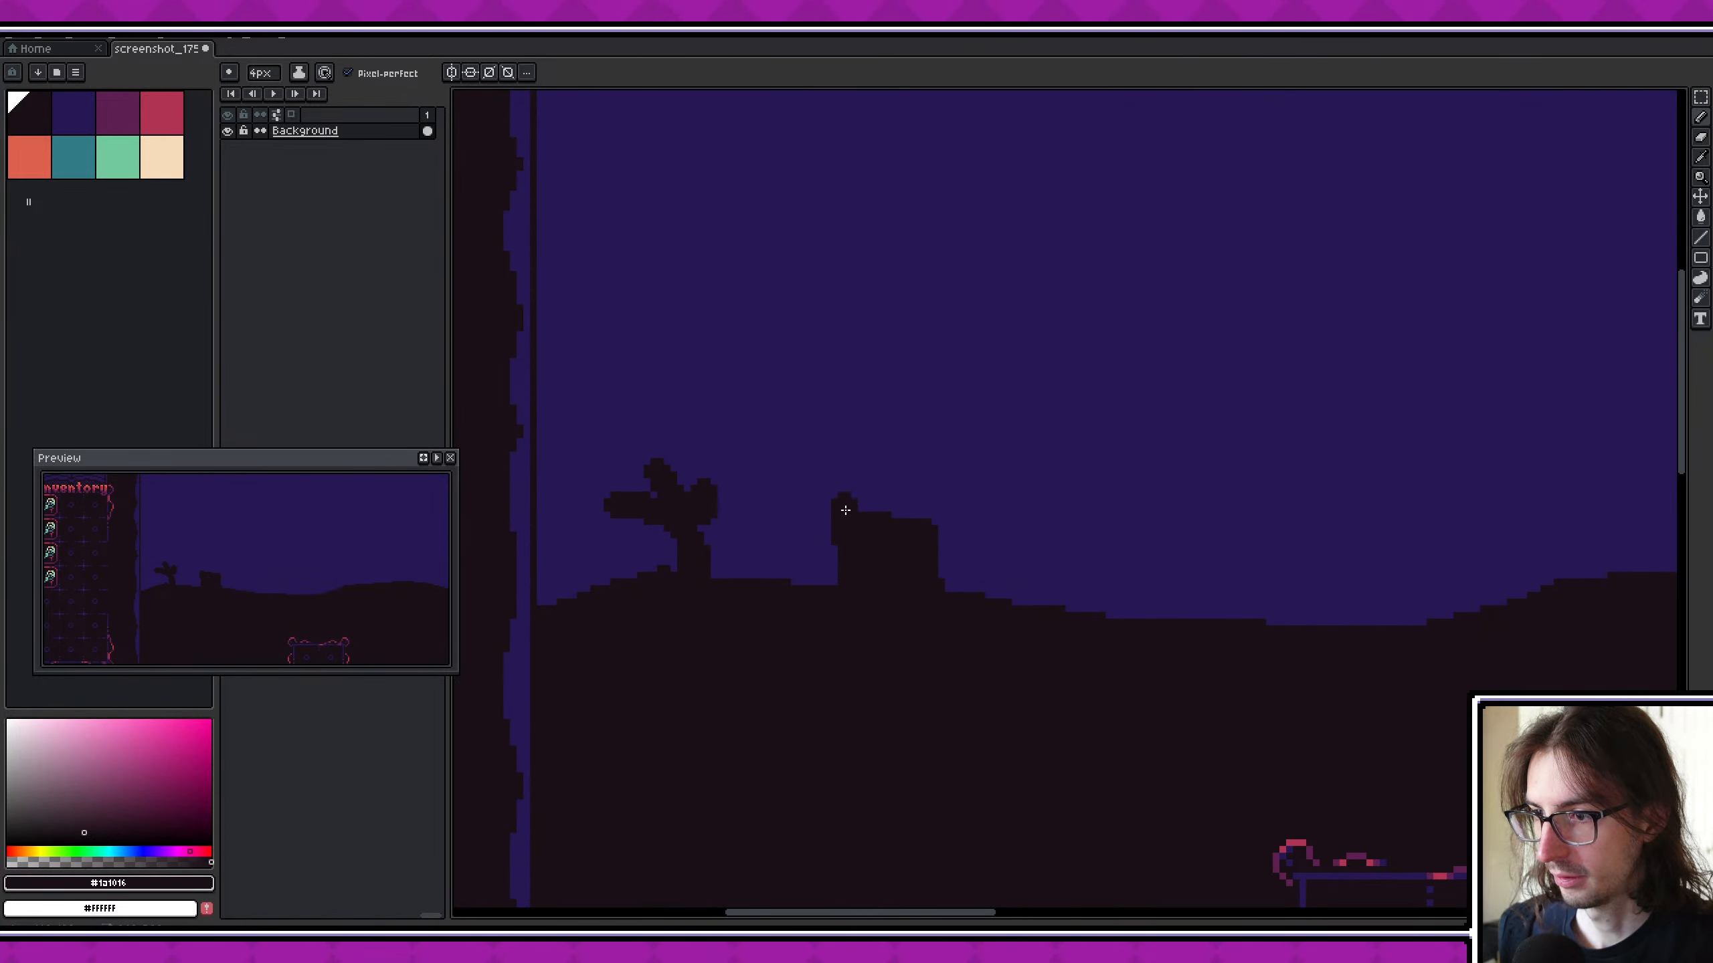
{"action": "scroll", "coordinate": [906, 507], "scroll_direction": "right", "scroll_amount": 3}
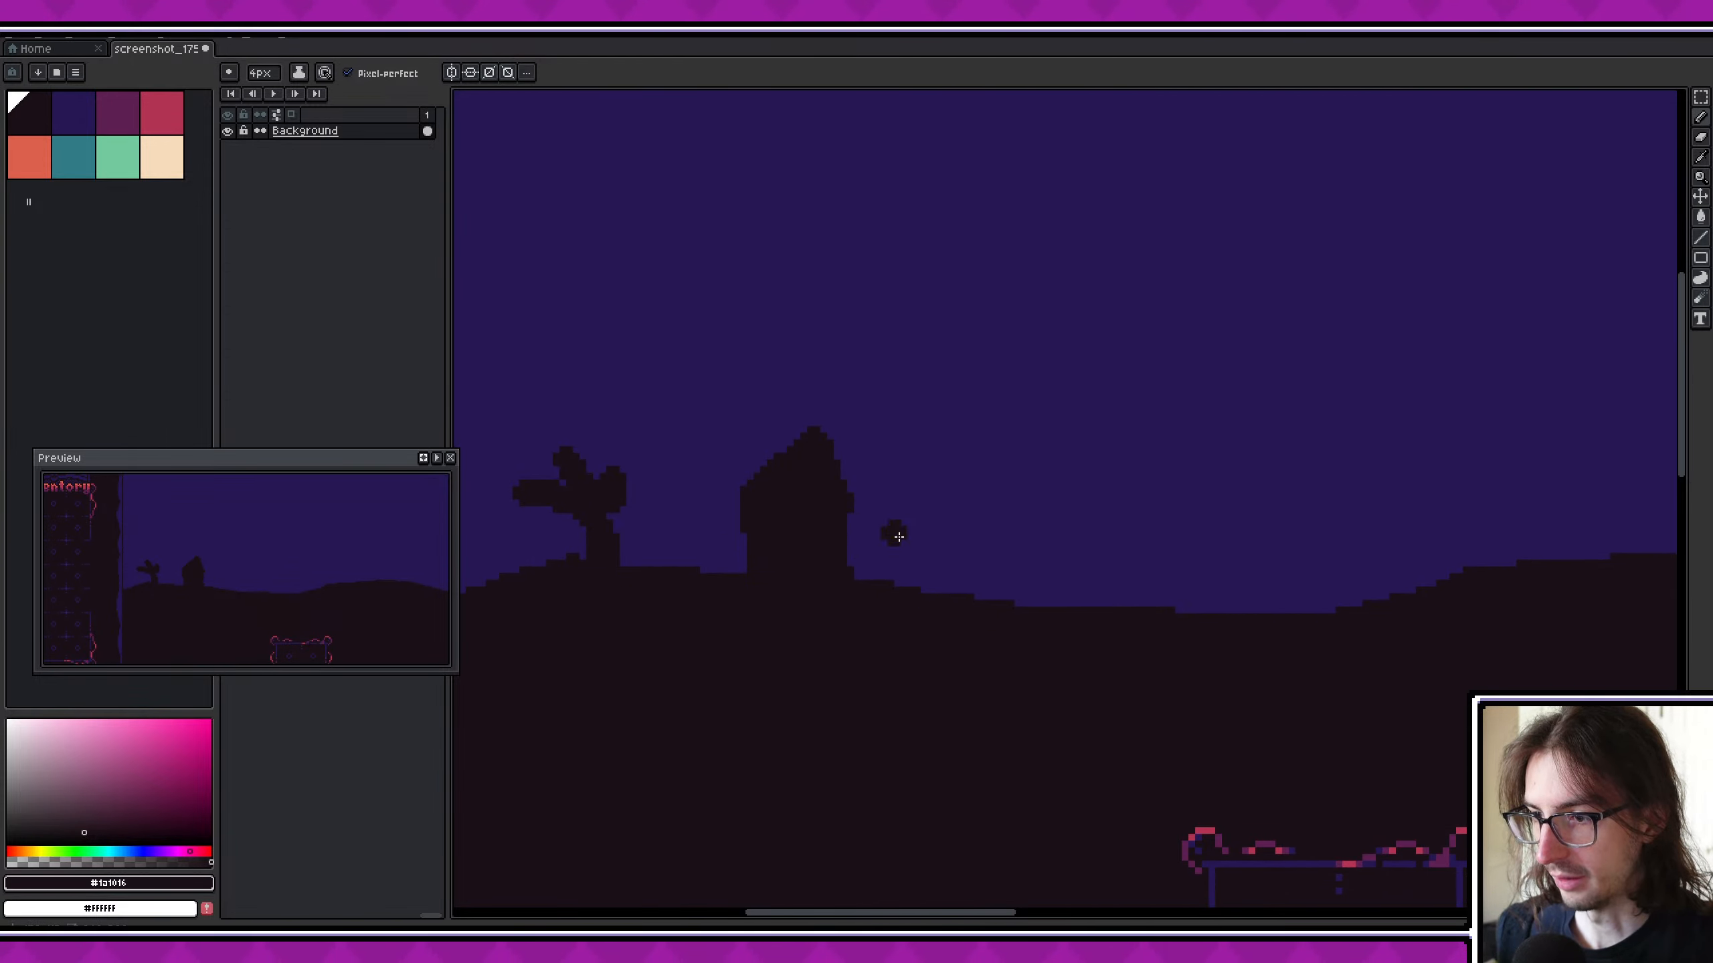
{"action": "scroll", "coordinate": [898, 536], "scroll_direction": "down", "scroll_amount": 1}
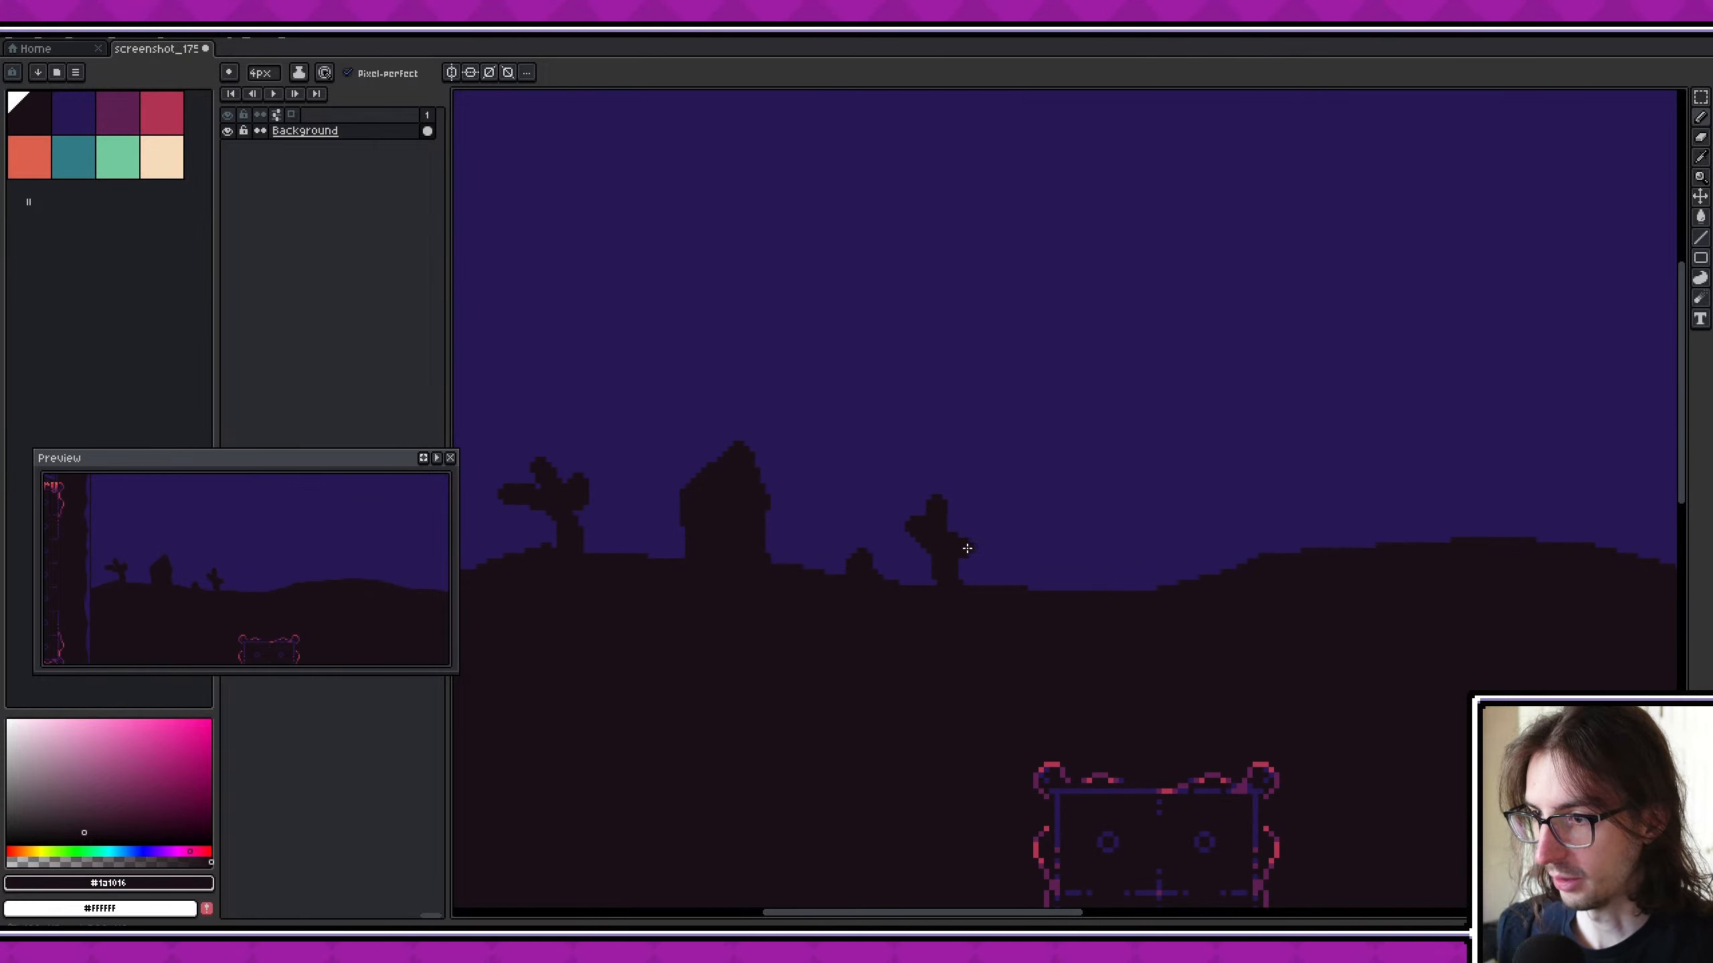
- Draw a tall dead tree silhouette with several branches above the player's board using a 3 px brush, and thicken its trunk
{"action": "scroll", "coordinate": [916, 579], "scroll_direction": "right", "scroll_amount": 8}
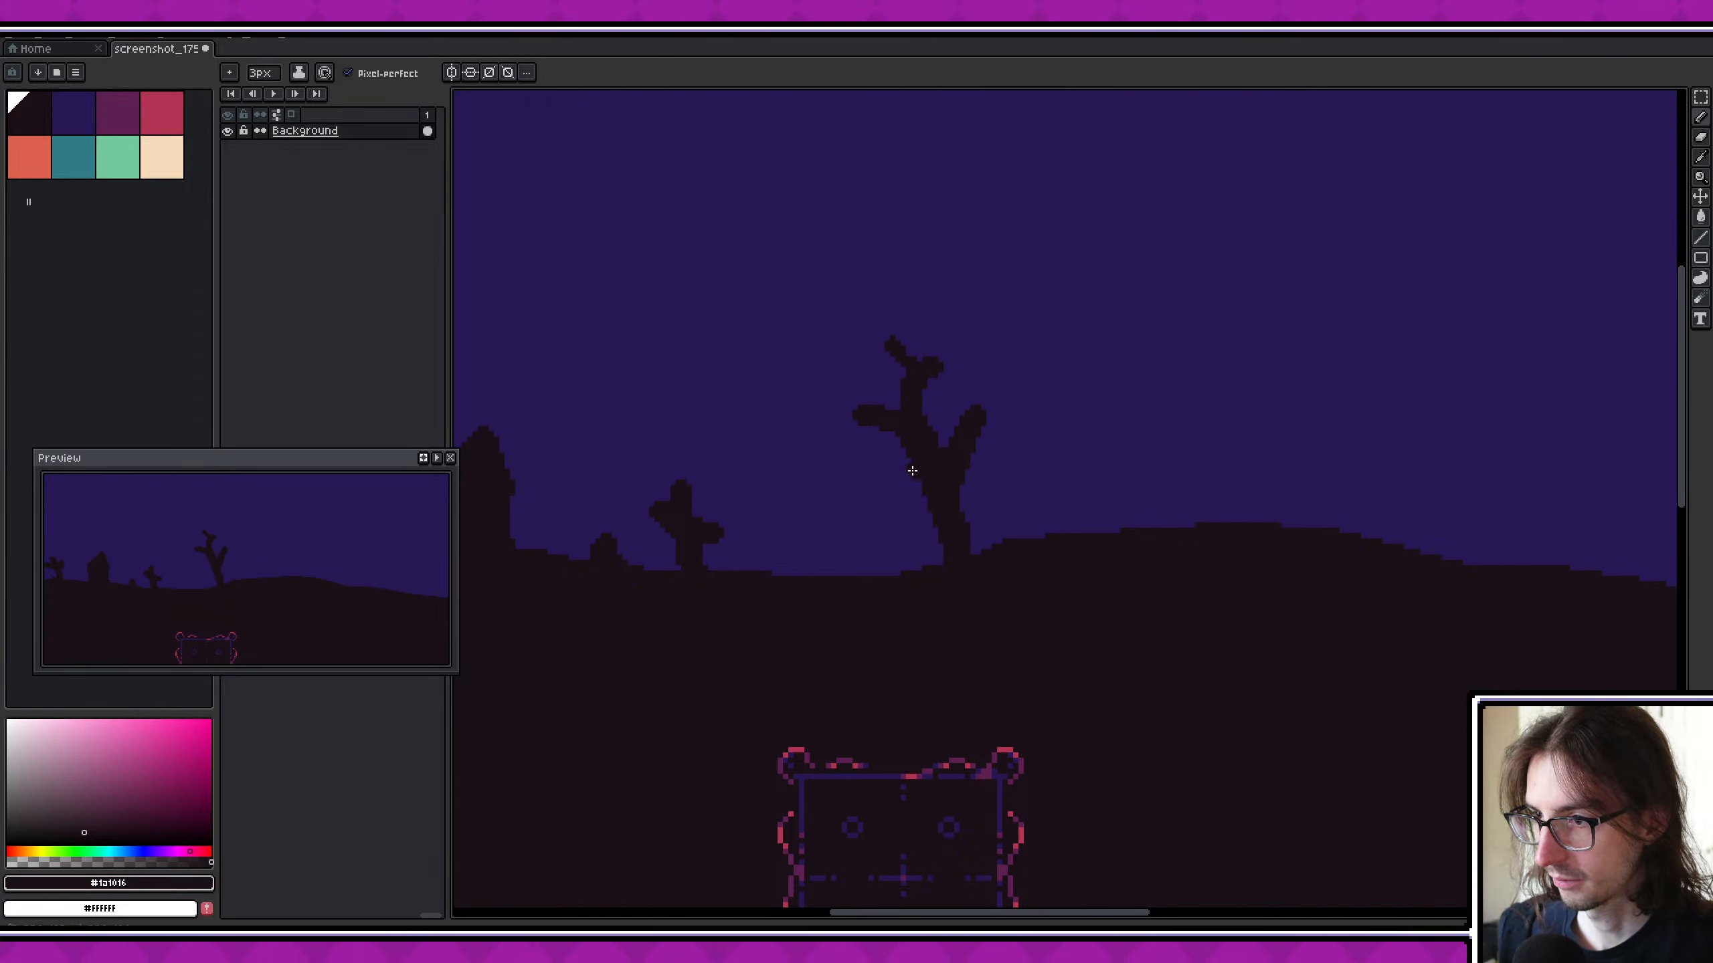
{"action": "left_click", "coordinate": [860, 532]}
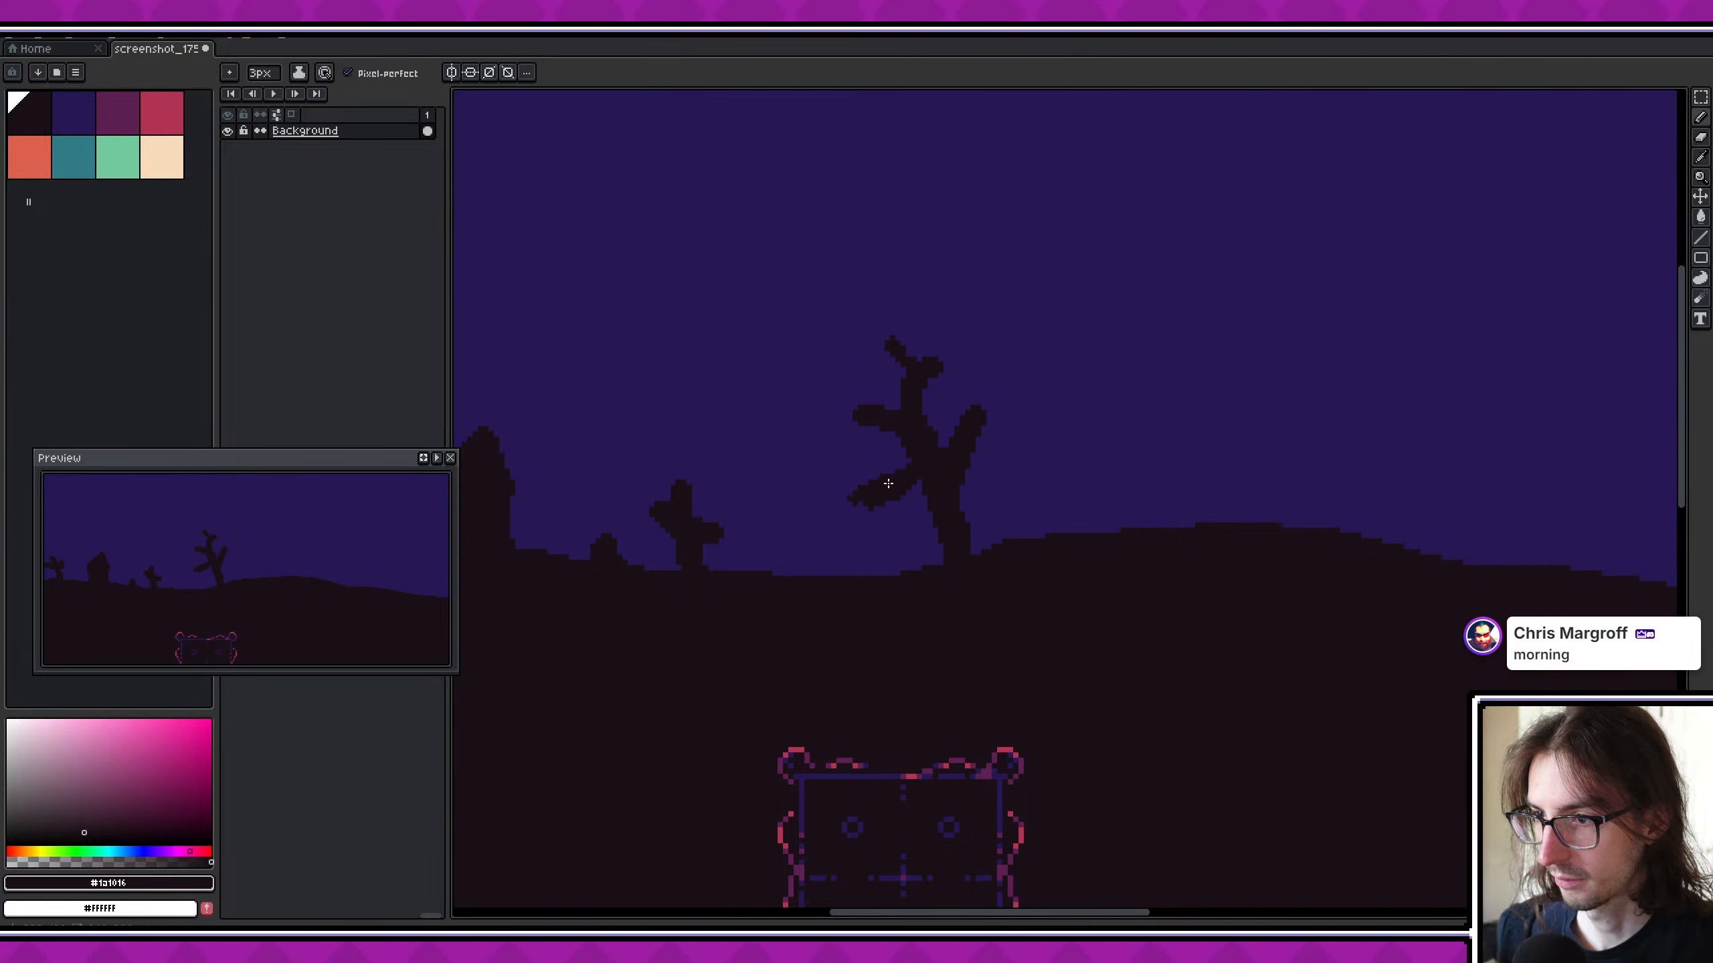
{"action": "key", "text": "ctrl+z"}
{"action": "key", "text": "ctrl+z"}
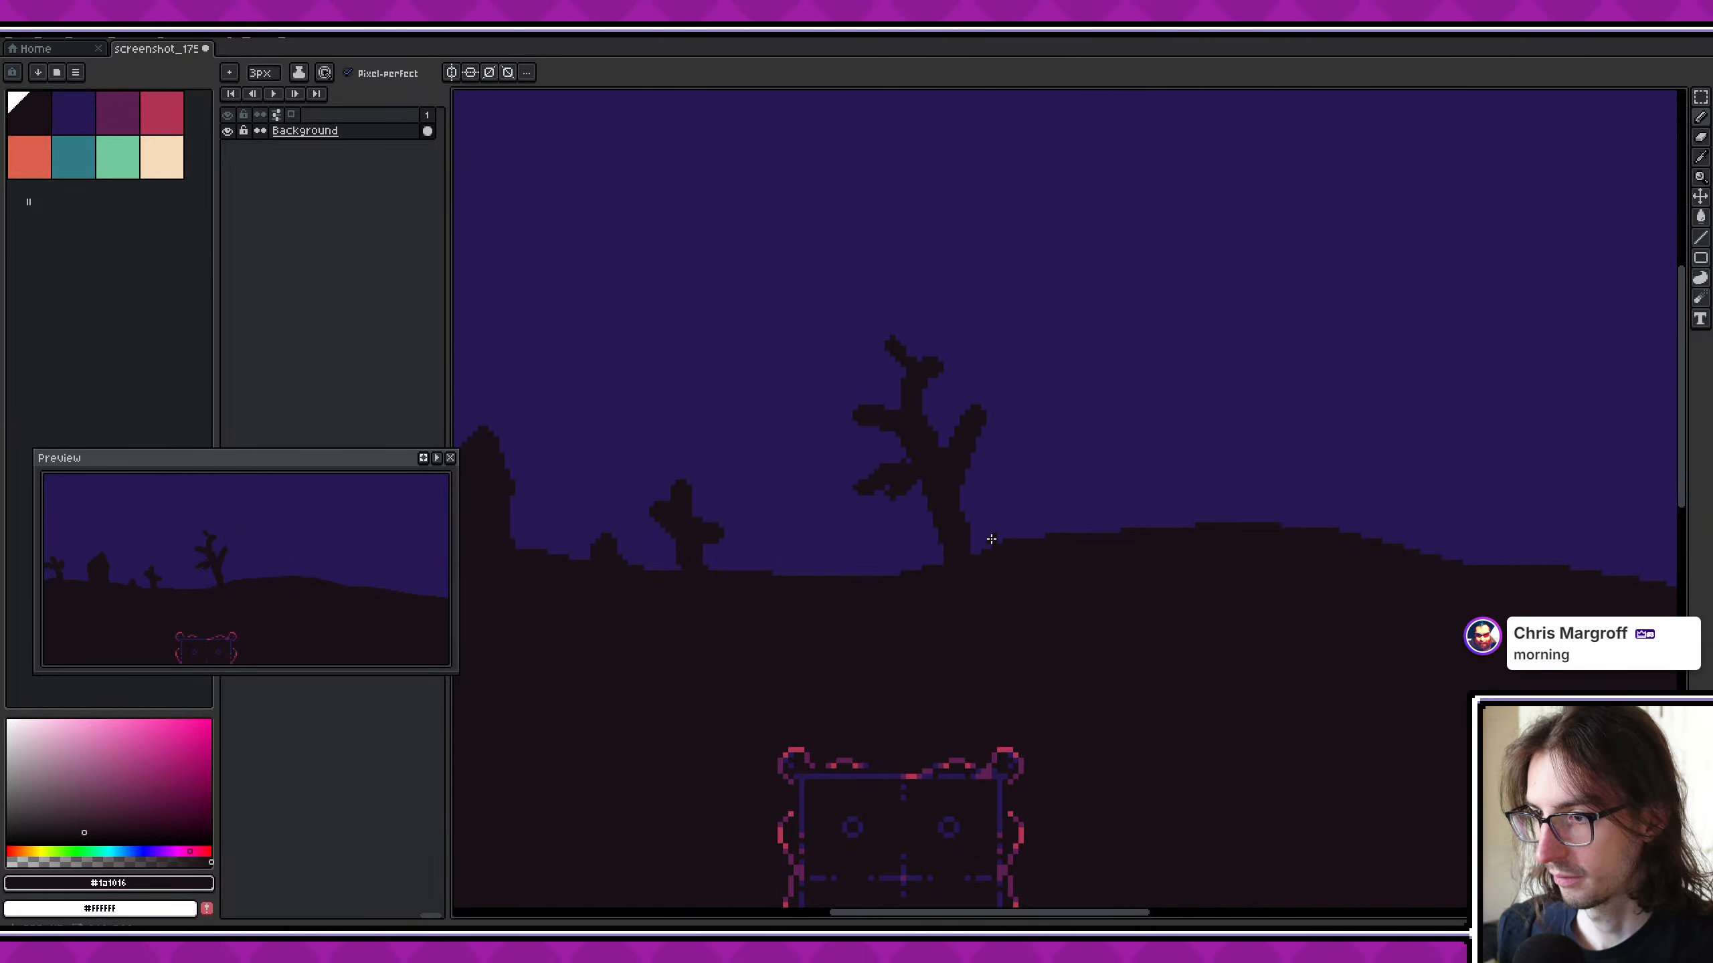
{"action": "scroll", "coordinate": [992, 539], "scroll_direction": "down", "scroll_amount": 2}
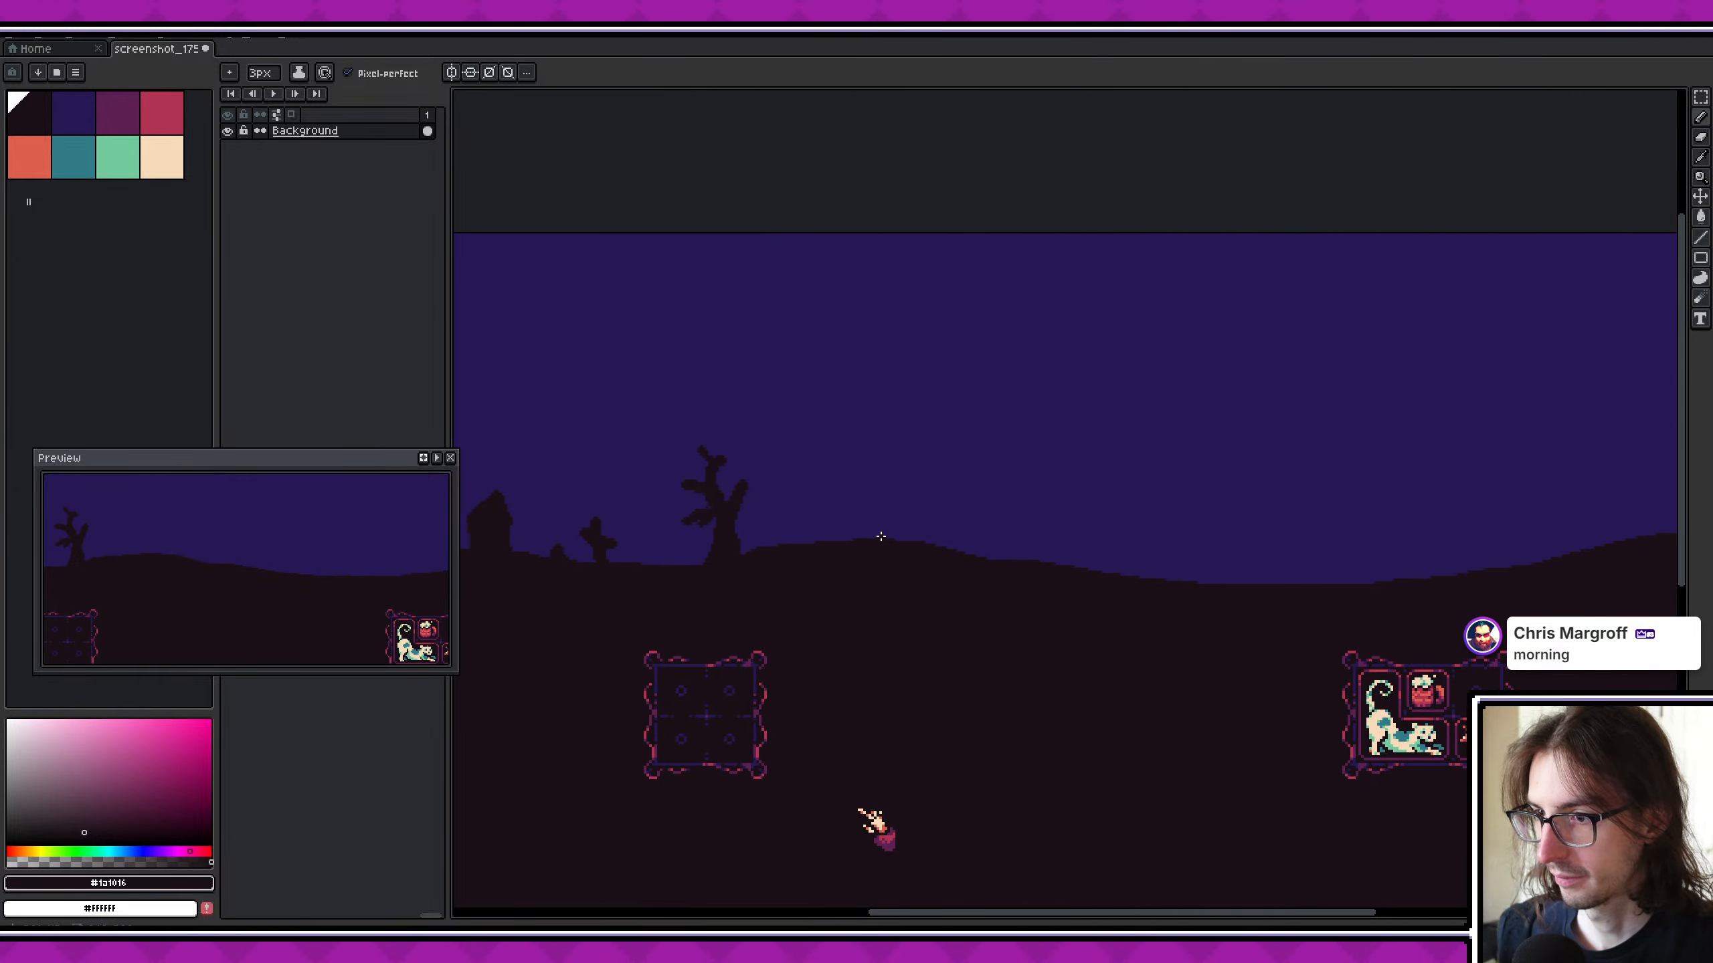
{"action": "scroll", "coordinate": [899, 524], "scroll_direction": "down", "scroll_amount": 1}
{"action": "scroll", "coordinate": [944, 533], "scroll_direction": "up", "scroll_amount": 3}
{"action": "middle_click_drag", "start_coordinate": [979, 540], "coordinate": [884, 503]}
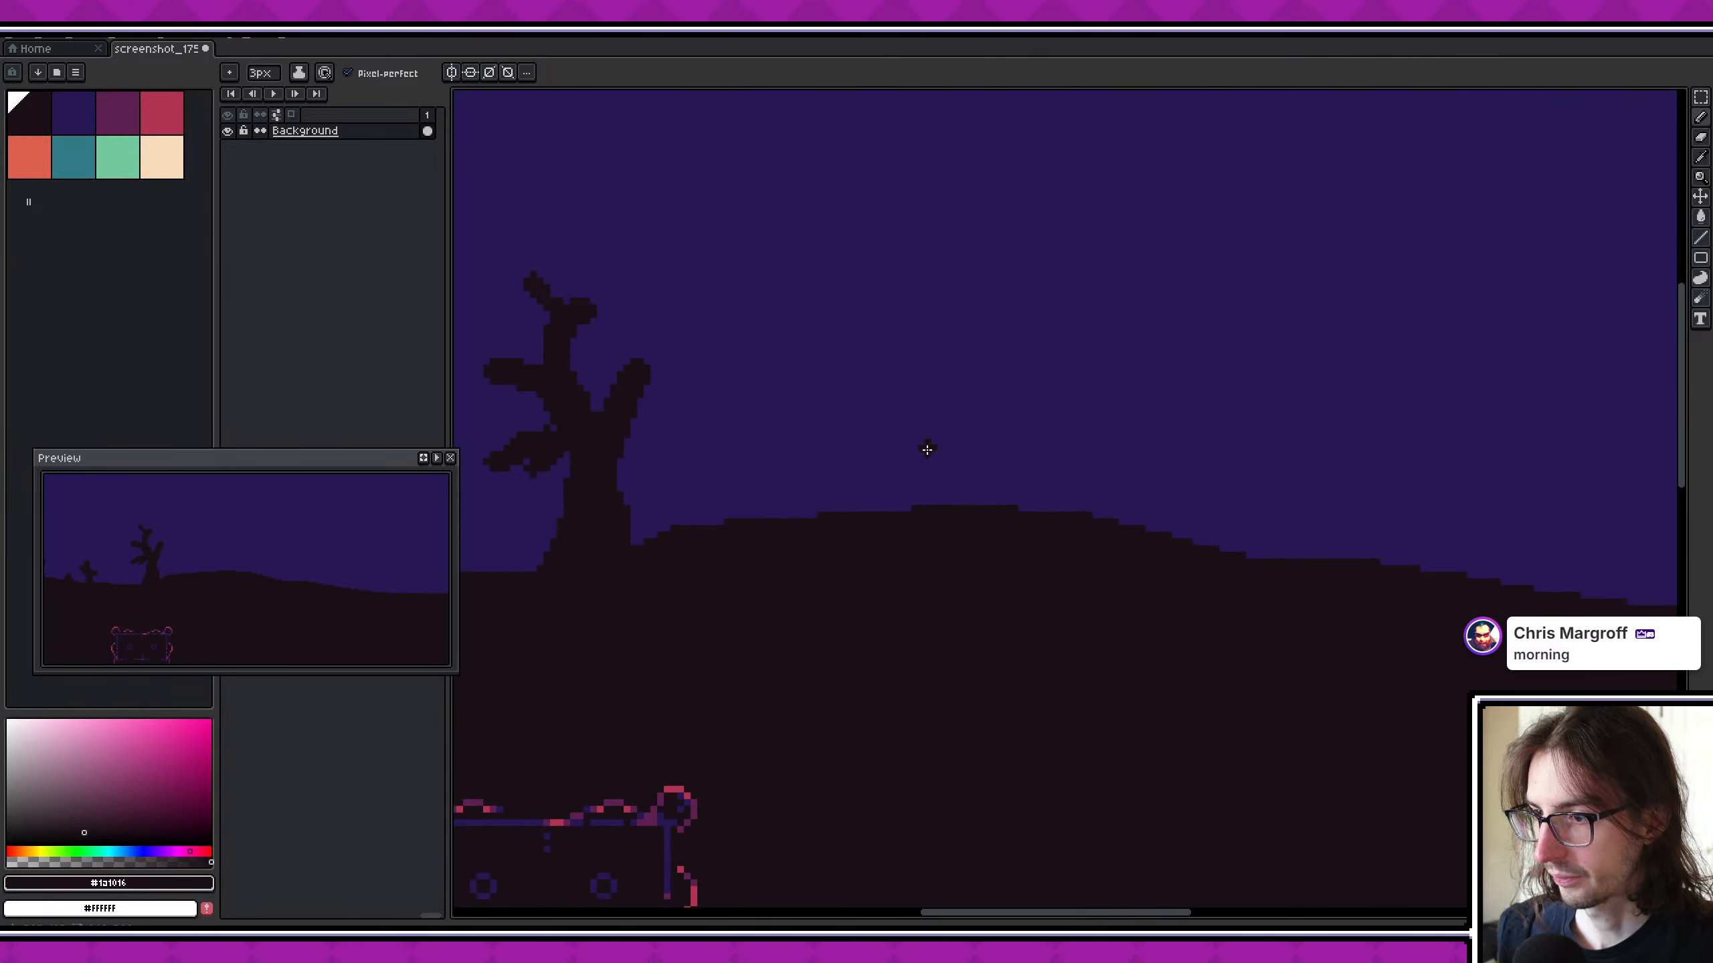
- Draw a small forked shrub silhouette on the hilltop beyond the tall dead tree with a 2 px brush
{"action": "middle_click_drag", "start_coordinate": [1180, 483], "coordinate": [901, 486]}
{"action": "scroll", "coordinate": [914, 490], "scroll_direction": "down", "scroll_amount": 2}
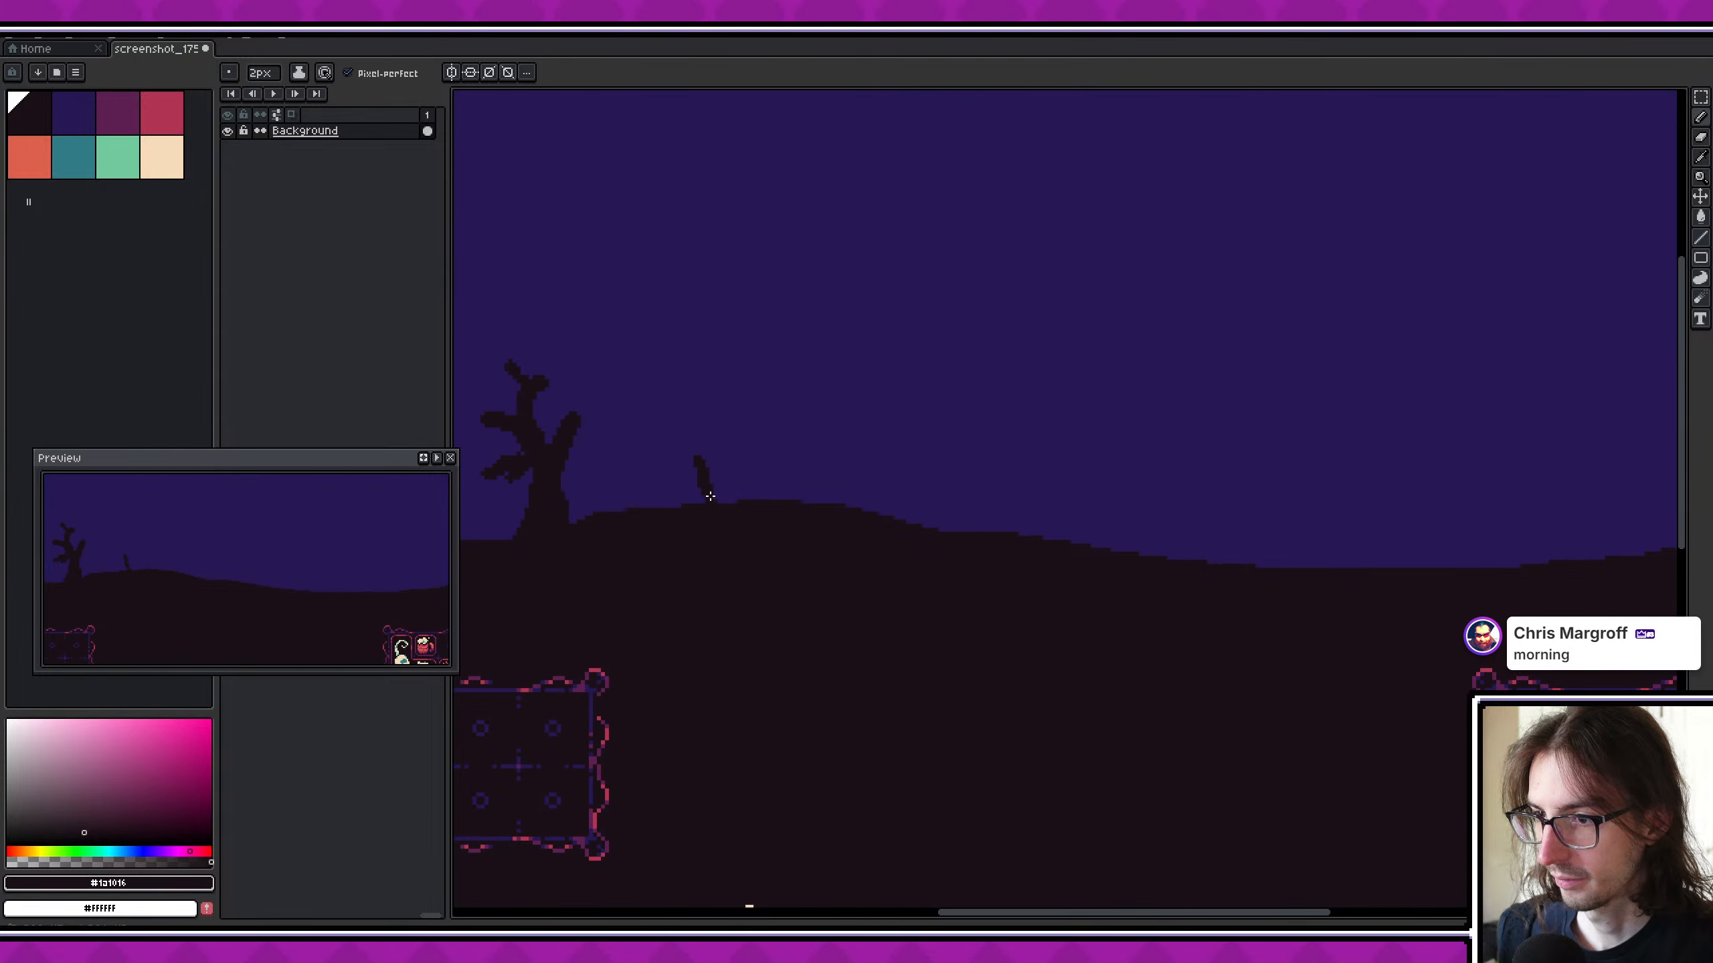
{"action": "middle_click_drag", "start_coordinate": [862, 504], "coordinate": [967, 493]}
{"action": "scroll", "coordinate": [795, 515], "scroll_direction": "down", "scroll_amount": 2}
{"action": "scroll", "coordinate": [921, 551], "scroll_direction": "down", "scroll_amount": 3}
{"action": "scroll", "coordinate": [859, 552], "scroll_direction": "up", "scroll_amount": 1}
{"action": "scroll", "coordinate": [958, 488], "scroll_direction": "up", "scroll_amount": 2}
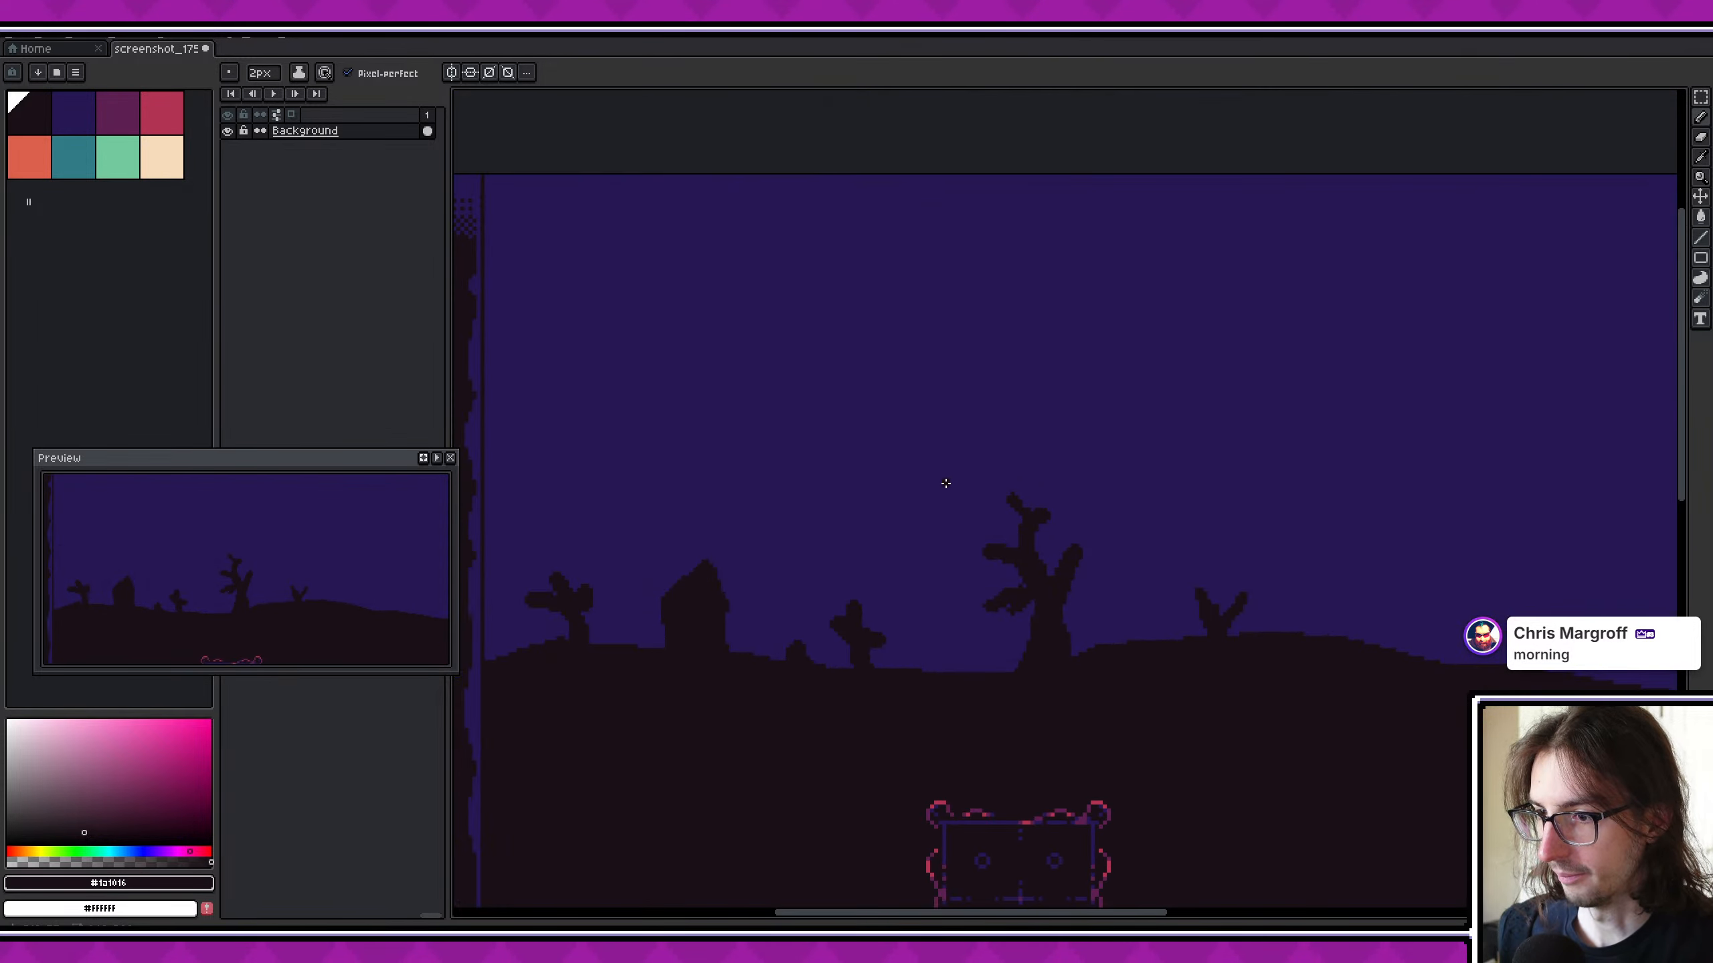
{"action": "key", "text": "m"}
{"action": "scroll", "coordinate": [884, 474], "scroll_direction": "down", "scroll_amount": 1}
{"action": "left_click_drag", "start_coordinate": [639, 451], "coordinate": [1142, 600]}
{"action": "scroll", "coordinate": [715, 548], "scroll_direction": "down", "scroll_amount": 1}
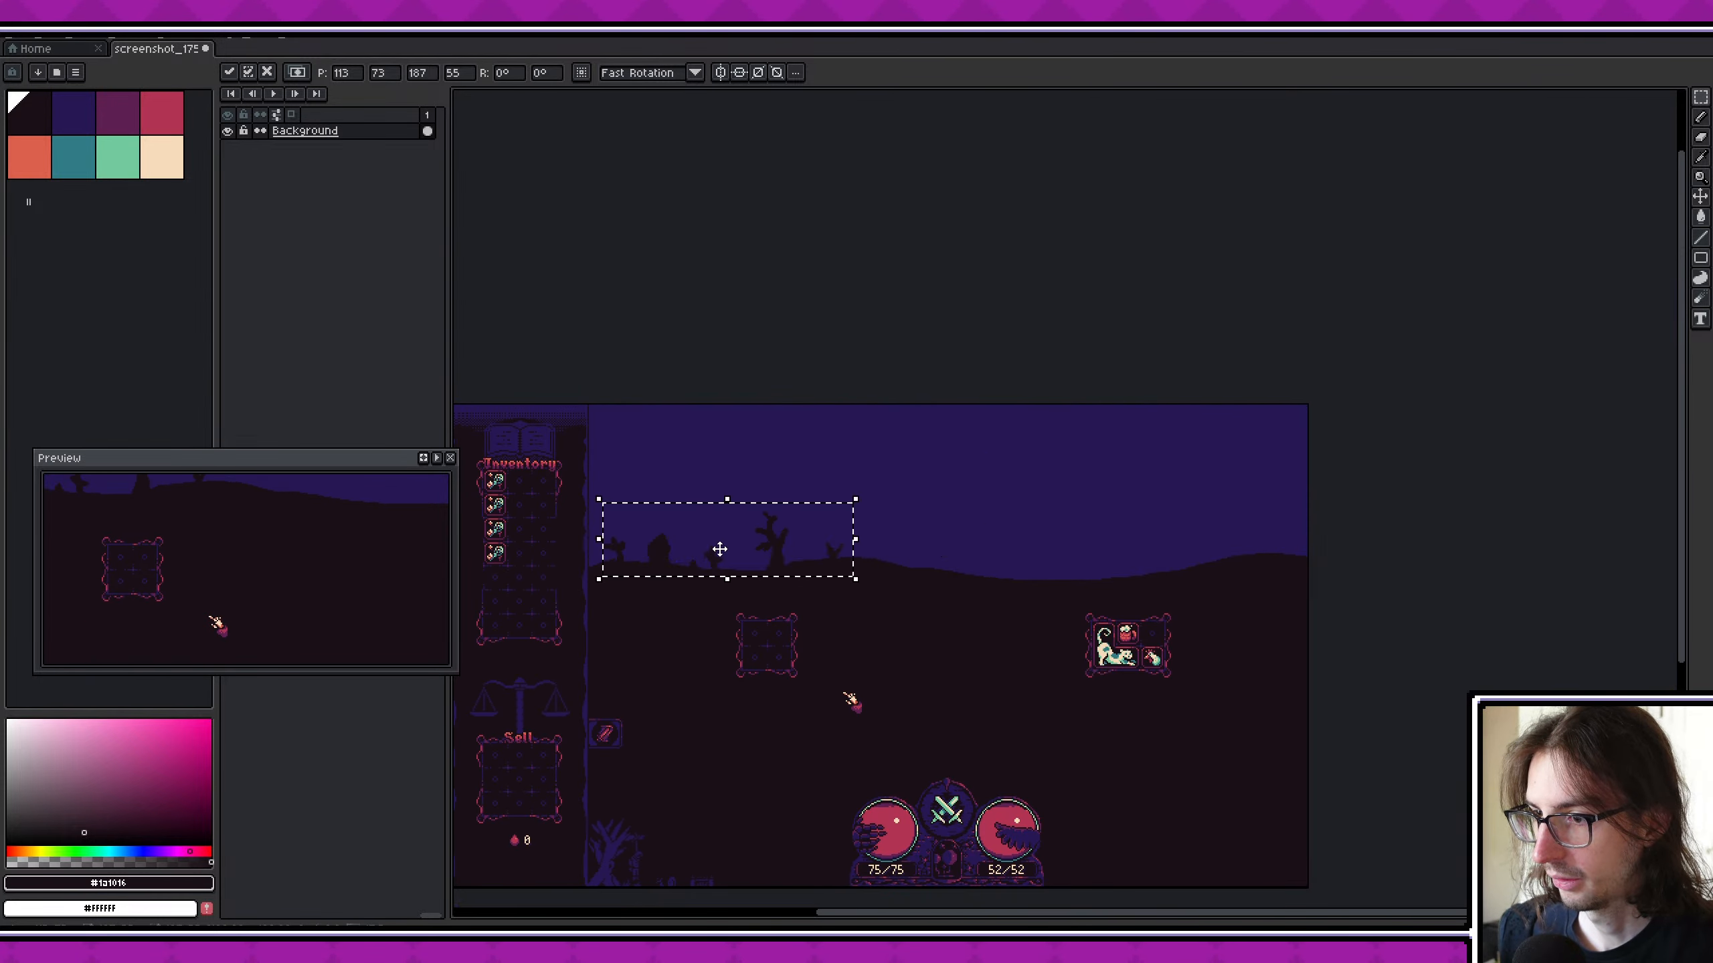
{"action": "left_click_drag", "start_coordinate": [714, 547], "coordinate": [991, 525]}
{"action": "key", "text": "Escape"}
{"action": "key", "text": "ctrl+d"}
{"action": "scroll", "coordinate": [785, 558], "scroll_direction": "up", "scroll_amount": 4}
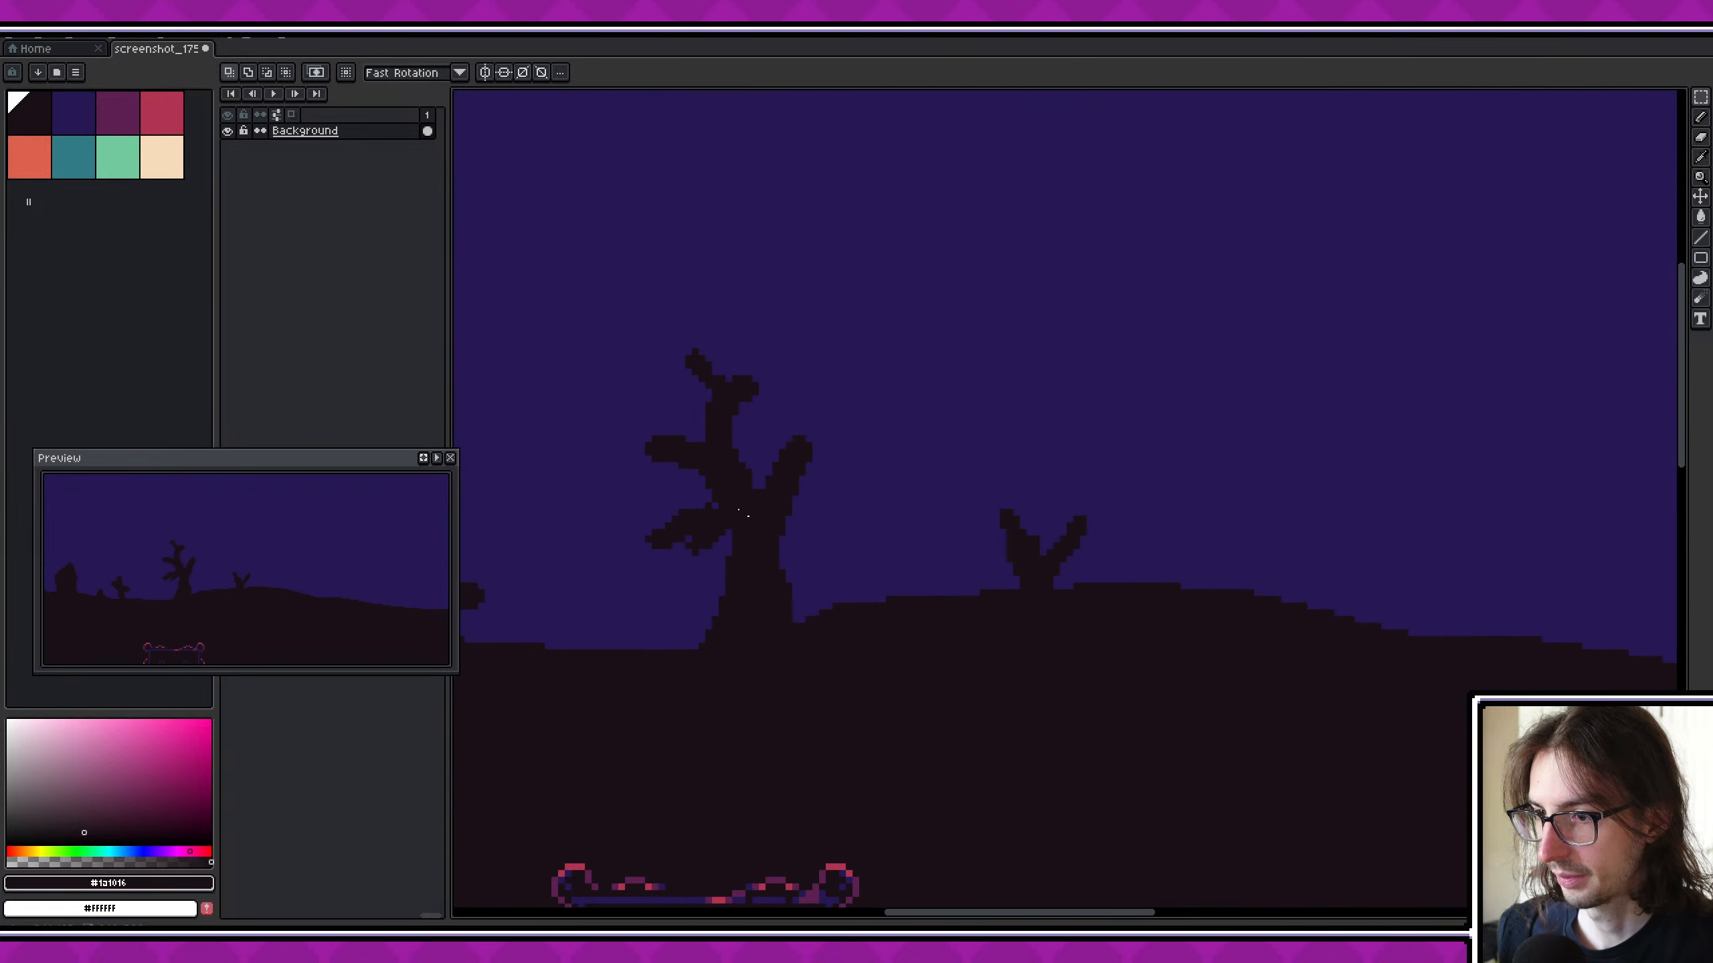
{"action": "left_click_drag", "start_coordinate": [594, 365], "coordinate": [873, 556]}
{"action": "key", "text": "ctrl+d"}
{"action": "left_click_drag", "start_coordinate": [601, 312], "coordinate": [884, 592]}
{"action": "left_click_drag", "start_coordinate": [714, 463], "coordinate": [1298, 505]}
{"action": "key", "text": "Escape"}
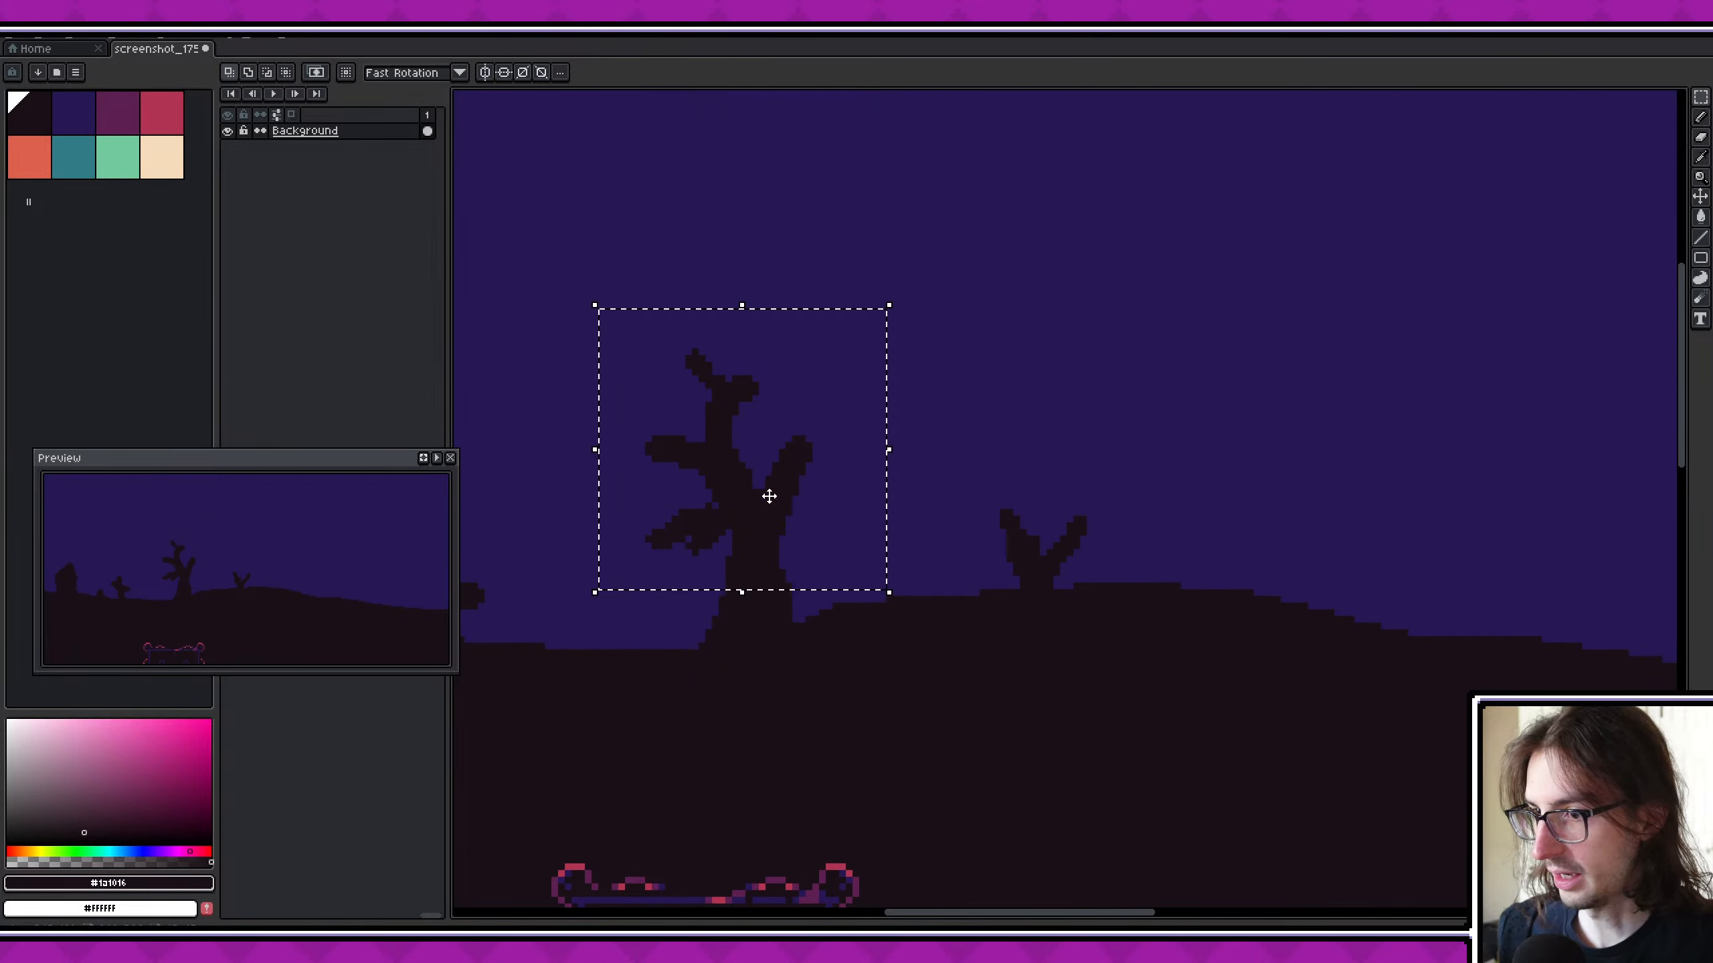
{"action": "left_click", "coordinate": [756, 513]}
{"action": "key", "text": "ctrl+d"}
{"action": "scroll", "coordinate": [883, 486], "scroll_direction": "down", "scroll_amount": 1}
{"action": "scroll", "coordinate": [792, 567], "scroll_direction": "up", "scroll_amount": 2}
{"action": "middle_click_drag", "start_coordinate": [798, 579], "coordinate": [909, 605]}
{"action": "scroll", "coordinate": [909, 606], "scroll_direction": "down", "scroll_amount": 1}
{"action": "left_click", "coordinate": [742, 314]}
{"action": "key", "text": "ctrl+d"}
{"action": "scroll", "coordinate": [929, 442], "scroll_direction": "down", "scroll_amount": 4}
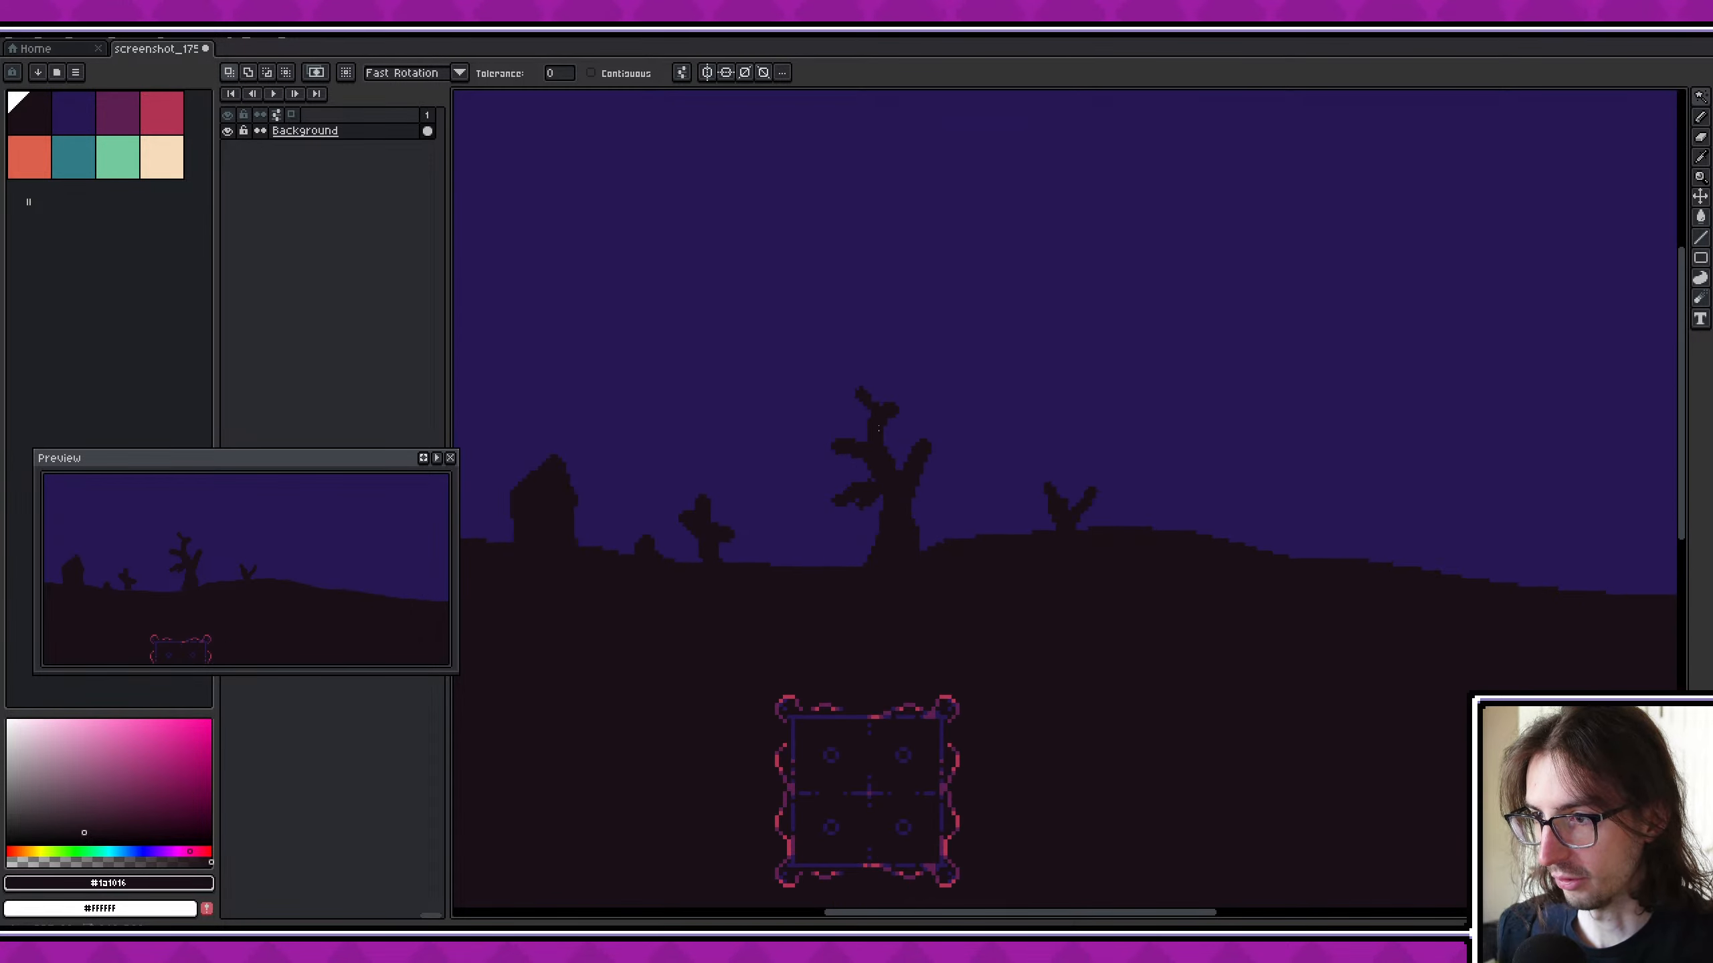
{"action": "scroll", "coordinate": [872, 413], "scroll_direction": "up", "scroll_amount": 1}
{"action": "key", "text": "m"}
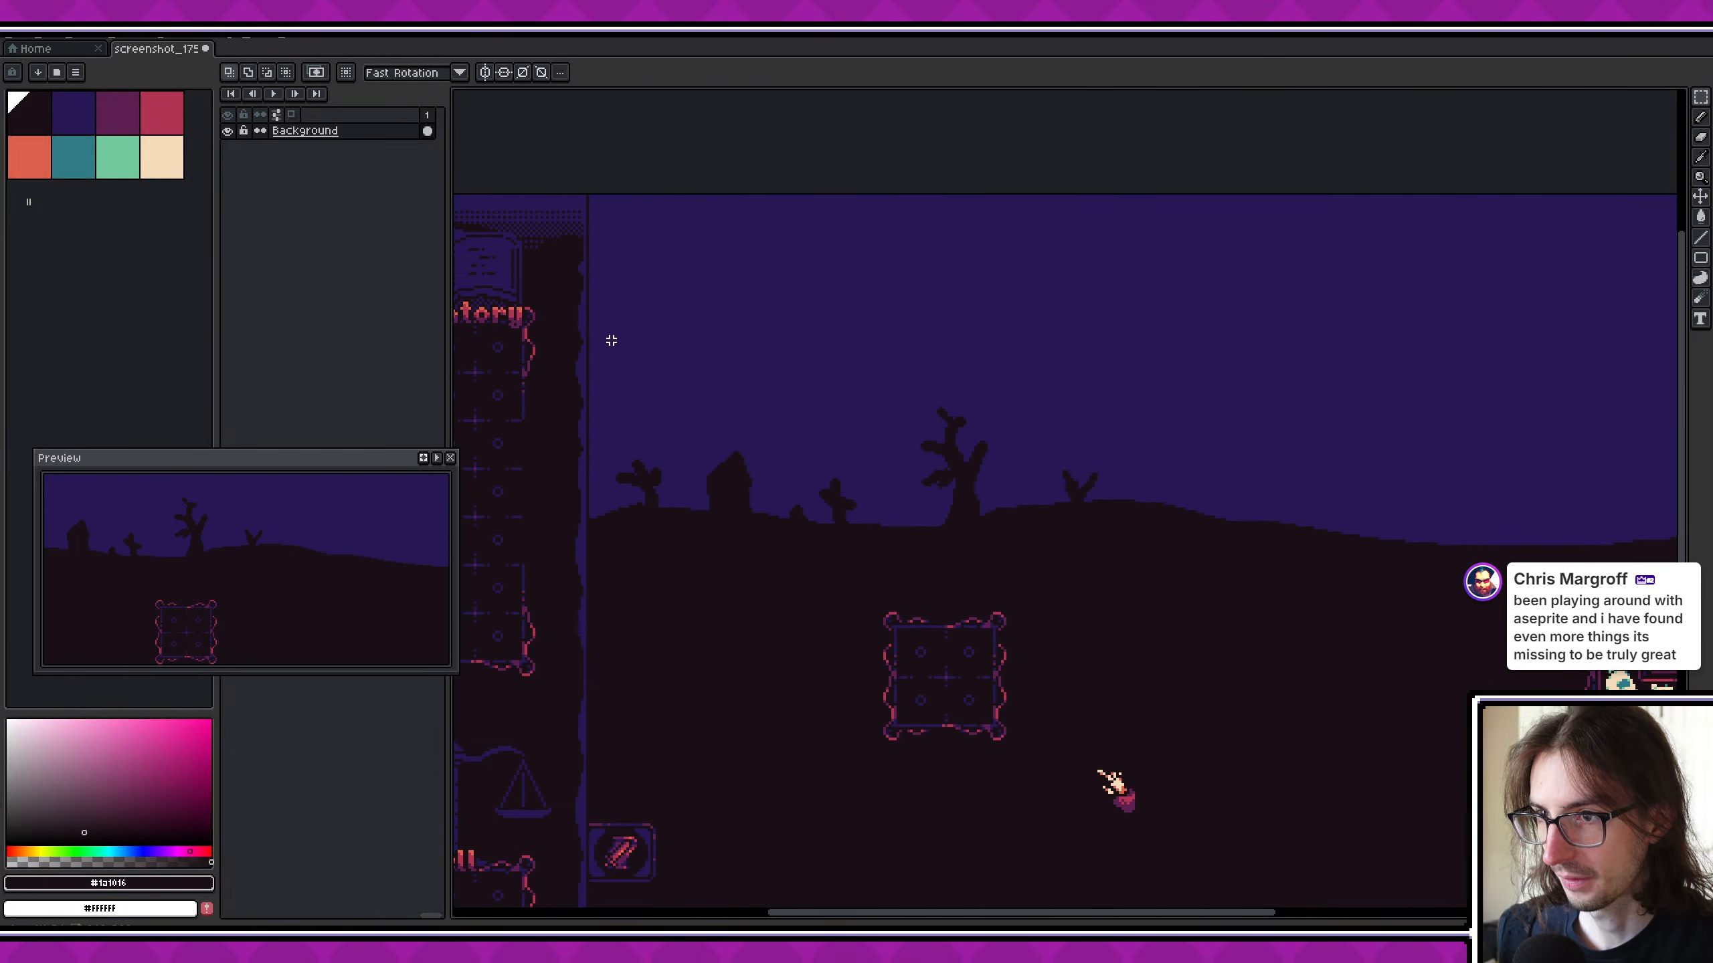
- Cut the sky and silhouetted horizon beside the inventory panel out of the Background layer, fill the gap near-black, and add a new layer
{"action": "scroll", "coordinate": [605, 336], "scroll_direction": "down", "scroll_amount": 1}
{"action": "scroll", "coordinate": [598, 251], "scroll_direction": "up", "scroll_amount": 2}
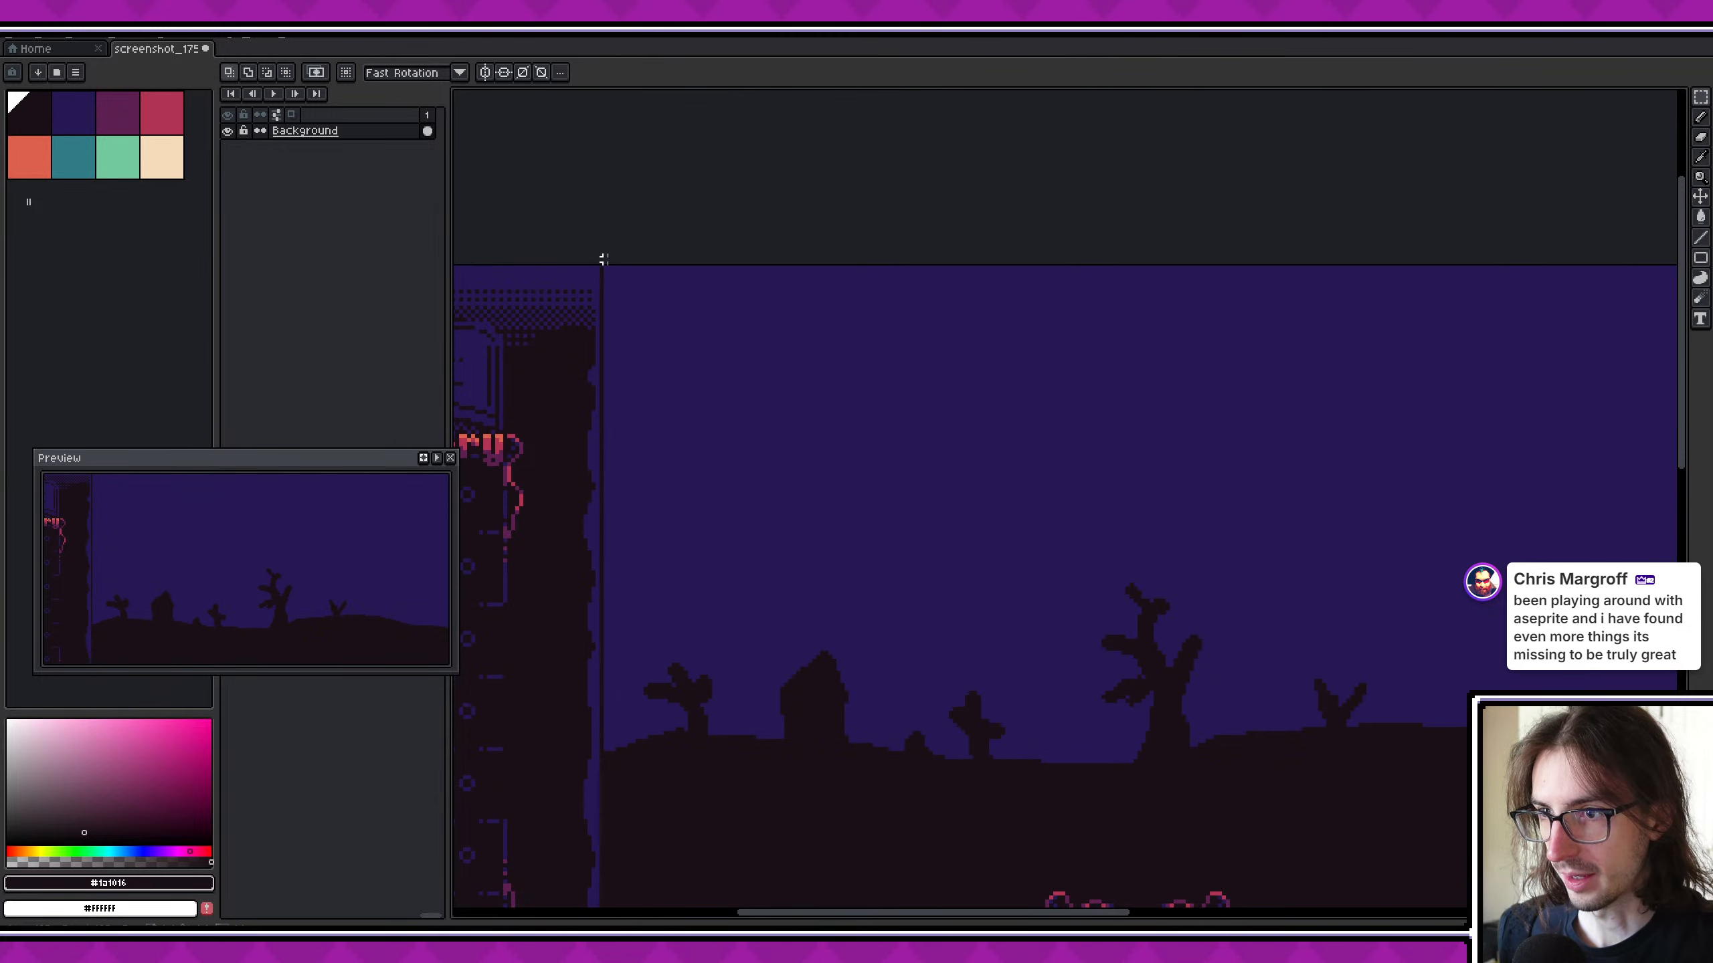
{"action": "left_click_drag", "start_coordinate": [604, 261], "coordinate": [1477, 841]}
{"action": "scroll", "coordinate": [1096, 583], "scroll_direction": "down", "scroll_amount": 1}
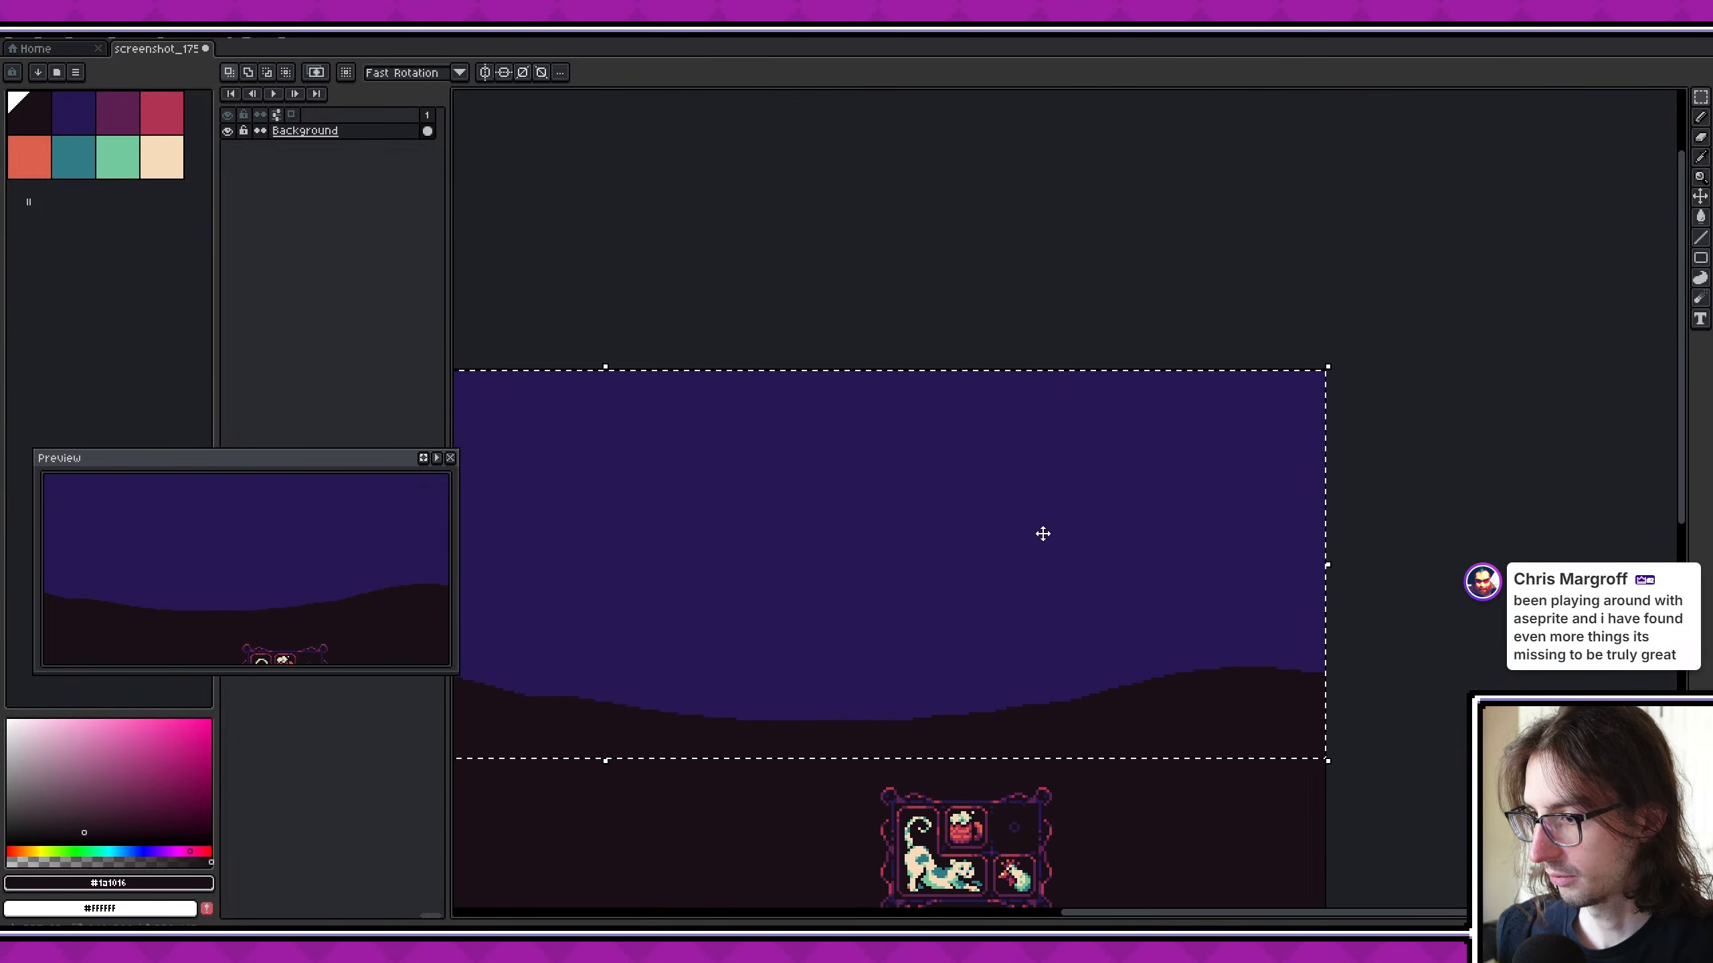
{"action": "scroll", "coordinate": [1043, 534], "scroll_direction": "down", "scroll_amount": 2}
{"action": "middle_click_drag", "start_coordinate": [973, 503], "coordinate": [1273, 456]}
{"action": "key", "text": "Delete"}
{"action": "key", "text": "g"}
{"action": "left_click", "coordinate": [1071, 528]}
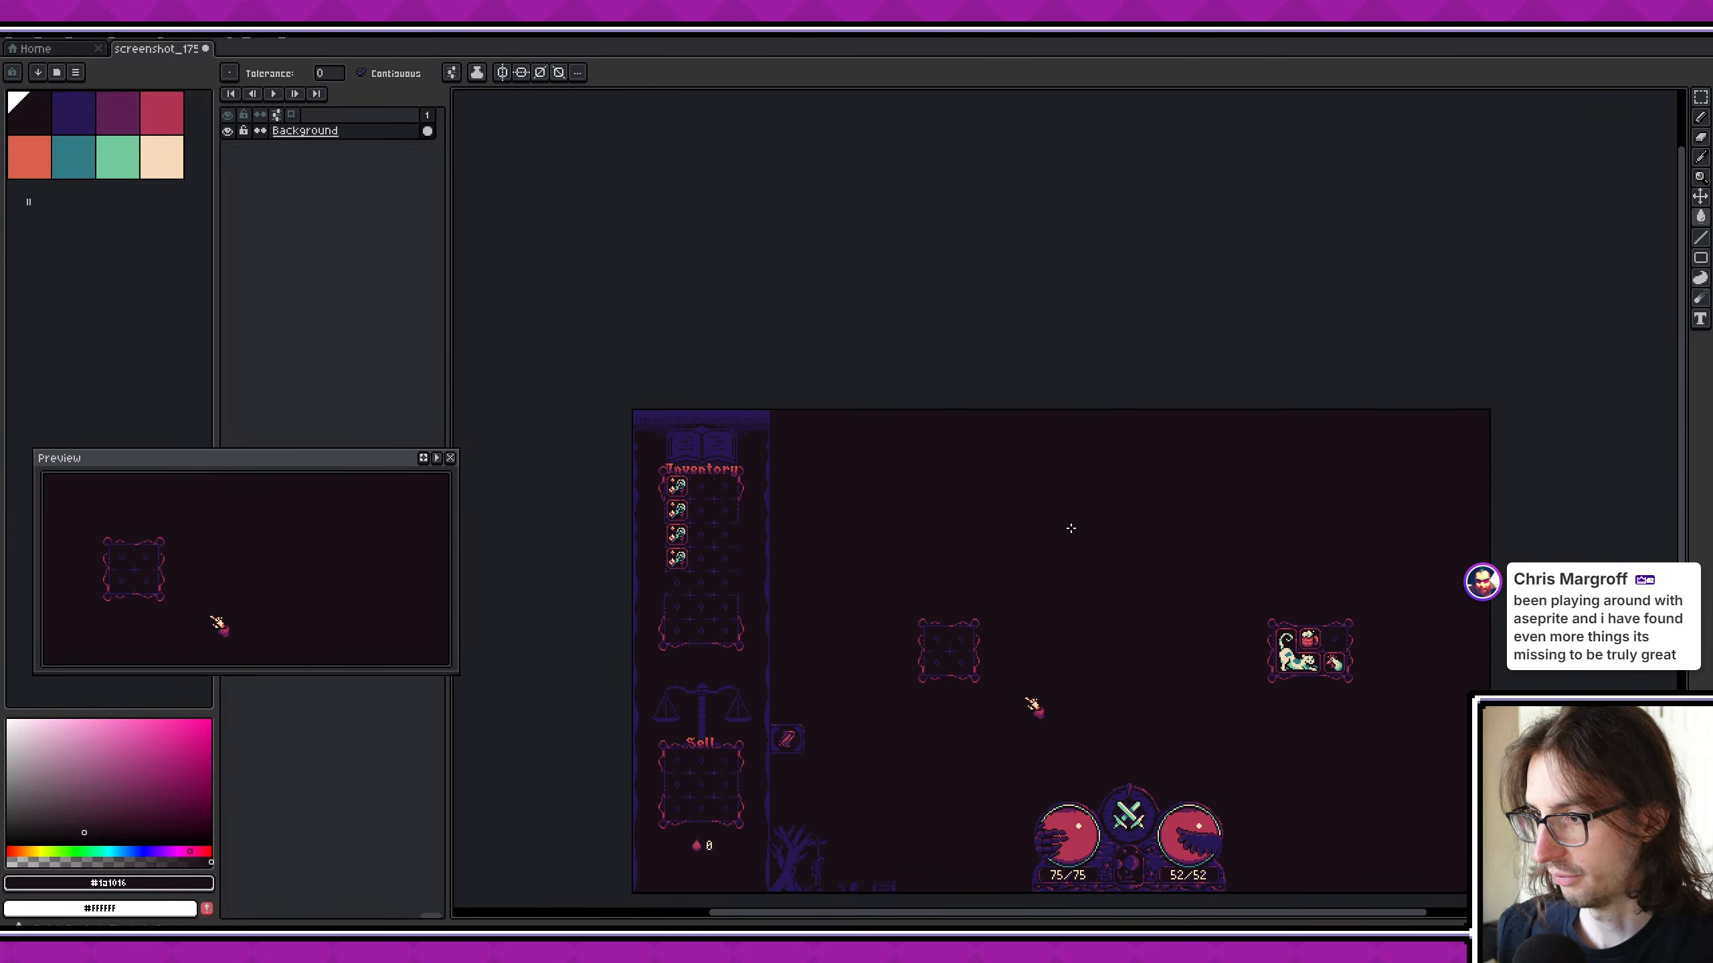
{"action": "middle_click_drag", "start_coordinate": [1071, 528], "coordinate": [1124, 491]}
{"action": "scroll", "coordinate": [853, 431], "scroll_direction": "up", "scroll_amount": 3}
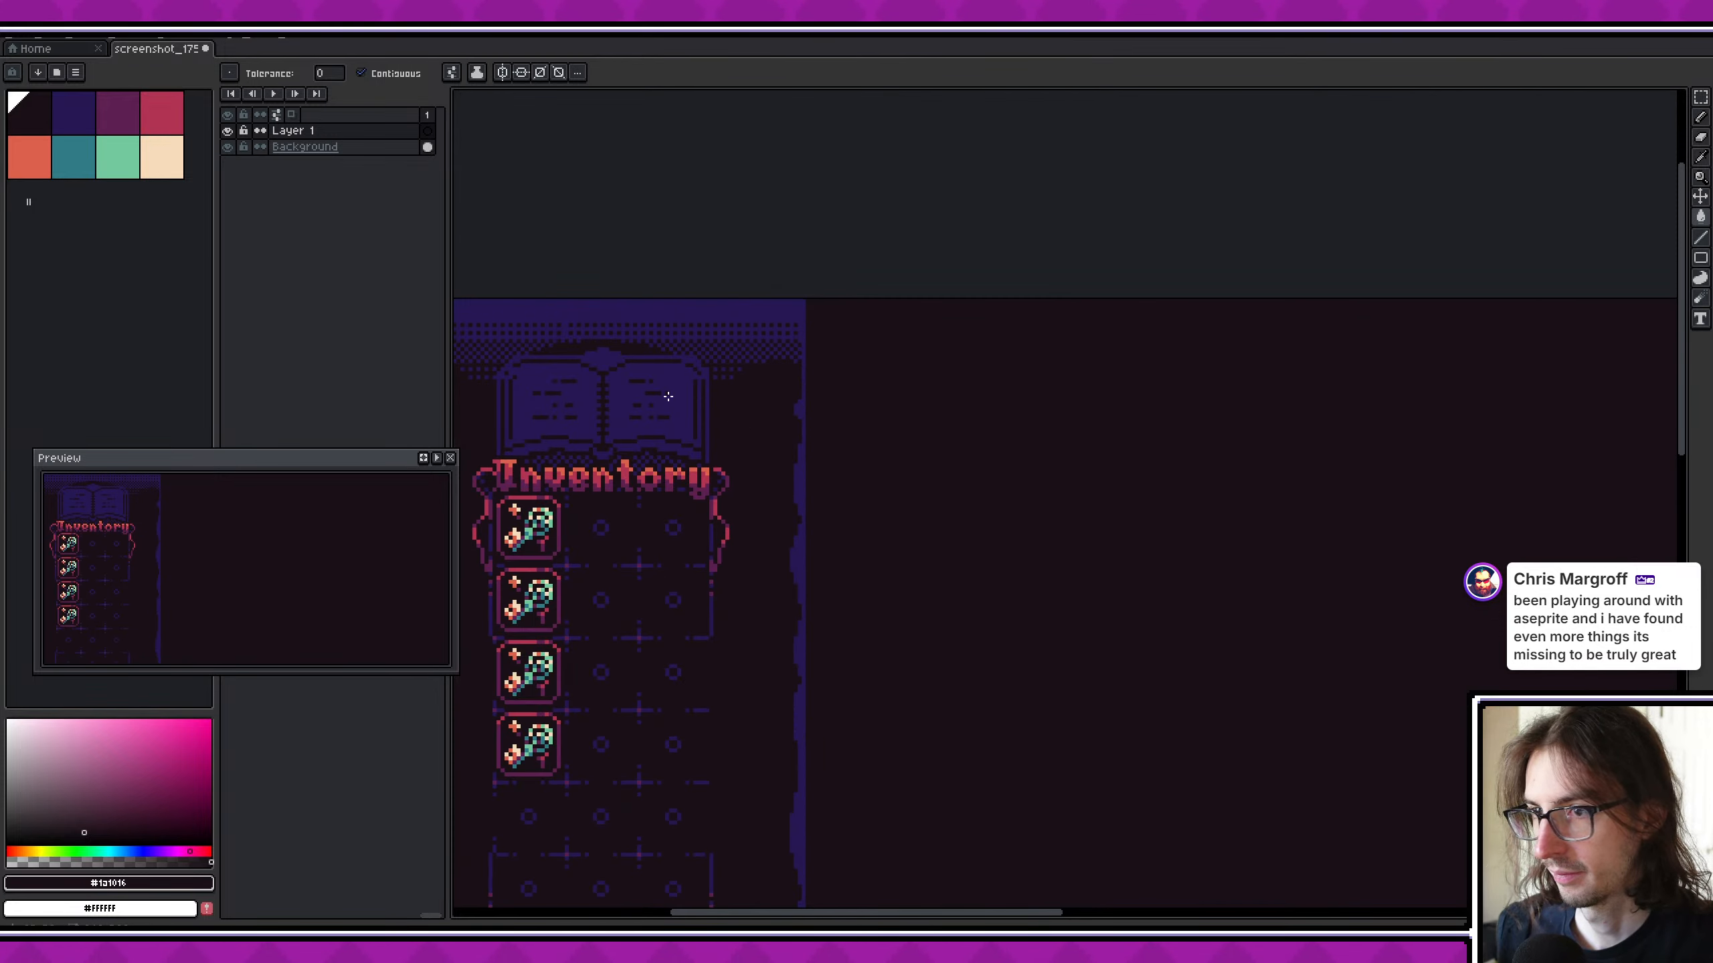
{"action": "key", "text": "ctrl+v"}
{"action": "scroll", "coordinate": [1062, 398], "scroll_direction": "down", "scroll_amount": 3}
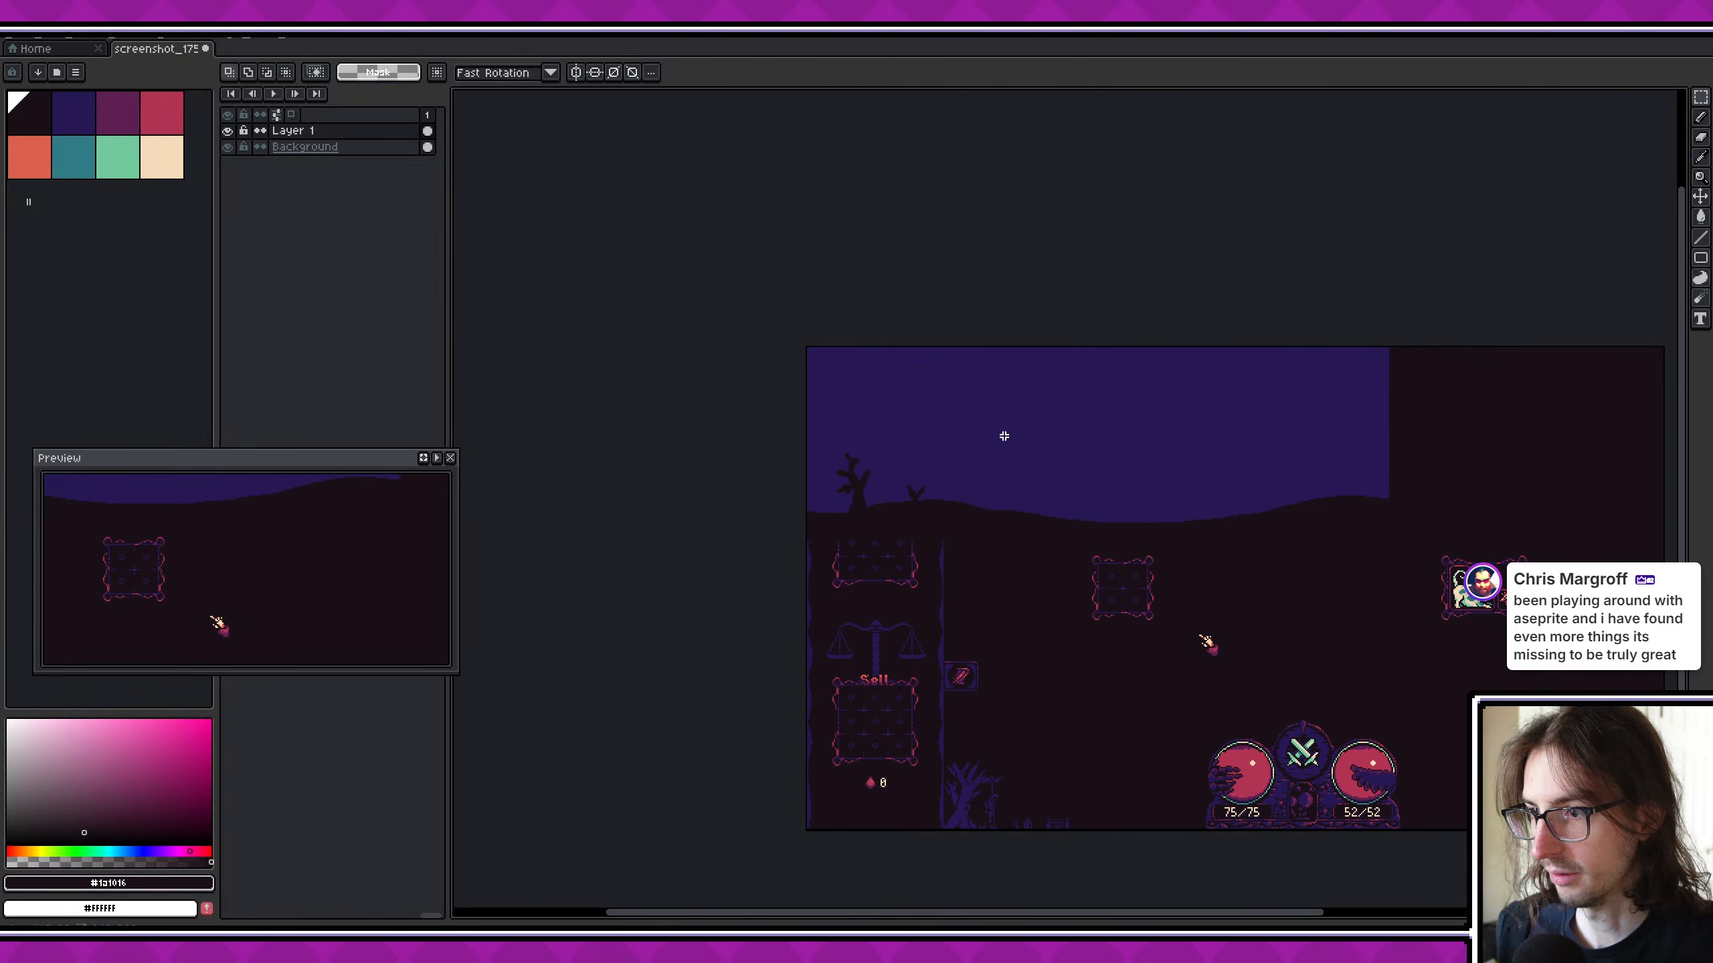
{"action": "key", "text": "ctrl+z"}
{"action": "left_click_drag", "start_coordinate": [999, 433], "coordinate": [1177, 420]}
{"action": "key", "text": "ctrl+z"}
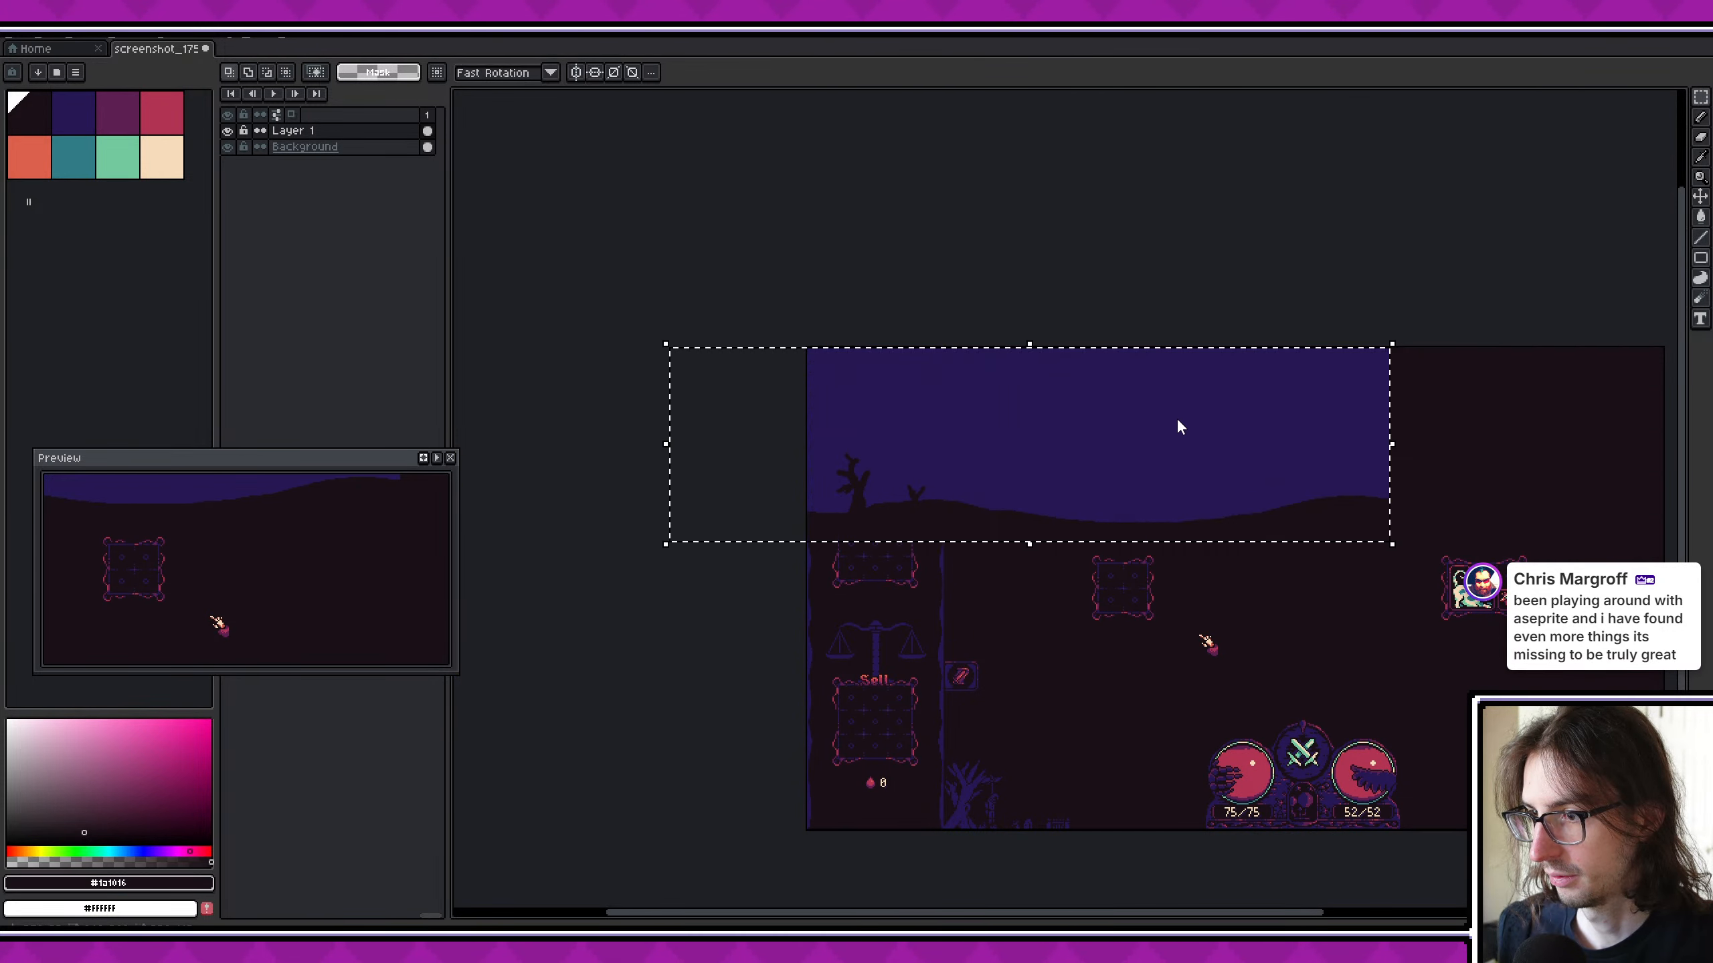
{"action": "key", "text": "ctrl+z"}
- Paste the cut landscape onto the new layer, aligned with the area beside the inventory panel, and deselect it
{"action": "key", "text": "ctrl+v"}
{"action": "mouse_move", "coordinate": [1161, 435]}
{"action": "middle_mouse_down"}
{"action": "mouse_move", "coordinate": [860, 444]}
{"action": "mouse_move", "coordinate": [1129, 443]}
{"action": "middle_mouse_up"}
{"action": "key", "text": "ctrl+d"}
- Select the sky area of Layer 1 with the Magic Wand and cut it out
{"action": "scroll", "coordinate": [872, 447], "scroll_direction": "up", "scroll_amount": 1}
{"action": "key", "text": "w"}
{"action": "left_click", "coordinate": [975, 367]}
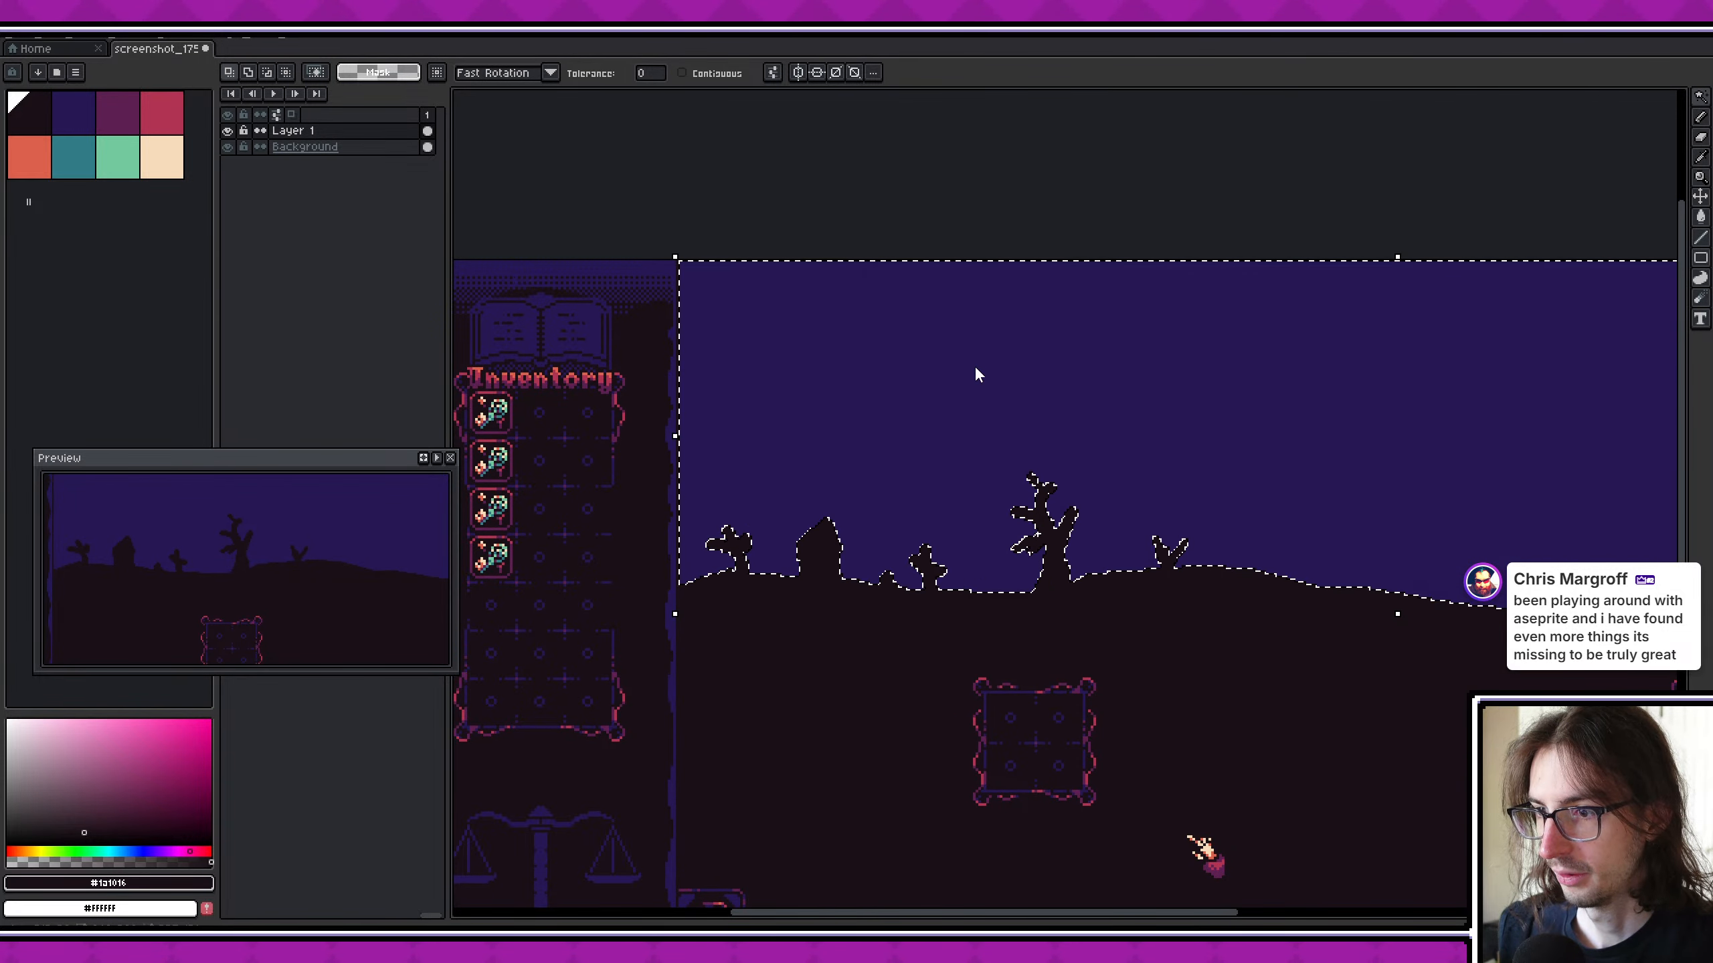
{"action": "key", "text": "Delete"}
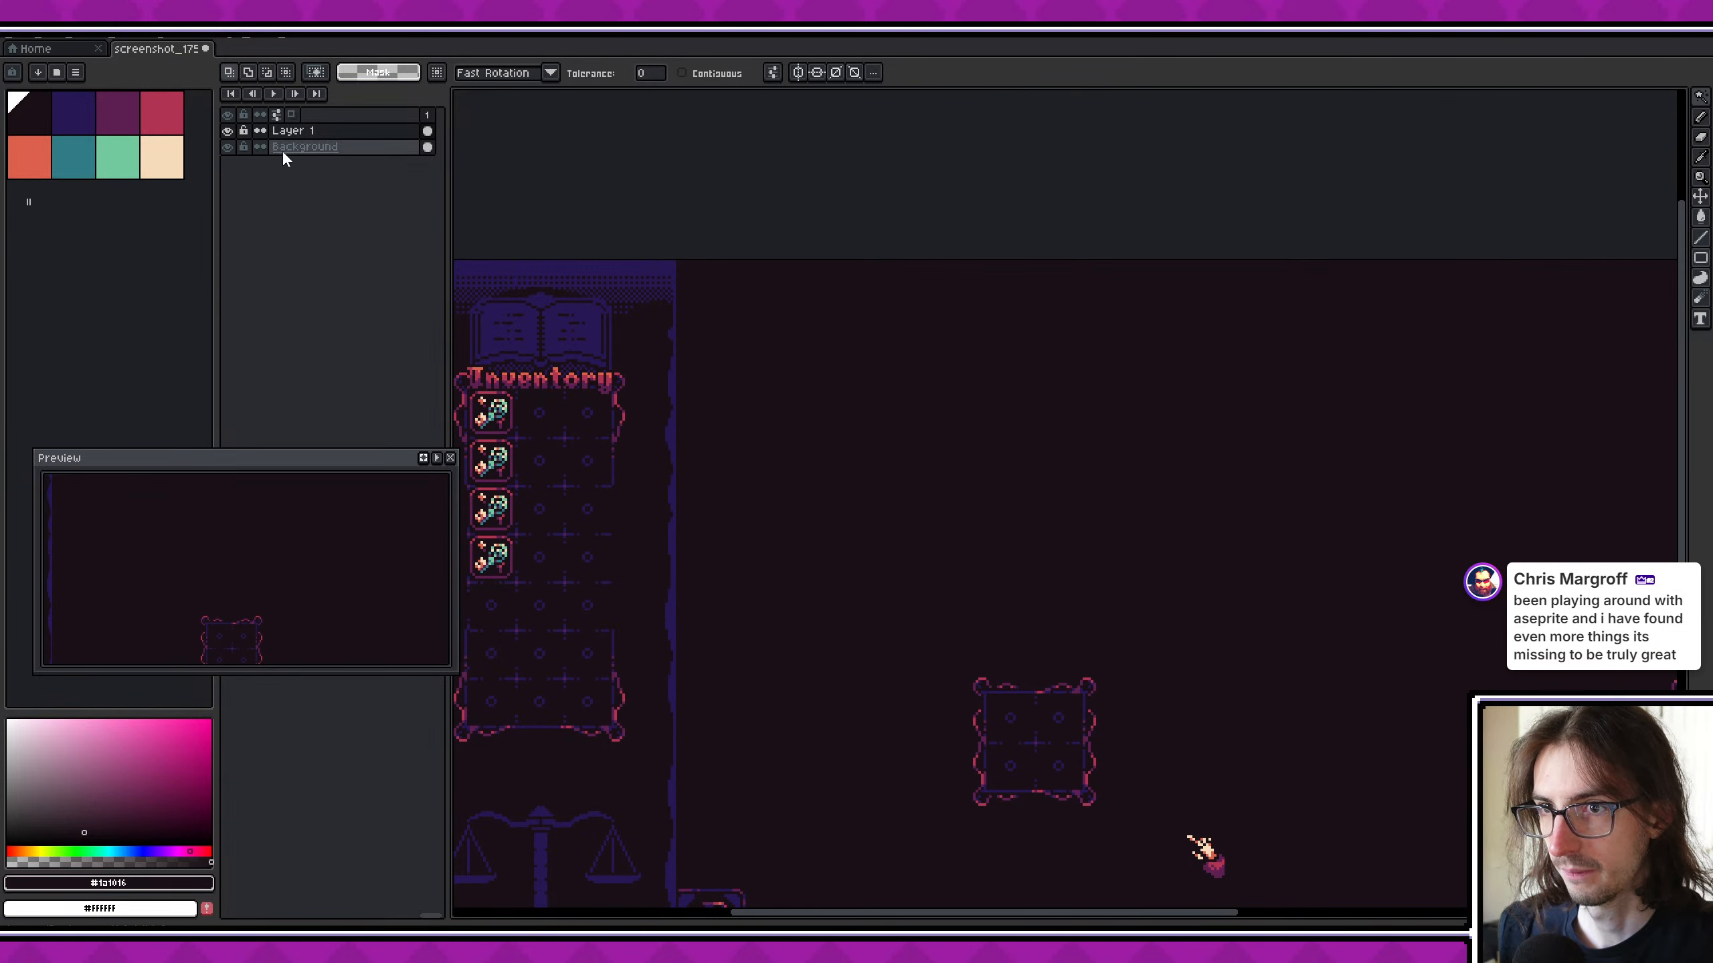
- Add a layer named sky between Layer 1 and Background and paste the cut sky into it
{"action": "key", "text": "shift+n"}
{"action": "left_click", "coordinate": [350, 134]}
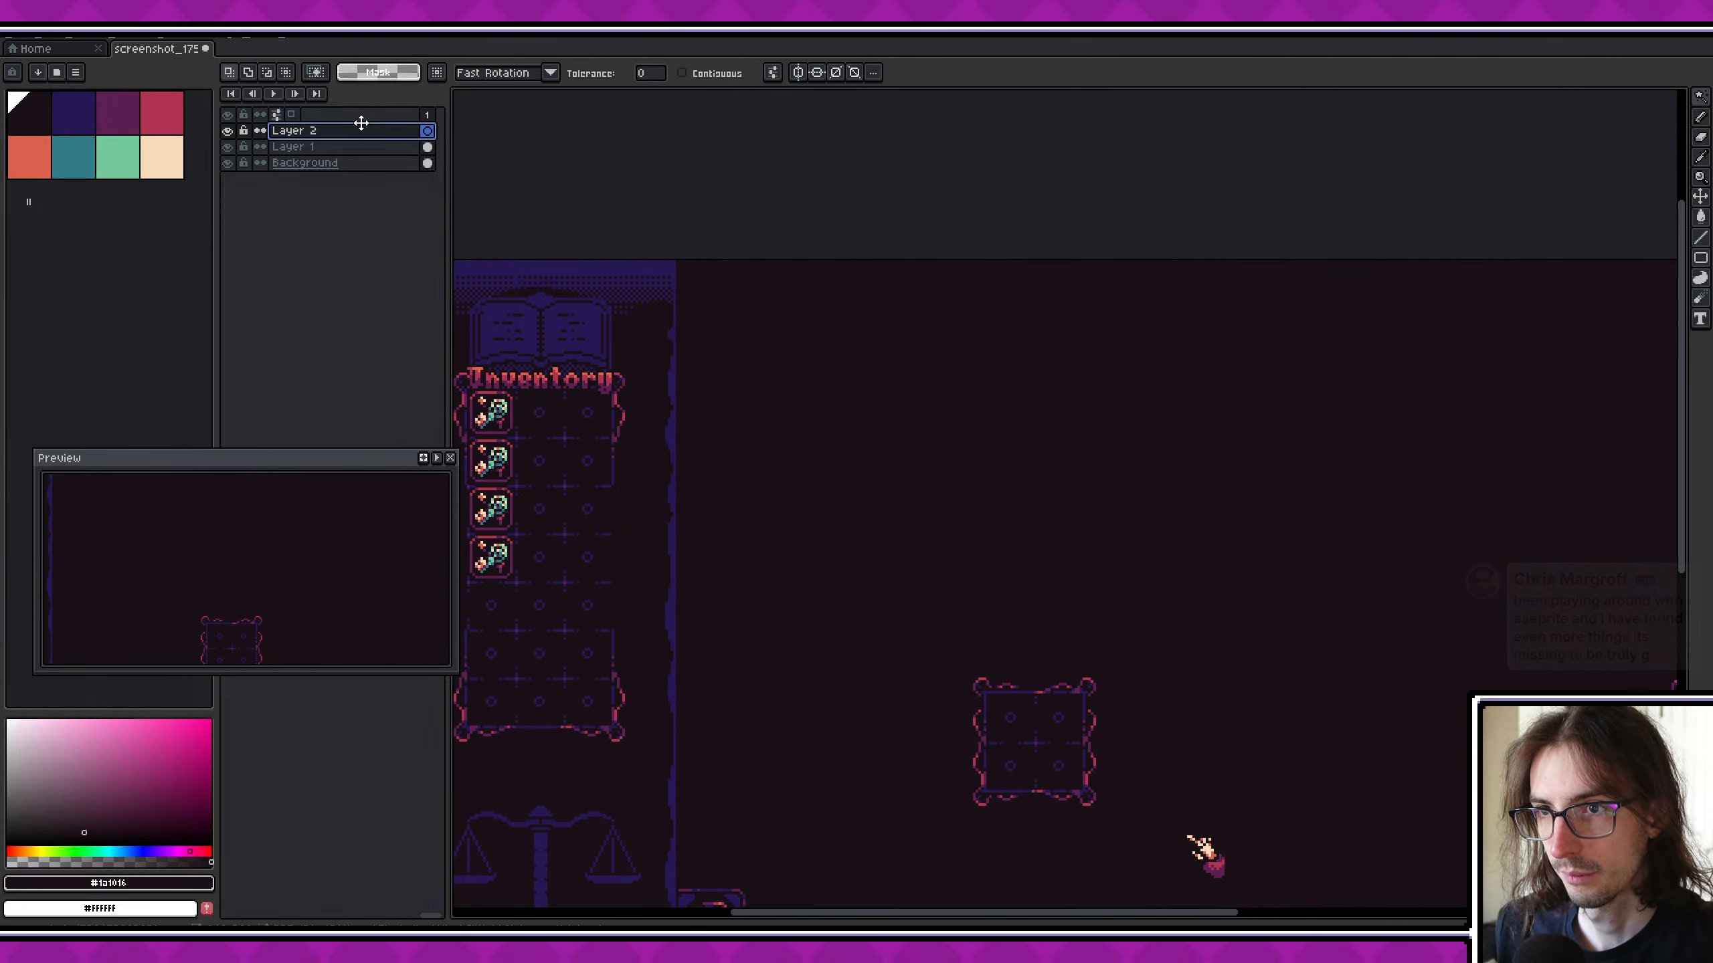
{"action": "left_click_drag", "start_coordinate": [362, 123], "coordinate": [366, 152]}
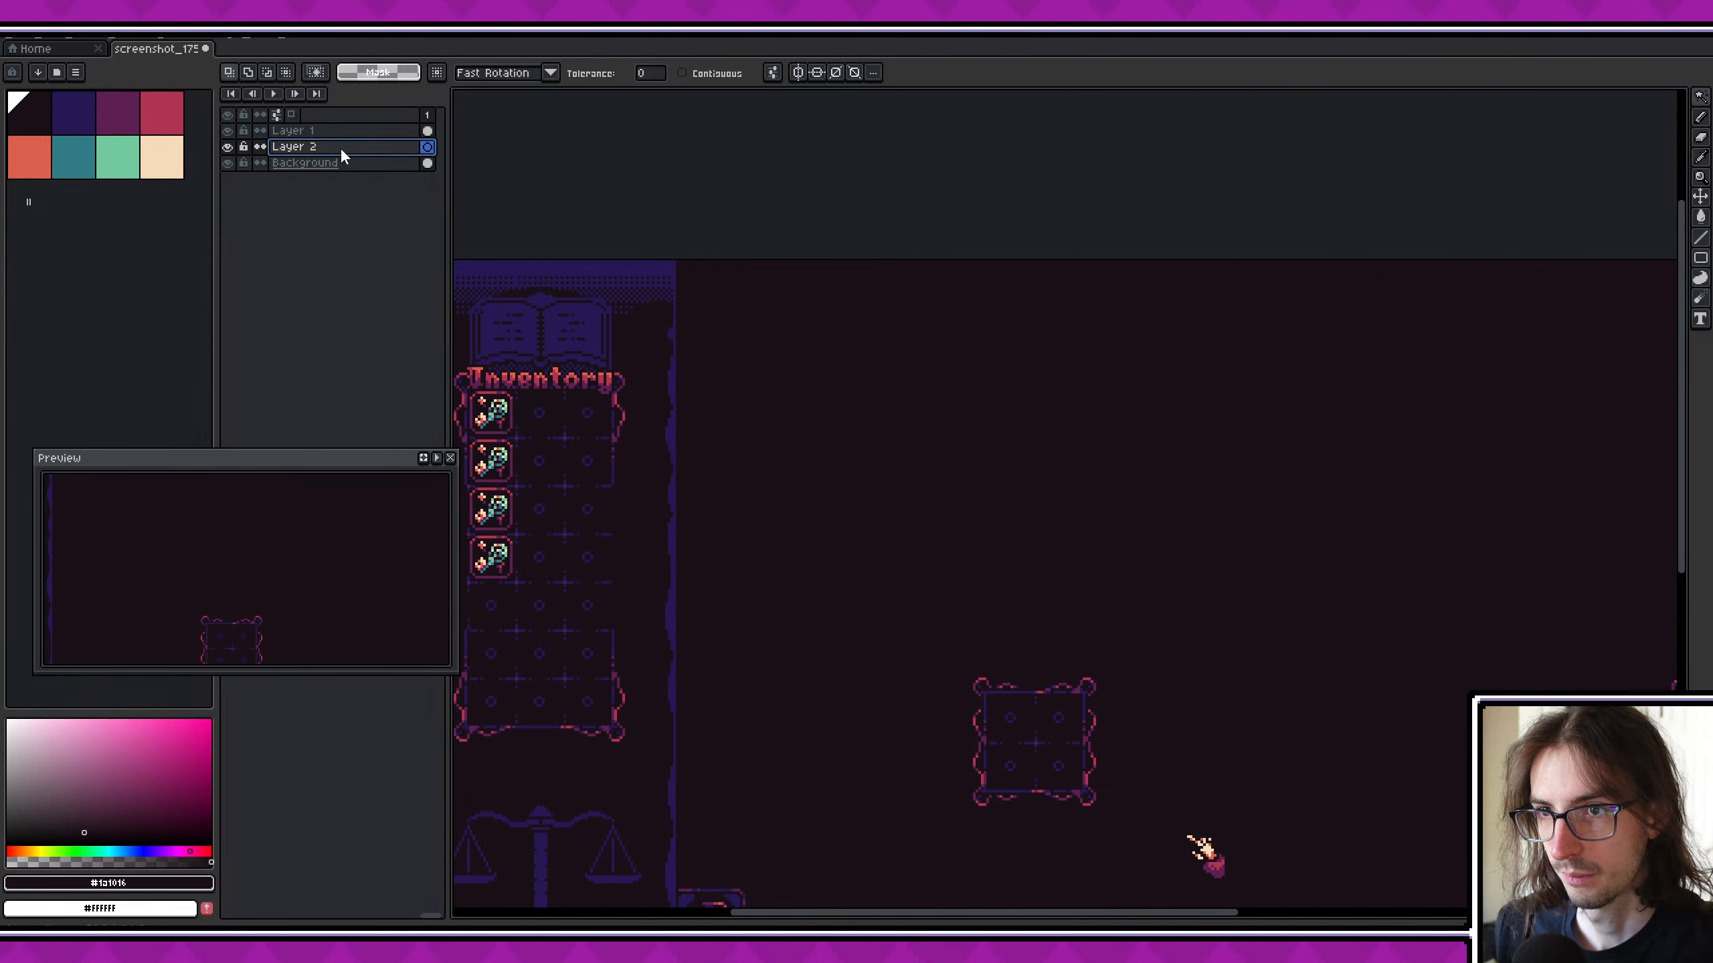
{"action": "double_click", "coordinate": [342, 155]}
{"action": "type", "text": "sky"}
{"action": "key", "text": "Return"}
{"action": "key", "text": "ctrl+v"}
{"action": "key", "text": "Return"}
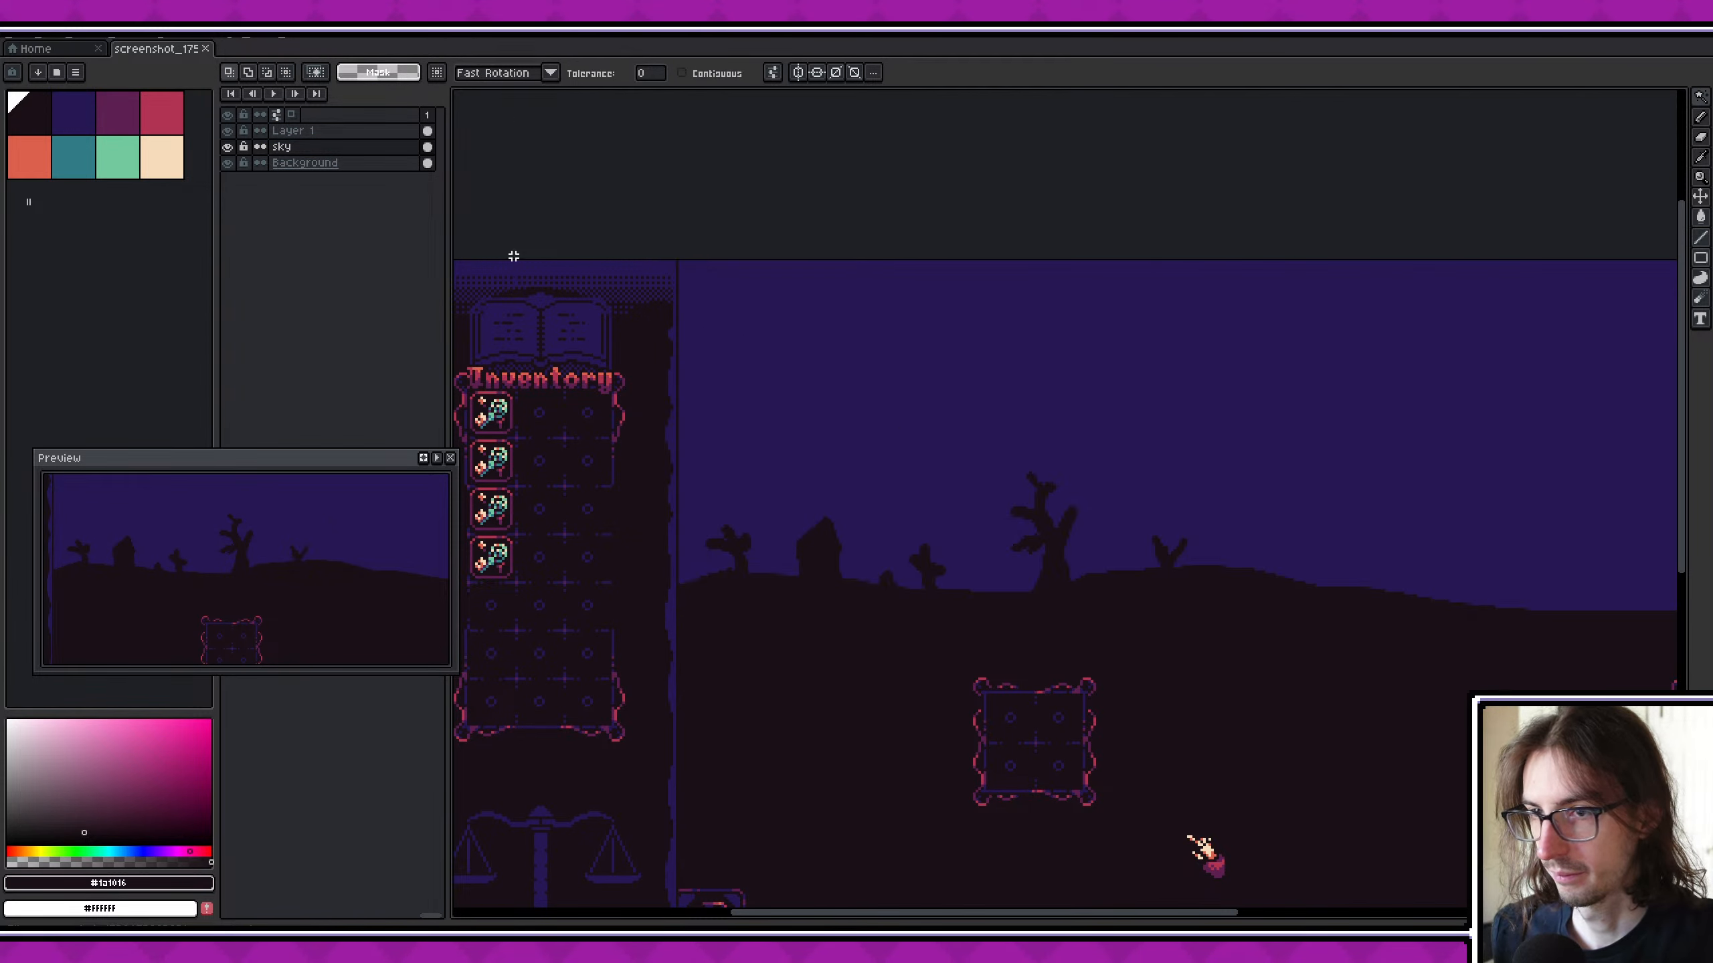
- Hide Layer 1 and paint out the small dead tree beside the inventory panel with the sky blue on the sky layer
{"action": "left_click", "coordinate": [228, 147]}
{"action": "left_click", "coordinate": [228, 147]}
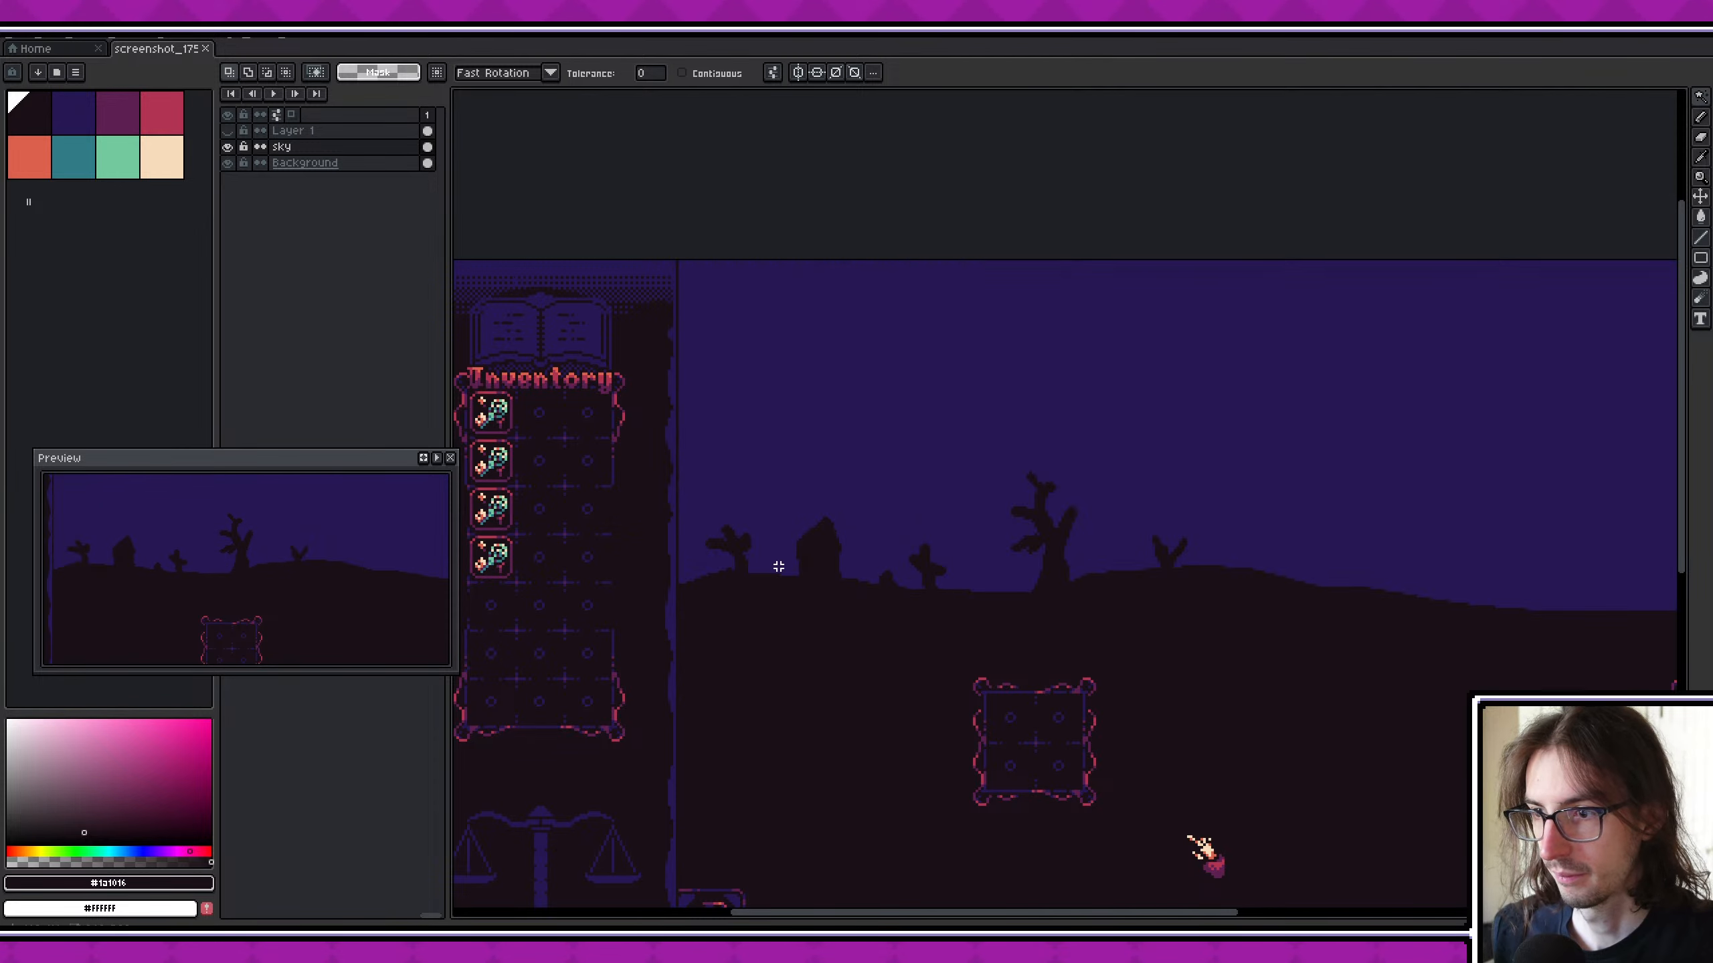
{"action": "scroll", "coordinate": [756, 567], "scroll_direction": "up", "scroll_amount": 2}
{"action": "left_click", "coordinate": [686, 560], "text": "alt"}
{"action": "scroll", "coordinate": [718, 578], "scroll_direction": "up", "scroll_amount": 1}
{"action": "scroll", "coordinate": [714, 580], "scroll_direction": "up", "scroll_amount": 2}
{"action": "key", "text": "b"}
{"action": "left_click", "coordinate": [700, 567], "text": "alt"}
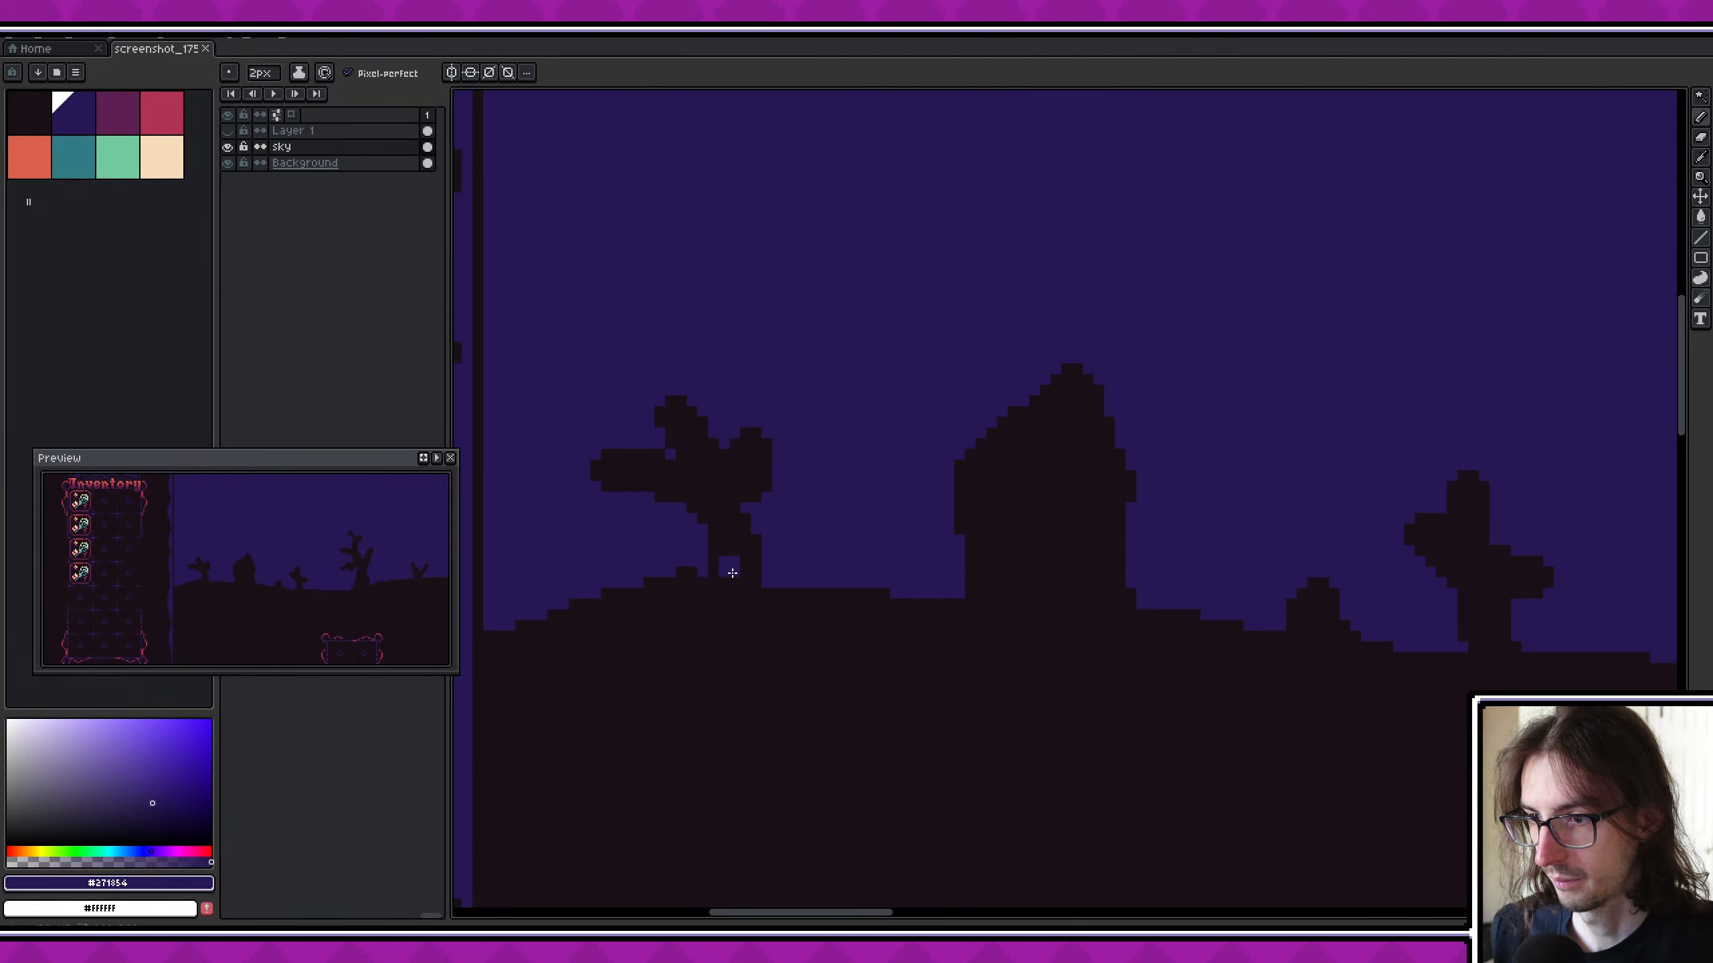
{"action": "scroll", "coordinate": [720, 575], "scroll_direction": "down", "scroll_amount": 1}
{"action": "key", "text": "g"}
{"action": "left_click", "coordinate": [717, 548]}
{"action": "scroll", "coordinate": [712, 510], "scroll_direction": "right", "scroll_amount": 3}
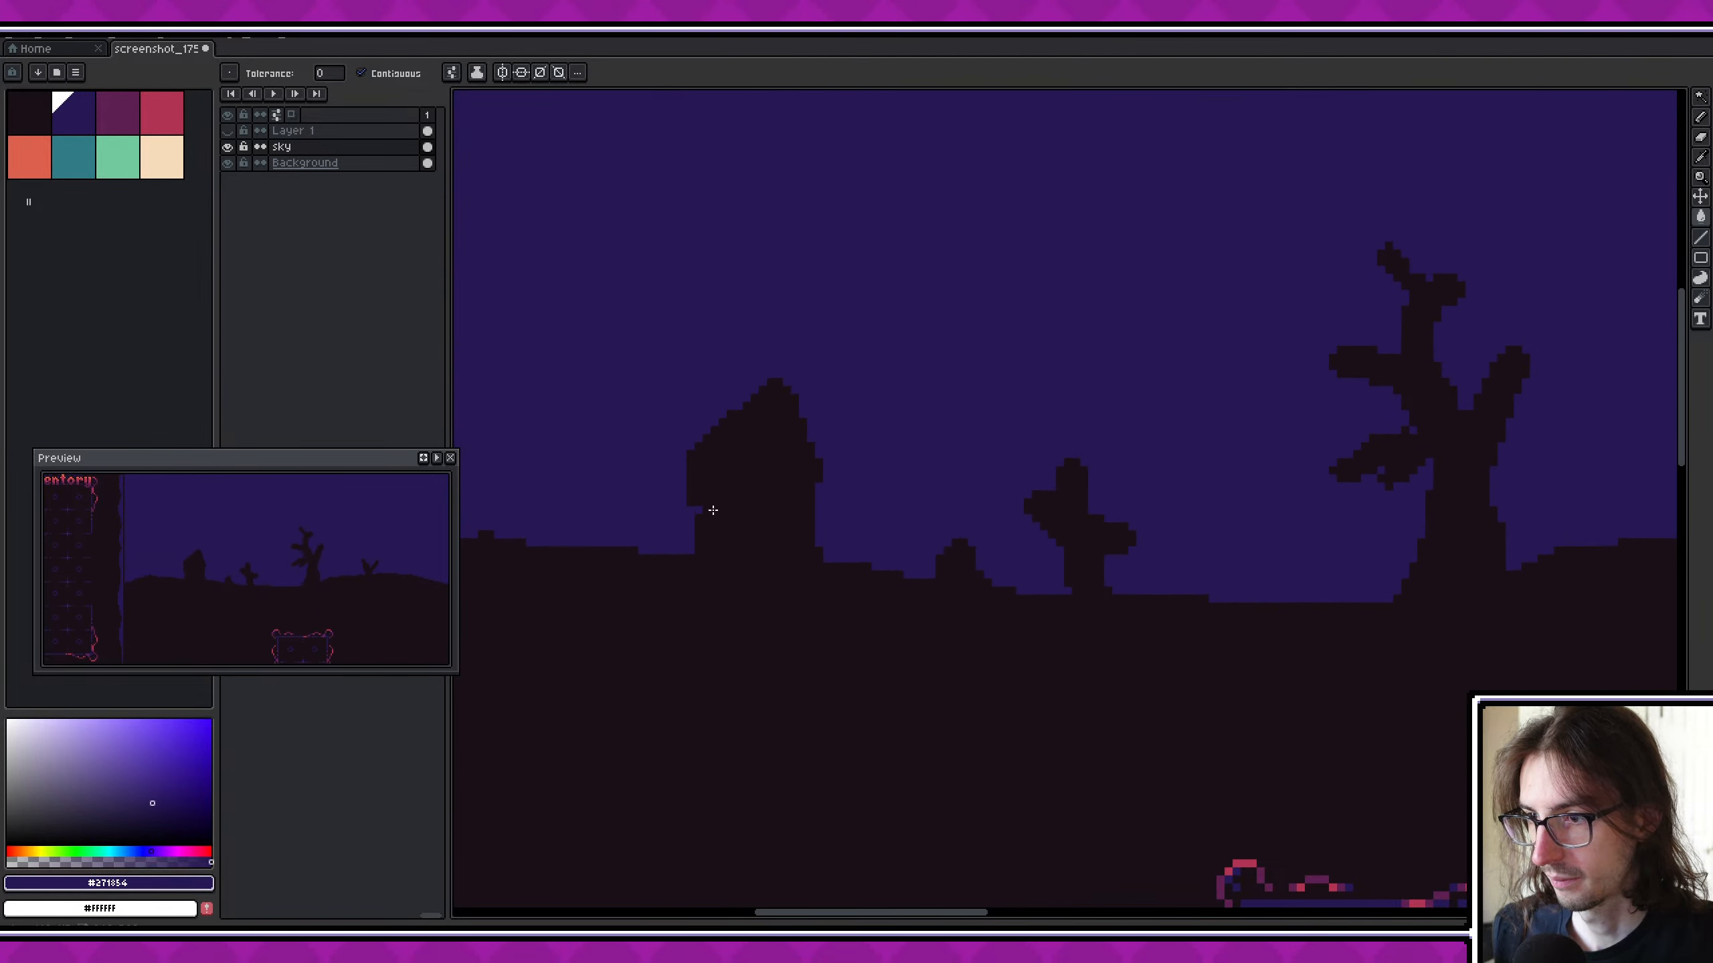
- Separate the house silhouette from the hill and fill it with the sky blue
{"action": "key", "text": "ctrl+z"}
{"action": "key", "text": "g"}
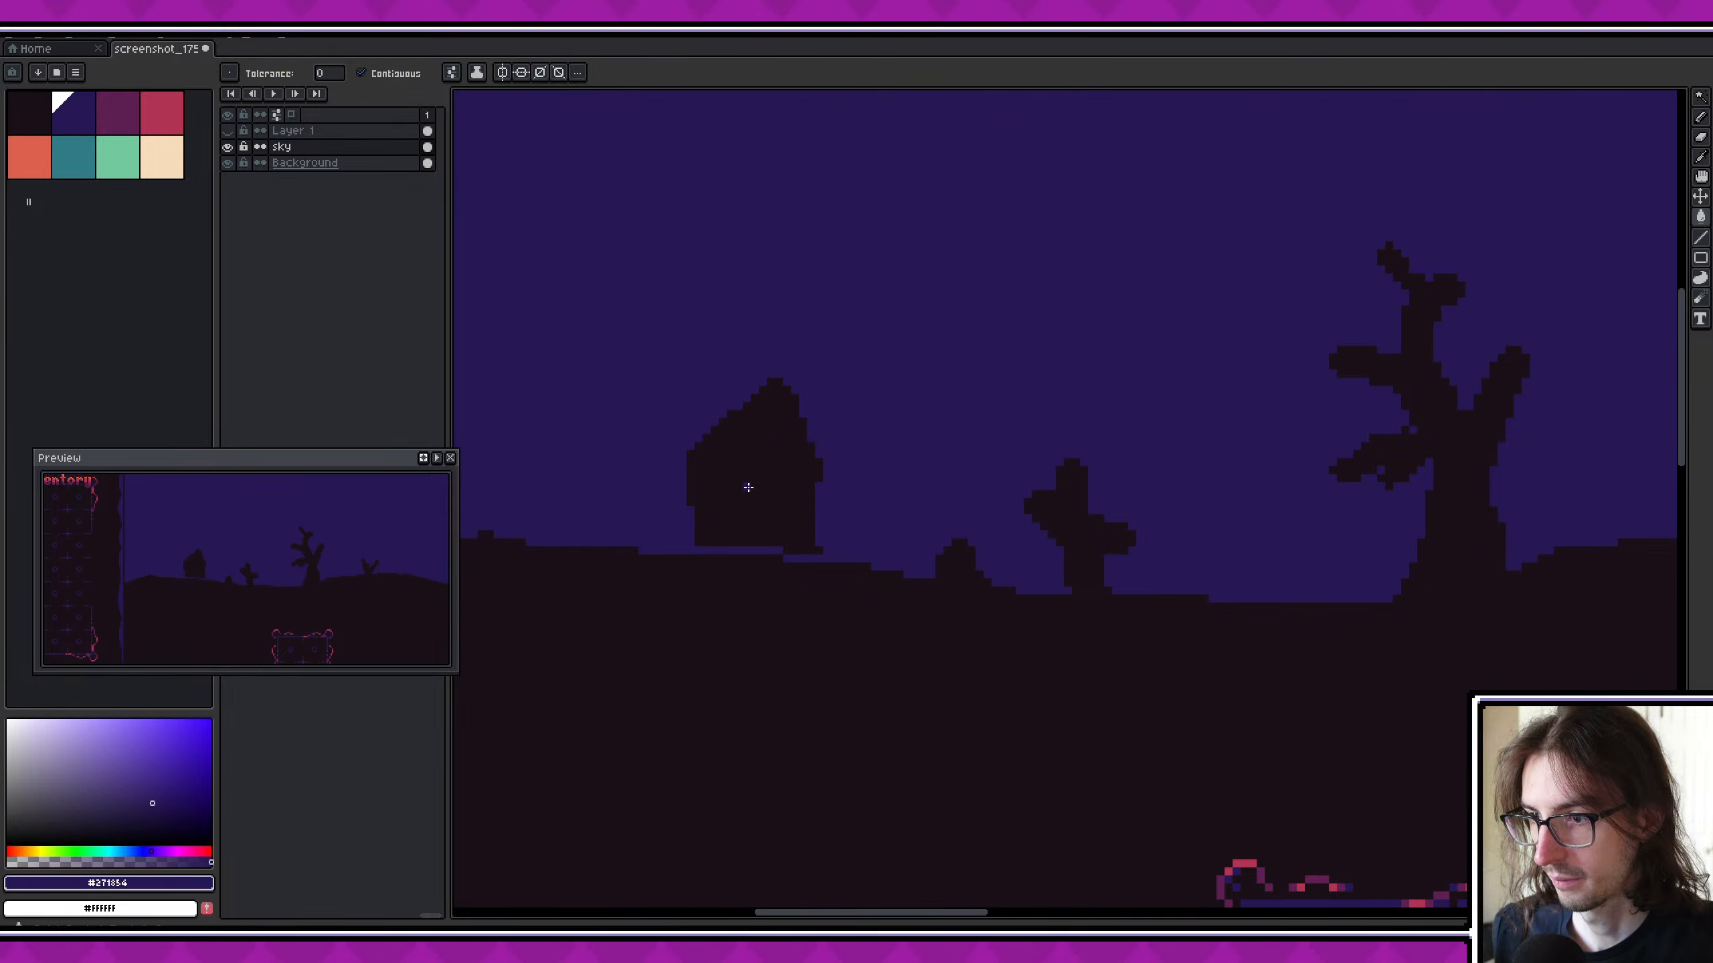
{"action": "left_click", "coordinate": [746, 487]}
{"action": "middle_click_drag", "start_coordinate": [918, 526], "coordinate": [734, 506]}
- Cut the small mound and the bare stump off from the horizon with a 1 px line and fill both with sky blue
{"action": "scroll", "coordinate": [754, 552], "scroll_direction": "up", "scroll_amount": 1}
{"action": "key", "text": "b"}
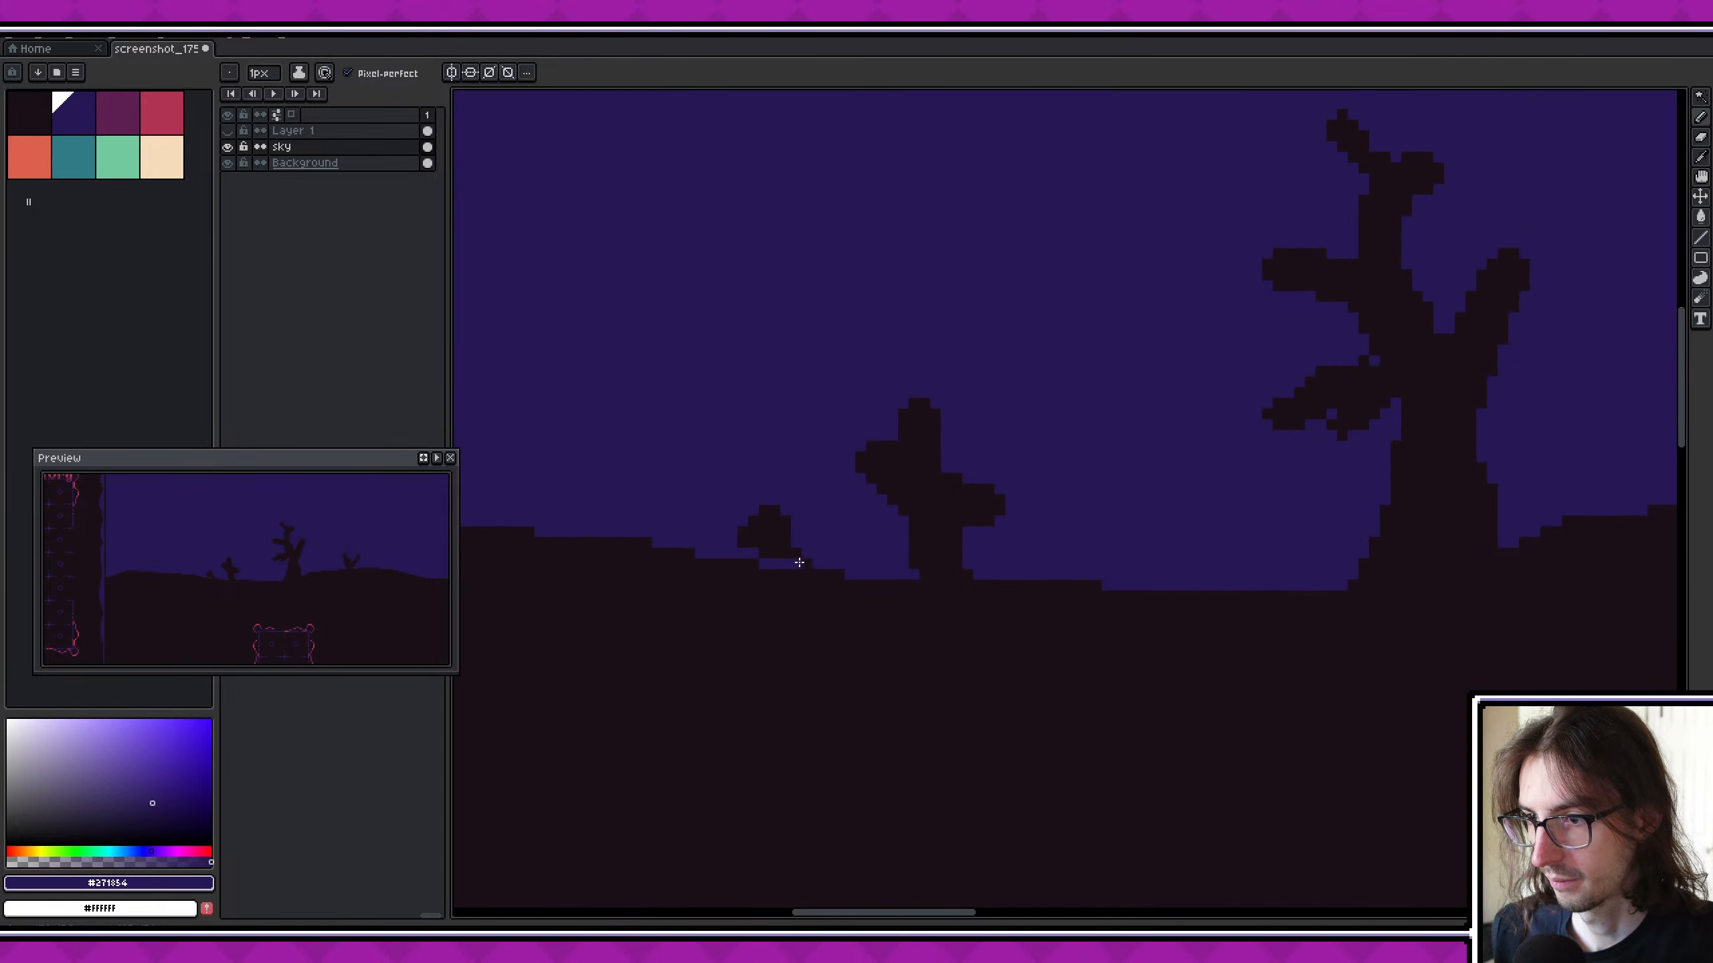
{"action": "key", "text": "g"}
{"action": "left_click", "coordinate": [764, 528]}
{"action": "scroll", "coordinate": [756, 540], "scroll_direction": "right", "scroll_amount": 3}
{"action": "key", "text": "b"}
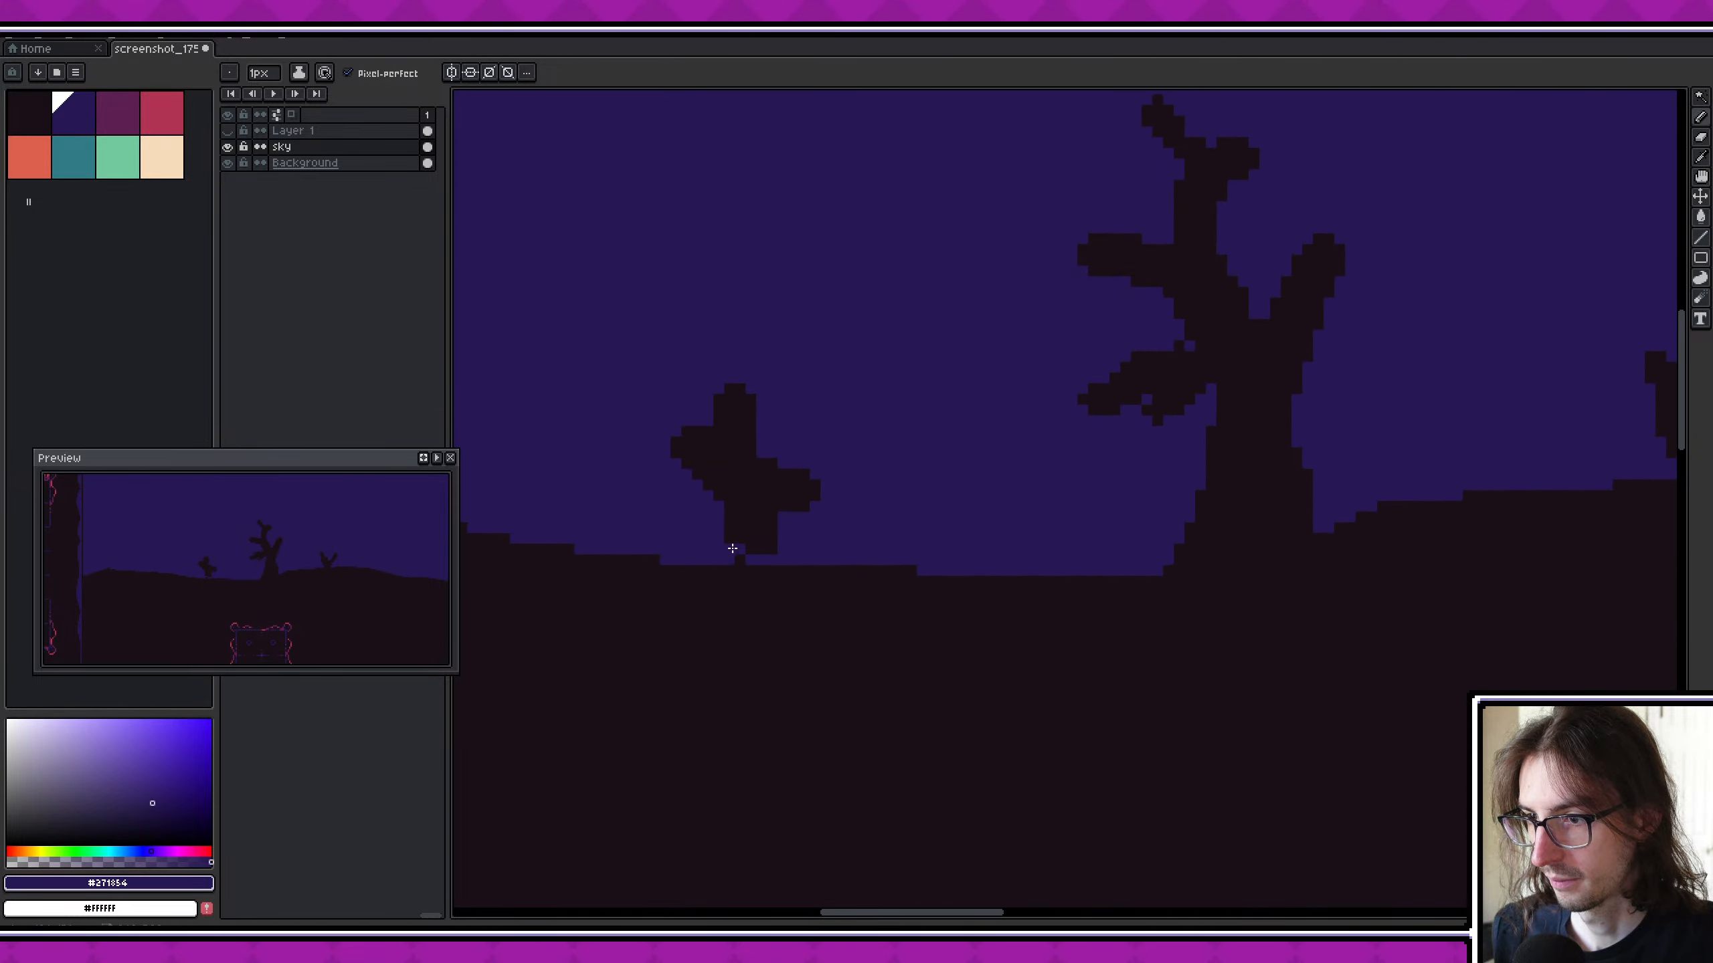
{"action": "key", "text": "g"}
{"action": "left_click", "coordinate": [736, 548]}
- Fill the tall dead tree with the sky blue and touch up the hill slope beside it with 1 px near-black pixels
{"action": "scroll", "coordinate": [674, 533], "scroll_direction": "right", "scroll_amount": 3}
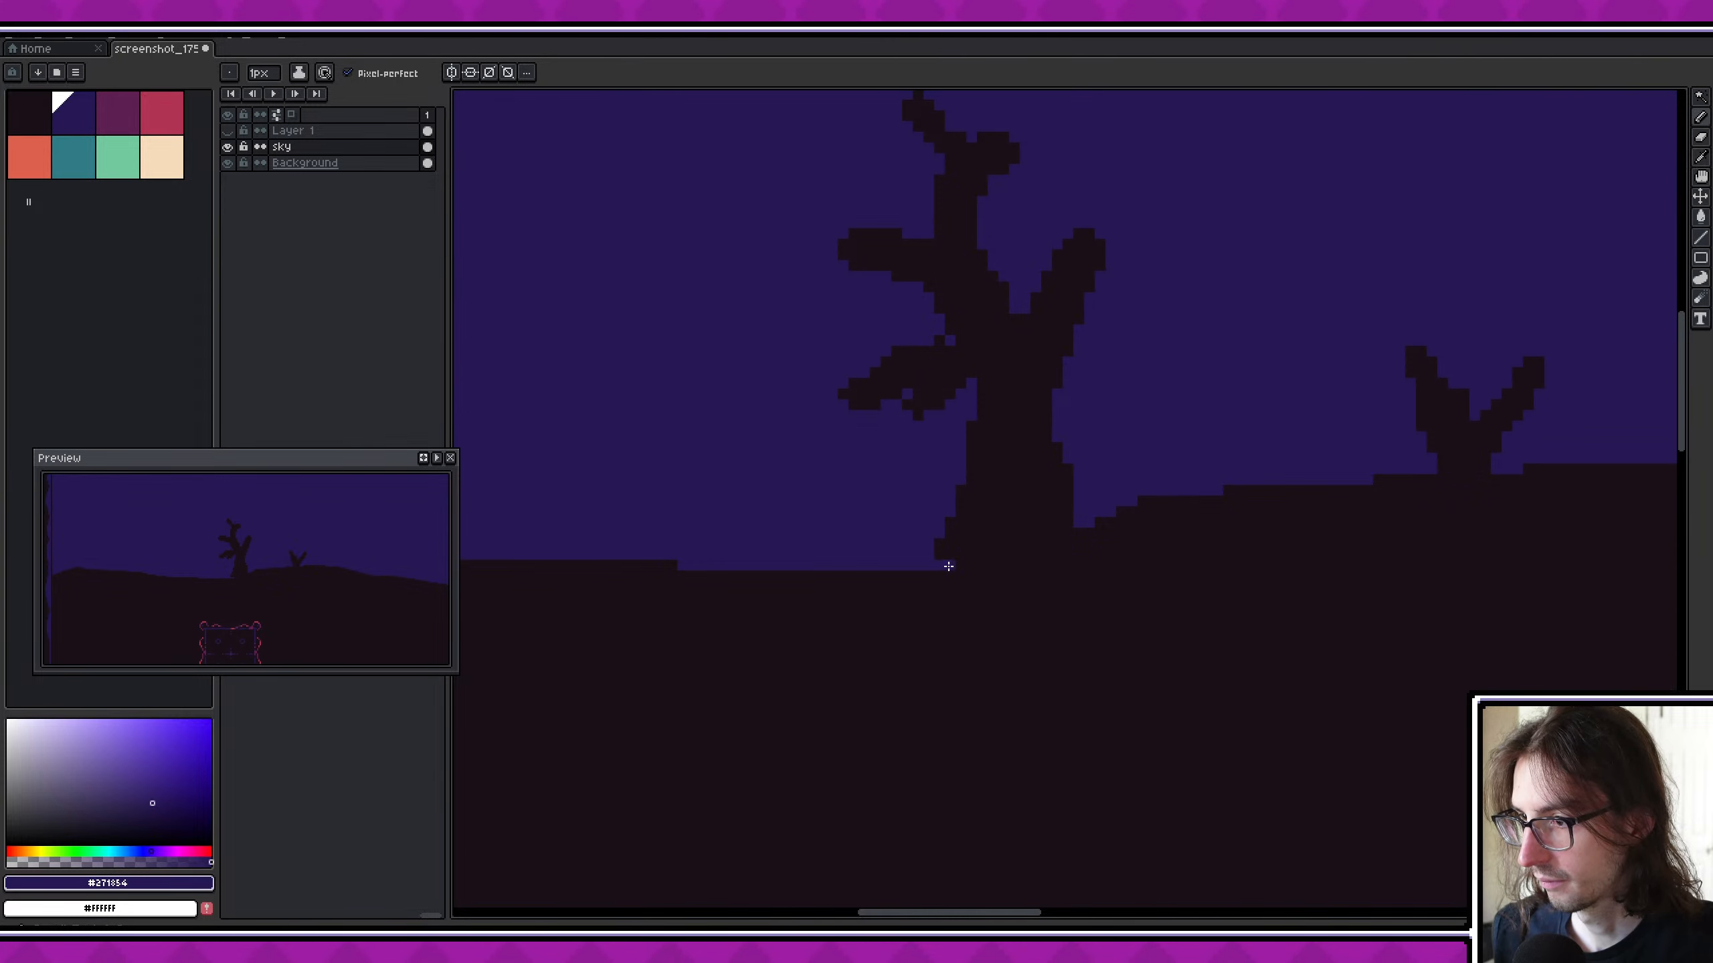
{"action": "key", "text": "g"}
{"action": "scroll", "coordinate": [966, 486], "scroll_direction": "right", "scroll_amount": 3}
{"action": "left_click", "coordinate": [871, 515]}
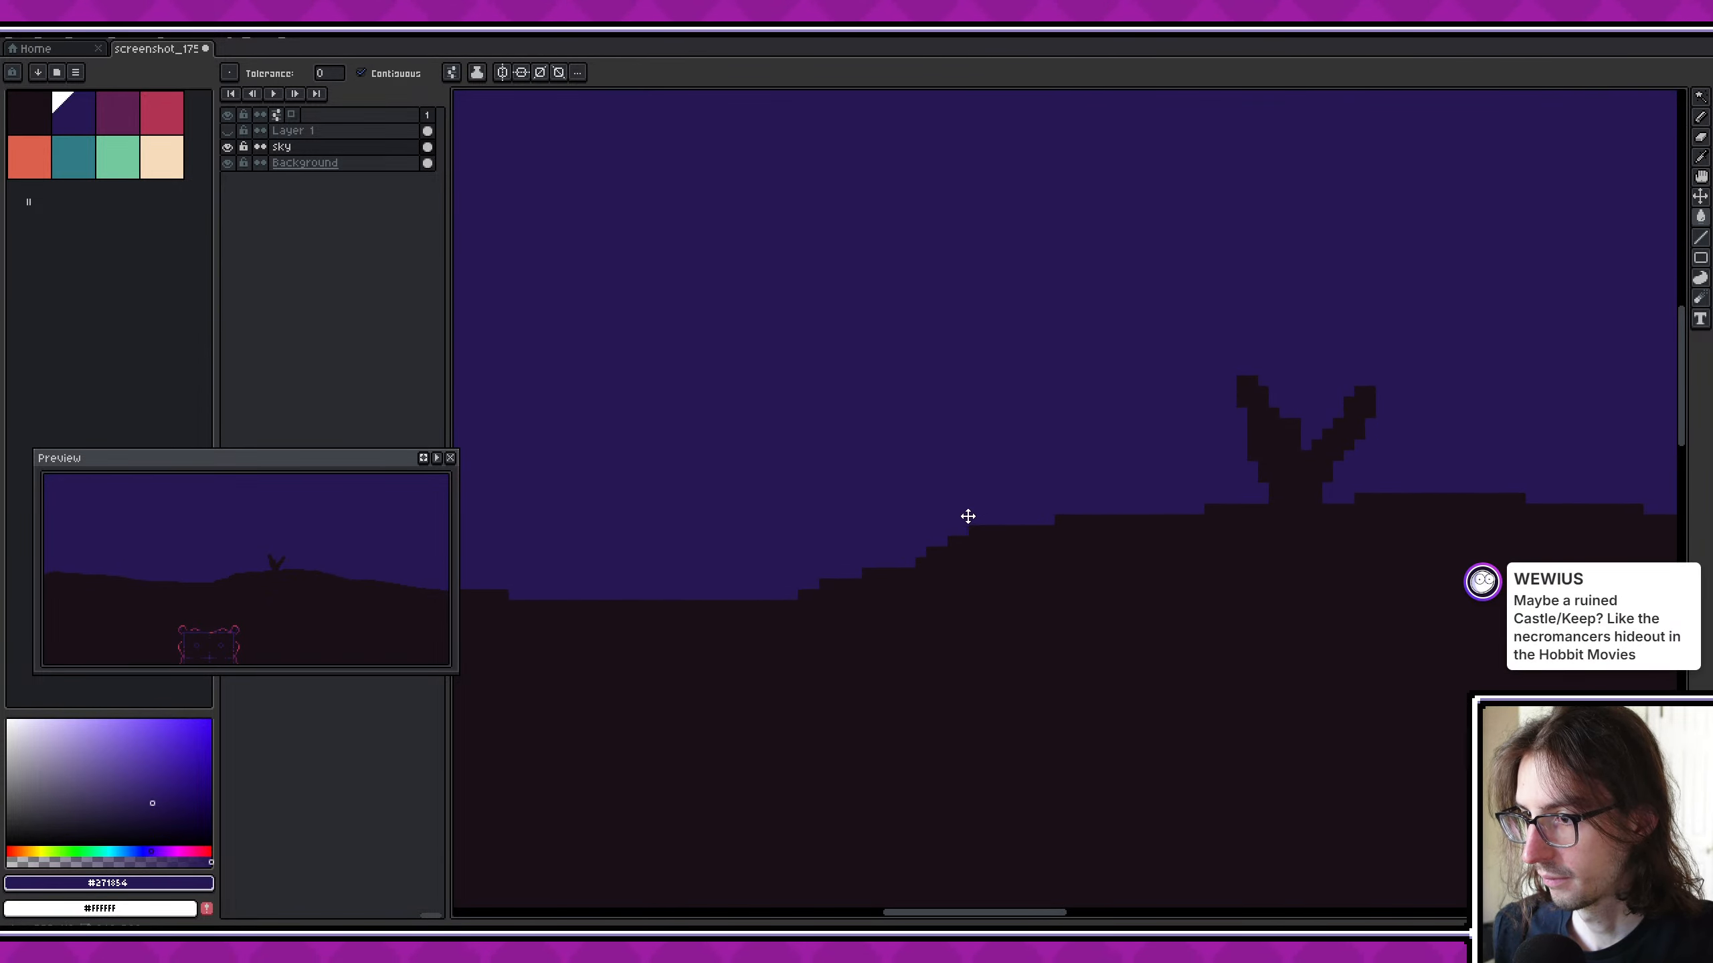
{"action": "scroll", "coordinate": [967, 512], "scroll_direction": "right", "scroll_amount": 2}
{"action": "left_click", "coordinate": [851, 566], "text": "alt"}
{"action": "left_click", "coordinate": [838, 567]}
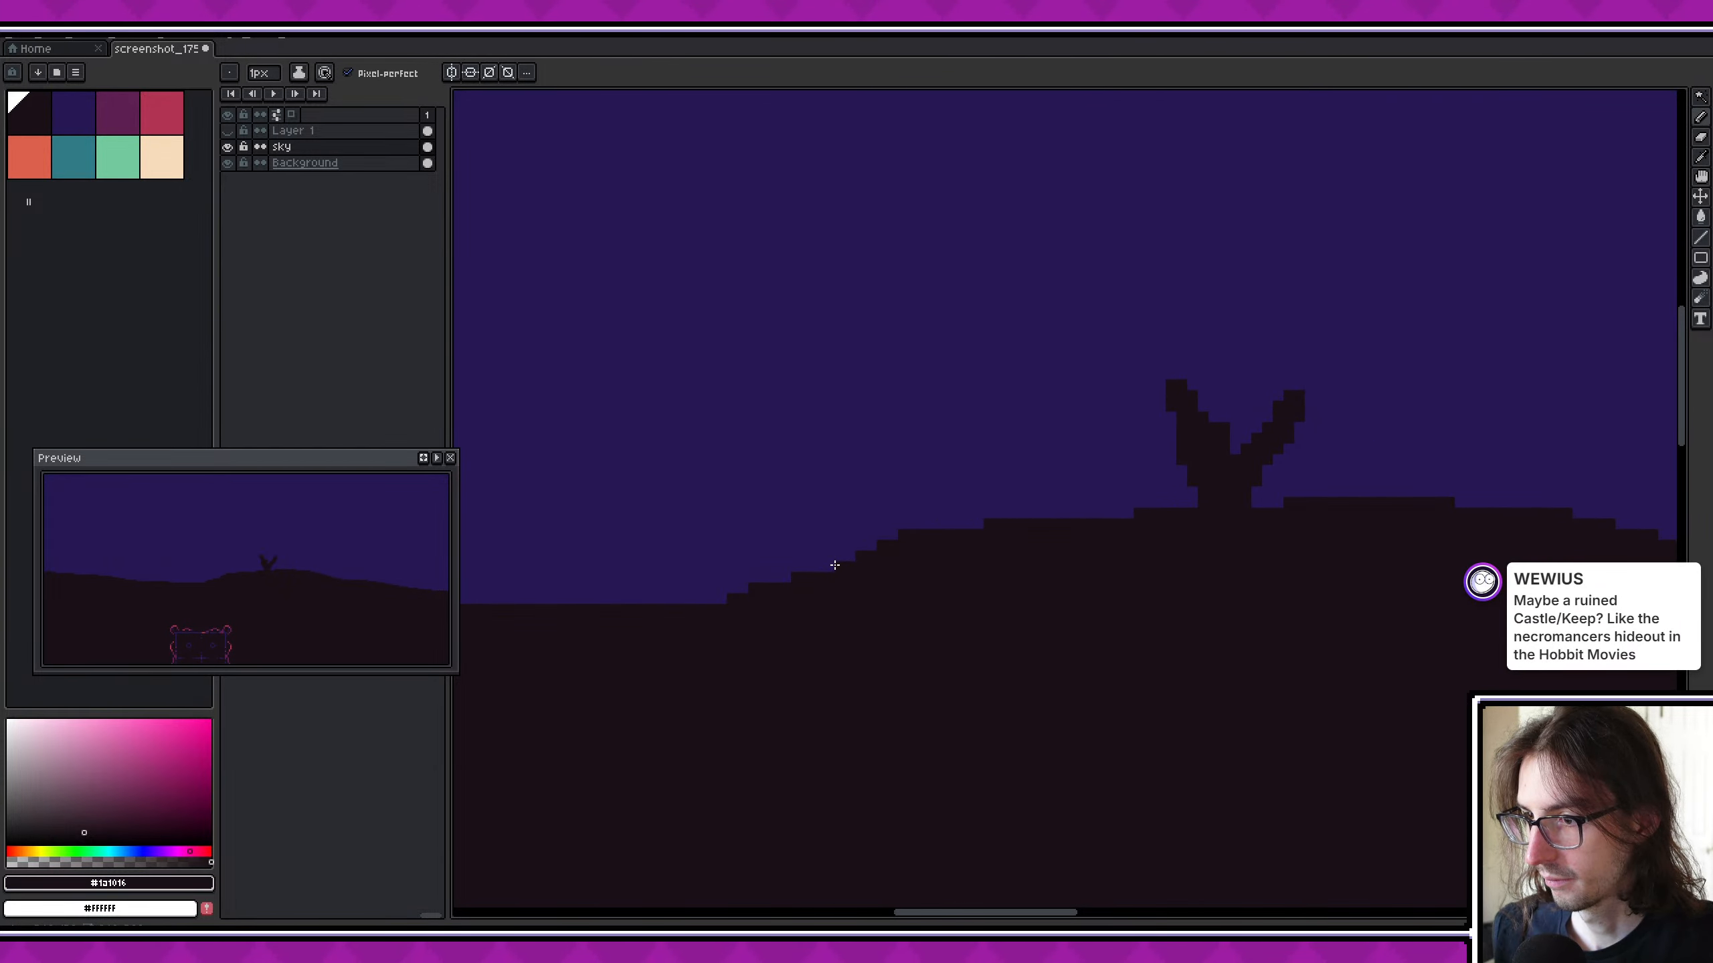
- Paint out the forked shrub on the hilltop with the sky blue, leaving only the bare hill outline on the sky layer
{"action": "key", "text": "e"}
{"action": "middle_click_drag", "start_coordinate": [1115, 564], "coordinate": [709, 601]}
{"action": "scroll", "coordinate": [712, 600], "scroll_direction": "down", "scroll_amount": 1}
{"action": "scroll", "coordinate": [760, 548], "scroll_direction": "up", "scroll_amount": 2}
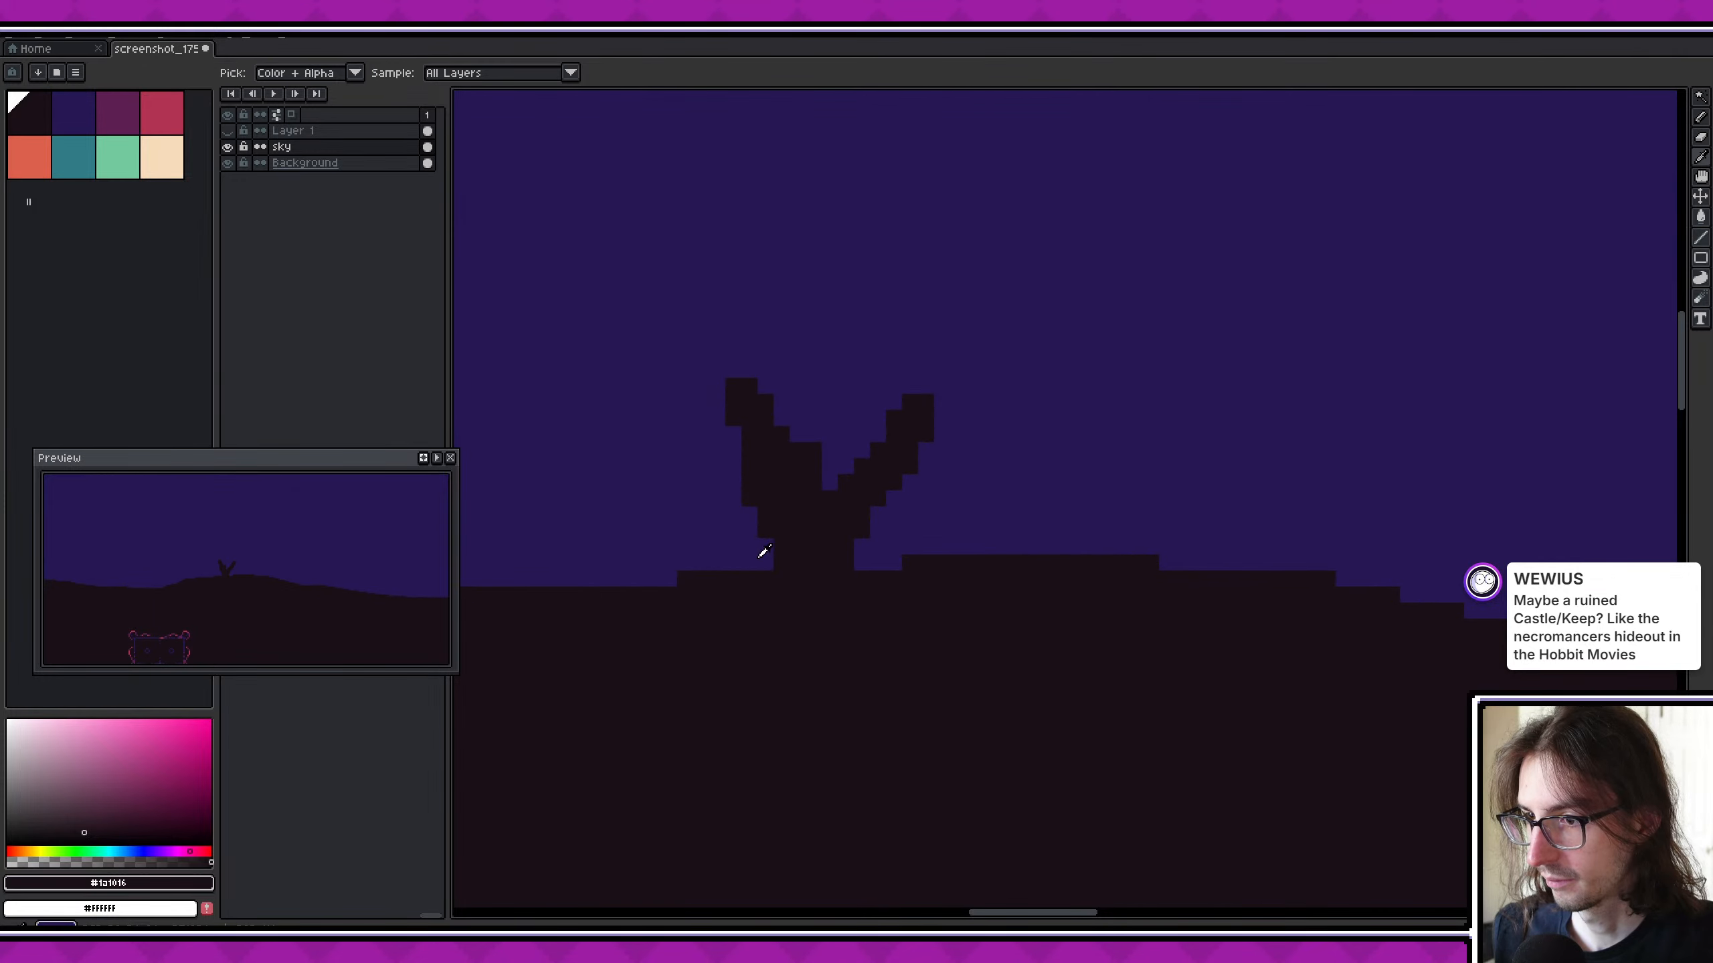
{"action": "left_click", "coordinate": [762, 556], "text": "alt"}
{"action": "key", "text": "b"}
{"action": "key", "text": "g"}
{"action": "left_click", "coordinate": [827, 539]}
{"action": "scroll", "coordinate": [966, 518], "scroll_direction": "down", "scroll_amount": 2}
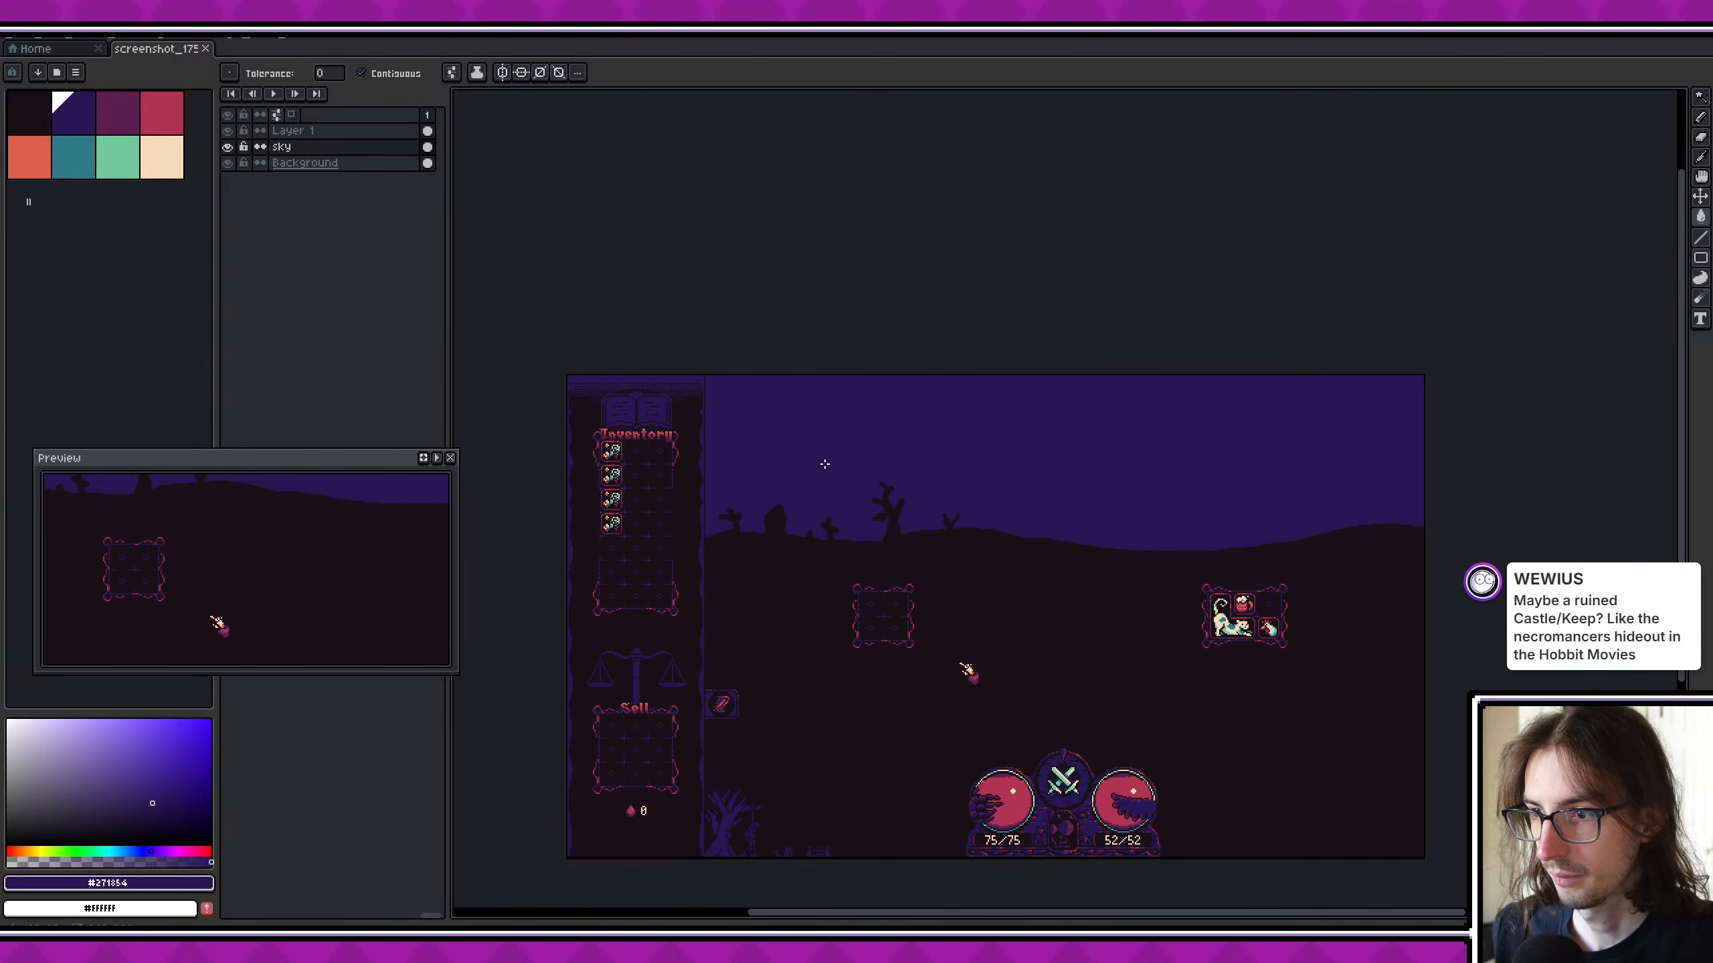
- Show and select Layer 1, and try moving its silhouetted landscape up above the bare horizon
{"action": "key", "text": "v"}
{"action": "mouse_move", "coordinate": [818, 518]}
{"action": "left_mouse_down"}
{"action": "mouse_move", "coordinate": [815, 502]}
{"action": "mouse_move", "coordinate": [906, 493]}
{"action": "mouse_move", "coordinate": [933, 439]}
{"action": "left_mouse_up"}
{"action": "left_click", "coordinate": [347, 131]}
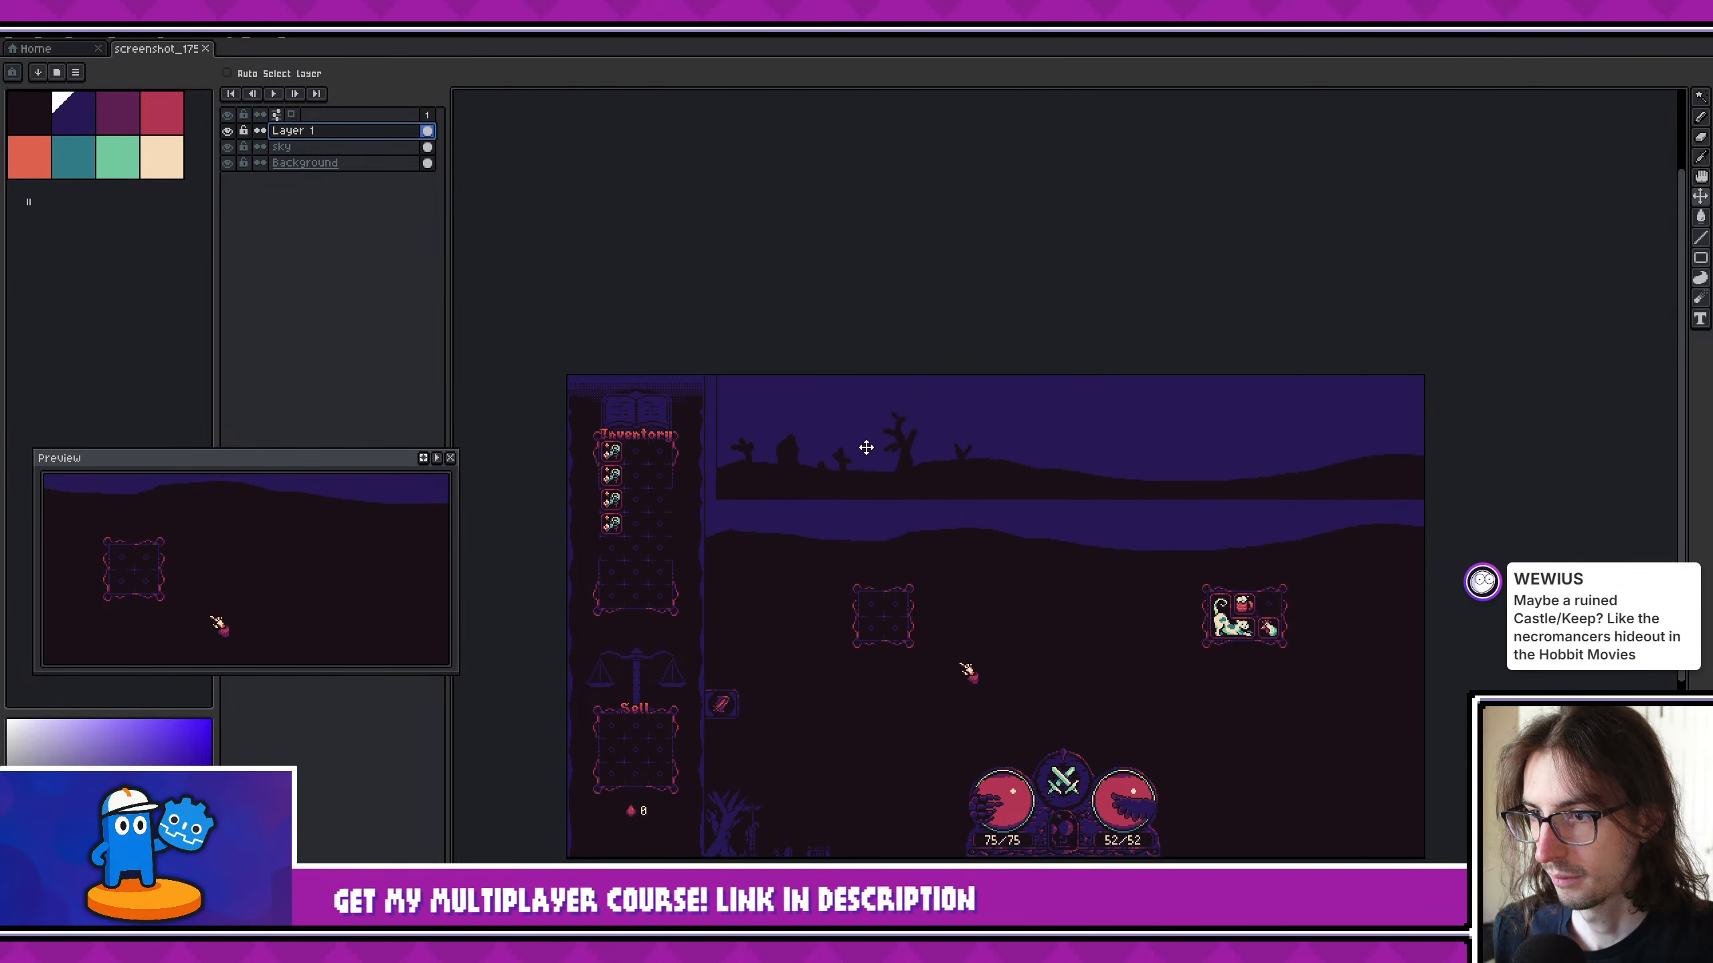
{"action": "scroll", "coordinate": [802, 458], "scroll_direction": "up", "scroll_amount": 6}
{"action": "scroll", "coordinate": [762, 449], "scroll_direction": "down", "scroll_amount": 1}
{"action": "scroll", "coordinate": [786, 431], "scroll_direction": "down", "scroll_amount": 2}
{"action": "scroll", "coordinate": [691, 394], "scroll_direction": "up", "scroll_amount": 4}
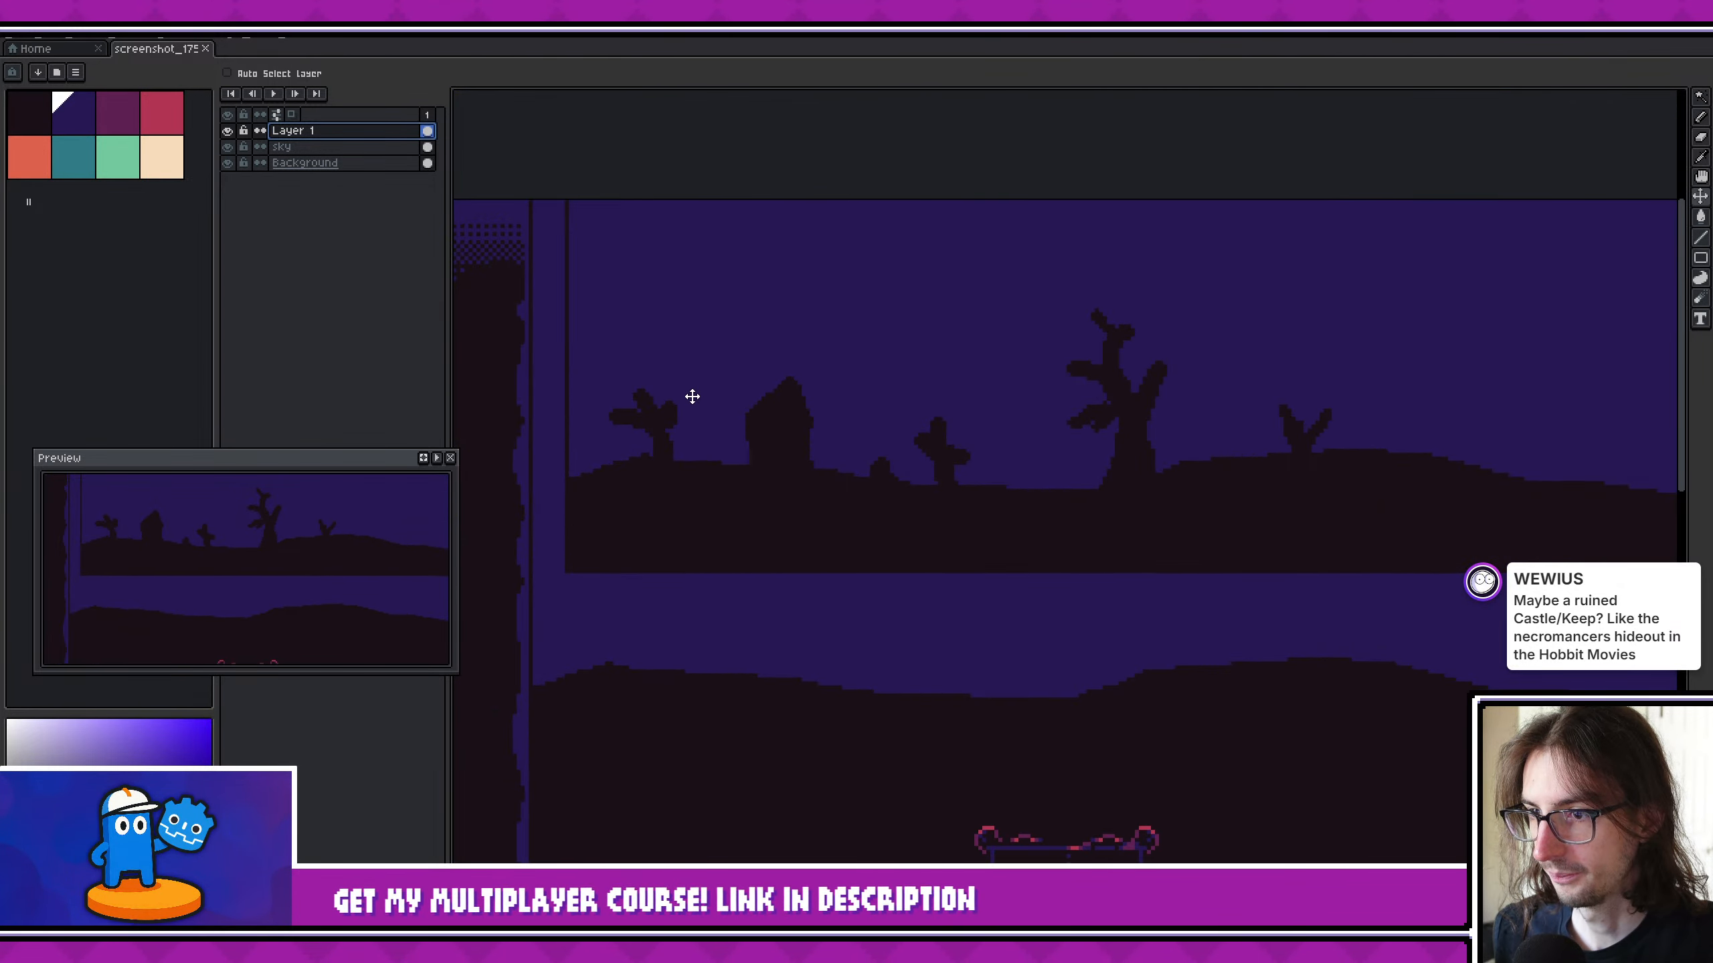
{"action": "scroll", "coordinate": [850, 475], "scroll_direction": "down", "scroll_amount": 3}
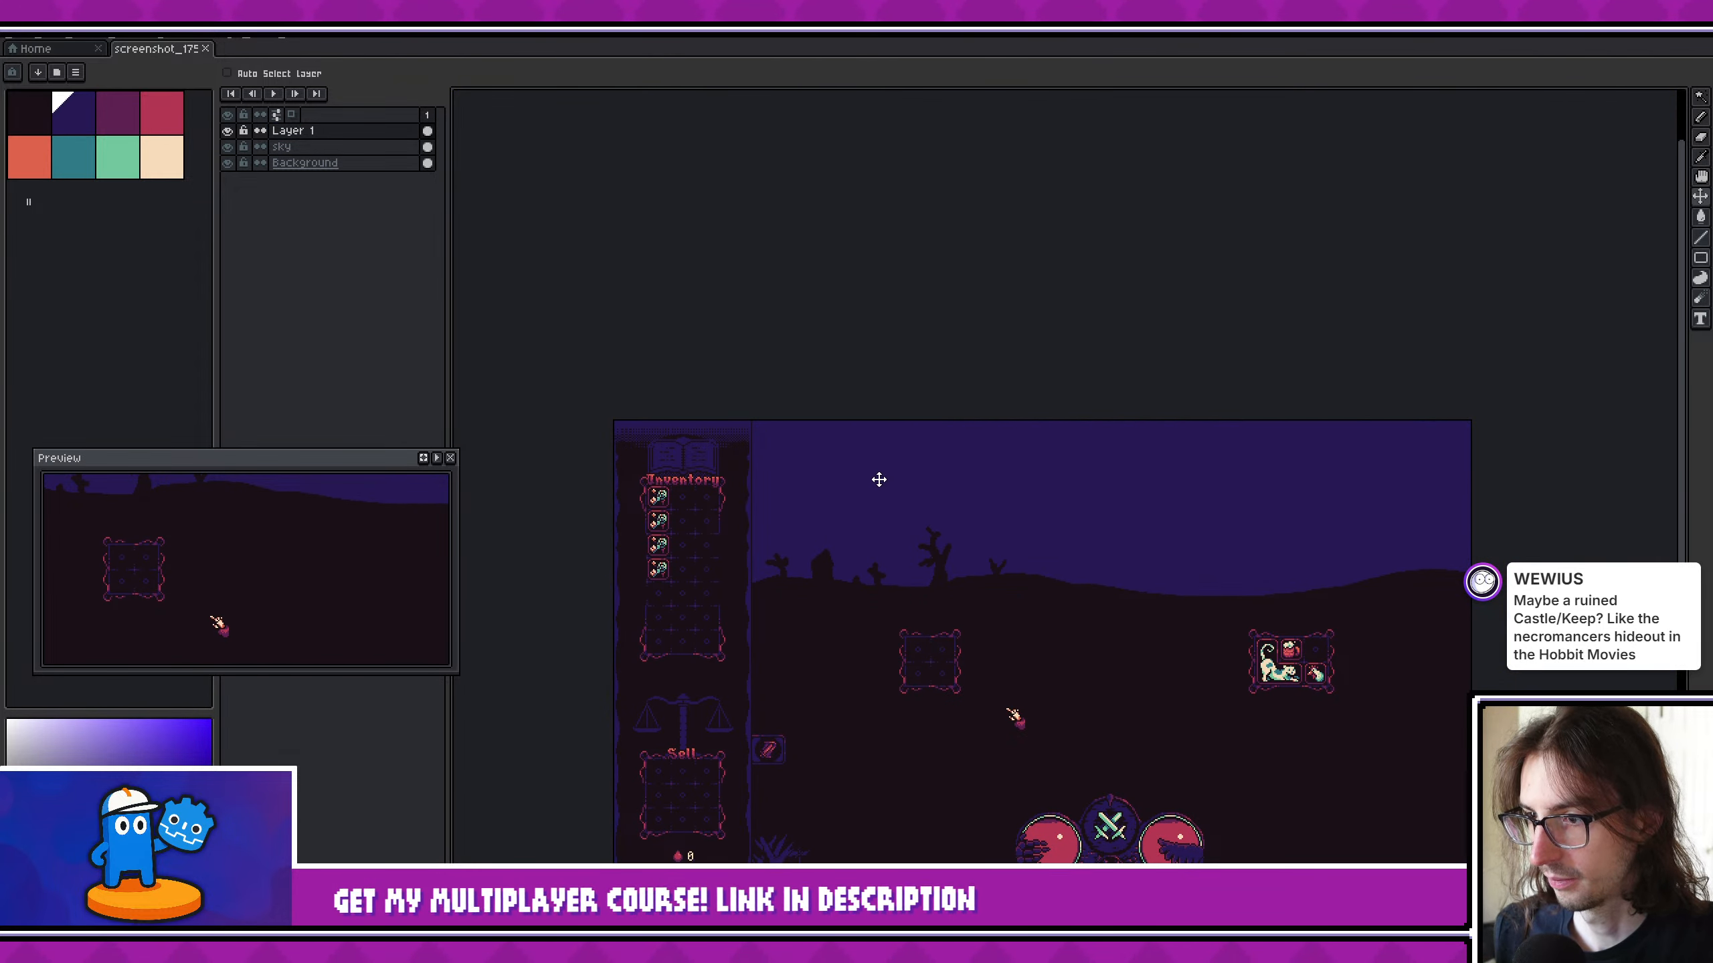
- Clear the area around Layer 1's silhouettes and move its landscape strip up and away from the inventory panel, clear of the horizon
{"action": "key", "text": "q"}
{"action": "left_click", "coordinate": [944, 476]}
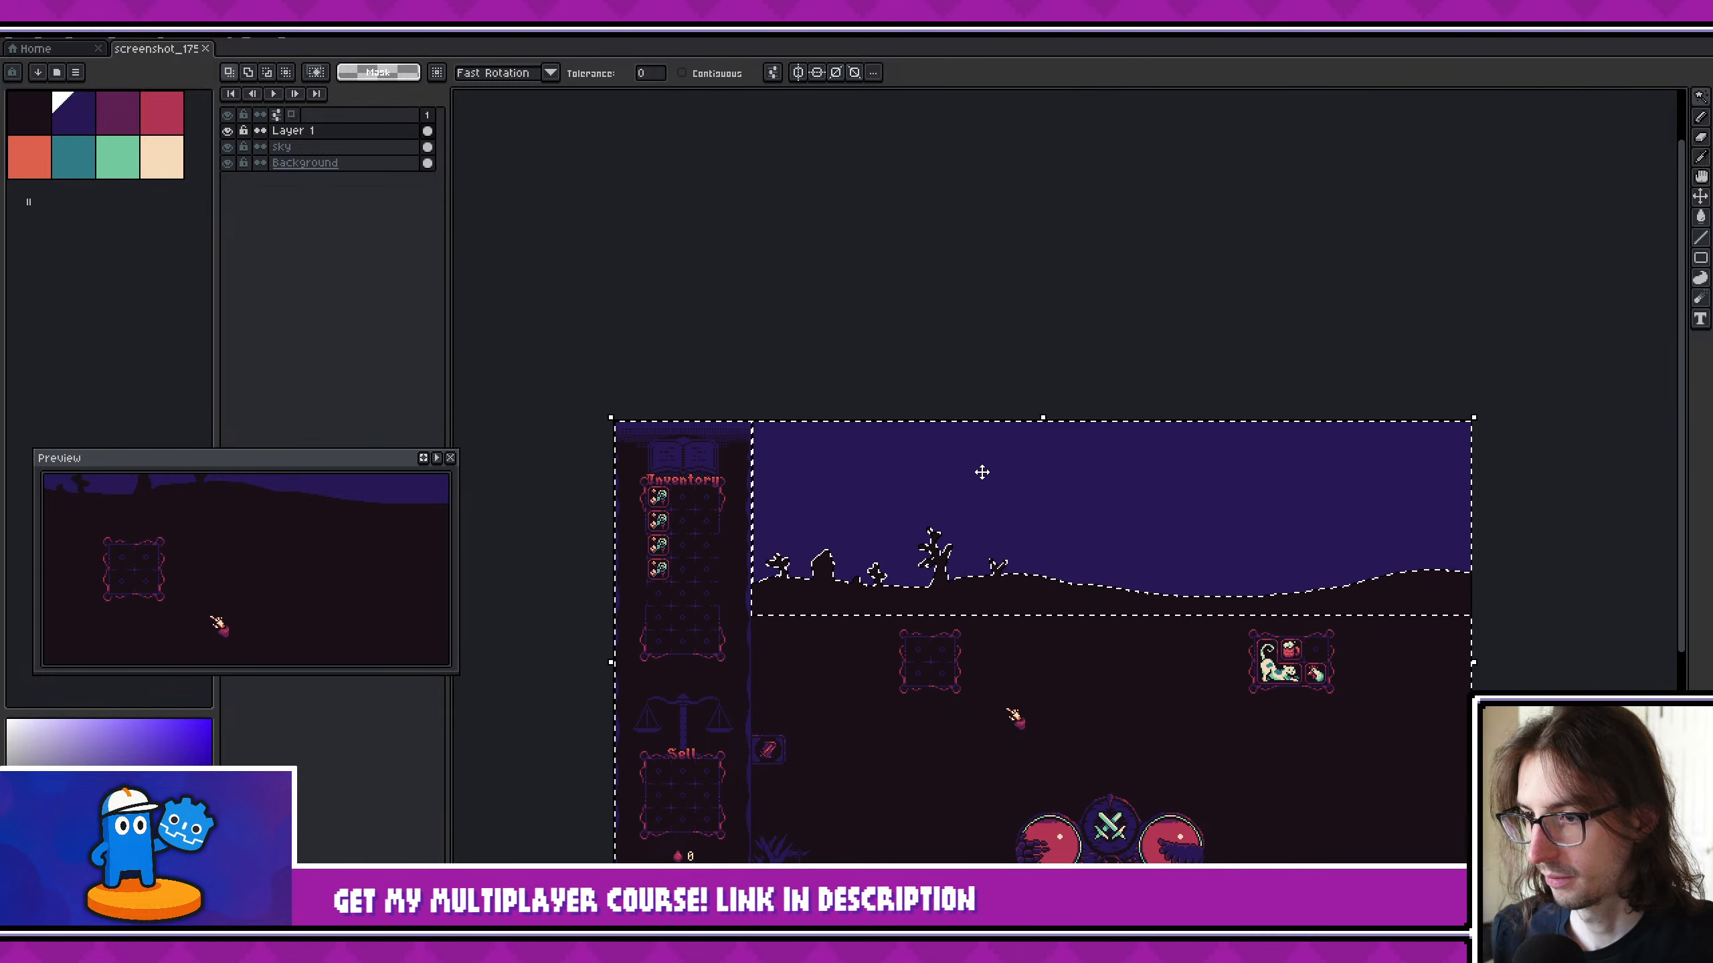
{"action": "key", "text": "Delete"}
{"action": "key", "text": "v"}
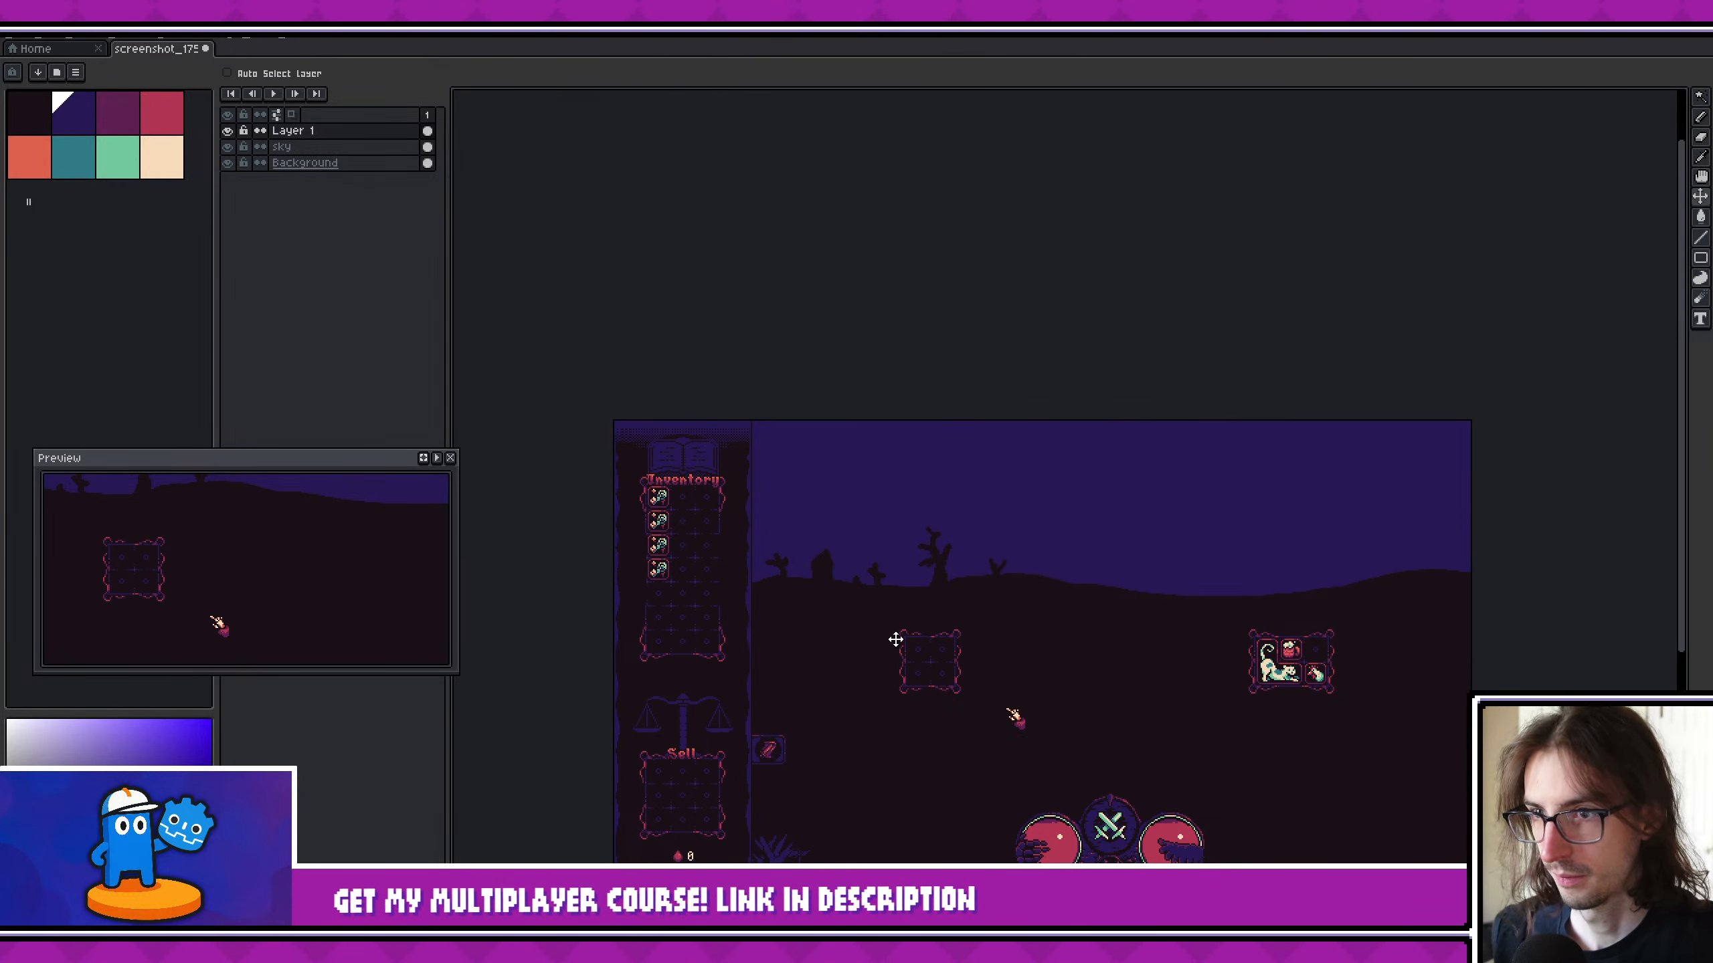
{"action": "left_click_drag", "start_coordinate": [895, 640], "coordinate": [964, 578]}
{"action": "scroll", "coordinate": [795, 486], "scroll_direction": "up", "scroll_amount": 4}
{"action": "scroll", "coordinate": [721, 473], "scroll_direction": "down", "scroll_amount": 2}
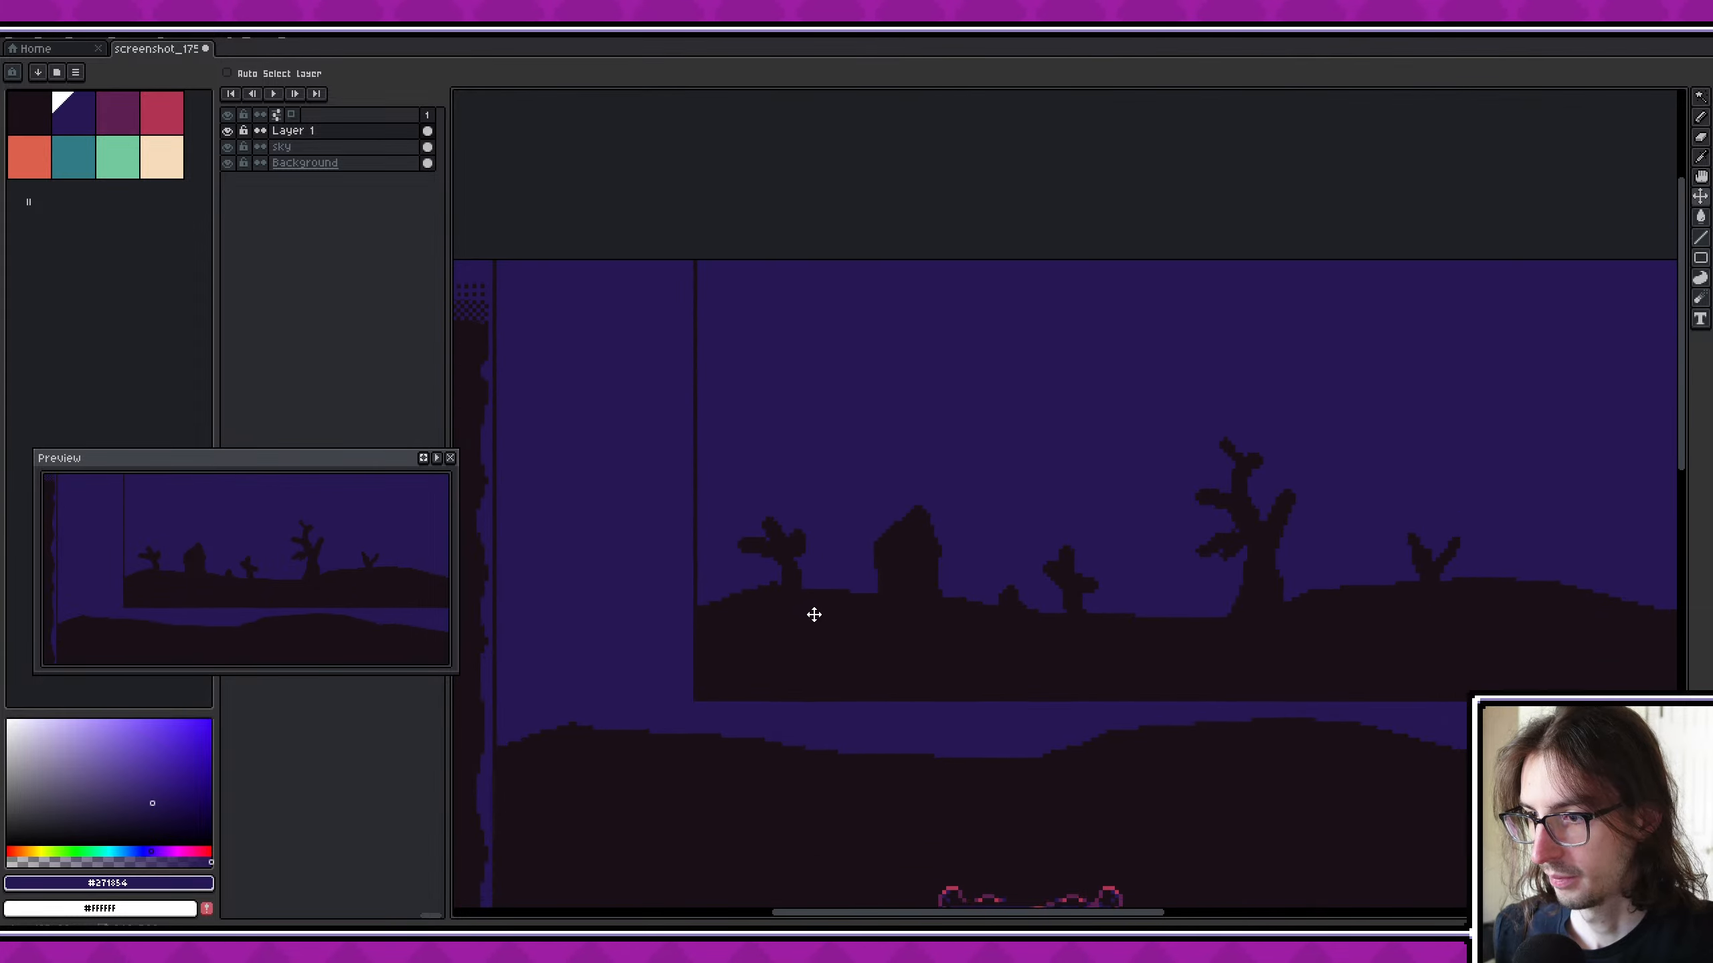
- Delete the ground beneath the small dead tree on Layer 1 along with the thin vertical edge line beside the tree
{"action": "key", "text": "m"}
{"action": "left_click_drag", "start_coordinate": [785, 608], "coordinate": [842, 681]}
{"action": "scroll", "coordinate": [1032, 638], "scroll_direction": "down", "scroll_amount": 2}
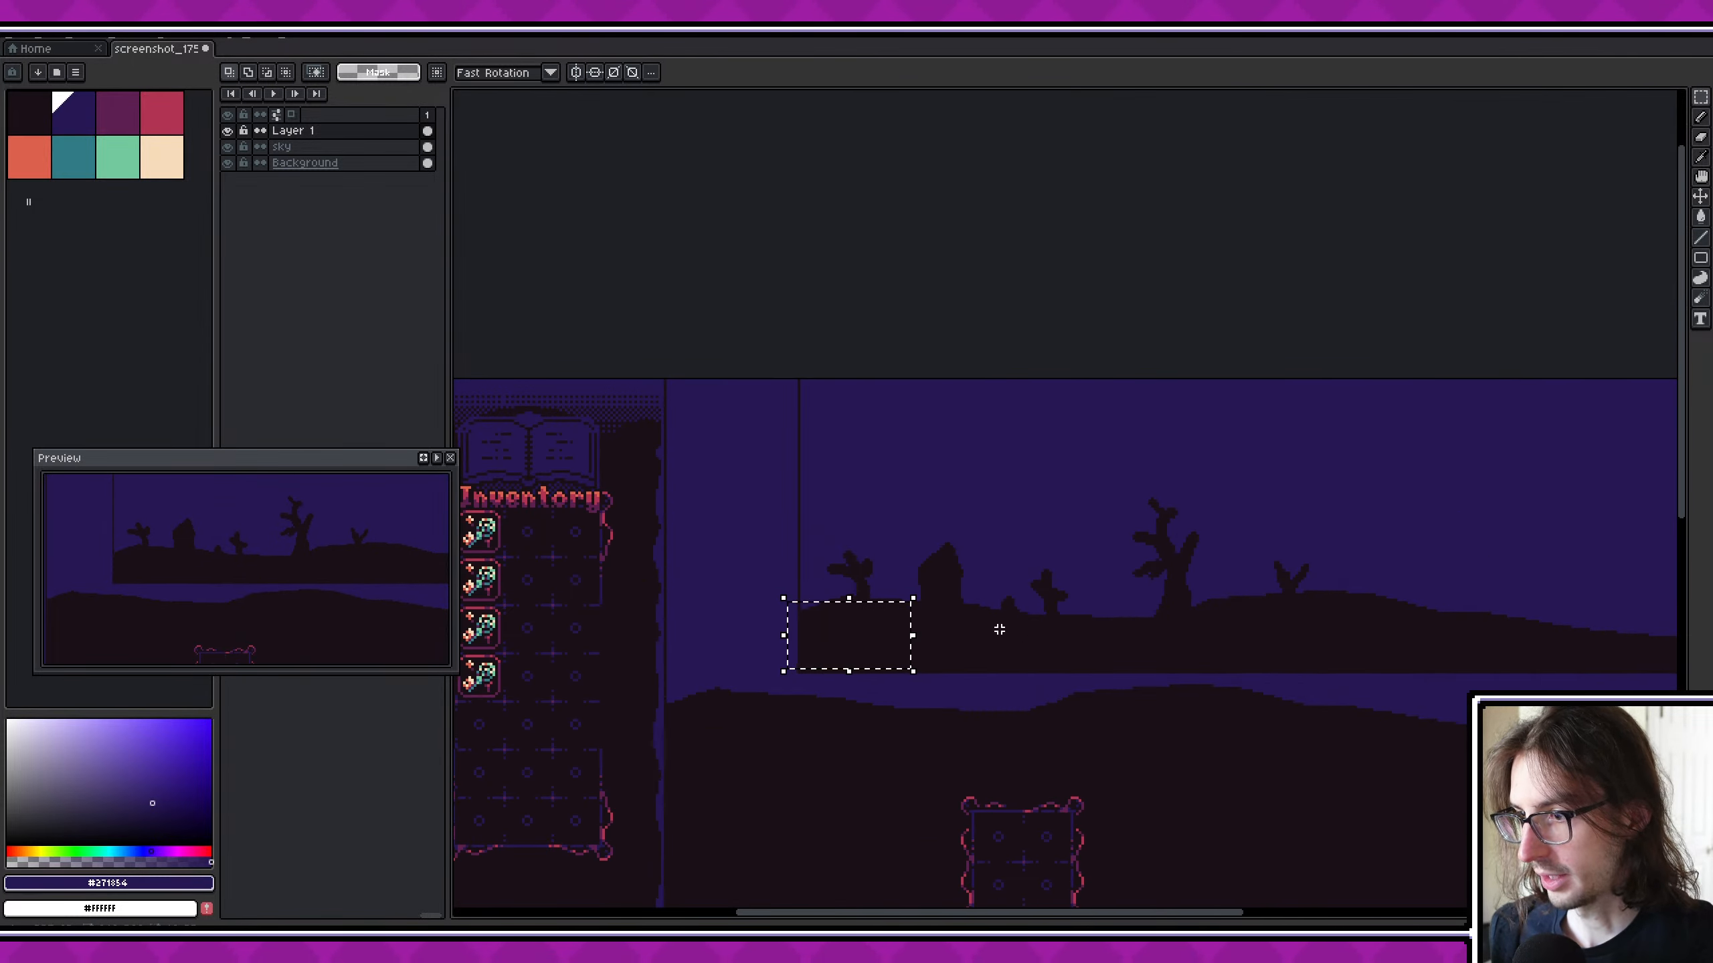
{"action": "key", "text": "ctrl+d"}
{"action": "scroll", "coordinate": [815, 621], "scroll_direction": "up", "scroll_amount": 4}
{"action": "left_click_drag", "start_coordinate": [846, 590], "coordinate": [1031, 757]}
{"action": "key", "text": "Delete"}
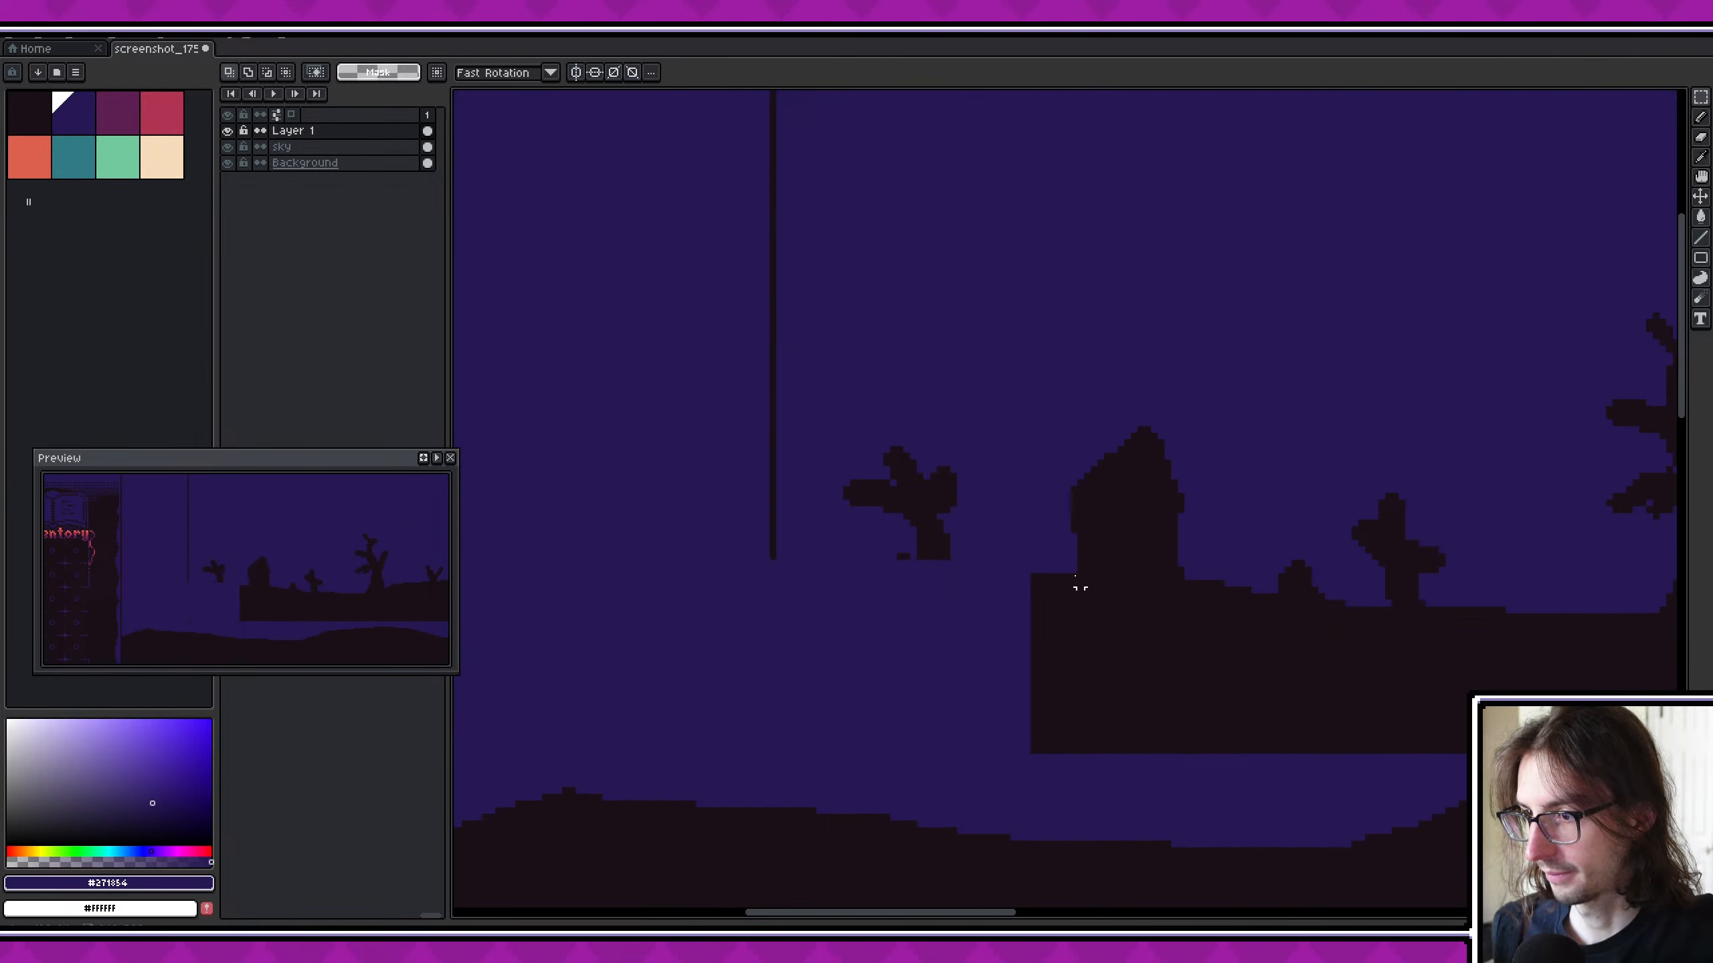
{"action": "scroll", "coordinate": [834, 675], "scroll_direction": "up", "scroll_amount": 3}
{"action": "left_click_drag", "start_coordinate": [691, 762], "coordinate": [808, 188]}
{"action": "key", "text": "Delete"}
- Delete the block of ground directly beneath the house silhouette on Layer 1
{"action": "middle_click_drag", "start_coordinate": [1114, 470], "coordinate": [883, 135]}
{"action": "scroll", "coordinate": [1011, 298], "scroll_direction": "down", "scroll_amount": 1}
{"action": "middle_click_drag", "start_coordinate": [1012, 298], "coordinate": [873, 387]}
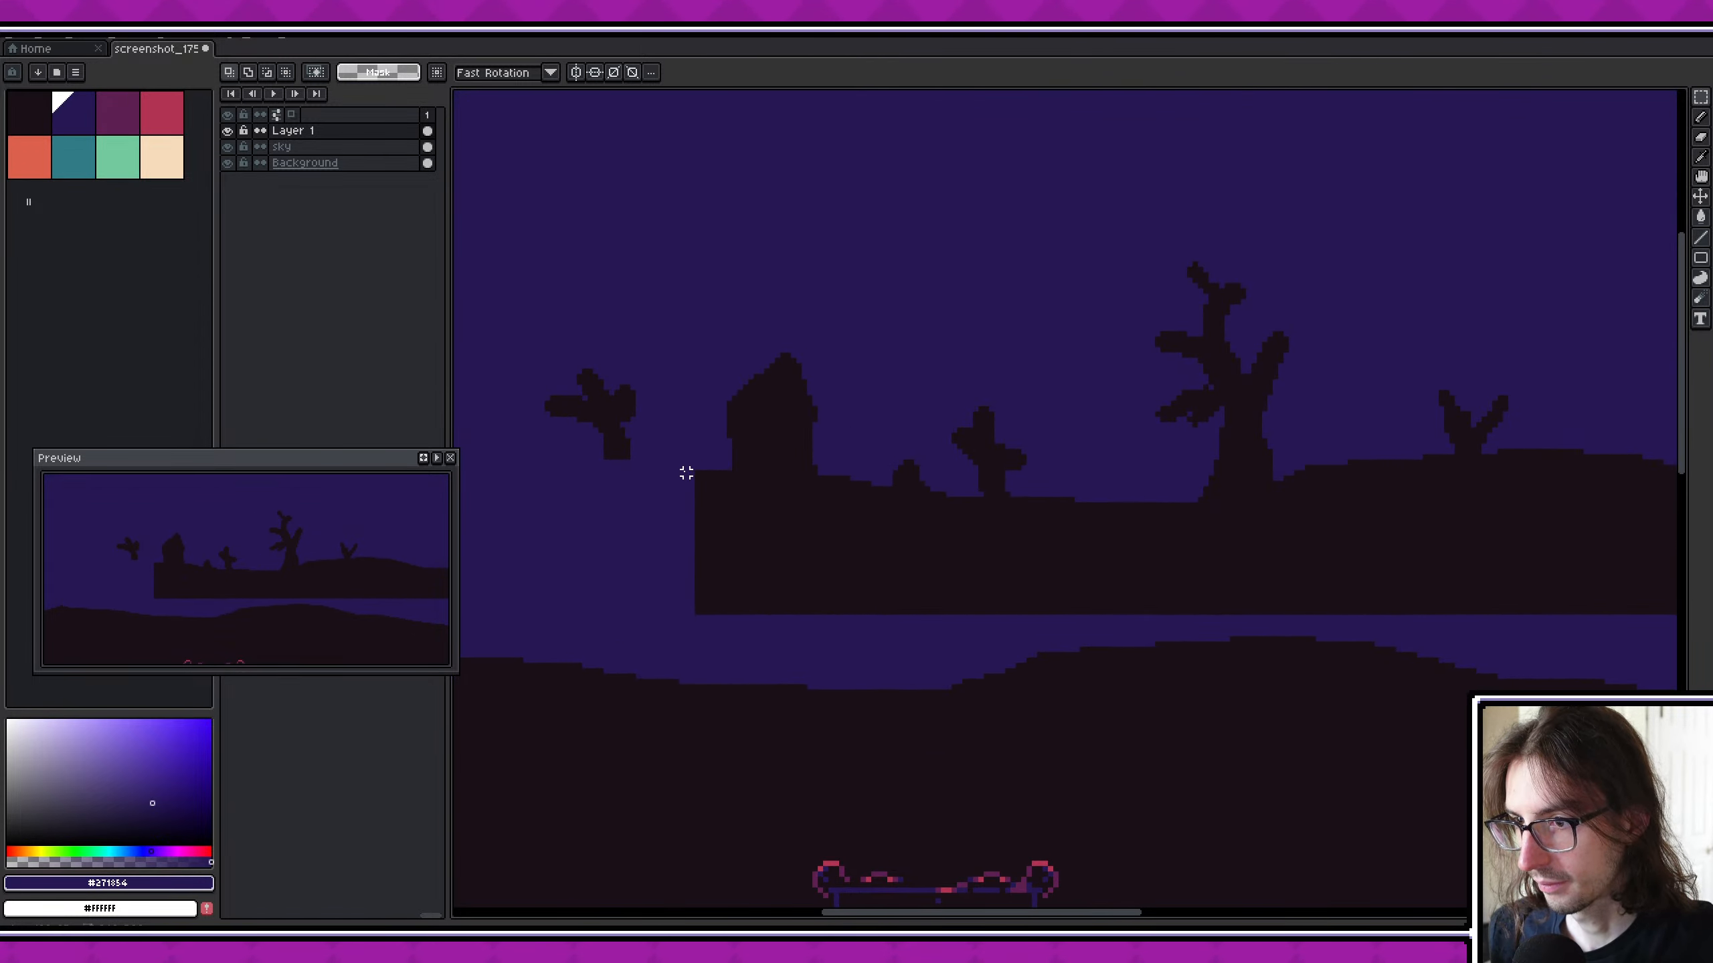
{"action": "left_click_drag", "start_coordinate": [685, 472], "coordinate": [822, 622]}
{"action": "key", "text": "Delete"}
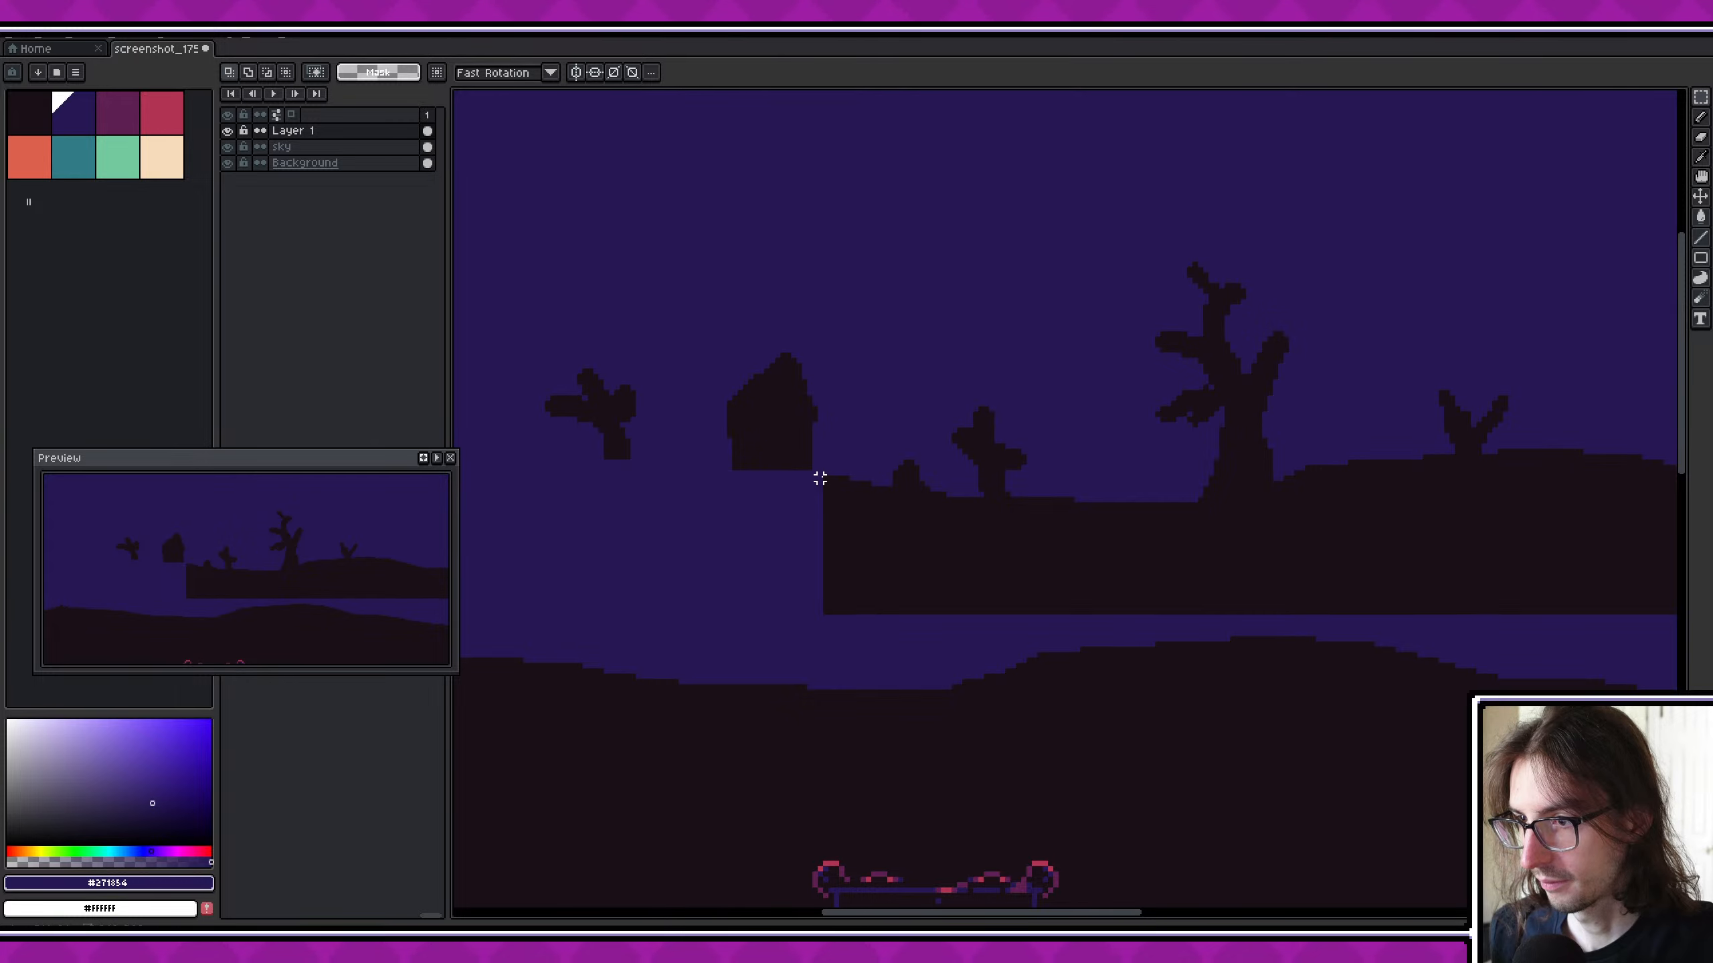
- Delete the ground beneath the small mound and the bare stump, up to the trunk of the tall dead tree
{"action": "left_click_drag", "start_coordinate": [820, 478], "coordinate": [964, 628]}
{"action": "key", "text": "Delete"}
{"action": "key", "text": "Delete"}
{"action": "left_click_drag", "start_coordinate": [958, 499], "coordinate": [1200, 618]}
- Delete the block of ground beneath the tall dead tree on Layer 1
{"action": "key", "text": "Delete"}
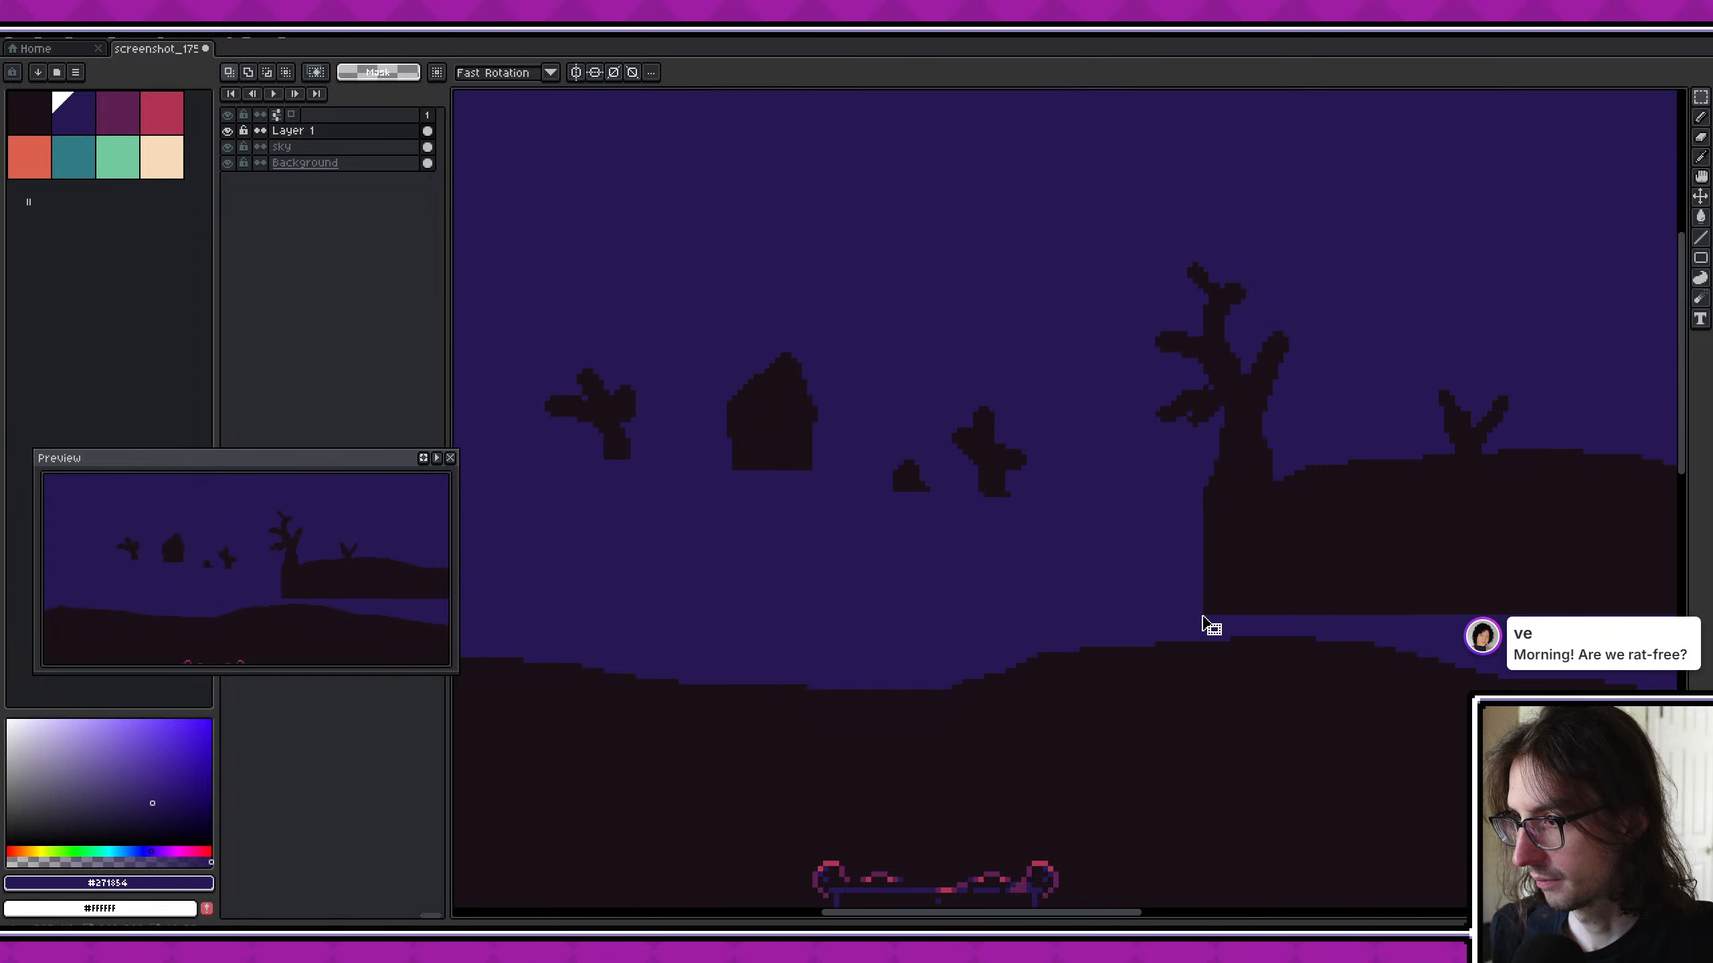
{"action": "middle_click_drag", "start_coordinate": [1231, 519], "coordinate": [1039, 531]}
{"action": "left_click_drag", "start_coordinate": [1013, 505], "coordinate": [1163, 636]}
{"action": "key", "text": "Delete"}
- Delete the ground beneath the small forked stump to the right of the tall dead tree on Layer 1
{"action": "middle_click_drag", "start_coordinate": [1150, 578], "coordinate": [1072, 600]}
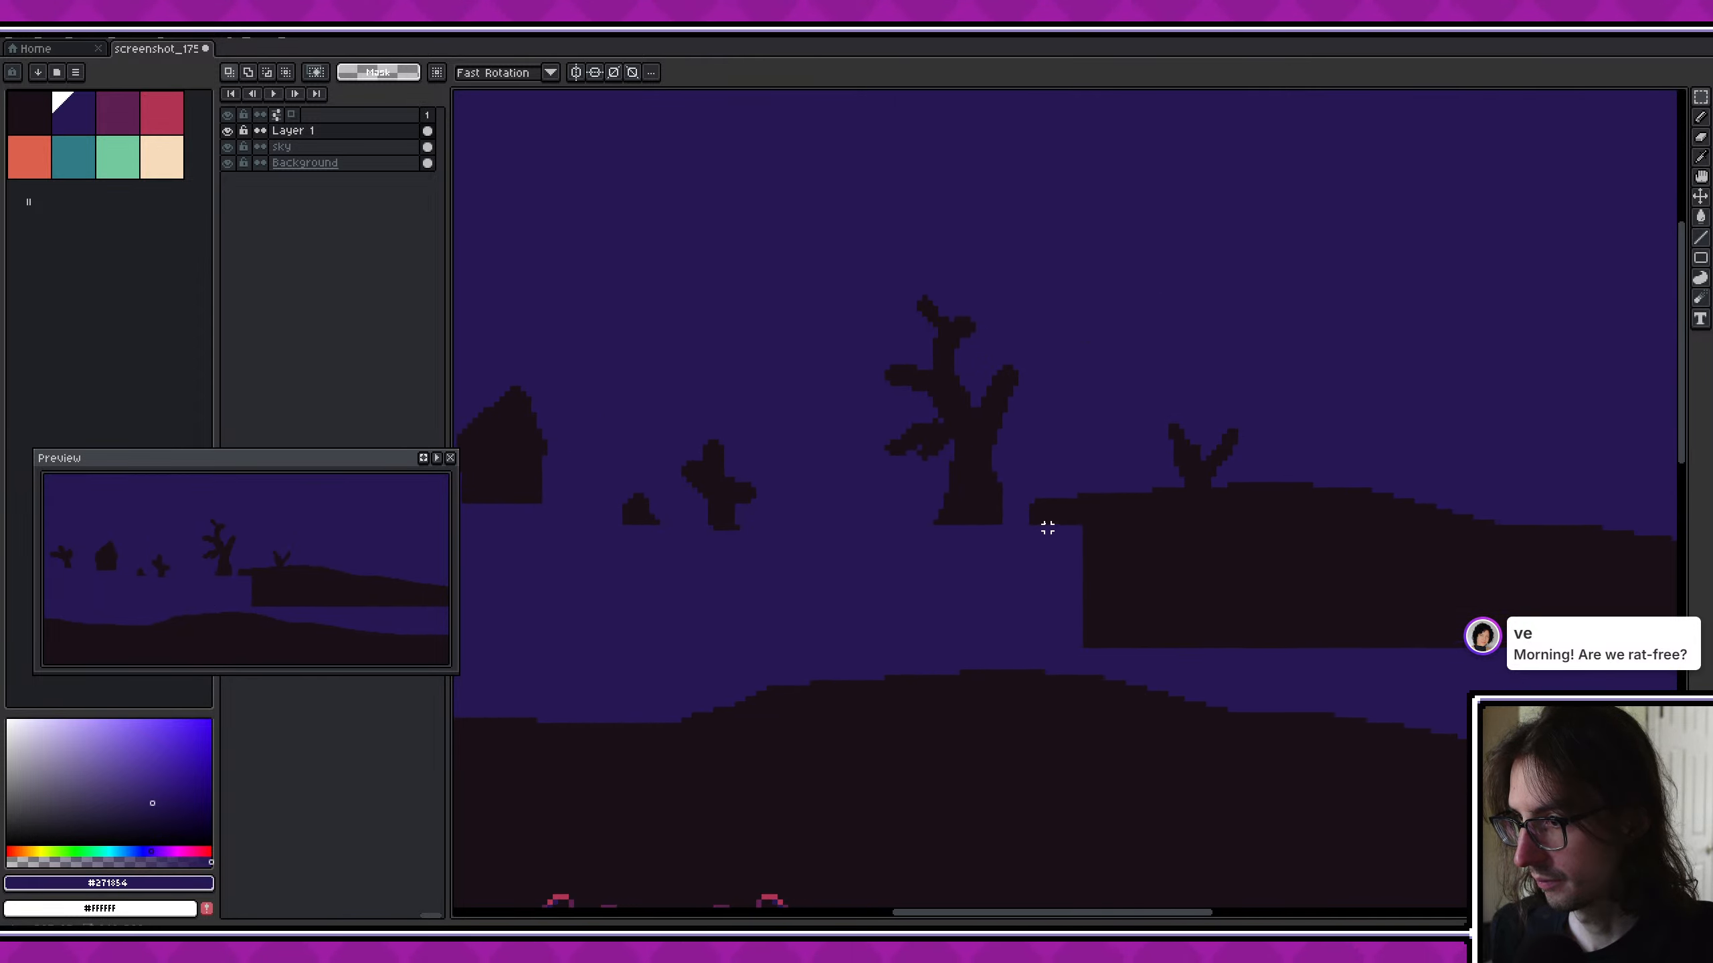
{"action": "left_click_drag", "start_coordinate": [1031, 496], "coordinate": [1427, 661]}
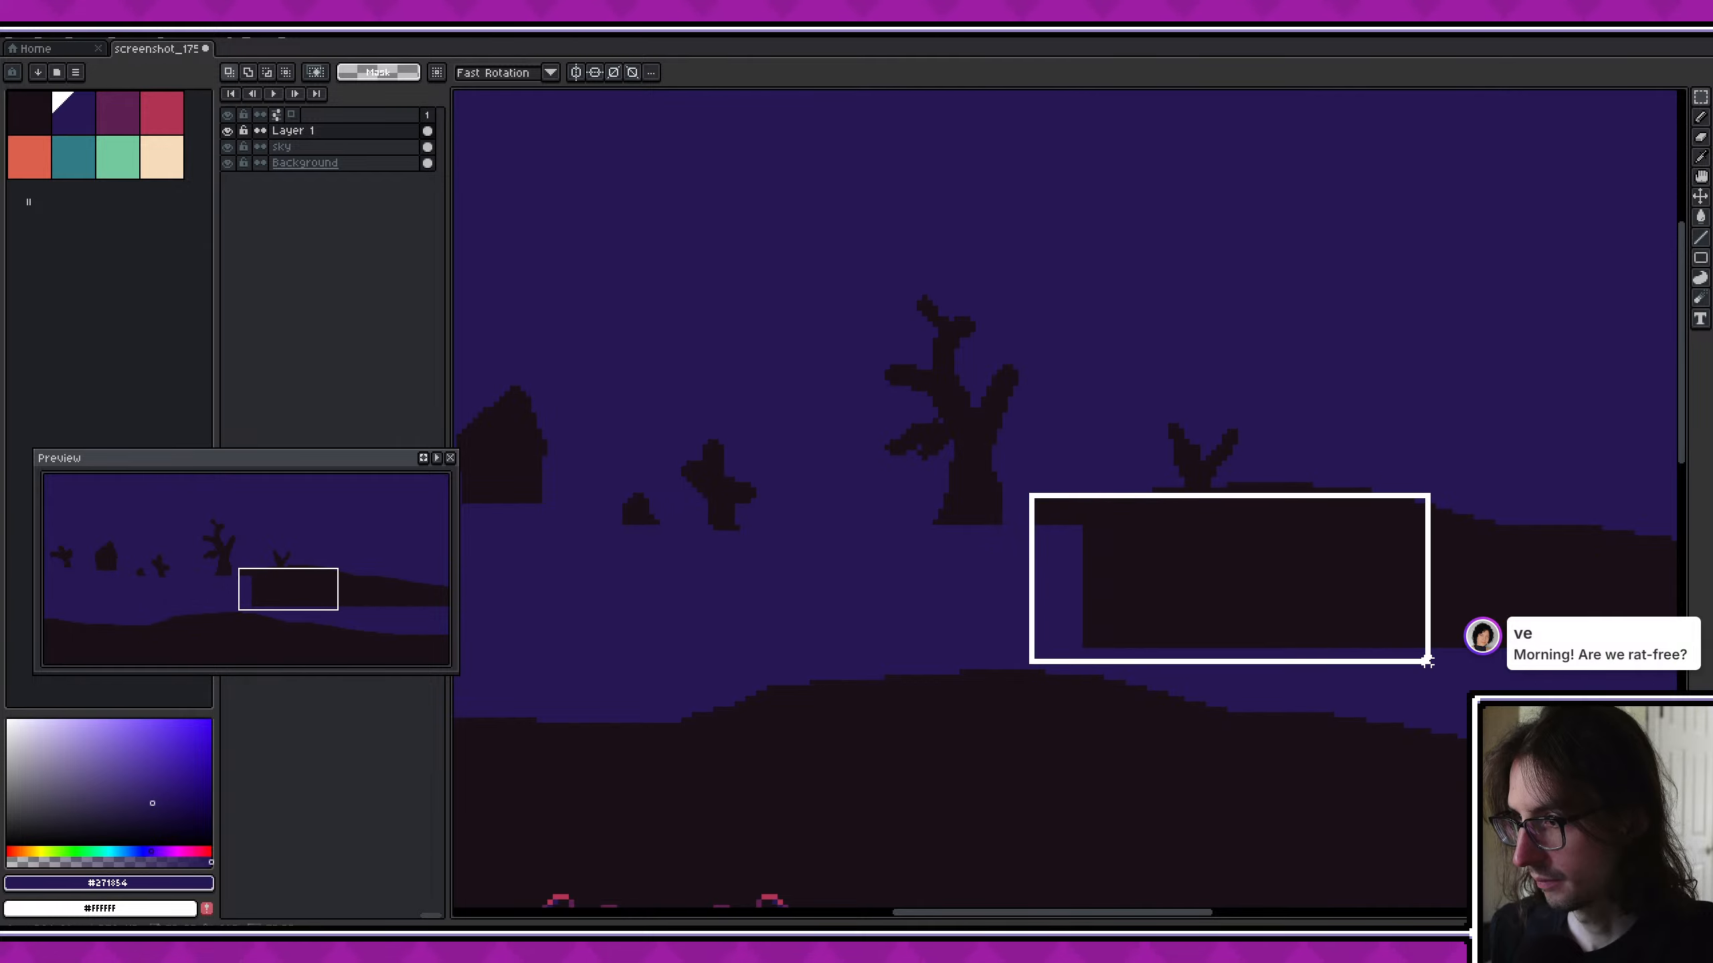
{"action": "key", "text": "Delete"}
{"action": "middle_click_drag", "start_coordinate": [1427, 657], "coordinate": [1154, 633]}
{"action": "left_click_drag", "start_coordinate": [951, 482], "coordinate": [1244, 504]}
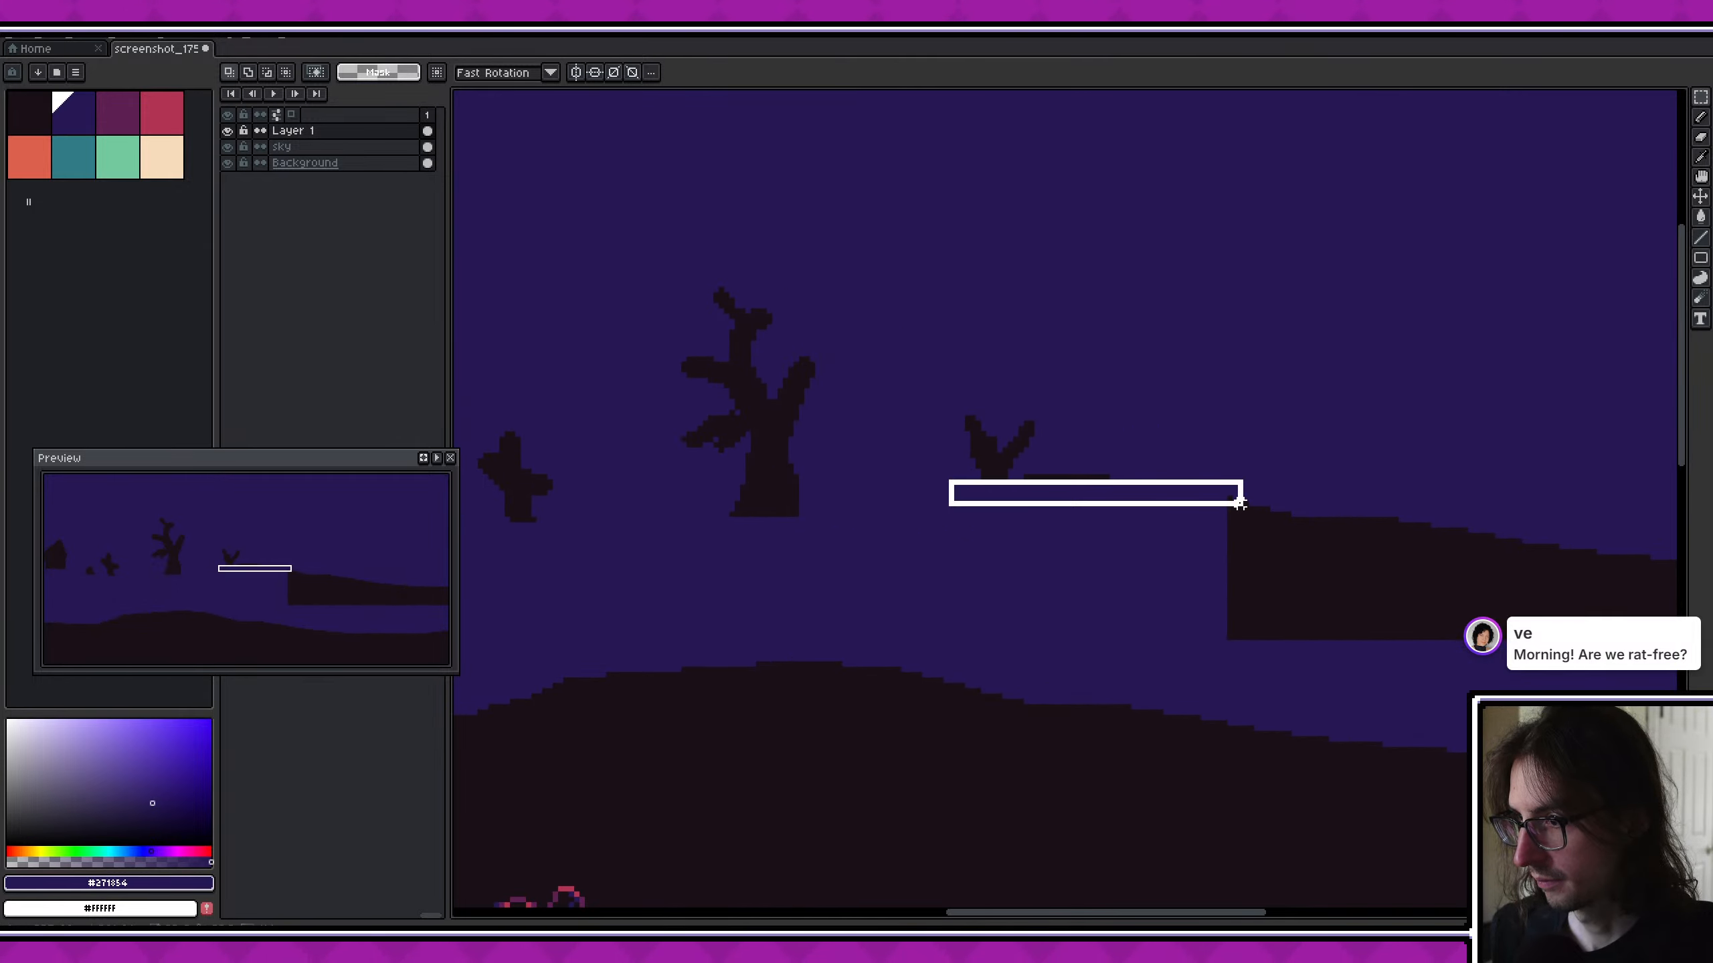
{"action": "key", "text": "Delete"}
- Delete the sloping stretch of ground to the right of the forked stump on Layer 1
{"action": "middle_click_drag", "start_coordinate": [1214, 508], "coordinate": [929, 555]}
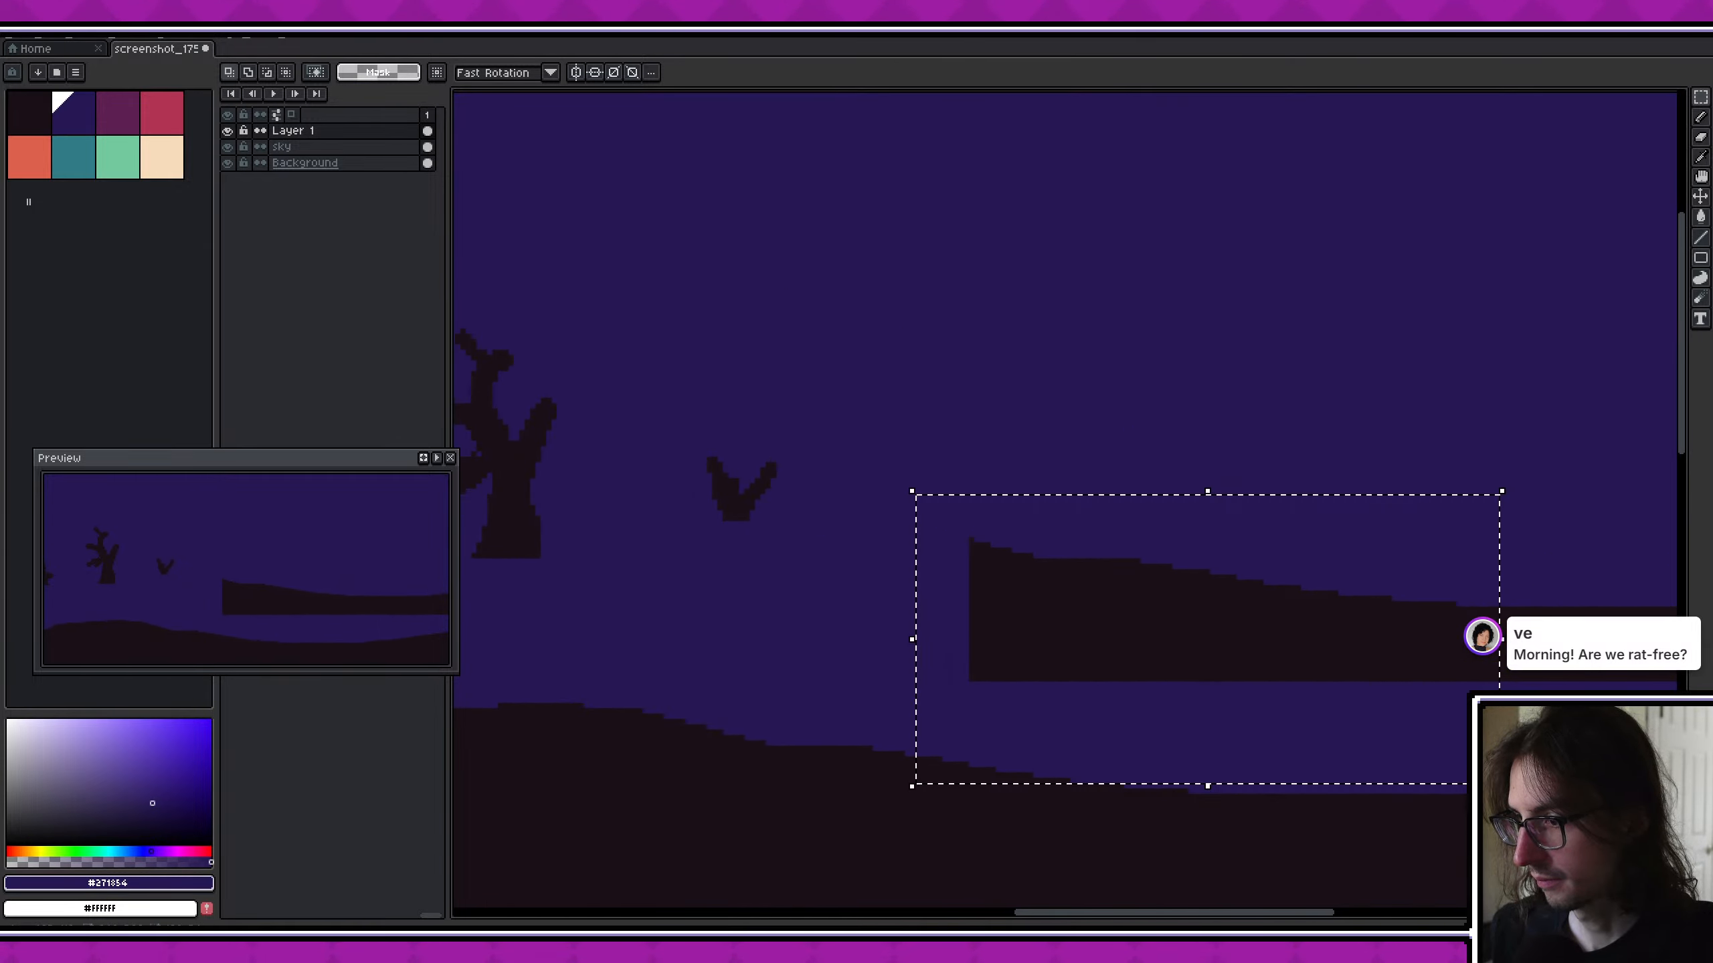
{"action": "middle_click_drag", "start_coordinate": [1500, 784], "coordinate": [898, 688]}
{"action": "key", "text": "Delete"}
{"action": "left_click_drag", "start_coordinate": [860, 343], "coordinate": [1665, 632]}
{"action": "key", "text": "Delete"}
- Delete the leftover thin vertical line in the sky near the inventory panel on Layer 1
{"action": "middle_click_drag", "start_coordinate": [1541, 637], "coordinate": [978, 650]}
{"action": "scroll", "coordinate": [978, 650], "scroll_direction": "down", "scroll_amount": 2}
{"action": "mouse_move", "coordinate": [817, 542]}
{"action": "middle_mouse_down"}
{"action": "mouse_move", "coordinate": [1200, 556]}
{"action": "mouse_move", "coordinate": [1440, 542]}
{"action": "middle_mouse_up"}
{"action": "scroll", "coordinate": [1439, 542], "scroll_direction": "down", "scroll_amount": 1}
{"action": "key", "text": "v"}
{"action": "left_click_drag", "start_coordinate": [1113, 540], "coordinate": [1119, 644]}
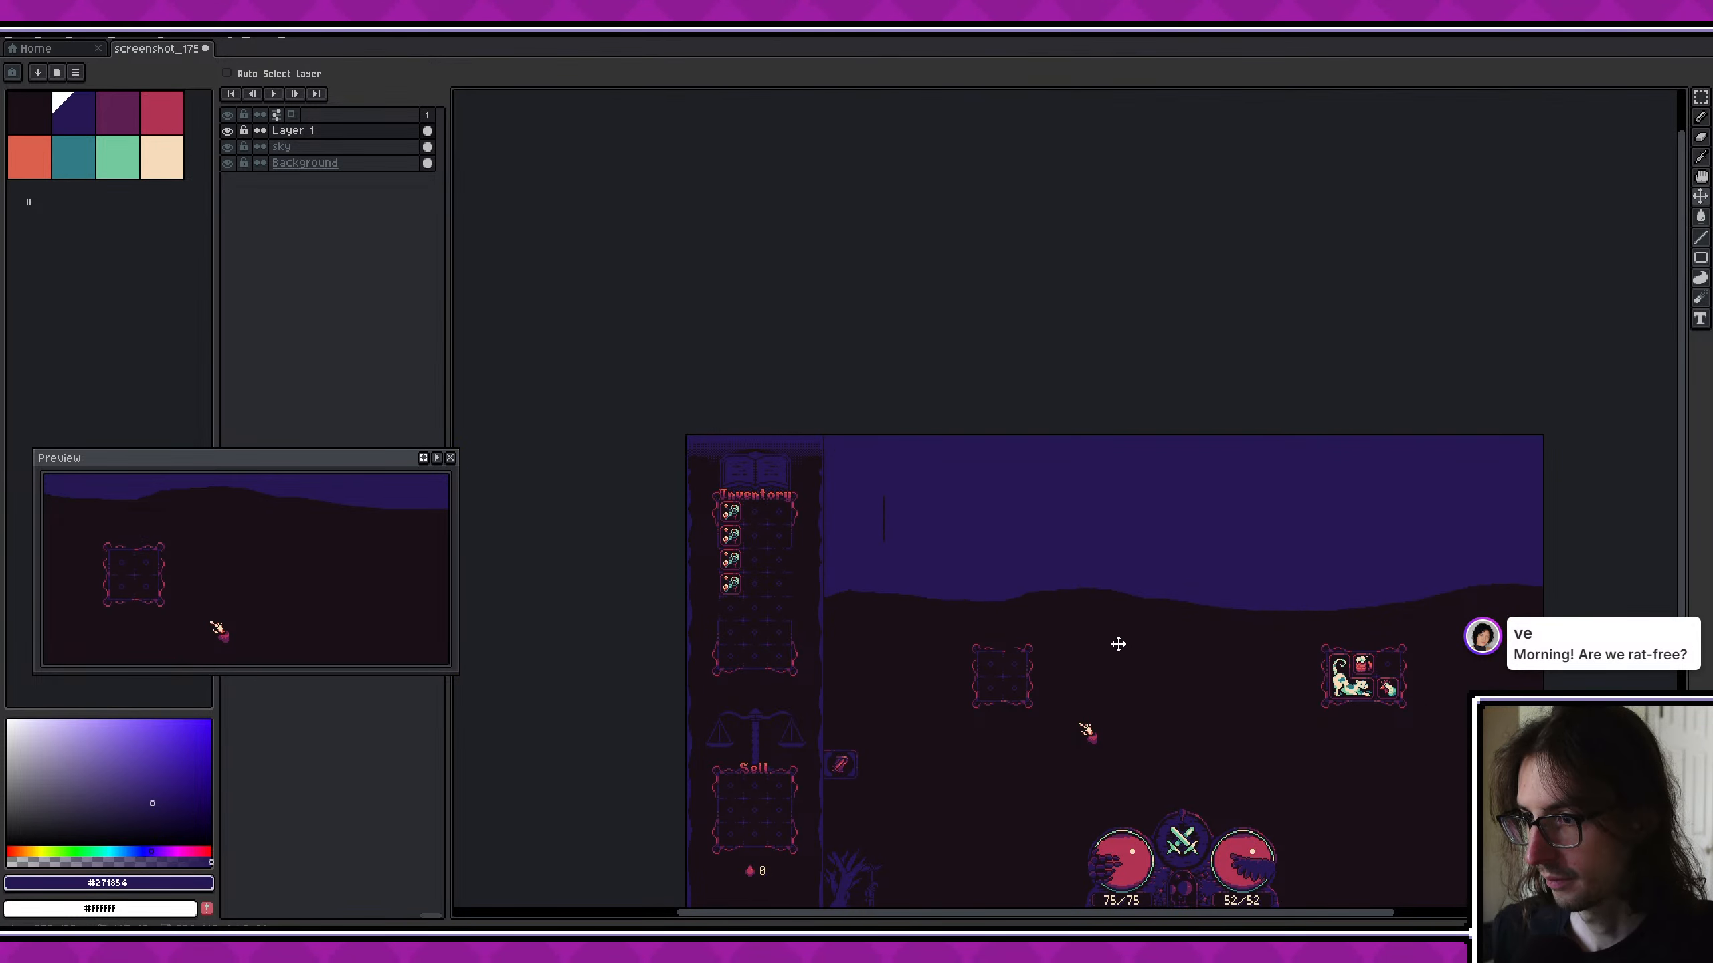
{"action": "key", "text": "m"}
{"action": "key", "text": "Delete"}
- Delete the leftover block of ground near the right end of the sky on Layer 1
{"action": "middle_click_drag", "start_coordinate": [1170, 556], "coordinate": [939, 536]}
{"action": "key", "text": "v"}
{"action": "left_click_drag", "start_coordinate": [871, 583], "coordinate": [696, 496]}
{"action": "key", "text": "m"}
{"action": "left_click_drag", "start_coordinate": [1035, 460], "coordinate": [1220, 598]}
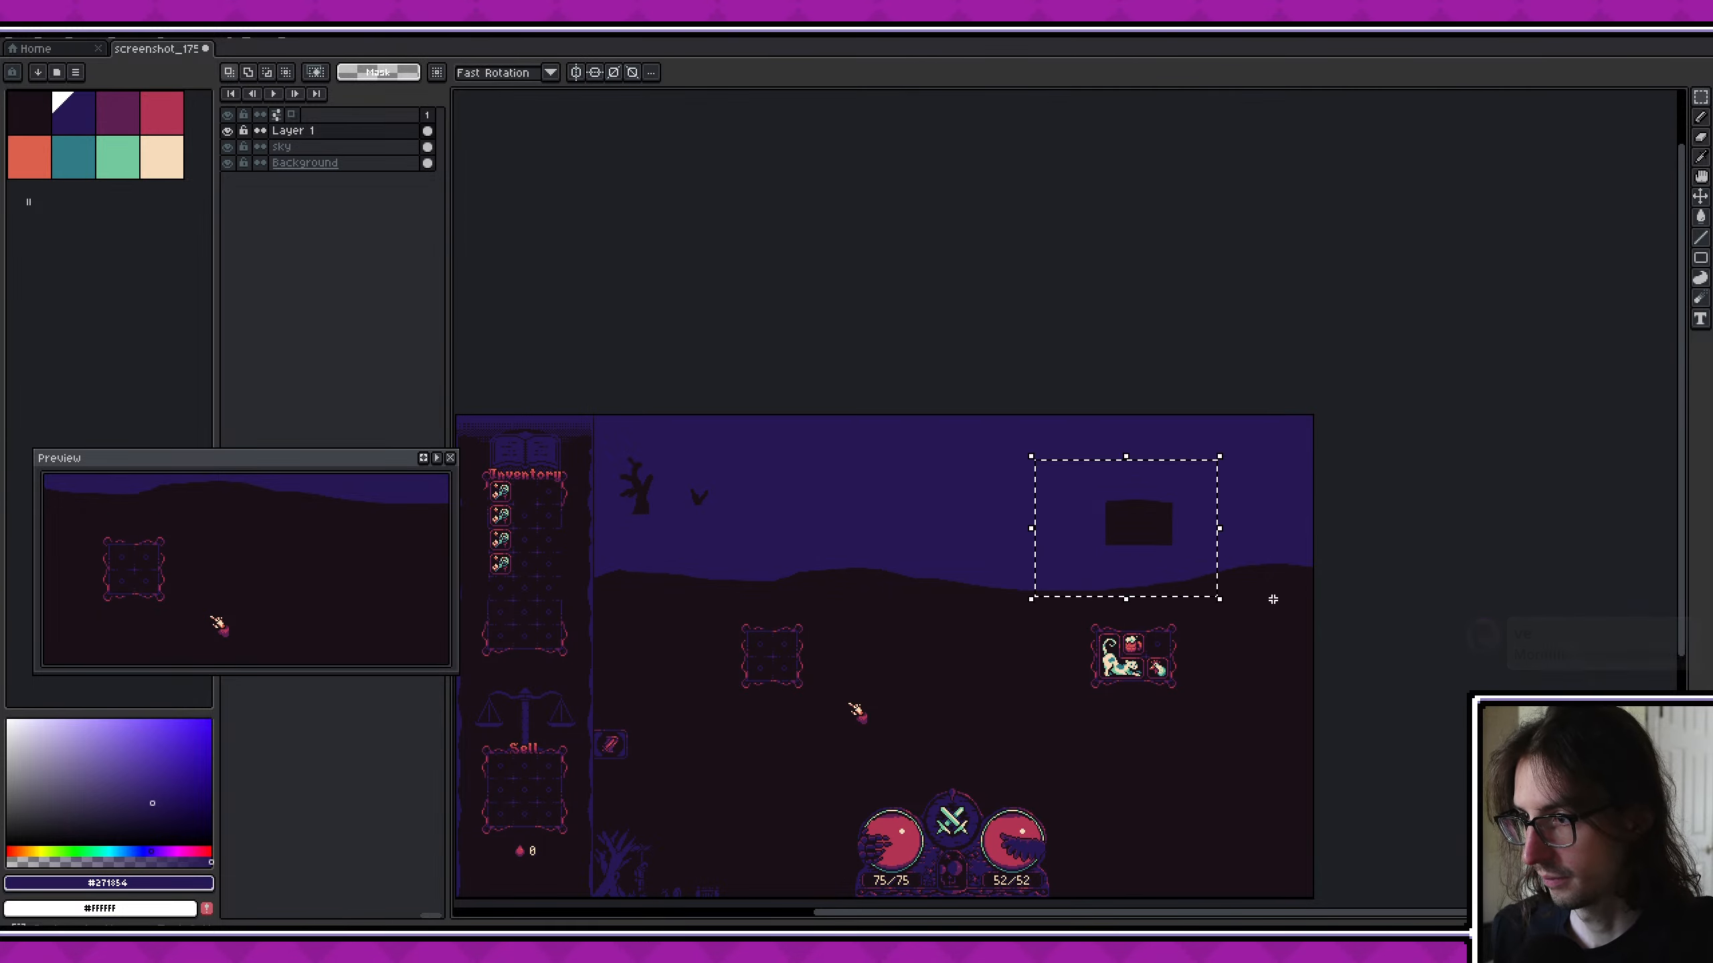
{"action": "key", "text": "Delete"}
- Move the tree and house silhouettes of Layer 1 down so that they stand on the left part of the horizon
{"action": "middle_click_drag", "start_coordinate": [903, 505], "coordinate": [1223, 535]}
{"action": "key", "text": "v"}
{"action": "left_click_drag", "start_coordinate": [1106, 513], "coordinate": [1288, 578]}
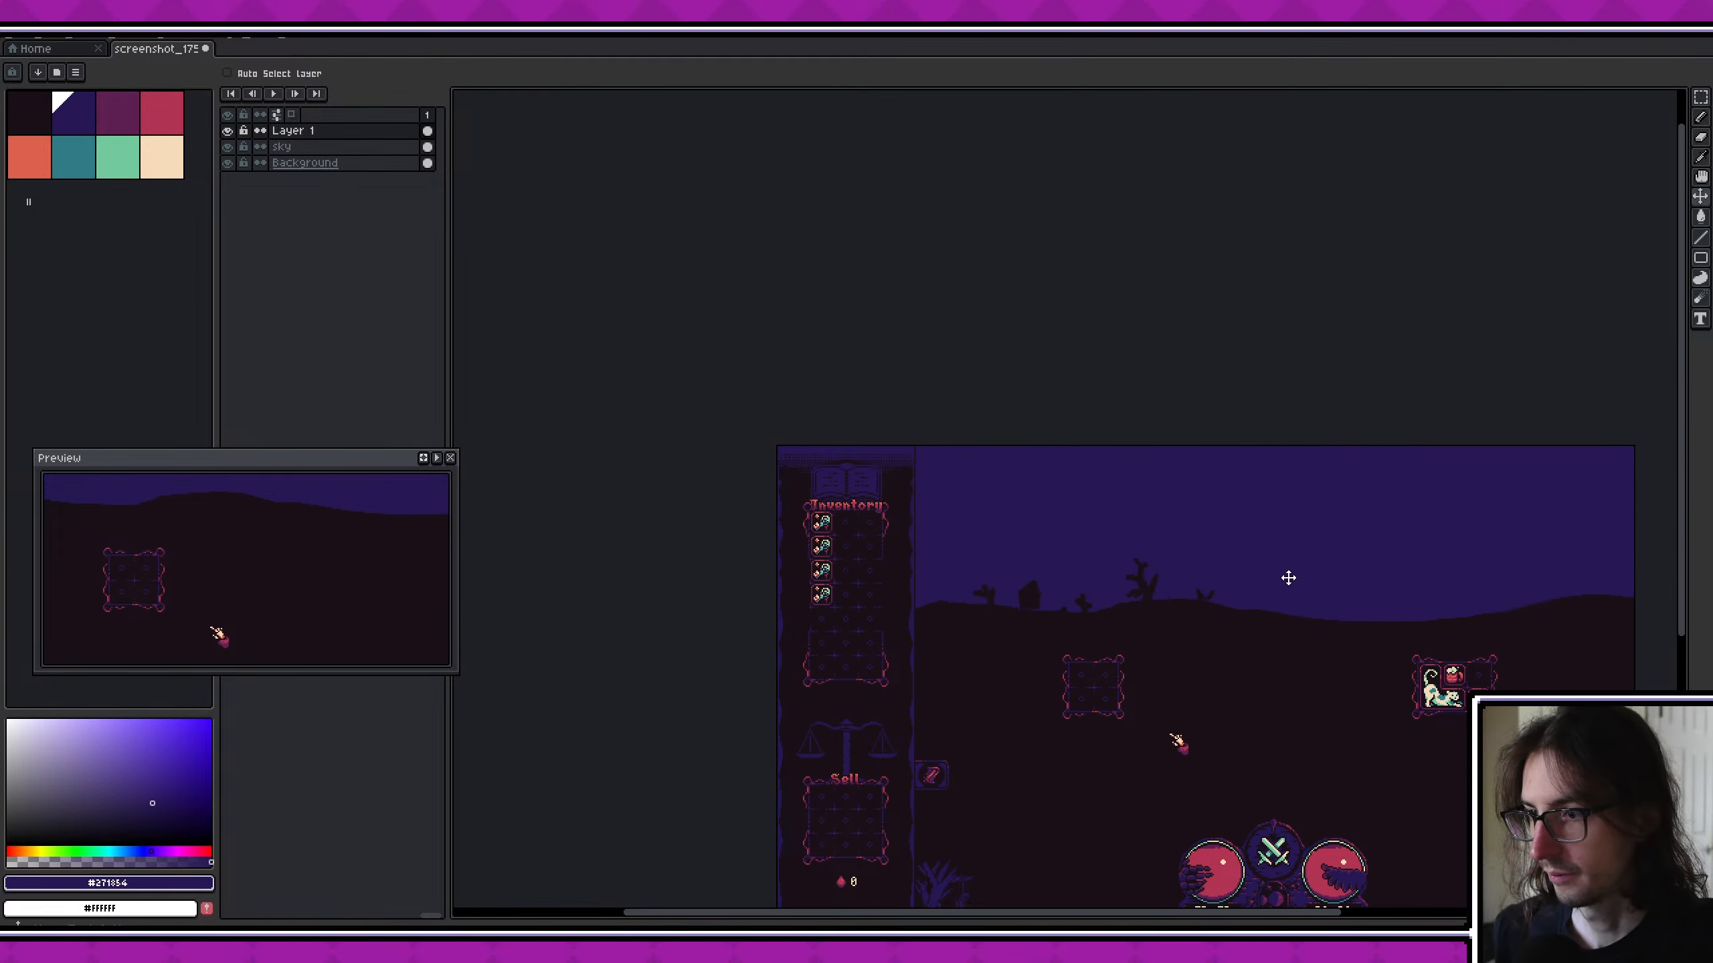
{"action": "scroll", "coordinate": [1248, 570], "scroll_direction": "up", "scroll_amount": 2}
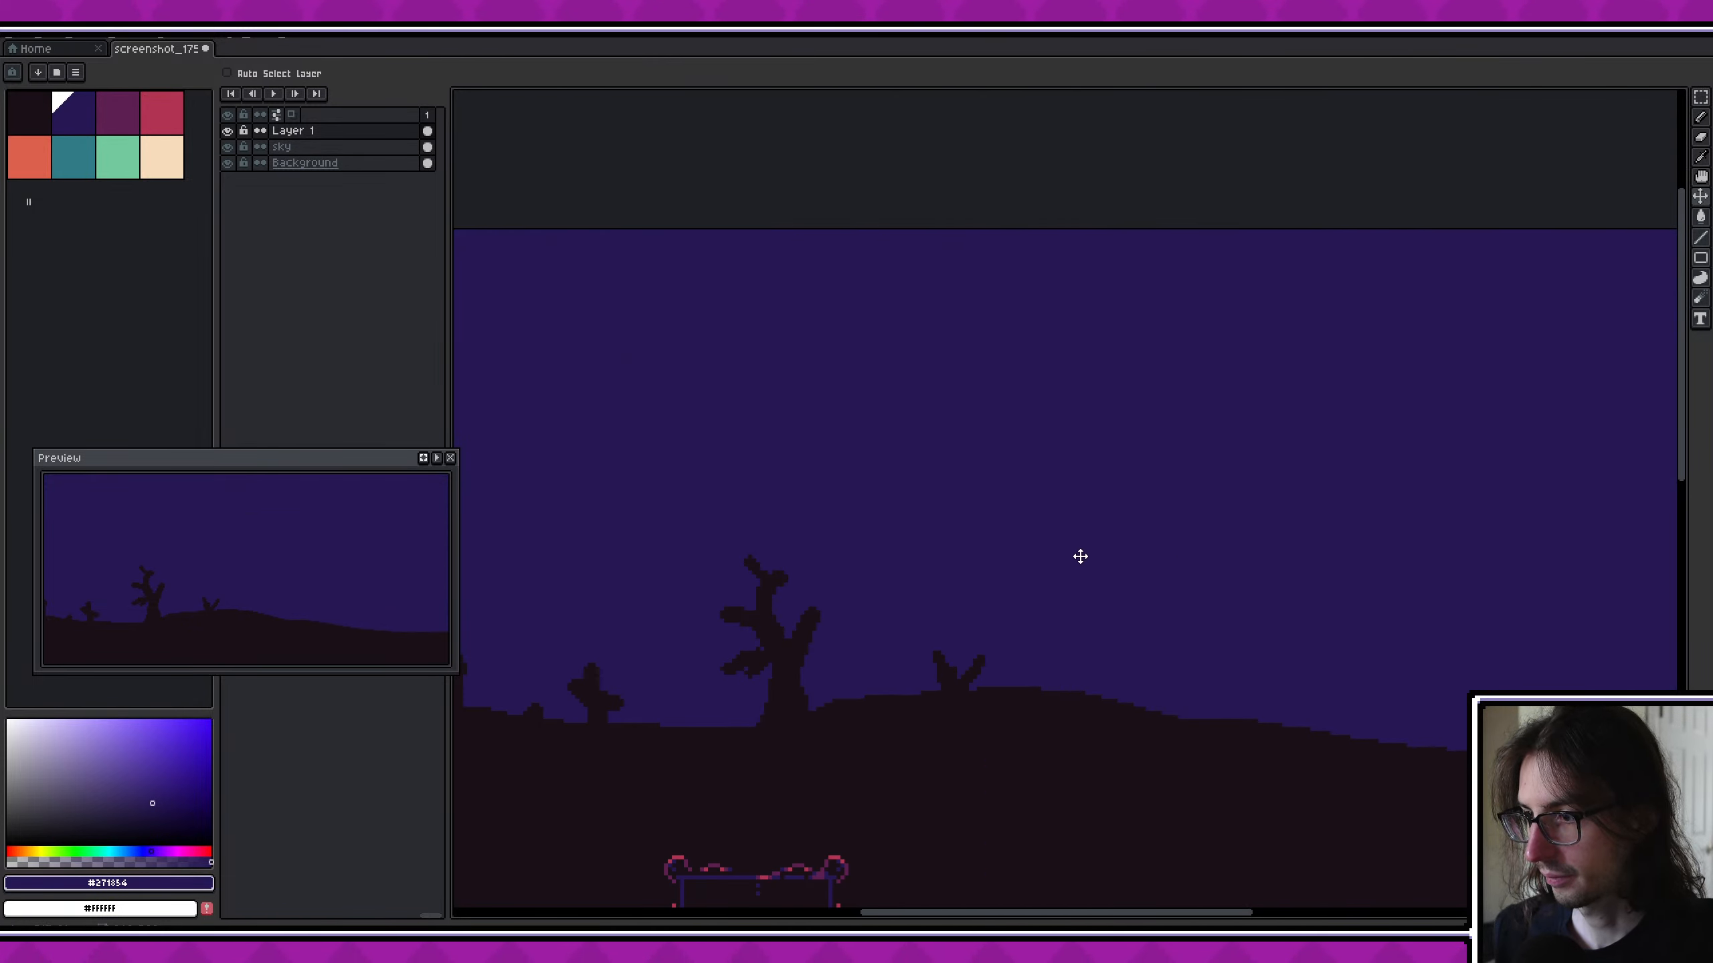
{"action": "scroll", "coordinate": [1078, 512], "scroll_direction": "down", "scroll_amount": 1}
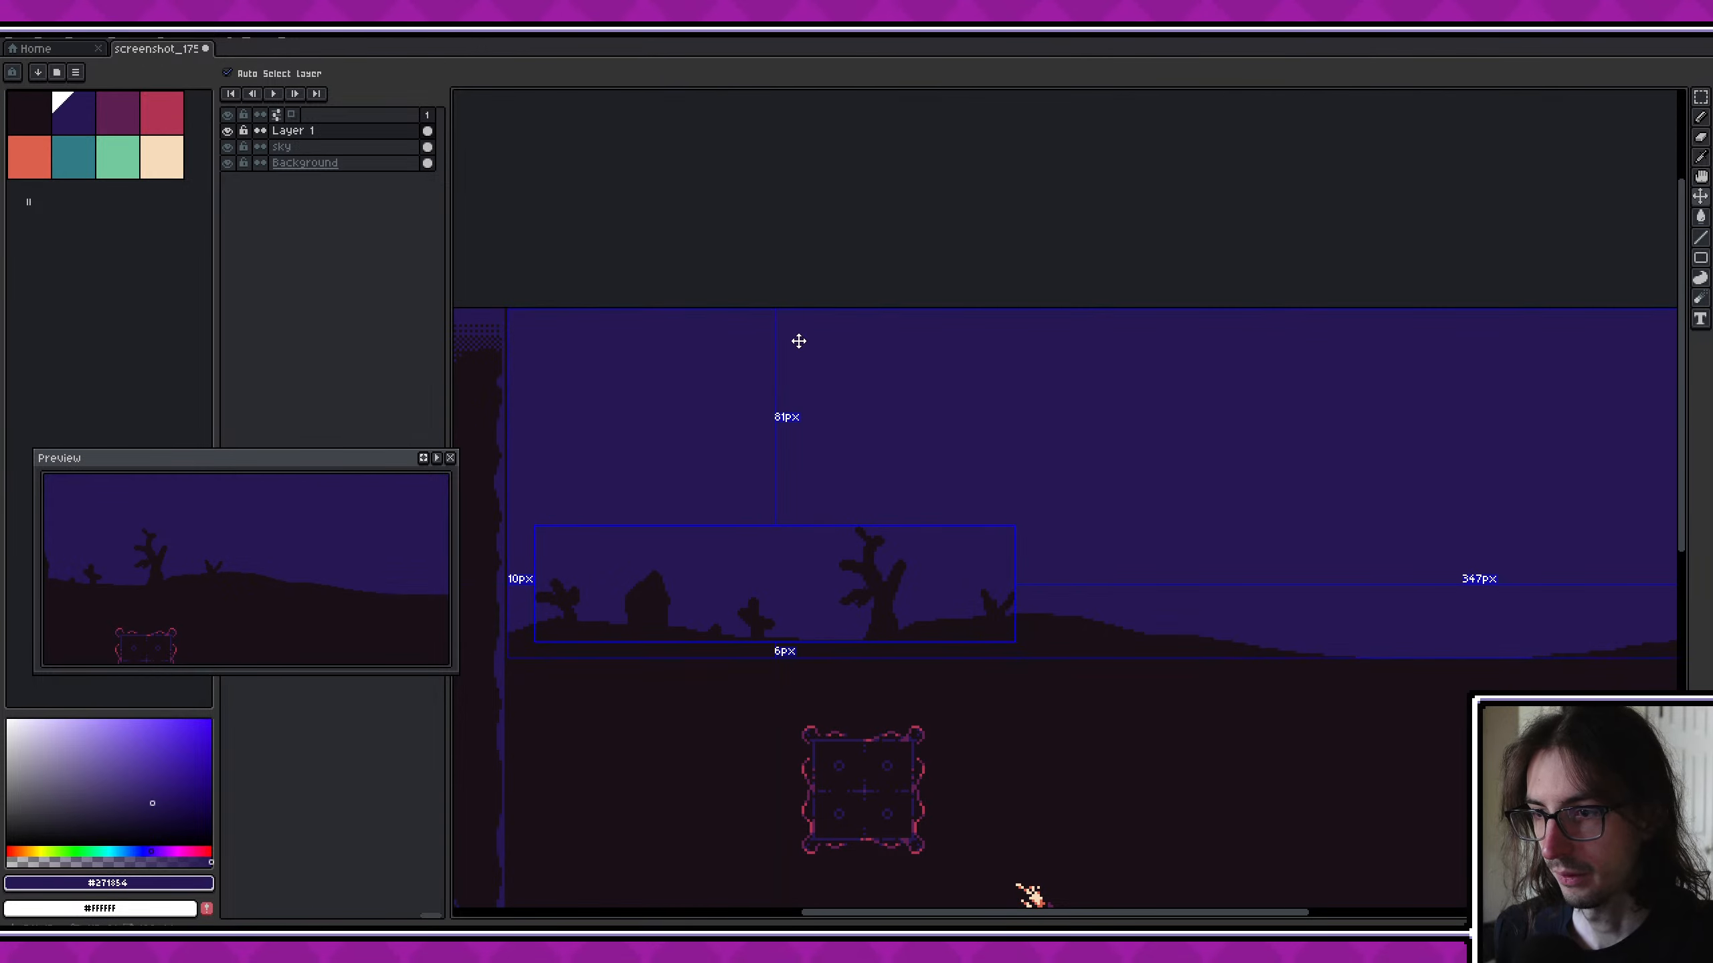
- Duplicate the Layer 1 silhouettes and place the copy at position 257, 12 along the right part of the horizon
{"action": "key", "text": "ctrl+a"}
{"action": "key", "text": "ctrl+c"}
{"action": "key", "text": "ctrl+v"}
{"action": "left_click_drag", "start_coordinate": [827, 575], "coordinate": [1315, 567]}
{"action": "middle_click_drag", "start_coordinate": [1316, 568], "coordinate": [1074, 574]}
{"action": "scroll", "coordinate": [1074, 574], "scroll_direction": "down", "scroll_amount": 2}
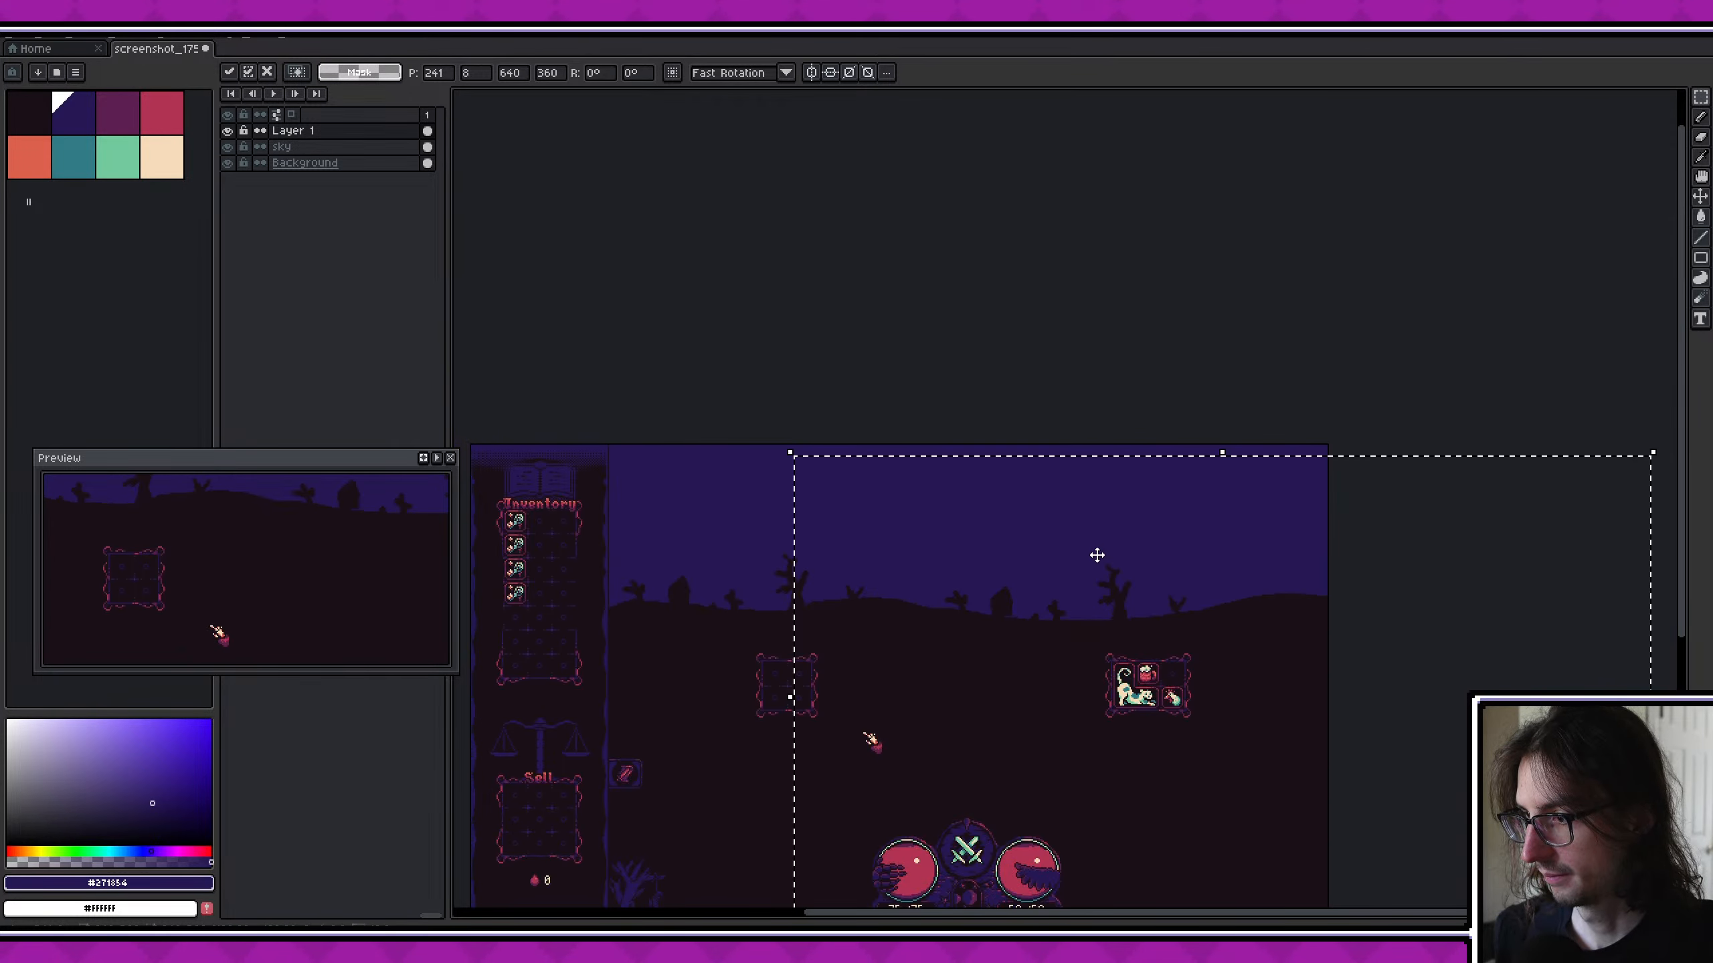
{"action": "left_click_drag", "start_coordinate": [1132, 584], "coordinate": [1149, 582]}
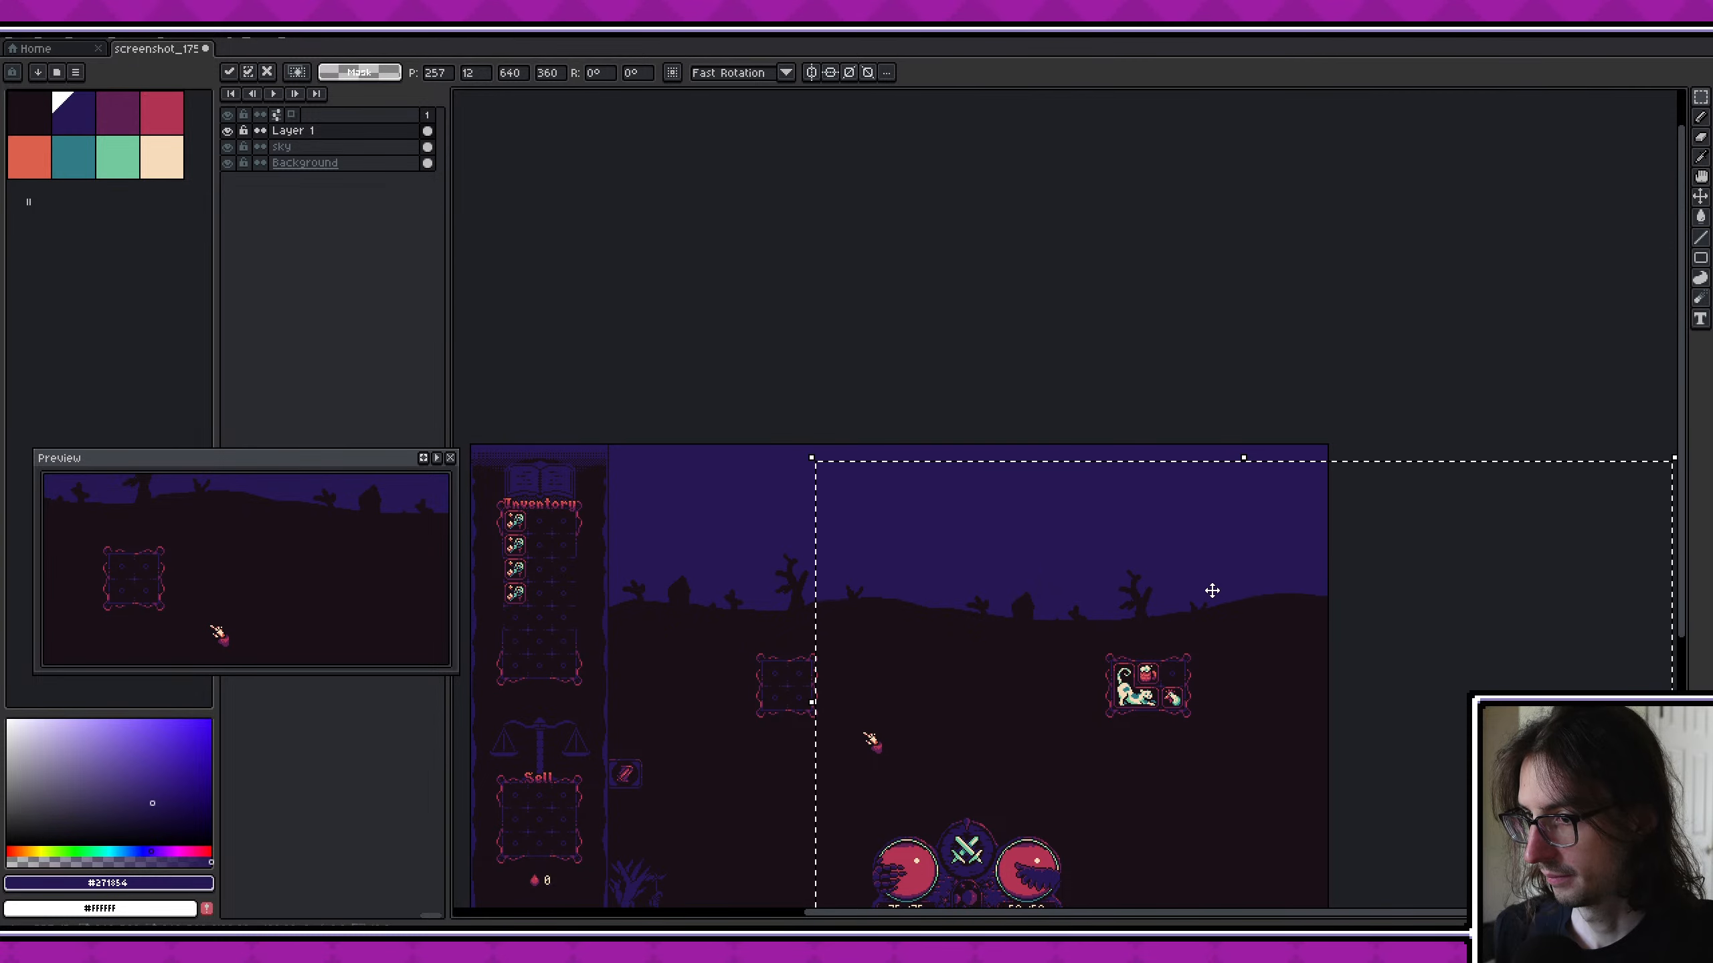
{"action": "key", "text": "Return"}
- Save the mockup file
{"action": "scroll", "coordinate": [1025, 512], "scroll_direction": "down", "scroll_amount": 2}
{"action": "scroll", "coordinate": [939, 521], "scroll_direction": "up", "scroll_amount": 4}
{"action": "scroll", "coordinate": [939, 522], "scroll_direction": "down", "scroll_amount": 4}
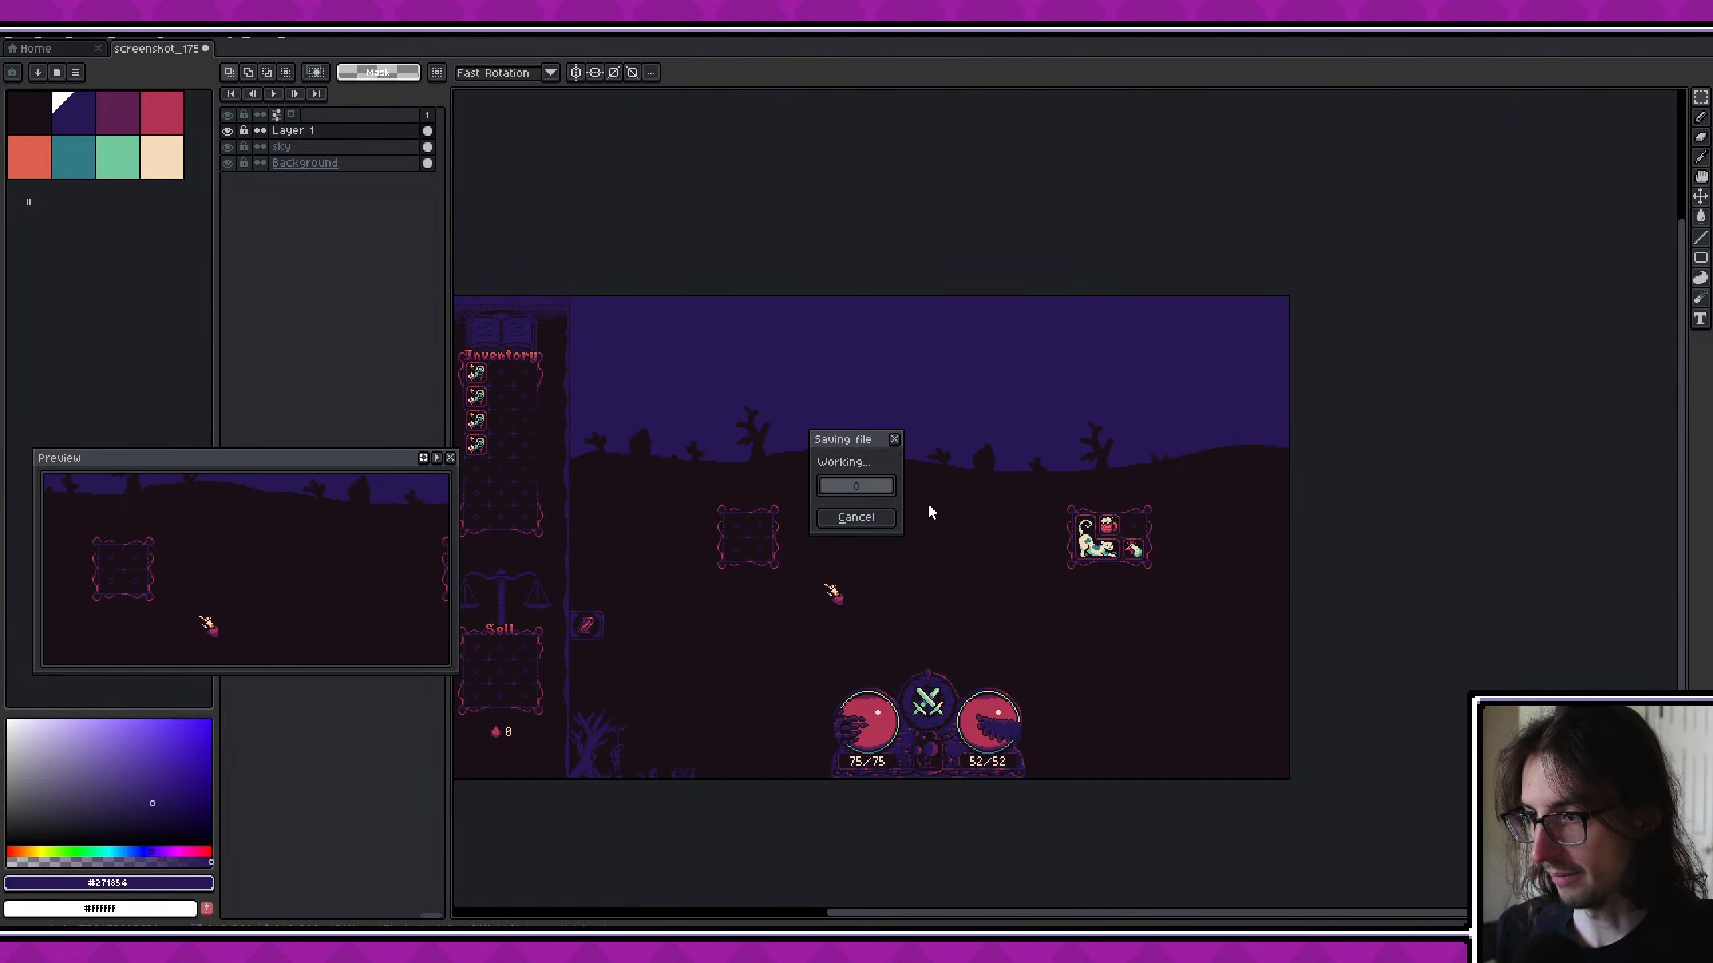
- Examine the silhouettes along the horizon up close and the whole battle scene in the preview
{"action": "scroll", "coordinate": [816, 418], "scroll_direction": "up", "scroll_amount": 3}
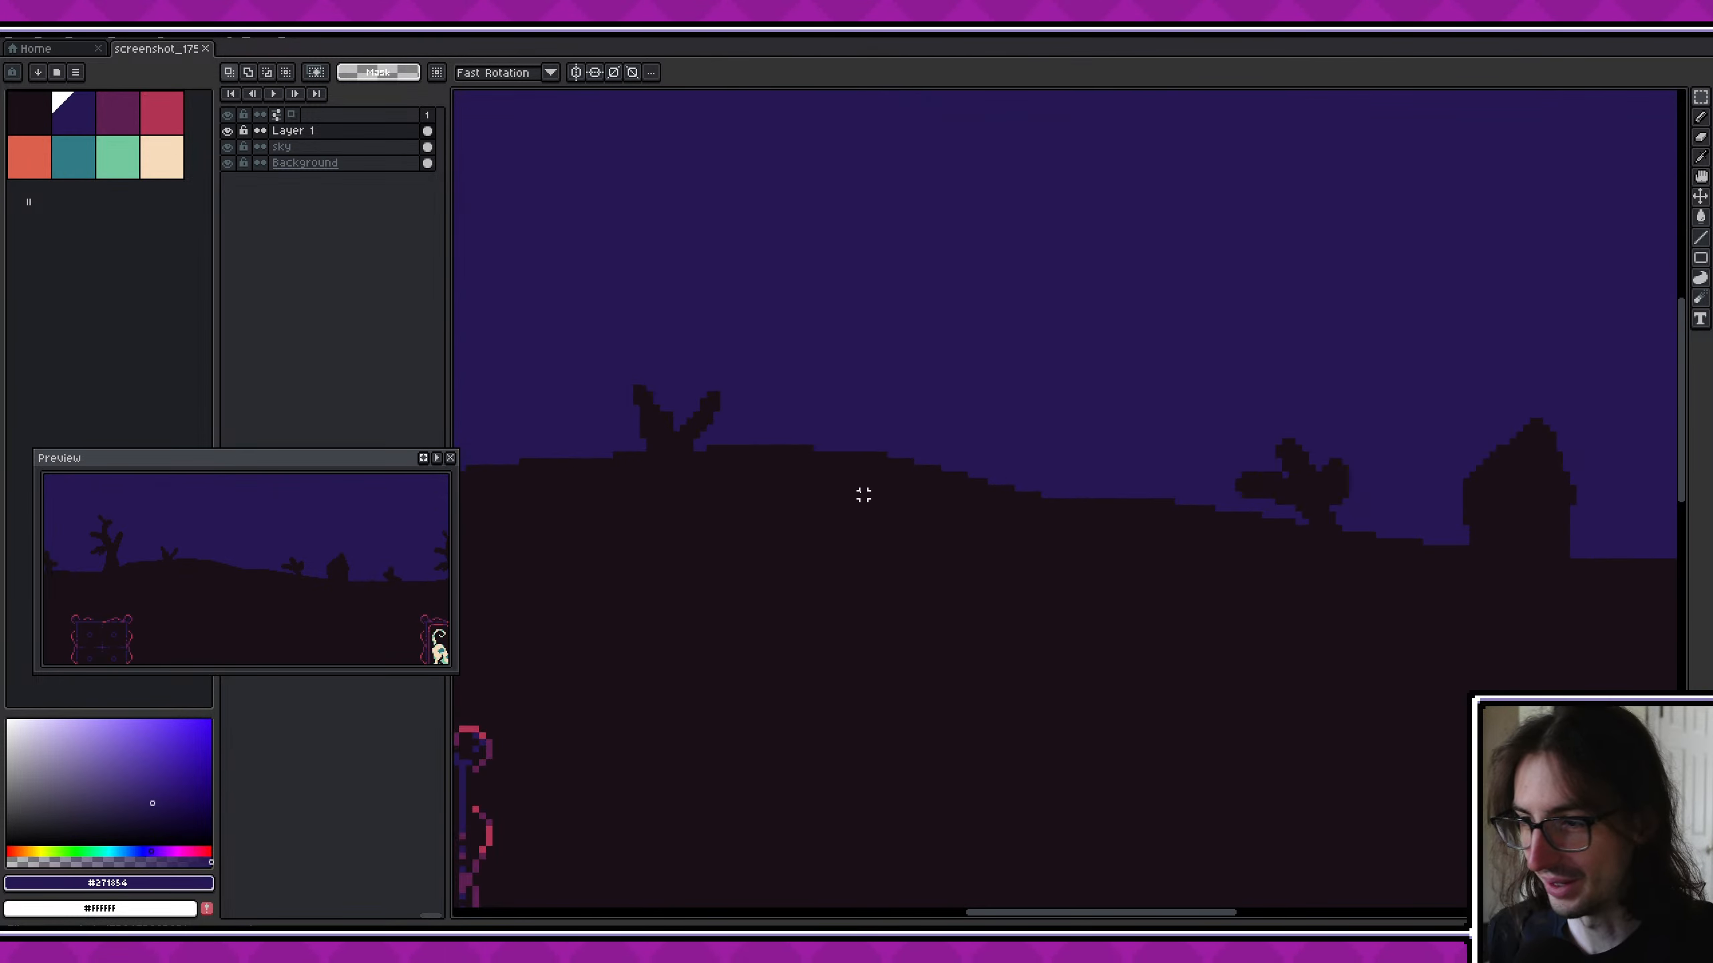
{"action": "scroll", "coordinate": [860, 493], "scroll_direction": "down", "scroll_amount": 2}
{"action": "scroll", "coordinate": [636, 484], "scroll_direction": "up", "scroll_amount": 1}
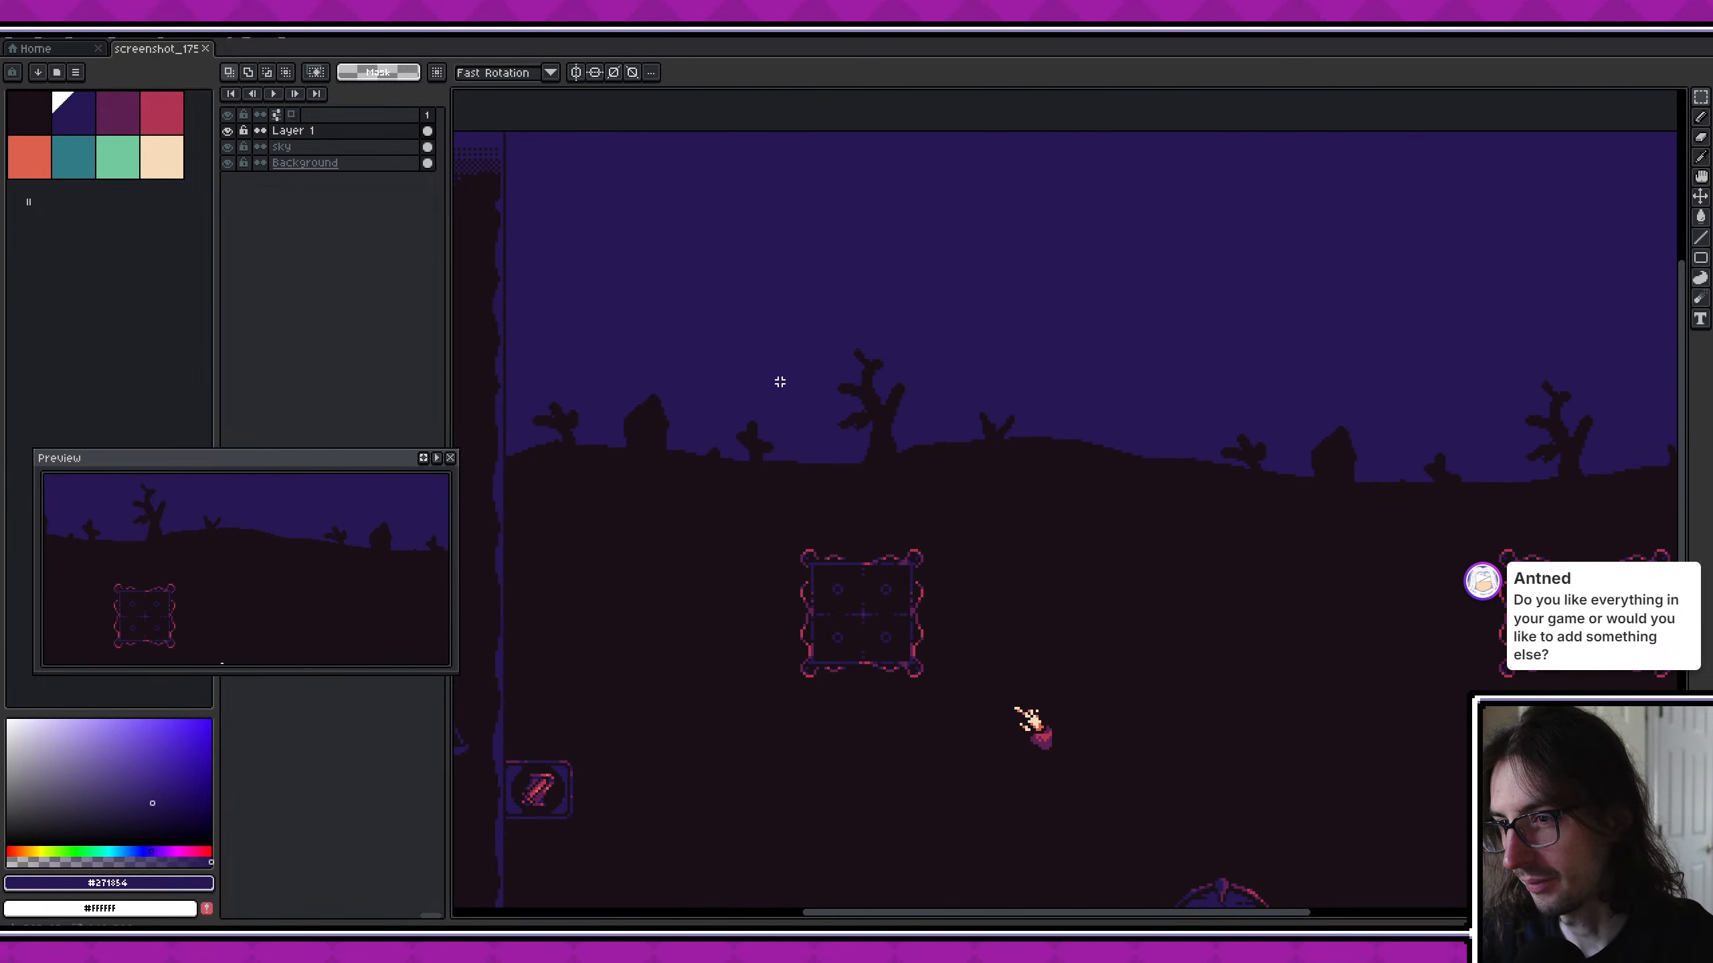
{"action": "scroll", "coordinate": [398, 530], "scroll_direction": "down", "scroll_amount": 2}
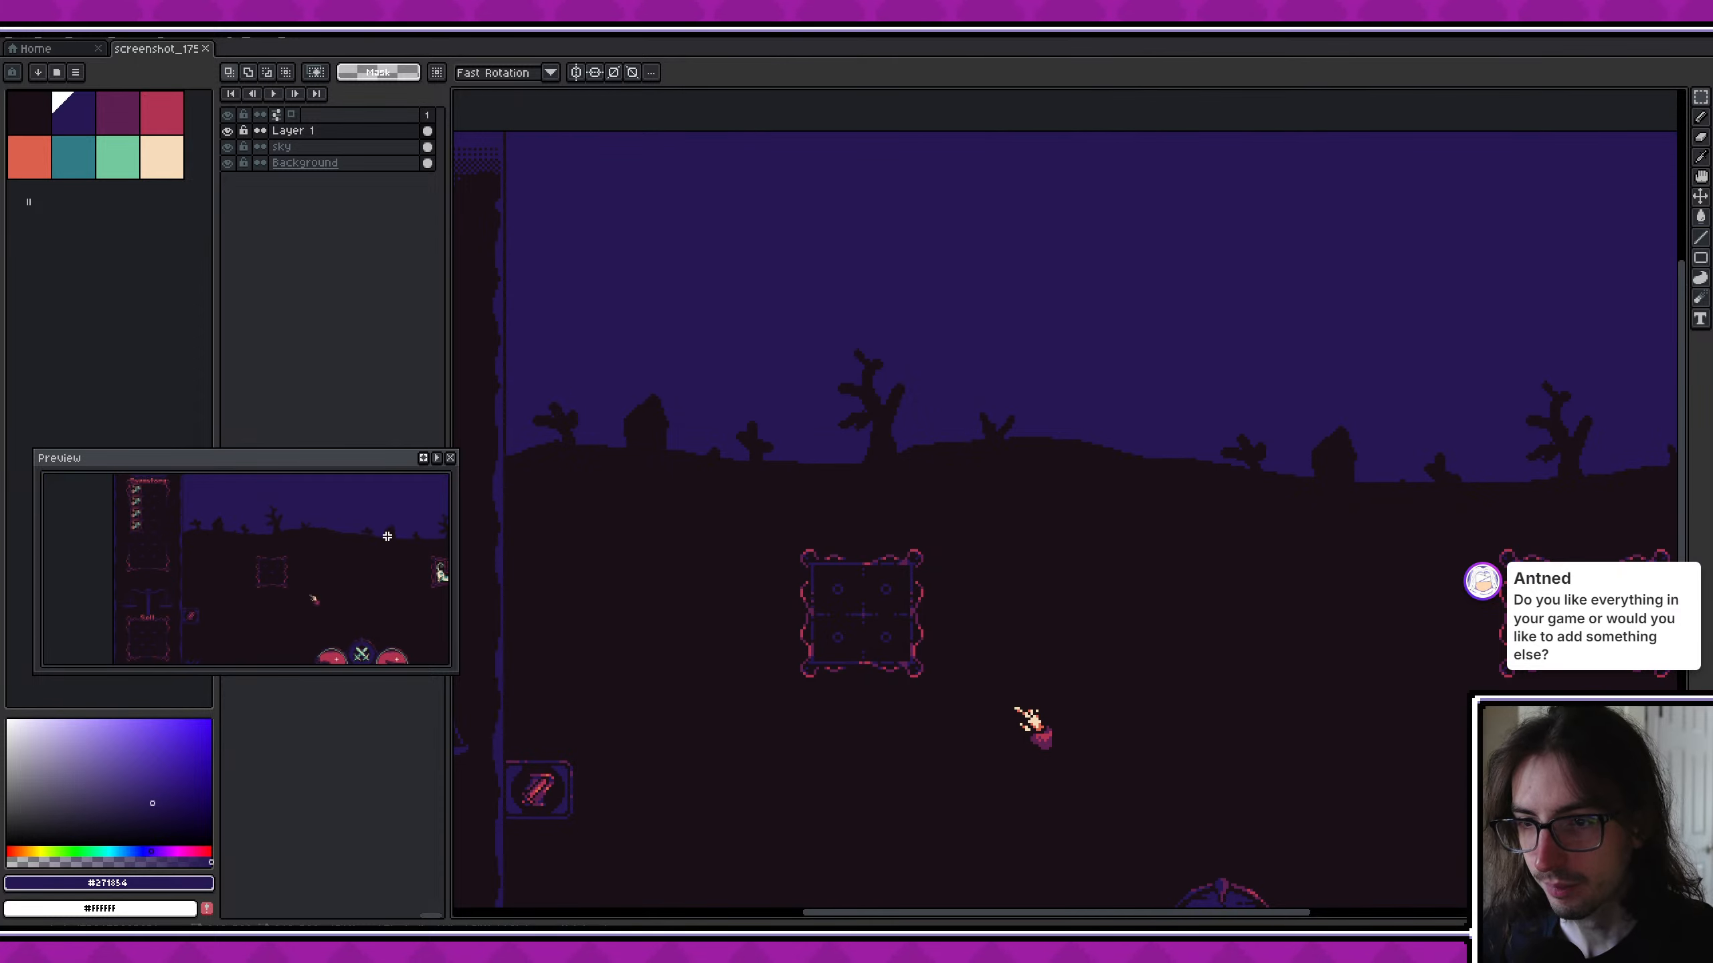
{"action": "middle_click_drag", "start_coordinate": [358, 535], "coordinate": [252, 573]}
{"action": "scroll", "coordinate": [296, 529], "scroll_direction": "down", "scroll_amount": 1}
{"action": "scroll", "coordinate": [241, 524], "scroll_direction": "up", "scroll_amount": 1}
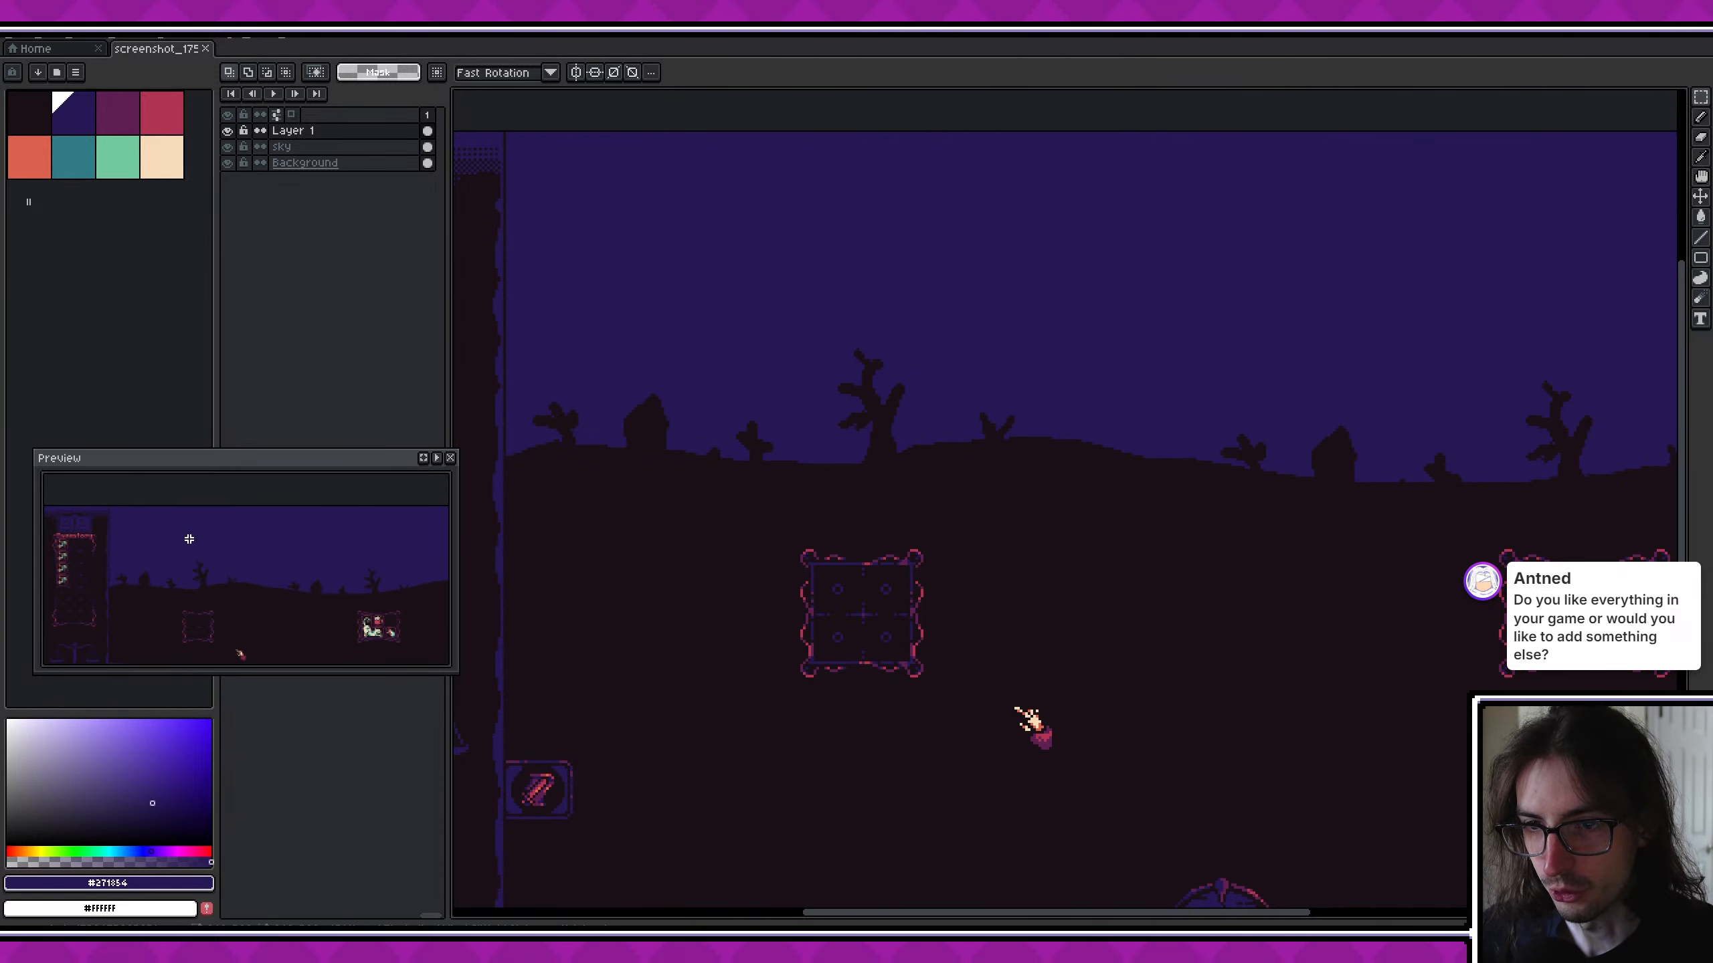
{"action": "scroll", "coordinate": [699, 348], "scroll_direction": "up", "scroll_amount": 1}
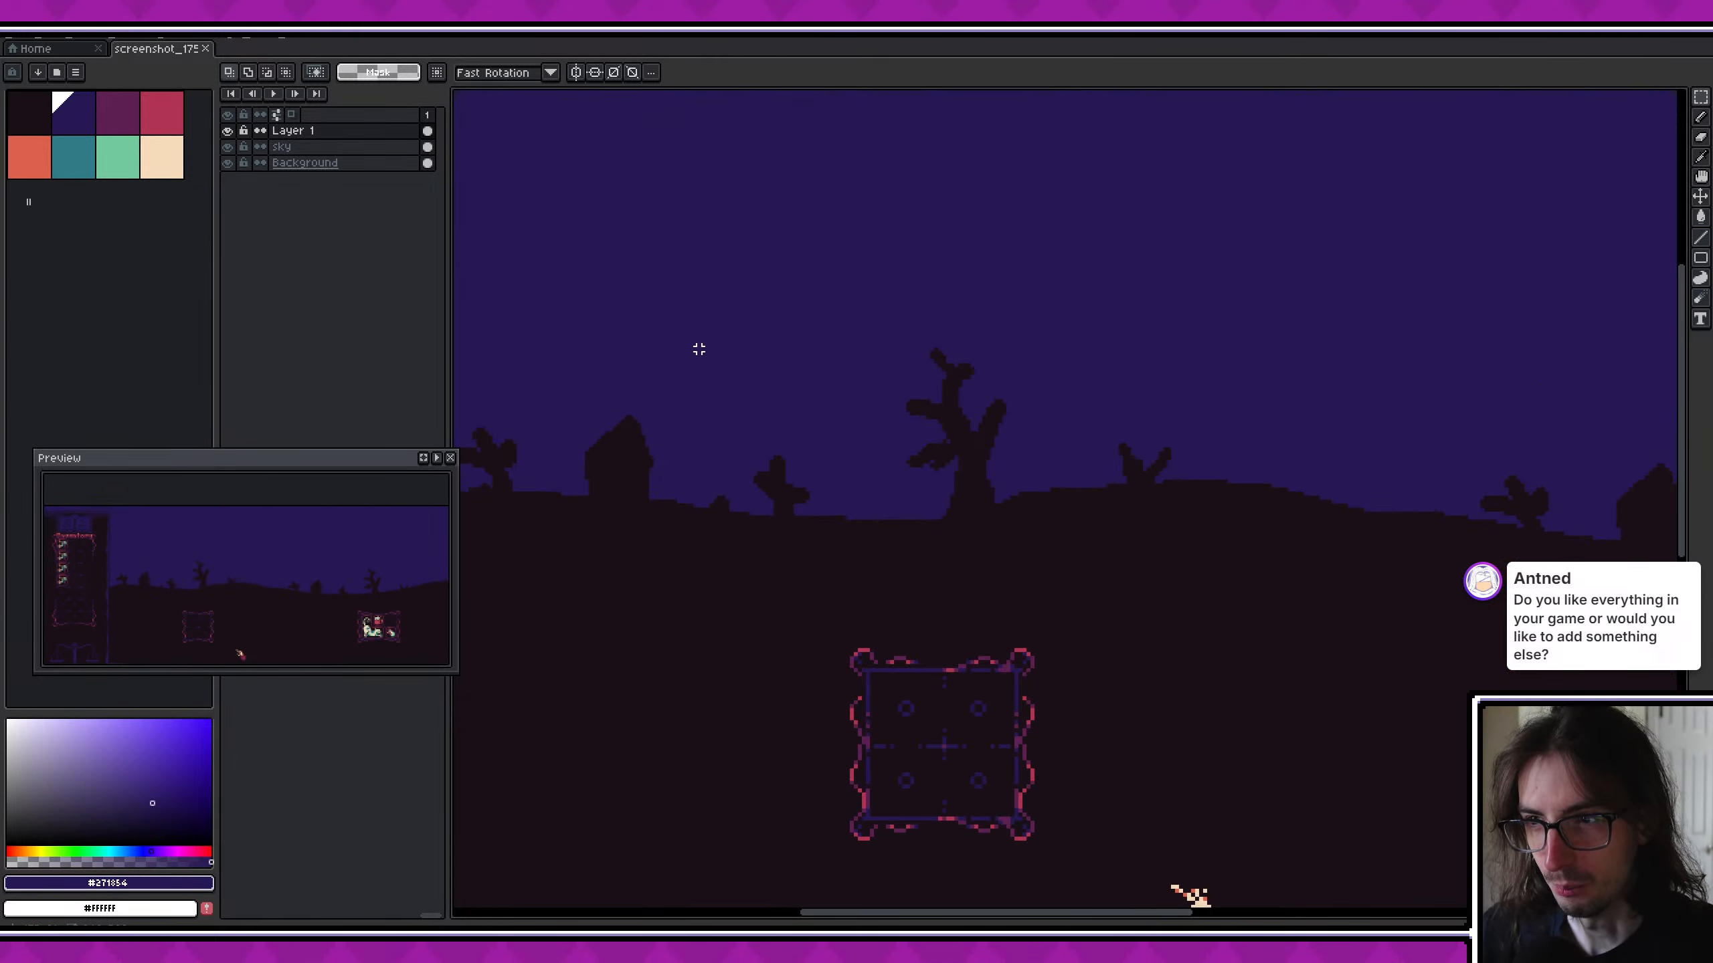
- Pick the dark ground colour for the Pencil and add a new layer above Layer 1
{"action": "middle_click_drag", "start_coordinate": [699, 348], "coordinate": [857, 432]}
{"action": "scroll", "coordinate": [863, 445], "scroll_direction": "down", "scroll_amount": 1}
{"action": "left_click", "coordinate": [751, 555], "text": "alt"}
{"action": "scroll", "coordinate": [754, 397], "scroll_direction": "up", "scroll_amount": 2}
{"action": "key", "text": "b"}
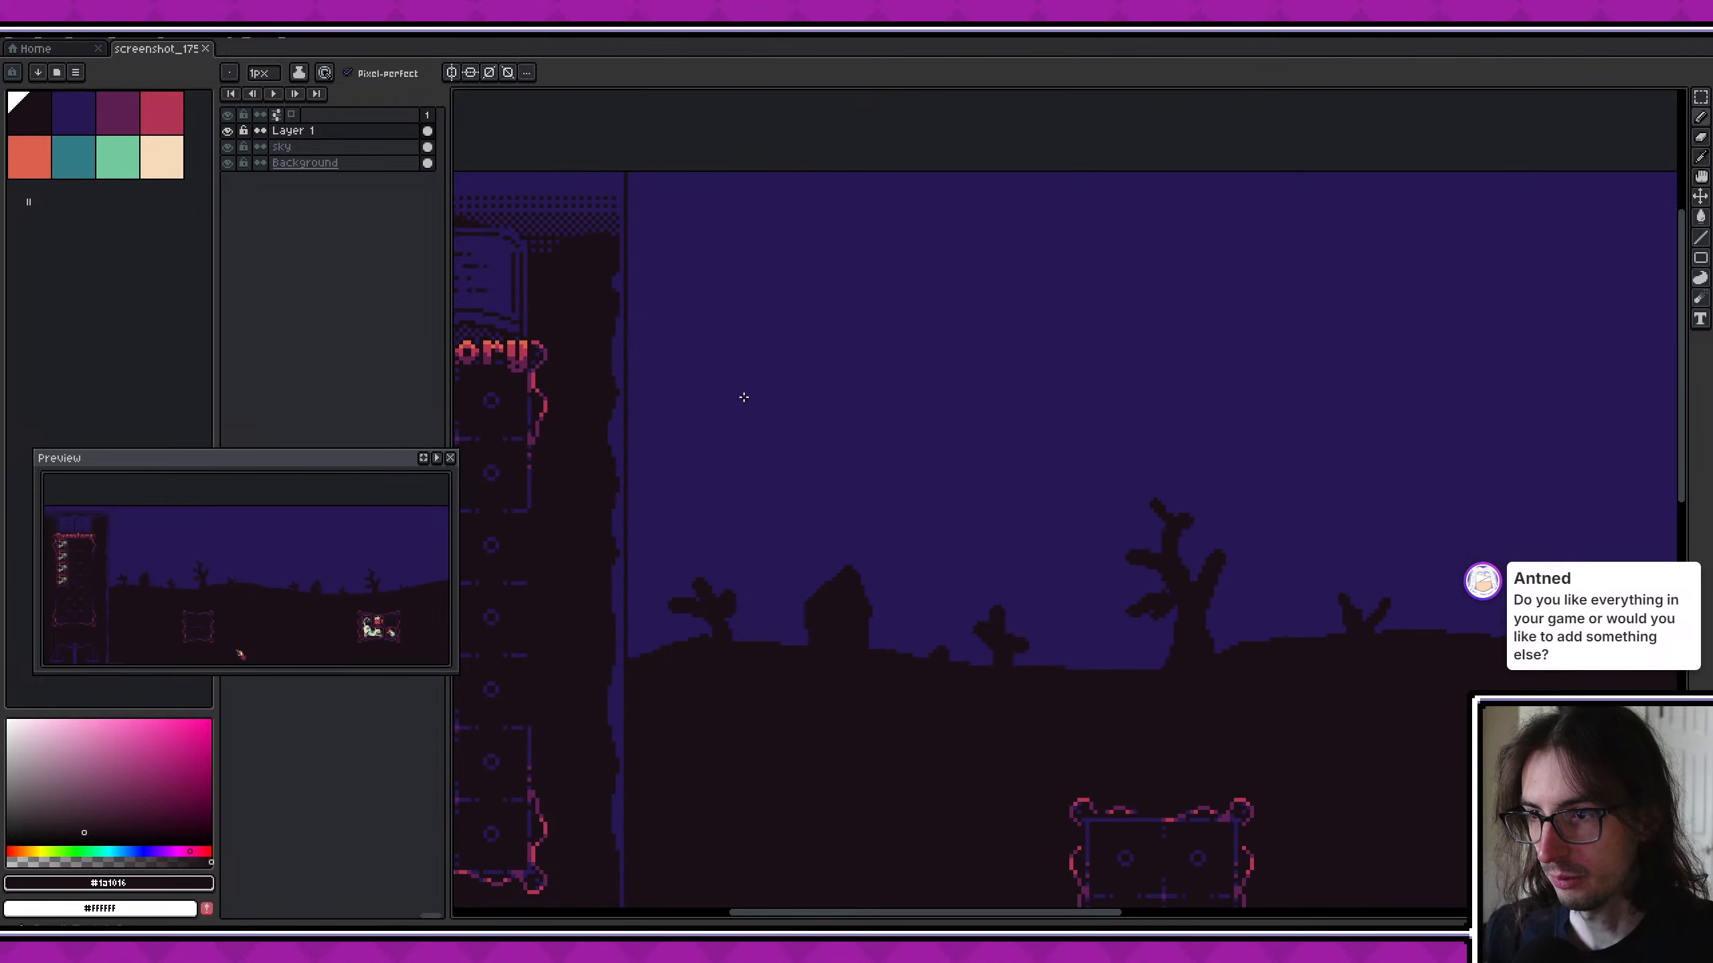
{"action": "scroll", "coordinate": [746, 391], "scroll_direction": "up", "scroll_amount": 3}
{"action": "middle_click_drag", "start_coordinate": [745, 364], "coordinate": [794, 518]}
{"action": "key", "text": "shift+n"}
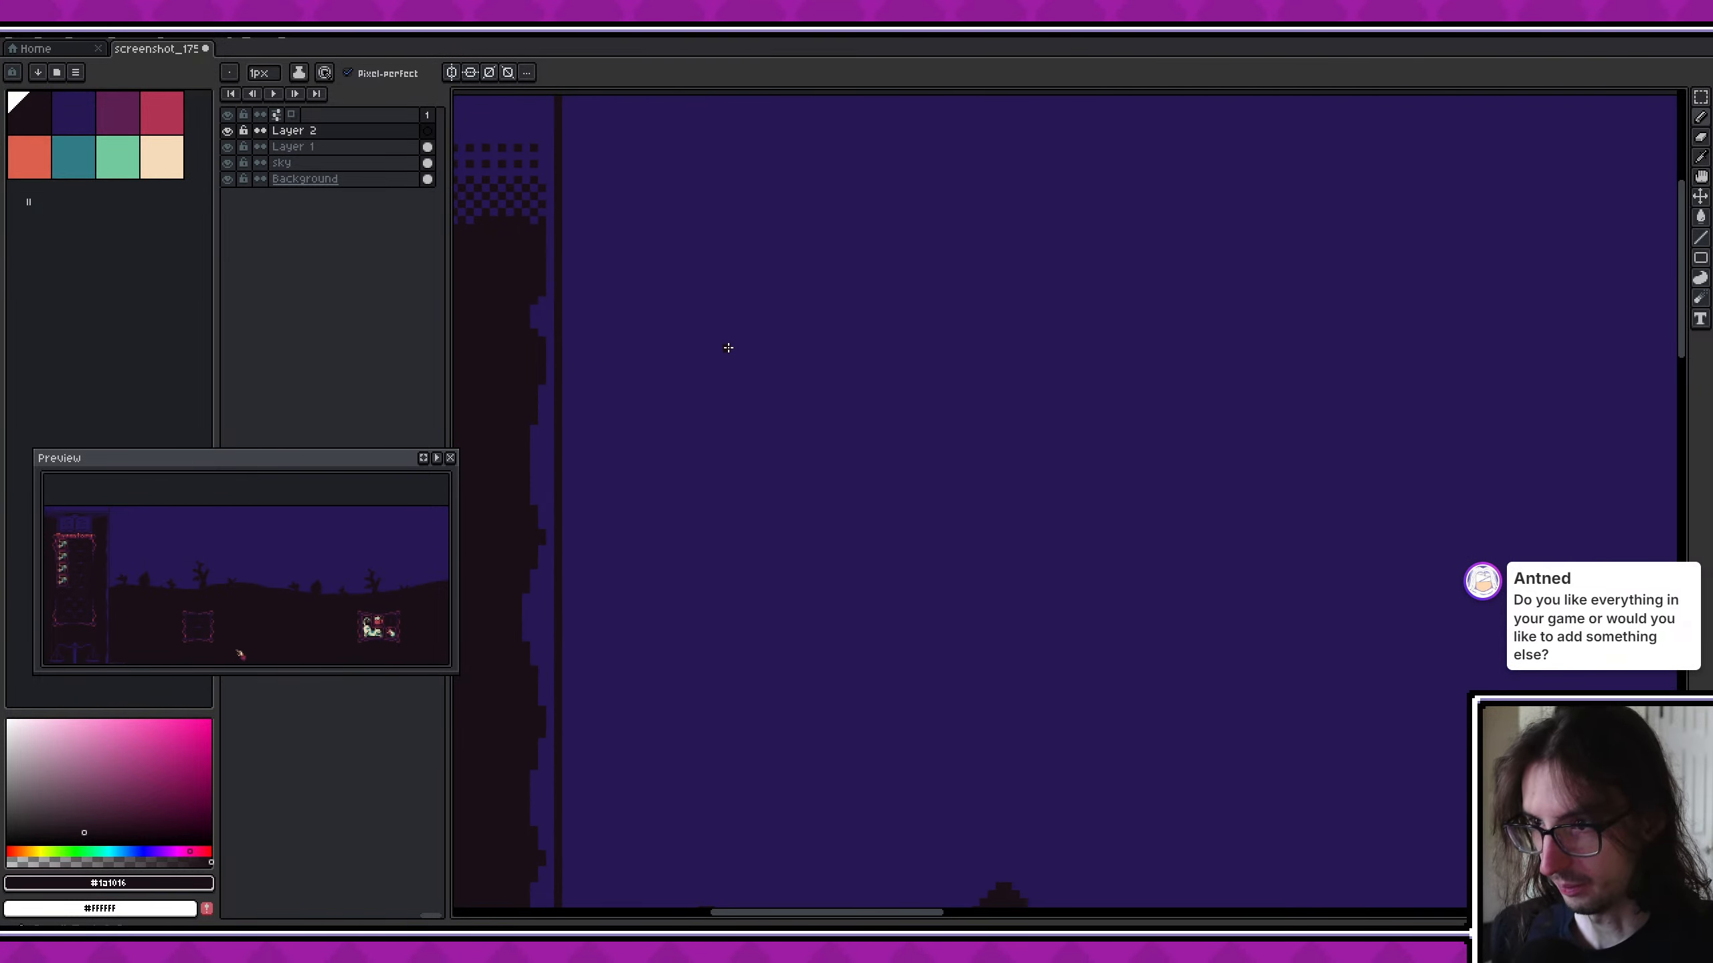
- Paint a ragged dark border along the sky's top edge from its left corner with an 8 px round brush on Layer 2
{"action": "scroll", "coordinate": [722, 352], "scroll_direction": "up", "scroll_amount": 7, "text": "ctrl"}
{"action": "mouse_move", "coordinate": [582, 101]}
{"action": "left_mouse_down"}
{"action": "mouse_move", "coordinate": [600, 90]}
{"action": "mouse_move", "coordinate": [1004, 150]}
{"action": "left_mouse_up"}
{"action": "left_click", "coordinate": [1182, 162]}
{"action": "middle_click_drag", "start_coordinate": [1182, 162], "coordinate": [818, 180]}
{"action": "left_click_drag", "start_coordinate": [681, 133], "coordinate": [1002, 138]}
{"action": "middle_click_drag", "start_coordinate": [1335, 216], "coordinate": [1135, 235]}
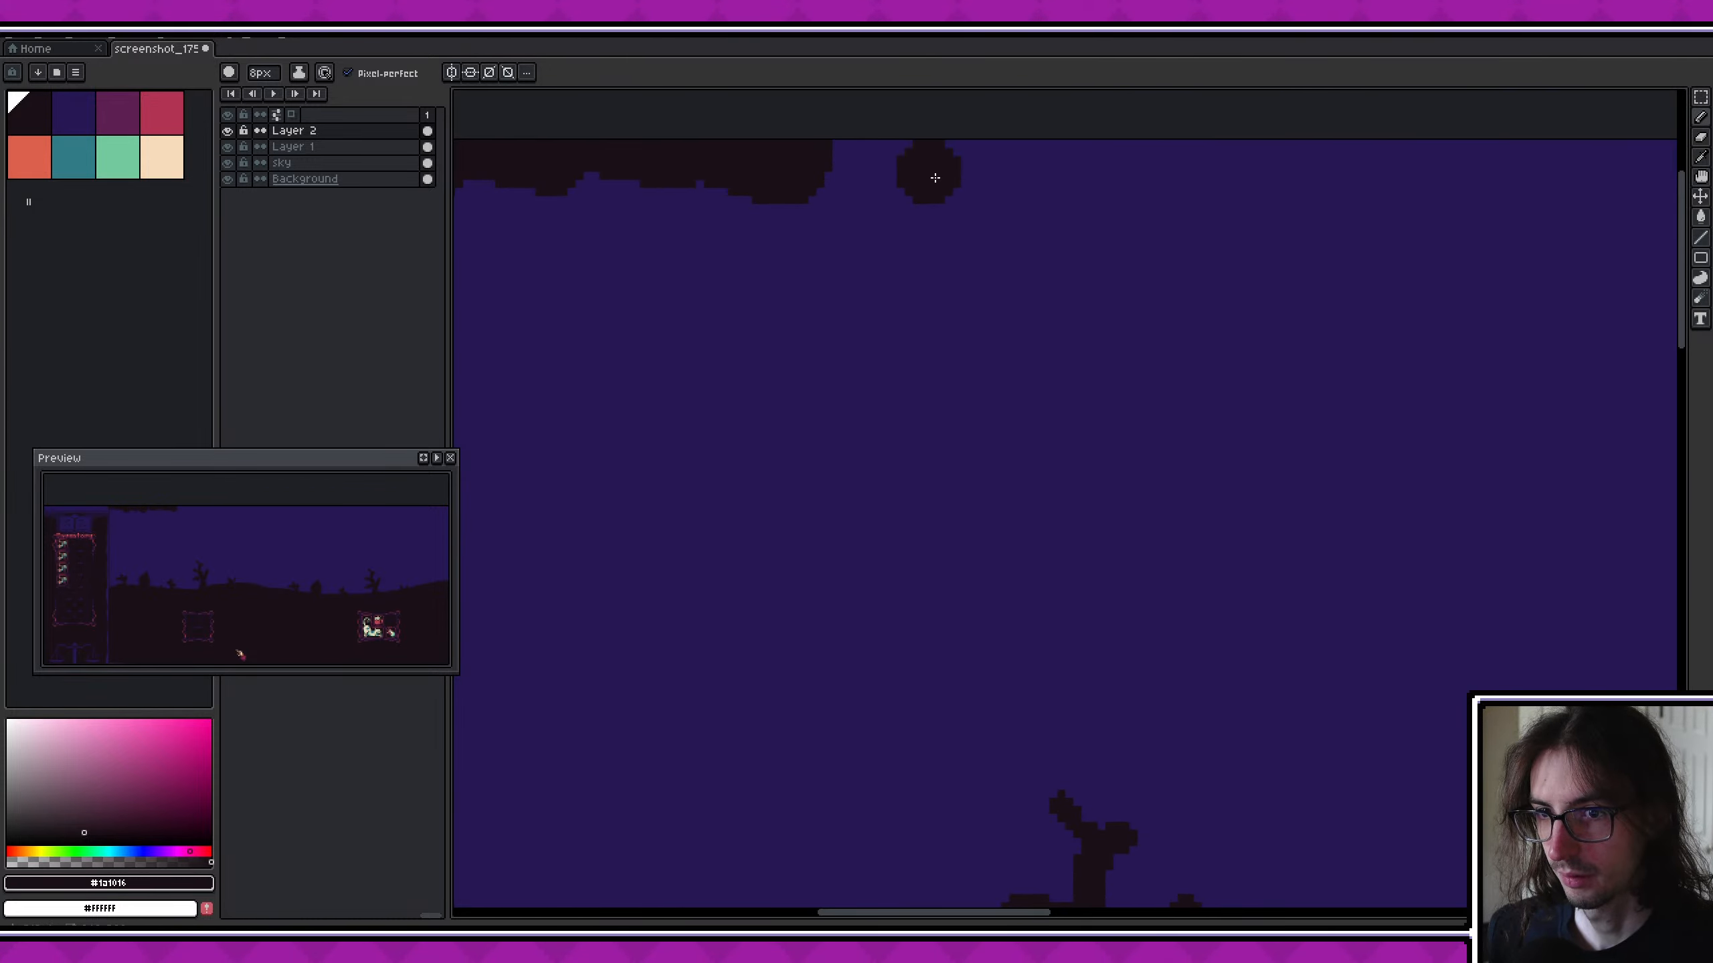
- Extend the ragged top border past the first tall tree to above the forked stump, filling gaps at the edge
{"action": "mouse_move", "coordinate": [905, 149]}
{"action": "left_mouse_down"}
{"action": "mouse_move", "coordinate": [845, 153]}
{"action": "mouse_move", "coordinate": [1058, 139]}
{"action": "left_mouse_up"}
{"action": "middle_click_drag", "start_coordinate": [1470, 168], "coordinate": [1173, 197]}
{"action": "left_click_drag", "start_coordinate": [812, 157], "coordinate": [977, 167]}
{"action": "middle_click_drag", "start_coordinate": [1221, 187], "coordinate": [914, 217]}
{"action": "left_click_drag", "start_coordinate": [656, 236], "coordinate": [638, 199]}
{"action": "left_click_drag", "start_coordinate": [770, 194], "coordinate": [816, 206]}
{"action": "middle_click_drag", "start_coordinate": [1405, 271], "coordinate": [887, 234]}
{"action": "scroll", "coordinate": [1052, 249], "scroll_direction": "down", "scroll_amount": 1}
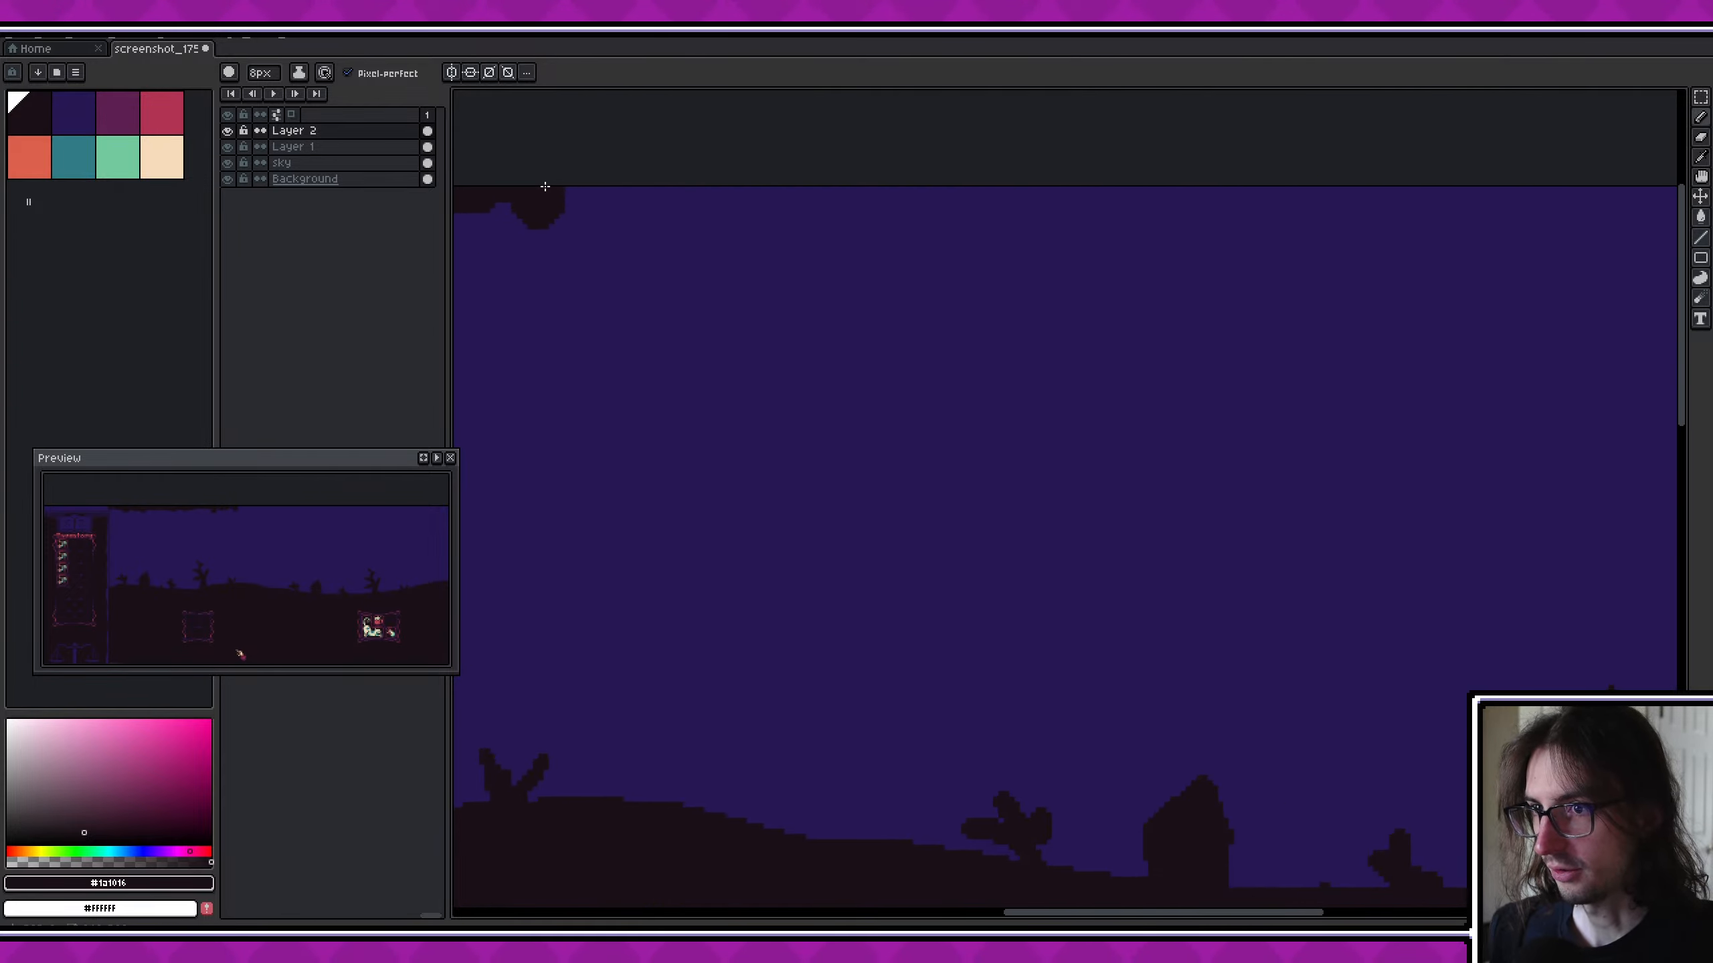
- Continue the ragged top border past the second house silhouette and fill the gaps left at the canvas edge
{"action": "mouse_move", "coordinate": [573, 213]}
{"action": "left_mouse_down"}
{"action": "mouse_move", "coordinate": [657, 195]}
{"action": "mouse_move", "coordinate": [807, 210]}
{"action": "left_mouse_up"}
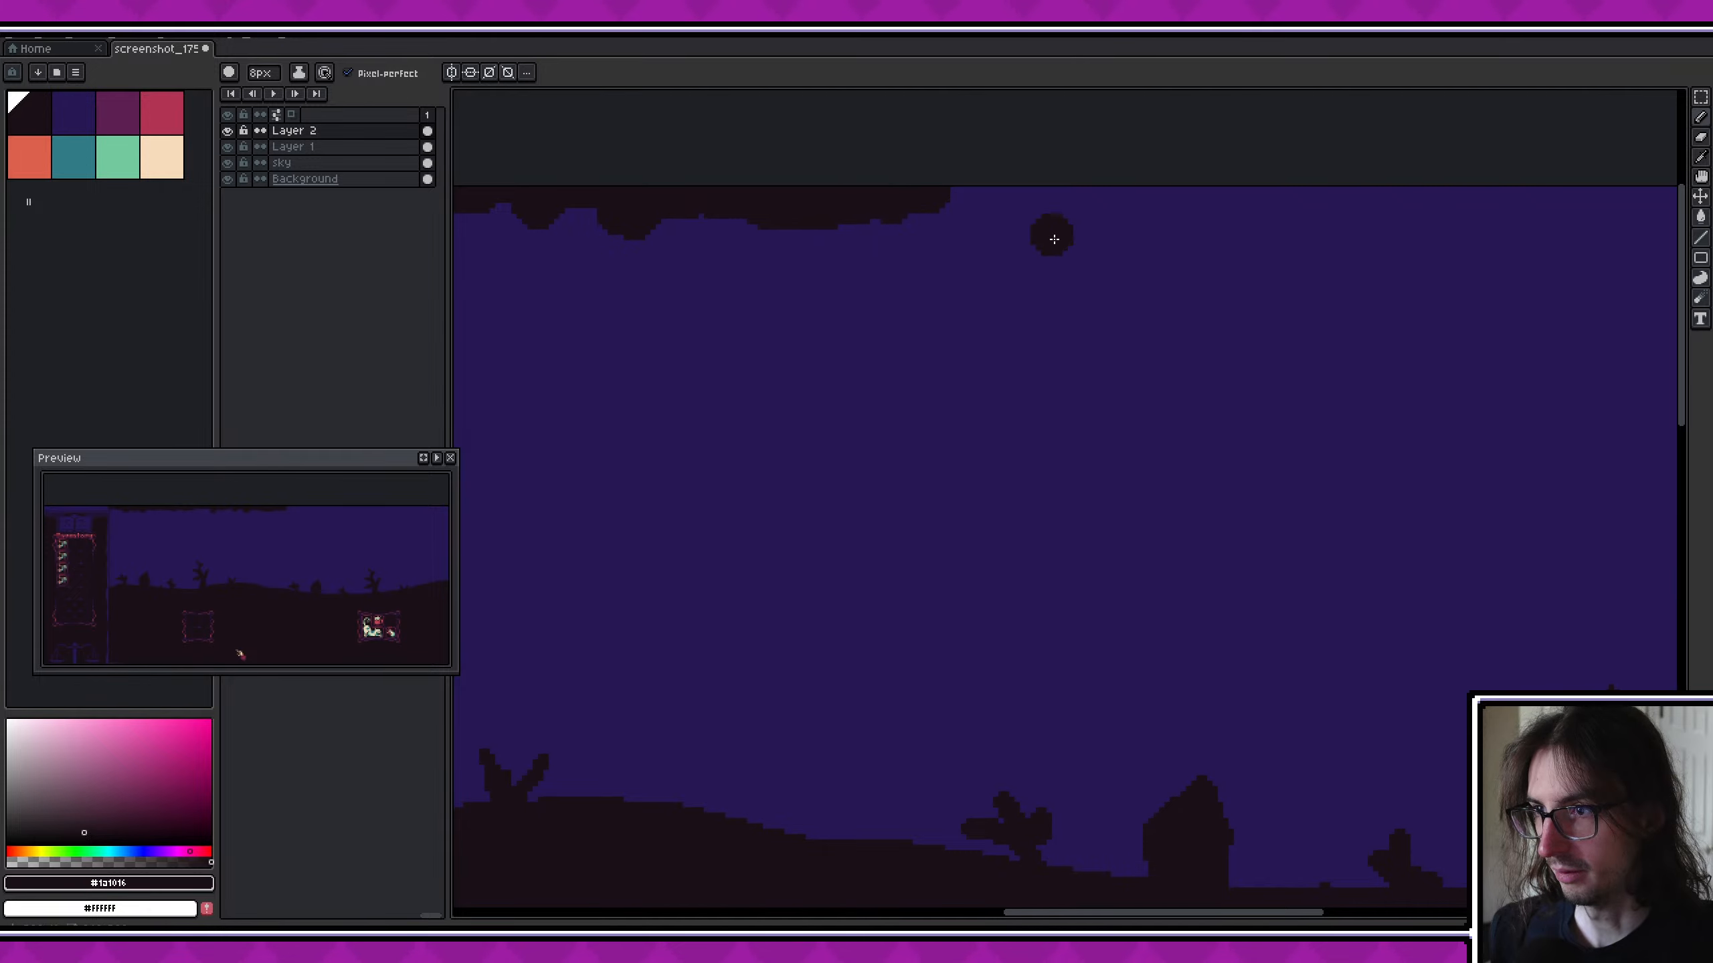
{"action": "left_click_drag", "start_coordinate": [1054, 239], "coordinate": [991, 191]}
{"action": "middle_click_drag", "start_coordinate": [1255, 209], "coordinate": [1009, 195]}
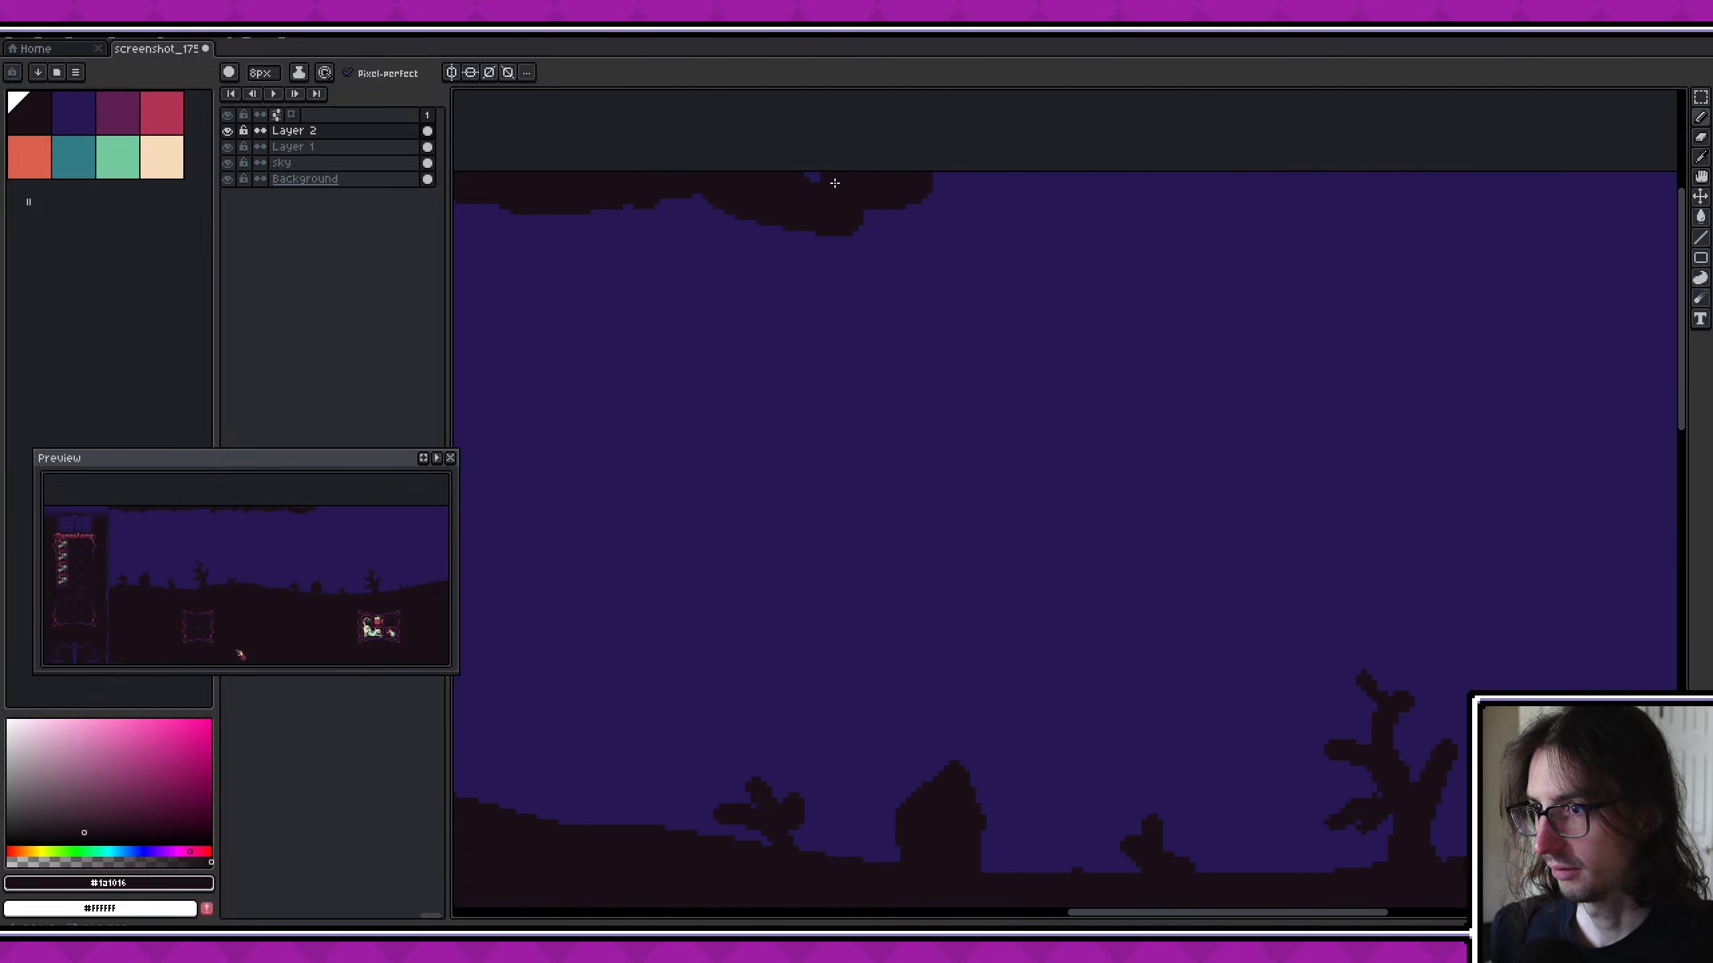
{"action": "left_click_drag", "start_coordinate": [935, 196], "coordinate": [1044, 195]}
{"action": "middle_click_drag", "start_coordinate": [1309, 259], "coordinate": [981, 230]}
{"action": "left_click_drag", "start_coordinate": [789, 158], "coordinate": [753, 146]}
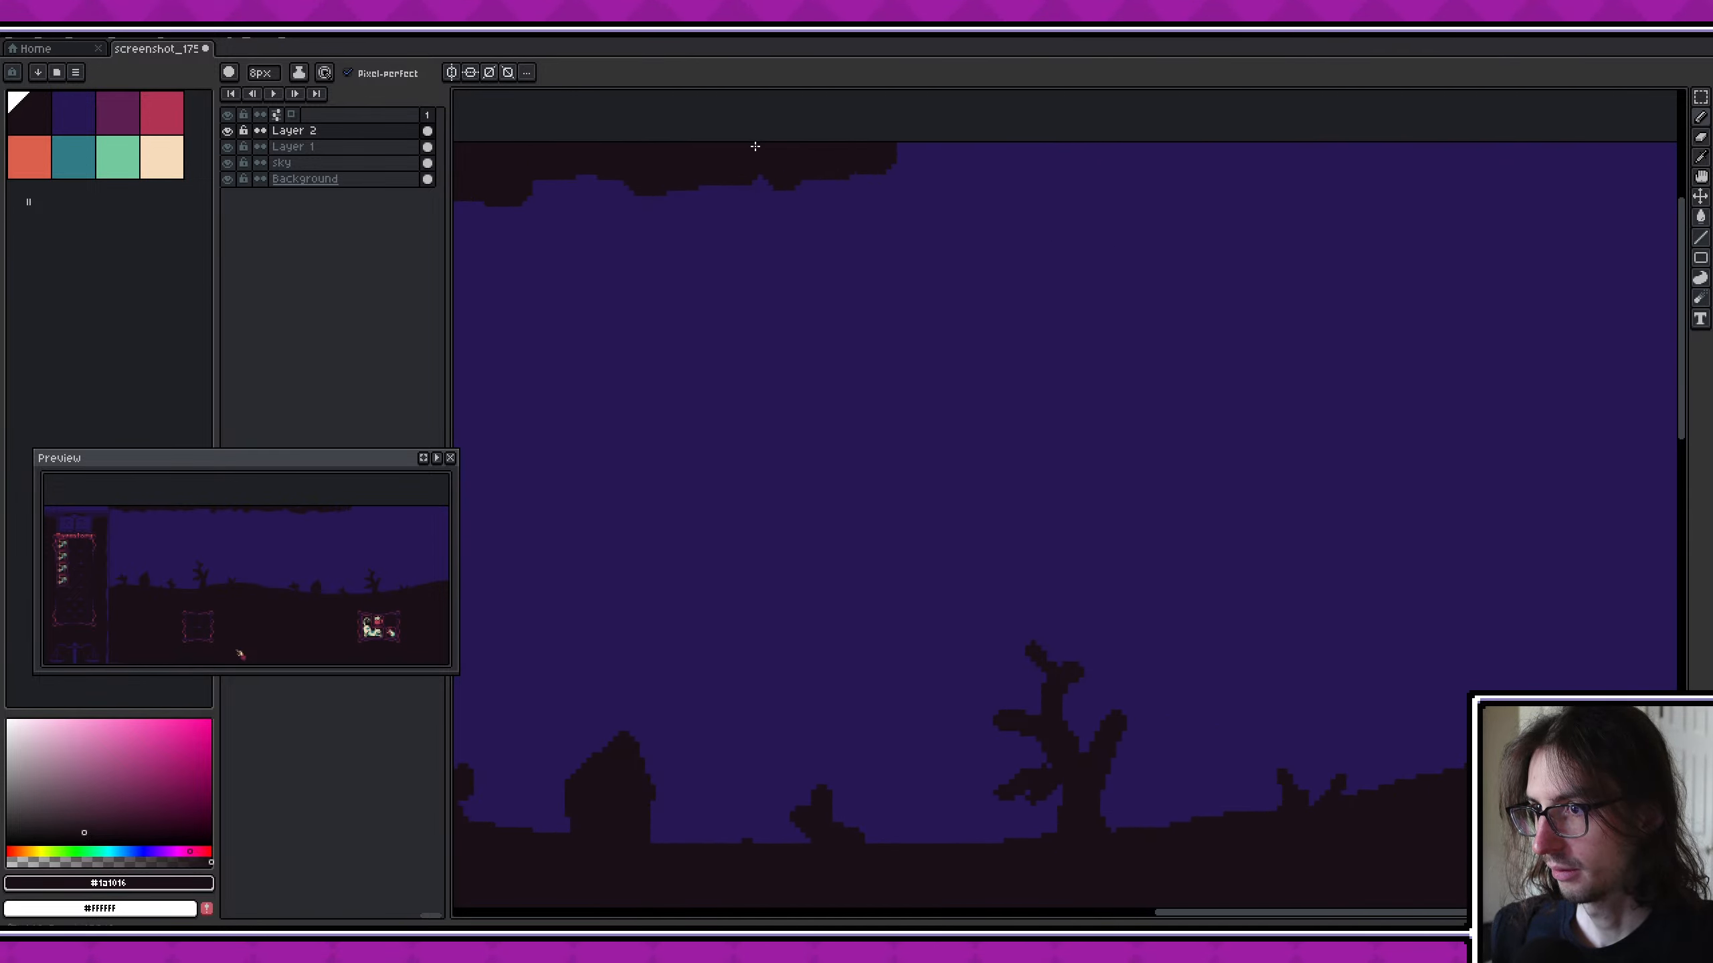
{"action": "middle_click_drag", "start_coordinate": [1102, 224], "coordinate": [921, 205]}
- Finish the ragged top border above the second tall tree through to the right edge of the canvas
{"action": "left_click_drag", "start_coordinate": [736, 148], "coordinate": [811, 162]}
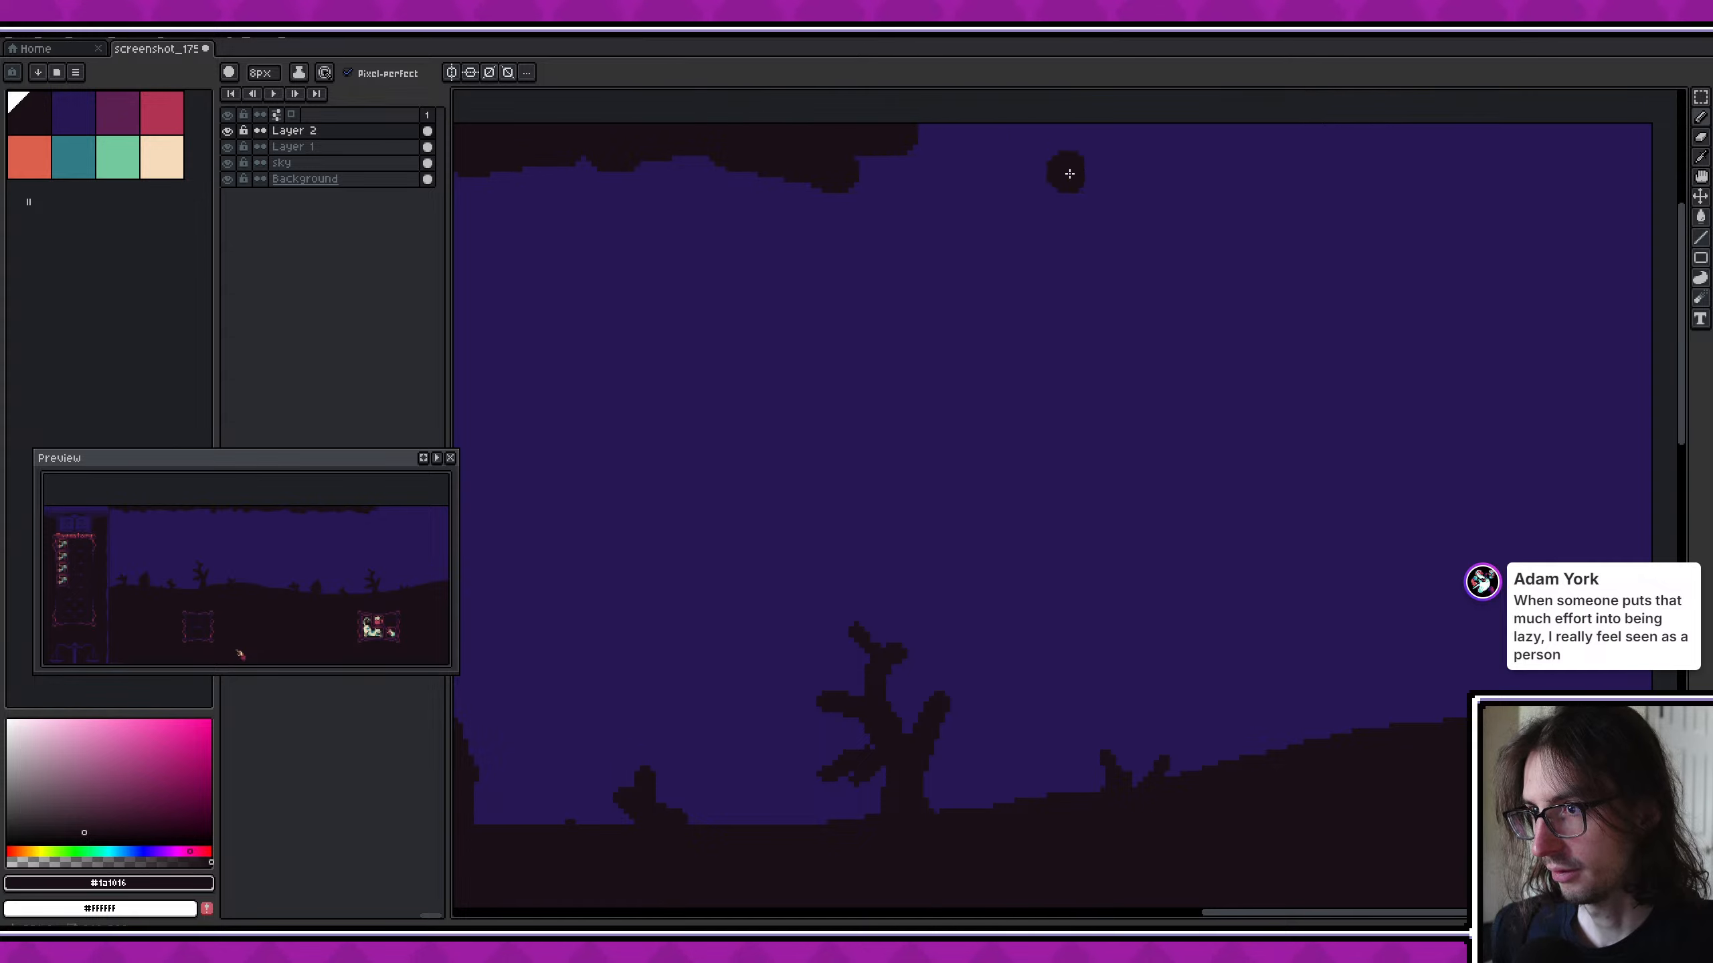
{"action": "middle_click_drag", "start_coordinate": [1069, 174], "coordinate": [904, 188]}
{"action": "left_click", "coordinate": [917, 273]}
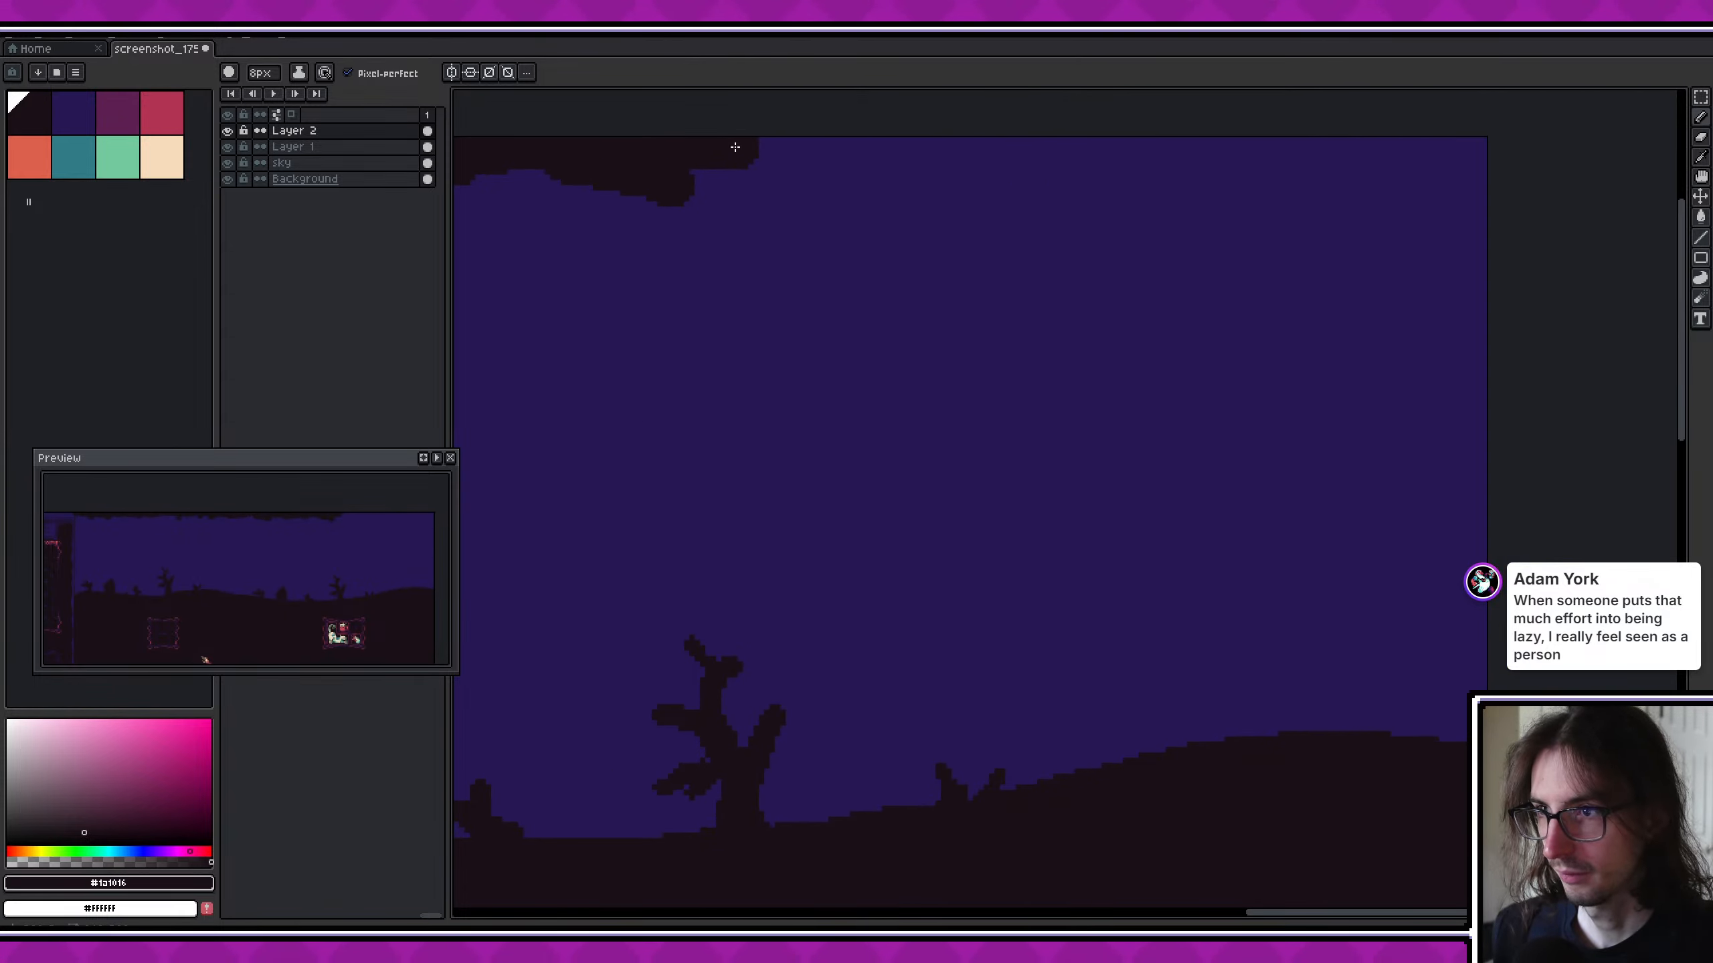
{"action": "mouse_move", "coordinate": [815, 165]}
{"action": "left_mouse_down"}
{"action": "mouse_move", "coordinate": [1119, 177]}
{"action": "mouse_move", "coordinate": [1247, 146]}
{"action": "mouse_move", "coordinate": [1389, 163]}
{"action": "left_mouse_up"}
{"action": "scroll", "coordinate": [1443, 404], "scroll_direction": "down", "scroll_amount": 1}
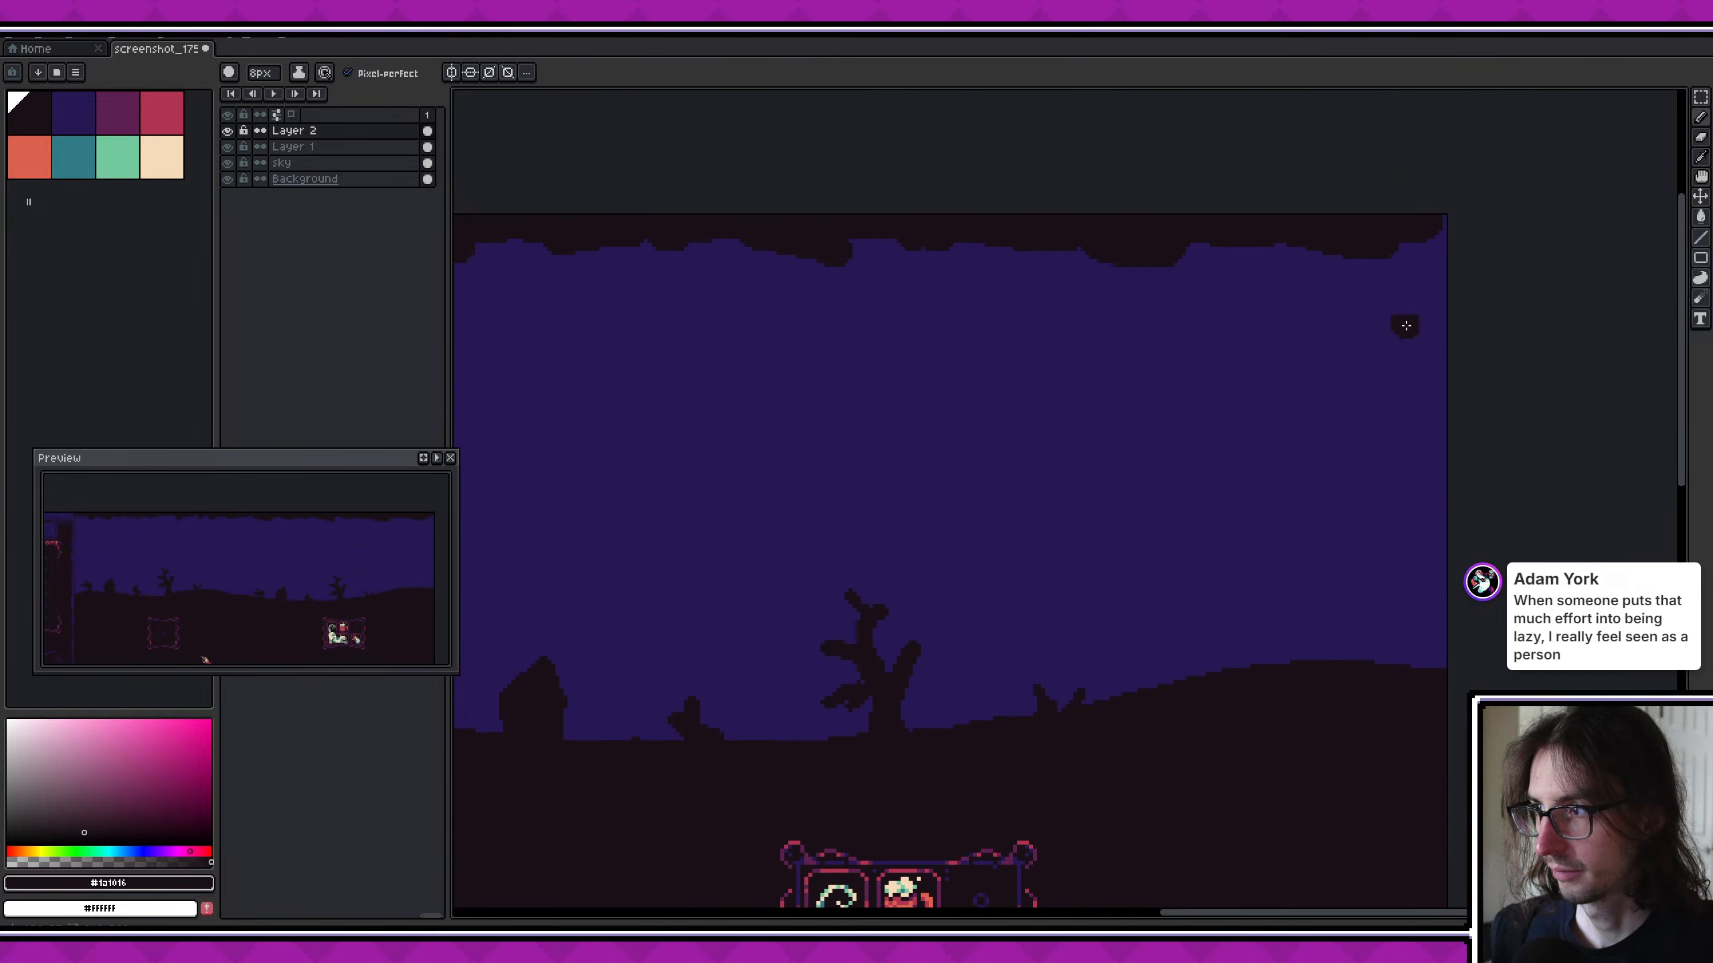
- Paint a ragged dark border down the sky's left edge beside the inventory panel on Layer 2
{"action": "scroll", "coordinate": [1014, 377], "scroll_direction": "down", "scroll_amount": 4}
{"action": "middle_click_drag", "start_coordinate": [818, 390], "coordinate": [1166, 417]}
{"action": "scroll", "coordinate": [793, 418], "scroll_direction": "up", "scroll_amount": 4}
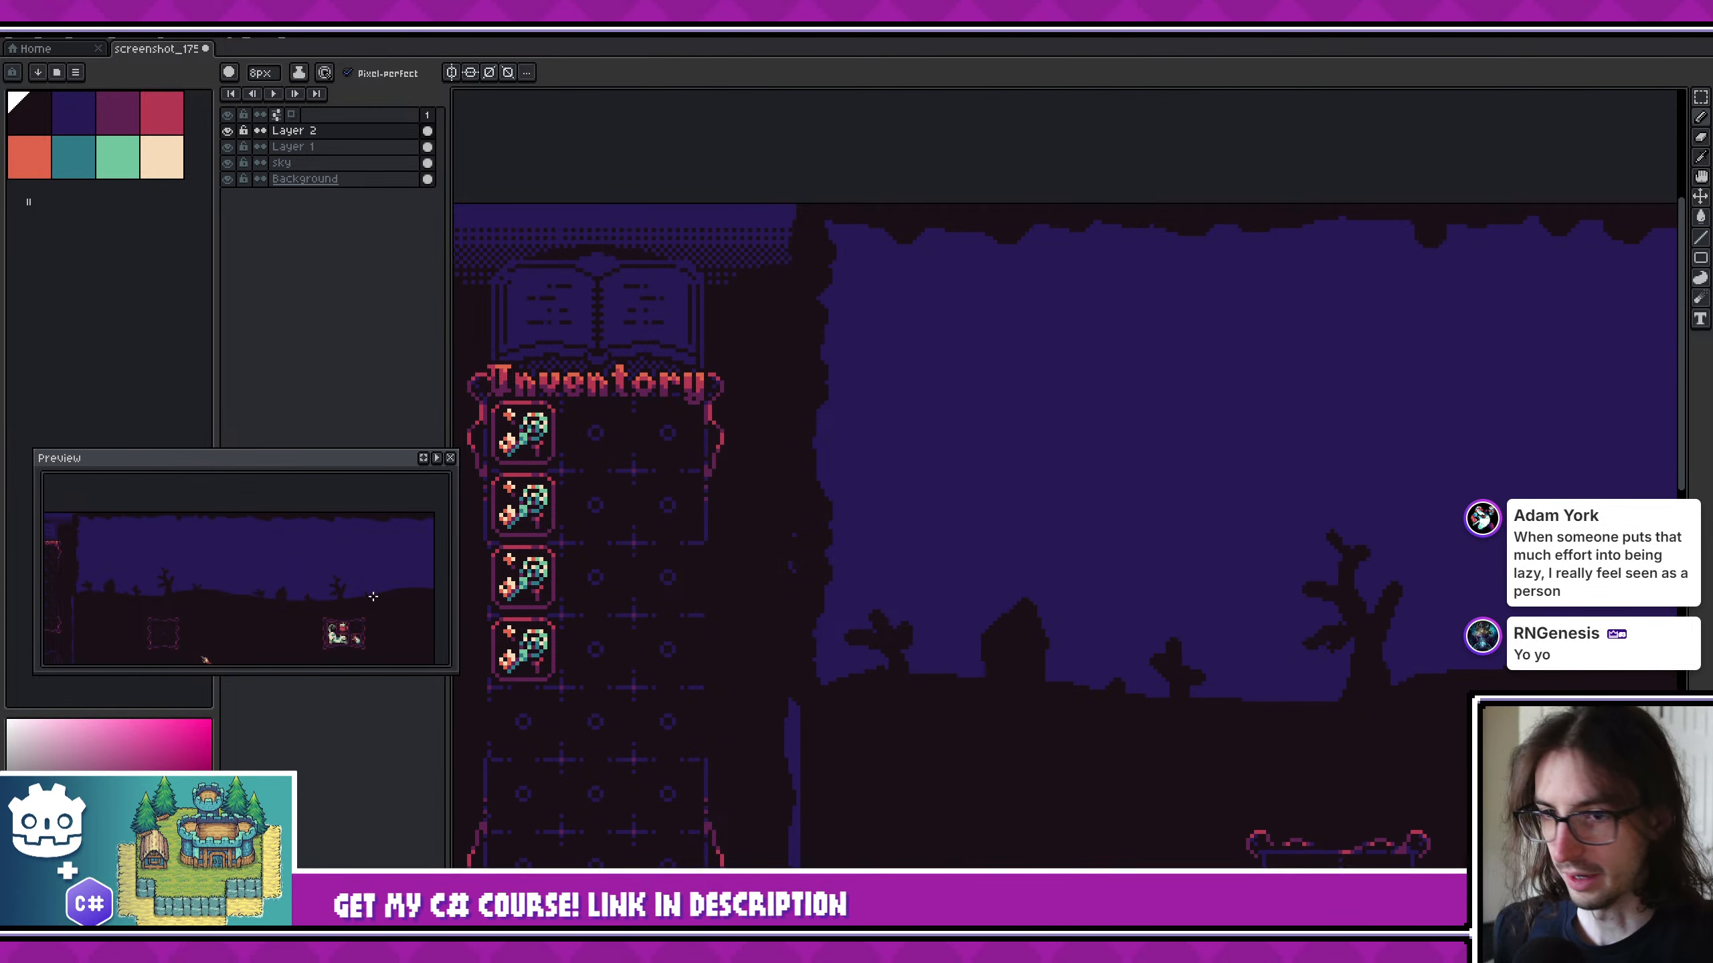
{"action": "middle_click_drag", "start_coordinate": [929, 488], "coordinate": [944, 539]}
- Try to delete the vertical strip of border paint that overlaps the inventory panel's edge on Layer 2
{"action": "key", "text": "r"}
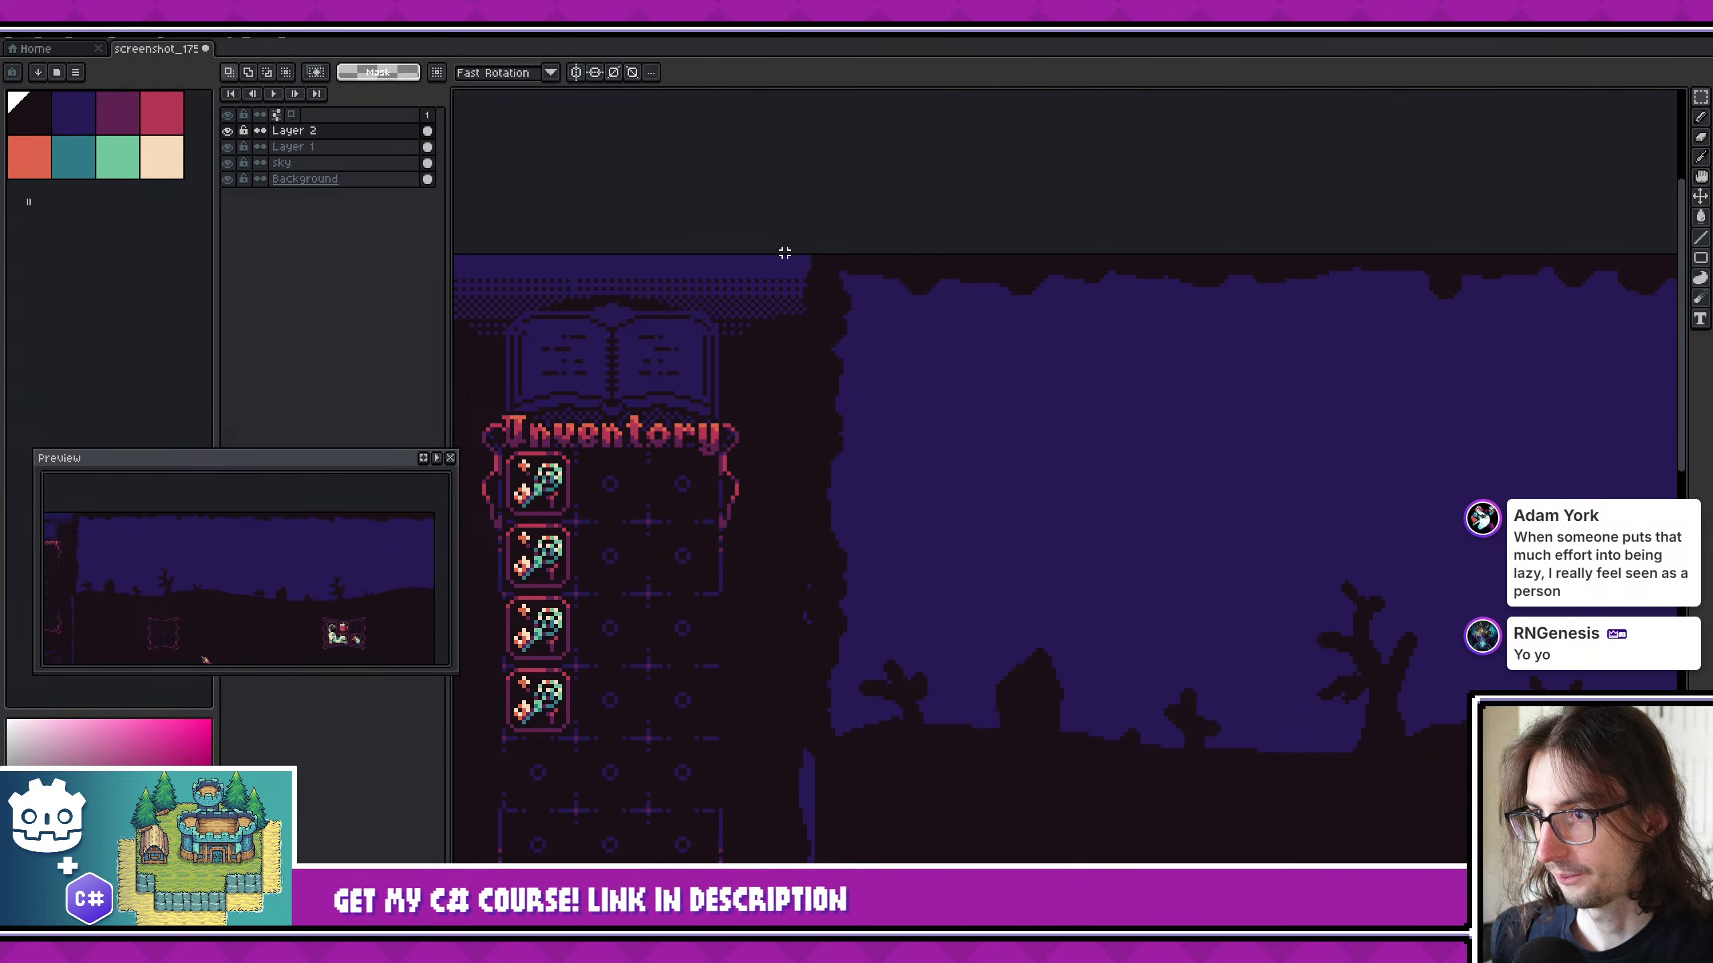
{"action": "left_click_drag", "start_coordinate": [780, 255], "coordinate": [824, 794]}
{"action": "middle_click_drag", "start_coordinate": [1028, 749], "coordinate": [973, 747]}
{"action": "scroll", "coordinate": [818, 273], "scroll_direction": "up", "scroll_amount": 2}
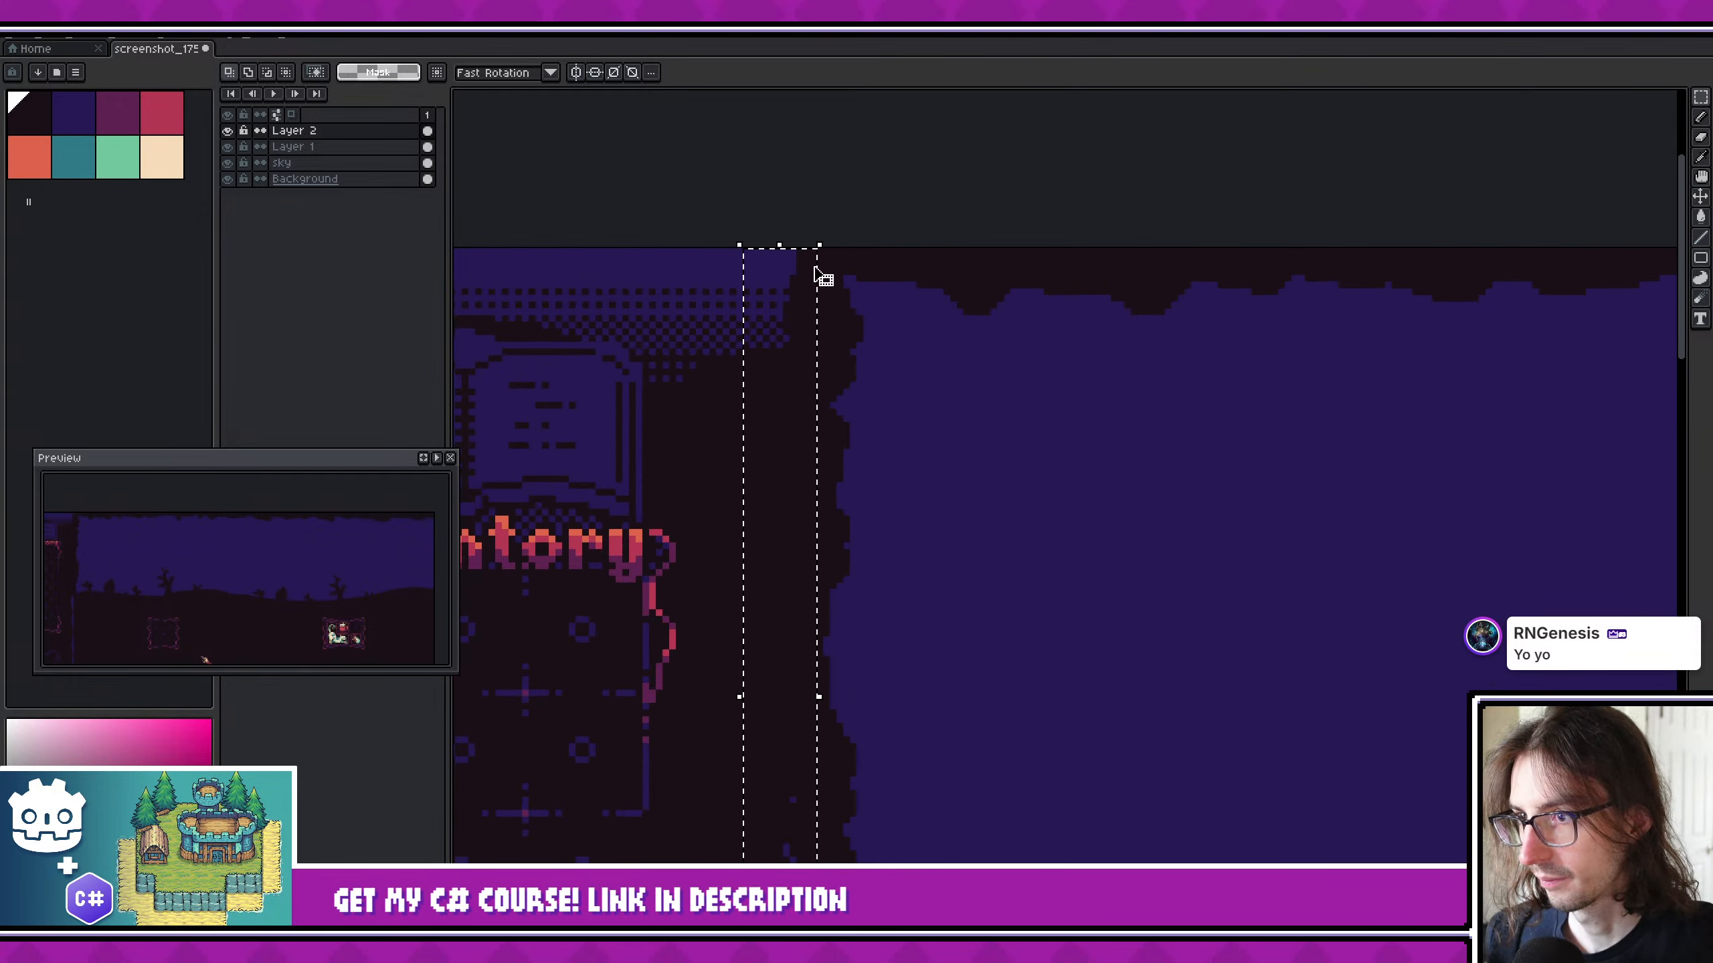
{"action": "left_click_drag", "start_coordinate": [733, 225], "coordinate": [813, 713]}
{"action": "key", "text": "Delete"}
{"action": "scroll", "coordinate": [994, 525], "scroll_direction": "down", "scroll_amount": 1}
{"action": "middle_click_drag", "start_coordinate": [994, 525], "coordinate": [979, 639]}
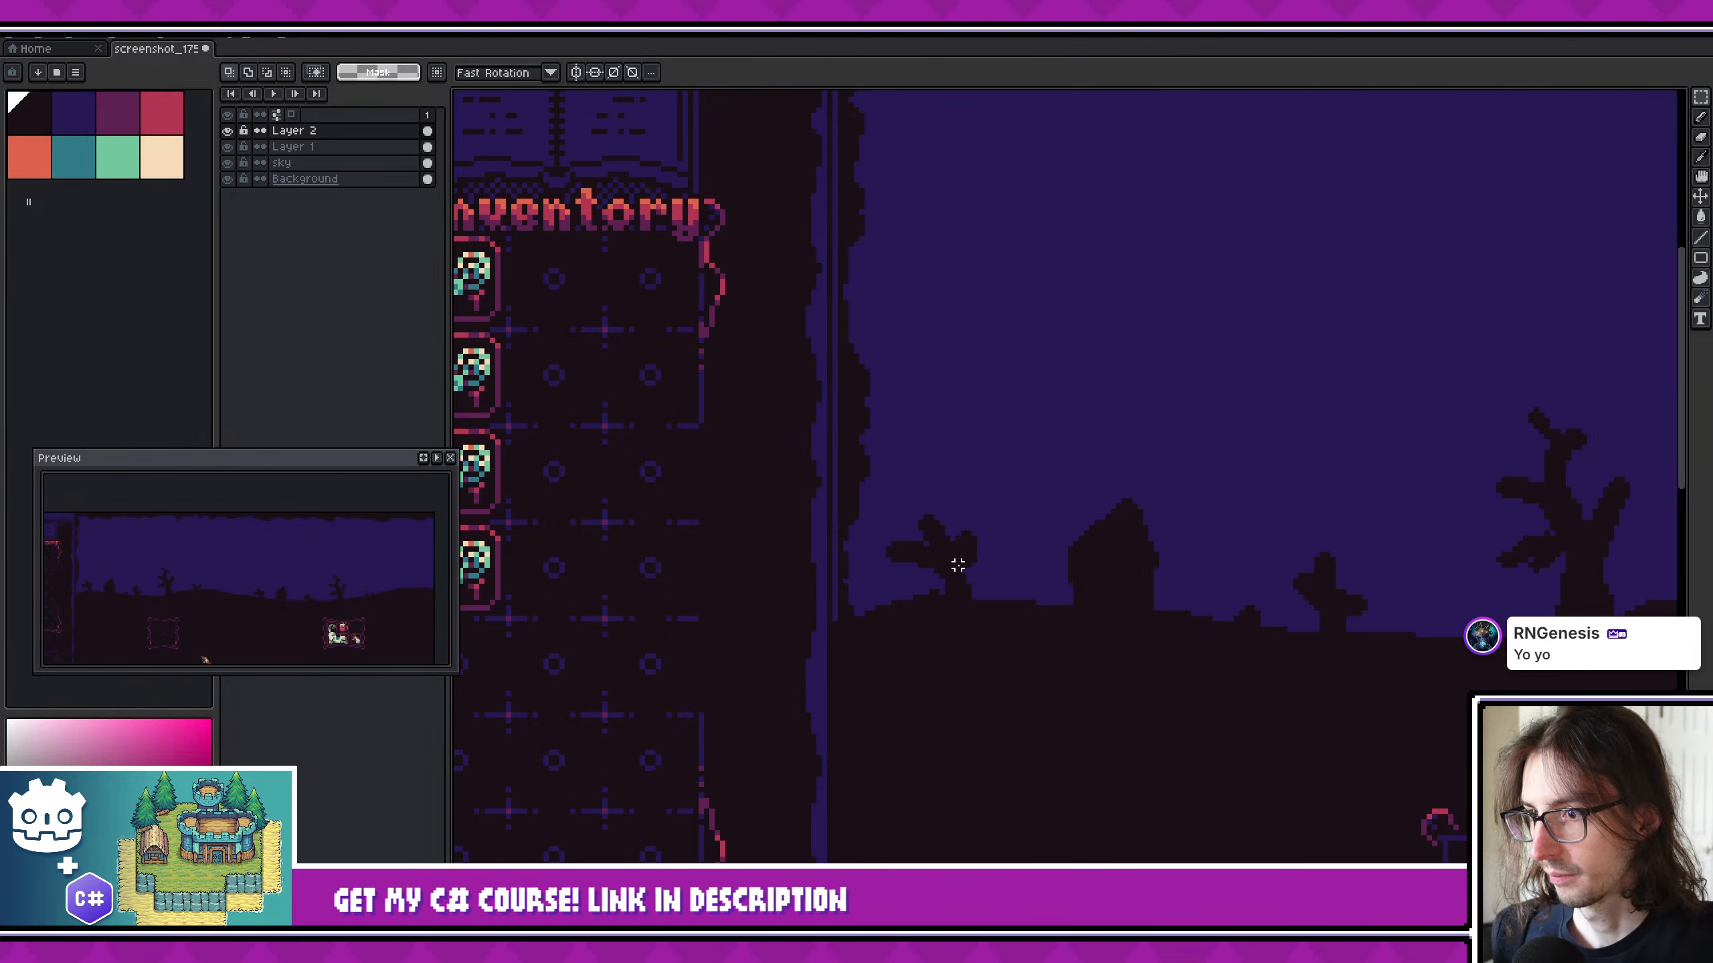
{"action": "key", "text": "ctrl+z"}
{"action": "middle_click_drag", "start_coordinate": [958, 565], "coordinate": [957, 635]}
{"action": "scroll", "coordinate": [958, 632], "scroll_direction": "down", "scroll_amount": 1}
{"action": "key", "text": "ctrl+d"}
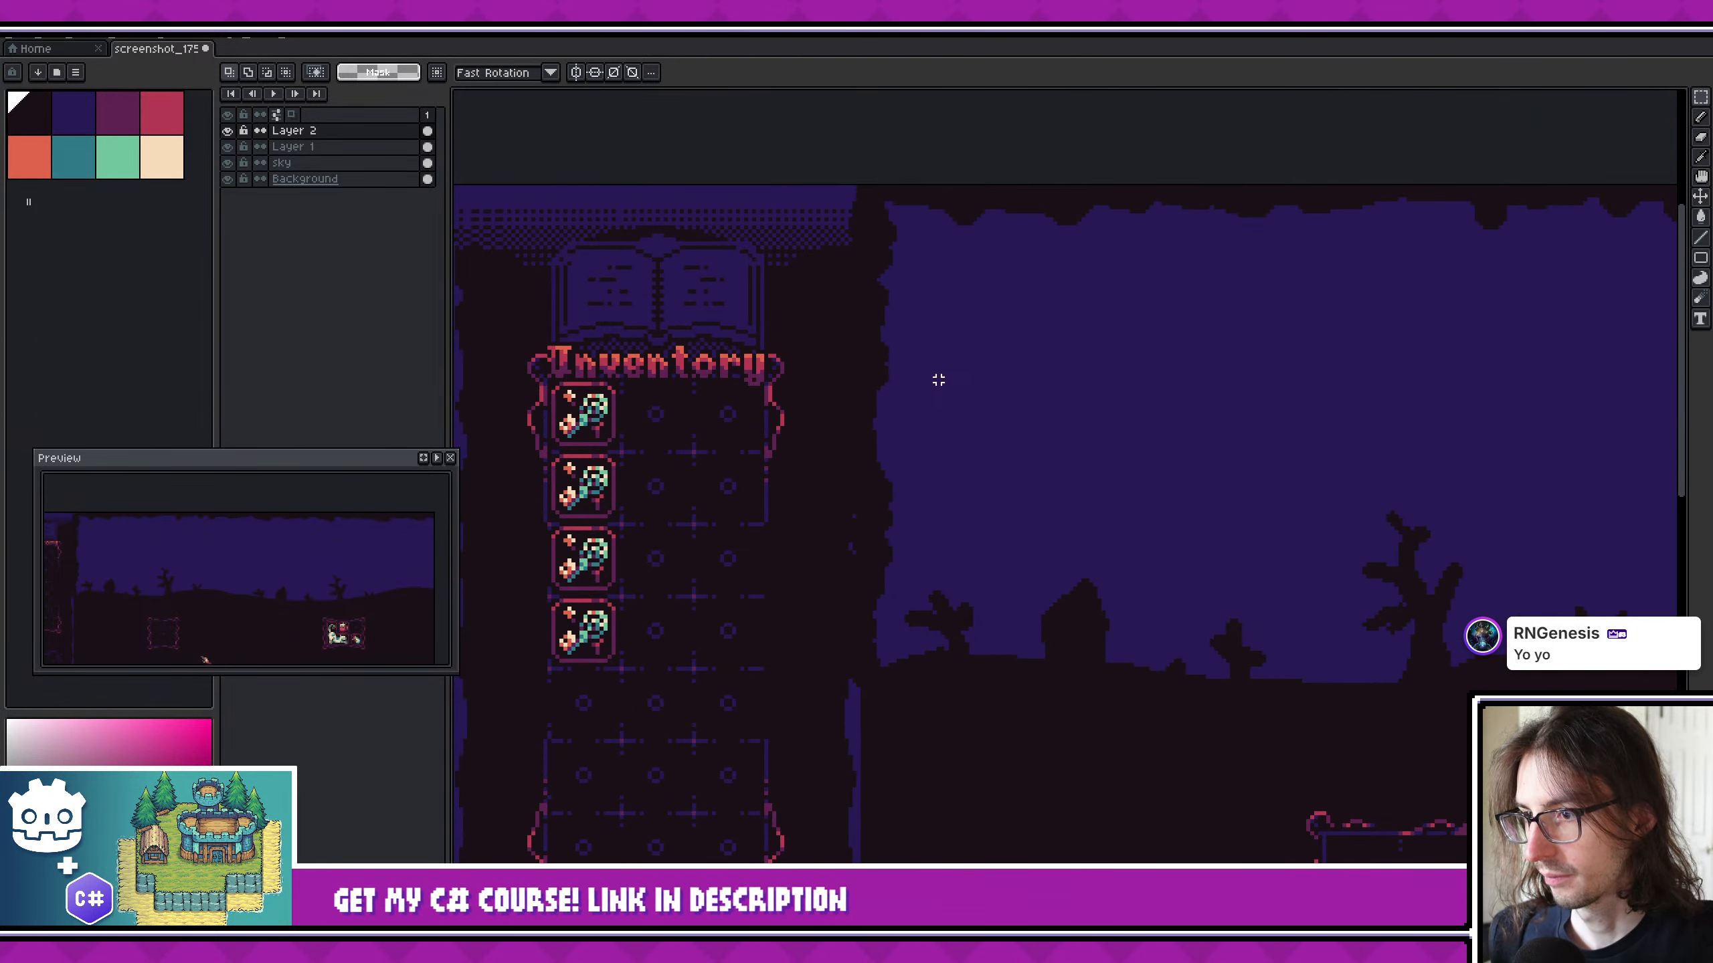
- Delete the border paint covering the inventory panel's edge on Layer 2, keeping the border inside the sky area
{"action": "left_click_drag", "start_coordinate": [795, 174], "coordinate": [863, 833]}
{"action": "key", "text": "Delete"}
{"action": "middle_click_drag", "start_coordinate": [983, 761], "coordinate": [895, 775]}
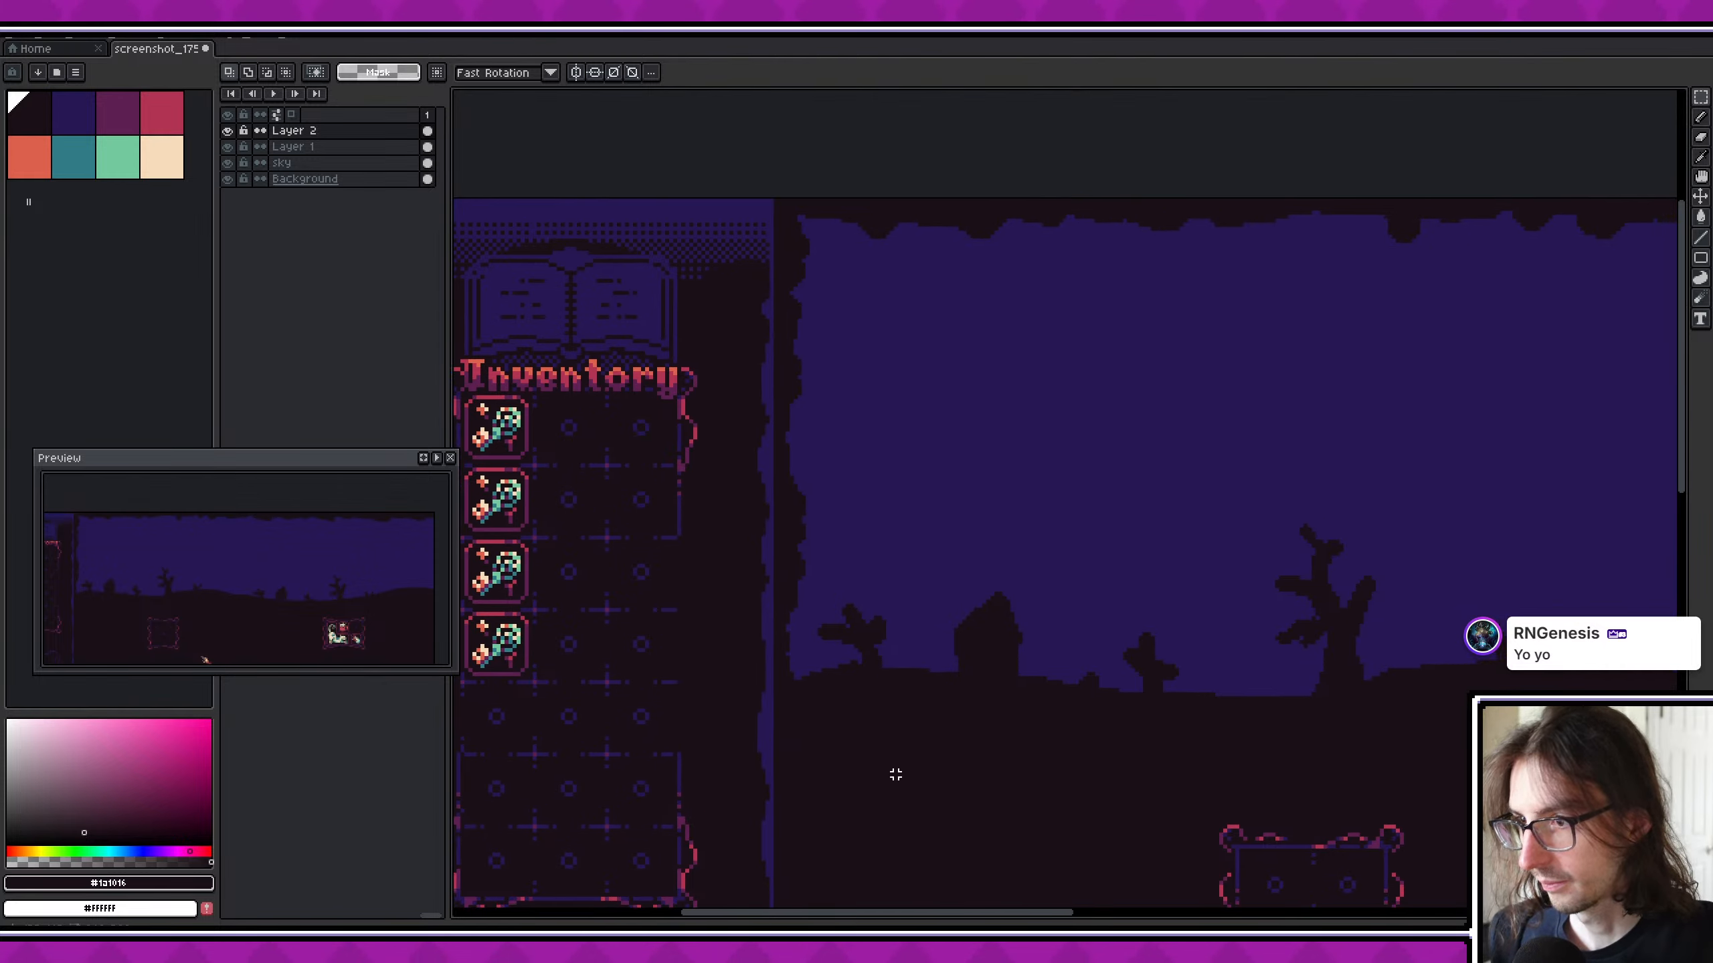
- Paint a ragged dark border down the sky's right edge on Layer 2 with the 8 px brush
{"action": "scroll", "coordinate": [896, 774], "scroll_direction": "down", "scroll_amount": 4}
{"action": "middle_click_drag", "start_coordinate": [1053, 797], "coordinate": [880, 733]}
{"action": "scroll", "coordinate": [918, 692], "scroll_direction": "up", "scroll_amount": 2}
{"action": "middle_click_drag", "start_coordinate": [1086, 729], "coordinate": [632, 758]}
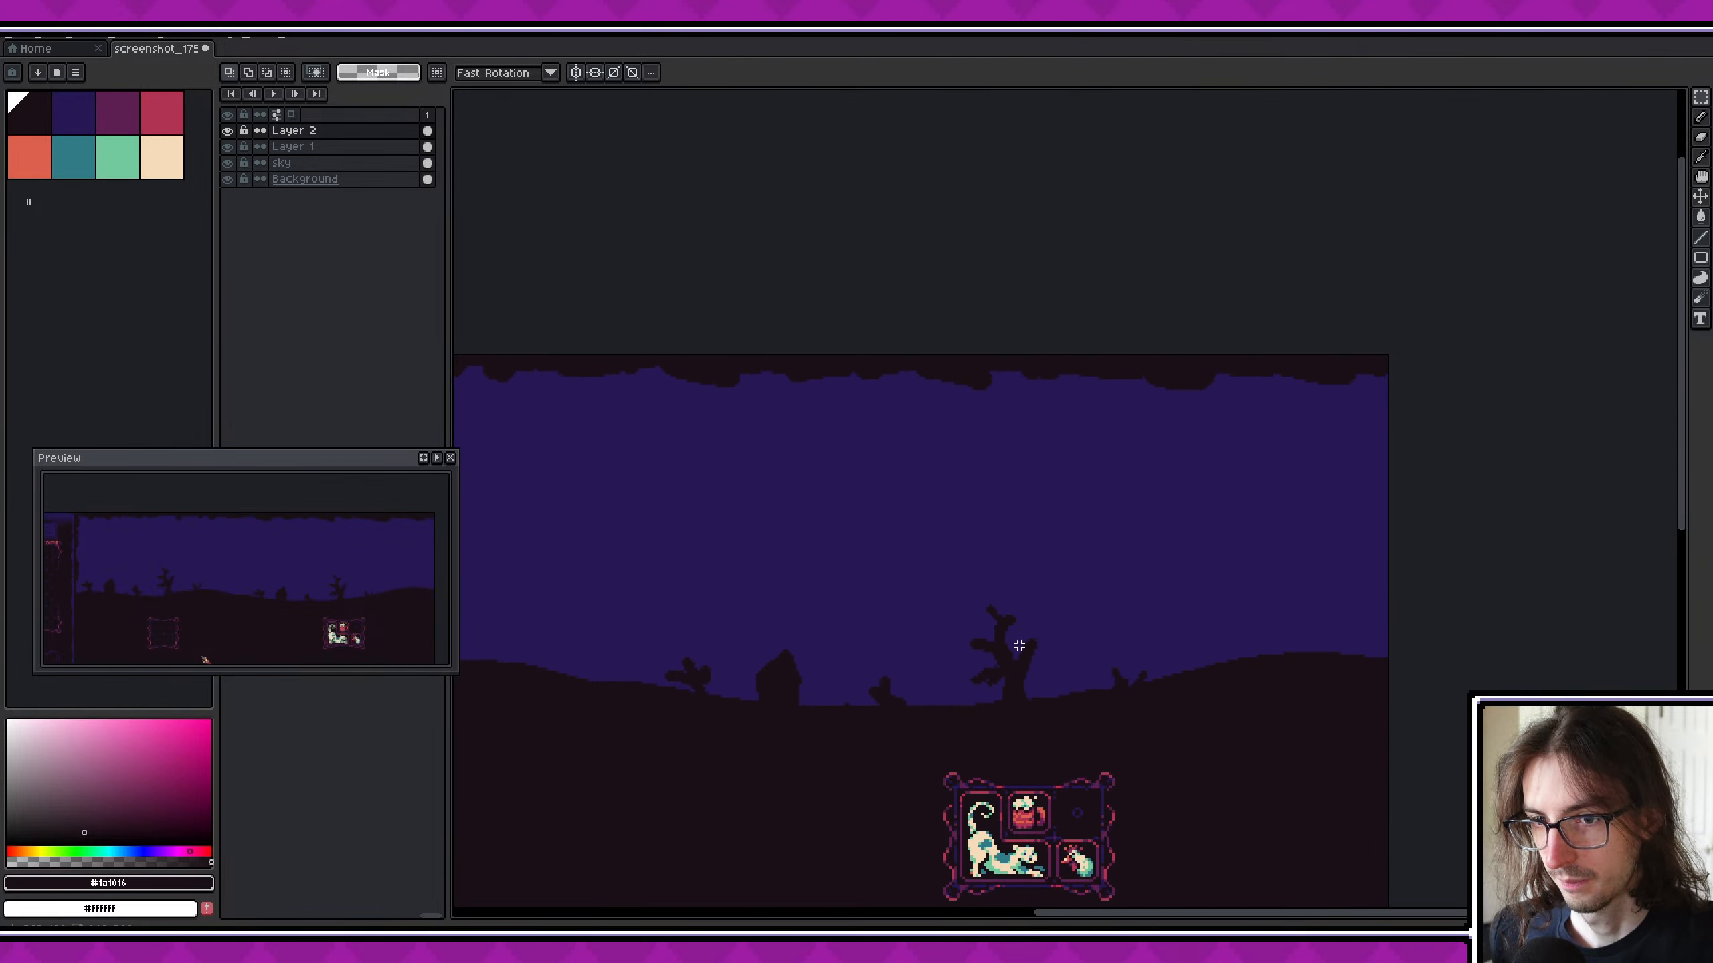
{"action": "middle_click_drag", "start_coordinate": [1020, 646], "coordinate": [819, 655]}
{"action": "scroll", "coordinate": [1181, 677], "scroll_direction": "up", "scroll_amount": 3}
{"action": "key", "text": "b"}
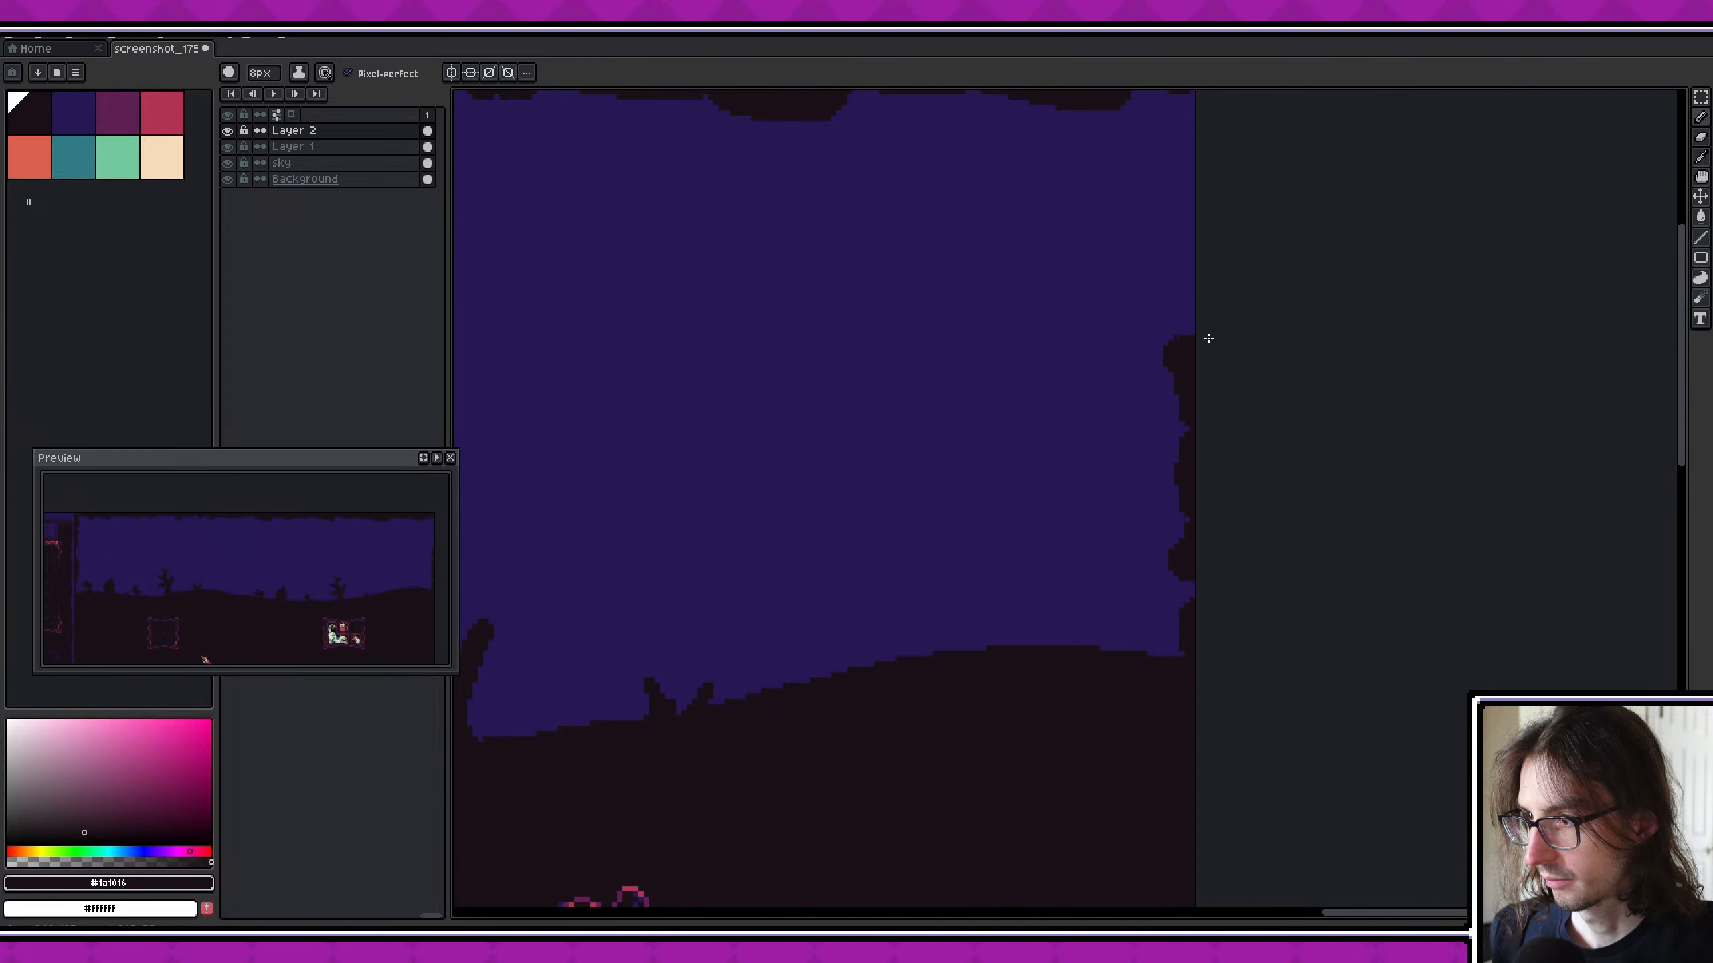
{"action": "middle_click_drag", "start_coordinate": [1200, 111], "coordinate": [1162, 202]}
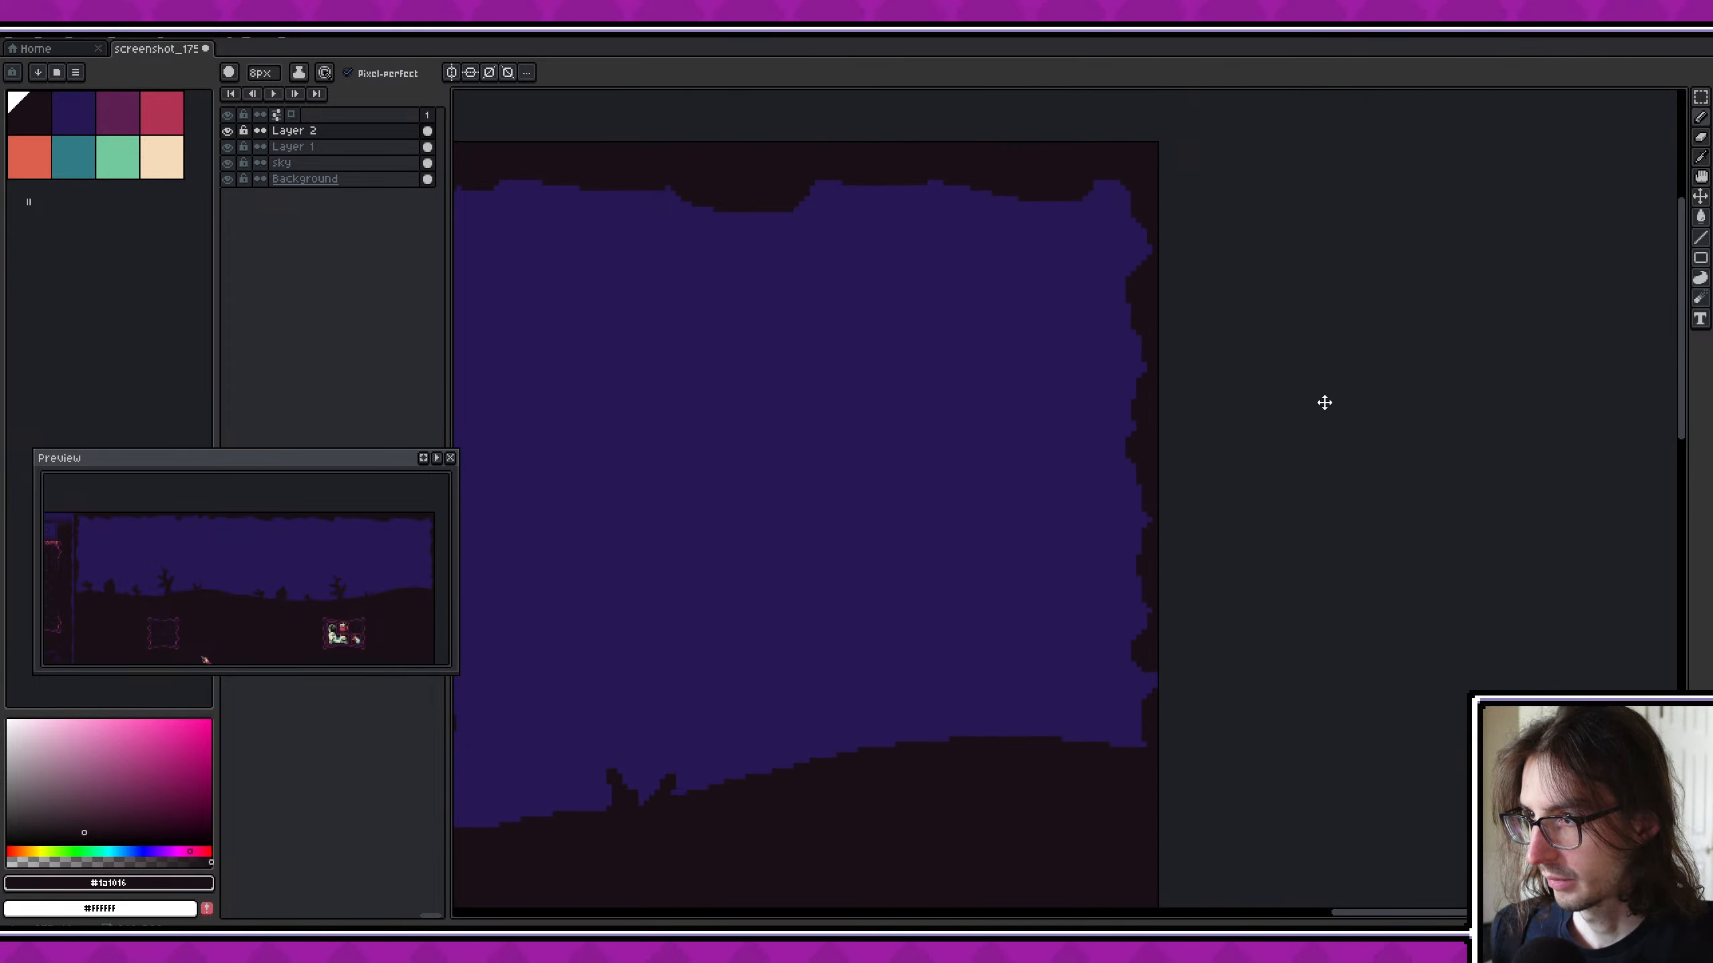
- Touch up the lower end of the right border so it blends into the horizon on Layer 2
{"action": "middle_click_drag", "start_coordinate": [1324, 403], "coordinate": [1259, 321]}
{"action": "left_click", "coordinate": [1106, 615]}
{"action": "middle_click_drag", "start_coordinate": [1231, 663], "coordinate": [1220, 633]}
{"action": "left_click_drag", "start_coordinate": [1091, 617], "coordinate": [1069, 637]}
{"action": "middle_click_drag", "start_coordinate": [1054, 754], "coordinate": [1172, 711]}
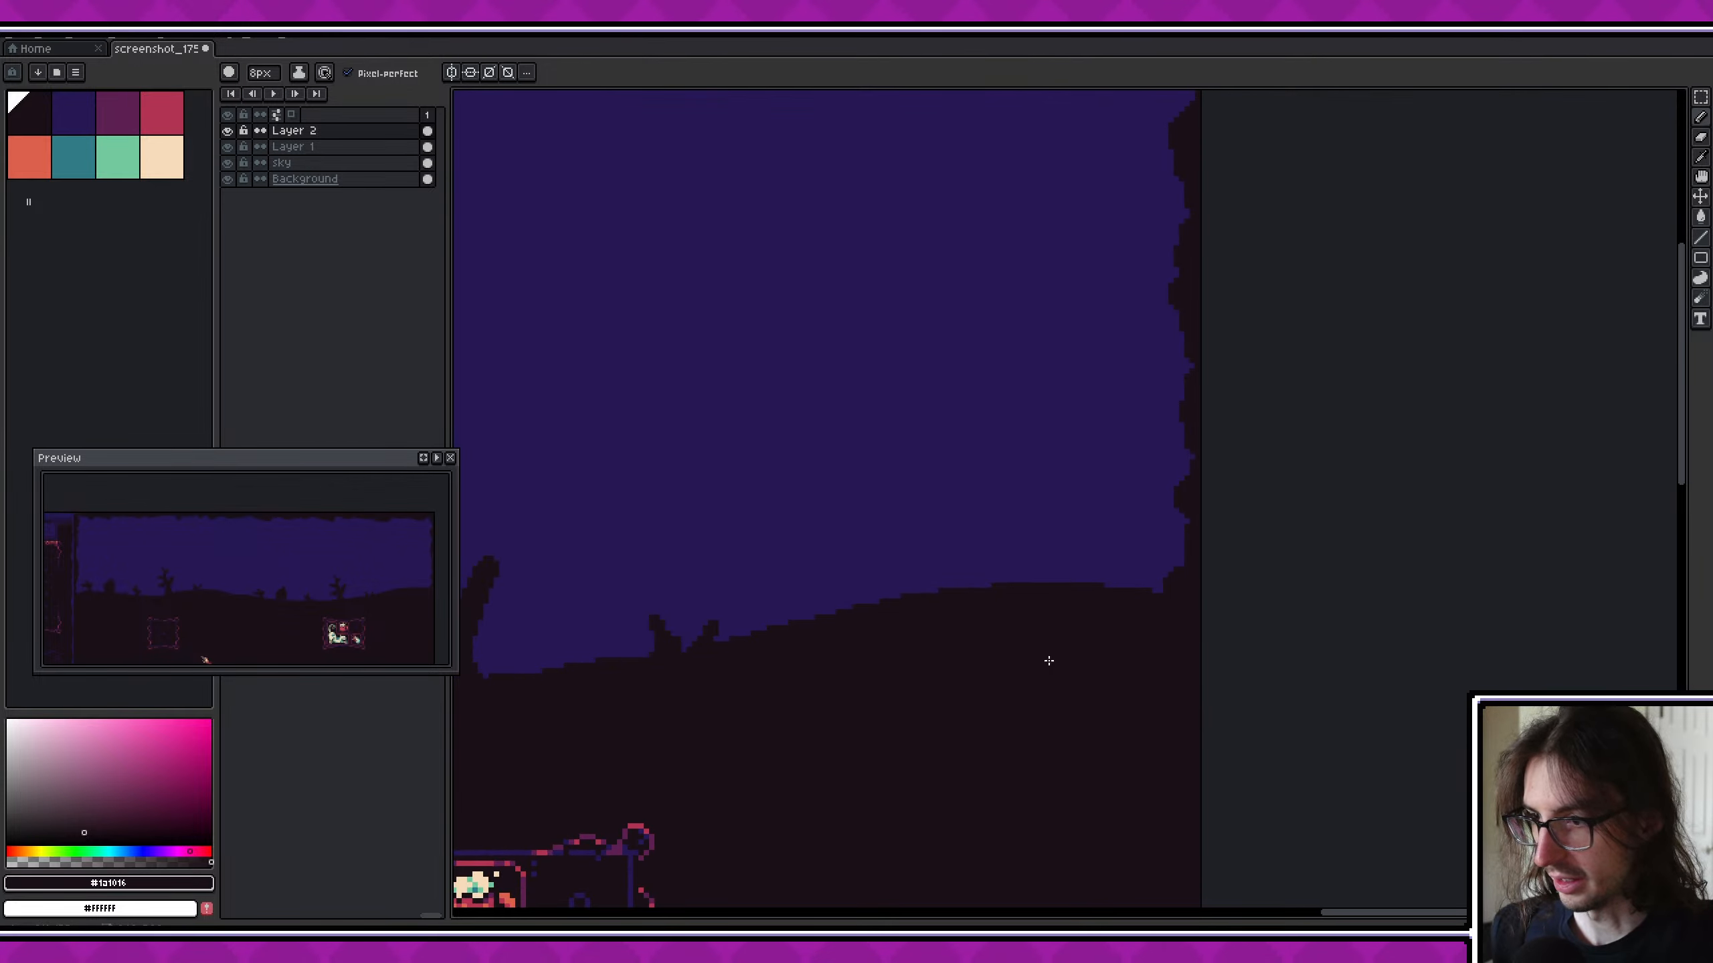
- Review the entire mockup at a reduced zoom and save the file
{"action": "middle_click_drag", "start_coordinate": [242, 591], "coordinate": [231, 588]}
{"action": "scroll", "coordinate": [236, 568], "scroll_direction": "up", "scroll_amount": 1}
{"action": "scroll", "coordinate": [233, 573], "scroll_direction": "down", "scroll_amount": 2}
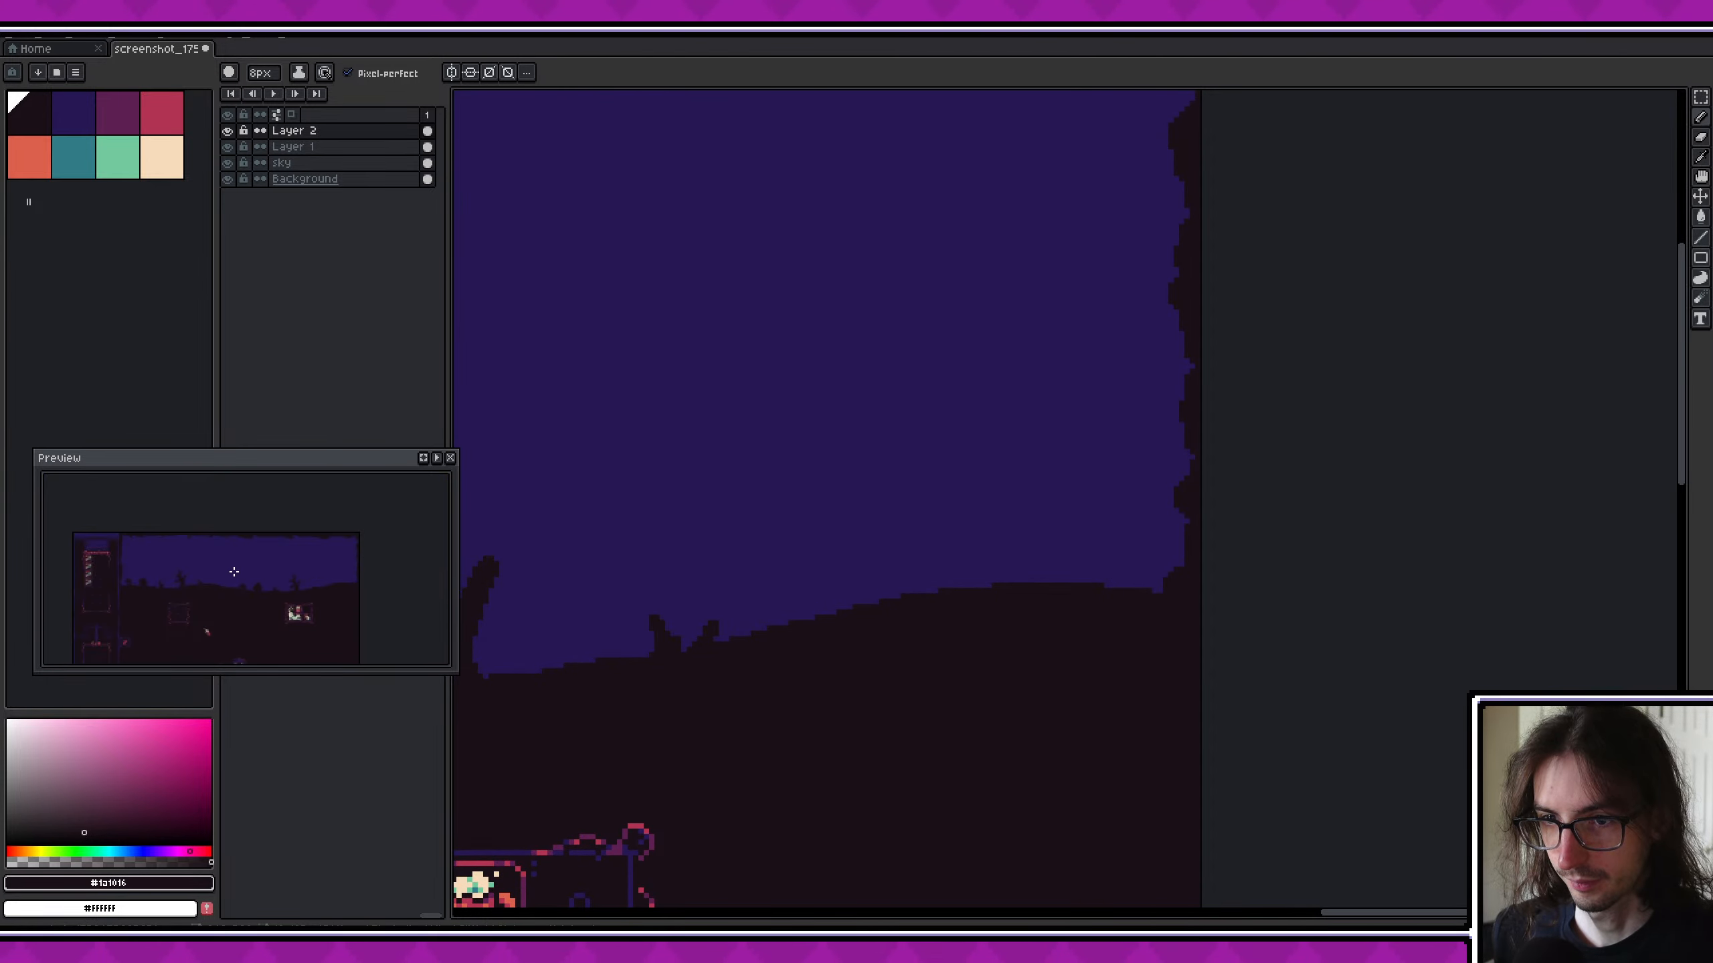
{"action": "scroll", "coordinate": [799, 551], "scroll_direction": "down", "scroll_amount": 1}
{"action": "middle_click_drag", "start_coordinate": [799, 551], "coordinate": [943, 574]}
{"action": "scroll", "coordinate": [822, 559], "scroll_direction": "down", "scroll_amount": 4}
{"action": "scroll", "coordinate": [956, 551], "scroll_direction": "up", "scroll_amount": 2}
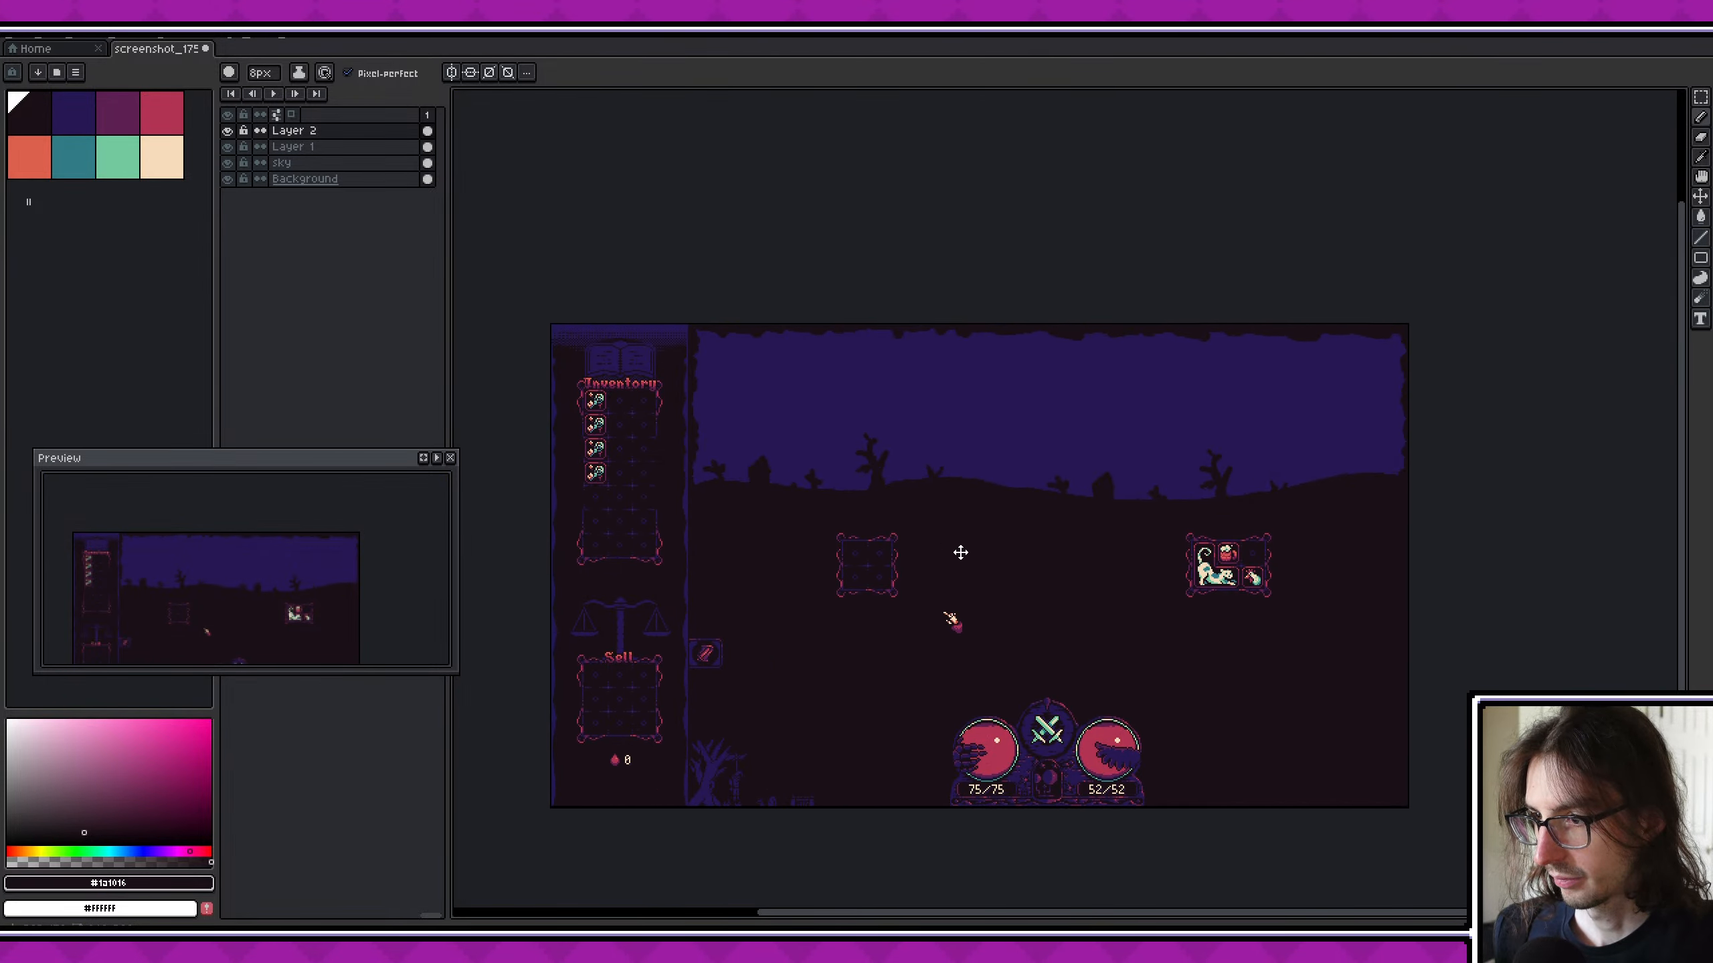
{"action": "key", "text": "ctrl+s"}
- Cut the small tree scene in the play area's lower corner beside the Sell panel out of the Background layer
{"action": "key", "text": "b"}
{"action": "scroll", "coordinate": [971, 449], "scroll_direction": "up", "scroll_amount": 2}
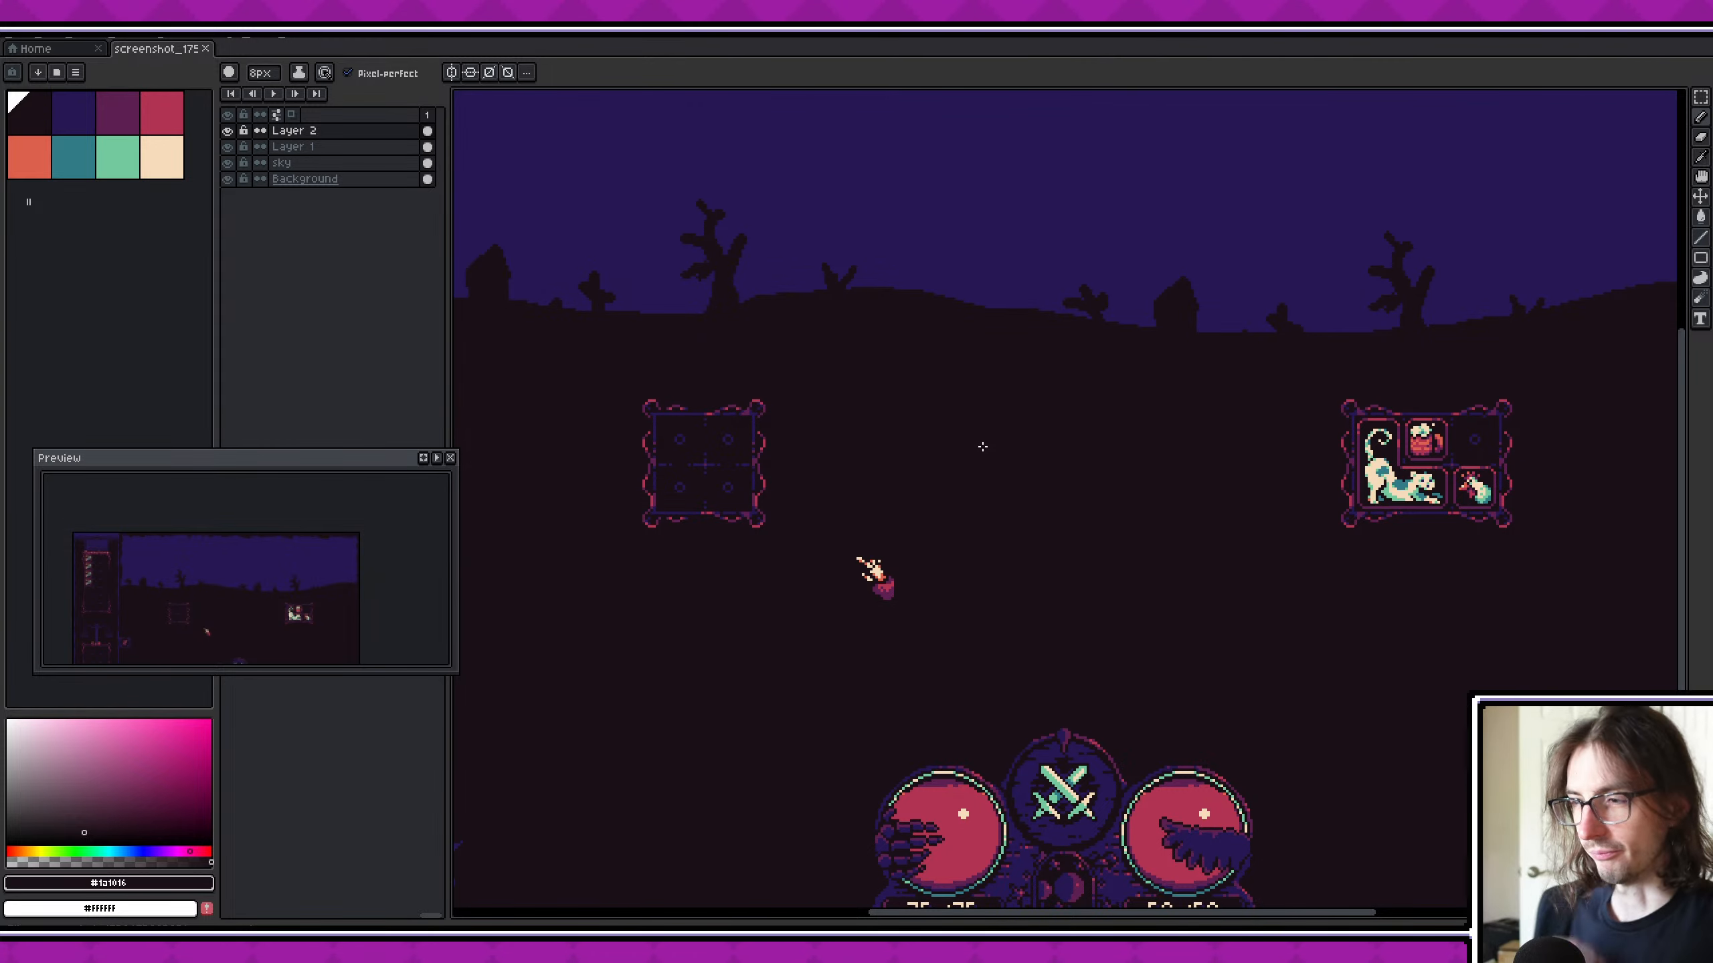
{"action": "left_click", "coordinate": [70, 127]}
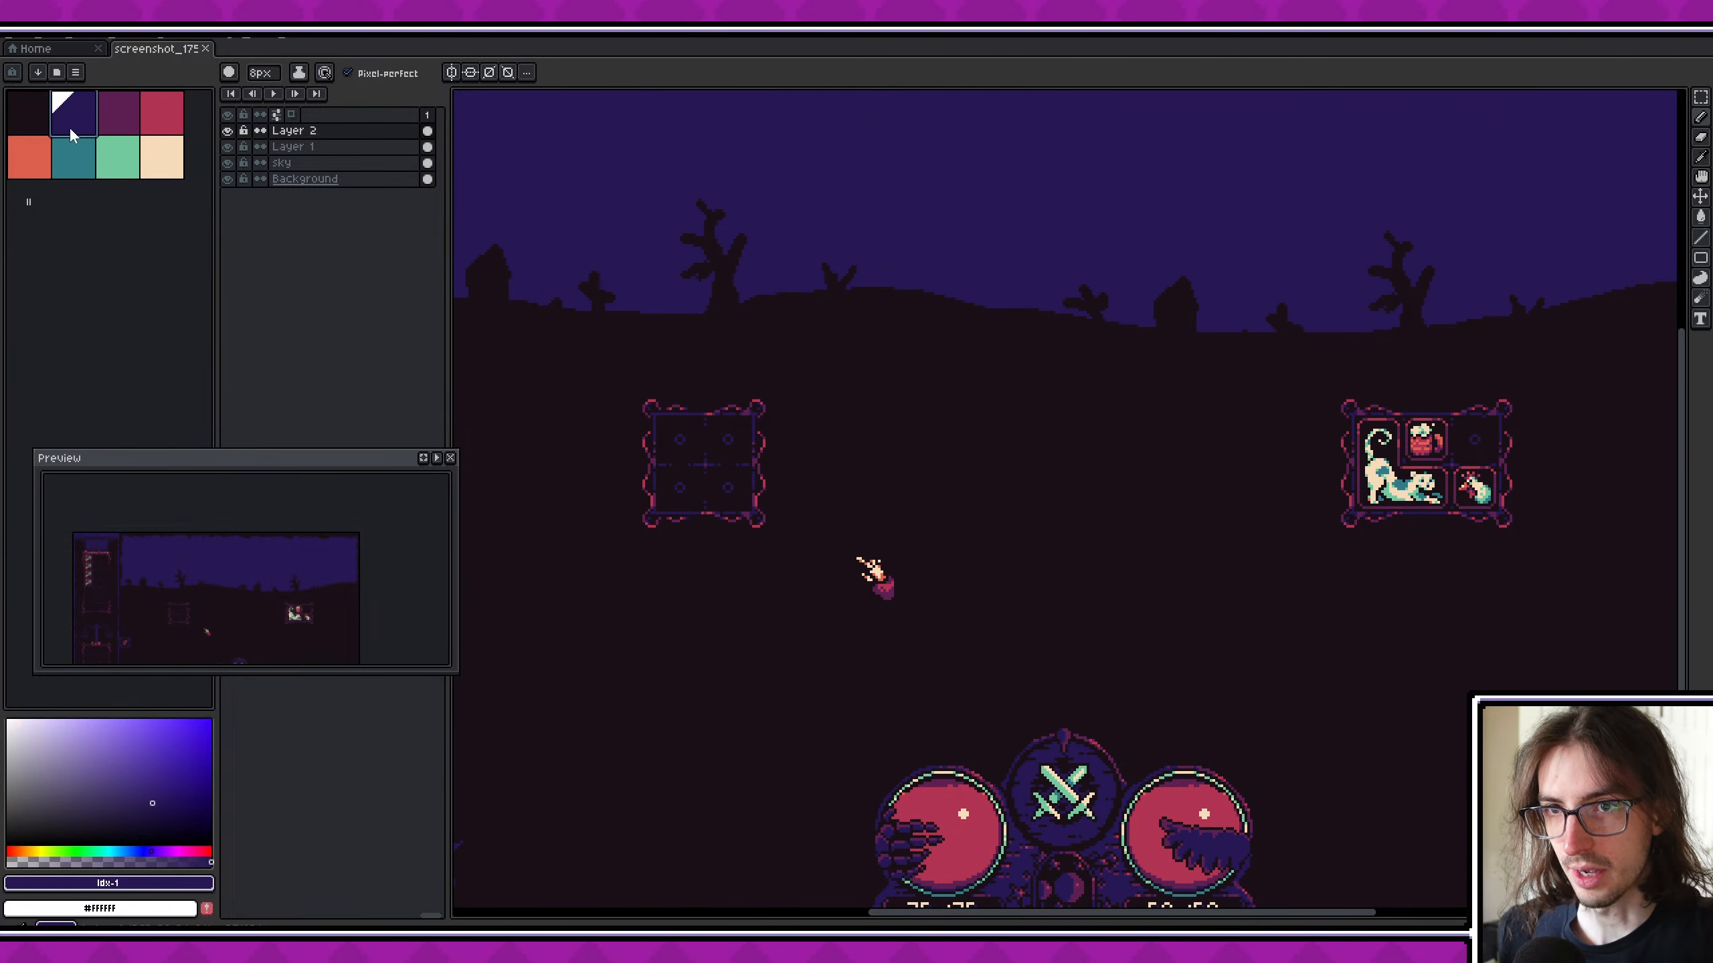
{"action": "scroll", "coordinate": [965, 597], "scroll_direction": "down", "scroll_amount": 2}
{"action": "scroll", "coordinate": [729, 776], "scroll_direction": "up", "scroll_amount": 2}
{"action": "middle_click_drag", "start_coordinate": [730, 777], "coordinate": [817, 675]}
{"action": "key", "text": "m"}
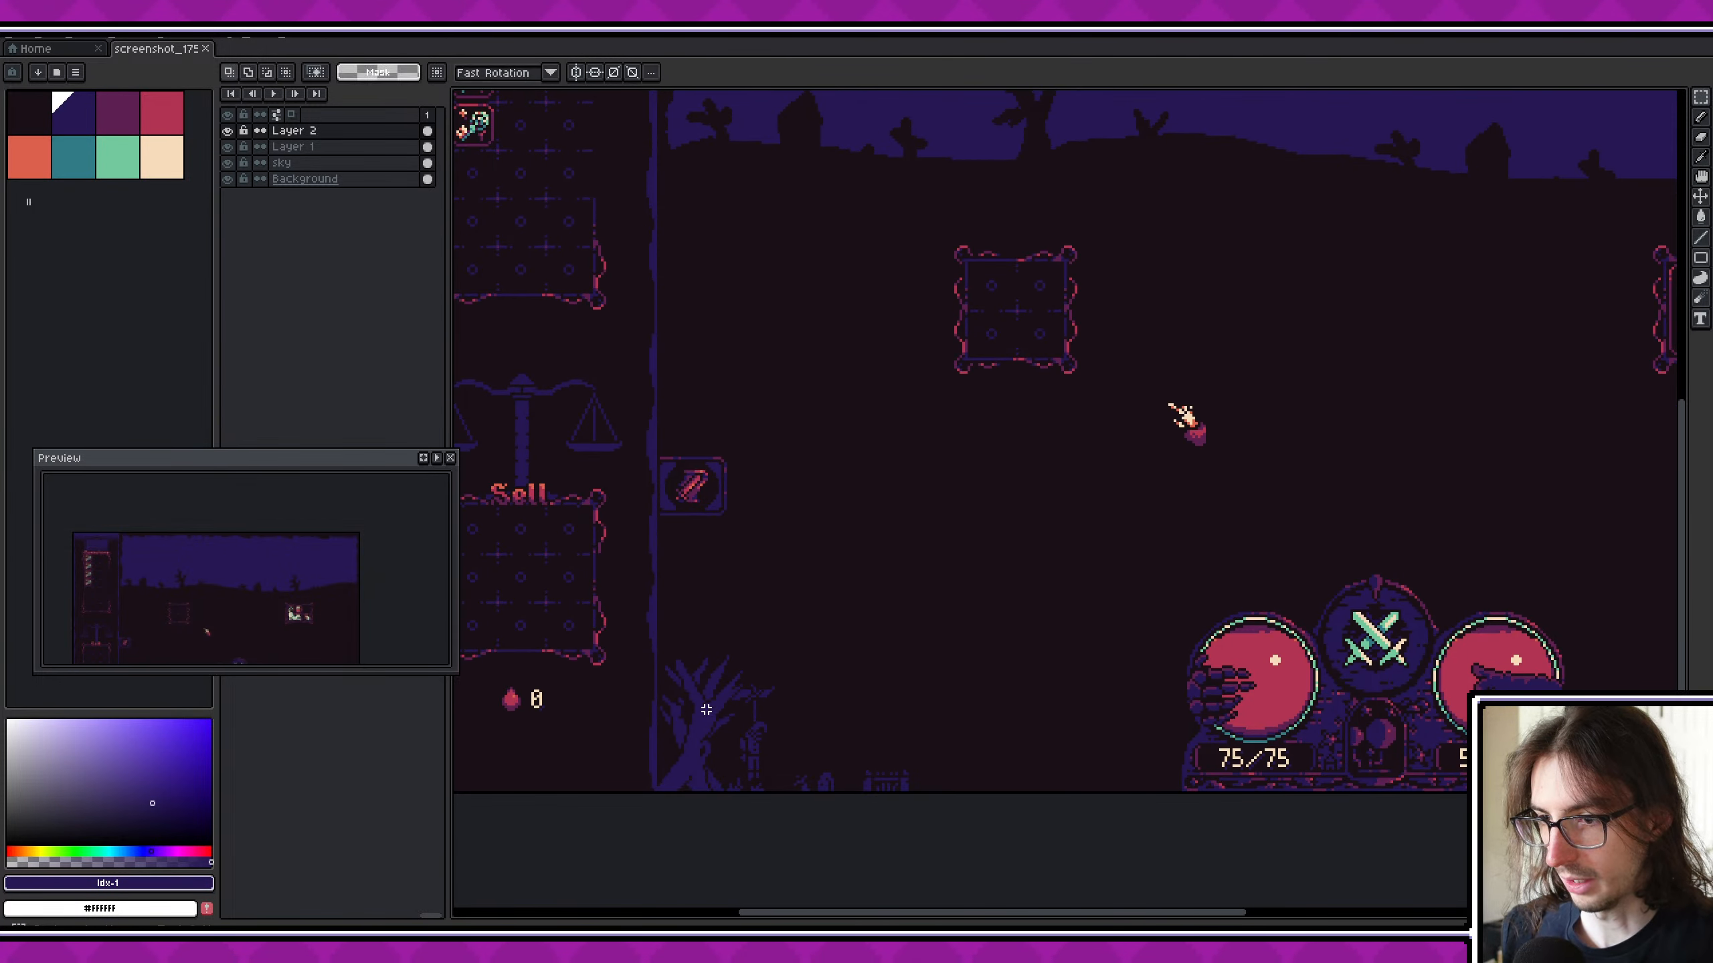
{"action": "left_click_drag", "start_coordinate": [740, 714], "coordinate": [951, 824]}
{"action": "left_click_drag", "start_coordinate": [735, 749], "coordinate": [759, 729]}
{"action": "key", "text": "Return"}
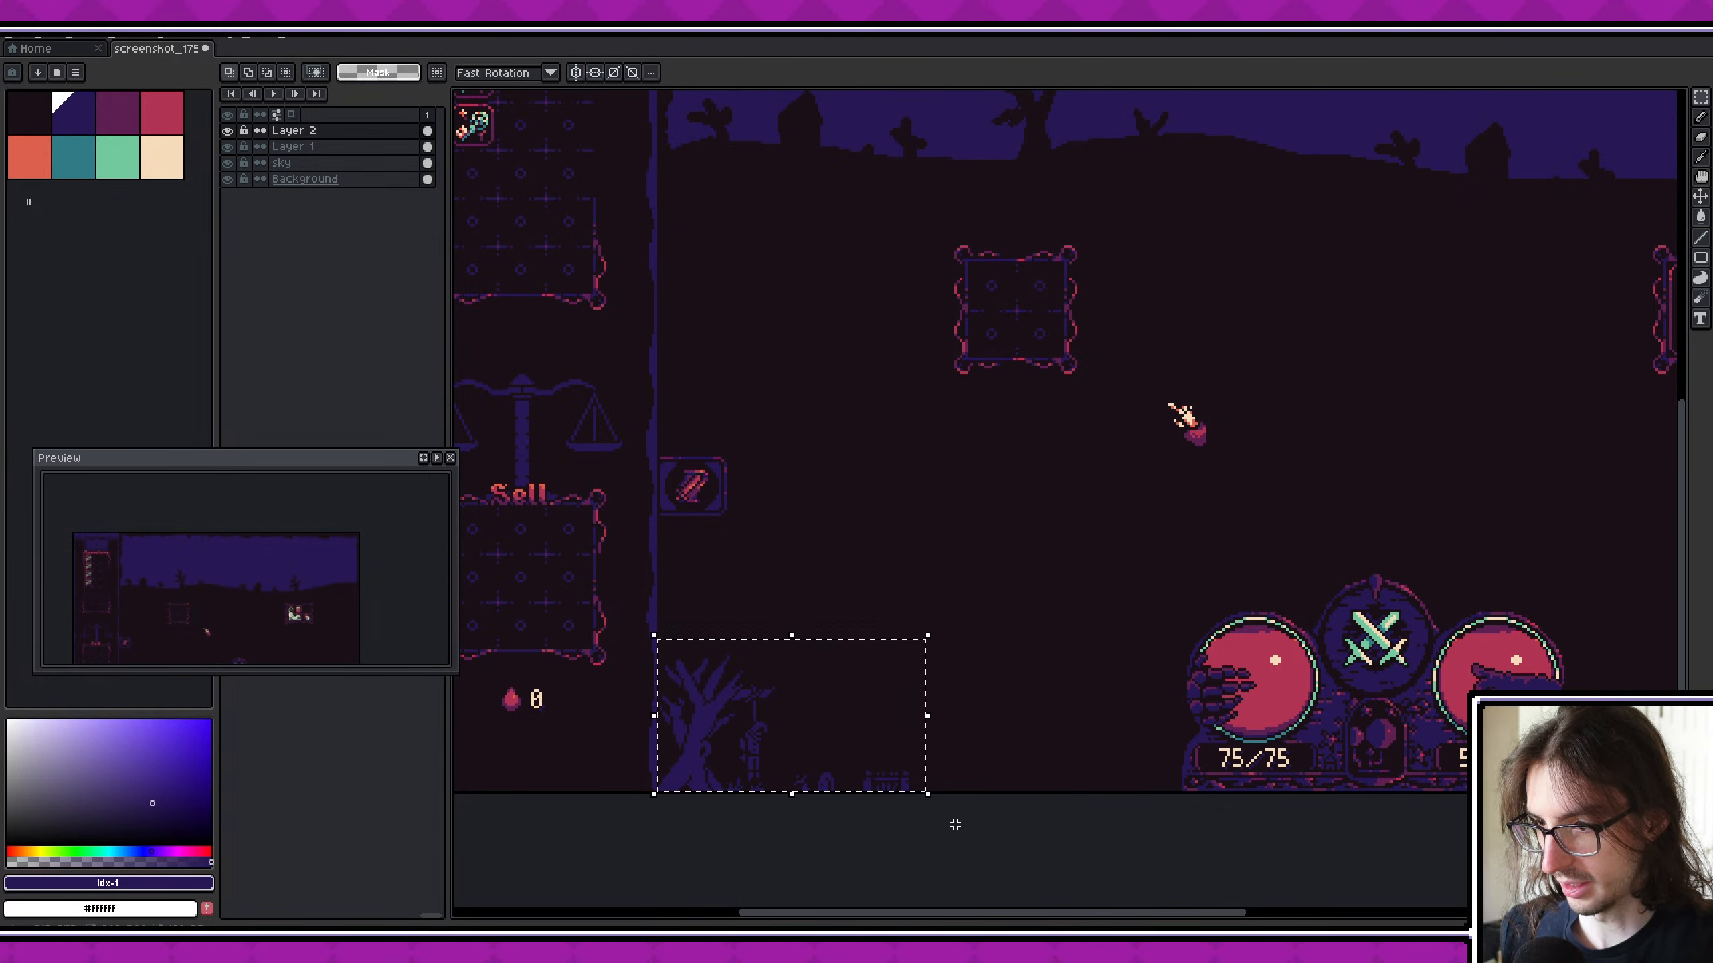
{"action": "scroll", "coordinate": [762, 729], "scroll_direction": "up", "scroll_amount": 1}
{"action": "scroll", "coordinate": [777, 695], "scroll_direction": "down", "scroll_amount": 2}
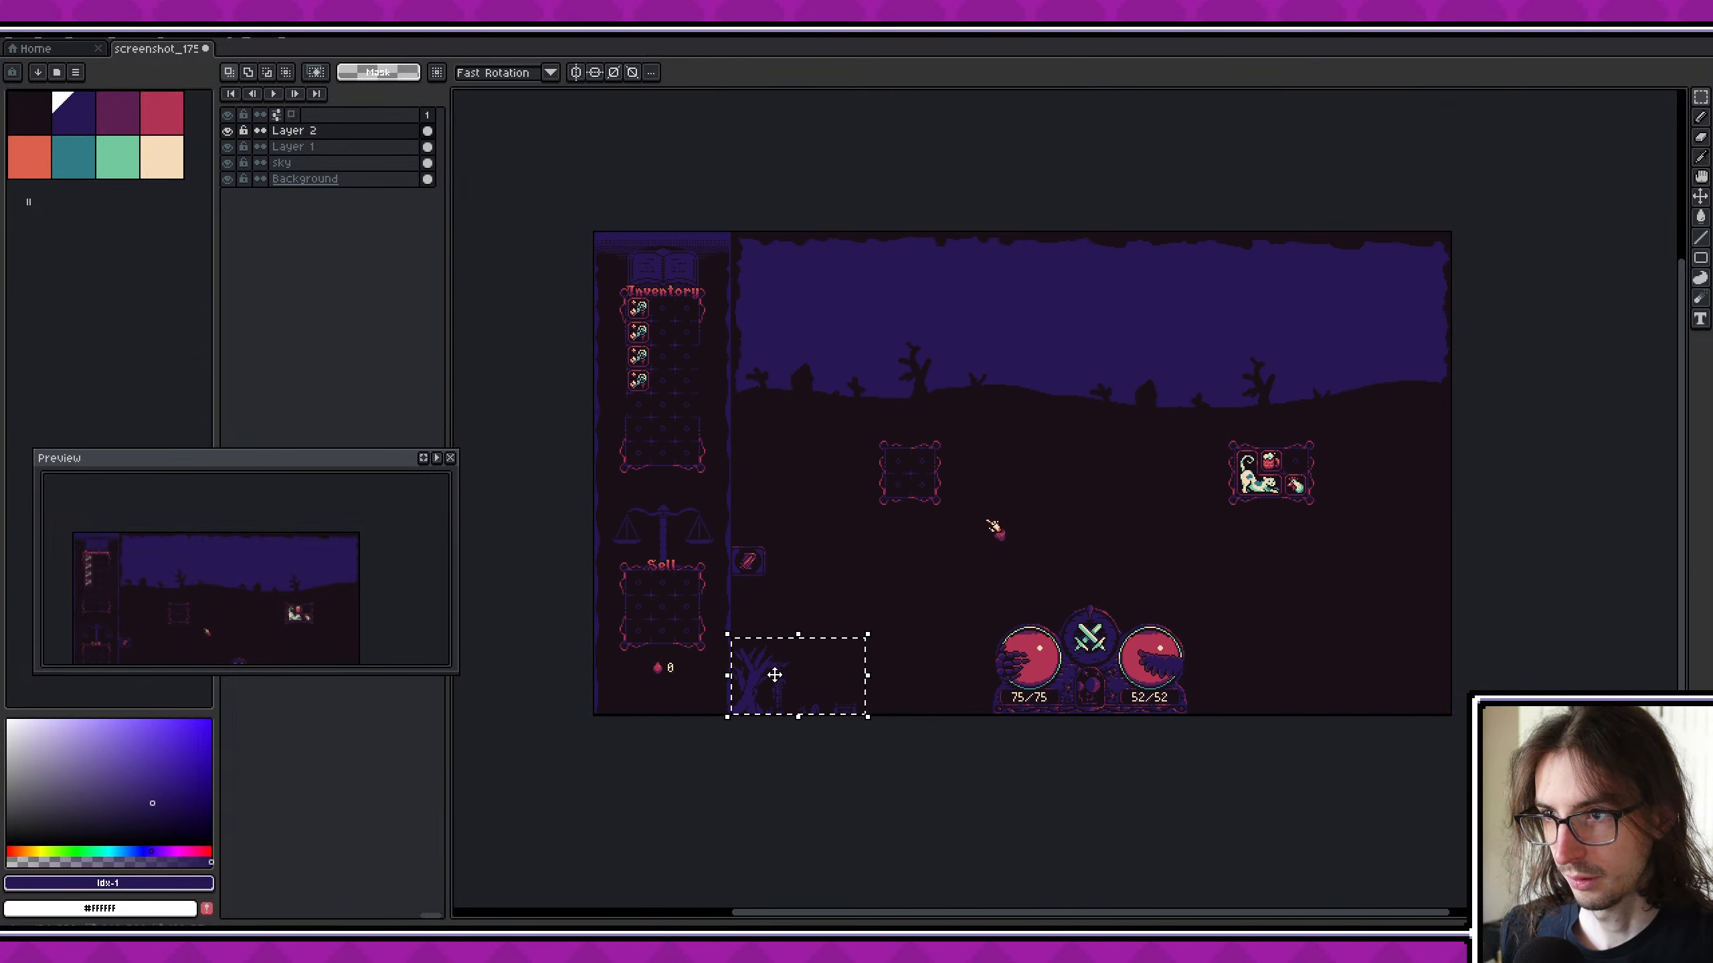
{"action": "left_click", "coordinate": [357, 180]}
{"action": "key", "text": "Delete"}
- Fill the cut-out rectangle on the Background layer with the sampled dark ground colour
{"action": "scroll", "coordinate": [761, 694], "scroll_direction": "up", "scroll_amount": 5}
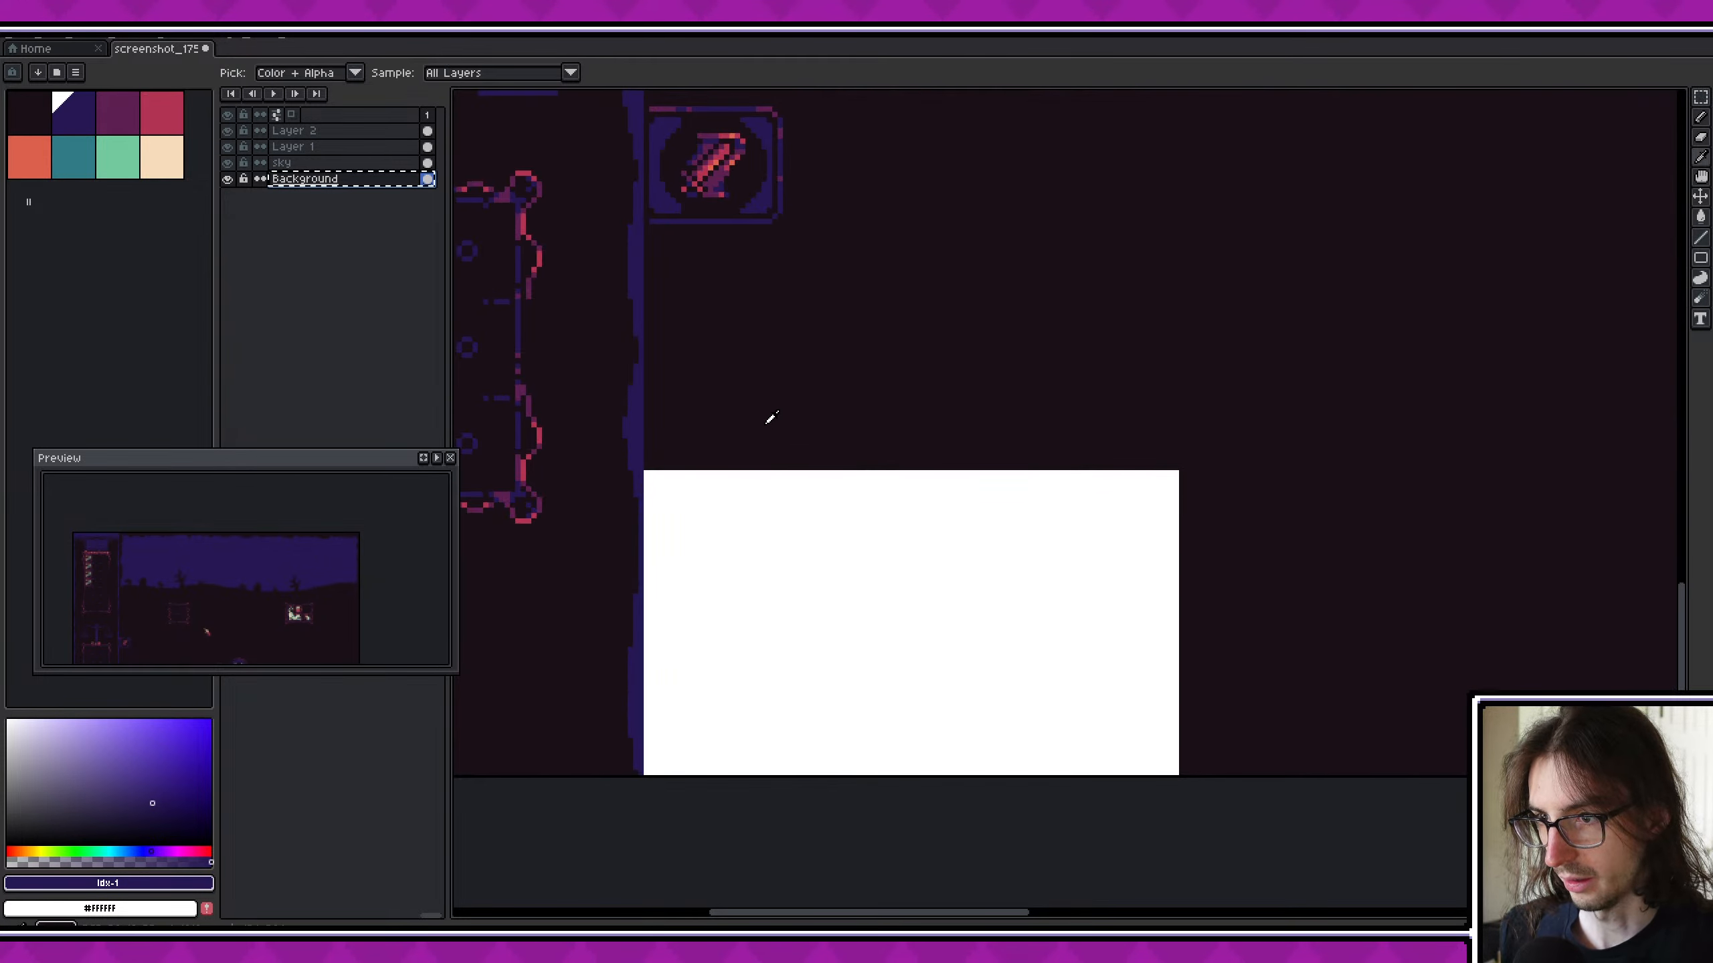
{"action": "left_click", "coordinate": [766, 423], "text": "alt"}
{"action": "key", "text": "g"}
{"action": "left_click", "coordinate": [793, 616]}
{"action": "scroll", "coordinate": [865, 613], "scroll_direction": "down", "scroll_amount": 1}
{"action": "middle_click_drag", "start_coordinate": [600, 313], "coordinate": [535, 422]}
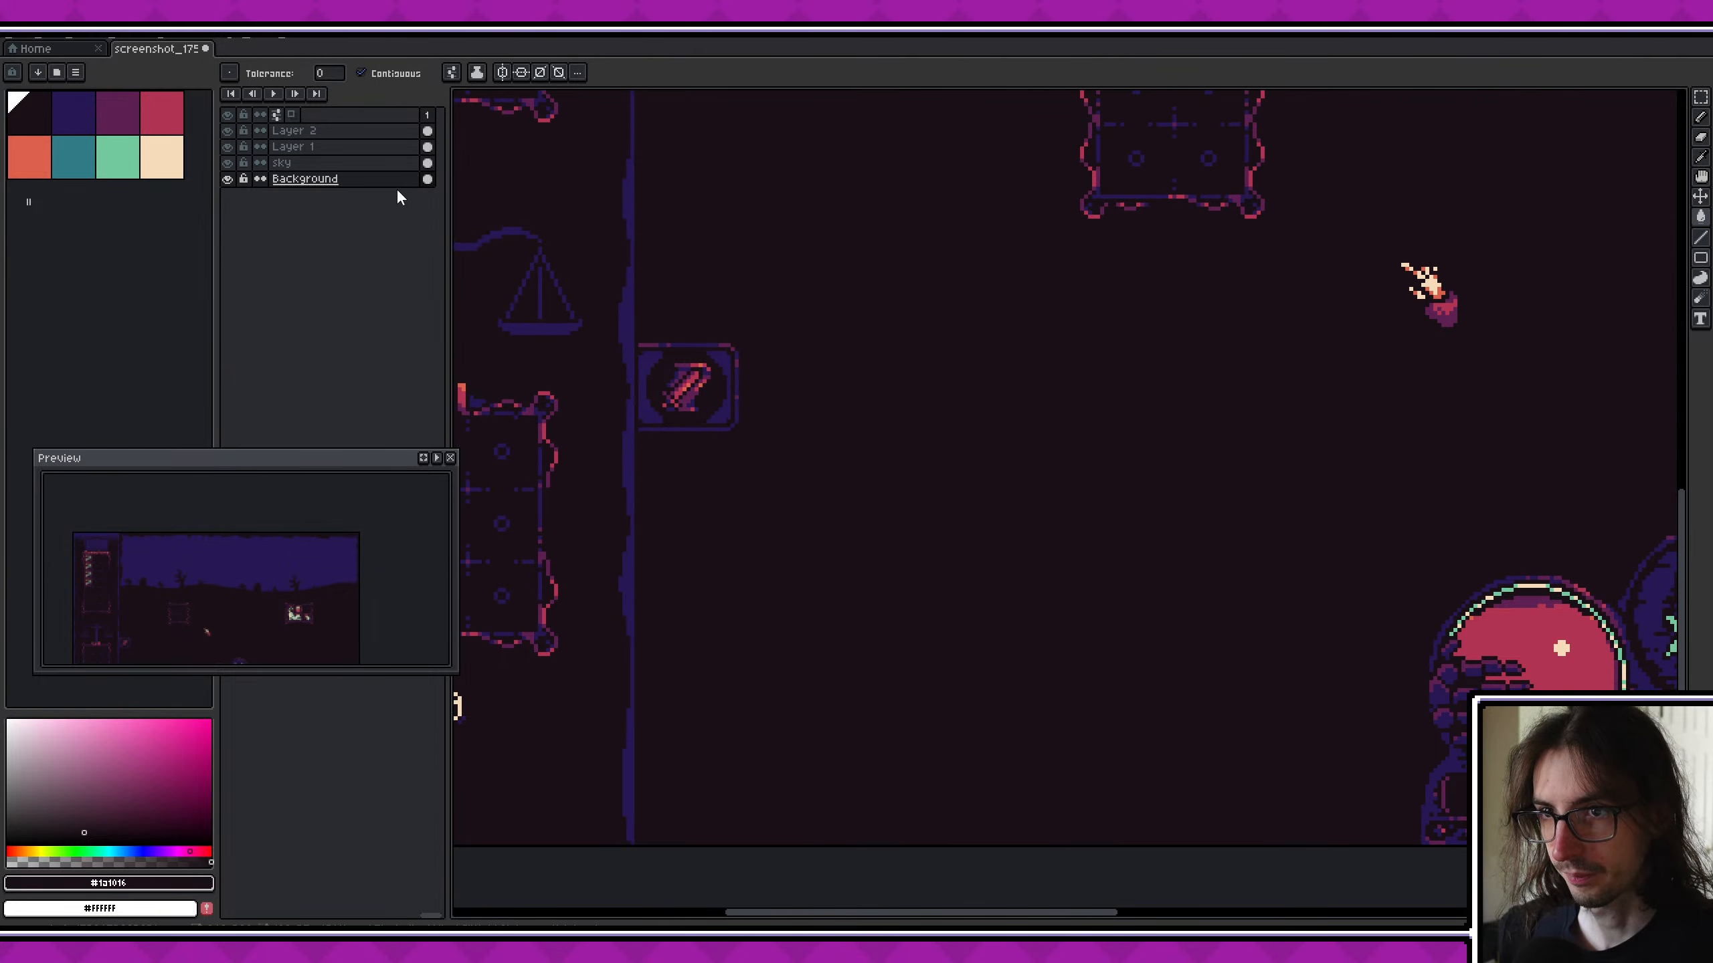
- Undo the dark fill of the cut-out rectangle on the Background layer
{"action": "left_click", "coordinate": [398, 164]}
{"action": "middle_click_drag", "start_coordinate": [1050, 456], "coordinate": [986, 530]}
{"action": "scroll", "coordinate": [752, 379], "scroll_direction": "down", "scroll_amount": 3}
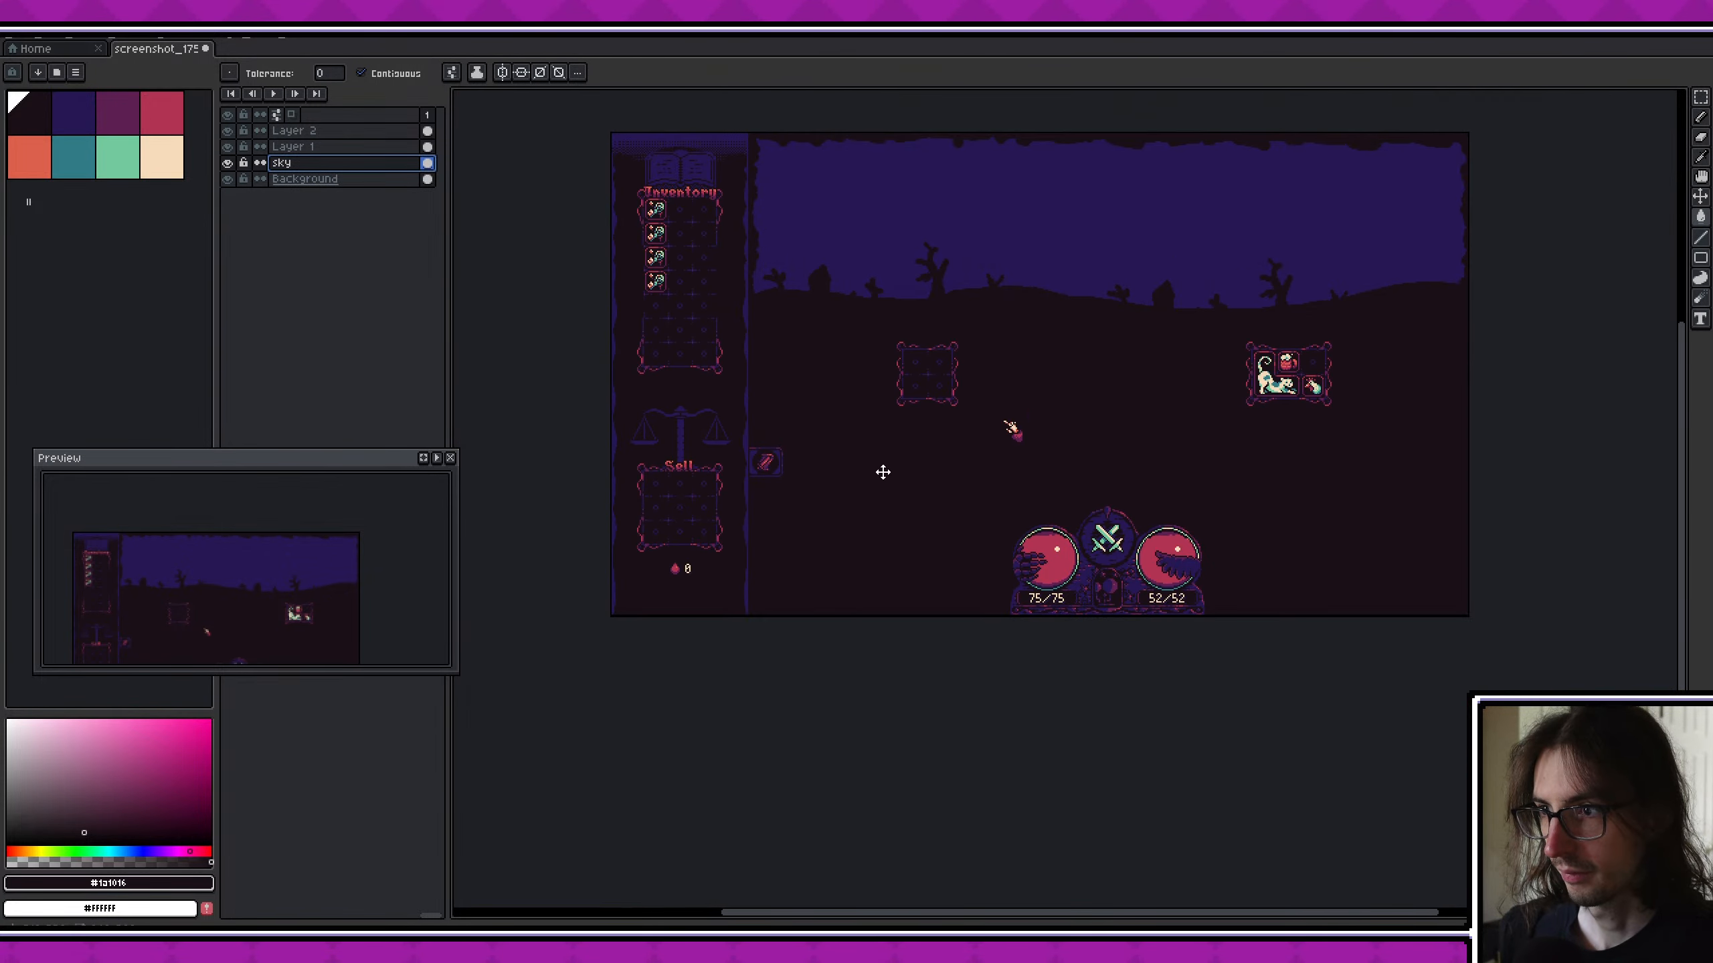
{"action": "left_click", "coordinate": [347, 131]}
{"action": "key", "text": "m"}
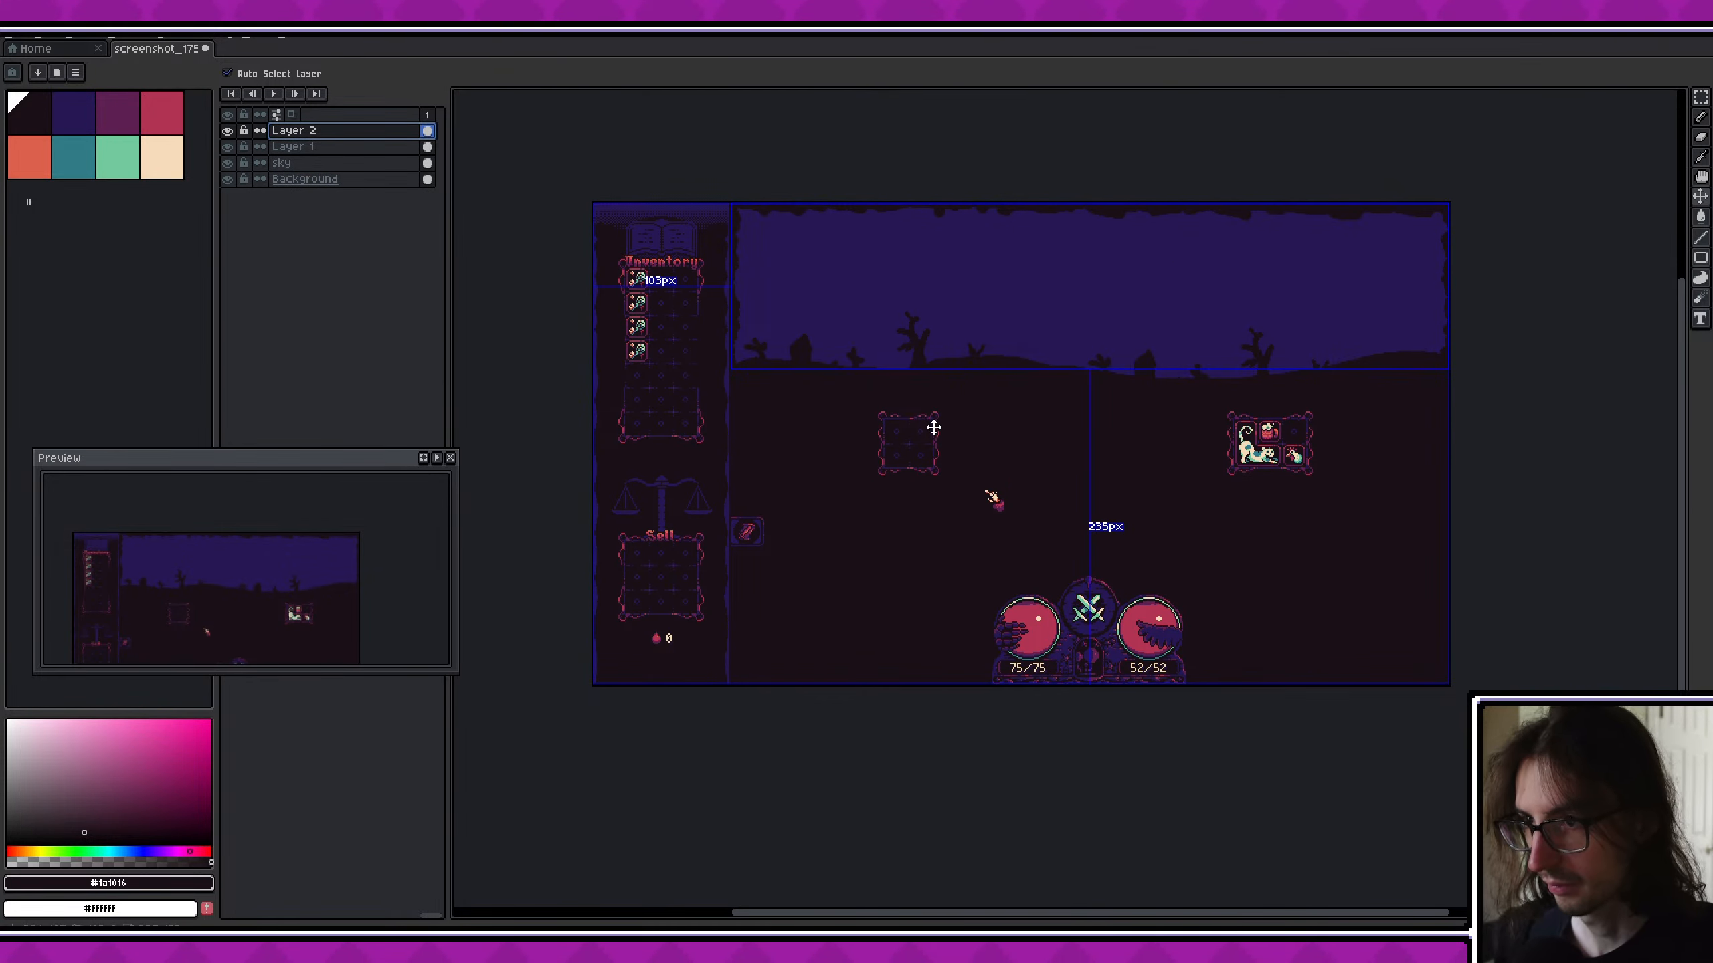
{"action": "key", "text": "ctrl+z"}
{"action": "key", "text": "ctrl+z"}
{"action": "key", "text": "ctrl+y"}
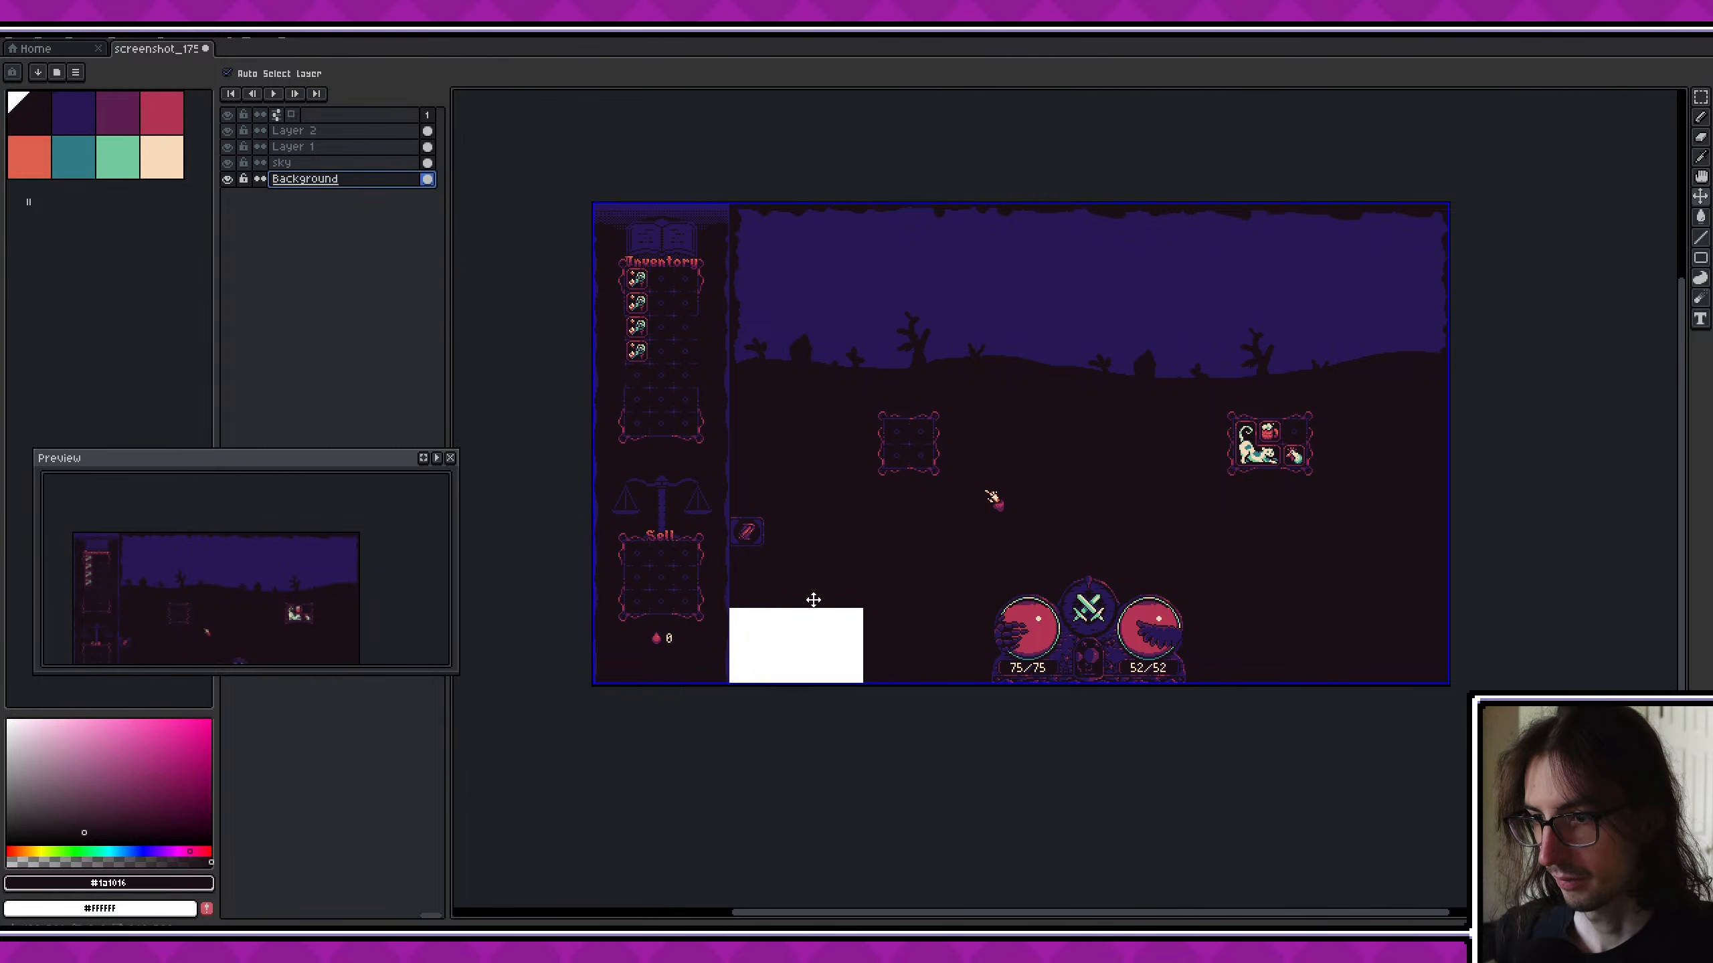
- Add a new layer above Layer 2 and paste the cut tree scene onto it over the middle of the sky
{"action": "key", "text": "g"}
{"action": "left_click", "coordinate": [359, 130]}
{"action": "key", "text": "shift+n"}
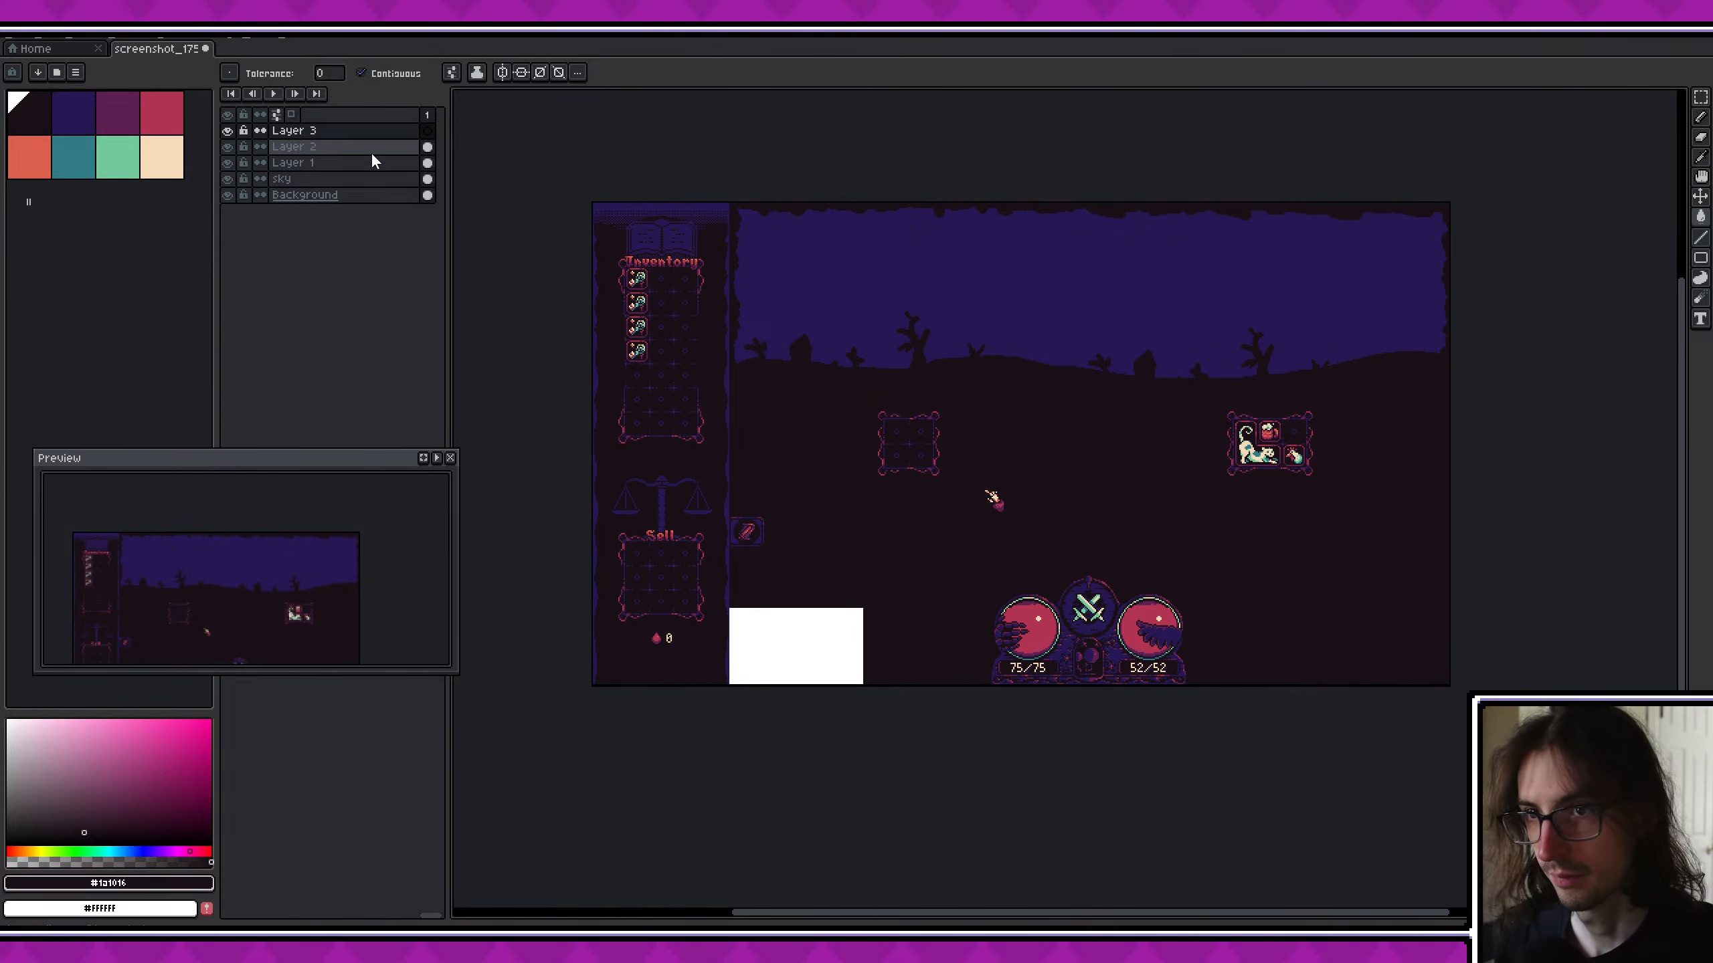
{"action": "key", "text": "ctrl+v"}
{"action": "left_click_drag", "start_coordinate": [803, 658], "coordinate": [1036, 305]}
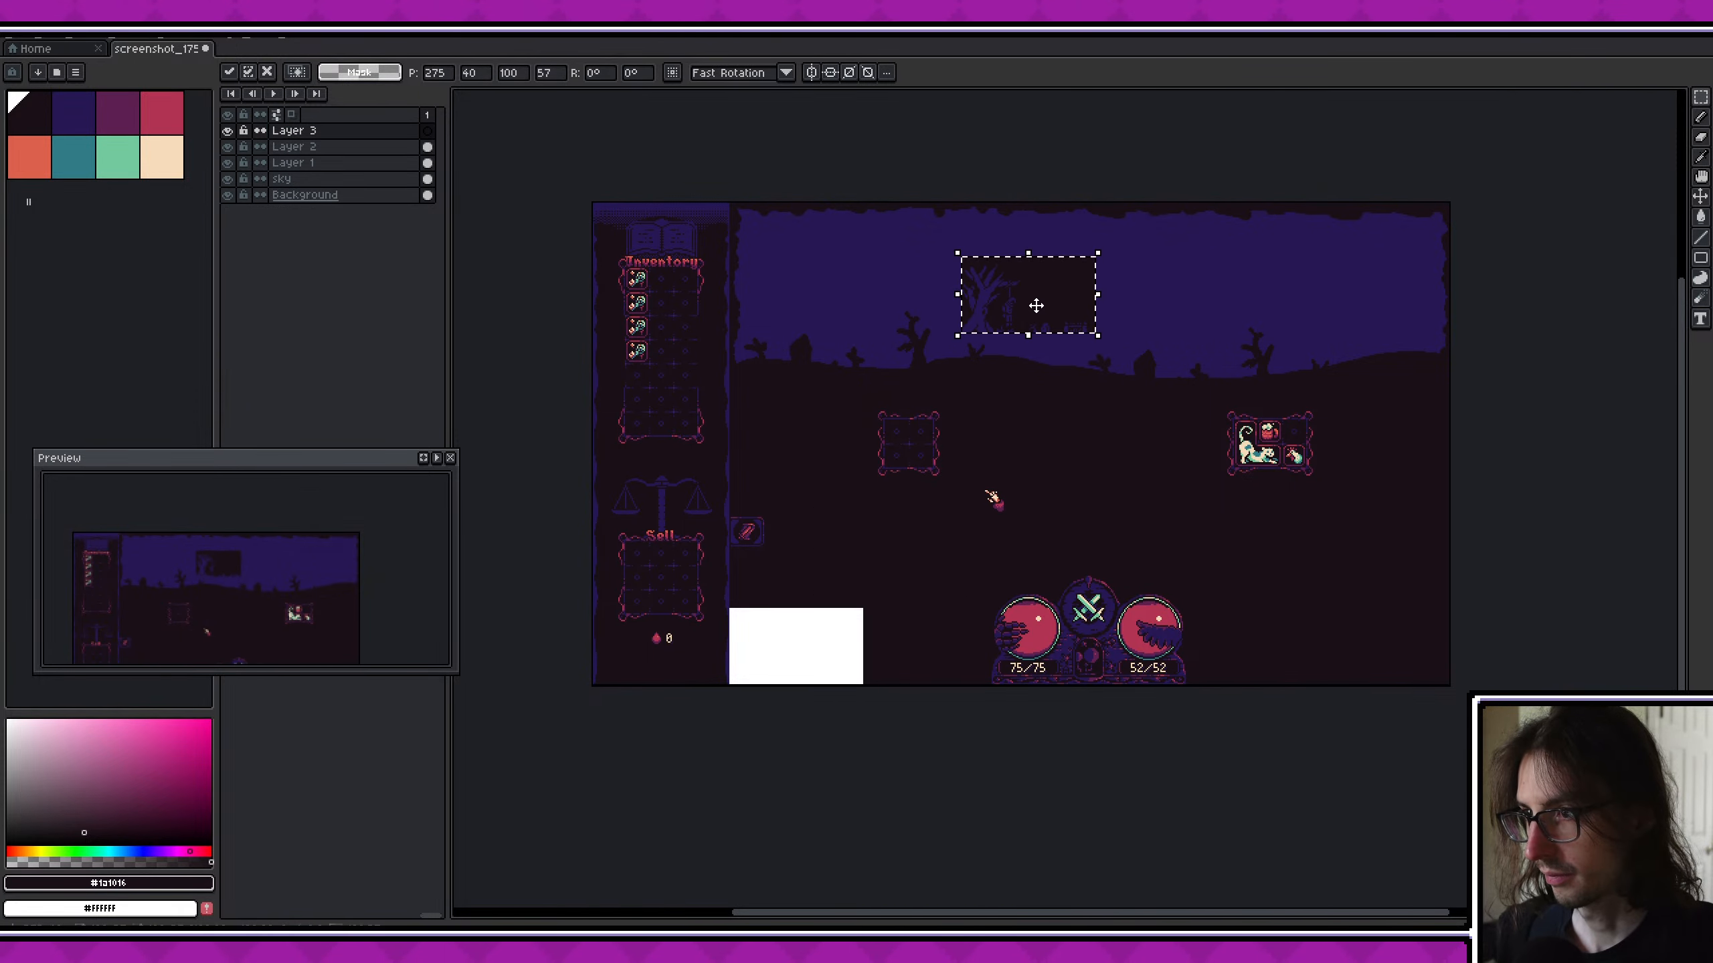
{"action": "scroll", "coordinate": [1039, 304], "scroll_direction": "up", "scroll_amount": 5}
{"action": "key", "text": "ctrl+d"}
- Delete the dark backdrop around the pasted tree scene, keeping only its blue artwork
{"action": "key", "text": "w"}
{"action": "left_click", "coordinate": [1040, 288]}
{"action": "key", "text": "Delete"}
{"action": "scroll", "coordinate": [1104, 357], "scroll_direction": "down", "scroll_amount": 1}
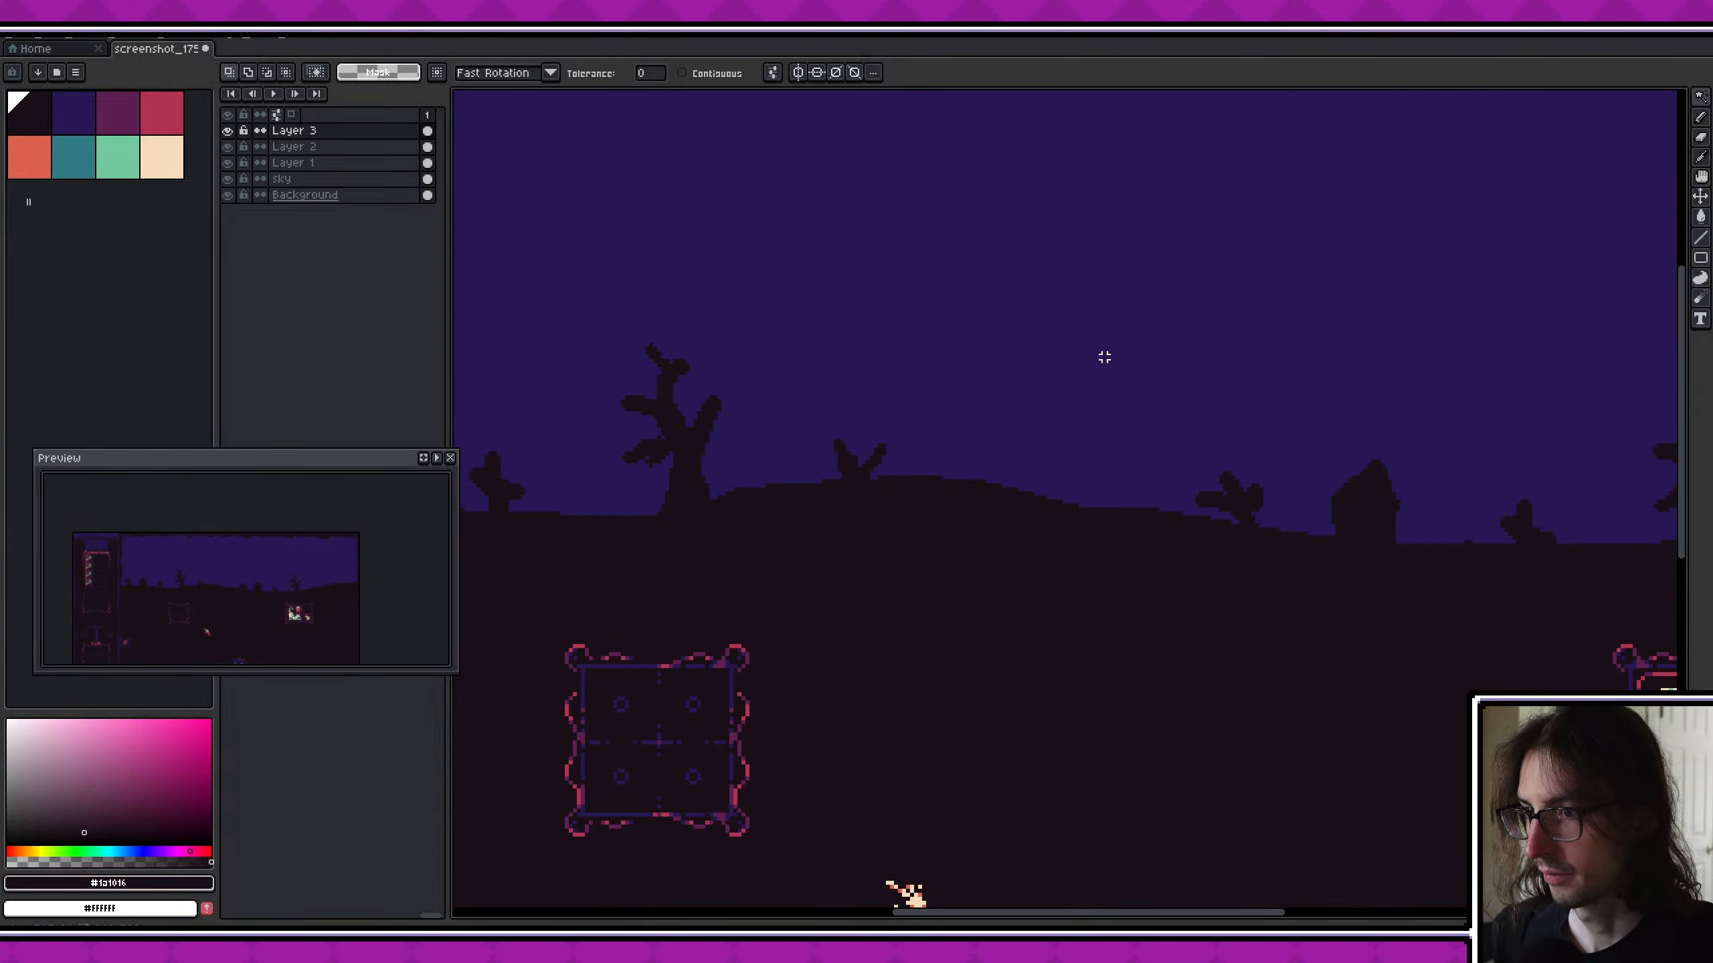
- Recolour the pasted tree scene's artwork with the palette's darkest colour
{"action": "key", "text": "v"}
{"action": "key", "text": "ctrl+shift+d"}
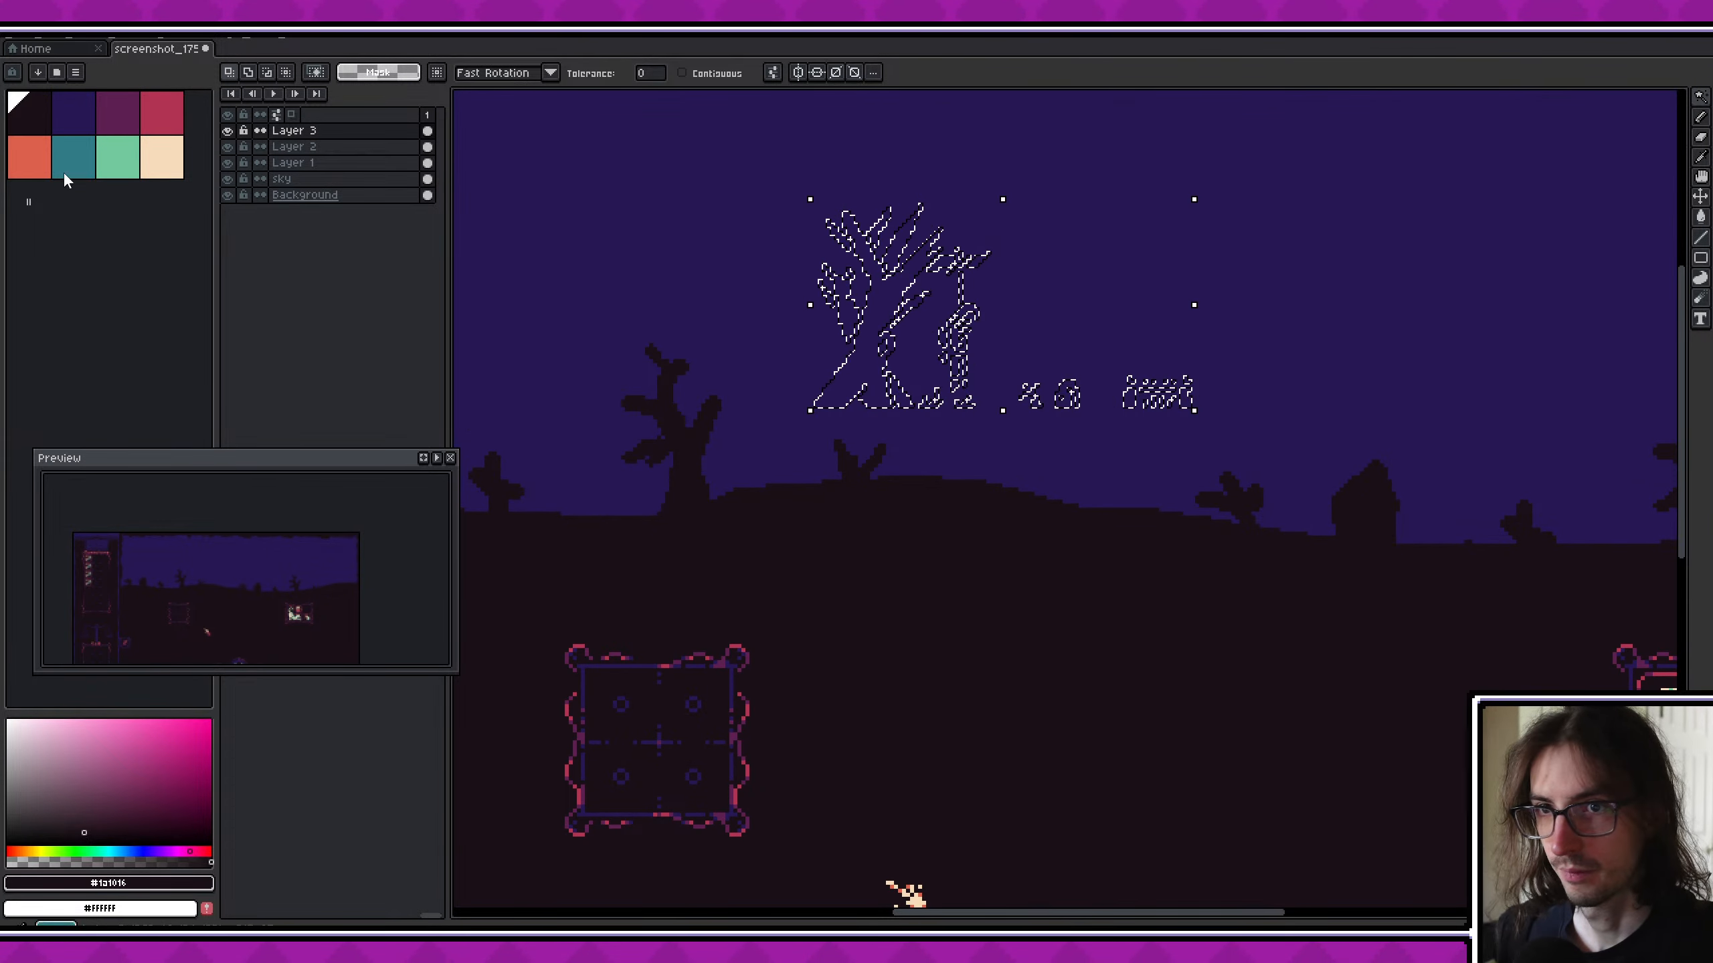
{"action": "left_click", "coordinate": [39, 112]}
{"action": "key", "text": "f"}
{"action": "key", "text": "ctrl+d"}
- Move the dark tree scene onto the horizon at the sky's inventory-side end, in front of the existing silhouettes
{"action": "middle_click_drag", "start_coordinate": [1036, 354], "coordinate": [1017, 410]}
{"action": "key", "text": "v"}
{"action": "left_click_drag", "start_coordinate": [928, 393], "coordinate": [1151, 466]}
{"action": "middle_click_drag", "start_coordinate": [1258, 470], "coordinate": [542, 406]}
{"action": "left_click_drag", "start_coordinate": [509, 385], "coordinate": [643, 353]}
{"action": "middle_click_drag", "start_coordinate": [644, 353], "coordinate": [1430, 477]}
{"action": "left_click_drag", "start_coordinate": [1430, 477], "coordinate": [732, 418]}
{"action": "middle_click_drag", "start_coordinate": [732, 419], "coordinate": [1197, 405]}
{"action": "left_click_drag", "start_coordinate": [1197, 406], "coordinate": [797, 501]}
{"action": "scroll", "coordinate": [906, 651], "scroll_direction": "down", "scroll_amount": 3}
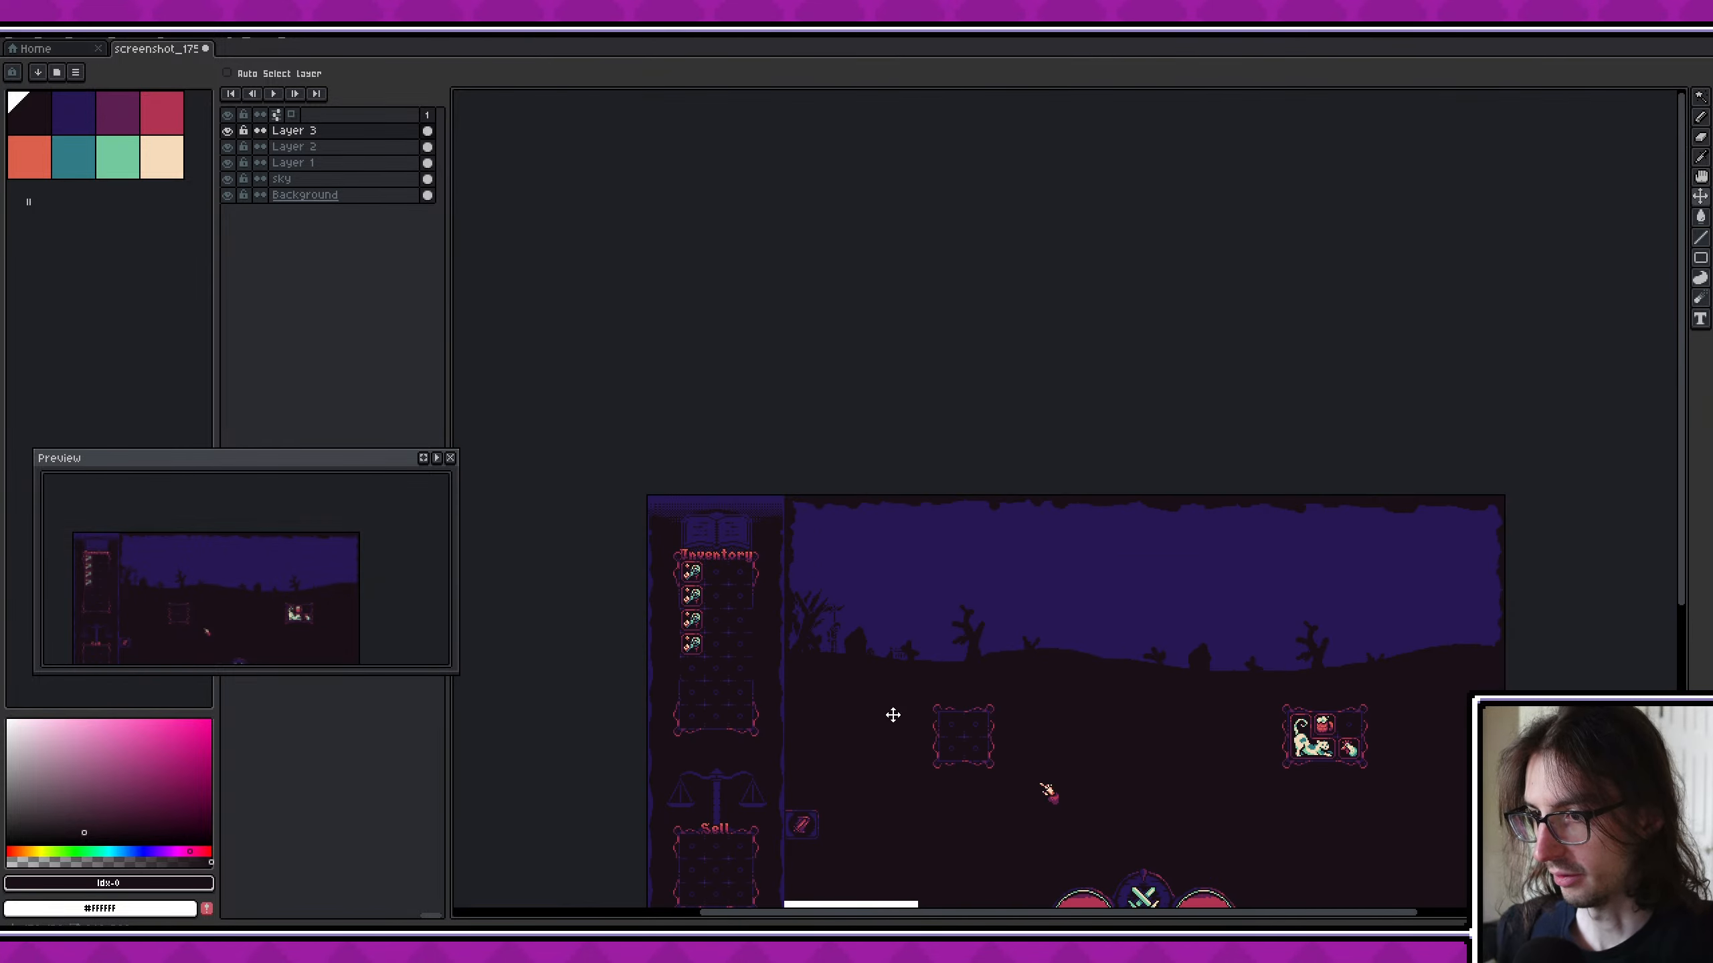
- Fill the white cut-out rectangle on the Background layer with the dark colour sampled from the ground
{"action": "middle_click_drag", "start_coordinate": [891, 712], "coordinate": [867, 491]}
{"action": "scroll", "coordinate": [841, 520], "scroll_direction": "up", "scroll_amount": 2}
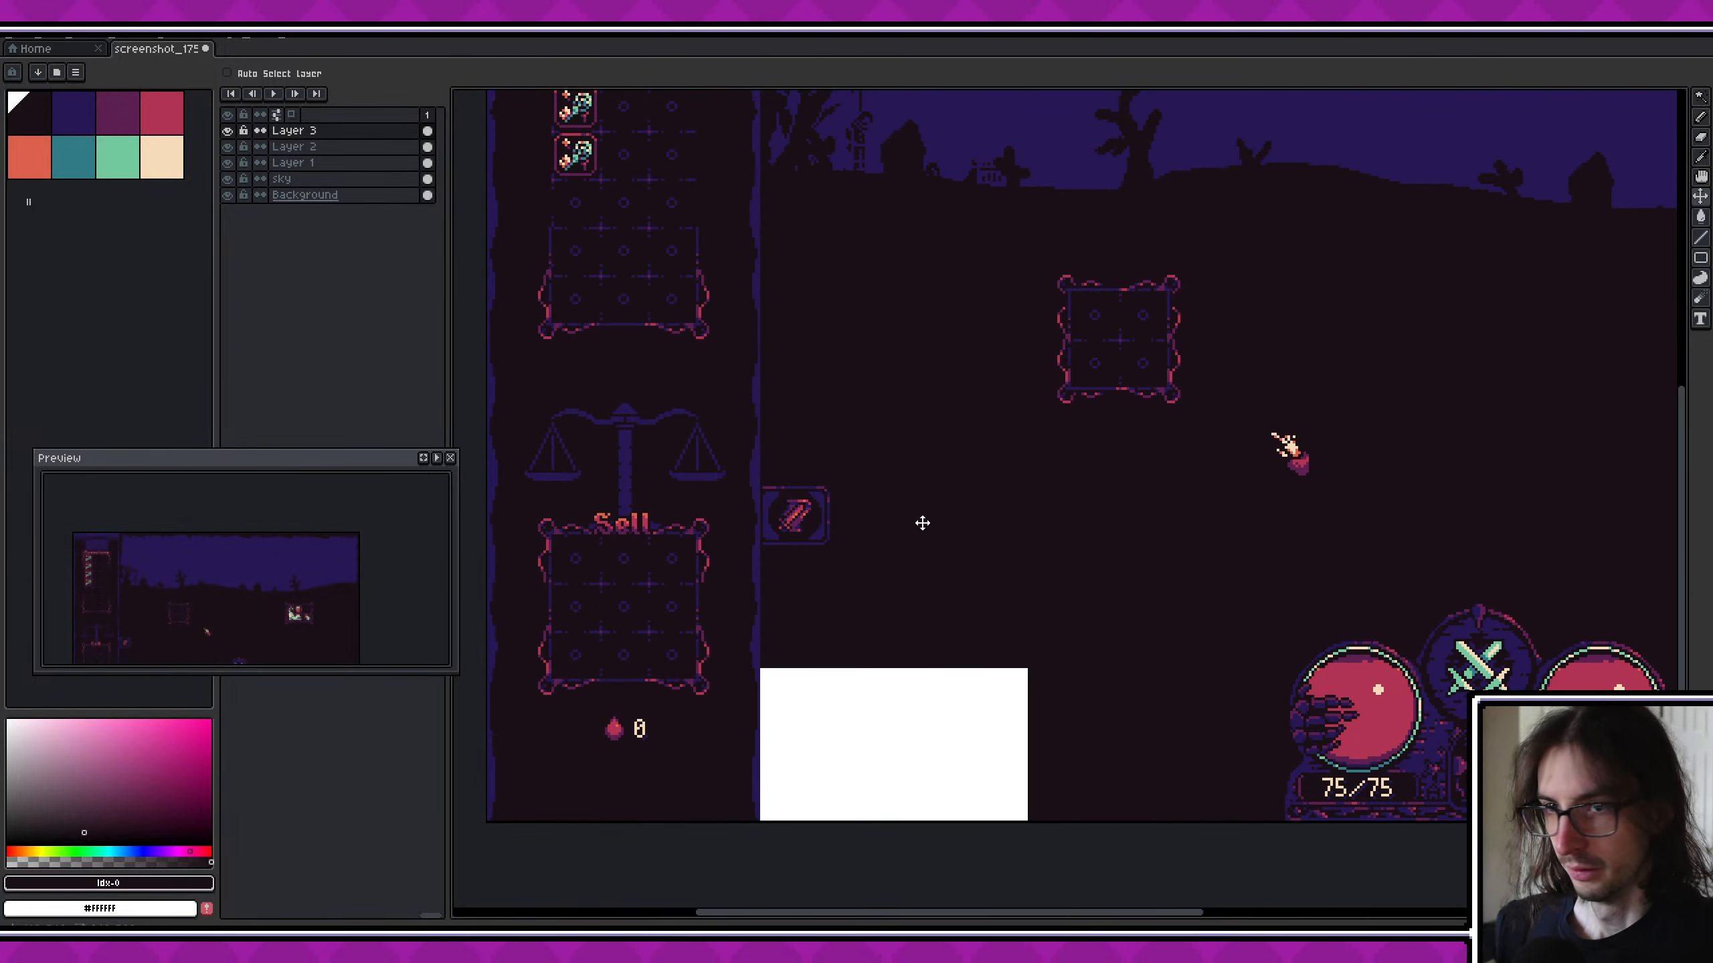
{"action": "key", "text": "i"}
{"action": "left_click", "coordinate": [921, 525]}
{"action": "left_click", "coordinate": [310, 193]}
{"action": "key", "text": "g"}
{"action": "left_click", "coordinate": [978, 708]}
- Check the mockup with the relocated tree scene and save the file
{"action": "middle_click_drag", "start_coordinate": [1051, 618], "coordinate": [782, 660]}
{"action": "scroll", "coordinate": [782, 660], "scroll_direction": "down", "scroll_amount": 3}
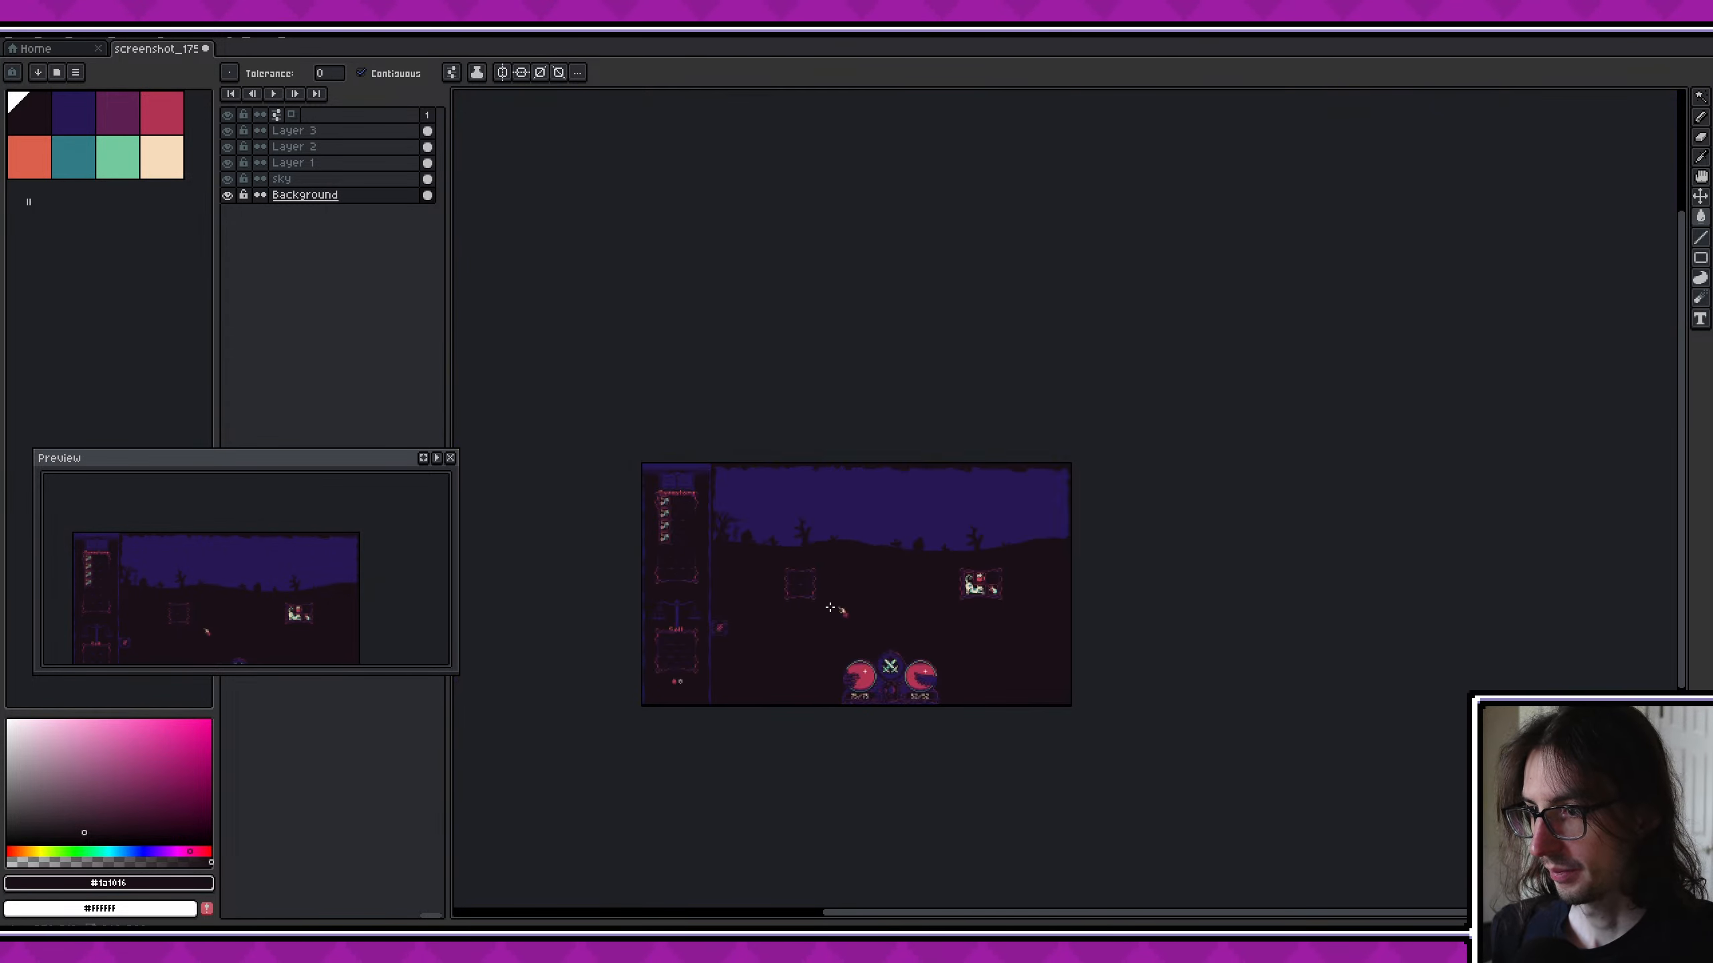
{"action": "scroll", "coordinate": [824, 616], "scroll_direction": "up", "scroll_amount": 3}
{"action": "middle_click_drag", "start_coordinate": [803, 594], "coordinate": [940, 539]}
{"action": "scroll", "coordinate": [800, 550], "scroll_direction": "down", "scroll_amount": 2}
{"action": "key", "text": "v"}
{"action": "key", "text": "g"}
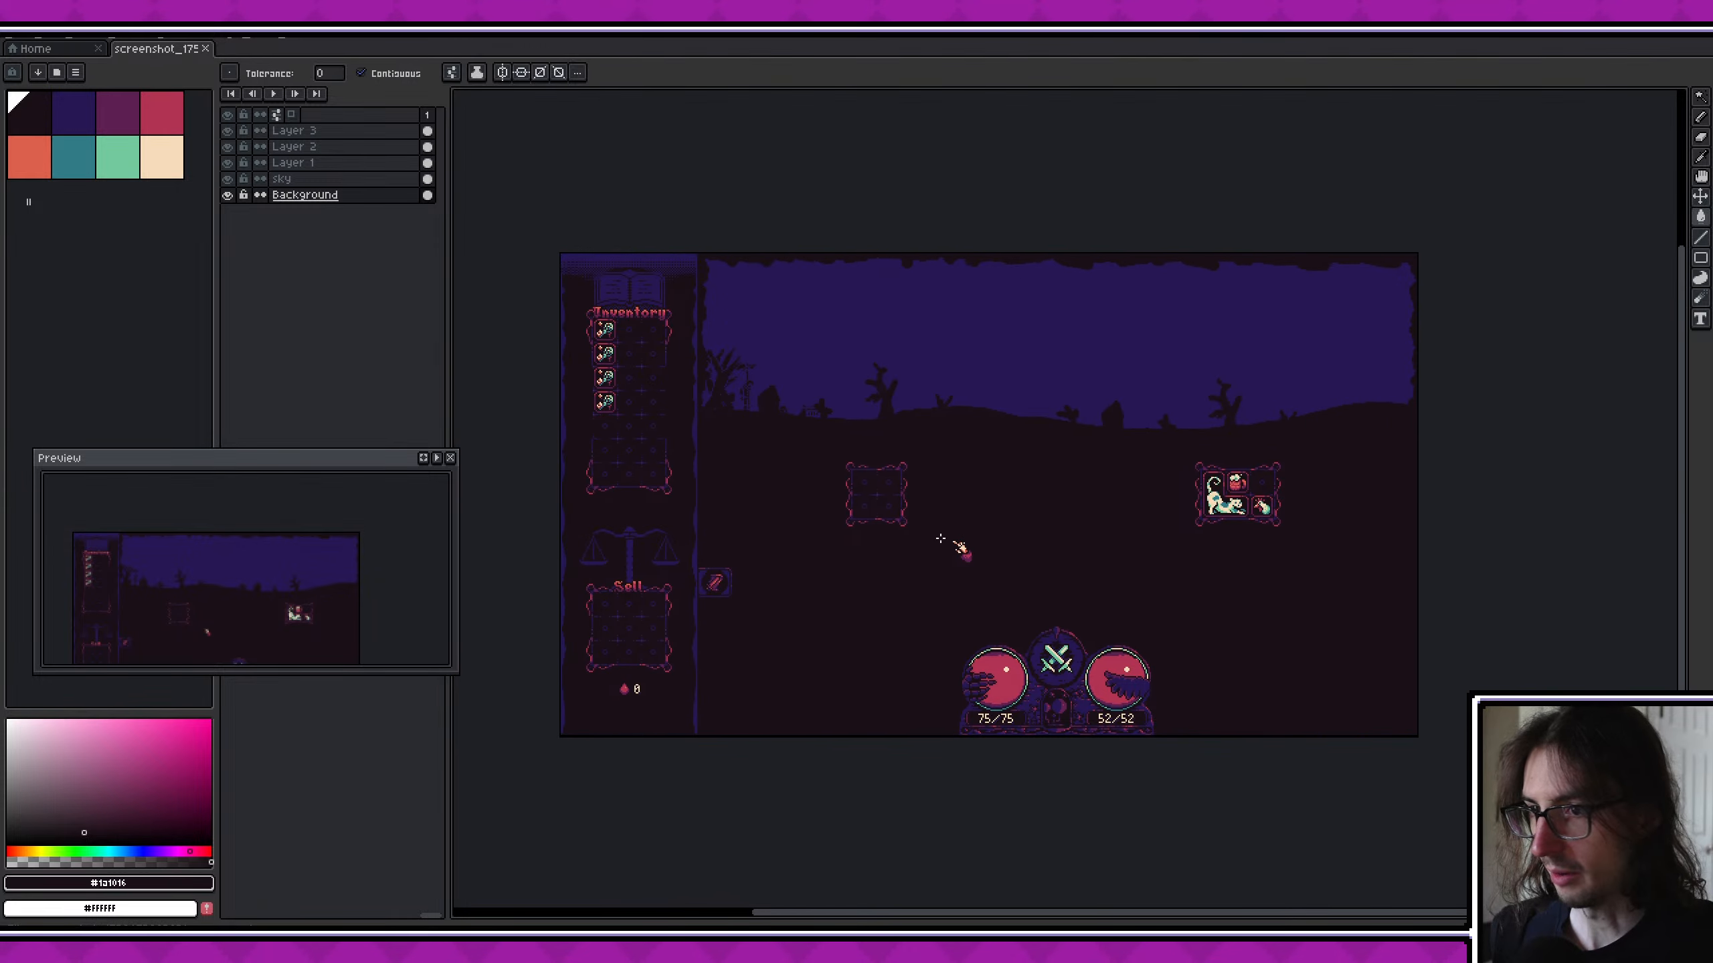
- Paint irregular dark blue rock patches with a 6 px brush along the ground between the Sell panel and the 75/75 orb
{"action": "scroll", "coordinate": [799, 696], "scroll_direction": "up", "scroll_amount": 2}
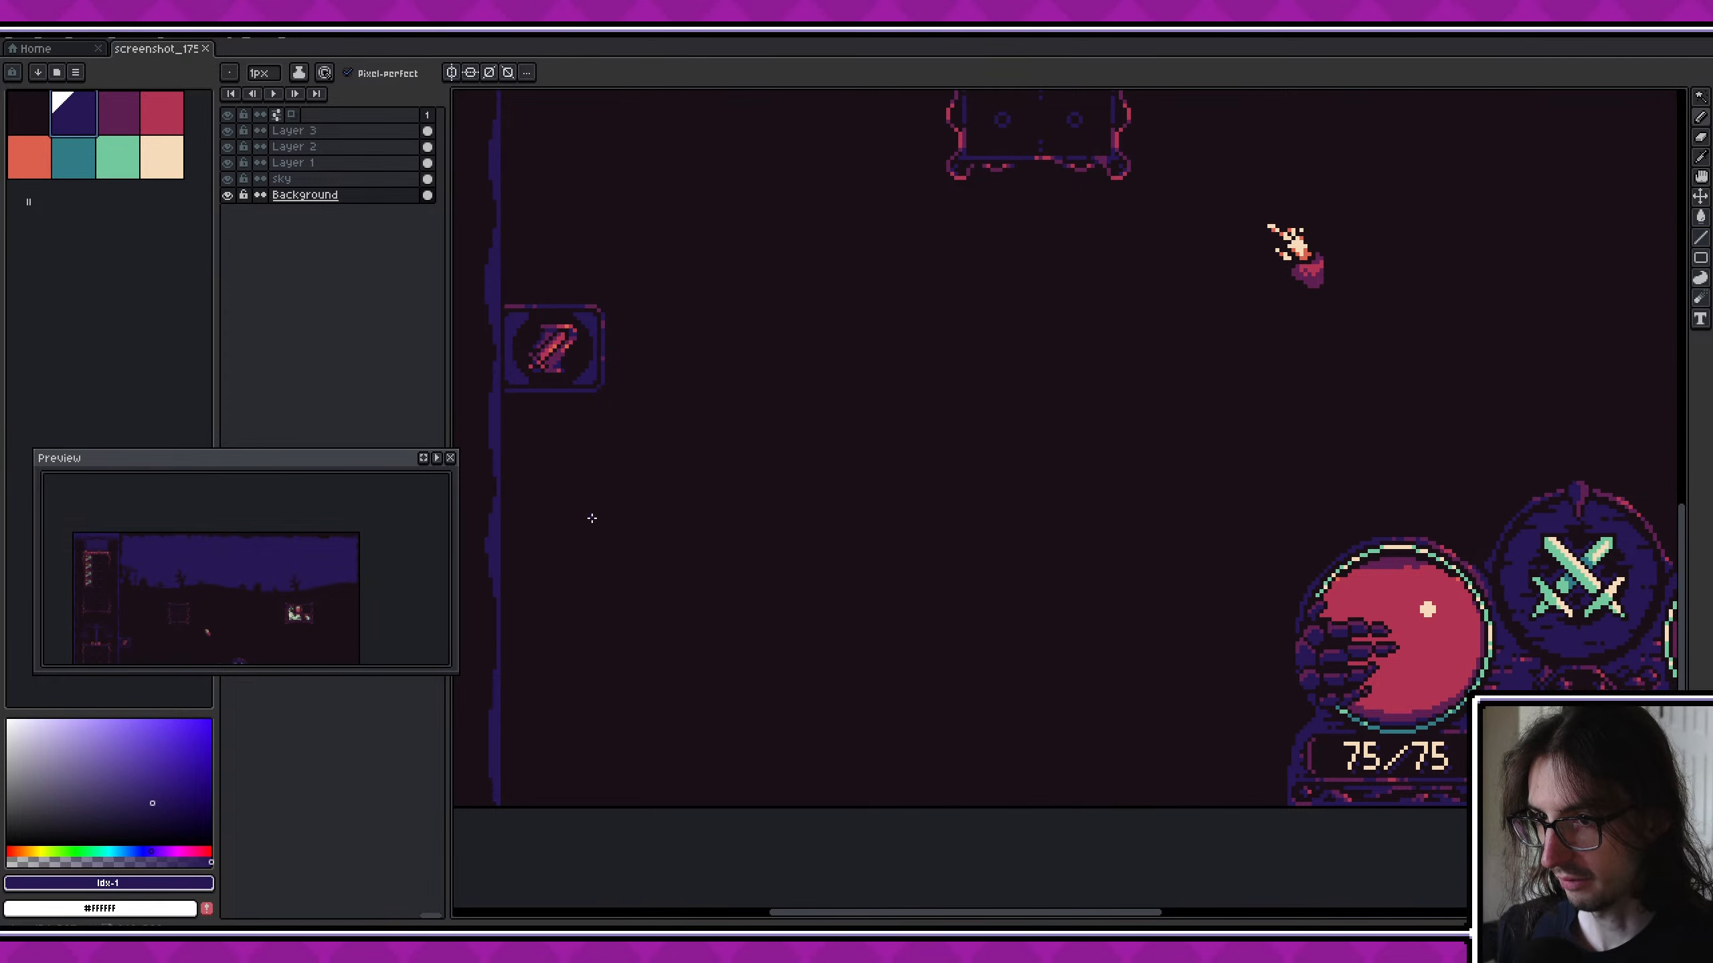
{"action": "key", "text": "plus"}
{"action": "key", "text": "plus"}
{"action": "key", "text": "plus"}
{"action": "key", "text": "plus"}
{"action": "key", "text": "plus"}
{"action": "mouse_move", "coordinate": [581, 502]}
{"action": "left_mouse_down"}
{"action": "mouse_move", "coordinate": [629, 572]}
{"action": "mouse_move", "coordinate": [583, 582]}
{"action": "mouse_move", "coordinate": [637, 649]}
{"action": "mouse_move", "coordinate": [598, 656]}
{"action": "mouse_move", "coordinate": [654, 631]}
{"action": "left_mouse_up"}
{"action": "mouse_move", "coordinate": [538, 702]}
{"action": "left_mouse_down"}
{"action": "mouse_move", "coordinate": [612, 738]}
{"action": "mouse_move", "coordinate": [769, 708]}
{"action": "left_mouse_up"}
{"action": "mouse_move", "coordinate": [695, 647]}
{"action": "left_mouse_down"}
{"action": "mouse_move", "coordinate": [816, 601]}
{"action": "mouse_move", "coordinate": [787, 662]}
{"action": "mouse_move", "coordinate": [931, 651]}
{"action": "mouse_move", "coordinate": [961, 722]}
{"action": "left_mouse_up"}
{"action": "mouse_move", "coordinate": [836, 739]}
{"action": "left_mouse_down"}
{"action": "mouse_move", "coordinate": [903, 745]}
{"action": "mouse_move", "coordinate": [937, 776]}
{"action": "left_mouse_up"}
{"action": "left_click_drag", "start_coordinate": [971, 772], "coordinate": [1113, 770]}
{"action": "mouse_move", "coordinate": [1174, 752]}
{"action": "left_mouse_down"}
{"action": "mouse_move", "coordinate": [1188, 758]}
{"action": "mouse_move", "coordinate": [1127, 742]}
{"action": "left_mouse_up"}
{"action": "mouse_move", "coordinate": [1038, 720]}
{"action": "left_mouse_down"}
{"action": "mouse_move", "coordinate": [1070, 719]}
{"action": "mouse_move", "coordinate": [1074, 670]}
{"action": "mouse_move", "coordinate": [1106, 656]}
{"action": "left_mouse_up"}
{"action": "left_click_drag", "start_coordinate": [1172, 677], "coordinate": [1261, 716]}
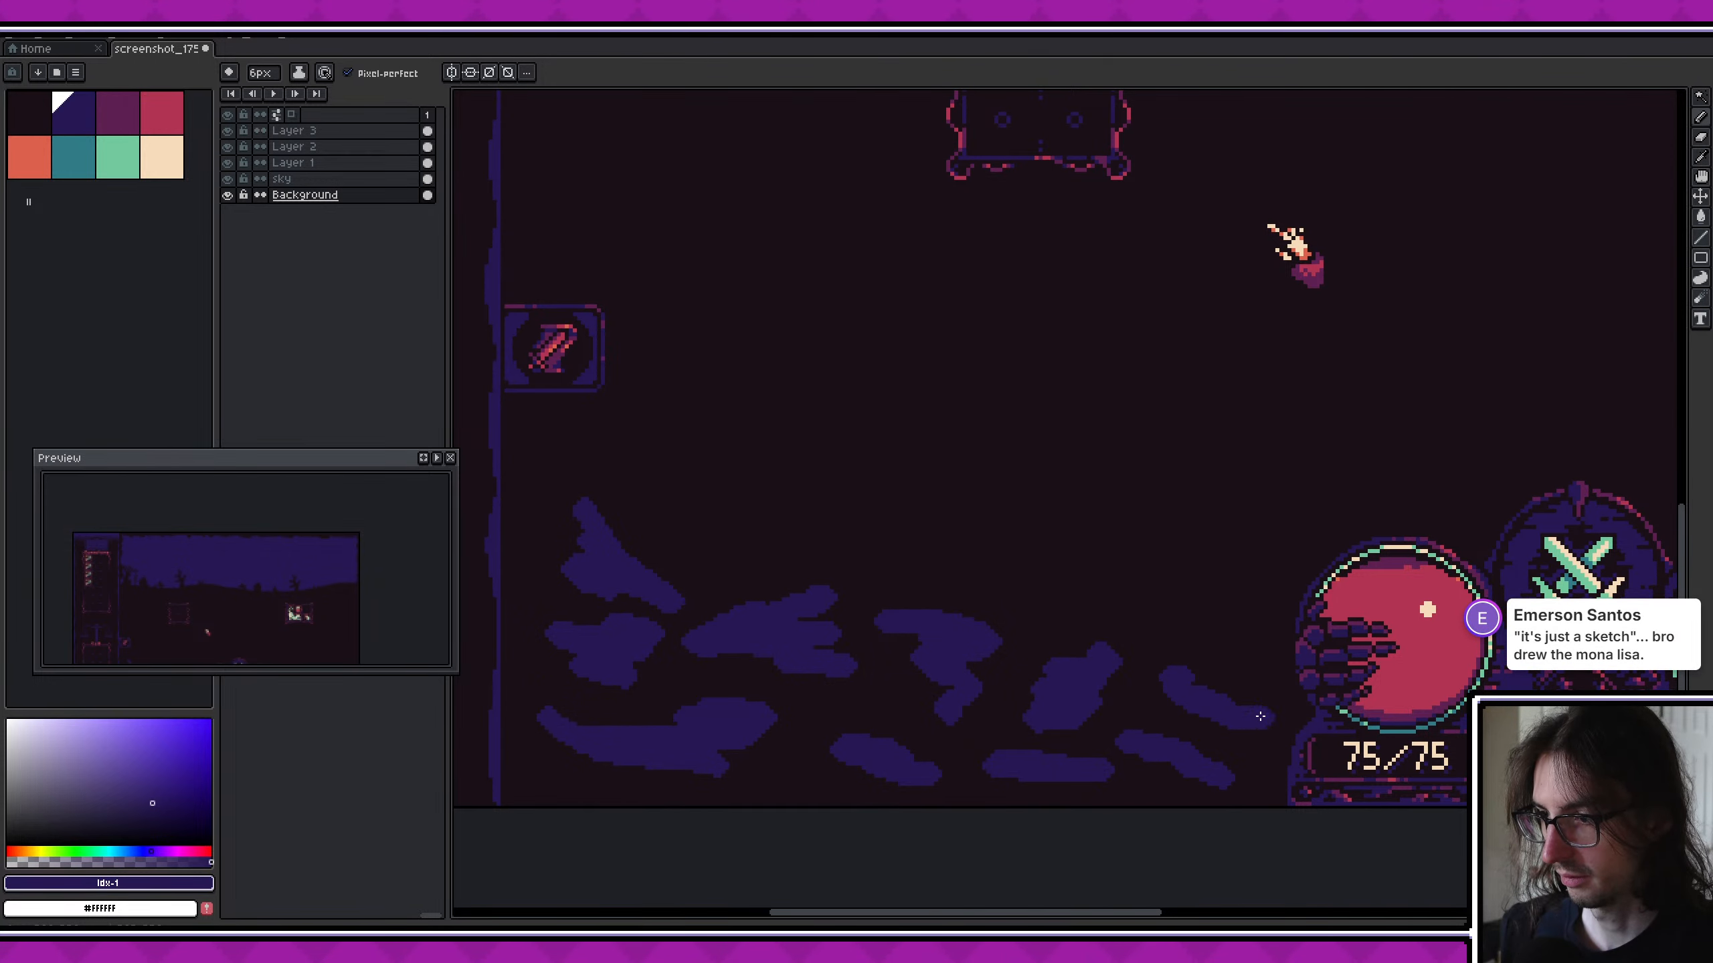
{"action": "scroll", "coordinate": [1174, 678], "scroll_direction": "down", "scroll_amount": 4}
{"action": "mouse_move", "coordinate": [1133, 618]}
{"action": "middle_mouse_down"}
{"action": "mouse_move", "coordinate": [668, 705]}
{"action": "mouse_move", "coordinate": [941, 635]}
{"action": "middle_mouse_up"}
{"action": "scroll", "coordinate": [654, 685], "scroll_direction": "up", "scroll_amount": 2}
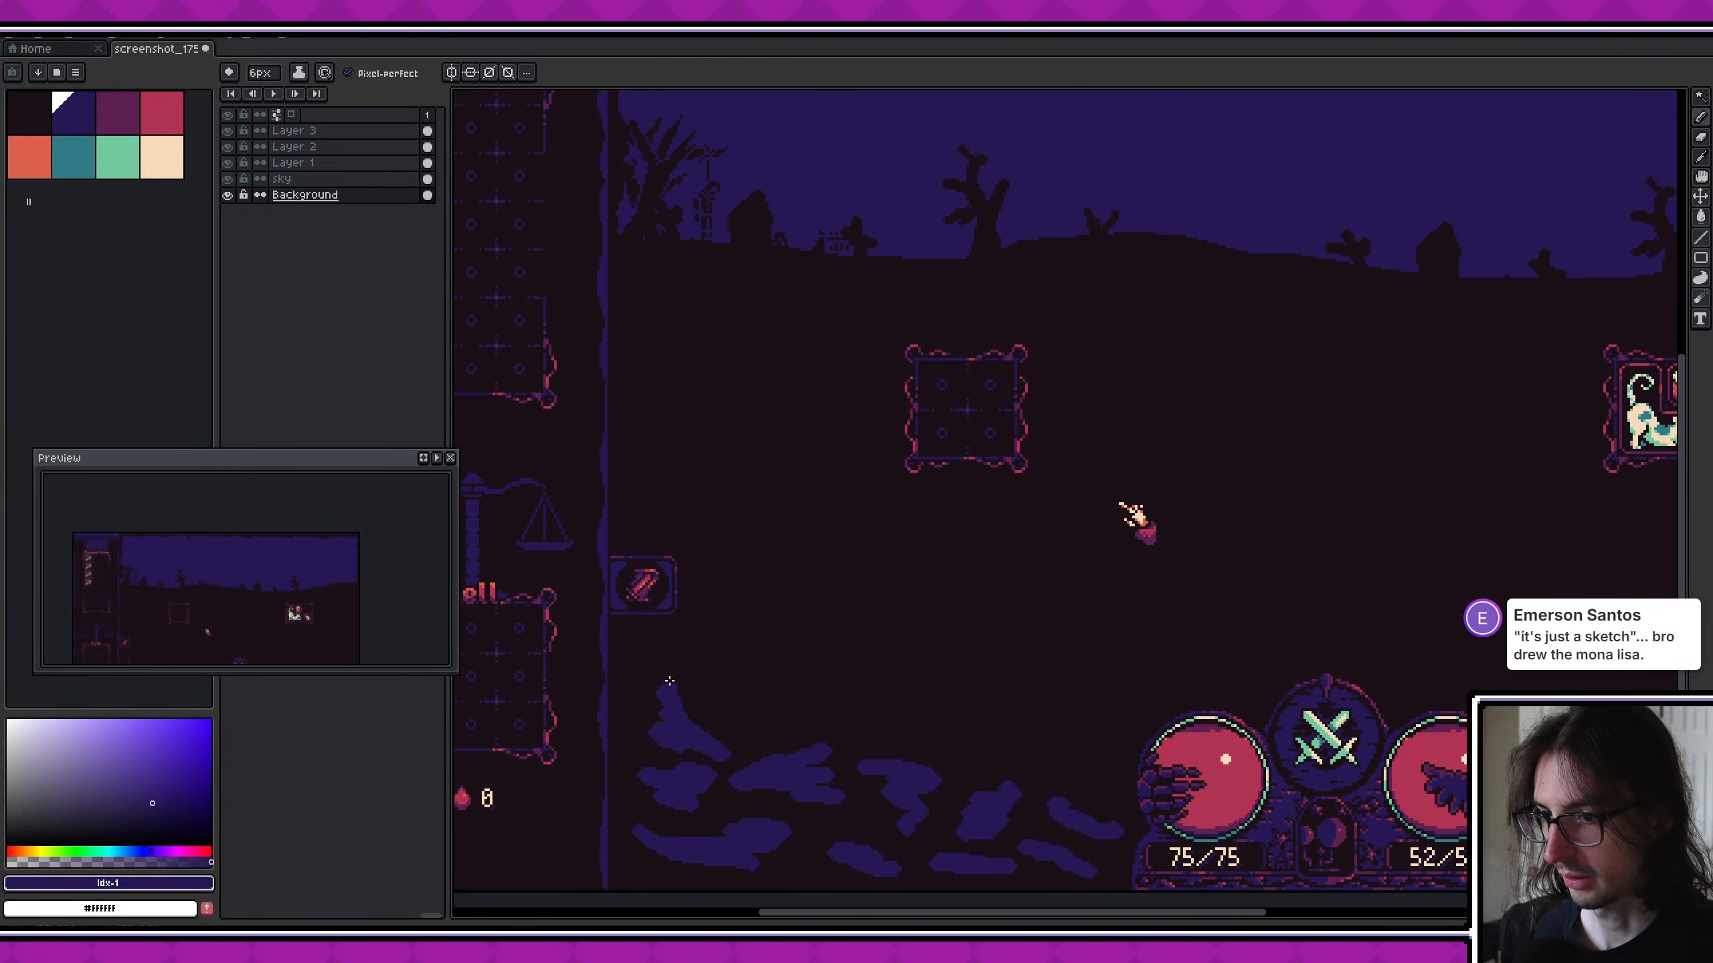
{"action": "left_click_drag", "start_coordinate": [669, 681], "coordinate": [672, 687]}
- Paint matching dark blue rocky streaks along the ground from the 52/52 orb to the canvas's far edge
{"action": "scroll", "coordinate": [719, 618], "scroll_direction": "right", "scroll_amount": 5}
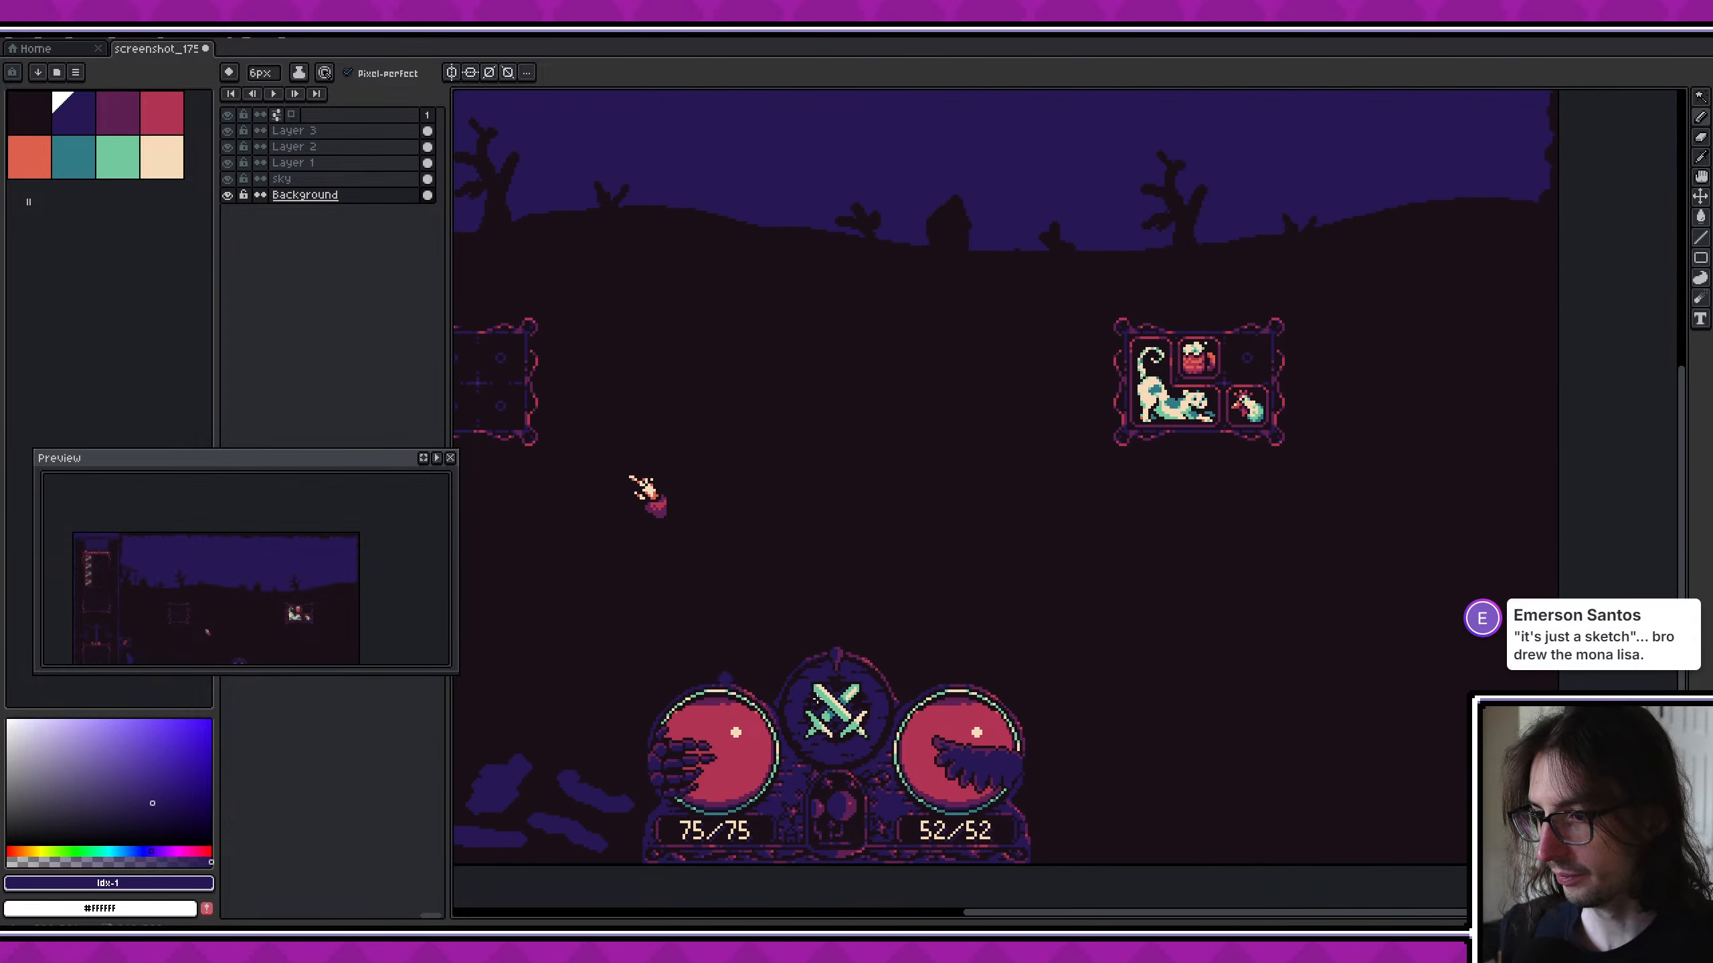
{"action": "left_click_drag", "start_coordinate": [1059, 762], "coordinate": [1455, 713]}
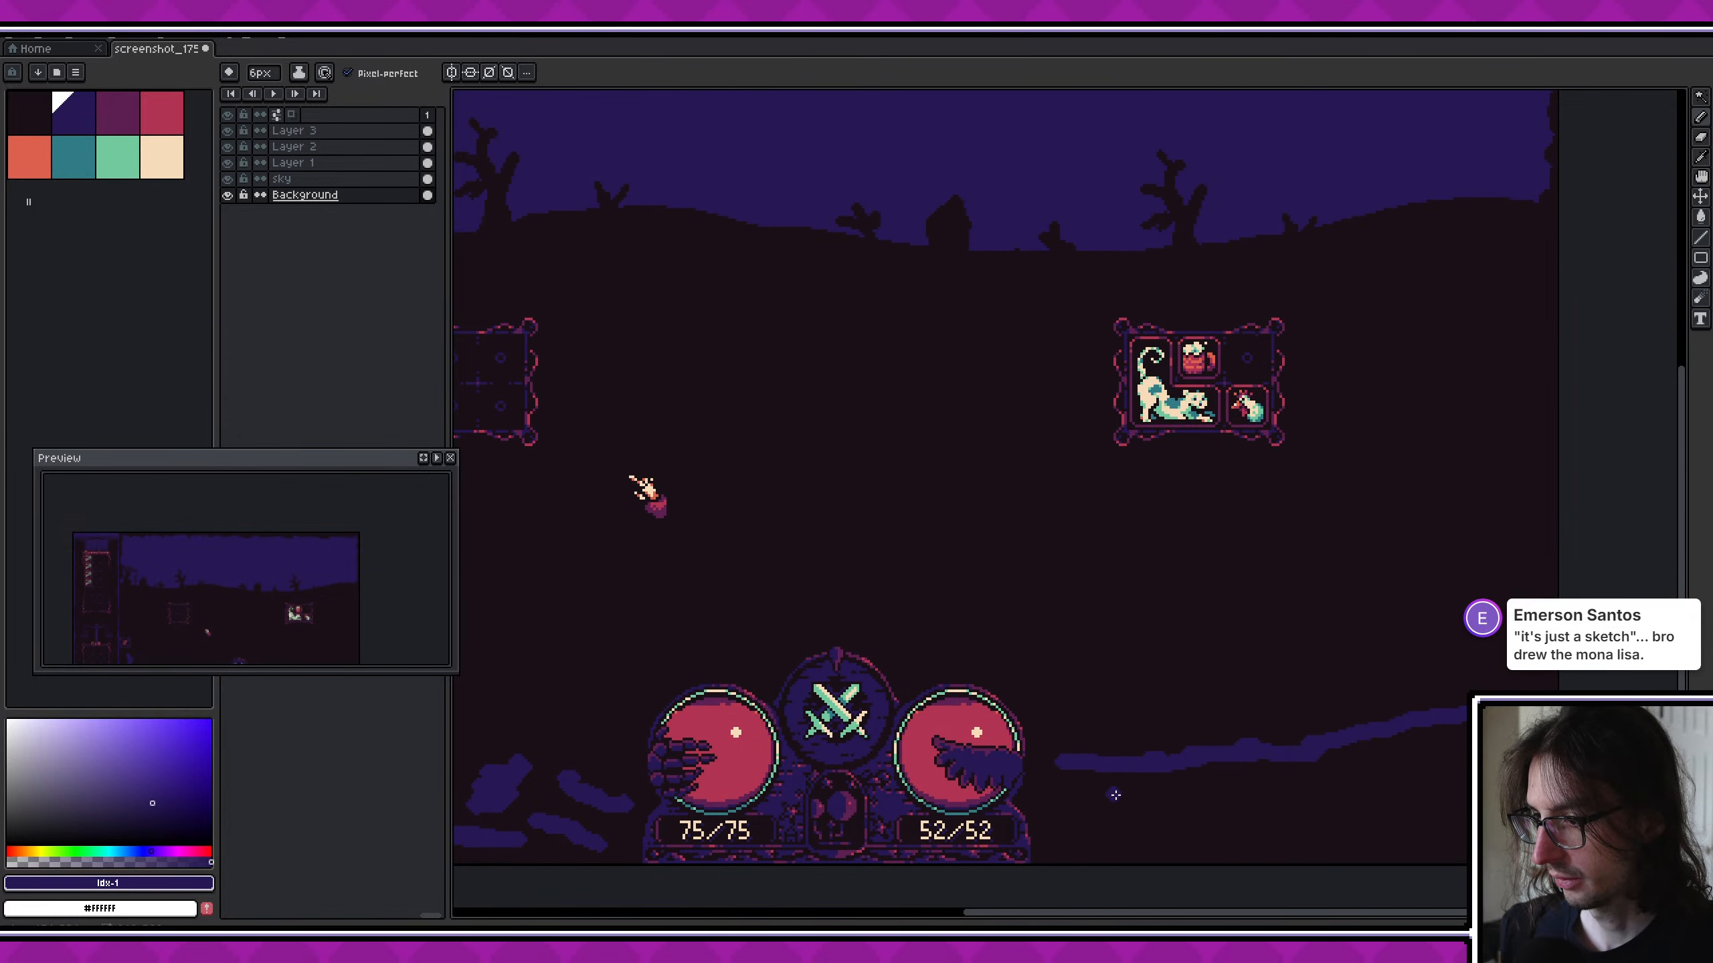
{"action": "mouse_move", "coordinate": [1114, 794]}
{"action": "left_mouse_down"}
{"action": "mouse_move", "coordinate": [1455, 727]}
{"action": "mouse_move", "coordinate": [1079, 809]}
{"action": "mouse_move", "coordinate": [1206, 813]}
{"action": "mouse_move", "coordinate": [1352, 783]}
{"action": "mouse_move", "coordinate": [1367, 815]}
{"action": "mouse_move", "coordinate": [1453, 828]}
{"action": "mouse_move", "coordinate": [1473, 786]}
{"action": "left_mouse_up"}
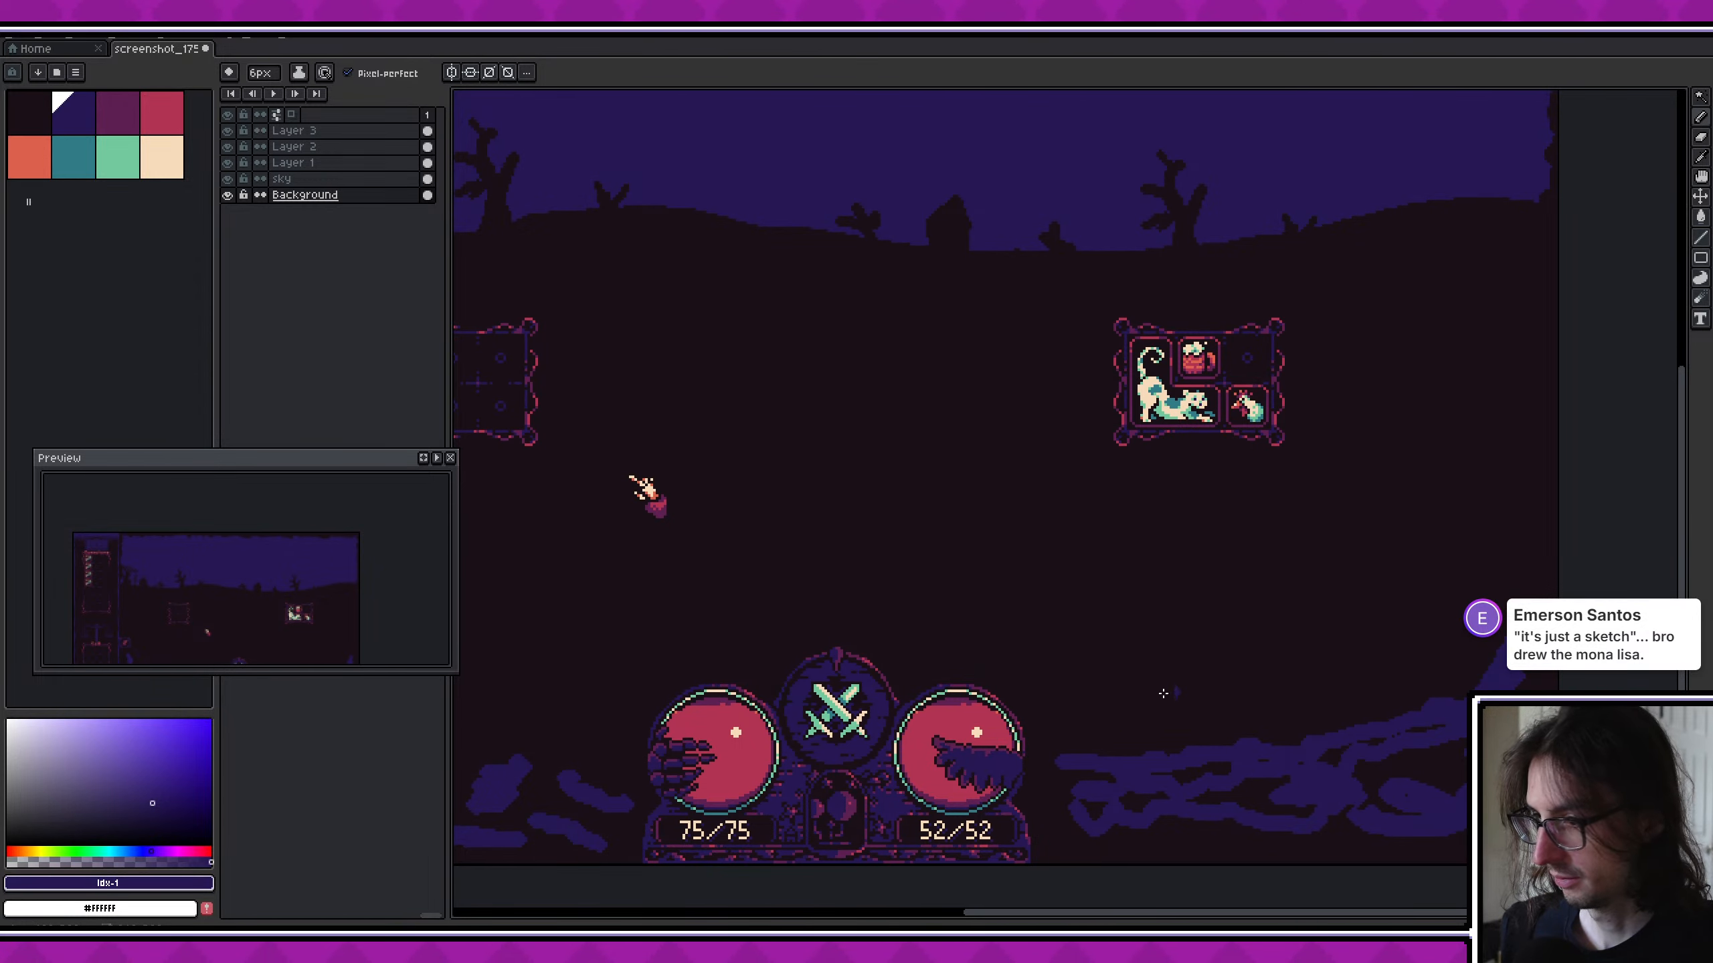
{"action": "scroll", "coordinate": [1080, 651], "scroll_direction": "down", "scroll_amount": 2}
{"action": "scroll", "coordinate": [1086, 654], "scroll_direction": "up", "scroll_amount": 1}
{"action": "middle_click_drag", "start_coordinate": [1038, 643], "coordinate": [1104, 658]}
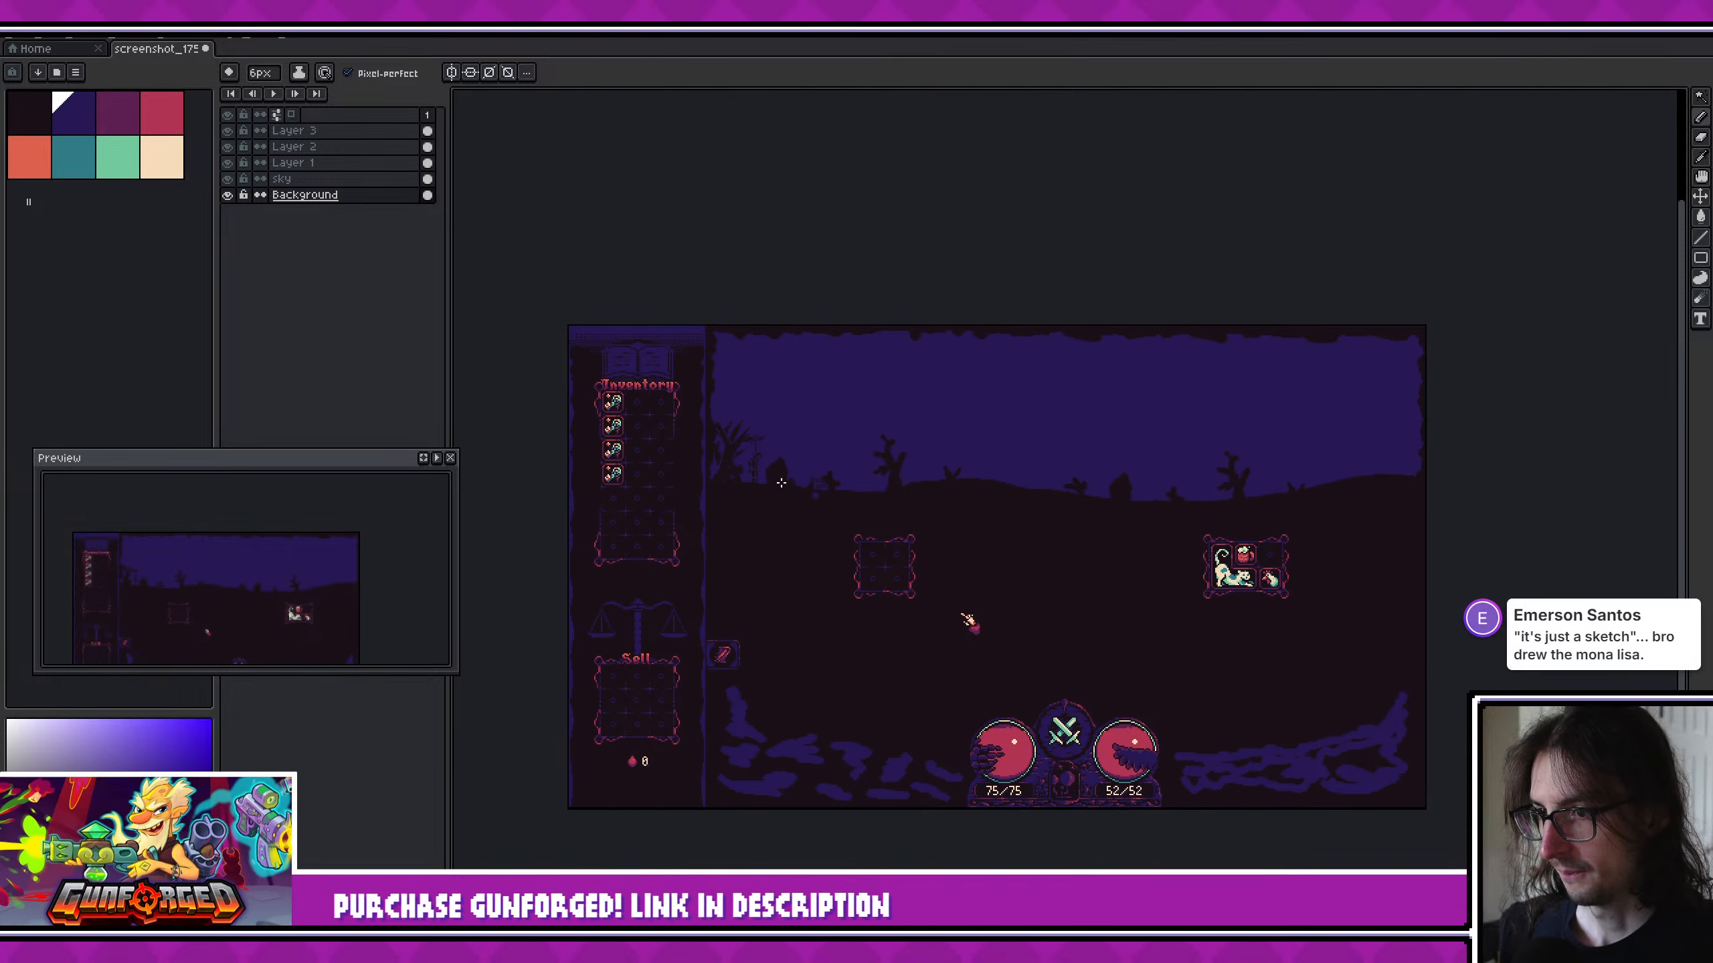
- Reduce the brush to 1 px and examine the tree, hanging figure and house silhouettes near the inventory panel
{"action": "scroll", "coordinate": [766, 495], "scroll_direction": "up", "scroll_amount": 4}
{"action": "key", "text": "minus"}
{"action": "key", "text": "minus"}
{"action": "key", "text": "minus"}
{"action": "key", "text": "minus"}
{"action": "key", "text": "minus"}
{"action": "scroll", "coordinate": [694, 443], "scroll_direction": "up", "scroll_amount": 1}
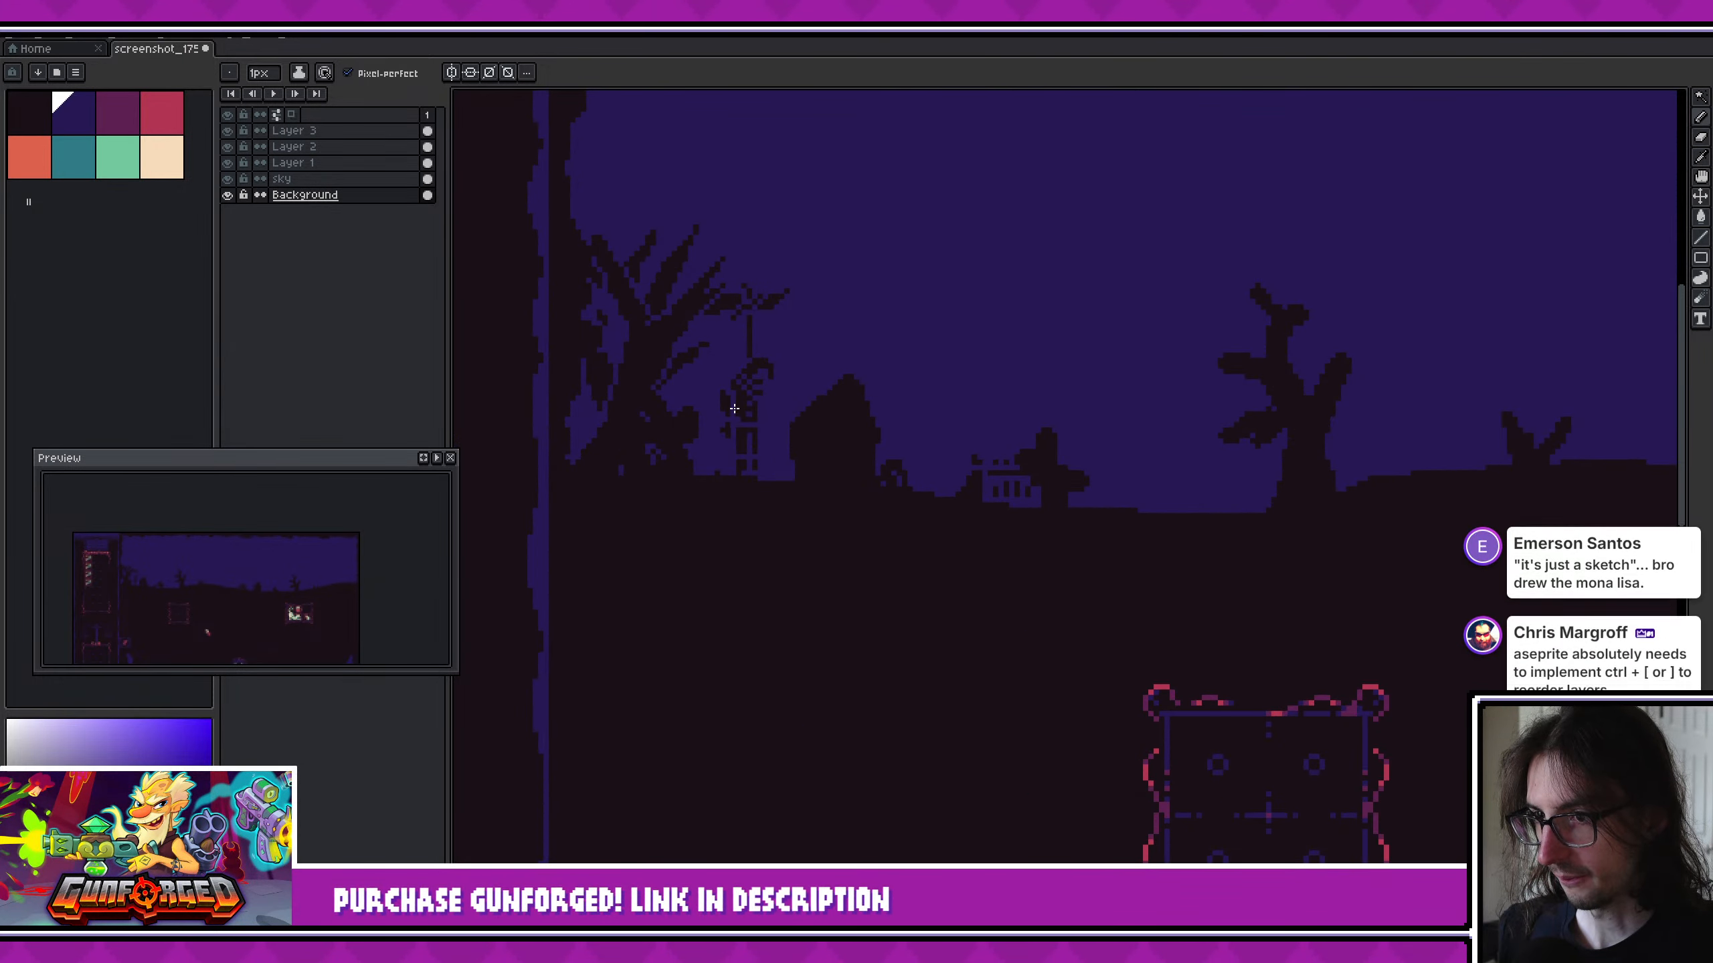
{"action": "middle_click_drag", "start_coordinate": [1006, 414], "coordinate": [999, 444]}
{"action": "scroll", "coordinate": [759, 390], "scroll_direction": "down", "scroll_amount": 6}
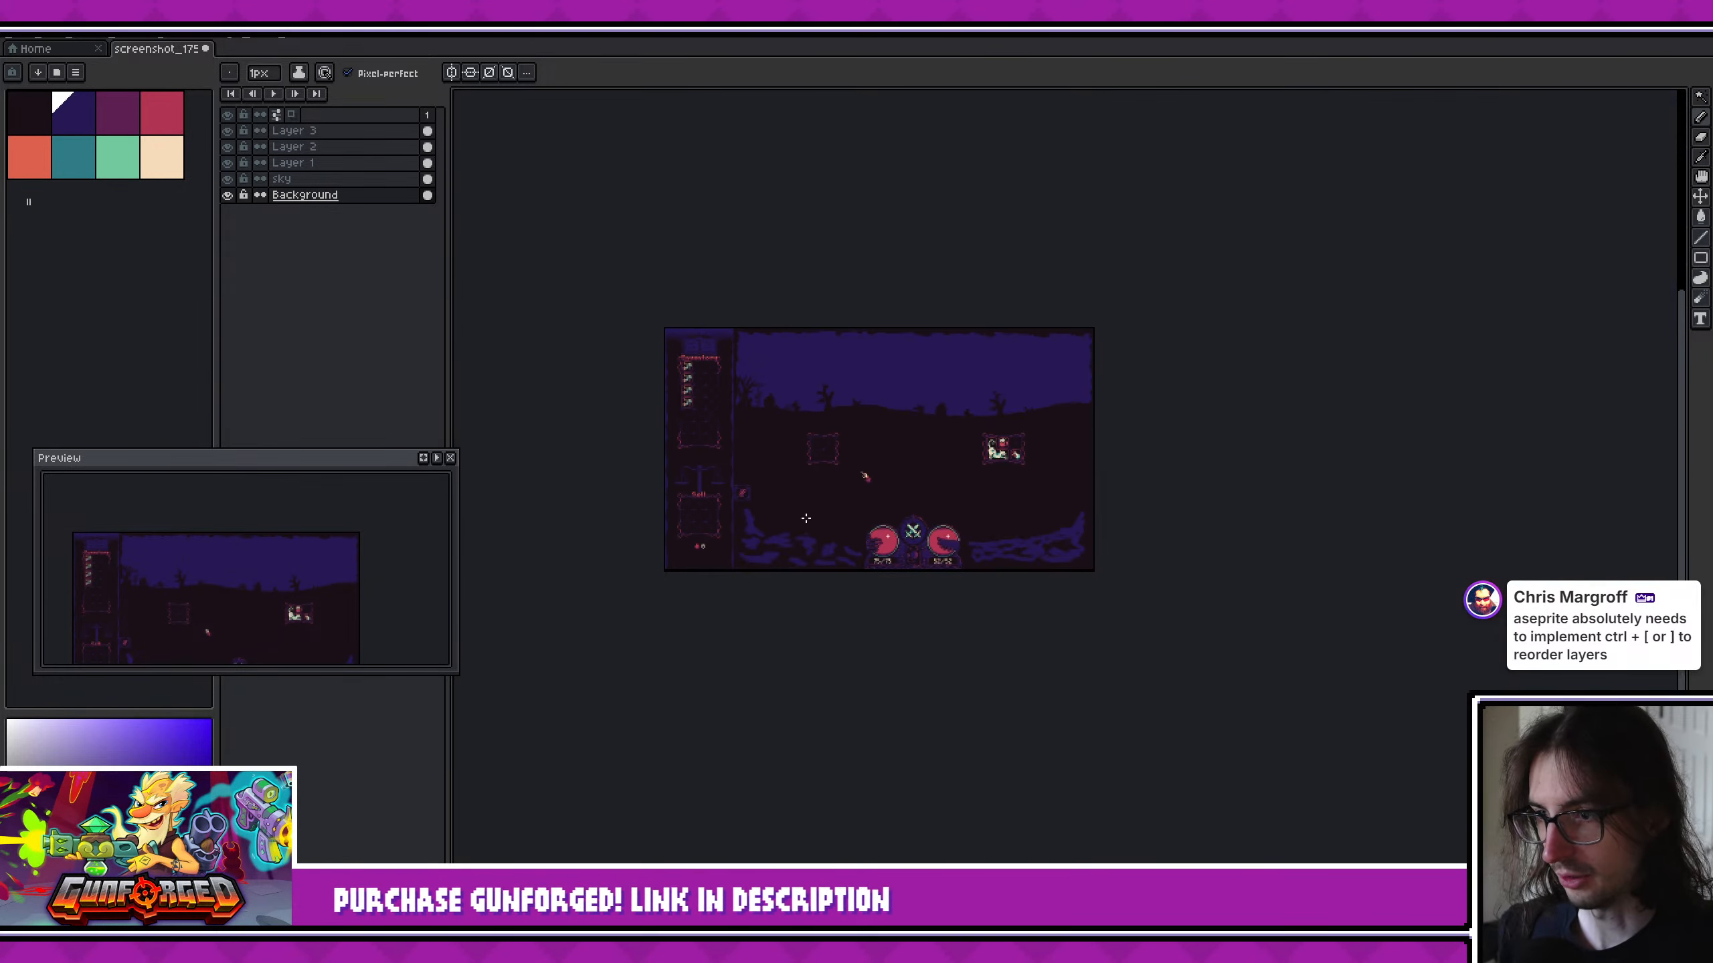
{"action": "key", "text": "w"}
{"action": "left_click", "coordinate": [779, 538]}
{"action": "scroll", "coordinate": [809, 500], "scroll_direction": "up", "scroll_amount": 5}
{"action": "middle_click_drag", "start_coordinate": [879, 506], "coordinate": [977, 566]}
{"action": "key", "text": "ctrl+d"}
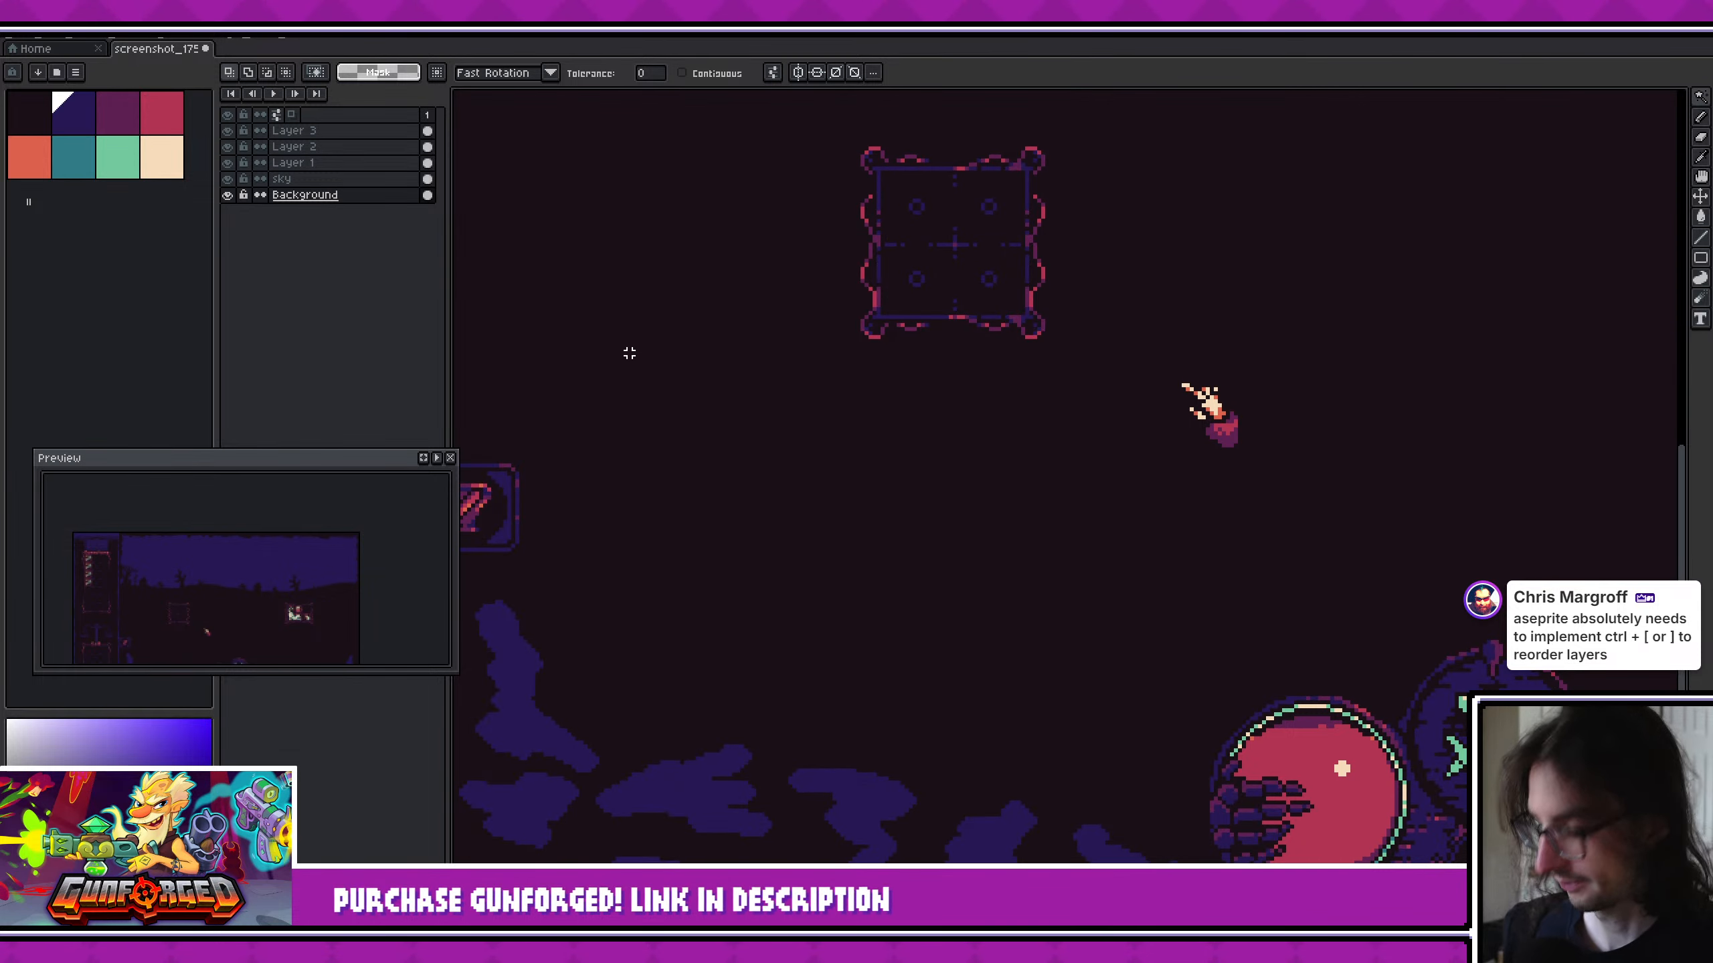
{"action": "scroll", "coordinate": [629, 353], "scroll_direction": "down", "scroll_amount": 1}
{"action": "left_click", "coordinate": [676, 649]}
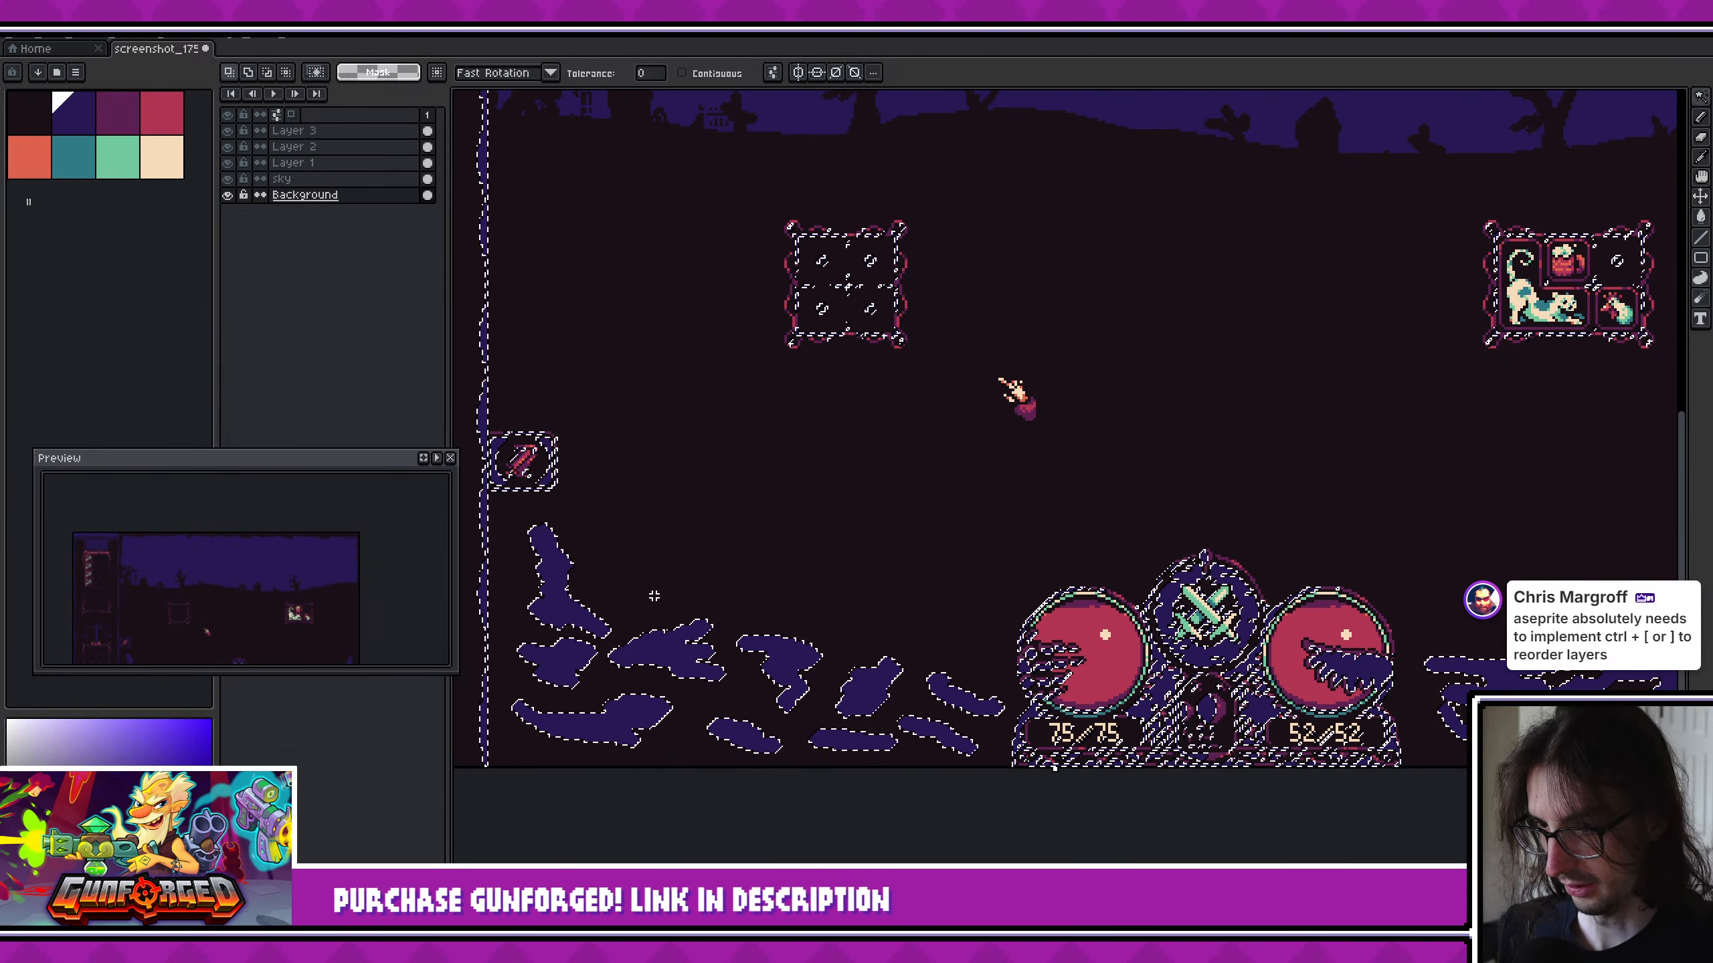
{"action": "key", "text": "ctrl+d"}
{"action": "key", "text": "m"}
{"action": "left_click_drag", "start_coordinate": [502, 516], "coordinate": [1004, 768]}
{"action": "key", "text": "ctrl+d"}
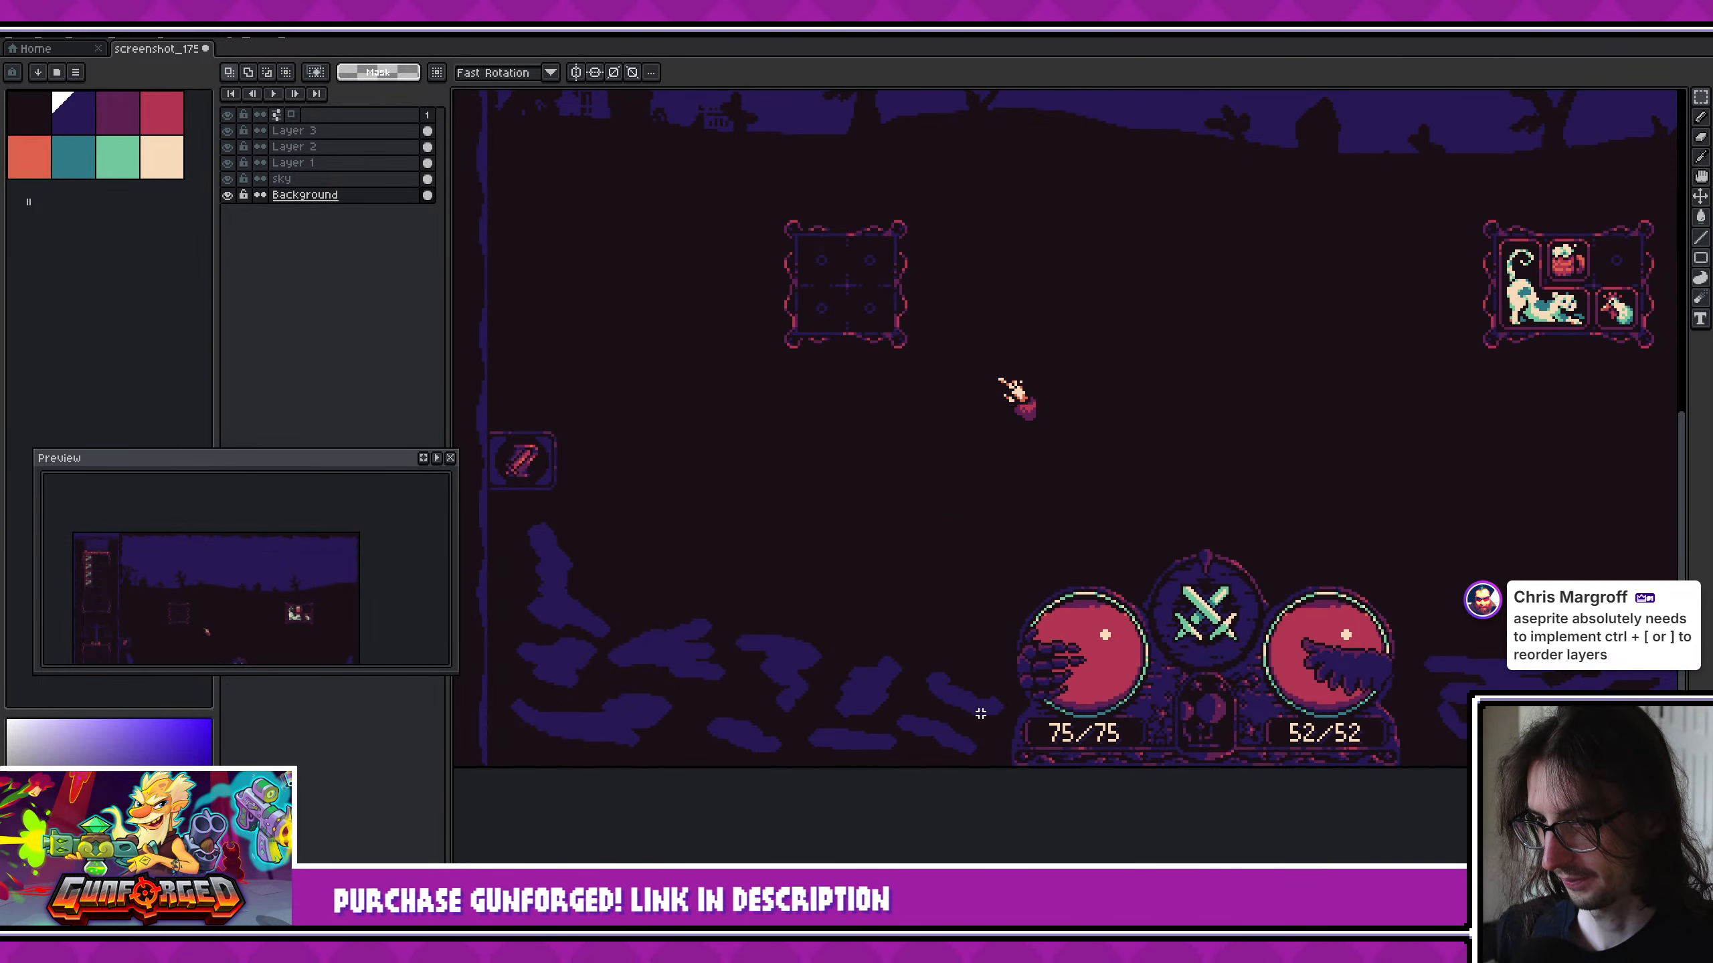
- Add a new layer above Layer 3 and ready the pencil for painting on it
{"action": "scroll", "coordinate": [980, 696], "scroll_direction": "down", "scroll_amount": 2}
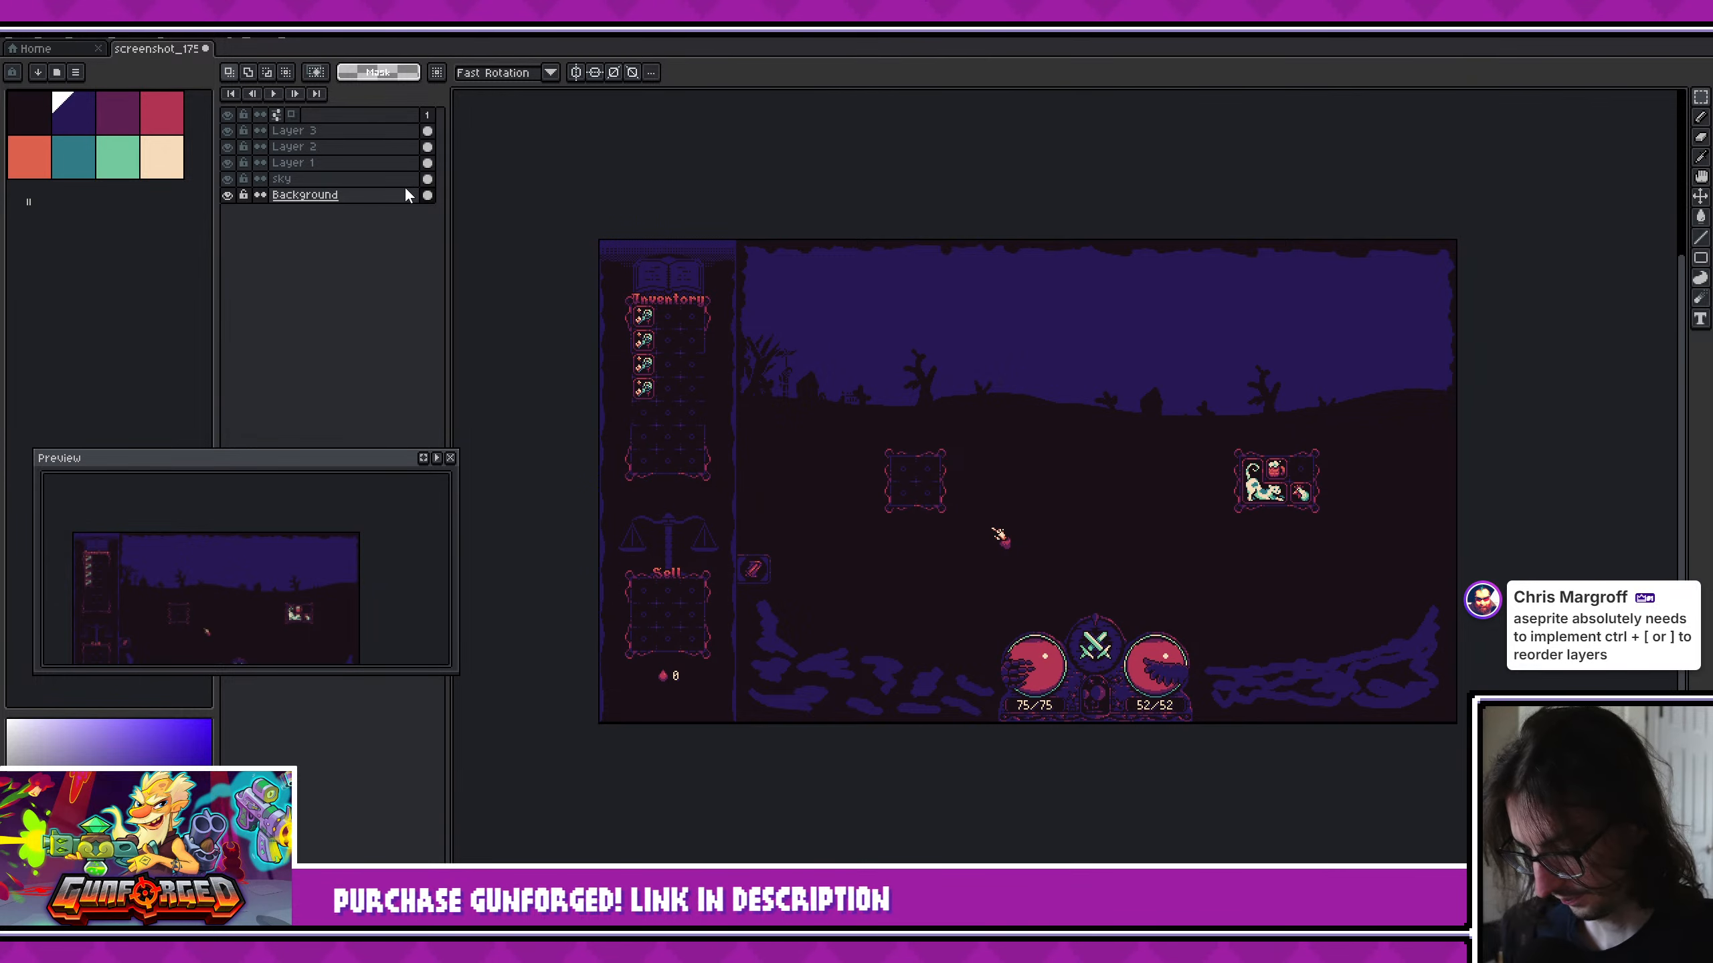
{"action": "key", "text": "shift+n"}
{"action": "left_click_drag", "start_coordinate": [348, 187], "coordinate": [346, 128]}
{"action": "left_click", "coordinate": [76, 116]}
{"action": "key", "text": "b"}
- Paint thin dark blue fog streaks across the tree beside the inventory panel and the nearby house silhouette
{"action": "scroll", "coordinate": [802, 354], "scroll_direction": "up", "scroll_amount": 4}
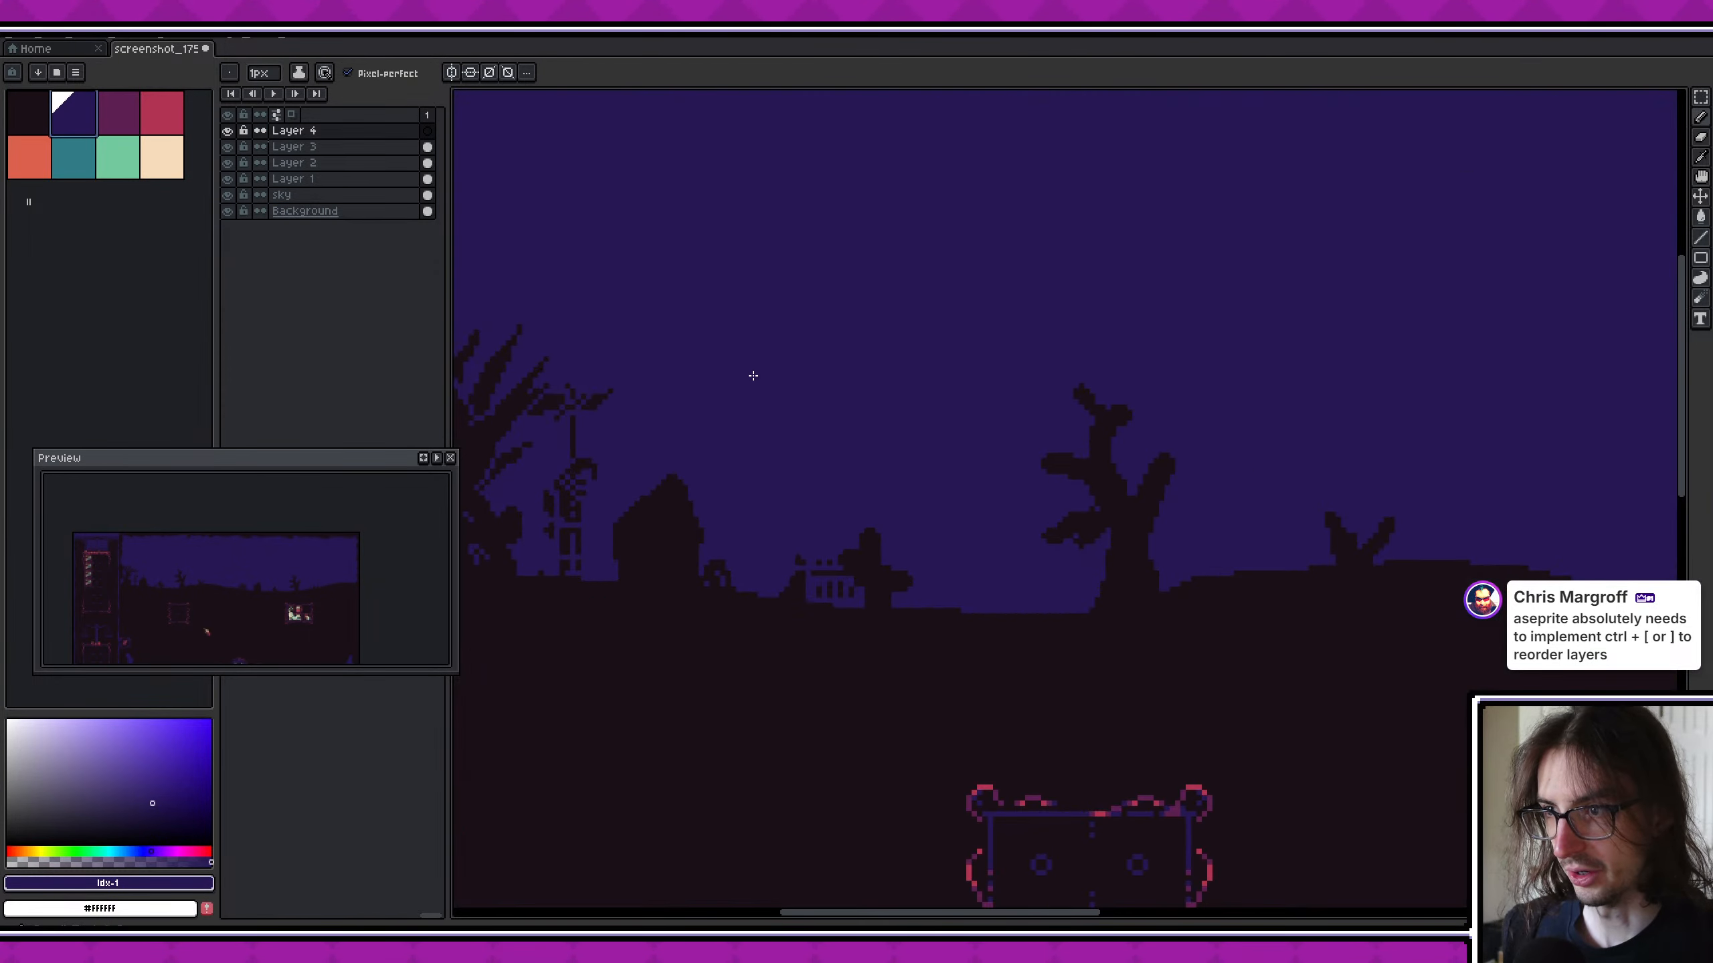
{"action": "middle_click_drag", "start_coordinate": [520, 518], "coordinate": [747, 512]}
{"action": "left_click_drag", "start_coordinate": [637, 509], "coordinate": [668, 533]}
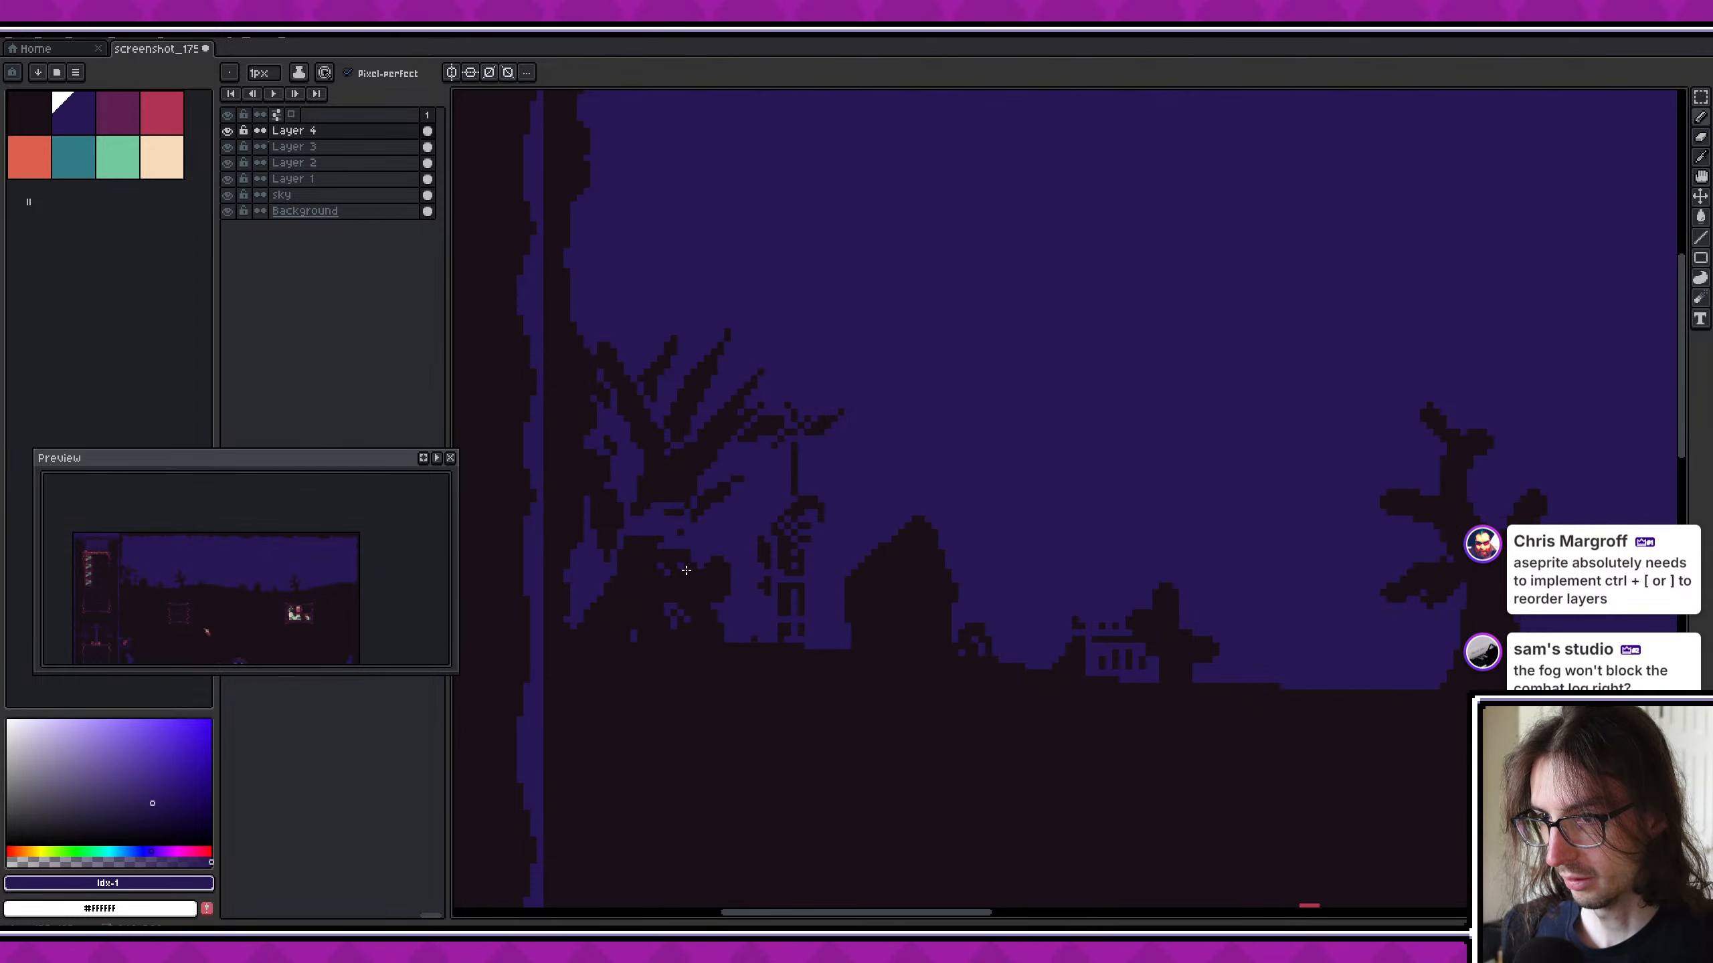
{"action": "mouse_move", "coordinate": [934, 573]}
{"action": "left_mouse_down"}
{"action": "mouse_move", "coordinate": [841, 594]}
{"action": "mouse_move", "coordinate": [923, 599]}
{"action": "left_mouse_up"}
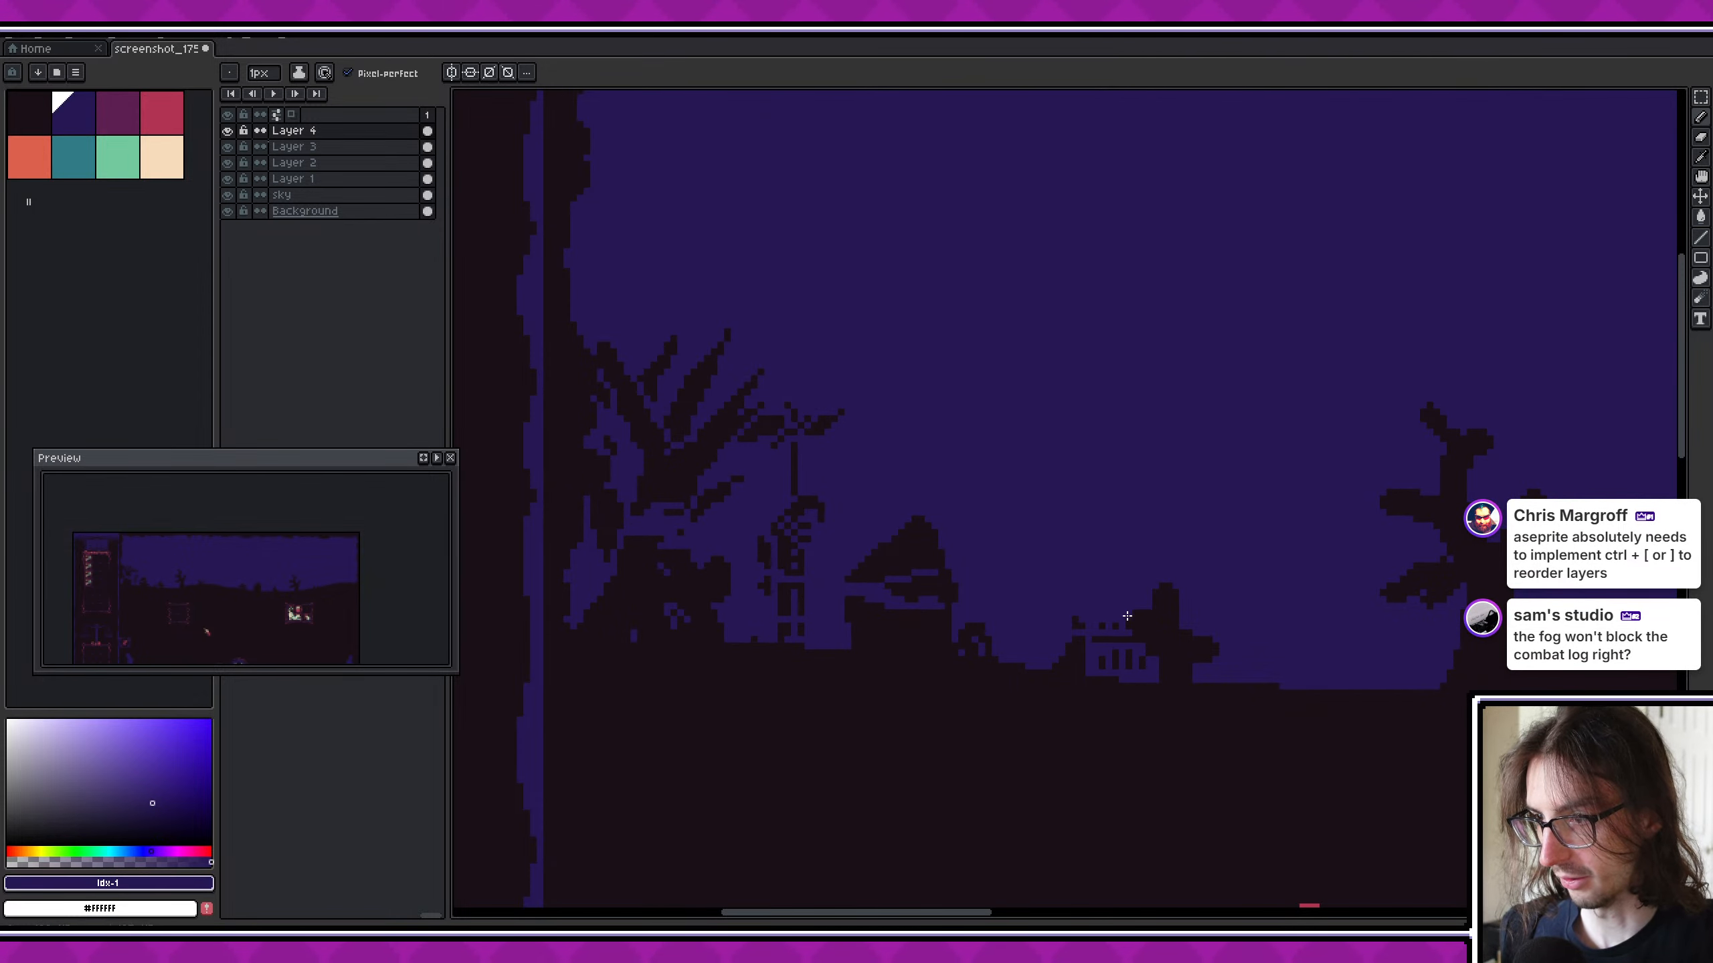
- Paint dark blue fog wisps across the fence silhouette and the bare tree above the empty four-slot frame
{"action": "scroll", "coordinate": [1339, 648], "scroll_direction": "right", "scroll_amount": 5}
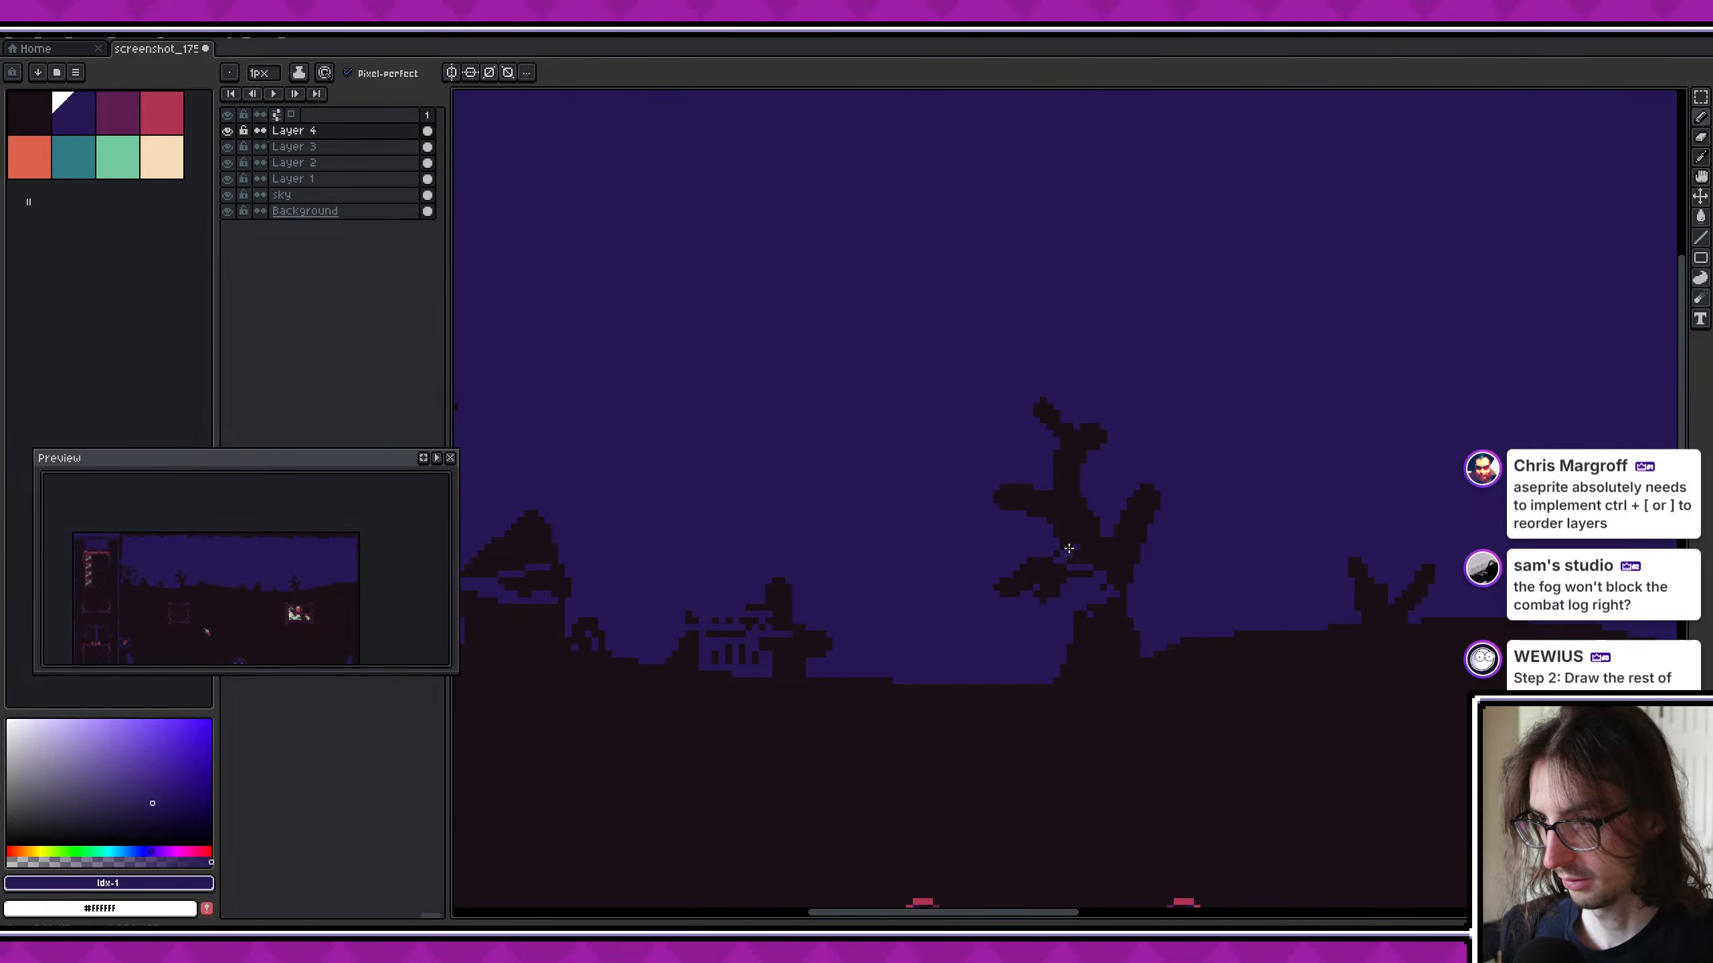
{"action": "scroll", "coordinate": [1112, 580], "scroll_direction": "right", "scroll_amount": 4}
{"action": "scroll", "coordinate": [174, 590], "scroll_direction": "up", "scroll_amount": 1}
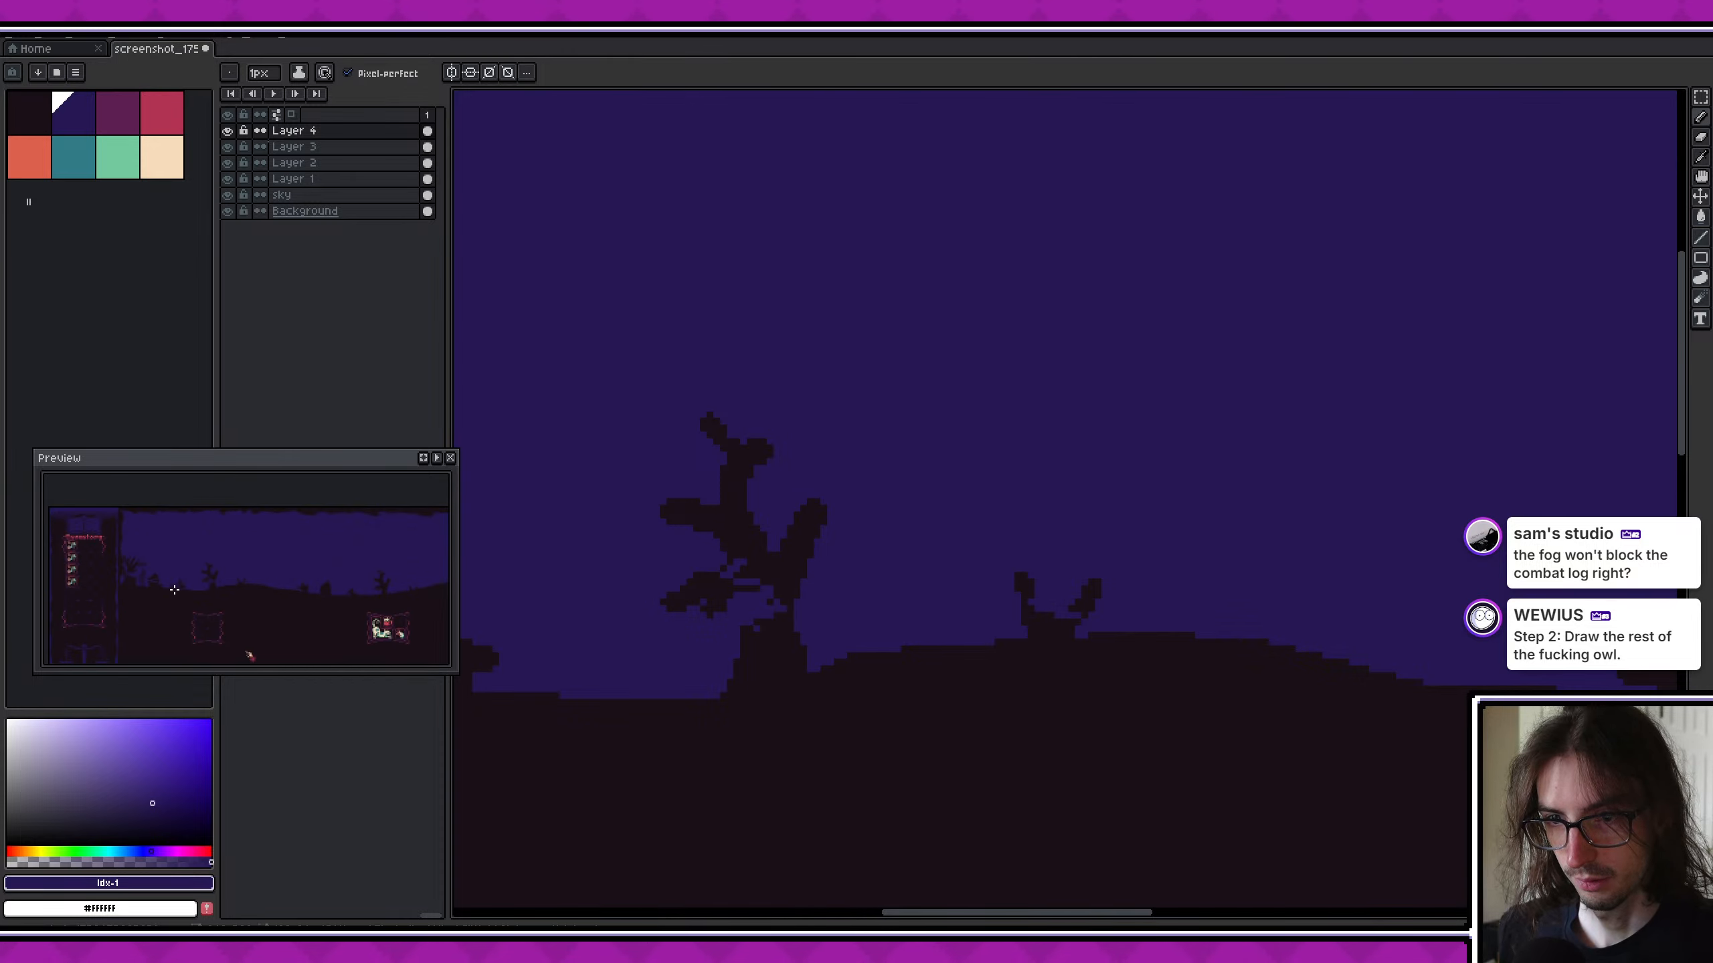
- Continue the dark blue fog streaks over the bush, second house, stump and bare tree above the cat item frame
{"action": "left_click_drag", "start_coordinate": [249, 656], "coordinate": [175, 650]}
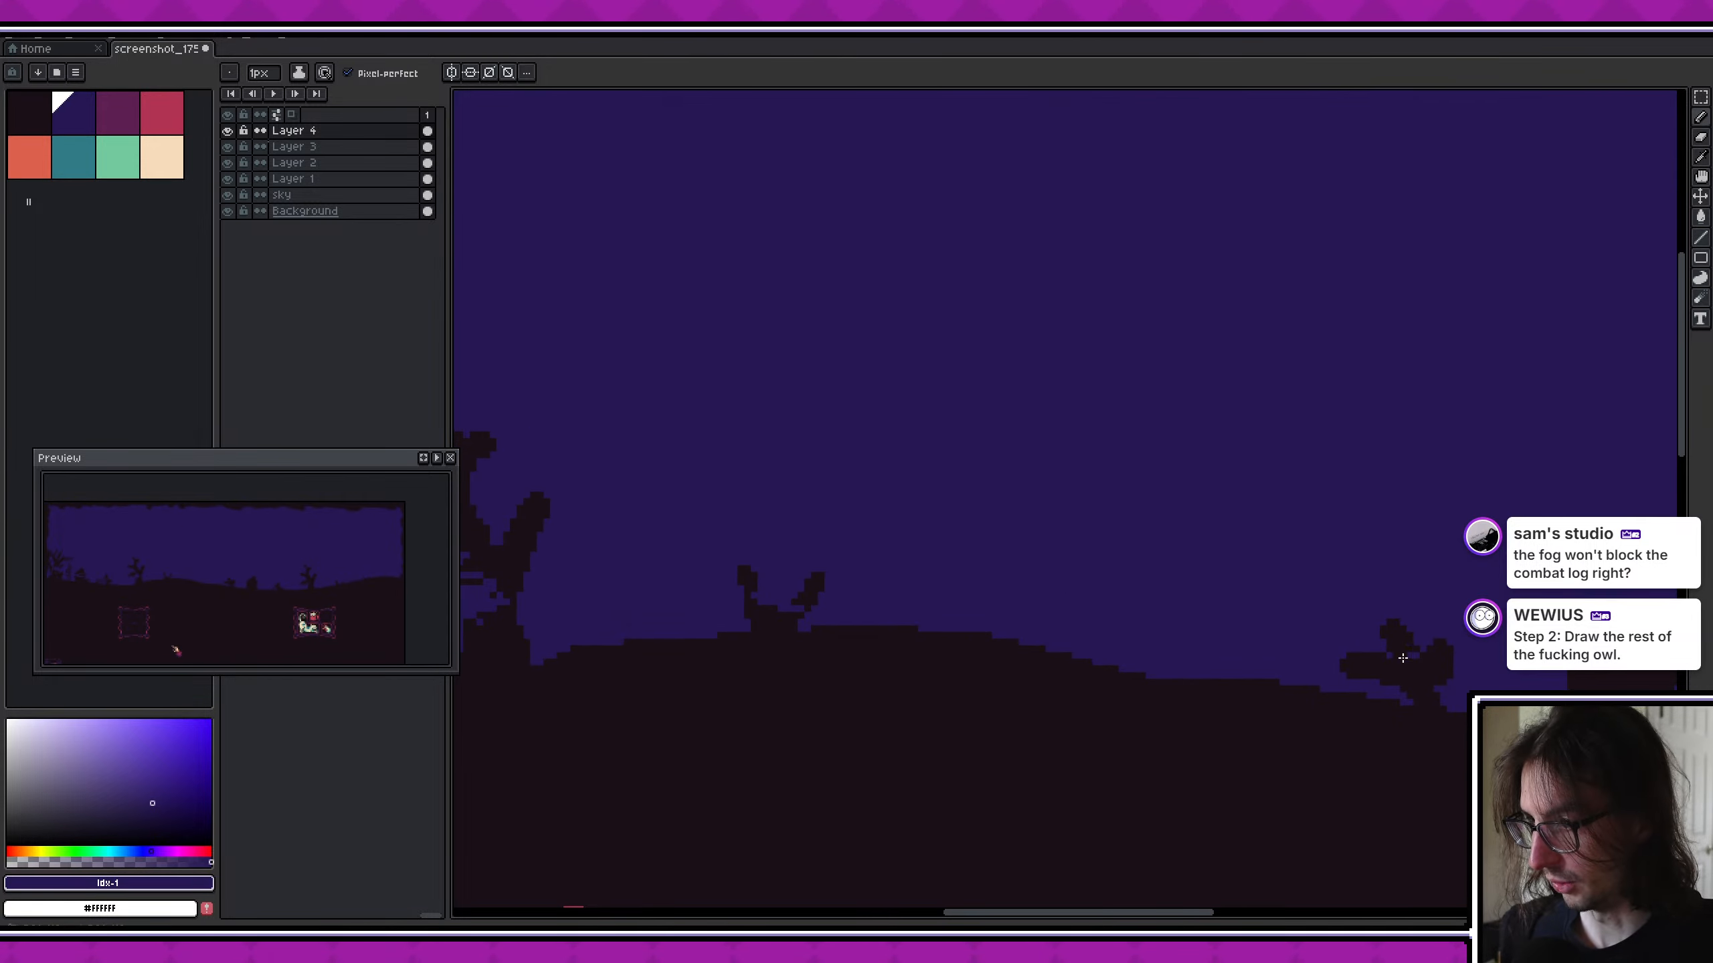
{"action": "scroll", "coordinate": [1389, 656], "scroll_direction": "right", "scroll_amount": 4}
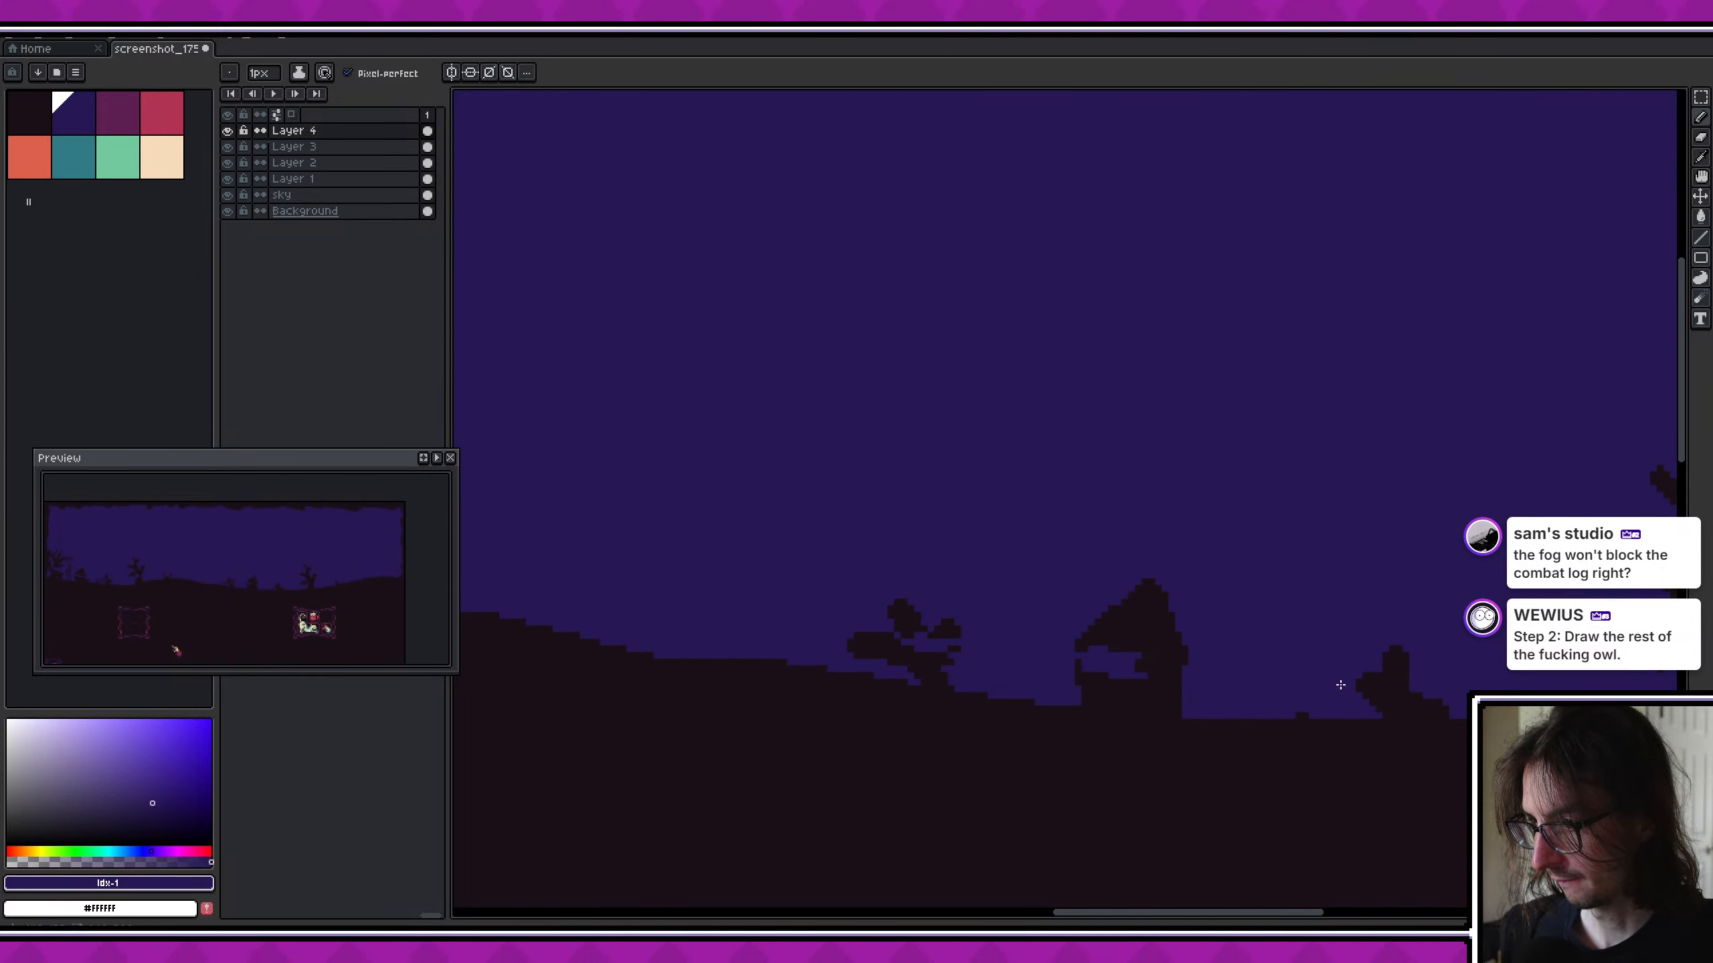
{"action": "scroll", "coordinate": [1341, 686], "scroll_direction": "right", "scroll_amount": 4}
{"action": "scroll", "coordinate": [1341, 685], "scroll_direction": "down", "scroll_amount": 2}
{"action": "scroll", "coordinate": [1174, 634], "scroll_direction": "right", "scroll_amount": 3}
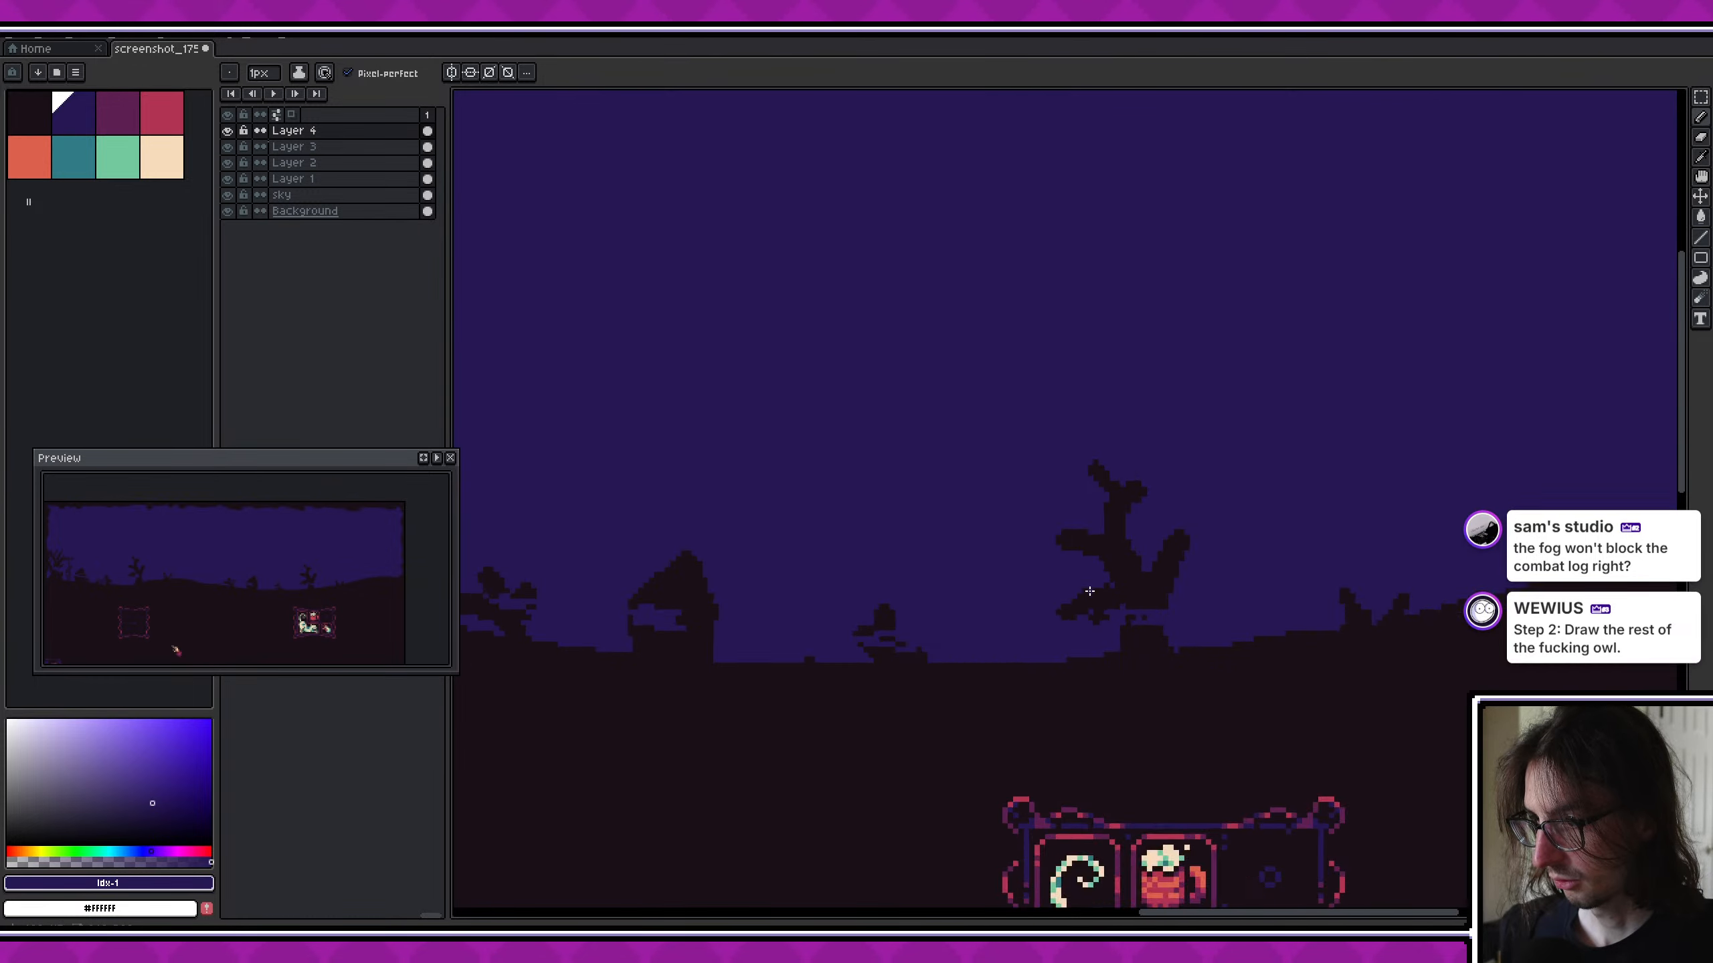
{"action": "scroll", "coordinate": [1090, 591], "scroll_direction": "down", "scroll_amount": 4}
{"action": "scroll", "coordinate": [984, 500], "scroll_direction": "up", "scroll_amount": 2}
{"action": "middle_click_drag", "start_coordinate": [963, 497], "coordinate": [1248, 511]}
{"action": "key", "text": "m"}
{"action": "middle_click_drag", "start_coordinate": [742, 658], "coordinate": [991, 484]}
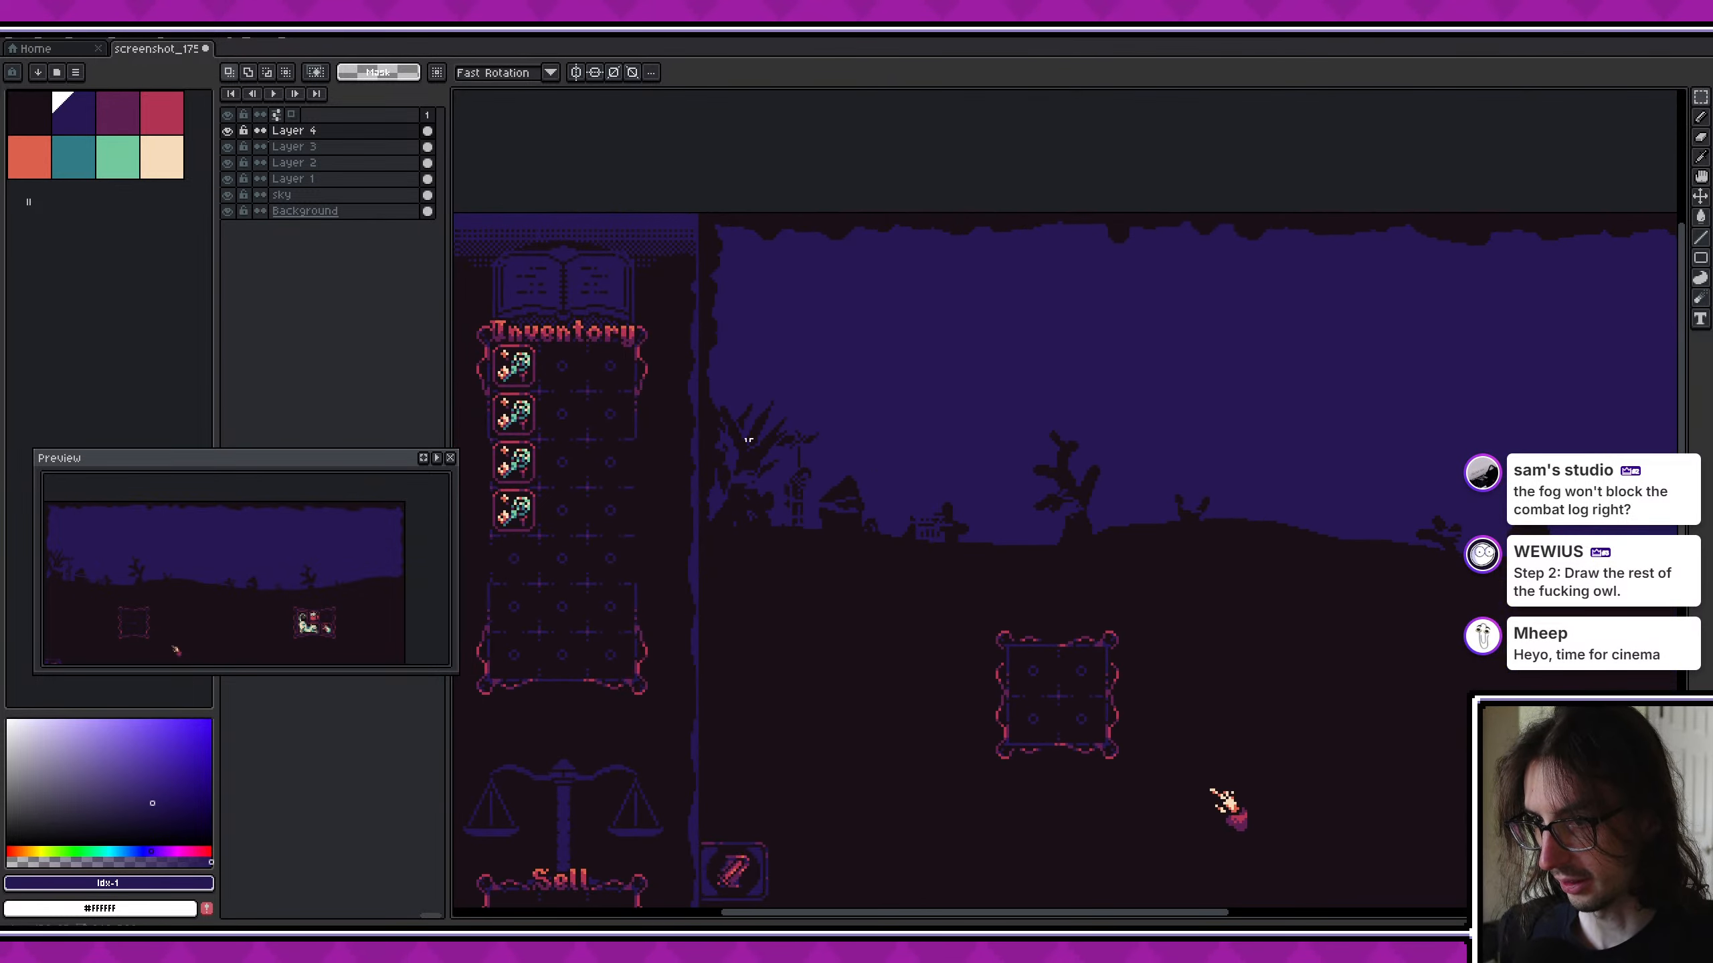
{"action": "left_click_drag", "start_coordinate": [699, 387], "coordinate": [1602, 585]}
{"action": "scroll", "coordinate": [1255, 524], "scroll_direction": "down", "scroll_amount": 2}
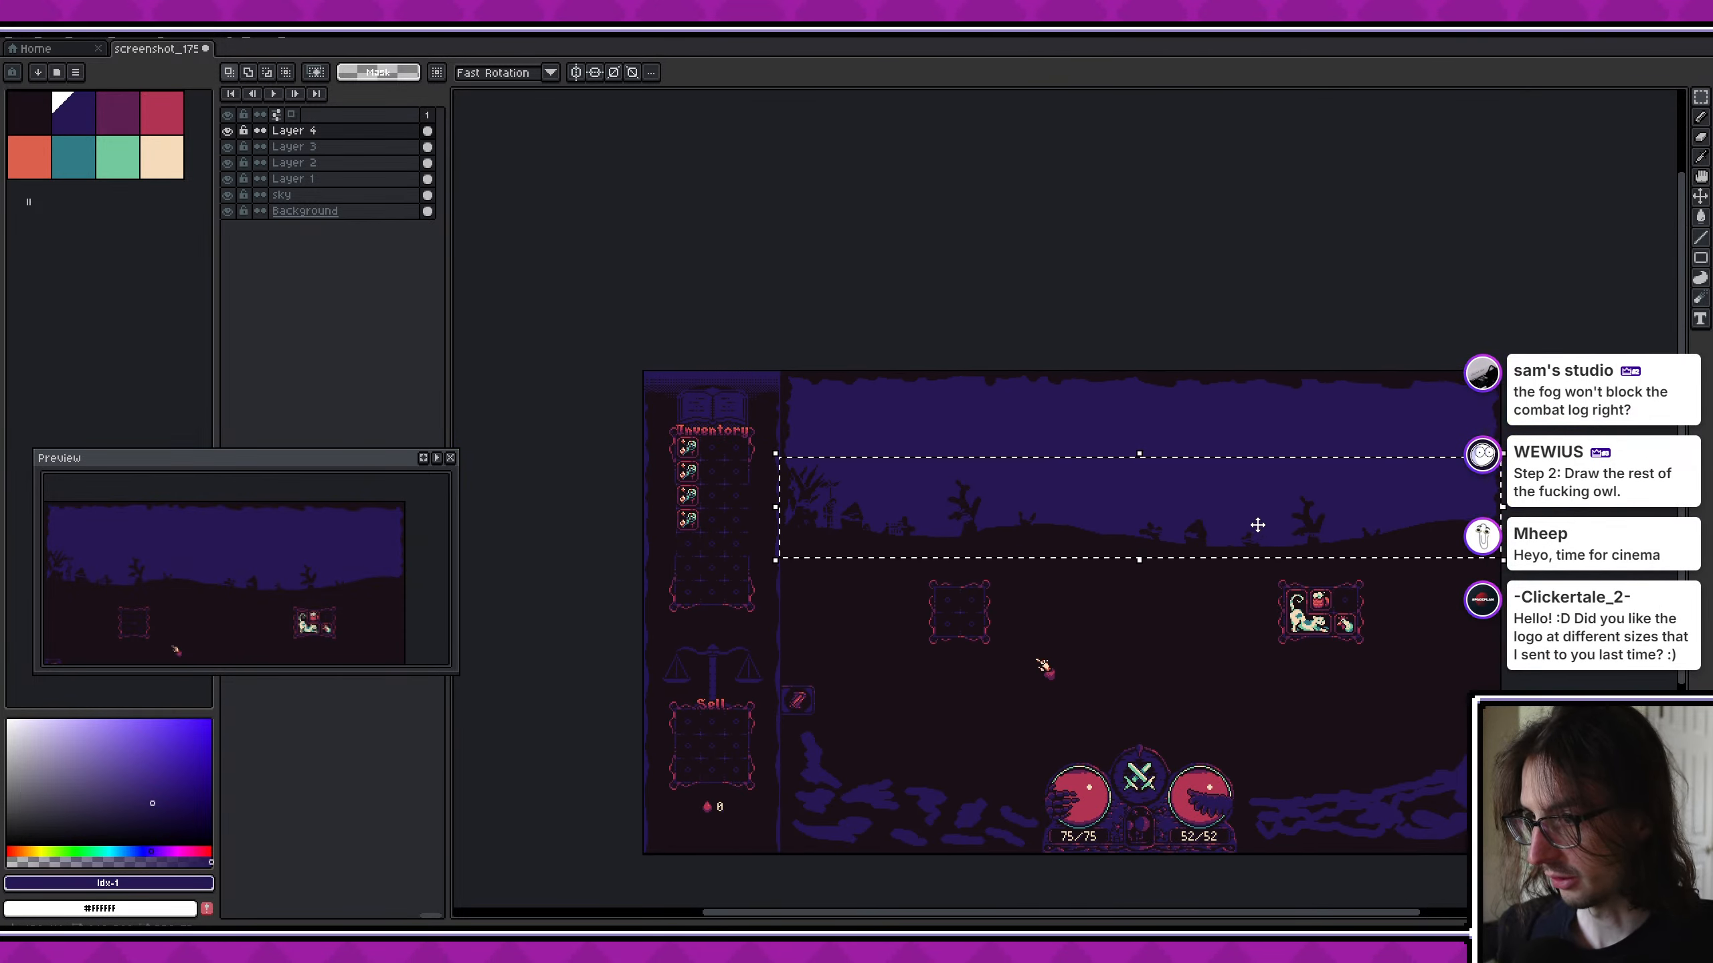
{"action": "scroll", "coordinate": [824, 497], "scroll_direction": "up", "scroll_amount": 3}
{"action": "middle_click_drag", "start_coordinate": [892, 533], "coordinate": [784, 520]}
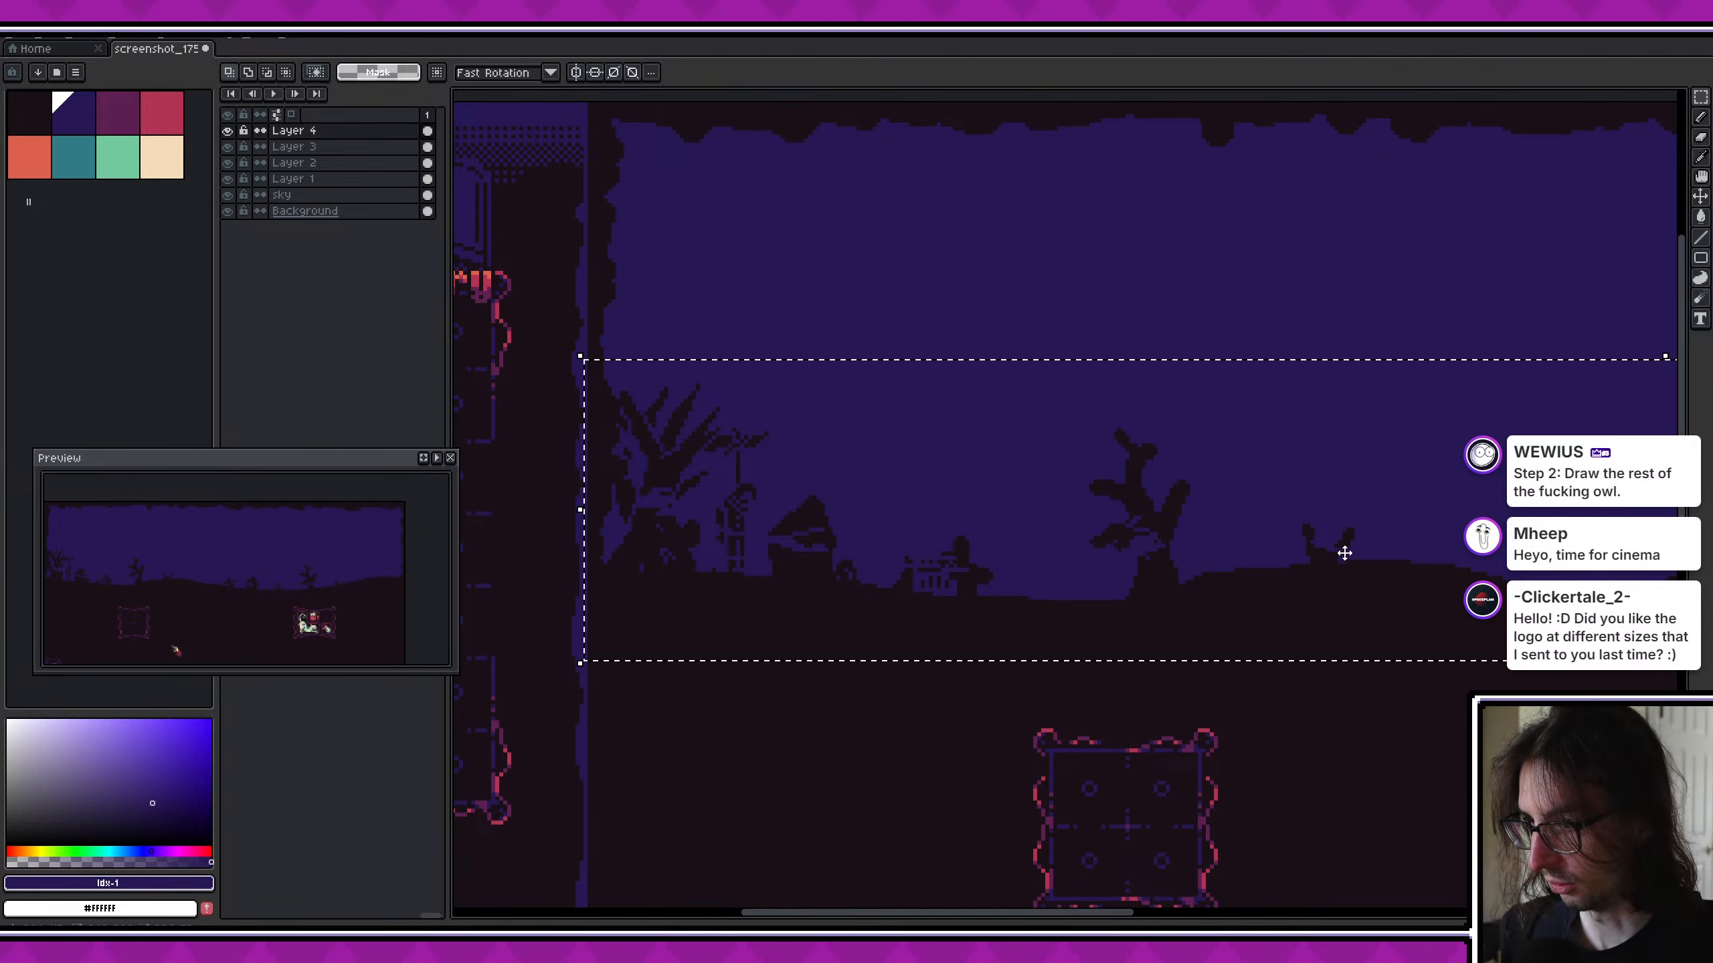
{"action": "middle_click_drag", "start_coordinate": [1441, 559], "coordinate": [1159, 552]}
{"action": "middle_click_drag", "start_coordinate": [950, 565], "coordinate": [843, 616]}
{"action": "key", "text": "ctrl+d"}
- Save the mockup with the fog streaks over the horizon silhouettes
{"action": "middle_click_drag", "start_coordinate": [1032, 605], "coordinate": [827, 626]}
{"action": "scroll", "coordinate": [1031, 572], "scroll_direction": "down", "scroll_amount": 2}
{"action": "middle_click_drag", "start_coordinate": [1049, 546], "coordinate": [1053, 406]}
{"action": "key", "text": "ctrl+s"}
{"action": "scroll", "coordinate": [1053, 406], "scroll_direction": "down", "scroll_amount": 2}
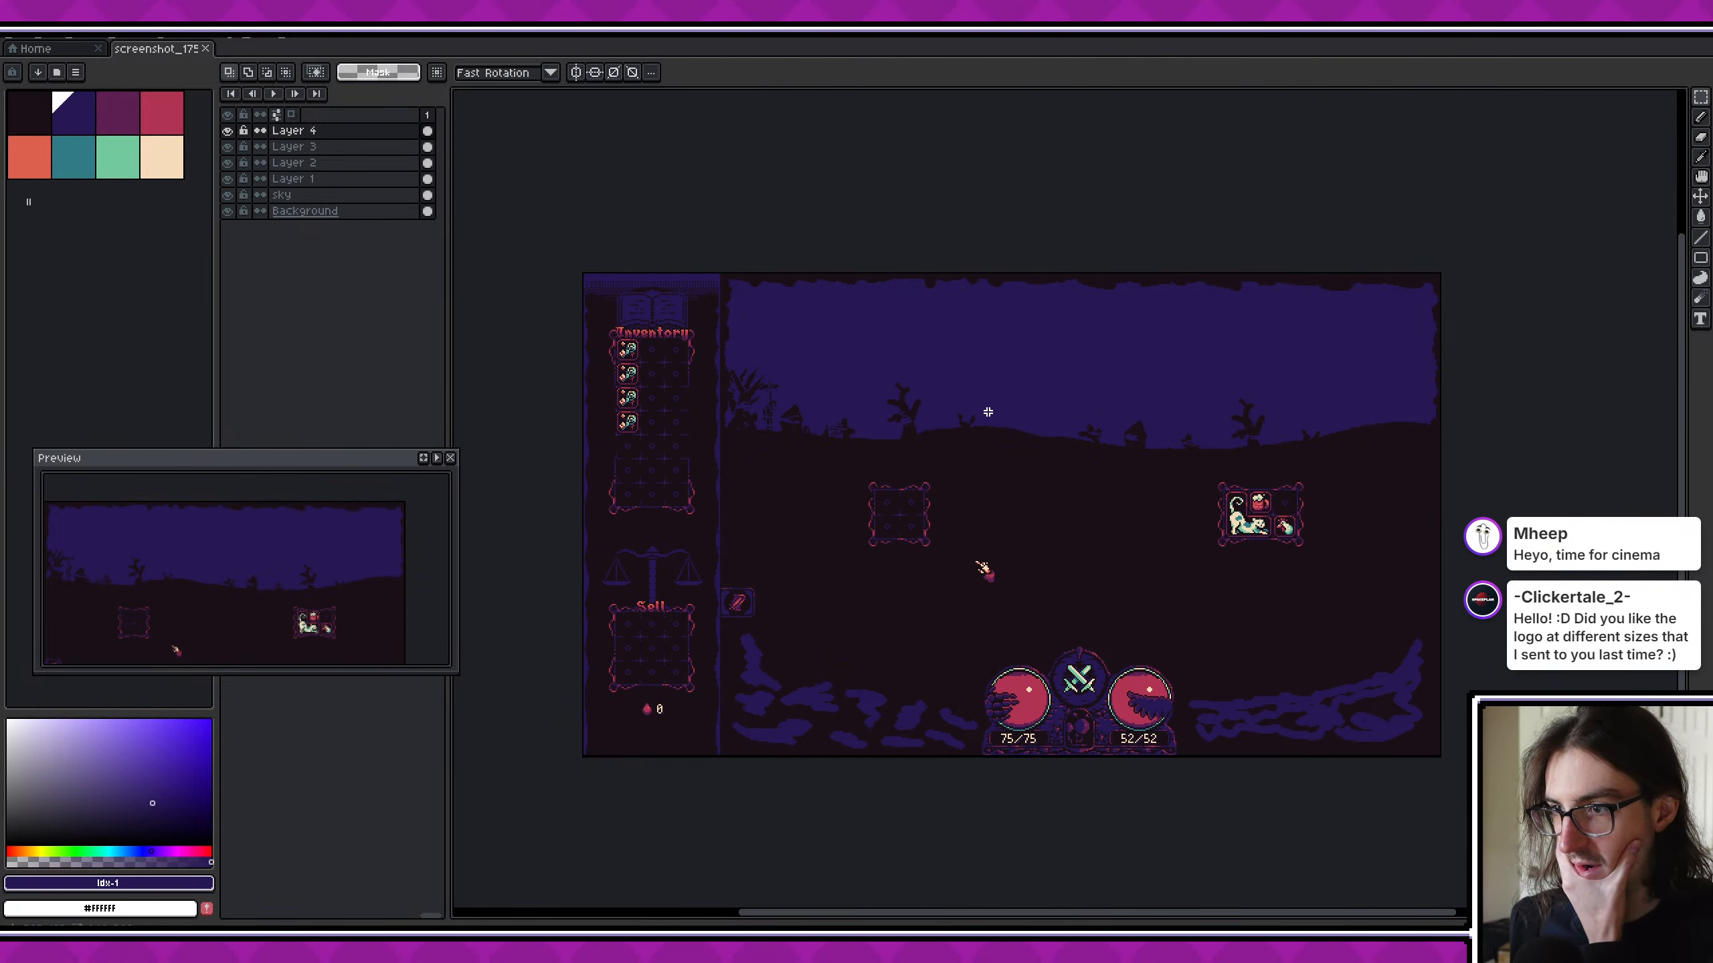
- Examine the fog streaks on the horizon silhouettes up close and across the whole mockup
{"action": "scroll", "coordinate": [851, 317], "scroll_direction": "up", "scroll_amount": 2}
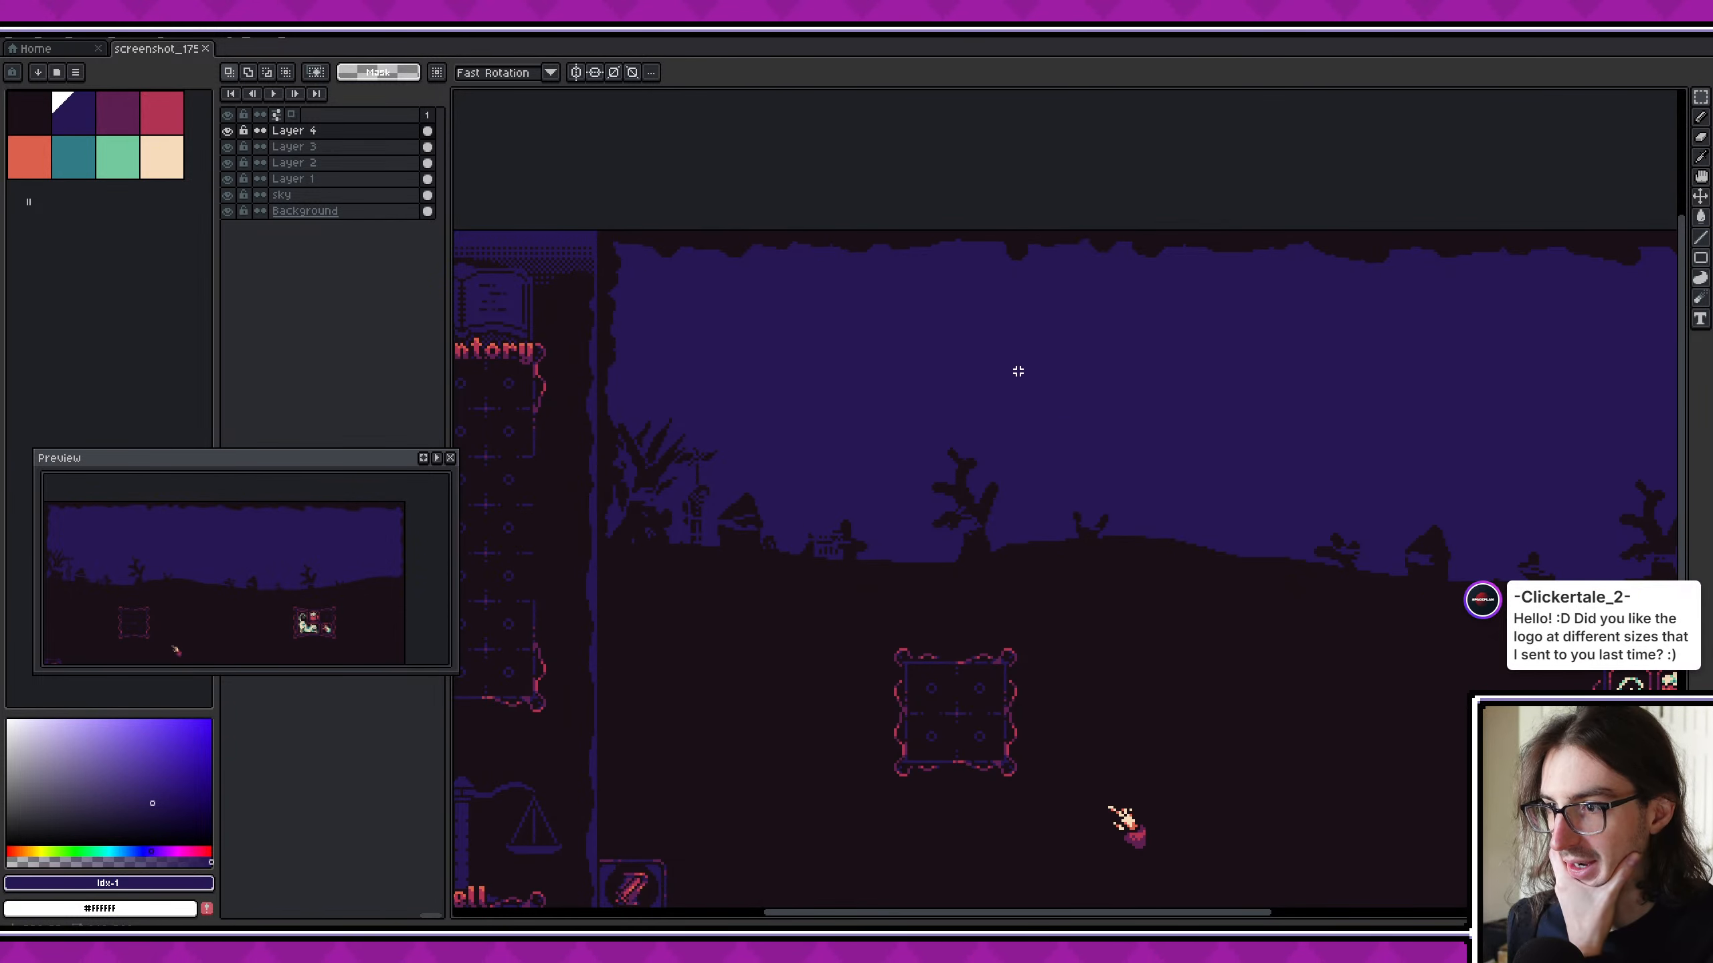
{"action": "scroll", "coordinate": [744, 500], "scroll_direction": "up", "scroll_amount": 2}
{"action": "middle_click_drag", "start_coordinate": [733, 502], "coordinate": [749, 566]}
{"action": "scroll", "coordinate": [750, 567], "scroll_direction": "down", "scroll_amount": 2}
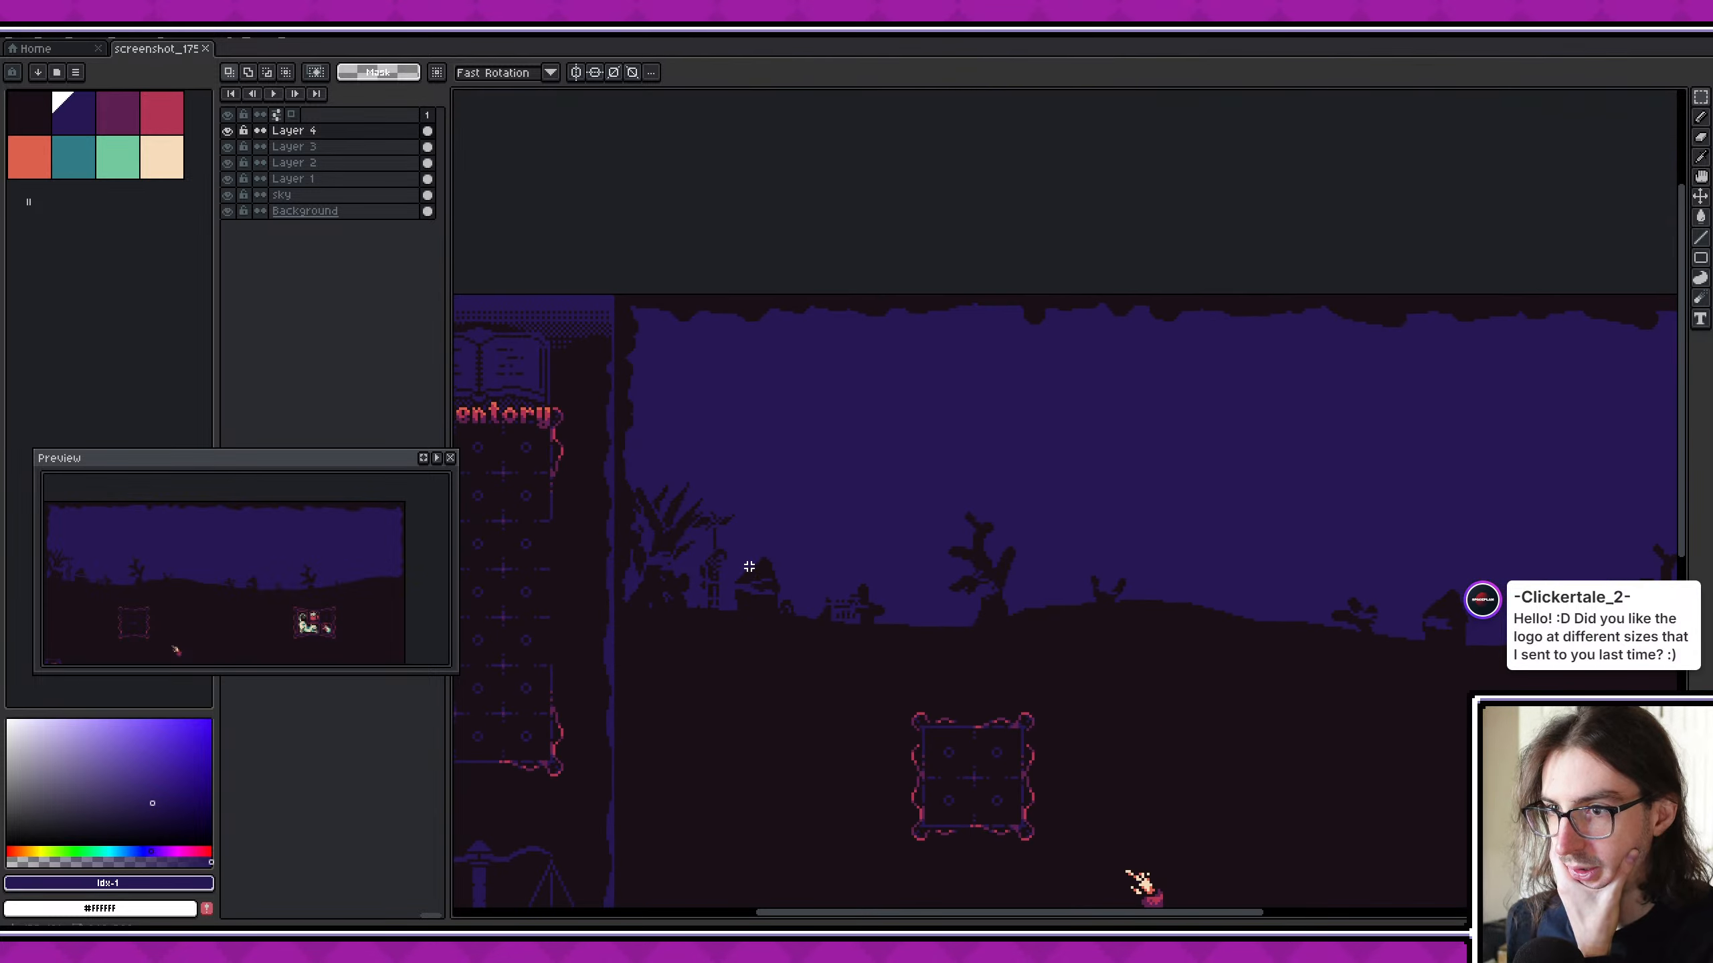
{"action": "middle_click_drag", "start_coordinate": [974, 506], "coordinate": [880, 491]}
{"action": "scroll", "coordinate": [917, 503], "scroll_direction": "down", "scroll_amount": 2}
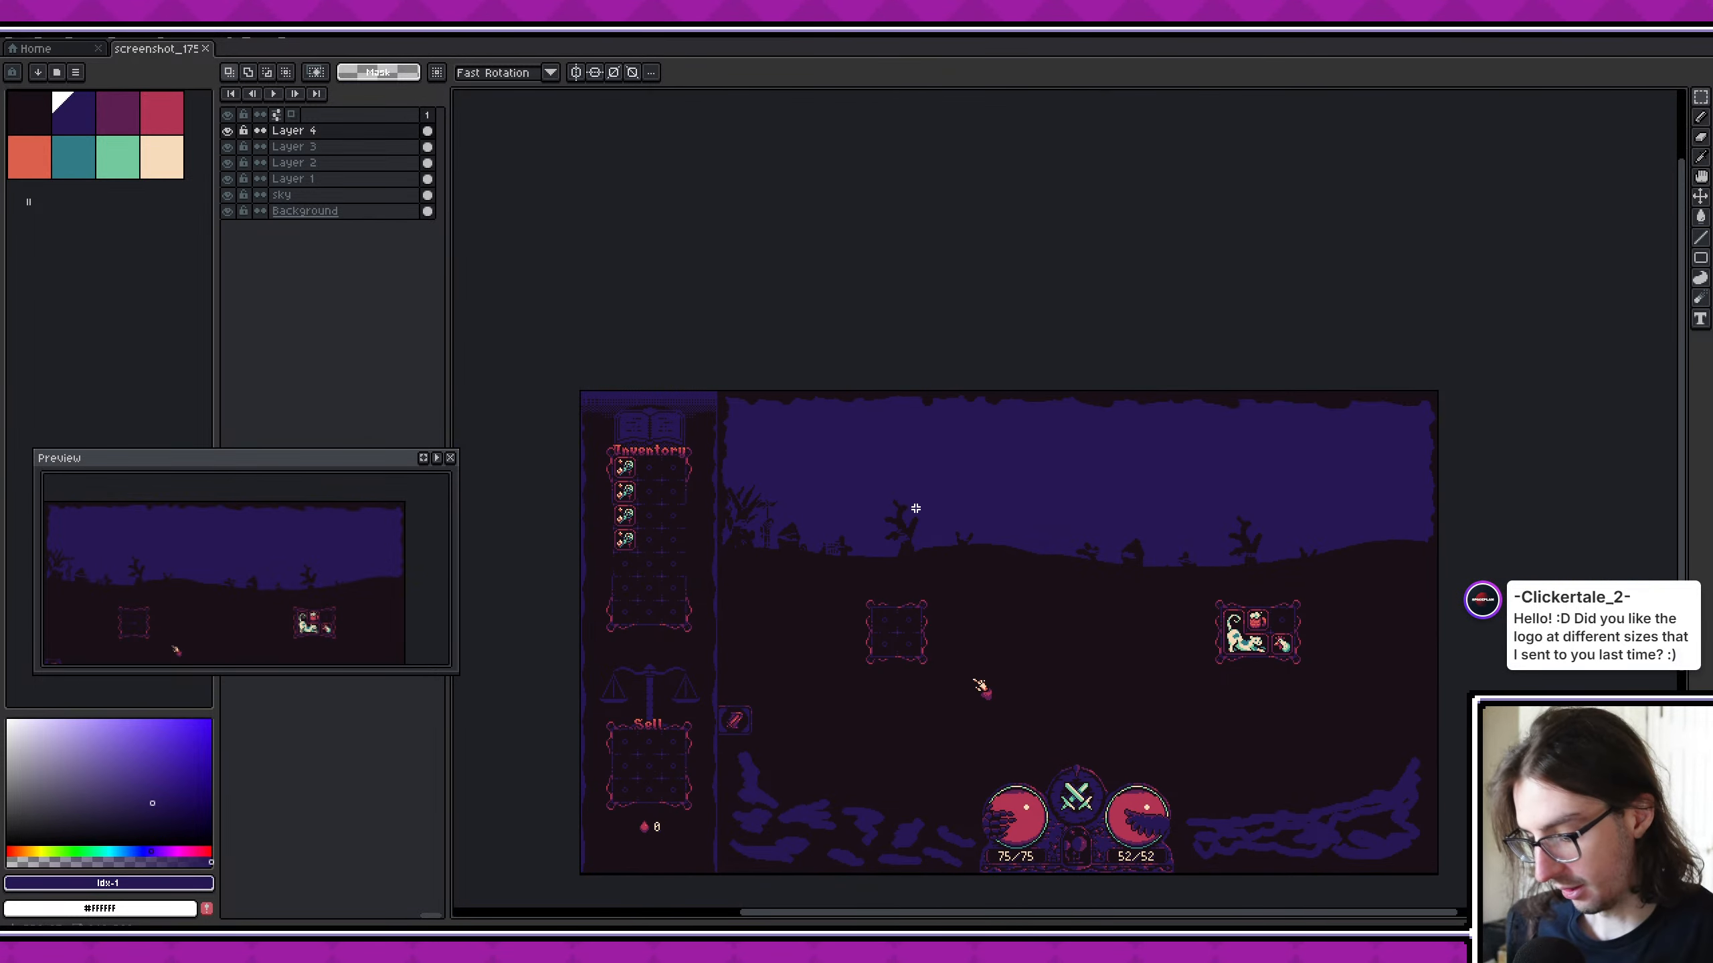
- Try clearing Layer 4 across the sky and horizon area, and undo the deletion
{"action": "left_click_drag", "start_coordinate": [719, 384], "coordinate": [1449, 579]}
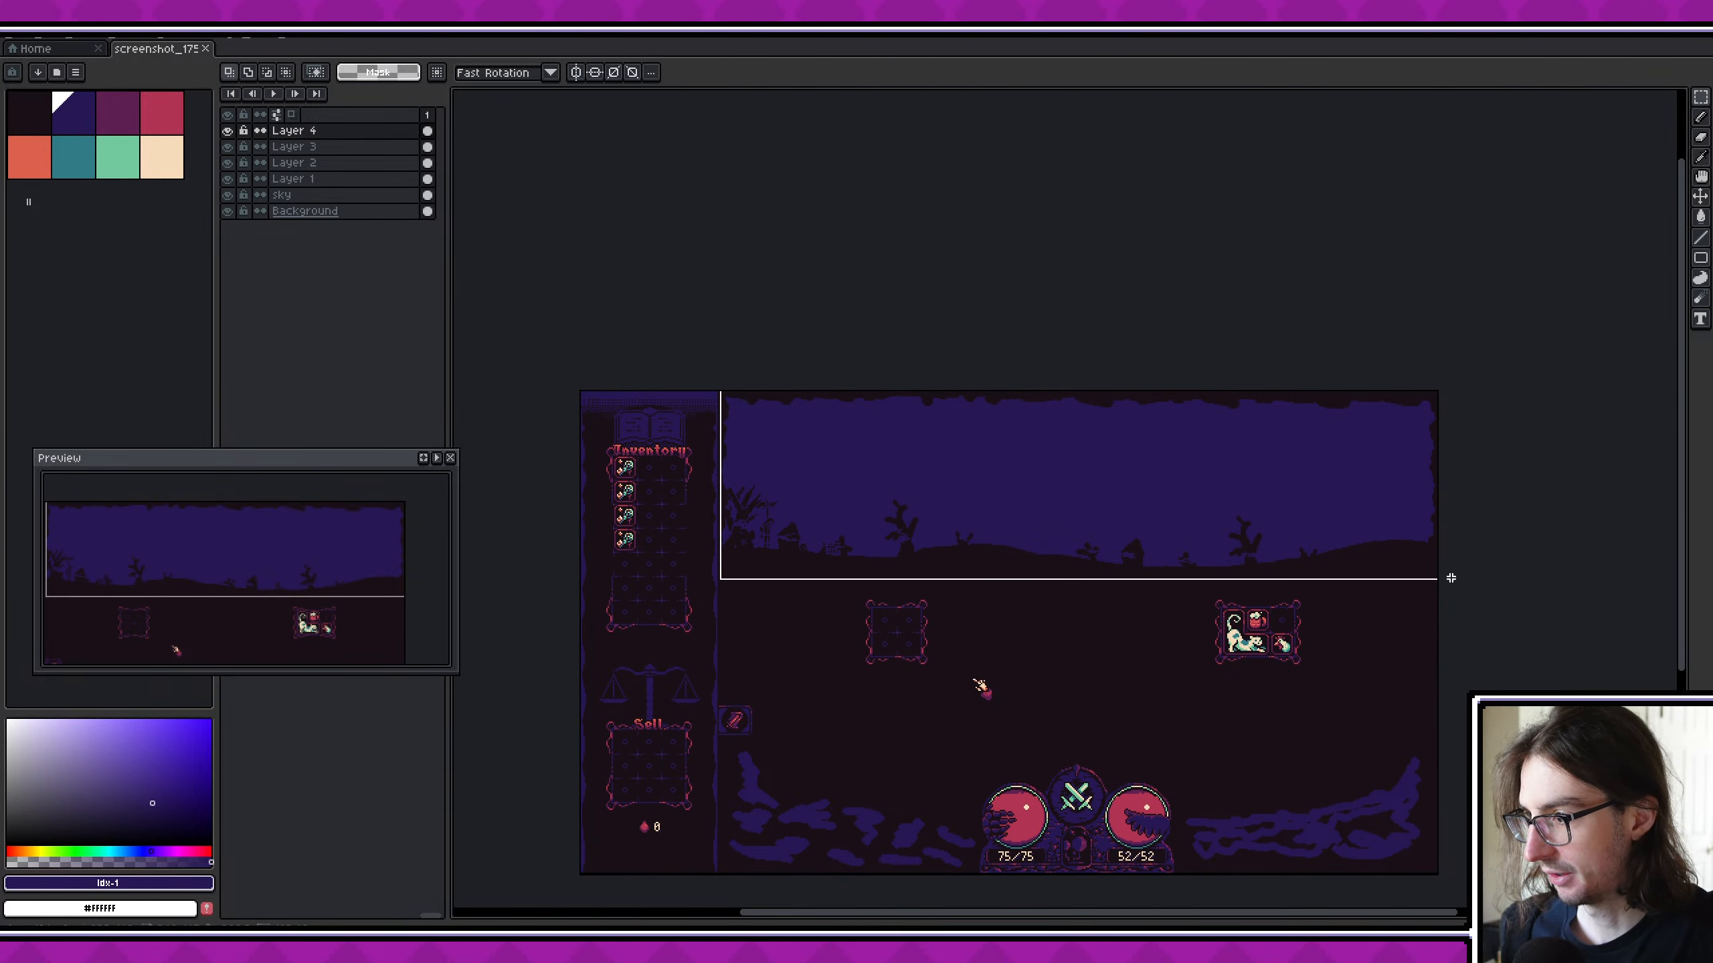
{"action": "key", "text": "Delete"}
{"action": "key", "text": "ctrl+z"}
- Sample the sky's dark blue as the drawing colour
{"action": "scroll", "coordinate": [1032, 489], "scroll_direction": "down", "scroll_amount": 3}
{"action": "scroll", "coordinate": [1013, 455], "scroll_direction": "right", "scroll_amount": 2}
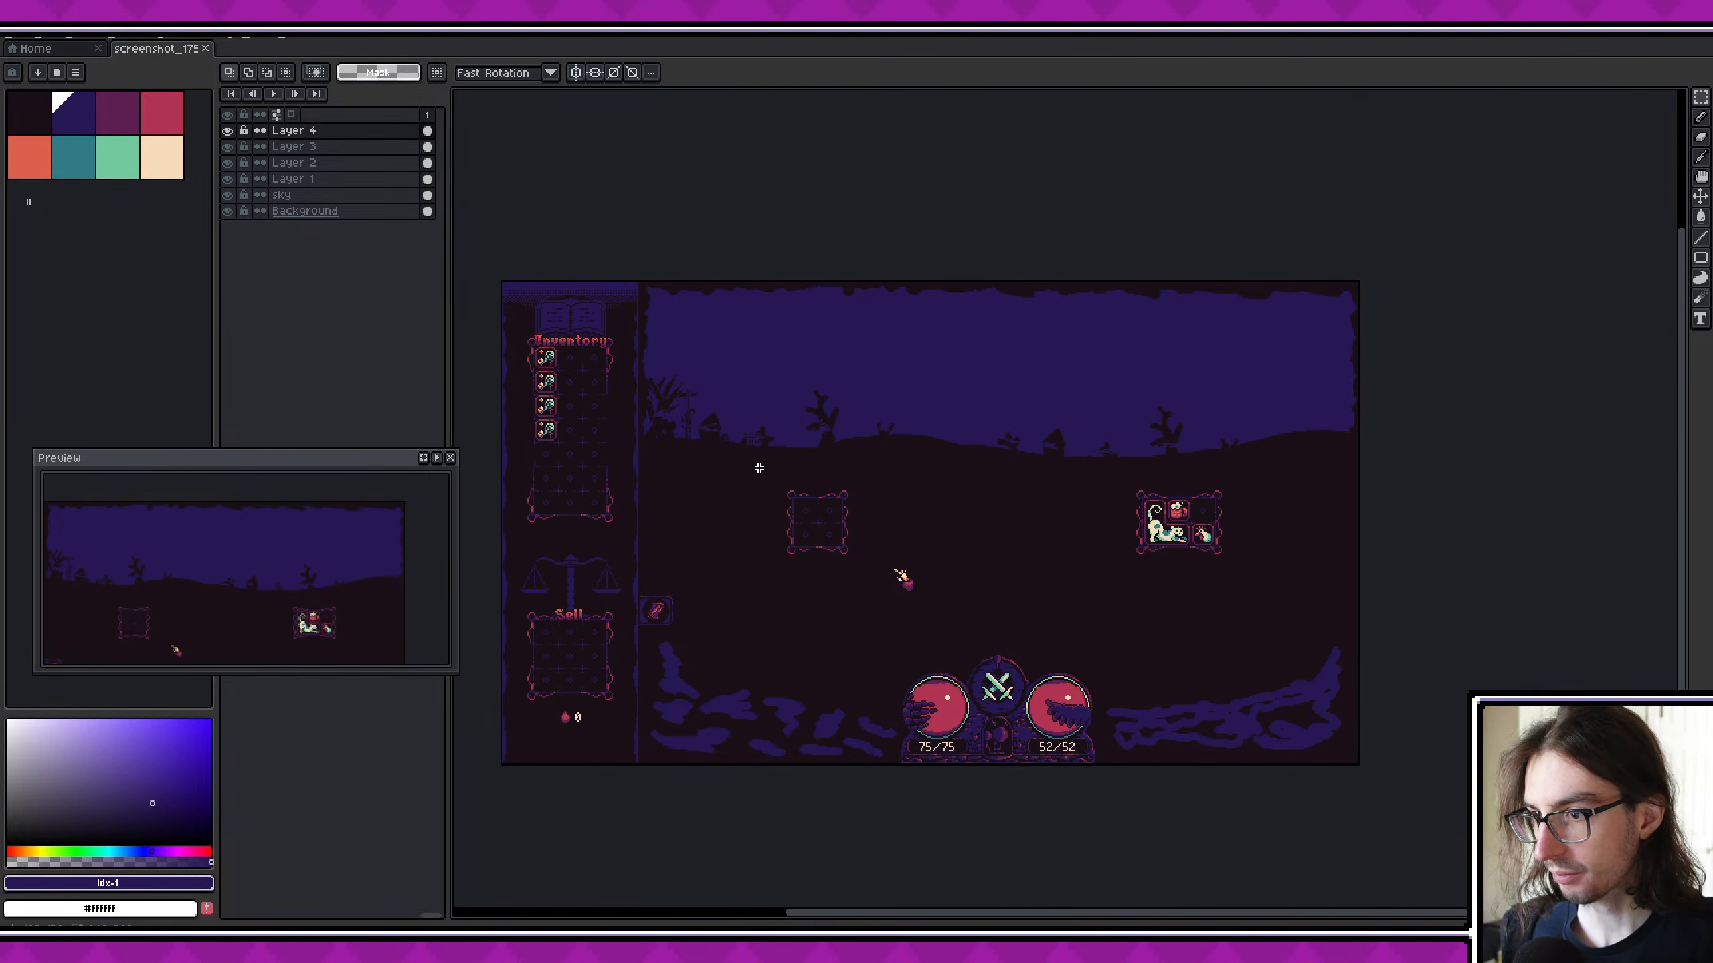
{"action": "scroll", "coordinate": [724, 467], "scroll_direction": "up", "scroll_amount": 2}
{"action": "middle_click_drag", "start_coordinate": [723, 467], "coordinate": [891, 624]}
{"action": "key", "text": "alt"}
{"action": "middle_click_drag", "start_coordinate": [1061, 586], "coordinate": [845, 591]}
{"action": "key", "text": "alt"}
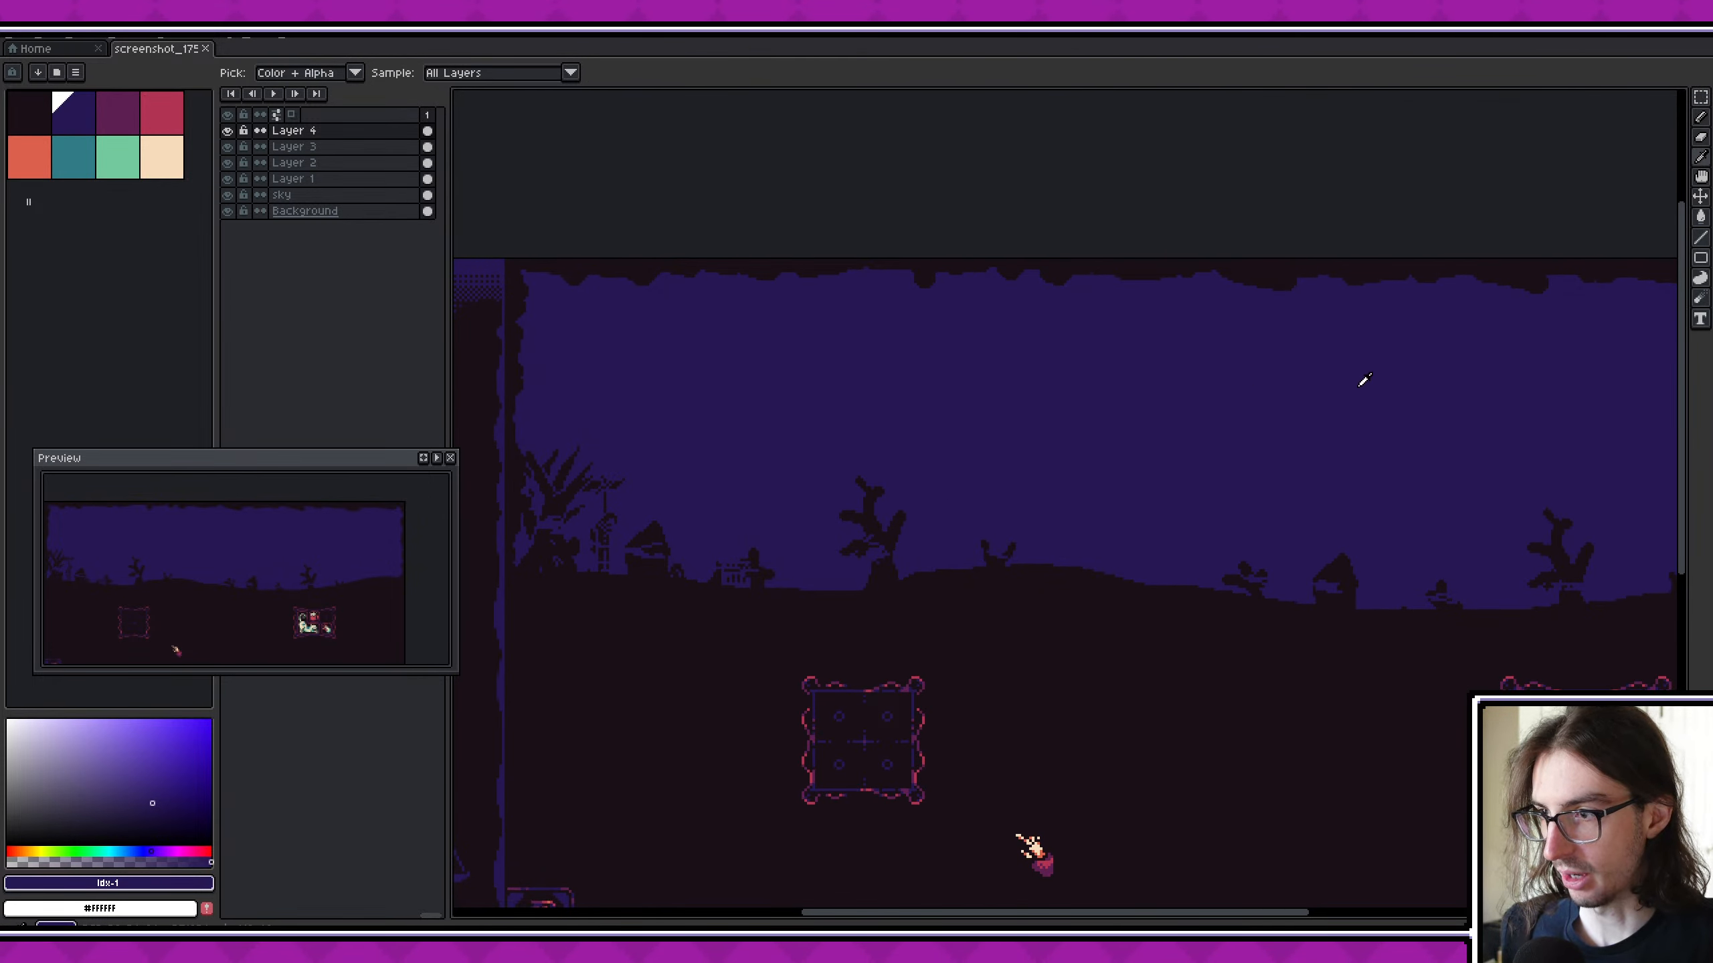
{"action": "left_click", "coordinate": [1361, 384], "text": "alt"}
- Examine the fogged horizon along its full width and its look within the complete battle screen
{"action": "middle_click_drag", "start_coordinate": [964, 572], "coordinate": [772, 582]}
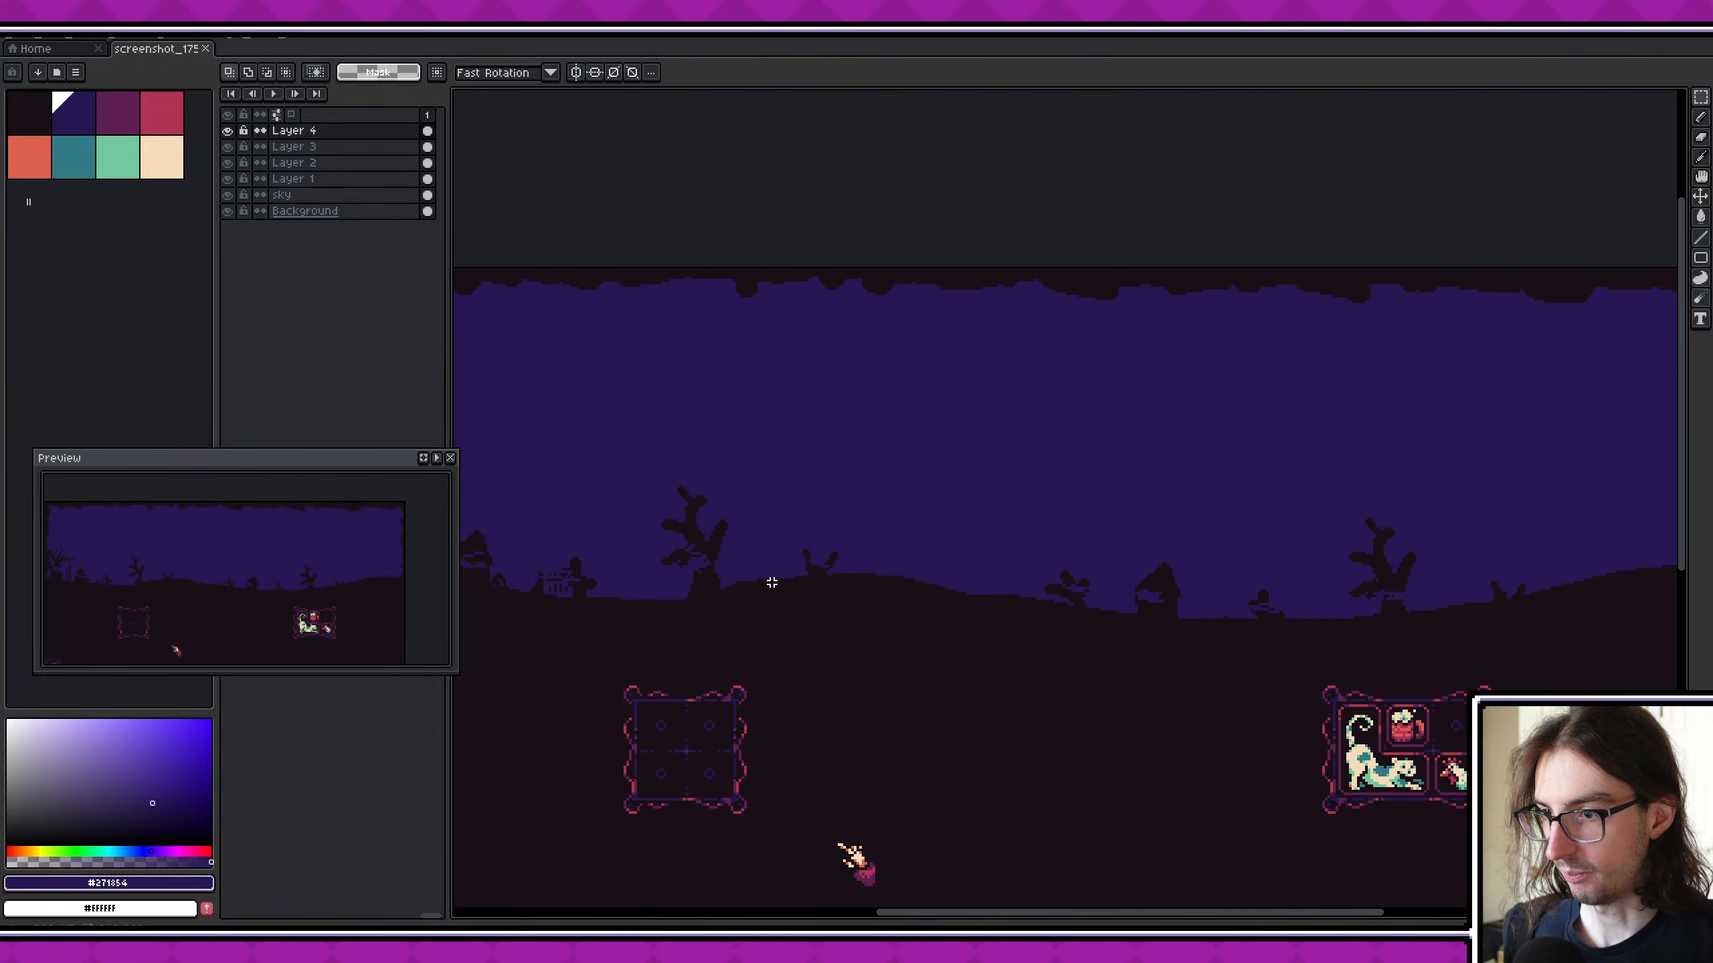
{"action": "middle_click_drag", "start_coordinate": [1006, 559], "coordinate": [920, 580]}
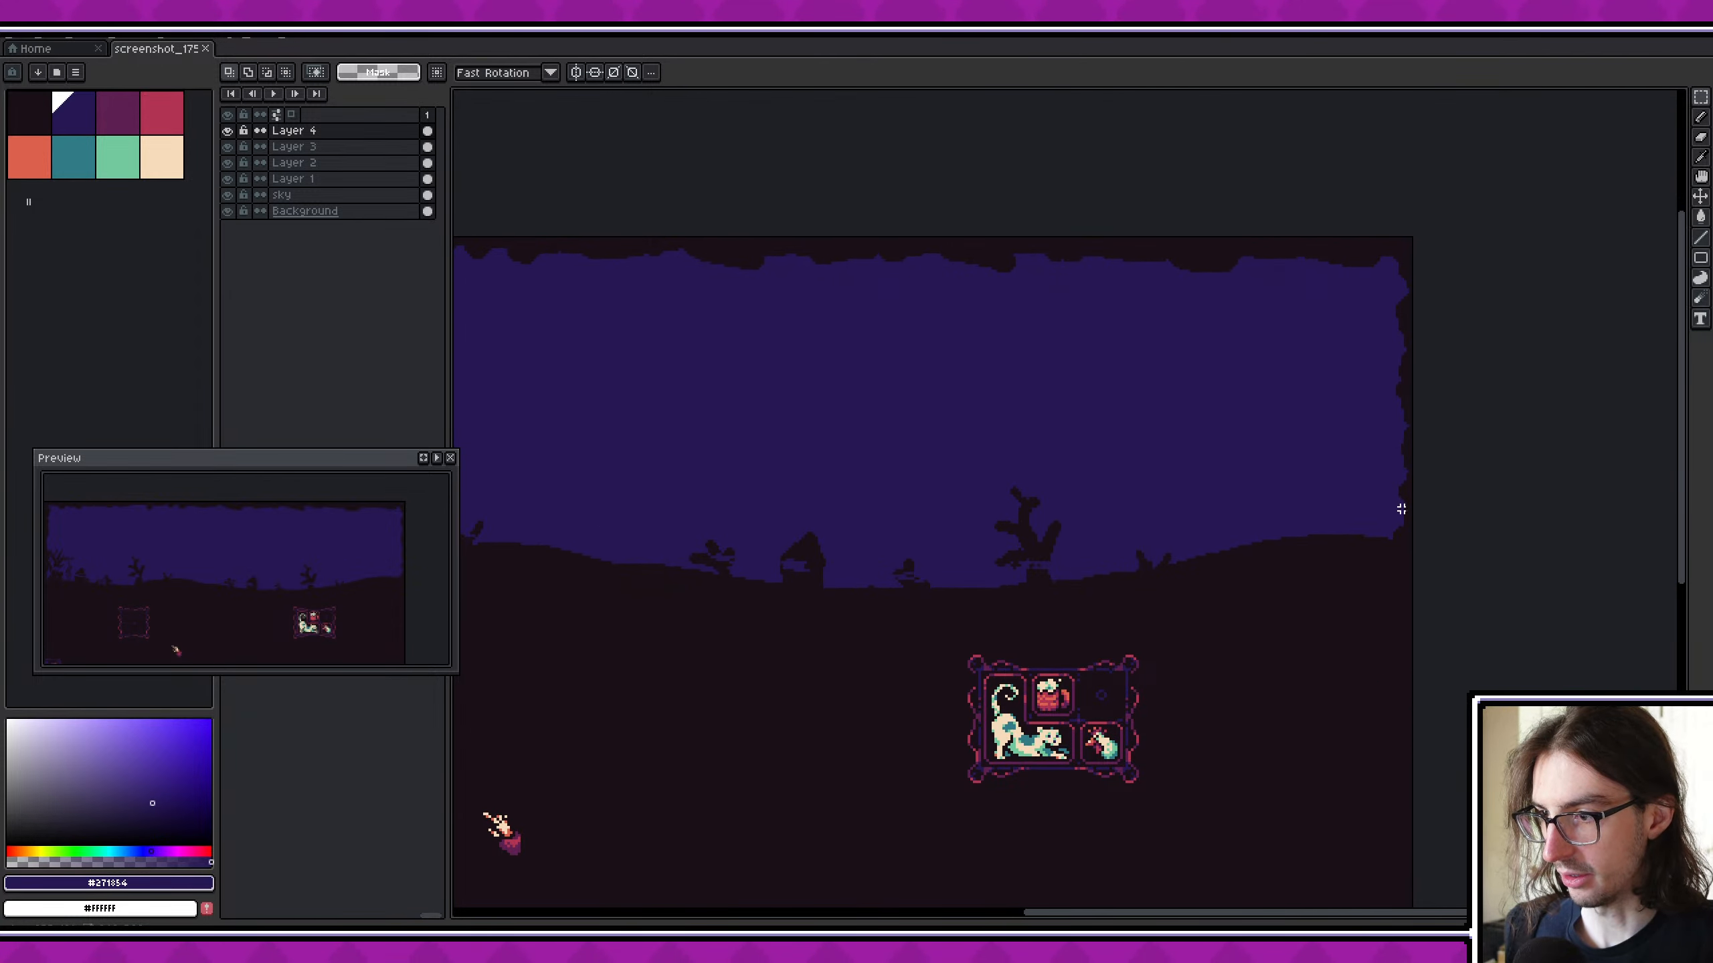
{"action": "scroll", "coordinate": [1113, 550], "scroll_direction": "down", "scroll_amount": 2}
{"action": "middle_click_drag", "start_coordinate": [834, 495], "coordinate": [918, 482]}
{"action": "scroll", "coordinate": [780, 515], "scroll_direction": "up", "scroll_amount": 2}
{"action": "middle_click_drag", "start_coordinate": [626, 528], "coordinate": [751, 516]}
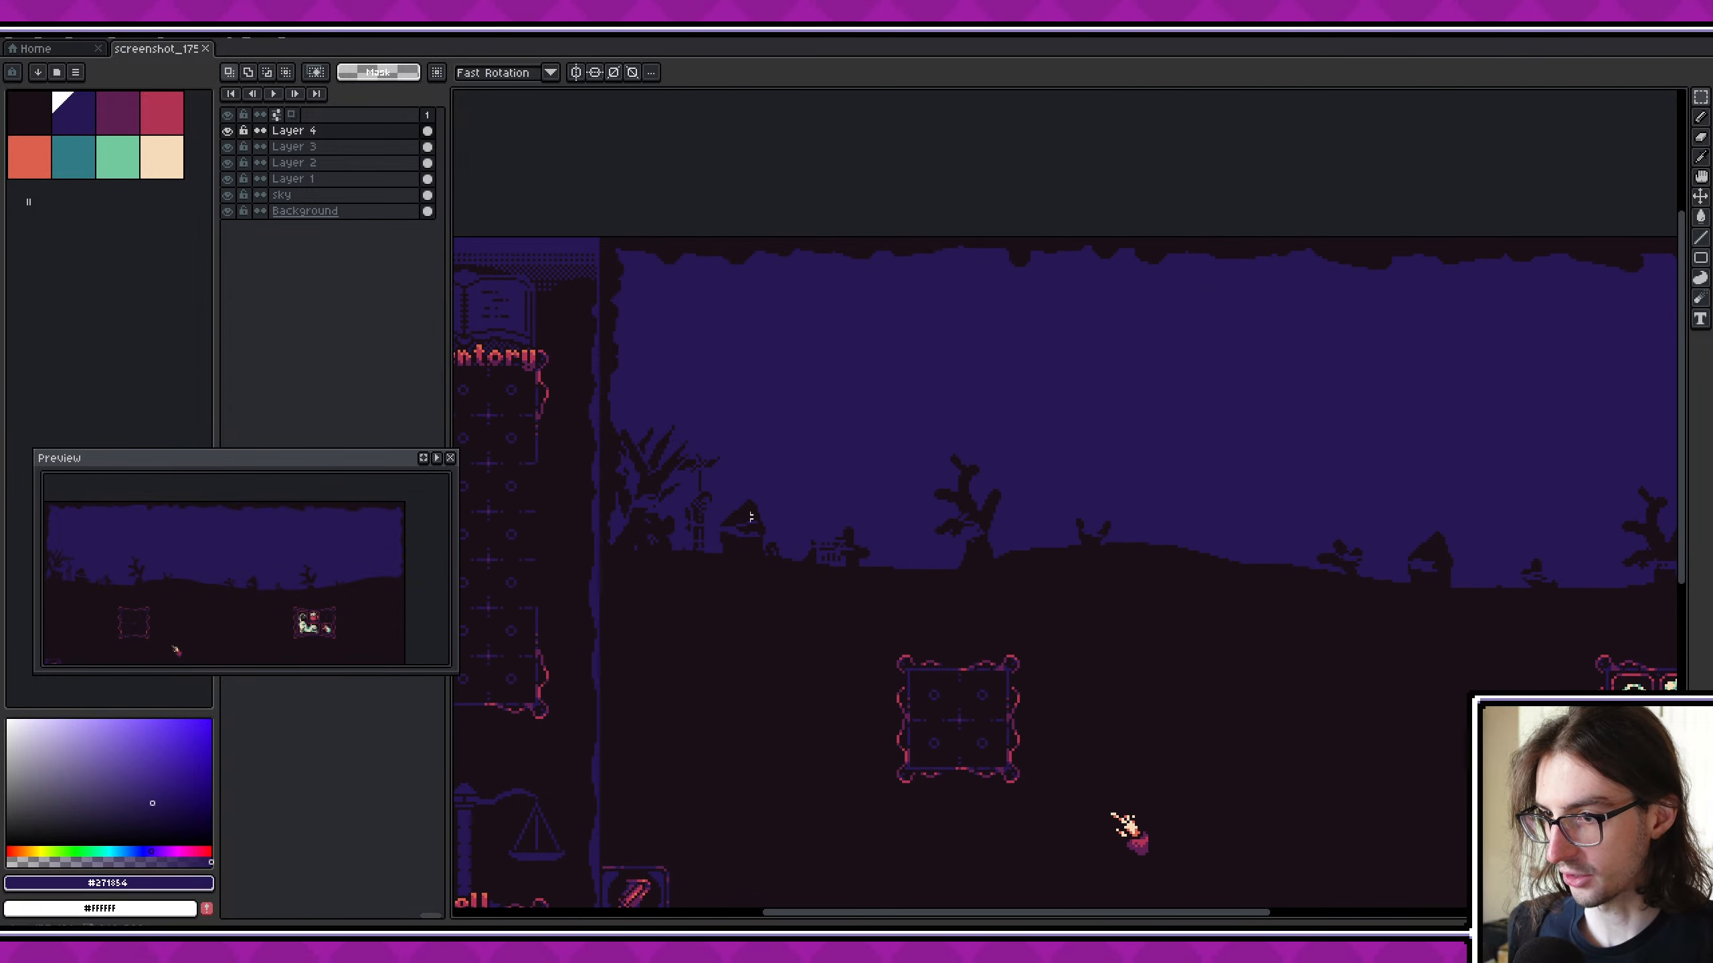
{"action": "middle_click_drag", "start_coordinate": [954, 550], "coordinate": [719, 512]}
{"action": "scroll", "coordinate": [720, 512], "scroll_direction": "down", "scroll_amount": 2}
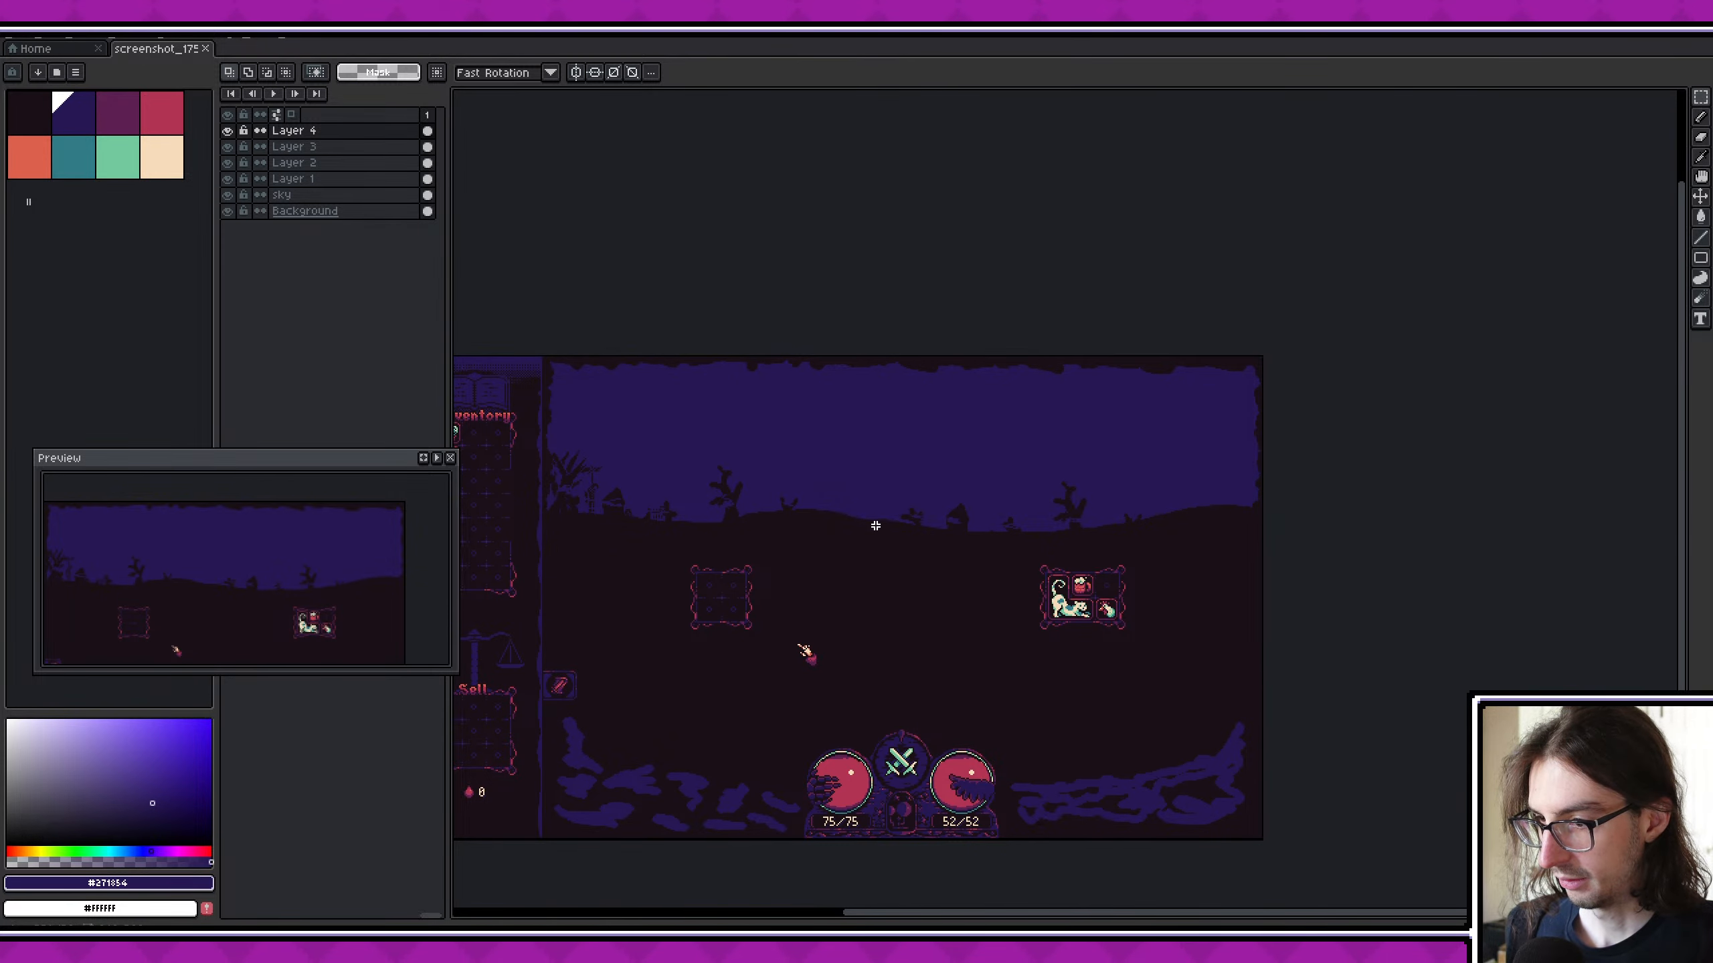
{"action": "scroll", "coordinate": [770, 676], "scroll_direction": "up", "scroll_amount": 2}
{"action": "scroll", "coordinate": [776, 668], "scroll_direction": "down", "scroll_amount": 2}
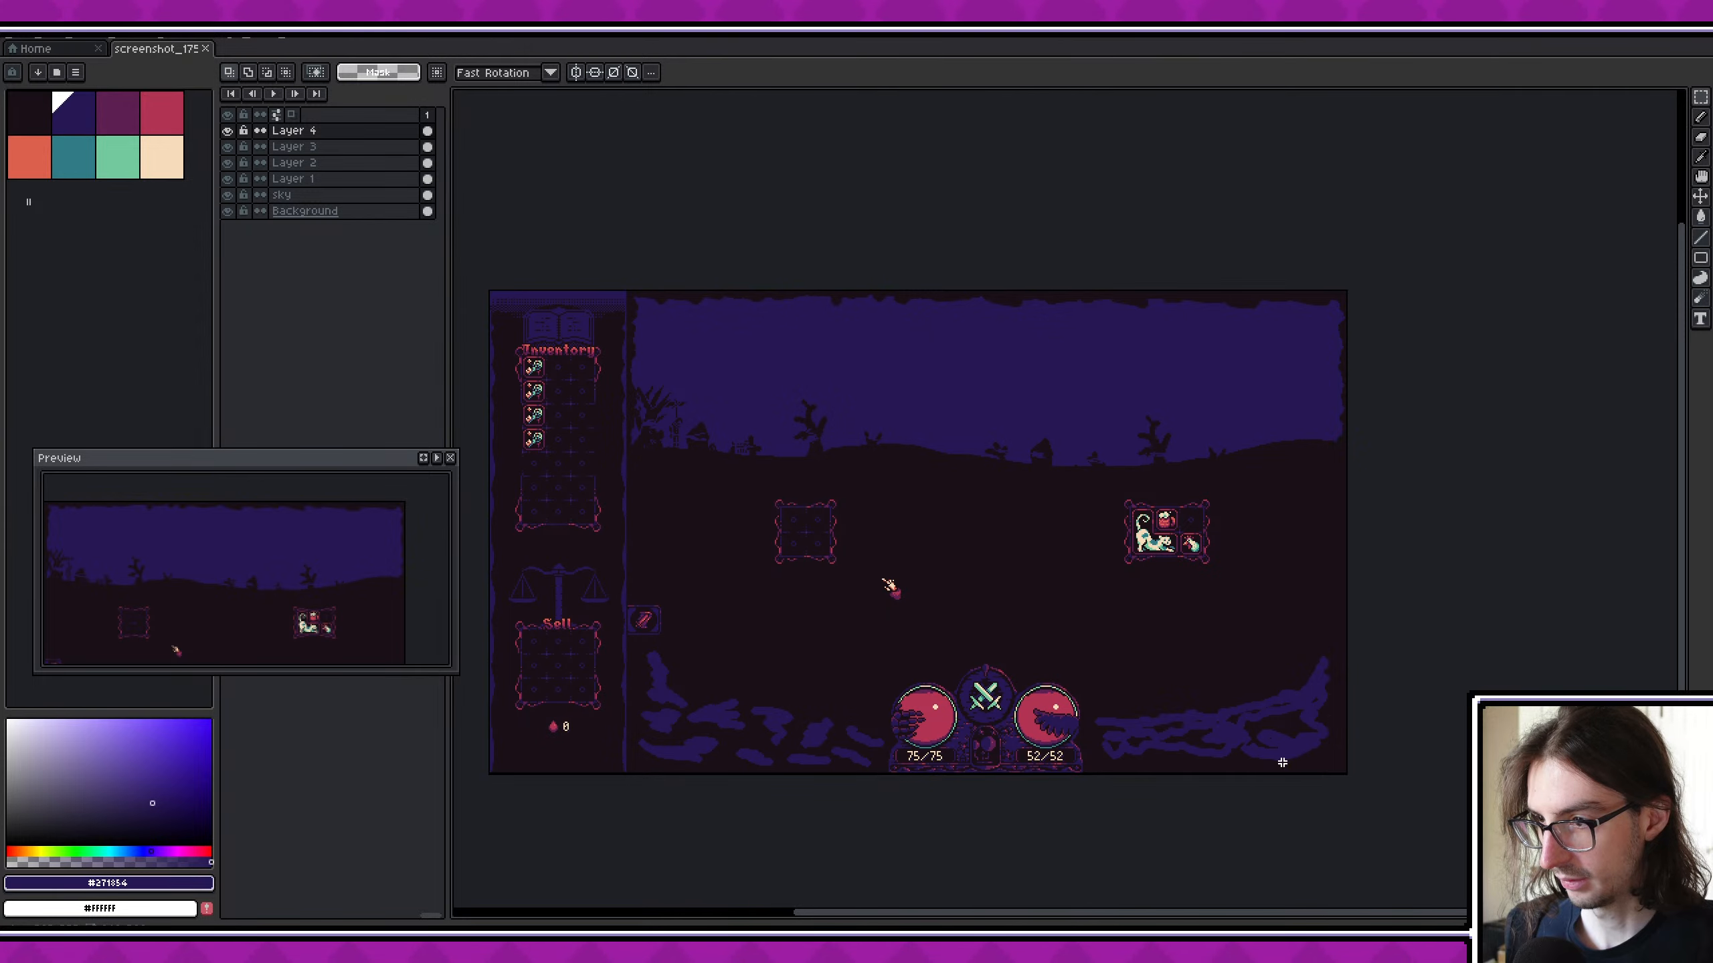
{"action": "middle_click_drag", "start_coordinate": [967, 572], "coordinate": [878, 562]}
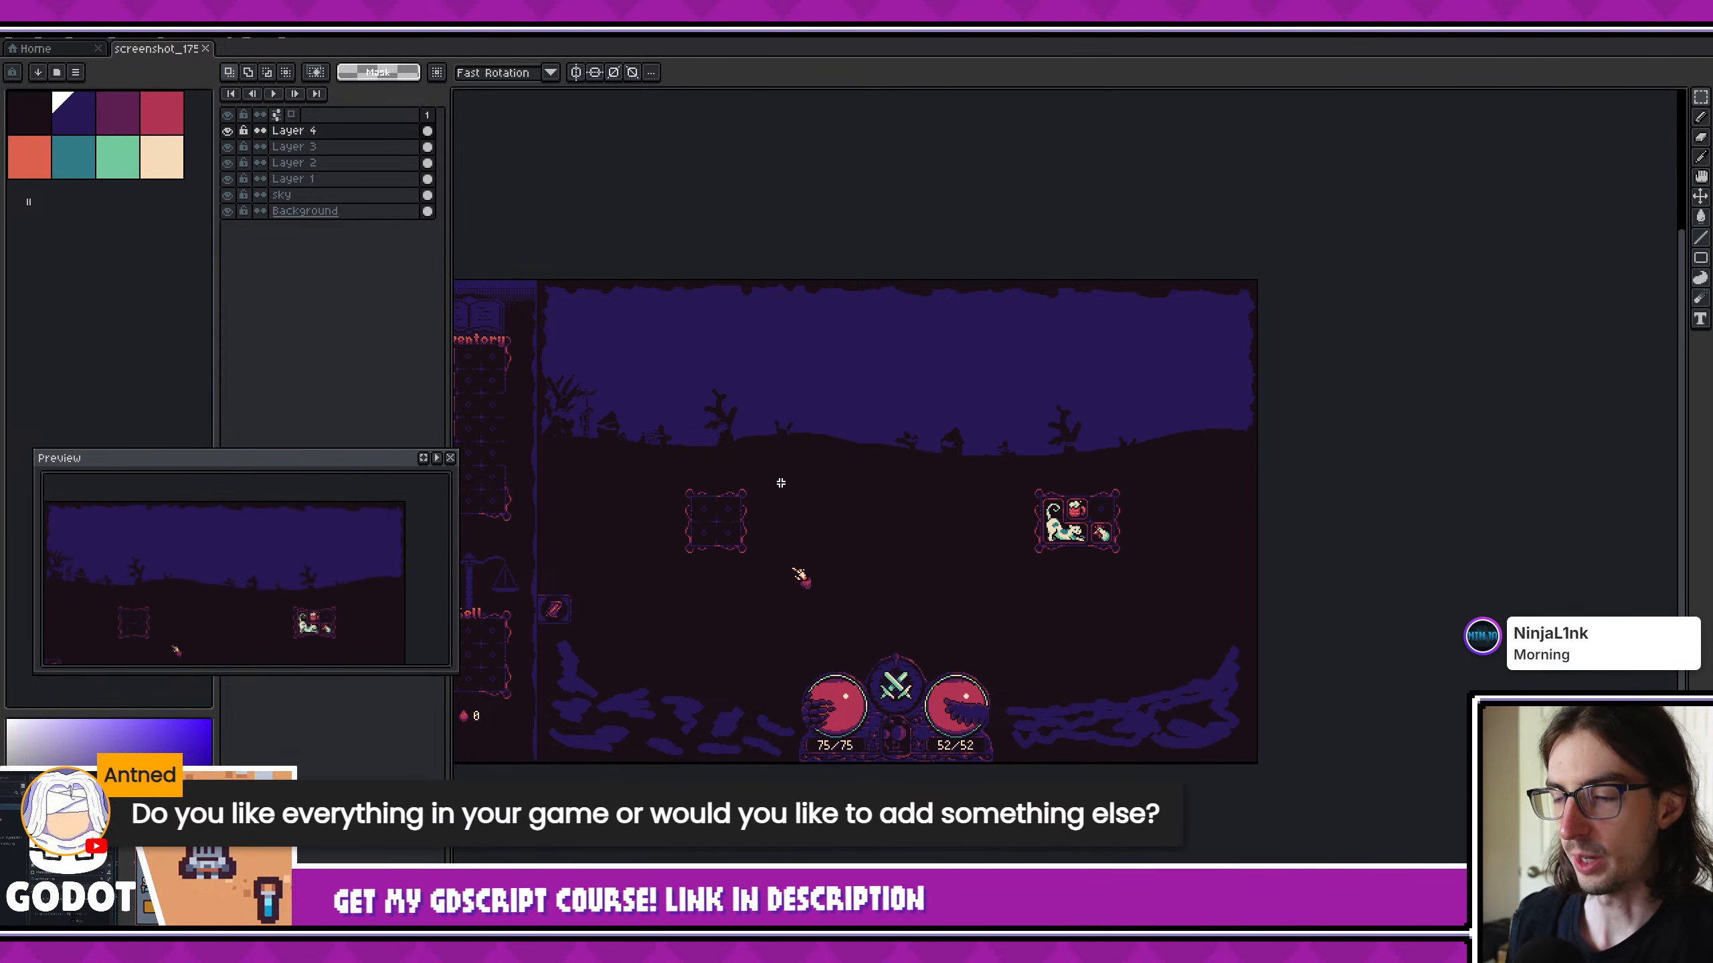
- Inspect the fogged tree and house scene beside the inventory panel, and enlarge the horizon in the preview
{"action": "scroll", "coordinate": [875, 490], "scroll_direction": "up", "scroll_amount": 3}
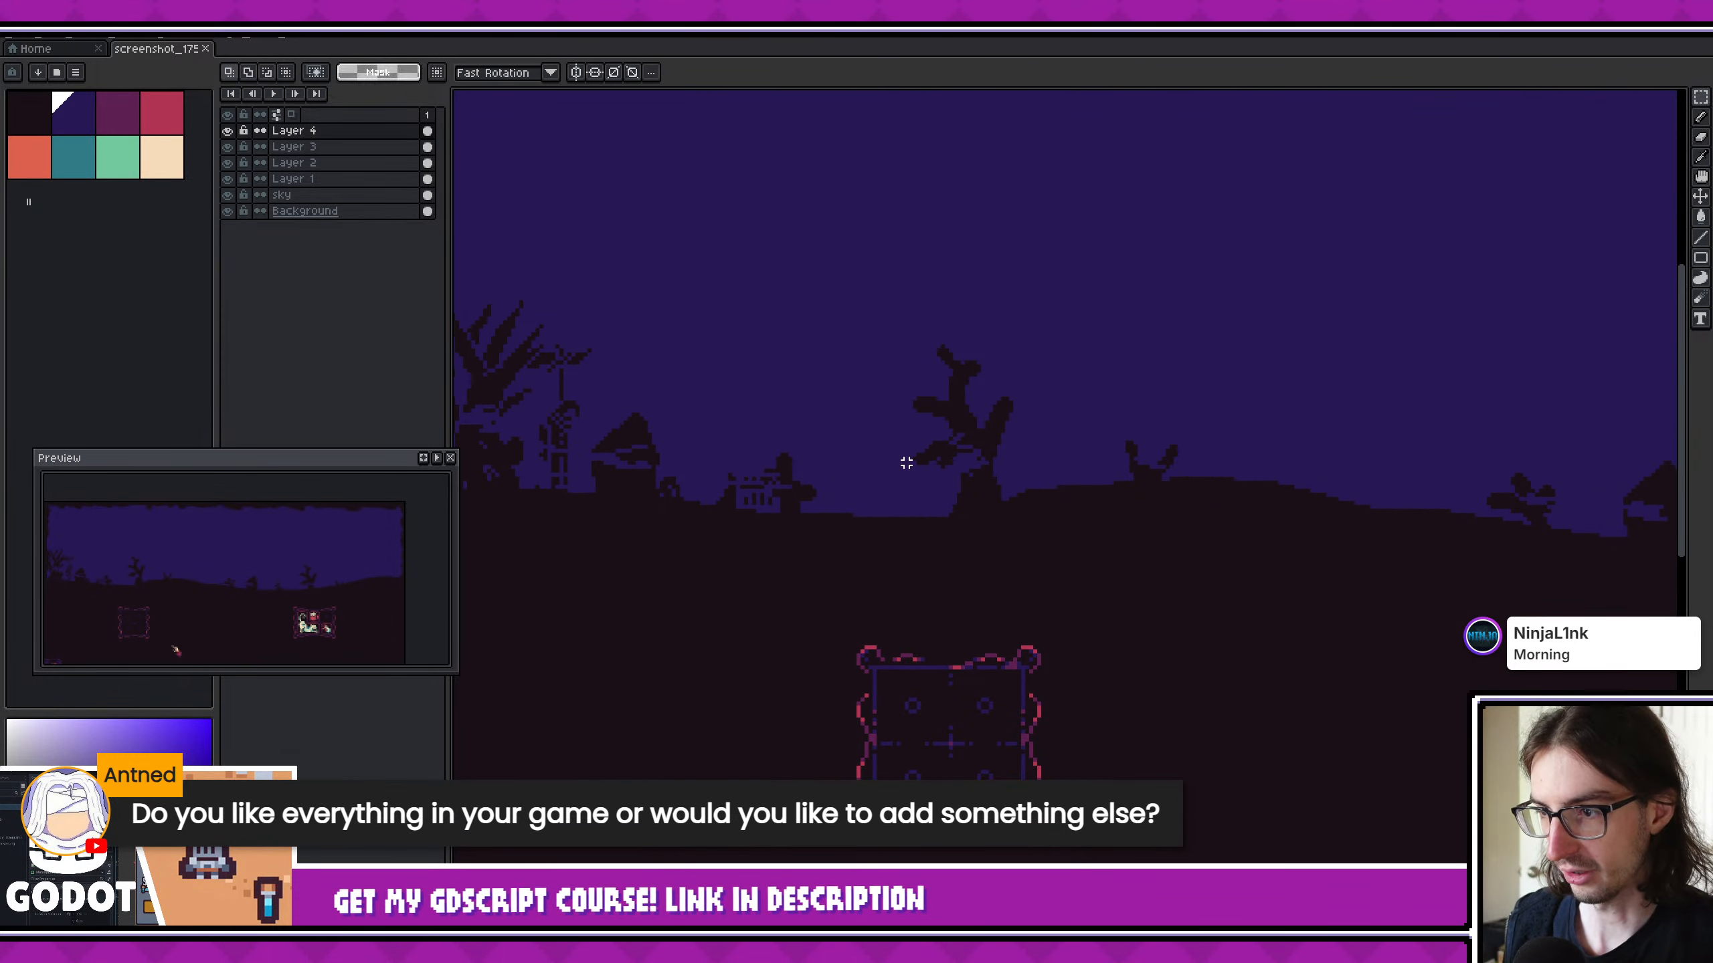
{"action": "middle_click_drag", "start_coordinate": [618, 358], "coordinate": [857, 338]}
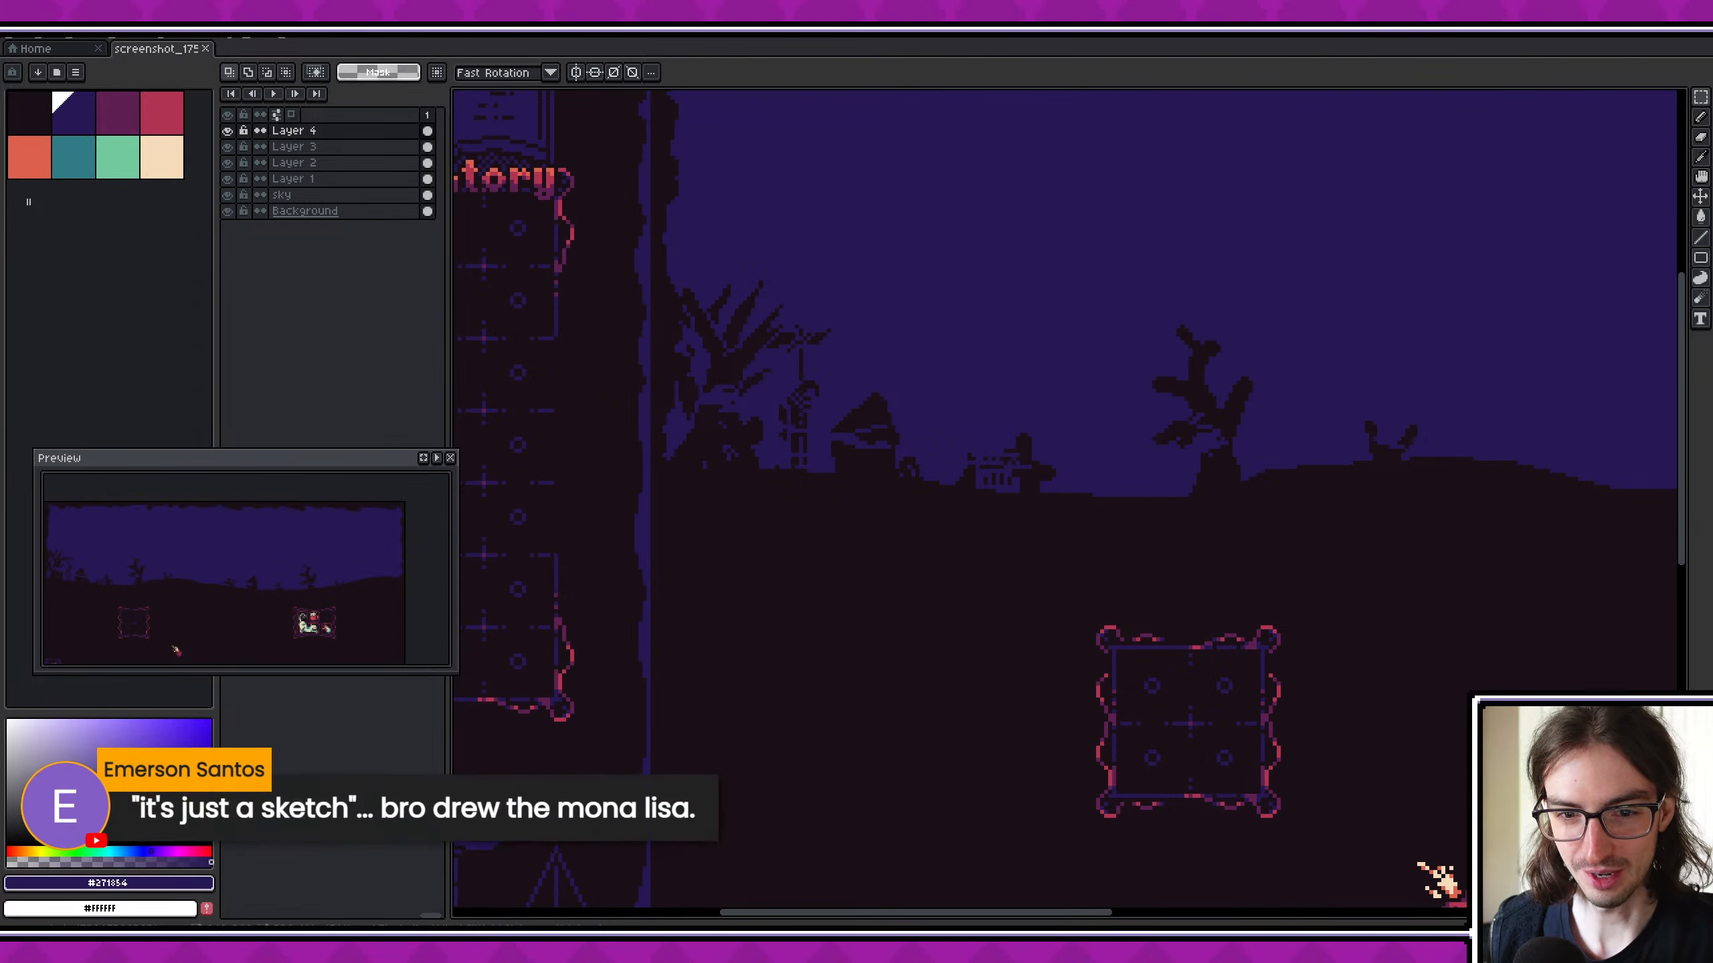
{"action": "left_click_drag", "start_coordinate": [221, 575], "coordinate": [266, 574]}
{"action": "scroll", "coordinate": [185, 566], "scroll_direction": "up", "scroll_amount": 3}
{"action": "scroll", "coordinate": [244, 566], "scroll_direction": "down", "scroll_amount": 2}
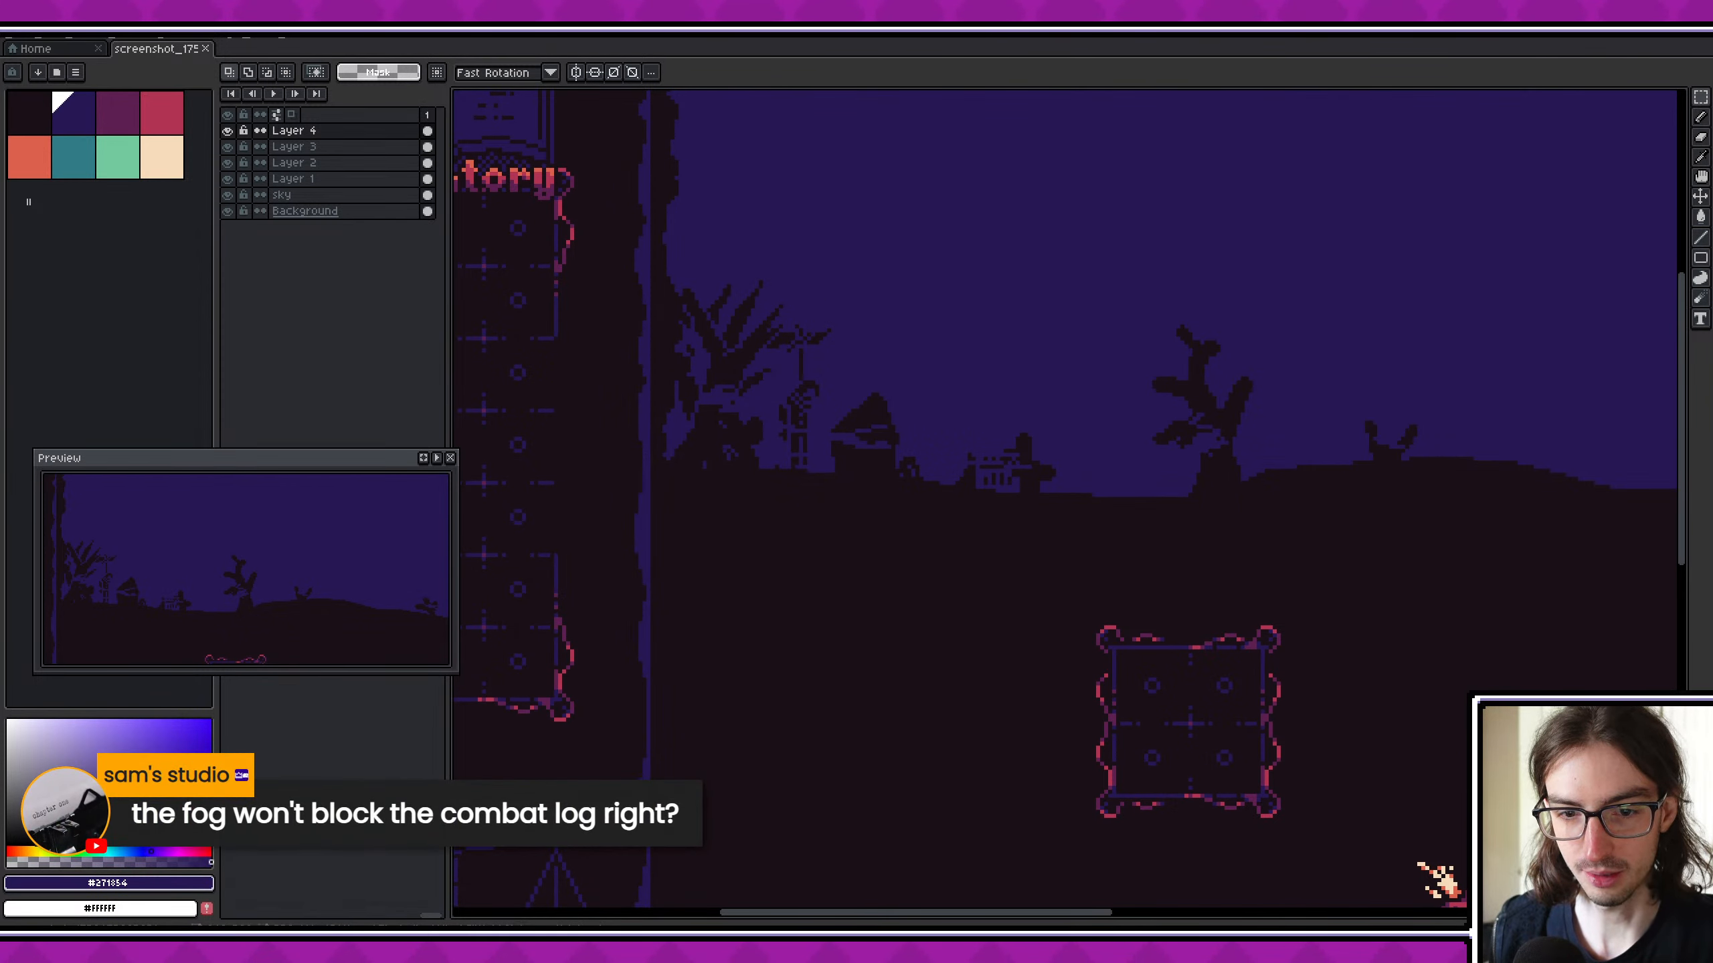
- Examine the dark blue foreground rocks around the 75/75 and 52/52 orbs and the overall composition
{"action": "scroll", "coordinate": [693, 655], "scroll_direction": "down", "scroll_amount": 3}
{"action": "scroll", "coordinate": [622, 607], "scroll_direction": "up", "scroll_amount": 2}
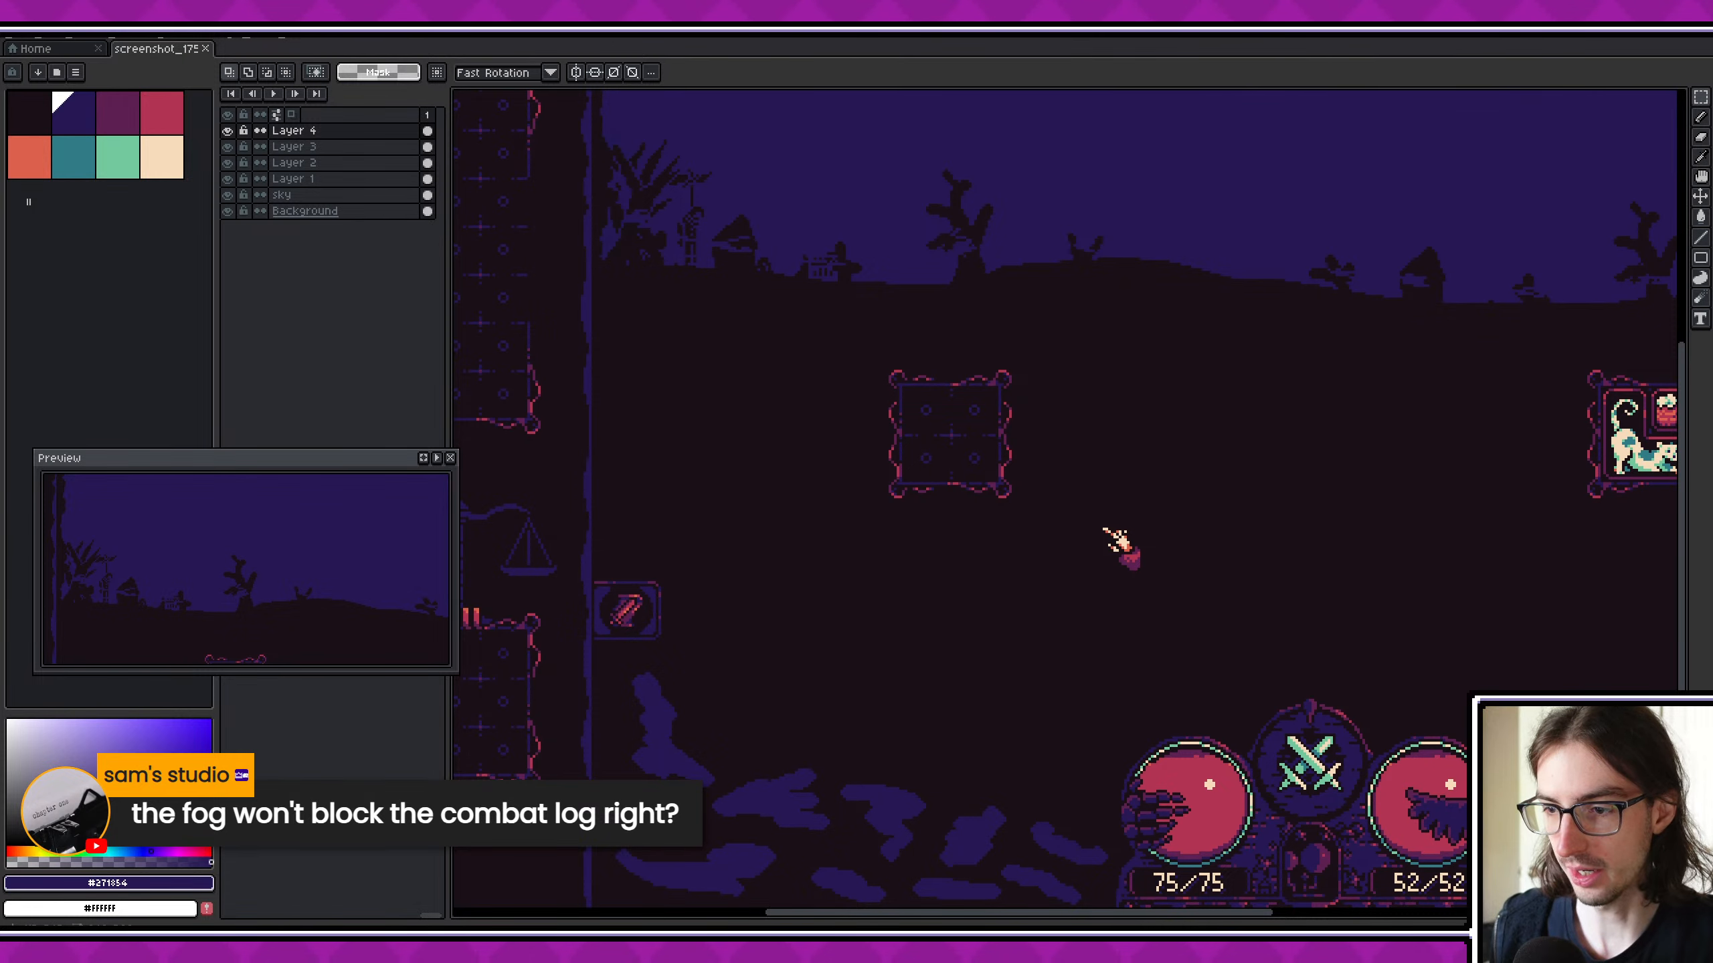
{"action": "scroll", "coordinate": [860, 605], "scroll_direction": "down", "scroll_amount": 3}
{"action": "scroll", "coordinate": [1033, 605], "scroll_direction": "up", "scroll_amount": 3}
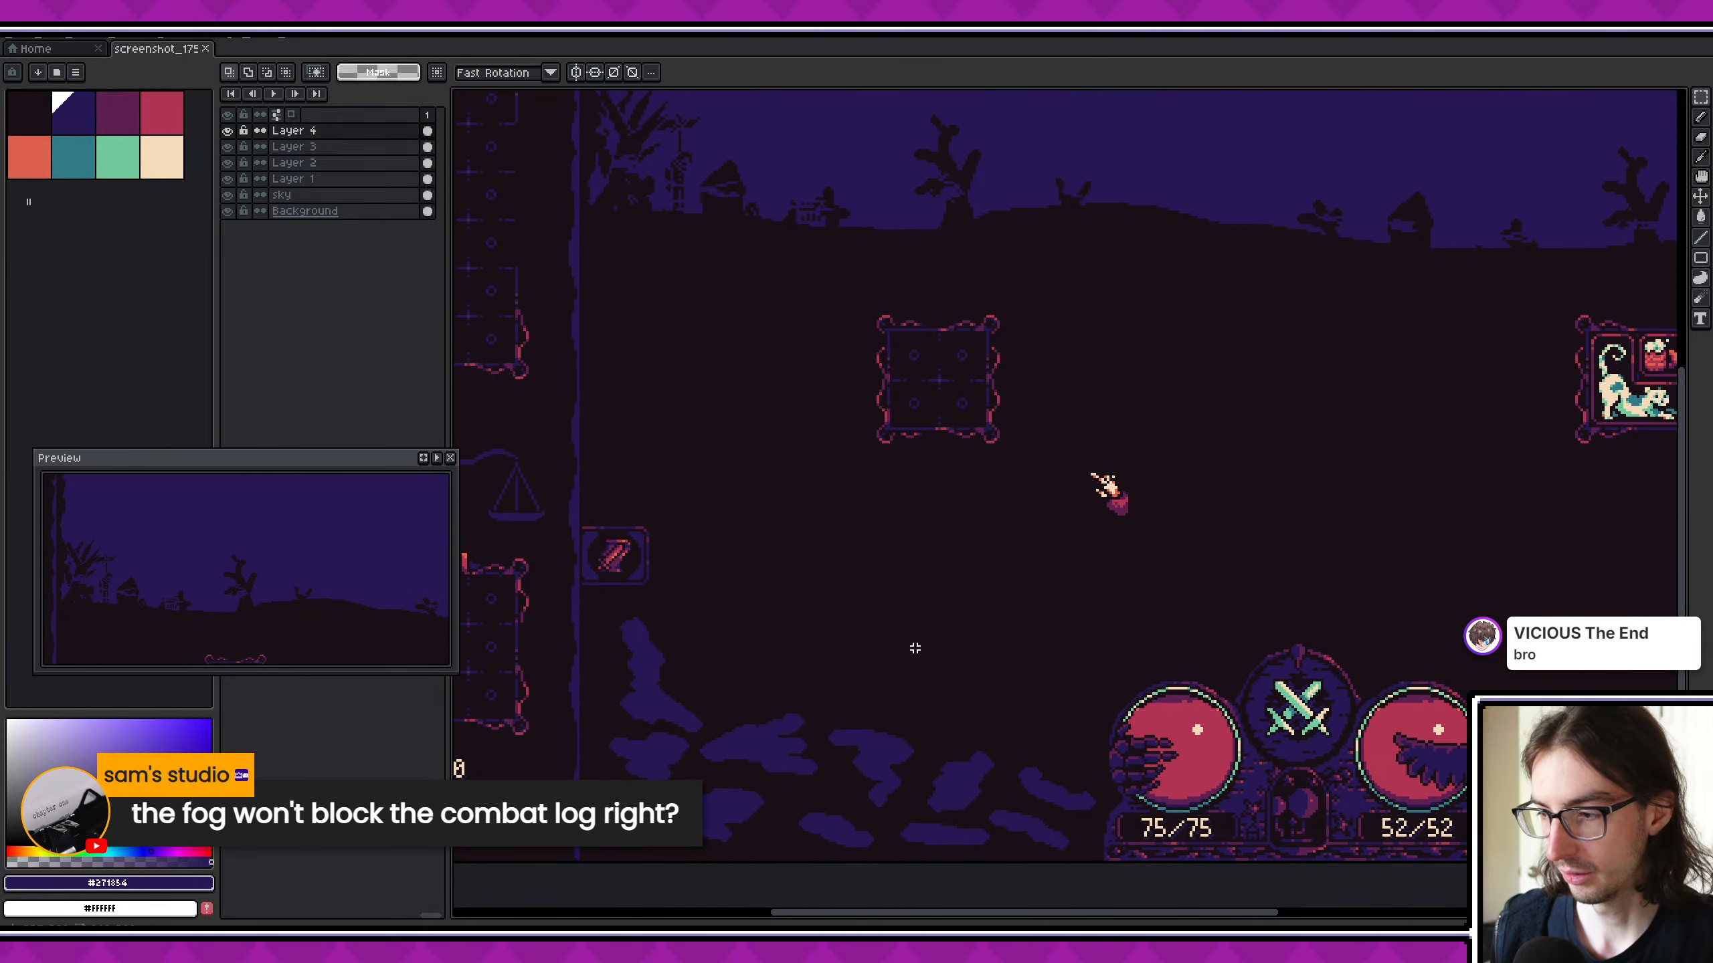
{"action": "scroll", "coordinate": [914, 649], "scroll_direction": "down", "scroll_amount": 1}
{"action": "scroll", "coordinate": [910, 650], "scroll_direction": "up", "scroll_amount": 1}
{"action": "middle_click_drag", "start_coordinate": [945, 666], "coordinate": [831, 643]}
{"action": "middle_click_drag", "start_coordinate": [1036, 740], "coordinate": [844, 711]}
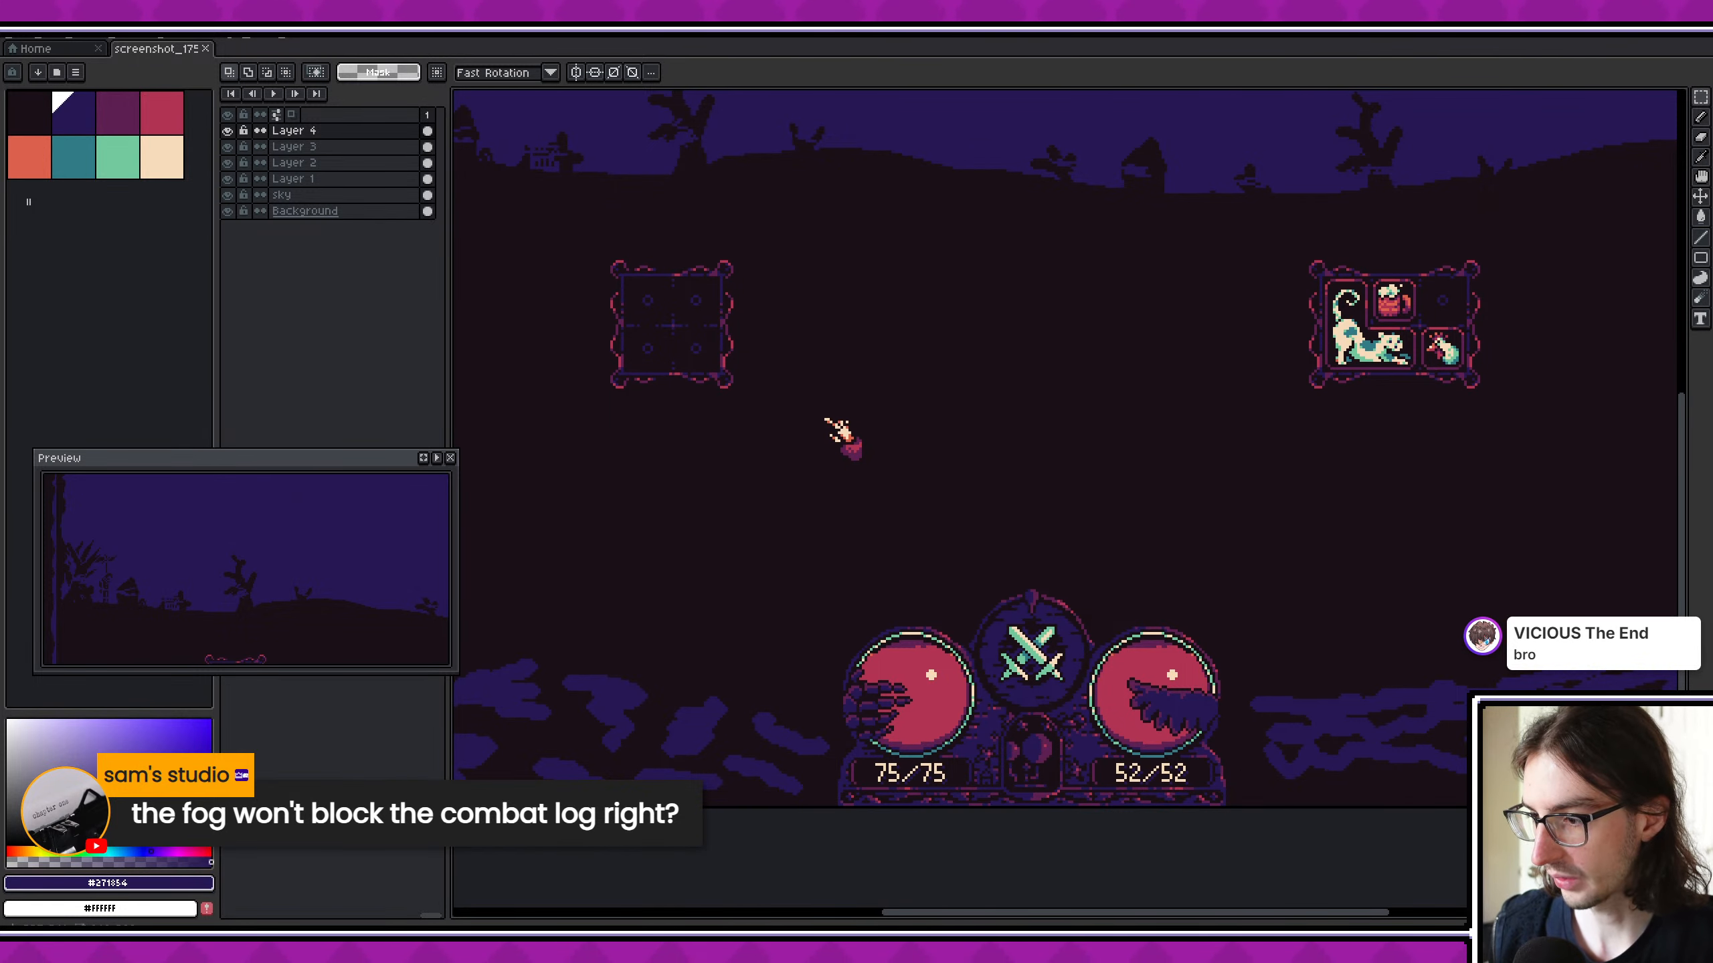
{"action": "middle_click_drag", "start_coordinate": [1289, 756], "coordinate": [1167, 707]}
{"action": "scroll", "coordinate": [966, 756], "scroll_direction": "down", "scroll_amount": 3}
{"action": "scroll", "coordinate": [965, 751], "scroll_direction": "up", "scroll_amount": 1}
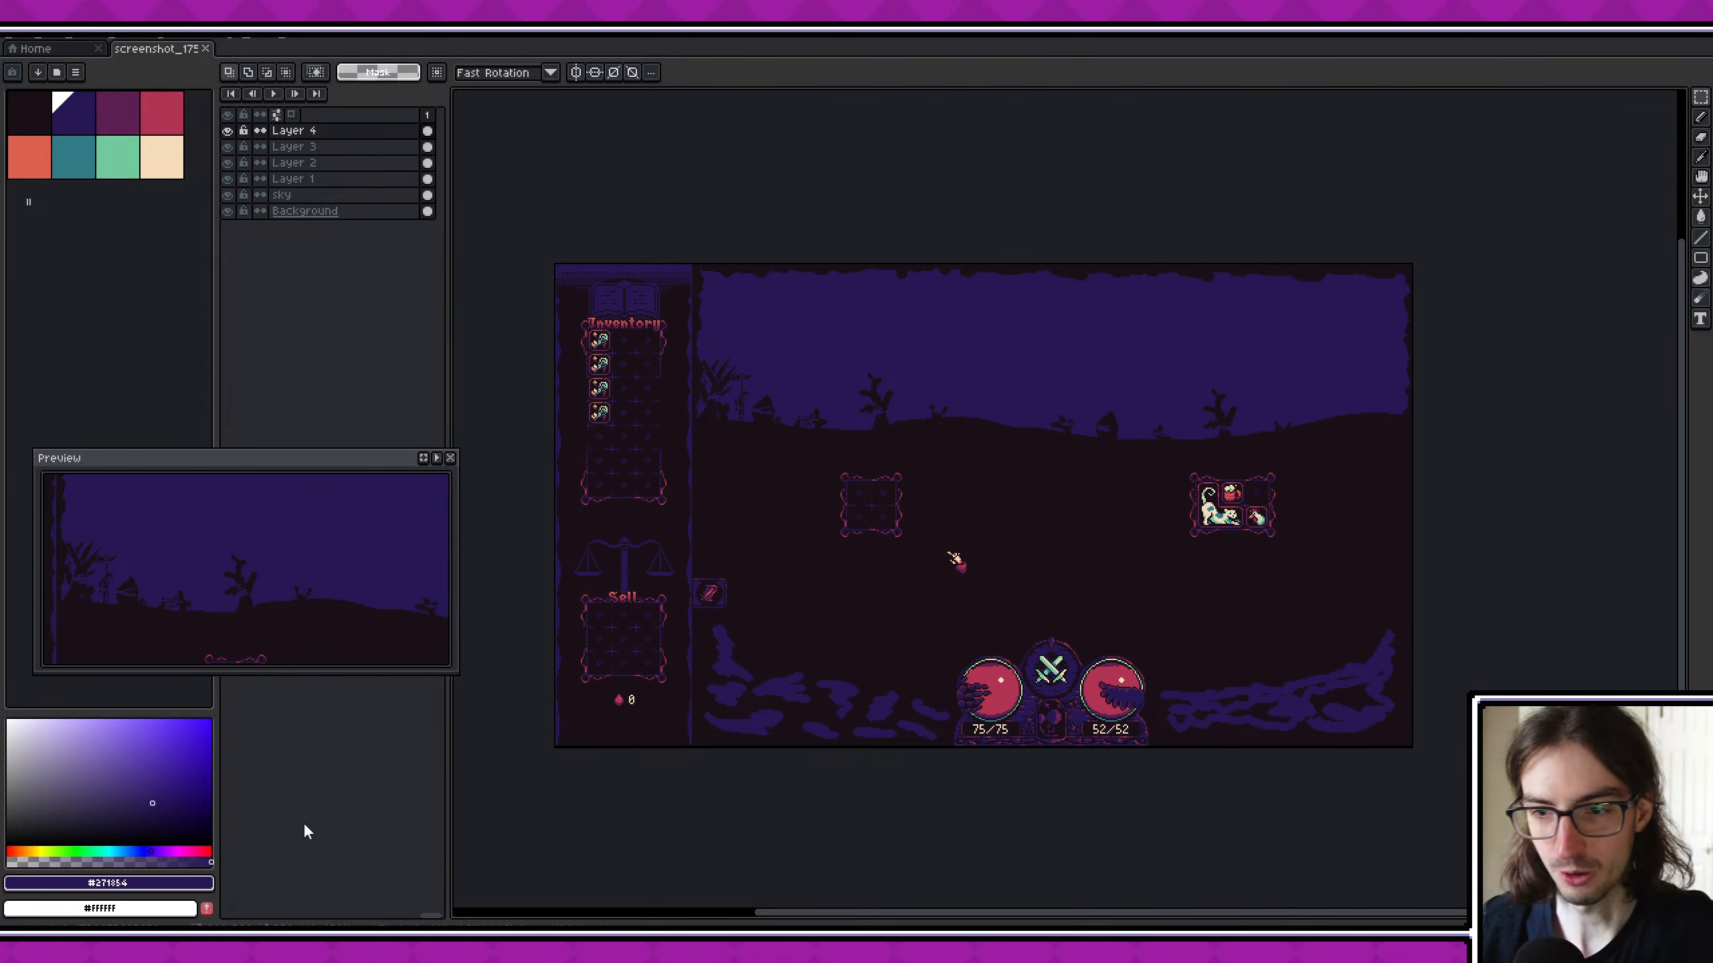
- Examine the blue foreground rocks around the orbs up close and within the complete battle screen
{"action": "scroll", "coordinate": [1100, 512], "scroll_direction": "down", "scroll_amount": 1}
{"action": "scroll", "coordinate": [1100, 512], "scroll_direction": "up", "scroll_amount": 1}
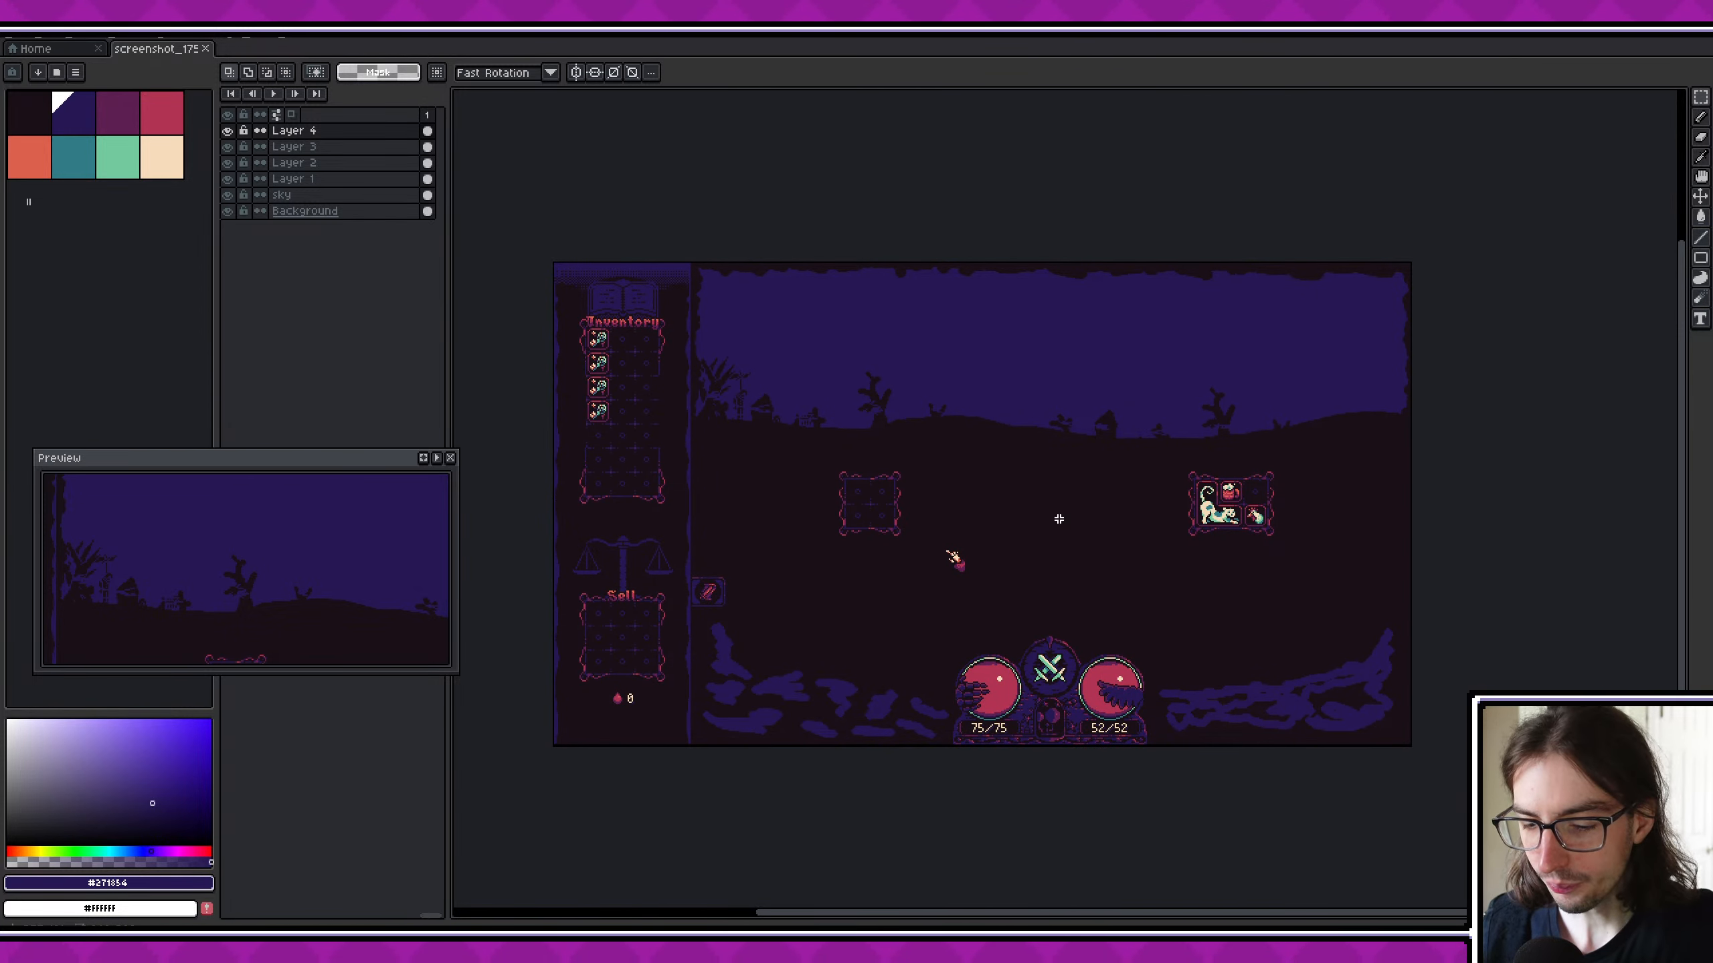
{"action": "scroll", "coordinate": [813, 663], "scroll_direction": "up", "scroll_amount": 1}
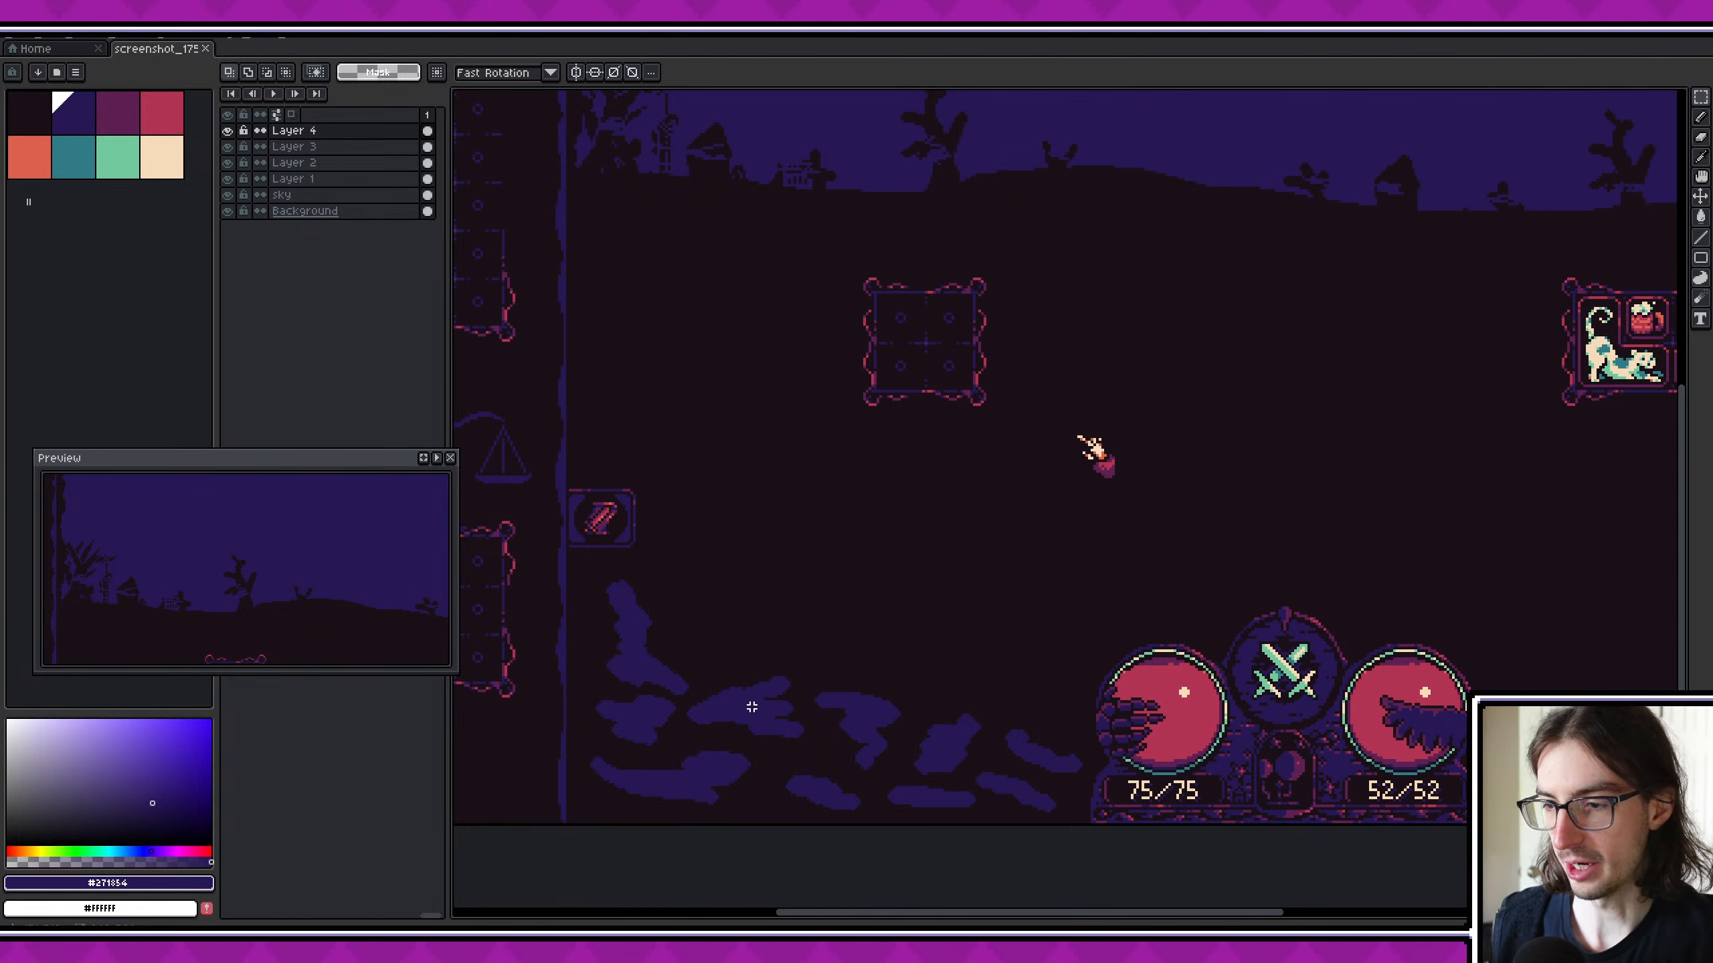
{"action": "middle_click_drag", "start_coordinate": [867, 653], "coordinate": [866, 614]}
{"action": "key", "text": "i"}
{"action": "key", "text": "m"}
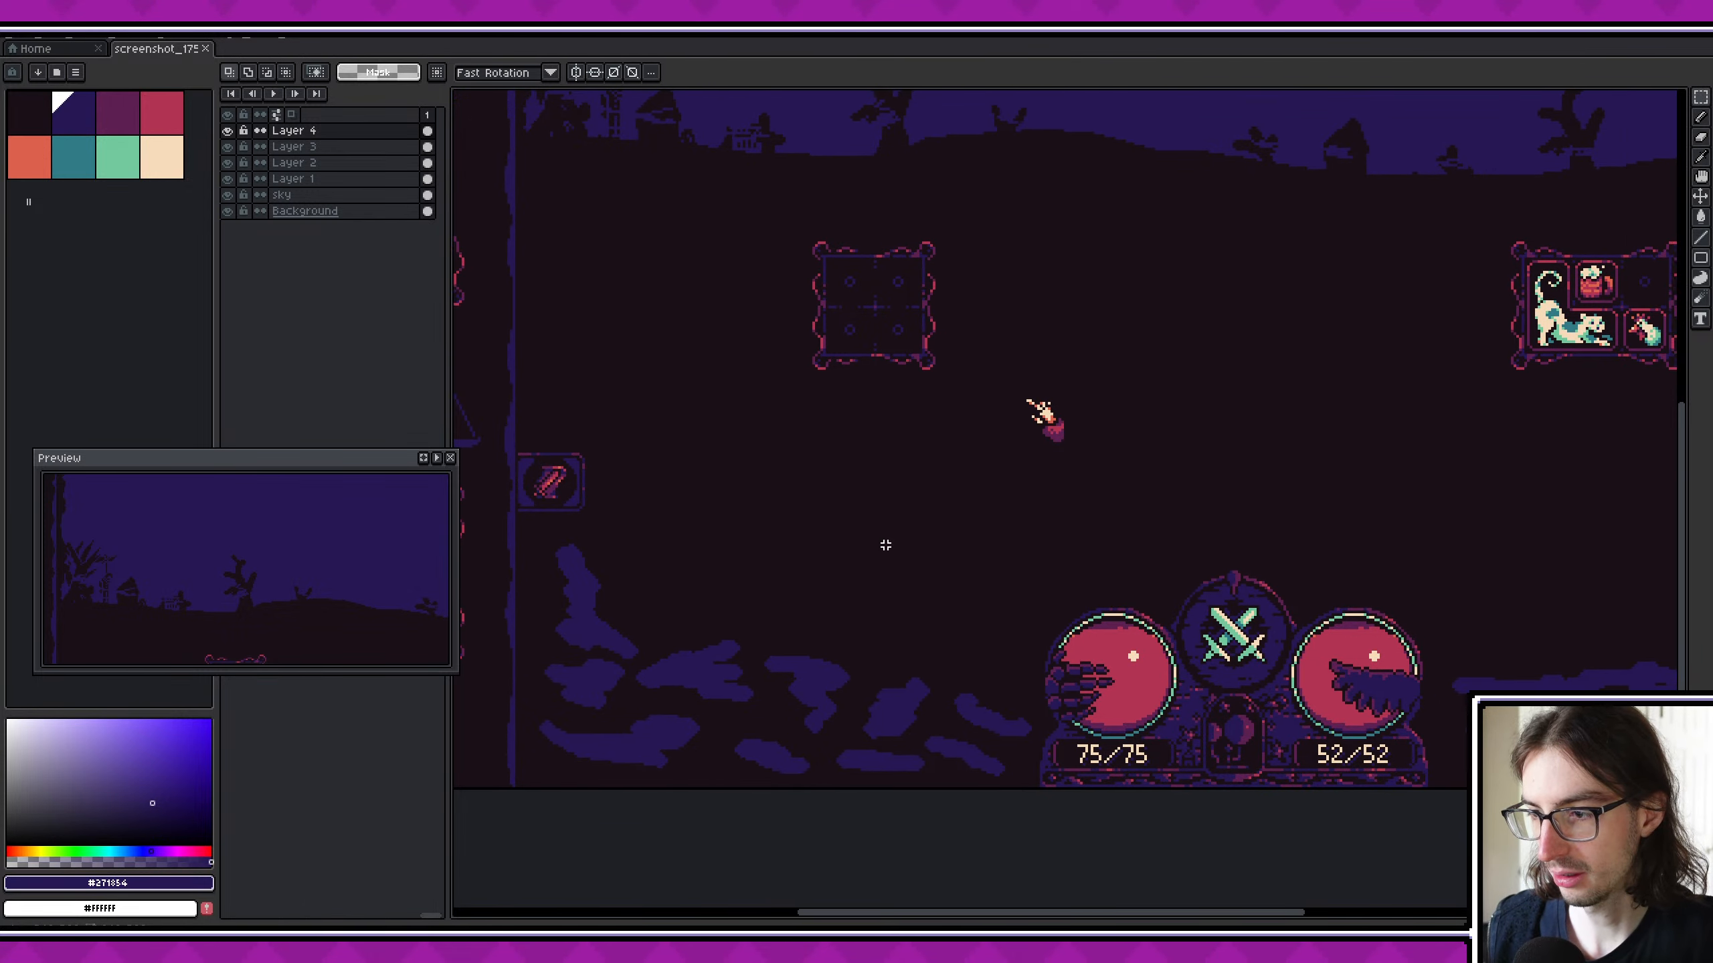
{"action": "scroll", "coordinate": [886, 543], "scroll_direction": "down", "scroll_amount": 1}
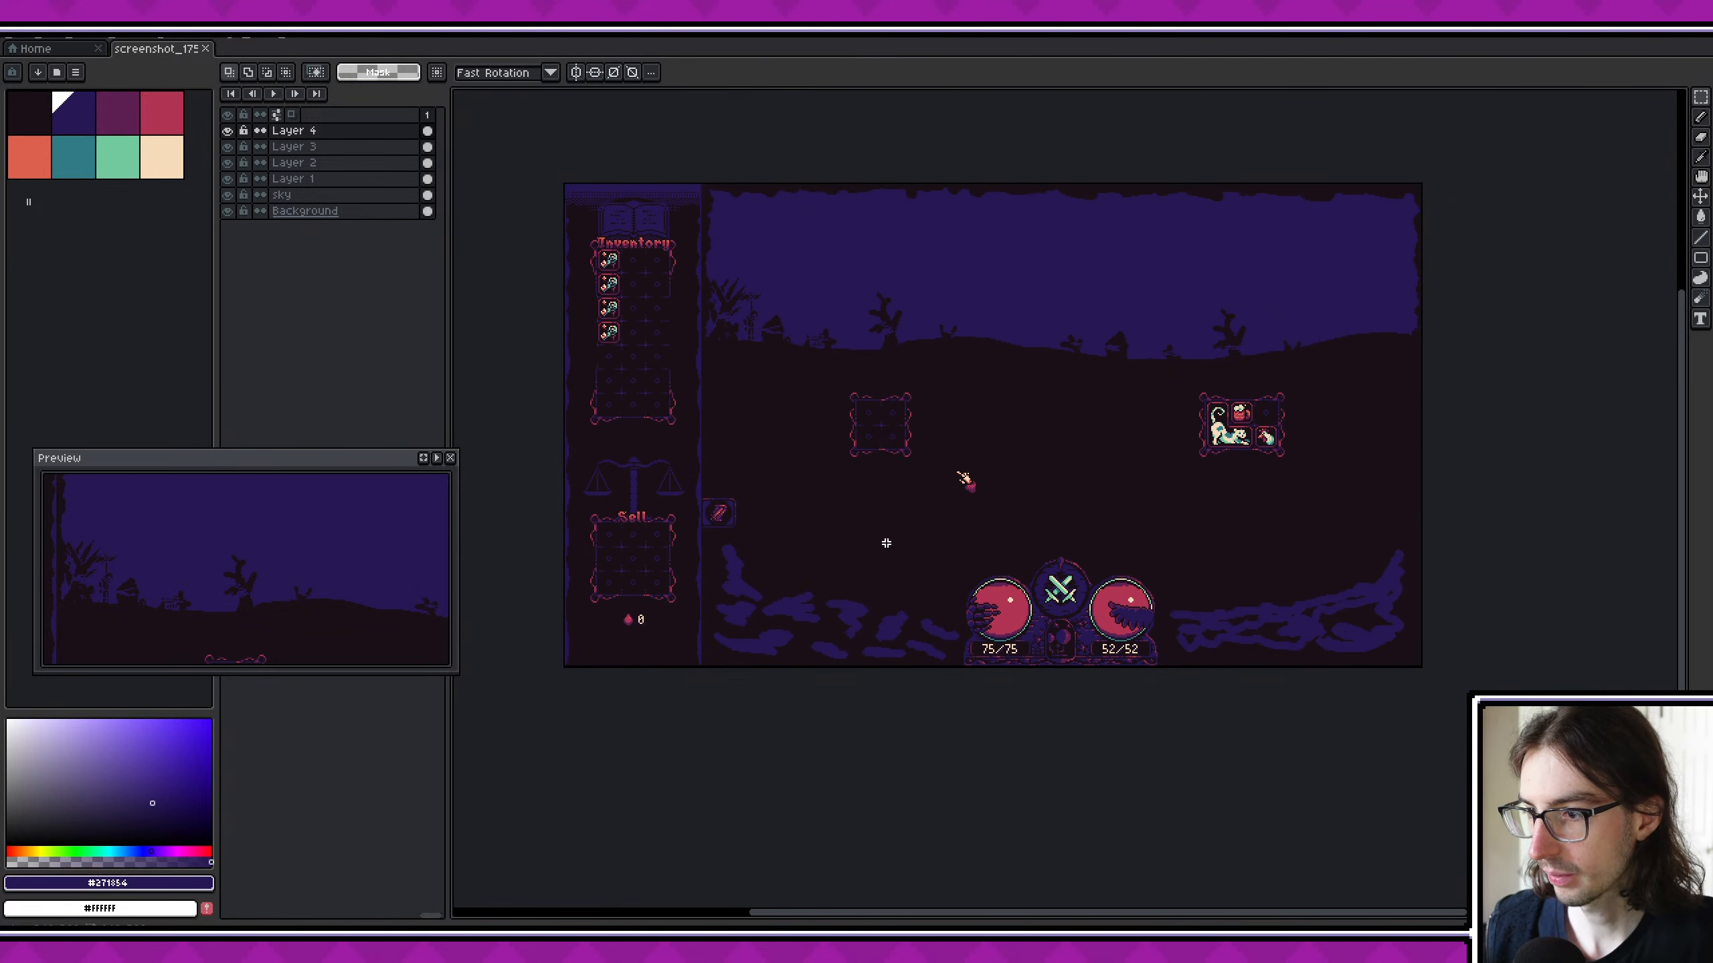
{"action": "scroll", "coordinate": [886, 543], "scroll_direction": "up", "scroll_amount": 1}
{"action": "scroll", "coordinate": [884, 545], "scroll_direction": "down", "scroll_amount": 1}
{"action": "key", "text": "i"}
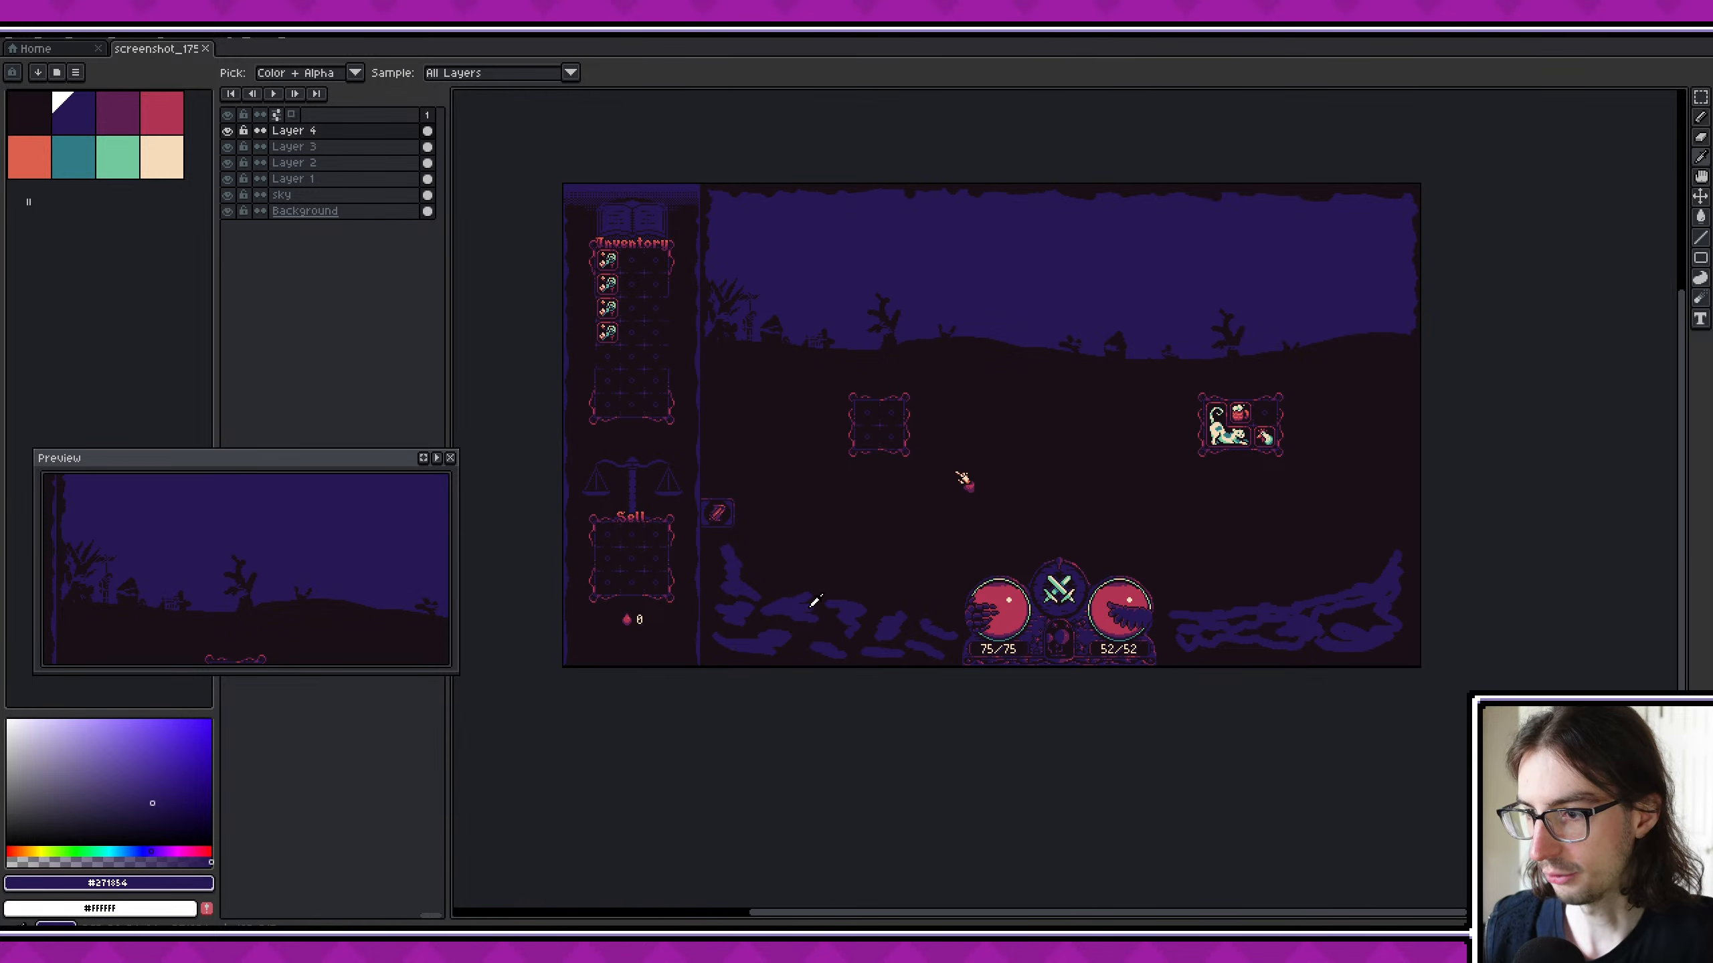
{"action": "left_click", "coordinate": [865, 615]}
{"action": "key", "text": "m"}
- Examine the sky border and tree silhouettes beside the inventory panel, and show more of the scene in the preview
{"action": "scroll", "coordinate": [890, 530], "scroll_direction": "up", "scroll_amount": 1}
{"action": "middle_click_drag", "start_coordinate": [893, 529], "coordinate": [991, 712]}
{"action": "middle_click_drag", "start_coordinate": [818, 366], "coordinate": [818, 508]}
{"action": "scroll", "coordinate": [840, 378], "scroll_direction": "up", "scroll_amount": 1}
{"action": "key", "text": "i"}
{"action": "left_click", "coordinate": [813, 327]}
{"action": "key", "text": "m"}
{"action": "scroll", "coordinate": [849, 406], "scroll_direction": "down", "scroll_amount": 2}
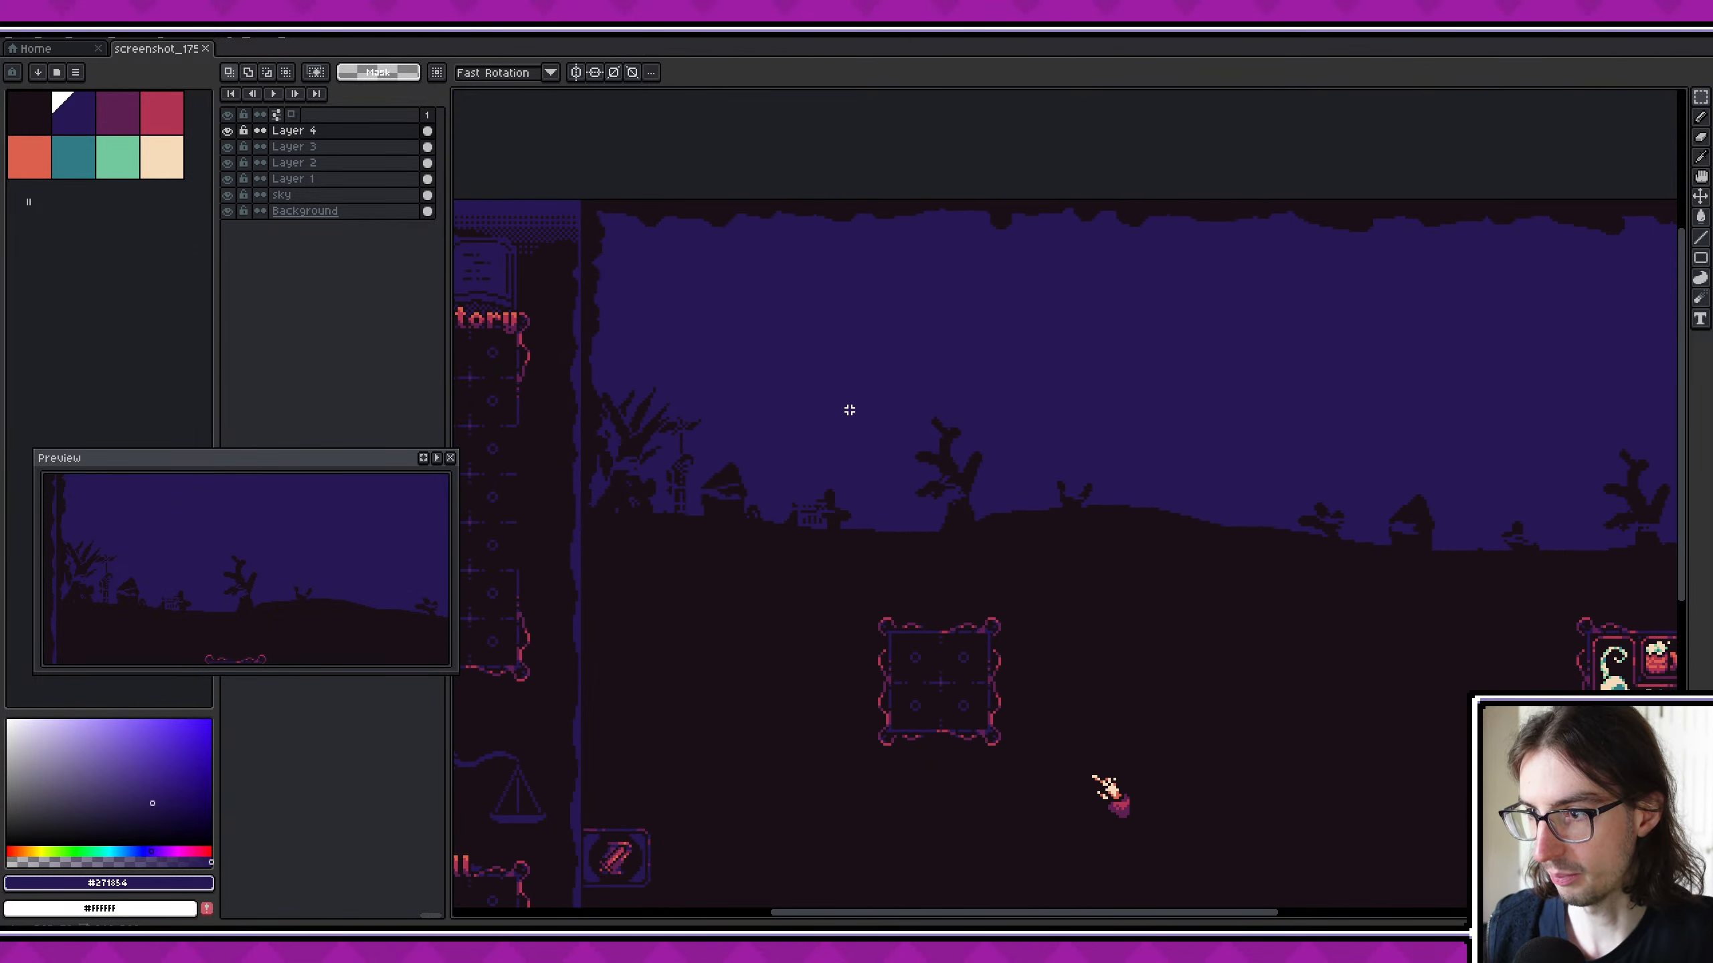
{"action": "scroll", "coordinate": [331, 572], "scroll_direction": "down", "scroll_amount": 1}
{"action": "middle_click_drag", "start_coordinate": [356, 562], "coordinate": [242, 544]}
{"action": "scroll", "coordinate": [887, 504], "scroll_direction": "up", "scroll_amount": 1}
{"action": "middle_click_drag", "start_coordinate": [819, 472], "coordinate": [959, 553]}
- Sample the near-black of the house silhouette on the horizon as the drawing colour
{"action": "key", "text": "i"}
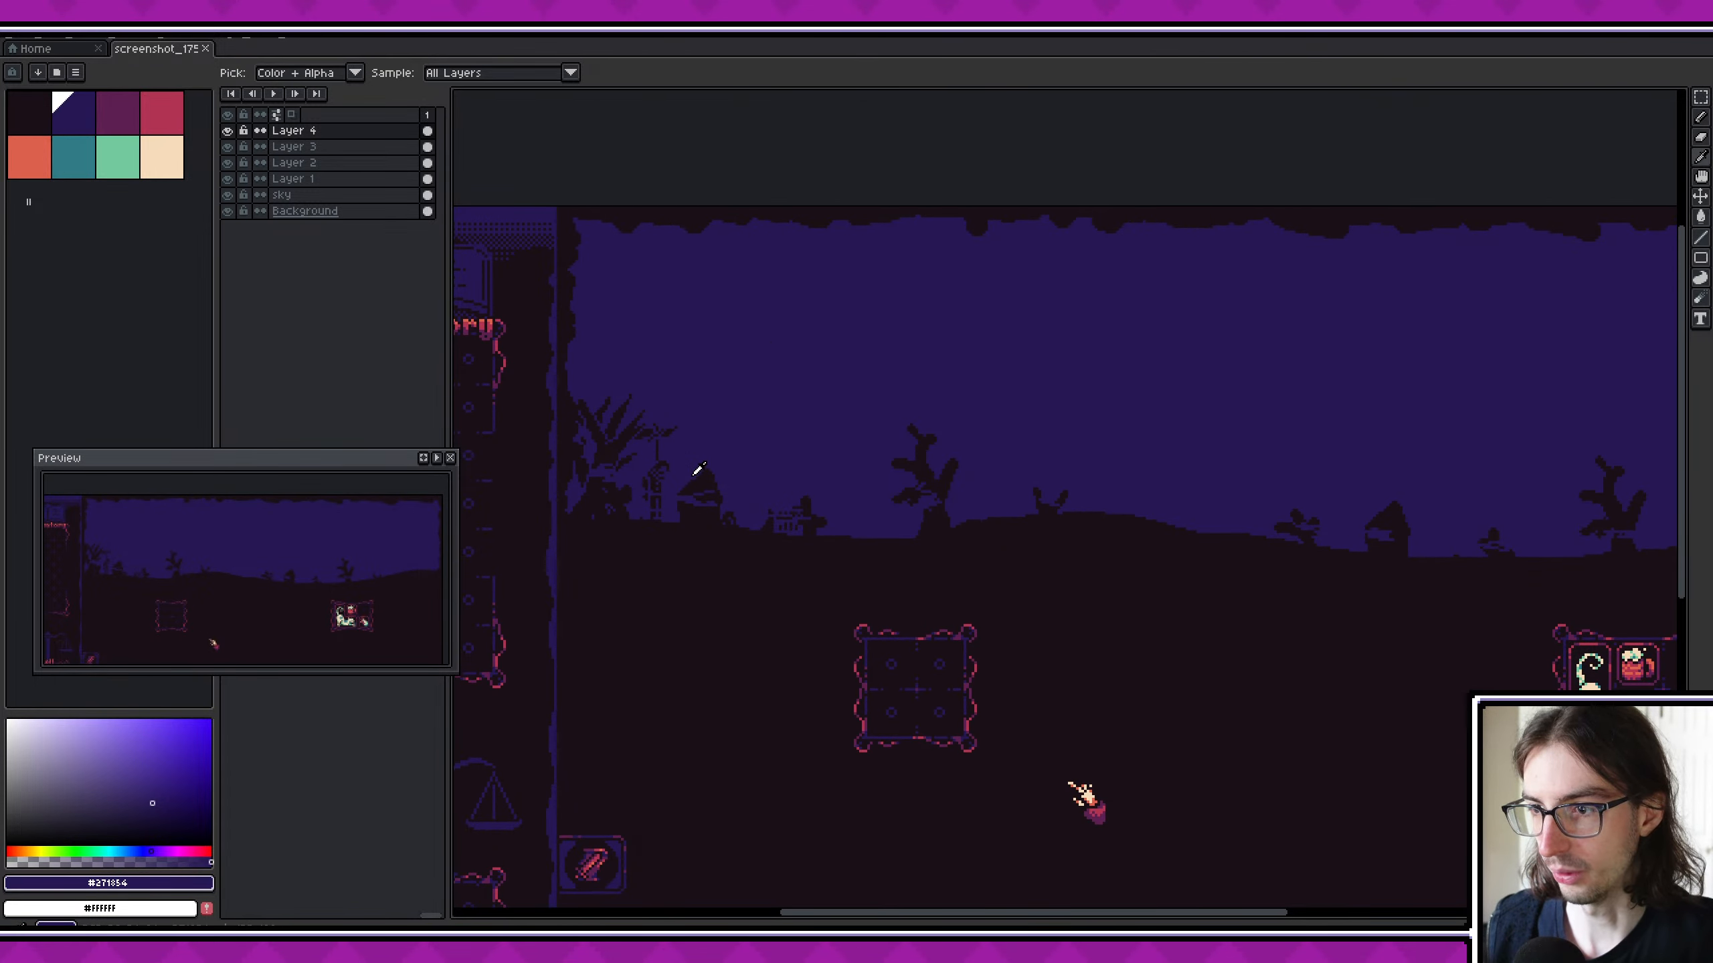
{"action": "left_click", "coordinate": [705, 472]}
{"action": "key", "text": "m"}
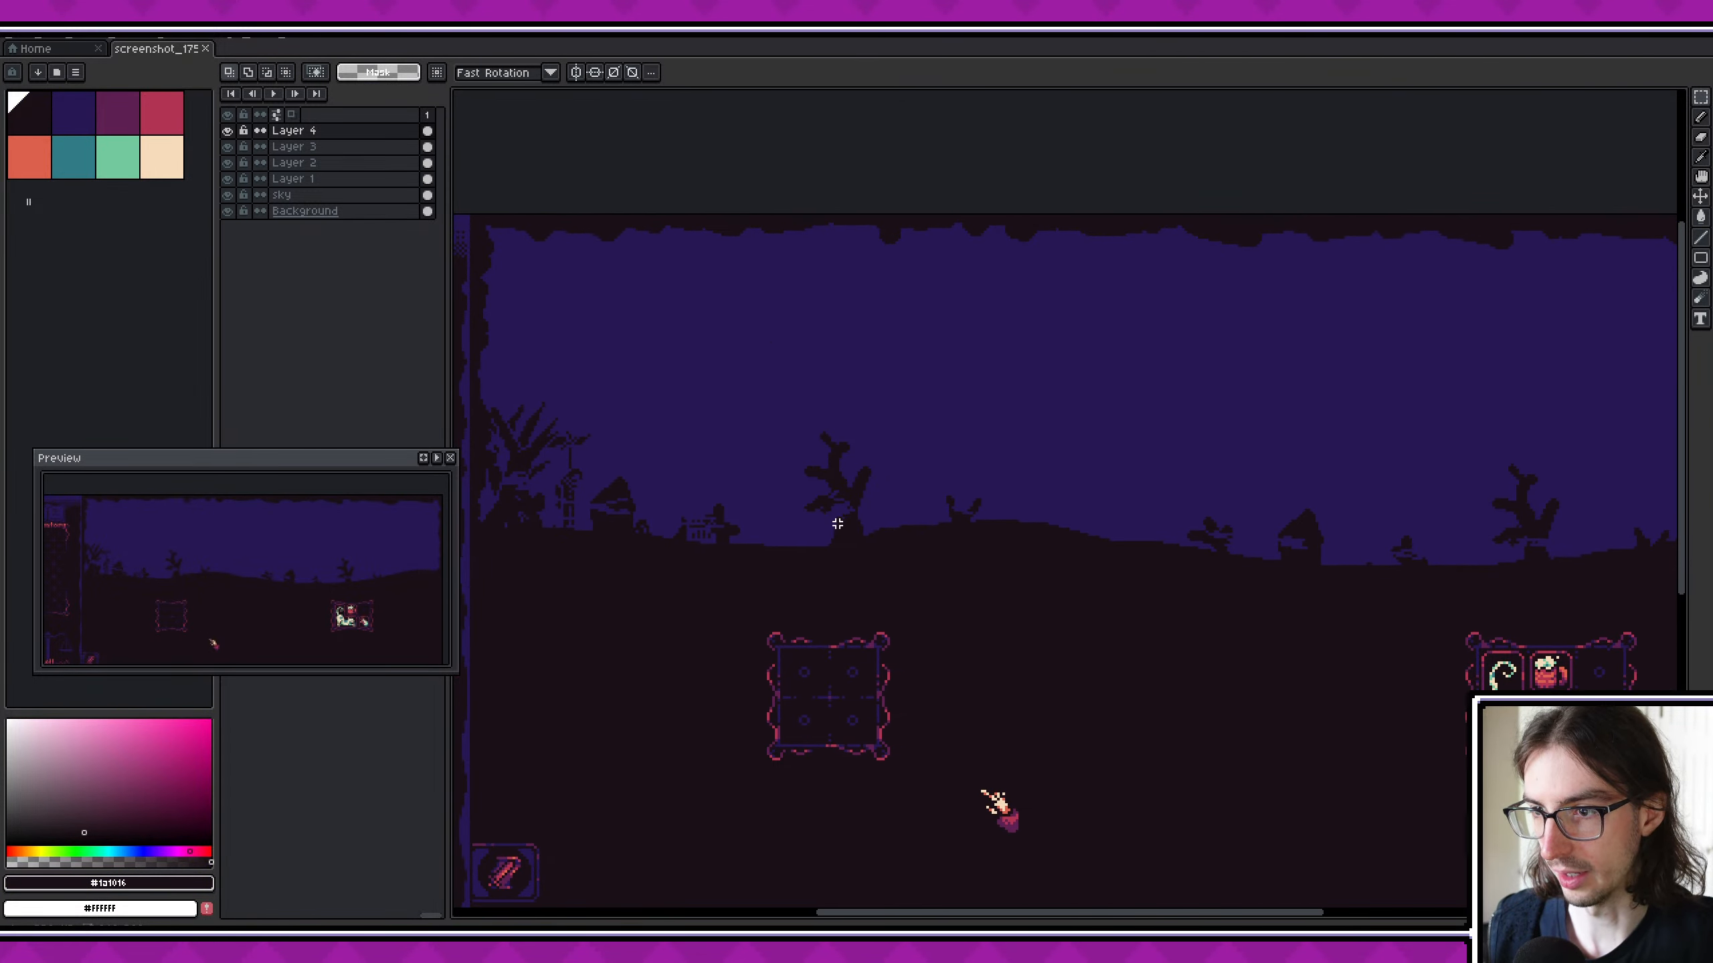
- Examine the horizon silhouettes across the full sky, from the inventory panel to the far edge
{"action": "middle_click_drag", "start_coordinate": [845, 513], "coordinate": [508, 470]}
{"action": "middle_click_drag", "start_coordinate": [990, 532], "coordinate": [1052, 642]}
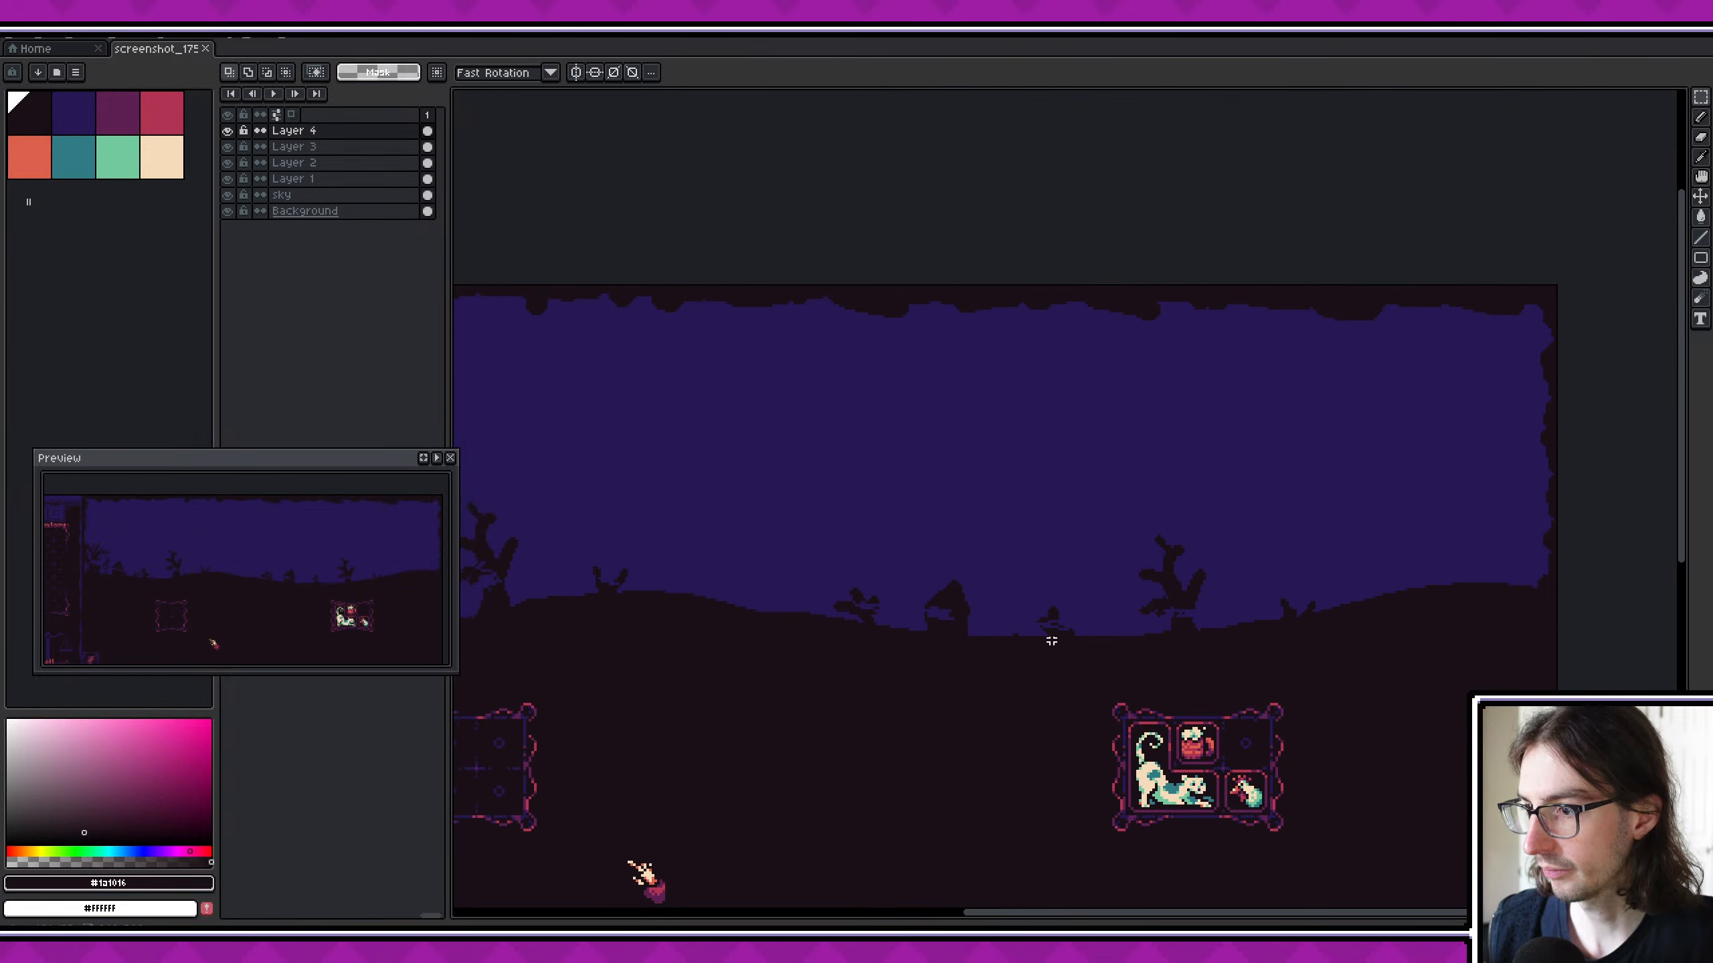
{"action": "scroll", "coordinate": [1019, 636], "scroll_direction": "down", "scroll_amount": 2}
{"action": "scroll", "coordinate": [923, 604], "scroll_direction": "up", "scroll_amount": 1}
{"action": "middle_click_drag", "start_coordinate": [823, 578], "coordinate": [858, 570]}
{"action": "scroll", "coordinate": [849, 612], "scroll_direction": "up", "scroll_amount": 1}
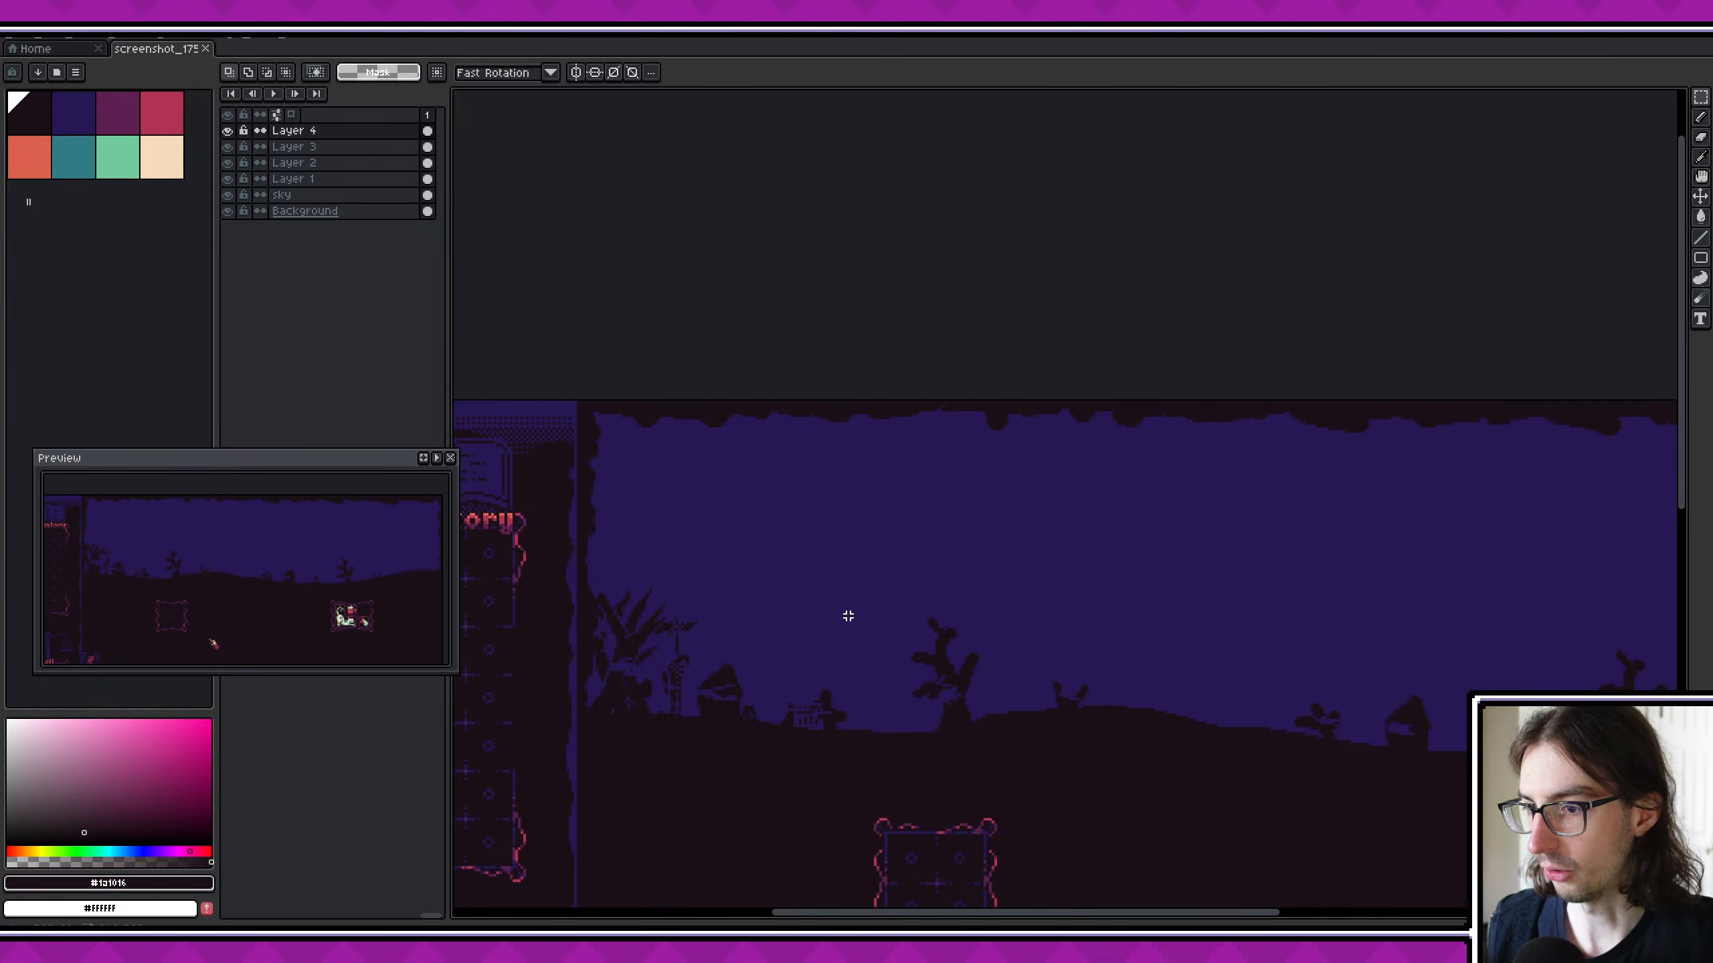
{"action": "scroll", "coordinate": [509, 401], "scroll_direction": "down", "scroll_amount": 1}
{"action": "left_click_drag", "start_coordinate": [522, 359], "coordinate": [1285, 563]}
{"action": "scroll", "coordinate": [964, 530], "scroll_direction": "down", "scroll_amount": 1}
{"action": "scroll", "coordinate": [964, 519], "scroll_direction": "up", "scroll_amount": 1}
{"action": "scroll", "coordinate": [963, 520], "scroll_direction": "up", "scroll_amount": 1}
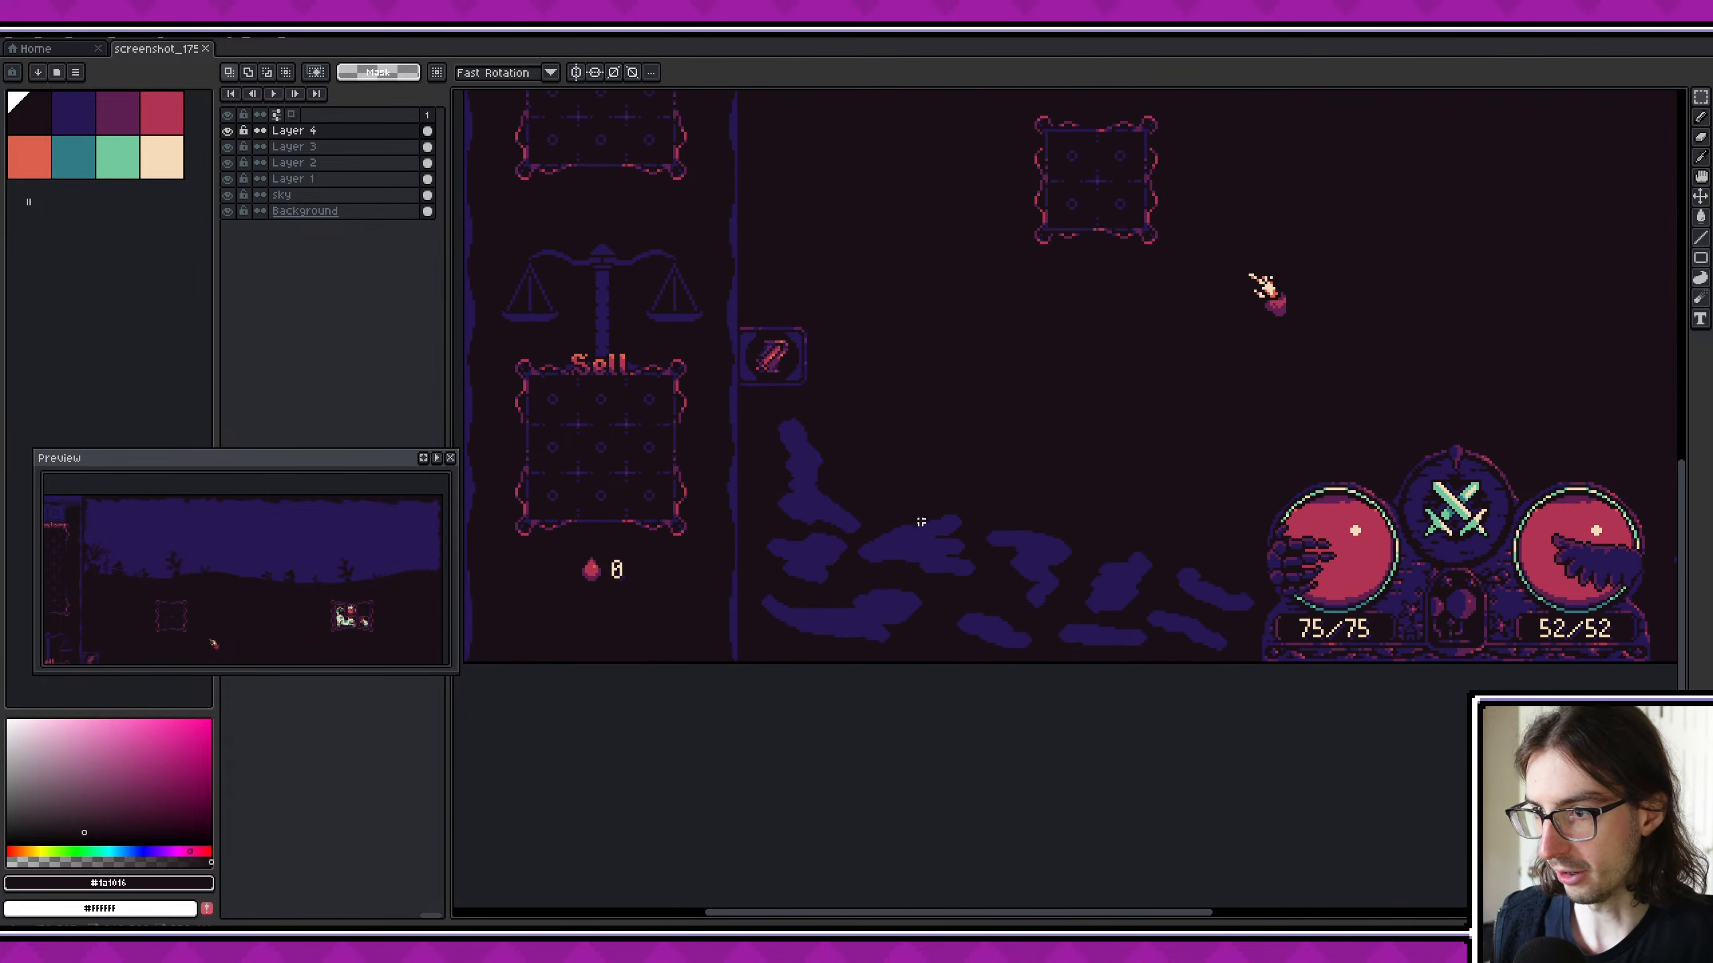
- Measure the rock areas on either side of the orbs with rectangular selections, then clear the selection
{"action": "left_click_drag", "start_coordinate": [757, 411], "coordinate": [1260, 664]}
{"action": "scroll", "coordinate": [1259, 665], "scroll_direction": "right", "scroll_amount": 5}
{"action": "left_click_drag", "start_coordinate": [1139, 386], "coordinate": [1587, 631]}
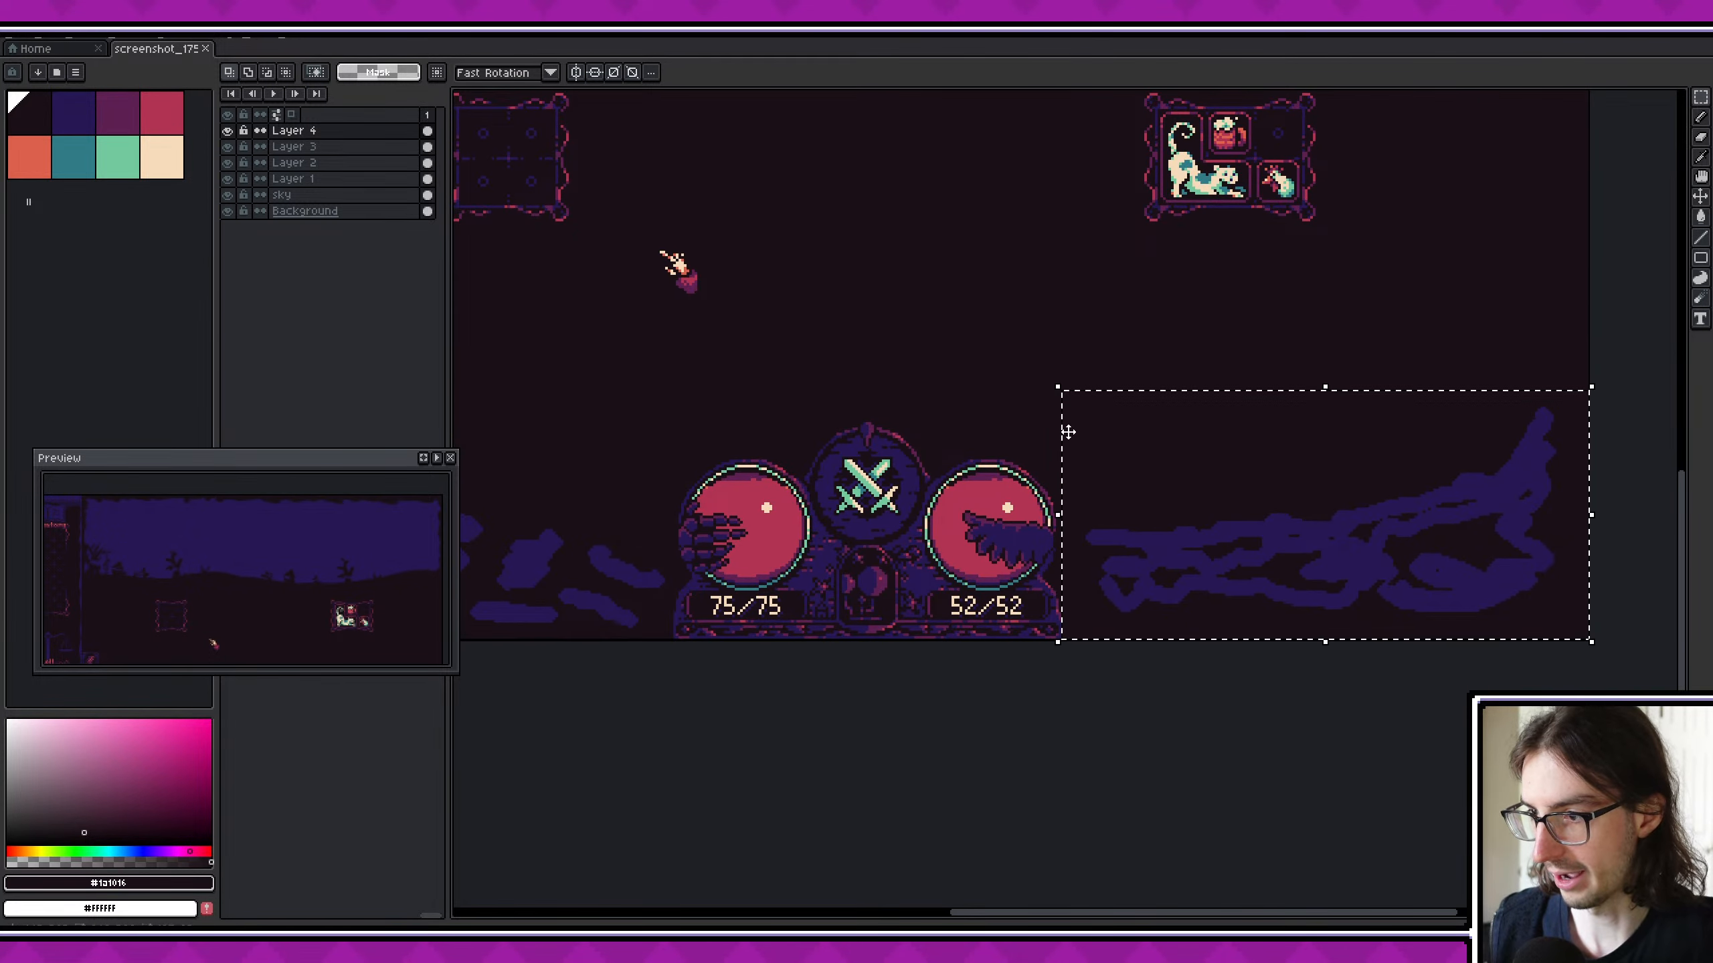
{"action": "scroll", "coordinate": [1010, 487], "scroll_direction": "down", "scroll_amount": 1}
{"action": "left_click", "coordinate": [1011, 487]}
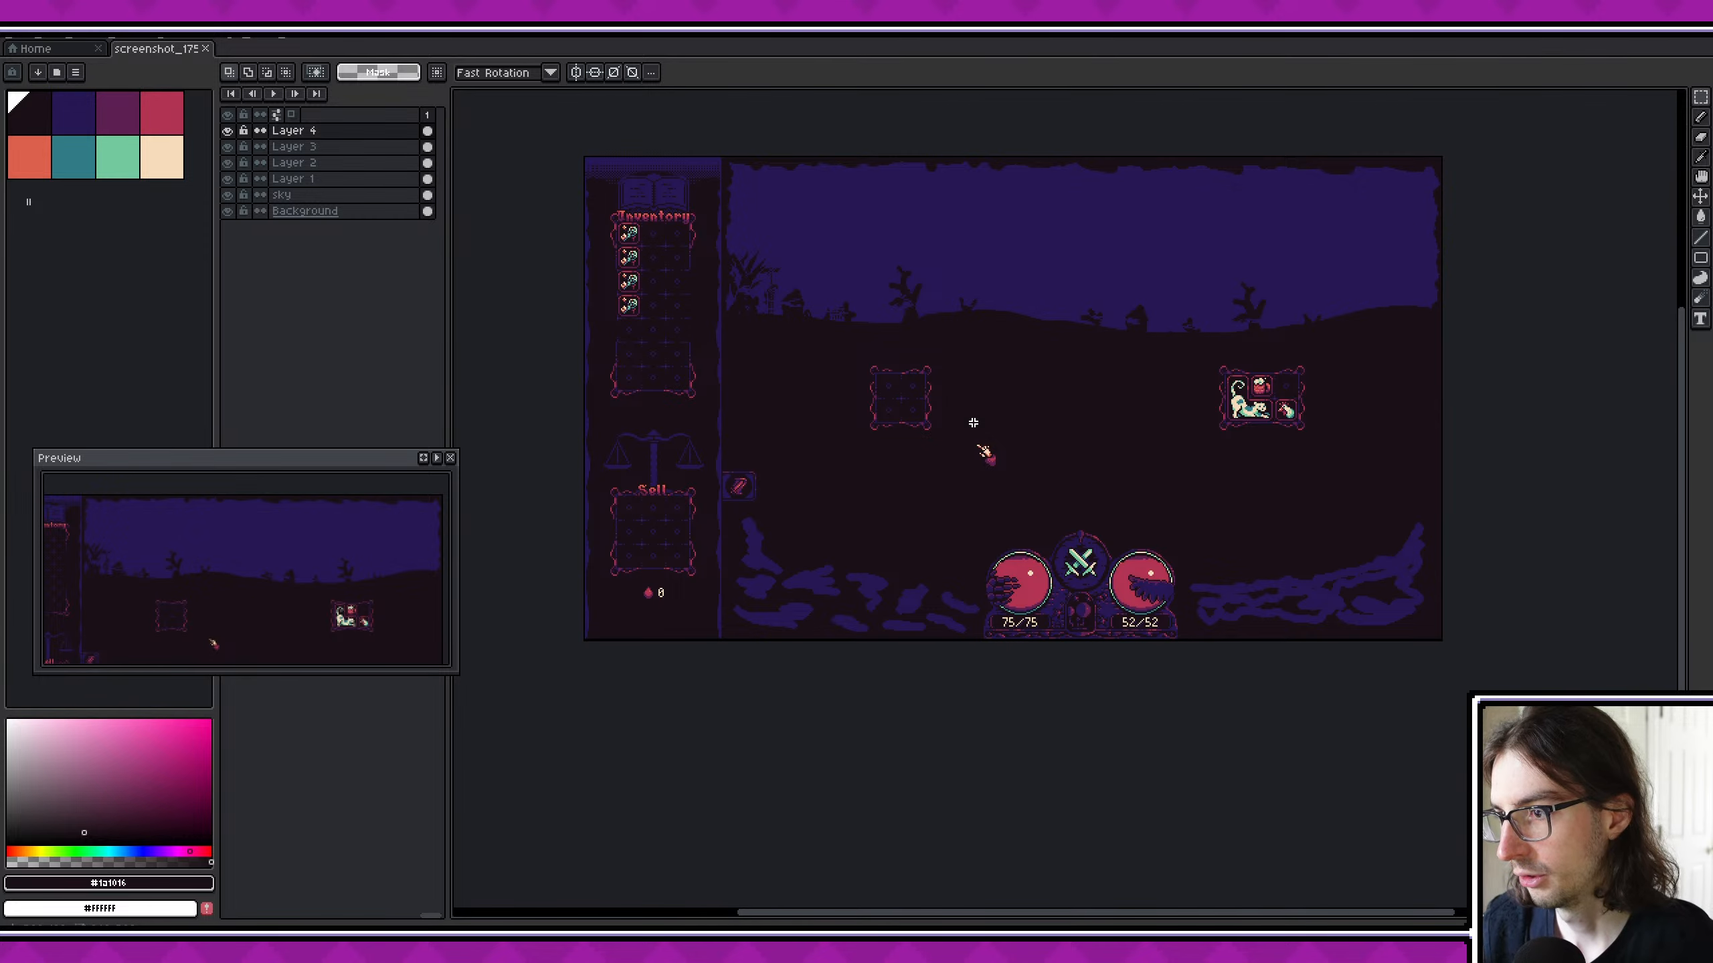
- Measure the whole foreground strip below the item frames, from the inventory panel to the far edge, and deselect it
{"action": "scroll", "coordinate": [993, 463], "scroll_direction": "up", "scroll_amount": 3}
{"action": "middle_click_drag", "start_coordinate": [917, 421], "coordinate": [962, 391]}
{"action": "scroll", "coordinate": [961, 391], "scroll_direction": "down", "scroll_amount": 2}
{"action": "middle_click_drag", "start_coordinate": [821, 410], "coordinate": [887, 418]}
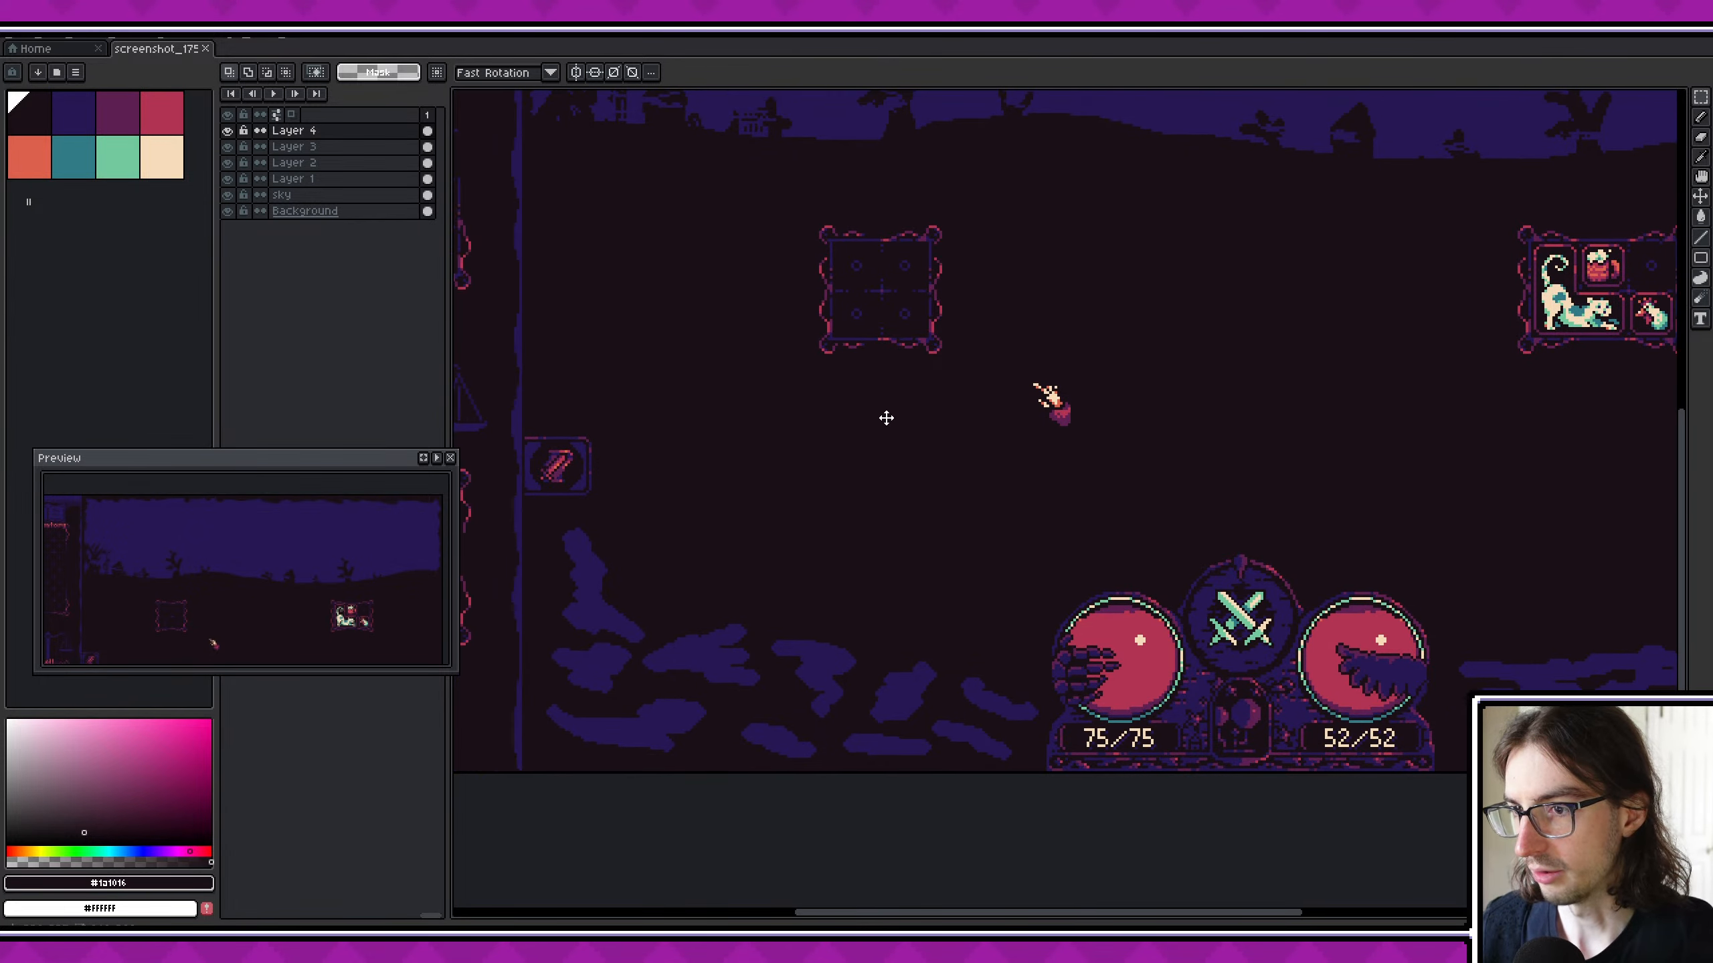
{"action": "left_click_drag", "start_coordinate": [526, 371], "coordinate": [1283, 771]}
{"action": "middle_click_drag", "start_coordinate": [670, 497], "coordinate": [1129, 579]}
{"action": "scroll", "coordinate": [1100, 599], "scroll_direction": "down", "scroll_amount": 2}
{"action": "scroll", "coordinate": [951, 628], "scroll_direction": "up", "scroll_amount": 2}
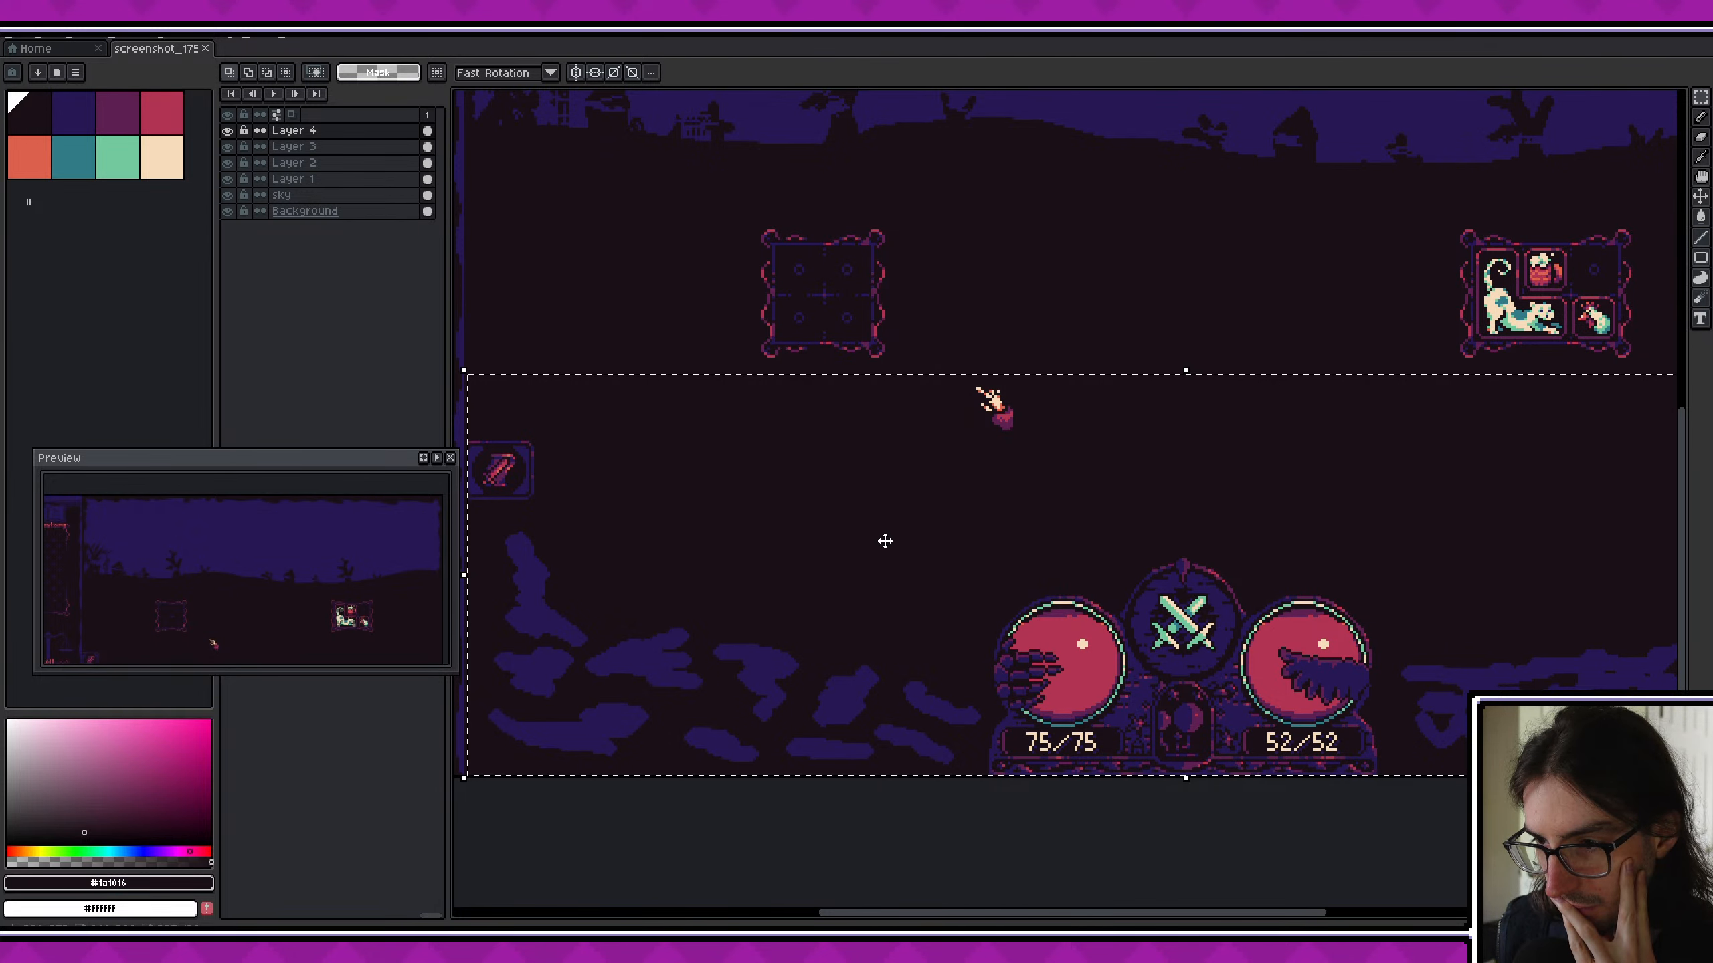
{"action": "scroll", "coordinate": [872, 536], "scroll_direction": "down", "scroll_amount": 3}
{"action": "key", "text": "ctrl+d"}
- Measure the foreground area between the inventory panel and the 75/75 orb, and deselect it
{"action": "scroll", "coordinate": [864, 516], "scroll_direction": "up", "scroll_amount": 4}
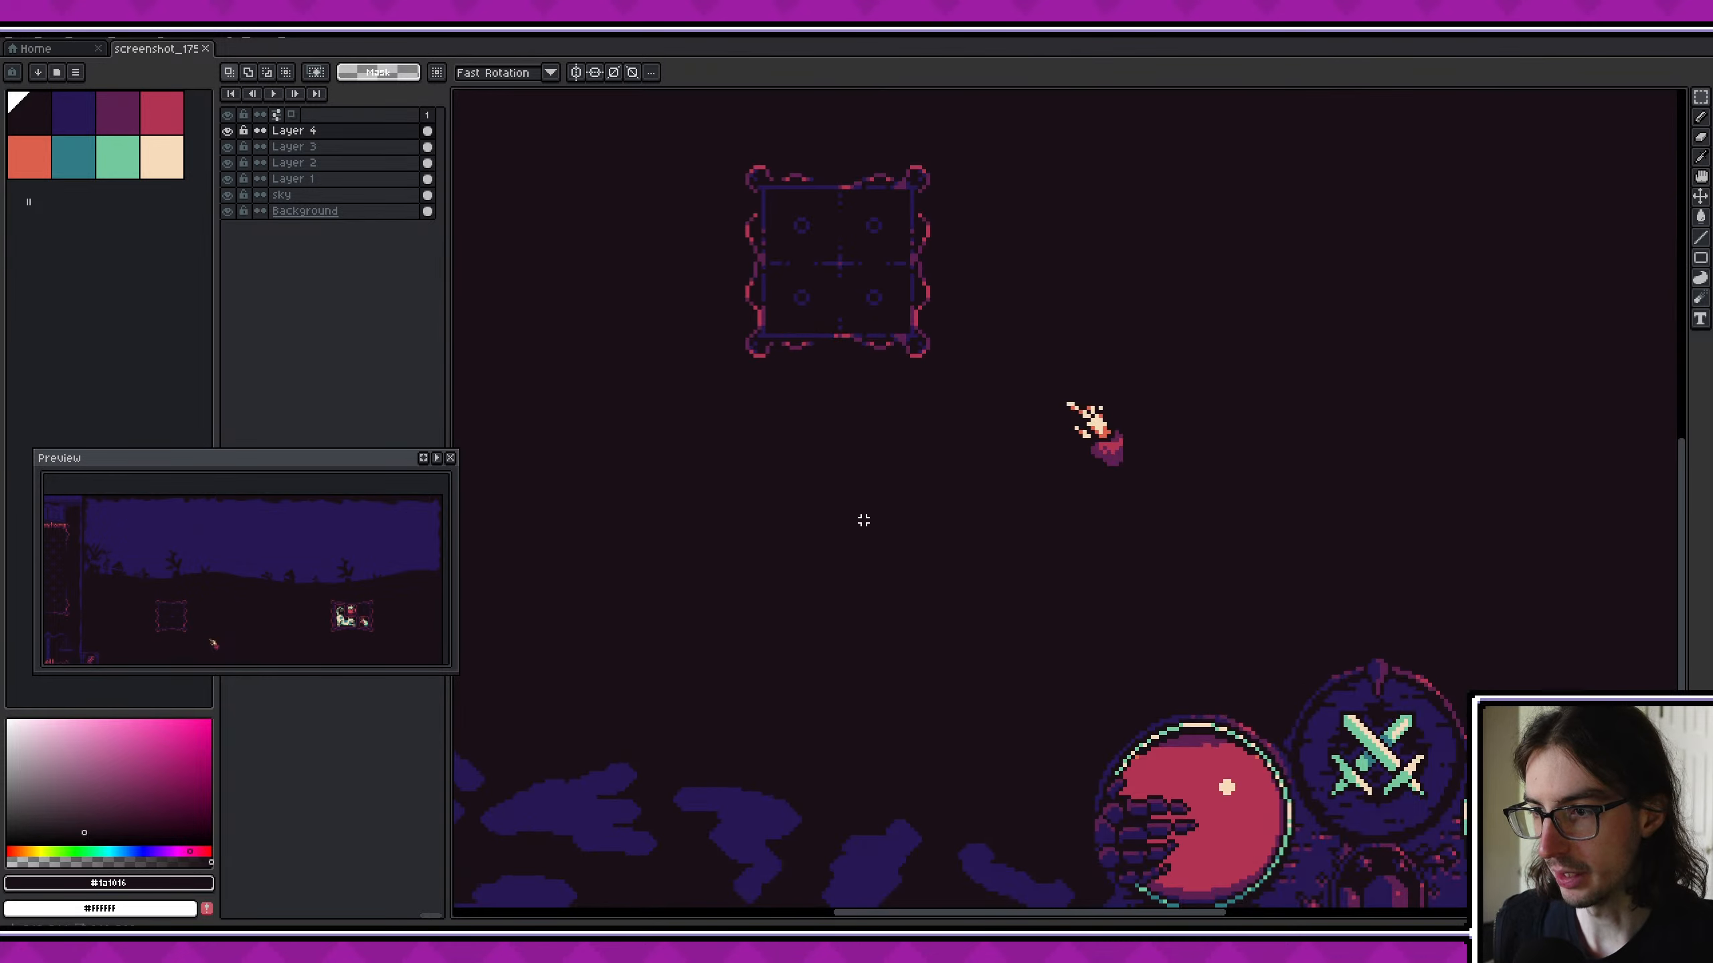
{"action": "middle_click_drag", "start_coordinate": [861, 485], "coordinate": [849, 517]}
{"action": "scroll", "coordinate": [849, 515], "scroll_direction": "down", "scroll_amount": 2}
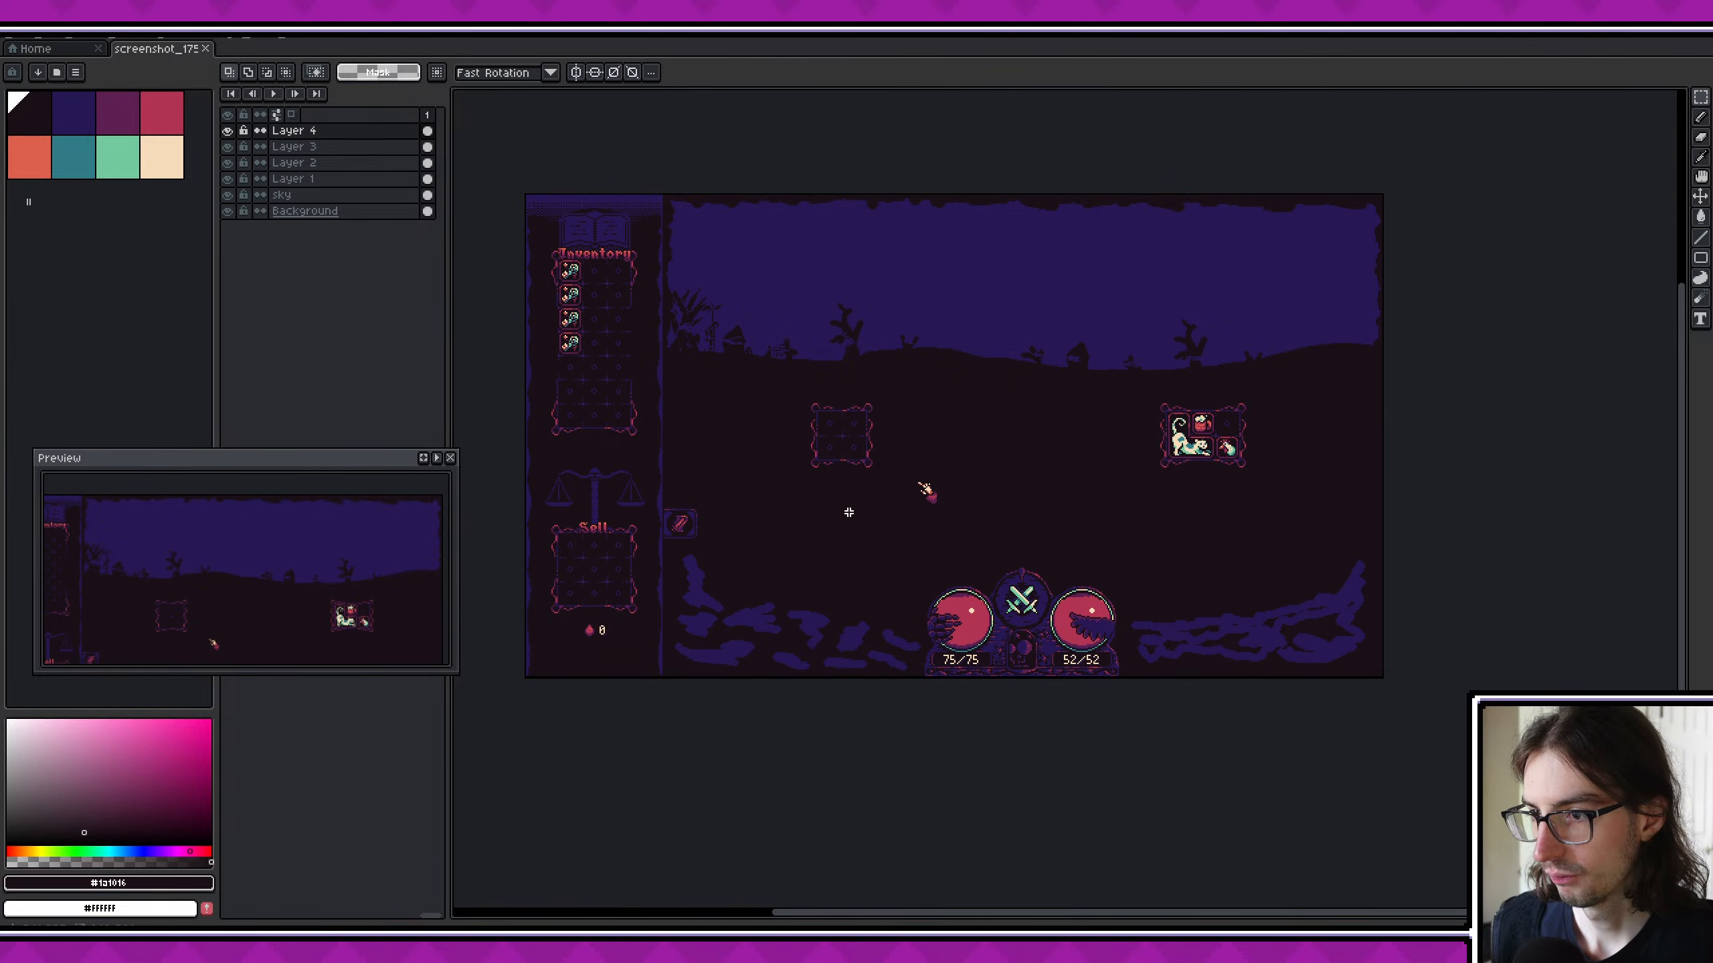
{"action": "scroll", "coordinate": [760, 538], "scroll_direction": "up", "scroll_amount": 2}
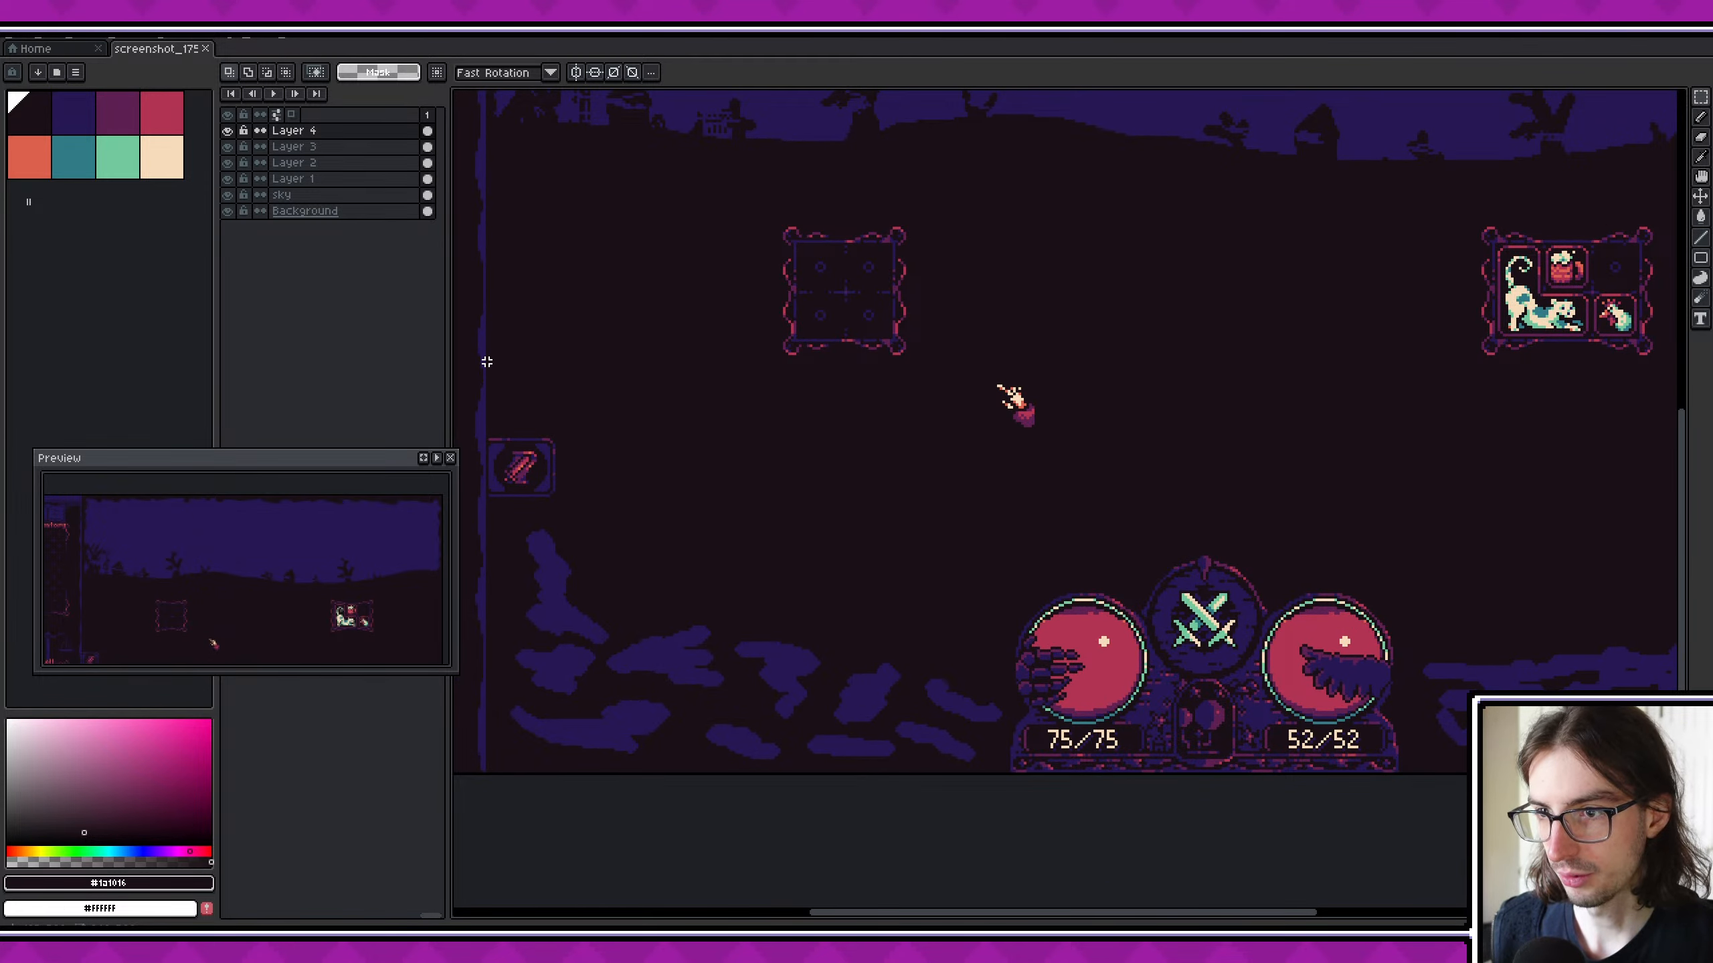
{"action": "left_click_drag", "start_coordinate": [493, 358], "coordinate": [1002, 765]}
{"action": "middle_click_drag", "start_coordinate": [473, 323], "coordinate": [604, 336]}
{"action": "key", "text": "ctrl+d"}
- Select the entire foreground strip from the inventory panel's edge to the canvas corner to measure its size
{"action": "scroll", "coordinate": [677, 366], "scroll_direction": "up", "scroll_amount": 2}
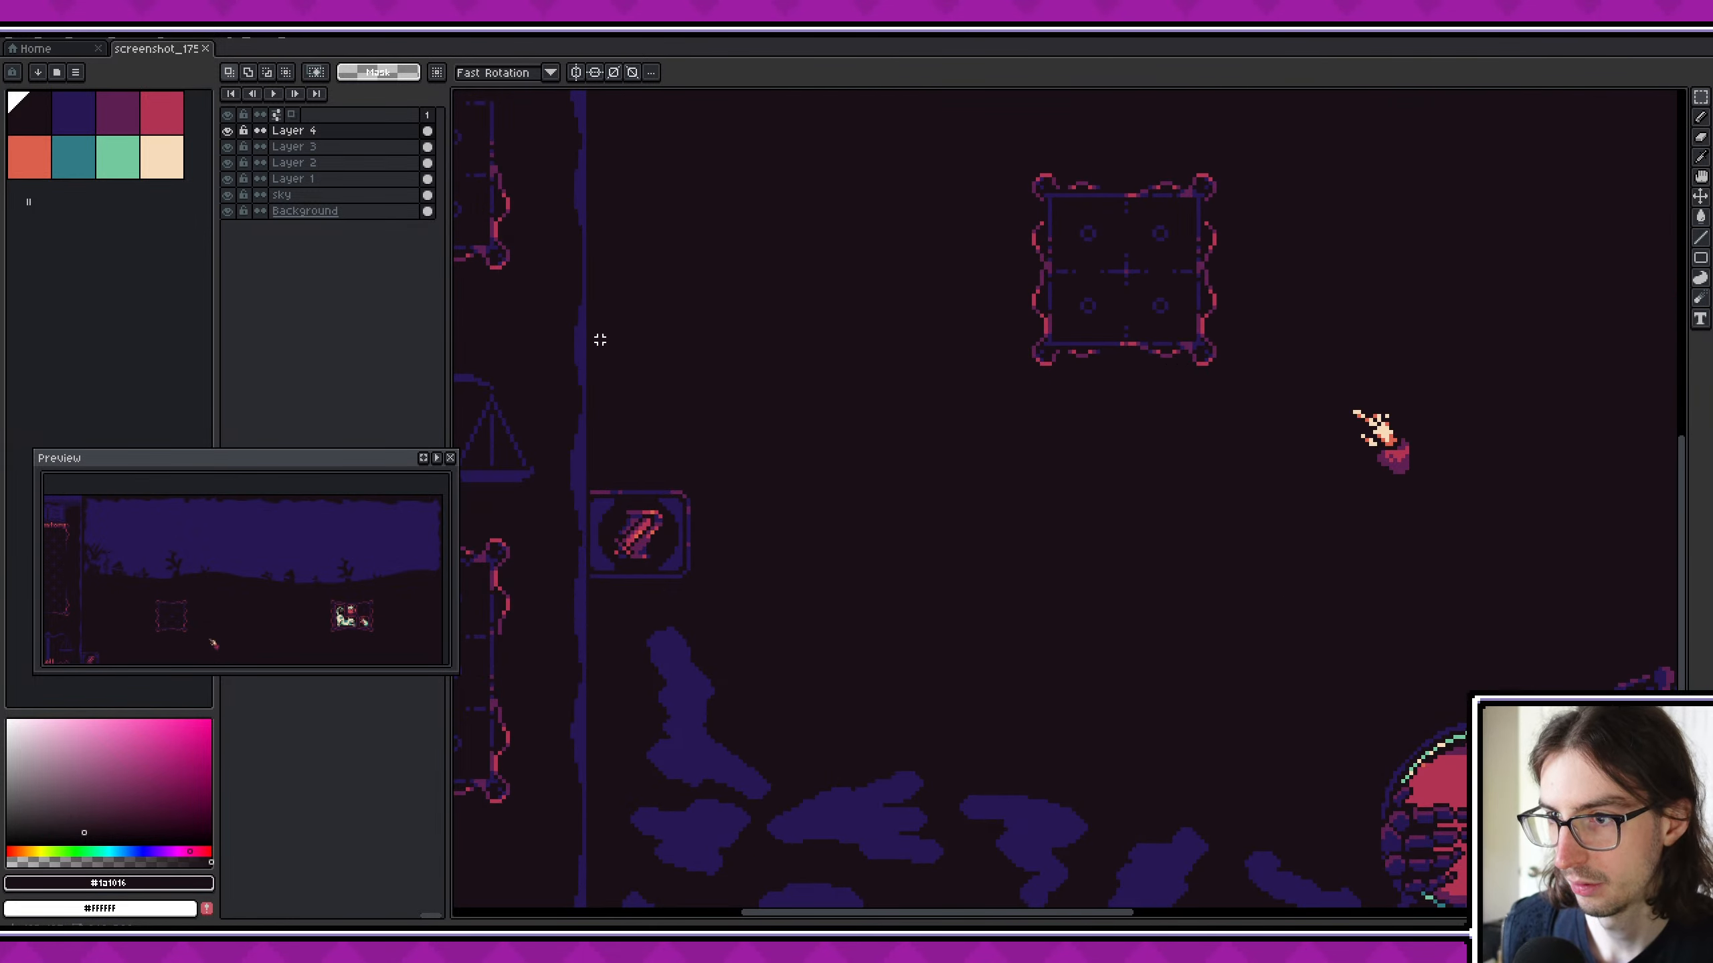
{"action": "scroll", "coordinate": [602, 340], "scroll_direction": "up", "scroll_amount": 1}
{"action": "left_click_drag", "start_coordinate": [589, 383], "coordinate": [697, 425]}
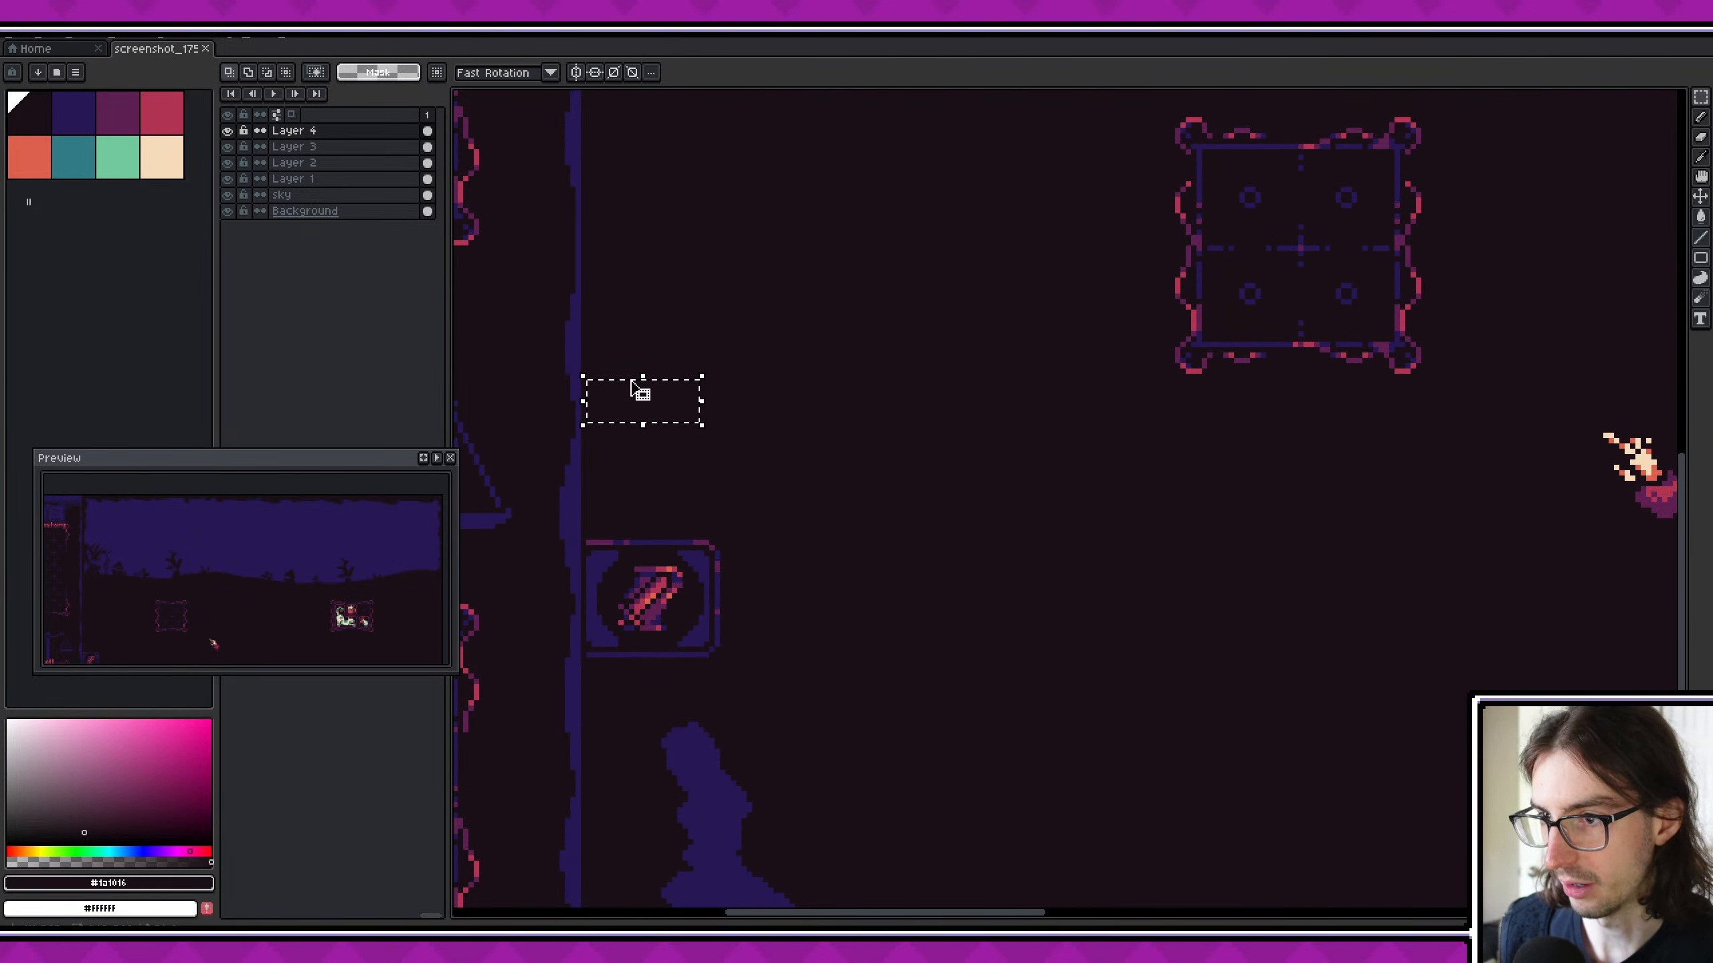
{"action": "scroll", "coordinate": [631, 383], "scroll_direction": "down", "scroll_amount": 2}
{"action": "left_click_drag", "start_coordinate": [612, 376], "coordinate": [1248, 794]}
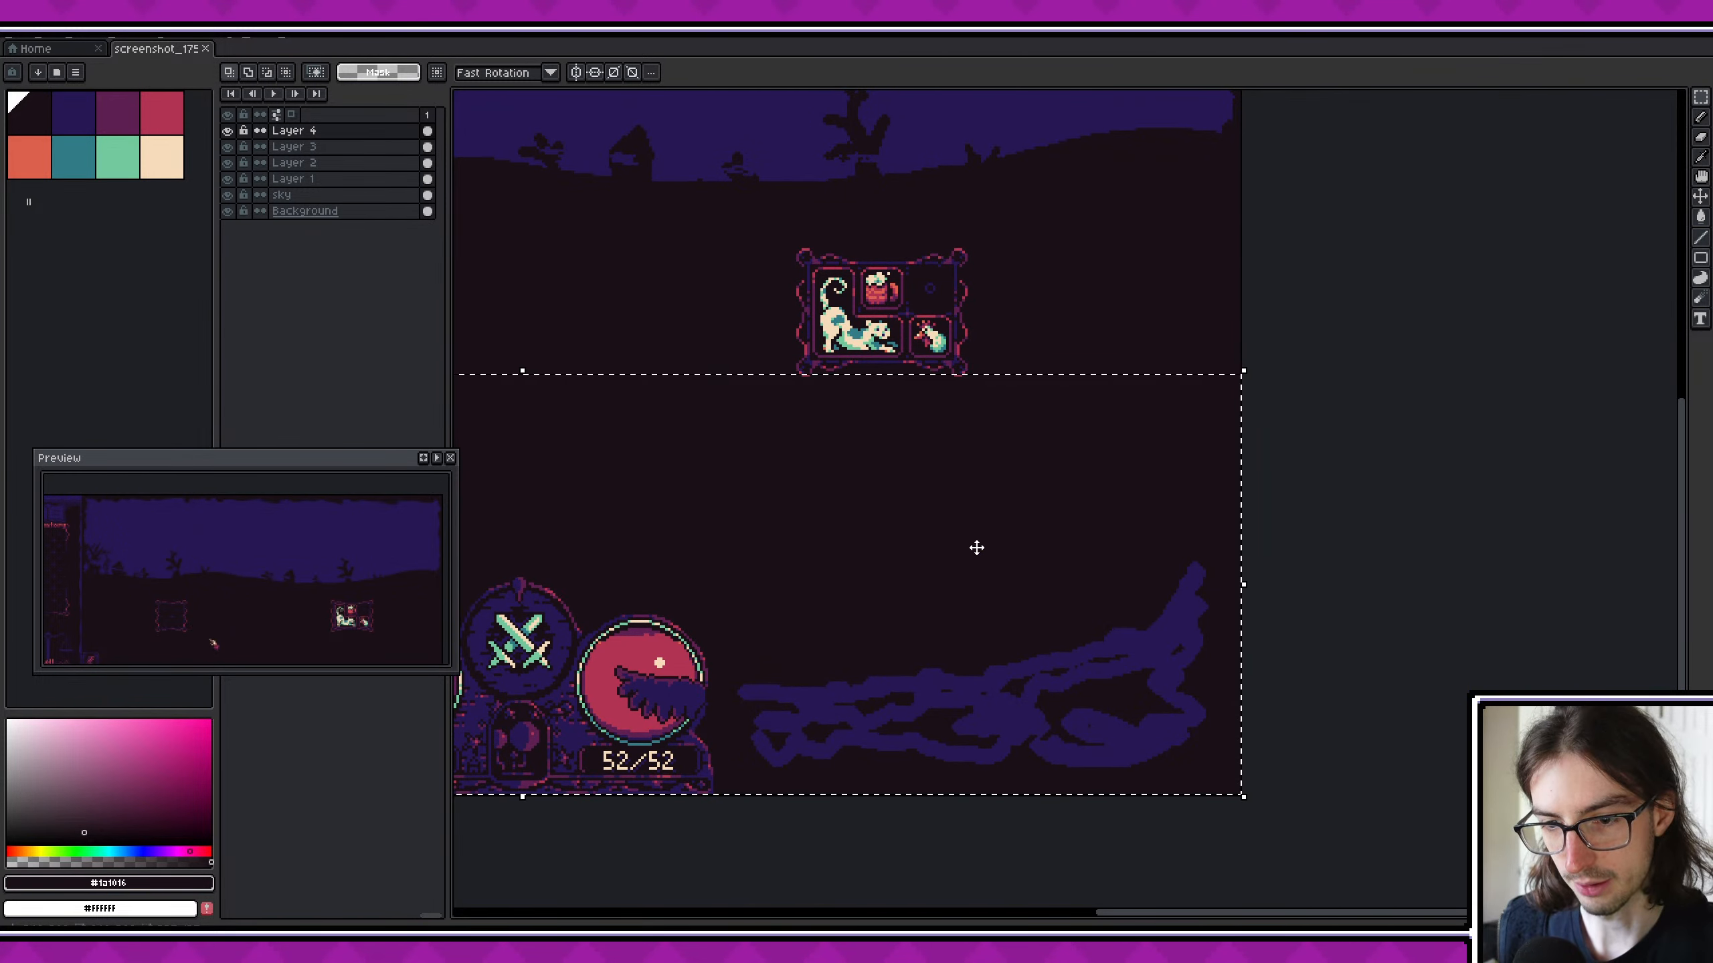
{"action": "scroll", "coordinate": [1147, 562], "scroll_direction": "down", "scroll_amount": 3}
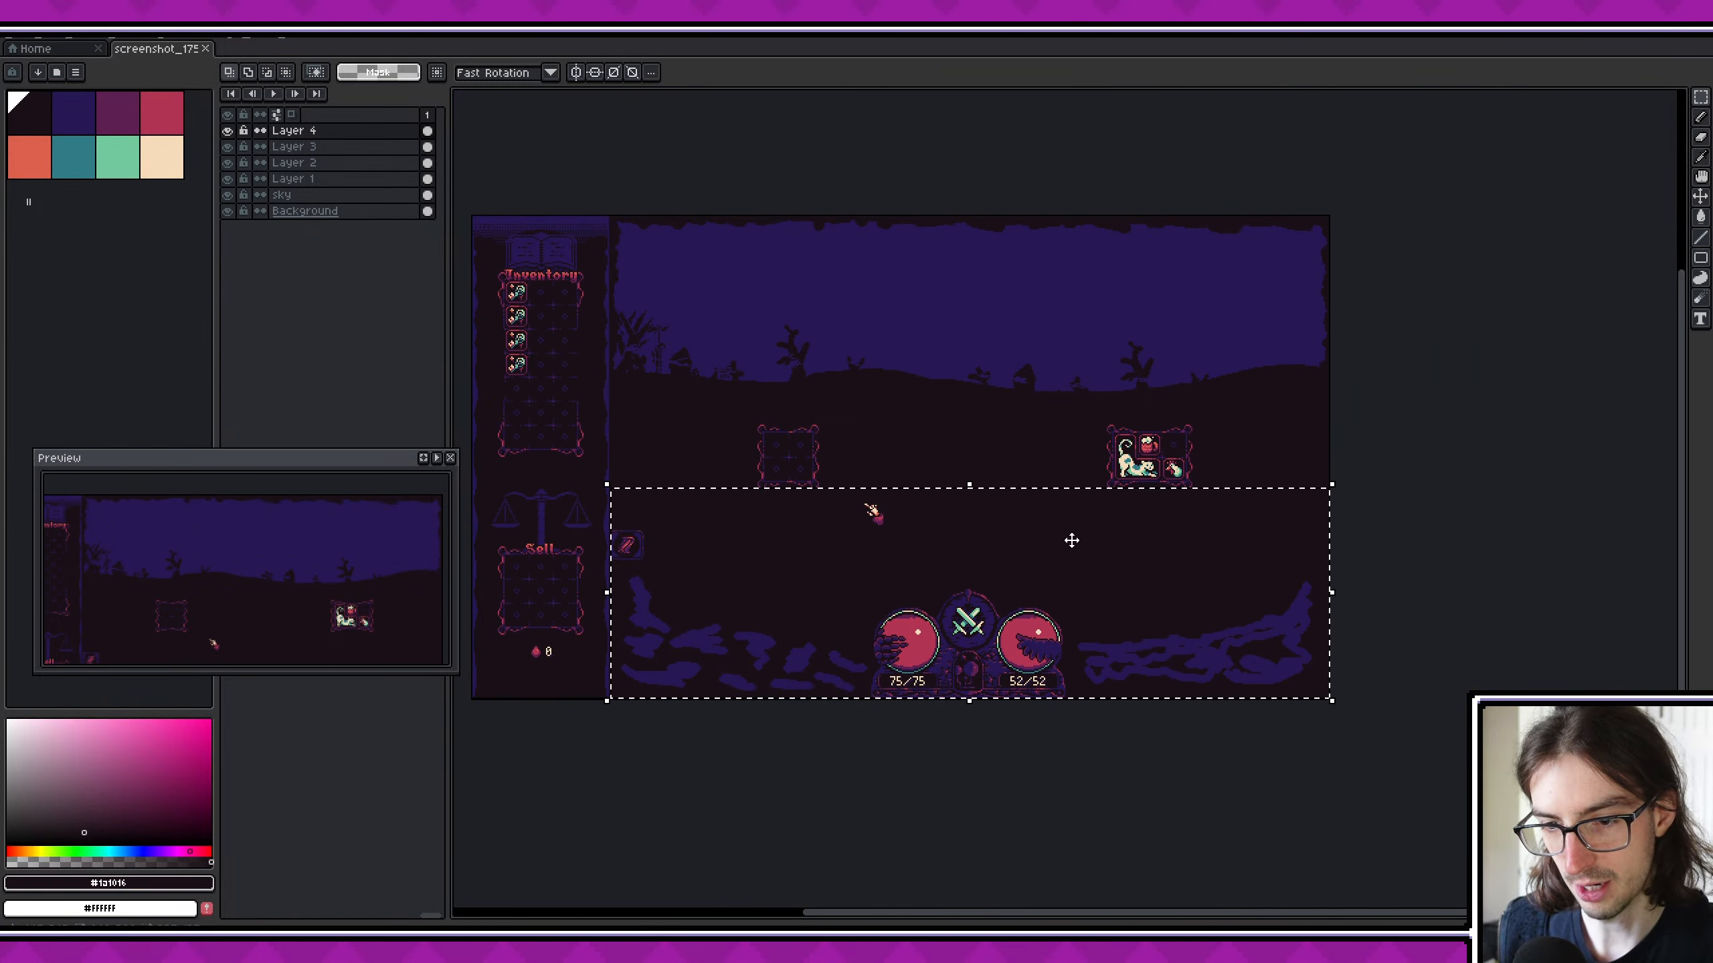
- Create a new 537 × 157 px RGB sprite with a transparent background and add a second layer
{"action": "left_click", "coordinate": [19, 43]}
{"action": "left_click", "coordinate": [33, 57]}
{"action": "type", "text": "537"}
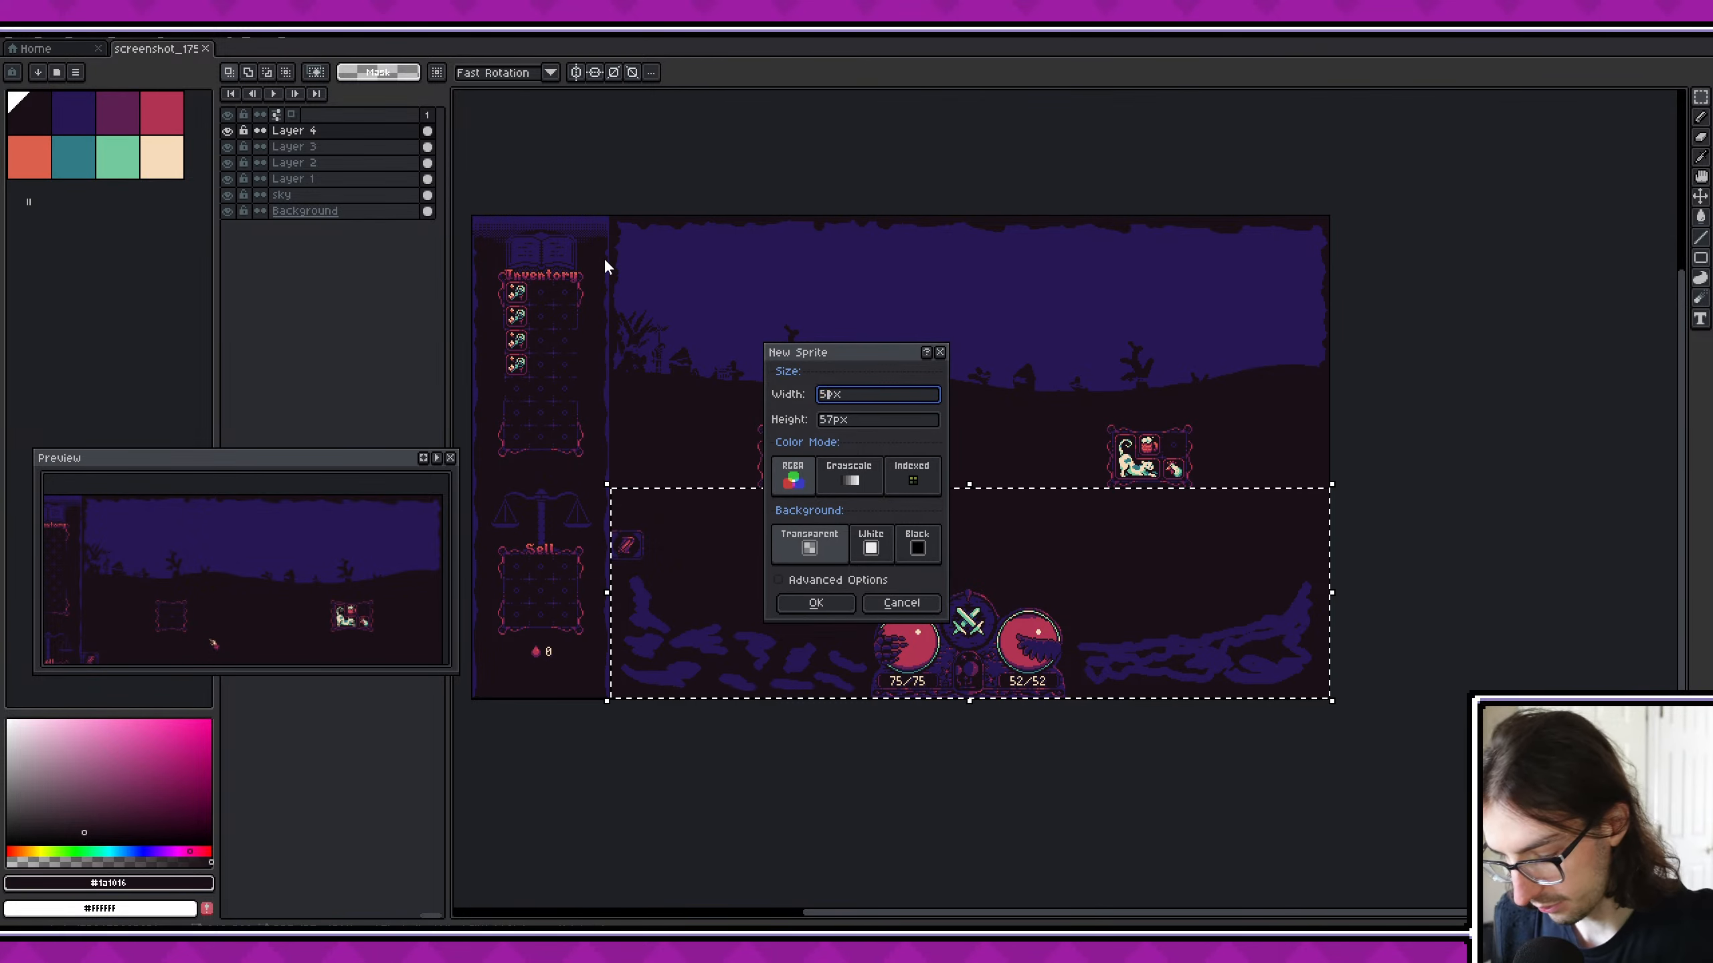
{"action": "key", "text": "Tab"}
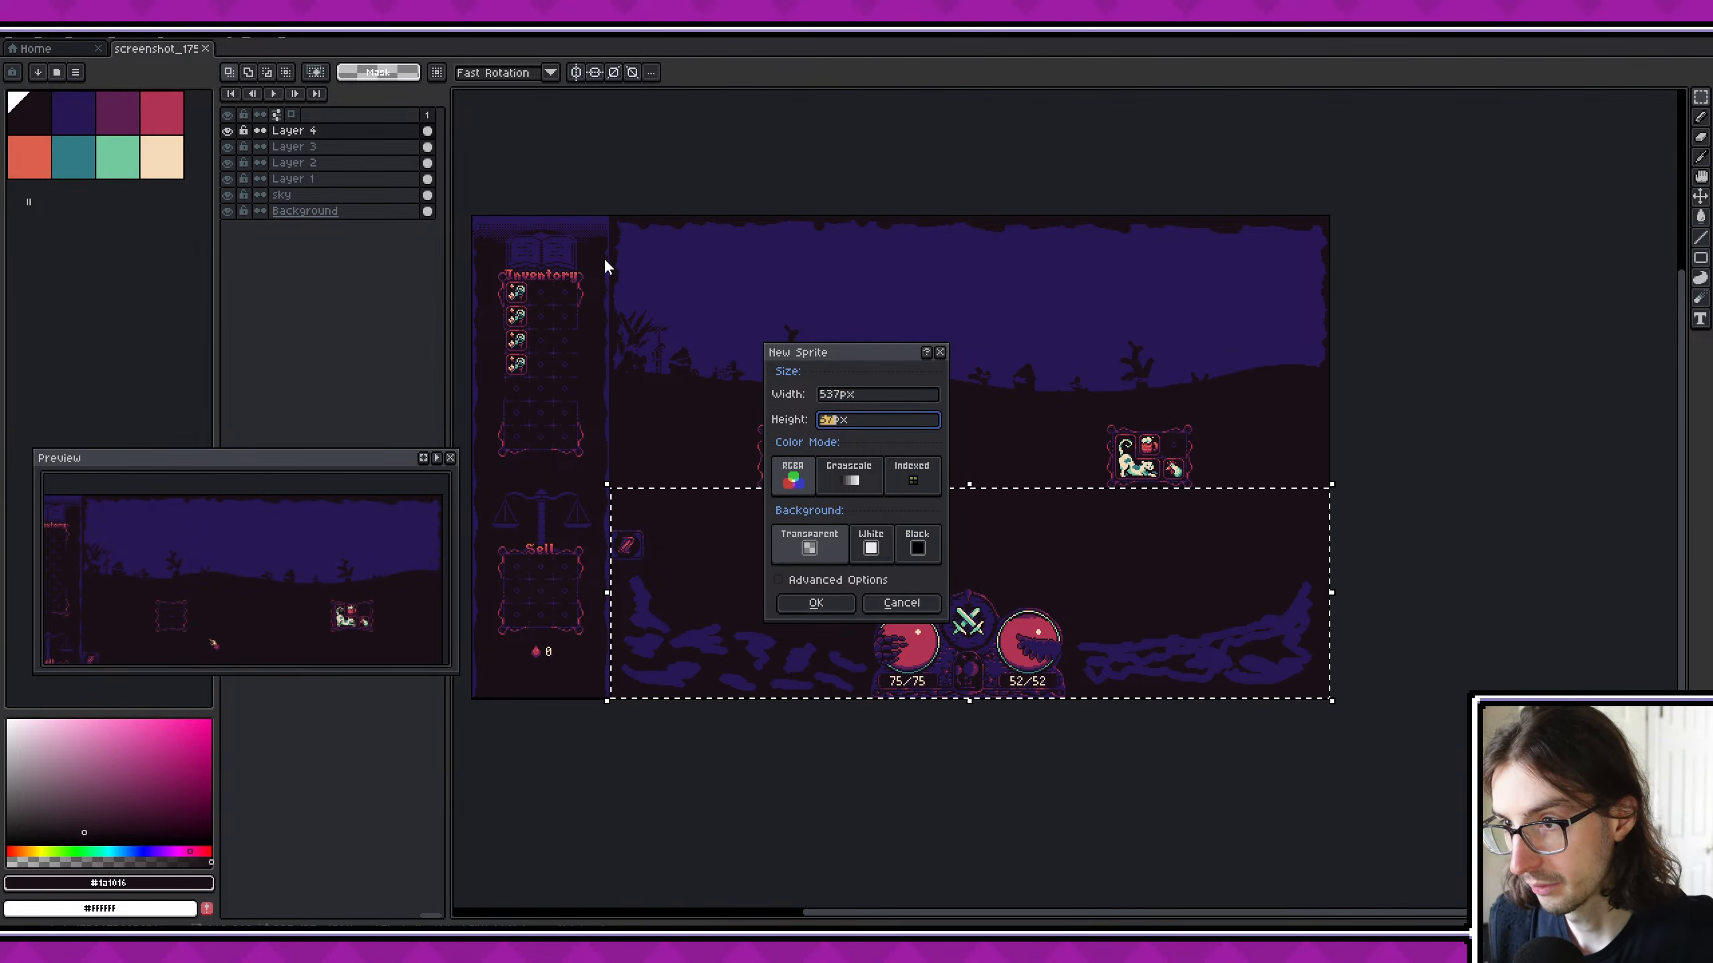
{"action": "type", "text": "15"}
{"action": "type", "text": "0"}
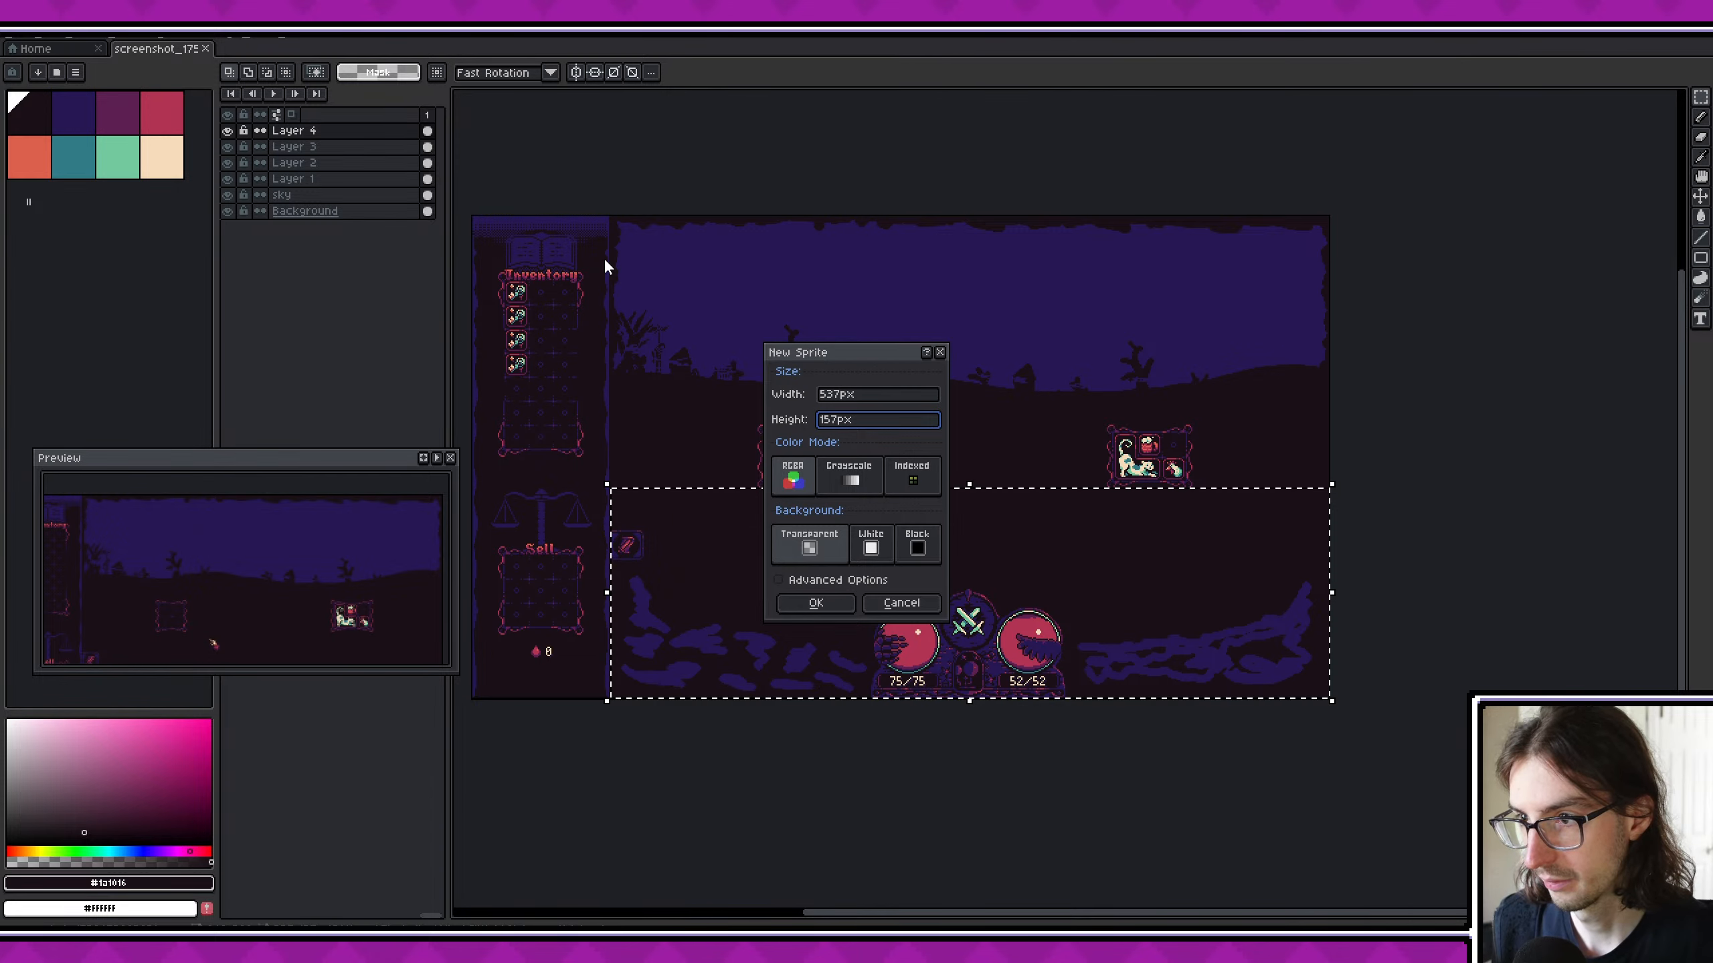
{"action": "key", "text": "Return"}
{"action": "scroll", "coordinate": [942, 403], "scroll_direction": "up", "scroll_amount": 2}
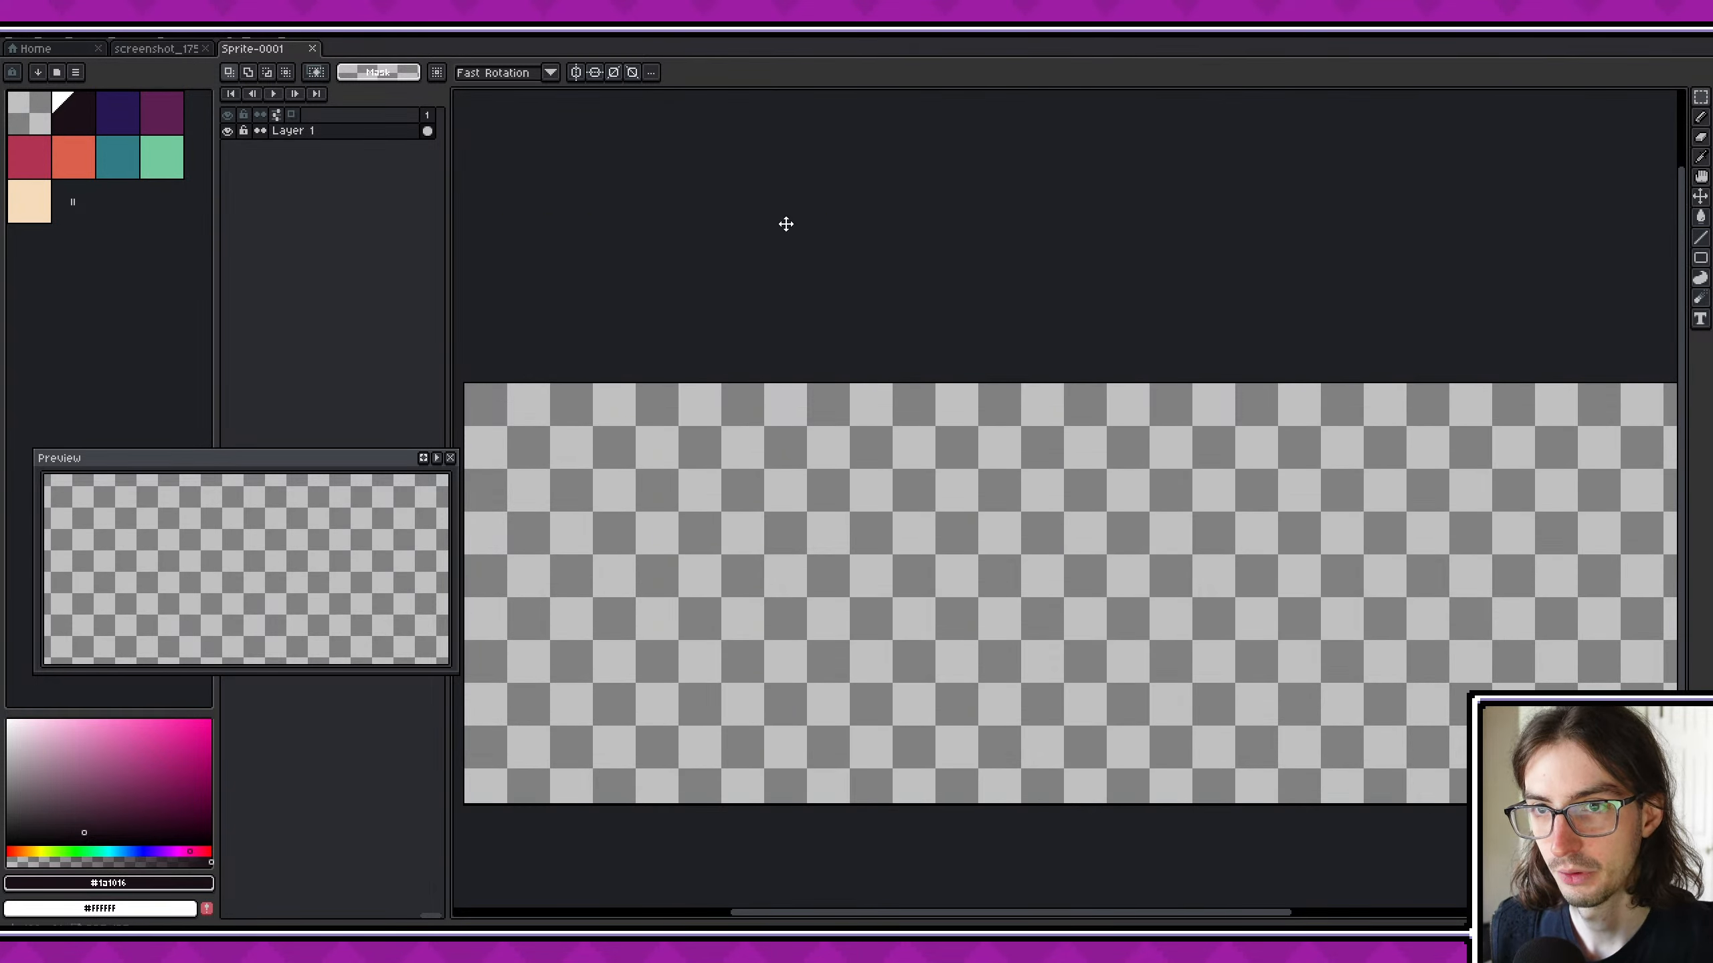
{"action": "middle_click_drag", "start_coordinate": [786, 224], "coordinate": [934, 236]}
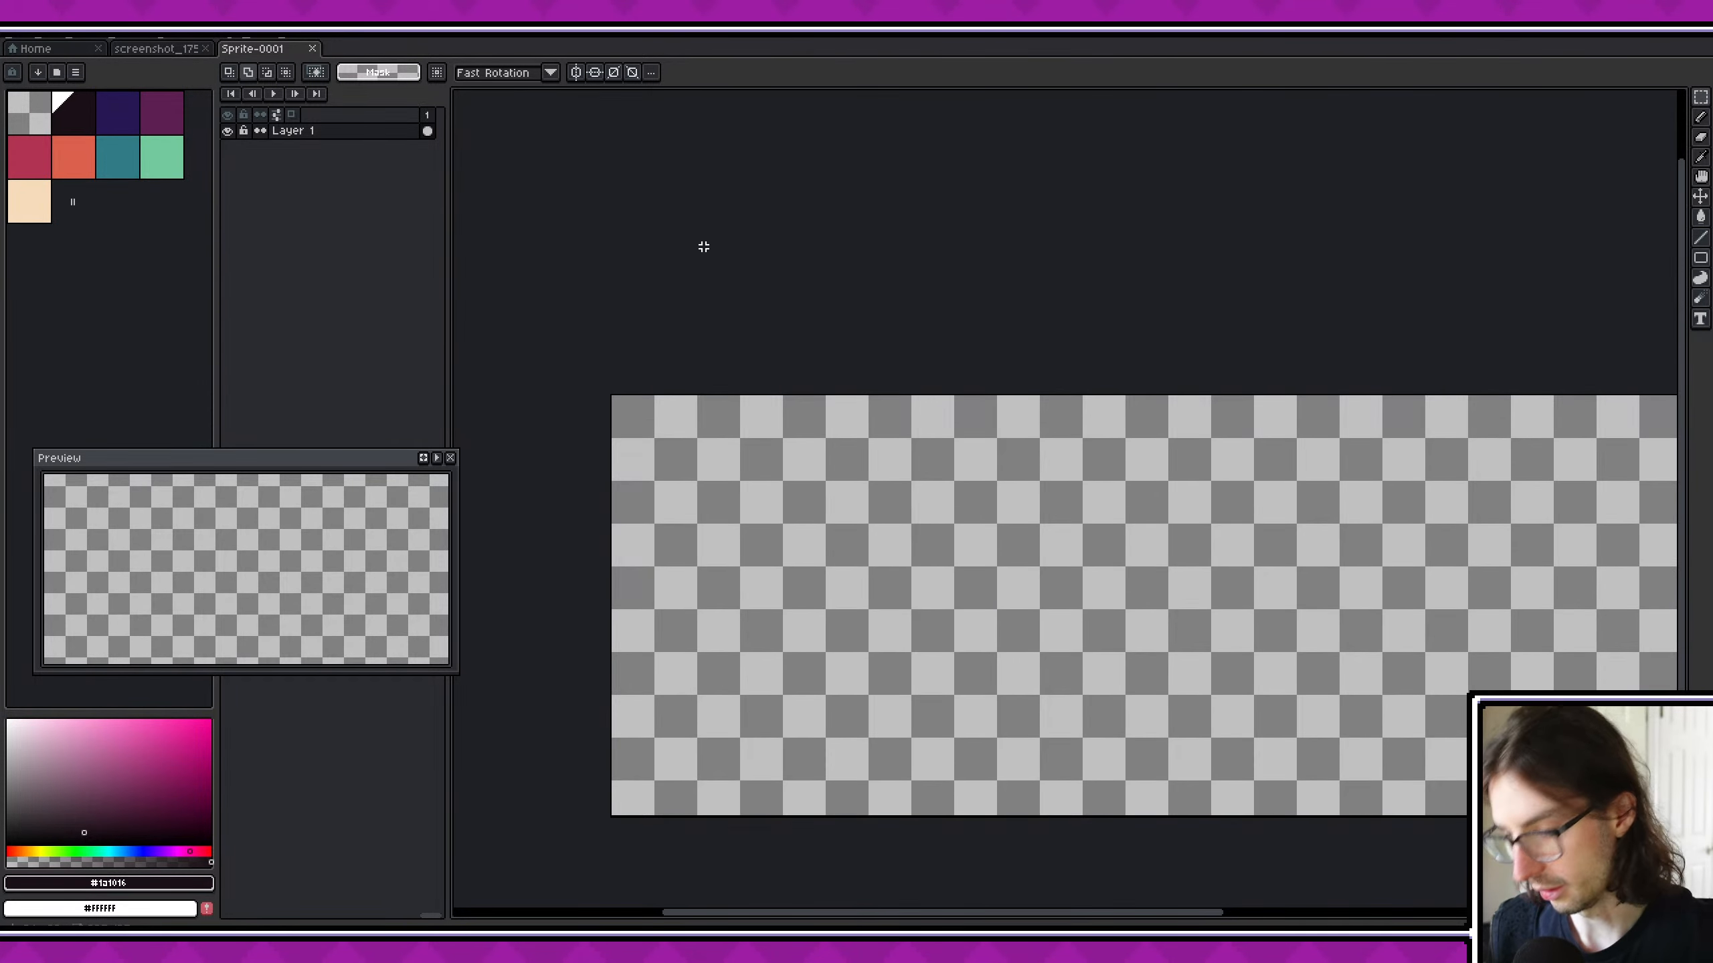
{"action": "key", "text": "shift+n"}
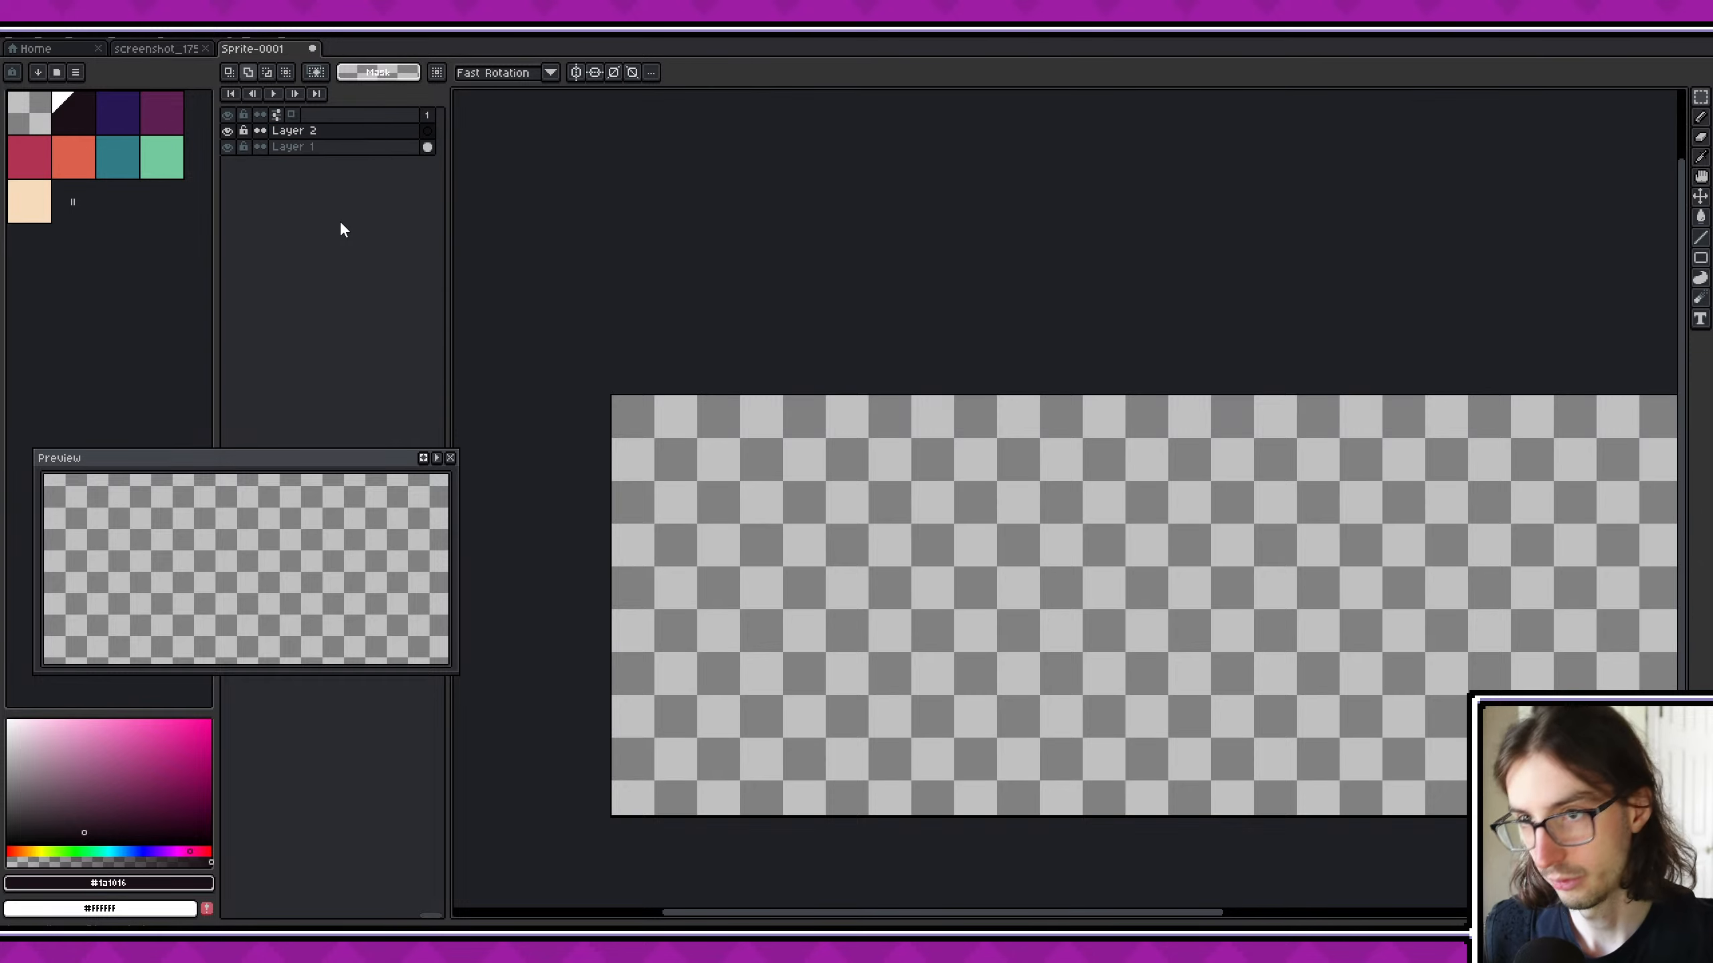
{"action": "scroll", "coordinate": [639, 410], "scroll_direction": "up", "scroll_amount": 2}
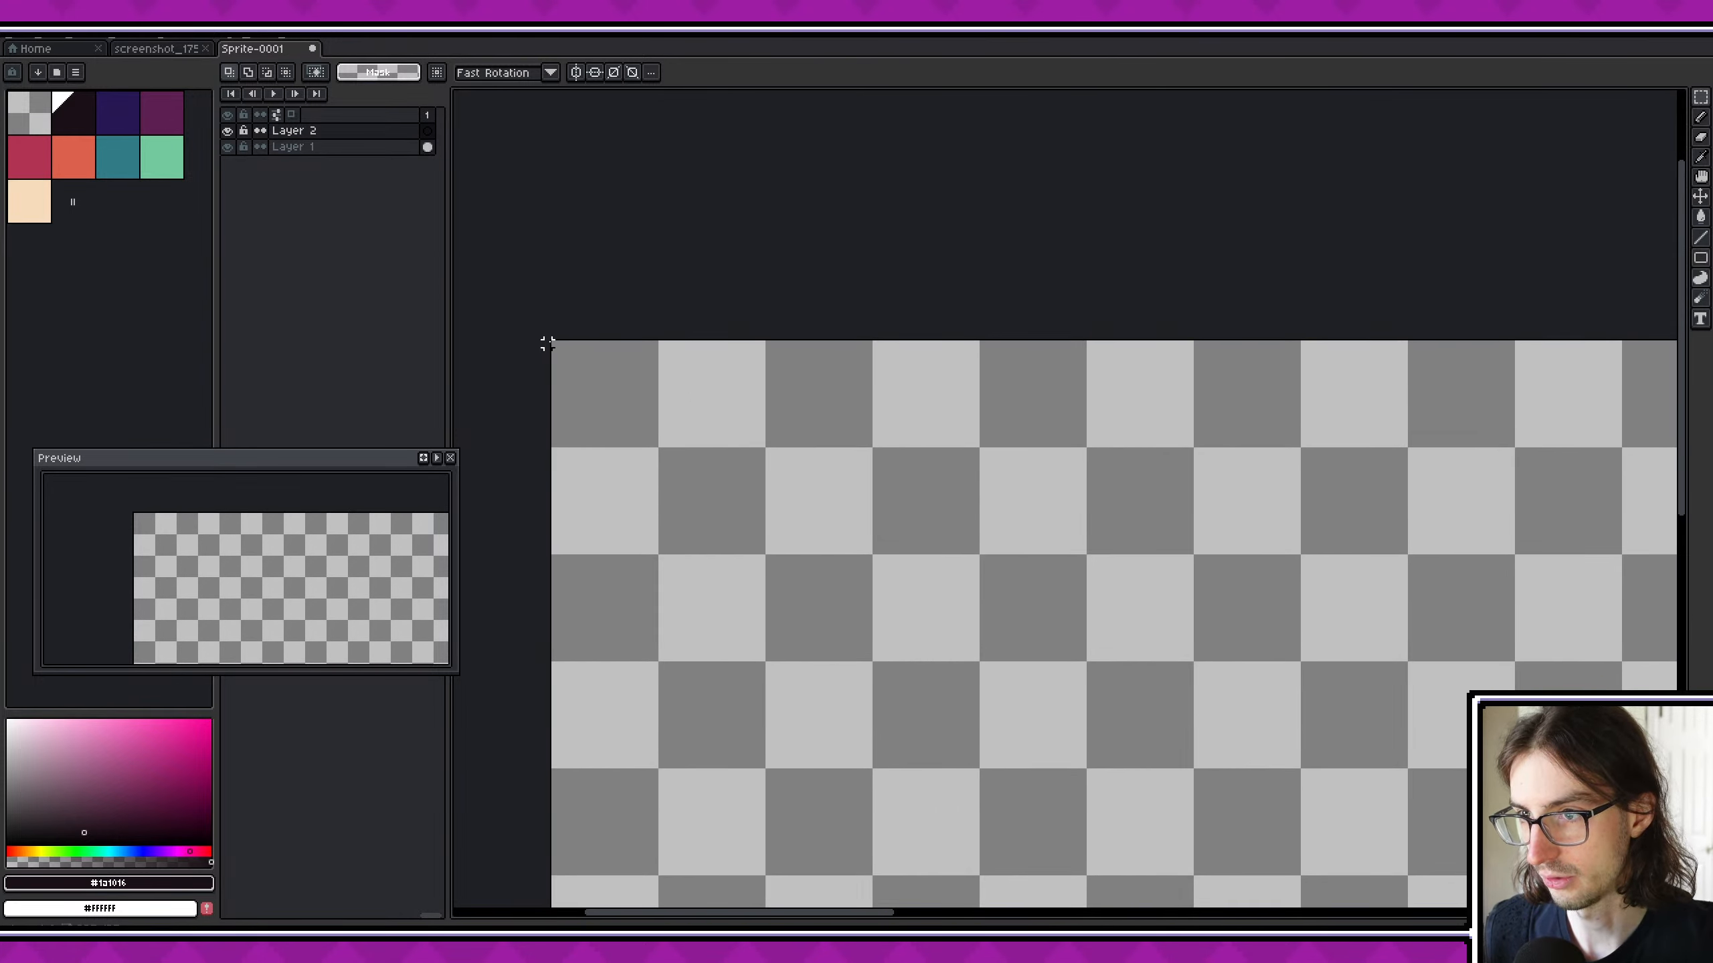
{"action": "left_click_drag", "start_coordinate": [547, 344], "coordinate": [762, 557]}
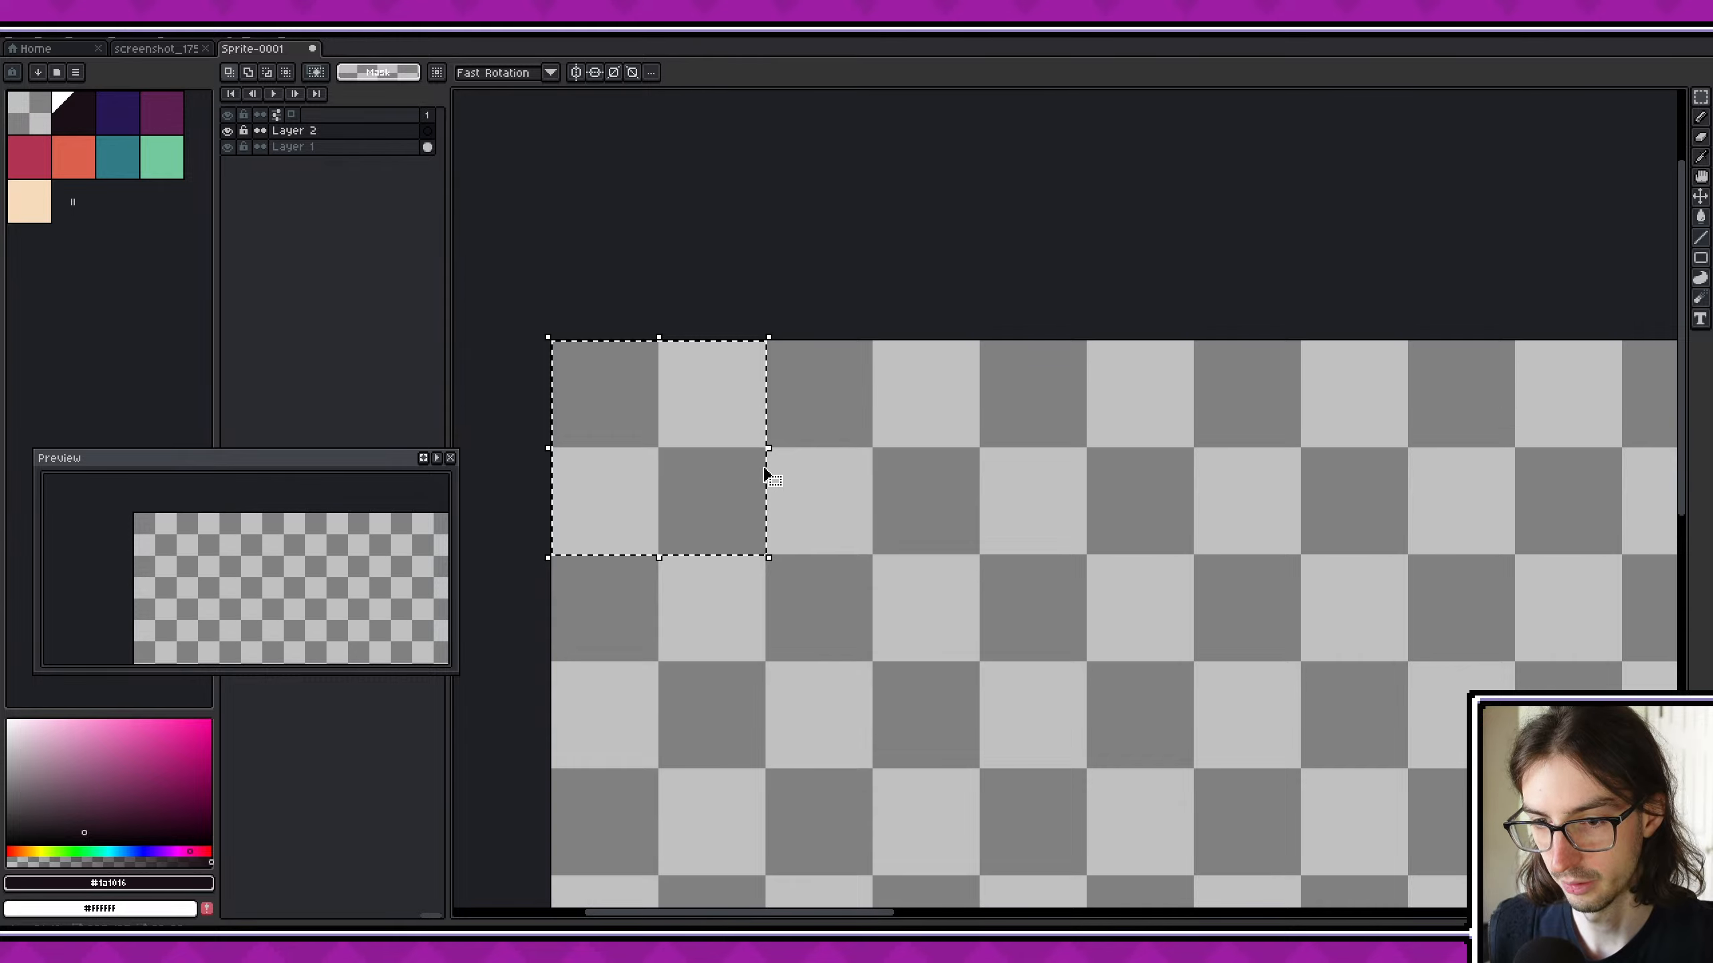
{"action": "left_click", "coordinate": [575, 357]}
{"action": "left_click_drag", "start_coordinate": [553, 343], "coordinate": [875, 664]}
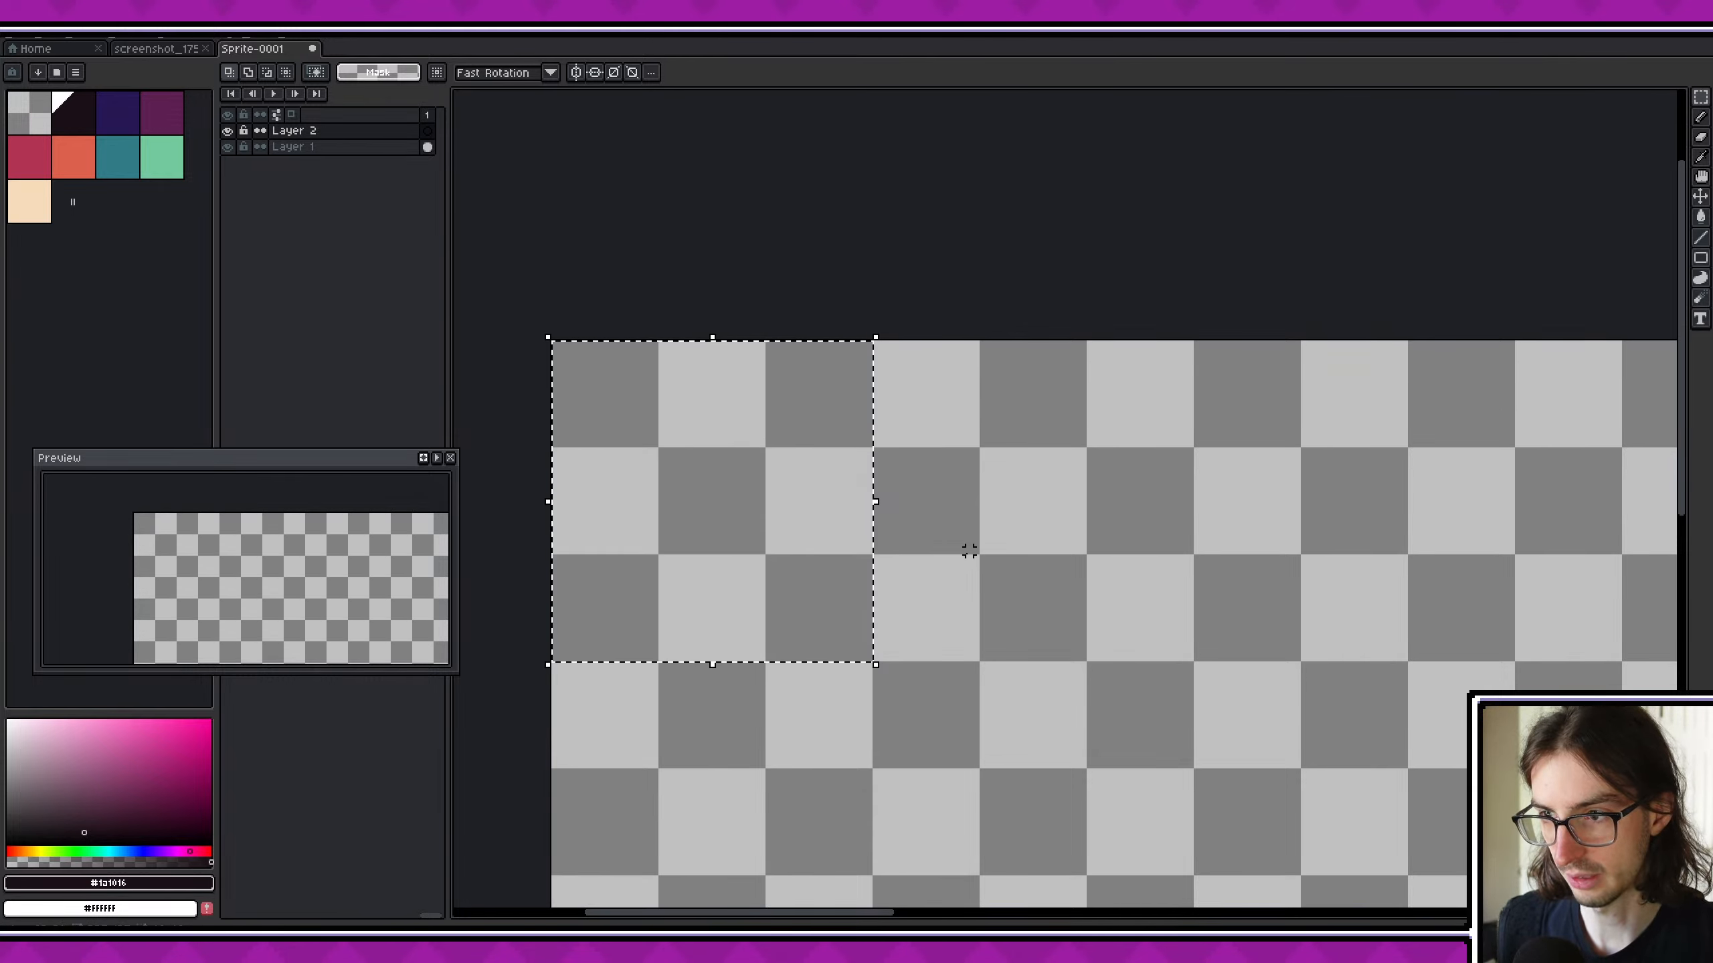
{"action": "scroll", "coordinate": [969, 558], "scroll_direction": "down", "scroll_amount": 4}
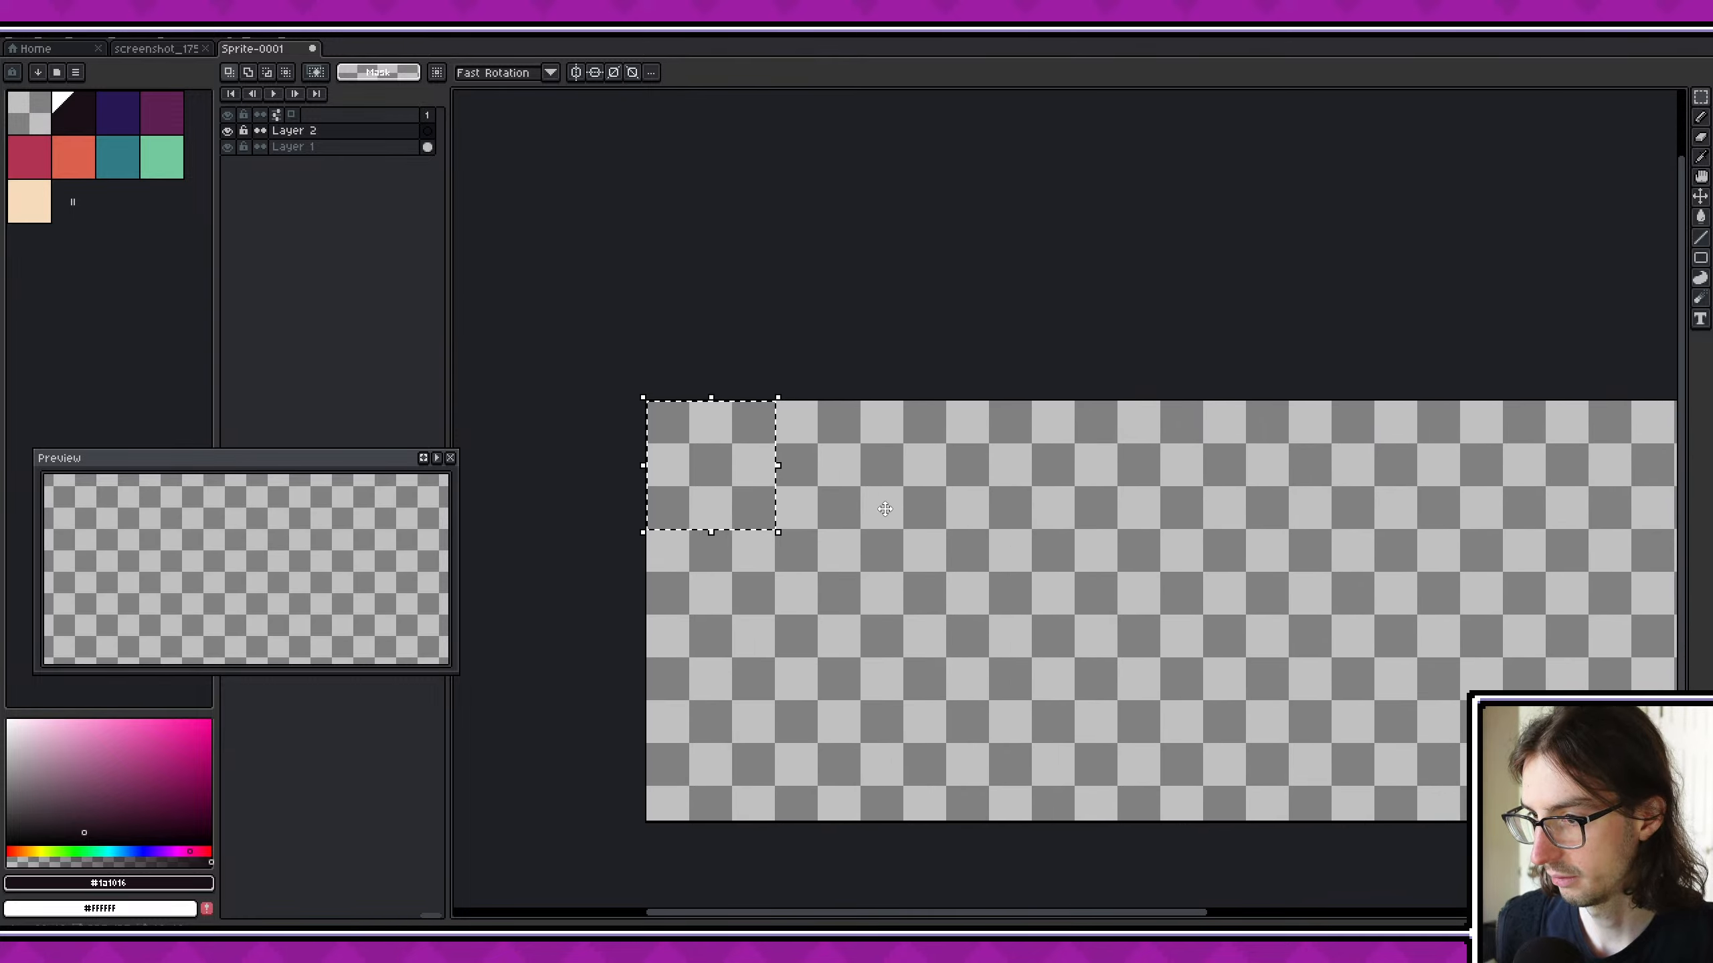
{"action": "scroll", "coordinate": [726, 470], "scroll_direction": "up", "scroll_amount": 2}
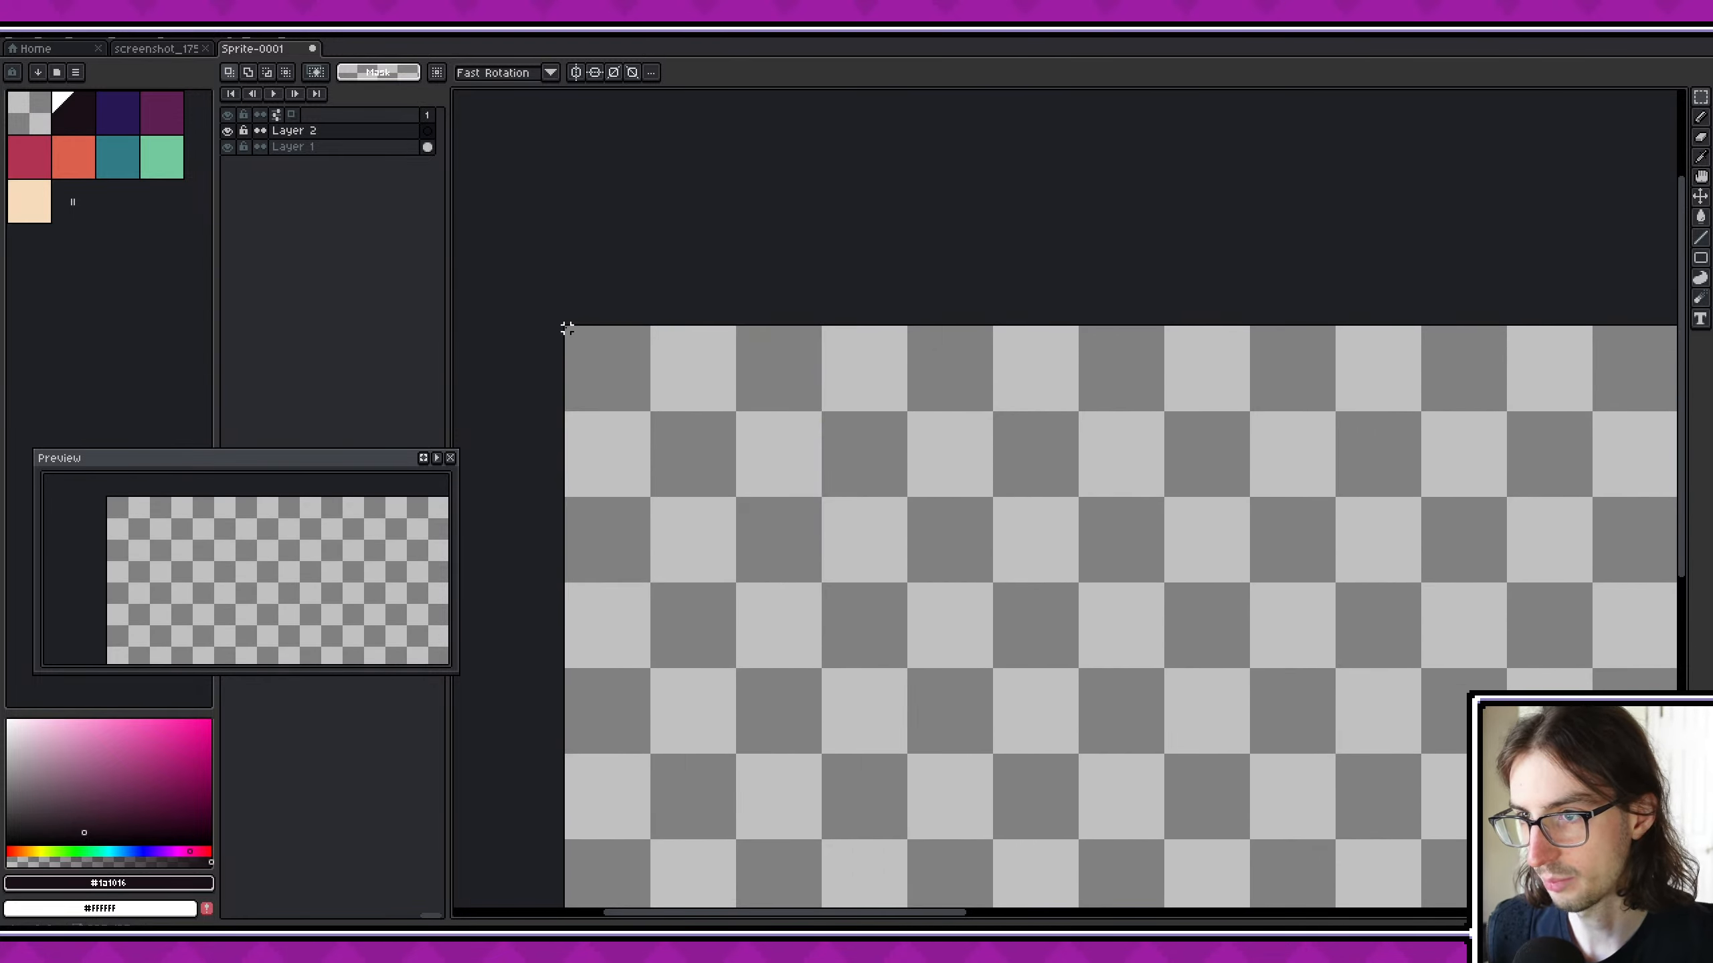
- Select a square of three by three checker tiles in the sprite's upper-left corner and set the drawing colour to white (#FFFFFF)
{"action": "left_click_drag", "start_coordinate": [566, 328], "coordinate": [818, 580]}
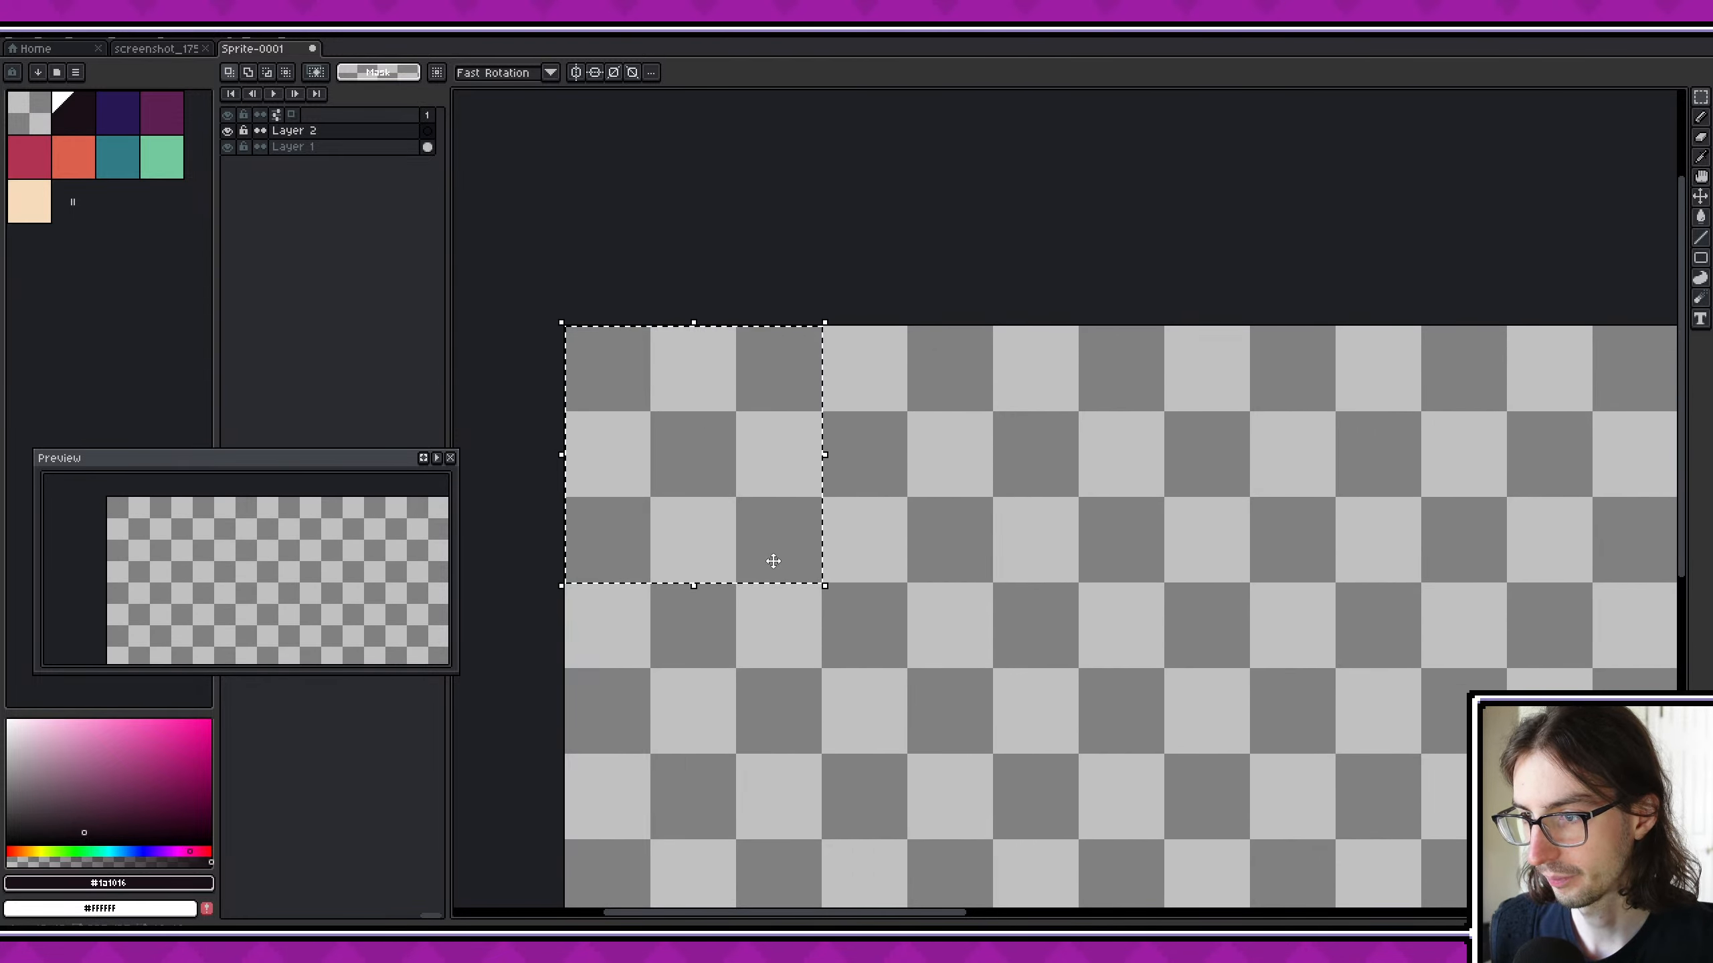
{"action": "left_click_drag", "start_coordinate": [144, 880], "coordinate": [136, 906]}
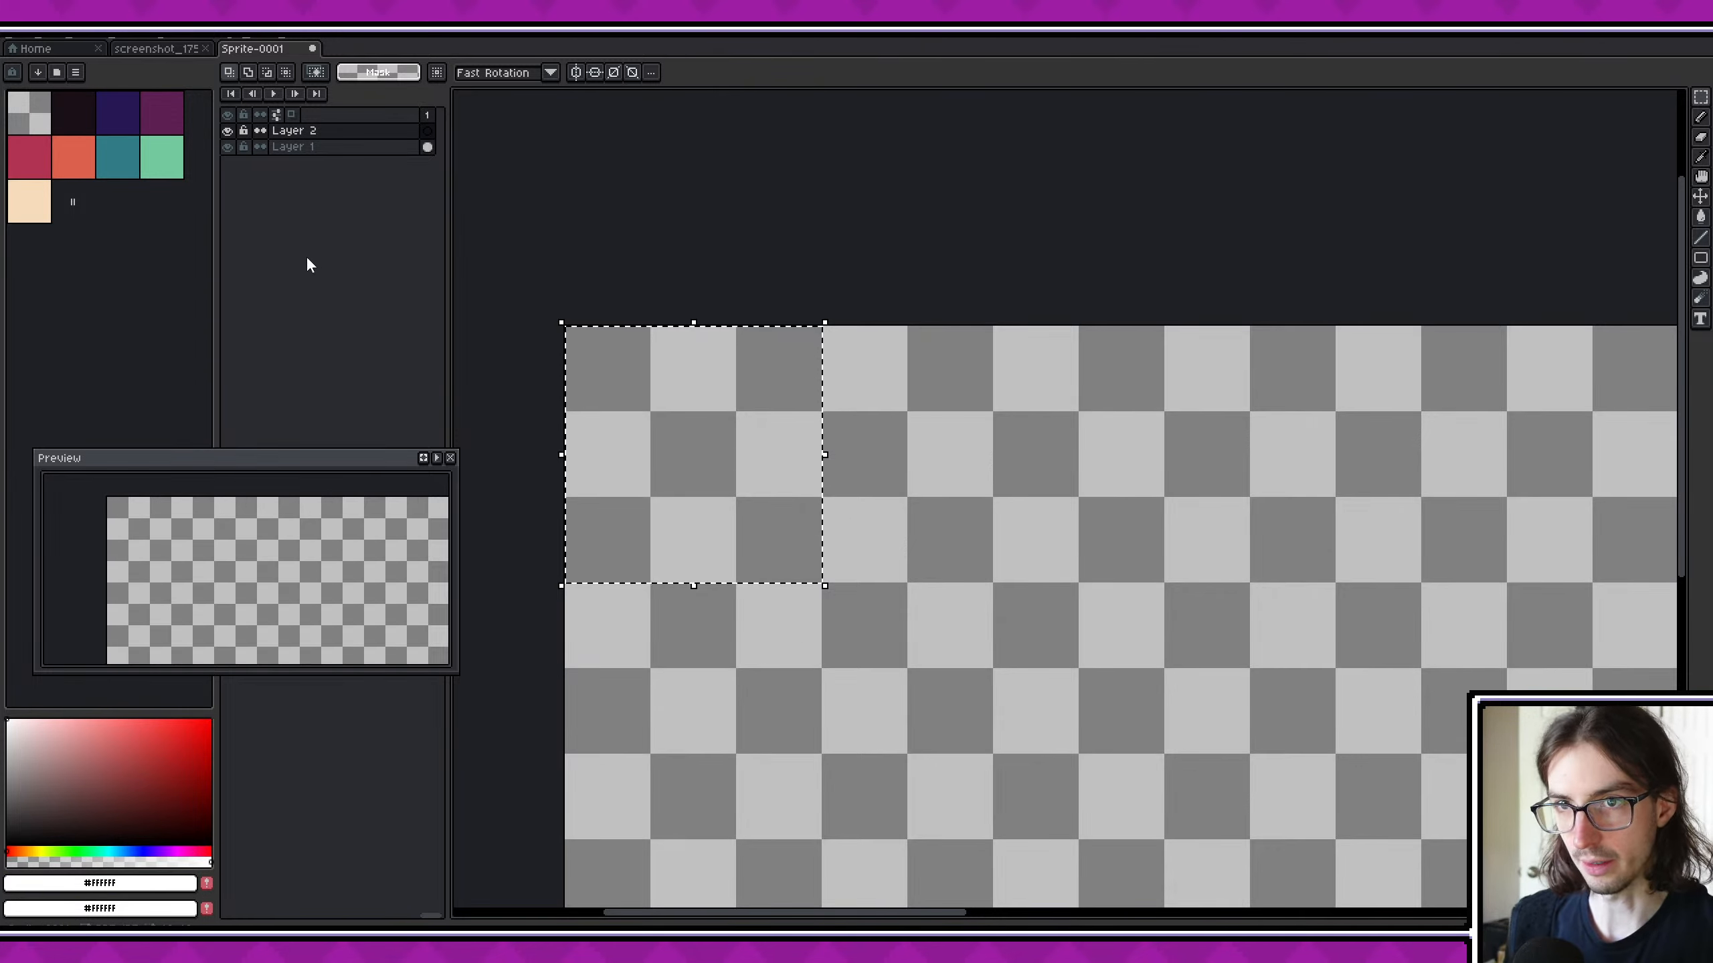
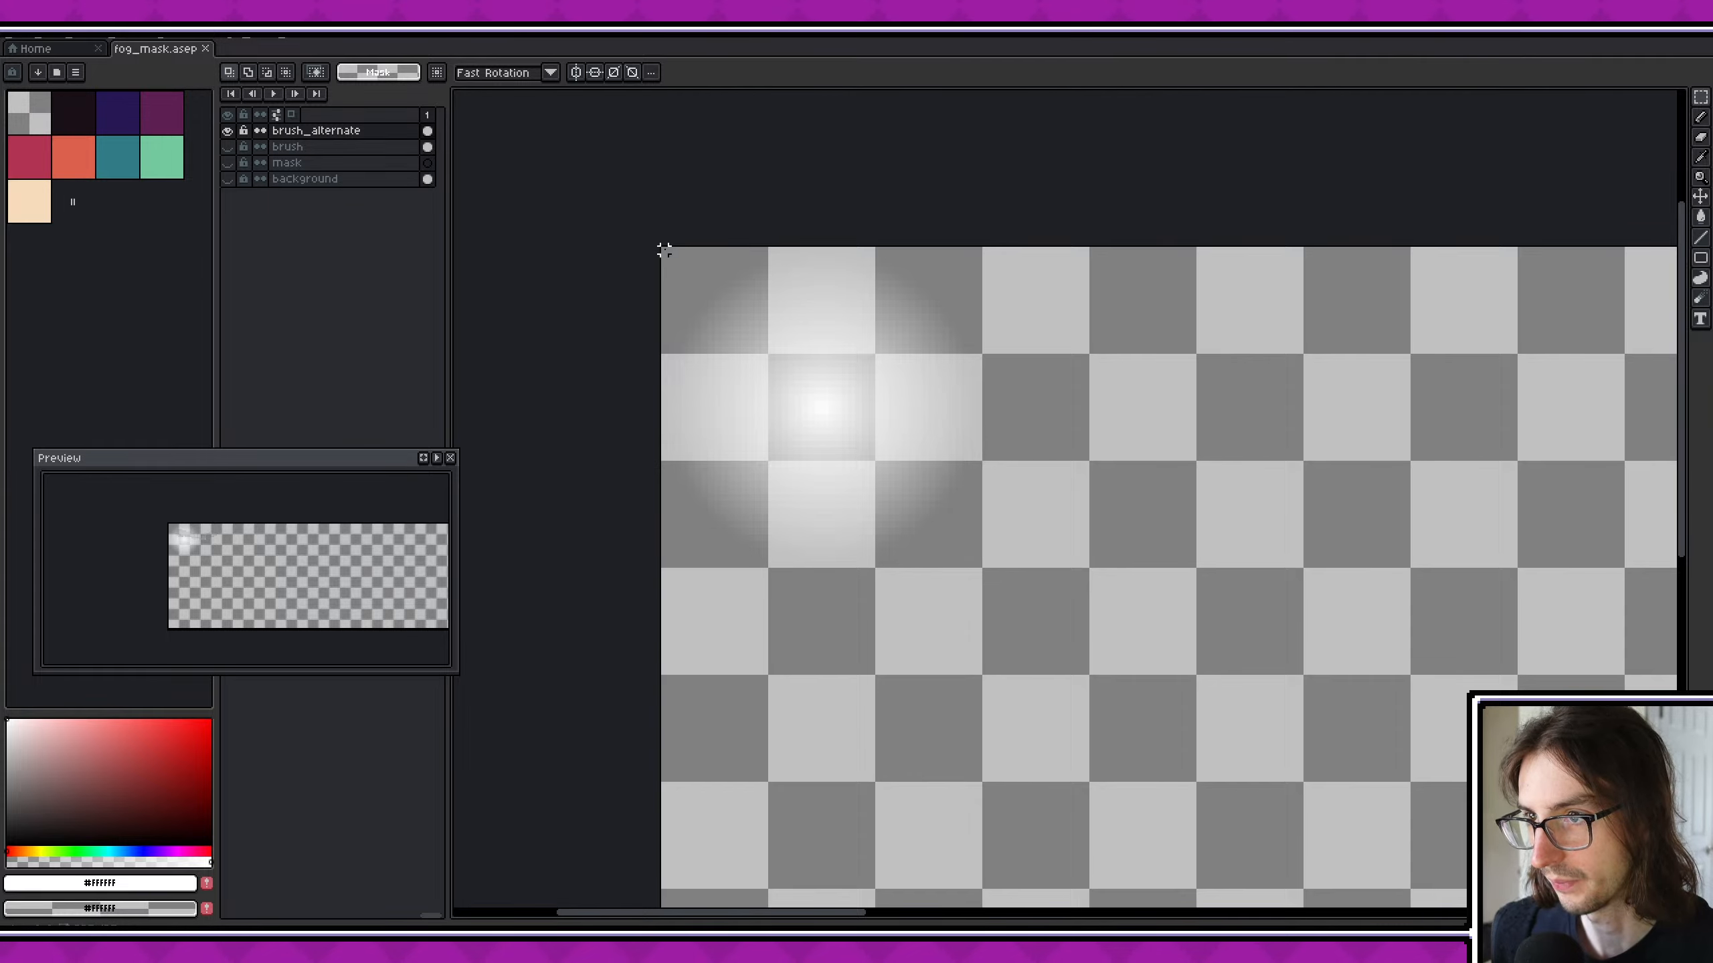
- Capture the soft white circle on the brush_alternate layer as a custom brush and delete the two previously saved brushes
{"action": "left_click_drag", "start_coordinate": [664, 250], "coordinate": [985, 571]}
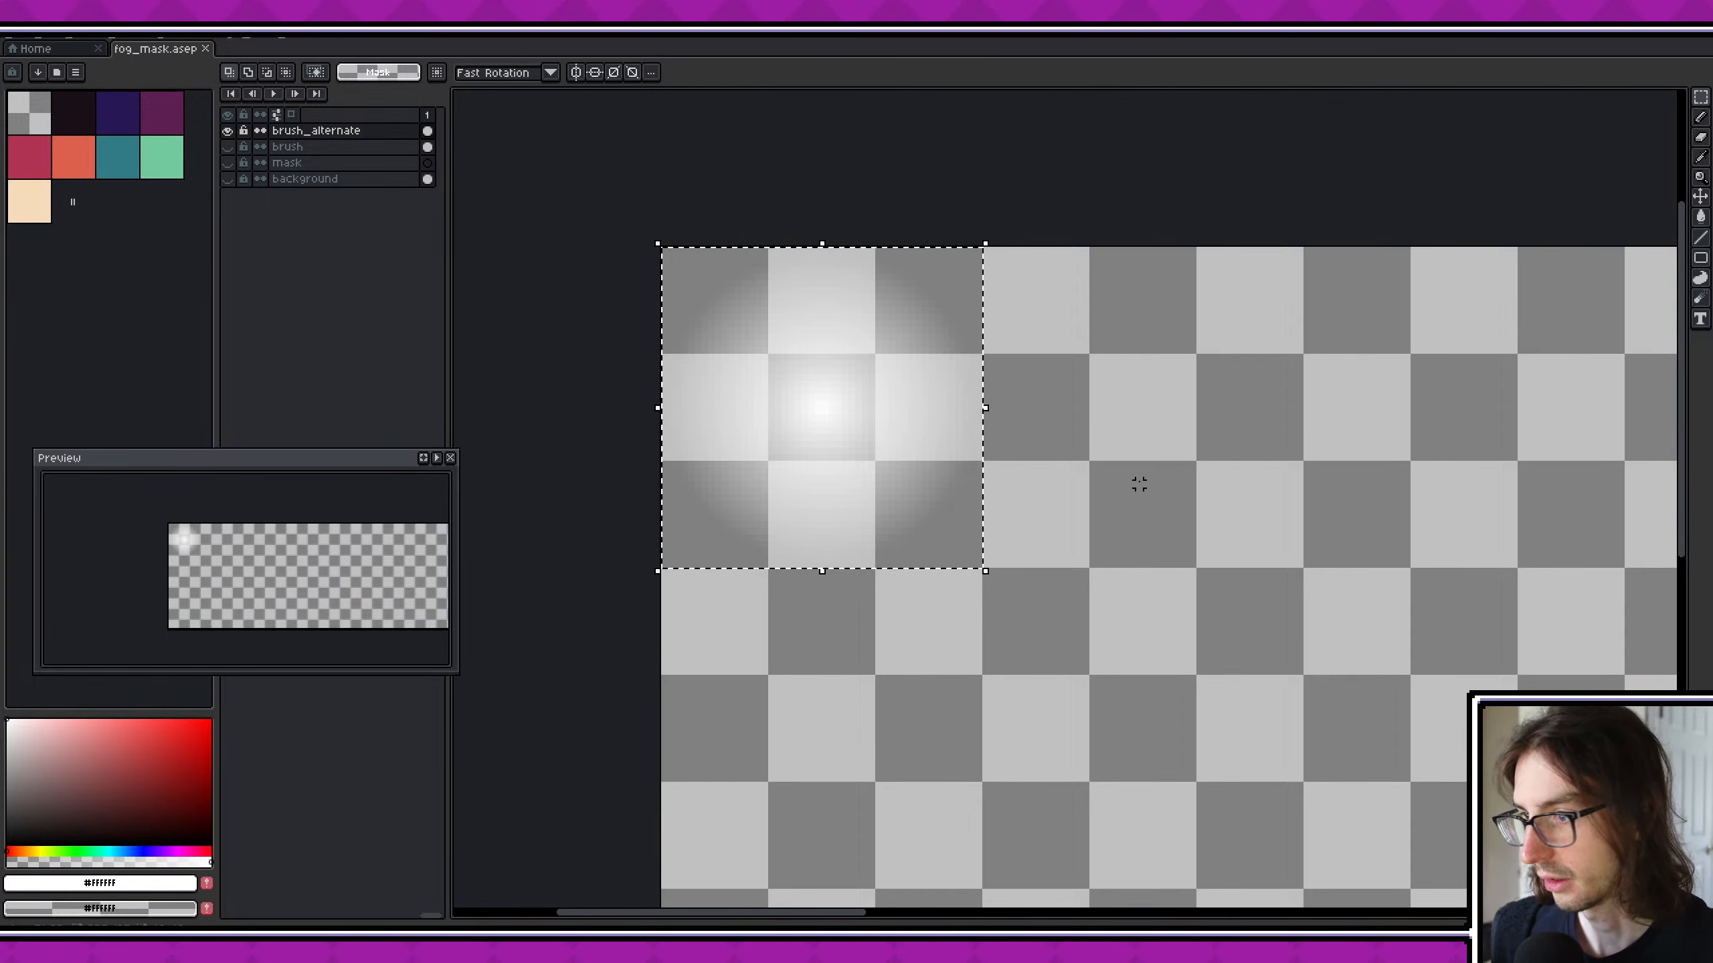
{"action": "key", "text": "ctrl+b"}
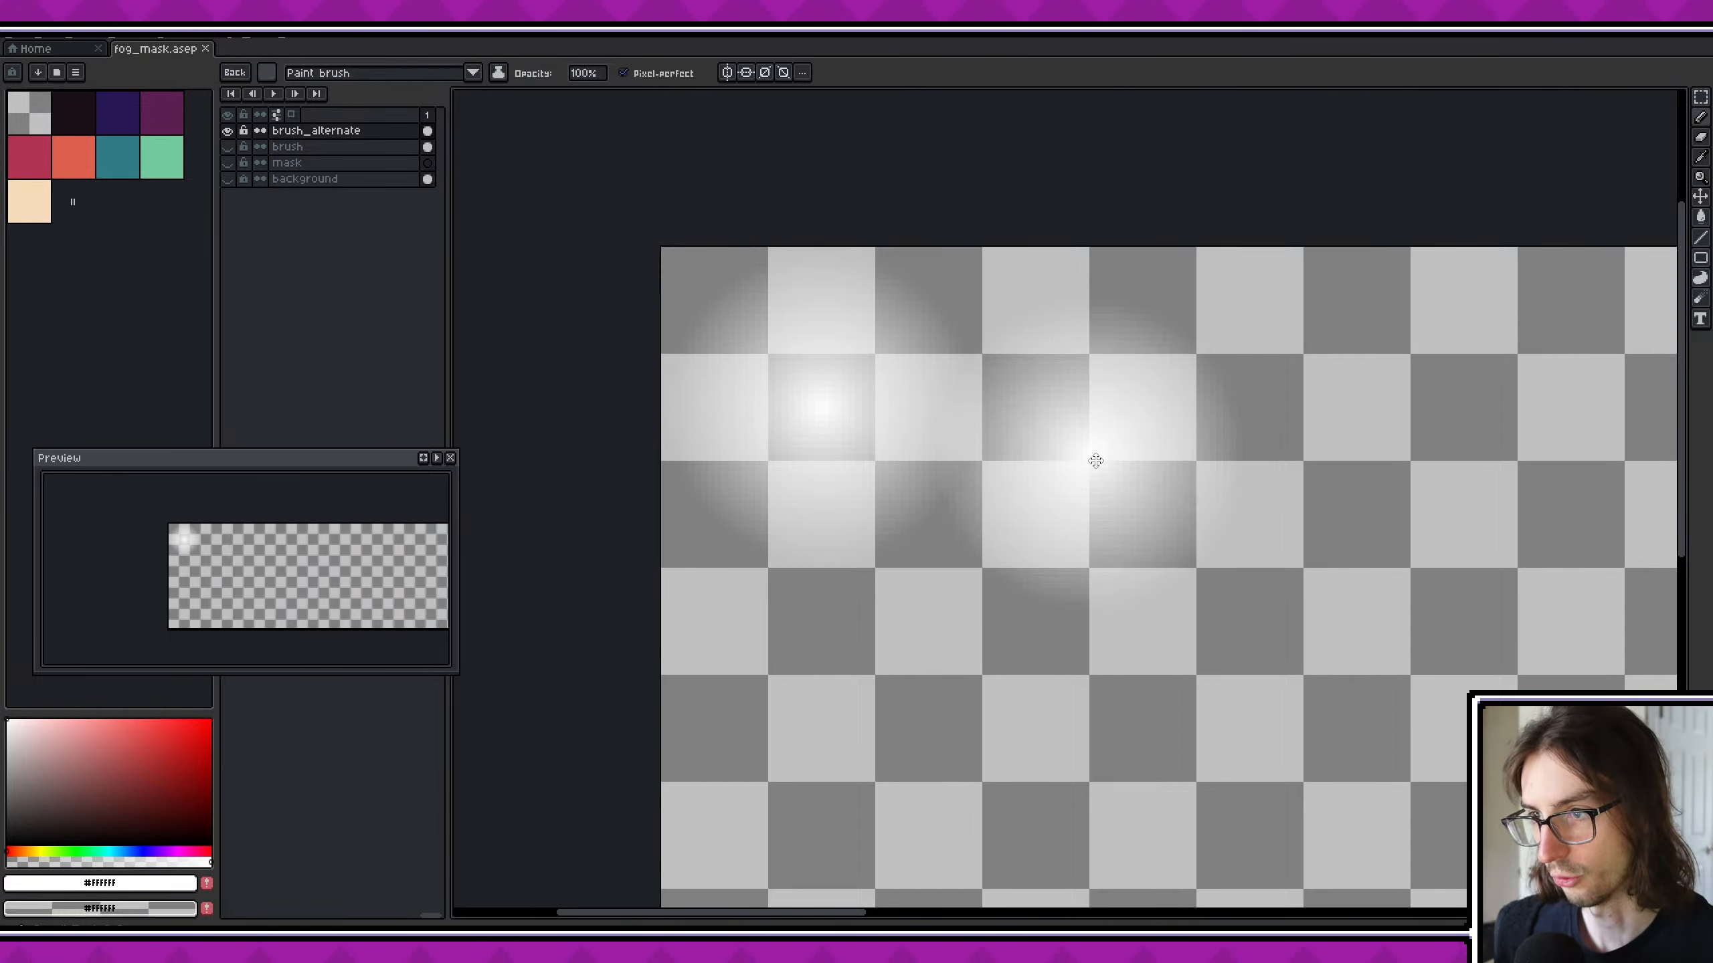
{"action": "left_click", "coordinate": [267, 71]}
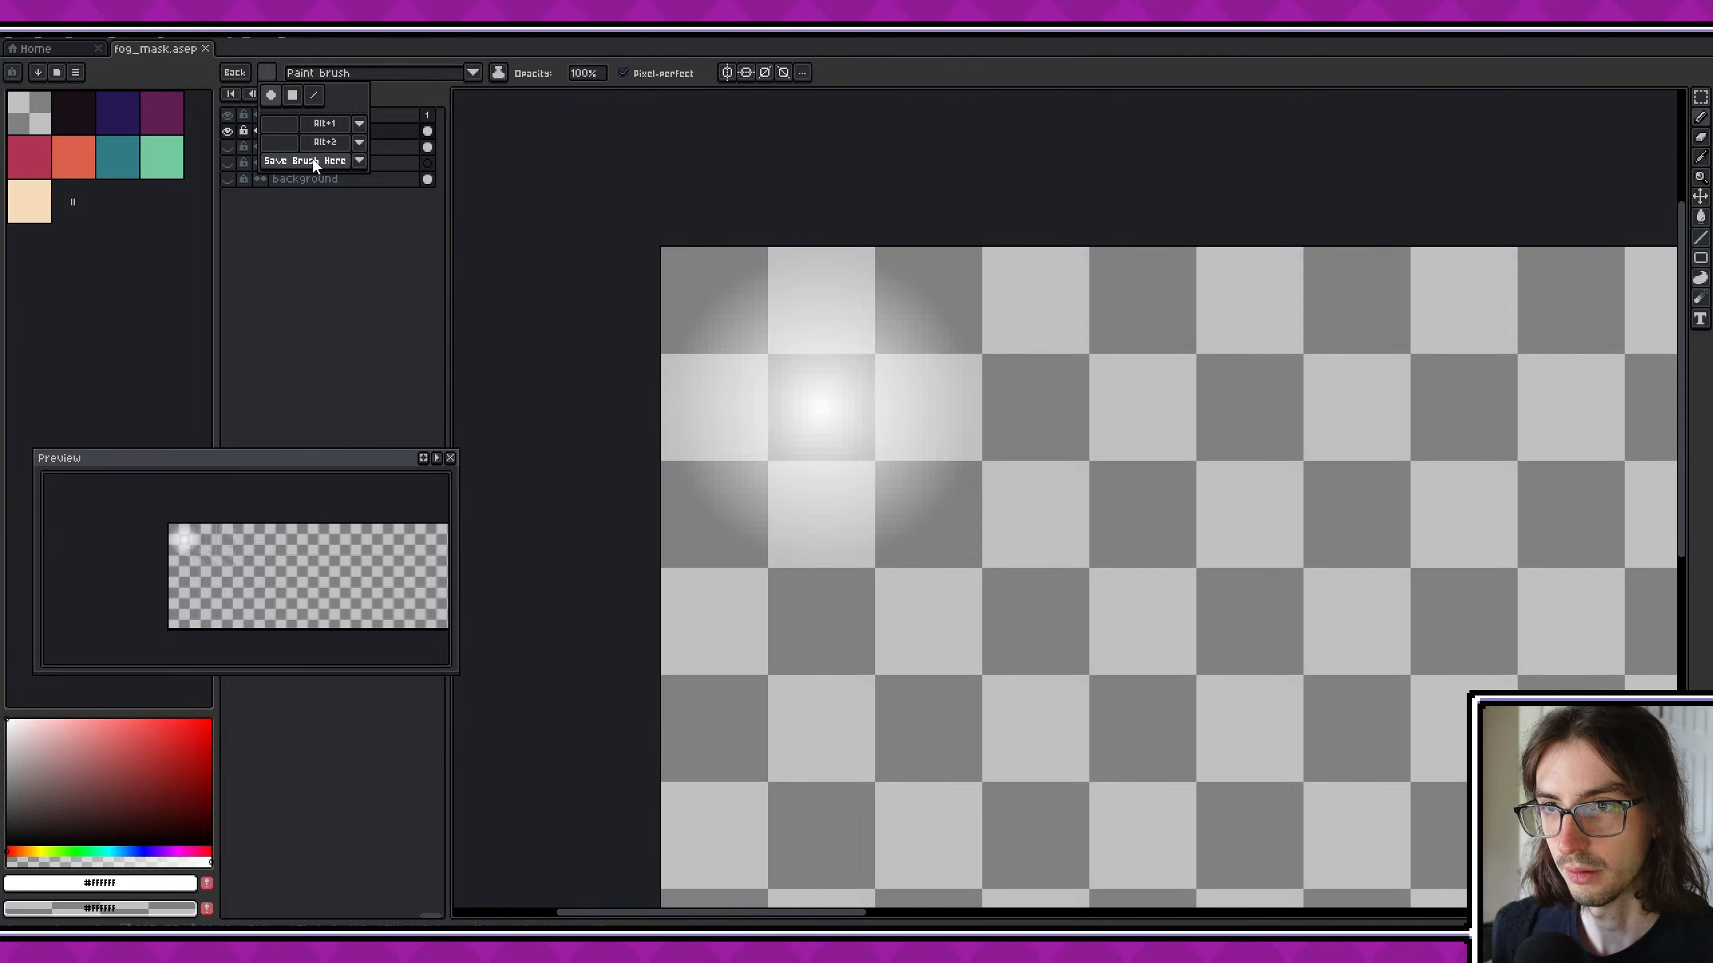
{"action": "left_click", "coordinate": [360, 142]}
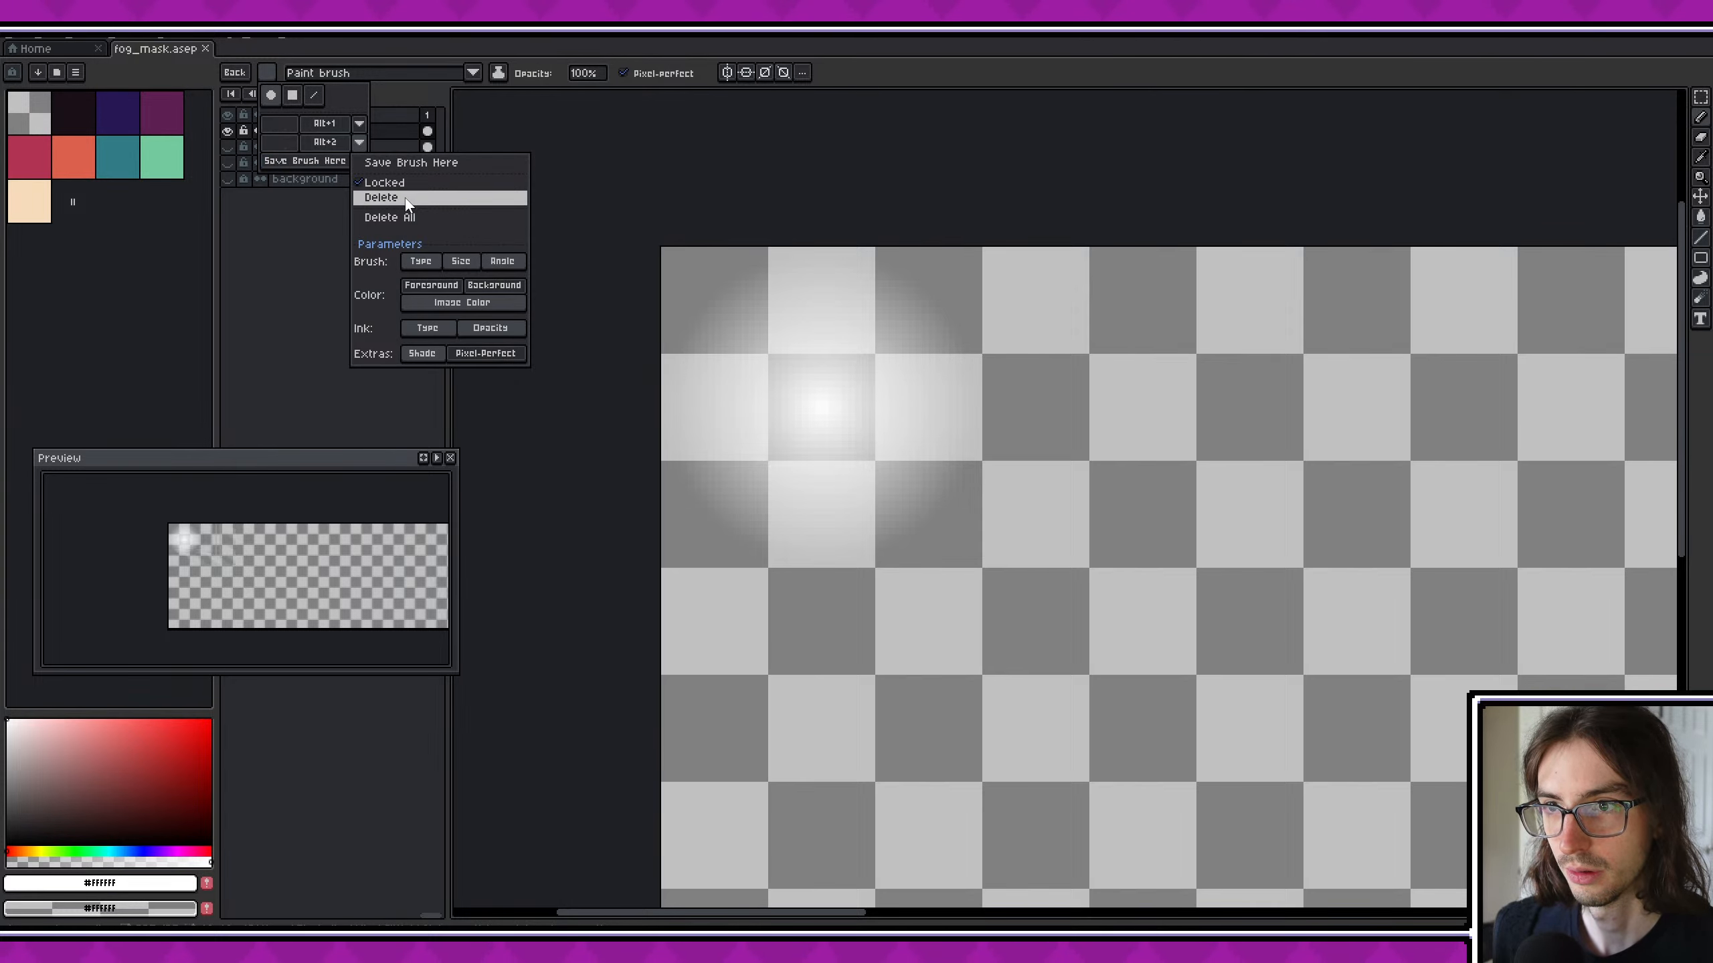
{"action": "left_click", "coordinate": [404, 198]}
{"action": "left_click", "coordinate": [364, 127]}
{"action": "left_click", "coordinate": [392, 179]}
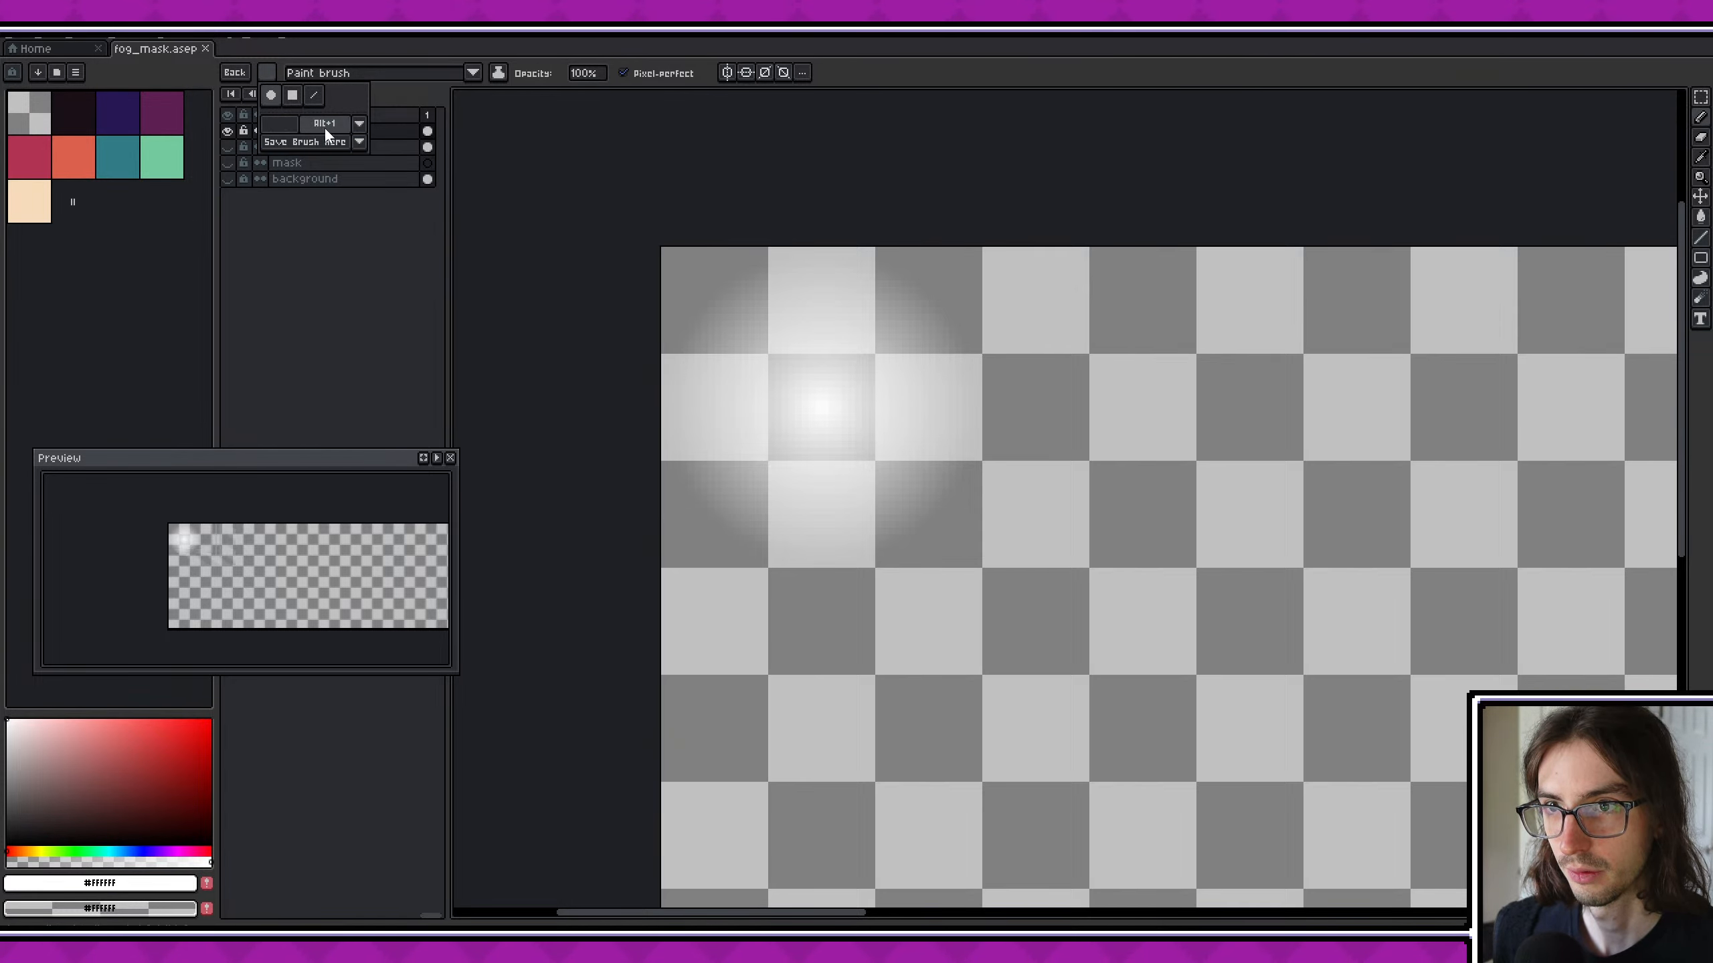
- Hide the brush_alternate and brush layers, and show the mask and background layers
{"action": "middle_click_drag", "start_coordinate": [1025, 491], "coordinate": [769, 432]}
{"action": "scroll", "coordinate": [768, 432], "scroll_direction": "down", "scroll_amount": 1}
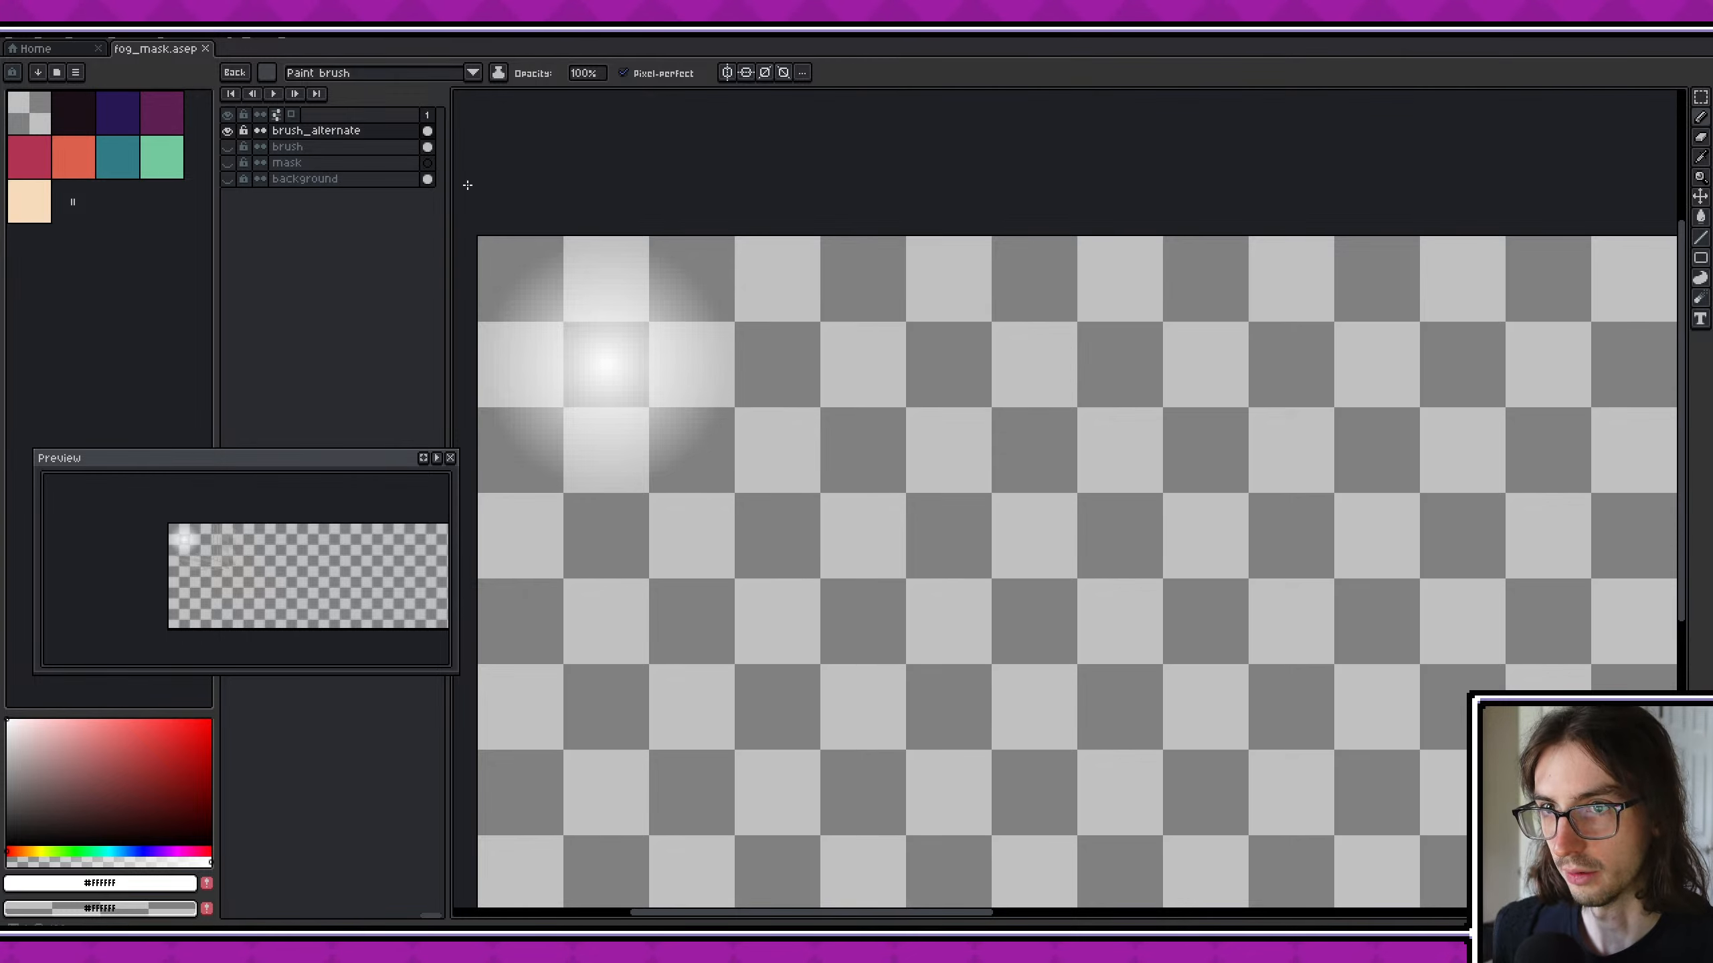
{"action": "scroll", "coordinate": [874, 424], "scroll_direction": "down", "scroll_amount": 5}
{"action": "scroll", "coordinate": [836, 449], "scroll_direction": "up", "scroll_amount": 2}
{"action": "left_click", "coordinate": [227, 116]}
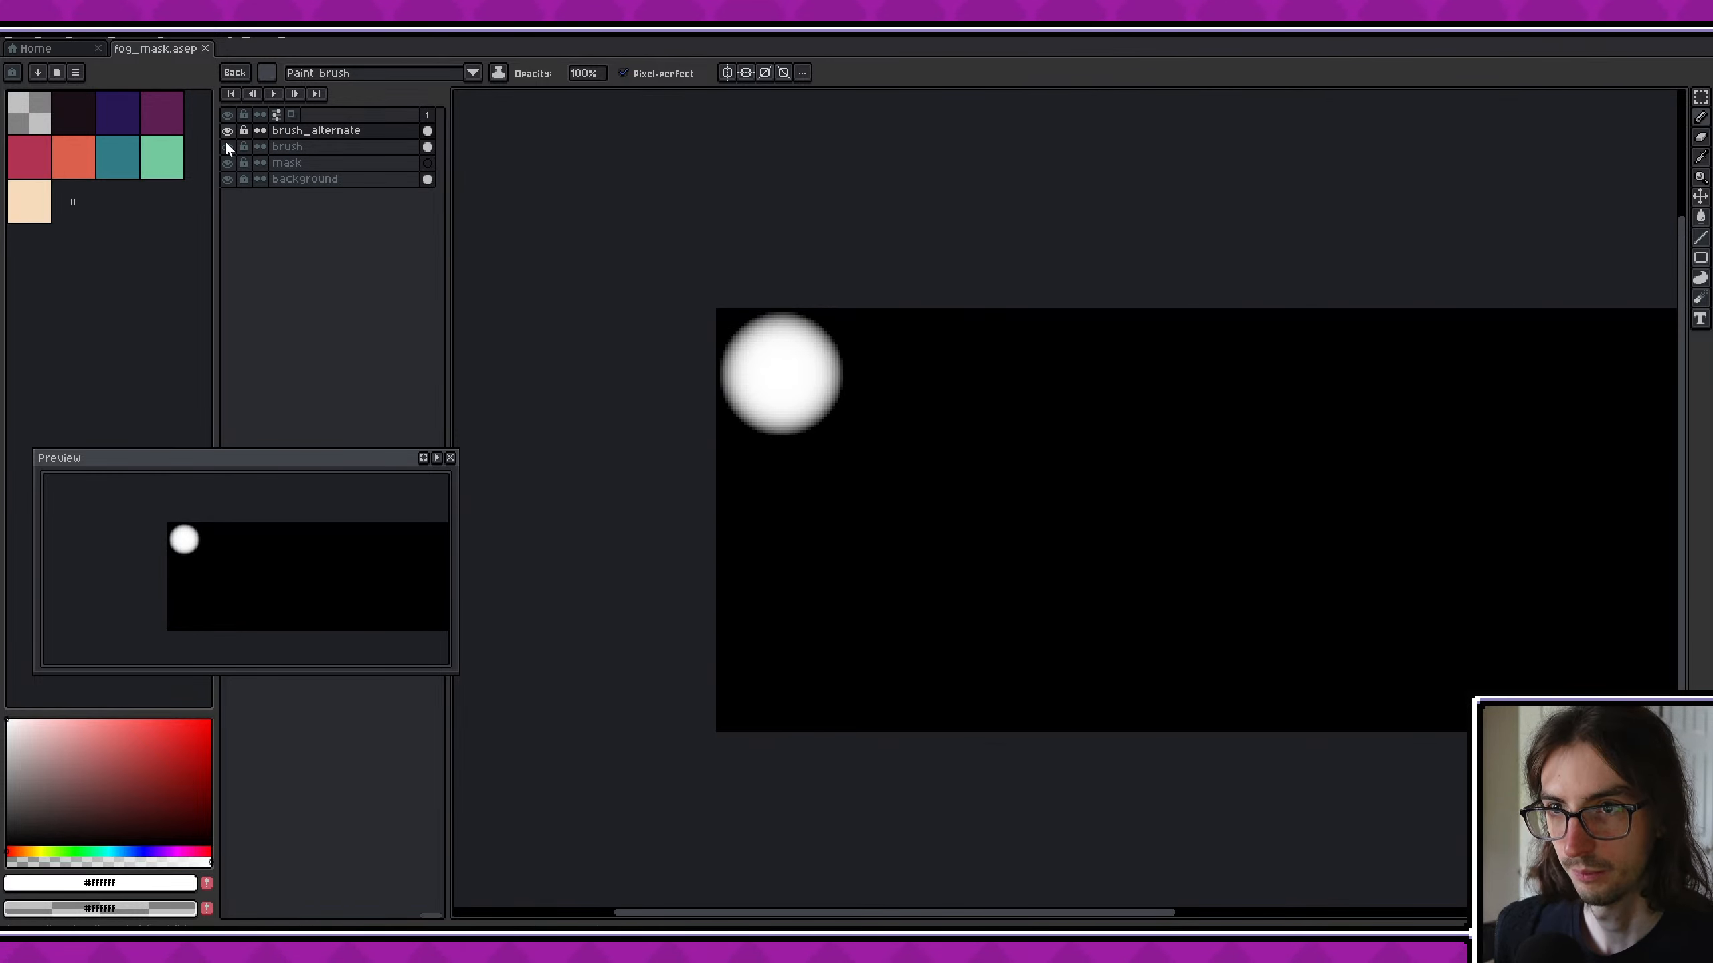
{"action": "left_click", "coordinate": [227, 116]}
{"action": "left_click_drag", "start_coordinate": [227, 162], "coordinate": [227, 178]}
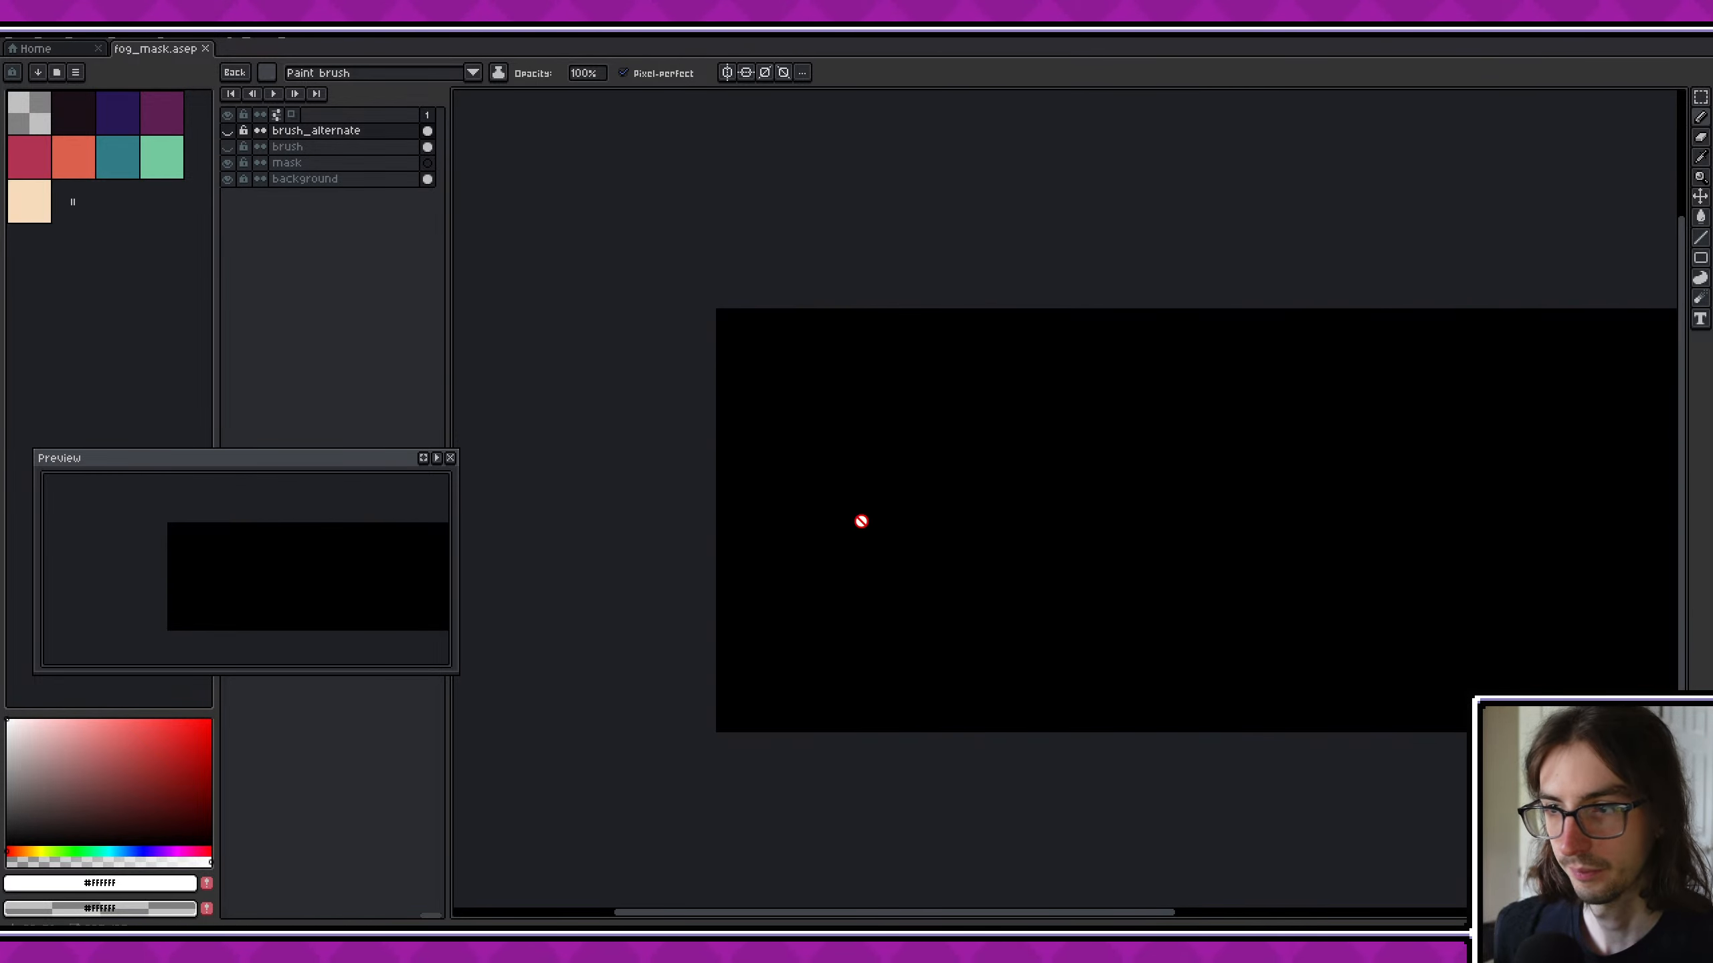
- Make the mask layer active and turn on mirror symmetry across the canvas's vertical centre axis
{"action": "left_click", "coordinate": [283, 163]}
{"action": "middle_click_drag", "start_coordinate": [802, 689], "coordinate": [607, 566]}
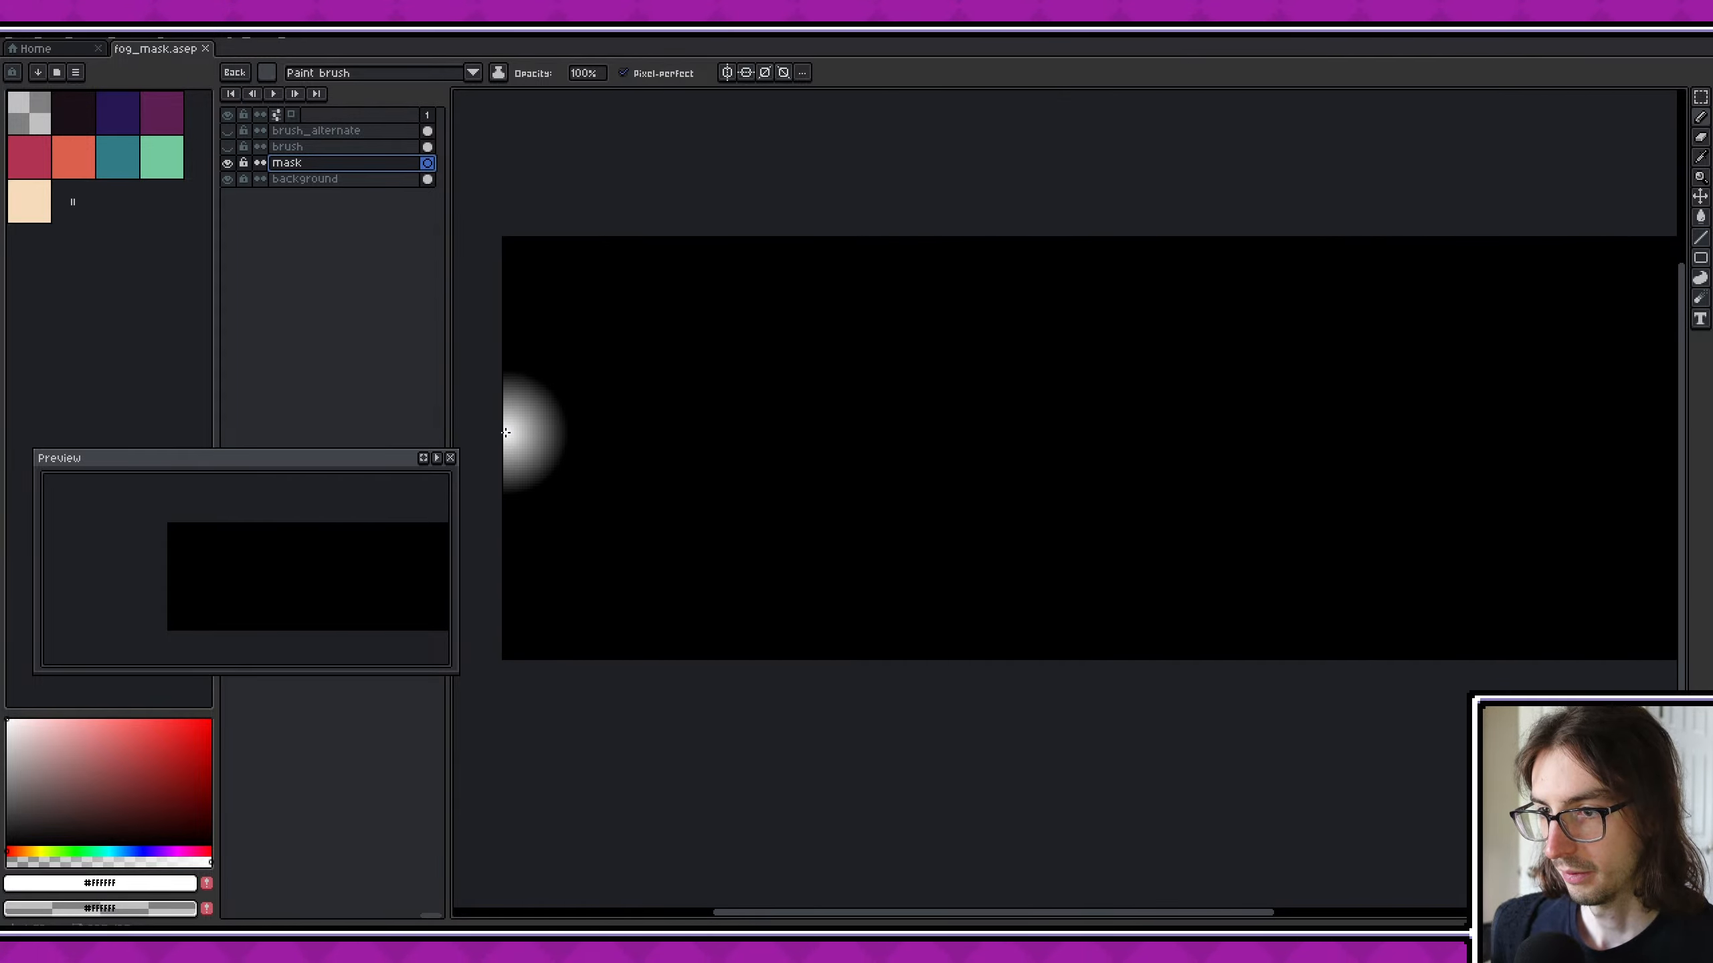
{"action": "left_click", "coordinate": [726, 72]}
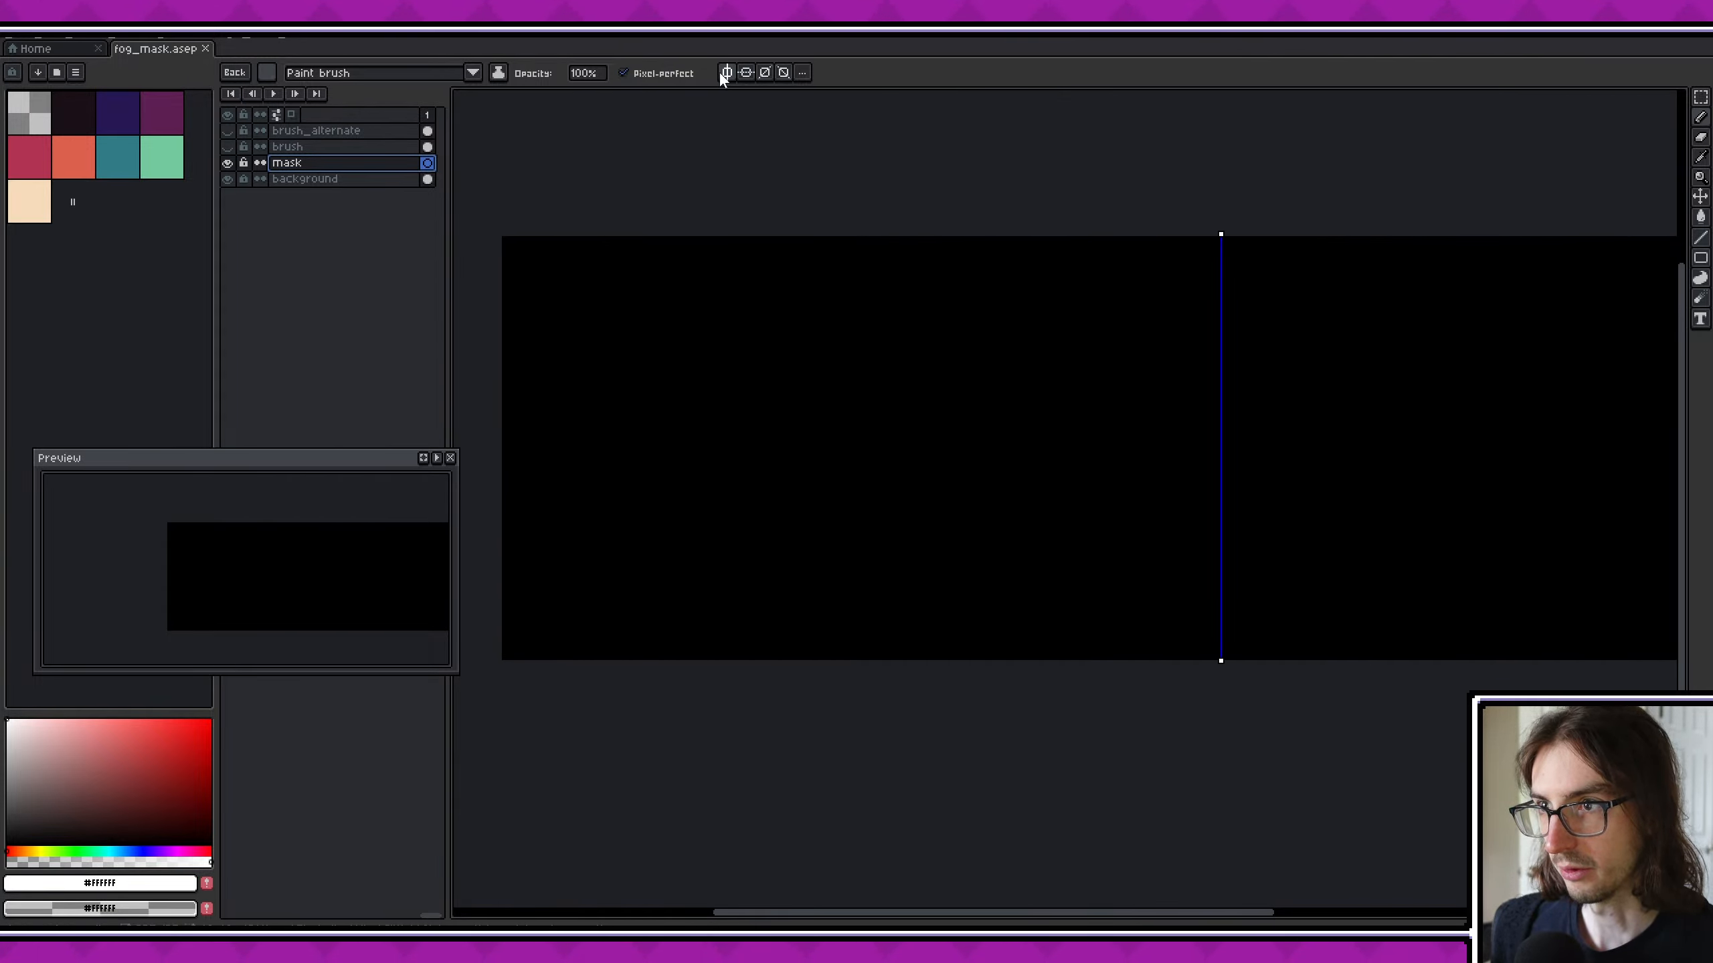
{"action": "left_click", "coordinate": [497, 441]}
{"action": "left_click_drag", "start_coordinate": [496, 441], "coordinate": [696, 536]}
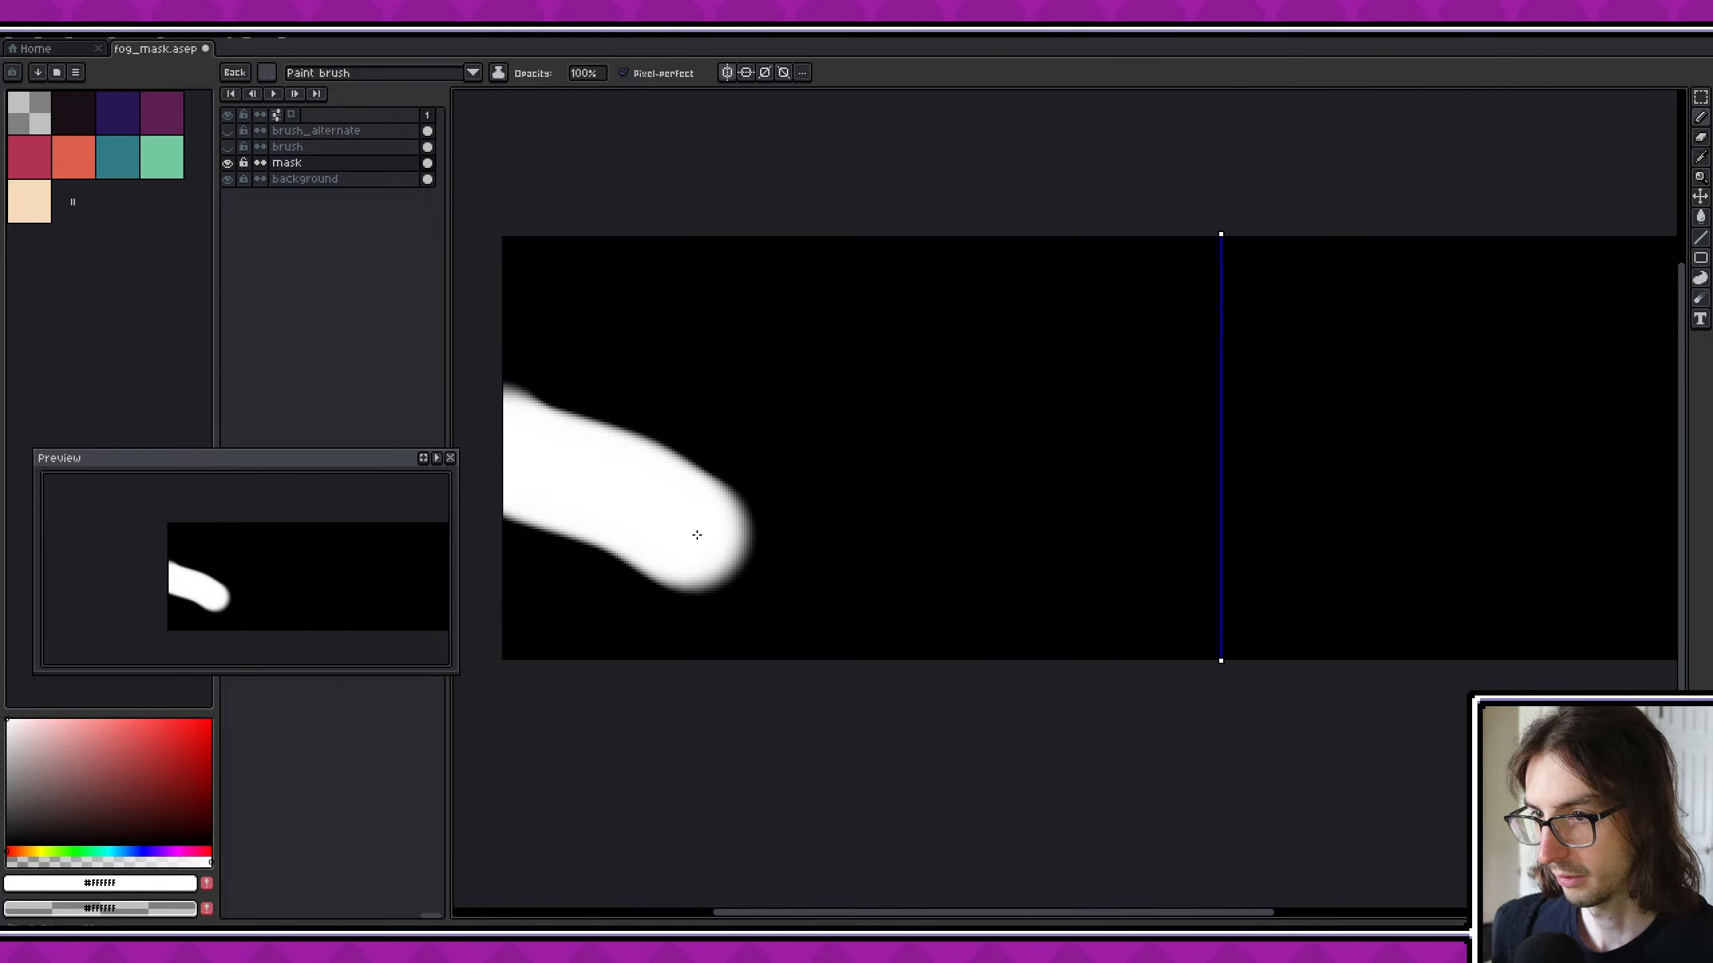
{"action": "key", "text": "ctrl+z"}
{"action": "mouse_move", "coordinate": [515, 419]}
{"action": "left_mouse_down"}
{"action": "mouse_move", "coordinate": [581, 497]}
{"action": "mouse_move", "coordinate": [1304, 753]}
{"action": "left_mouse_up"}
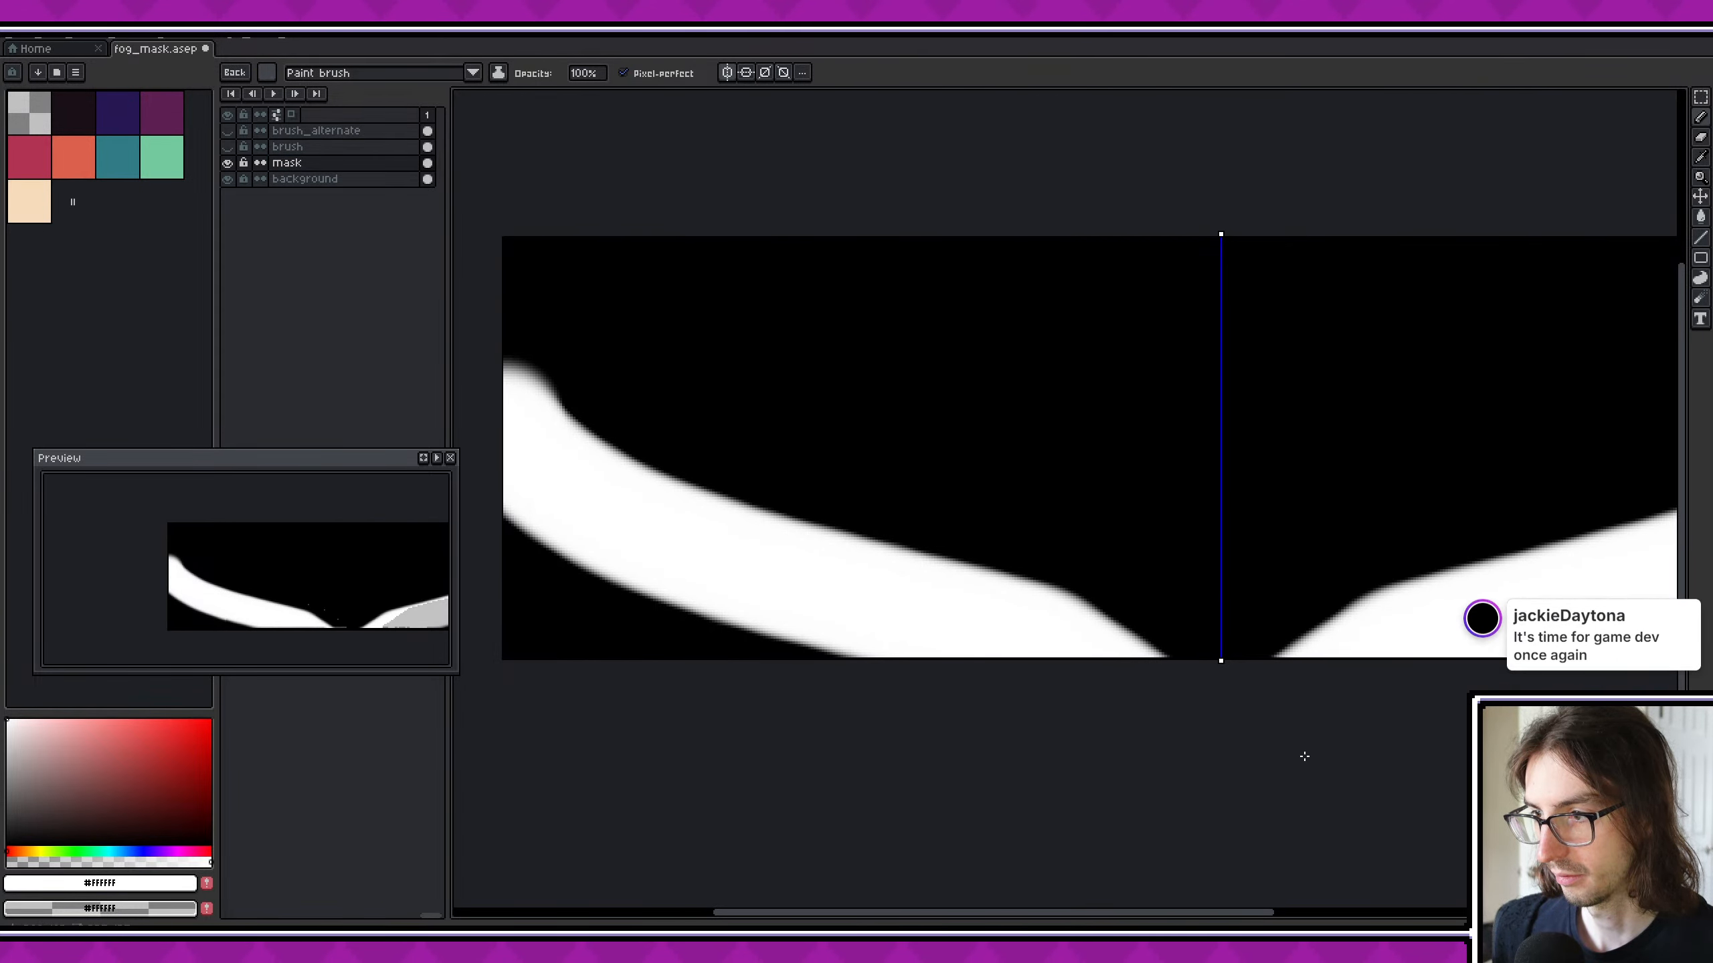
{"action": "middle_click_drag", "start_coordinate": [1006, 677], "coordinate": [1059, 691]}
{"action": "mouse_move", "coordinate": [958, 669]}
{"action": "left_mouse_down"}
{"action": "mouse_move", "coordinate": [631, 657]}
{"action": "mouse_move", "coordinate": [577, 540]}
{"action": "mouse_move", "coordinate": [687, 615]}
{"action": "left_mouse_up"}
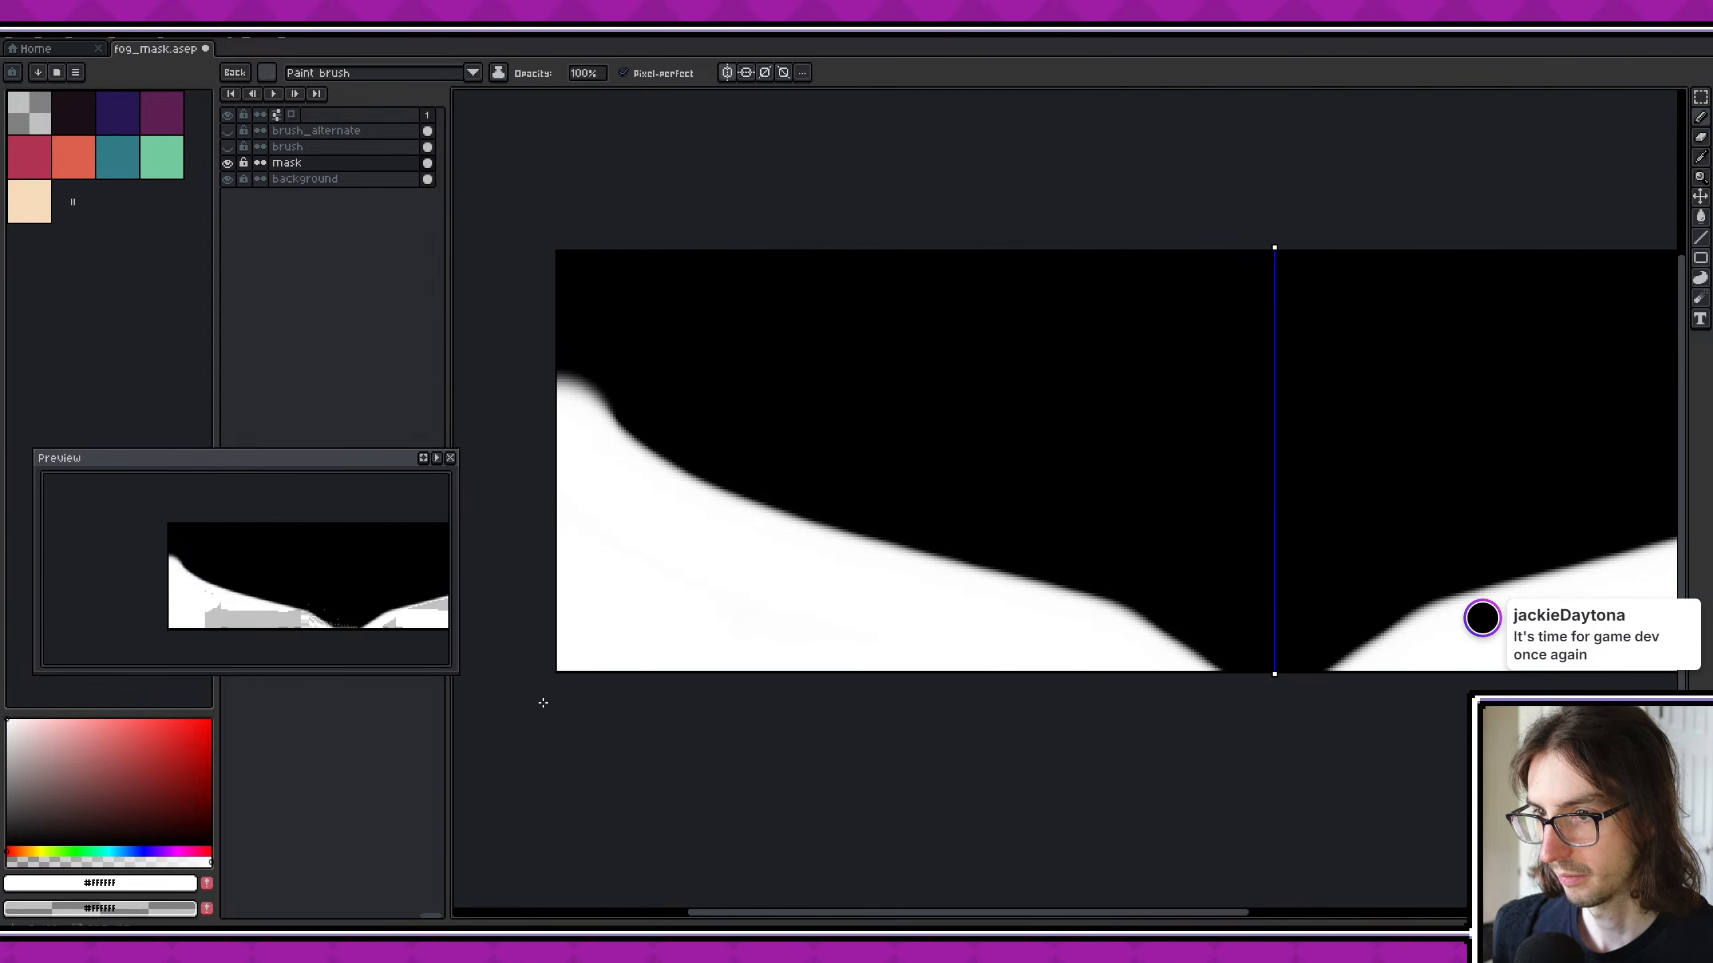
{"action": "left_click_drag", "start_coordinate": [543, 703], "coordinate": [818, 660]}
{"action": "key", "text": "ctrl+z"}
{"action": "key", "text": "ctrl+z"}
{"action": "key", "text": "ctrl+z"}
{"action": "key", "text": "ctrl+z"}
{"action": "key", "text": "ctrl+z"}
{"action": "key", "text": "ctrl+z"}
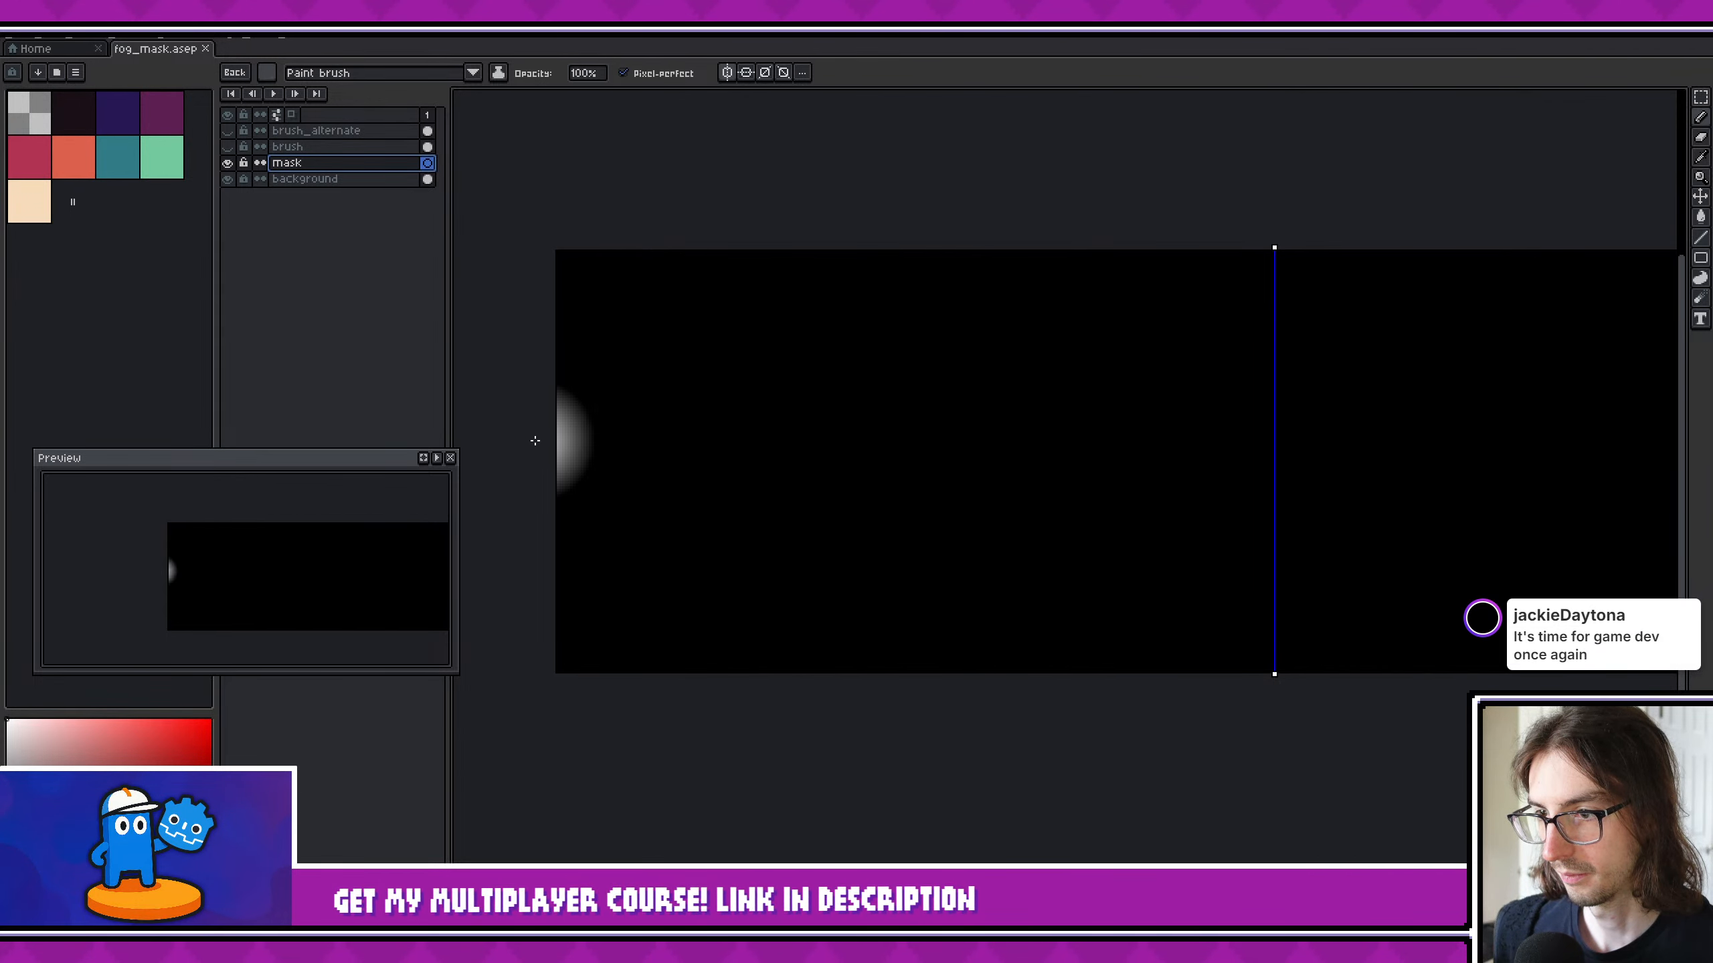
{"action": "mouse_move", "coordinate": [534, 440]}
{"action": "left_mouse_down"}
{"action": "mouse_move", "coordinate": [600, 516]}
{"action": "mouse_move", "coordinate": [680, 554]}
{"action": "mouse_move", "coordinate": [1029, 586]}
{"action": "left_mouse_up"}
{"action": "key", "text": "ctrl+z"}
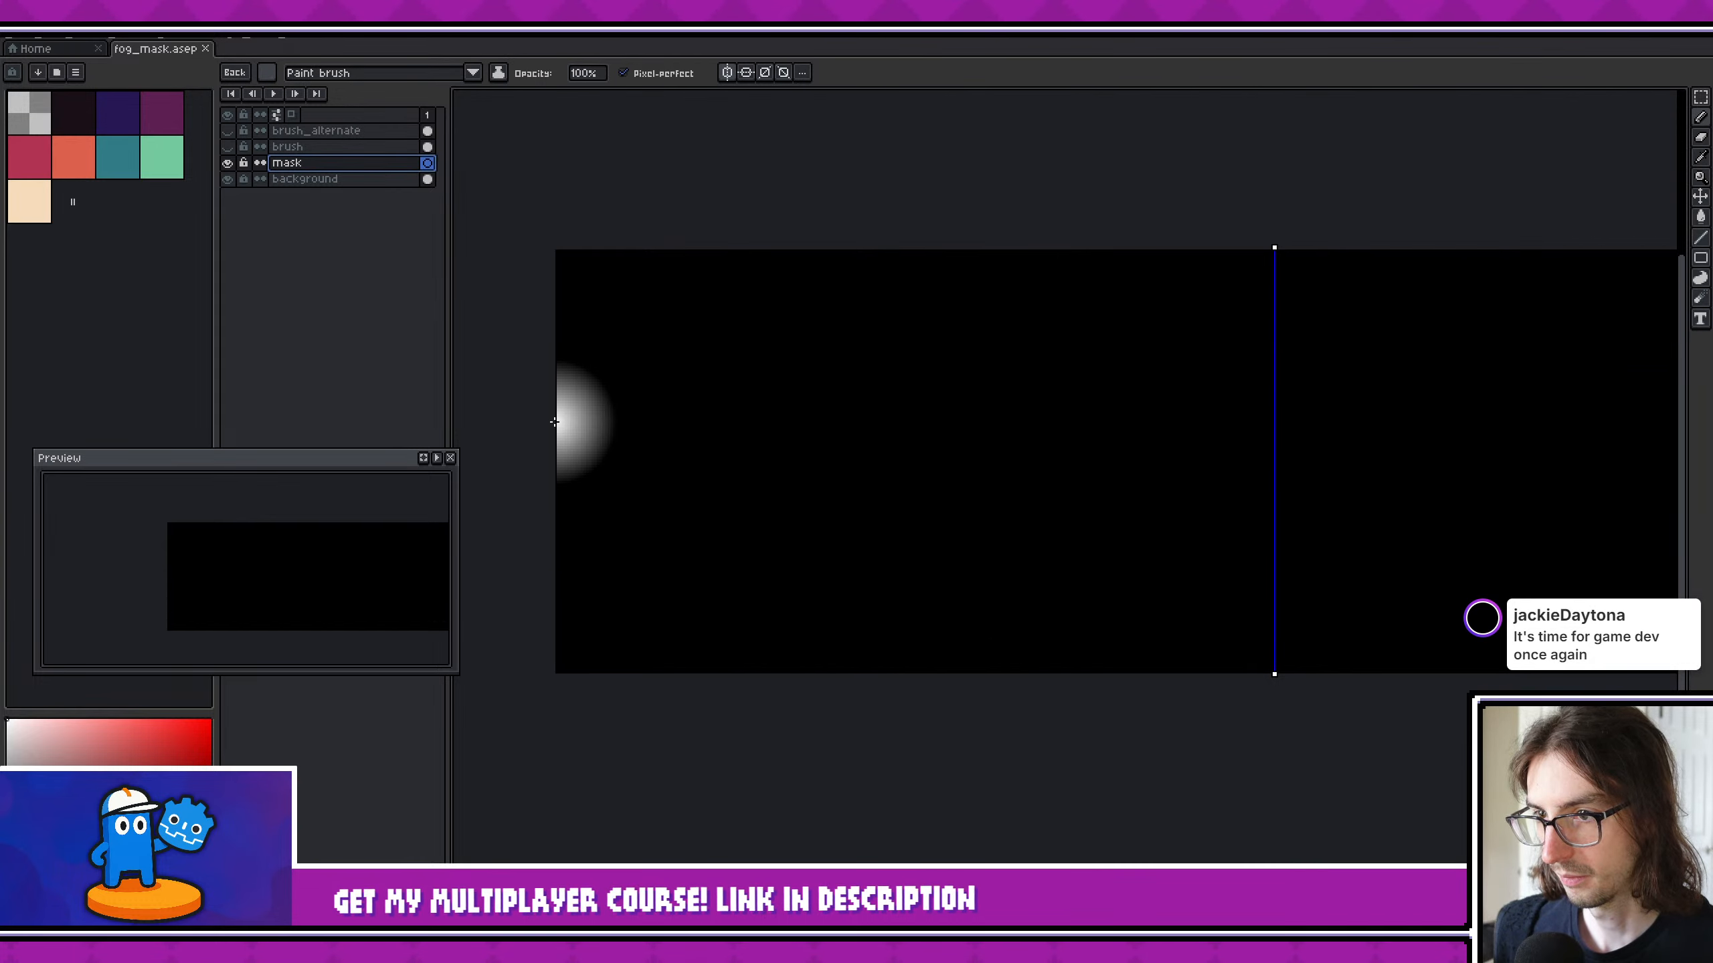
{"action": "mouse_move", "coordinate": [554, 423]}
{"action": "left_mouse_down"}
{"action": "mouse_move", "coordinate": [563, 499]}
{"action": "mouse_move", "coordinate": [673, 555]}
{"action": "left_mouse_up"}
{"action": "key", "text": "ctrl+z"}
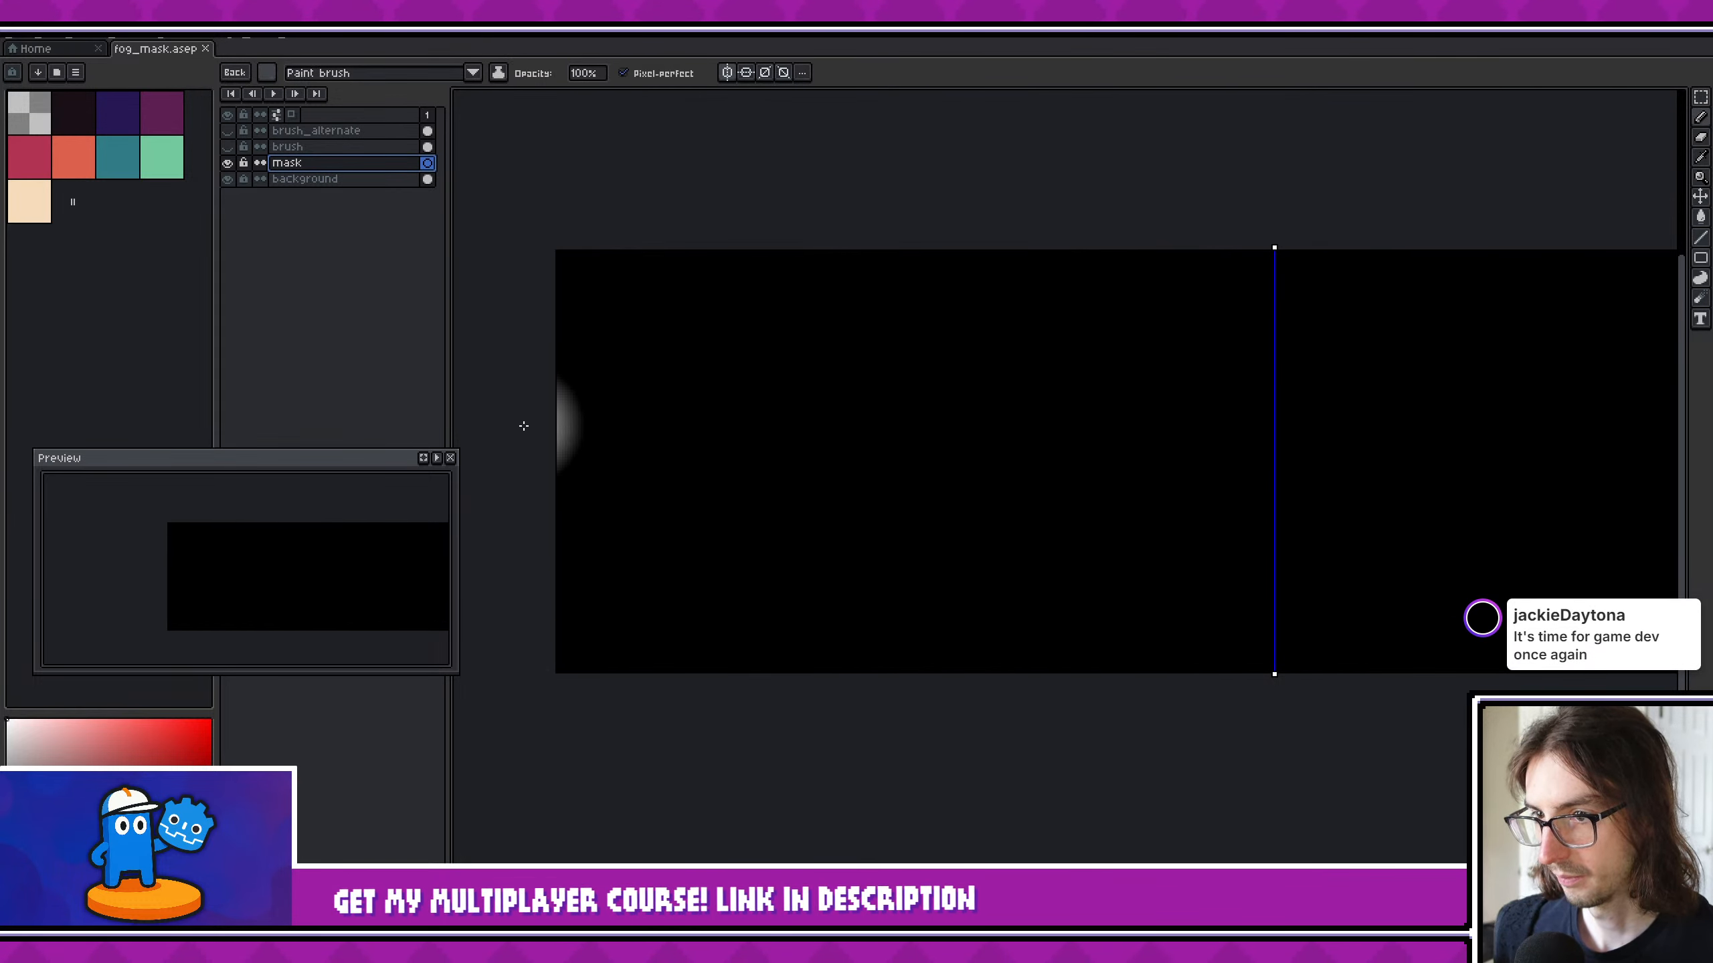
- Paint a mirrored white slope on the mask, descending from the outer edges to the bottom near the centre, and fill the area beneath it
{"action": "mouse_move", "coordinate": [516, 428]}
{"action": "left_mouse_down"}
{"action": "mouse_move", "coordinate": [785, 584]}
{"action": "mouse_move", "coordinate": [1093, 661]}
{"action": "mouse_move", "coordinate": [1207, 779]}
{"action": "mouse_move", "coordinate": [856, 657]}
{"action": "mouse_move", "coordinate": [581, 658]}
{"action": "mouse_move", "coordinate": [665, 641]}
{"action": "left_mouse_up"}
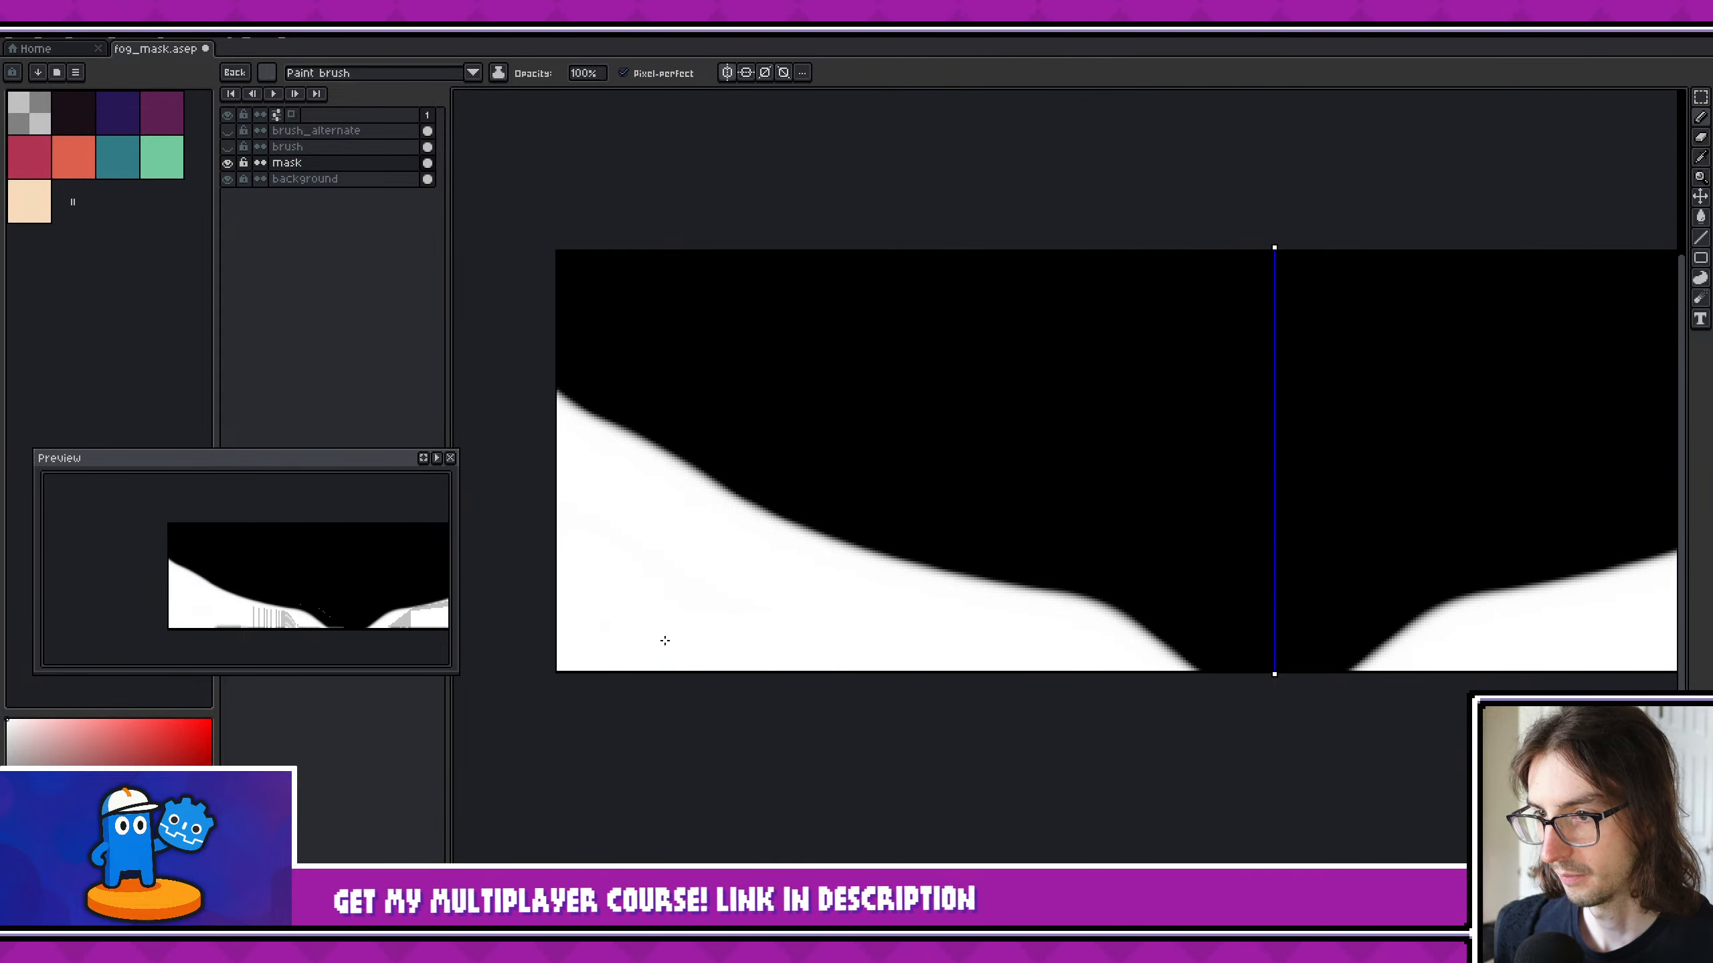
{"action": "scroll", "coordinate": [1008, 621], "scroll_direction": "down", "scroll_amount": 3}
{"action": "middle_click_drag", "start_coordinate": [1135, 597], "coordinate": [1014, 585]}
{"action": "scroll", "coordinate": [999, 622], "scroll_direction": "up", "scroll_amount": 3}
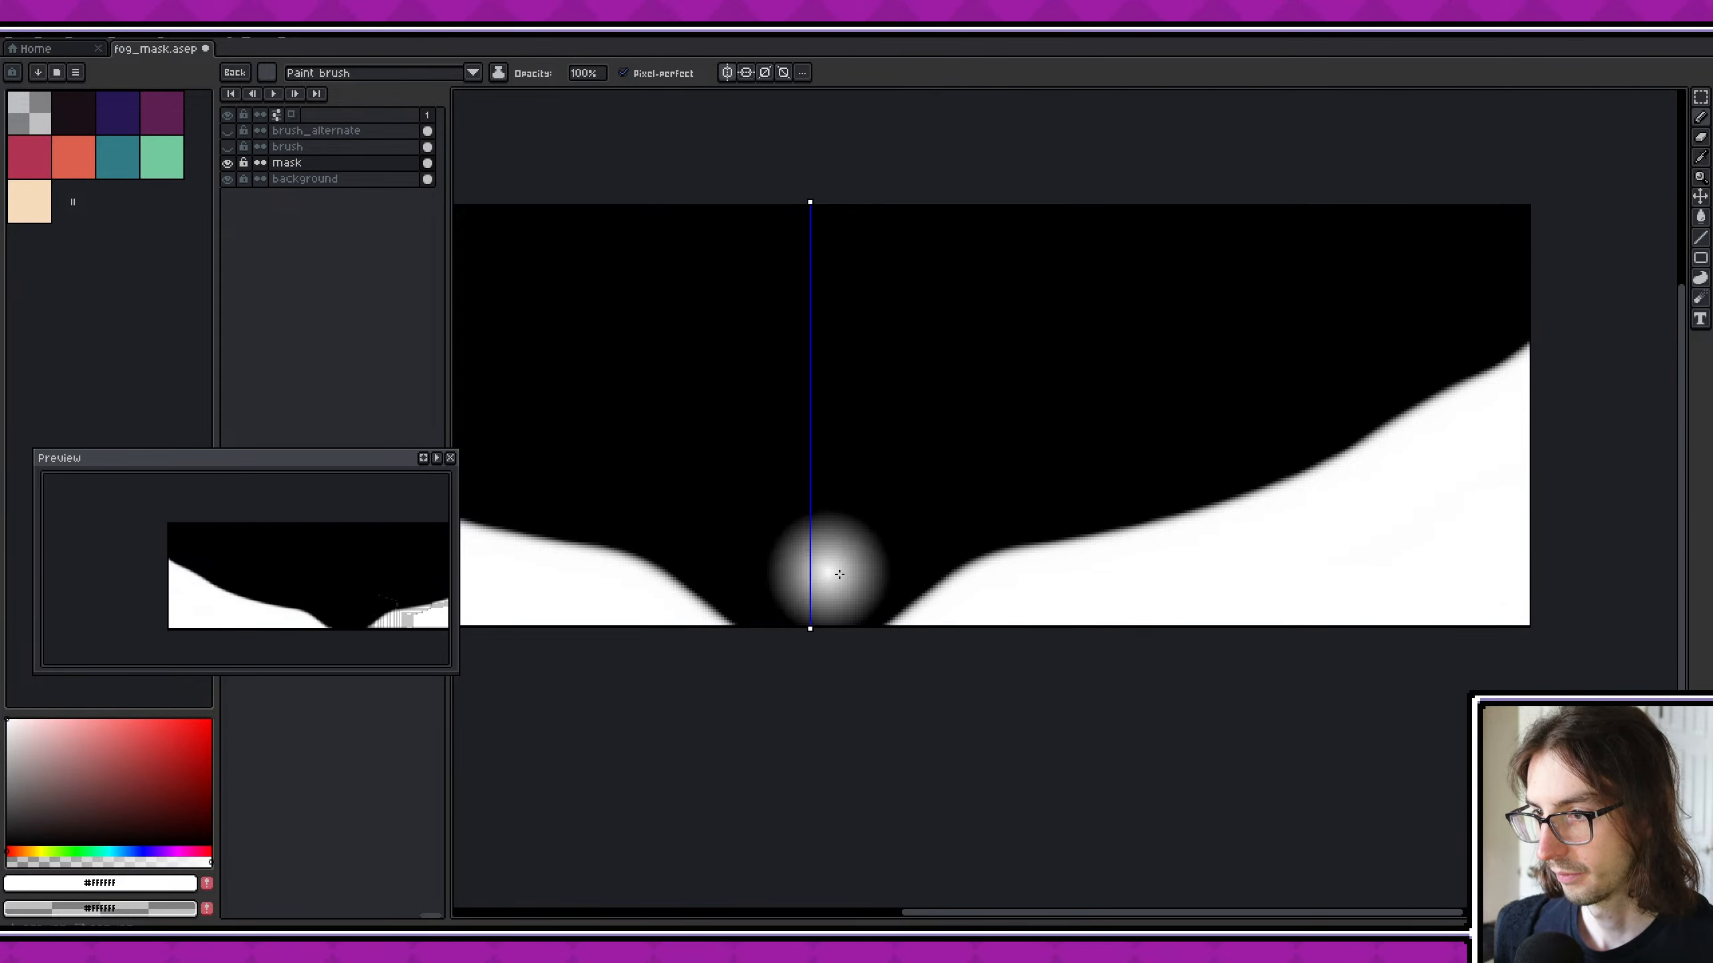
{"action": "middle_click_drag", "start_coordinate": [840, 574], "coordinate": [1140, 605]}
{"action": "scroll", "coordinate": [1141, 605], "scroll_direction": "down", "scroll_amount": 2}
- Save the mask sprite and export its visible layers as fog_mask.png at 100% size
{"action": "key", "text": "ctrl+s"}
{"action": "key", "text": "ctrl+alt+shift+s"}
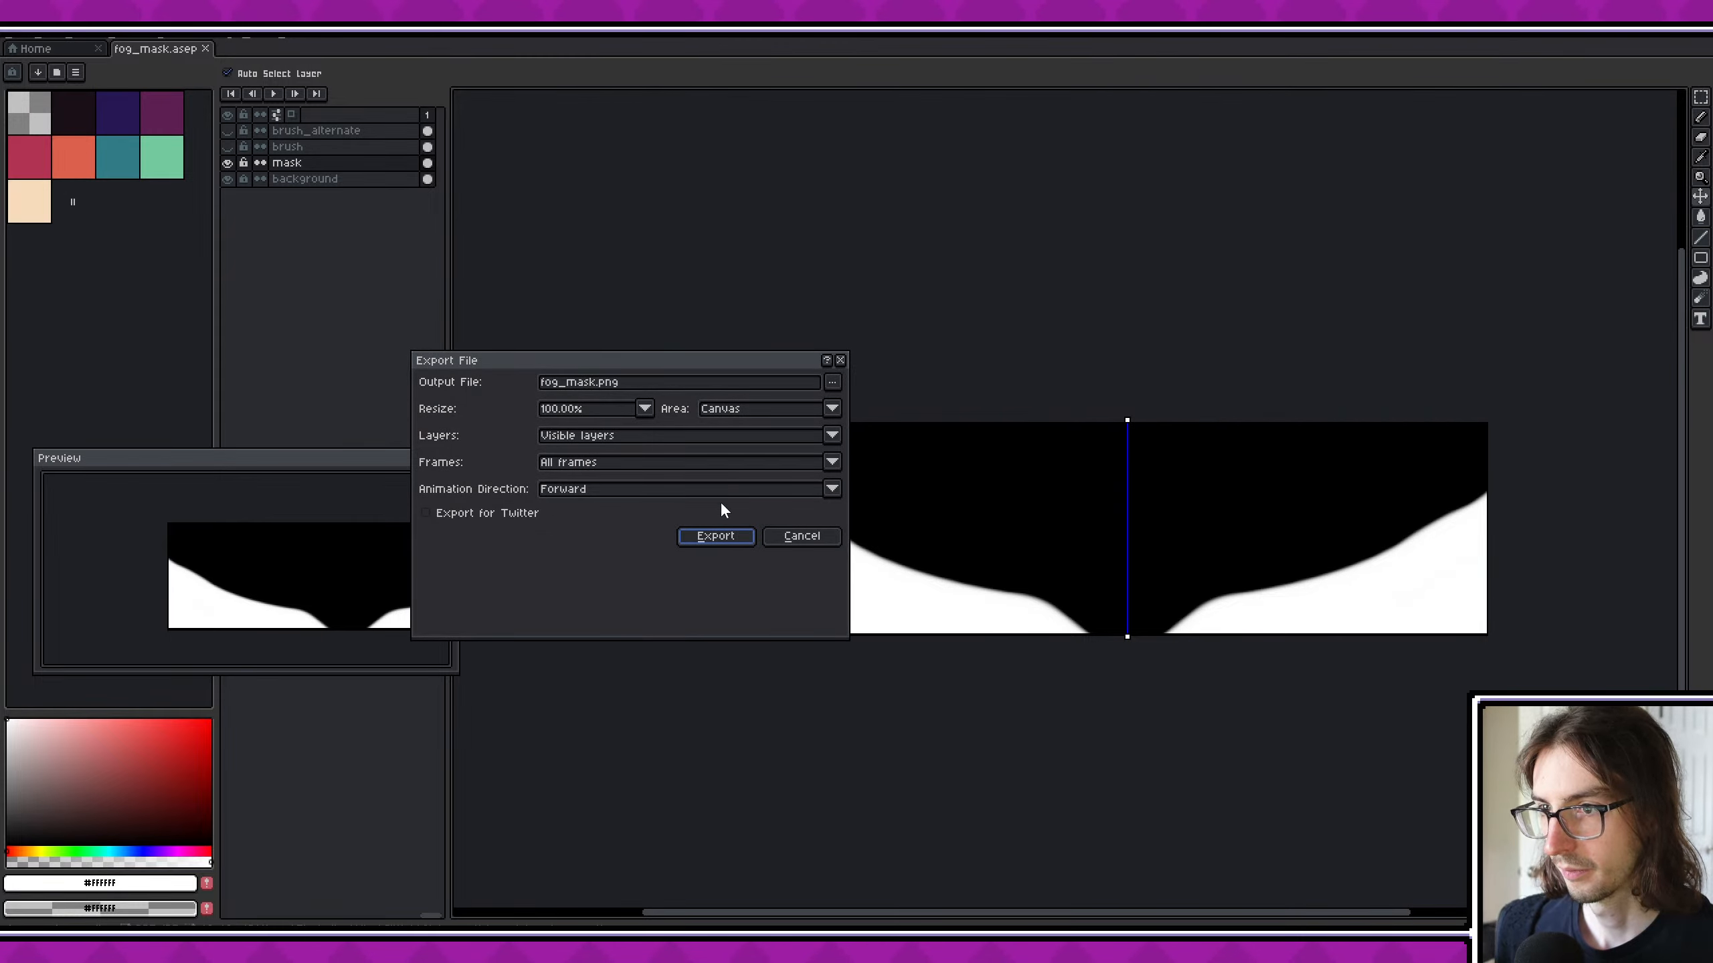
{"action": "left_click", "coordinate": [707, 535]}
- Switch to Godot, run the game and enter the potion location on the map to check the foreground fog
{"action": "key", "text": "alt+Tab"}
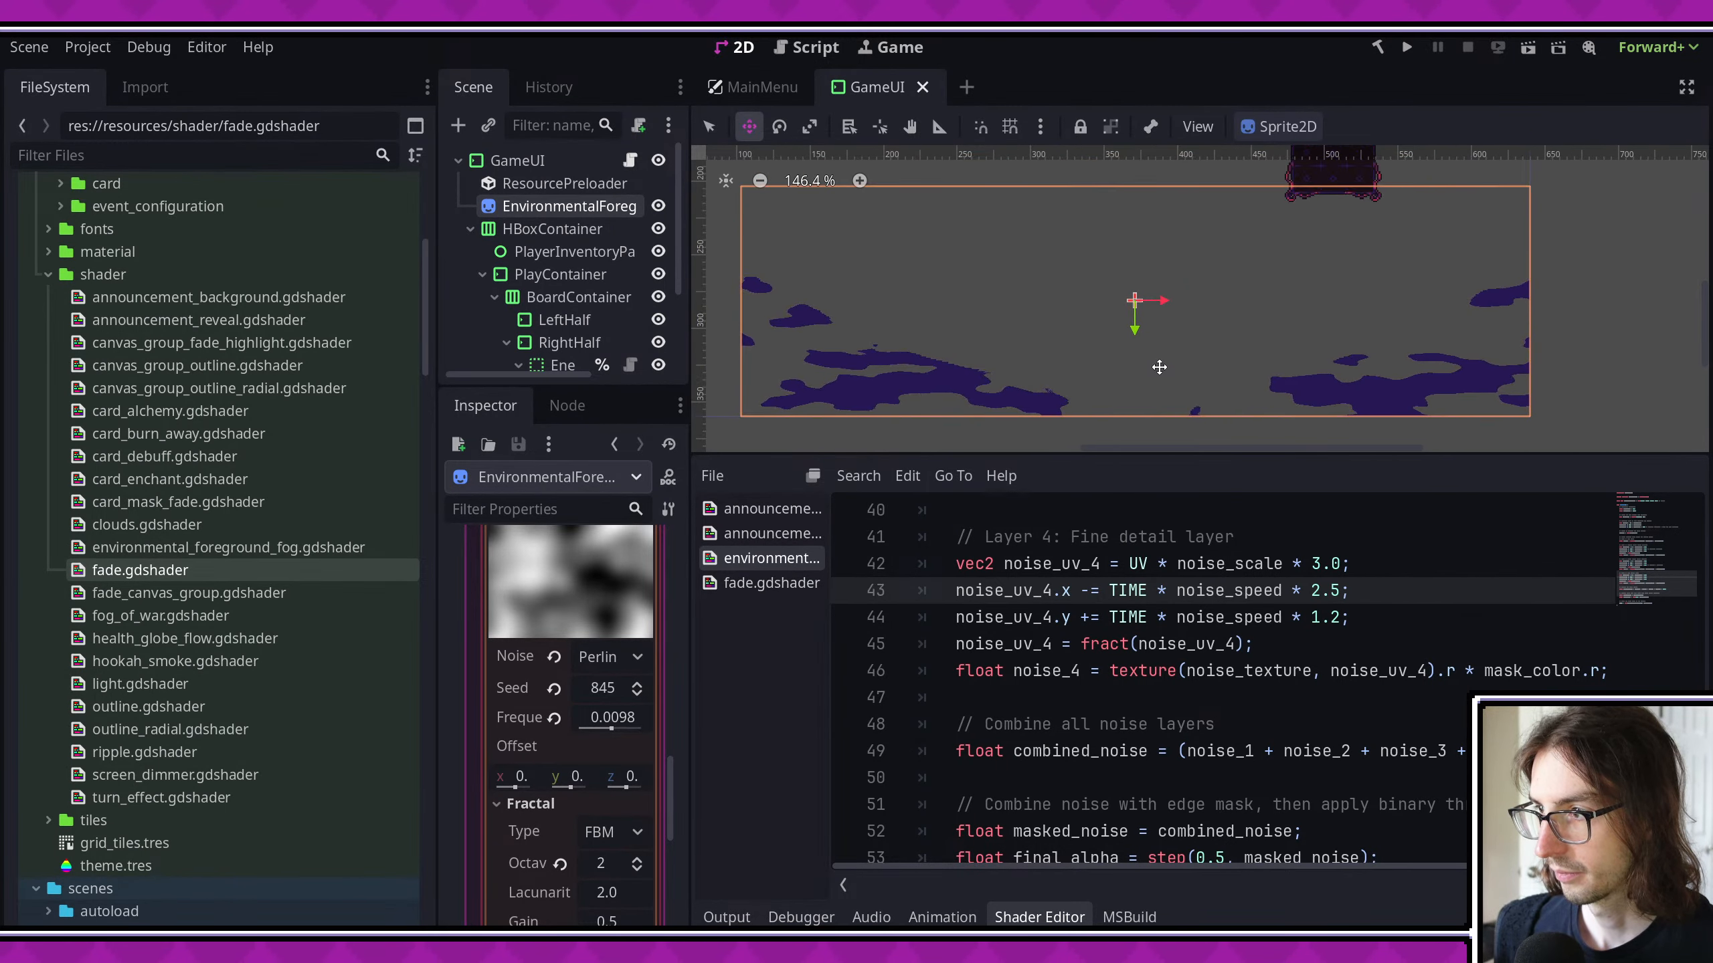
{"action": "scroll", "coordinate": [964, 405], "scroll_direction": "down", "scroll_amount": 3}
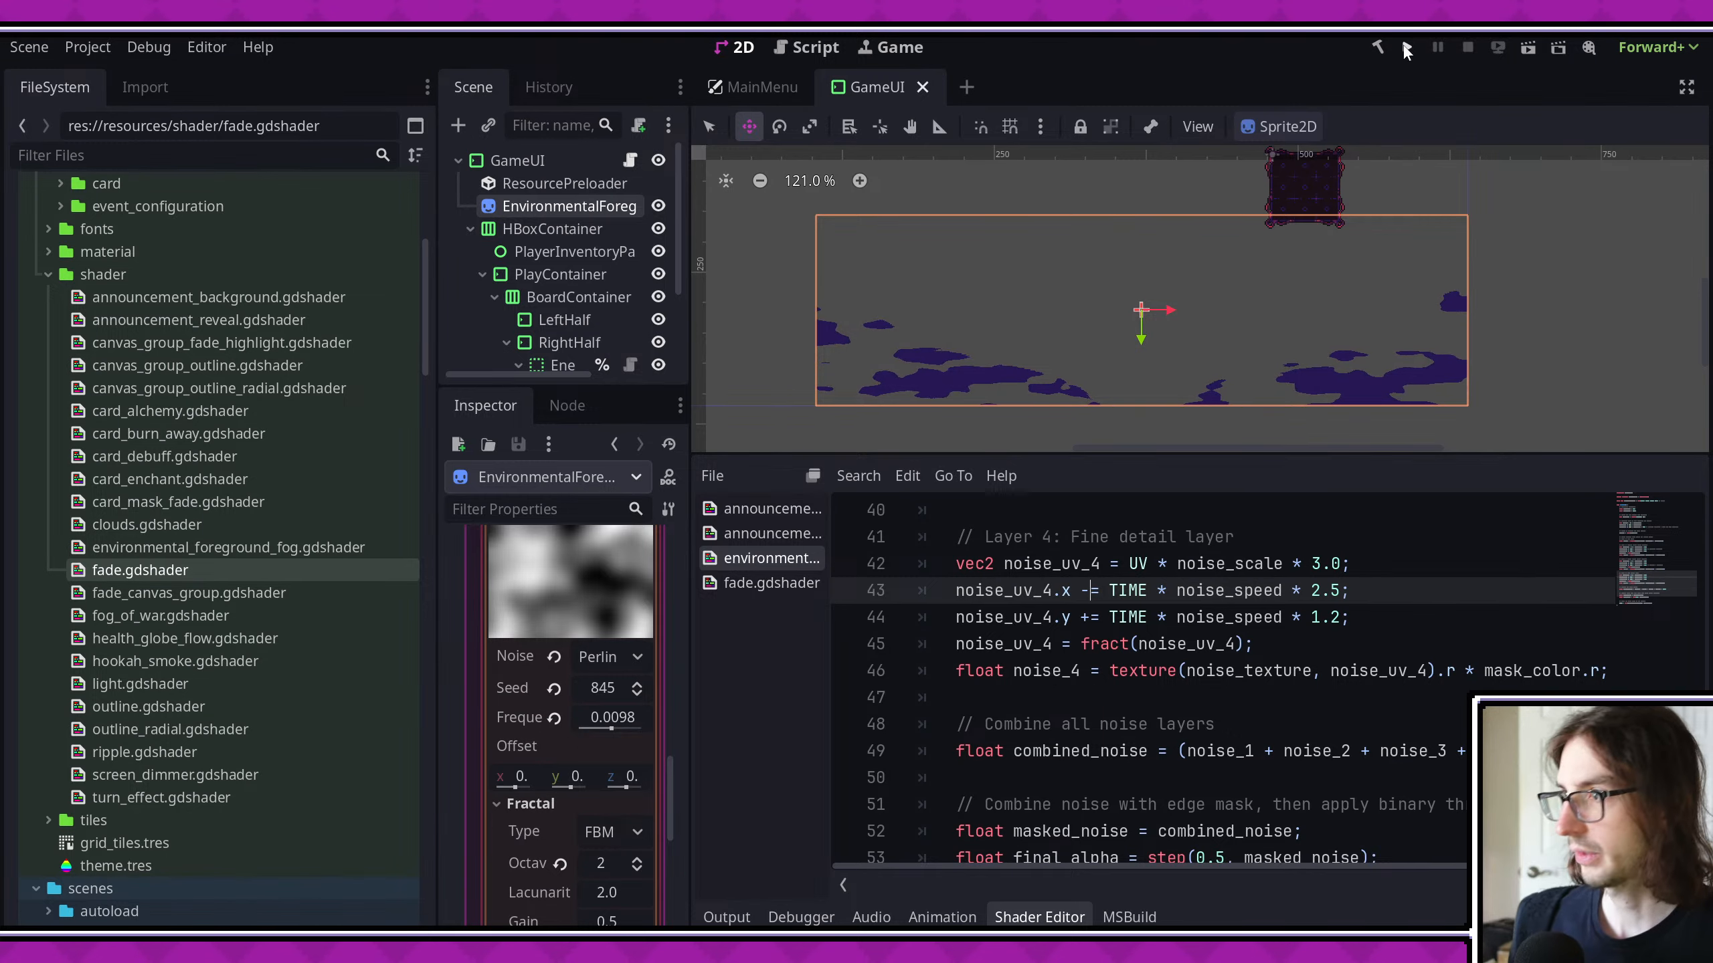
{"action": "key", "text": "F5"}
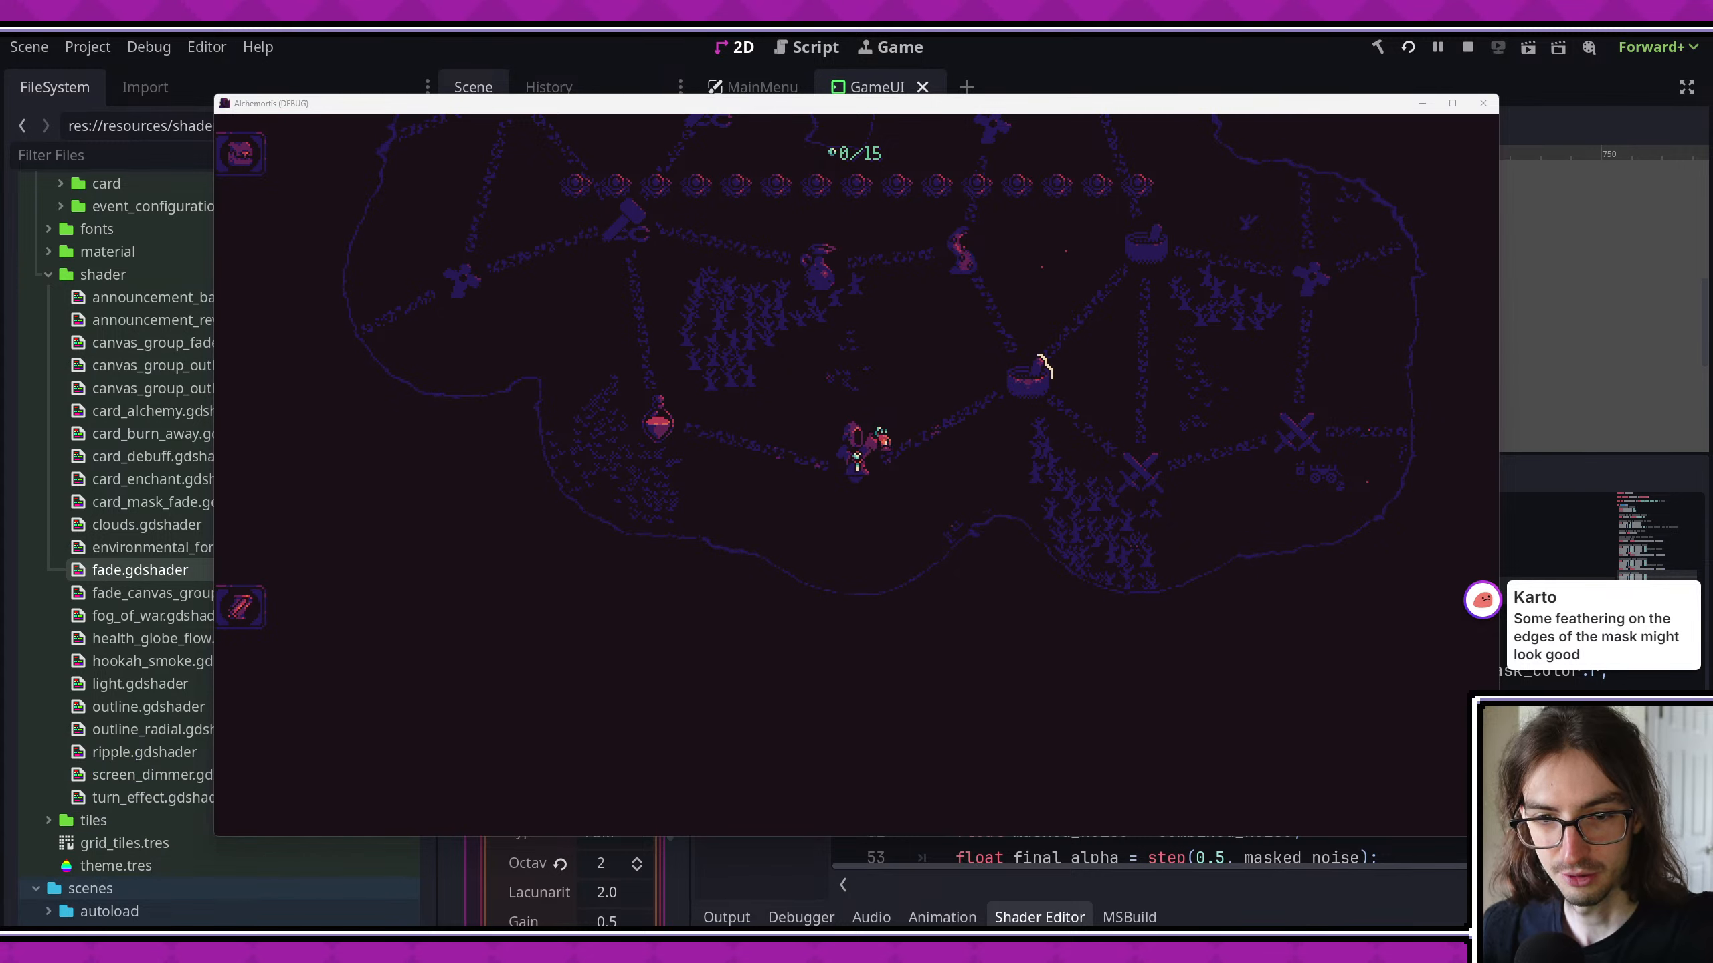
{"action": "left_click", "coordinate": [672, 423]}
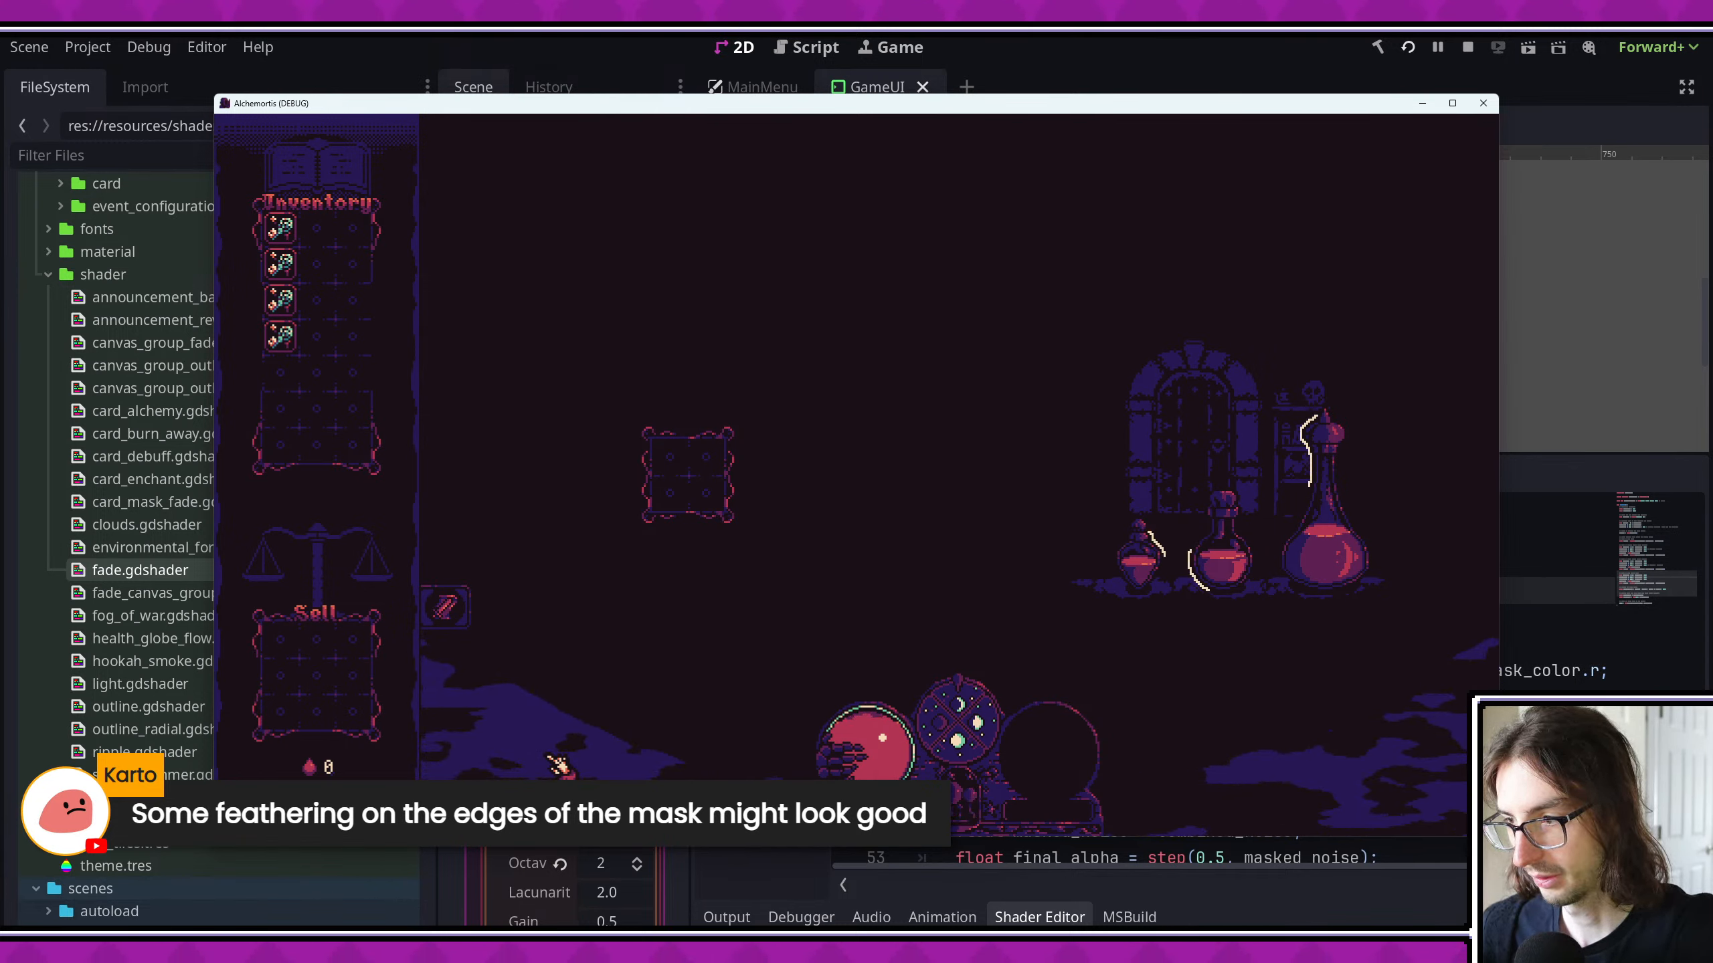
- Set noise_speed to 0.01 in the environmental foreground fog shader and save it
{"action": "left_click", "coordinate": [1032, 856]}
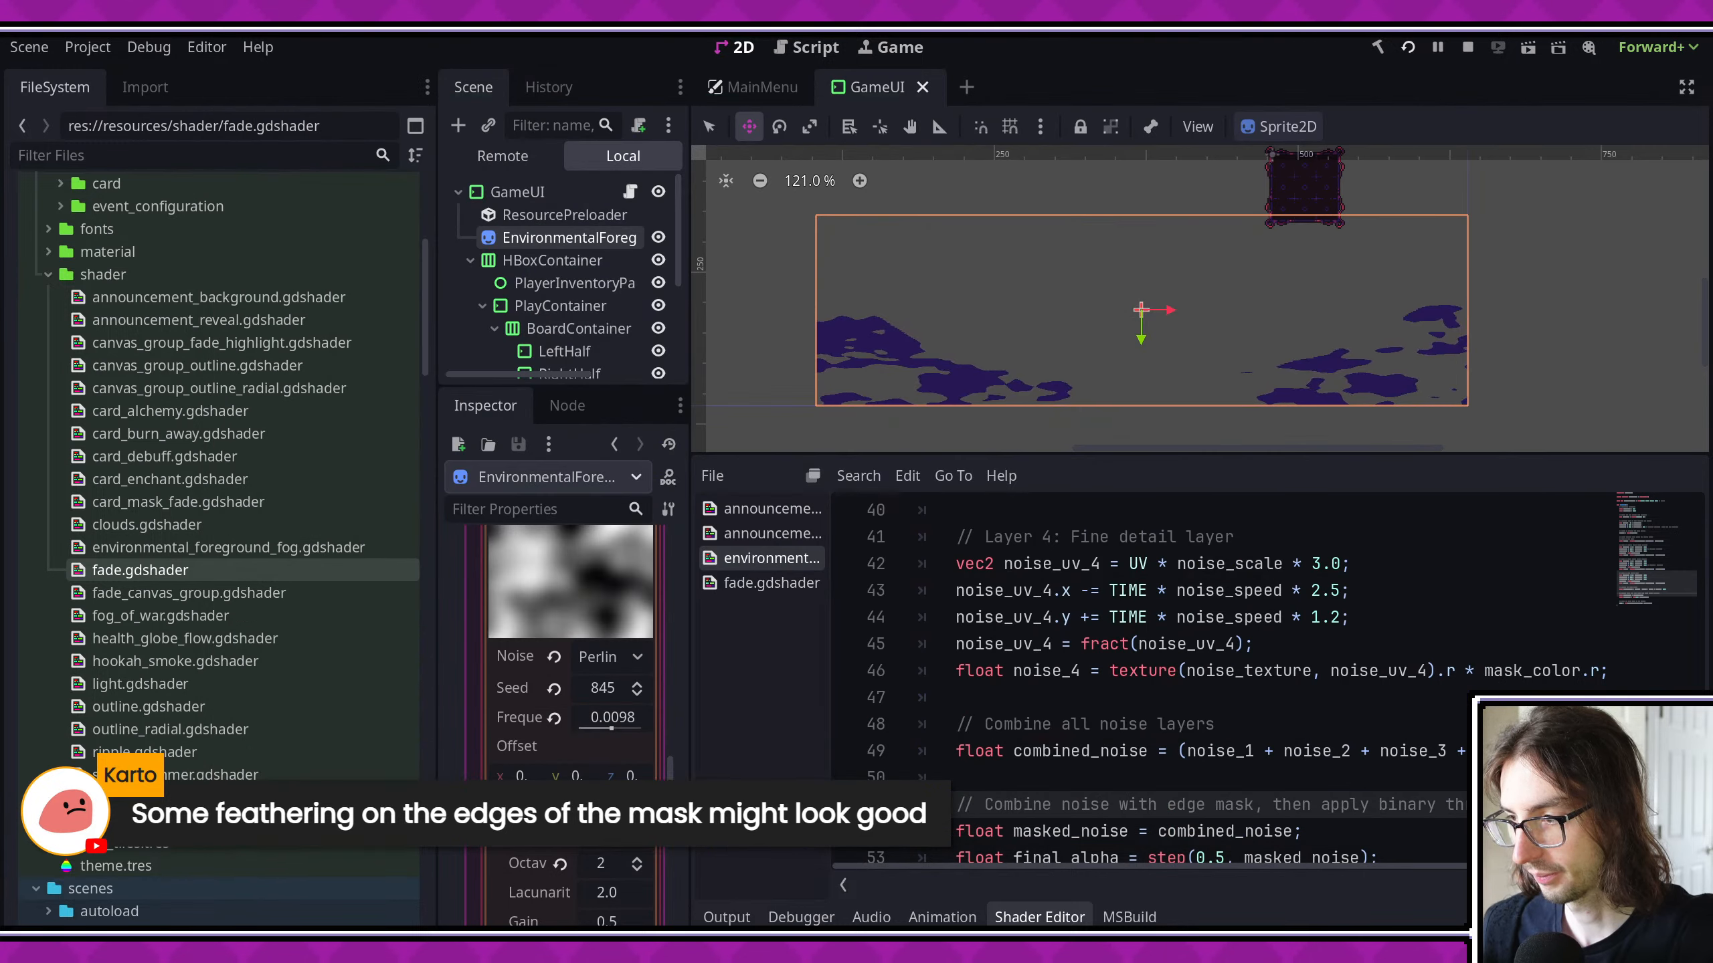
{"action": "scroll", "coordinate": [1042, 764], "scroll_direction": "up", "scroll_amount": 7}
{"action": "scroll", "coordinate": [1042, 764], "scroll_direction": "up", "scroll_amount": 2}
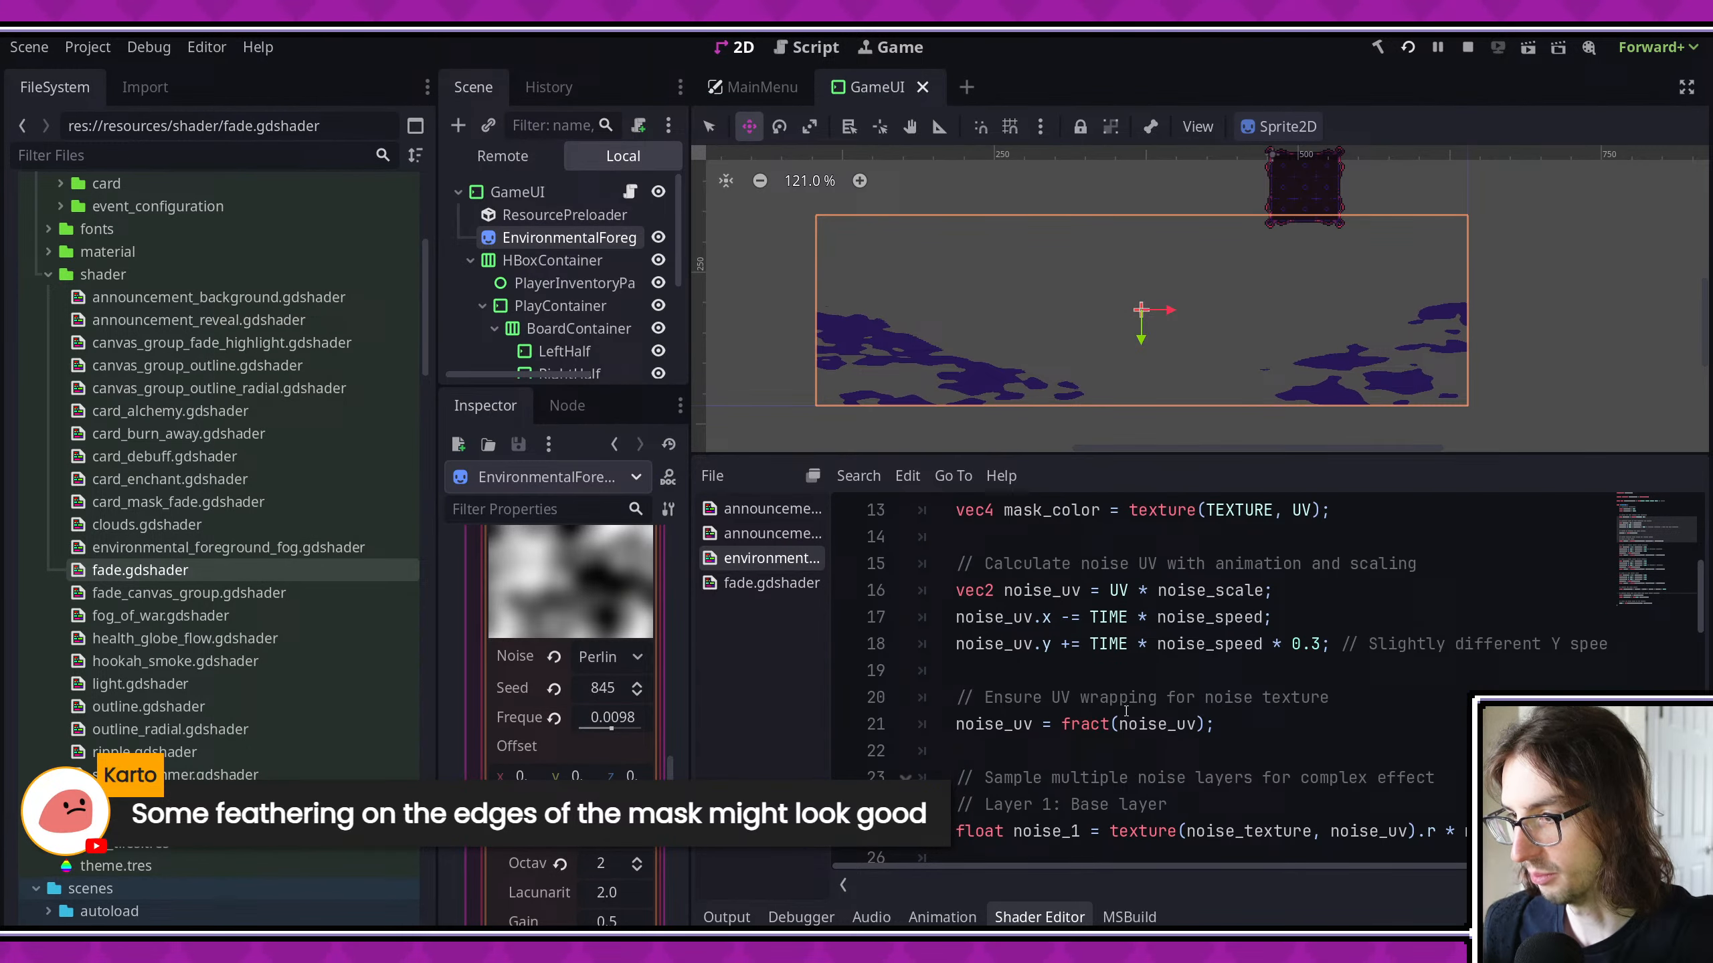
{"action": "left_click", "coordinate": [1322, 644]}
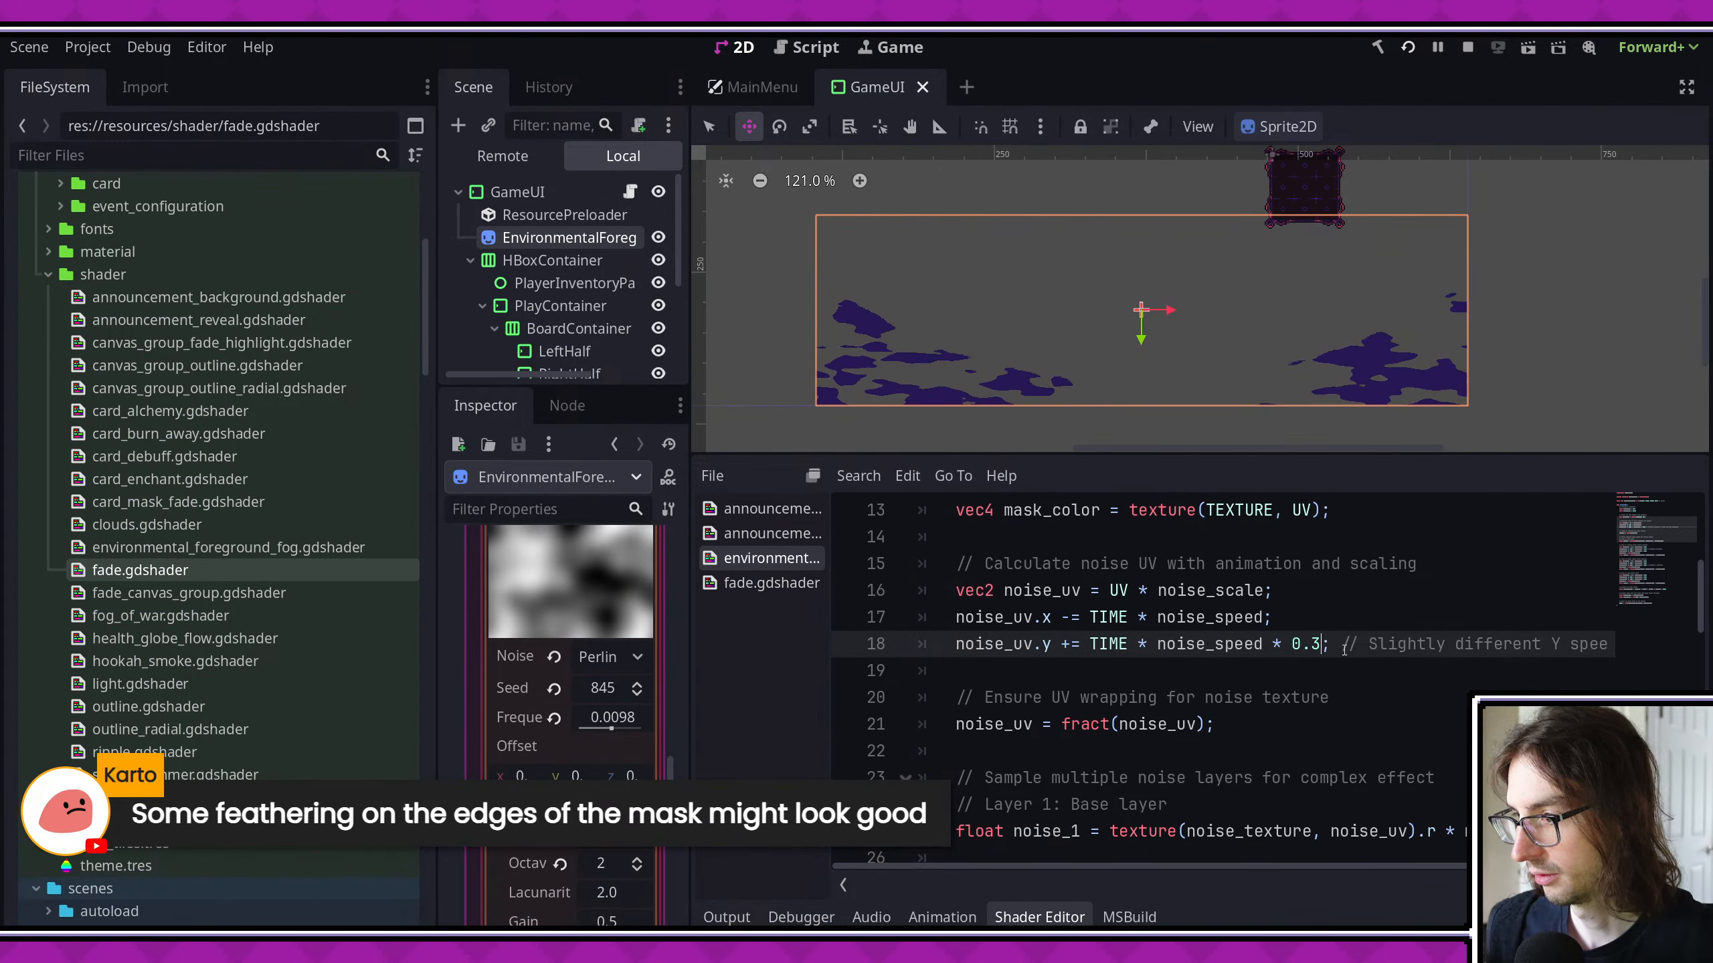
{"action": "scroll", "coordinate": [1181, 760], "scroll_direction": "up", "scroll_amount": 4}
{"action": "left_click", "coordinate": [1181, 760]}
{"action": "key", "text": "BackSpace"}
{"action": "type", "text": "1;"}
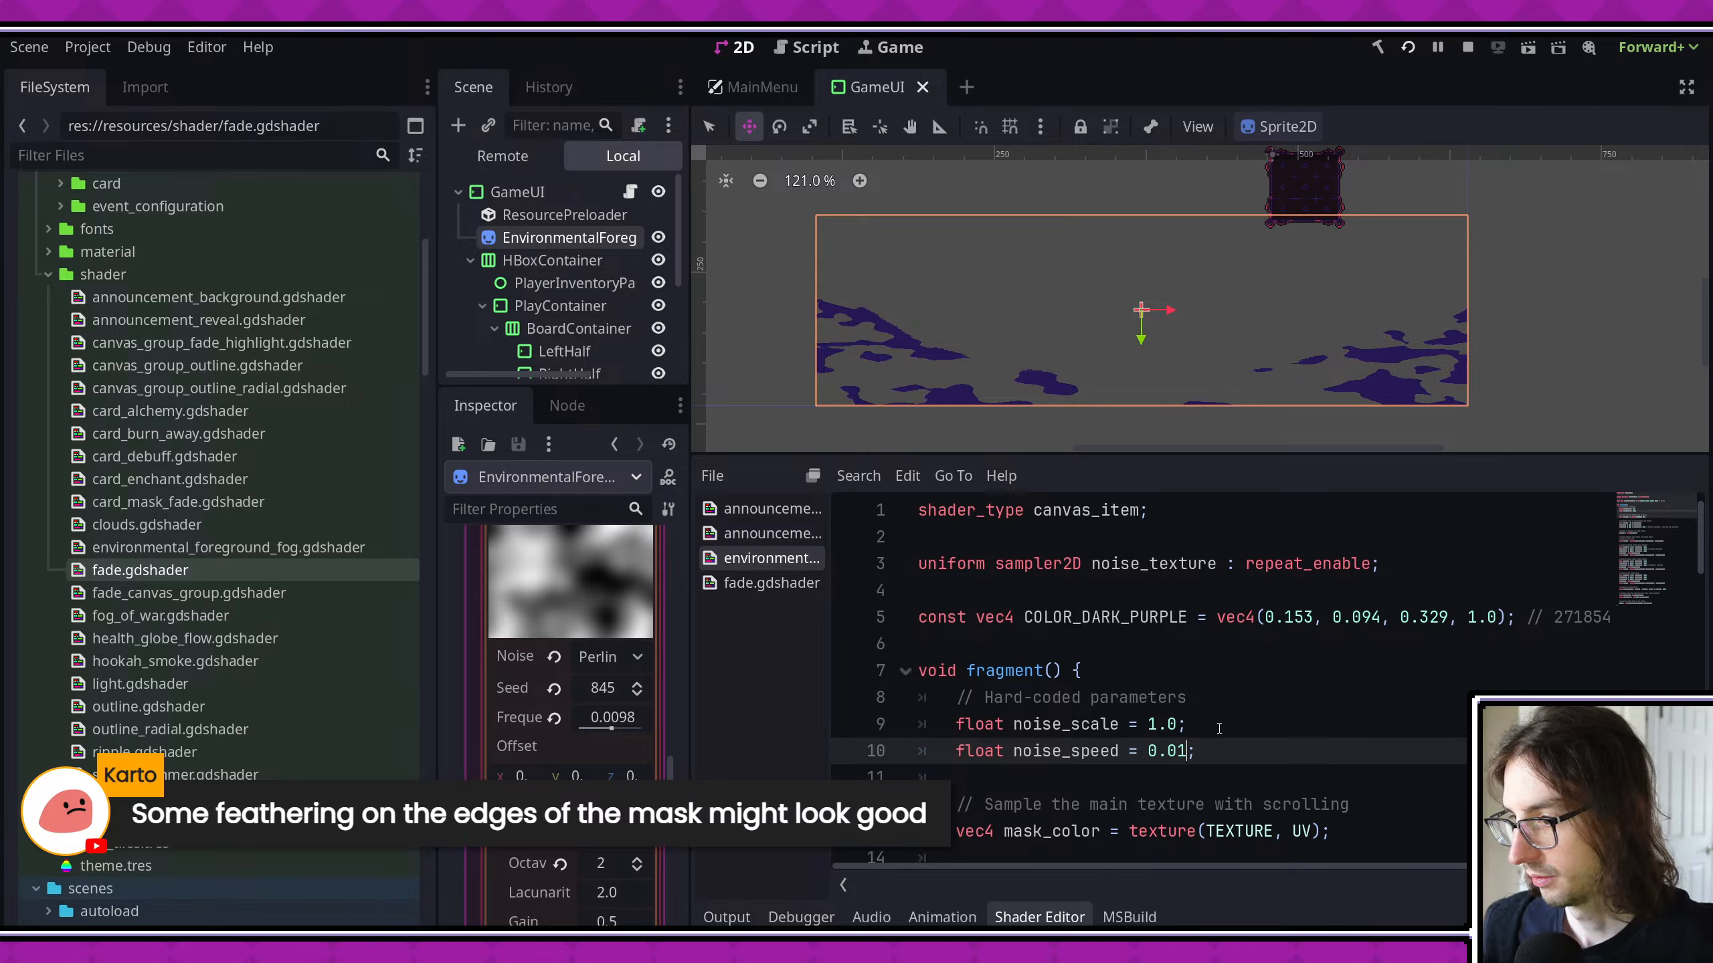
{"action": "key", "text": "ctrl+s"}
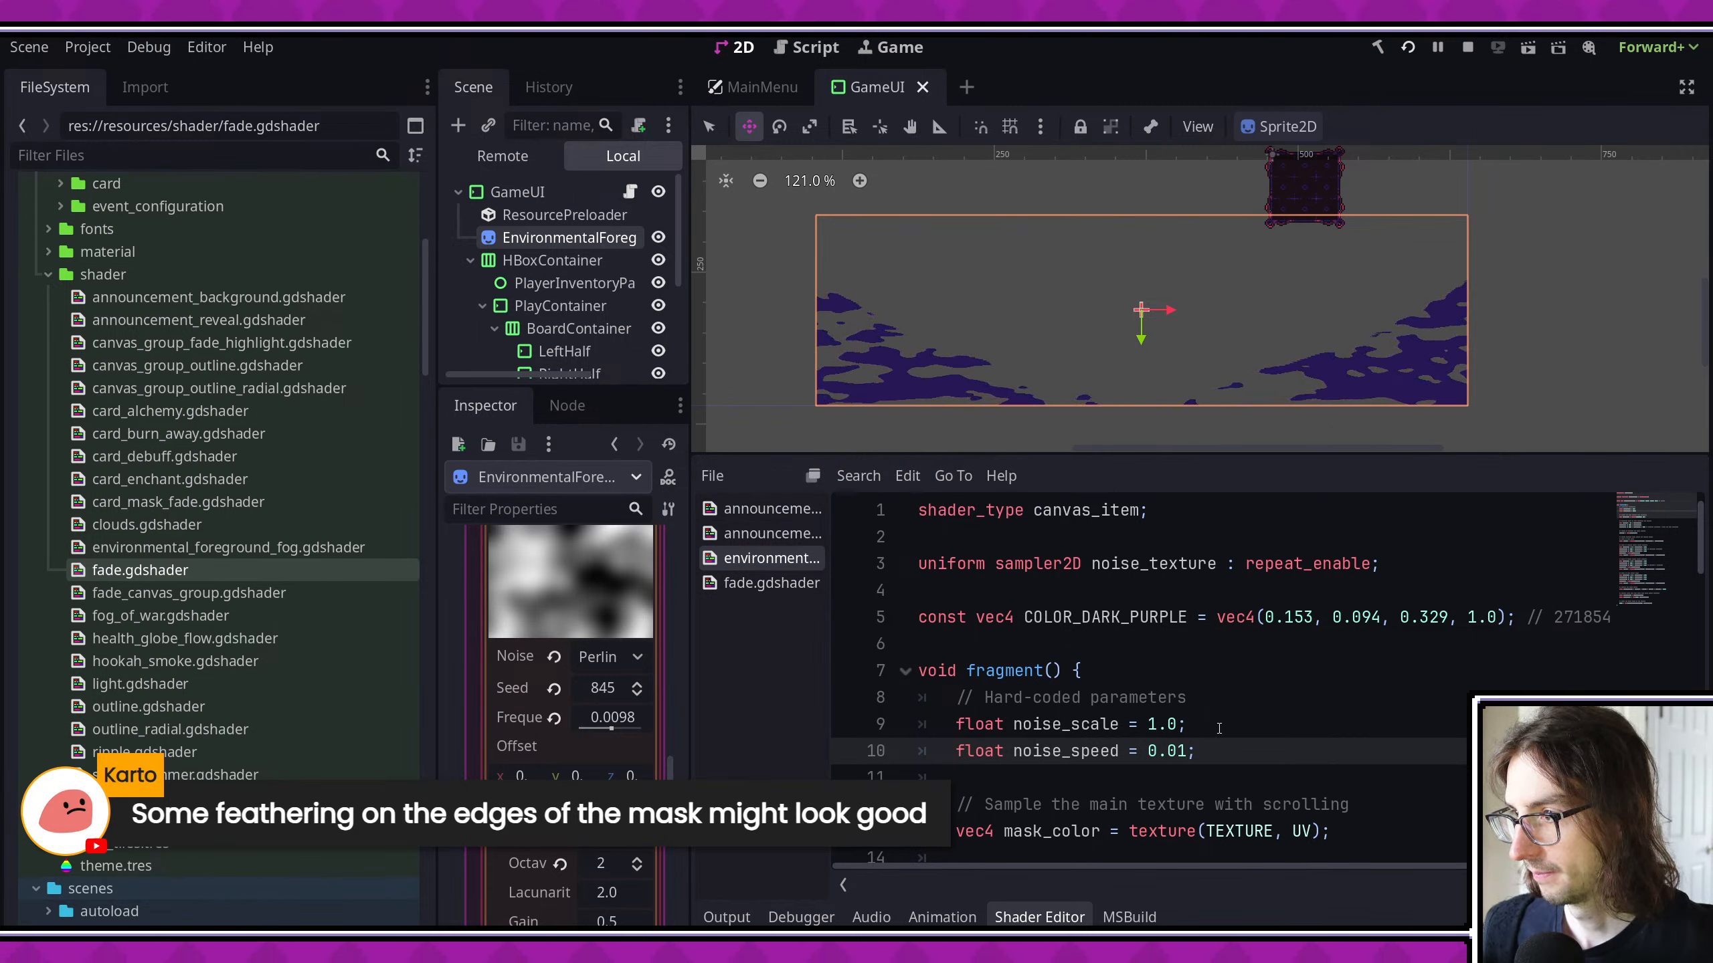
- Restart the game, enter the Alchemy location to check the fog's movement, and close the game
{"action": "left_click", "coordinate": [1409, 48]}
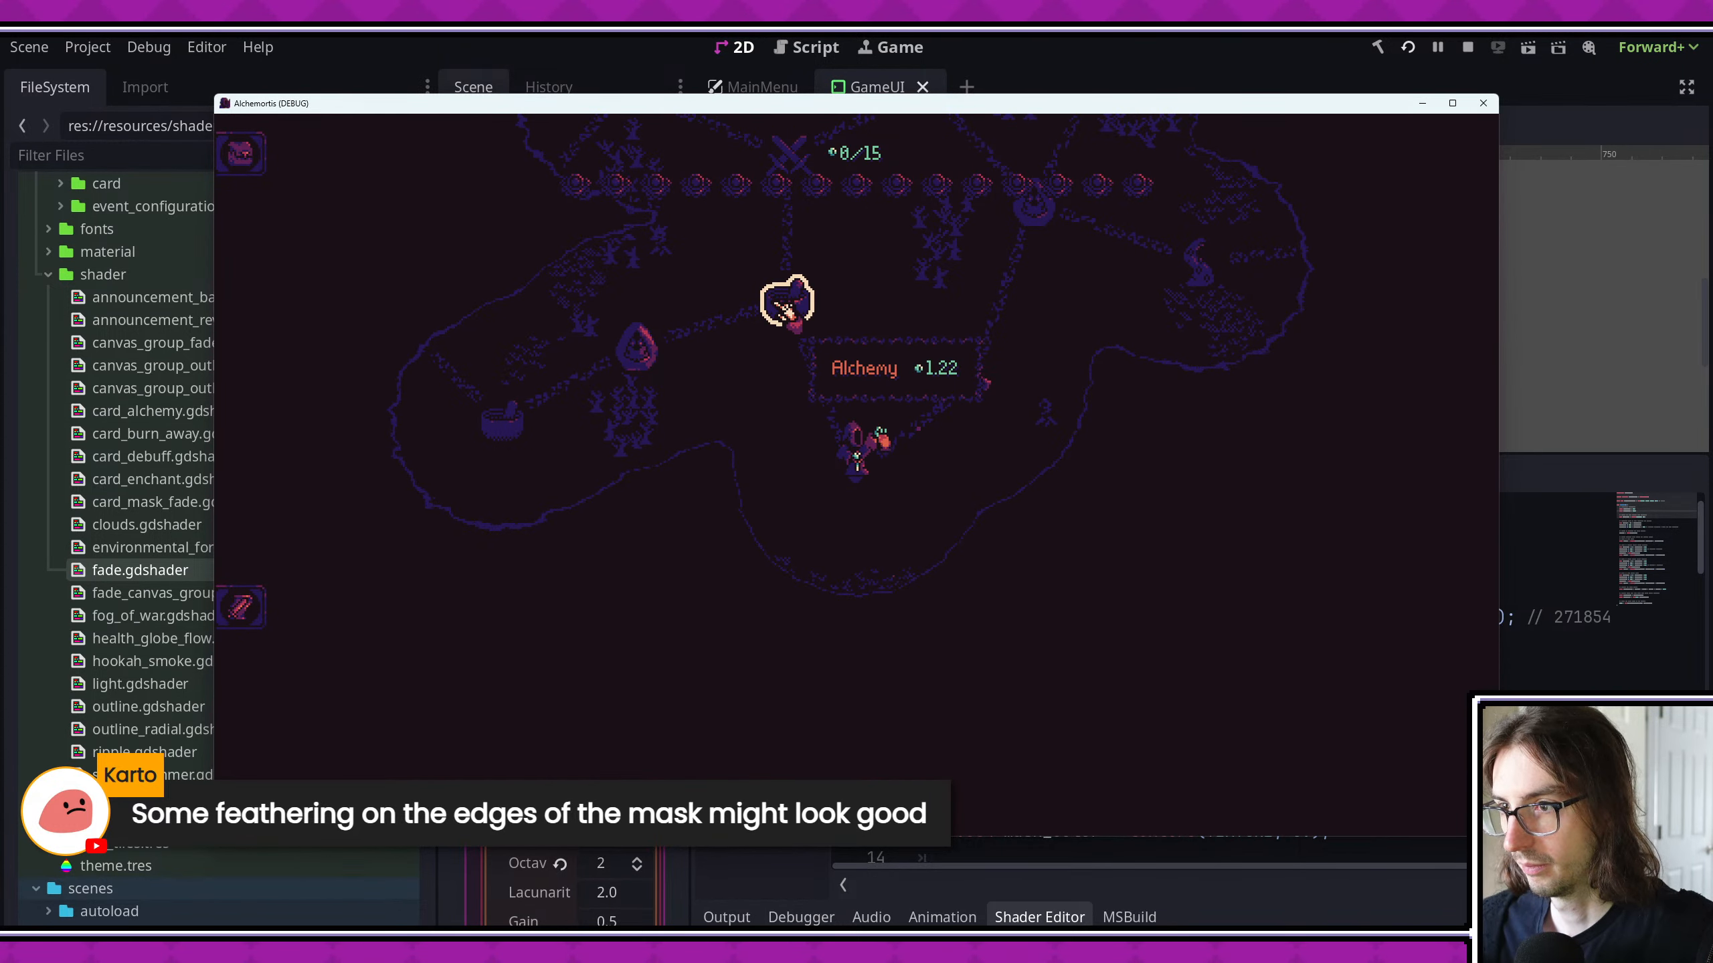
{"action": "left_click", "coordinate": [782, 307]}
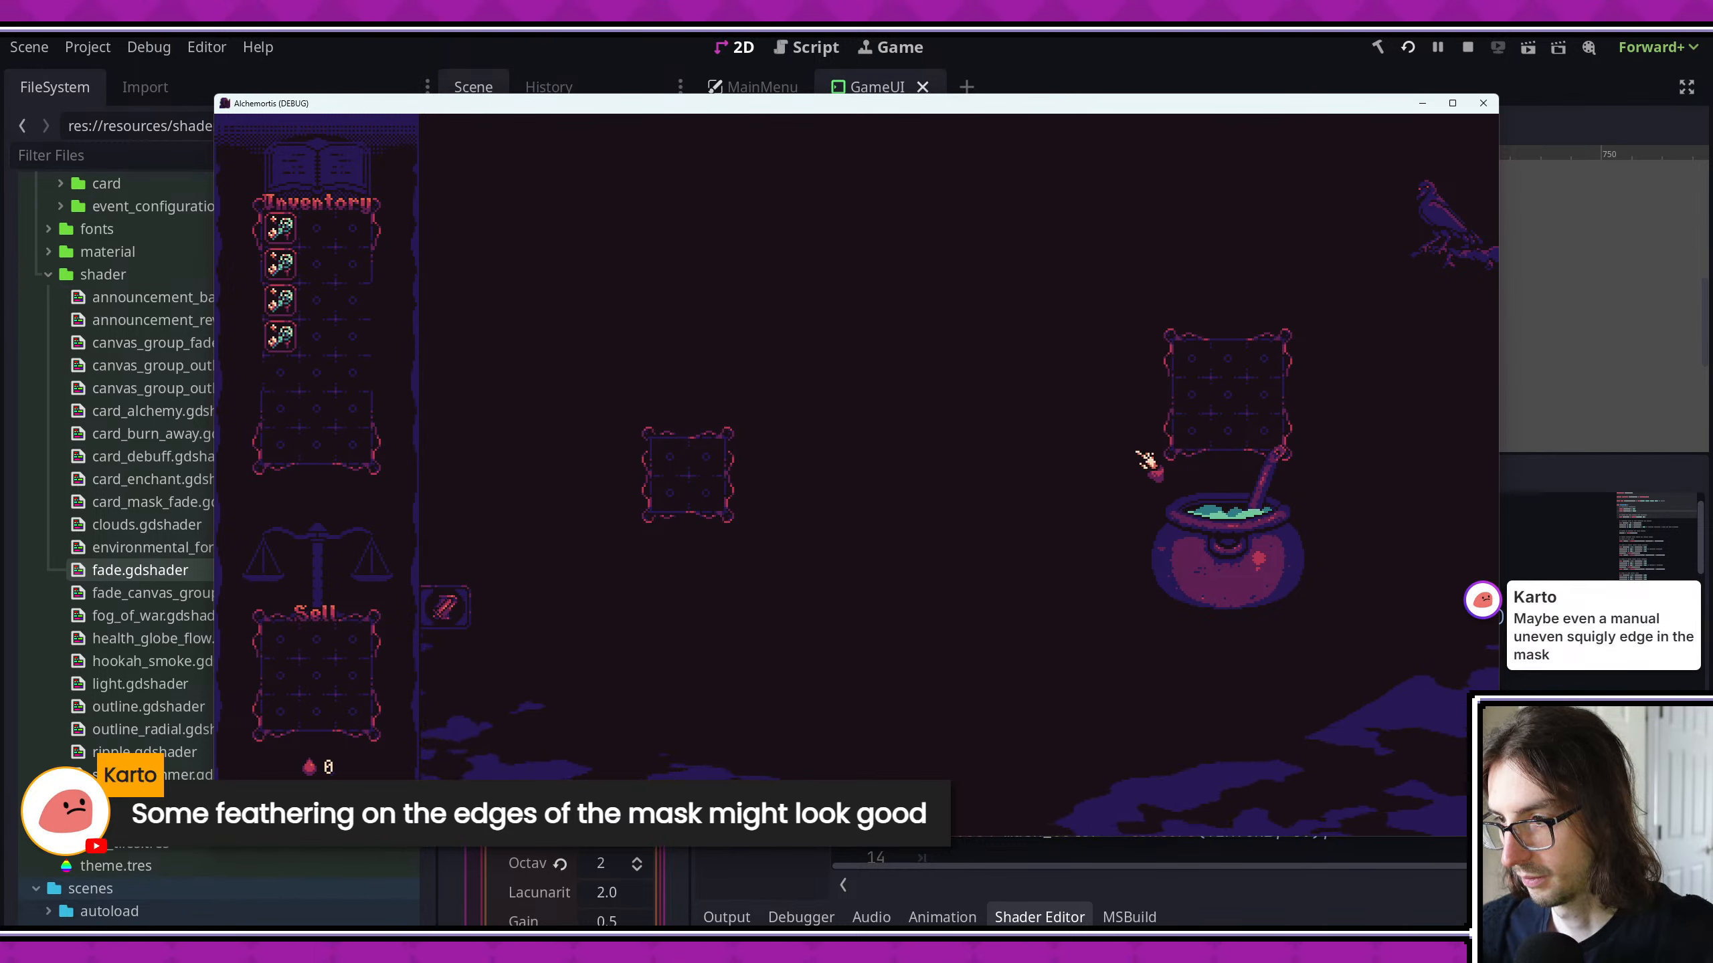
{"action": "left_click", "coordinate": [1483, 102]}
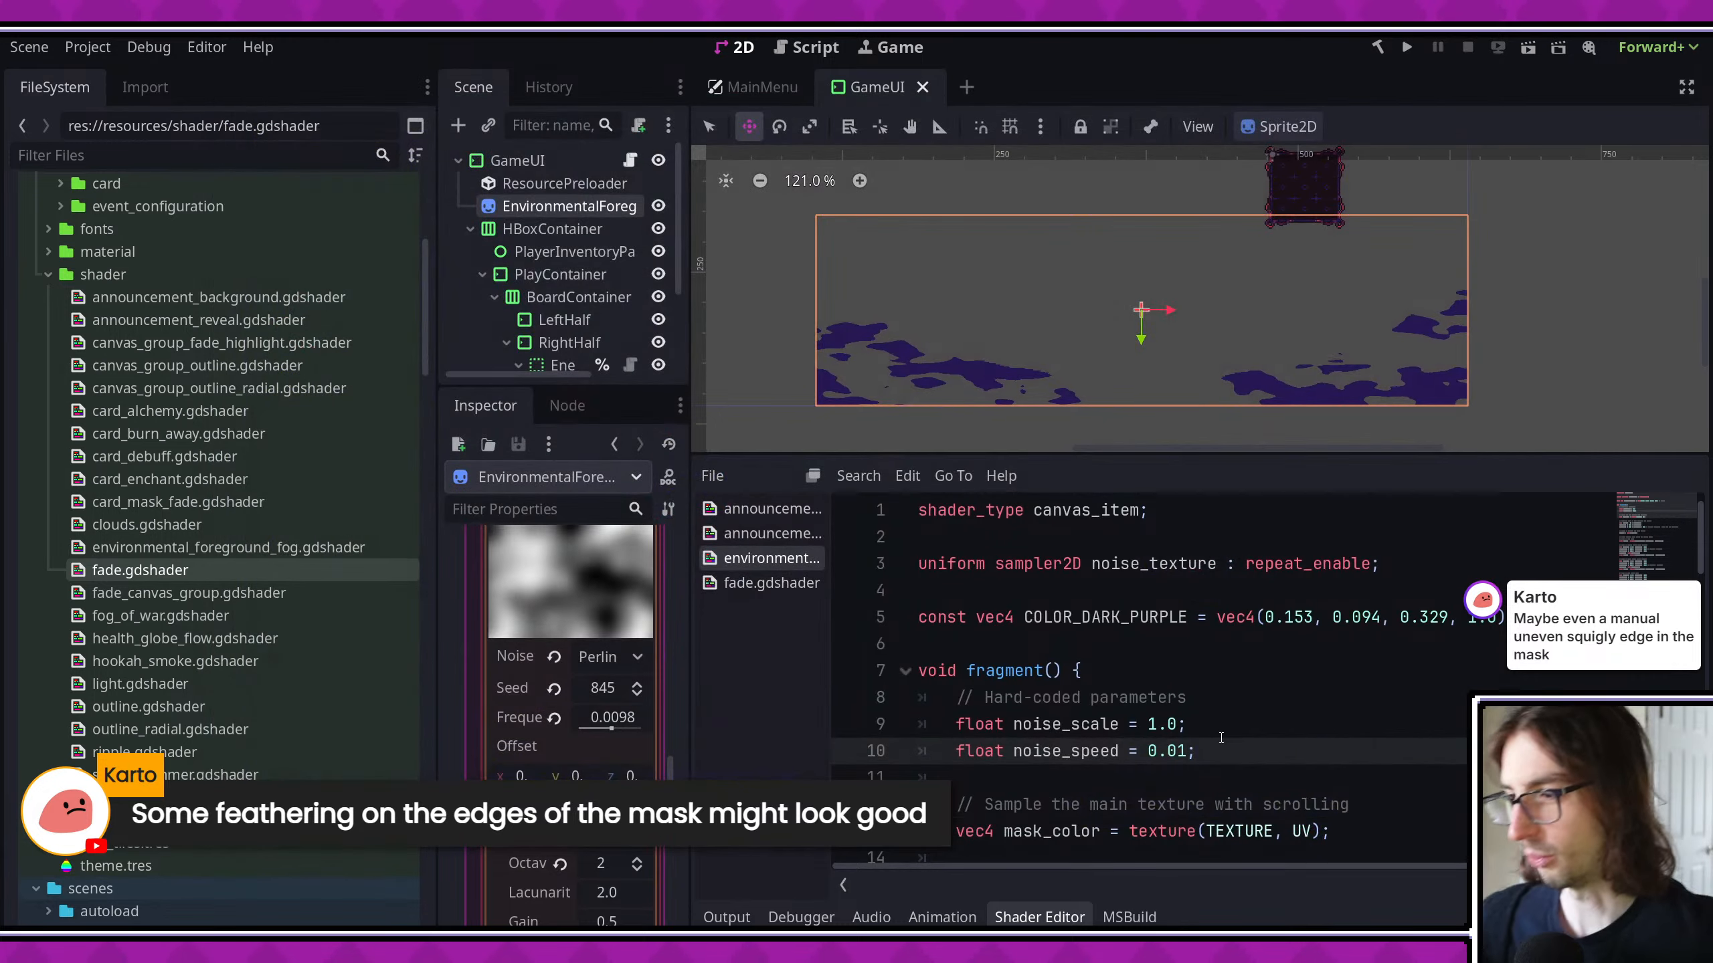
- Examine how the fog shader samples its four noise layers, multiplies each by the mask colour and combines them
{"action": "scroll", "coordinate": [1214, 691], "scroll_direction": "down", "scroll_amount": 3}
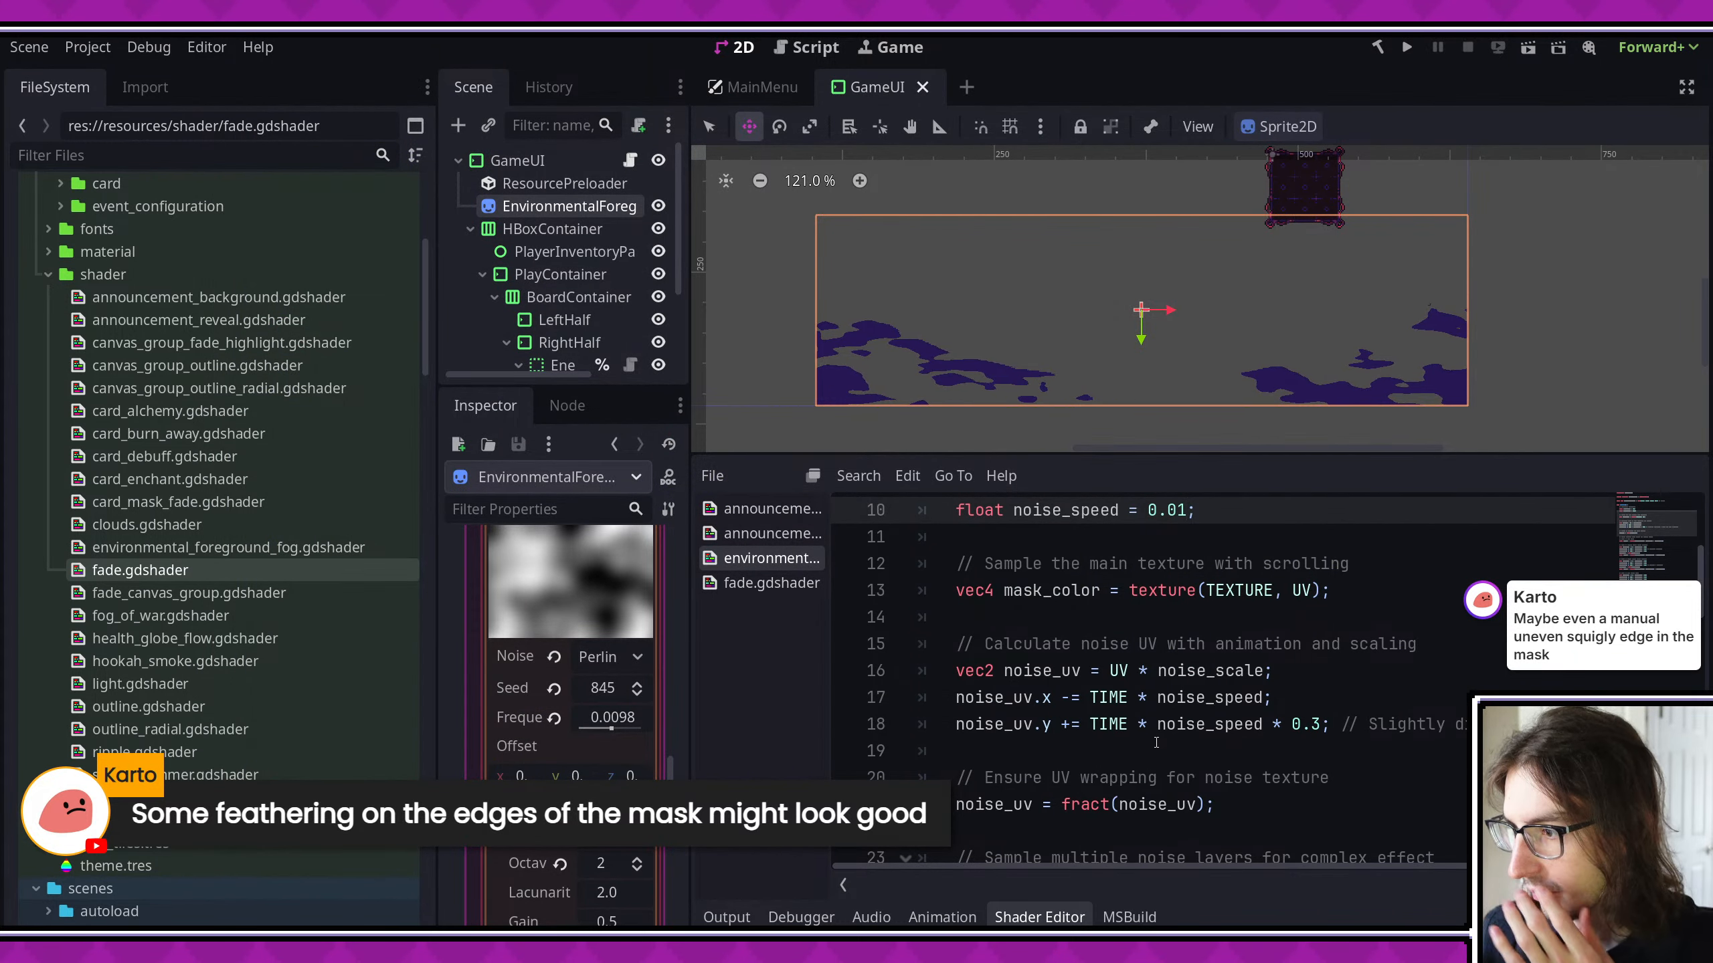
{"action": "scroll", "coordinate": [1157, 730], "scroll_direction": "down", "scroll_amount": 1}
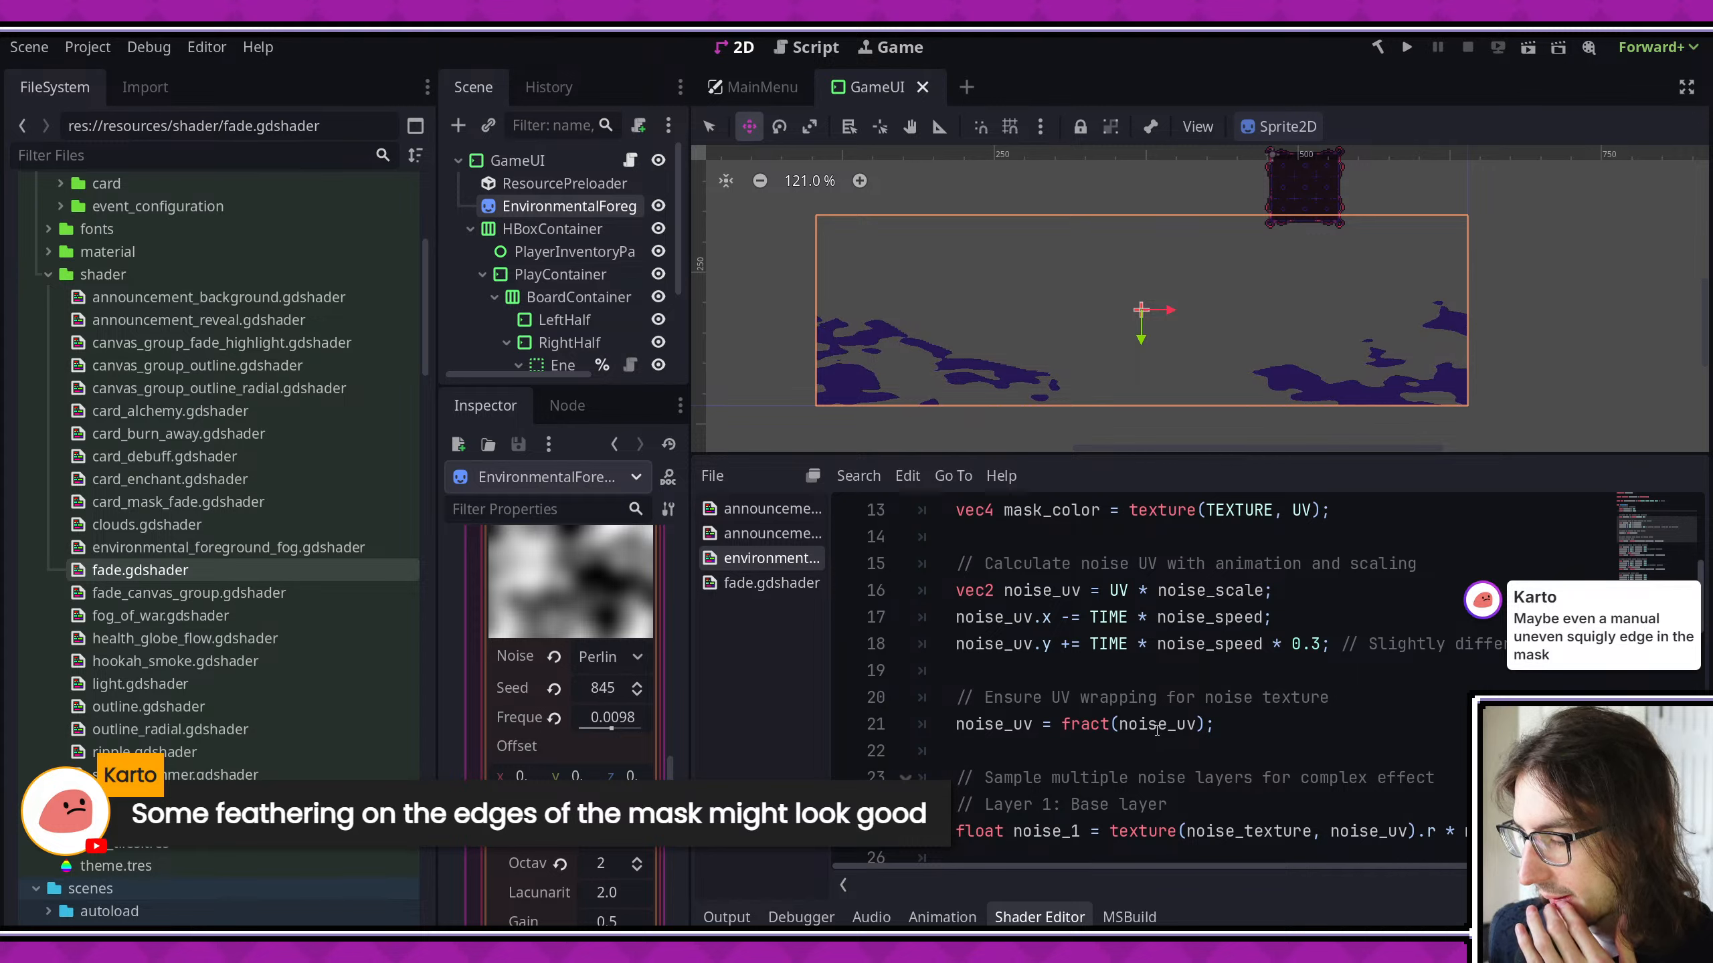
{"action": "double_click", "coordinate": [1157, 724]}
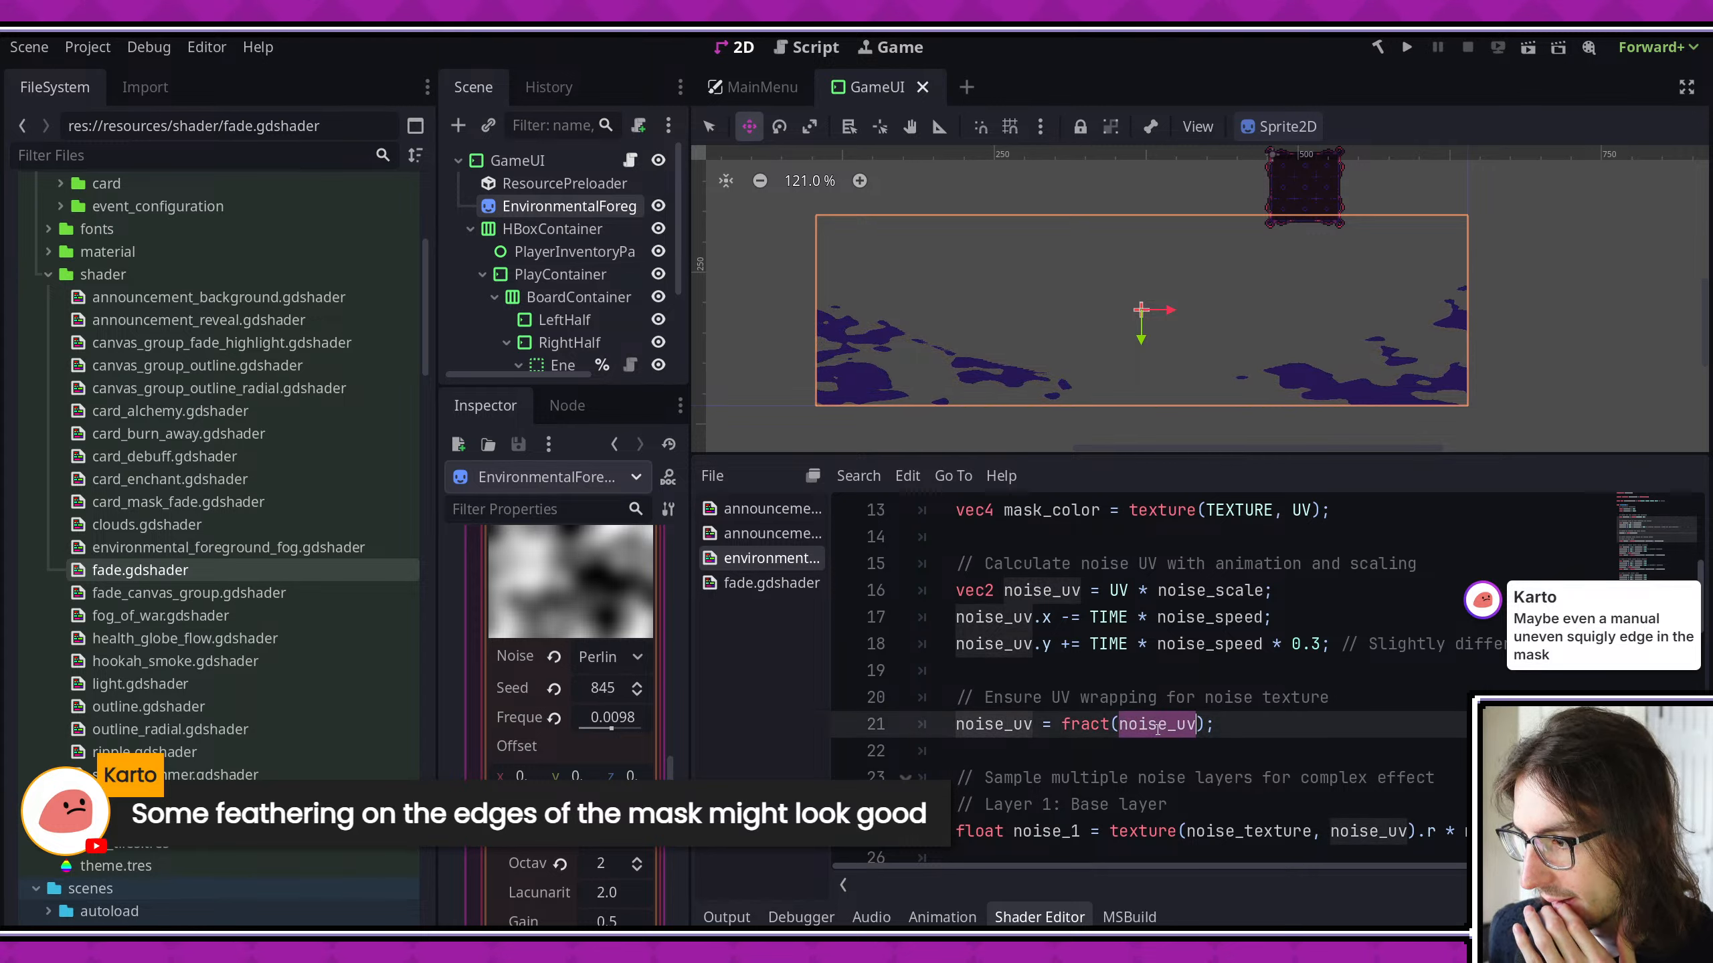
{"action": "scroll", "coordinate": [1157, 730], "scroll_direction": "down", "scroll_amount": 1}
{"action": "scroll", "coordinate": [1227, 720], "scroll_direction": "right", "scroll_amount": 2}
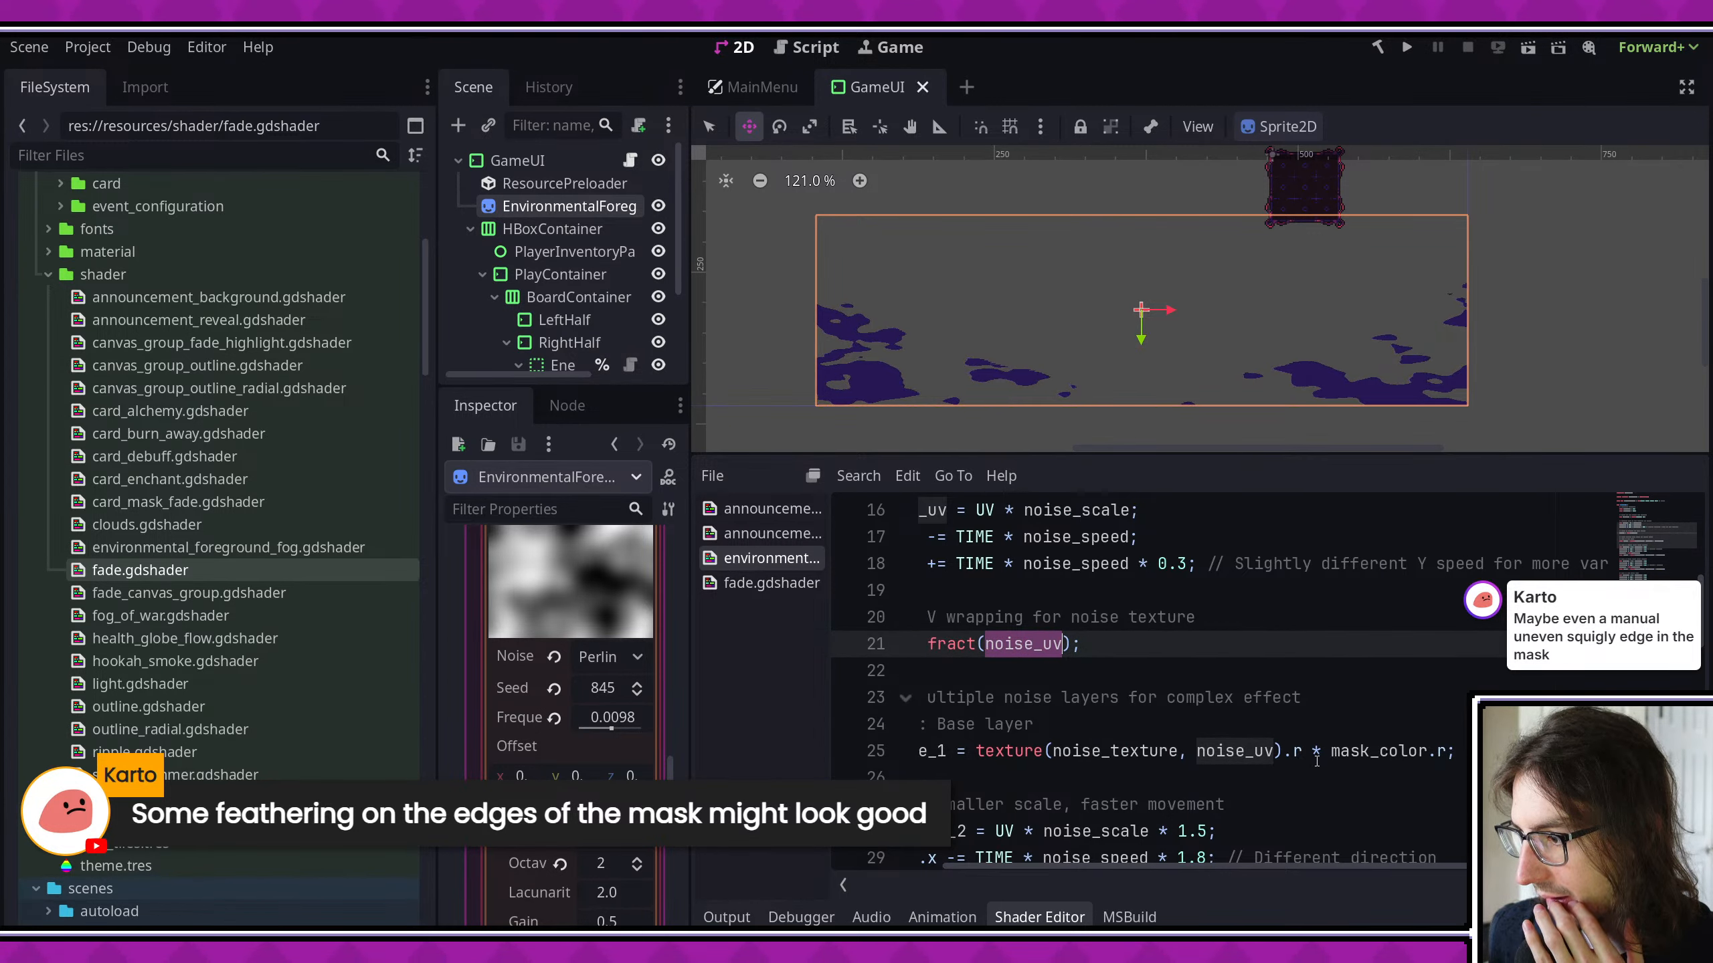
{"action": "left_click_drag", "start_coordinate": [1313, 756], "coordinate": [1445, 754]}
{"action": "left_click", "coordinate": [1445, 752]}
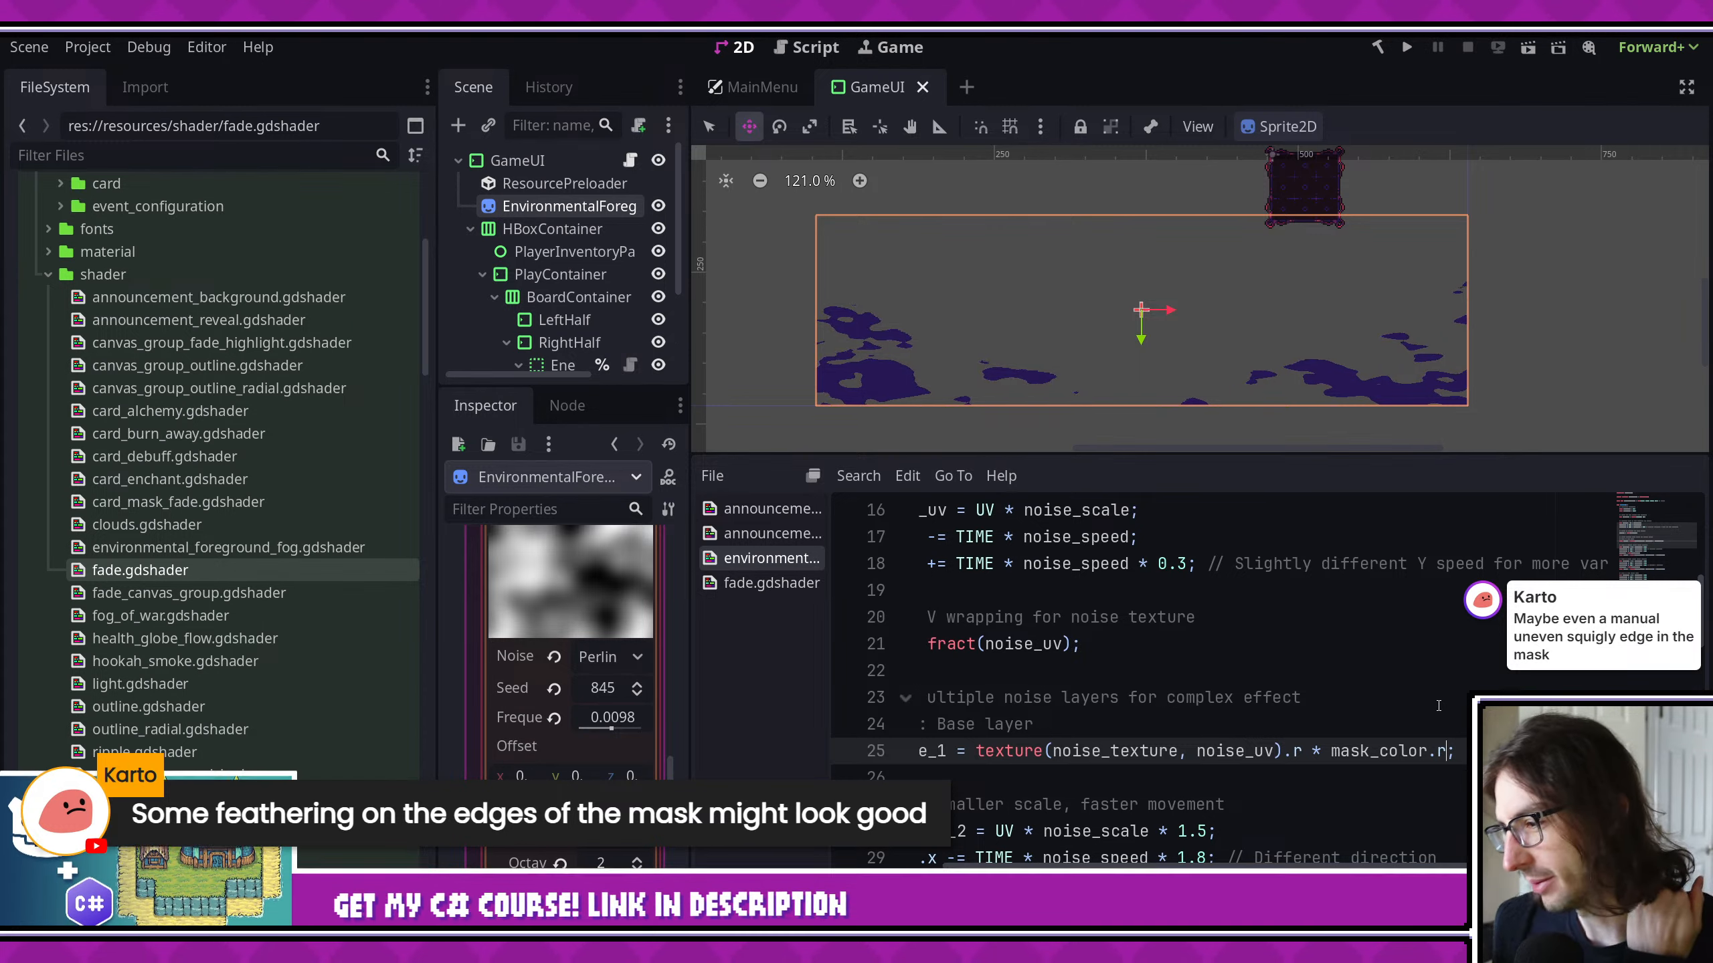
{"action": "scroll", "coordinate": [1408, 698], "scroll_direction": "left", "scroll_amount": 2}
{"action": "scroll", "coordinate": [1329, 690], "scroll_direction": "right", "scroll_amount": 2}
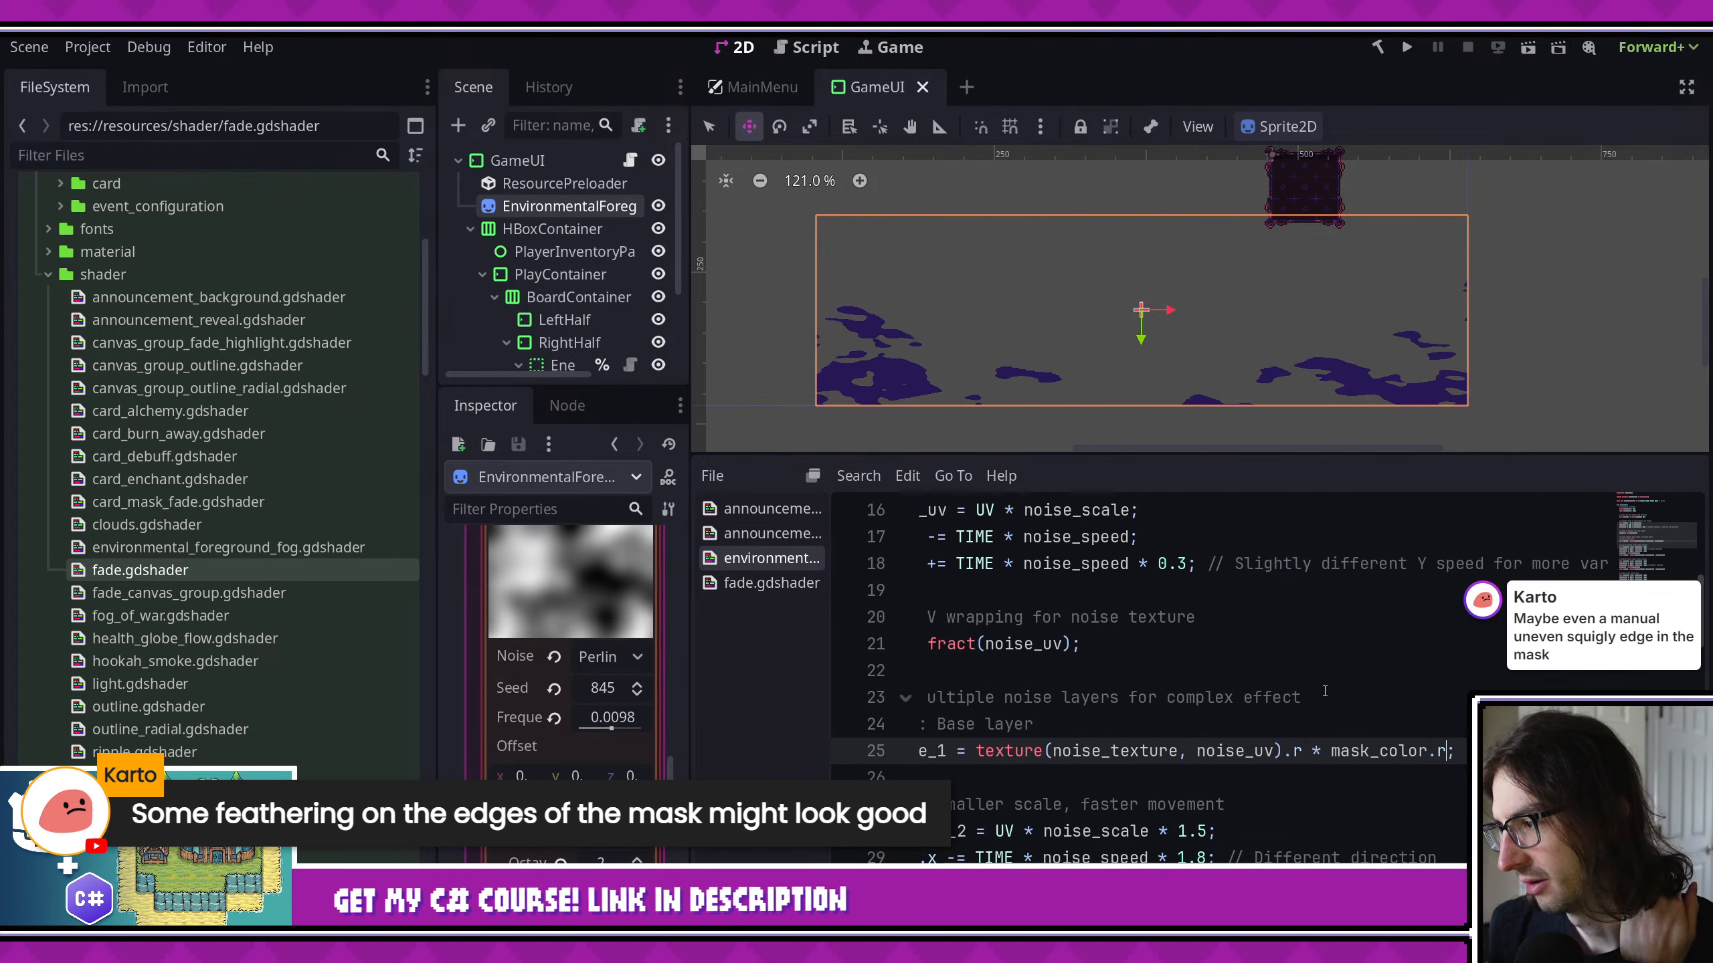
{"action": "scroll", "coordinate": [1324, 691], "scroll_direction": "left", "scroll_amount": 1}
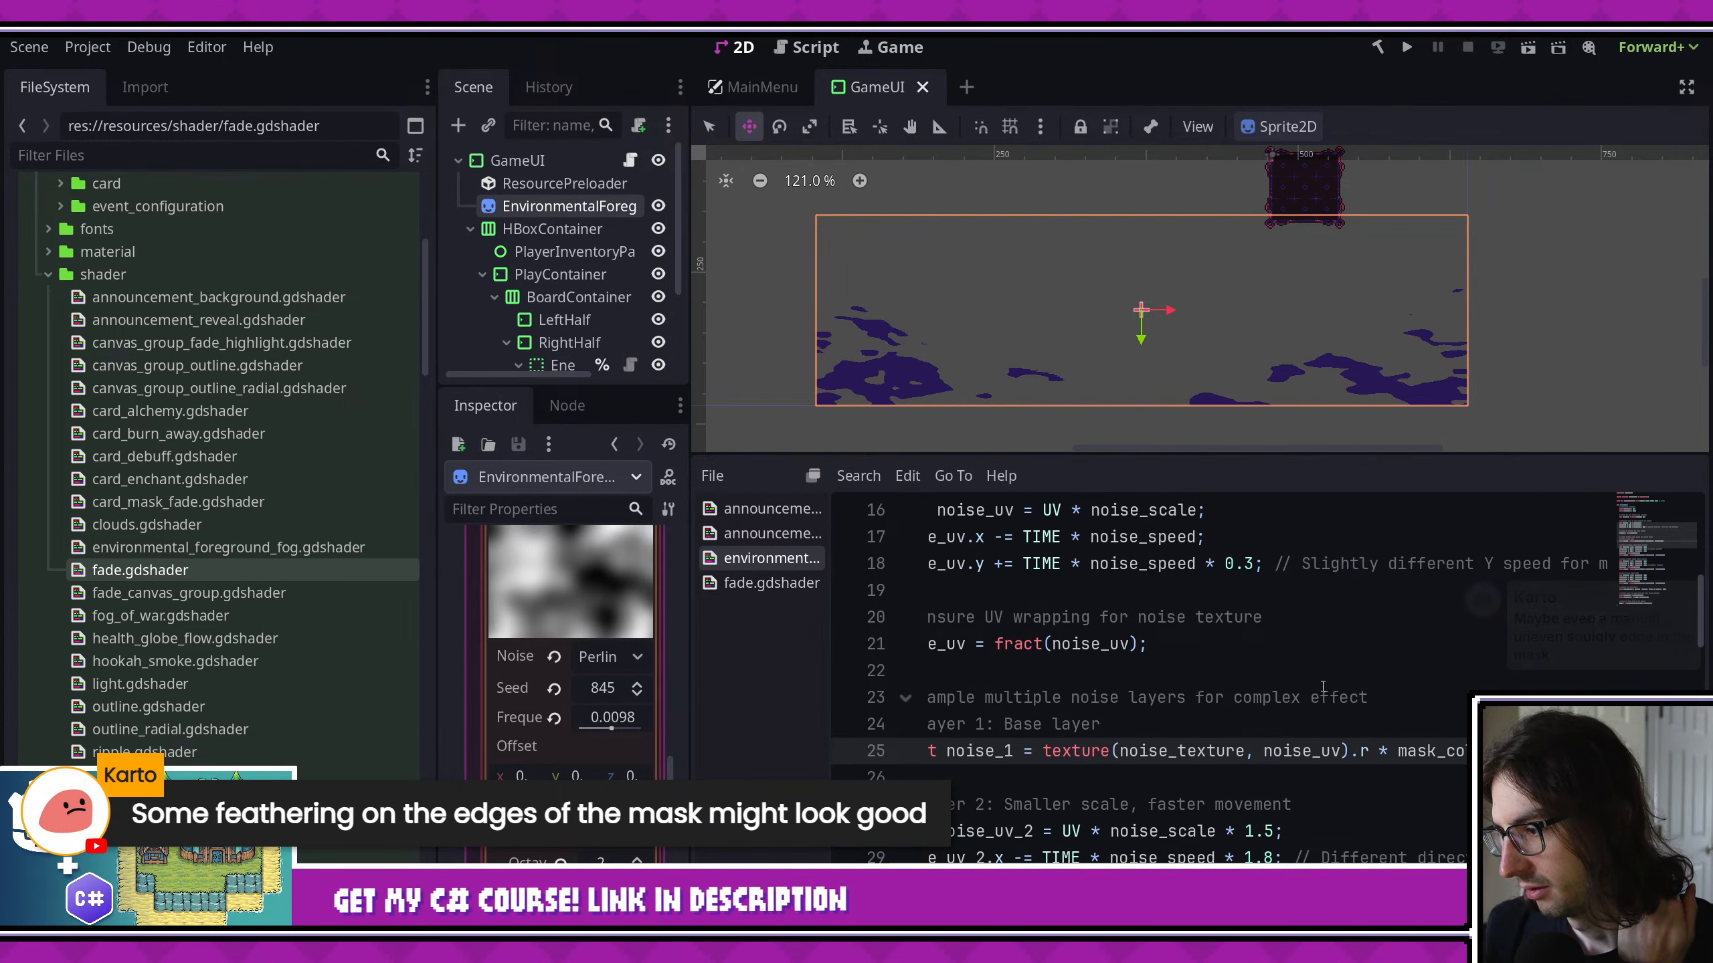
{"action": "scroll", "coordinate": [1322, 686], "scroll_direction": "left", "scroll_amount": 1}
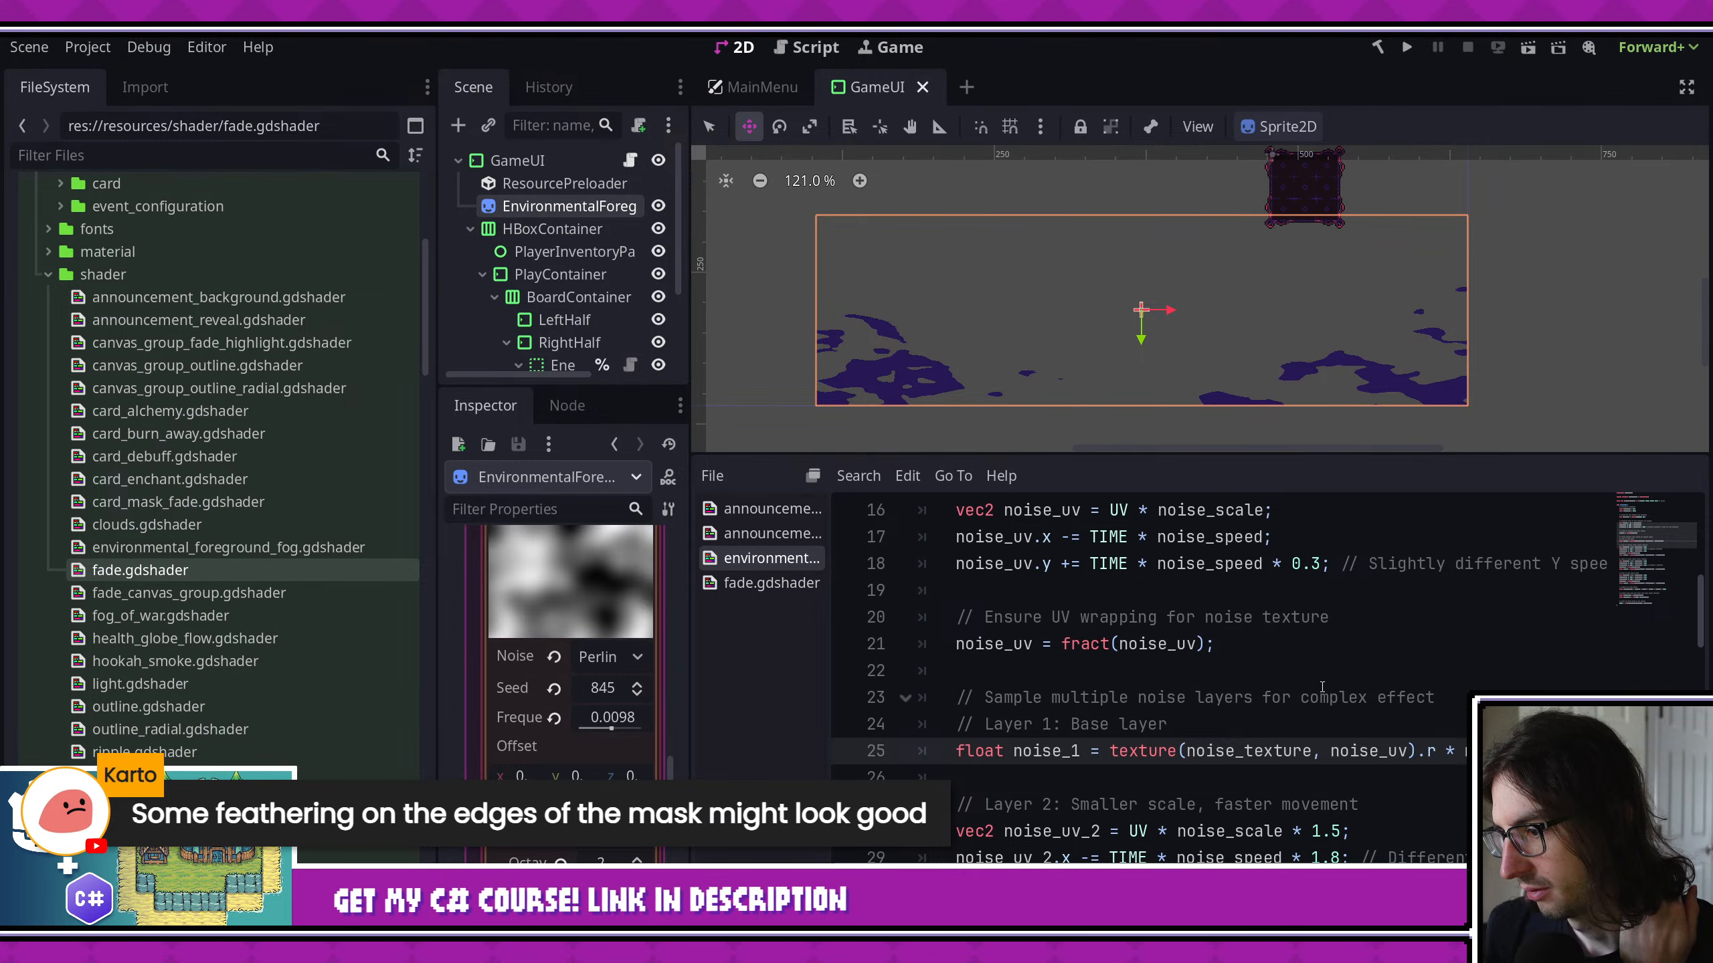
{"action": "scroll", "coordinate": [1322, 687], "scroll_direction": "down", "scroll_amount": 1}
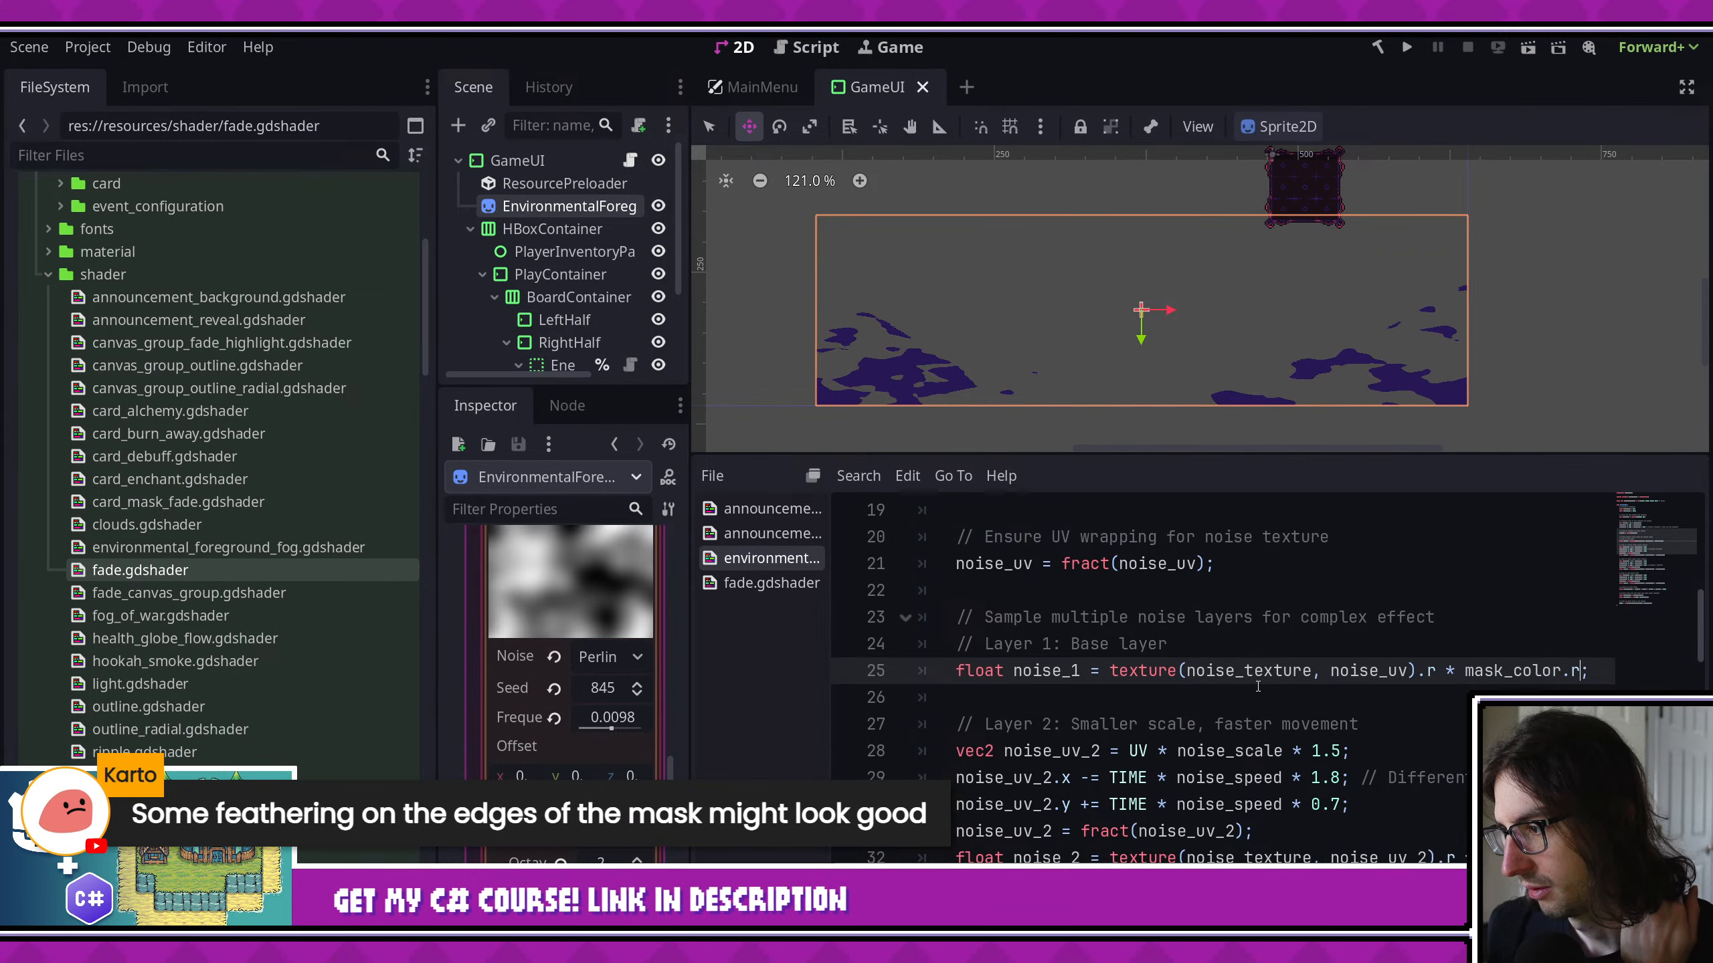
{"action": "scroll", "coordinate": [1258, 686], "scroll_direction": "right", "scroll_amount": 2}
{"action": "scroll", "coordinate": [1258, 686], "scroll_direction": "down", "scroll_amount": 7}
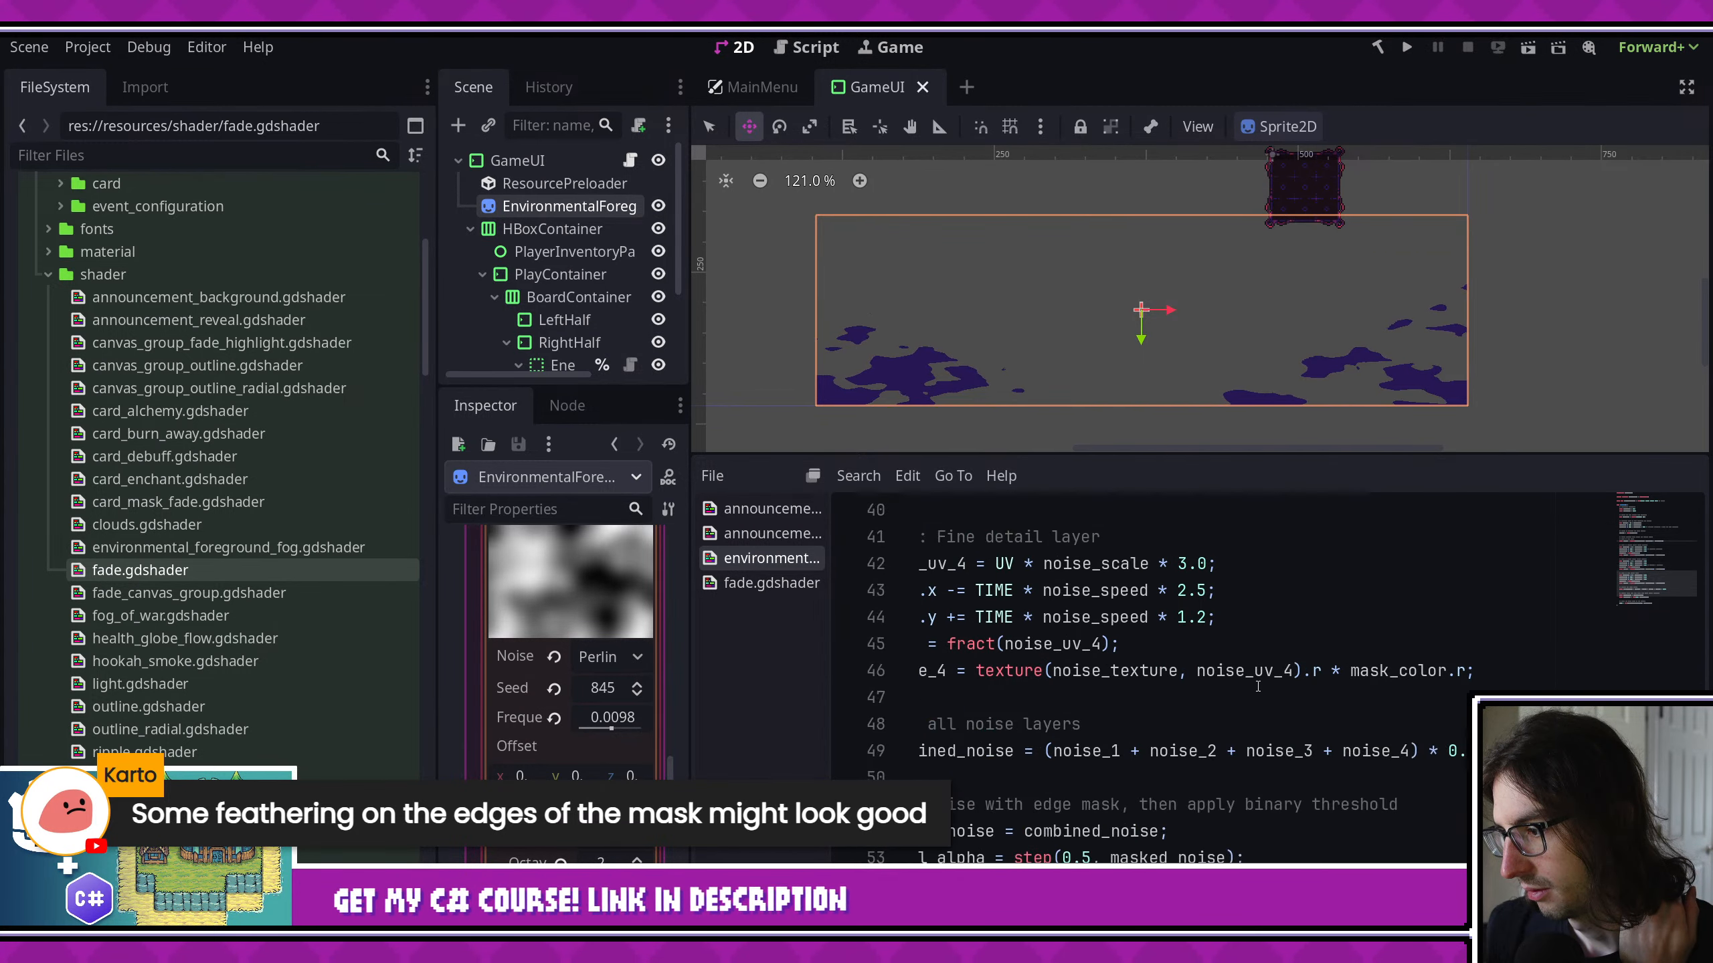
{"action": "scroll", "coordinate": [1258, 686], "scroll_direction": "up", "scroll_amount": 5}
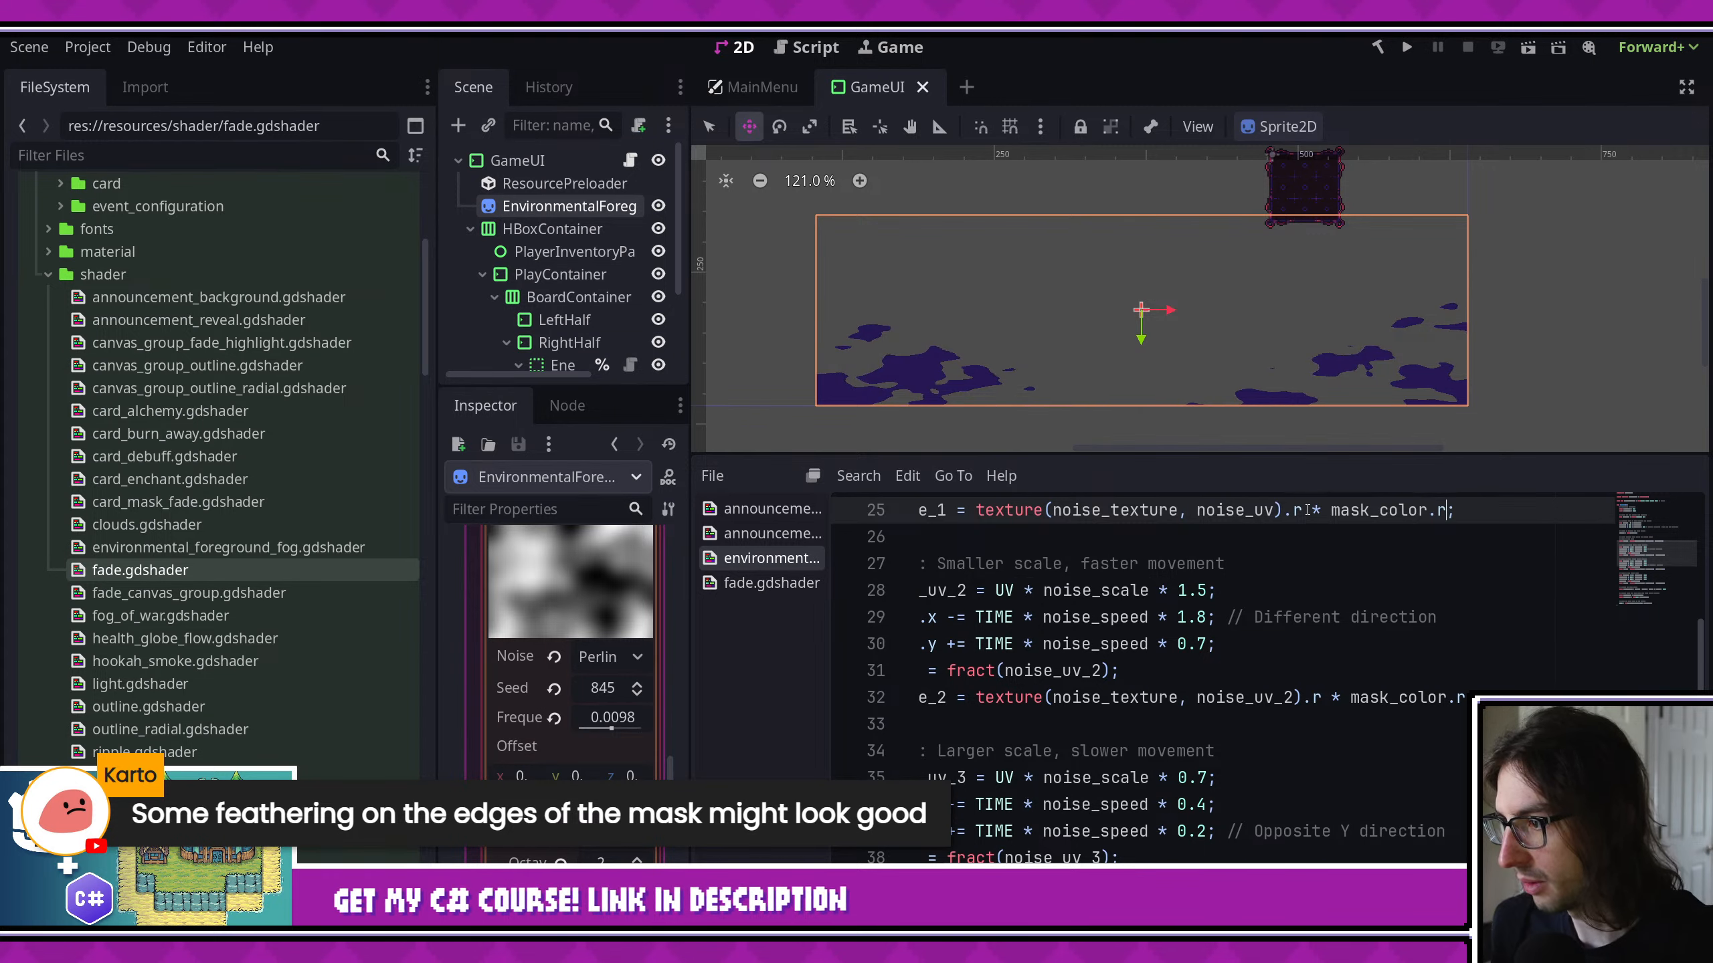
- Remove the mask_color.r multiplication from all four noise layer samples in the fog shader
{"action": "left_click_drag", "start_coordinate": [1303, 510], "coordinate": [1430, 510]}
{"action": "key", "text": "ctrl+d"}
{"action": "key", "text": "ctrl+d"}
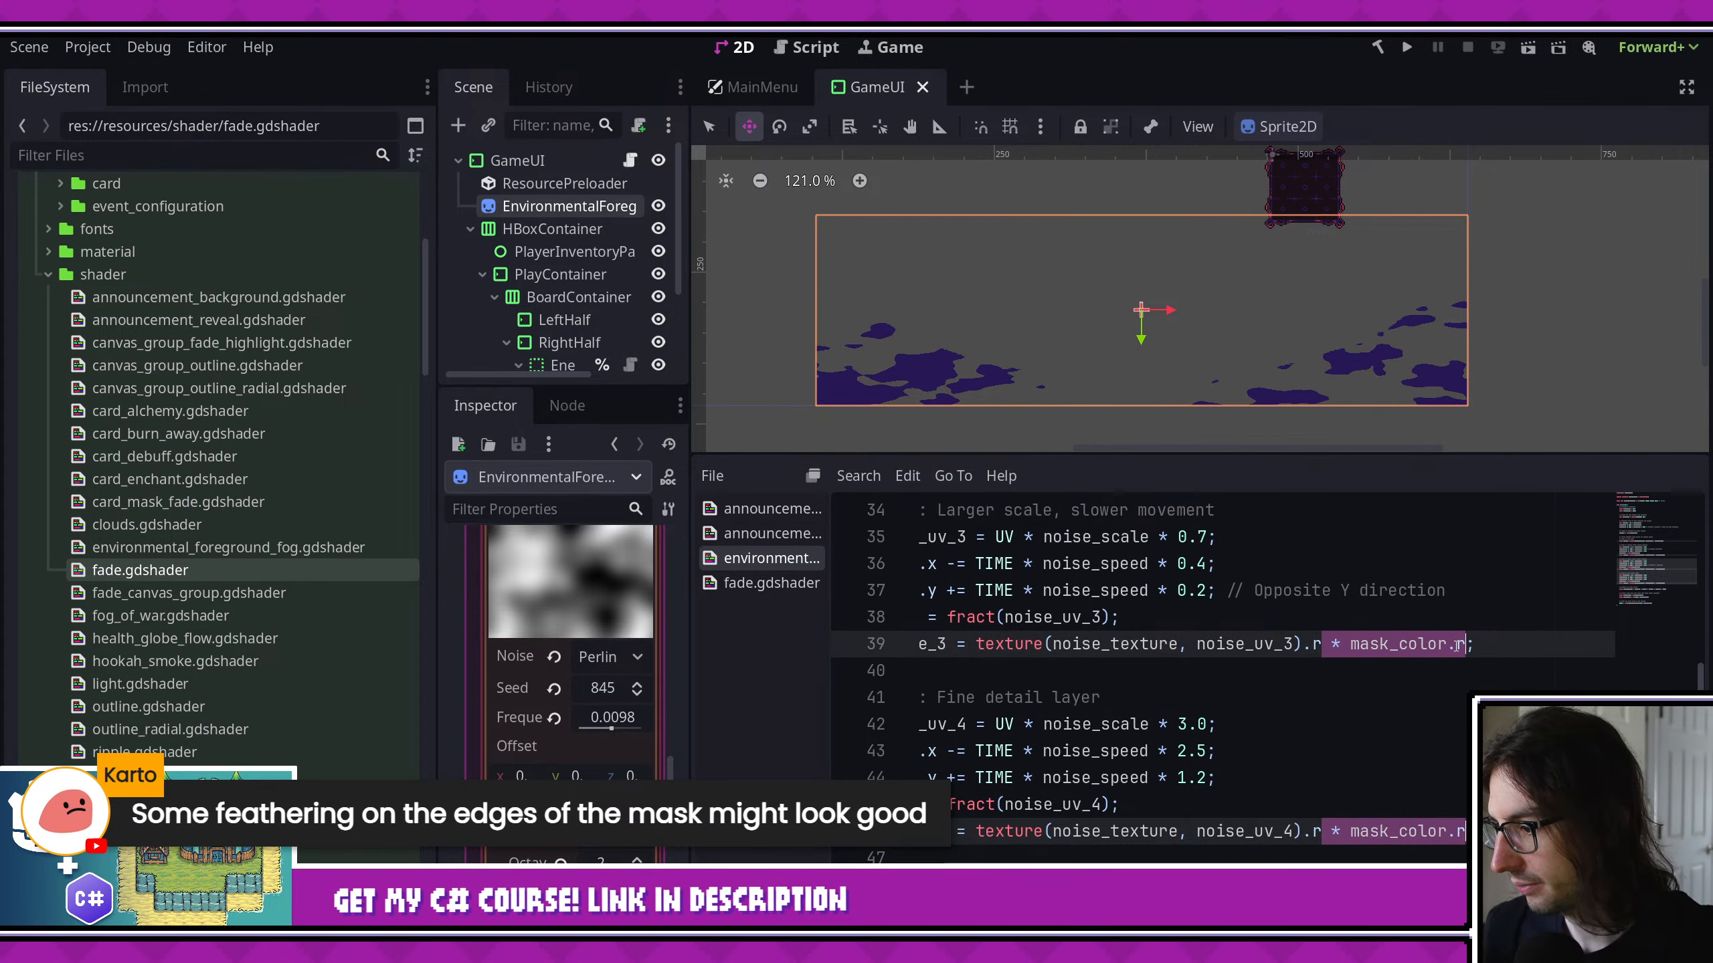
{"action": "key", "text": "ctrl+d"}
{"action": "key", "text": "BackSpace"}
- Multiply the combined_noise expression by mask_color.r after the 0.25 factor and save the shader
{"action": "scroll", "coordinate": [1455, 685], "scroll_direction": "down", "scroll_amount": 4}
{"action": "scroll", "coordinate": [1455, 685], "scroll_direction": "down", "scroll_amount": 3}
{"action": "left_click", "coordinate": [1488, 591]}
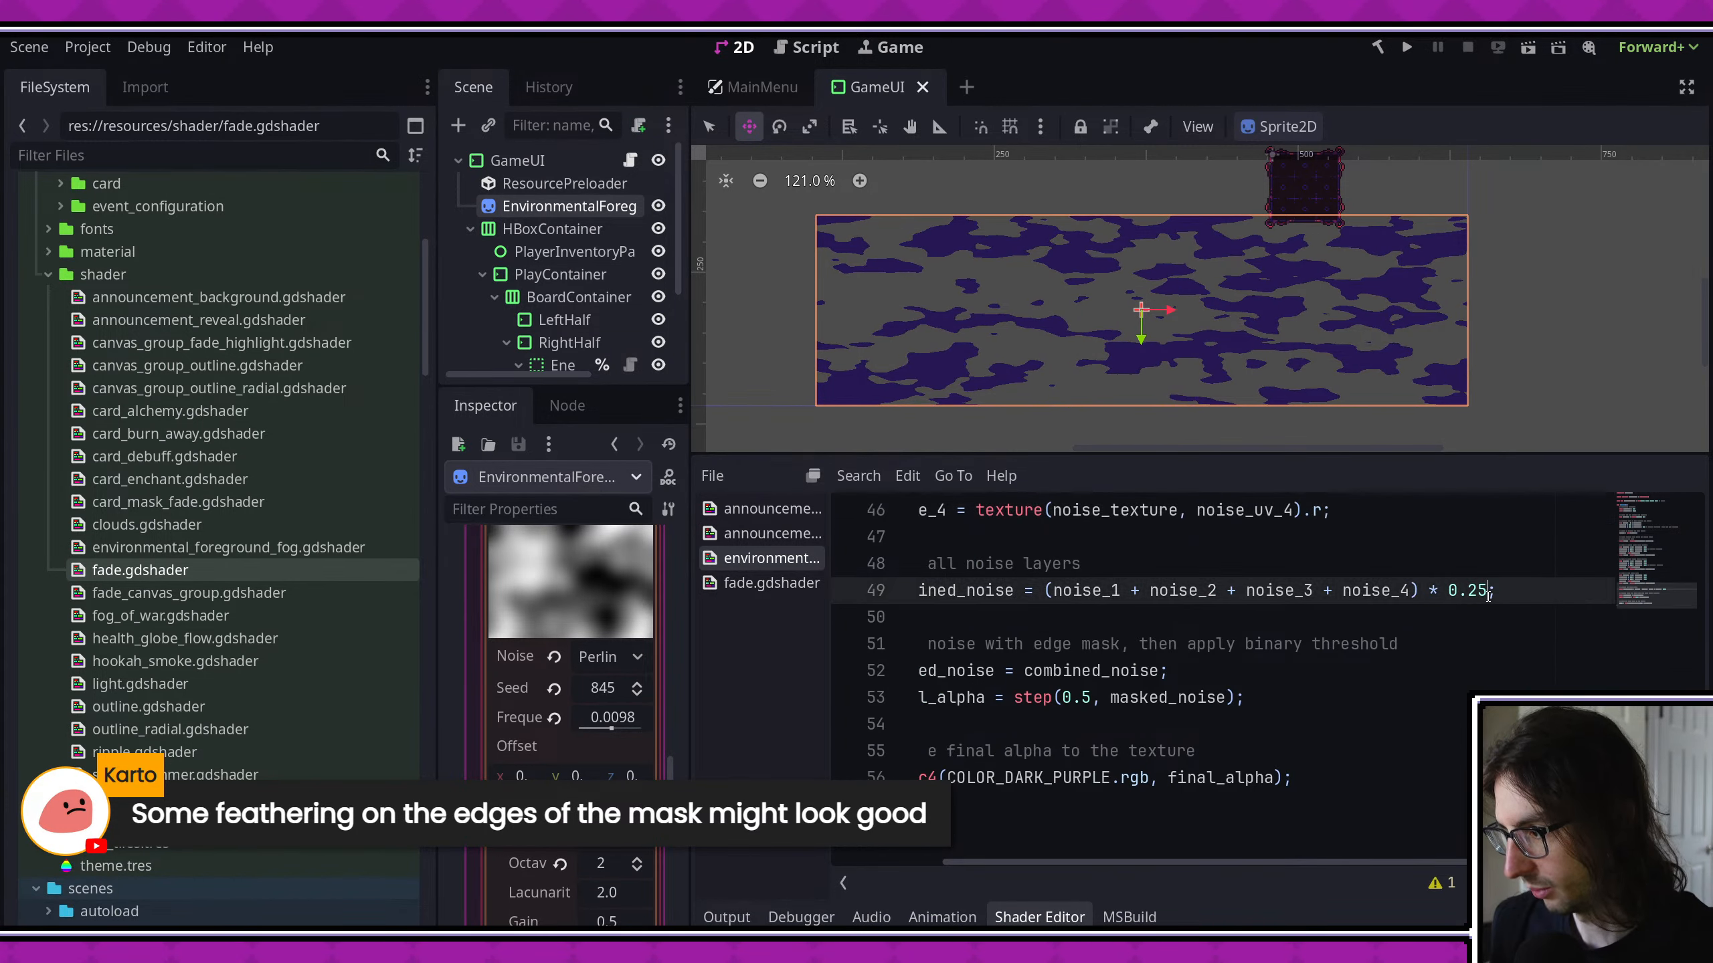
{"action": "type", "text": "* mask_col"}
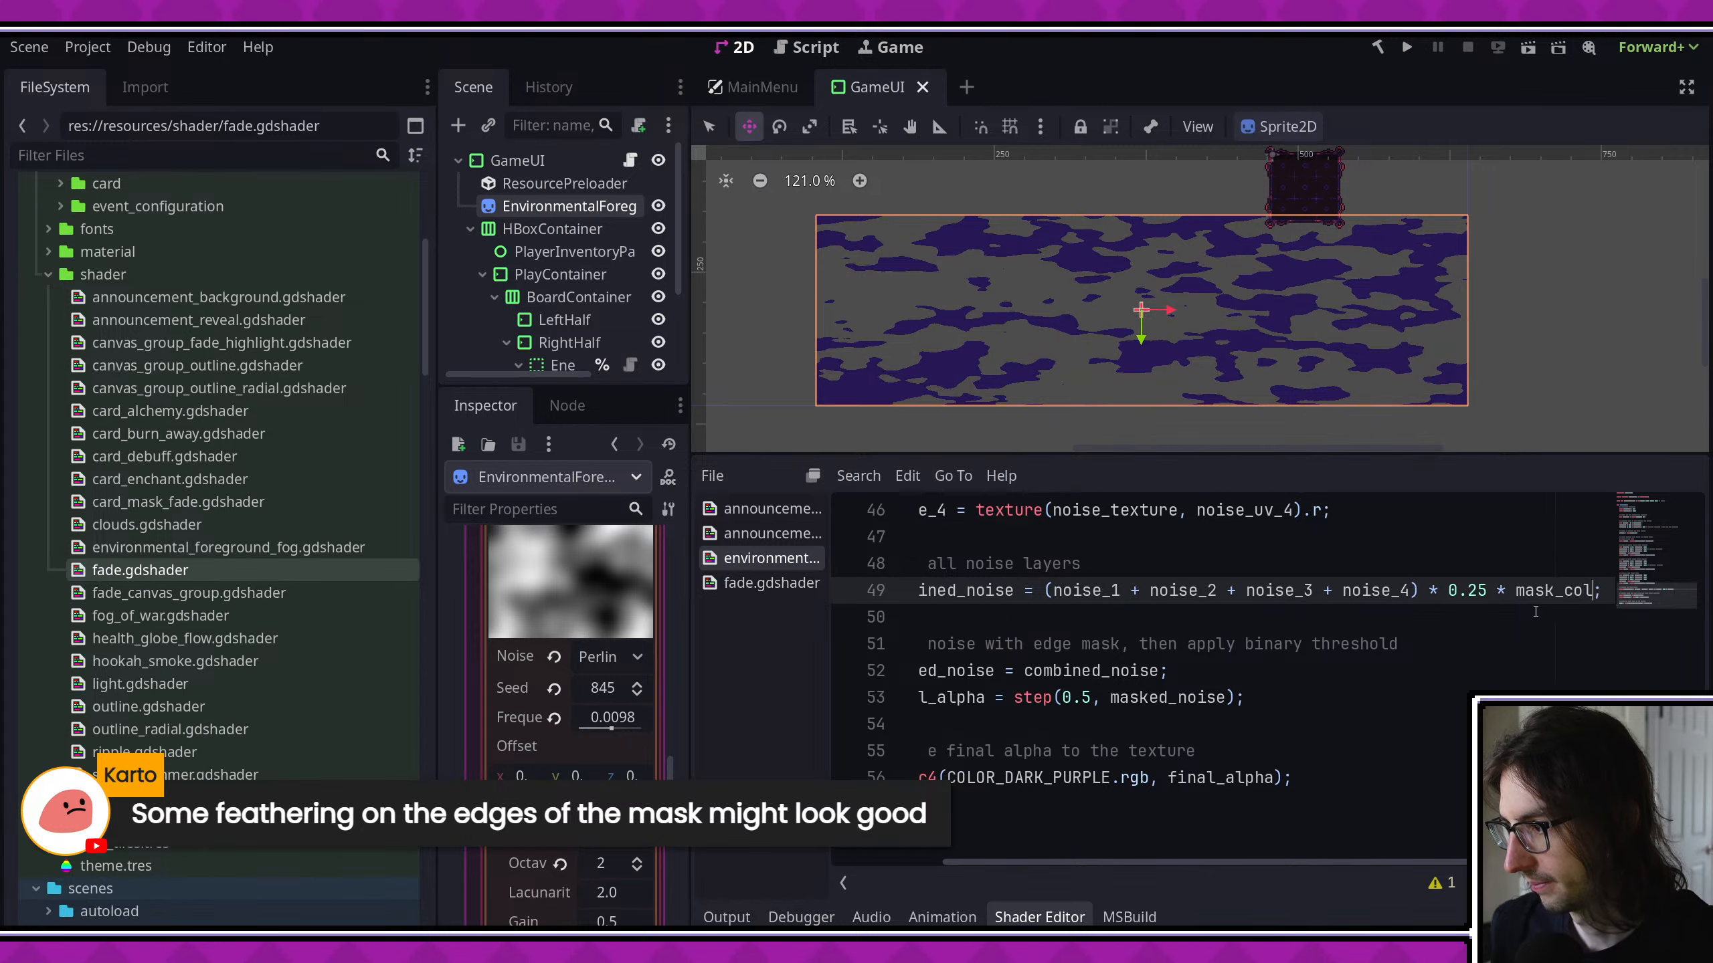
{"action": "type", "text": "or.r"}
{"action": "key", "text": "ctrl+s"}
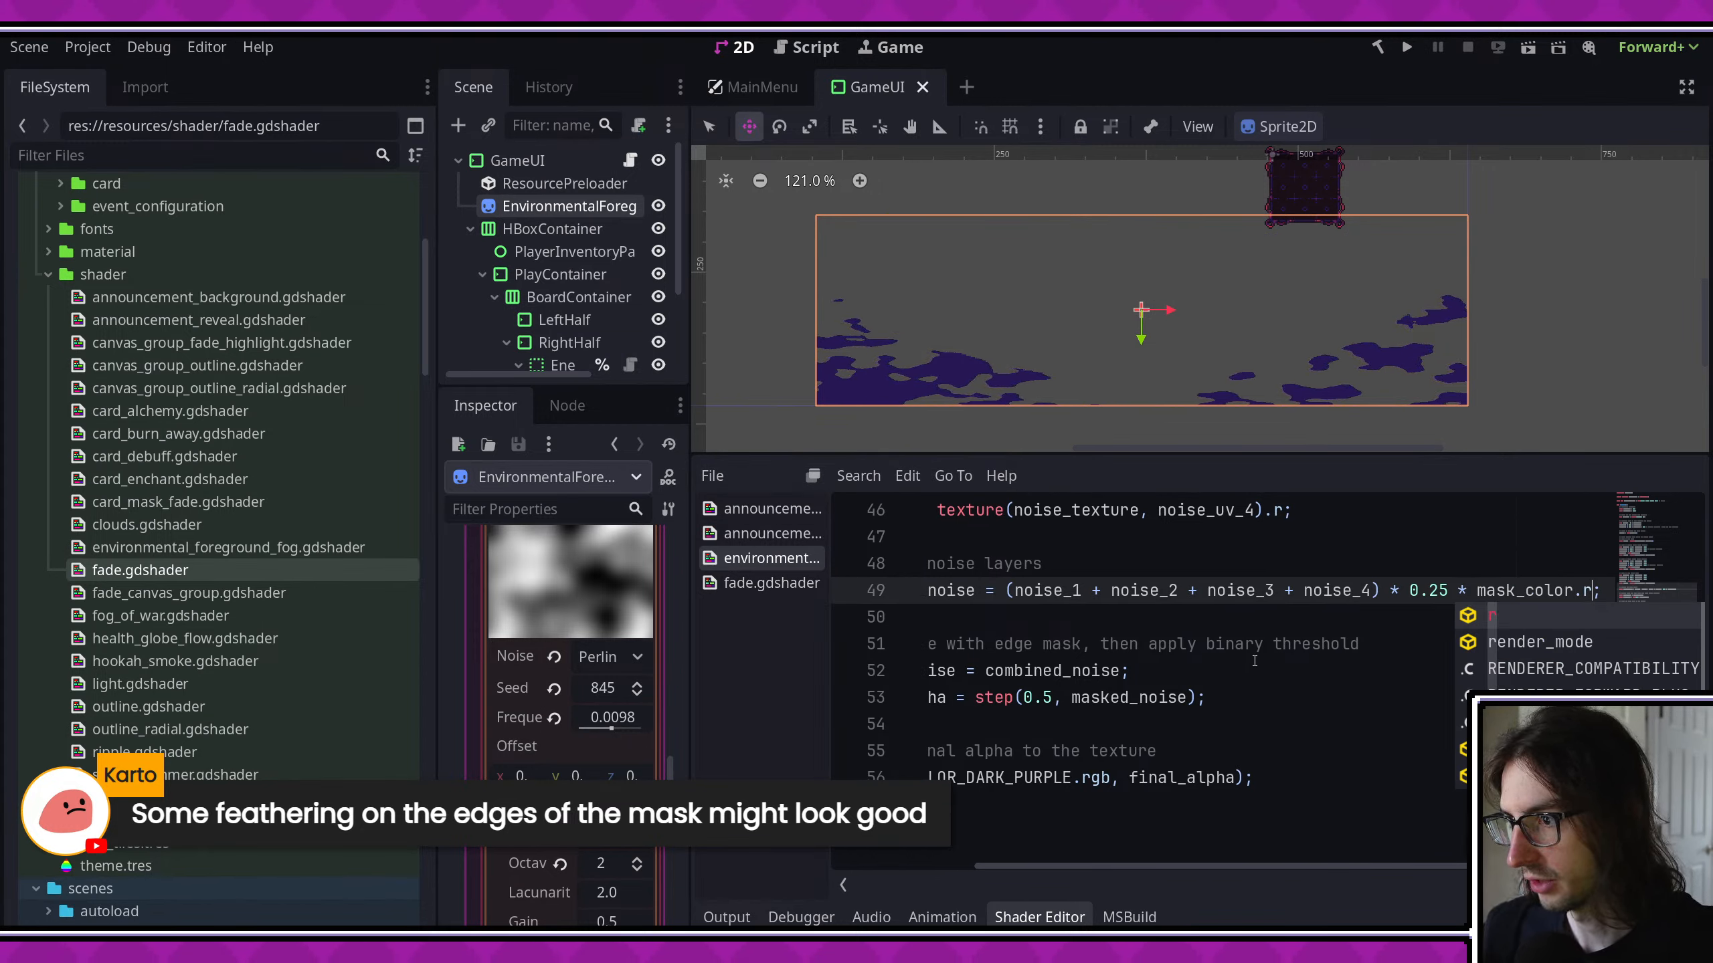
{"action": "left_click", "coordinate": [1255, 660]}
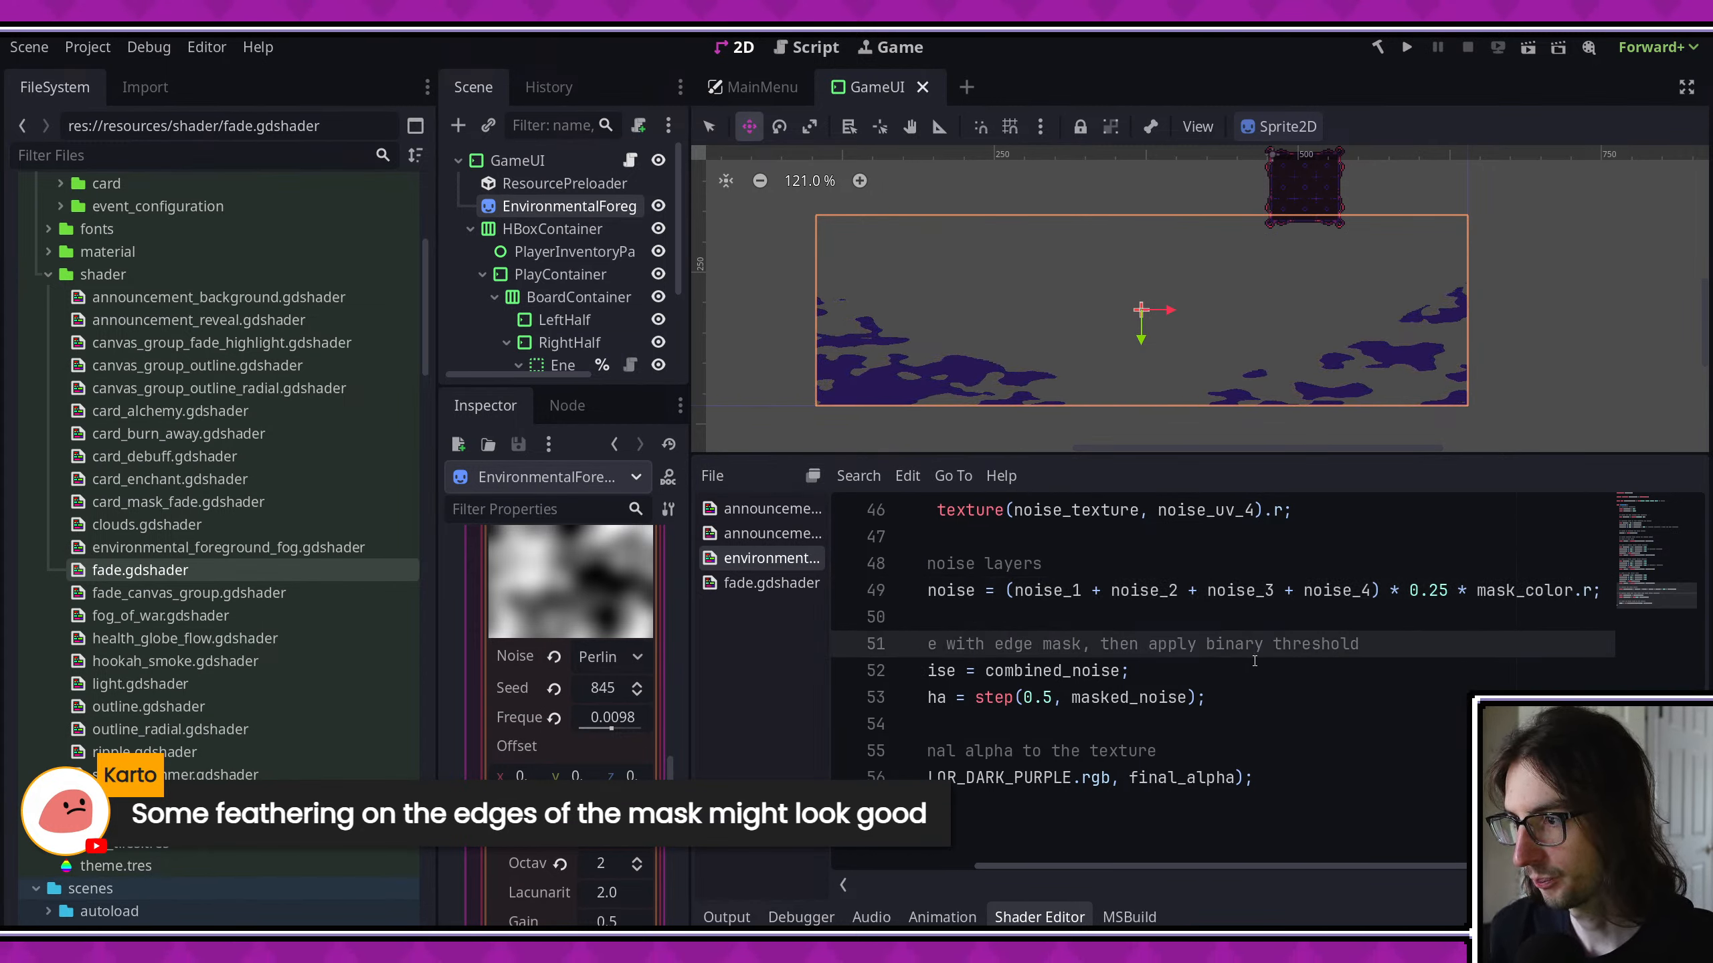
- Multiply combined_noise by mask_color.r a second time and inspect the fog's edge up close in the viewport
{"action": "scroll", "coordinate": [1255, 661], "scroll_direction": "right", "scroll_amount": 1}
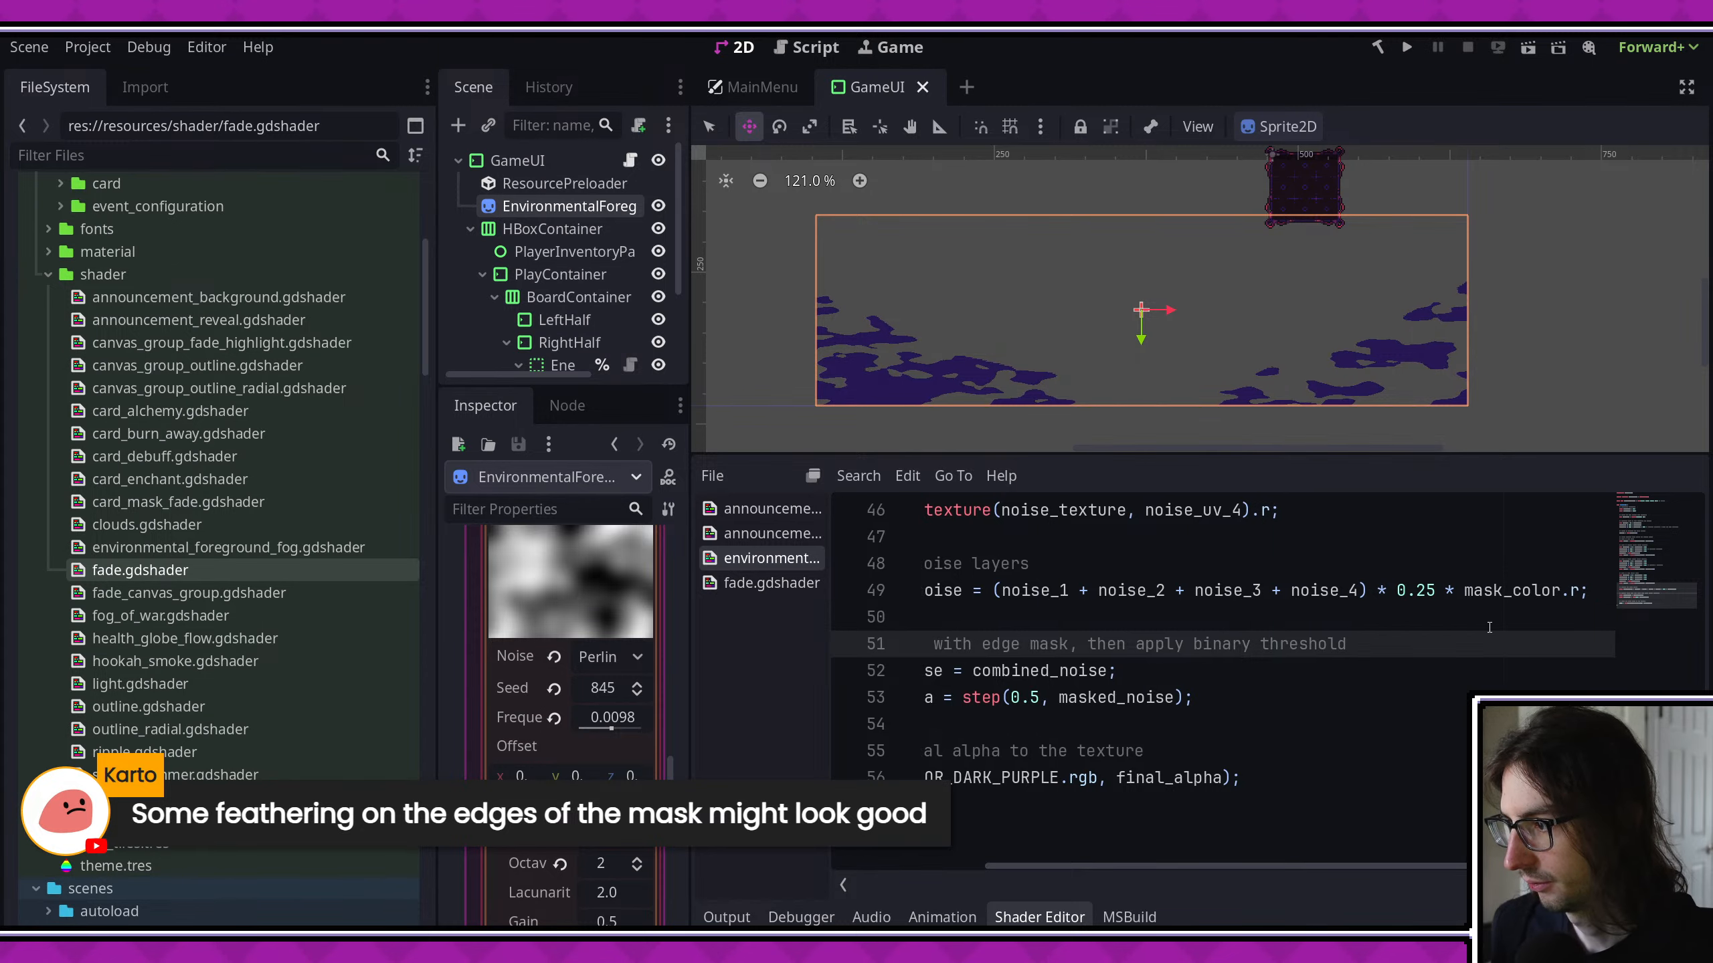
{"action": "left_click", "coordinate": [1573, 590]}
{"action": "type", "text": "* mask_coo"}
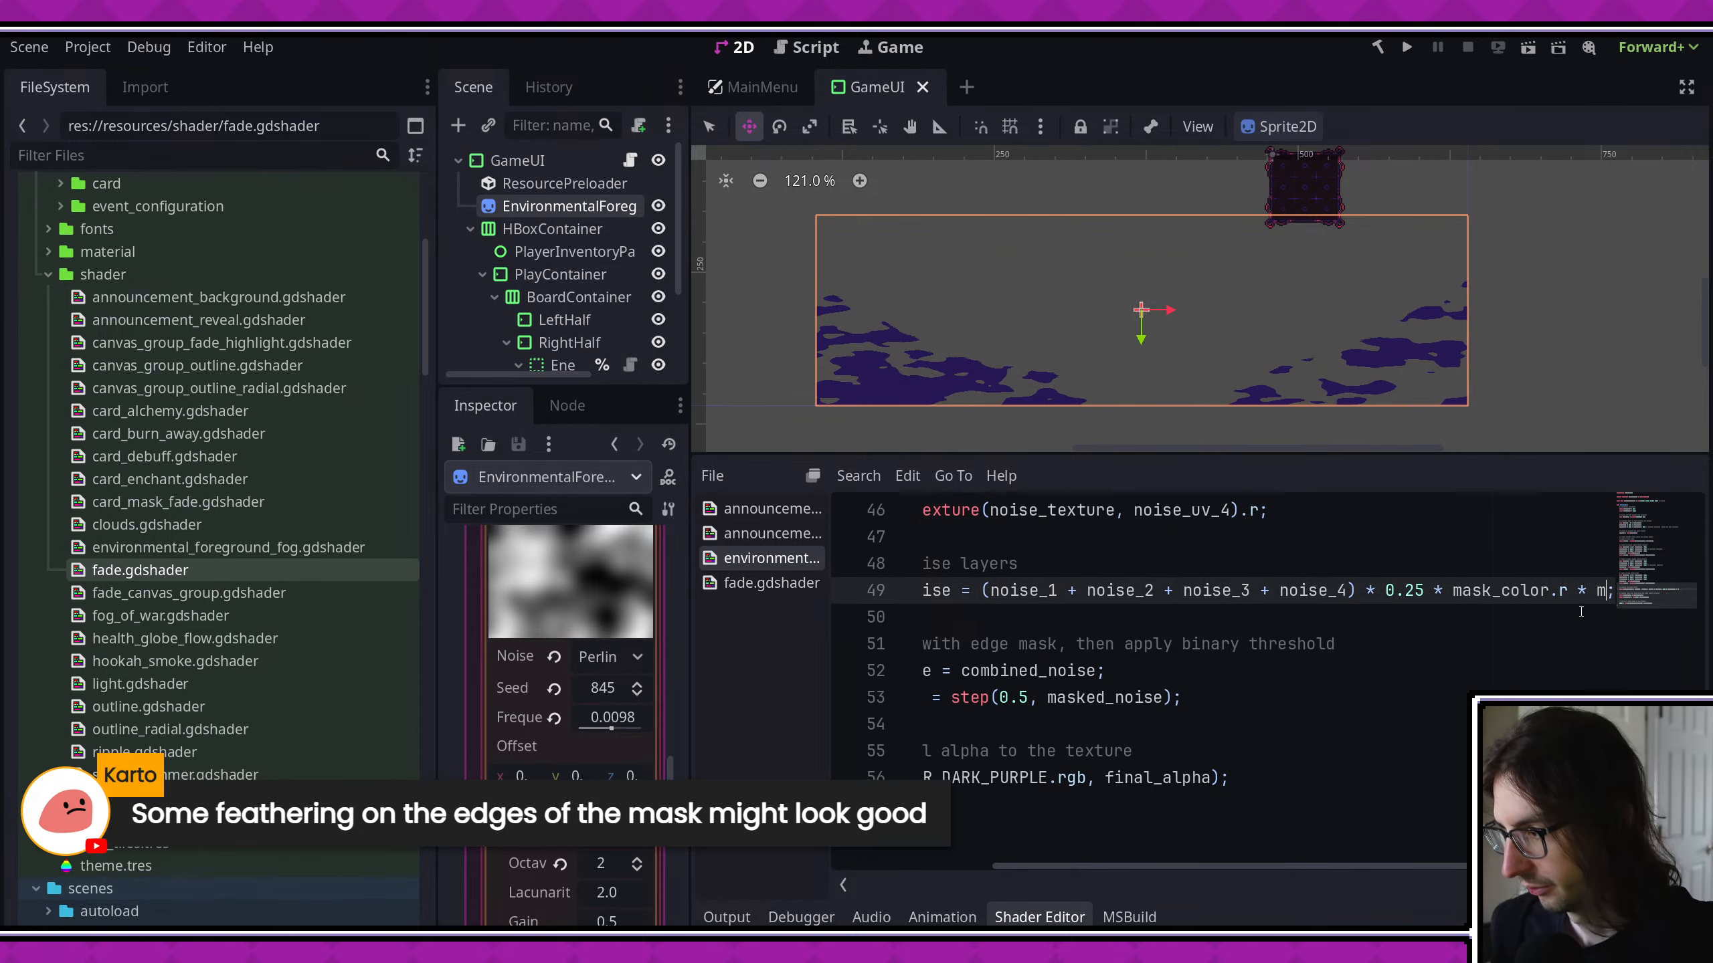
{"action": "key", "text": "Return"}
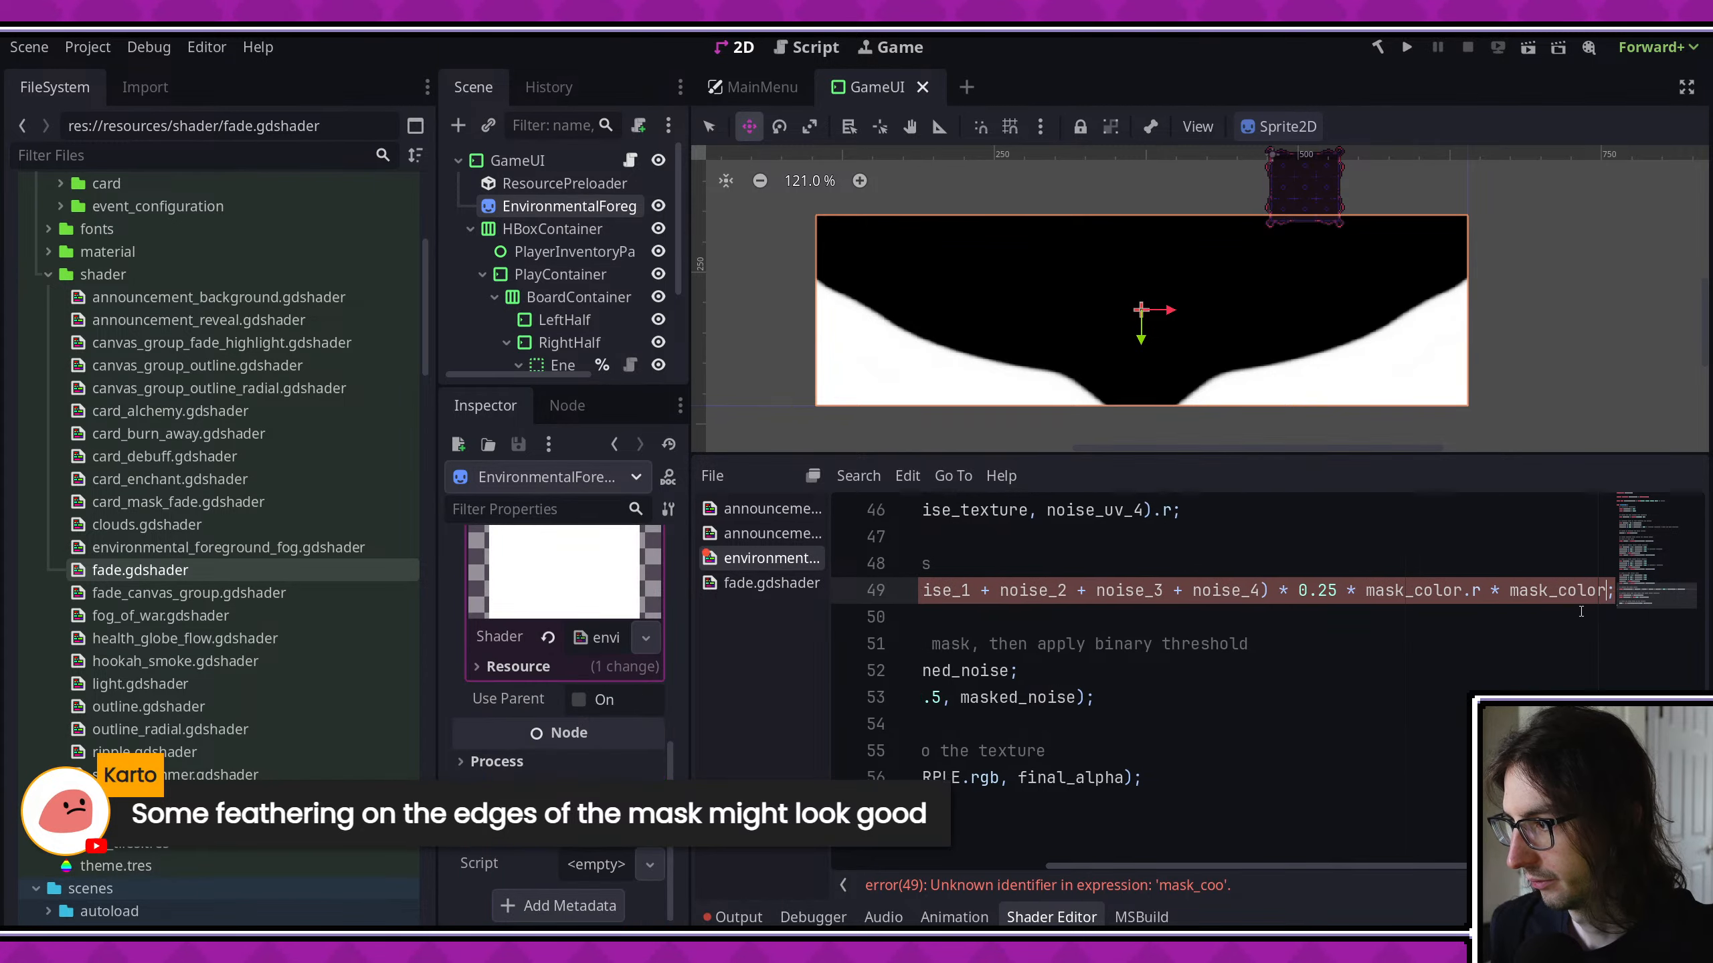
{"action": "type", "text": ".r"}
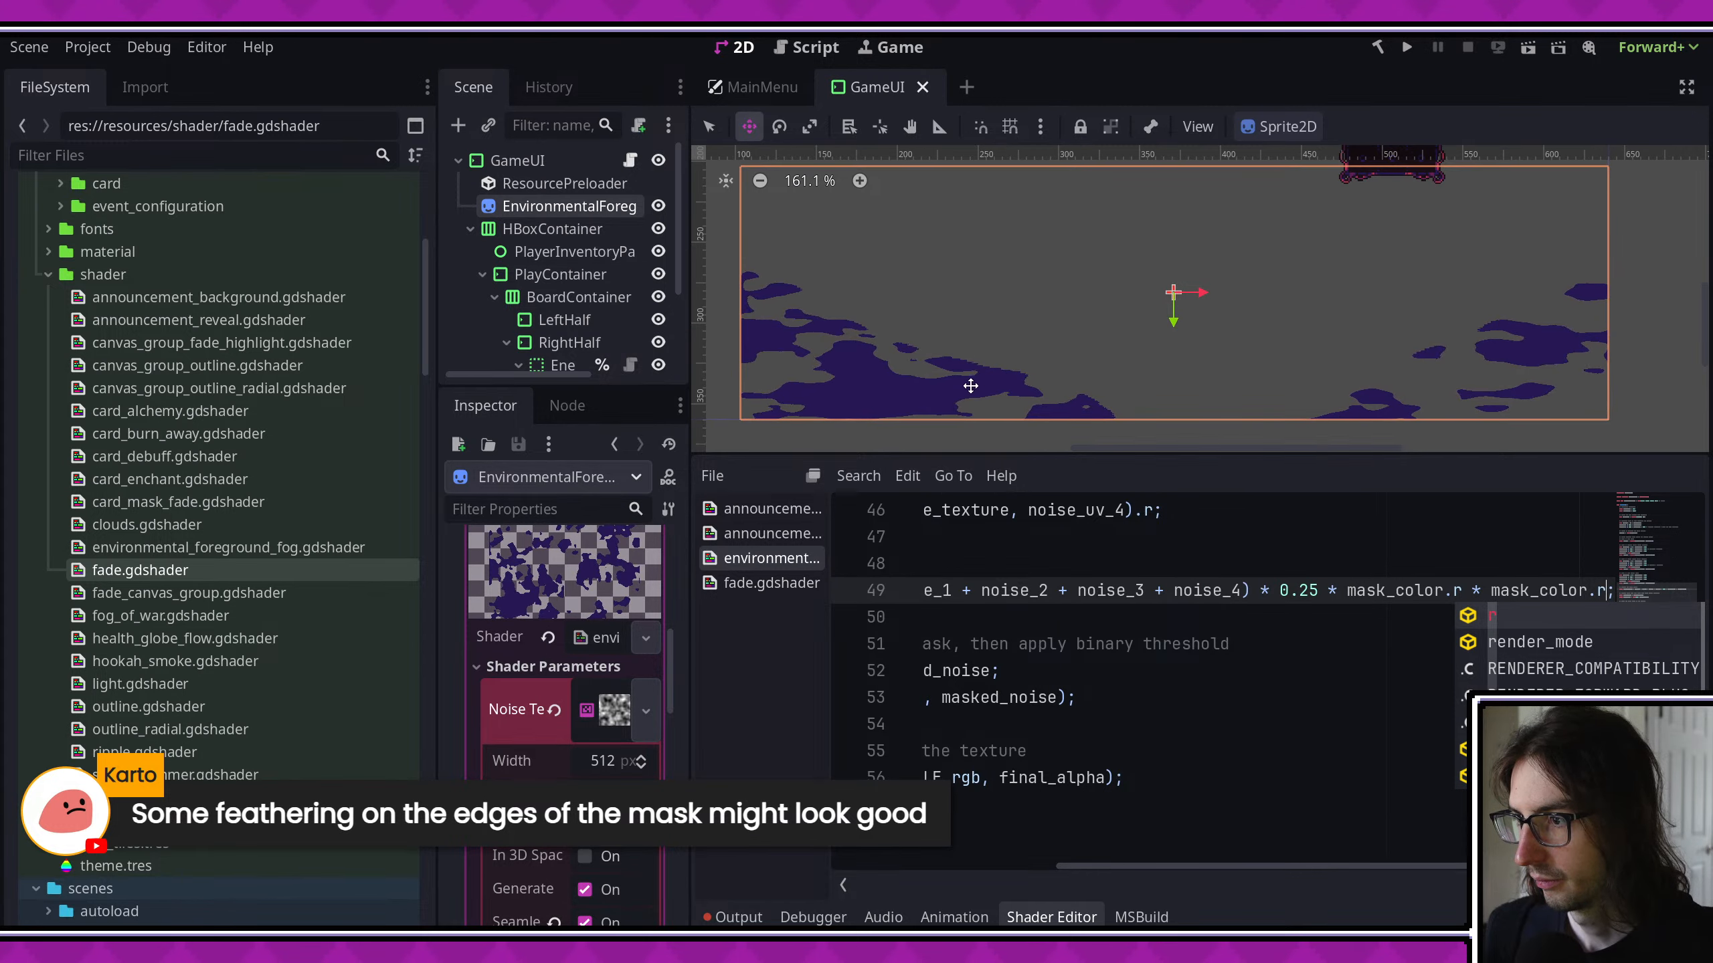
{"action": "scroll", "coordinate": [961, 354], "scroll_direction": "up", "scroll_amount": 6}
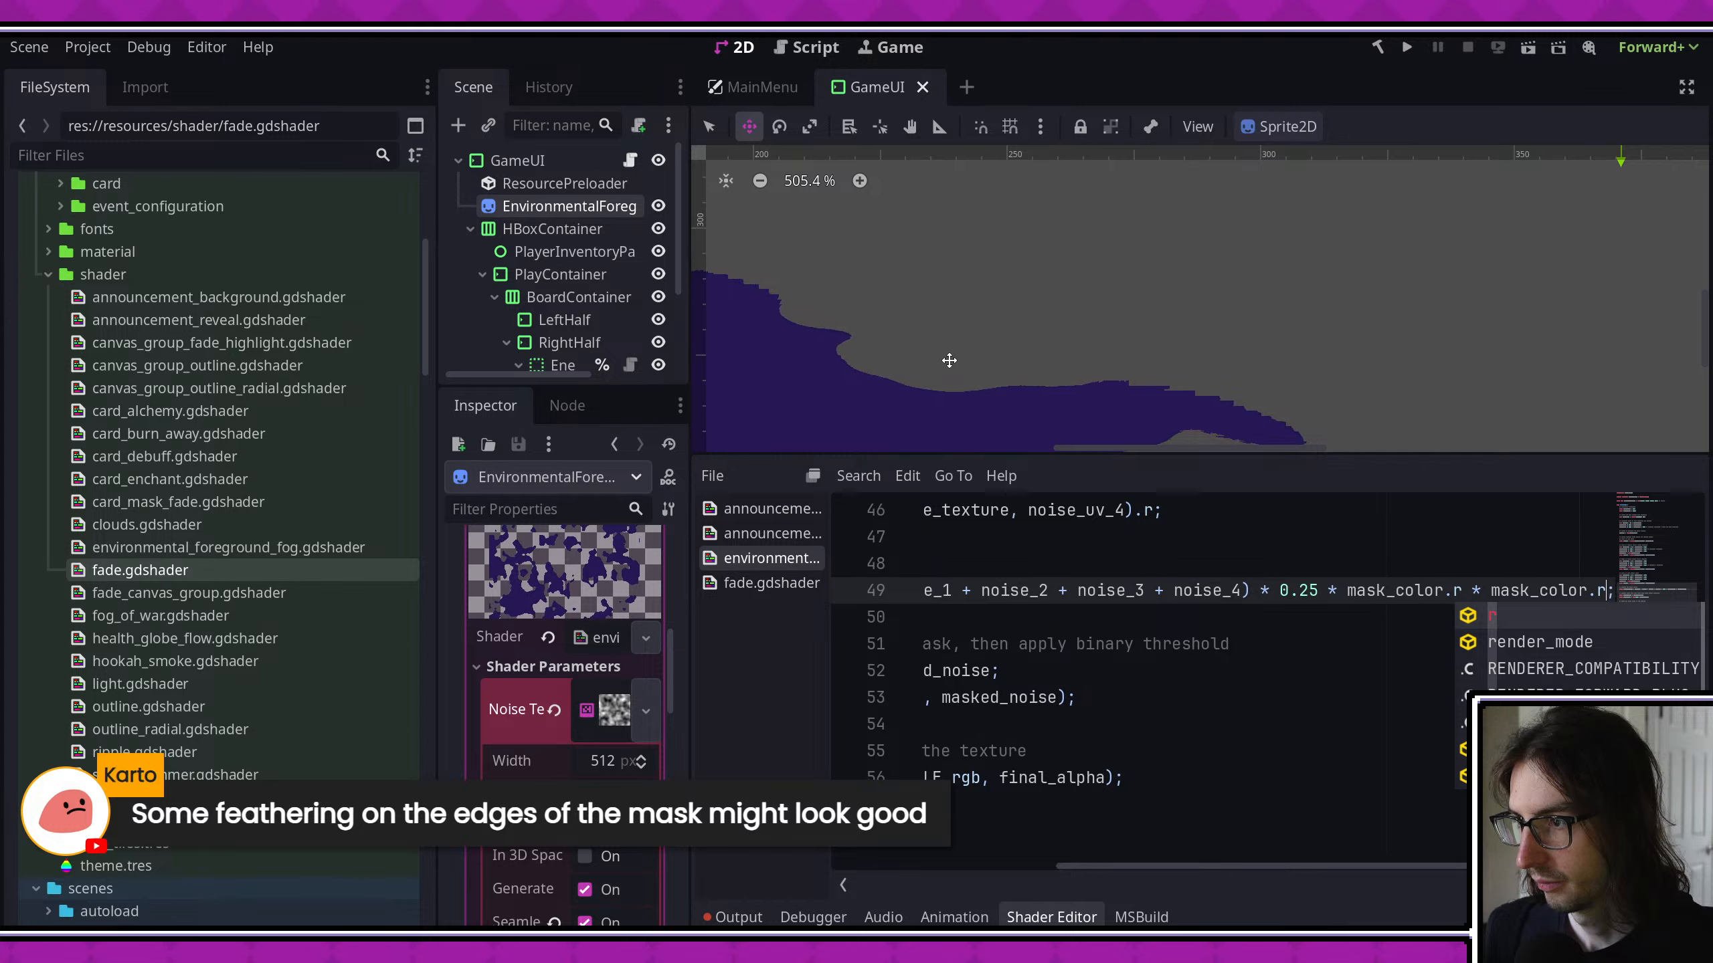
{"action": "scroll", "coordinate": [1267, 675], "scroll_direction": "down", "scroll_amount": 3}
{"action": "scroll", "coordinate": [1267, 674], "scroll_direction": "up", "scroll_amount": 5}
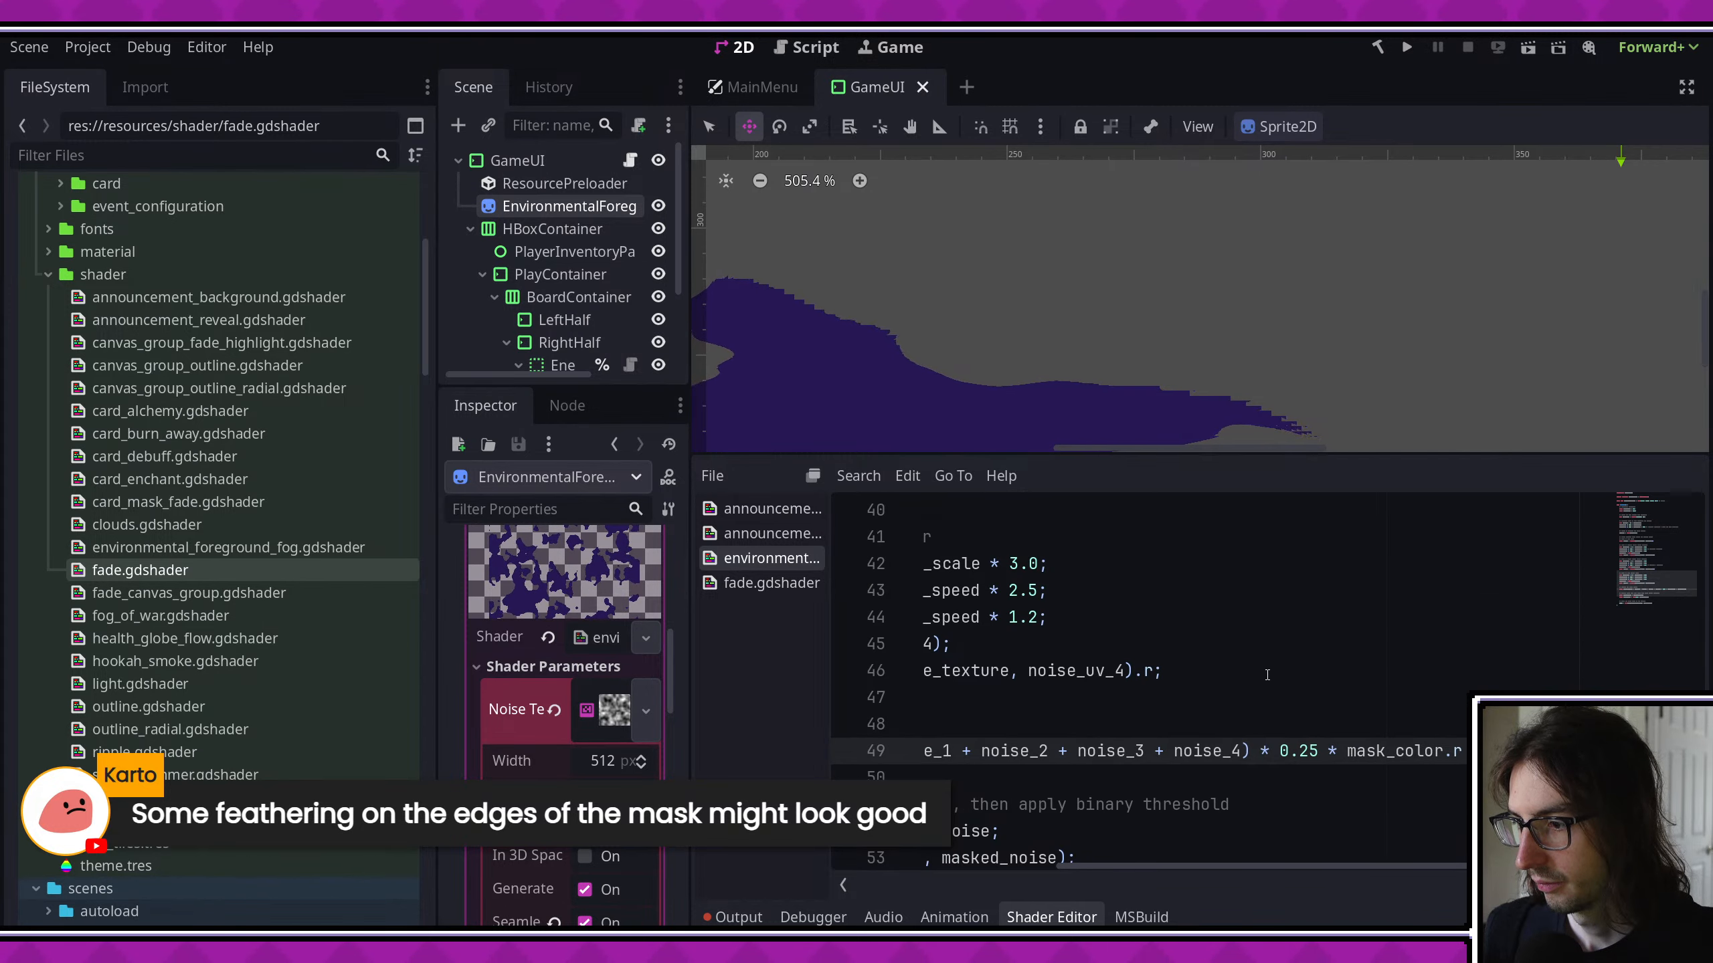
- Try replacing masked_noise with 0 in the final_alpha step function, and undo the replacement
{"action": "scroll", "coordinate": [1268, 675], "scroll_direction": "left", "scroll_amount": 3}
{"action": "scroll", "coordinate": [1214, 716], "scroll_direction": "down", "scroll_amount": 2}
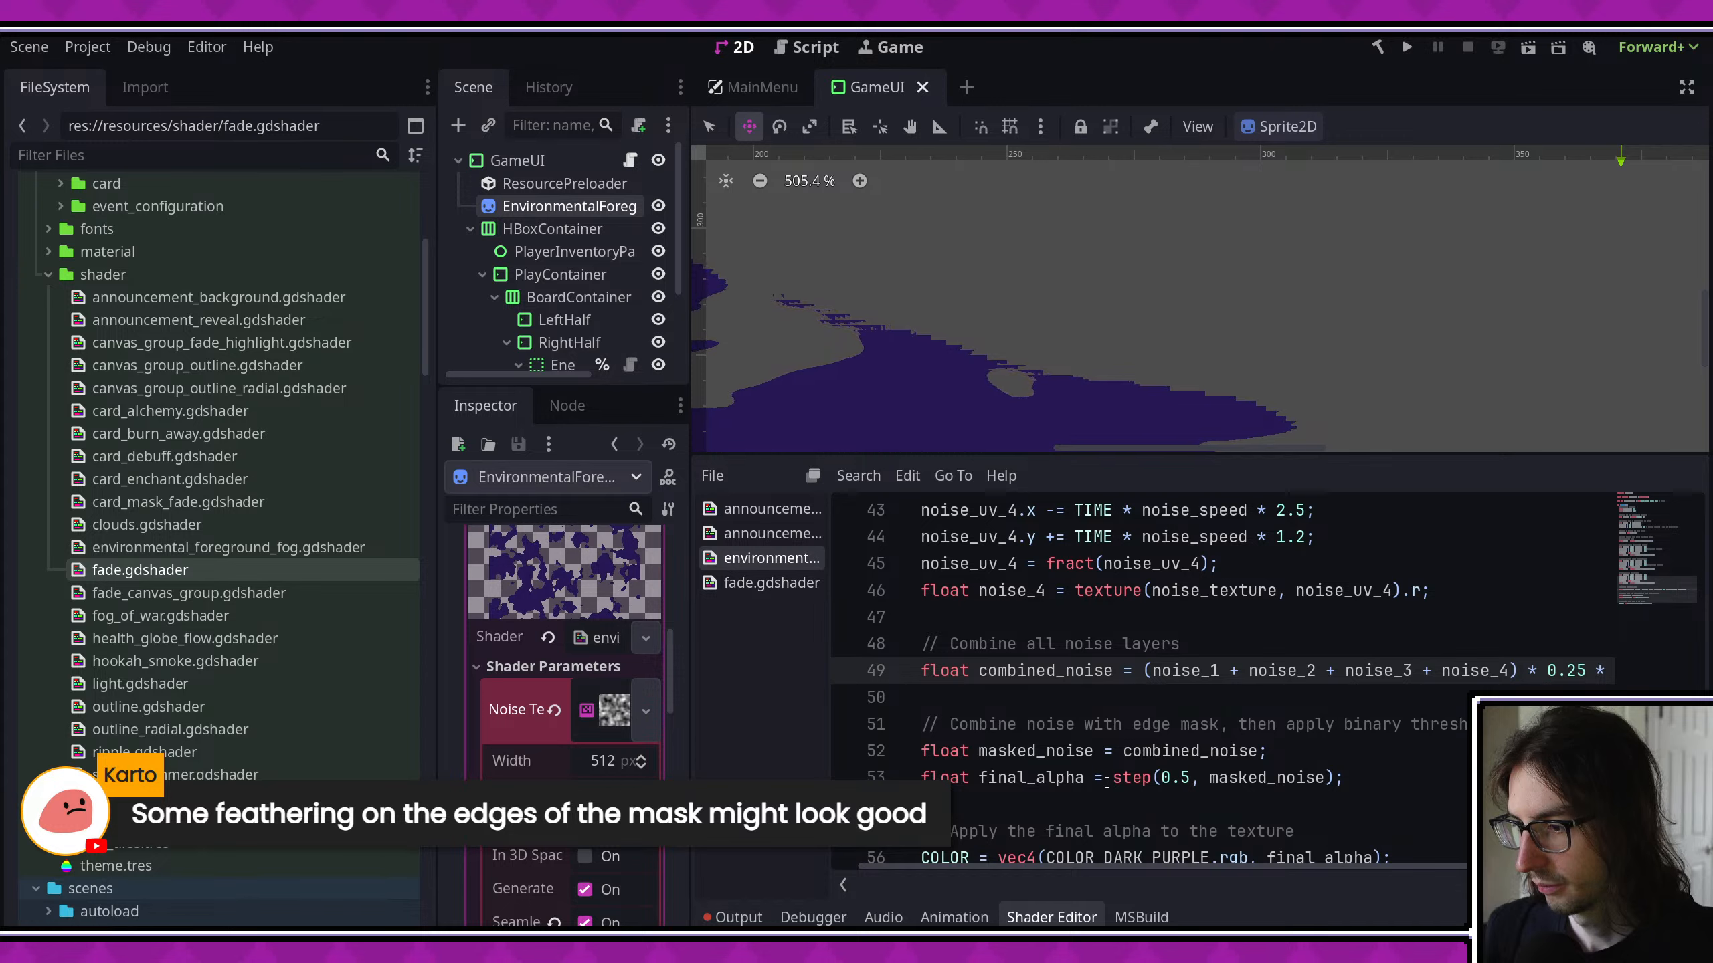
{"action": "left_click_drag", "start_coordinate": [1111, 779], "coordinate": [1338, 780]}
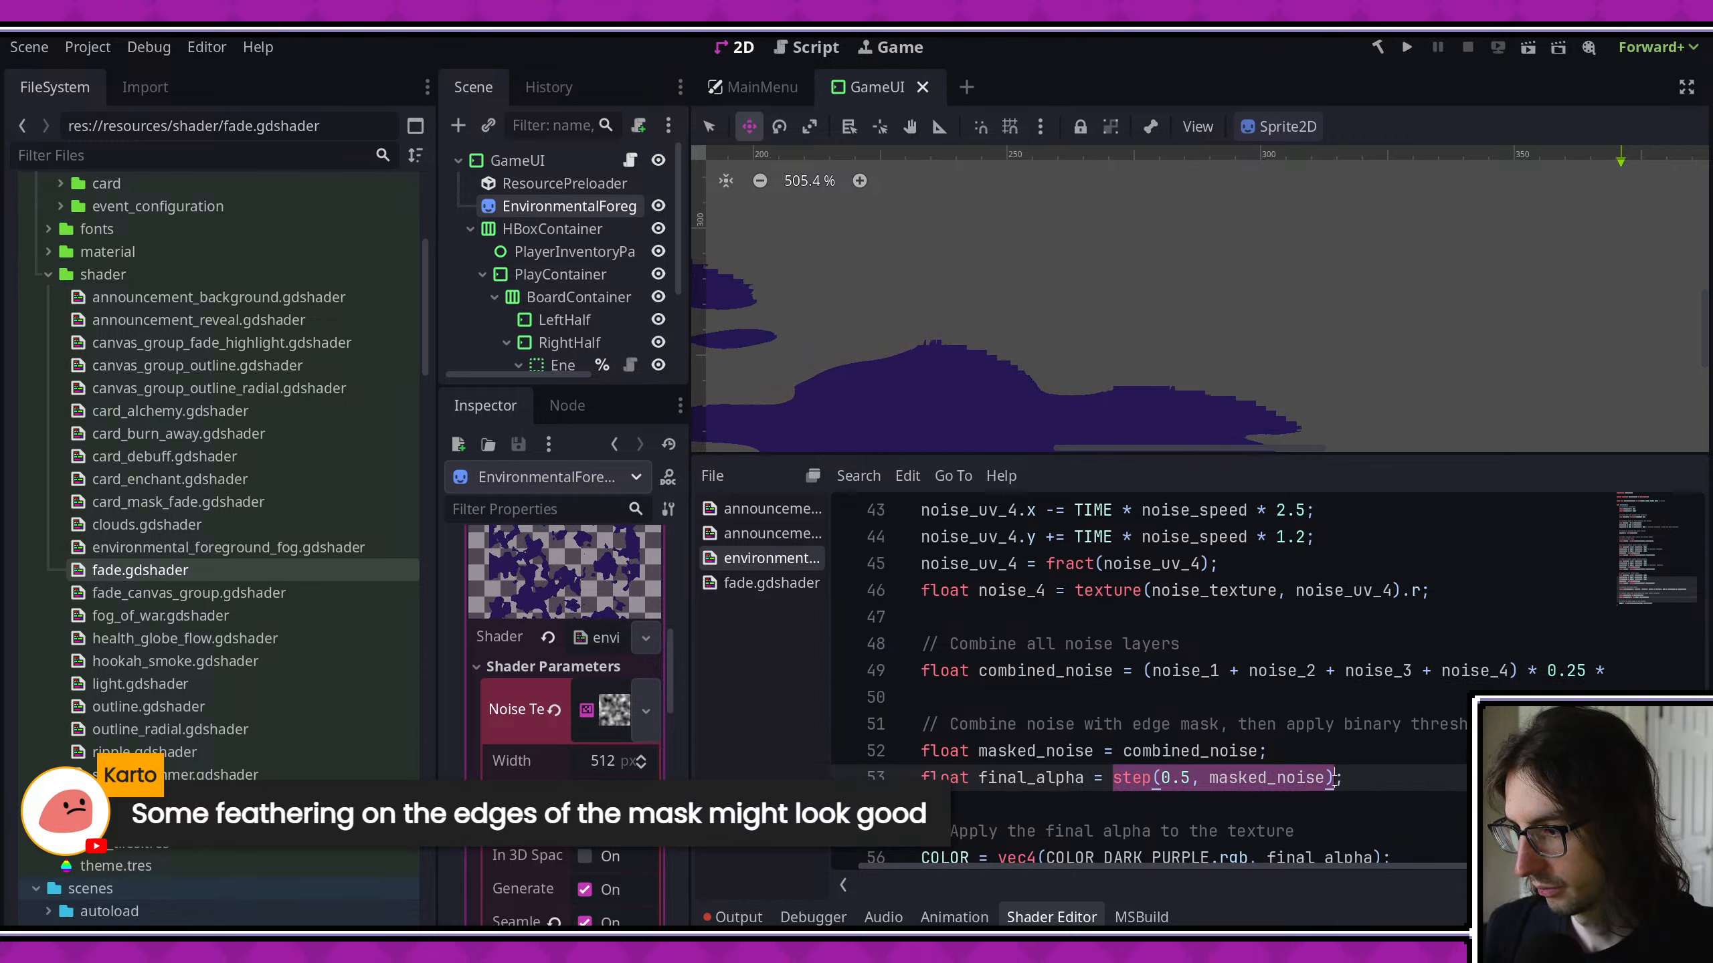
{"action": "double_click", "coordinate": [1268, 777]}
{"action": "type", "text": "0"}
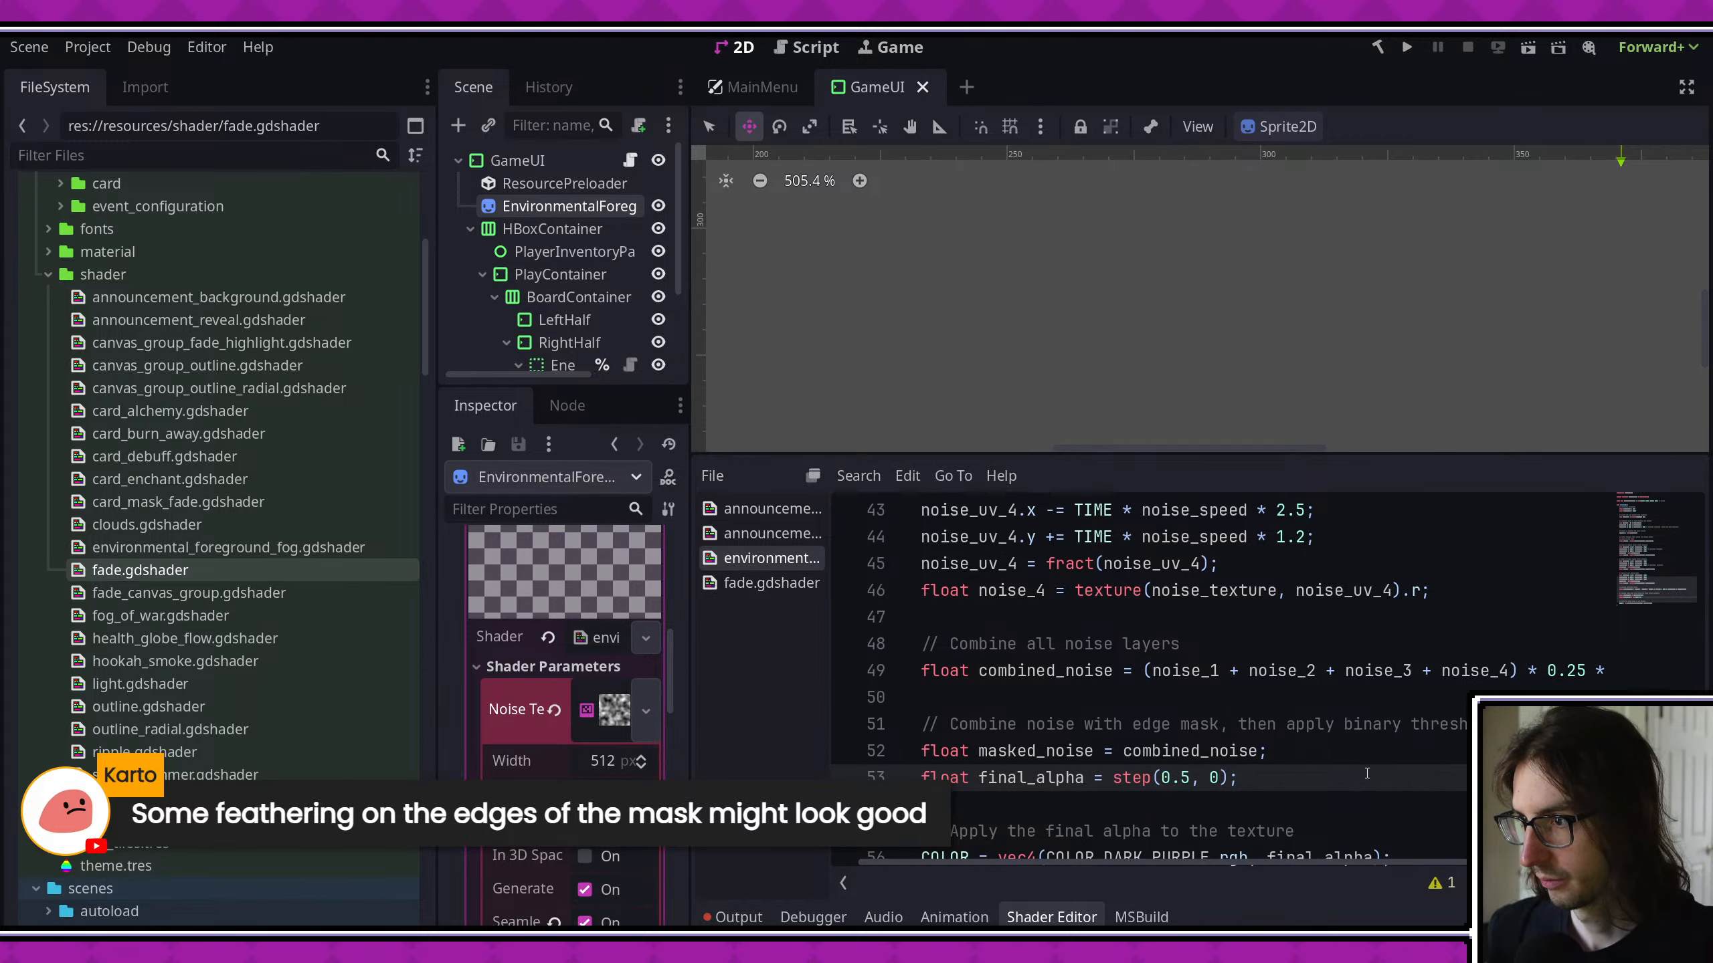
{"action": "scroll", "coordinate": [1224, 374], "scroll_direction": "down", "scroll_amount": 3}
{"action": "key", "text": "ctrl+z"}
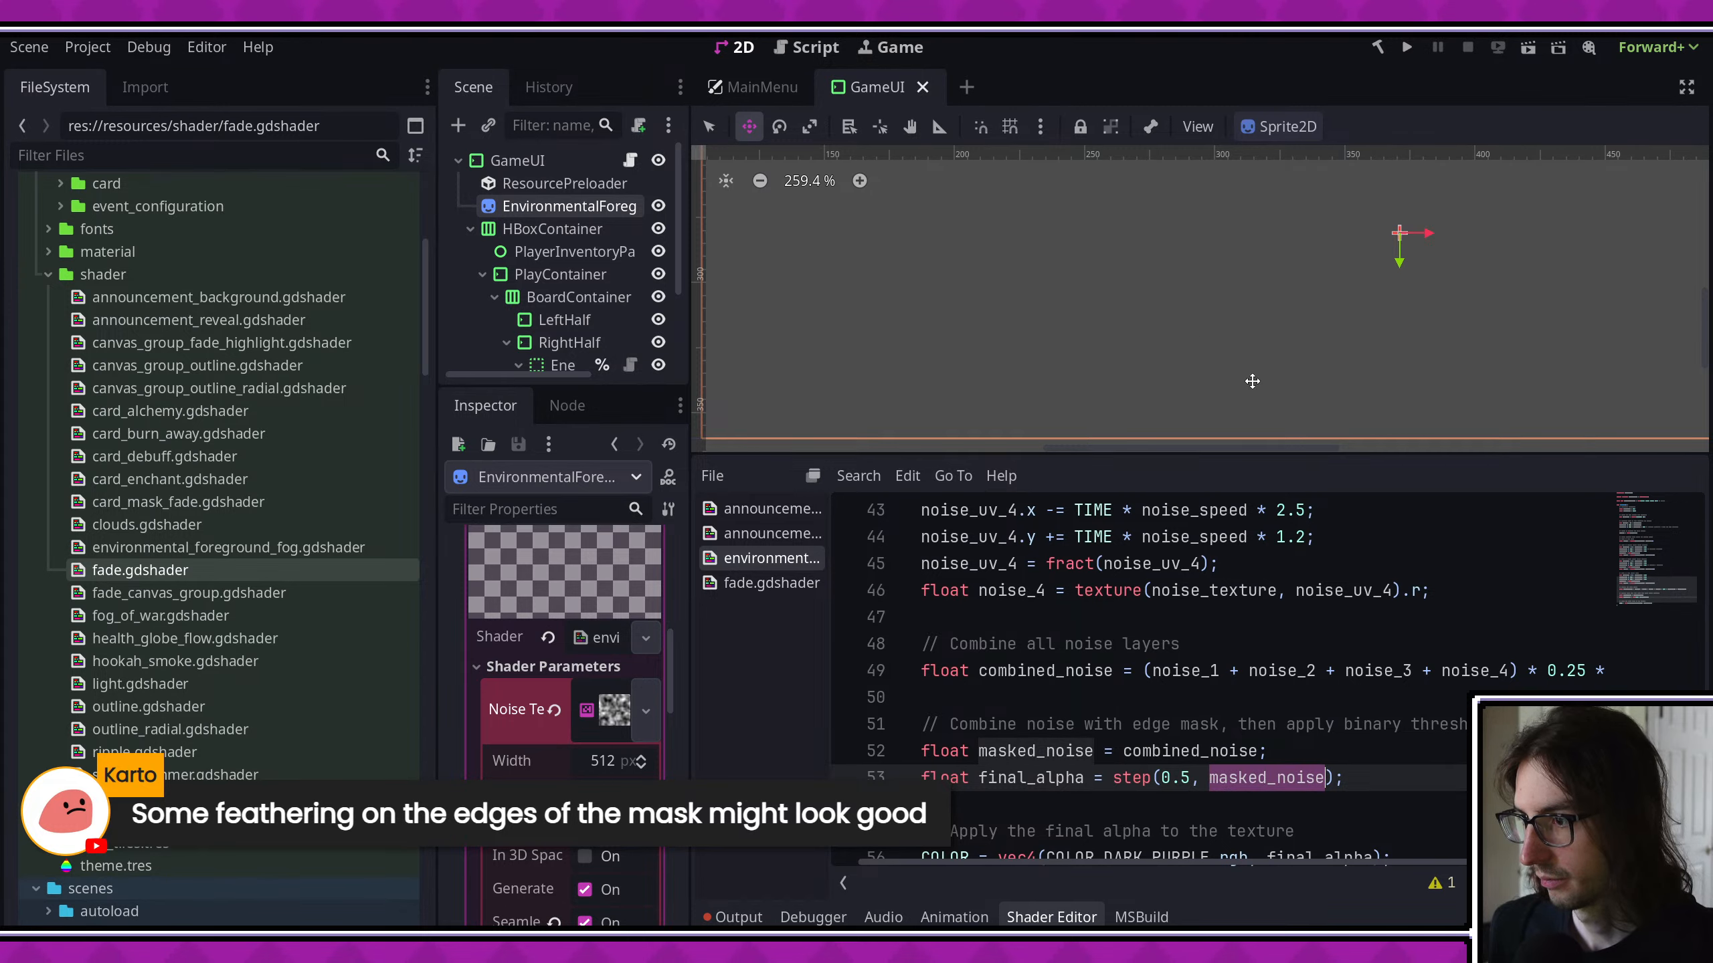
- Save the shader and run the game, entering a map location to check the foreground fog before closing it
{"action": "key", "text": "ctrl+s"}
{"action": "scroll", "coordinate": [1182, 378], "scroll_direction": "down", "scroll_amount": 1}
{"action": "left_click", "coordinate": [1406, 47]}
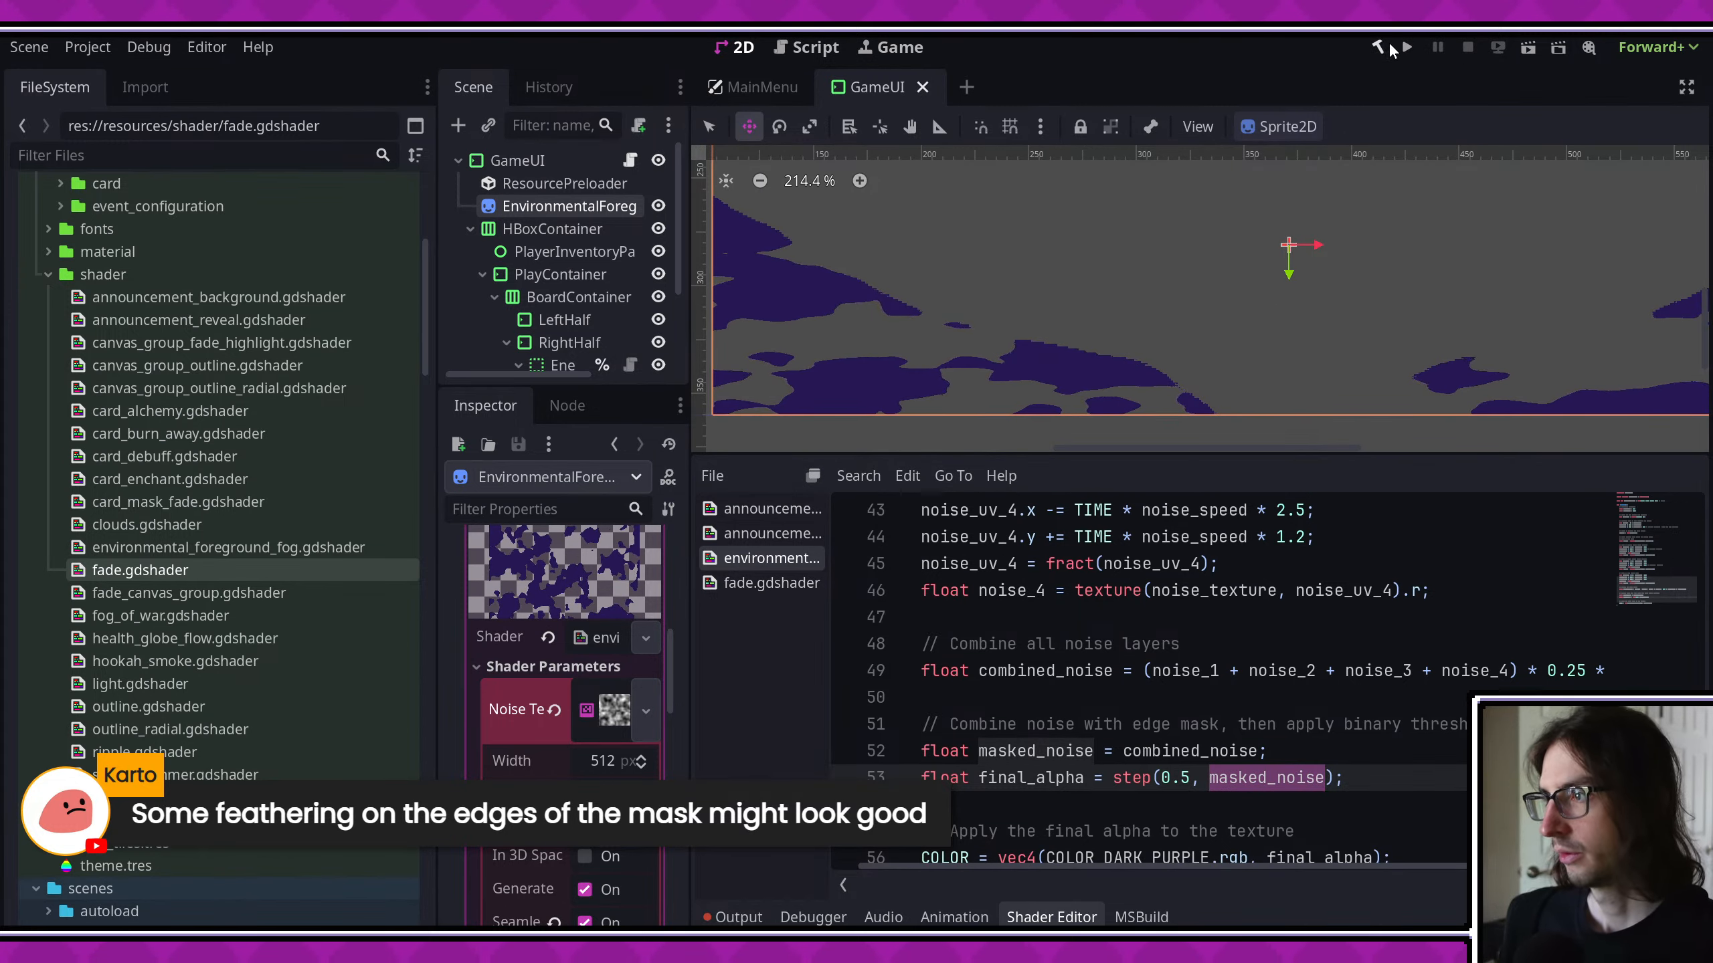
{"action": "left_click", "coordinate": [1407, 49]}
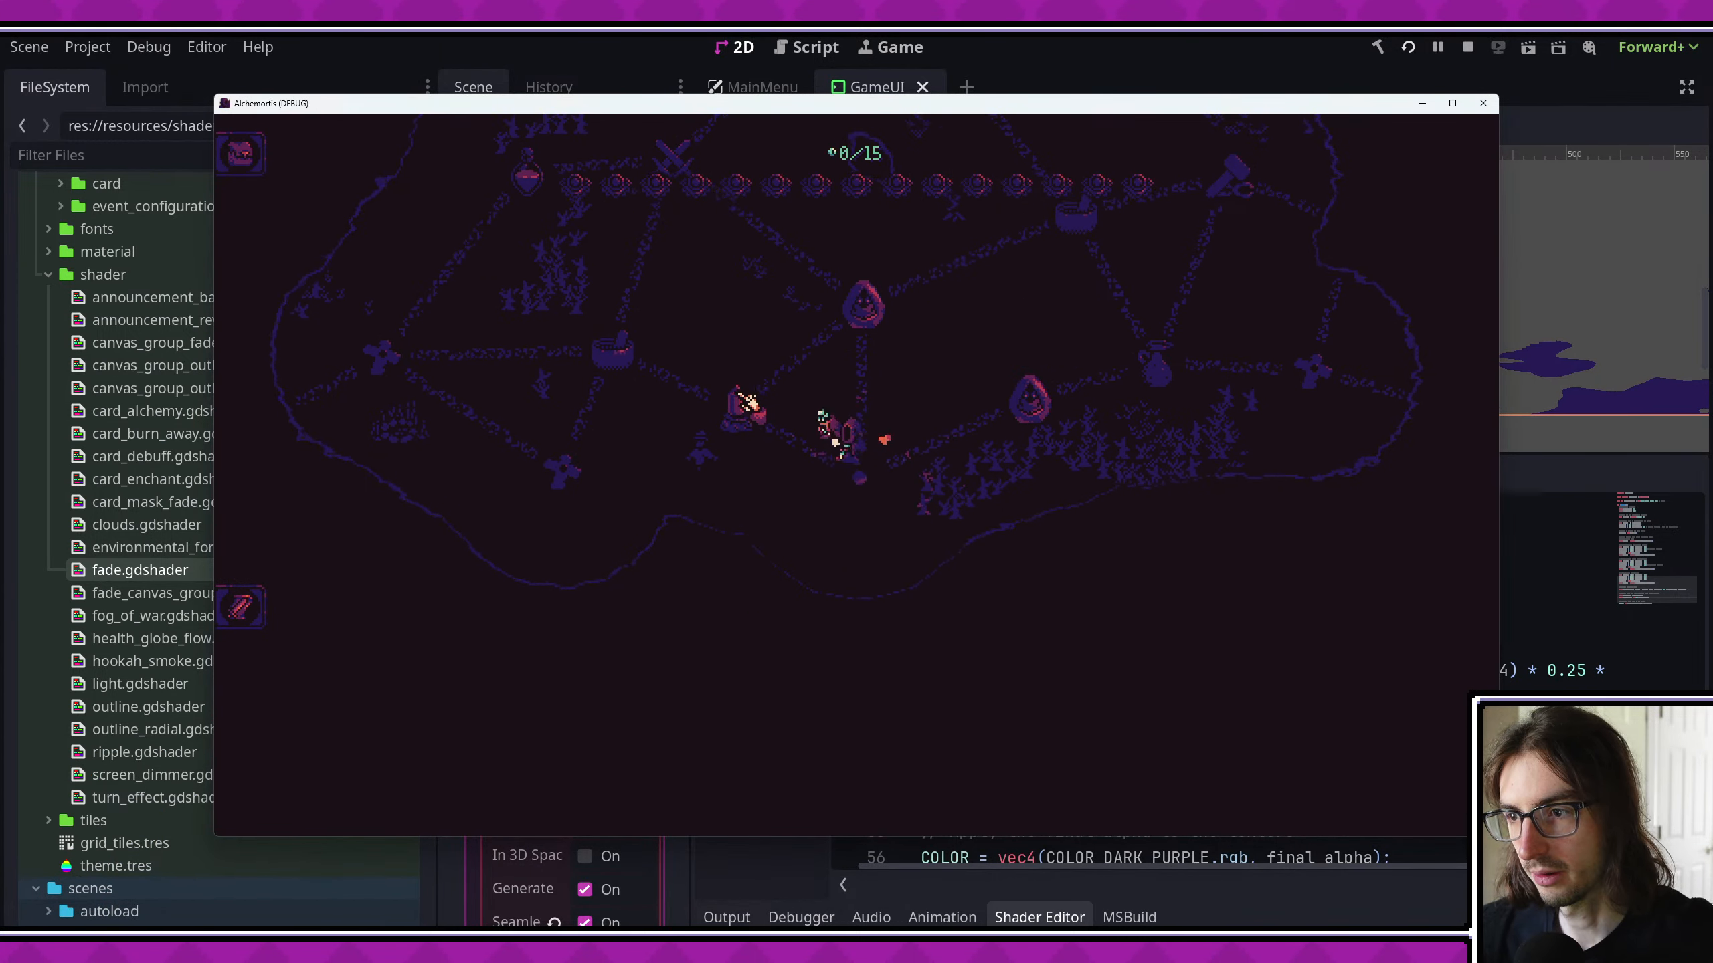
{"action": "left_click", "coordinate": [740, 394]}
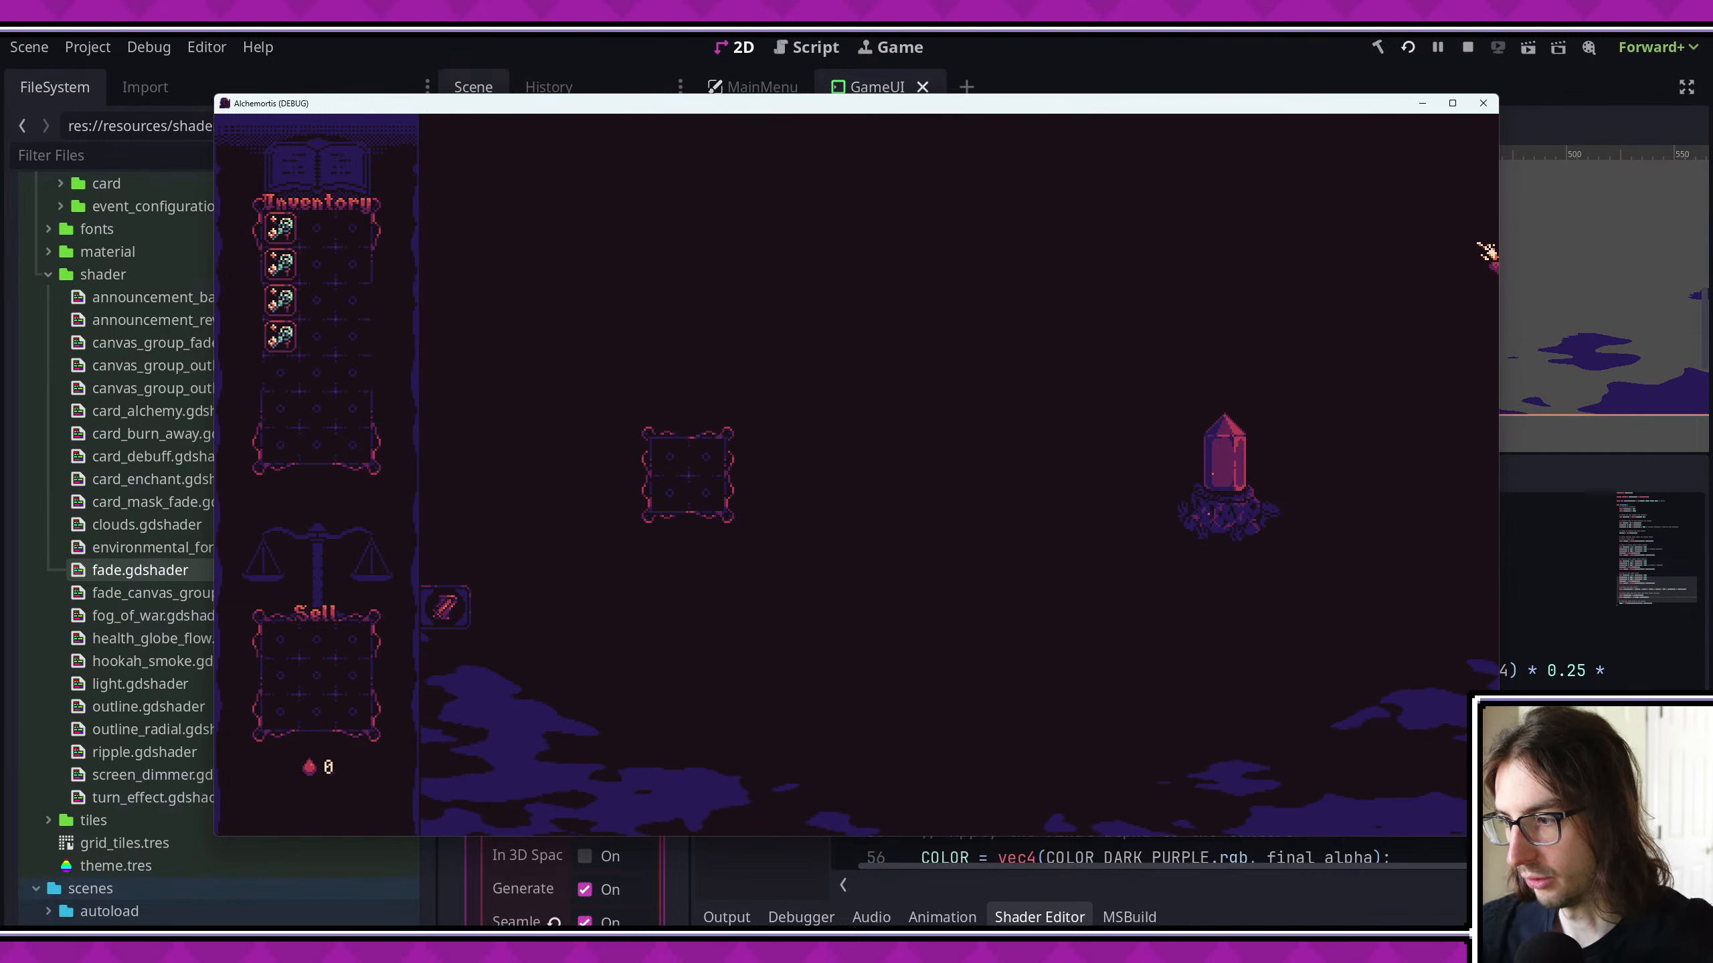
{"action": "left_click", "coordinate": [1482, 103]}
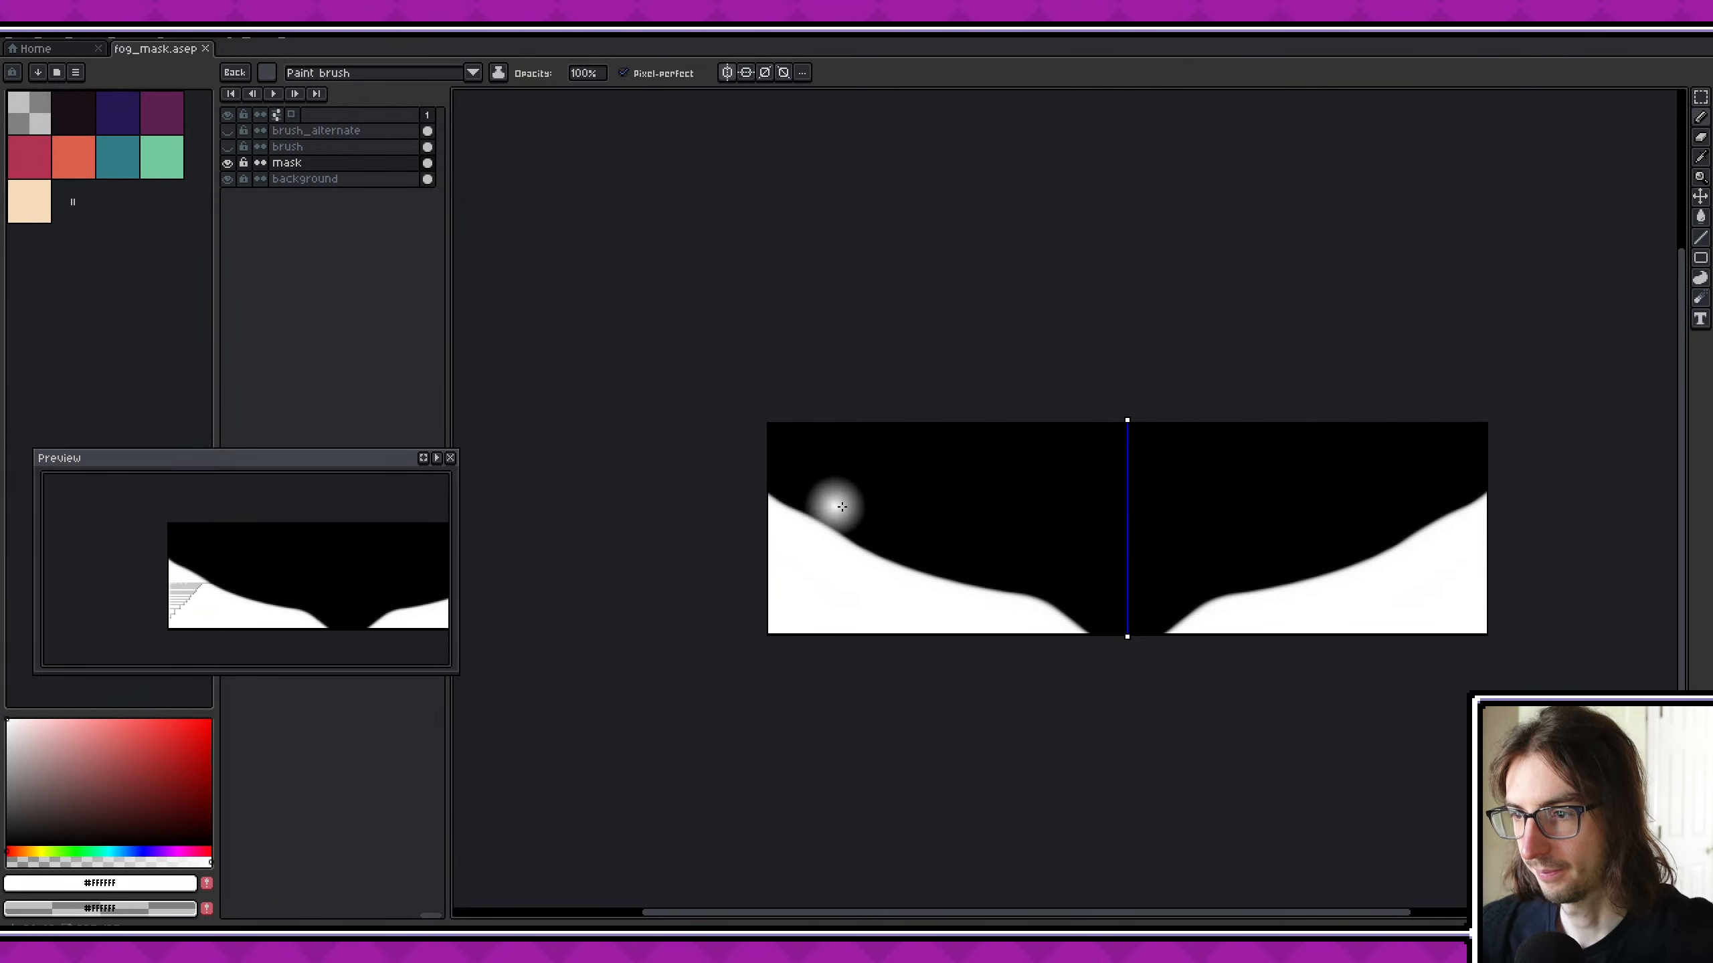
- Switch to Aseprite, try dabbing soft white bumps along the fog mask's edge, and undo the dabs
{"action": "scroll", "coordinate": [871, 542], "scroll_direction": "up", "scroll_amount": 3}
{"action": "left_click", "coordinate": [662, 578]}
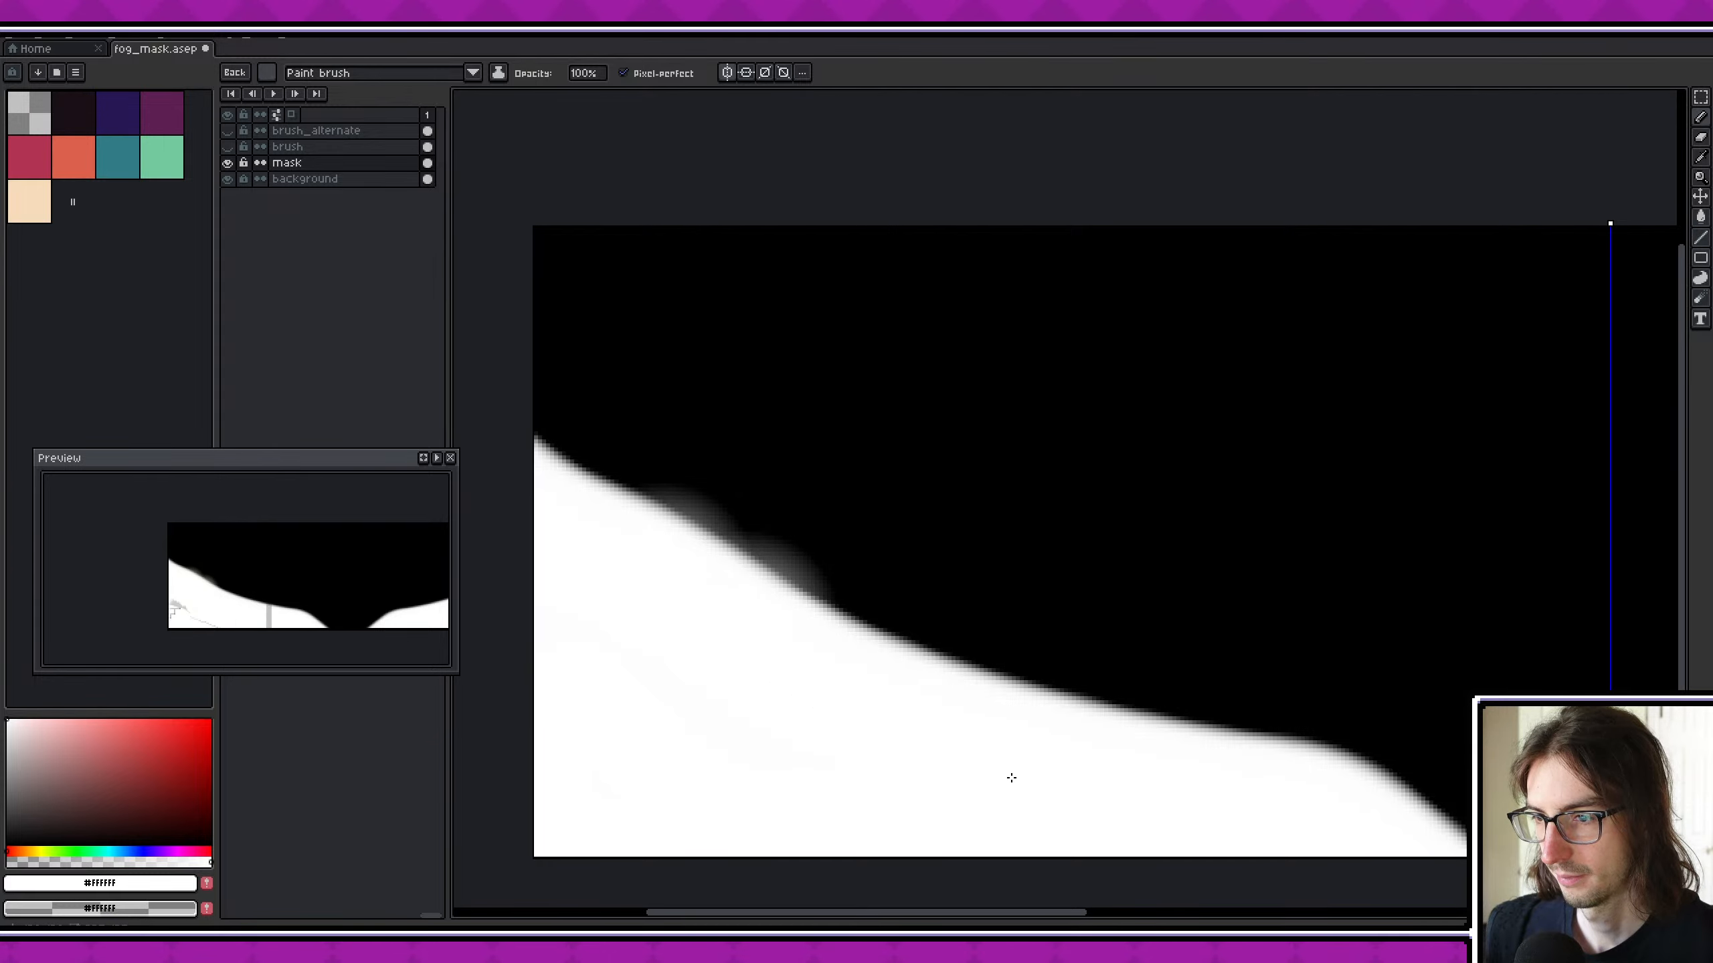
{"action": "left_click", "coordinate": [934, 714]}
{"action": "left_click", "coordinate": [1103, 742]}
{"action": "left_click", "coordinate": [1229, 774]}
{"action": "middle_click_drag", "start_coordinate": [1430, 799], "coordinate": [1152, 718]}
{"action": "scroll", "coordinate": [1152, 718], "scroll_direction": "down", "scroll_amount": 4}
{"action": "key", "text": "ctrl+z"}
{"action": "key", "text": "ctrl+z"}
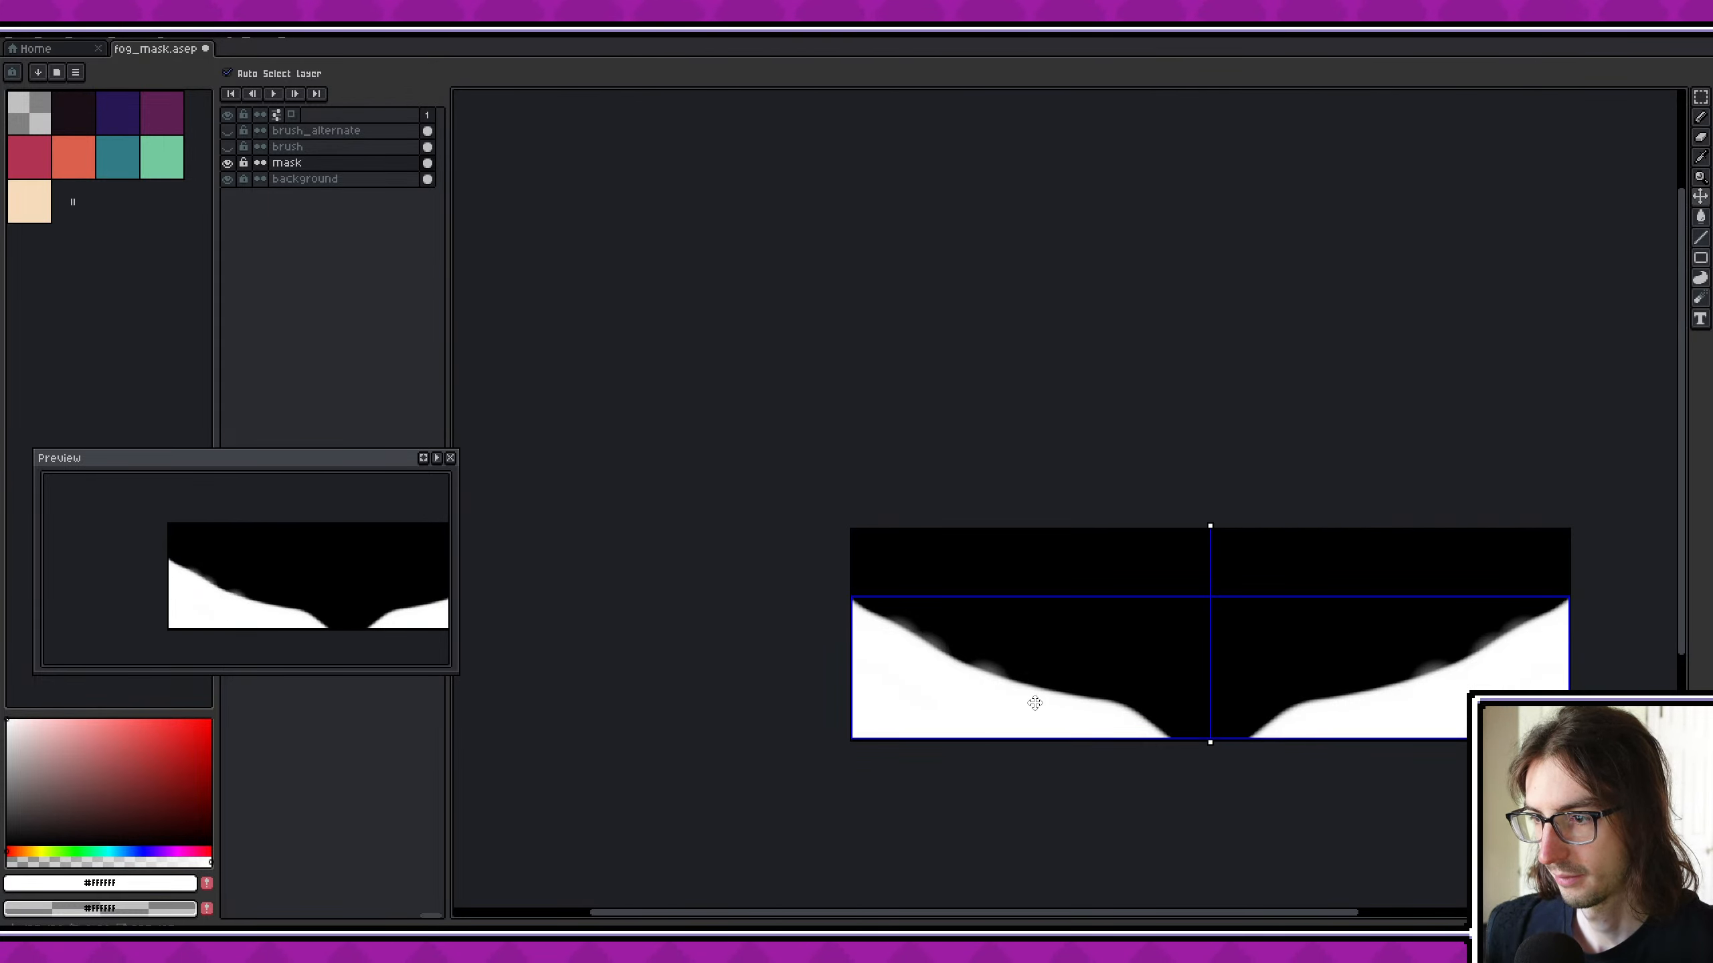
{"action": "key", "text": "ctrl+z"}
- Paint uneven soft white bumps along the mask's sloping edge with mirror symmetry and save the sprite
{"action": "scroll", "coordinate": [936, 689], "scroll_direction": "up", "scroll_amount": 4}
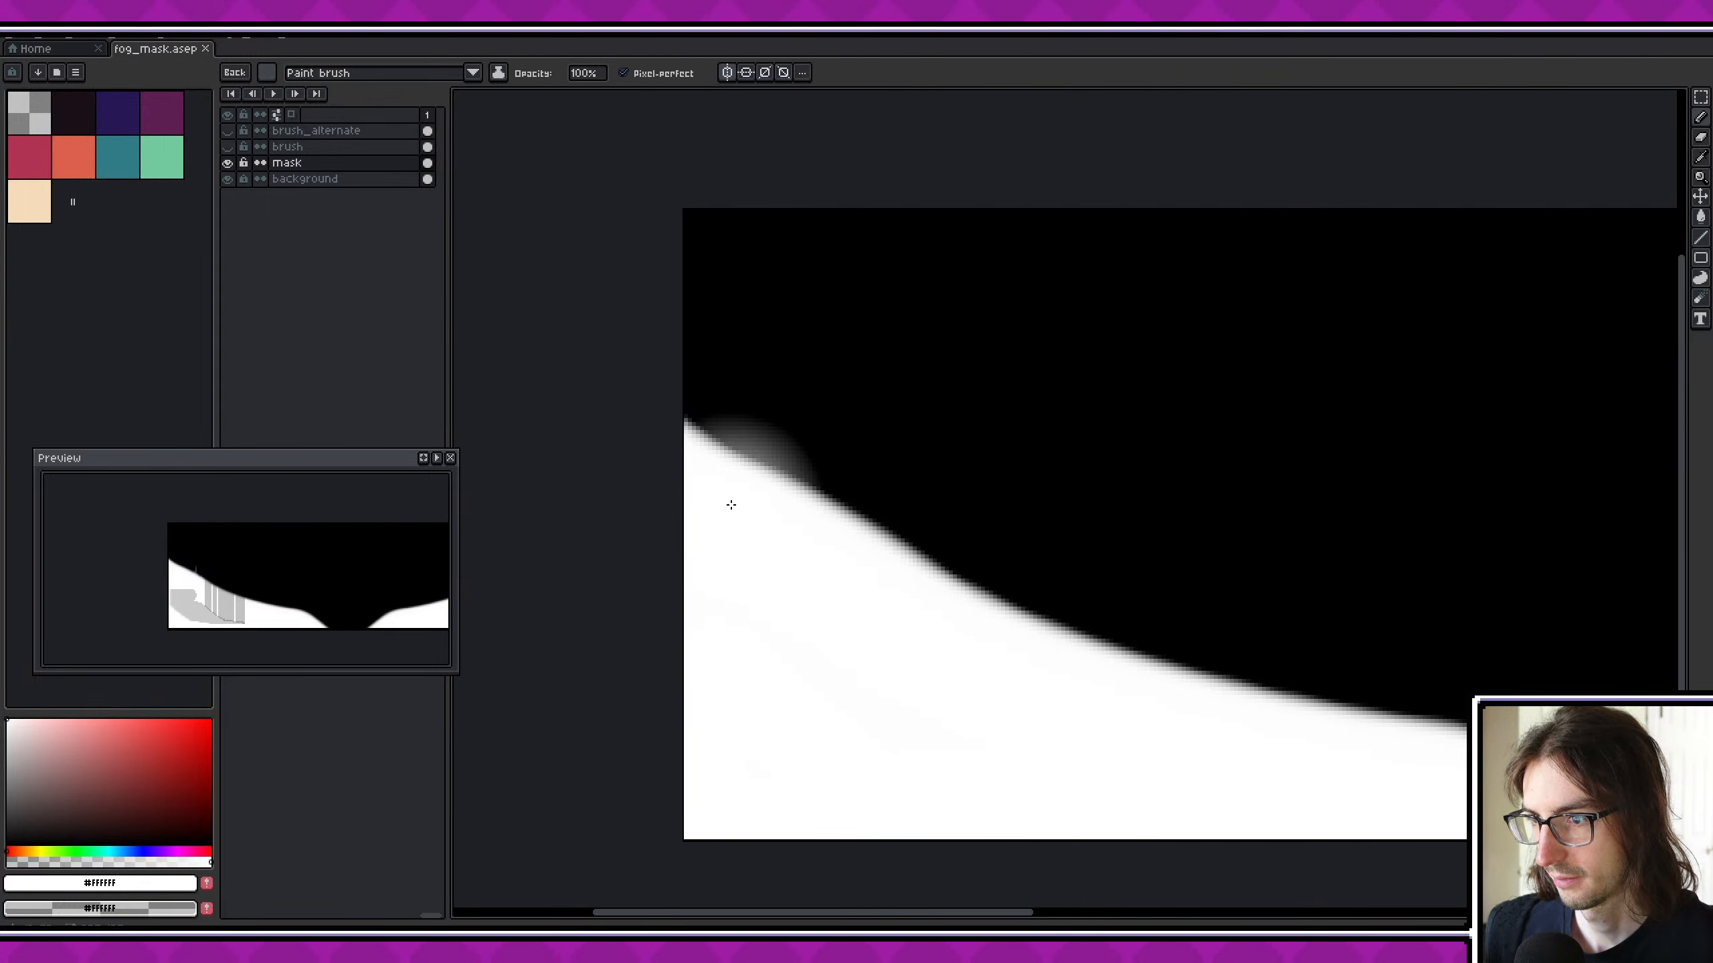
{"action": "mouse_move", "coordinate": [743, 517]}
{"action": "left_mouse_down"}
{"action": "mouse_move", "coordinate": [907, 662]}
{"action": "mouse_move", "coordinate": [1274, 779]}
{"action": "mouse_move", "coordinate": [1438, 803]}
{"action": "left_mouse_up"}
{"action": "middle_click_drag", "start_coordinate": [1438, 802], "coordinate": [1120, 773]}
{"action": "scroll", "coordinate": [1117, 766], "scroll_direction": "down", "scroll_amount": 1}
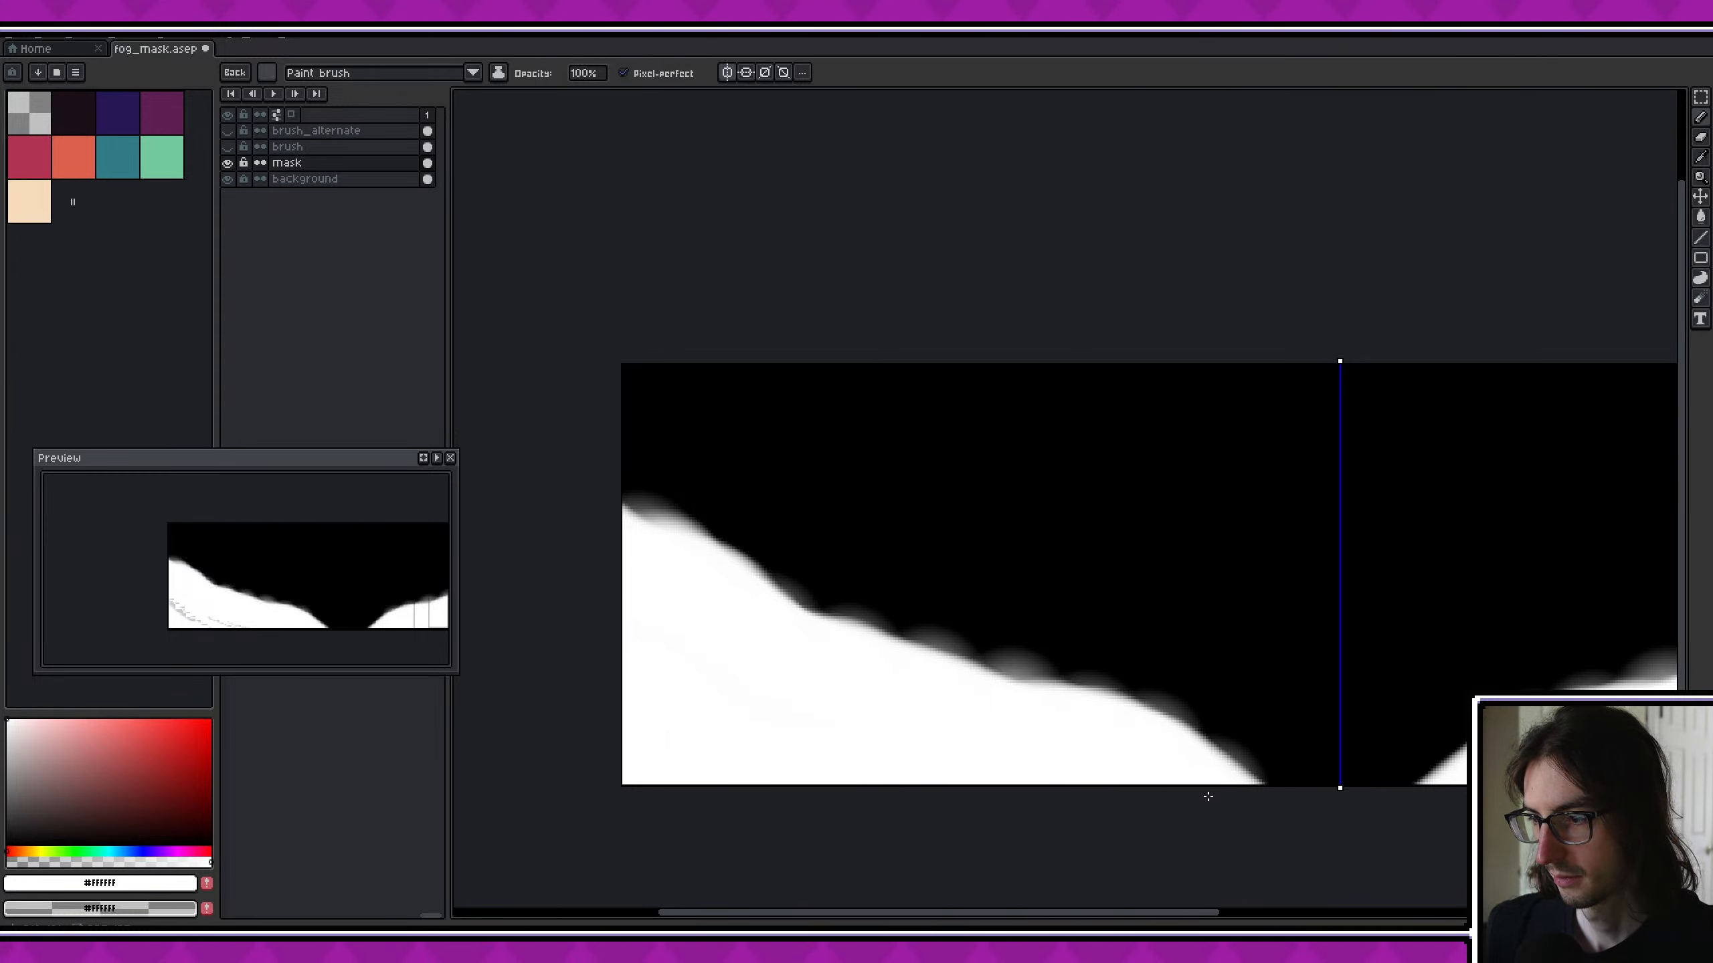
{"action": "scroll", "coordinate": [886, 639], "scroll_direction": "down", "scroll_amount": 2}
{"action": "key", "text": "ctrl+s"}
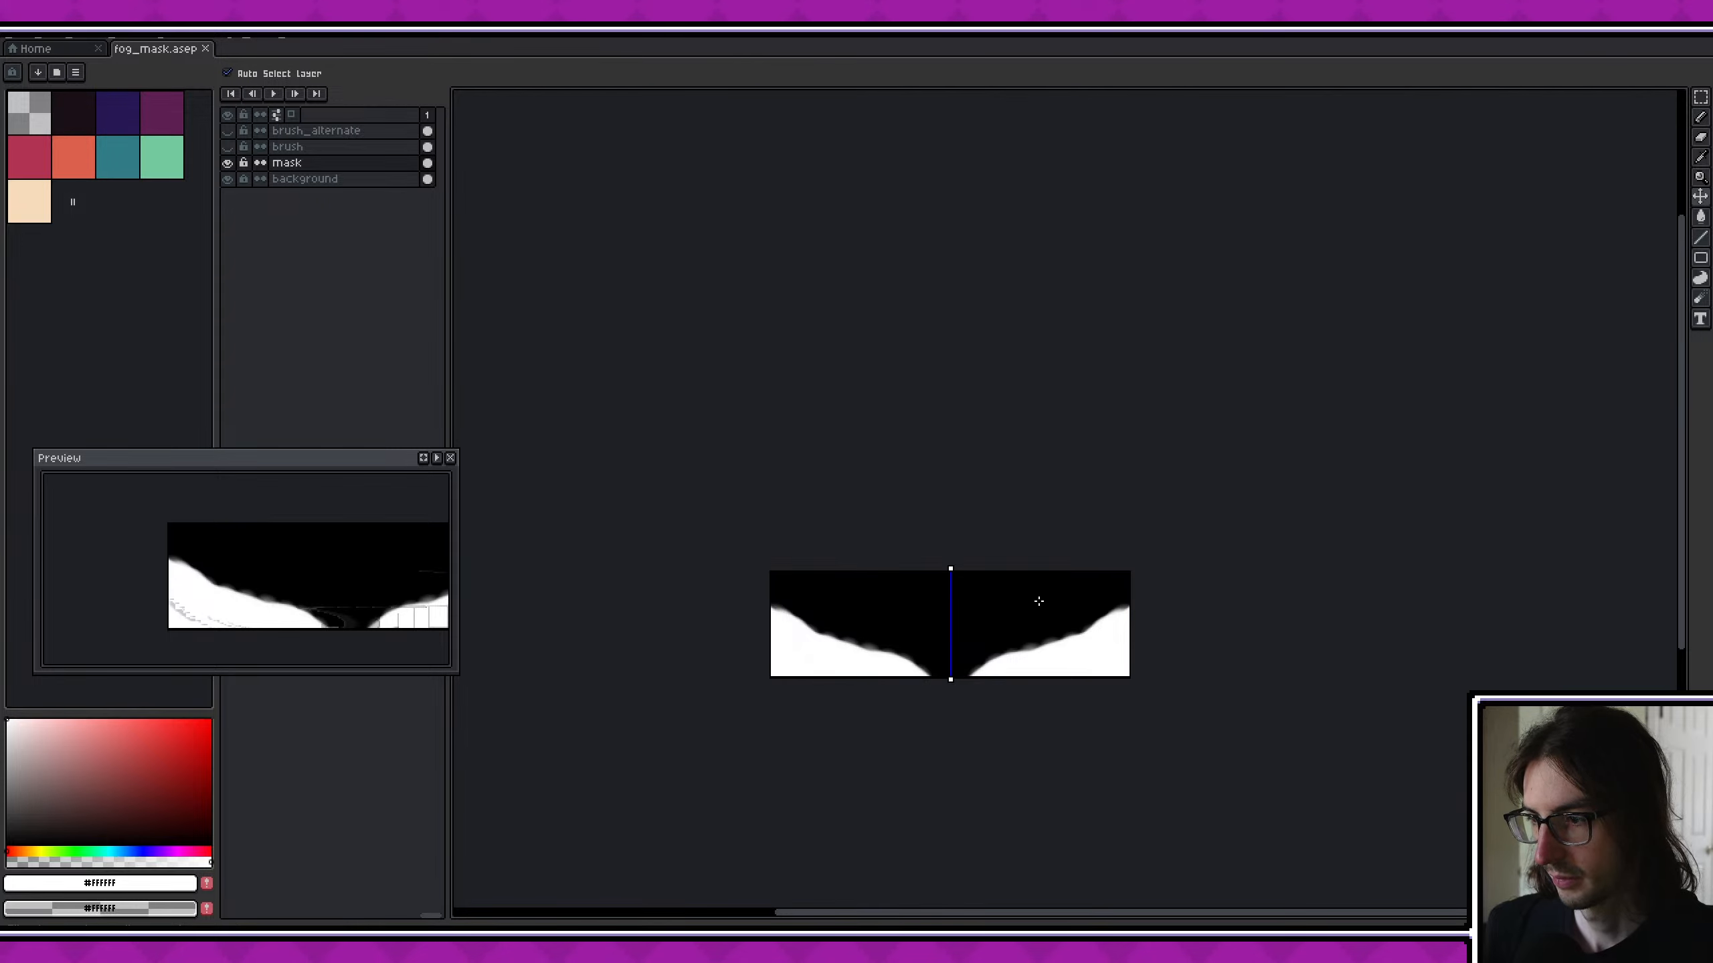
- Export the fog mask, switch to Godot and run the game to check the updated foreground fog
{"action": "key", "text": "ctrl+alt+shift+s"}
{"action": "left_click", "coordinate": [703, 538]}
{"action": "key", "text": "alt+Tab"}
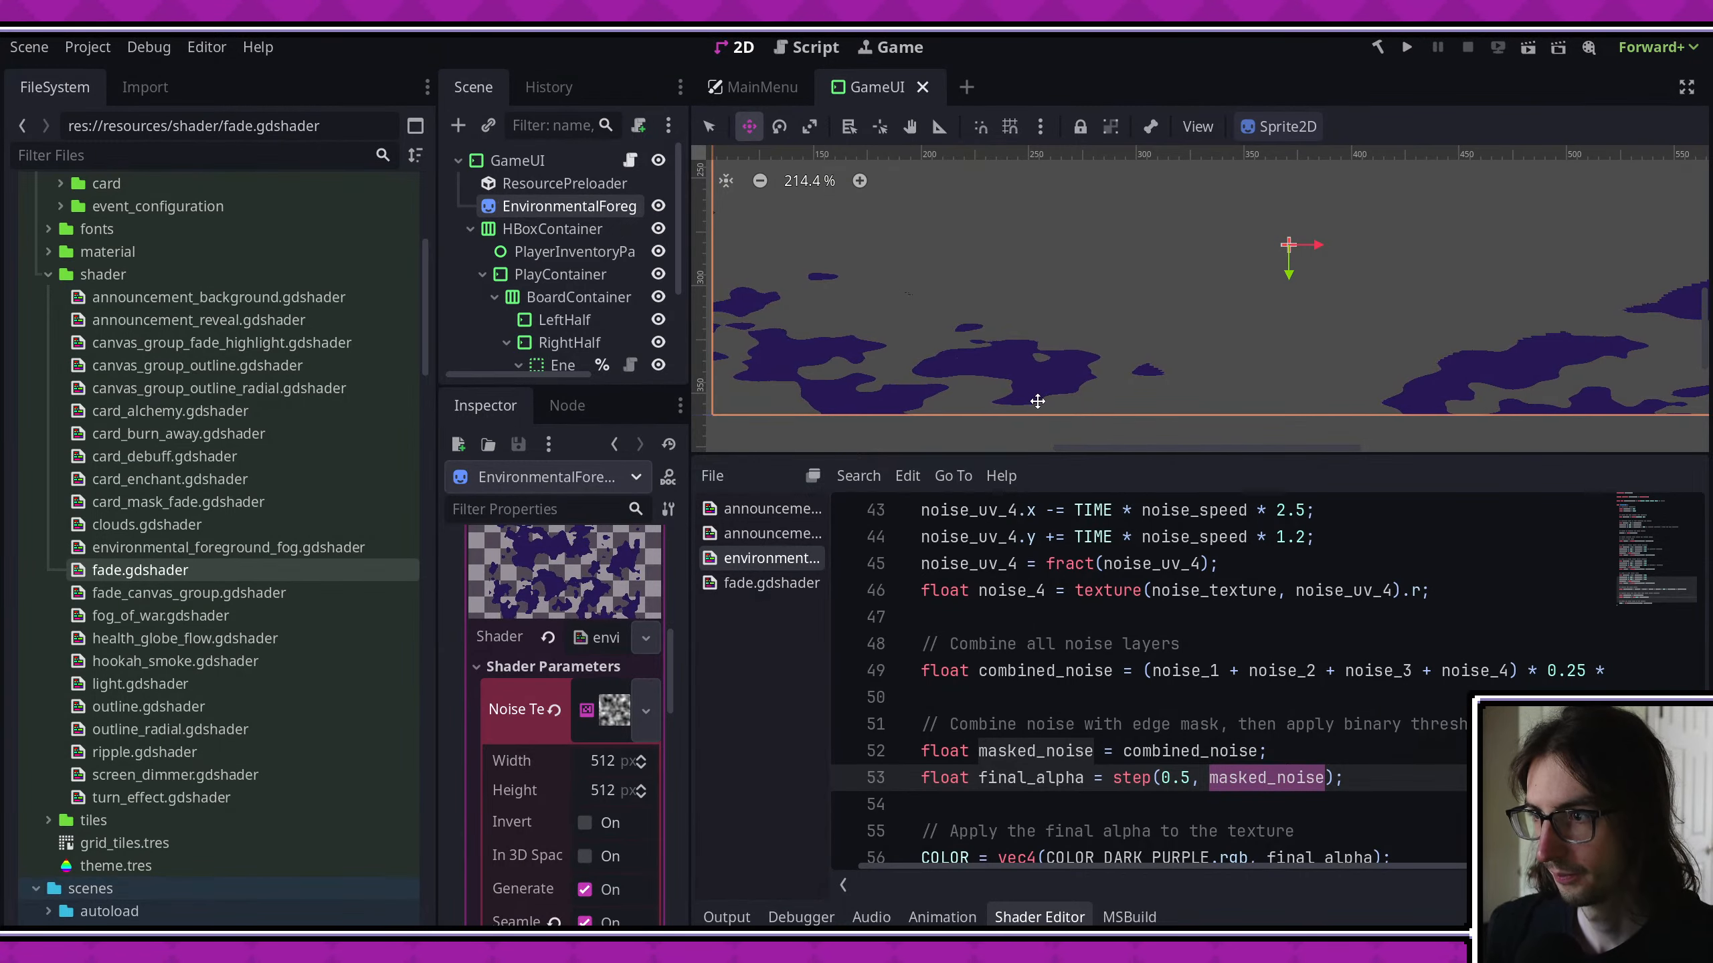
{"action": "scroll", "coordinate": [1037, 401], "scroll_direction": "up", "scroll_amount": 3}
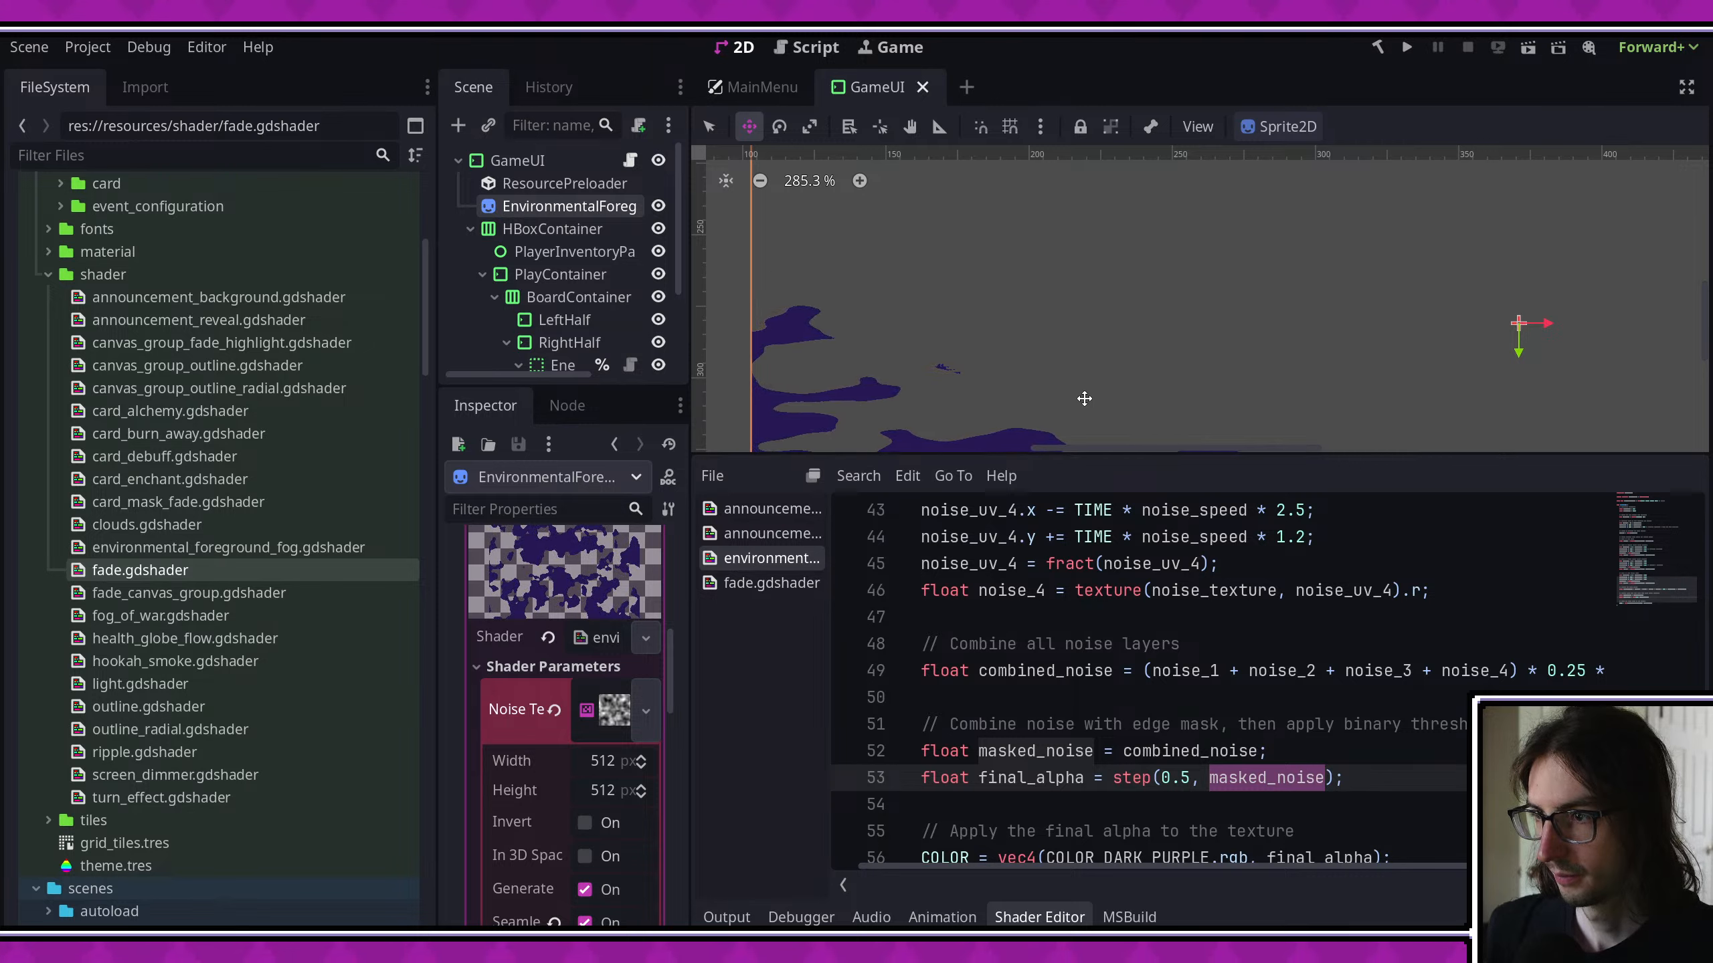
{"action": "scroll", "coordinate": [1082, 398], "scroll_direction": "down", "scroll_amount": 3}
{"action": "left_click", "coordinate": [1406, 47]}
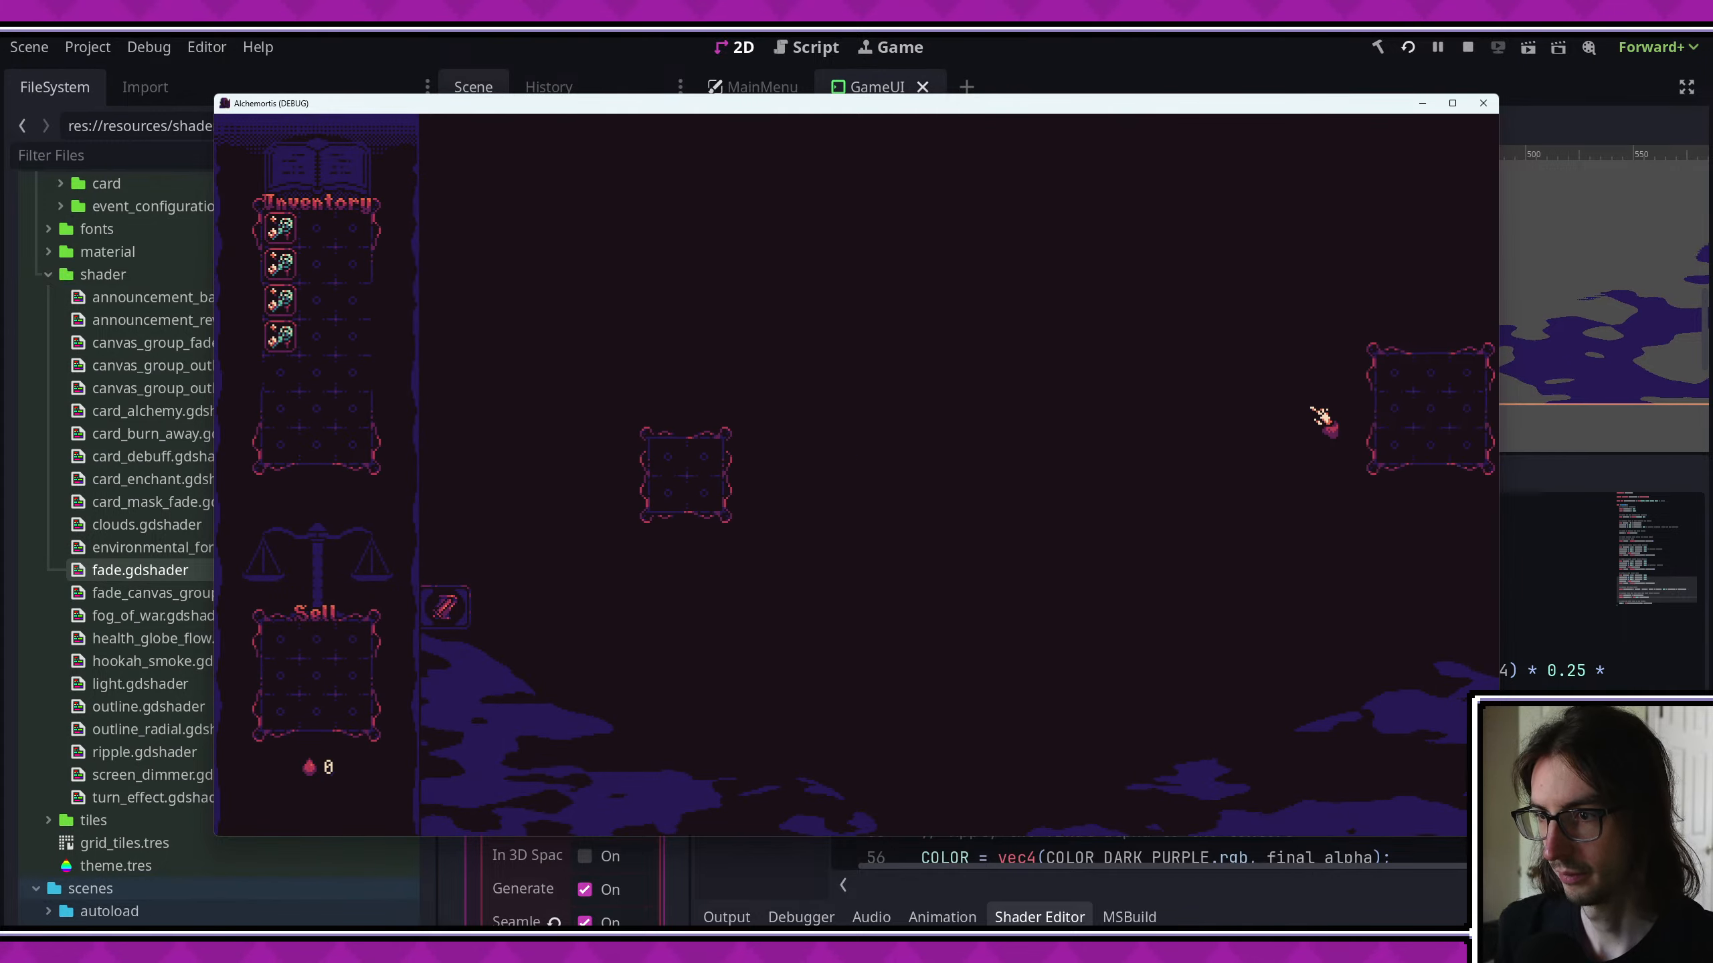
- Review the Game Debug options in the project settings and run the game again to inspect the foreground fog before closing it
{"action": "left_click", "coordinate": [88, 47]}
{"action": "left_click", "coordinate": [96, 83]}
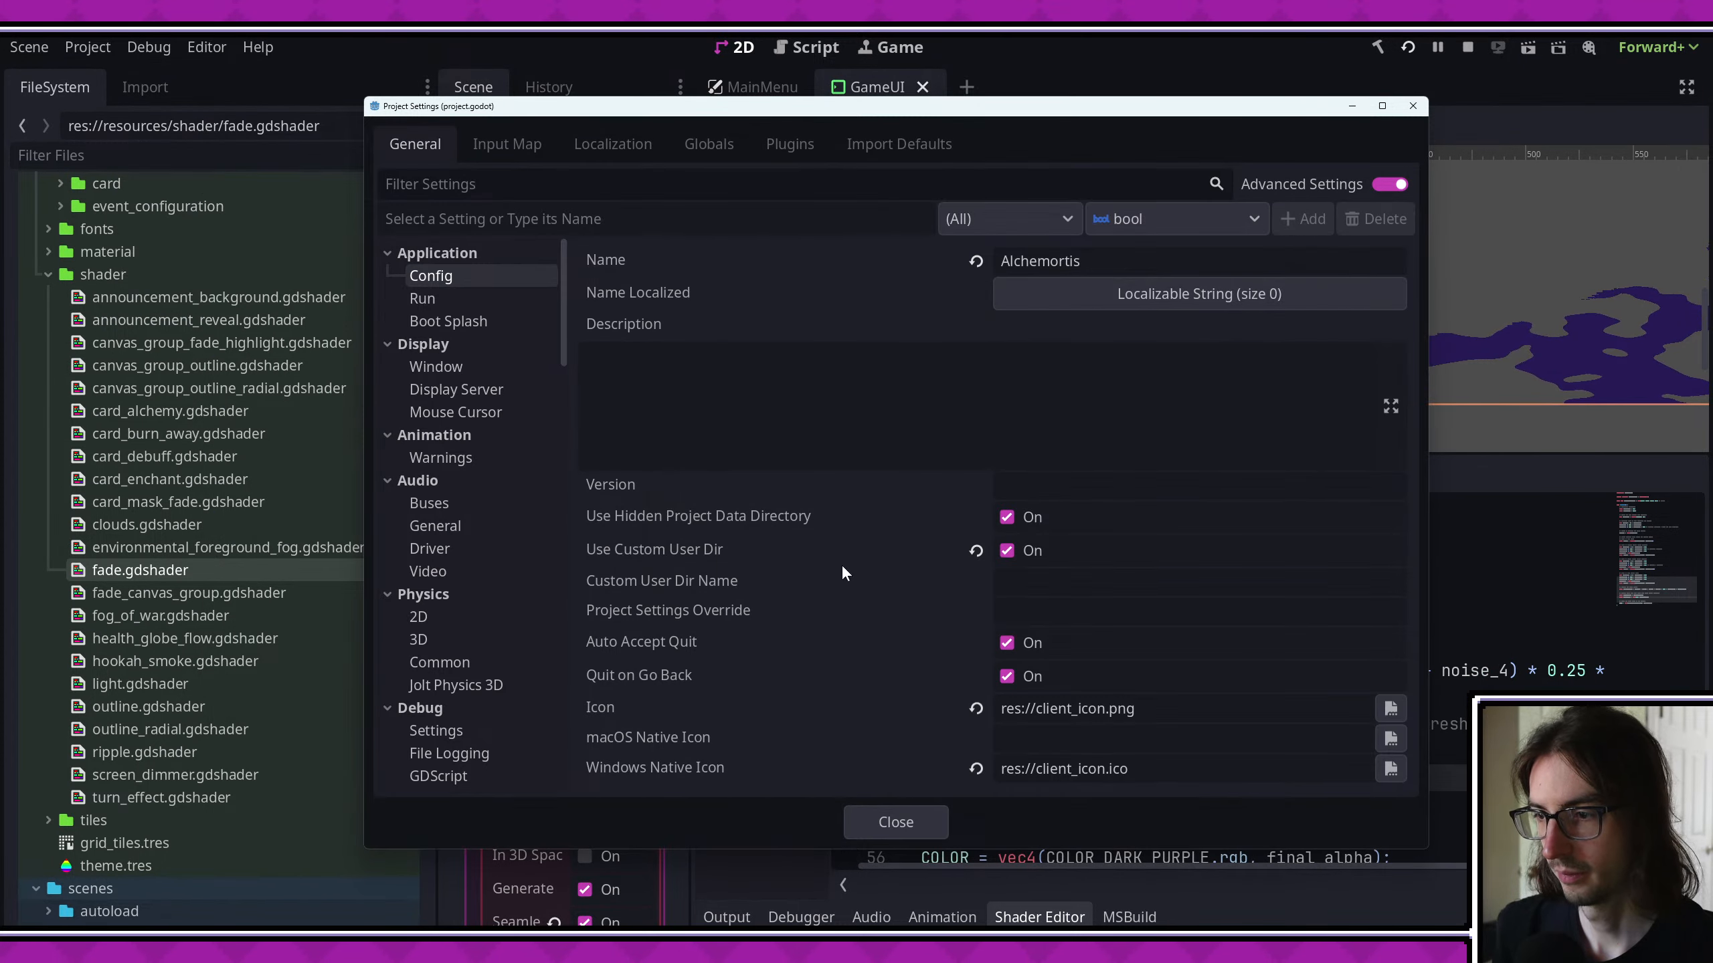
{"action": "scroll", "coordinate": [532, 744], "scroll_direction": "down", "scroll_amount": 5}
{"action": "left_click", "coordinate": [438, 732]}
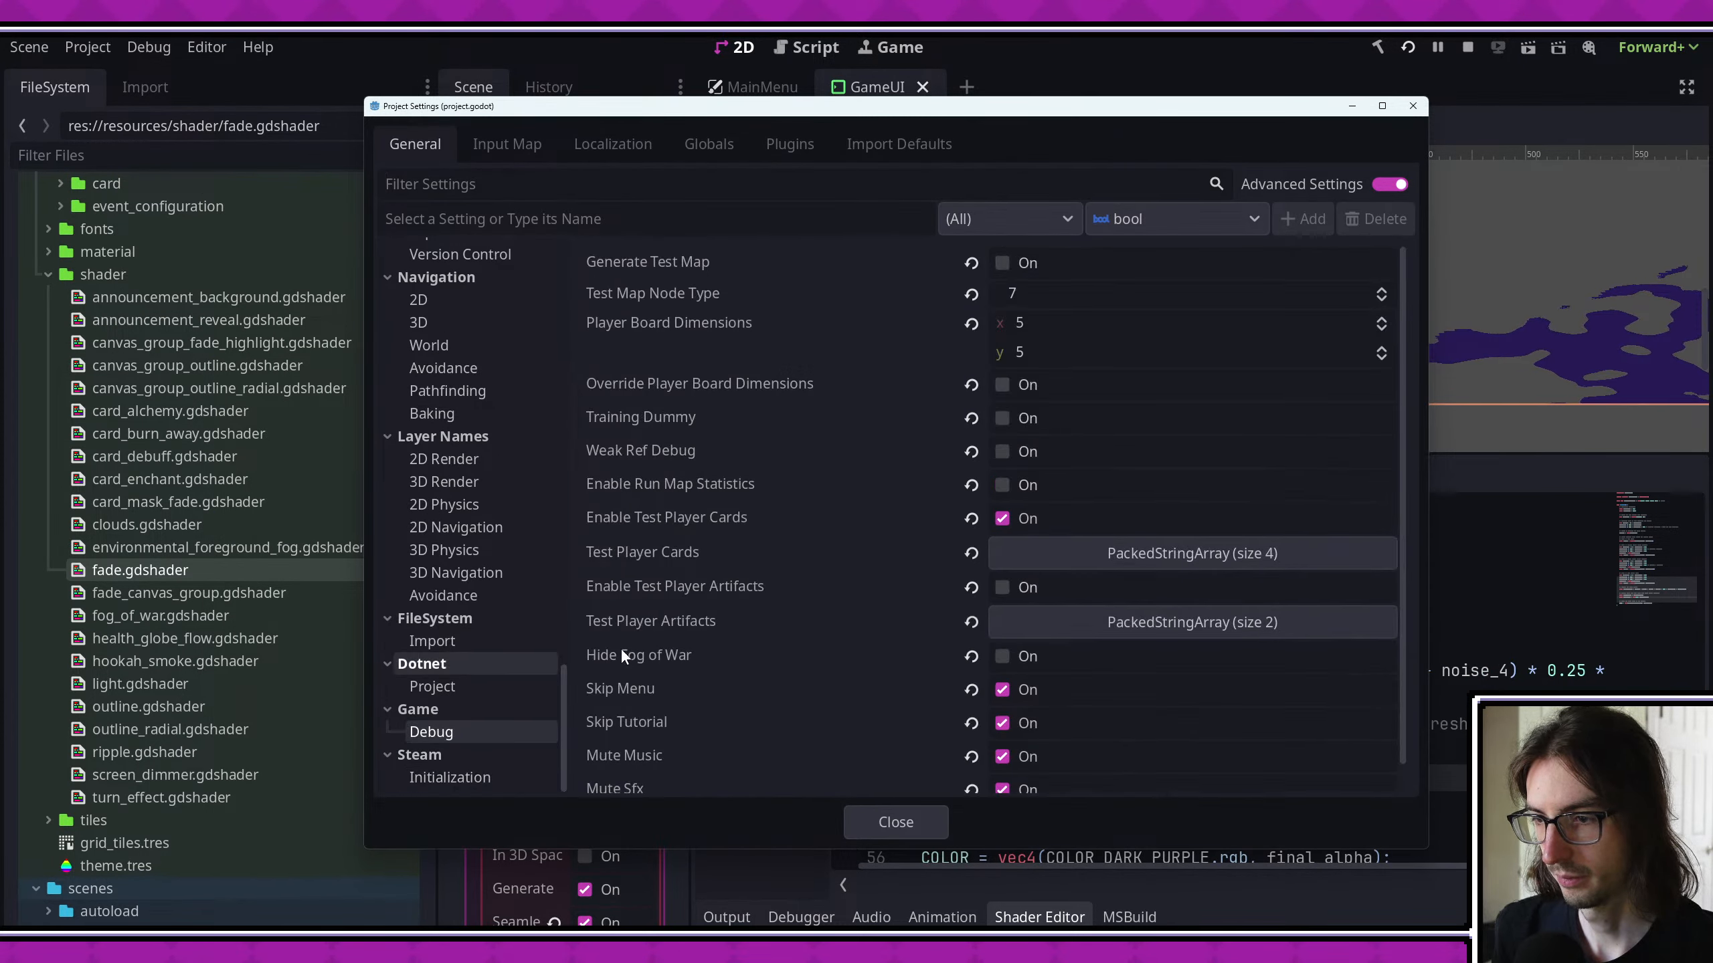
{"action": "left_click", "coordinate": [1413, 105]}
{"action": "key", "text": "F5"}
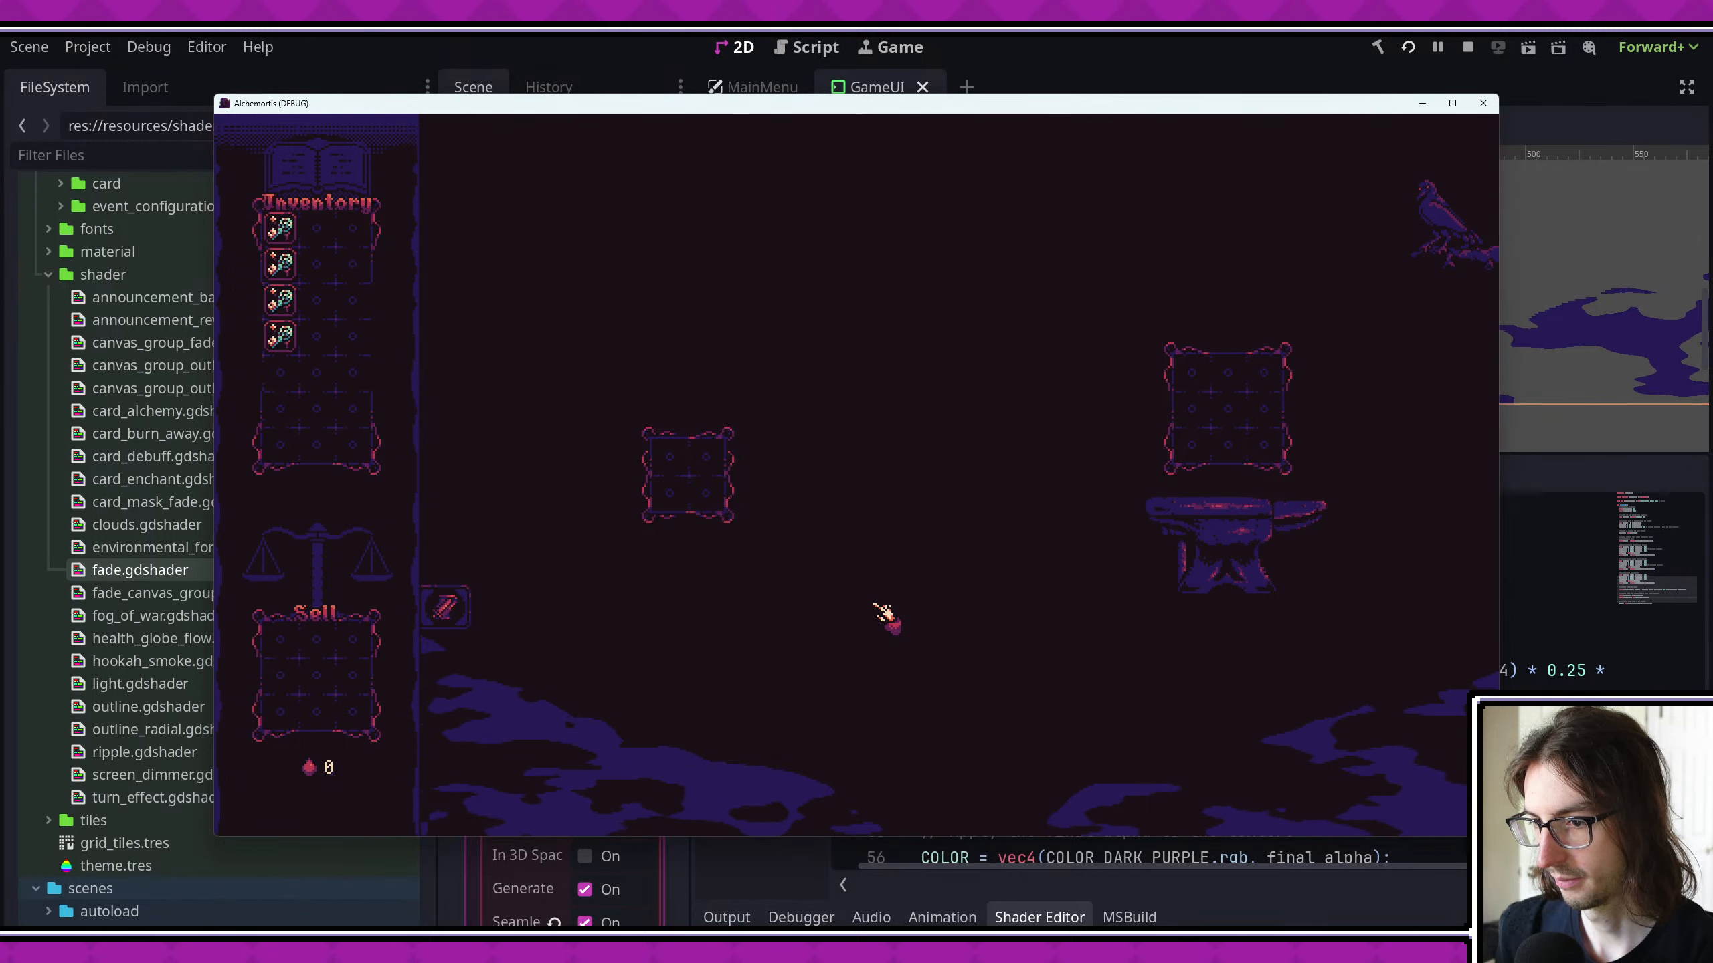
{"action": "left_click", "coordinate": [1481, 104]}
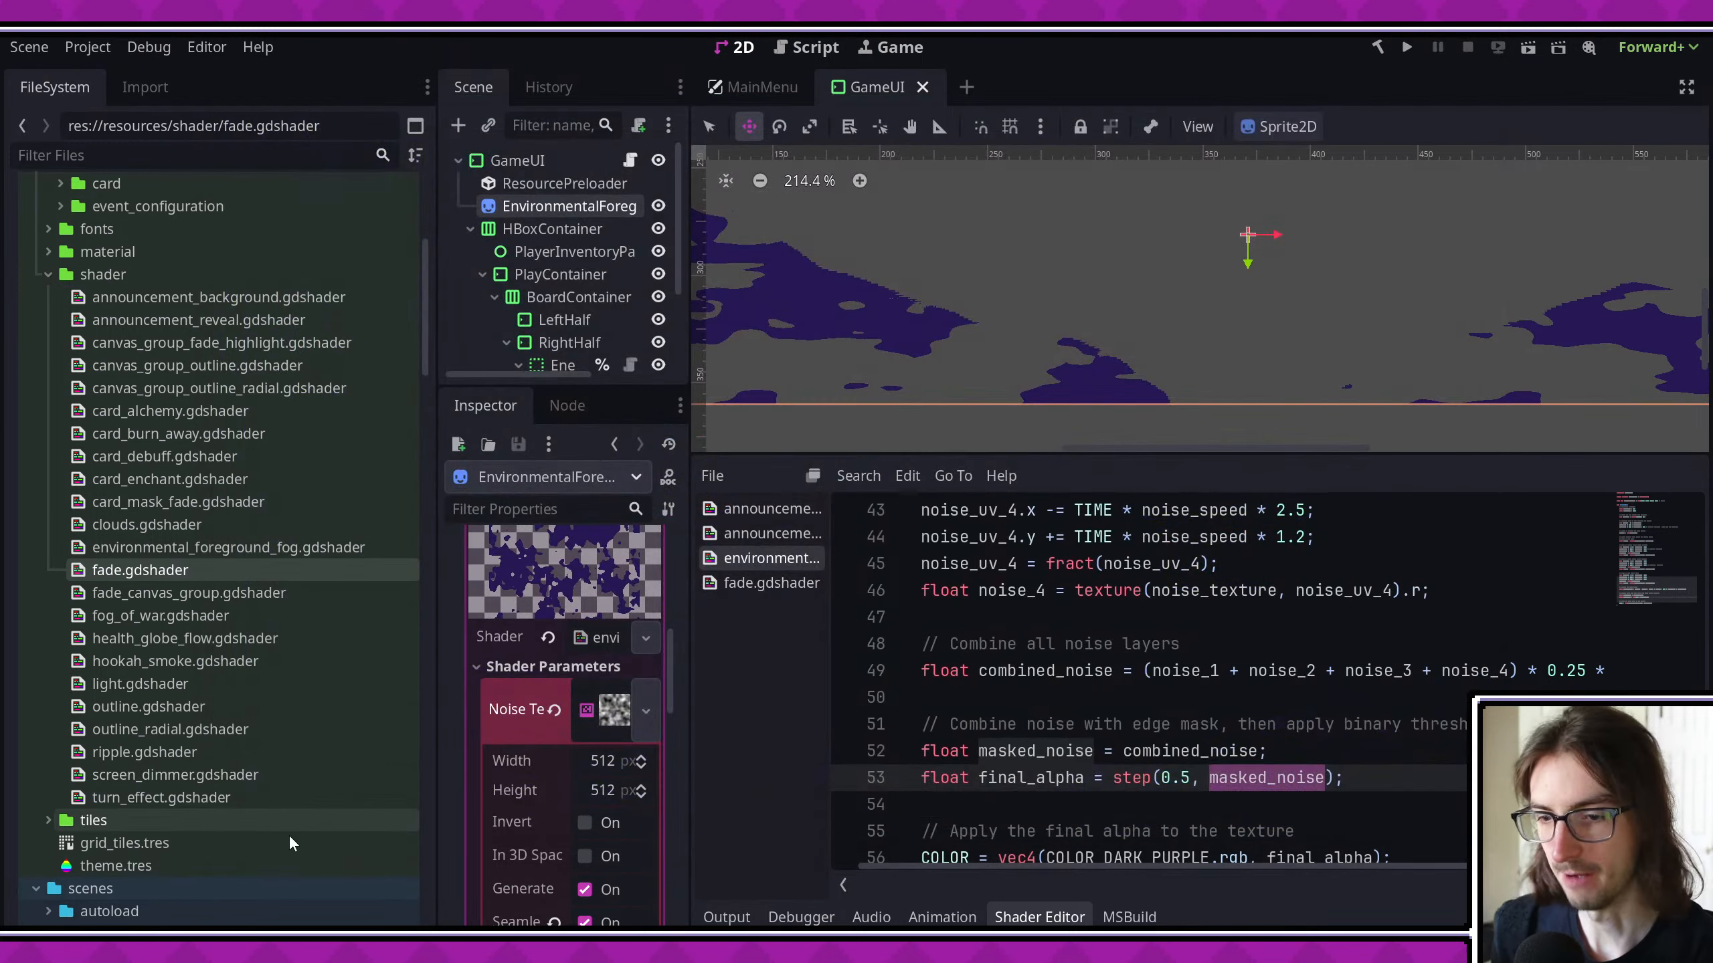
- Switch to Aseprite, hide the mask layer and add a new layer above it
{"action": "key", "text": "alt+Tab"}
{"action": "scroll", "coordinate": [807, 644], "scroll_direction": "up", "scroll_amount": 2}
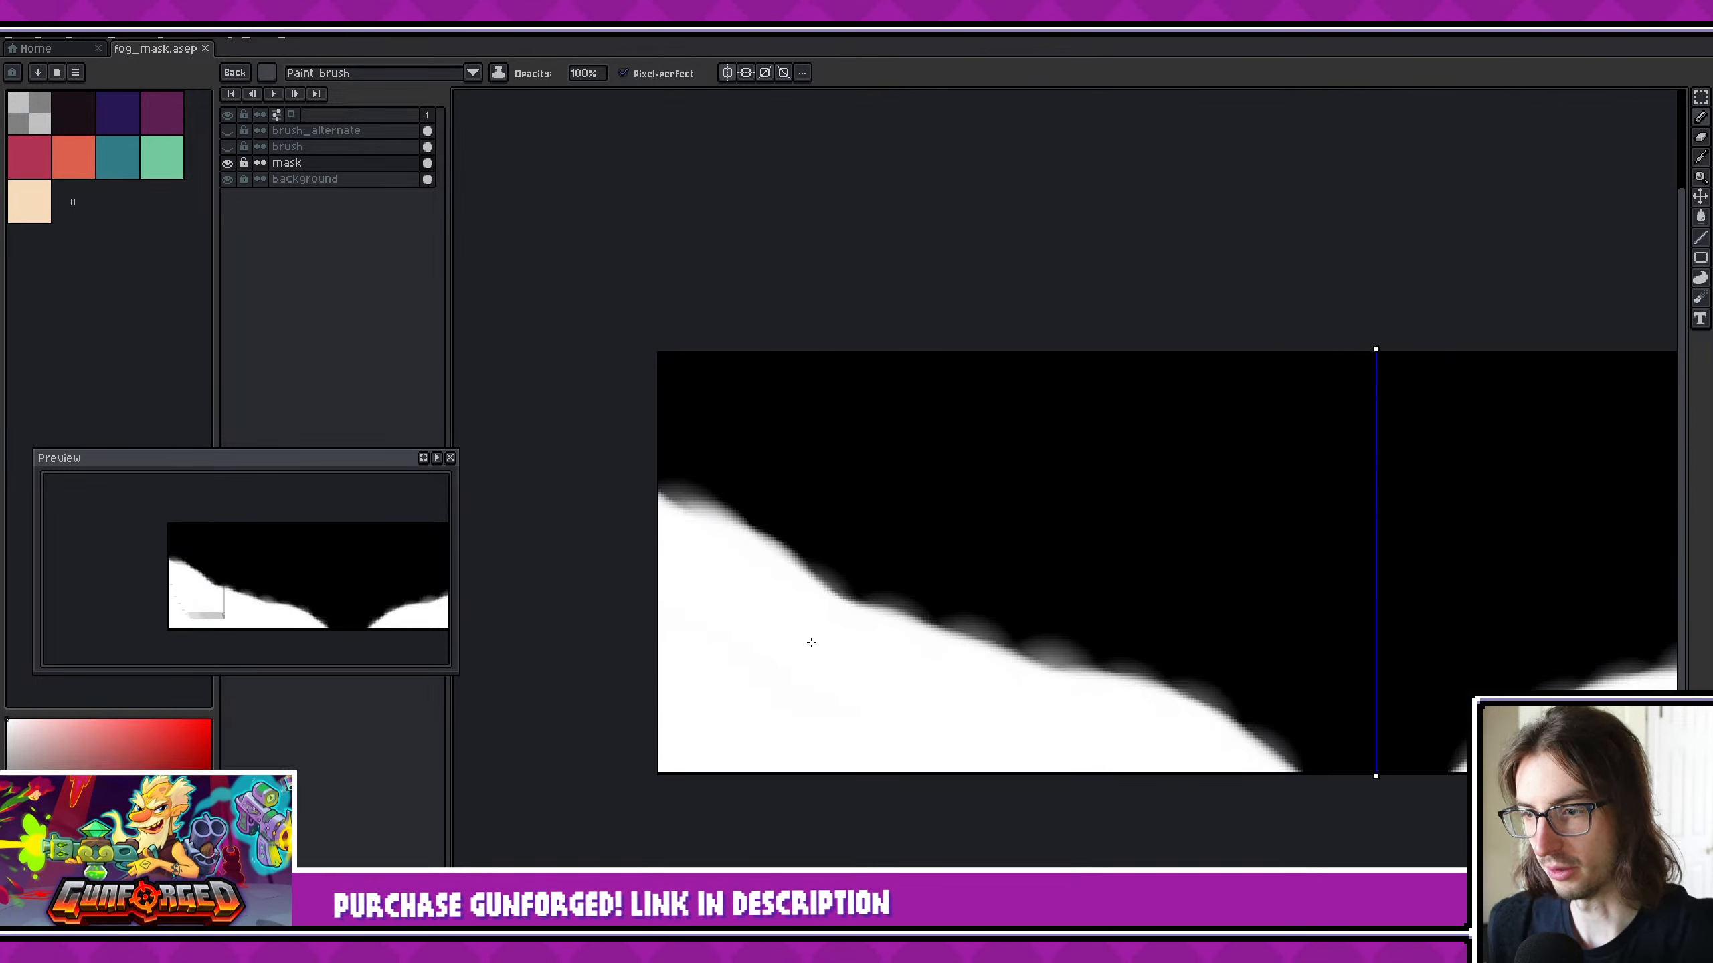
{"action": "left_click", "coordinate": [228, 162]}
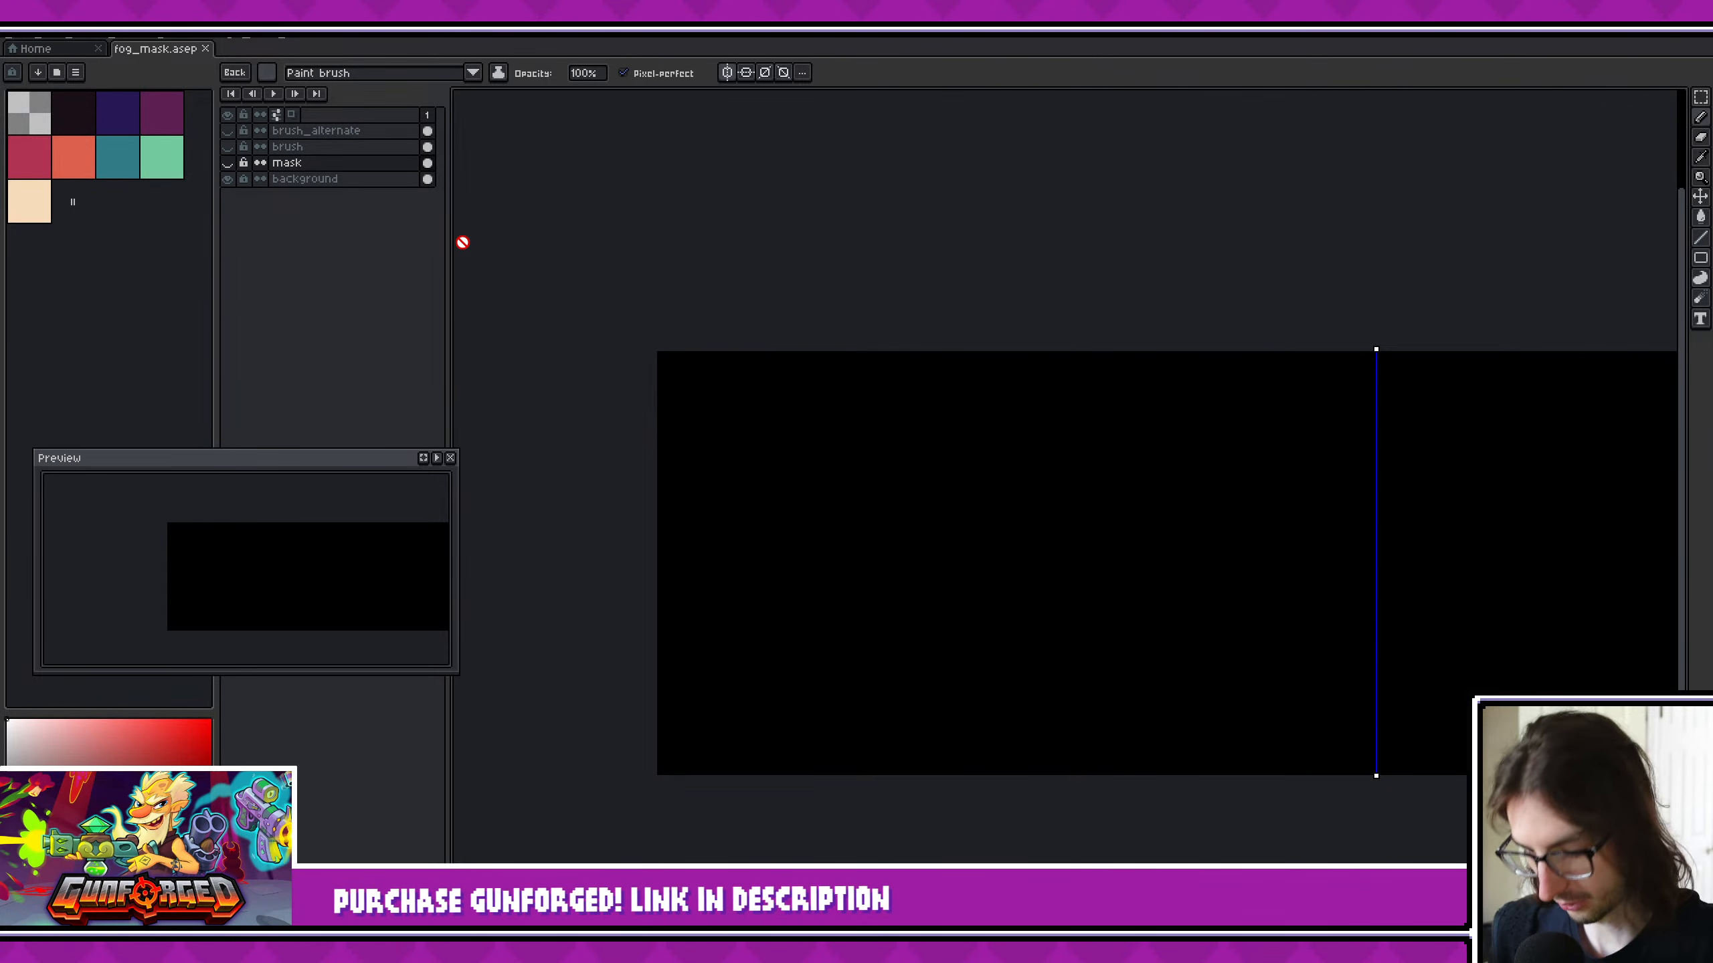
{"action": "key", "text": "shift+n"}
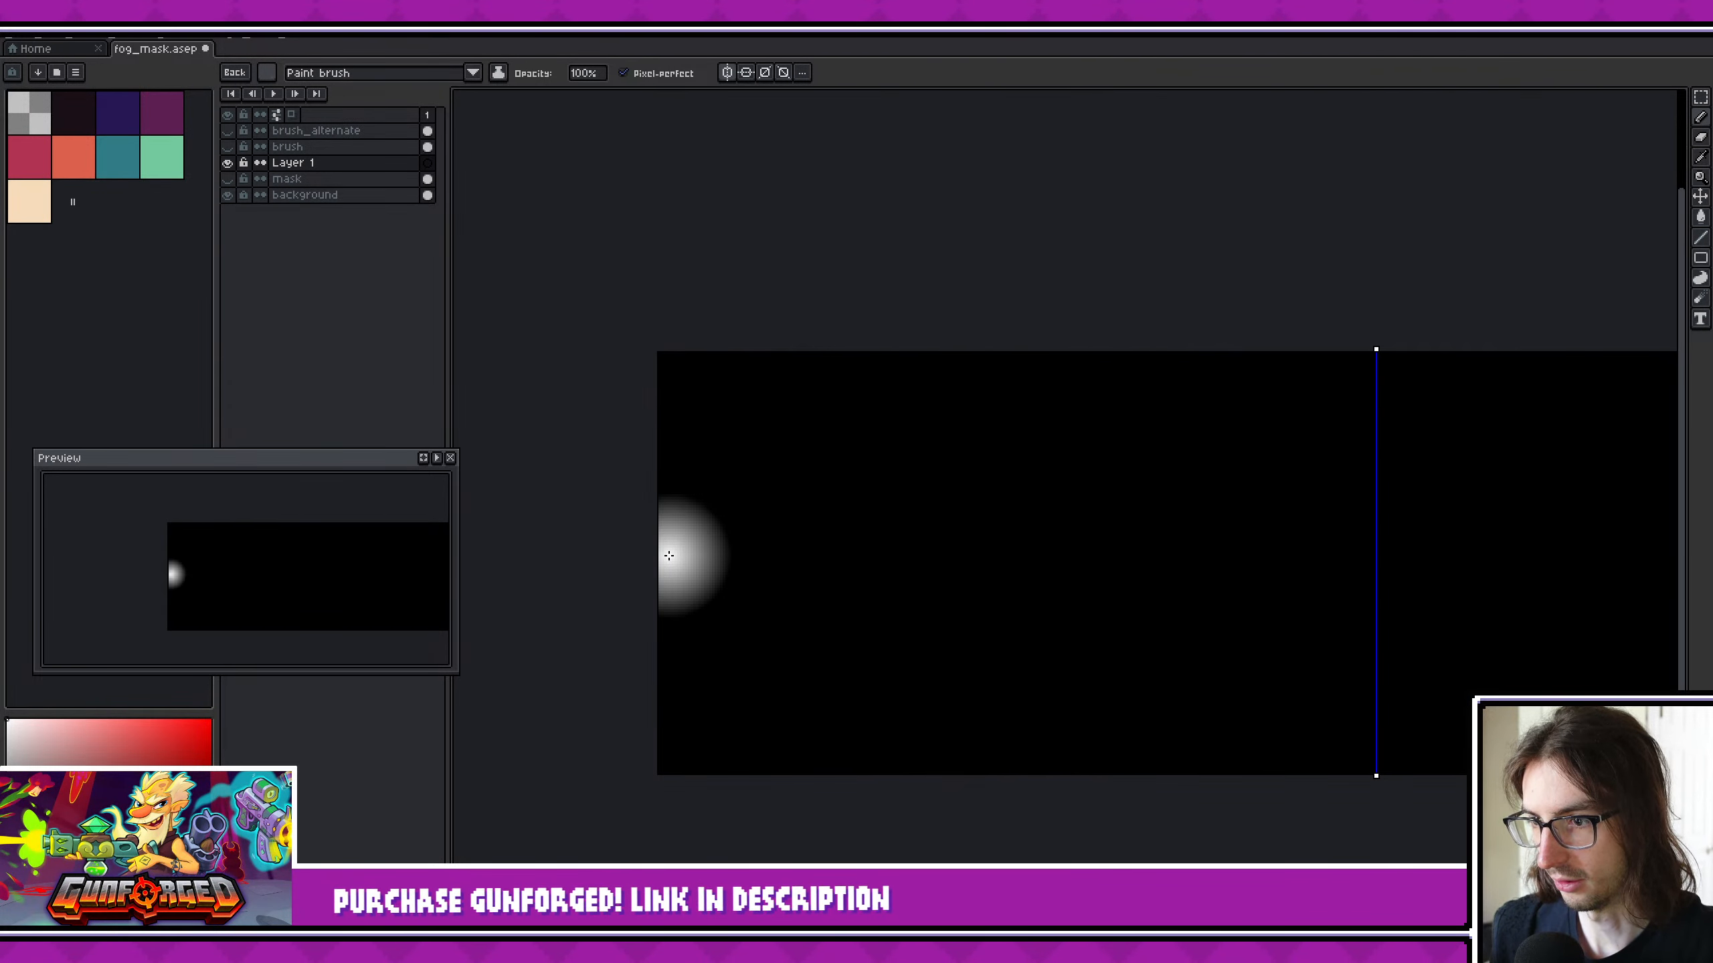
- Dab overlapping soft white circles on the new layer, descending from the canvas's outer edge along its lower border towards the symmetry axis
{"action": "left_click", "coordinate": [669, 556]}
{"action": "left_click", "coordinate": [683, 647]}
{"action": "left_click", "coordinate": [744, 612]}
{"action": "left_click", "coordinate": [744, 704]}
{"action": "left_click", "coordinate": [688, 730]}
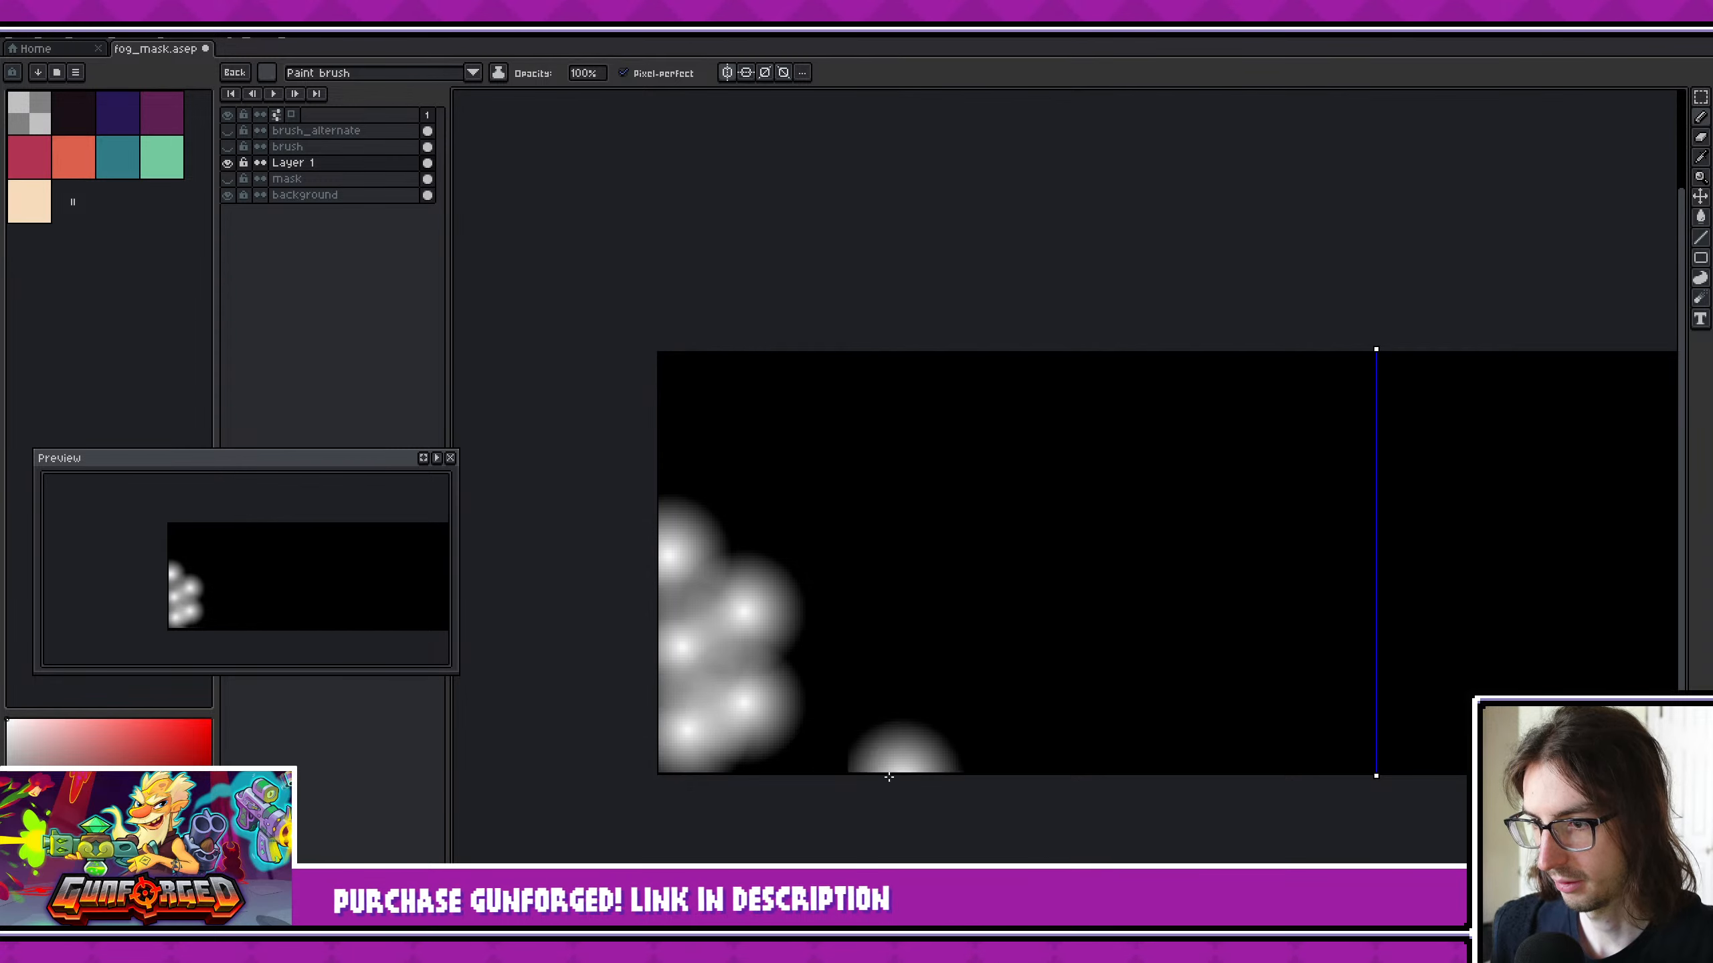
{"action": "left_click", "coordinate": [820, 689]}
{"action": "left_click", "coordinate": [870, 760]}
{"action": "left_click", "coordinate": [916, 701]}
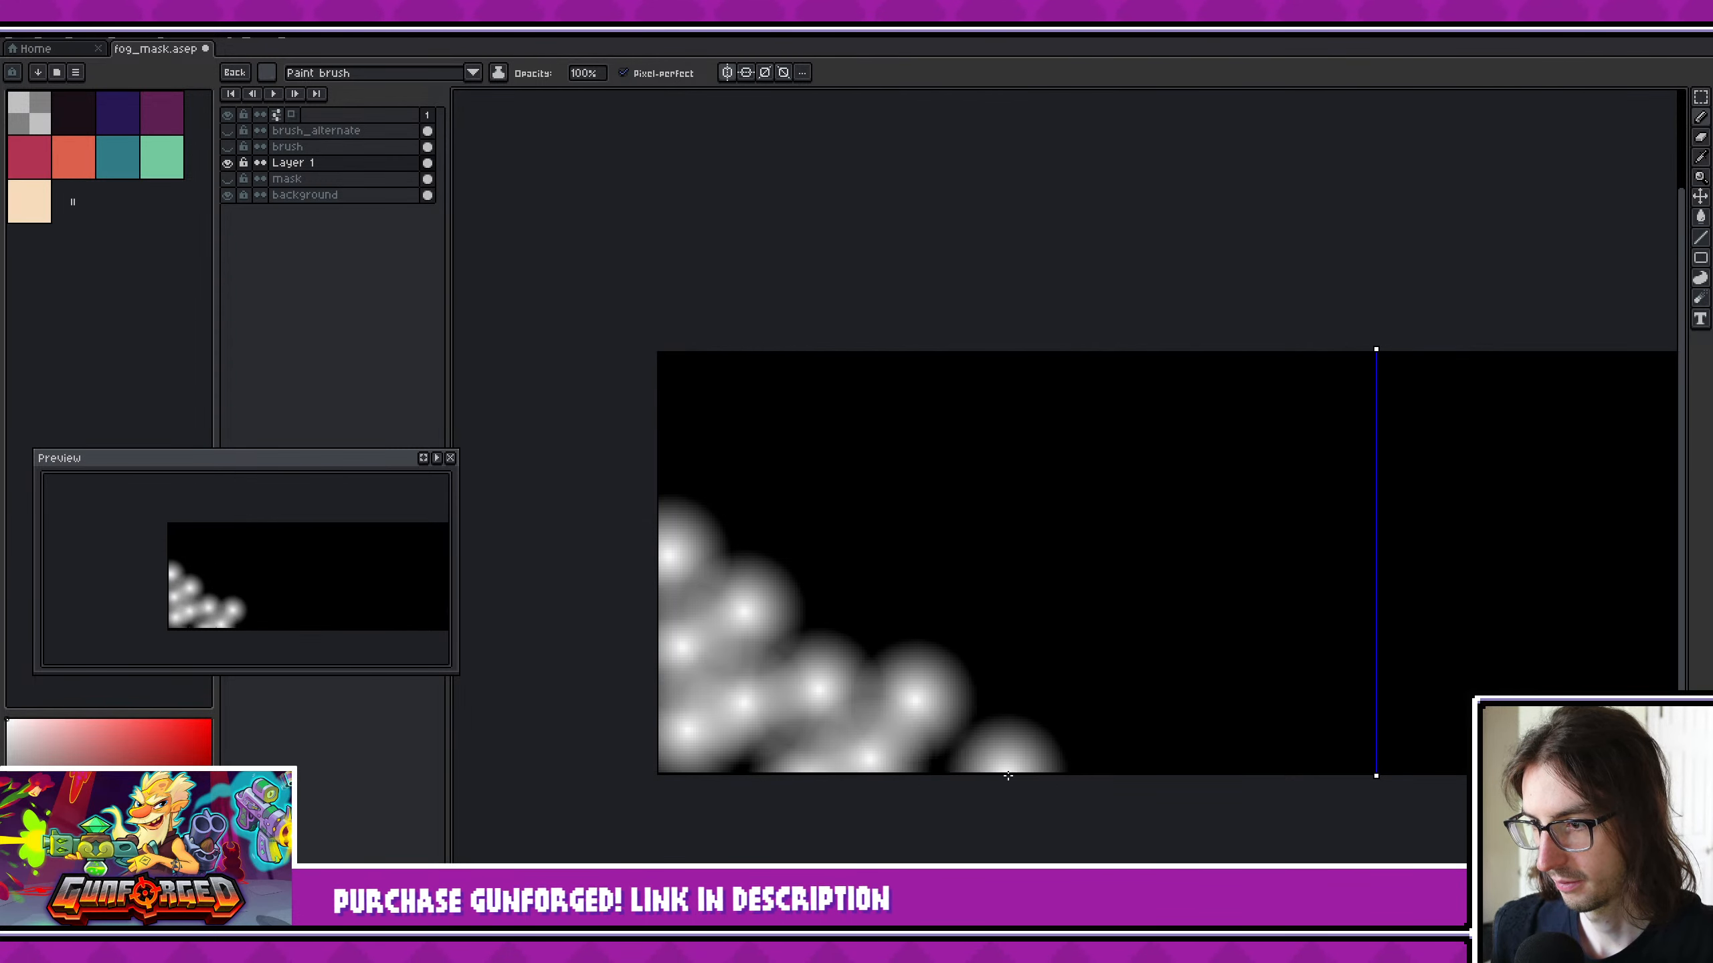
{"action": "left_click", "coordinate": [977, 766]}
{"action": "left_click", "coordinate": [1017, 699]}
{"action": "left_click", "coordinate": [1082, 764]}
{"action": "left_click", "coordinate": [1171, 771]}
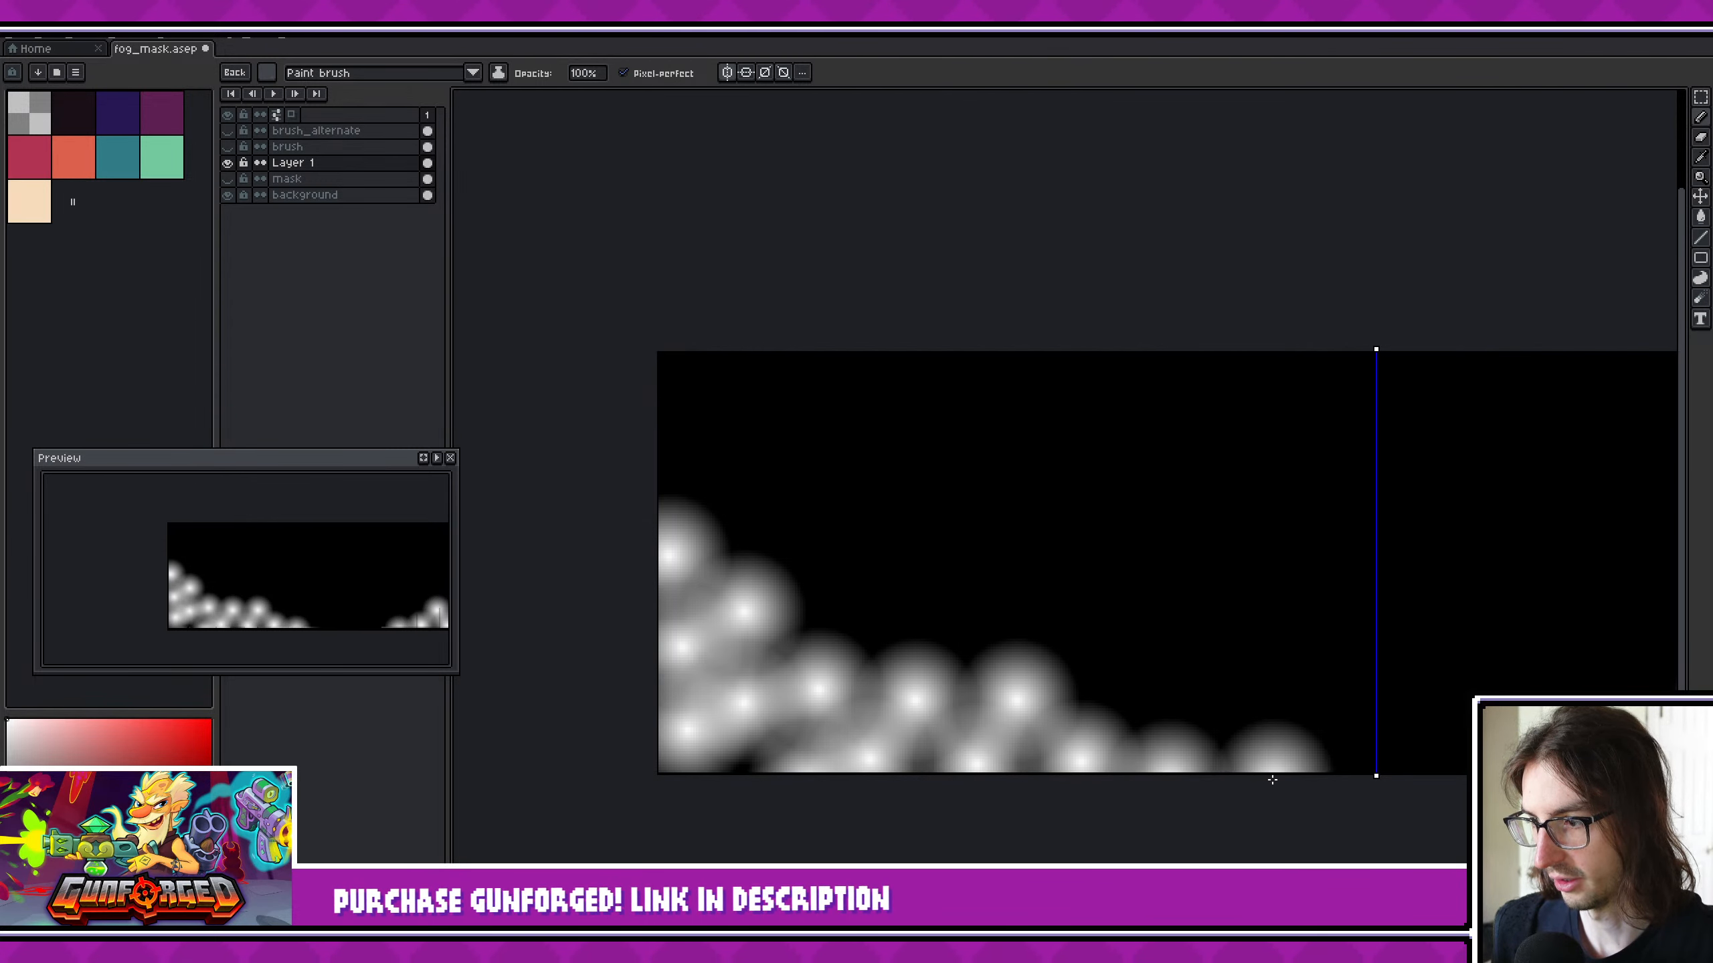
{"action": "left_click", "coordinate": [1249, 790]}
{"action": "middle_click_drag", "start_coordinate": [1281, 774], "coordinate": [1201, 773]}
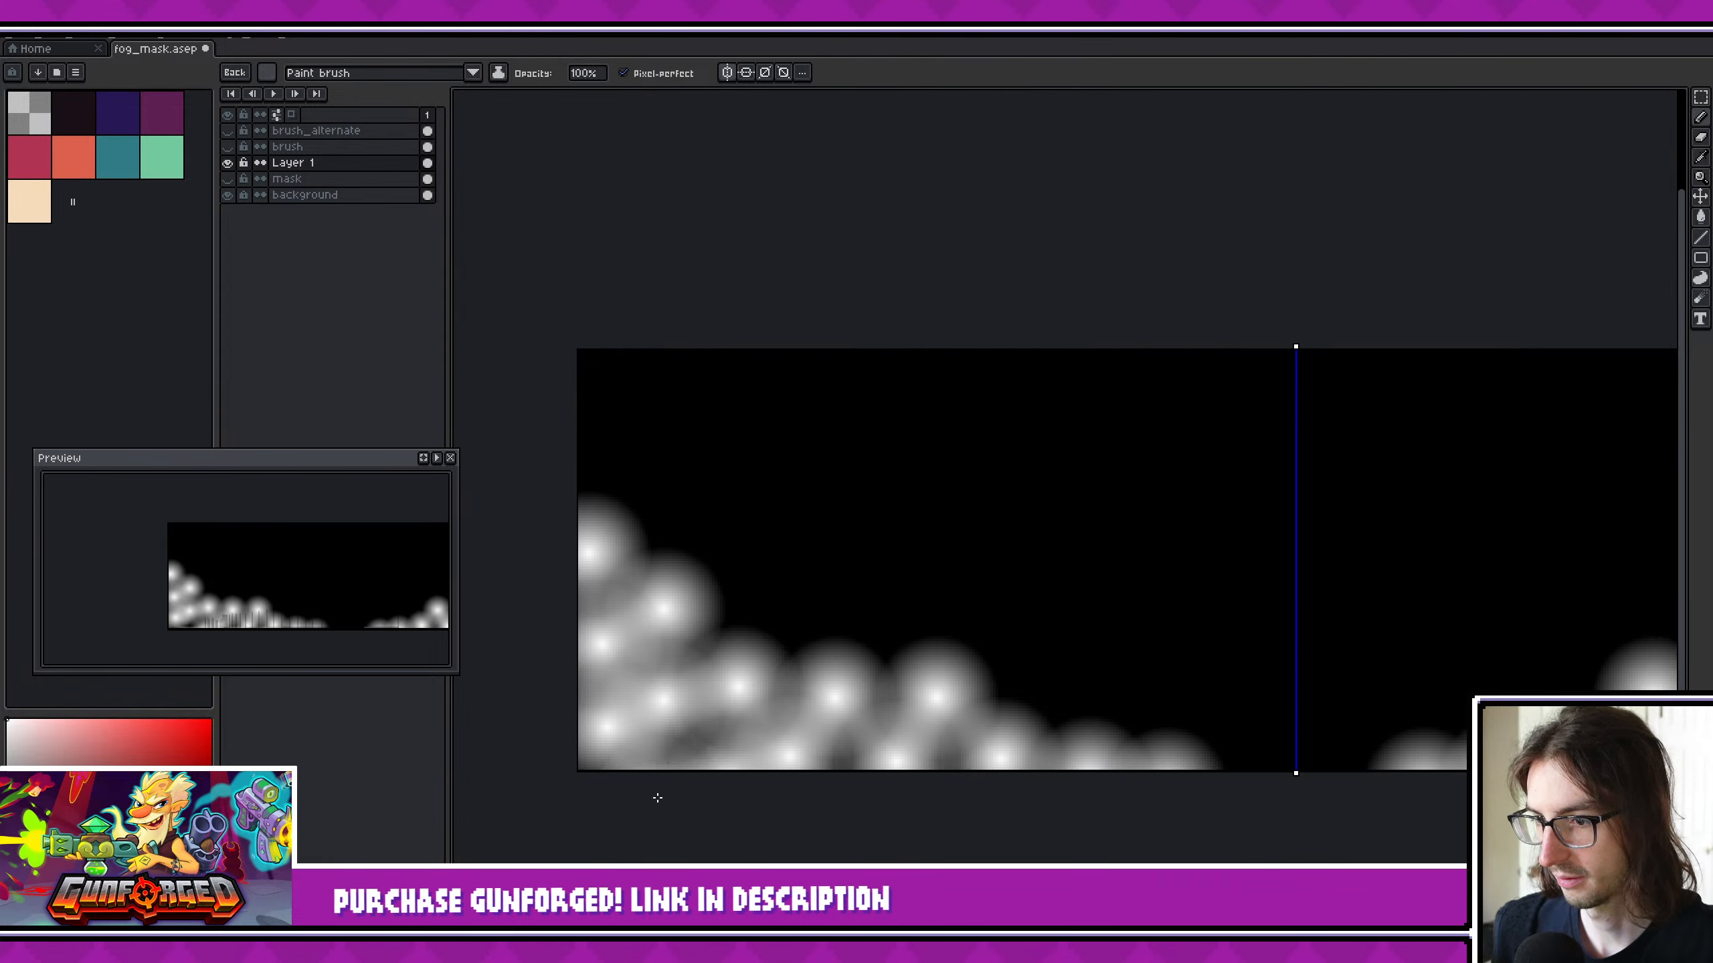
- Save the sprite, export its visible layers as fog_mask.png and switch back to Godot
{"action": "scroll", "coordinate": [956, 811], "scroll_direction": "down", "scroll_amount": 3}
{"action": "scroll", "coordinate": [1079, 793], "scroll_direction": "up", "scroll_amount": 3}
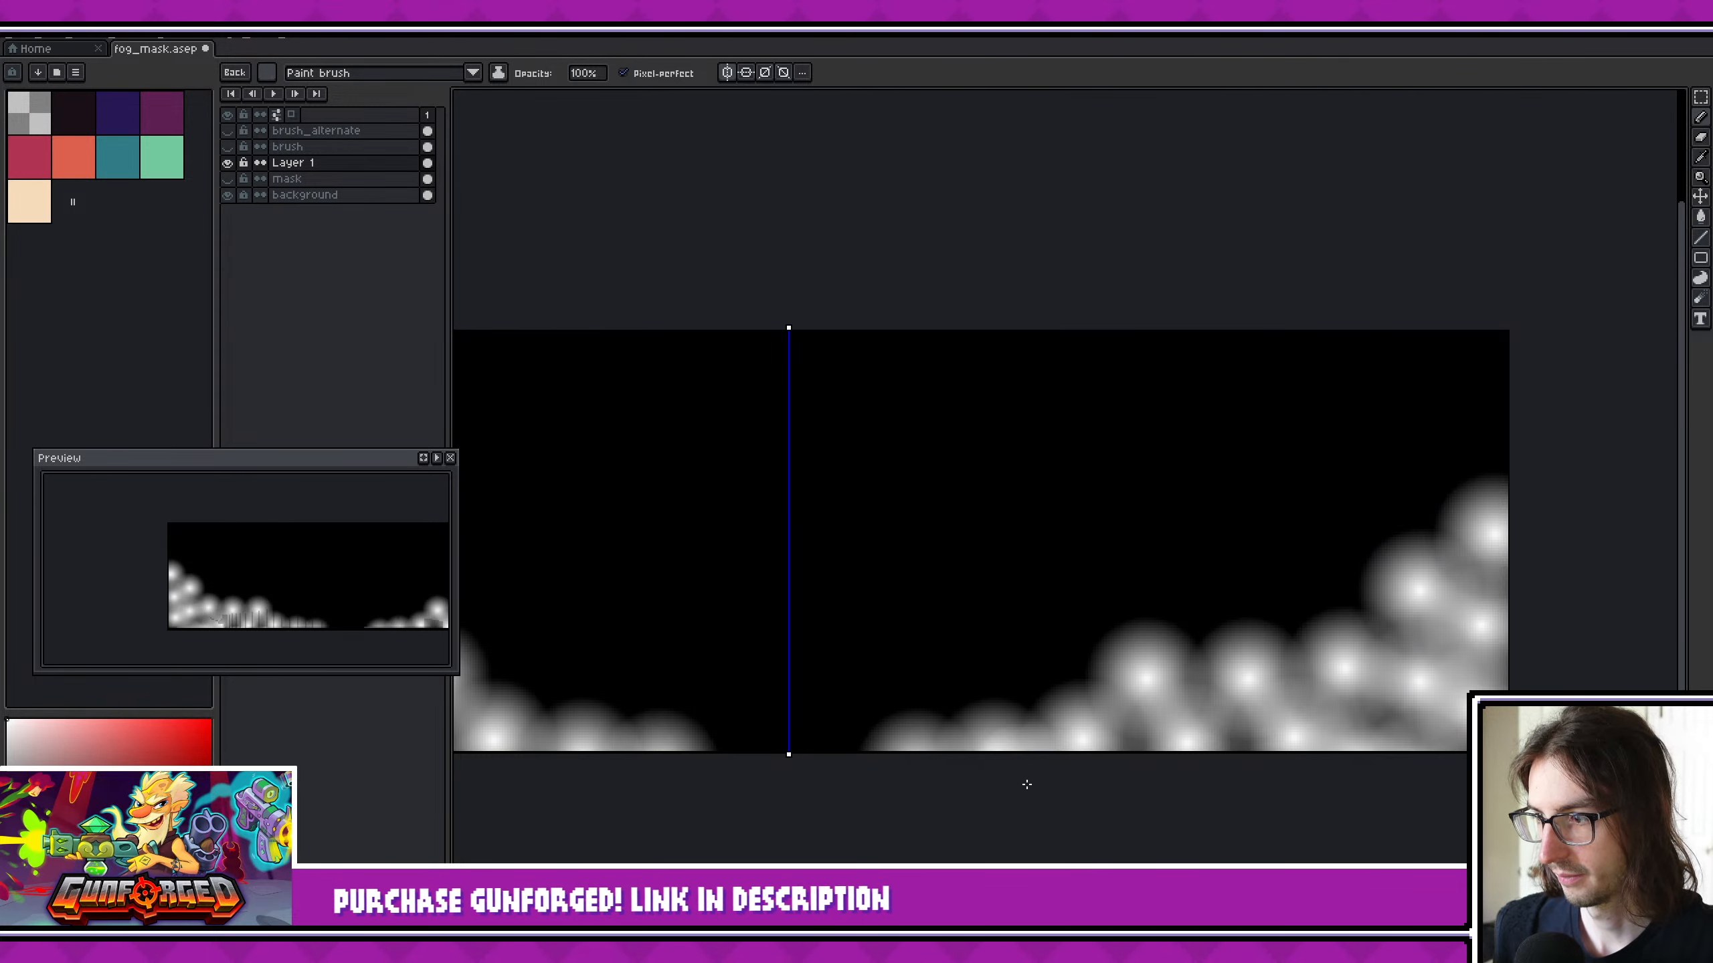
{"action": "scroll", "coordinate": [1029, 788], "scroll_direction": "down", "scroll_amount": 2}
{"action": "middle_click_drag", "start_coordinate": [1065, 781], "coordinate": [1127, 788]}
{"action": "key", "text": "ctrl+s"}
{"action": "key", "text": "ctrl+alt+shift+s"}
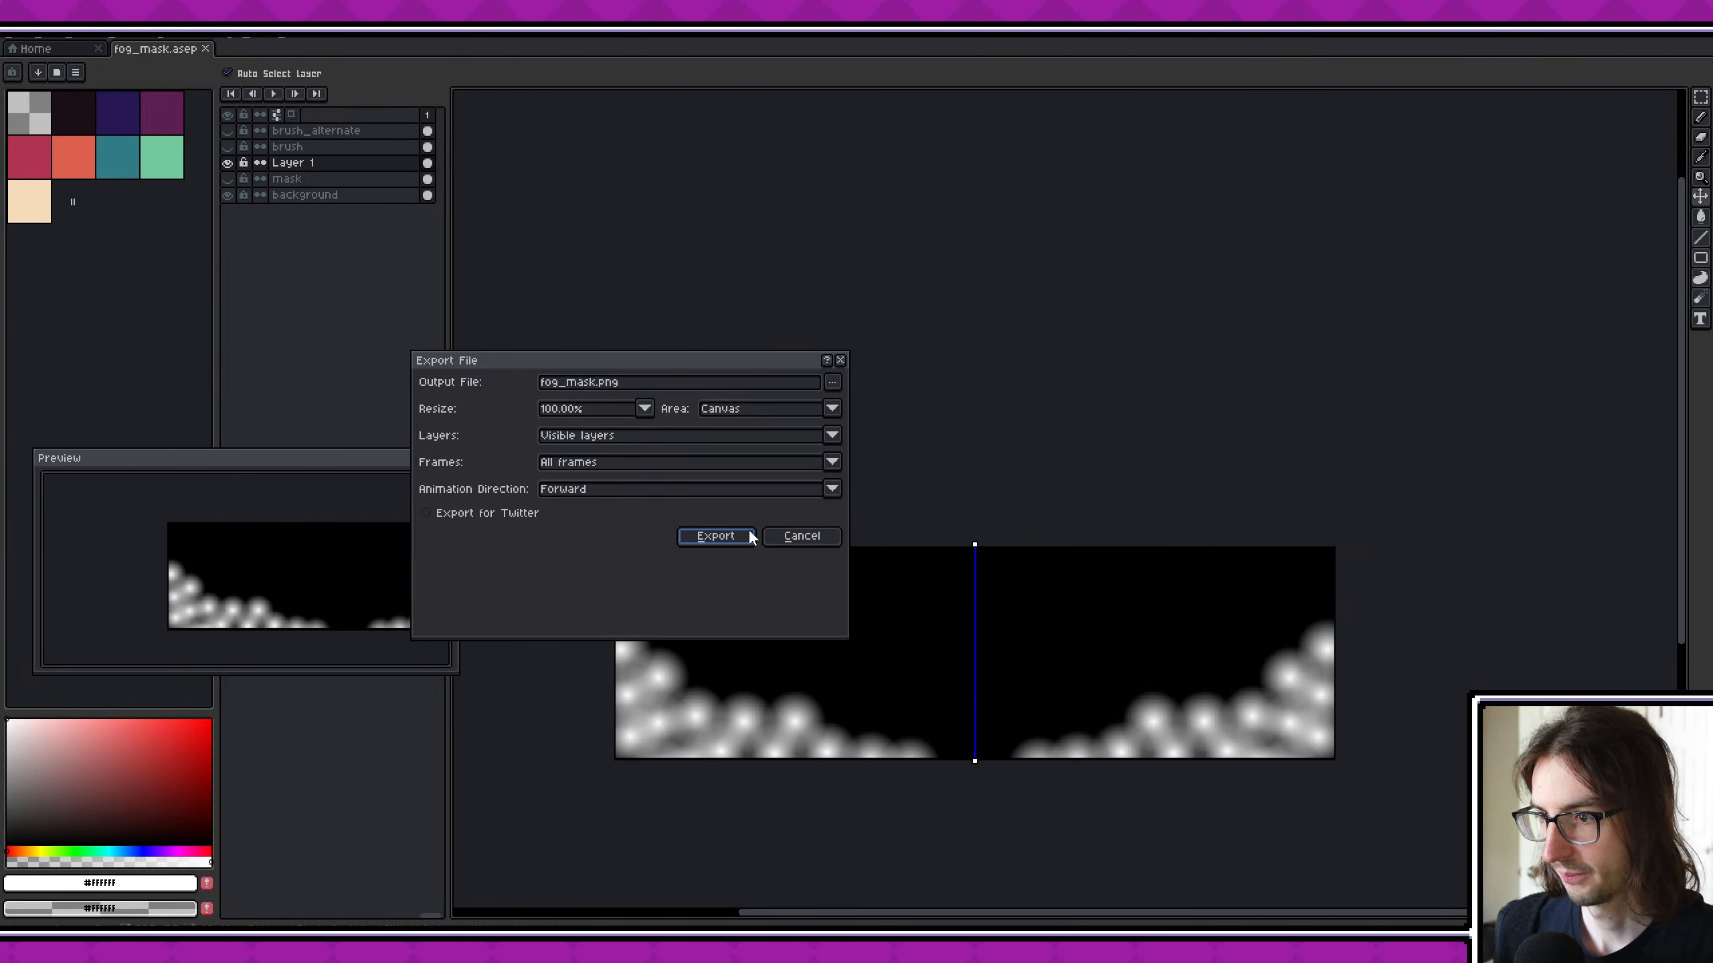
{"action": "left_click", "coordinate": [748, 536]}
{"action": "key", "text": "alt+Tab"}
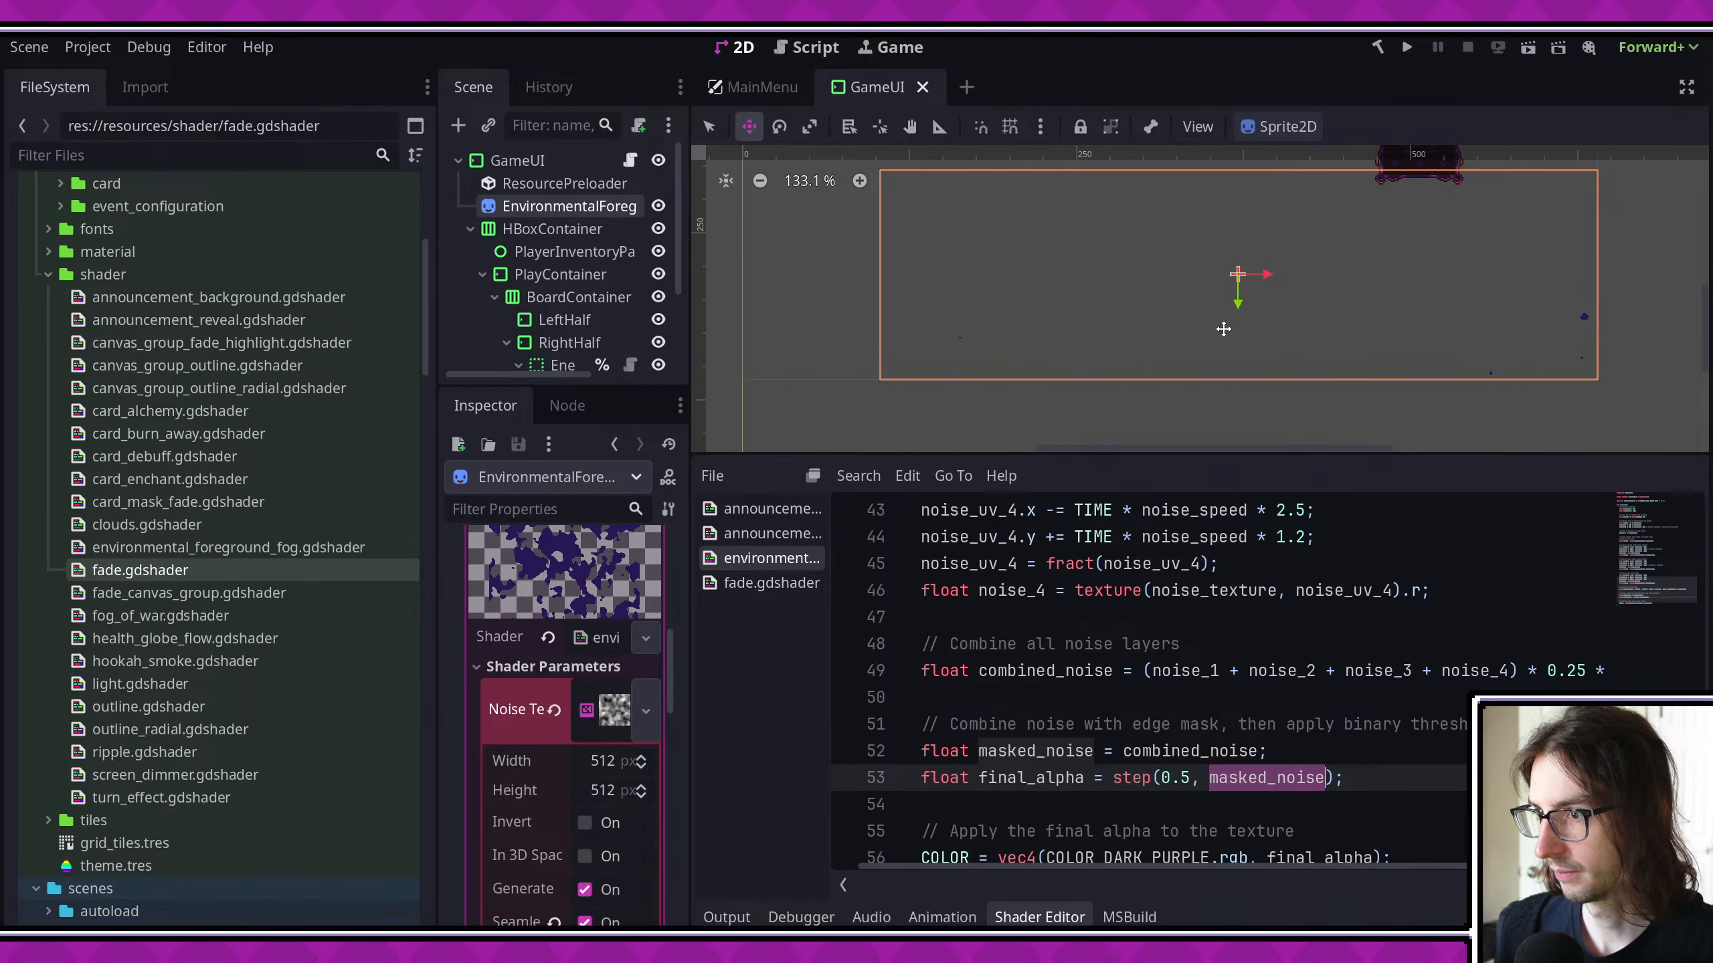
- Try a threshold of 0.6 in the final_alpha step function and save the shader
{"action": "scroll", "coordinate": [1190, 333], "scroll_direction": "up", "scroll_amount": 3}
{"action": "scroll", "coordinate": [1194, 742], "scroll_direction": "up", "scroll_amount": 3}
{"action": "scroll", "coordinate": [1195, 762], "scroll_direction": "down", "scroll_amount": 3}
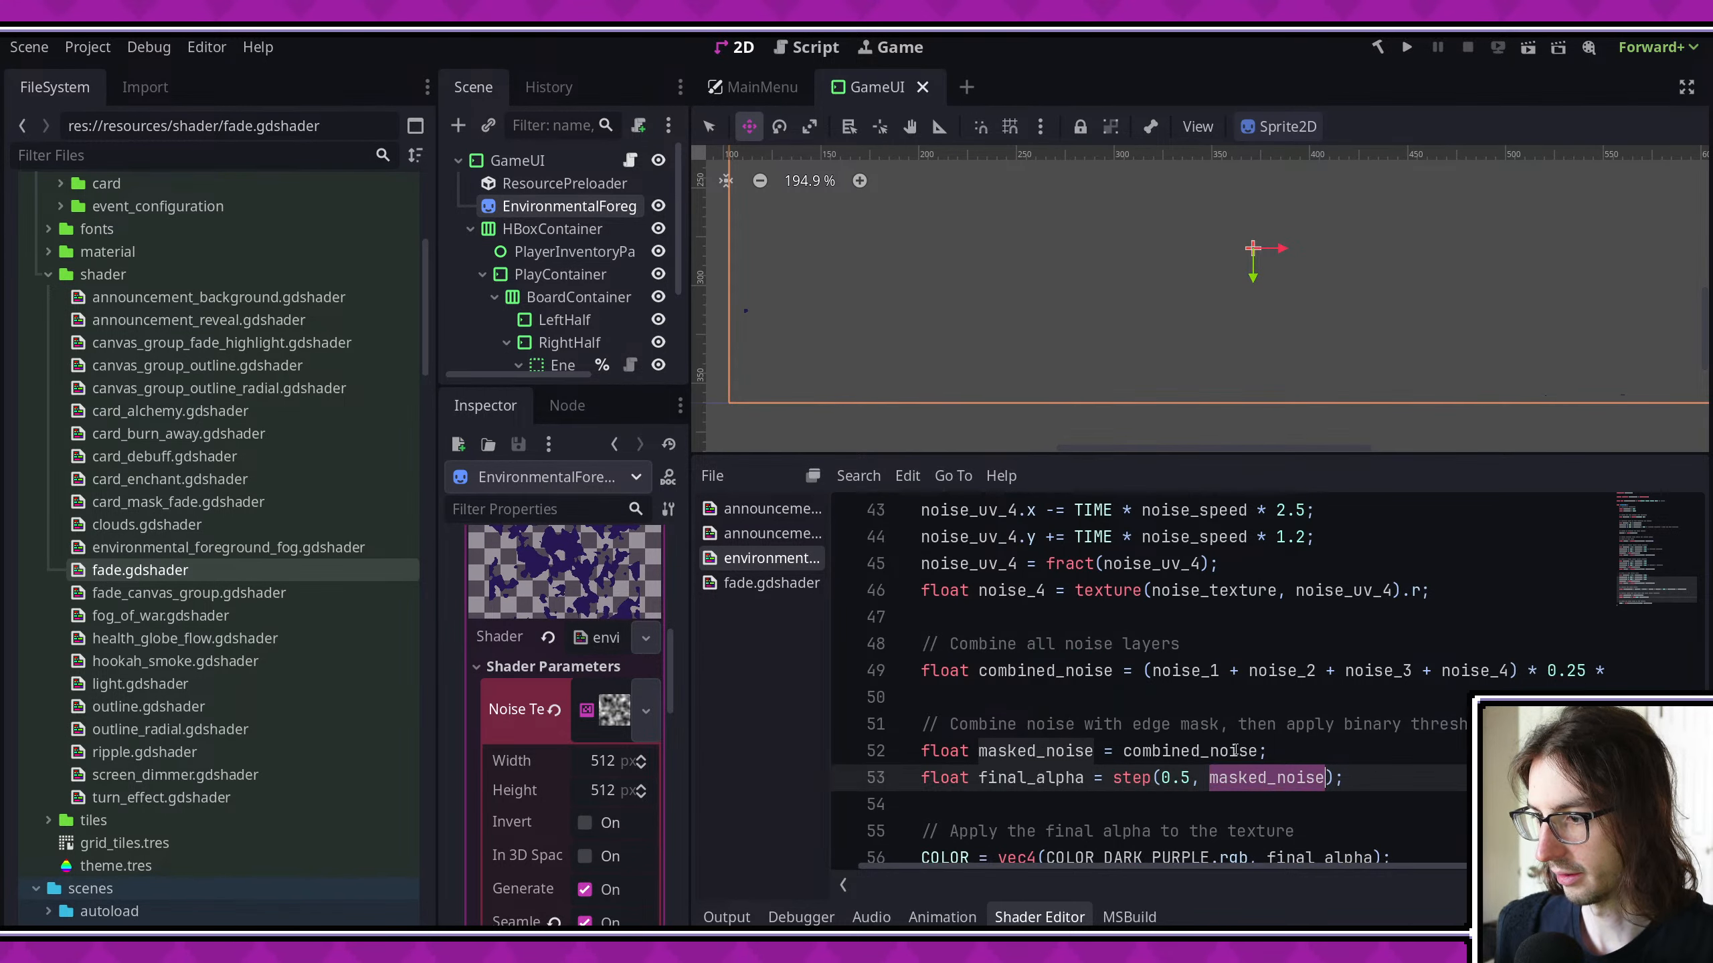
{"action": "left_click", "coordinate": [1197, 779]}
{"action": "key", "text": "BackSpace"}
{"action": "type", "text": "6"}
{"action": "key", "text": "ctrl+s"}
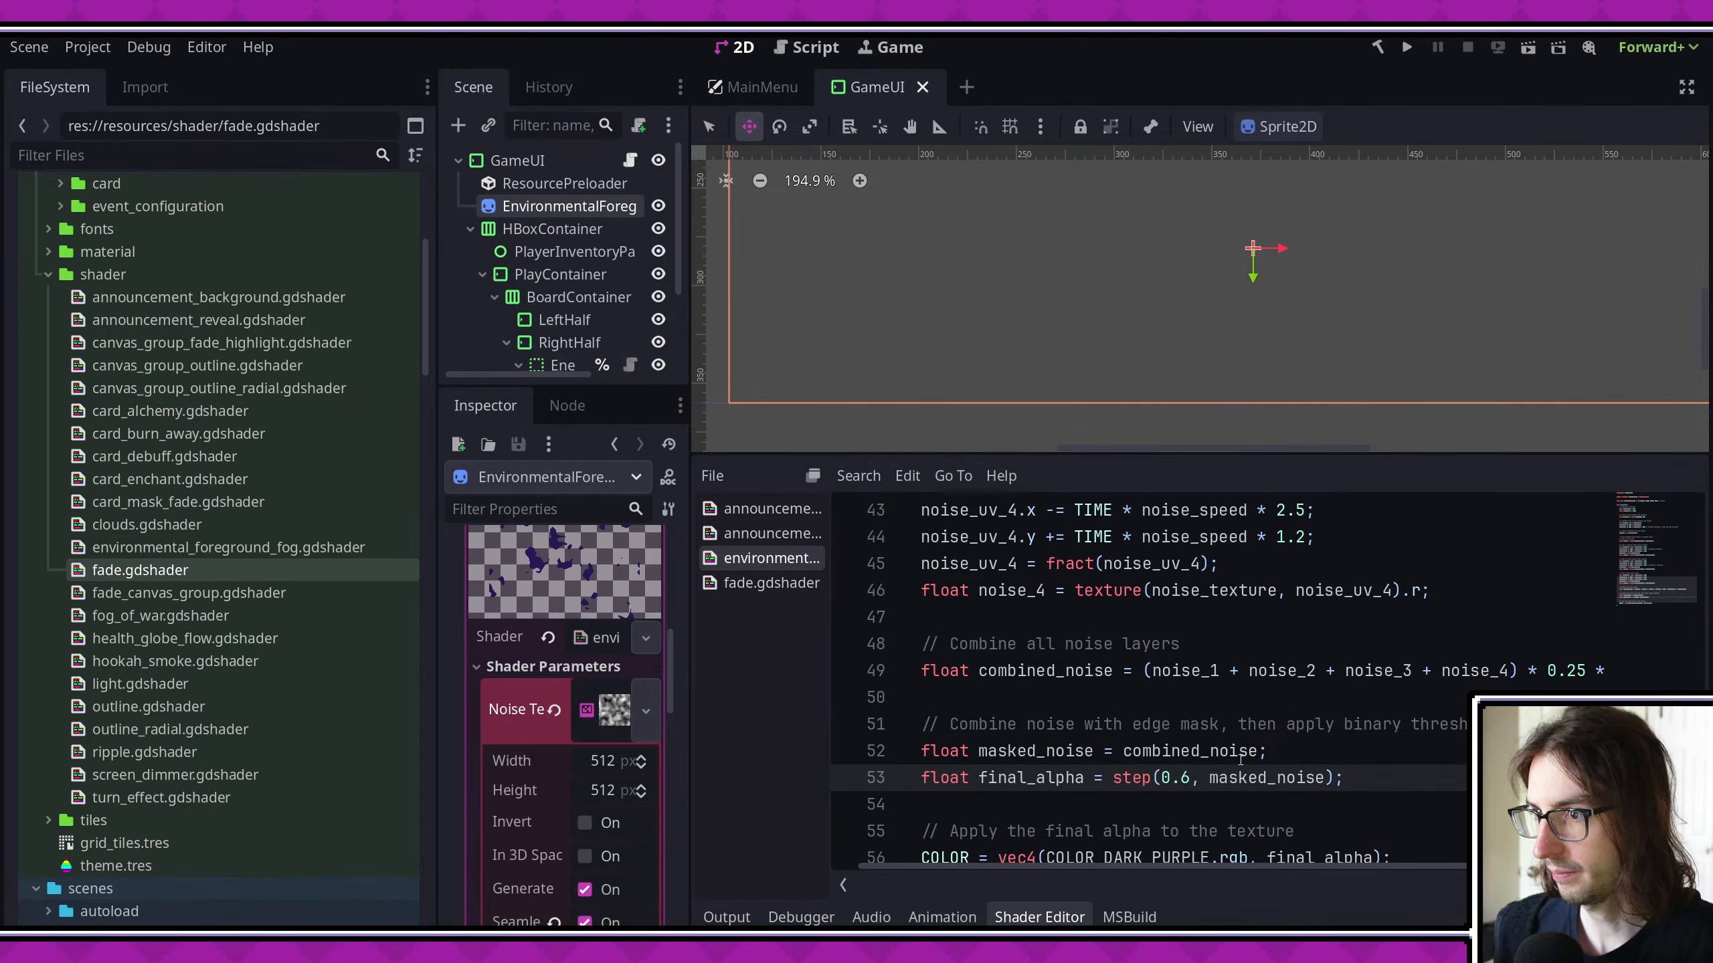
- Try final_alpha thresholds of 0.3, 0.2 and 0.1, saving each one, and inspect the fog's shape and edges up close
{"action": "type", "text": "3"}
{"action": "key", "text": "ctrl+s"}
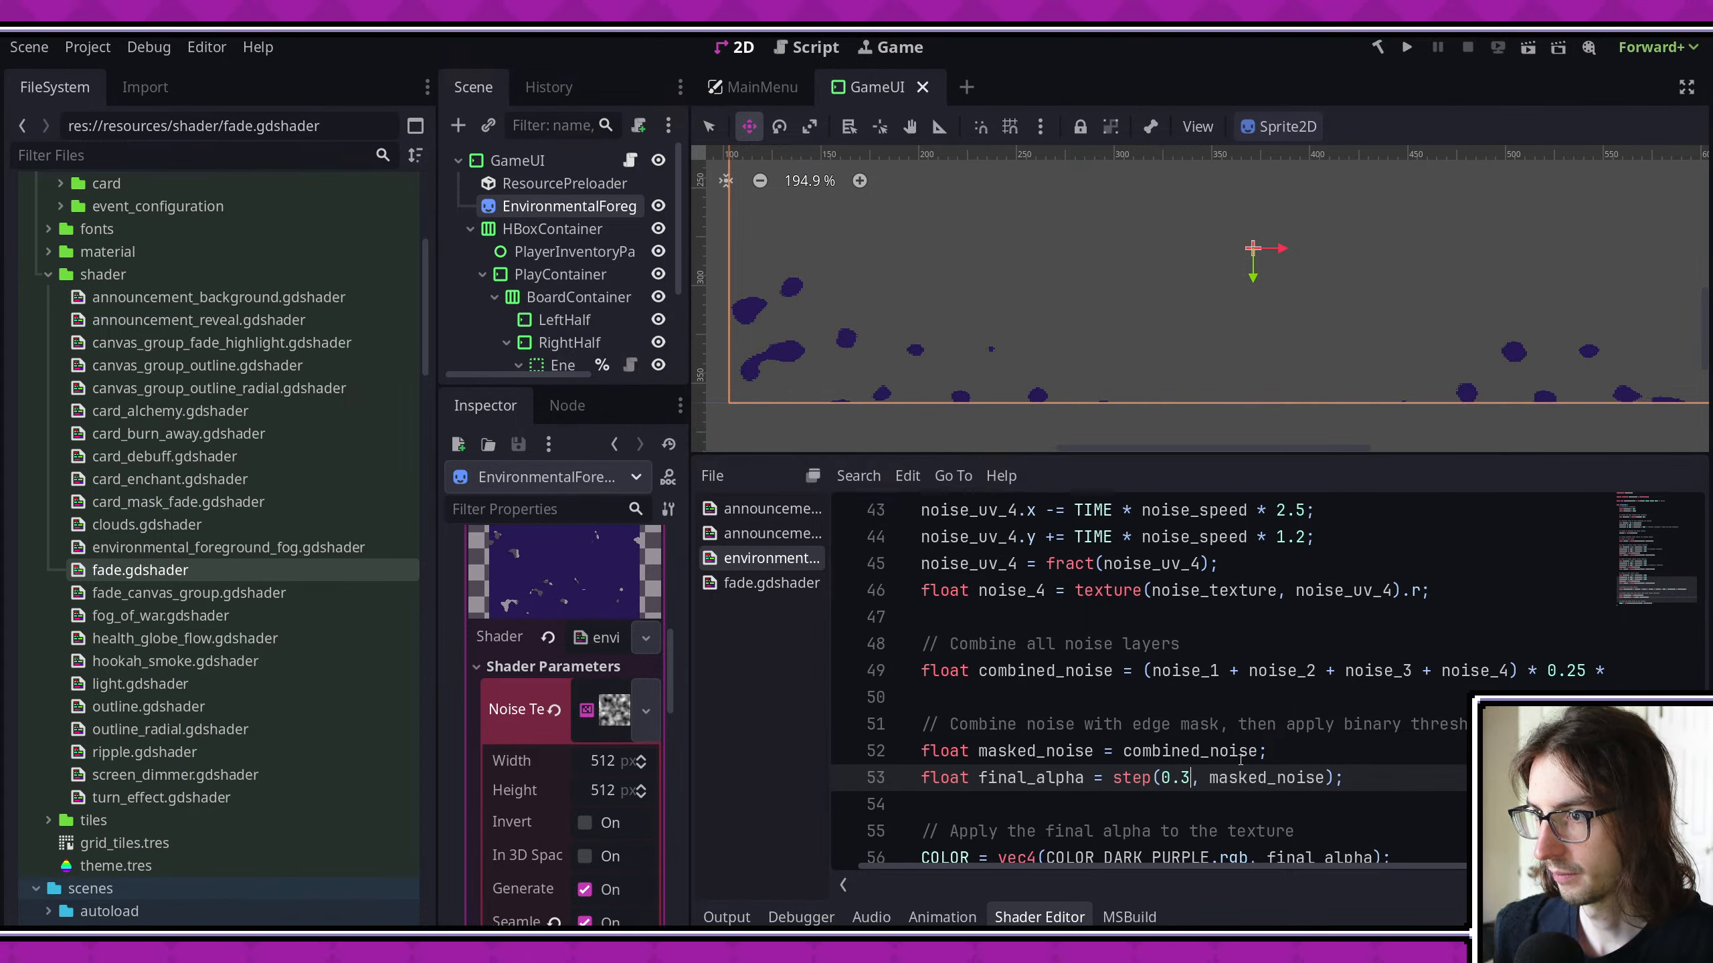
{"action": "key", "text": "ctrl+s"}
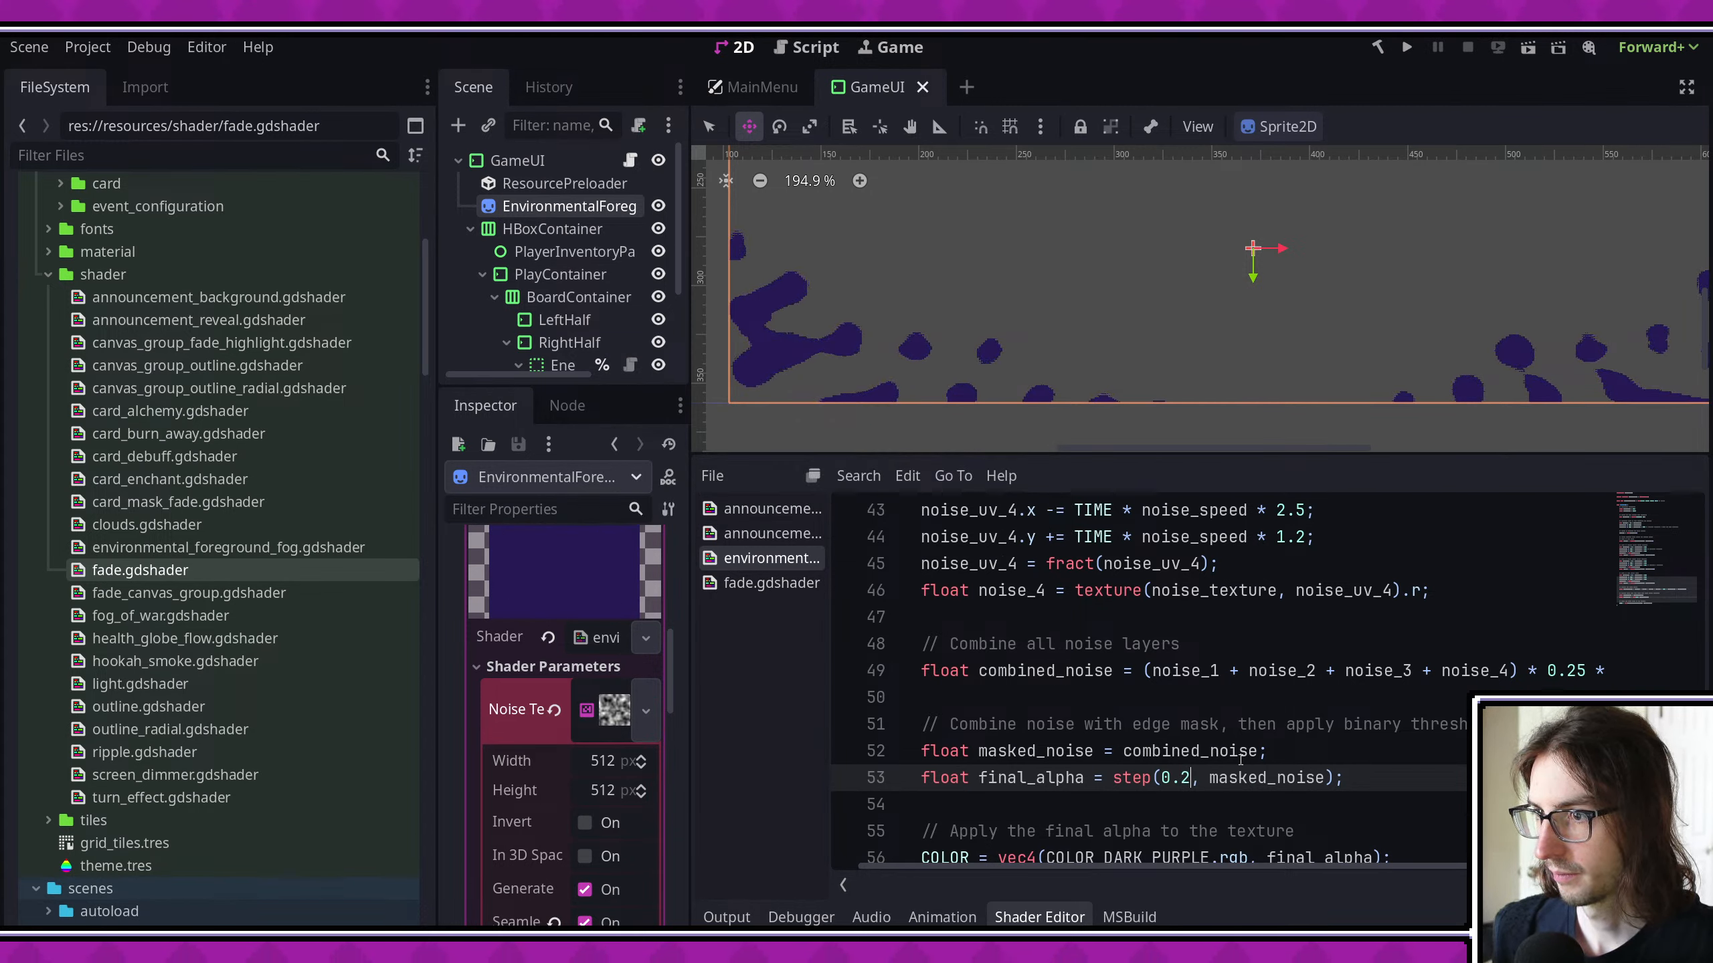
{"action": "key", "text": "ctrl+s"}
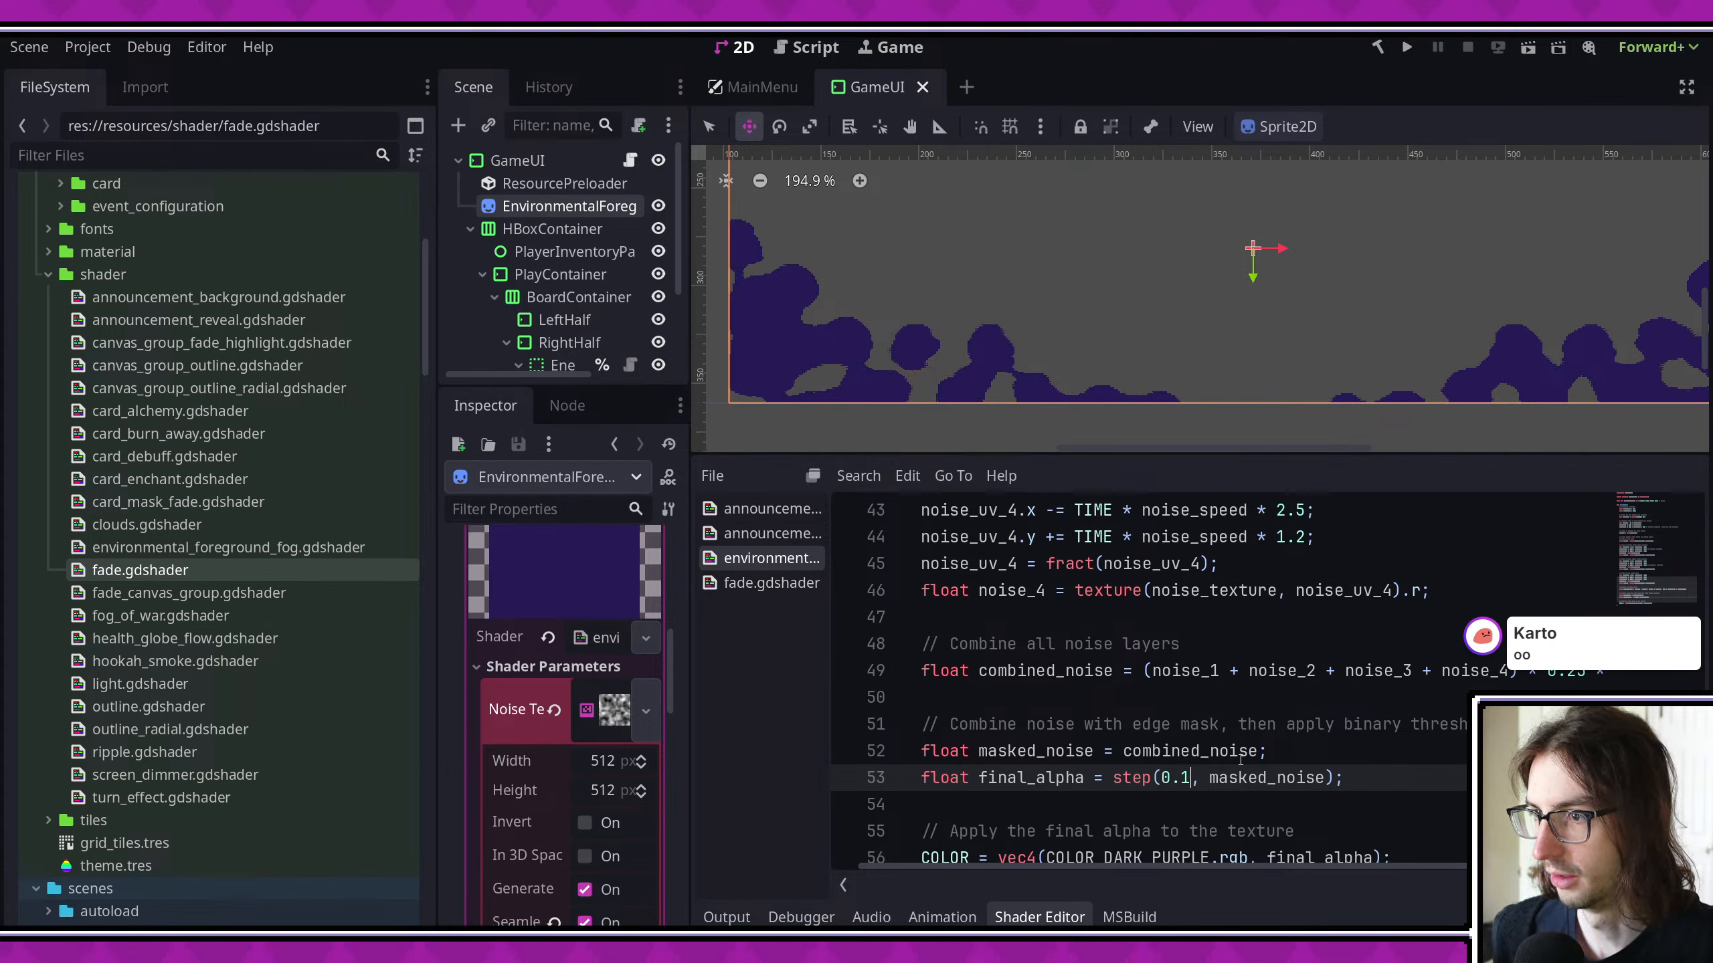
{"action": "scroll", "coordinate": [918, 341], "scroll_direction": "up", "scroll_amount": 9}
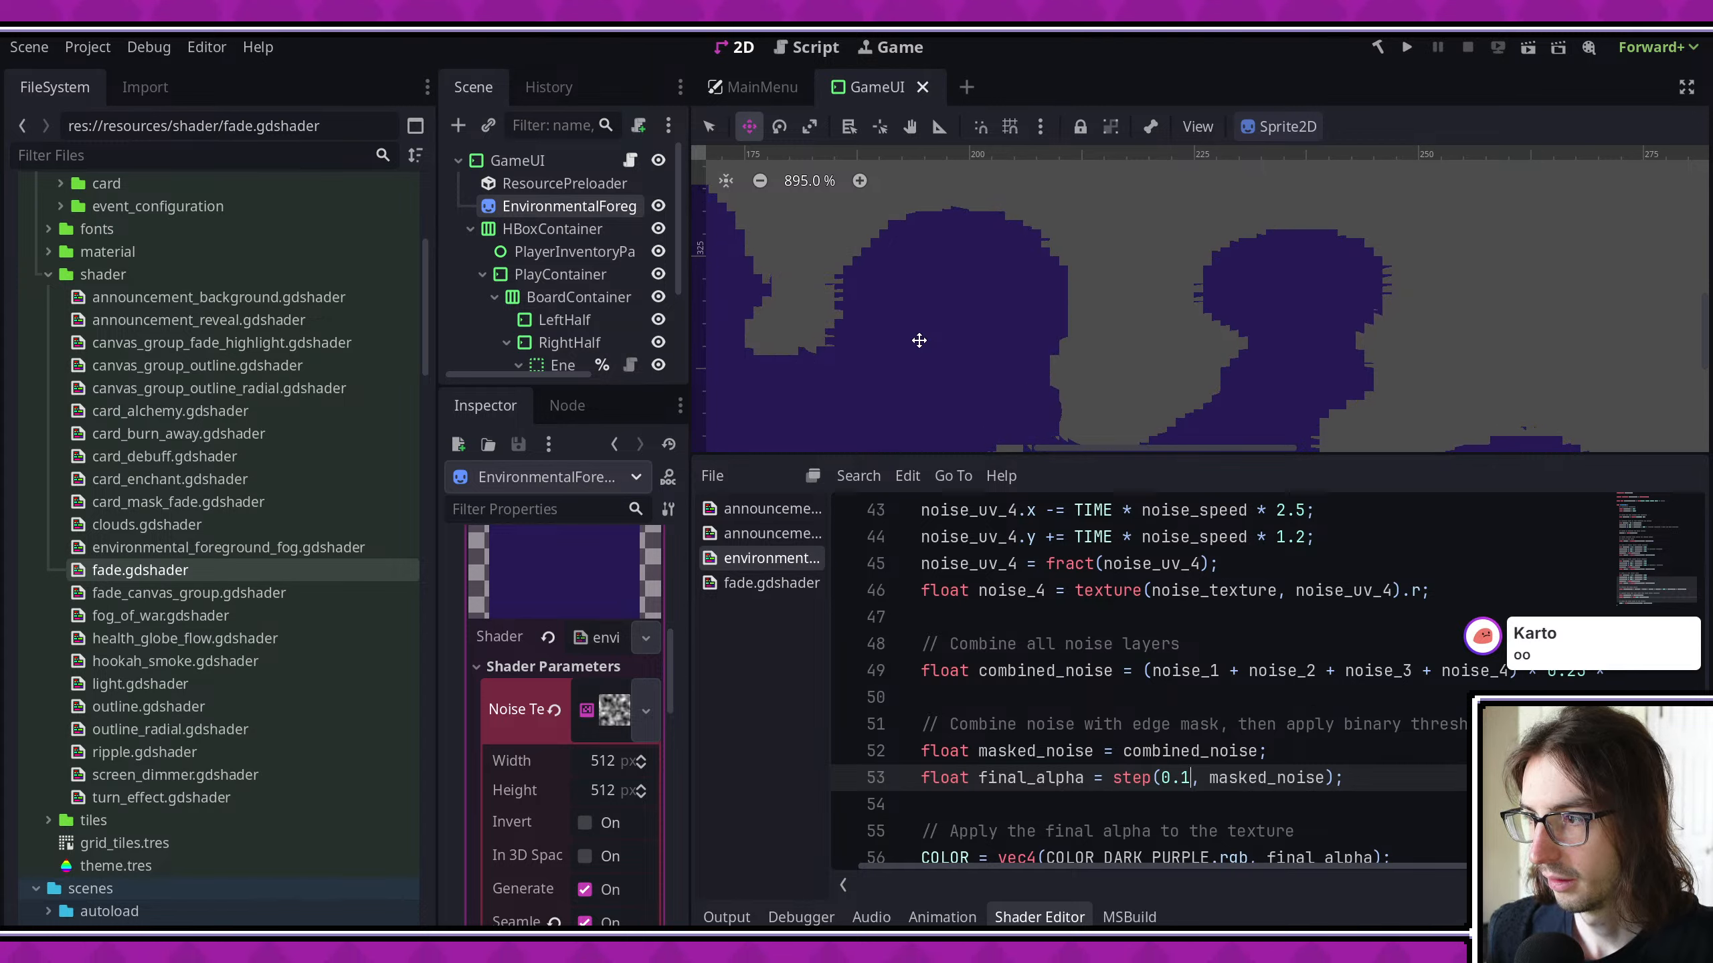
{"action": "scroll", "coordinate": [1134, 348], "scroll_direction": "down", "scroll_amount": 5}
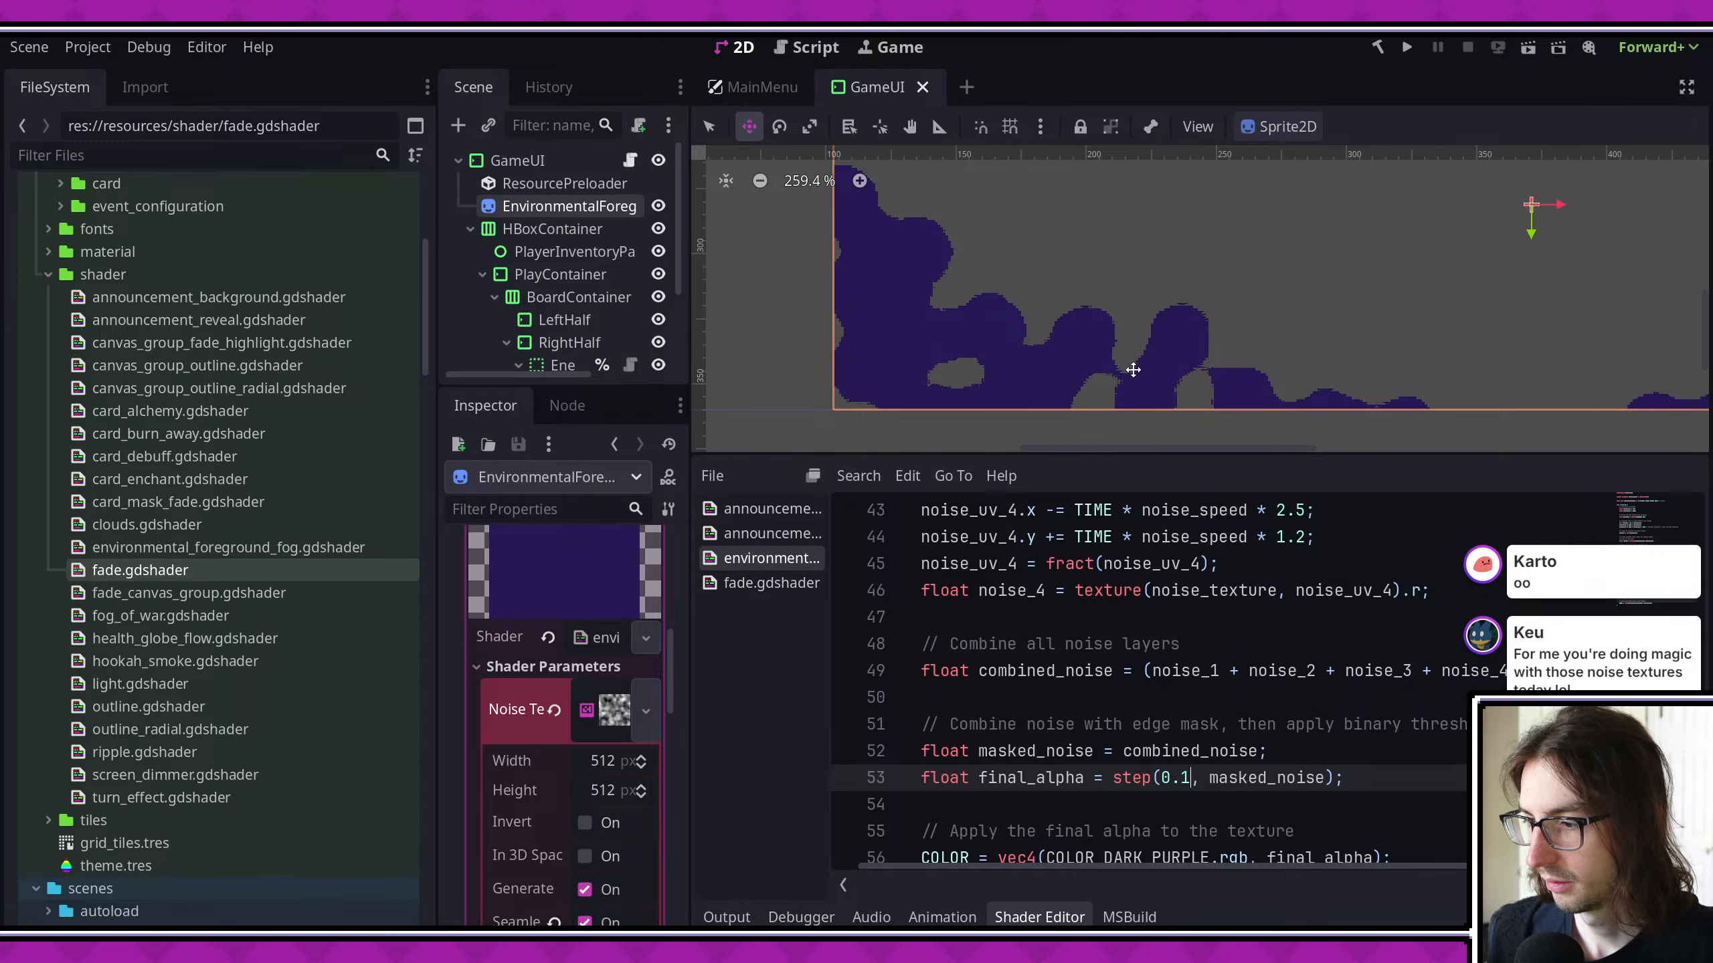
{"action": "scroll", "coordinate": [969, 347], "scroll_direction": "down", "scroll_amount": 1}
{"action": "scroll", "coordinate": [969, 346], "scroll_direction": "down", "scroll_amount": 1}
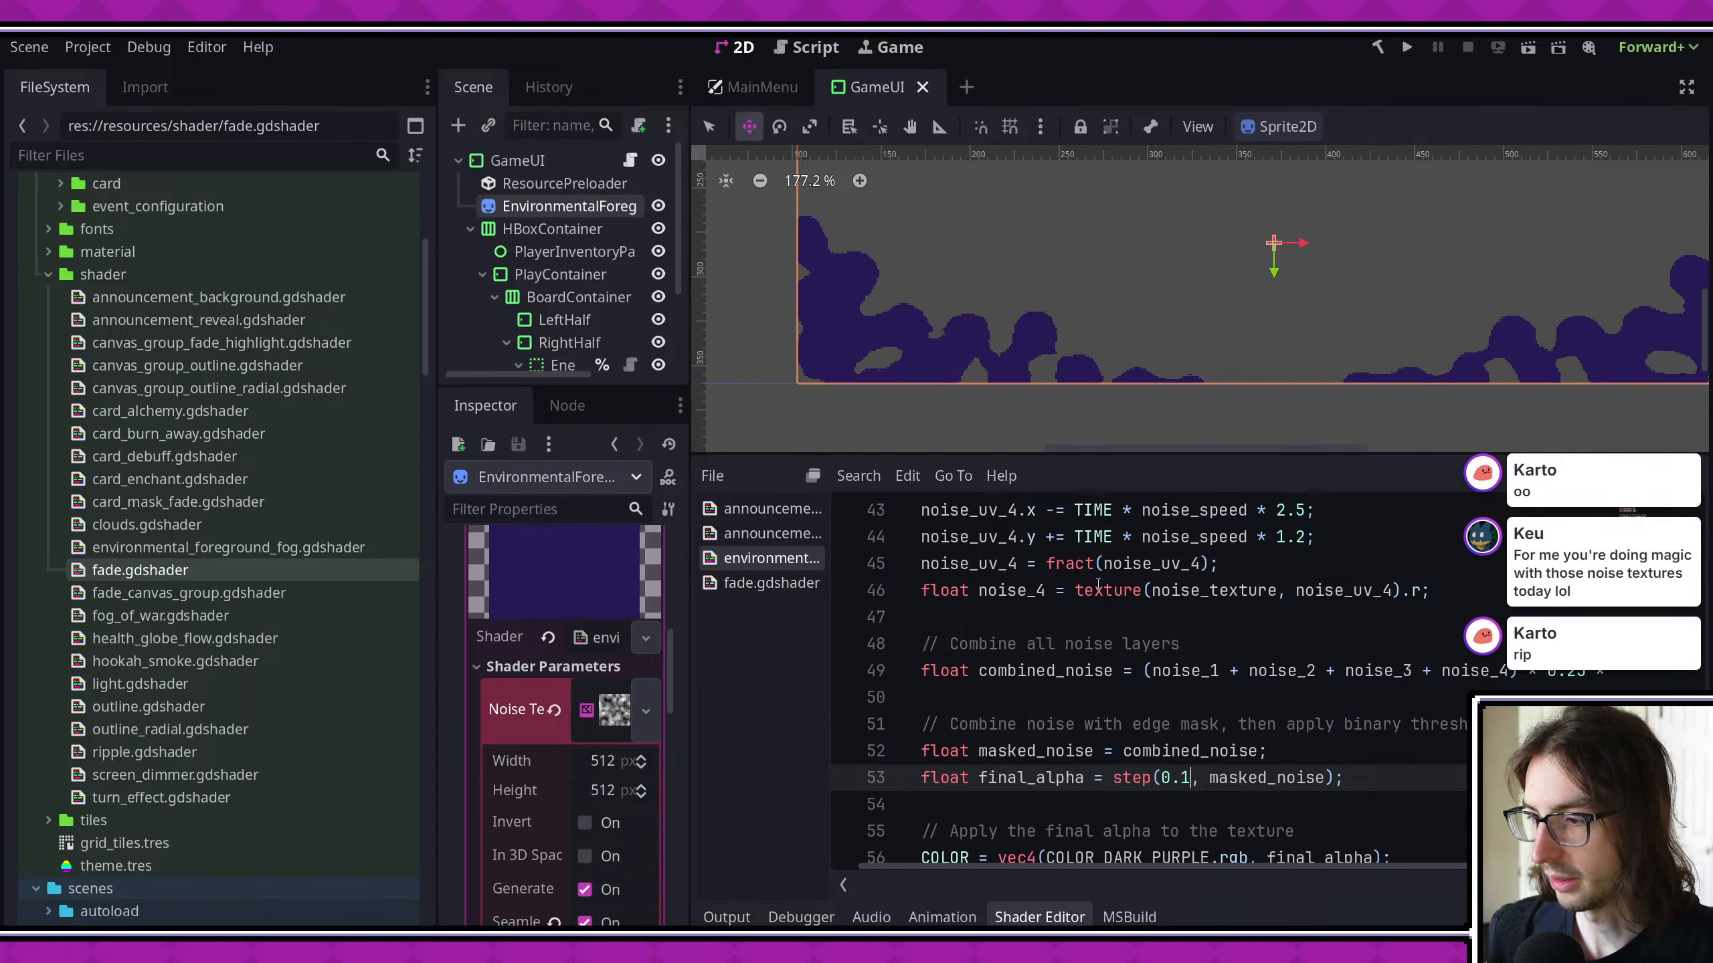
- Set the final_alpha step threshold to .05 and save the shader
{"action": "key", "text": "ctrl+s"}
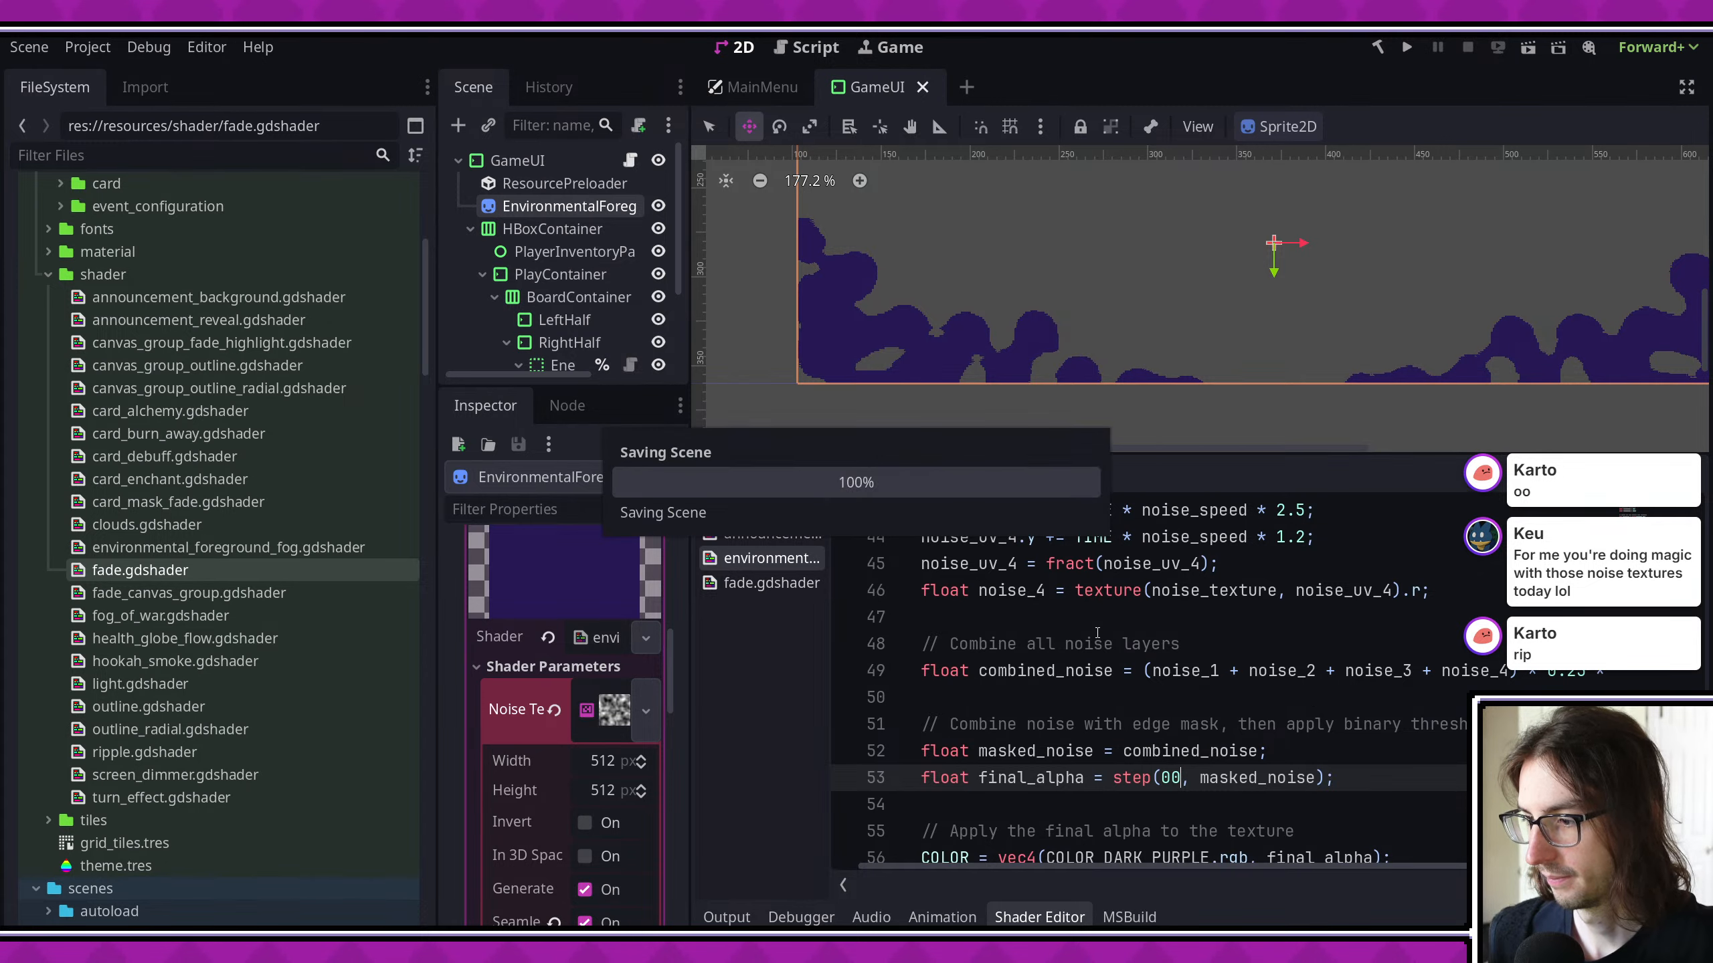
{"action": "key", "text": "BackSpace"}
{"action": "key", "text": "BackSpace"}
{"action": "type", "text": "1"}
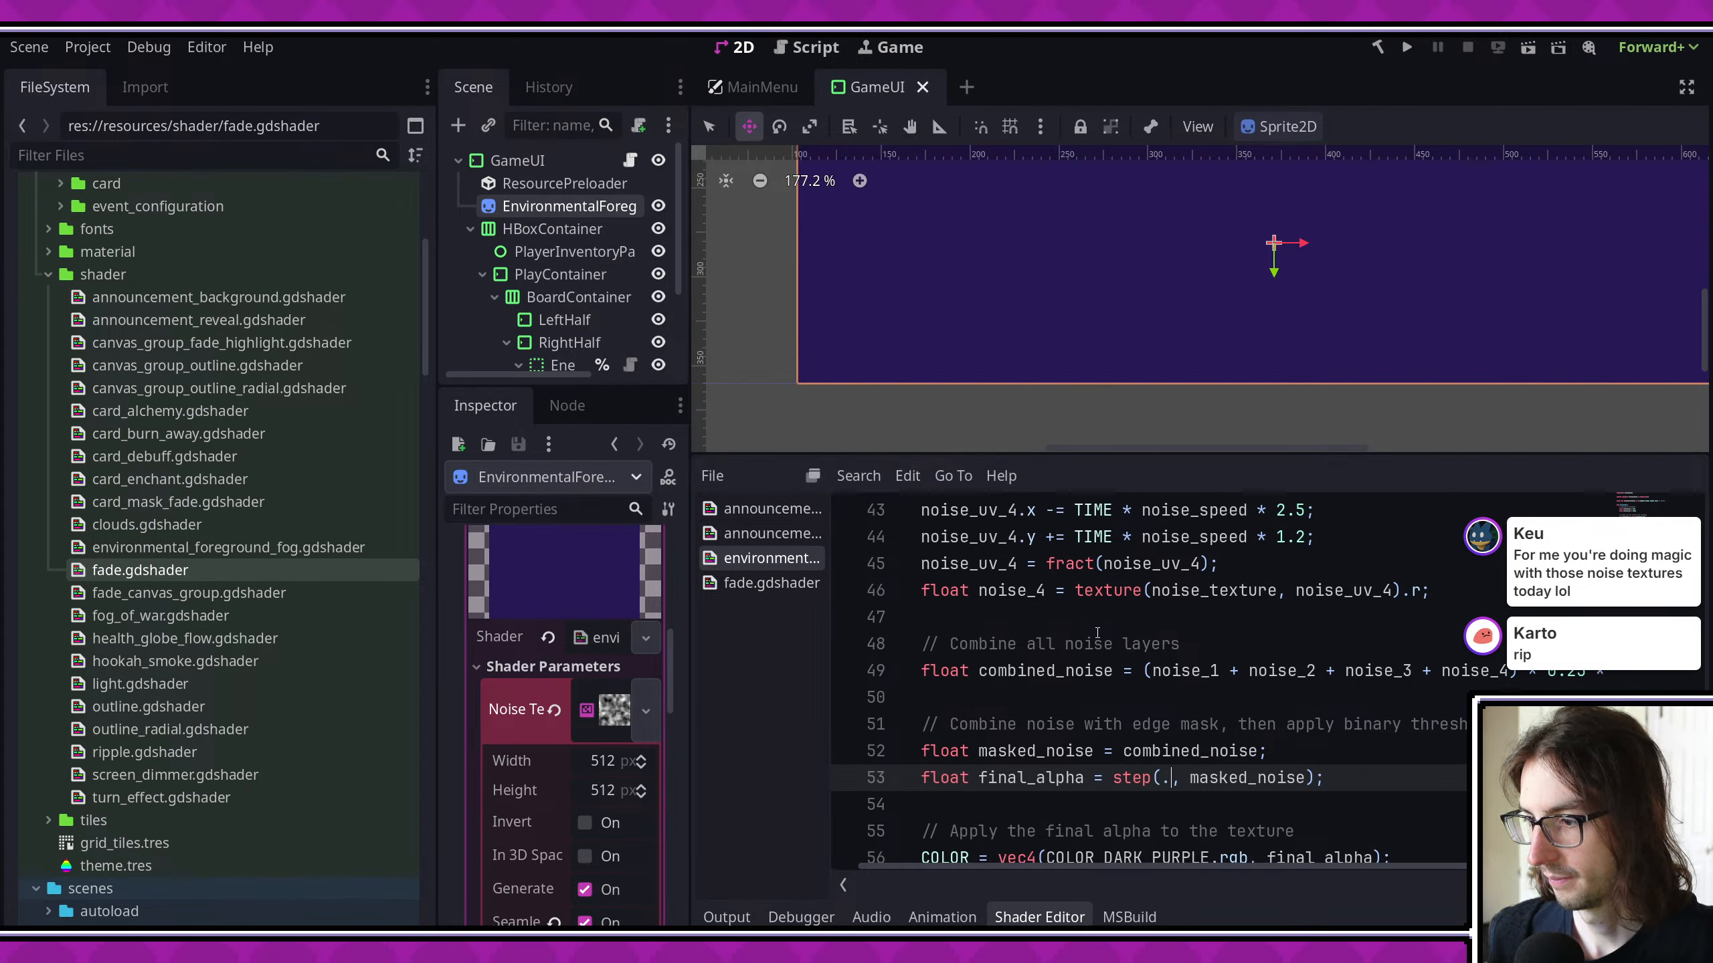
{"action": "scroll", "coordinate": [1080, 310], "scroll_direction": "down", "scroll_amount": 2}
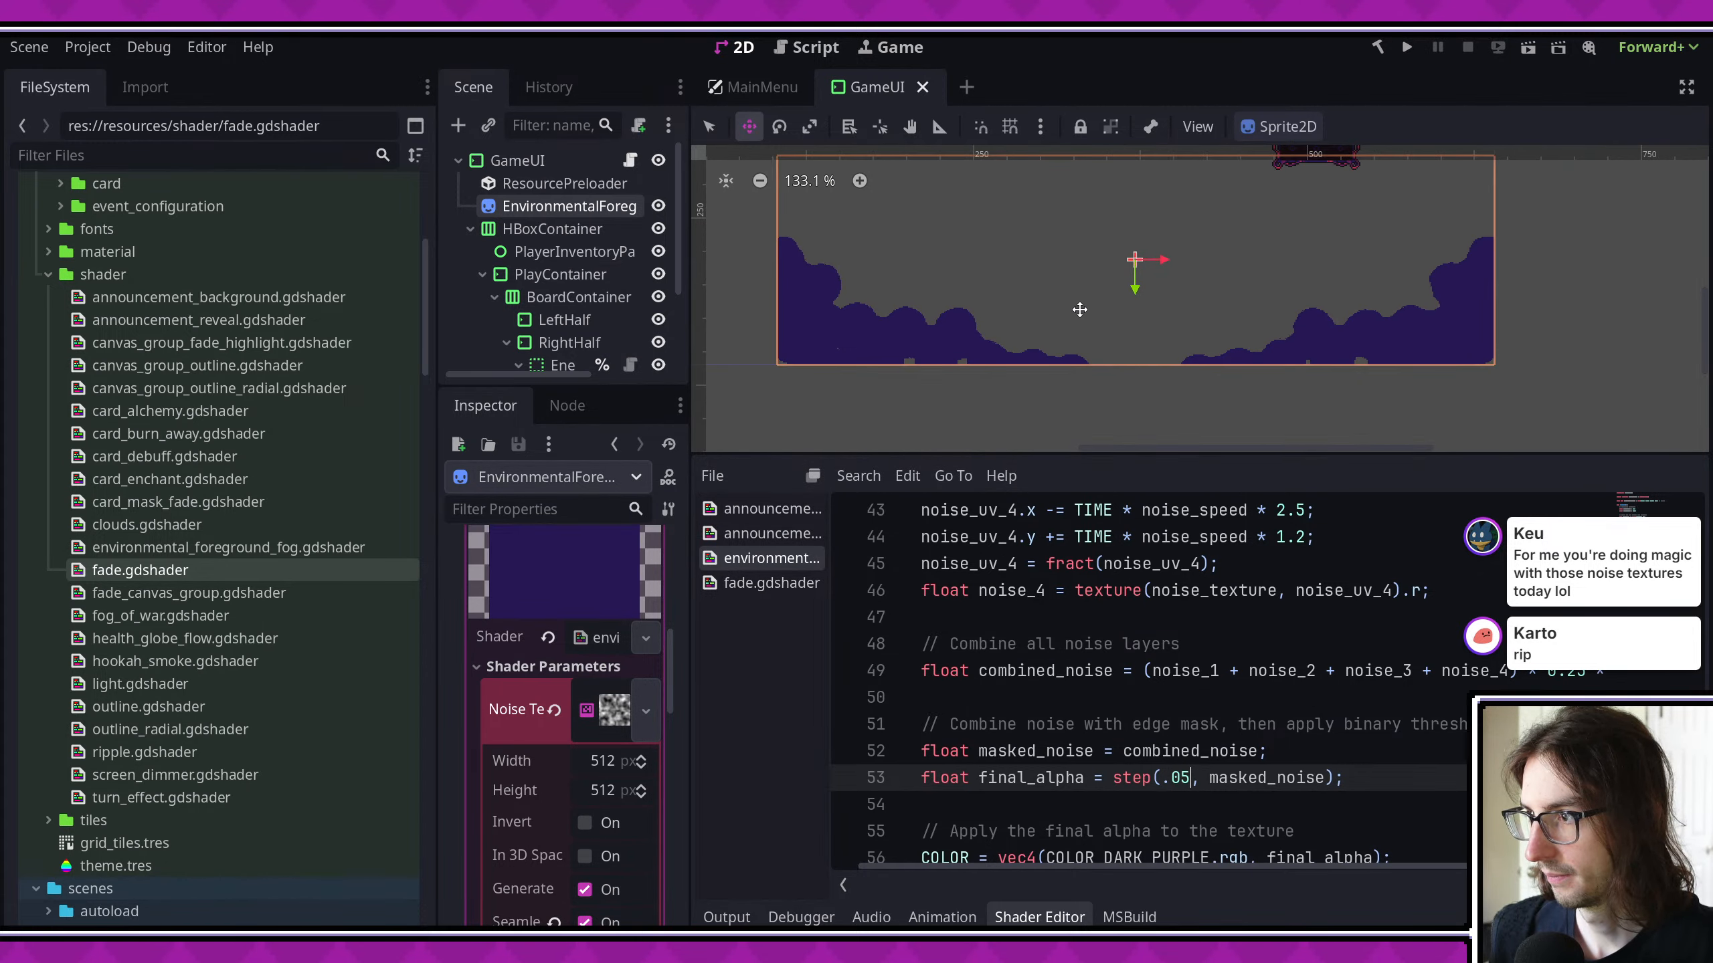
{"action": "scroll", "coordinate": [1347, 334], "scroll_direction": "up", "scroll_amount": 4}
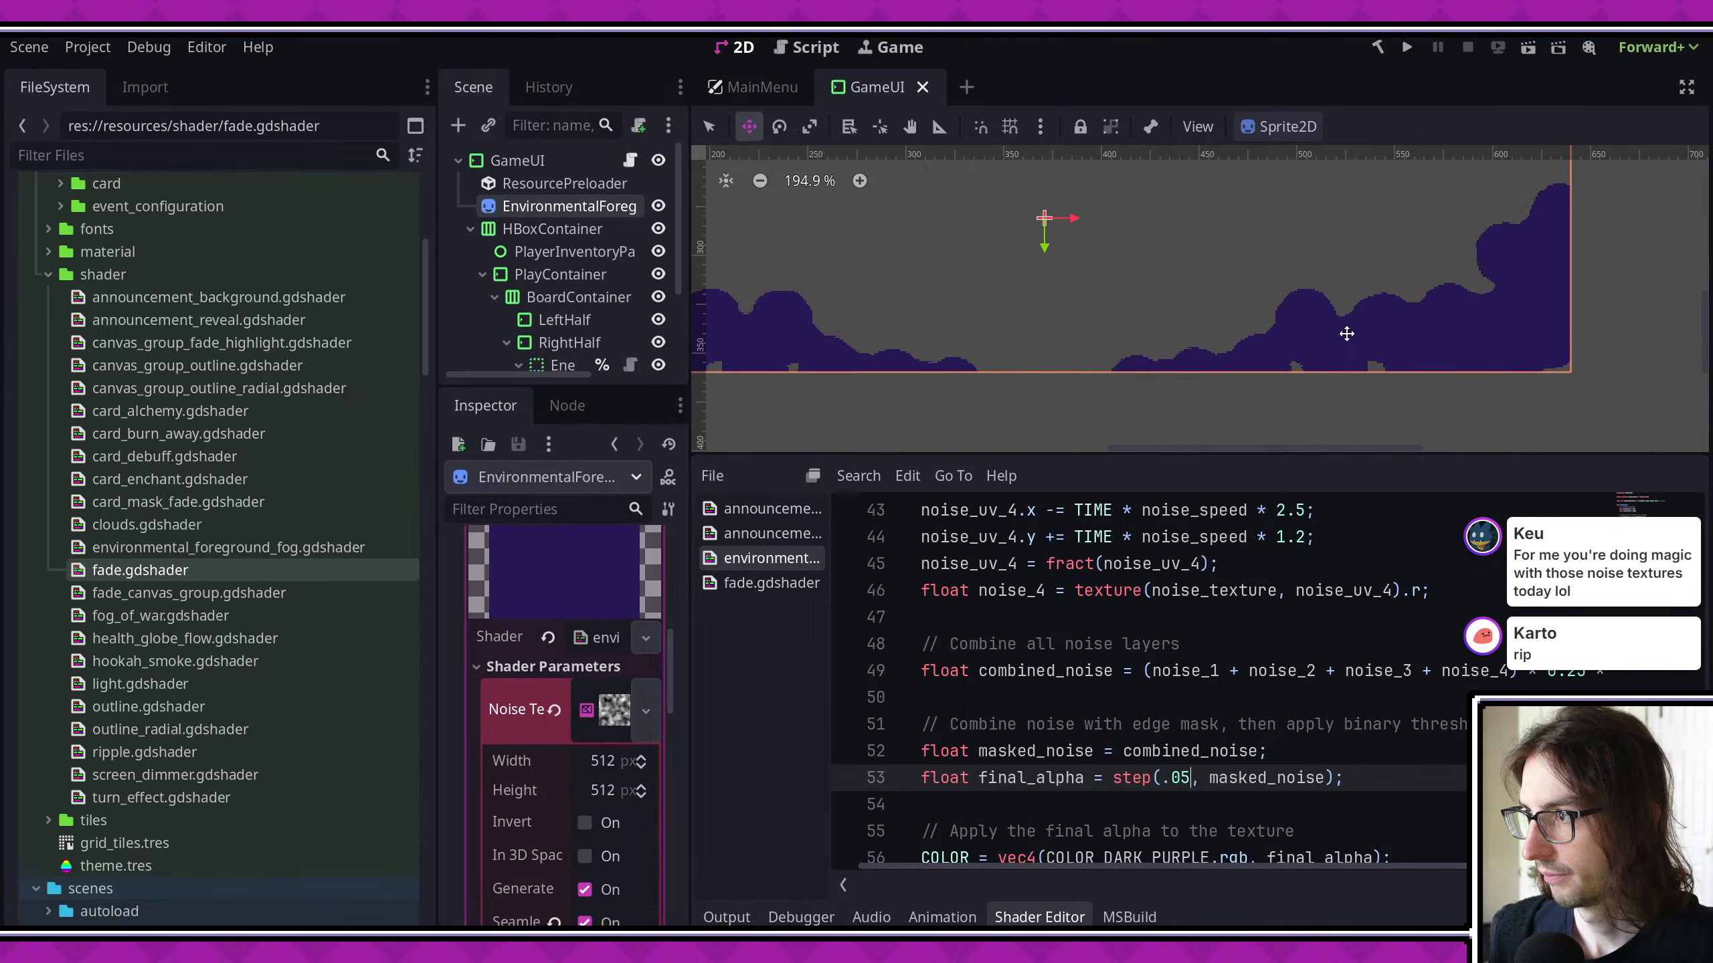
{"action": "key", "text": "ctrl+s"}
- Run the game, enter the cauldron location on the map to check the foreground fog, and close the game
{"action": "left_click", "coordinate": [1406, 47]}
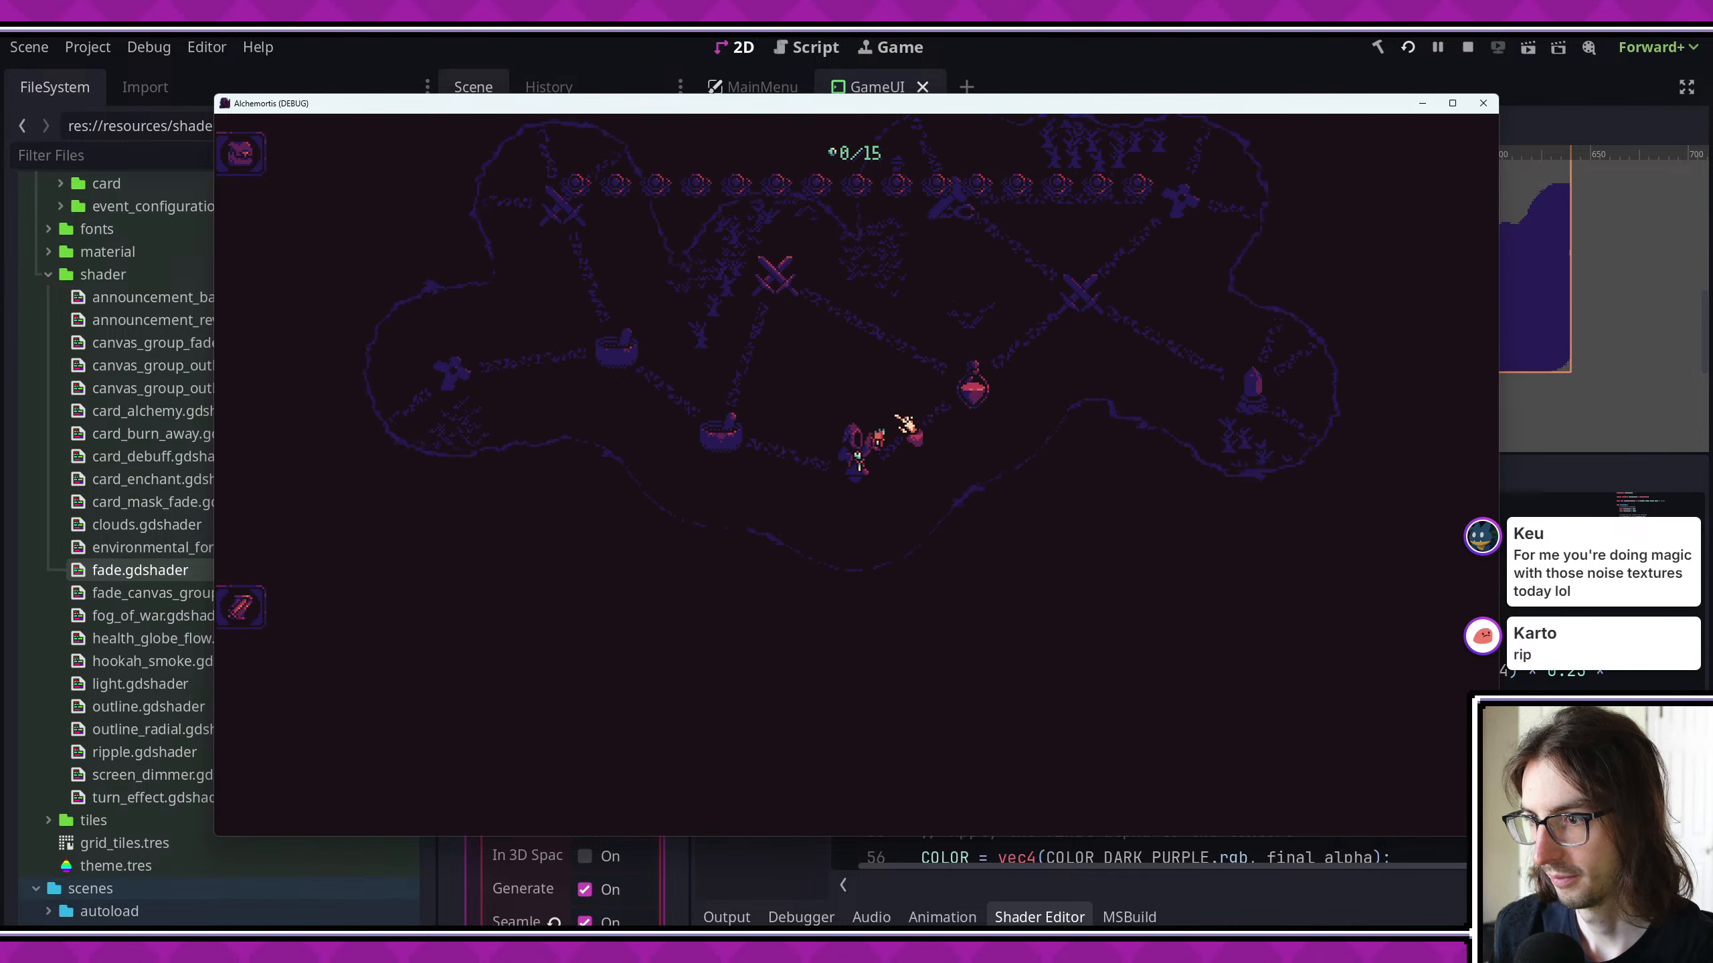
{"action": "left_click", "coordinate": [770, 429]}
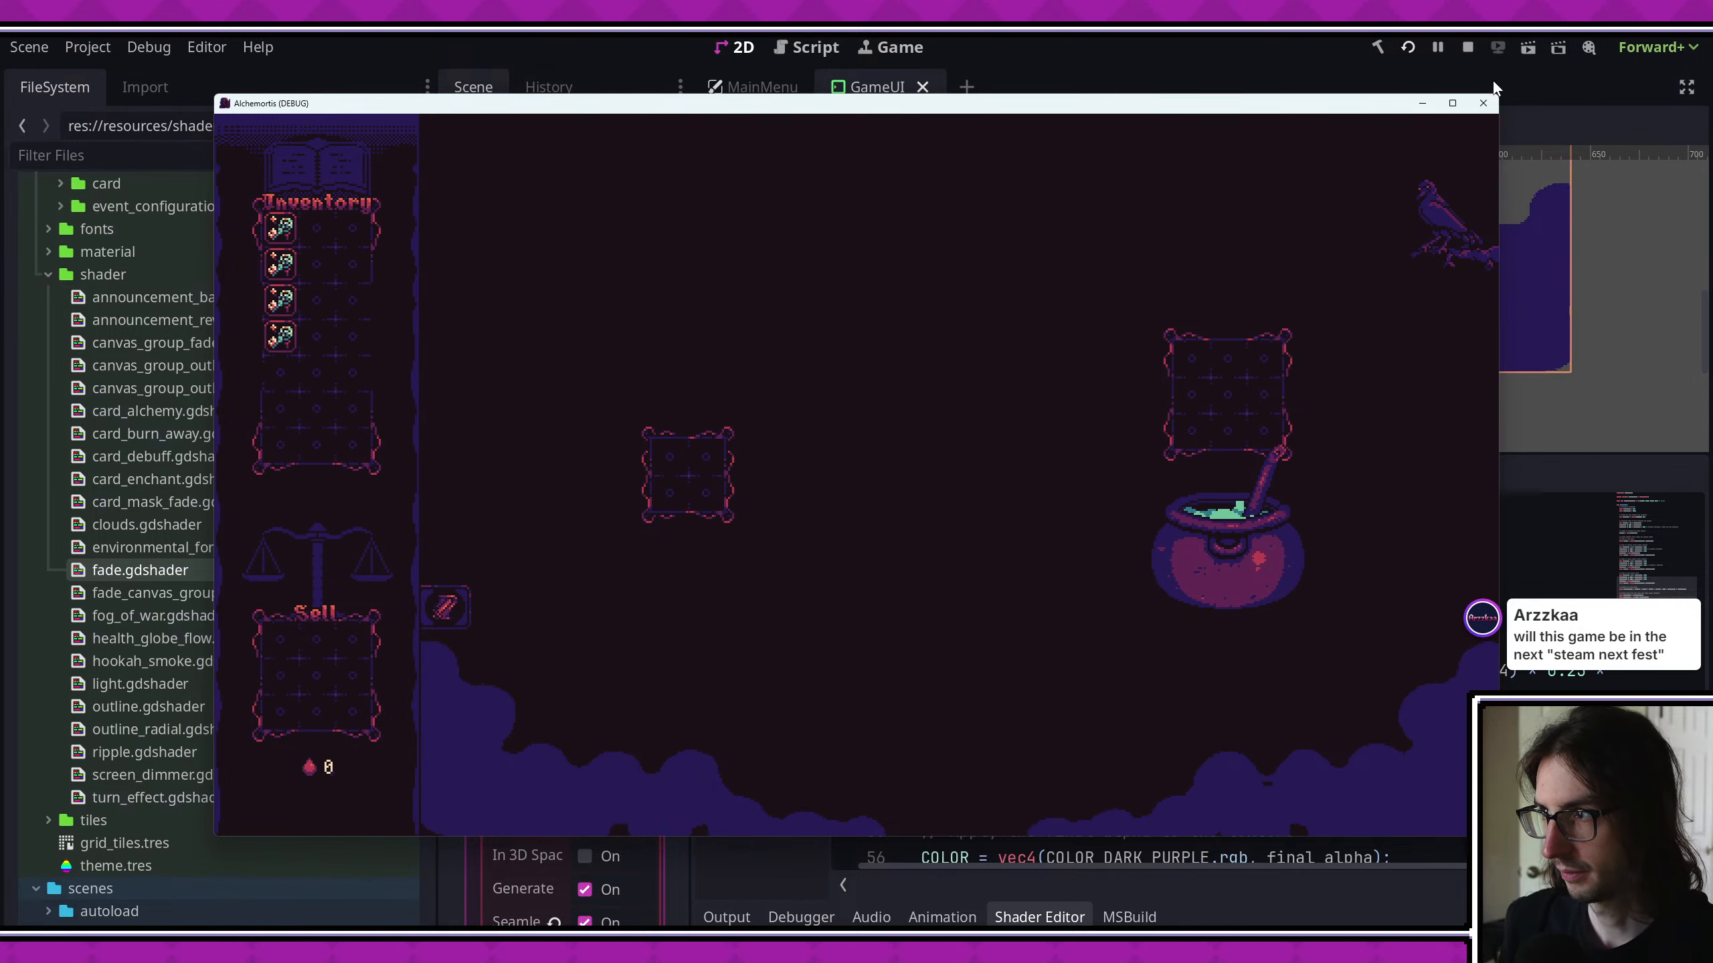
{"action": "left_click", "coordinate": [1483, 103]}
- Switch to Aseprite and duplicate Layer 1 to strengthen the soft white circles
{"action": "key", "text": "alt+Tab"}
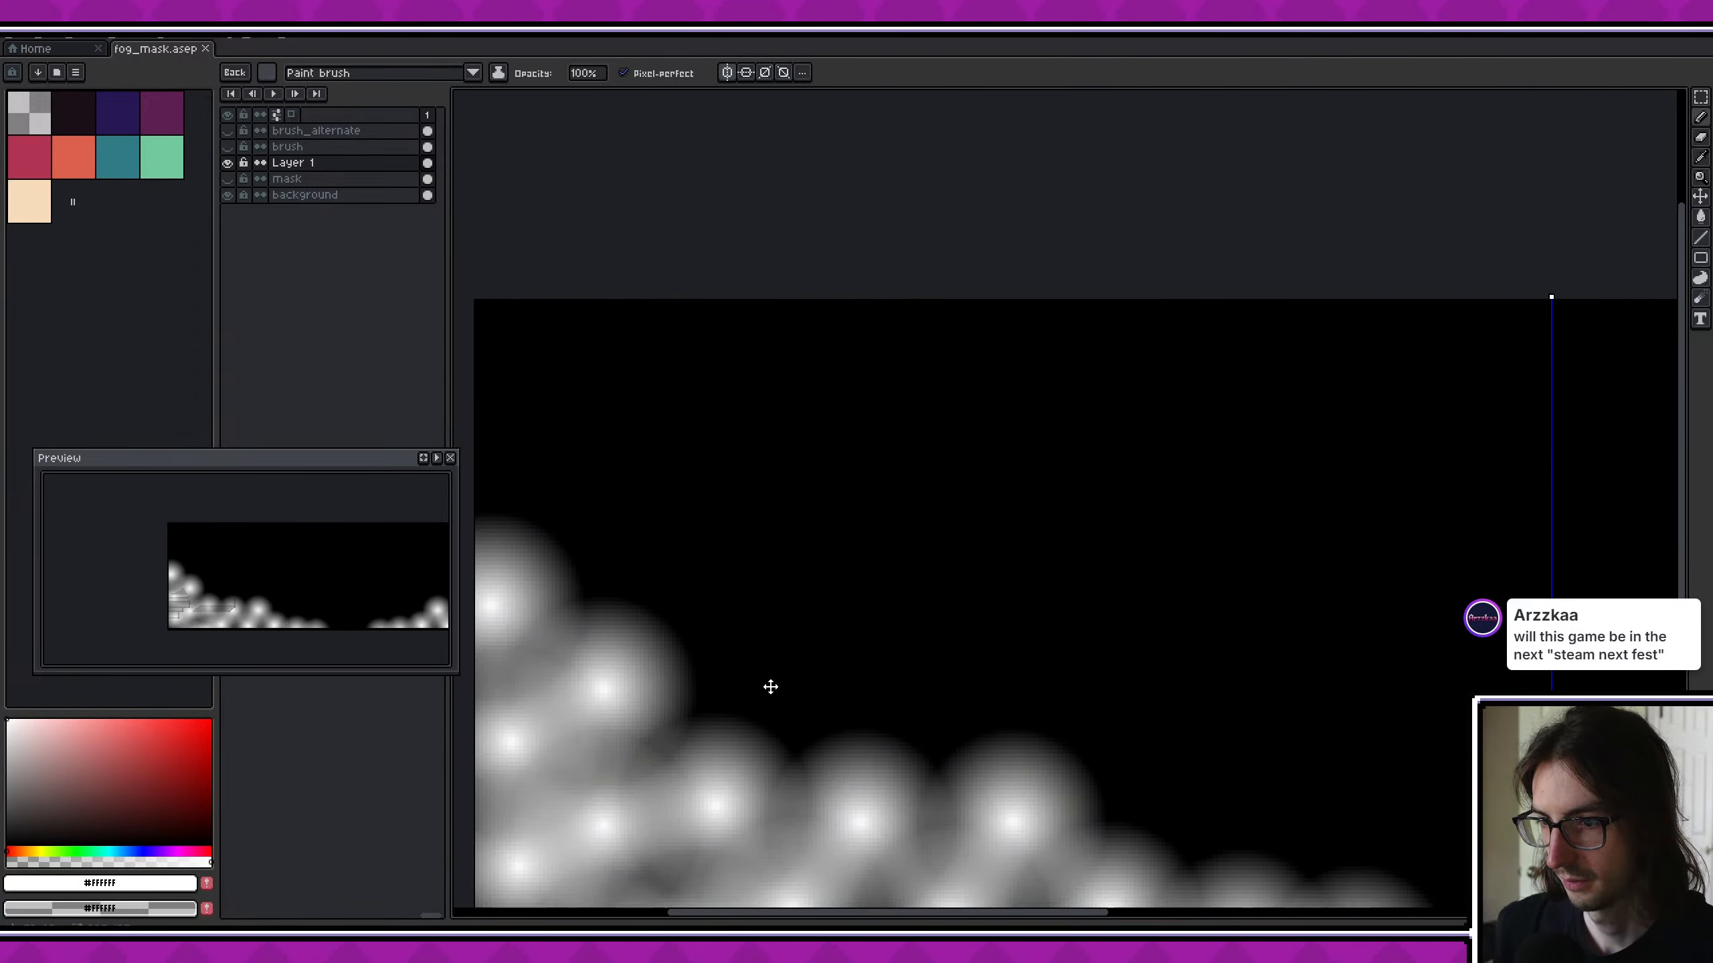
{"action": "middle_click_drag", "start_coordinate": [770, 687], "coordinate": [841, 555]}
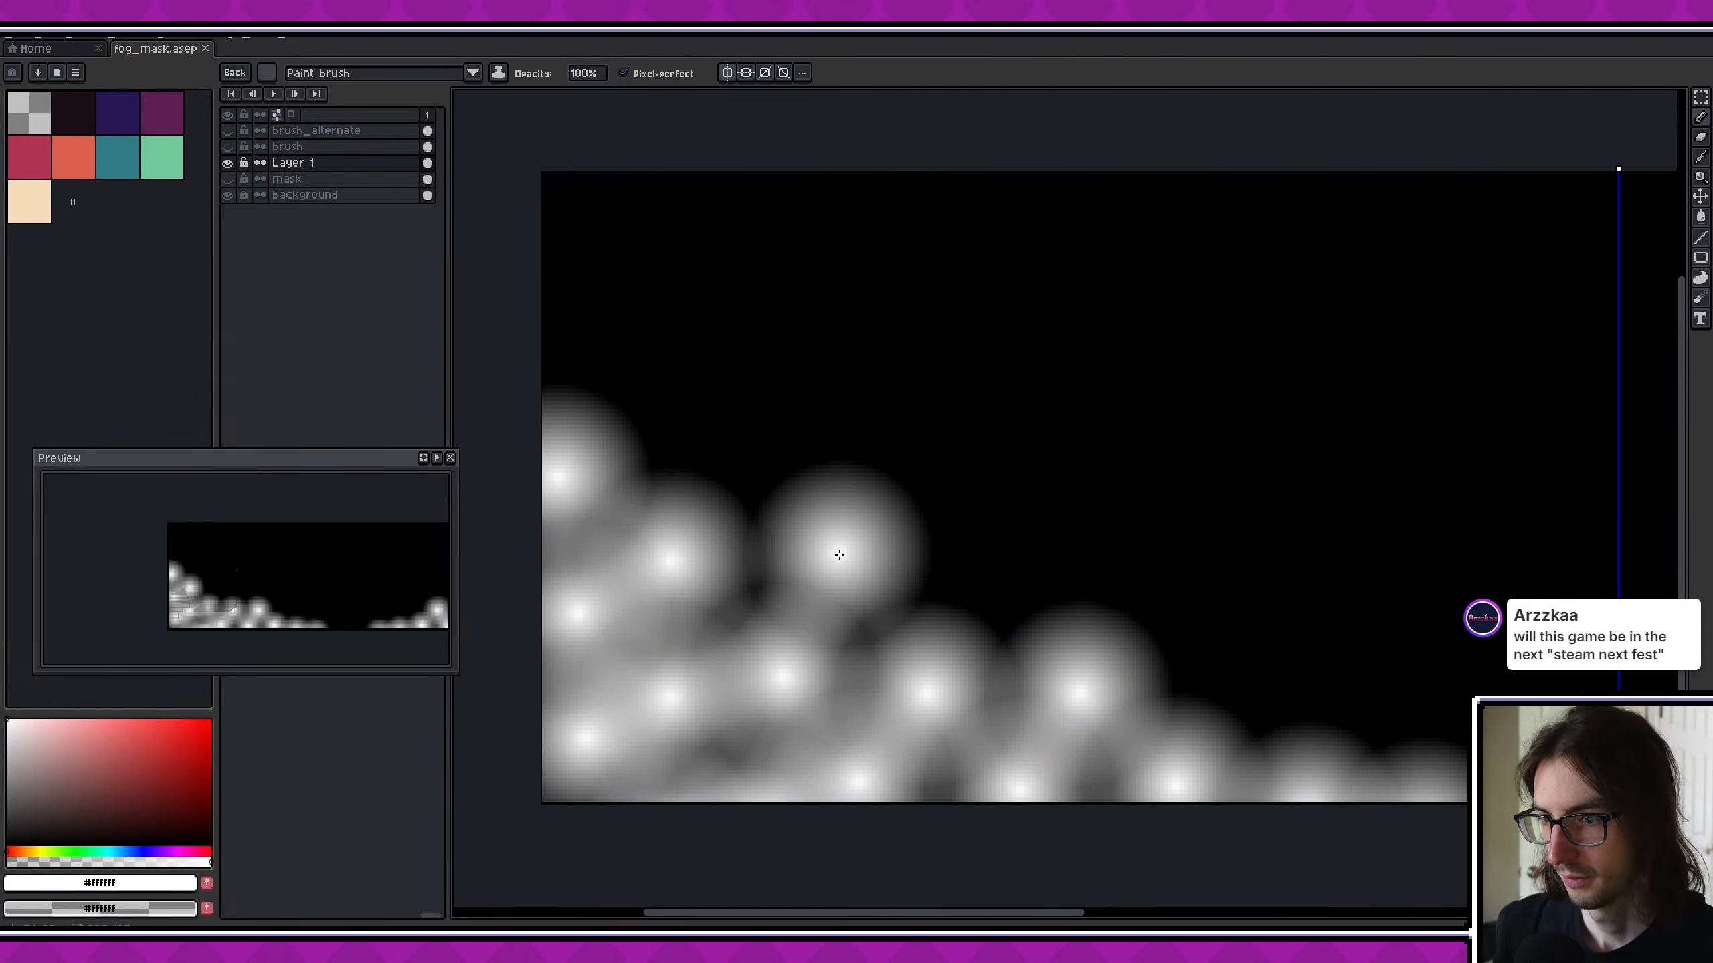
{"action": "right_click", "coordinate": [273, 170]}
{"action": "left_click", "coordinate": [364, 258]}
{"action": "scroll", "coordinate": [1032, 402], "scroll_direction": "down", "scroll_amount": 3}
{"action": "scroll", "coordinate": [962, 410], "scroll_direction": "up", "scroll_amount": 1}
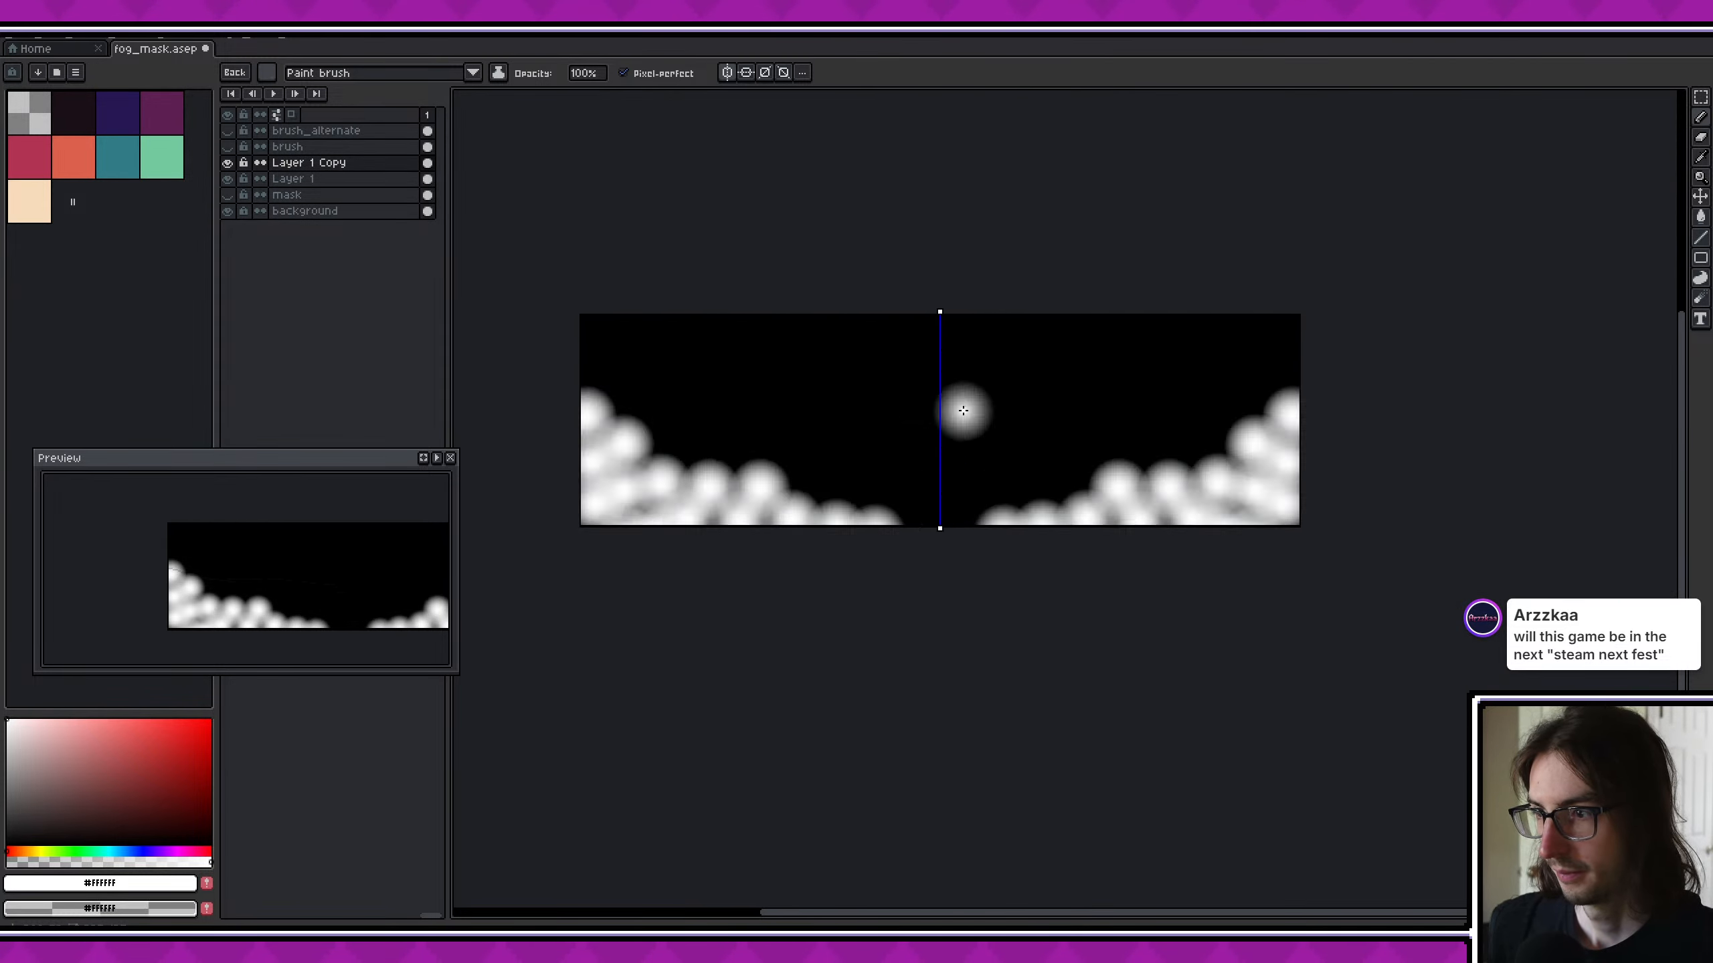
- Export the fog mask again with the duplicated layer included
{"action": "scroll", "coordinate": [963, 410], "scroll_direction": "up", "scroll_amount": 1}
{"action": "key", "text": "ctrl+alt+shift+s"}
{"action": "left_click", "coordinate": [715, 536]}
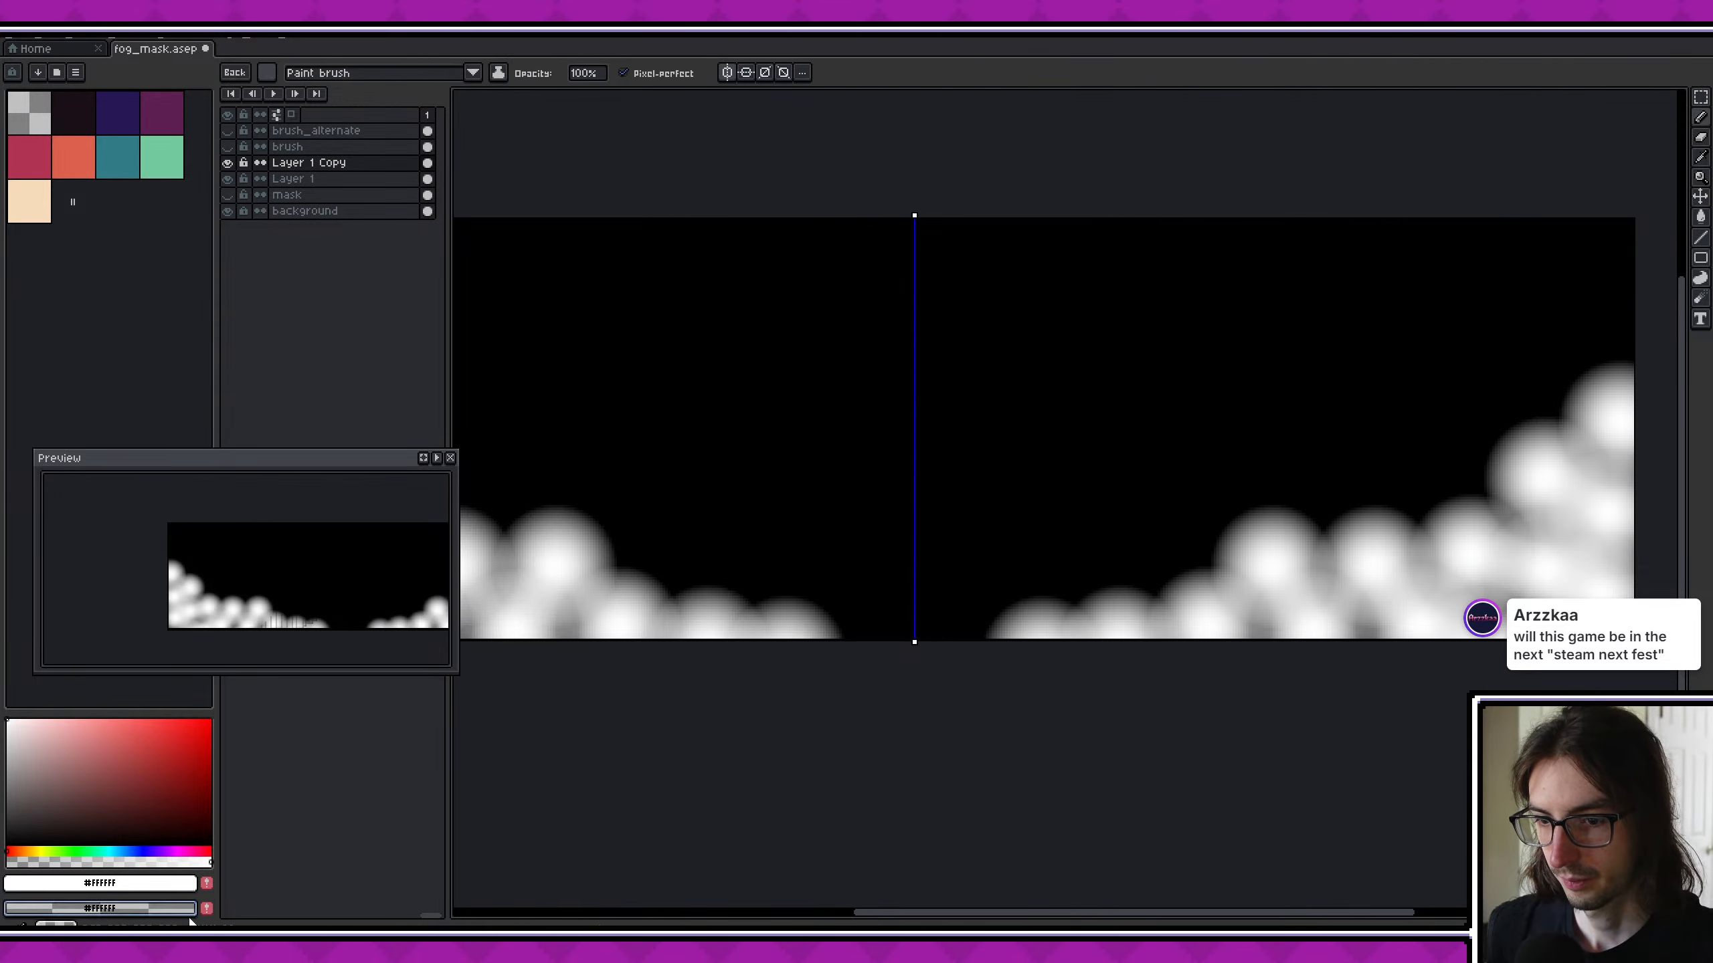
- Switch to Godot, set the final_alpha step threshold to .5, and save the environmental foreground fog shader
{"action": "key", "text": "alt+Tab"}
{"action": "scroll", "coordinate": [1106, 349], "scroll_direction": "down", "scroll_amount": 3}
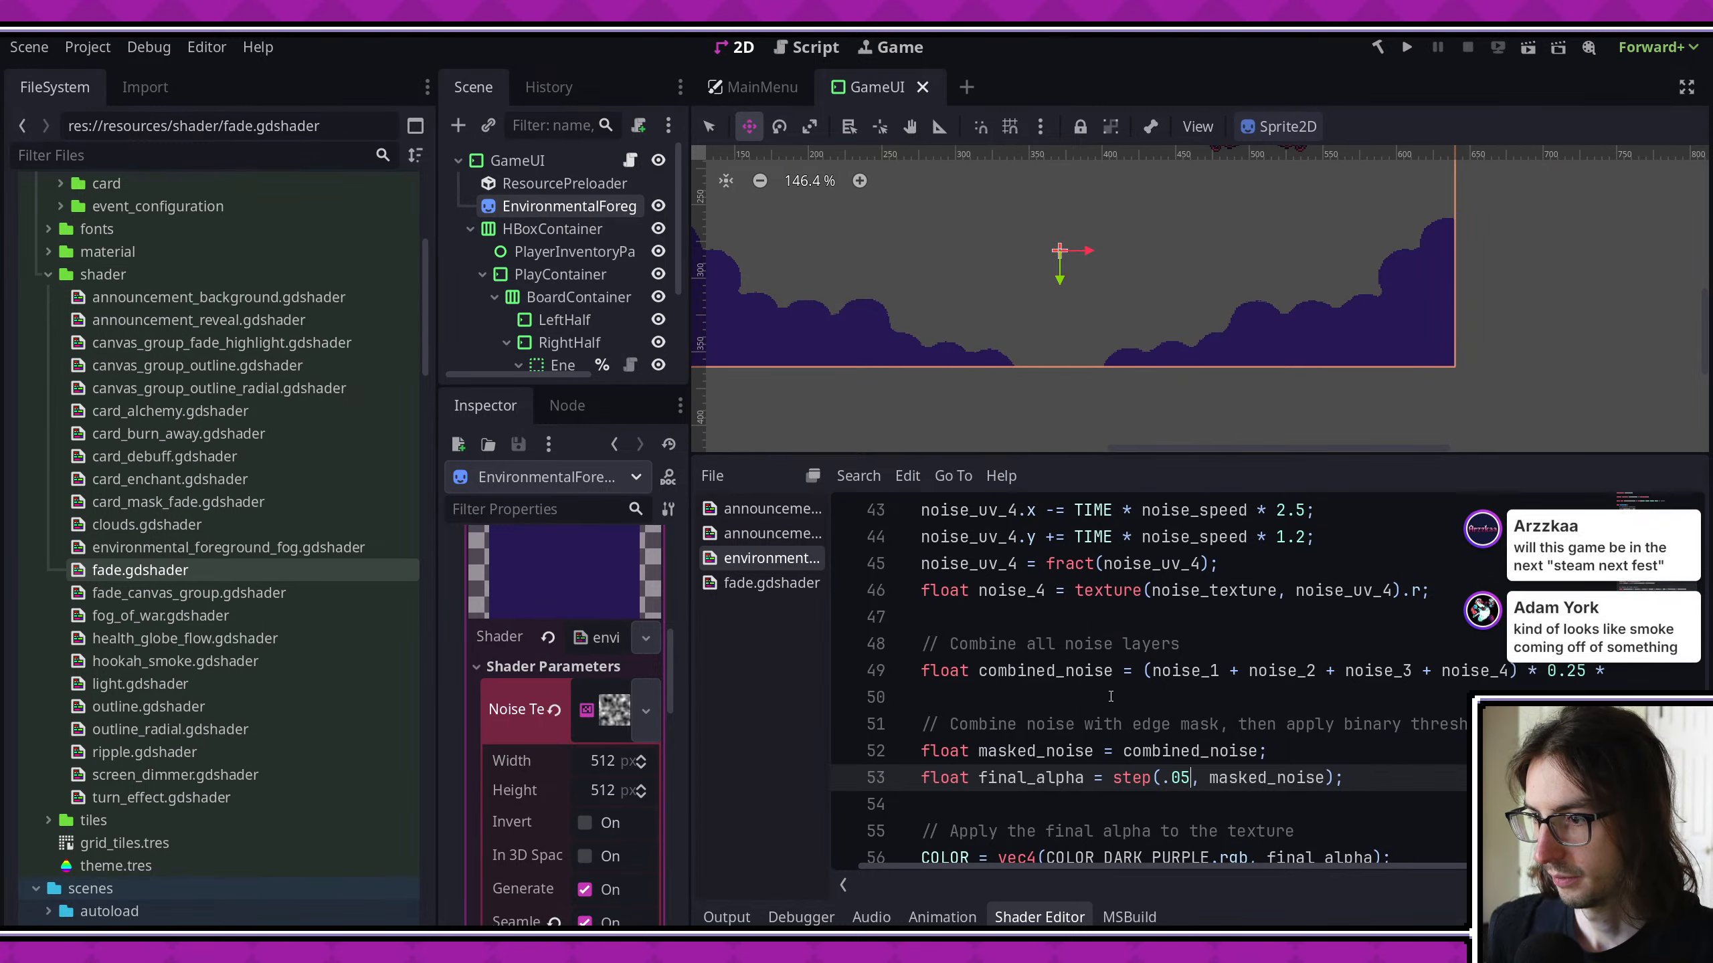
{"action": "key", "text": "BackSpace"}
{"action": "key", "text": "BackSpace"}
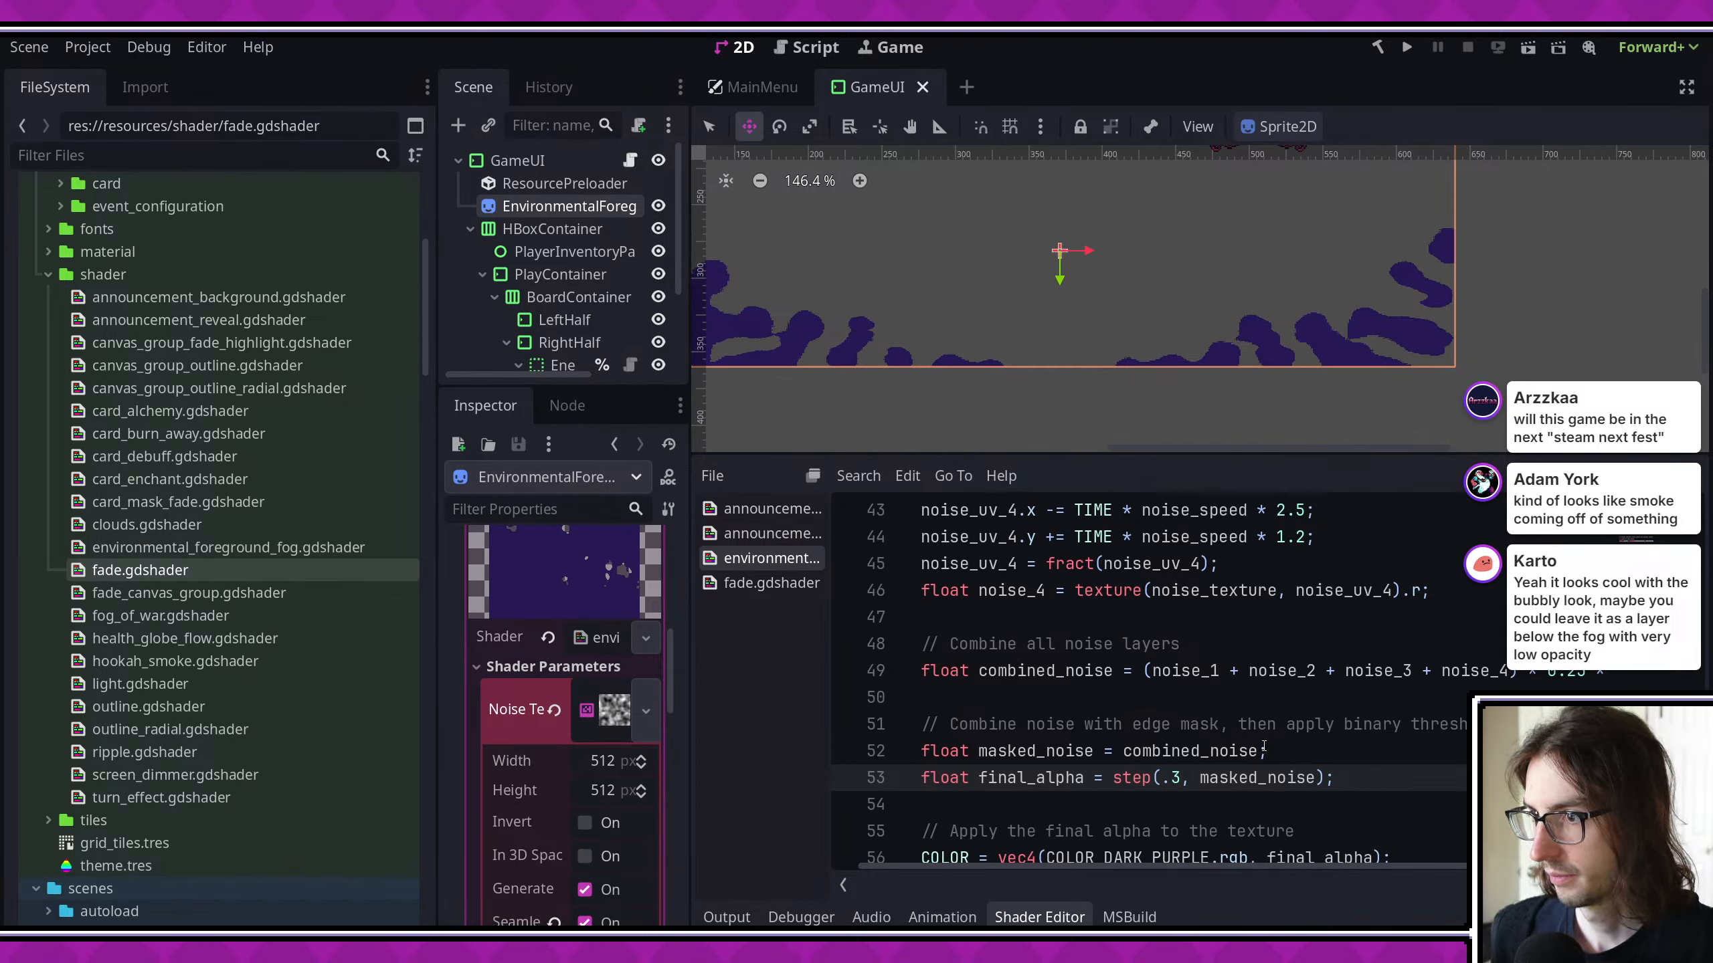
{"action": "key", "text": "ctrl+s"}
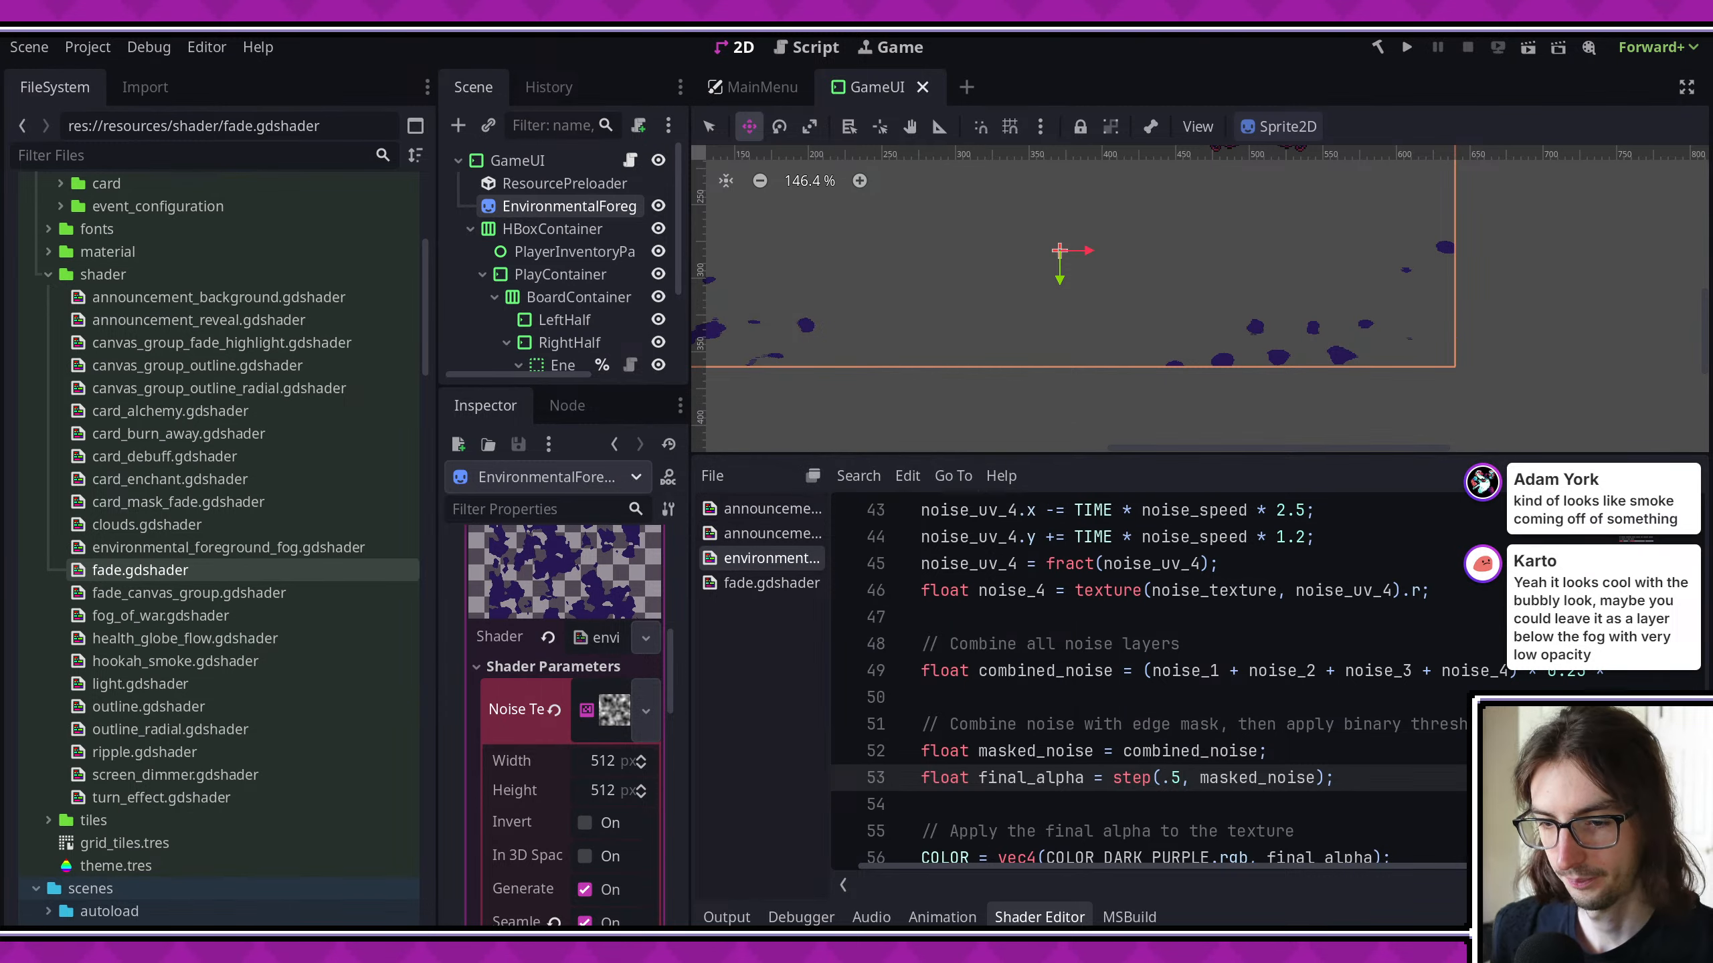
- Switch to Aseprite, hide Layer 1 Copy and Layer 1, and show and select the mask layer
{"action": "key", "text": "alt+Tab"}
{"action": "left_click", "coordinate": [227, 163]}
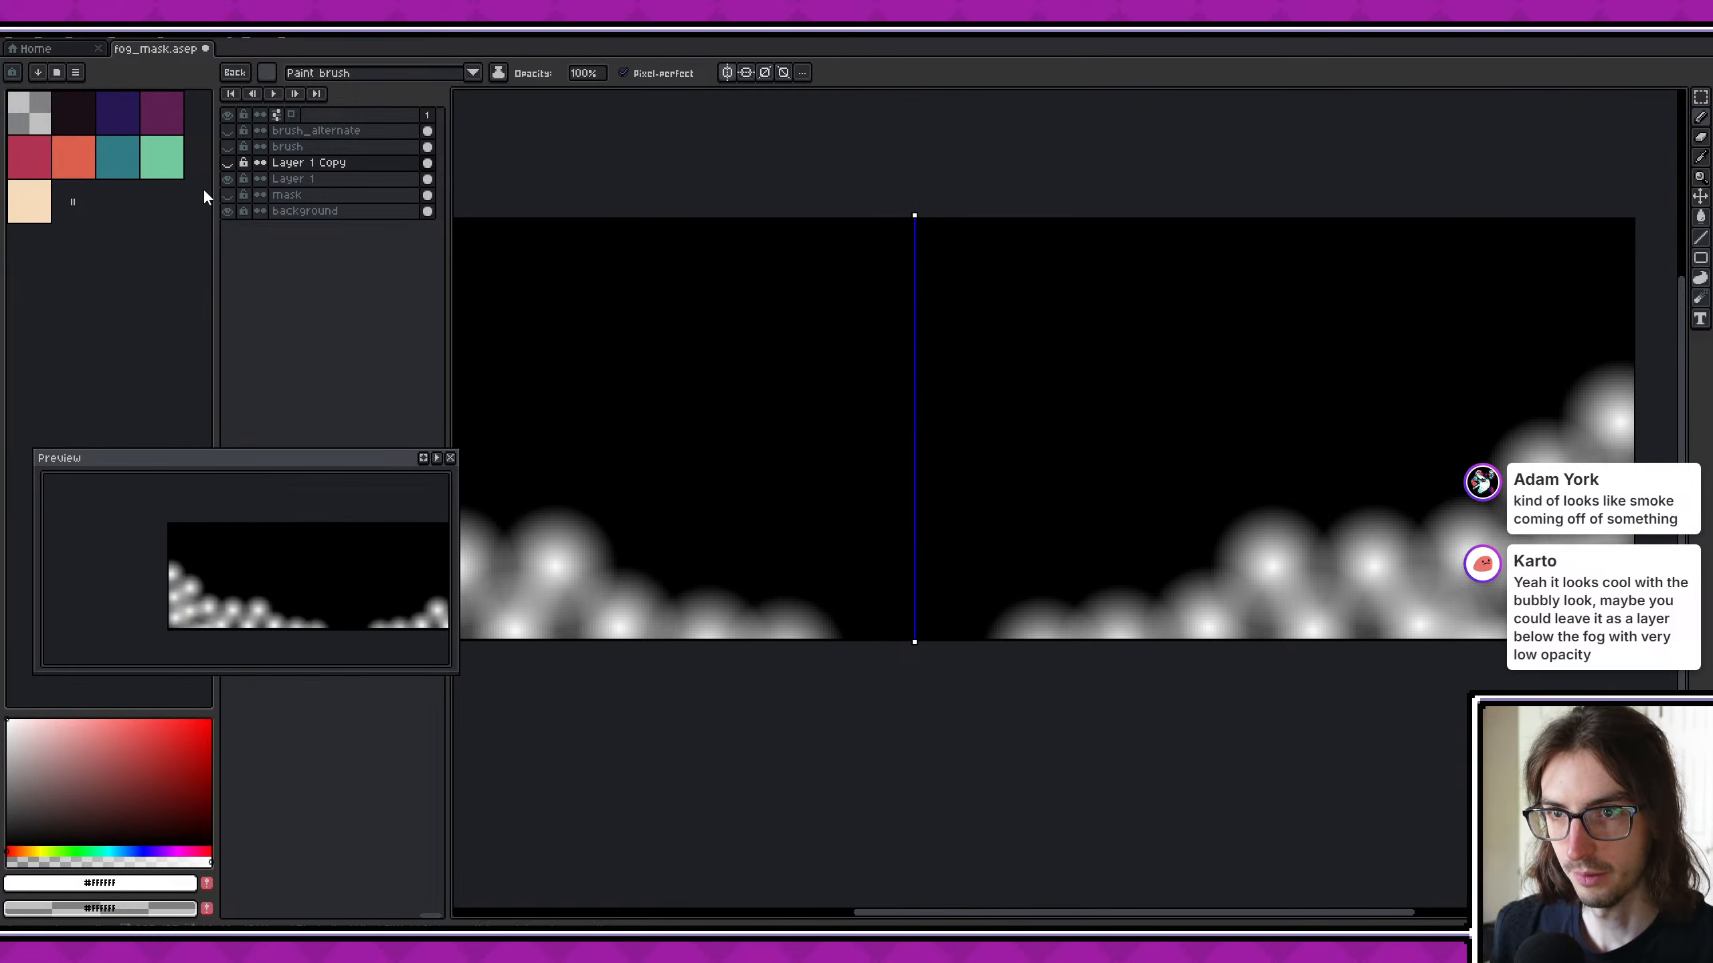
{"action": "left_click", "coordinate": [225, 178]}
{"action": "left_click", "coordinate": [223, 193]}
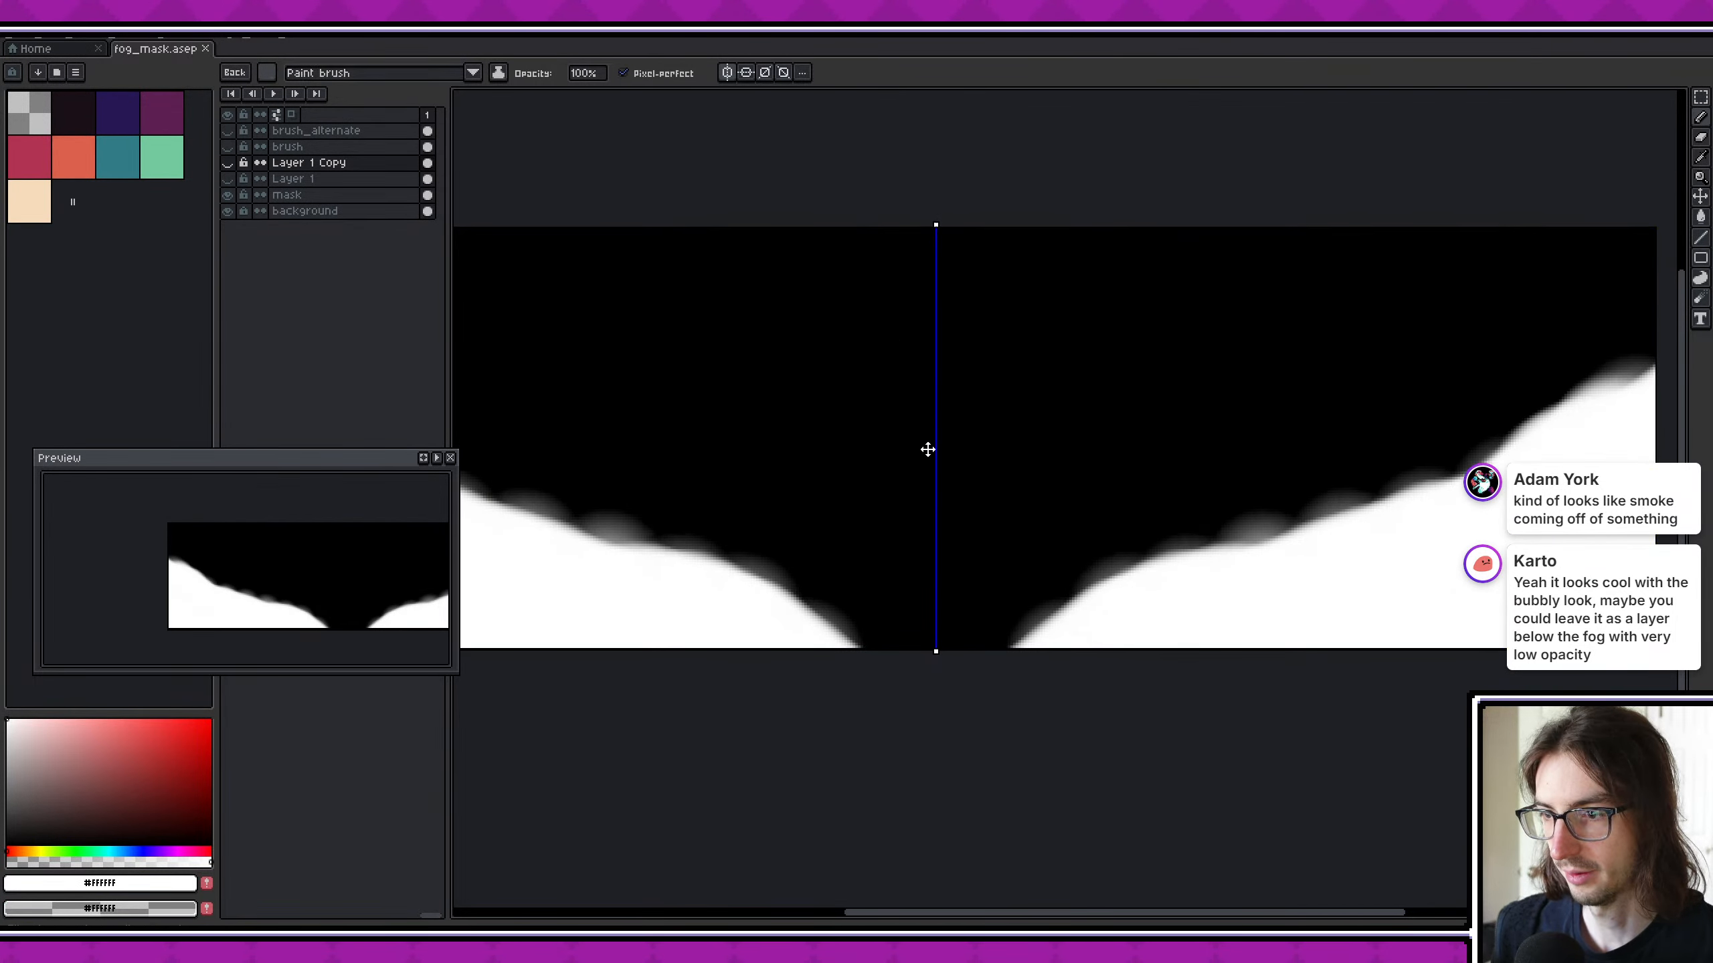
{"action": "scroll", "coordinate": [925, 447], "scroll_direction": "down", "scroll_amount": 2}
{"action": "scroll", "coordinate": [936, 460], "scroll_direction": "up", "scroll_amount": 1}
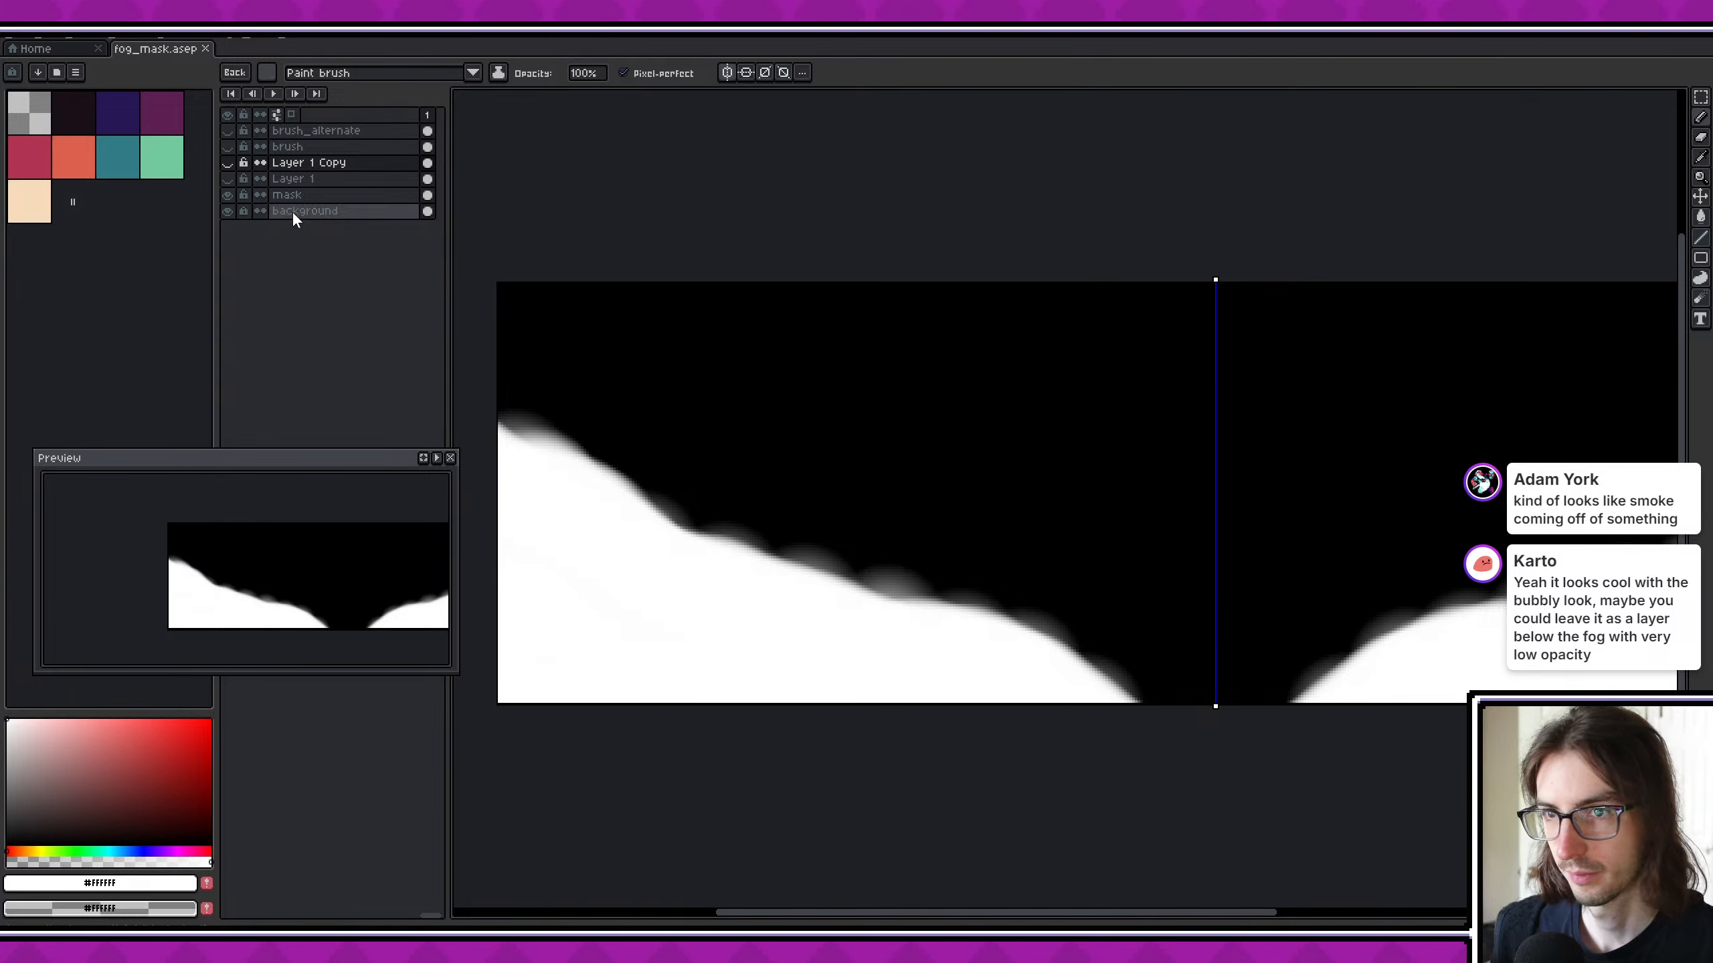
{"action": "left_click", "coordinate": [316, 195]}
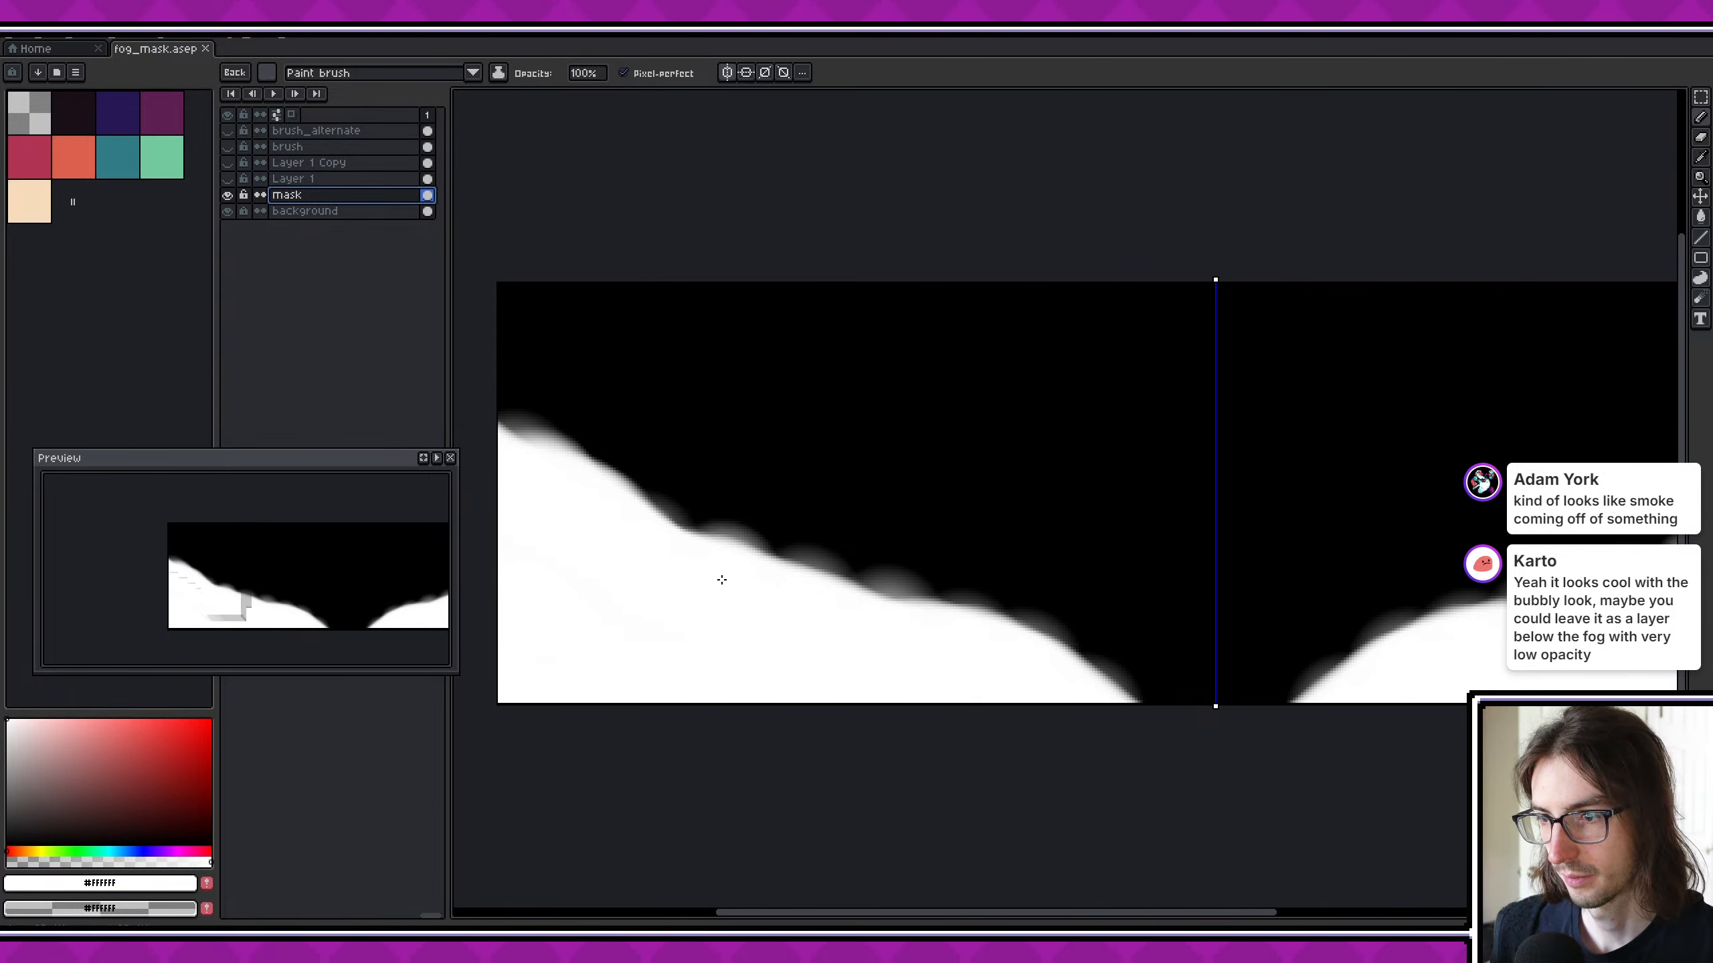
- Paint soft white puffs along the left fog slope's upper edge on the mask layer, mirrored by symmetry
{"action": "mouse_move", "coordinate": [722, 580]}
{"action": "left_mouse_down"}
{"action": "mouse_move", "coordinate": [638, 548]}
{"action": "mouse_move", "coordinate": [509, 444]}
{"action": "mouse_move", "coordinate": [761, 593]}
{"action": "mouse_move", "coordinate": [792, 584]}
{"action": "mouse_move", "coordinate": [954, 634]}
{"action": "mouse_move", "coordinate": [669, 548]}
{"action": "mouse_move", "coordinate": [535, 458]}
{"action": "left_mouse_up"}
{"action": "left_click", "coordinate": [954, 634]}
{"action": "left_click", "coordinate": [1022, 653]}
{"action": "left_click", "coordinate": [1085, 689]}
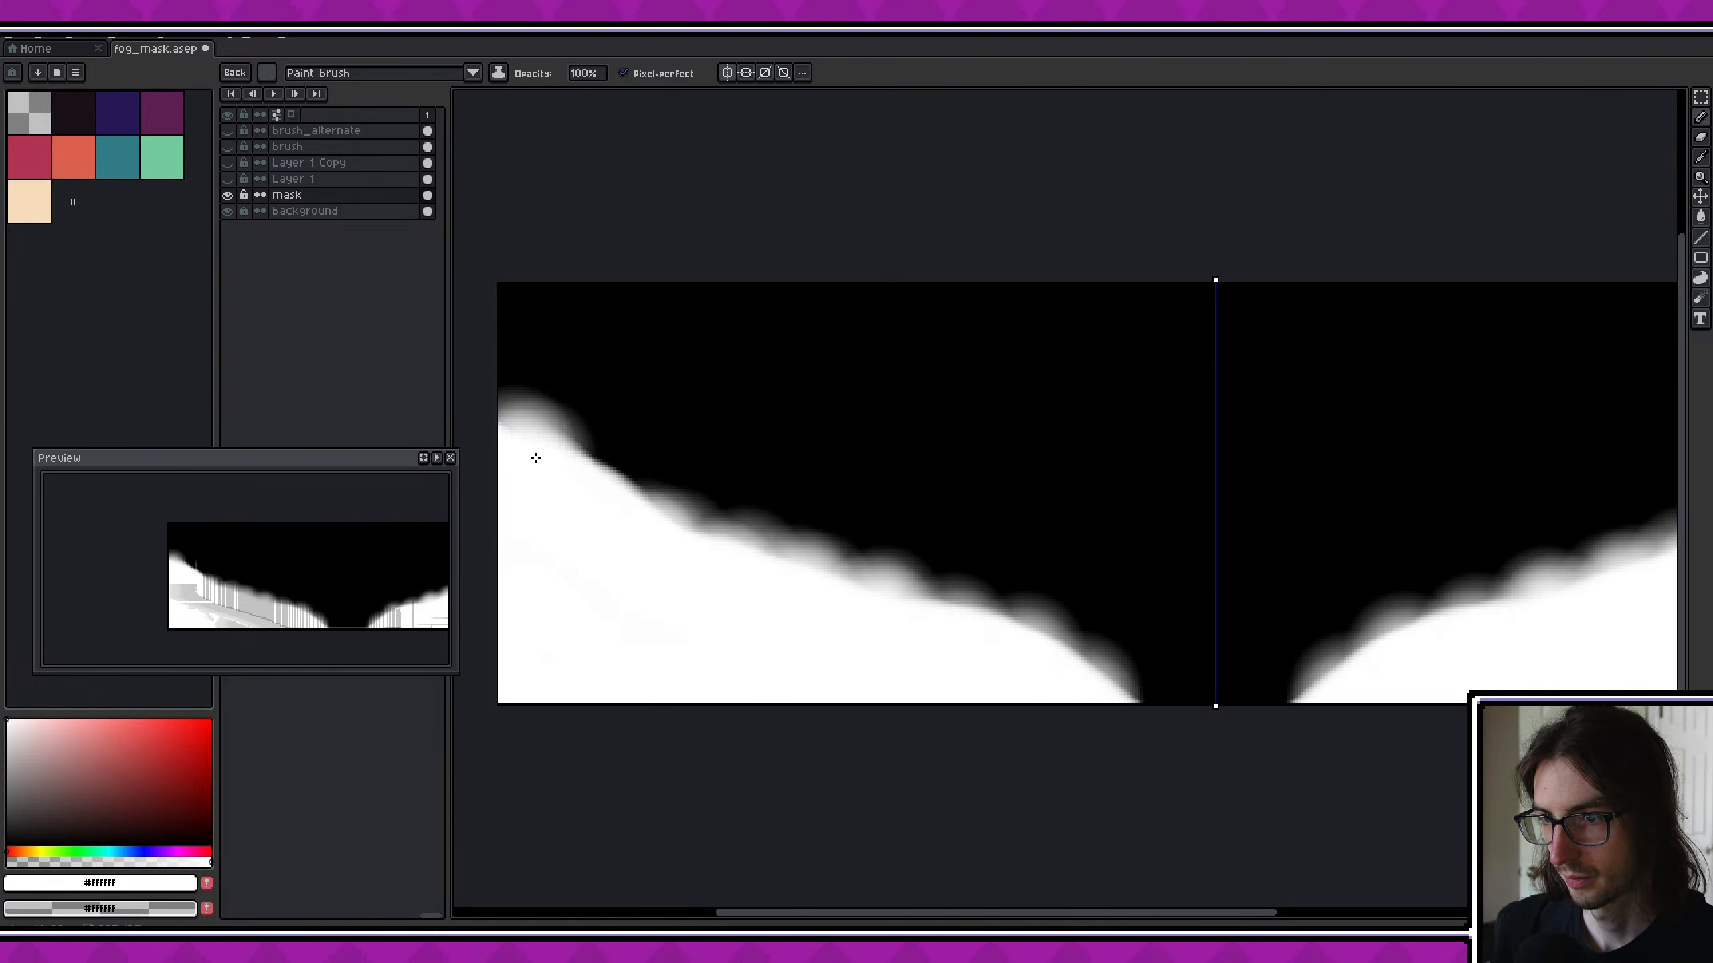
{"action": "left_click", "coordinate": [536, 458]}
{"action": "left_click", "coordinate": [1030, 658]}
{"action": "left_click", "coordinate": [948, 632]}
{"action": "left_click", "coordinate": [746, 573]}
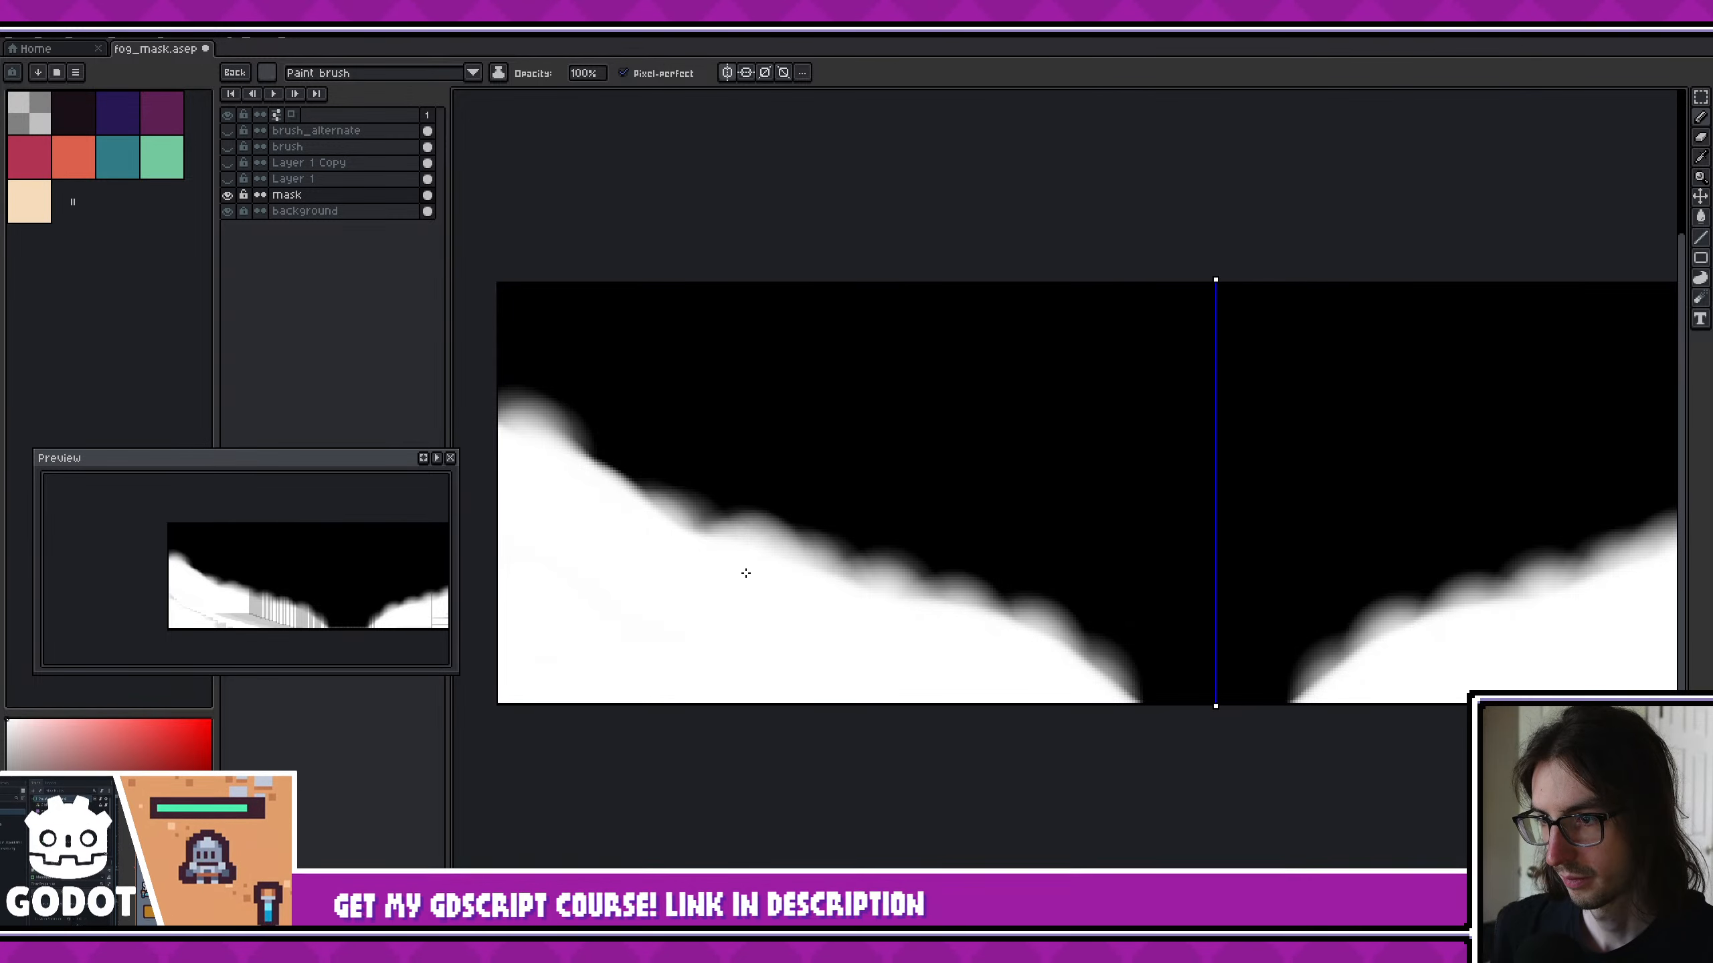
- Build up soft white bumps along the right fog slope, from its inner end up to the canvas edge
{"action": "scroll", "coordinate": [1346, 708], "scroll_direction": "down", "scroll_amount": 1}
{"action": "scroll", "coordinate": [1211, 693], "scroll_direction": "up", "scroll_amount": 1}
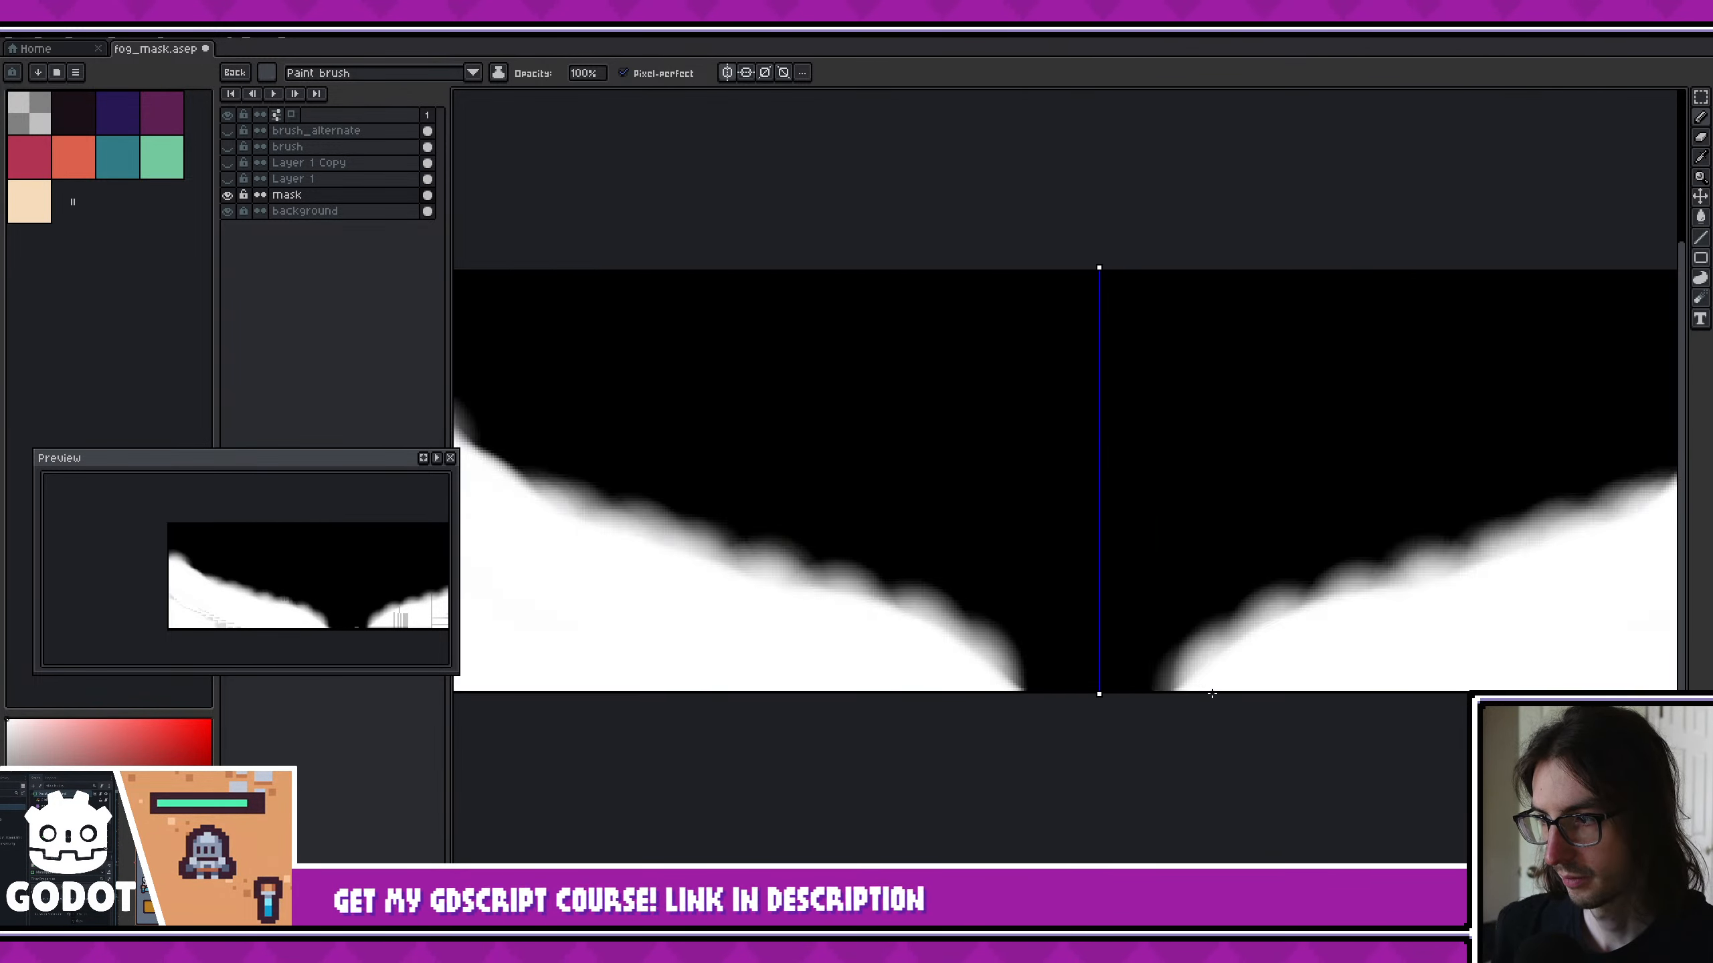
{"action": "scroll", "coordinate": [1211, 694], "scroll_direction": "up", "scroll_amount": 1}
{"action": "left_click", "coordinate": [1259, 679]}
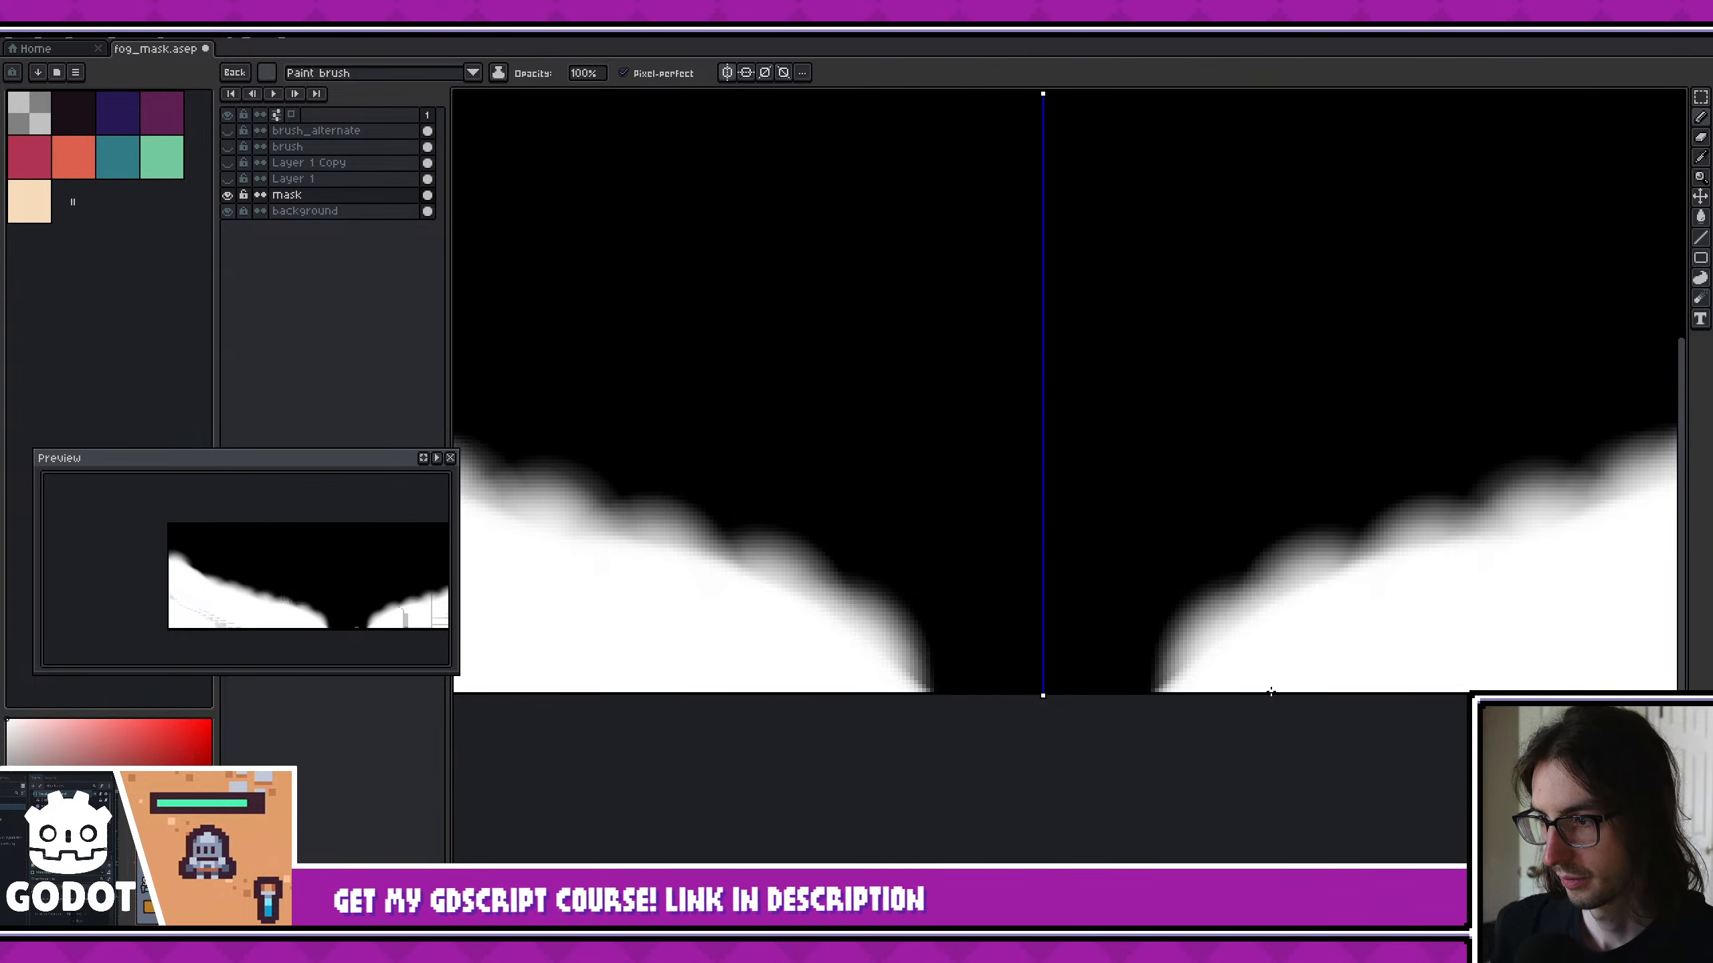
{"action": "middle_click_drag", "start_coordinate": [1394, 704], "coordinate": [1155, 737]}
{"action": "left_click", "coordinate": [1131, 661]}
{"action": "left_click", "coordinate": [1186, 645]}
{"action": "middle_click_drag", "start_coordinate": [1329, 663], "coordinate": [1112, 693]}
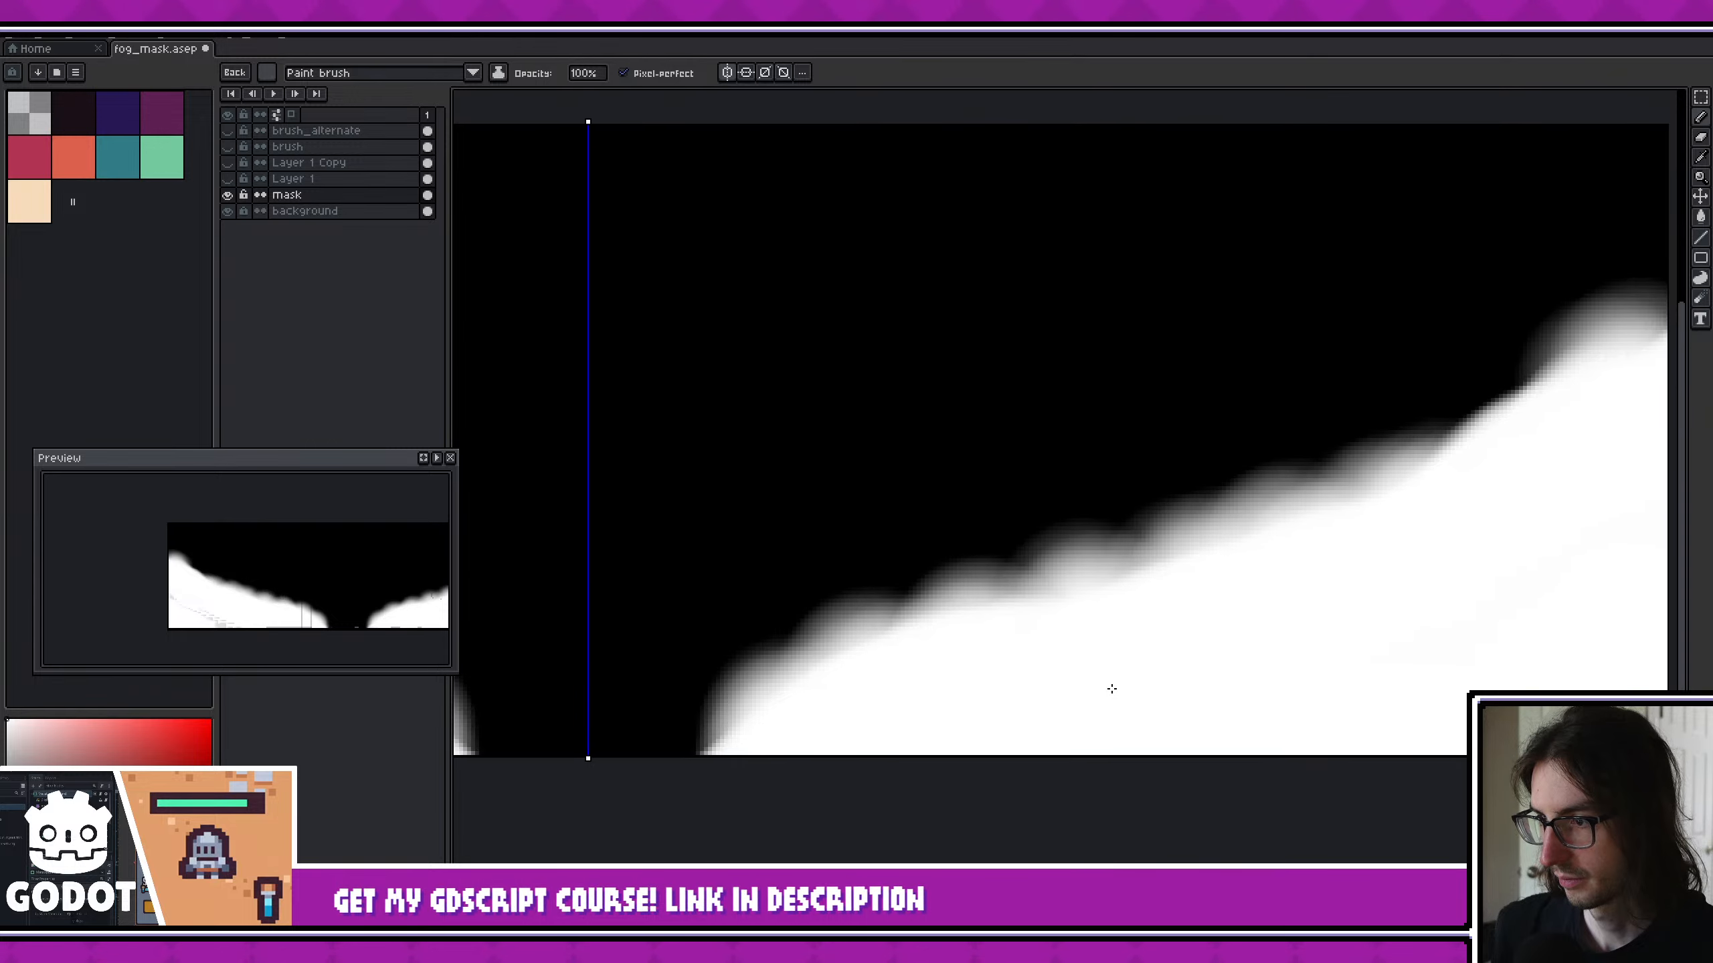
{"action": "left_click", "coordinate": [1079, 658]}
{"action": "left_click", "coordinate": [1126, 643]}
{"action": "left_click", "coordinate": [1154, 635]}
{"action": "left_click", "coordinate": [1187, 617]}
{"action": "middle_click_drag", "start_coordinate": [1401, 619], "coordinate": [1211, 675]}
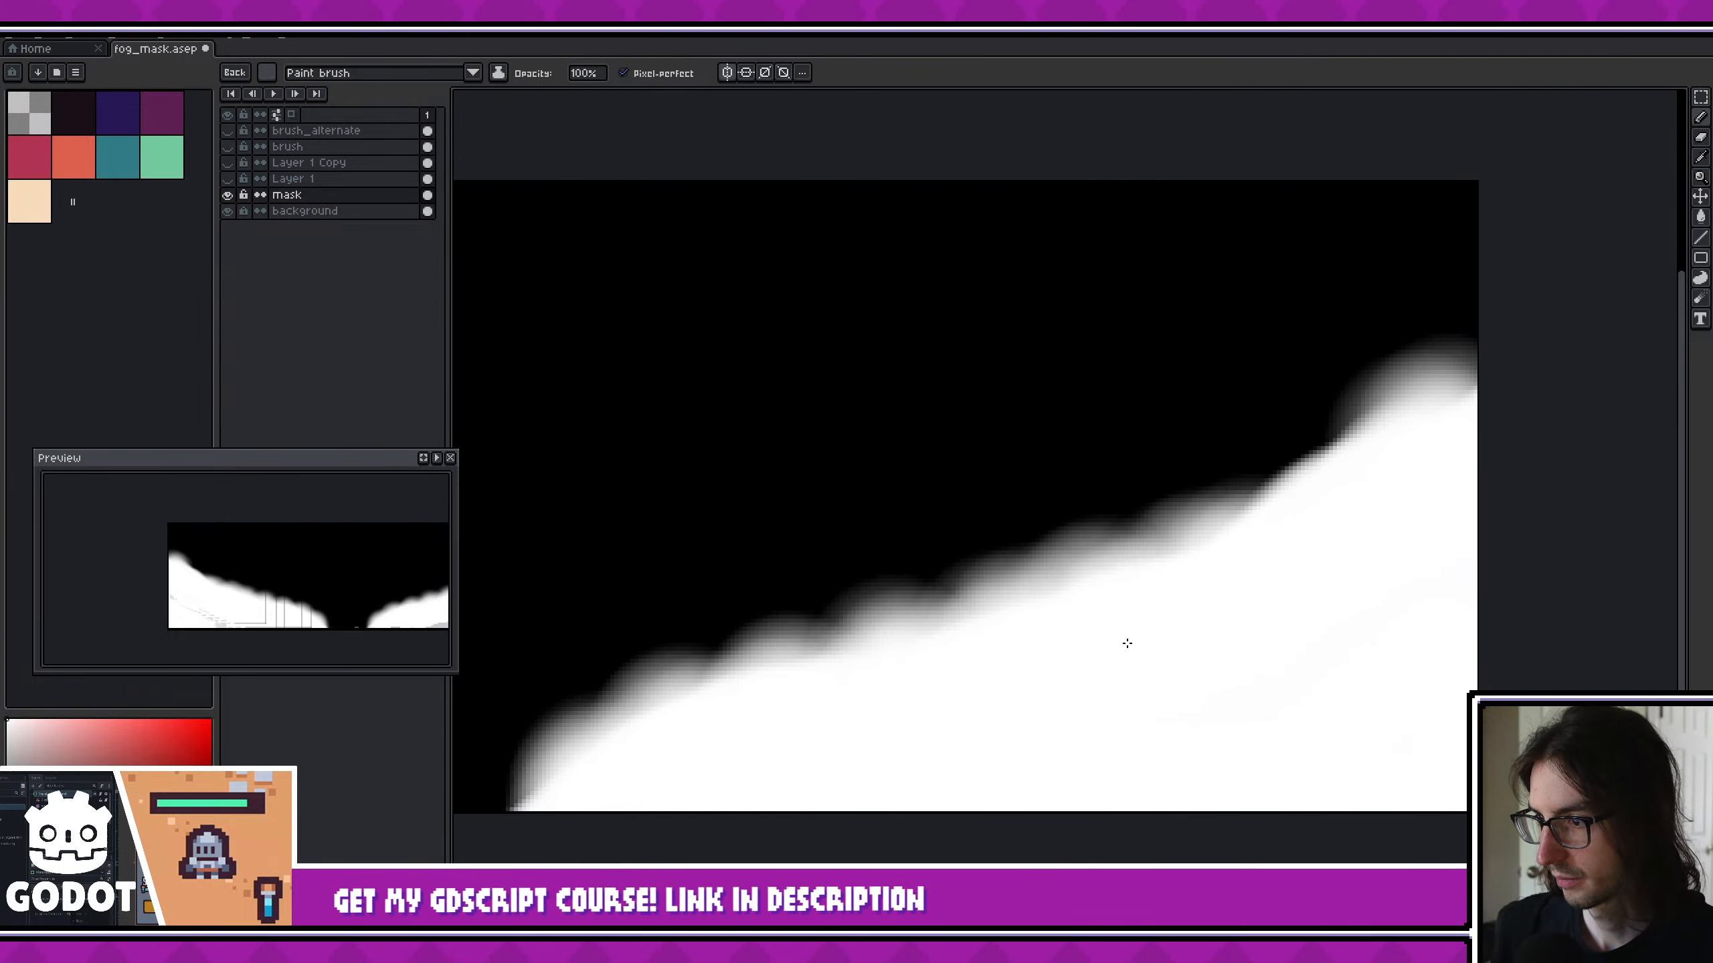
{"action": "left_click", "coordinate": [1127, 642]}
{"action": "left_click", "coordinate": [1040, 642]}
{"action": "left_click", "coordinate": [1267, 614]}
{"action": "left_click", "coordinate": [1221, 596]}
{"action": "left_click", "coordinate": [1284, 555]}
{"action": "left_click", "coordinate": [1308, 535]}
{"action": "left_click", "coordinate": [1335, 516]}
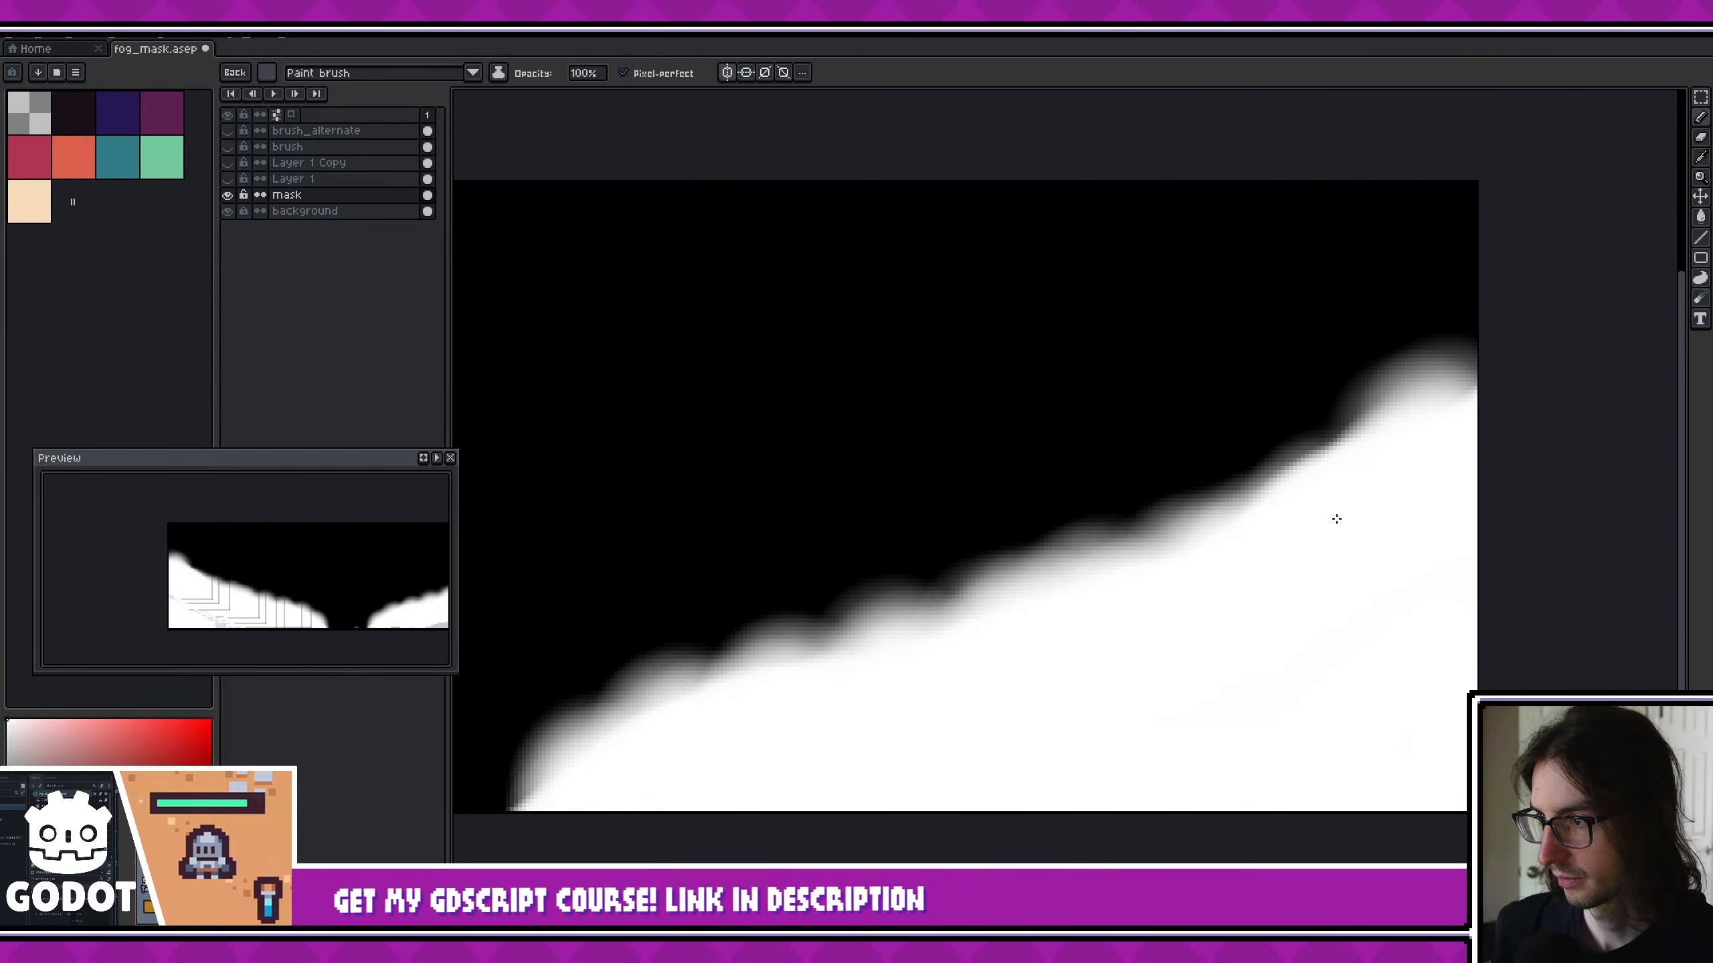
{"action": "left_click", "coordinate": [1341, 494]}
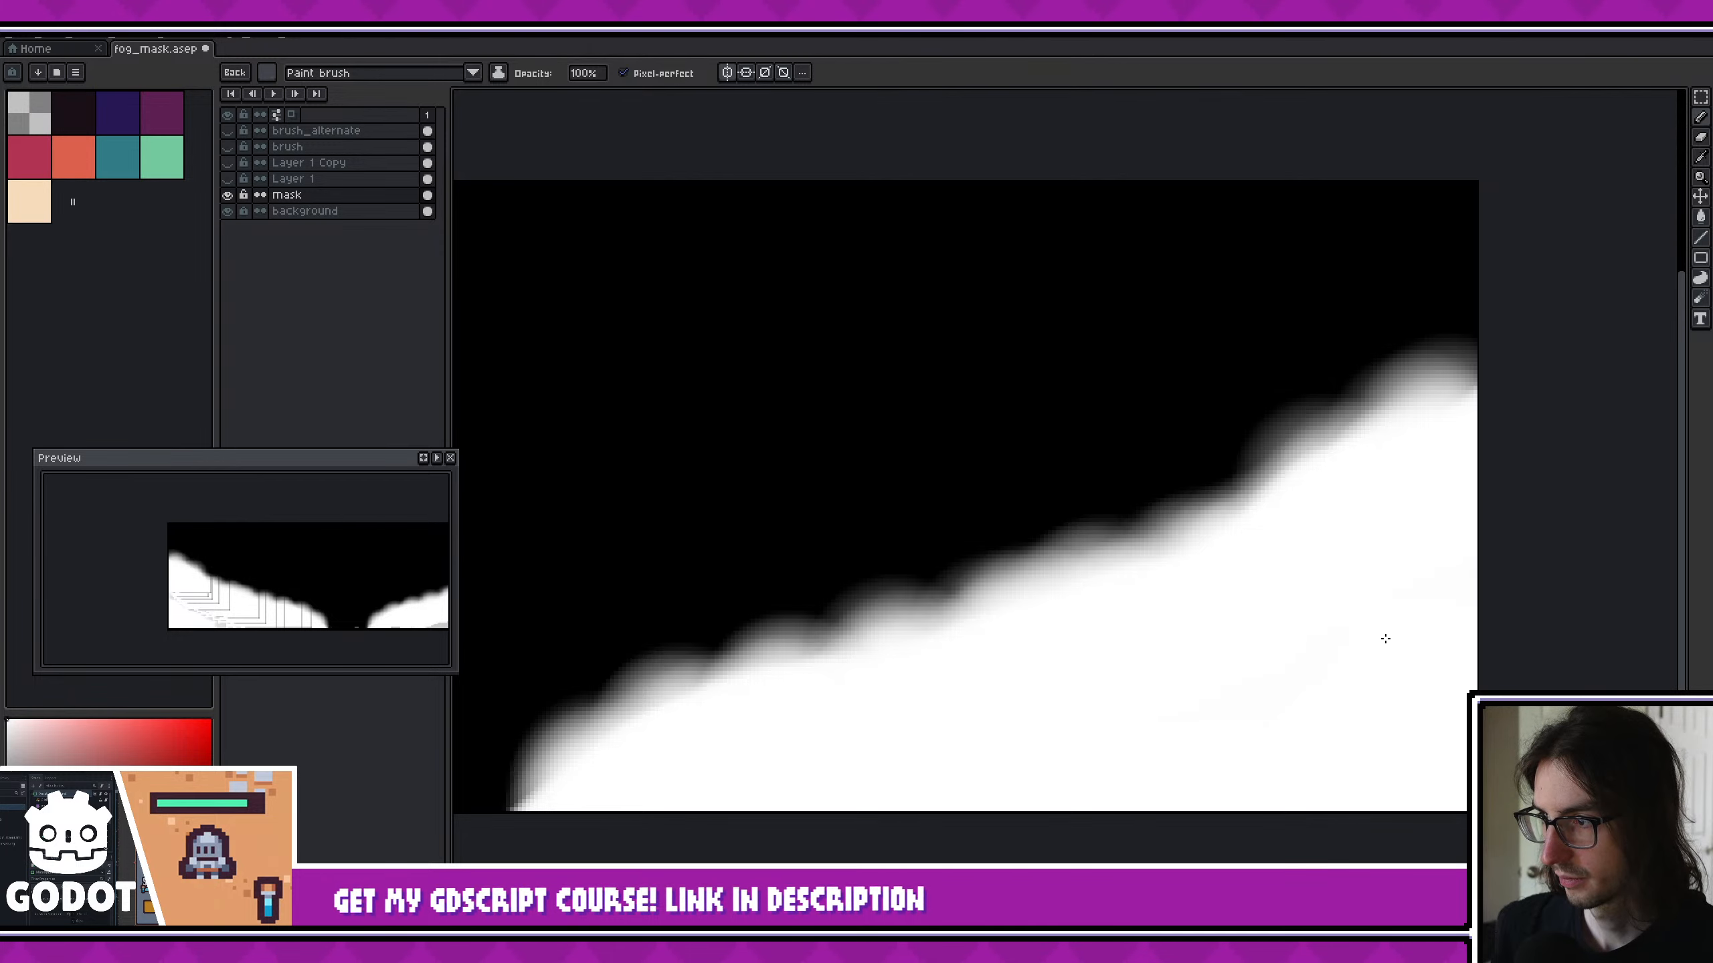
{"action": "key", "text": "ctrl+z"}
{"action": "left_click", "coordinate": [1319, 506]}
{"action": "scroll", "coordinate": [1365, 692], "scroll_direction": "down", "scroll_amount": 4}
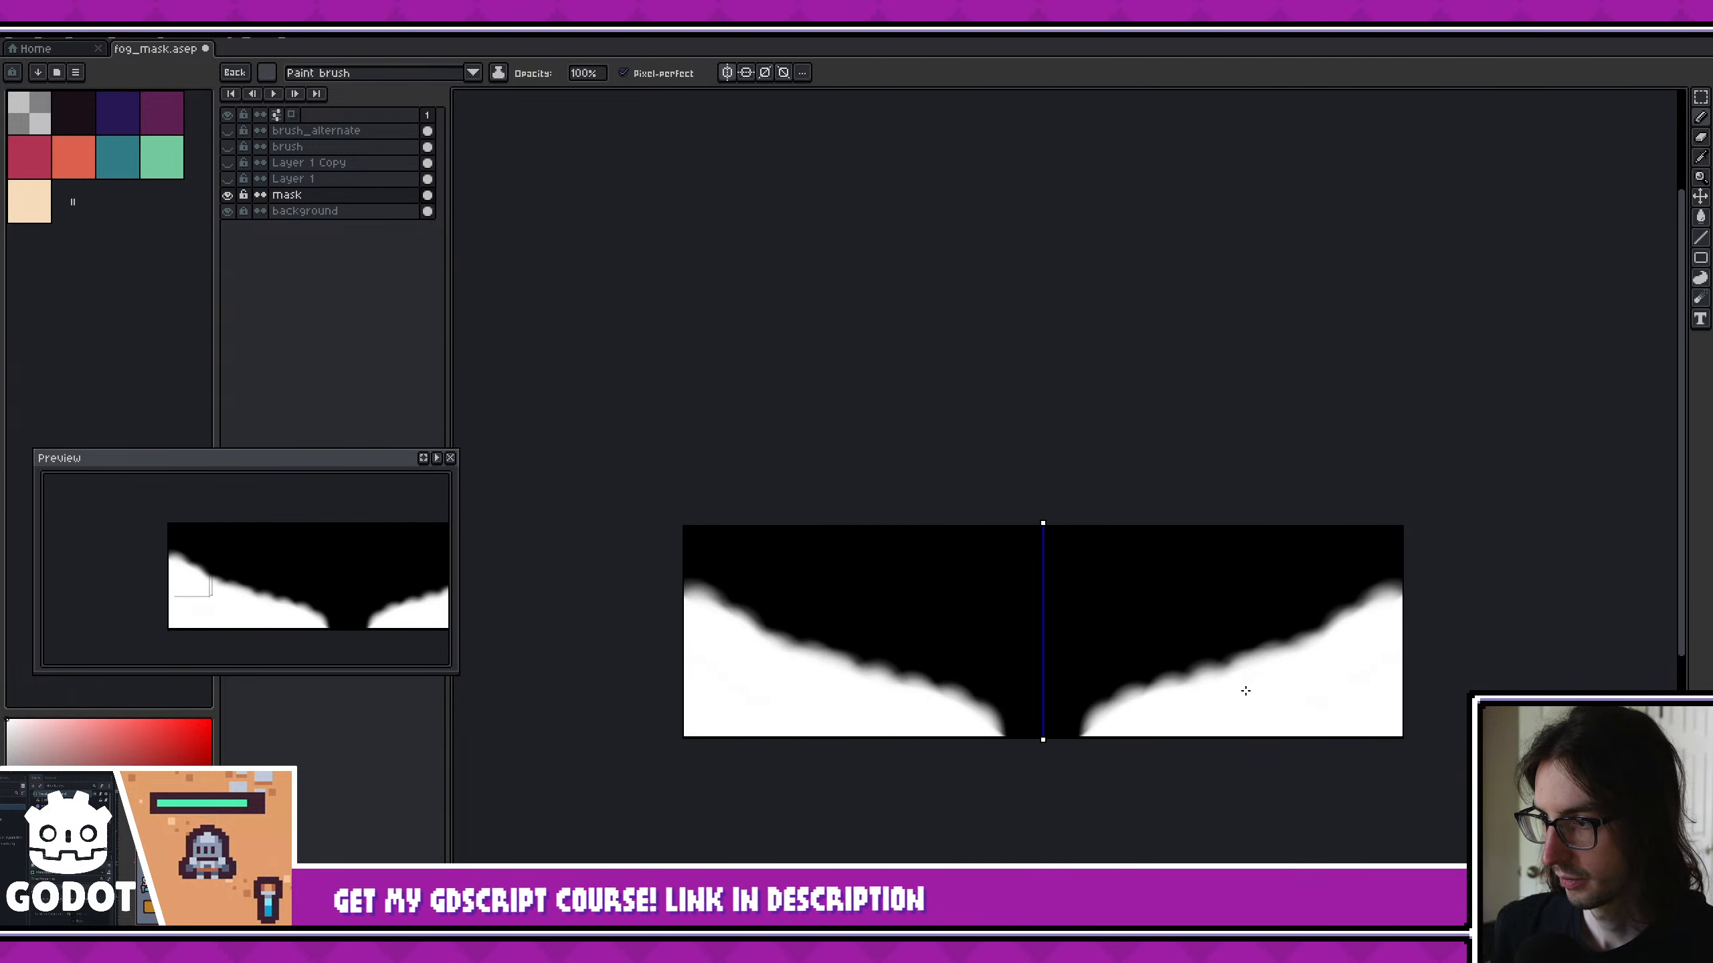
- Save fog_mask.aseprite and export the repainted fog mask again
{"action": "key", "text": "ctrl+s"}
{"action": "key", "text": "alt+Tab"}
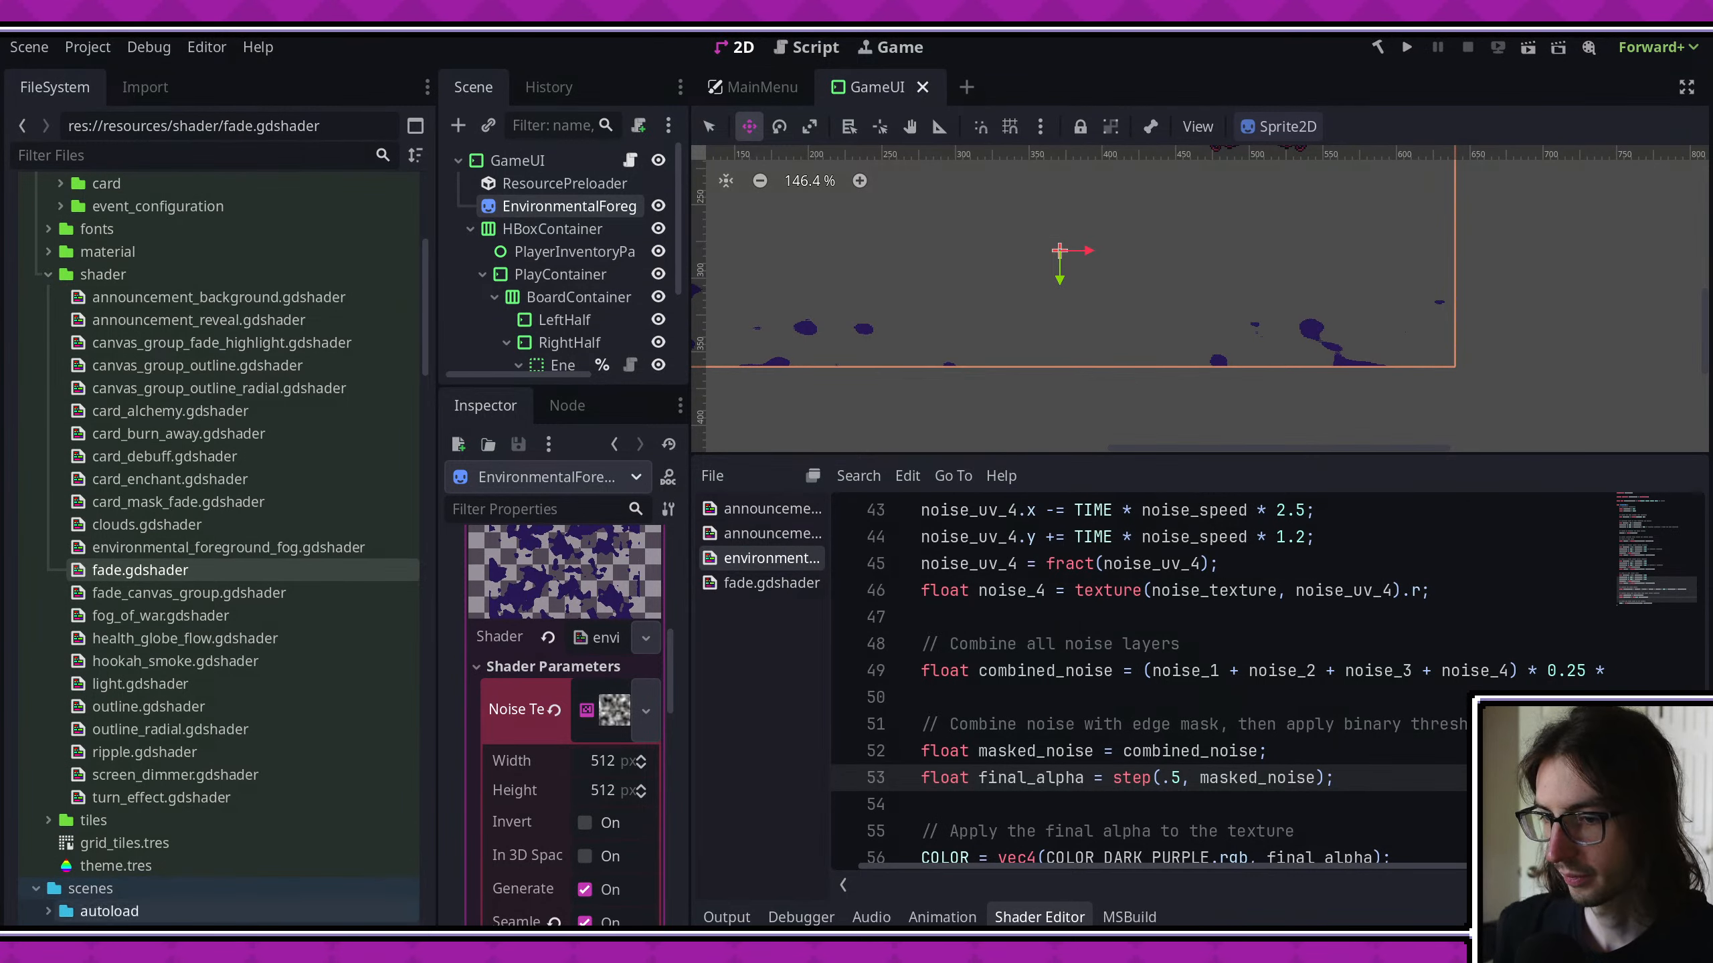
{"action": "key", "text": "alt+Tab"}
{"action": "key", "text": "ctrl+alt+shift+s"}
{"action": "left_click", "coordinate": [720, 535]}
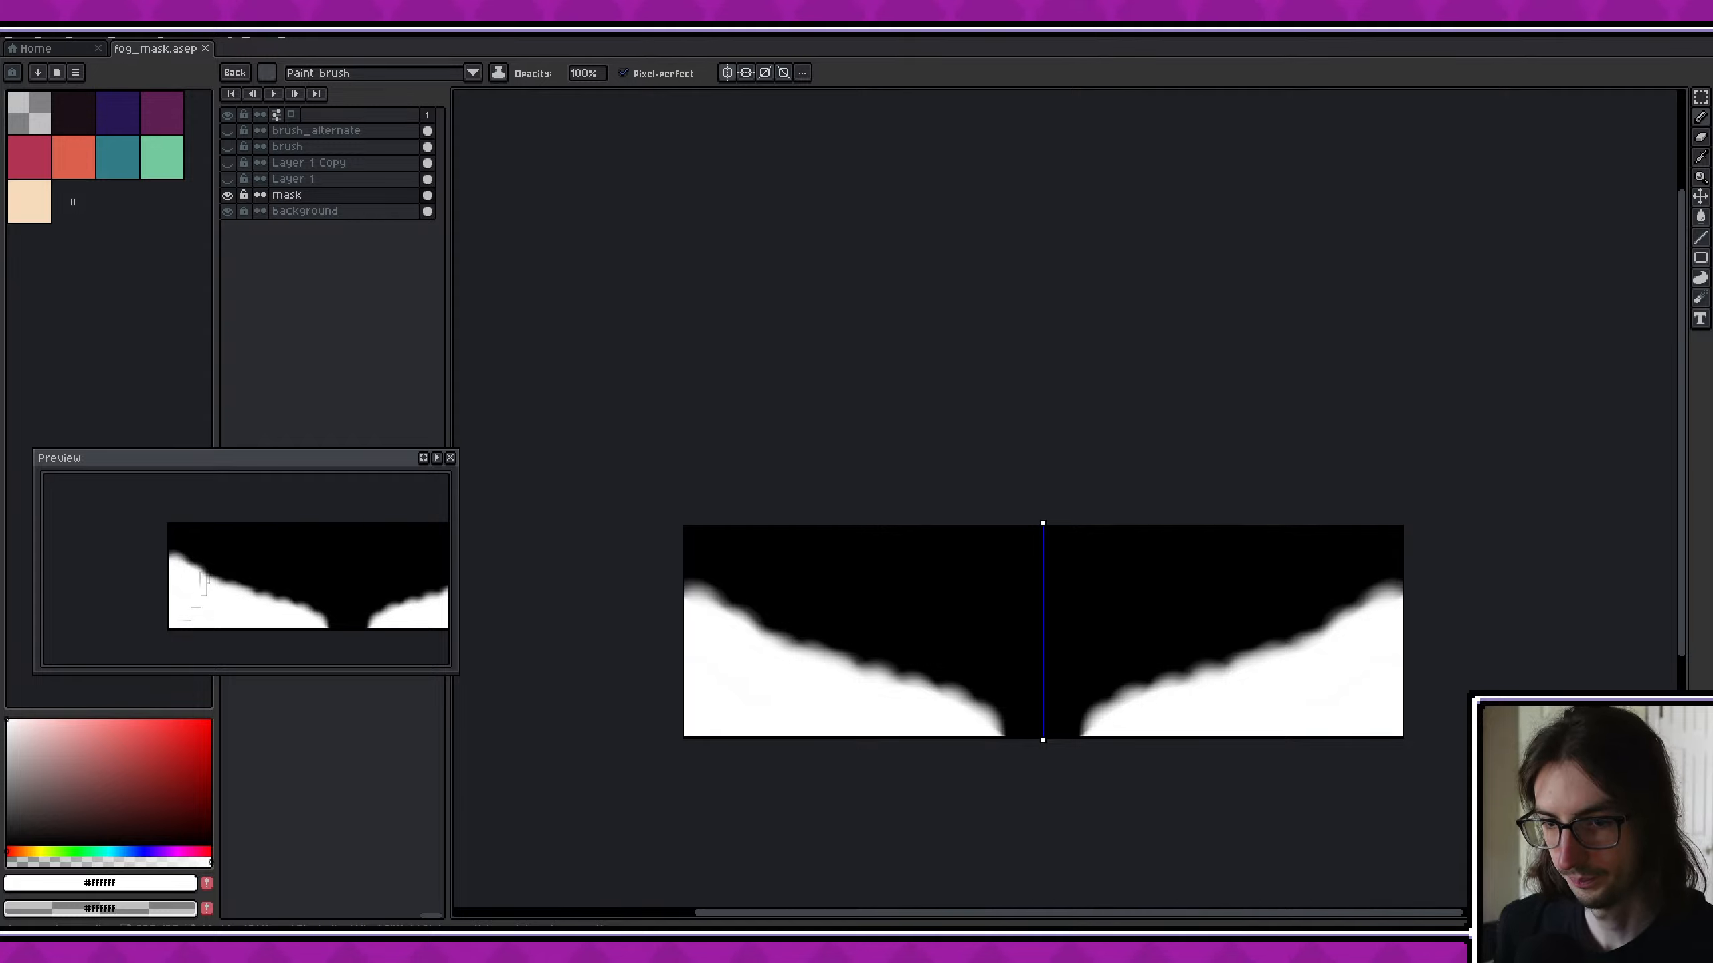
- Switch to Godot, run the game, and enter the hammer location on the map with the game window maximized
{"action": "key", "text": "alt+Tab"}
{"action": "left_click", "coordinate": [1407, 47]}
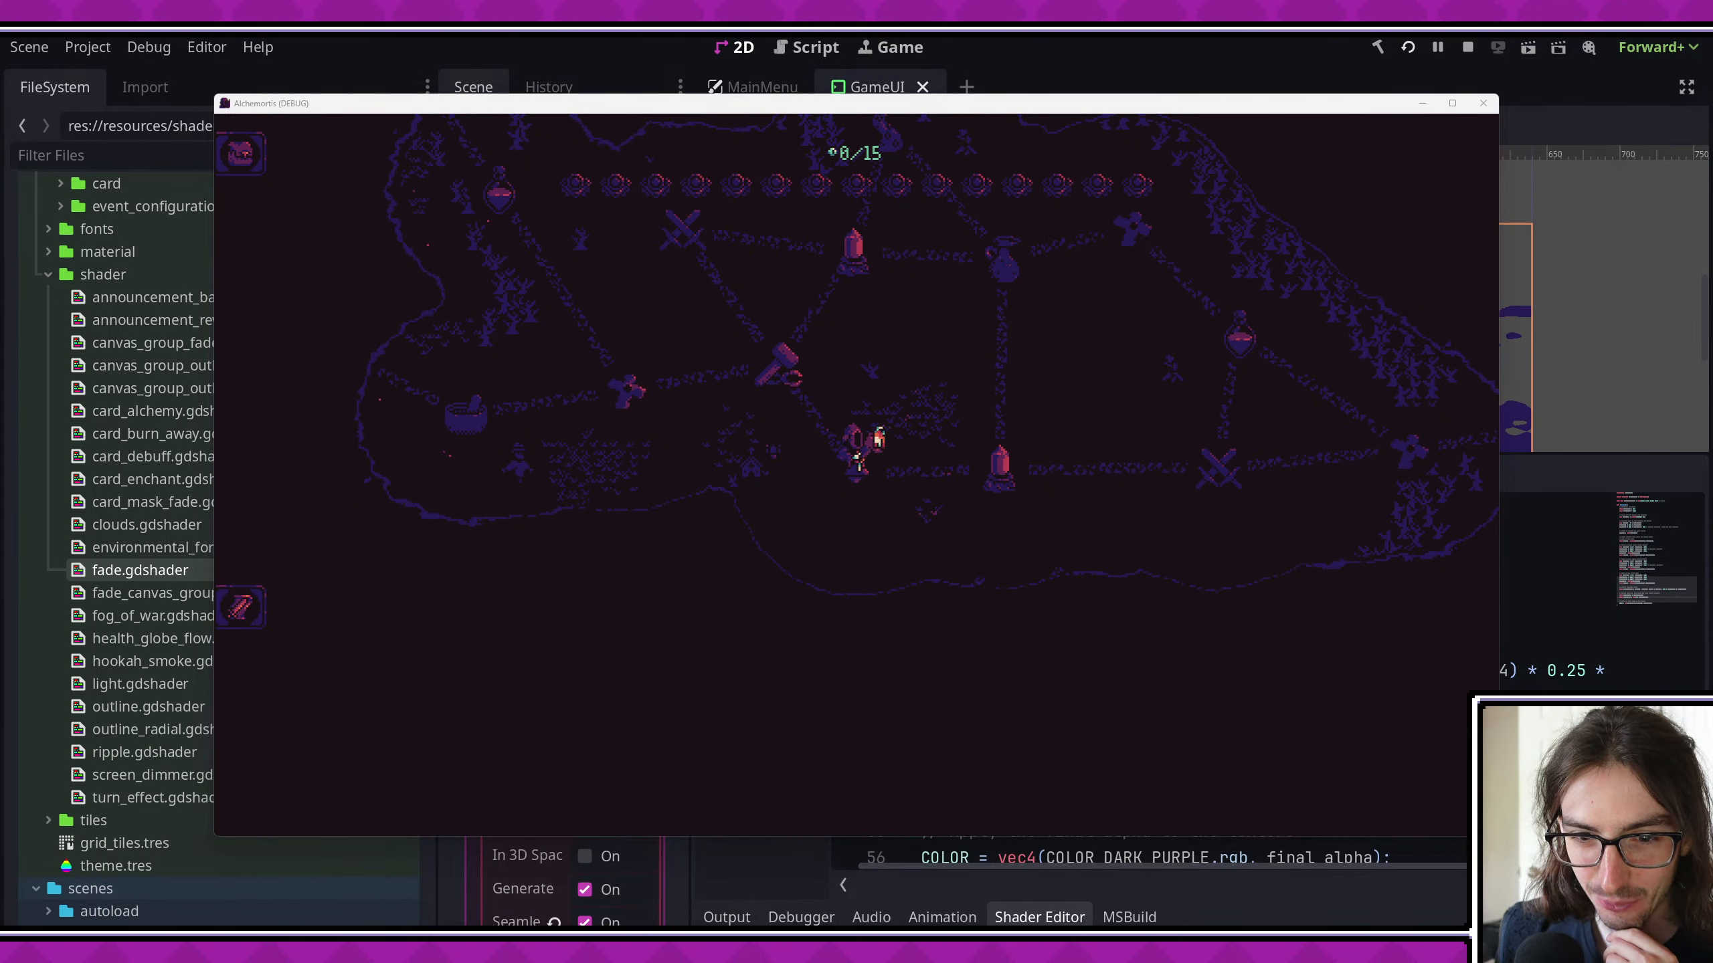
{"action": "left_click", "coordinate": [894, 640]}
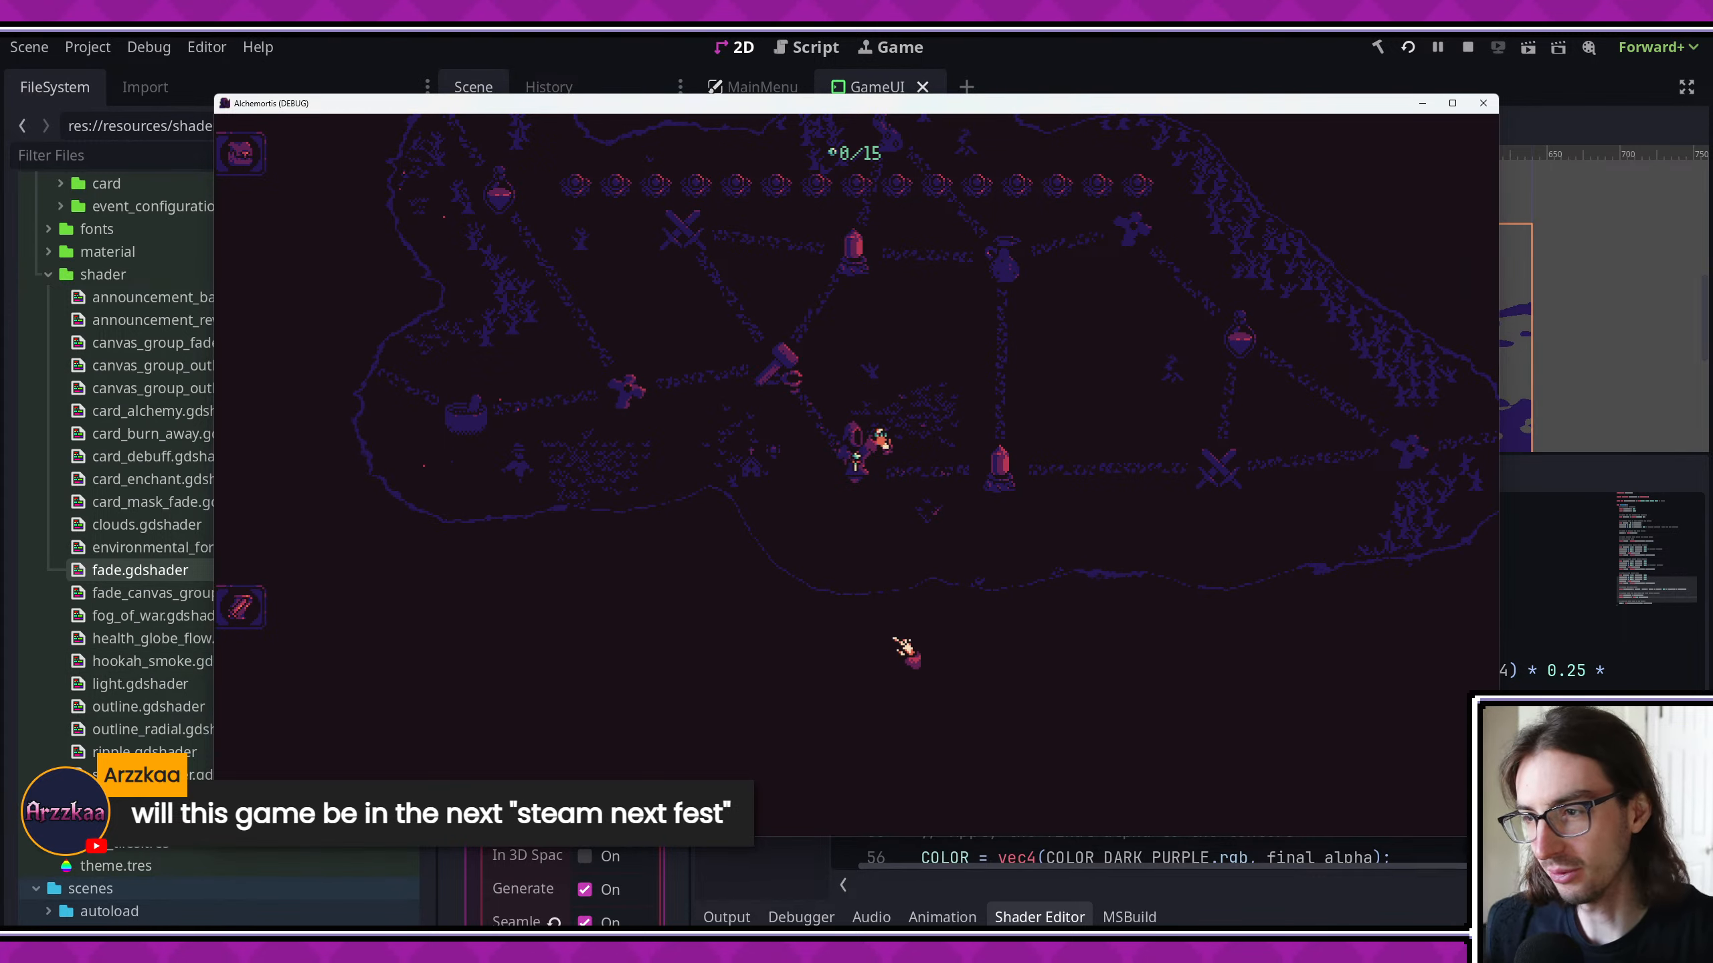
{"action": "left_click", "coordinate": [788, 360]}
{"action": "left_click", "coordinate": [1452, 103]}
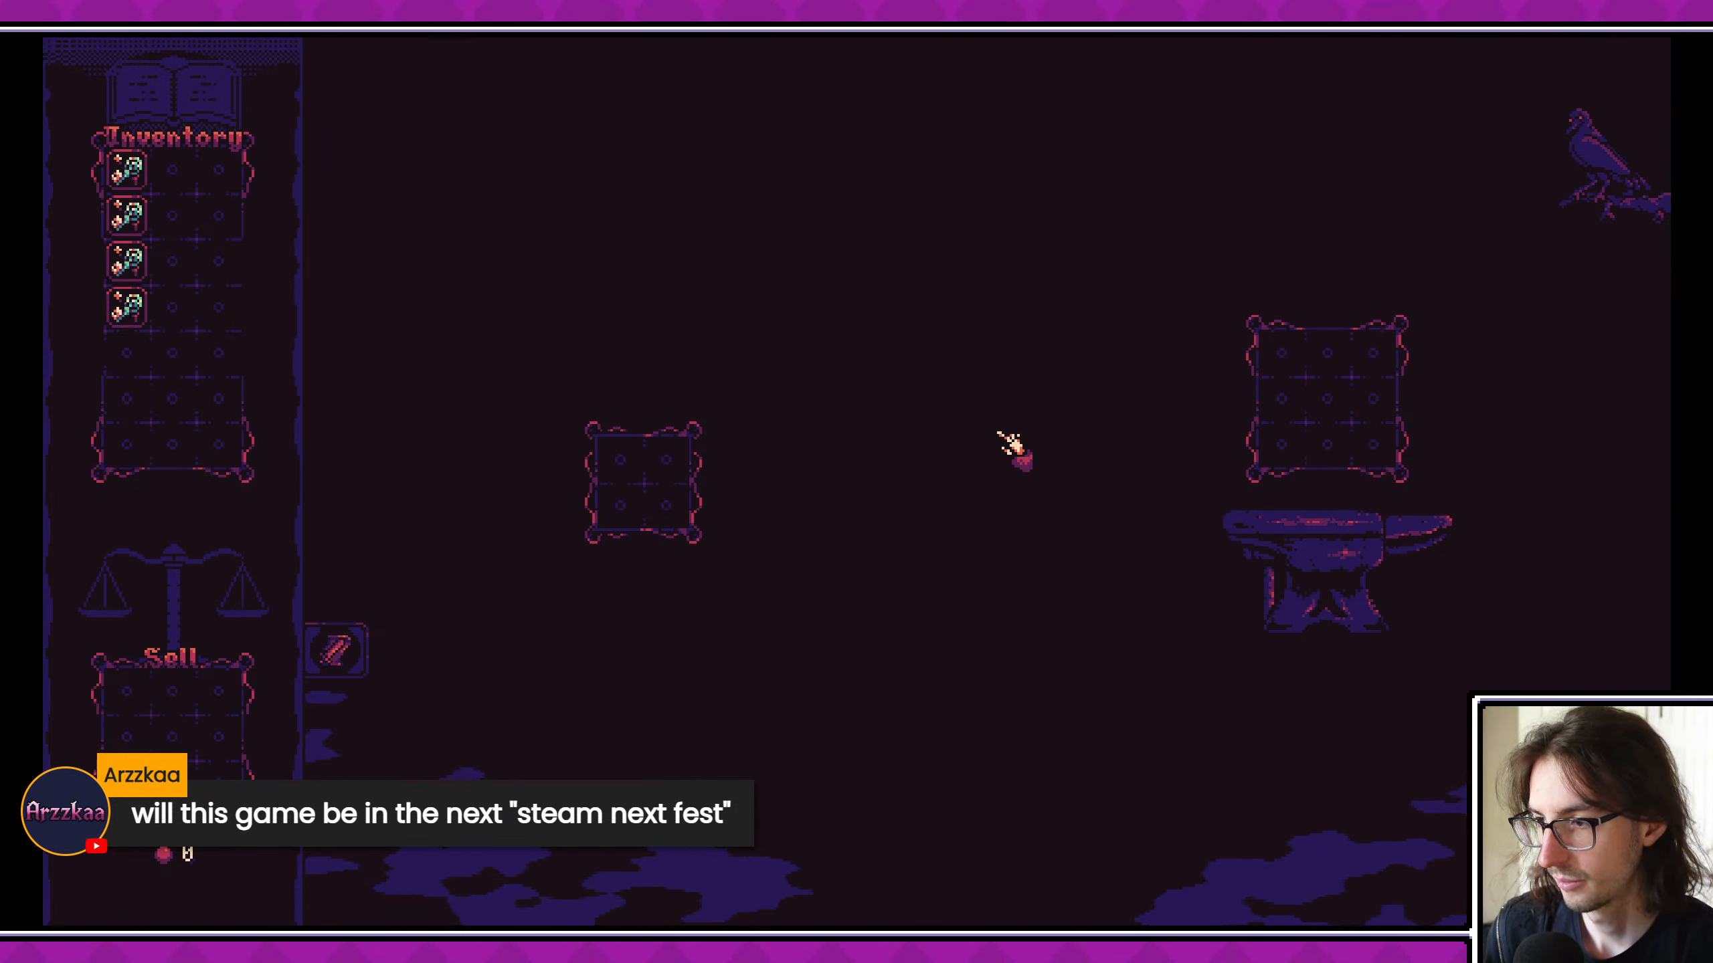
- Check the fog with the combat log open, upgrade an inventory card at the anvil, and close the game
{"action": "left_click", "coordinate": [345, 655]}
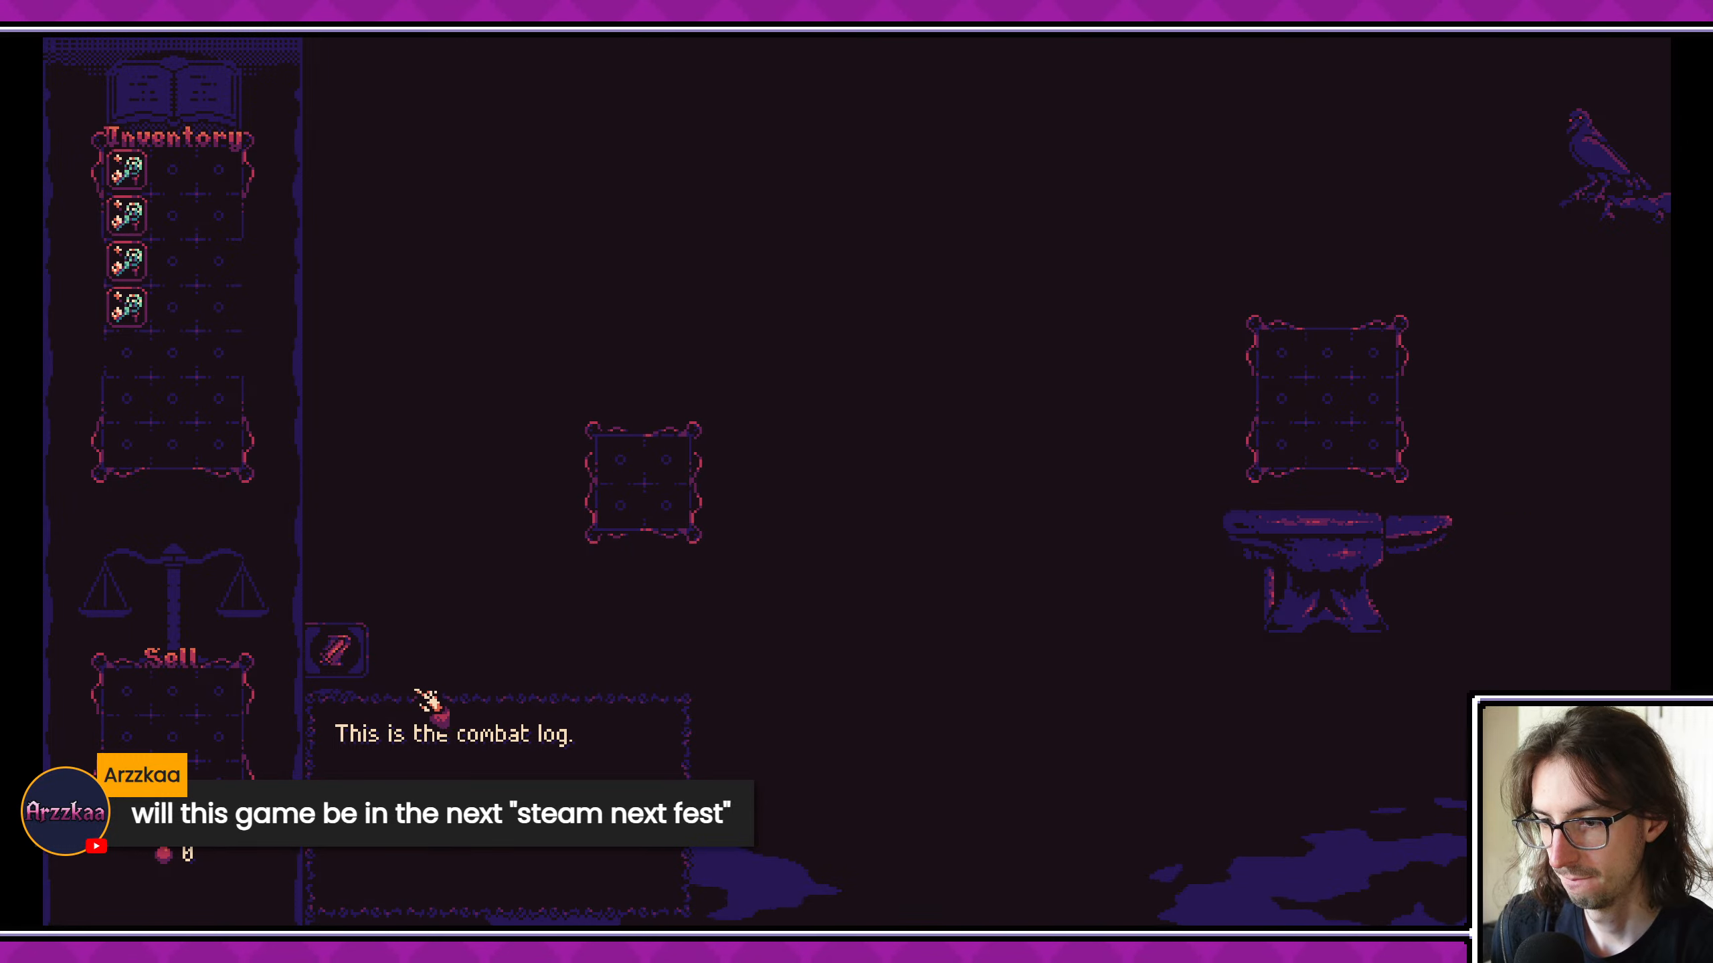
{"action": "left_click", "coordinate": [351, 652]}
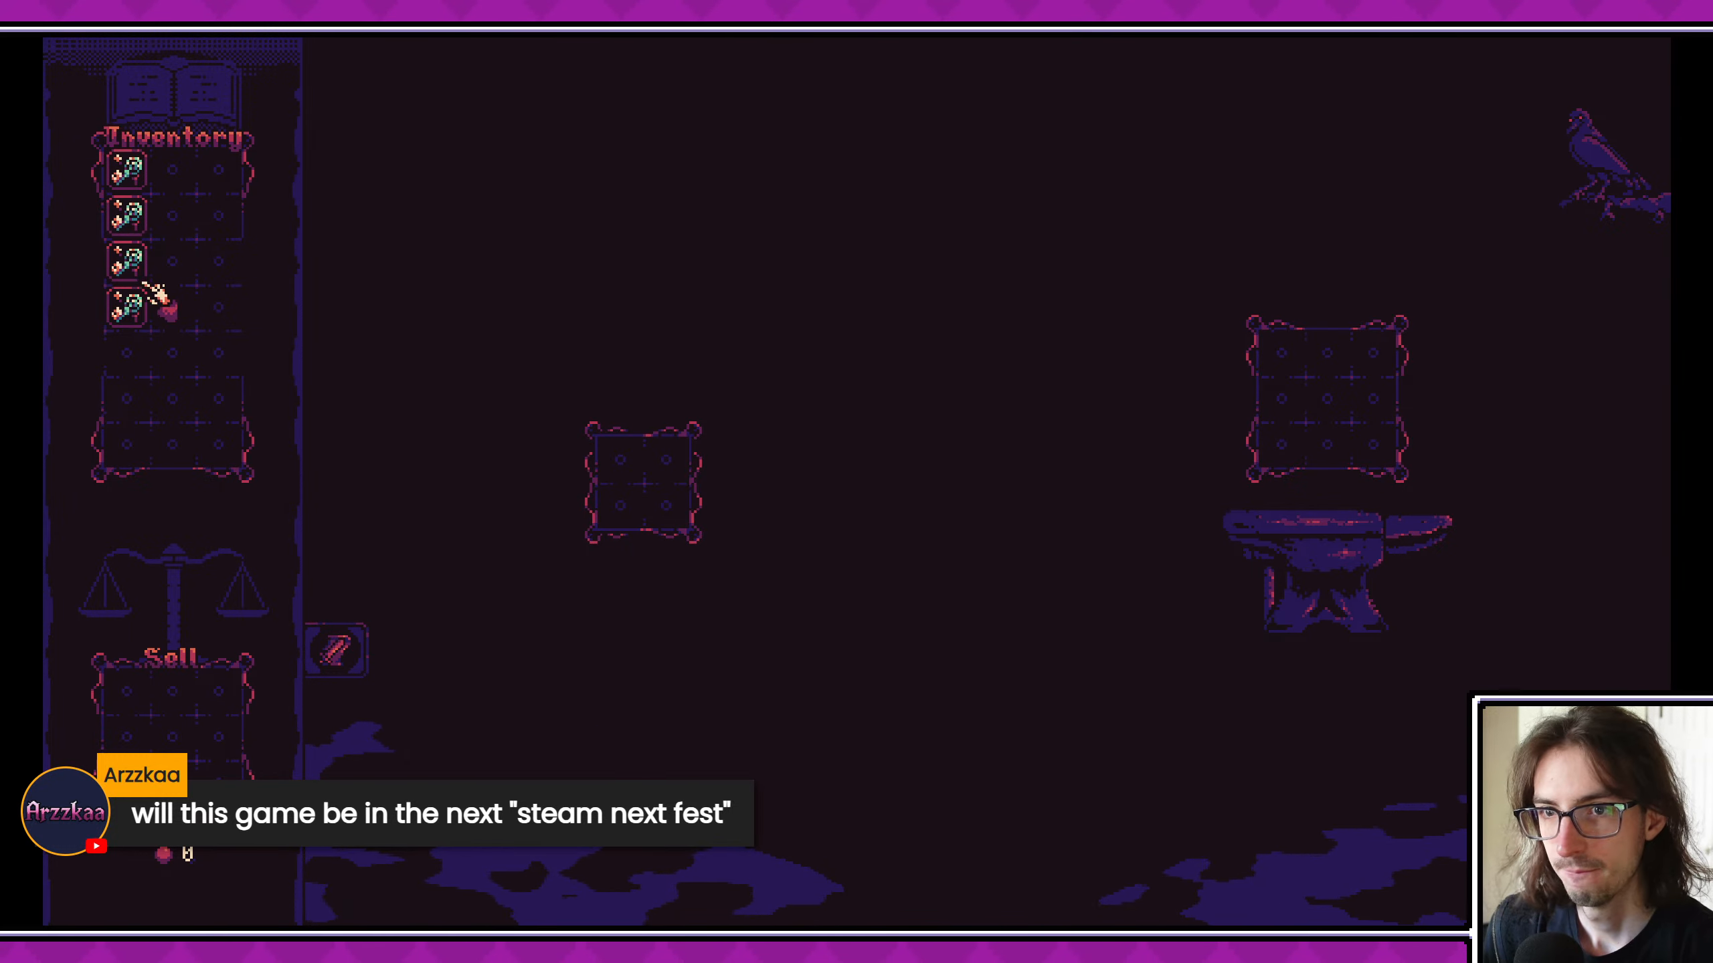
{"action": "left_click_drag", "start_coordinate": [154, 292], "coordinate": [1298, 368]}
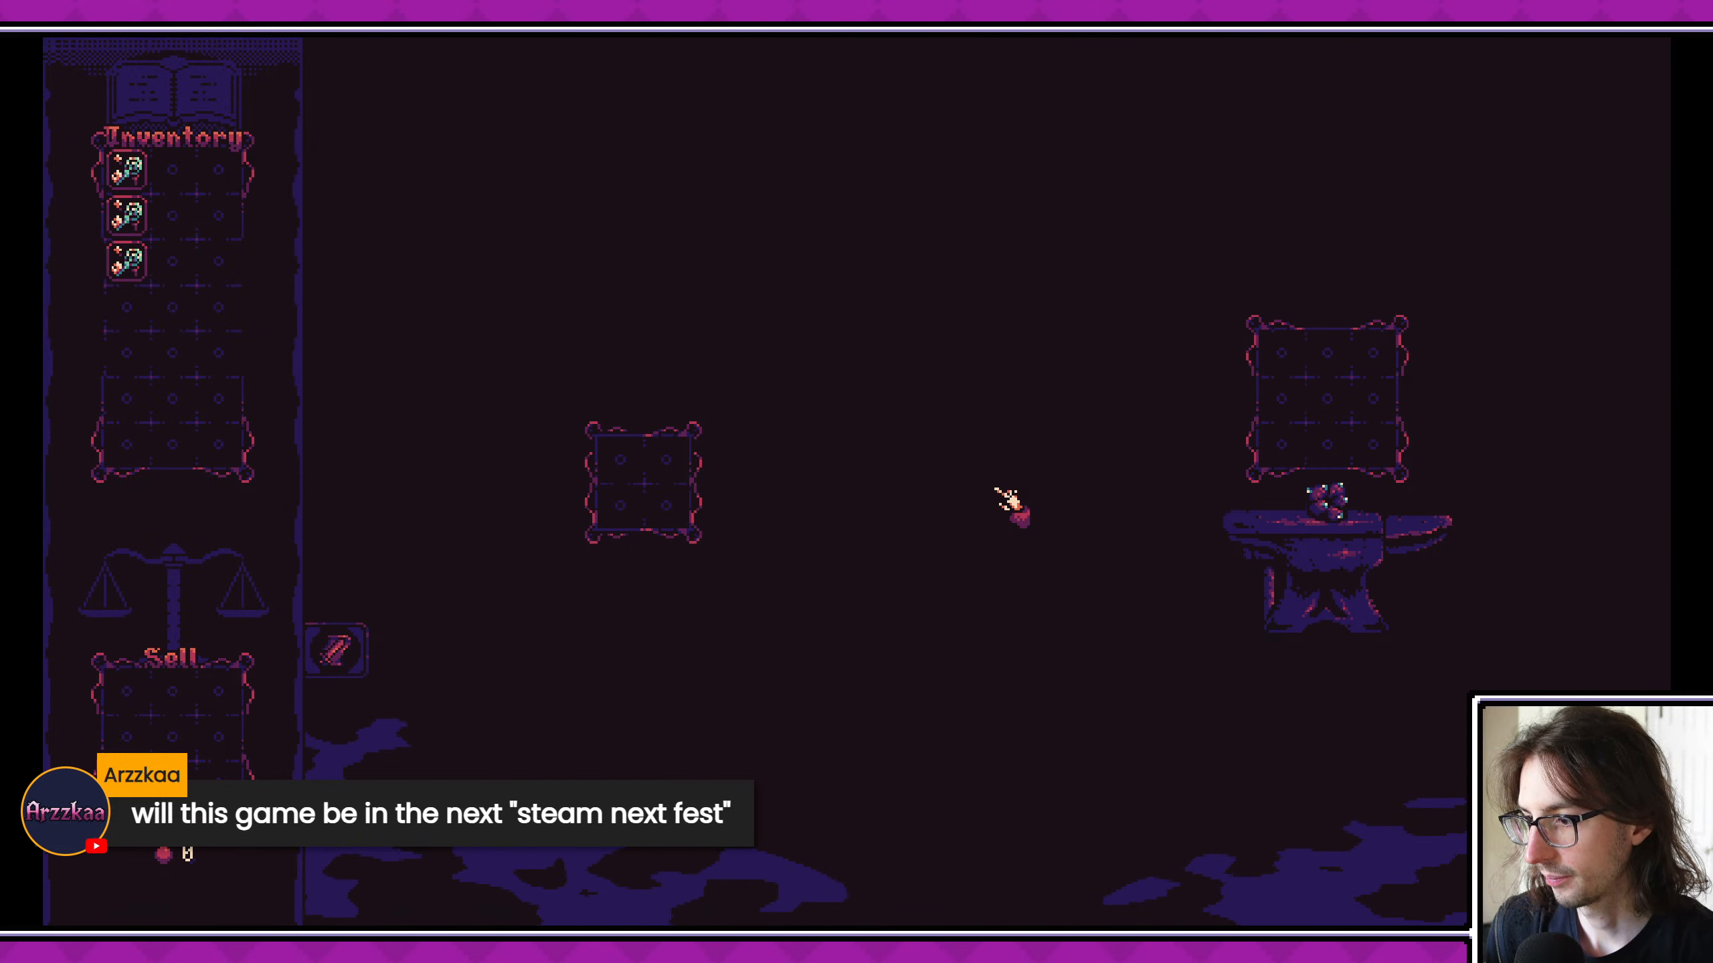
{"action": "left_click_drag", "start_coordinate": [128, 261], "coordinate": [174, 260]}
{"action": "left_click", "coordinate": [884, 392]}
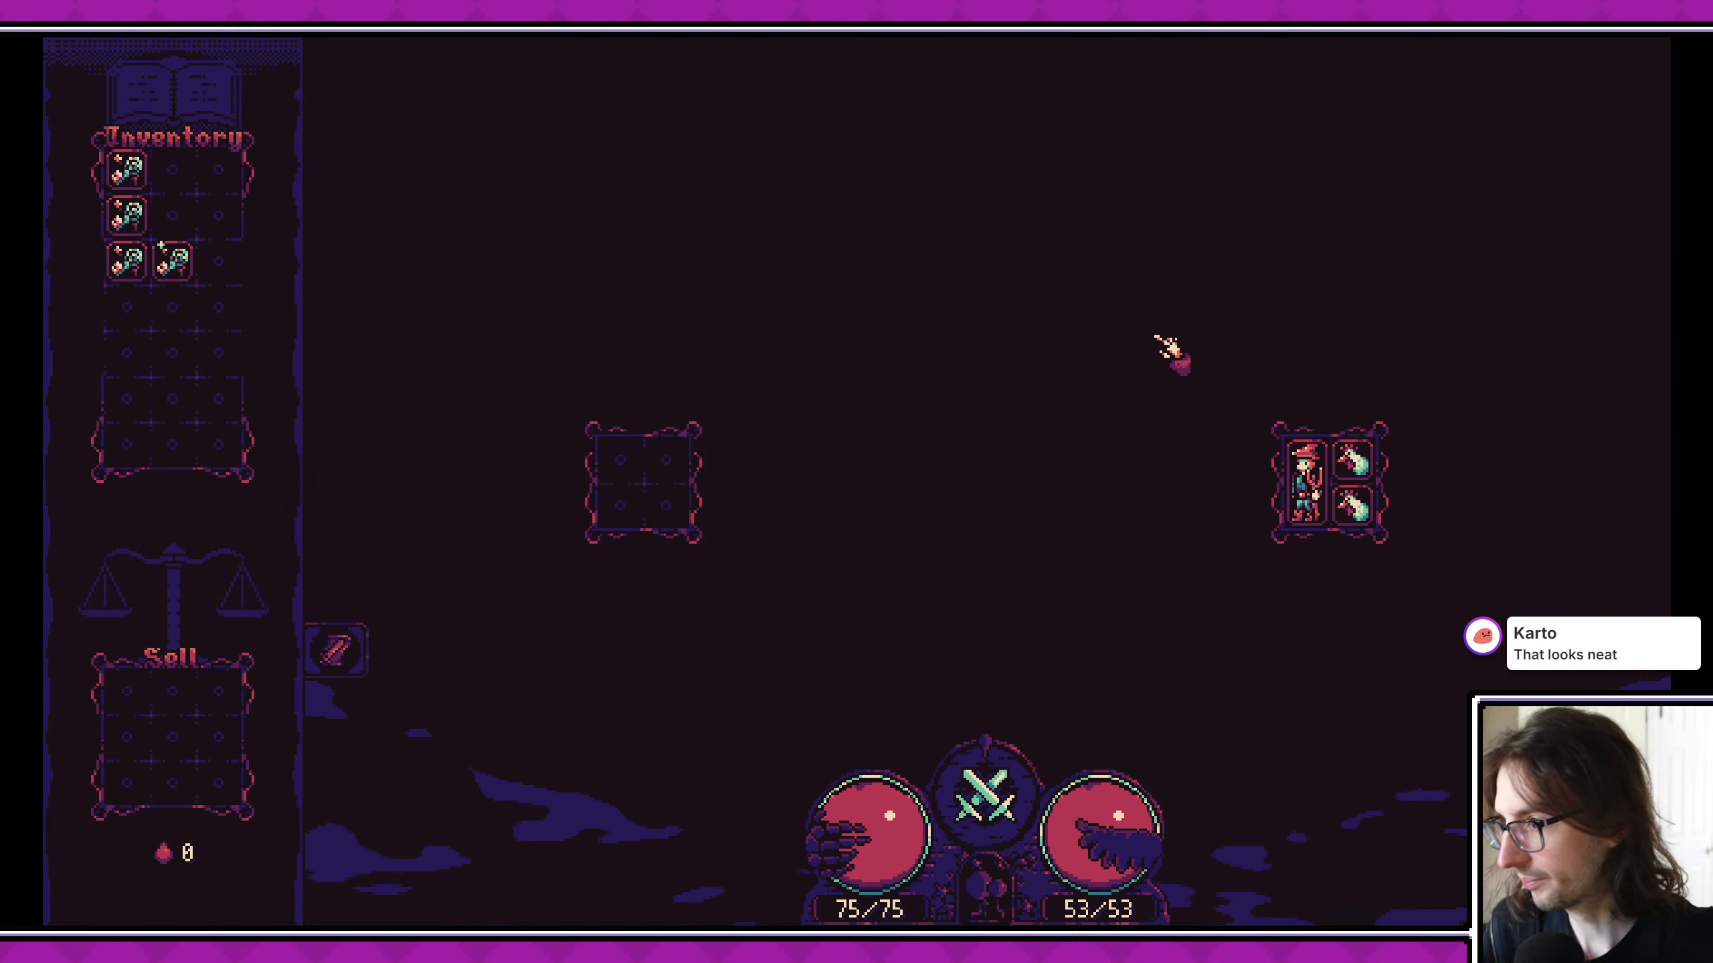
{"action": "left_click", "coordinate": [1674, 28]}
- Enlarge the 2D viewport and scene tree, lock the environmental foreground sprite in GameUI, and save the scene
{"action": "left_click", "coordinate": [1035, 751]}
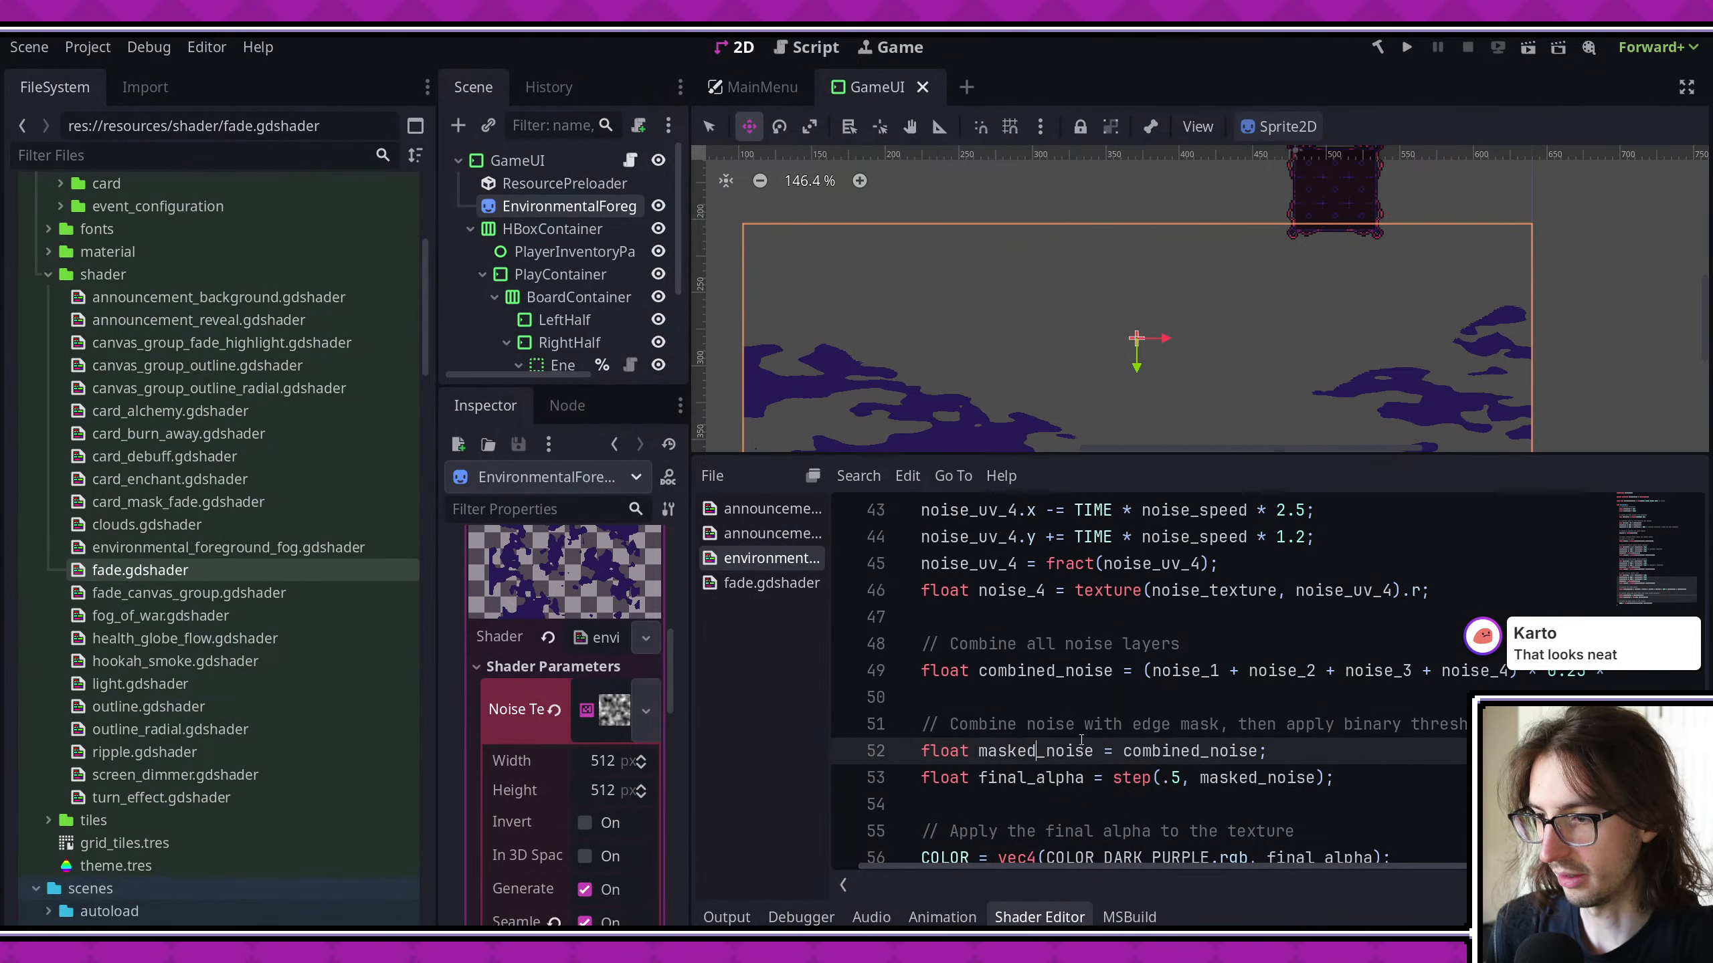
{"action": "left_click_drag", "start_coordinate": [1033, 461], "coordinate": [1033, 593]}
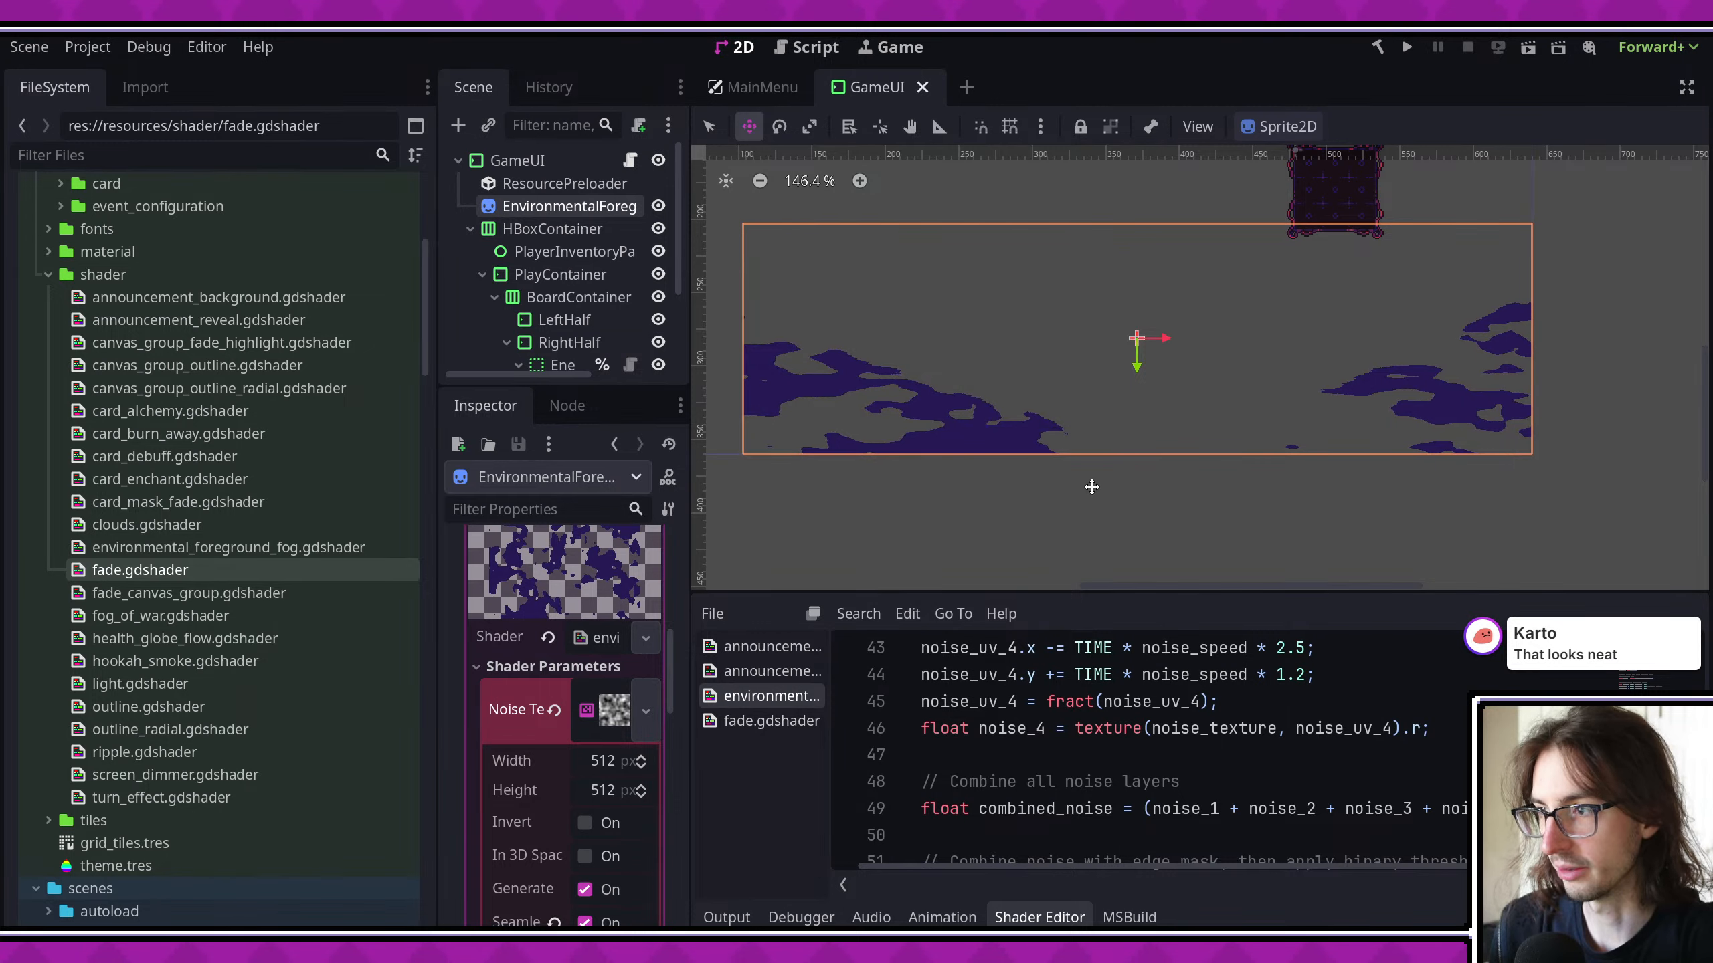
{"action": "scroll", "coordinate": [1129, 312], "scroll_direction": "up", "scroll_amount": 2}
{"action": "key", "text": "ctrl+s"}
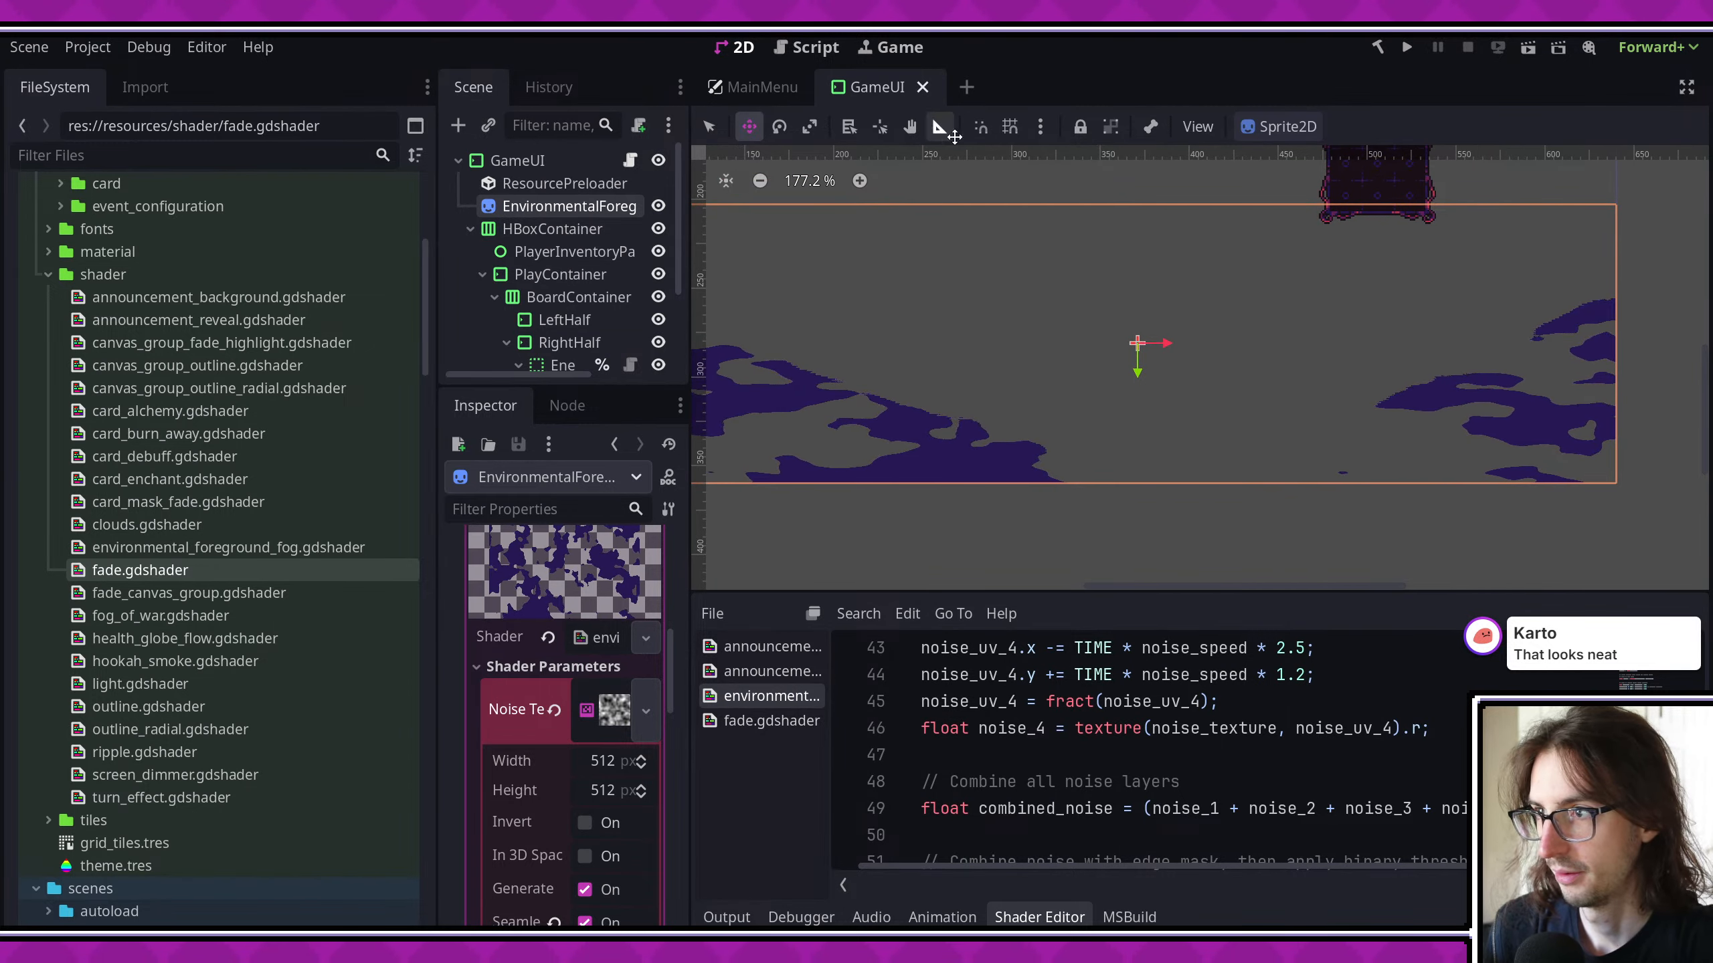
{"action": "left_click", "coordinate": [1080, 126]}
{"action": "scroll", "coordinate": [1142, 344], "scroll_direction": "down", "scroll_amount": 6}
{"action": "key", "text": "ctrl+s"}
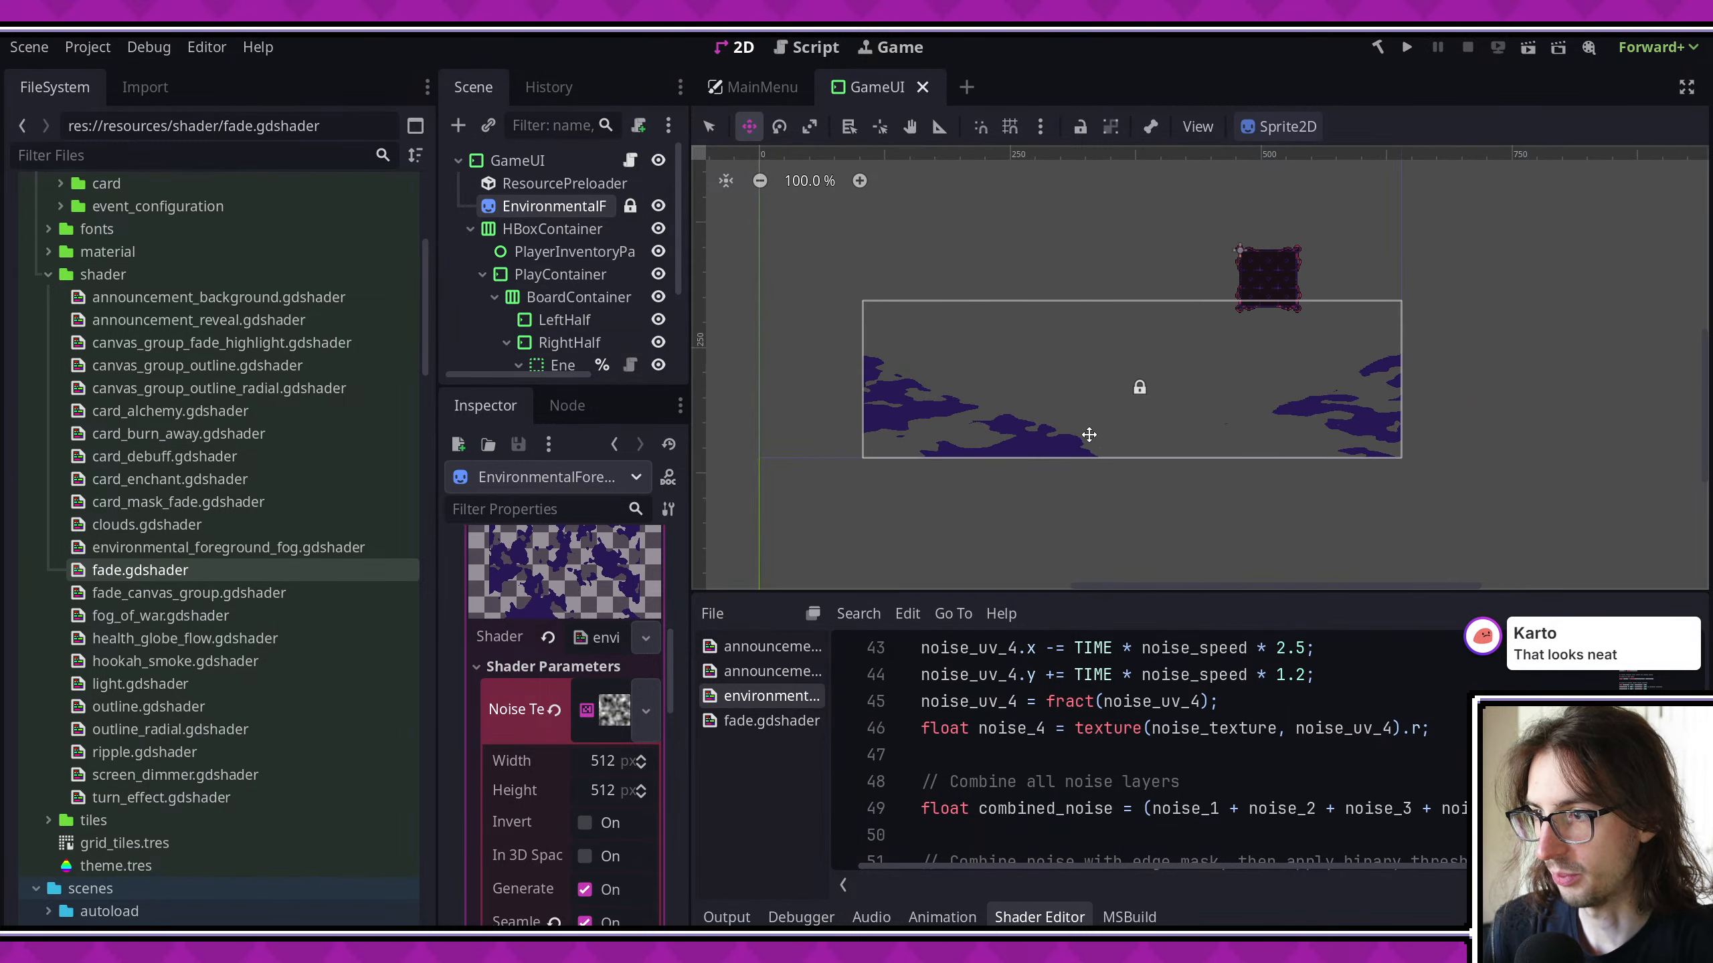
{"action": "left_click_drag", "start_coordinate": [591, 385], "coordinate": [594, 500]}
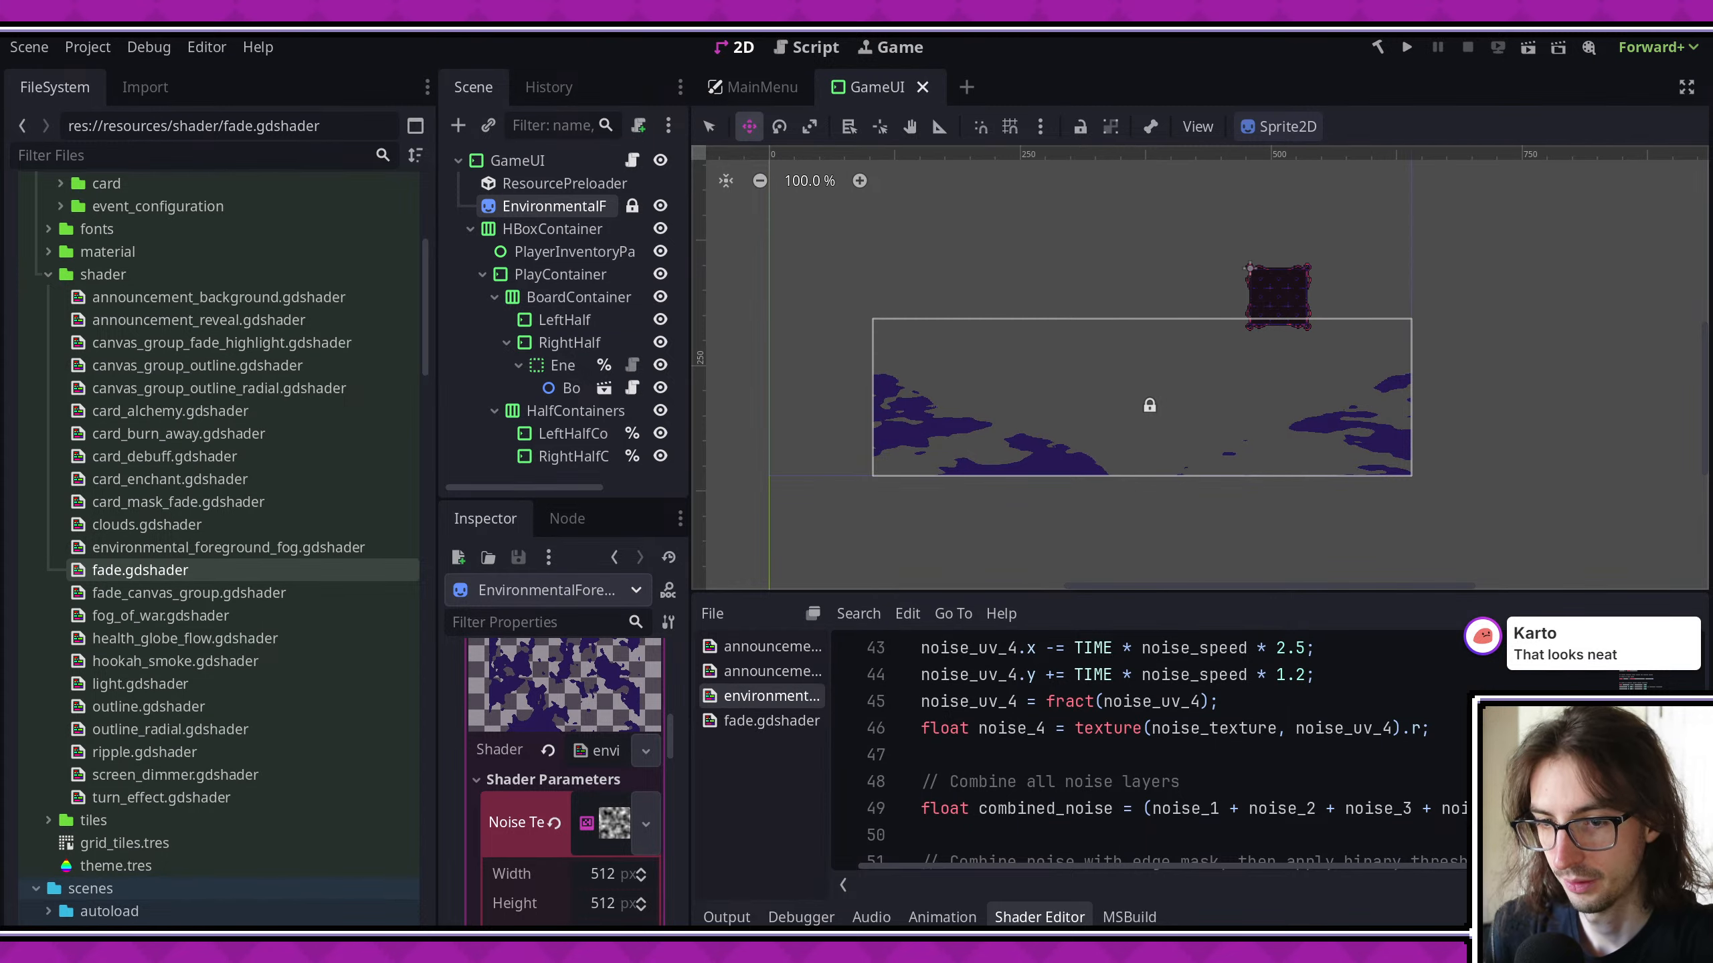
- Switch to Visual Studio Code and create a new git branch named environmental-con
{"action": "key", "text": "alt+Tab"}
{"action": "left_click", "coordinate": [114, 922]}
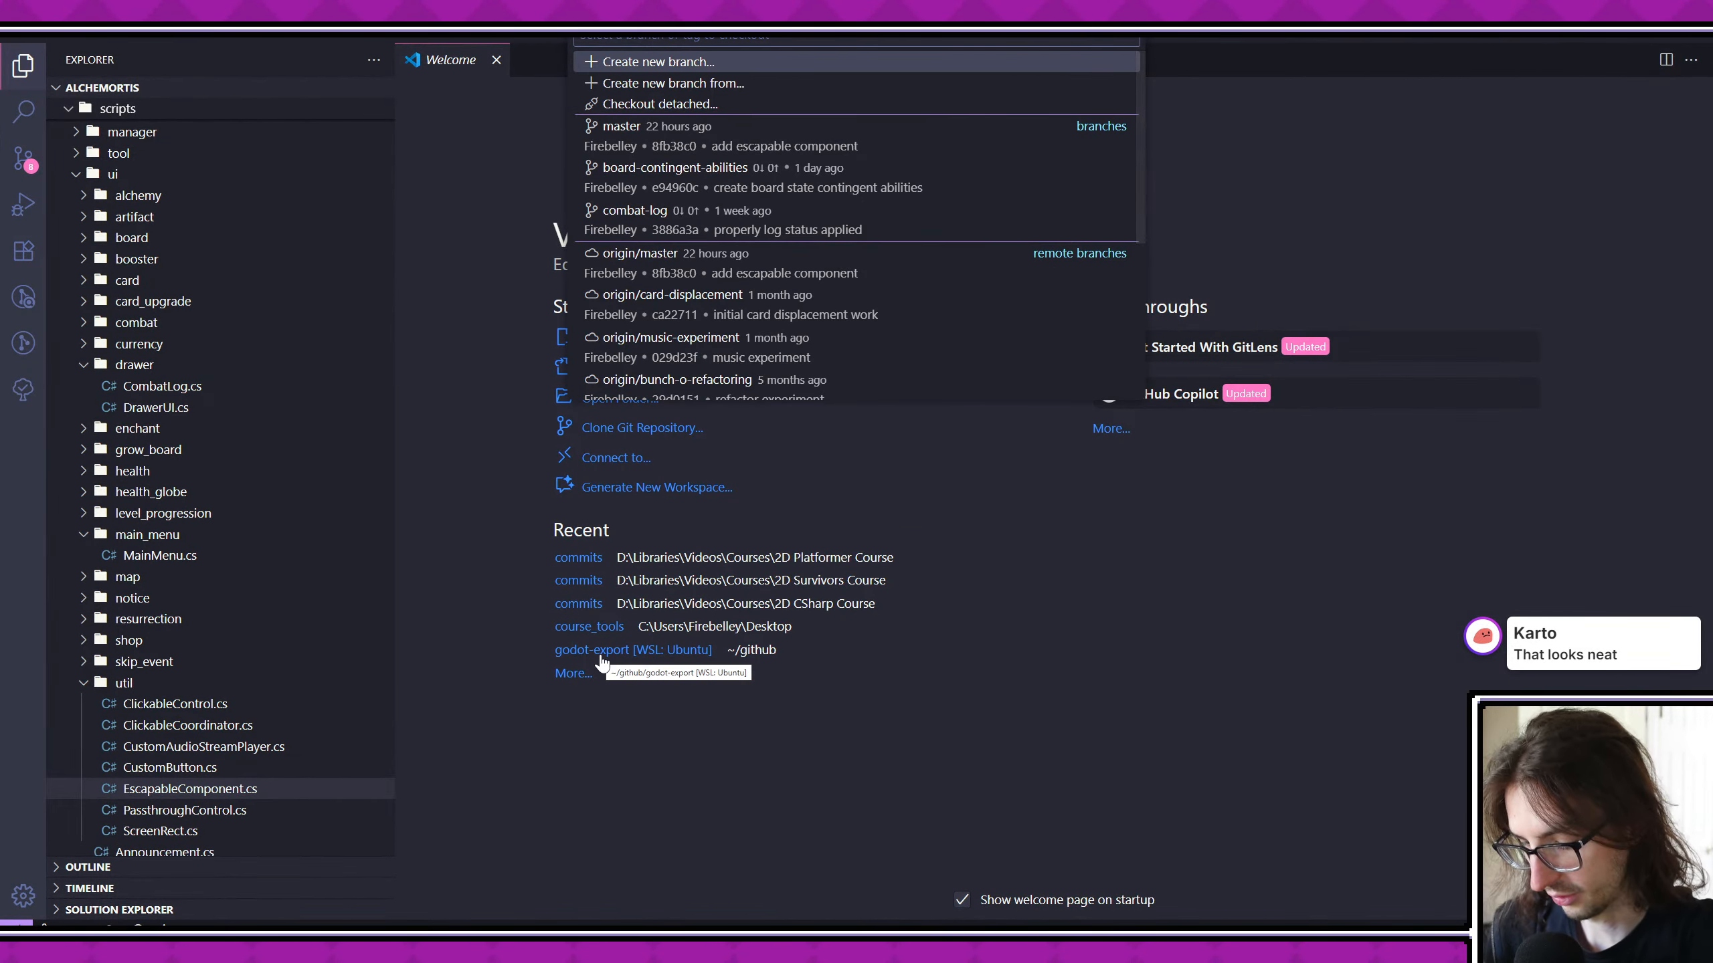
{"action": "type", "text": "environment"}
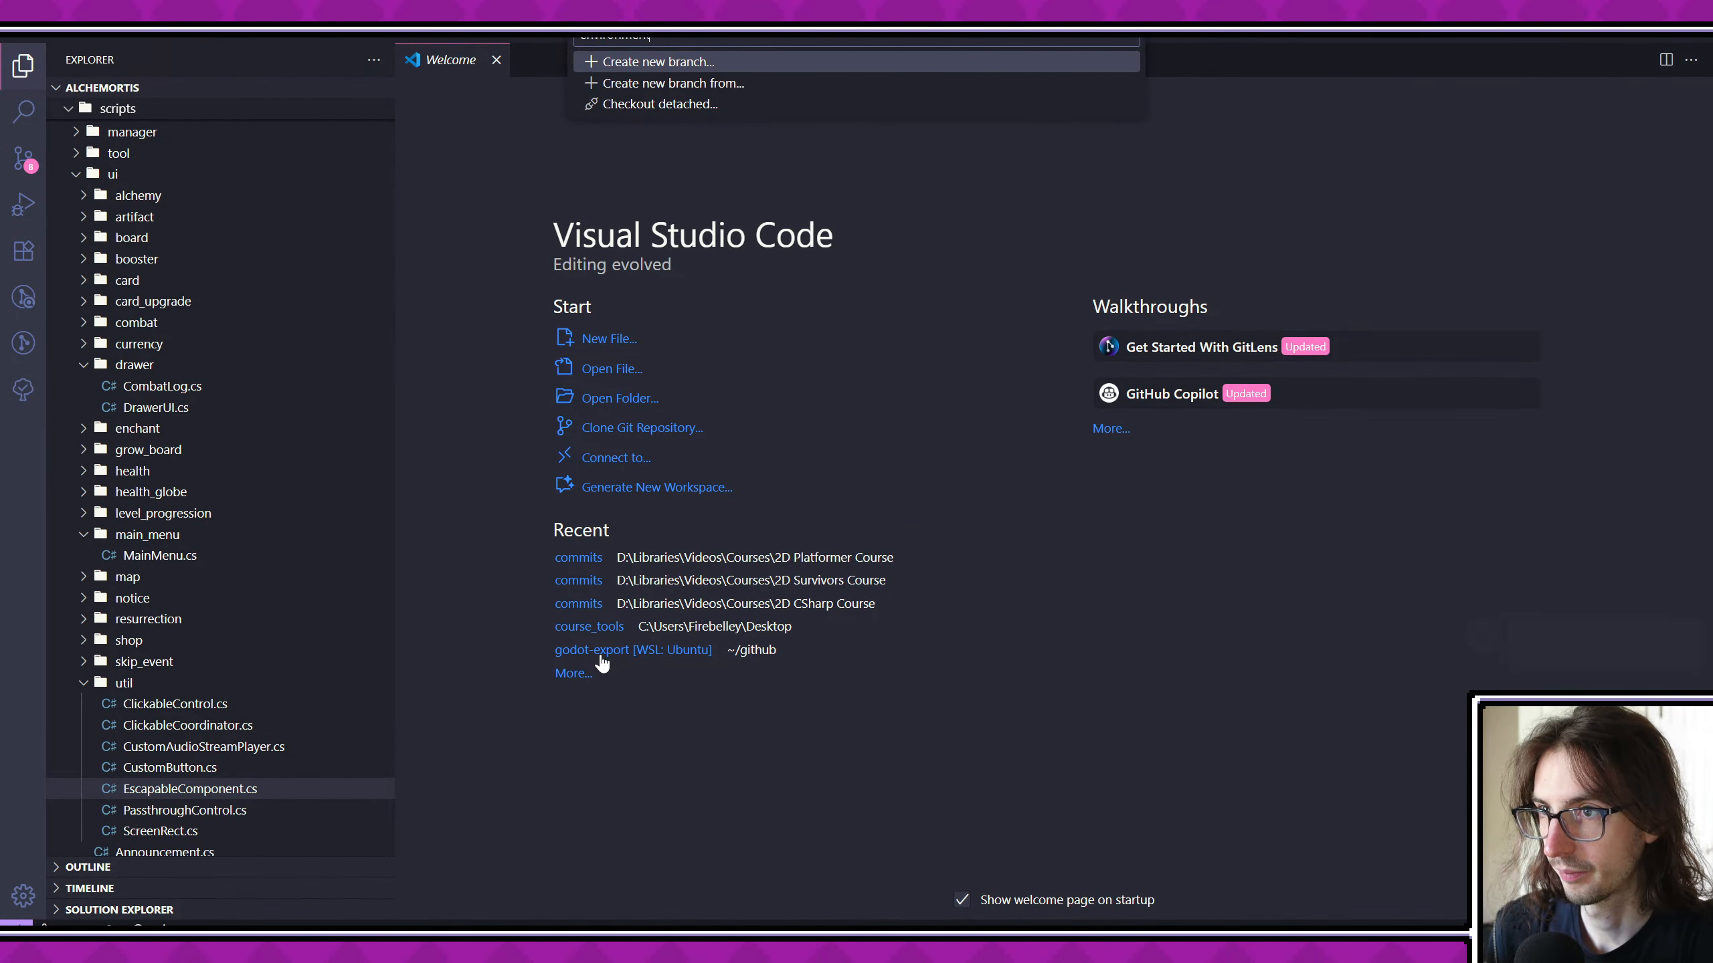
{"action": "type", "text": "al-con"}
{"action": "key", "text": "Return"}
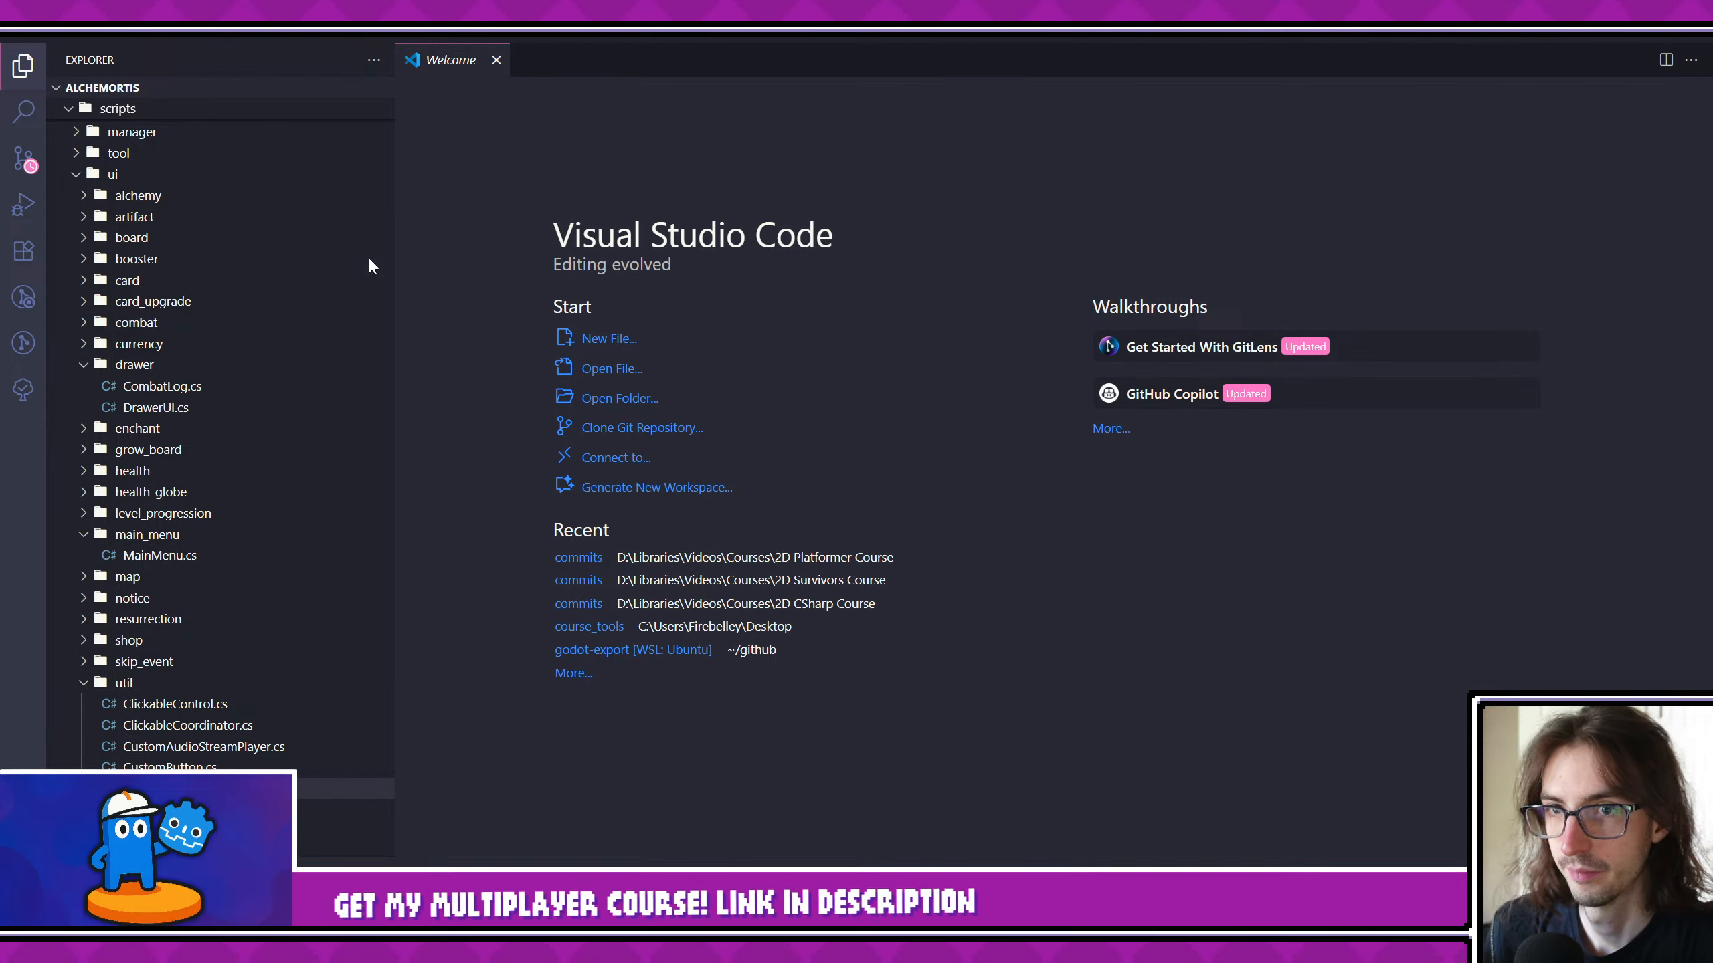
- Show the project's uncommitted changes and delete the untracked screenshot_1756475663821.png from the docs folder
{"action": "left_click", "coordinate": [23, 158]}
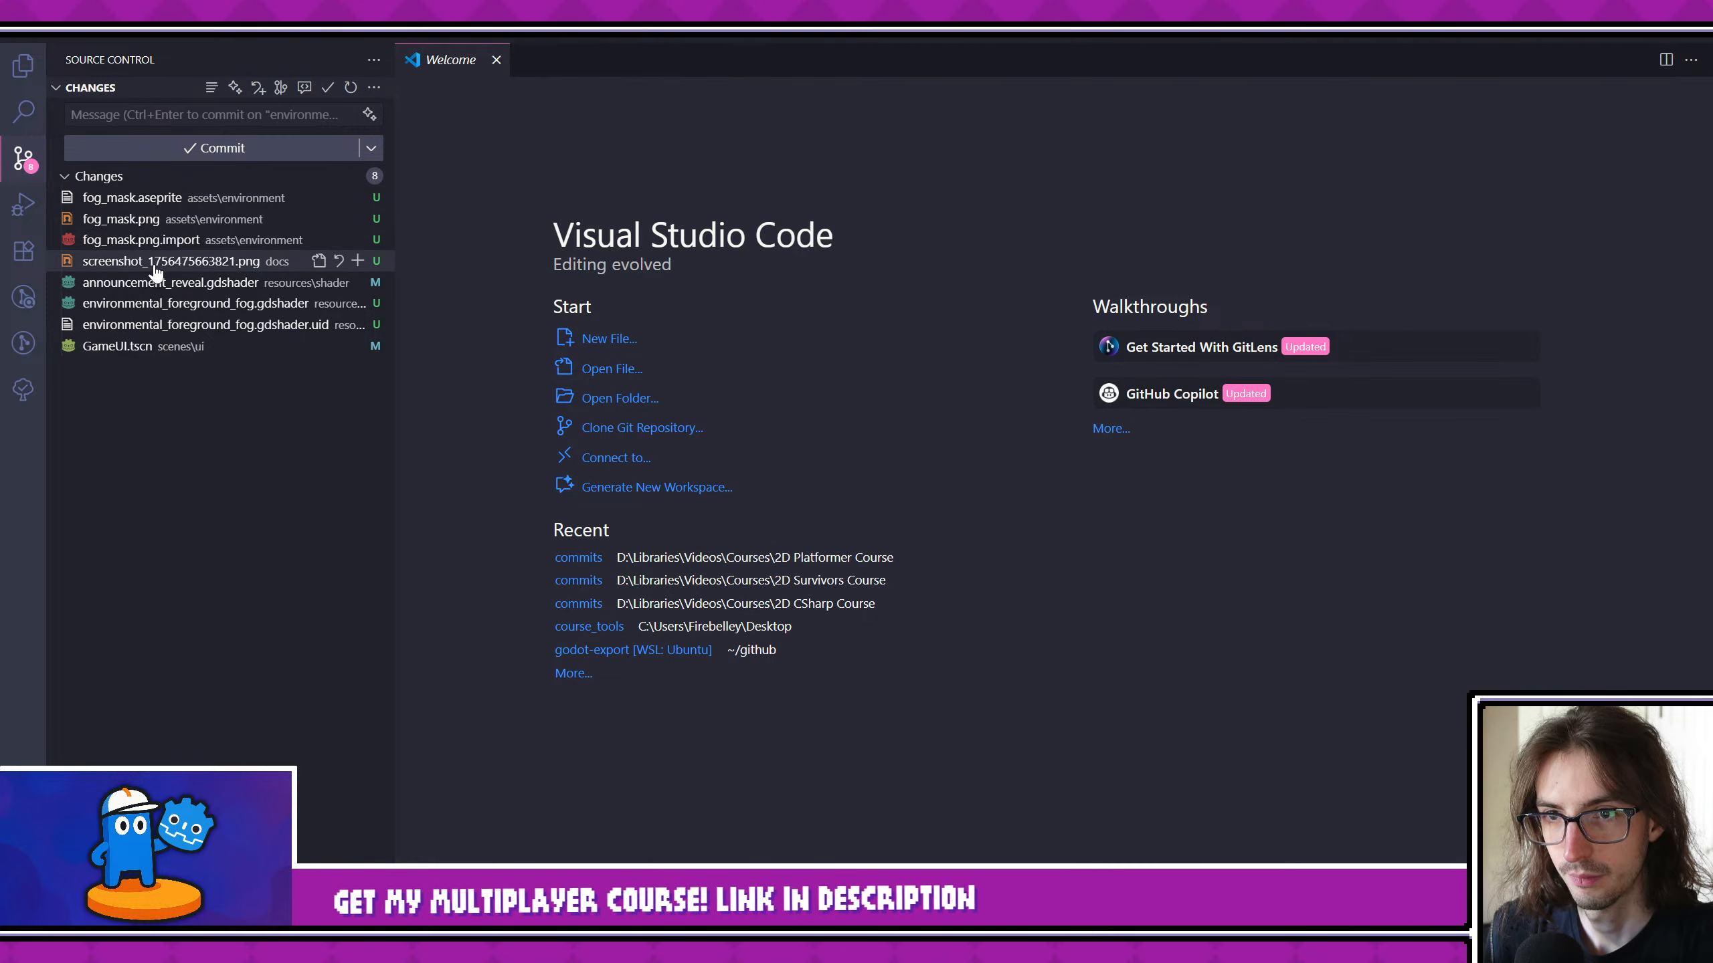
{"action": "left_click", "coordinate": [157, 263]}
{"action": "left_click", "coordinate": [339, 260]}
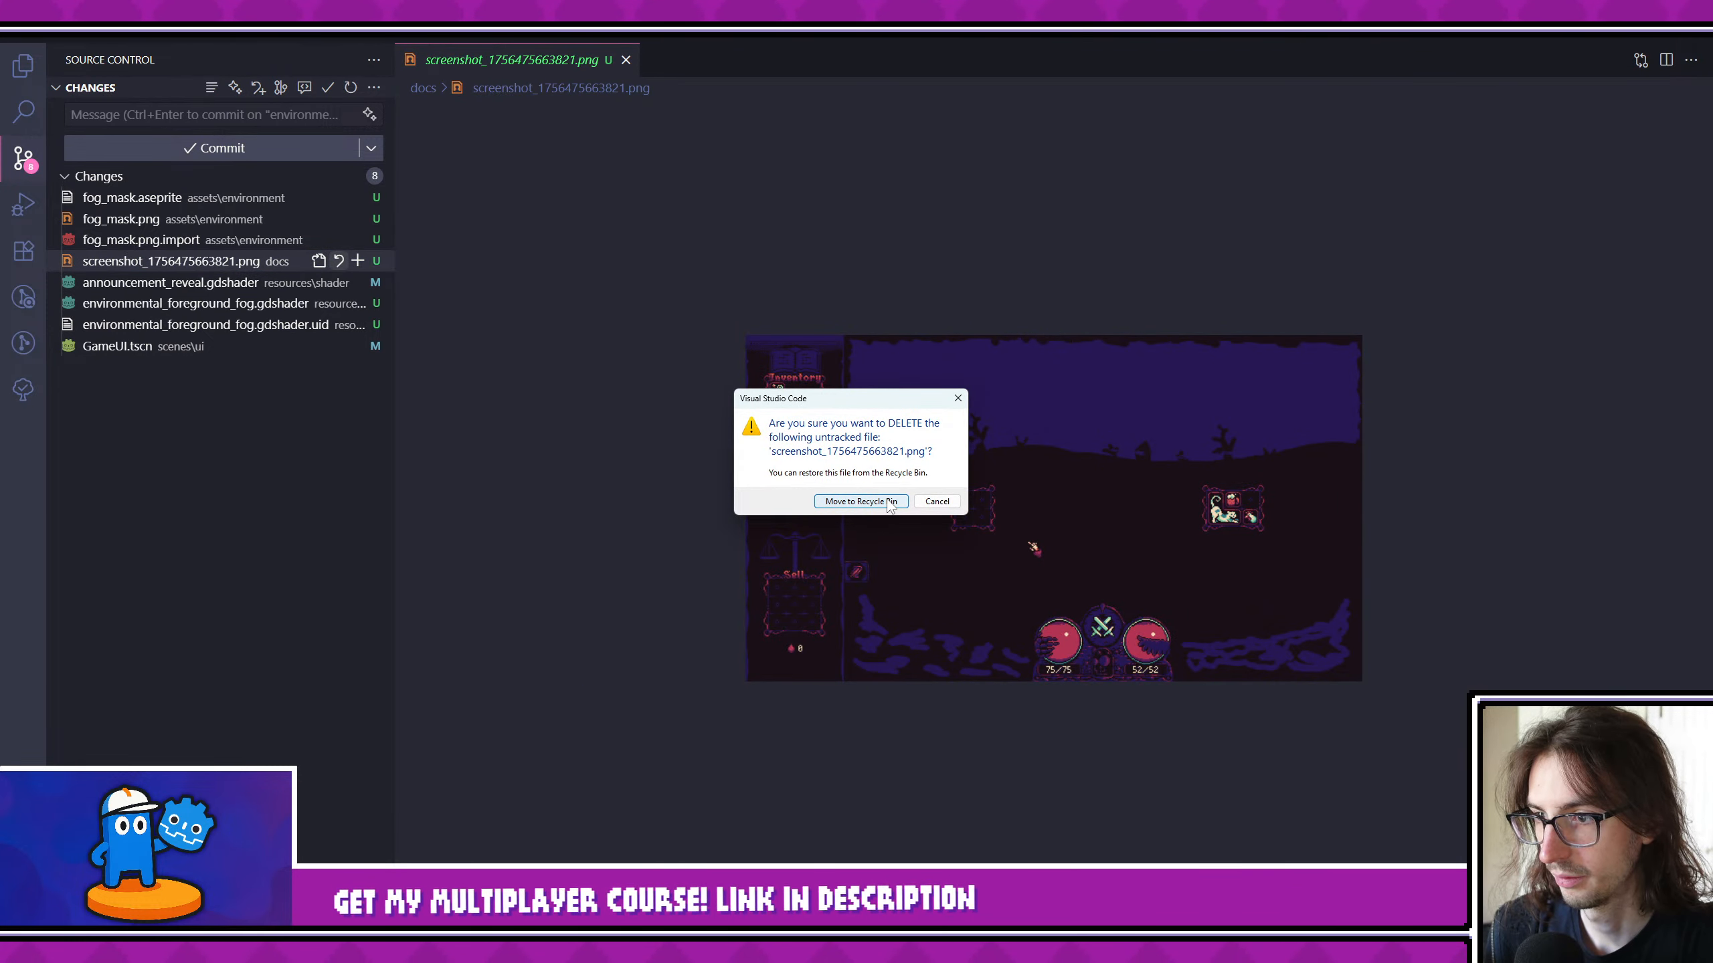
{"action": "left_click", "coordinate": [889, 502]}
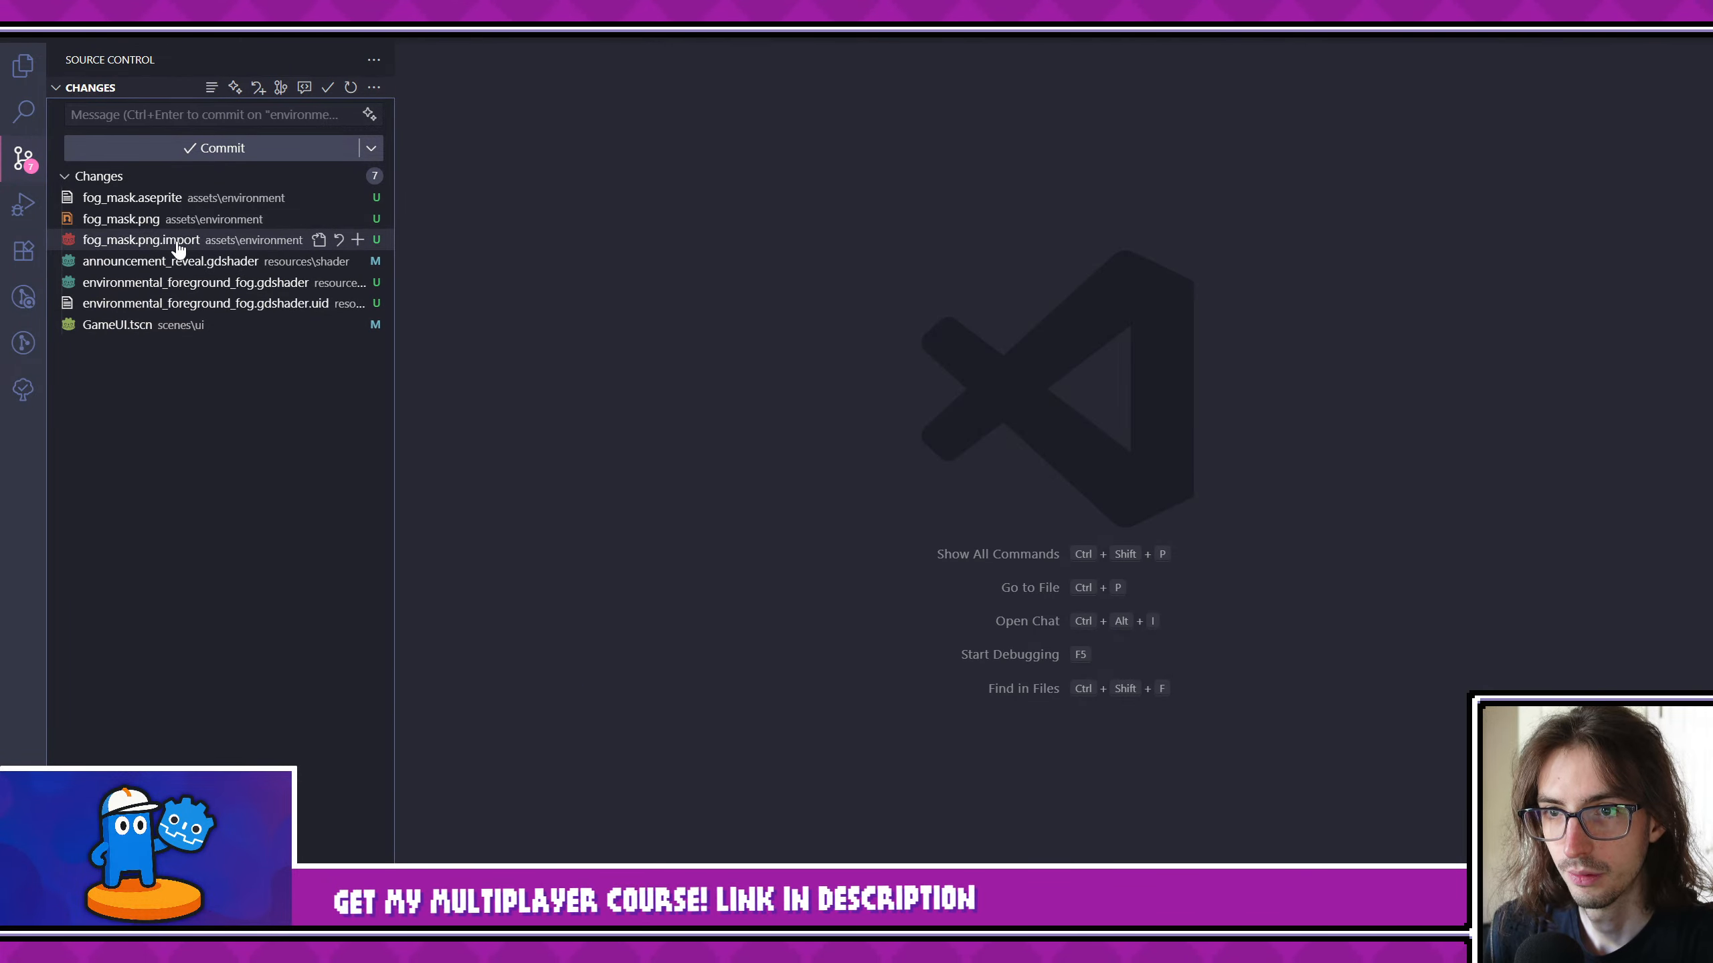
- Review the pending changes in announcement_reveal.gdshader, environmental_foreground_fog.gdshader and its uid file, GameUI.tscn, and fog_mask.png.import
{"action": "left_click", "coordinate": [179, 262]}
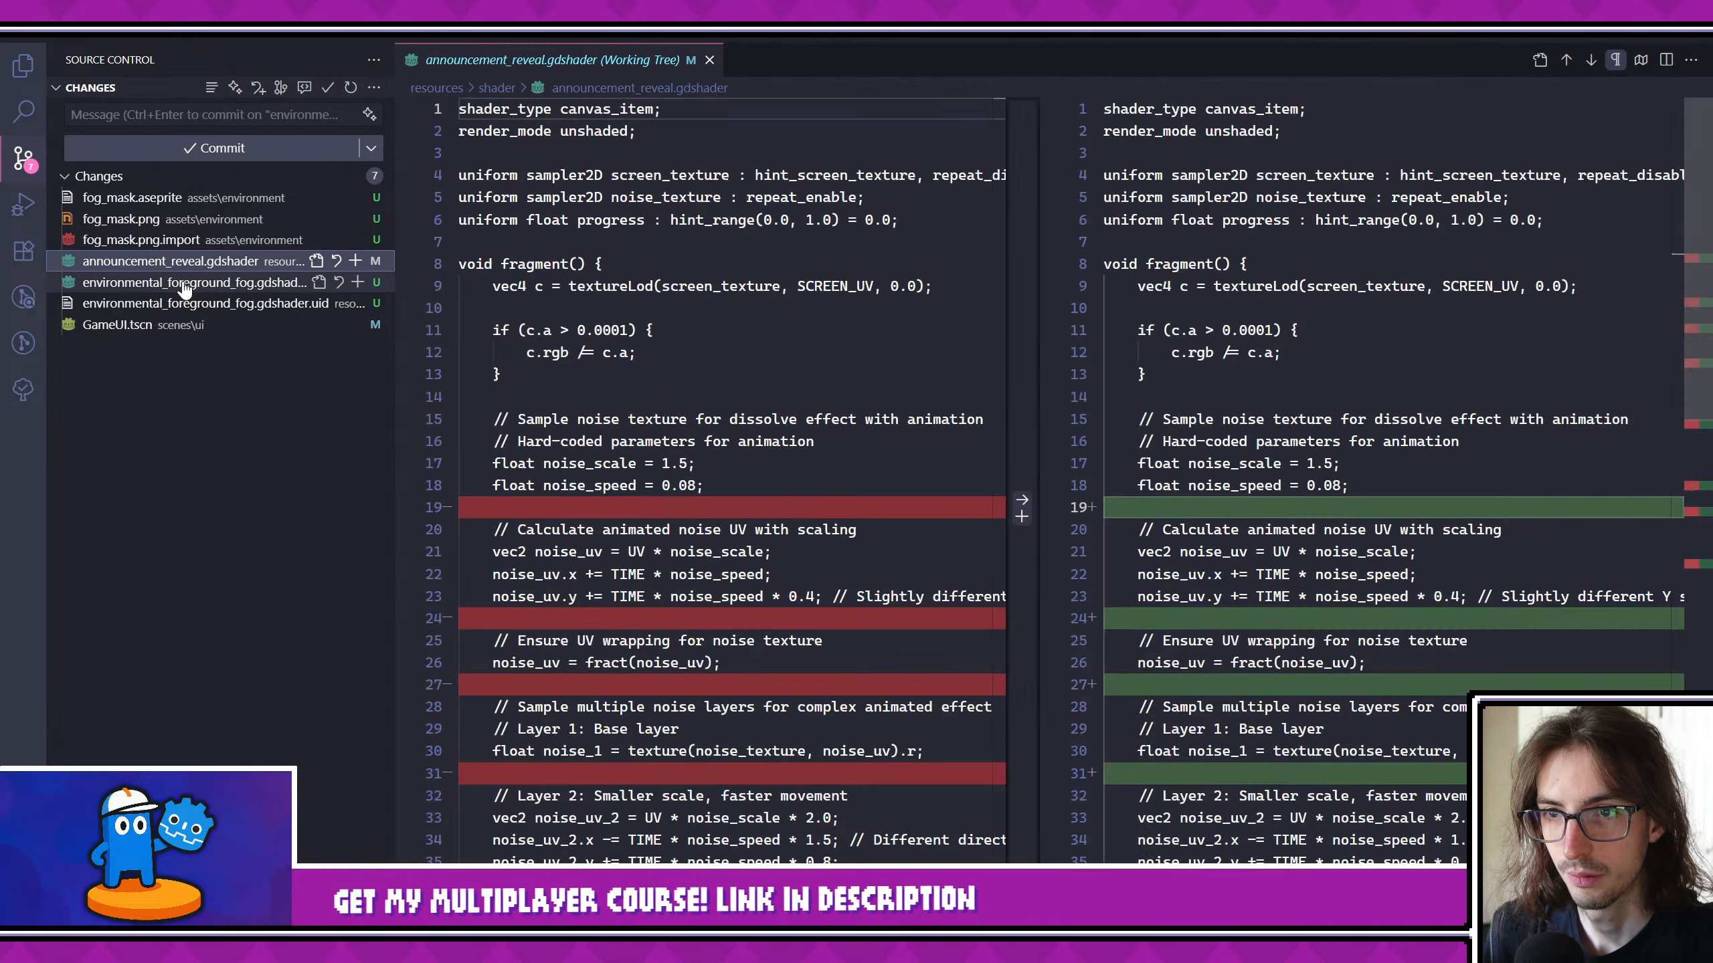
{"action": "left_click", "coordinate": [183, 284]}
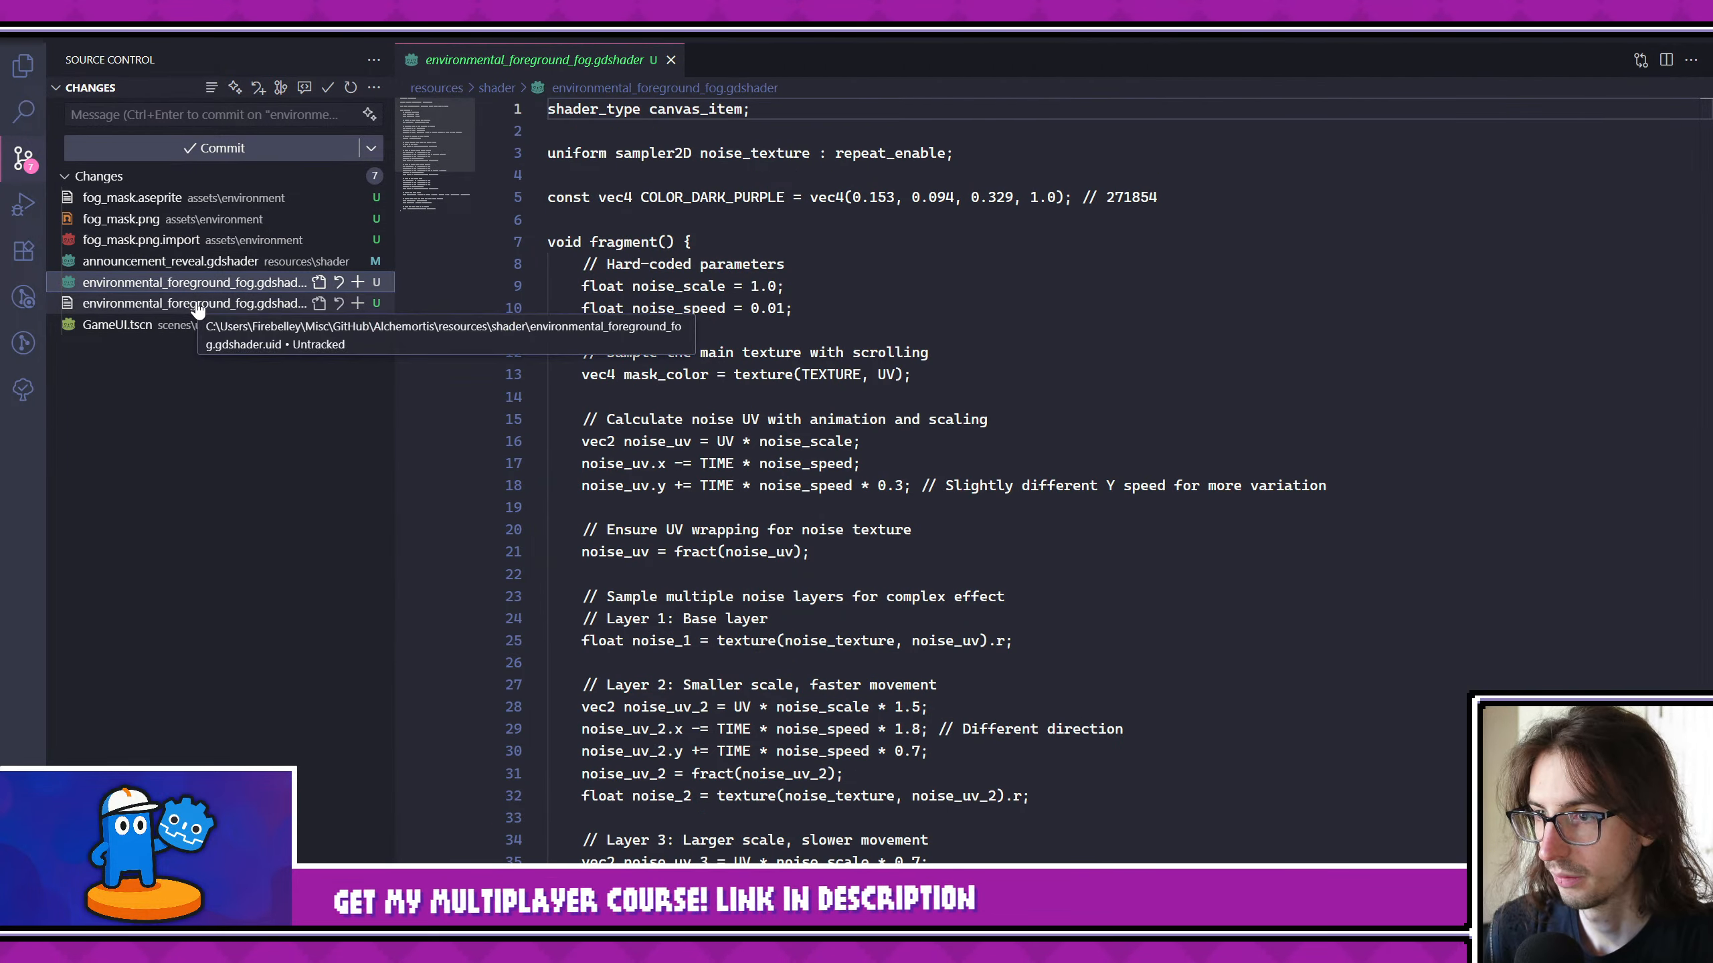
{"action": "left_click", "coordinate": [198, 305]}
{"action": "left_click", "coordinate": [182, 327]}
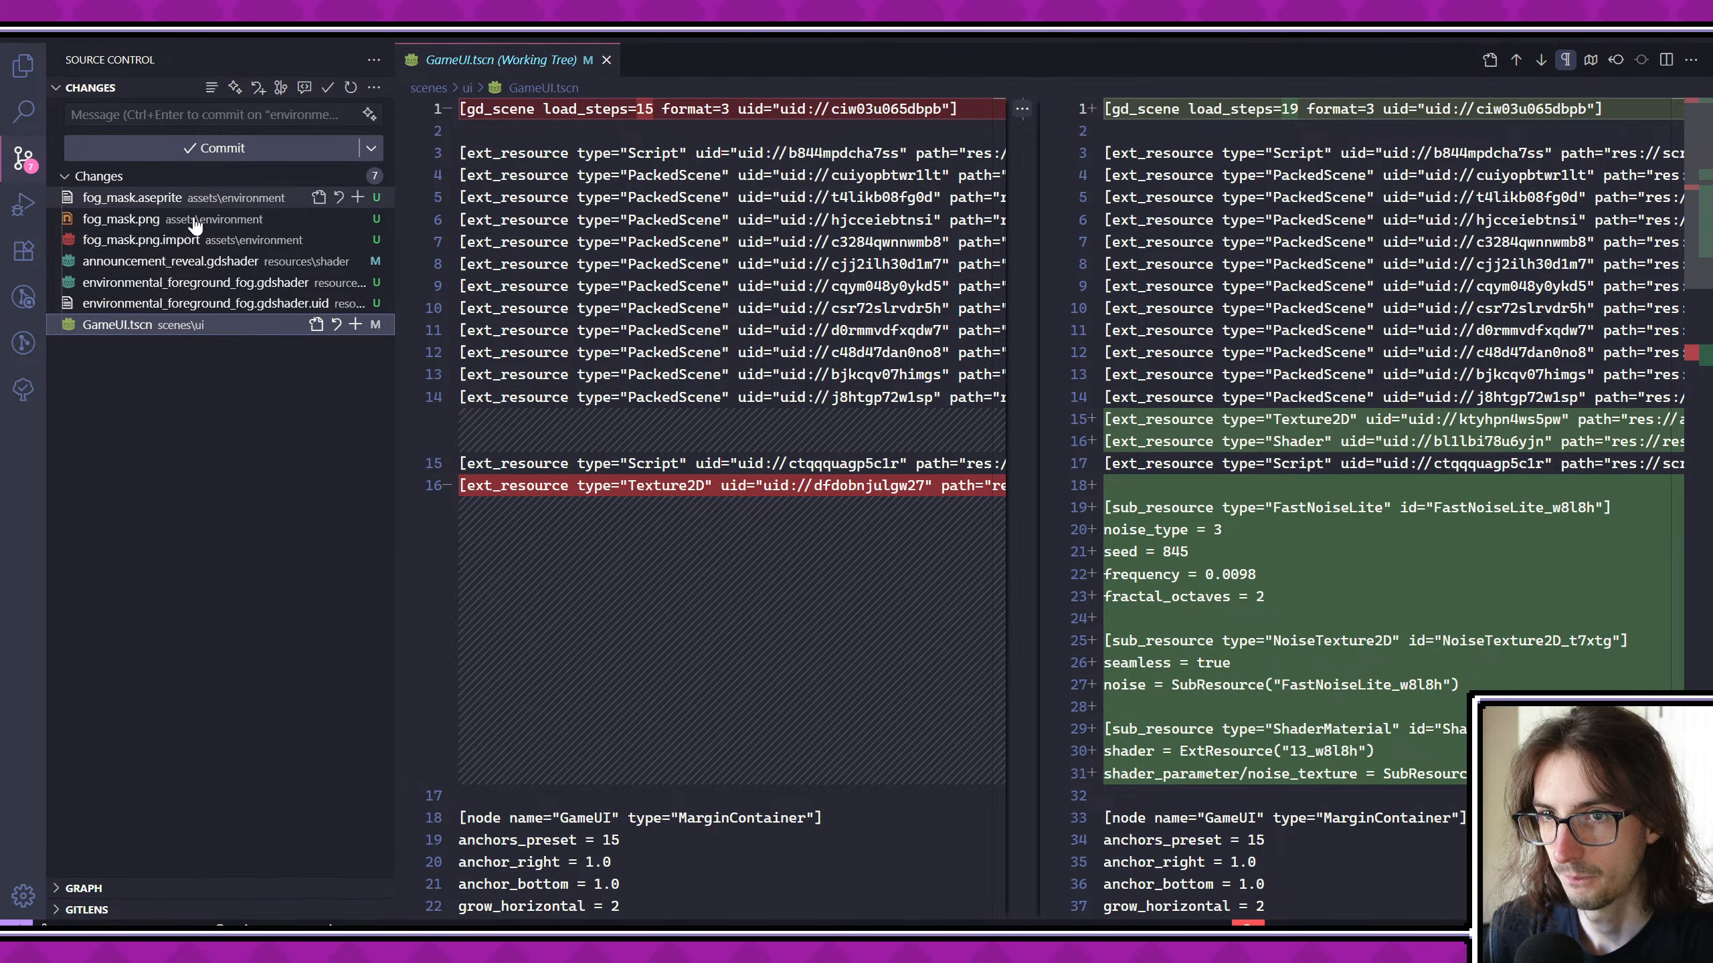
{"action": "left_click", "coordinate": [207, 297]}
{"action": "left_click", "coordinate": [206, 284]}
{"action": "left_click", "coordinate": [225, 262]}
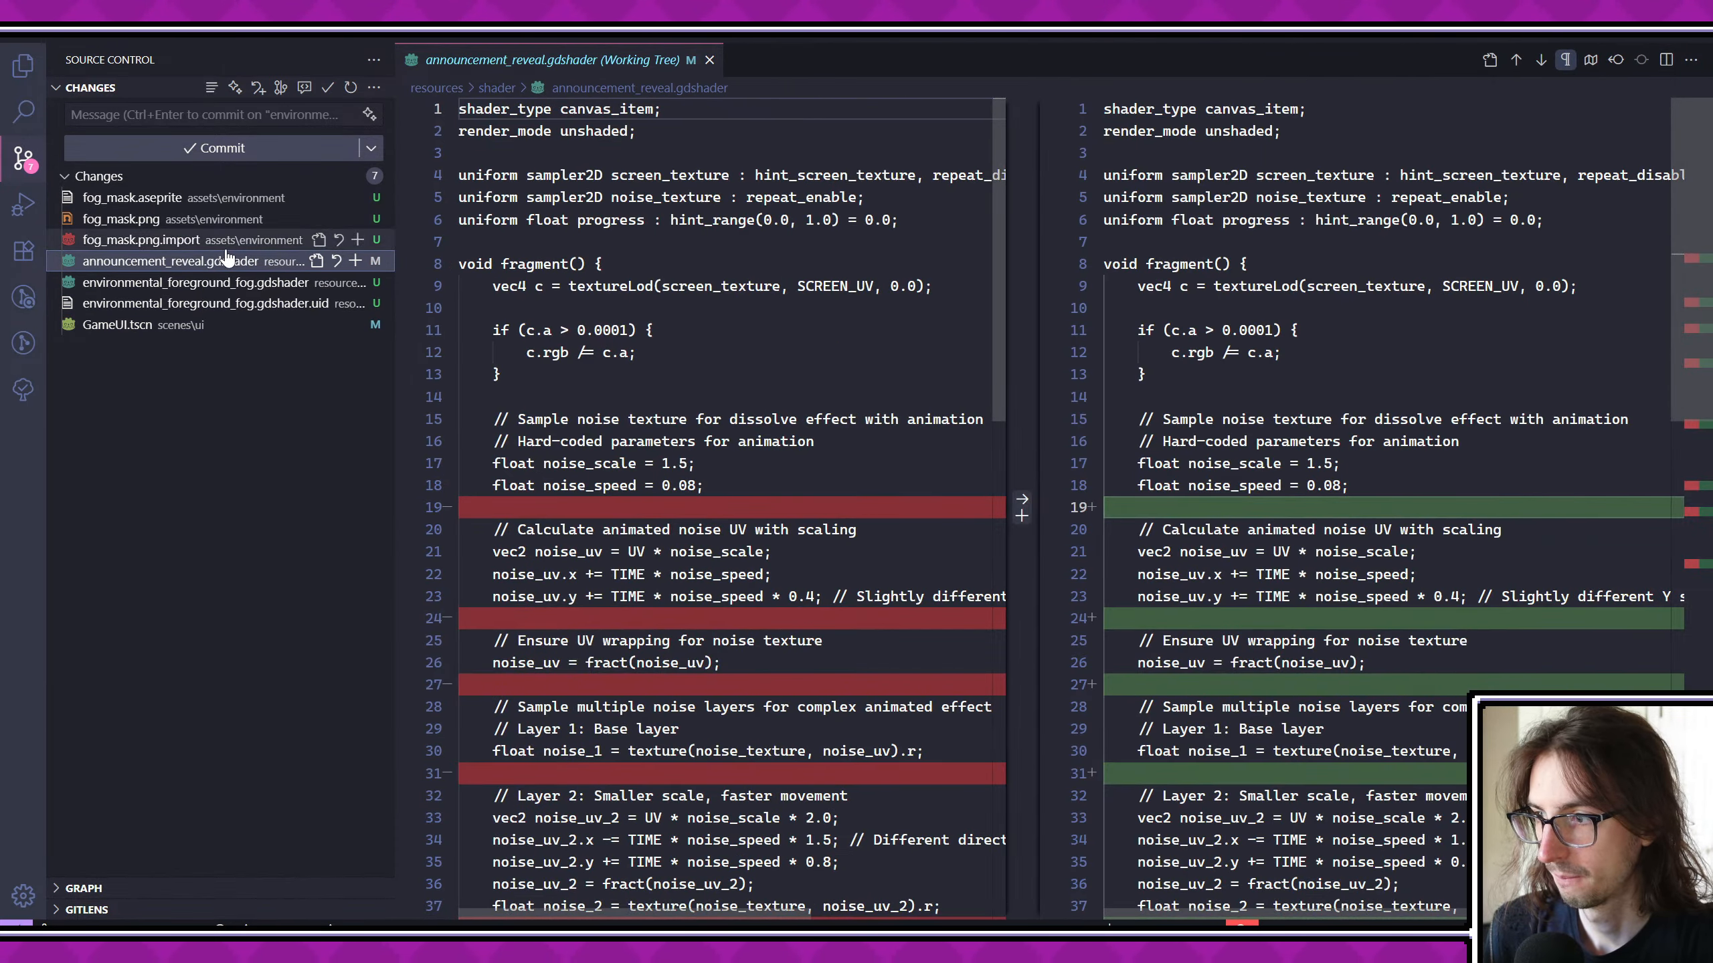
{"action": "left_click", "coordinate": [228, 240]}
{"action": "left_click", "coordinate": [228, 262]}
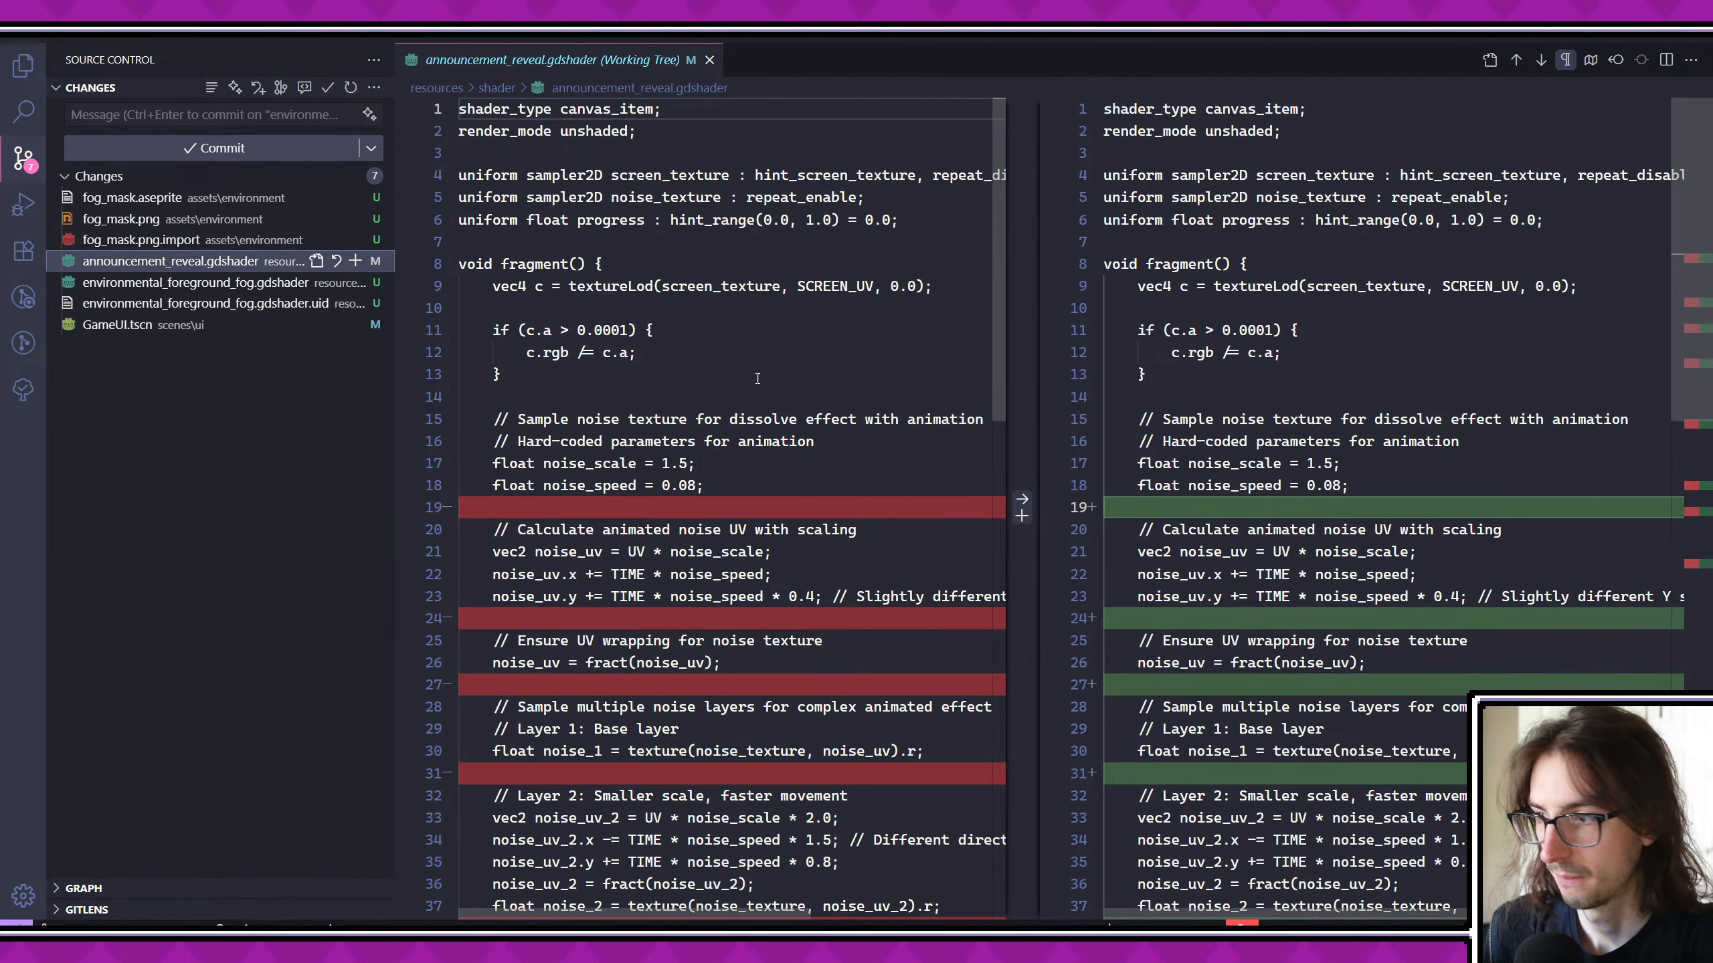
{"action": "scroll", "coordinate": [881, 403], "scroll_direction": "down", "scroll_amount": 3}
{"action": "scroll", "coordinate": [881, 403], "scroll_direction": "down", "scroll_amount": 5}
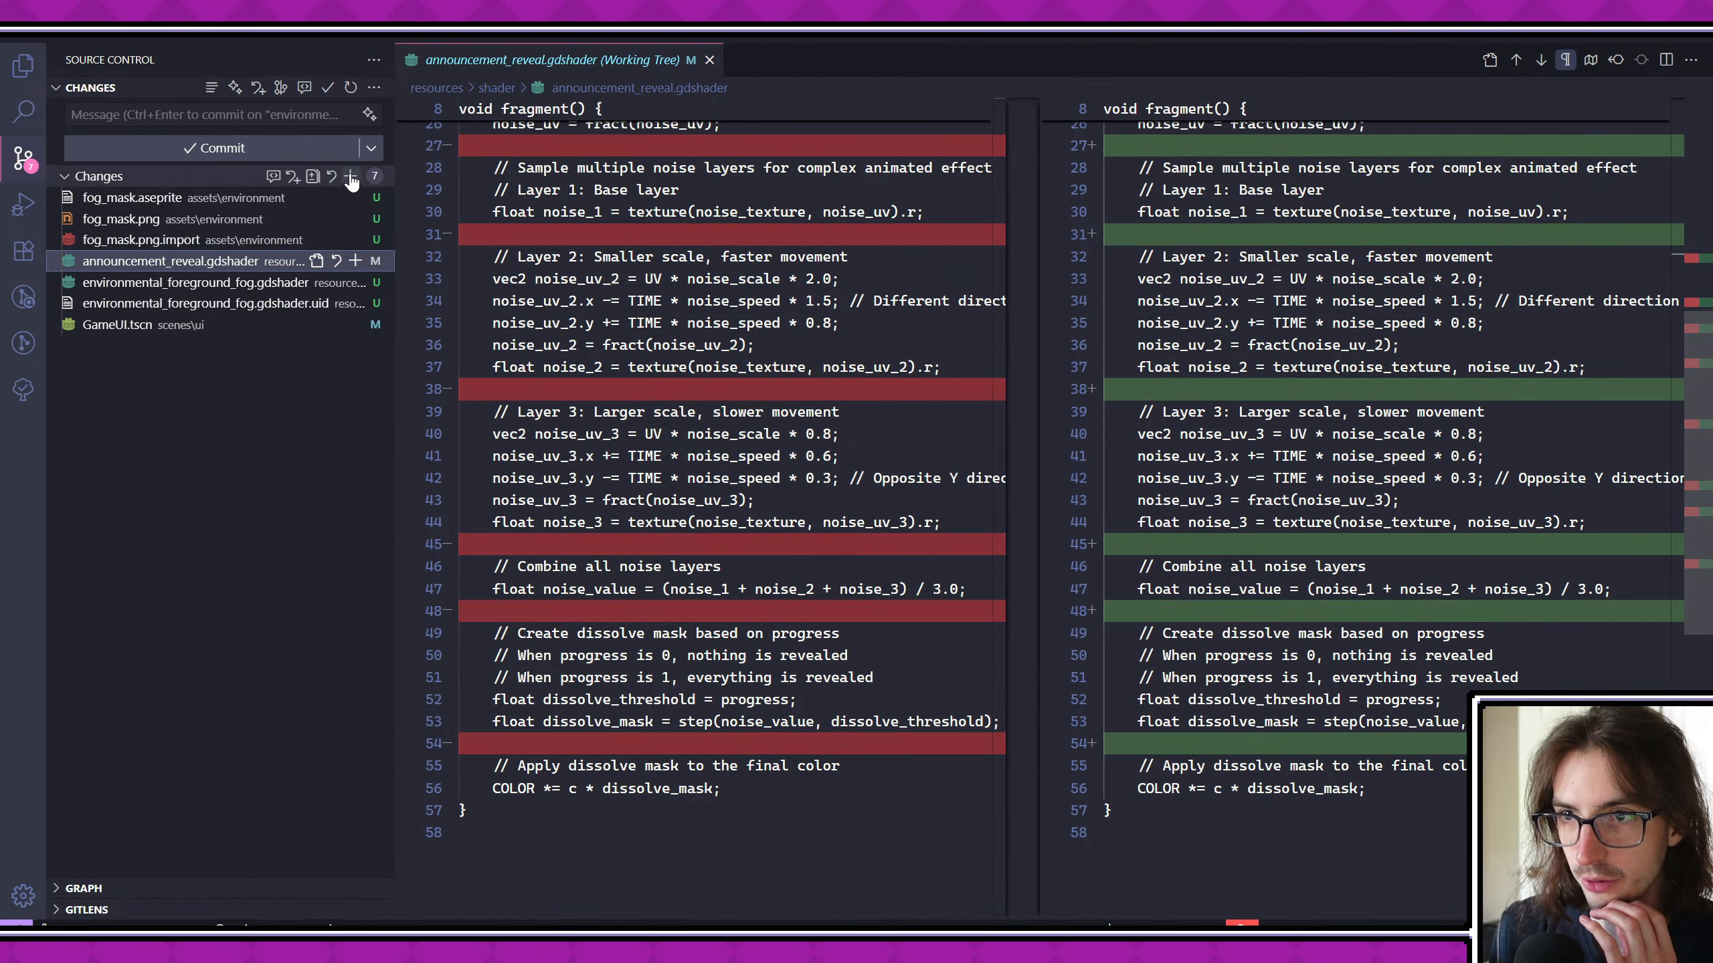
- Stage all changed files and look through the staged environmental_foreground_fog.gdshader code
{"action": "left_click", "coordinate": [356, 176]}
{"action": "left_click", "coordinate": [157, 283]}
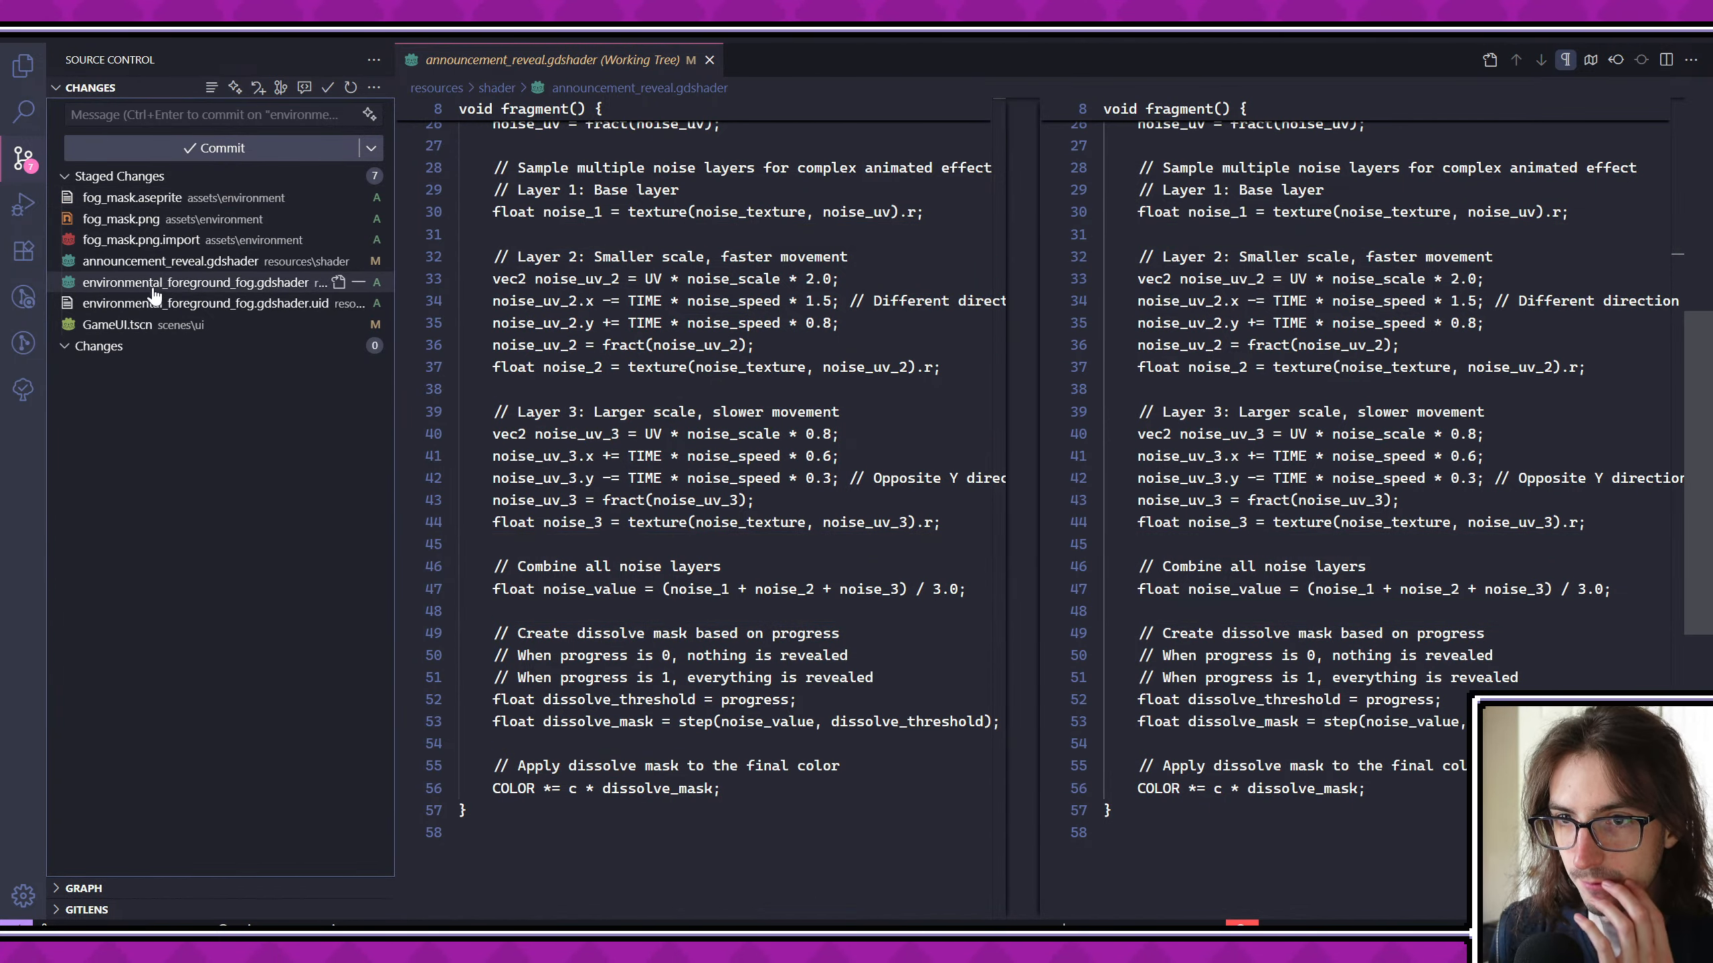
{"action": "scroll", "coordinate": [637, 413], "scroll_direction": "down", "scroll_amount": 9}
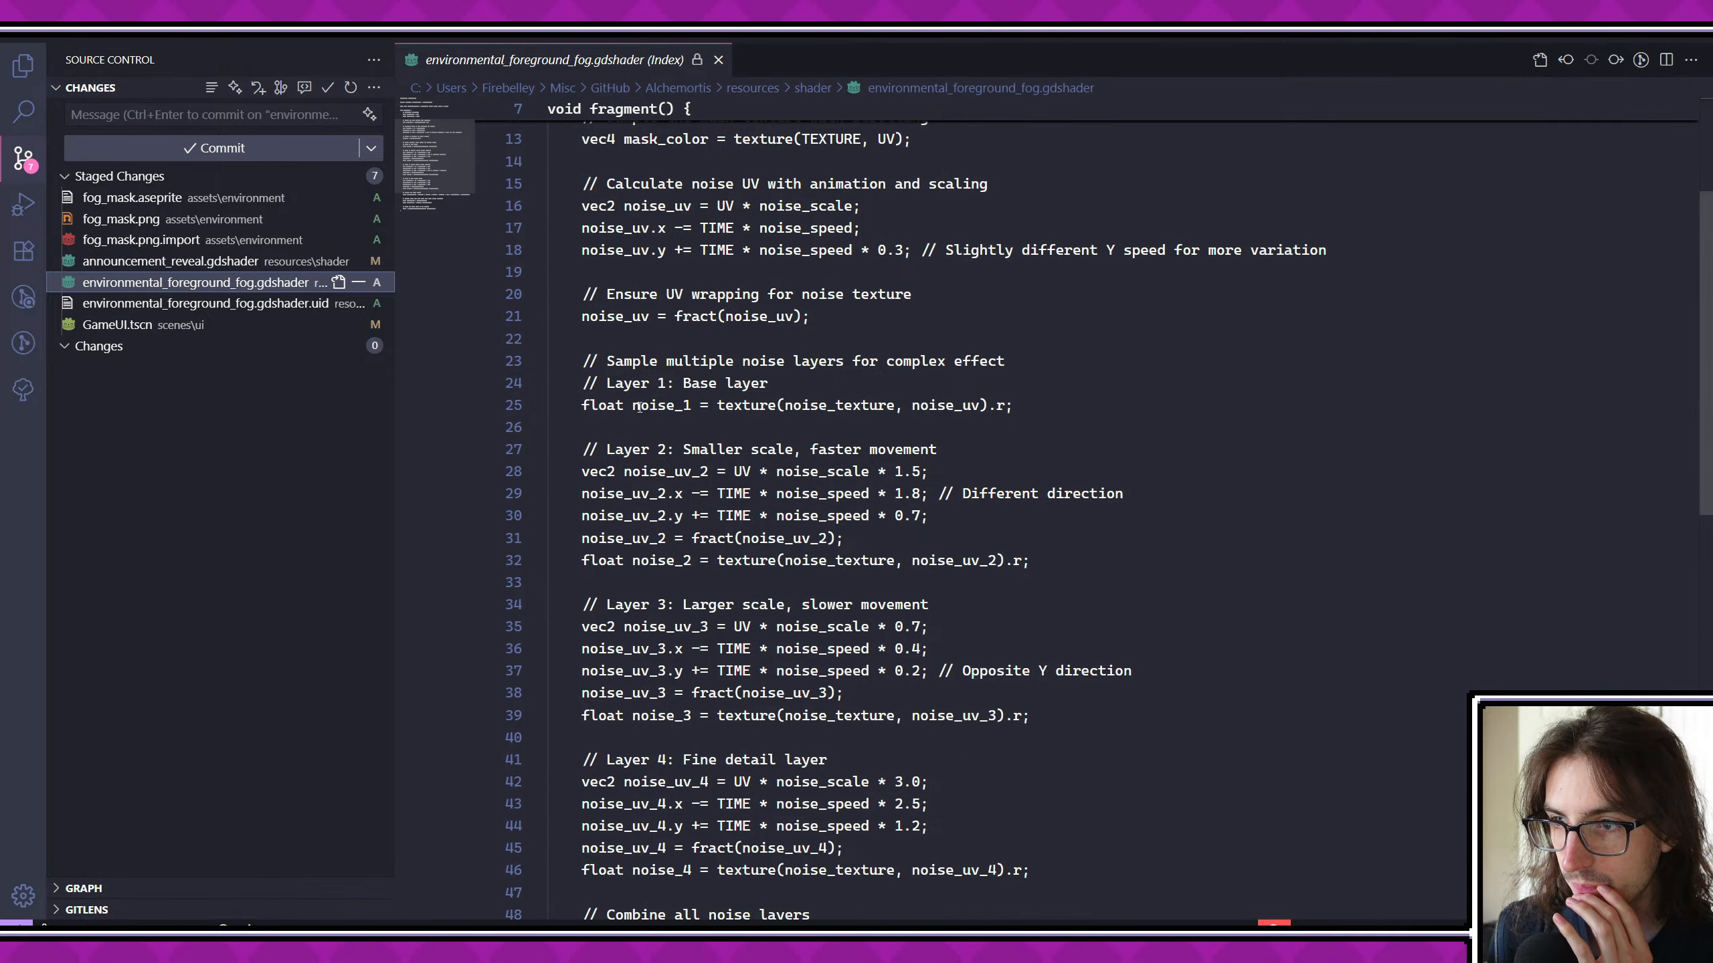
- Commit the staged files with the message "add environmental foreground fog" and publish the branch
{"action": "left_click", "coordinate": [223, 115]}
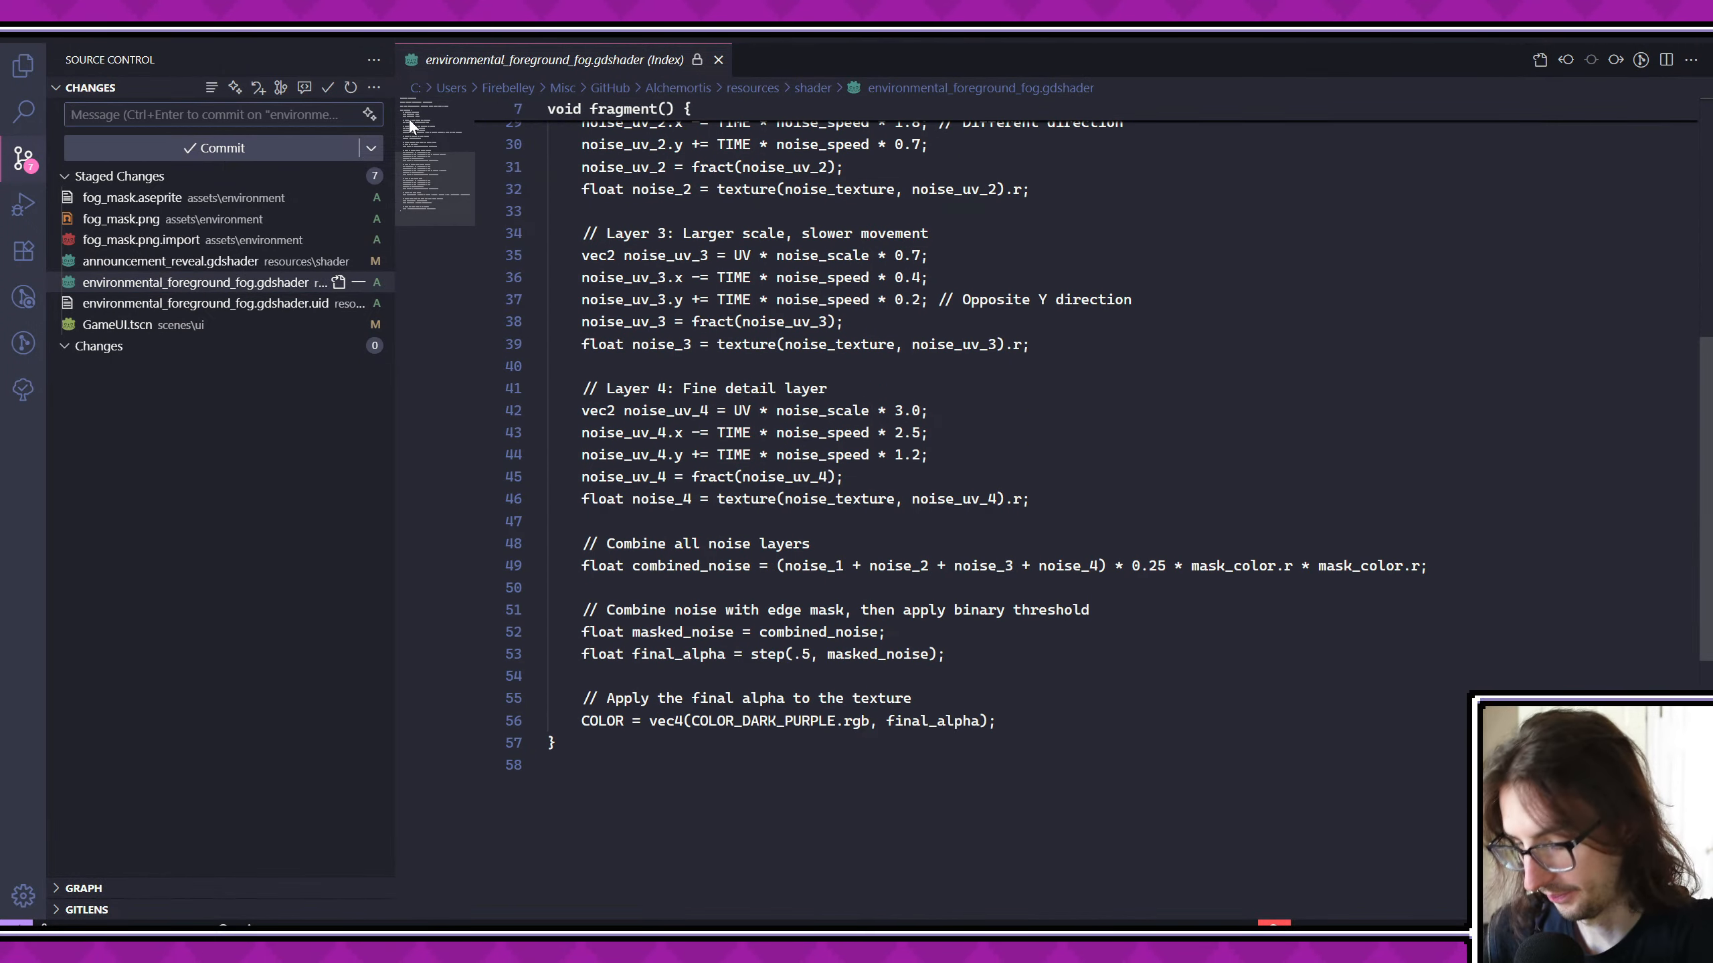
{"action": "type", "text": "add envir"}
{"action": "type", "text": "onmental fo"}
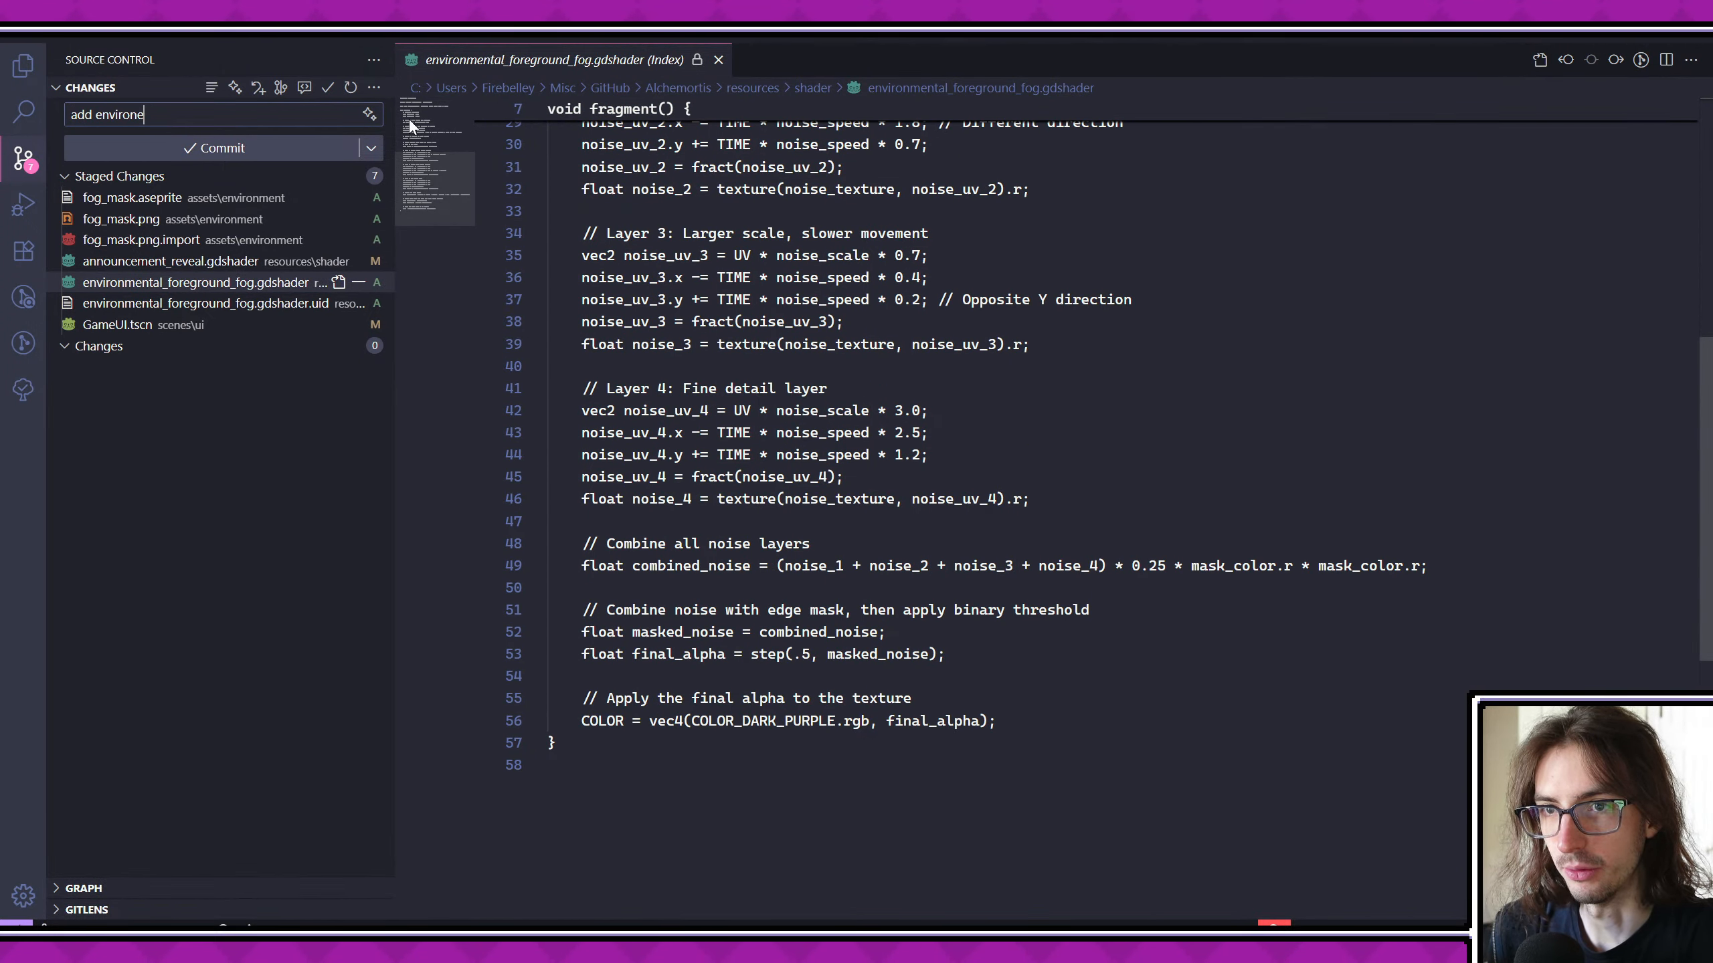
{"action": "type", "text": "reground fog"}
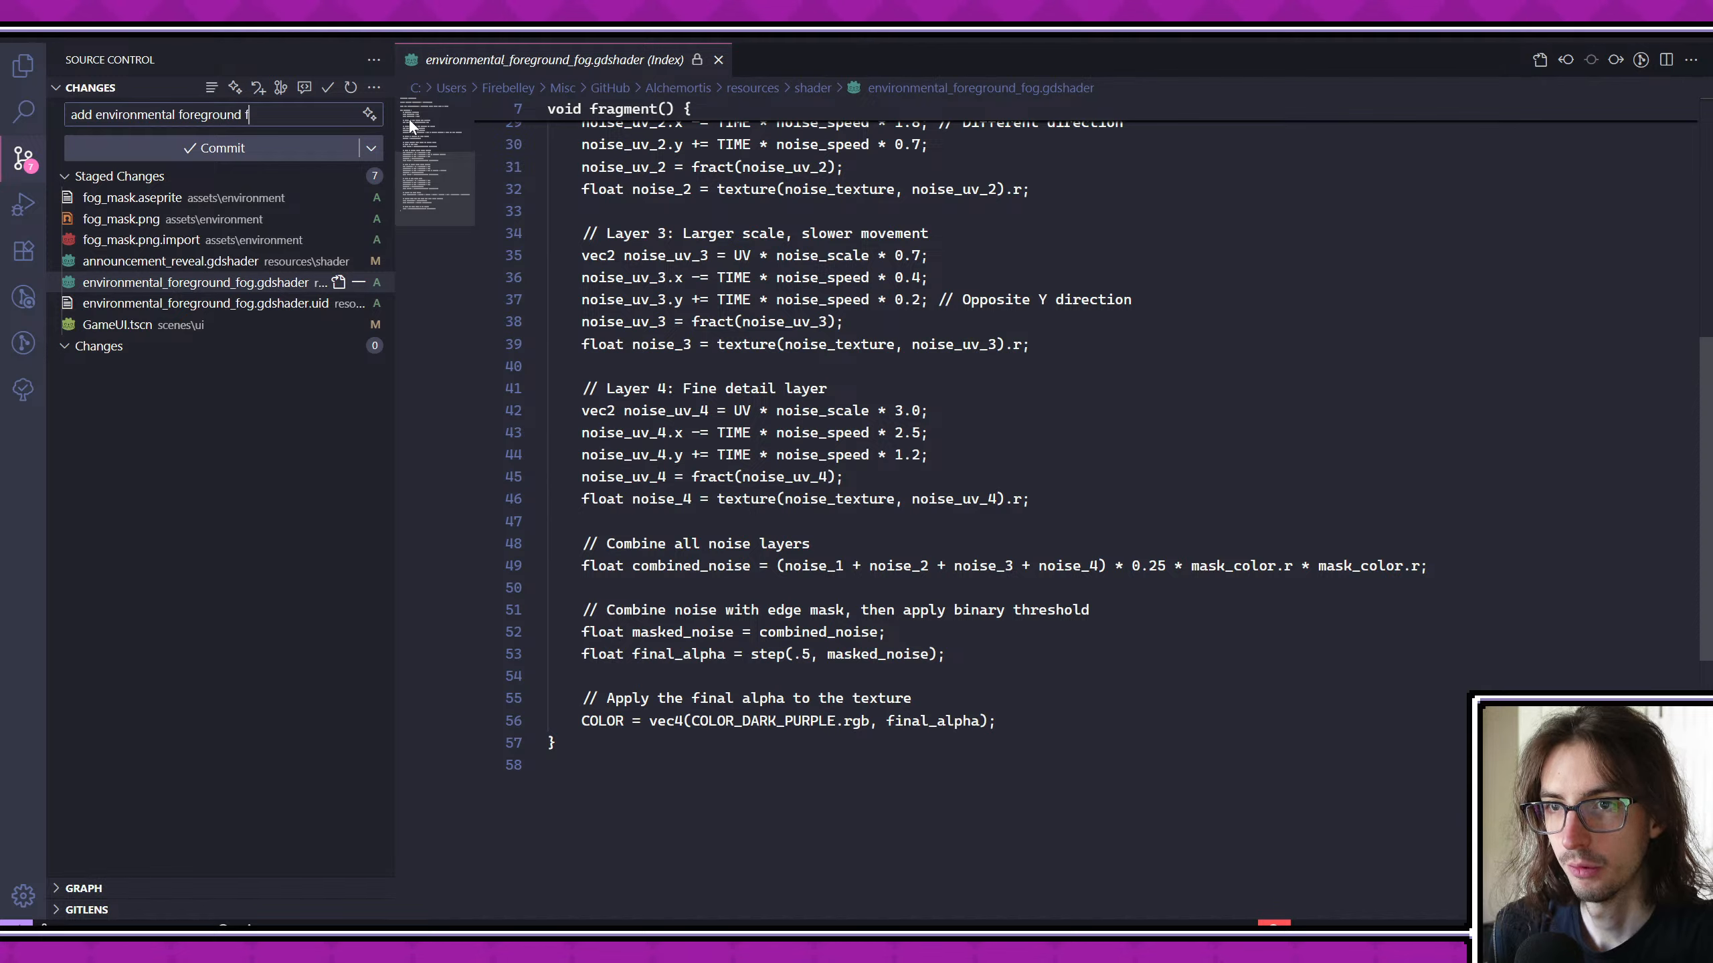
{"action": "key", "text": "ctrl+Return"}
{"action": "left_click", "coordinate": [303, 152]}
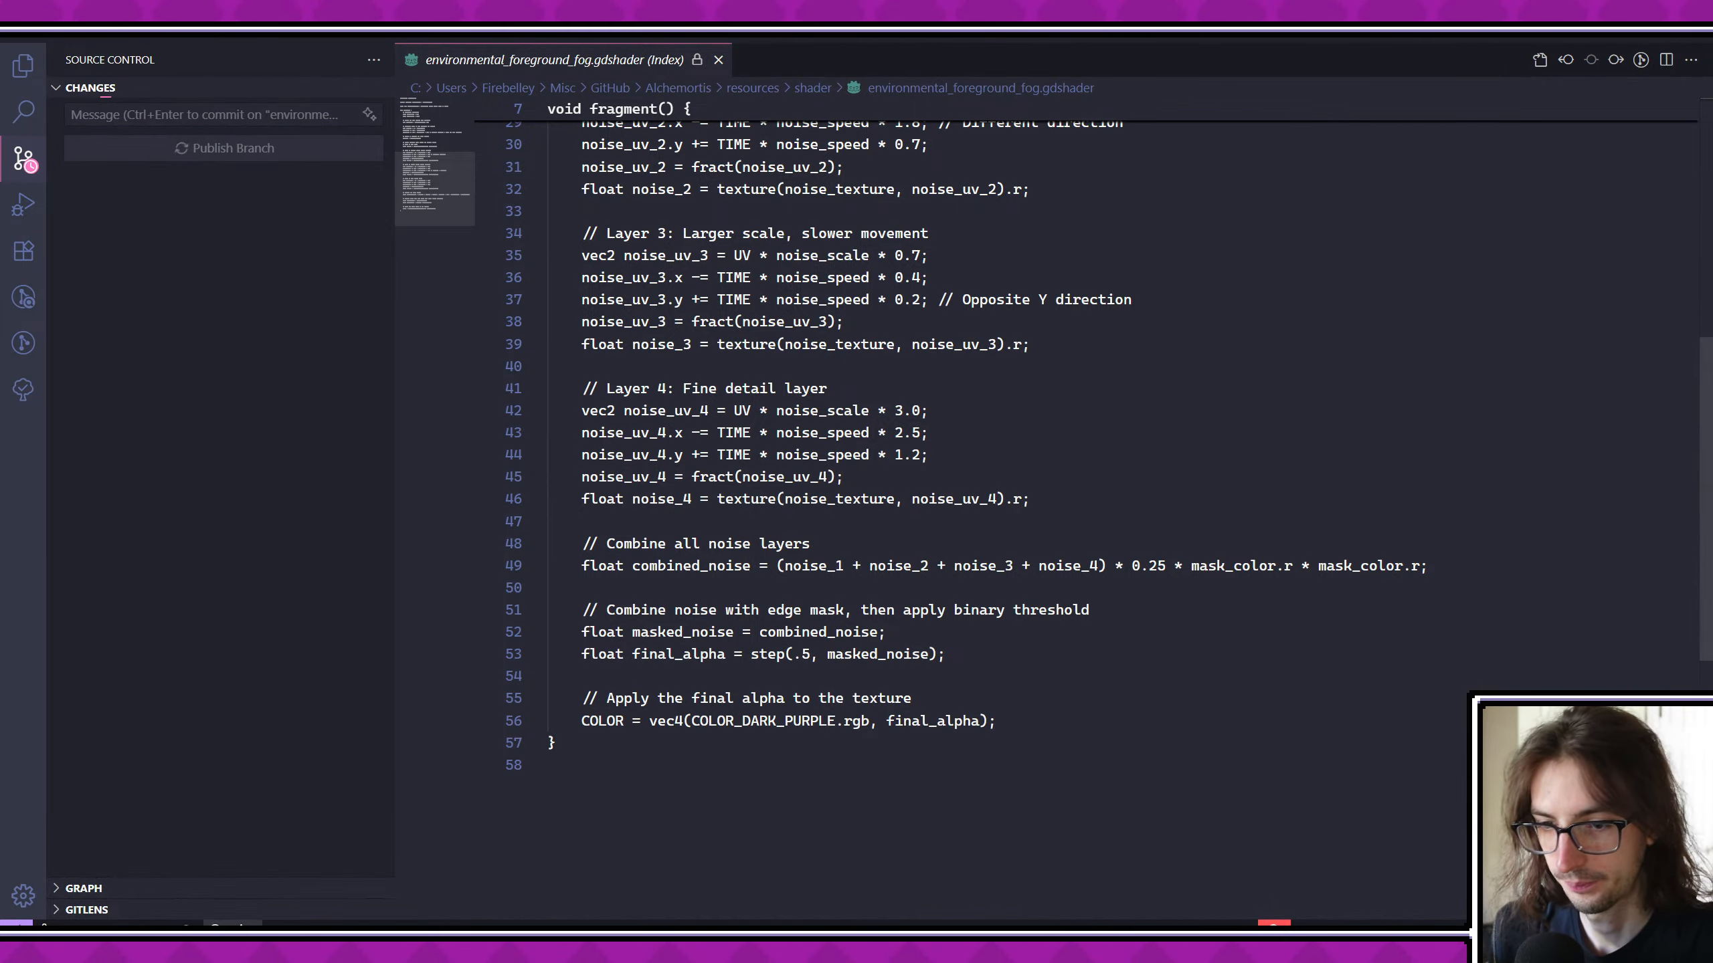
- Look at the fog mask in Aseprite, return to Godot, enlarge the shader editor below the viewport, and save
{"action": "left_click", "coordinate": [293, 946]}
{"action": "middle_click_drag", "start_coordinate": [887, 556], "coordinate": [864, 530]}
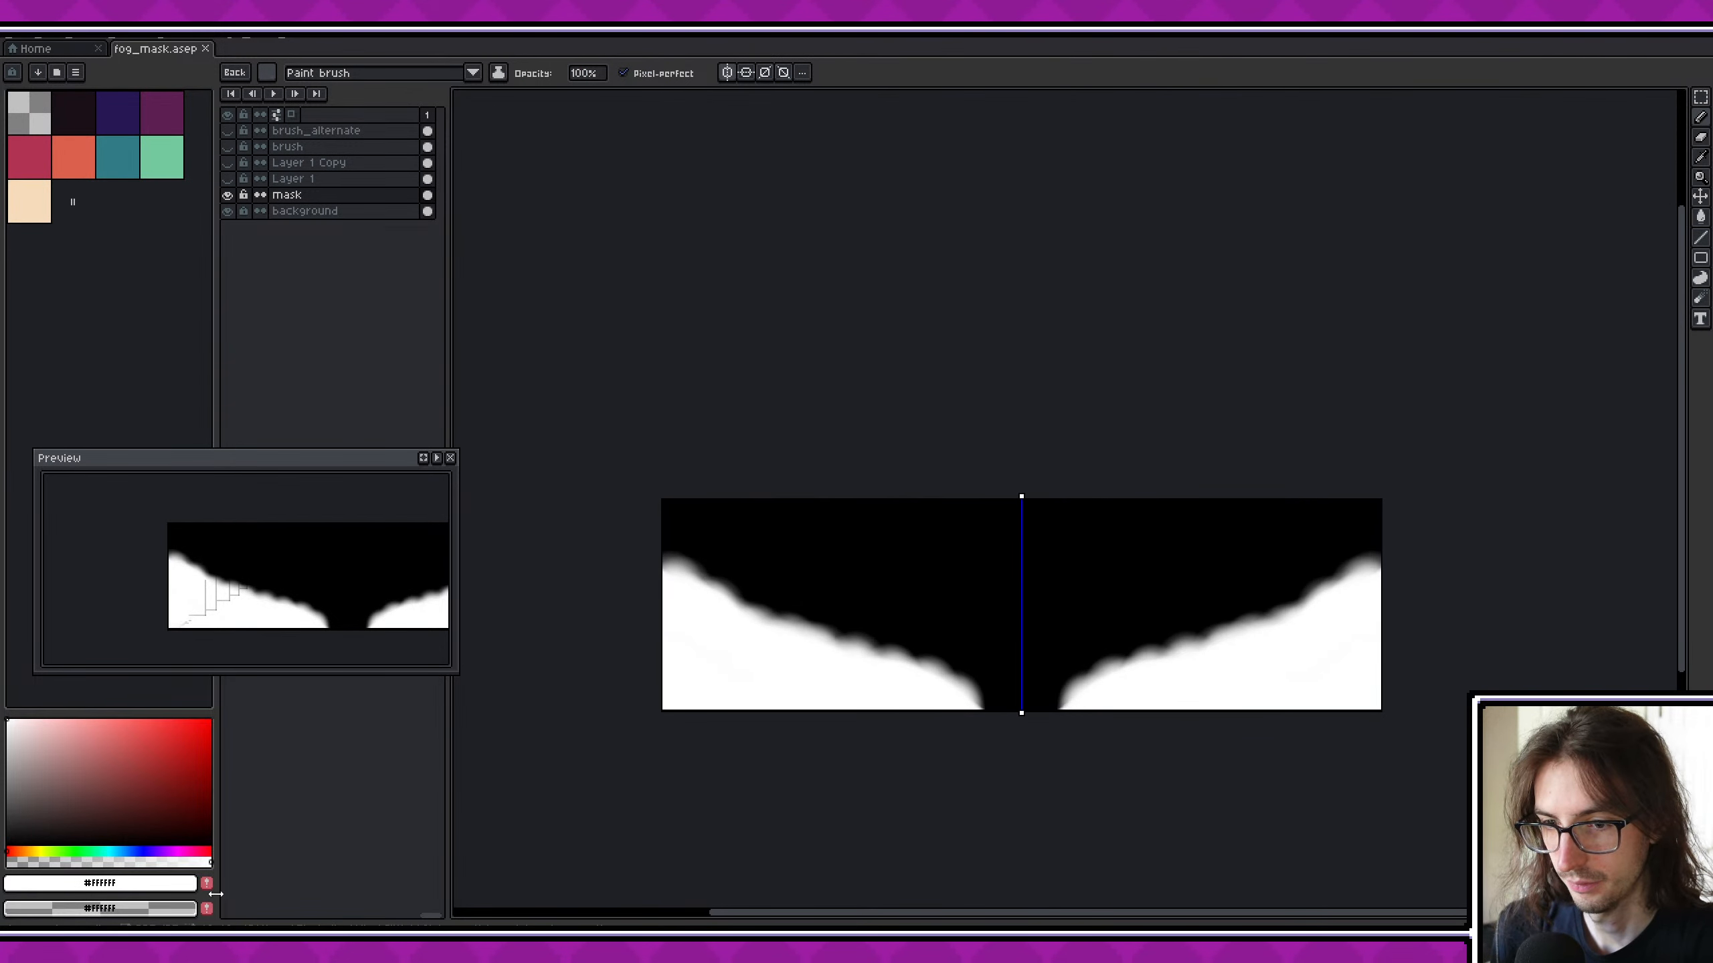
{"action": "left_click", "coordinate": [159, 946]}
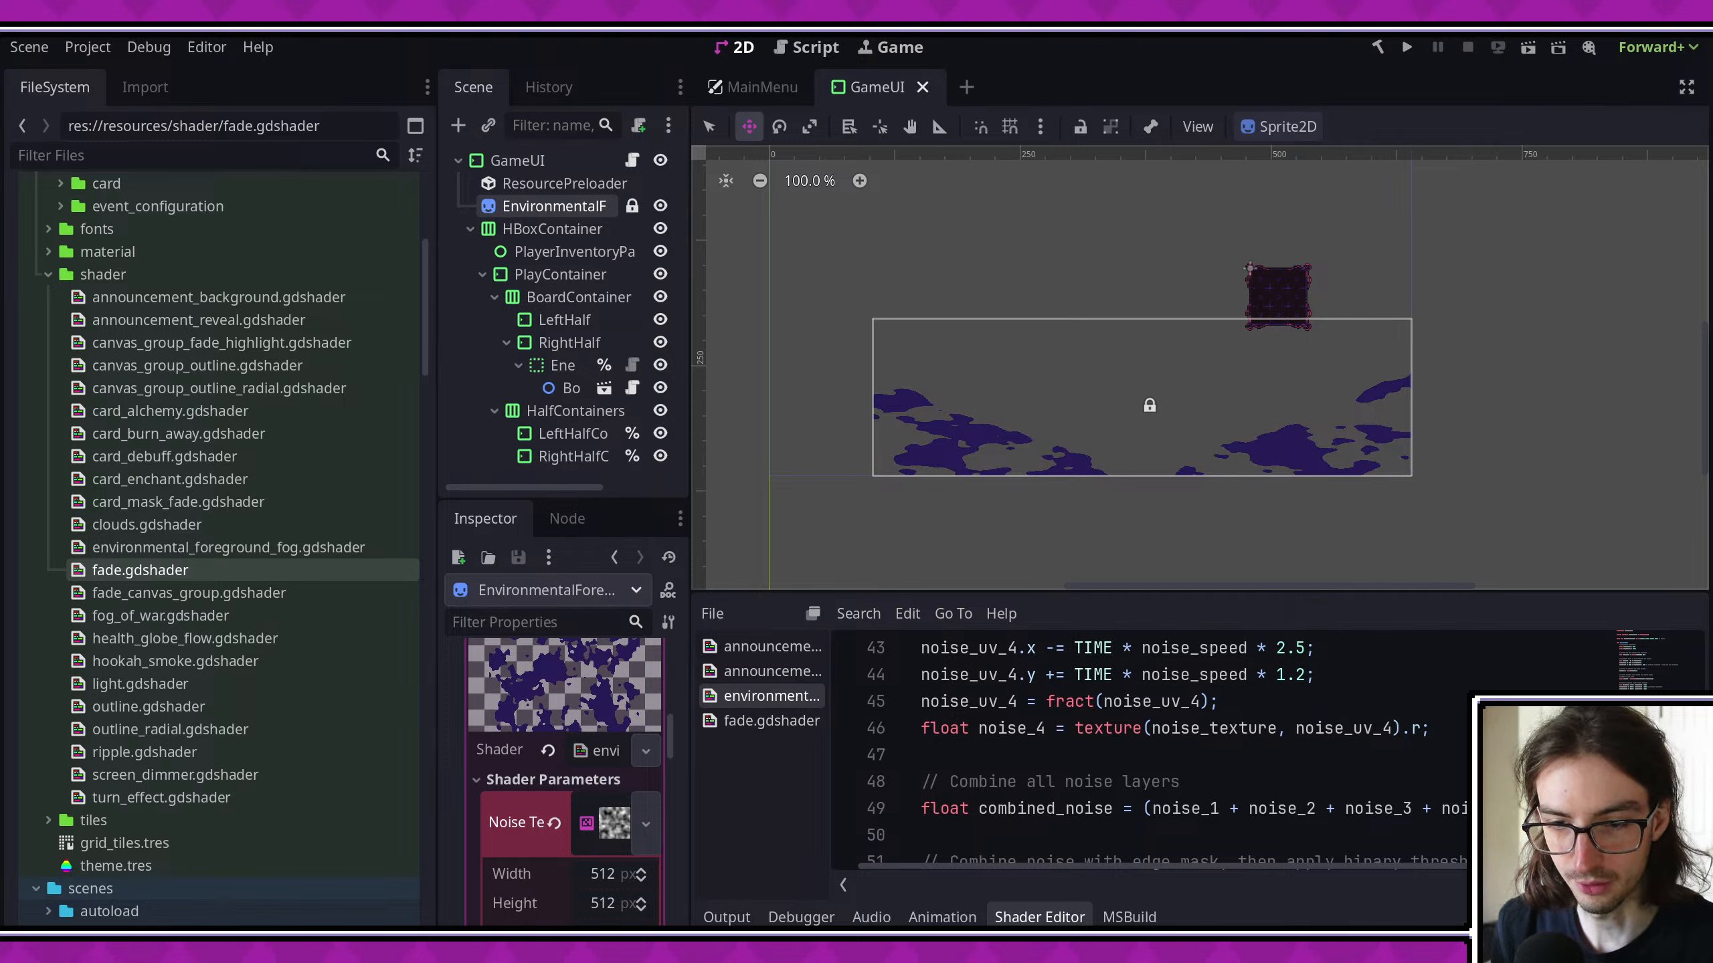
{"action": "left_click", "coordinate": [1098, 781]}
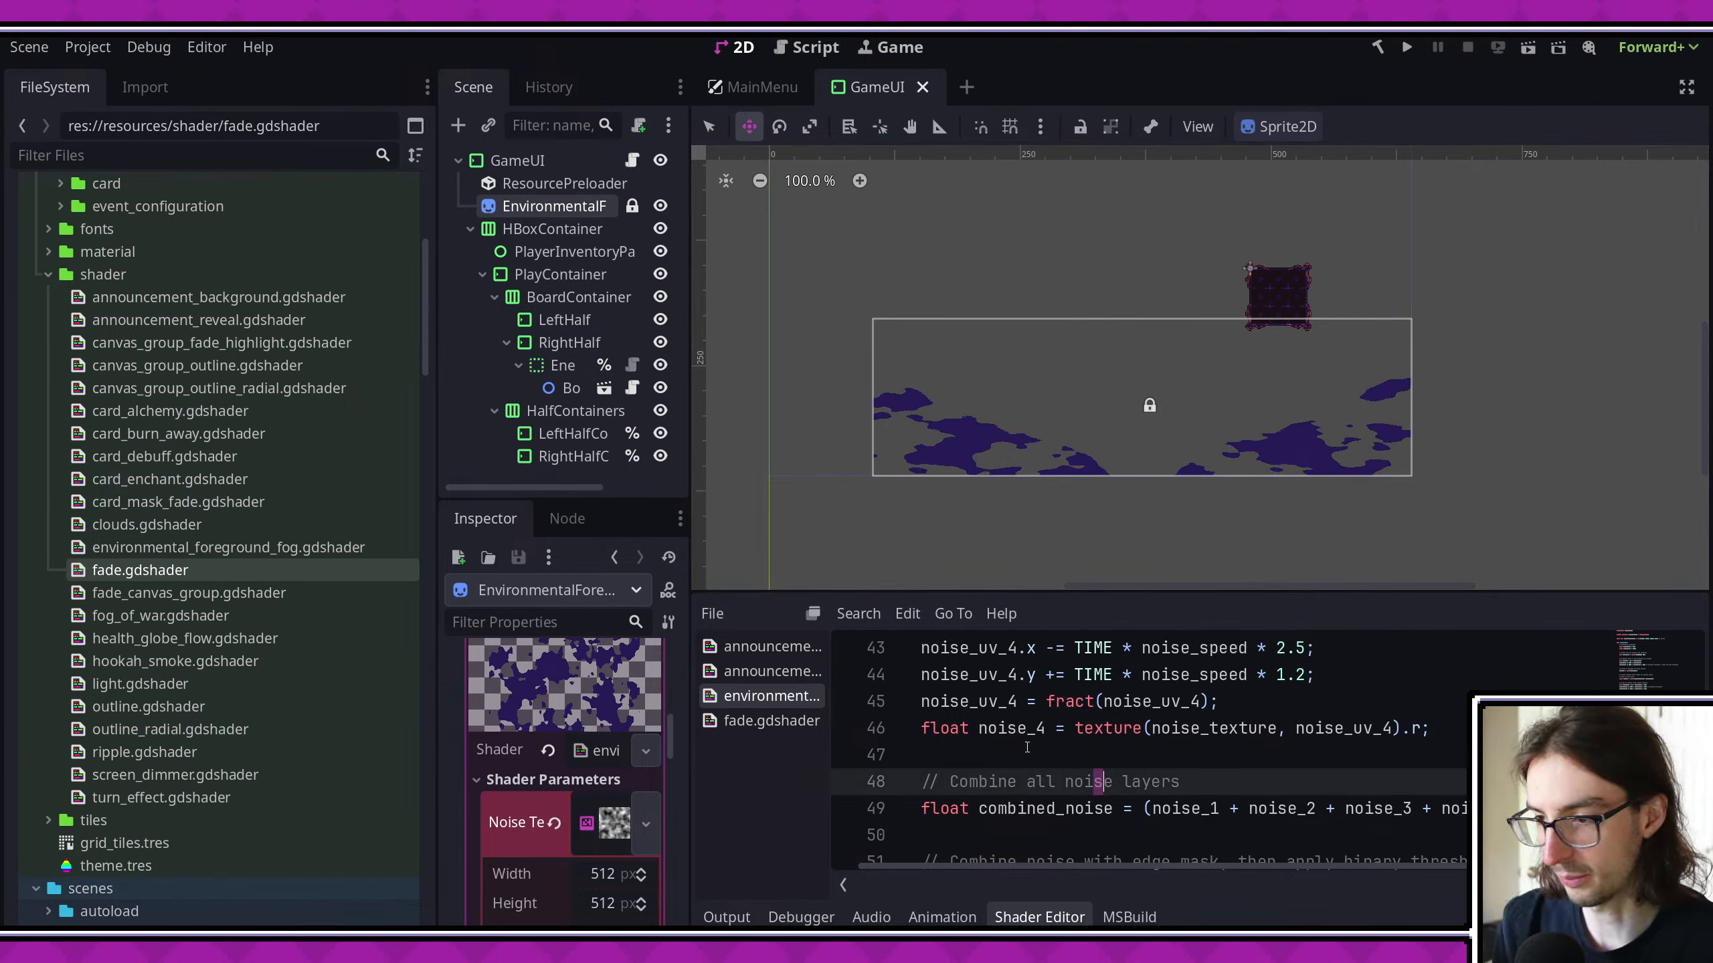
{"action": "left_click_drag", "start_coordinate": [856, 592], "coordinate": [864, 564]}
{"action": "key", "text": "ctrl+s"}
- Switch to Aseprite and try to open the recent file screenshot_1756475663821.png
{"action": "left_click", "coordinate": [172, 935]}
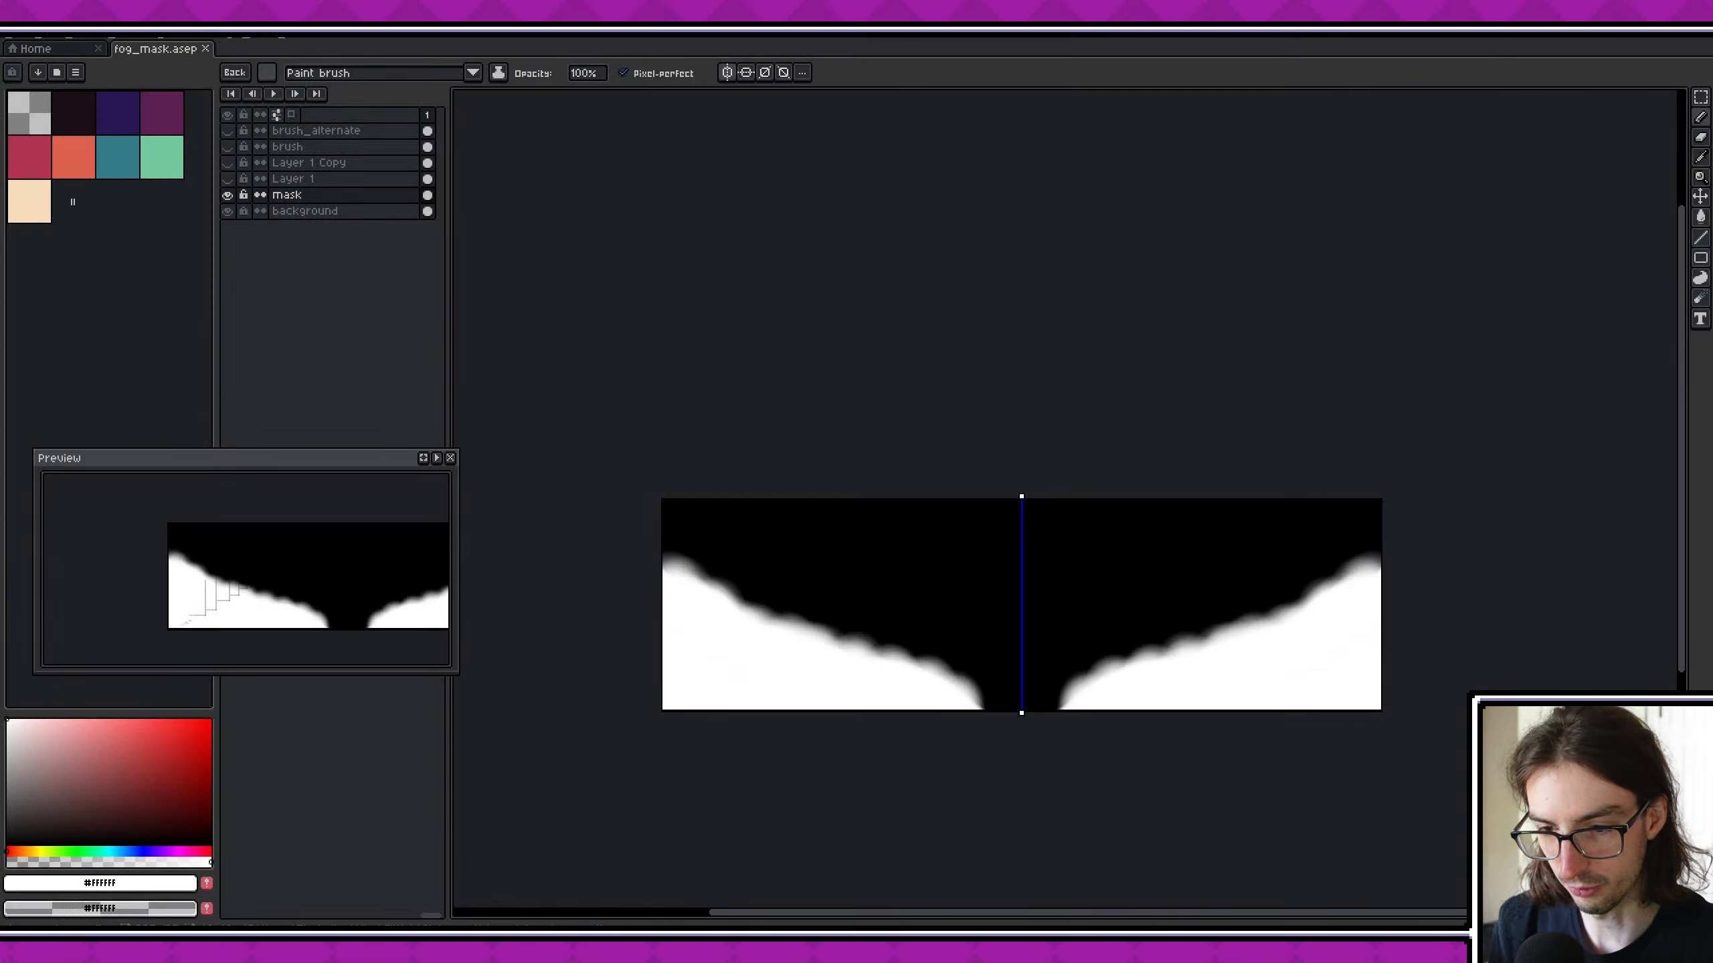
{"action": "left_click", "coordinate": [67, 53]}
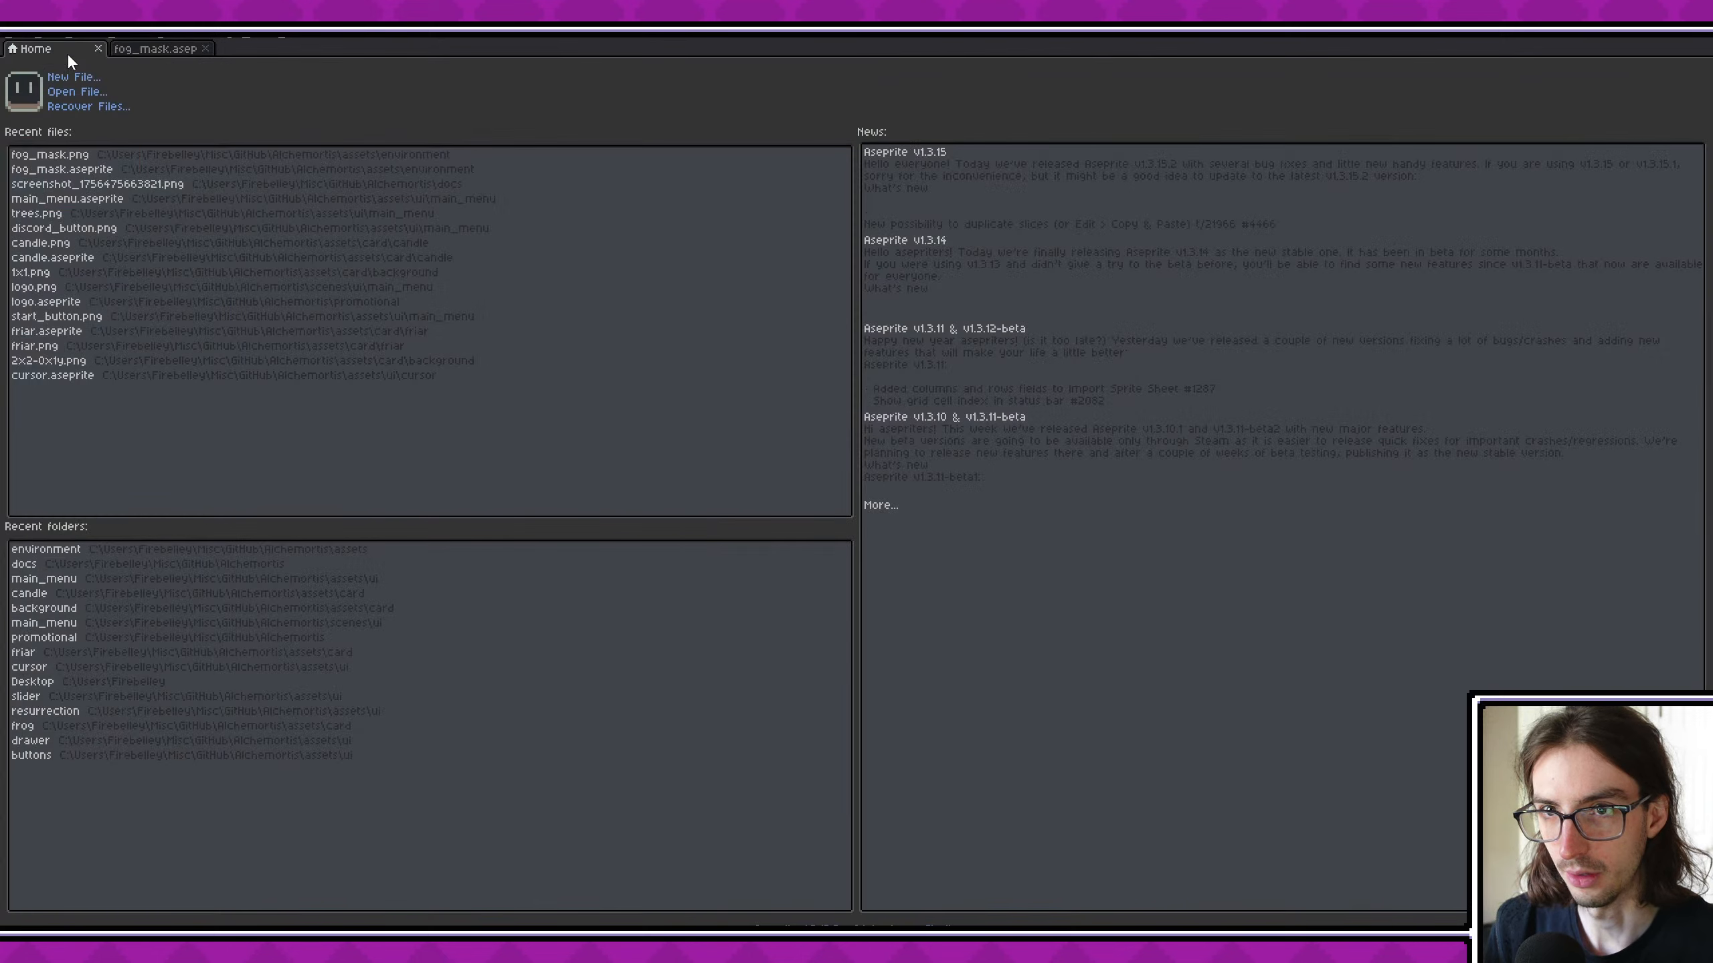
{"action": "left_click", "coordinate": [98, 184]}
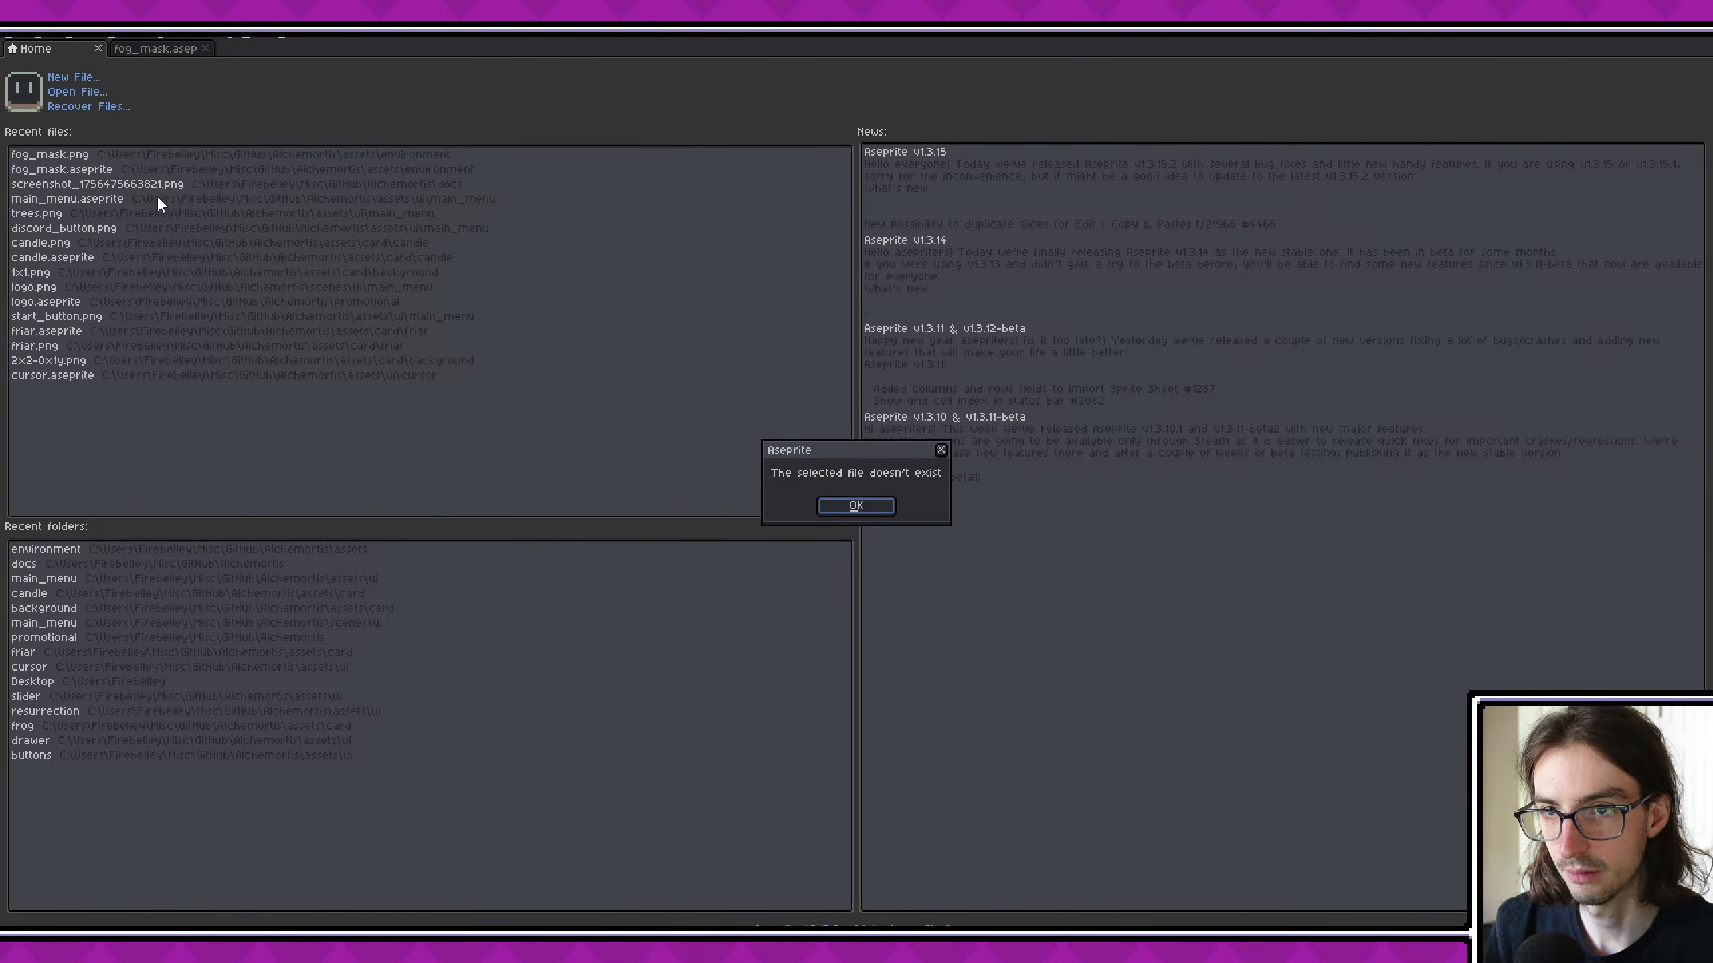
{"action": "left_click", "coordinate": [844, 506]}
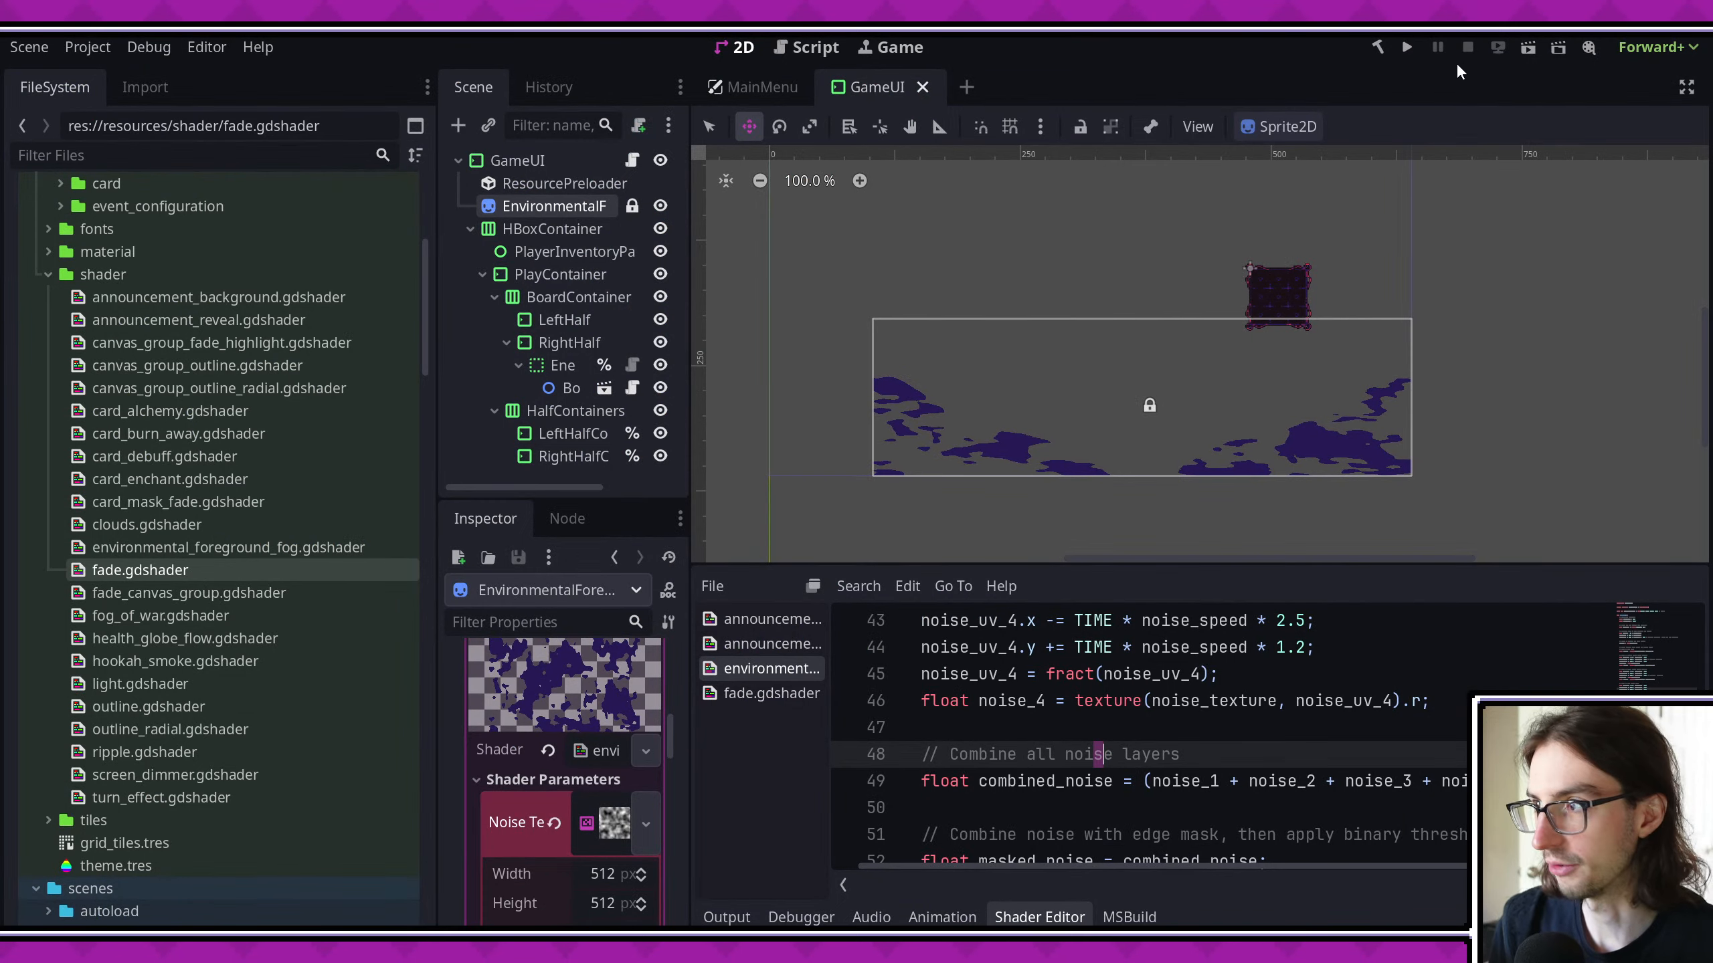
- Capture a screenshot of the combat screen in the running game, close the game, and switch to Aseprite
{"action": "key", "text": "ctrl+s"}
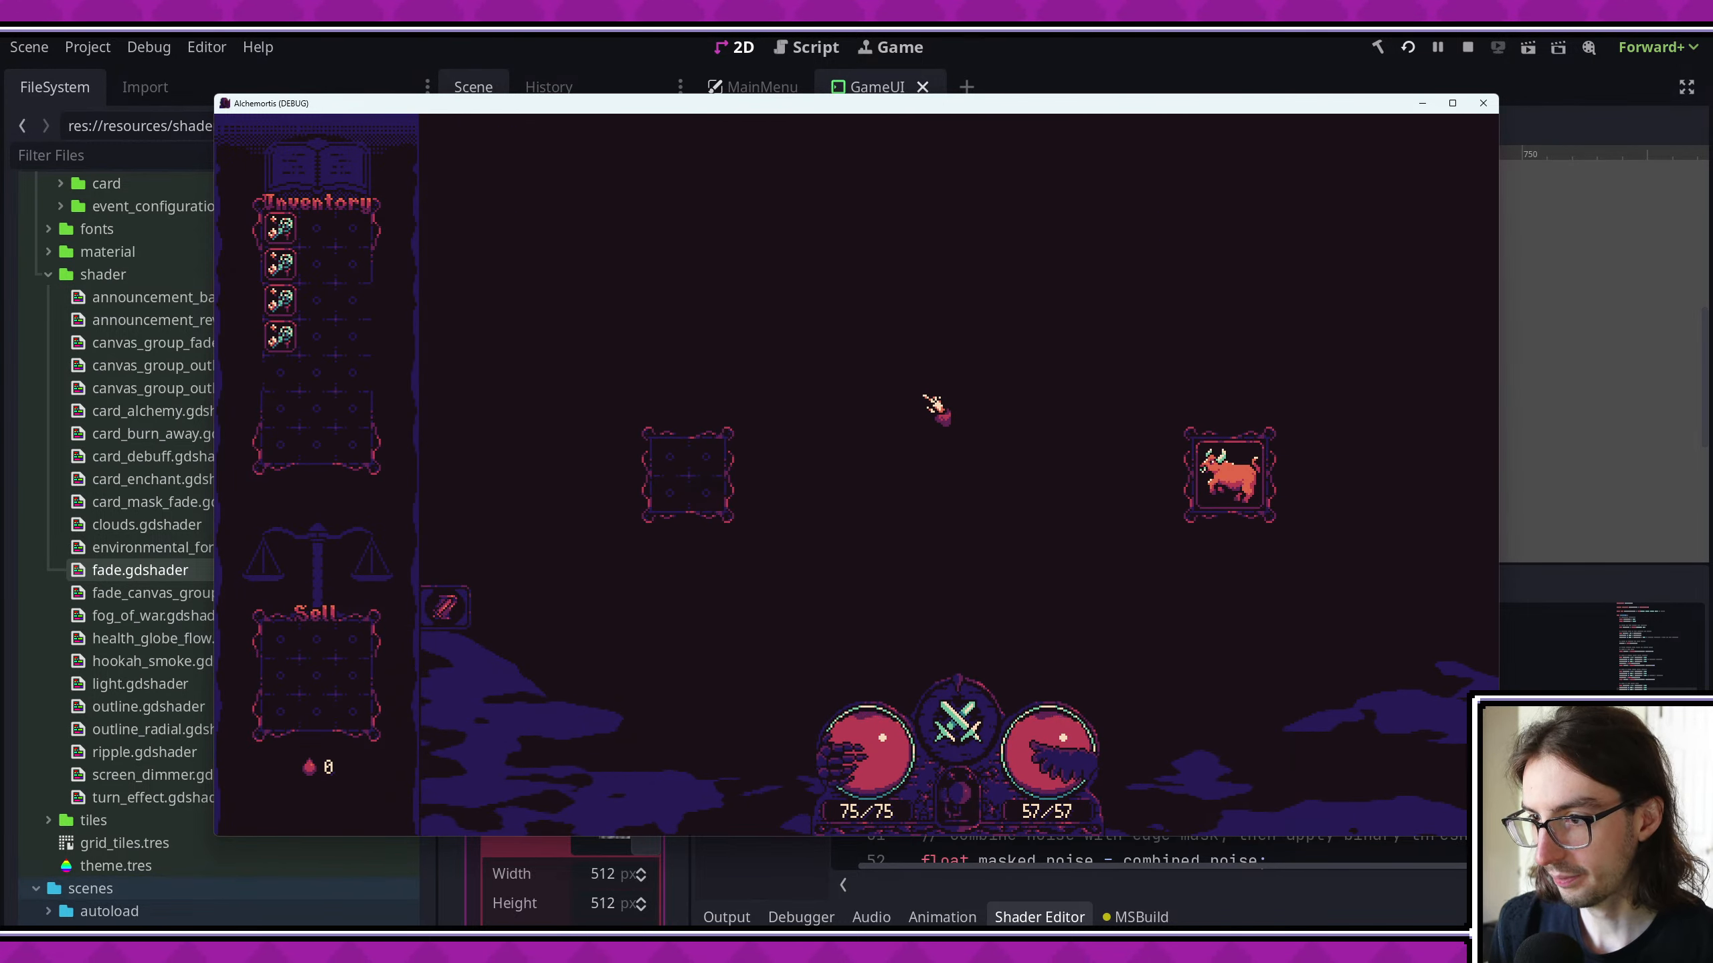
{"action": "left_click", "coordinate": [1483, 103]}
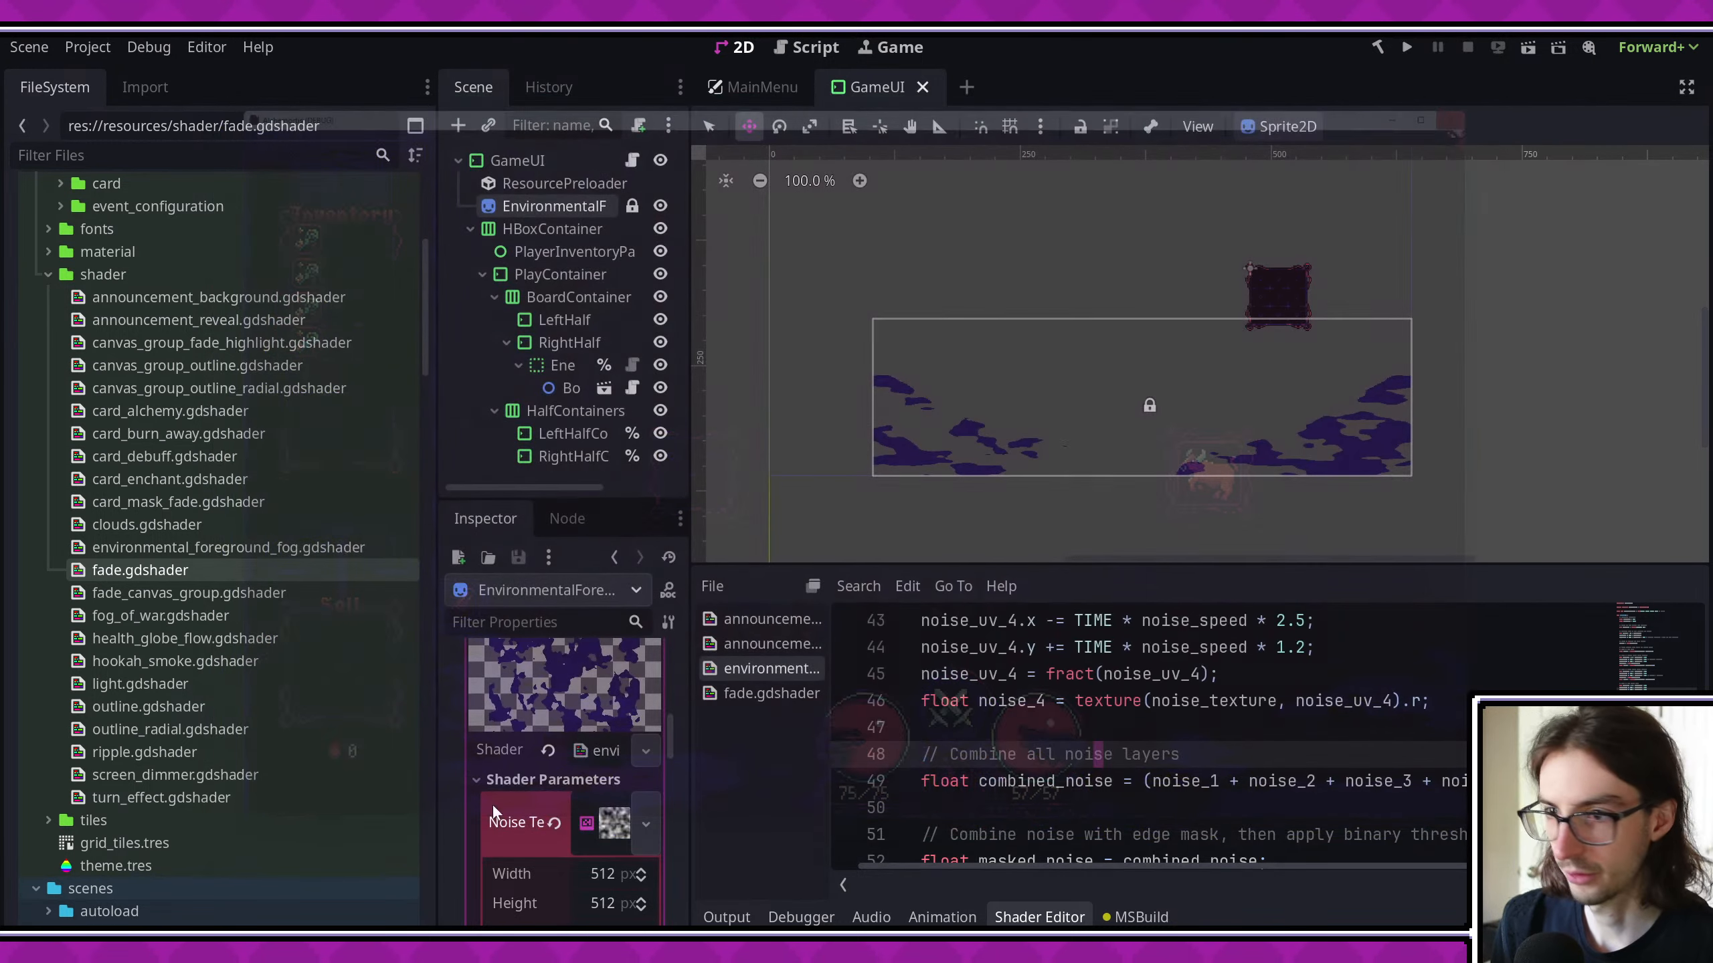
{"action": "left_click", "coordinate": [166, 945]}
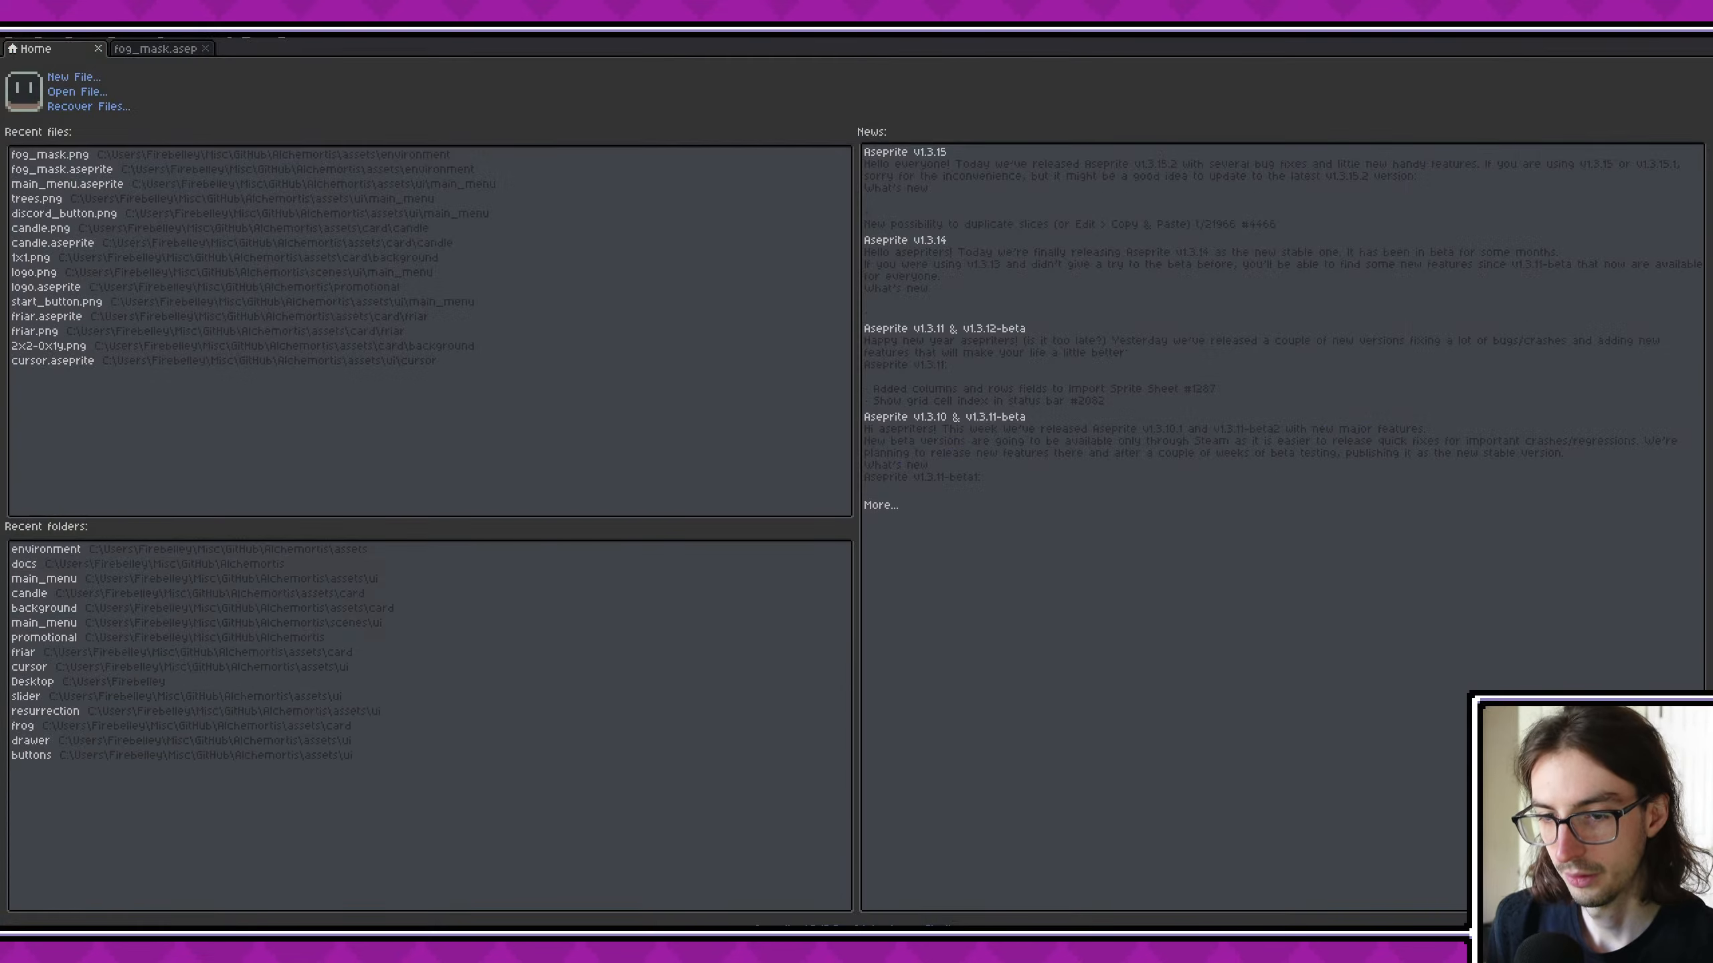
{"action": "left_click", "coordinate": [59, 80]}
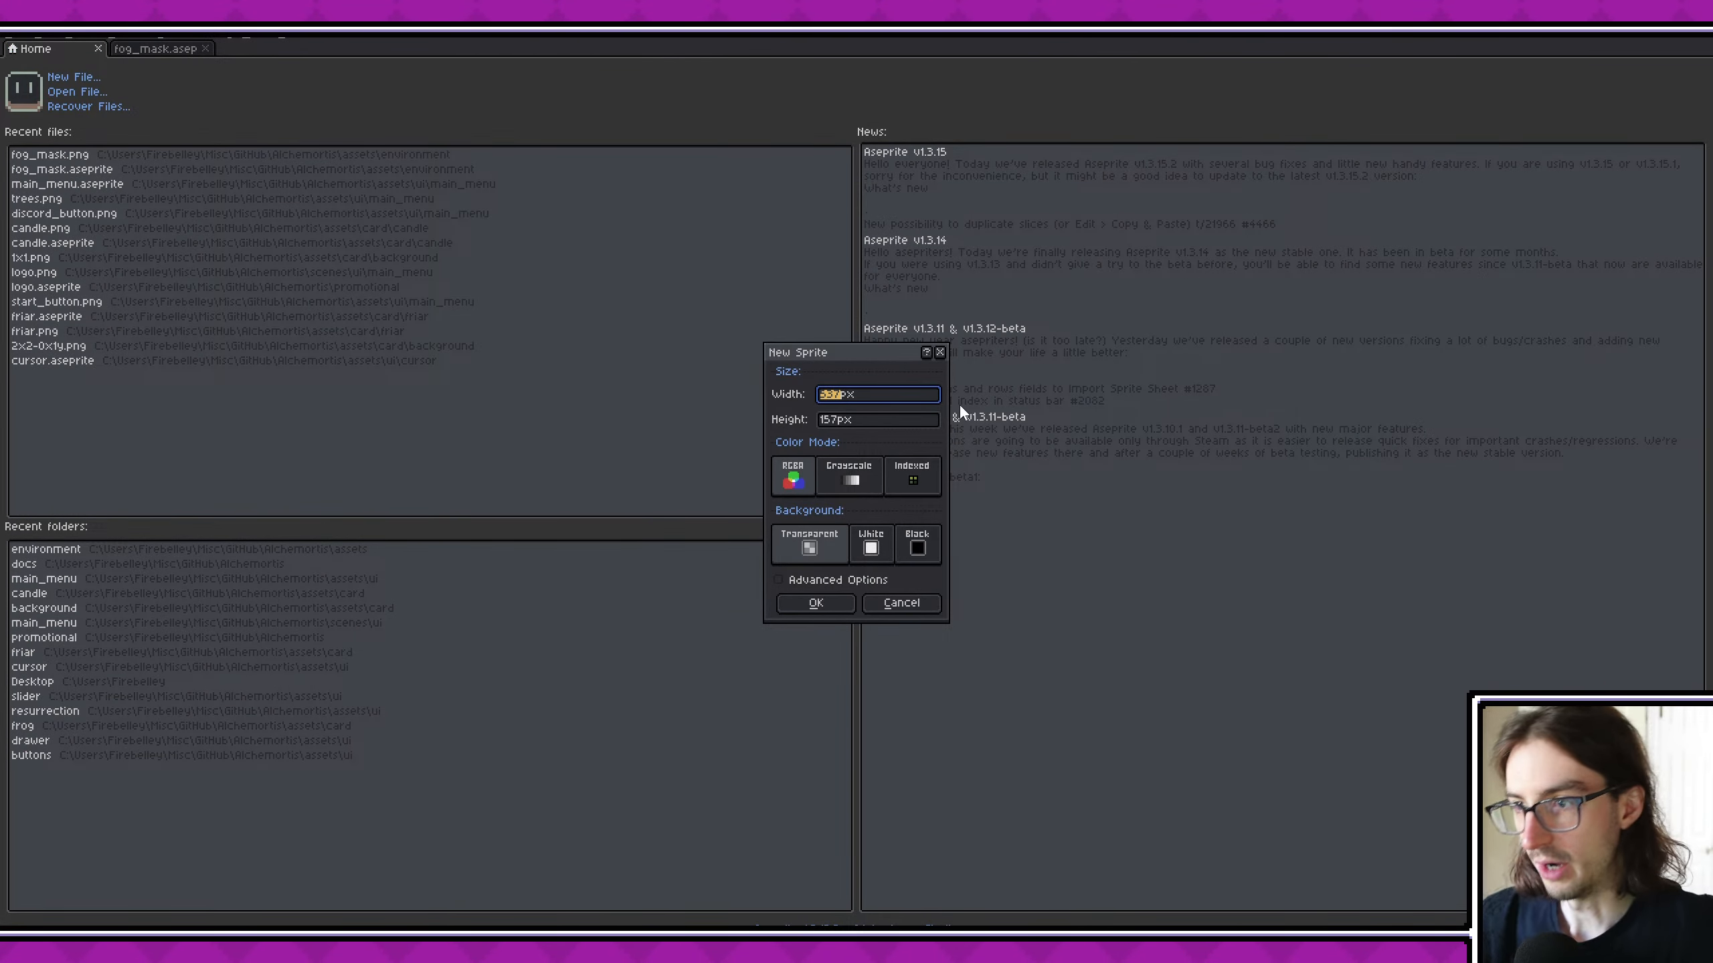
{"action": "type", "text": "640"}
{"action": "key", "text": "Tab"}
{"action": "type", "text": "3"}
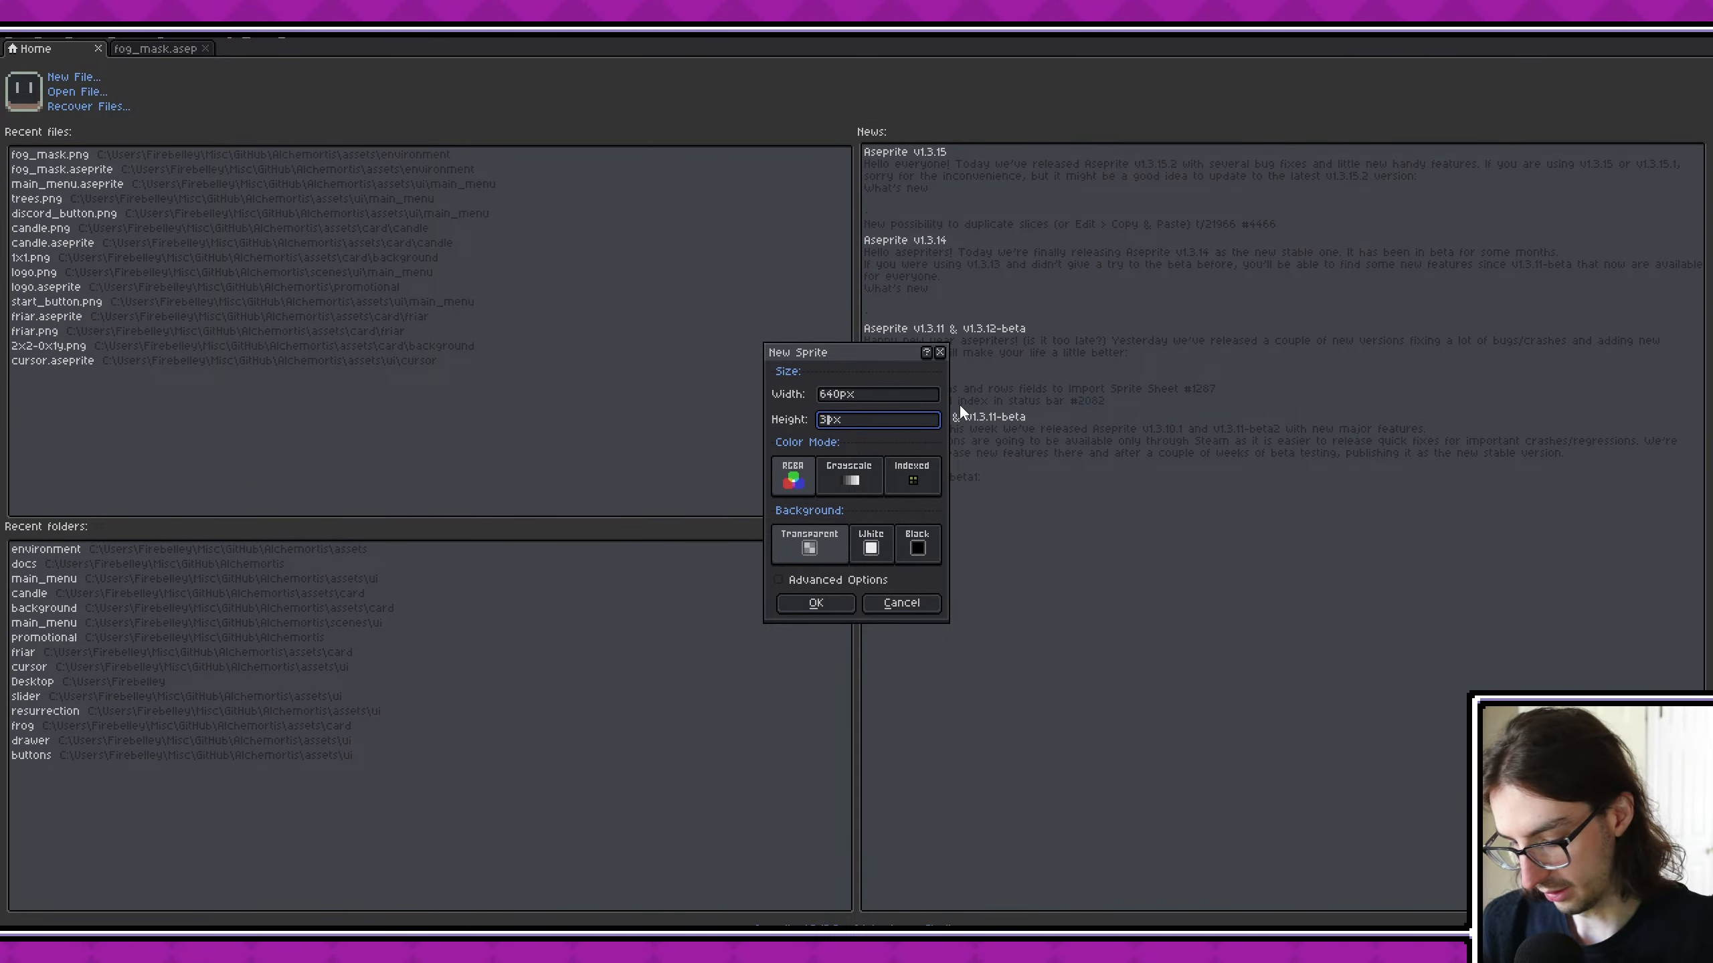
{"action": "key", "text": "Escape"}
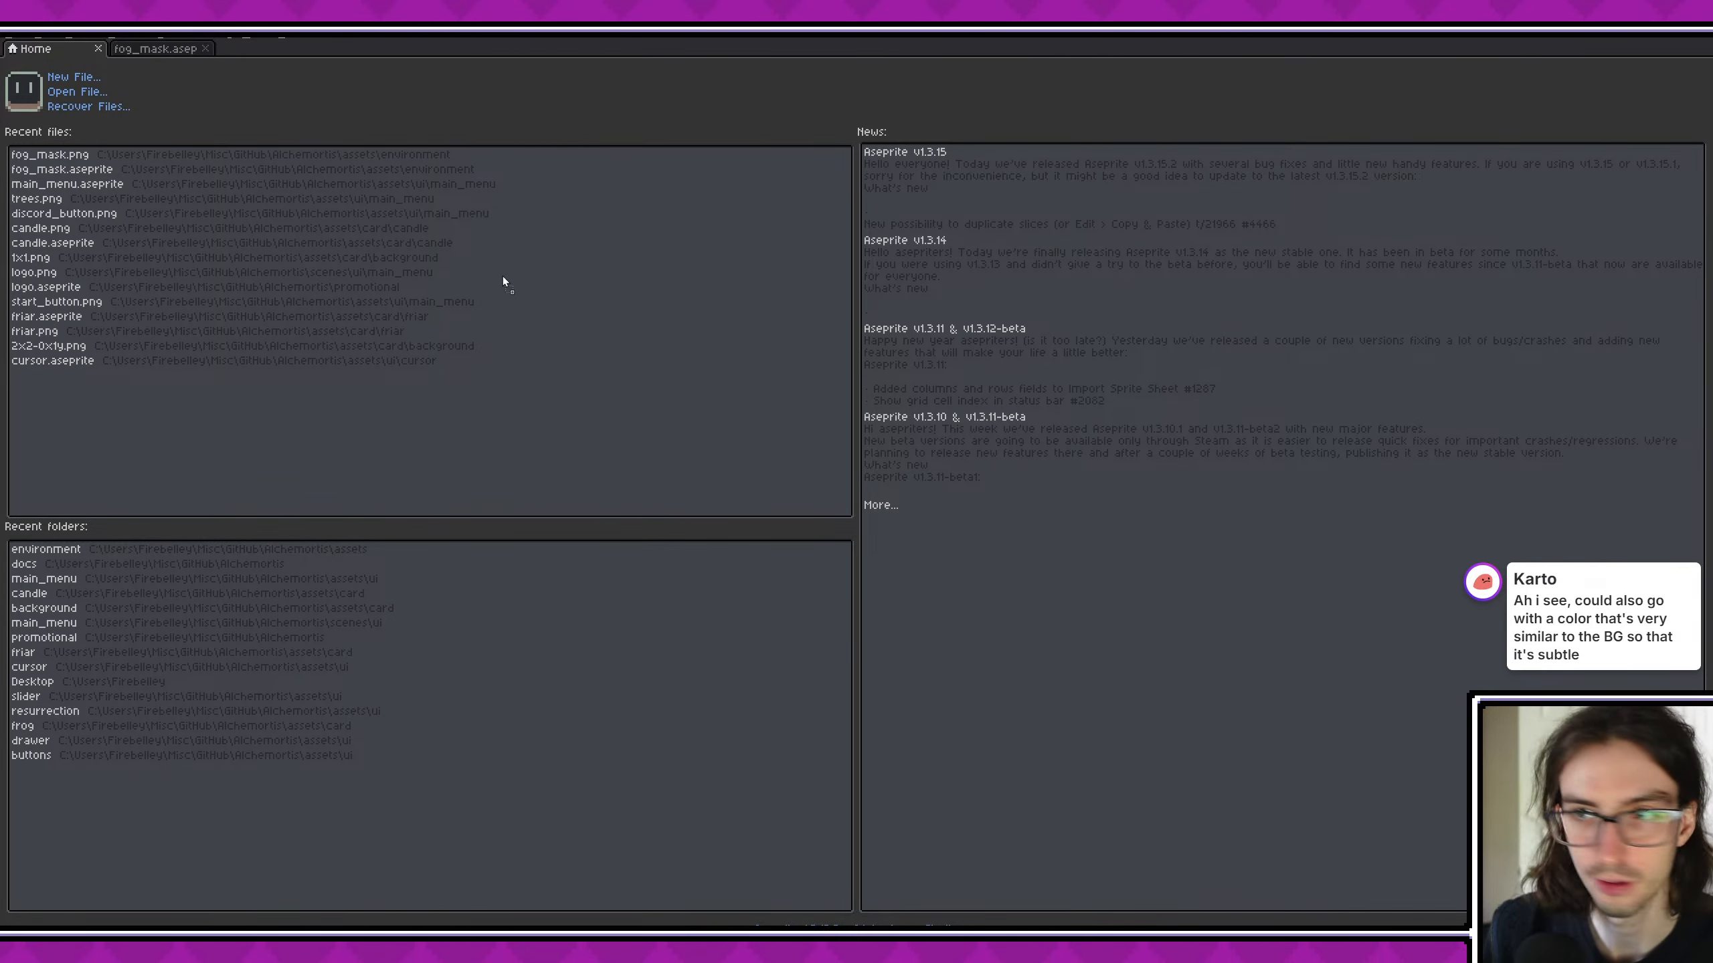
- Open the new combat screenshot screenshot_1756478367943.png in the sprite editor and bring up its export settings
{"action": "left_click_drag", "start_coordinate": [504, 276], "coordinate": [616, 226]}
{"action": "middle_click_drag", "start_coordinate": [1010, 488], "coordinate": [847, 422]}
{"action": "key", "text": "ctrl+shift+e"}
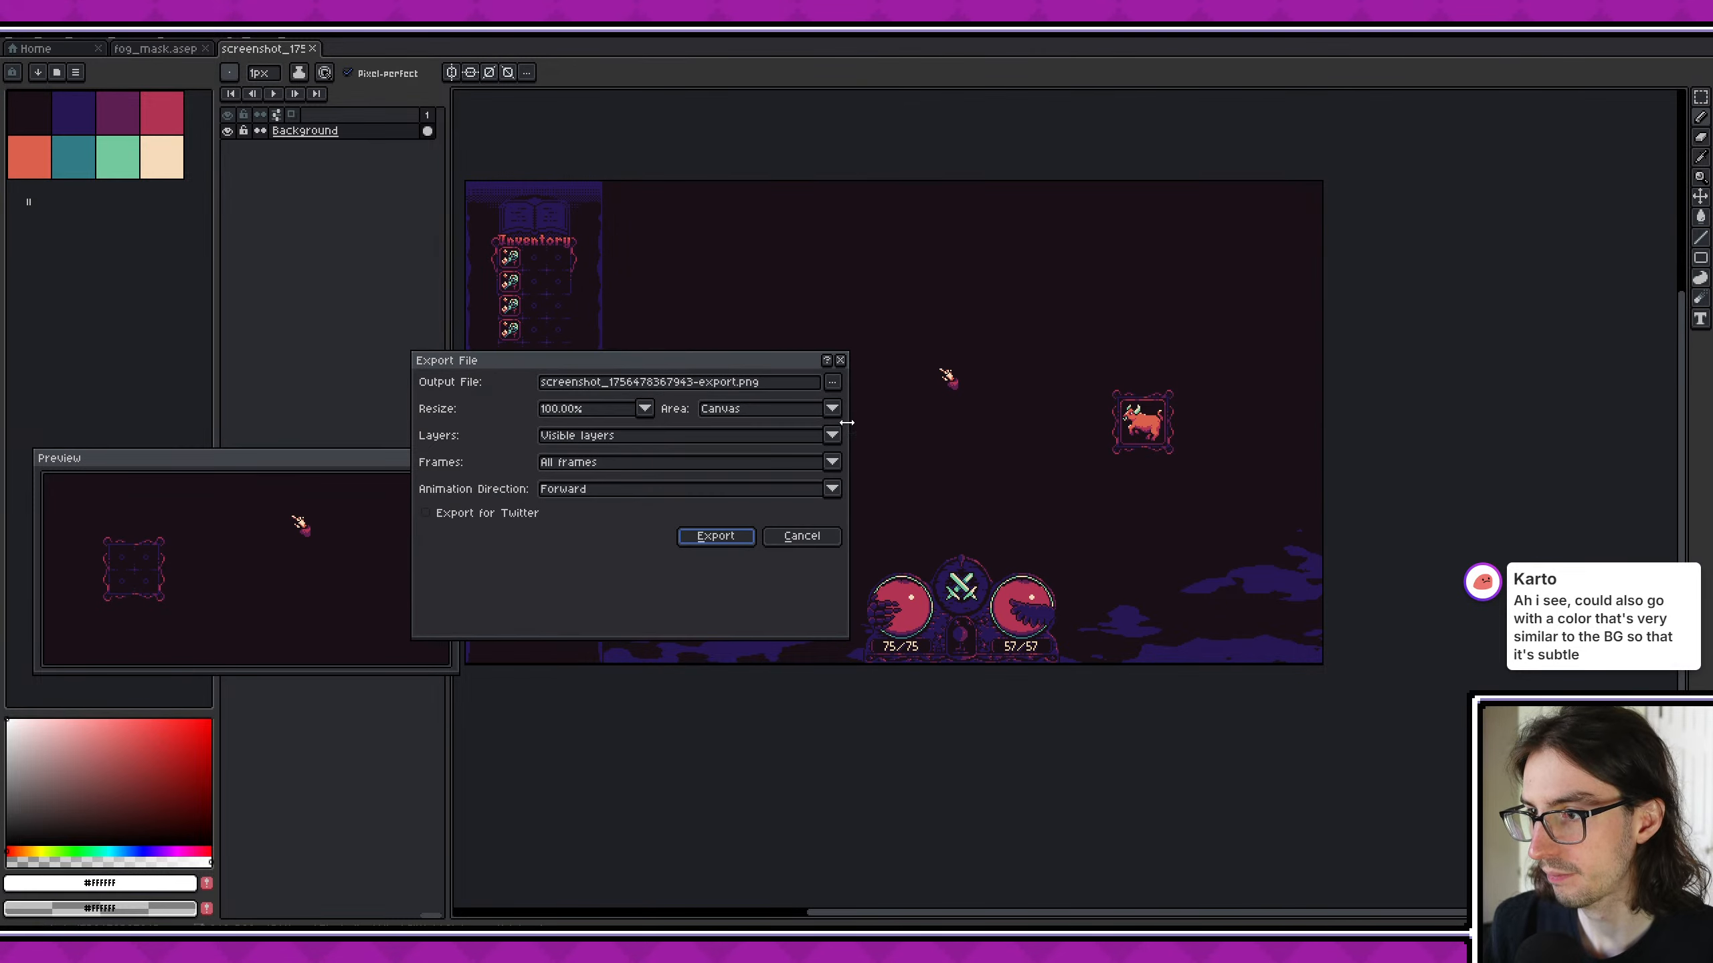
{"action": "left_click", "coordinate": [737, 384]}
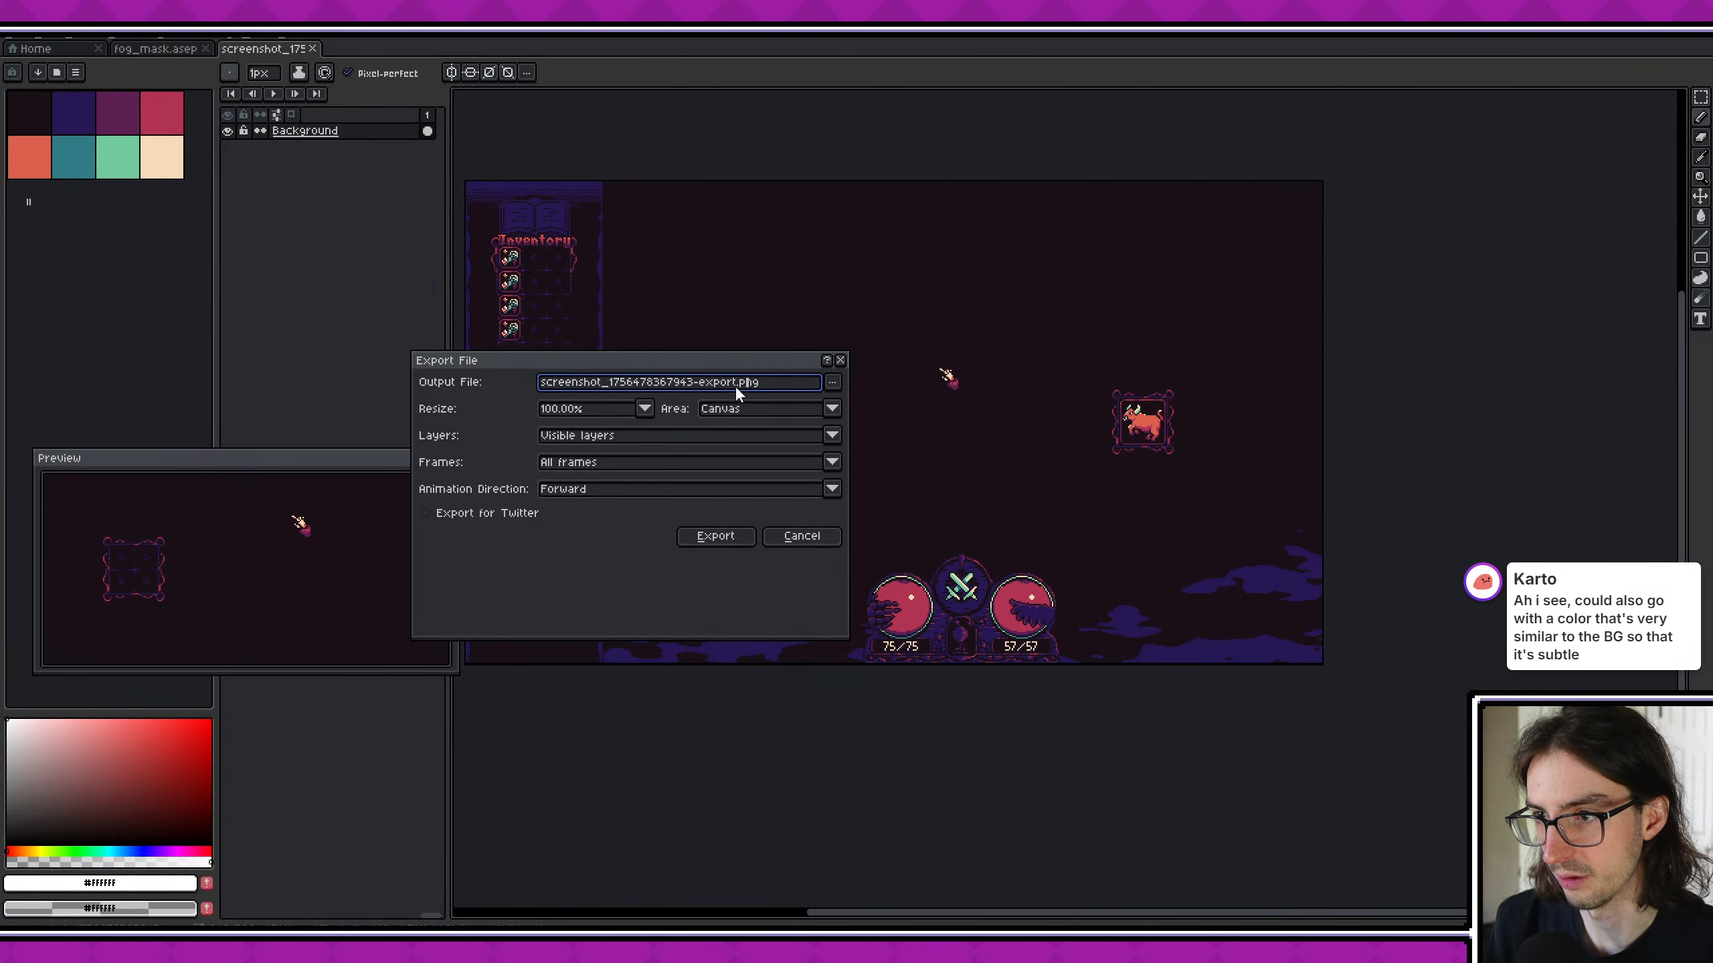
{"action": "key", "text": "Return"}
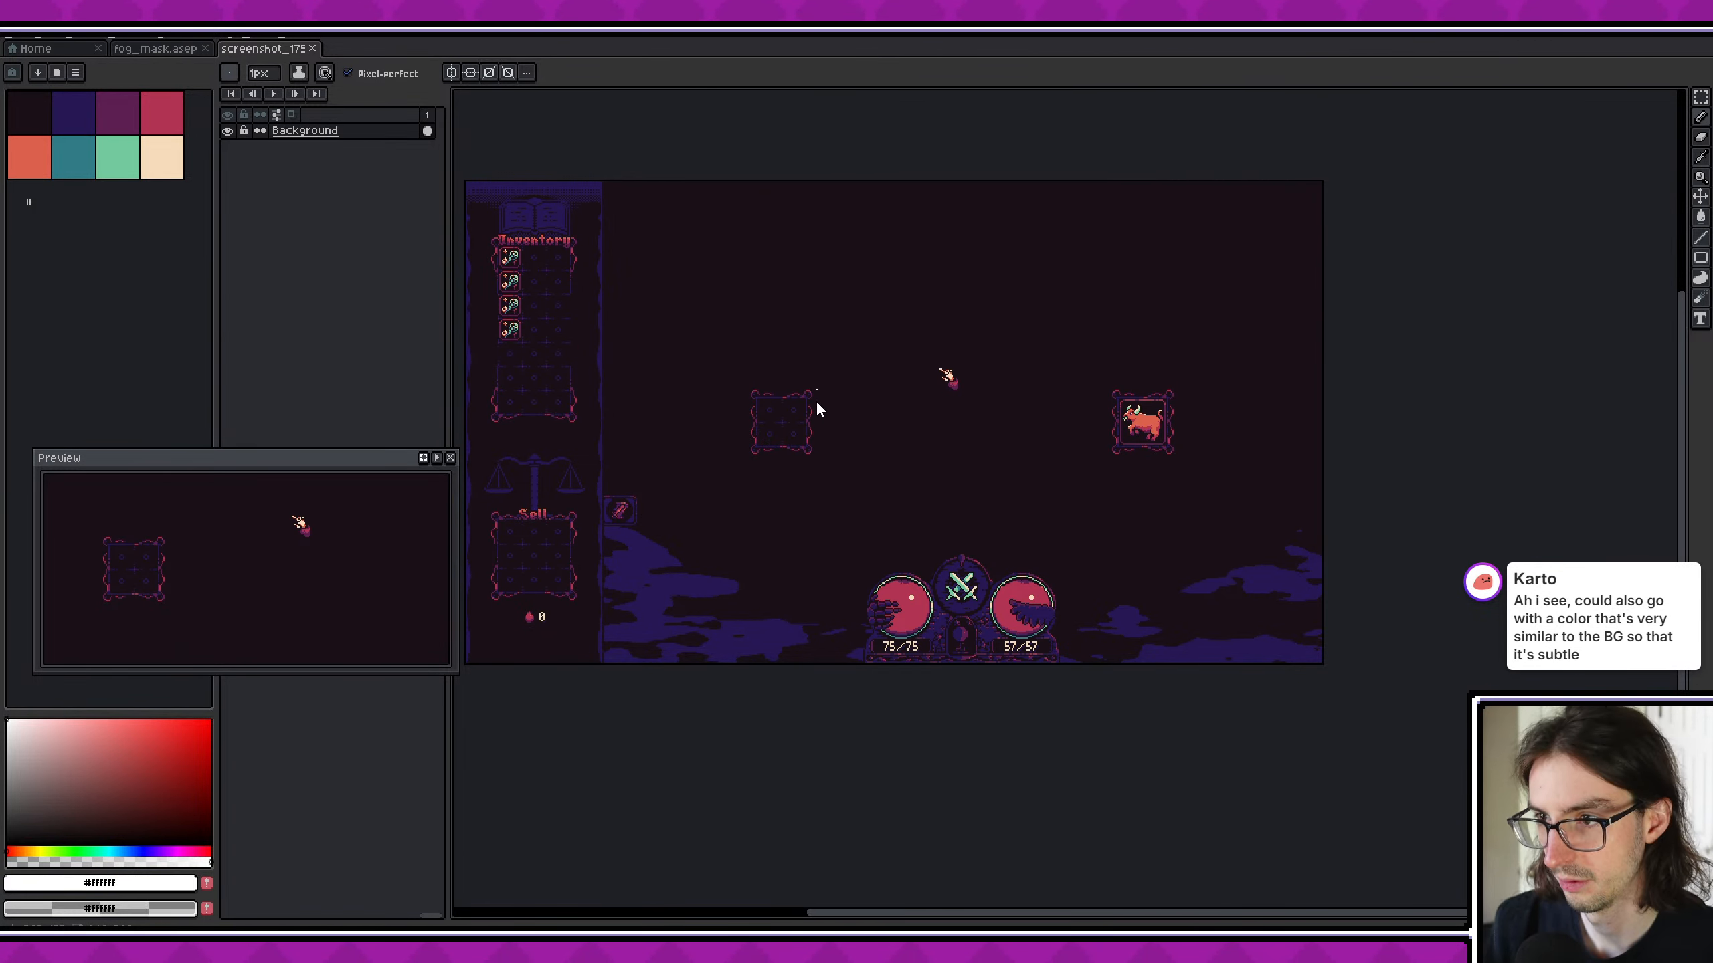
- Save the combat screenshot as event_art.aseprite in the Alchemortis assets/environment folder
{"action": "key", "text": "ctrl+shift+s"}
{"action": "left_click", "coordinate": [789, 210]}
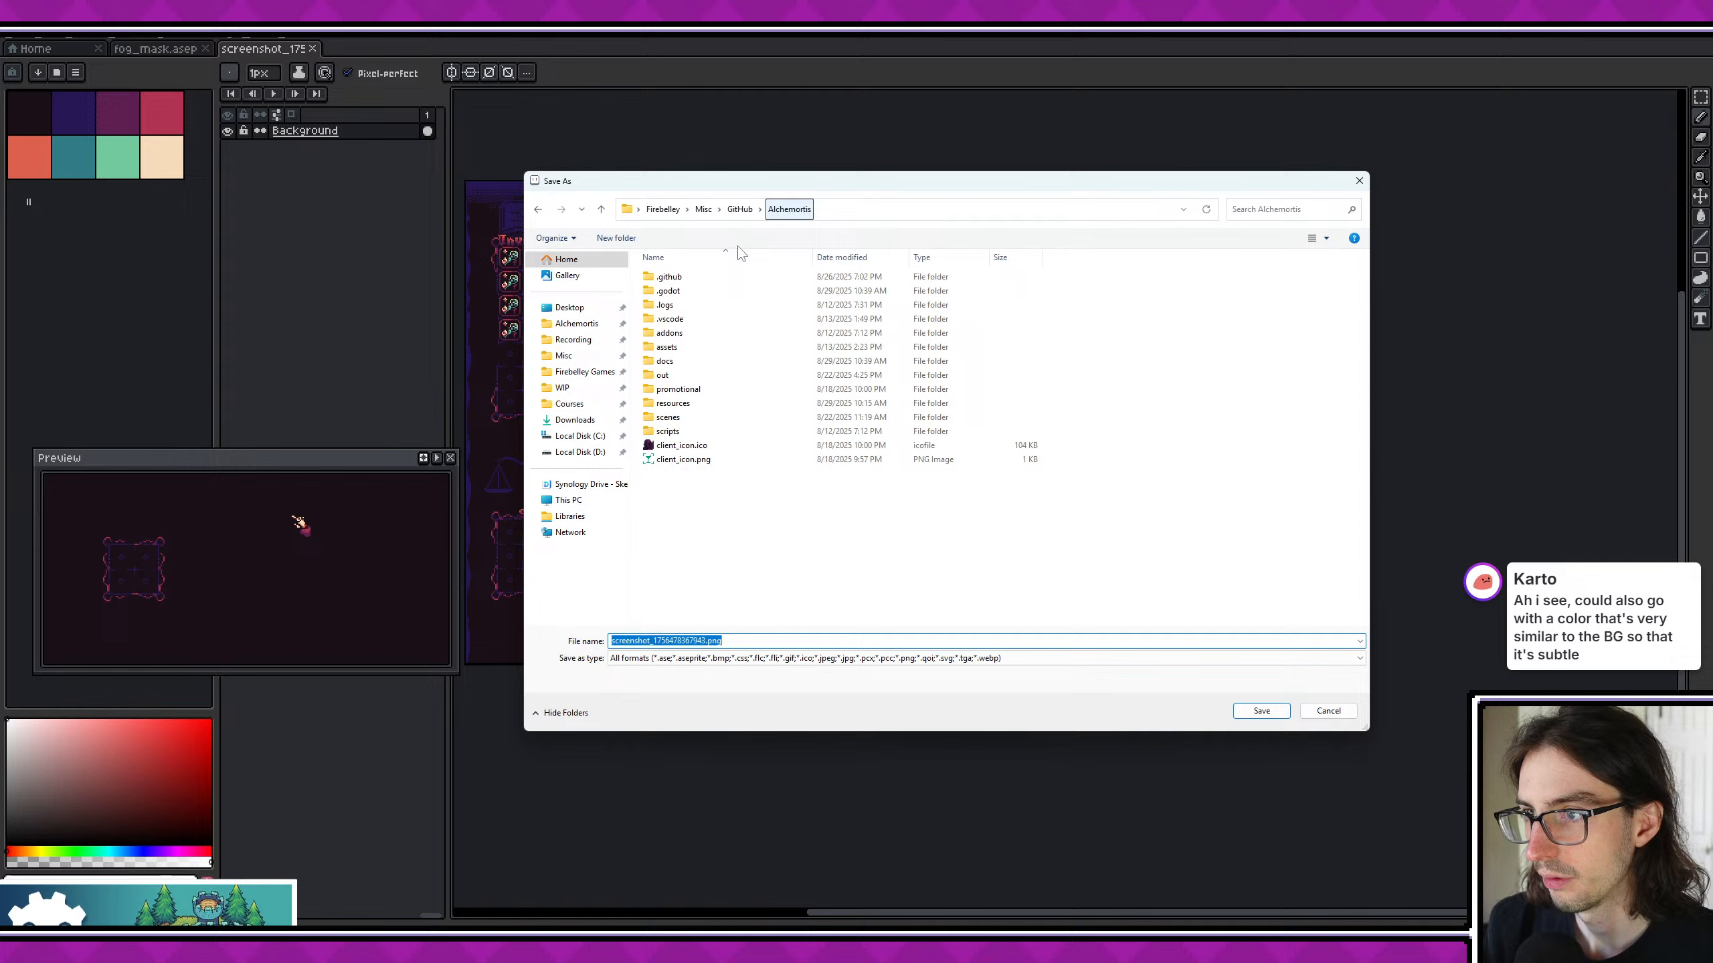
{"action": "double_click", "coordinate": [692, 345]}
{"action": "double_click", "coordinate": [704, 338]}
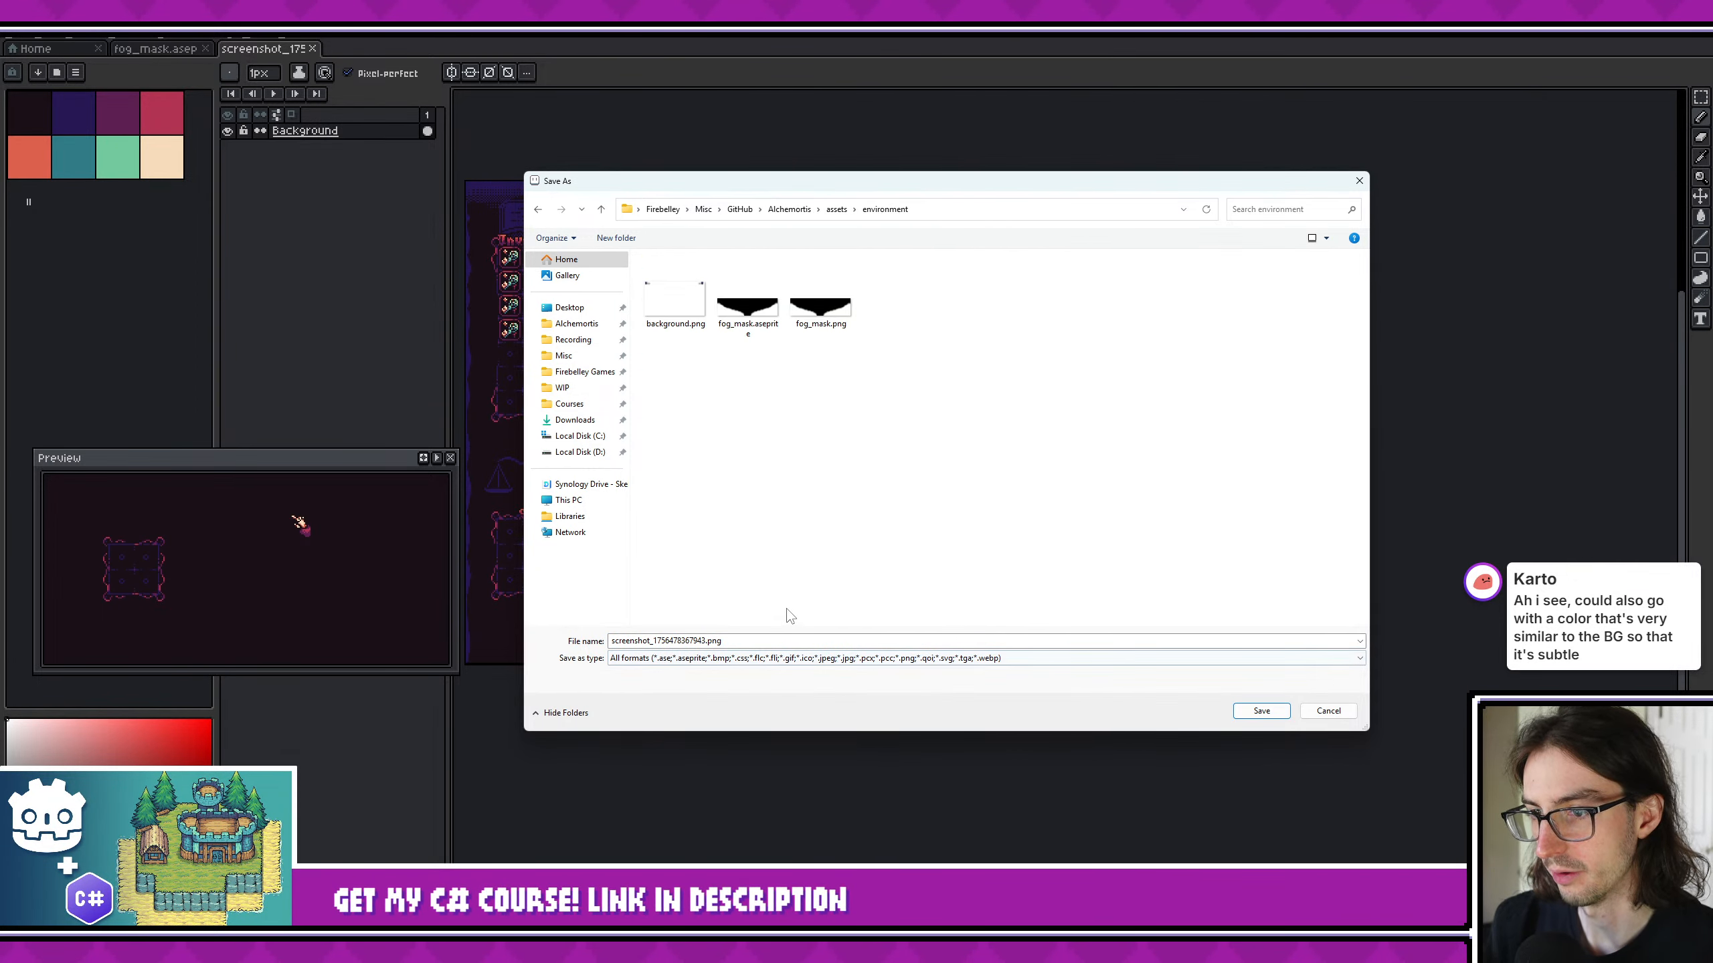
{"action": "key", "text": "alt+n"}
{"action": "type", "text": "event_art.asepr"}
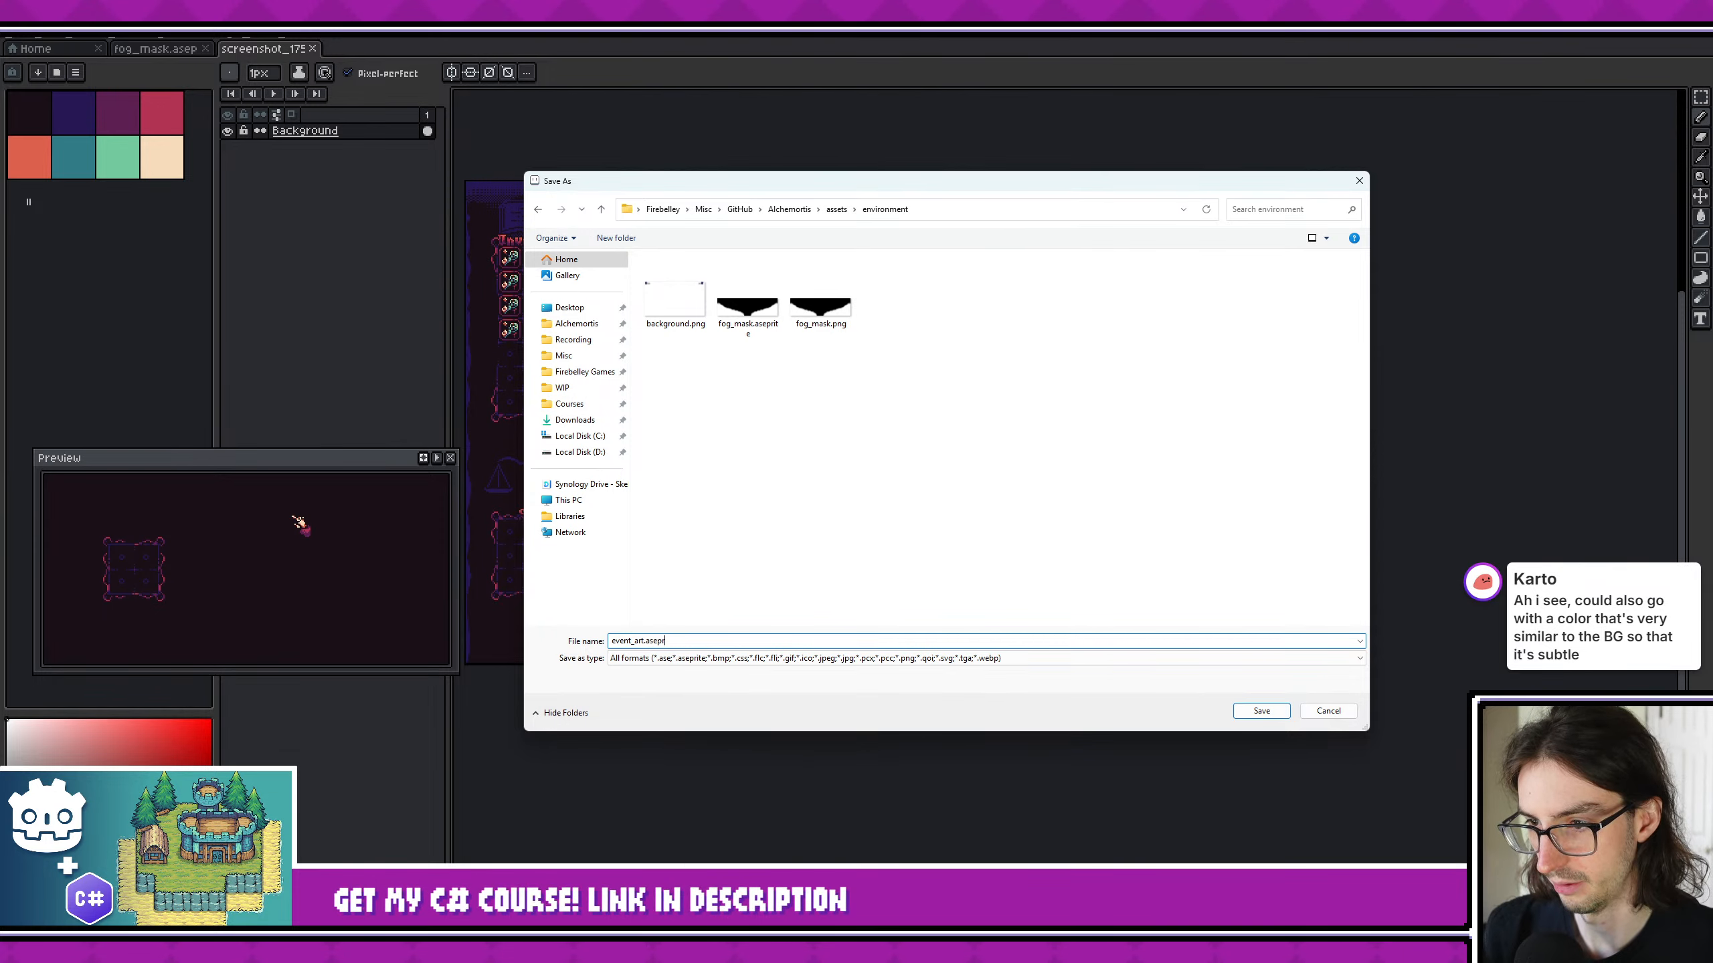
{"action": "type", "text": "ite"}
{"action": "key", "text": "Return"}
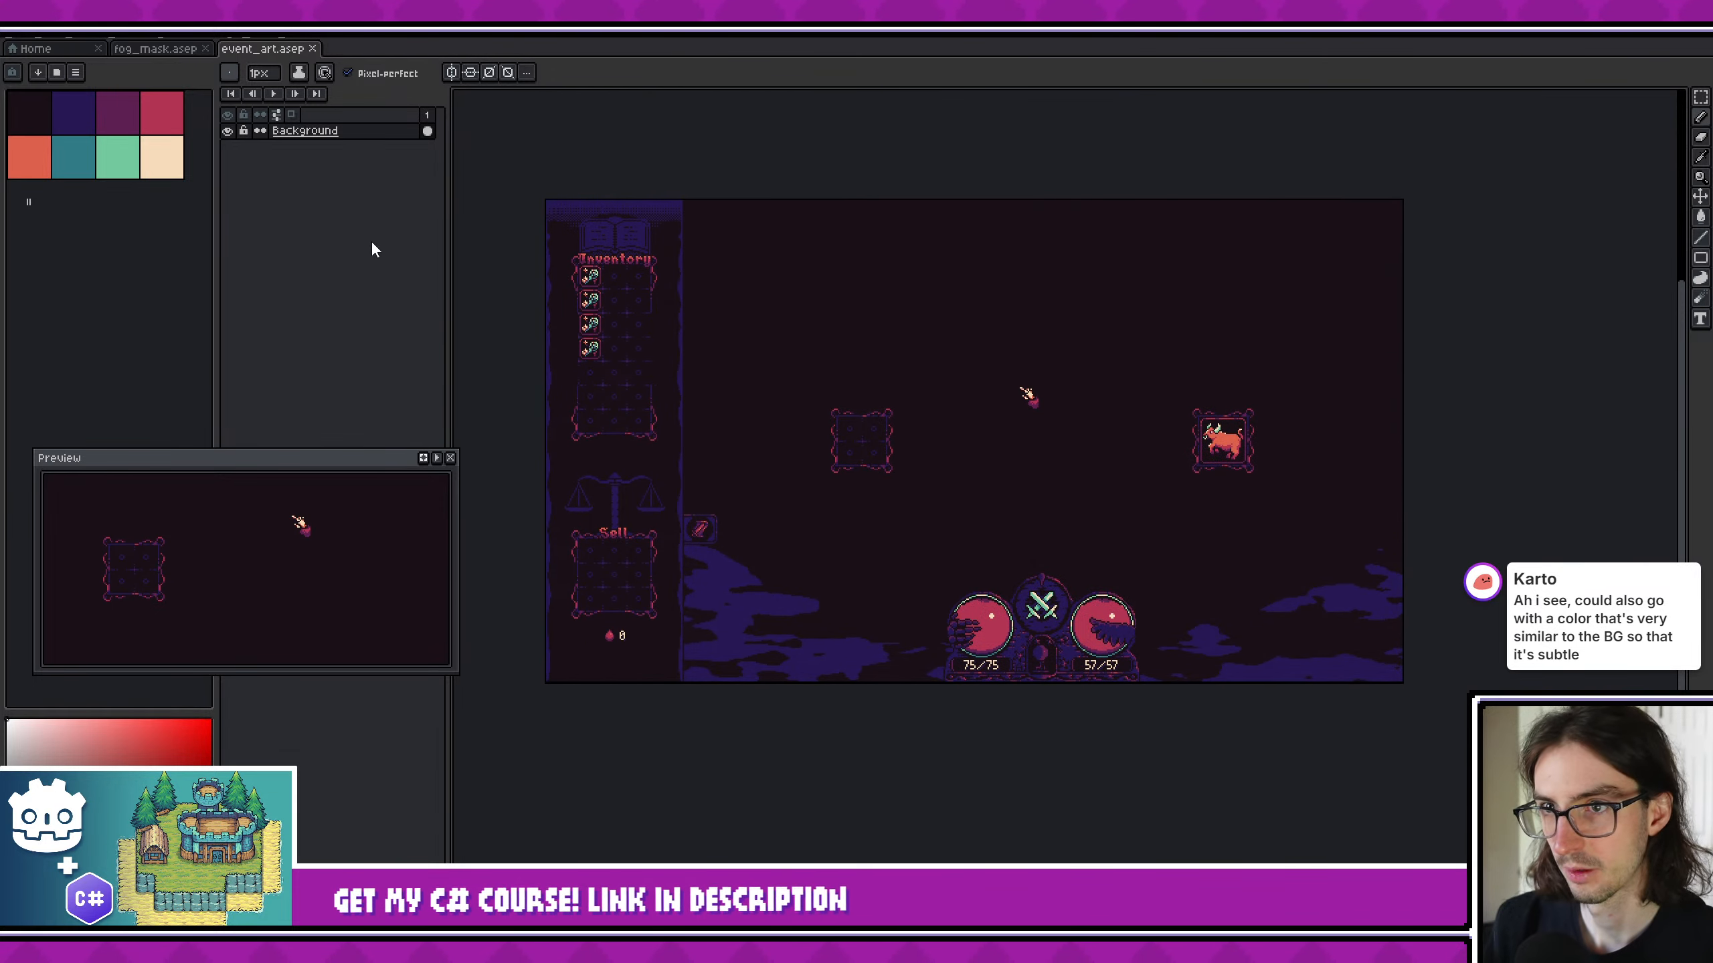
- Add a new layer above the Background layer and name it combat
{"action": "key", "text": "shift+n"}
{"action": "double_click", "coordinate": [346, 131]}
{"action": "type", "text": "c"}
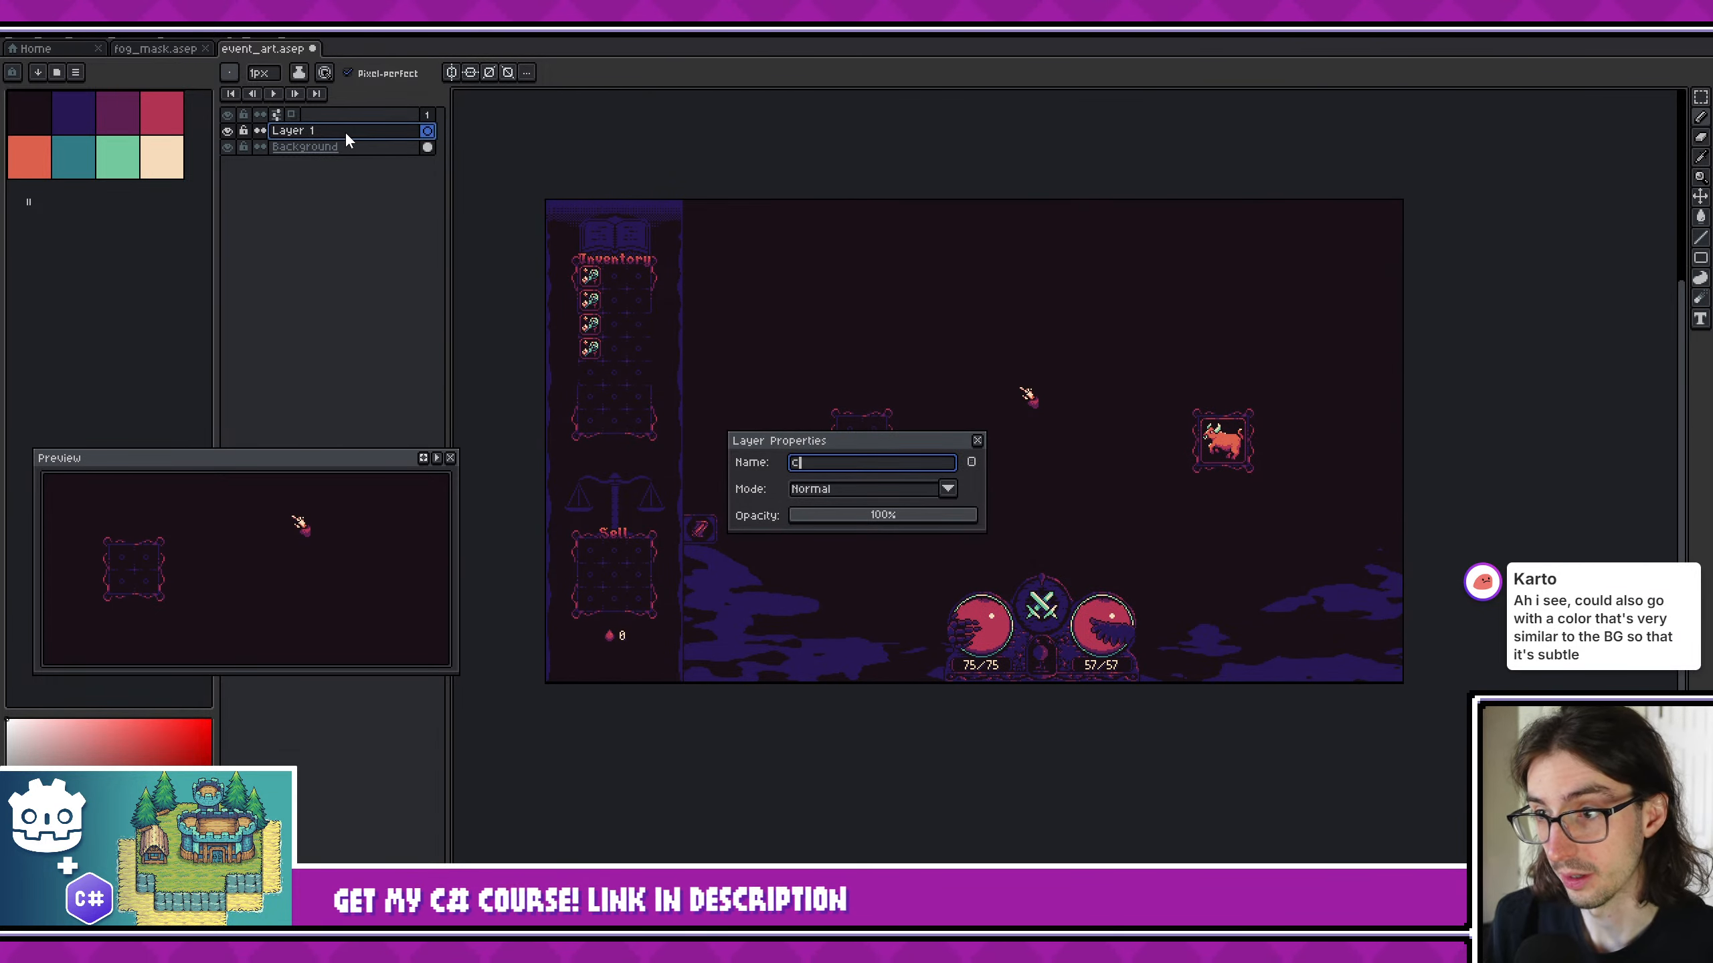
{"action": "type", "text": "ombat"}
{"action": "key", "text": "Return"}
- Choose the dark blue palette colour and enlarge the pencil brush to 32 px
{"action": "scroll", "coordinate": [738, 372], "scroll_direction": "up", "scroll_amount": 3}
{"action": "scroll", "coordinate": [738, 371], "scroll_direction": "down", "scroll_amount": 4}
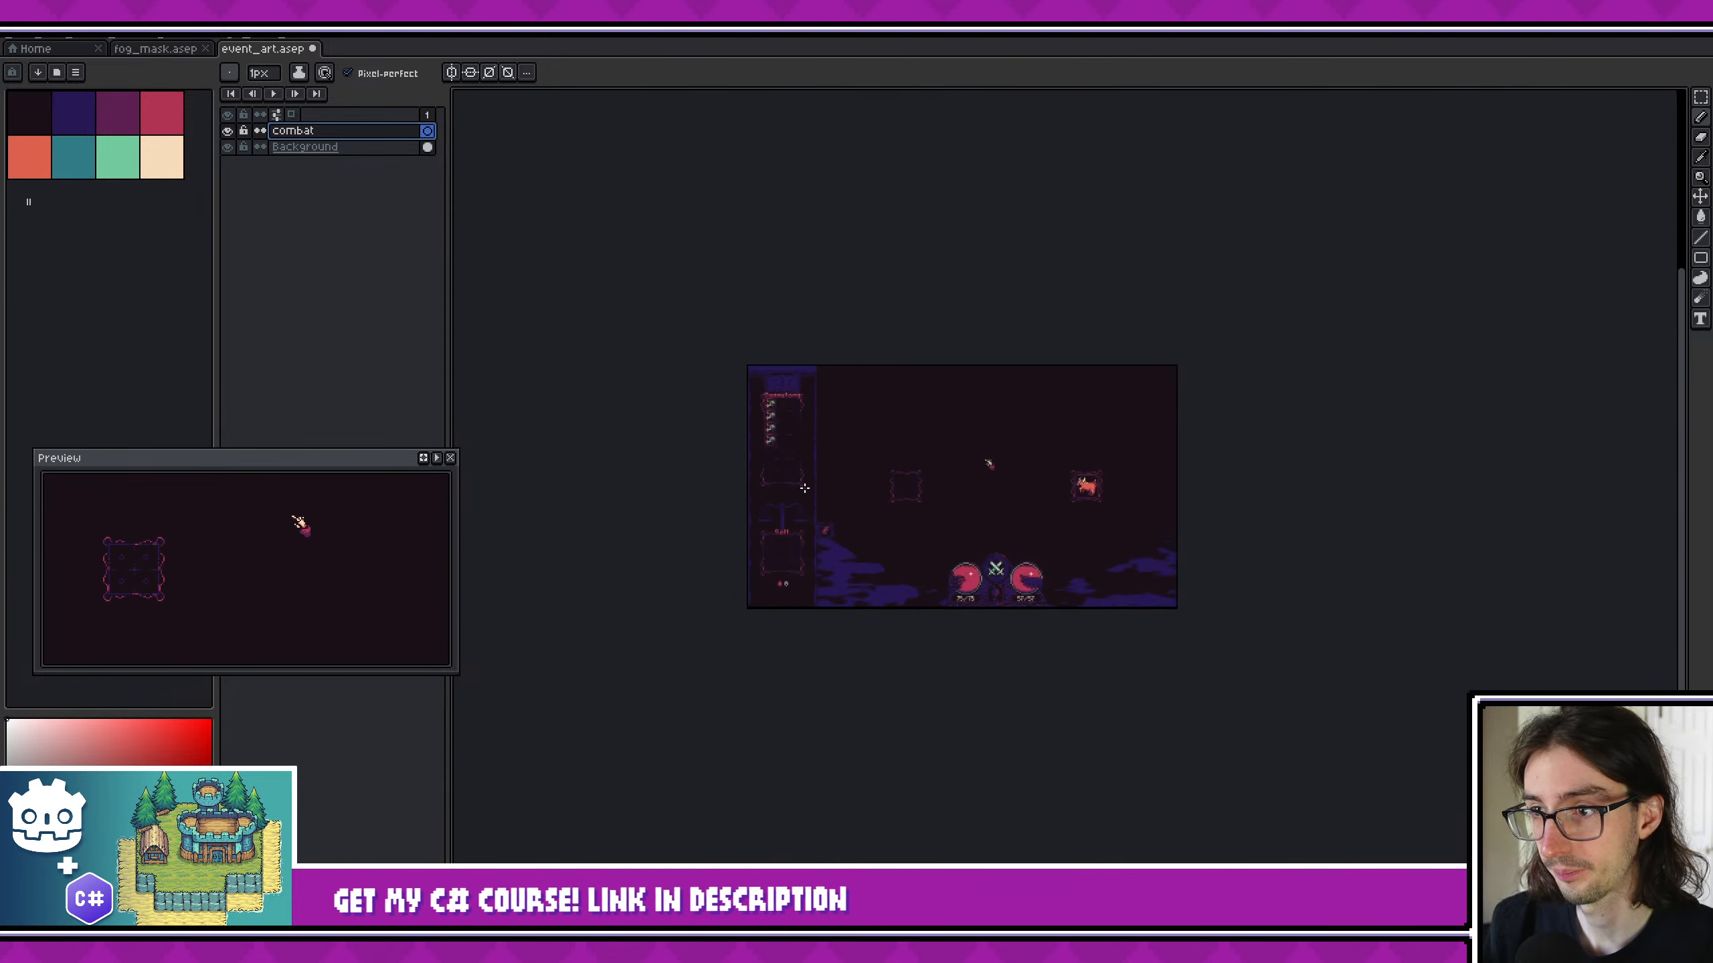
{"action": "scroll", "coordinate": [865, 430], "scroll_direction": "up", "scroll_amount": 3}
{"action": "middle_click_drag", "start_coordinate": [815, 419], "coordinate": [702, 380]}
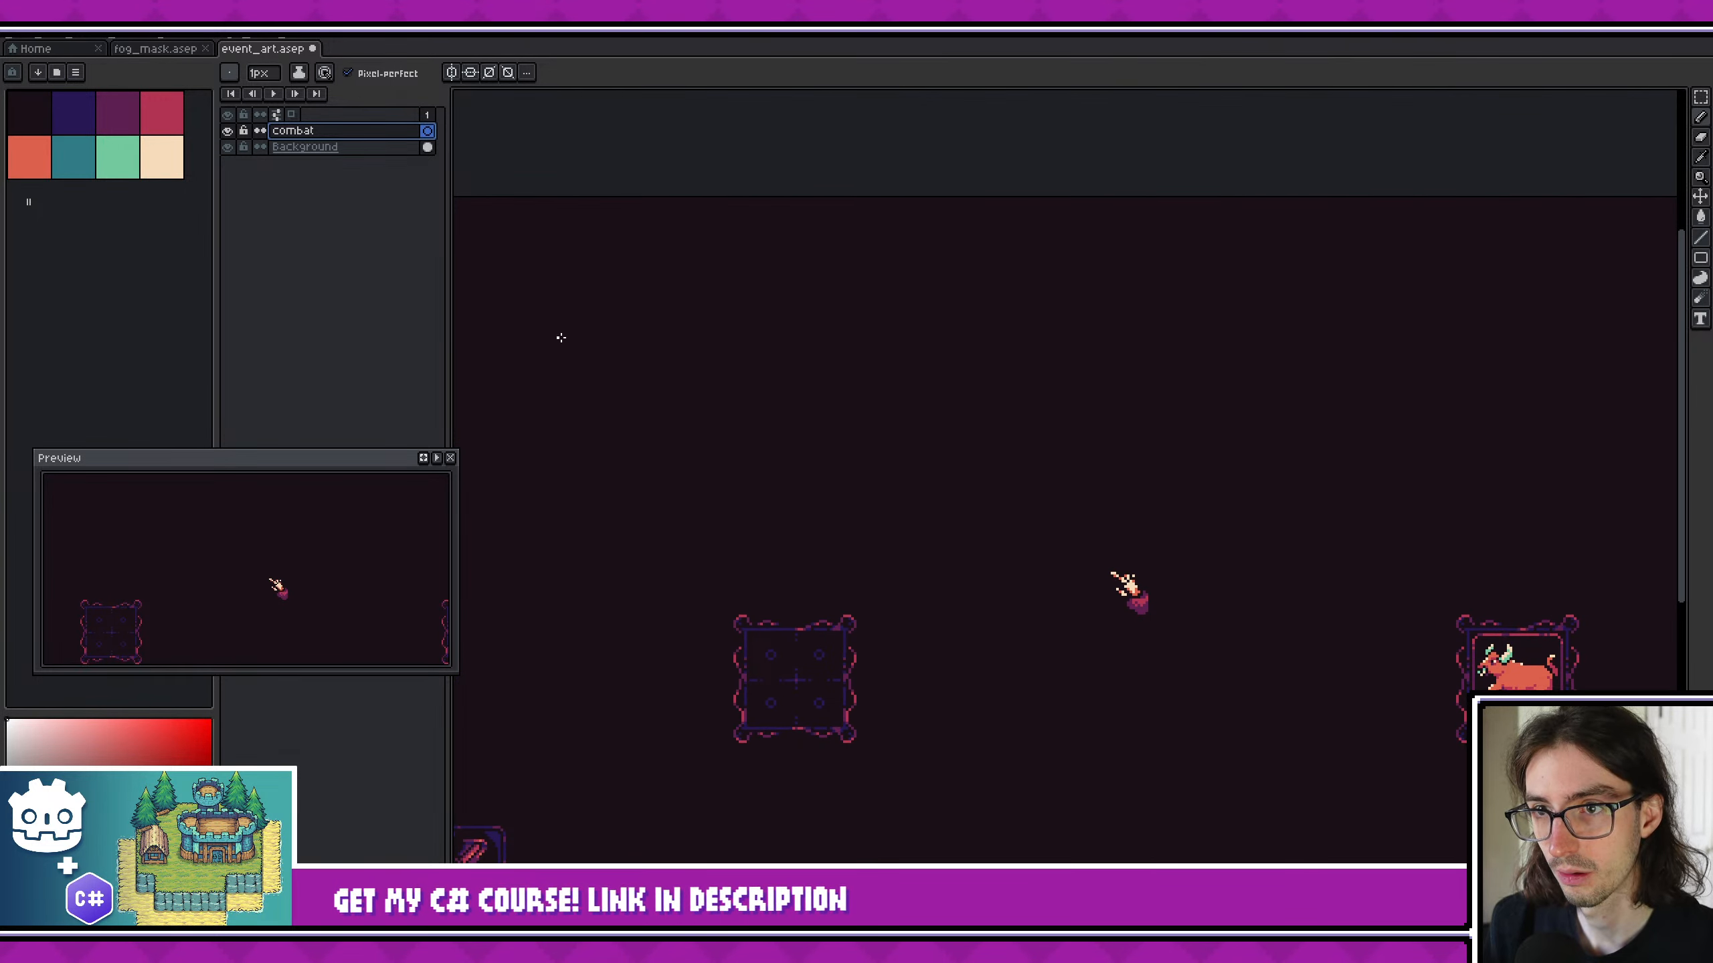
{"action": "middle_click_drag", "start_coordinate": [561, 337], "coordinate": [786, 373]}
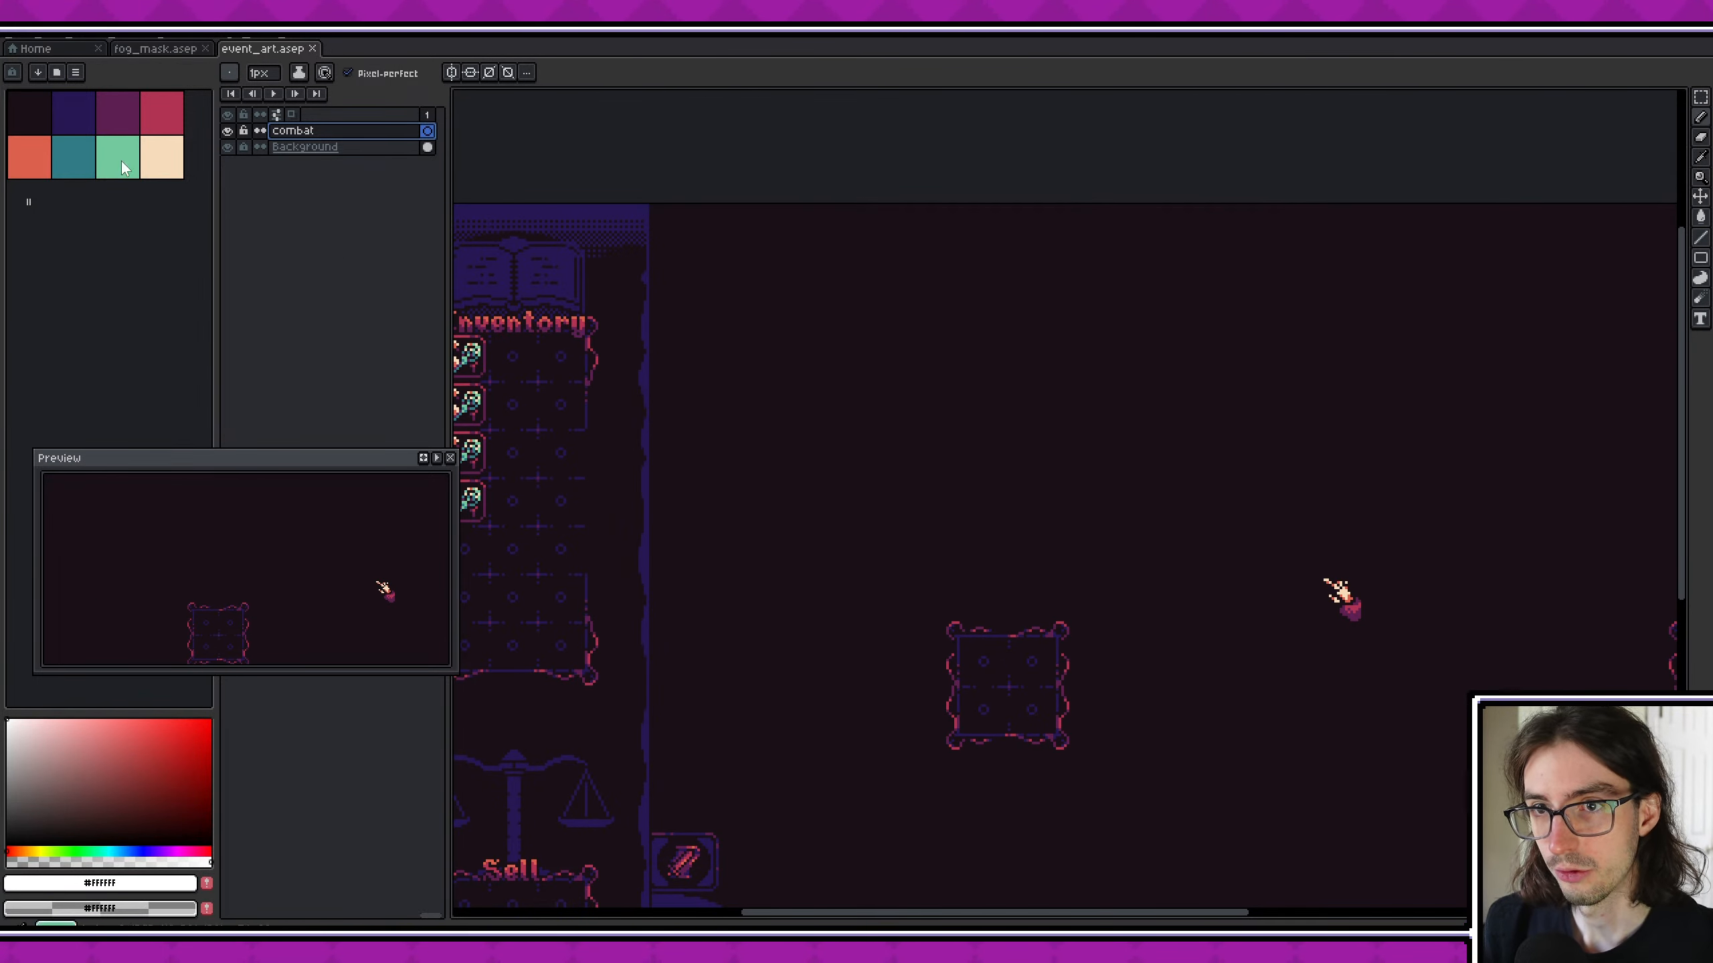
{"action": "left_click", "coordinate": [74, 113]}
{"action": "scroll", "coordinate": [696, 465], "scroll_direction": "down", "scroll_amount": 20, "text": "ctrl"}
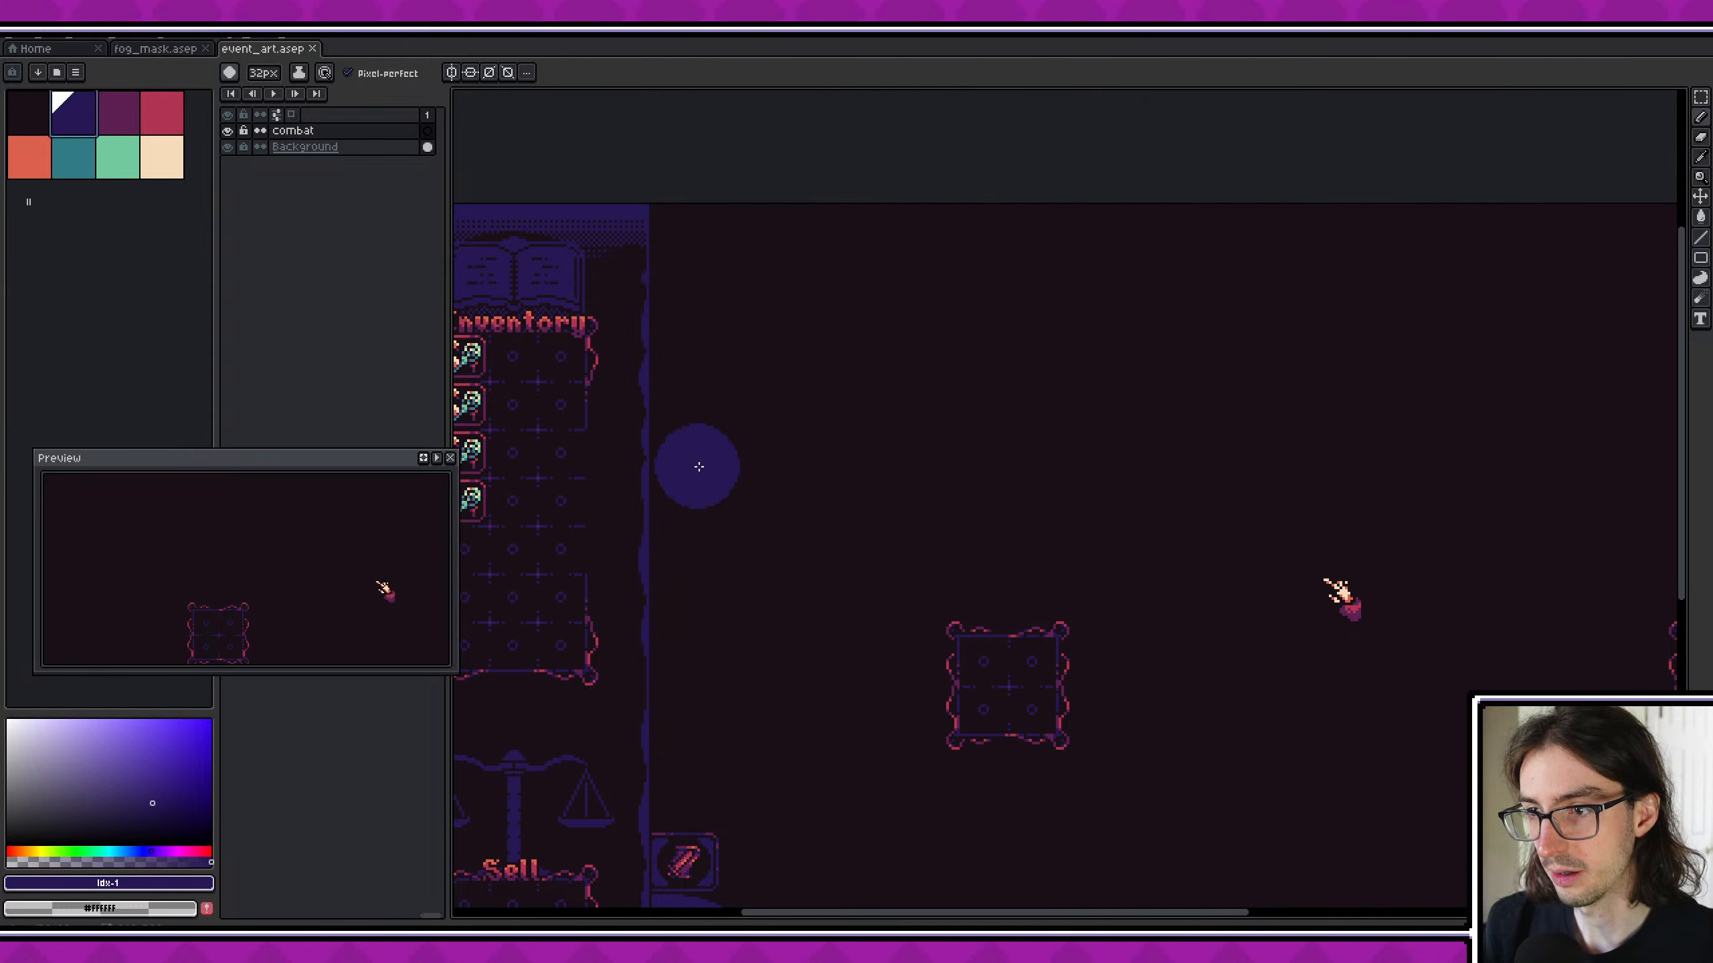
- Marquee-select the upper strip of the play area from the inventory sidebar's edge to the canvas's right edge
{"action": "key", "text": "m"}
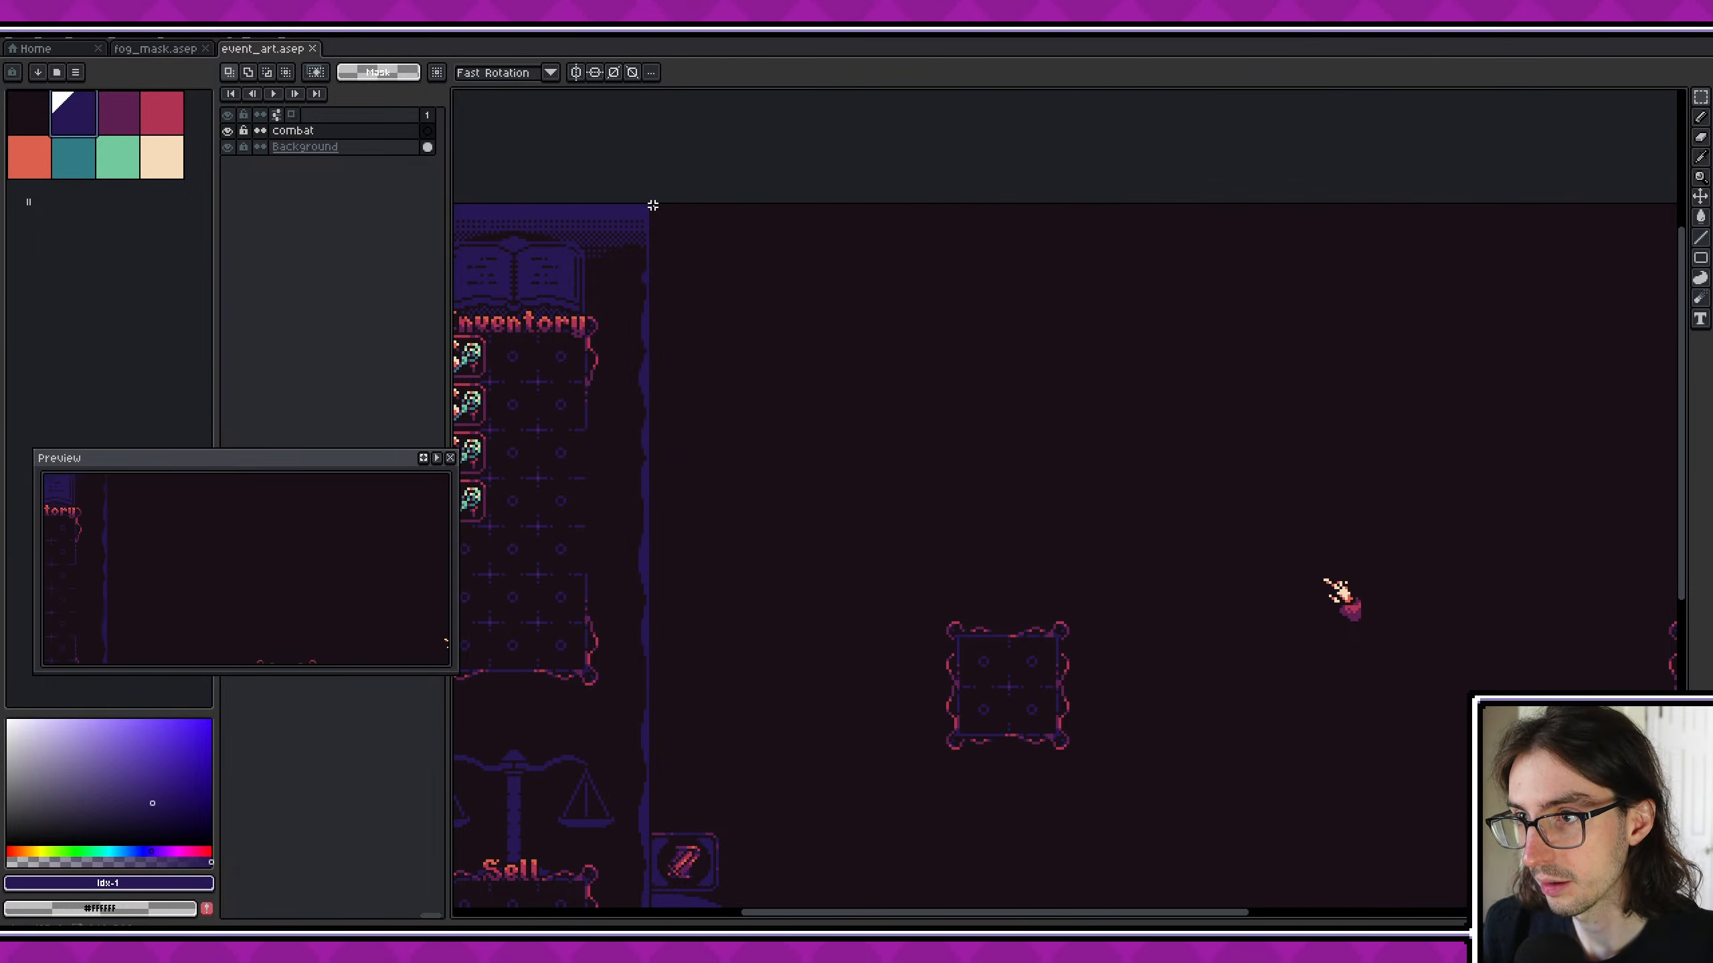
{"action": "scroll", "coordinate": [651, 211], "scroll_direction": "up", "scroll_amount": 3}
{"action": "left_click_drag", "start_coordinate": [652, 199], "coordinate": [1361, 625]}
{"action": "scroll", "coordinate": [1399, 581], "scroll_direction": "down", "scroll_amount": 2}
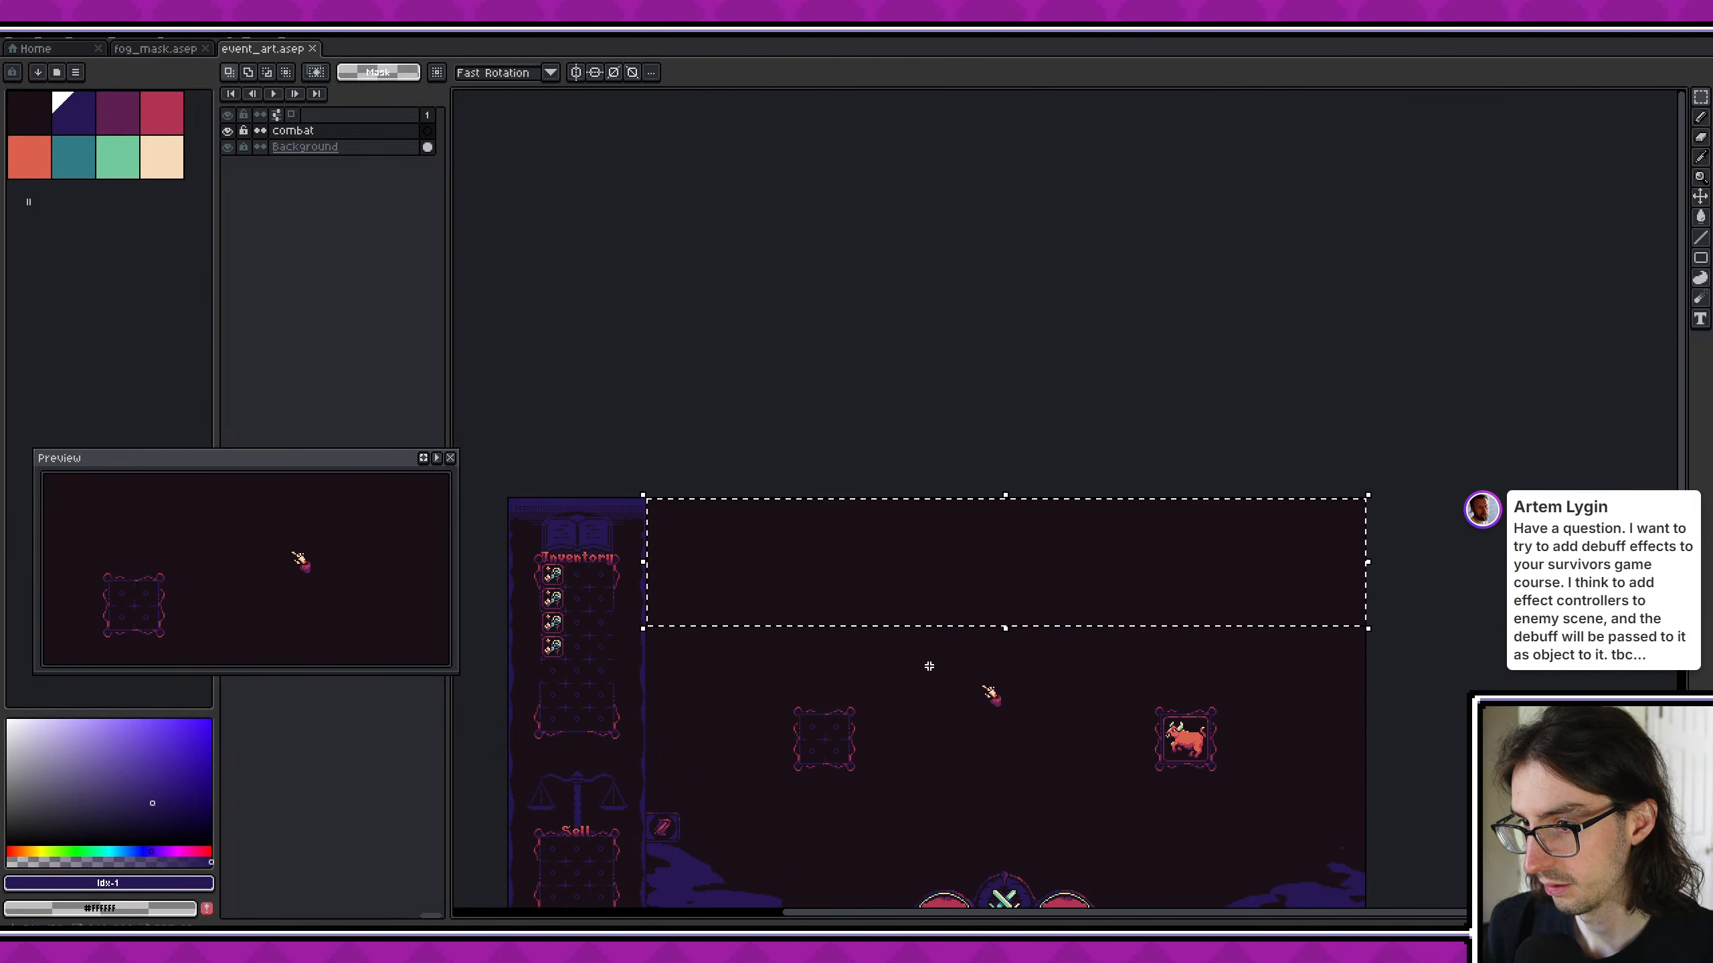
{"action": "scroll", "coordinate": [703, 627], "scroll_direction": "up", "scroll_amount": 1}
{"action": "scroll", "coordinate": [639, 548], "scroll_direction": "up", "scroll_amount": 1}
{"action": "middle_click_drag", "start_coordinate": [703, 513], "coordinate": [738, 493]}
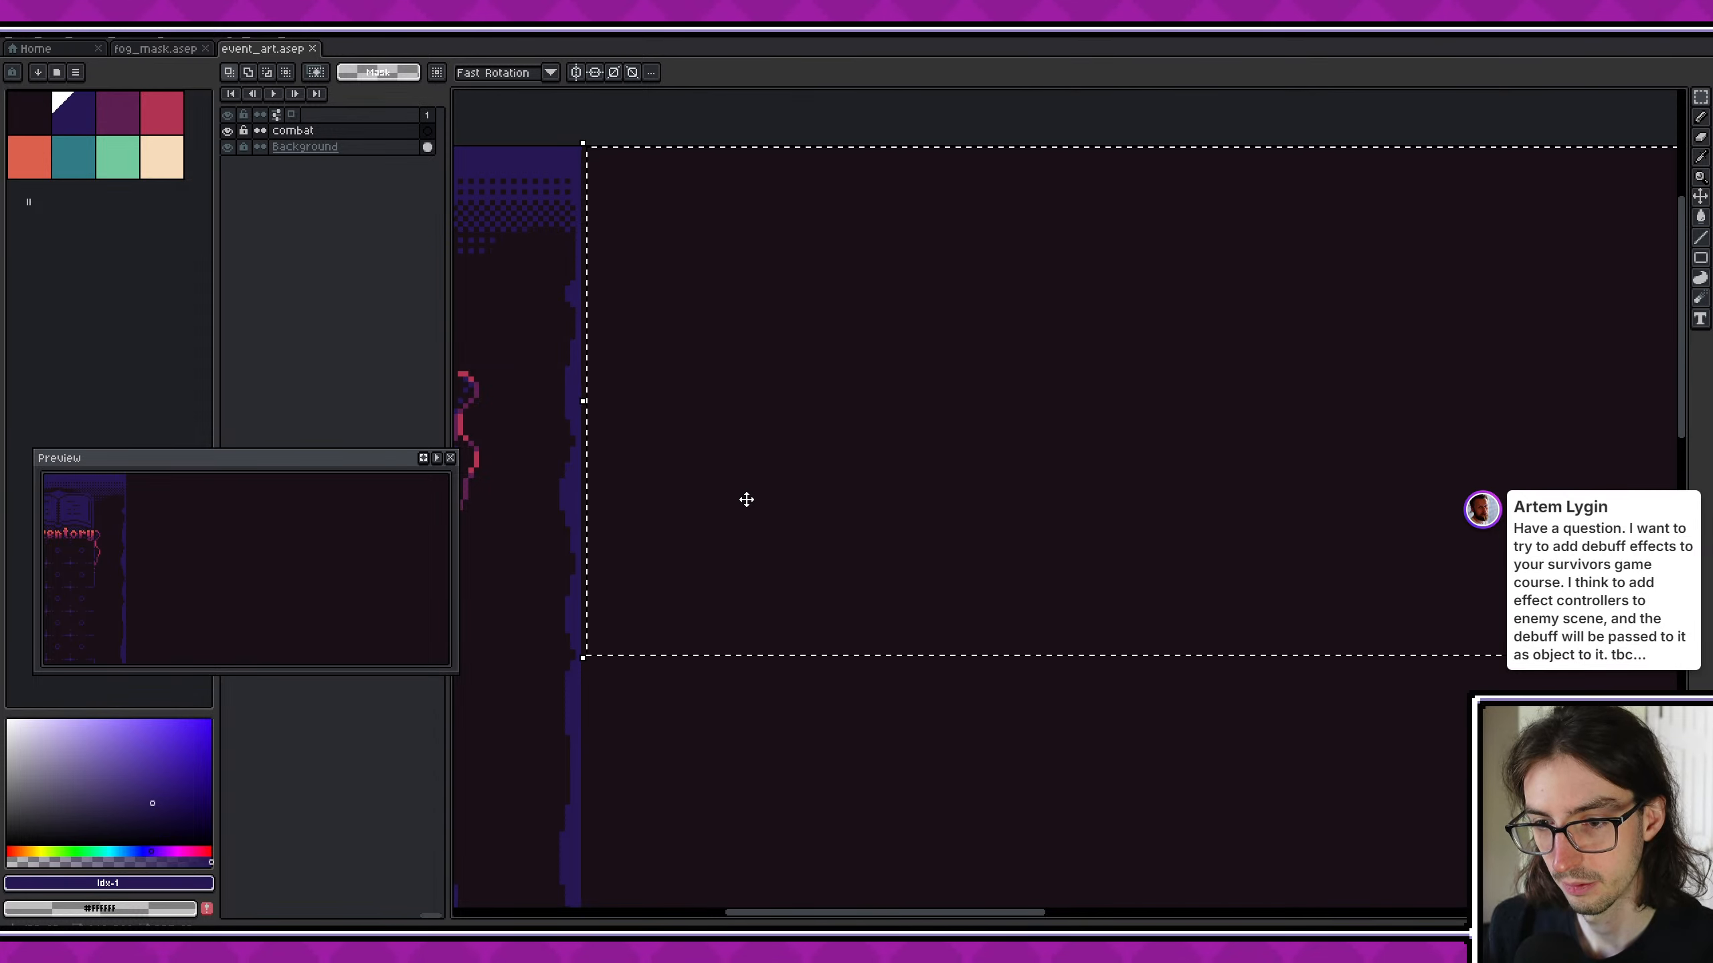
{"action": "scroll", "coordinate": [746, 497], "scroll_direction": "down", "scroll_amount": 1}
- Paint a gently wavy dark blue band across the full width of the selection on the combat layer with the 32 px brush
{"action": "left_click", "coordinate": [74, 113]}
{"action": "key", "text": "b"}
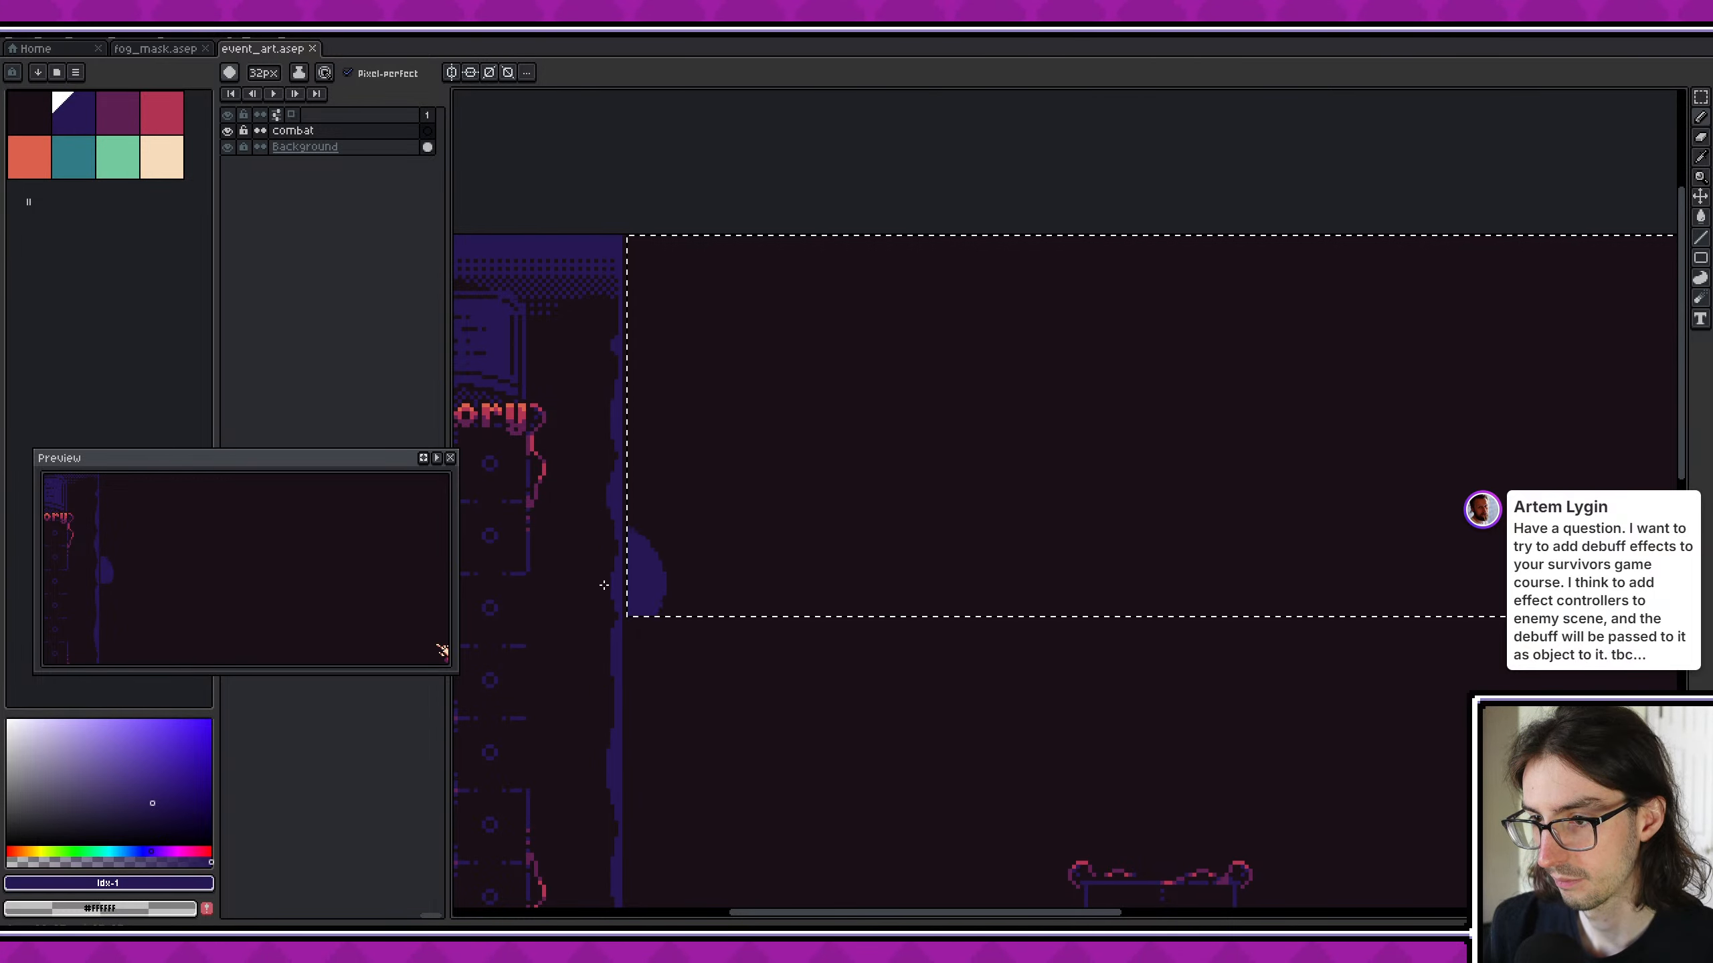
{"action": "left_click", "coordinate": [679, 539]}
{"action": "mouse_move", "coordinate": [678, 539]}
{"action": "left_mouse_down"}
{"action": "mouse_move", "coordinate": [780, 510]}
{"action": "mouse_move", "coordinate": [1092, 542]}
{"action": "left_mouse_up"}
{"action": "middle_click_drag", "start_coordinate": [1271, 553], "coordinate": [1057, 562]}
{"action": "left_click_drag", "start_coordinate": [872, 551], "coordinate": [1162, 523]}
{"action": "middle_click_drag", "start_coordinate": [1402, 551], "coordinate": [1169, 550]}
{"action": "middle_click_drag", "start_coordinate": [1006, 528], "coordinate": [707, 495]}
{"action": "mouse_move", "coordinate": [651, 486]}
{"action": "left_mouse_down"}
{"action": "mouse_move", "coordinate": [1138, 504]}
{"action": "mouse_move", "coordinate": [1292, 474]}
{"action": "left_mouse_up"}
{"action": "middle_click_drag", "start_coordinate": [1376, 490], "coordinate": [1071, 478]}
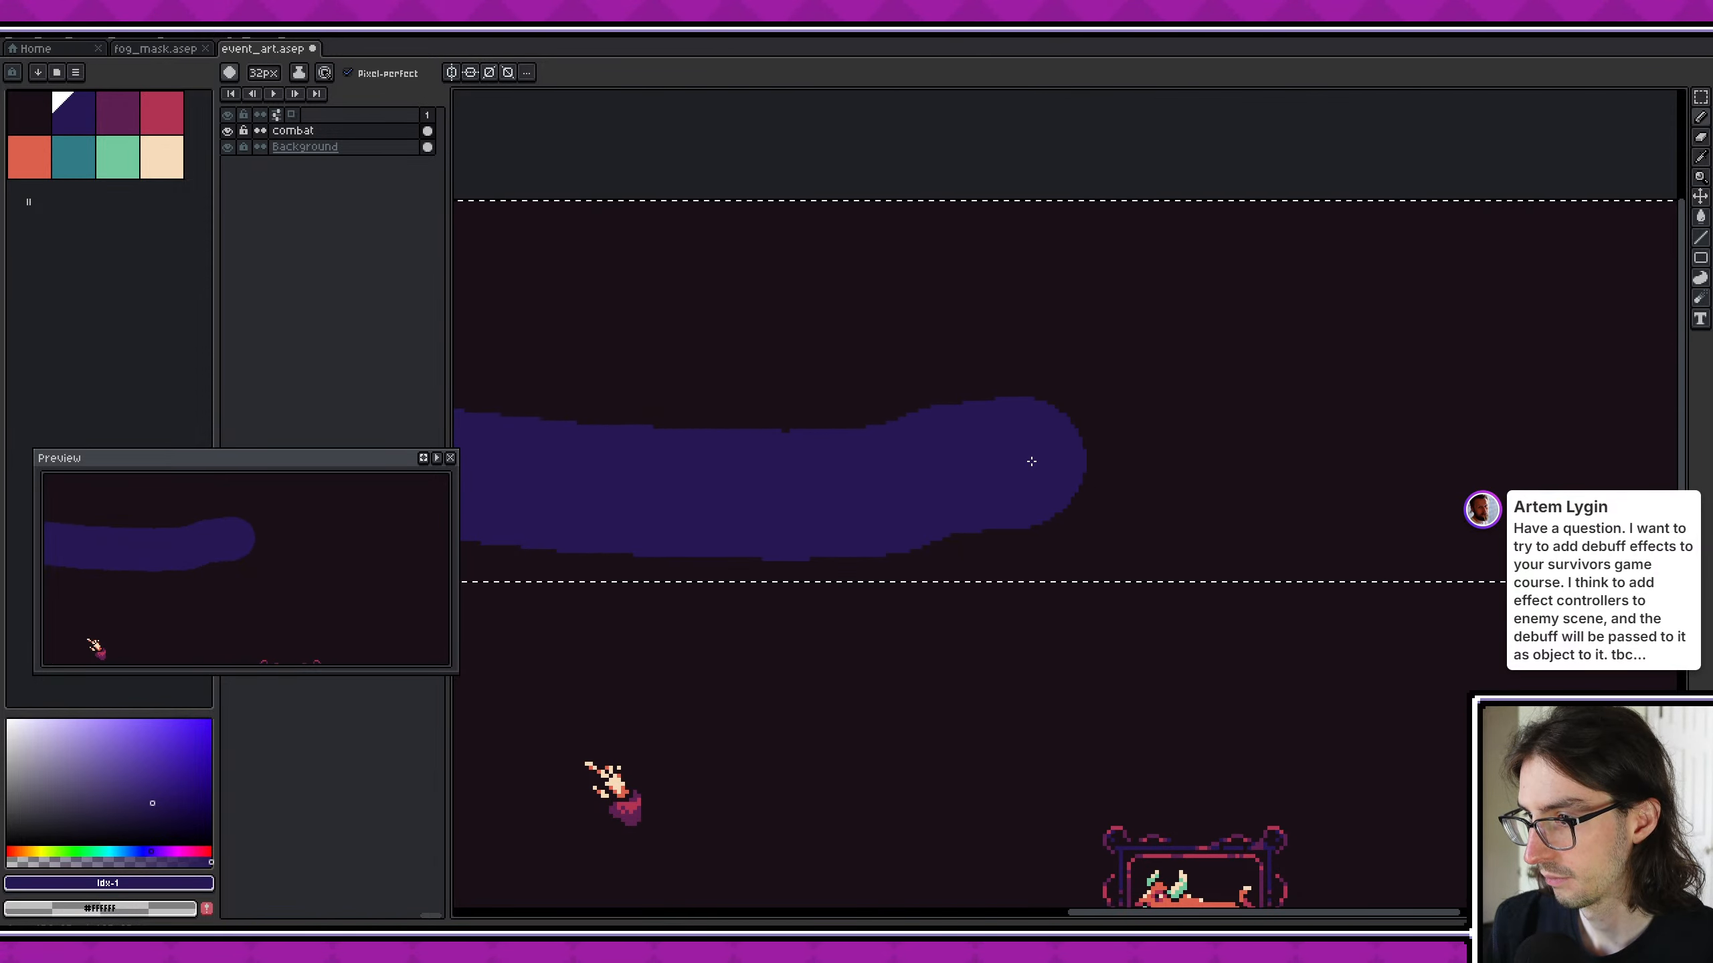
{"action": "left_click_drag", "start_coordinate": [1025, 459], "coordinate": [1363, 498]}
{"action": "middle_click_drag", "start_coordinate": [1557, 508], "coordinate": [1320, 500]}
{"action": "left_click_drag", "start_coordinate": [1120, 493], "coordinate": [1505, 505]}
- Fill the selected area above the wavy band with dark blue to form the sky, and save the file
{"action": "scroll", "coordinate": [1456, 494], "scroll_direction": "down", "scroll_amount": 4}
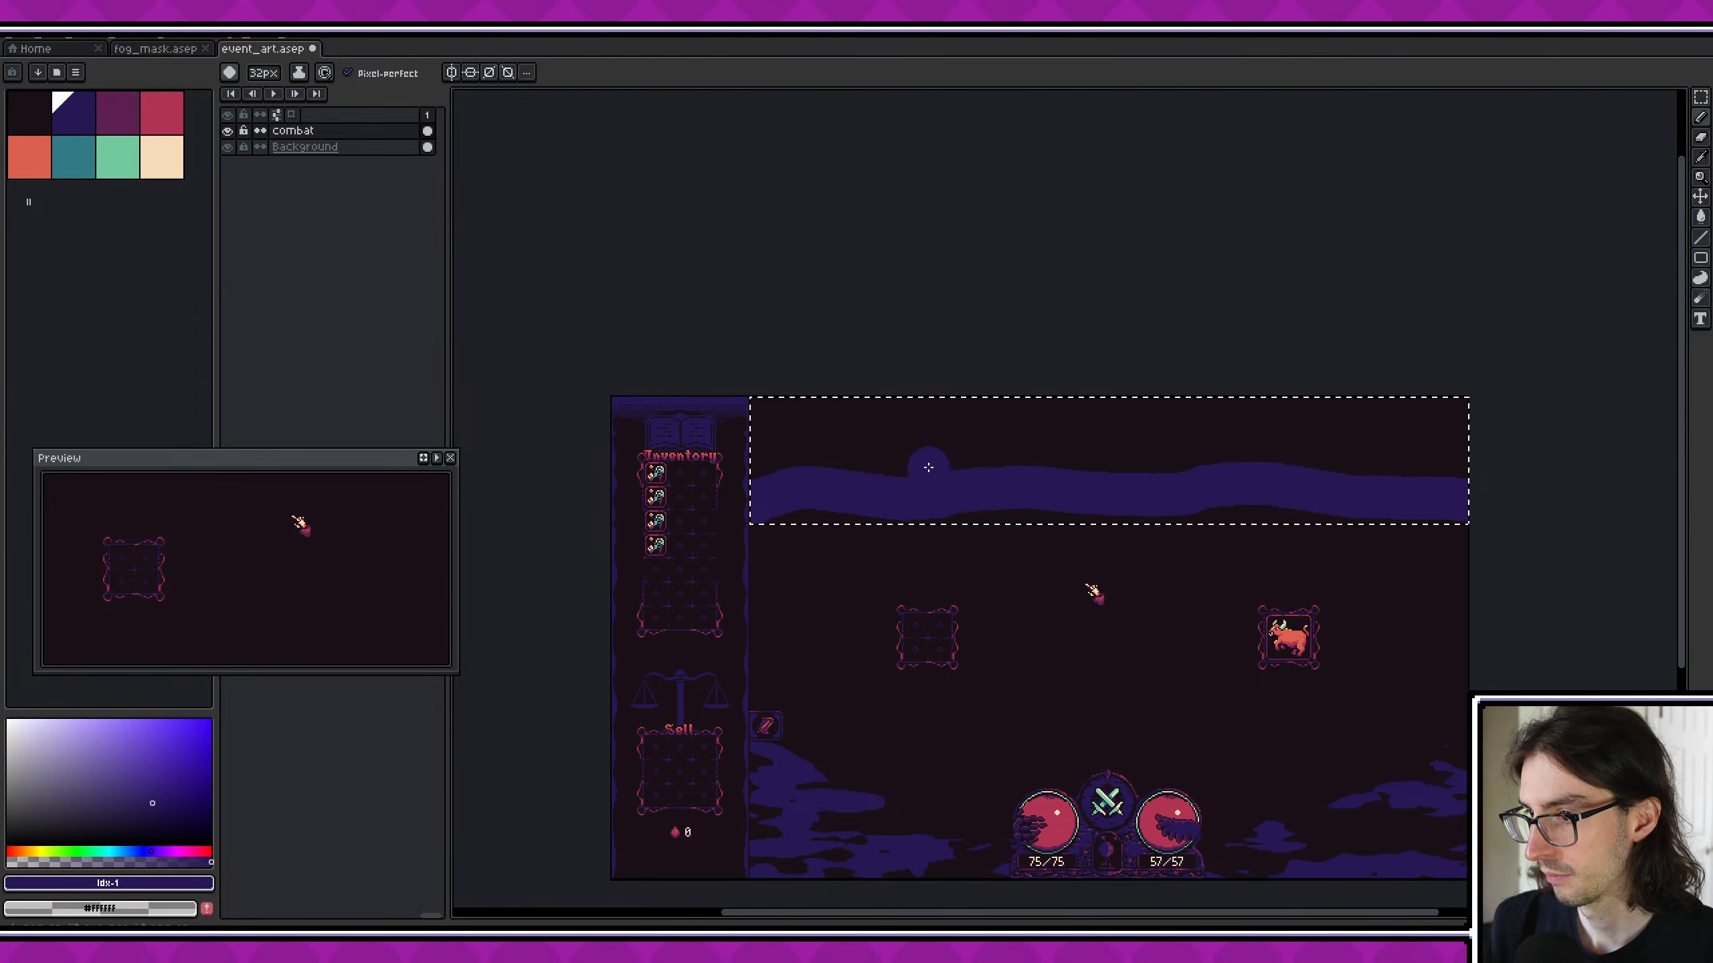
{"action": "scroll", "coordinate": [928, 465], "scroll_direction": "up", "scroll_amount": 2}
{"action": "key", "text": "g"}
{"action": "left_click", "coordinate": [780, 401]}
{"action": "scroll", "coordinate": [749, 428], "scroll_direction": "right", "scroll_amount": 5}
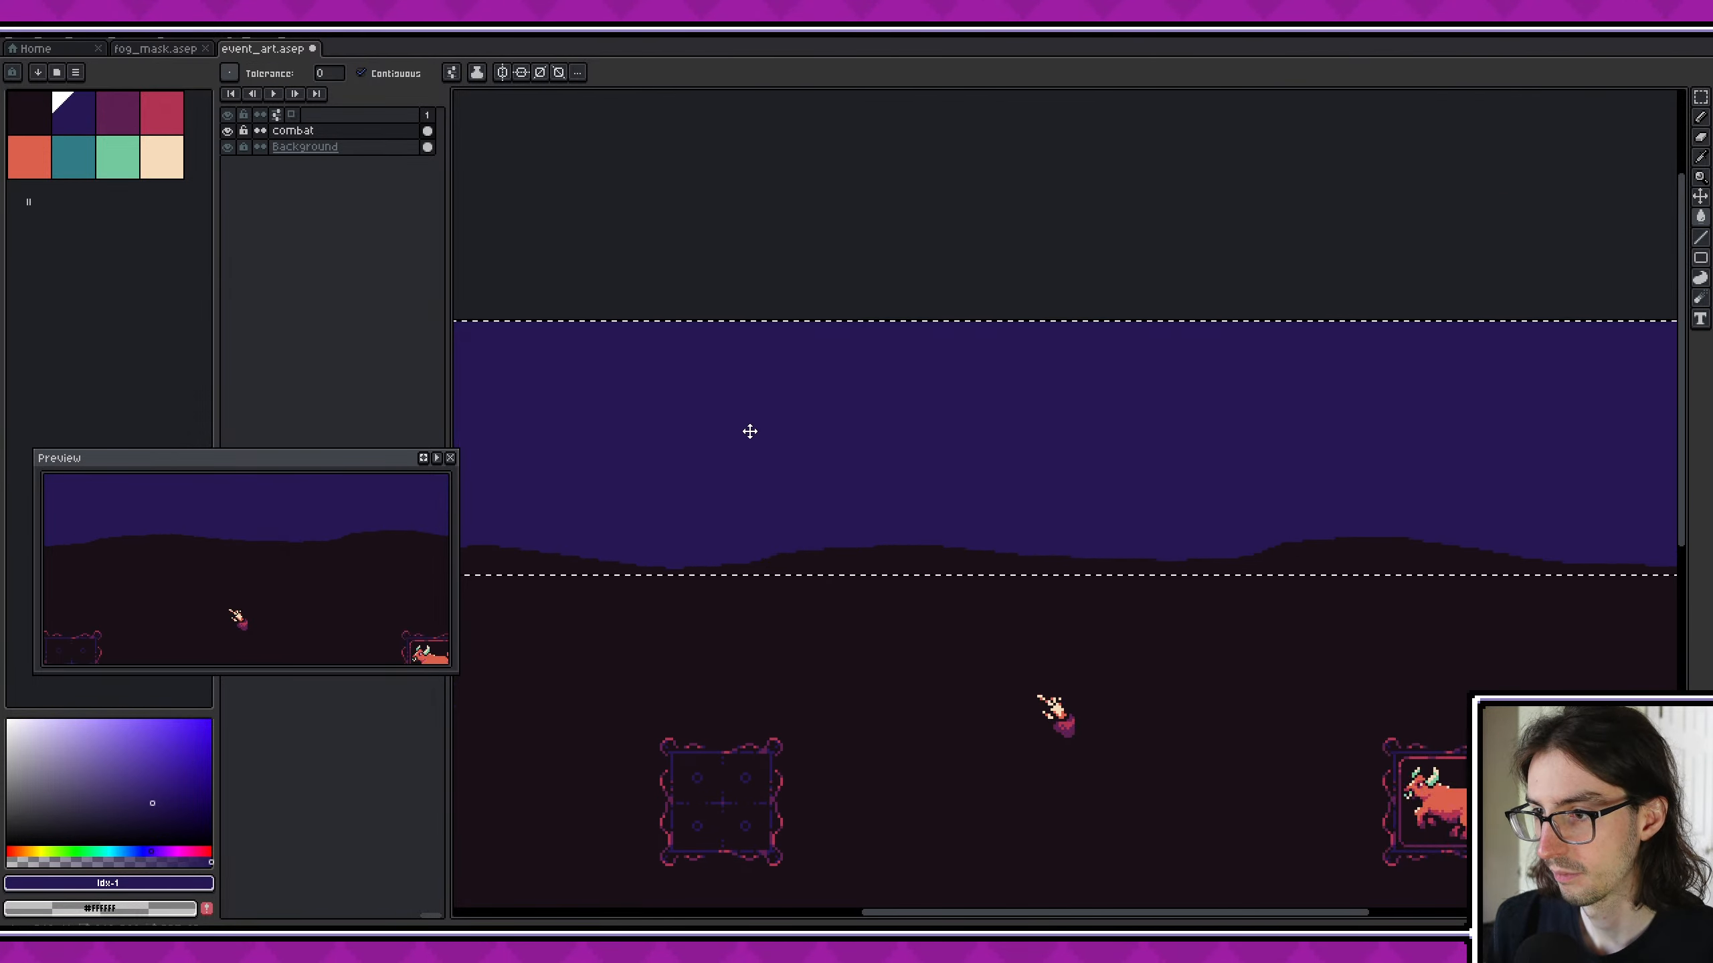
{"action": "scroll", "coordinate": [1017, 504], "scroll_direction": "down", "scroll_amount": 3}
{"action": "scroll", "coordinate": [960, 435], "scroll_direction": "up", "scroll_amount": 1}
{"action": "key", "text": "ctrl+s"}
- Sample the near-black background colour and paint 1 px pixels over the flat bottom edge at the sky's left end
{"action": "scroll", "coordinate": [691, 459], "scroll_direction": "up", "scroll_amount": 3}
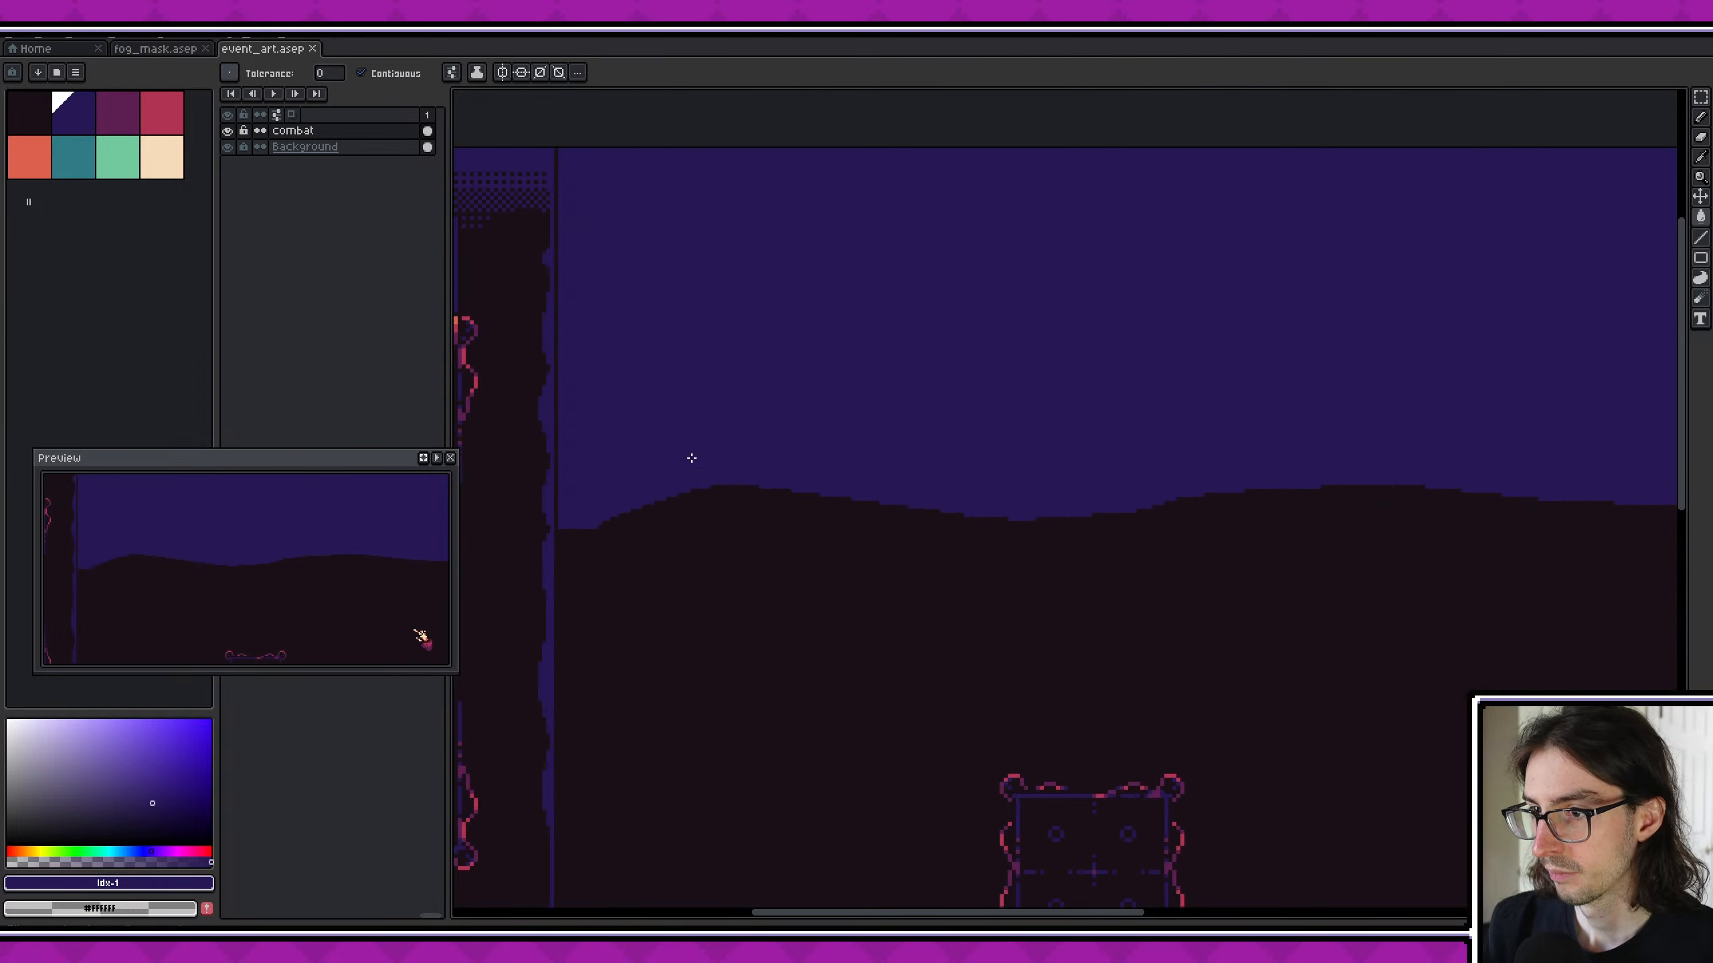
{"action": "scroll", "coordinate": [566, 497], "scroll_direction": "up", "scroll_amount": 1}
{"action": "left_click", "coordinate": [535, 486], "text": "alt"}
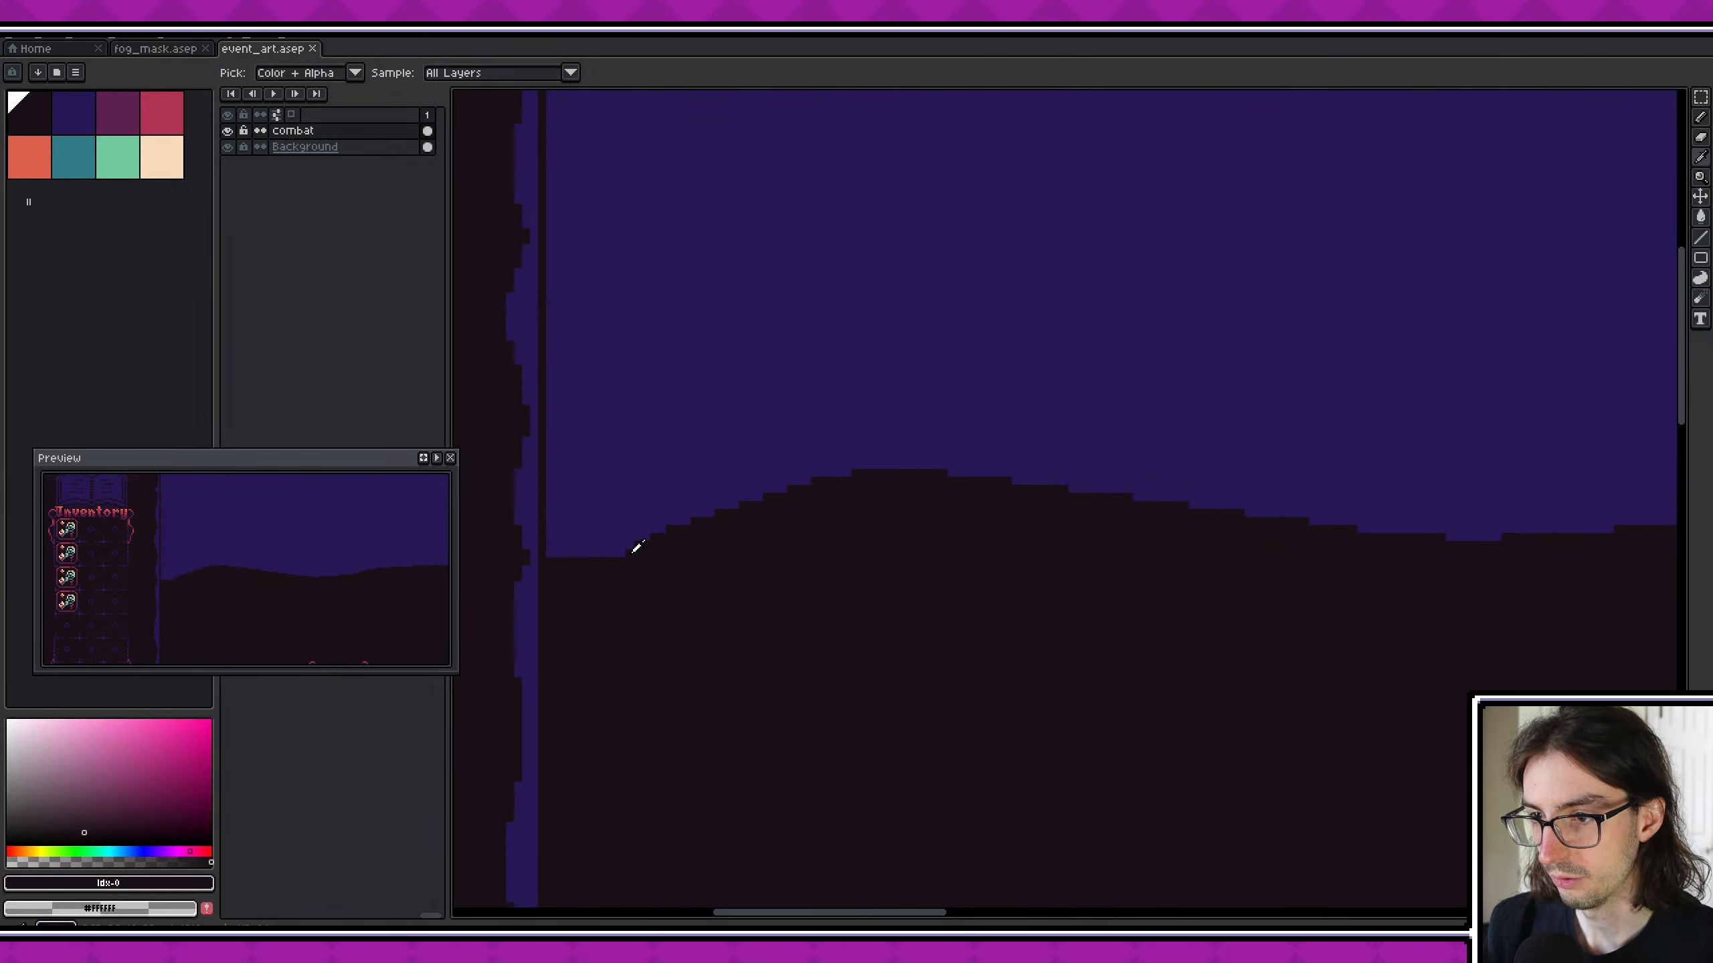
{"action": "scroll", "coordinate": [573, 503], "scroll_direction": "up", "scroll_amount": 4}
{"action": "middle_click_drag", "start_coordinate": [573, 503], "coordinate": [763, 524]}
{"action": "key", "text": "b"}
{"action": "scroll", "coordinate": [826, 620], "scroll_direction": "down", "scroll_amount": 4, "text": "ctrl"}
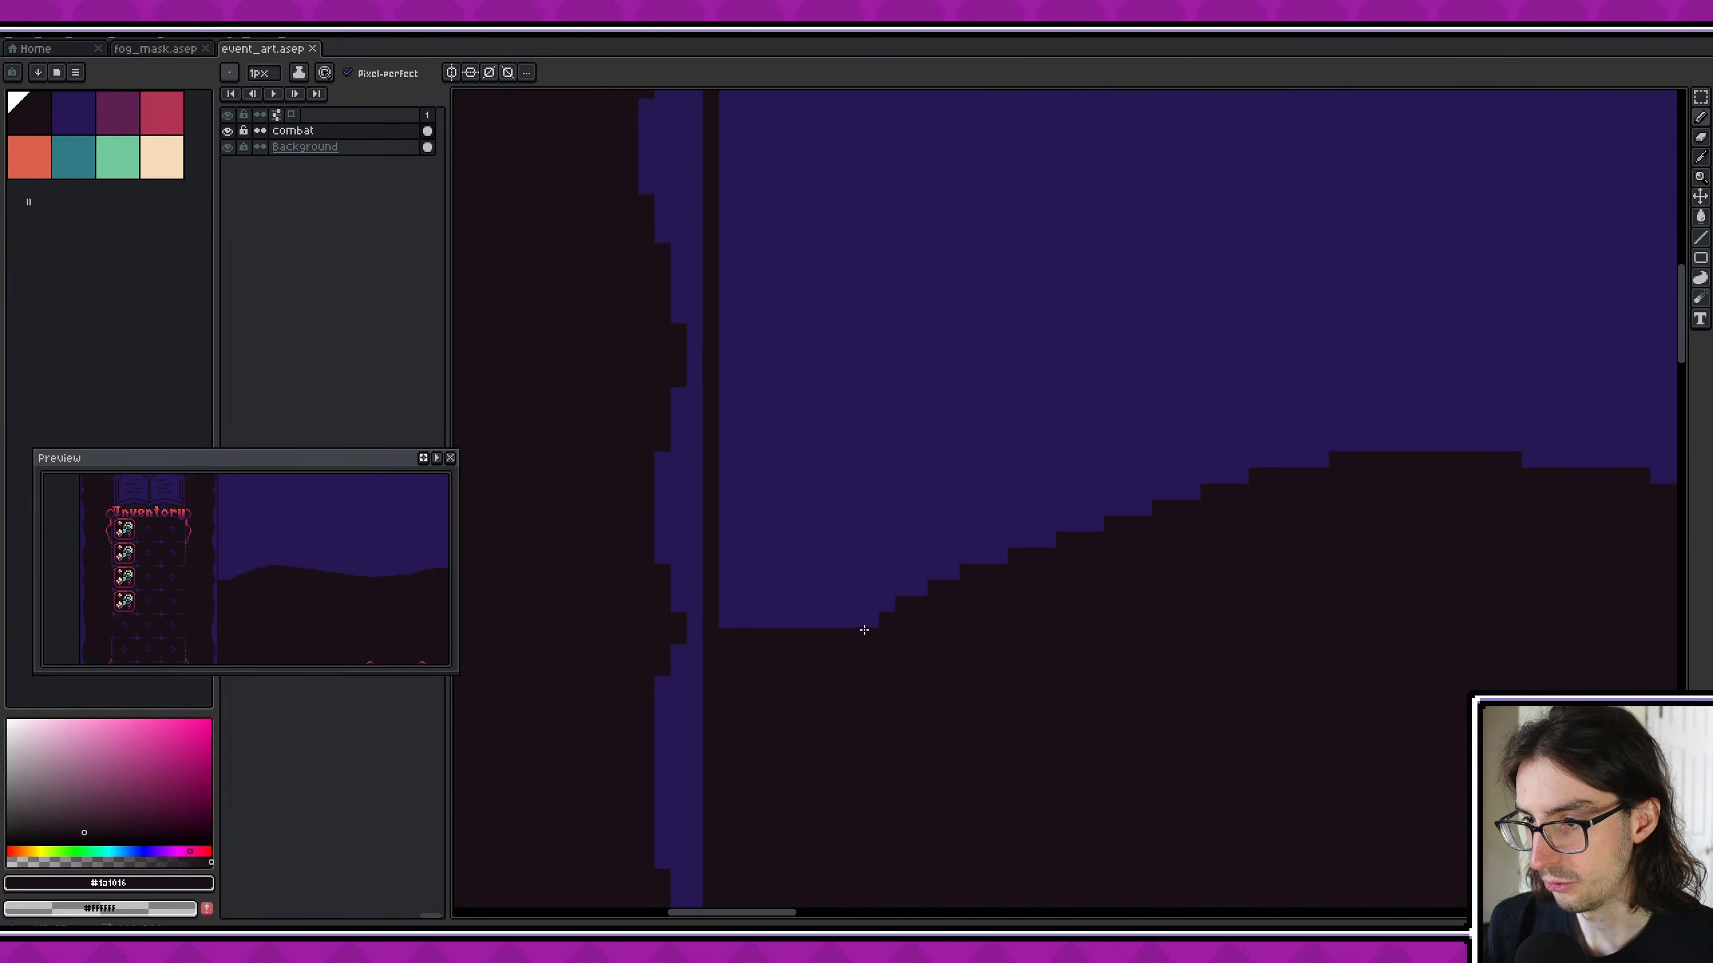
{"action": "left_click_drag", "start_coordinate": [881, 627], "coordinate": [695, 604]}
- Hide the Background layer and erase the near-black pixels from the sky's lower-left corner on the combat layer
{"action": "scroll", "coordinate": [1096, 669], "scroll_direction": "down", "scroll_amount": 2}
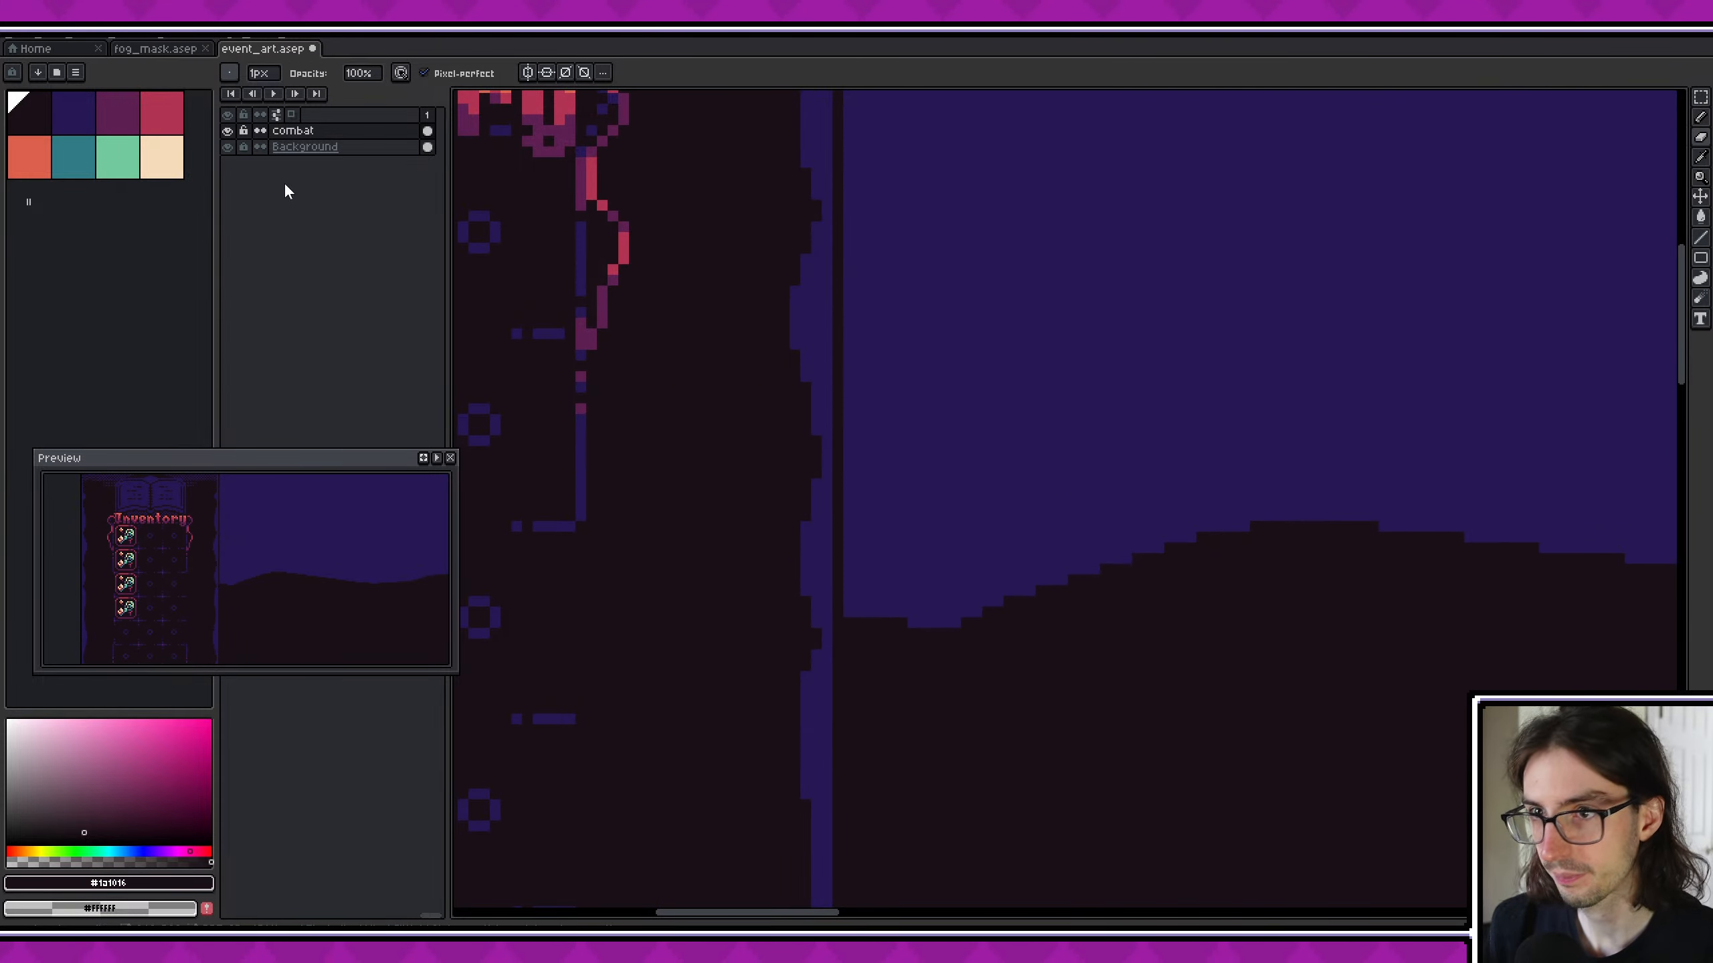
{"action": "left_click", "coordinate": [227, 147]}
{"action": "scroll", "coordinate": [964, 612], "scroll_direction": "up", "scroll_amount": 4}
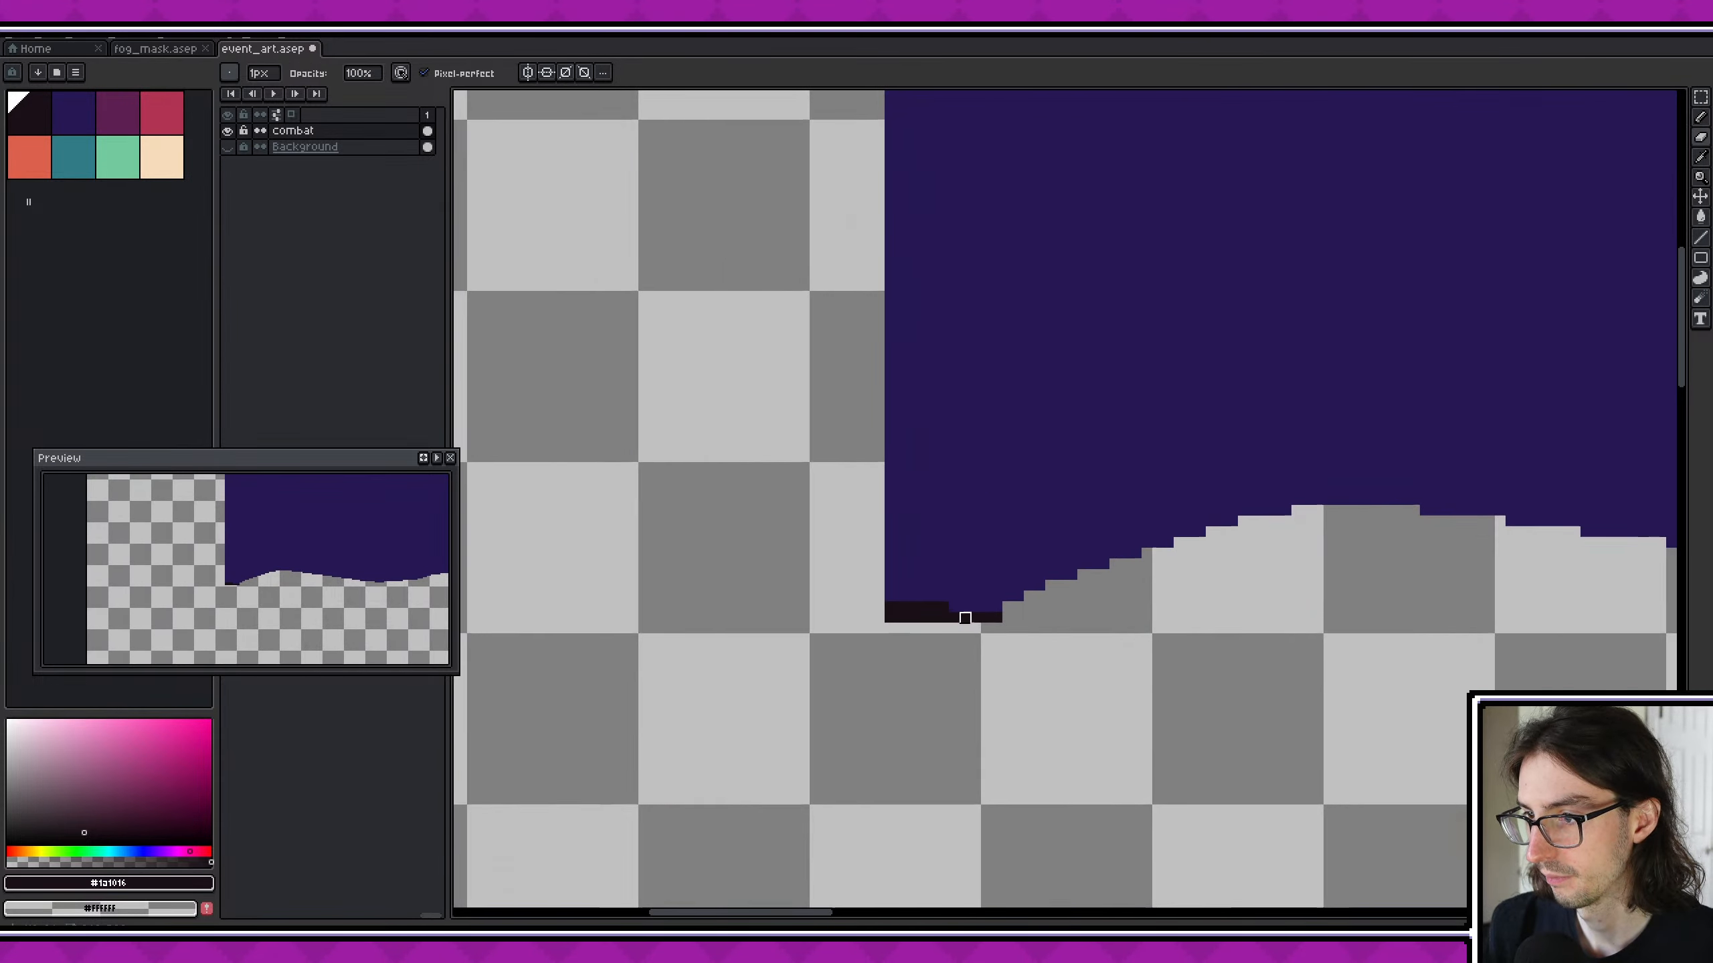
{"action": "mouse_move", "coordinate": [982, 610]}
{"action": "left_mouse_down"}
{"action": "mouse_move", "coordinate": [626, 608]}
{"action": "mouse_move", "coordinate": [657, 577]}
{"action": "mouse_move", "coordinate": [630, 578]}
{"action": "left_mouse_up"}
{"action": "scroll", "coordinate": [1083, 671], "scroll_direction": "down", "scroll_amount": 2}
{"action": "middle_click_drag", "start_coordinate": [1165, 632], "coordinate": [815, 618]}
{"action": "scroll", "coordinate": [814, 618], "scroll_direction": "down", "scroll_amount": 2}
{"action": "scroll", "coordinate": [720, 599], "scroll_direction": "up", "scroll_amount": 1}
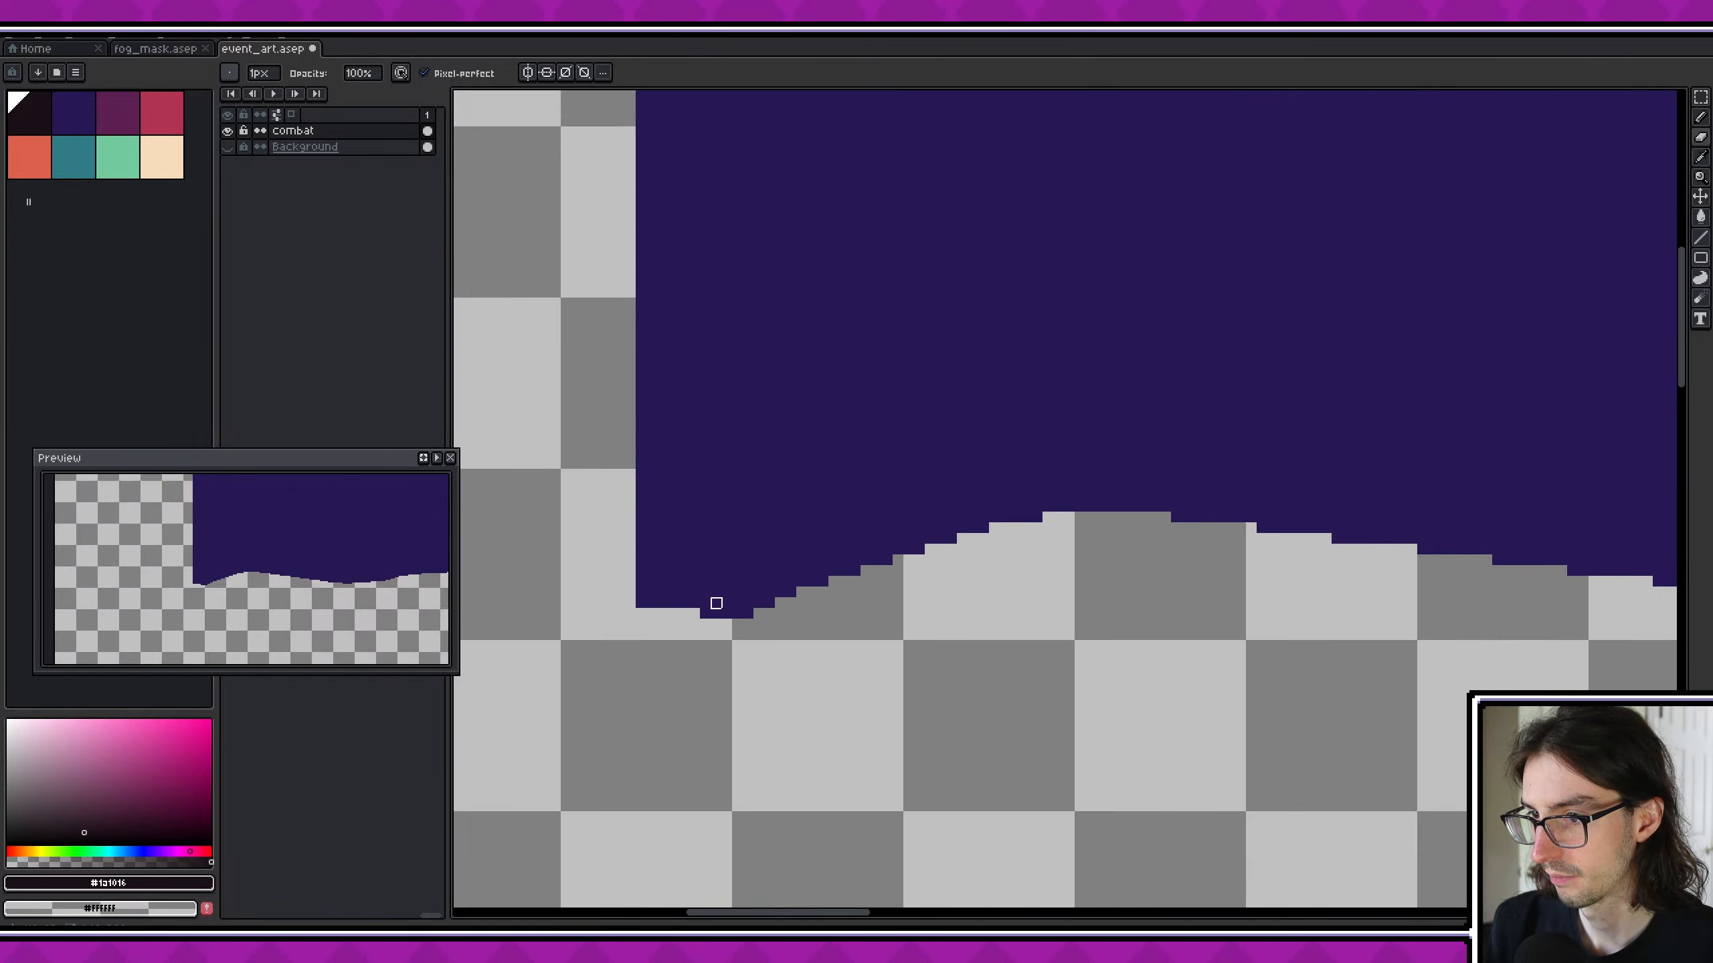
- Trim the sky's bottom edge beside the sidebar into smaller pixel steps and save the file
{"action": "scroll", "coordinate": [667, 596], "scroll_direction": "up", "scroll_amount": 2}
{"action": "left_click", "coordinate": [742, 605]}
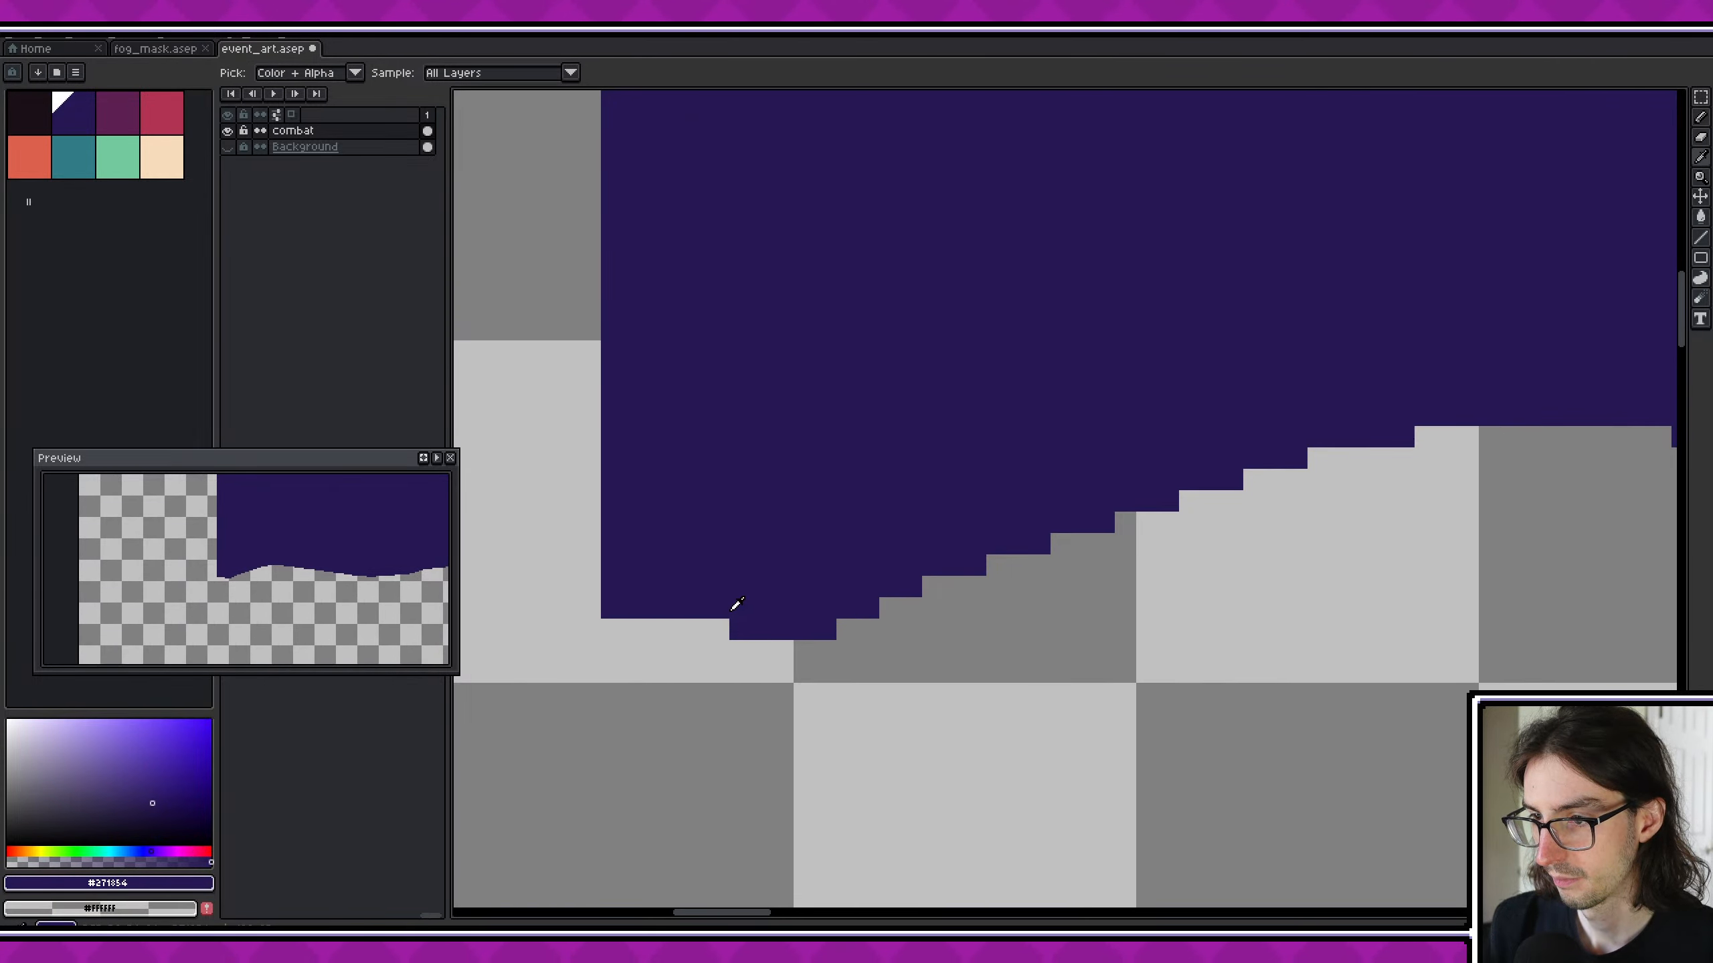
{"action": "key", "text": "b"}
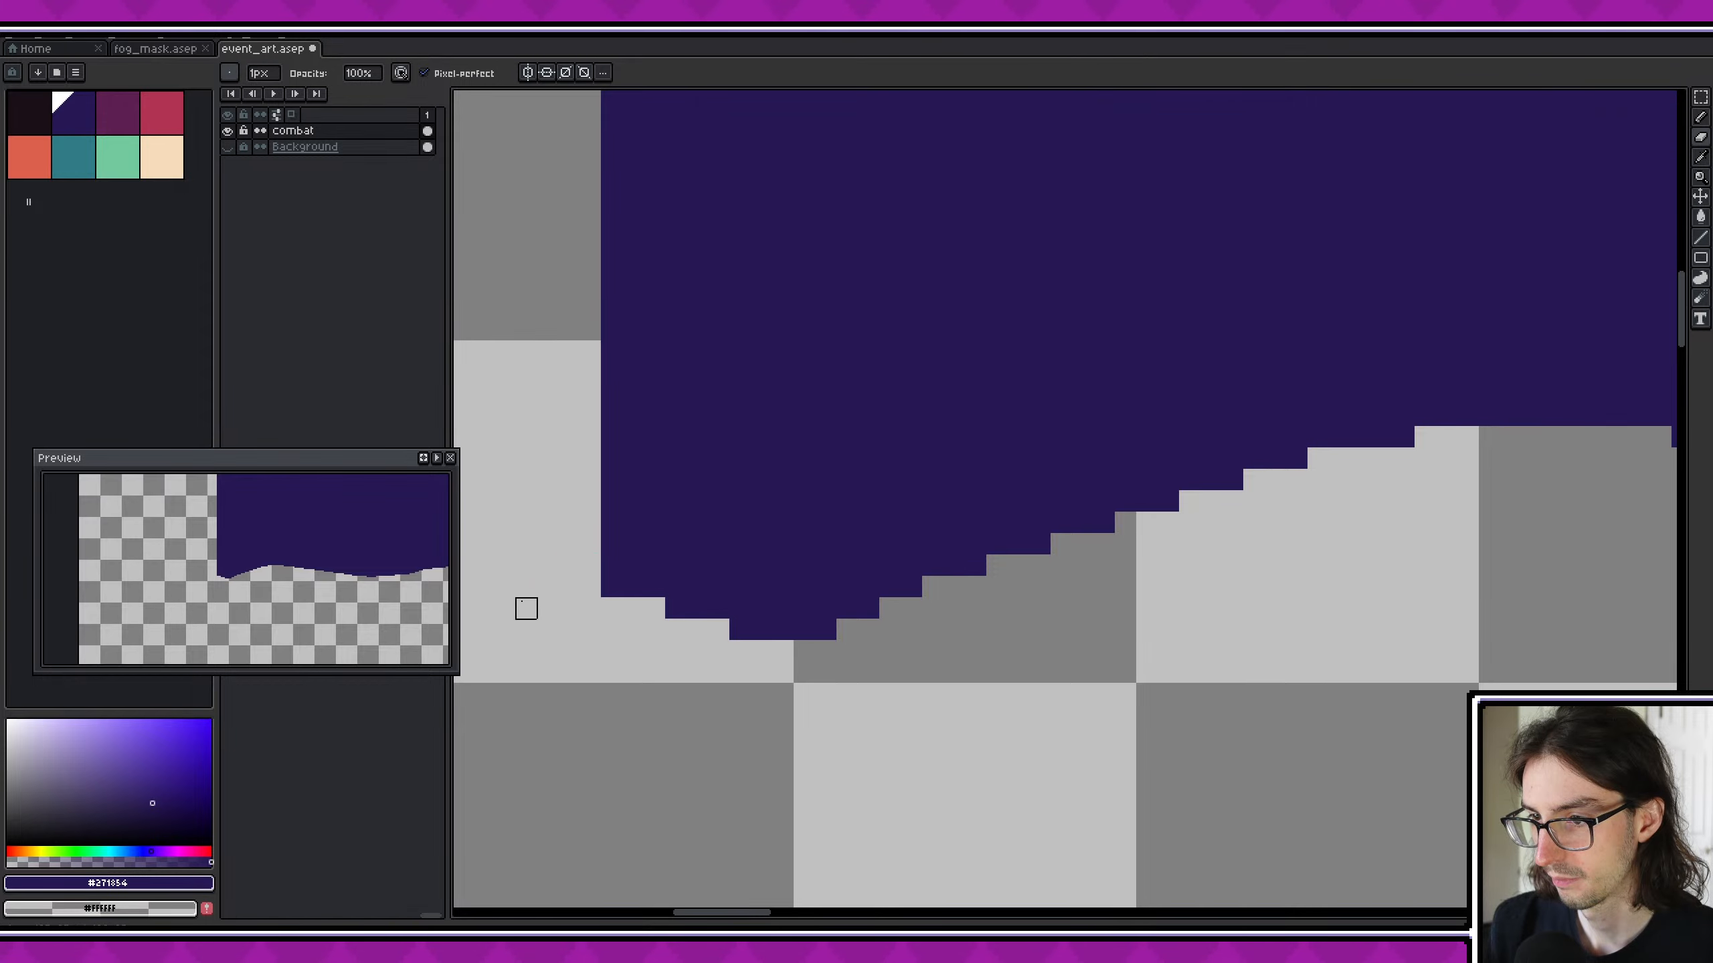
{"action": "scroll", "coordinate": [707, 605], "scroll_direction": "down", "scroll_amount": 5}
{"action": "key", "text": "ctrl+s"}
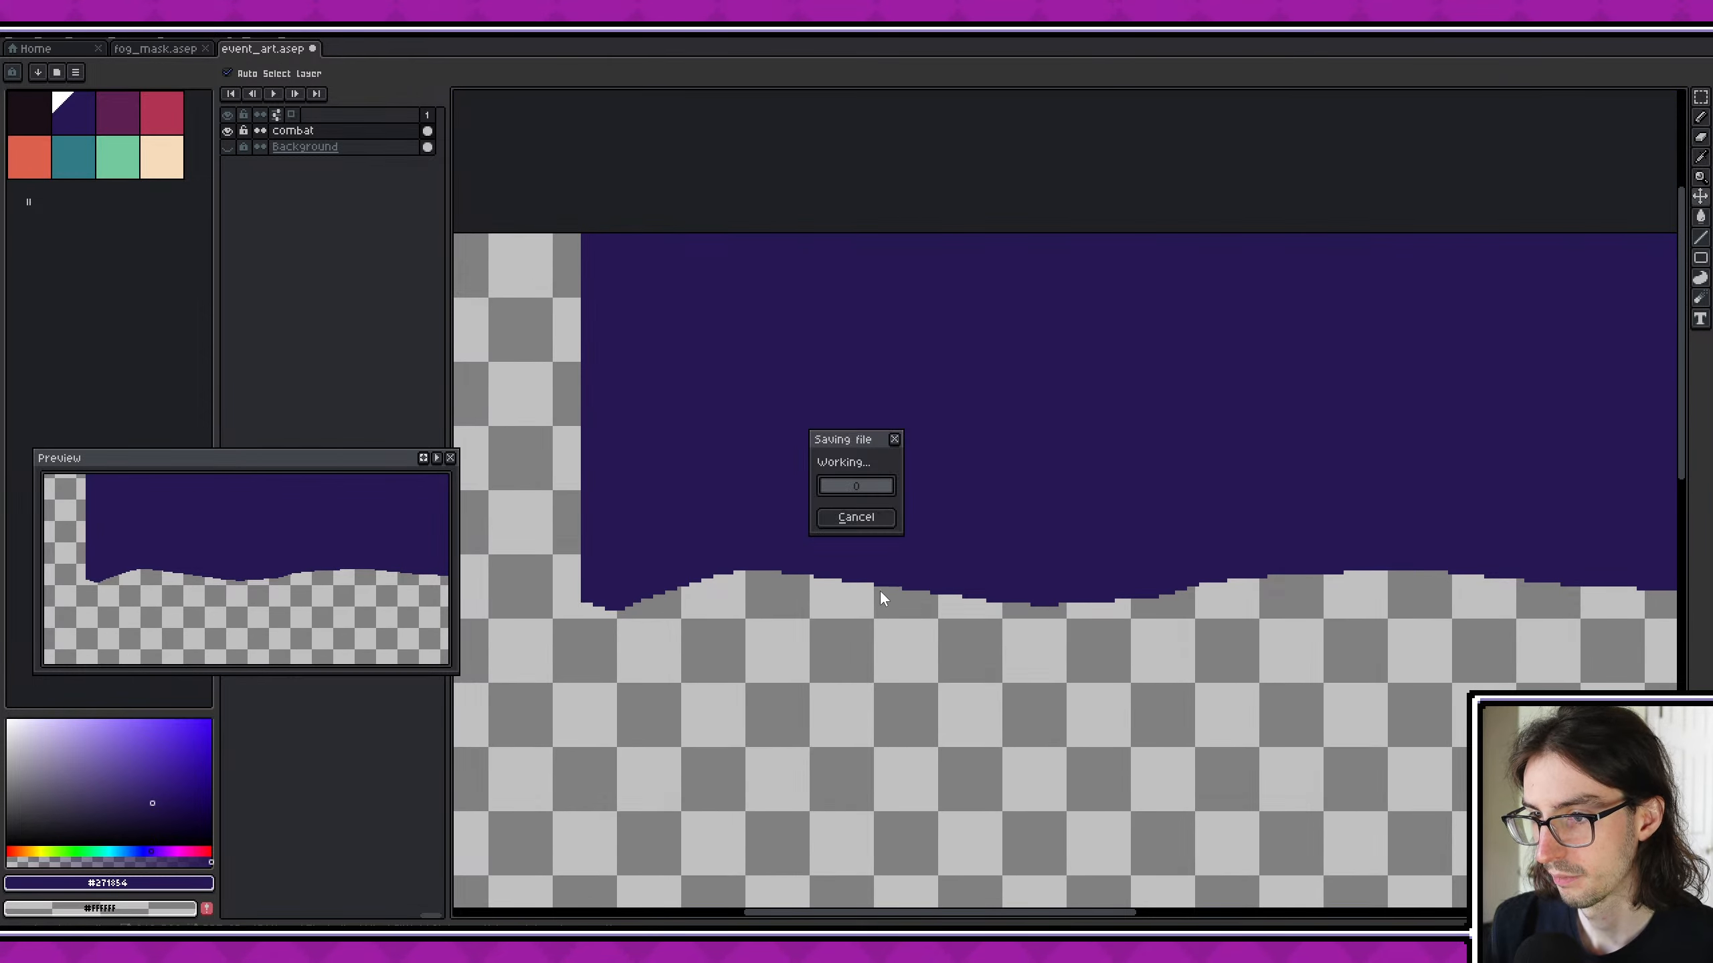
- Show the Background layer again, erase the protruding pixels in the horizon's dip beside the sidebar, and save the file
{"action": "scroll", "coordinate": [1133, 606], "scroll_direction": "down", "scroll_amount": 4}
{"action": "middle_click_drag", "start_coordinate": [1138, 606], "coordinate": [944, 553]}
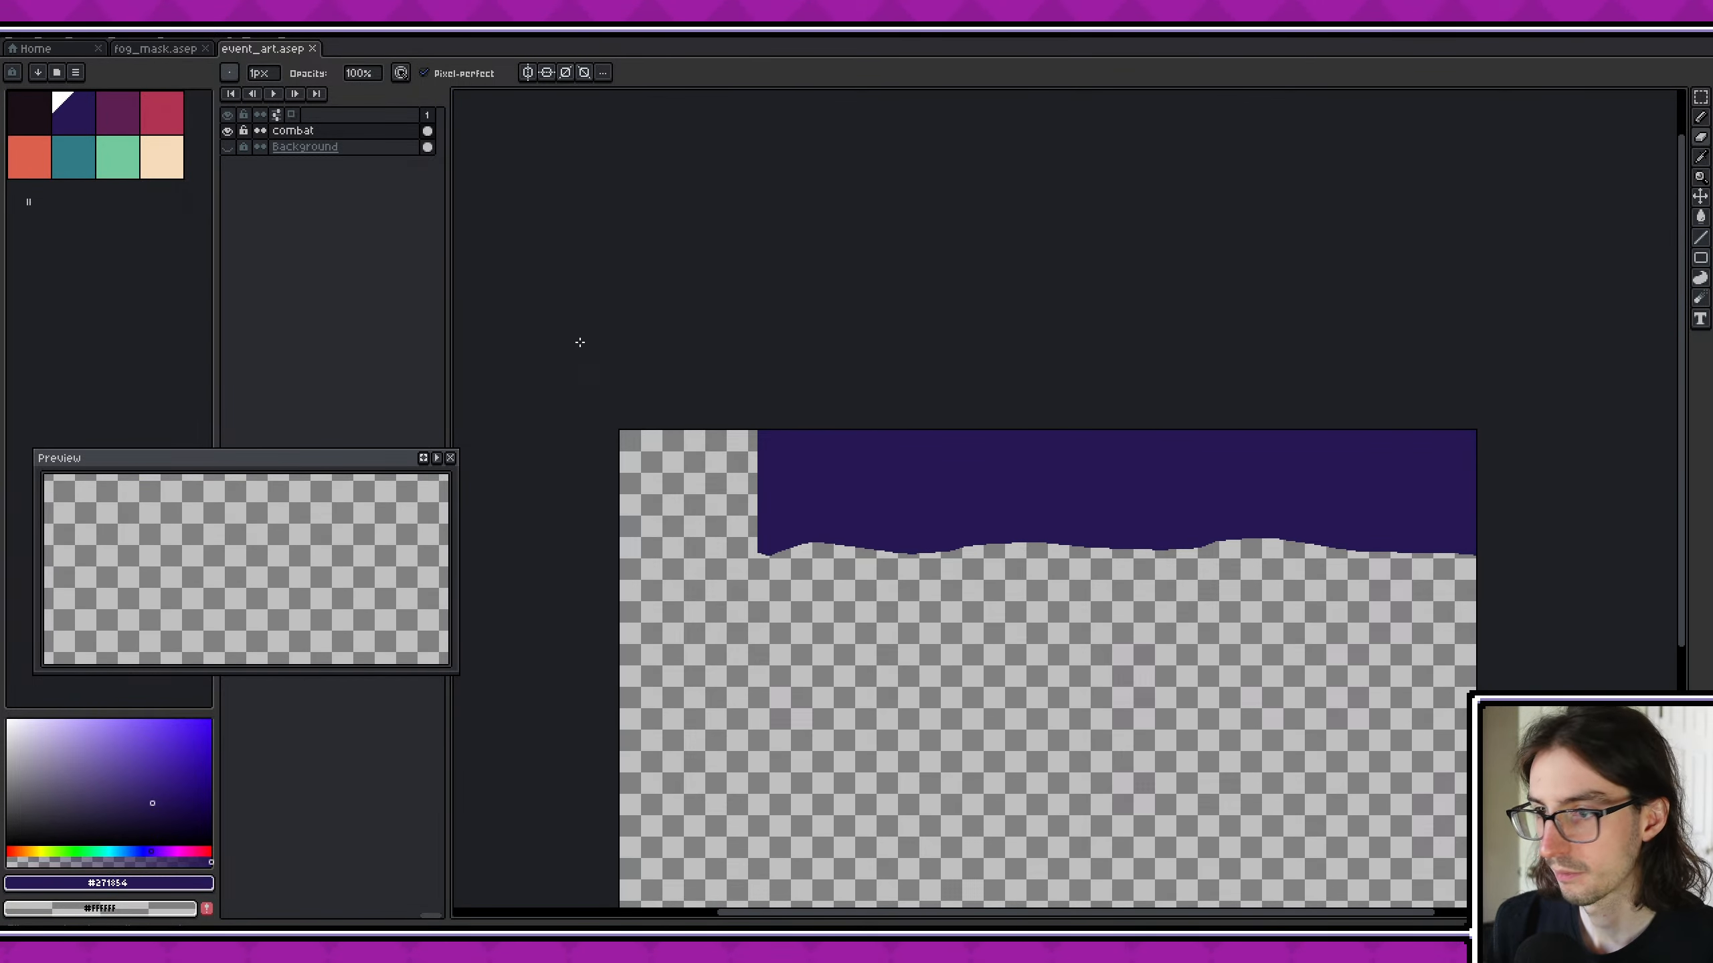
{"action": "left_click", "coordinate": [228, 147]}
{"action": "scroll", "coordinate": [709, 591], "scroll_direction": "up", "scroll_amount": 4}
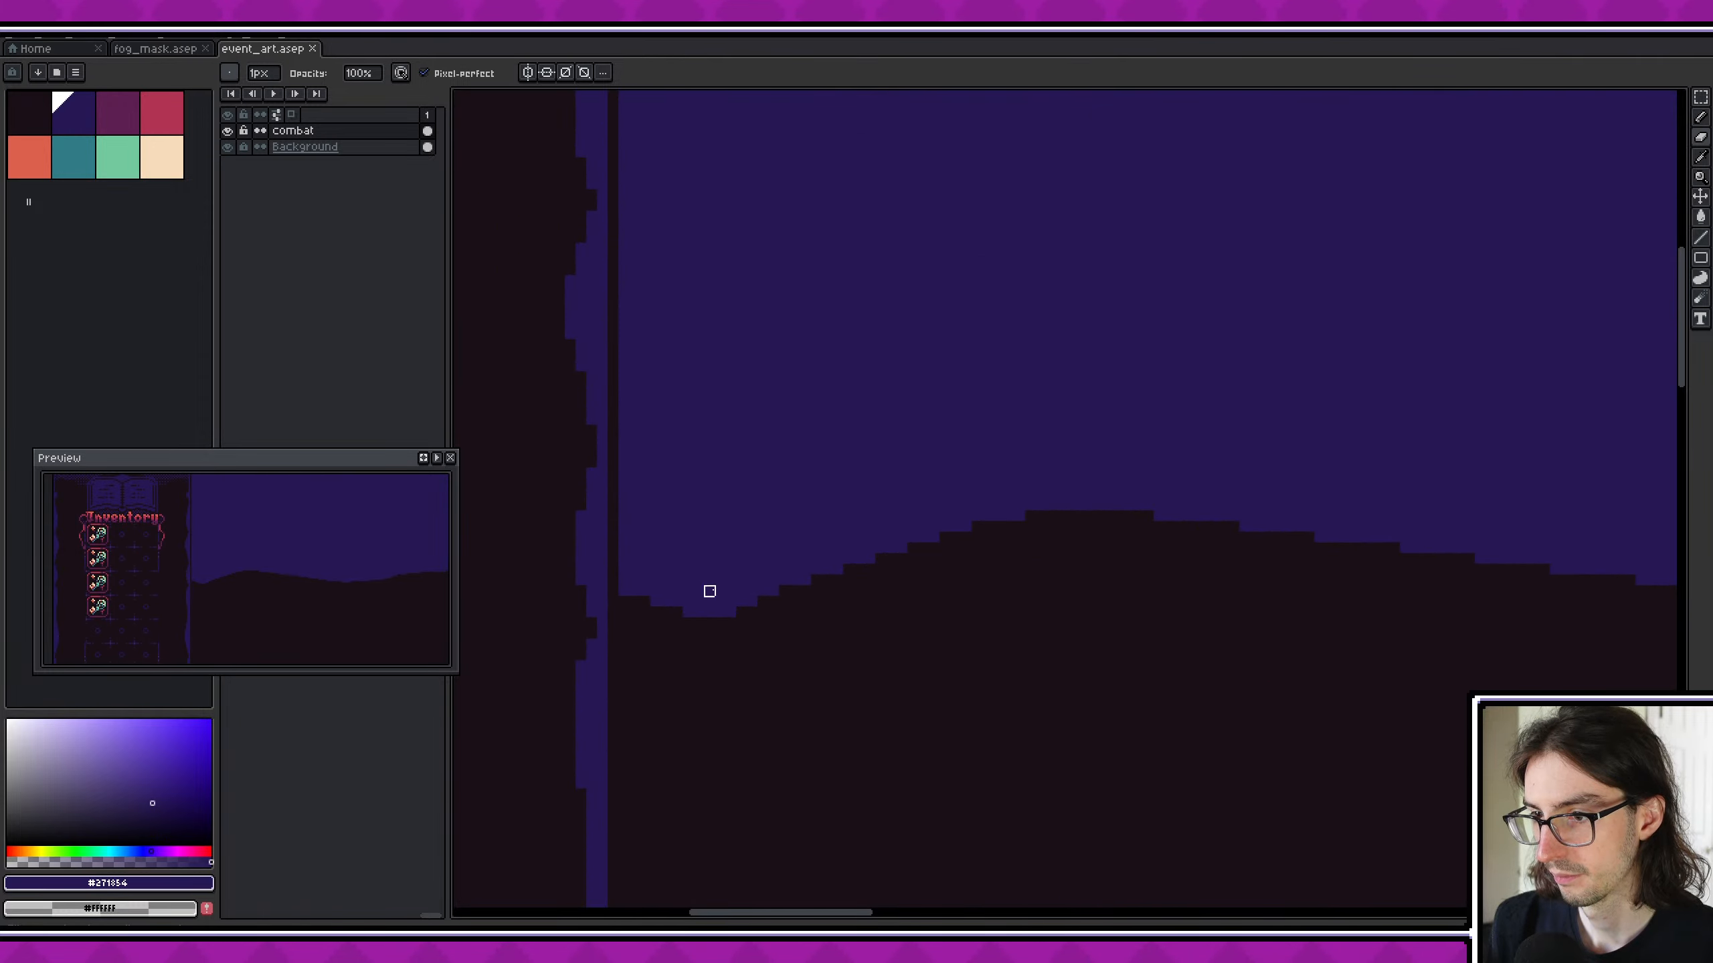
{"action": "scroll", "coordinate": [695, 604], "scroll_direction": "up", "scroll_amount": 1}
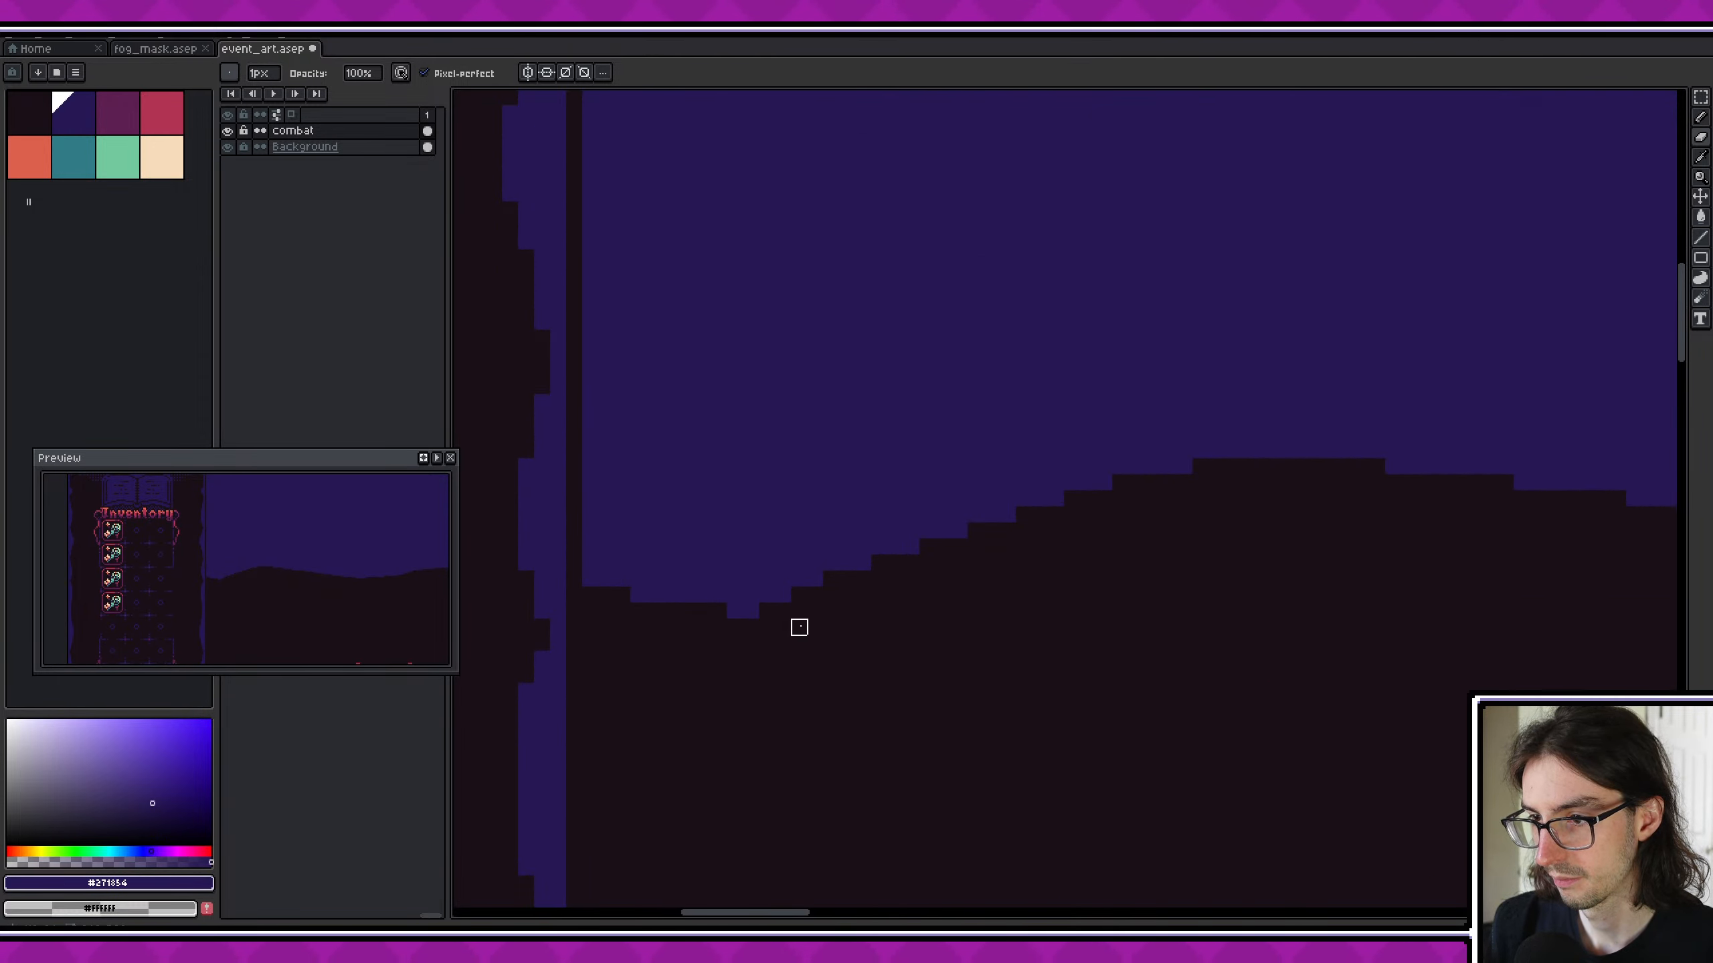
{"action": "left_click_drag", "start_coordinate": [732, 612], "coordinate": [756, 611]}
{"action": "scroll", "coordinate": [1084, 613], "scroll_direction": "down", "scroll_amount": 2}
{"action": "middle_click_drag", "start_coordinate": [1216, 593], "coordinate": [844, 600]}
{"action": "scroll", "coordinate": [844, 600], "scroll_direction": "down", "scroll_amount": 1}
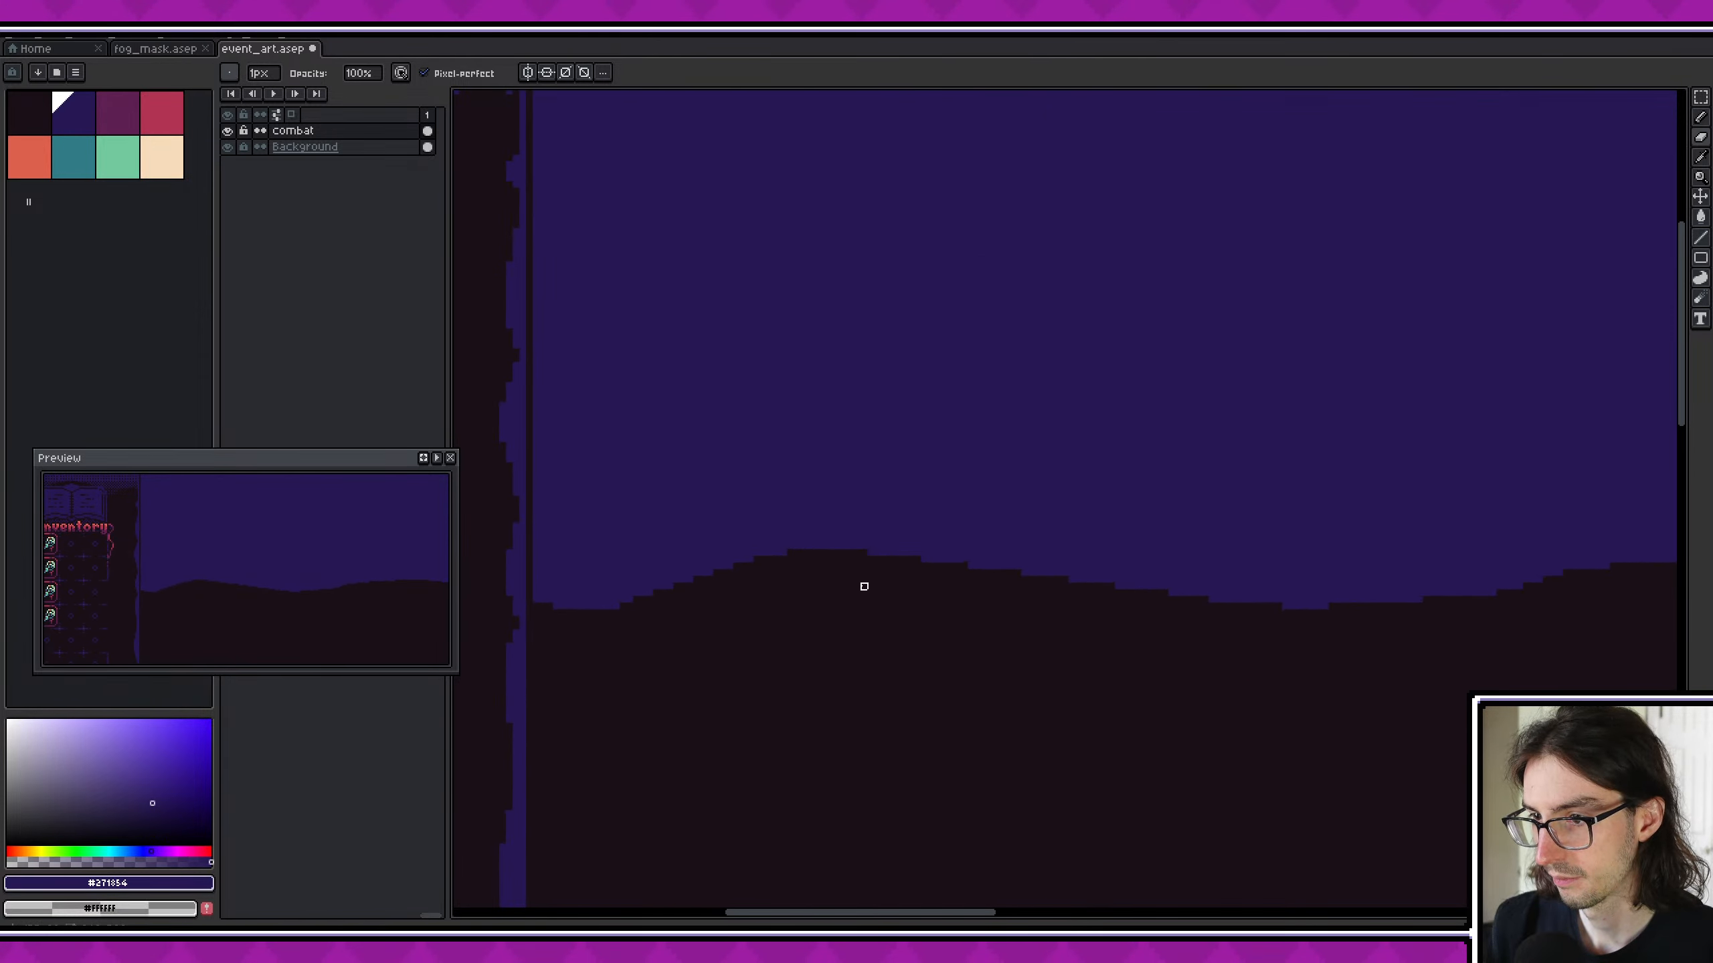
{"action": "key", "text": "ctrl+s"}
- Examine the hill horizon across the whole width of the combat scene
{"action": "scroll", "coordinate": [1031, 594], "scroll_direction": "down", "scroll_amount": 2}
{"action": "middle_click_drag", "start_coordinate": [1028, 593], "coordinate": [826, 583]}
{"action": "scroll", "coordinate": [1064, 603], "scroll_direction": "down", "scroll_amount": 2}
{"action": "middle_click_drag", "start_coordinate": [1021, 588], "coordinate": [506, 522]}
{"action": "scroll", "coordinate": [507, 521], "scroll_direction": "down", "scroll_amount": 2}
{"action": "middle_click_drag", "start_coordinate": [796, 532], "coordinate": [1065, 550]}
{"action": "middle_click_drag", "start_coordinate": [784, 585], "coordinate": [921, 592]}
{"action": "scroll", "coordinate": [793, 553], "scroll_direction": "up", "scroll_amount": 2}
{"action": "key", "text": "v"}
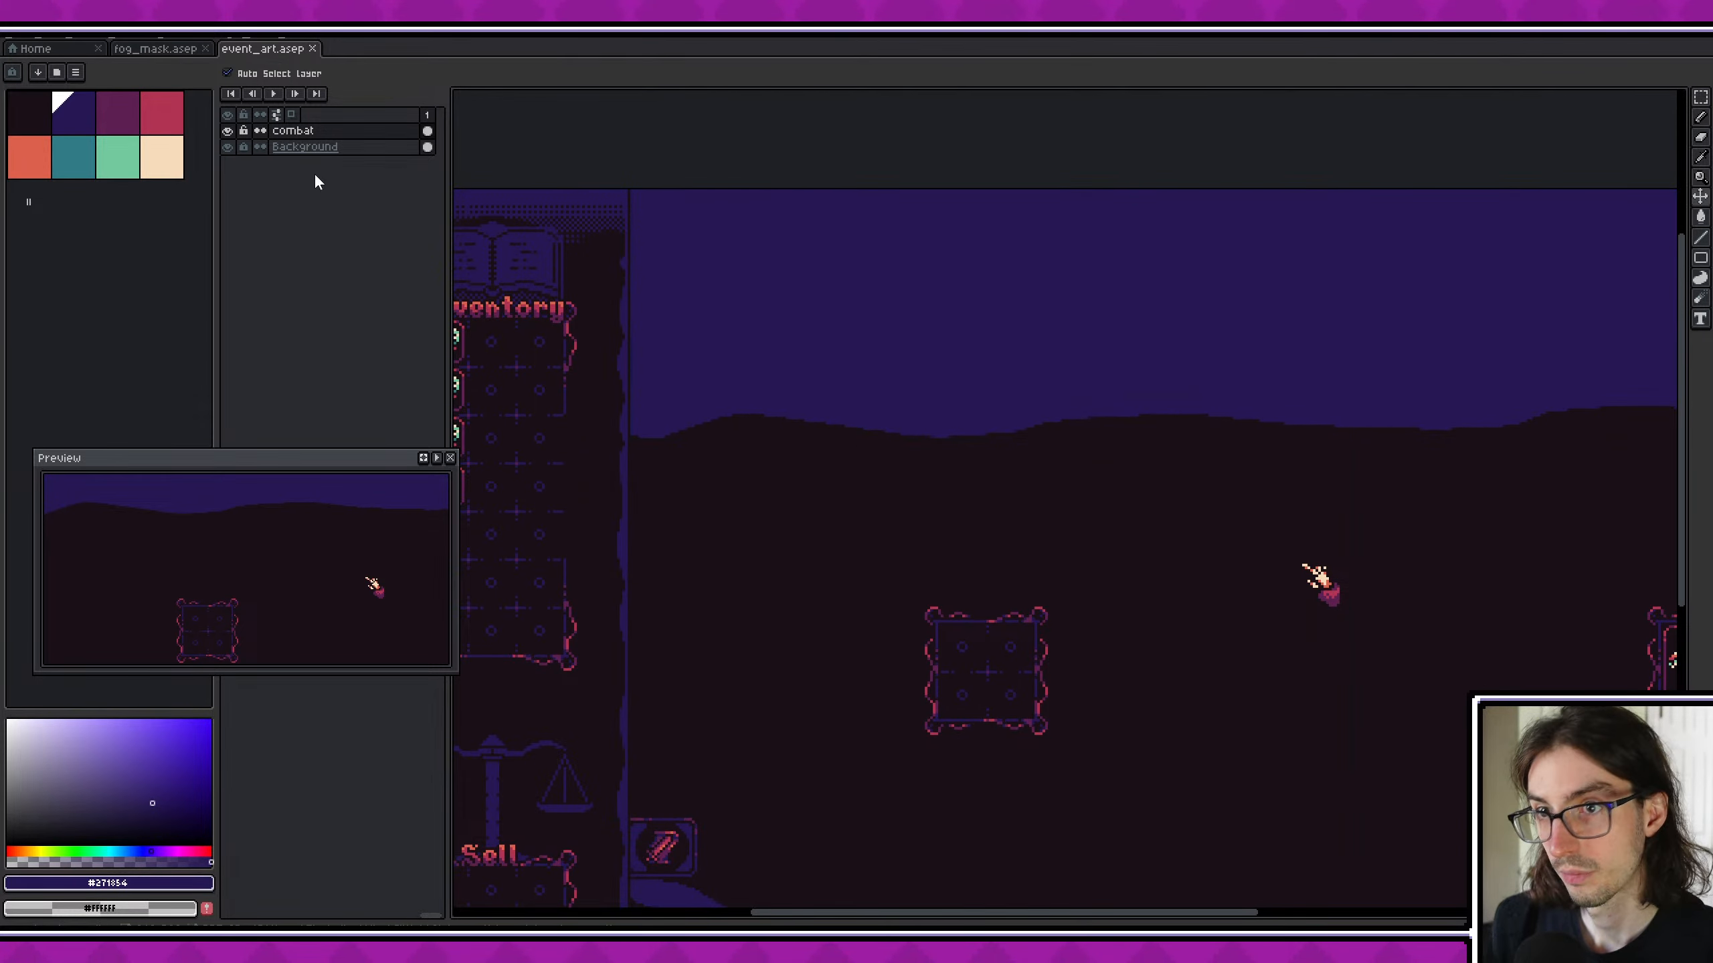
- Add a new layer above the combat layer, name it combat_silhouette and keep its opacity at 100%
{"action": "left_click", "coordinate": [304, 131]}
{"action": "key", "text": "shift+n"}
{"action": "double_click", "coordinate": [311, 131]}
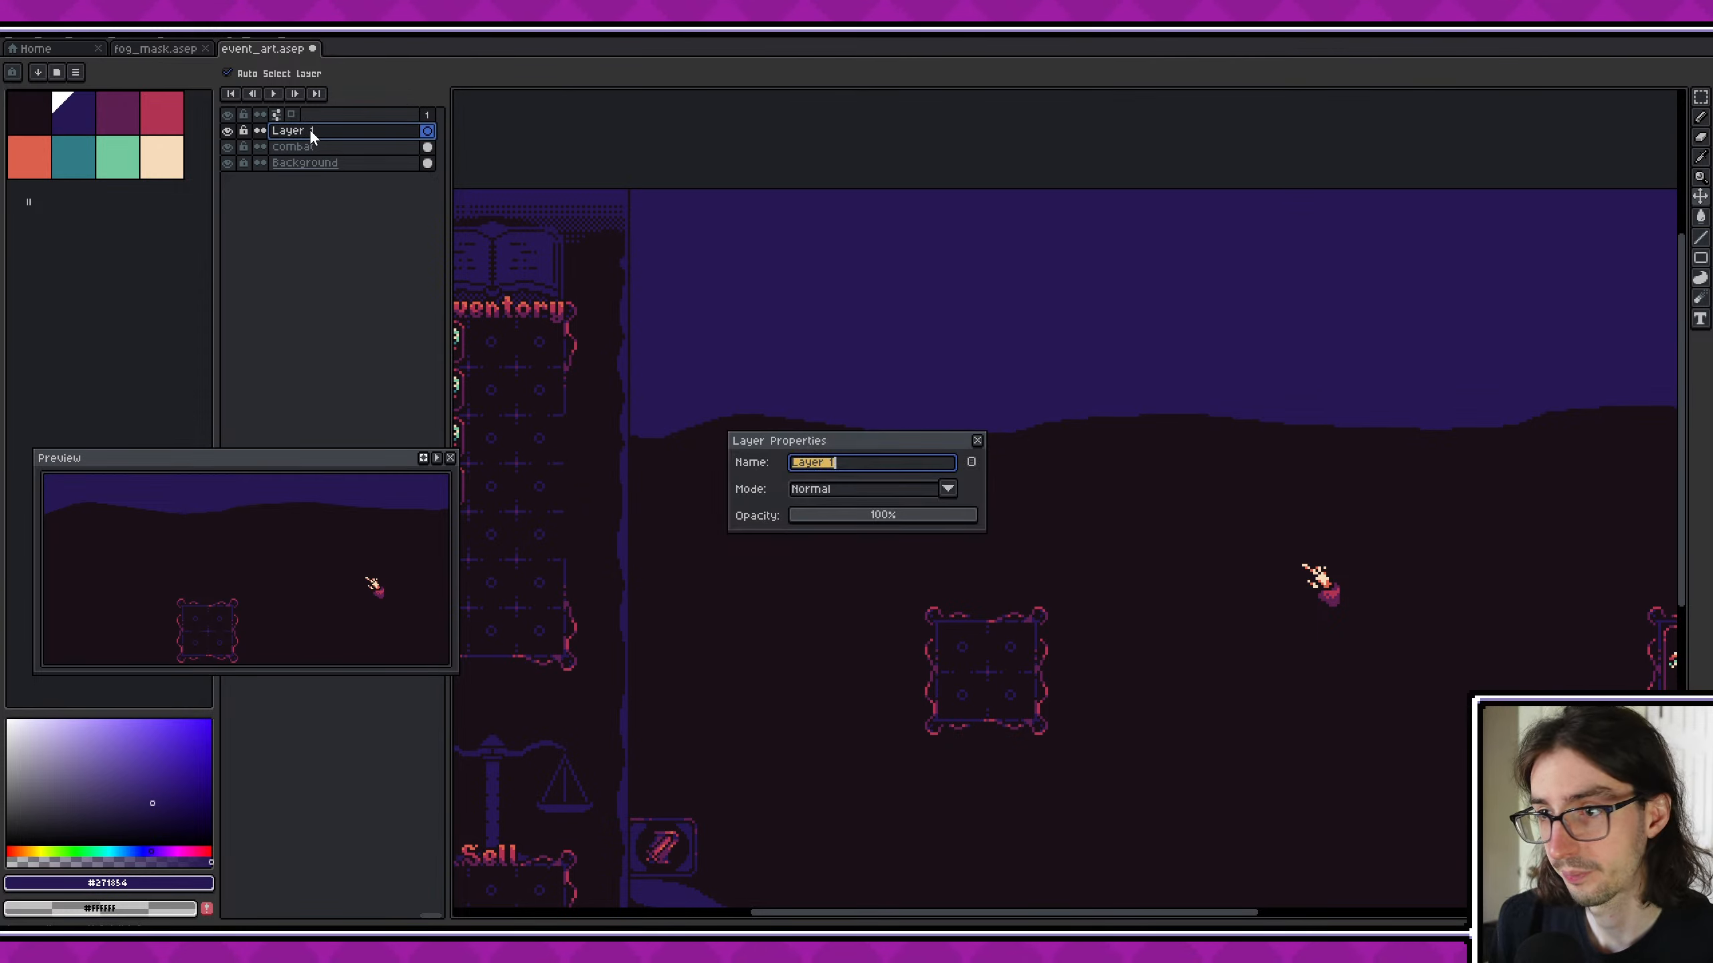
{"action": "type", "text": "coma"}
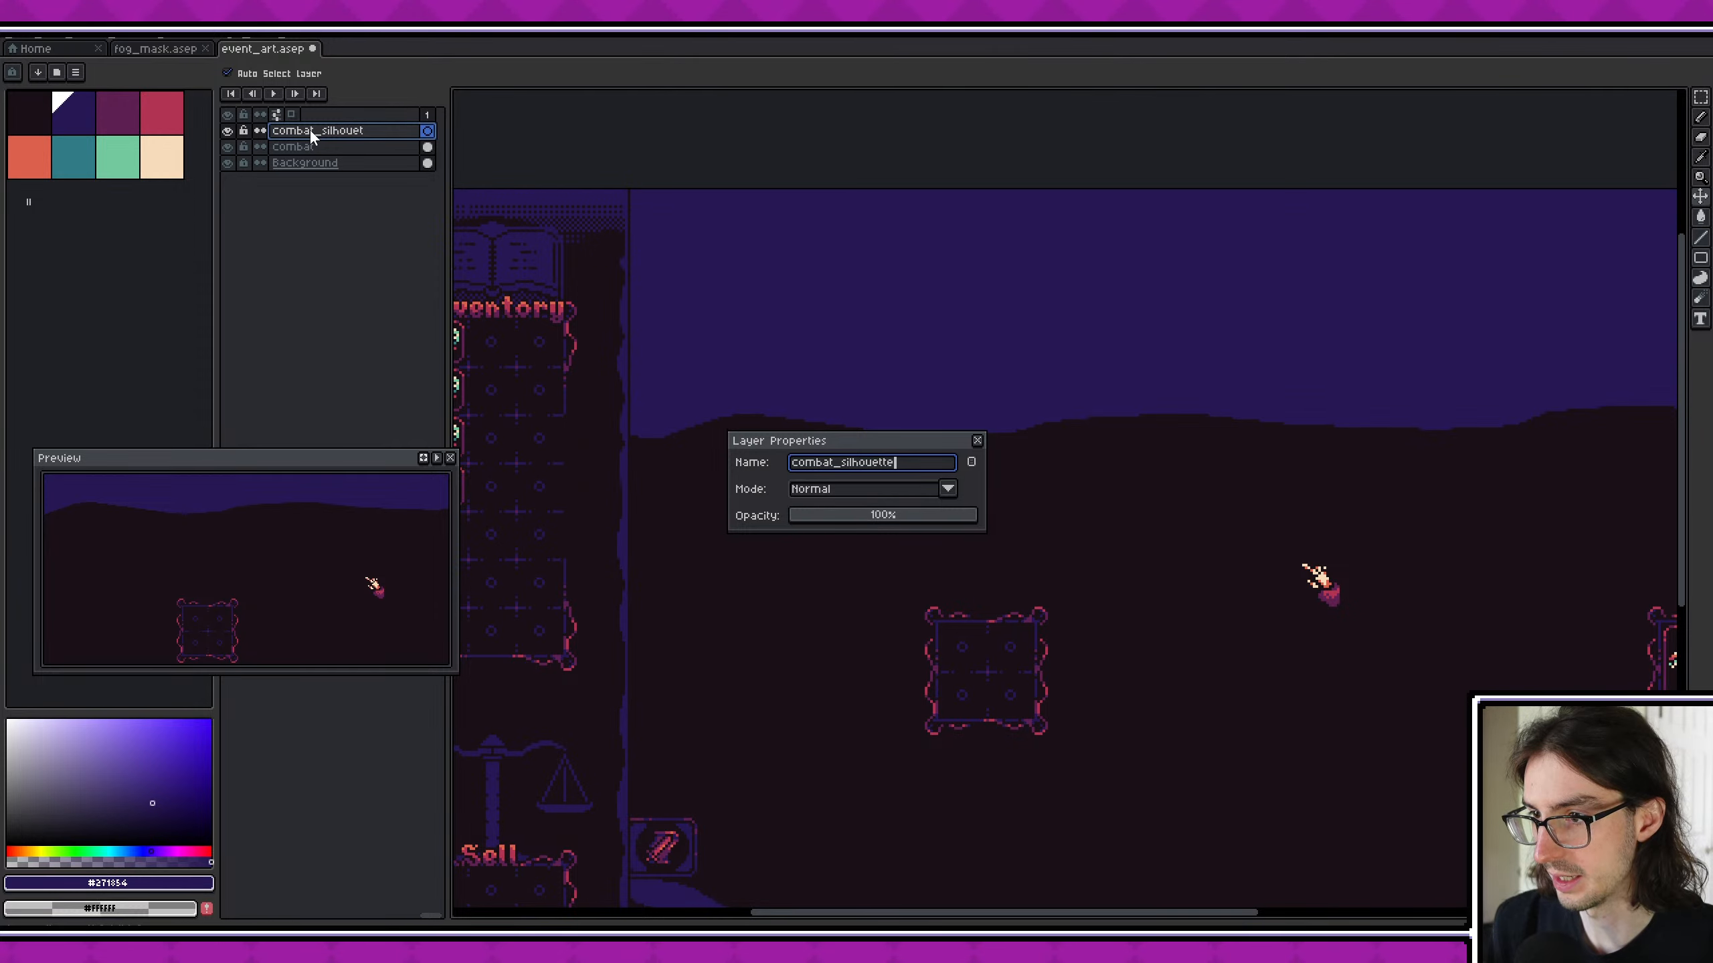
{"action": "left_click", "coordinate": [837, 516]}
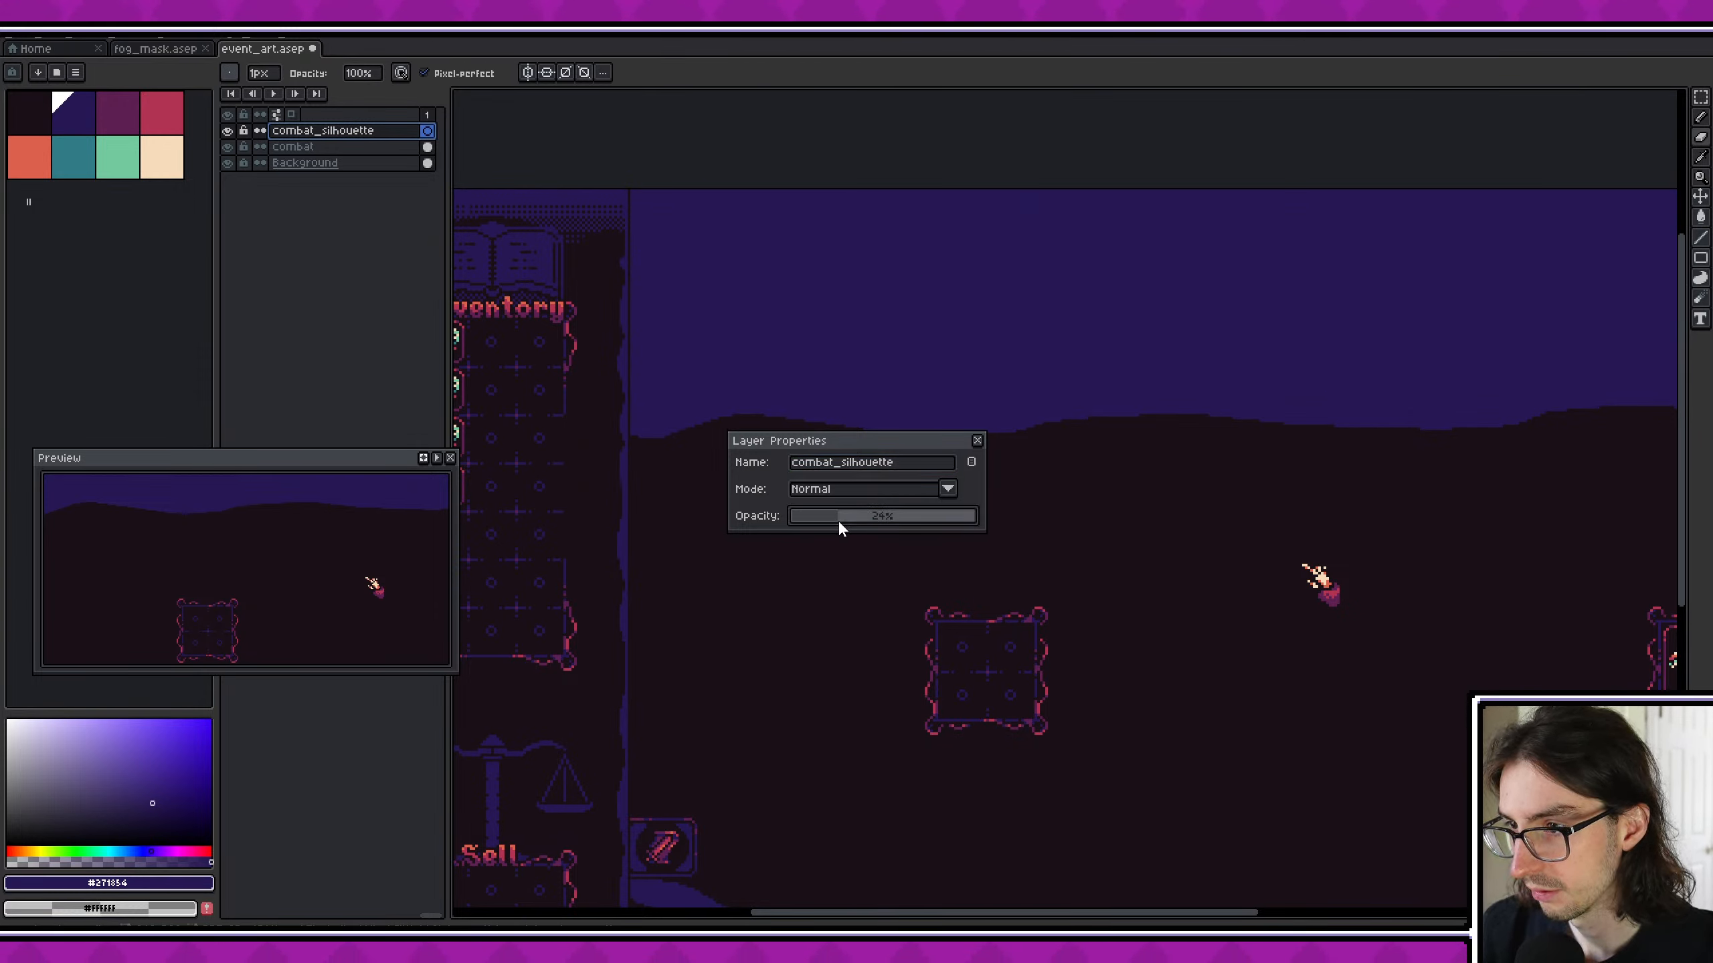
{"action": "left_click_drag", "start_coordinate": [839, 518], "coordinate": [1057, 526]}
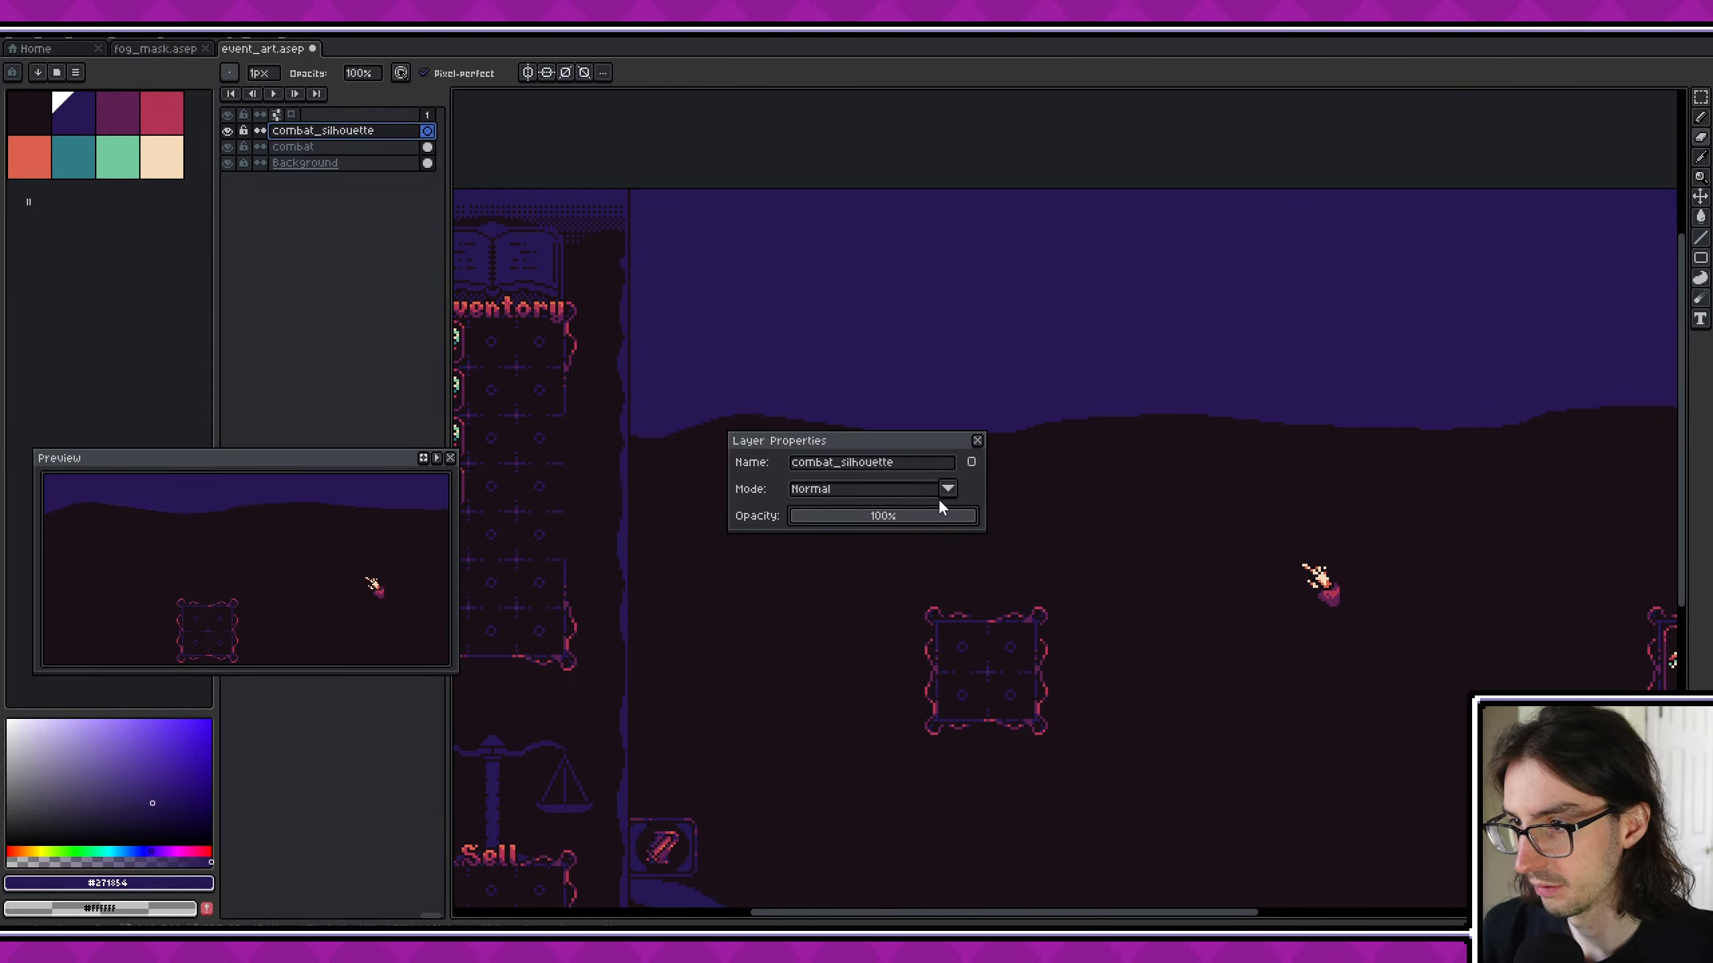
{"action": "key", "text": "Return"}
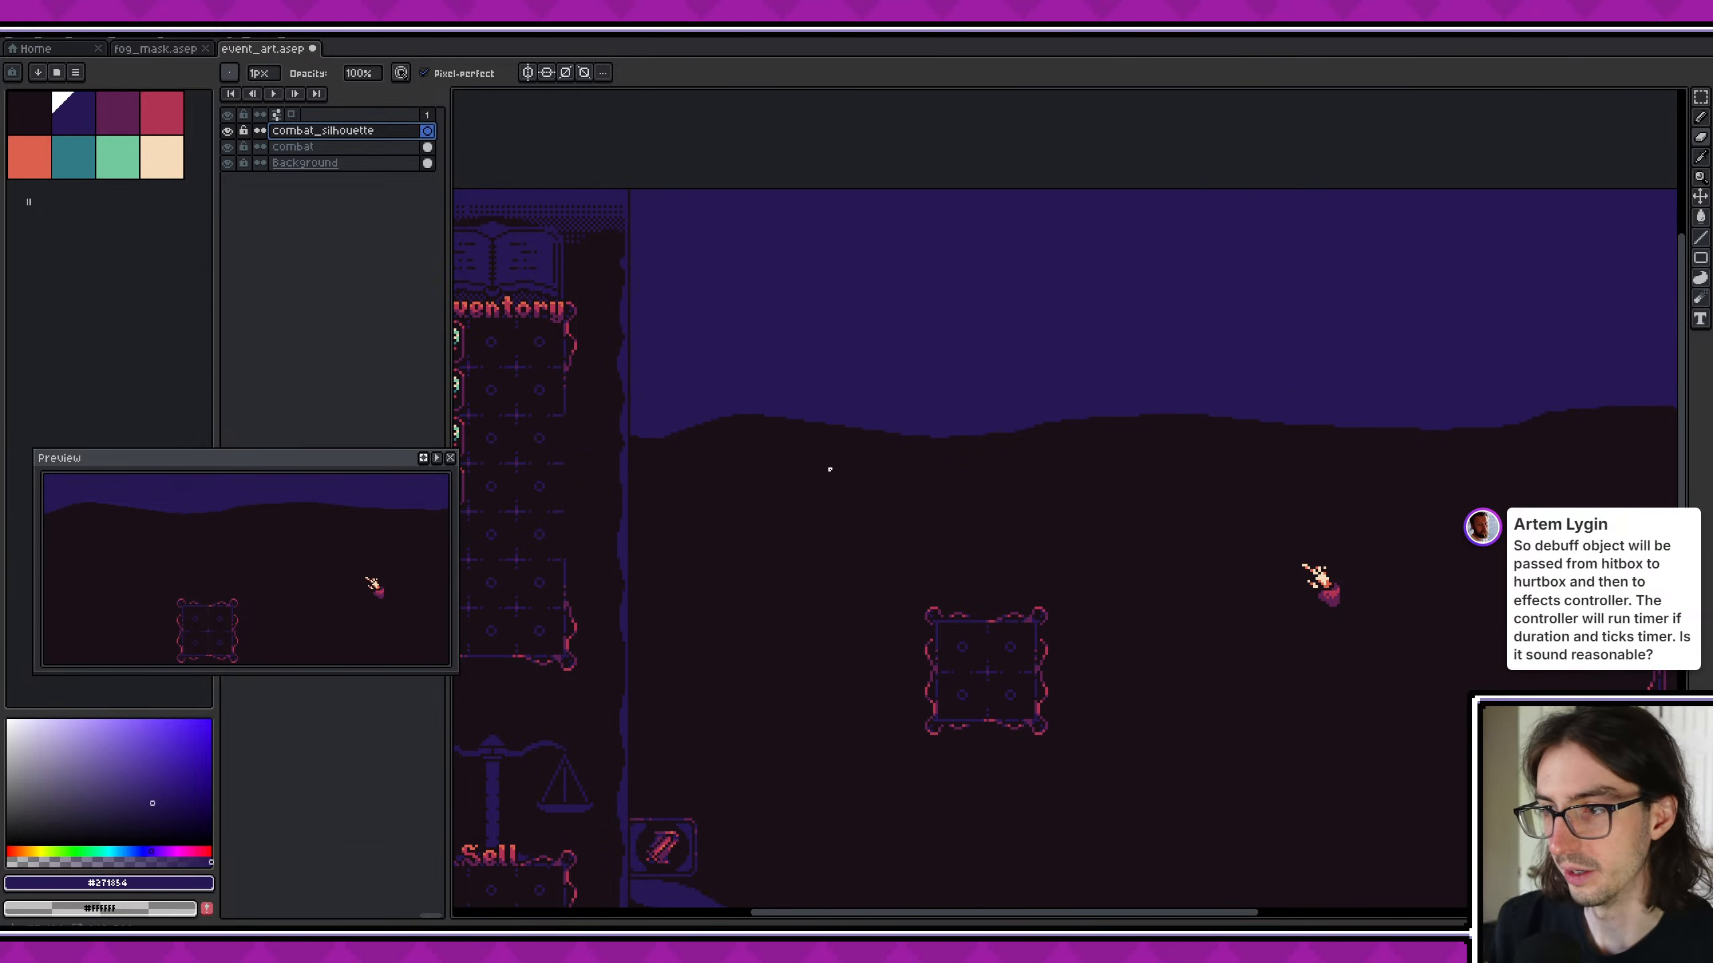
- Draw a bare tree silhouette with forked branches on the hill beside the sidebar, using the Pencil and the darkest palette colour
{"action": "middle_click_drag", "start_coordinate": [998, 428], "coordinate": [745, 434]}
{"action": "scroll", "coordinate": [744, 435], "scroll_direction": "down", "scroll_amount": 3}
{"action": "middle_click_drag", "start_coordinate": [653, 398], "coordinate": [750, 436]}
{"action": "scroll", "coordinate": [749, 435], "scroll_direction": "up", "scroll_amount": 3}
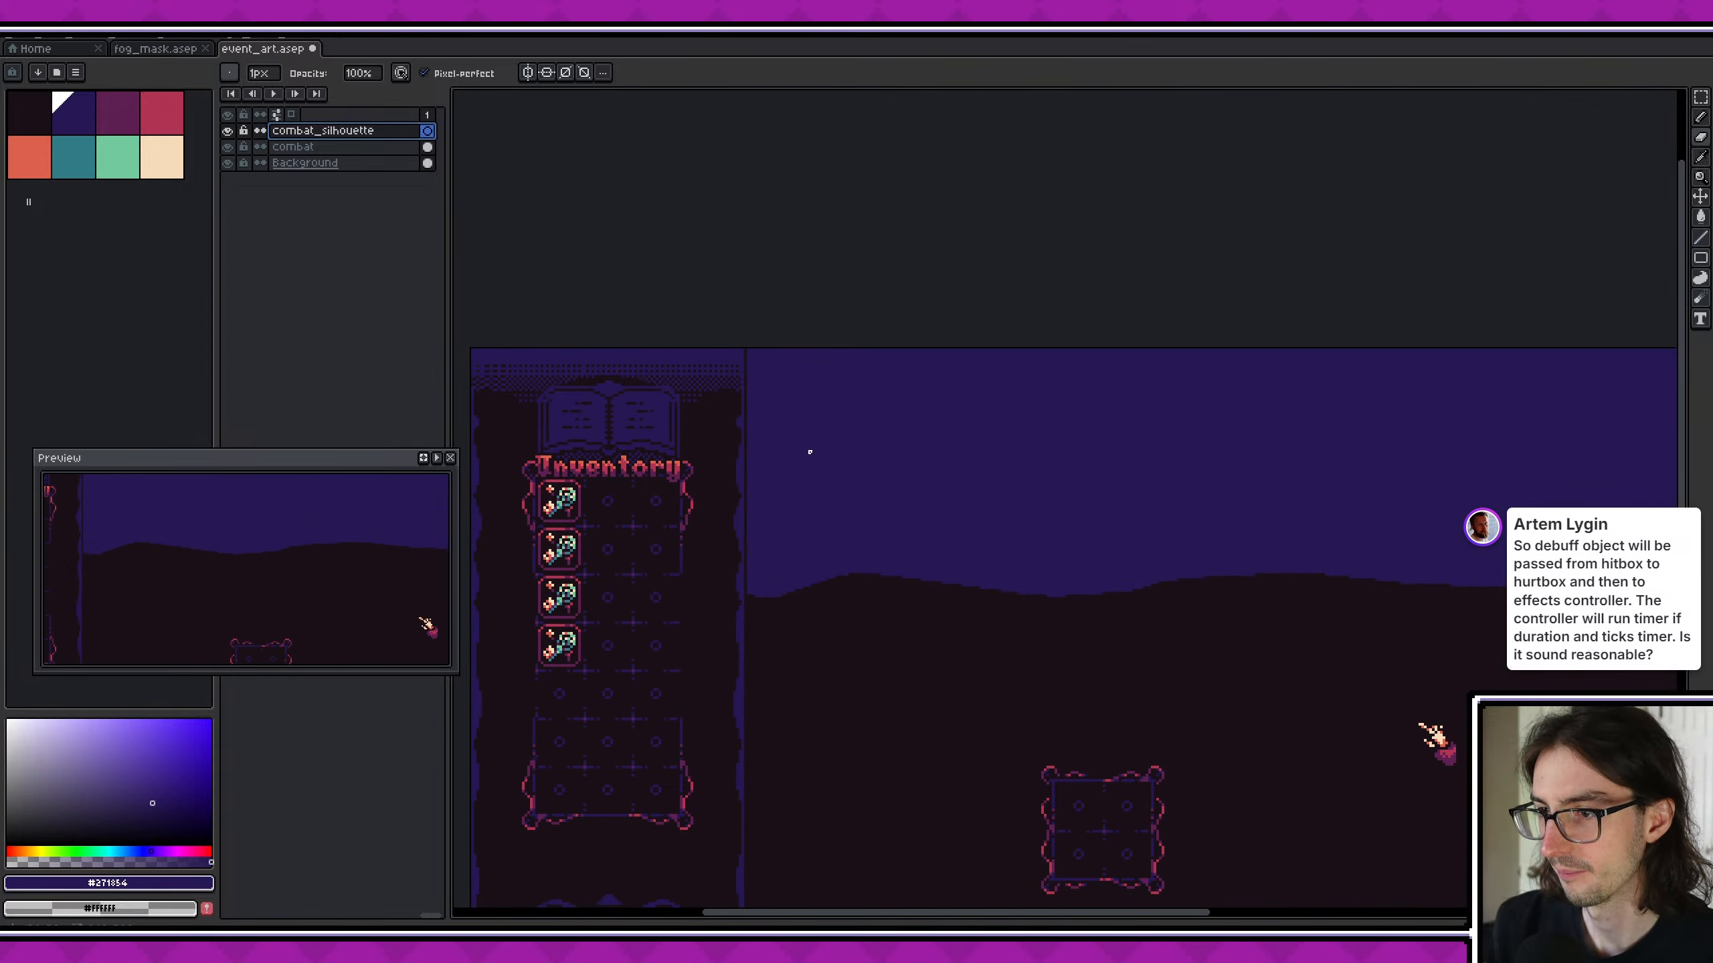
{"action": "left_click", "coordinate": [13, 127]}
{"action": "key", "text": "b"}
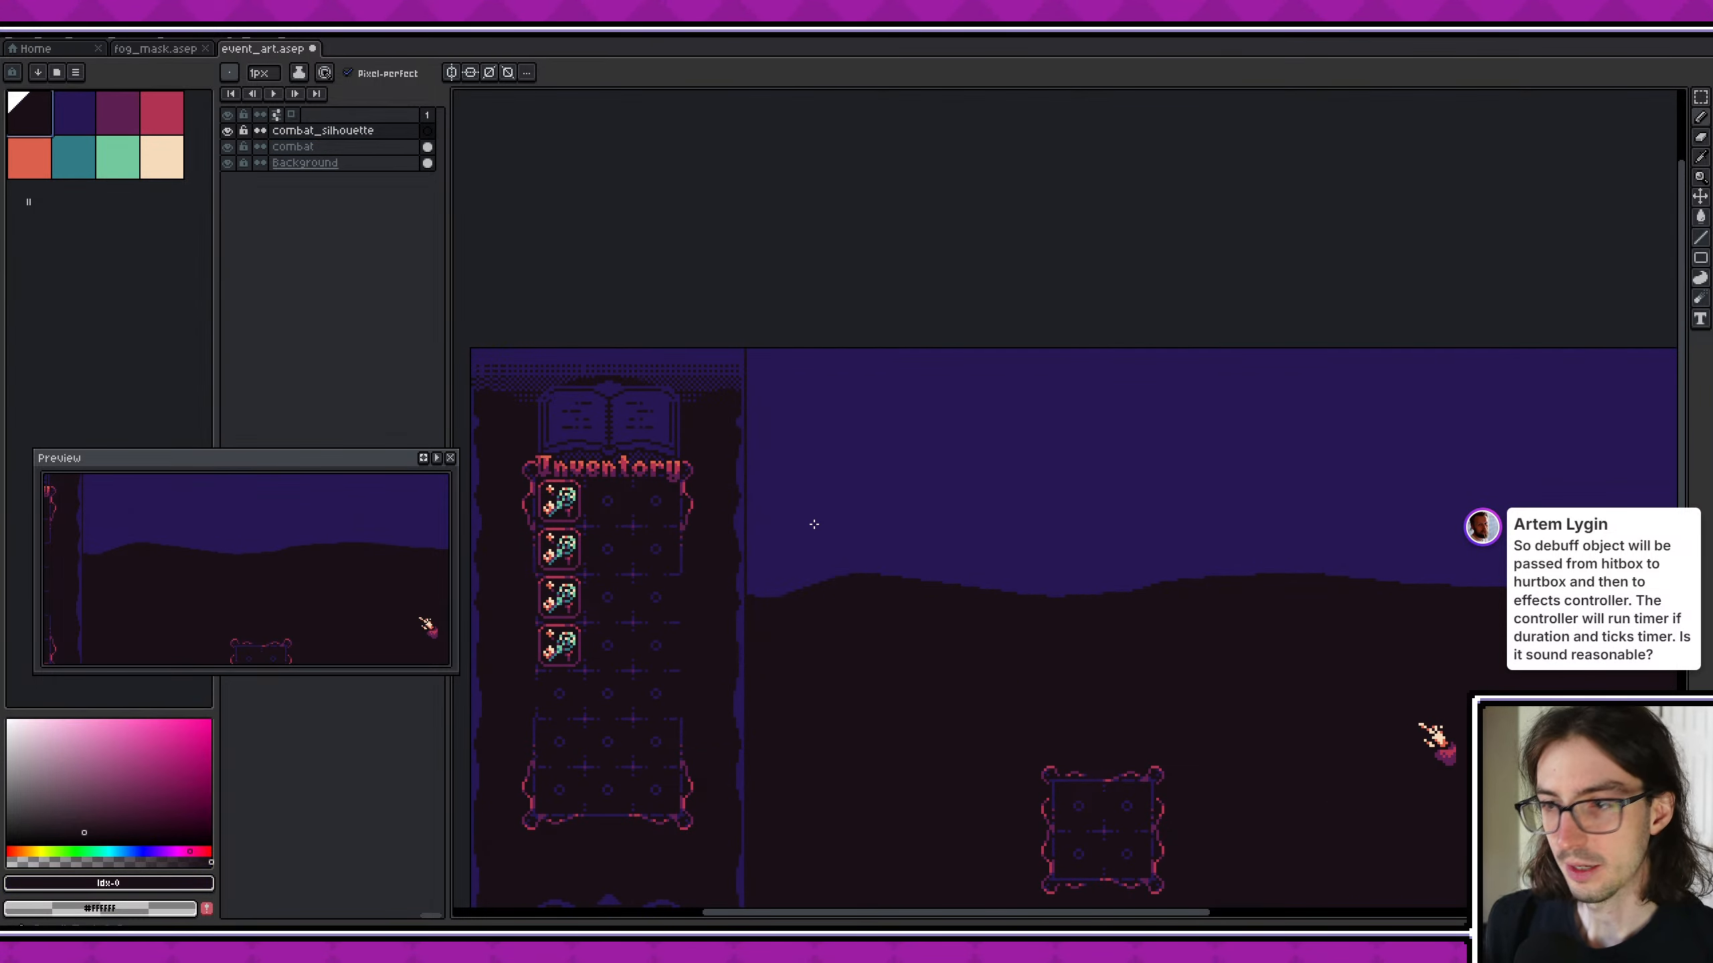
{"action": "scroll", "coordinate": [814, 525], "scroll_direction": "up", "scroll_amount": 4}
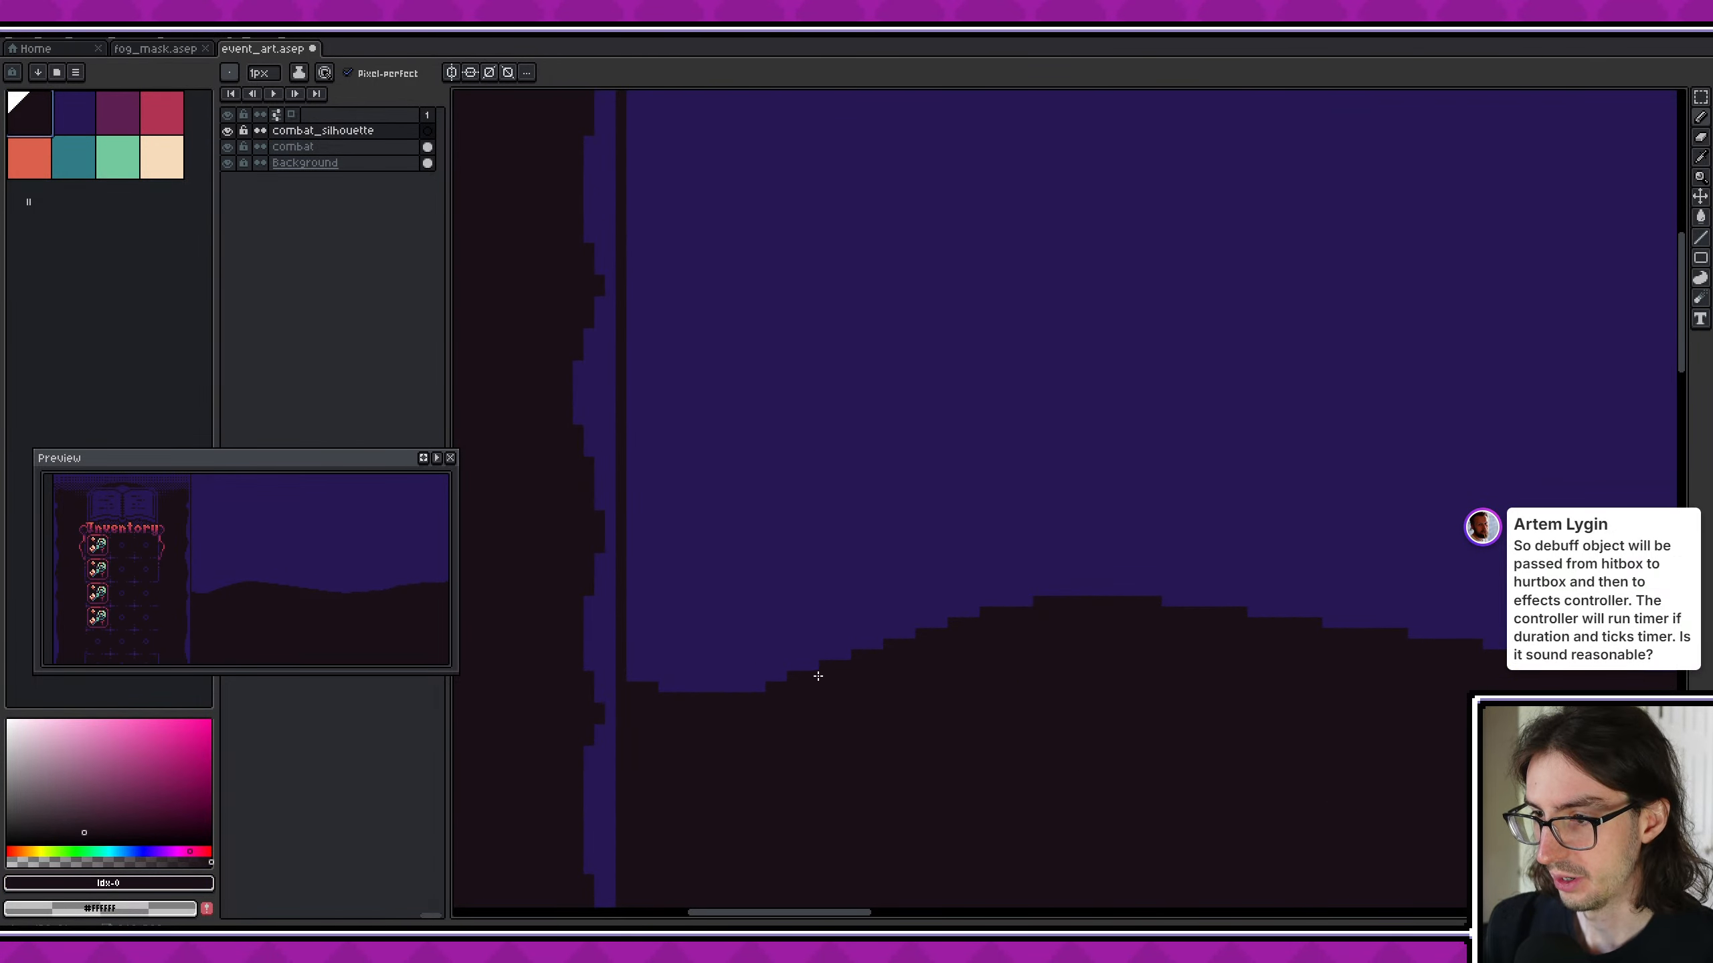
{"action": "mouse_move", "coordinate": [818, 676]}
{"action": "left_mouse_down"}
{"action": "mouse_move", "coordinate": [783, 567]}
{"action": "mouse_move", "coordinate": [823, 669]}
{"action": "mouse_move", "coordinate": [802, 469]}
{"action": "left_mouse_up"}
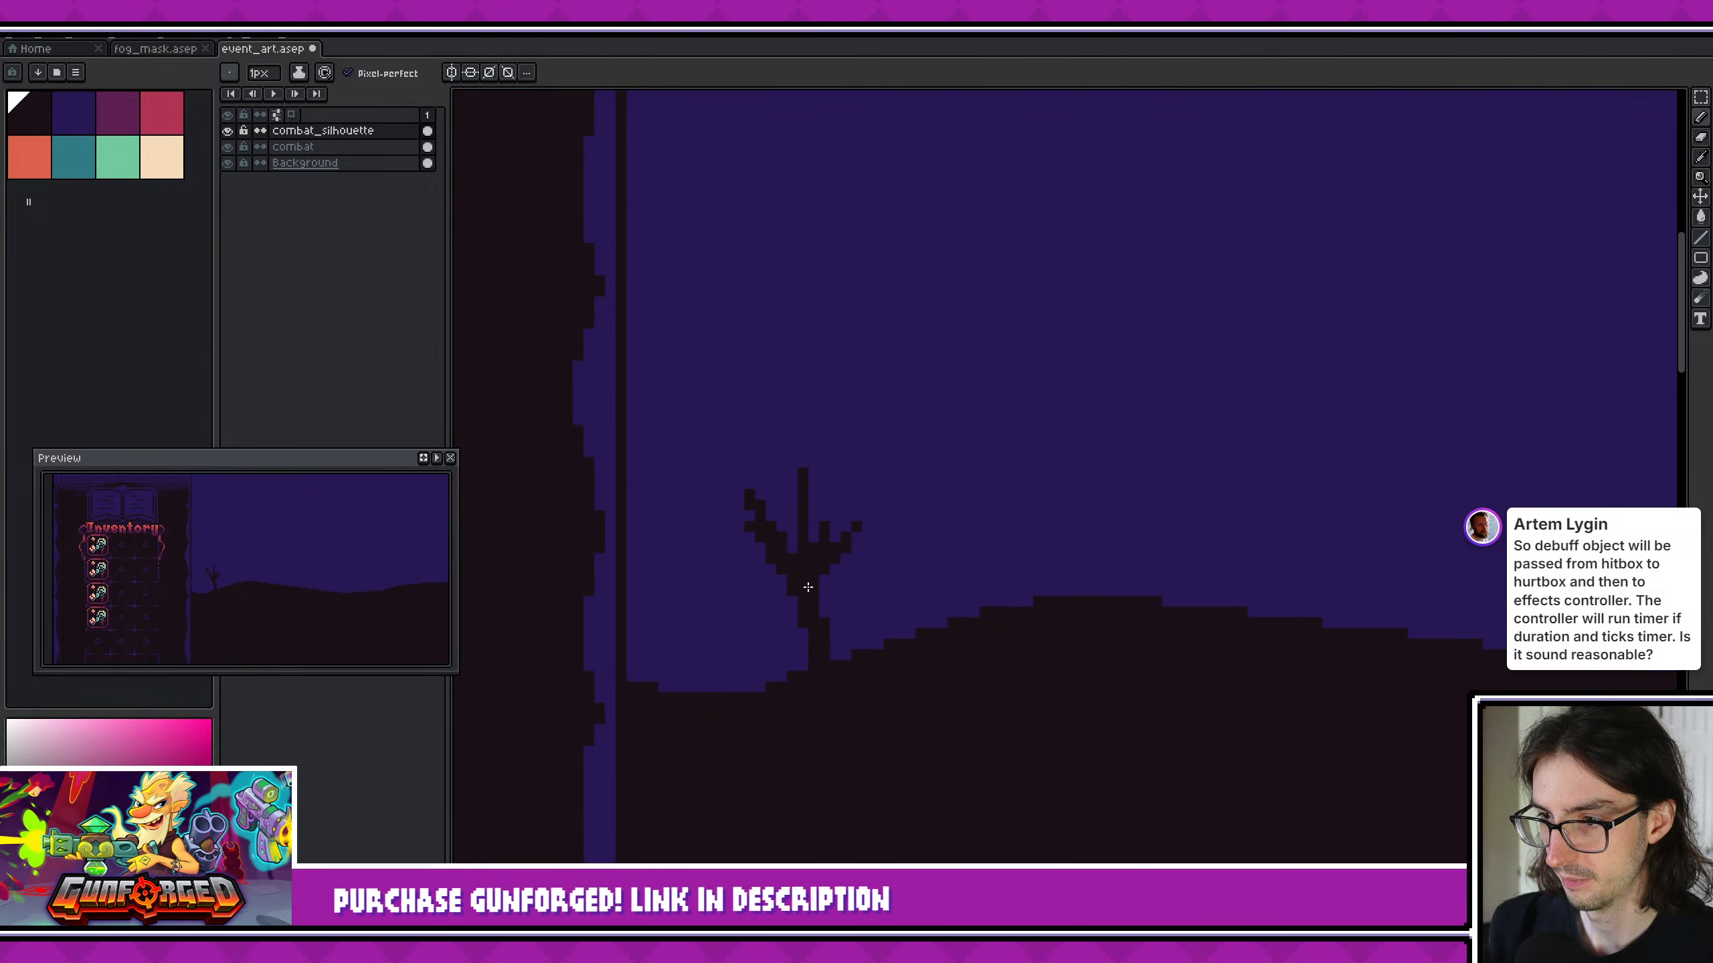
{"action": "left_click", "coordinate": [797, 663]}
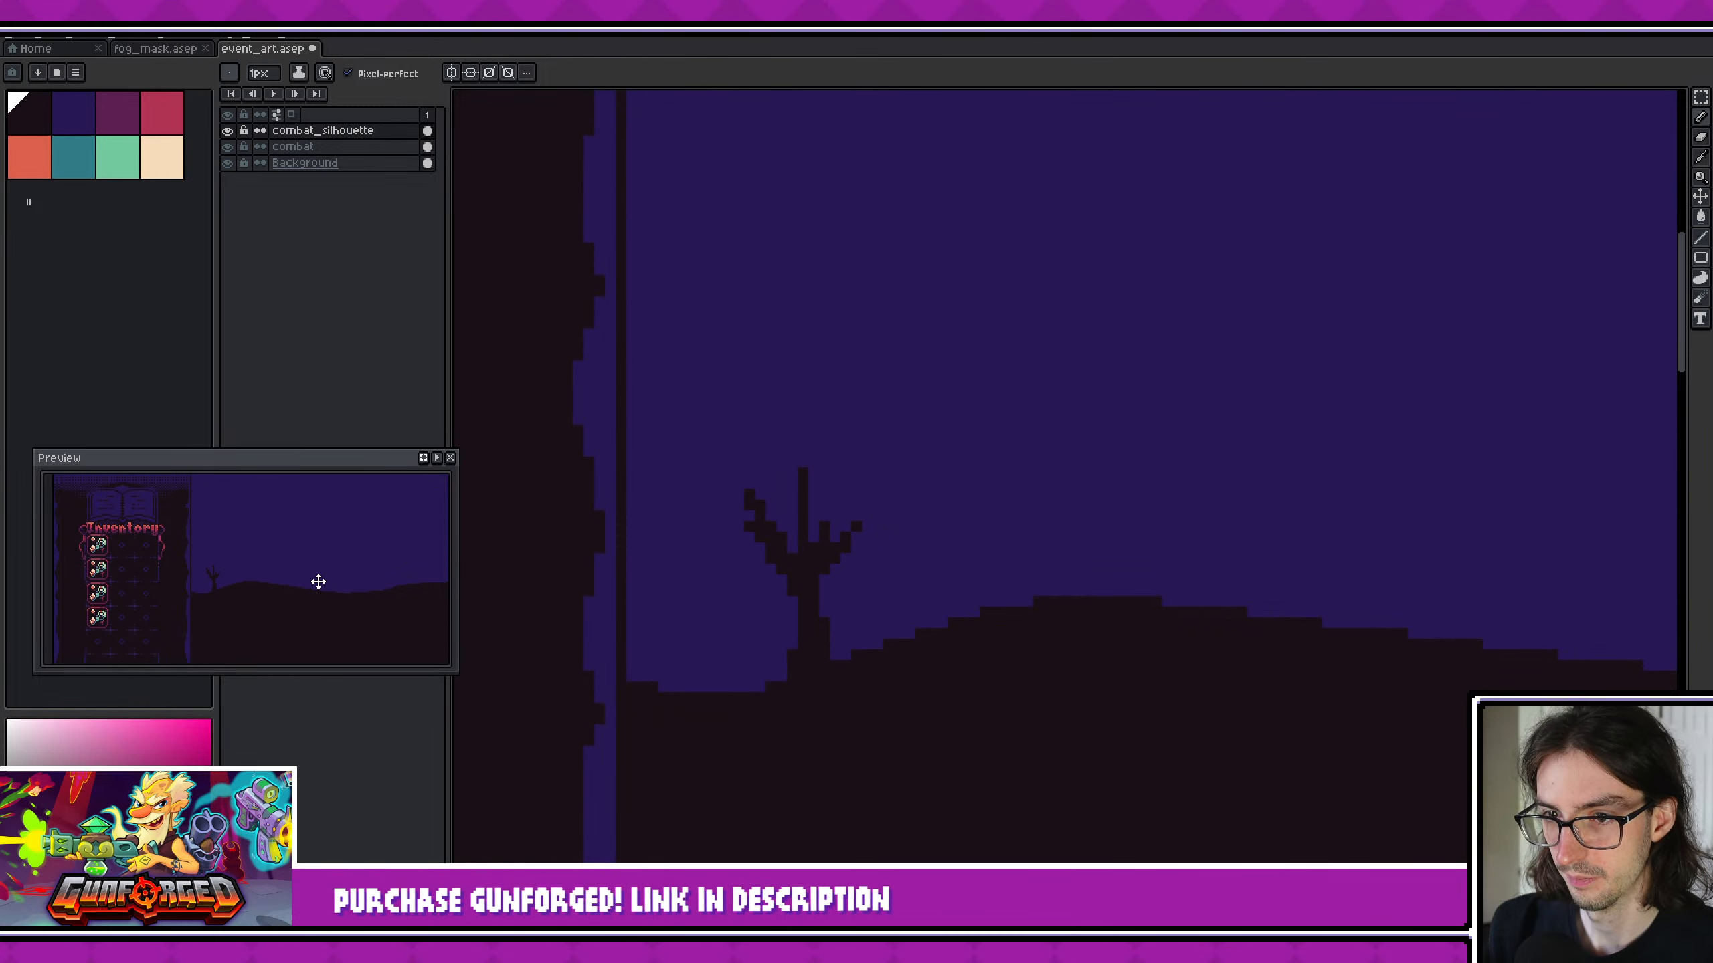
- Erase the tip of the tree's straight middle branch, redraw it bending outward, and thicken the fork at its base
{"action": "scroll", "coordinate": [319, 582], "scroll_direction": "down", "scroll_amount": 2}
{"action": "scroll", "coordinate": [802, 551], "scroll_direction": "up", "scroll_amount": 1}
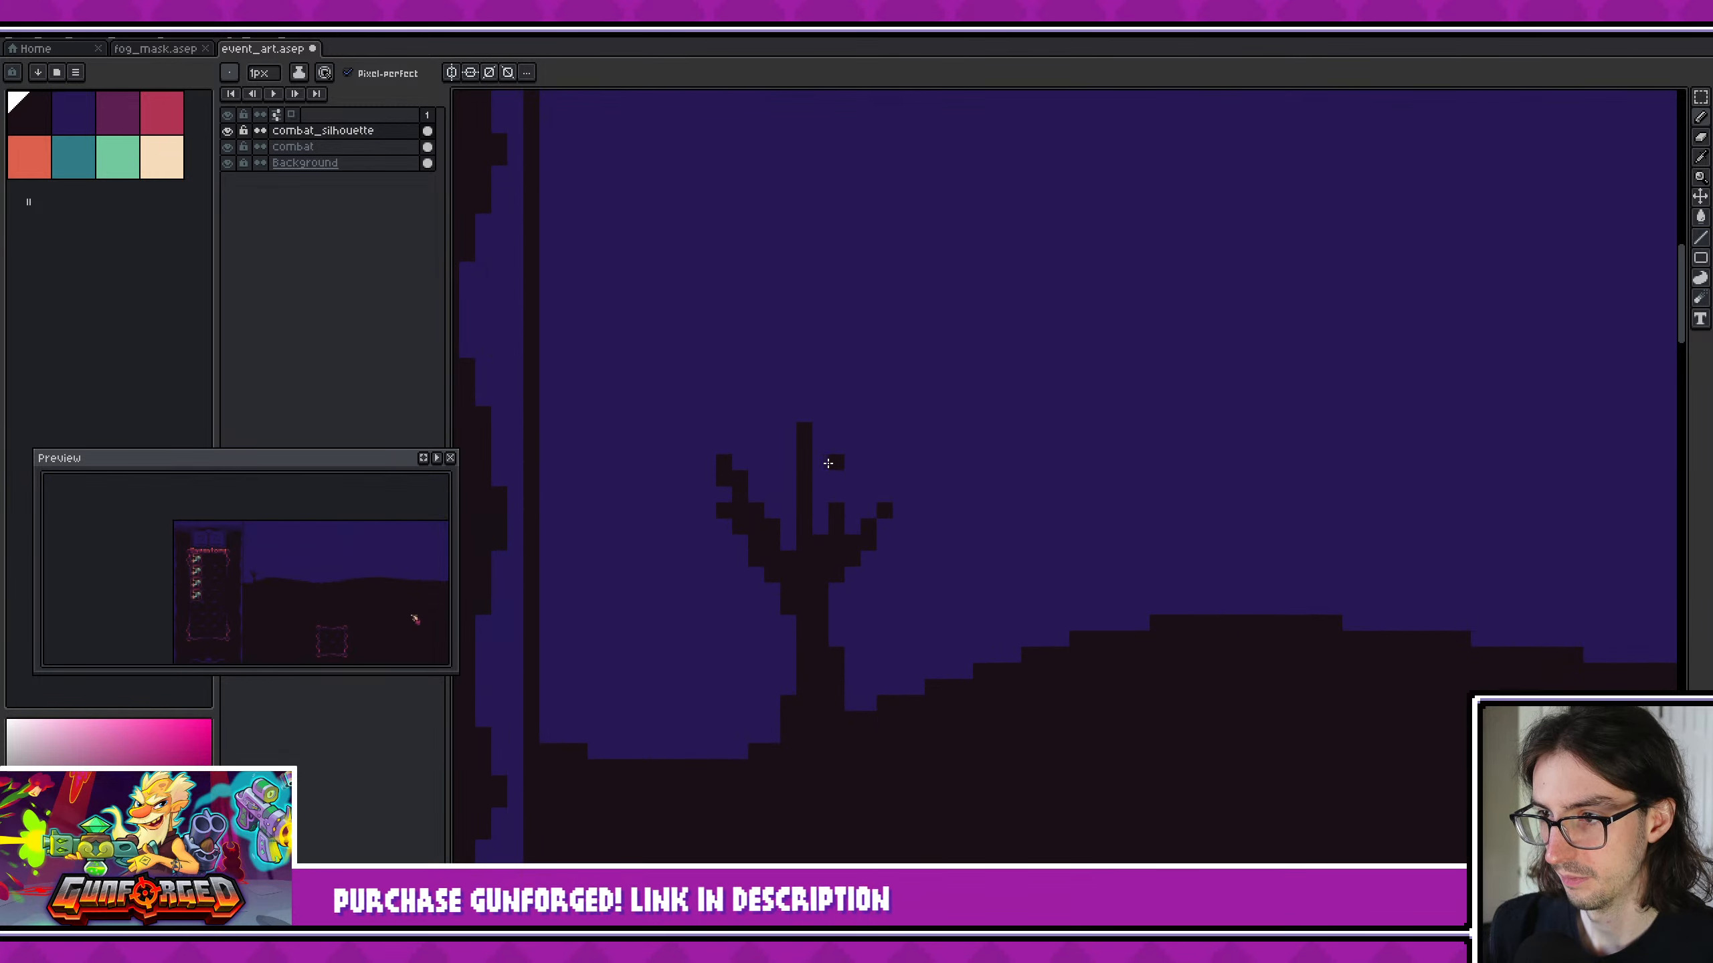
{"action": "key", "text": "e"}
{"action": "left_click_drag", "start_coordinate": [803, 431], "coordinate": [804, 464]}
{"action": "key", "text": "b"}
{"action": "left_click_drag", "start_coordinate": [797, 530], "coordinate": [828, 434]}
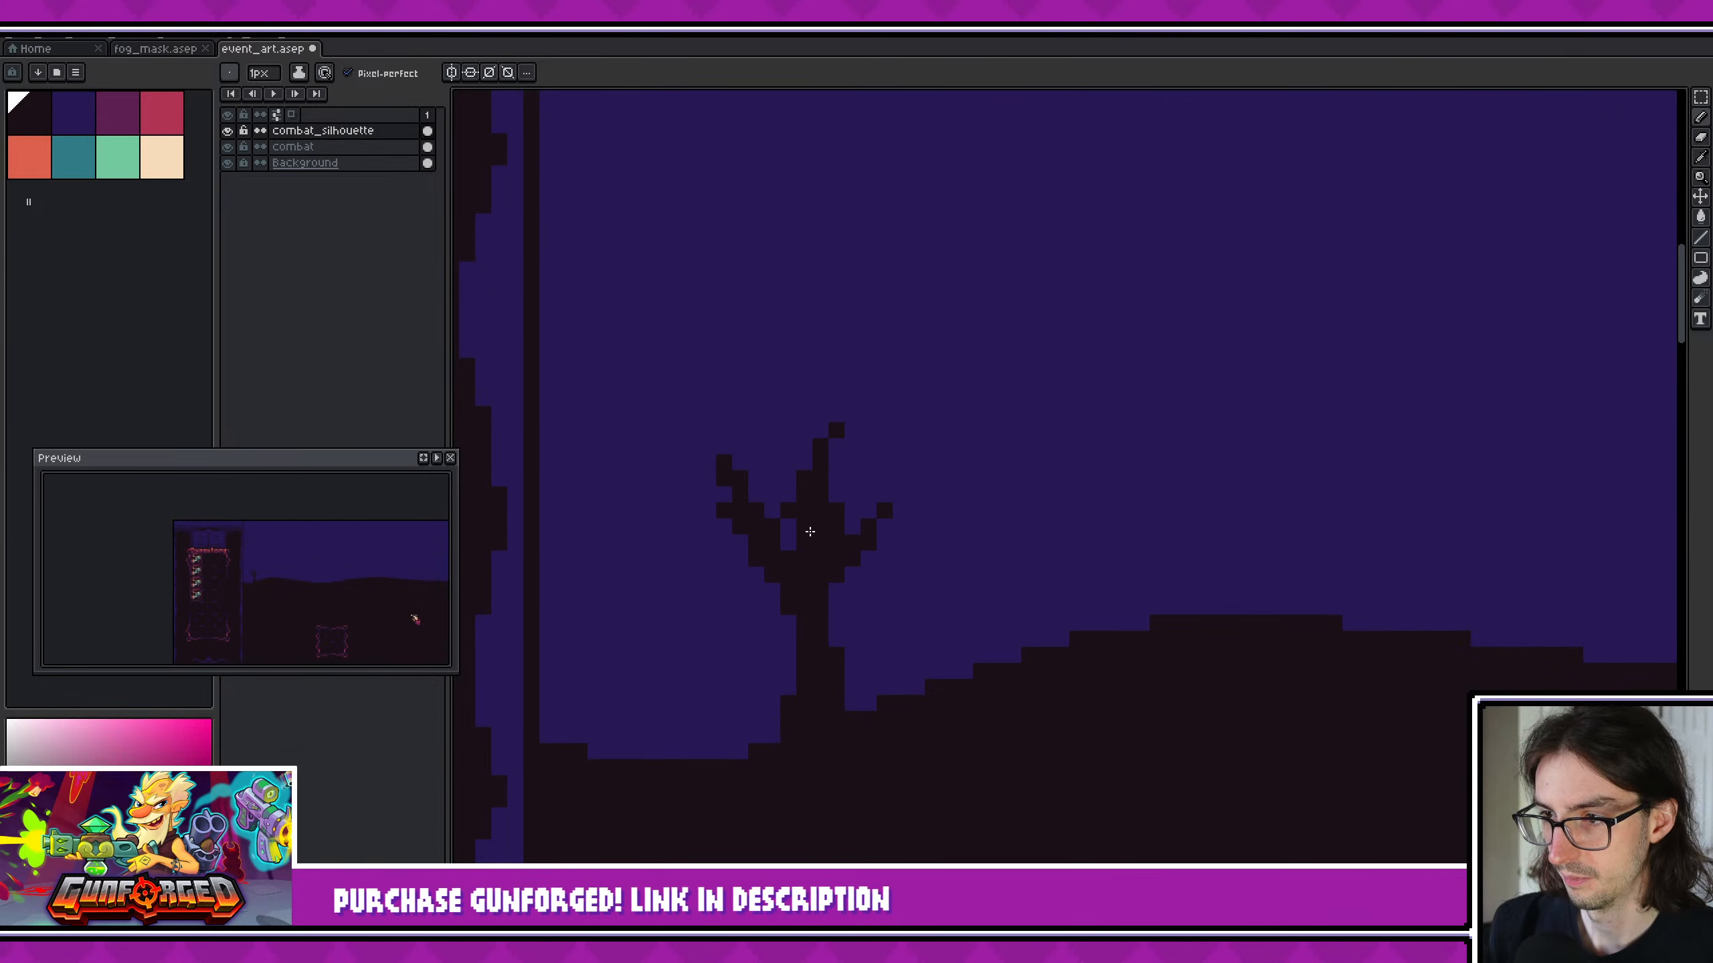
{"action": "left_click", "coordinate": [644, 574]}
{"action": "scroll", "coordinate": [343, 580], "scroll_direction": "up", "scroll_amount": 1}
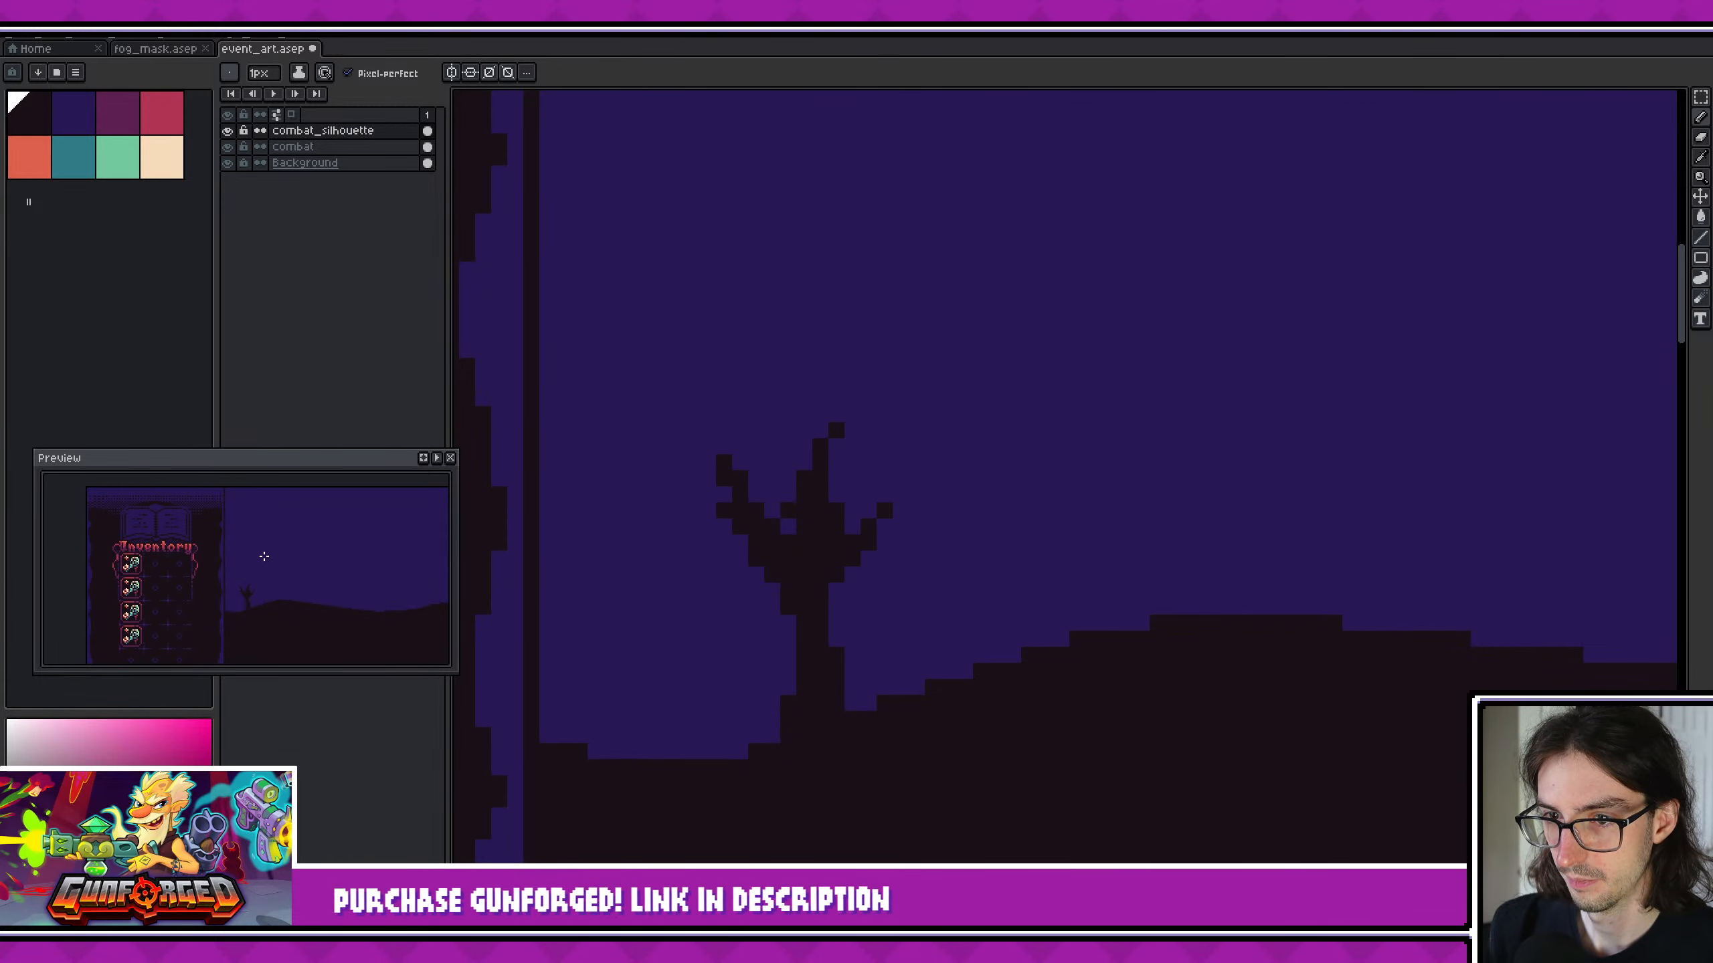
- Widen the tree trunk and add short lower branches on both of its sides
{"action": "mouse_move", "coordinate": [762, 649]}
{"action": "left_mouse_down"}
{"action": "mouse_move", "coordinate": [731, 654]}
{"action": "mouse_move", "coordinate": [783, 645]}
{"action": "left_mouse_up"}
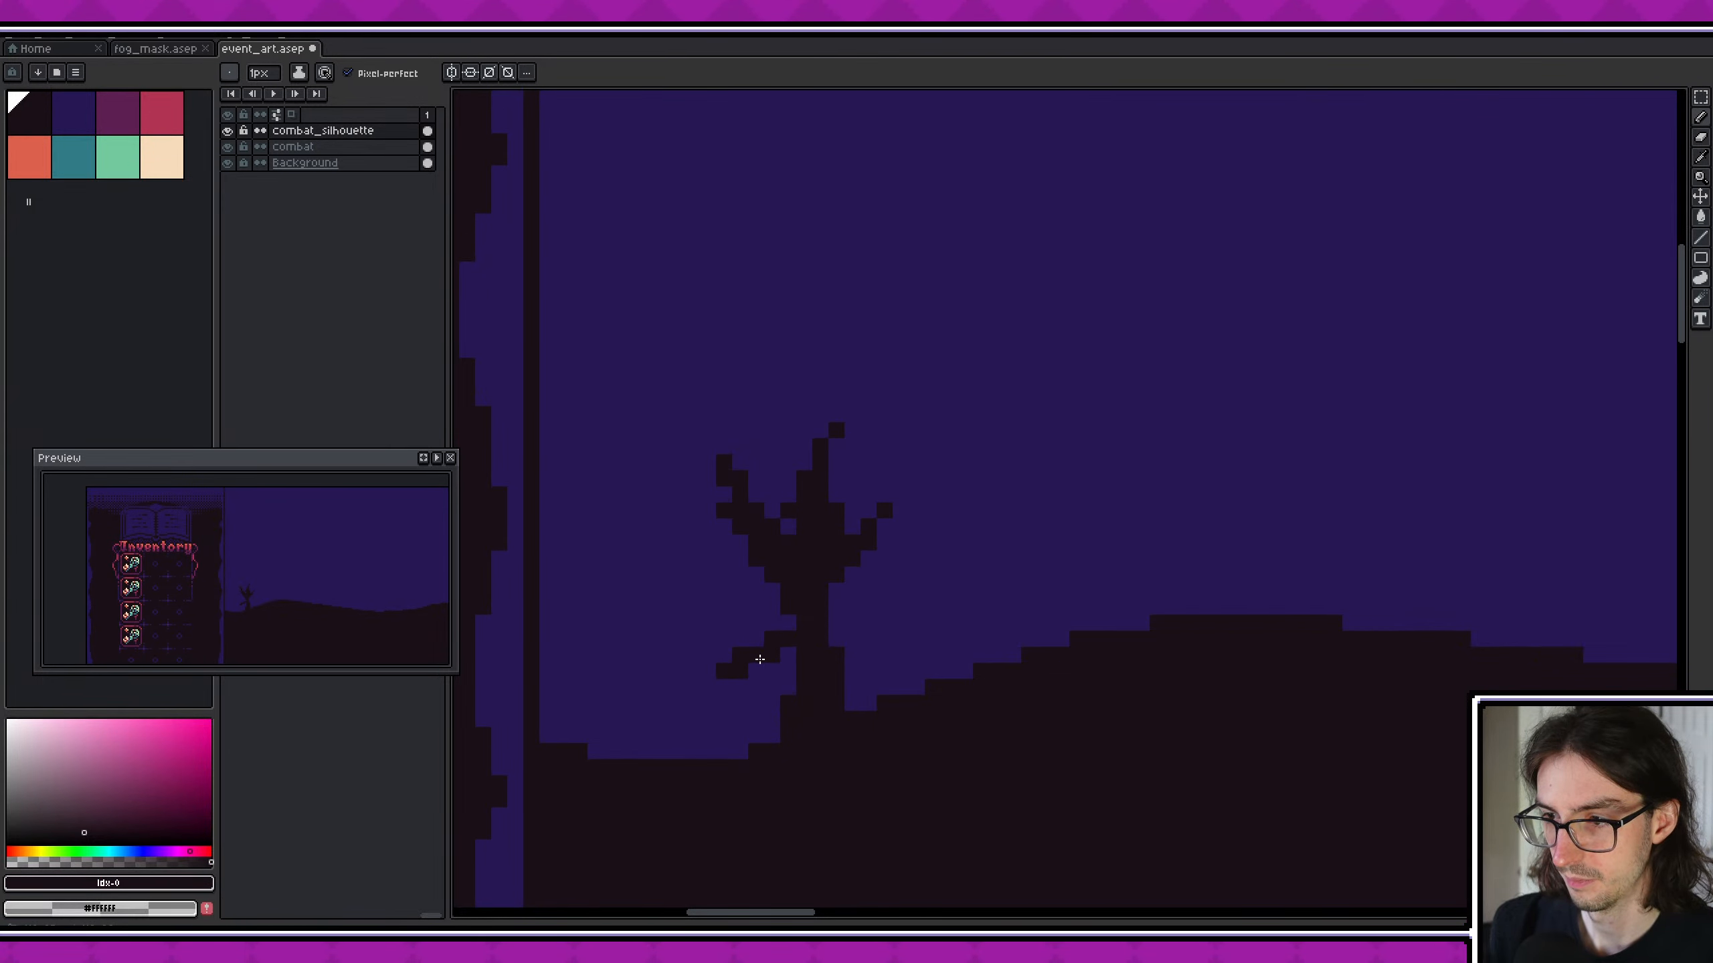
{"action": "middle_click_drag", "start_coordinate": [948, 639], "coordinate": [932, 640]}
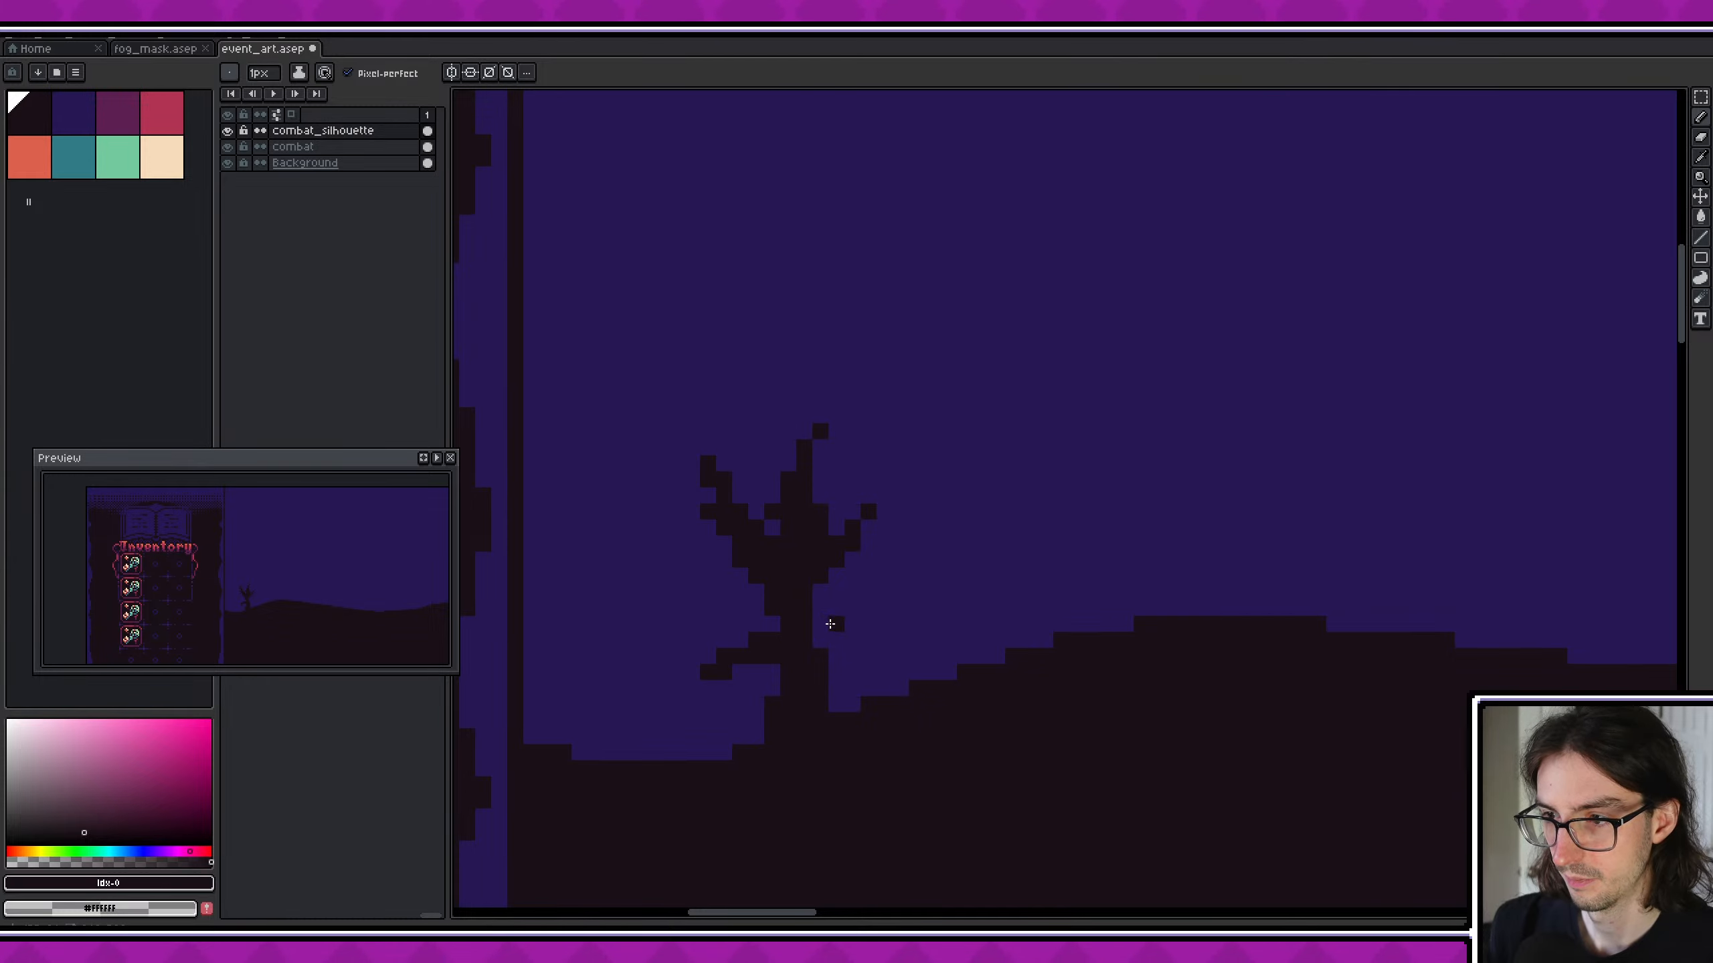
{"action": "left_click_drag", "start_coordinate": [821, 608], "coordinate": [836, 608]}
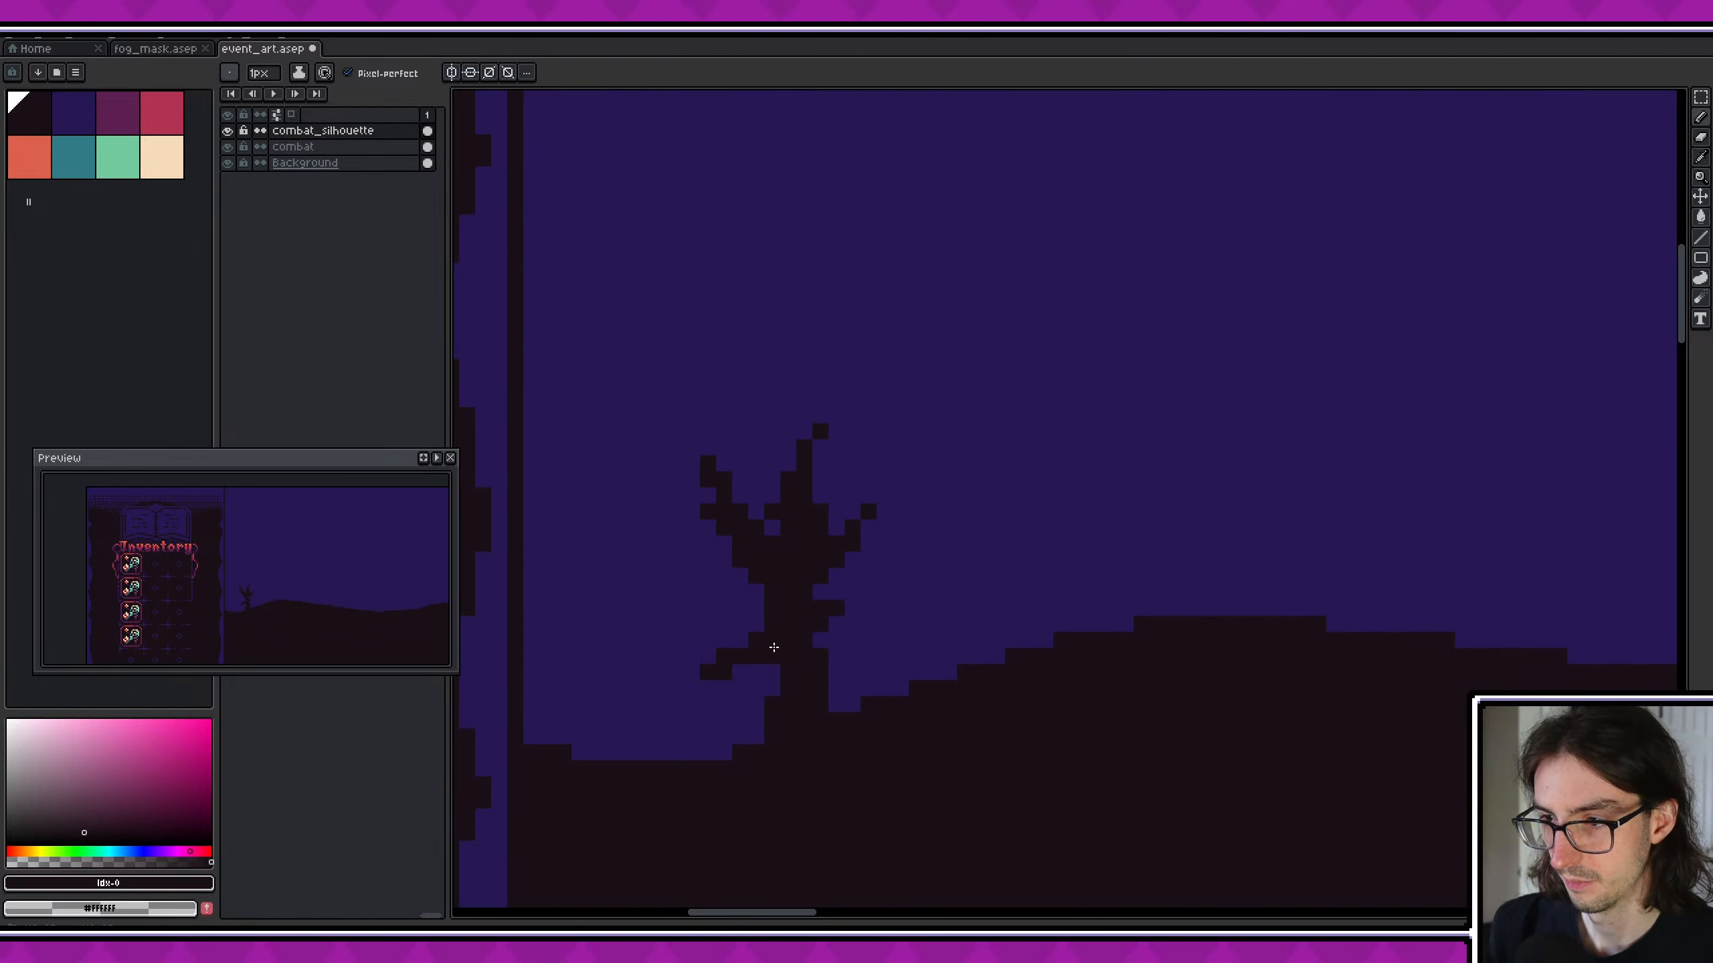
{"action": "left_click_drag", "start_coordinate": [773, 648], "coordinate": [749, 749]}
{"action": "middle_click_drag", "start_coordinate": [1060, 705], "coordinate": [1013, 694]}
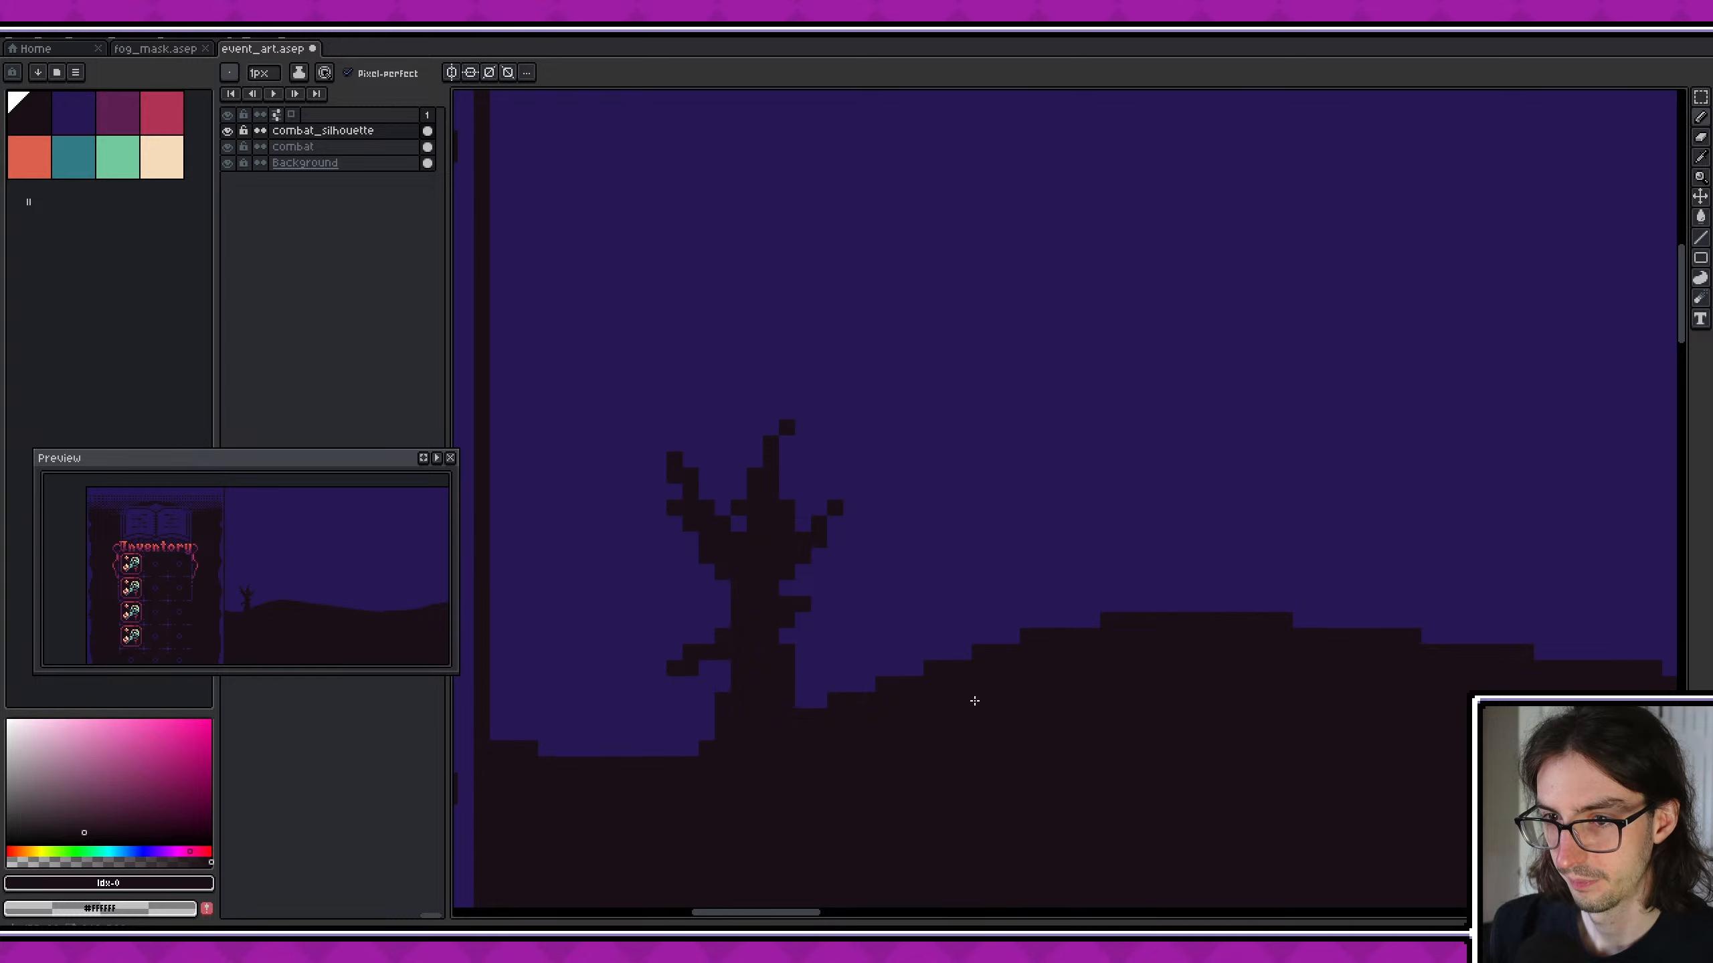
{"action": "scroll", "coordinate": [793, 636], "scroll_direction": "up", "scroll_amount": 1}
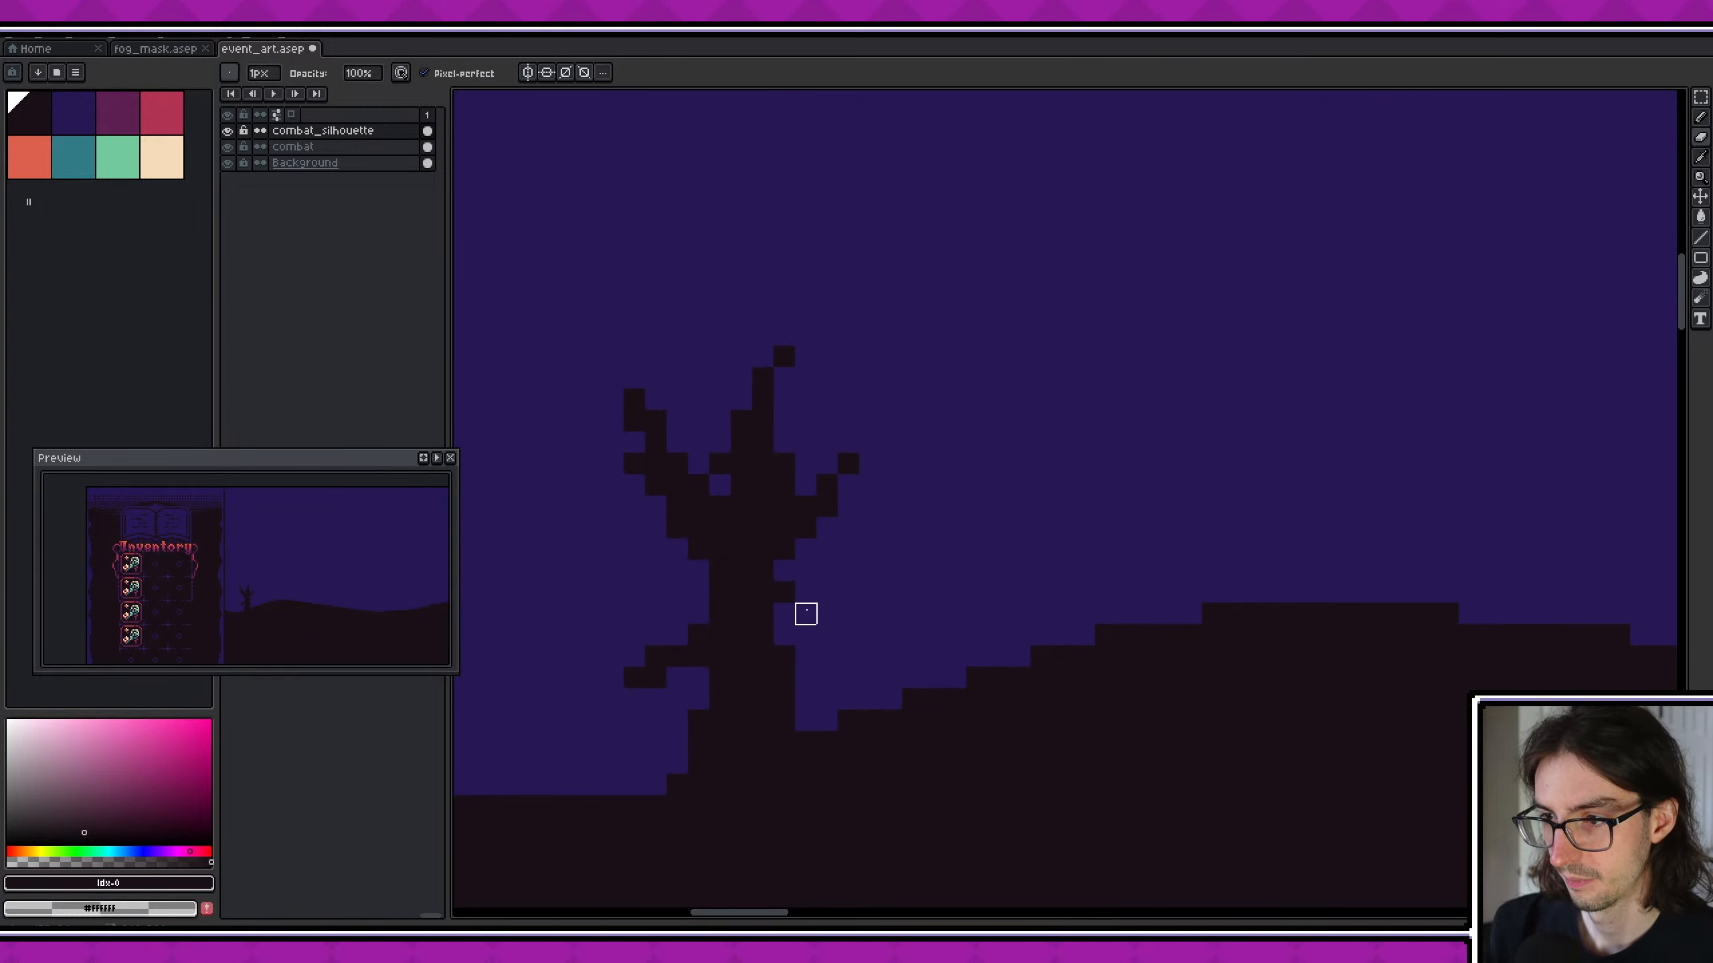
{"action": "scroll", "coordinate": [411, 582], "scroll_direction": "up", "scroll_amount": 2}
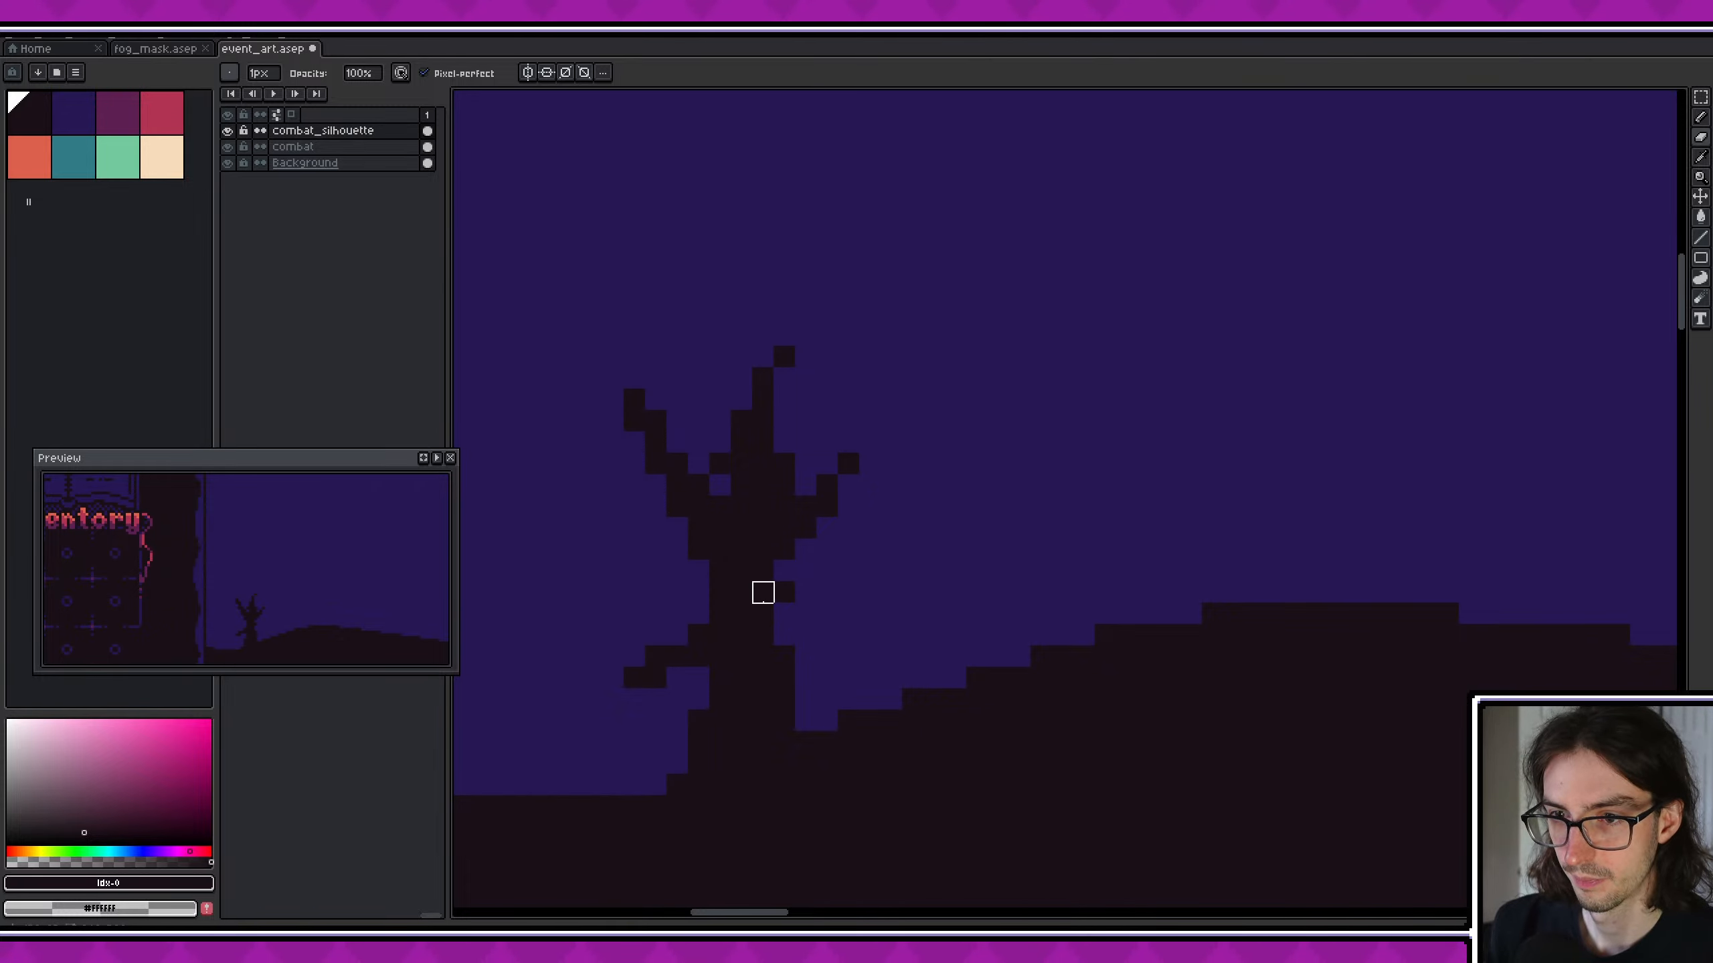
- Add single-pixel twigs to the tips of the tree's left branch
{"action": "left_click", "coordinate": [650, 447], "text": "alt"}
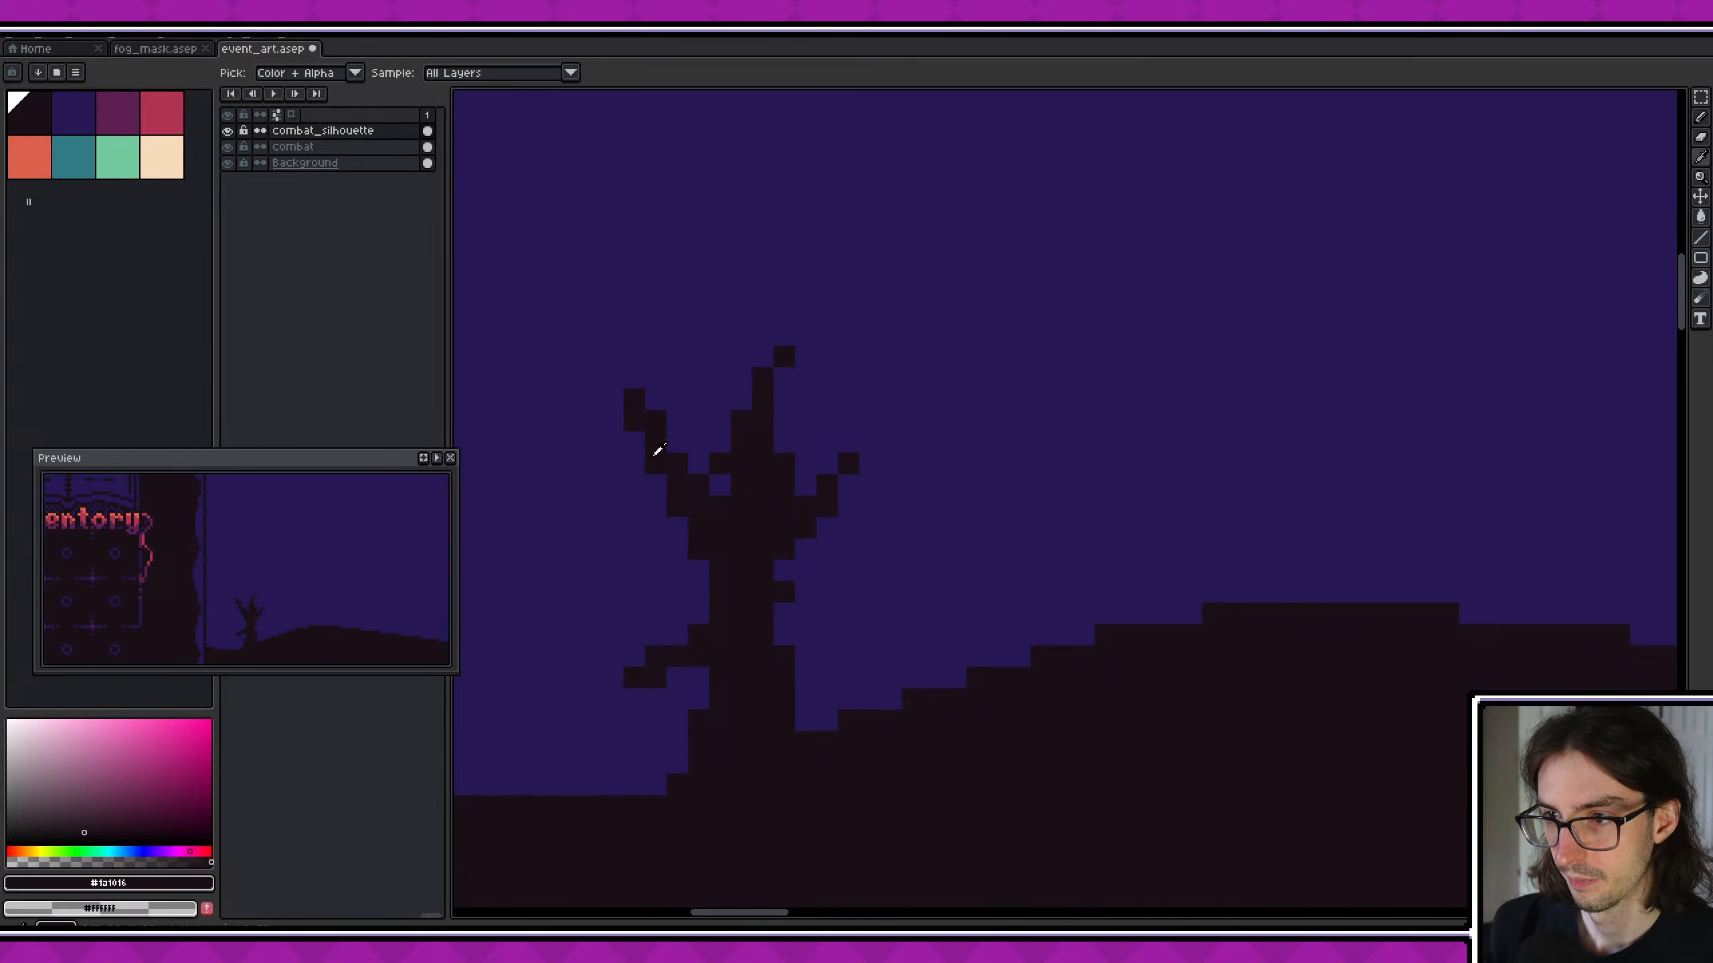
{"action": "left_click", "coordinate": [613, 484]}
{"action": "left_click", "coordinate": [678, 399]}
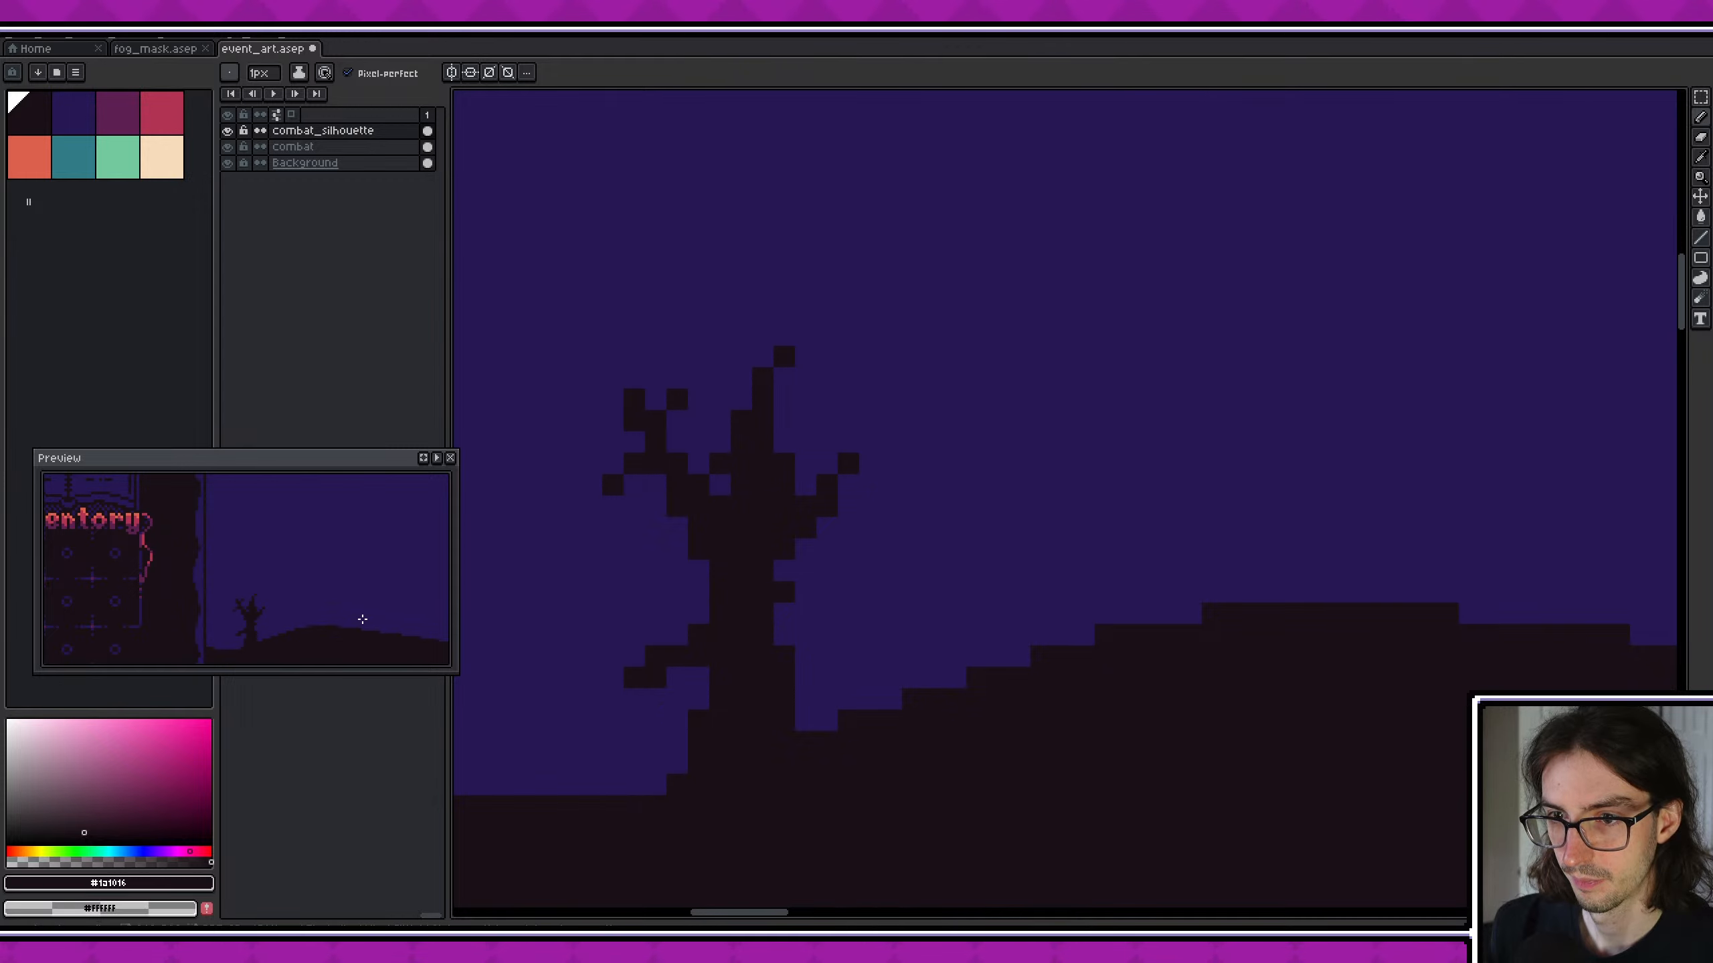
{"action": "scroll", "coordinate": [363, 619], "scroll_direction": "down", "scroll_amount": 2}
- Erase the excess pixels in the forks beside the tree's middle branch and save the file
{"action": "key", "text": "e"}
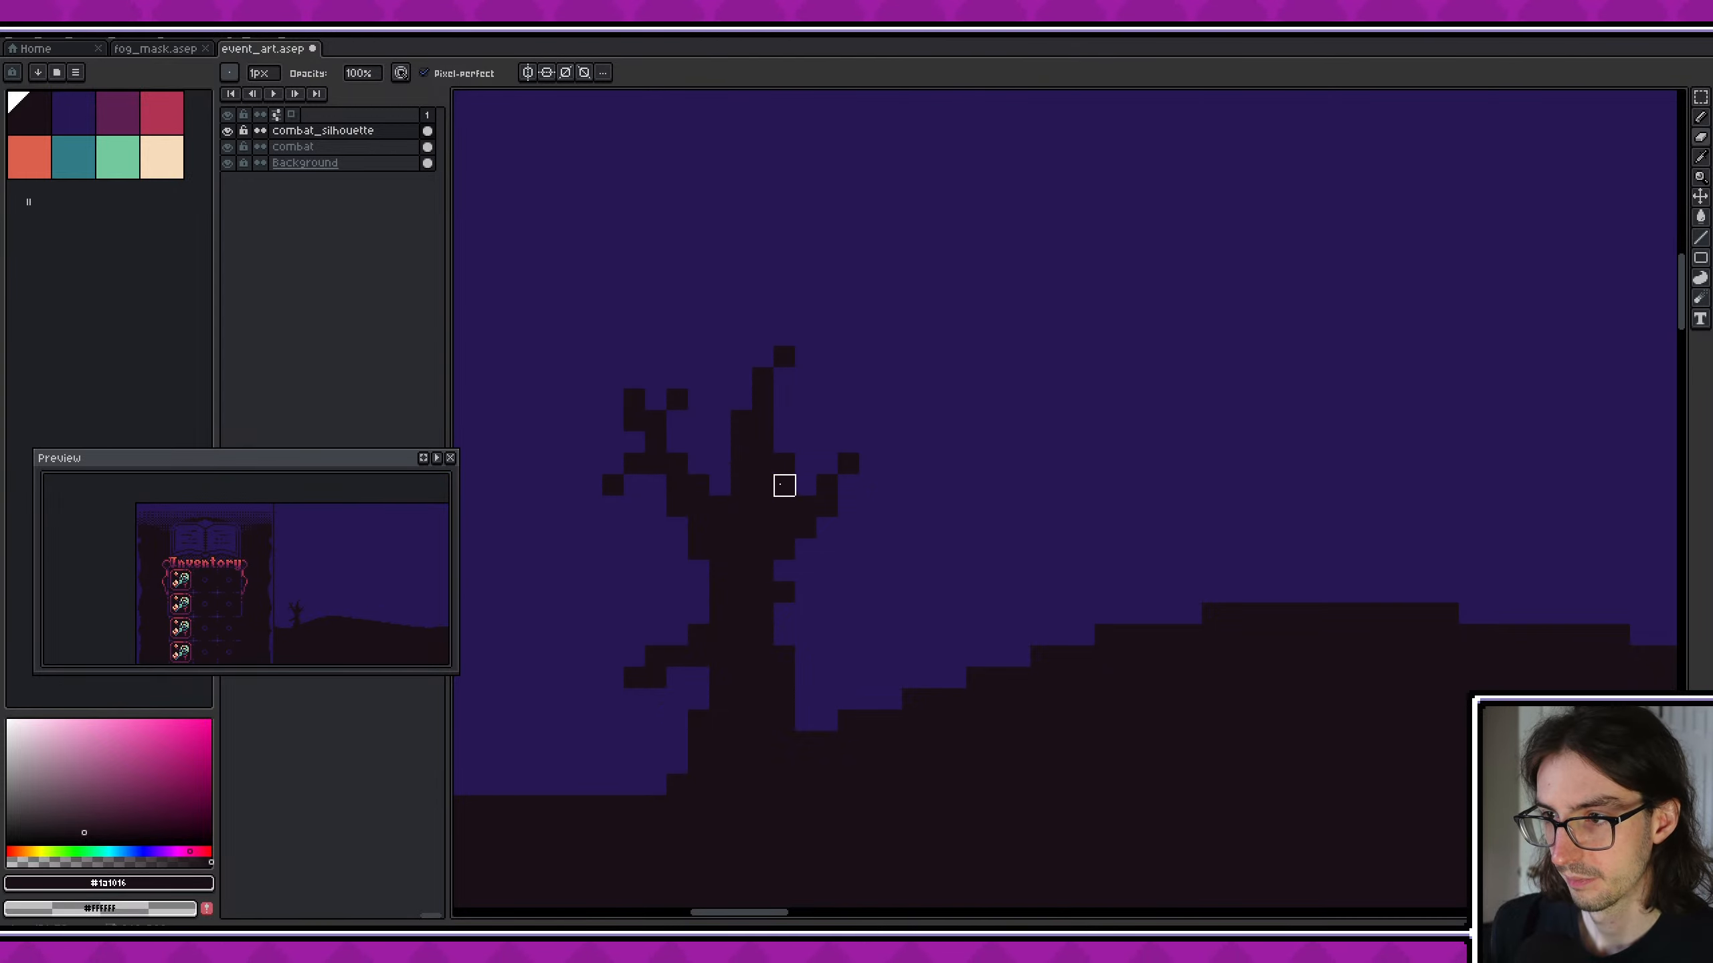
{"action": "middle_click_drag", "start_coordinate": [1017, 547], "coordinate": [932, 520]}
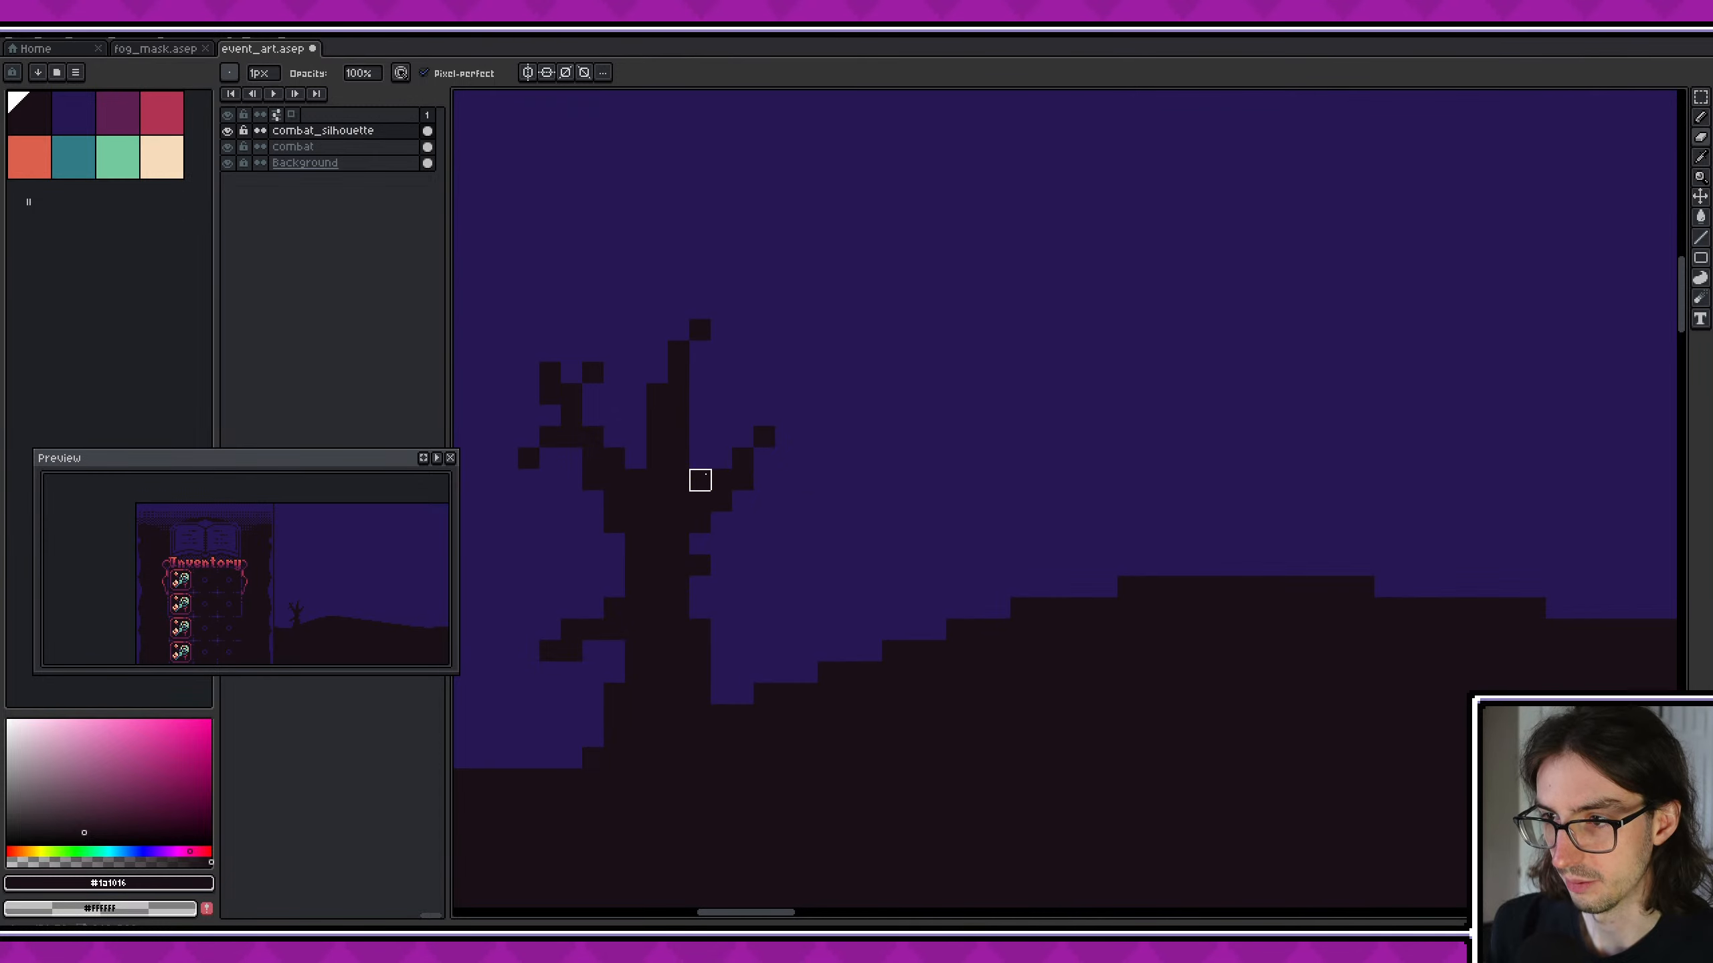
{"action": "scroll", "coordinate": [957, 565], "scroll_direction": "down", "scroll_amount": 6}
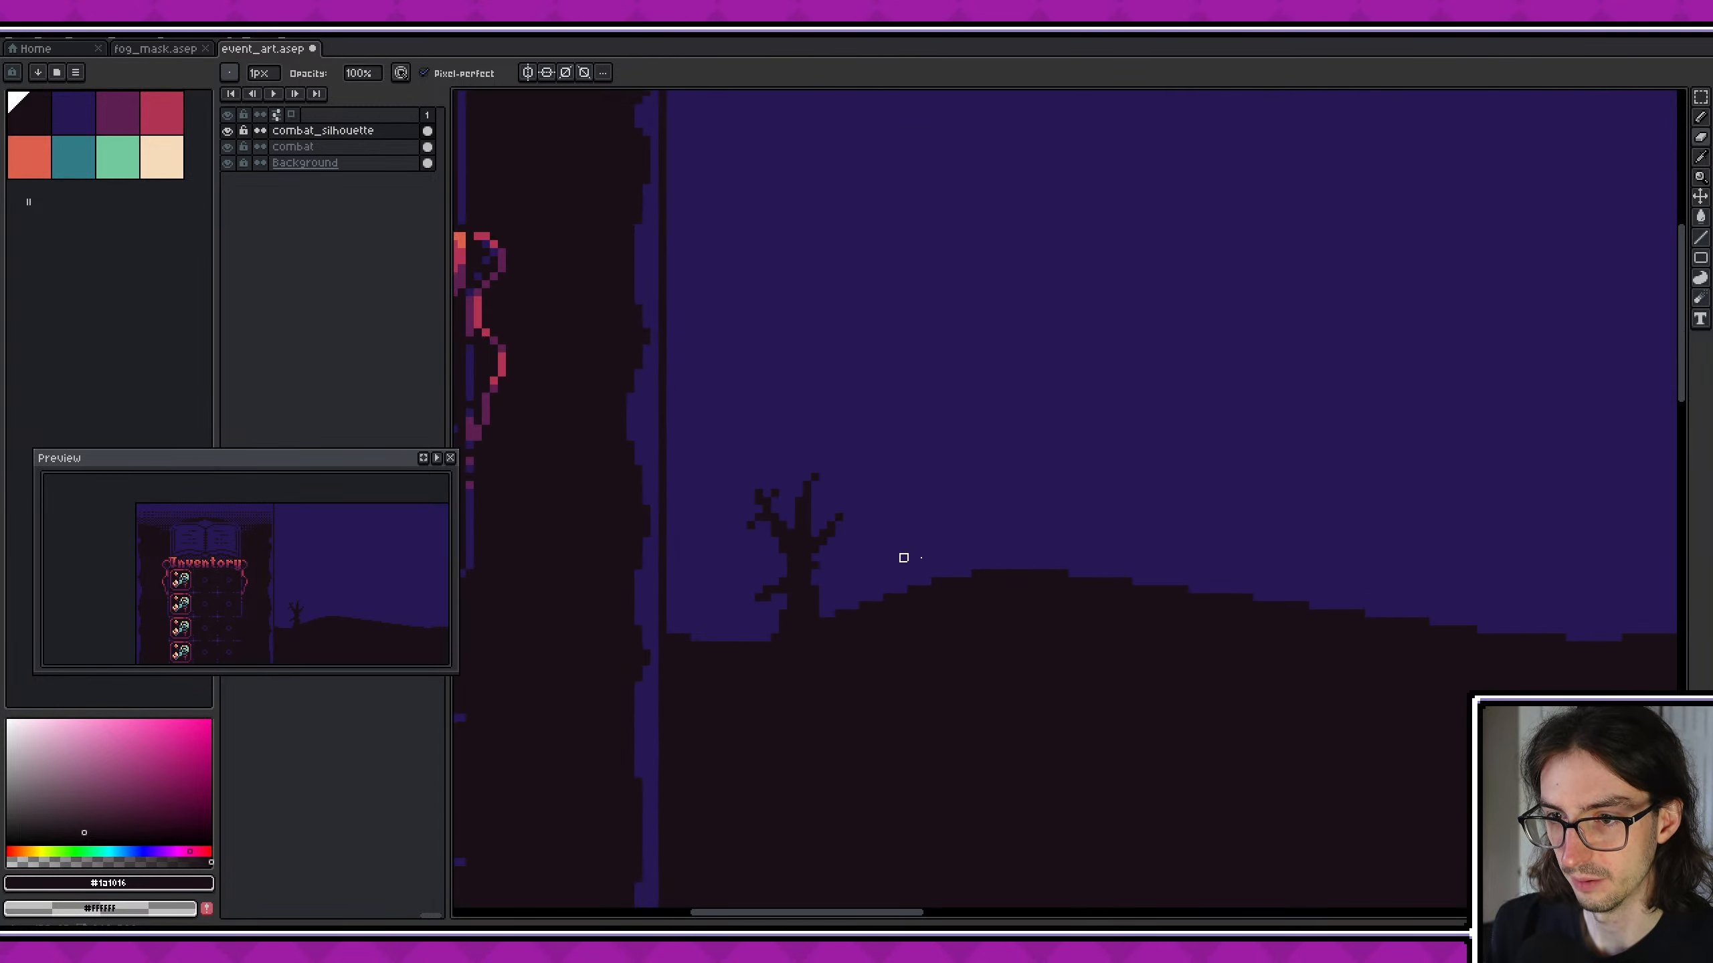
{"action": "key", "text": "ctrl+s"}
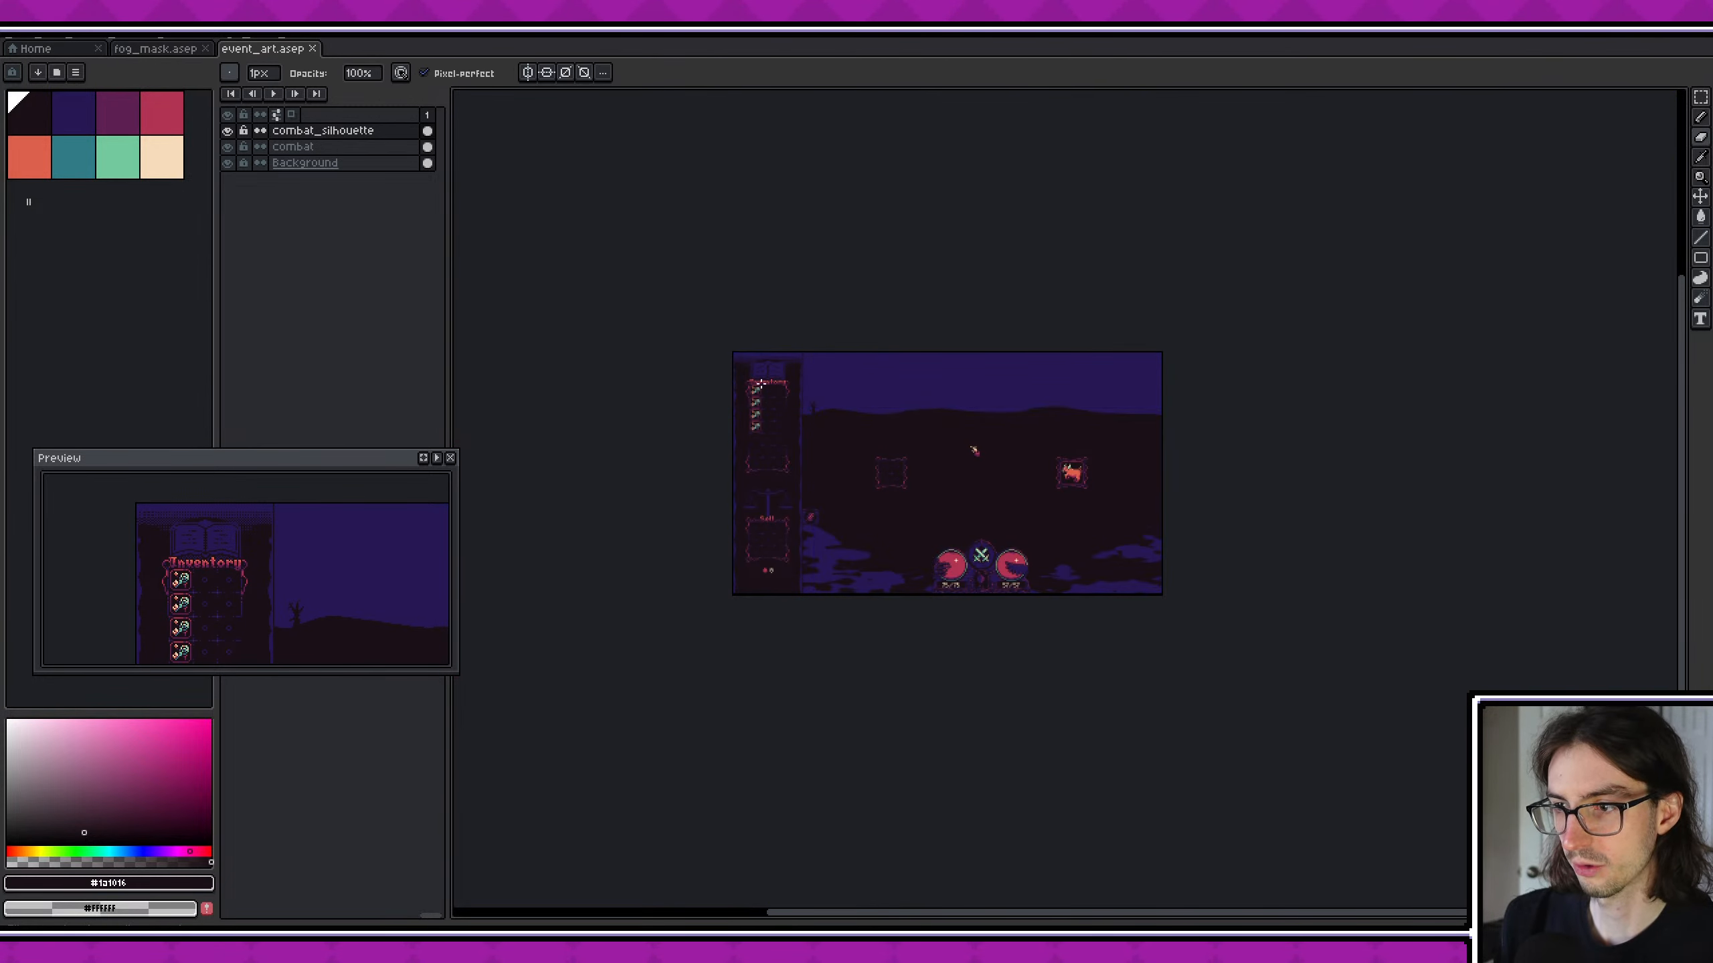
- Open combat_environment.aseprite from the environment folder inside assets/ui
{"action": "left_click", "coordinate": [43, 50]}
{"action": "left_click", "coordinate": [75, 91]}
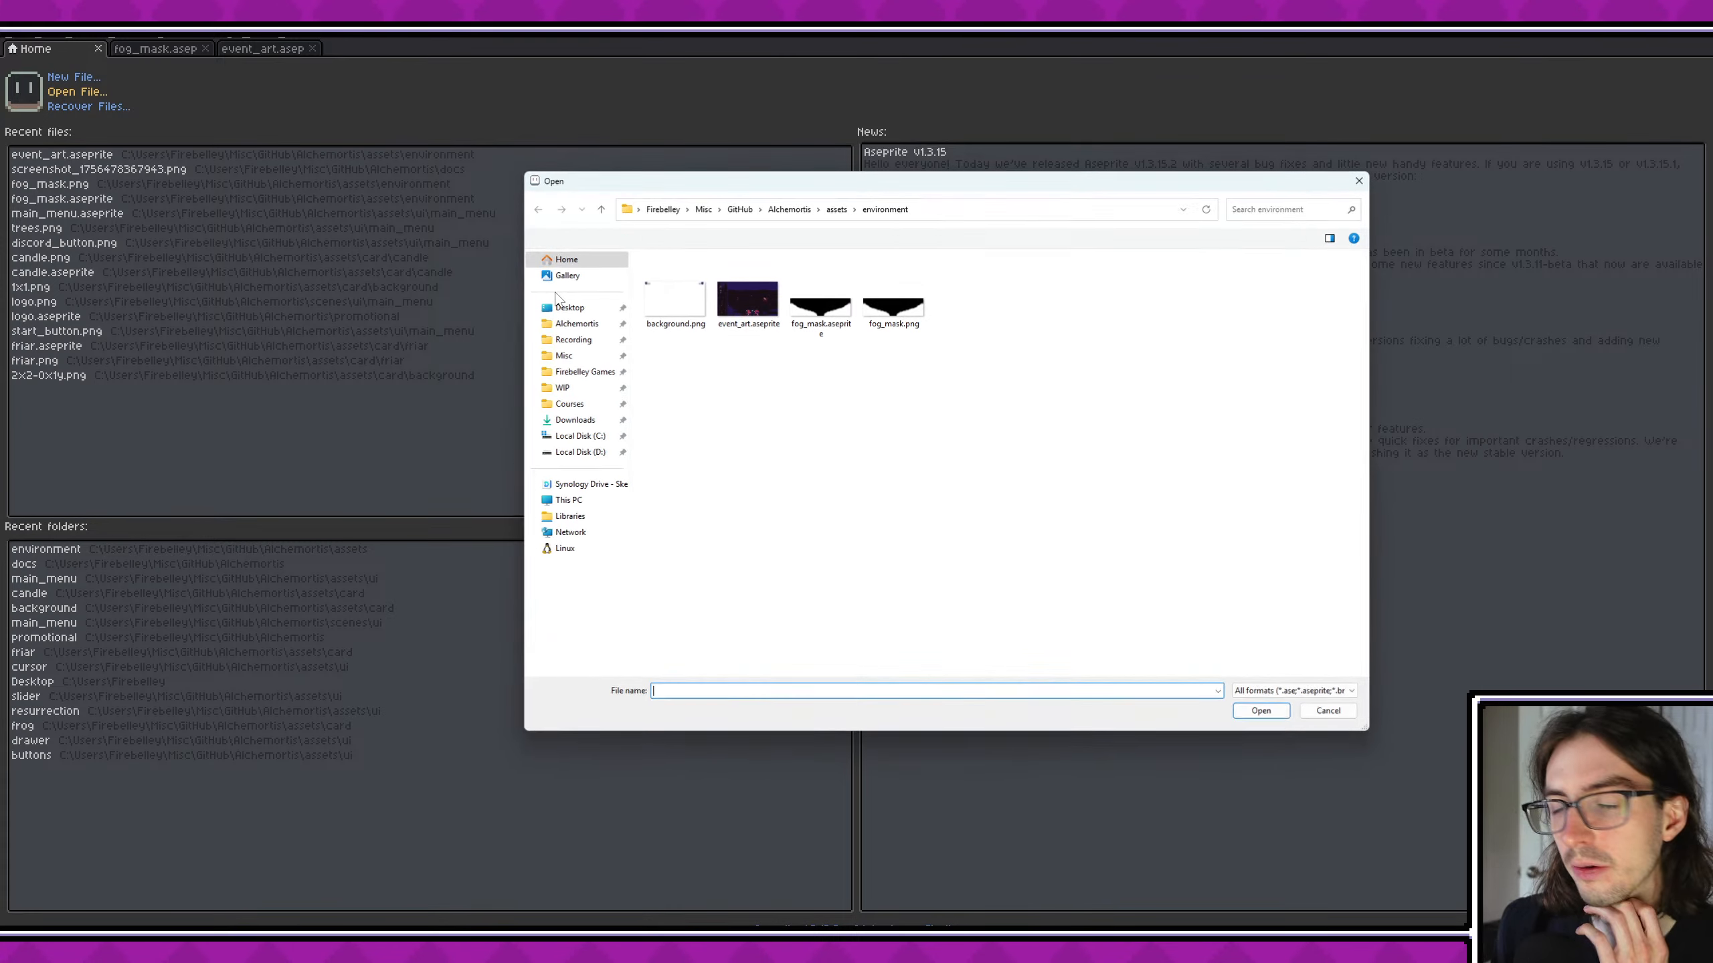
{"action": "left_click", "coordinate": [836, 210]}
{"action": "double_click", "coordinate": [708, 375]}
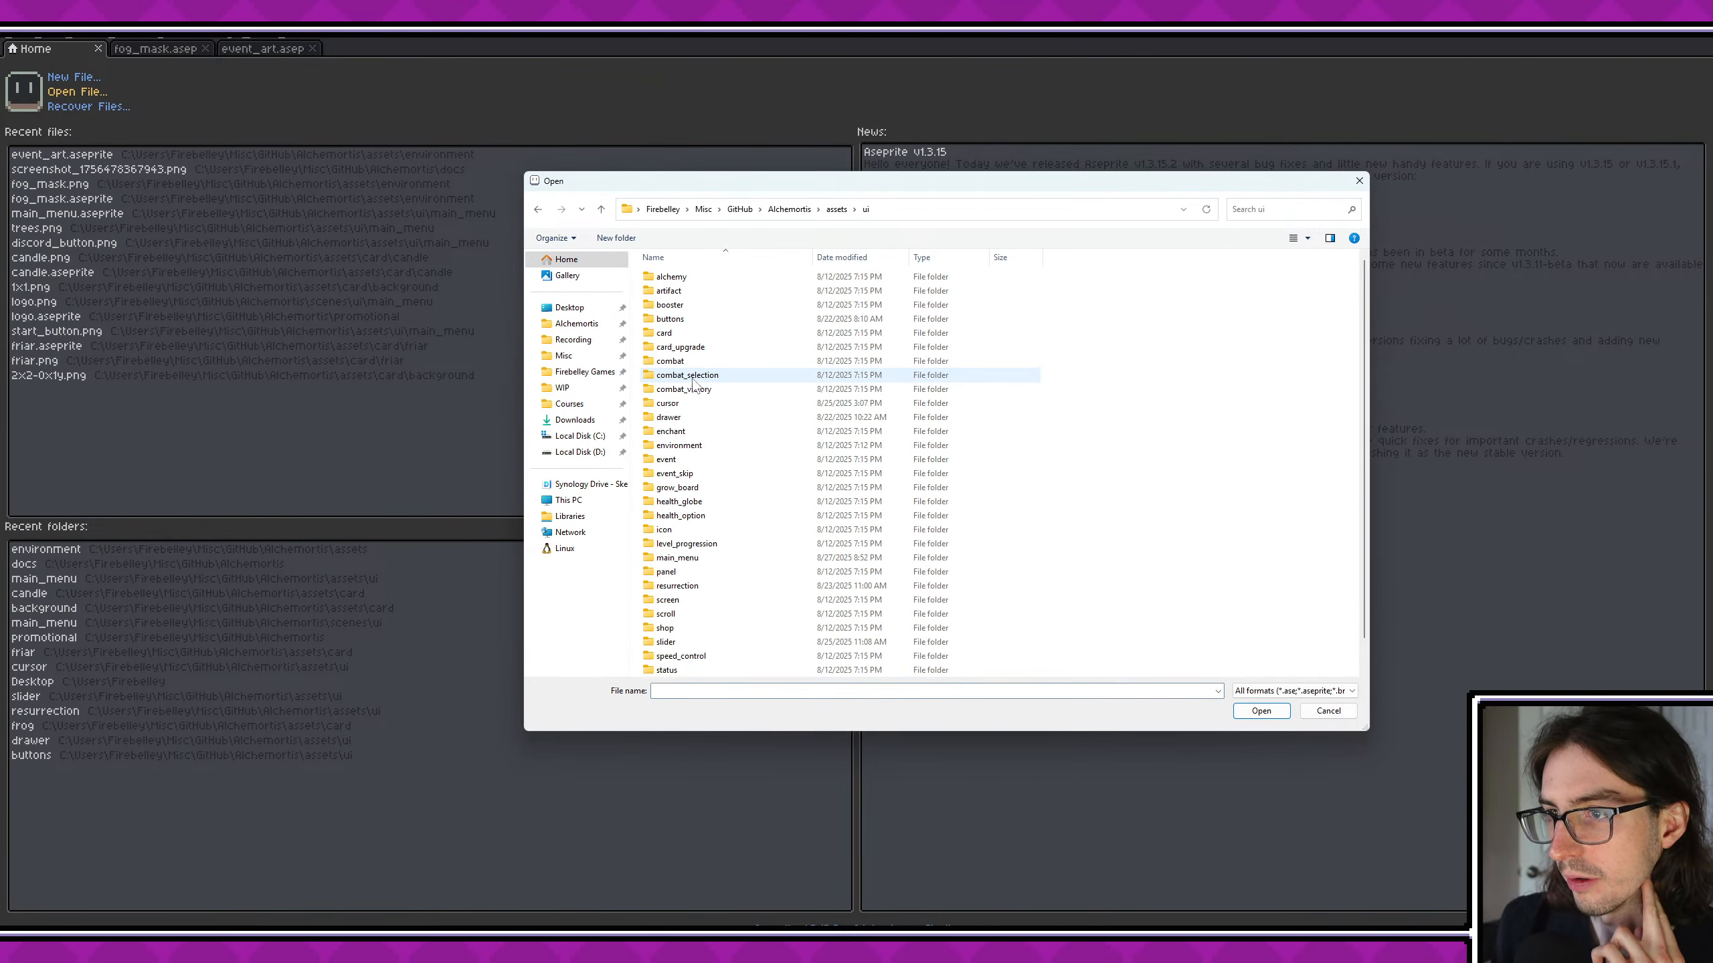
{"action": "scroll", "coordinate": [713, 368], "scroll_direction": "down", "scroll_amount": 2}
{"action": "double_click", "coordinate": [704, 425]}
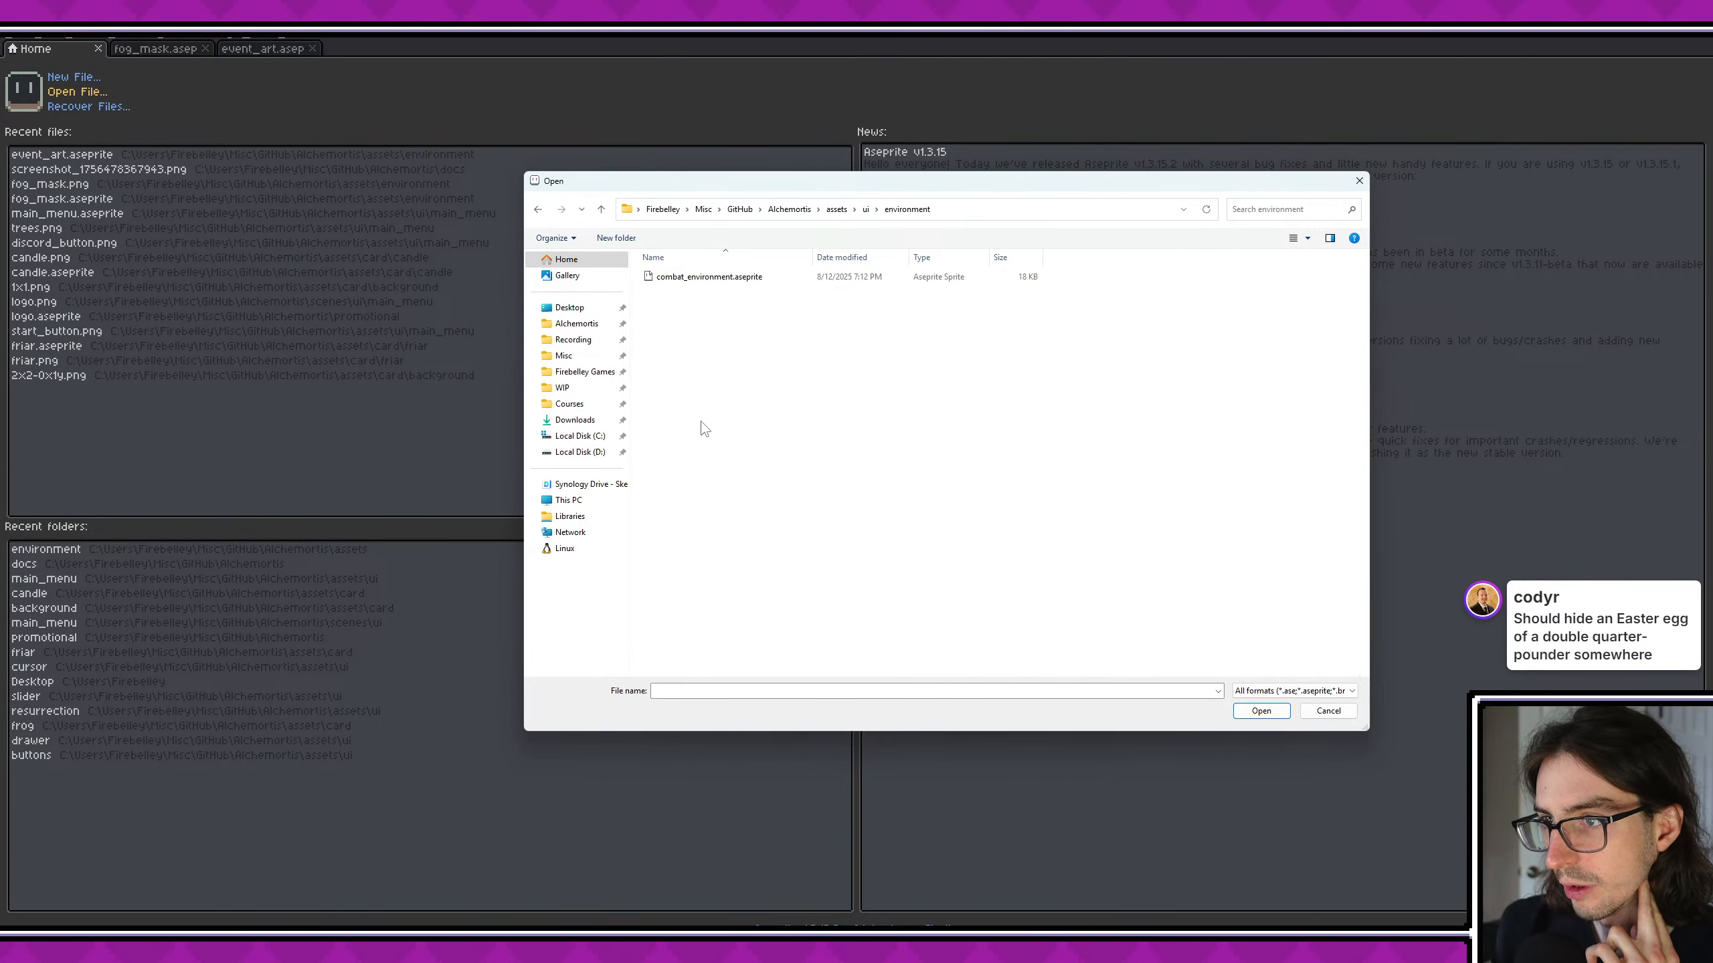
{"action": "double_click", "coordinate": [742, 277]}
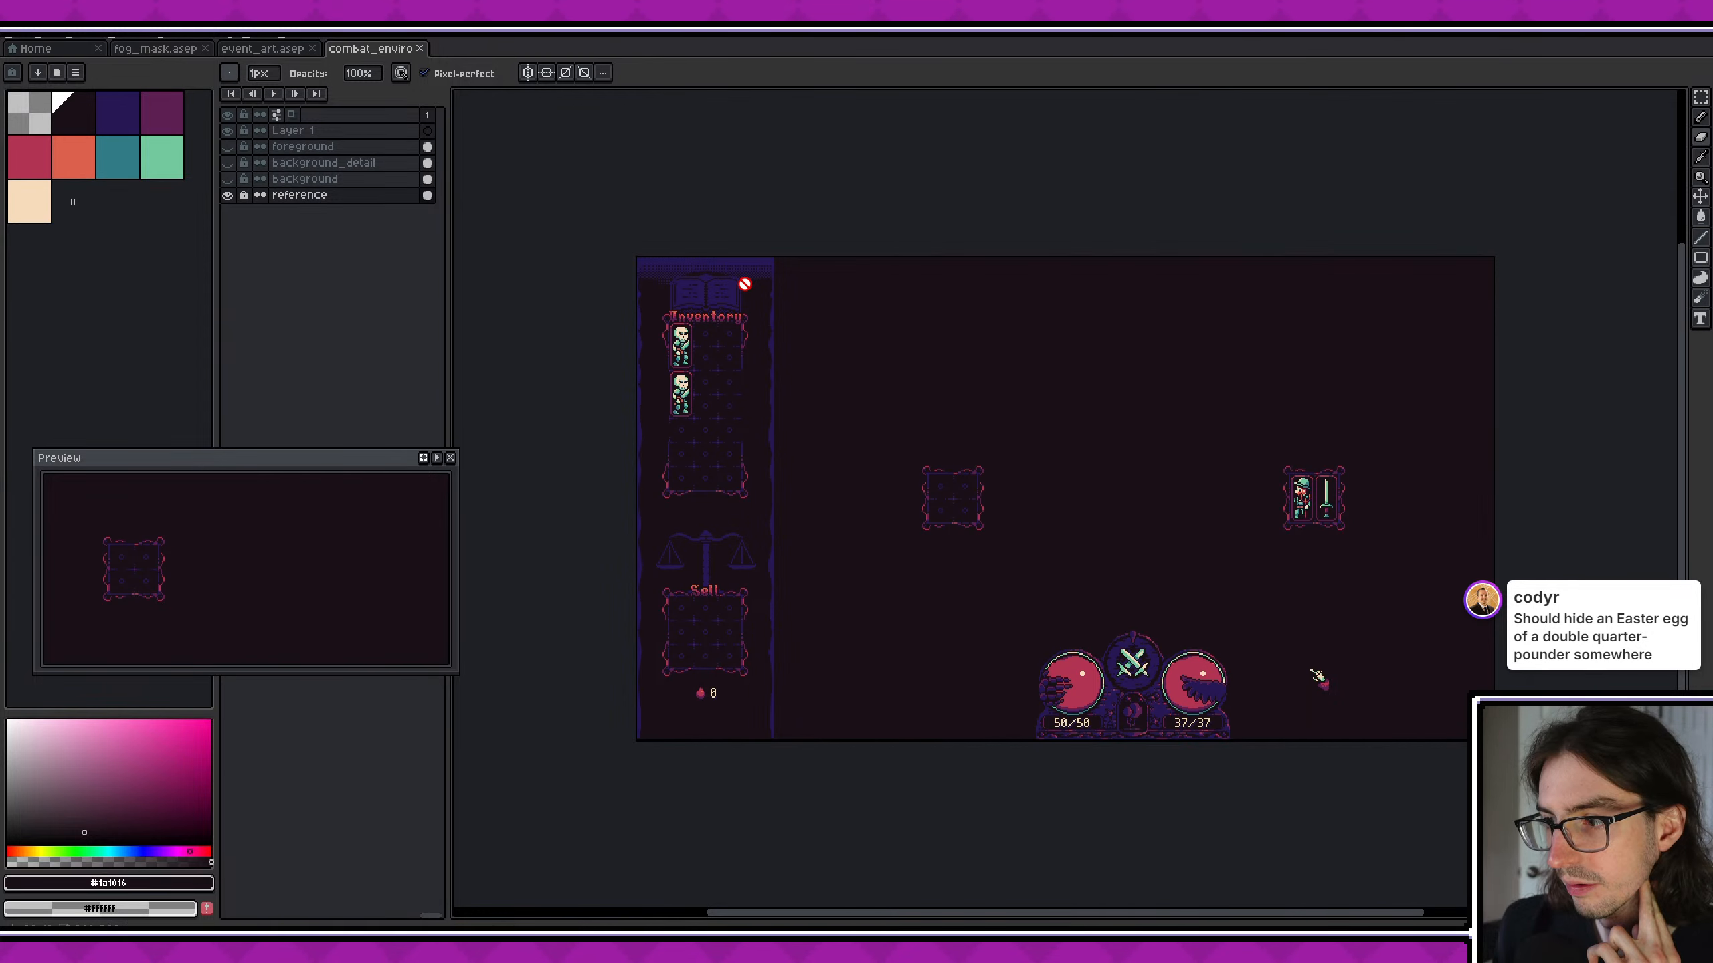
- Examine the old combat artwork by toggling its background, background_detail and foreground layers, and close the file
{"action": "left_click", "coordinate": [229, 178]}
{"action": "left_click", "coordinate": [227, 177]}
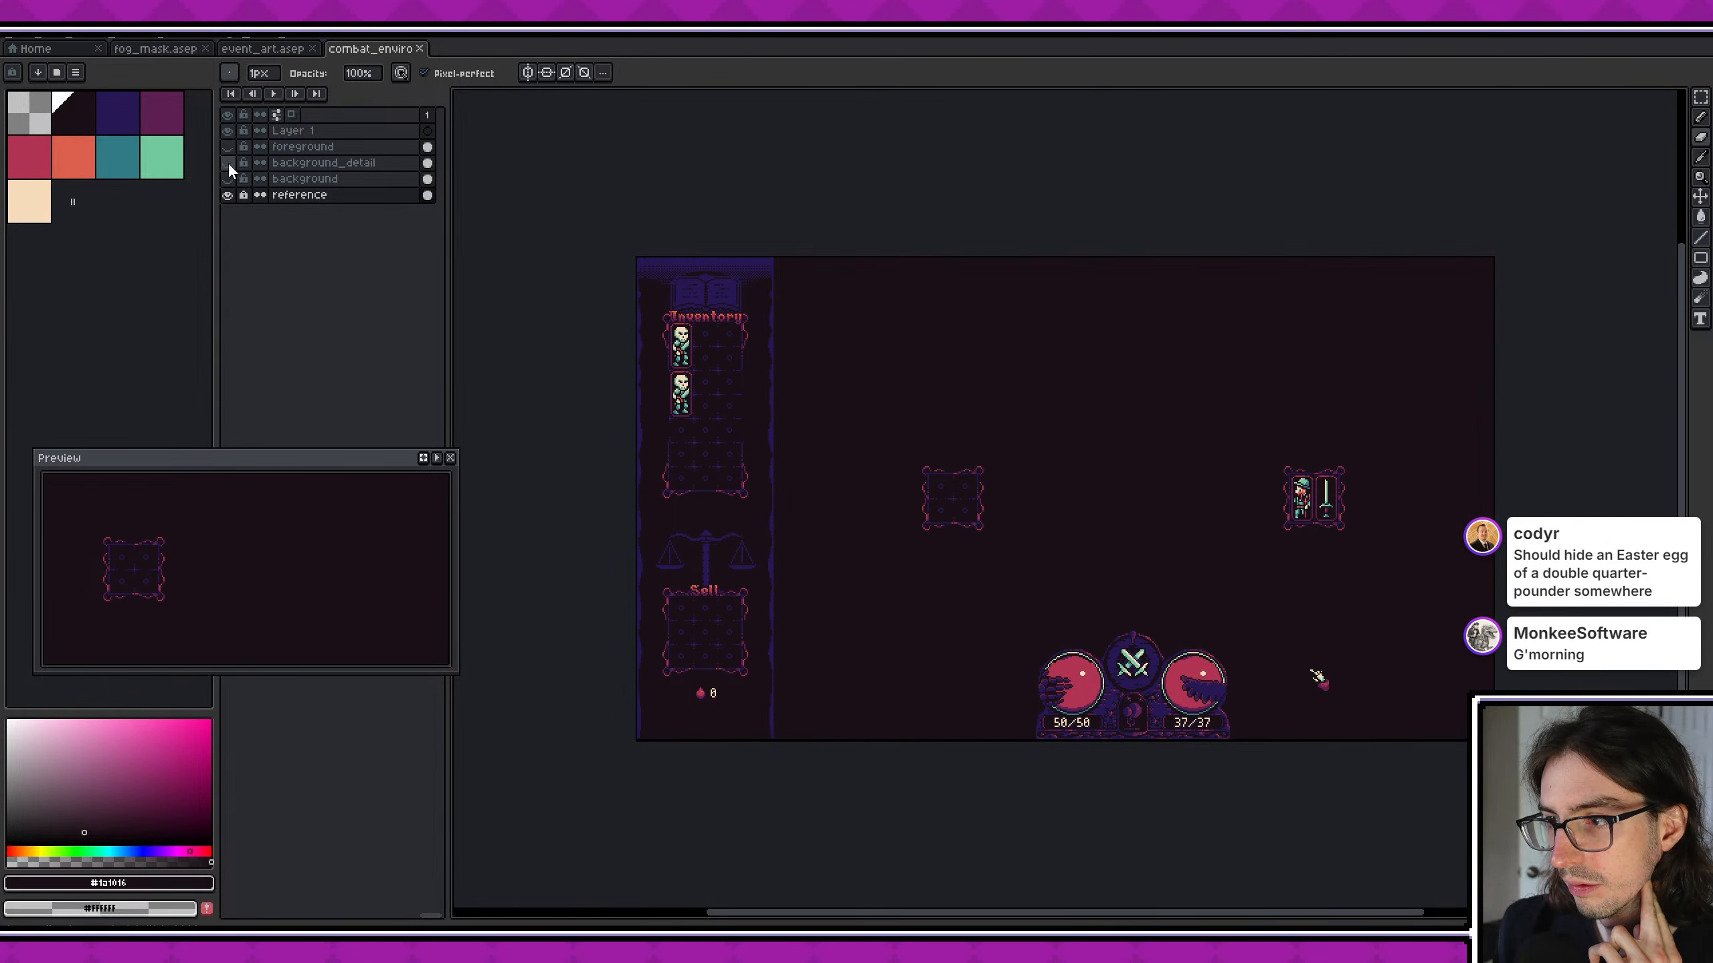
{"action": "left_click", "coordinate": [229, 178]}
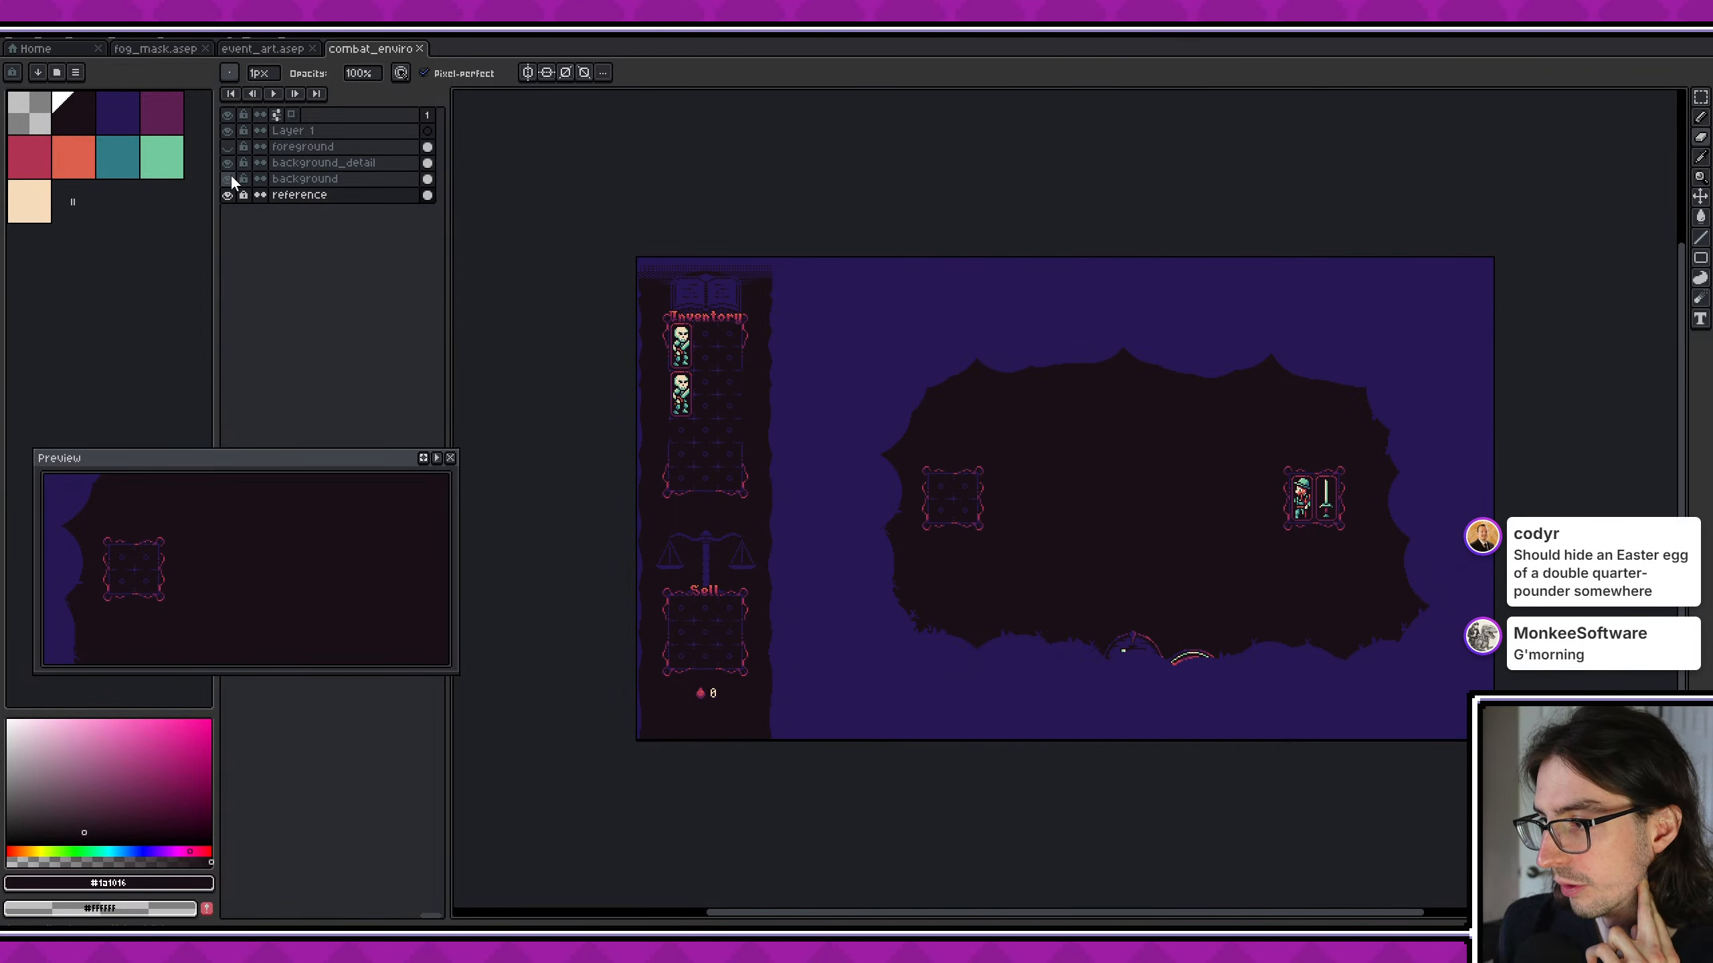
{"action": "left_click", "coordinate": [232, 177]}
{"action": "left_click", "coordinate": [232, 176]}
{"action": "left_click", "coordinate": [231, 160]}
{"action": "left_click", "coordinate": [233, 146]}
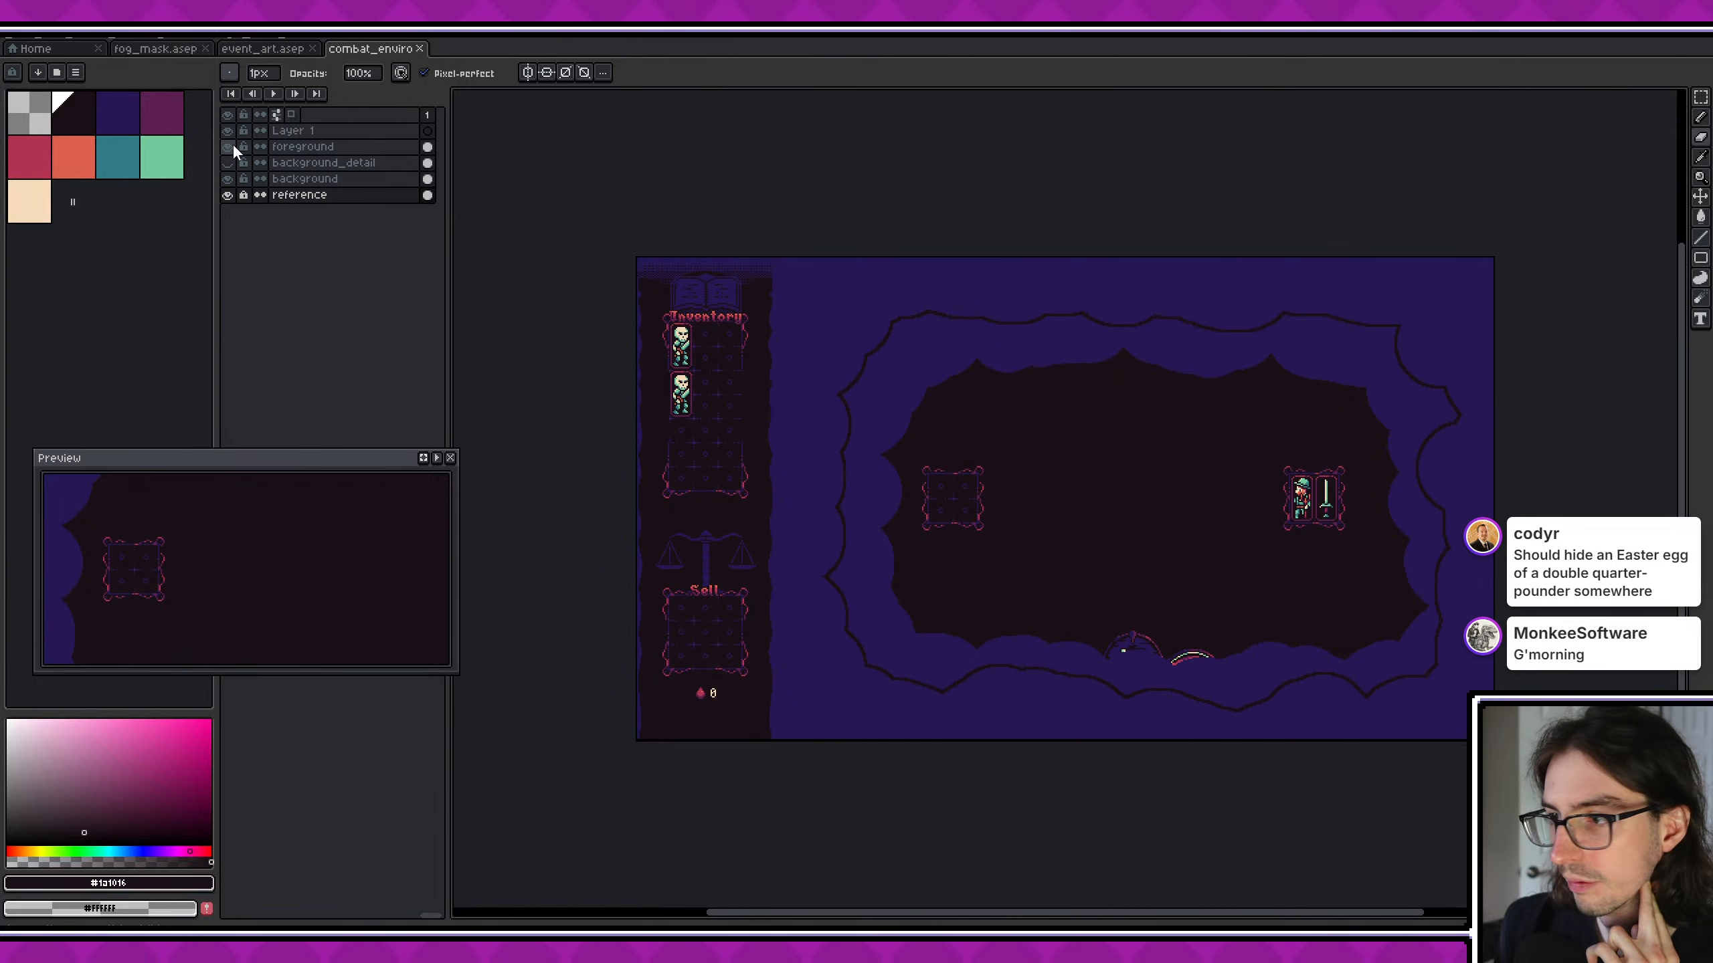
{"action": "left_click", "coordinate": [234, 147]}
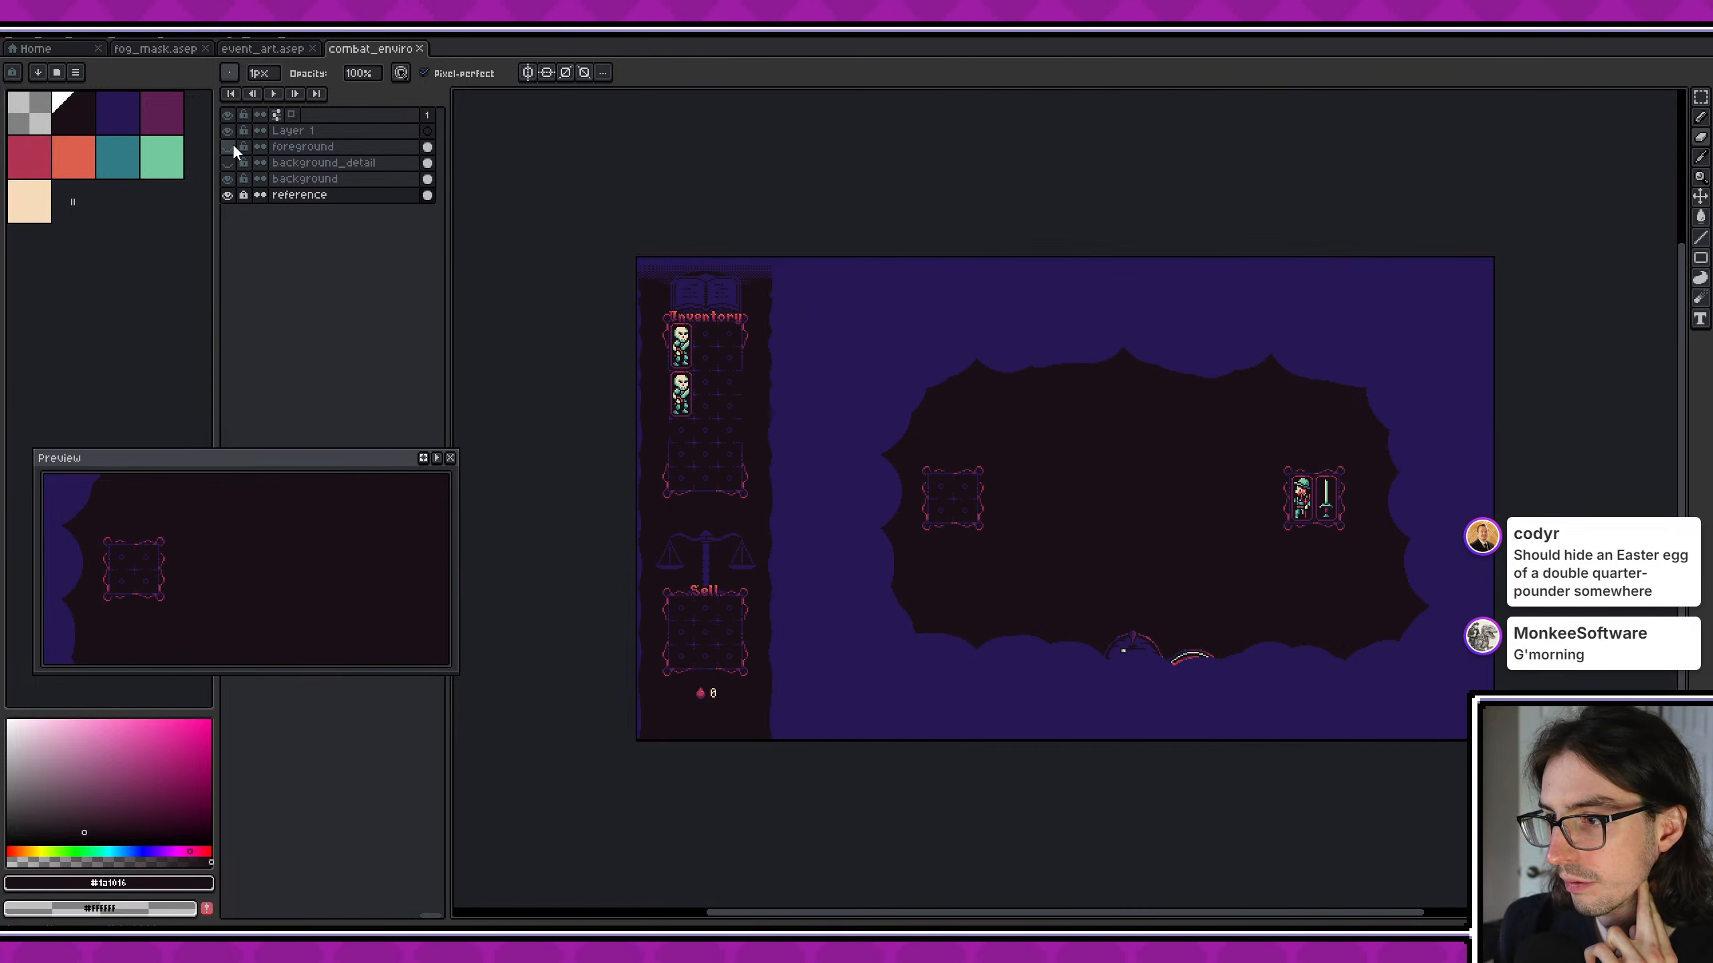
{"action": "left_click", "coordinate": [417, 49]}
- Start opening another file and browse the folders inside assets/ui for environment artwork
{"action": "left_click", "coordinate": [80, 54]}
{"action": "left_click", "coordinate": [76, 92]}
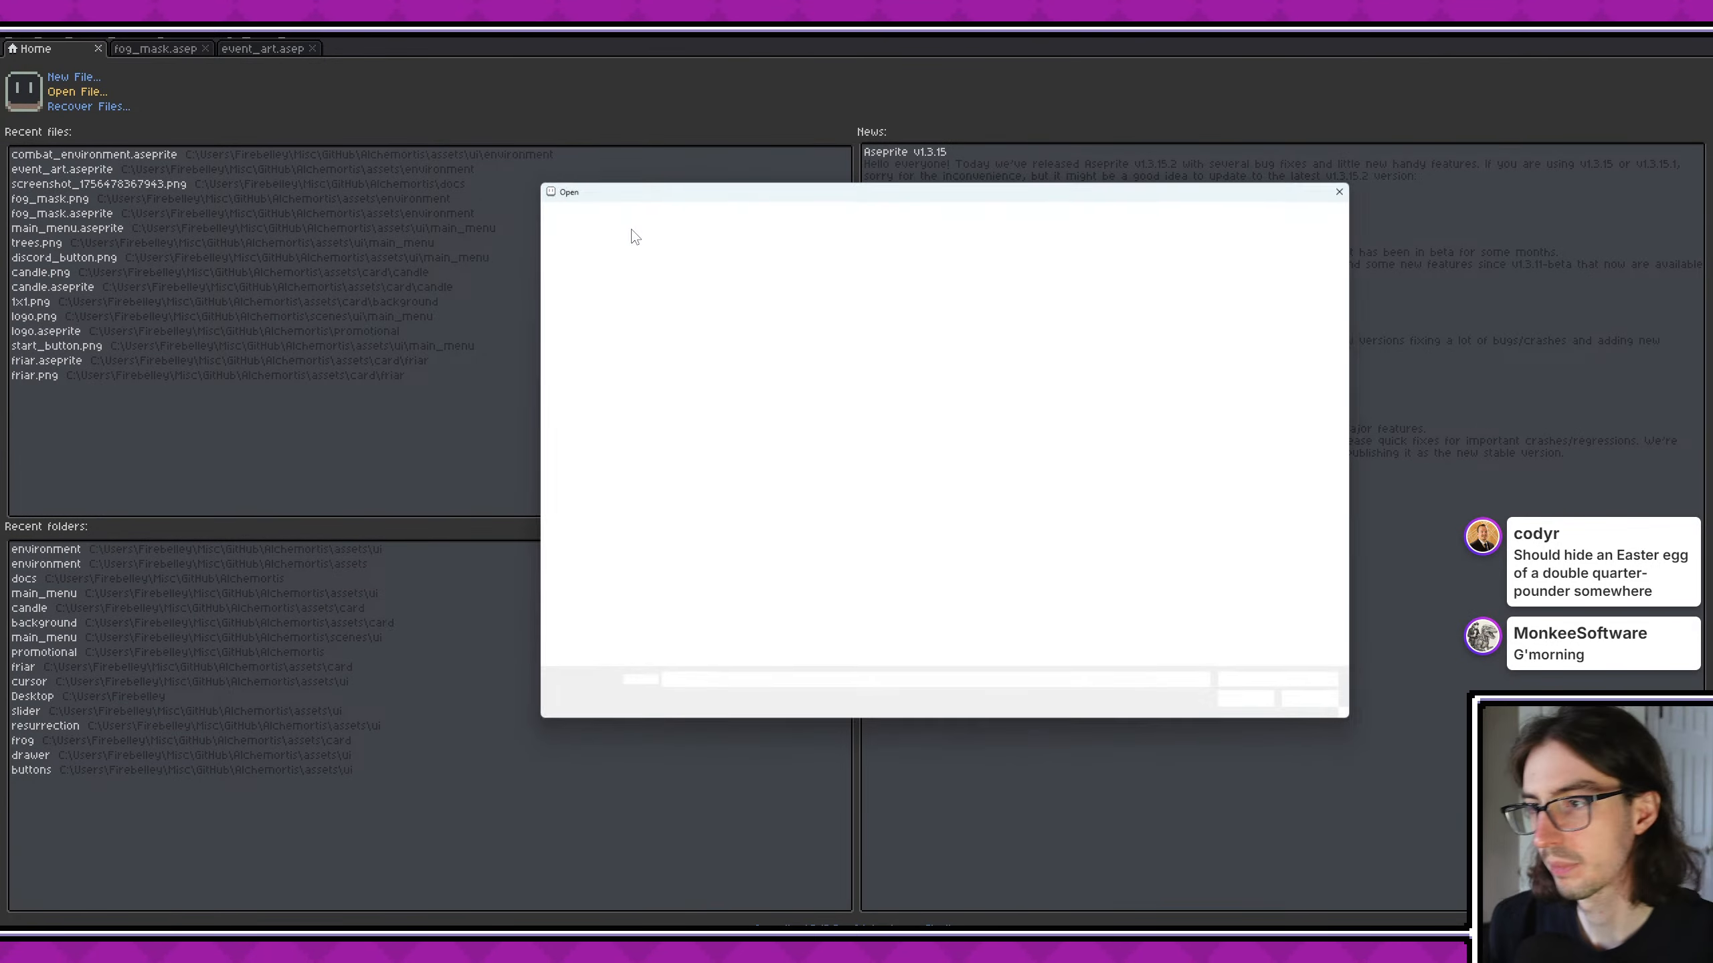
{"action": "left_click", "coordinate": [865, 212]}
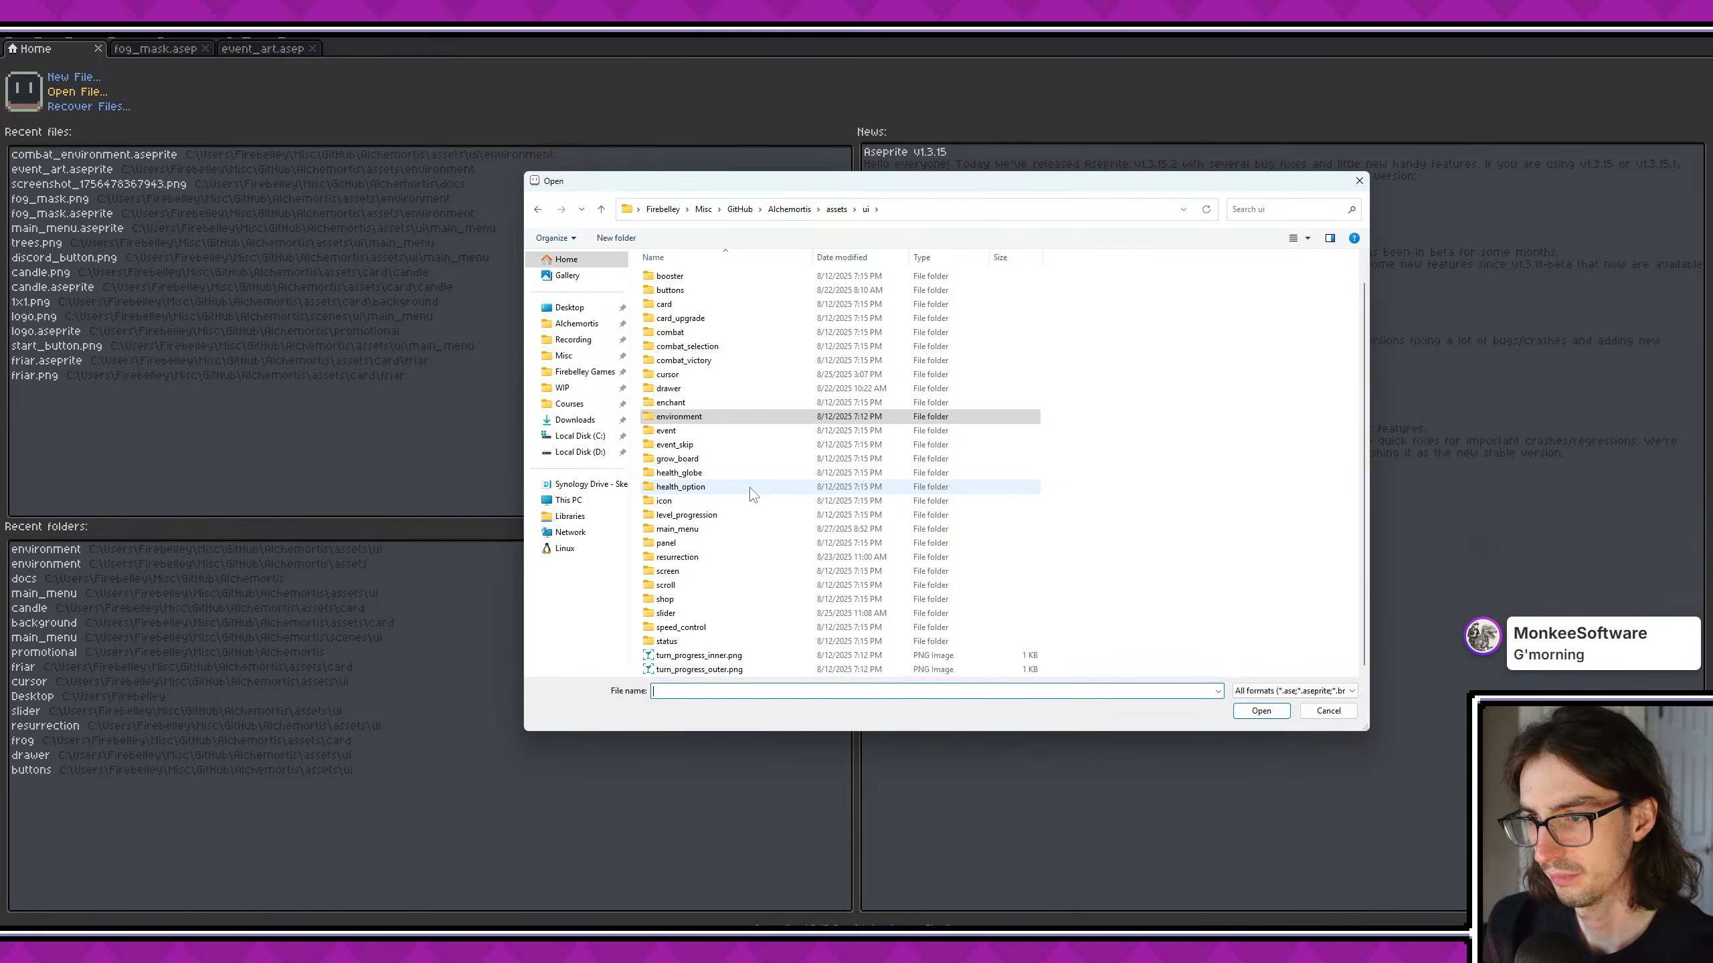
{"action": "scroll", "coordinate": [703, 371], "scroll_direction": "up", "scroll_amount": 1}
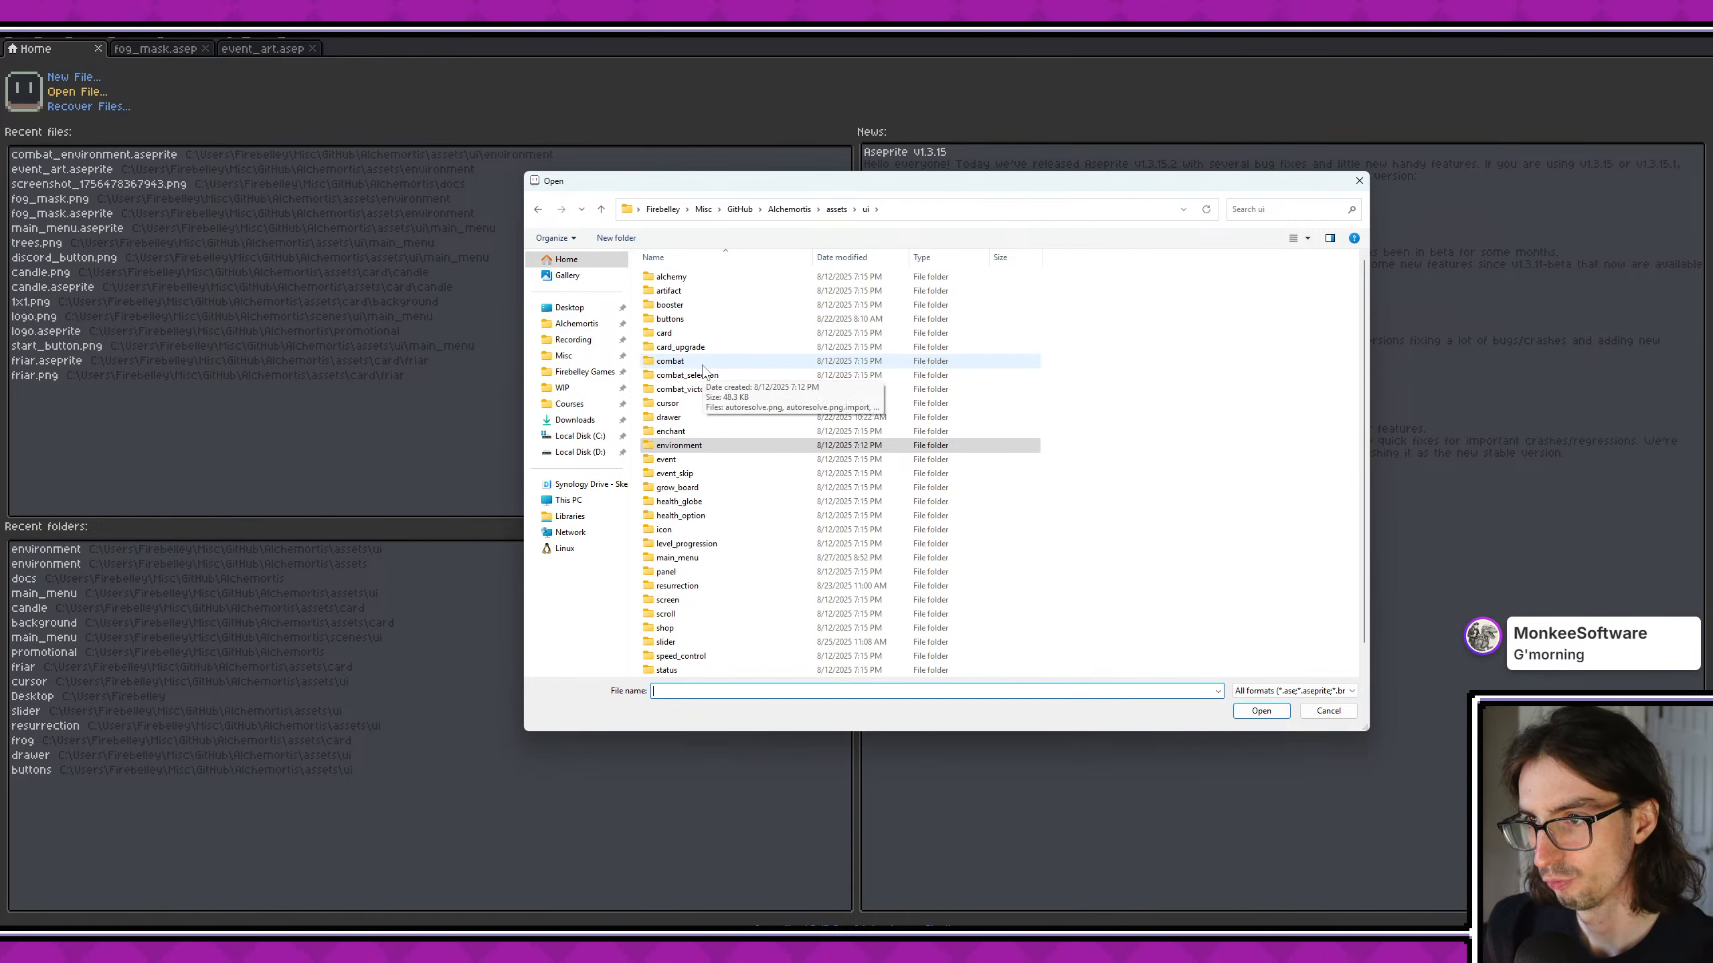
- Switch to Godot, filter the project files by "environ" and select environment_art_graveyard.png to find its folder
{"action": "left_click", "coordinate": [197, 941]}
{"action": "left_click", "coordinate": [118, 155]}
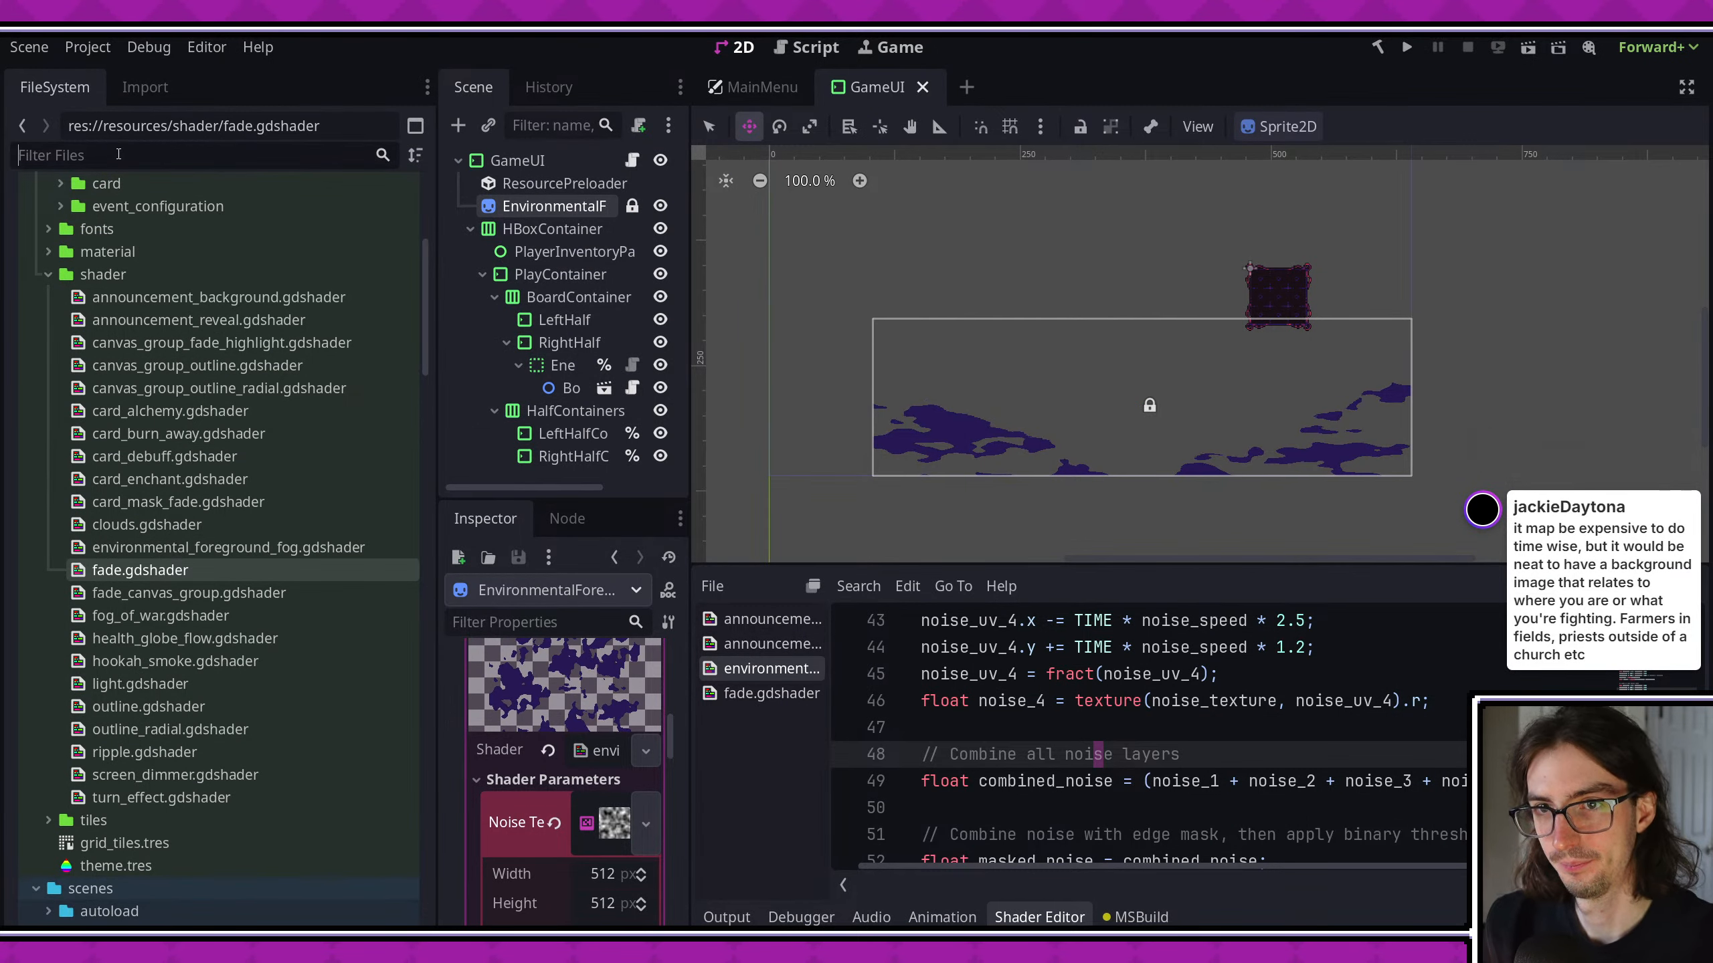
{"action": "type", "text": "environ"}
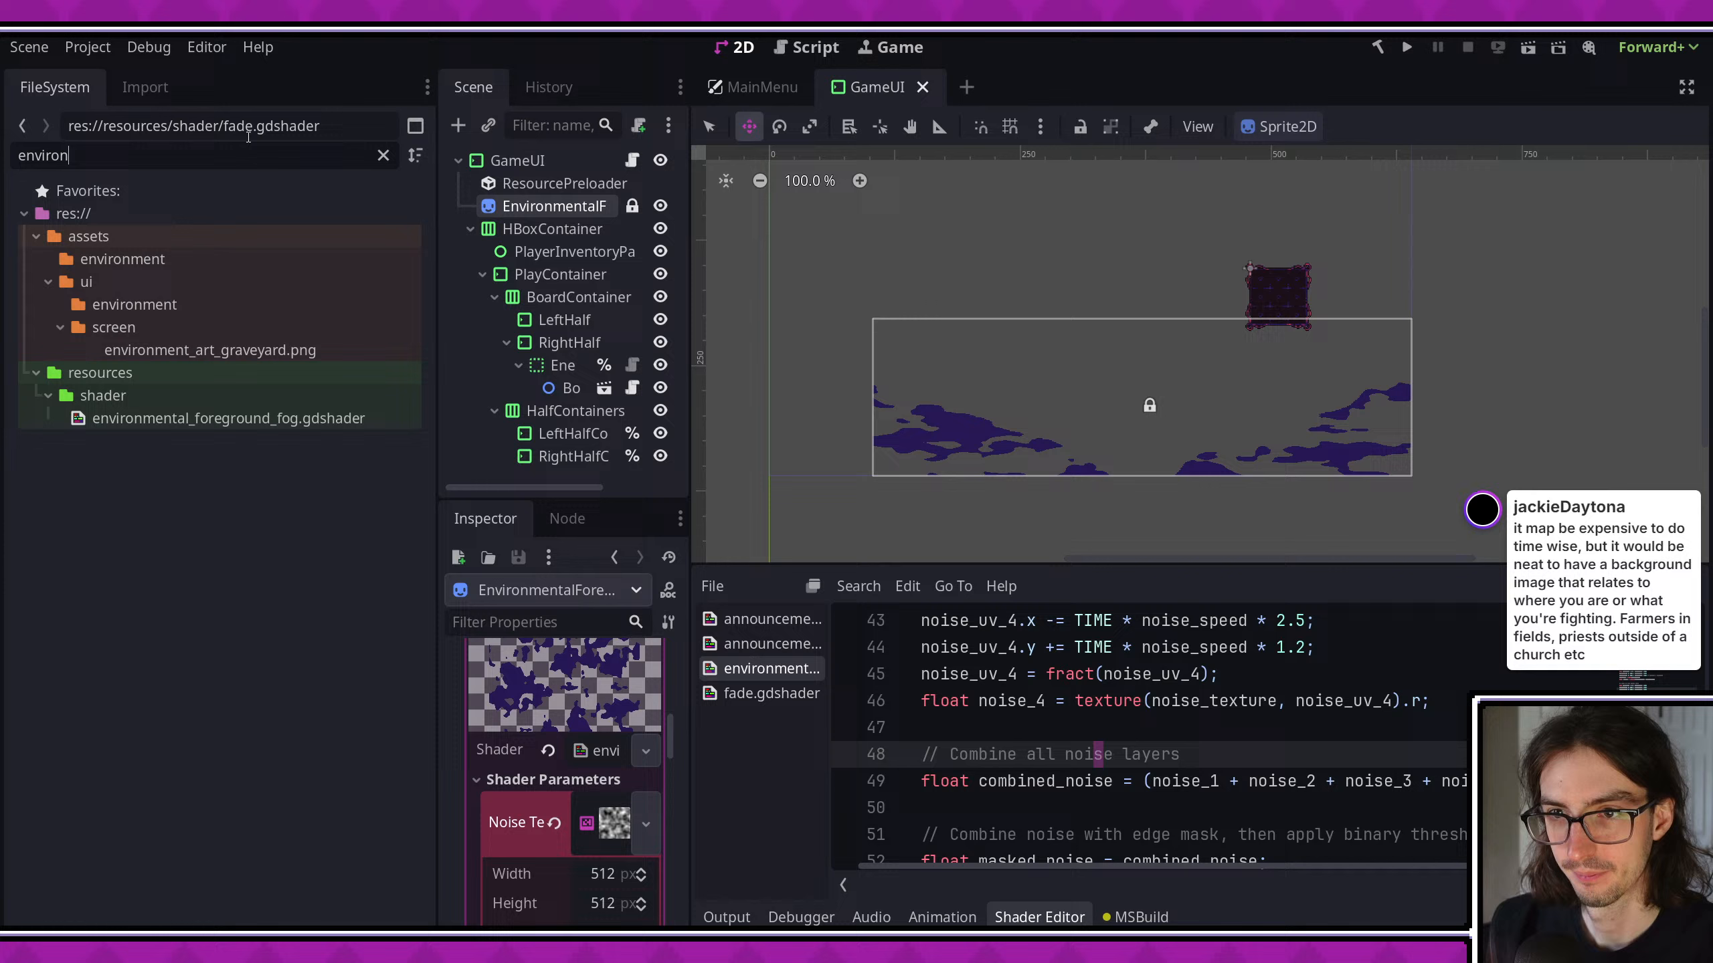
{"action": "left_click", "coordinate": [265, 351]}
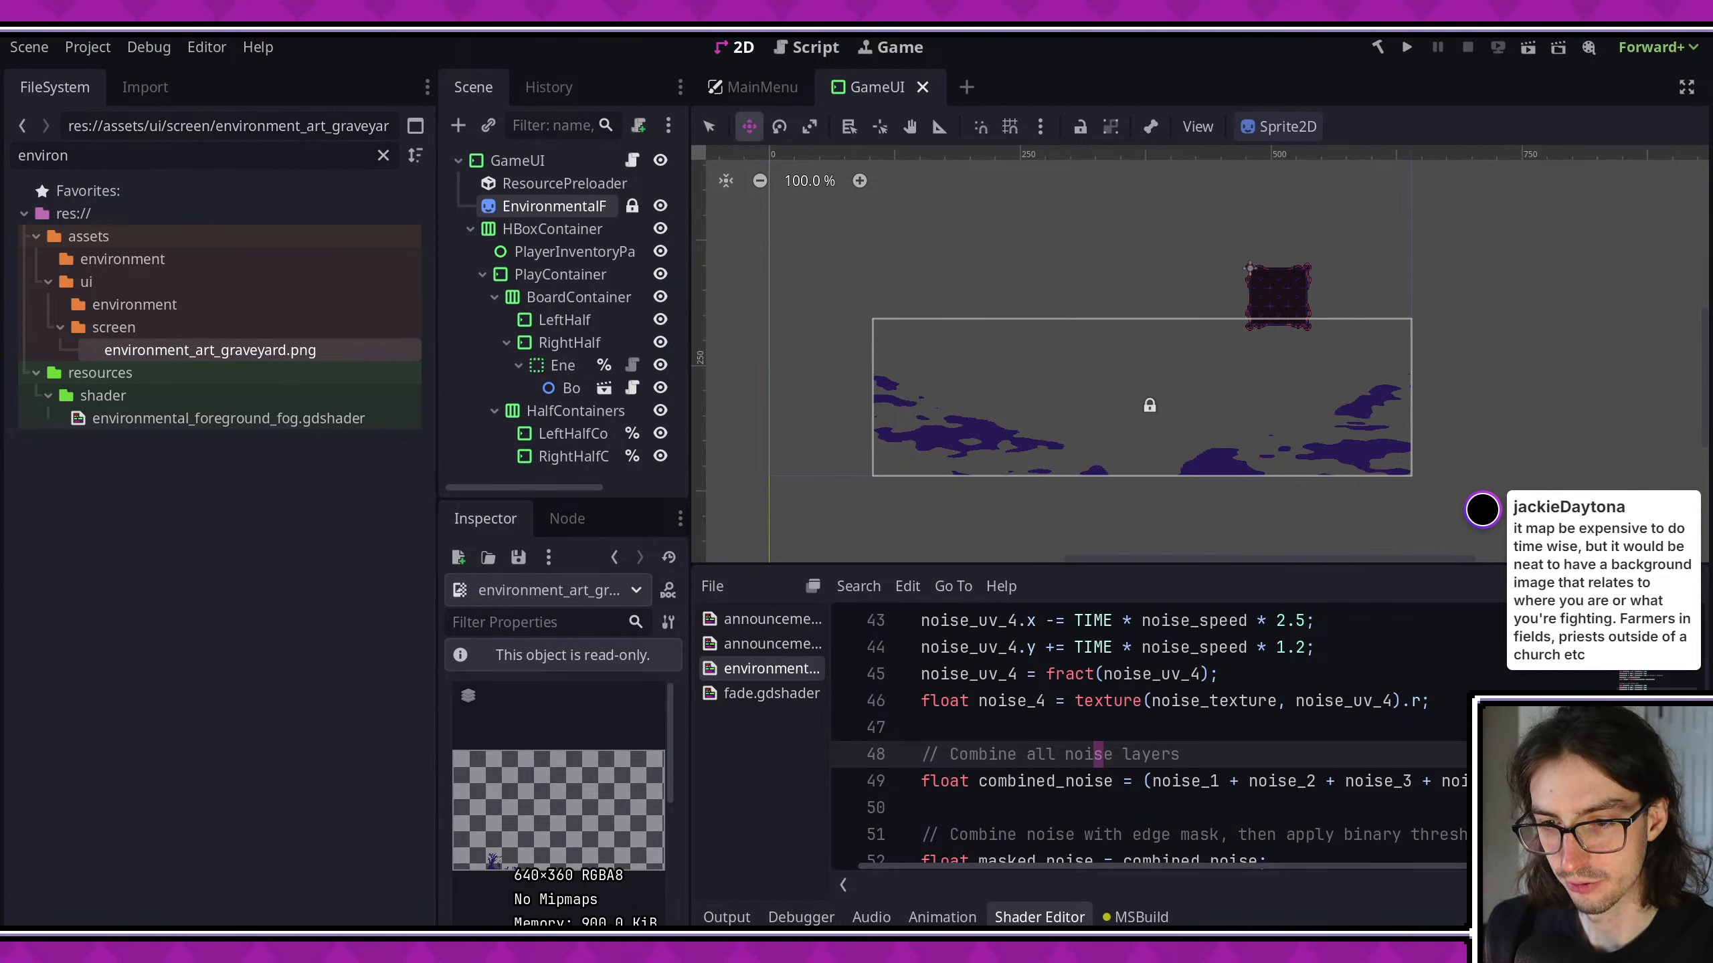
- Switch back to Aseprite and open environment_art_graveyard.png from the assets/ui/screen folder
{"action": "key", "text": "alt+Tab"}
{"action": "left_click", "coordinate": [681, 599]}
{"action": "double_click", "coordinate": [683, 599]}
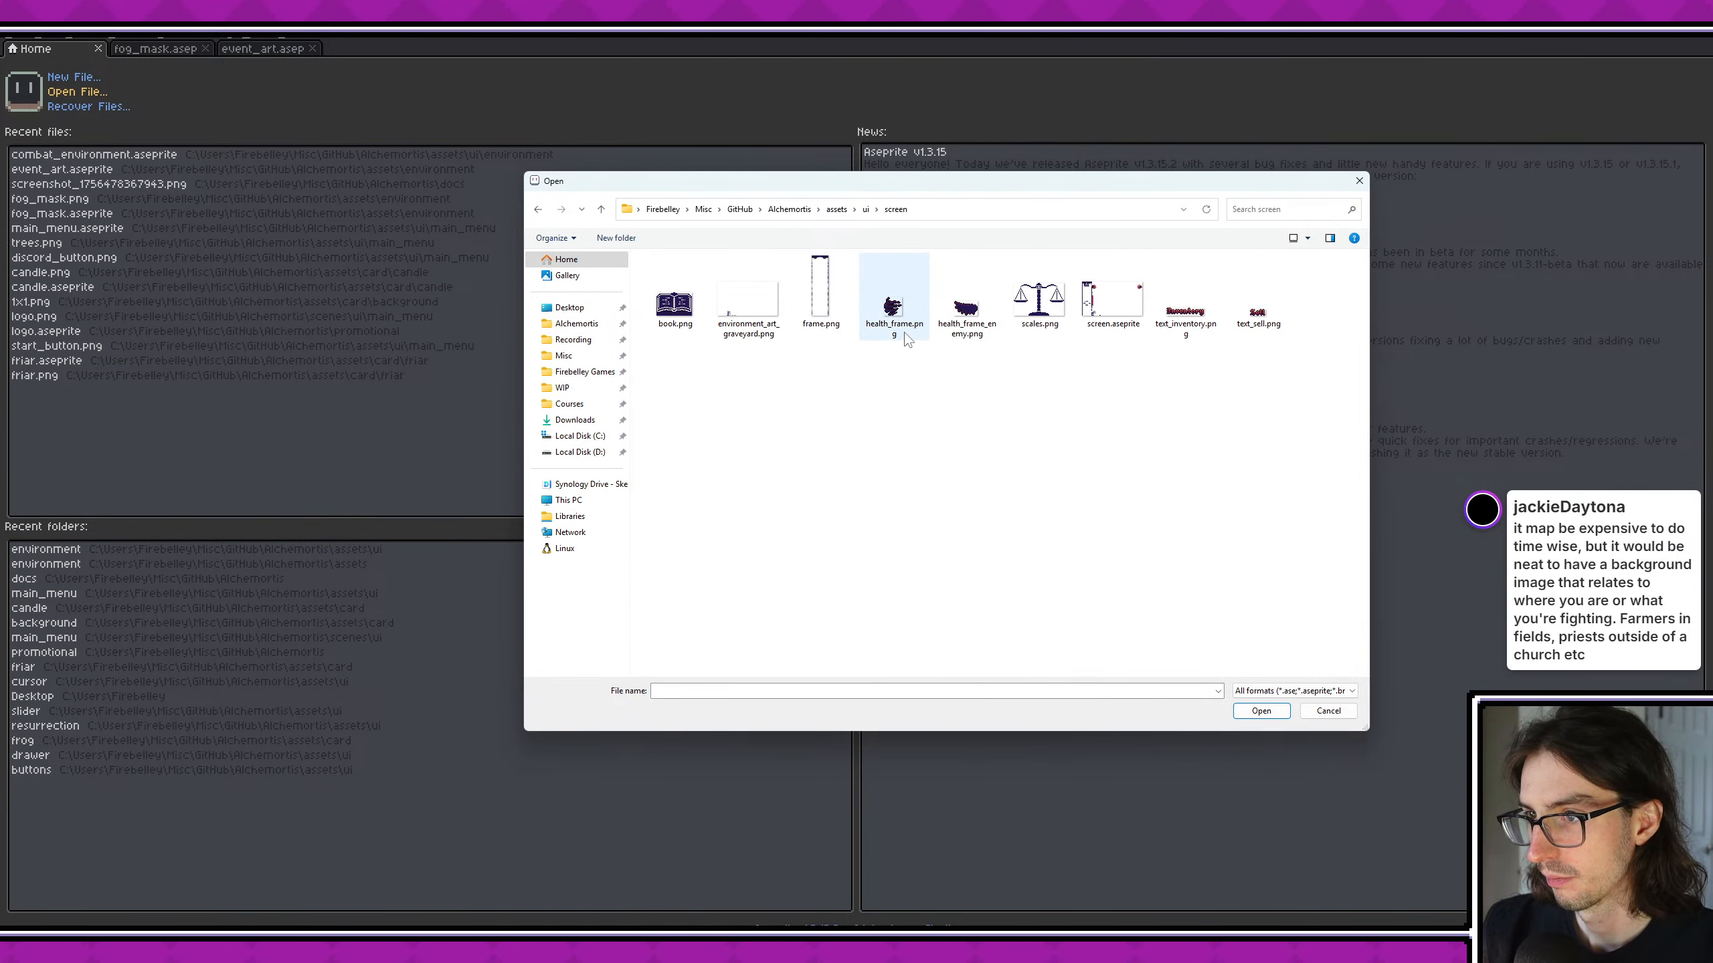
{"action": "double_click", "coordinate": [781, 316]}
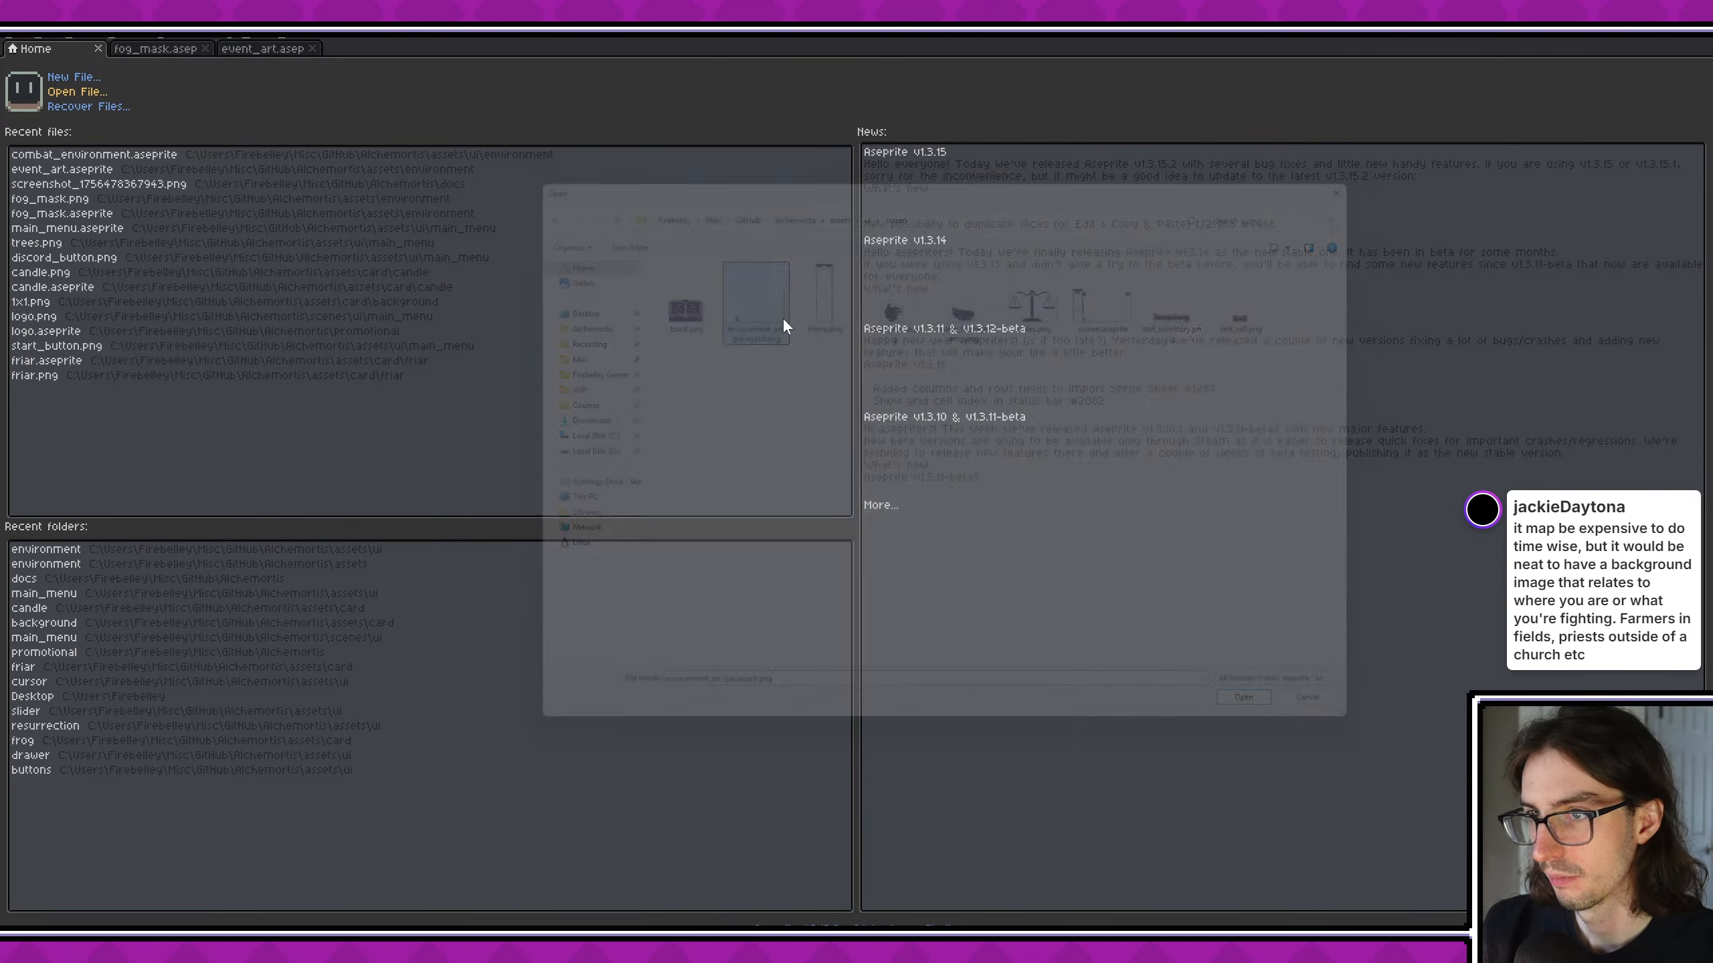
{"action": "scroll", "coordinate": [931, 479], "scroll_direction": "up", "scroll_amount": 2}
{"action": "middle_click_drag", "start_coordinate": [931, 482], "coordinate": [1010, 287]}
{"action": "scroll", "coordinate": [891, 408], "scroll_direction": "down", "scroll_amount": 2}
{"action": "scroll", "coordinate": [805, 588], "scroll_direction": "up", "scroll_amount": 5}
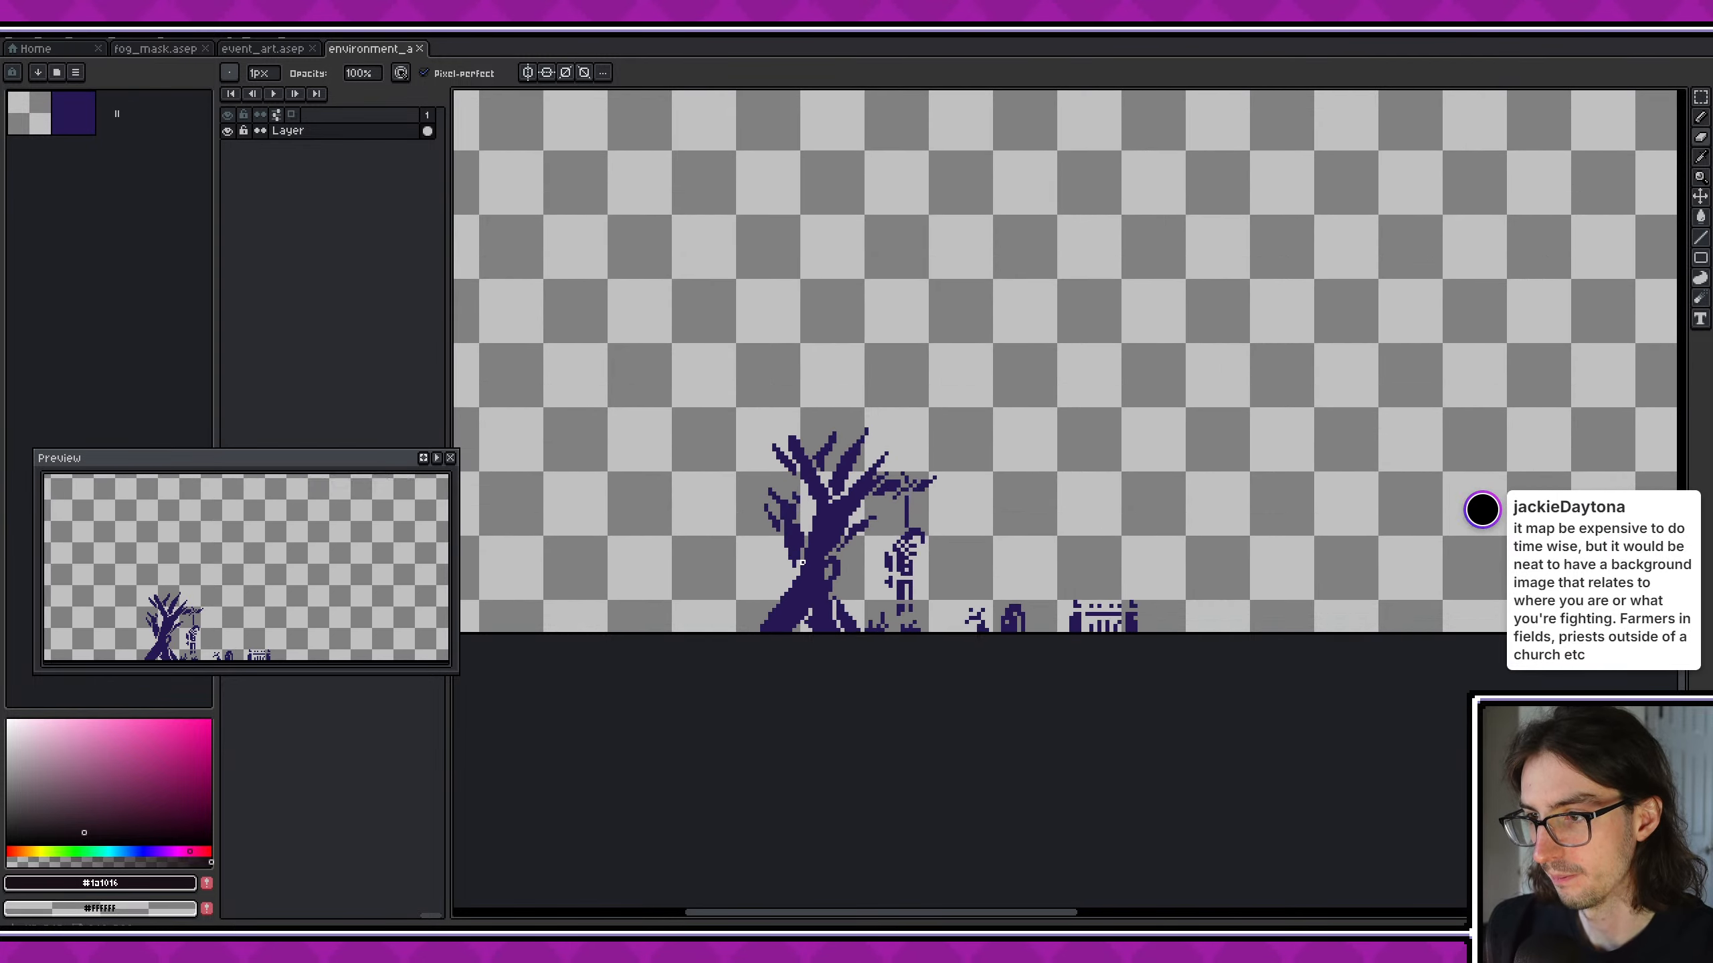
- Copy the tree, hanging figure, gravestones and fence from the graveyard art and return to event_art.aseprite
{"action": "key", "text": "m"}
{"action": "left_click_drag", "start_coordinate": [668, 321], "coordinate": [1369, 658]}
{"action": "left_click", "coordinate": [276, 50]}
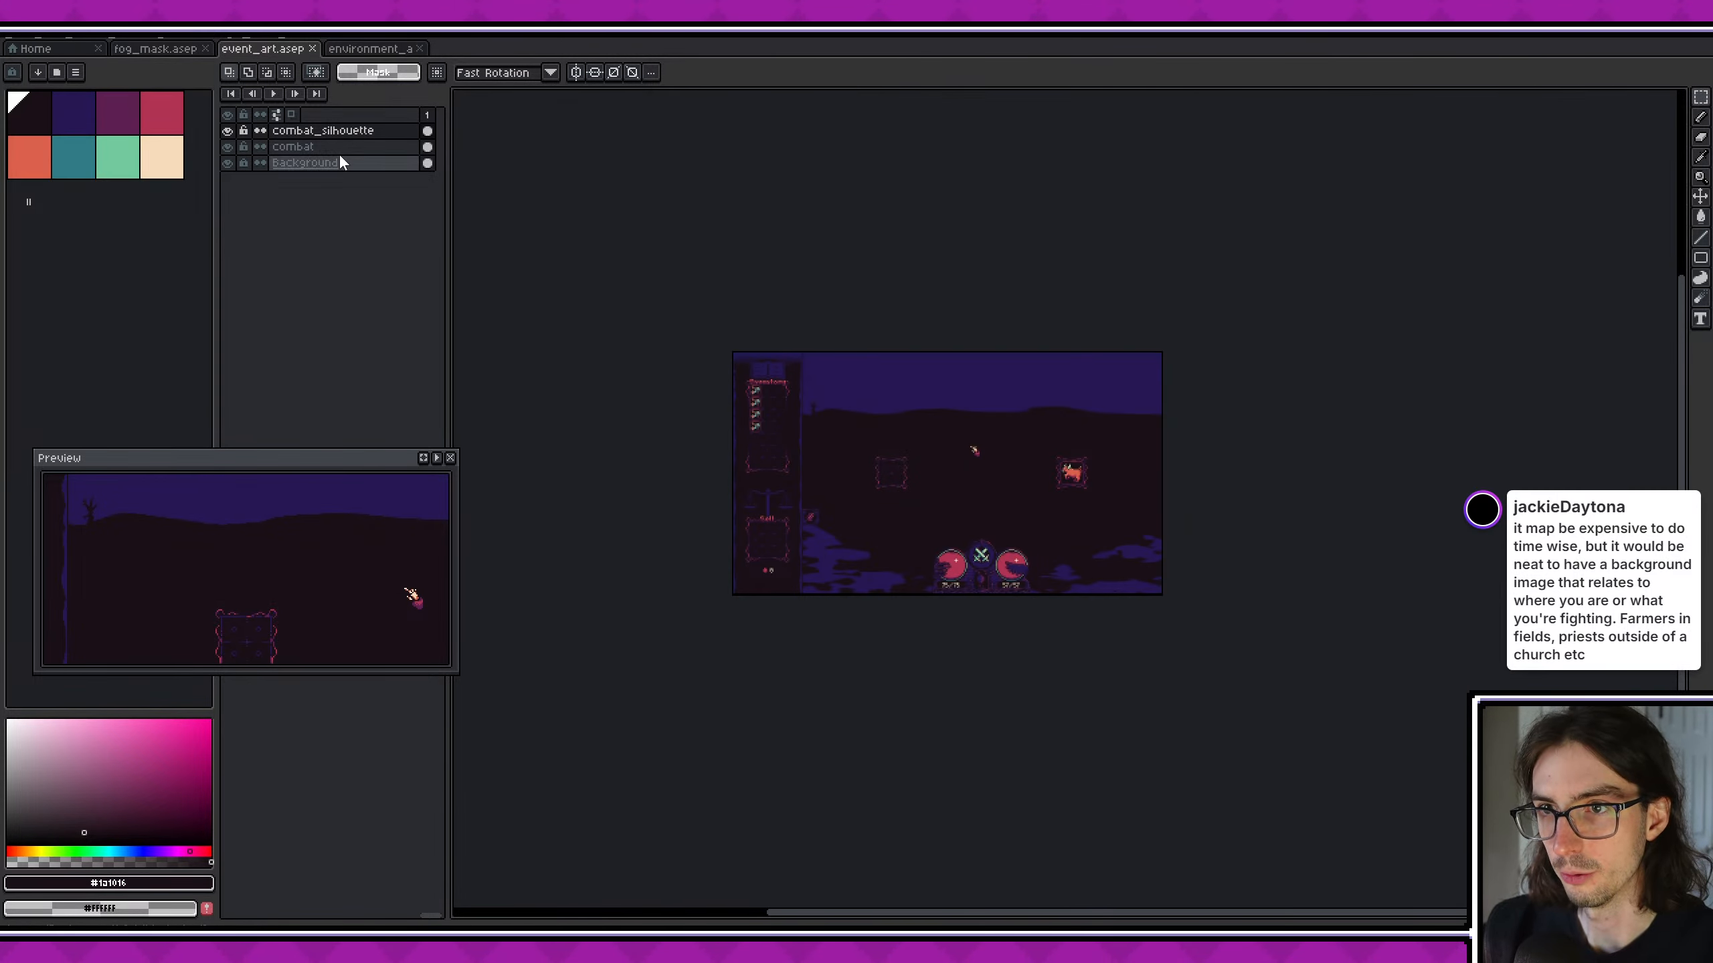
{"action": "scroll", "coordinate": [922, 410], "scroll_direction": "up", "scroll_amount": 5}
{"action": "middle_click_drag", "start_coordinate": [922, 410], "coordinate": [1154, 523]}
{"action": "scroll", "coordinate": [1155, 523], "scroll_direction": "down", "scroll_amount": 2}
{"action": "scroll", "coordinate": [1155, 523], "scroll_direction": "down", "scroll_amount": 1}
{"action": "scroll", "coordinate": [1124, 503], "scroll_direction": "up", "scroll_amount": 1}
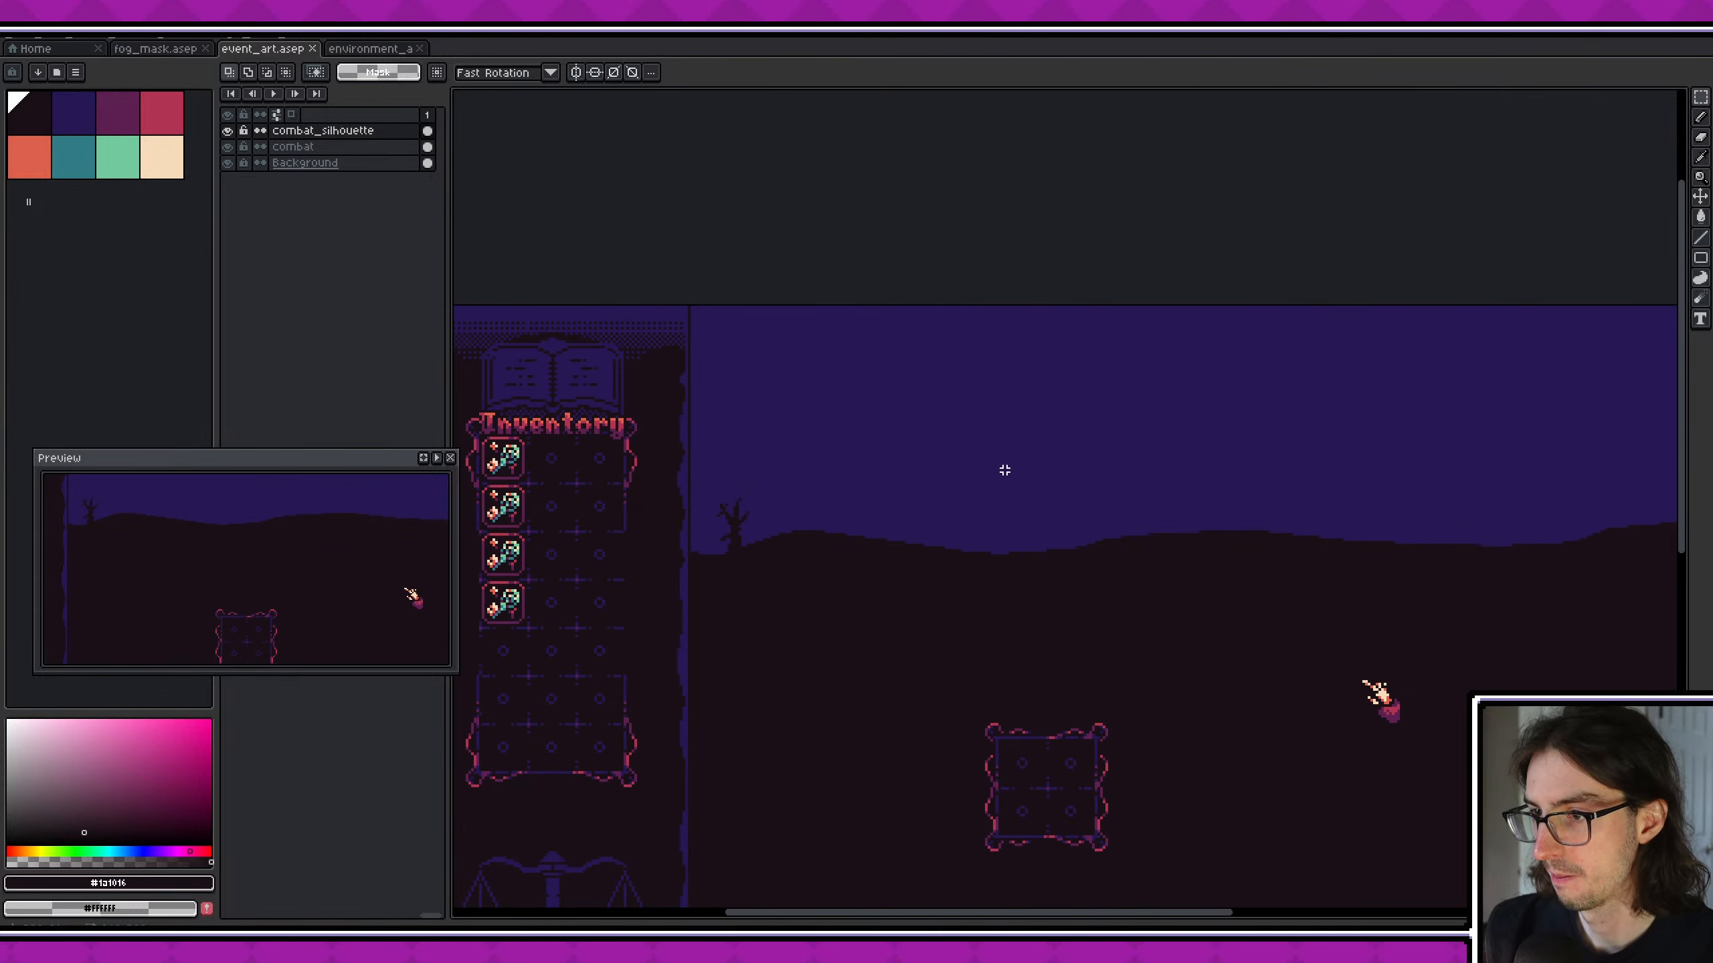
- Paste the graveyard art onto the combat_silhouette layer, placing it on the dark ground below the small tree
{"action": "key", "text": "ctrl+v"}
{"action": "left_click_drag", "start_coordinate": [918, 486], "coordinate": [926, 596]}
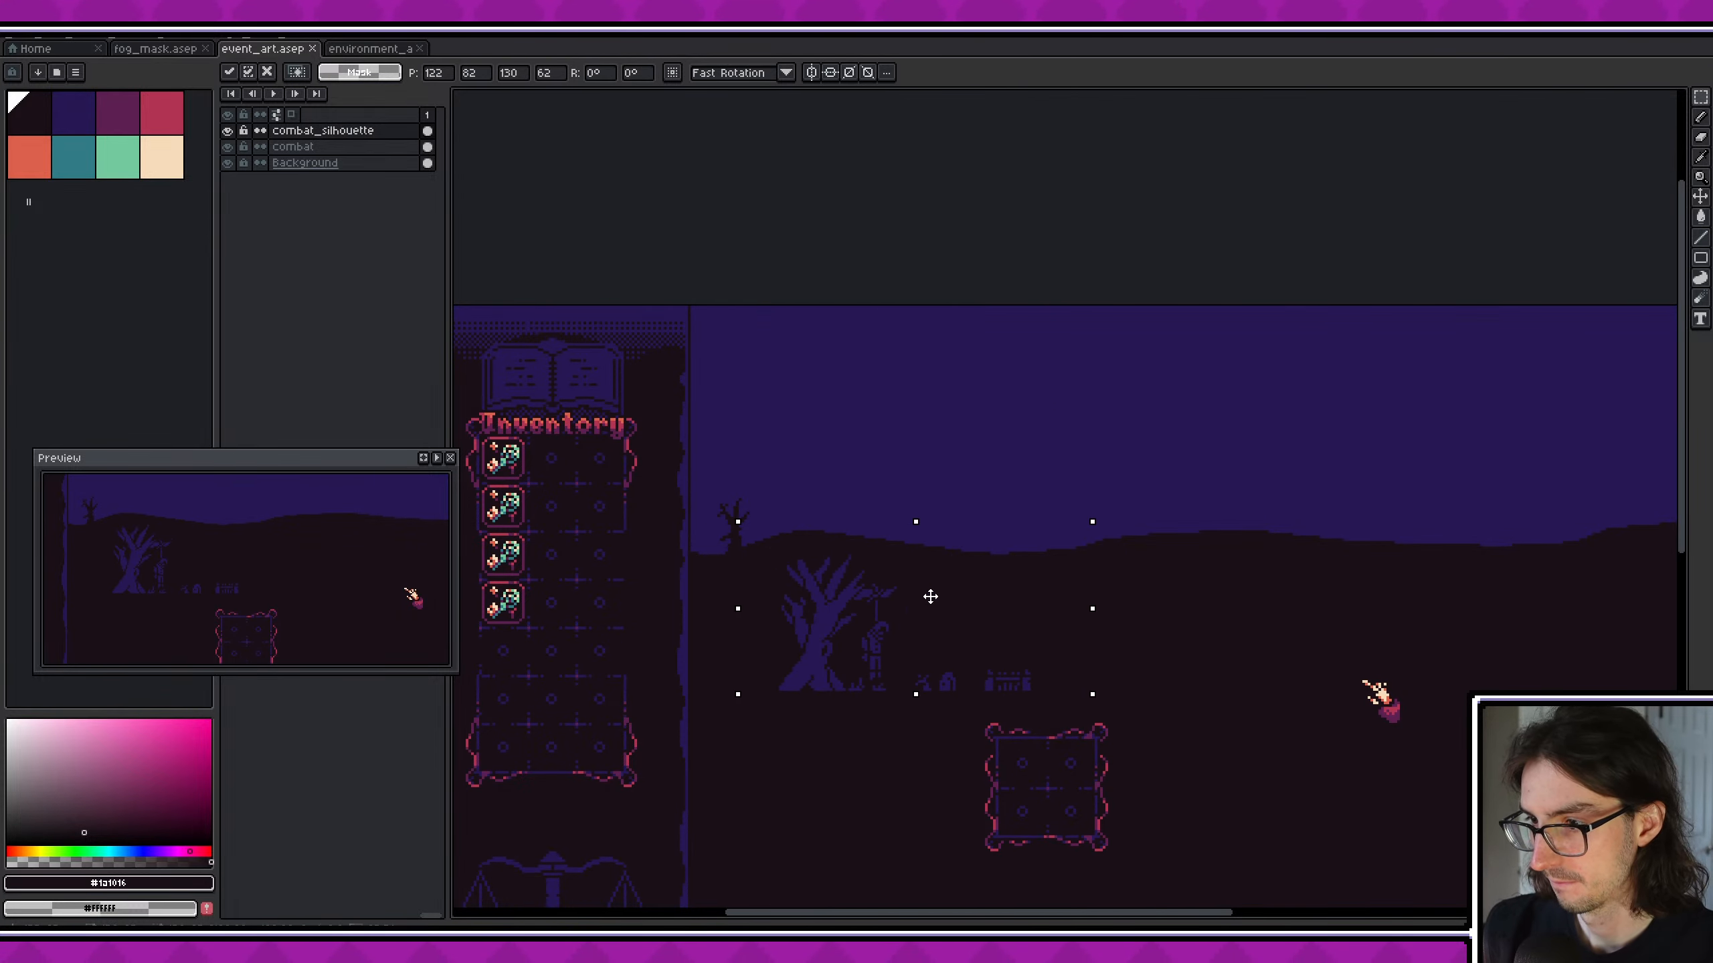
{"action": "scroll", "coordinate": [858, 637], "scroll_direction": "up", "scroll_amount": 2}
{"action": "scroll", "coordinate": [858, 637], "scroll_direction": "up", "scroll_amount": 1}
{"action": "key", "text": "ctrl+d"}
- Select the pasted graveyard art with the Magic Wand at tolerance 0 and fill it with the dark silhouette colour
{"action": "key", "text": "w"}
{"action": "left_click", "coordinate": [807, 606]}
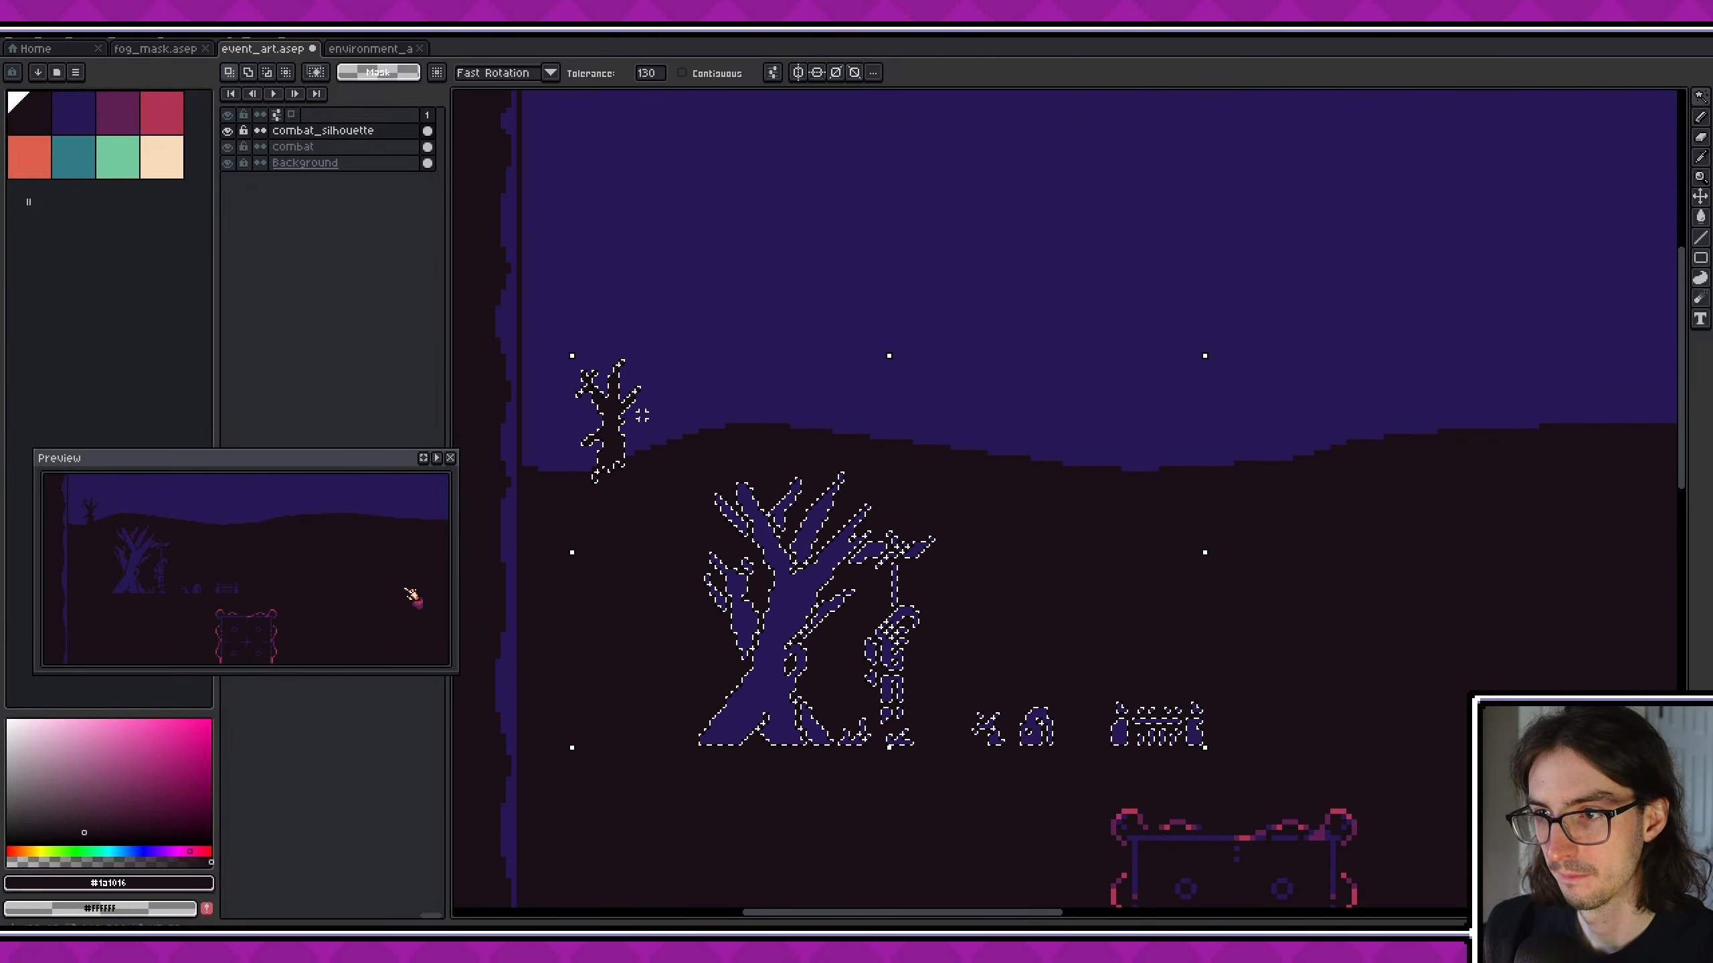
{"action": "key", "text": "ctrl+d"}
{"action": "left_click", "coordinate": [790, 589]}
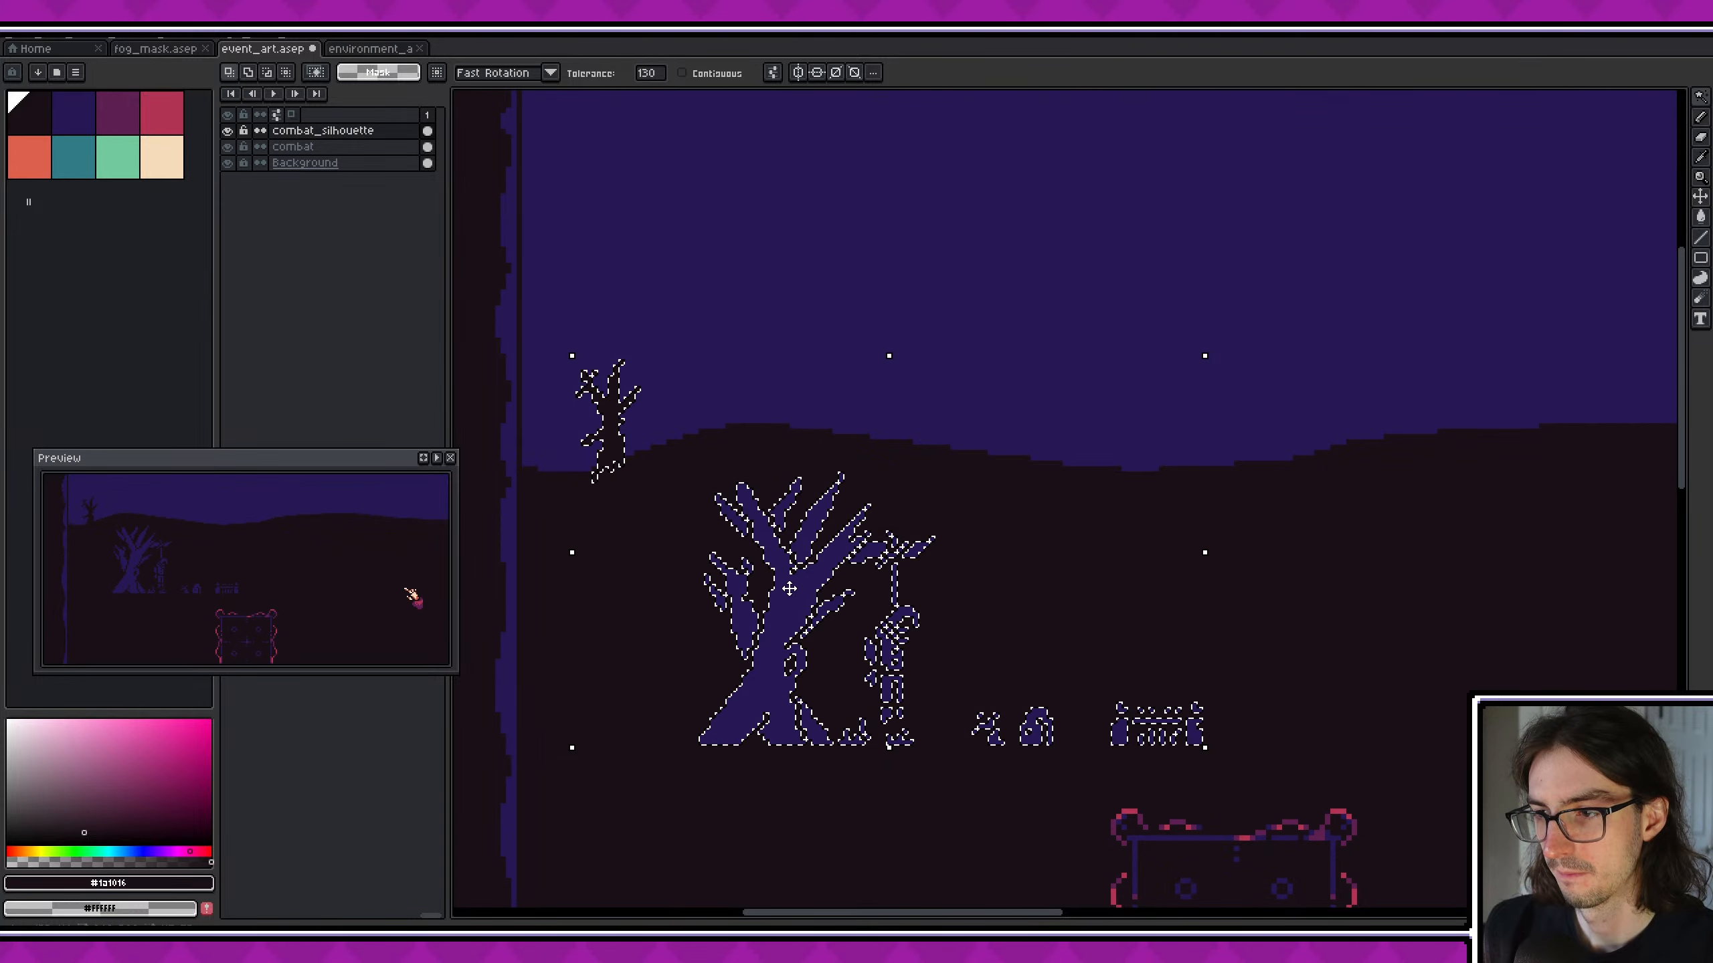
{"action": "left_click", "coordinate": [653, 75]}
{"action": "type", "text": "0"}
{"action": "key", "text": "Return"}
{"action": "key", "text": "ctrl+d"}
{"action": "left_click", "coordinate": [768, 637]}
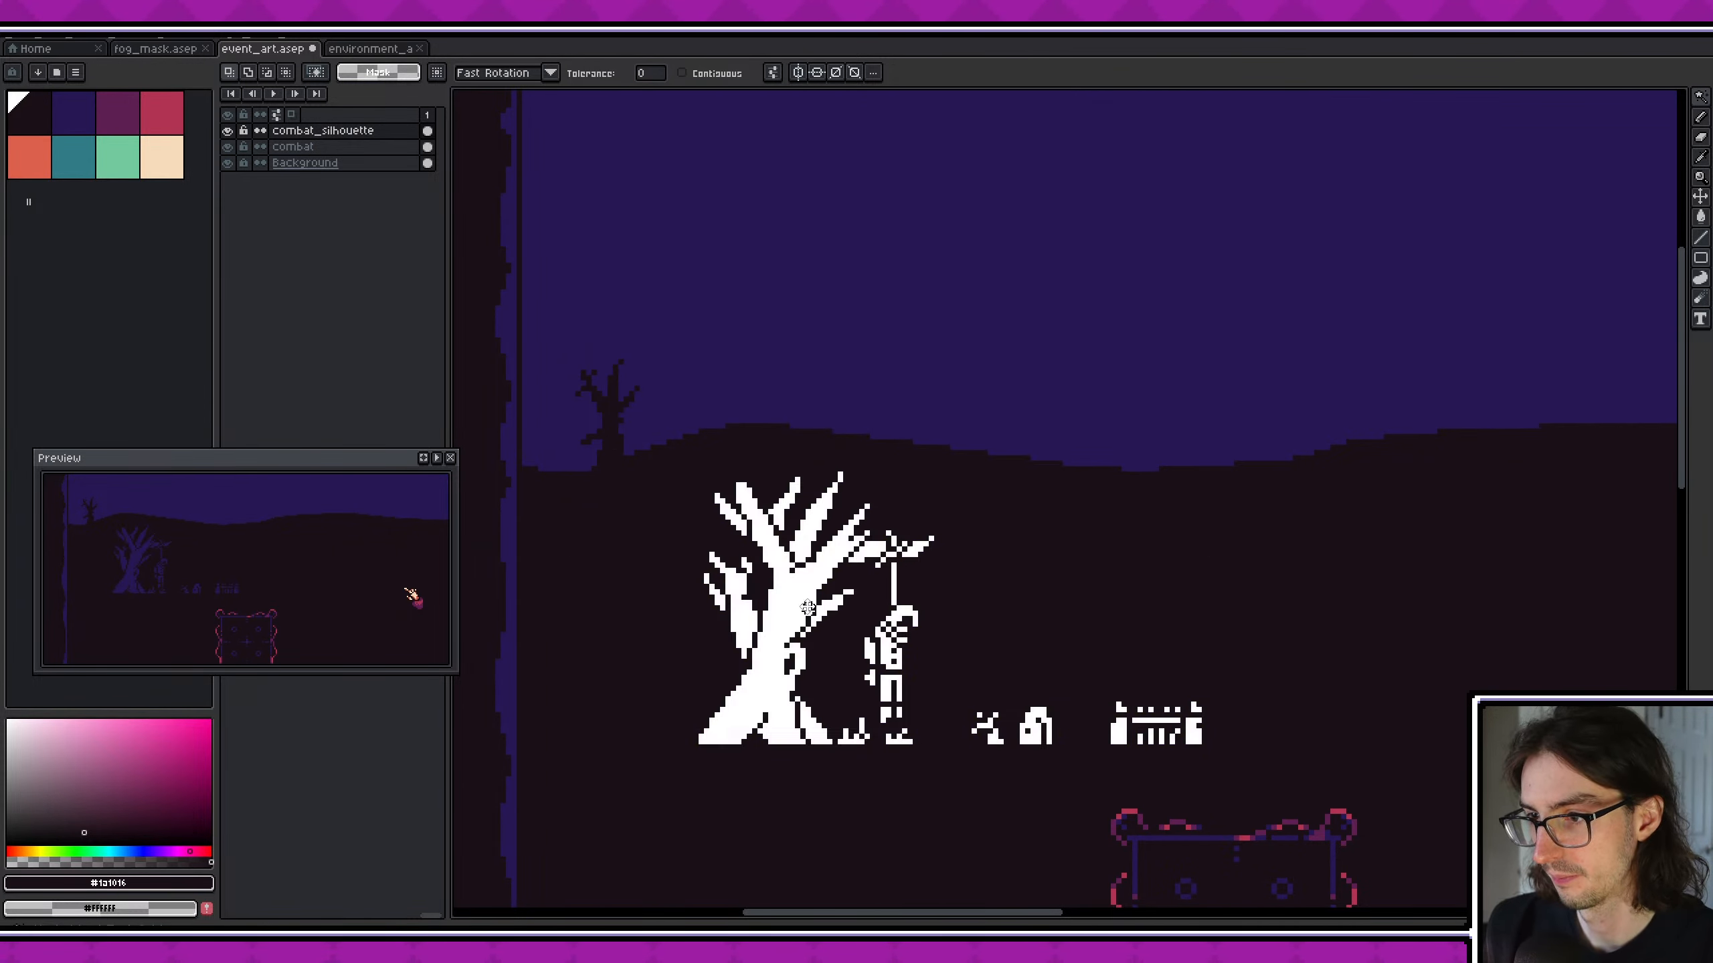
{"action": "middle_click_drag", "start_coordinate": [1038, 592], "coordinate": [1032, 574]}
{"action": "key", "text": "Delete"}
{"action": "scroll", "coordinate": [1032, 574], "scroll_direction": "down", "scroll_amount": 3}
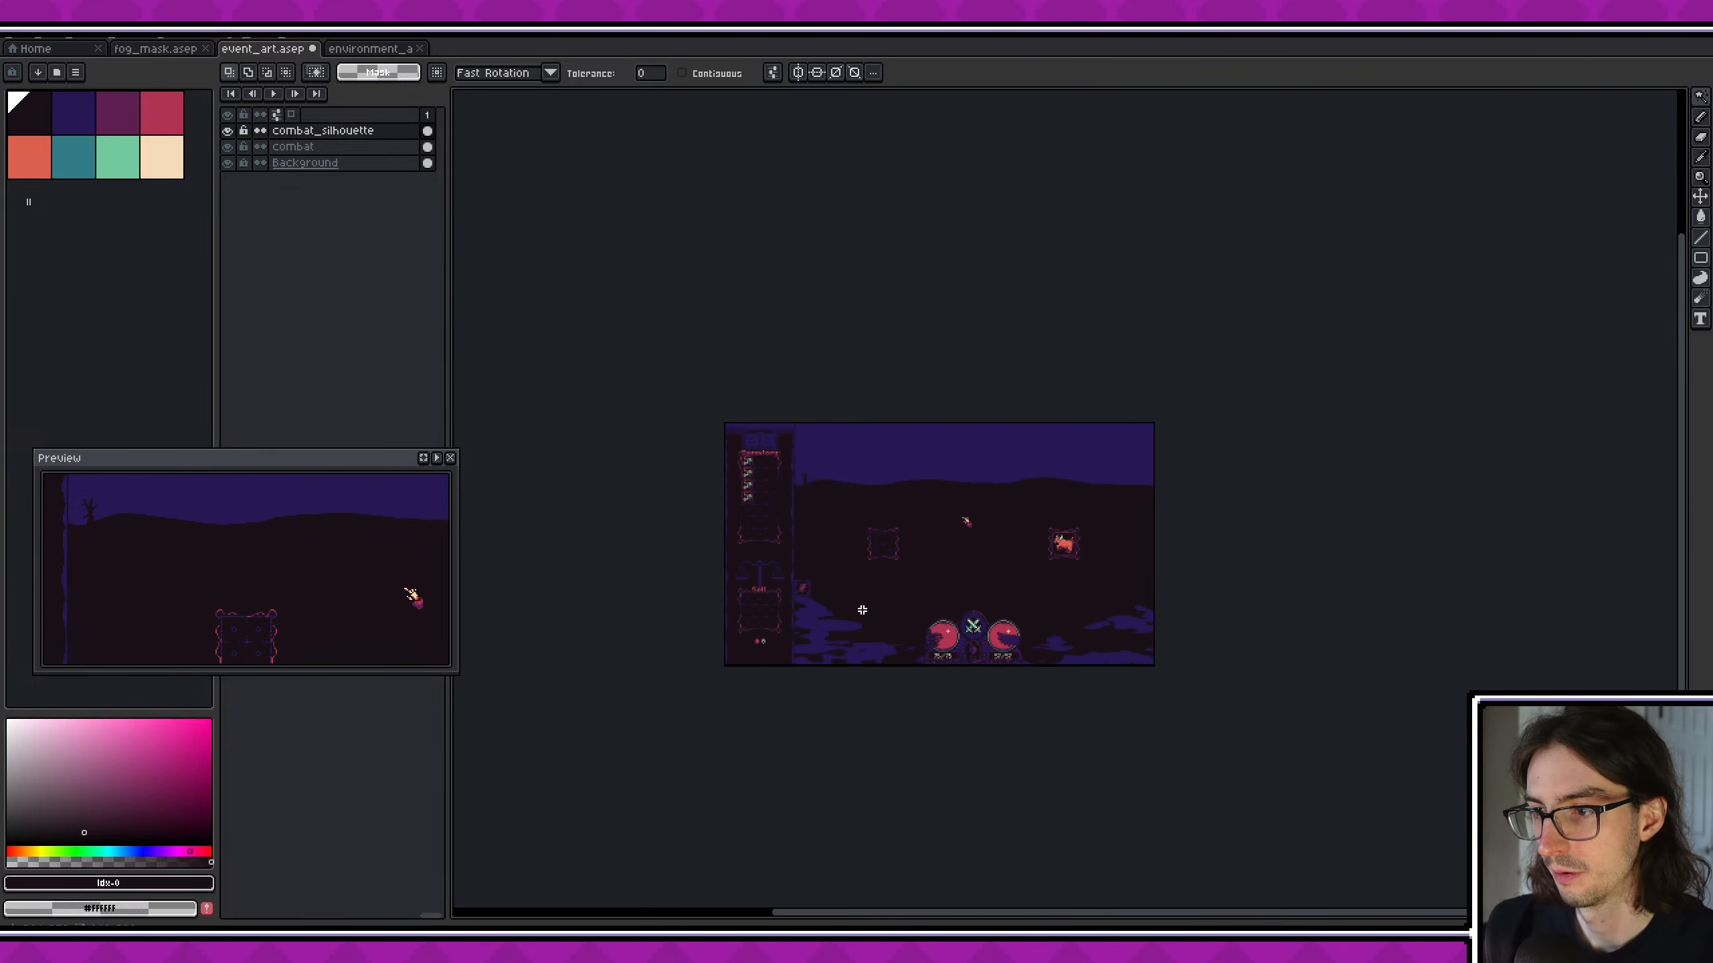
- Select the darkened graveyard silhouettes with a rectangle and move them up onto the hill line beside the small tree
{"action": "scroll", "coordinate": [852, 524], "scroll_direction": "up", "scroll_amount": 3}
{"action": "middle_click_drag", "start_coordinate": [858, 478], "coordinate": [1135, 669]}
{"action": "scroll", "coordinate": [1136, 669], "scroll_direction": "down", "scroll_amount": 1}
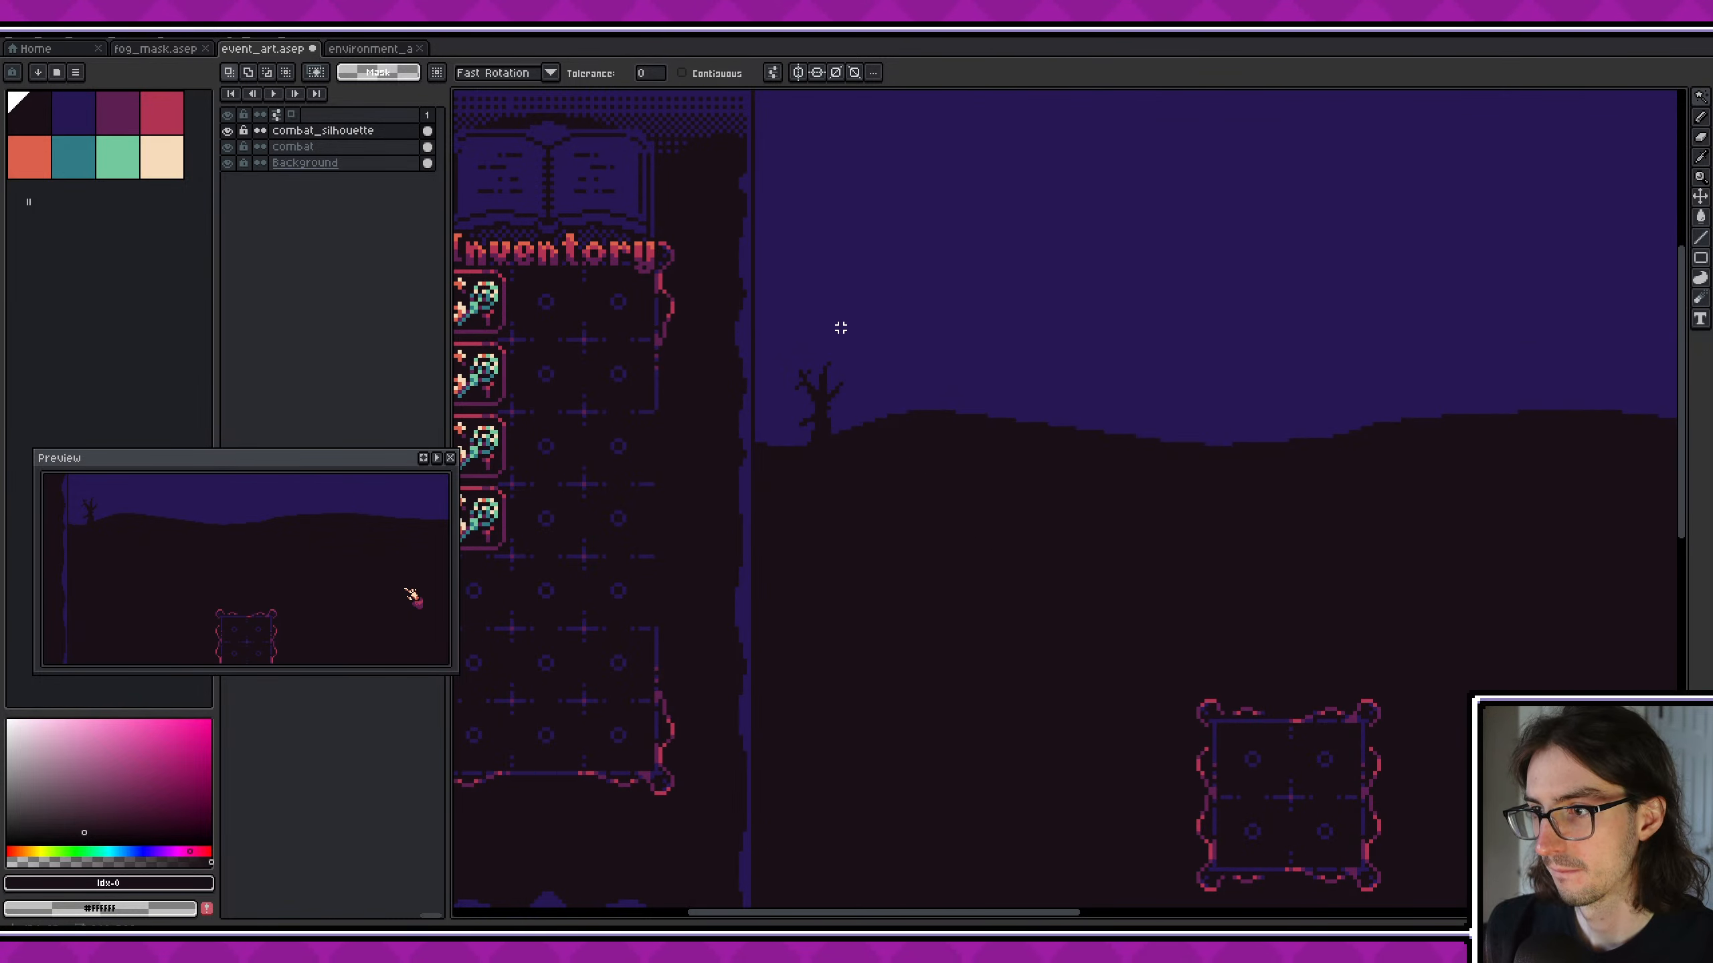
{"action": "left_click_drag", "start_coordinate": [841, 328], "coordinate": [1092, 601]}
{"action": "key", "text": "ctrl+d"}
{"action": "left_click_drag", "start_coordinate": [847, 297], "coordinate": [1263, 665]}
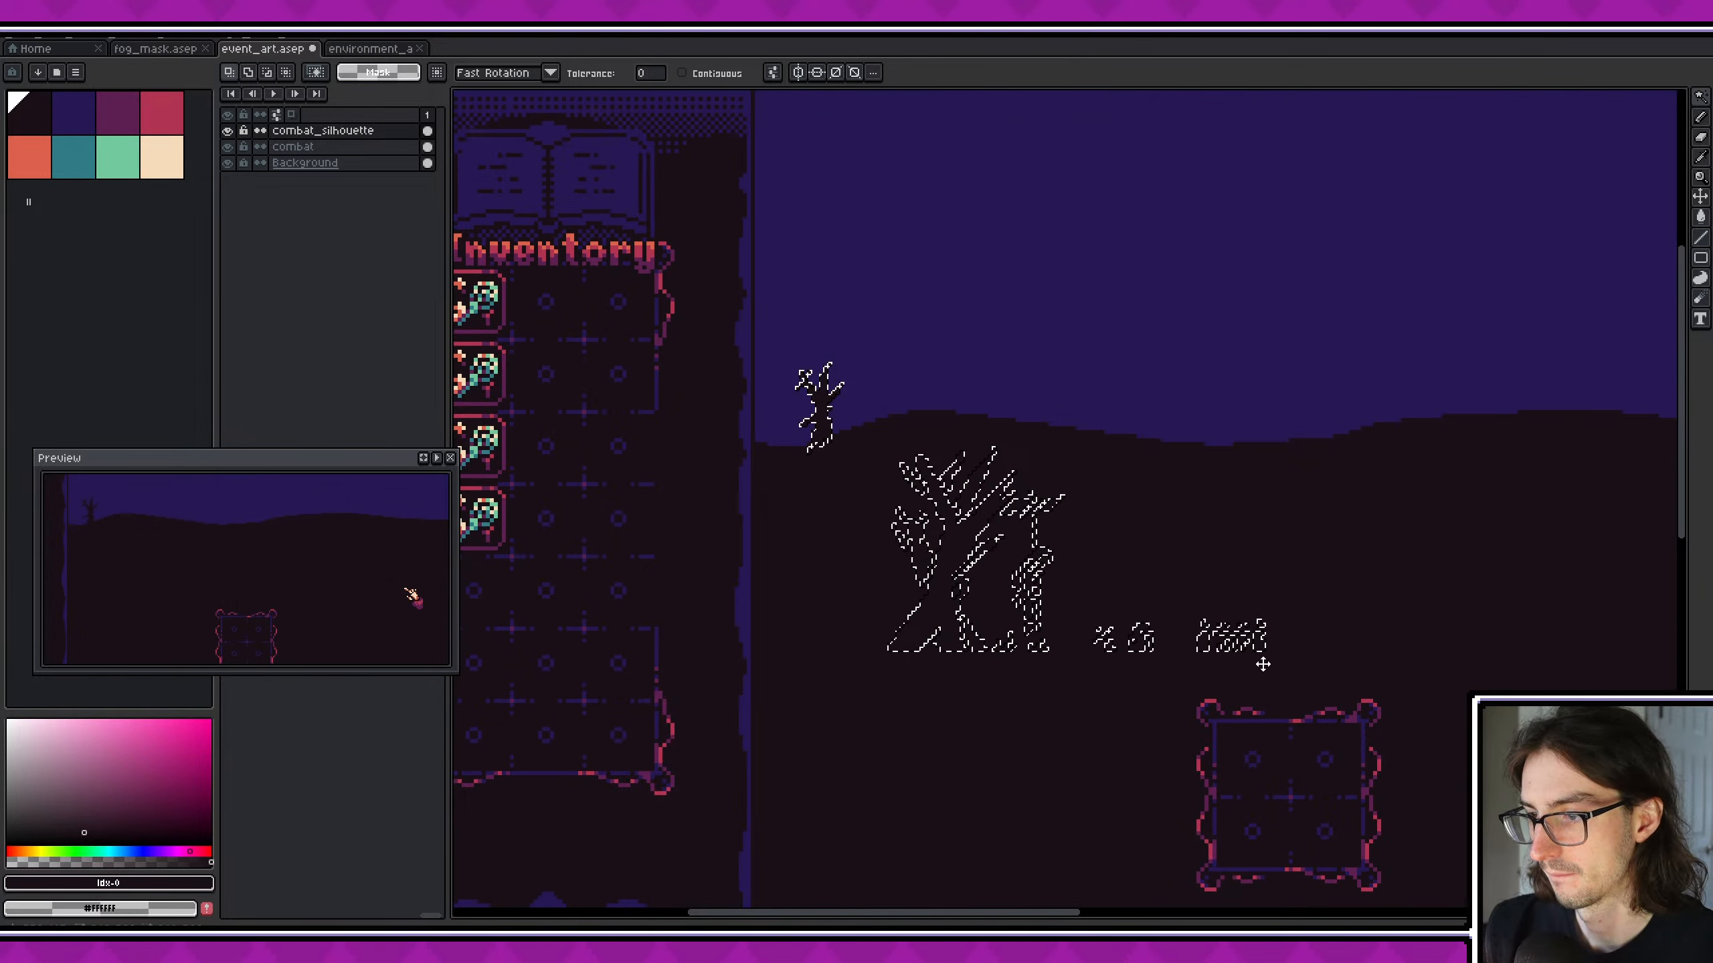
{"action": "key", "text": "ctrl+d"}
{"action": "key", "text": "m"}
{"action": "left_click_drag", "start_coordinate": [844, 318], "coordinate": [1612, 818]}
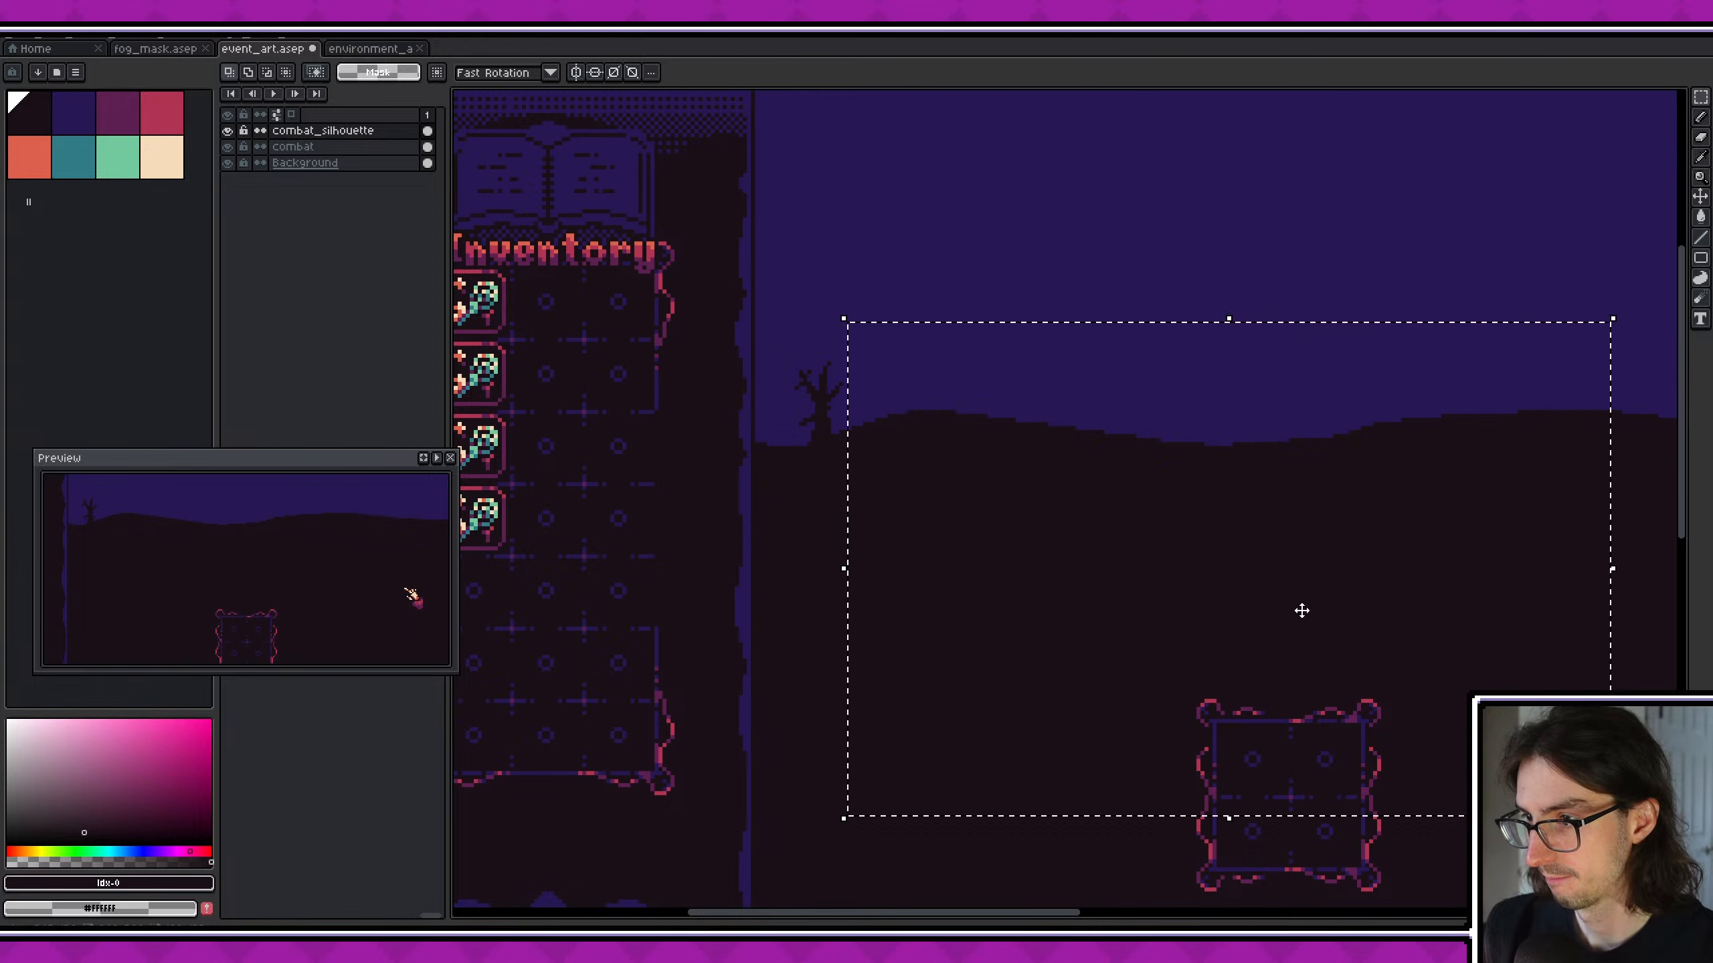
{"action": "left_click_drag", "start_coordinate": [1117, 560], "coordinate": [1114, 333]}
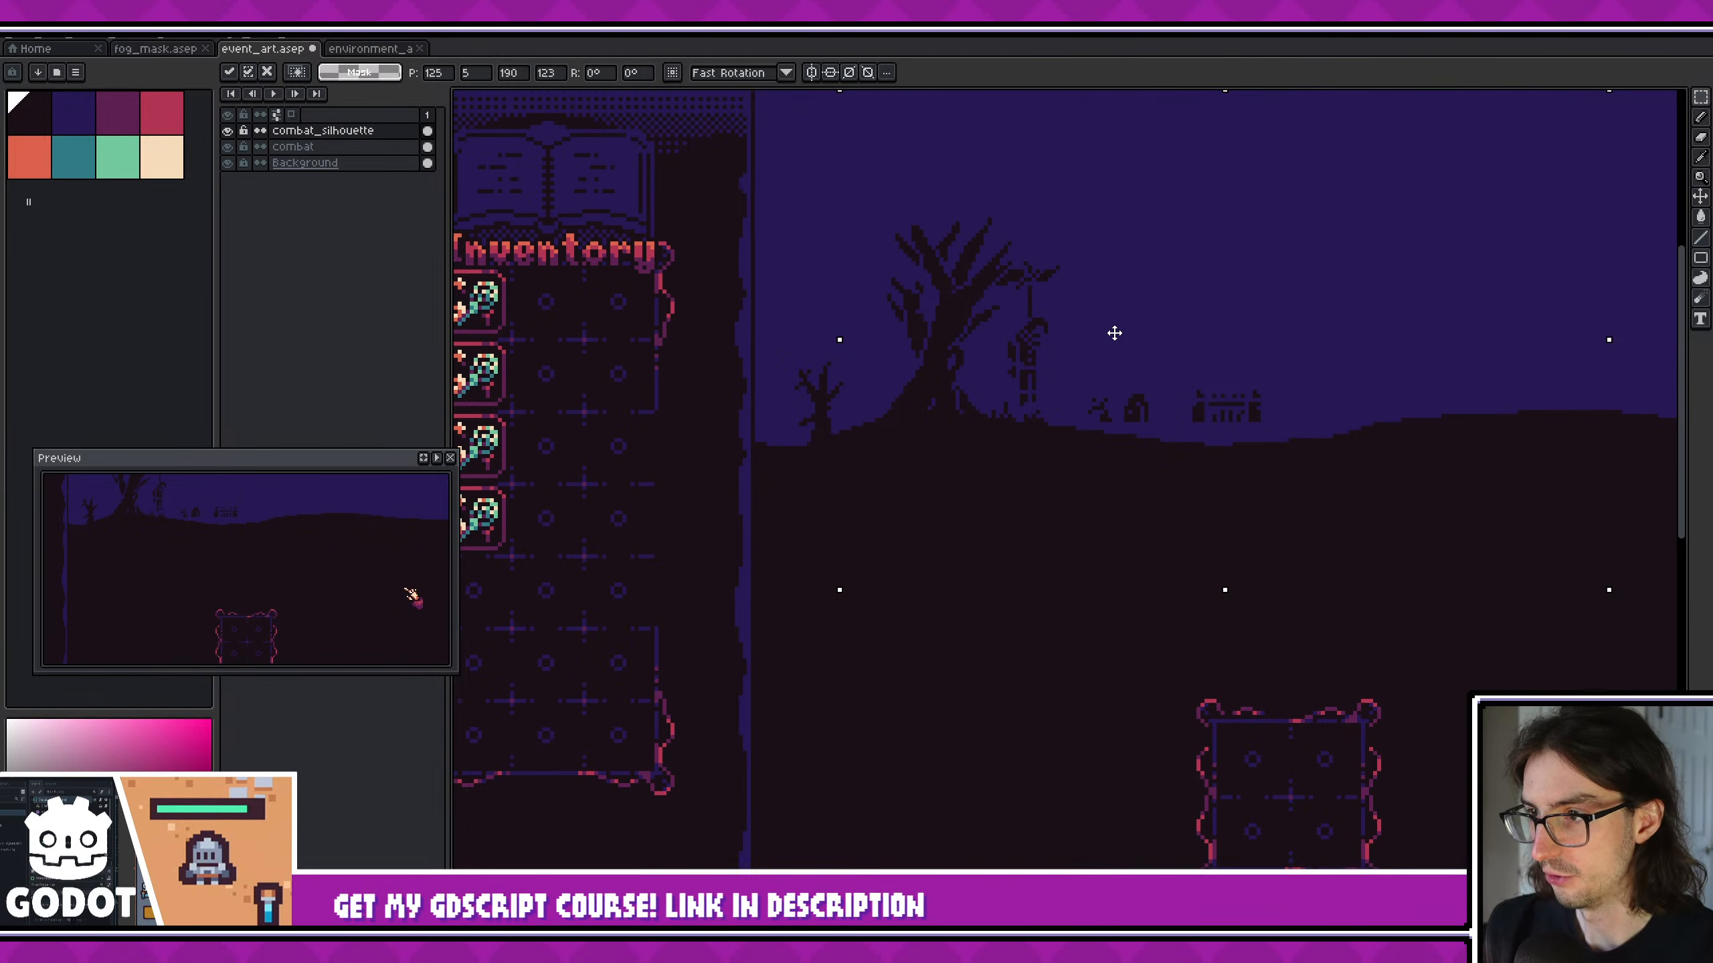
- Reposition the gravestones and the fence separately so that each sits on the slope of the hill
{"action": "scroll", "coordinate": [1100, 324], "scroll_direction": "up", "scroll_amount": 1}
{"action": "scroll", "coordinate": [1094, 320], "scroll_direction": "up", "scroll_amount": 1}
{"action": "mouse_move", "coordinate": [1009, 493]}
{"action": "left_mouse_down"}
{"action": "mouse_move", "coordinate": [1197, 520]}
{"action": "mouse_move", "coordinate": [1436, 700]}
{"action": "left_mouse_up"}
{"action": "left_click_drag", "start_coordinate": [1197, 571], "coordinate": [1190, 562]}
{"action": "key", "text": "ctrl+d"}
{"action": "mouse_move", "coordinate": [1053, 524]}
{"action": "left_mouse_down"}
{"action": "mouse_move", "coordinate": [1144, 635]}
{"action": "mouse_move", "coordinate": [1113, 593]}
{"action": "left_mouse_up"}
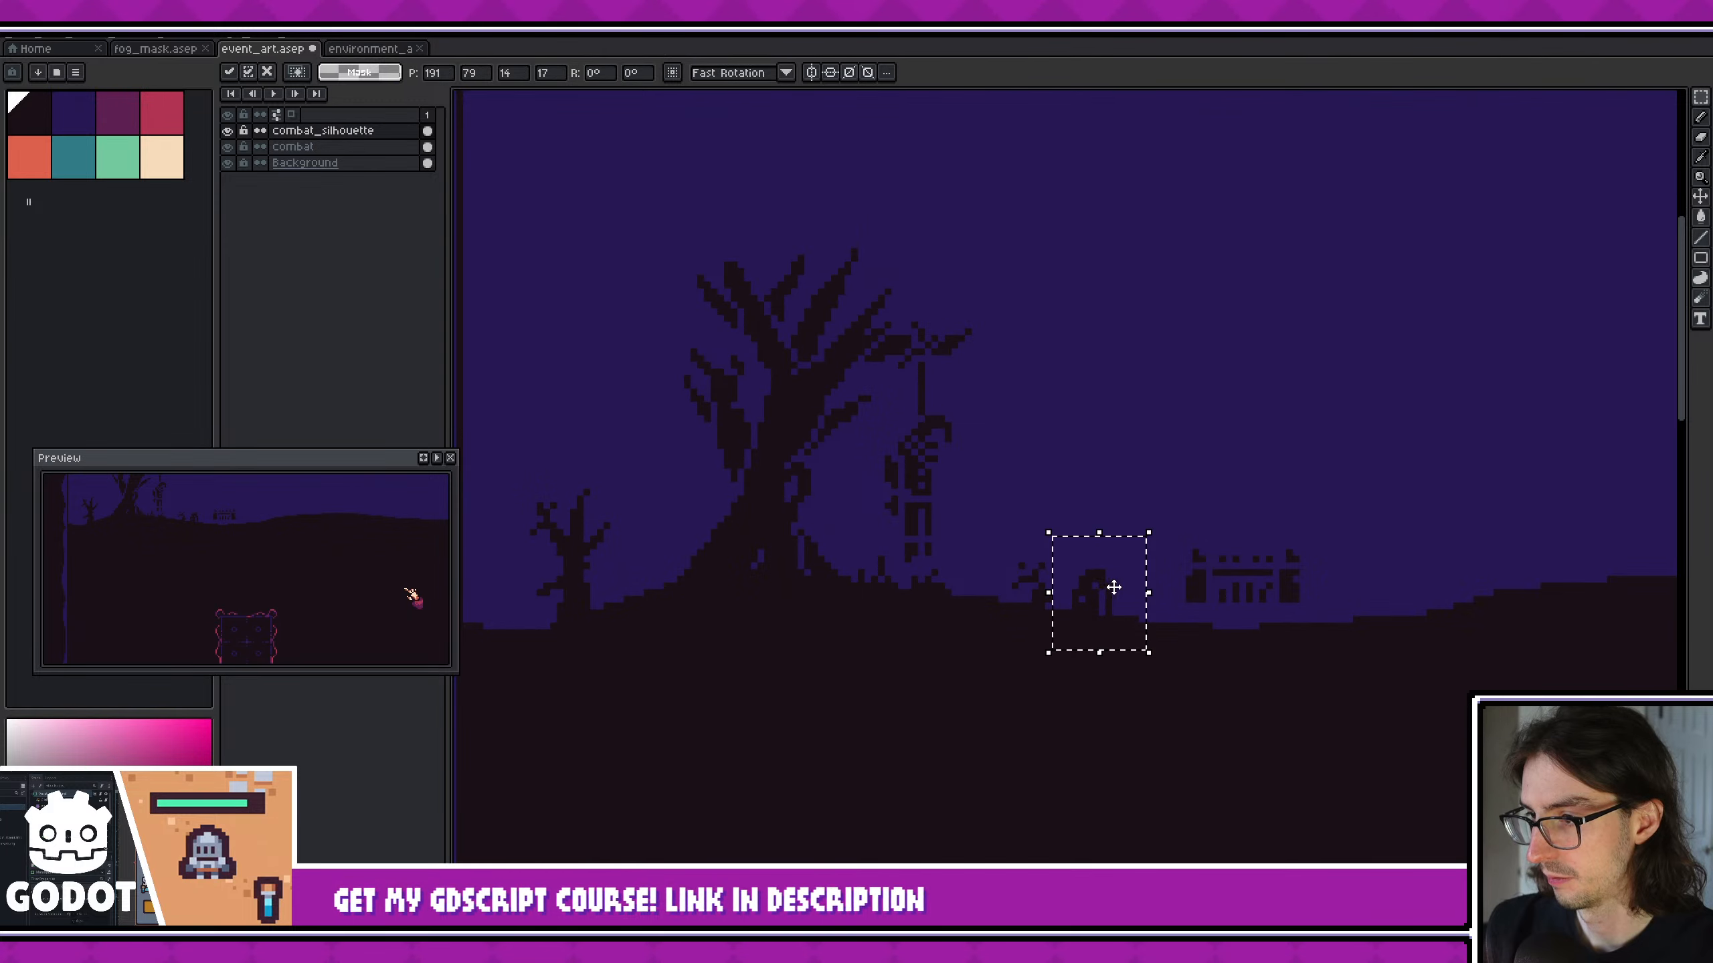
{"action": "left_click_drag", "start_coordinate": [1174, 525], "coordinate": [1378, 648]}
{"action": "left_click_drag", "start_coordinate": [1281, 582], "coordinate": [1274, 603]}
{"action": "key", "text": "ctrl+d"}
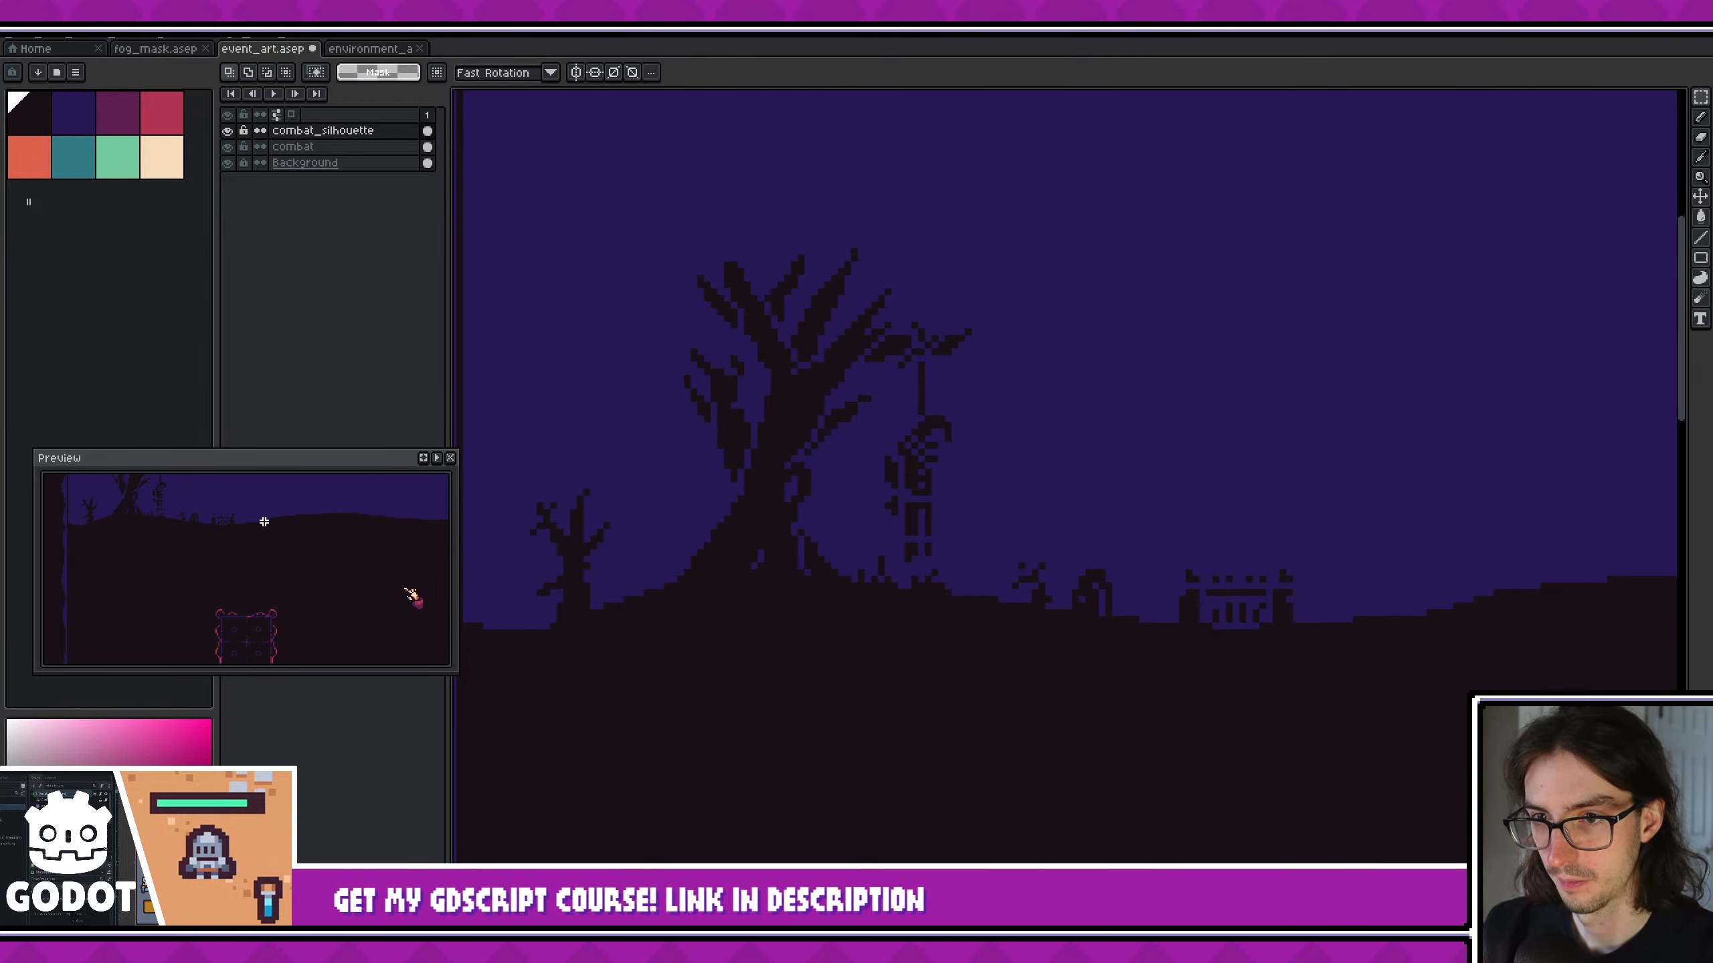
- Paint over the gap between the large tree's left limb and its trunk with the Pencil
{"action": "left_click_drag", "start_coordinate": [189, 542], "coordinate": [208, 559]}
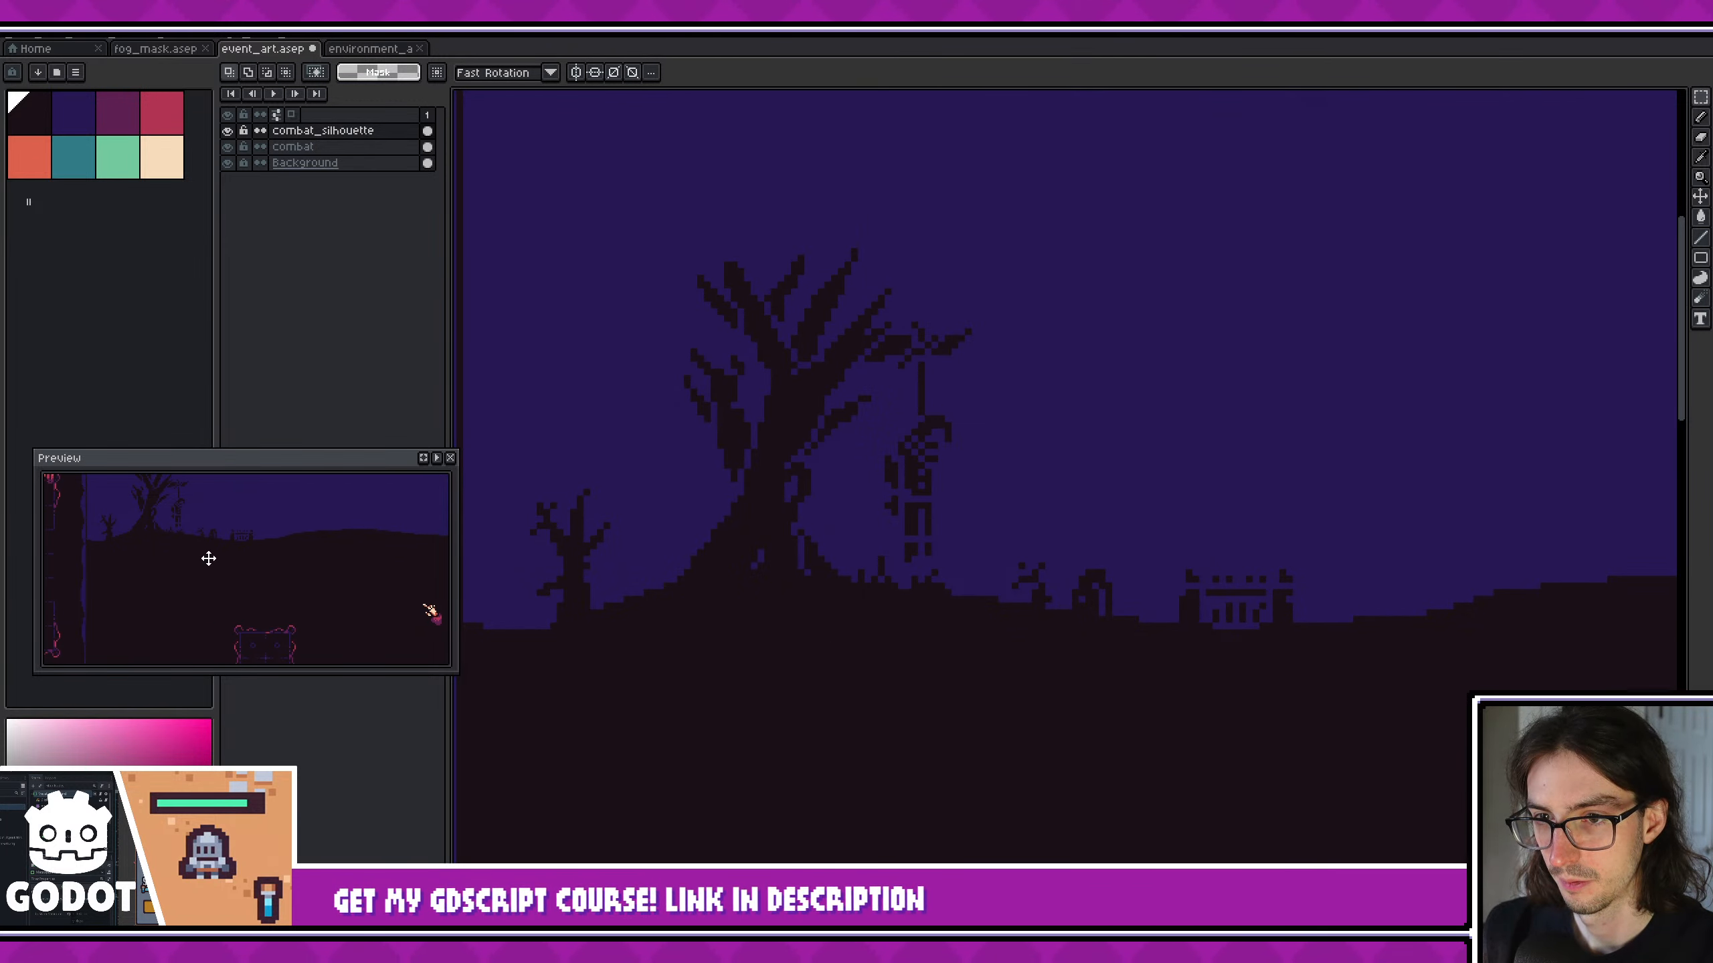
{"action": "scroll", "coordinate": [941, 479], "scroll_direction": "up", "scroll_amount": 3}
{"action": "key", "text": "b"}
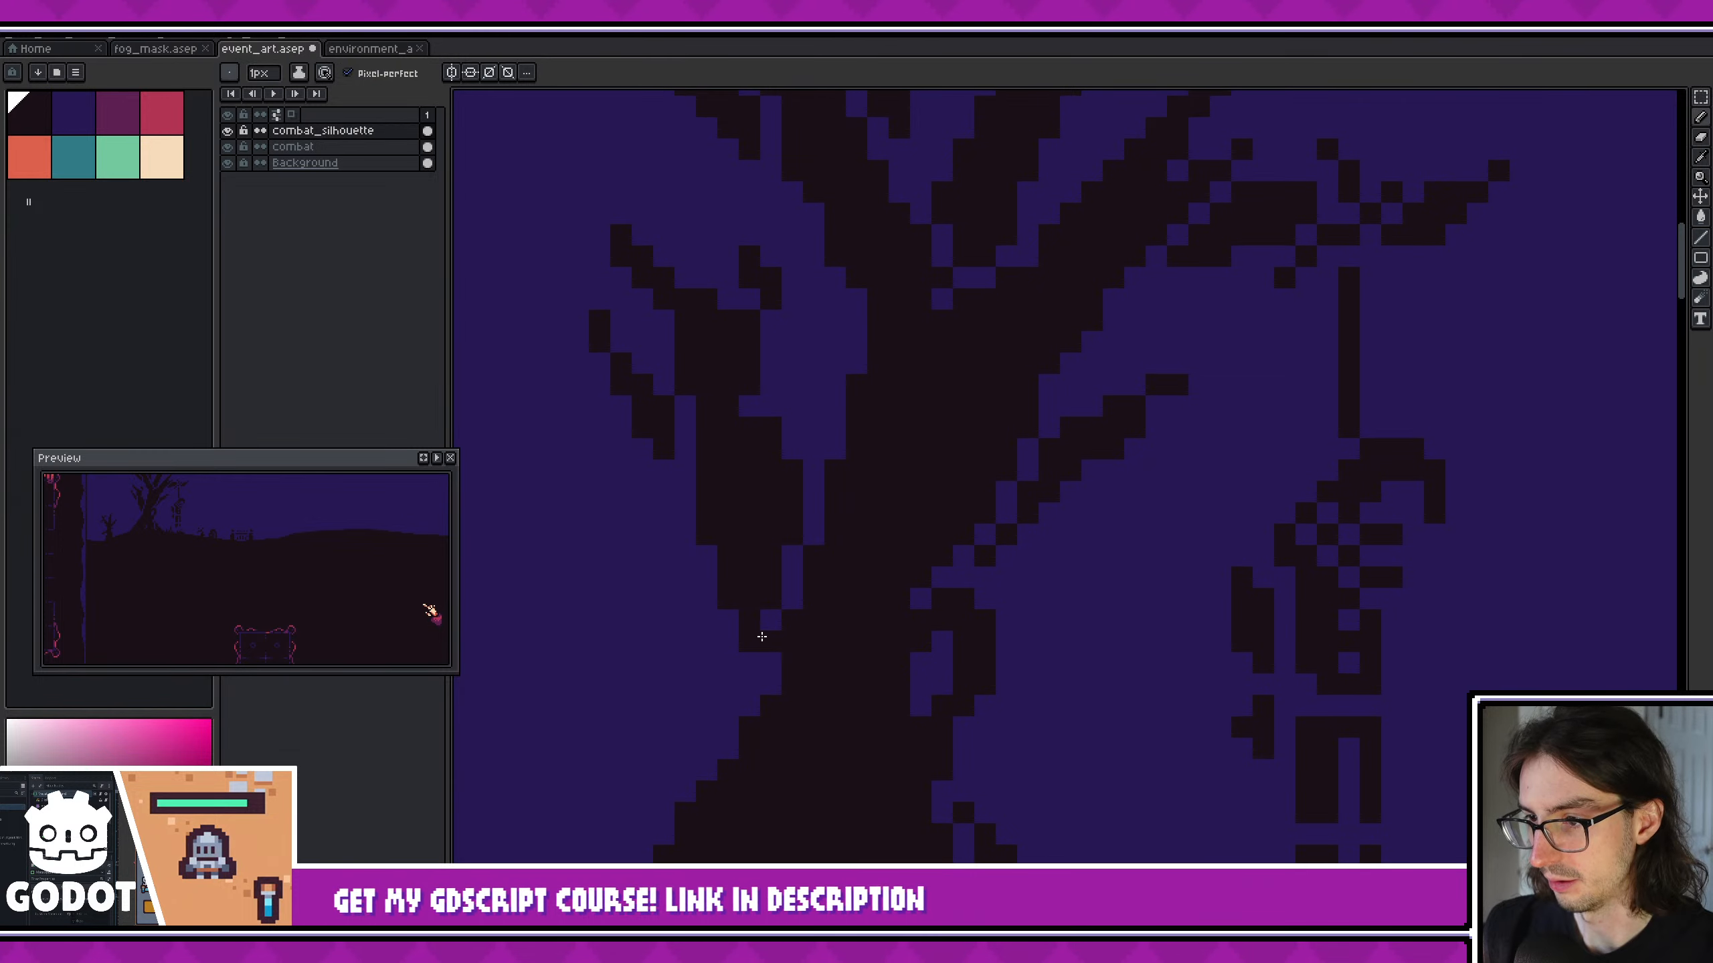
{"action": "left_click_drag", "start_coordinate": [760, 601], "coordinate": [814, 486]}
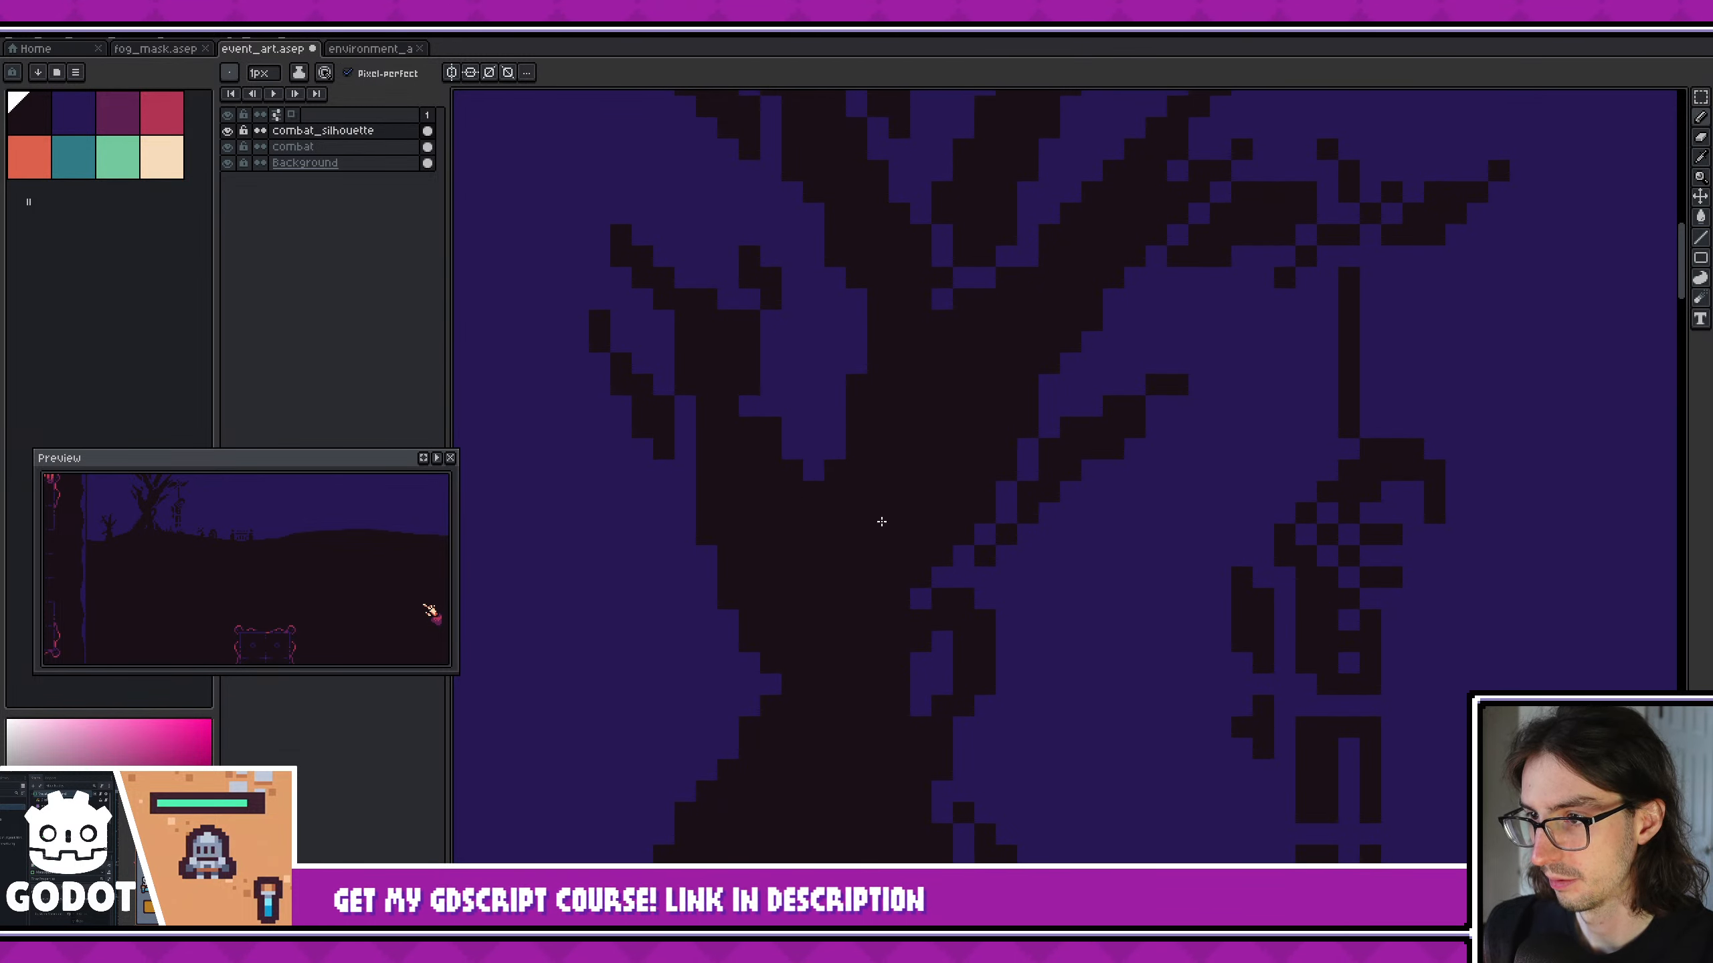
{"action": "middle_click_drag", "start_coordinate": [882, 521], "coordinate": [901, 637]}
{"action": "left_click_drag", "start_coordinate": [704, 524], "coordinate": [706, 553]}
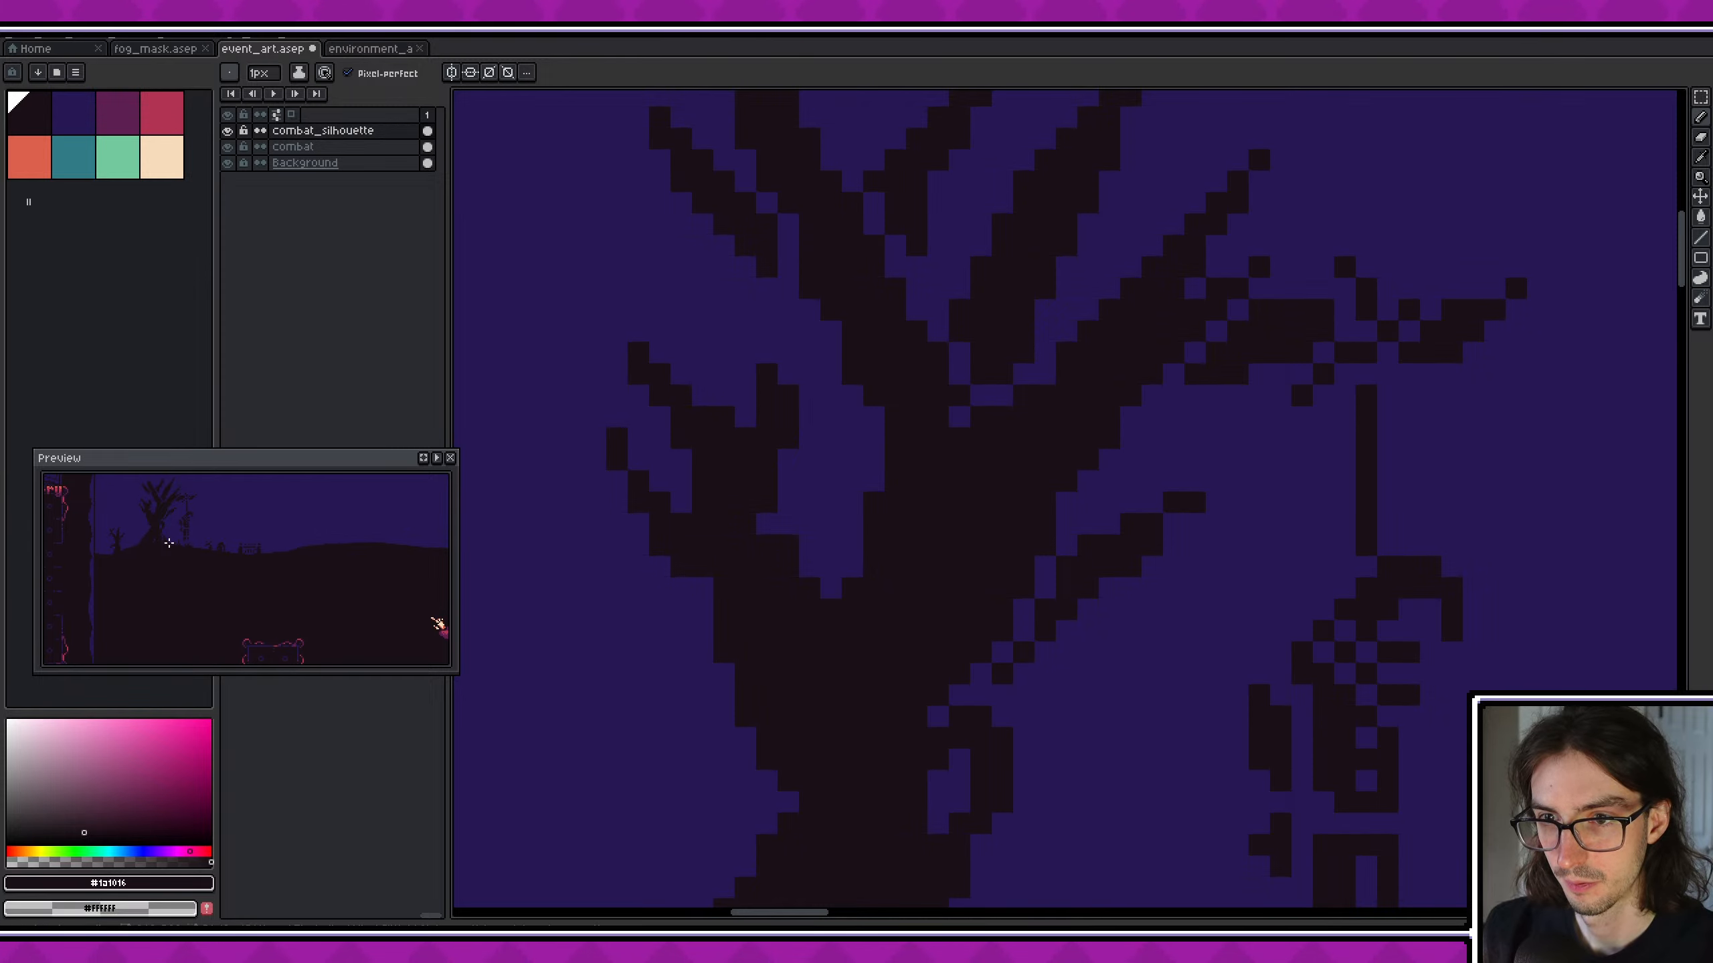
- Fill the sky-coloured gaps where the large tree's upper branches meet the trunk
{"action": "middle_click_drag", "start_coordinate": [1096, 625], "coordinate": [1062, 645]}
{"action": "left_click", "coordinate": [928, 444]}
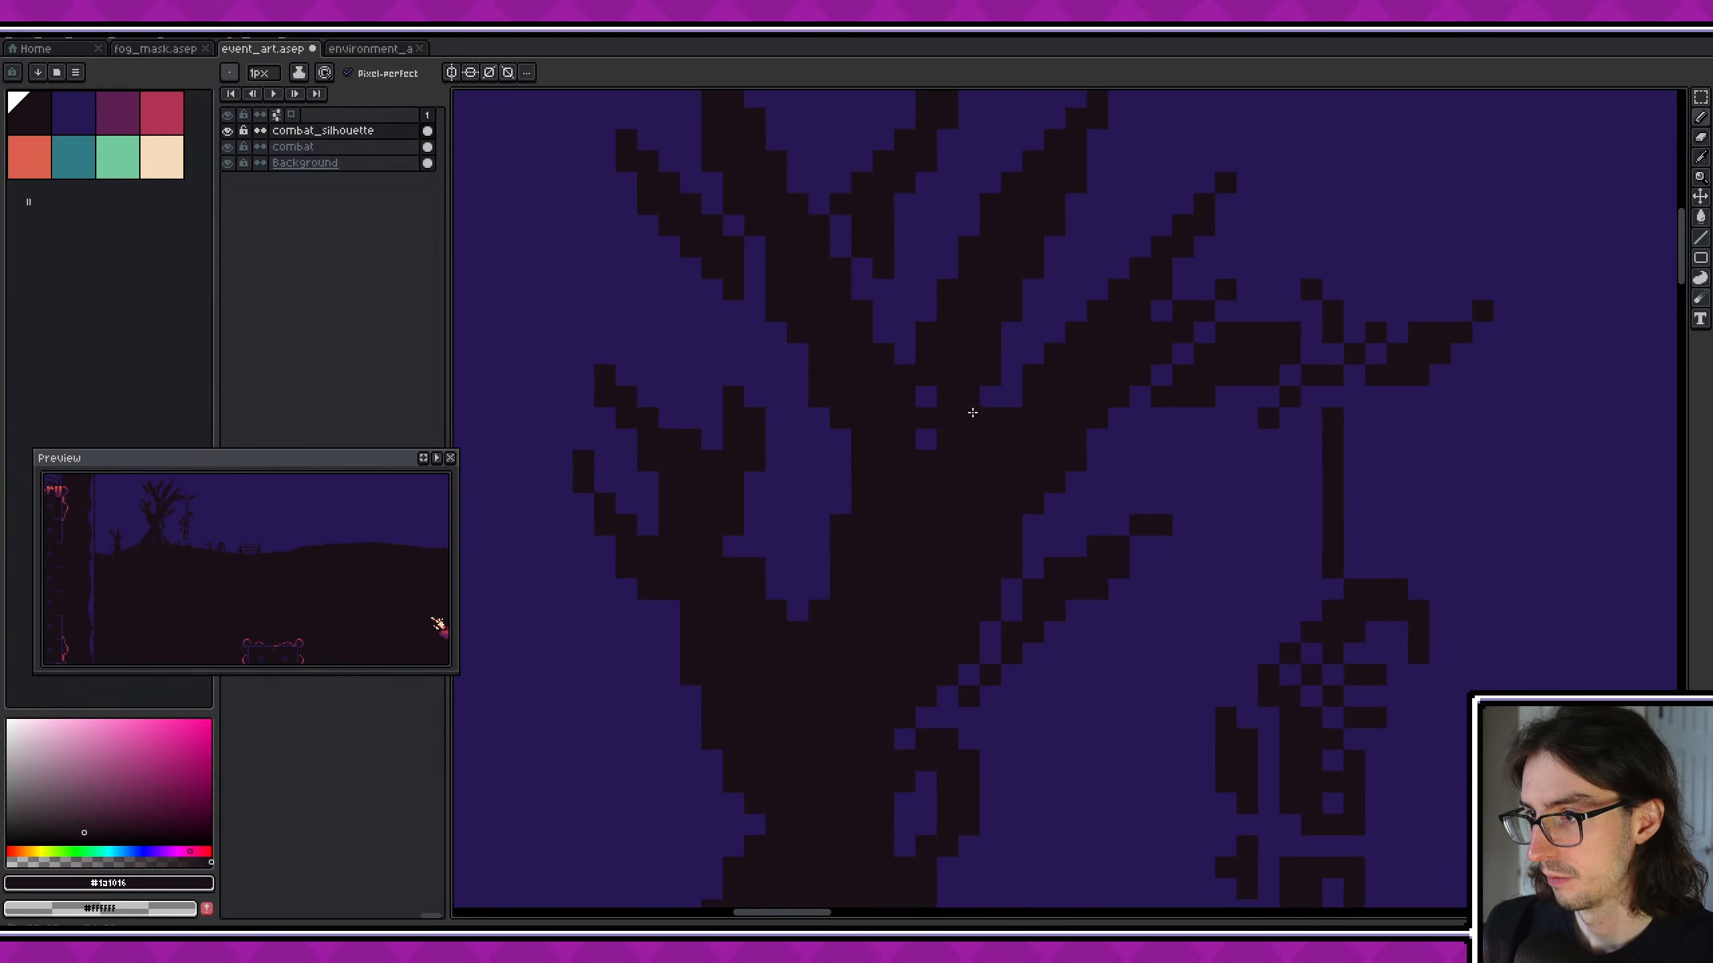
{"action": "middle_click_drag", "start_coordinate": [936, 472], "coordinate": [967, 617]}
{"action": "left_click", "coordinate": [897, 413]}
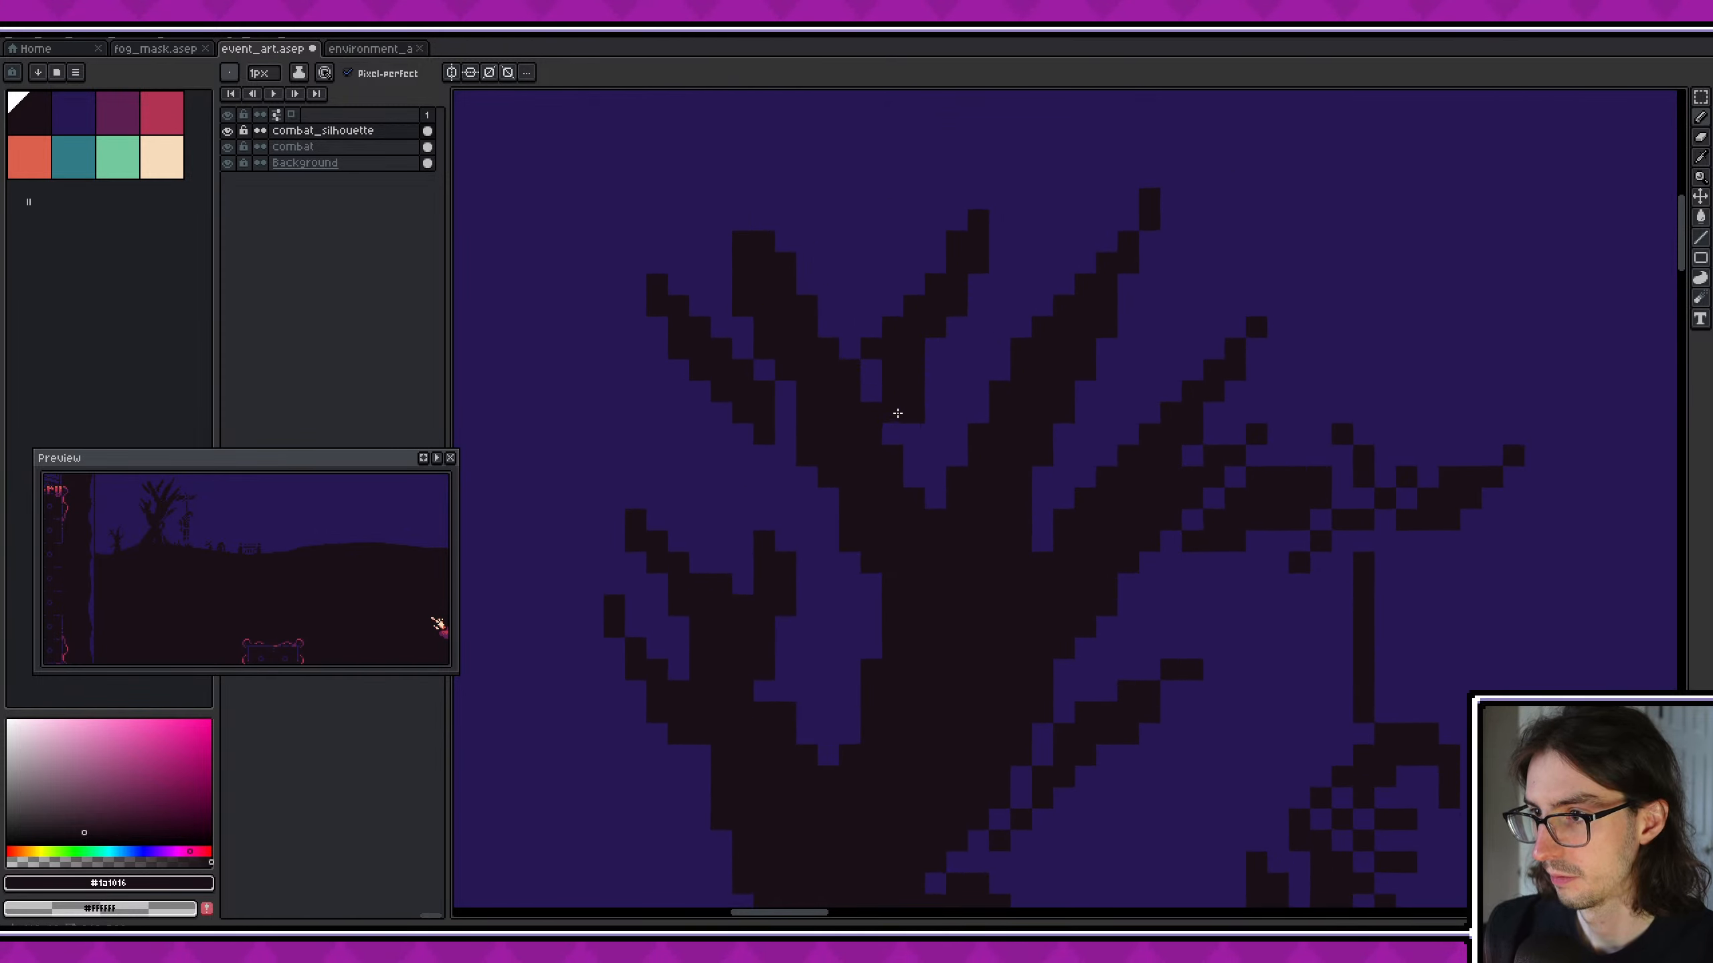
{"action": "left_click_drag", "start_coordinate": [891, 428], "coordinate": [875, 371]}
{"action": "middle_click_drag", "start_coordinate": [809, 419], "coordinate": [810, 429]}
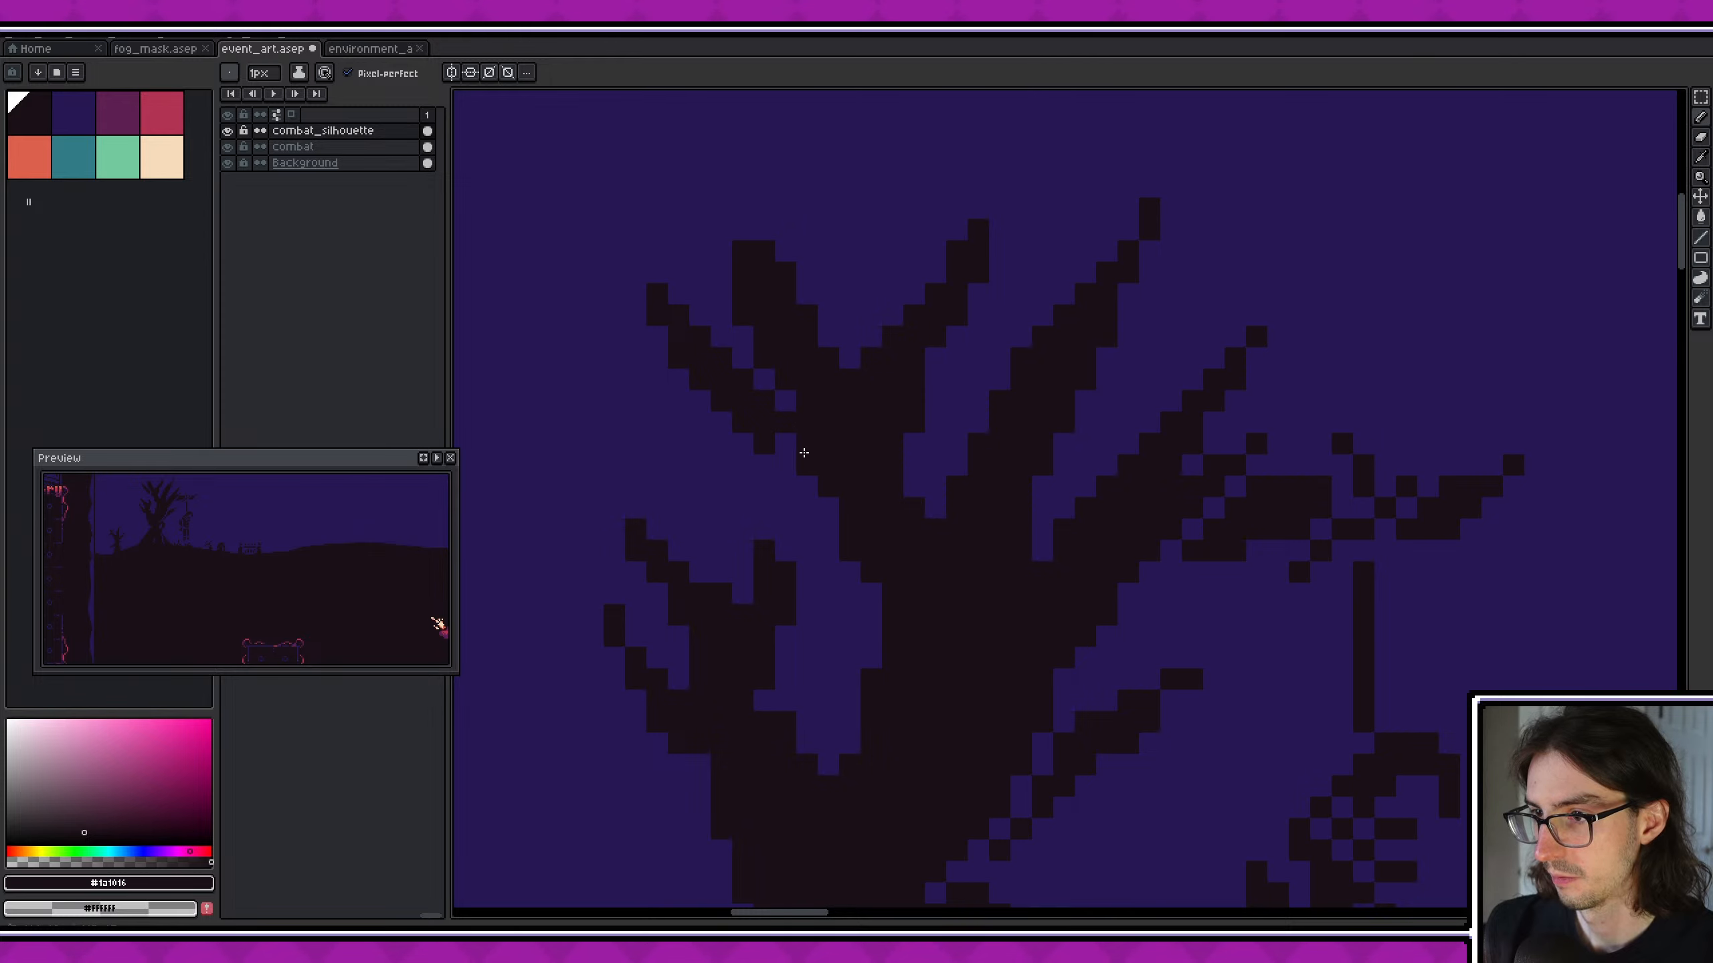
{"action": "left_click_drag", "start_coordinate": [804, 453], "coordinate": [781, 434]}
- Fill the gaps along the lower right branch so it joins the tree trunk
{"action": "mouse_move", "coordinate": [920, 653]}
{"action": "middle_mouse_down"}
{"action": "mouse_move", "coordinate": [780, 524]}
{"action": "mouse_move", "coordinate": [754, 394]}
{"action": "mouse_move", "coordinate": [915, 540]}
{"action": "middle_mouse_up"}
{"action": "left_click_drag", "start_coordinate": [895, 438], "coordinate": [919, 372]}
{"action": "middle_click_drag", "start_coordinate": [1027, 529], "coordinate": [1031, 489]}
{"action": "middle_click_drag", "start_coordinate": [970, 545], "coordinate": [998, 516]}
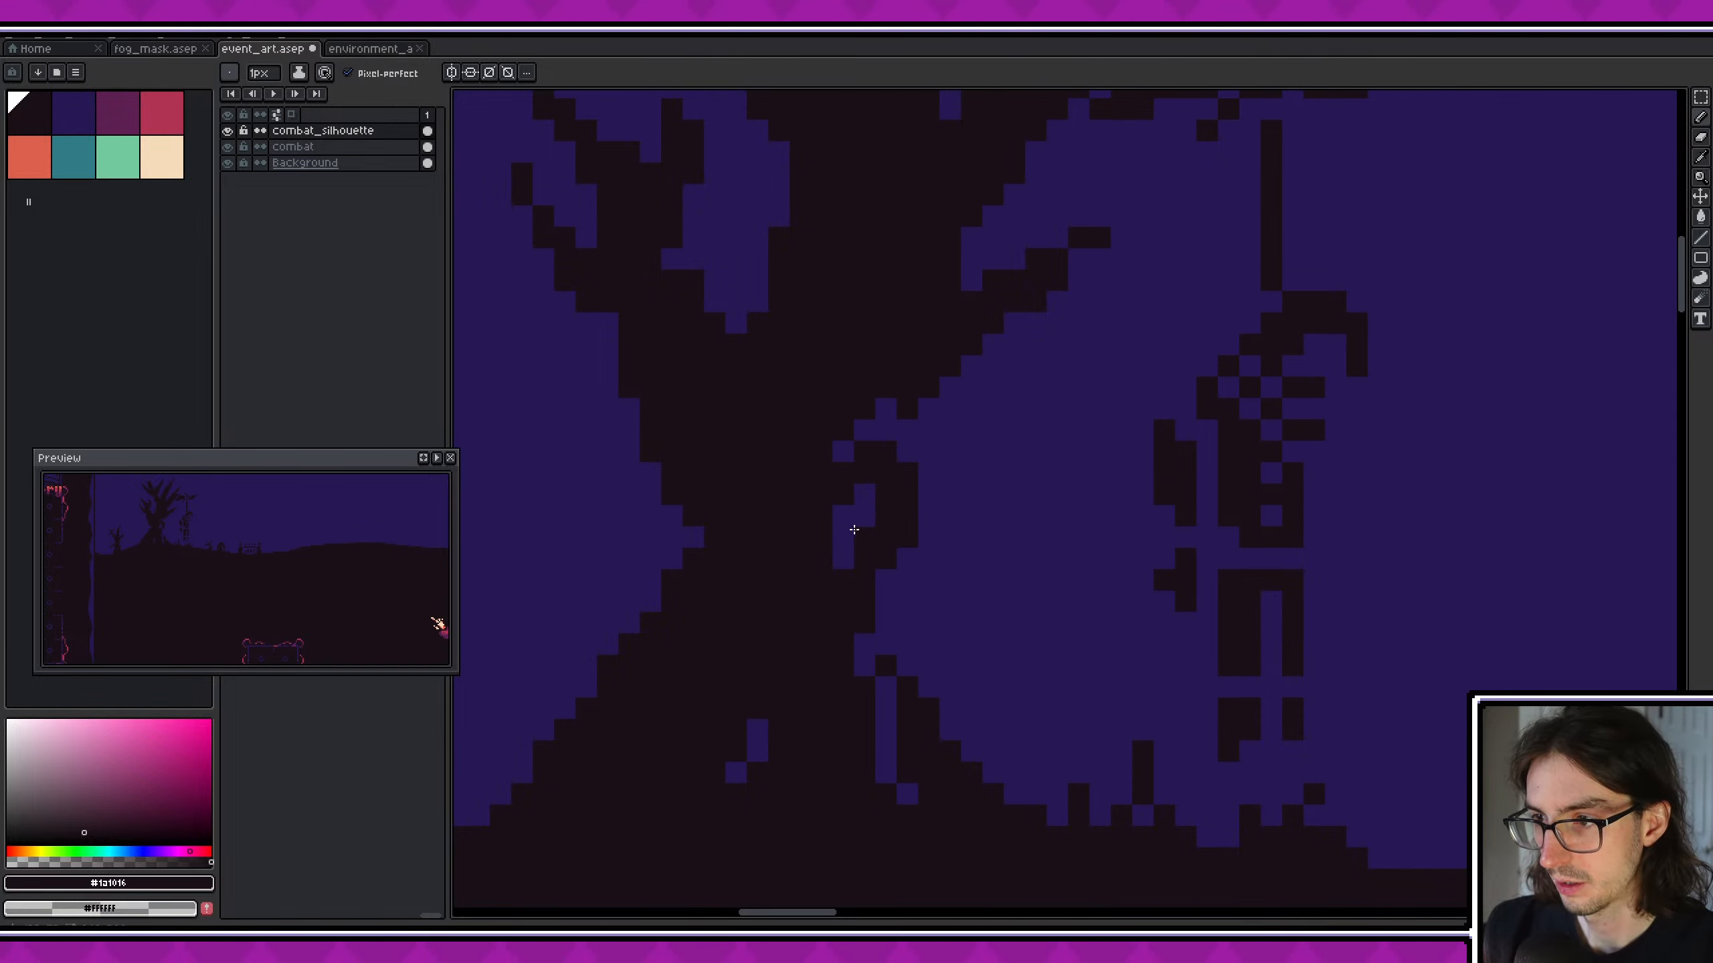
{"action": "middle_click_drag", "start_coordinate": [943, 673], "coordinate": [921, 558]}
{"action": "left_click_drag", "start_coordinate": [864, 570], "coordinate": [884, 680]}
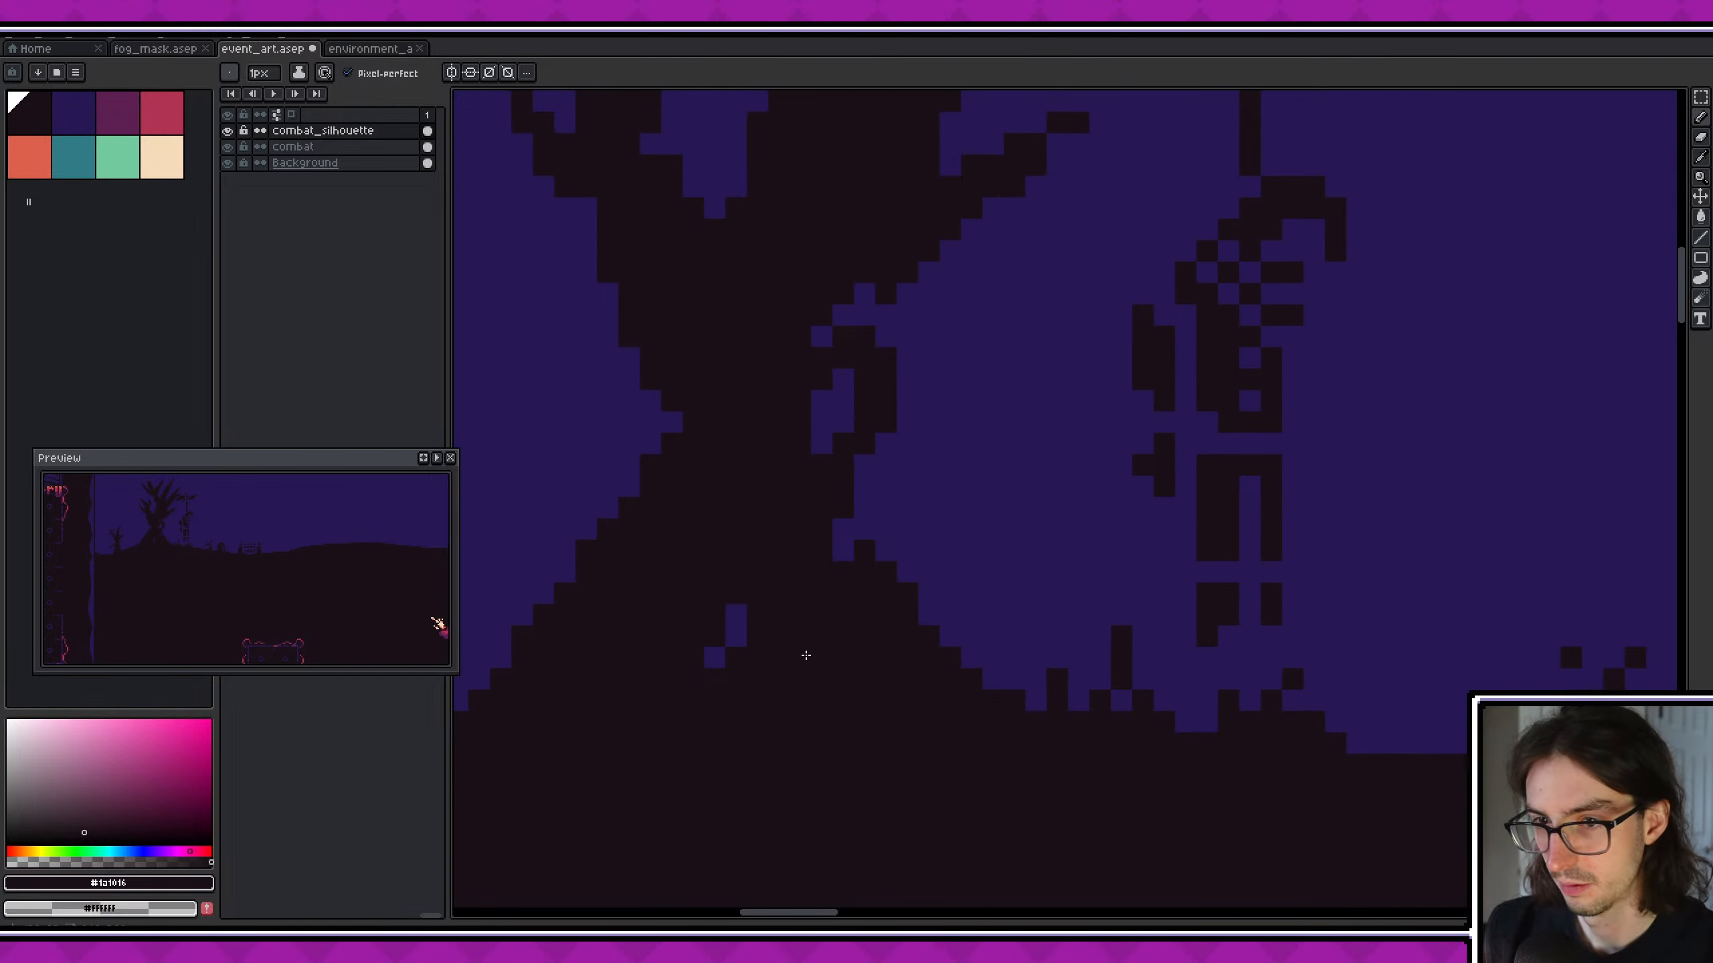
{"action": "key", "text": "ctrl+z"}
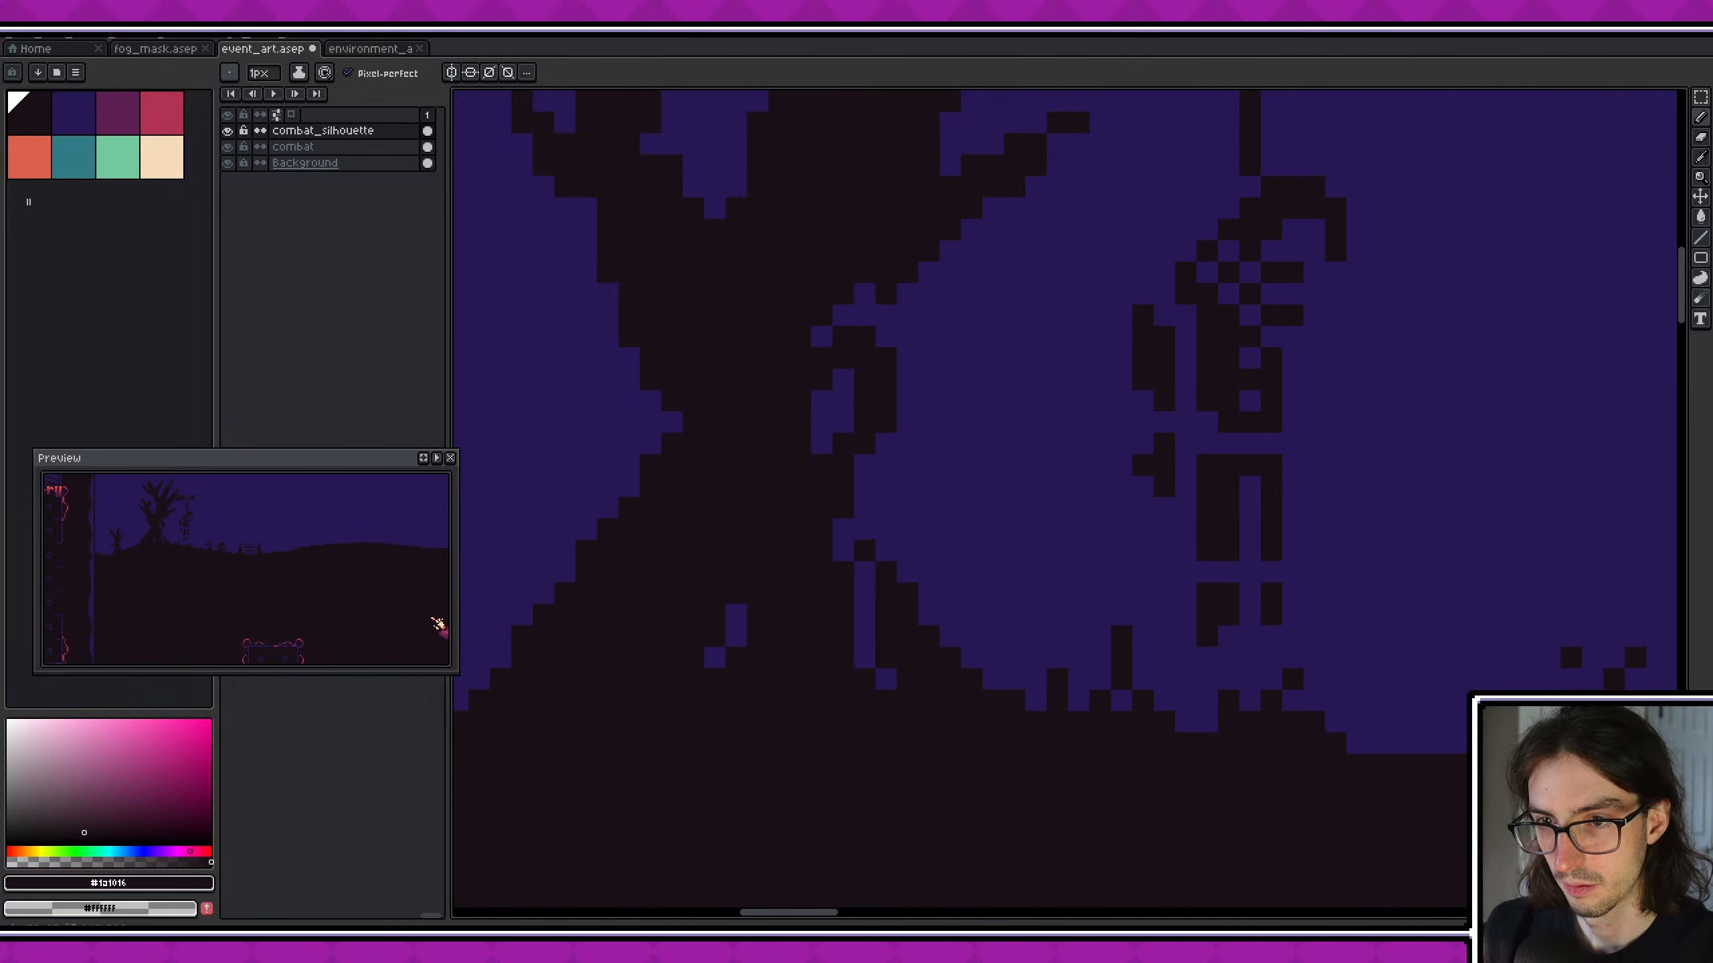
- Fill the holes in the branch that holds the rope and erase the stray pixel above it
{"action": "middle_click_drag", "start_coordinate": [918, 614], "coordinate": [910, 646]}
{"action": "middle_click_drag", "start_coordinate": [1049, 606], "coordinate": [904, 667]}
{"action": "middle_click_drag", "start_coordinate": [1100, 462], "coordinate": [1022, 749]}
{"action": "mouse_move", "coordinate": [982, 379]}
{"action": "left_mouse_down"}
{"action": "mouse_move", "coordinate": [915, 378]}
{"action": "mouse_move", "coordinate": [1059, 332]}
{"action": "left_mouse_up"}
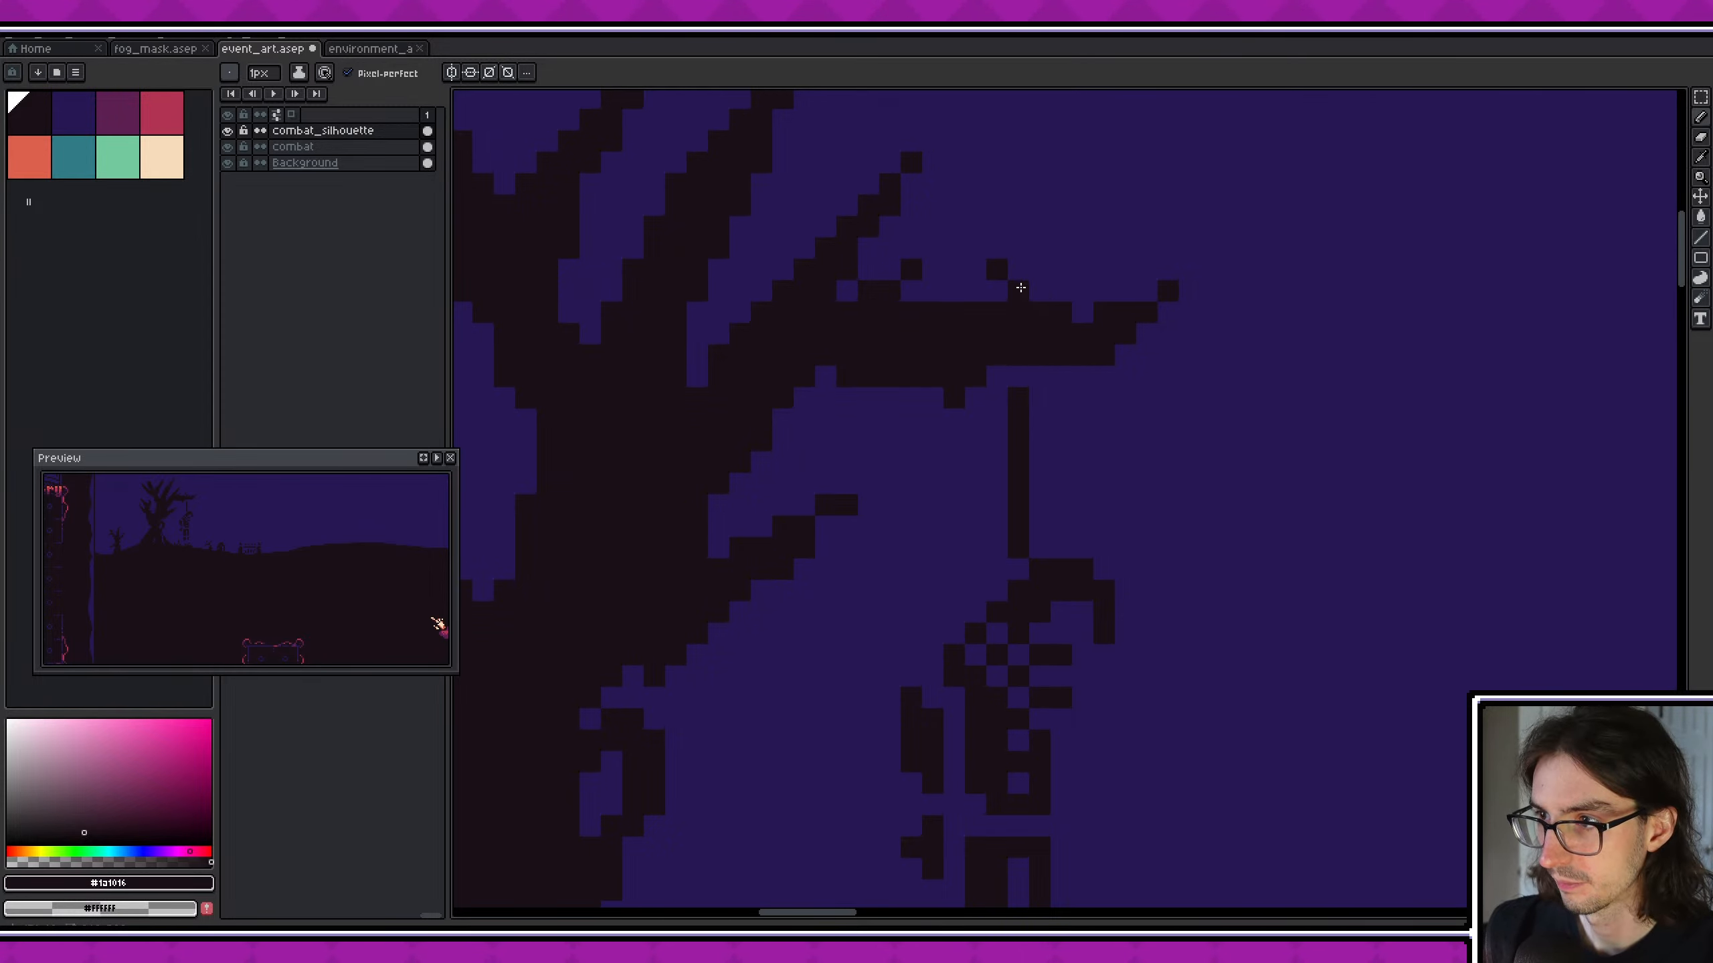
{"action": "key", "text": "e"}
{"action": "left_click", "coordinate": [998, 268]}
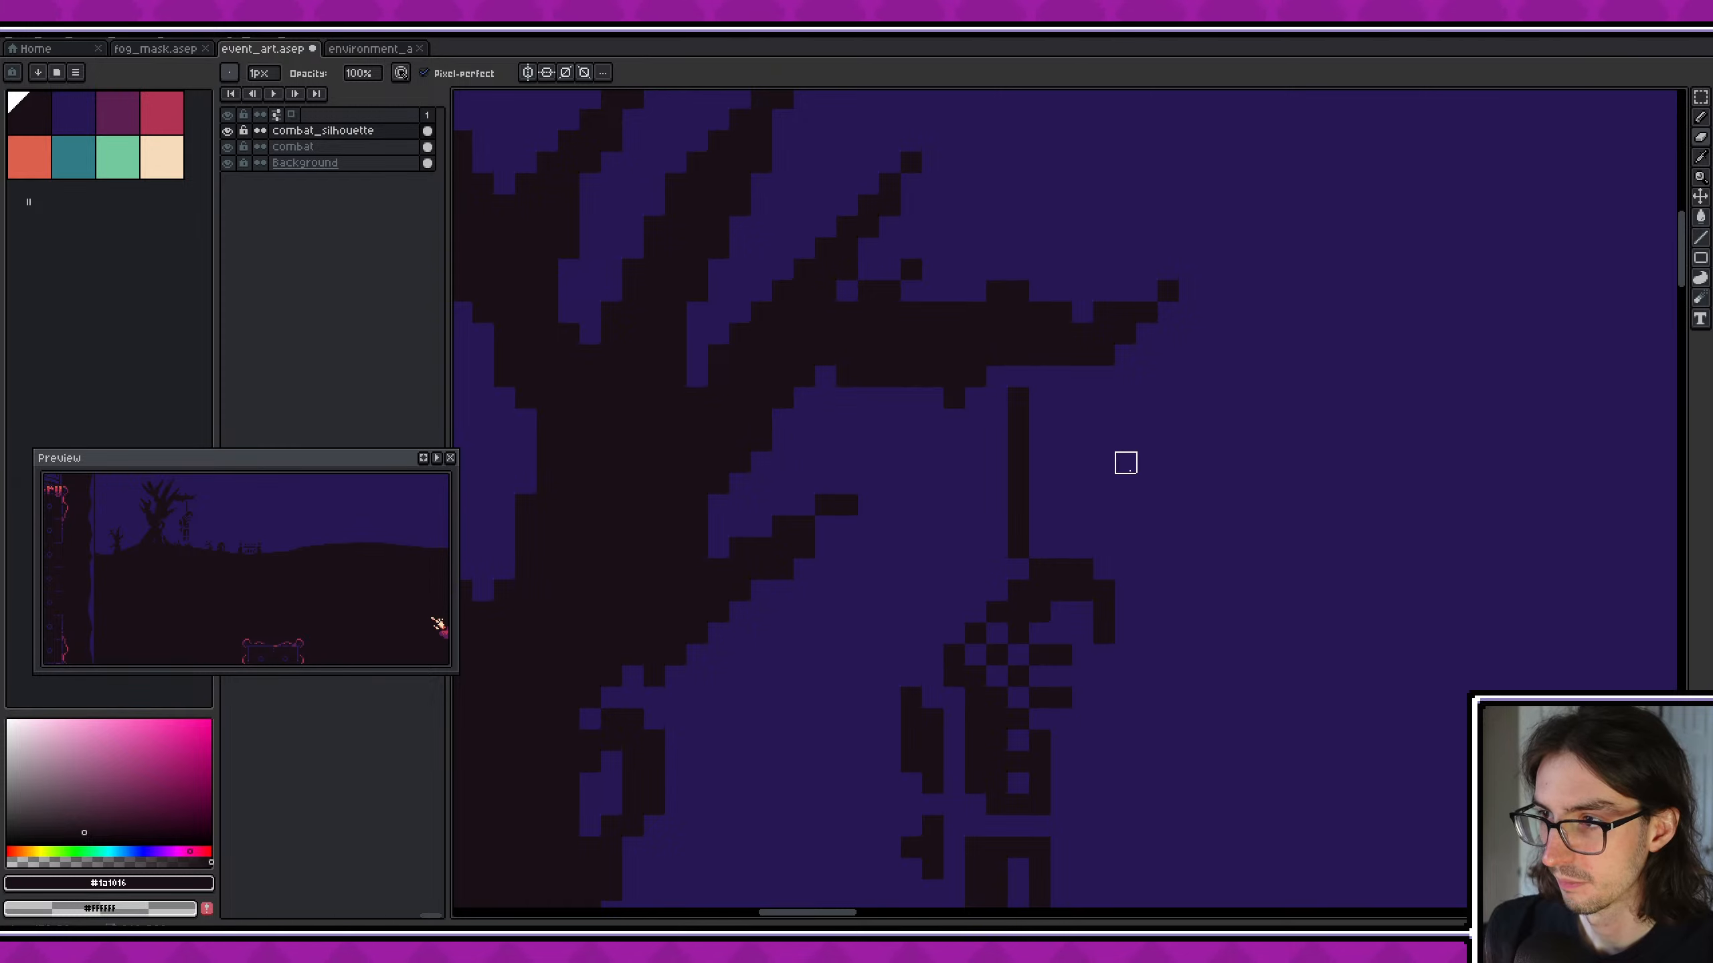
- Fill the gaps in the hanging figure's neck, shoulders and arm to make a solid silhouette
{"action": "key", "text": "b"}
{"action": "scroll", "coordinate": [1007, 420], "scroll_direction": "down", "scroll_amount": 2}
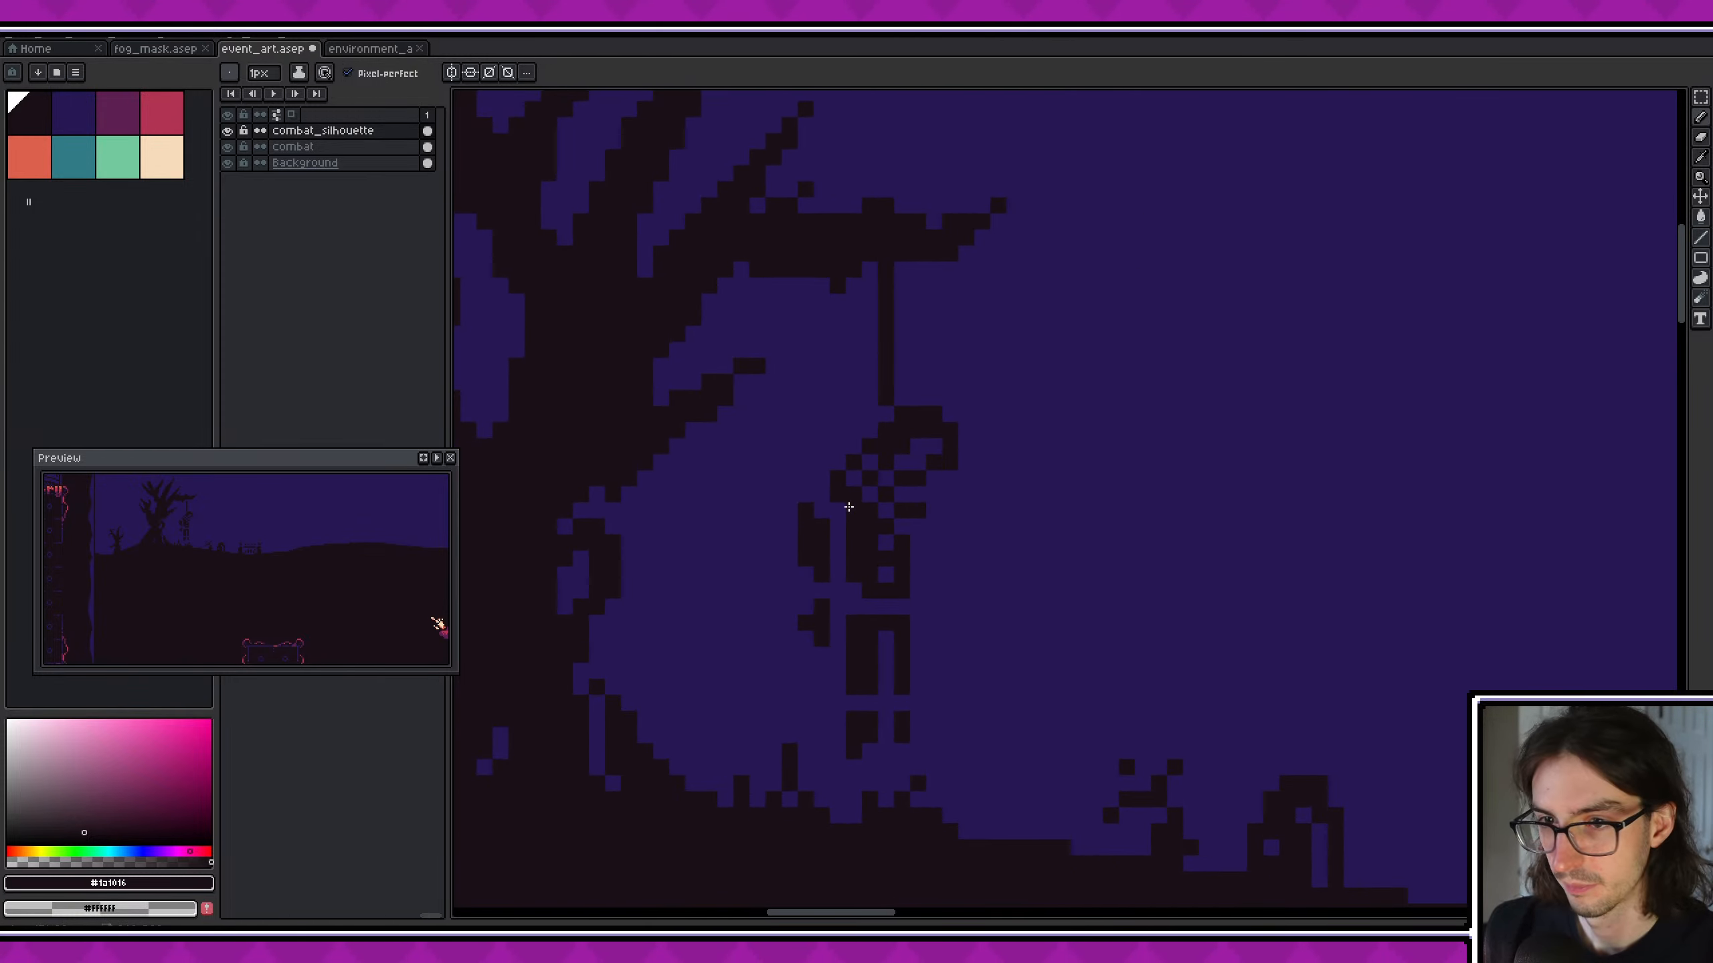
{"action": "scroll", "coordinate": [898, 526], "scroll_direction": "up", "scroll_amount": 1}
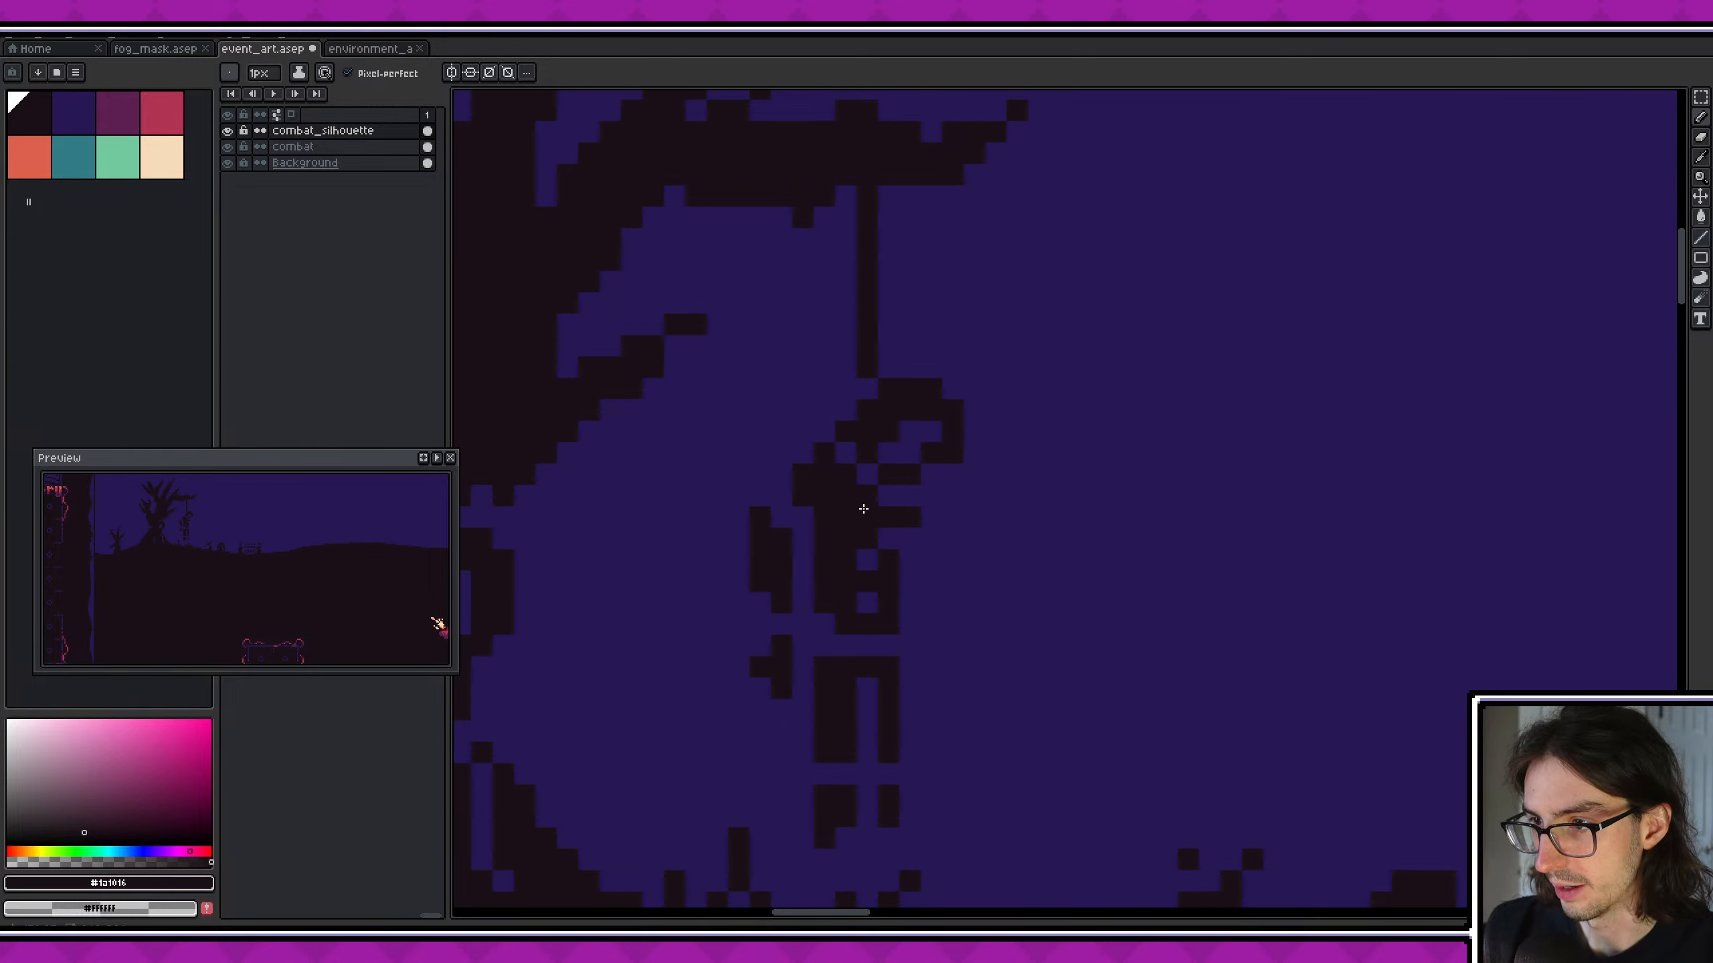
{"action": "left_click_drag", "start_coordinate": [867, 474], "coordinate": [845, 448]}
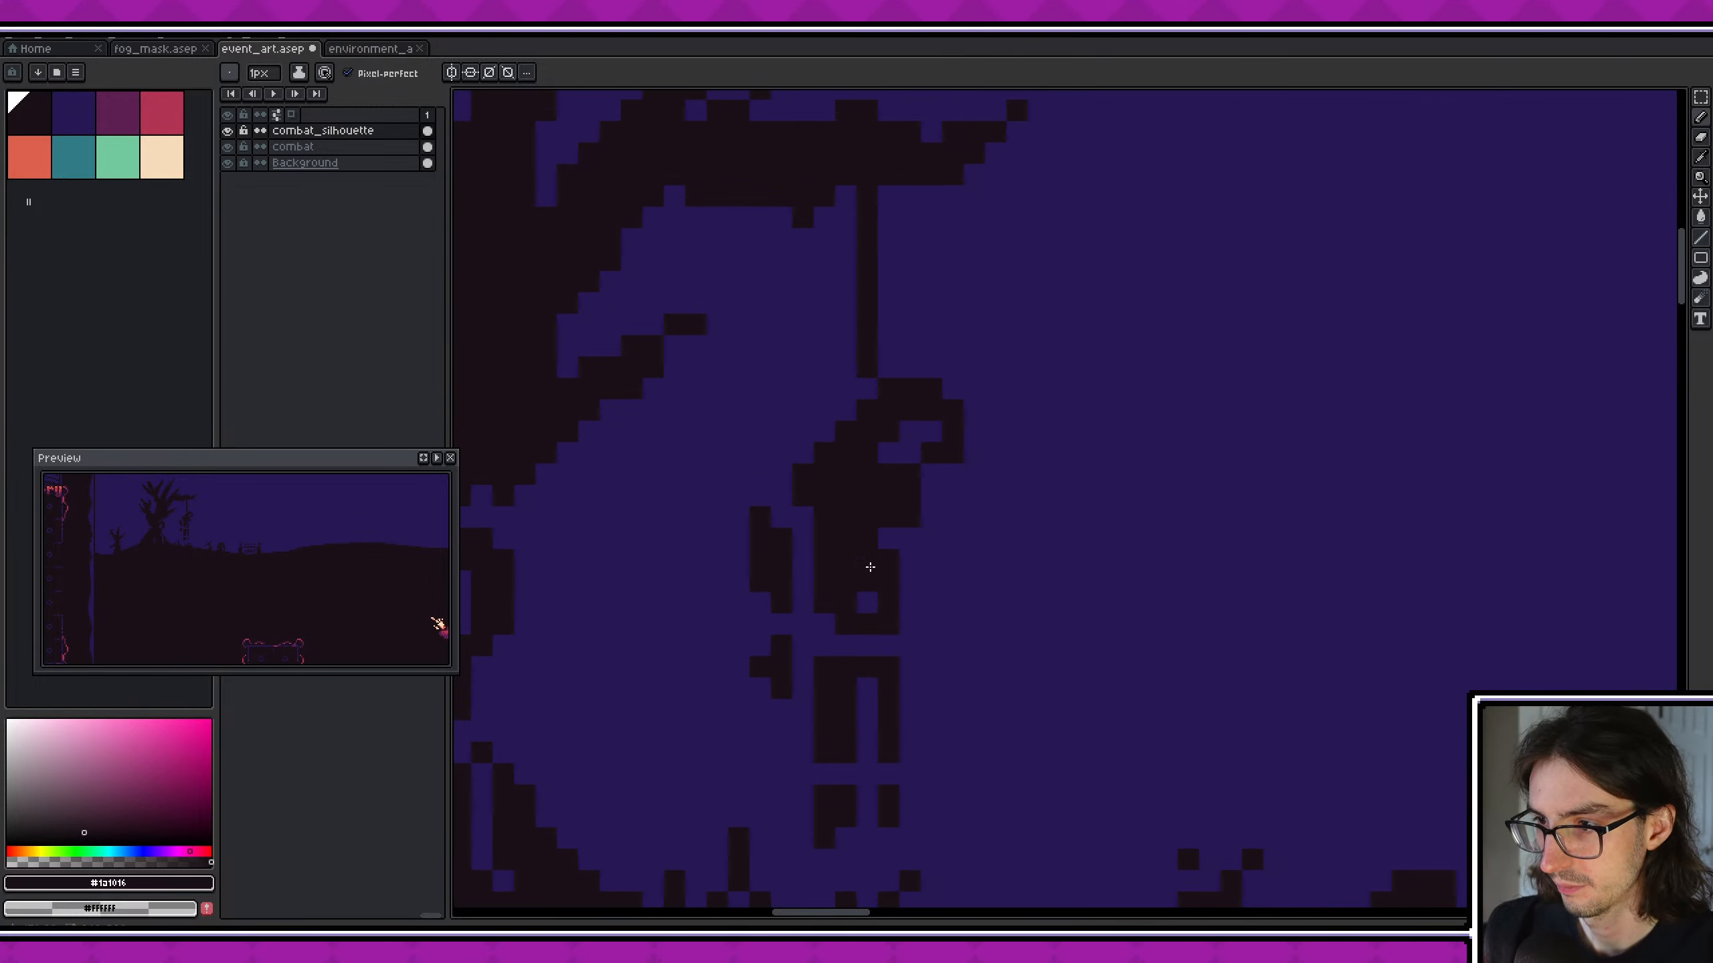
{"action": "left_click_drag", "start_coordinate": [789, 541], "coordinate": [788, 521]}
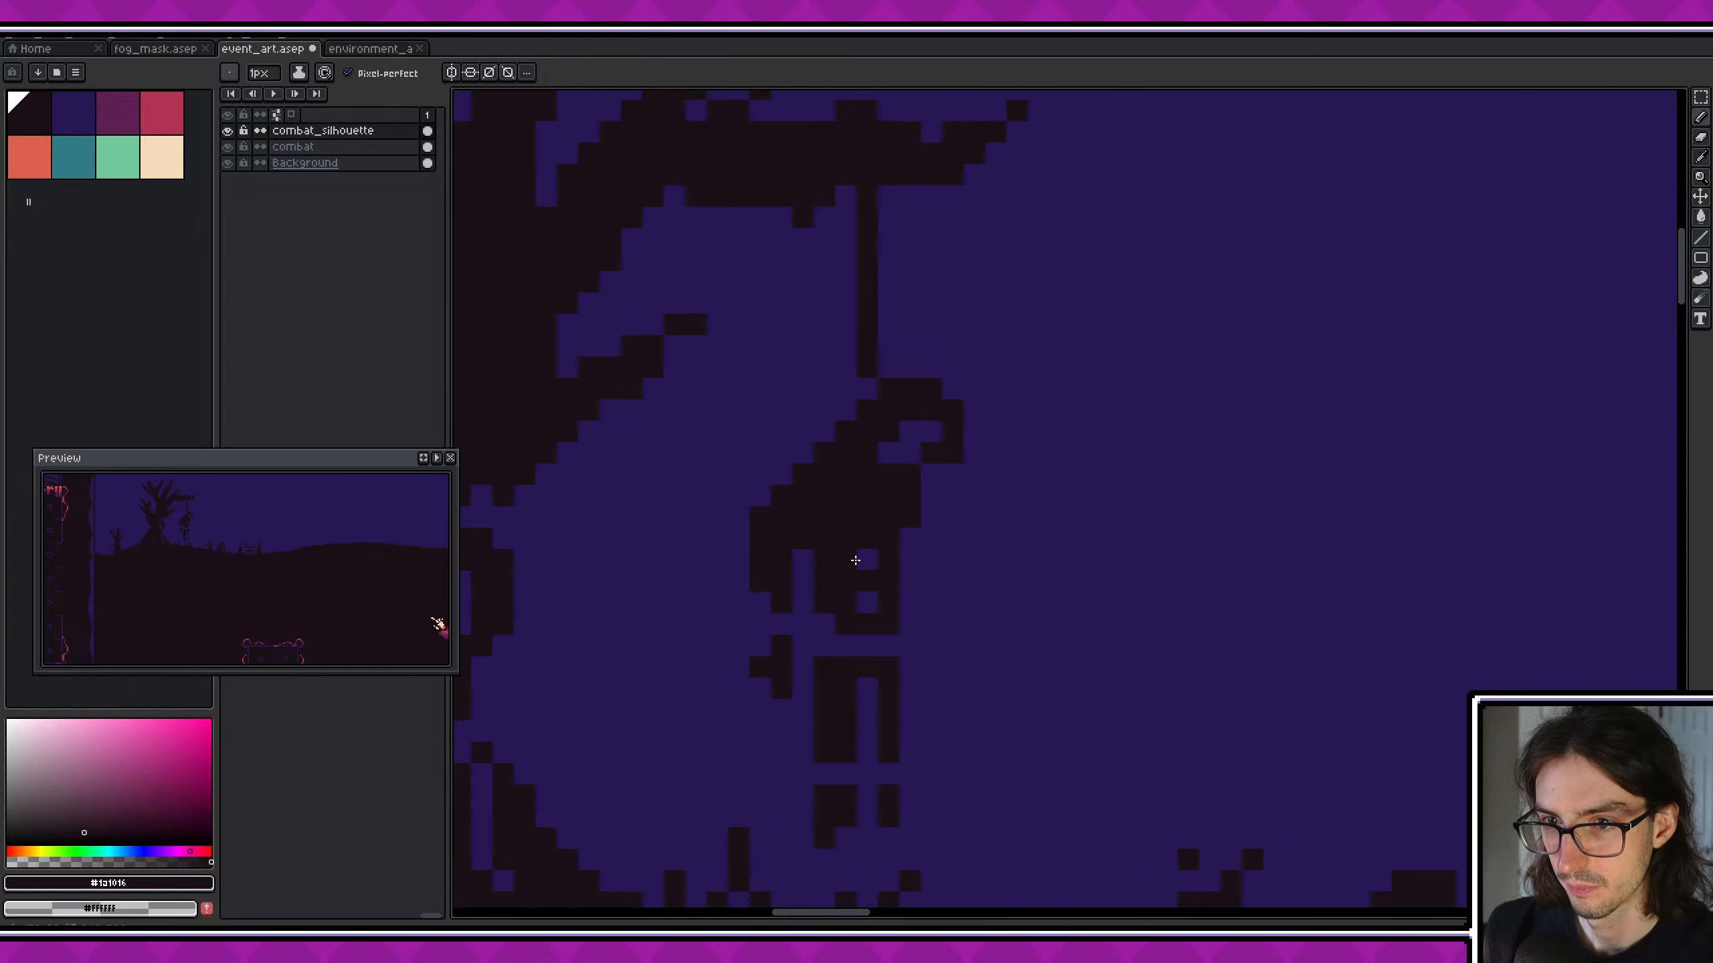
{"action": "scroll", "coordinate": [897, 597], "scroll_direction": "down", "scroll_amount": 2}
{"action": "left_click", "coordinate": [771, 569]}
{"action": "left_click", "coordinate": [763, 560]}
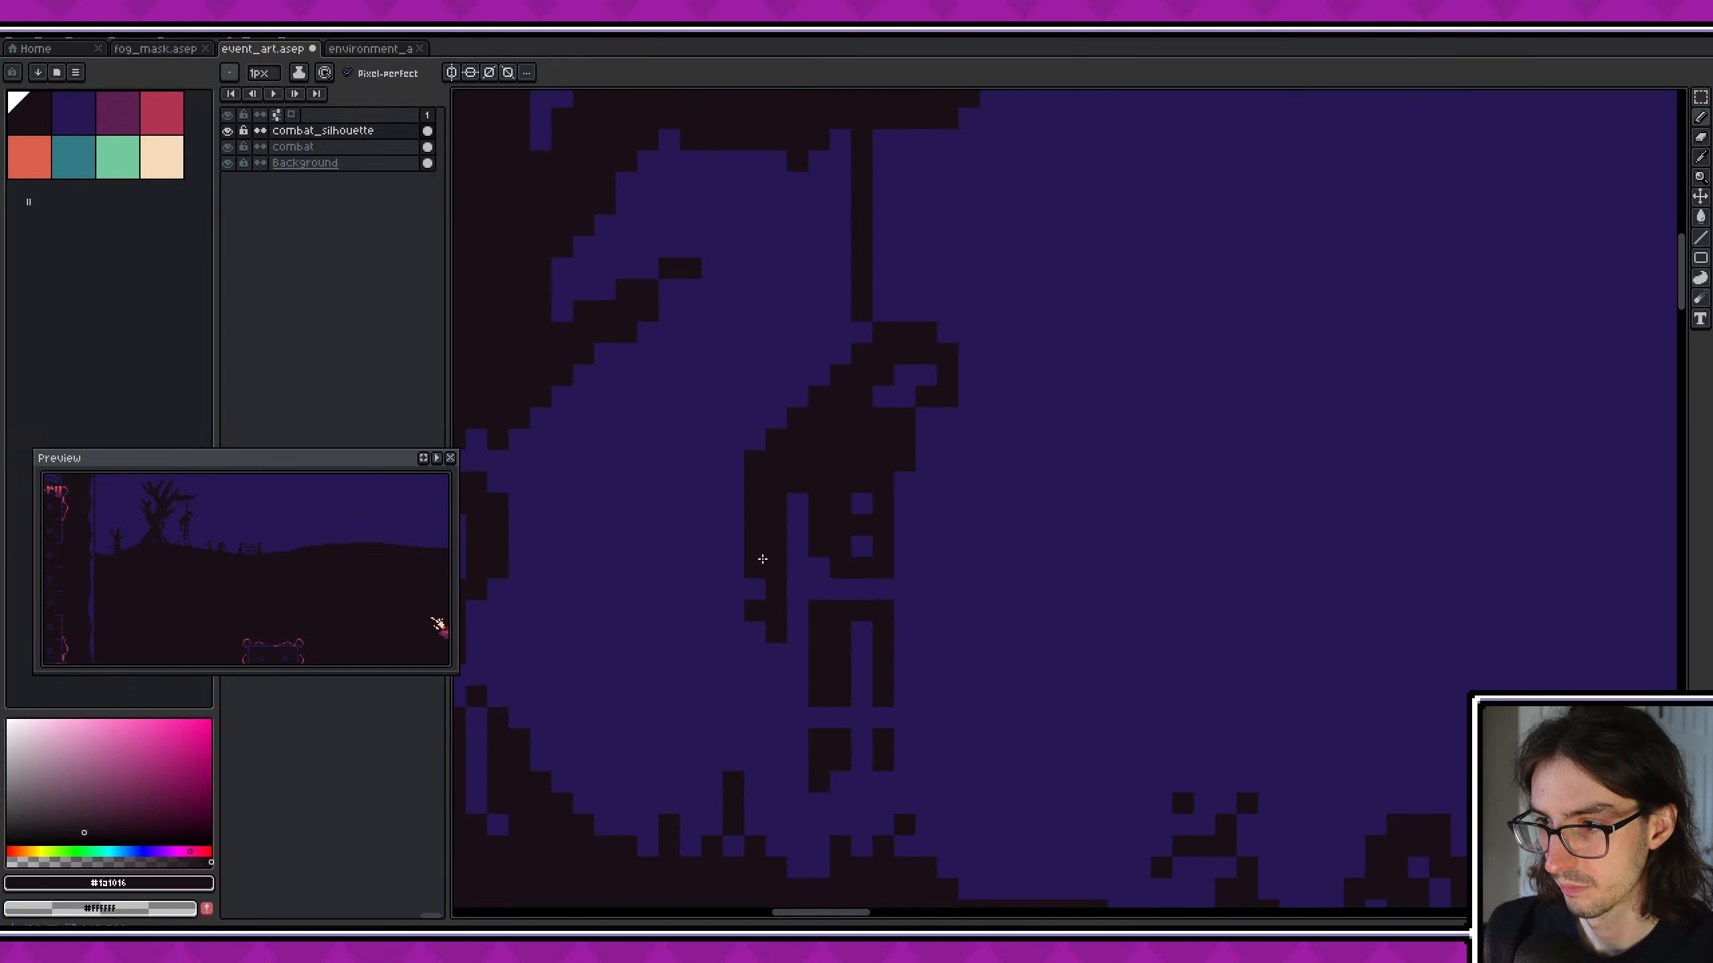
- Paint over the gap at the hanging figure's waist to join the torso to the legs
{"action": "scroll", "coordinate": [862, 653], "scroll_direction": "up", "scroll_amount": 2}
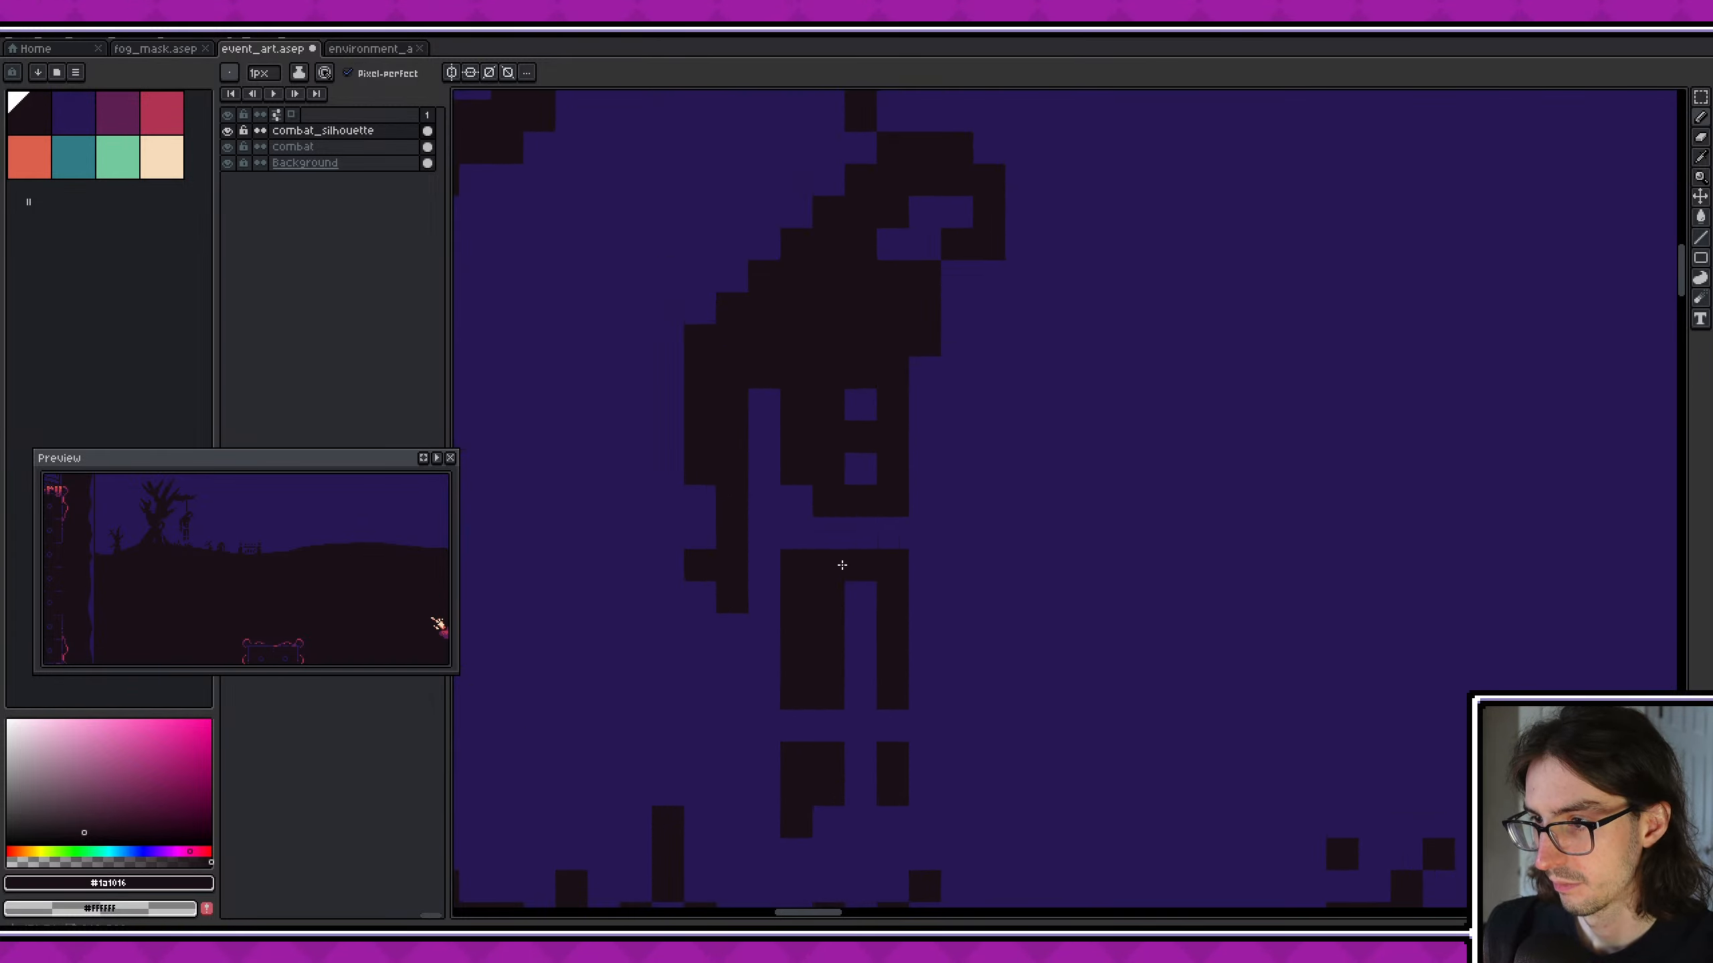
{"action": "left_click_drag", "start_coordinate": [828, 535], "coordinate": [879, 532]}
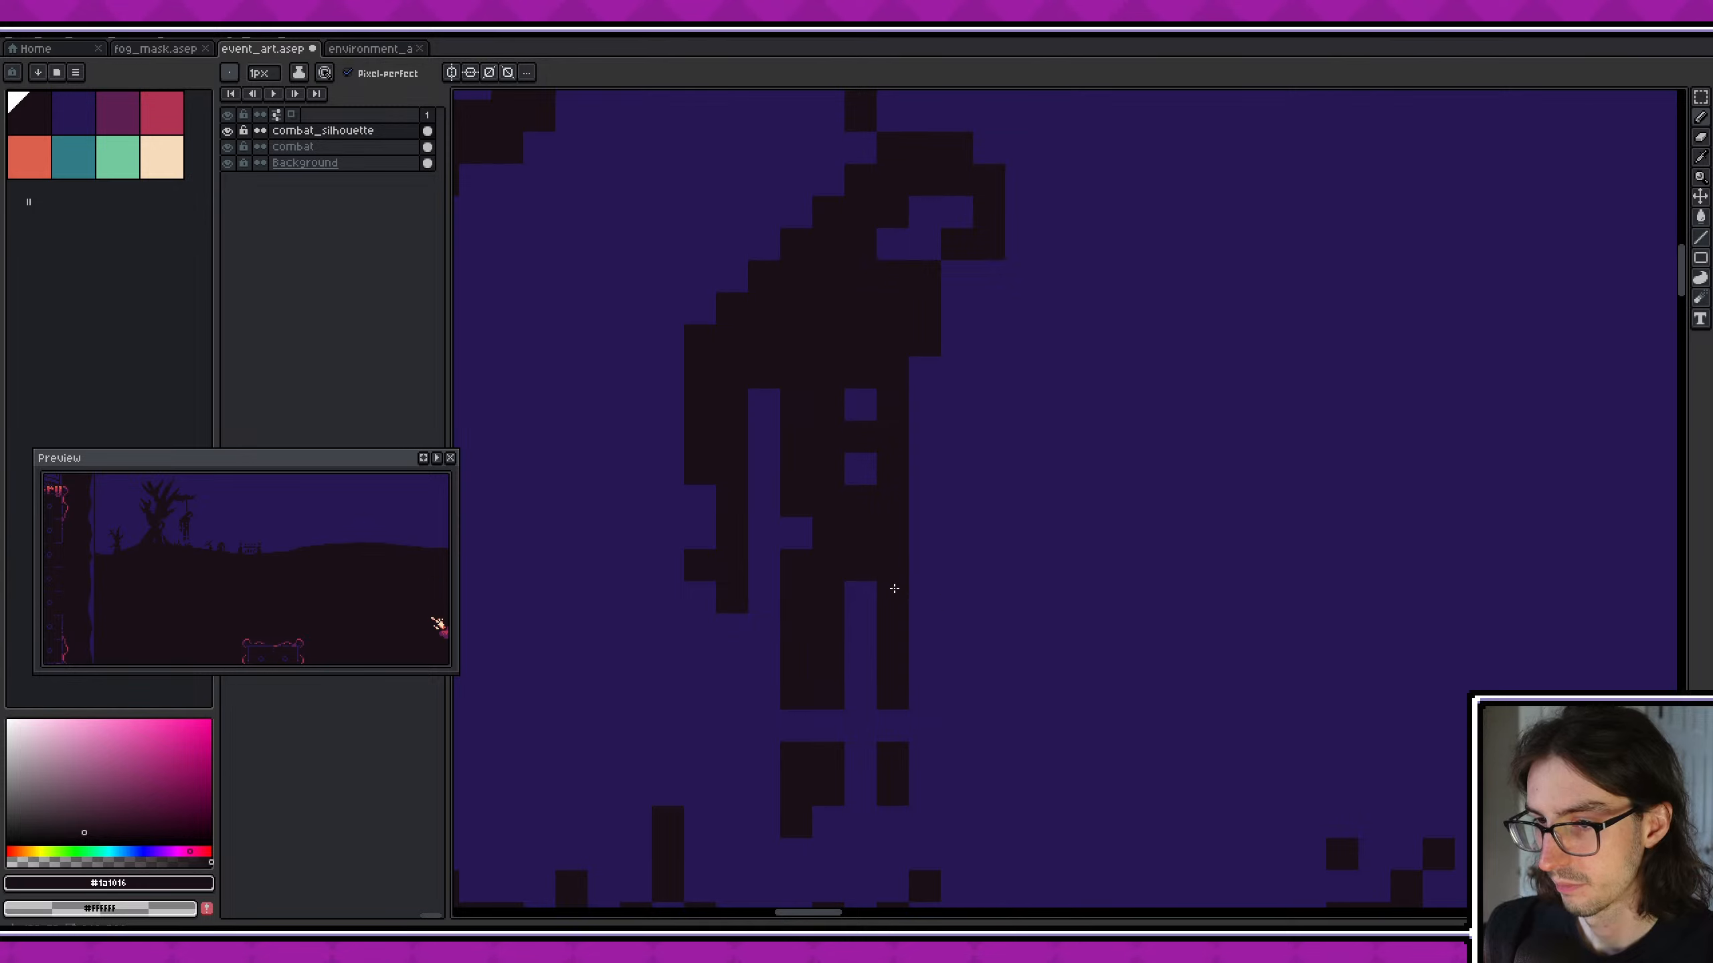
{"action": "middle_click_drag", "start_coordinate": [867, 565], "coordinate": [858, 514]}
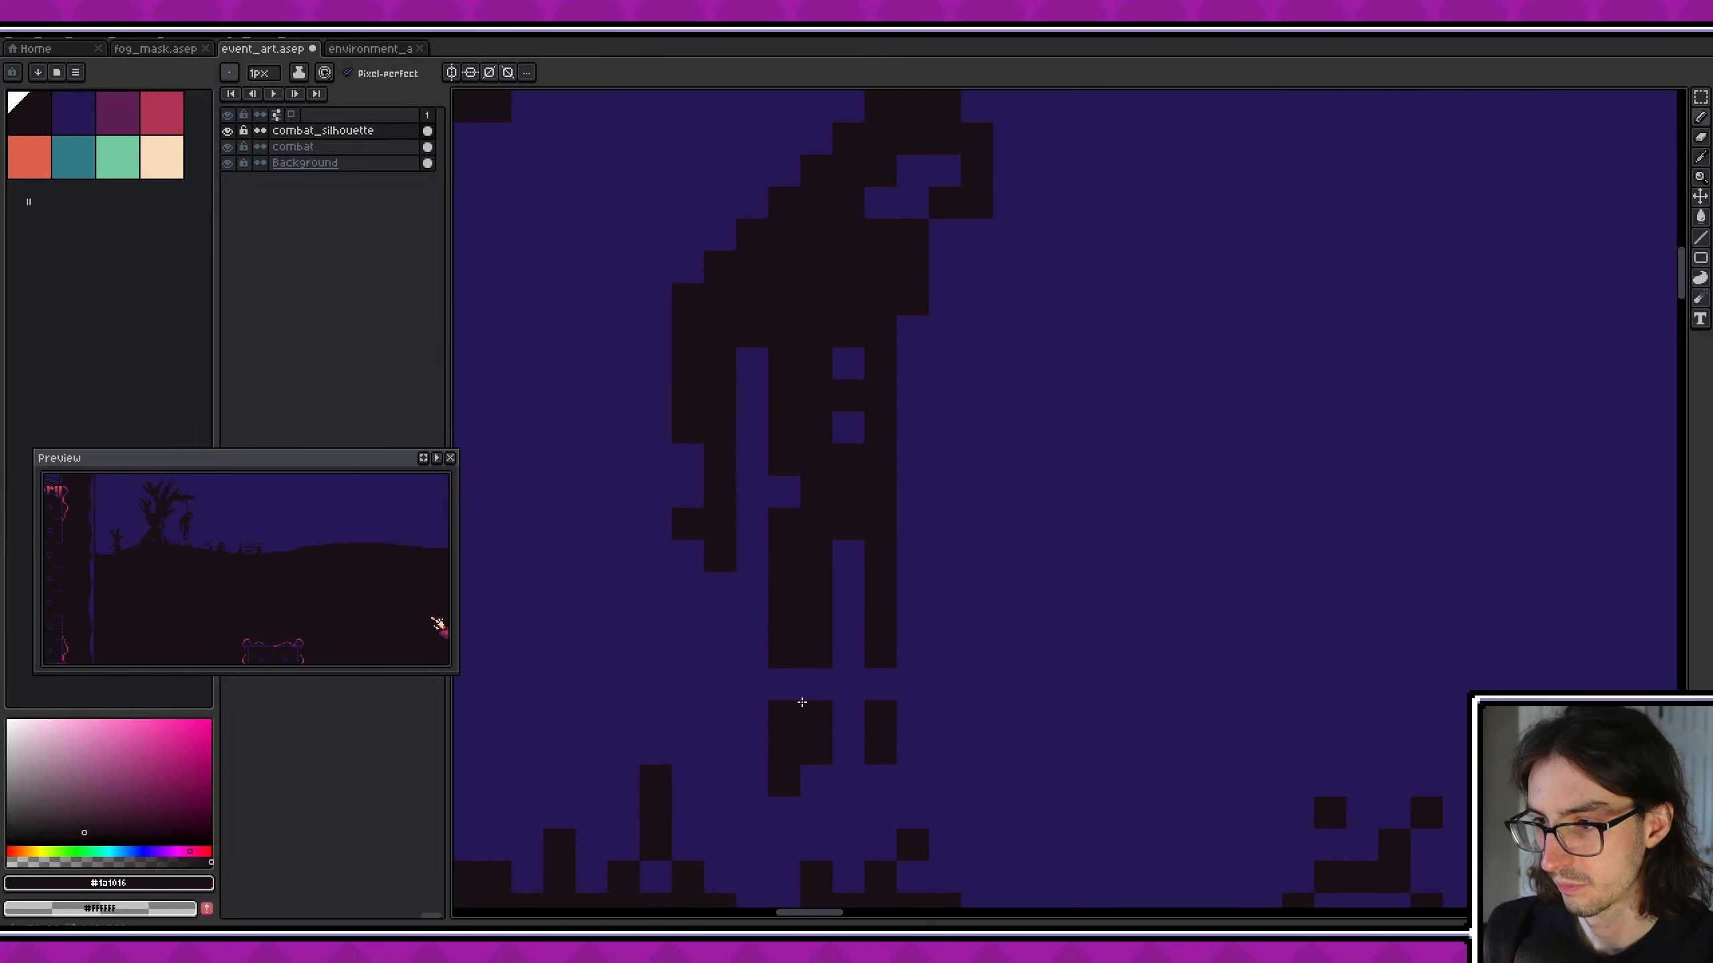
- Bridge the gap between the hanging figure's left leg and foot, undoing the surplus pixels
{"action": "left_click", "coordinate": [787, 685]}
{"action": "left_click", "coordinate": [815, 687]}
{"action": "left_click", "coordinate": [868, 692]}
{"action": "key", "text": "ctrl+z"}
{"action": "key", "text": "ctrl+z"}
{"action": "key", "text": "ctrl+z"}
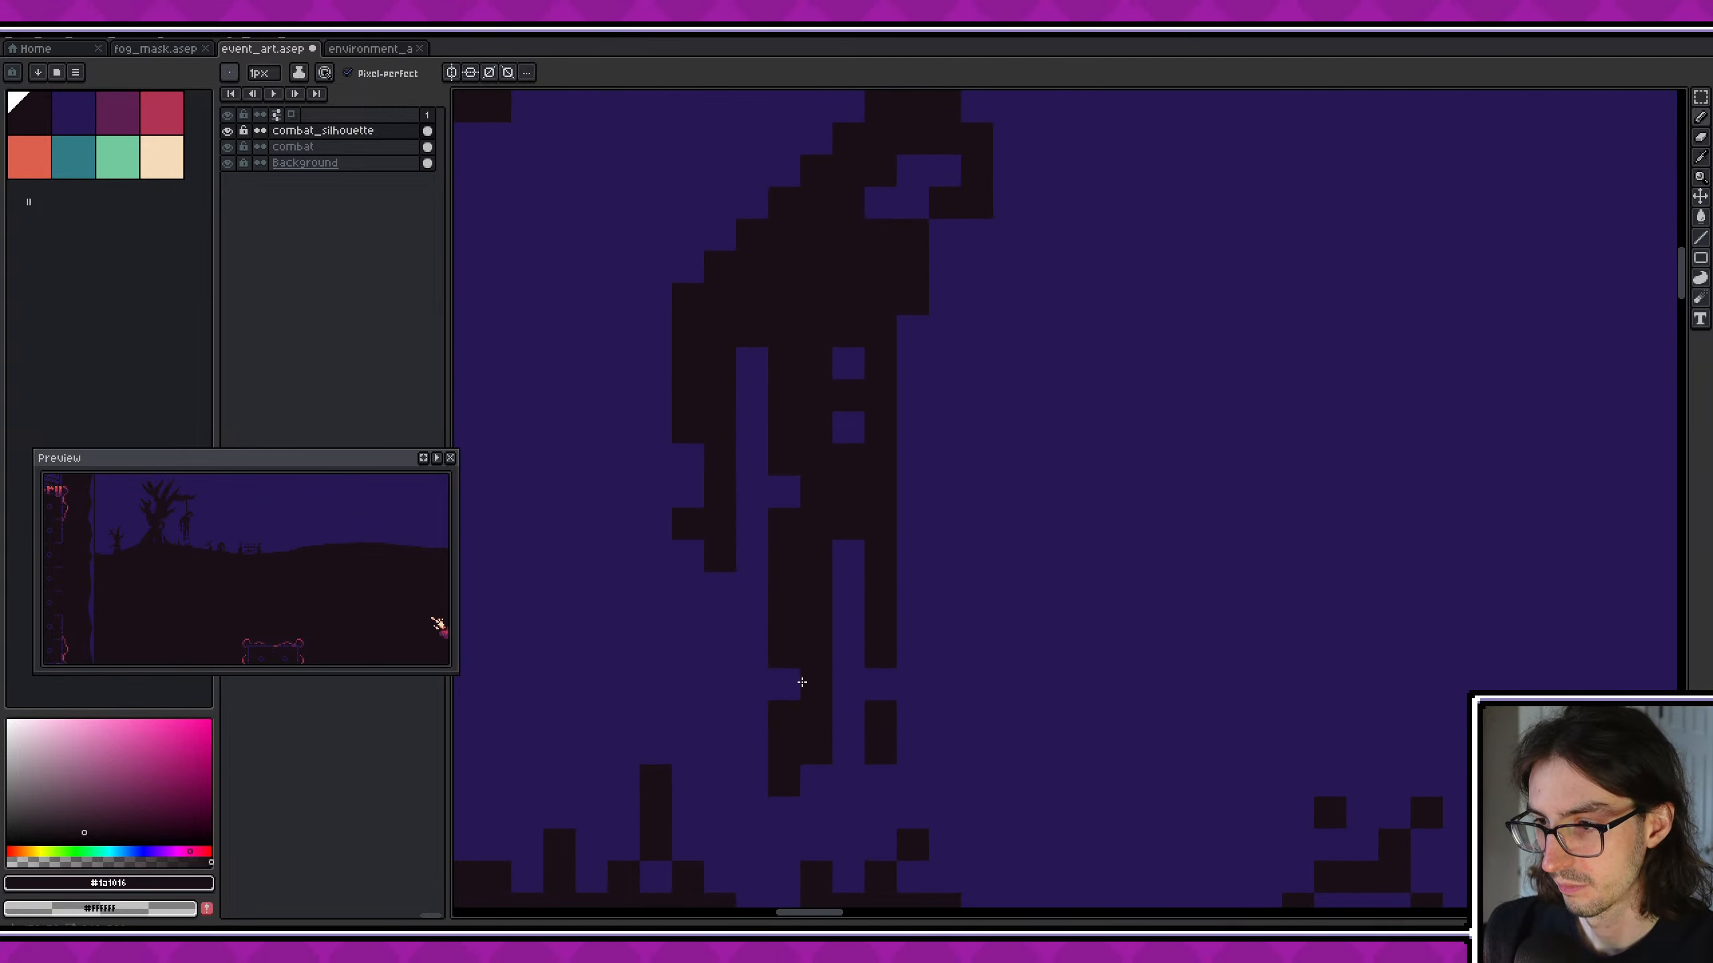
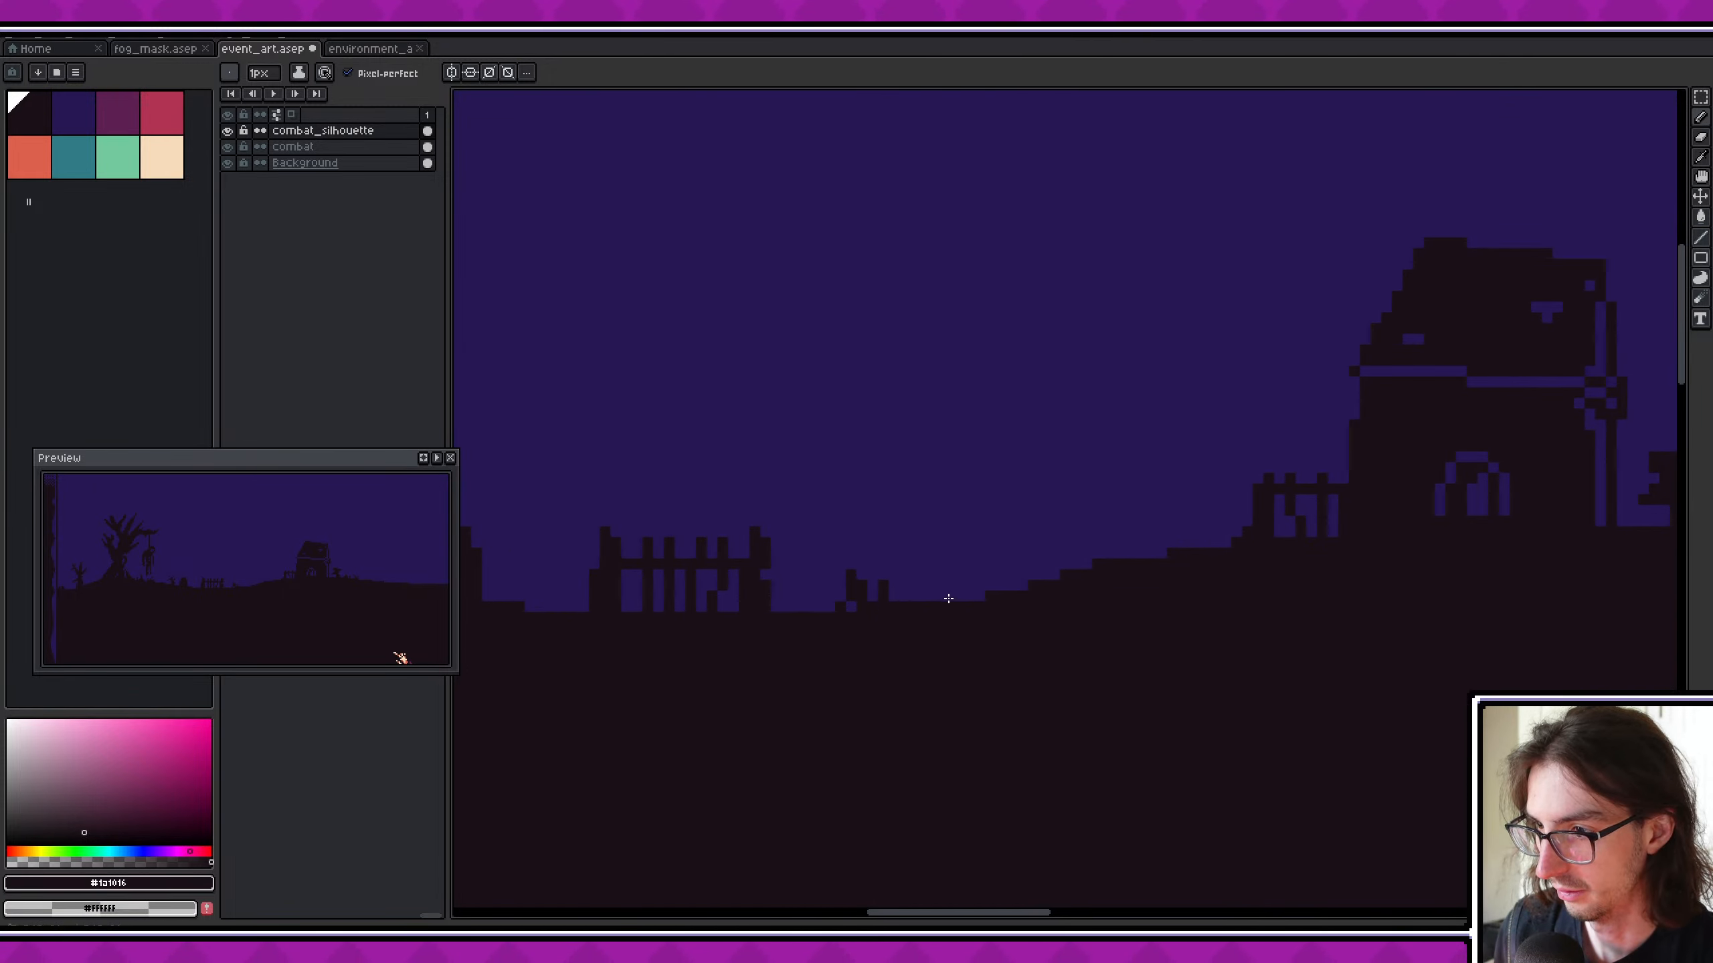
- Draw a small forked twig on the ground between the broken stakes and the rising slope
{"action": "mouse_move", "coordinate": [935, 572]}
{"action": "left_mouse_down"}
{"action": "mouse_move", "coordinate": [954, 602]}
{"action": "mouse_move", "coordinate": [970, 574]}
{"action": "left_mouse_up"}
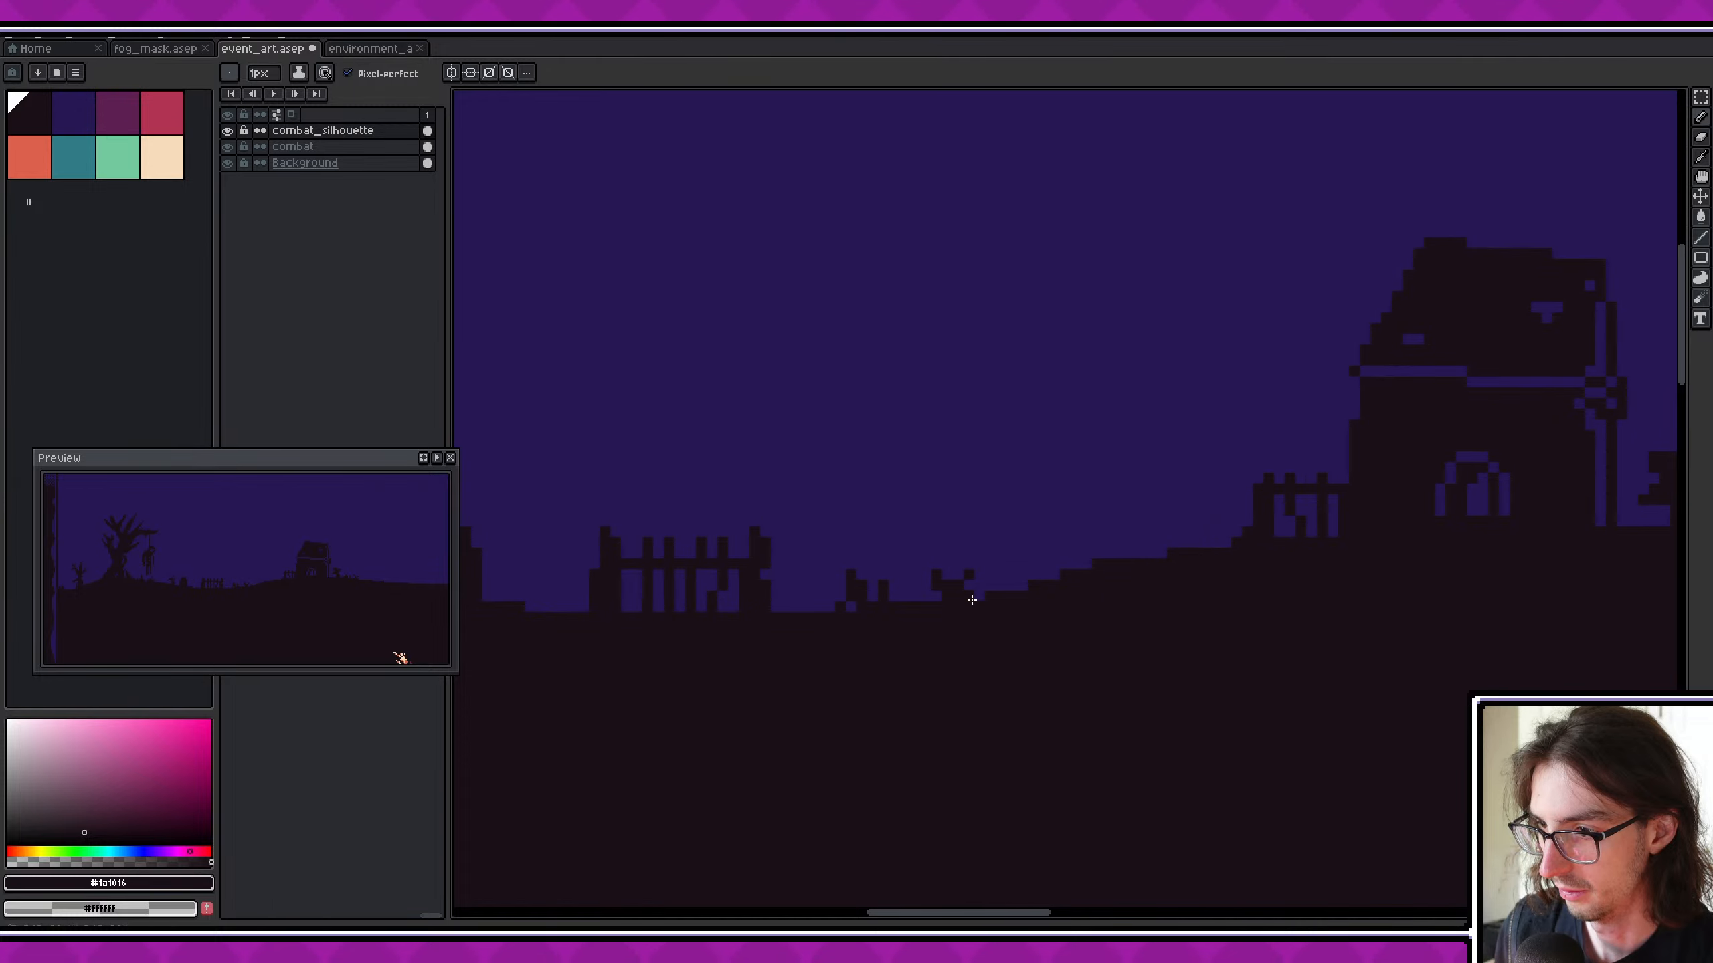
{"action": "middle_click_drag", "start_coordinate": [1082, 619], "coordinate": [945, 648]}
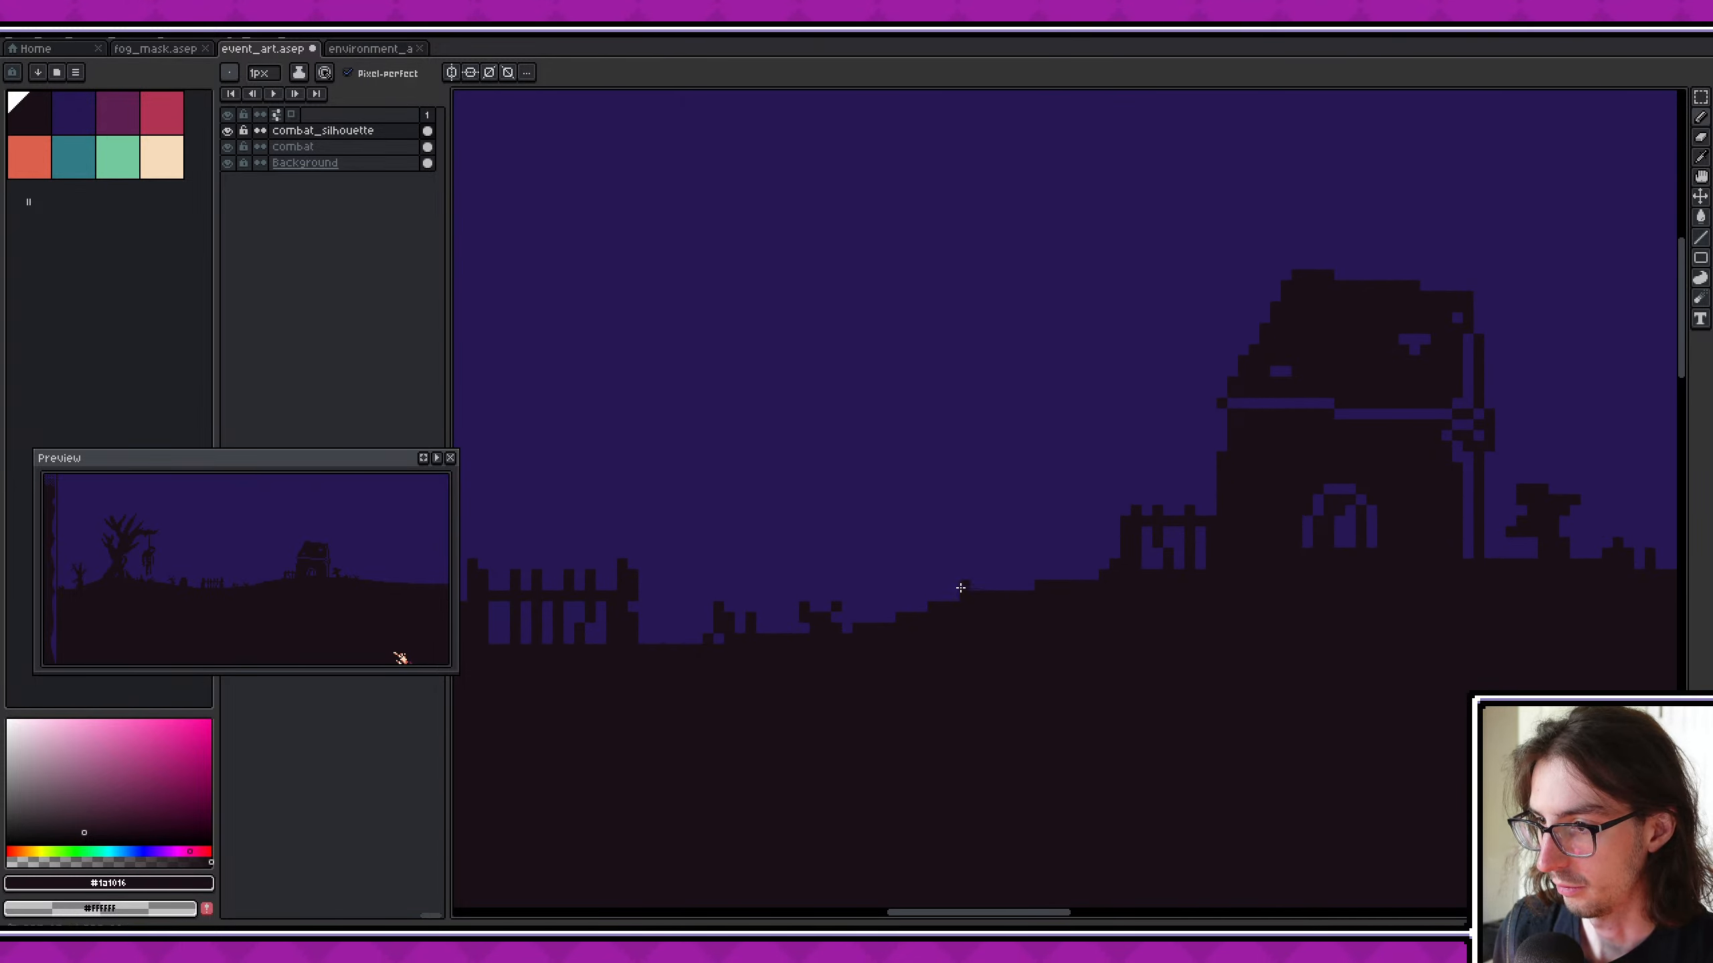
{"action": "mouse_move", "coordinate": [960, 587]}
{"action": "left_mouse_down"}
{"action": "mouse_move", "coordinate": [931, 550]}
{"action": "mouse_move", "coordinate": [976, 507]}
{"action": "mouse_move", "coordinate": [983, 594]}
{"action": "left_mouse_up"}
{"action": "left_click", "coordinate": [974, 586]}
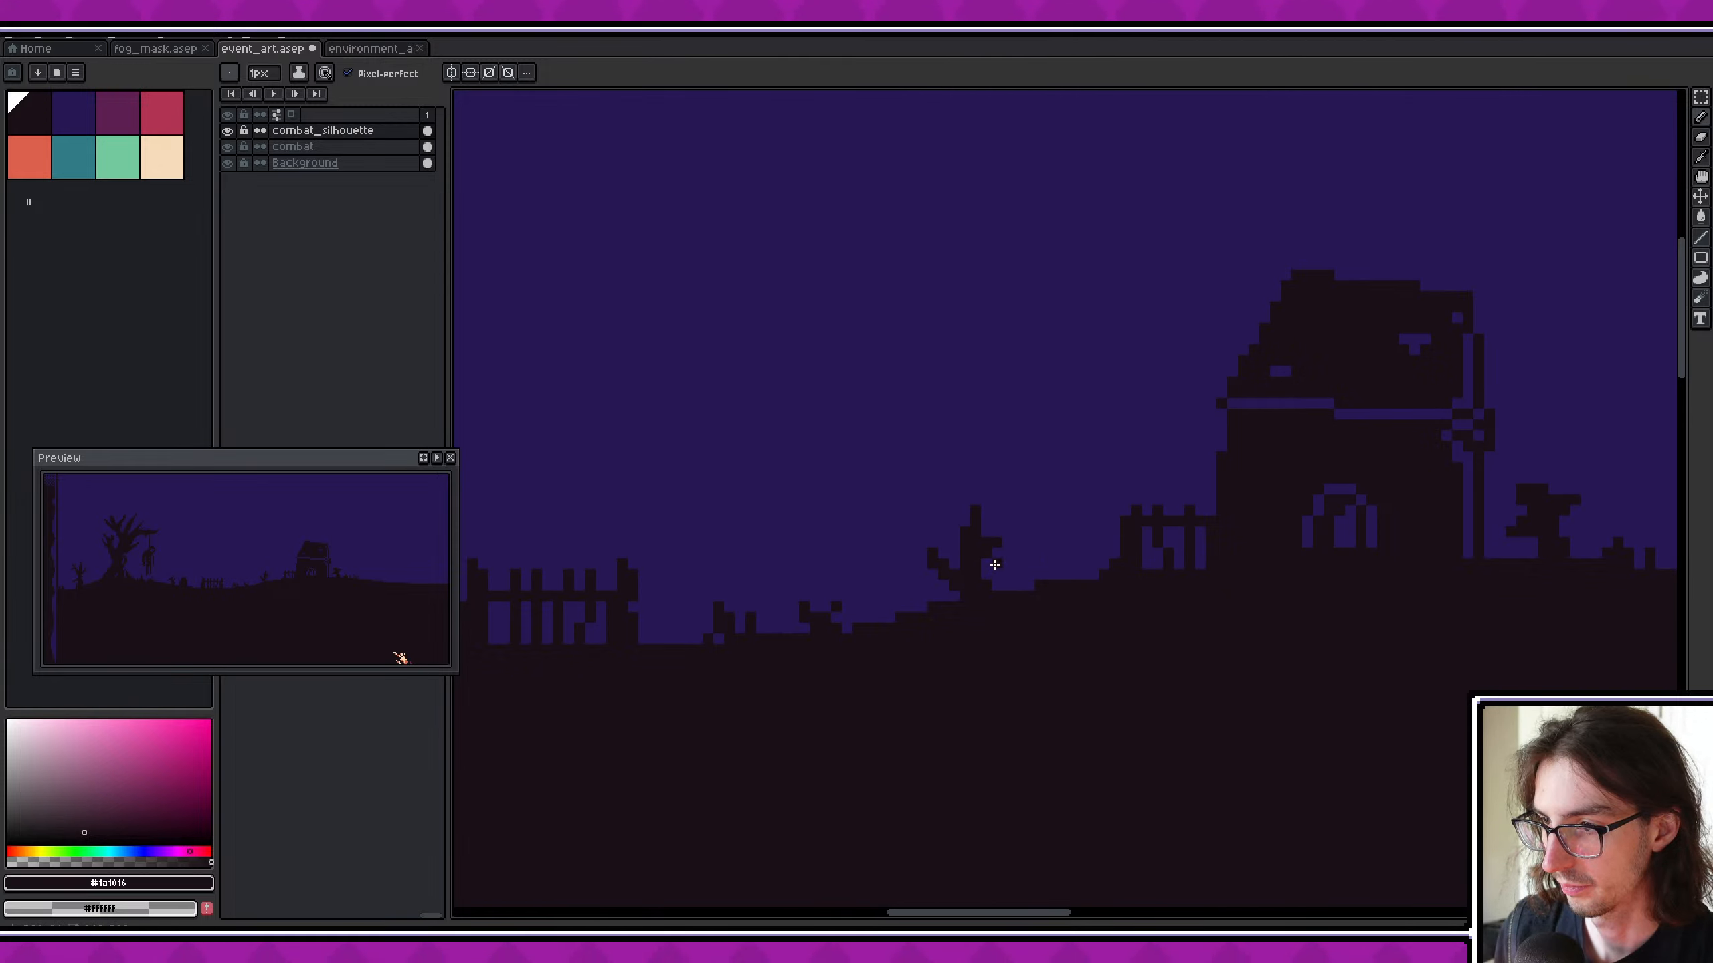
{"action": "mouse_move", "coordinate": [955, 532]}
{"action": "left_mouse_down"}
{"action": "mouse_move", "coordinate": [934, 512]}
{"action": "mouse_move", "coordinate": [944, 528]}
{"action": "left_mouse_up"}
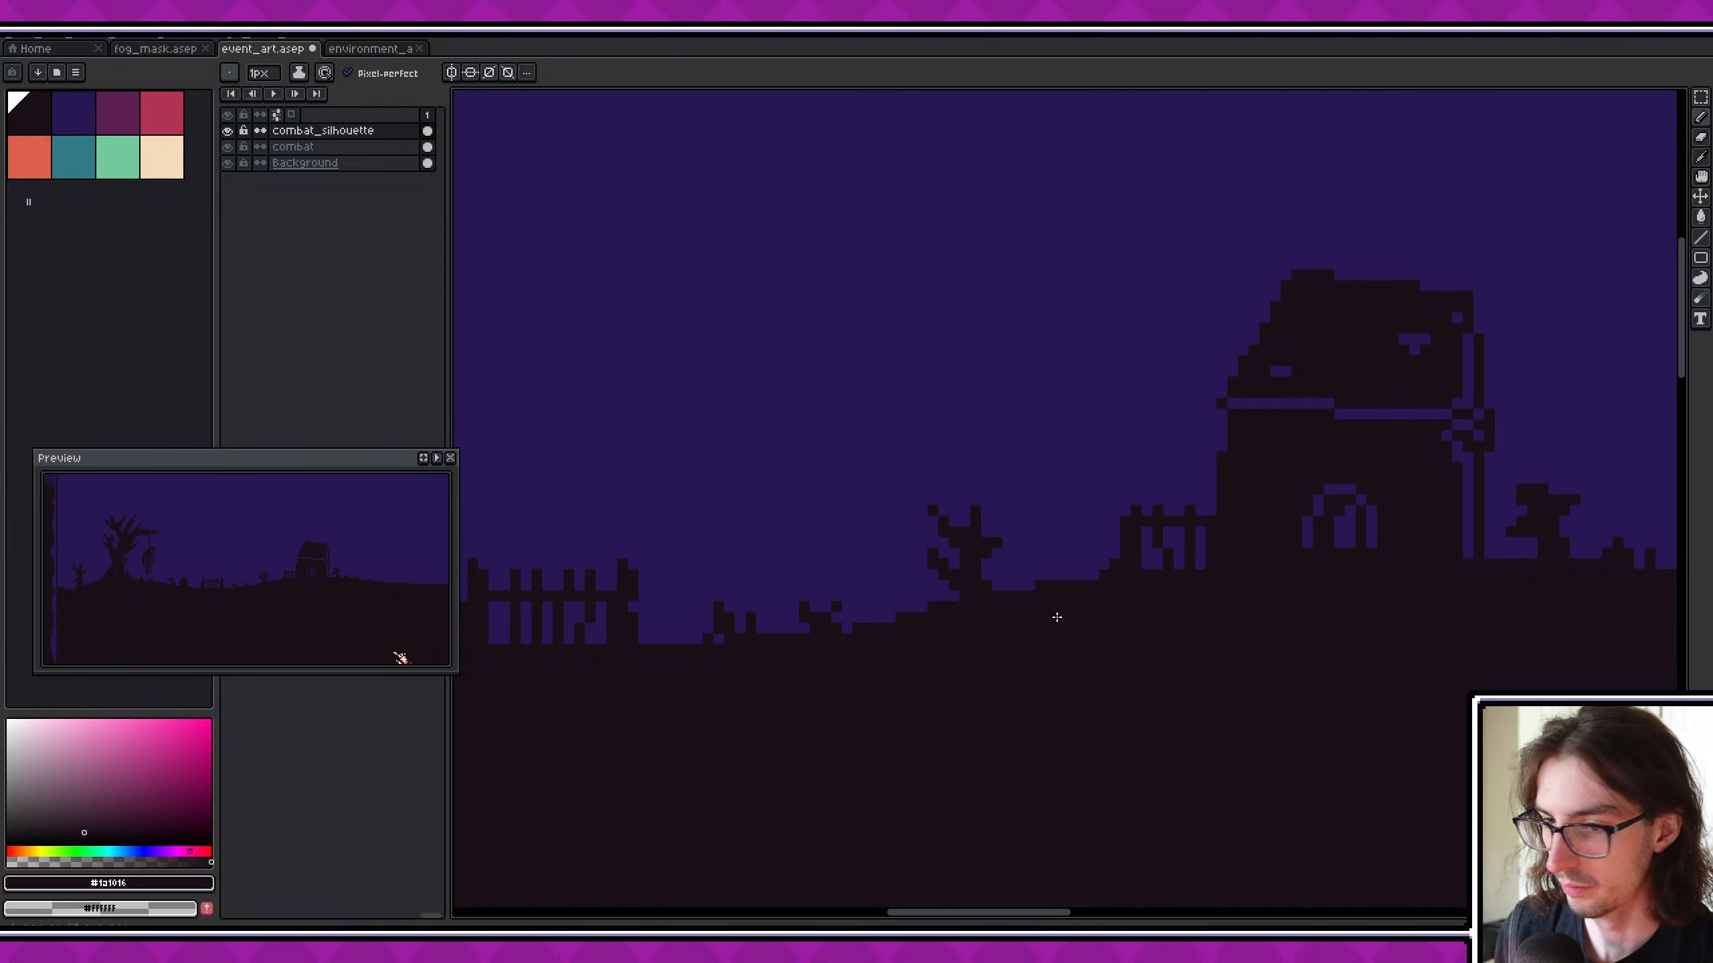
{"action": "key", "text": "ctrl+z"}
{"action": "key", "text": "ctrl+z"}
{"action": "key", "text": "ctrl+z"}
{"action": "key", "text": "ctrl+z"}
{"action": "key", "text": "ctrl+z"}
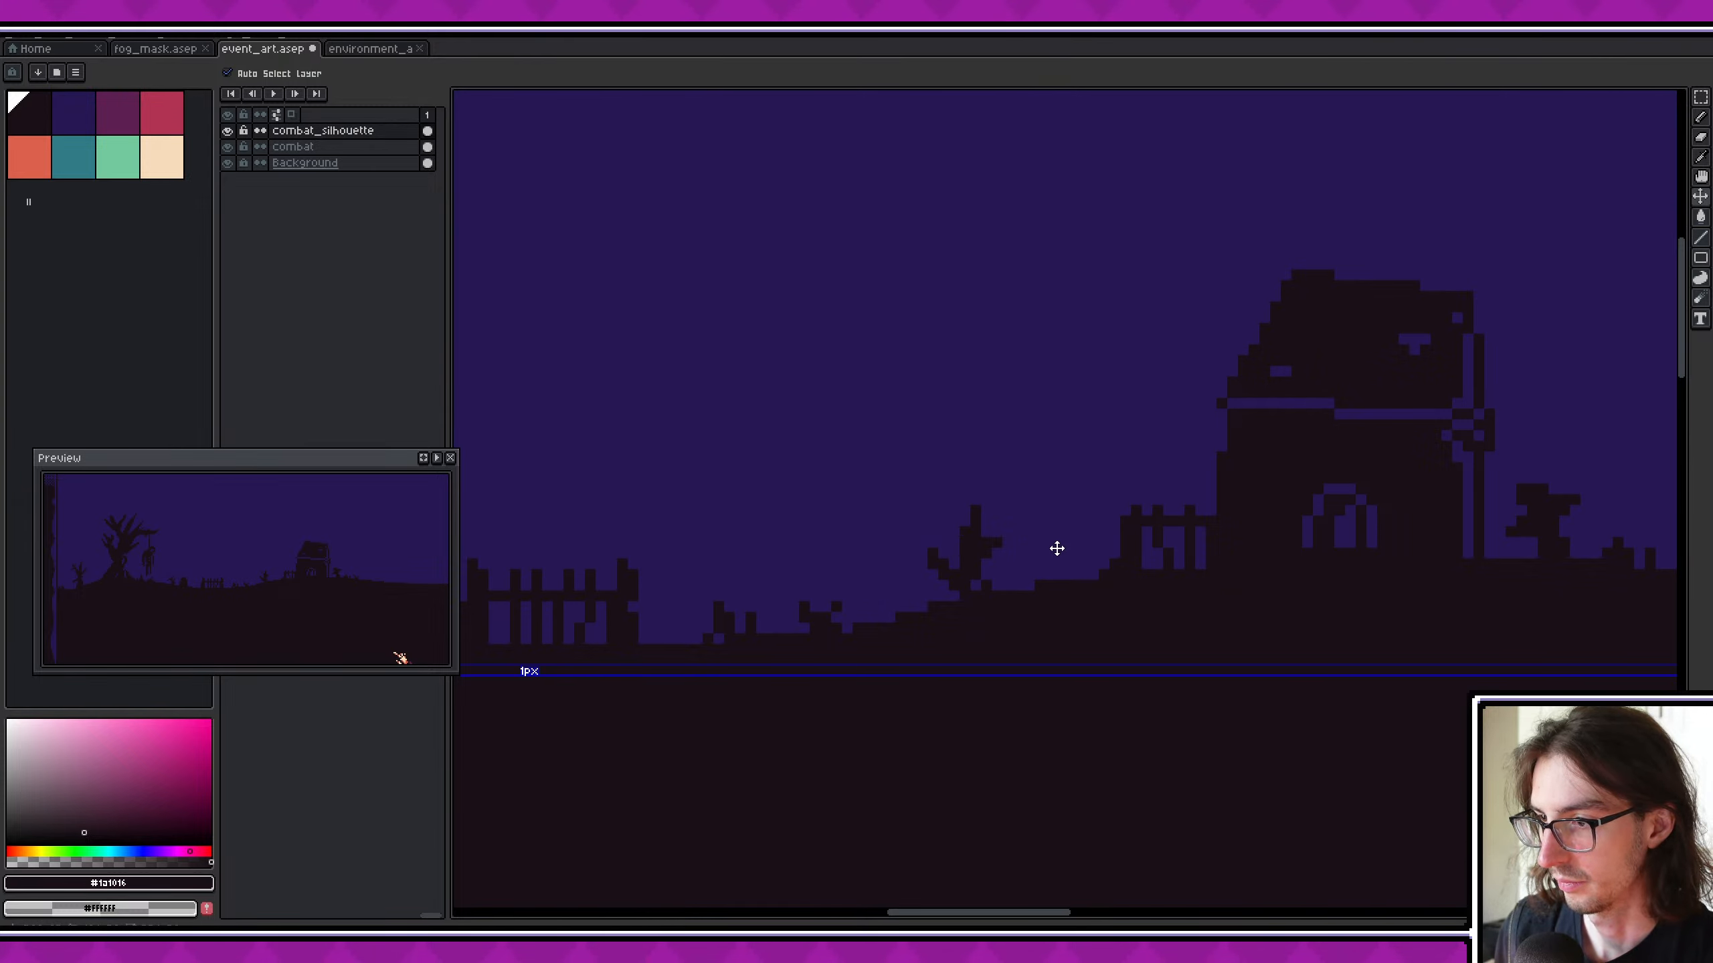
{"action": "key", "text": "ctrl+z"}
{"action": "key", "text": "ctrl+z"}
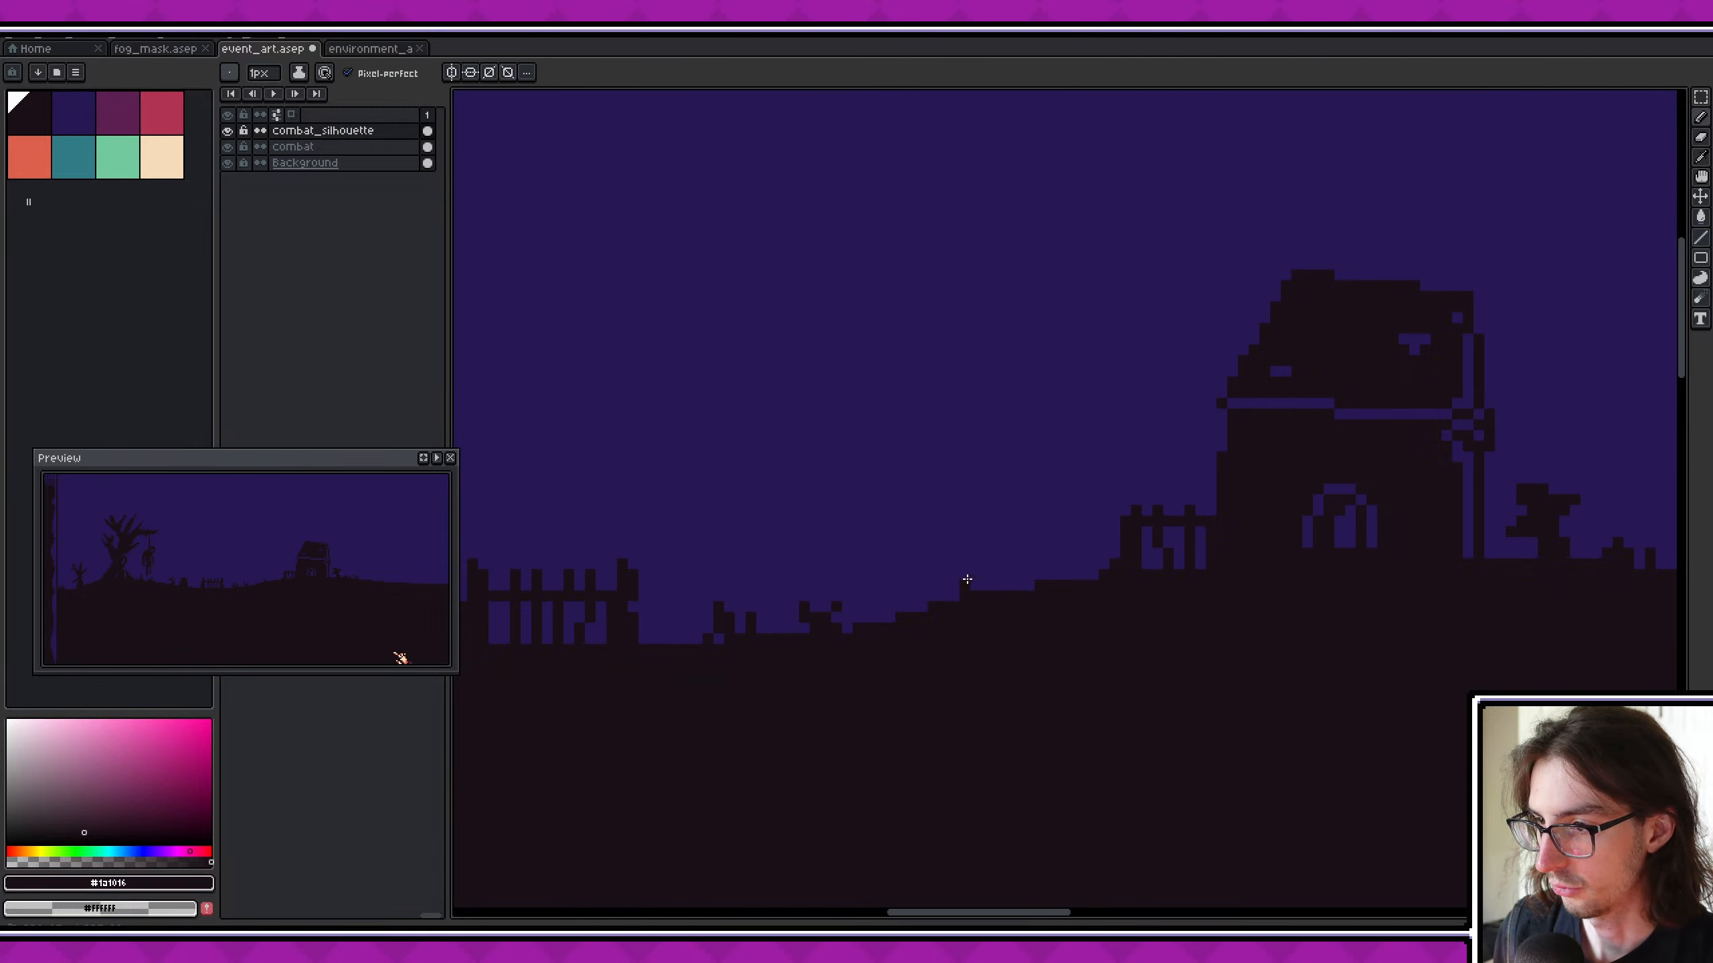
- Draw a small forked dead tree silhouette on the slope before the crypt's fence, undoing the surplus pixel
{"action": "left_click_drag", "start_coordinate": [965, 584], "coordinate": [933, 534]}
{"action": "left_click_drag", "start_coordinate": [937, 547], "coordinate": [963, 571]}
{"action": "mouse_move", "coordinate": [964, 572]}
{"action": "left_mouse_down"}
{"action": "mouse_move", "coordinate": [964, 533]}
{"action": "mouse_move", "coordinate": [986, 540]}
{"action": "mouse_move", "coordinate": [983, 592]}
{"action": "mouse_move", "coordinate": [957, 595]}
{"action": "left_mouse_up"}
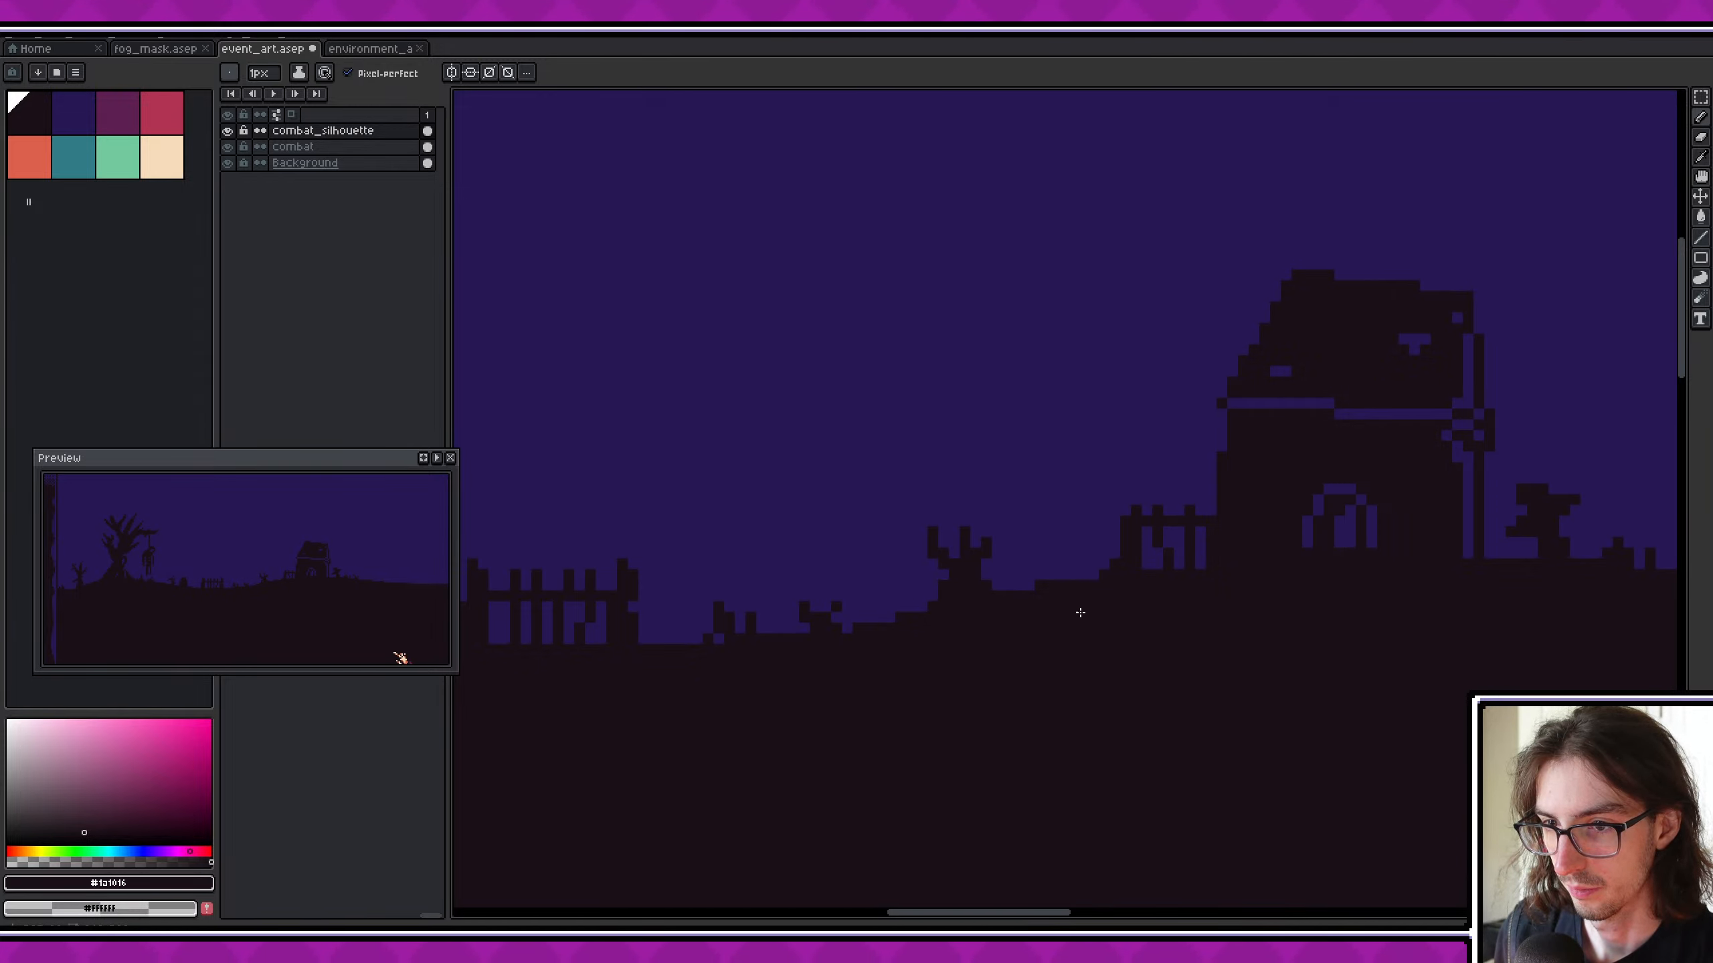
{"action": "middle_click_drag", "start_coordinate": [1080, 613], "coordinate": [1019, 610]}
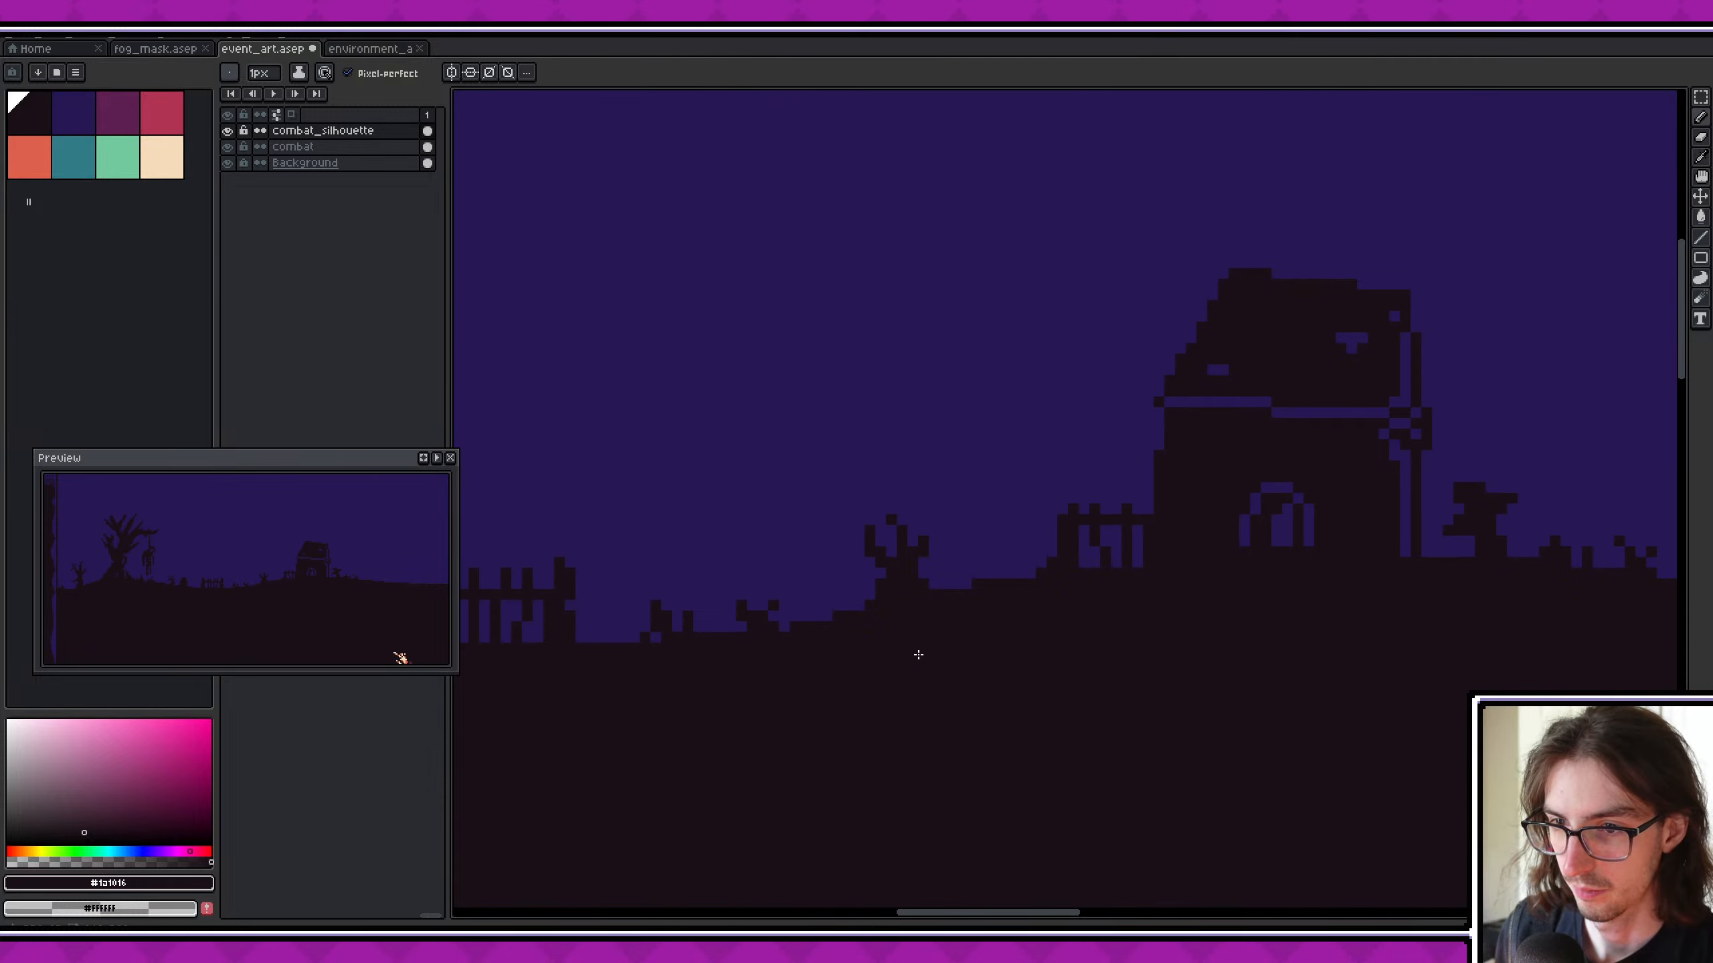
{"action": "key", "text": "ctrl+z"}
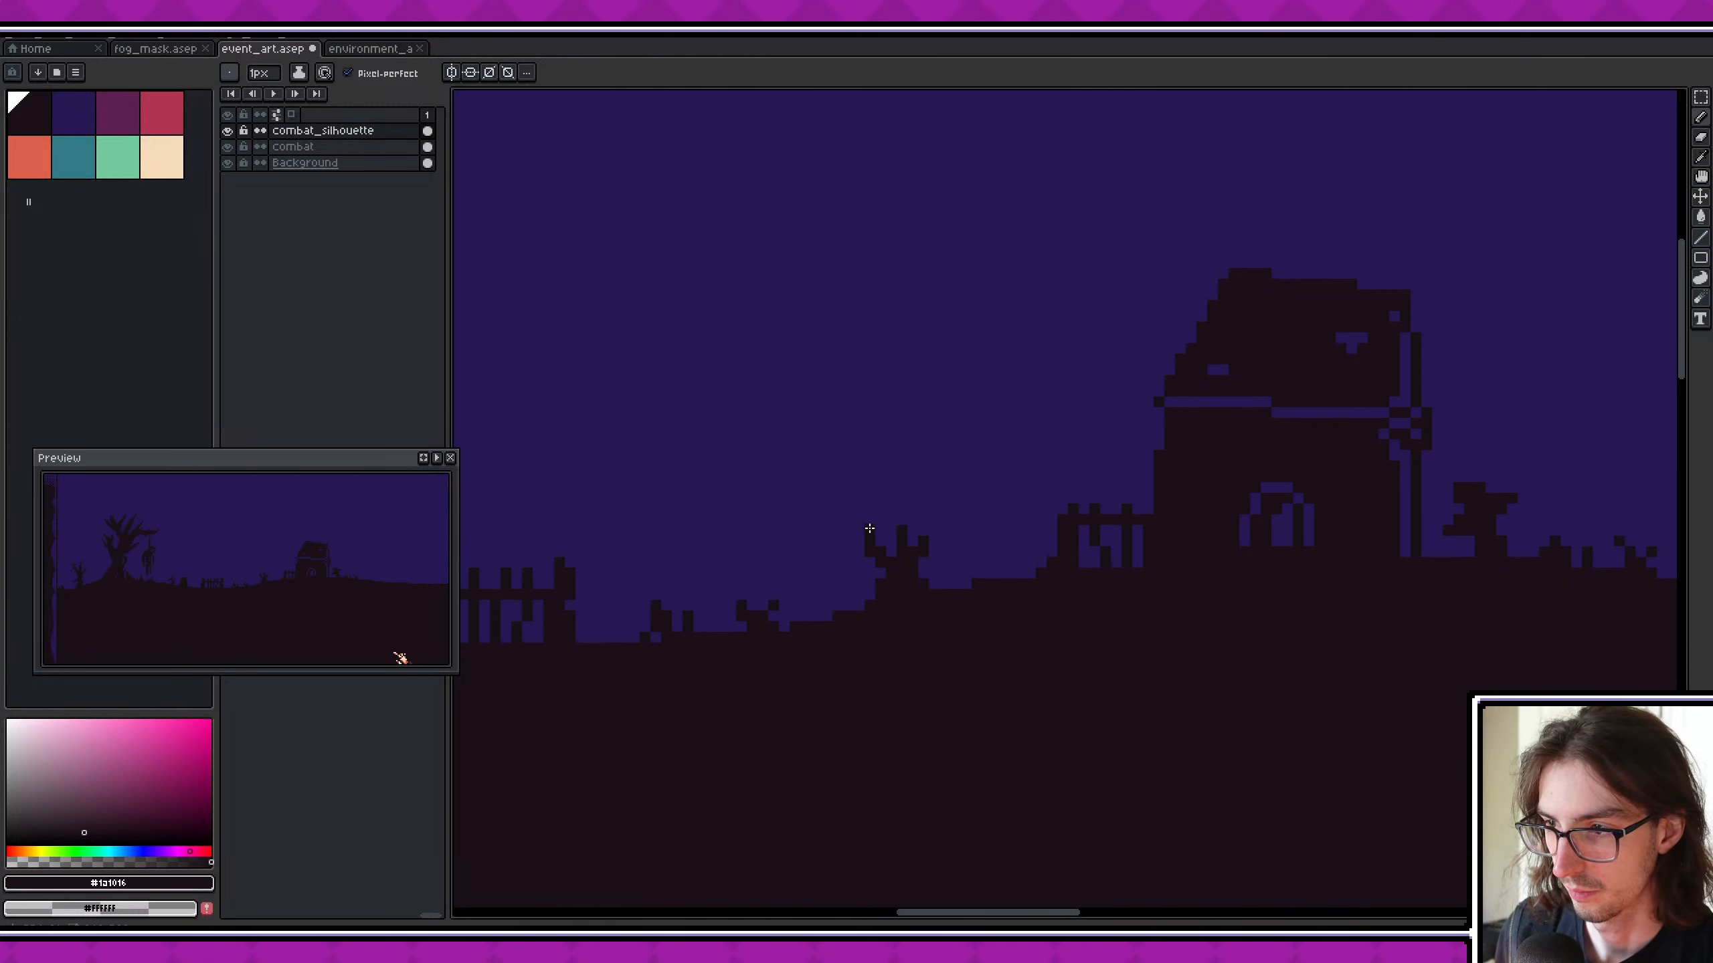
- Reshape the small dead tree's branch tips by erasing one pixel and adding twig pixels, and save the file
{"action": "key", "text": "e"}
{"action": "left_click", "coordinate": [870, 532]}
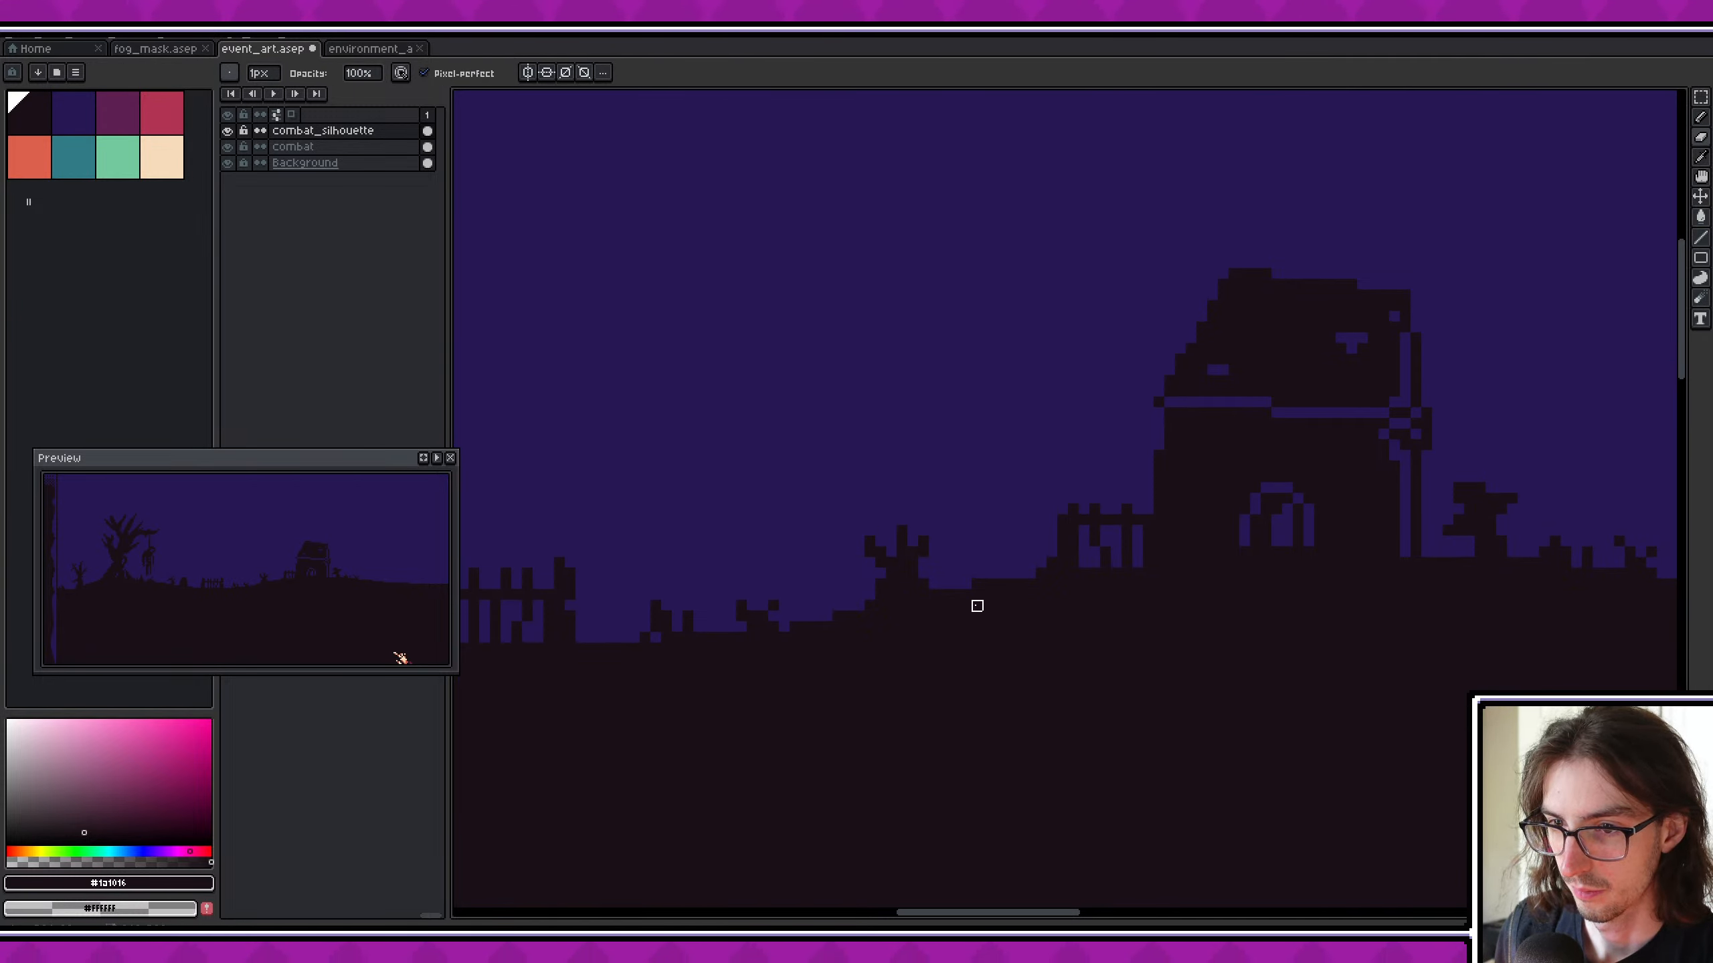
{"action": "key", "text": "b"}
{"action": "left_click", "coordinate": [934, 541]}
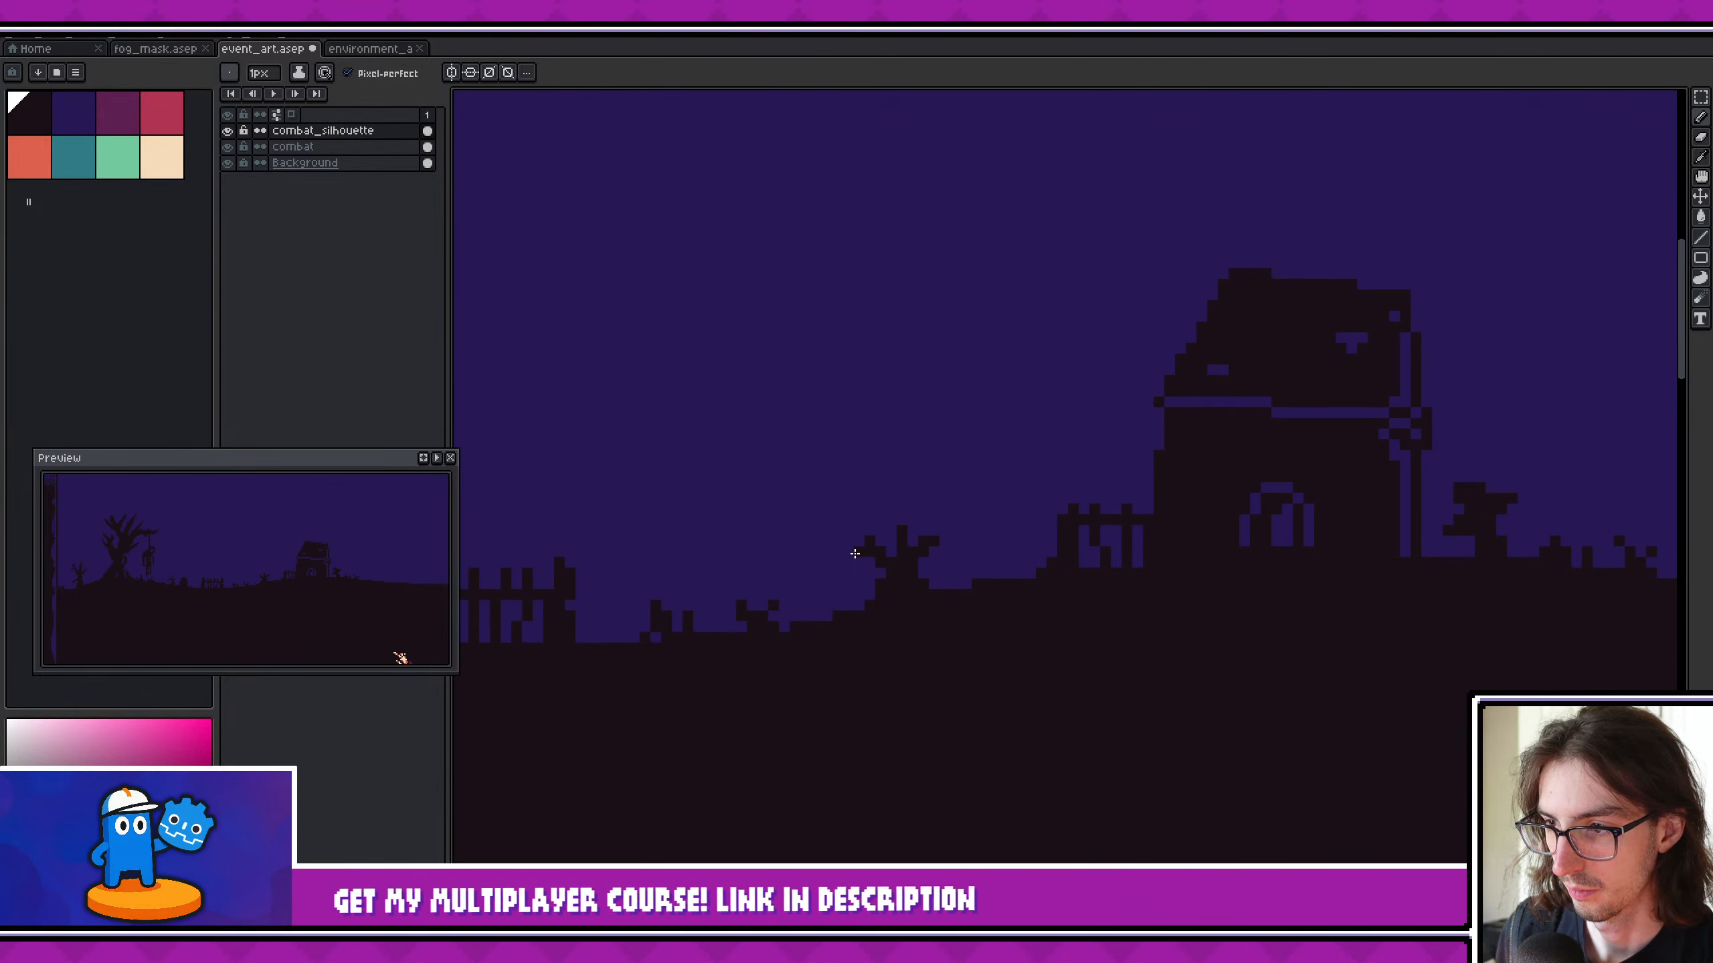
{"action": "left_click", "coordinate": [934, 520]}
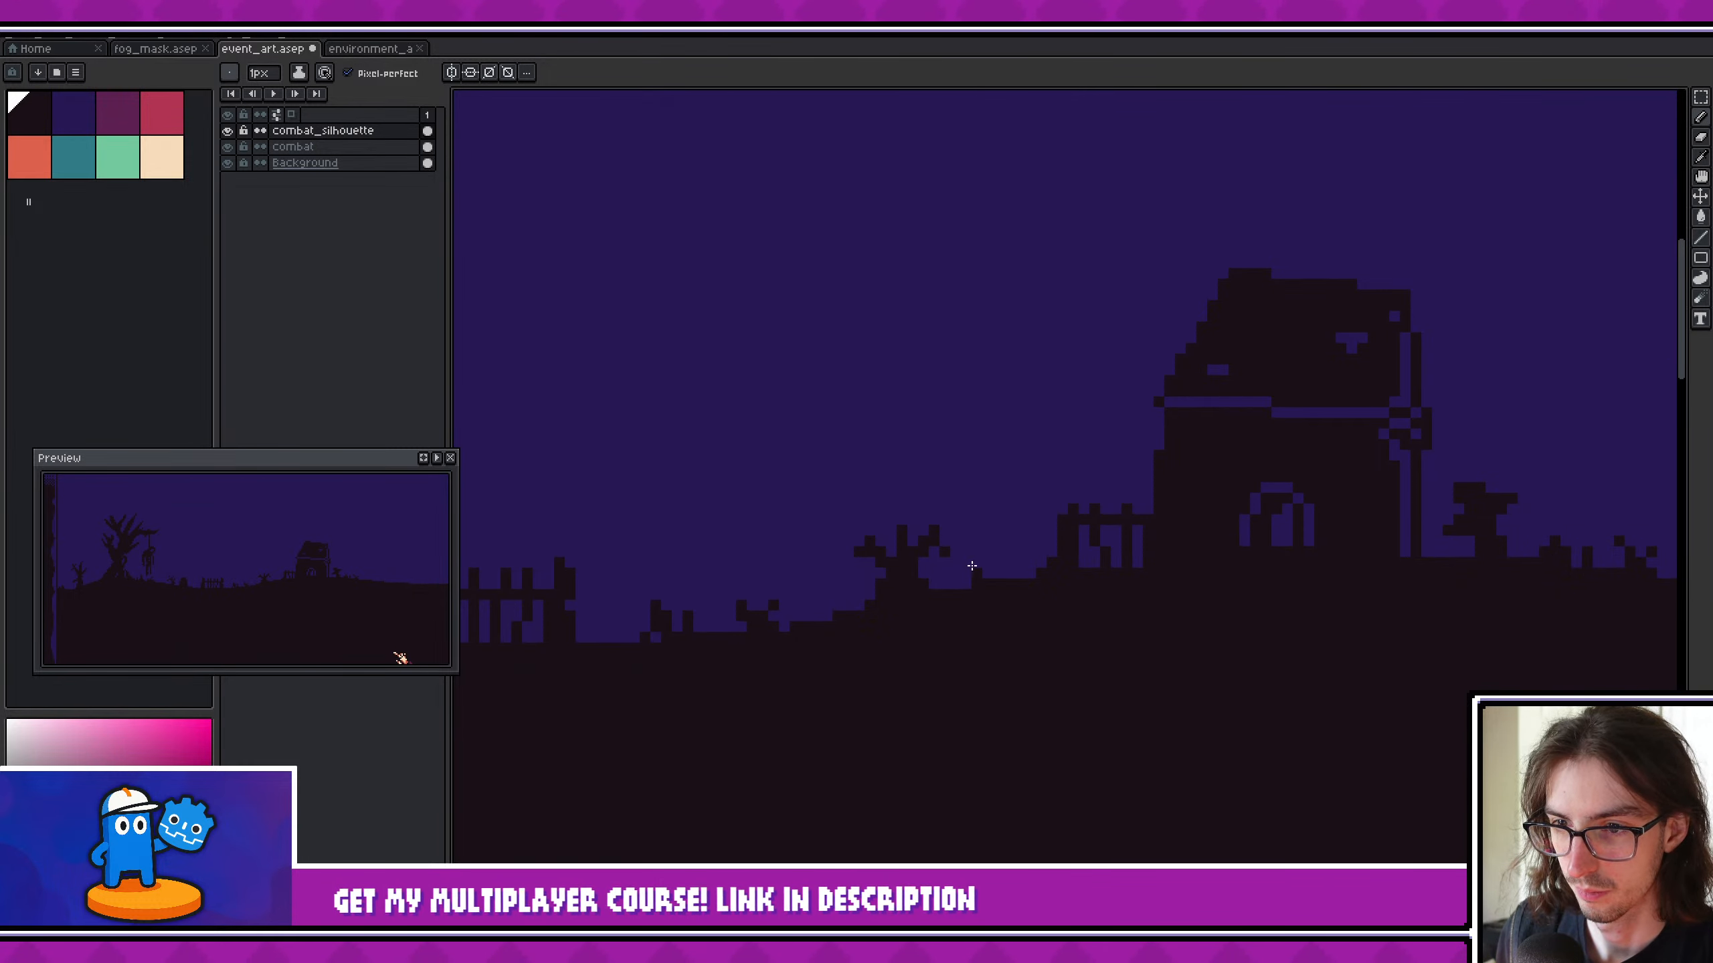
{"action": "left_click", "coordinate": [889, 518]}
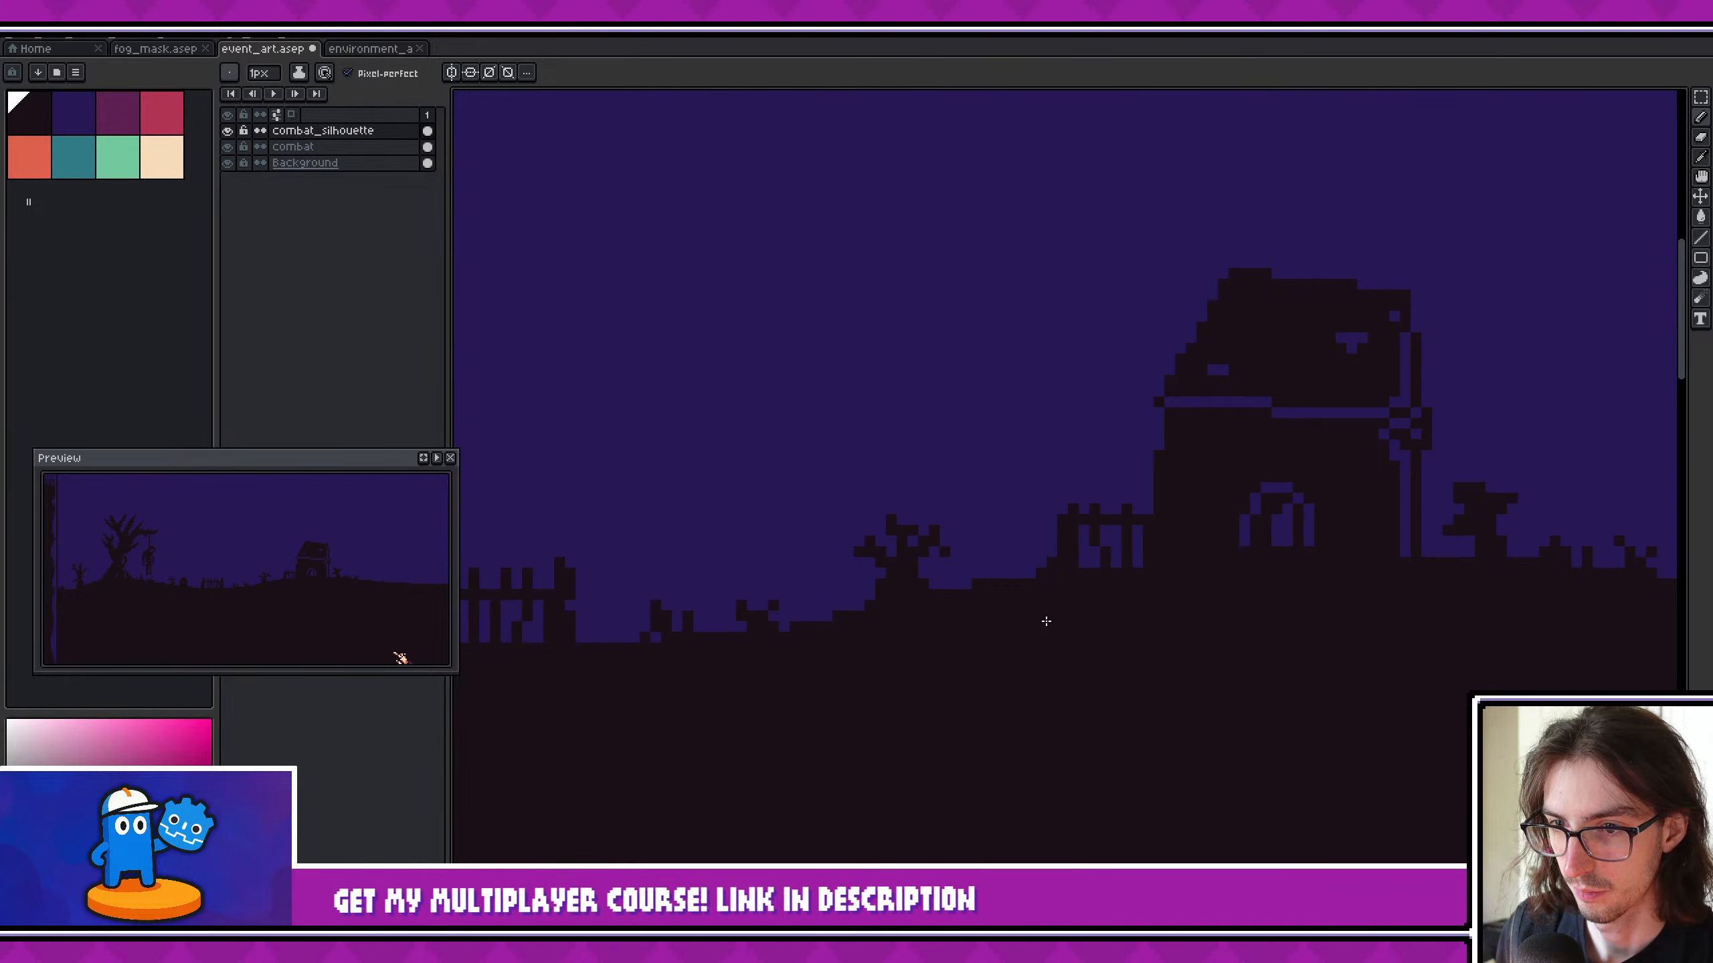
{"action": "scroll", "coordinate": [1045, 621], "scroll_direction": "down", "scroll_amount": 4}
{"action": "key", "text": "ctrl+s"}
{"action": "middle_click_drag", "start_coordinate": [1006, 577], "coordinate": [857, 582]}
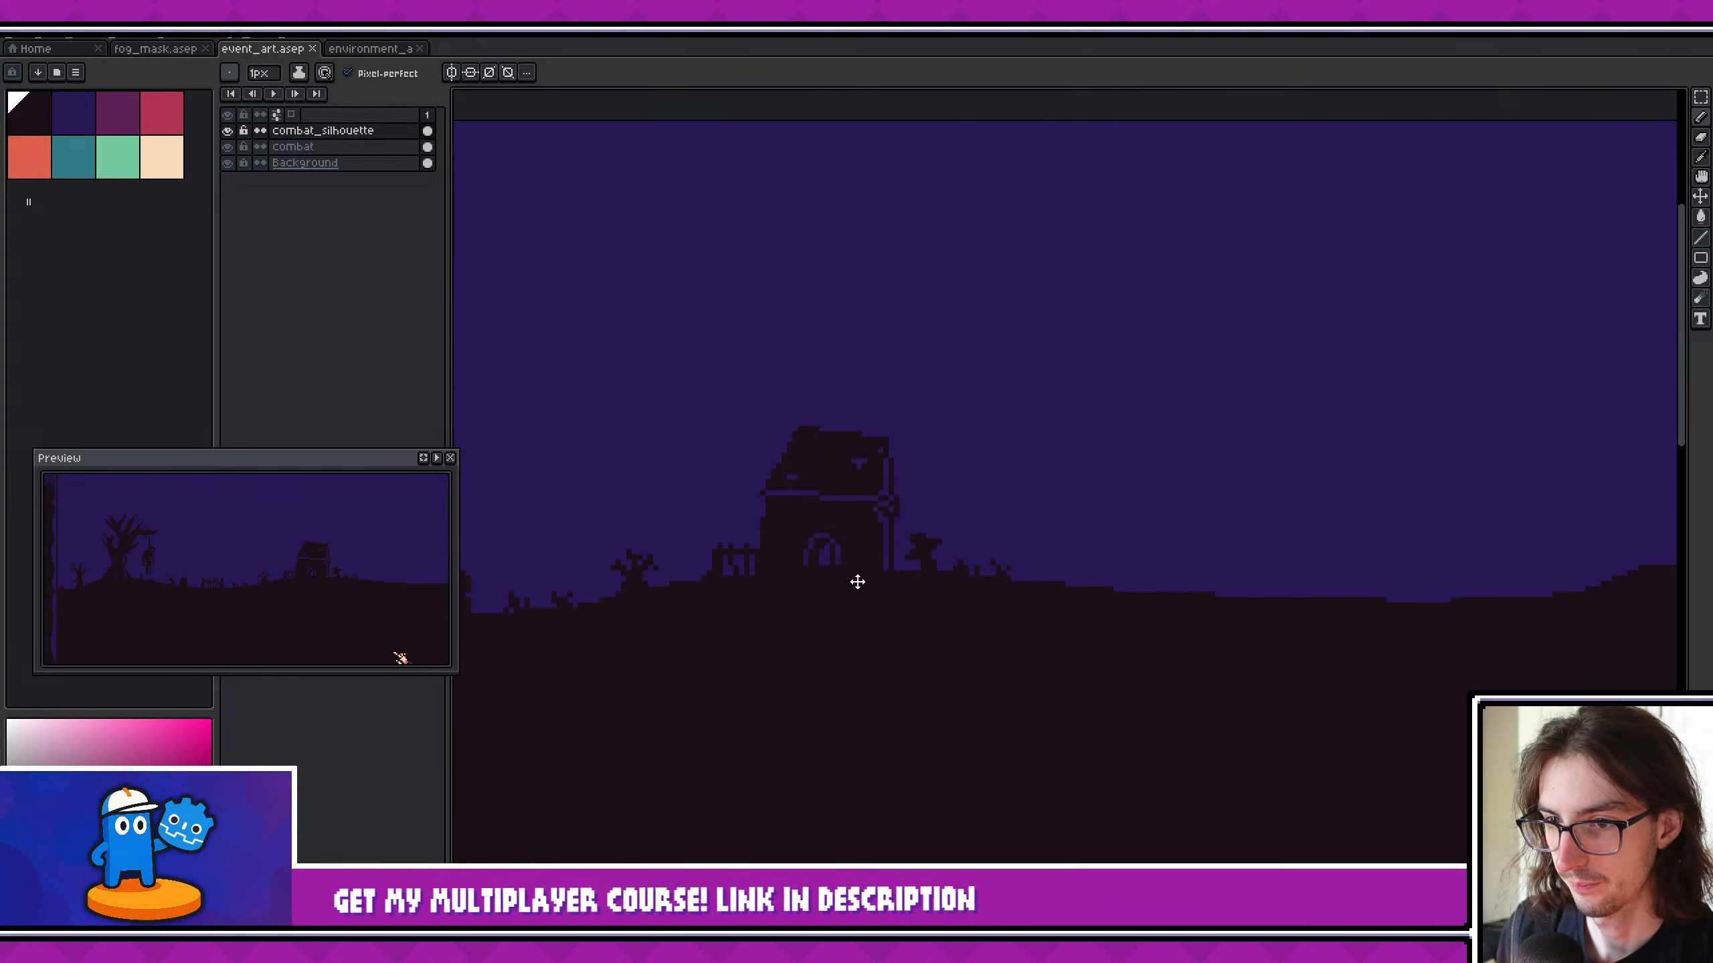
{"action": "scroll", "coordinate": [857, 581], "scroll_direction": "down", "scroll_amount": 1}
{"action": "middle_click_drag", "start_coordinate": [1059, 596], "coordinate": [1264, 559]}
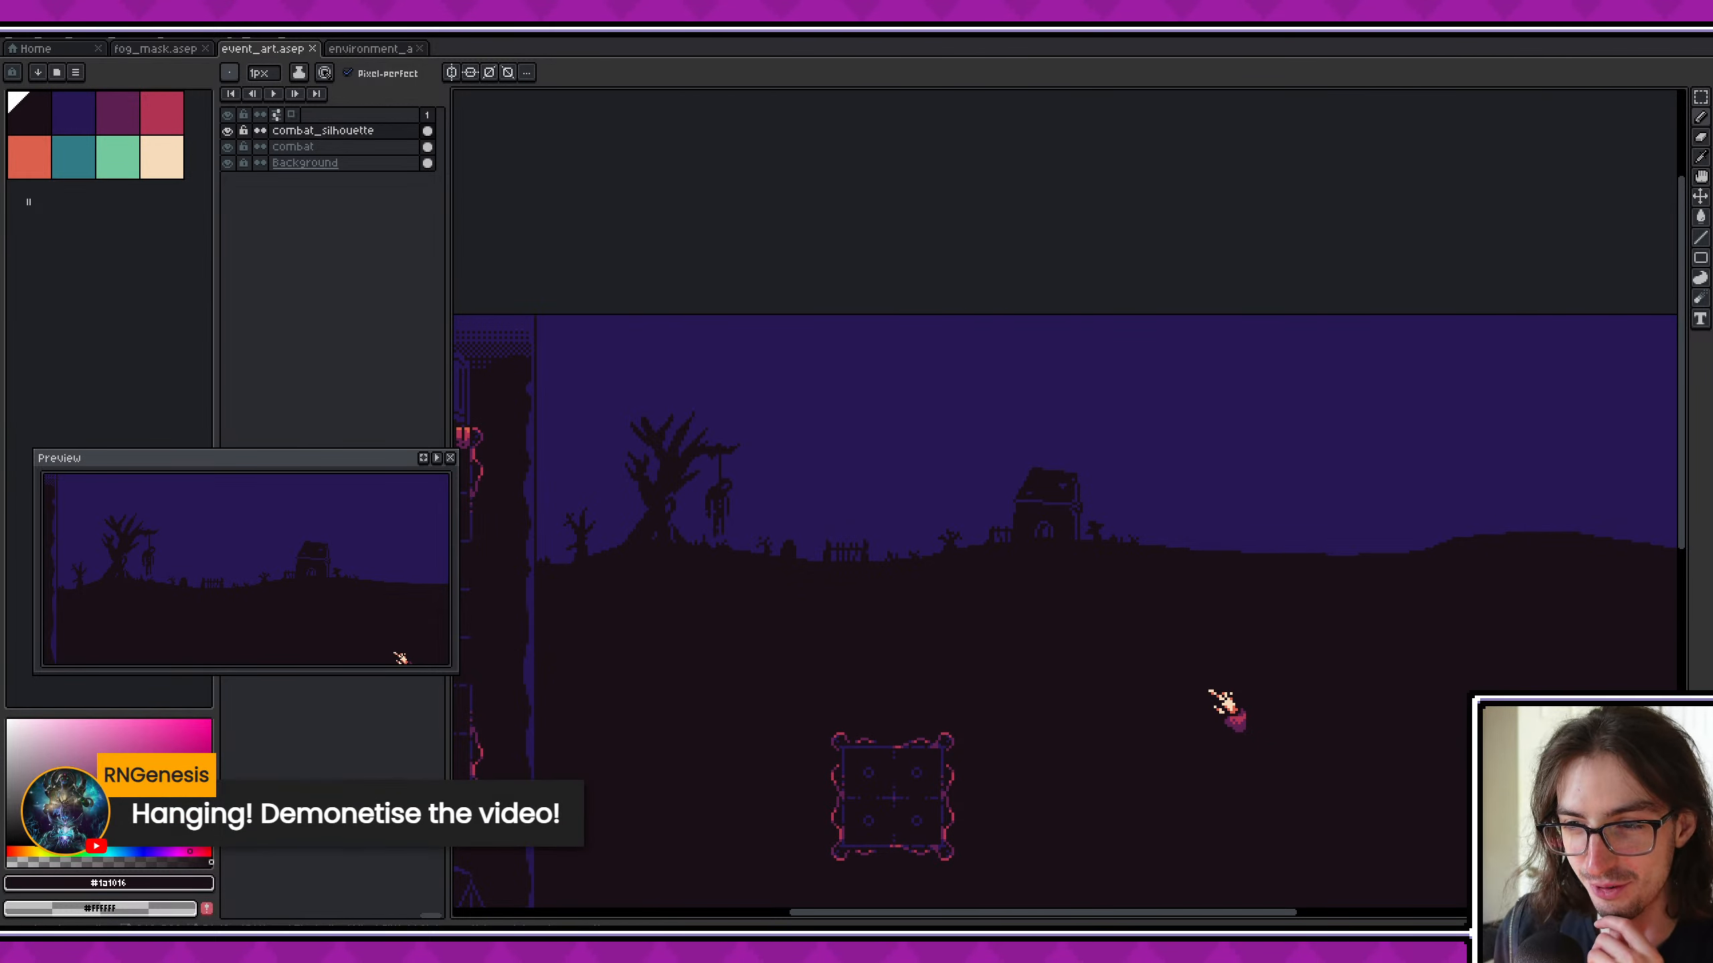
{"action": "scroll", "coordinate": [899, 526], "scroll_direction": "up", "scroll_amount": 3}
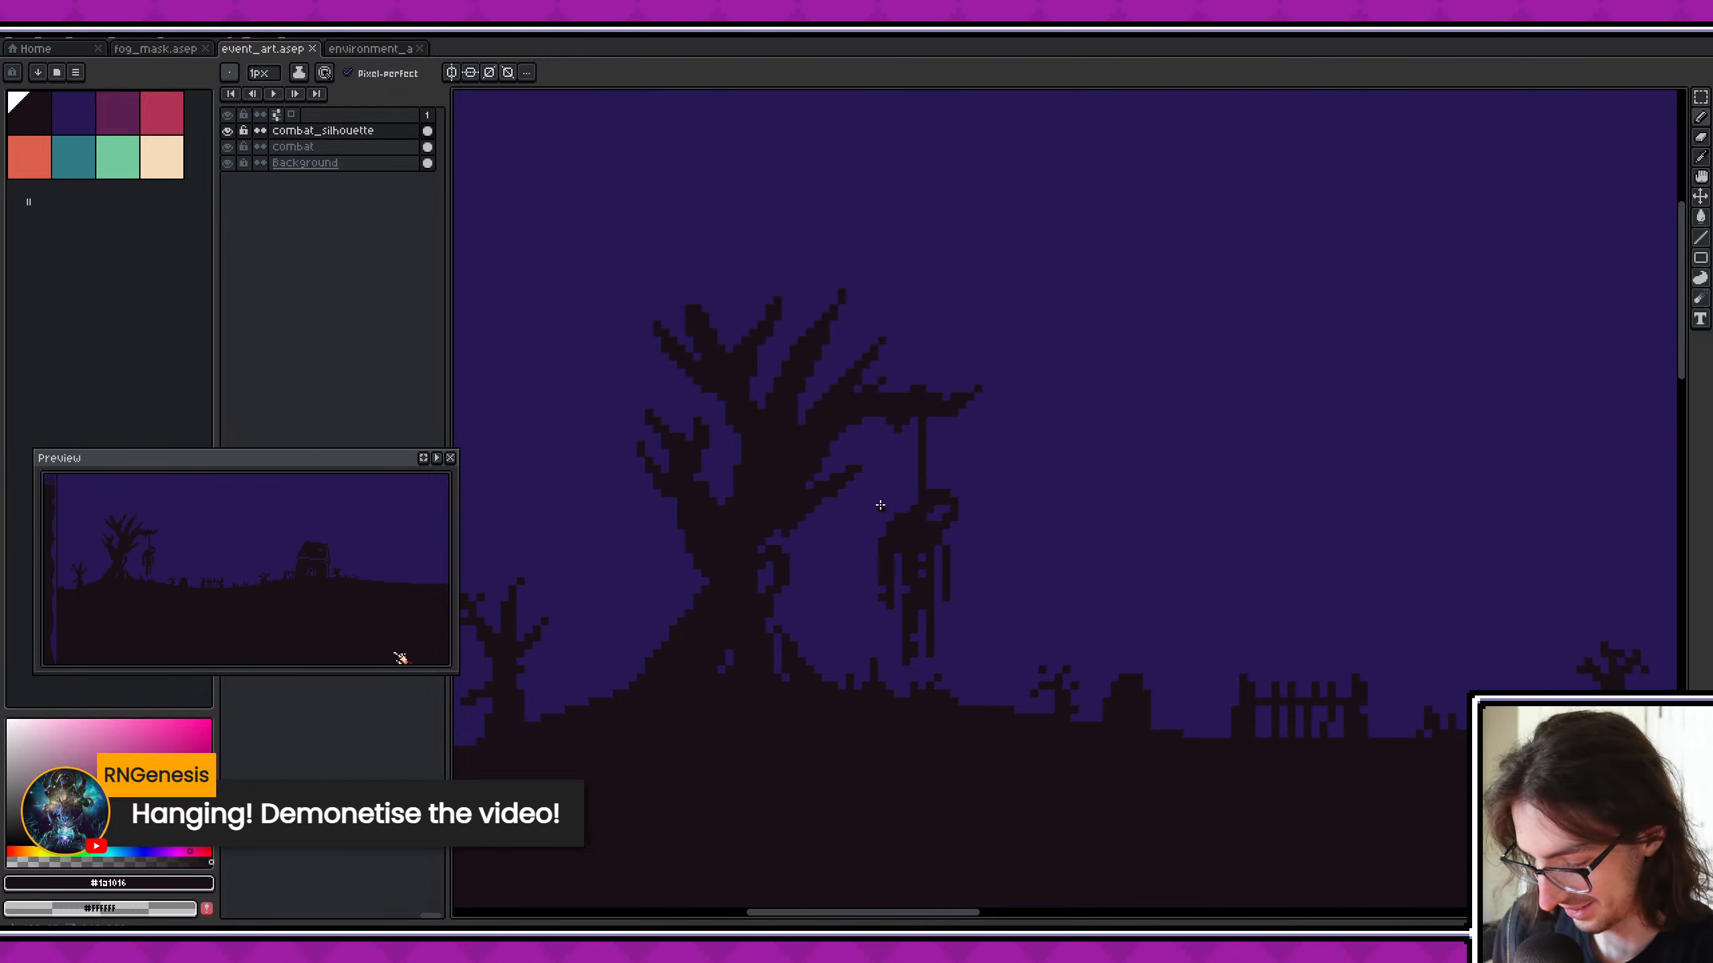
{"action": "left_click_drag", "start_coordinate": [952, 603], "coordinate": [964, 658]}
{"action": "key", "text": "v"}
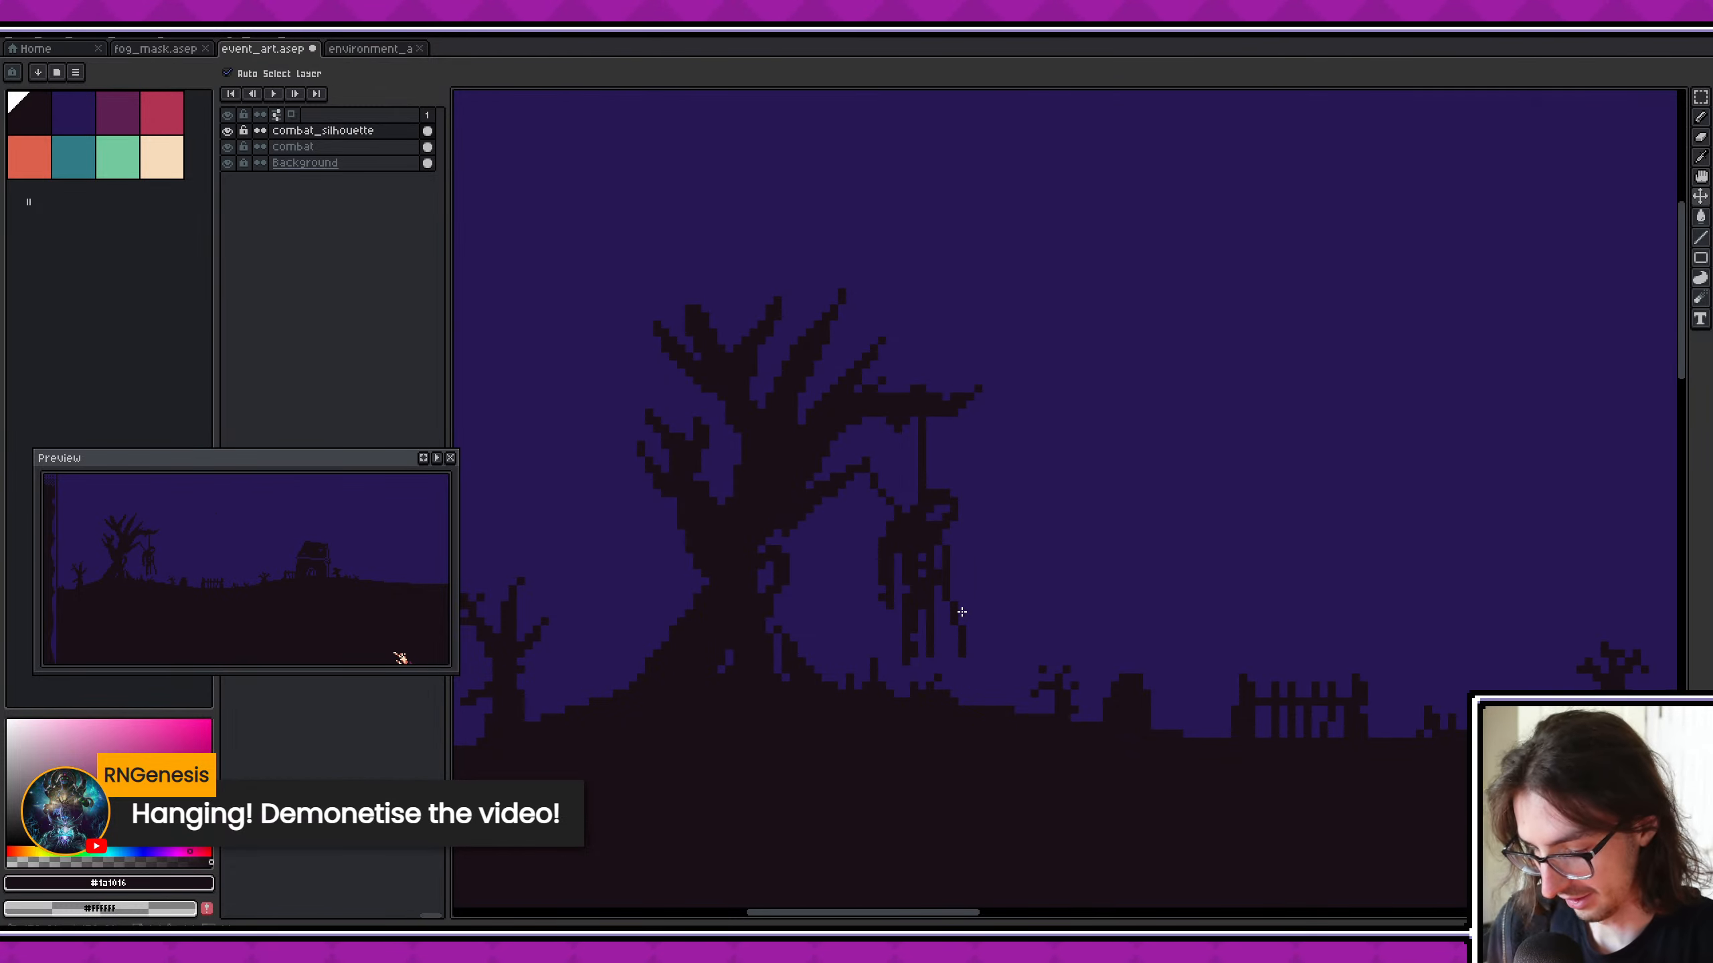
{"action": "key", "text": "ctrl+z"}
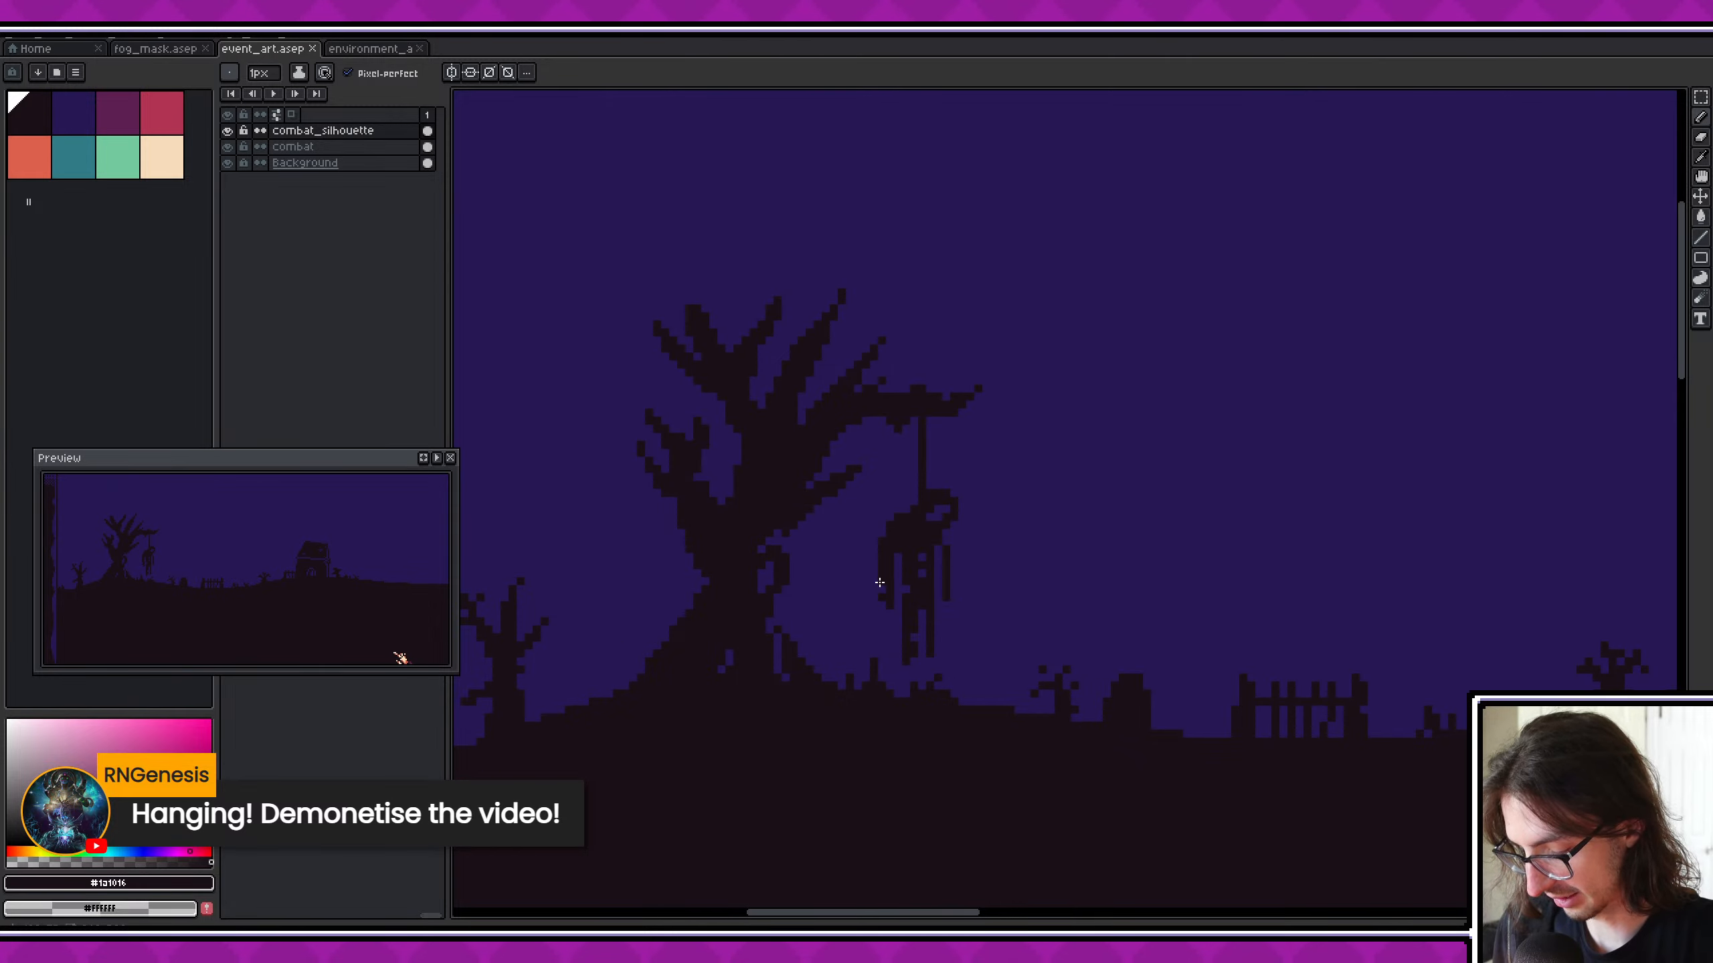
- Examine the hanging figure's silhouette up close and in the preview, reframed on the hanging tree and crypt
{"action": "scroll", "coordinate": [844, 602], "scroll_direction": "up", "scroll_amount": 2}
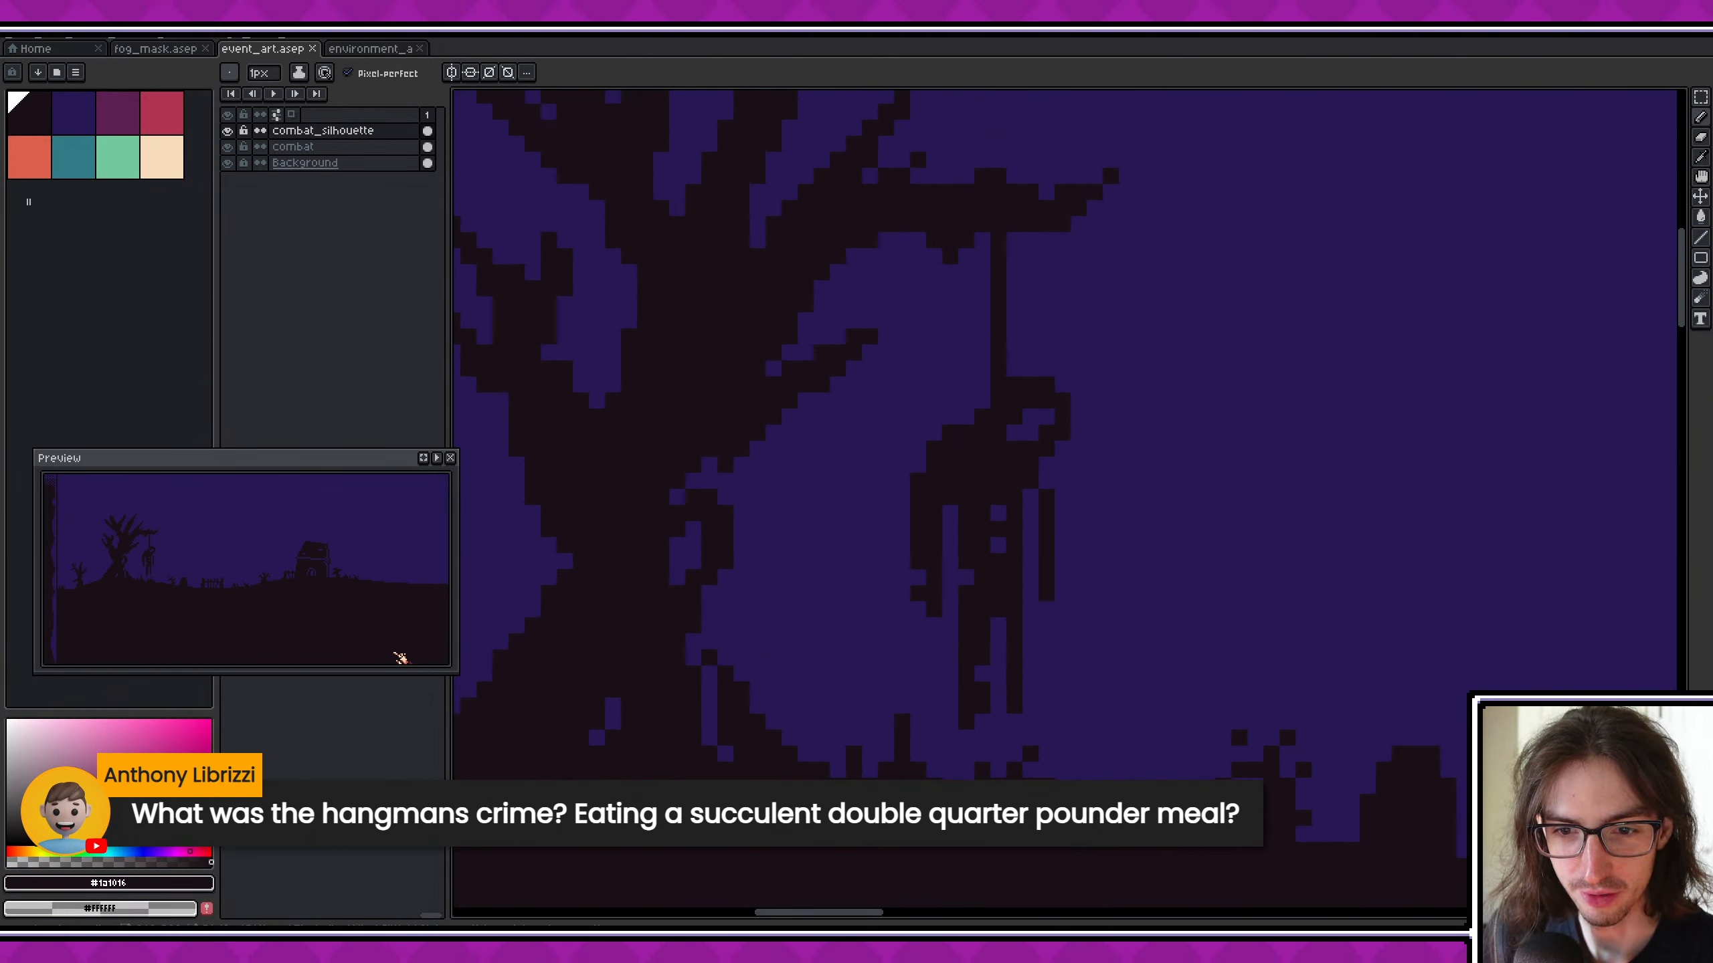
{"action": "scroll", "coordinate": [1190, 459], "scroll_direction": "down", "scroll_amount": 3}
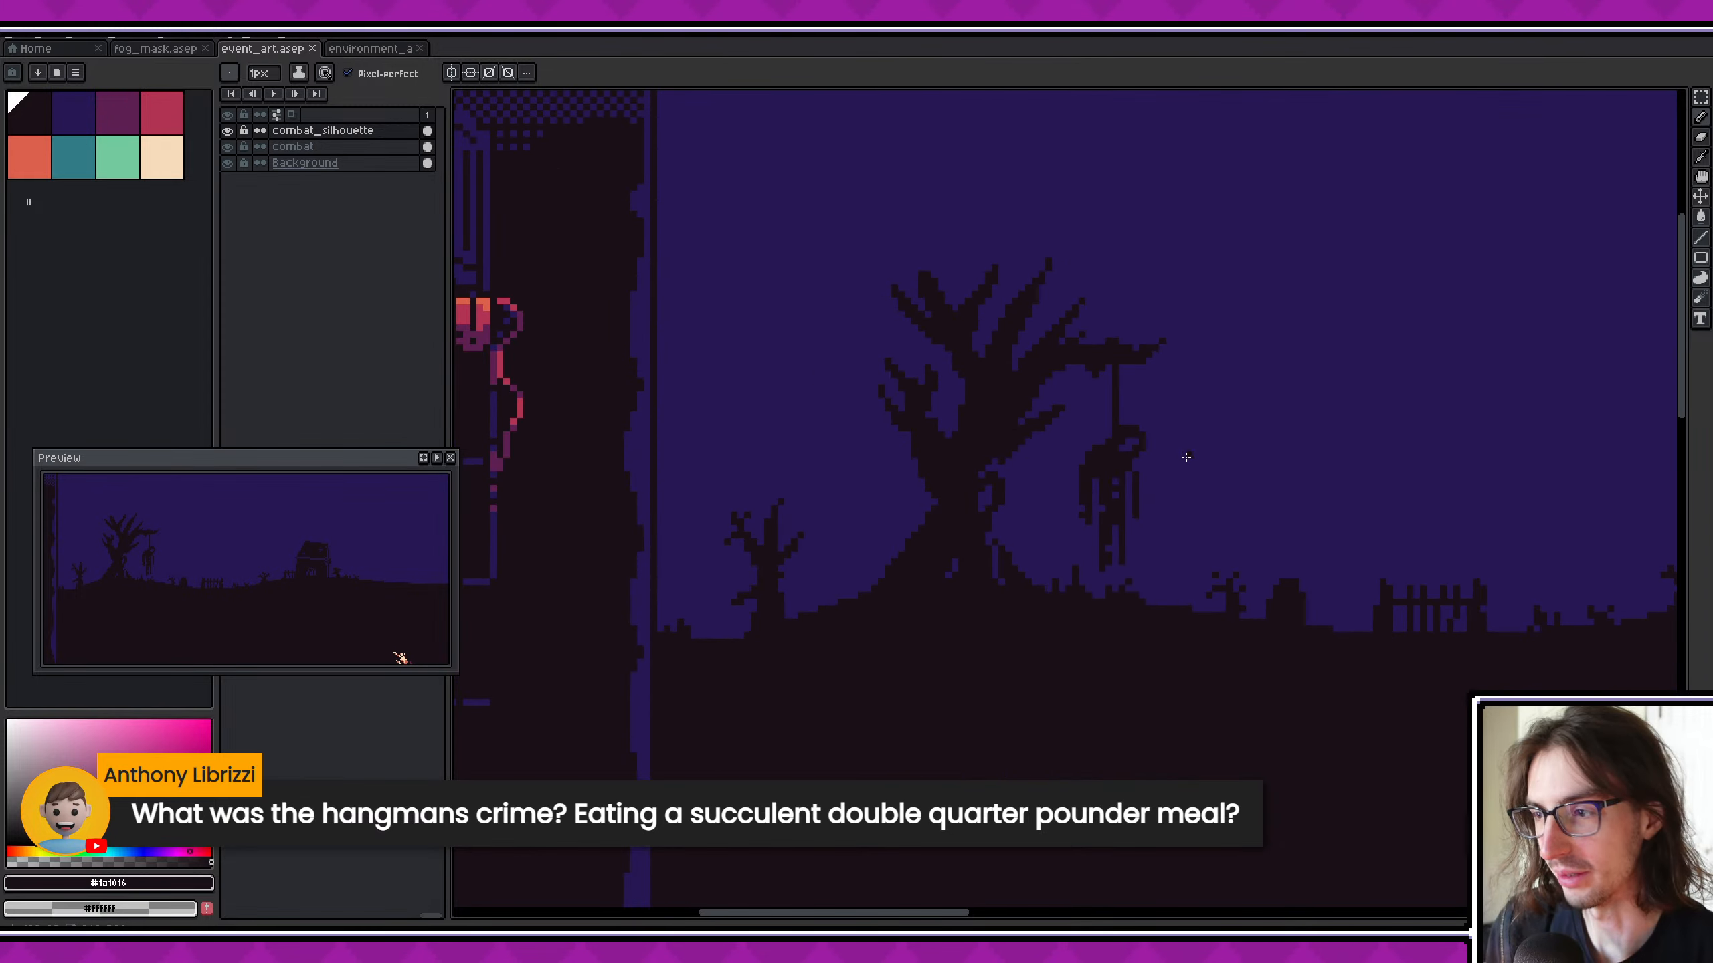
{"action": "middle_click_drag", "start_coordinate": [1168, 457], "coordinate": [1049, 449]}
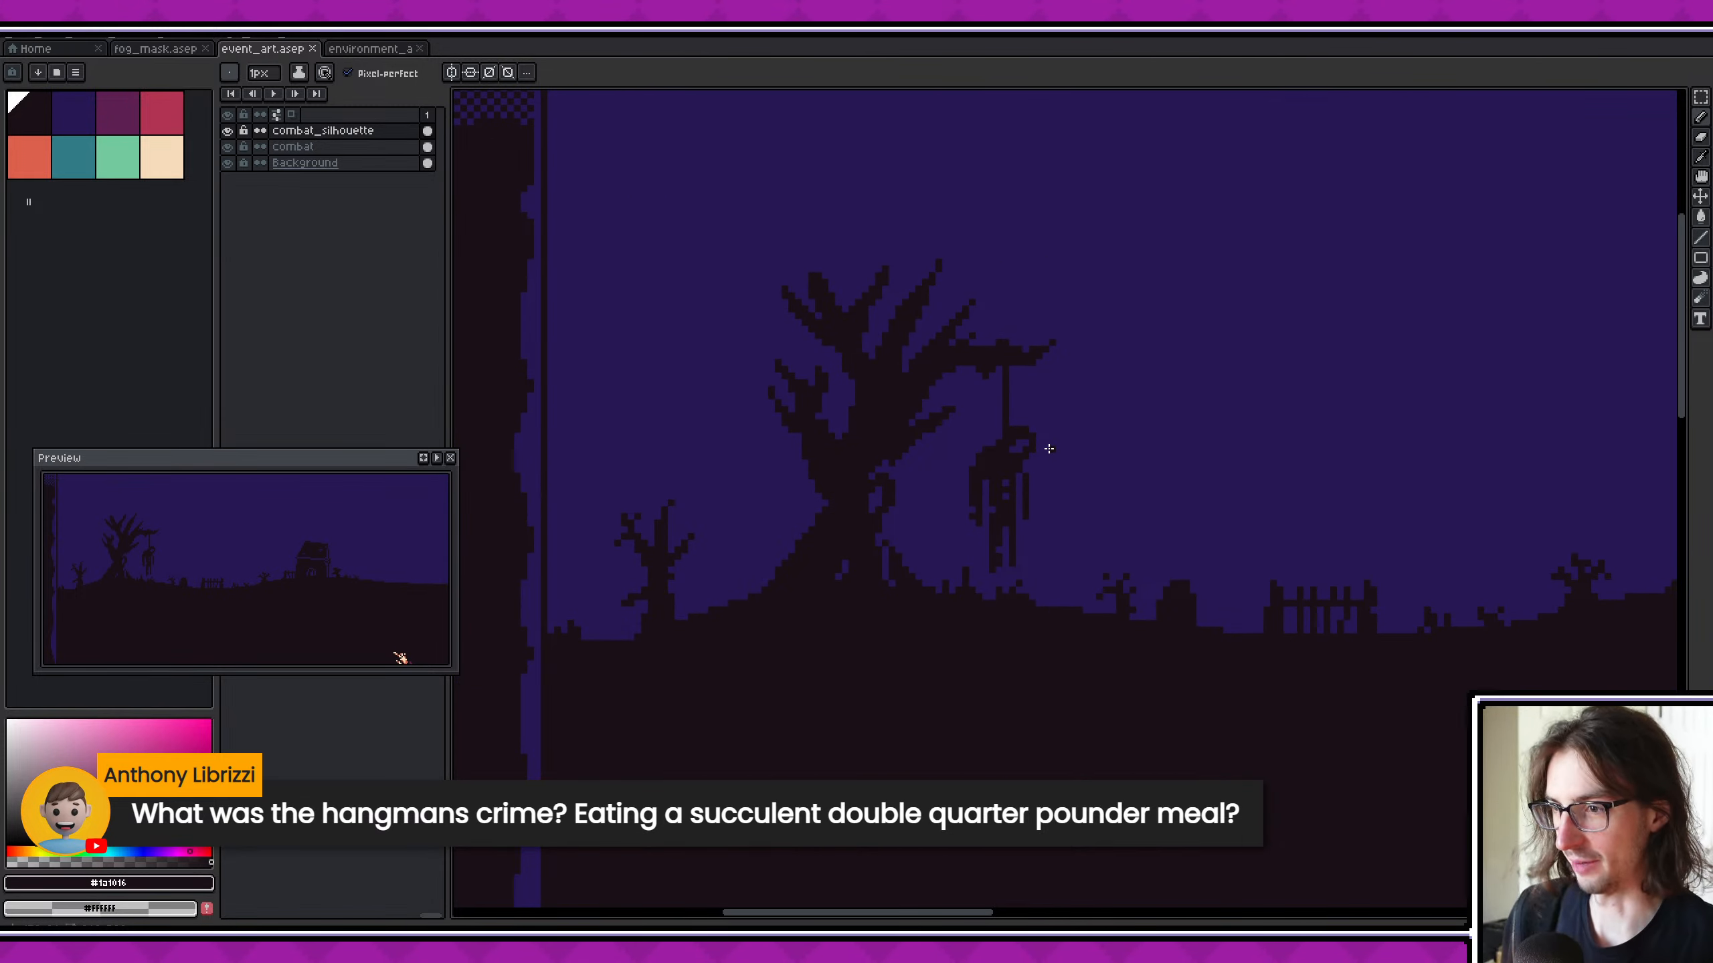
{"action": "scroll", "coordinate": [856, 485], "scroll_direction": "up", "scroll_amount": 4}
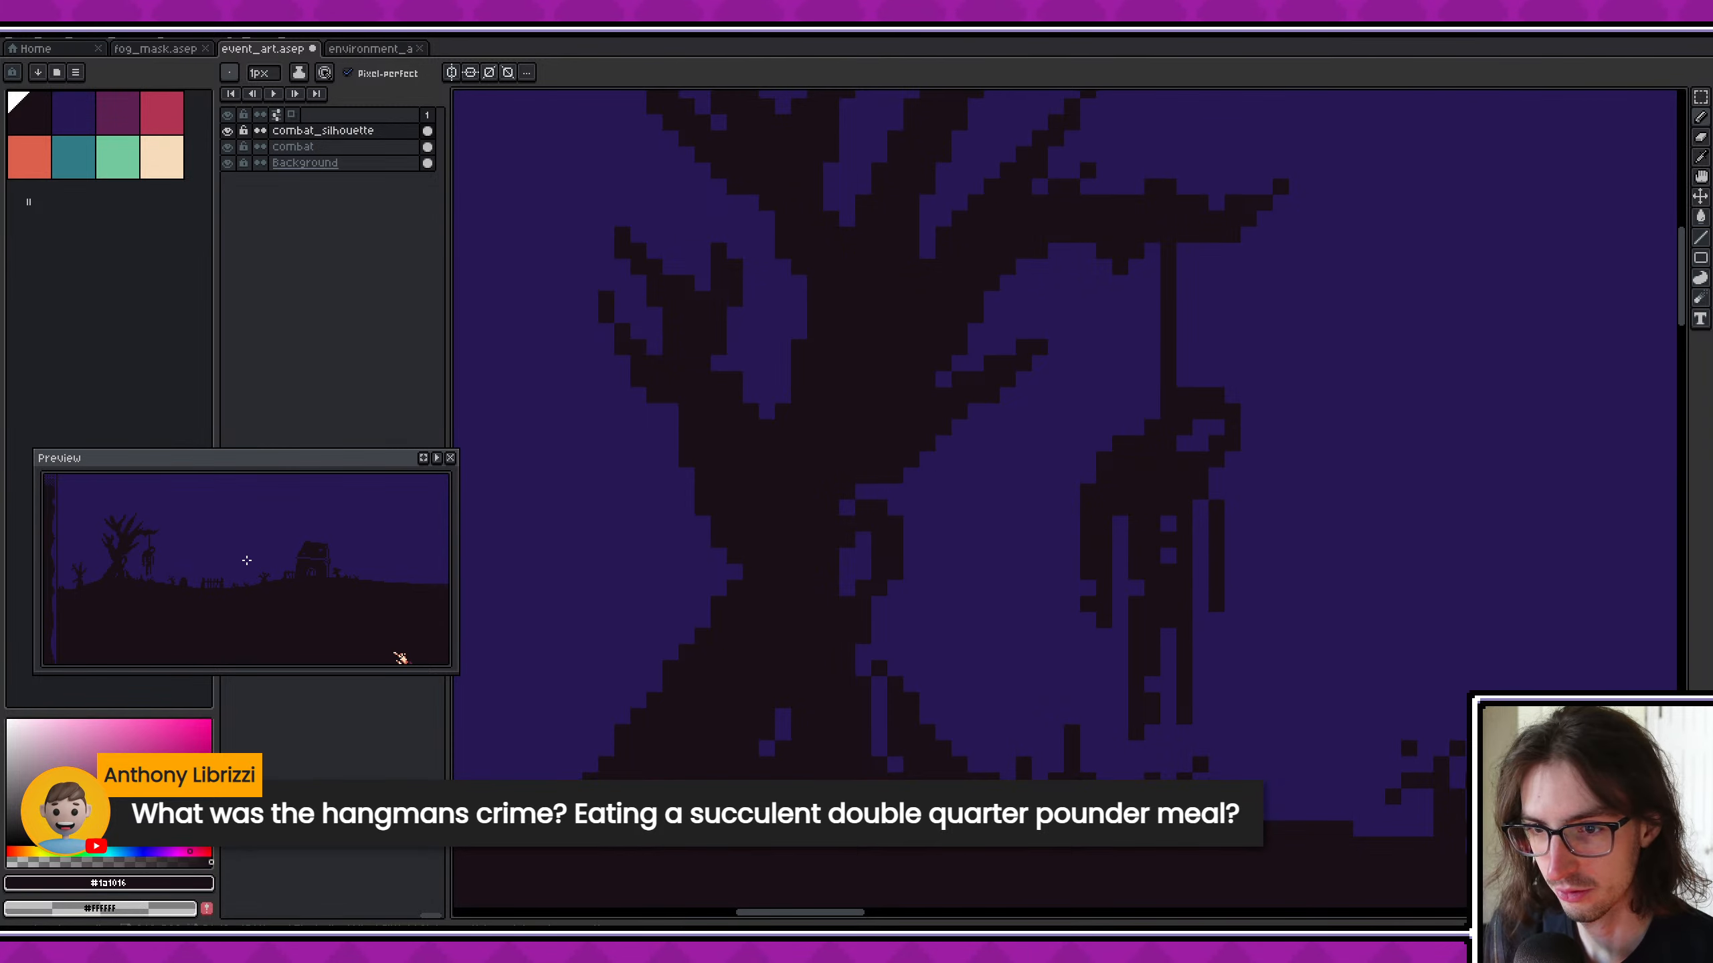
{"action": "scroll", "coordinate": [154, 550], "scroll_direction": "up", "scroll_amount": 1}
{"action": "middle_click_drag", "start_coordinate": [154, 550], "coordinate": [210, 559]}
{"action": "scroll", "coordinate": [221, 549], "scroll_direction": "down", "scroll_amount": 1}
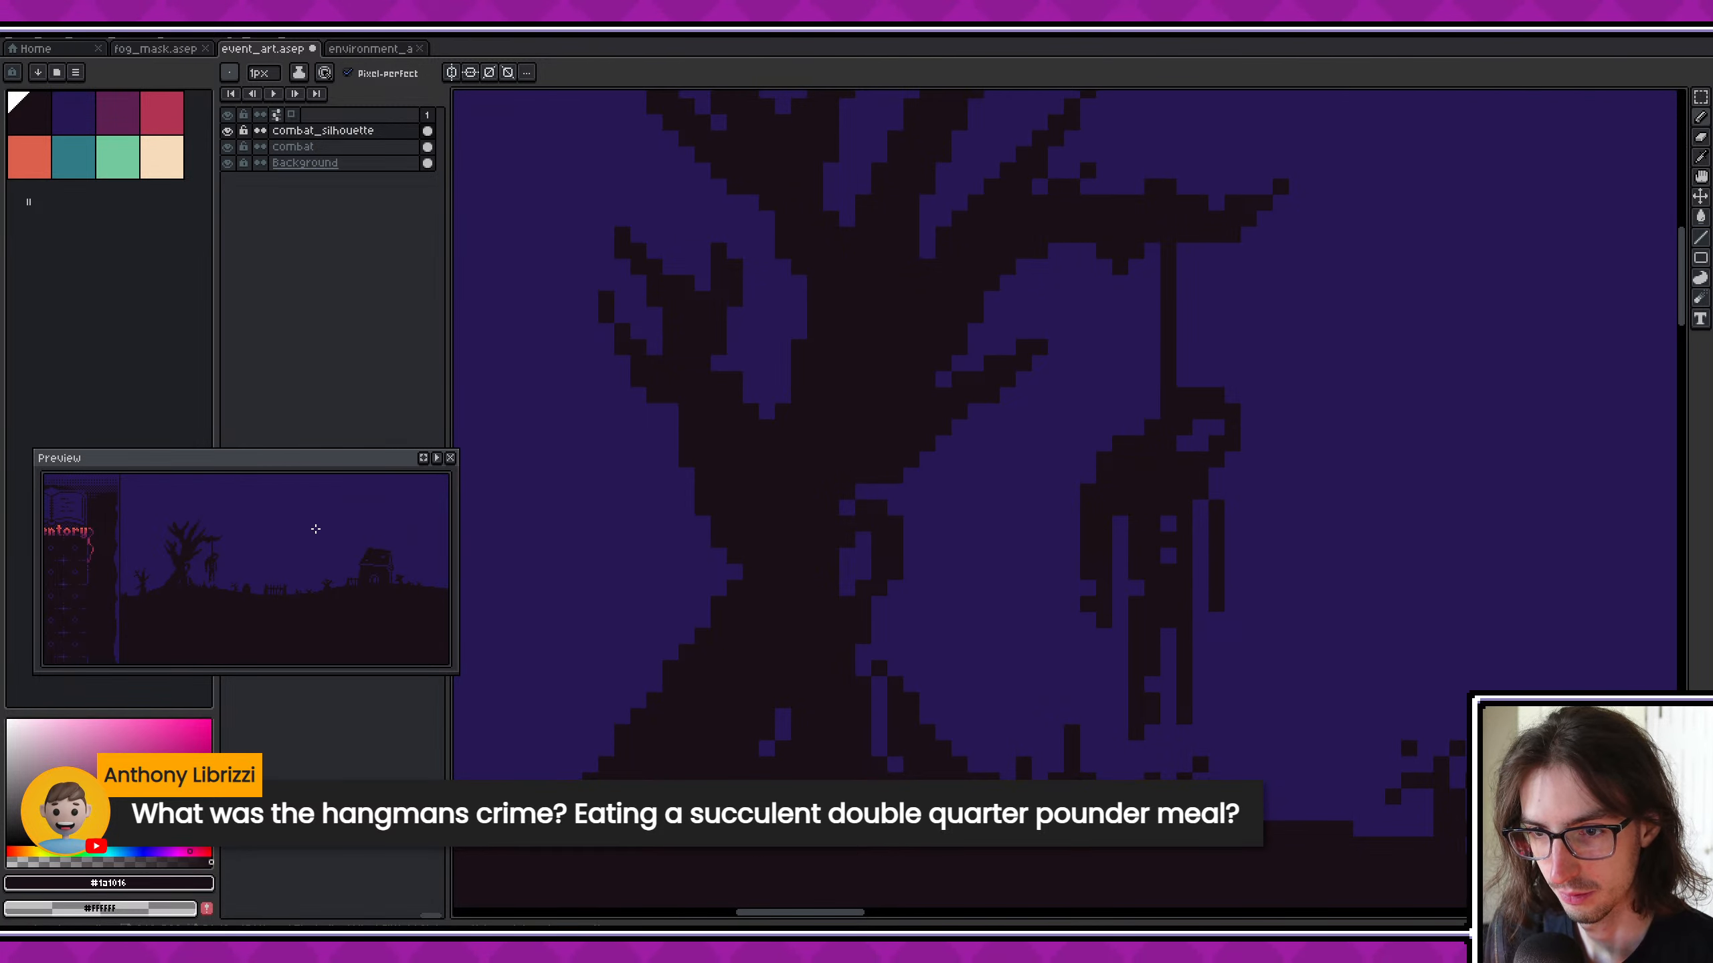
- Fill the gap between the hanging figure's right-hand arm and torso with the dark silhouette colour, and save the file
{"action": "scroll", "coordinate": [896, 548], "scroll_direction": "down", "scroll_amount": 1}
{"action": "scroll", "coordinate": [847, 542], "scroll_direction": "down", "scroll_amount": 1}
{"action": "scroll", "coordinate": [1021, 581], "scroll_direction": "up", "scroll_amount": 2}
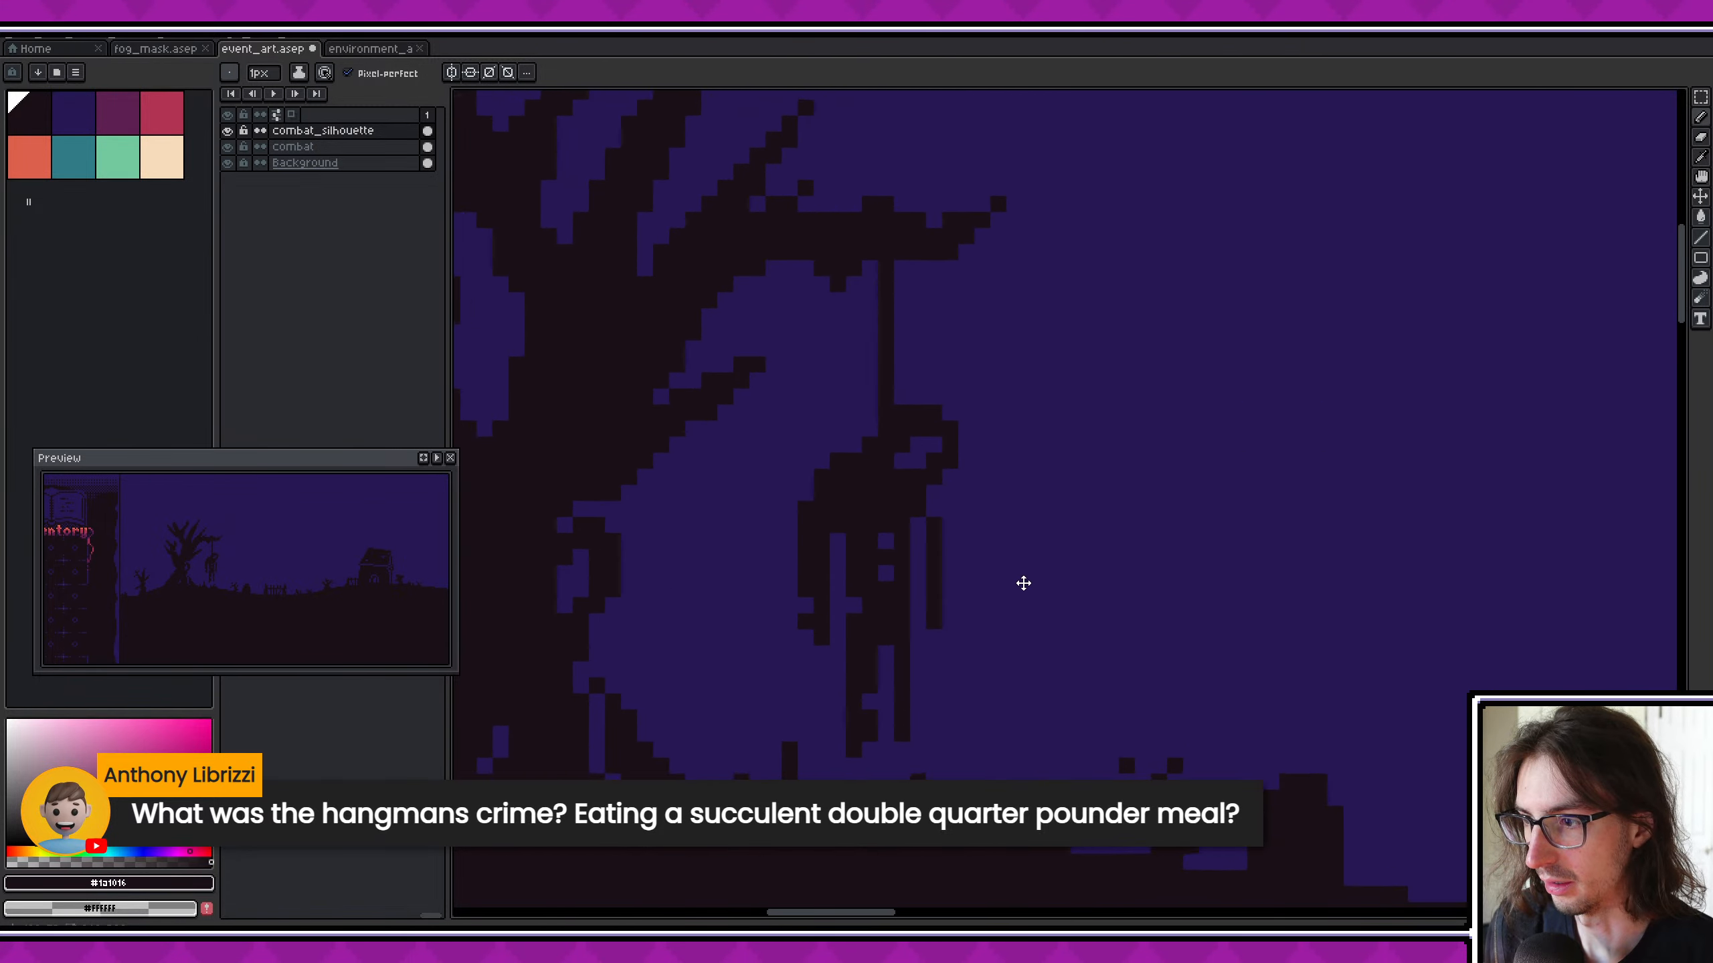
{"action": "scroll", "coordinate": [1003, 577], "scroll_direction": "down", "scroll_amount": 2}
{"action": "scroll", "coordinate": [967, 568], "scroll_direction": "up", "scroll_amount": 3}
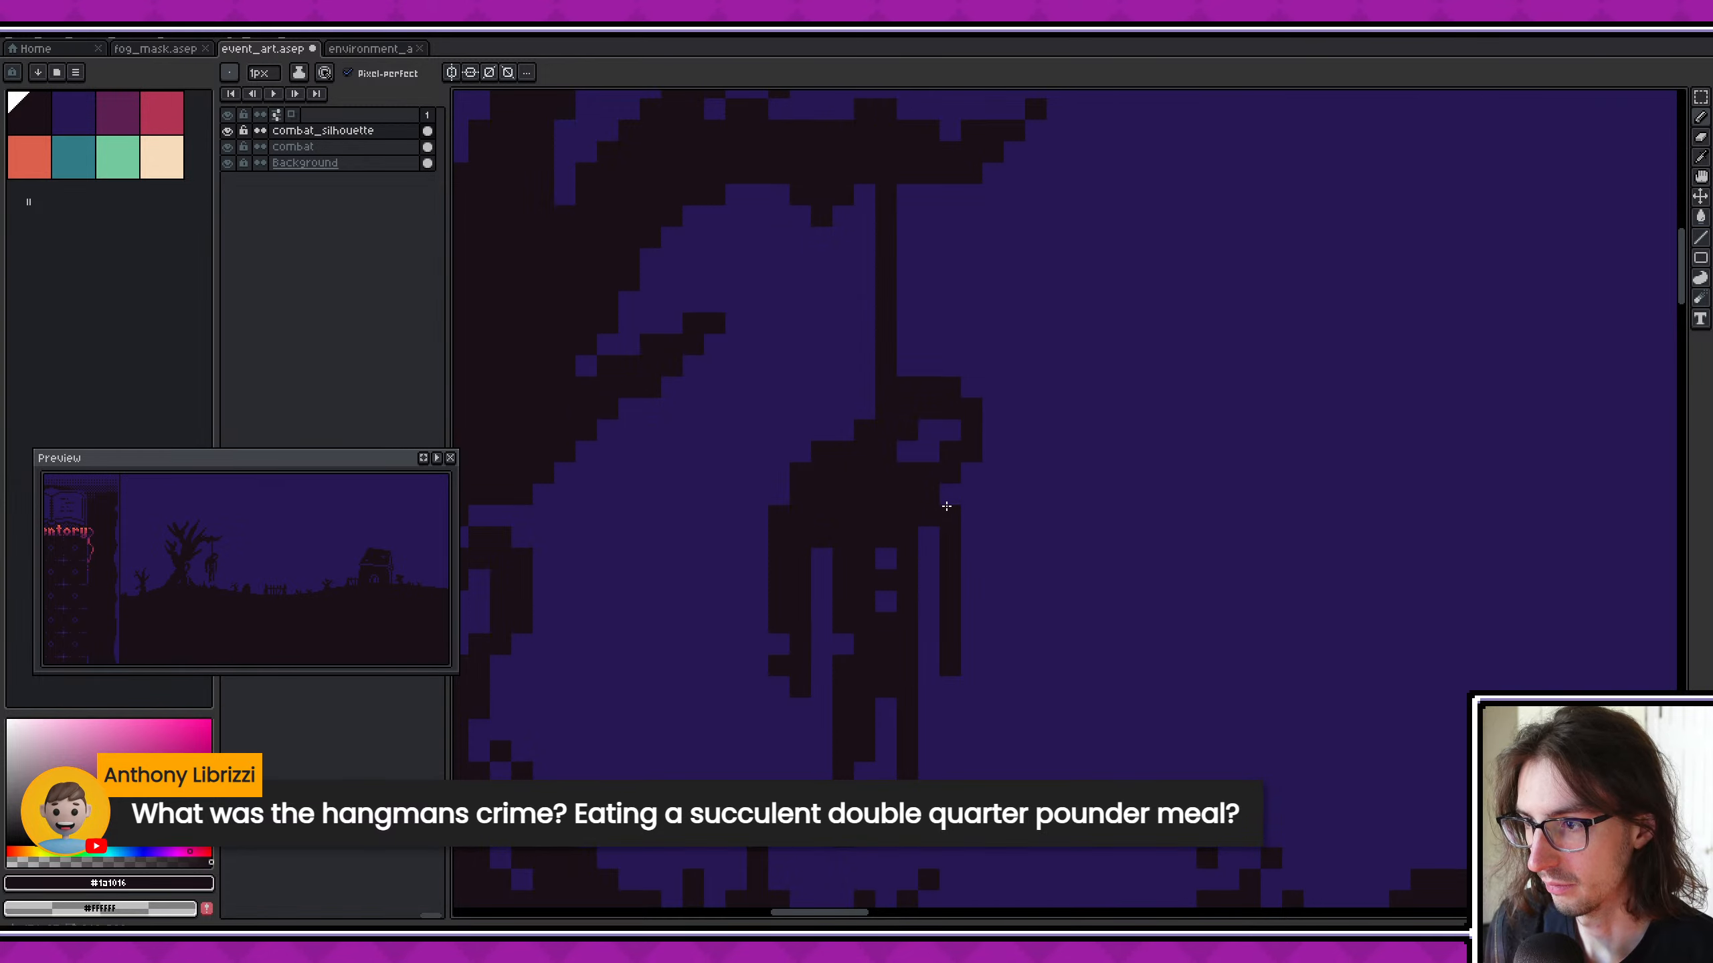
{"action": "left_click", "coordinate": [930, 538]}
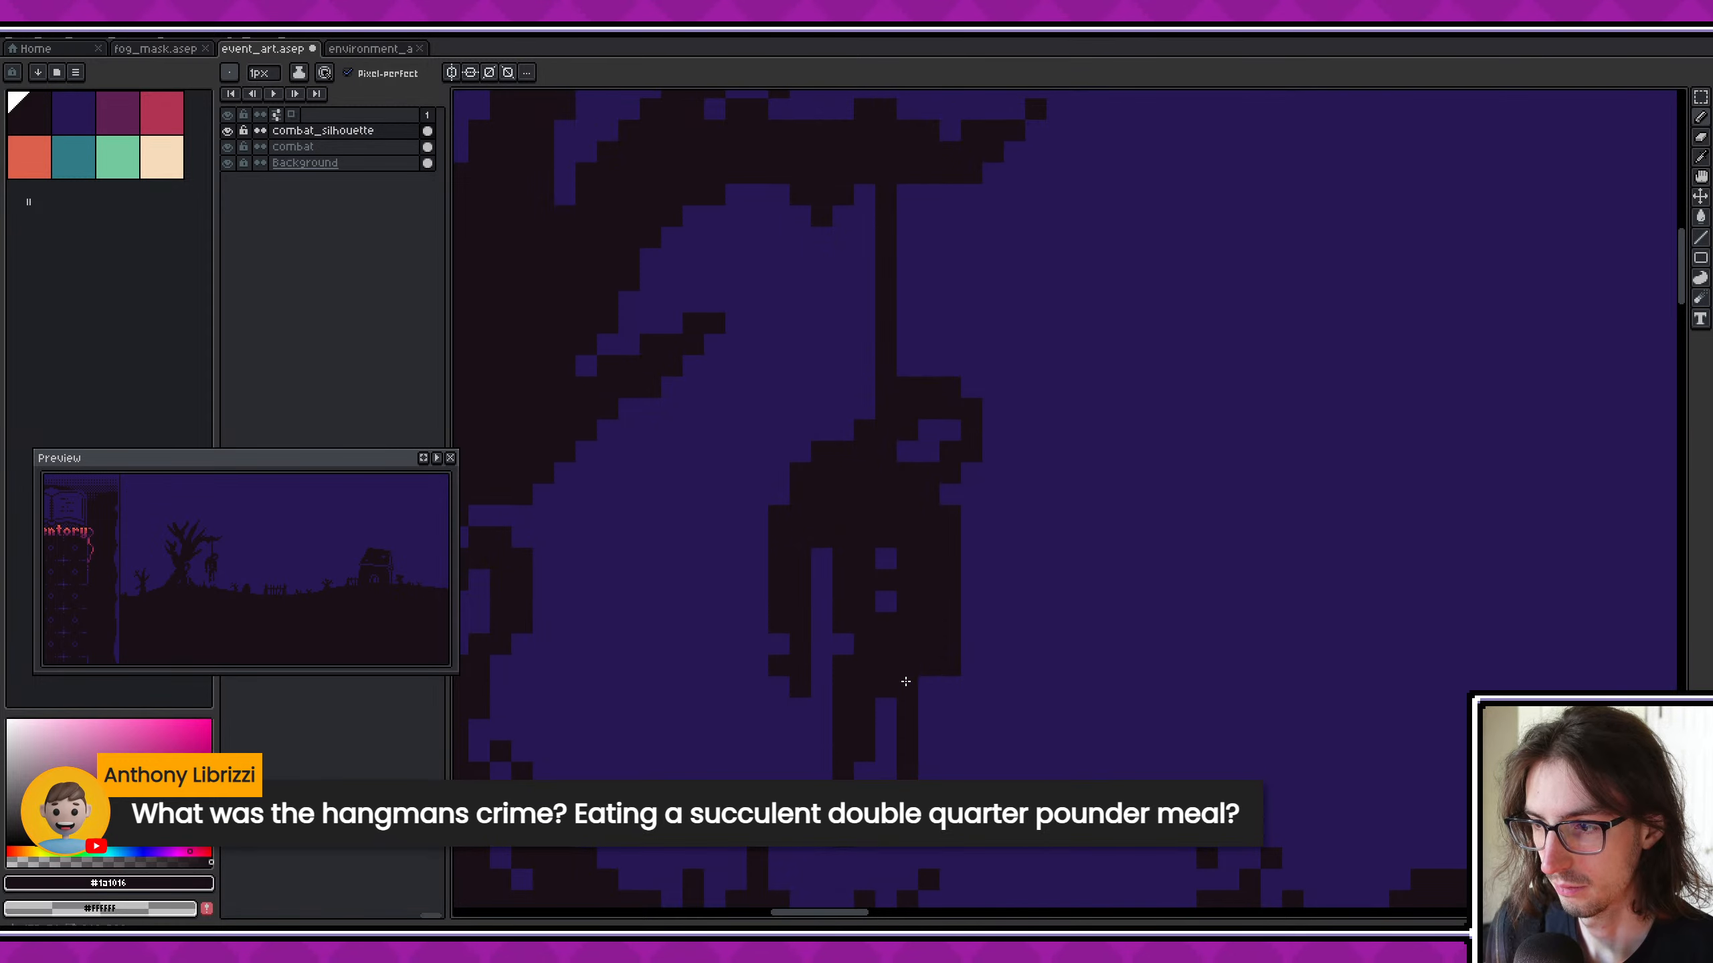
{"action": "scroll", "coordinate": [906, 643], "scroll_direction": "down", "scroll_amount": 4}
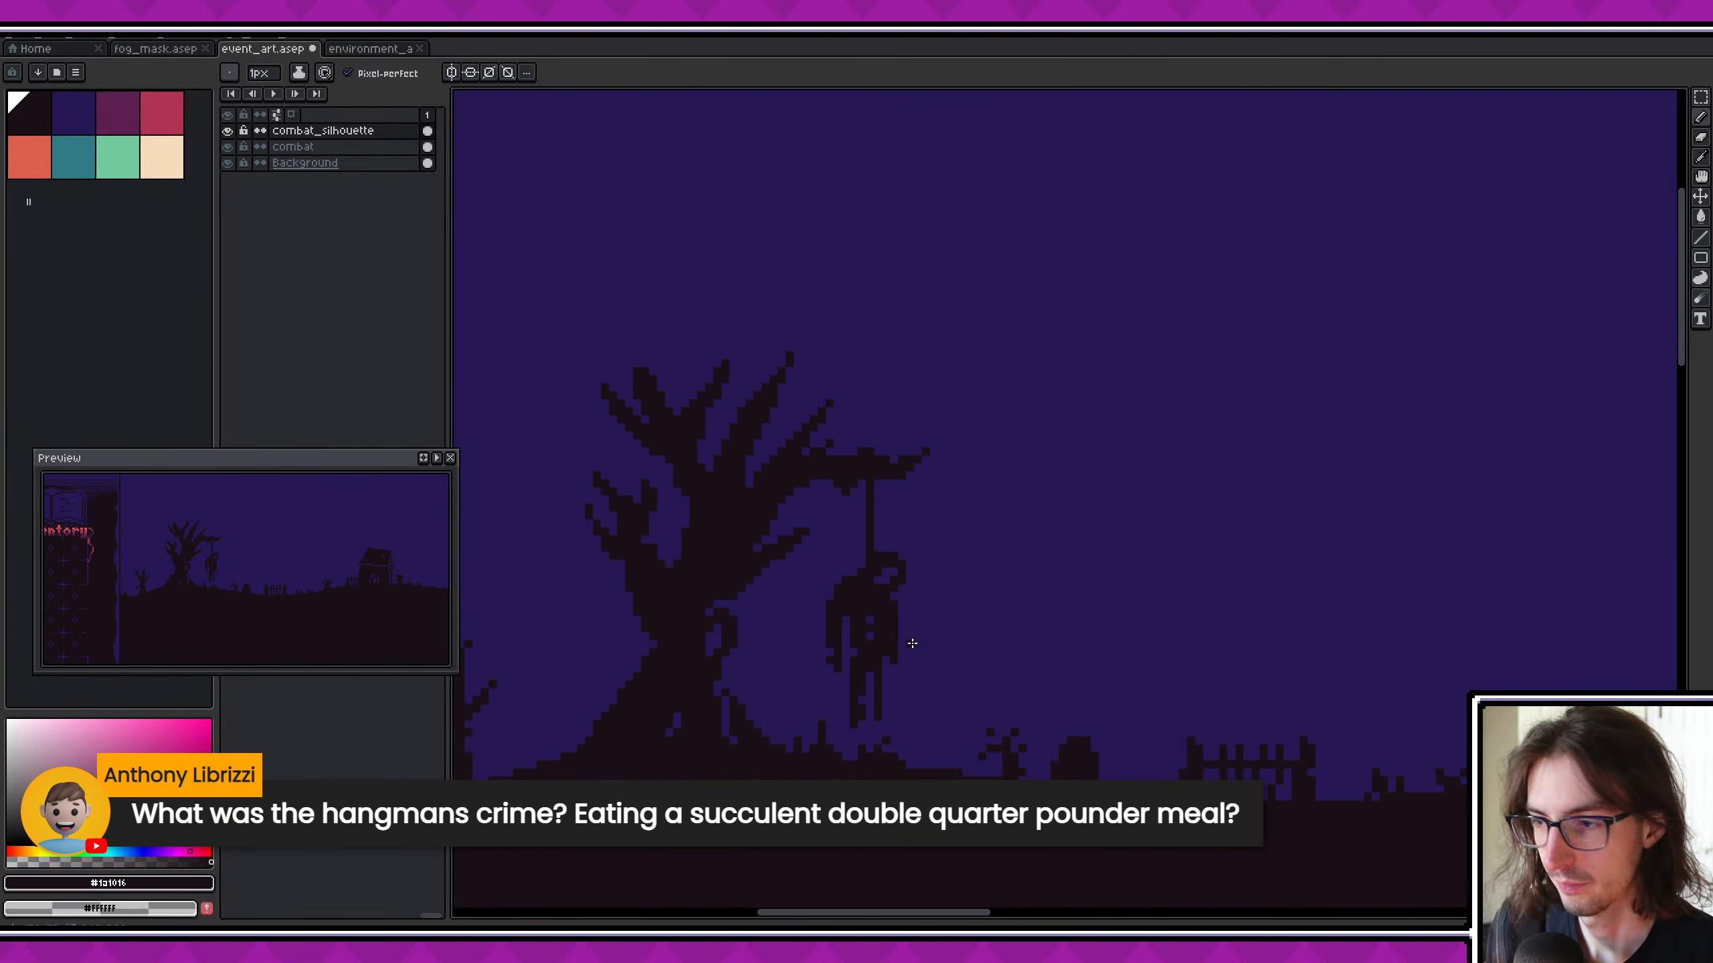
{"action": "key", "text": "ctrl+s"}
- Compare the hanging tree with the crypt silhouette and resample the dark silhouette colour from the tree
{"action": "scroll", "coordinate": [937, 627], "scroll_direction": "down", "scroll_amount": 1}
{"action": "scroll", "coordinate": [941, 661], "scroll_direction": "up", "scroll_amount": 1}
{"action": "scroll", "coordinate": [940, 662], "scroll_direction": "up", "scroll_amount": 1}
{"action": "middle_click_drag", "start_coordinate": [963, 658], "coordinate": [987, 631]}
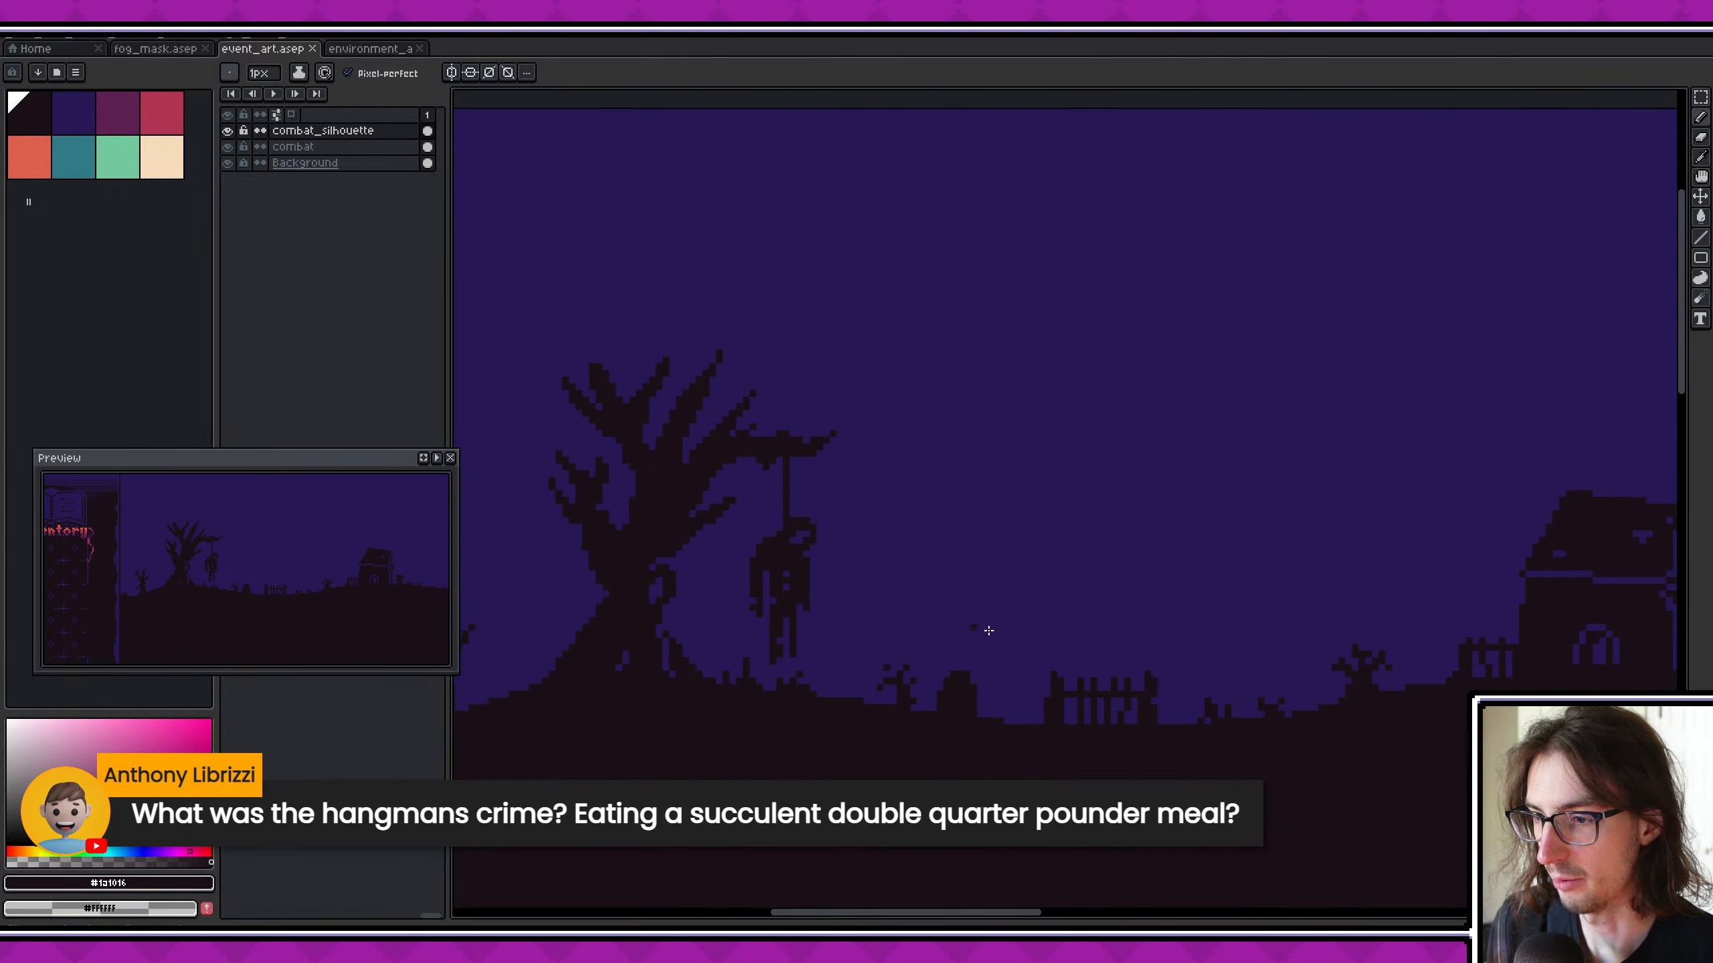
{"action": "middle_click_drag", "start_coordinate": [1238, 608], "coordinate": [960, 578]}
{"action": "left_click", "coordinate": [1314, 547], "text": "alt"}
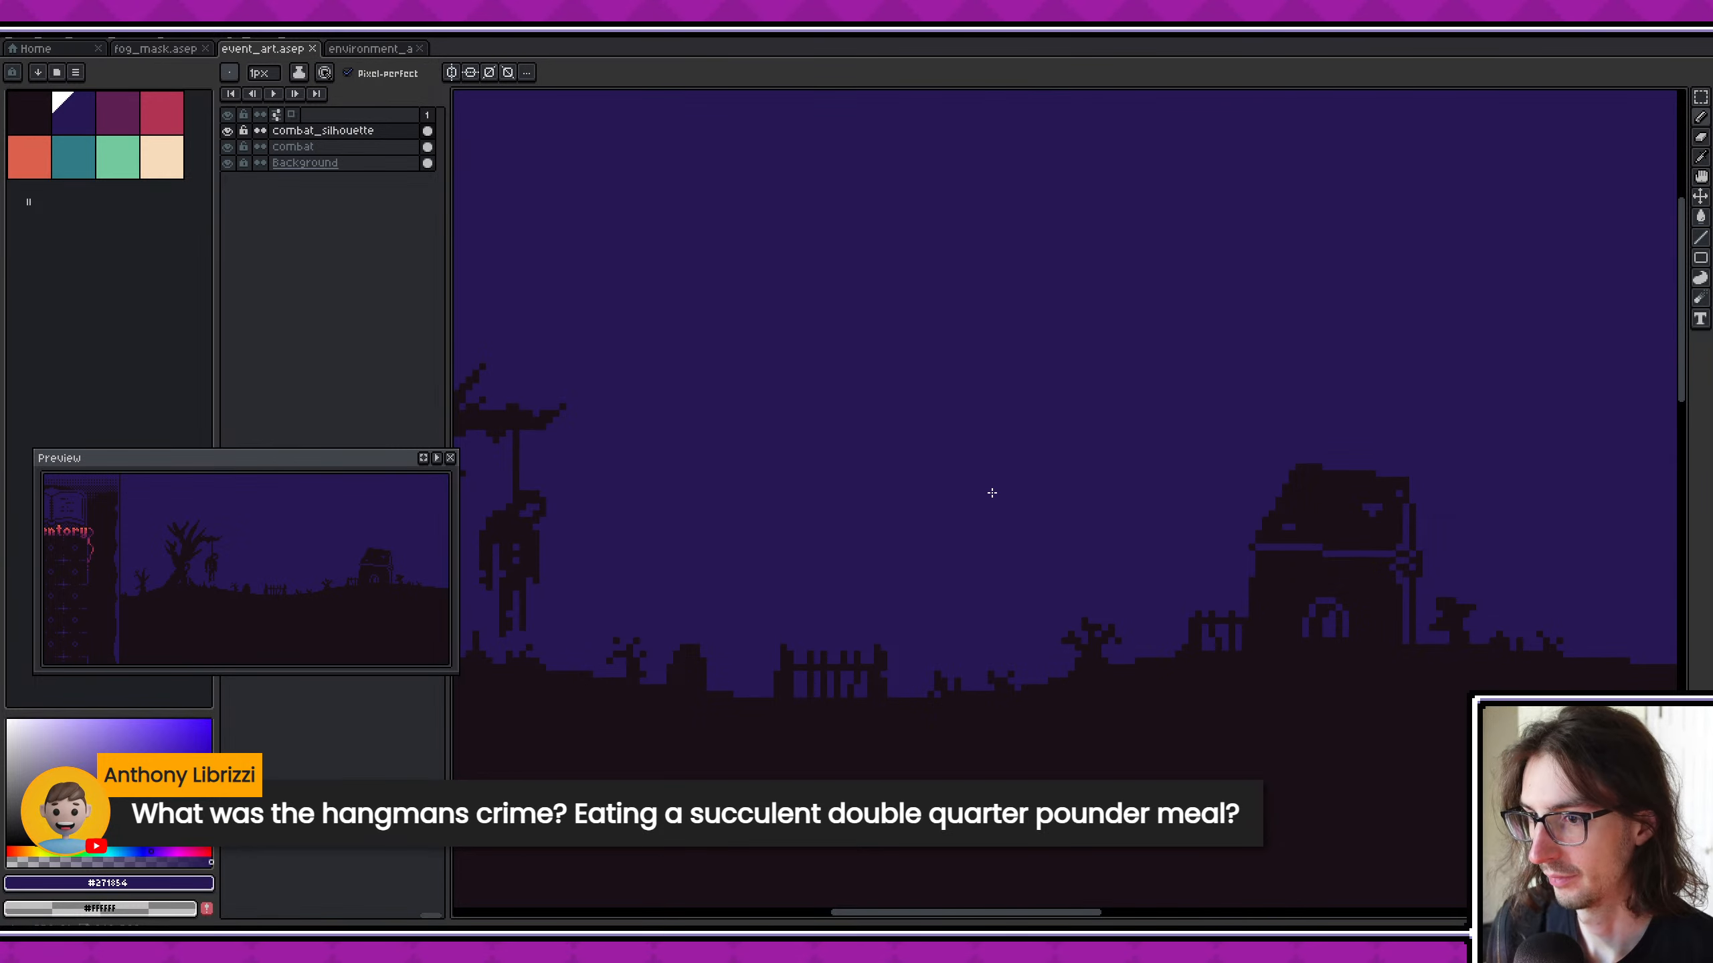
{"action": "middle_click_drag", "start_coordinate": [990, 489], "coordinate": [1391, 506]}
{"action": "scroll", "coordinate": [813, 545], "scroll_direction": "up", "scroll_amount": 2}
{"action": "left_click", "coordinate": [787, 668], "text": "alt"}
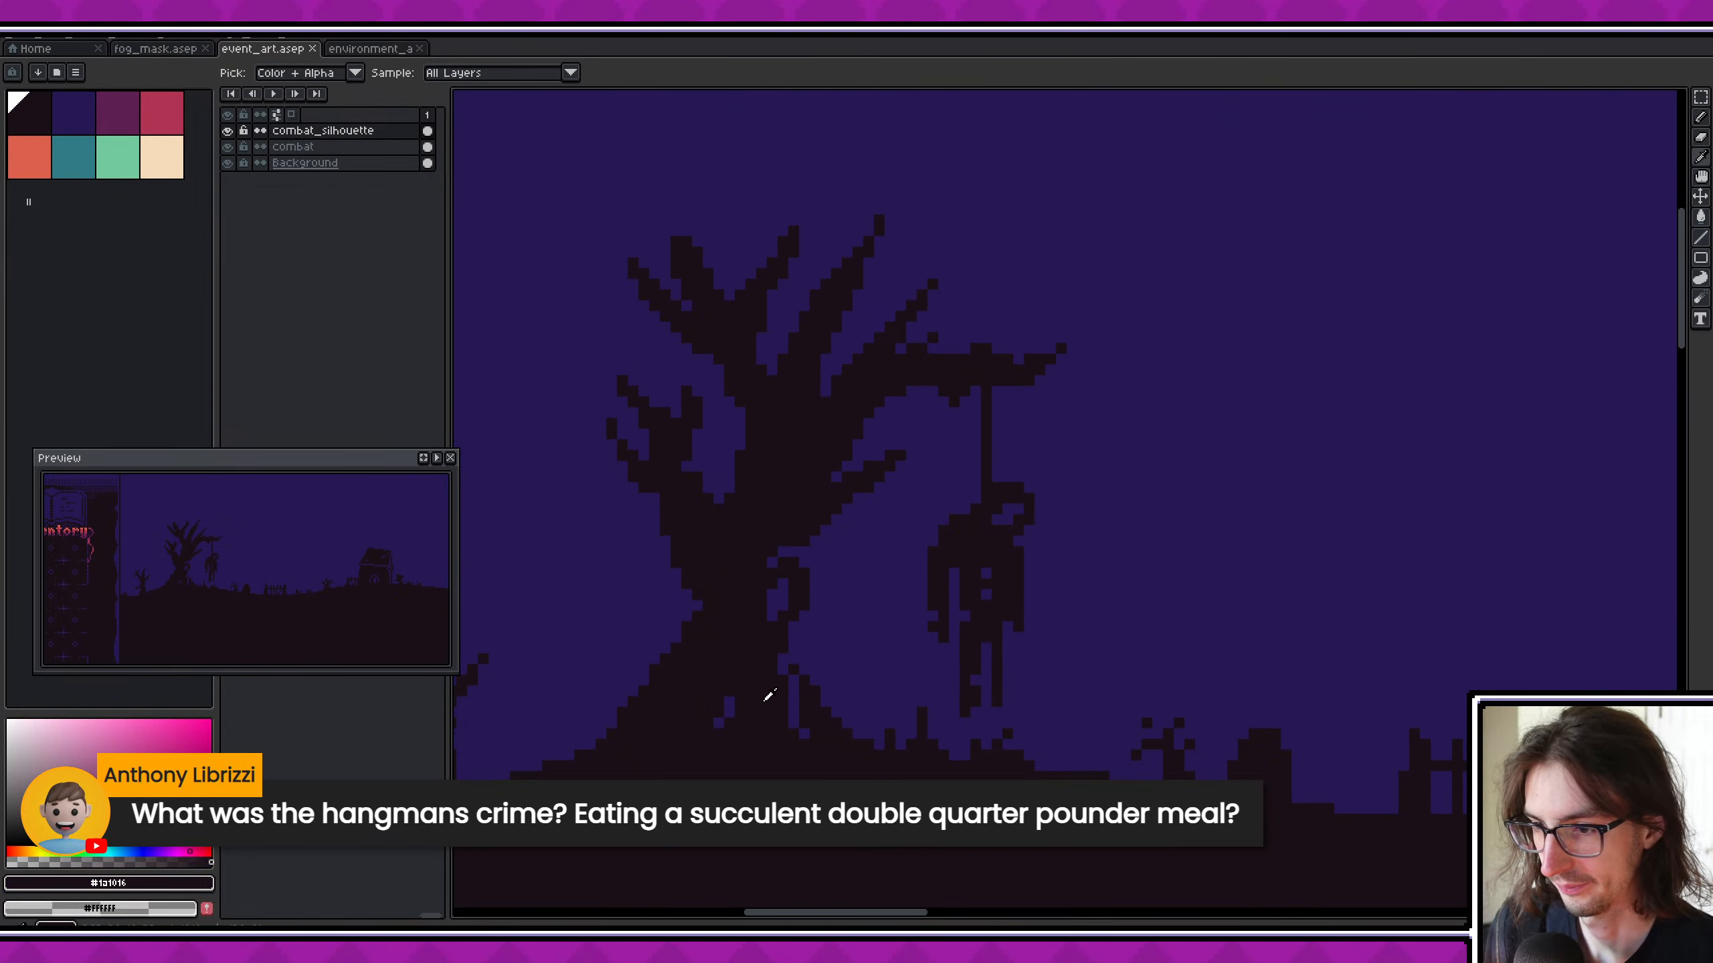
{"action": "scroll", "coordinate": [910, 635], "scroll_direction": "right", "scroll_amount": 5, "text": "shift"}
{"action": "scroll", "coordinate": [1006, 633], "scroll_direction": "down", "scroll_amount": 2}
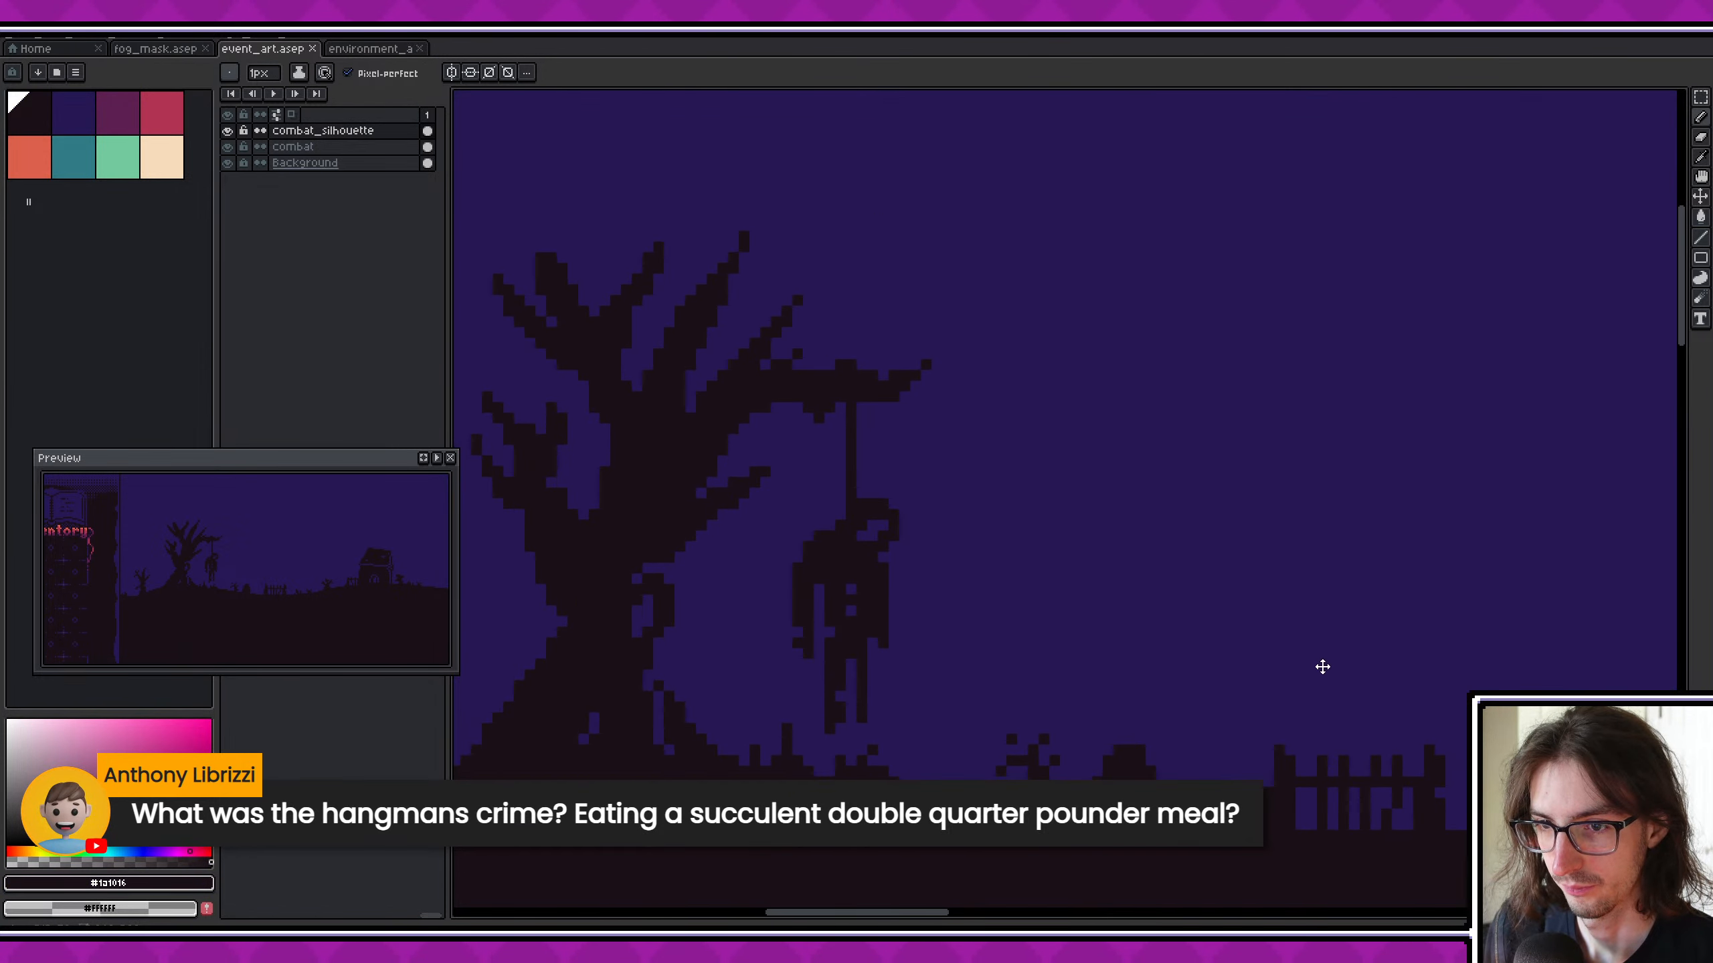
{"action": "scroll", "coordinate": [998, 566], "scroll_direction": "up", "scroll_amount": 2}
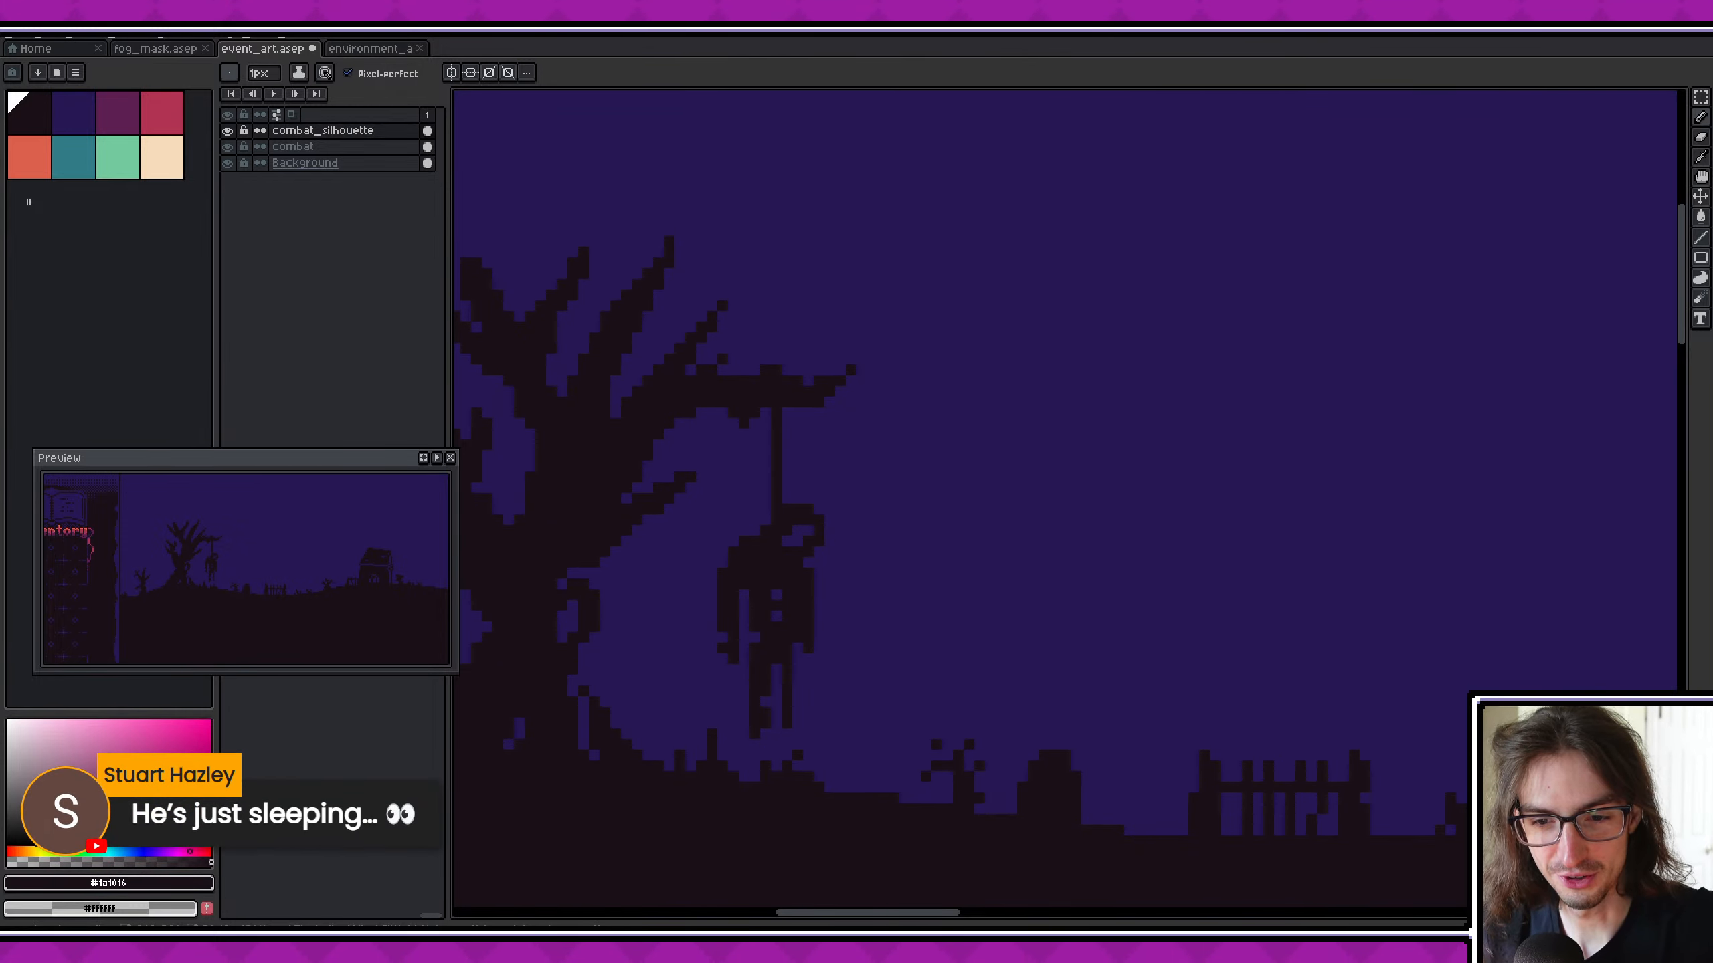
- Review the hanging figure at several zoom levels and inspect the crypt silhouette and its side post
{"action": "scroll", "coordinate": [944, 545], "scroll_direction": "down", "scroll_amount": 2}
{"action": "scroll", "coordinate": [843, 550], "scroll_direction": "up", "scroll_amount": 3}
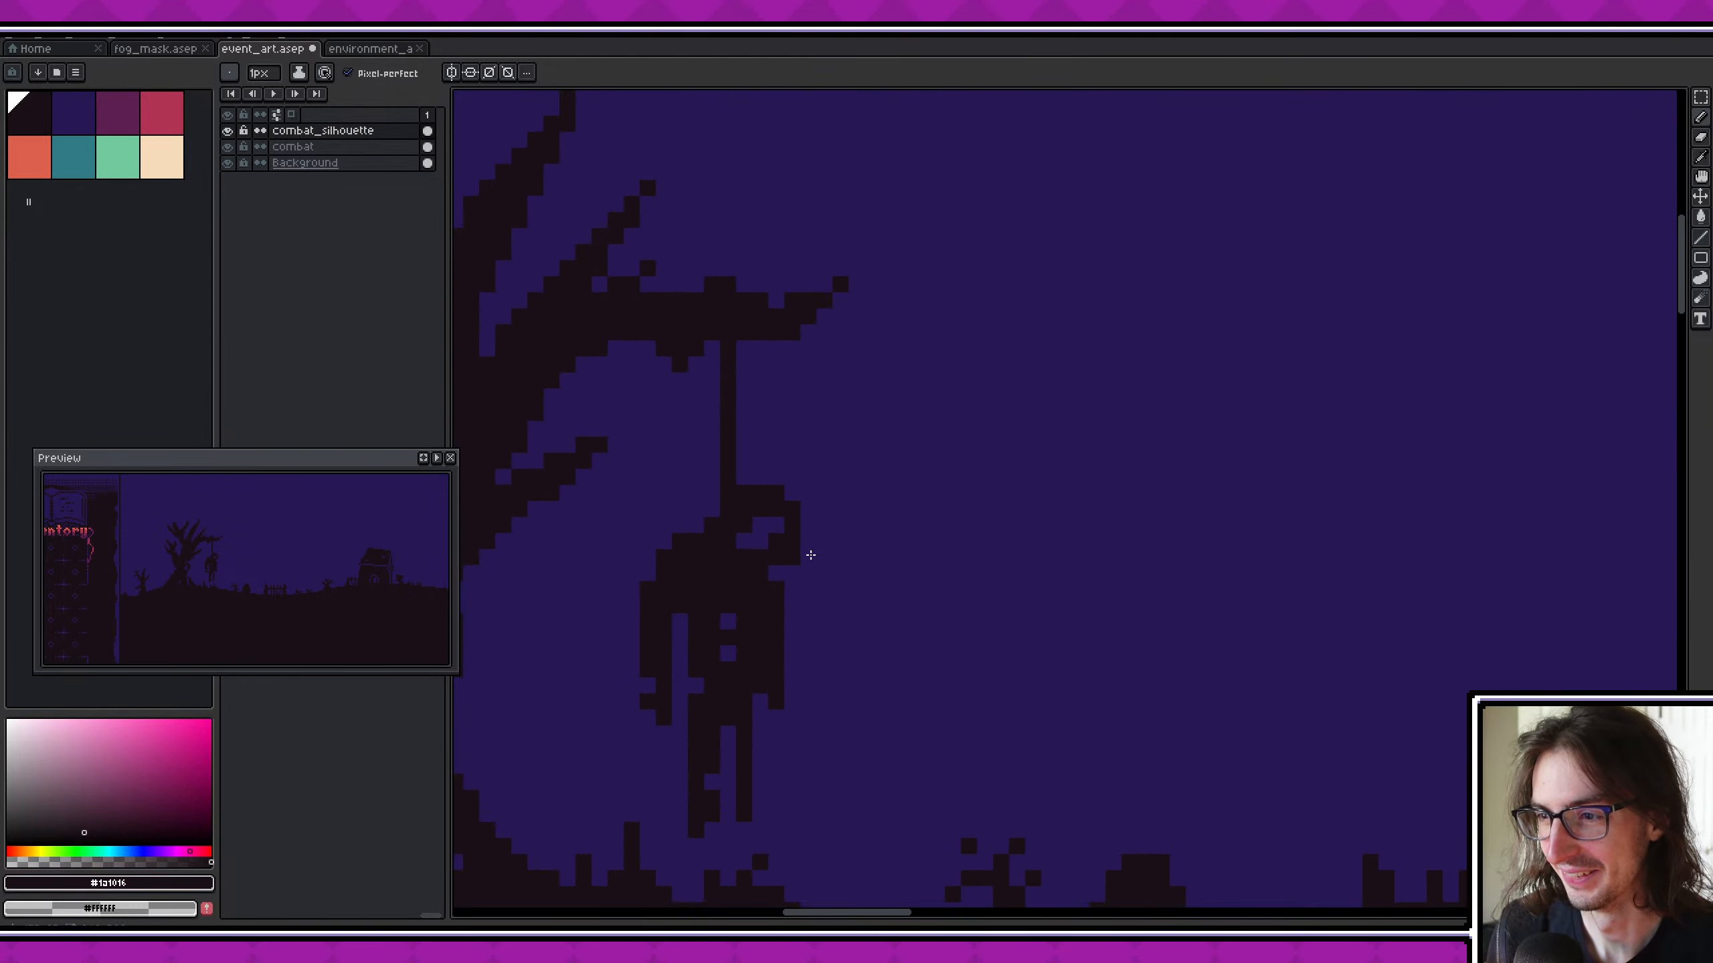
{"action": "scroll", "coordinate": [877, 560], "scroll_direction": "down", "scroll_amount": 3}
{"action": "scroll", "coordinate": [876, 521], "scroll_direction": "down", "scroll_amount": 1}
{"action": "left_click", "coordinate": [736, 514], "text": "alt"}
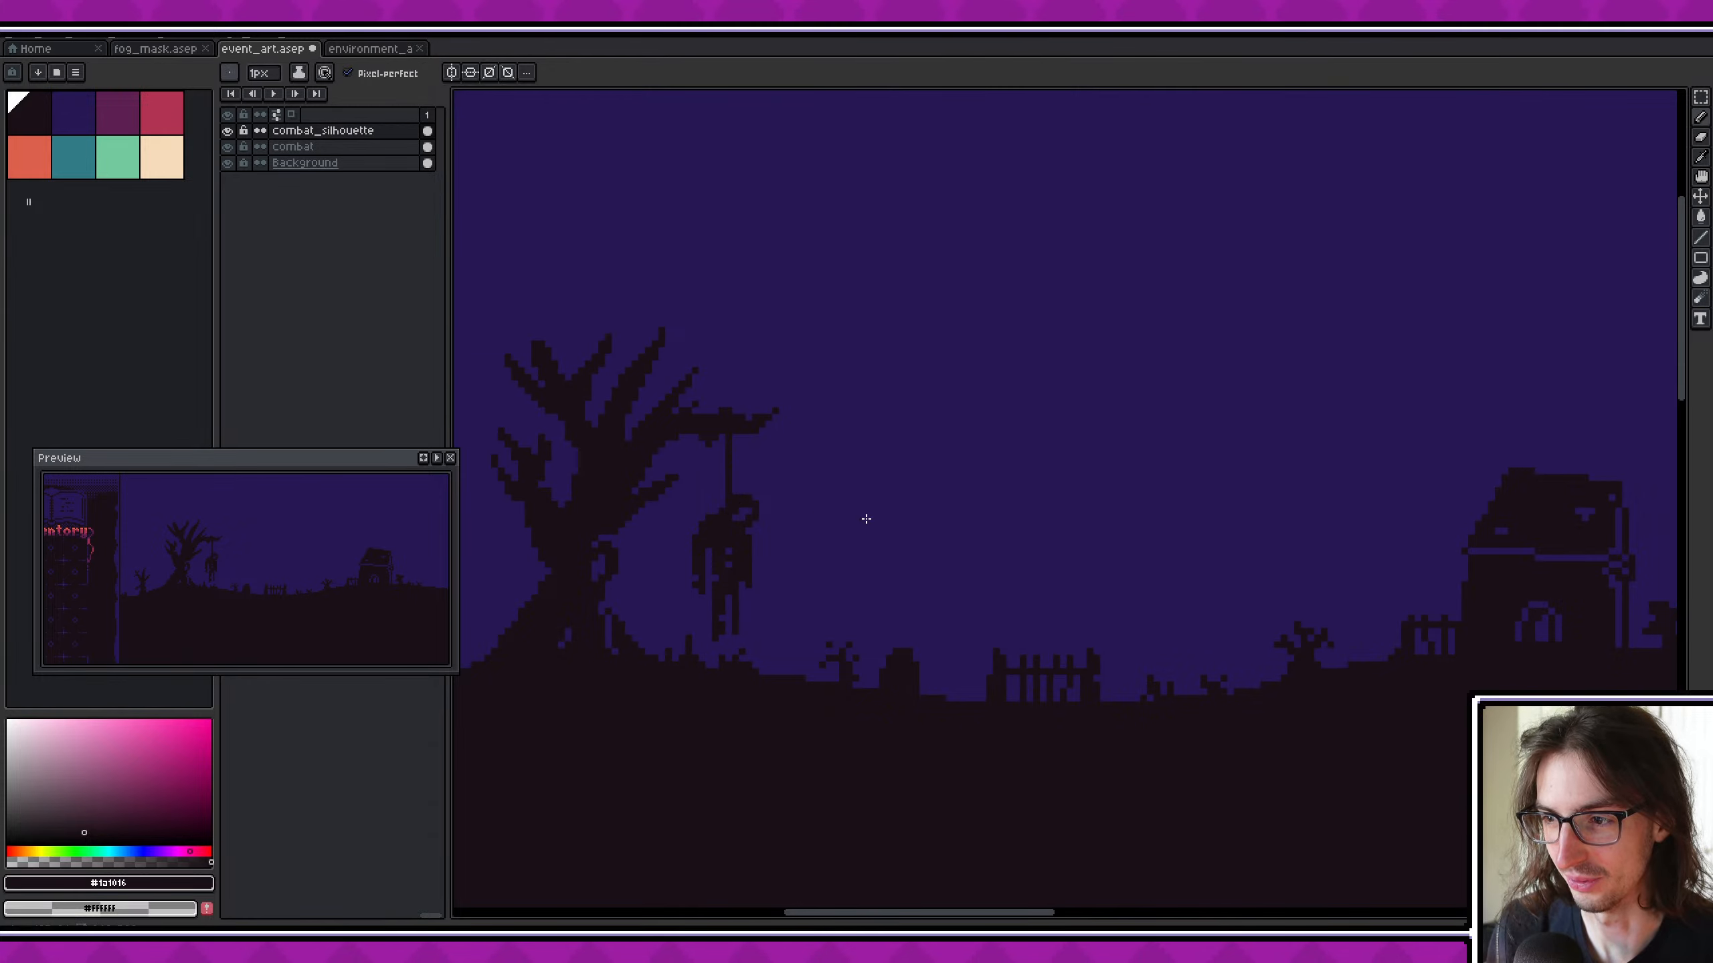
{"action": "middle_click_drag", "start_coordinate": [906, 512], "coordinate": [750, 509]}
{"action": "scroll", "coordinate": [750, 510], "scroll_direction": "down", "scroll_amount": 1}
{"action": "middle_click_drag", "start_coordinate": [1076, 538], "coordinate": [975, 538]}
{"action": "scroll", "coordinate": [1219, 540], "scroll_direction": "down", "scroll_amount": 1}
{"action": "scroll", "coordinate": [1220, 546], "scroll_direction": "up", "scroll_amount": 2}
{"action": "middle_click_drag", "start_coordinate": [1216, 560], "coordinate": [1159, 547]}
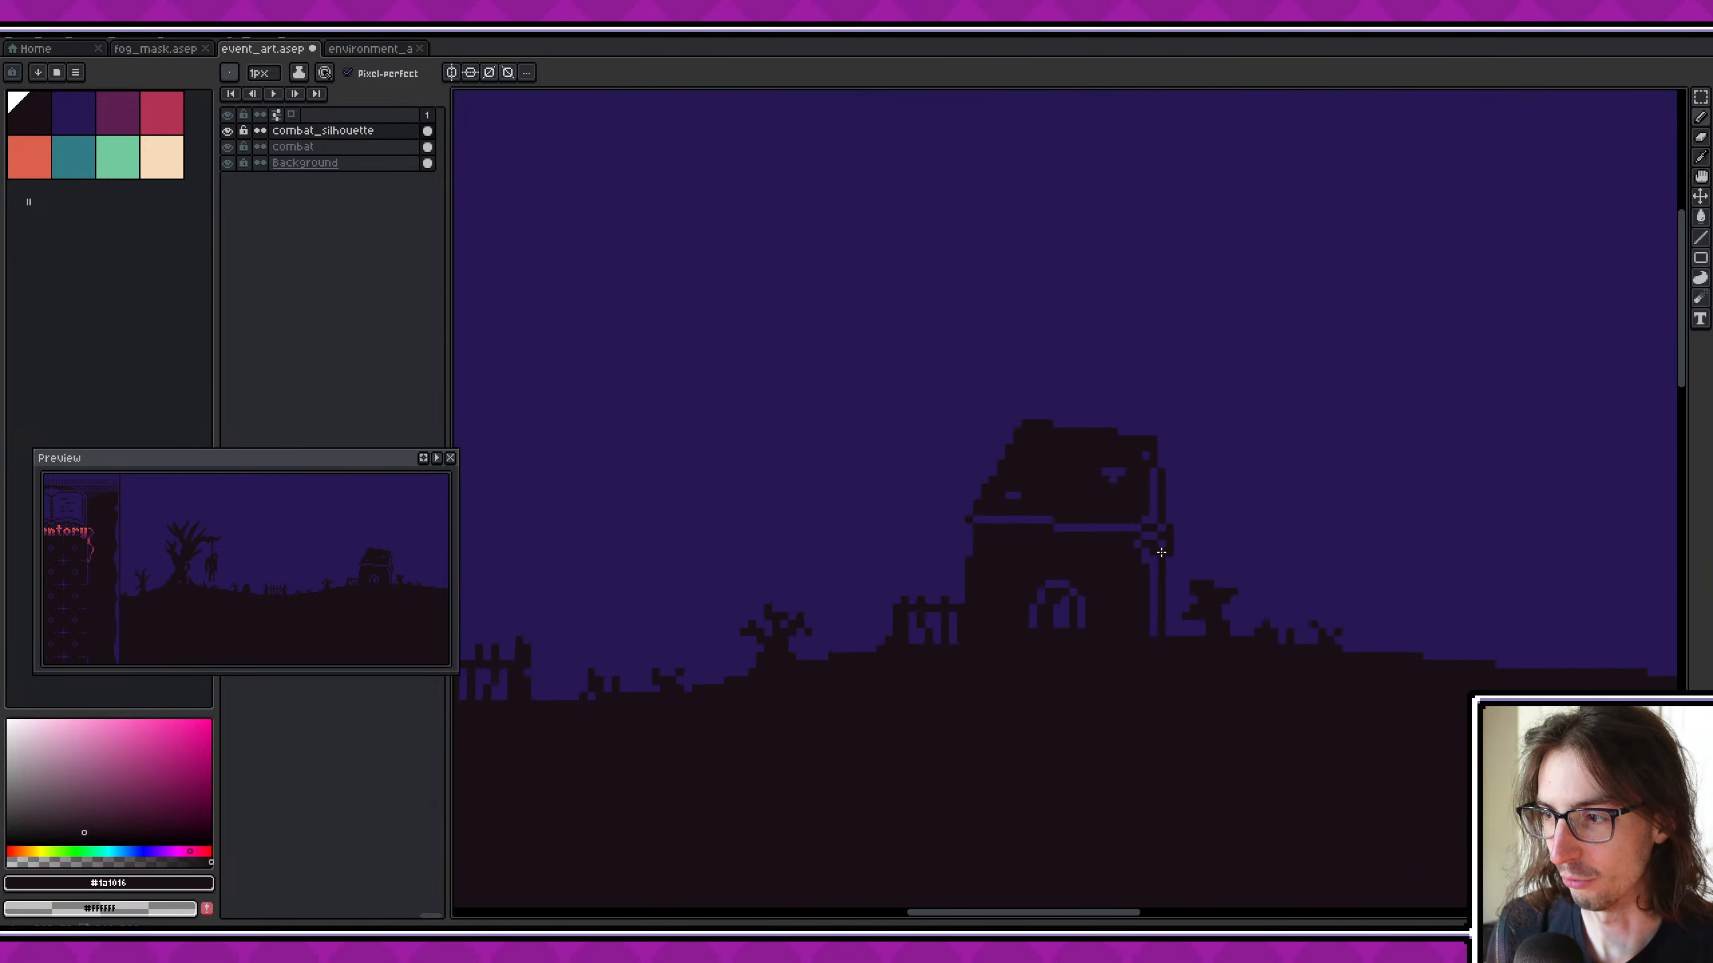
- Inspect the crypt silhouette and the bare horizon beyond it at several zoom levels, and save the file
{"action": "scroll", "coordinate": [1159, 547], "scroll_direction": "up", "scroll_amount": 1}
{"action": "key", "text": "alt"}
{"action": "middle_click_drag", "start_coordinate": [1290, 573], "coordinate": [984, 519]}
{"action": "scroll", "coordinate": [1335, 589], "scroll_direction": "down", "scroll_amount": 1}
{"action": "middle_click_drag", "start_coordinate": [1272, 584], "coordinate": [922, 562]}
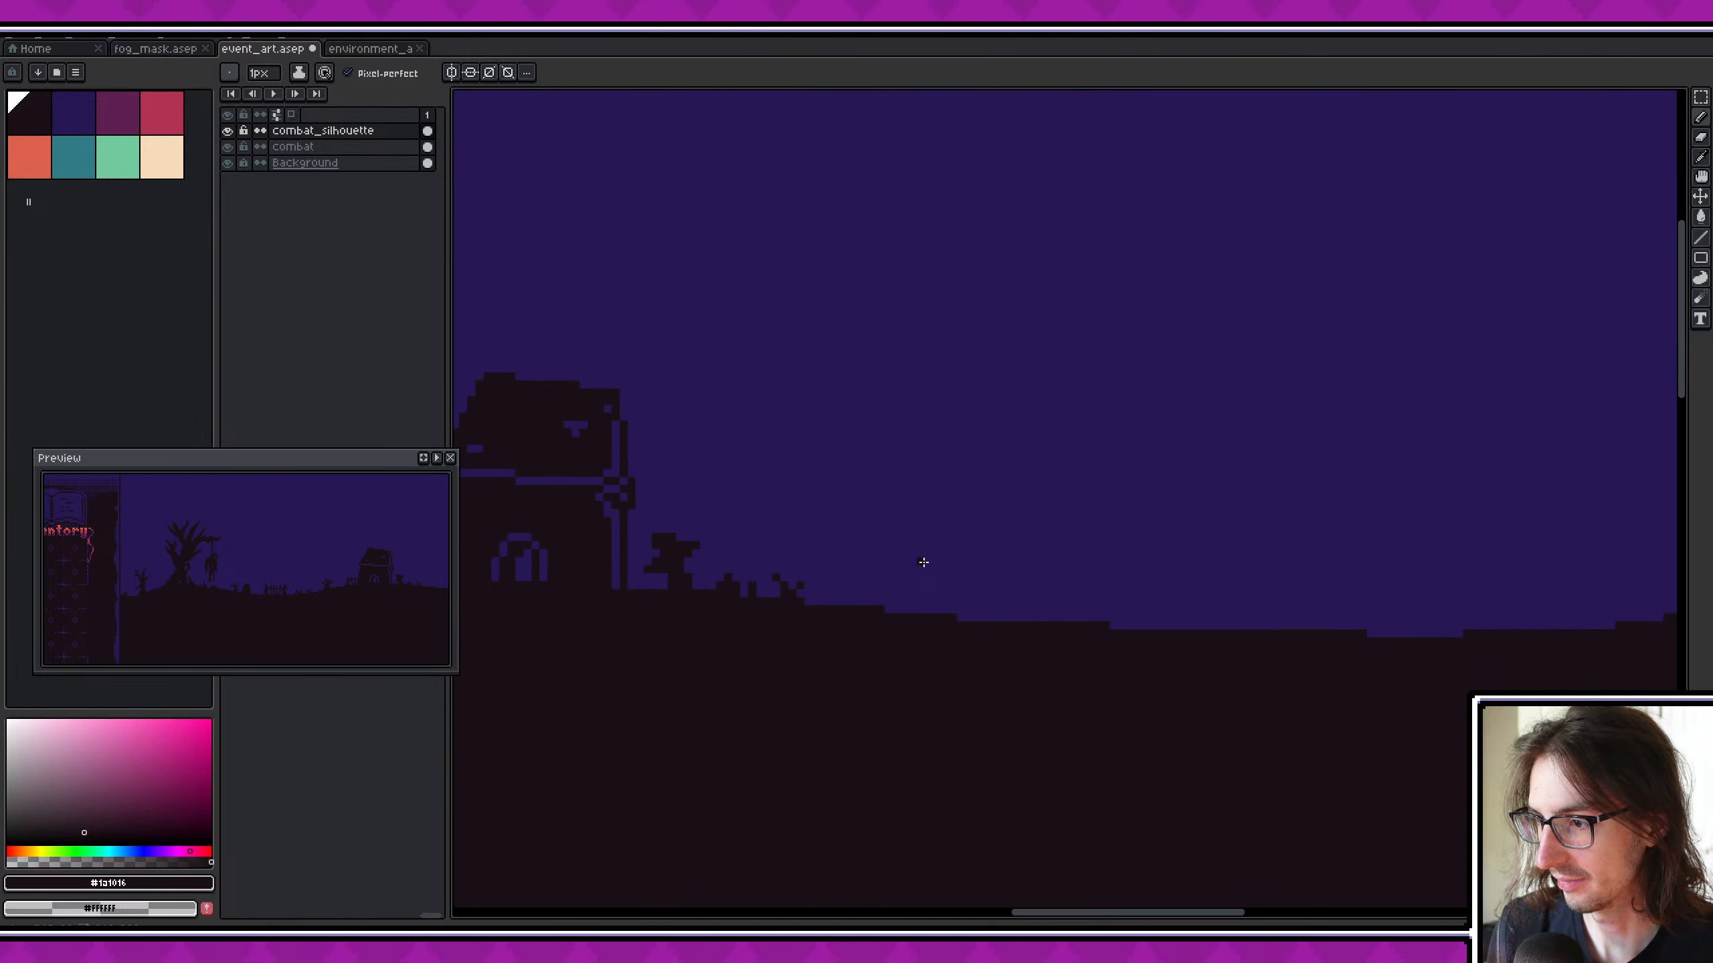
{"action": "scroll", "coordinate": [921, 562], "scroll_direction": "down", "scroll_amount": 2}
{"action": "middle_click_drag", "start_coordinate": [1262, 526], "coordinate": [933, 525]}
{"action": "scroll", "coordinate": [933, 525], "scroll_direction": "down", "scroll_amount": 1}
{"action": "middle_click_drag", "start_coordinate": [1077, 526], "coordinate": [756, 504]}
{"action": "scroll", "coordinate": [757, 505], "scroll_direction": "down", "scroll_amount": 2}
{"action": "middle_click_drag", "start_coordinate": [873, 498], "coordinate": [1262, 493]}
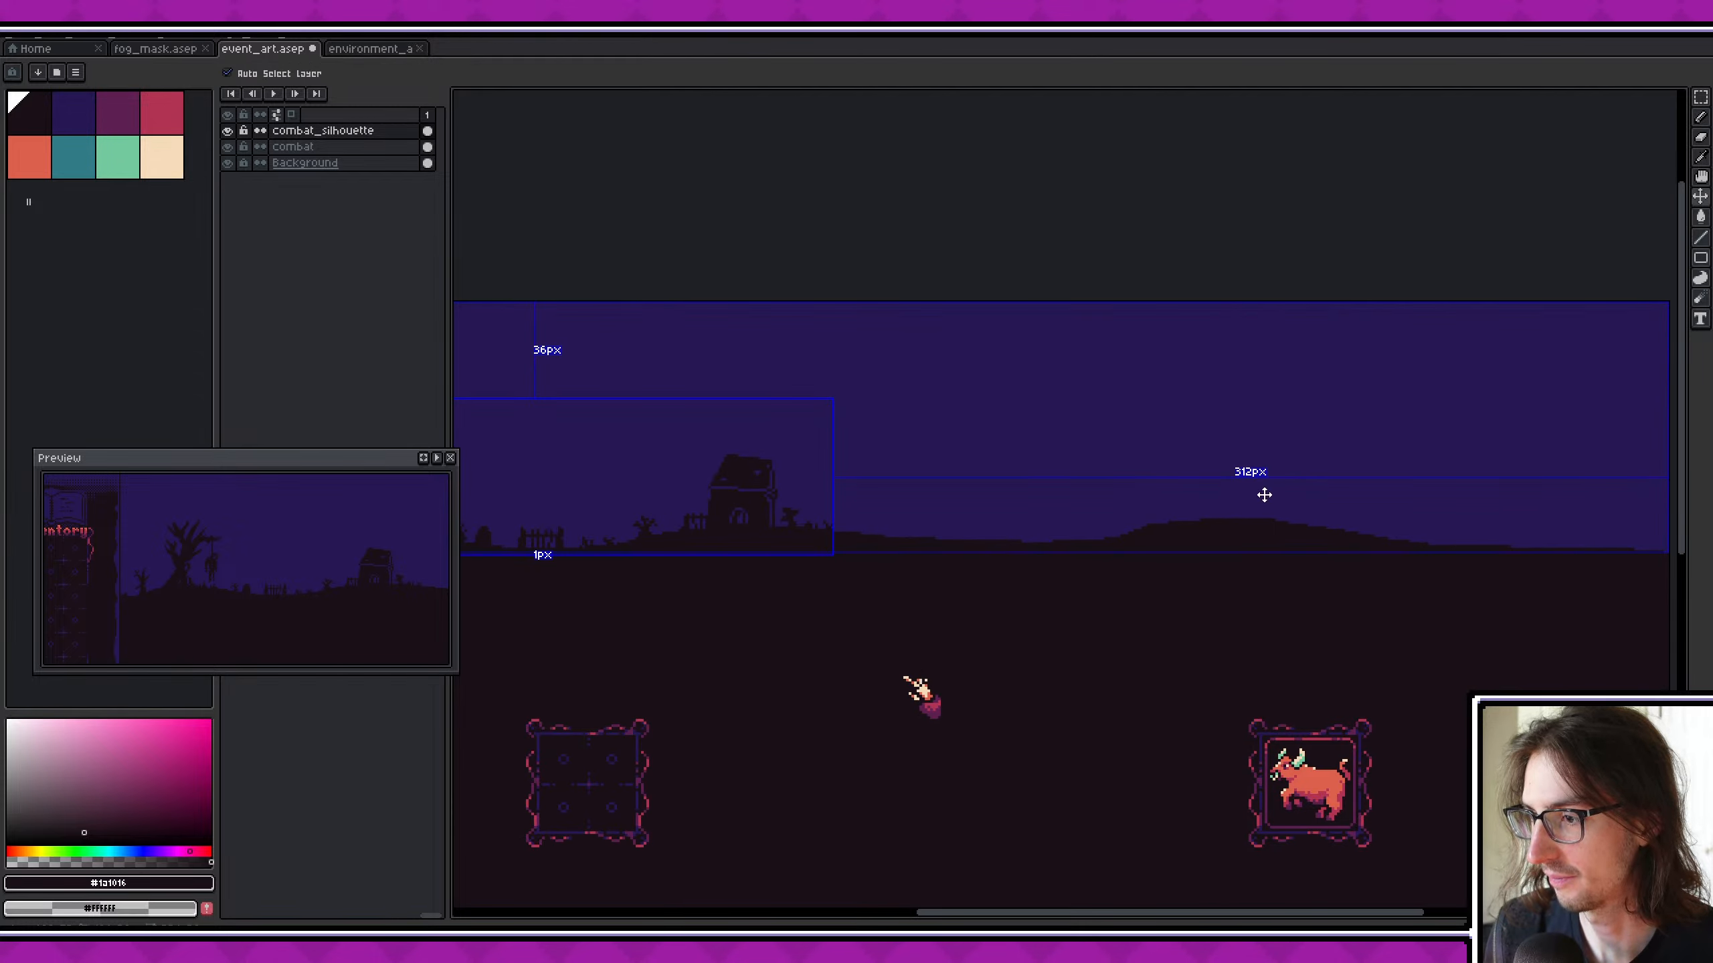
{"action": "key", "text": "ctrl+s"}
- Review the whole combat scene, comparing the tree and crypt silhouettes with the surrounding game interface
{"action": "scroll", "coordinate": [1214, 484], "scroll_direction": "down", "scroll_amount": 3}
{"action": "middle_click_drag", "start_coordinate": [839, 434], "coordinate": [1096, 476]}
{"action": "scroll", "coordinate": [1214, 483], "scroll_direction": "up", "scroll_amount": 3}
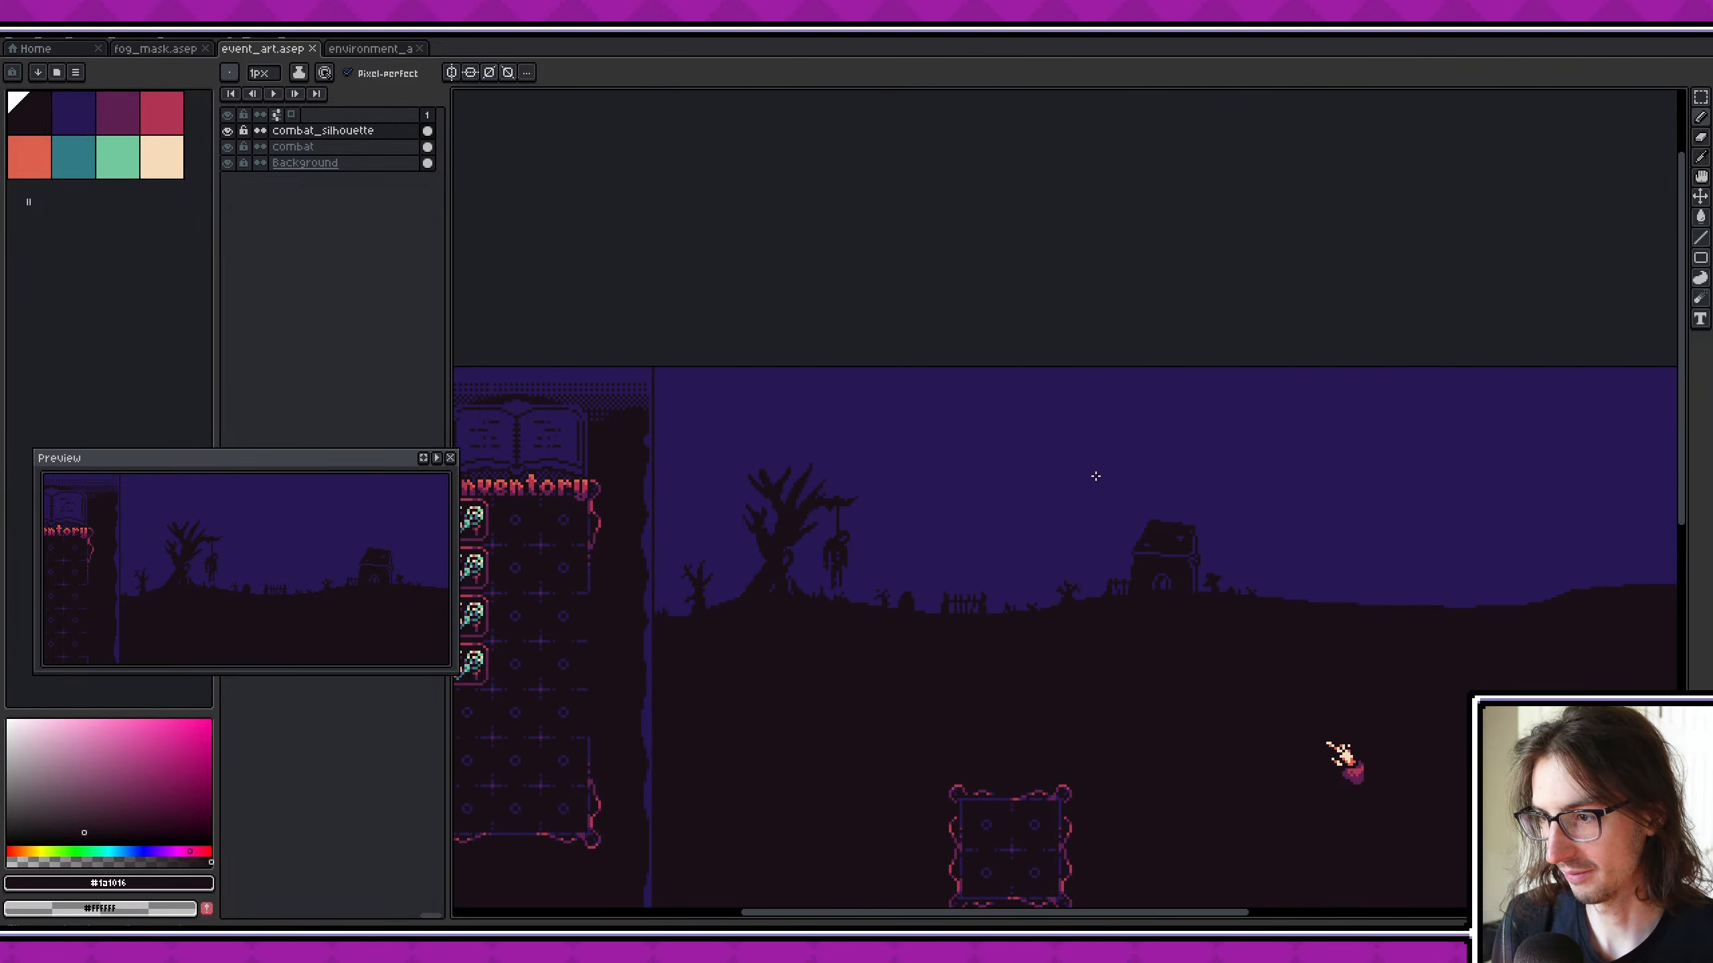
{"action": "scroll", "coordinate": [1096, 476], "scroll_direction": "down", "scroll_amount": 4}
{"action": "middle_click_drag", "start_coordinate": [1109, 546], "coordinate": [875, 477]}
{"action": "scroll", "coordinate": [875, 477], "scroll_direction": "up", "scroll_amount": 1}
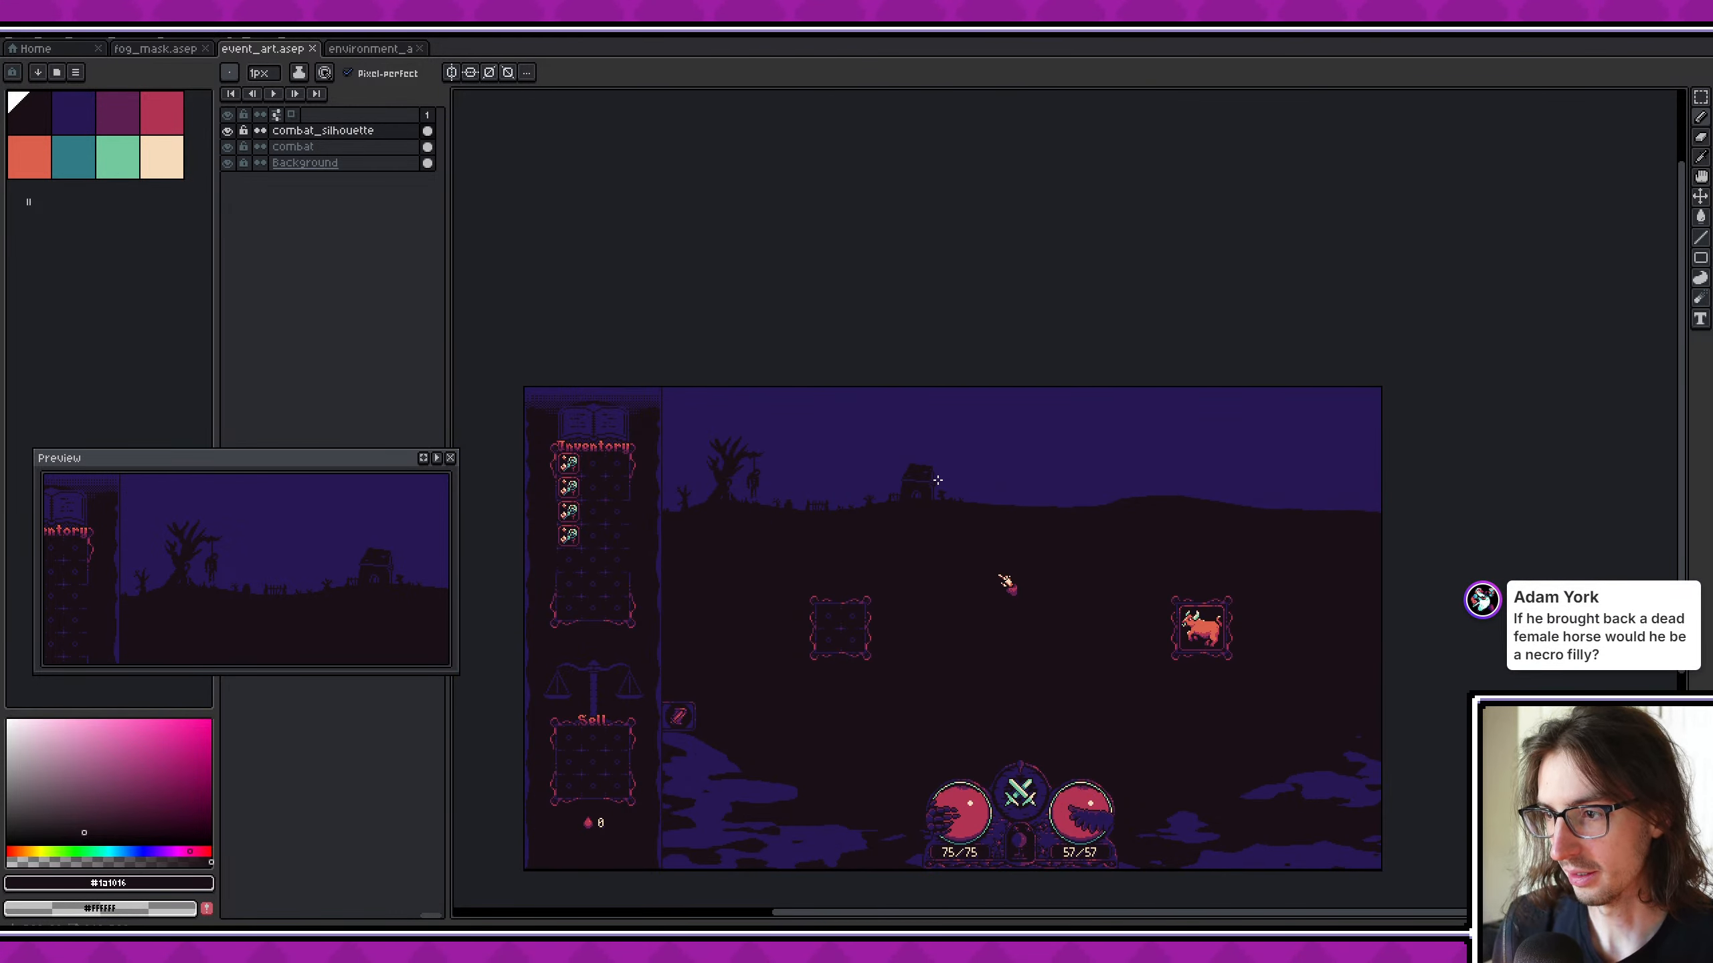
{"action": "scroll", "coordinate": [926, 473], "scroll_direction": "up", "scroll_amount": 1}
{"action": "key", "text": "m"}
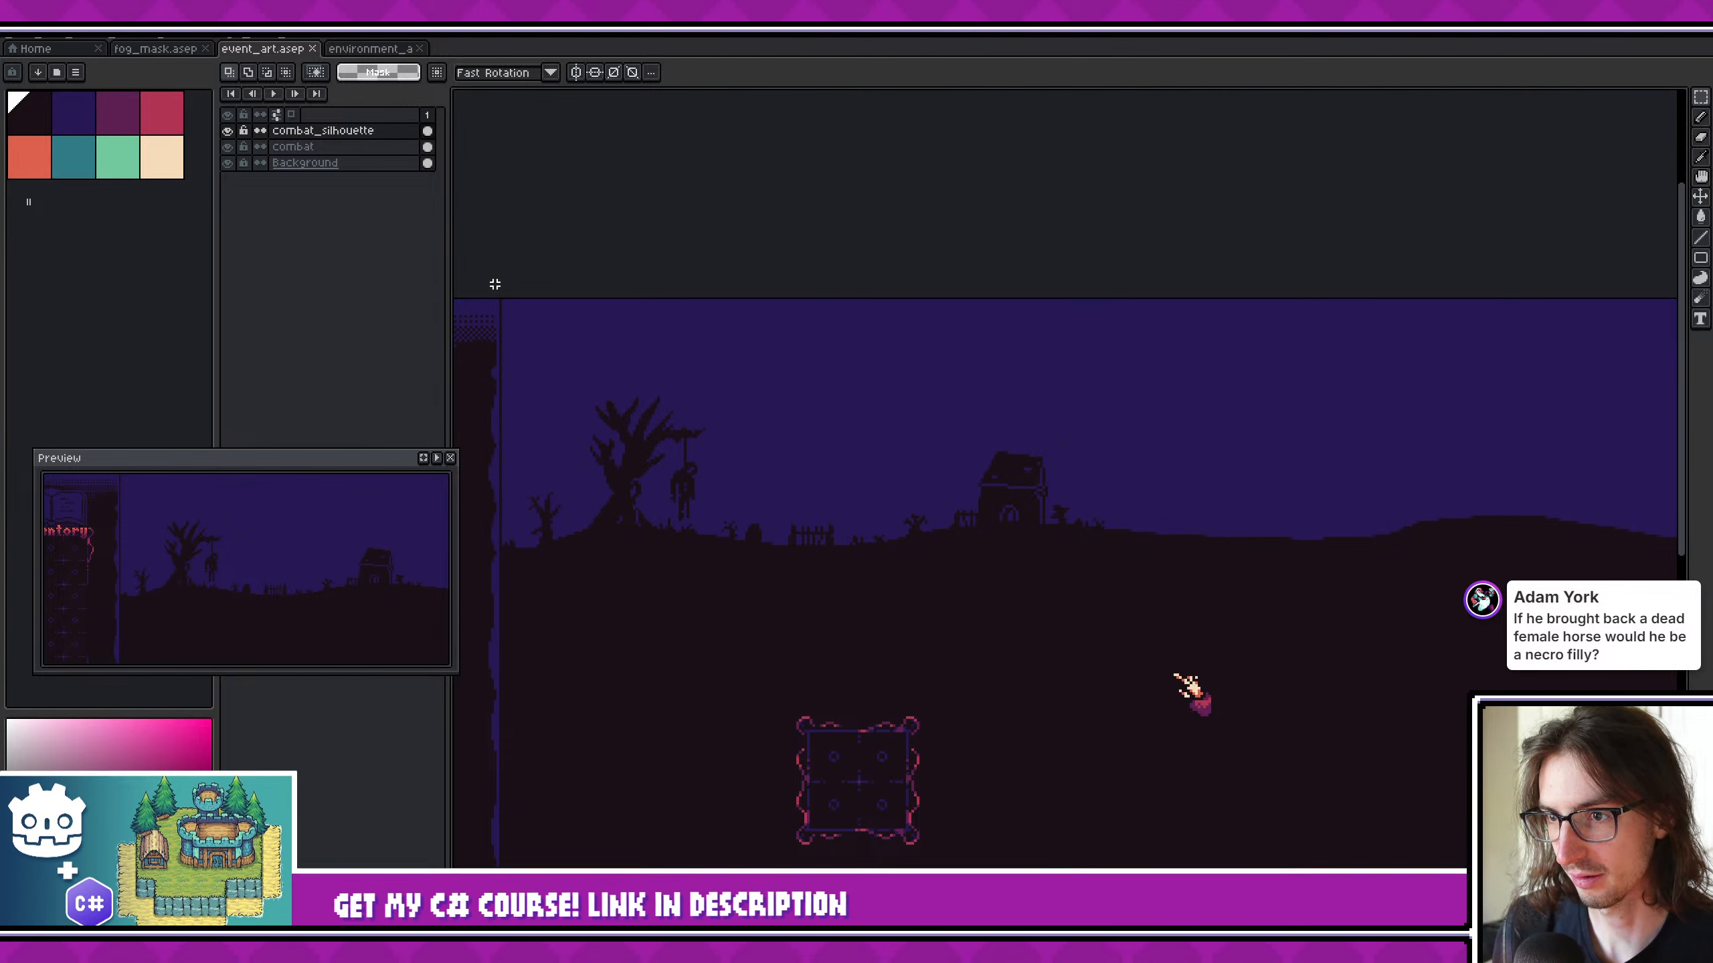
{"action": "left_click_drag", "start_coordinate": [494, 287], "coordinate": [861, 409]}
{"action": "key", "text": "ctrl+d"}
{"action": "scroll", "coordinate": [810, 486], "scroll_direction": "up", "scroll_amount": 2}
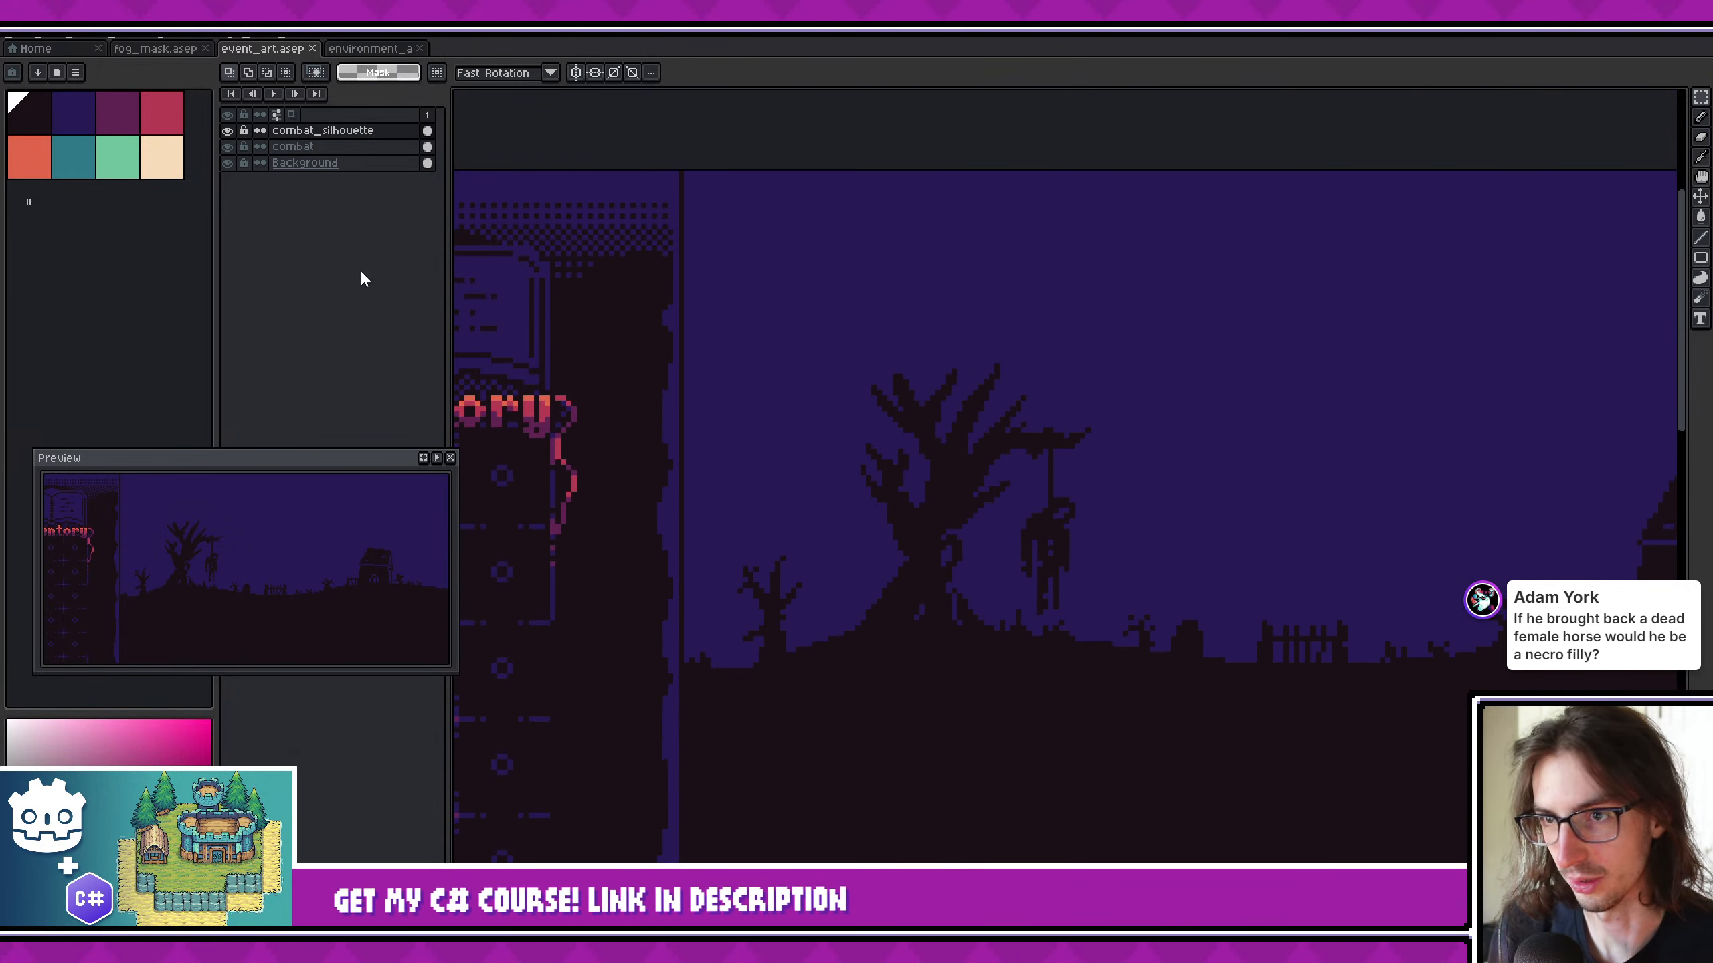
- Hide the background layer, leaving the combat and combat_silhouette layers shown
{"action": "left_click", "coordinate": [227, 163]}
{"action": "left_click", "coordinate": [228, 147]}
{"action": "left_click", "coordinate": [227, 147]}
- Examine the isolated sky, tree and crypt artwork against transparency, from close up and across the full canvas
{"action": "scroll", "coordinate": [1132, 398], "scroll_direction": "down", "scroll_amount": 1}
{"action": "middle_click_drag", "start_coordinate": [1132, 399], "coordinate": [752, 386]}
{"action": "scroll", "coordinate": [752, 386], "scroll_direction": "down", "scroll_amount": 1}
{"action": "scroll", "coordinate": [759, 497], "scroll_direction": "up", "scroll_amount": 2}
{"action": "middle_click_drag", "start_coordinate": [759, 498], "coordinate": [987, 532]}
{"action": "scroll", "coordinate": [987, 532], "scroll_direction": "down", "scroll_amount": 2}
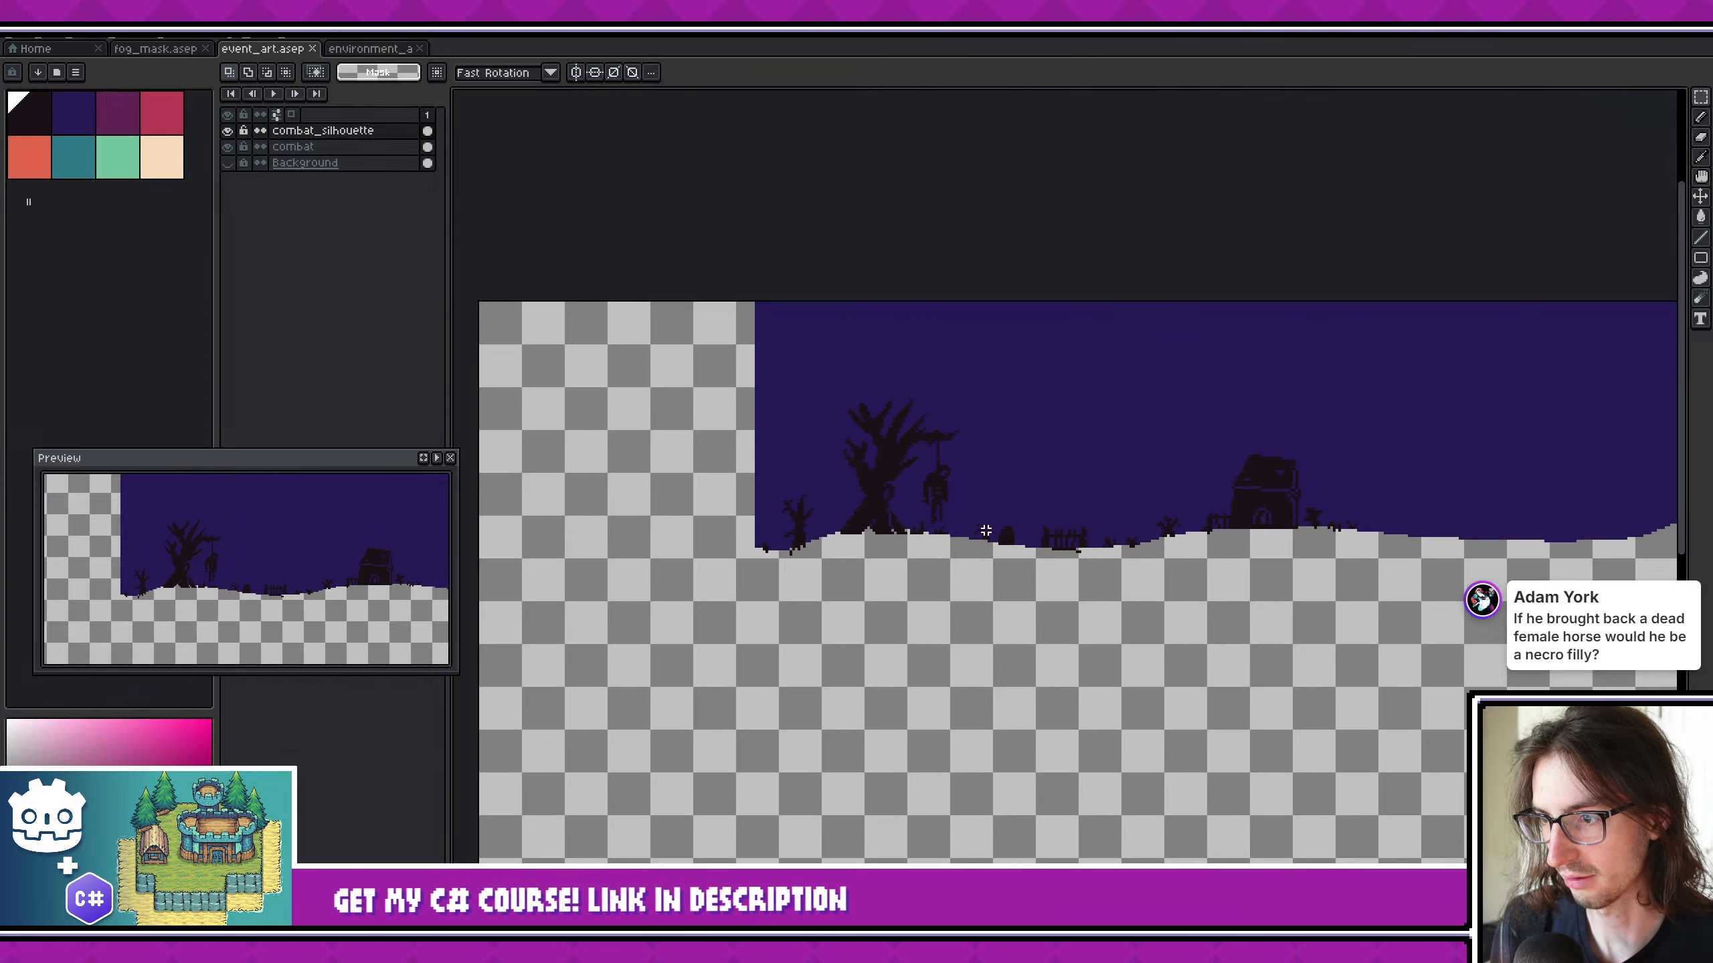
{"action": "middle_click_drag", "start_coordinate": [1227, 562], "coordinate": [1040, 549]}
{"action": "scroll", "coordinate": [909, 526], "scroll_direction": "down", "scroll_amount": 2}
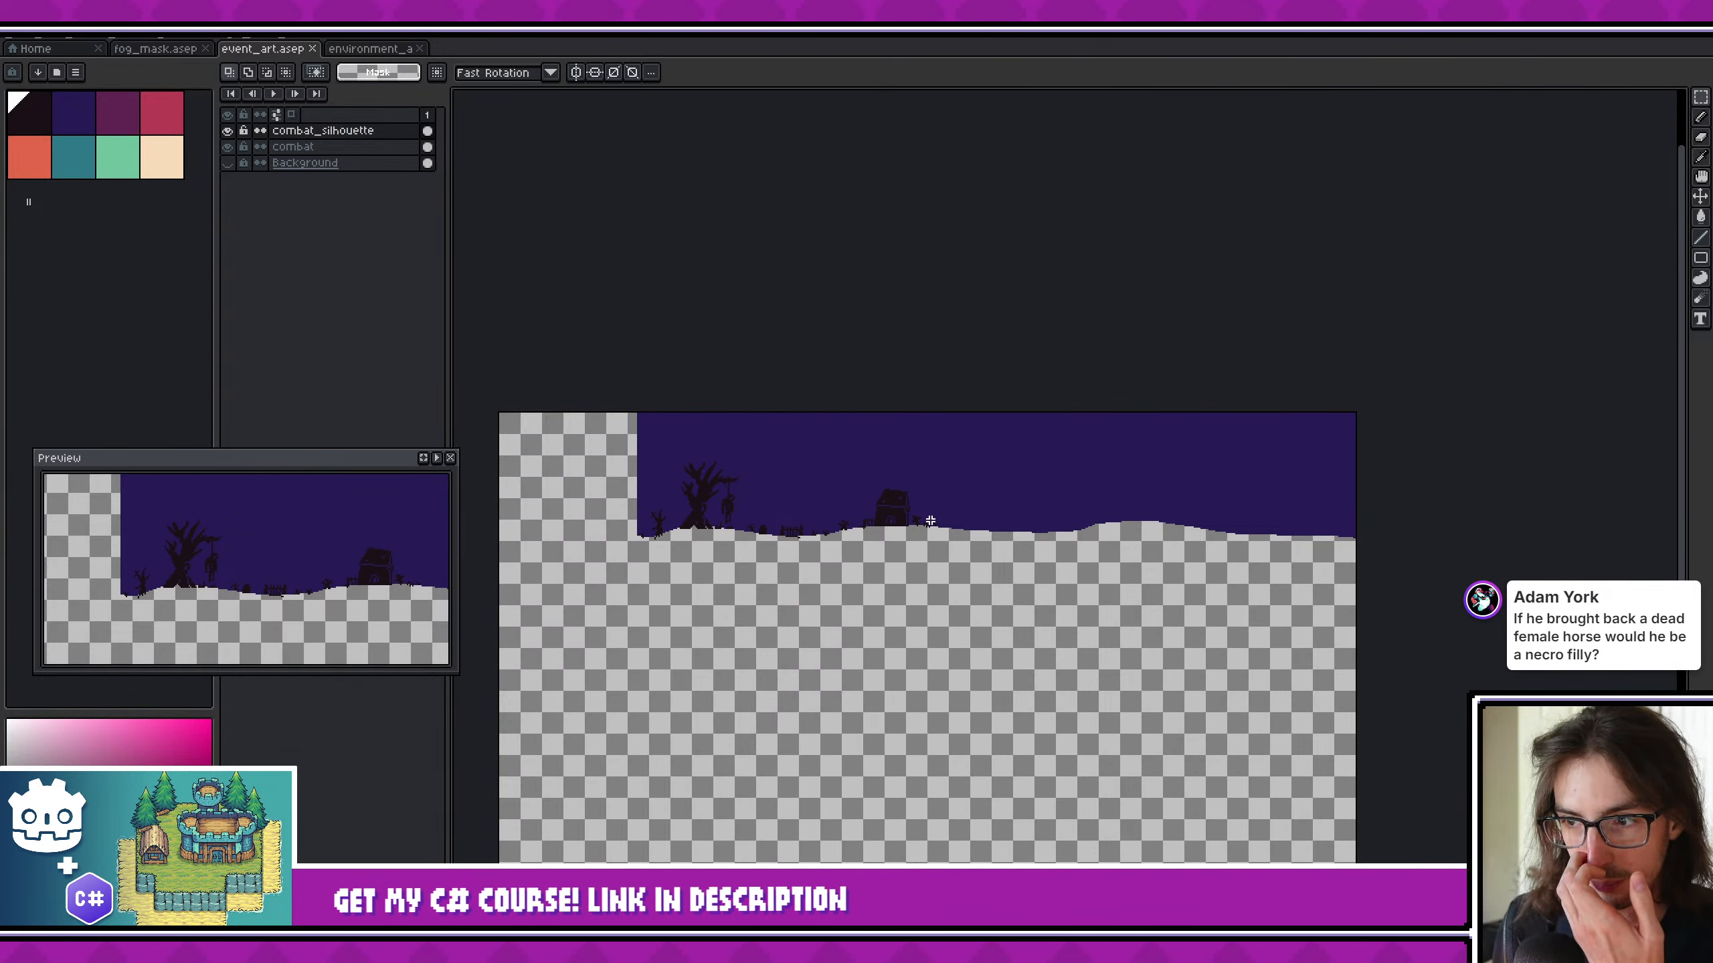
{"action": "middle_click_drag", "start_coordinate": [911, 488], "coordinate": [996, 484]}
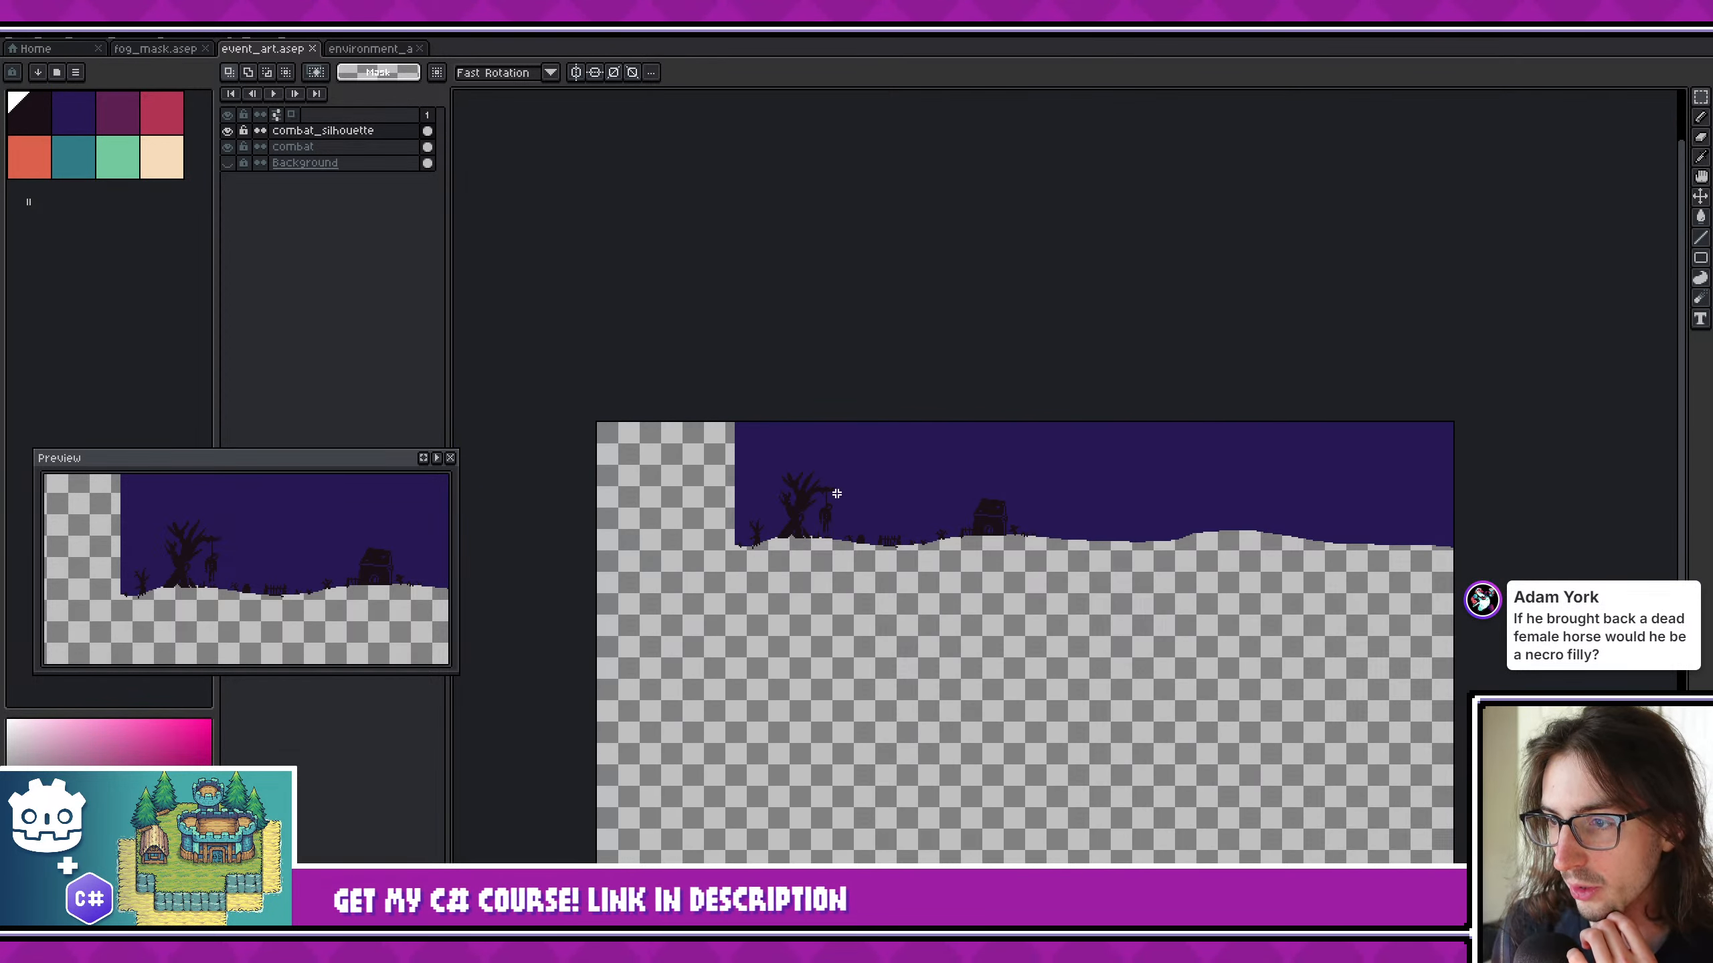
{"action": "scroll", "coordinate": [836, 494], "scroll_direction": "up", "scroll_amount": 2}
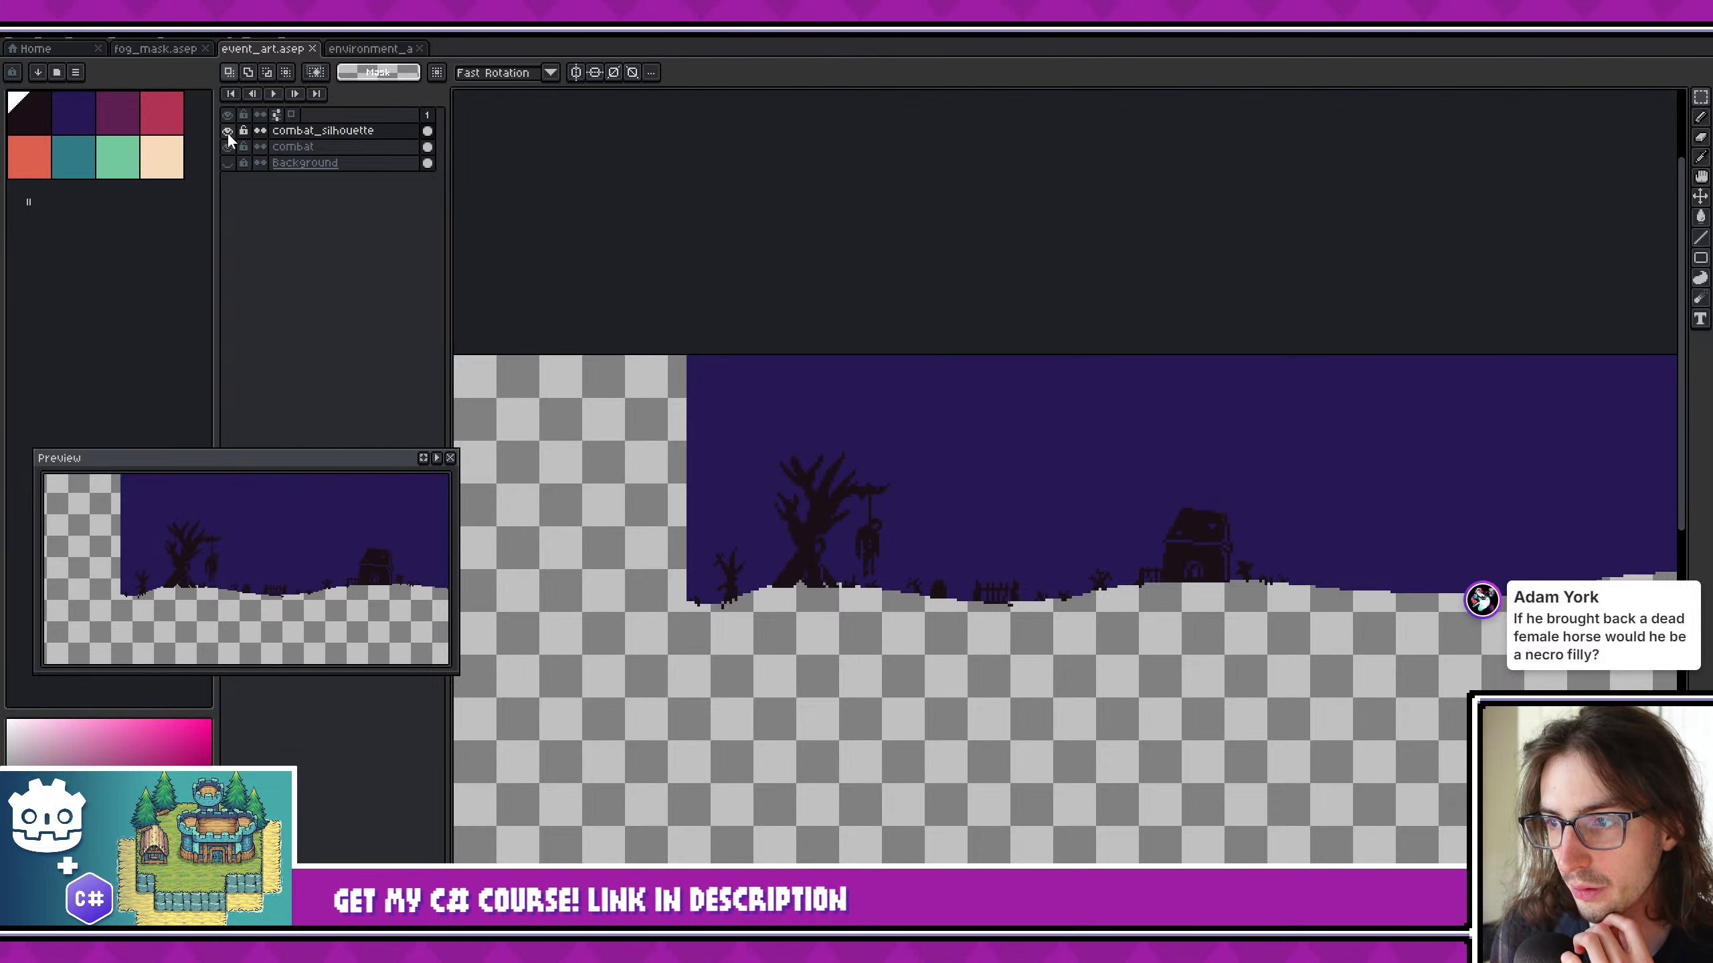
- Select the painted area of the combat layer and make that layer active
{"action": "left_click", "coordinate": [326, 144], "text": "ctrl"}
{"action": "left_click", "coordinate": [327, 146], "text": "ctrl+shift"}
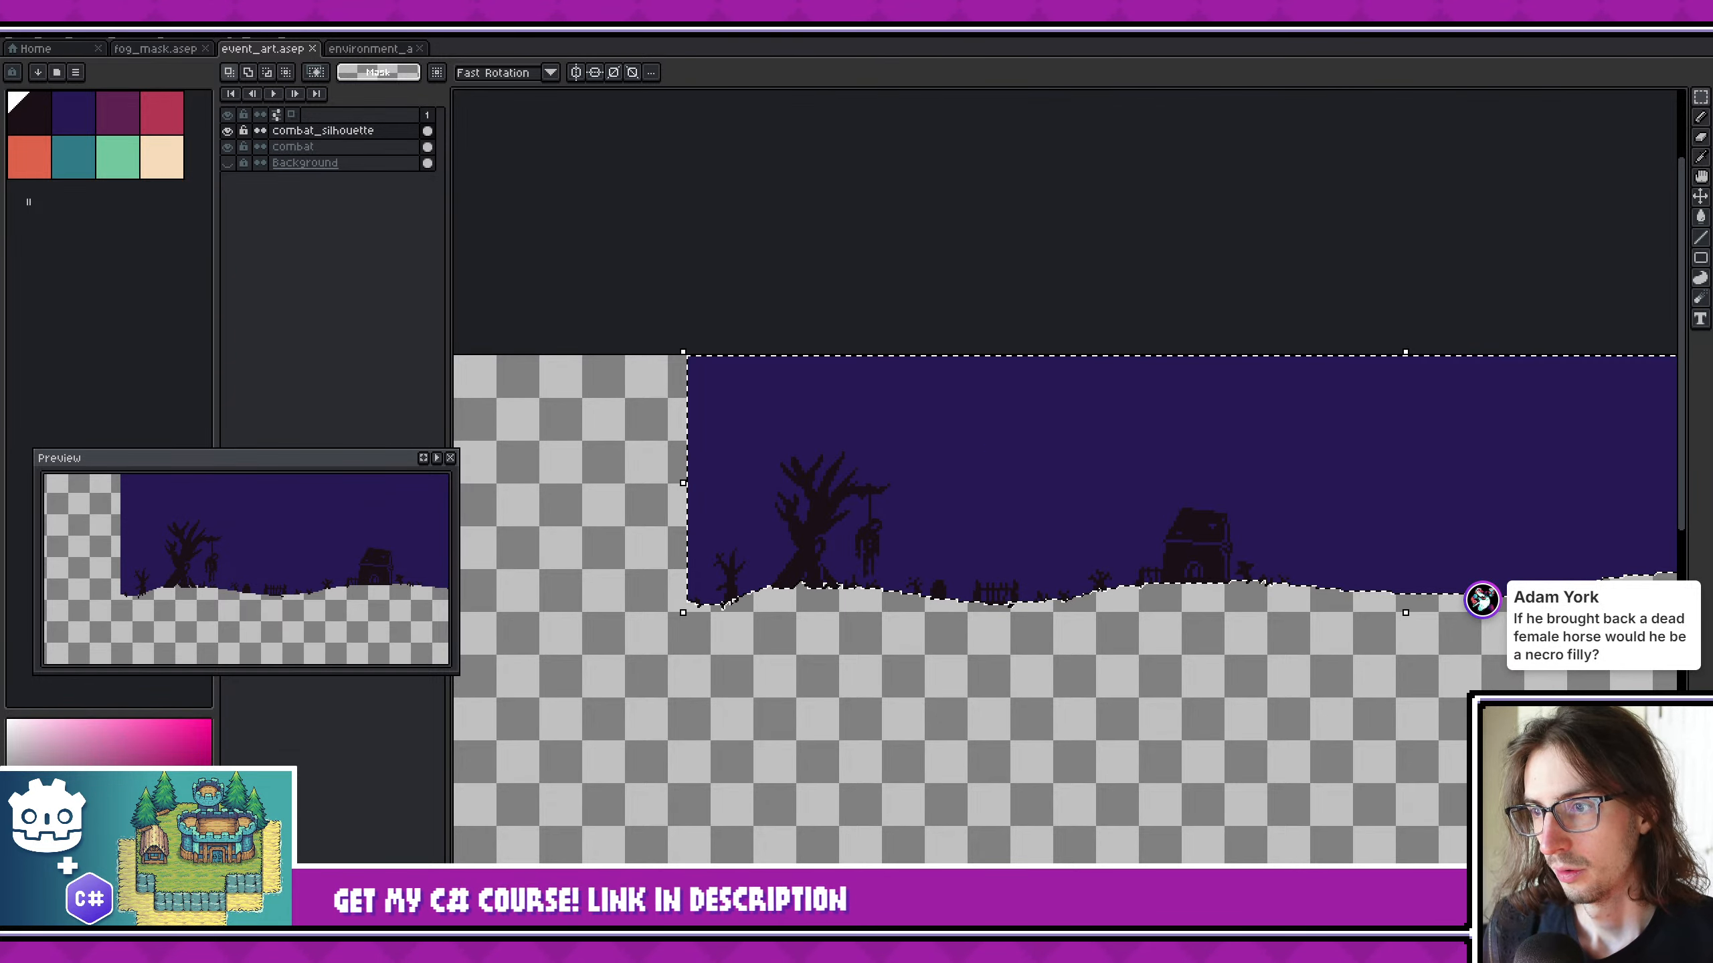
{"action": "middle_click_drag", "start_coordinate": [995, 389], "coordinate": [807, 348]}
{"action": "left_click", "coordinate": [333, 146], "text": "shift"}
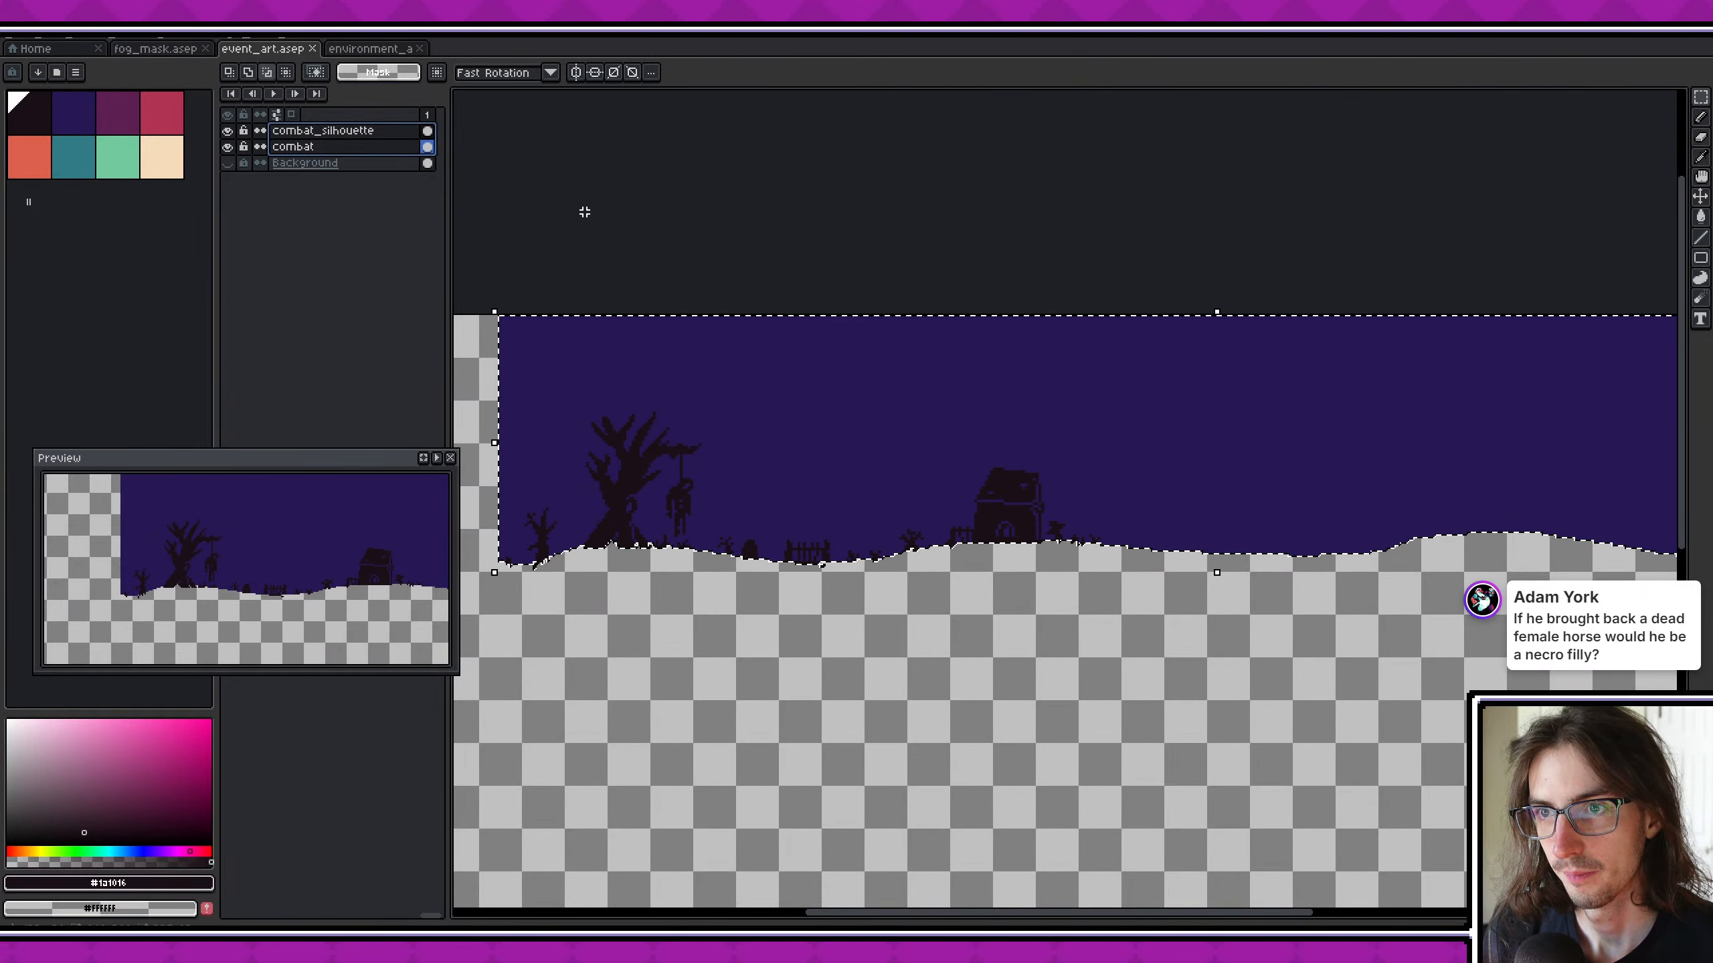
- Export the visible layers of the full canvas at 100% as combat_environment.png
{"action": "key", "text": "ctrl+alt+shift+s"}
{"action": "double_click", "coordinate": [594, 384]}
{"action": "left_click_drag", "start_coordinate": [570, 378], "coordinate": [537, 380]}
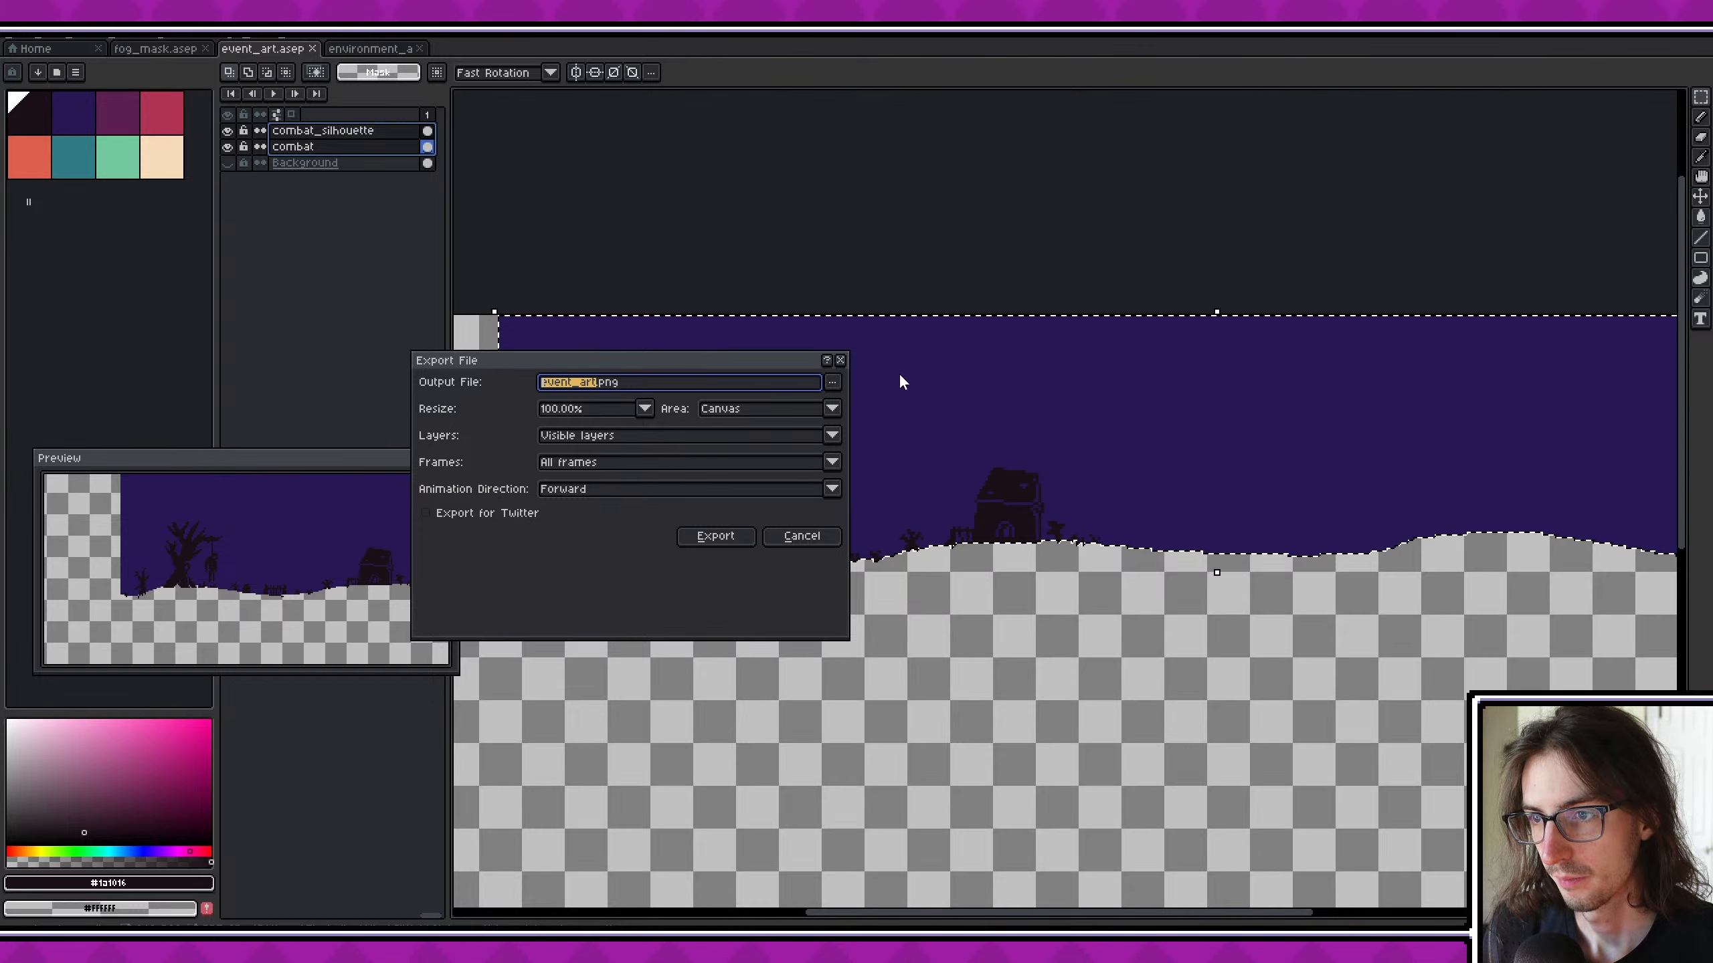
{"action": "type", "text": "combat_enviro"}
{"action": "type", "text": "nmen"}
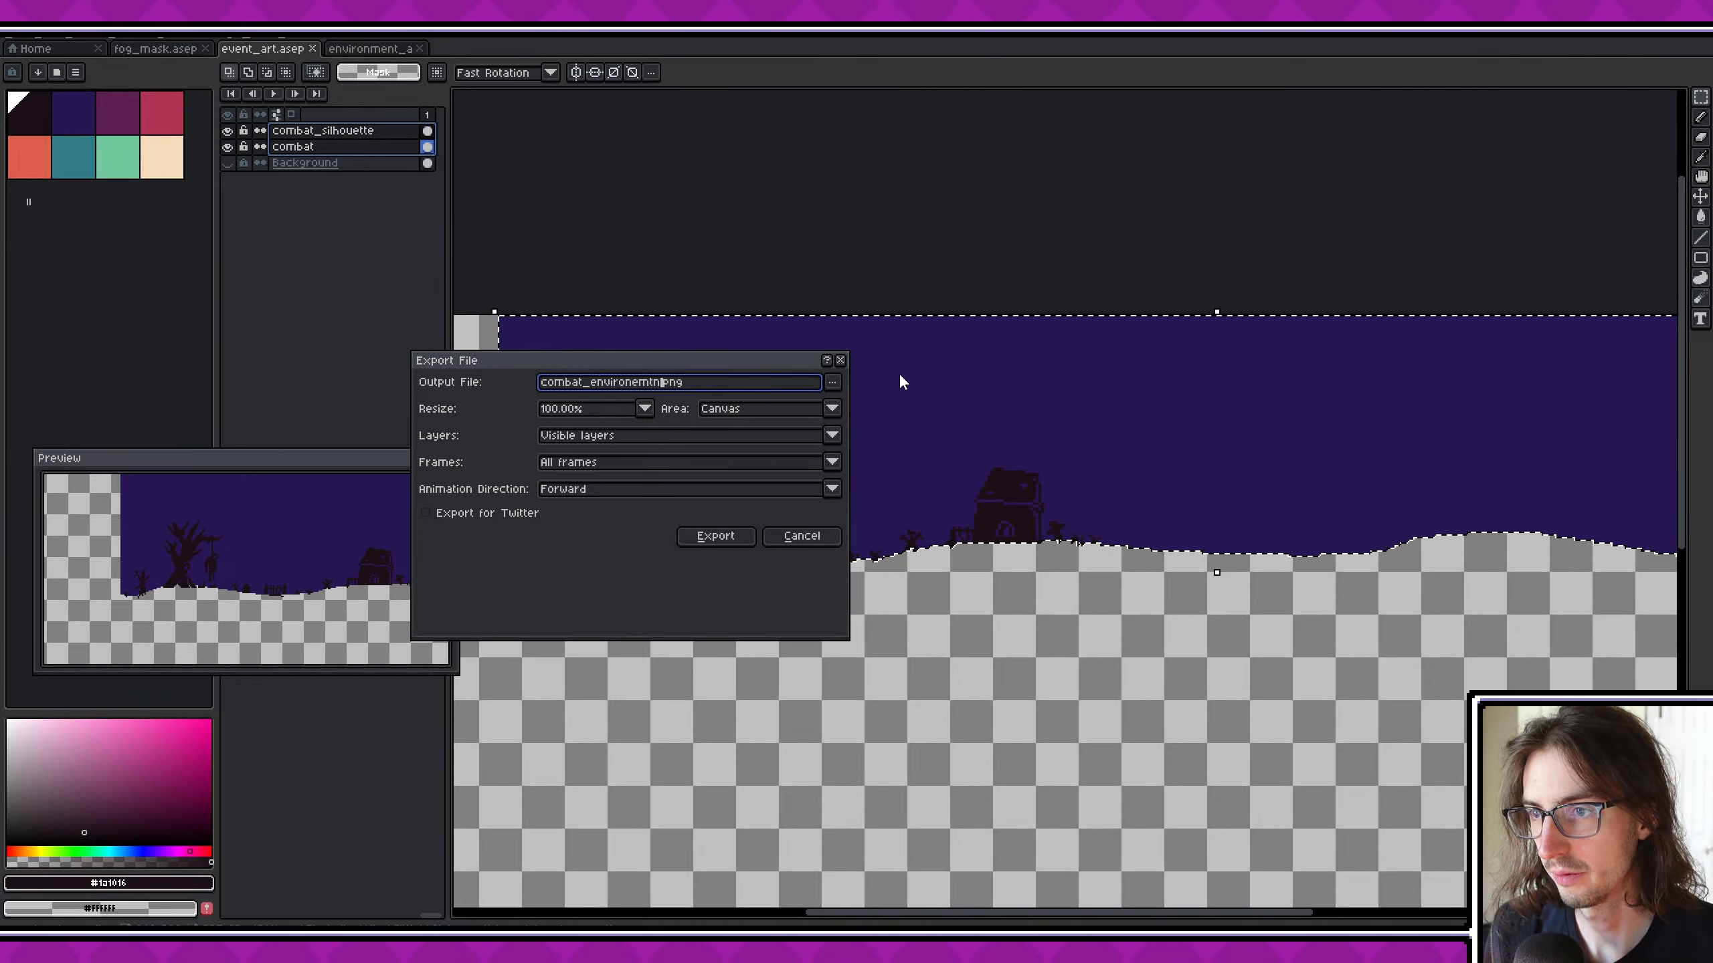
{"action": "type", "text": "t"}
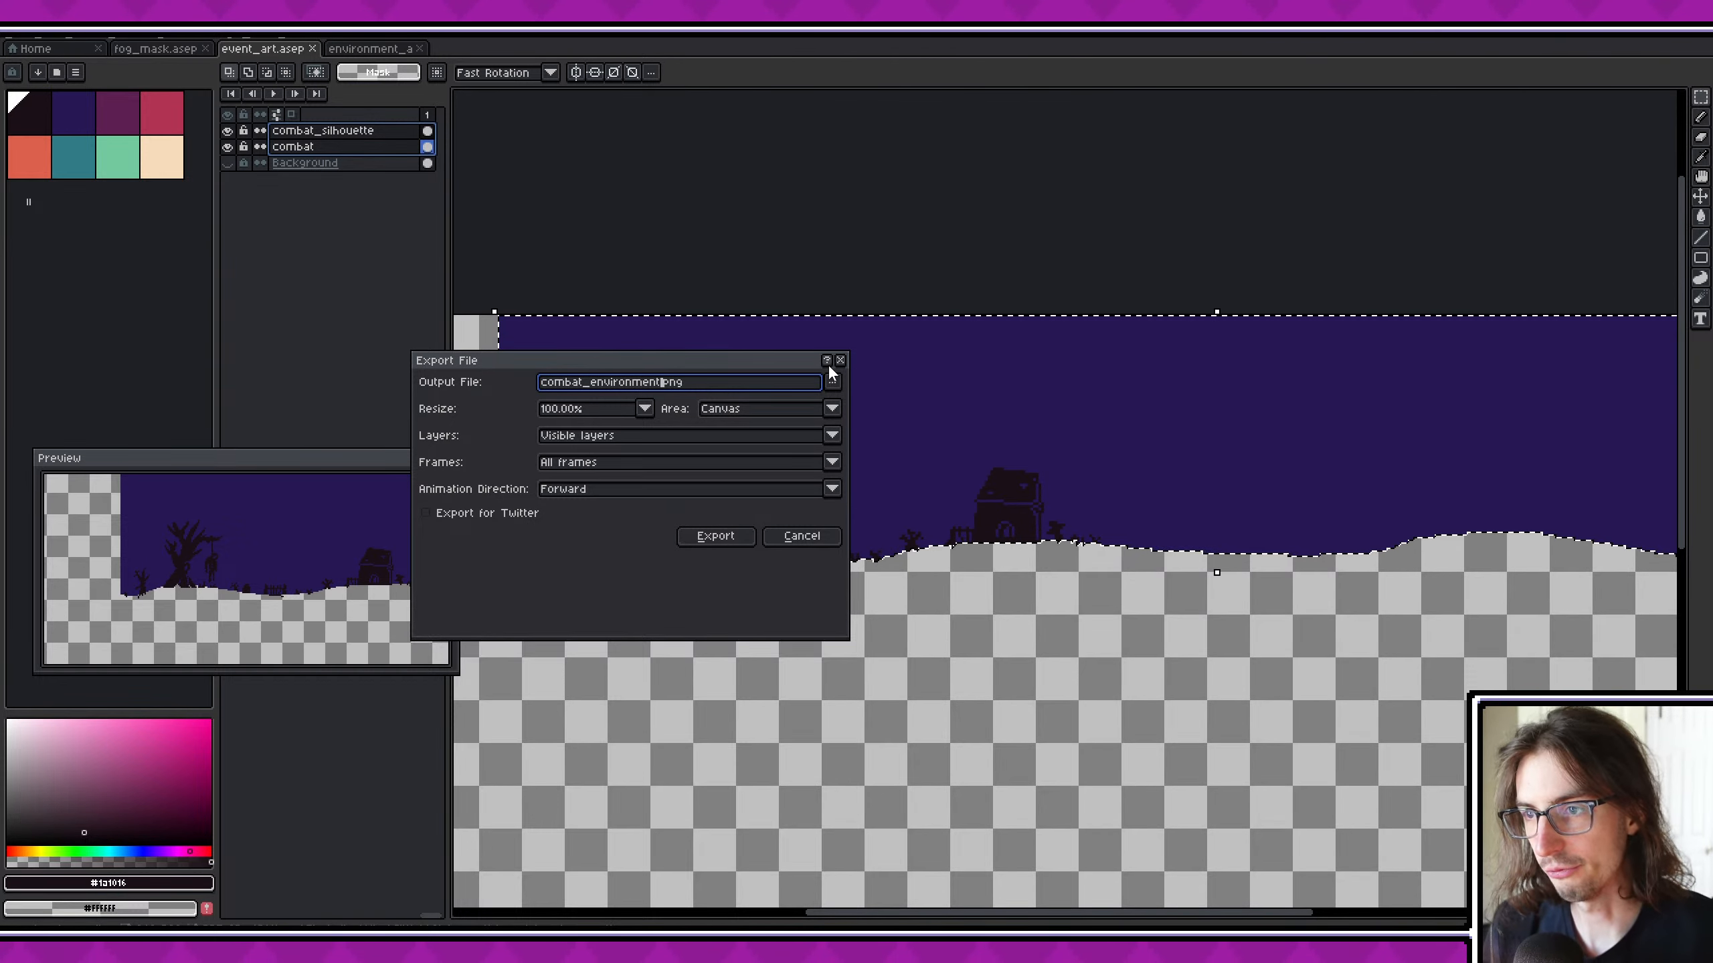
{"action": "left_click", "coordinate": [714, 537]}
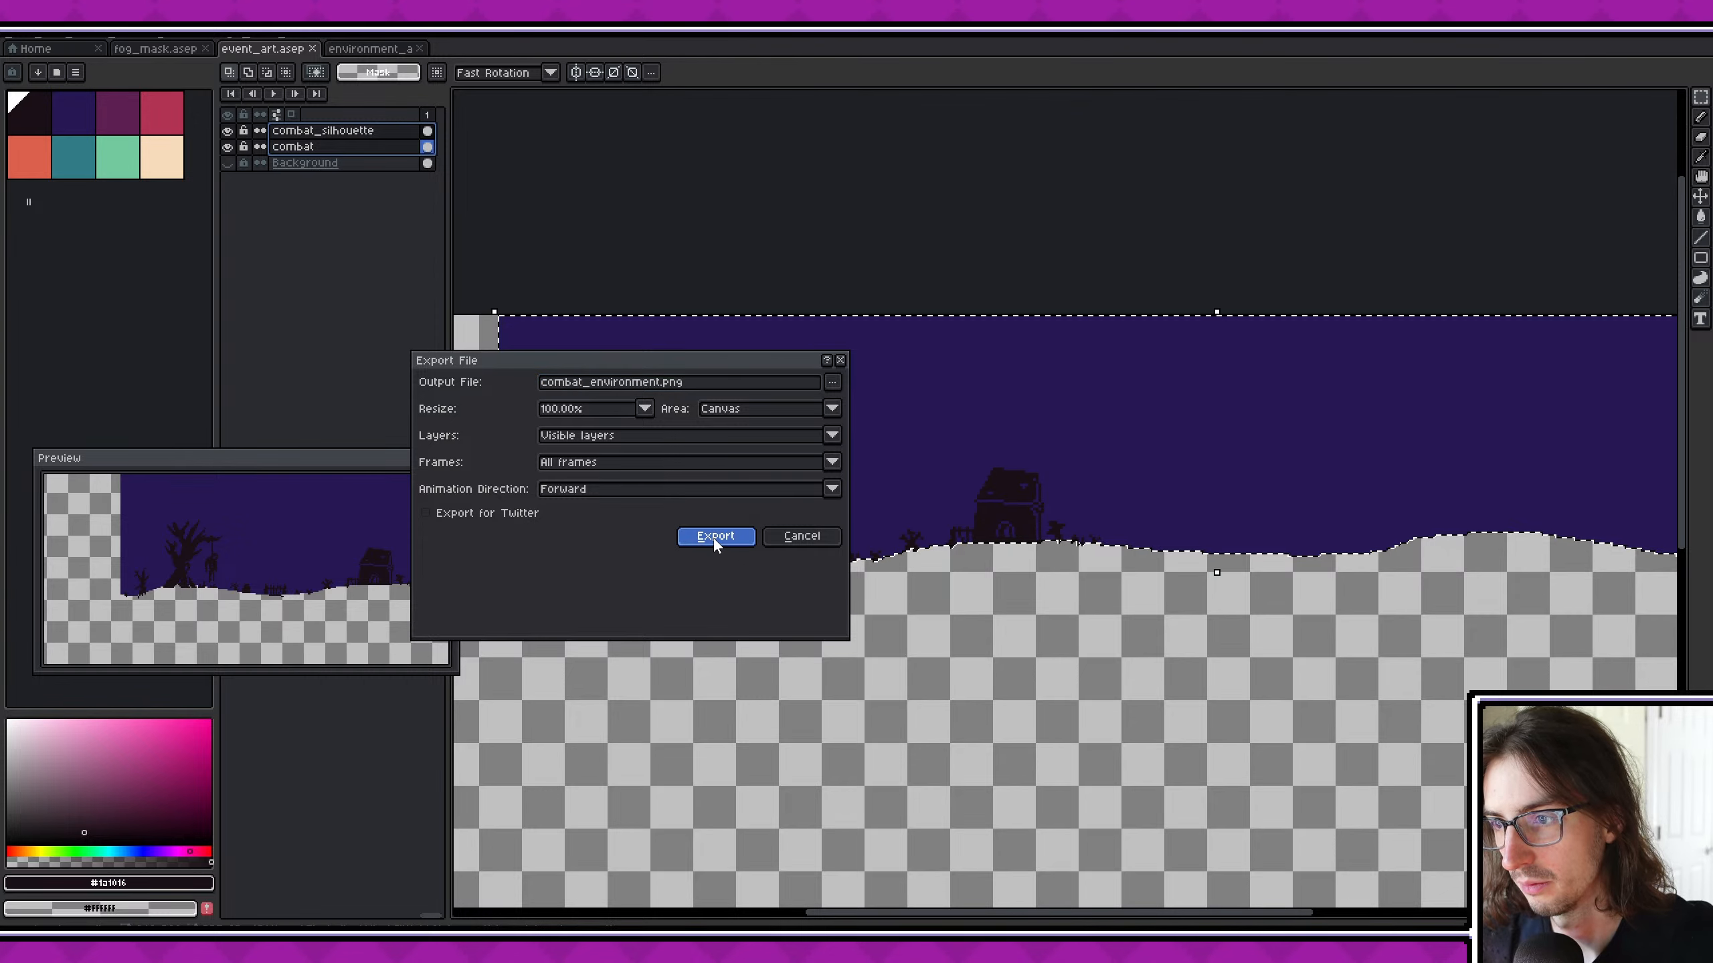
- Clear the selection around the combat artwork
{"action": "scroll", "coordinate": [1005, 506], "scroll_direction": "down", "scroll_amount": 2}
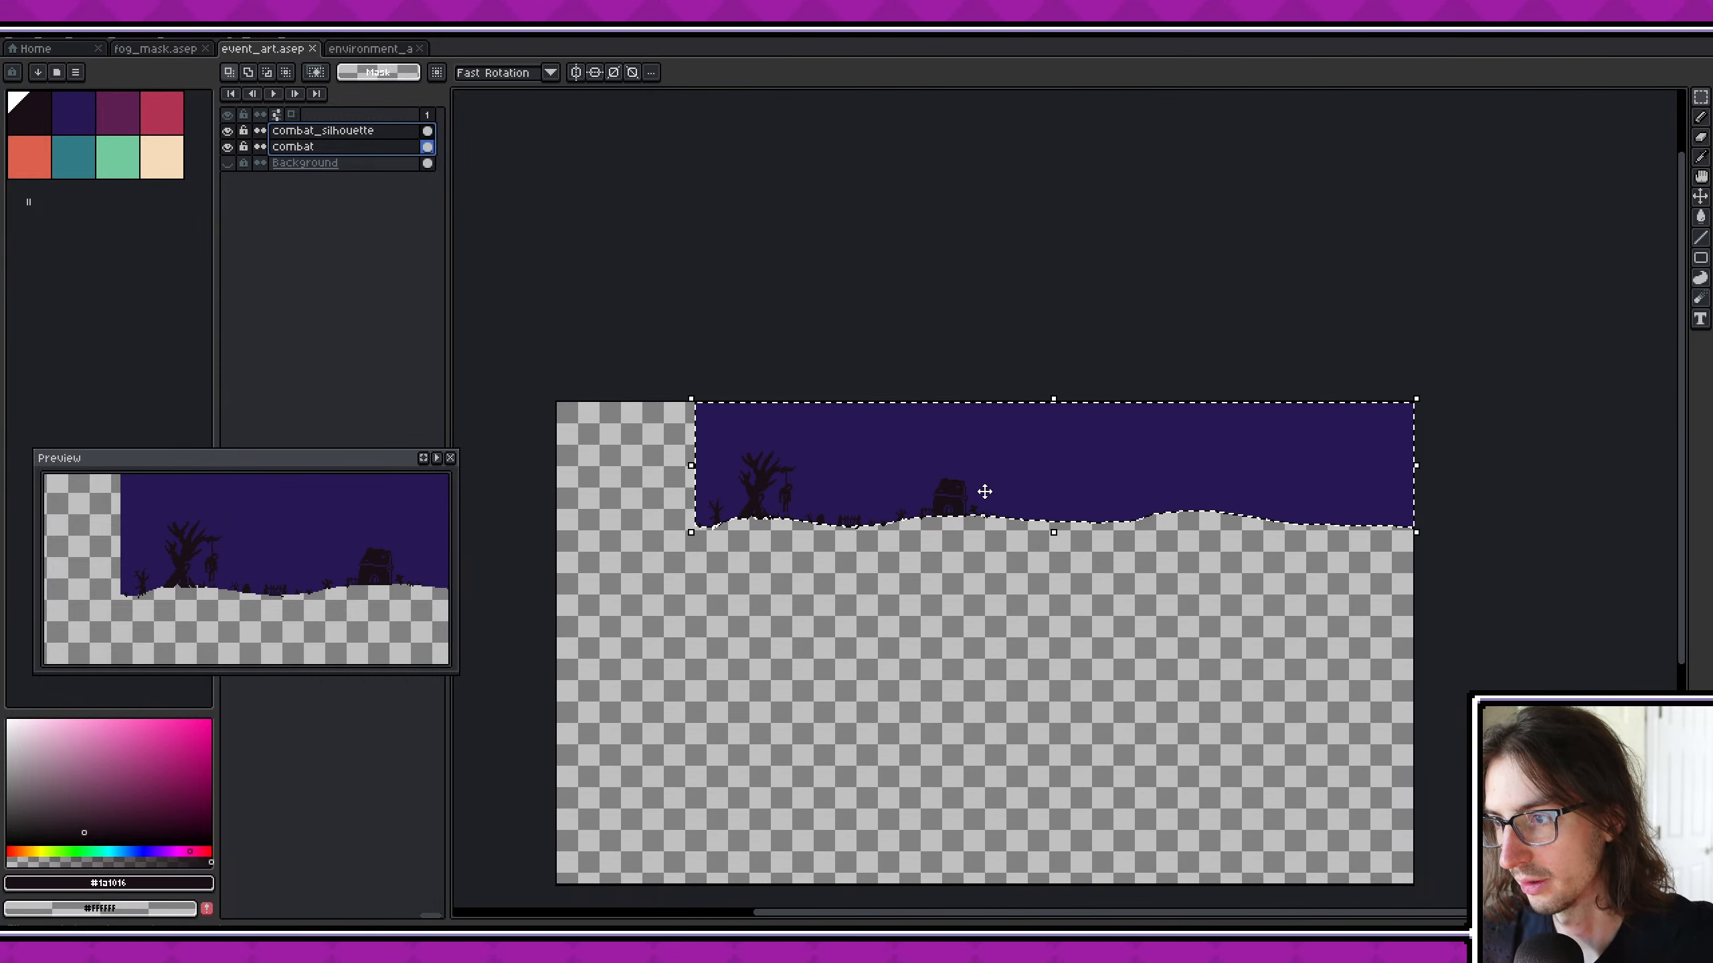
{"action": "scroll", "coordinate": [984, 491], "scroll_direction": "up", "scroll_amount": 2}
{"action": "scroll", "coordinate": [987, 490], "scroll_direction": "down", "scroll_amount": 1}
{"action": "middle_click_drag", "start_coordinate": [1006, 515], "coordinate": [1013, 534]}
{"action": "key", "text": "Escape"}
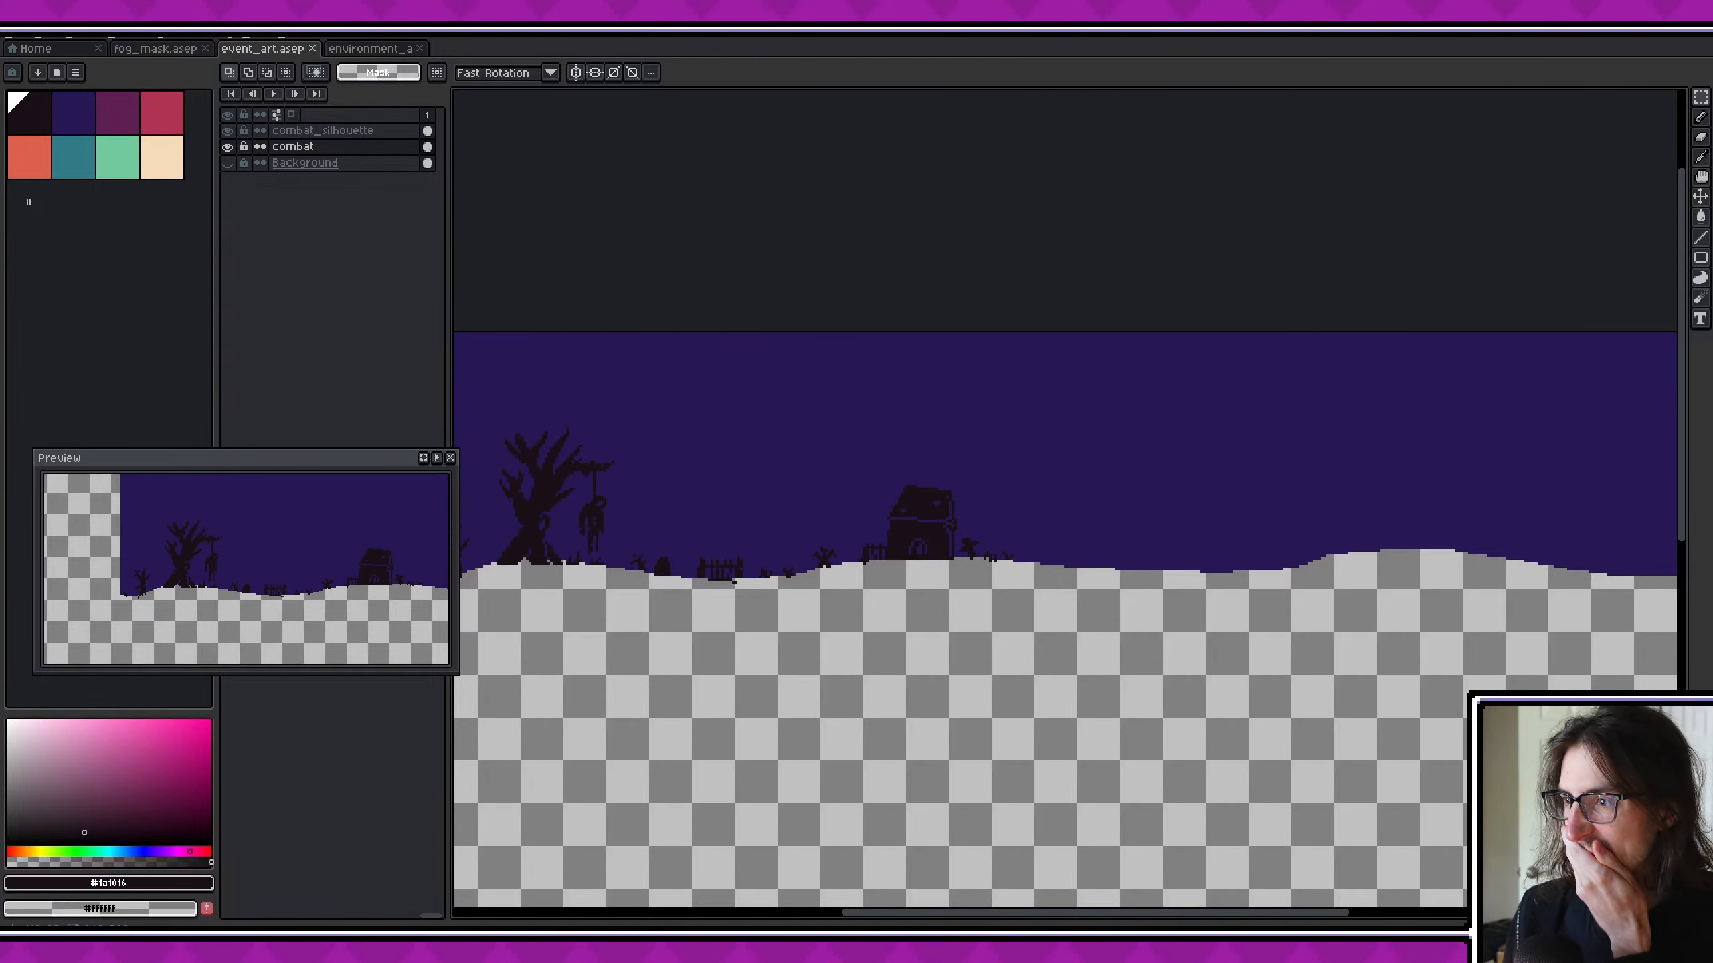
- Try a solid crimson moon in the sky beyond the crypt on the combat layer, using a 43 px round brush
{"action": "middle_click_drag", "start_coordinate": [1184, 479], "coordinate": [903, 466]}
{"action": "left_click", "coordinate": [159, 117]}
{"action": "key", "text": "b"}
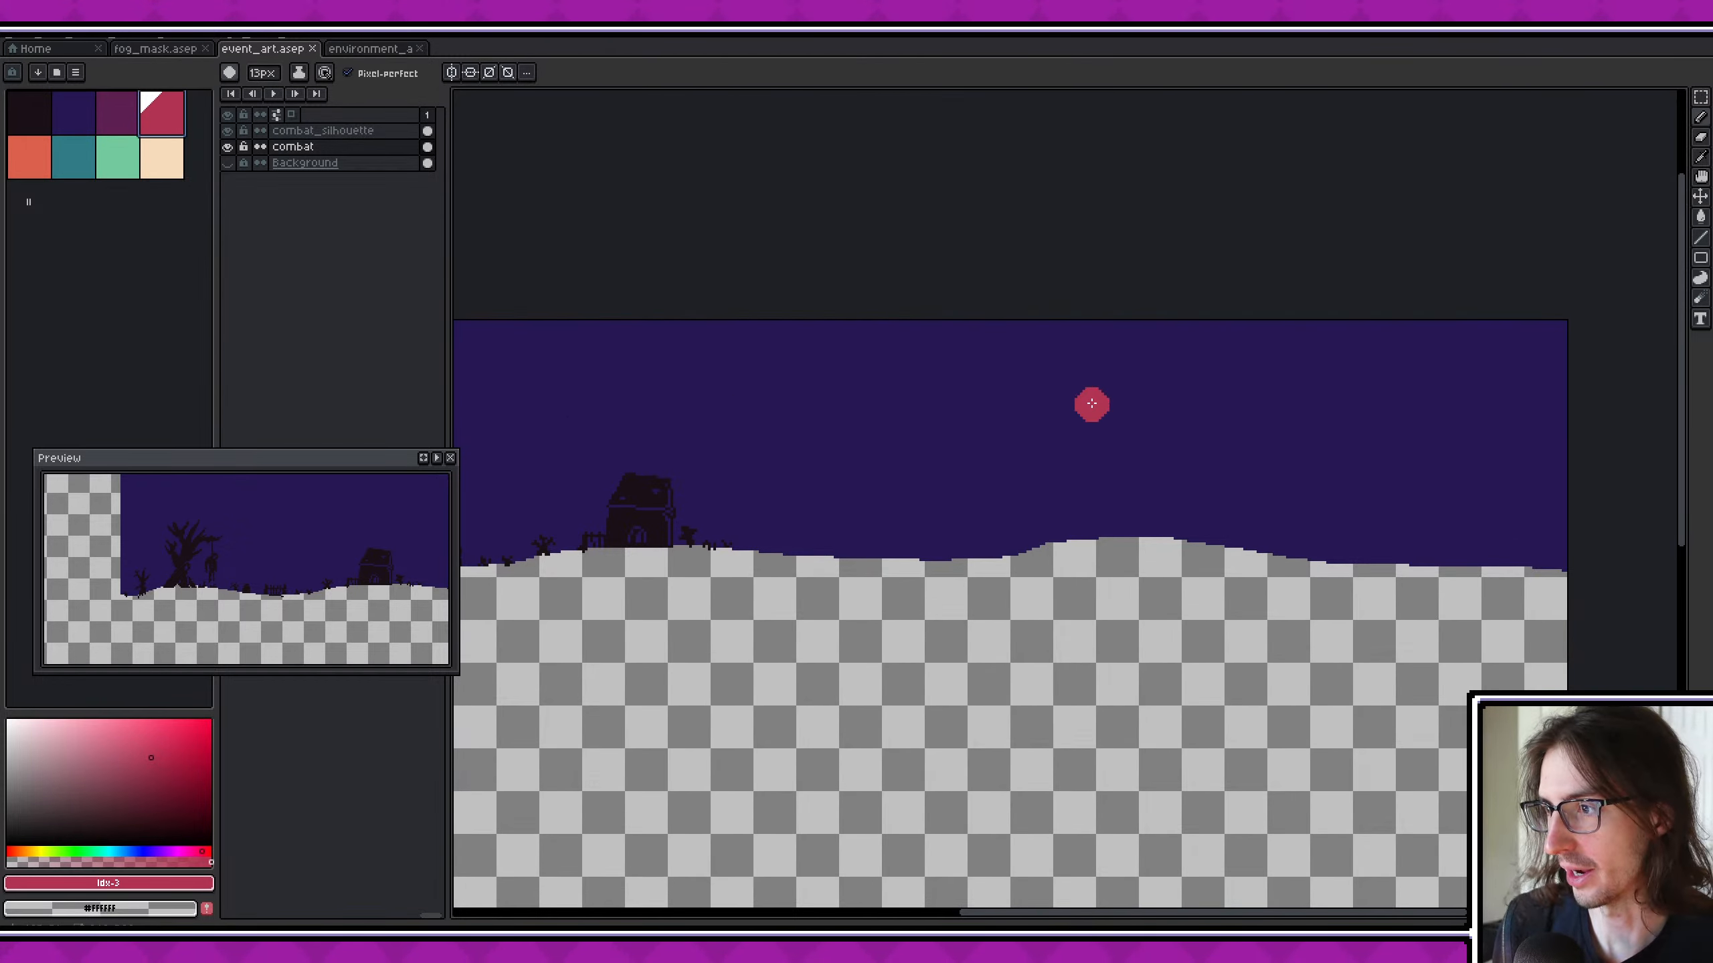
{"action": "scroll", "coordinate": [1042, 406], "scroll_direction": "up", "scroll_amount": 20, "text": "ctrl"}
{"action": "scroll", "coordinate": [1038, 398], "scroll_direction": "up", "scroll_amount": 4, "text": "ctrl"}
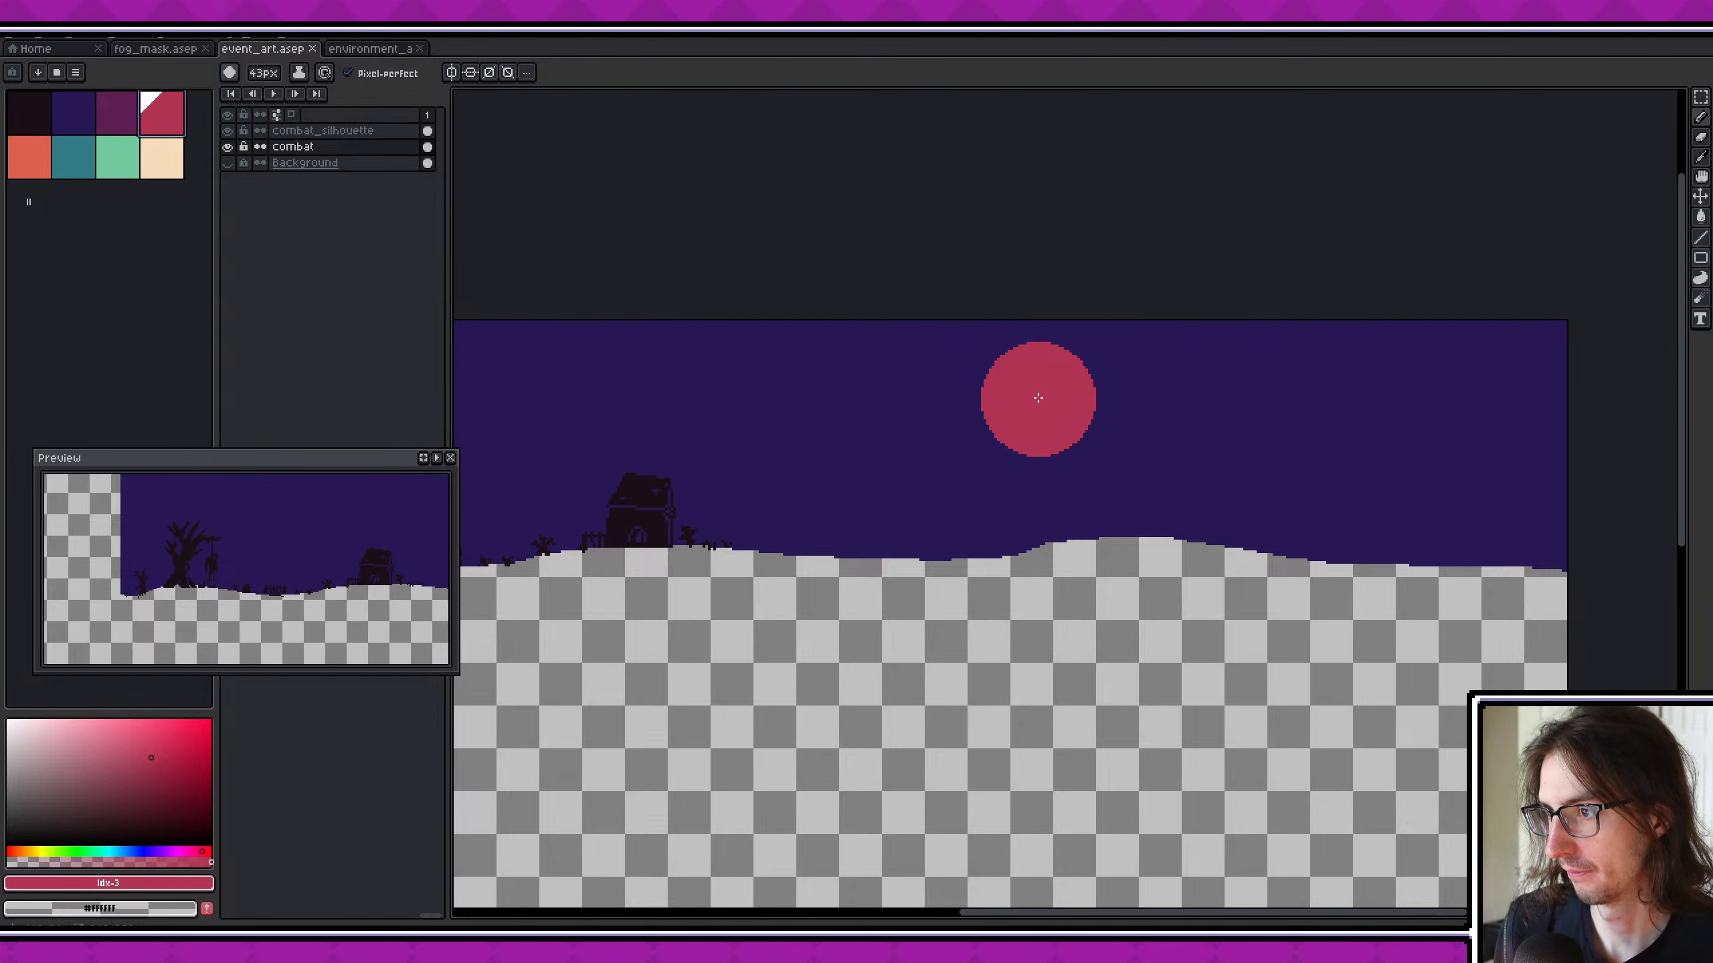
{"action": "left_click", "coordinate": [1039, 399]}
- Judge the crimson moon against the silhouettes in the canvas and preview, and undo it
{"action": "scroll", "coordinate": [1289, 559], "scroll_direction": "down", "scroll_amount": 3}
{"action": "scroll", "coordinate": [1220, 554], "scroll_direction": "up", "scroll_amount": 3}
{"action": "key", "text": "v"}
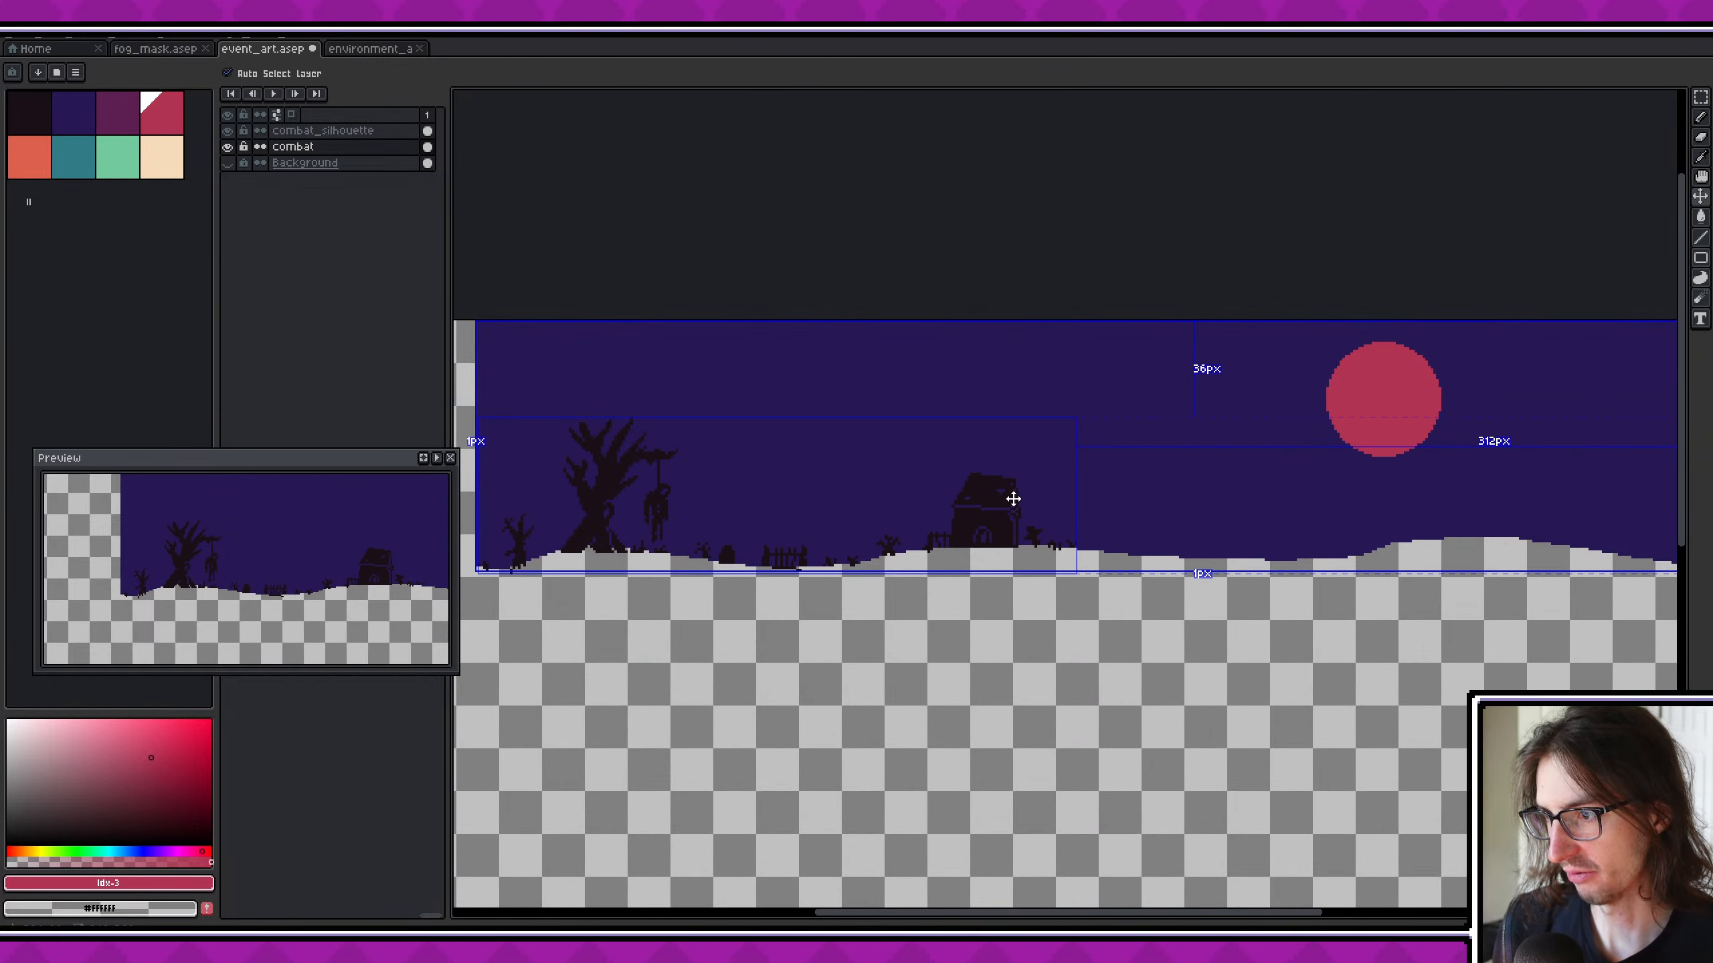
{"action": "scroll", "coordinate": [1014, 498], "scroll_direction": "down", "scroll_amount": 20, "text": "ctrl"}
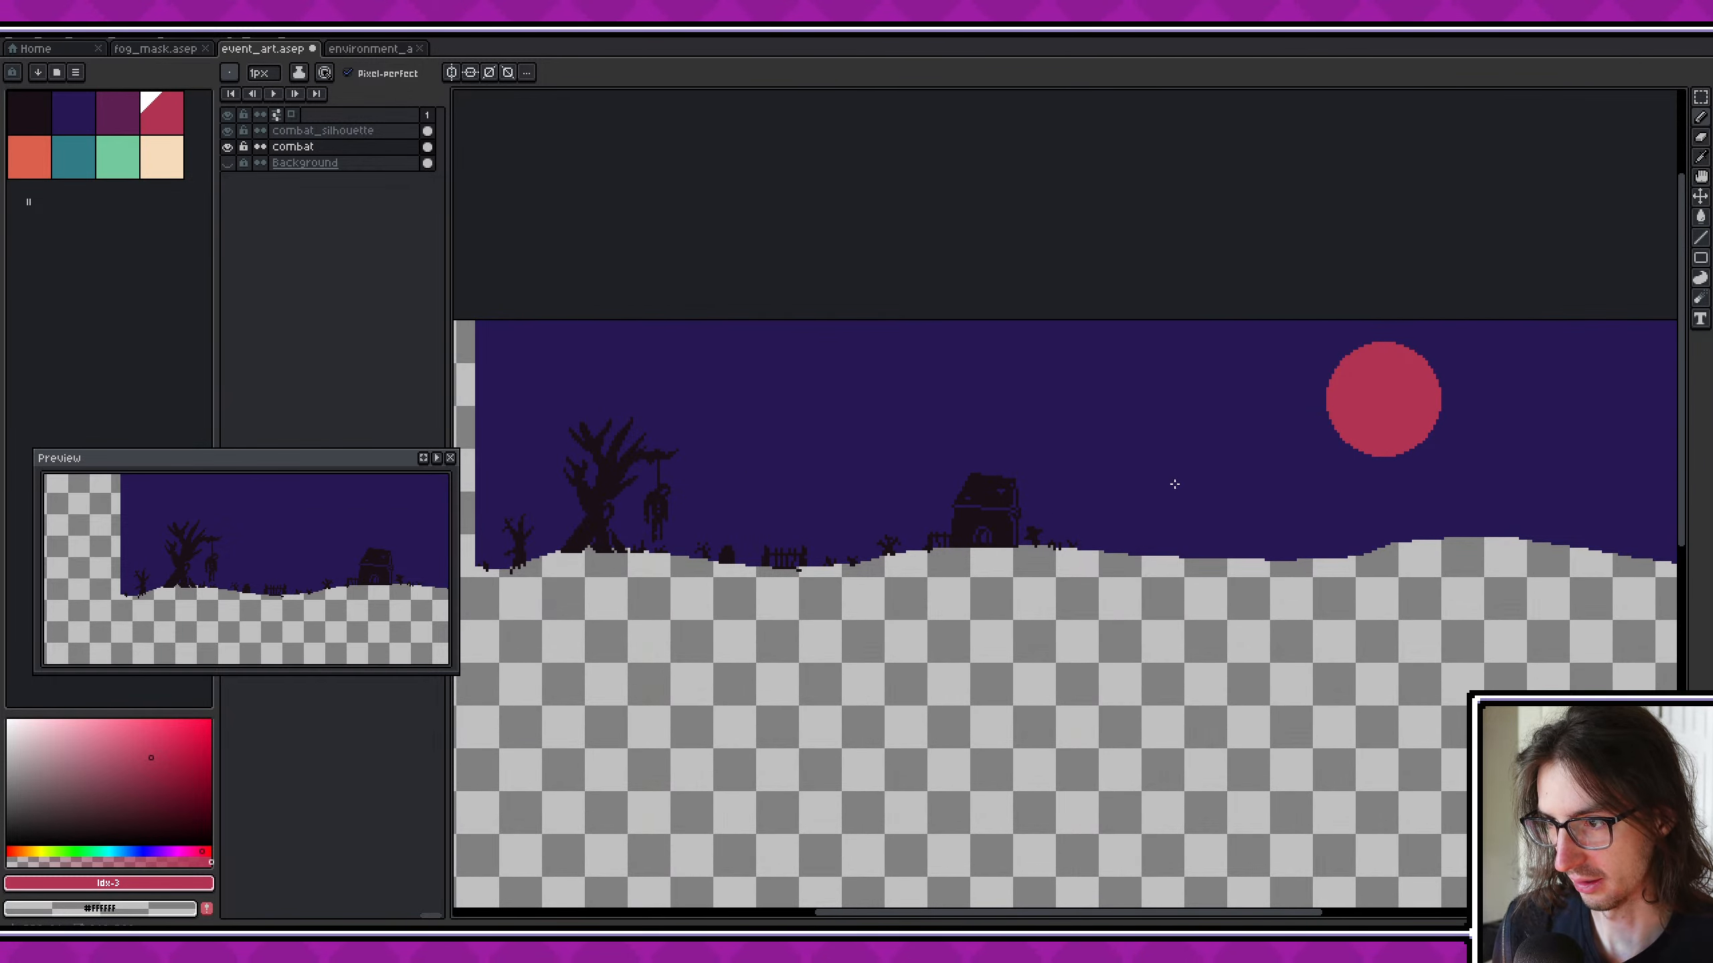
{"action": "middle_click_drag", "start_coordinate": [1268, 459], "coordinate": [1032, 457]}
{"action": "middle_click_drag", "start_coordinate": [350, 550], "coordinate": [188, 553]}
{"action": "middle_click_drag", "start_coordinate": [376, 546], "coordinate": [301, 562]}
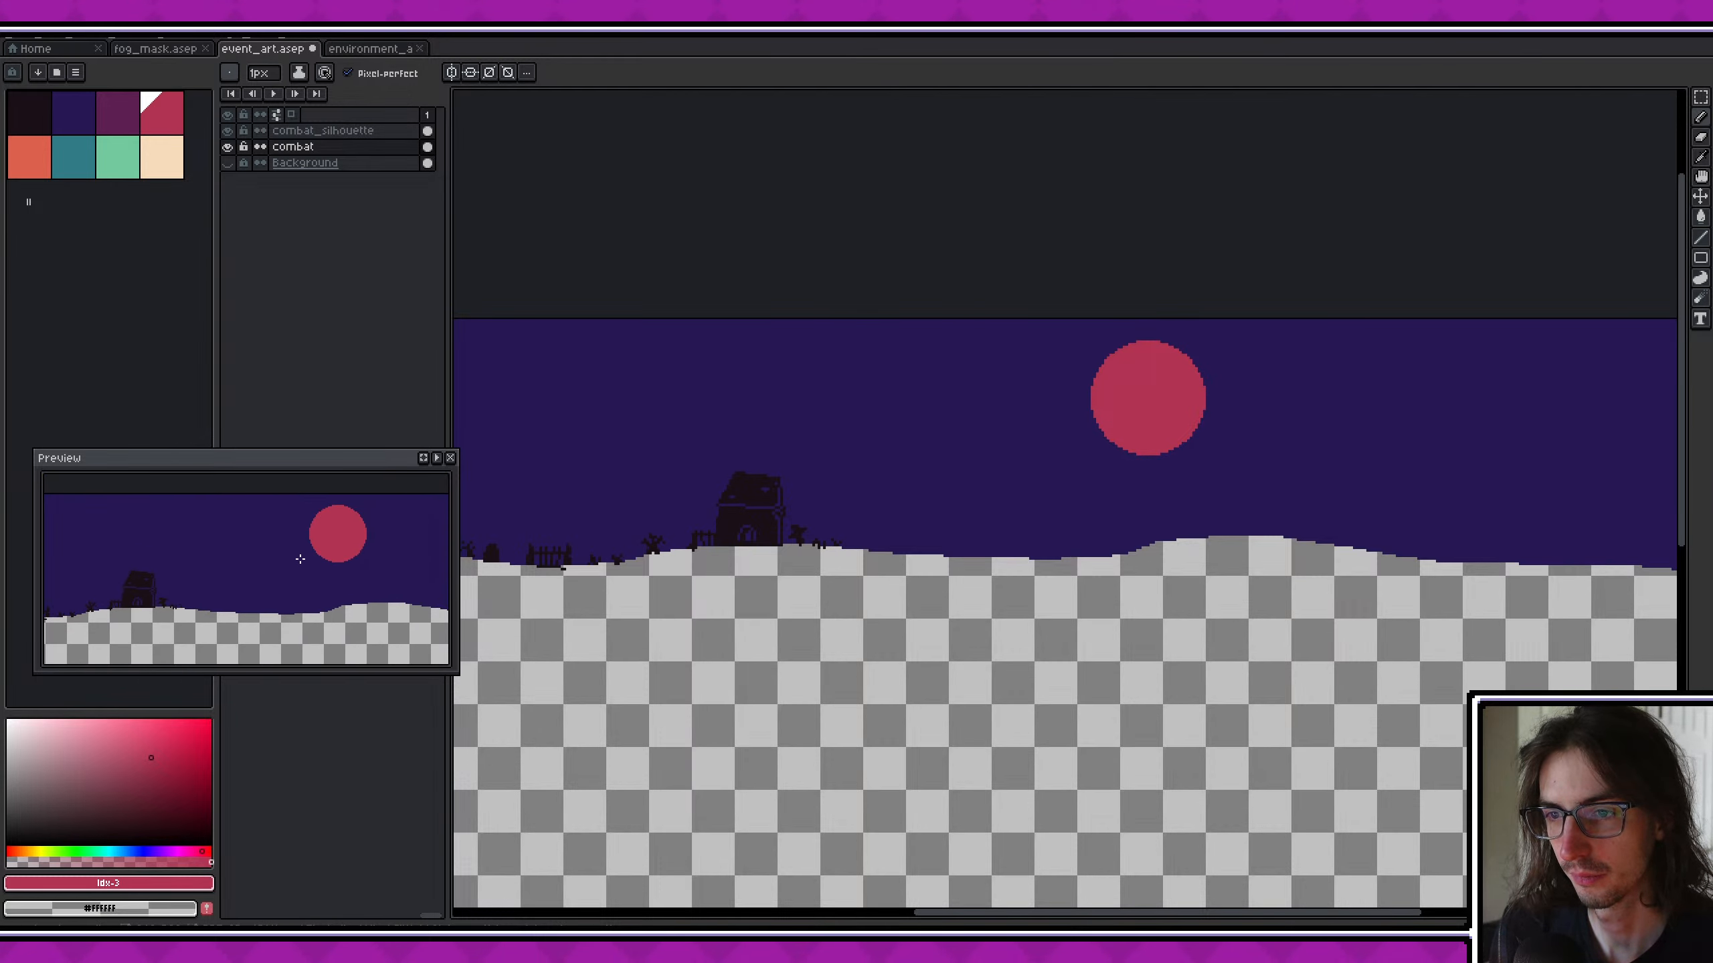
{"action": "scroll", "coordinate": [301, 562], "scroll_direction": "down", "scroll_amount": 1}
{"action": "scroll", "coordinate": [889, 580], "scroll_direction": "down", "scroll_amount": 3}
{"action": "scroll", "coordinate": [929, 531], "scroll_direction": "up", "scroll_amount": 1}
{"action": "key", "text": "ctrl+z"}
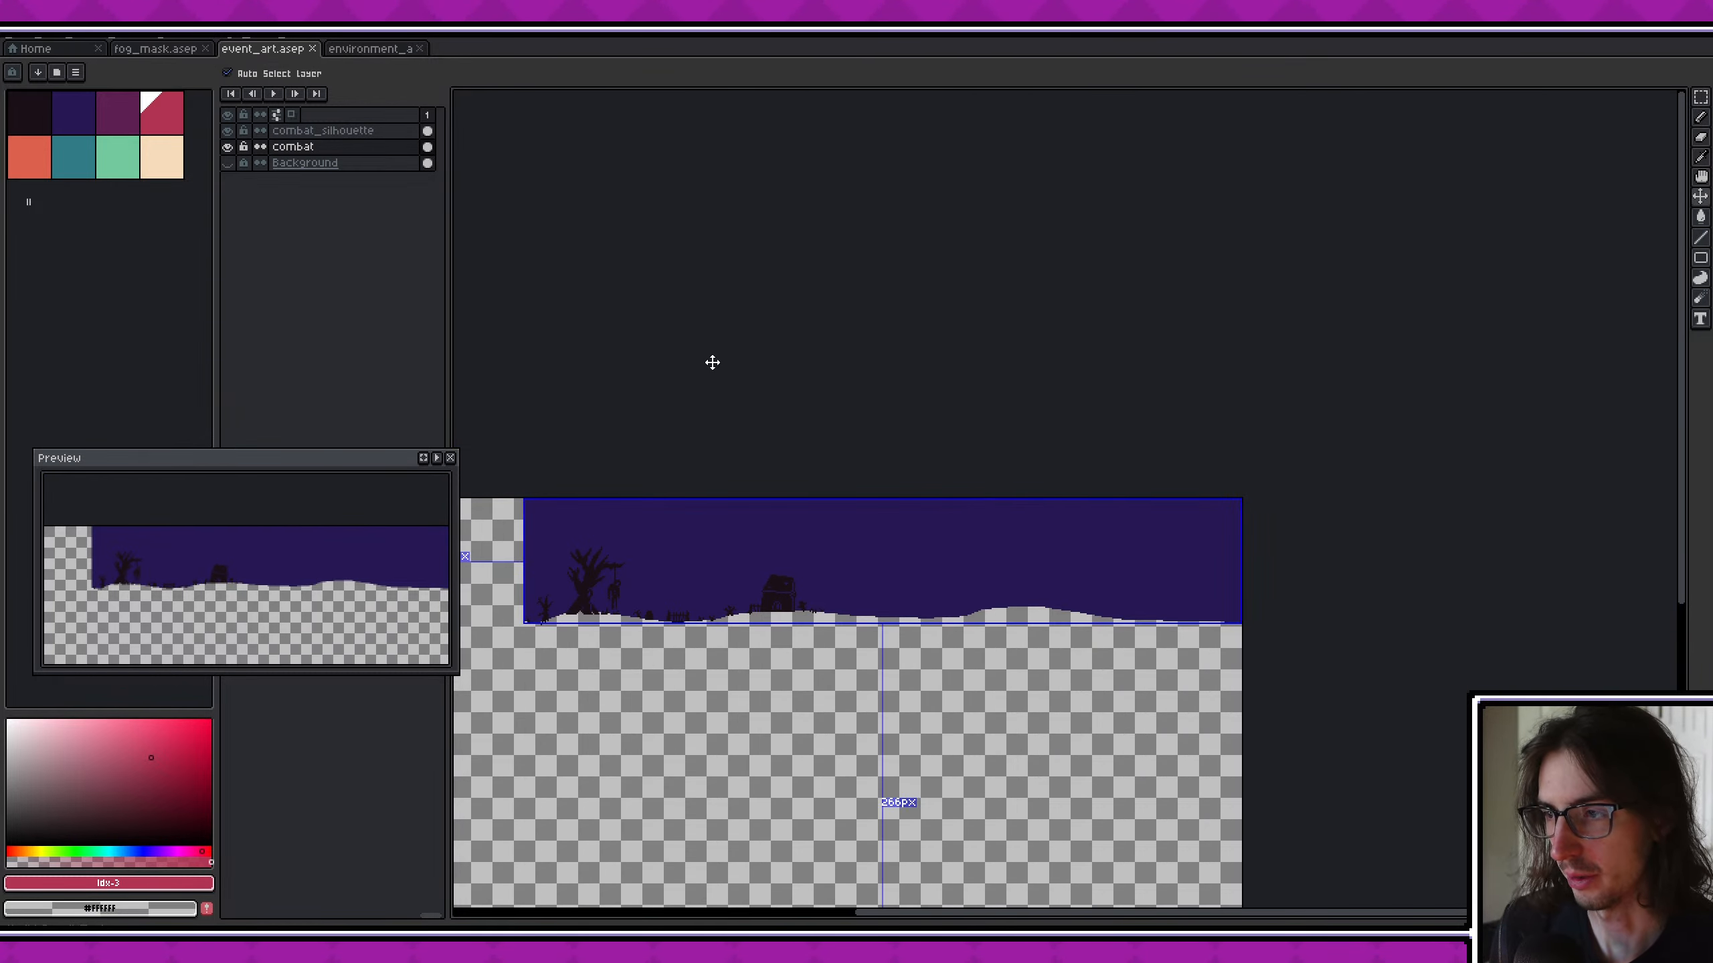
{"action": "middle_click_drag", "start_coordinate": [887, 459], "coordinate": [966, 432]}
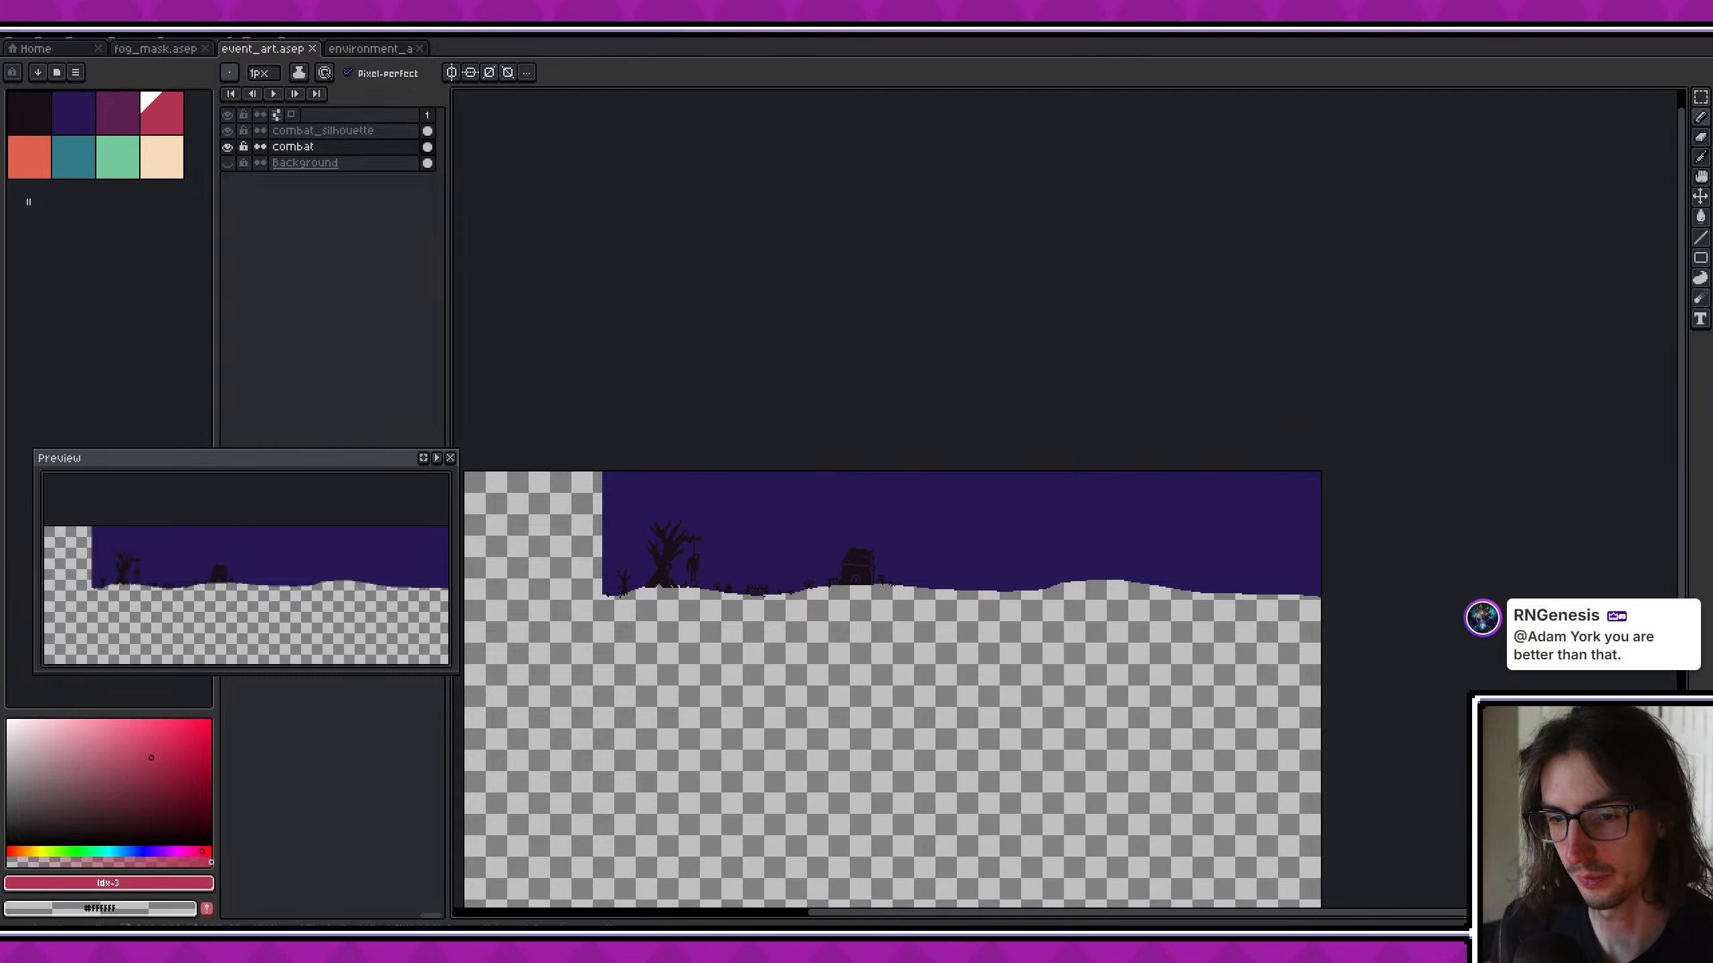
- Switch to the Godot editor and widen the scene tree of GameUI
{"action": "key", "text": "alt+Tab"}
{"action": "left_click", "coordinate": [1090, 381]}
{"action": "middle_click_drag", "start_coordinate": [1086, 383], "coordinate": [1053, 462]}
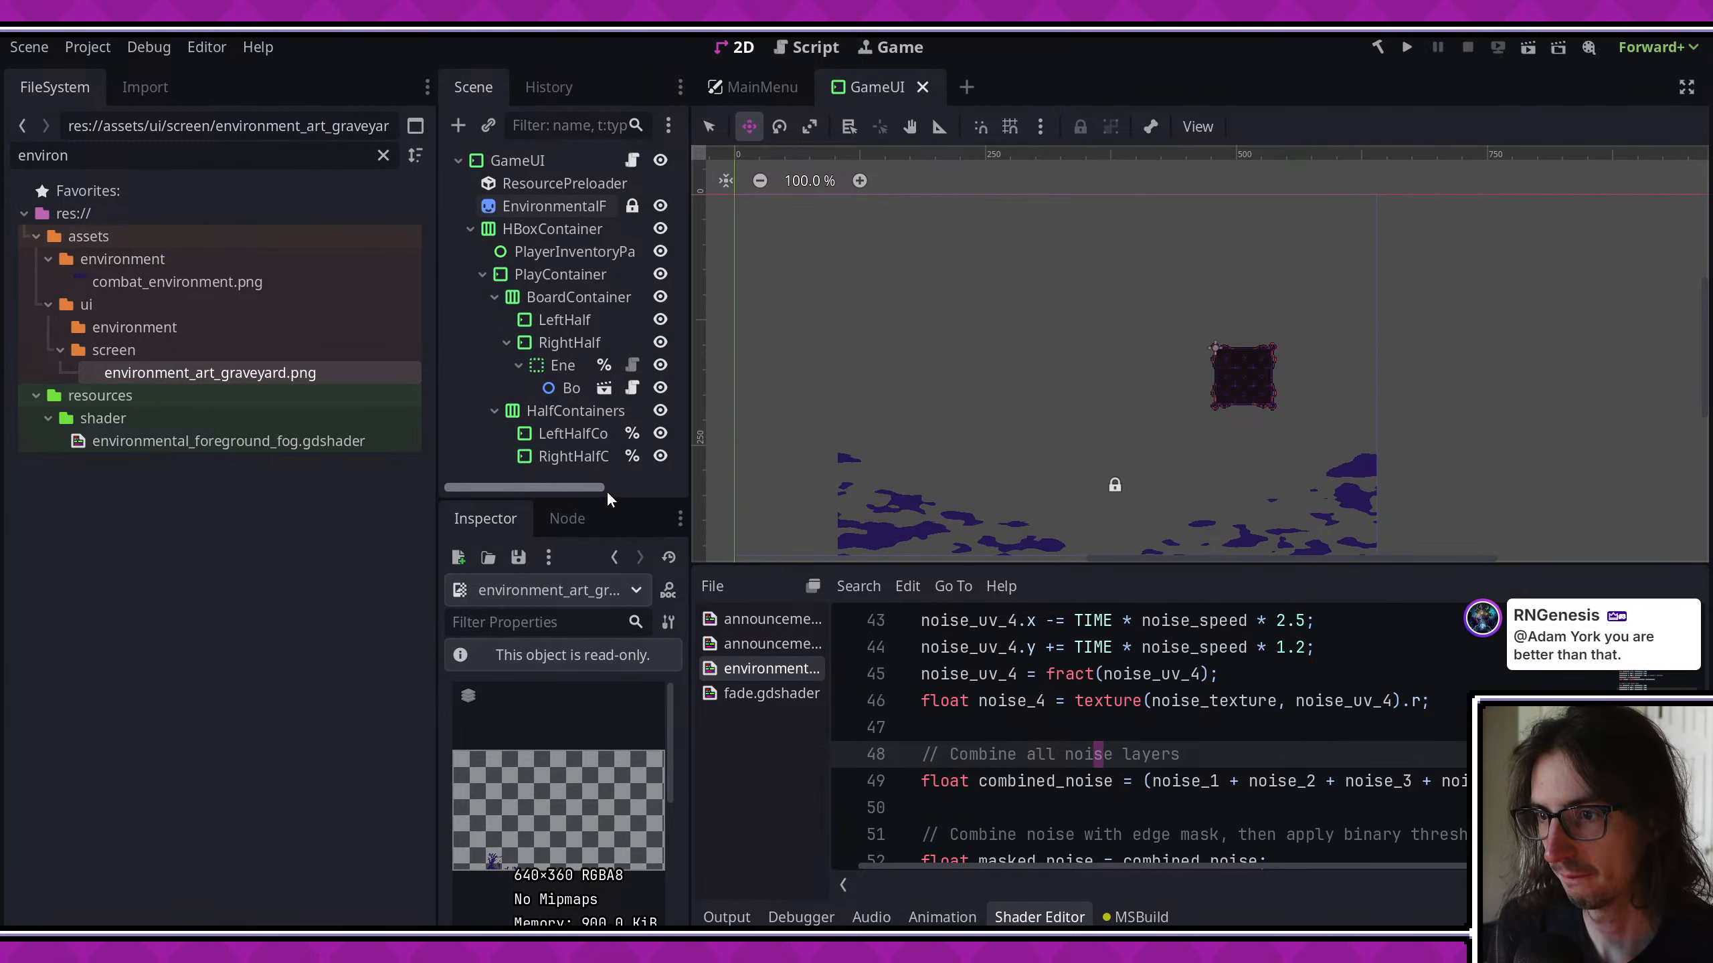
{"action": "left_click_drag", "start_coordinate": [608, 499], "coordinate": [623, 561]}
{"action": "left_click_drag", "start_coordinate": [690, 490], "coordinate": [862, 473]}
{"action": "left_click", "coordinate": [575, 162]}
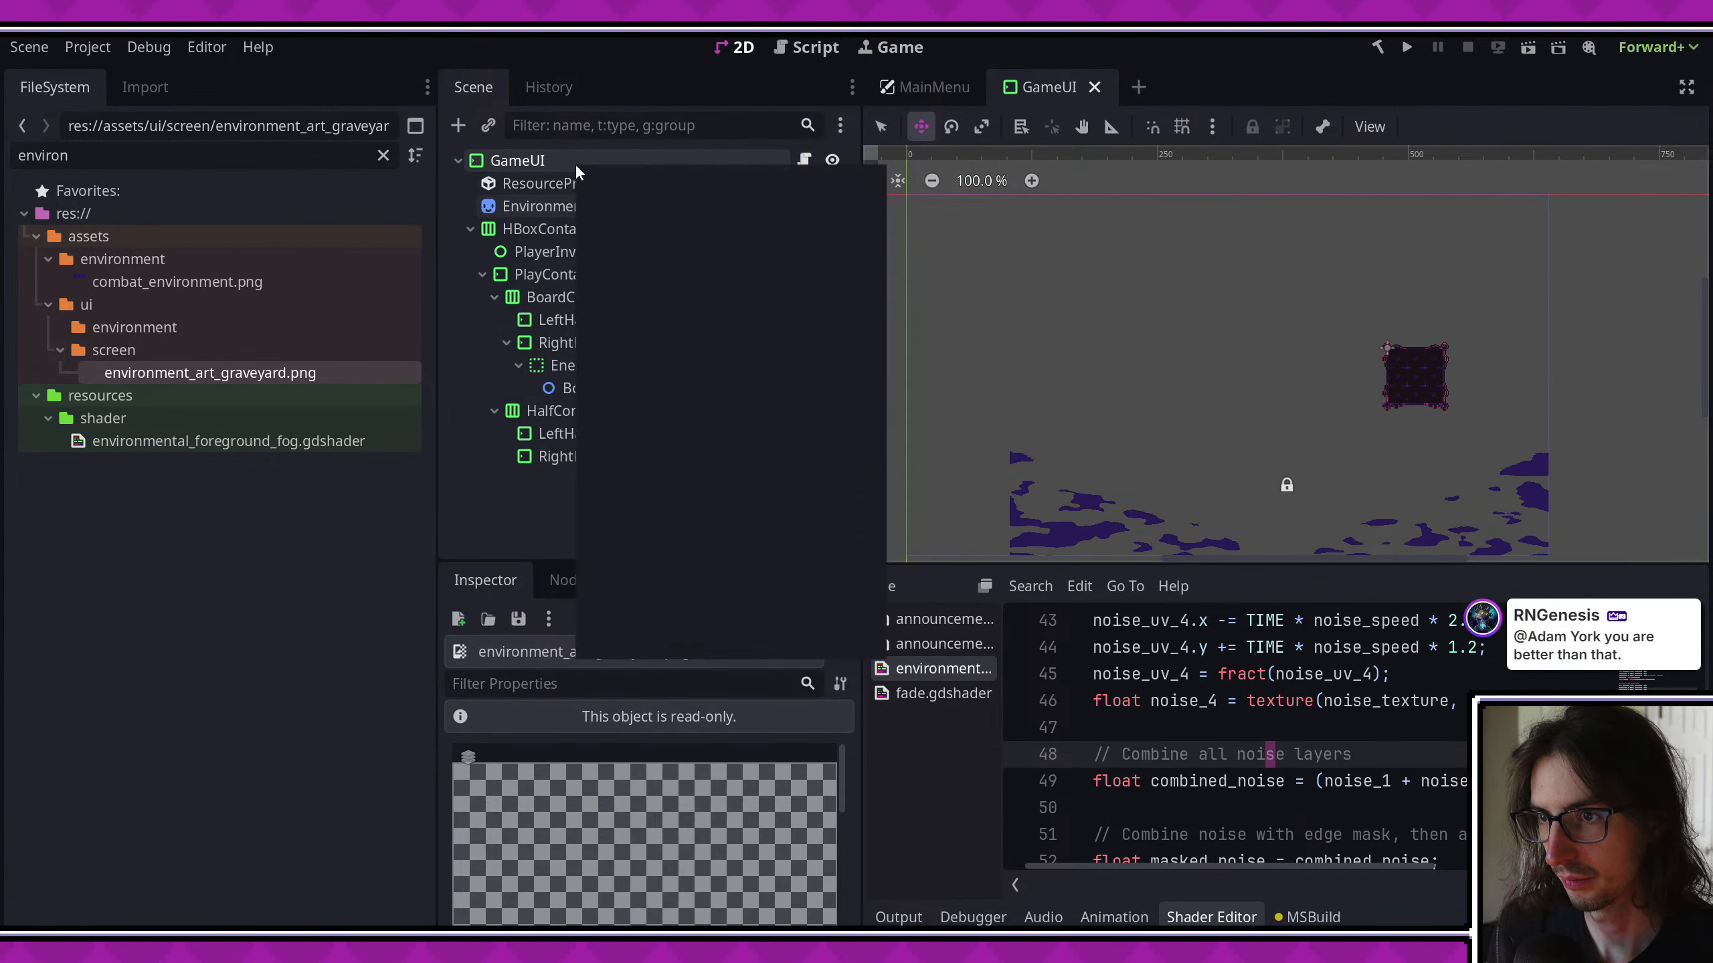
{"action": "key", "text": "ctrl+a"}
{"action": "type", "text": "combate"}
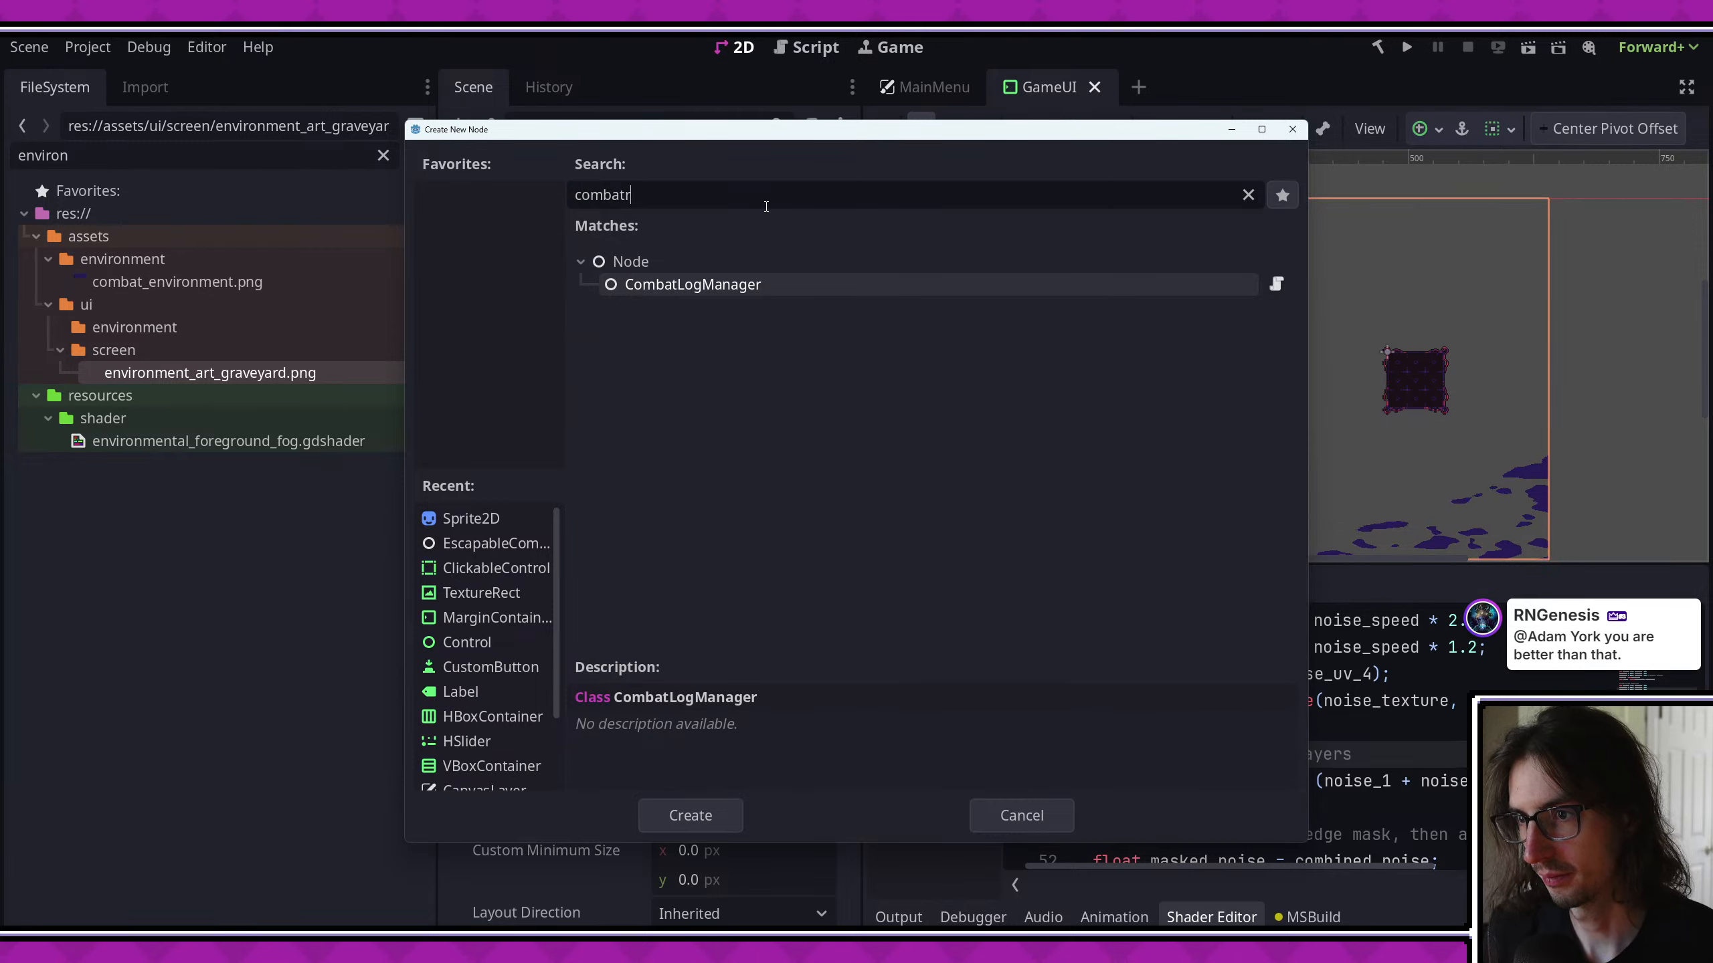
{"action": "key", "text": "BackSpace"}
{"action": "key", "text": "BackSpace"}
{"action": "key", "text": "BackSpace"}
{"action": "key", "text": "BackSpace"}
{"action": "key", "text": "BackSpace"}
{"action": "key", "text": "BackSpace"}
{"action": "key", "text": "BackSpace"}
{"action": "key", "text": "Escape"}
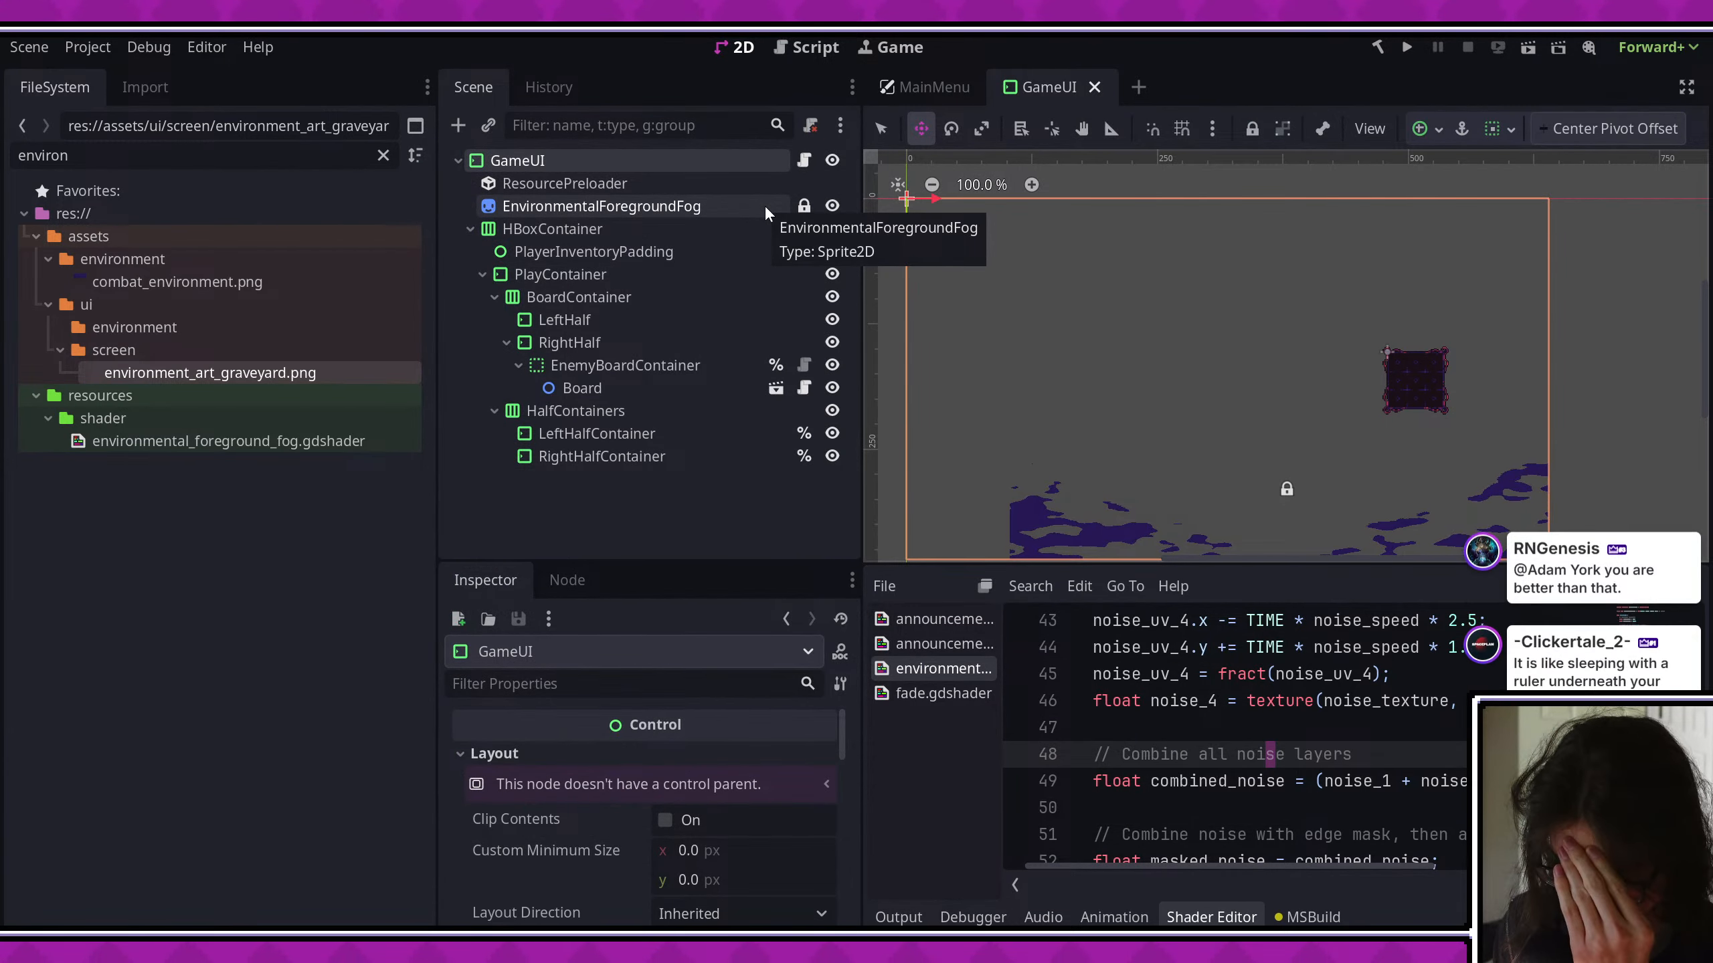
- Add a Sprite2D child node to GameUI and place it directly below EnvironmentalForegroundFog in the scene tree
{"action": "right_click", "coordinate": [668, 160]}
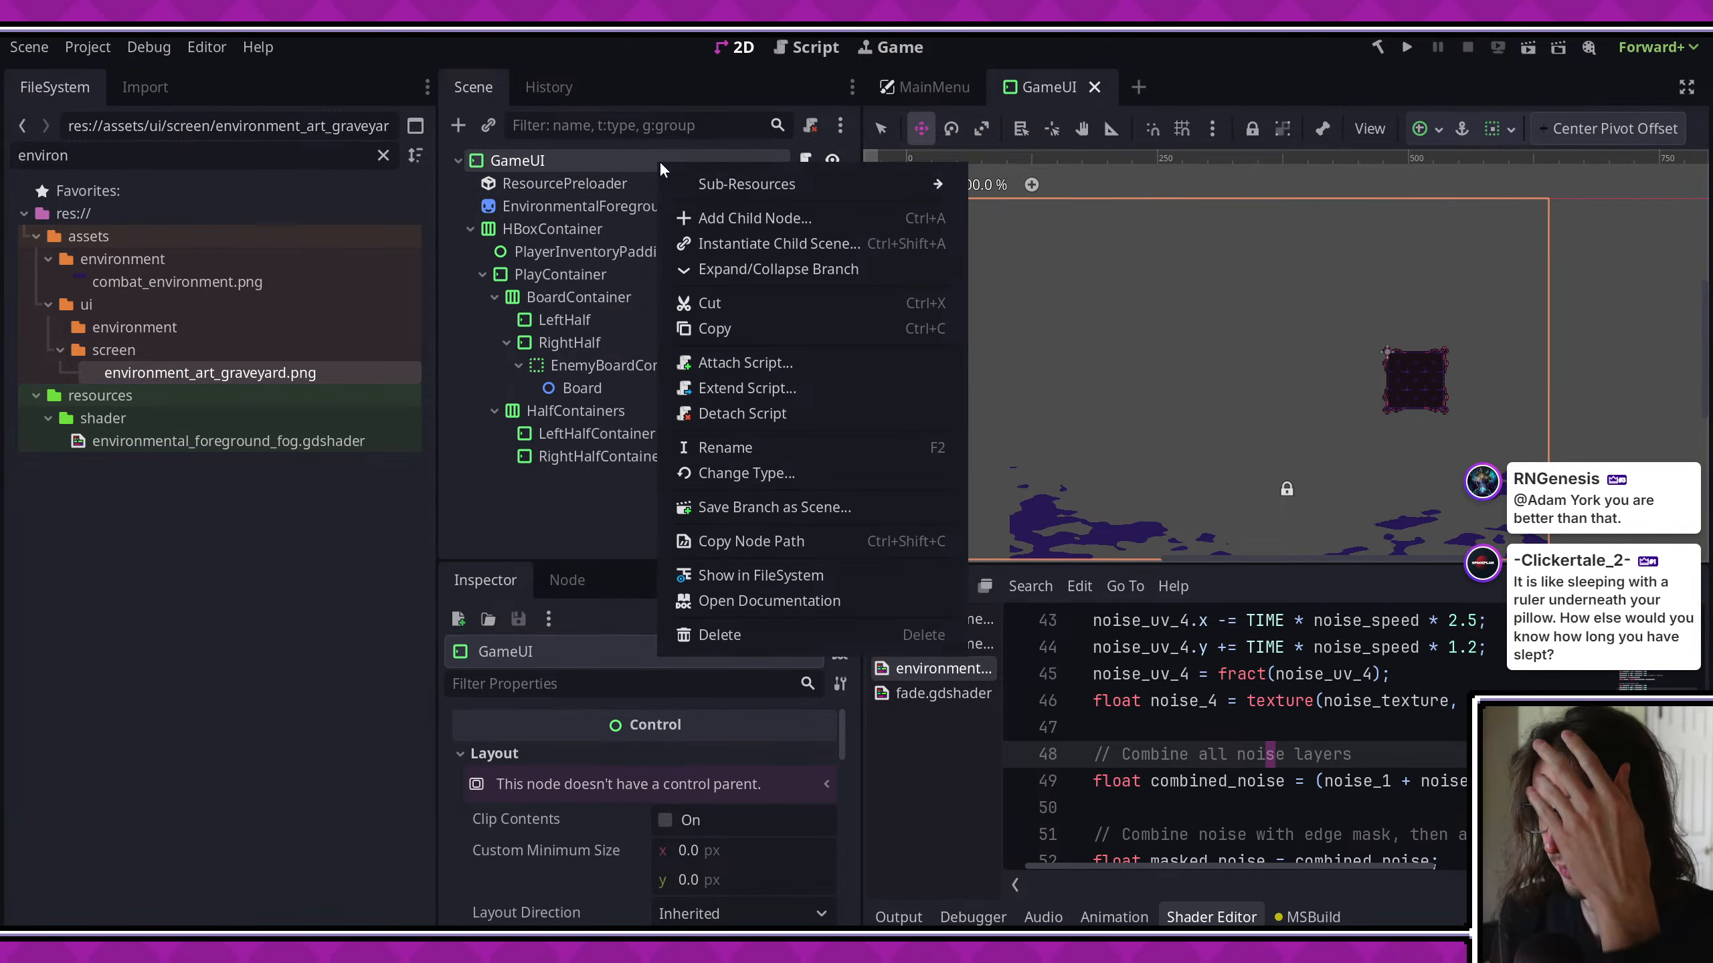
{"action": "left_click", "coordinate": [706, 216]}
{"action": "type", "text": "sprite2d"}
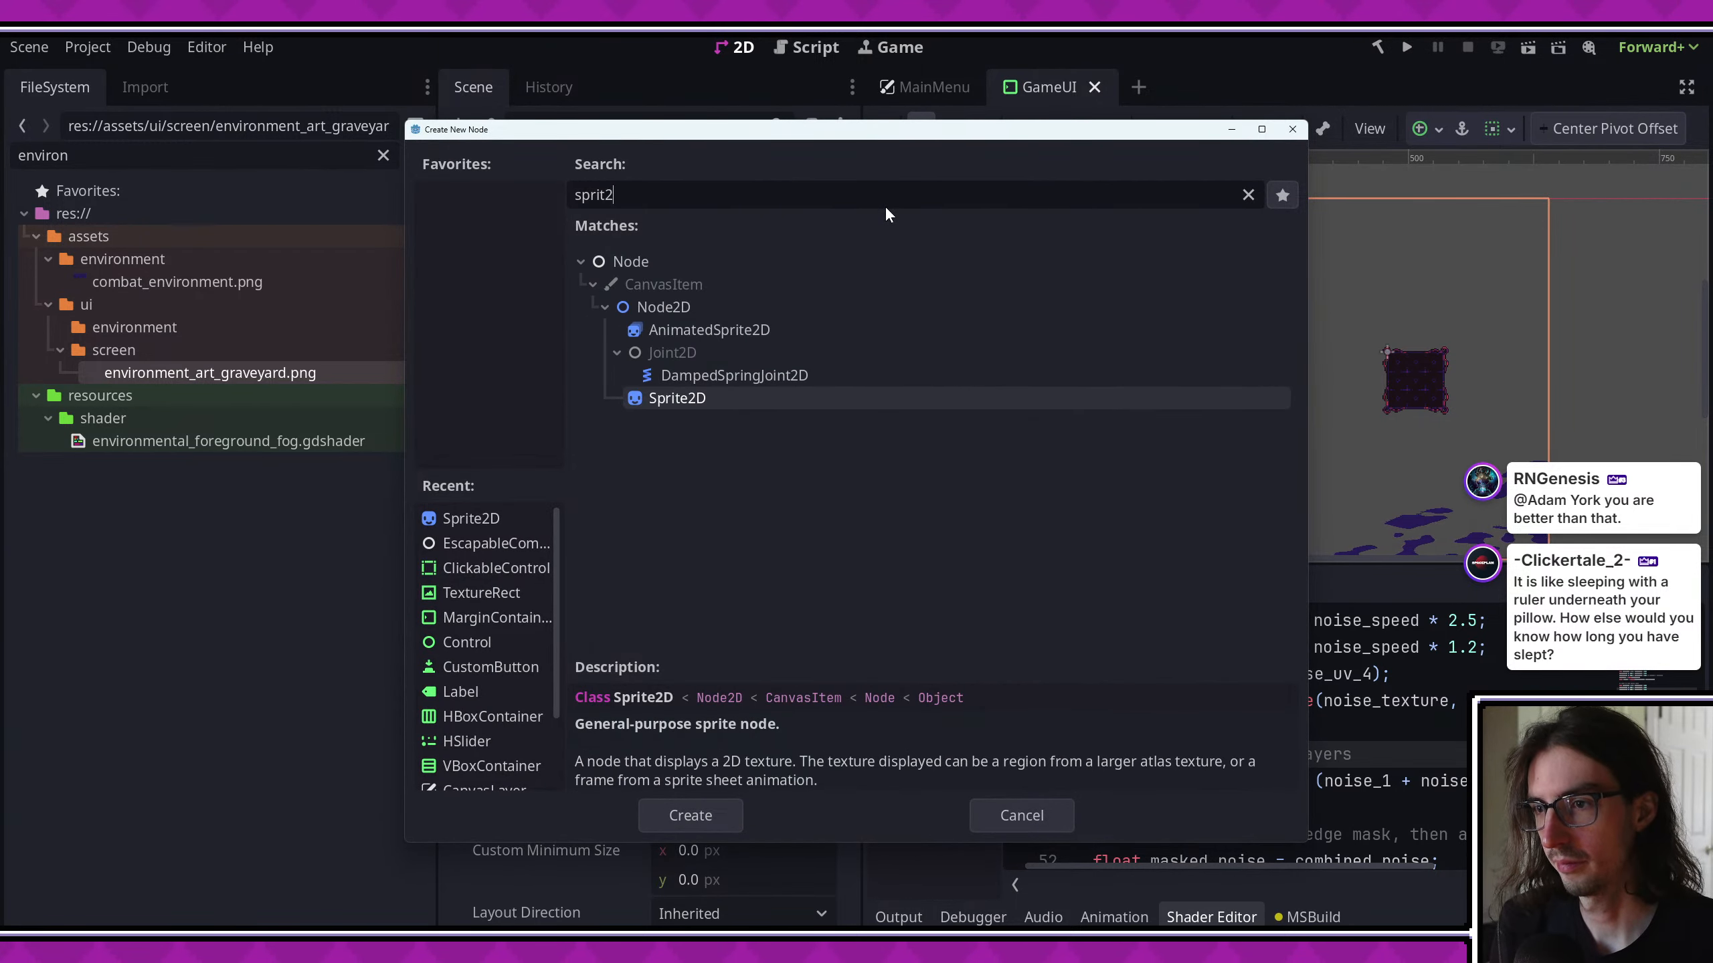
{"action": "key", "text": "Return"}
{"action": "left_click_drag", "start_coordinate": [534, 473], "coordinate": [573, 217]}
- Rename the new Sprite2D node as CombatEnvironment and save the GameUI scene
{"action": "double_click", "coordinate": [616, 228]}
{"action": "type", "text": "Comb"}
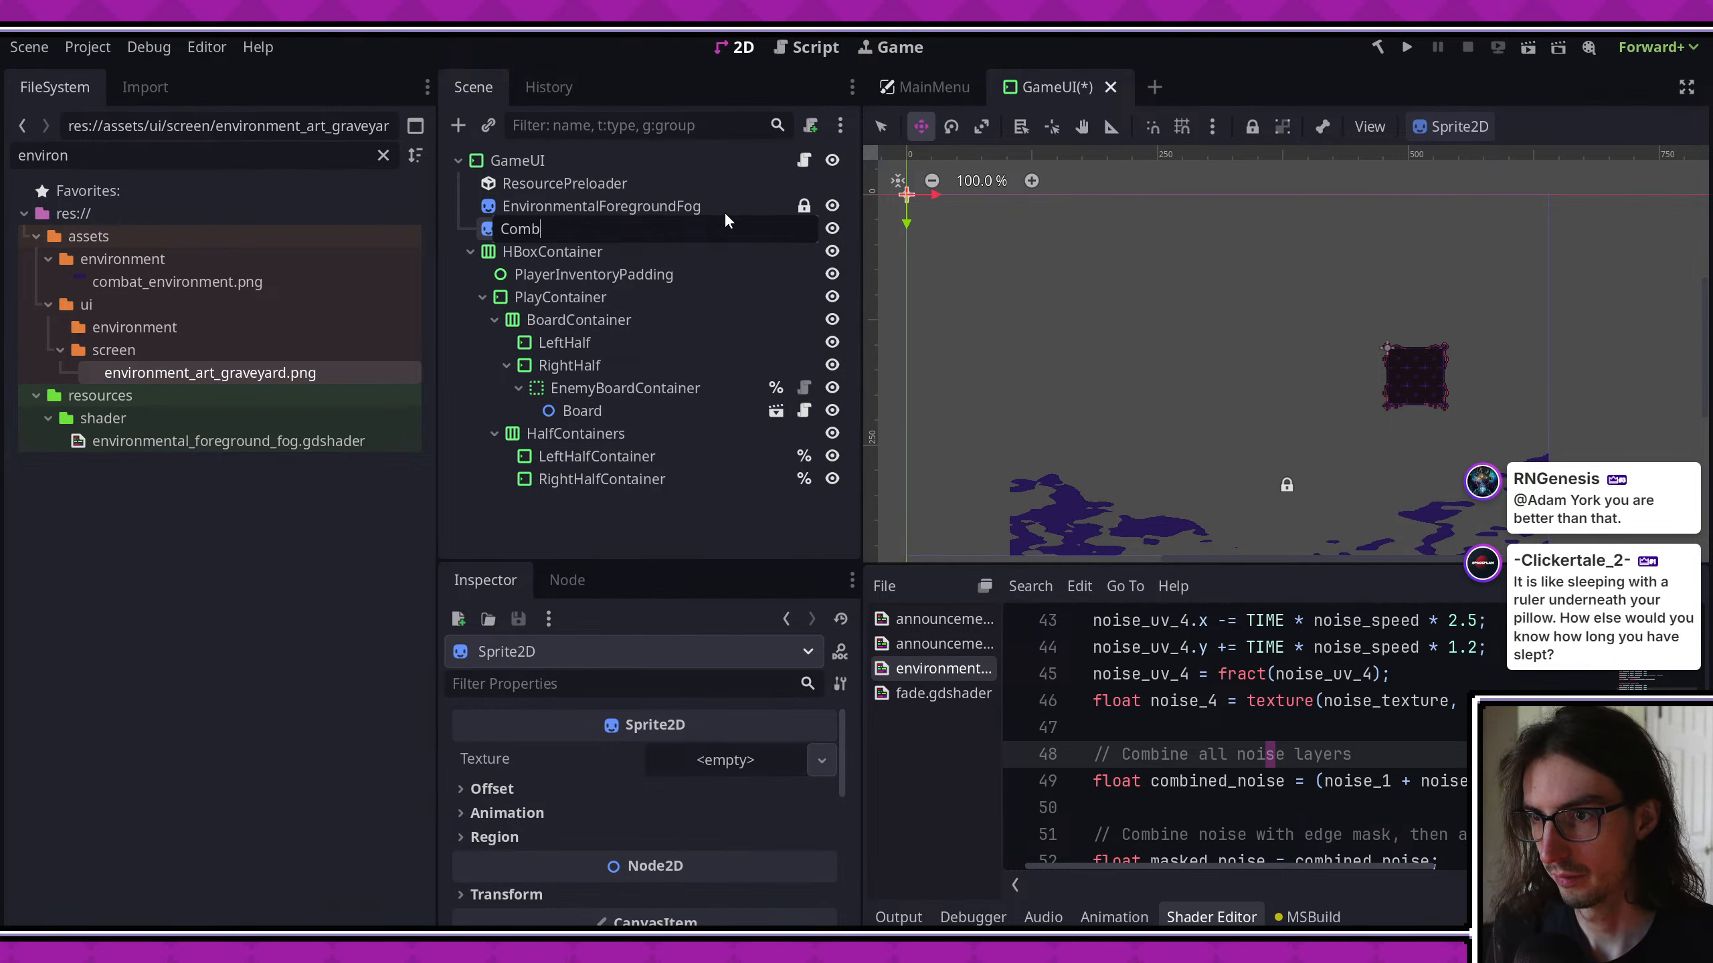
{"action": "type", "text": "atEnvironment"}
{"action": "key", "text": "Return"}
{"action": "key", "text": "ctrl+s"}
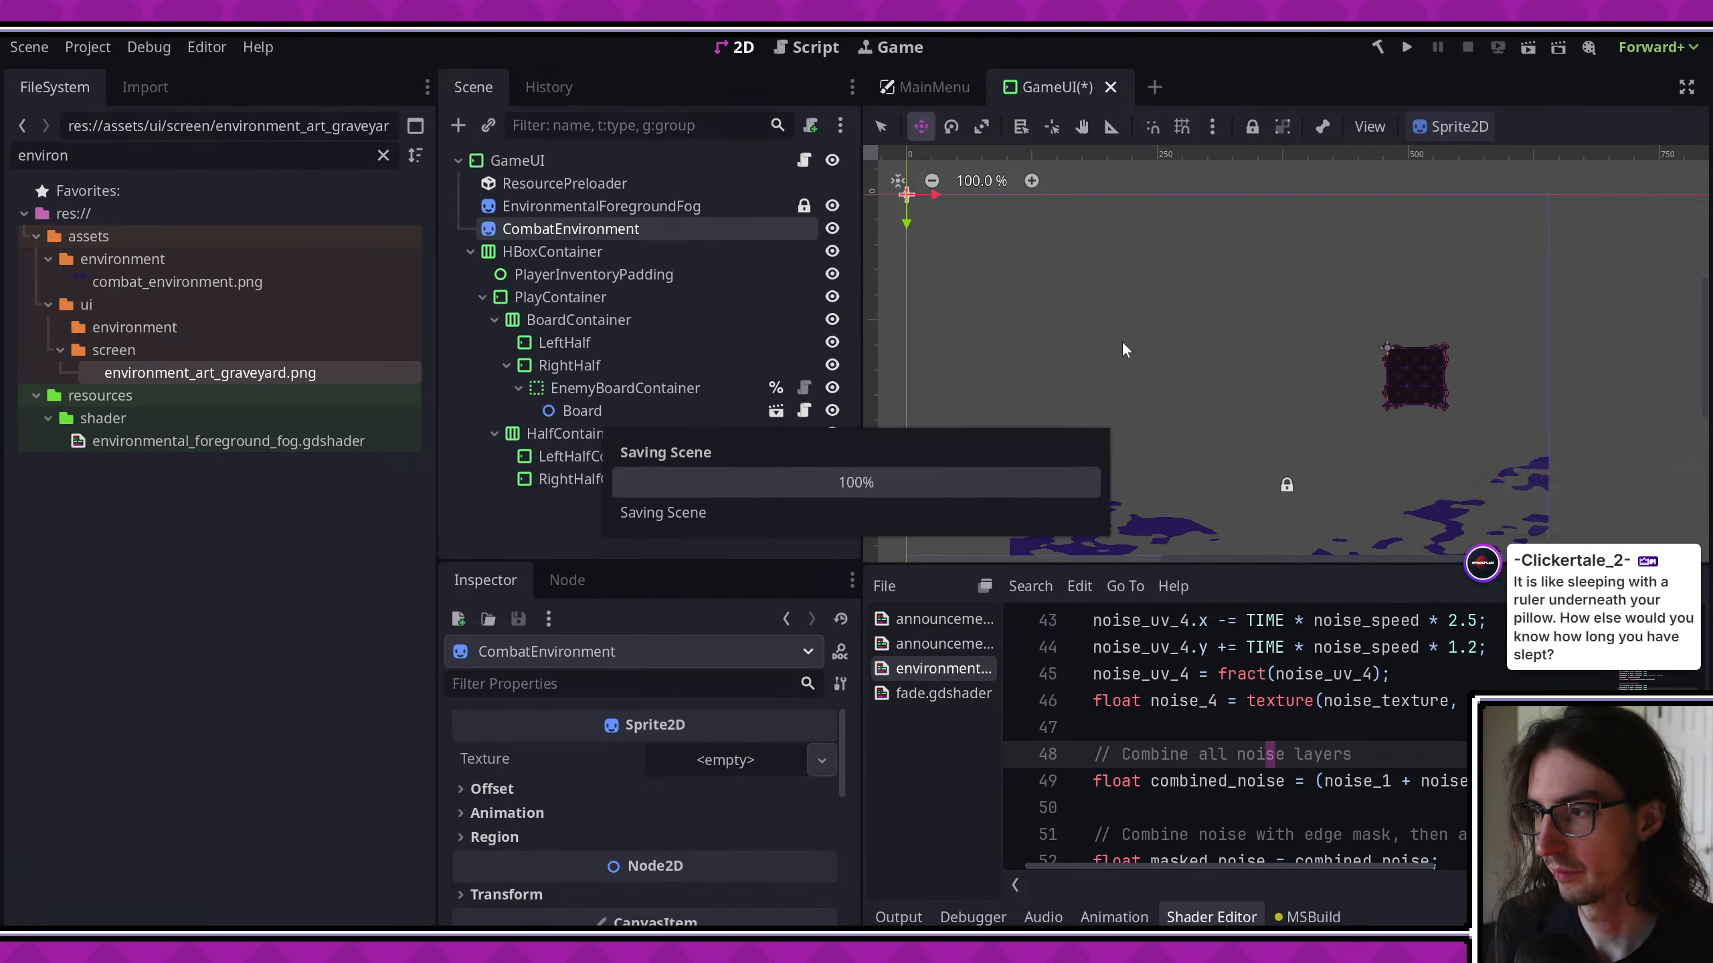
- Assign combat_environment.png from the assets/environment folder as the texture of the CombatEnvironment sprite
{"action": "scroll", "coordinate": [1195, 342], "scroll_direction": "down", "scroll_amount": 1}
{"action": "left_click", "coordinate": [240, 158]}
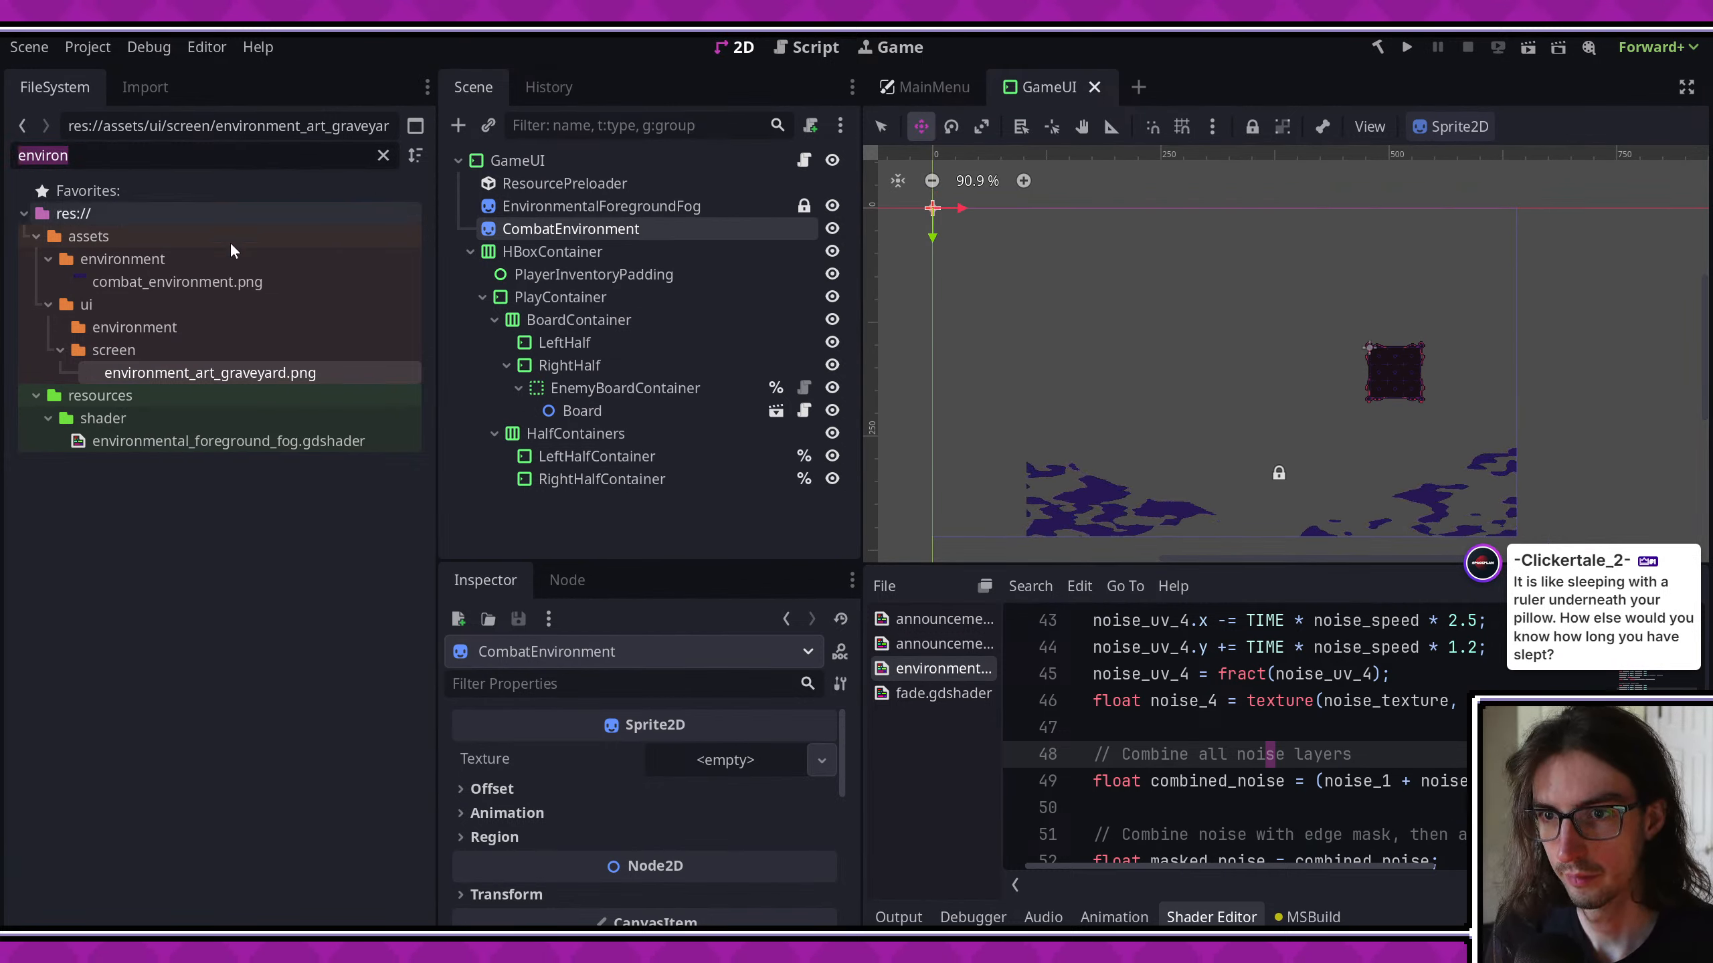
{"action": "left_click_drag", "start_coordinate": [177, 282], "coordinate": [725, 759]}
{"action": "scroll", "coordinate": [1140, 404], "scroll_direction": "down", "scroll_amount": 3}
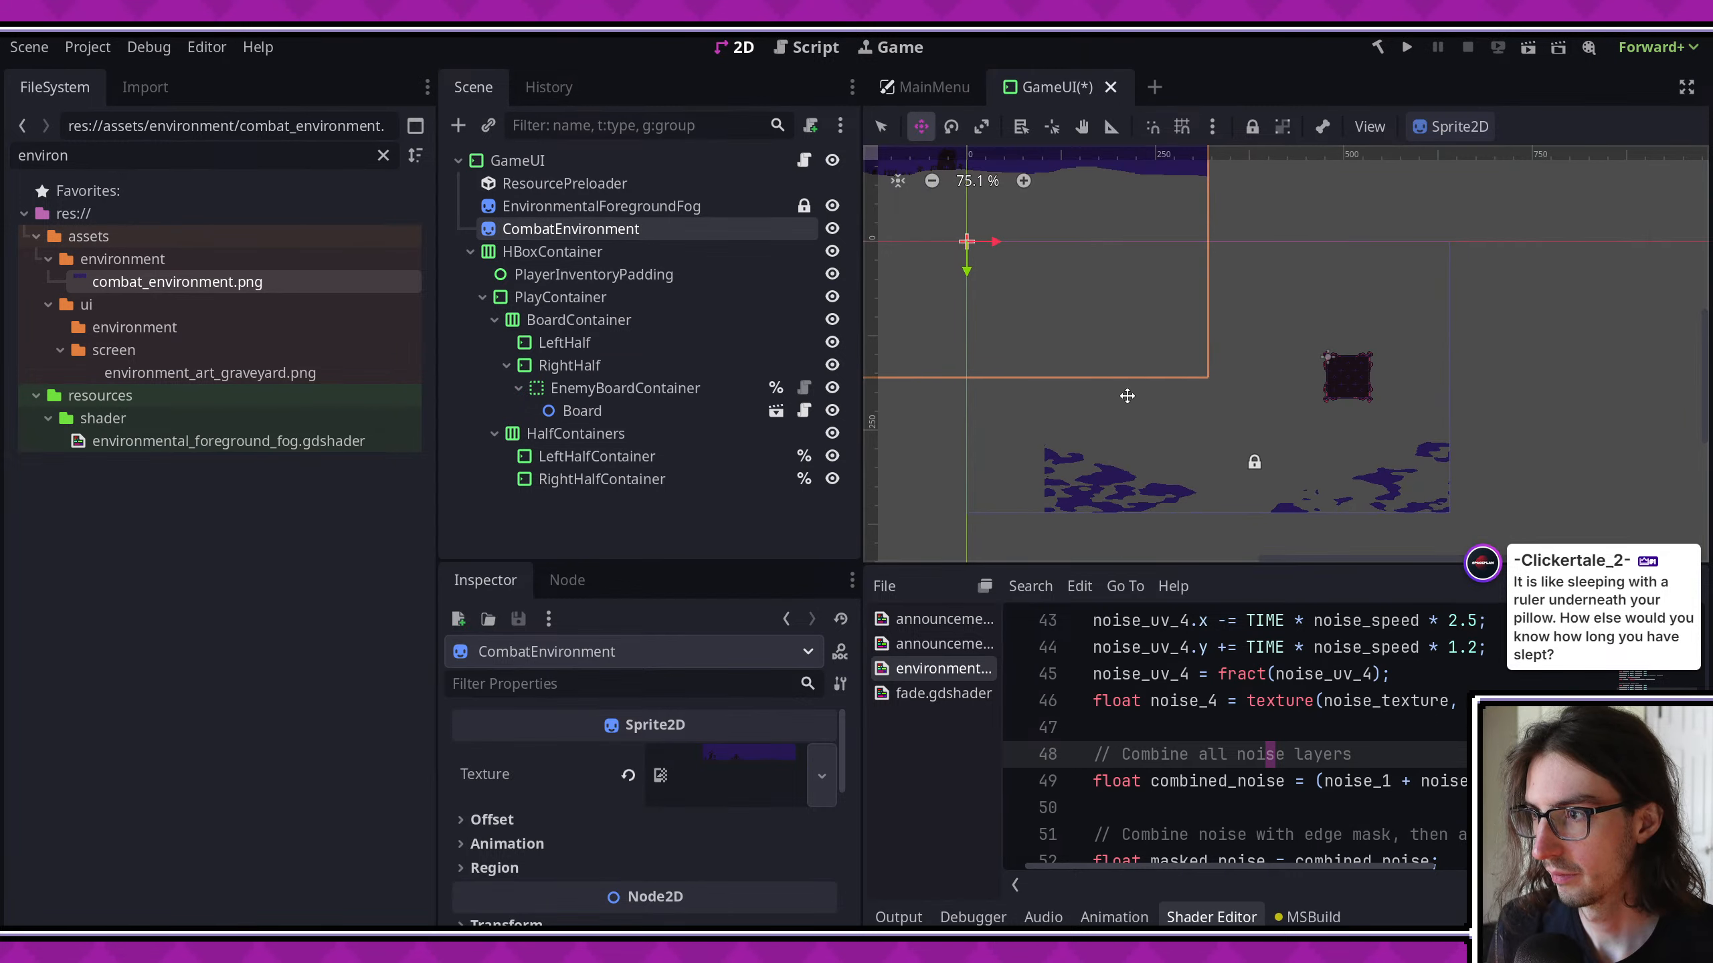
- Roughly reposition the CombatEnvironment sprite over the GameUI viewport frame
{"action": "scroll", "coordinate": [1186, 459], "scroll_direction": "up", "scroll_amount": 4}
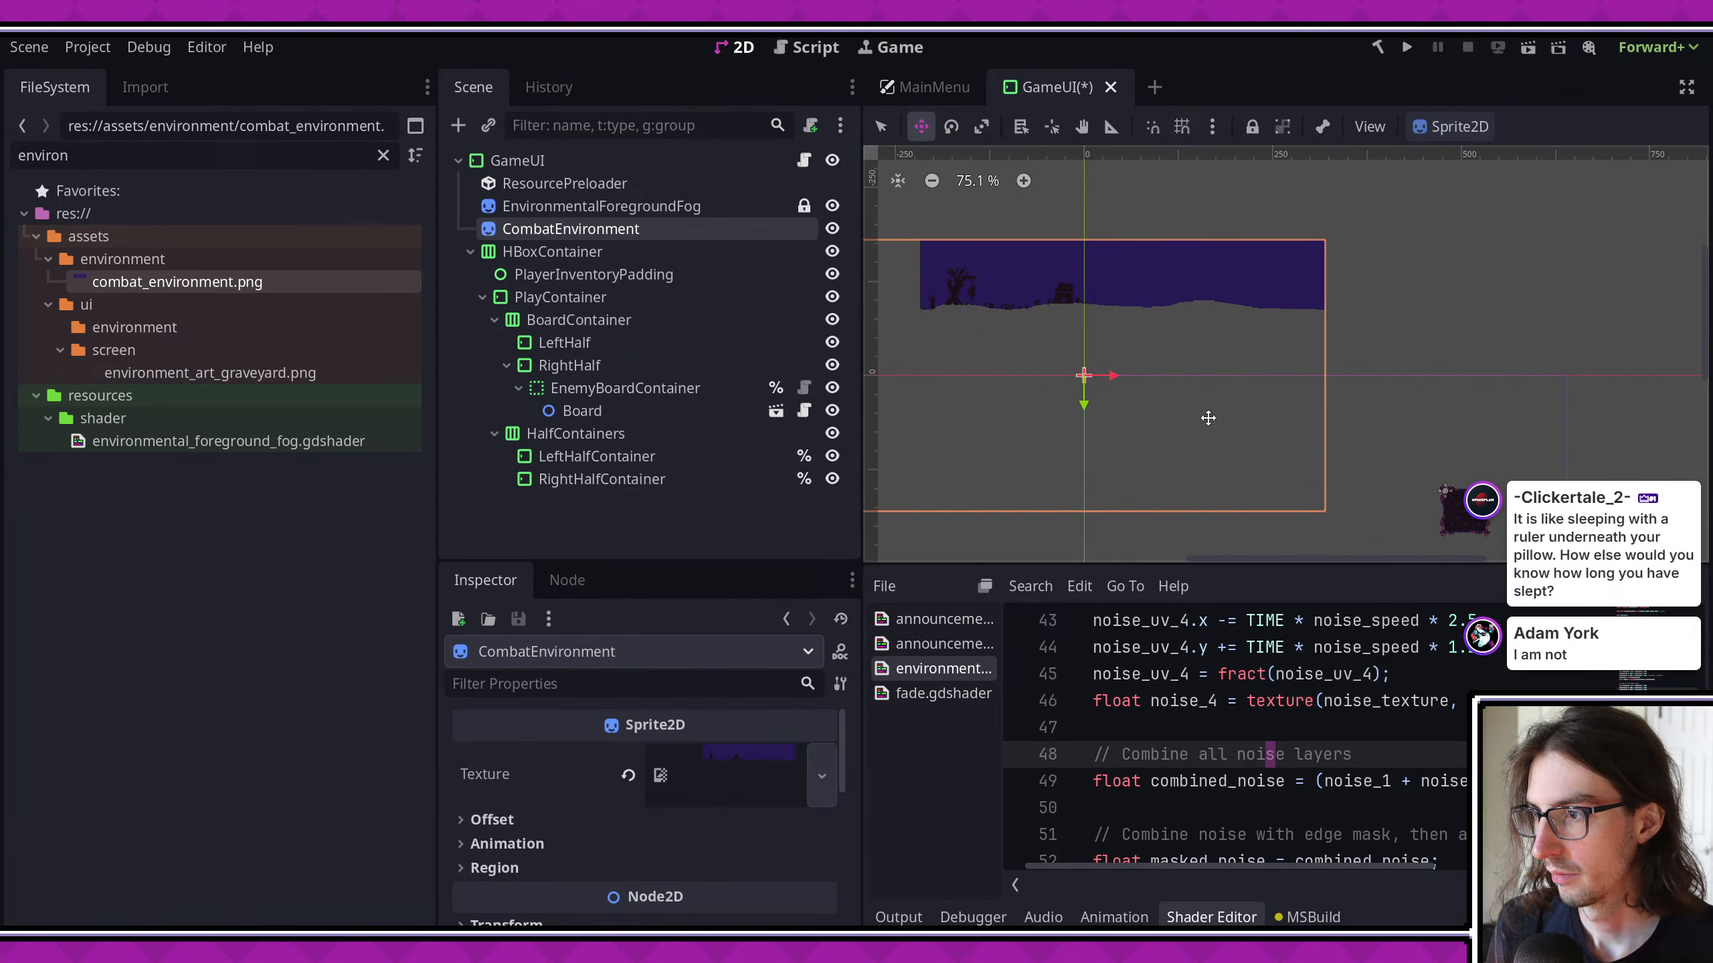
{"action": "left_click_drag", "start_coordinate": [1138, 316], "coordinate": [1288, 416]}
{"action": "middle_click_drag", "start_coordinate": [1288, 417], "coordinate": [1172, 236]}
{"action": "left_click_drag", "start_coordinate": [1158, 274], "coordinate": [1208, 299]}
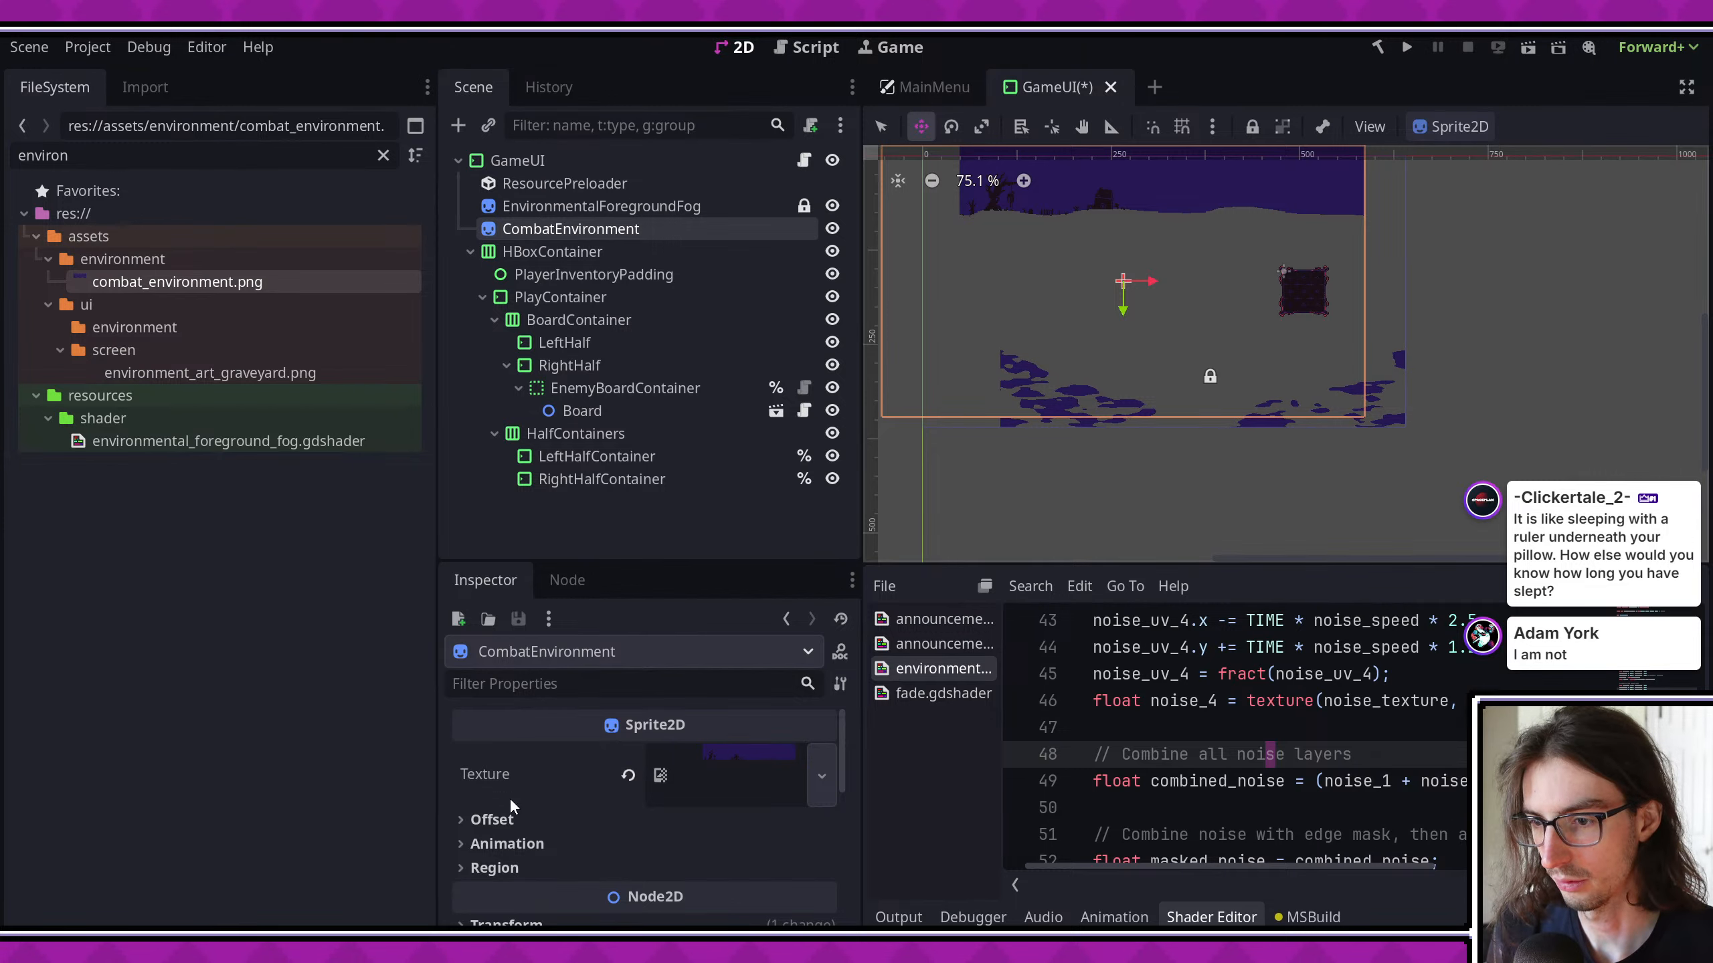
- Turn off centering for the CombatEnvironment sprite, reset its position to 0, 0, and save the GameUI scene
{"action": "left_click", "coordinate": [491, 819]}
{"action": "left_click", "coordinate": [710, 848]}
{"action": "scroll", "coordinate": [681, 847], "scroll_direction": "down", "scroll_amount": 5}
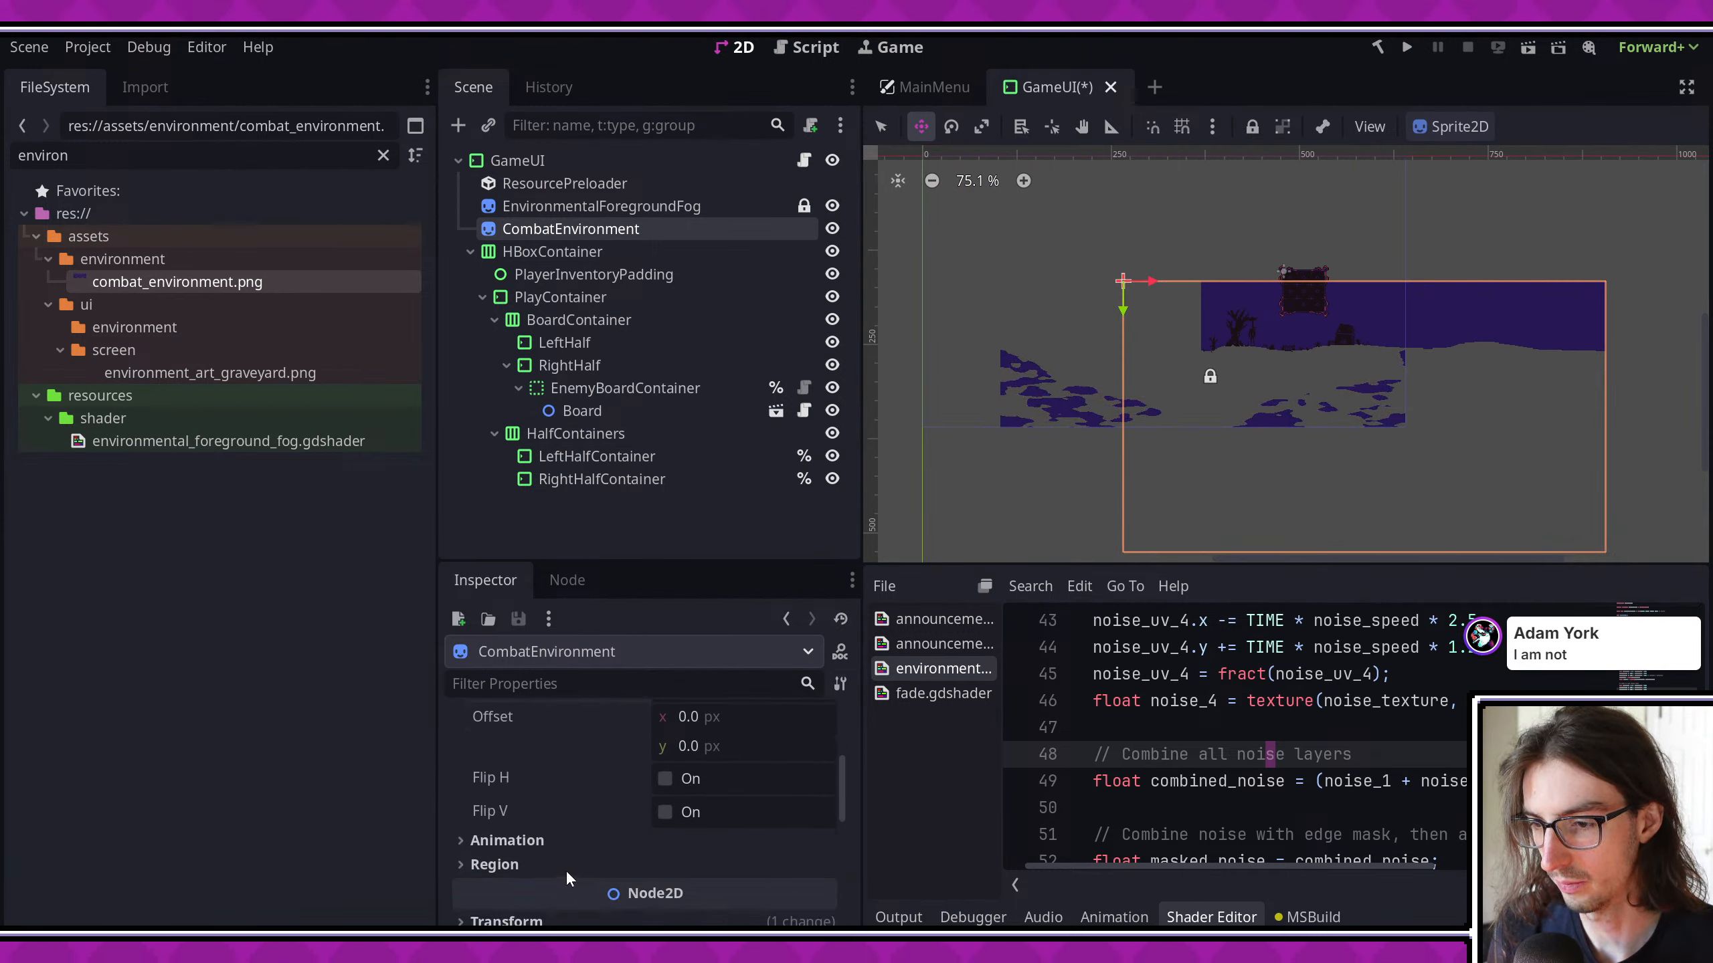
{"action": "left_click", "coordinate": [634, 920]}
{"action": "key", "text": "ctrl+s"}
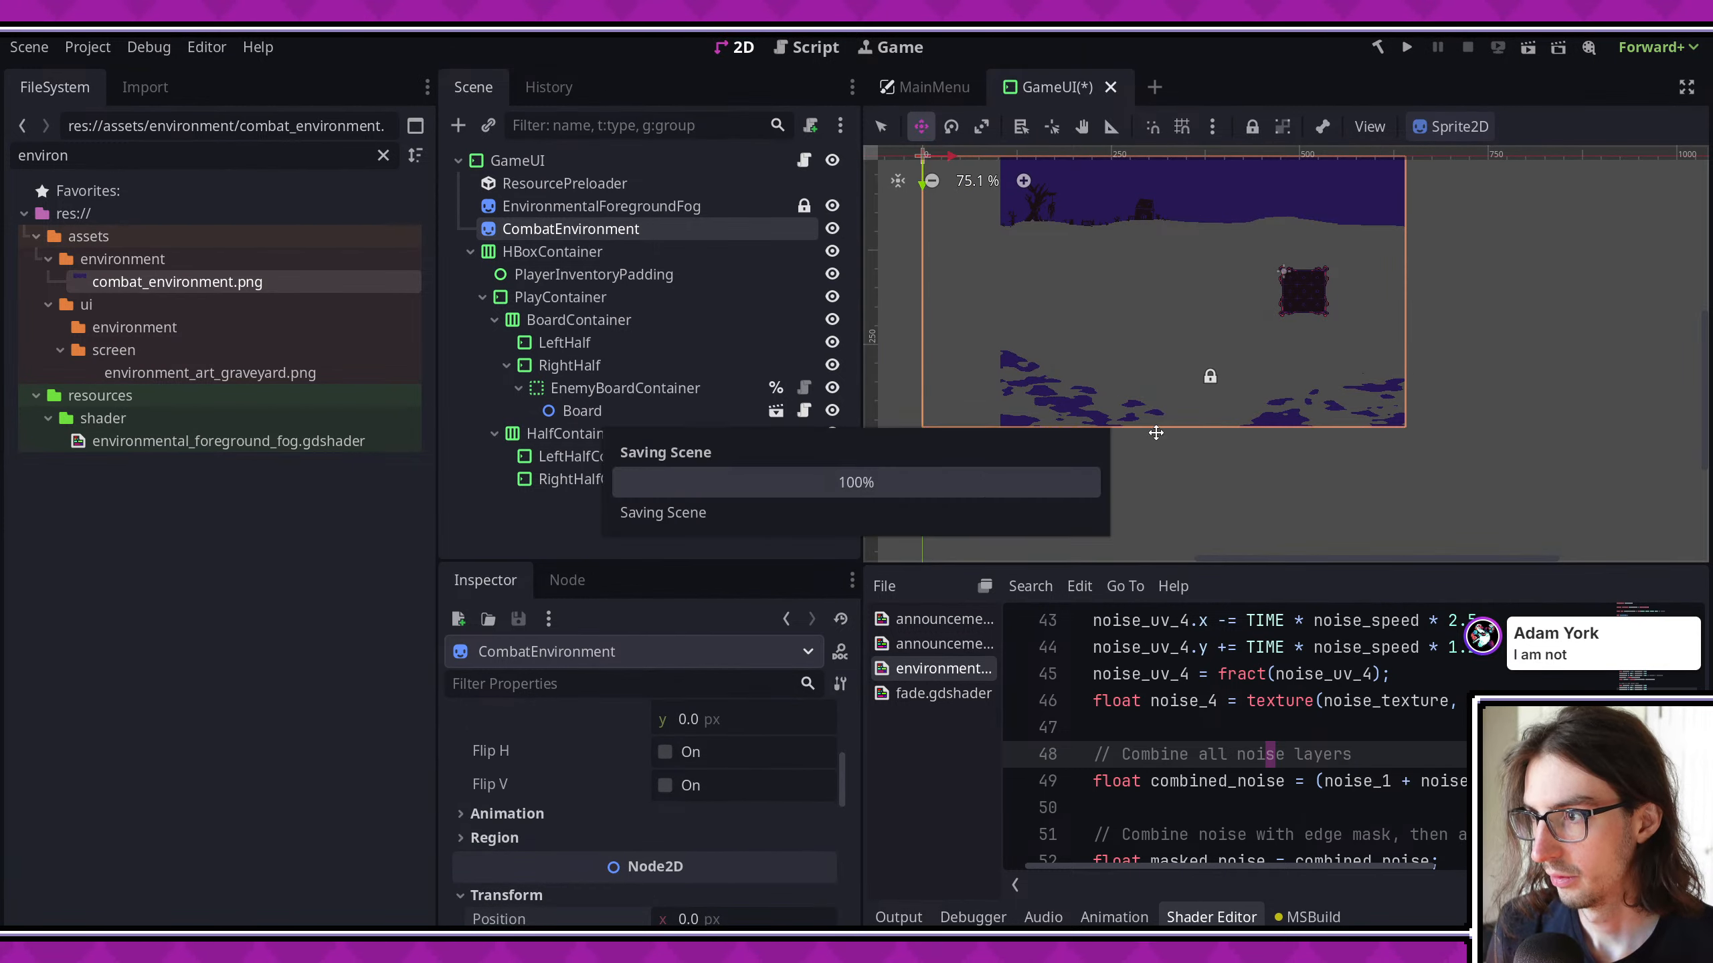
- Collapse the shader editor to enlarge the 2D view of the graveyard background, and run the project
{"action": "scroll", "coordinate": [1146, 405], "scroll_direction": "up", "scroll_amount": 1}
{"action": "left_click", "coordinate": [1211, 917]}
{"action": "scroll", "coordinate": [1197, 566], "scroll_direction": "up", "scroll_amount": 4}
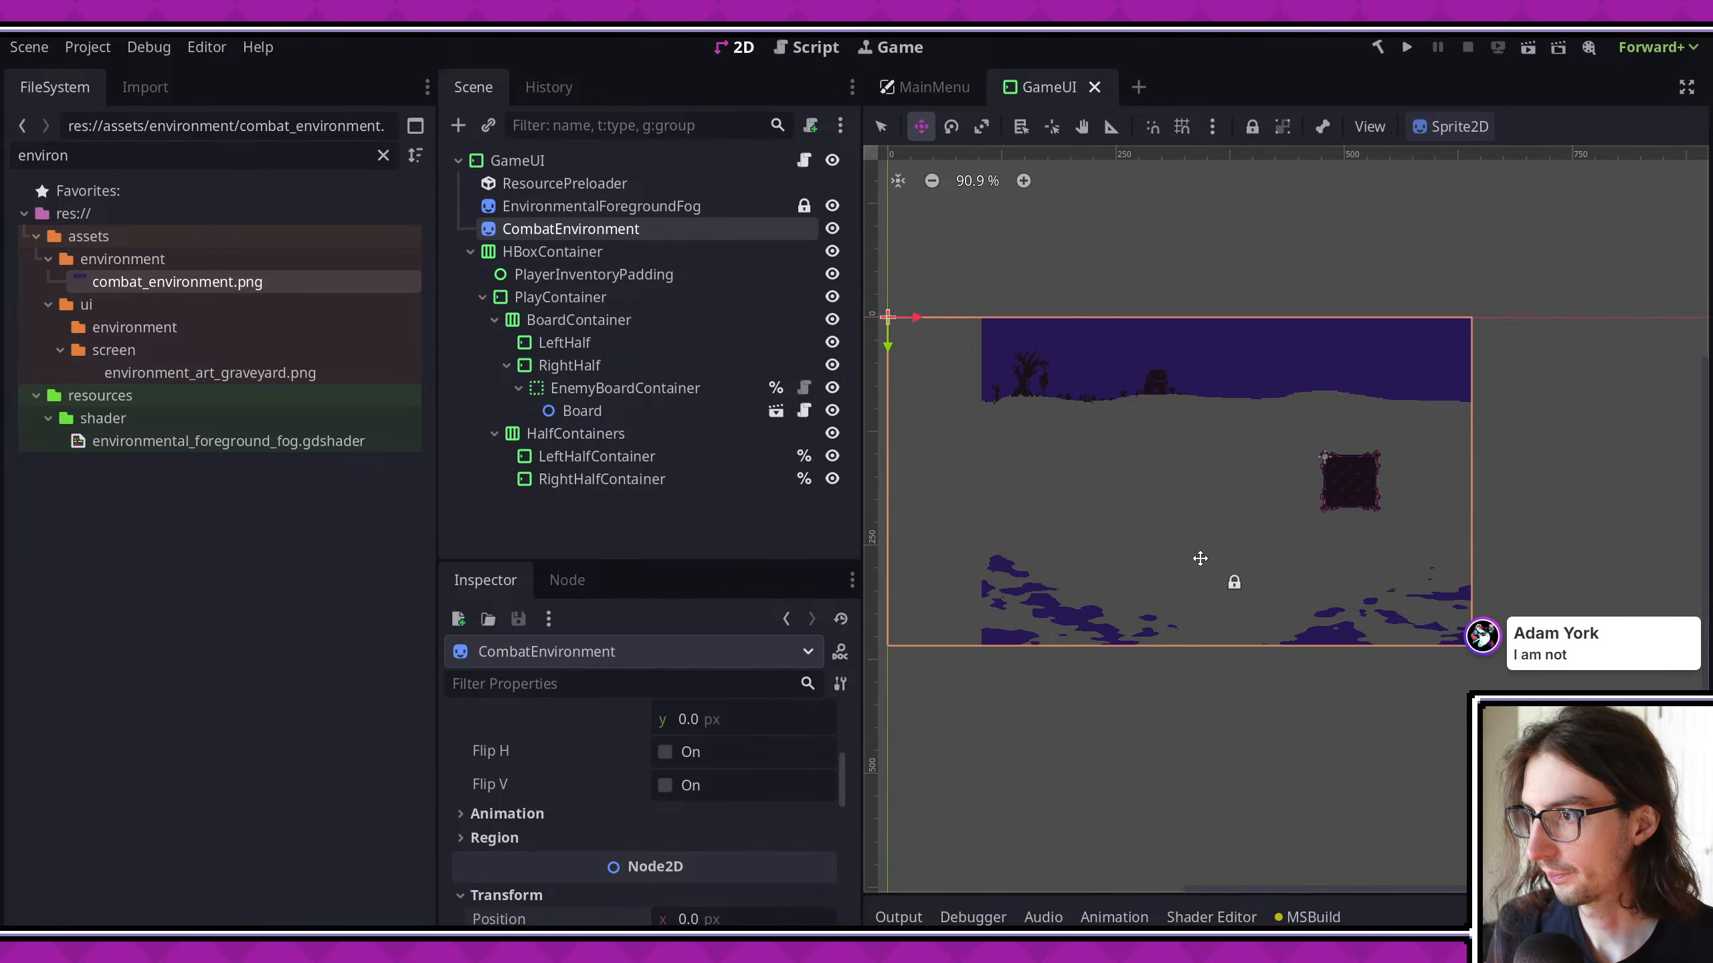
{"action": "middle_click_drag", "start_coordinate": [1474, 507], "coordinate": [1319, 471]}
{"action": "left_click", "coordinate": [1406, 47]}
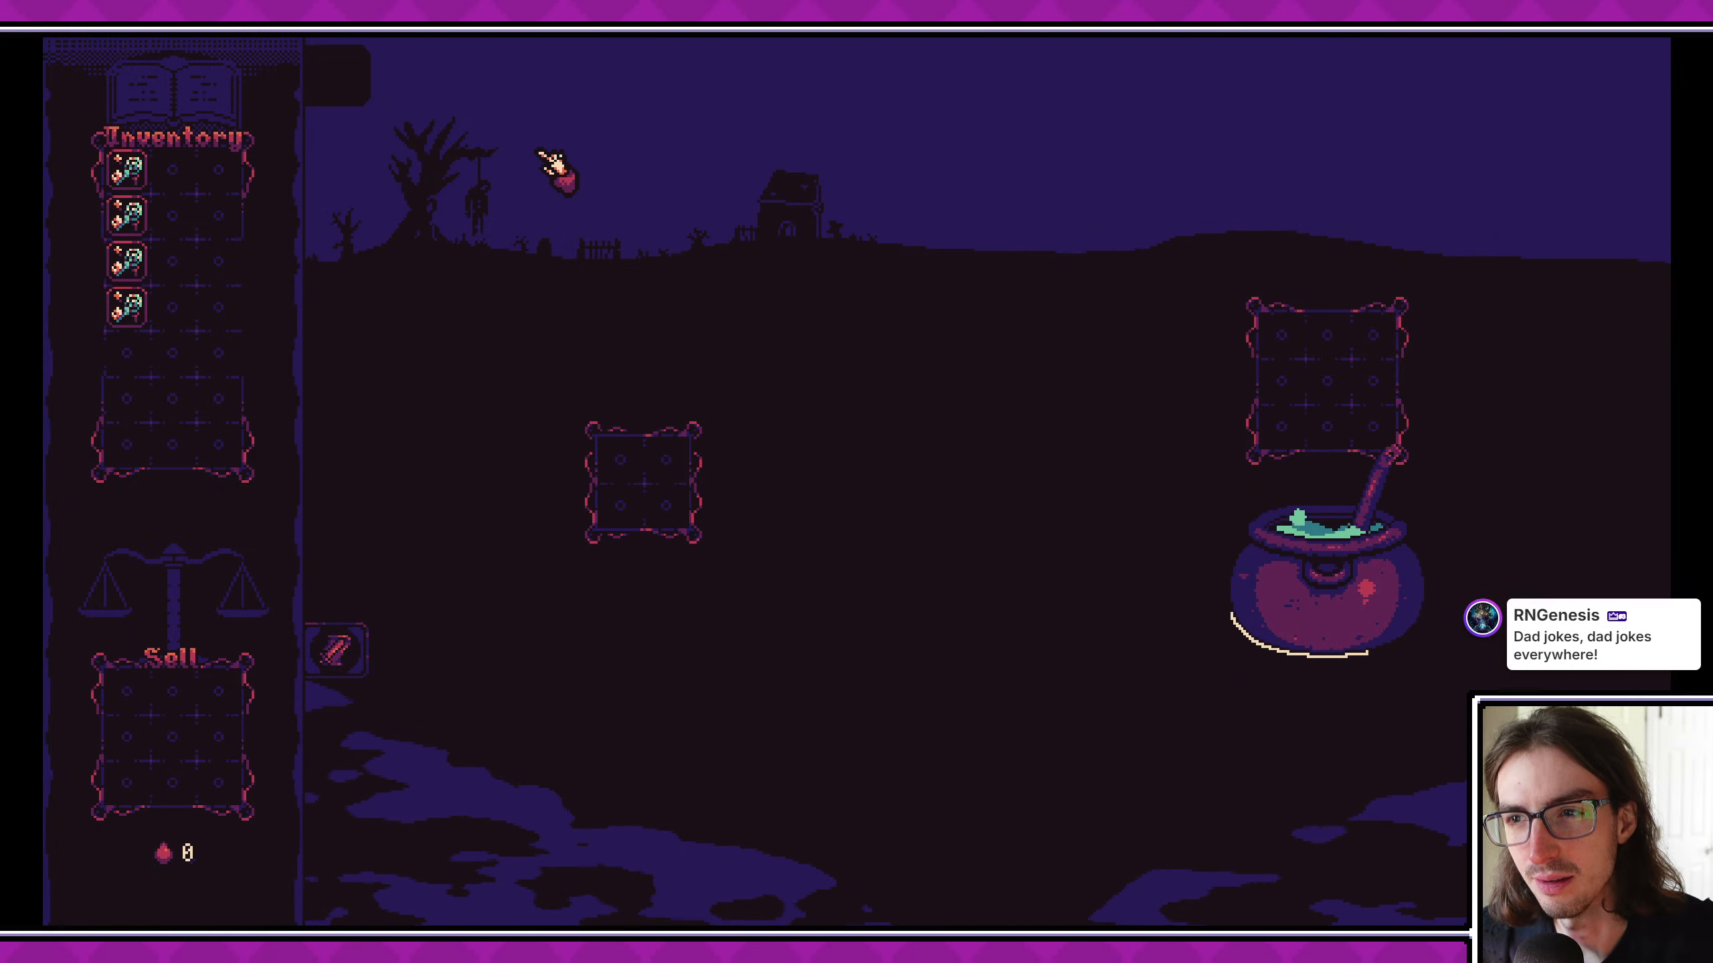
- In the running game, place two inventory items on the player board and choose the cauldron
{"action": "left_click_drag", "start_coordinate": [126, 260], "coordinate": [637, 476]}
{"action": "left_click_drag", "start_coordinate": [142, 323], "coordinate": [671, 466]}
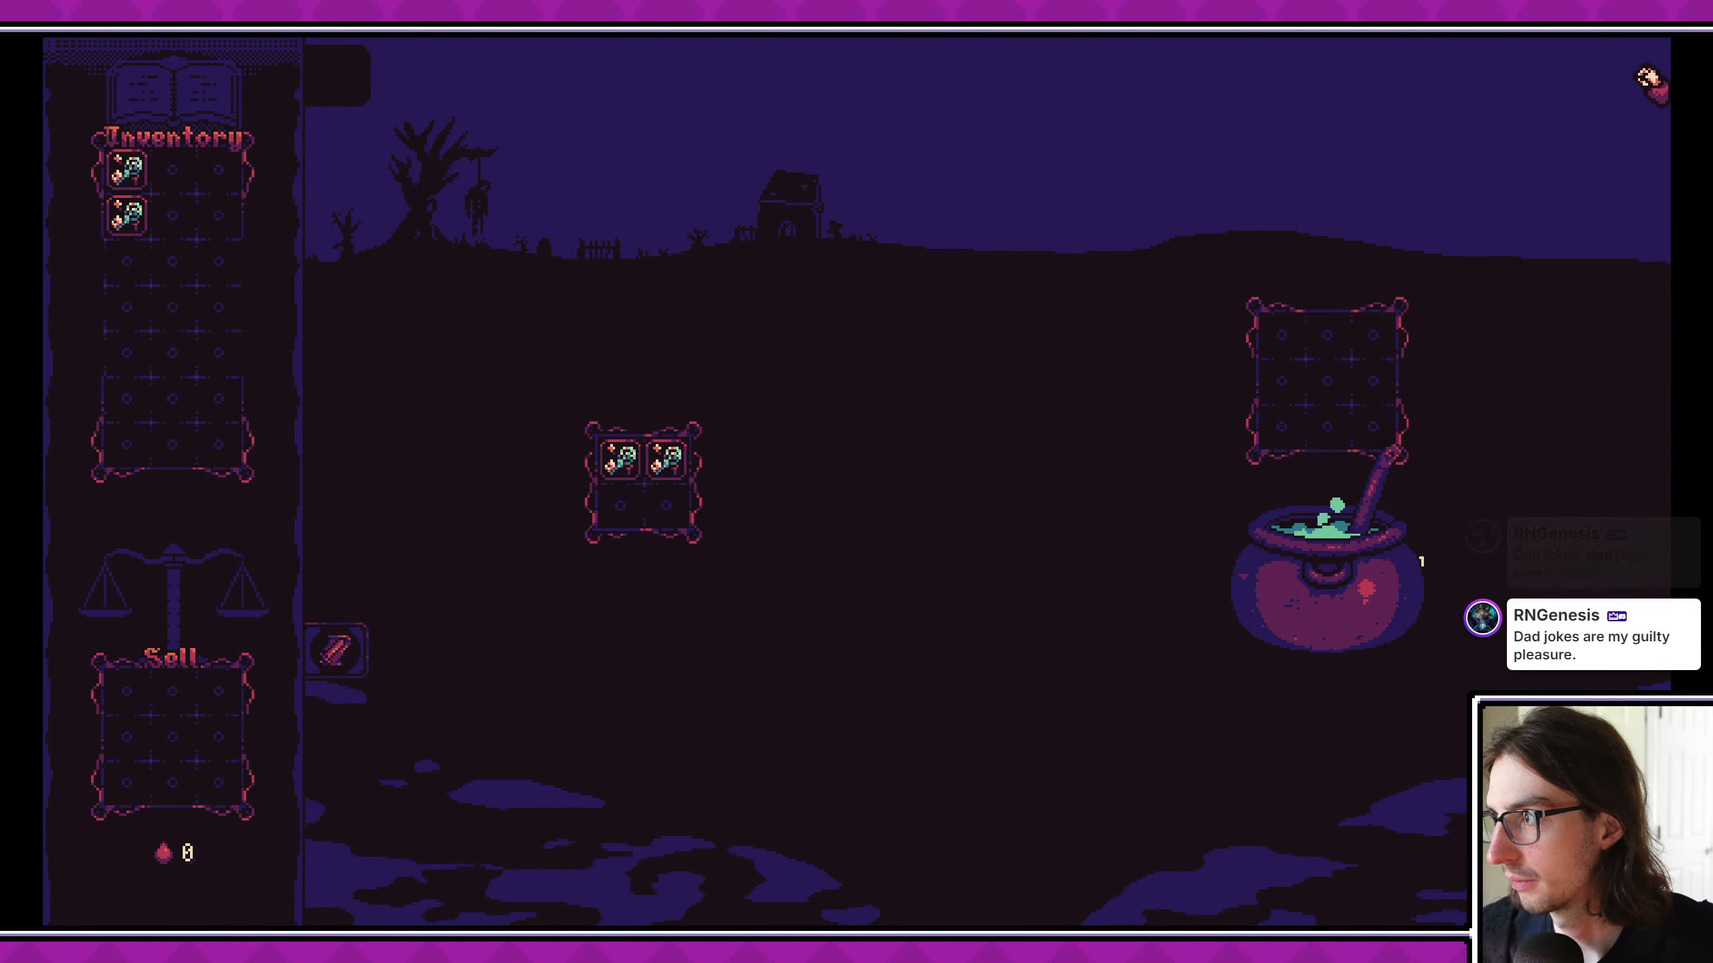
{"action": "left_click", "coordinate": [1330, 575]}
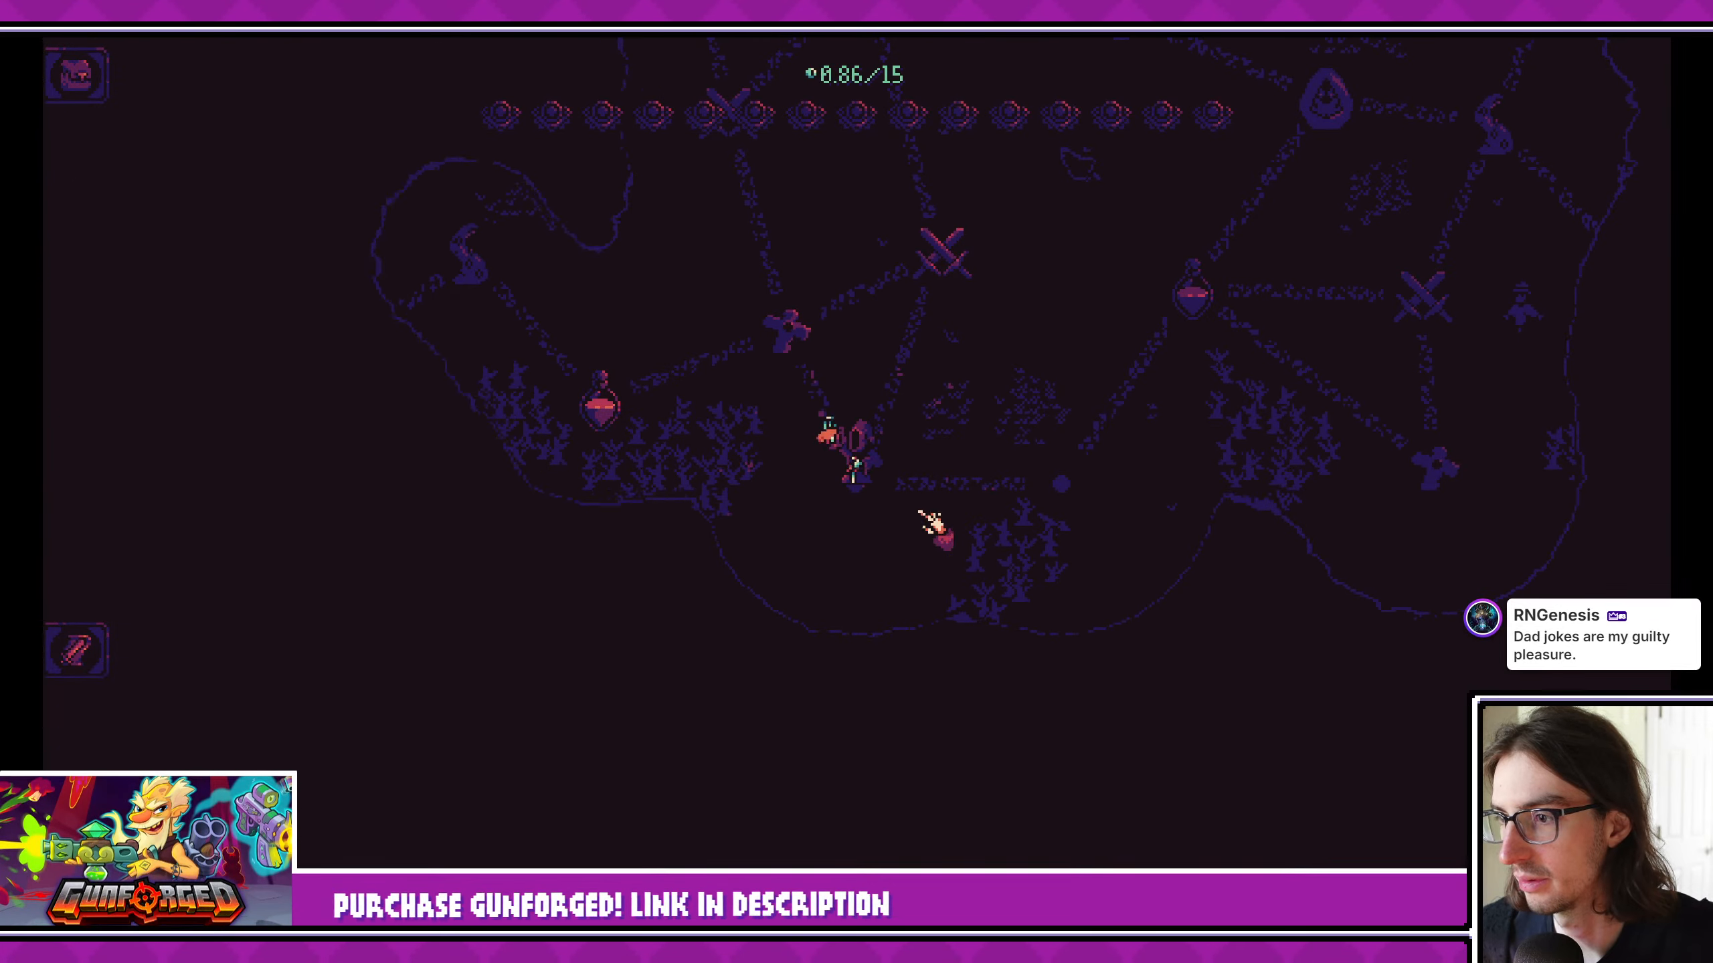
- Play through a grave stop, collecting its three items, to check the background in the Friar combat, and close the game
{"action": "left_click", "coordinate": [789, 331]}
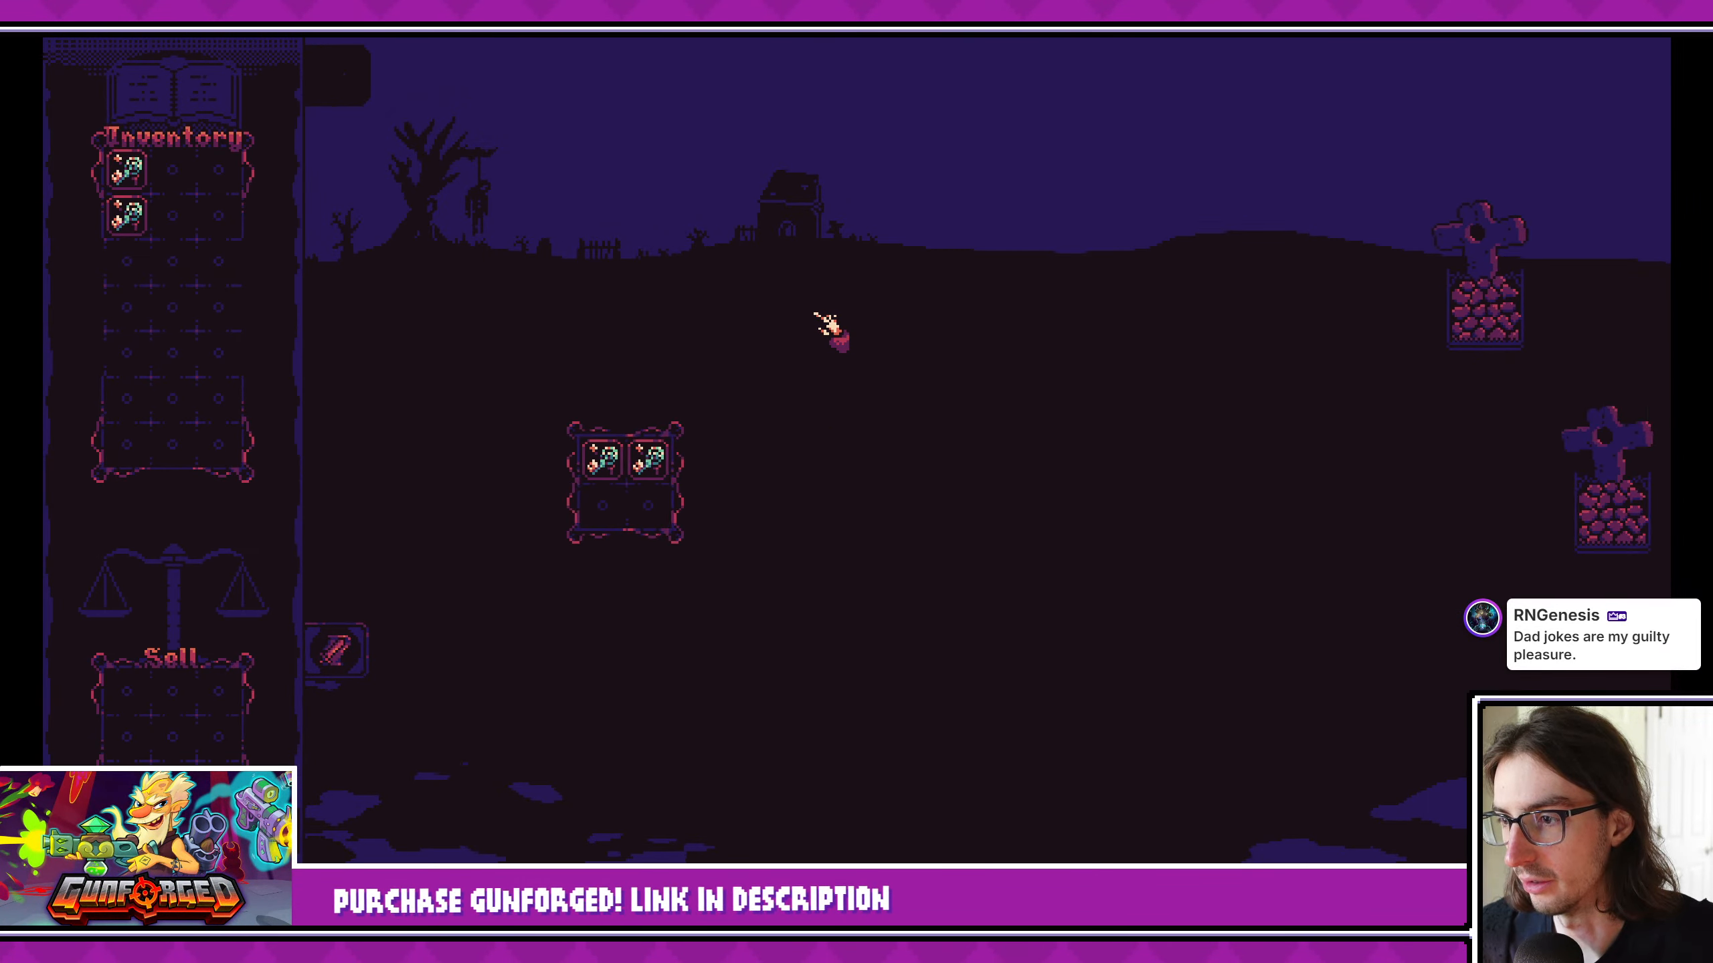
{"action": "left_click", "coordinate": [1325, 516]}
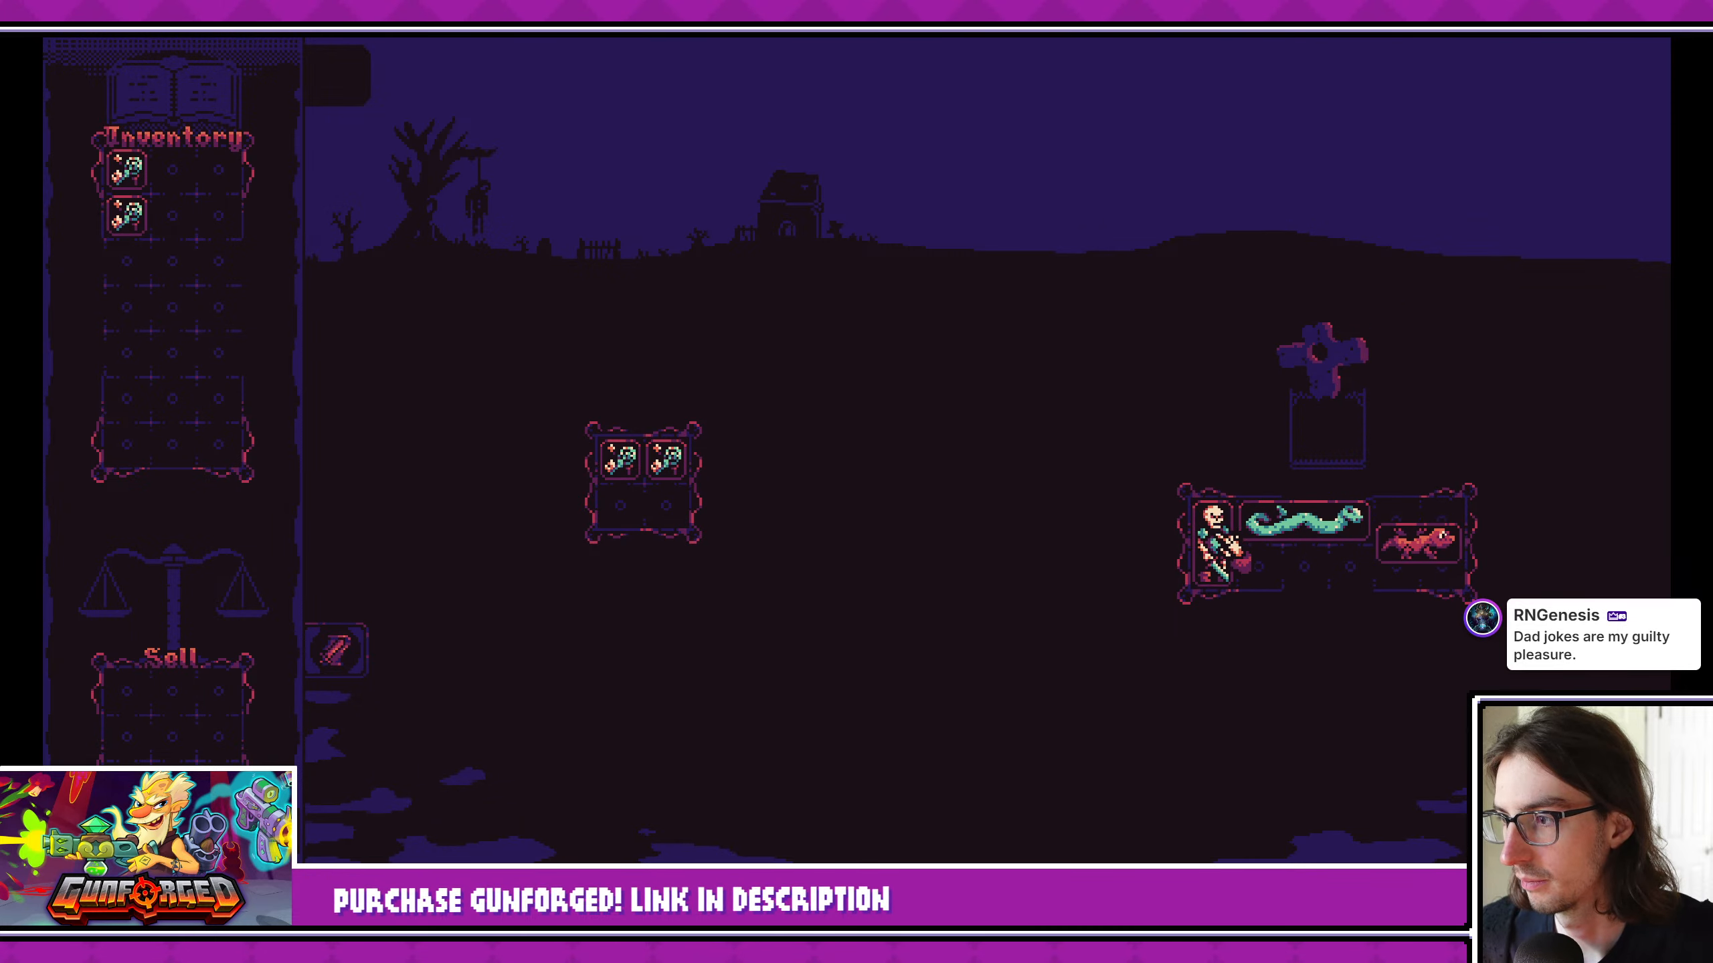
{"action": "left_click", "coordinate": [1226, 538]}
{"action": "left_click", "coordinate": [1230, 516]}
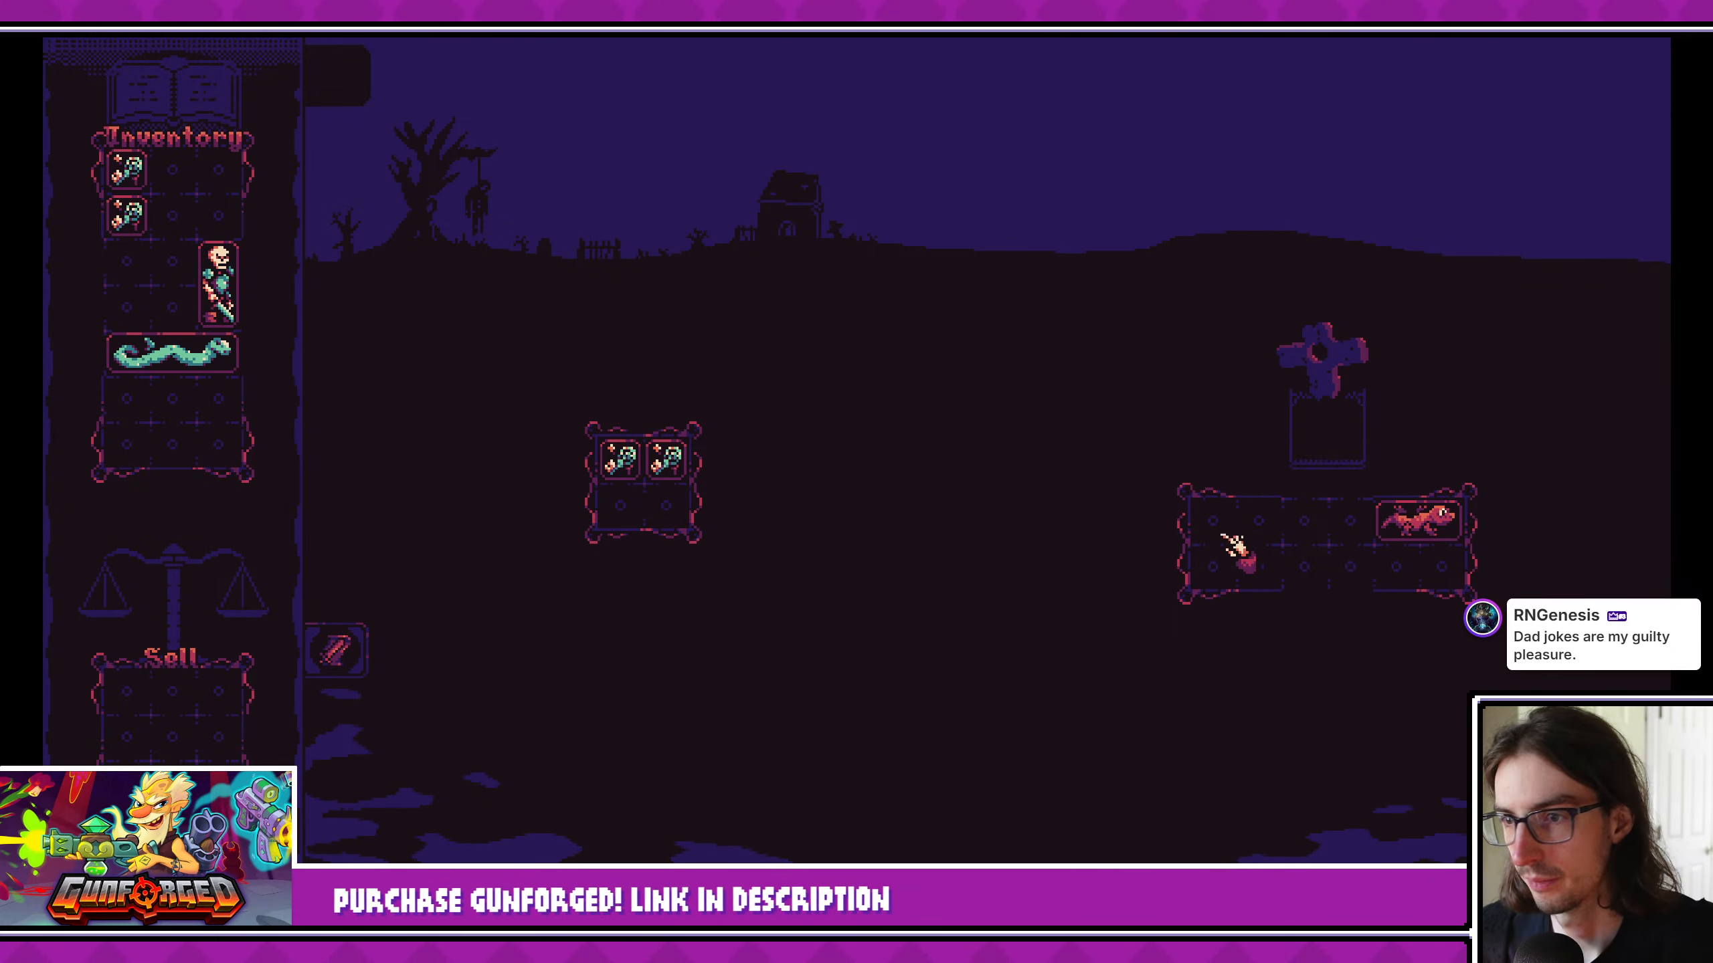
{"action": "left_click_drag", "start_coordinate": [1398, 518], "coordinate": [157, 313]}
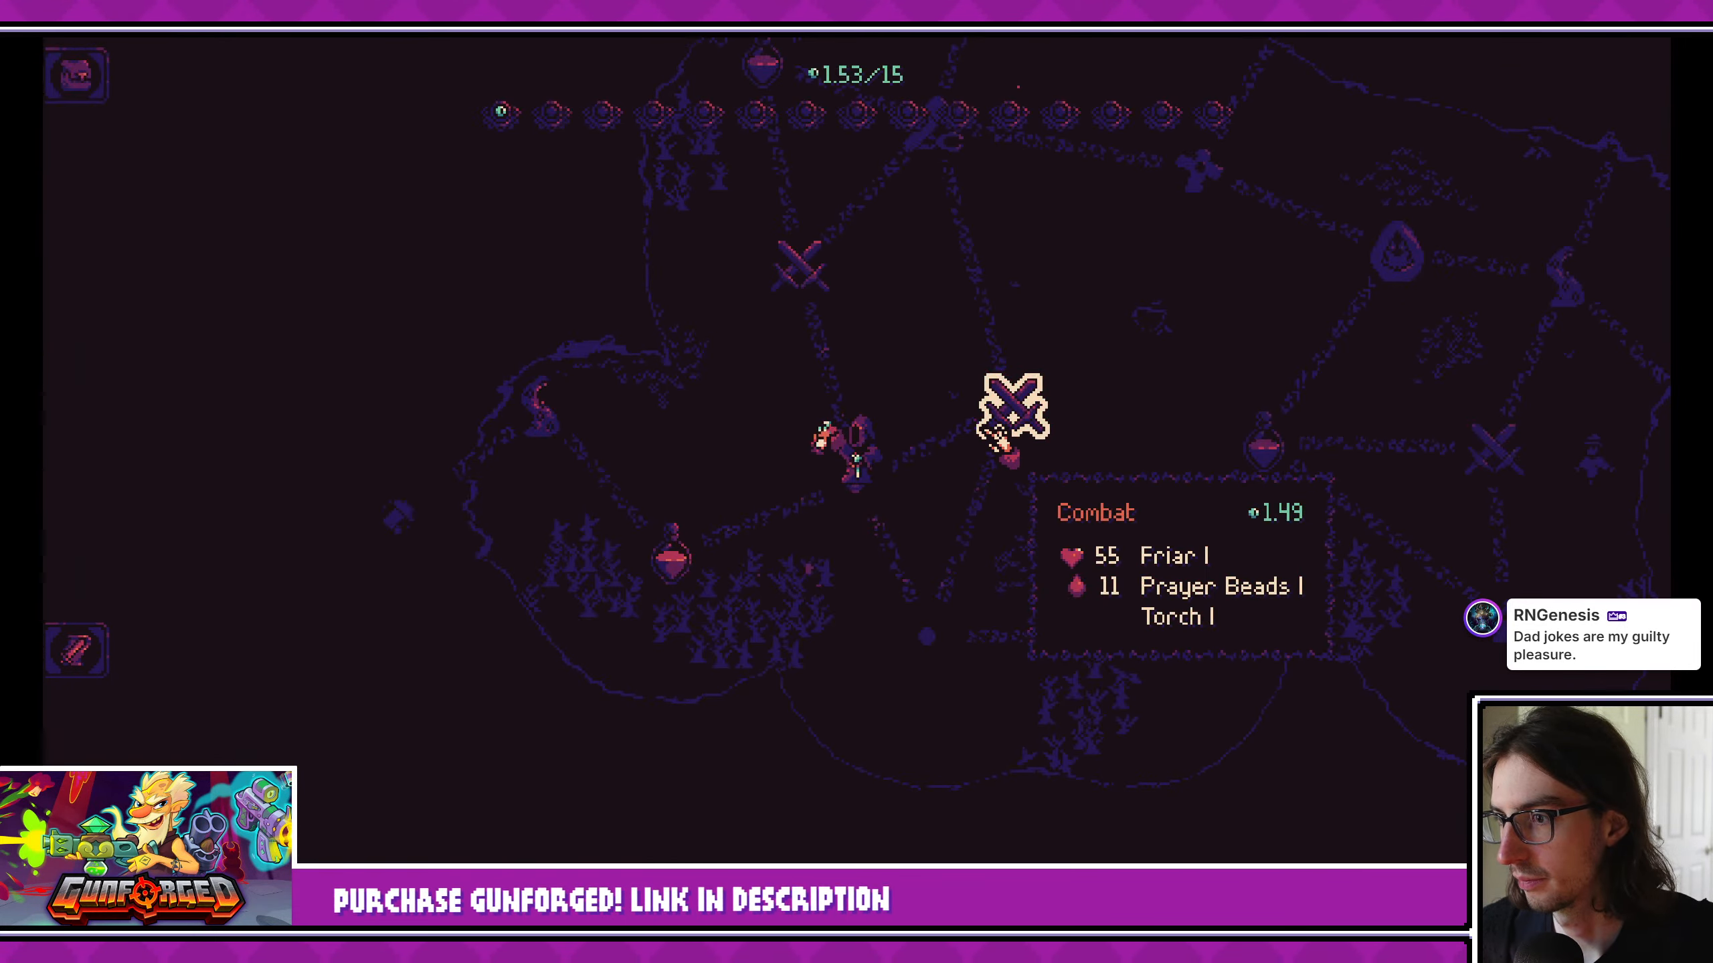
{"action": "left_click", "coordinate": [994, 433]}
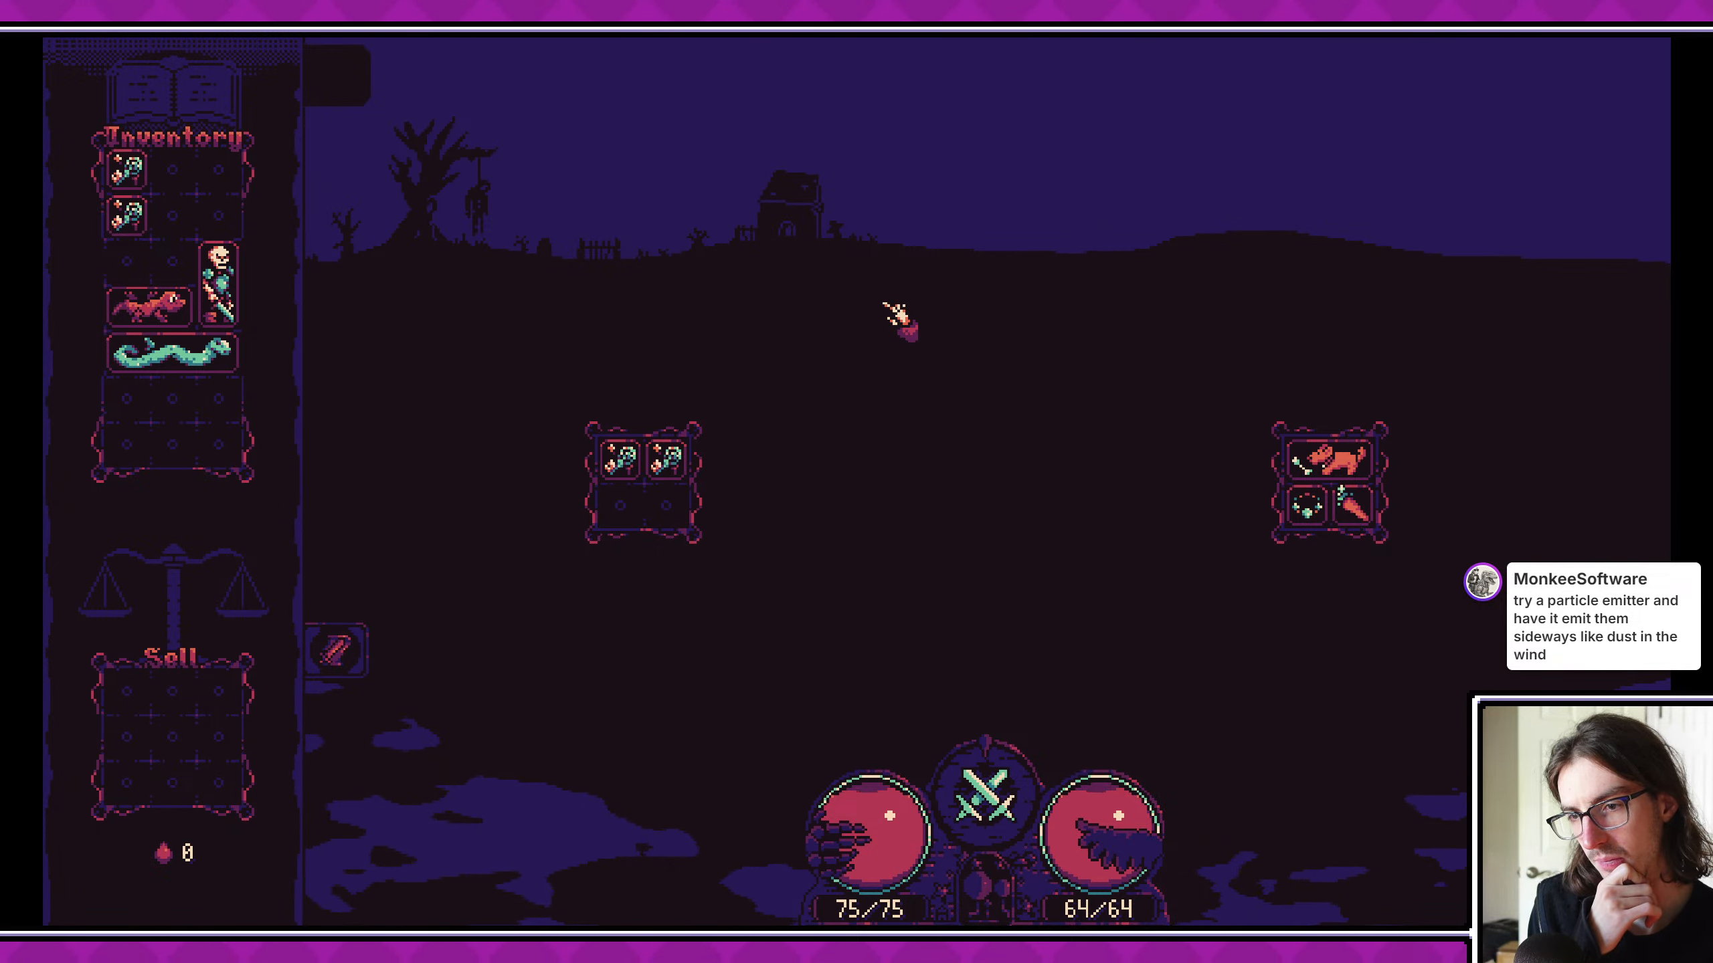
{"action": "left_click", "coordinate": [1697, 12]}
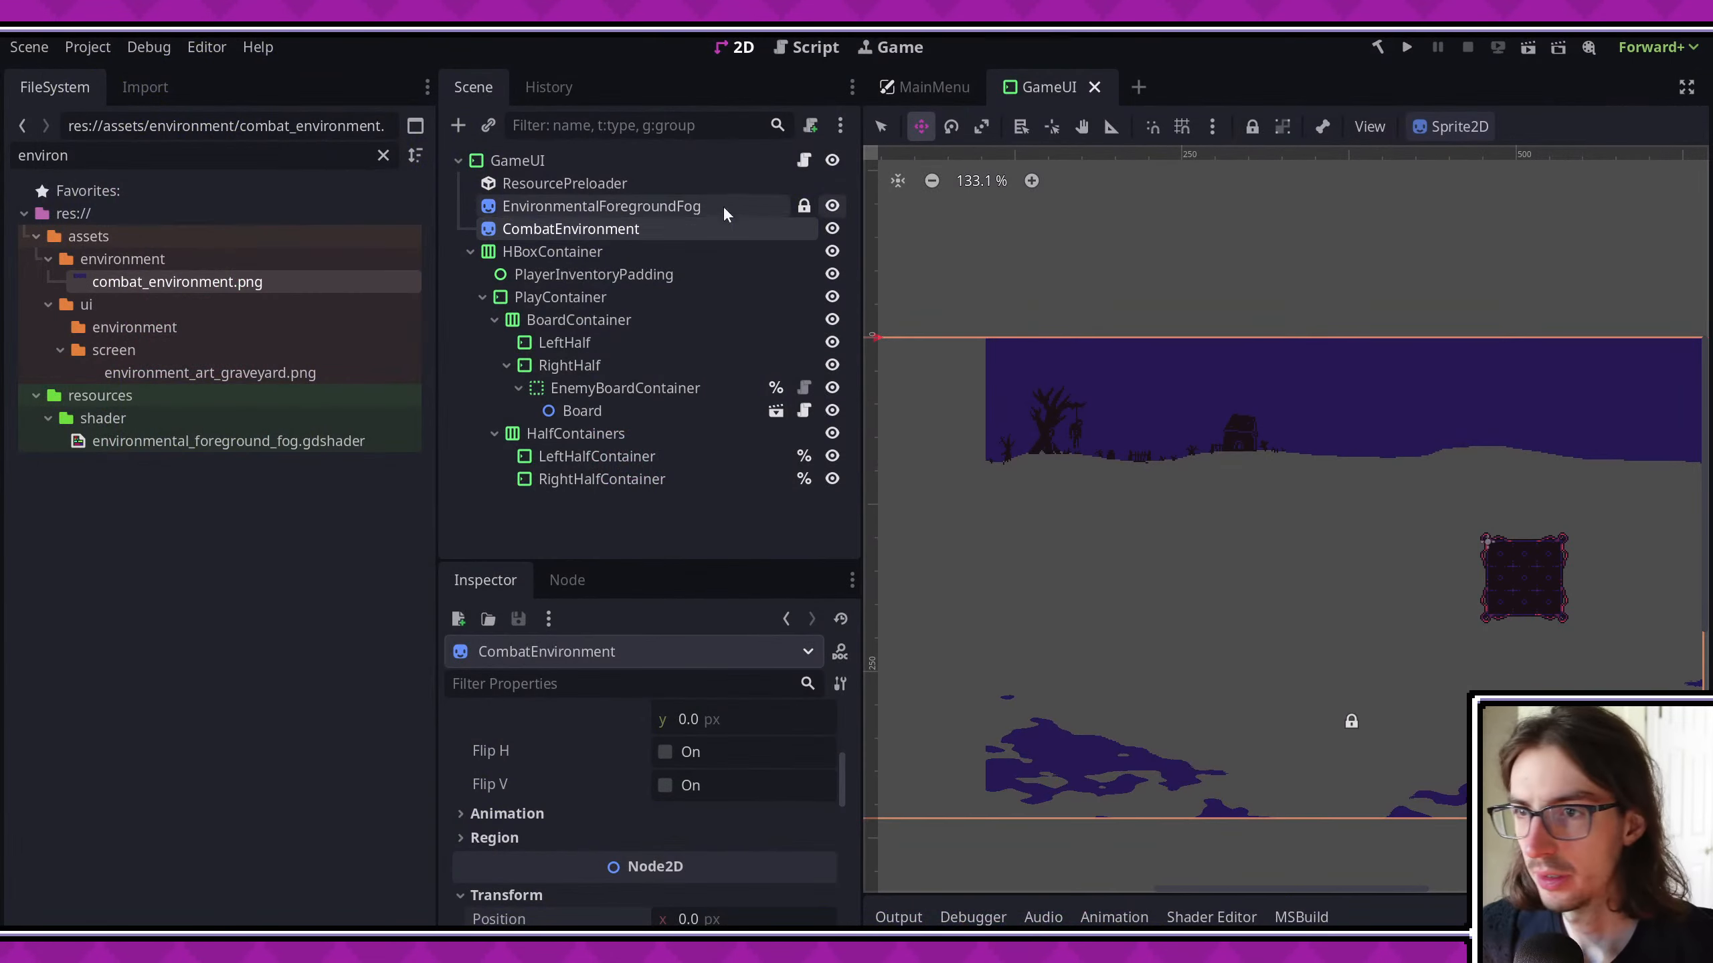
- Duplicate EnvironmentalForegroundFog, unlock the copy, and move it up over the horizon of the background
{"action": "left_click", "coordinate": [600, 206]}
{"action": "key", "text": "ctrl+d"}
{"action": "scroll", "coordinate": [1198, 581], "scroll_direction": "down", "scroll_amount": 3}
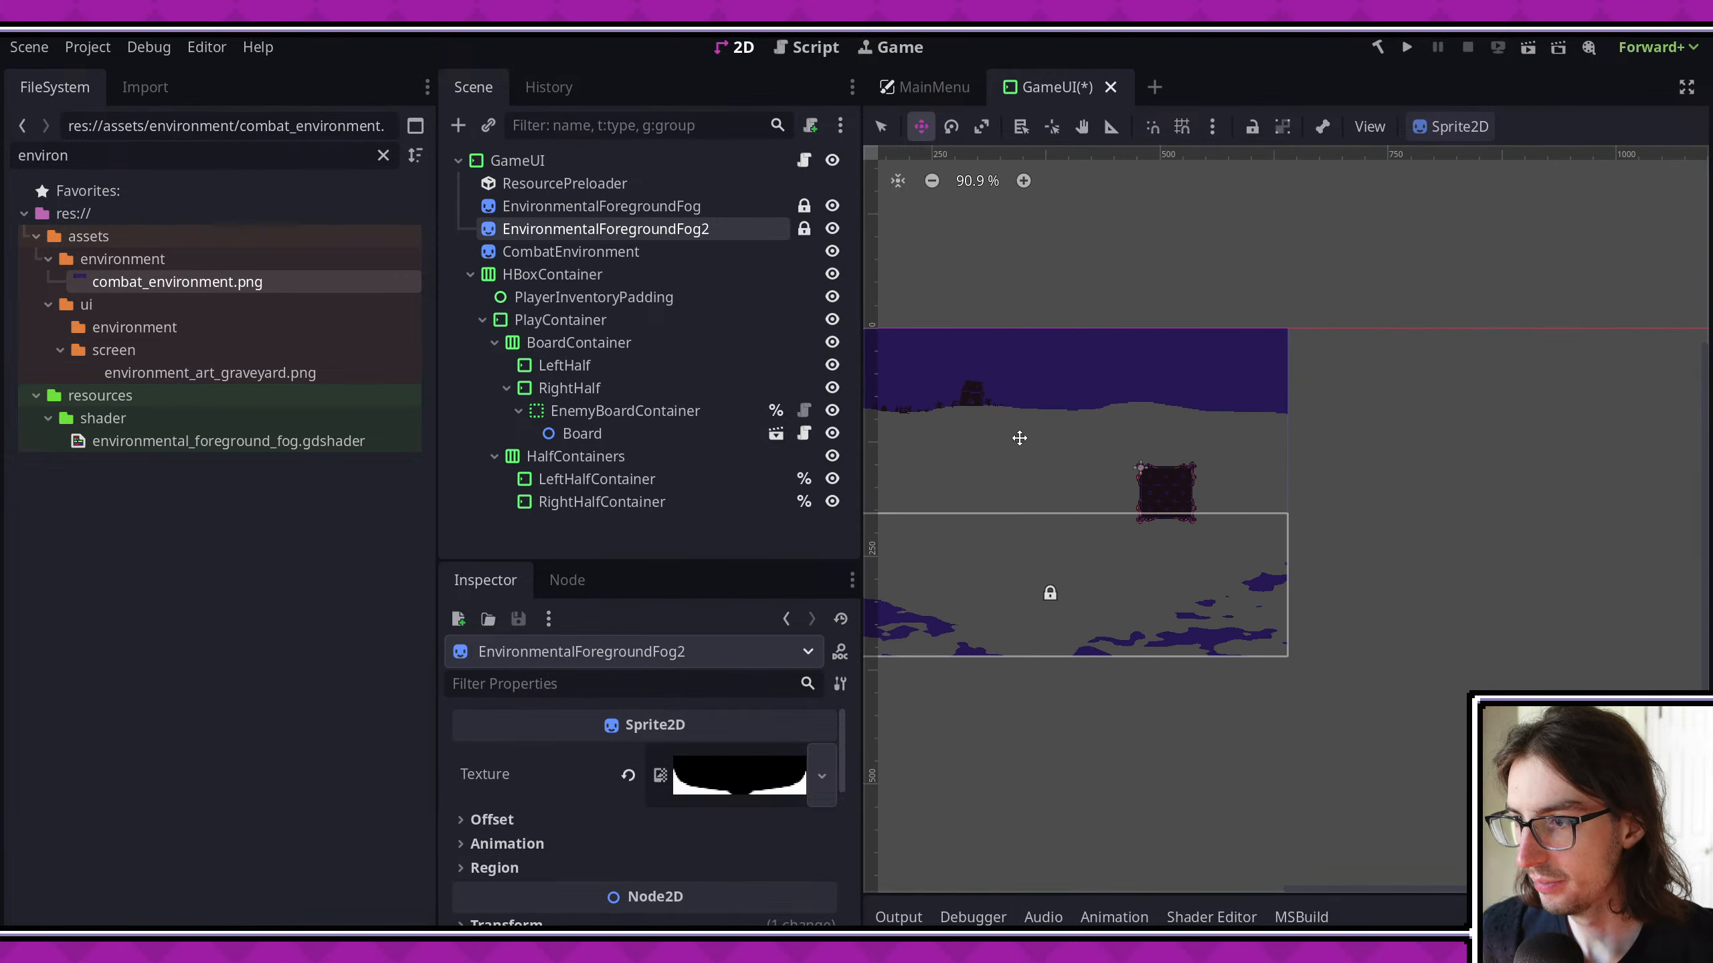
{"action": "left_click", "coordinate": [804, 228]}
{"action": "left_click_drag", "start_coordinate": [1174, 547], "coordinate": [1170, 309]}
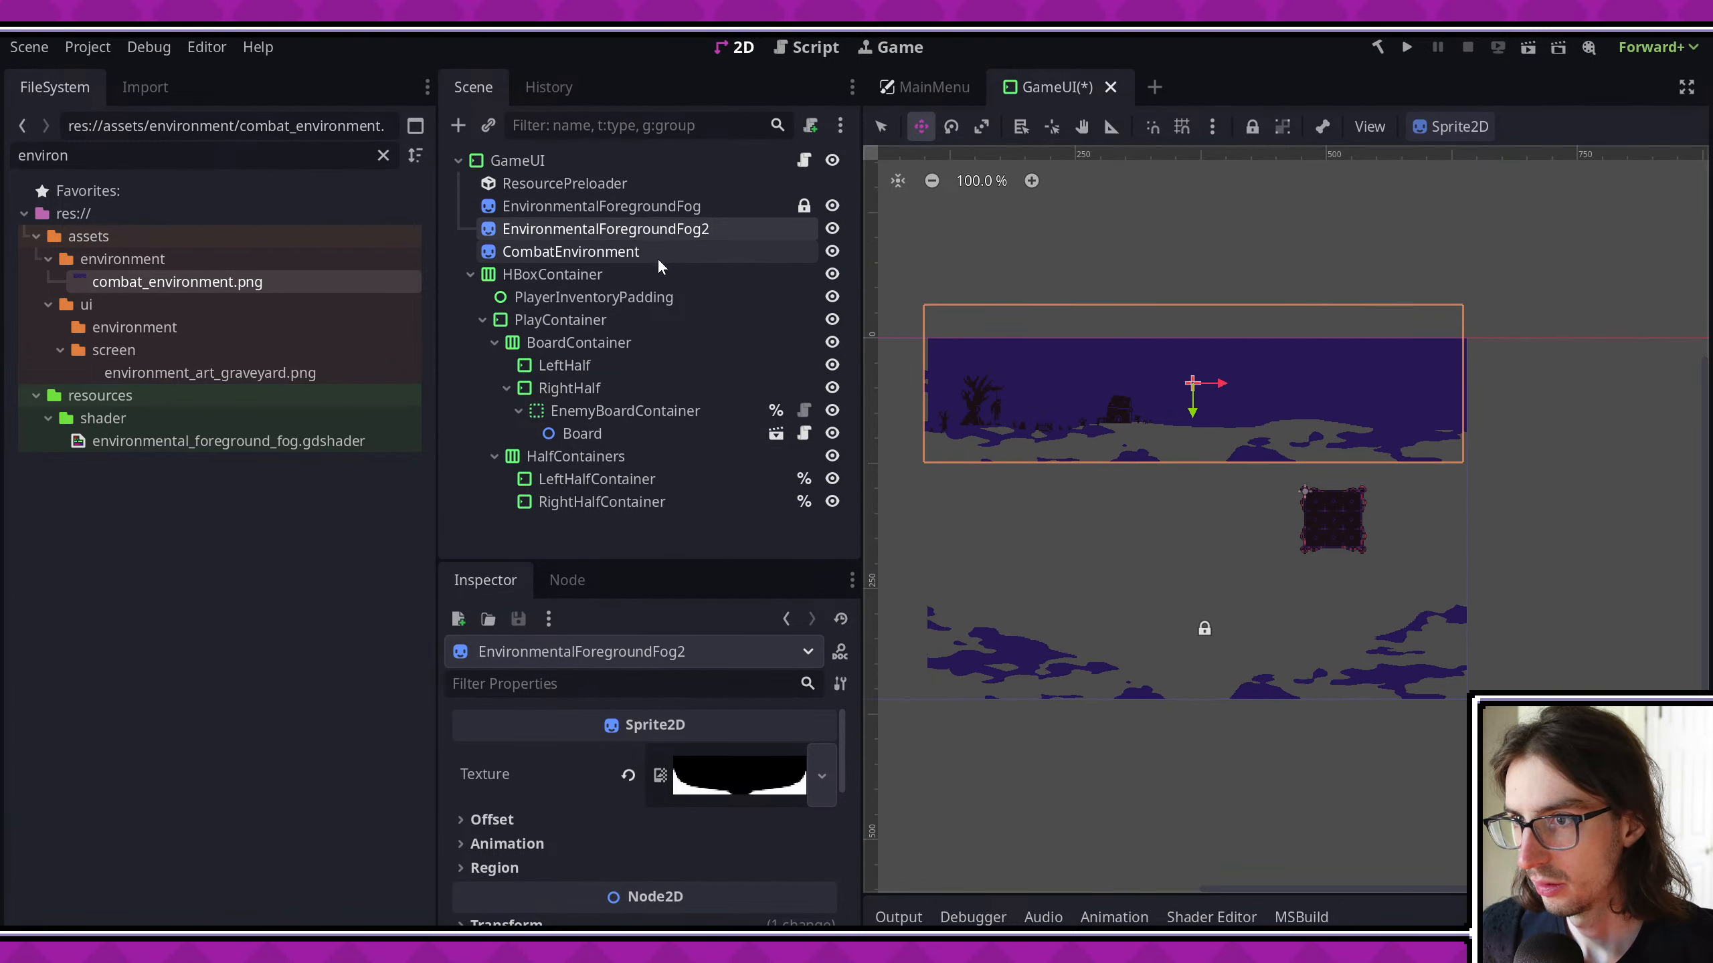
- Place EnvironmentalForegroundFog2 directly below CombatEnvironment in the scene tree and align it with the background's width along the horizon
{"action": "left_click_drag", "start_coordinate": [636, 250], "coordinate": [637, 259]}
{"action": "scroll", "coordinate": [1116, 405], "scroll_direction": "up", "scroll_amount": 4}
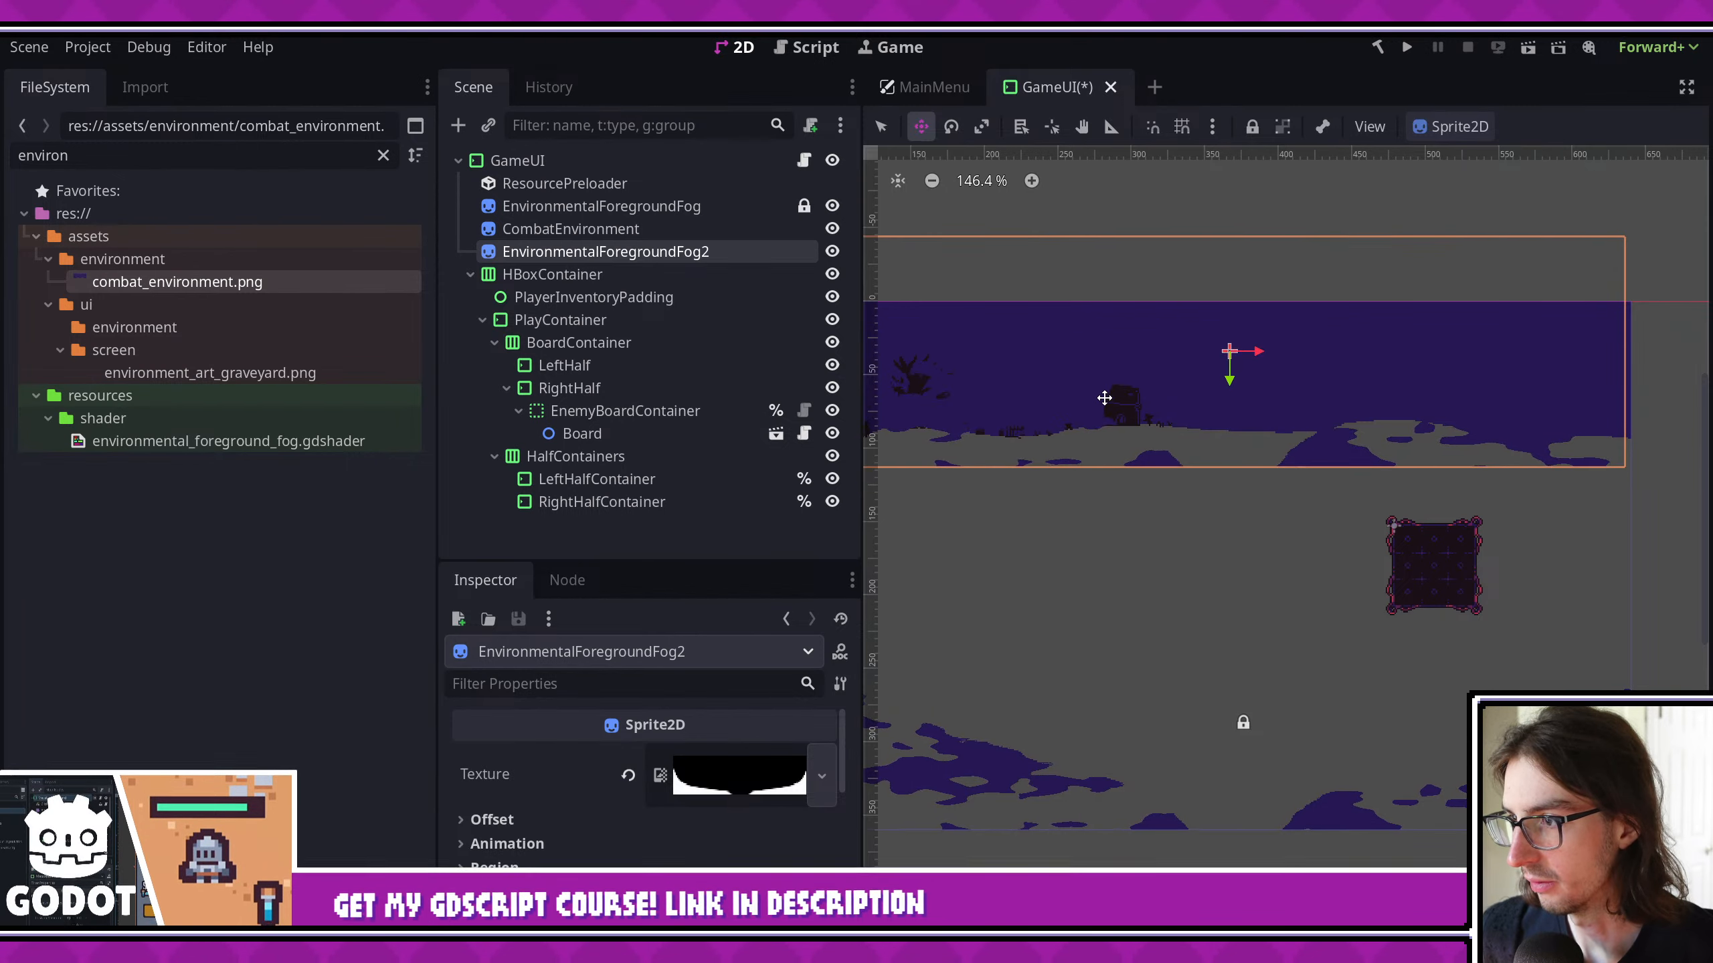
{"action": "middle_click_drag", "start_coordinate": [1103, 385], "coordinate": [1232, 439]}
{"action": "left_click_drag", "start_coordinate": [1232, 438], "coordinate": [1235, 438]}
{"action": "scroll", "coordinate": [1257, 433], "scroll_direction": "up", "scroll_amount": 2}
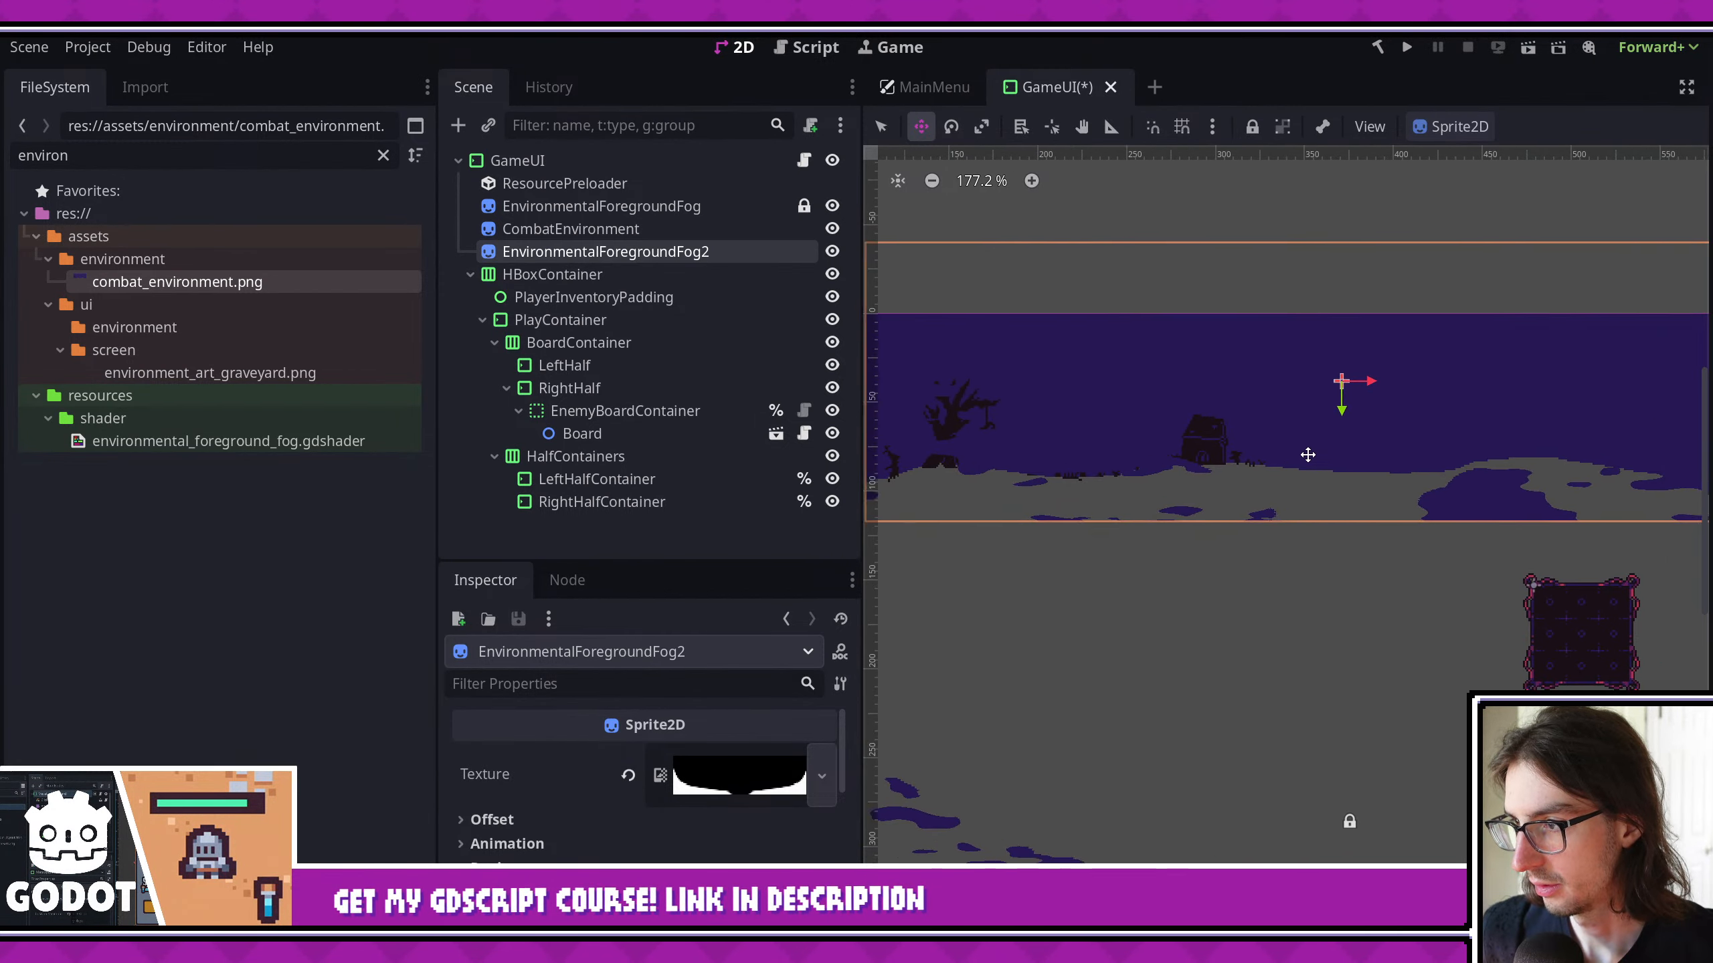
{"action": "scroll", "coordinate": [742, 749], "scroll_direction": "down", "scroll_amount": 5}
{"action": "scroll", "coordinate": [754, 769], "scroll_direction": "up", "scroll_amount": 2}
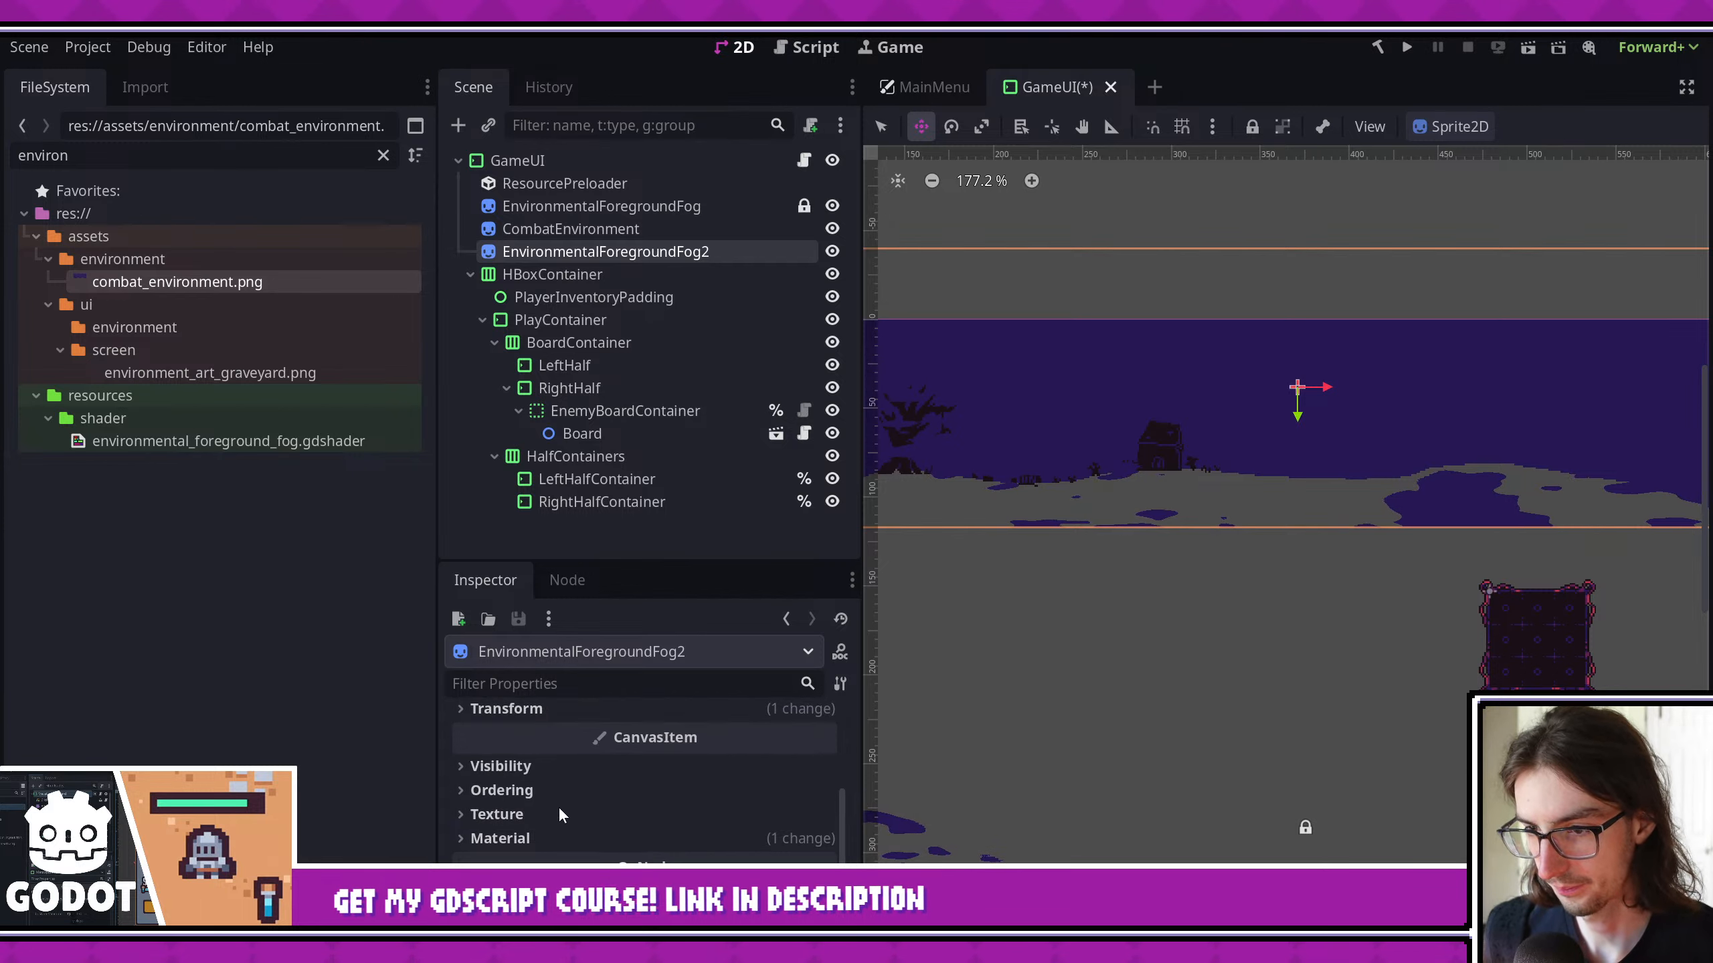
- Make the shader material of EnvironmentalForegroundFog2 unique
{"action": "left_click", "coordinate": [552, 835]}
{"action": "scroll", "coordinate": [630, 851], "scroll_direction": "down", "scroll_amount": 1}
{"action": "scroll", "coordinate": [573, 776], "scroll_direction": "down", "scroll_amount": 2}
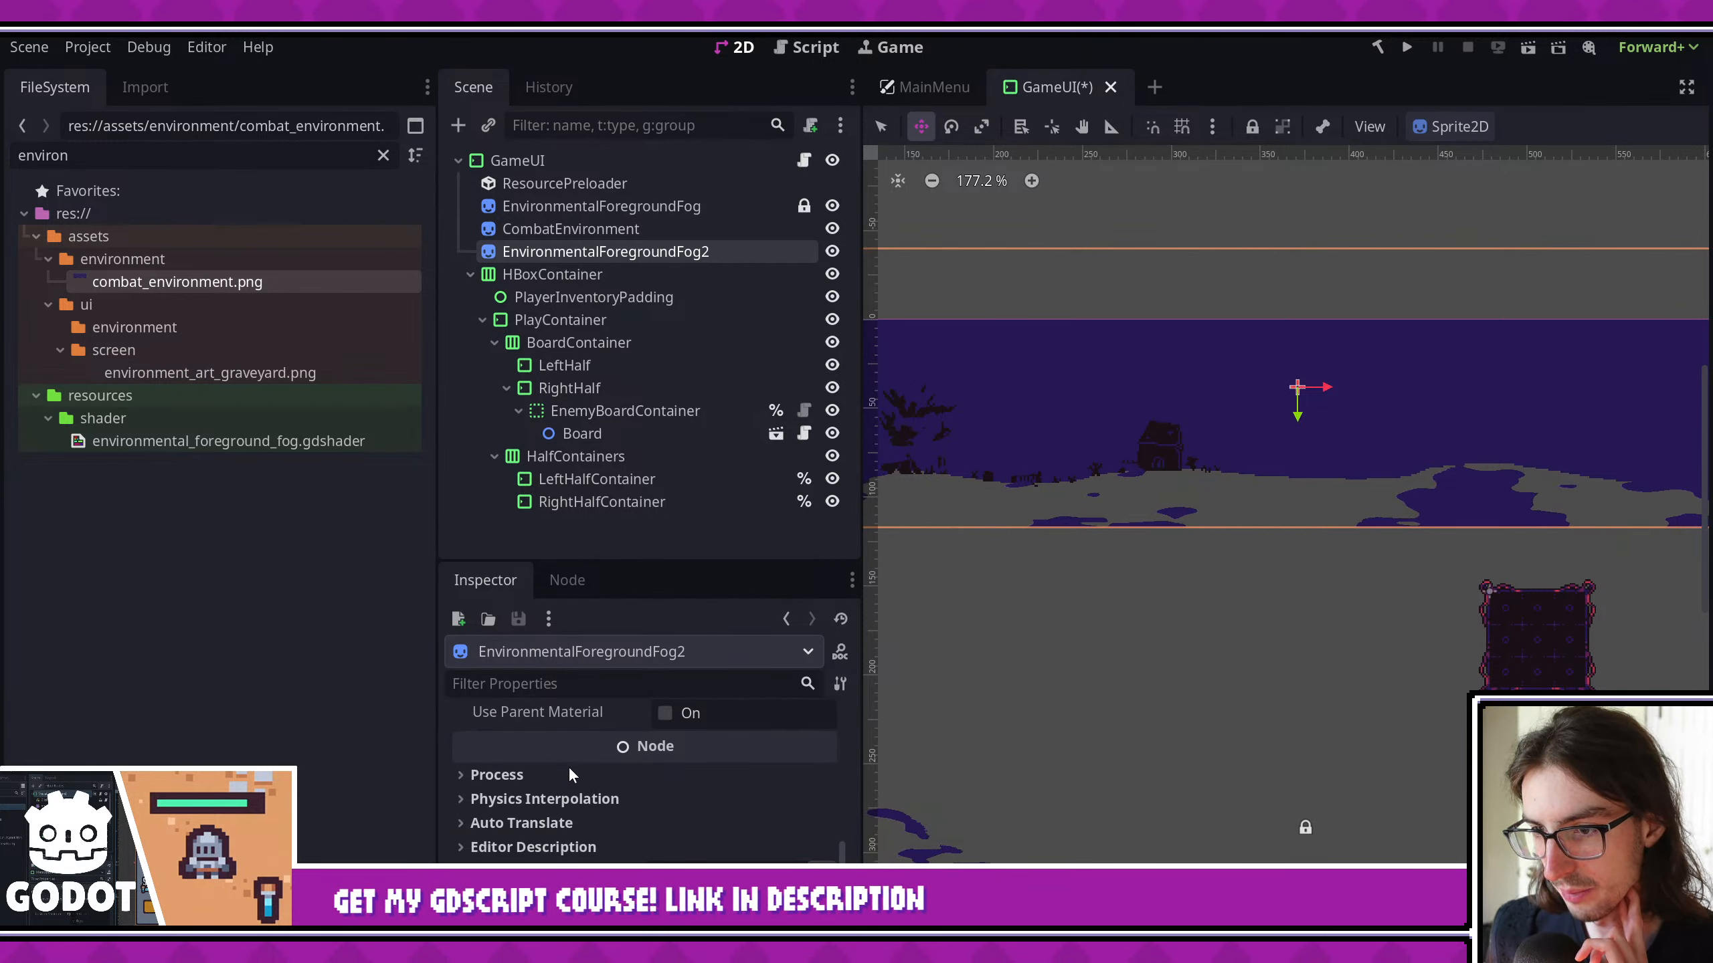
{"action": "scroll", "coordinate": [611, 780], "scroll_direction": "up", "scroll_amount": 2}
{"action": "left_click", "coordinate": [821, 731]}
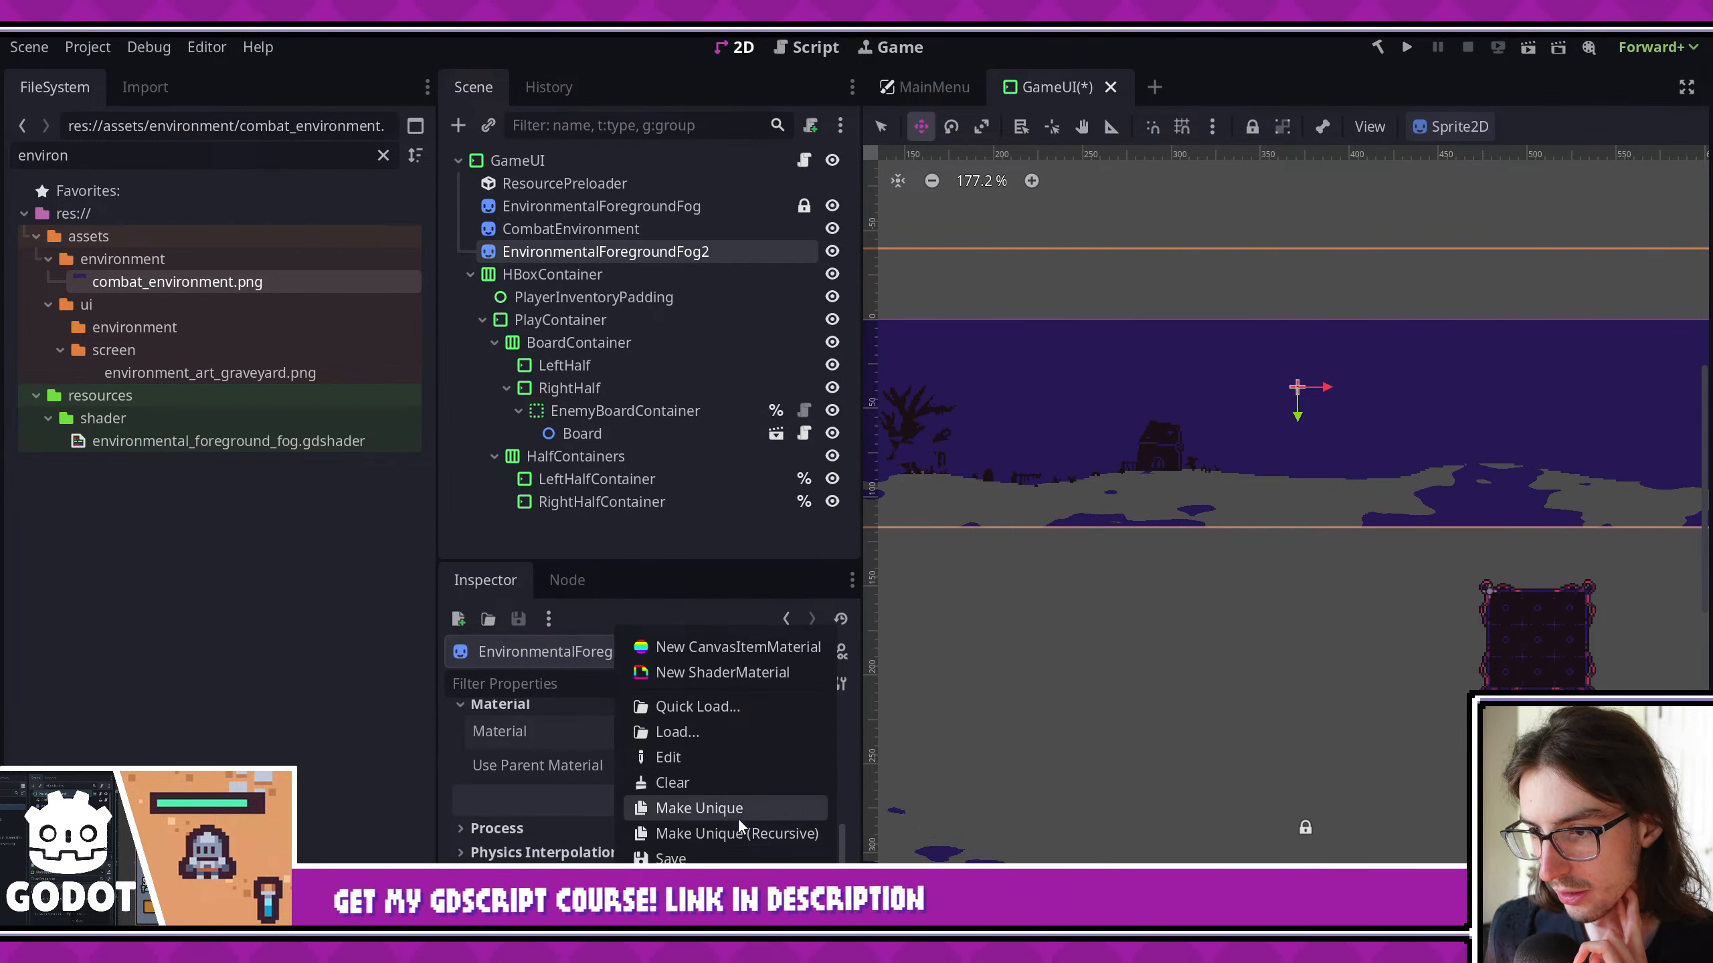
{"action": "left_click", "coordinate": [738, 810]}
- Make the noise texture in EnvironmentalForegroundFog2's shader parameters unique, including its sub-resources
{"action": "scroll", "coordinate": [740, 745], "scroll_direction": "down", "scroll_amount": 1}
{"action": "scroll", "coordinate": [741, 747], "scroll_direction": "down", "scroll_amount": 3}
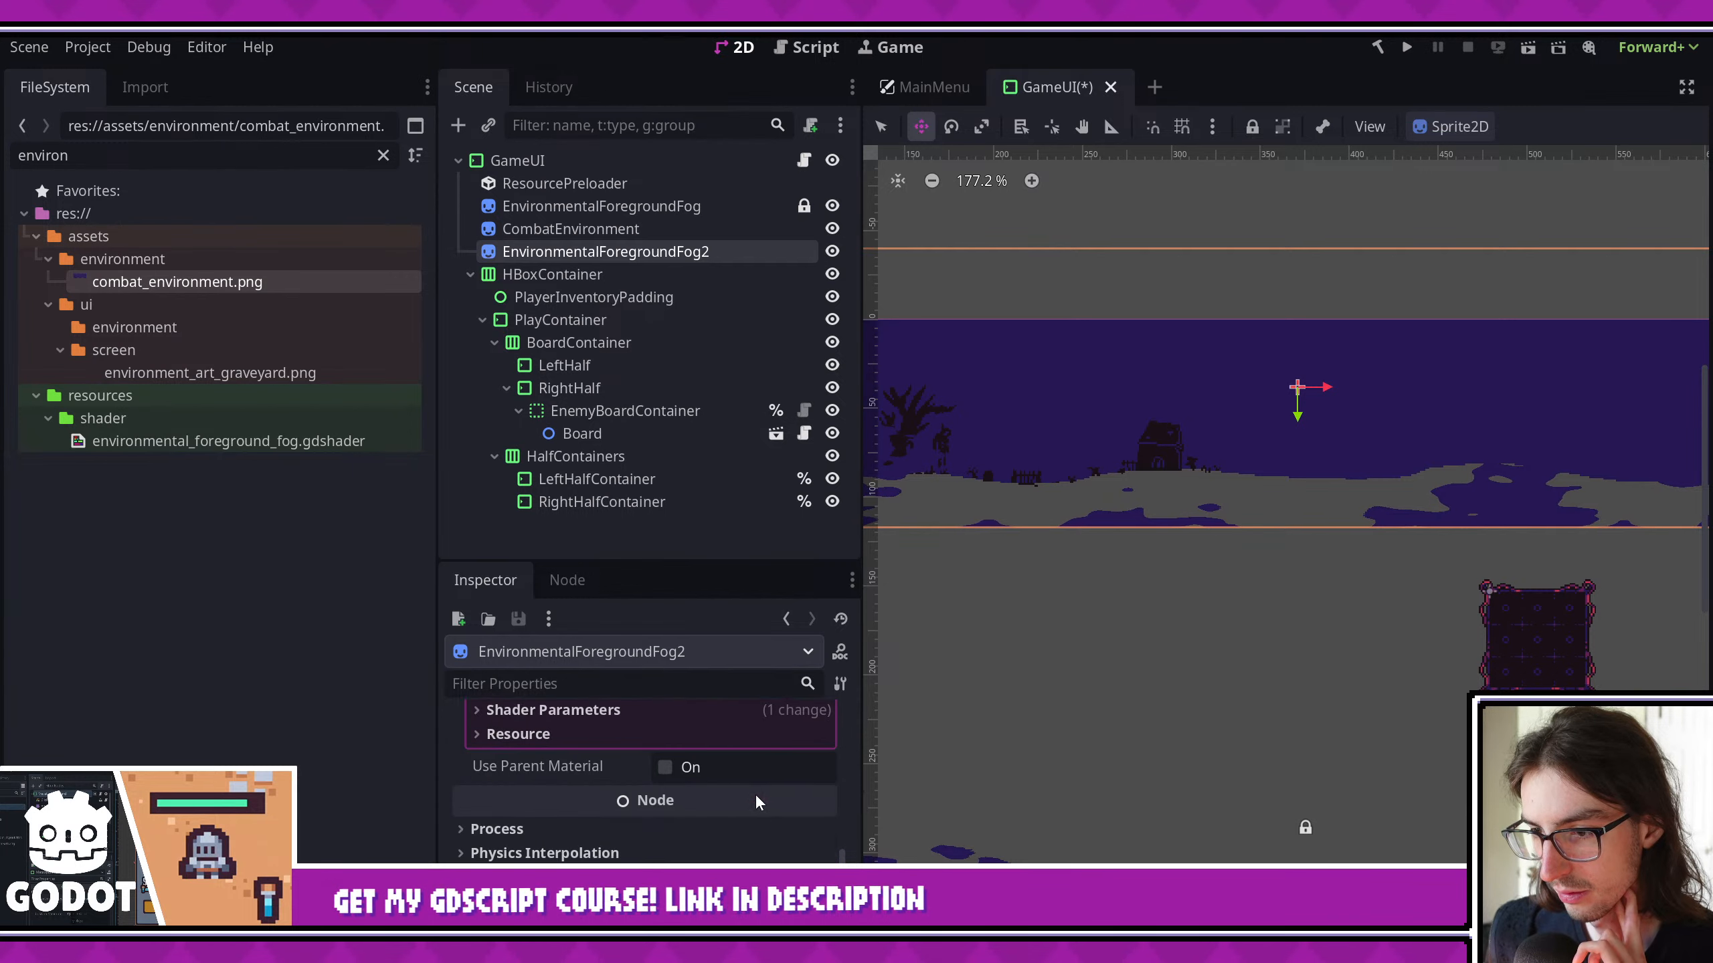
{"action": "scroll", "coordinate": [608, 760], "scroll_direction": "up", "scroll_amount": 1}
{"action": "left_click", "coordinate": [585, 738]}
{"action": "left_click", "coordinate": [818, 782]}
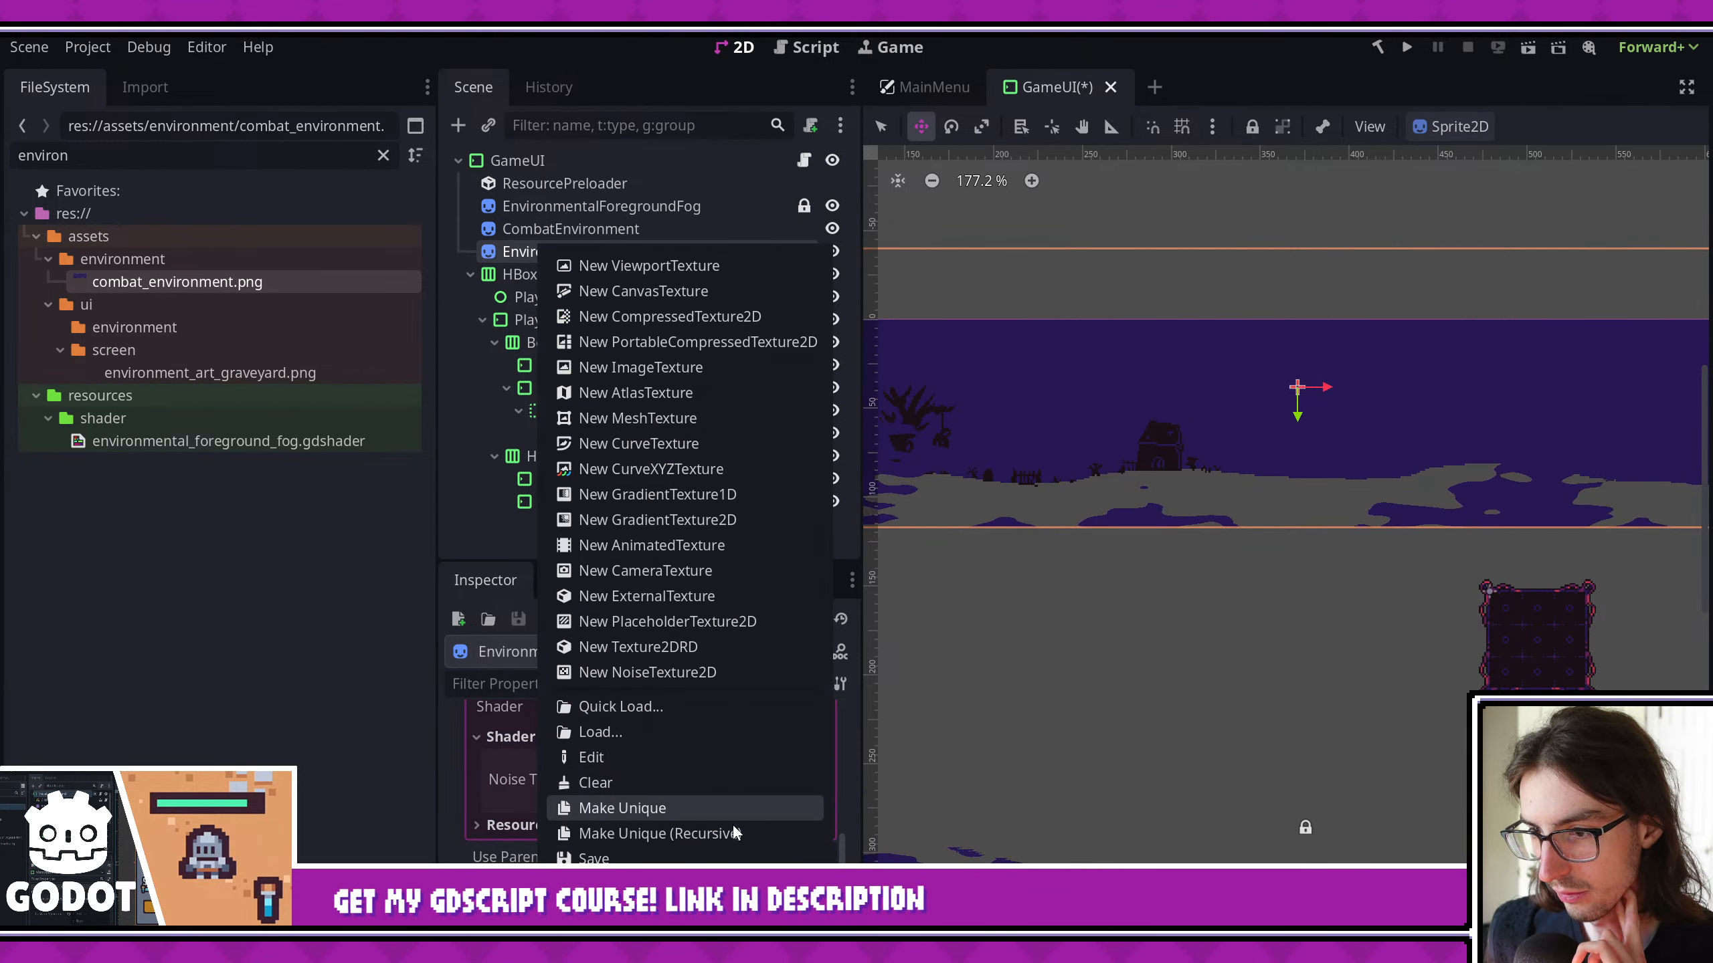
{"action": "left_click", "coordinate": [735, 828]}
{"action": "left_click", "coordinate": [759, 664]}
- Set the frequency of the noise texture's FastNoiseLite on EnvironmentalForegroundFog2 to 0.0328
{"action": "left_click", "coordinate": [753, 732]}
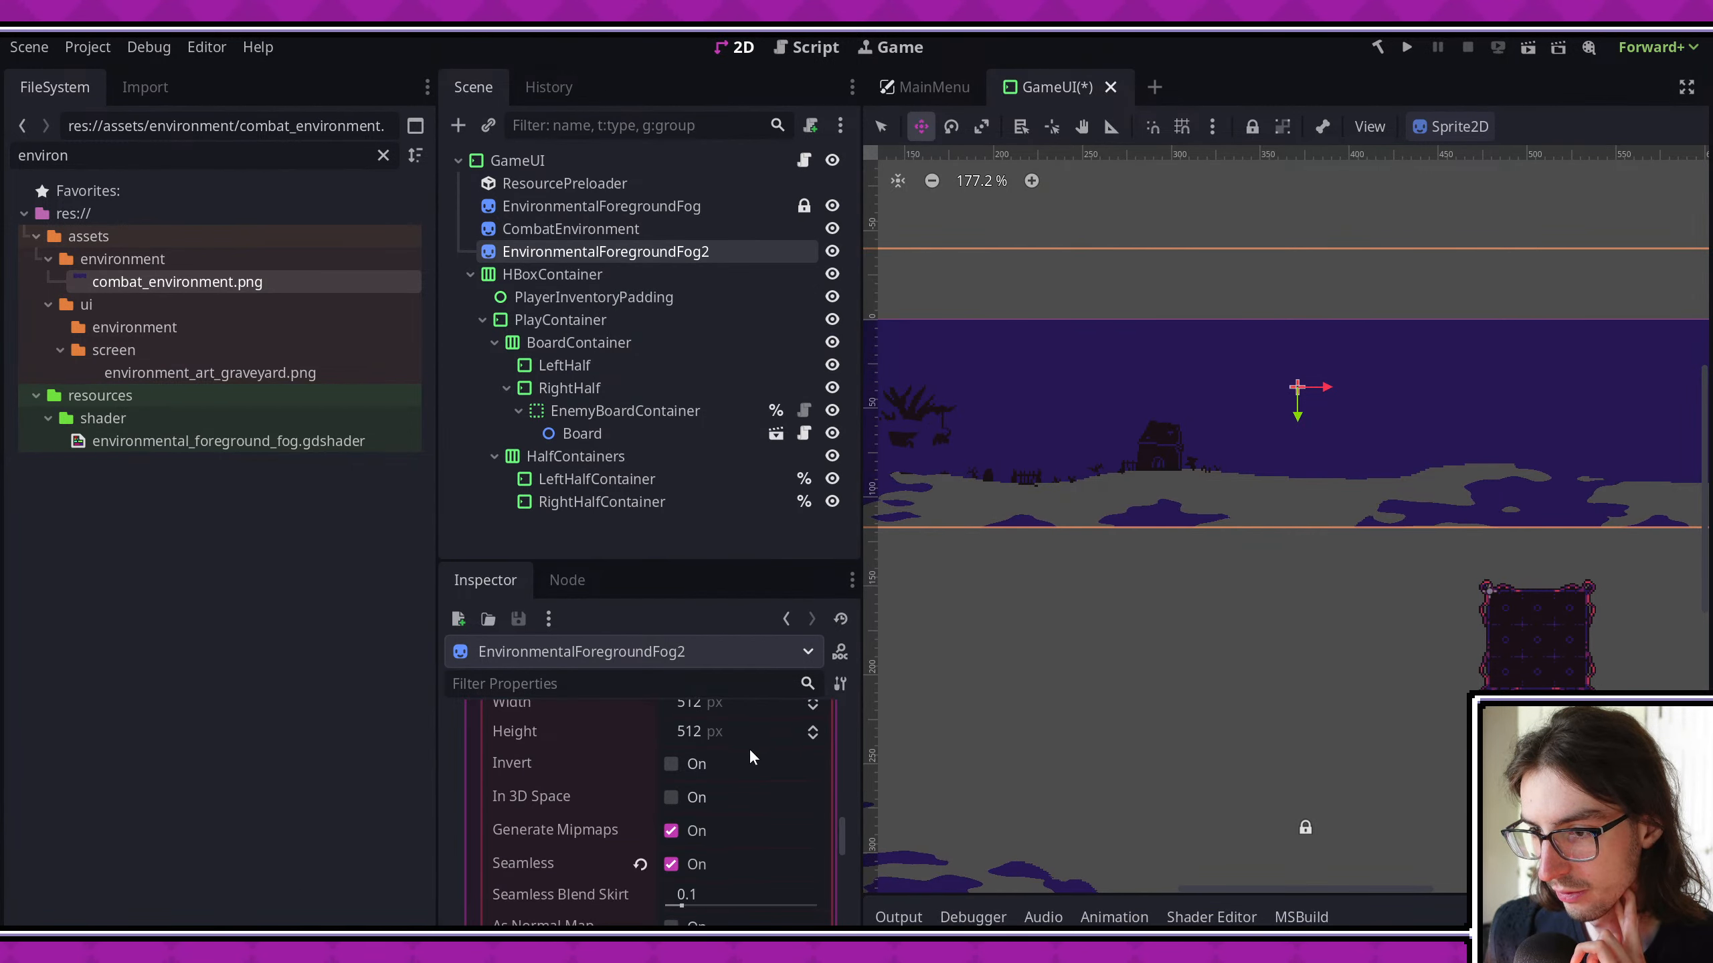
{"action": "scroll", "coordinate": [729, 821], "scroll_direction": "down", "scroll_amount": 2}
{"action": "scroll", "coordinate": [730, 810], "scroll_direction": "up", "scroll_amount": 1}
{"action": "scroll", "coordinate": [730, 816], "scroll_direction": "down", "scroll_amount": 4}
{"action": "left_click", "coordinate": [731, 817]}
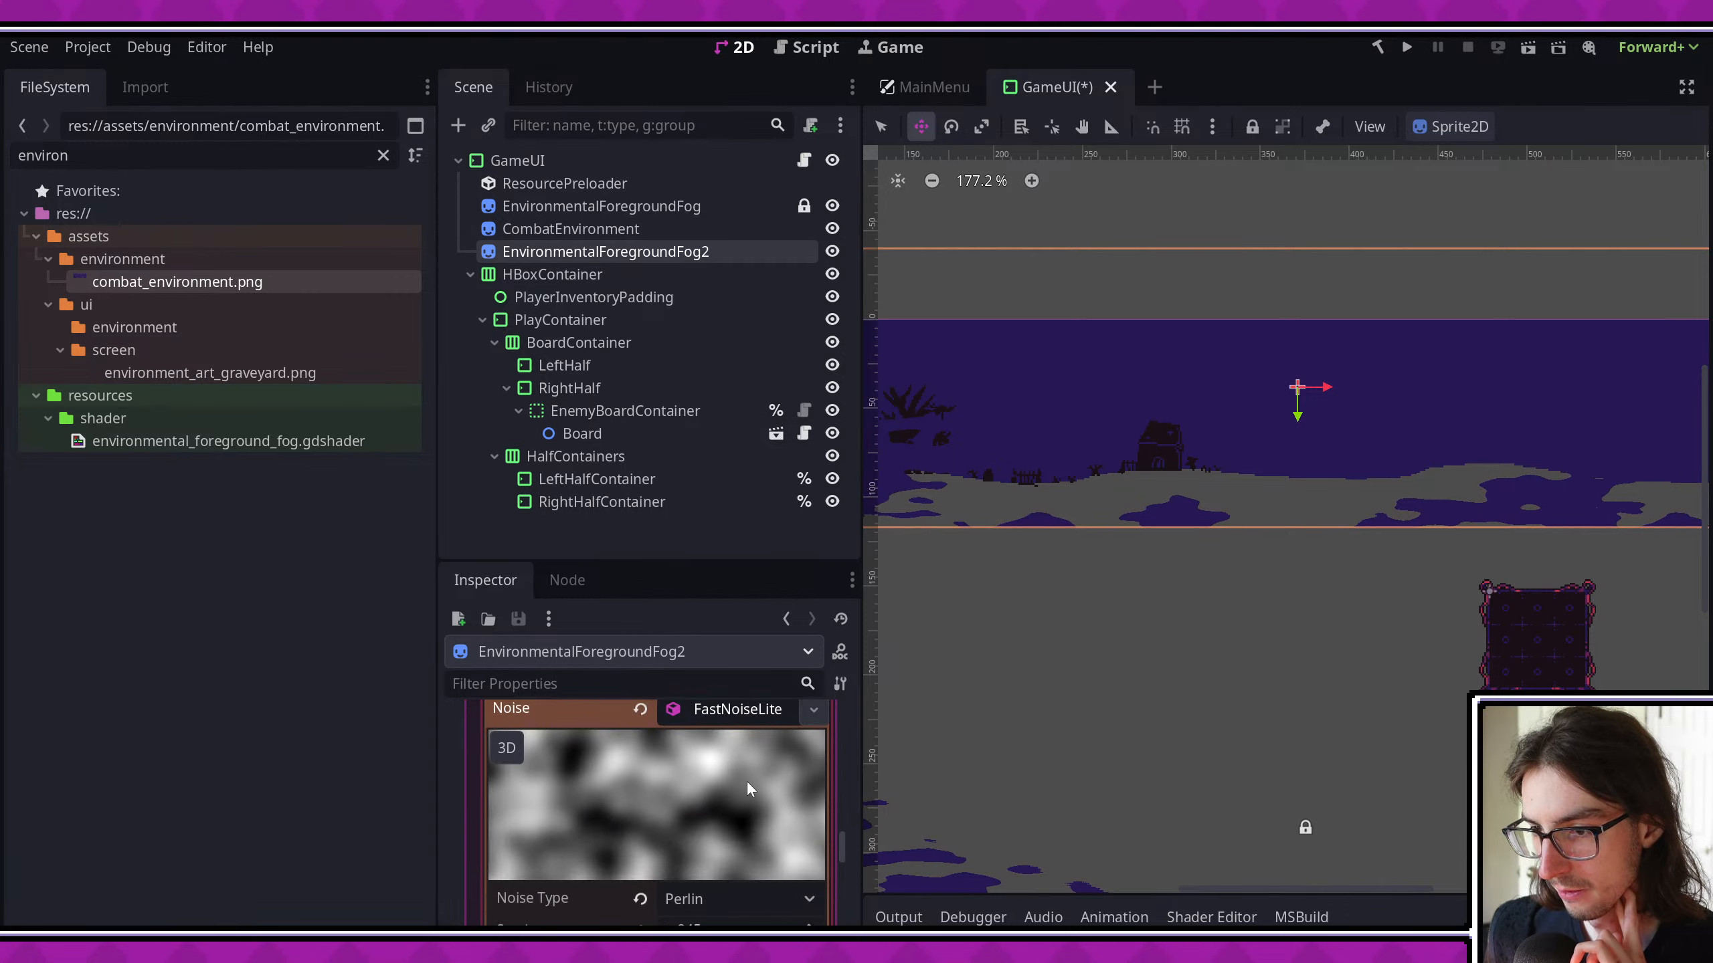
{"action": "scroll", "coordinate": [735, 856], "scroll_direction": "down", "scroll_amount": 2}
{"action": "mouse_move", "coordinate": [748, 892]}
{"action": "left_mouse_down"}
{"action": "mouse_move", "coordinate": [723, 891]}
{"action": "mouse_move", "coordinate": [777, 891]}
{"action": "mouse_move", "coordinate": [746, 885]}
{"action": "mouse_move", "coordinate": [763, 878]}
{"action": "left_mouse_up"}
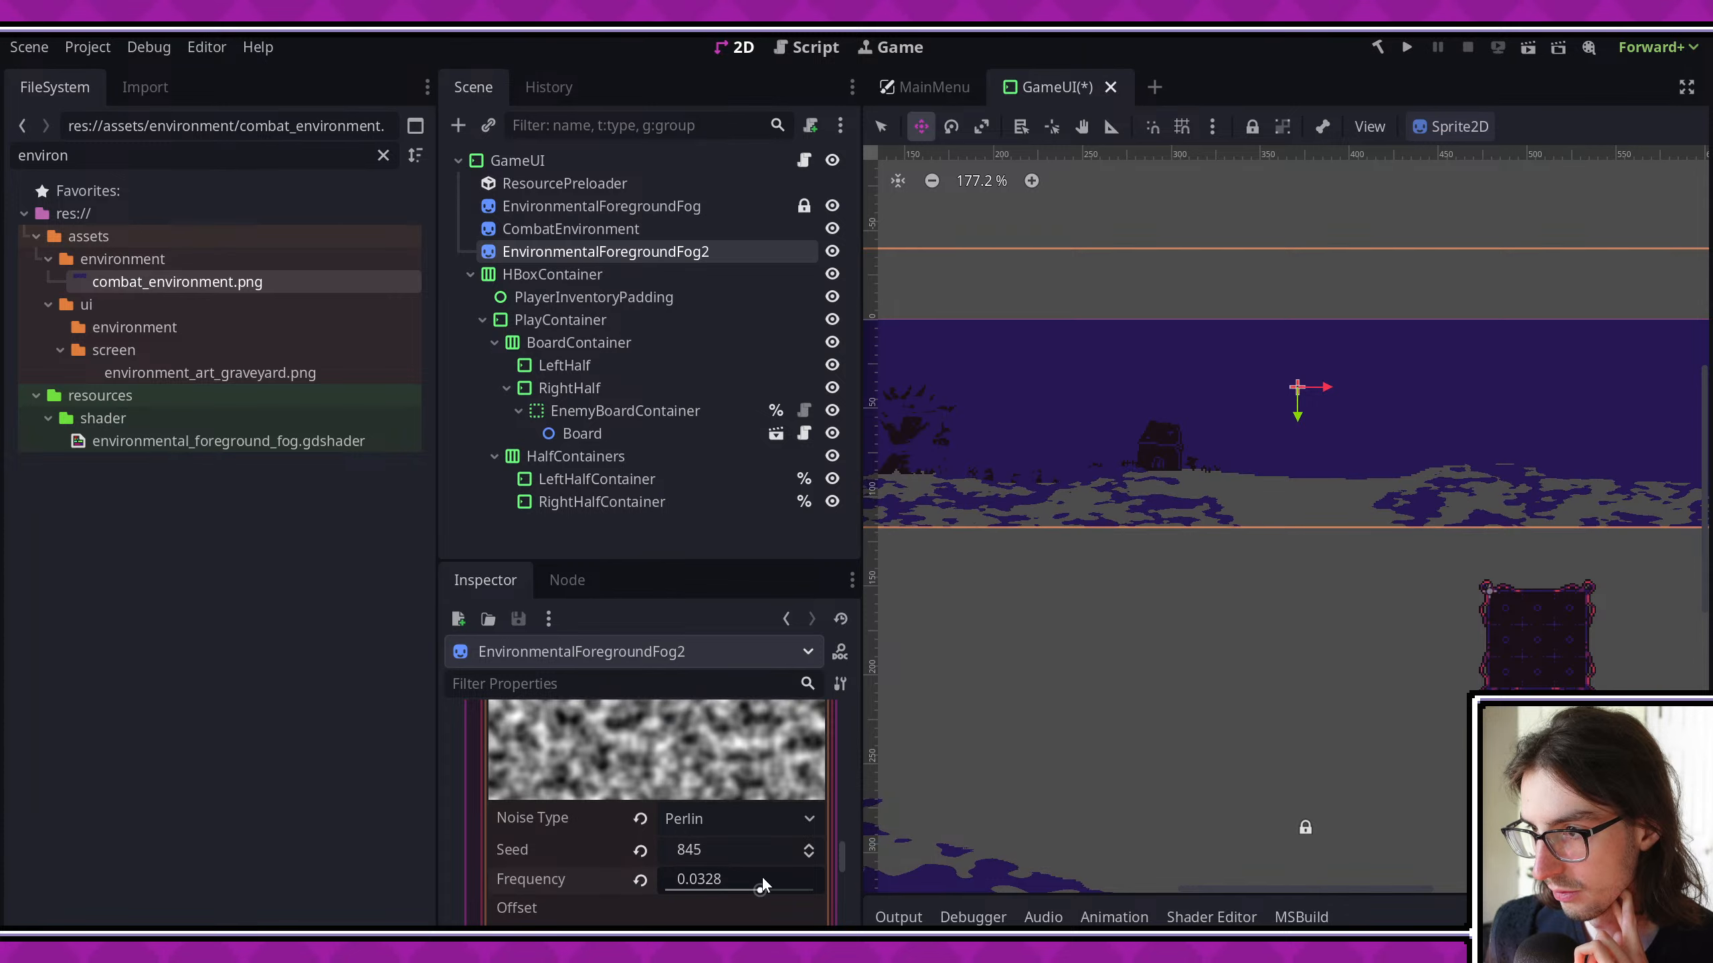
- Run the project, check the horizon fog at a grave stop in a maximized game window, and close the game
{"action": "scroll", "coordinate": [1155, 704], "scroll_direction": "down", "scroll_amount": 2}
{"action": "middle_click_drag", "start_coordinate": [1202, 707], "coordinate": [1225, 713]}
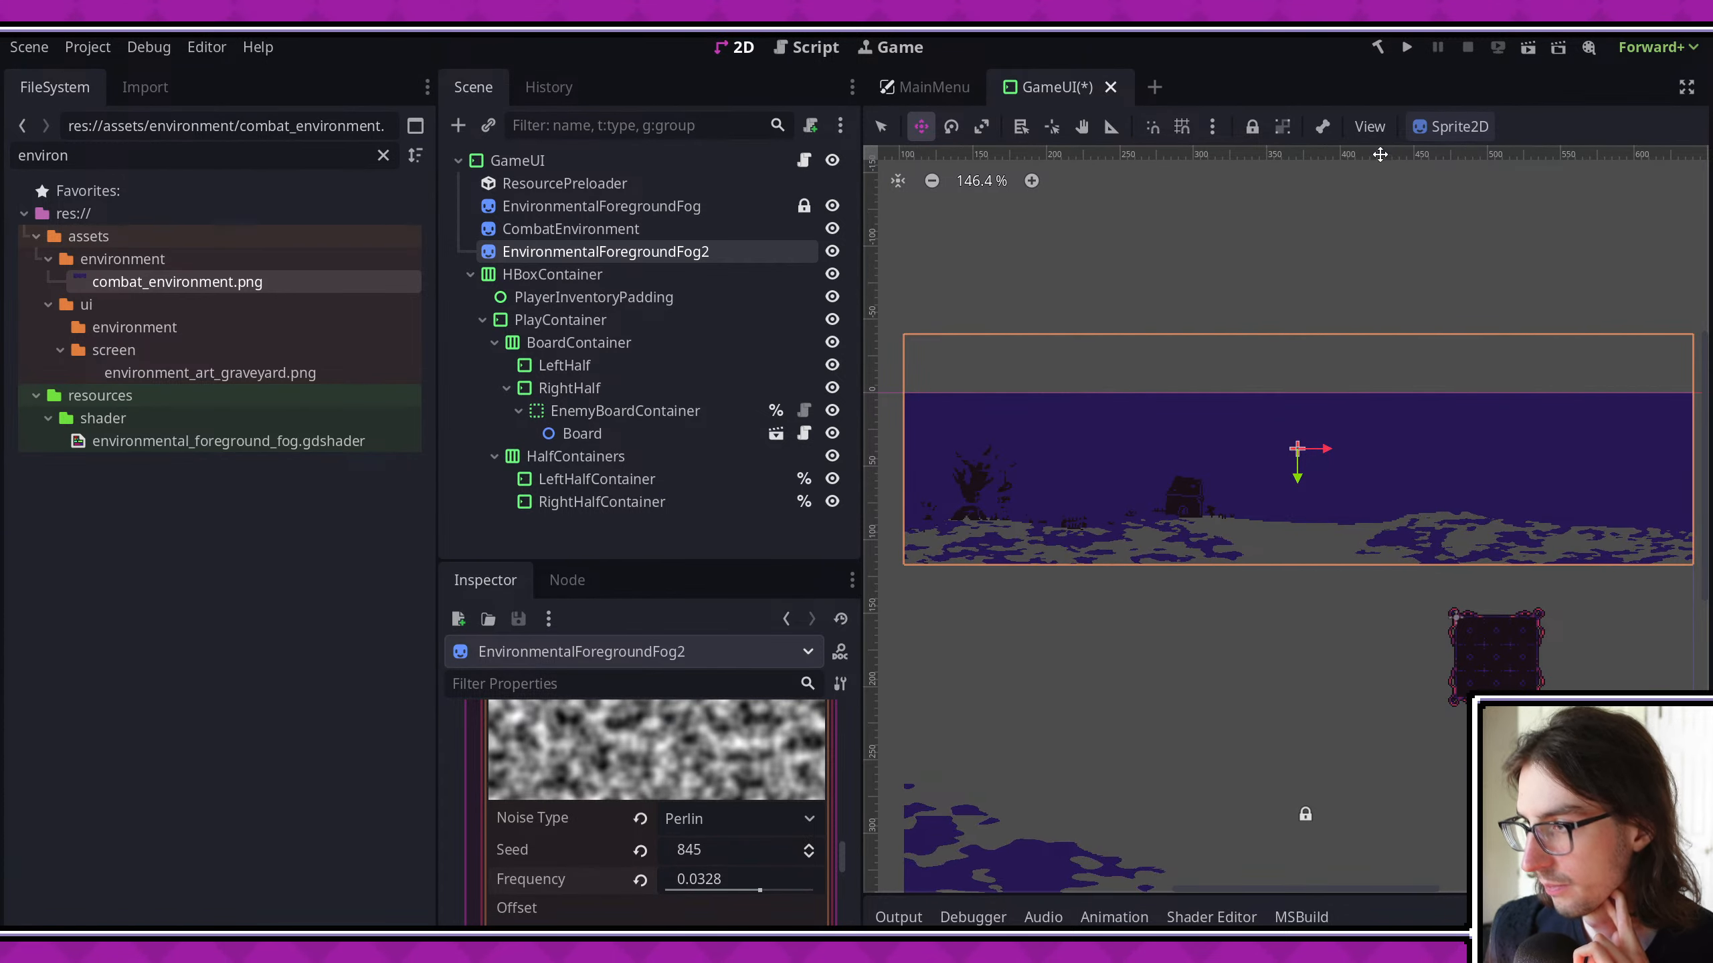
{"action": "left_click", "coordinate": [1406, 47]}
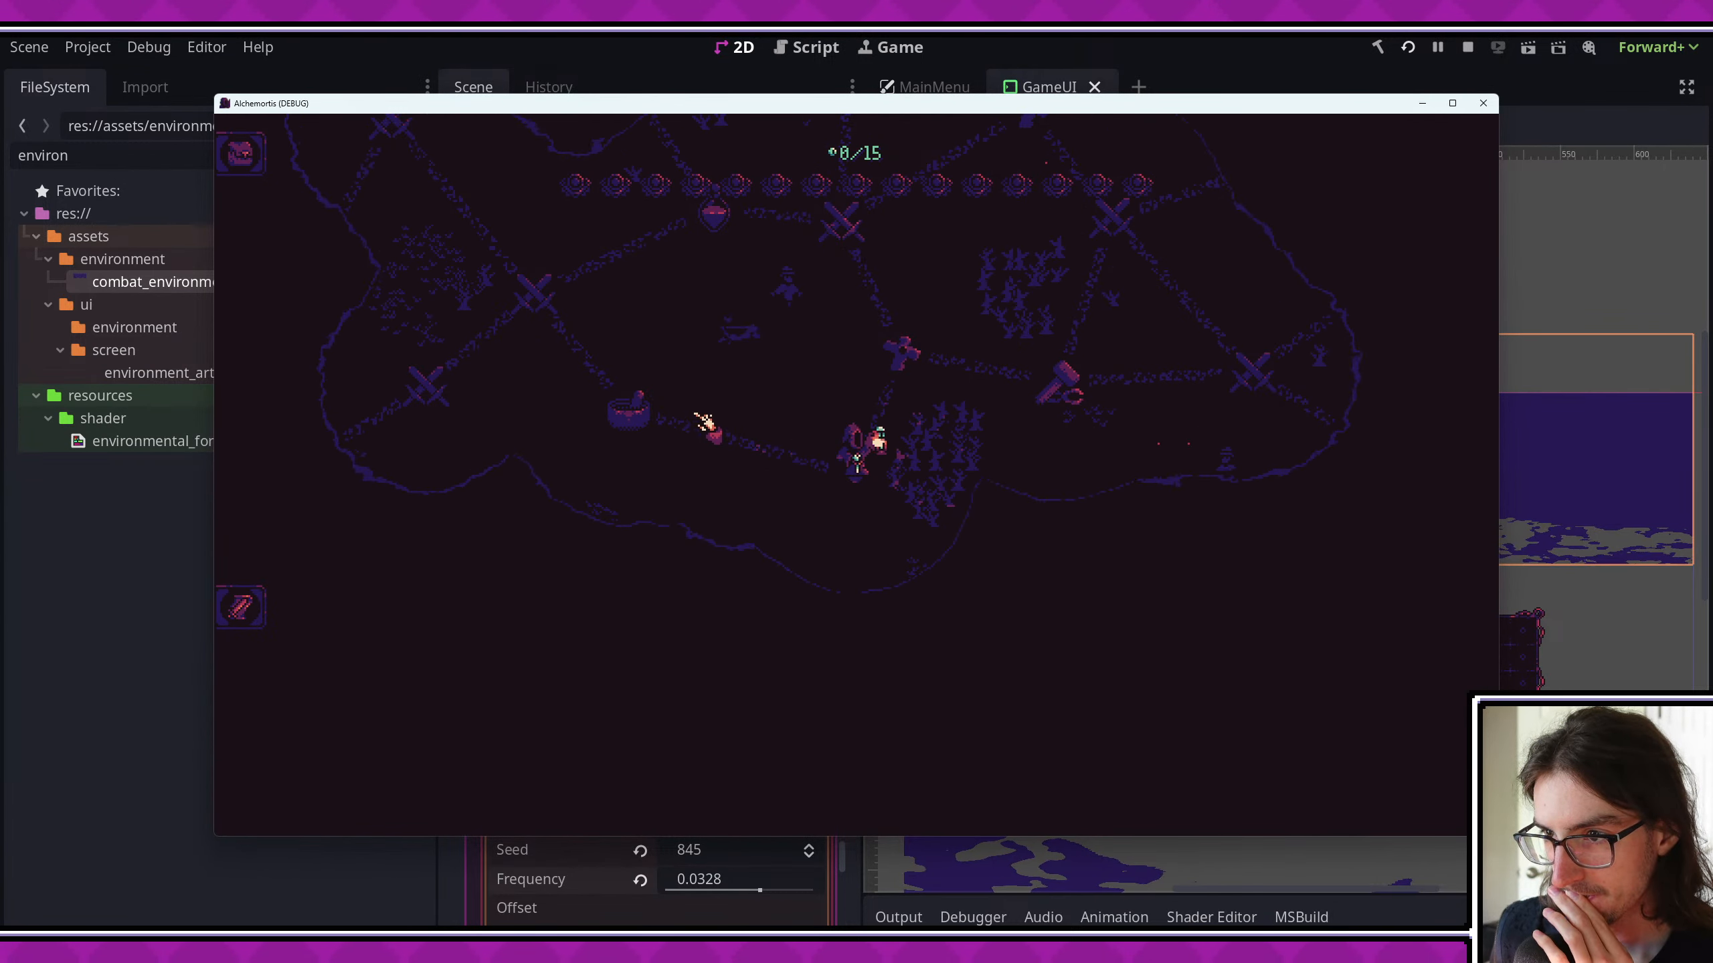
{"action": "left_click", "coordinate": [898, 363]}
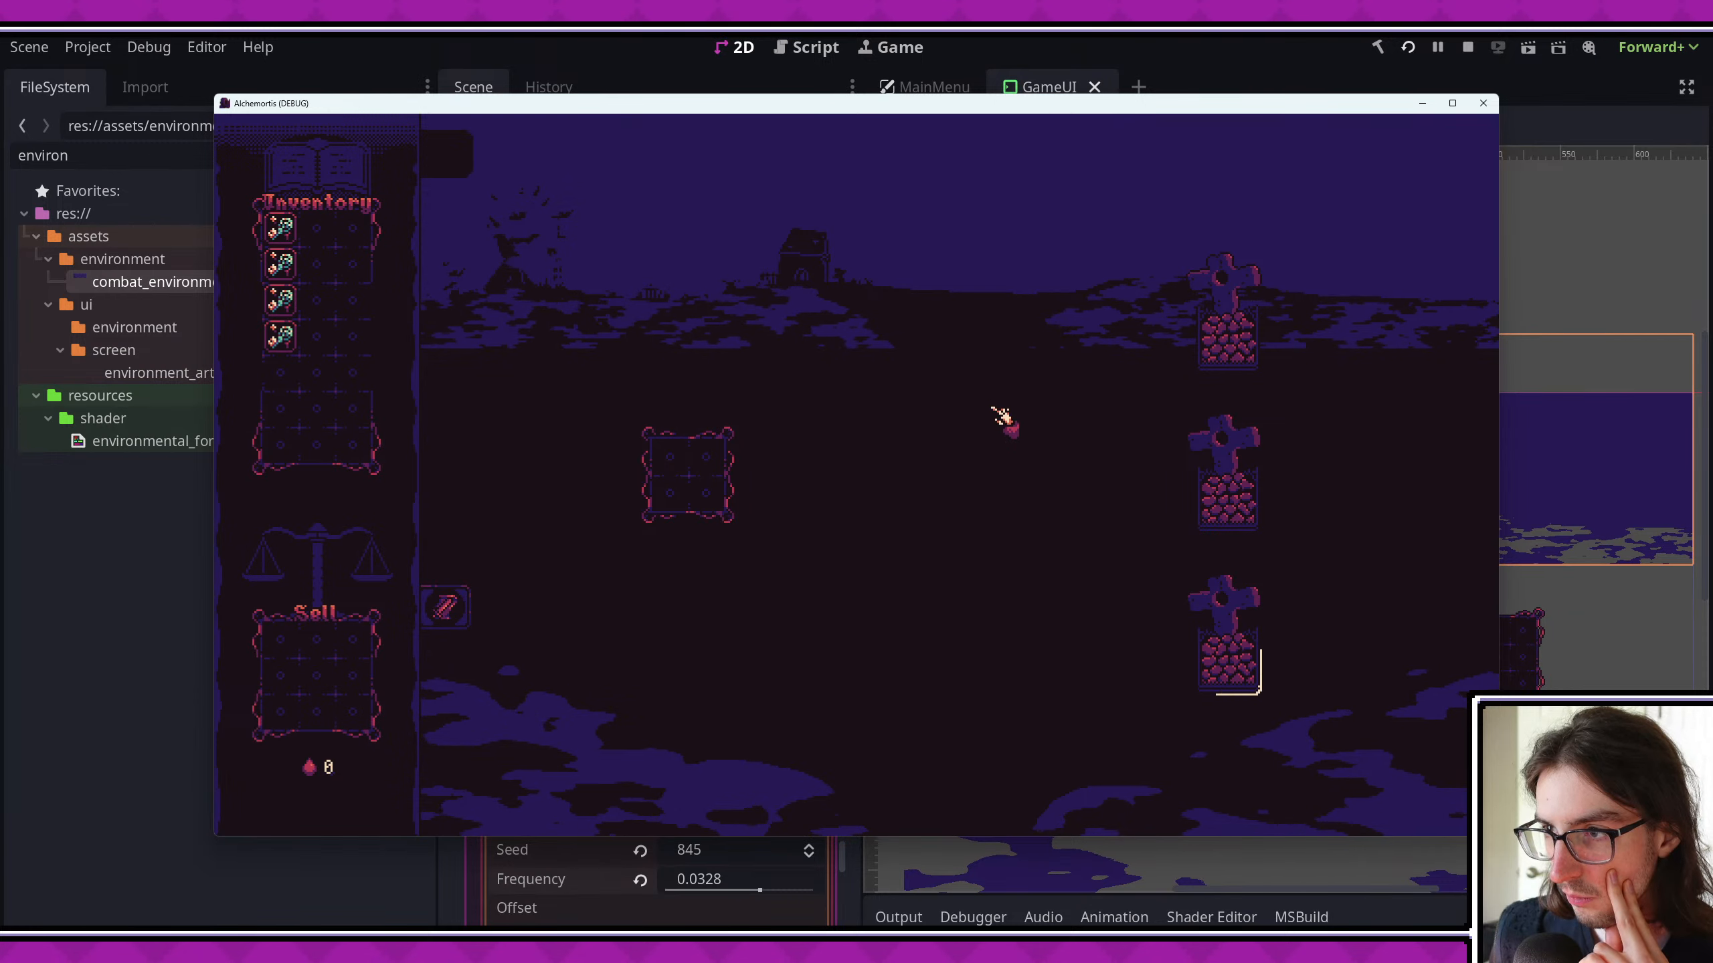
{"action": "left_click", "coordinate": [1452, 103]}
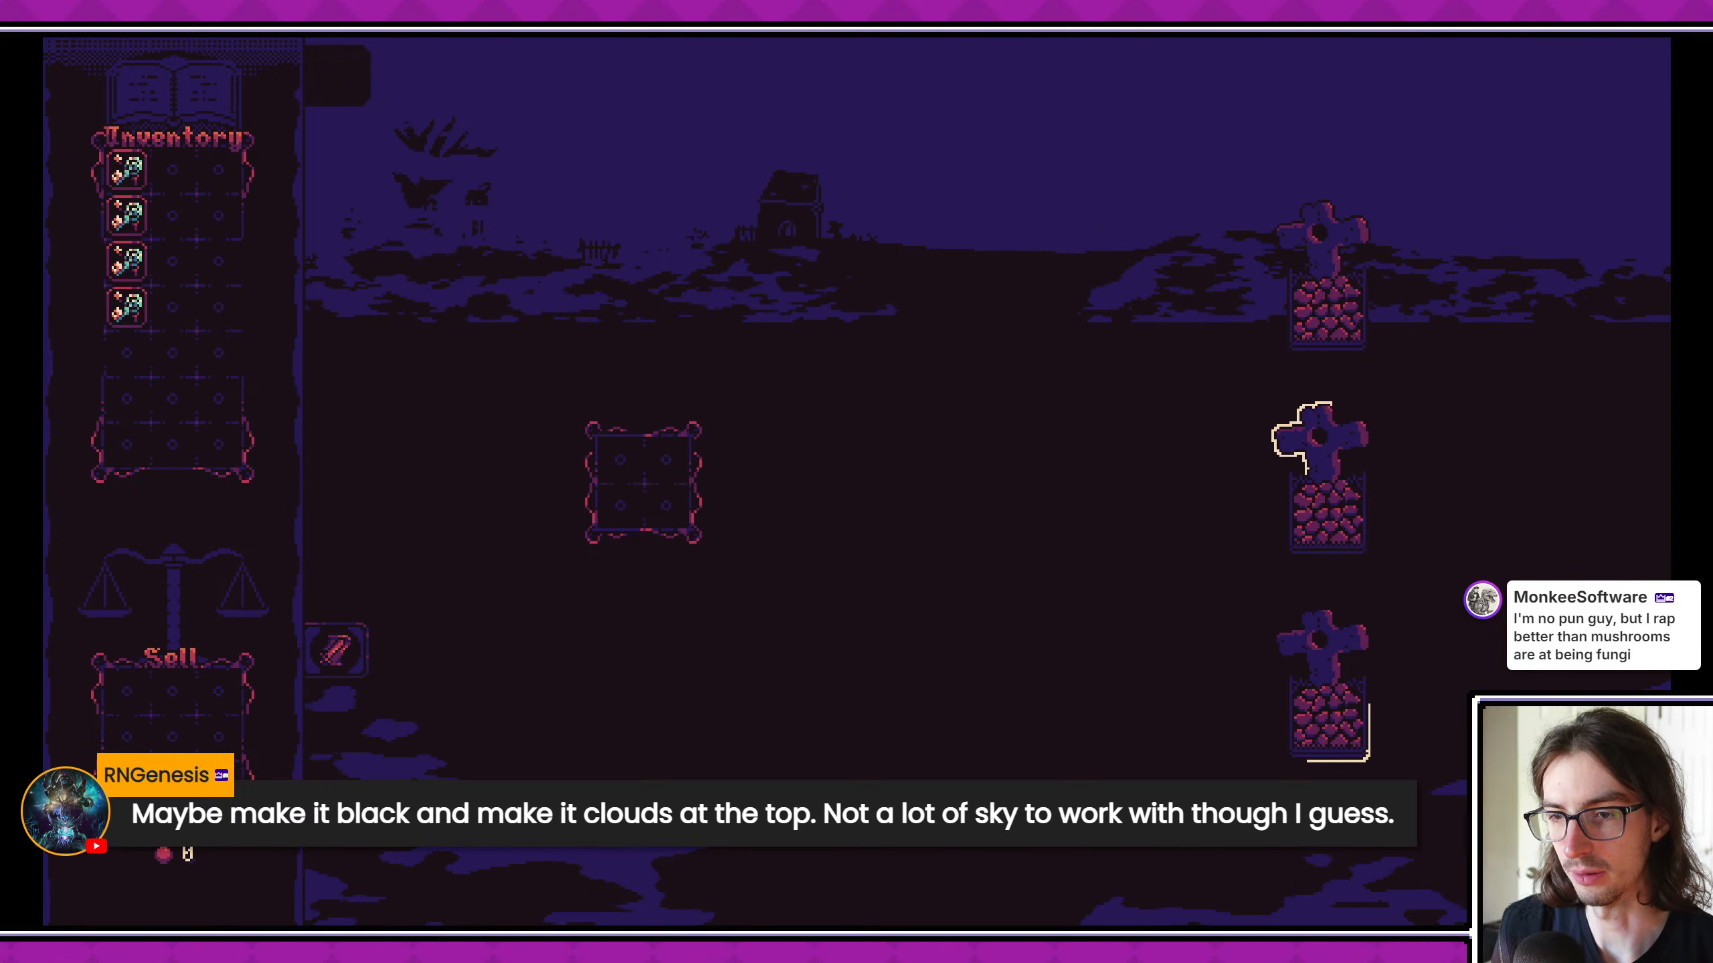
{"action": "left_click", "coordinate": [1695, 18]}
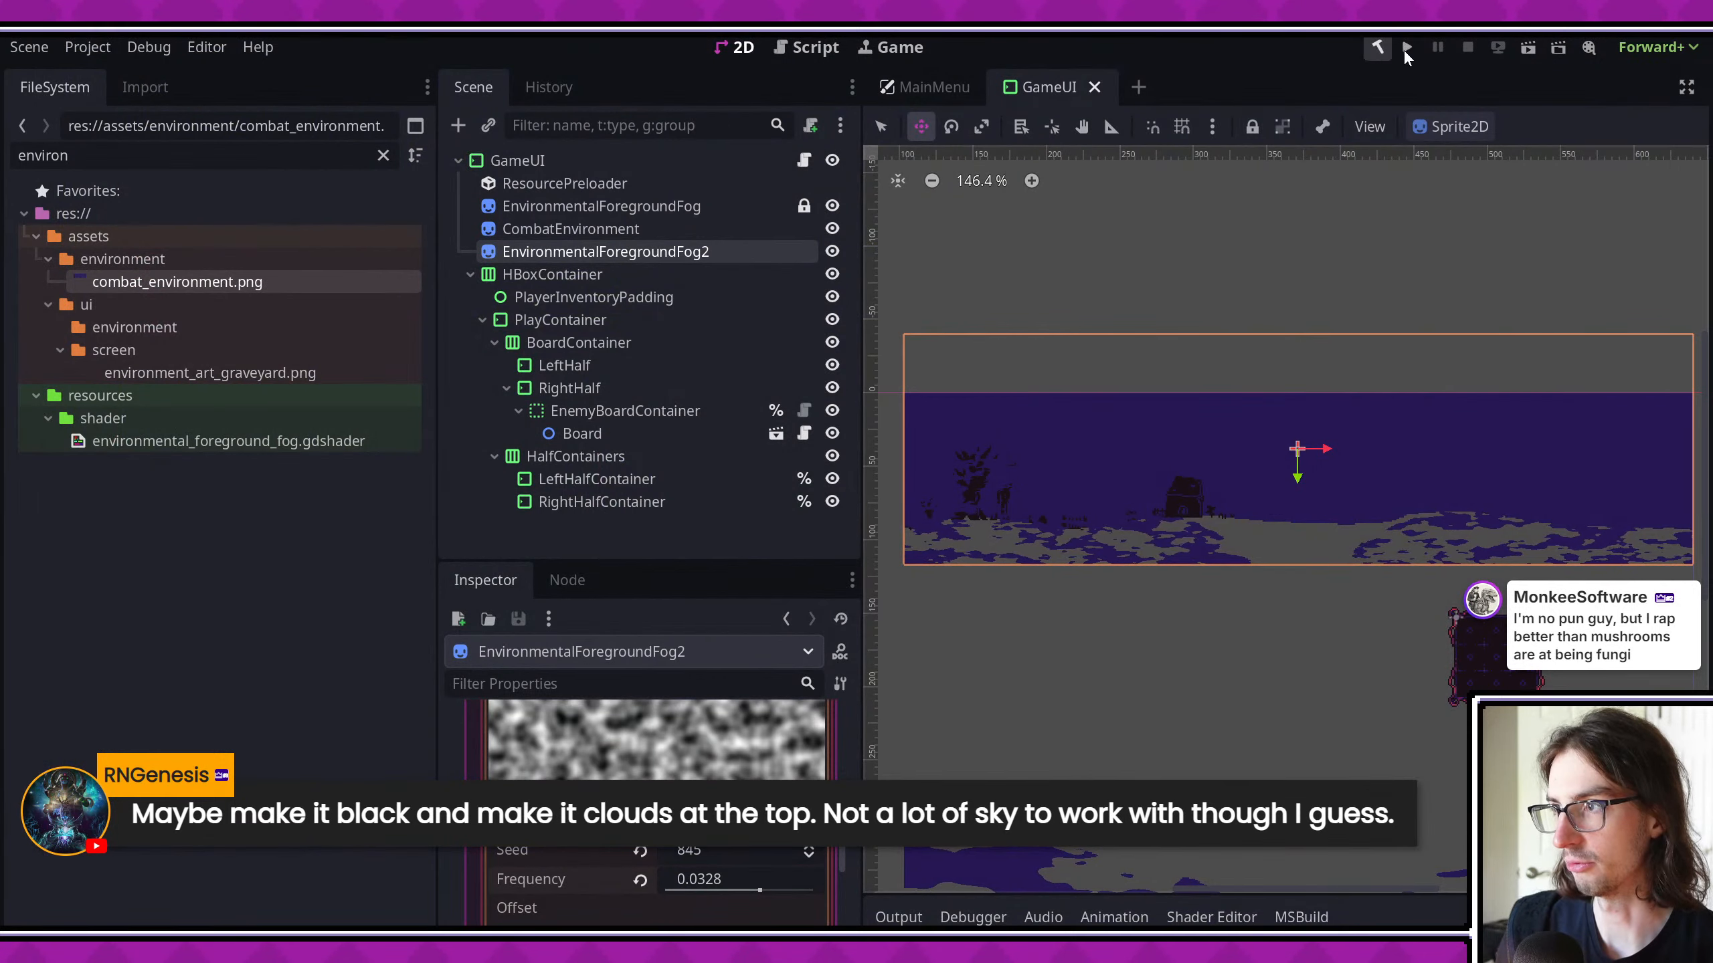
- Open the MainMenu scene and examine the clouds, sun and trees beneath the Alchemortis title up close
{"action": "left_click", "coordinate": [1406, 47]}
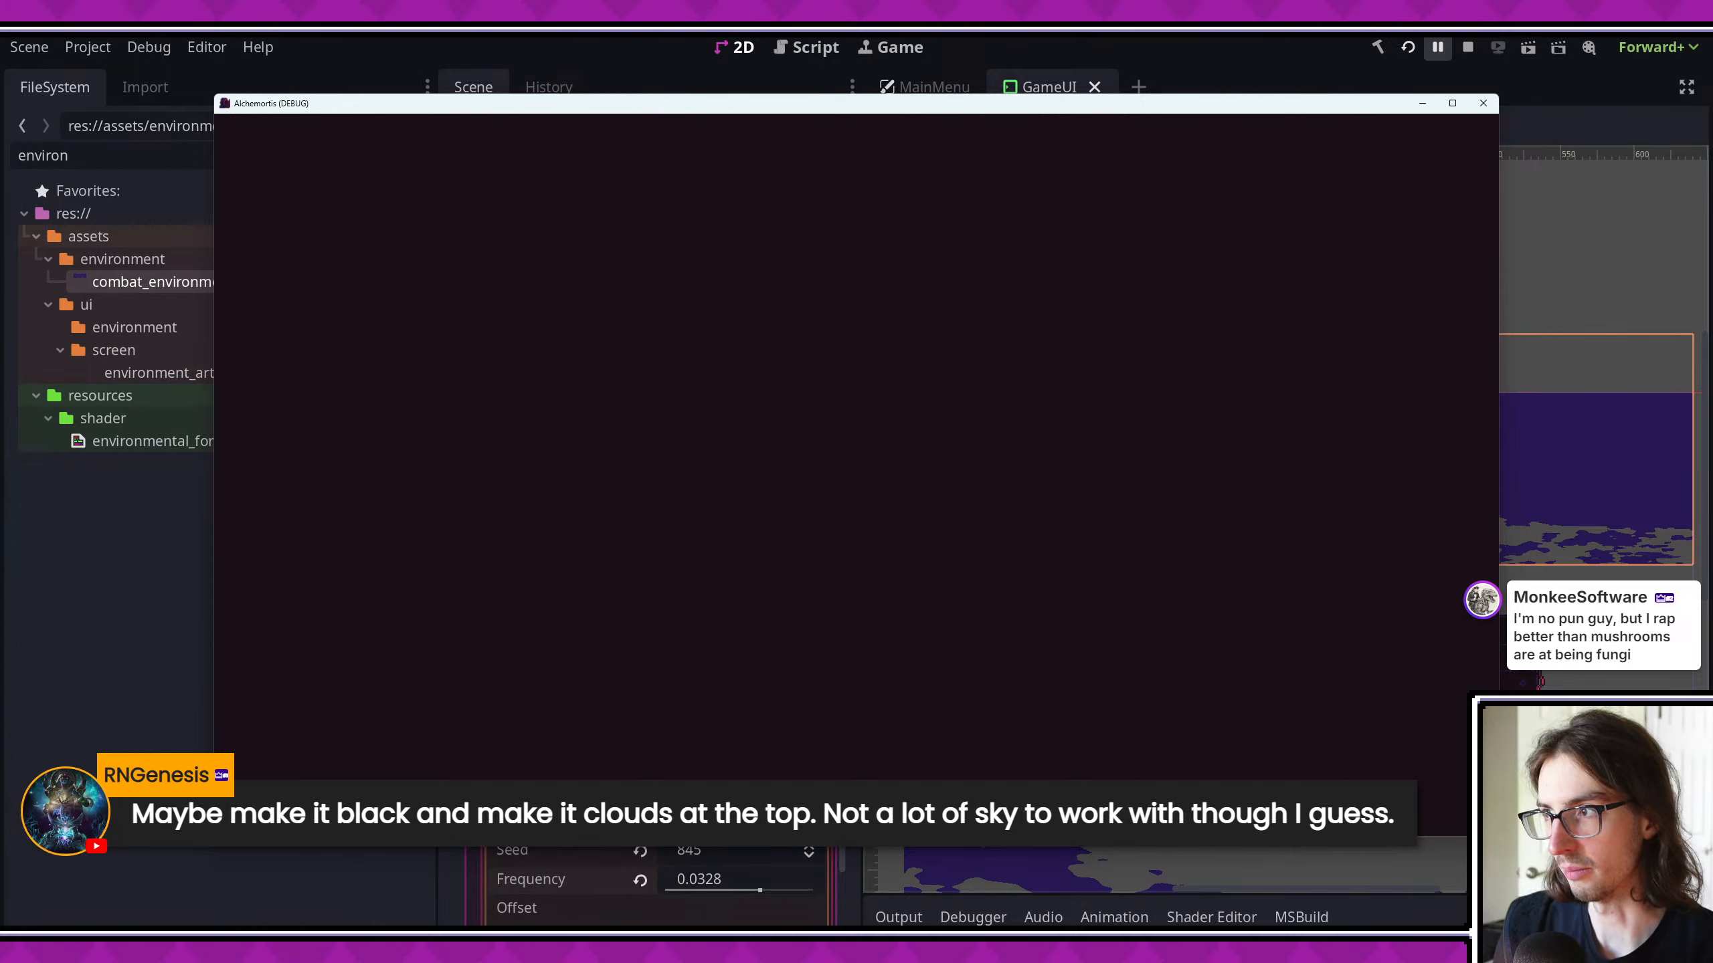
{"action": "left_click", "coordinate": [1482, 103]}
{"action": "key", "text": "ctrl+shift+o"}
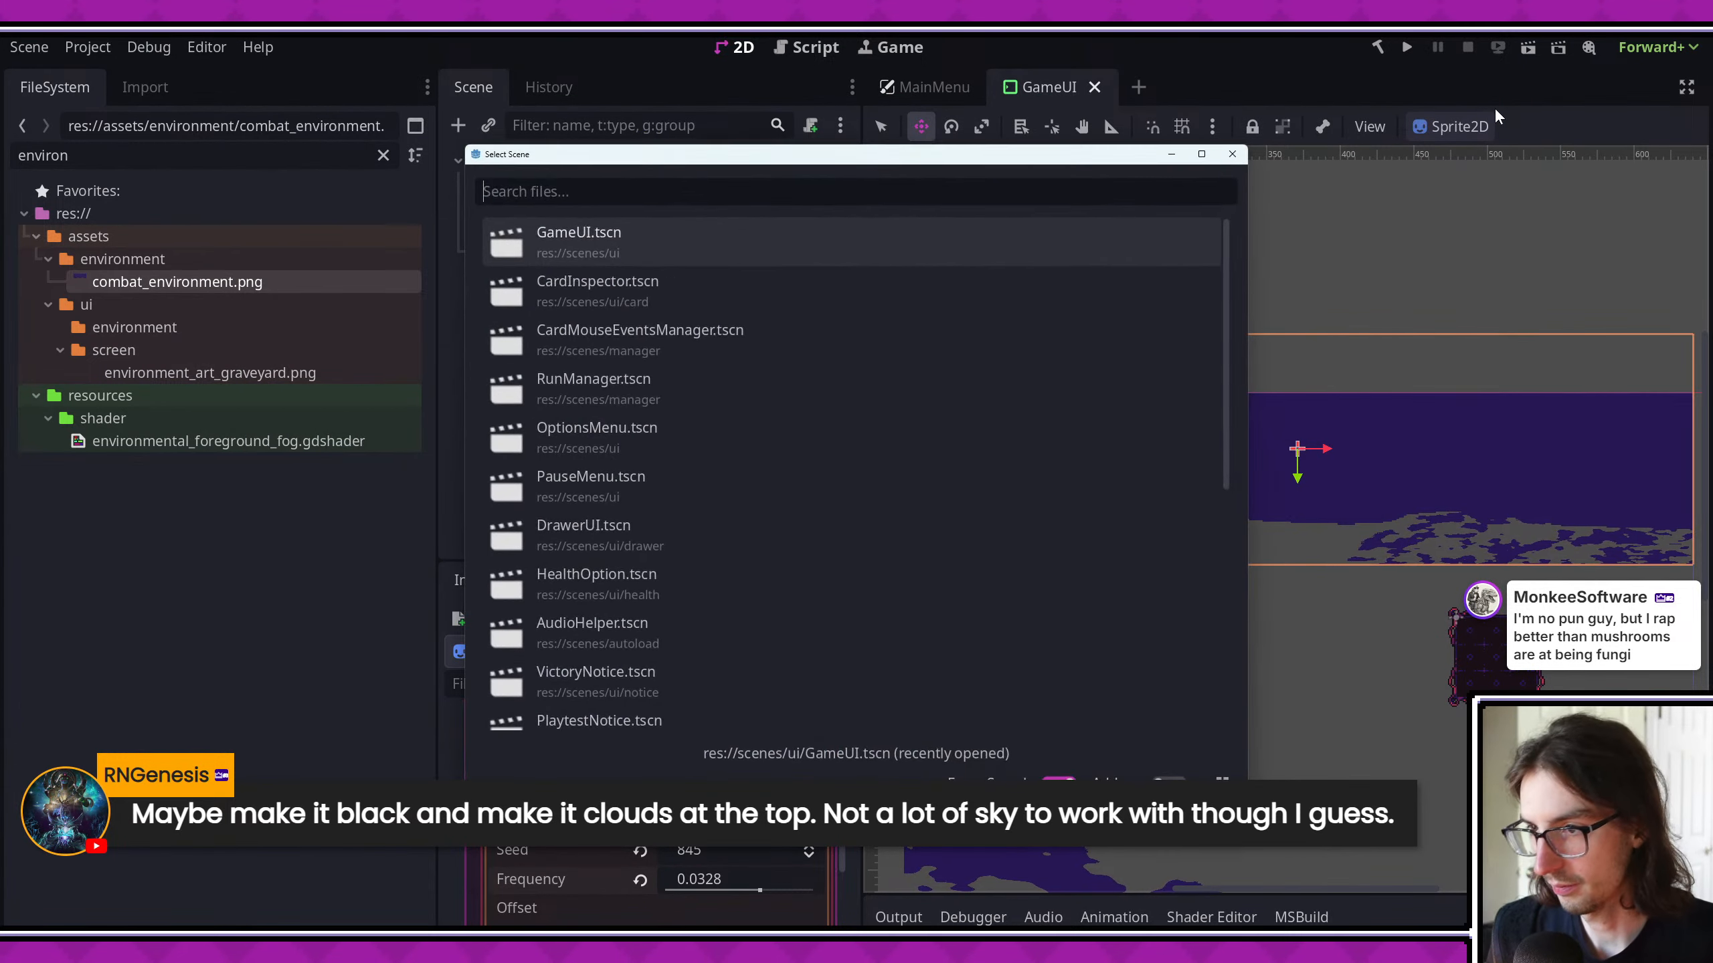
{"action": "type", "text": "main"}
{"action": "key", "text": "Return"}
{"action": "scroll", "coordinate": [1332, 330], "scroll_direction": "up", "scroll_amount": 12}
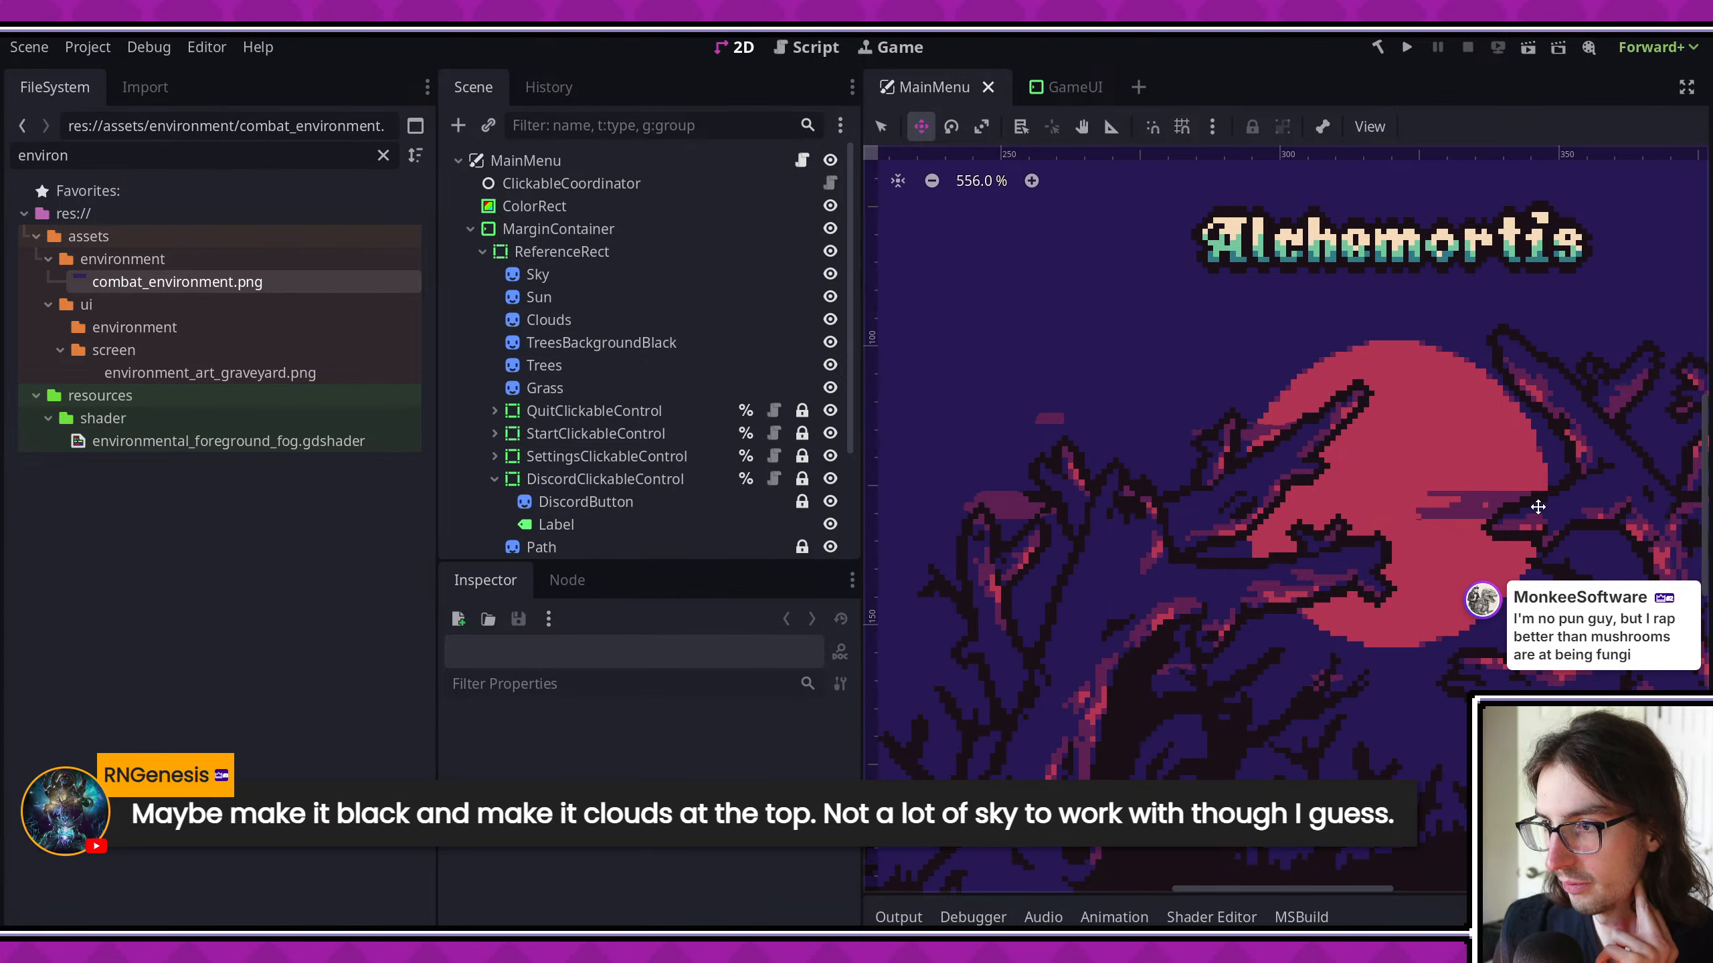
{"action": "middle_click_drag", "start_coordinate": [1477, 482], "coordinate": [1193, 394]}
{"action": "scroll", "coordinate": [1204, 394], "scroll_direction": "down", "scroll_amount": 2}
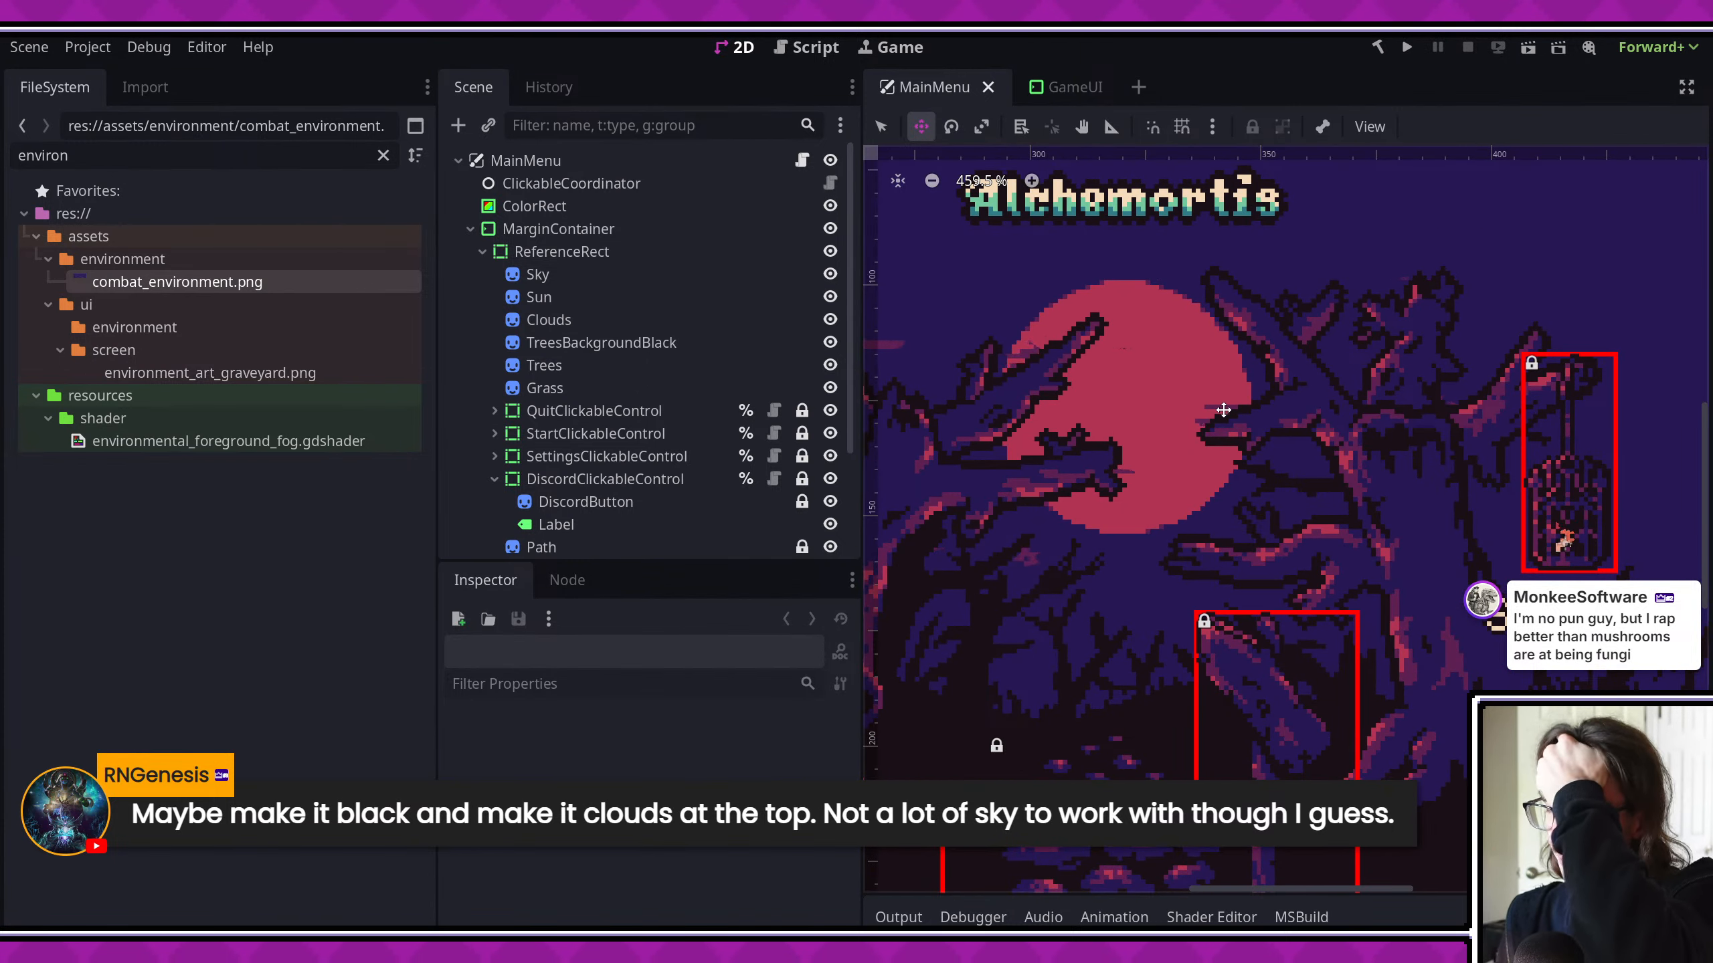
- Compare the MainMenu scene's sun, sky and trees with the horizon fog over the graveyard in the GameUI scene
{"action": "left_click", "coordinate": [1072, 87]}
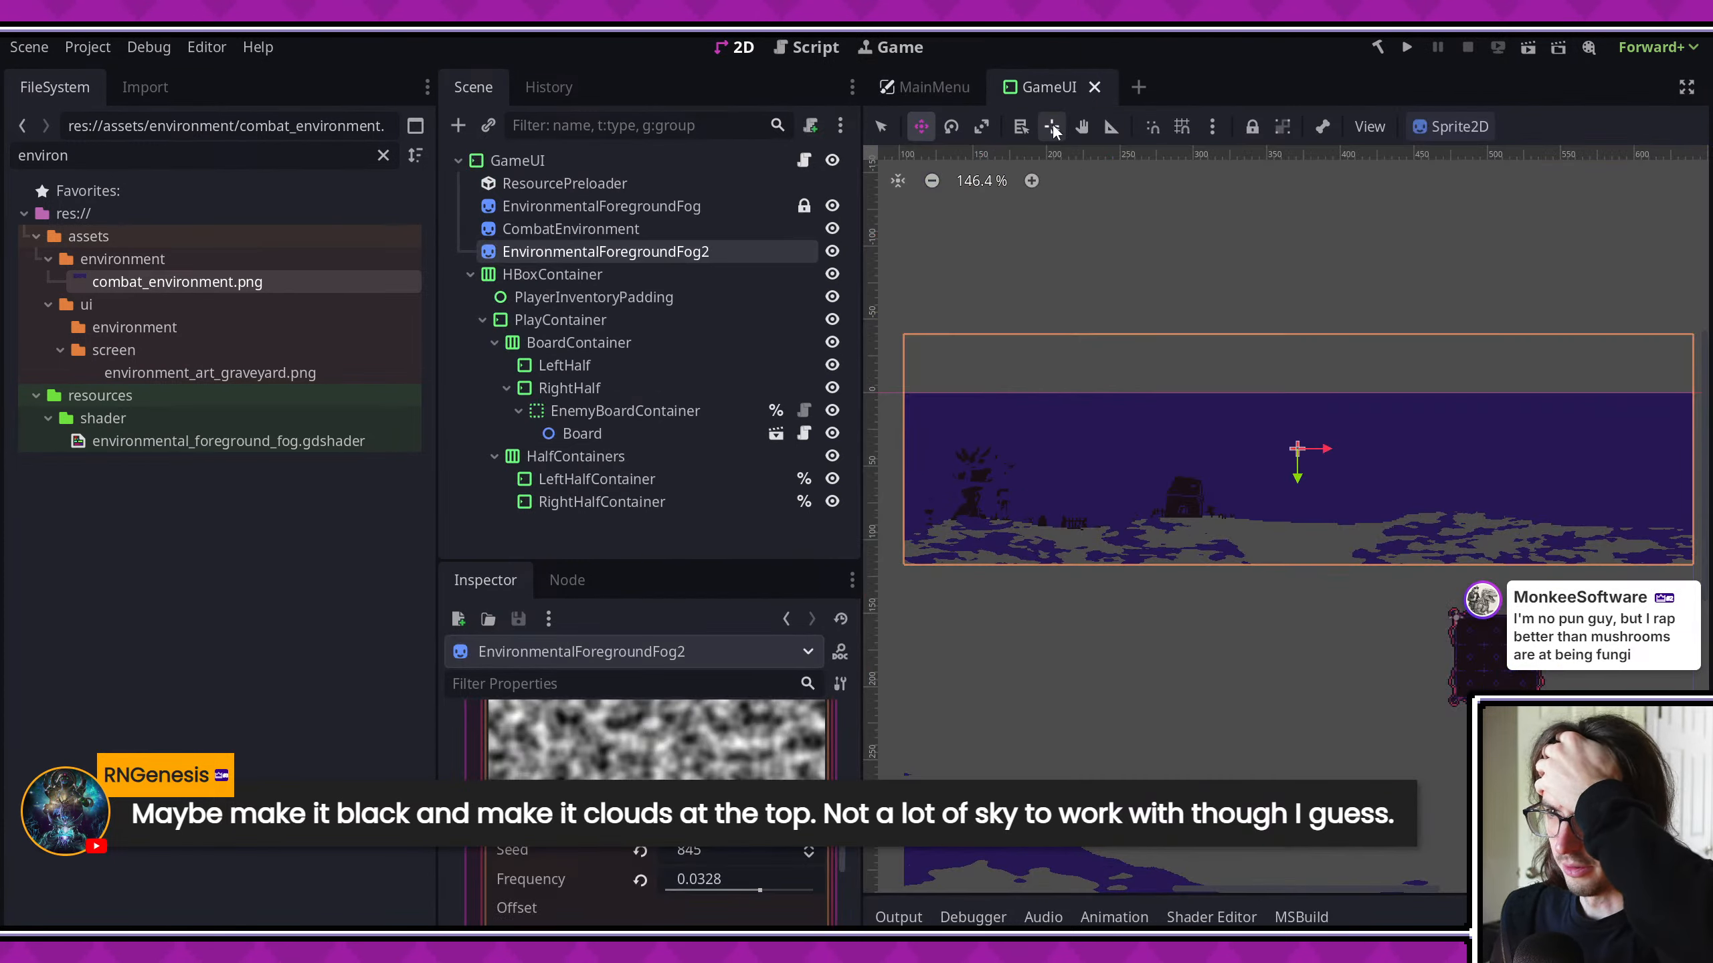
{"action": "left_click", "coordinate": [927, 87]}
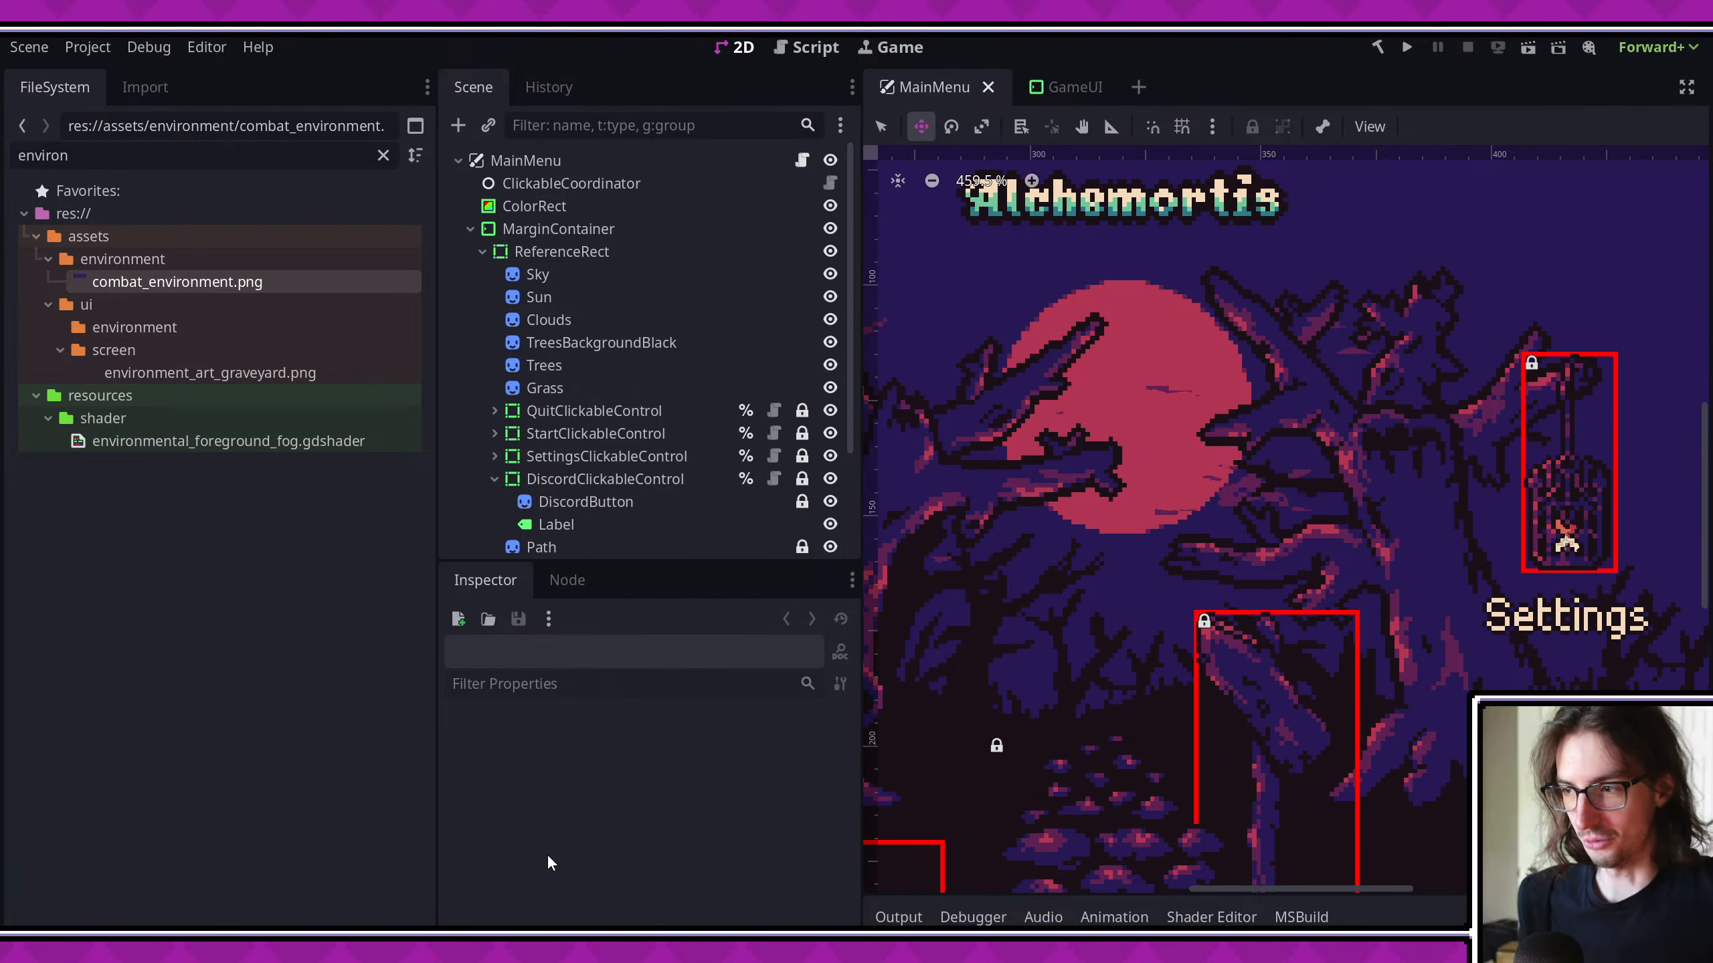
{"action": "scroll", "coordinate": [1192, 459], "scroll_direction": "down", "scroll_amount": 5}
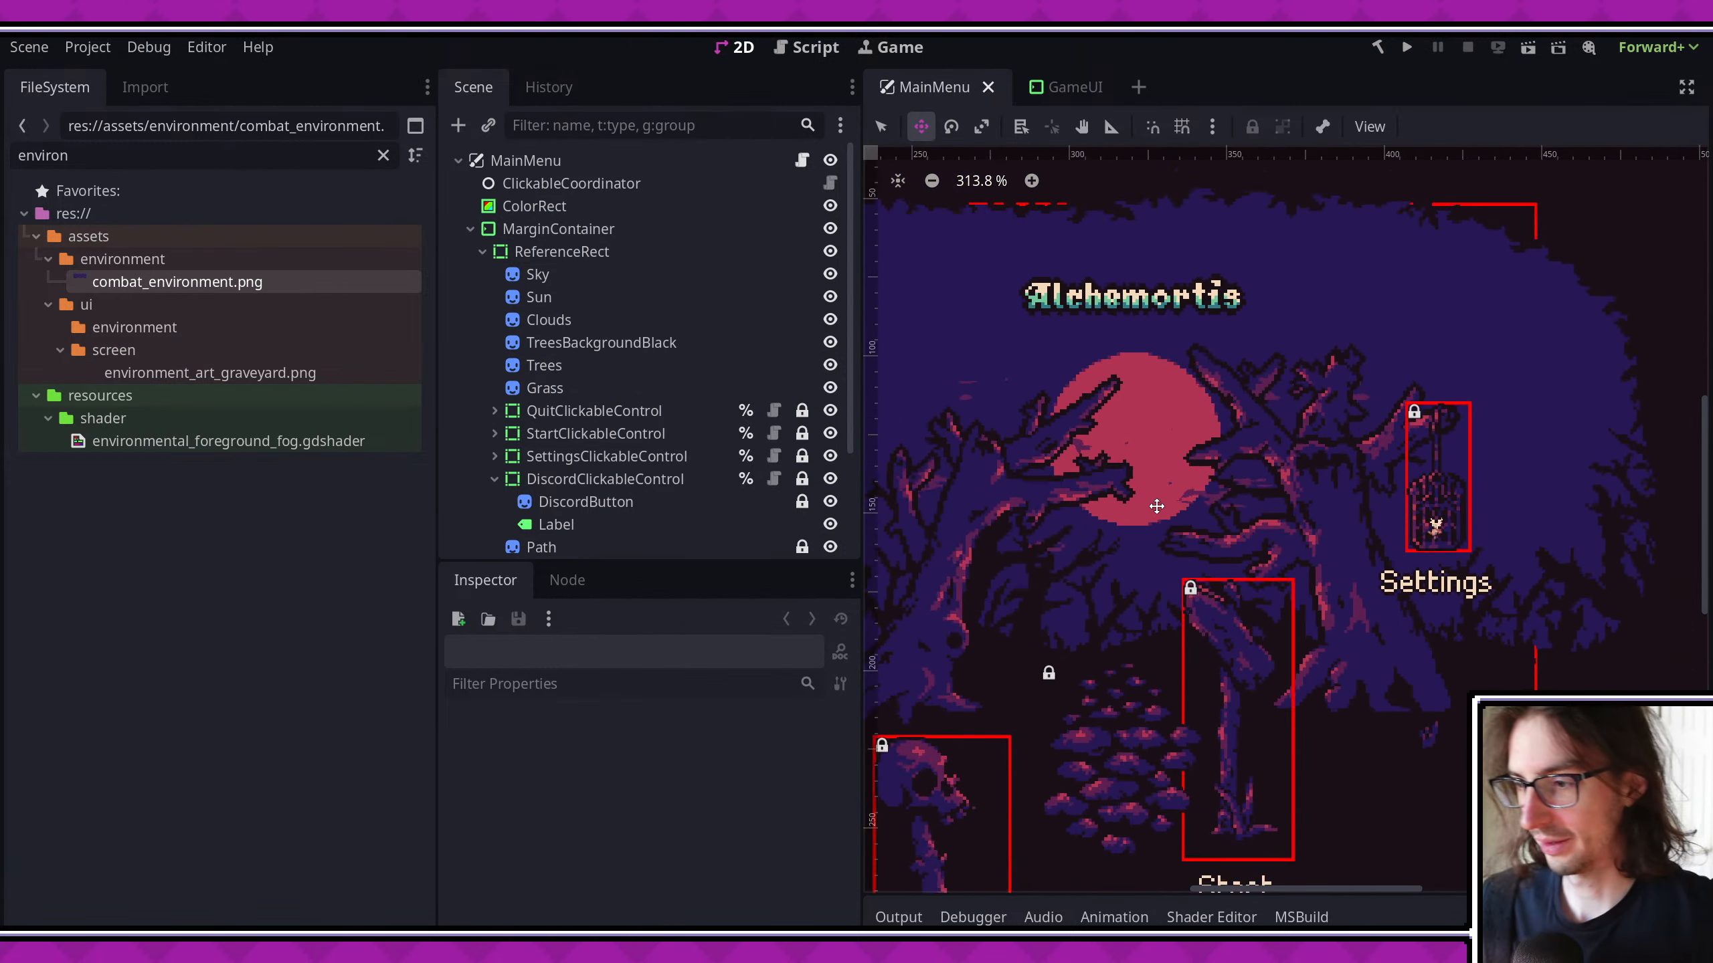
{"action": "left_click", "coordinate": [1032, 81]}
{"action": "middle_click_drag", "start_coordinate": [1140, 421], "coordinate": [1101, 428]}
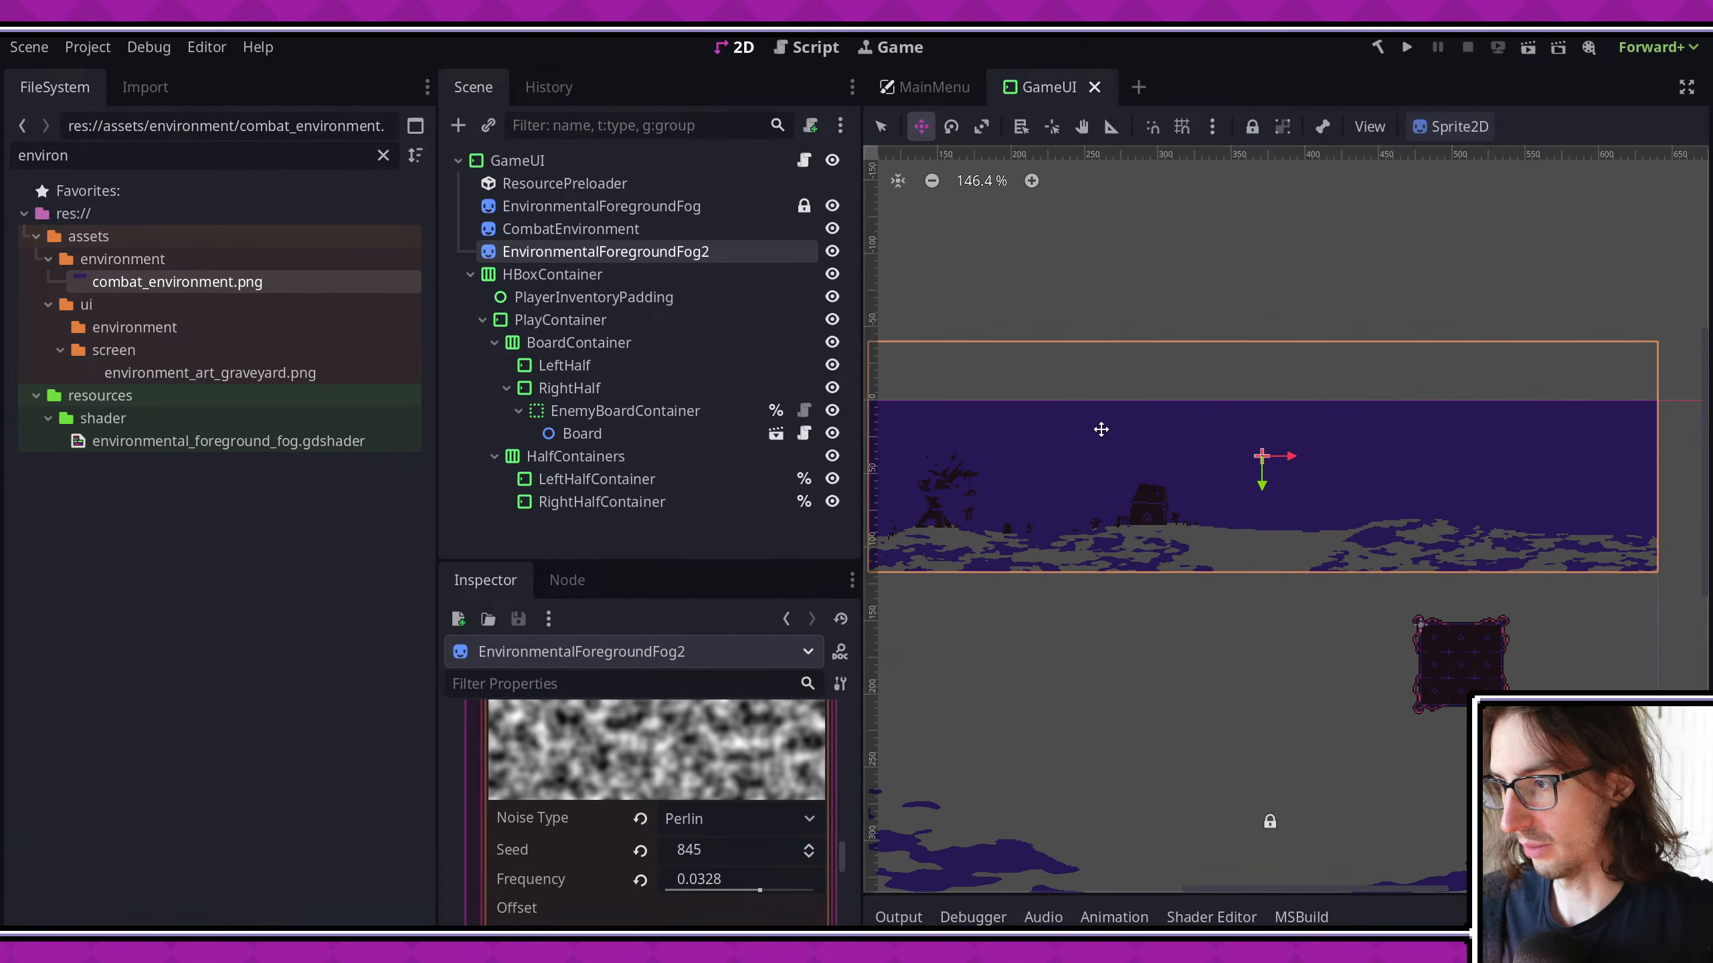
{"action": "scroll", "coordinate": [1101, 429], "scroll_direction": "up", "scroll_amount": 2}
{"action": "middle_click_drag", "start_coordinate": [1040, 488], "coordinate": [1205, 469]}
{"action": "scroll", "coordinate": [1307, 446], "scroll_direction": "down", "scroll_amount": 1}
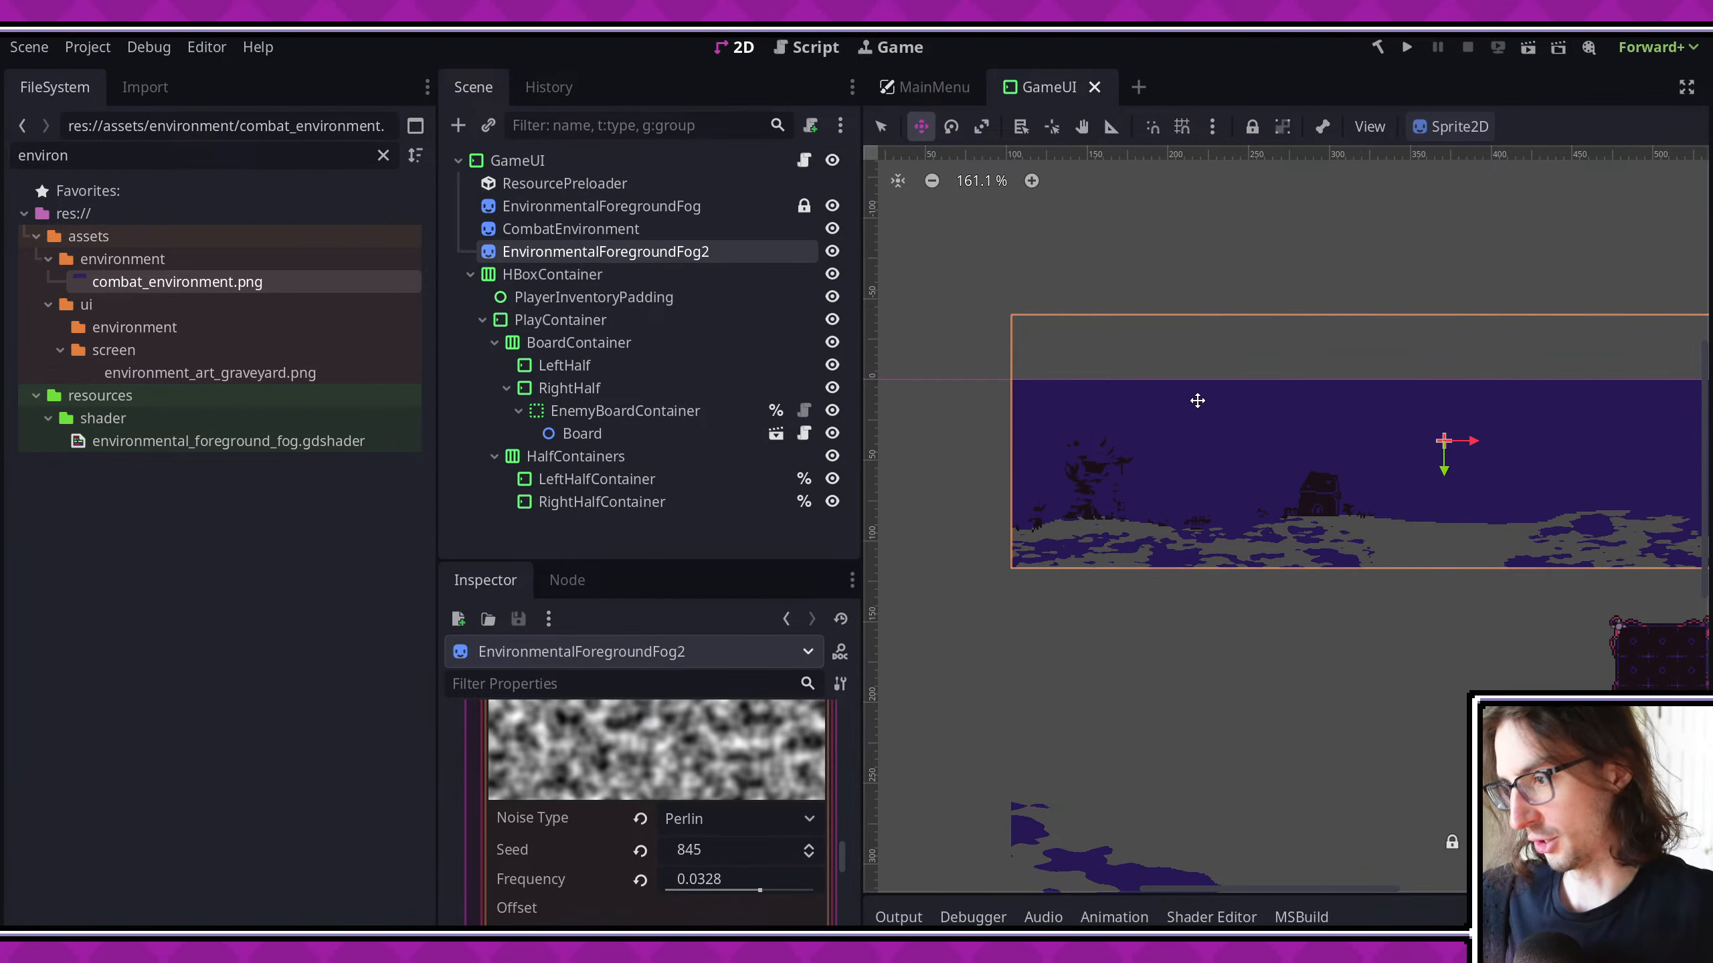
{"action": "middle_click_drag", "start_coordinate": [1224, 403], "coordinate": [1090, 318]}
{"action": "scroll", "coordinate": [1103, 444], "scroll_direction": "up", "scroll_amount": 3}
{"action": "scroll", "coordinate": [1211, 467], "scroll_direction": "down", "scroll_amount": 1}
{"action": "scroll", "coordinate": [1090, 318], "scroll_direction": "down", "scroll_amount": 1}
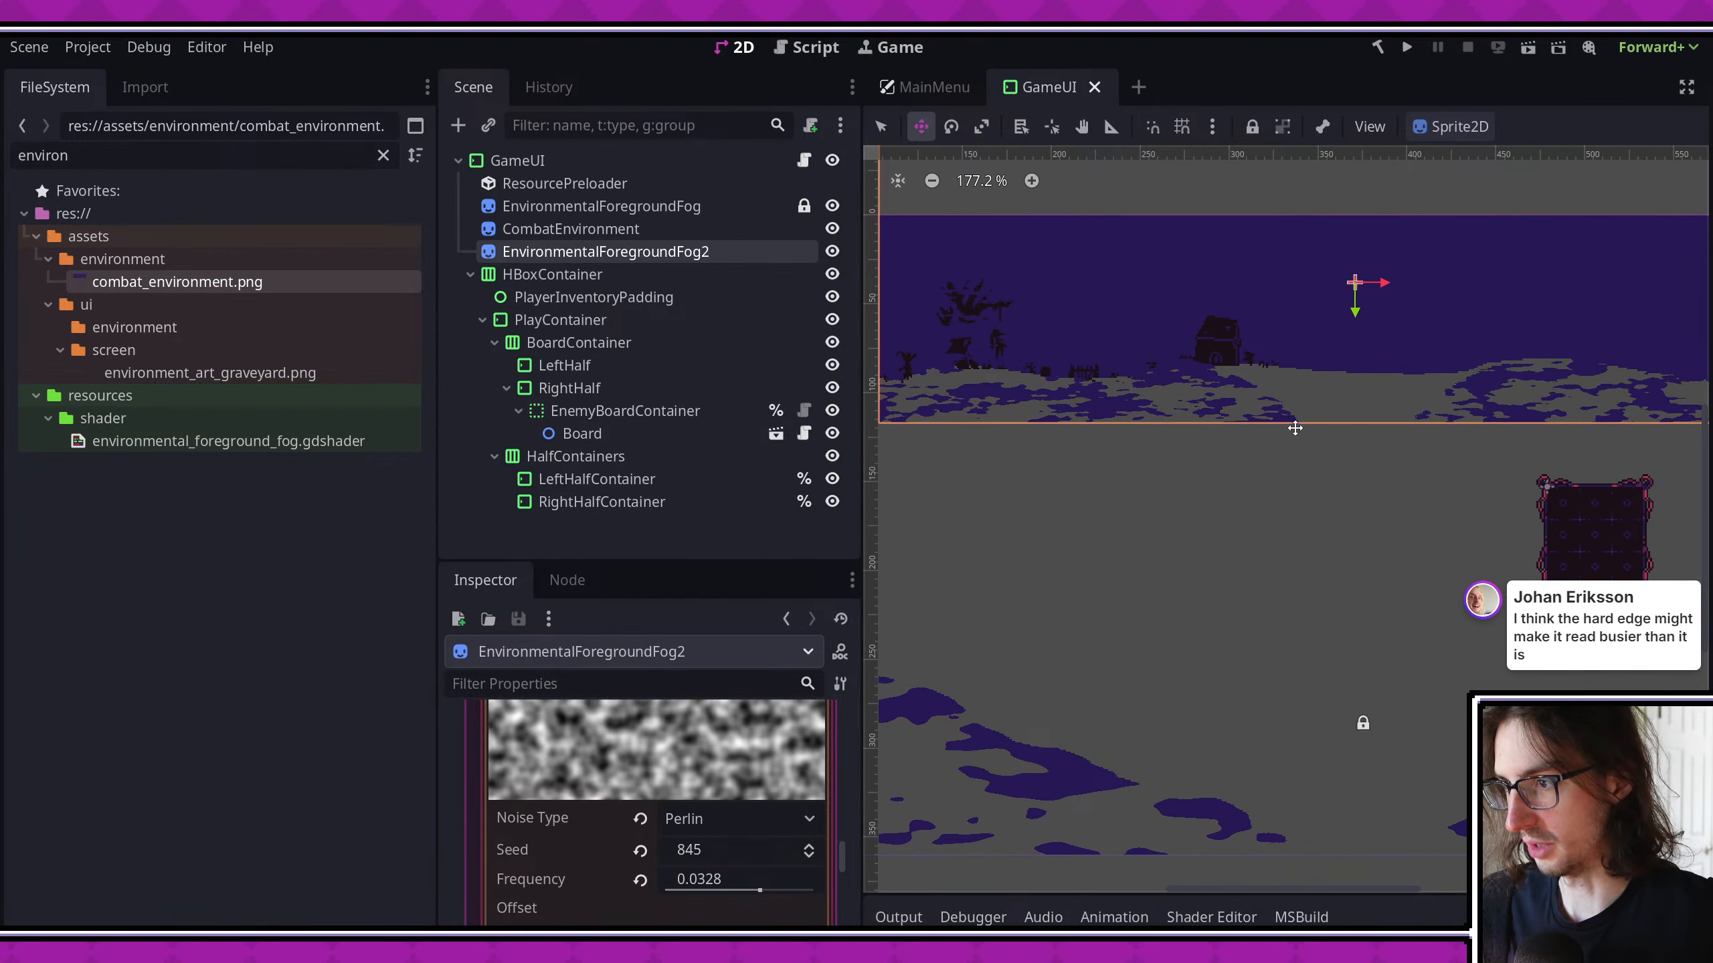
{"action": "middle_click_drag", "start_coordinate": [1294, 429], "coordinate": [1367, 457]}
{"action": "scroll", "coordinate": [1120, 376], "scroll_direction": "up", "scroll_amount": 3}
{"action": "mouse_move", "coordinate": [1228, 432]}
{"action": "middle_mouse_down"}
{"action": "mouse_move", "coordinate": [1307, 471]}
{"action": "mouse_move", "coordinate": [1222, 437]}
{"action": "middle_mouse_up"}
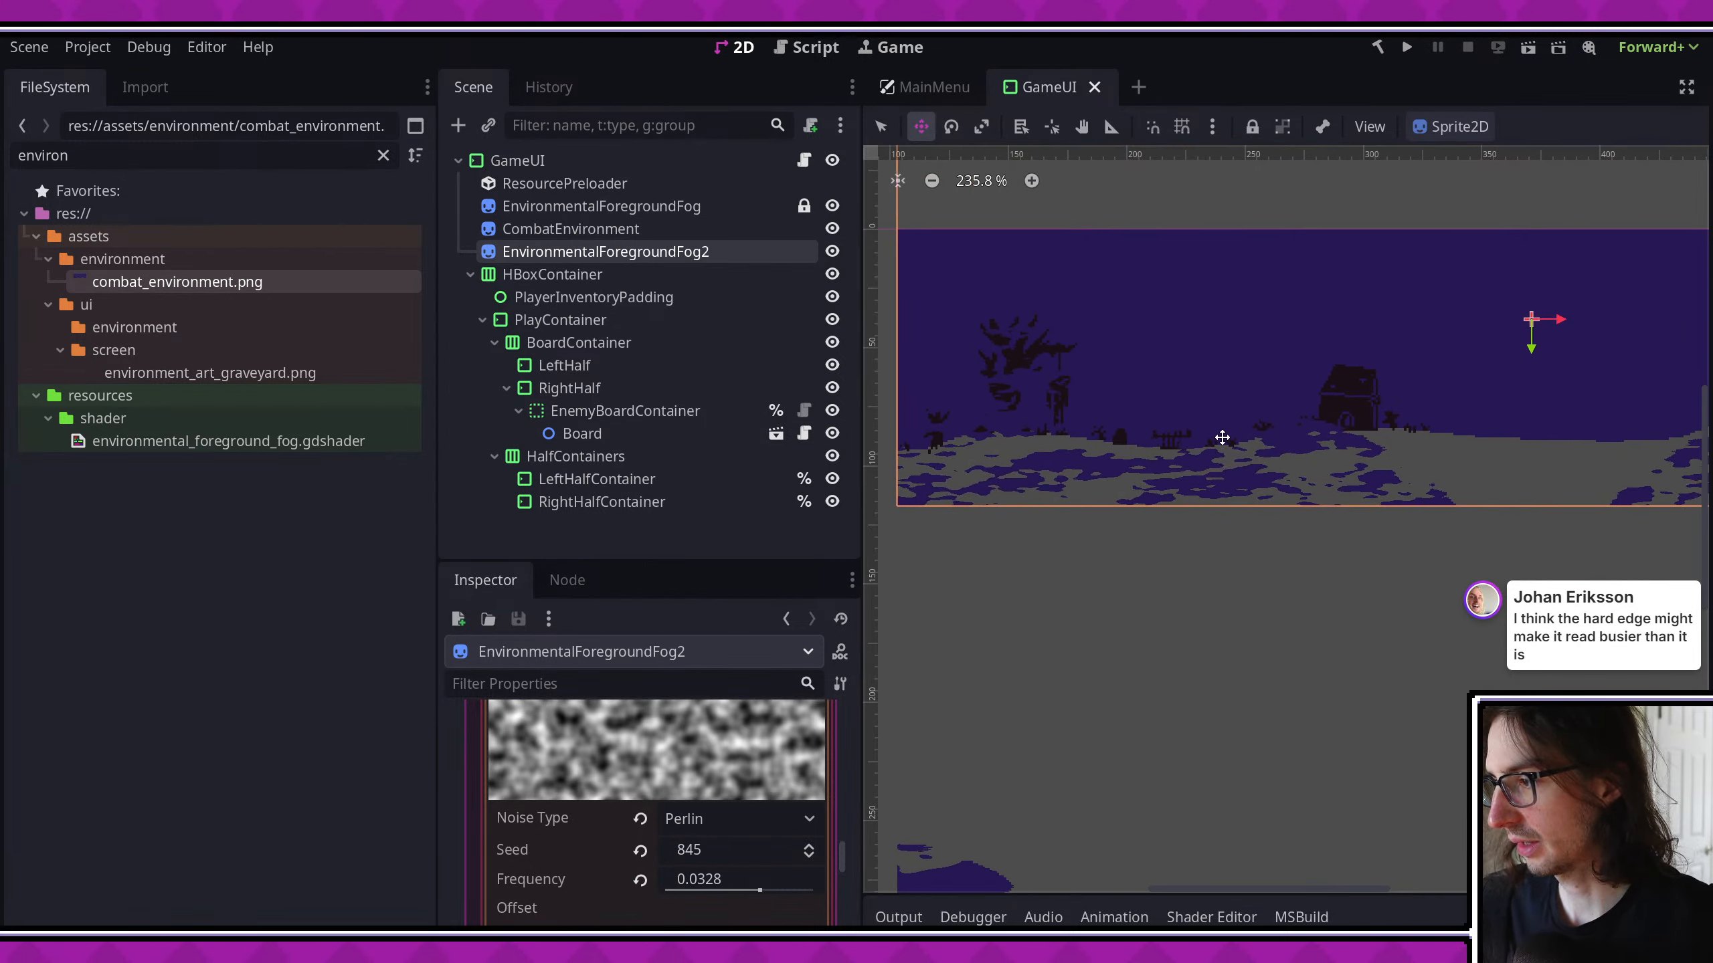
- Save the GameUI scene and check EnvironmentalForegroundFog2 around the tree and house silhouettes of the combat background
{"action": "left_click", "coordinate": [658, 233]}
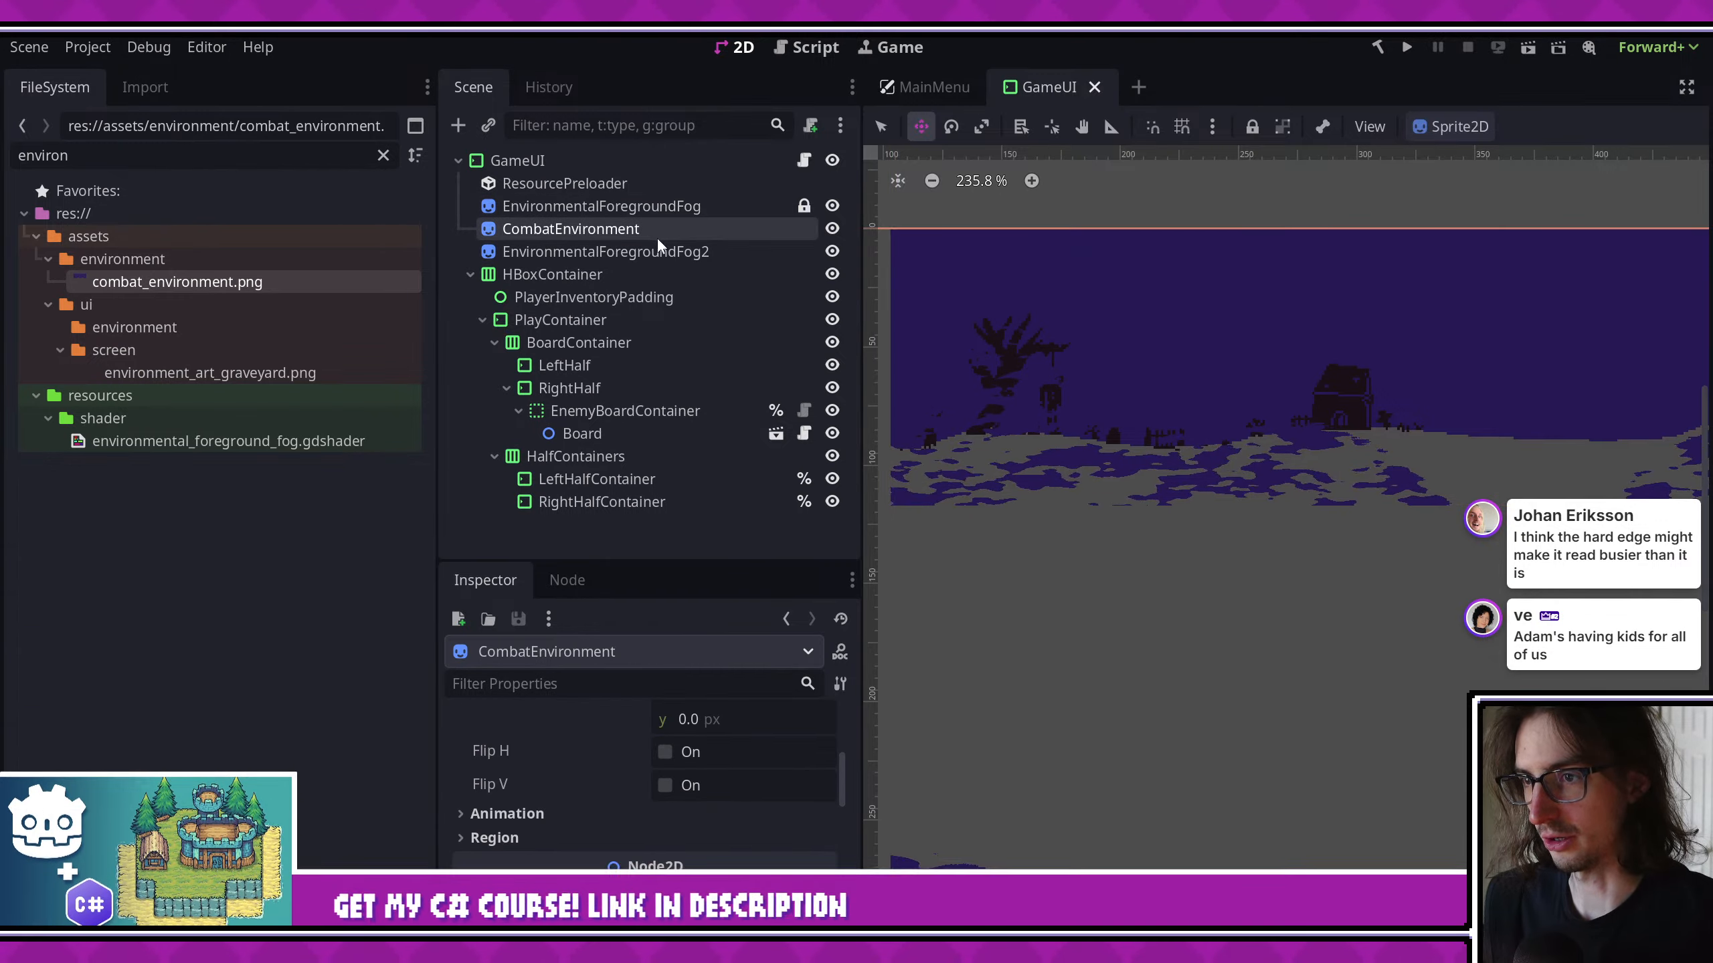
{"action": "left_click", "coordinate": [660, 245]}
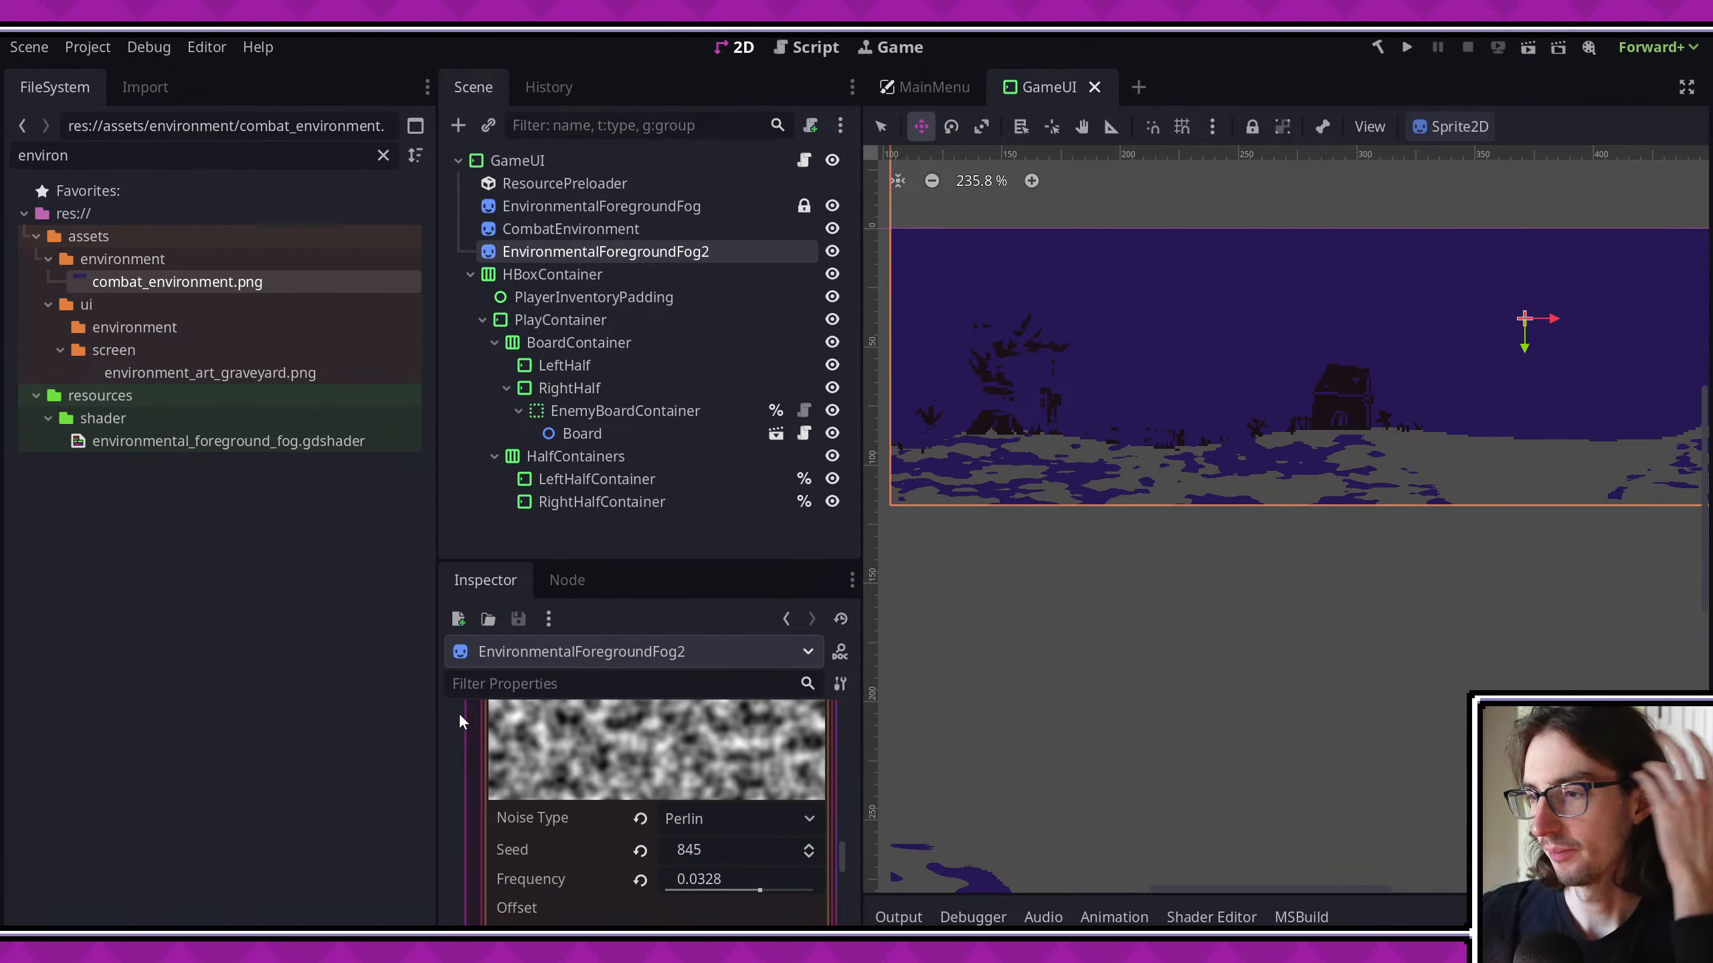
{"action": "scroll", "coordinate": [1248, 638], "scroll_direction": "down", "scroll_amount": 3}
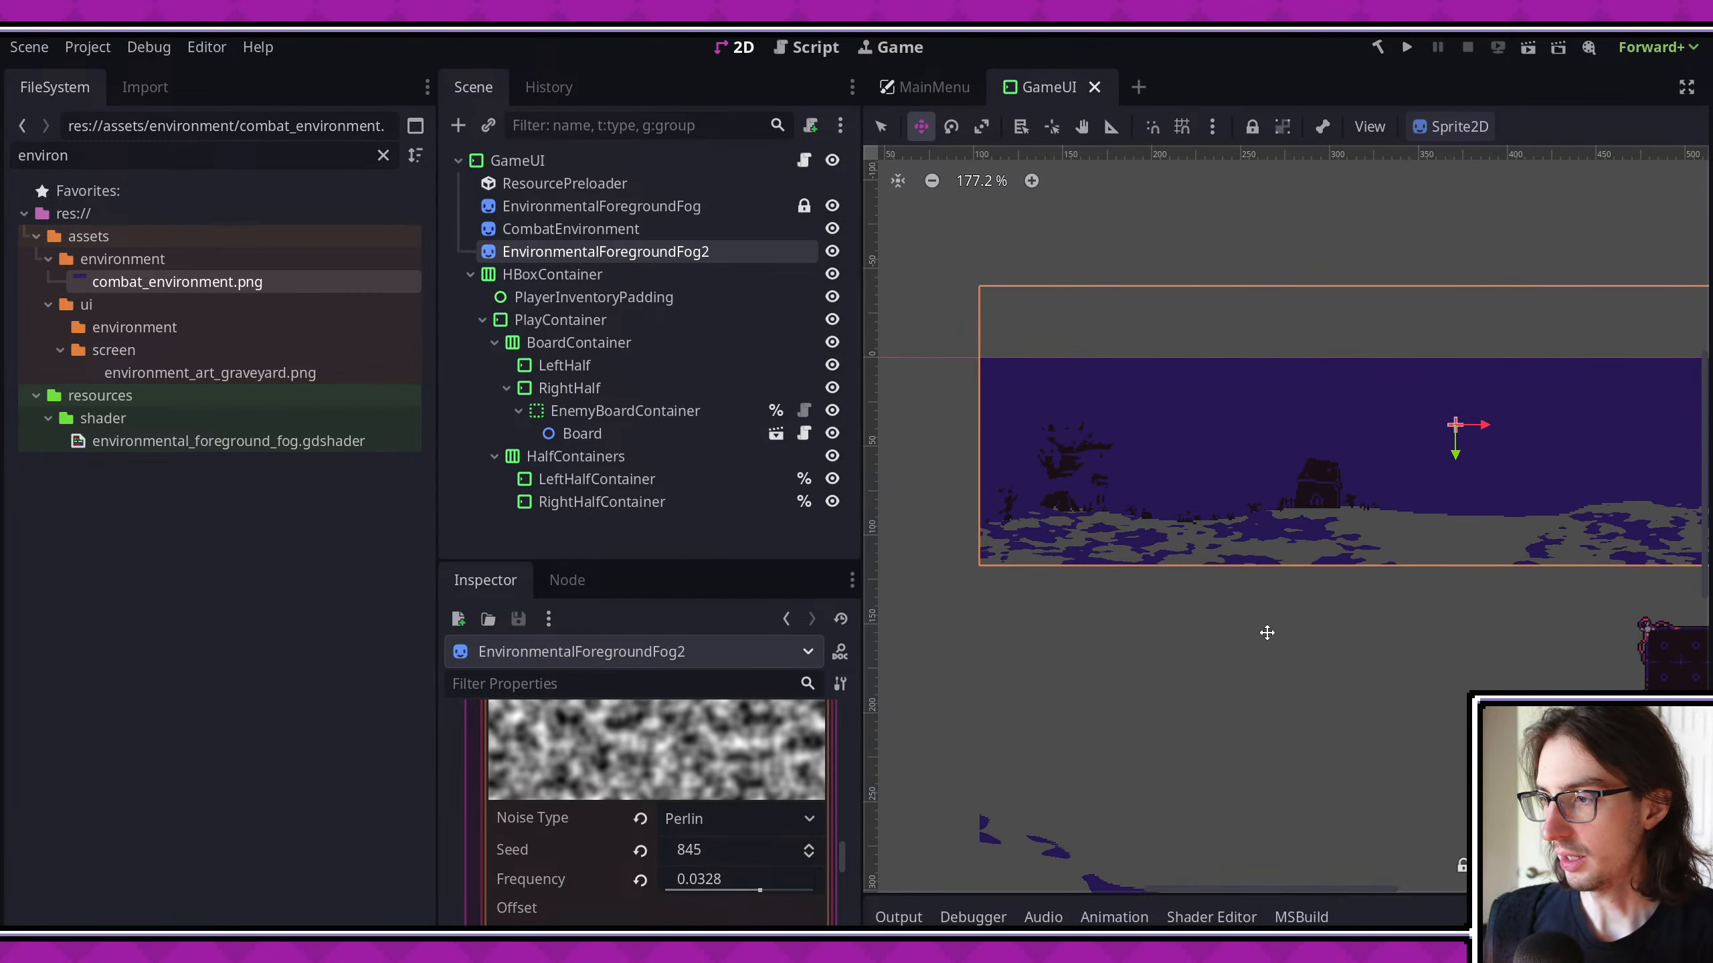
{"action": "key", "text": "ctrl+s"}
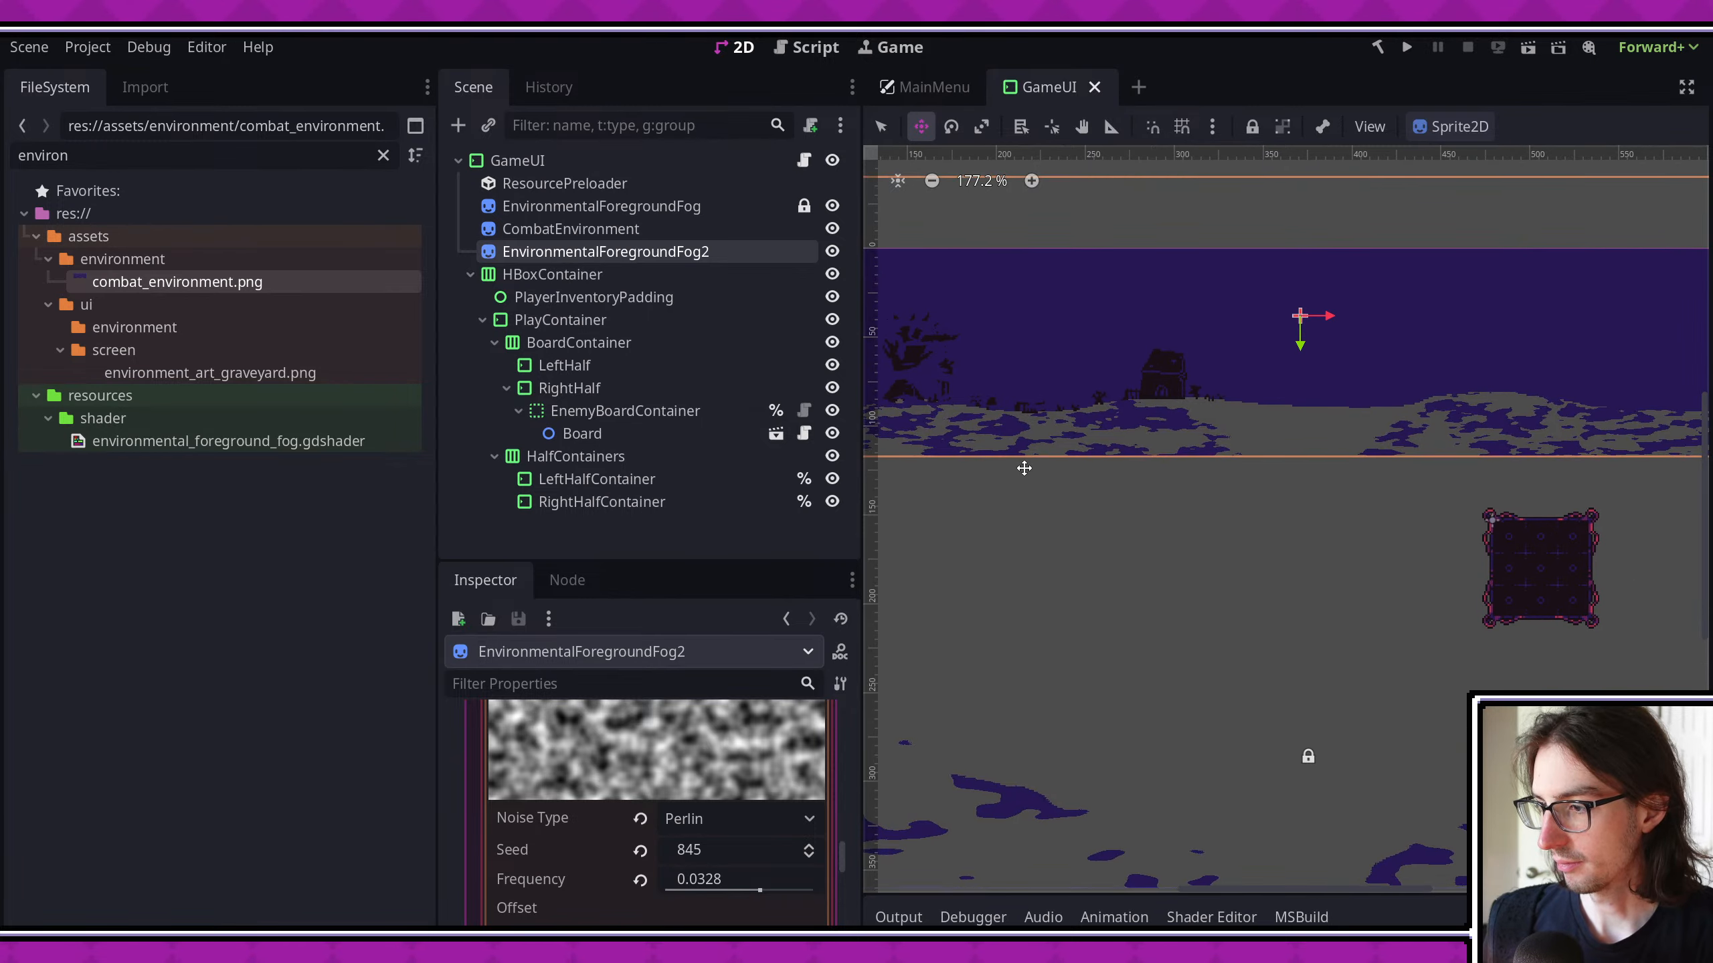
{"action": "scroll", "coordinate": [1012, 500], "scroll_direction": "up", "scroll_amount": 3}
{"action": "scroll", "coordinate": [1049, 518], "scroll_direction": "up", "scroll_amount": 3}
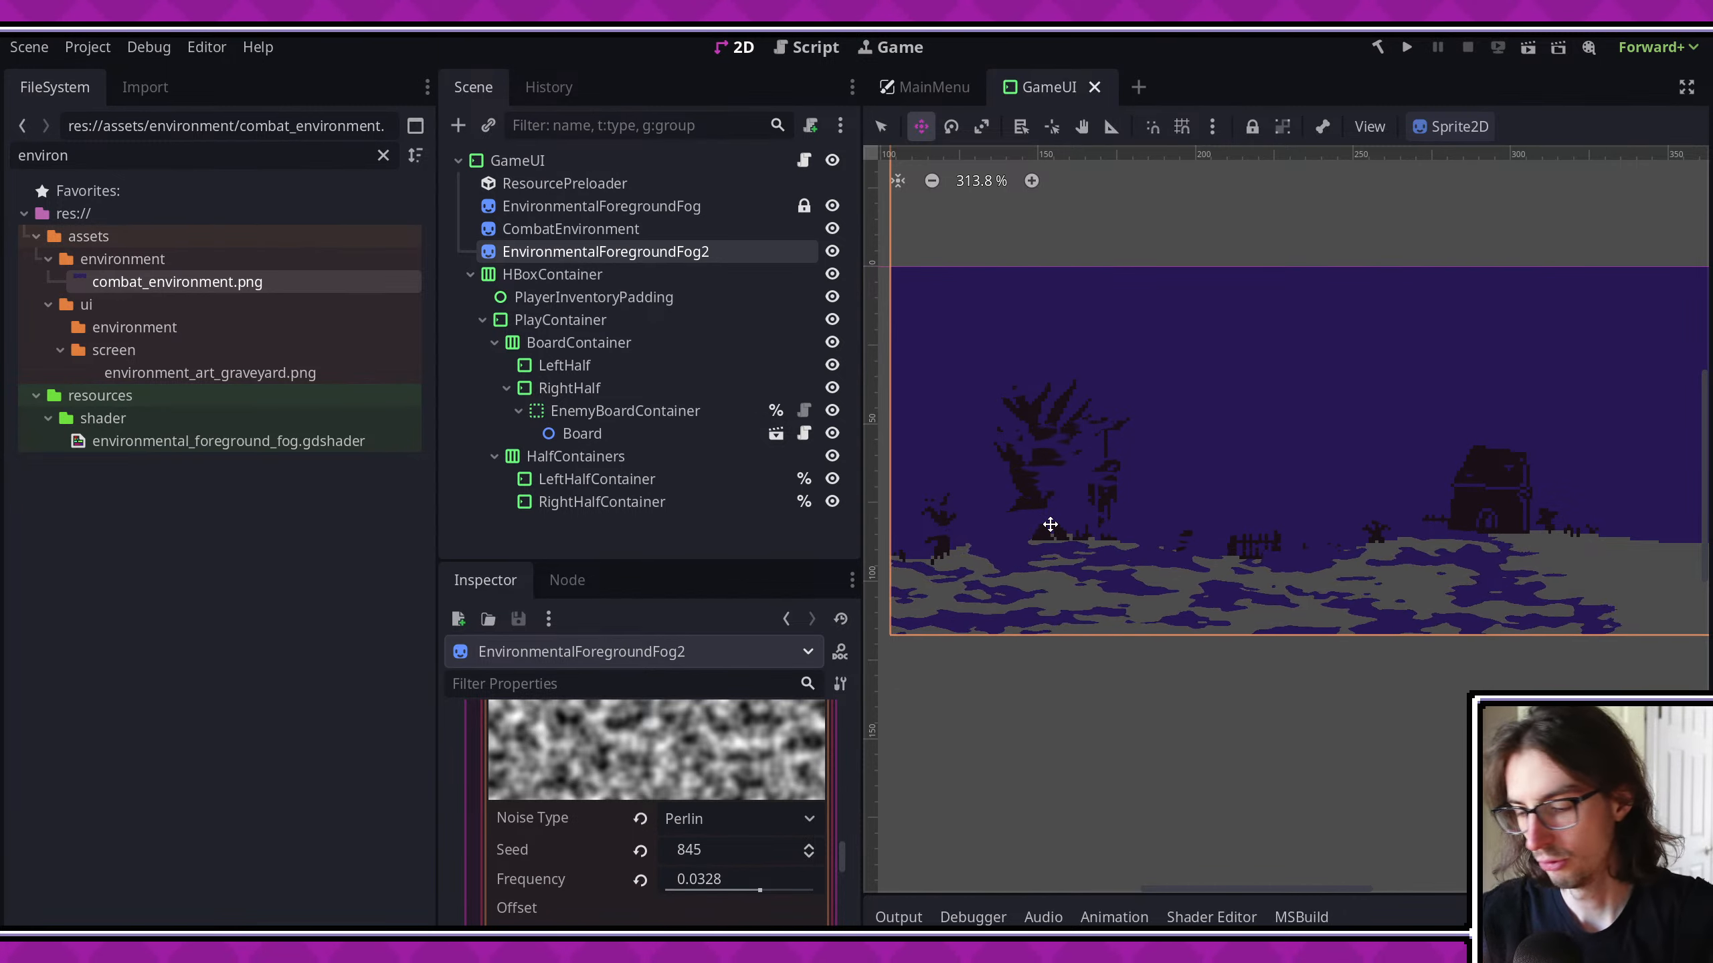
- Open the Announcement scene and view the shaders used by its ColorRect and CanvasGroup
{"action": "key", "text": "ctrl+shift+o"}
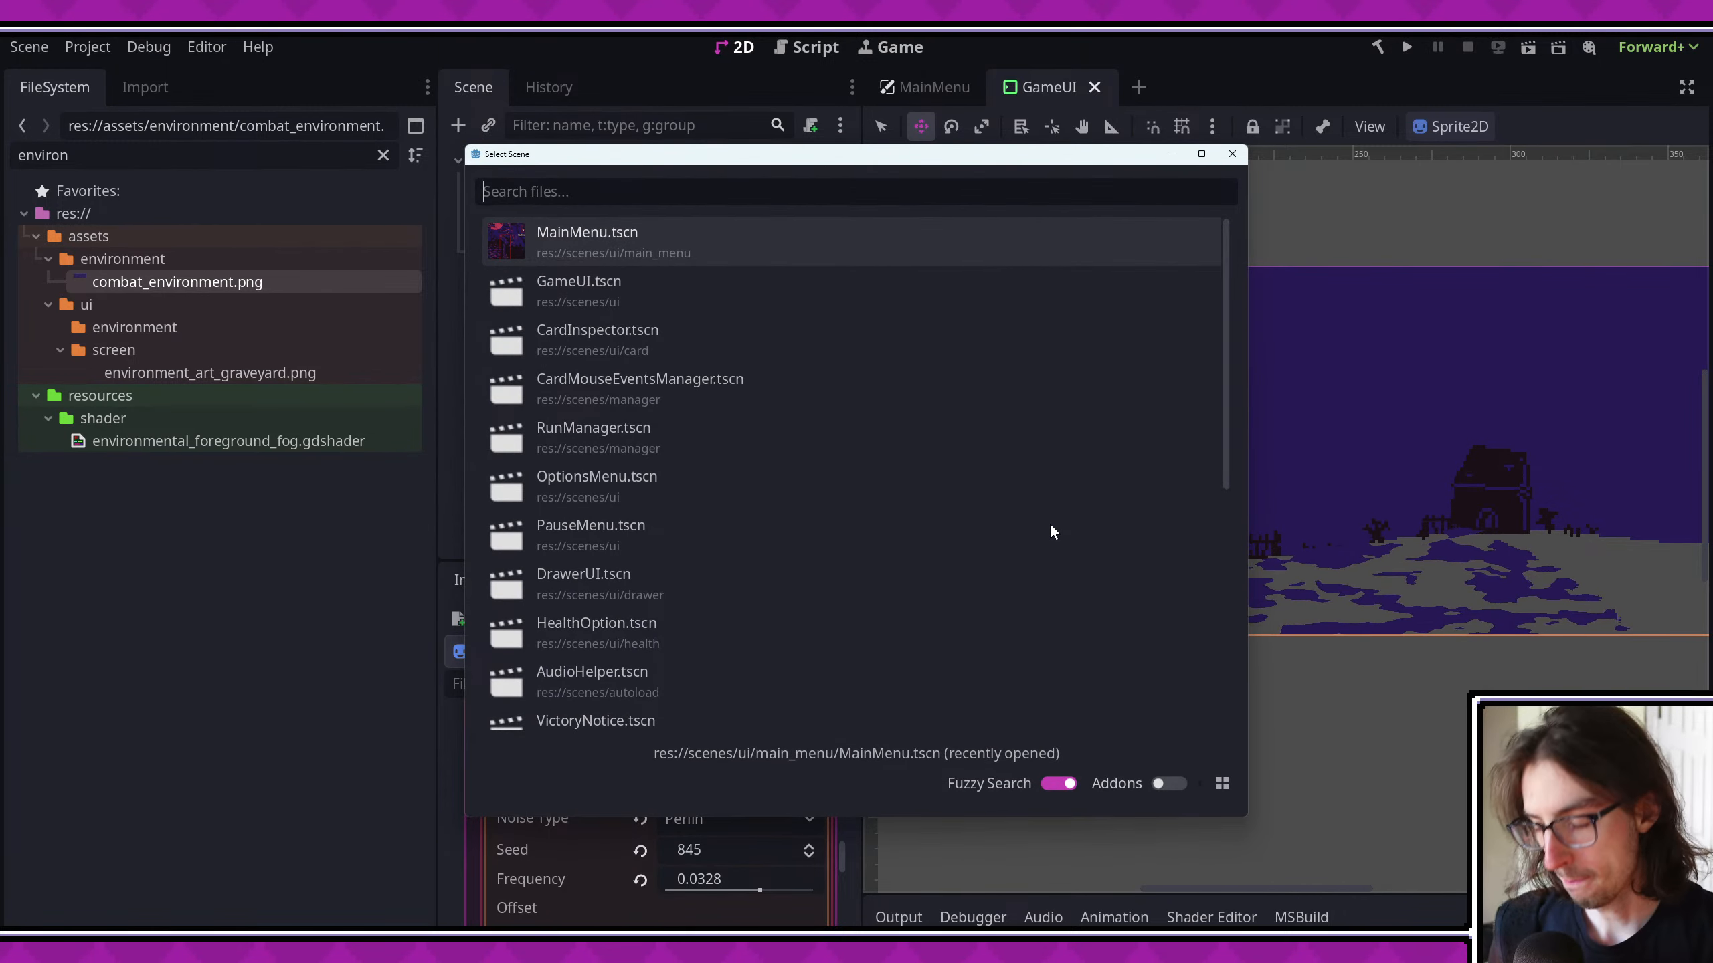
{"action": "type", "text": "announce"}
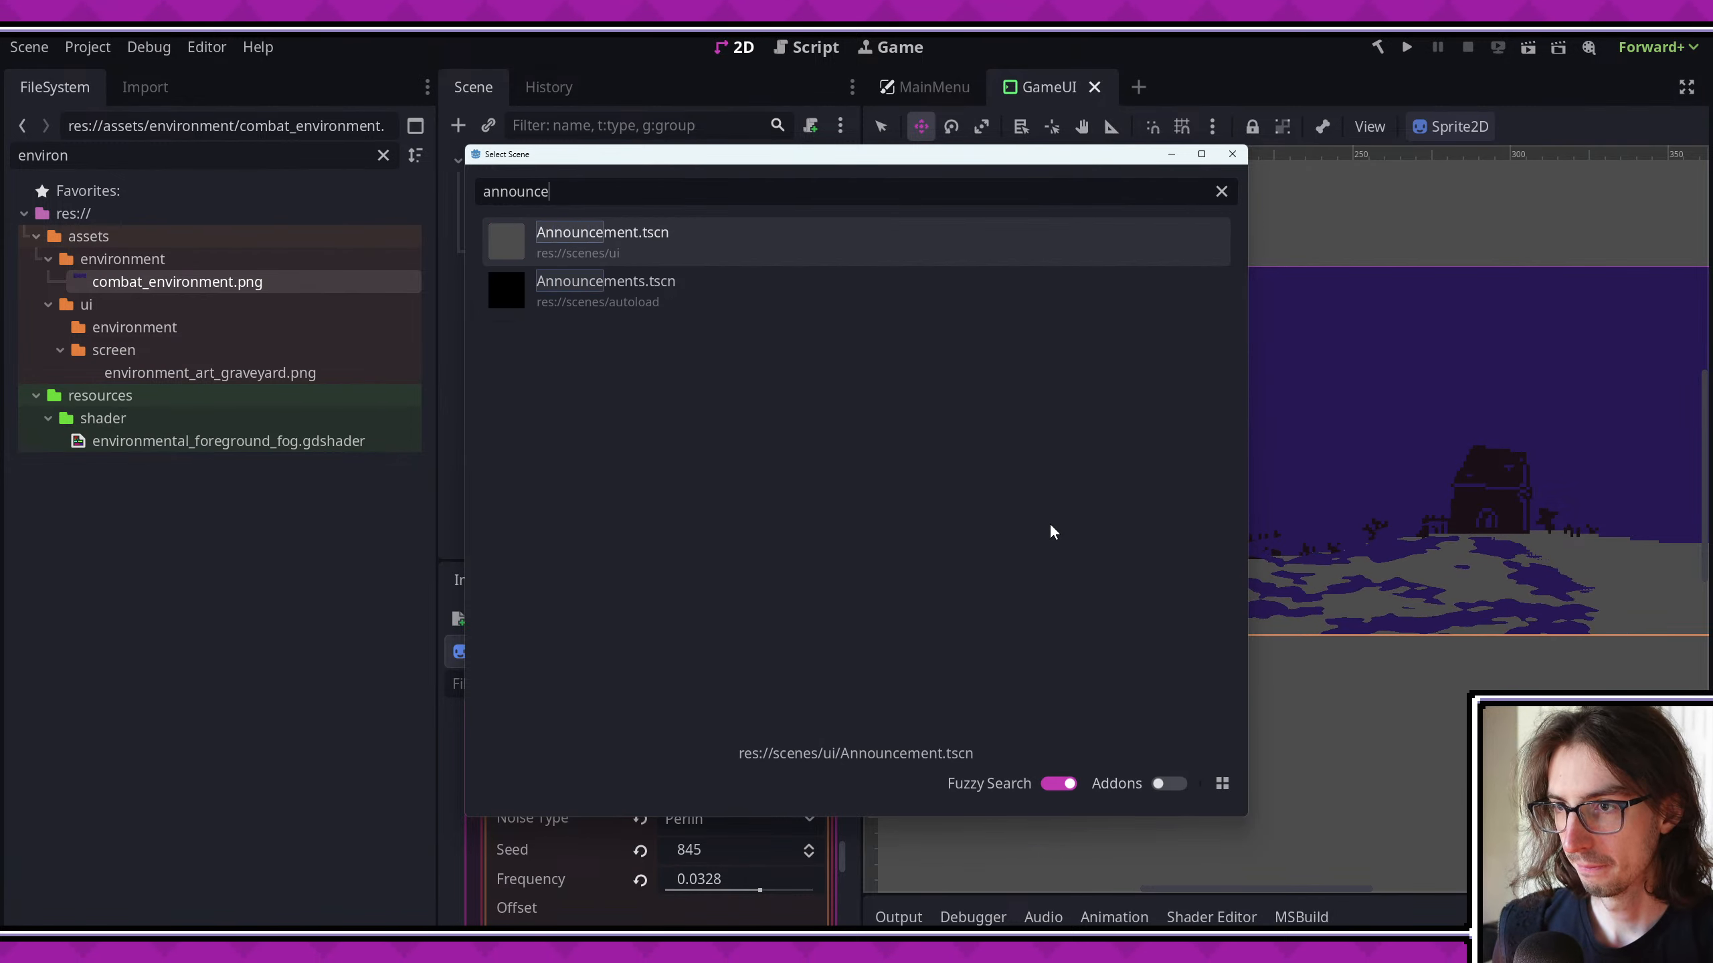
{"action": "key", "text": "Return"}
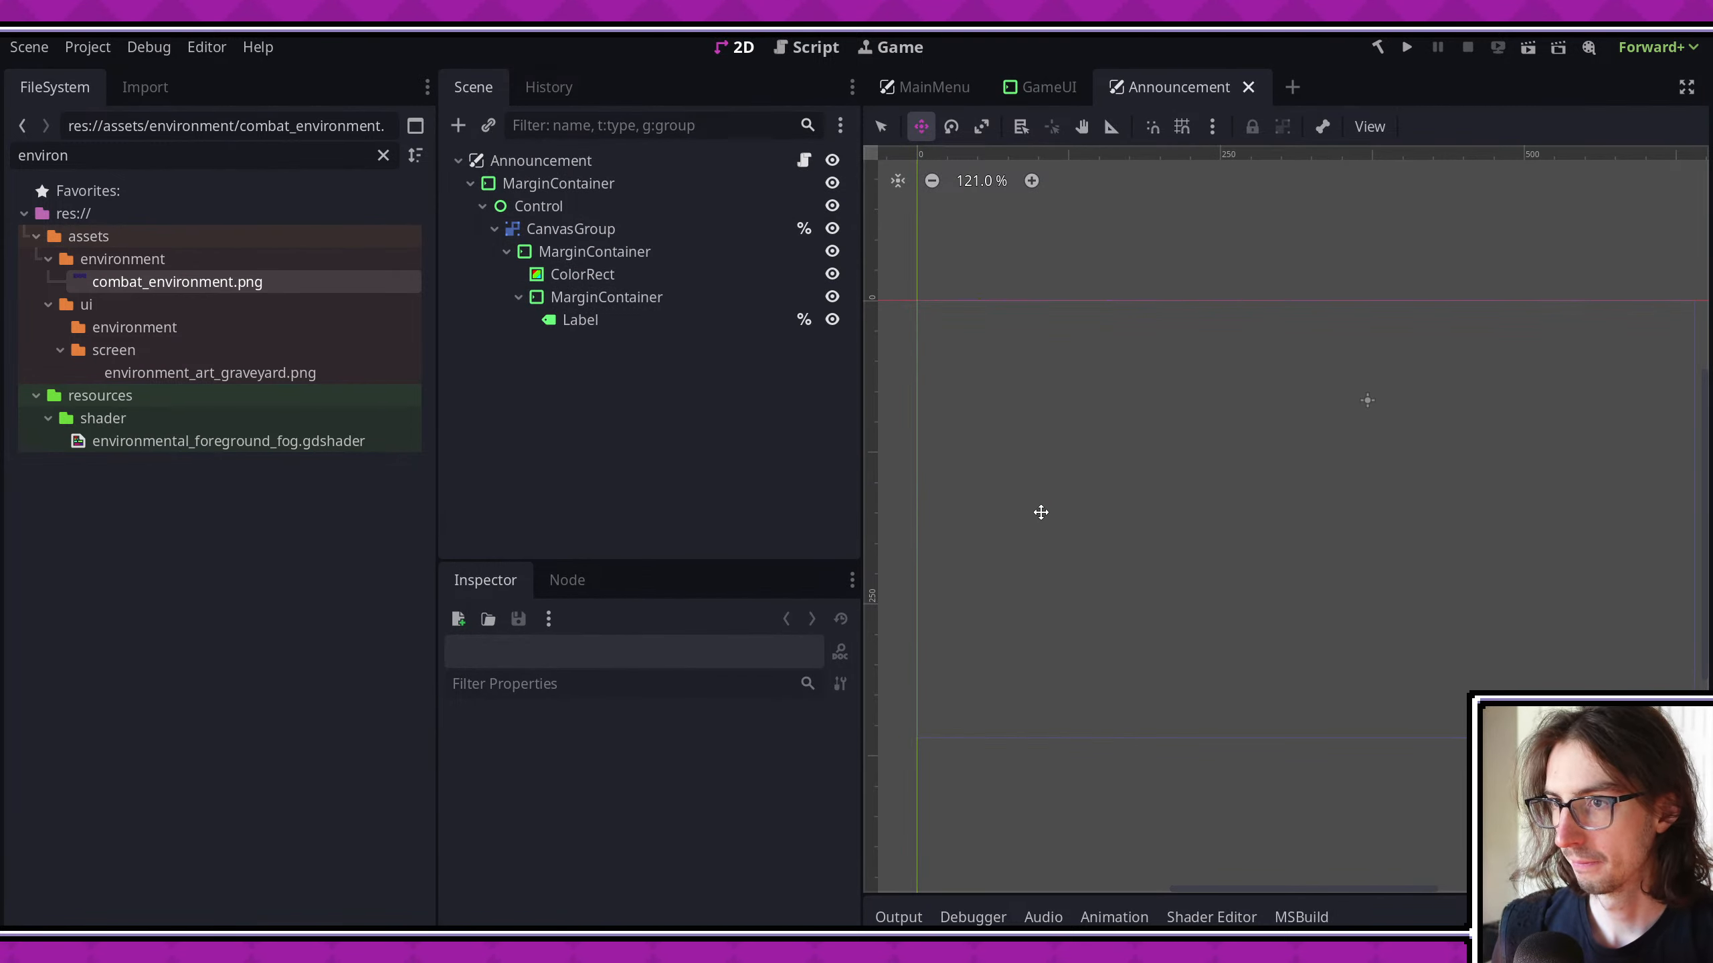
{"action": "scroll", "coordinate": [1072, 525], "scroll_direction": "up", "scroll_amount": 2}
{"action": "left_click", "coordinate": [681, 320]}
{"action": "left_click", "coordinate": [664, 274]}
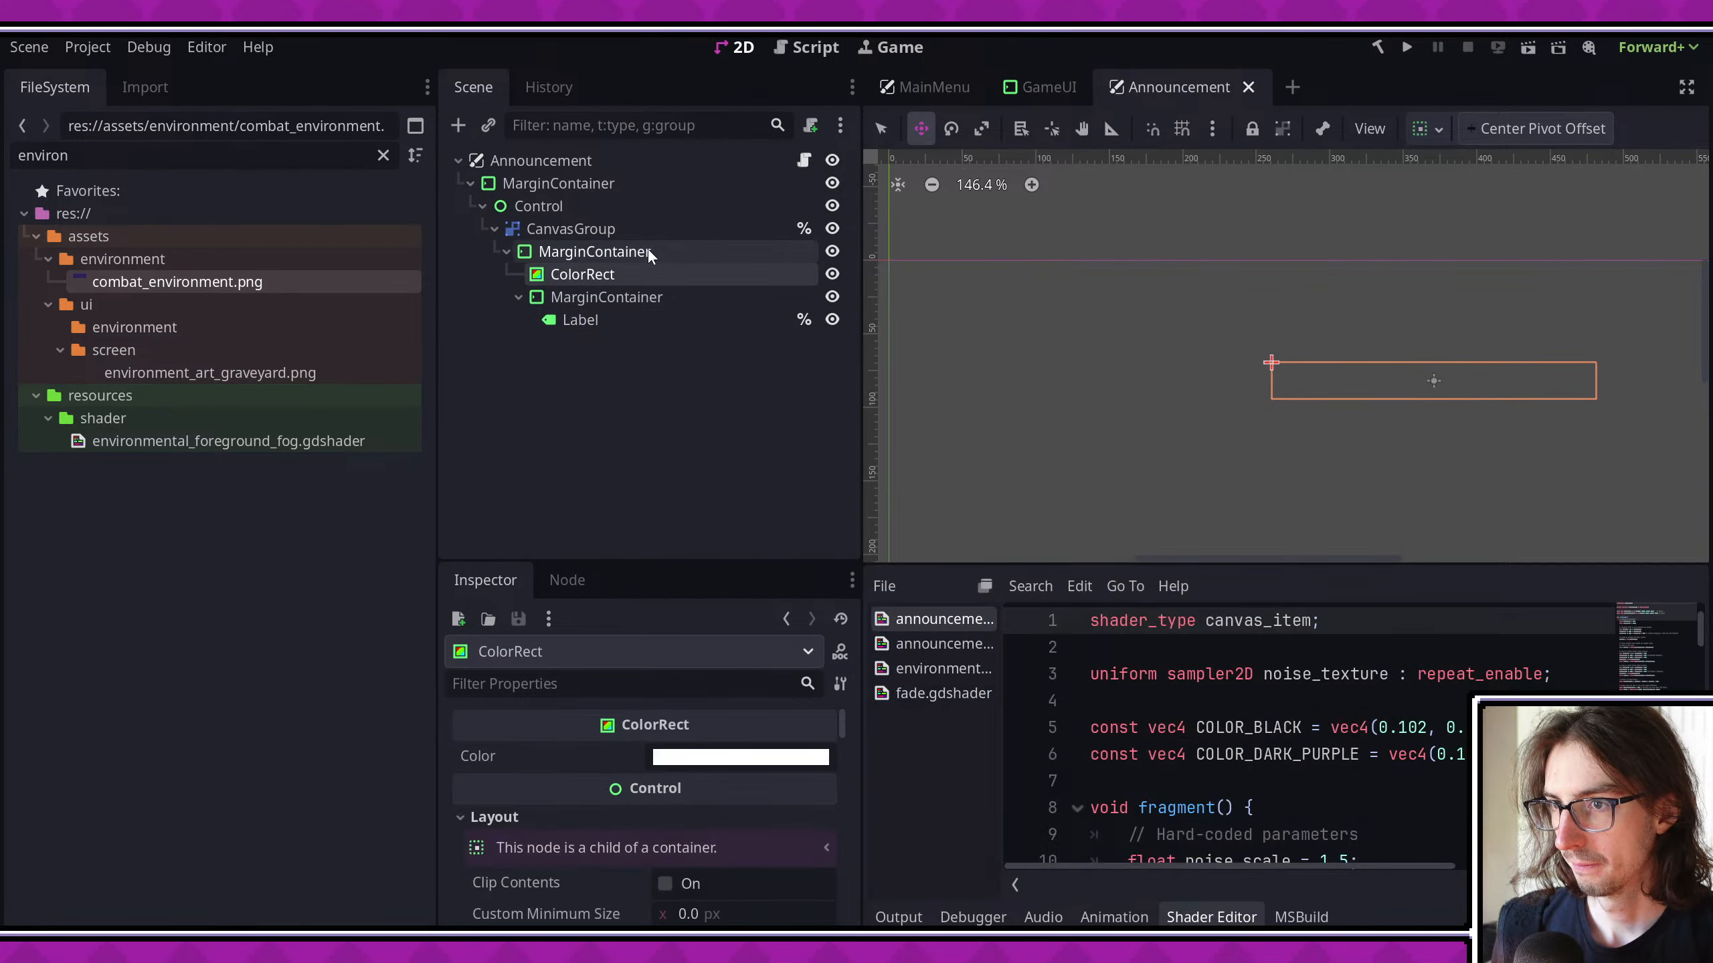
{"action": "left_click", "coordinate": [651, 231]}
{"action": "left_click", "coordinate": [665, 213]}
{"action": "left_click", "coordinate": [661, 227]}
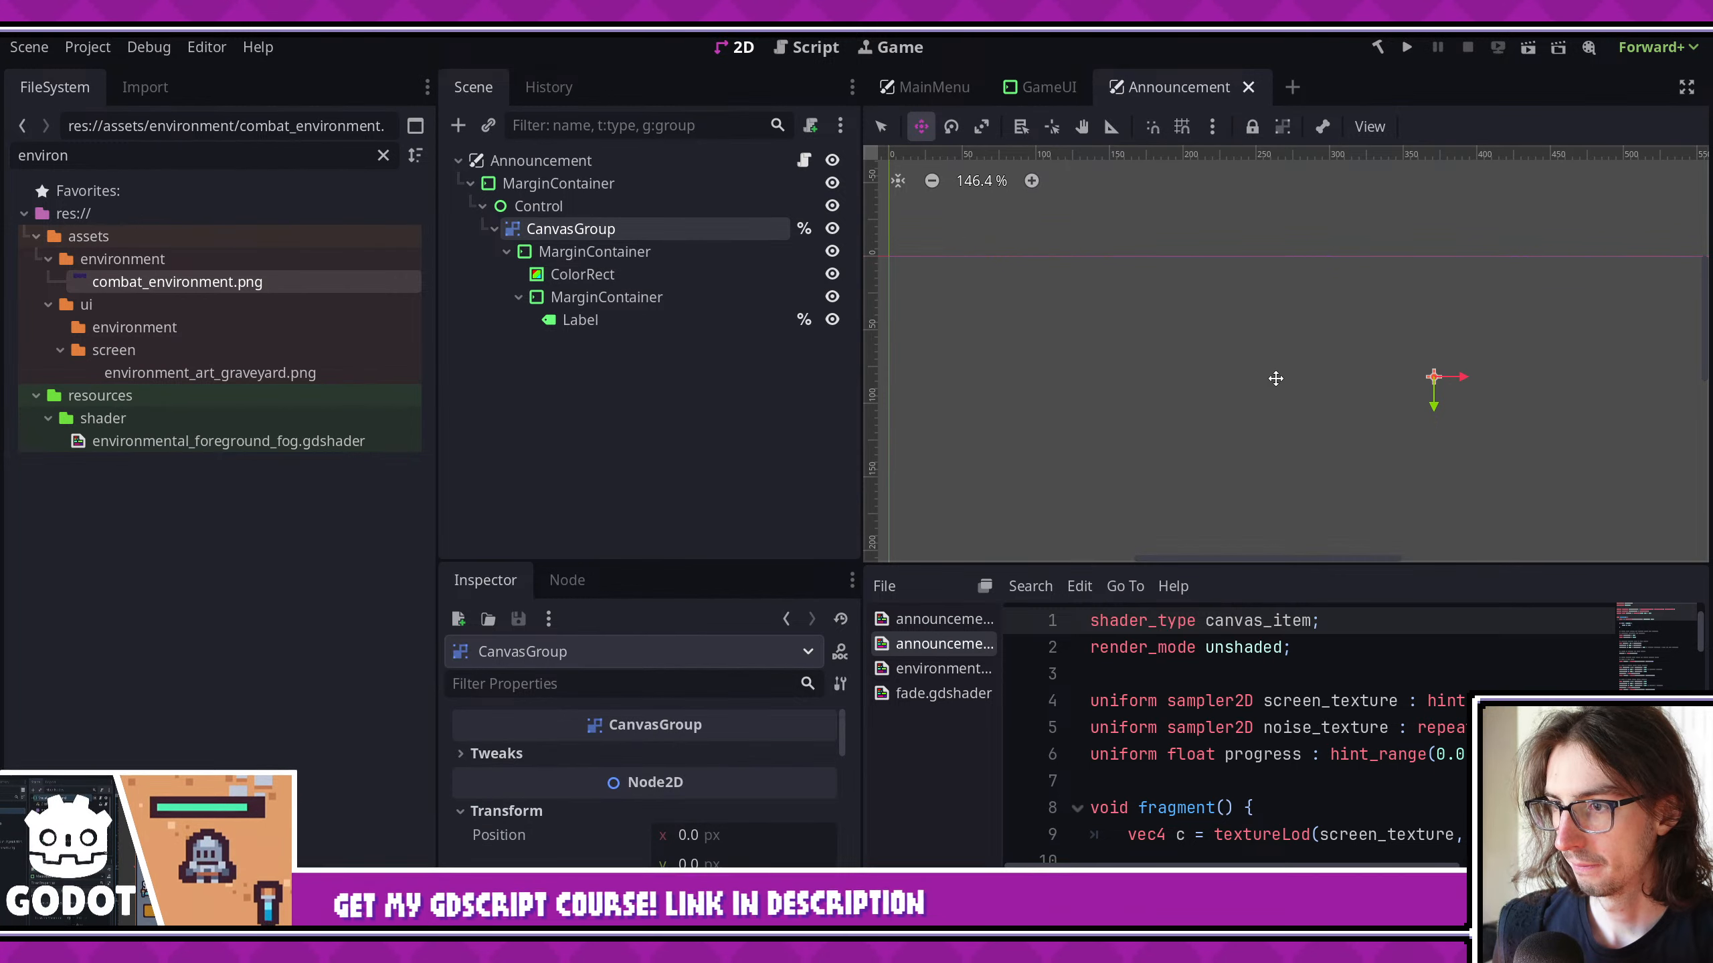
- Examine the Announcement ColorRect's shader material, including its shader file and noise texture parameters
{"action": "middle_click_drag", "start_coordinate": [1273, 374], "coordinate": [1184, 355]}
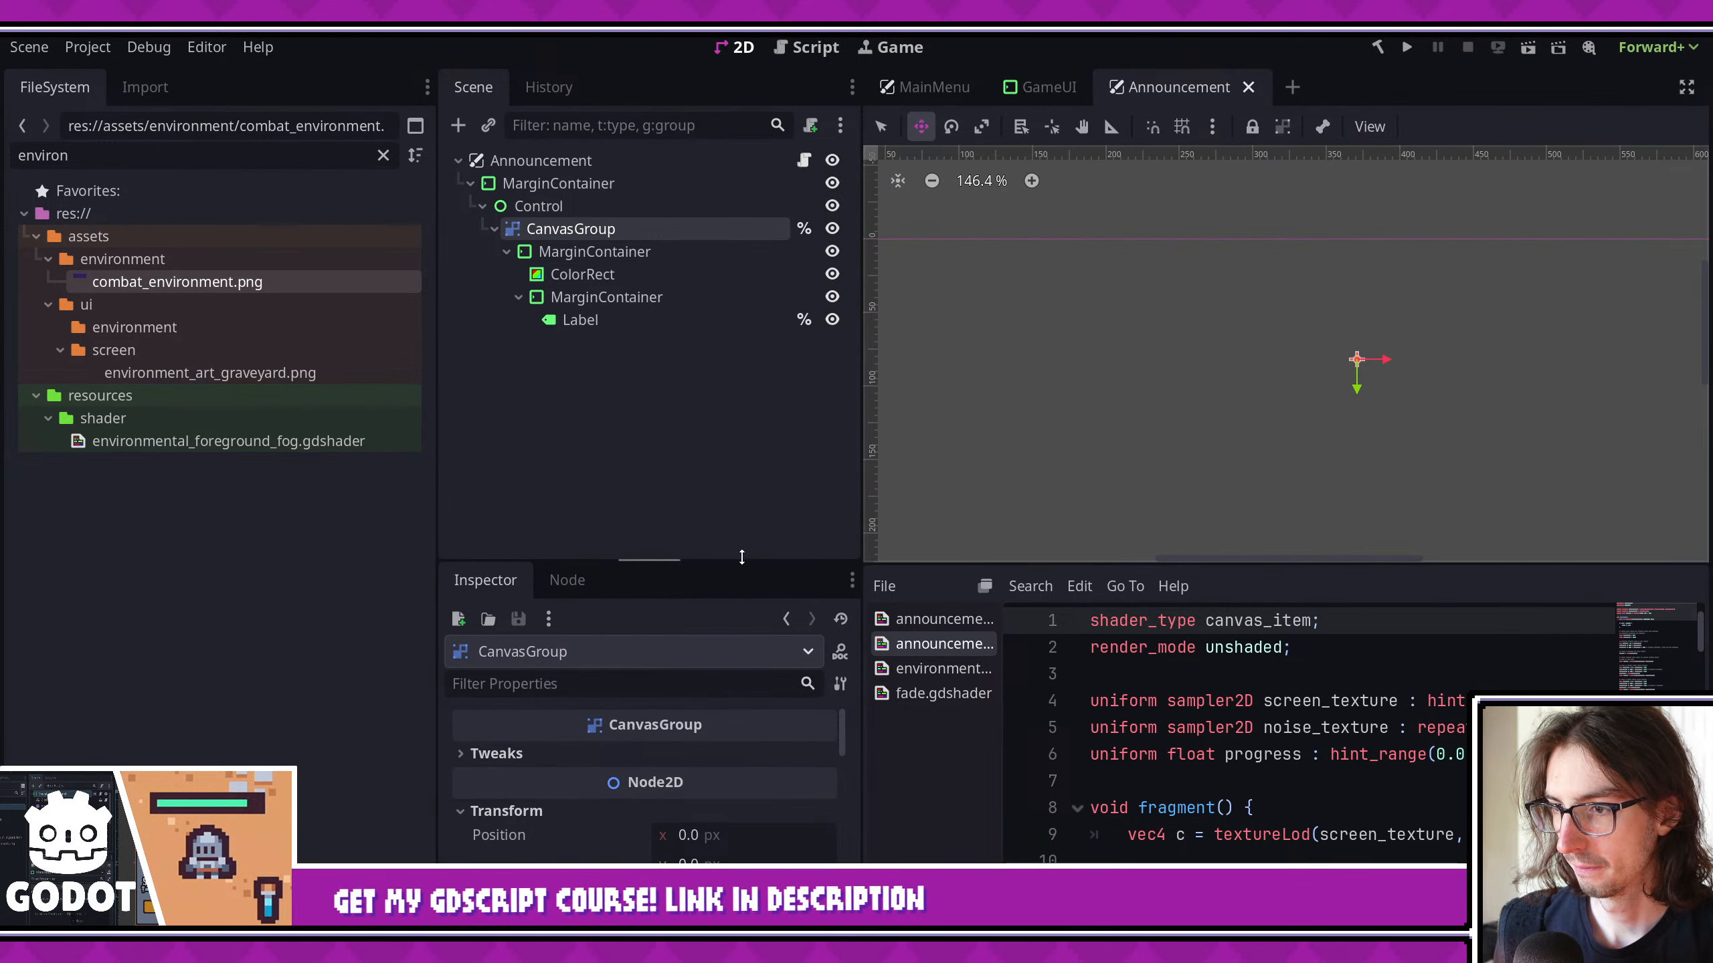
{"action": "left_click_drag", "start_coordinate": [741, 556], "coordinate": [696, 390]}
{"action": "left_click", "coordinate": [626, 274]}
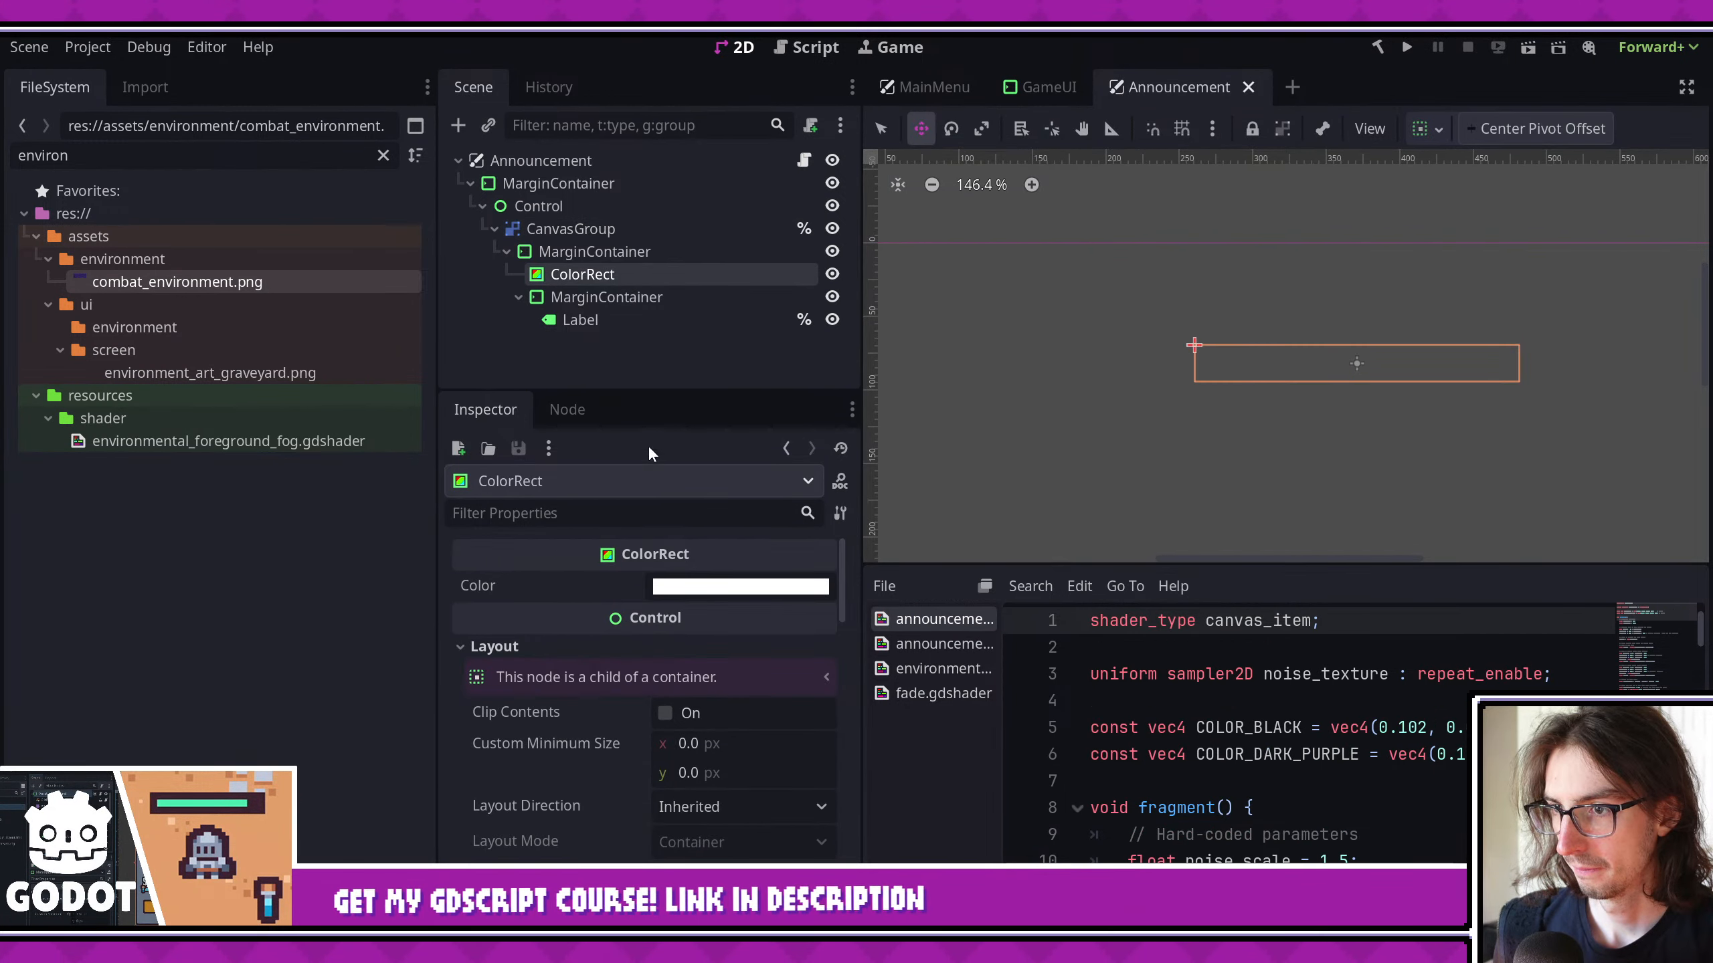
{"action": "scroll", "coordinate": [653, 600], "scroll_direction": "down", "scroll_amount": 15}
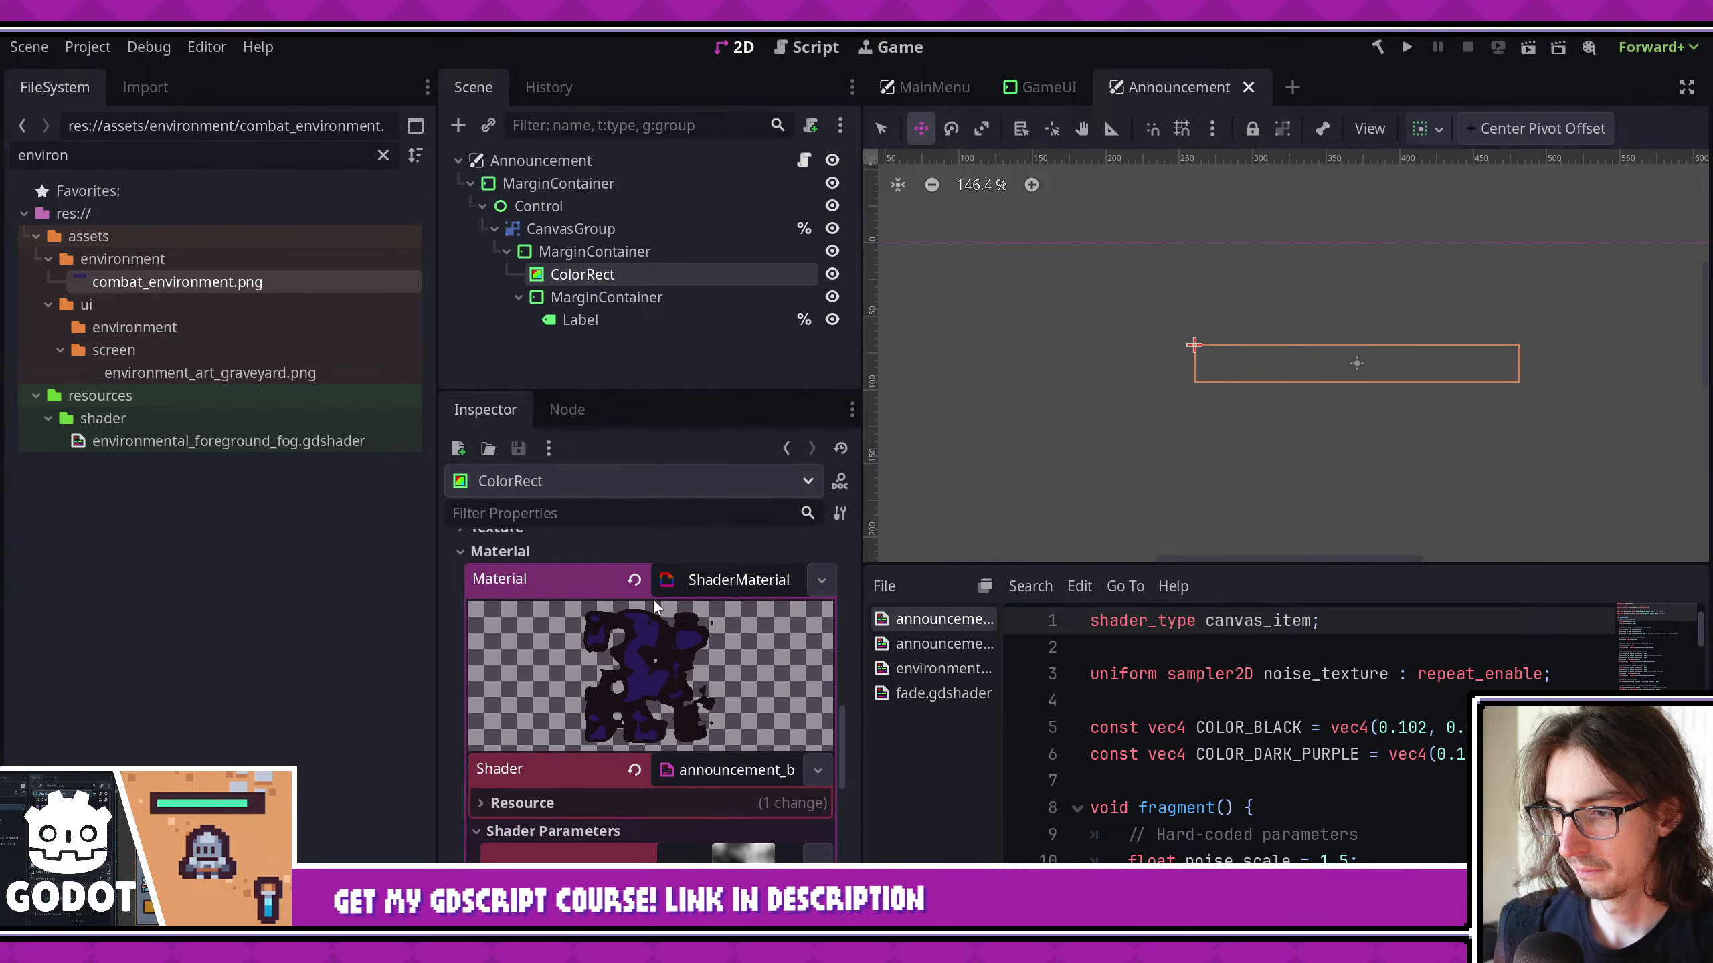
{"action": "scroll", "coordinate": [653, 599], "scroll_direction": "down", "scroll_amount": 2}
{"action": "scroll", "coordinate": [736, 726], "scroll_direction": "down", "scroll_amount": 3}
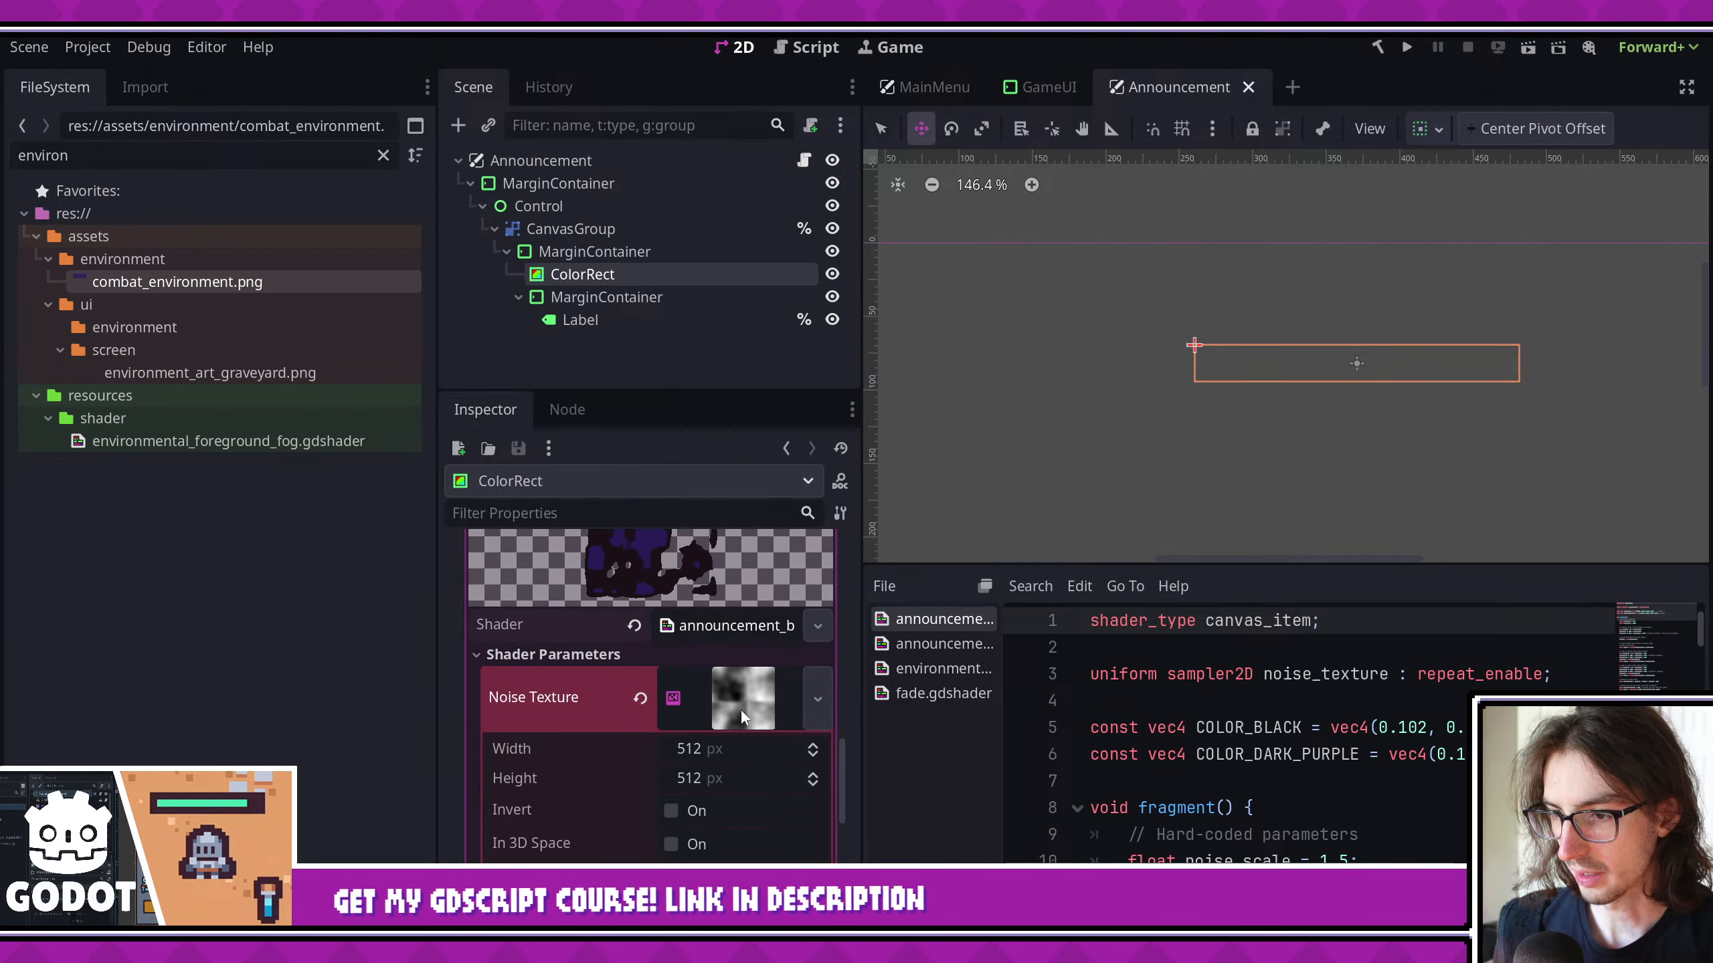
{"action": "left_click", "coordinate": [733, 625]}
{"action": "left_click", "coordinate": [734, 625]}
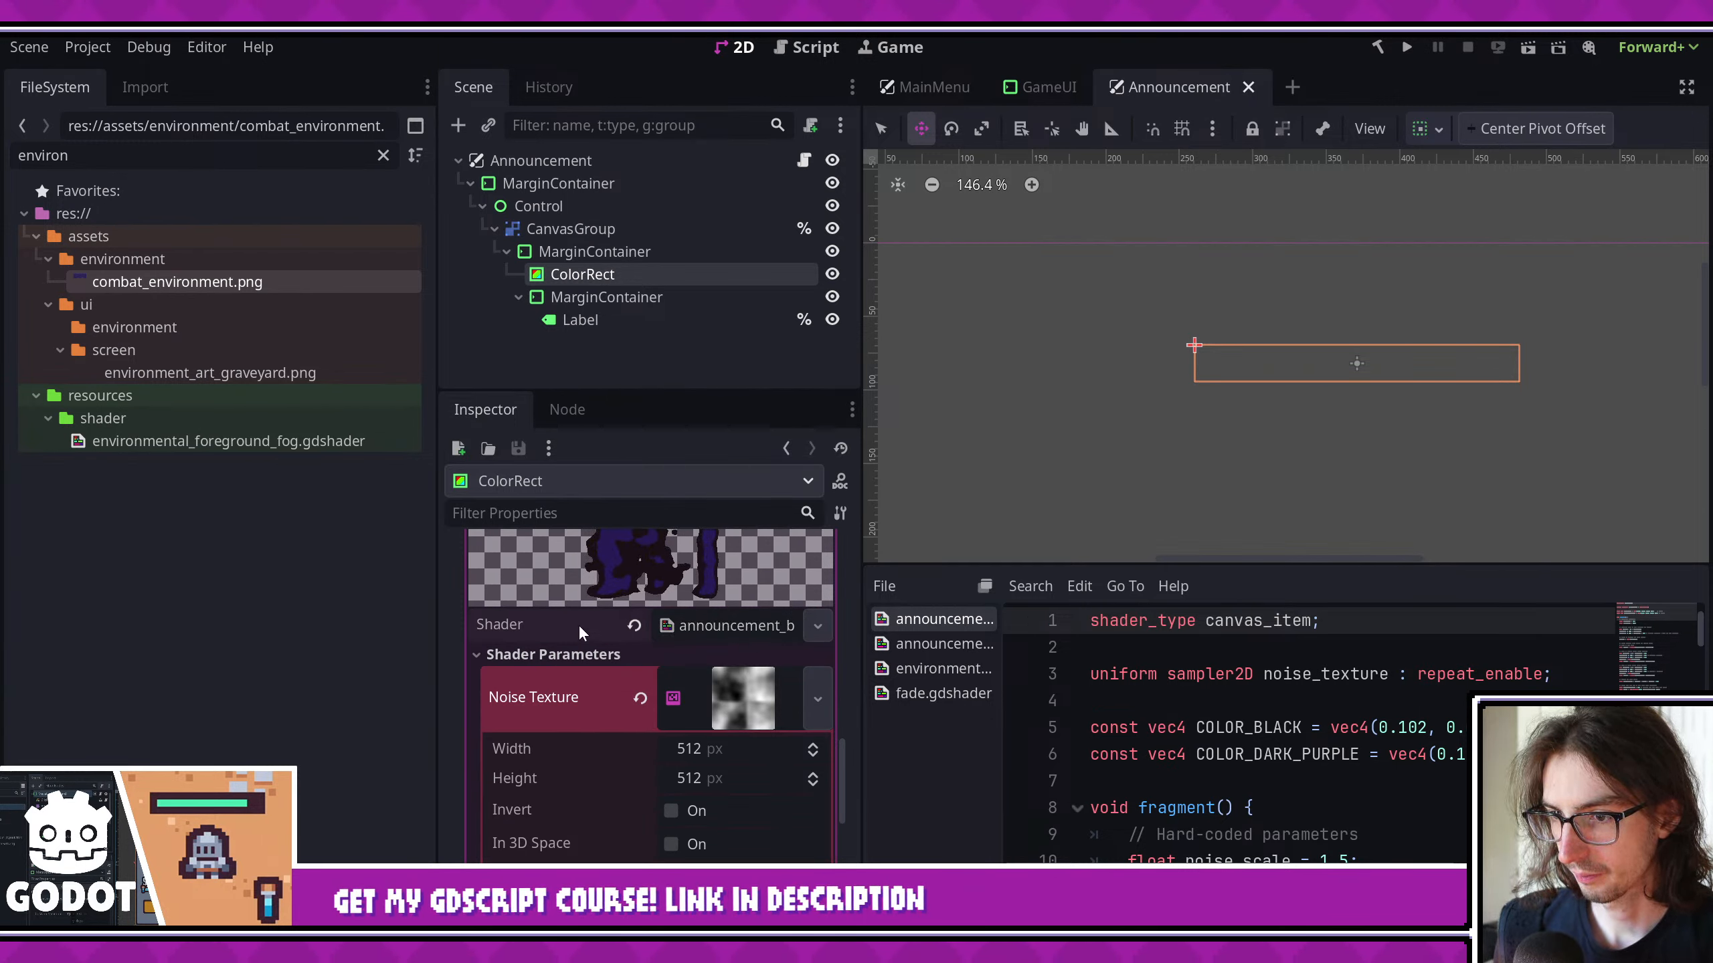
{"action": "left_click", "coordinate": [684, 629]}
{"action": "left_click", "coordinate": [680, 654]}
{"action": "scroll", "coordinate": [701, 636], "scroll_direction": "down", "scroll_amount": 6}
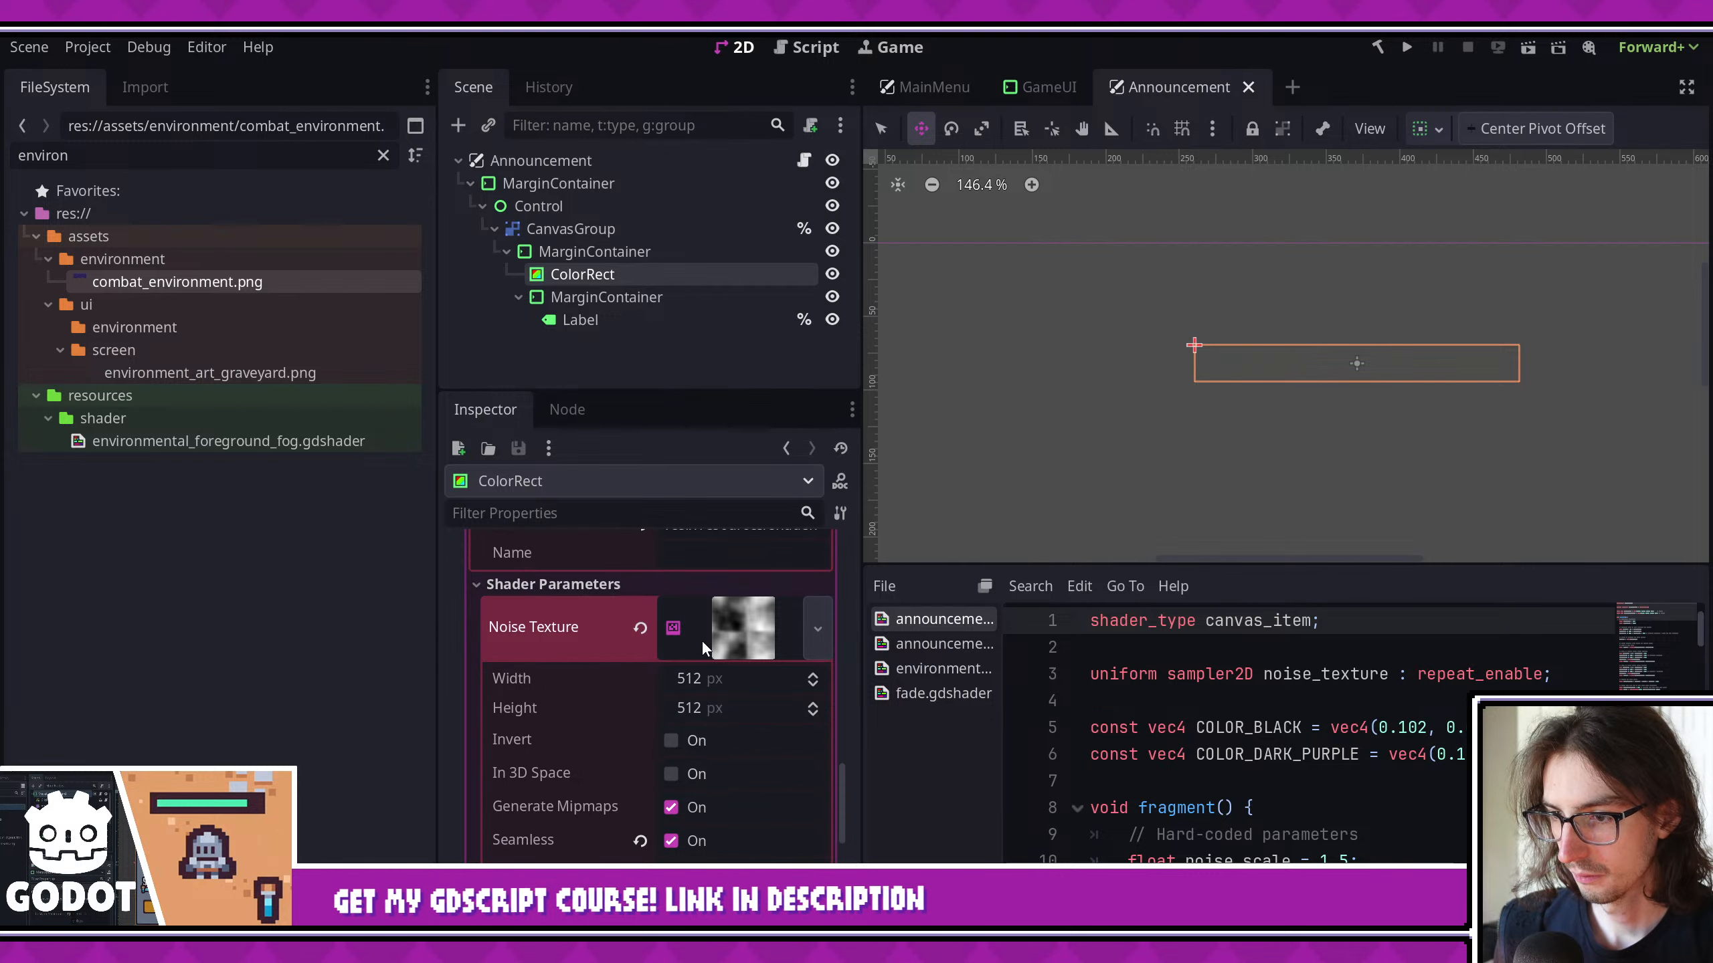
{"action": "scroll", "coordinate": [704, 637], "scroll_direction": "up", "scroll_amount": 6}
{"action": "scroll", "coordinate": [736, 656], "scroll_direction": "down", "scroll_amount": 5}
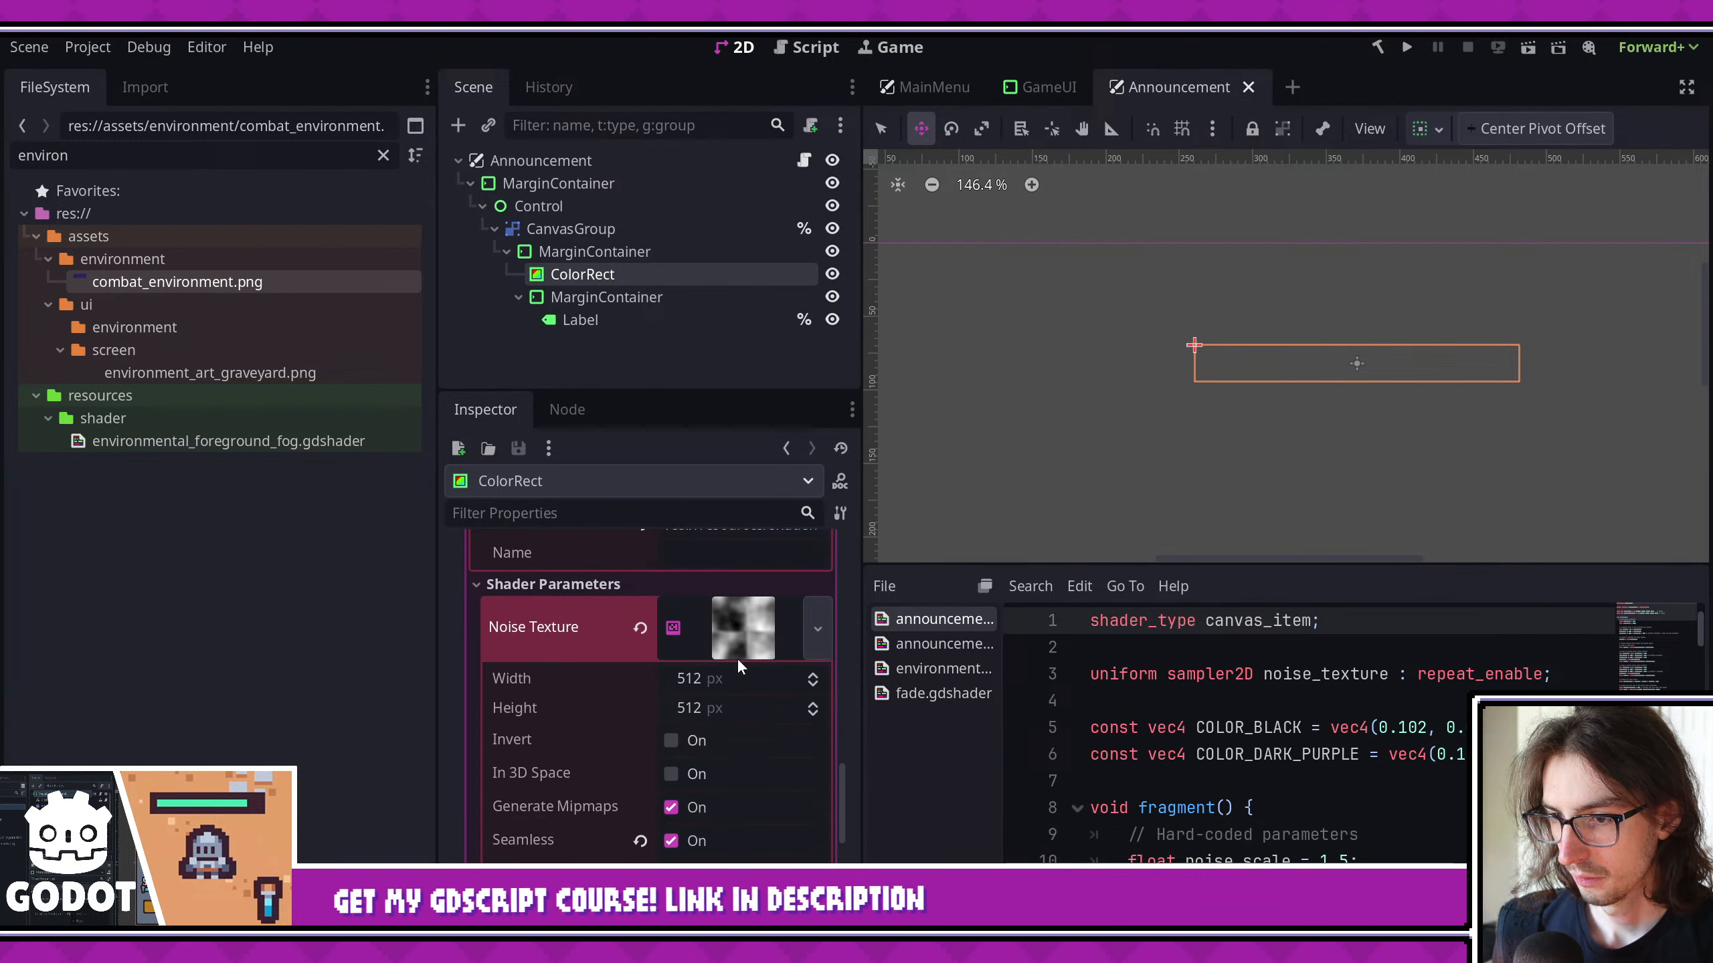
{"action": "scroll", "coordinate": [621, 779], "scroll_direction": "up", "scroll_amount": 6}
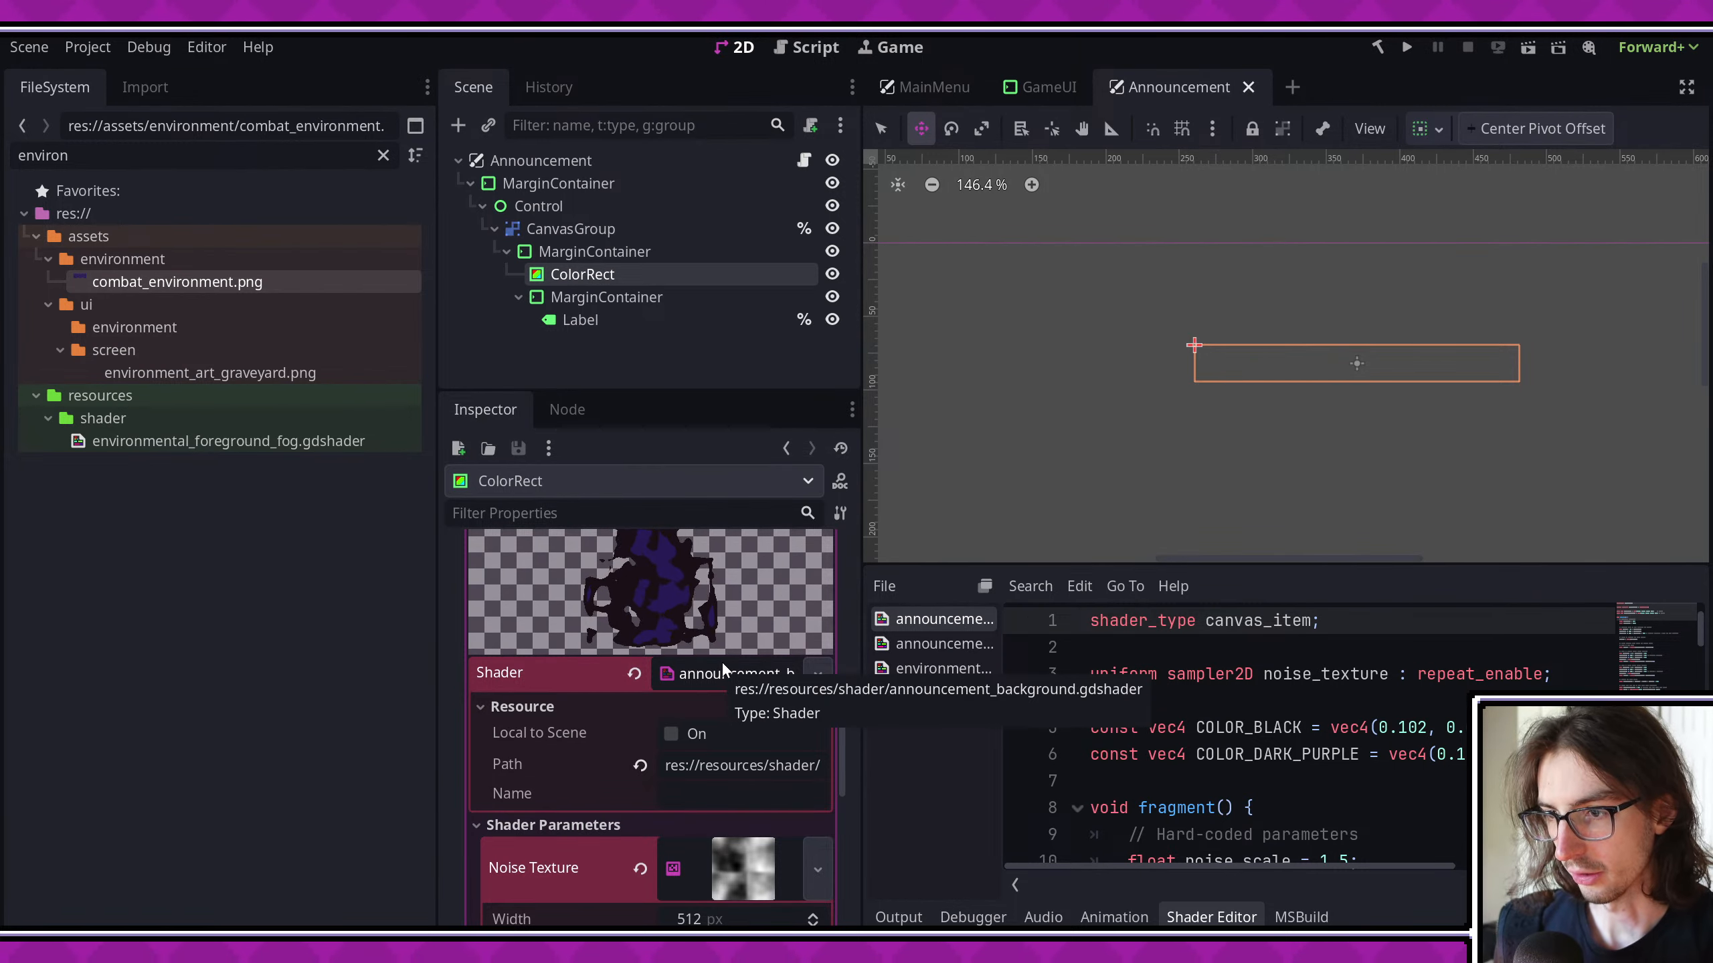
{"action": "left_click_drag", "start_coordinate": [864, 661], "coordinate": [938, 661]}
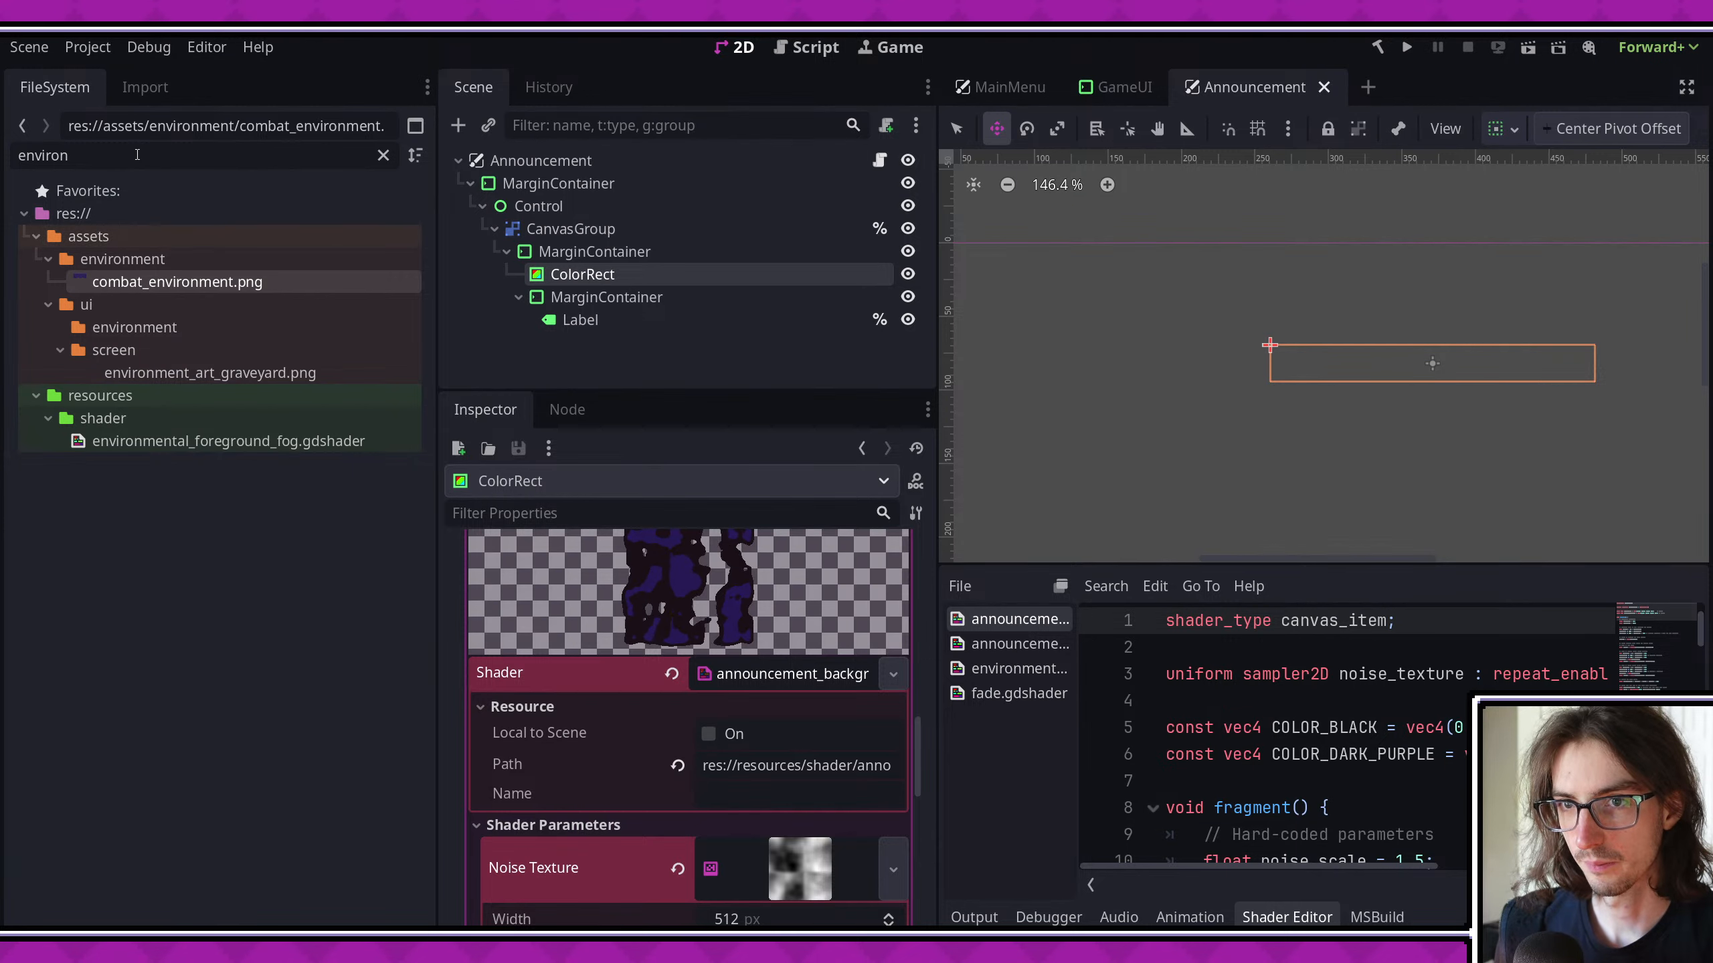
- Find announcement_background.gdshader among the project files and duplicate it as silhouette_fog.gdshader
{"action": "type", "text": "announcemnt"}
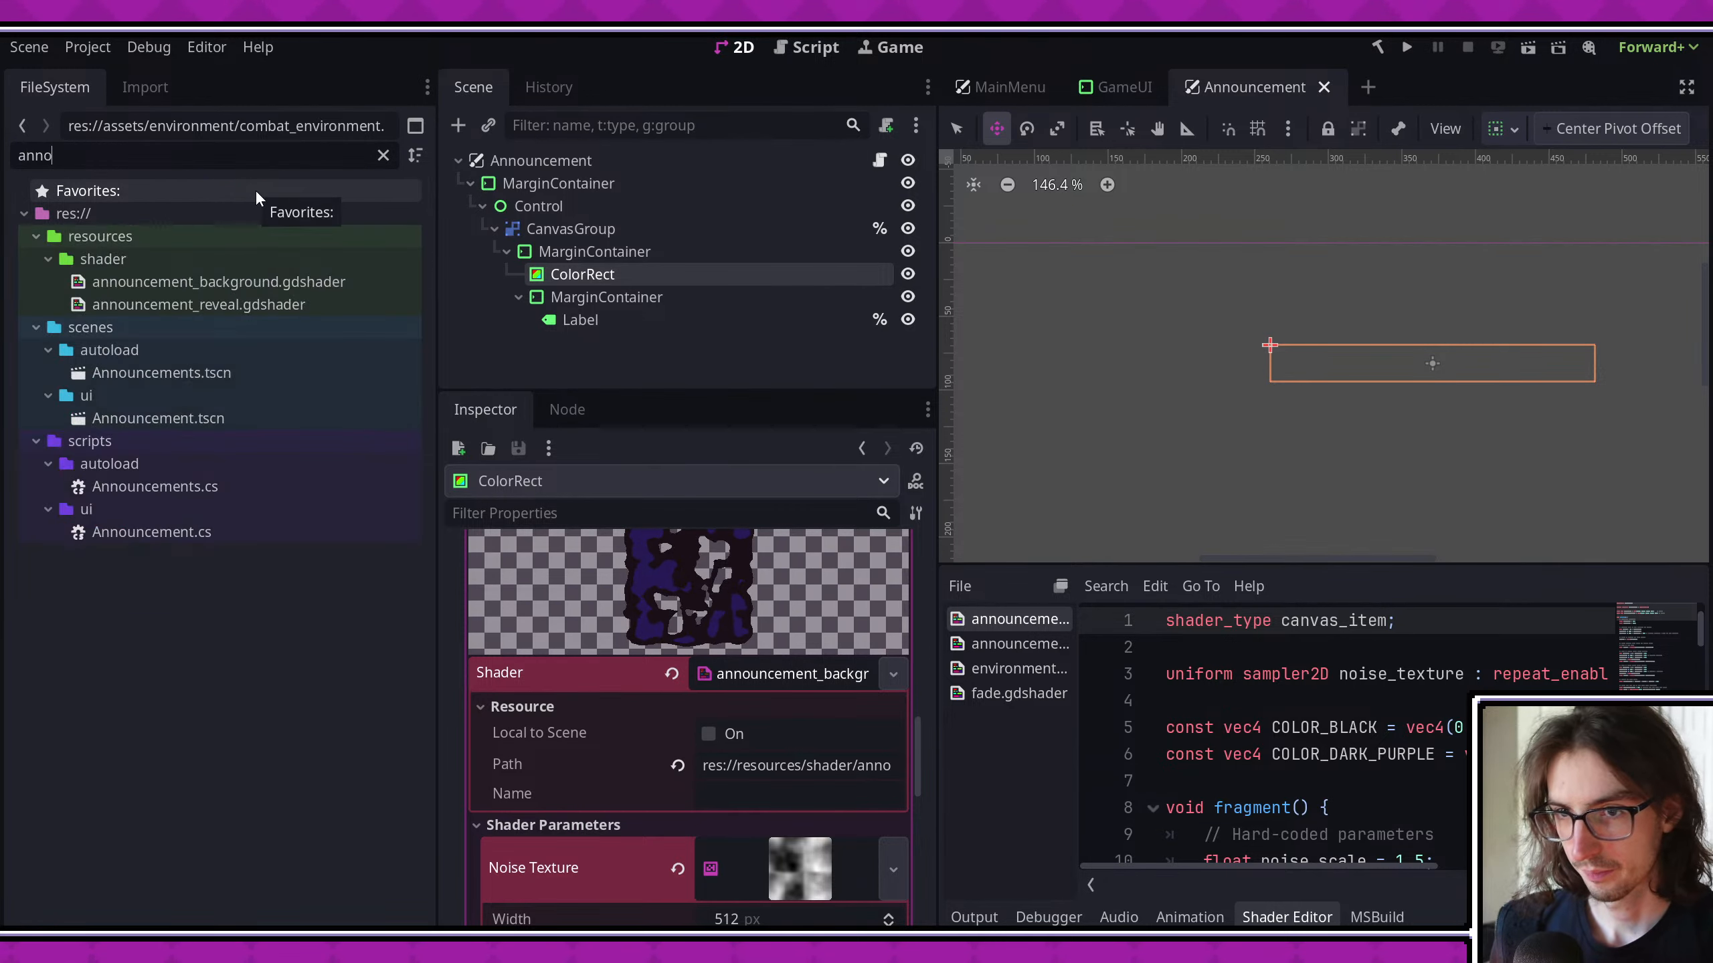
{"action": "key", "text": "BackSpace"}
{"action": "key", "text": "BackSpace"}
{"action": "key", "text": "BackSpace"}
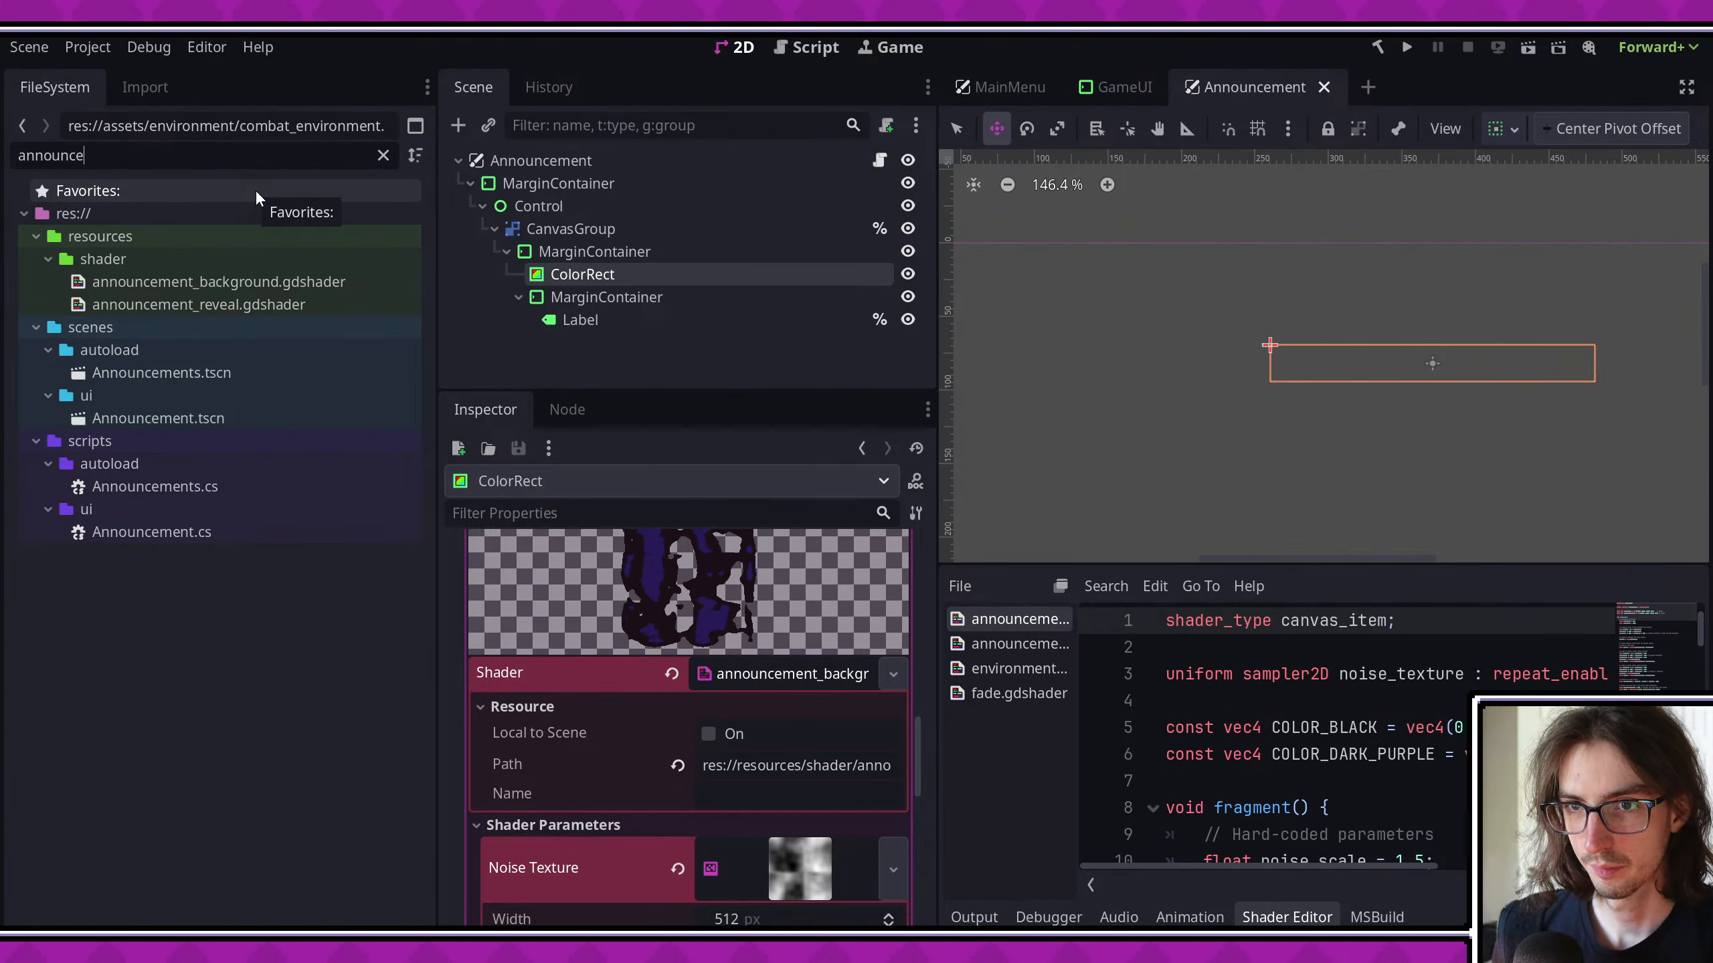
{"action": "type", "text": "ment"}
{"action": "right_click", "coordinate": [266, 289]}
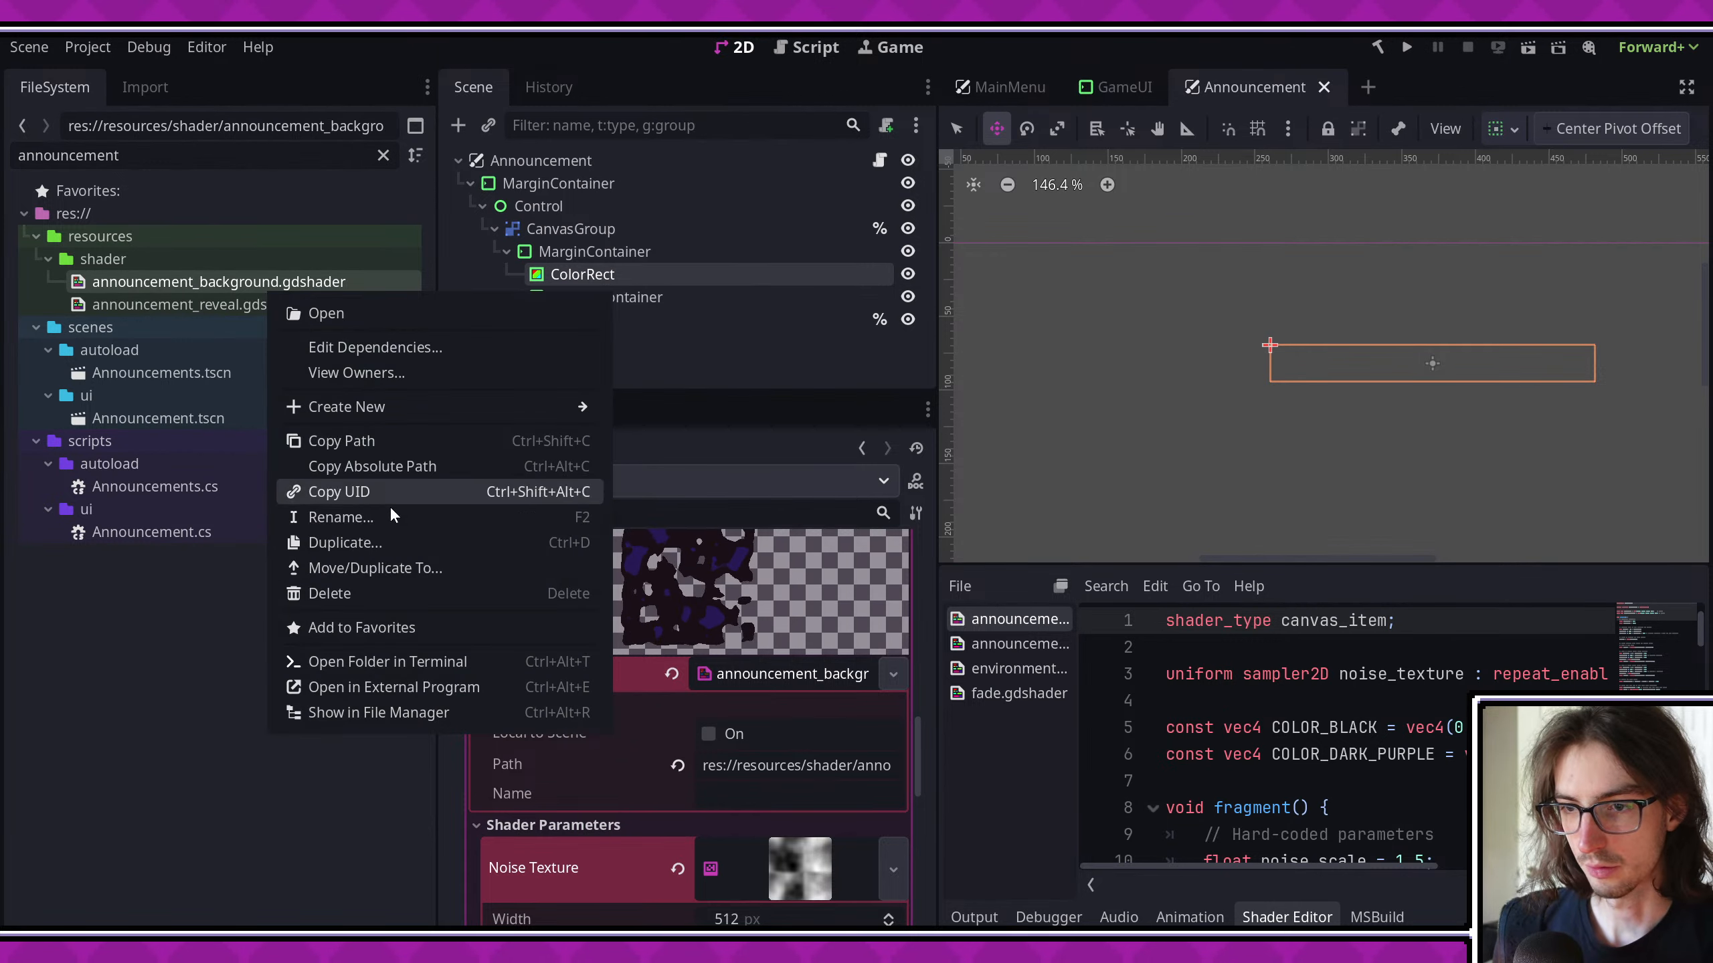
{"action": "left_click", "coordinate": [368, 544]}
{"action": "type", "text": "silho"}
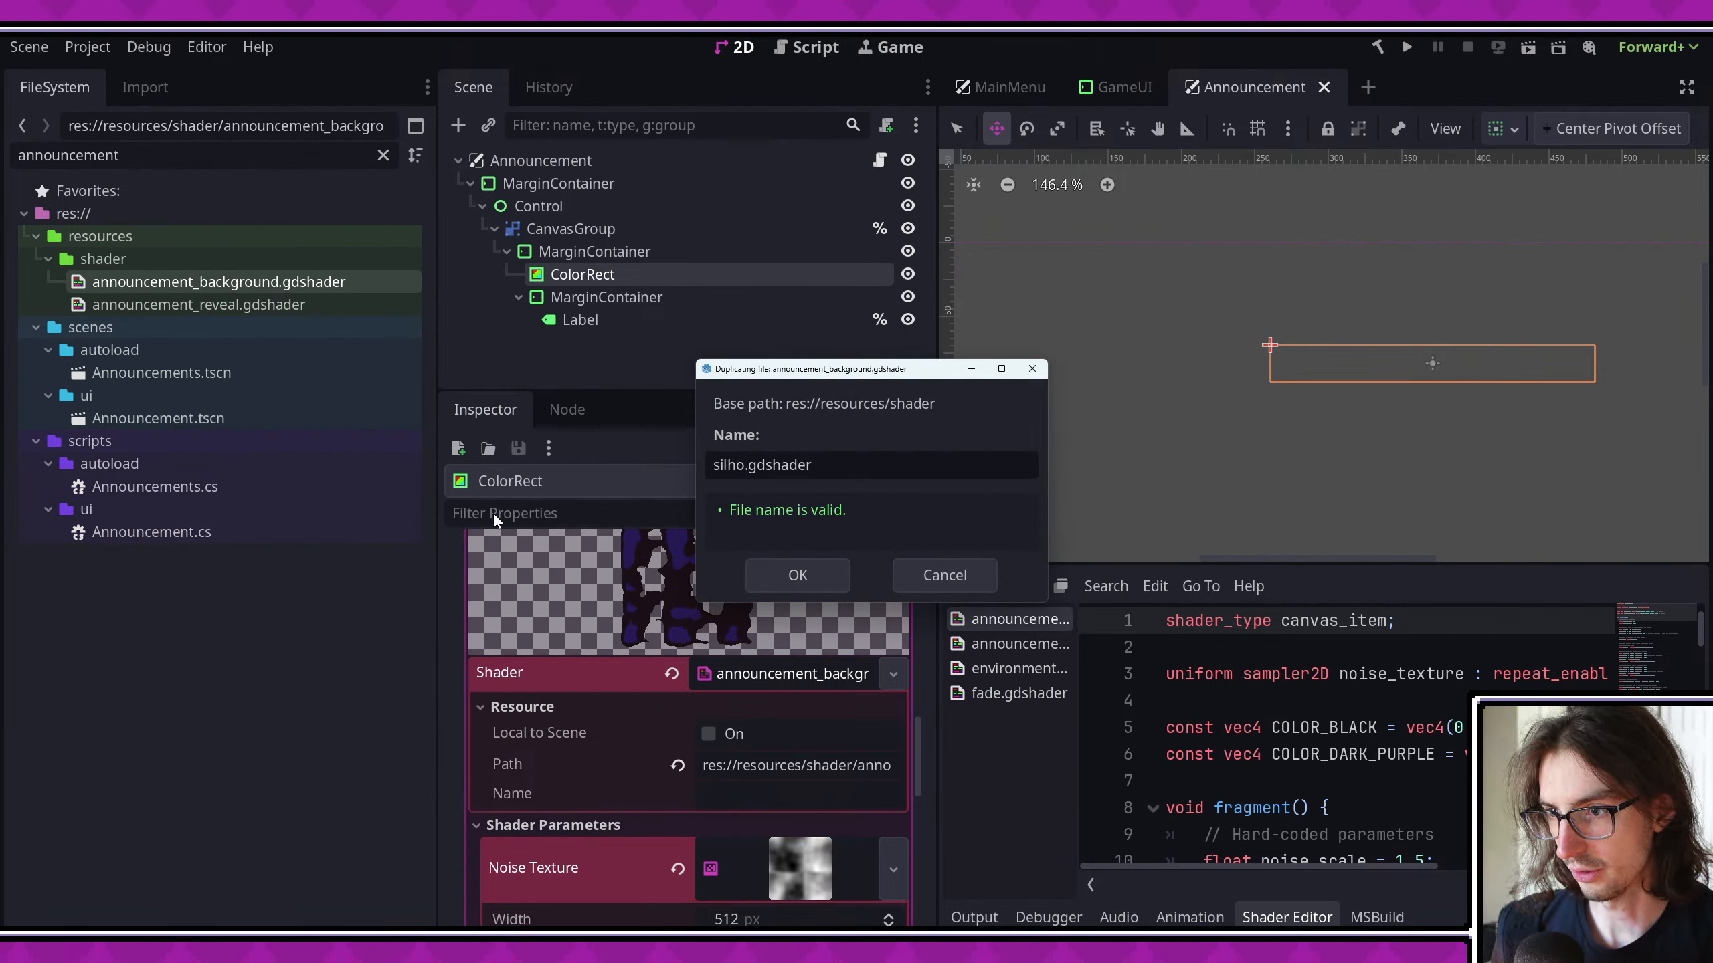
{"action": "type", "text": "uette_fog"}
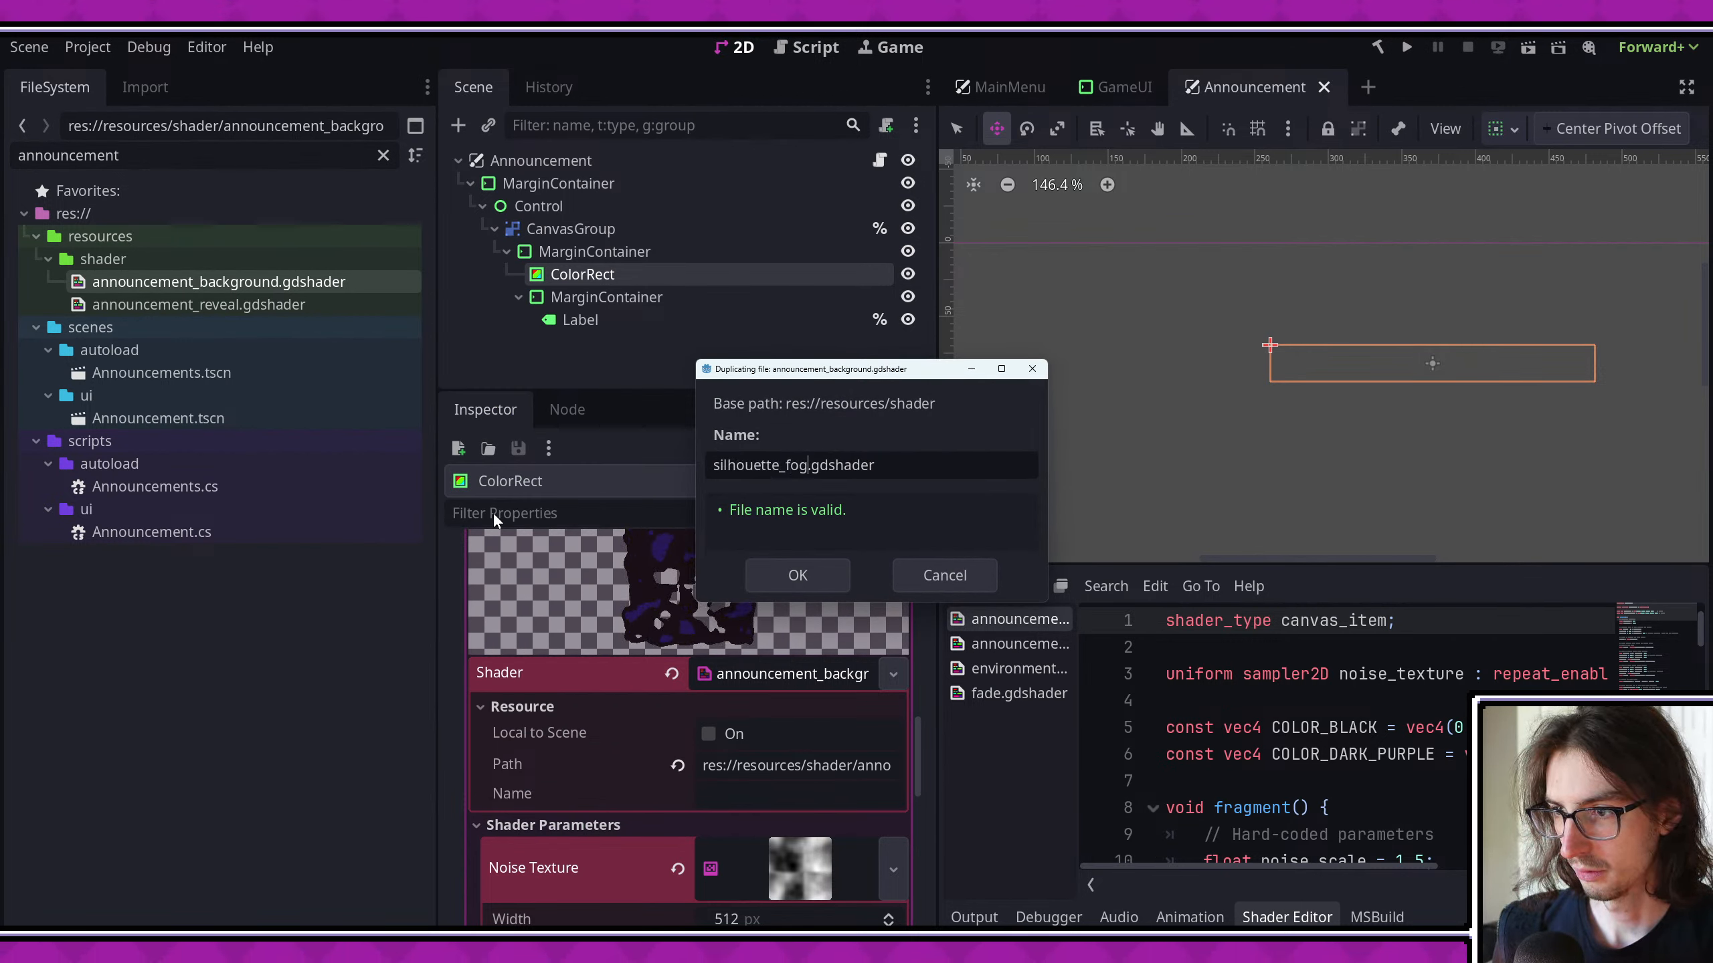
{"action": "left_click", "coordinate": [797, 576]}
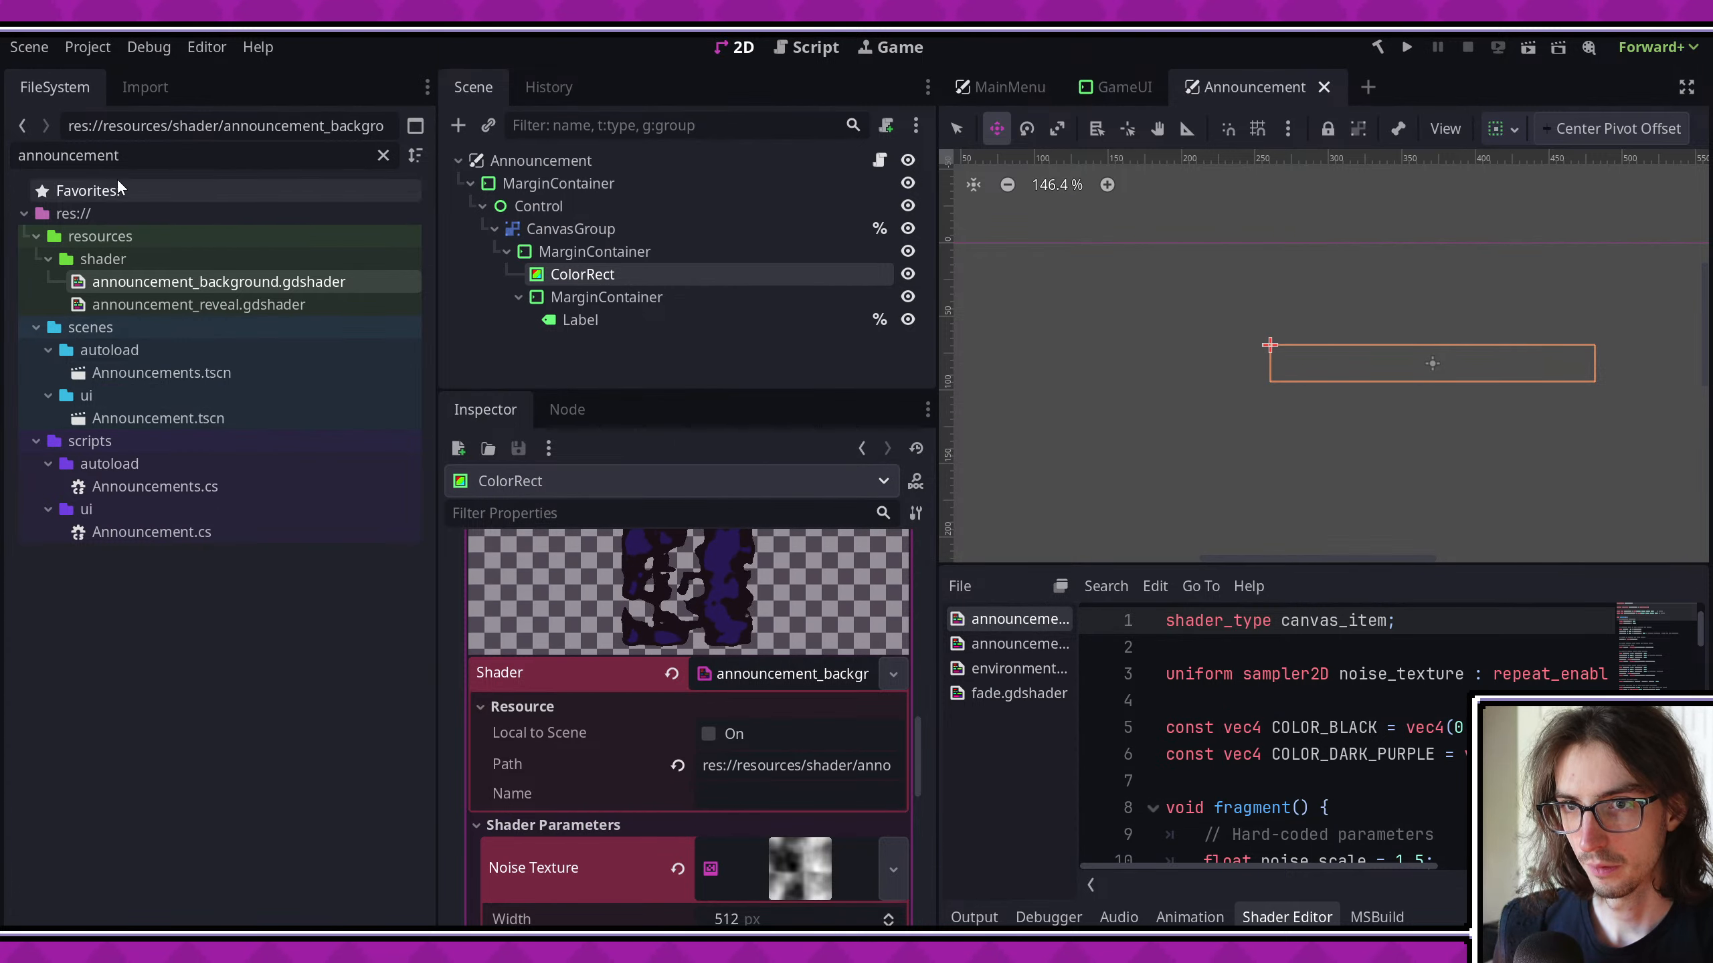
{"action": "double_click", "coordinate": [157, 159]}
{"action": "middle_click_drag", "start_coordinate": [1259, 318], "coordinate": [1155, 336]}
{"action": "left_click", "coordinate": [637, 298]}
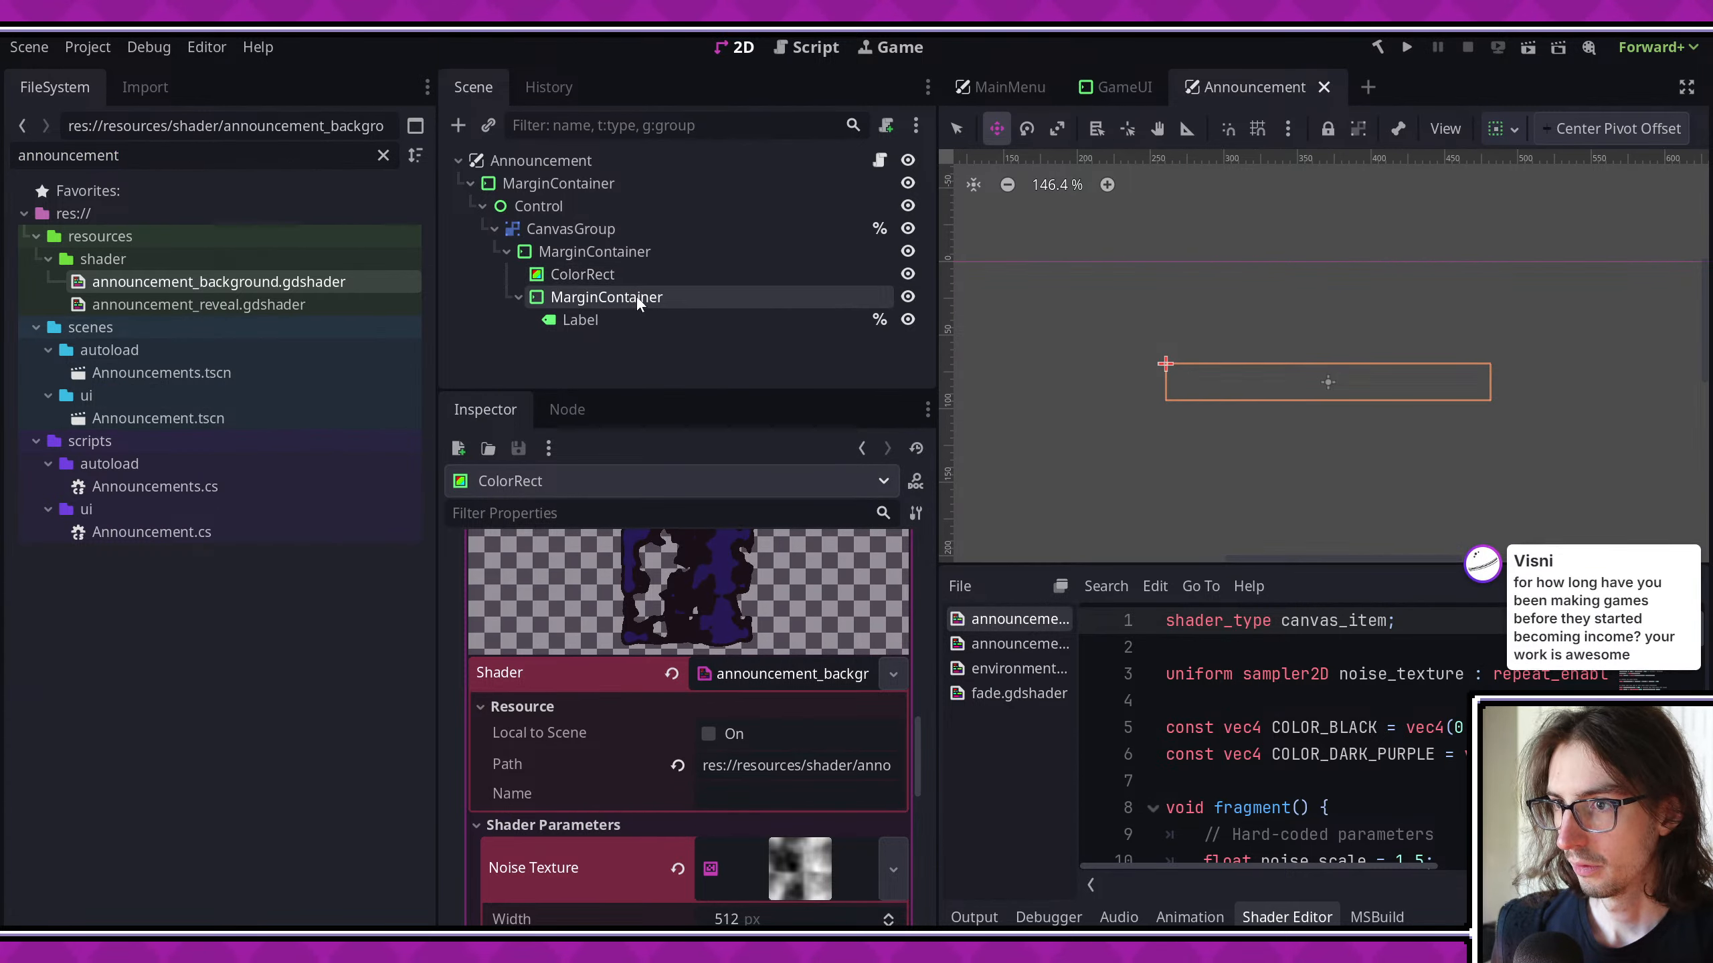
{"action": "left_click", "coordinate": [631, 275]}
- Delete the EnvironmentalForegroundFog2 node from the GameUI scene and select the GameUI root node
{"action": "left_click", "coordinate": [1128, 94]}
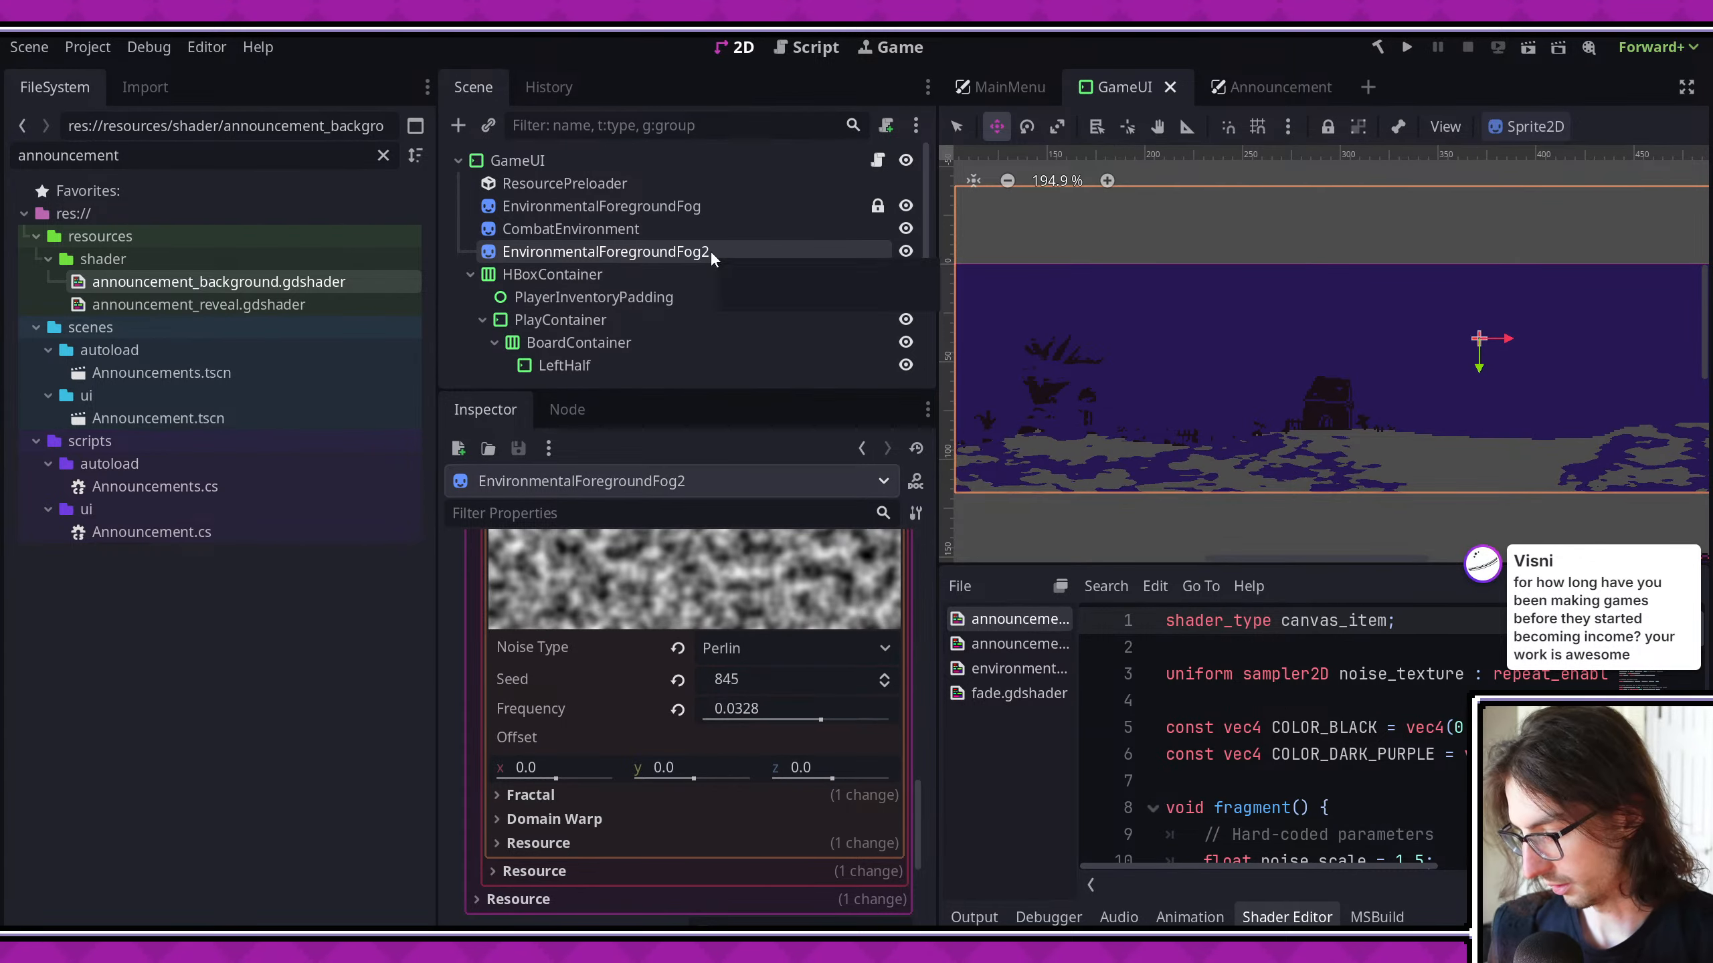
{"action": "key", "text": "Delete"}
{"action": "key", "text": "Return"}
{"action": "left_click", "coordinate": [583, 160]}
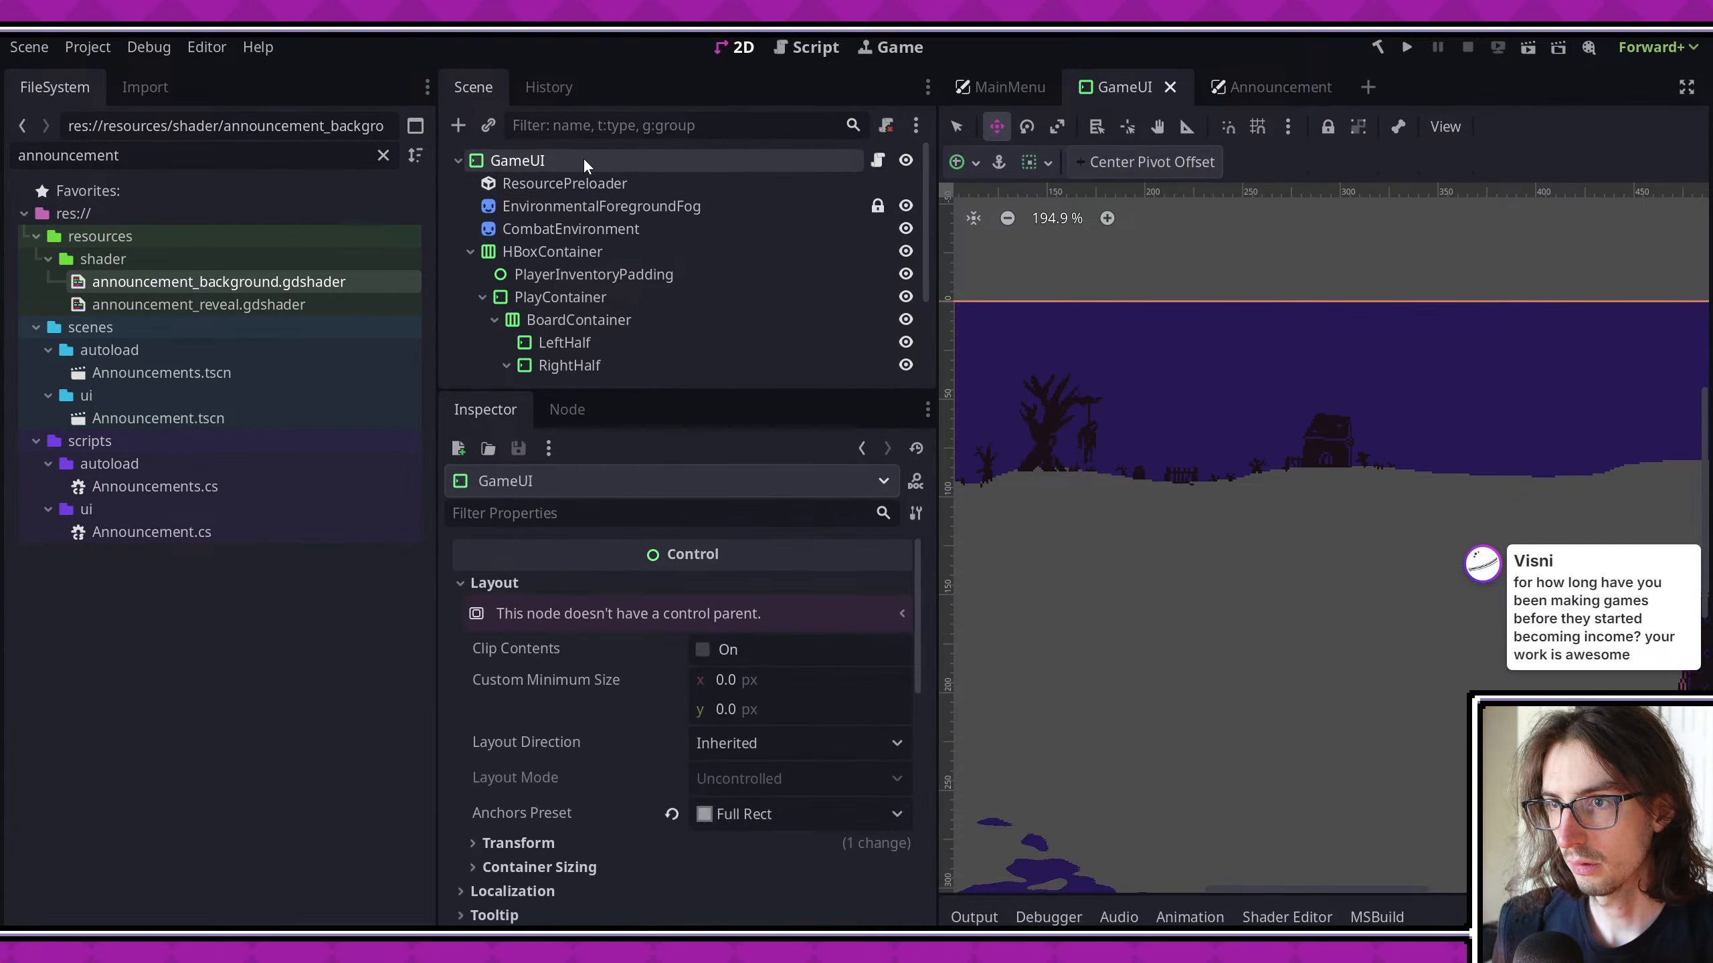
- Add a ColorRect node to the GameUI root, place it directly after CombatEnvironment in the scene tree, and save the scene
{"action": "right_click", "coordinate": [585, 160]}
{"action": "left_click", "coordinate": [665, 214]}
{"action": "type", "text": "colorrect"}
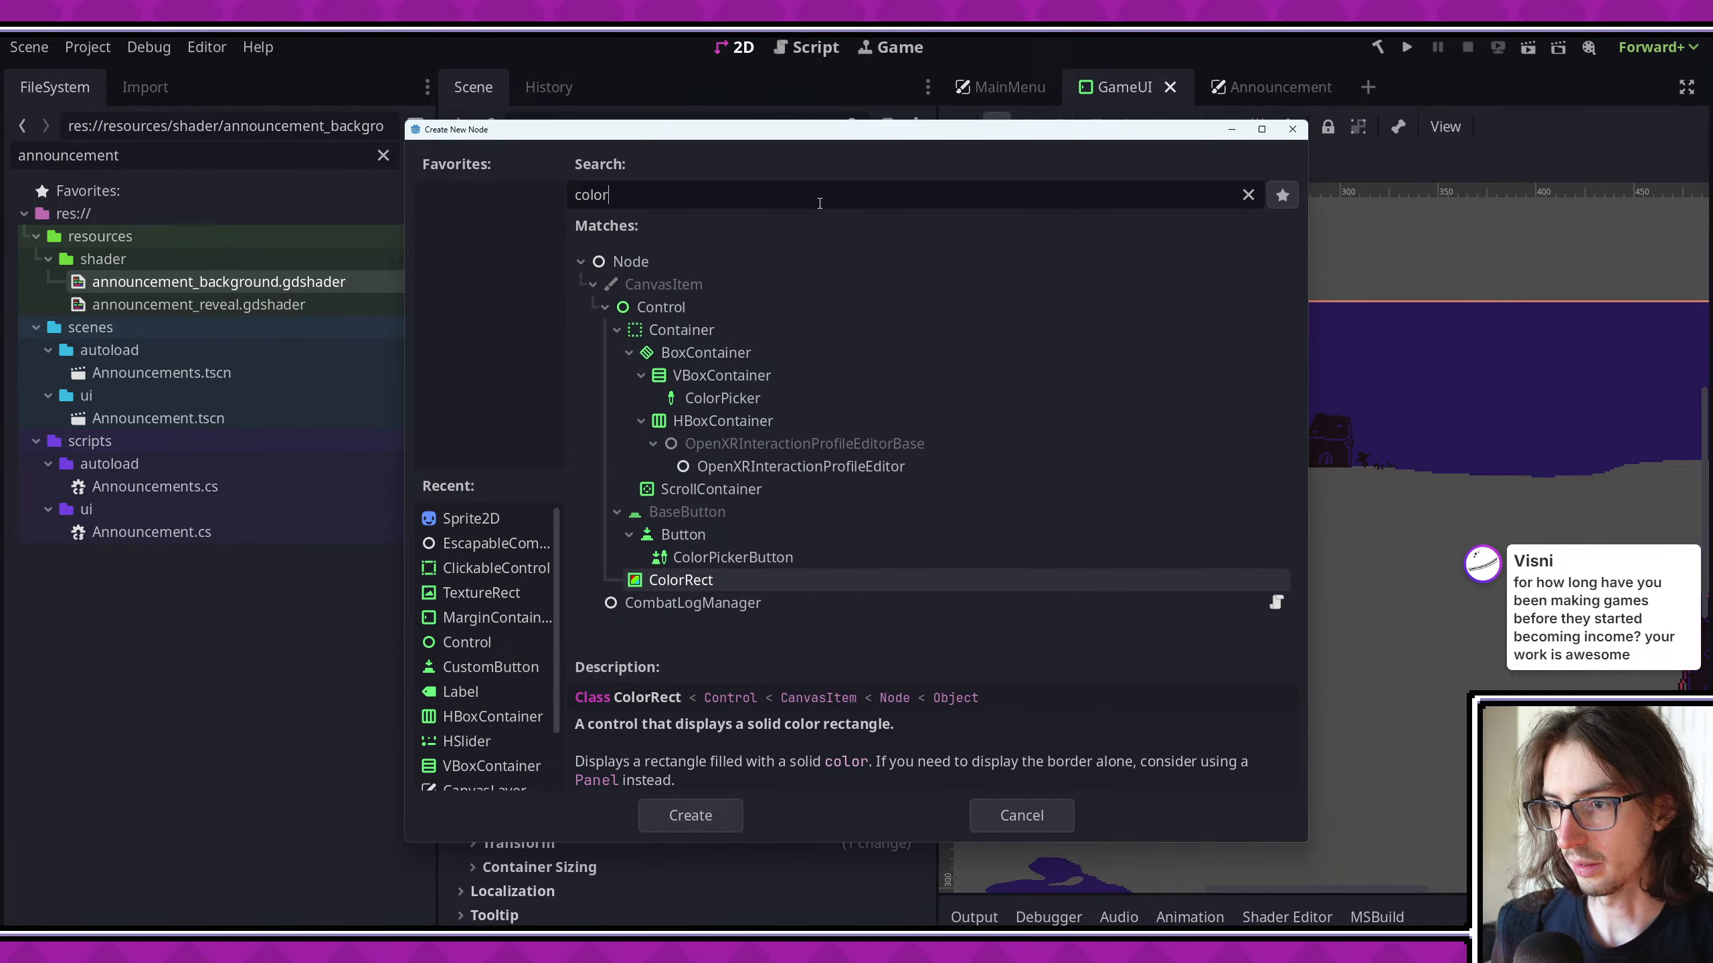
{"action": "key", "text": "Return"}
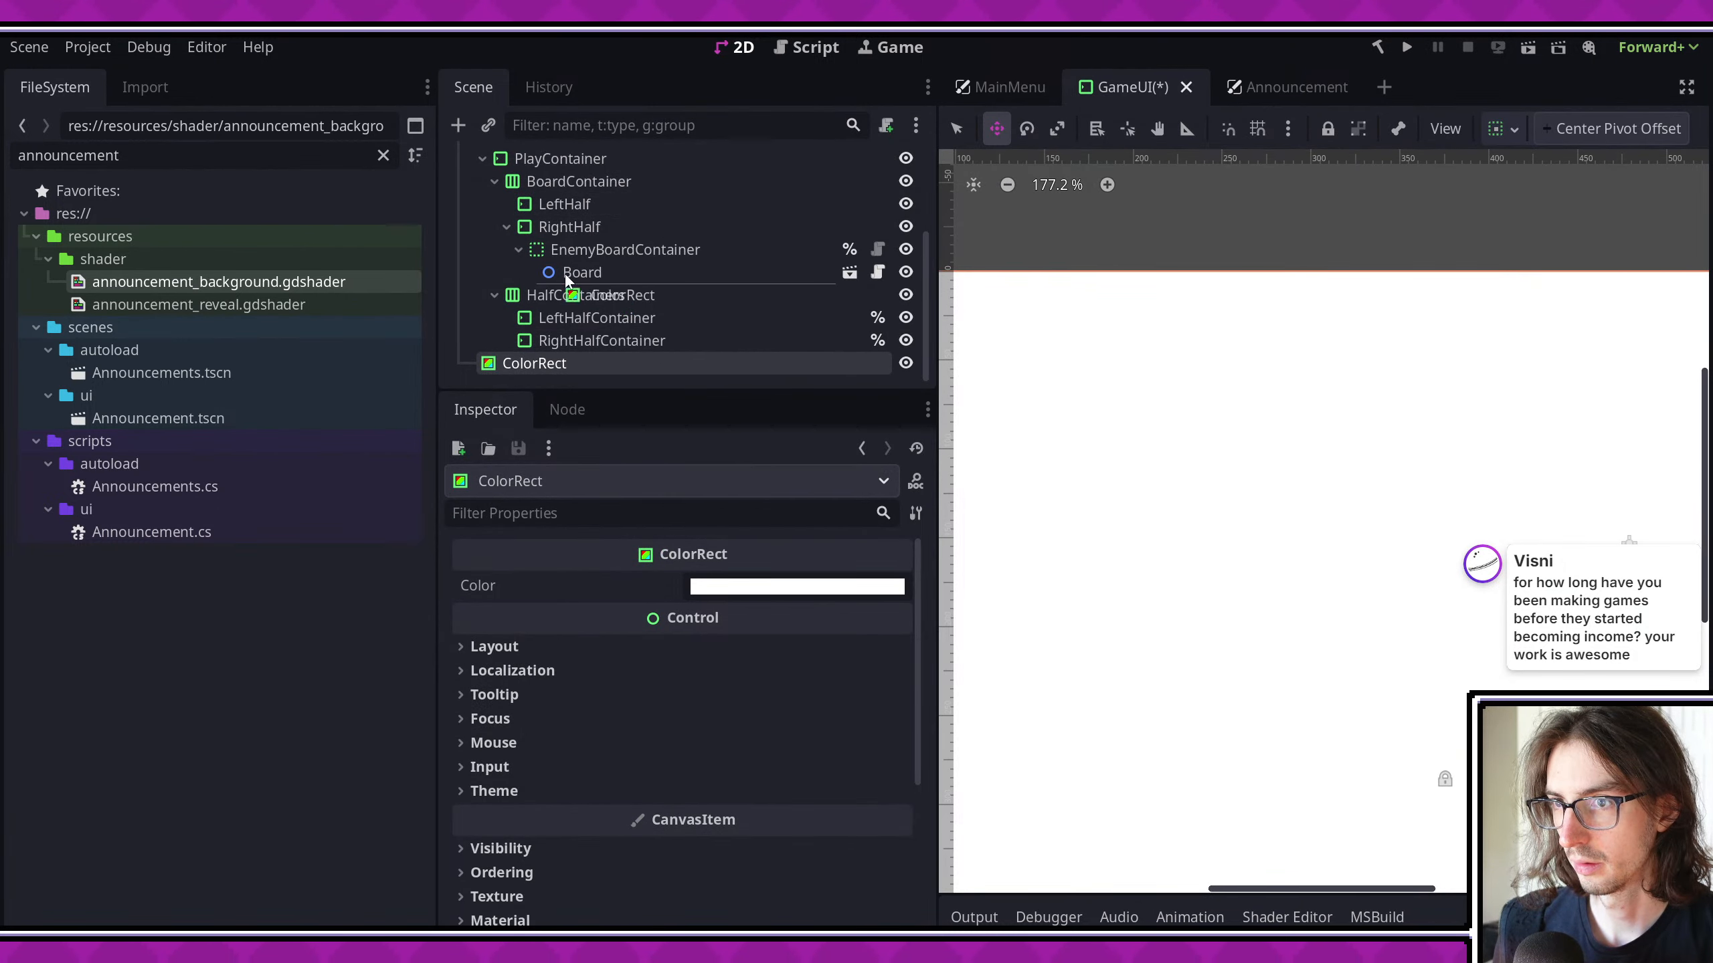
{"action": "left_click_drag", "start_coordinate": [565, 273], "coordinate": [605, 211]}
{"action": "scroll", "coordinate": [1346, 395], "scroll_direction": "down", "scroll_amount": 7}
{"action": "key", "text": "ctrl+s"}
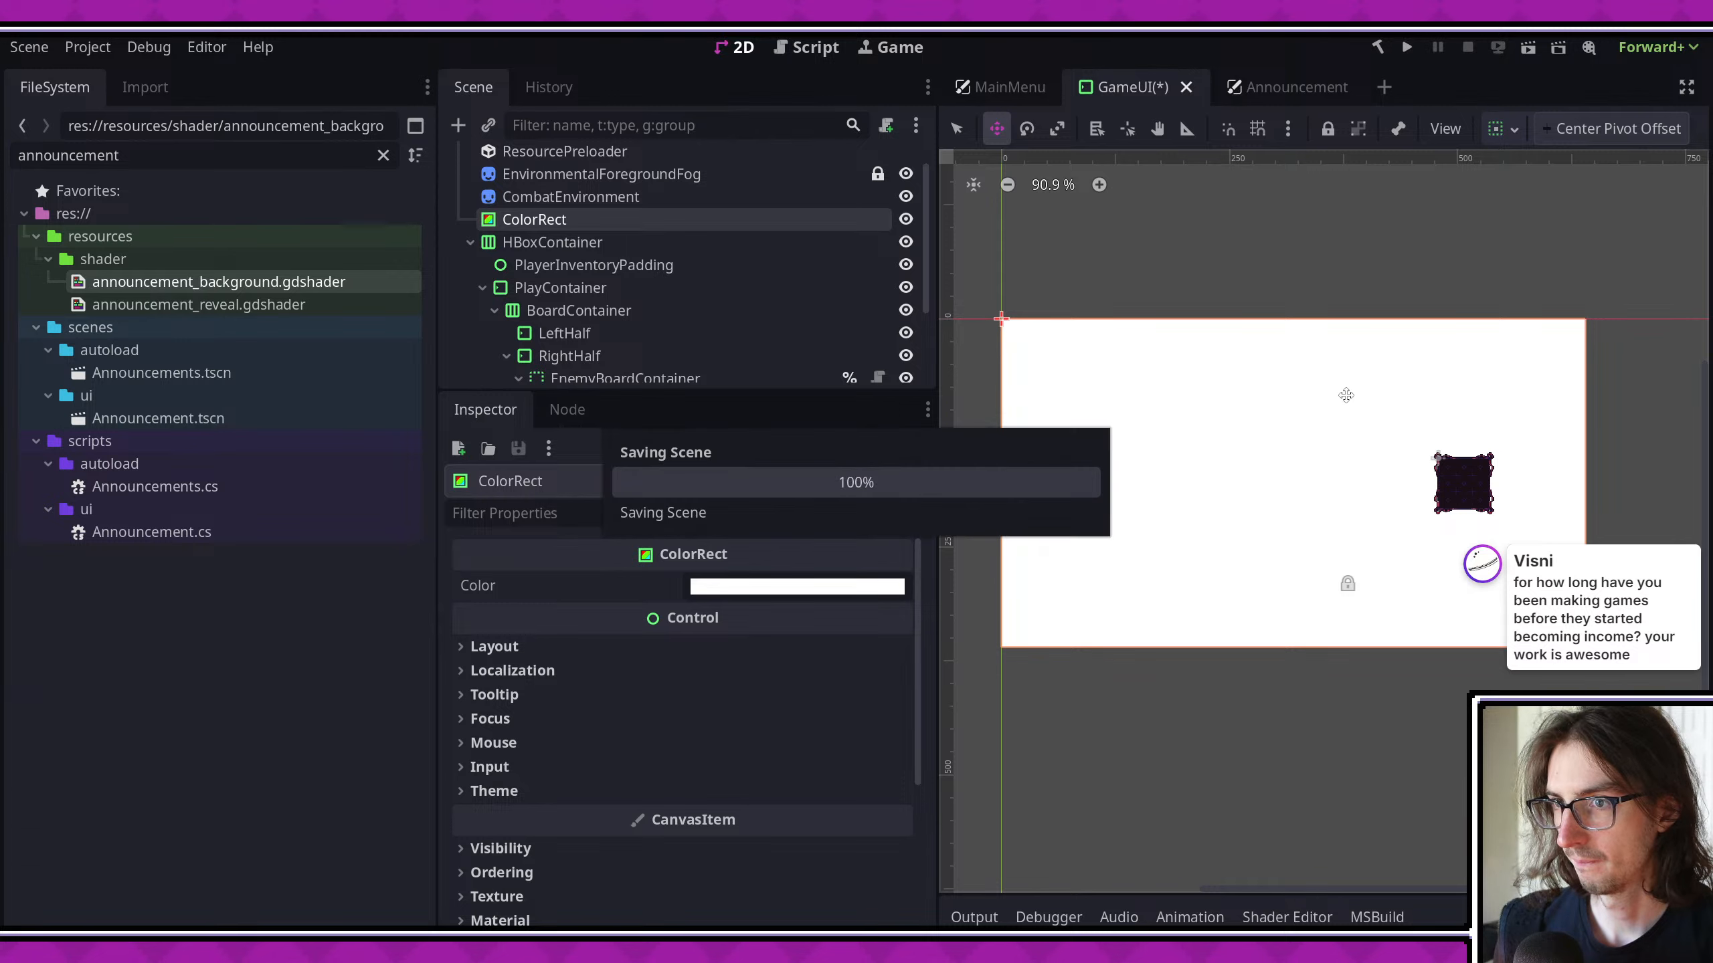
{"action": "left_click", "coordinate": [624, 235]}
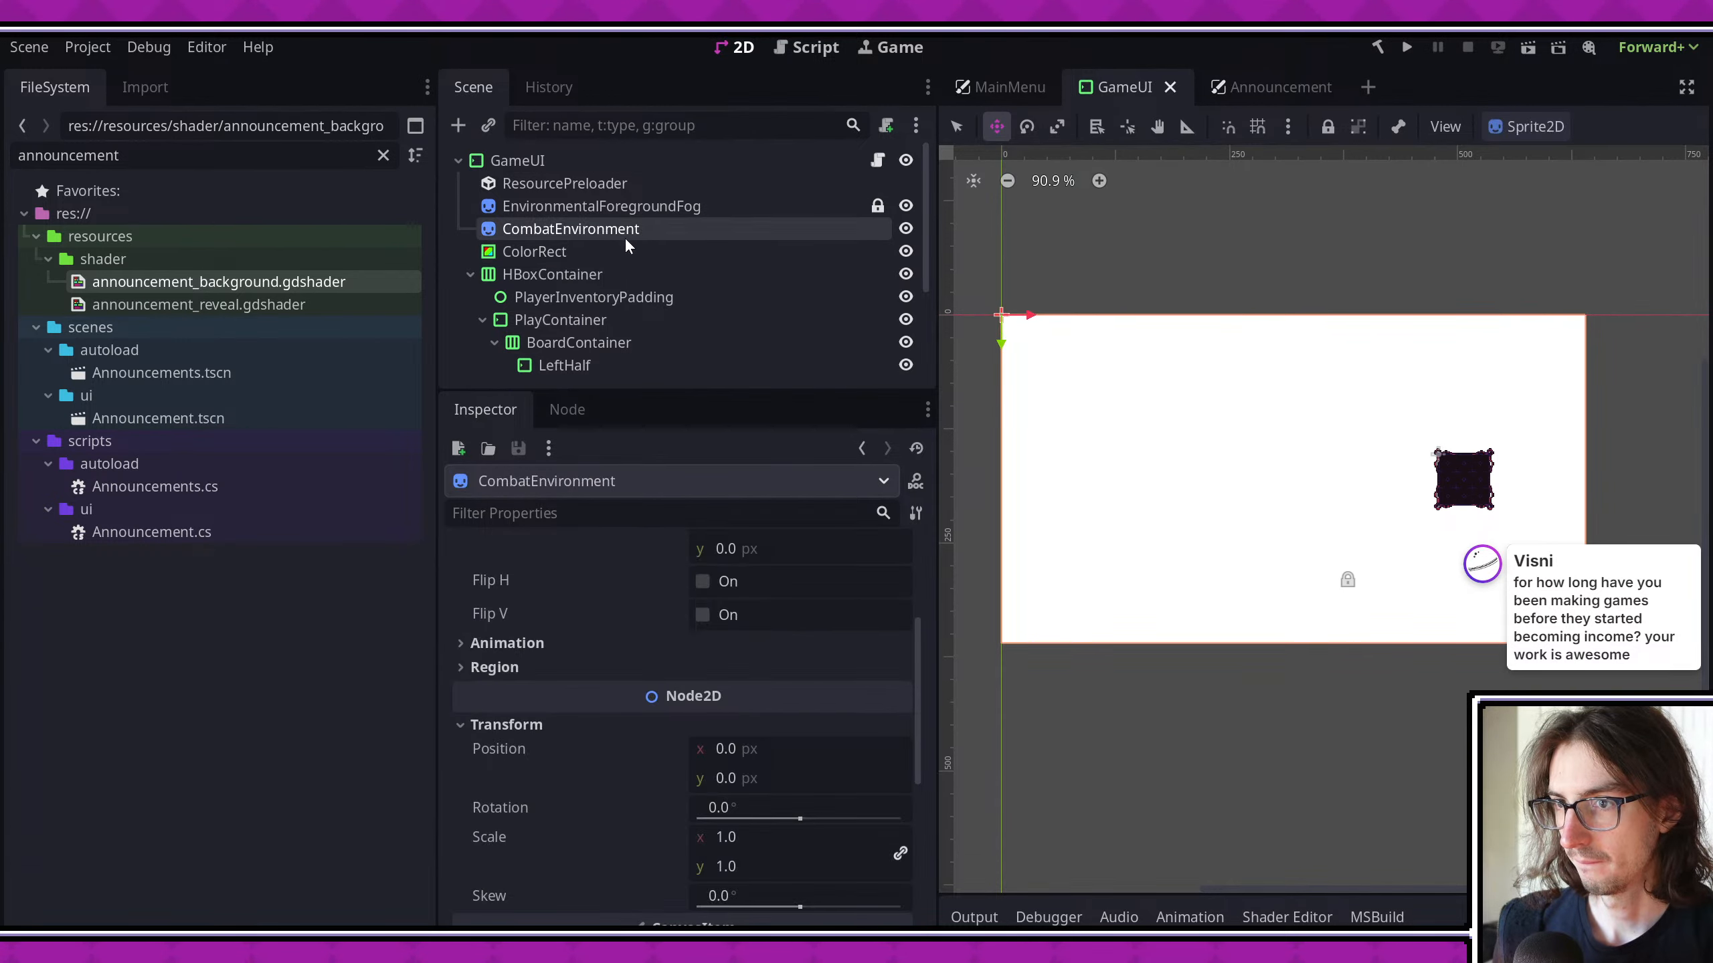
{"action": "left_click", "coordinate": [601, 250]}
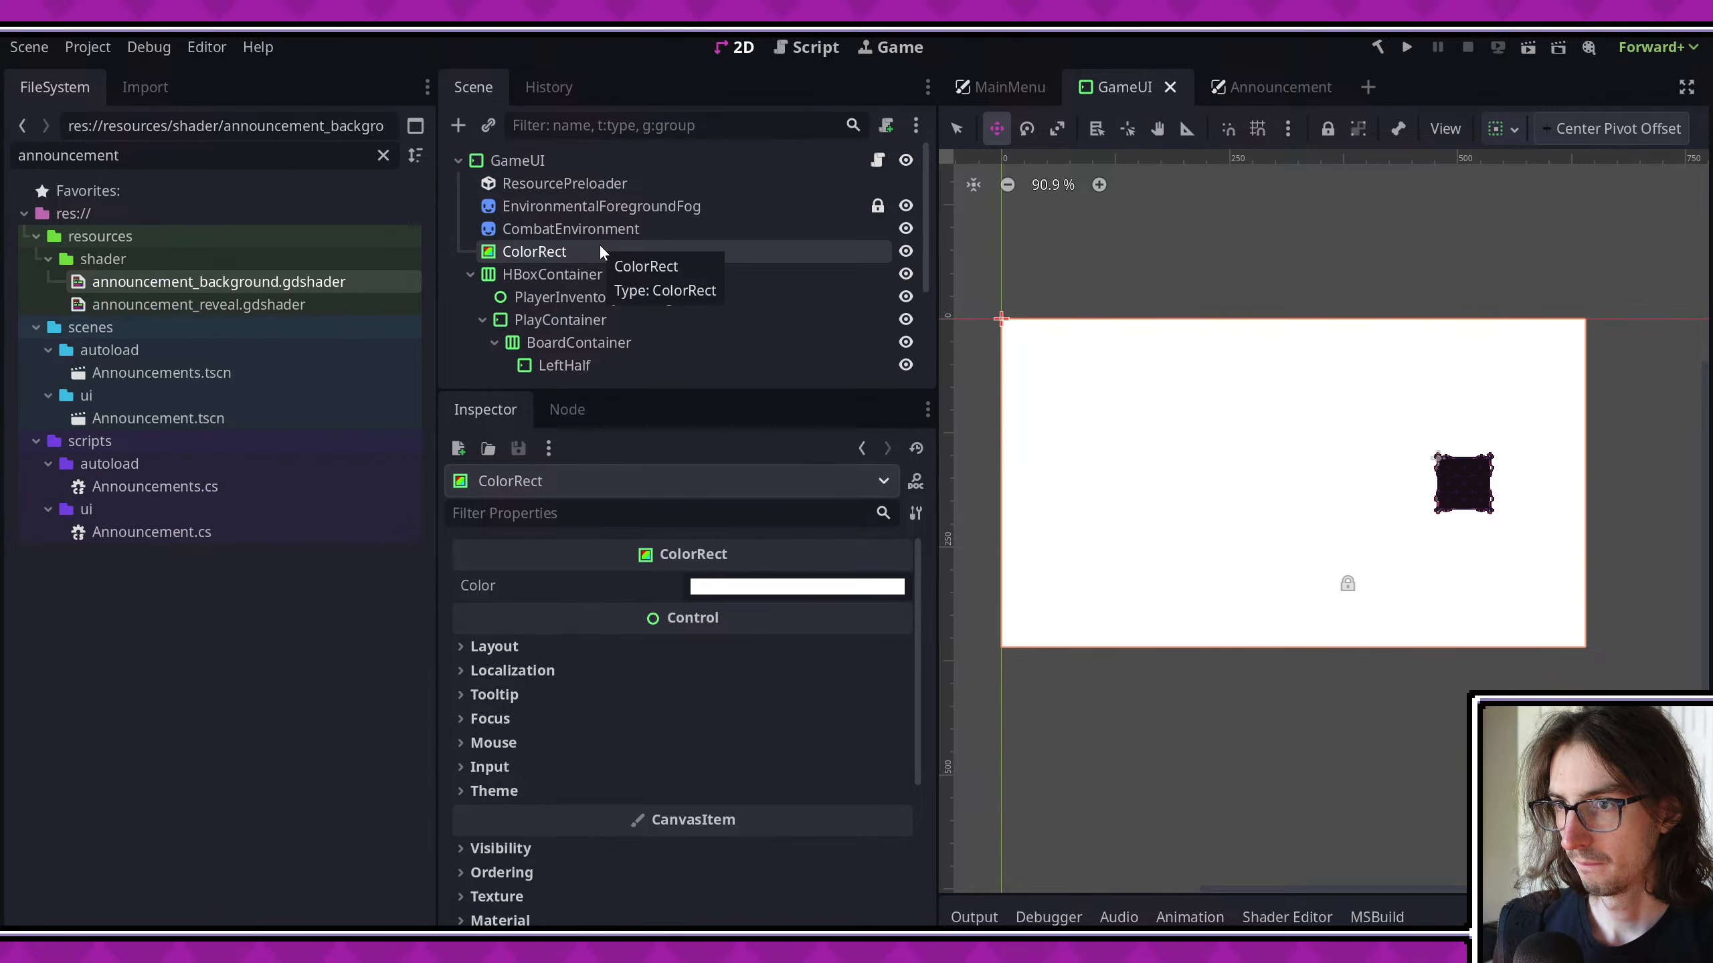
- Add a Control node to the GameUI root, place it between CombatEnvironment and ColorRect, and save the scene
{"action": "right_click", "coordinate": [588, 161]}
{"action": "left_click", "coordinate": [626, 216]}
{"action": "type", "text": "control"}
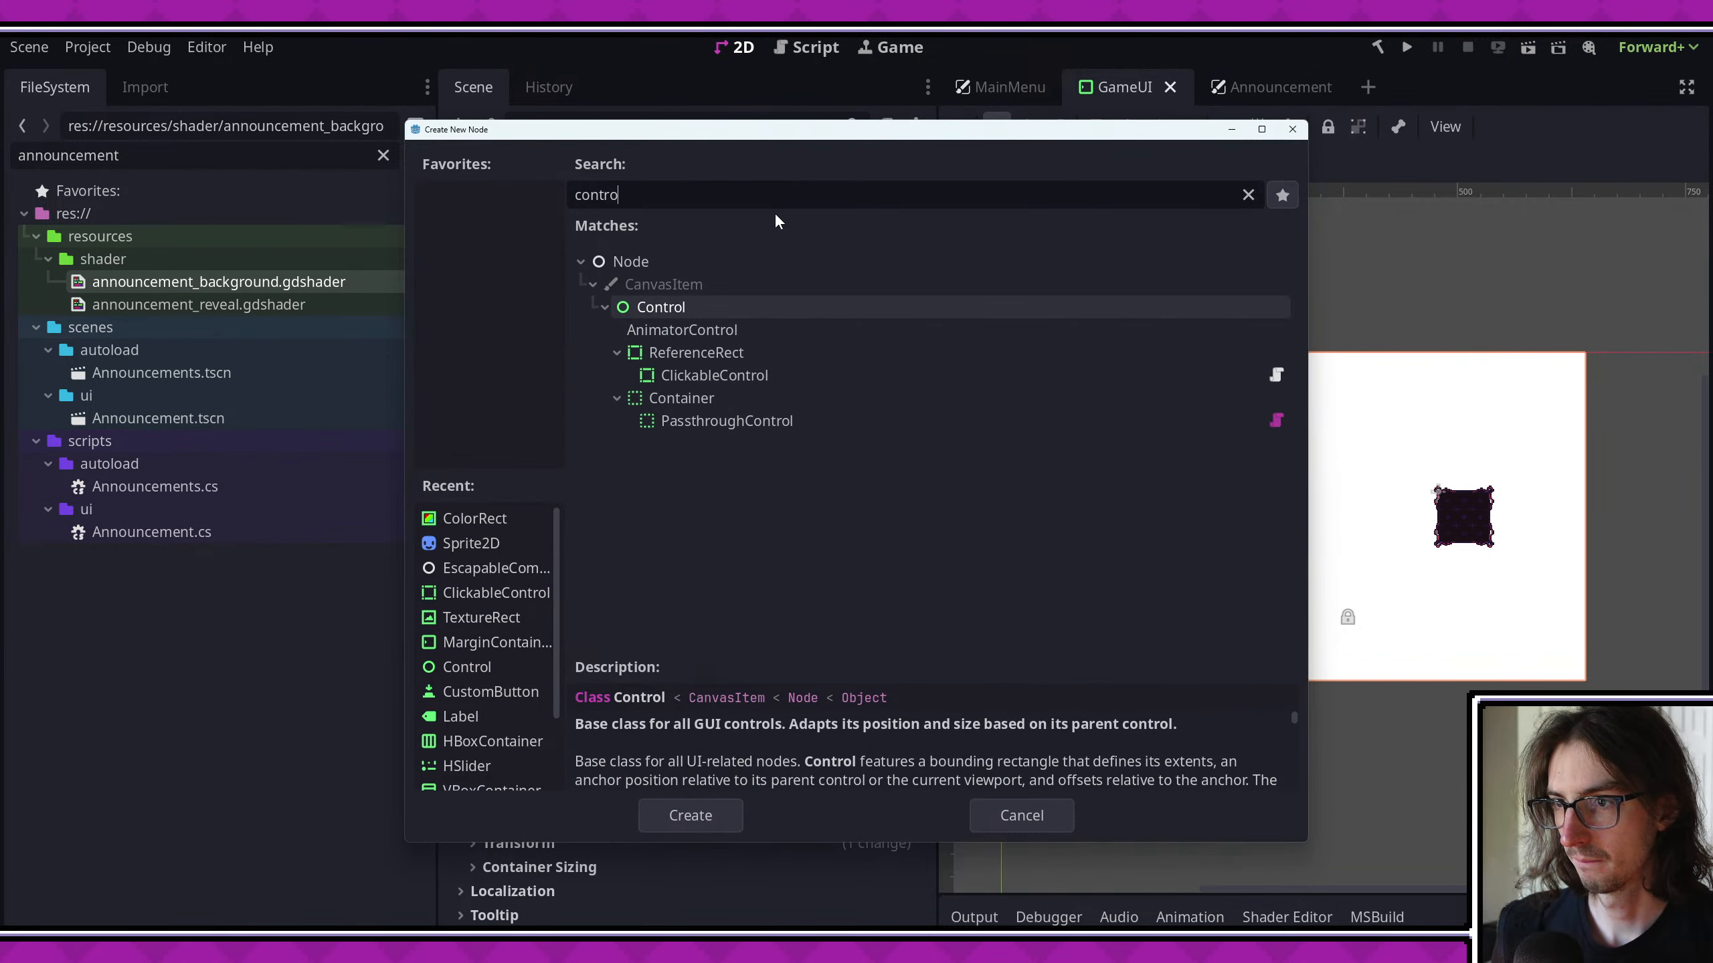
{"action": "key", "text": "Return"}
{"action": "left_click_drag", "start_coordinate": [519, 363], "coordinate": [564, 247]}
{"action": "key", "text": "ctrl+s"}
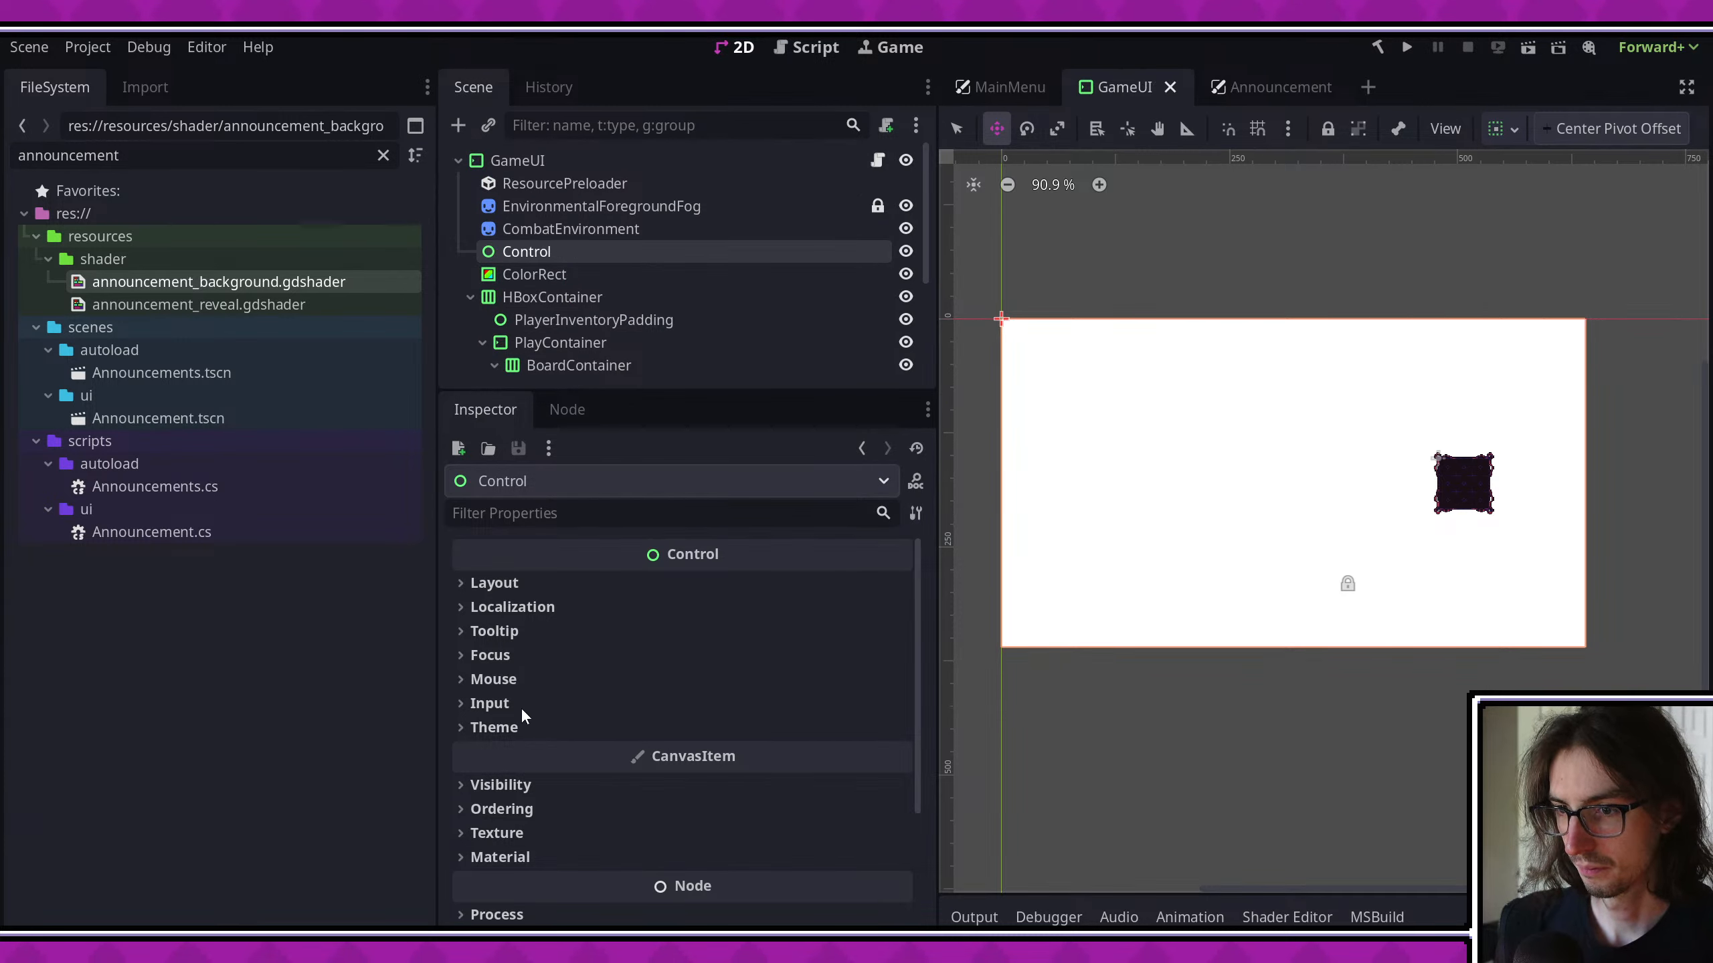
- Check the new Control node's layout properties and delete the node from the GameUI scene
{"action": "left_click", "coordinate": [522, 584]}
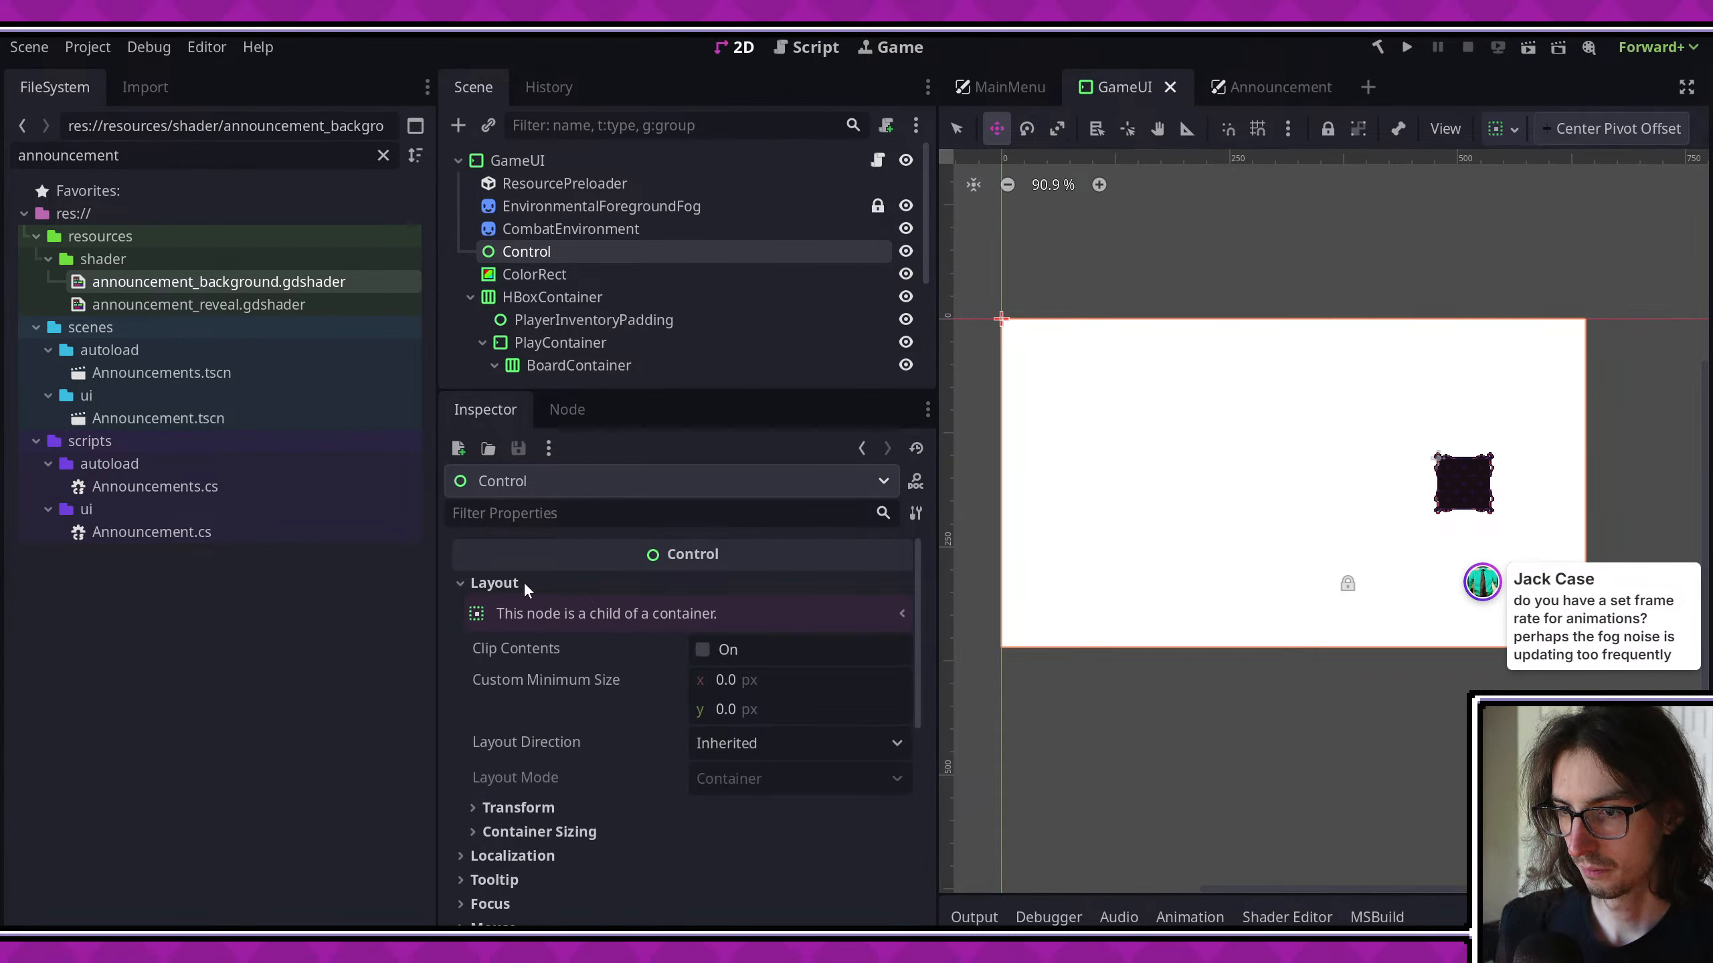
{"action": "scroll", "coordinate": [523, 581], "scroll_direction": "down", "scroll_amount": 1}
{"action": "scroll", "coordinate": [524, 581], "scroll_direction": "down", "scroll_amount": 1}
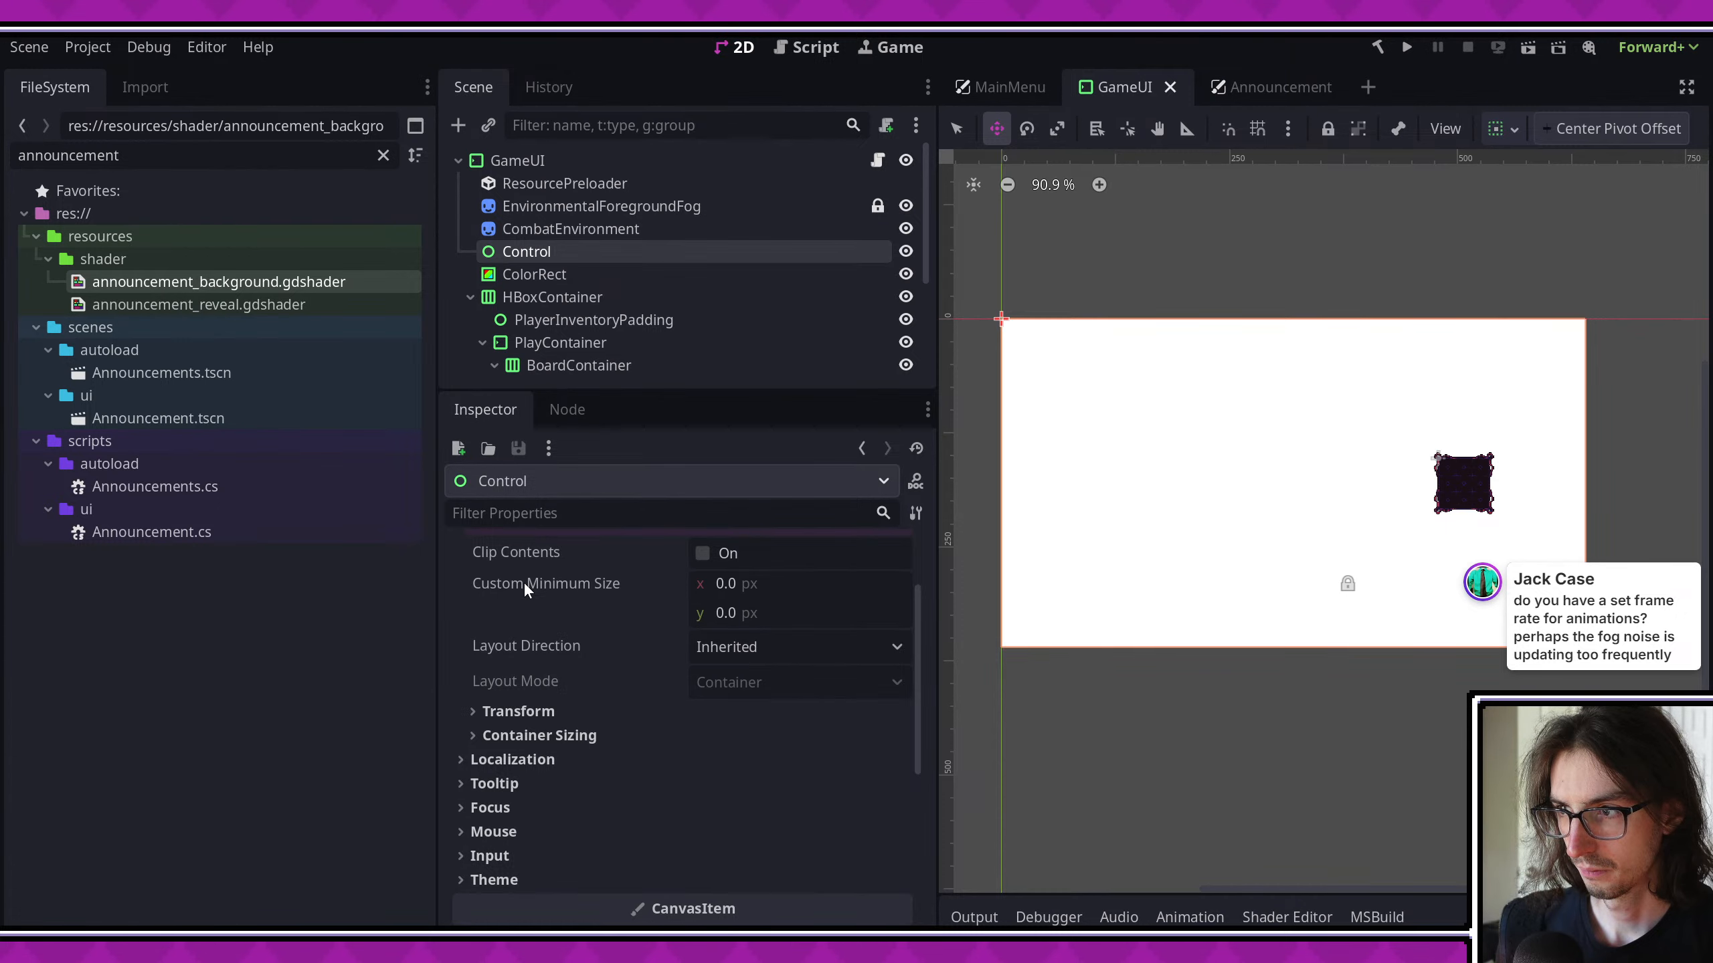
{"action": "scroll", "coordinate": [524, 581], "scroll_direction": "down", "scroll_amount": 2}
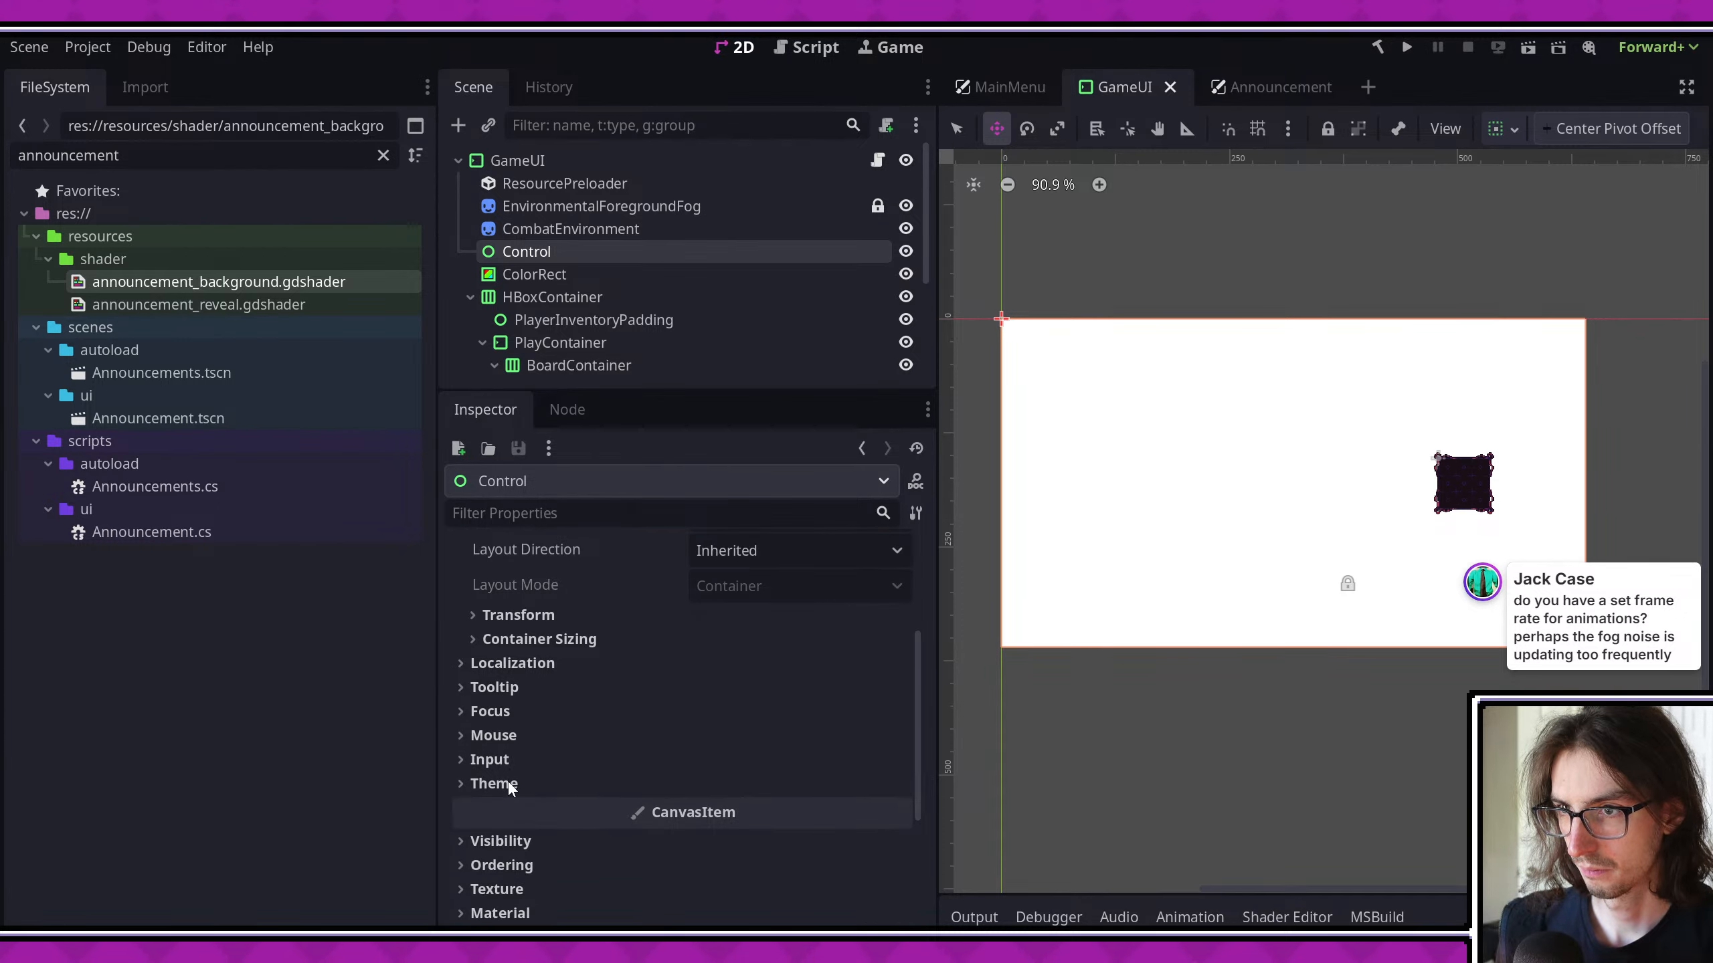
{"action": "left_click", "coordinate": [566, 260]}
{"action": "key", "text": "Delete"}
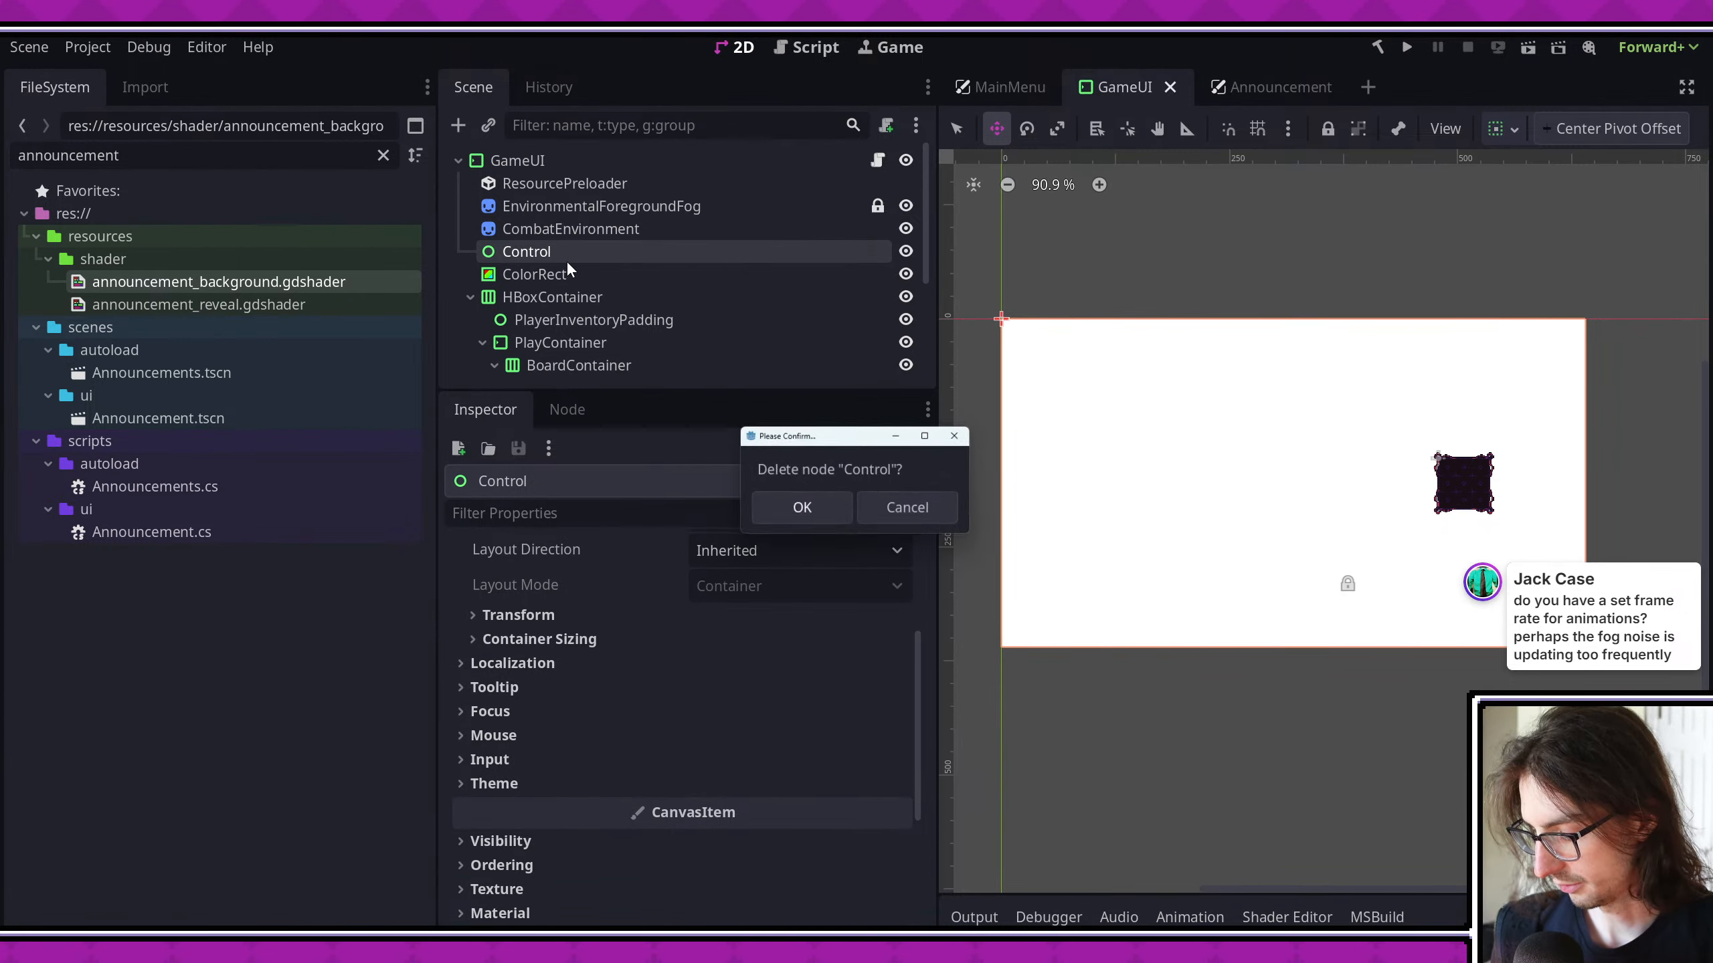
{"action": "key", "text": "Return"}
- Make the ColorRect a child of CombatEnvironment and save the scene
{"action": "mouse_move", "coordinate": [567, 262]}
{"action": "left_mouse_down"}
{"action": "mouse_move", "coordinate": [522, 235]}
{"action": "mouse_move", "coordinate": [554, 236]}
{"action": "left_mouse_up"}
{"action": "key", "text": "ctrl+s"}
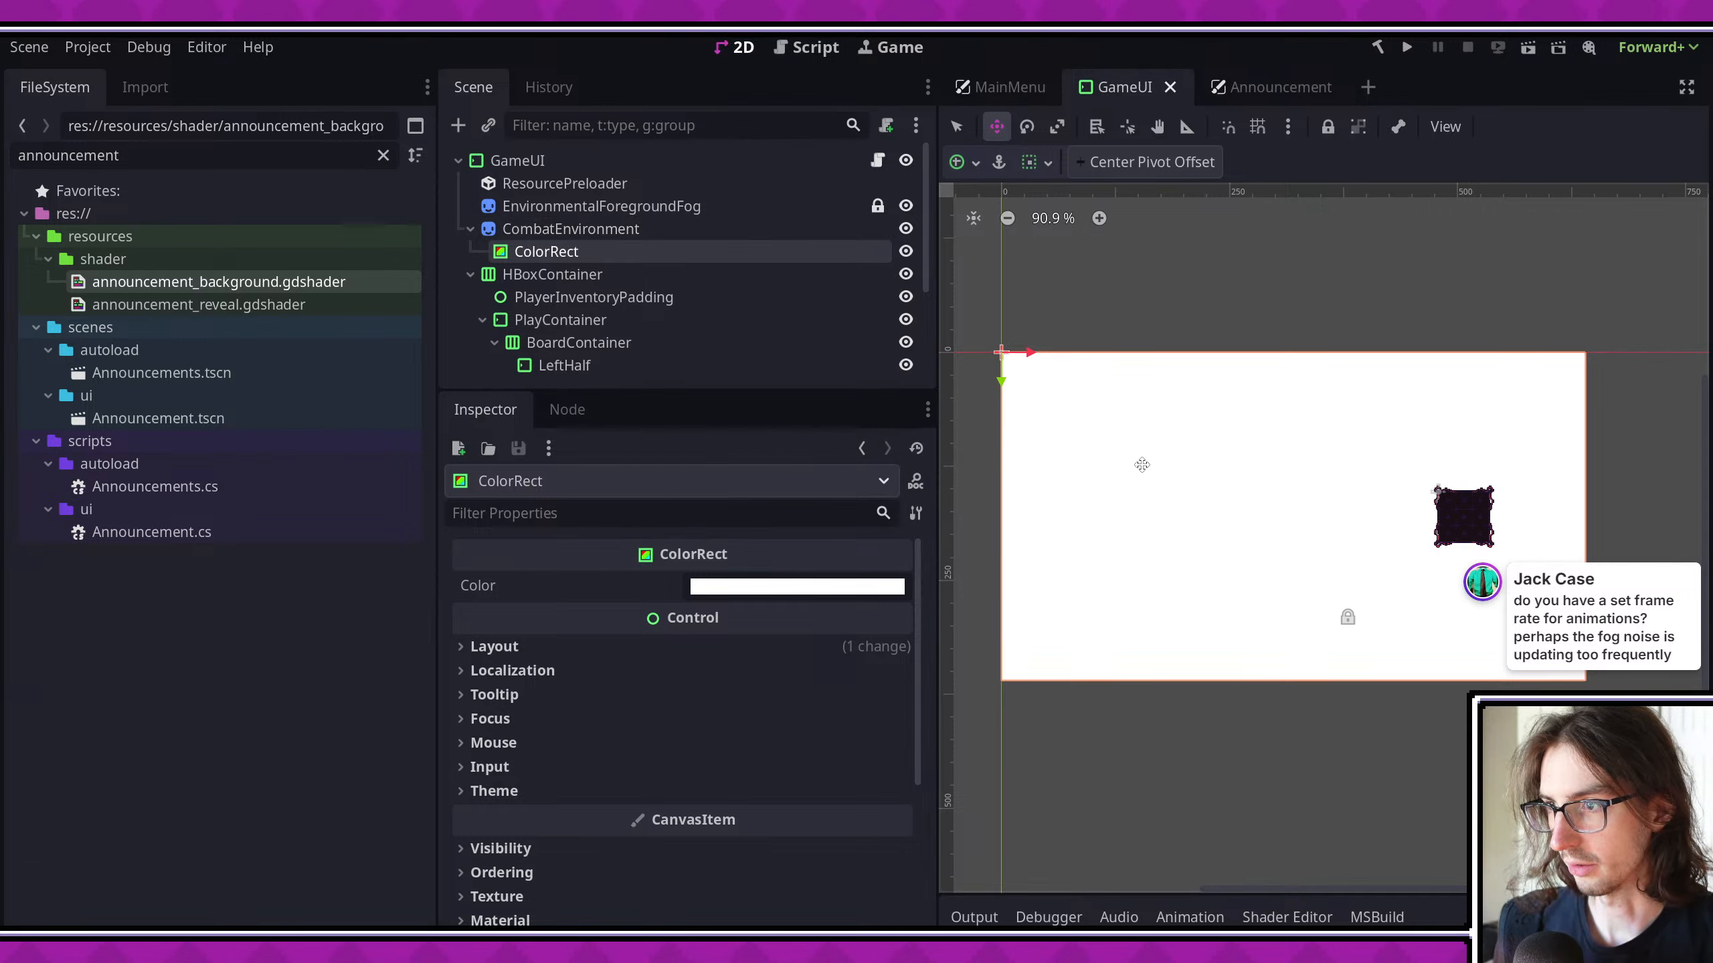
- Shrink the ColorRect from its lower-right corner to about 100 px high, matching its right edge to the graveyard background
{"action": "scroll", "coordinate": [1176, 506], "scroll_direction": "up", "scroll_amount": 1}
{"action": "key", "text": "q"}
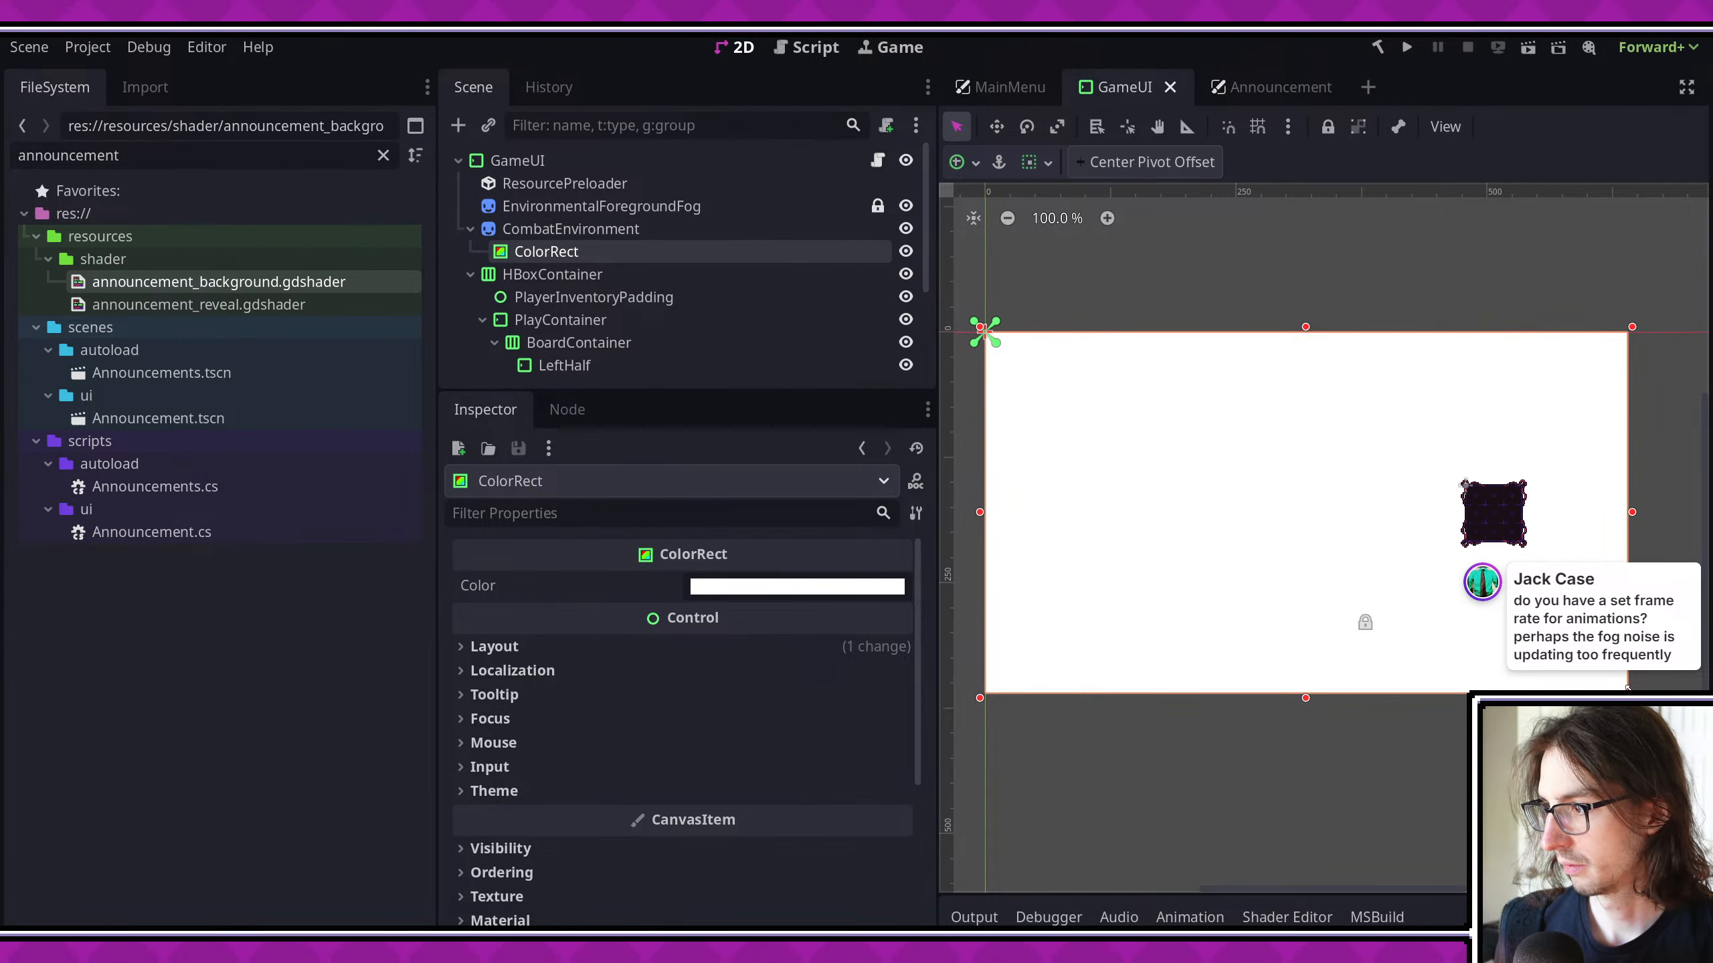
{"action": "left_click_drag", "start_coordinate": [1628, 688], "coordinate": [1629, 436]}
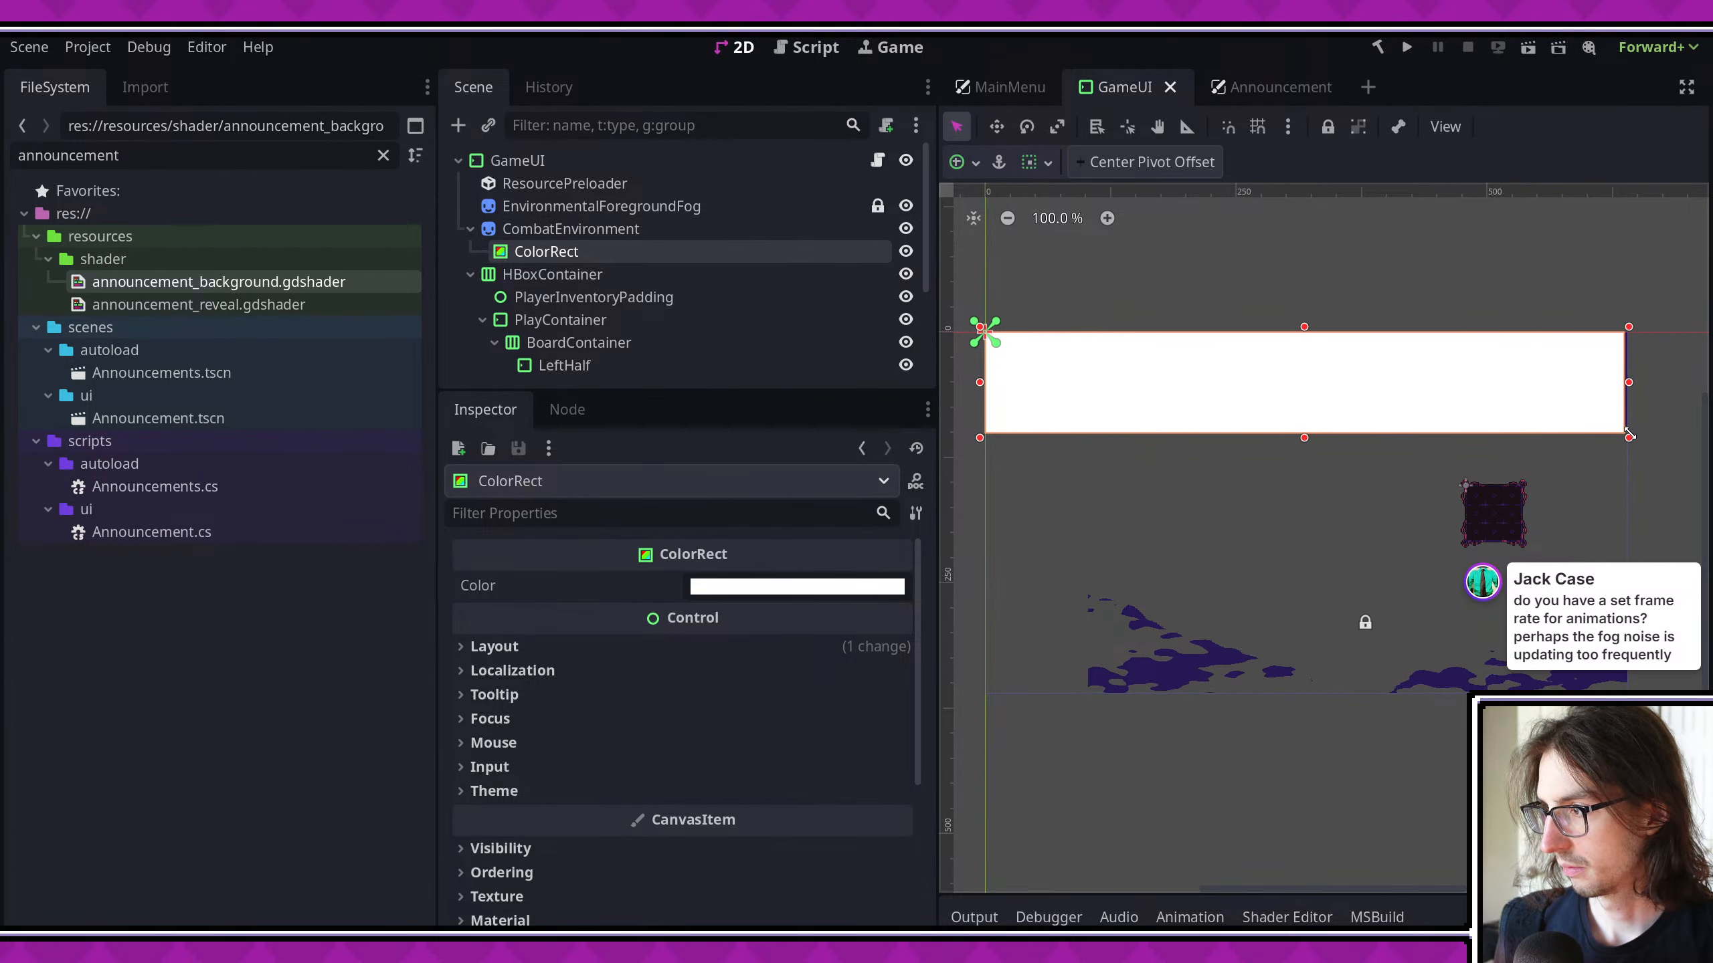
{"action": "scroll", "coordinate": [1652, 436], "scroll_direction": "up", "scroll_amount": 5}
{"action": "mouse_move", "coordinate": [1431, 511]}
{"action": "left_mouse_down"}
{"action": "mouse_move", "coordinate": [1436, 478]}
{"action": "mouse_move", "coordinate": [1436, 510]}
{"action": "left_mouse_up"}
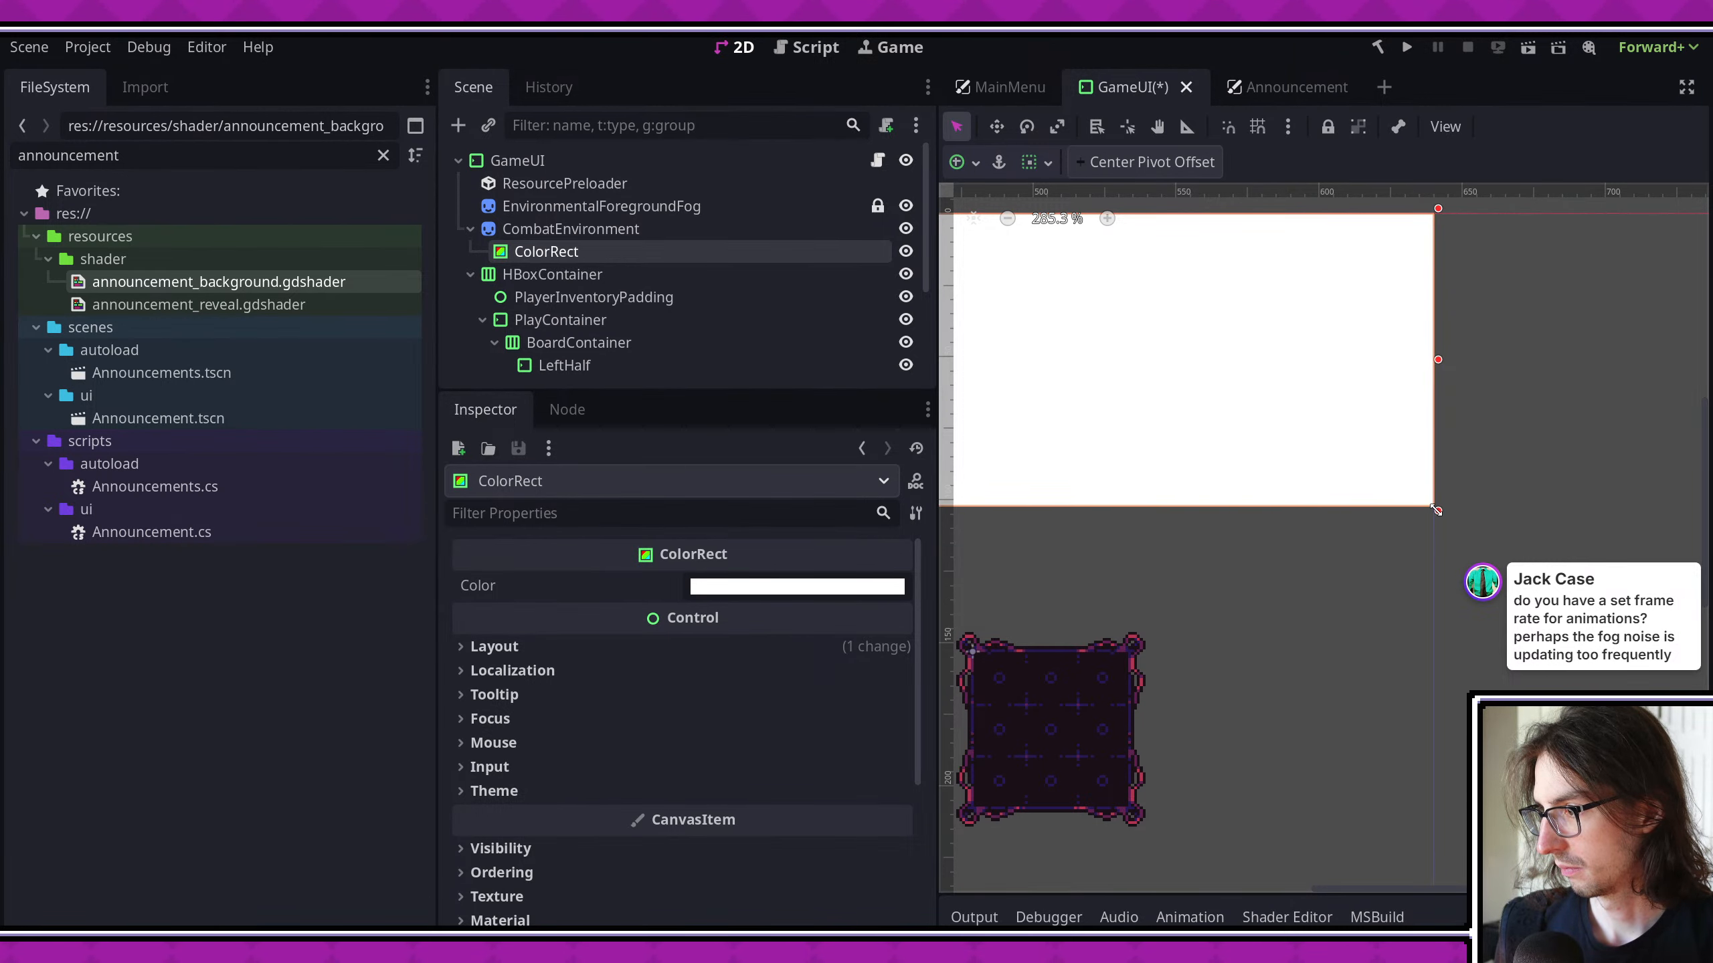
{"action": "scroll", "coordinate": [1351, 426], "scroll_direction": "down", "scroll_amount": 4}
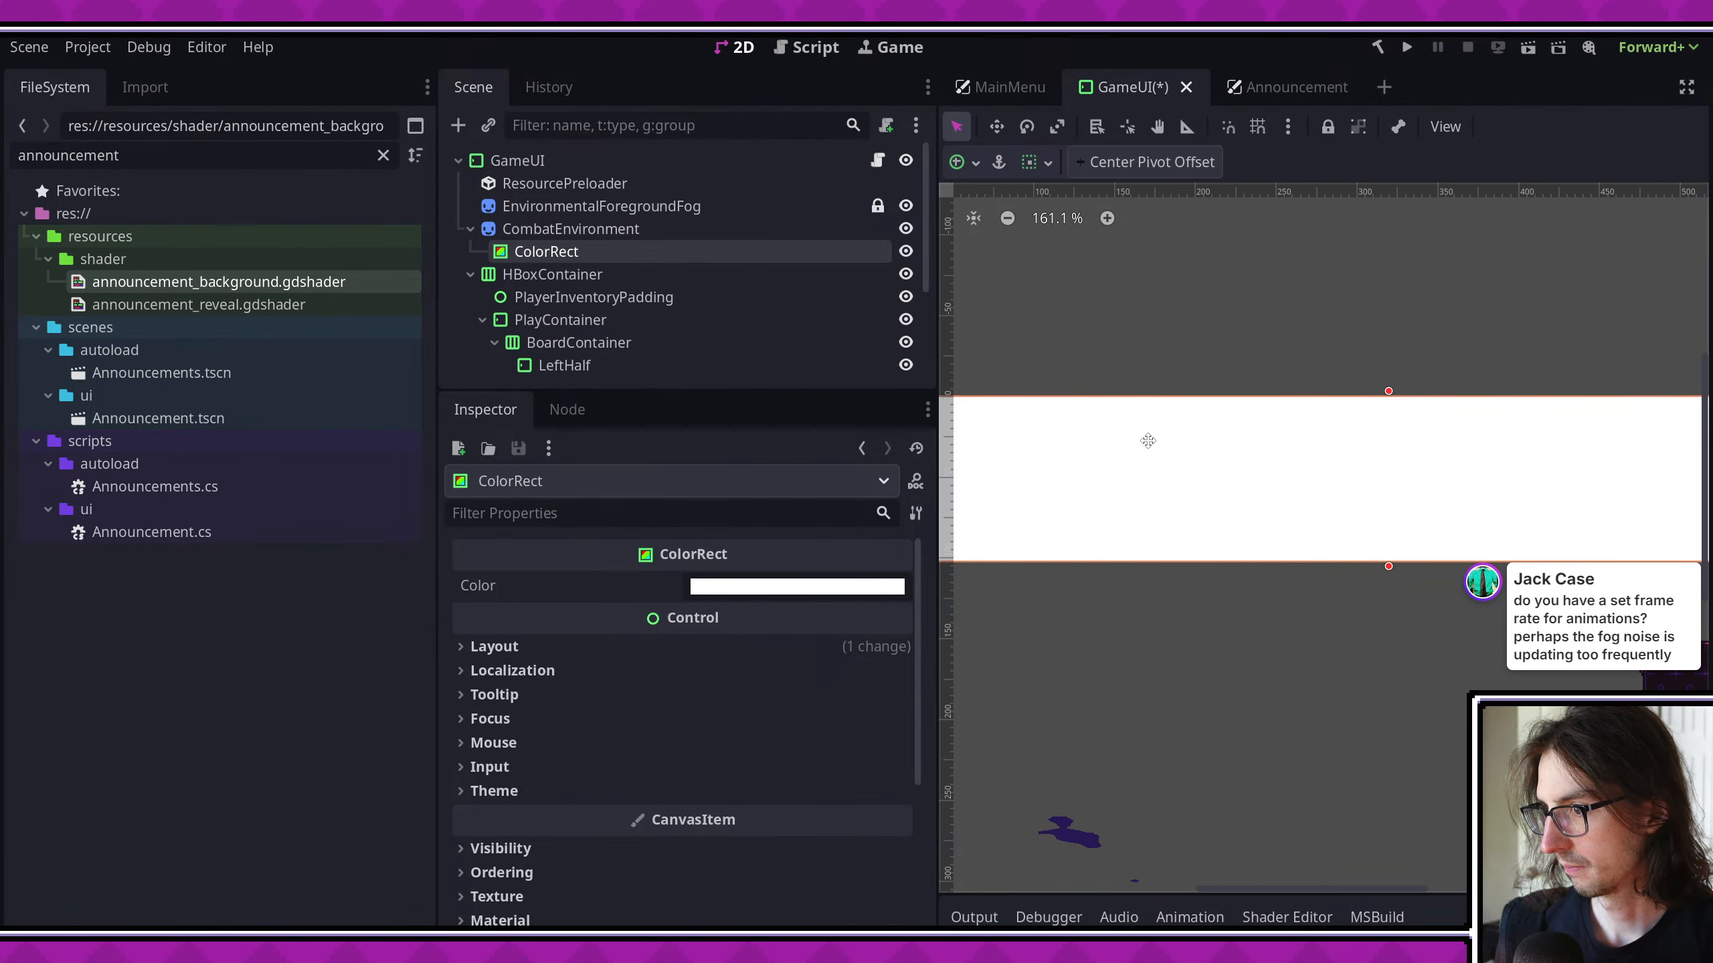
- Move the ColorRect's left edge inward to about x = 100, in line with the background's left side
{"action": "scroll", "coordinate": [1174, 486], "scroll_direction": "up", "scroll_amount": 7}
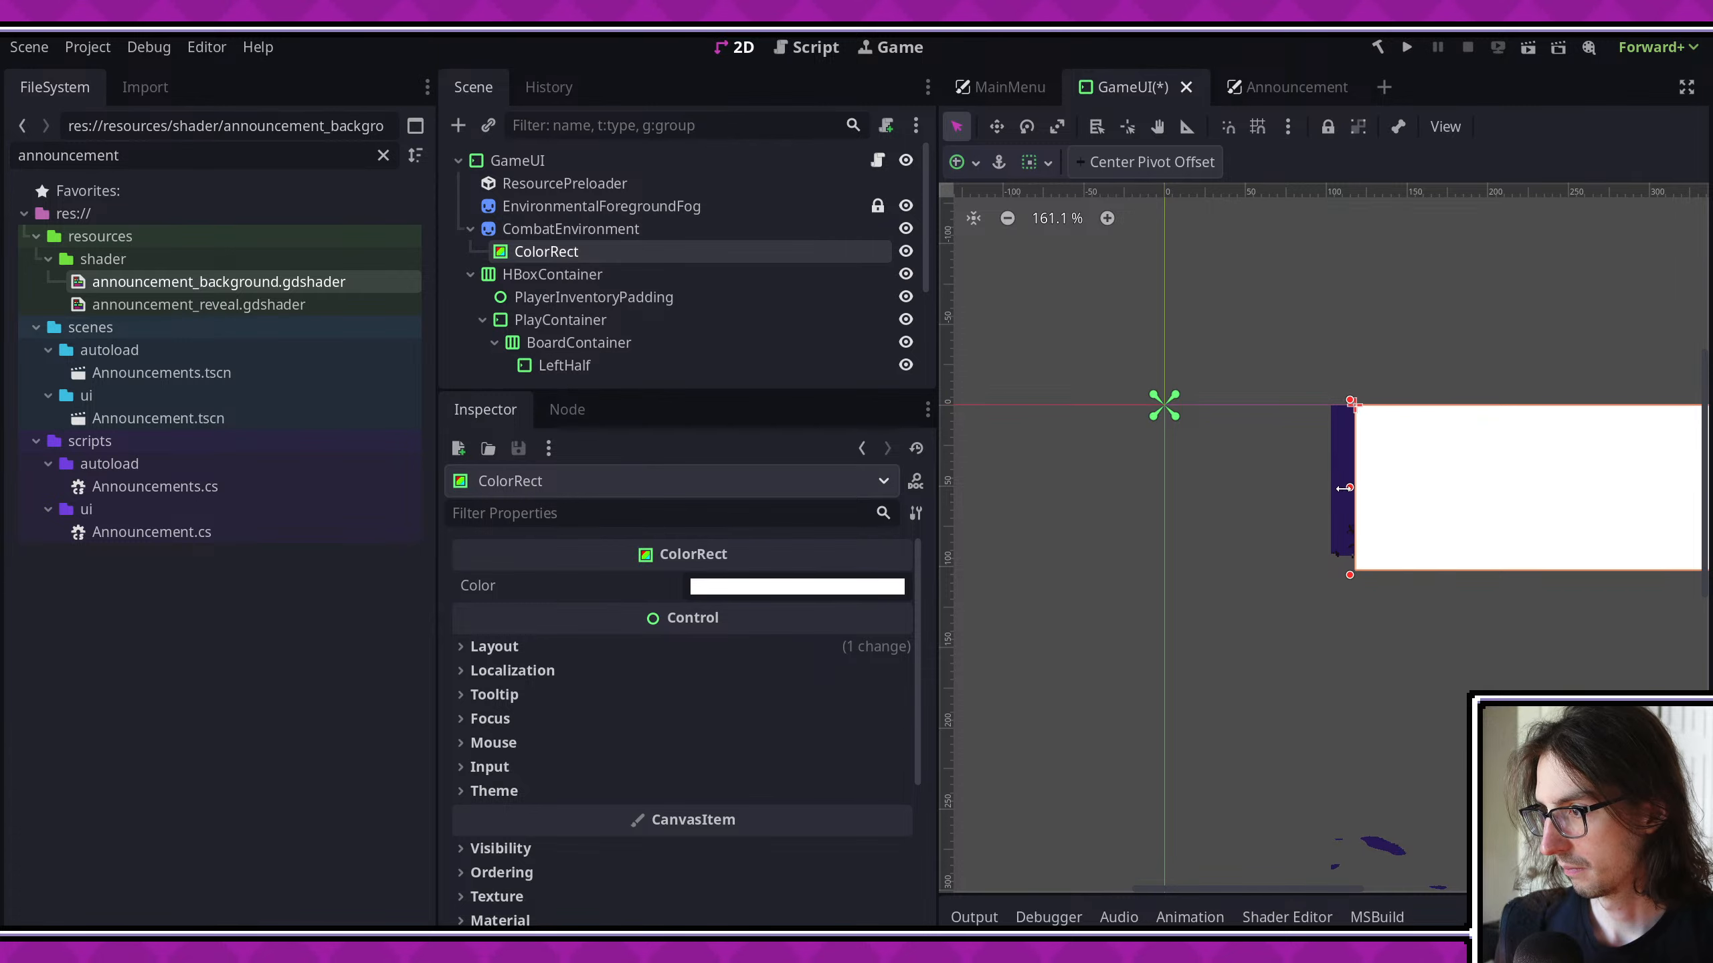
{"action": "scroll", "coordinate": [1353, 470], "scroll_direction": "up", "scroll_amount": 4}
{"action": "left_click_drag", "start_coordinate": [1253, 585], "coordinate": [1172, 593]}
{"action": "scroll", "coordinate": [1491, 508], "scroll_direction": "down", "scroll_amount": 6}
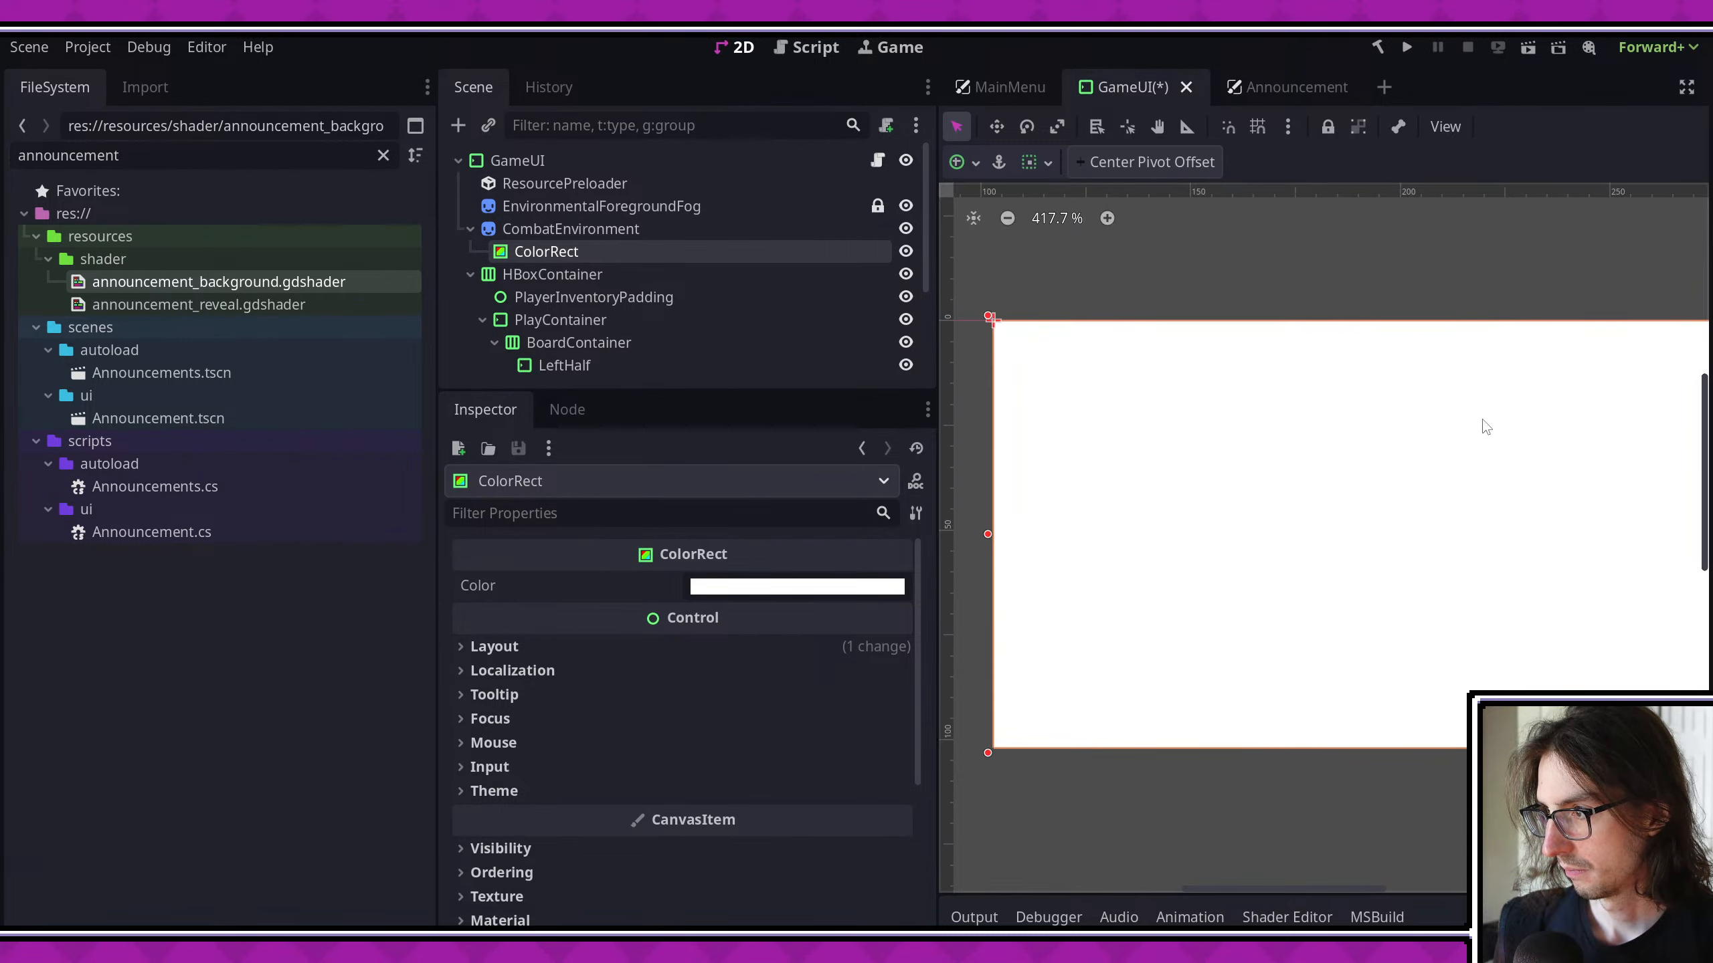
- Lower the ColorRect's top edge to leave a strip about 30 px high along the ground, and save the scene
{"action": "middle_click_drag", "start_coordinate": [1365, 399], "coordinate": [1149, 376]}
{"action": "scroll", "coordinate": [1497, 373], "scroll_direction": "down", "scroll_amount": 4}
{"action": "middle_click_drag", "start_coordinate": [1533, 382], "coordinate": [1411, 377]}
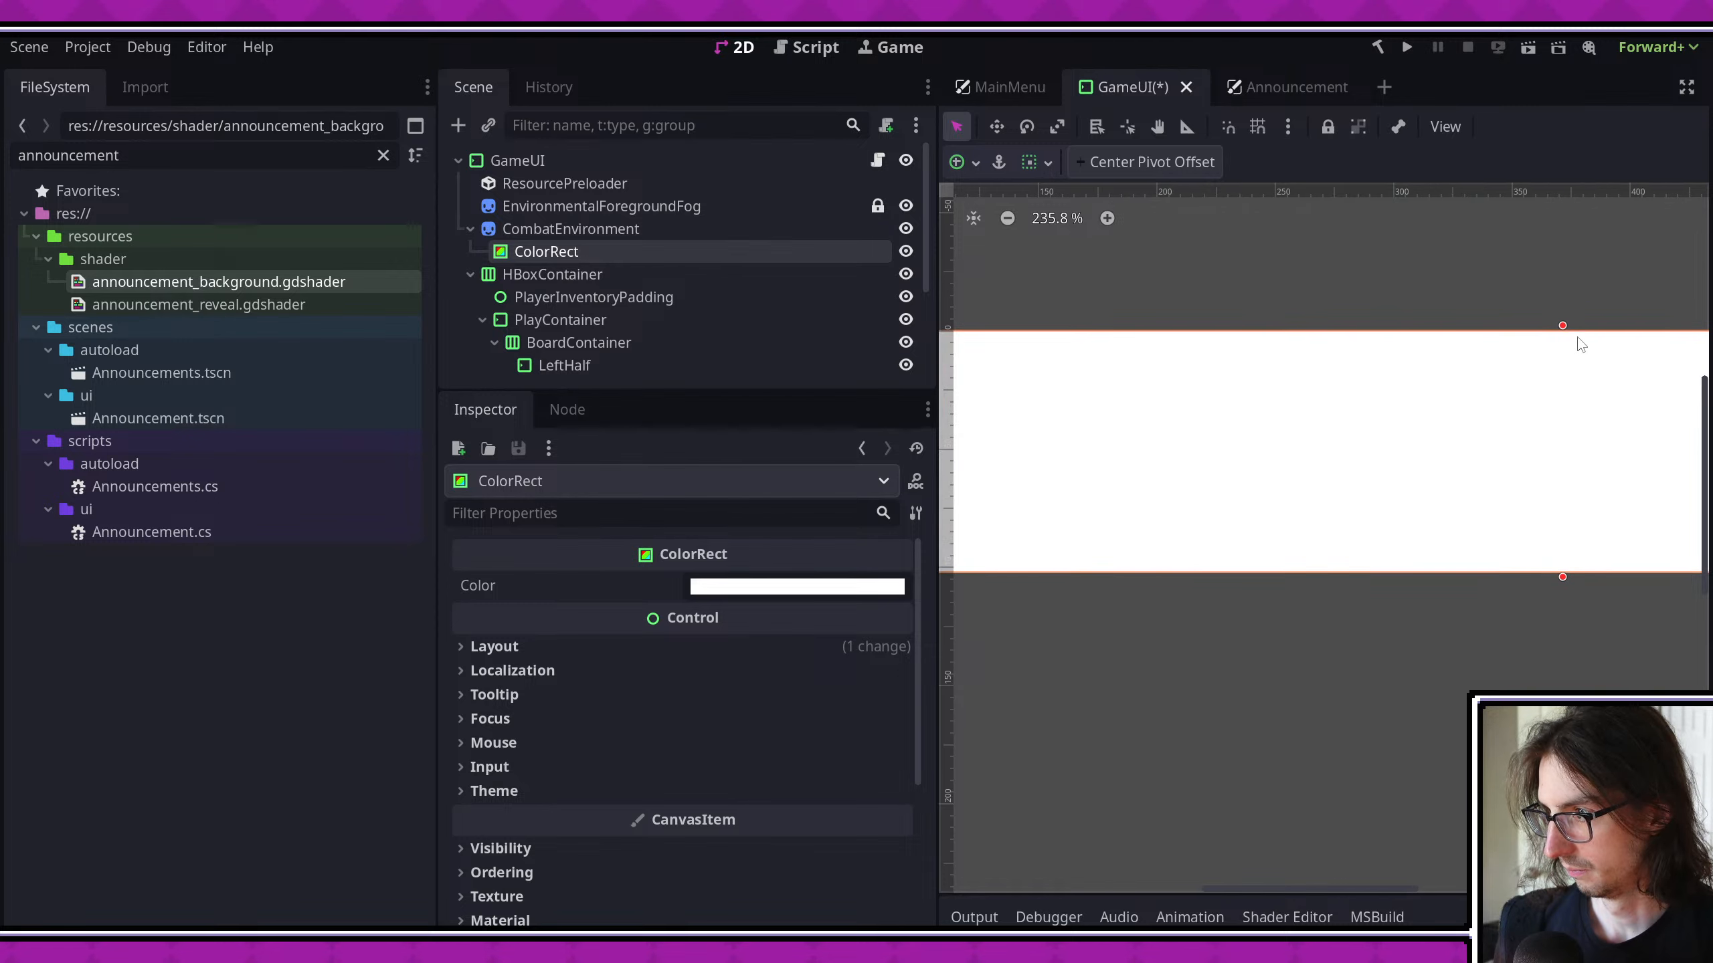
{"action": "left_click_drag", "start_coordinate": [1562, 327], "coordinate": [1563, 501]}
{"action": "middle_click_drag", "start_coordinate": [1352, 422], "coordinate": [1379, 409]}
{"action": "scroll", "coordinate": [1357, 398], "scroll_direction": "down", "scroll_amount": 2}
{"action": "key", "text": "ctrl+s"}
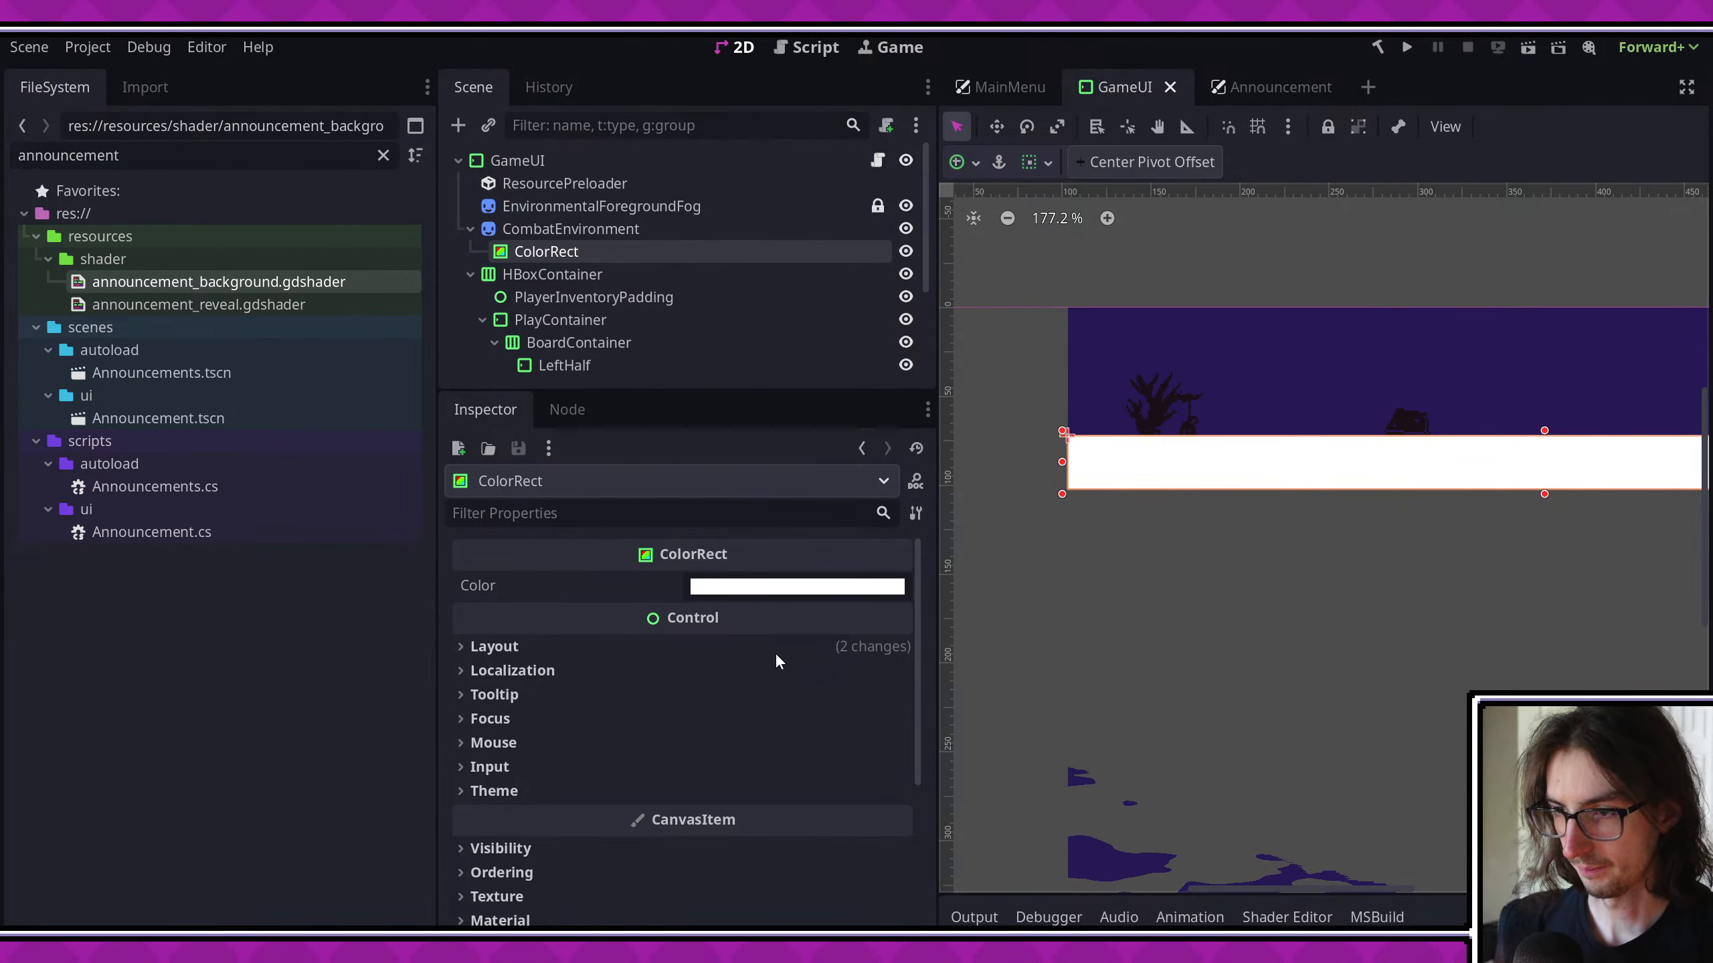
- Assign a new ShaderMaterial to the ColorRect and open its properties
{"action": "scroll", "coordinate": [675, 658], "scroll_direction": "down", "scroll_amount": 3}
{"action": "left_click", "coordinate": [535, 721]}
{"action": "left_click", "coordinate": [784, 754]}
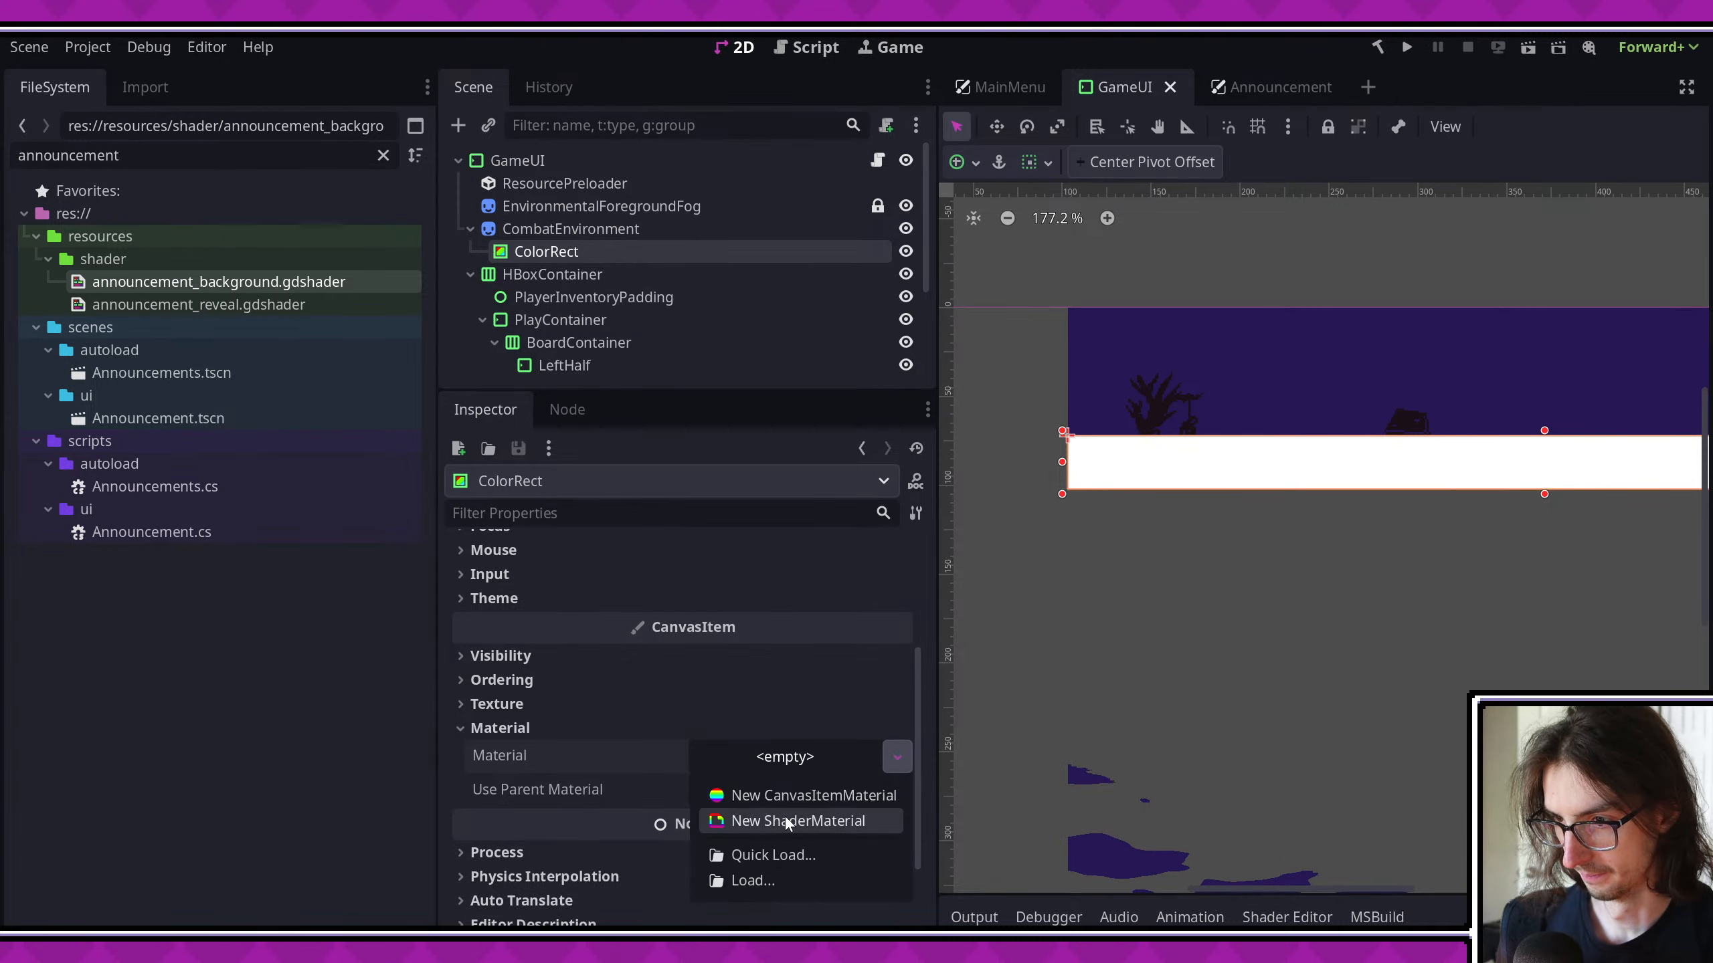
{"action": "left_click", "coordinate": [785, 814]}
{"action": "left_click", "coordinate": [813, 761]}
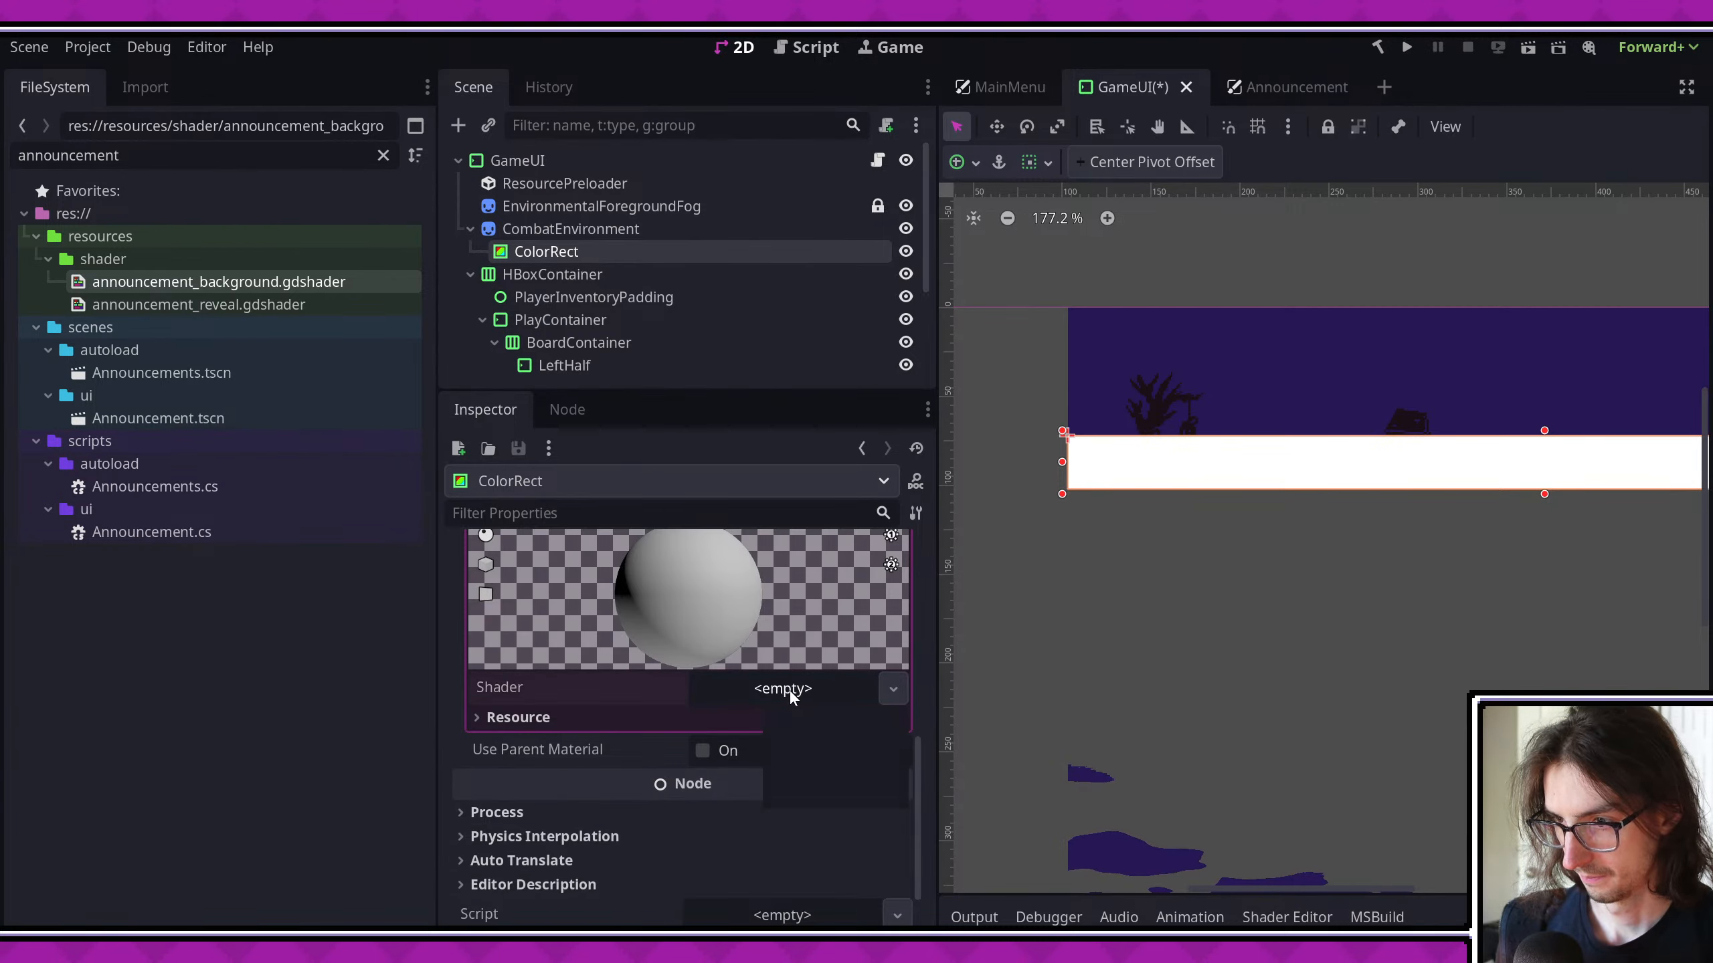
- Load silhouette_fog.gdshader as the ColorRect material's shader and save the scene
{"action": "left_click", "coordinate": [789, 691]}
{"action": "left_click", "coordinate": [808, 760]}
{"action": "type", "text": "silhou"}
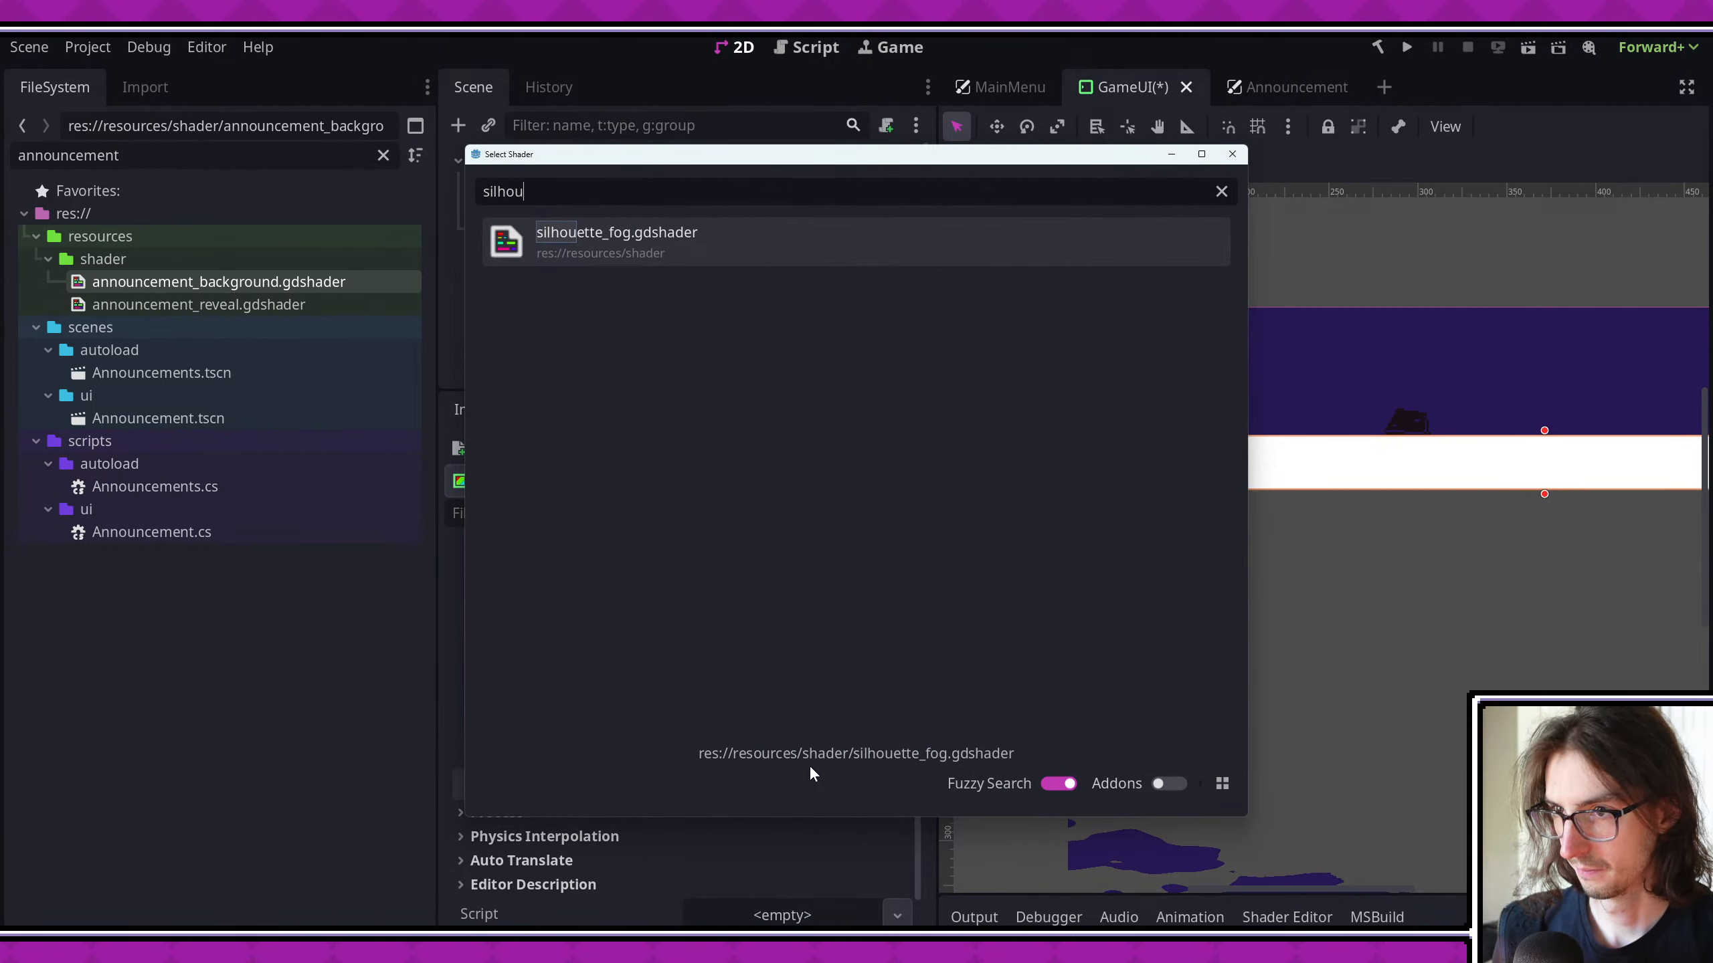
{"action": "key", "text": "Return"}
{"action": "scroll", "coordinate": [1207, 632], "scroll_direction": "right", "scroll_amount": 1}
{"action": "key", "text": "ctrl+s"}
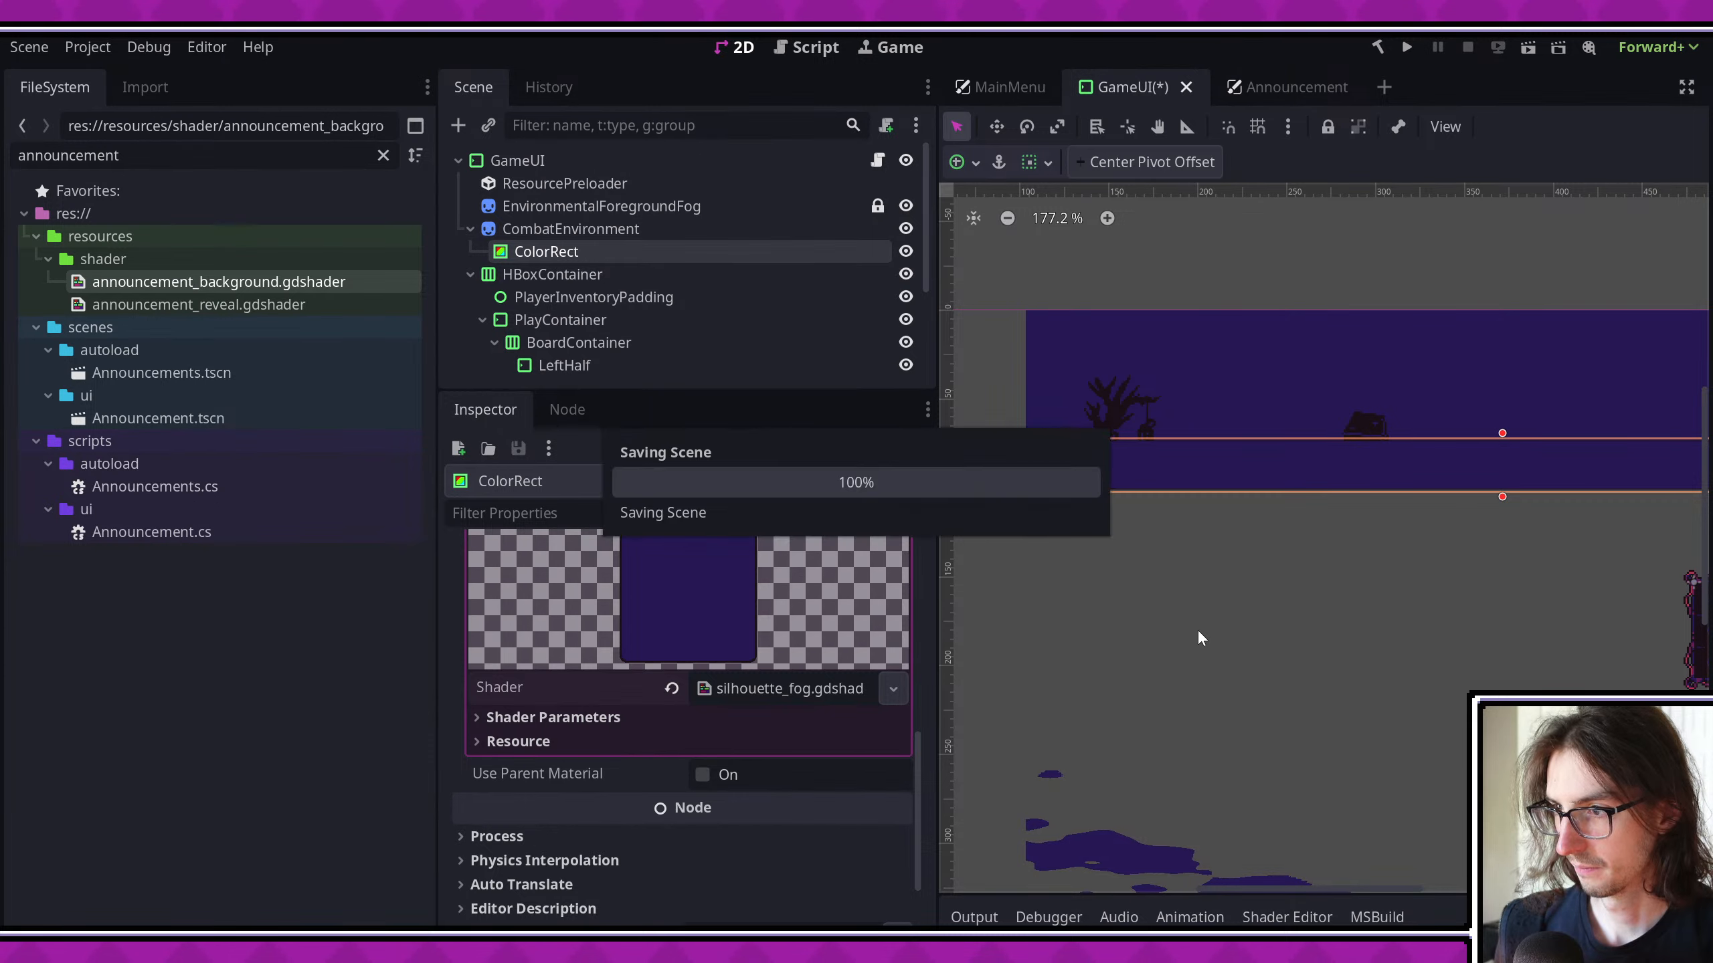
- Copy the Noise Texture from the Announcement scene's ColorRect material into the silhouette_fog Noise Texture parameter of GameUI's ColorRect
{"action": "left_click", "coordinate": [1243, 86]}
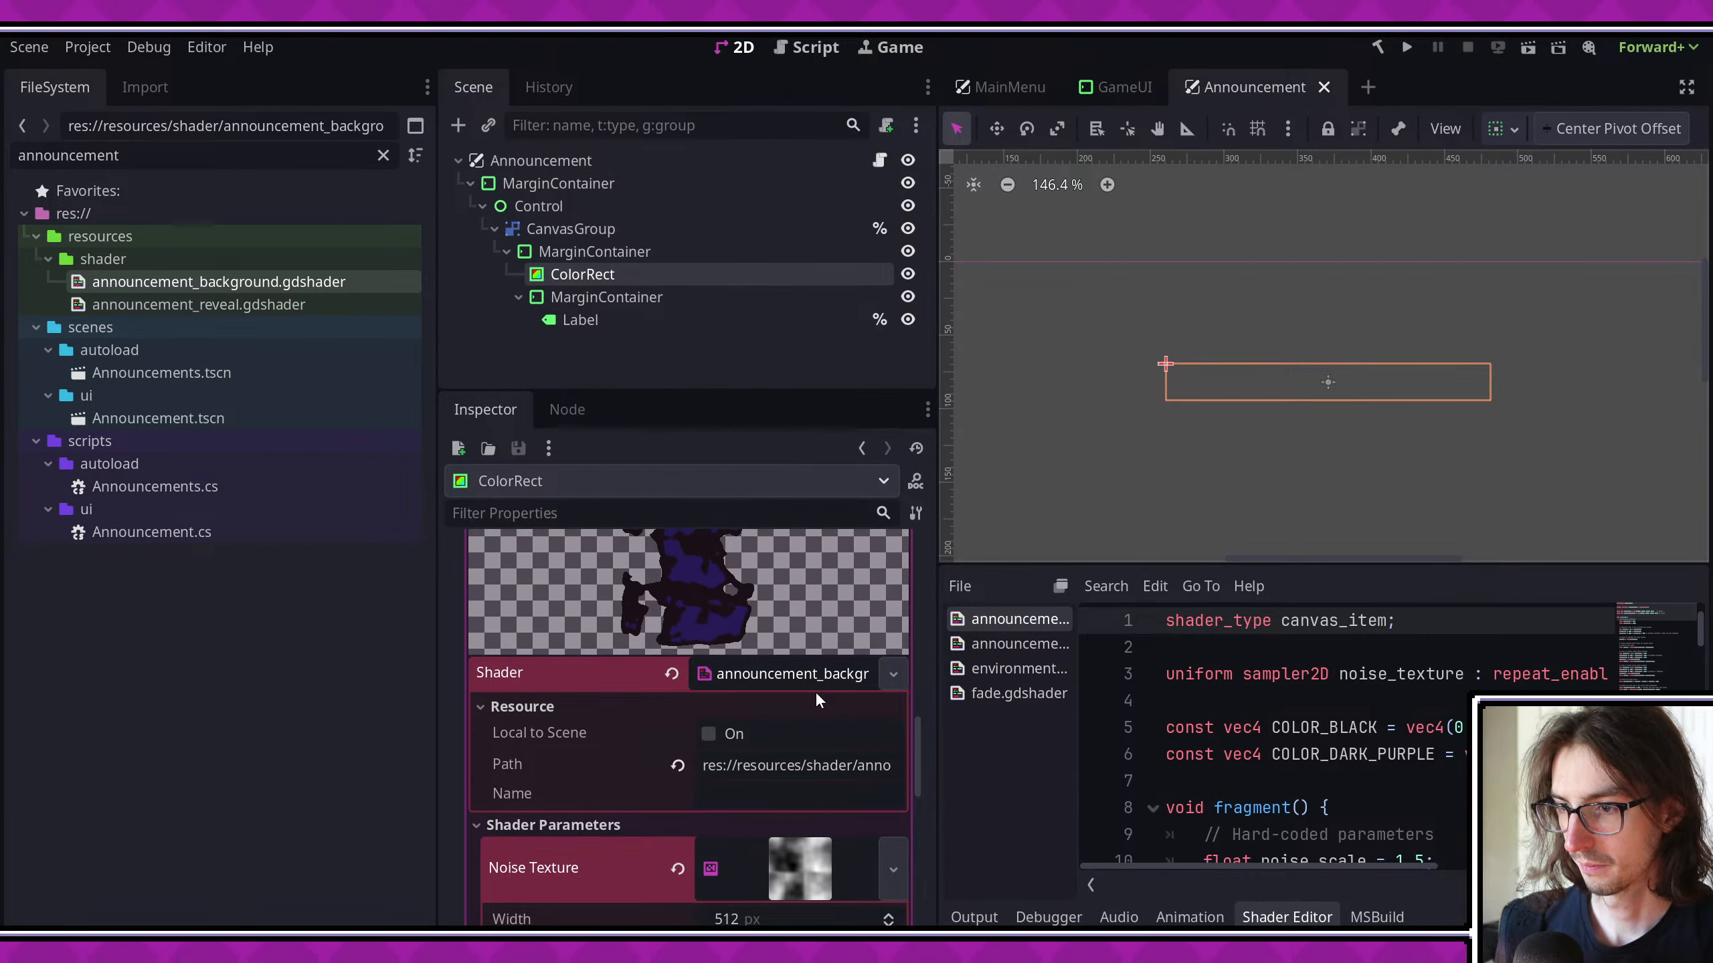
{"action": "scroll", "coordinate": [742, 742], "scroll_direction": "down", "scroll_amount": 3}
{"action": "left_click", "coordinate": [890, 627]}
{"action": "left_click", "coordinate": [809, 918]}
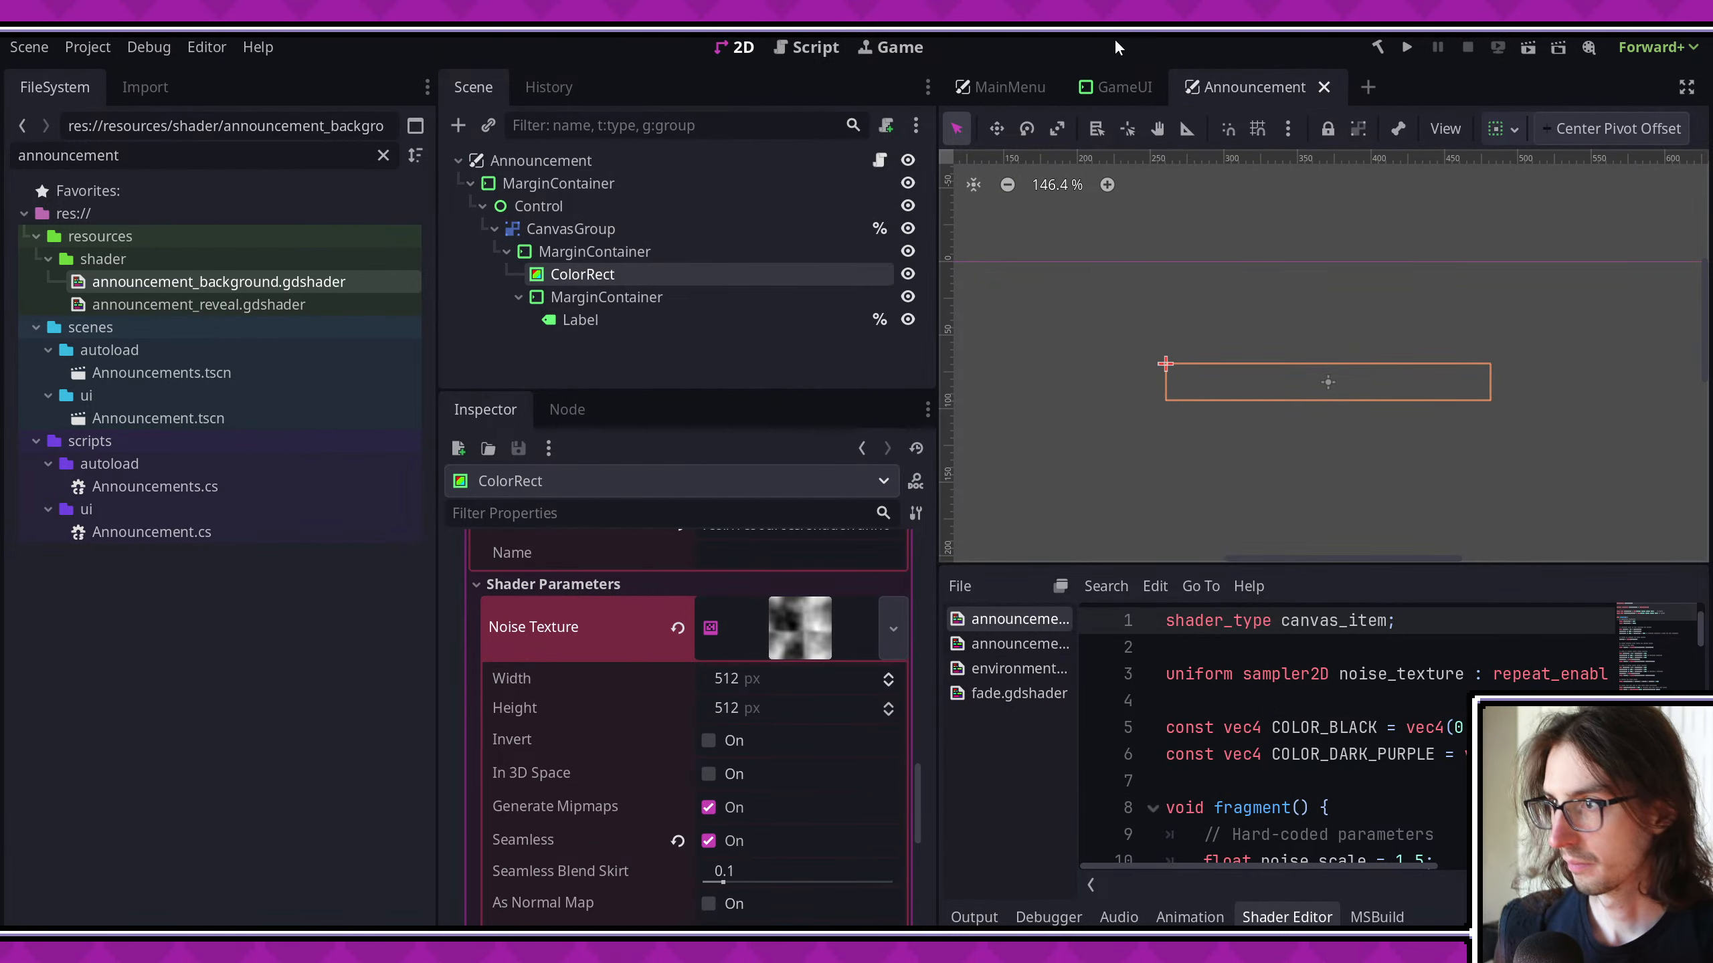
{"action": "left_click", "coordinate": [1116, 87]}
{"action": "left_click", "coordinate": [553, 687]}
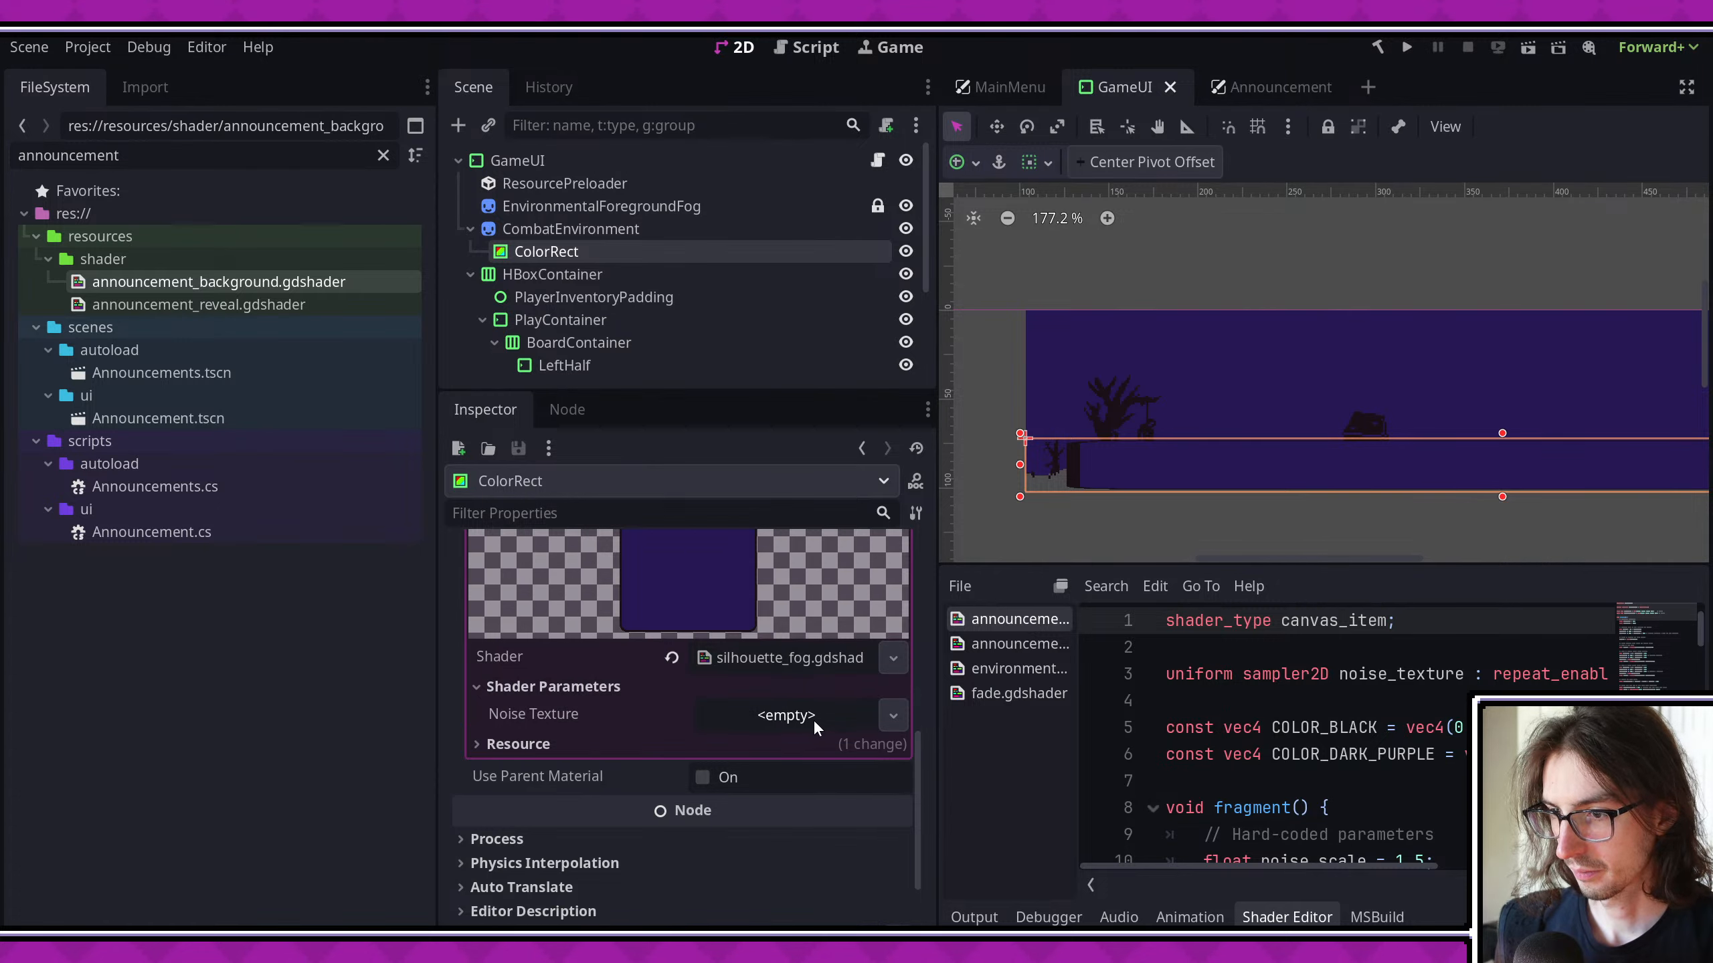
{"action": "left_click", "coordinate": [860, 714]}
{"action": "left_click", "coordinate": [736, 914]}
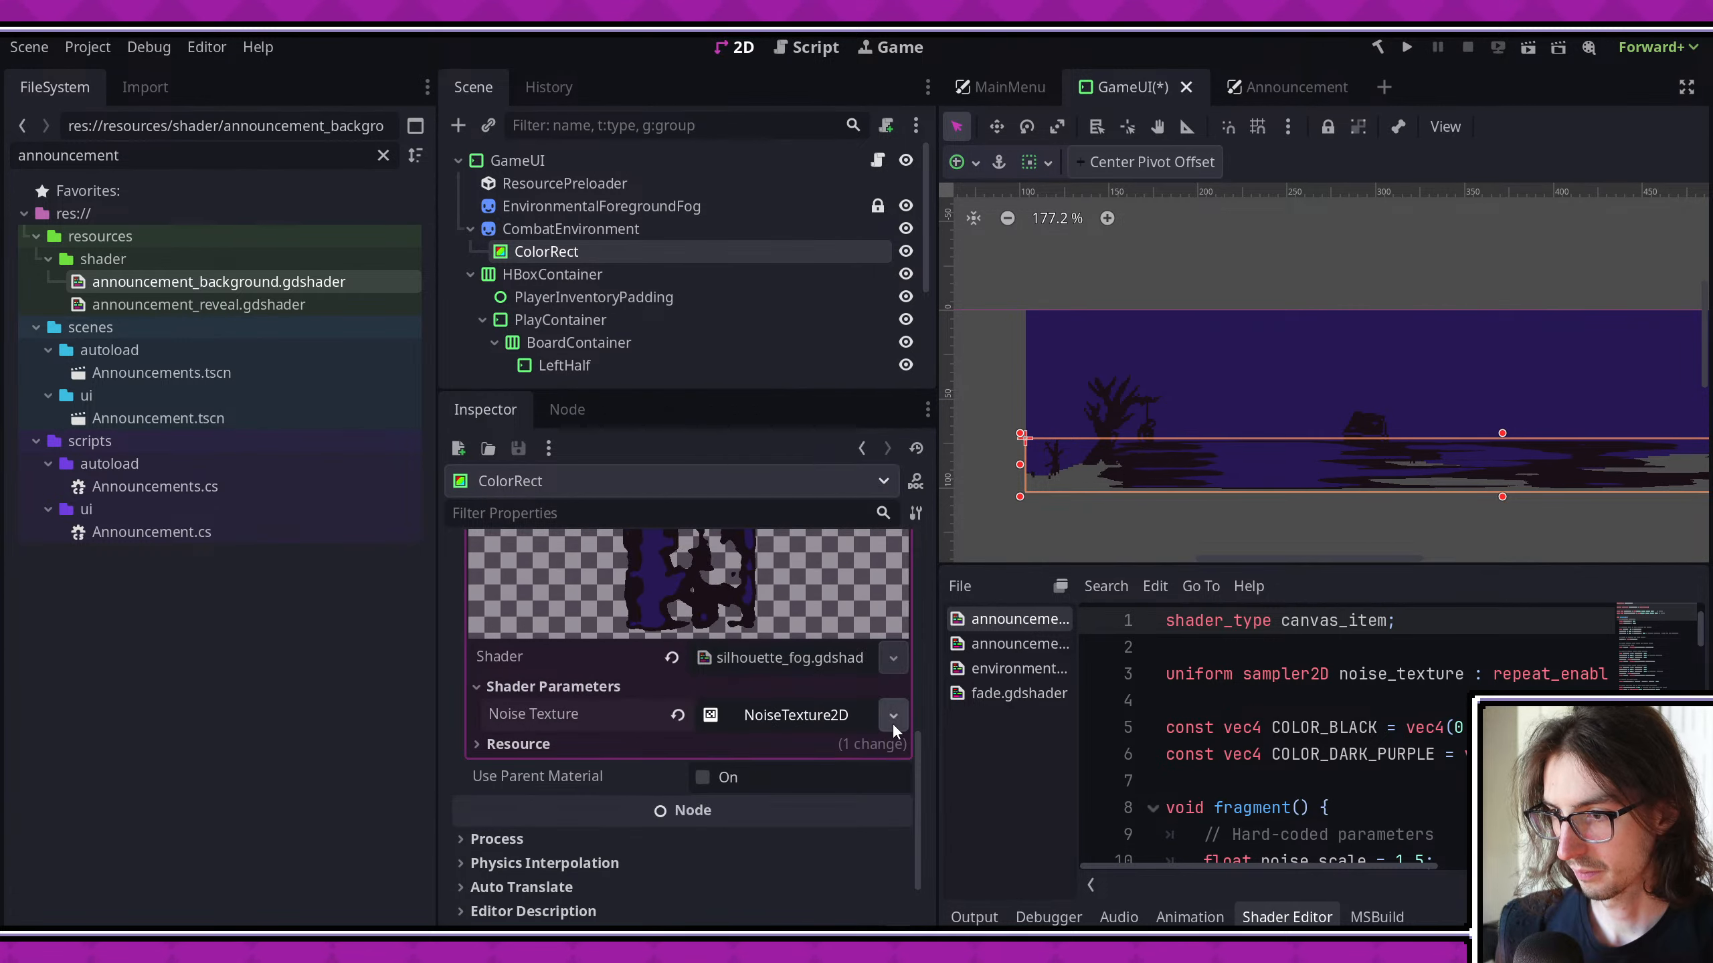
- Make the pasted NoiseTexture2D recursively unique, including its FastNoiseLite noise resource
{"action": "left_click", "coordinate": [891, 719]}
{"action": "left_click", "coordinate": [765, 805]}
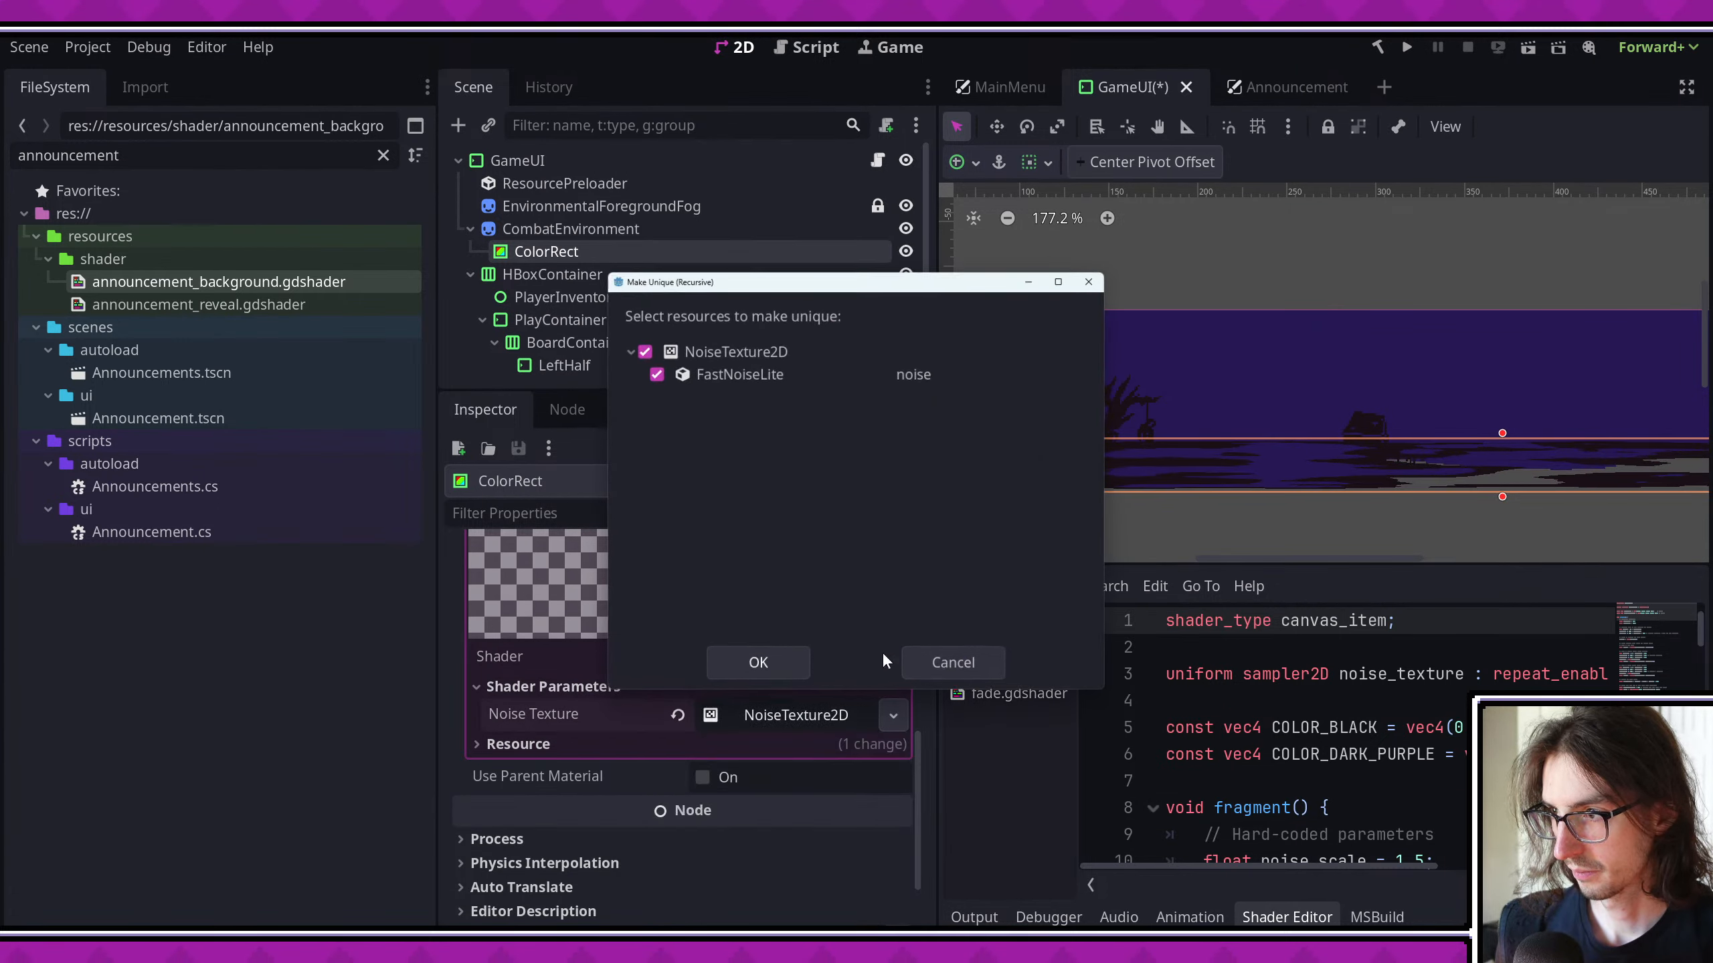
{"action": "left_click", "coordinate": [758, 662]}
{"action": "scroll", "coordinate": [1053, 359], "scroll_direction": "up", "scroll_amount": 4}
{"action": "scroll", "coordinate": [1054, 359], "scroll_direction": "down", "scroll_amount": 4}
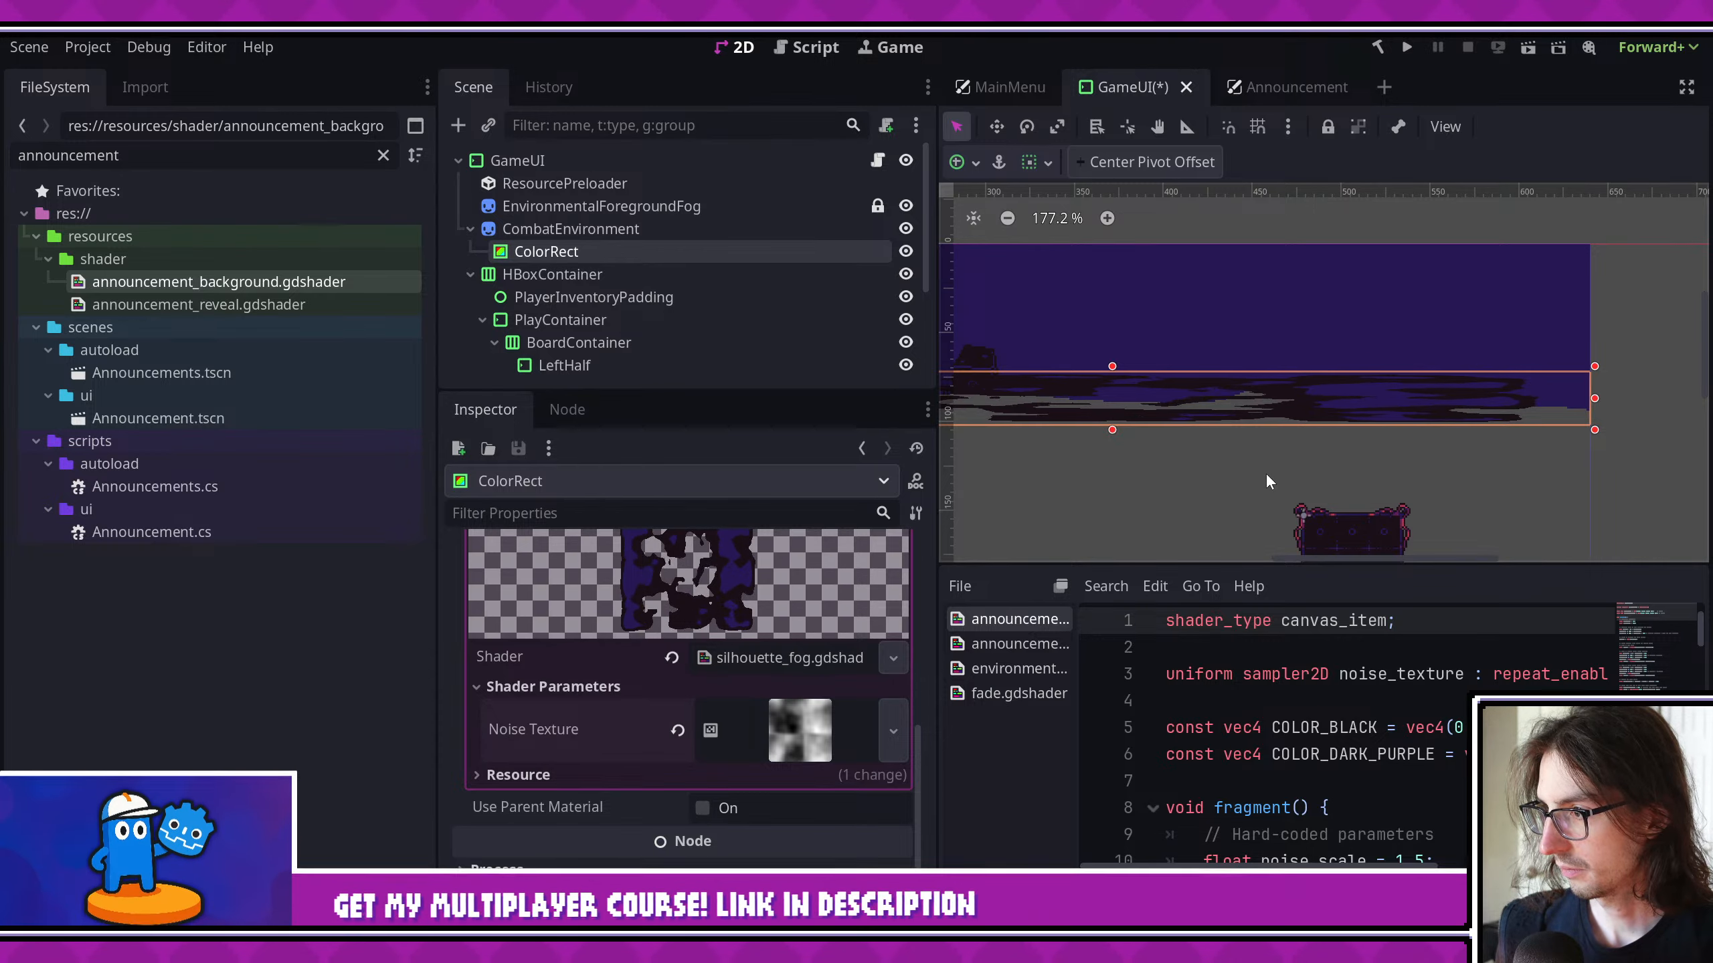
- Widen the viewport area, open silhouette_fog.gdshader for editing, and close all other open shader files
{"action": "left_click_drag", "start_coordinate": [938, 434], "coordinate": [842, 440]}
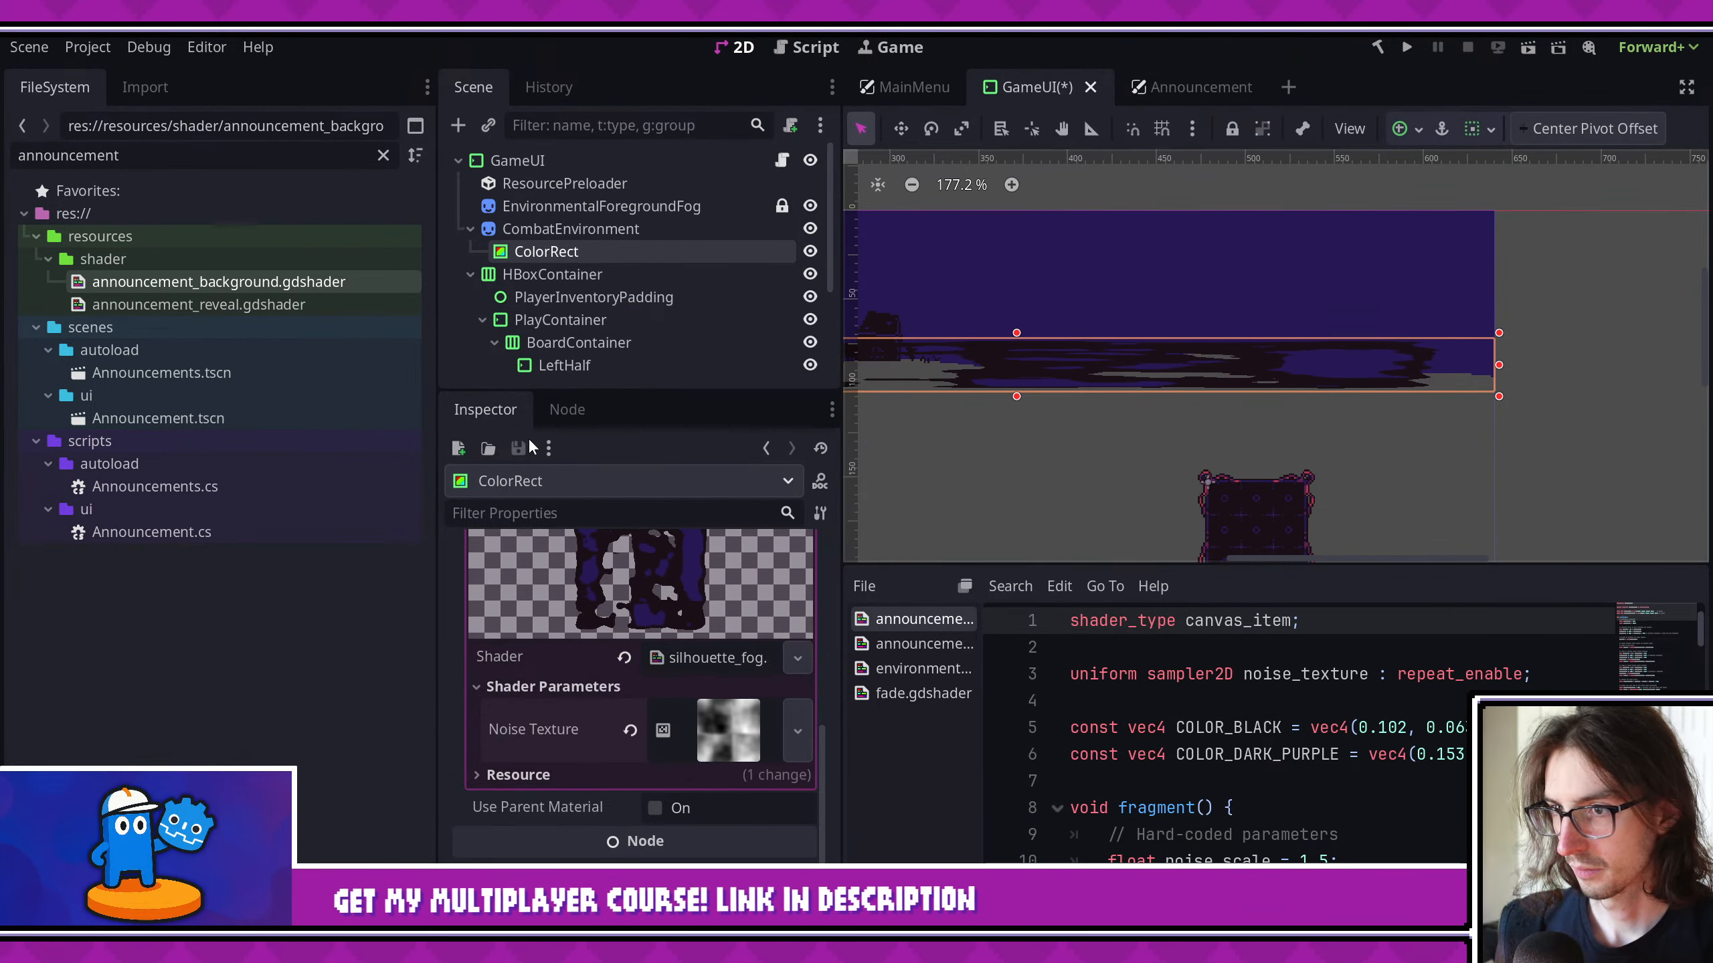
{"action": "left_click_drag", "start_coordinate": [437, 438], "coordinate": [311, 443]}
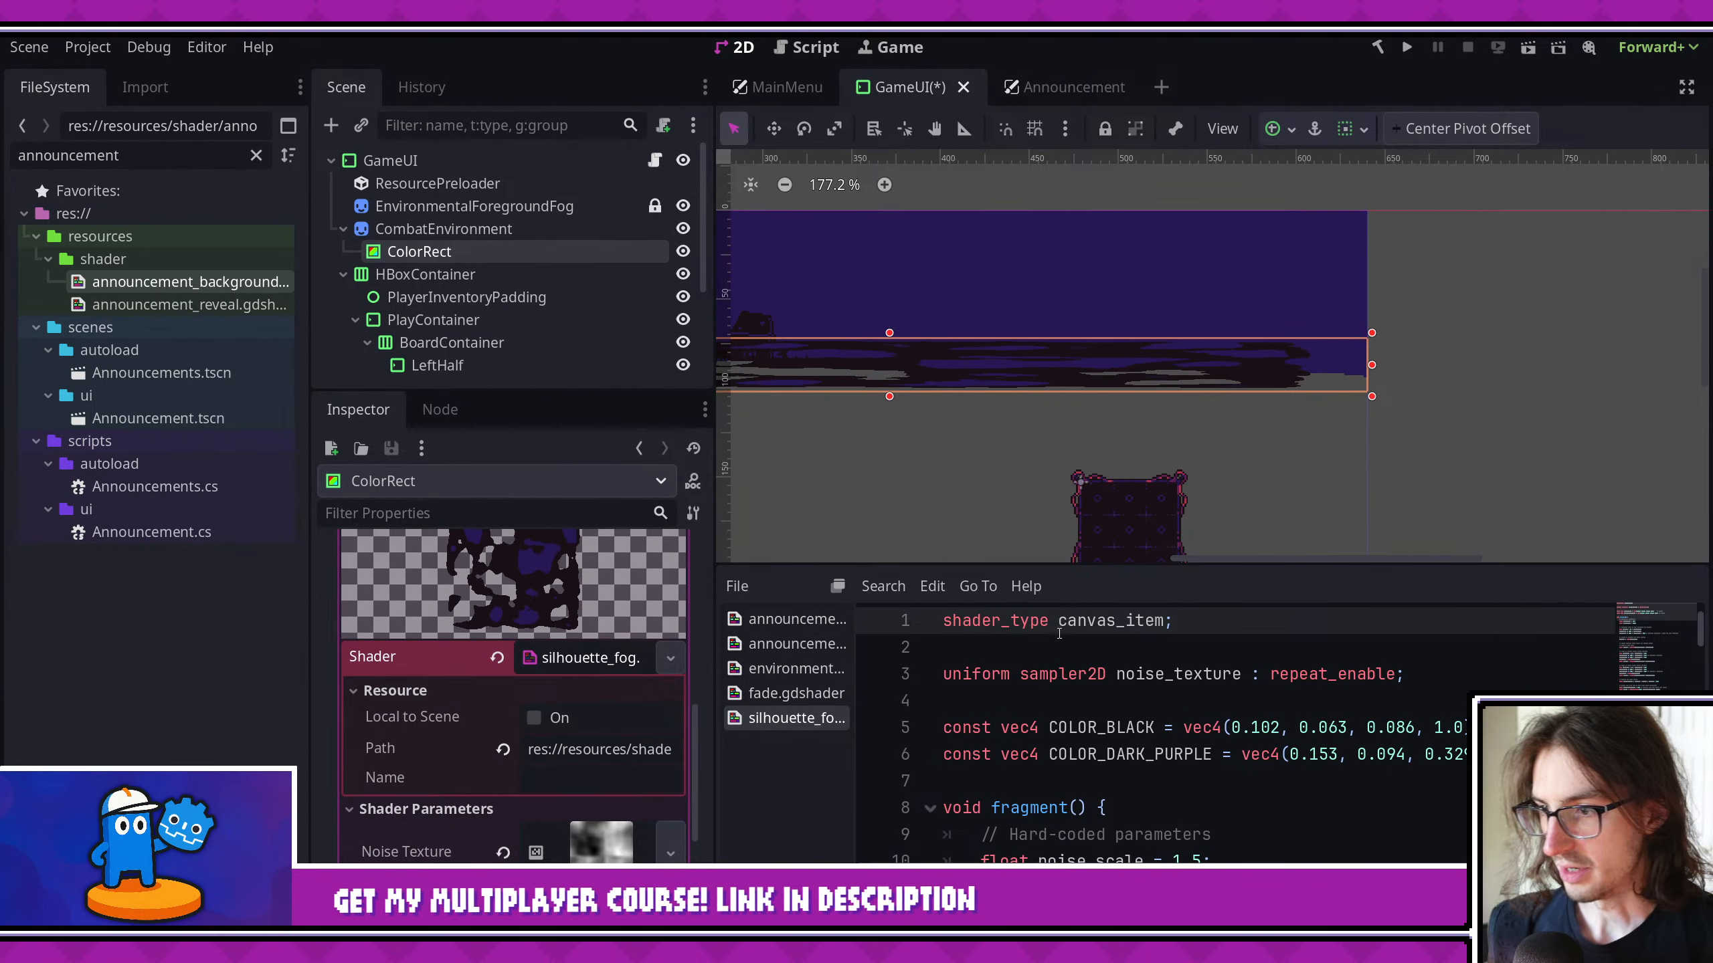
{"action": "right_click", "coordinate": [806, 718]}
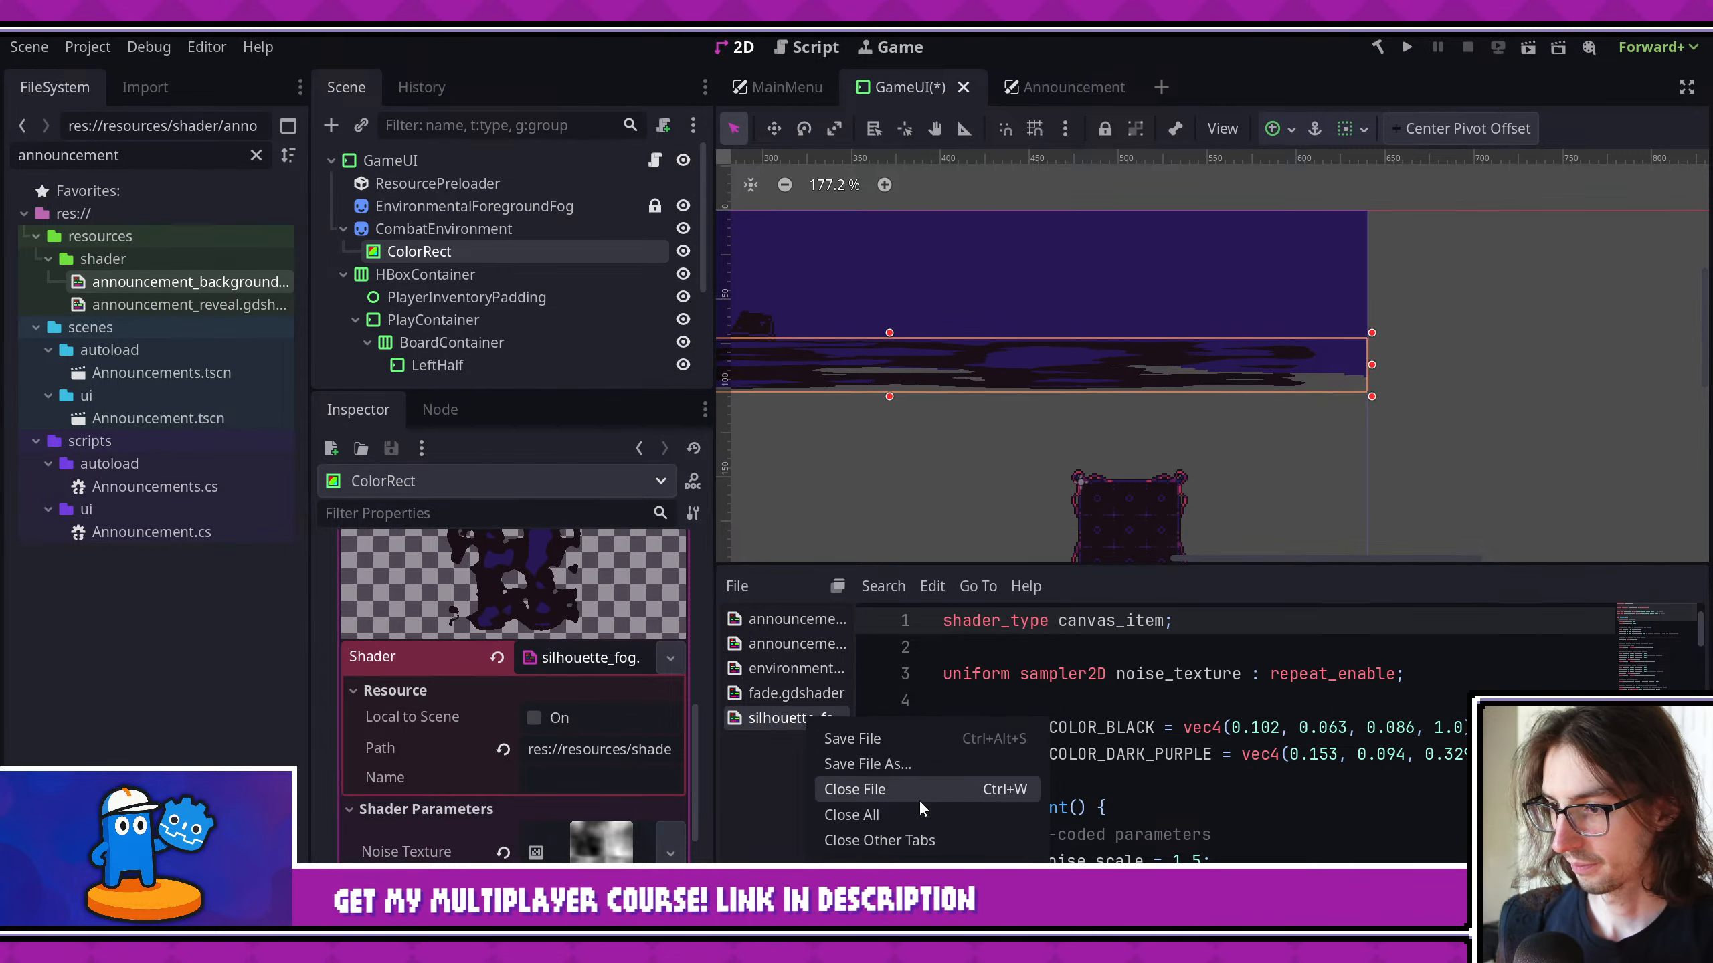
{"action": "left_click", "coordinate": [904, 839]}
- Delete the COLOR_BLACK constant from silhouette_fog.gdshader and enlarge the shader editor to show more of the code
{"action": "left_click", "coordinate": [1158, 753]}
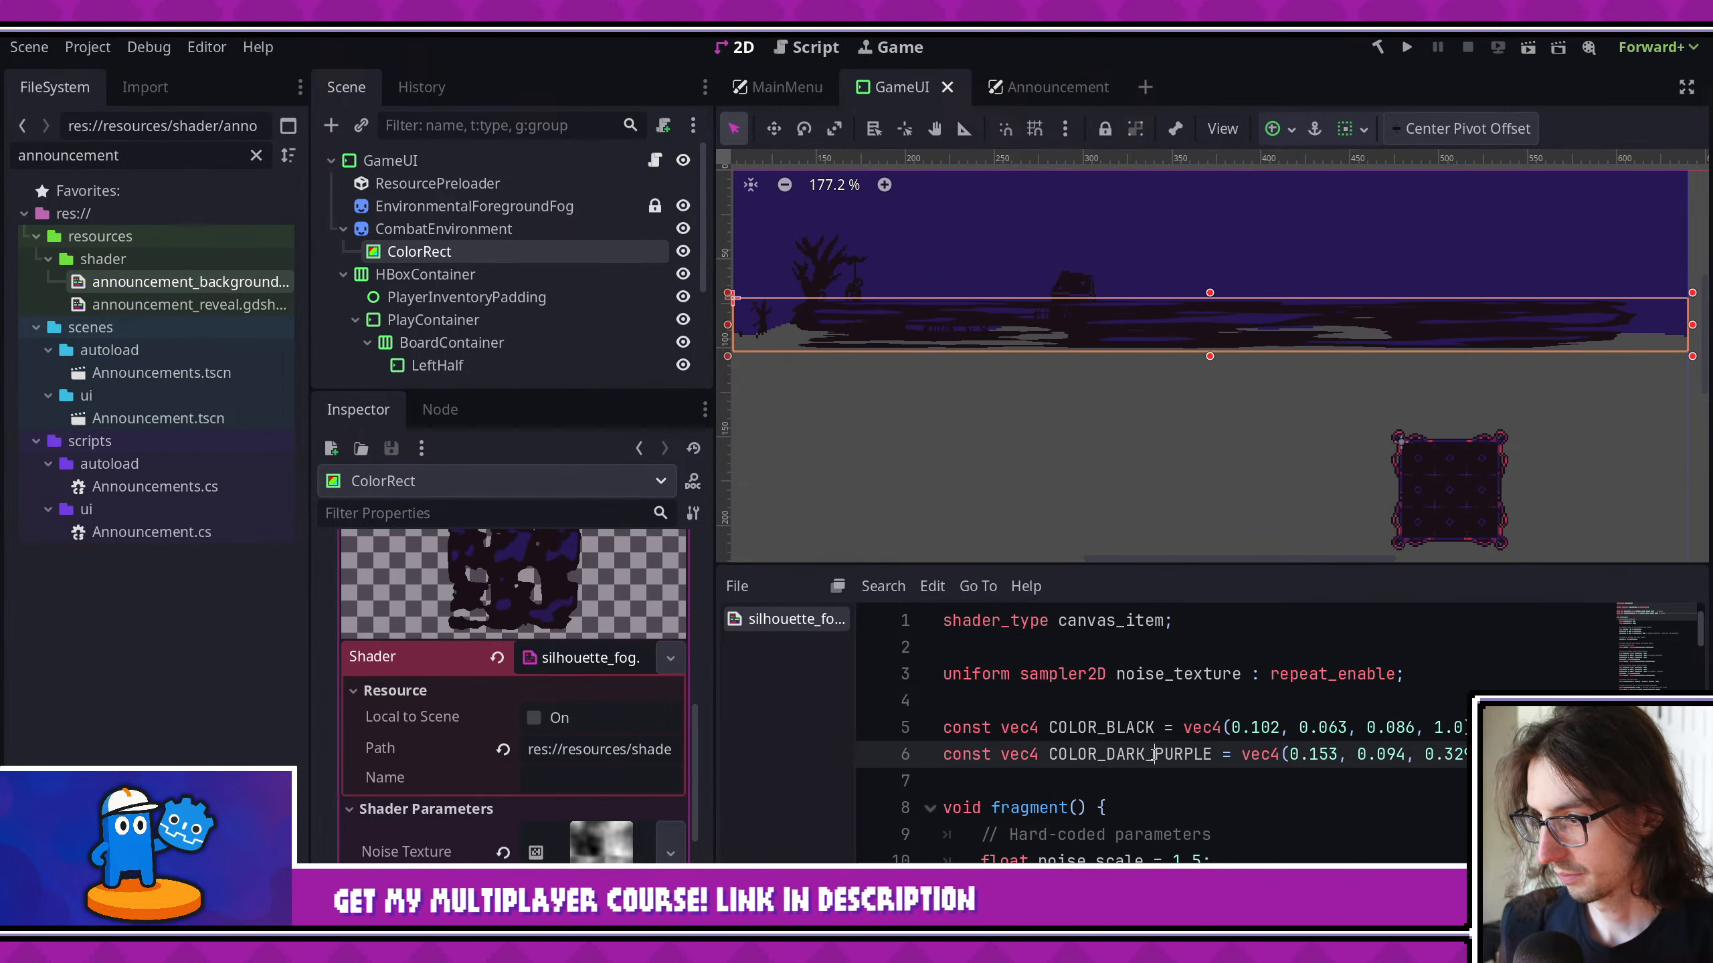
{"action": "key", "text": "Up"}
{"action": "key", "text": "Home"}
{"action": "key", "text": "shift+Down"}
{"action": "key", "text": "BackSpace"}
{"action": "left_click_drag", "start_coordinate": [1169, 566], "coordinate": [1169, 273]}
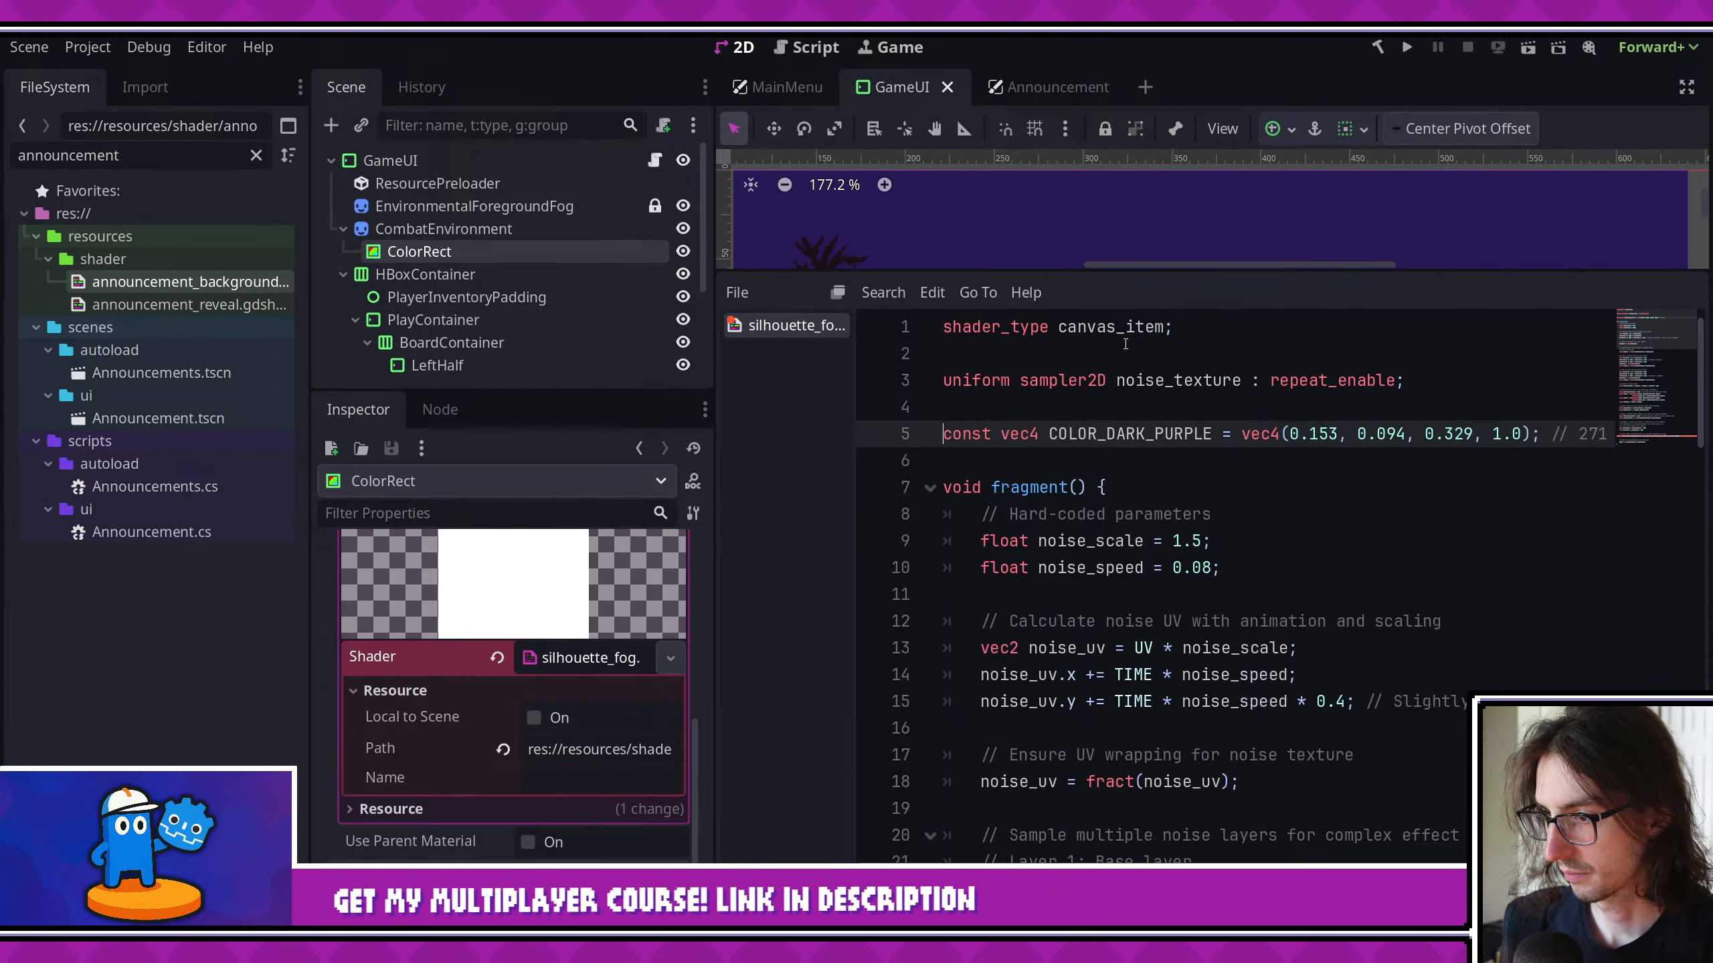
- Delete the vec3 final_color line that chooses between COLOR_DARK_PURPLE and COLOR_BLACK in silhouette_fog.gdshader
{"action": "scroll", "coordinate": [1205, 609], "scroll_direction": "down", "scroll_amount": 15}
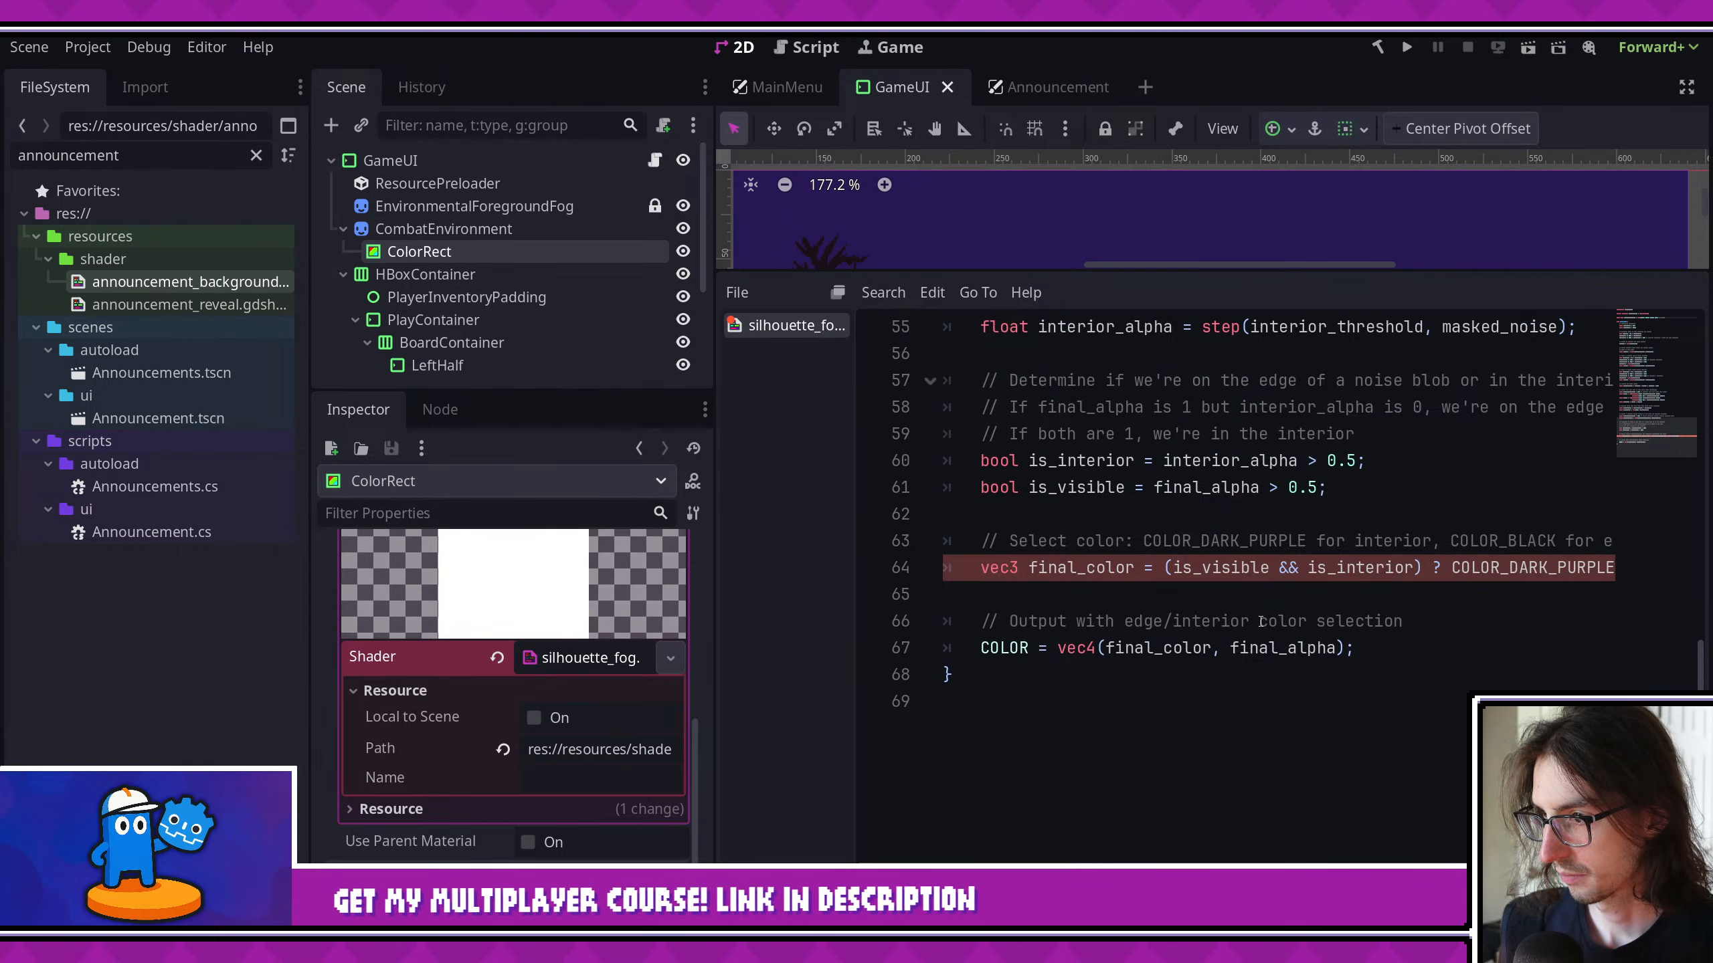
{"action": "scroll", "coordinate": [1205, 610], "scroll_direction": "right", "scroll_amount": 5}
{"action": "scroll", "coordinate": [1262, 619], "scroll_direction": "left", "scroll_amount": 5}
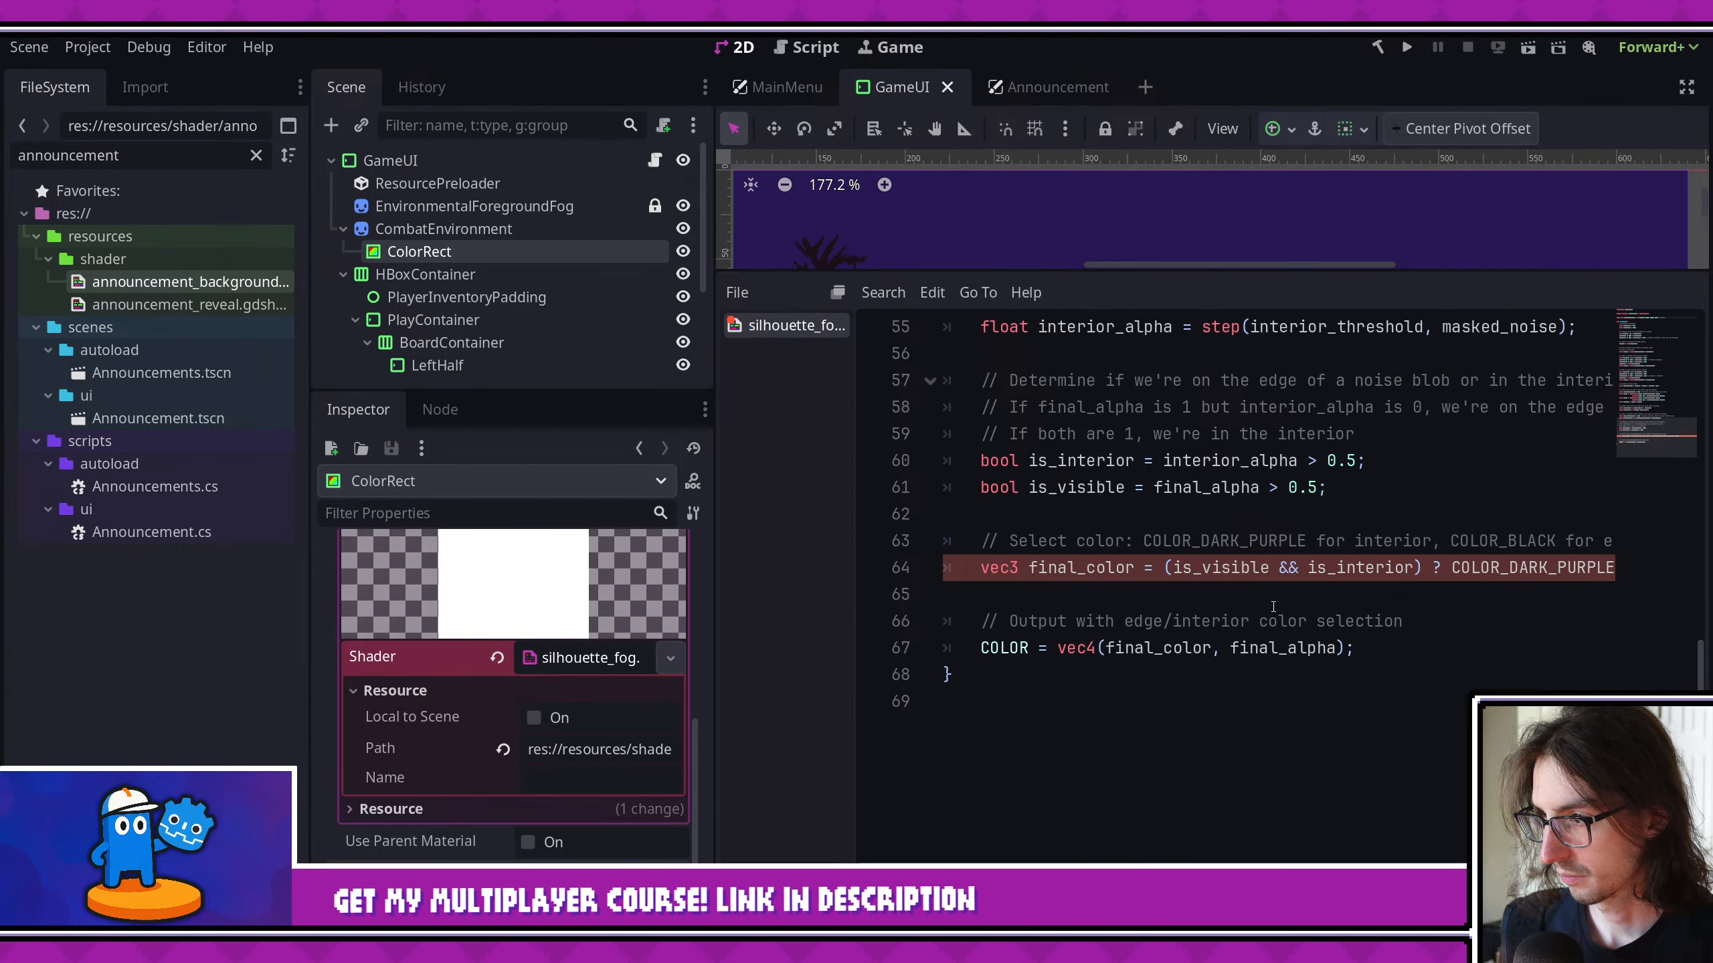
{"action": "scroll", "coordinate": [1234, 572], "scroll_direction": "right", "scroll_amount": 5}
{"action": "left_click_drag", "start_coordinate": [1231, 572], "coordinate": [1174, 569]}
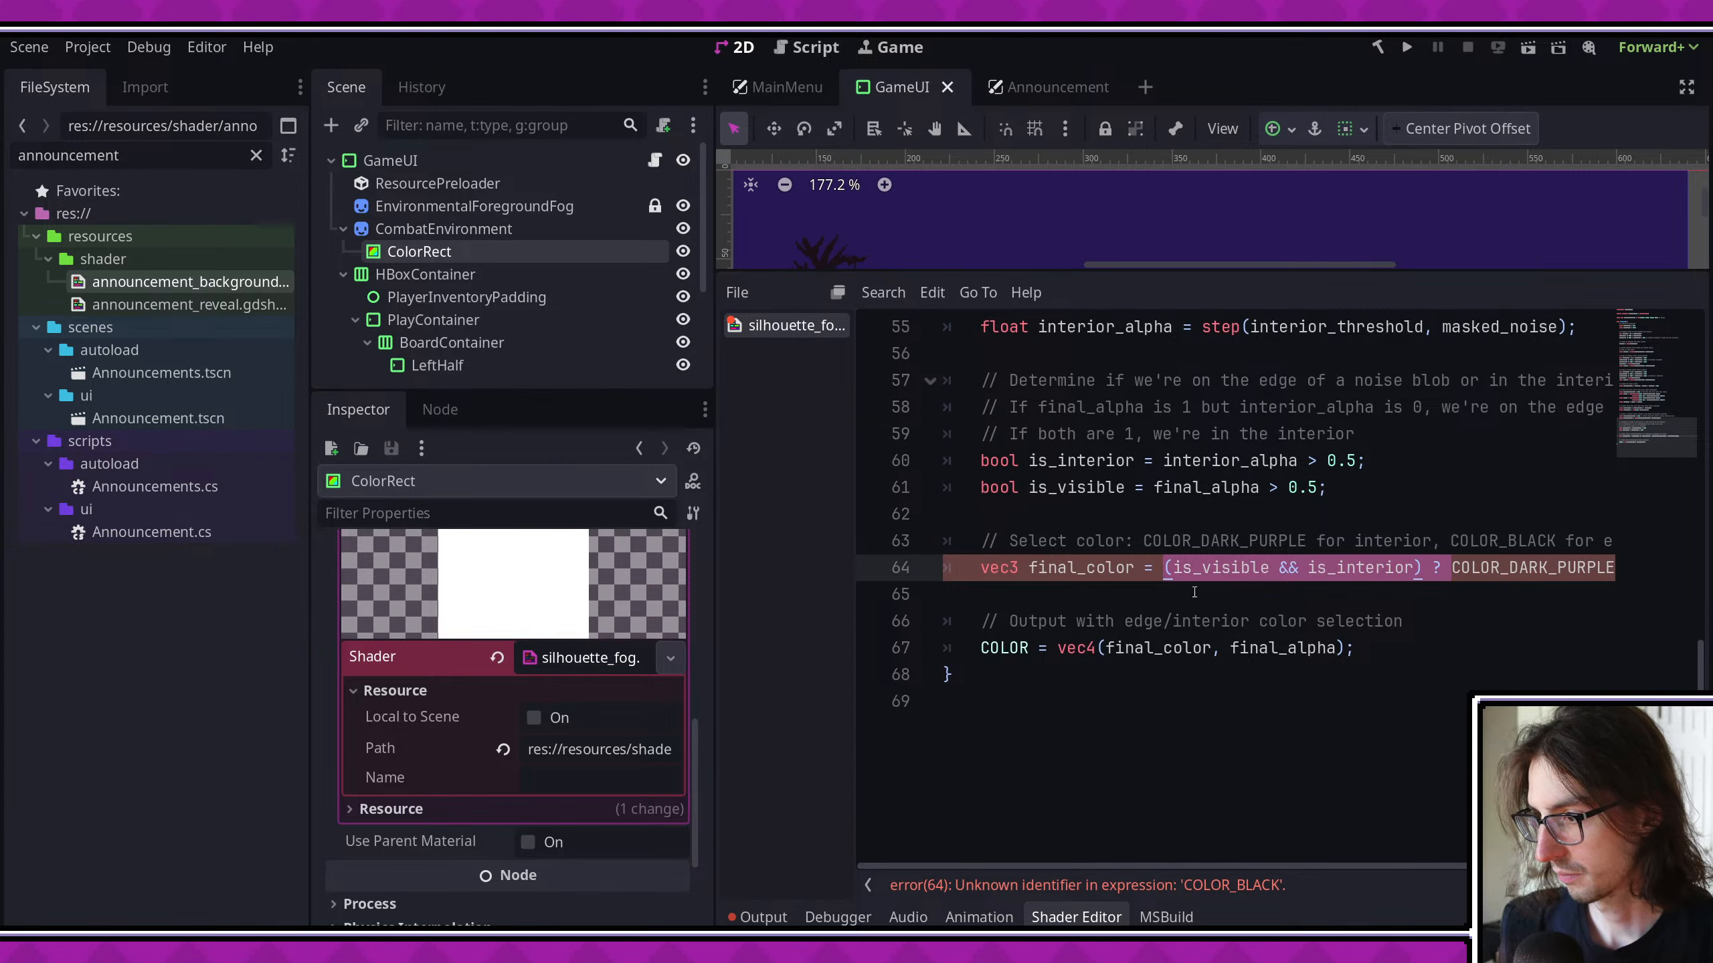
{"action": "triple_click", "coordinate": [1212, 570]}
{"action": "key", "text": "BackSpace"}
- Replace final_color in the shader's COLOR output with COLOR_DARK_PURPLE.rgb, keeping final_alpha, and save
{"action": "double_click", "coordinate": [1178, 621]}
{"action": "type", "text": "COL"}
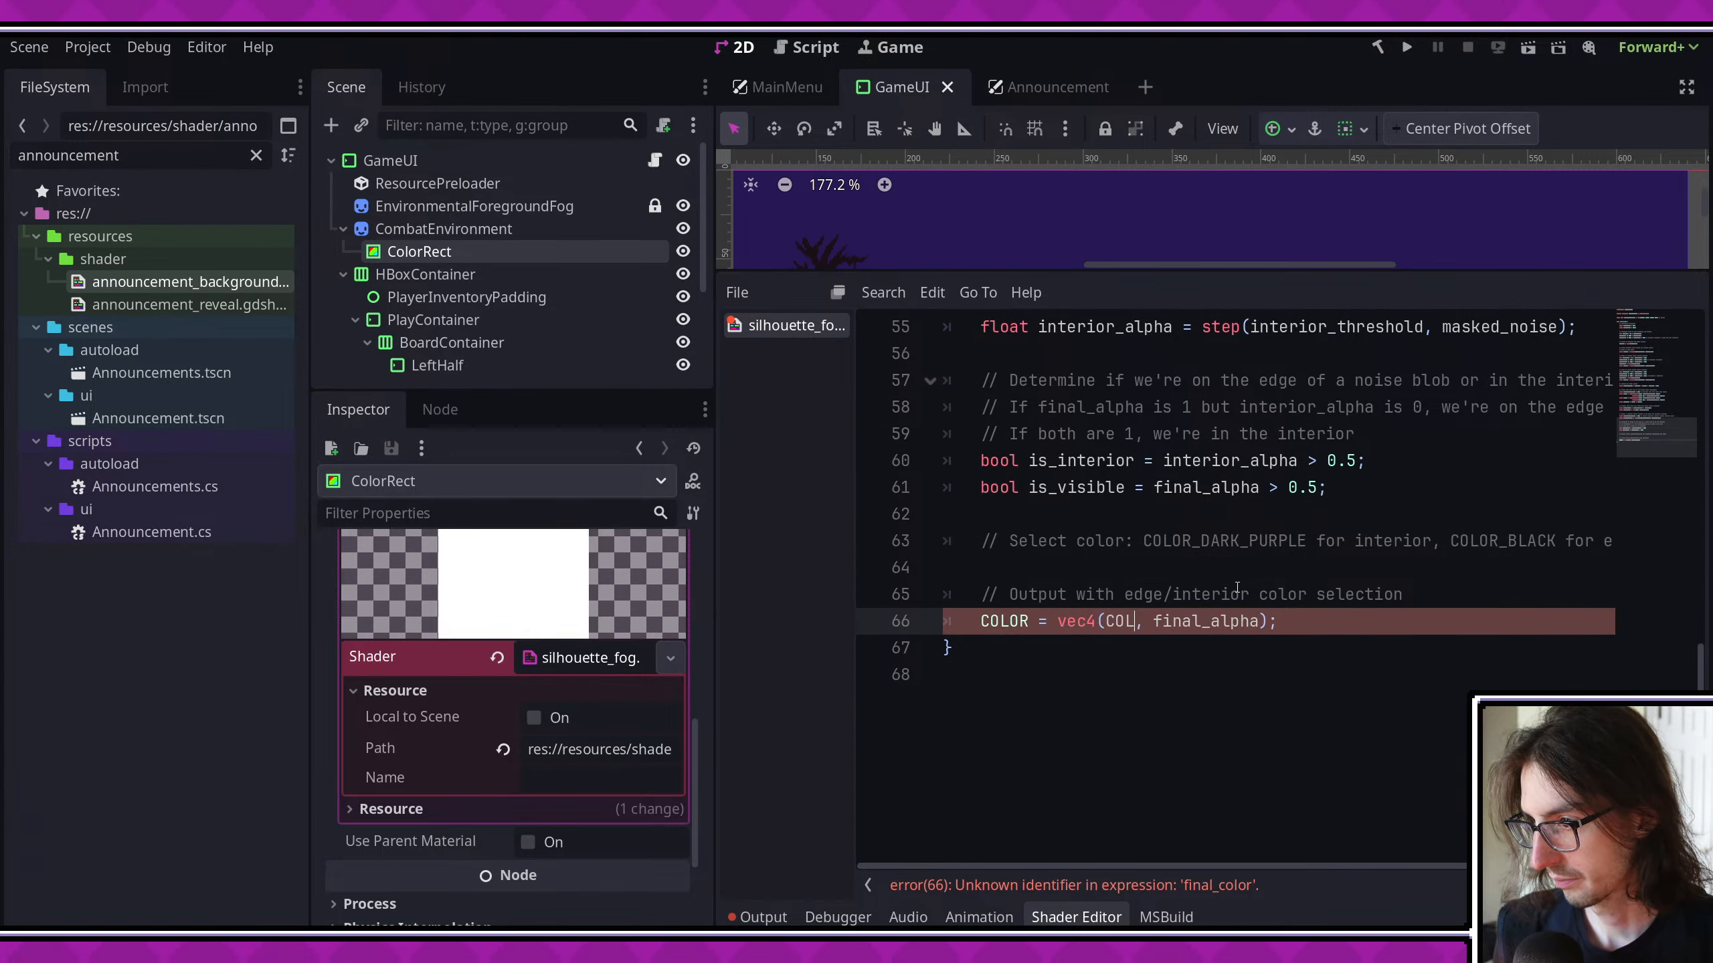
{"action": "type", "text": "OR_"}
{"action": "key", "text": "Return"}
{"action": "key", "text": "ctrl+s"}
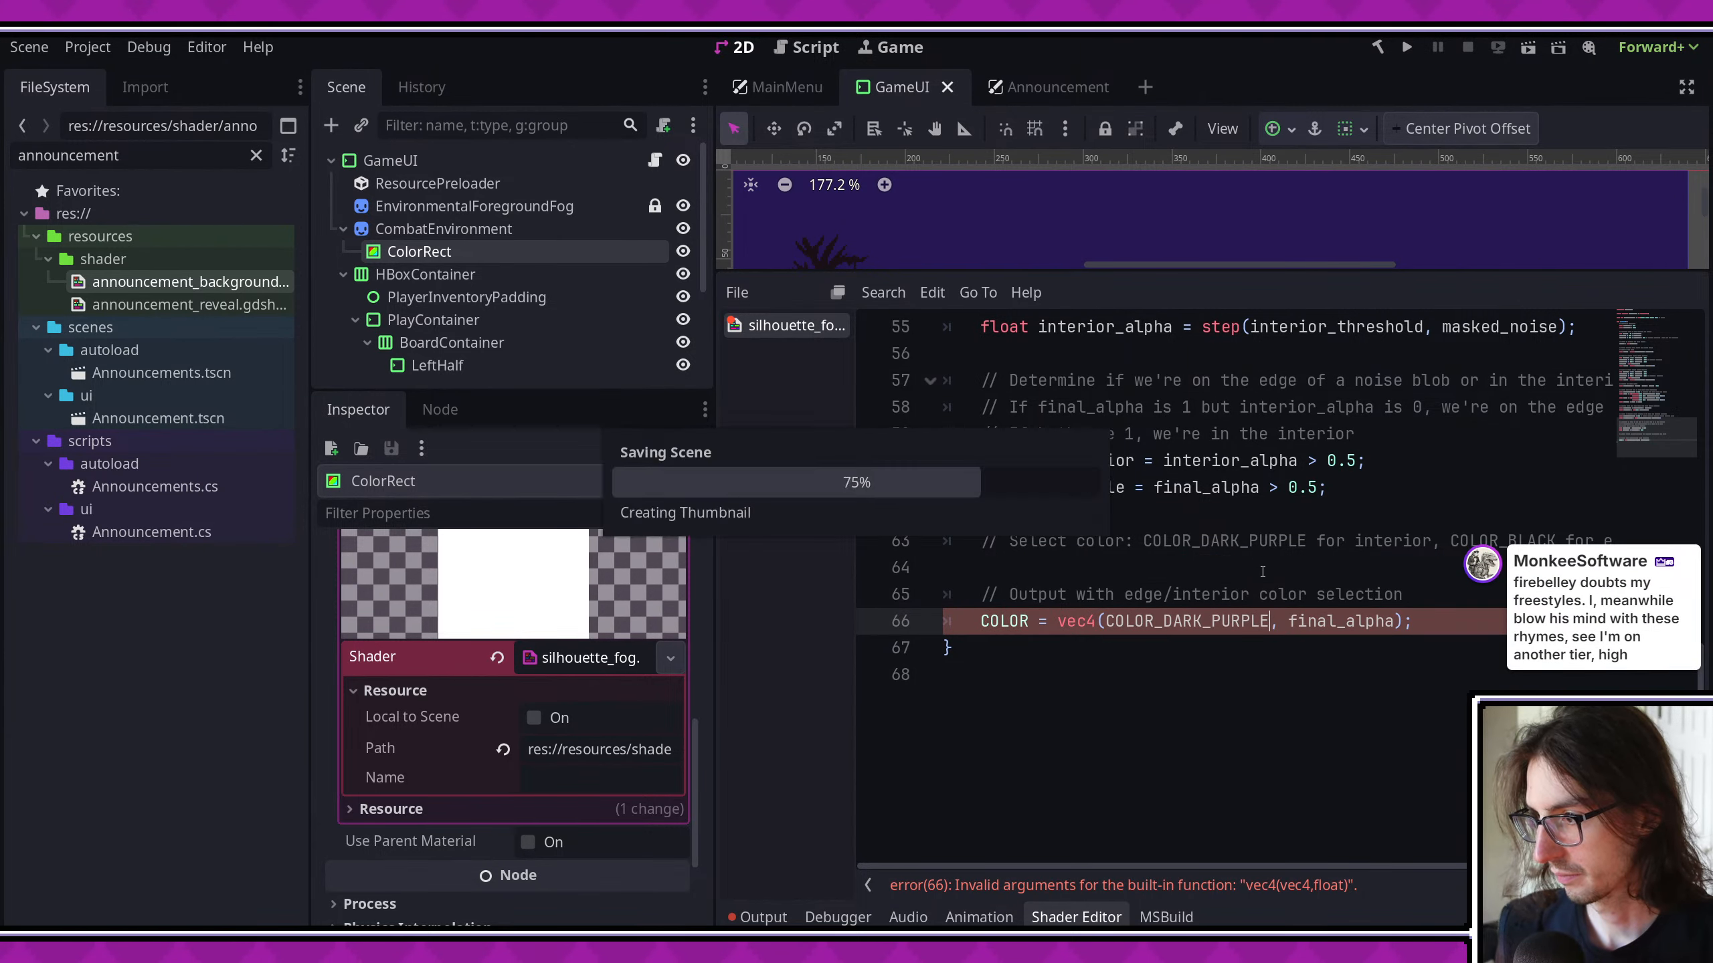
{"action": "scroll", "coordinate": [1233, 570], "scroll_direction": "up", "scroll_amount": 3}
{"action": "scroll", "coordinate": [1234, 571], "scroll_direction": "down", "scroll_amount": 3}
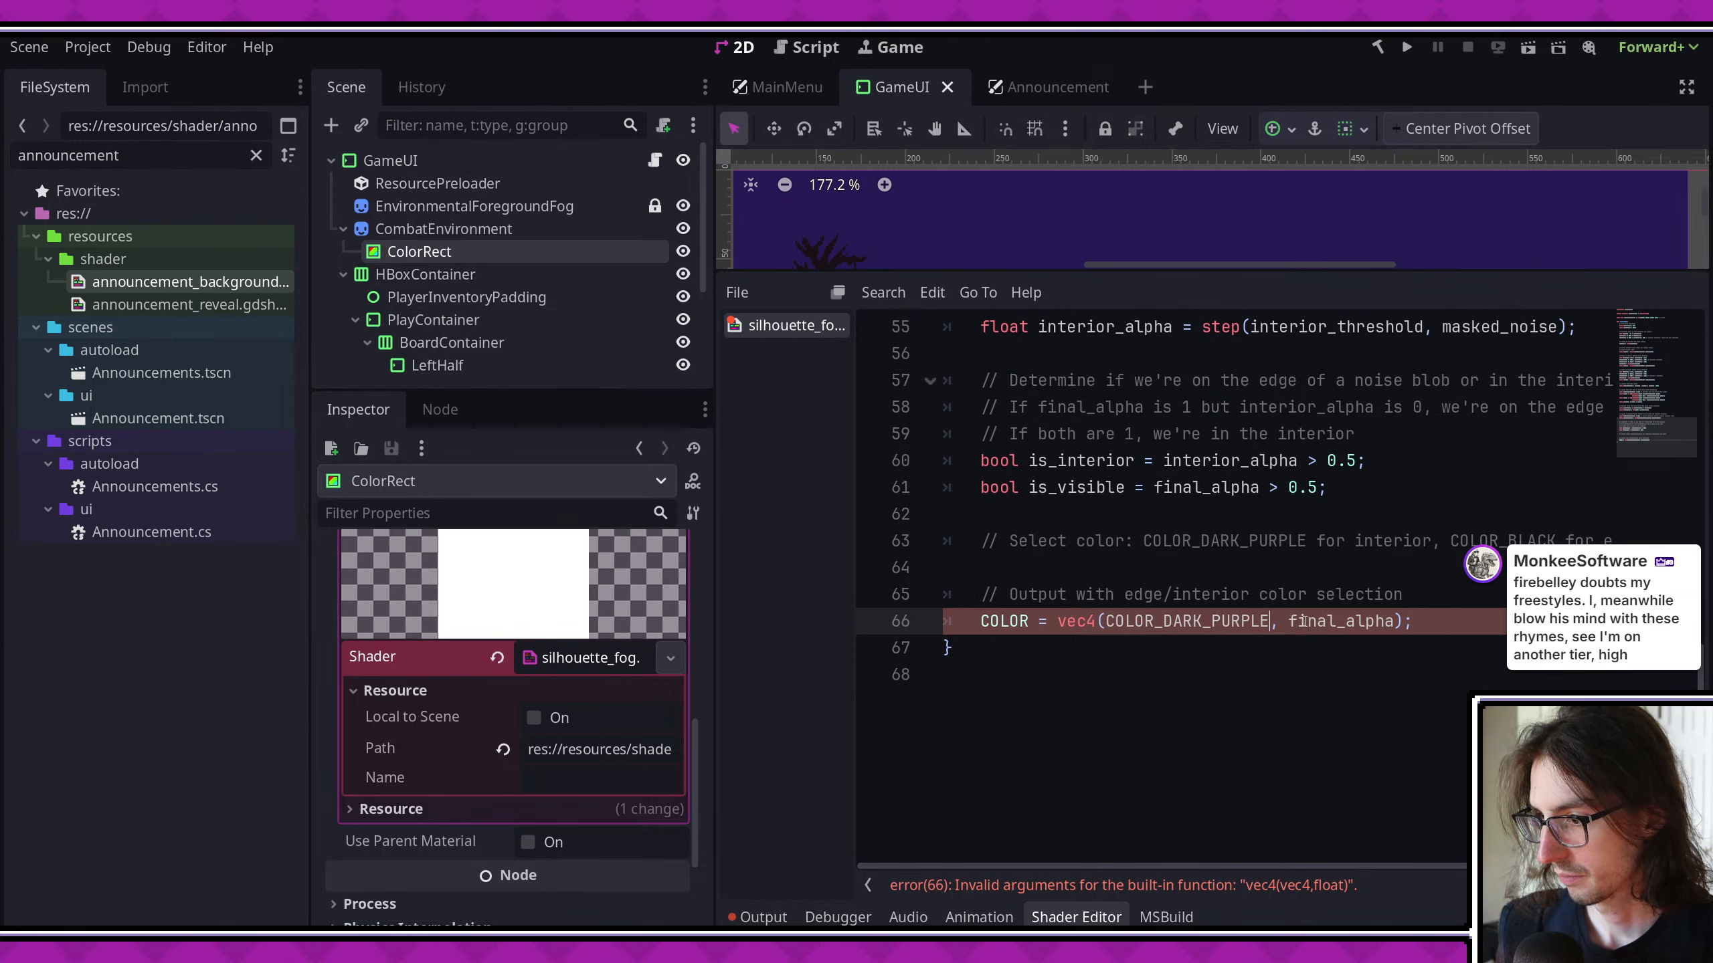
{"action": "scroll", "coordinate": [1302, 621], "scroll_direction": "up", "scroll_amount": 1}
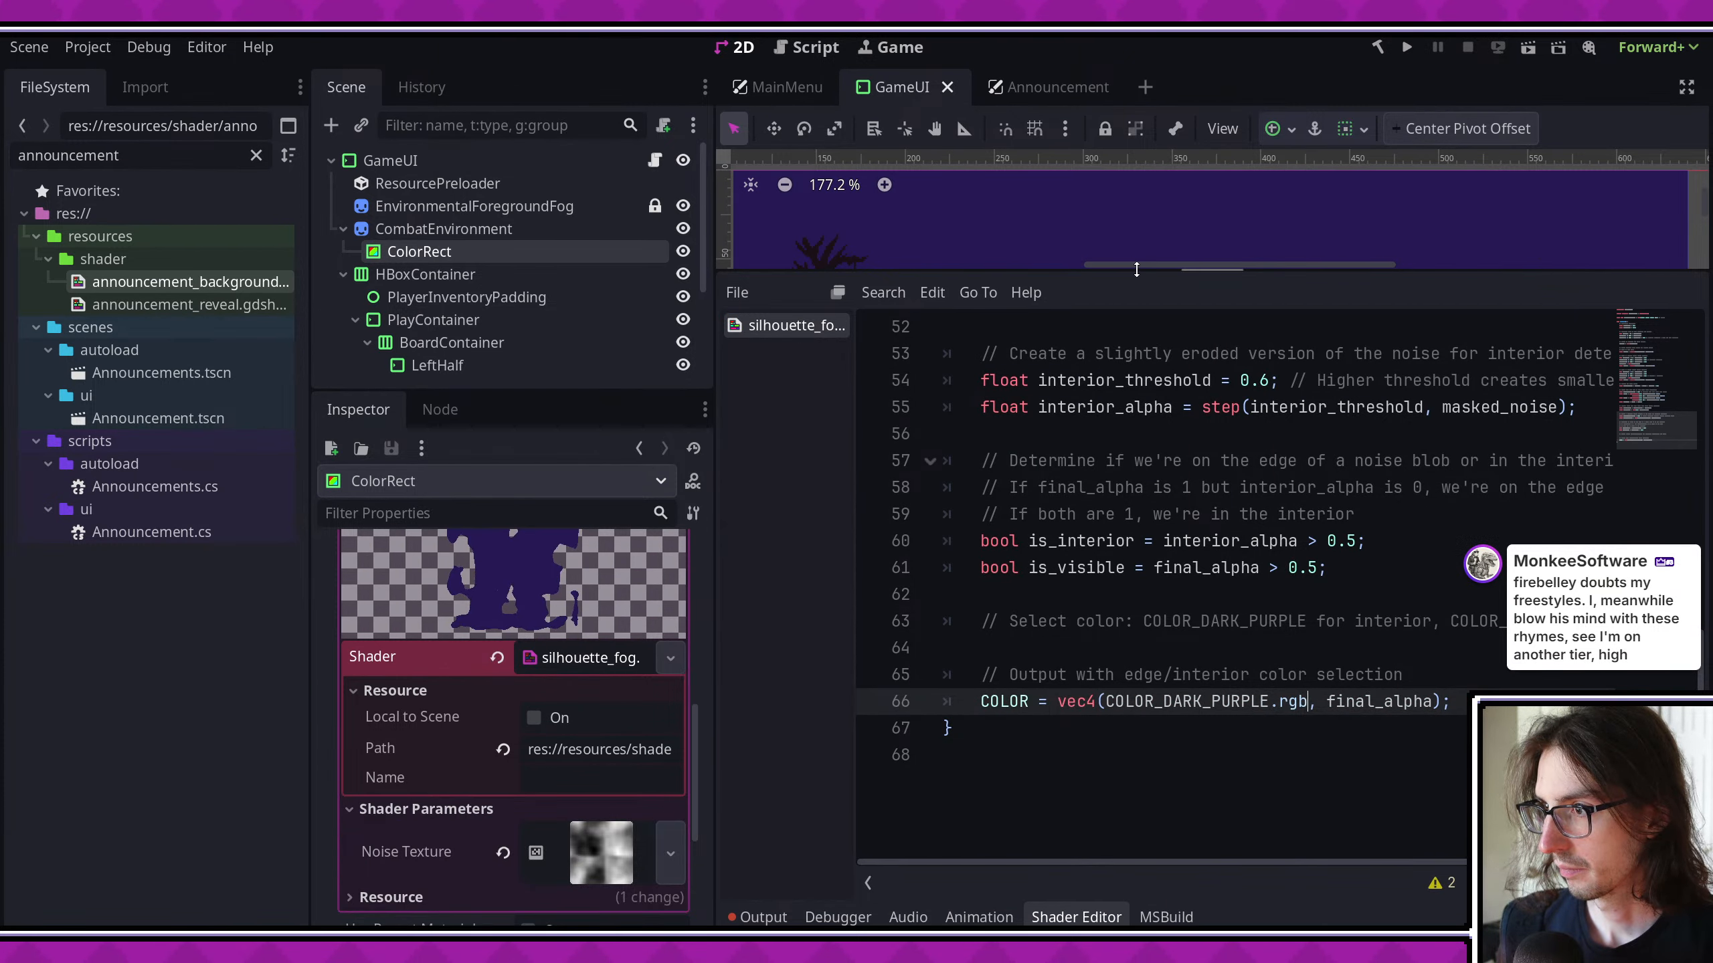
- Enlarge the 2D viewport and set the frequency of the Noise Texture's FastNoiseLite resource to 0.0122
{"action": "left_click_drag", "start_coordinate": [1137, 269], "coordinate": [1154, 528]}
{"action": "scroll", "coordinate": [1119, 405], "scroll_direction": "up", "scroll_amount": 1}
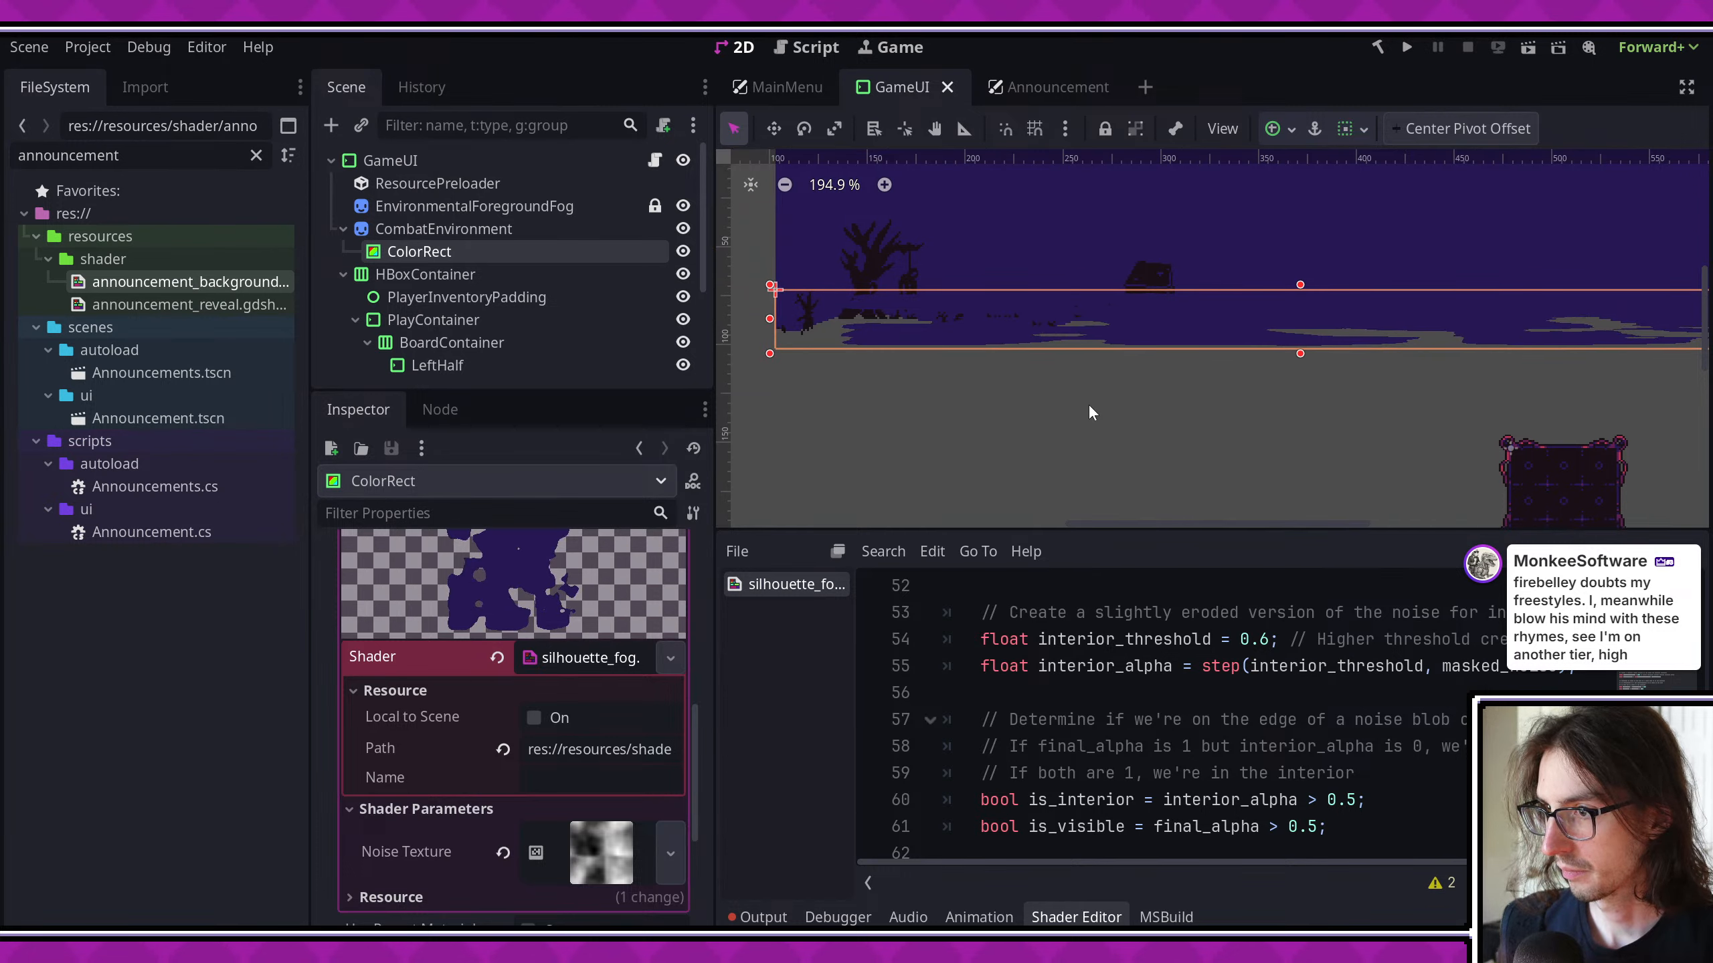
{"action": "left_click", "coordinate": [600, 843]}
{"action": "scroll", "coordinate": [614, 776], "scroll_direction": "down", "scroll_amount": 5}
{"action": "left_click", "coordinate": [599, 745]}
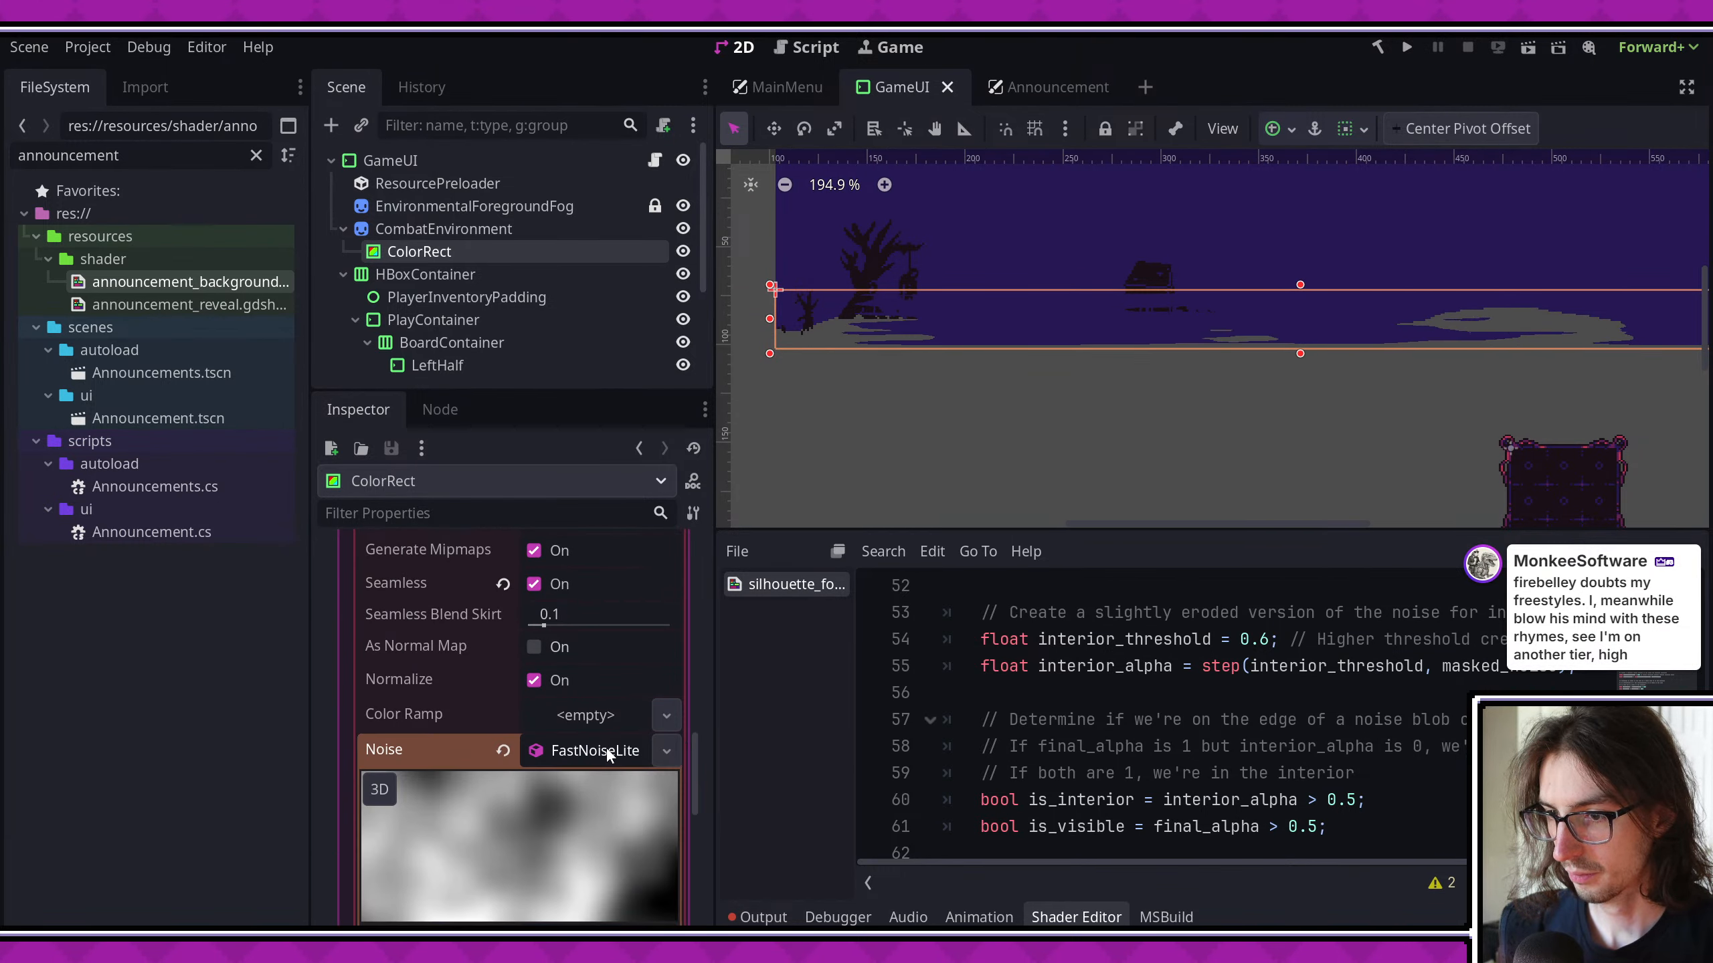
{"action": "scroll", "coordinate": [605, 747], "scroll_direction": "down", "scroll_amount": 4}
{"action": "left_click_drag", "start_coordinate": [582, 772], "coordinate": [600, 771]}
- Change the TIME offsets of noise_uv.x and noise_uv_3.x from += to -= in the shader and save
{"action": "scroll", "coordinate": [1211, 698], "scroll_direction": "up", "scroll_amount": 15}
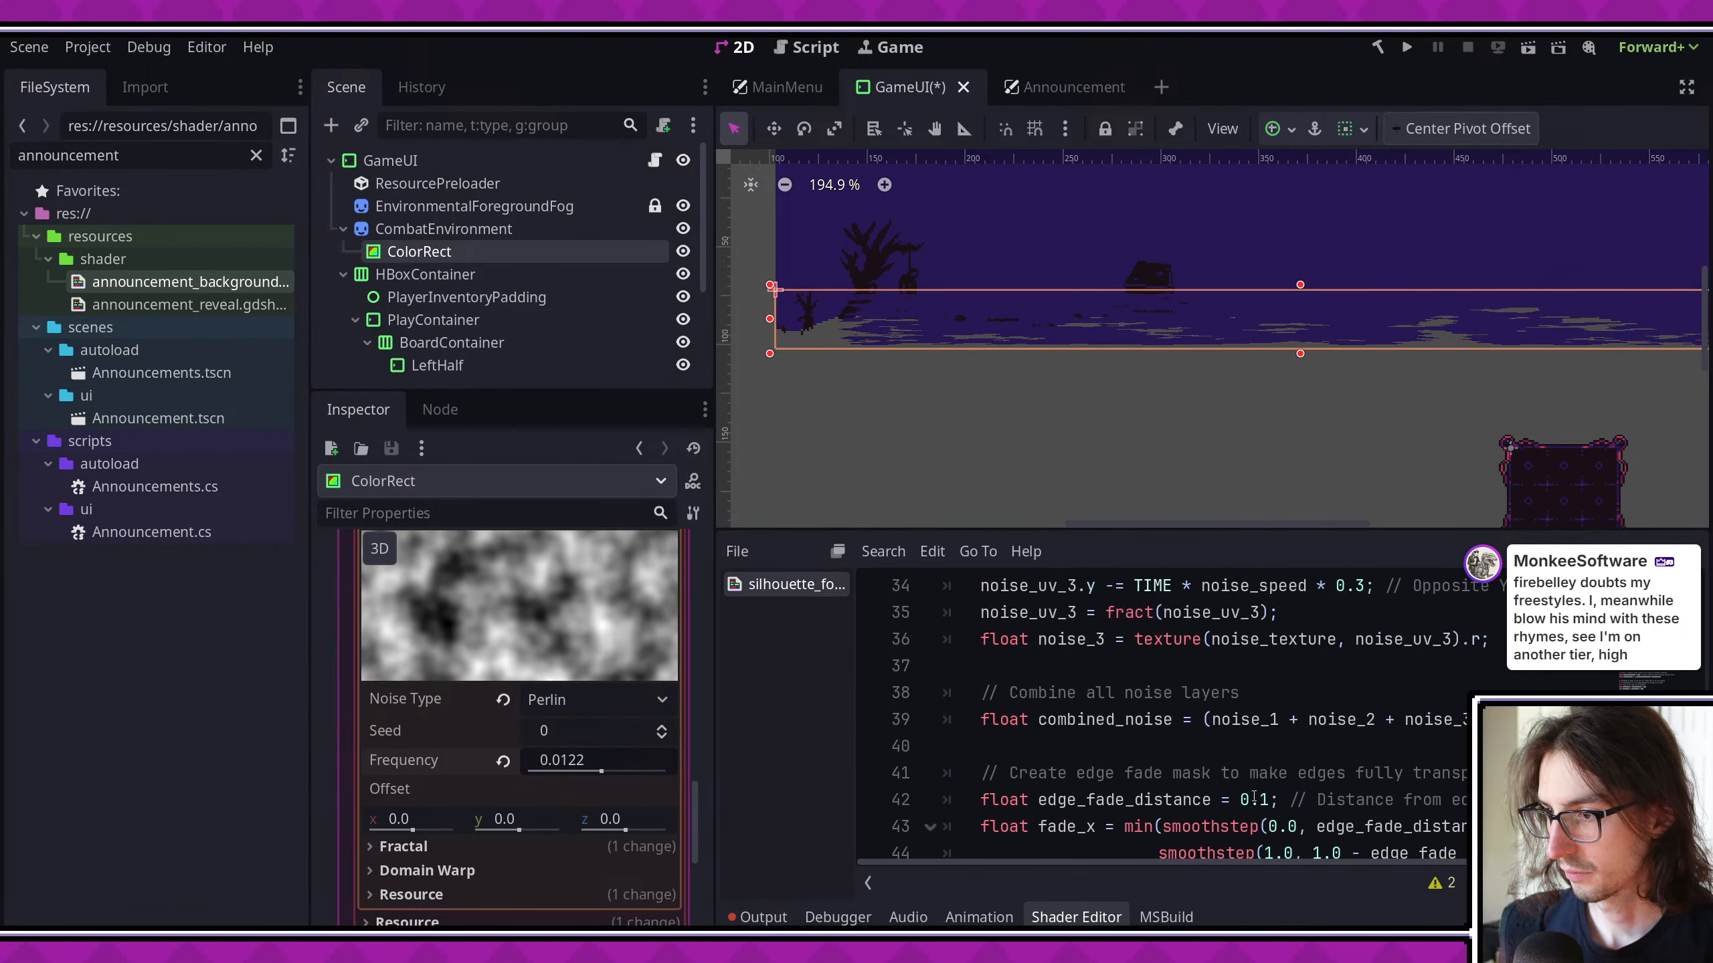
{"action": "scroll", "coordinate": [1211, 699], "scroll_direction": "down", "scroll_amount": 3}
{"action": "scroll", "coordinate": [1211, 698], "scroll_direction": "up", "scroll_amount": 1}
{"action": "scroll", "coordinate": [1211, 698], "scroll_direction": "down", "scroll_amount": 5}
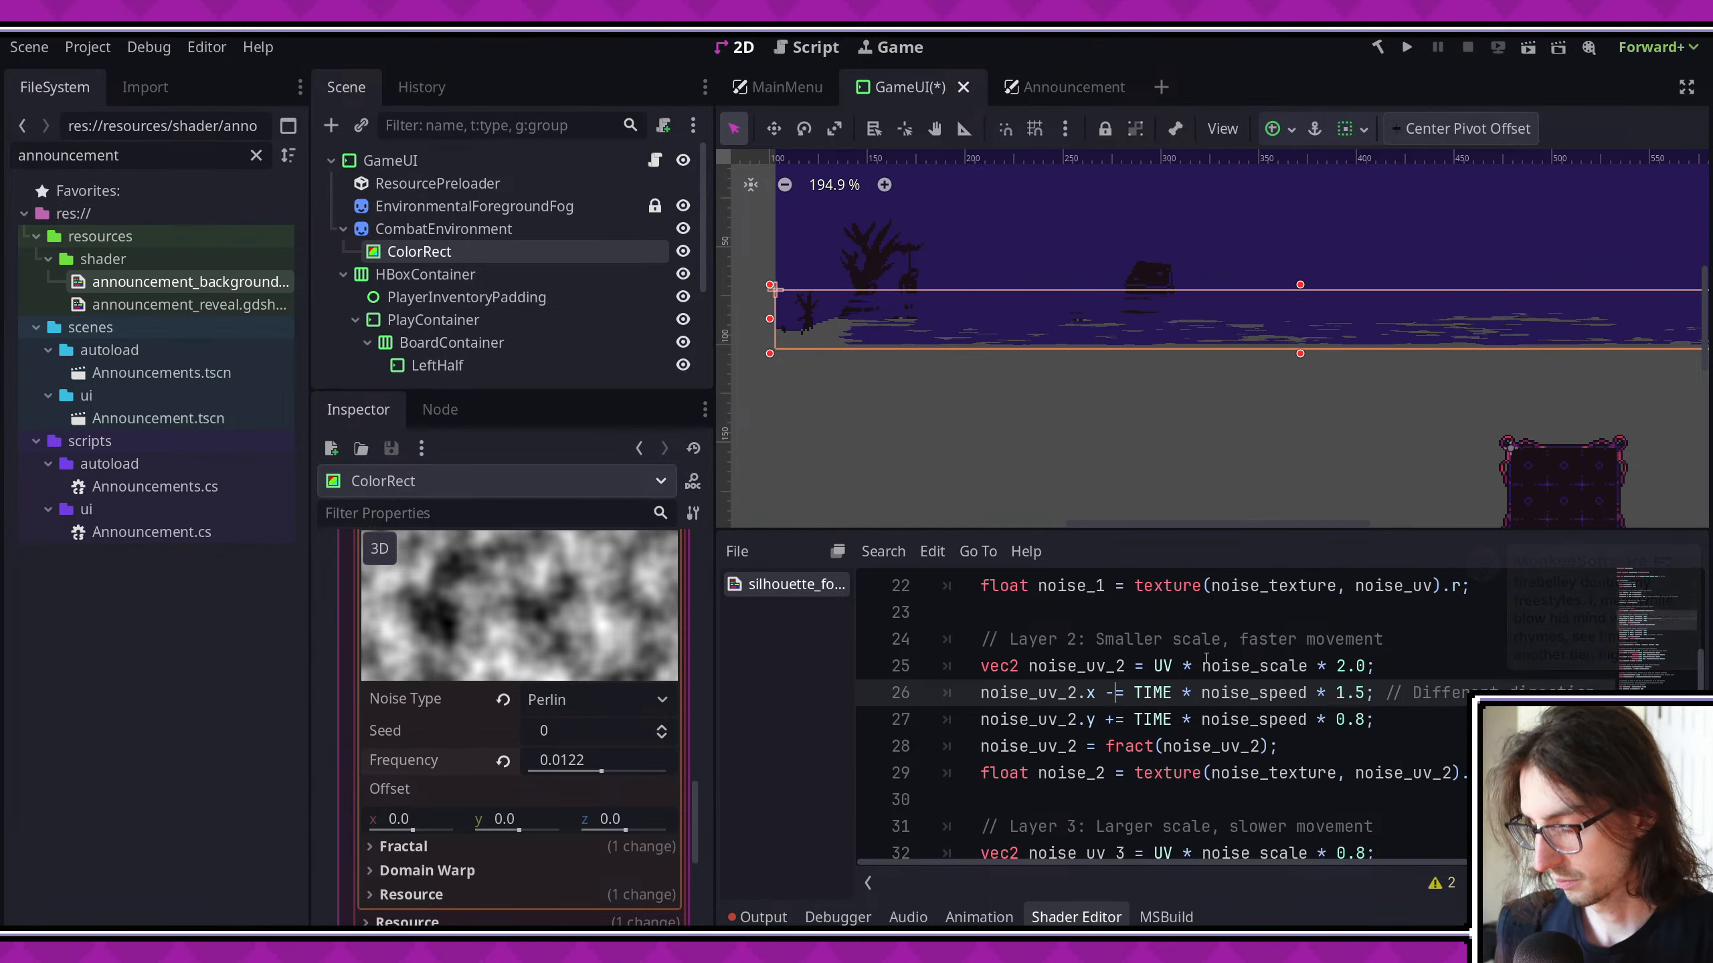
{"action": "scroll", "coordinate": [1206, 658], "scroll_direction": "up", "scroll_amount": 4}
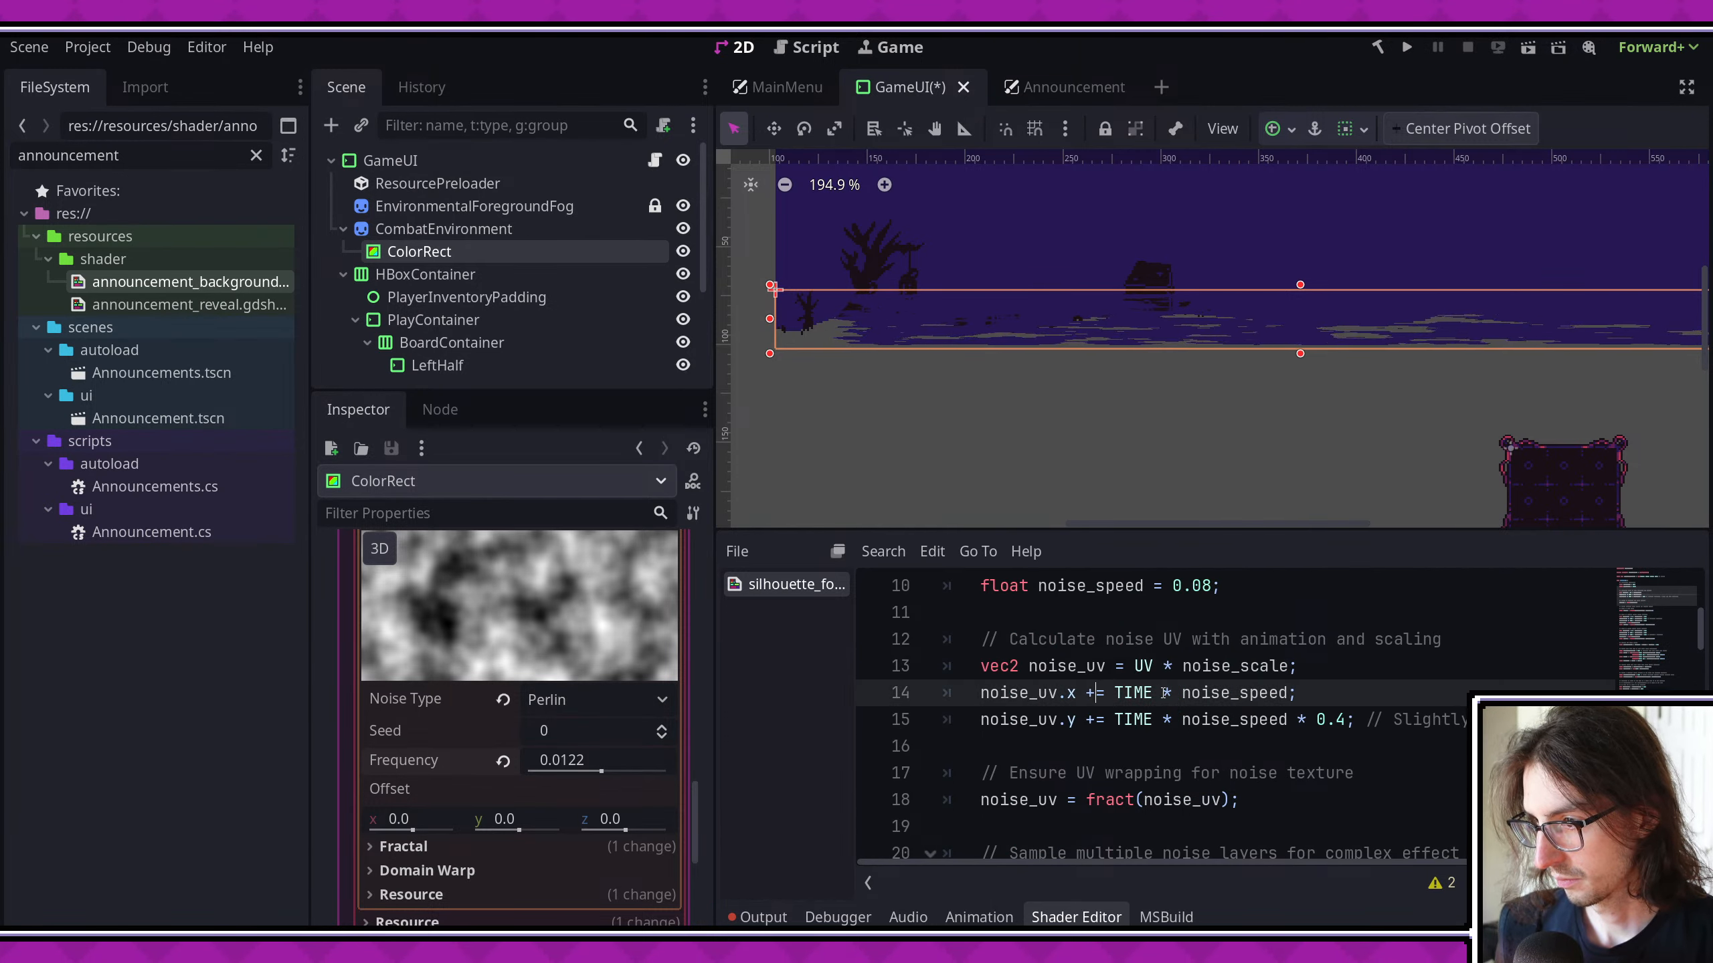
{"action": "scroll", "coordinate": [1120, 716], "scroll_direction": "down", "scroll_amount": 6}
{"action": "left_click", "coordinate": [1123, 726]}
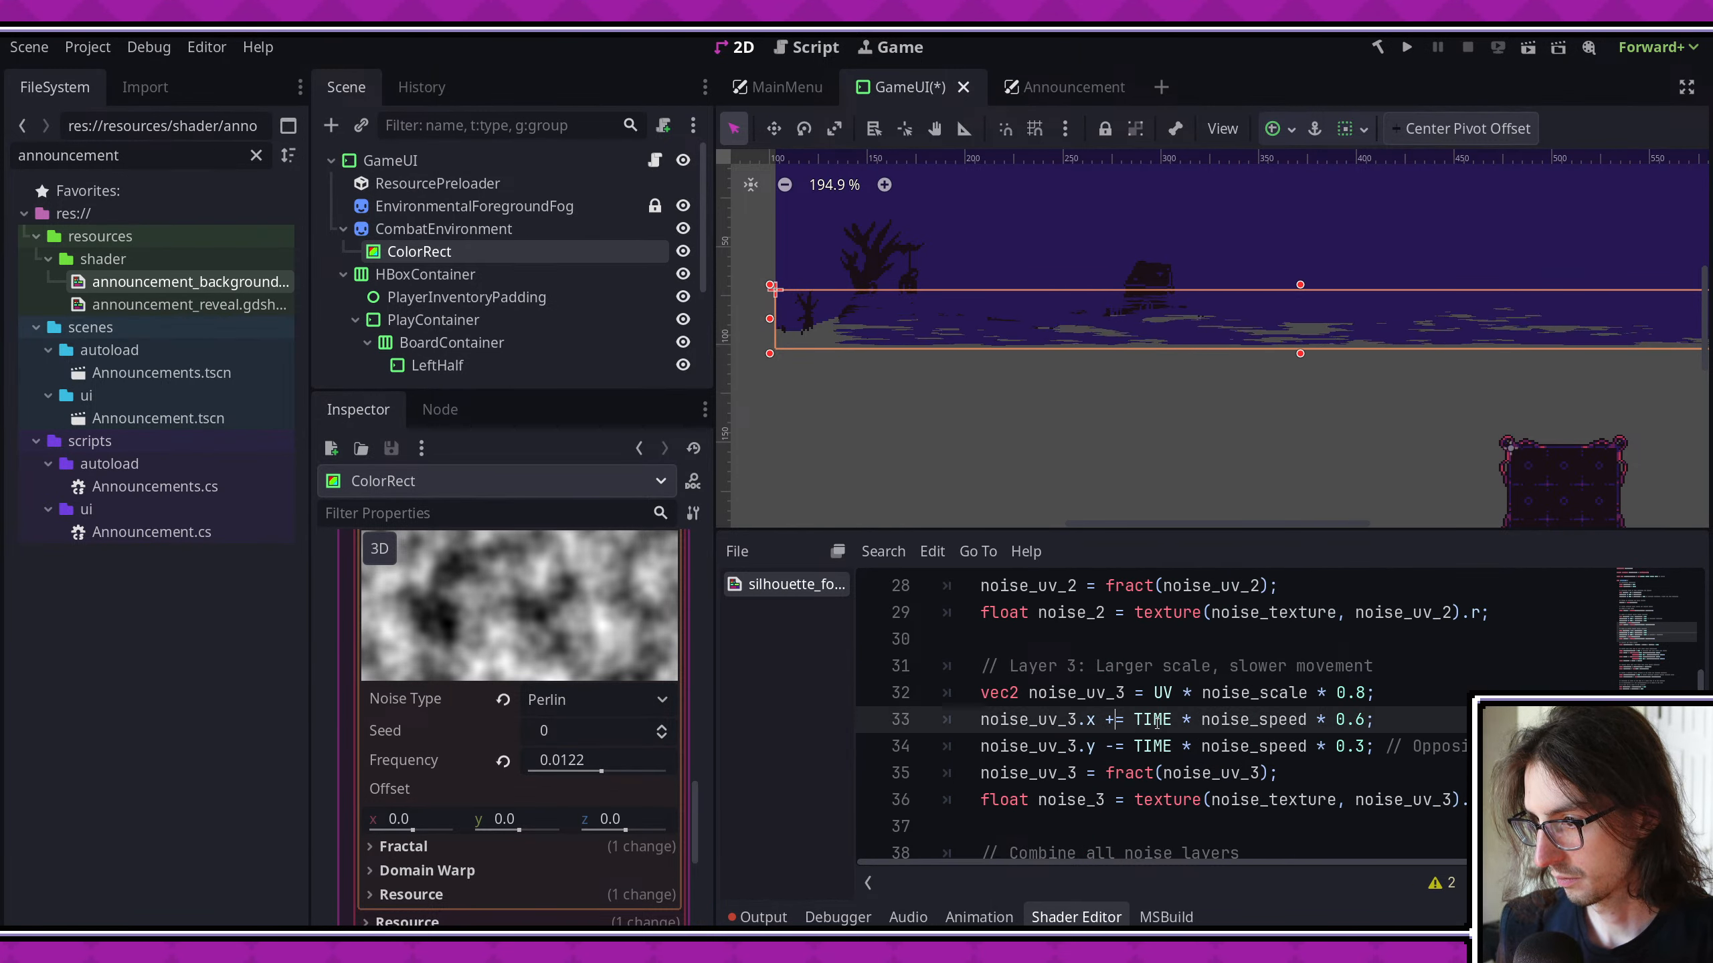
{"action": "scroll", "coordinate": [1125, 742], "scroll_direction": "down", "scroll_amount": 3}
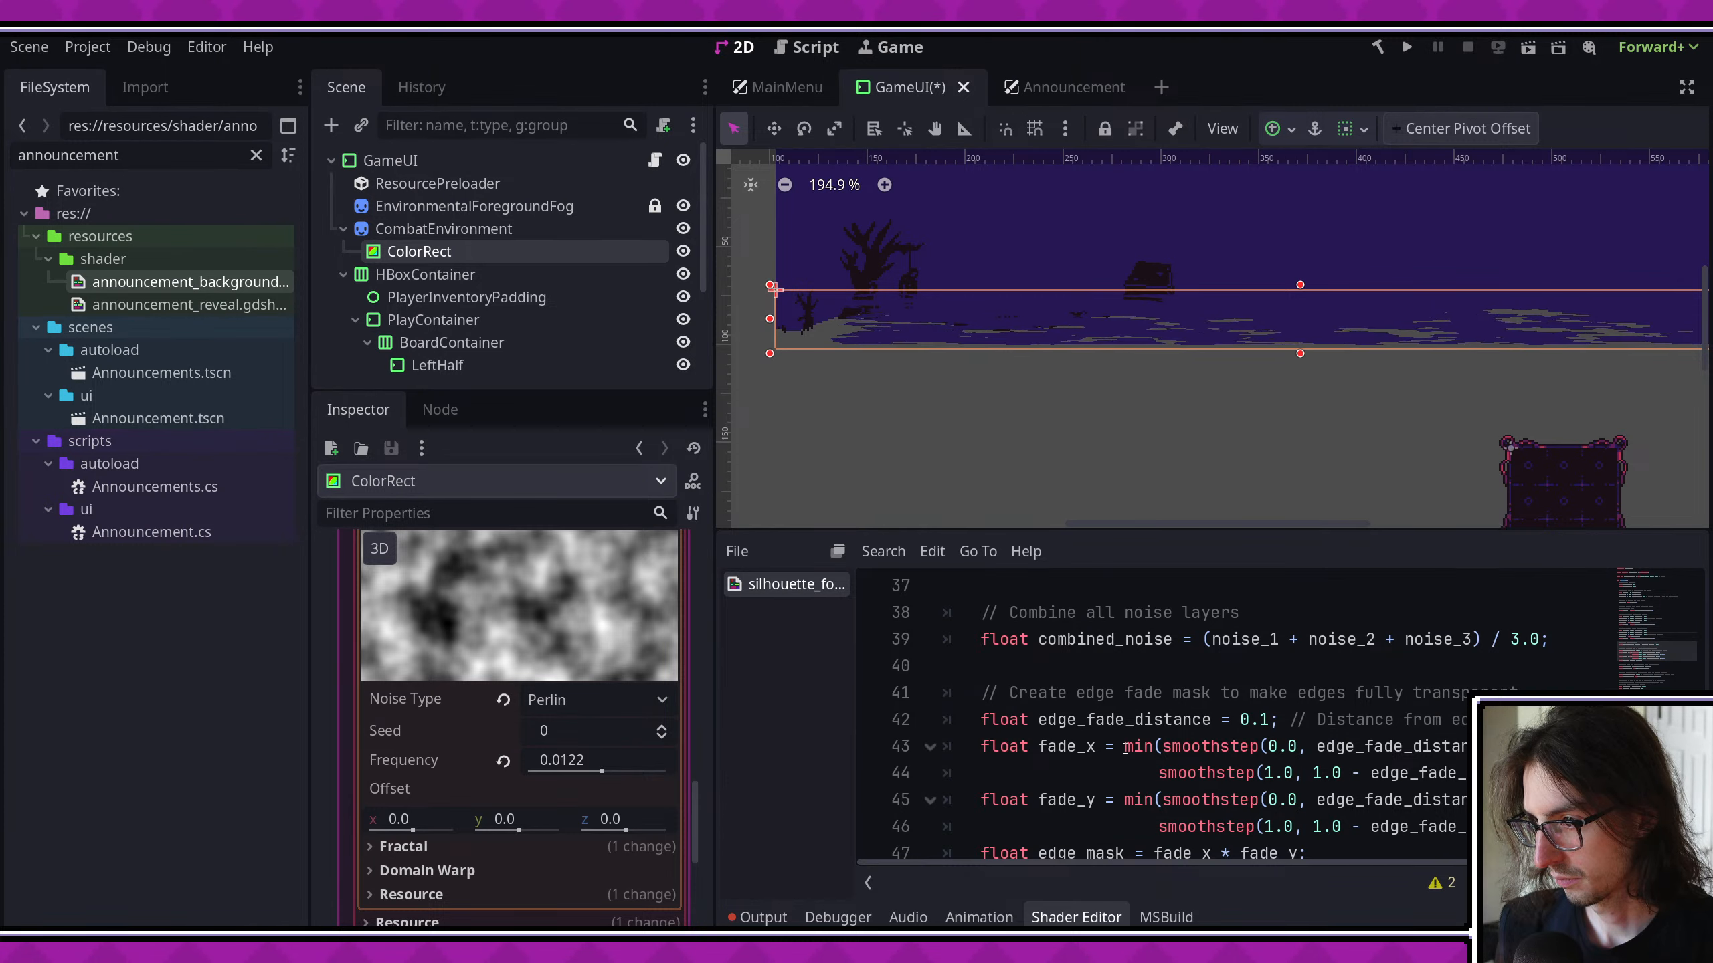
{"action": "key", "text": "ctrl+s"}
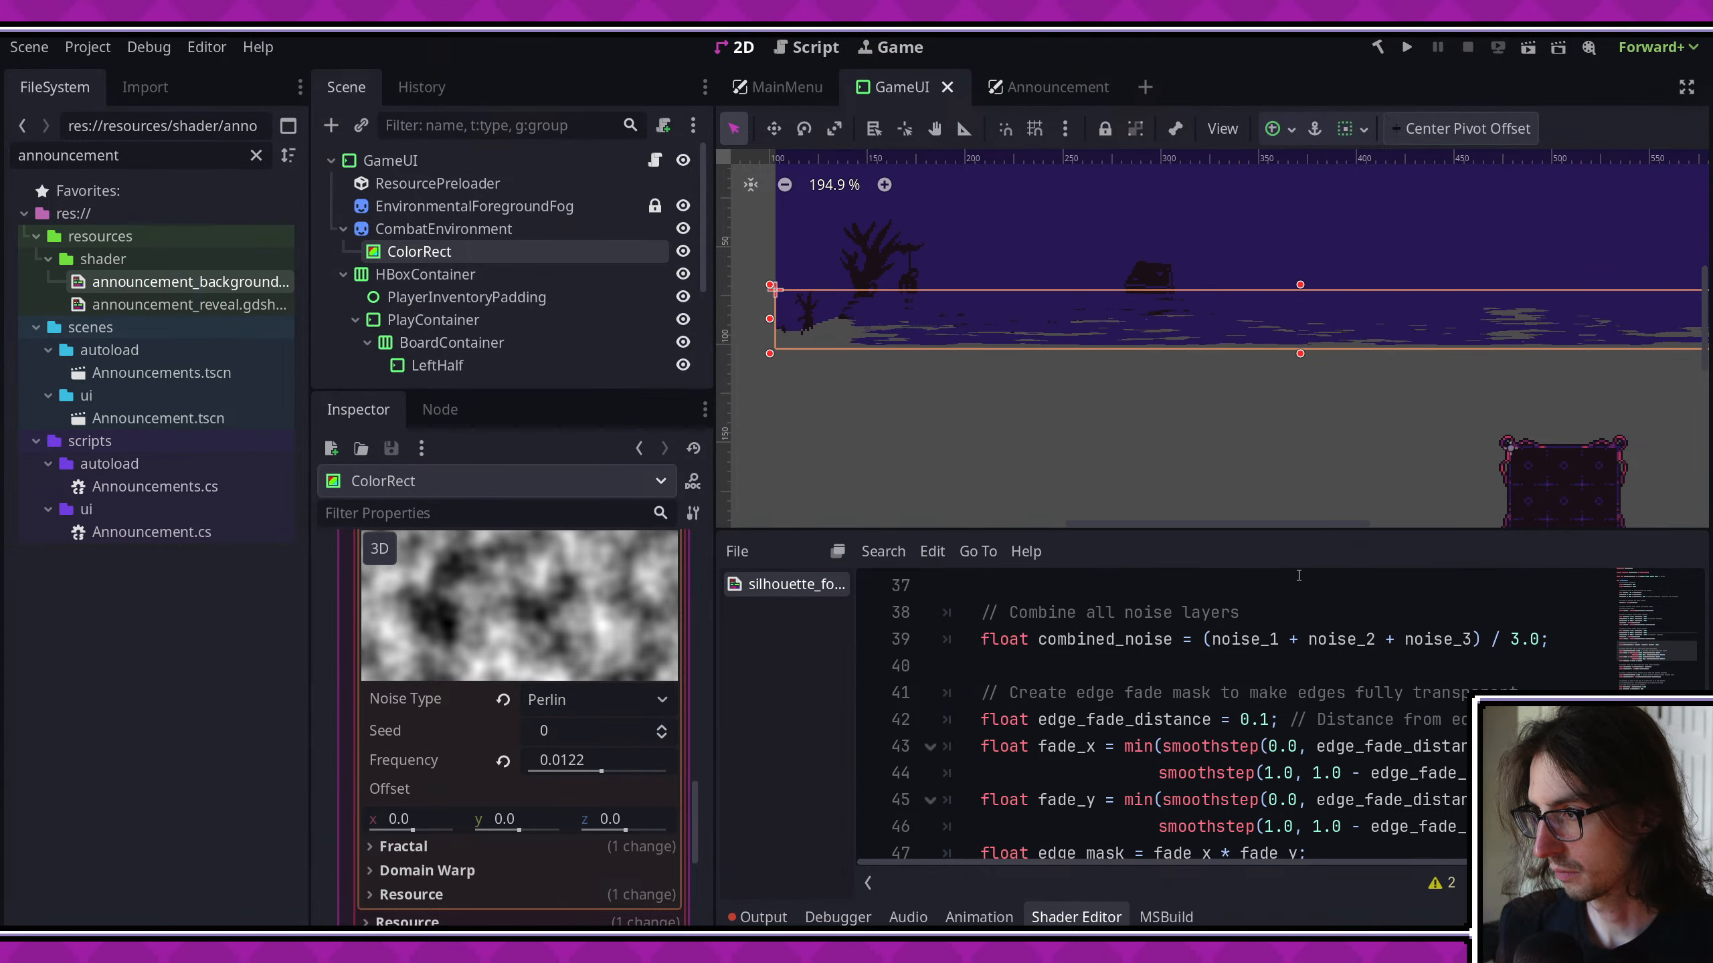
- Set the shader's noise_speed to 0.01 and save
{"action": "scroll", "coordinate": [1298, 685], "scroll_direction": "up", "scroll_amount": 9}
{"action": "scroll", "coordinate": [1299, 685], "scroll_direction": "up", "scroll_amount": 3}
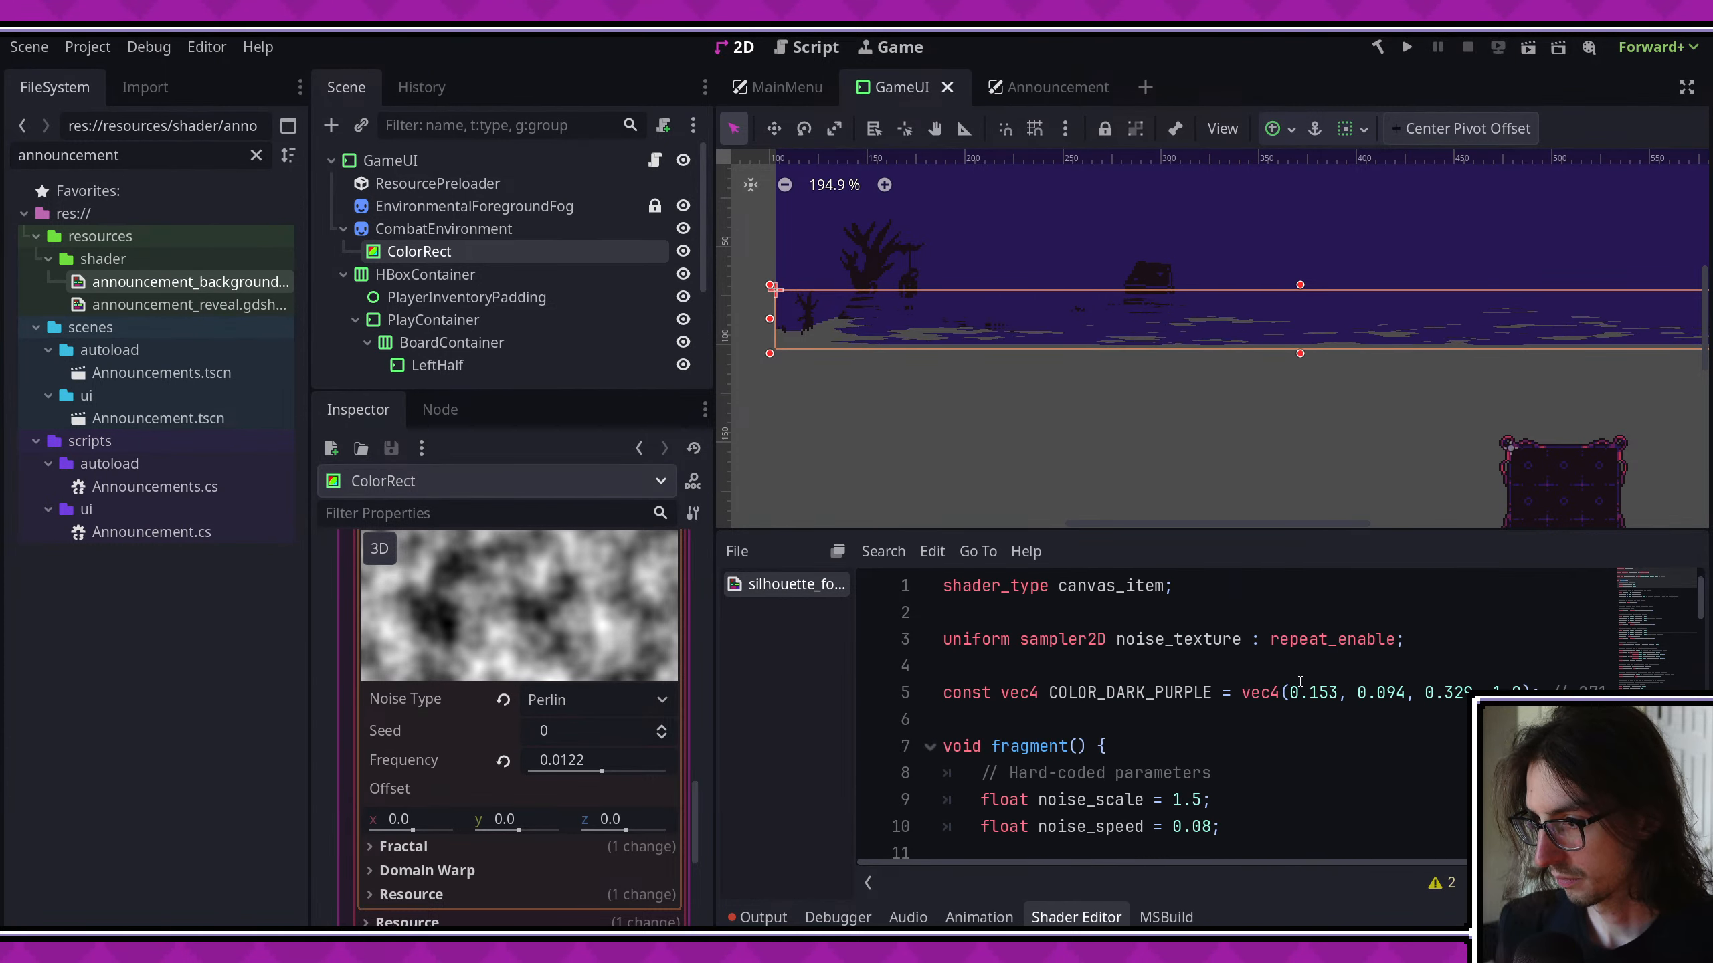
{"action": "scroll", "coordinate": [1299, 681], "scroll_direction": "down", "scroll_amount": 1}
{"action": "scroll", "coordinate": [1299, 681], "scroll_direction": "right", "scroll_amount": 2}
{"action": "scroll", "coordinate": [1299, 682], "scroll_direction": "left", "scroll_amount": 2}
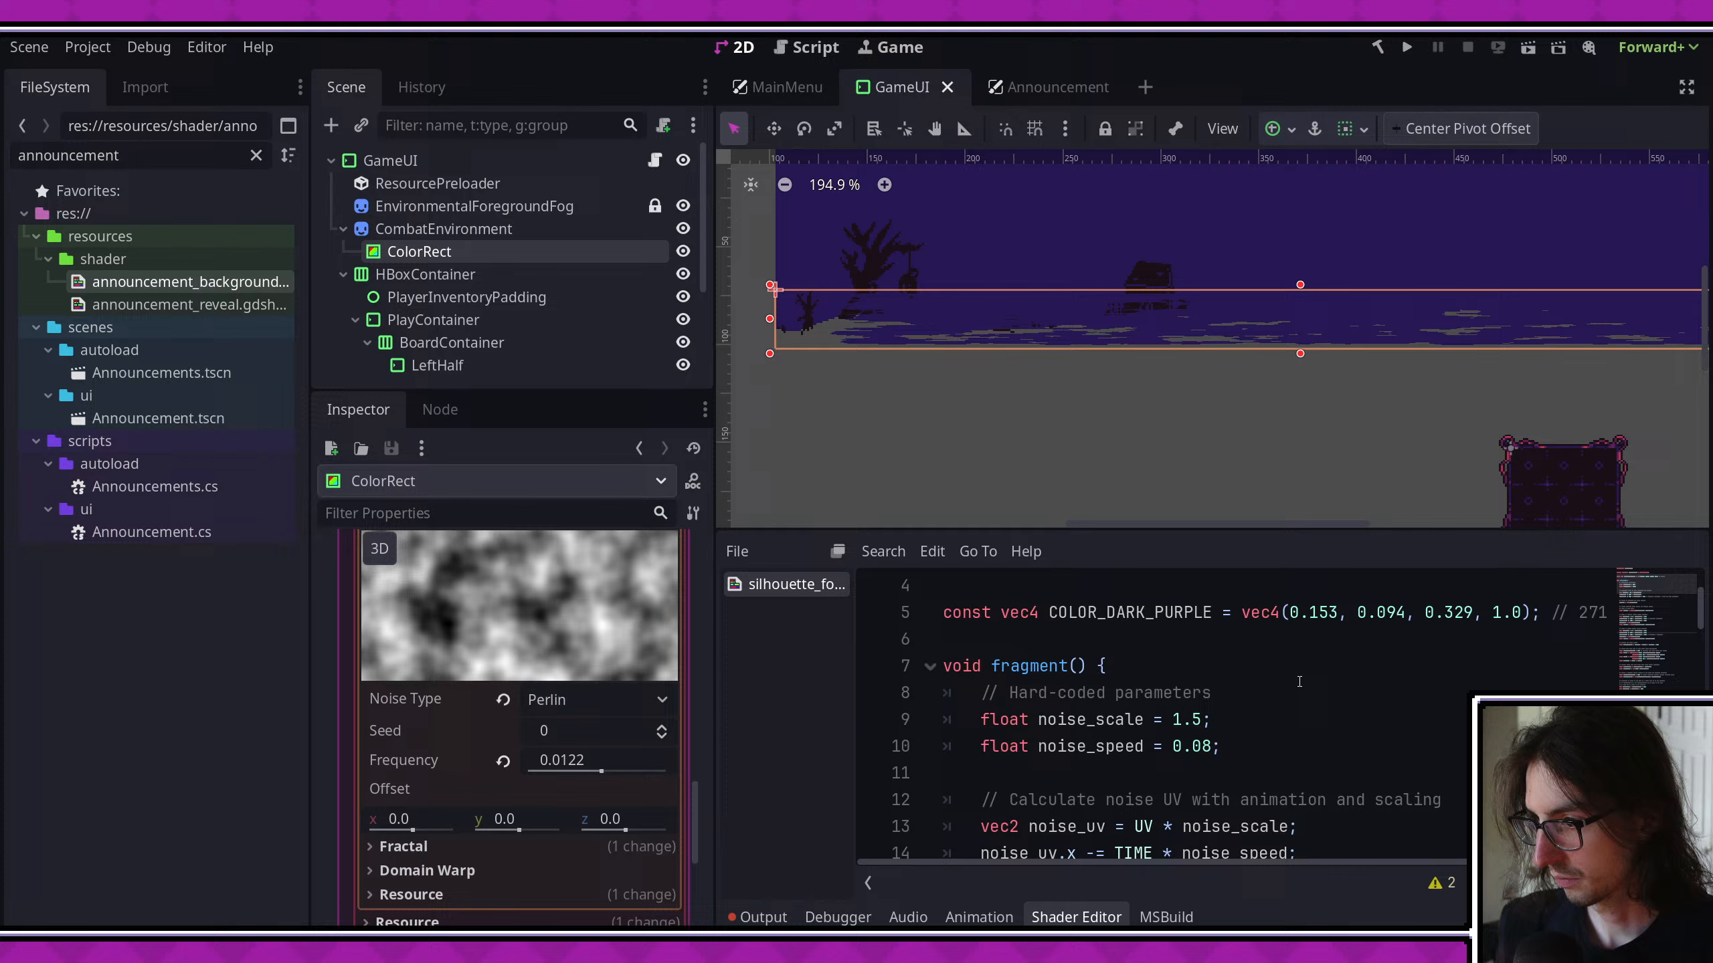
{"action": "left_click", "coordinate": [1213, 746]}
{"action": "key", "text": "BackSpace"}
{"action": "type", "text": "1"}
{"action": "key", "text": "ctrl+s"}
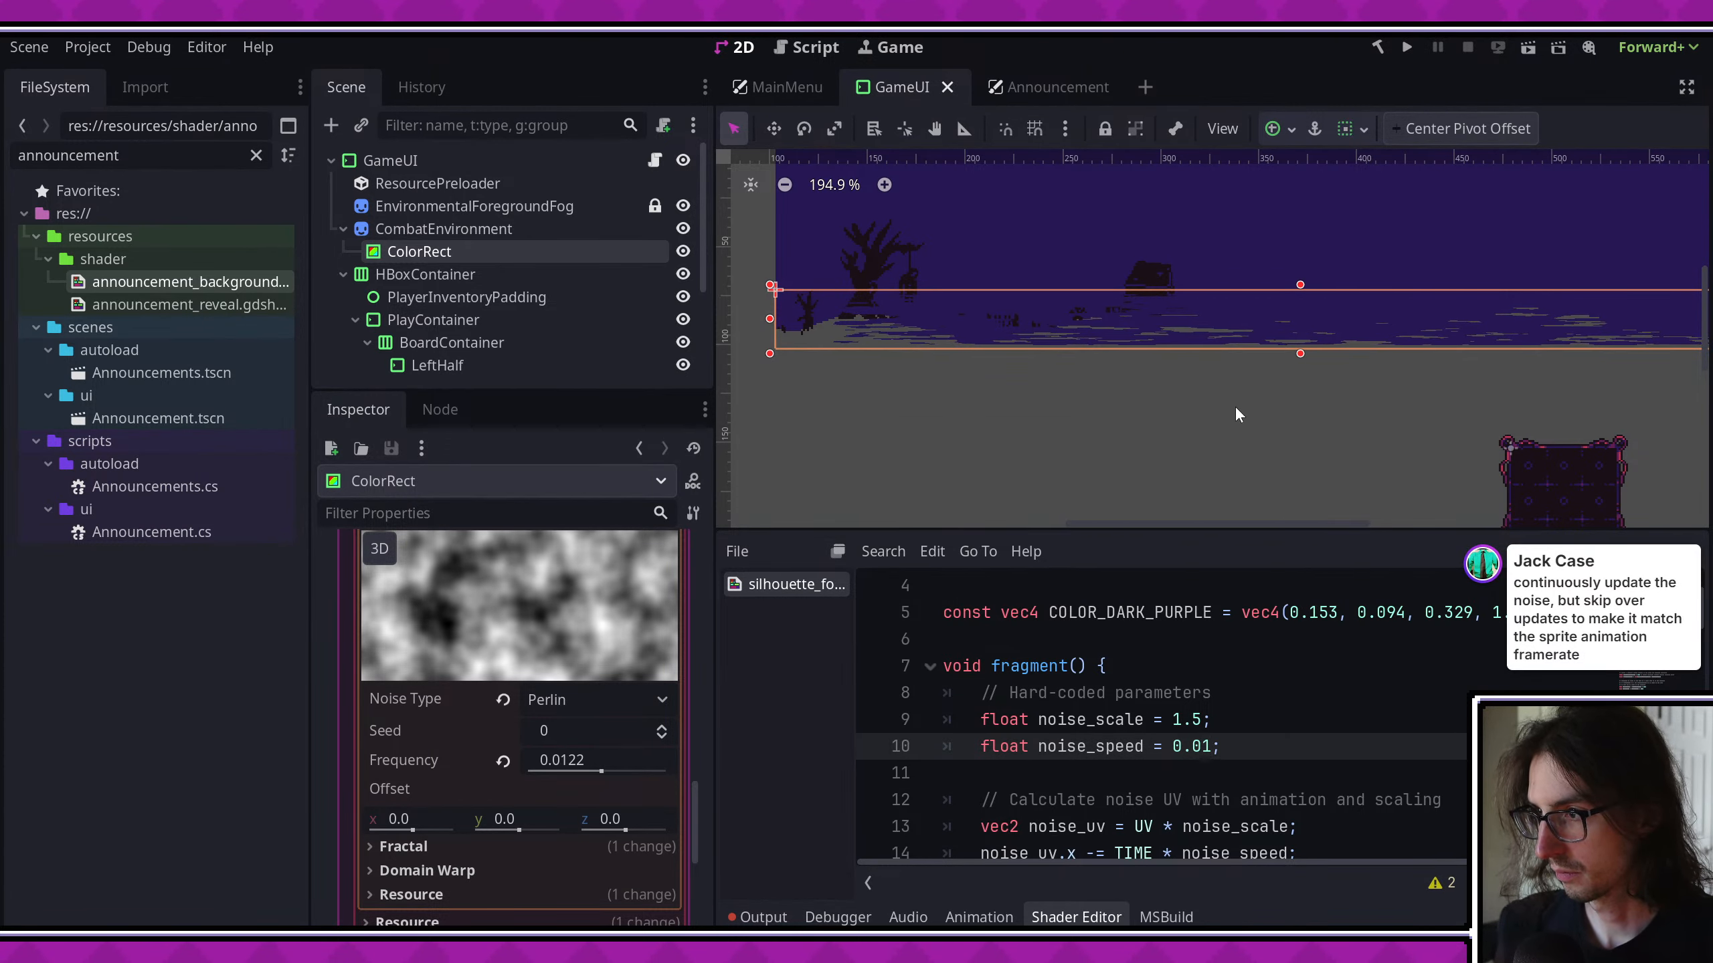
- Try an edge_fade_distance of 0.05 in the shader, save, and check the fog's edges in the viewport
{"action": "scroll", "coordinate": [883, 321], "scroll_direction": "up", "scroll_amount": 5}
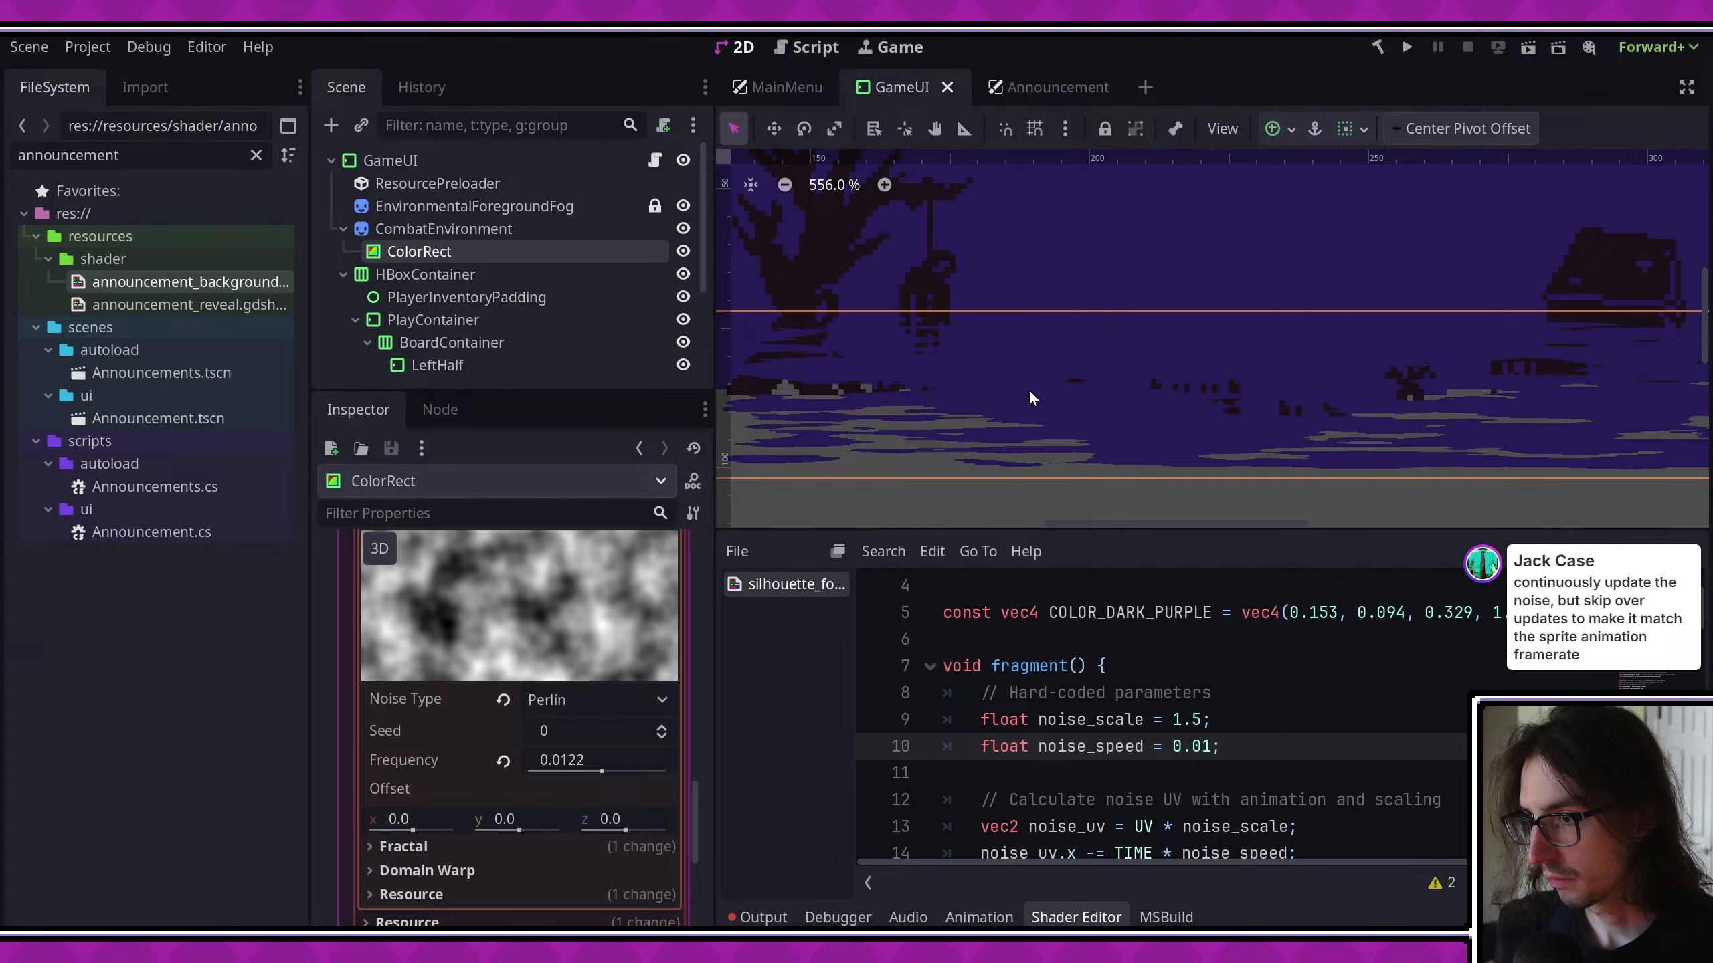
{"action": "scroll", "coordinate": [1192, 400], "scroll_direction": "down", "scroll_amount": 3}
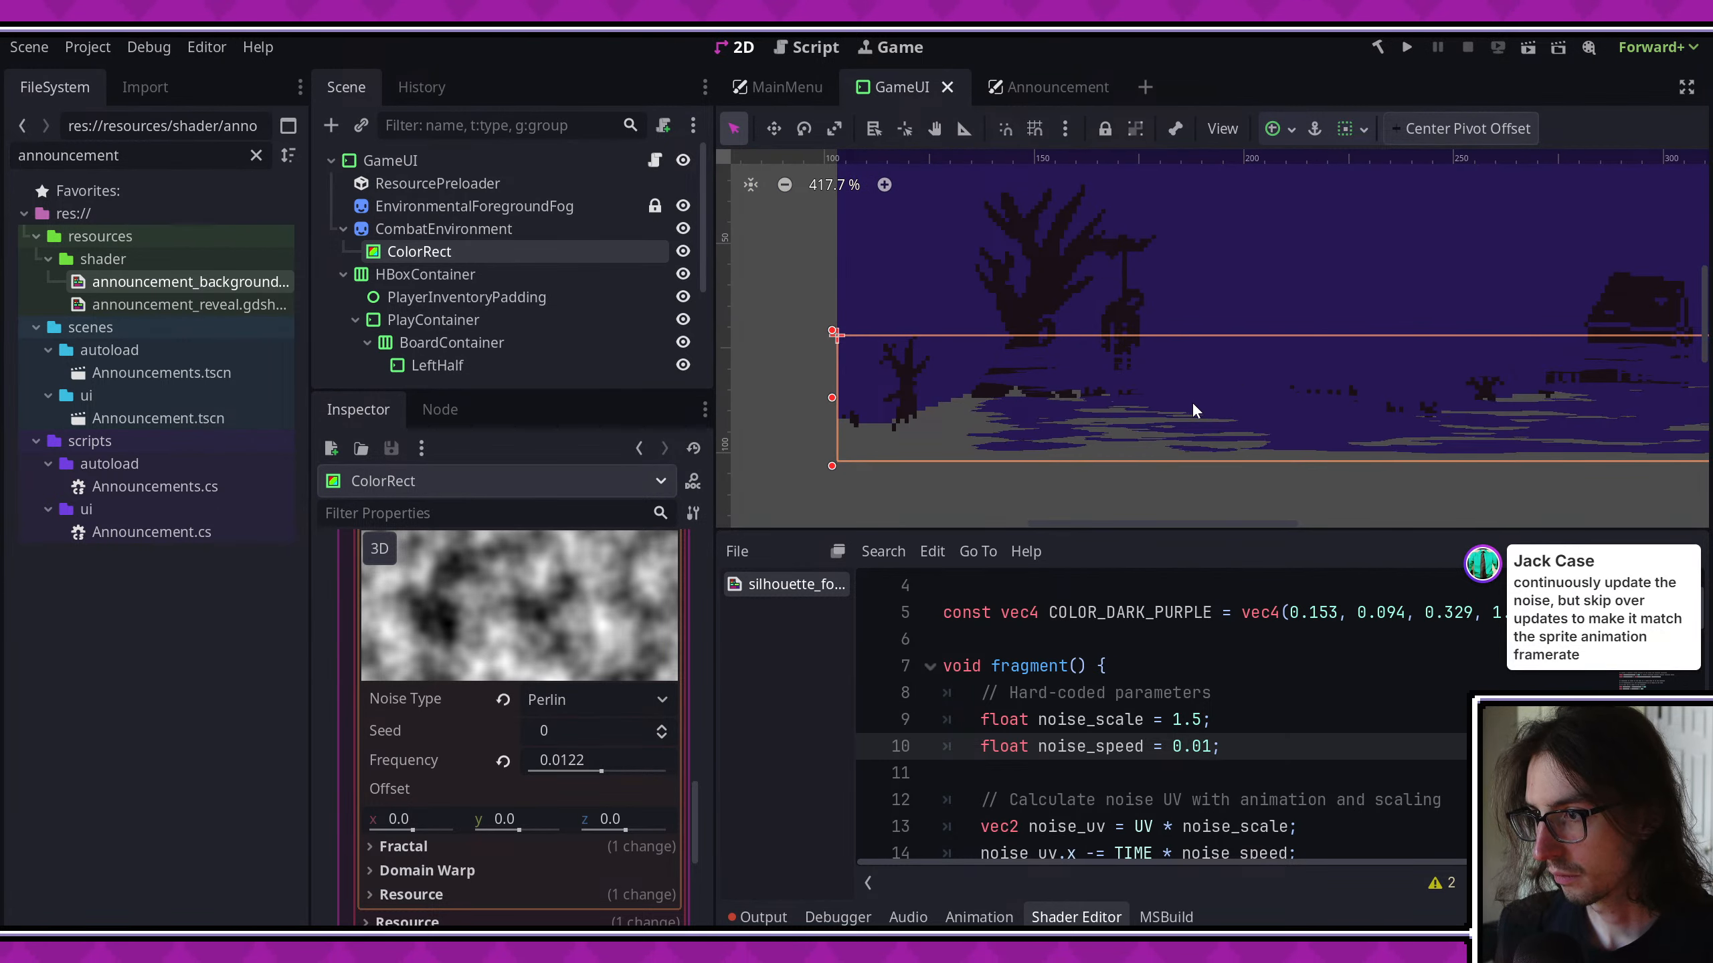
{"action": "scroll", "coordinate": [1265, 656], "scroll_direction": "up", "scroll_amount": 1}
{"action": "scroll", "coordinate": [1266, 656], "scroll_direction": "down", "scroll_amount": 5}
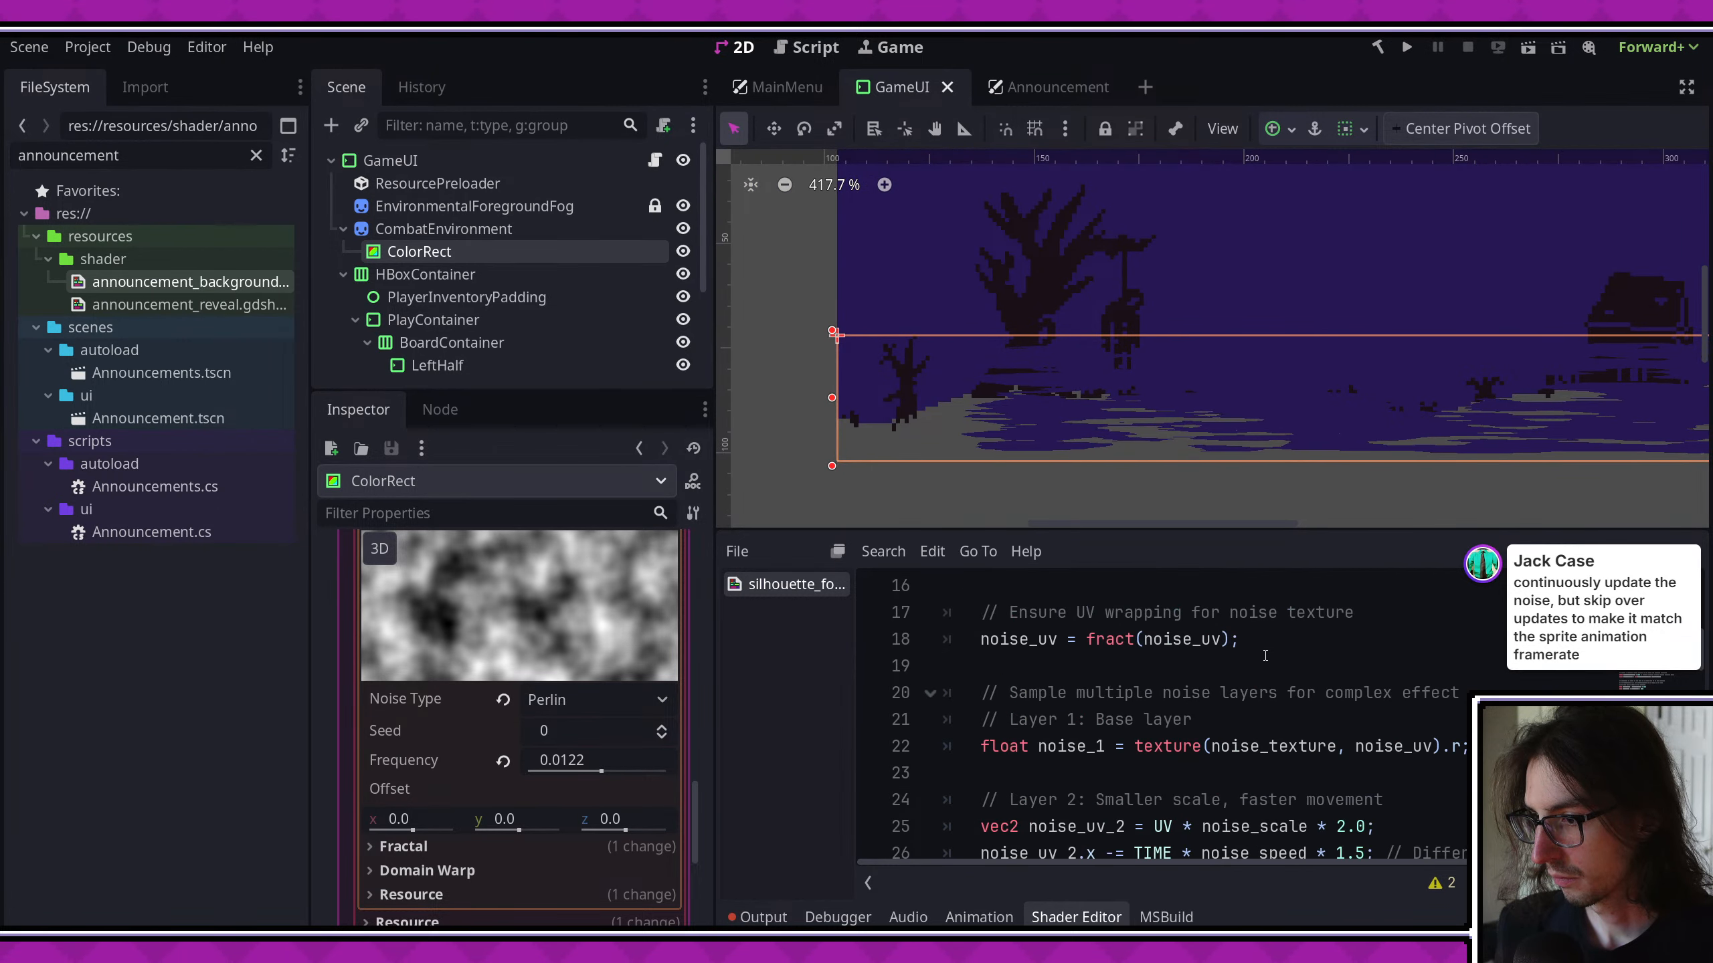
{"action": "scroll", "coordinate": [1265, 655], "scroll_direction": "down", "scroll_amount": 5}
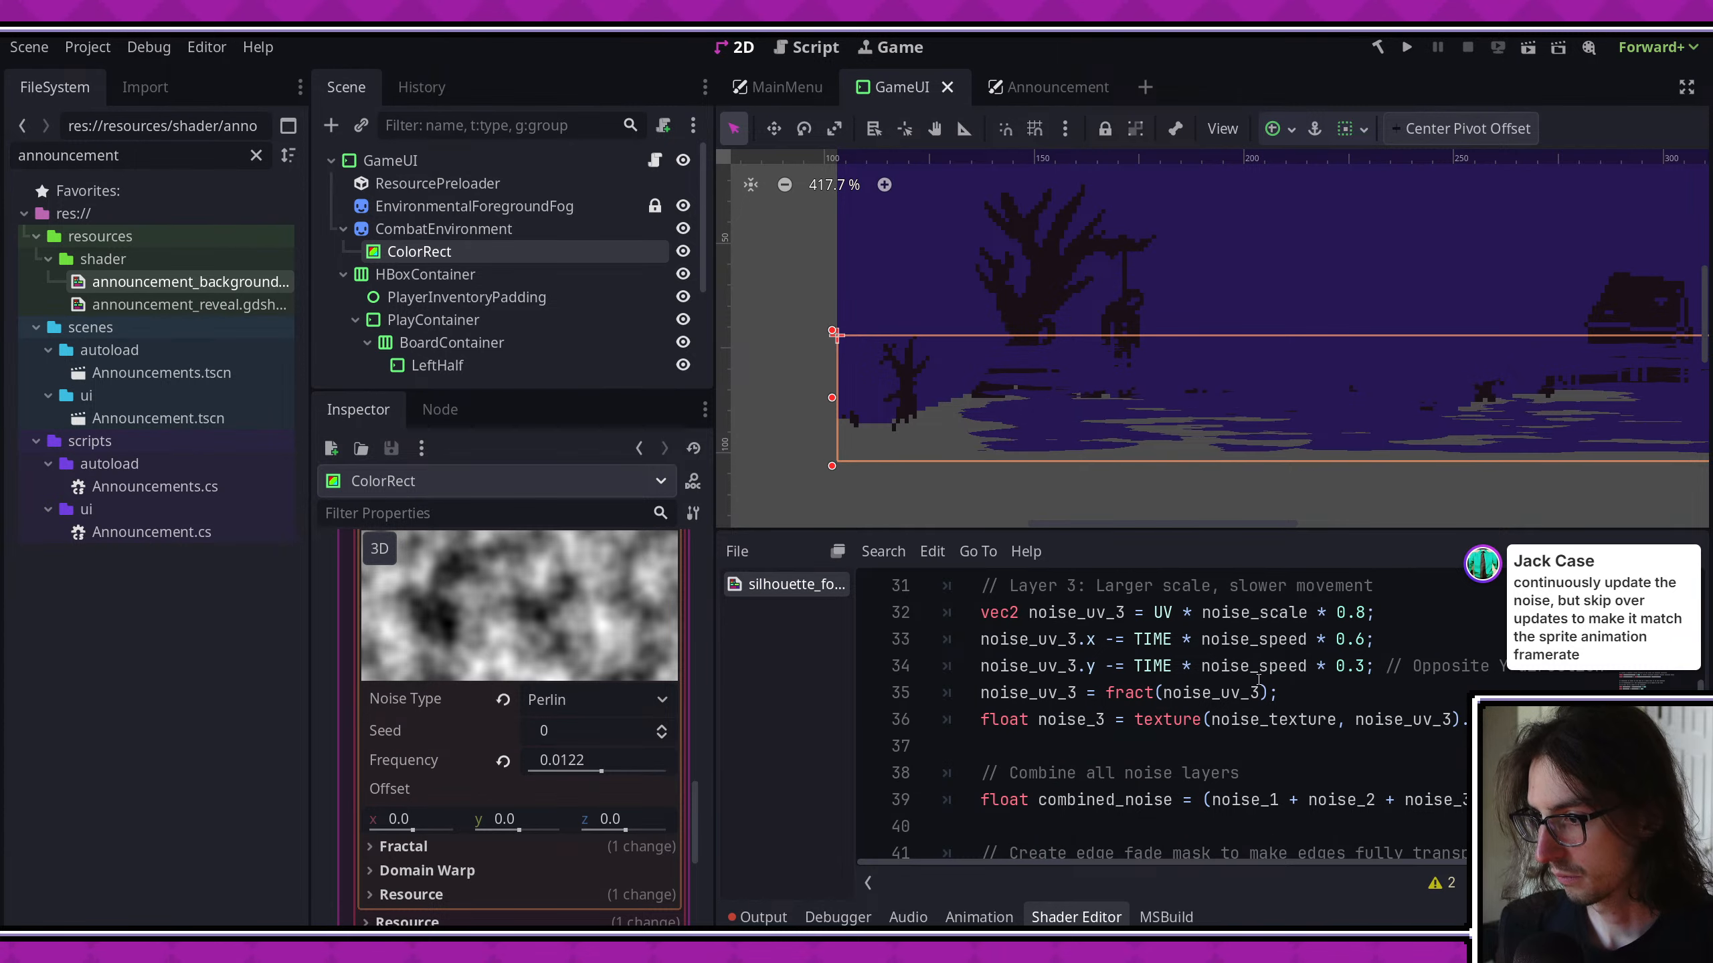
{"action": "scroll", "coordinate": [1259, 679], "scroll_direction": "down", "scroll_amount": 2}
{"action": "left_click", "coordinate": [1270, 719]}
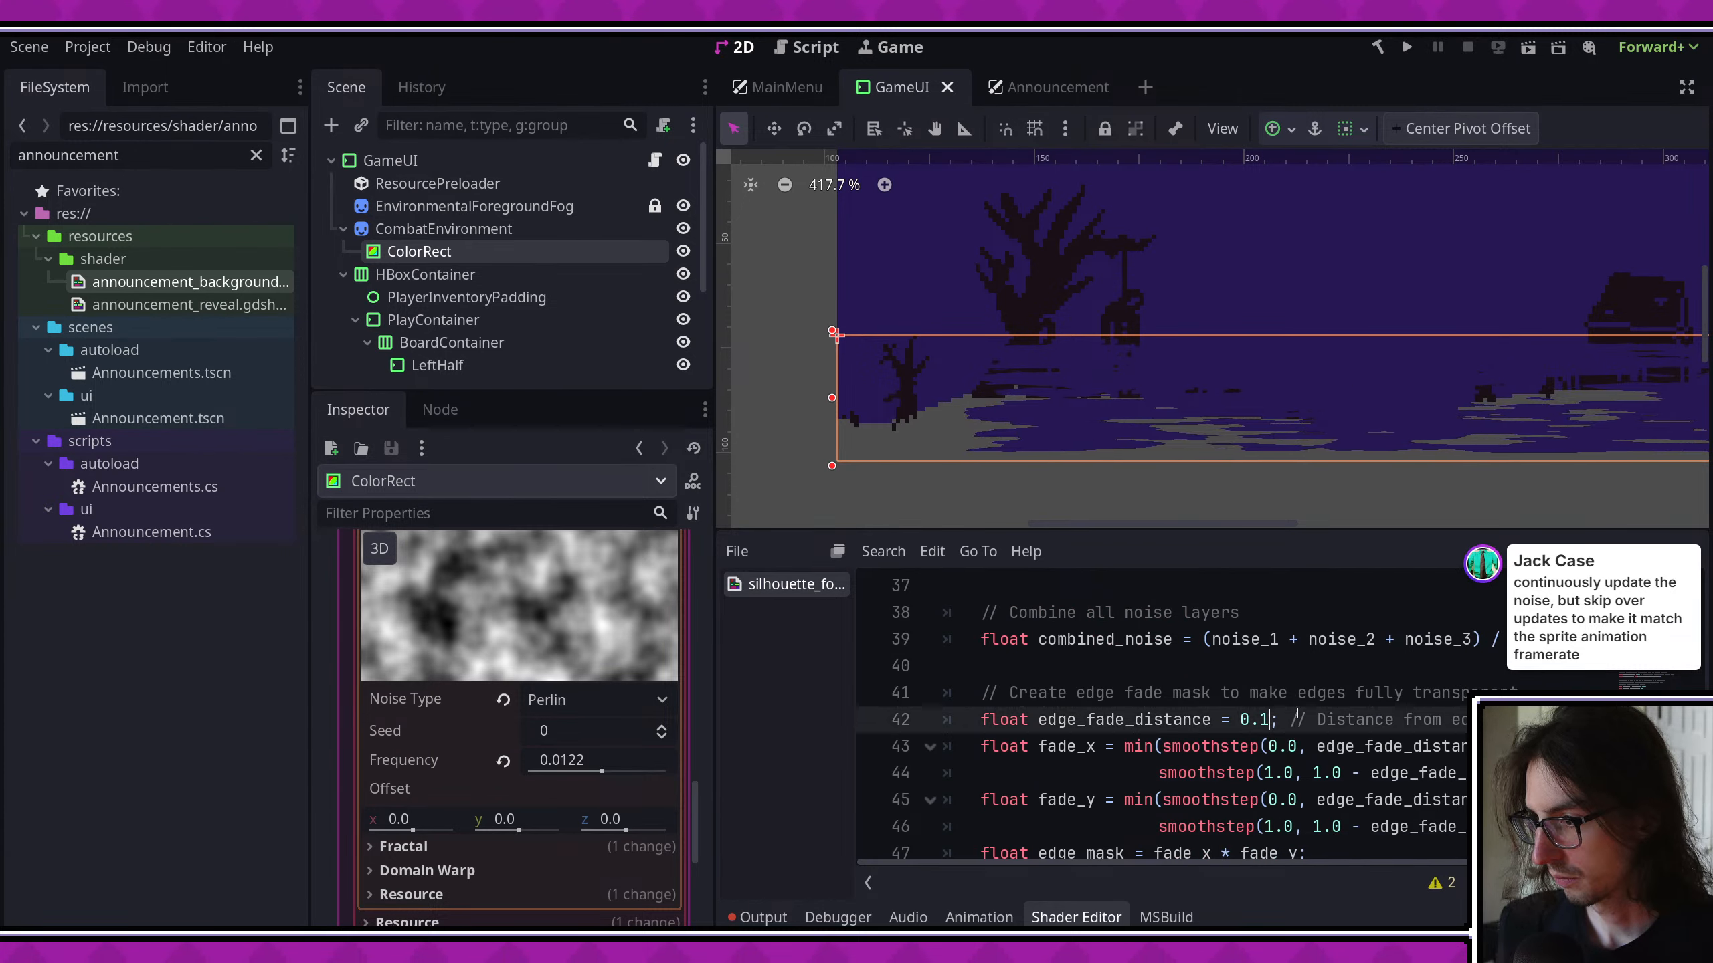
{"action": "type", "text": "05"}
{"action": "key", "text": "ctrl+s"}
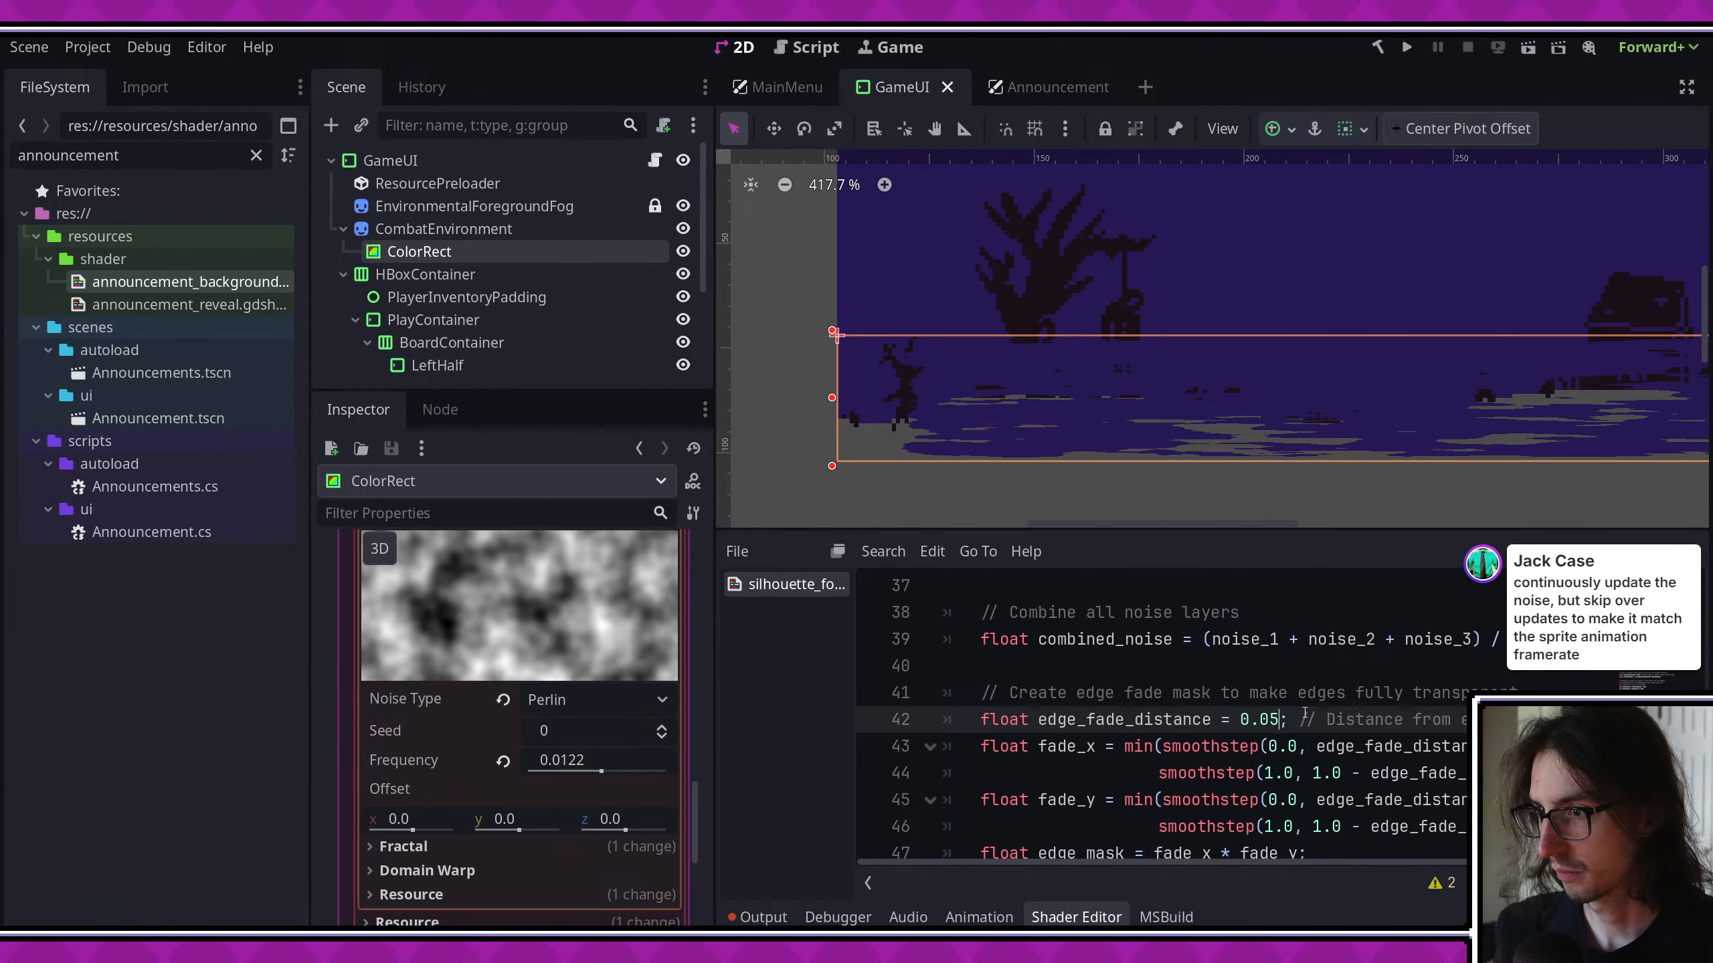
{"action": "scroll", "coordinate": [1245, 457], "scroll_direction": "down", "scroll_amount": 1}
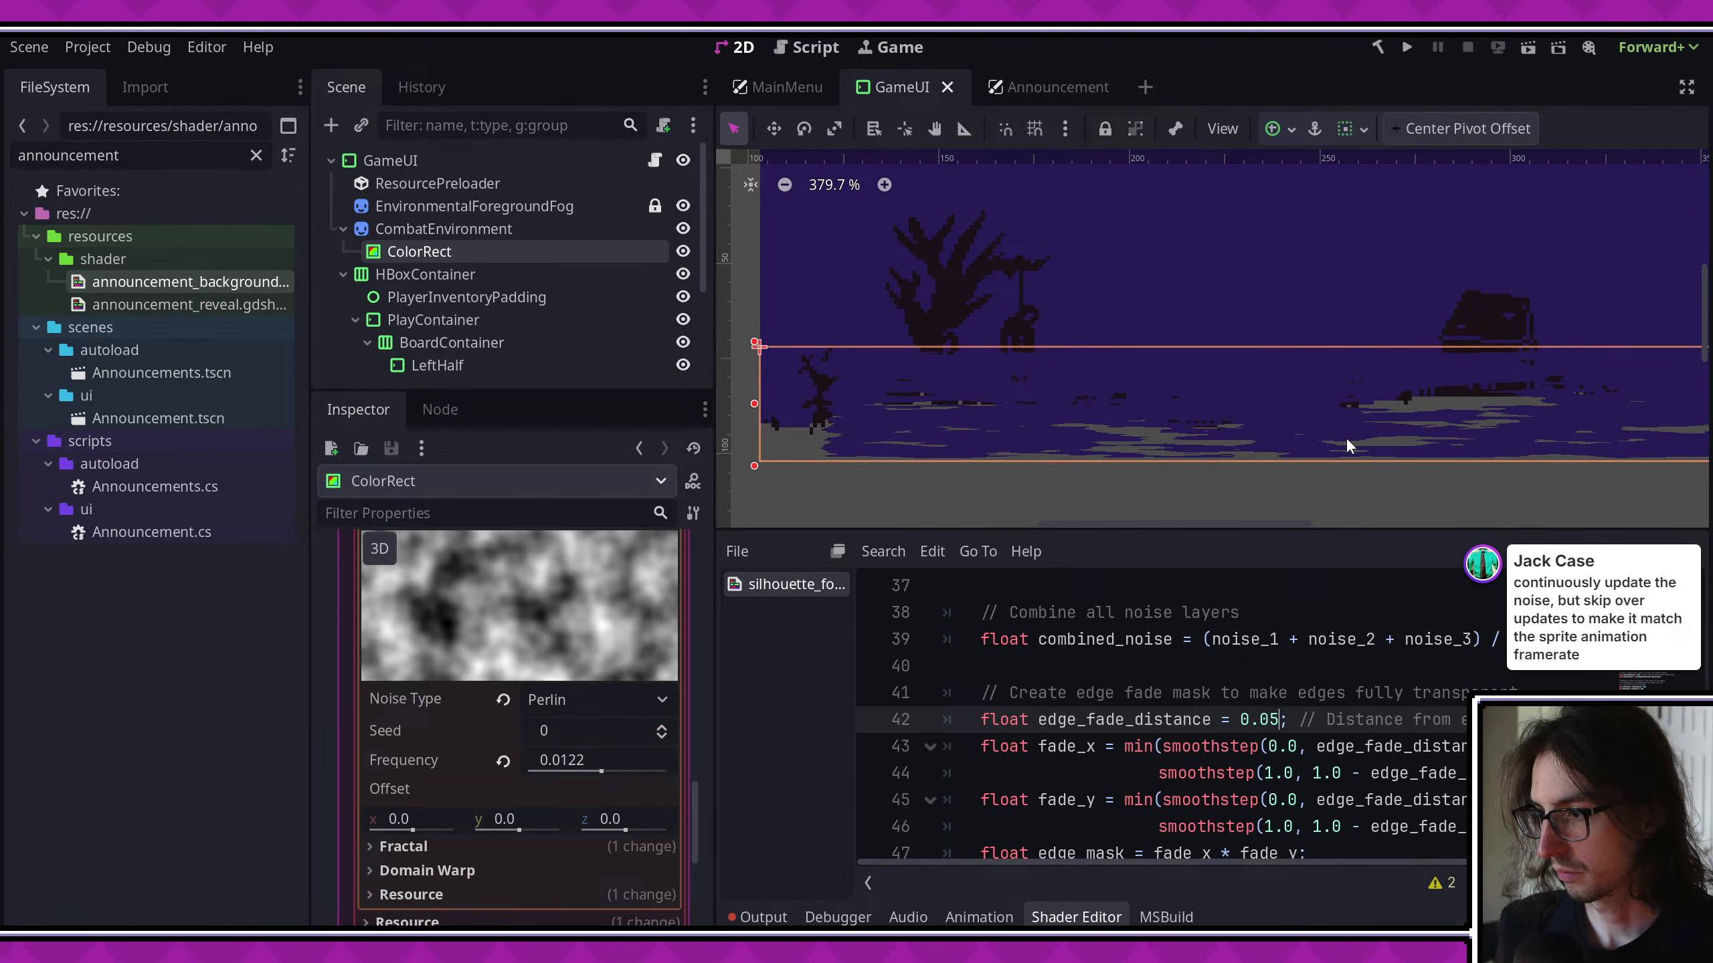
{"action": "middle_click_drag", "start_coordinate": [1348, 442], "coordinate": [1288, 417]}
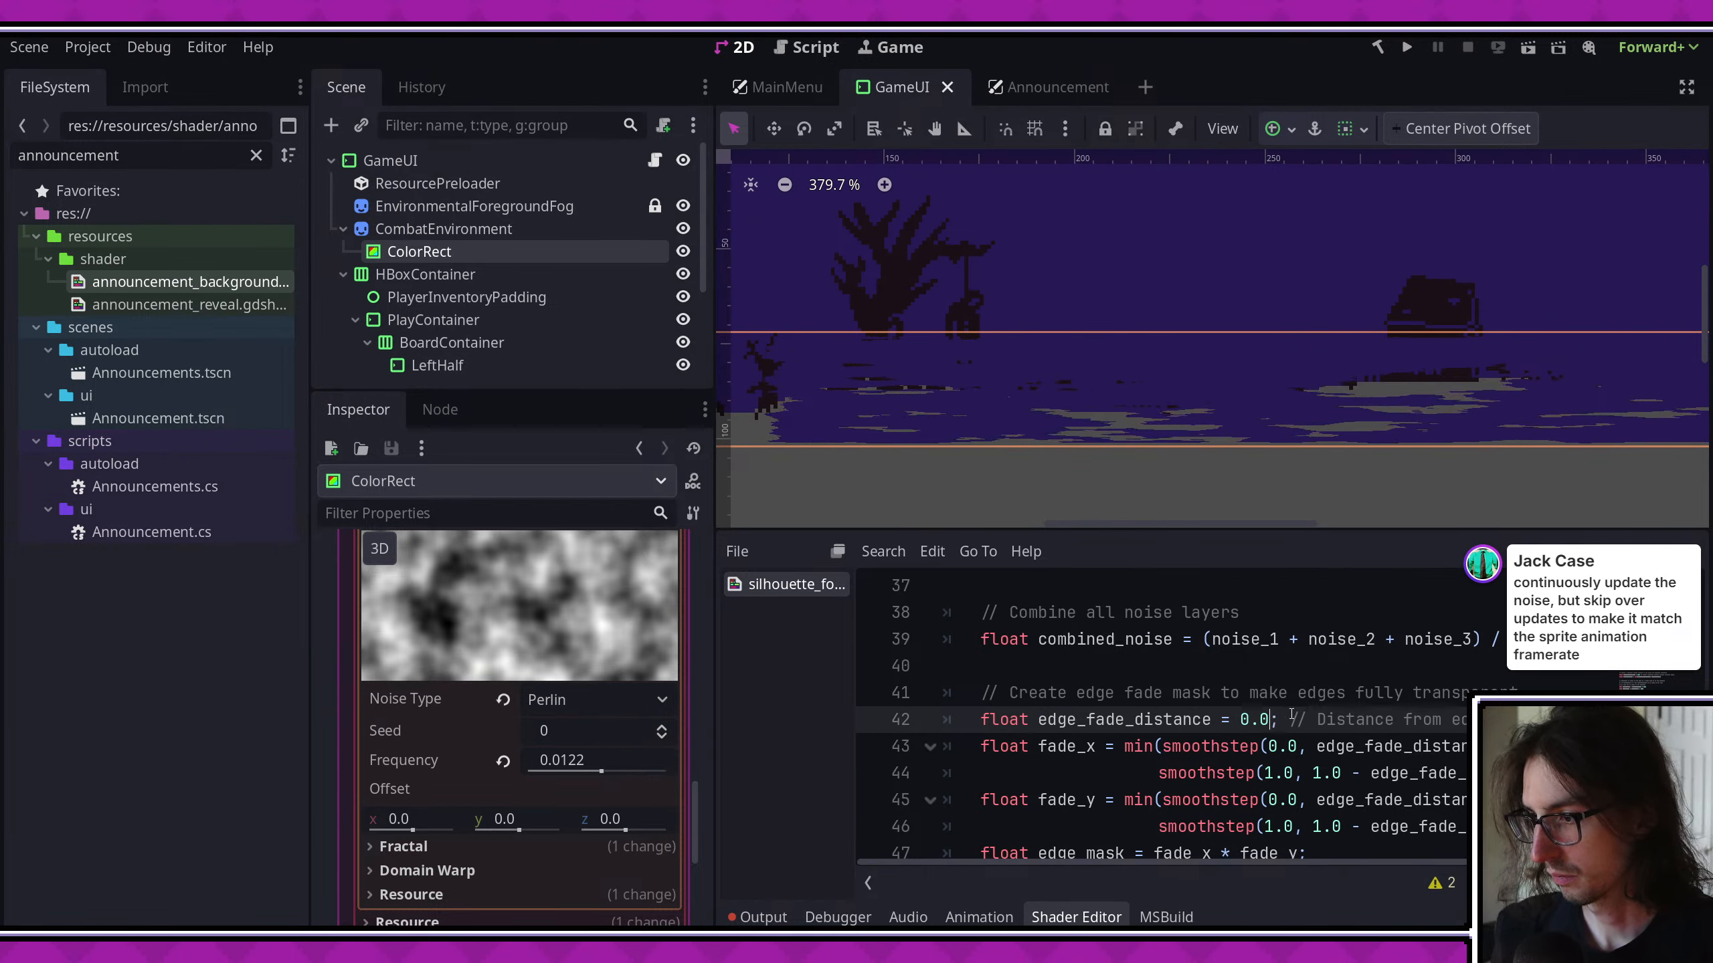
- Replace edge_fade_distance with .01 in both smoothstep calls of fade_x and check the fog's side edges
{"action": "left_click_drag", "start_coordinate": [1608, 774], "coordinate": [937, 750]}
{"action": "left_click", "coordinate": [1079, 754]}
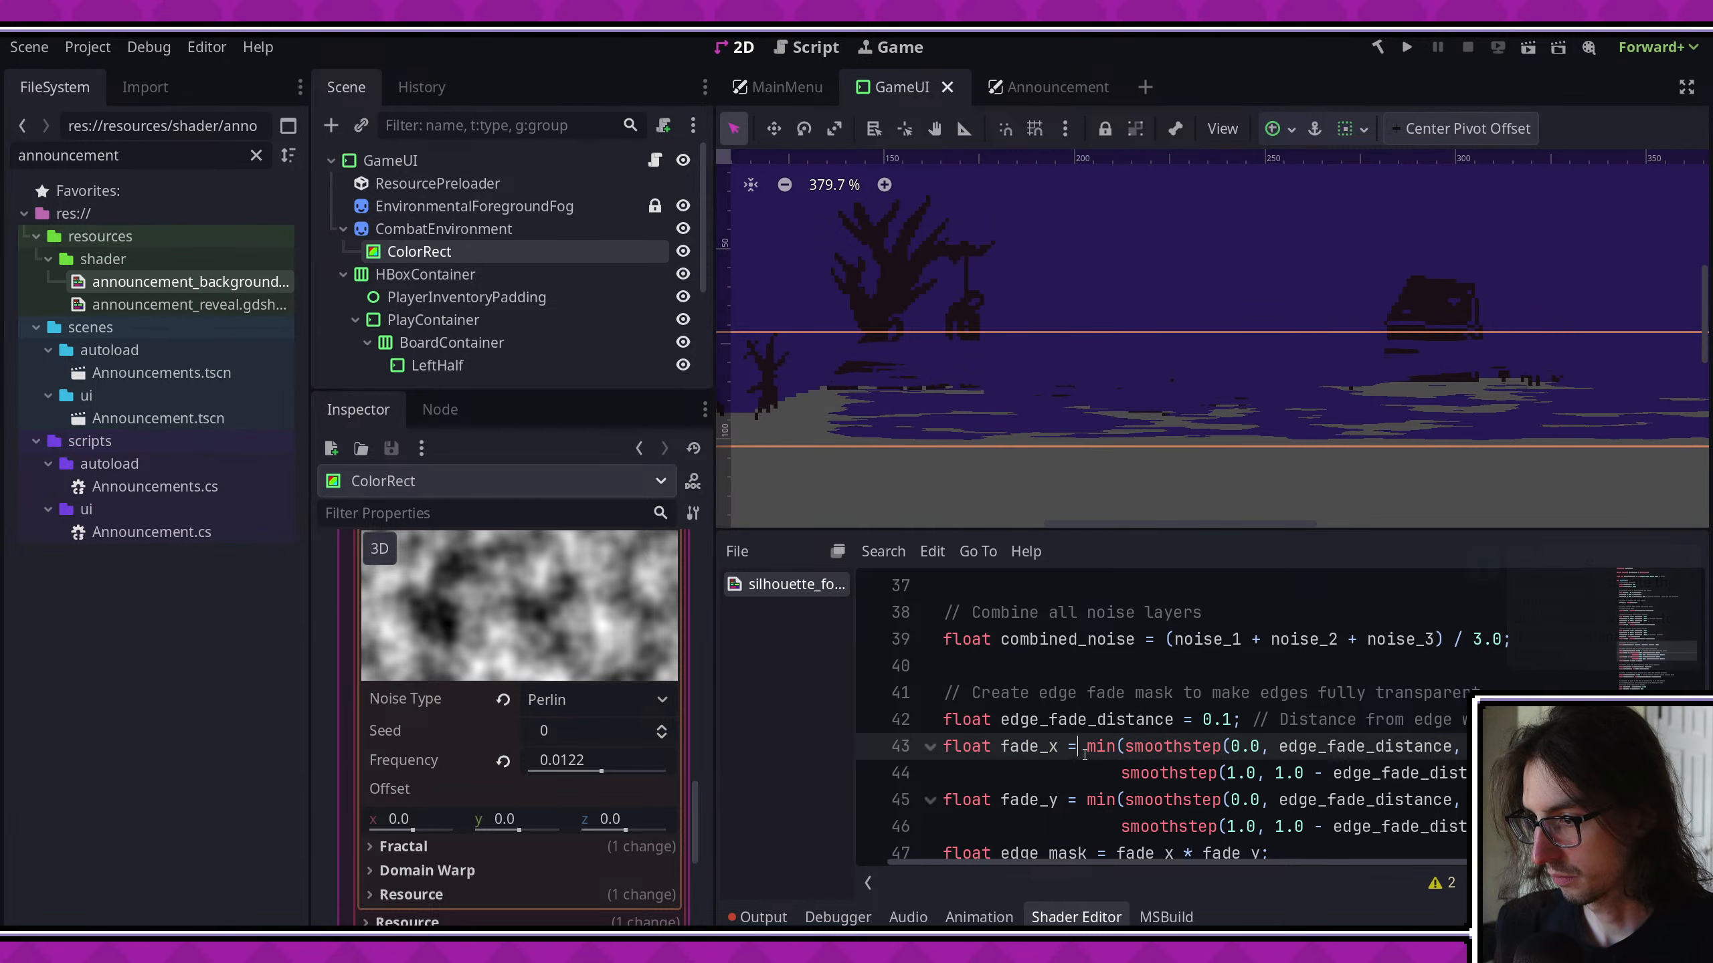
{"action": "double_click", "coordinate": [1317, 743]}
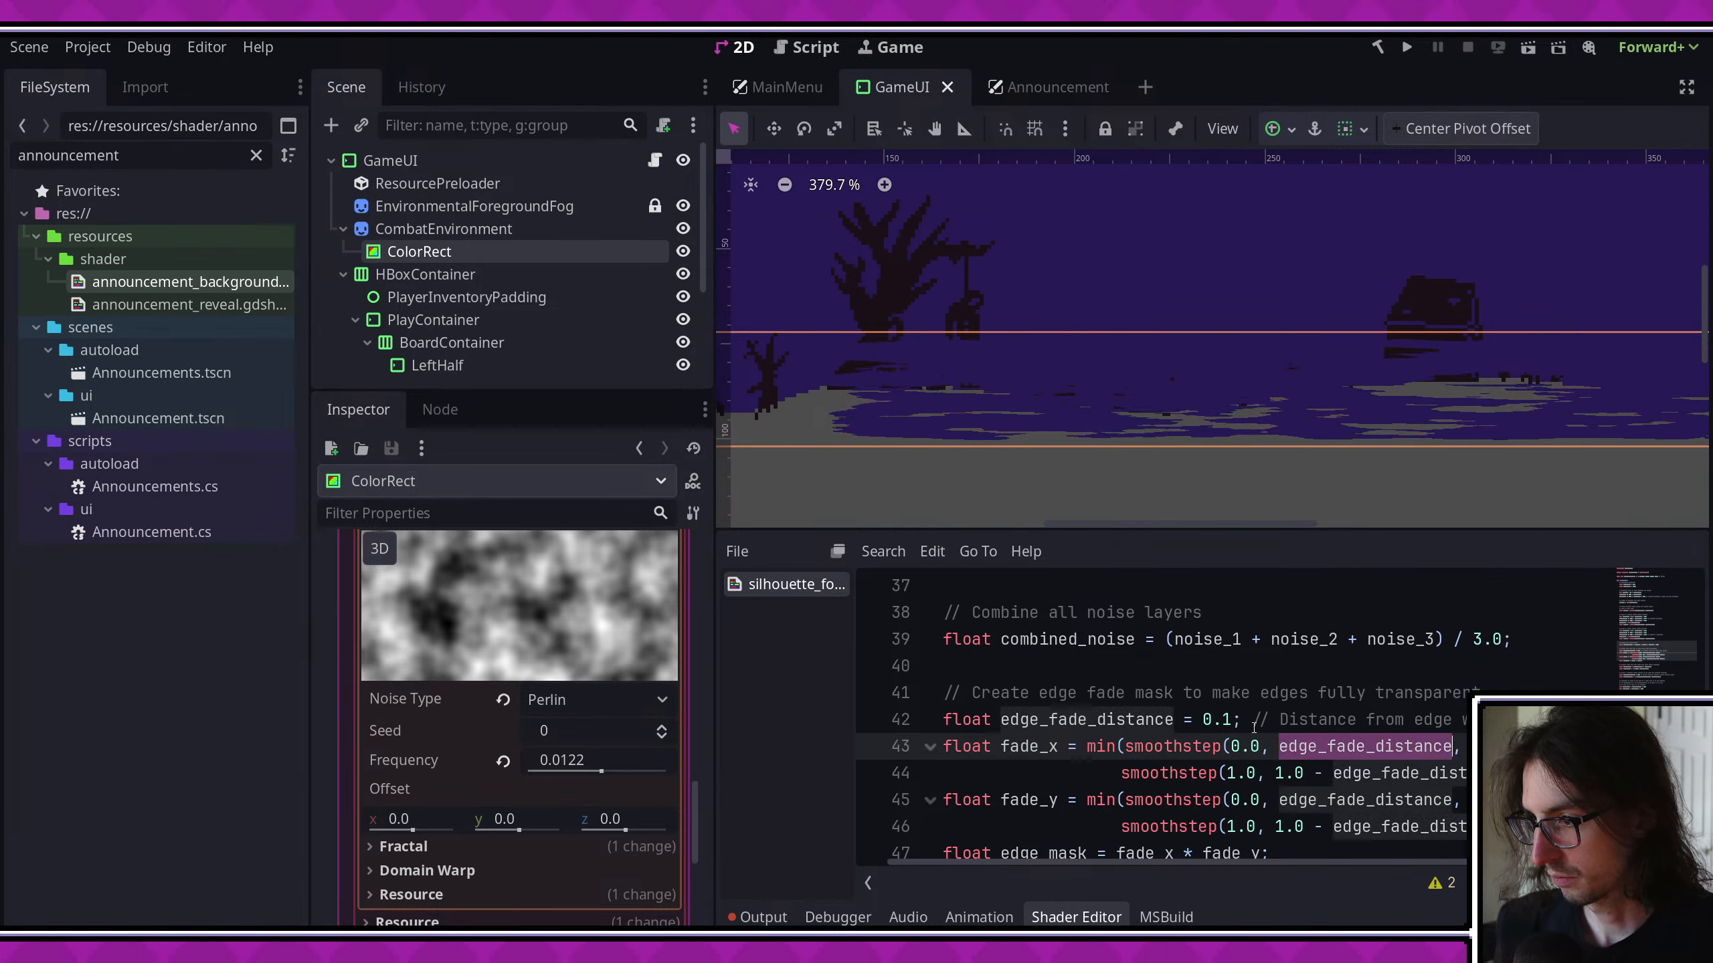
{"action": "type", "text": ".01"}
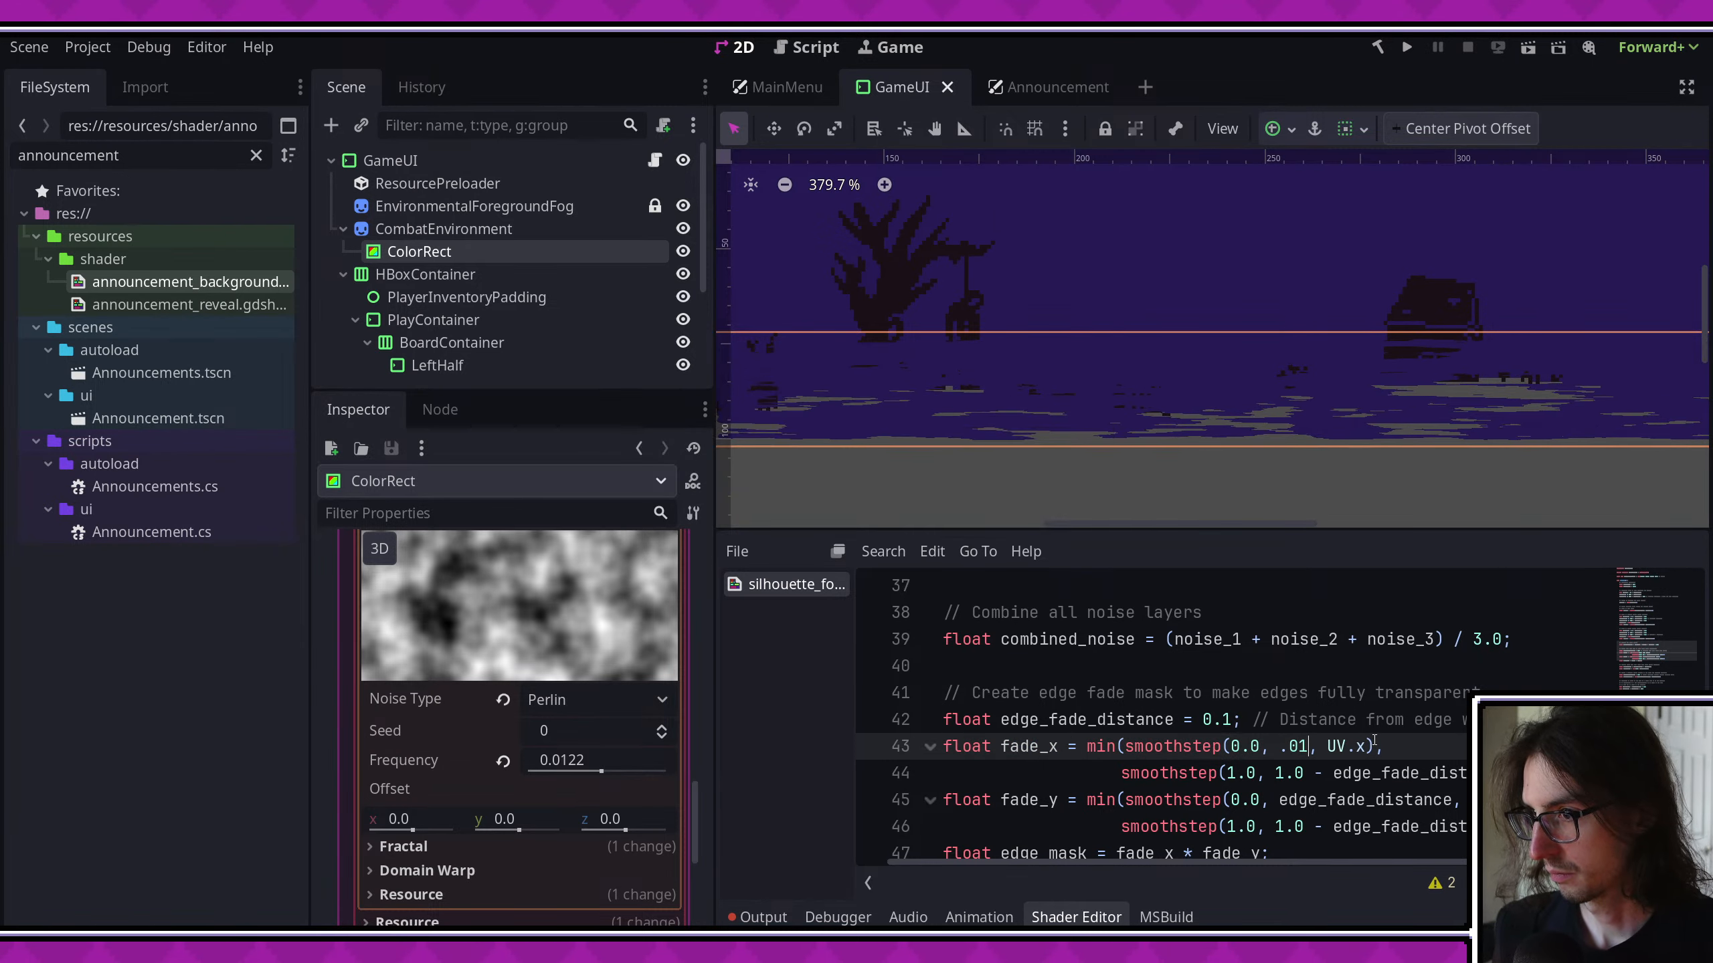
{"action": "middle_click_drag", "start_coordinate": [1105, 426], "coordinate": [1227, 439]}
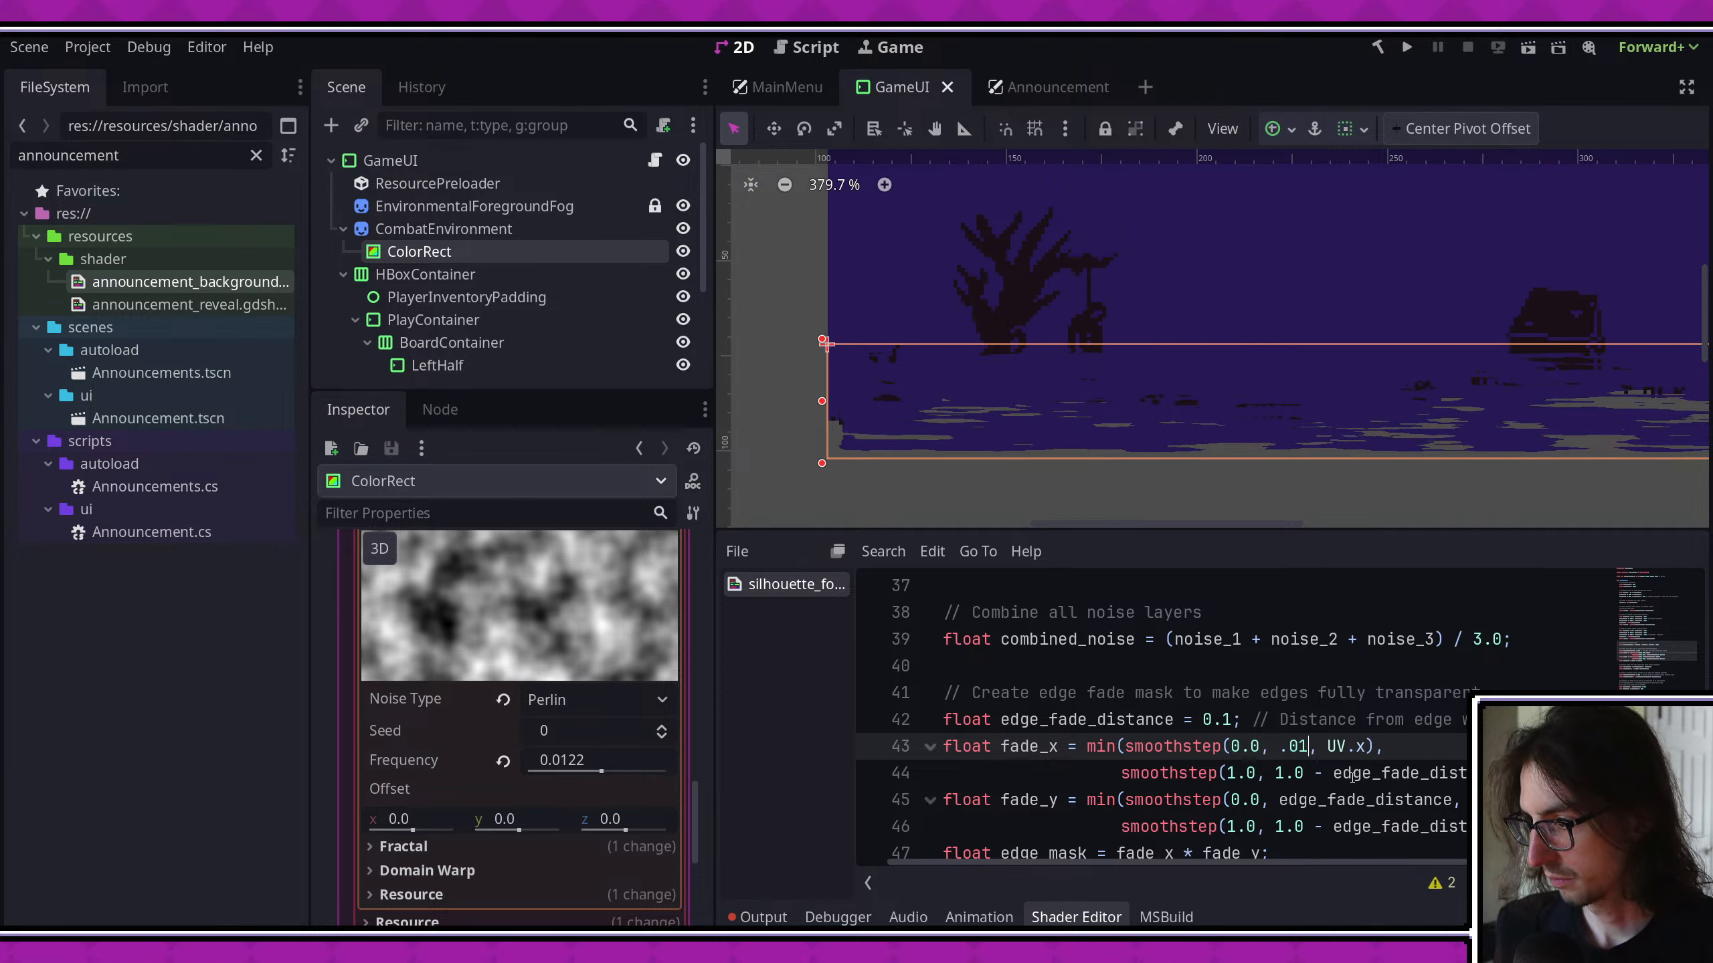
{"action": "double_click", "coordinate": [1361, 771]}
{"action": "type", "text": ".01, UV.x));"}
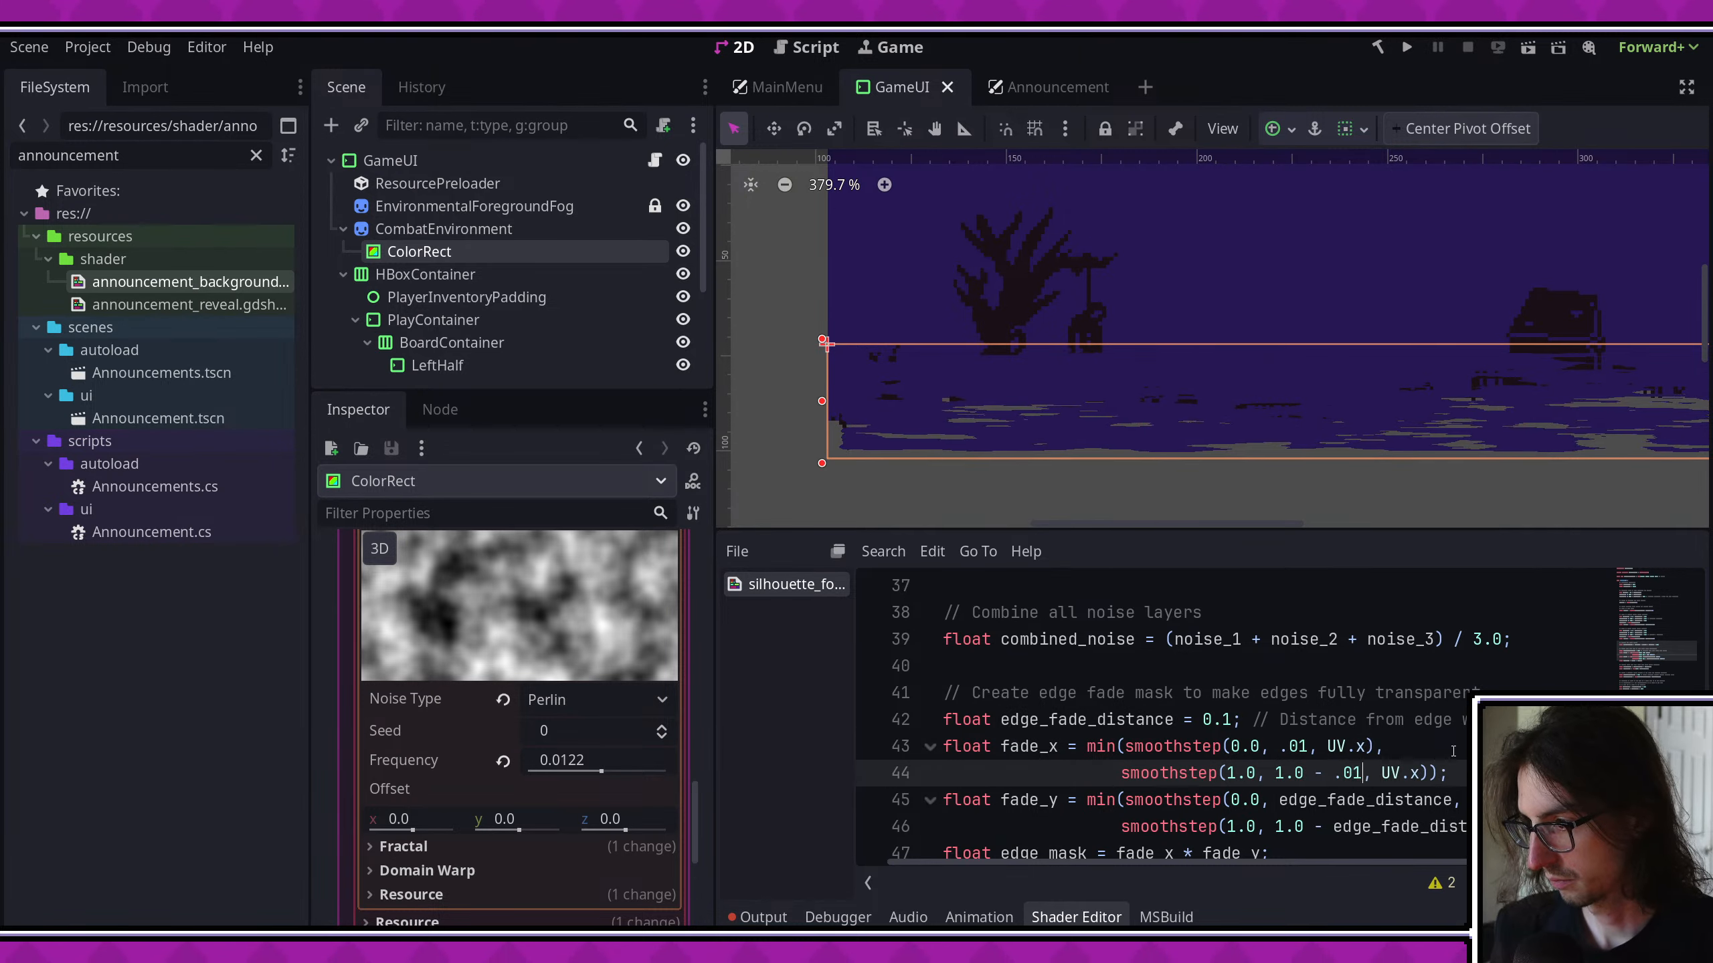
{"action": "scroll", "coordinate": [1119, 398], "scroll_direction": "down", "scroll_amount": 3}
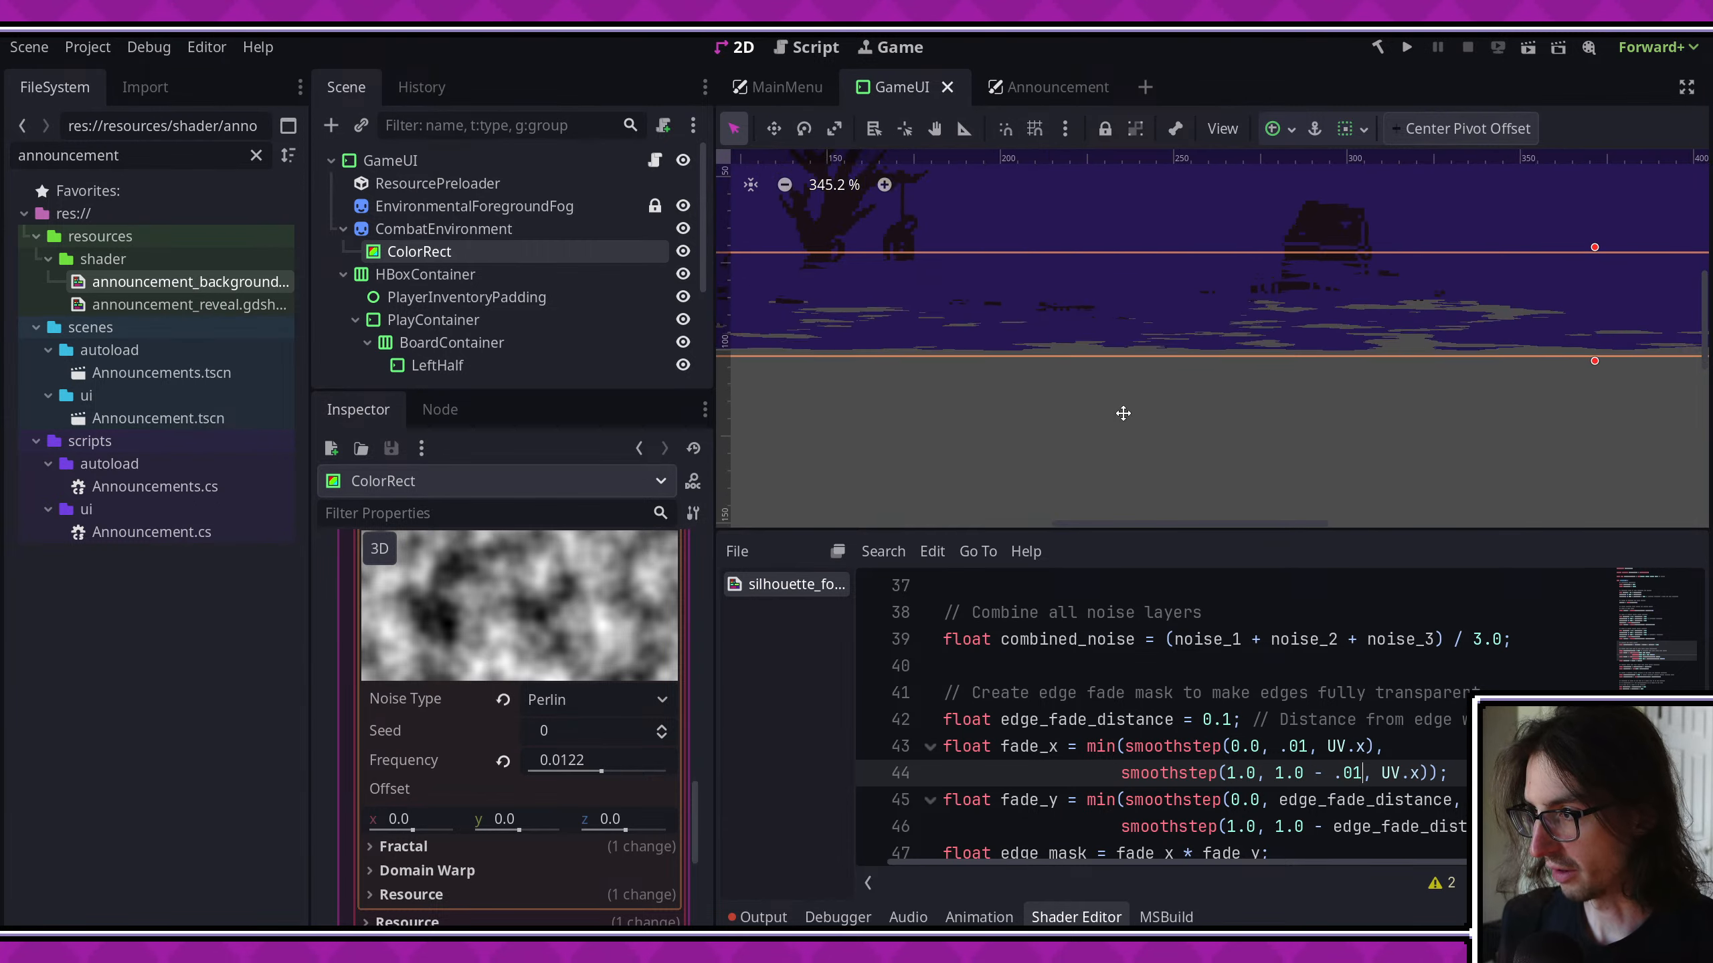
{"action": "middle_click_drag", "start_coordinate": [1118, 376], "coordinate": [1303, 422]}
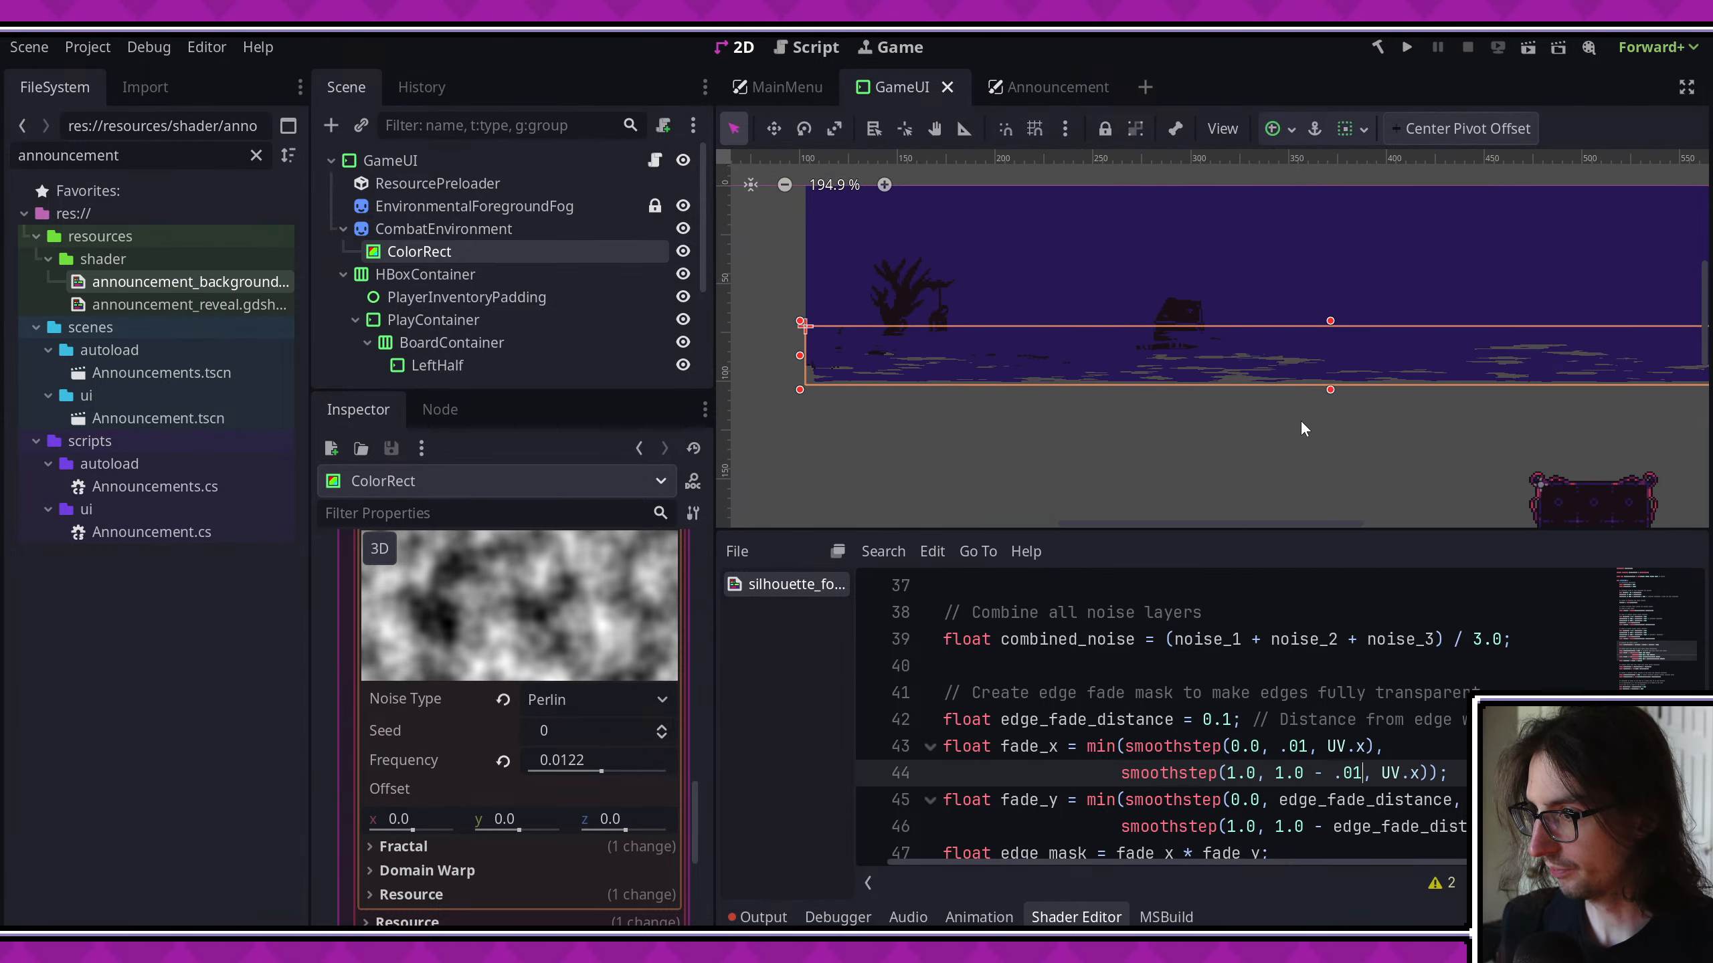
{"action": "scroll", "coordinate": [602, 777], "scroll_direction": "down", "scroll_amount": 1}
{"action": "scroll", "coordinate": [1090, 713], "scroll_direction": "down", "scroll_amount": 7}
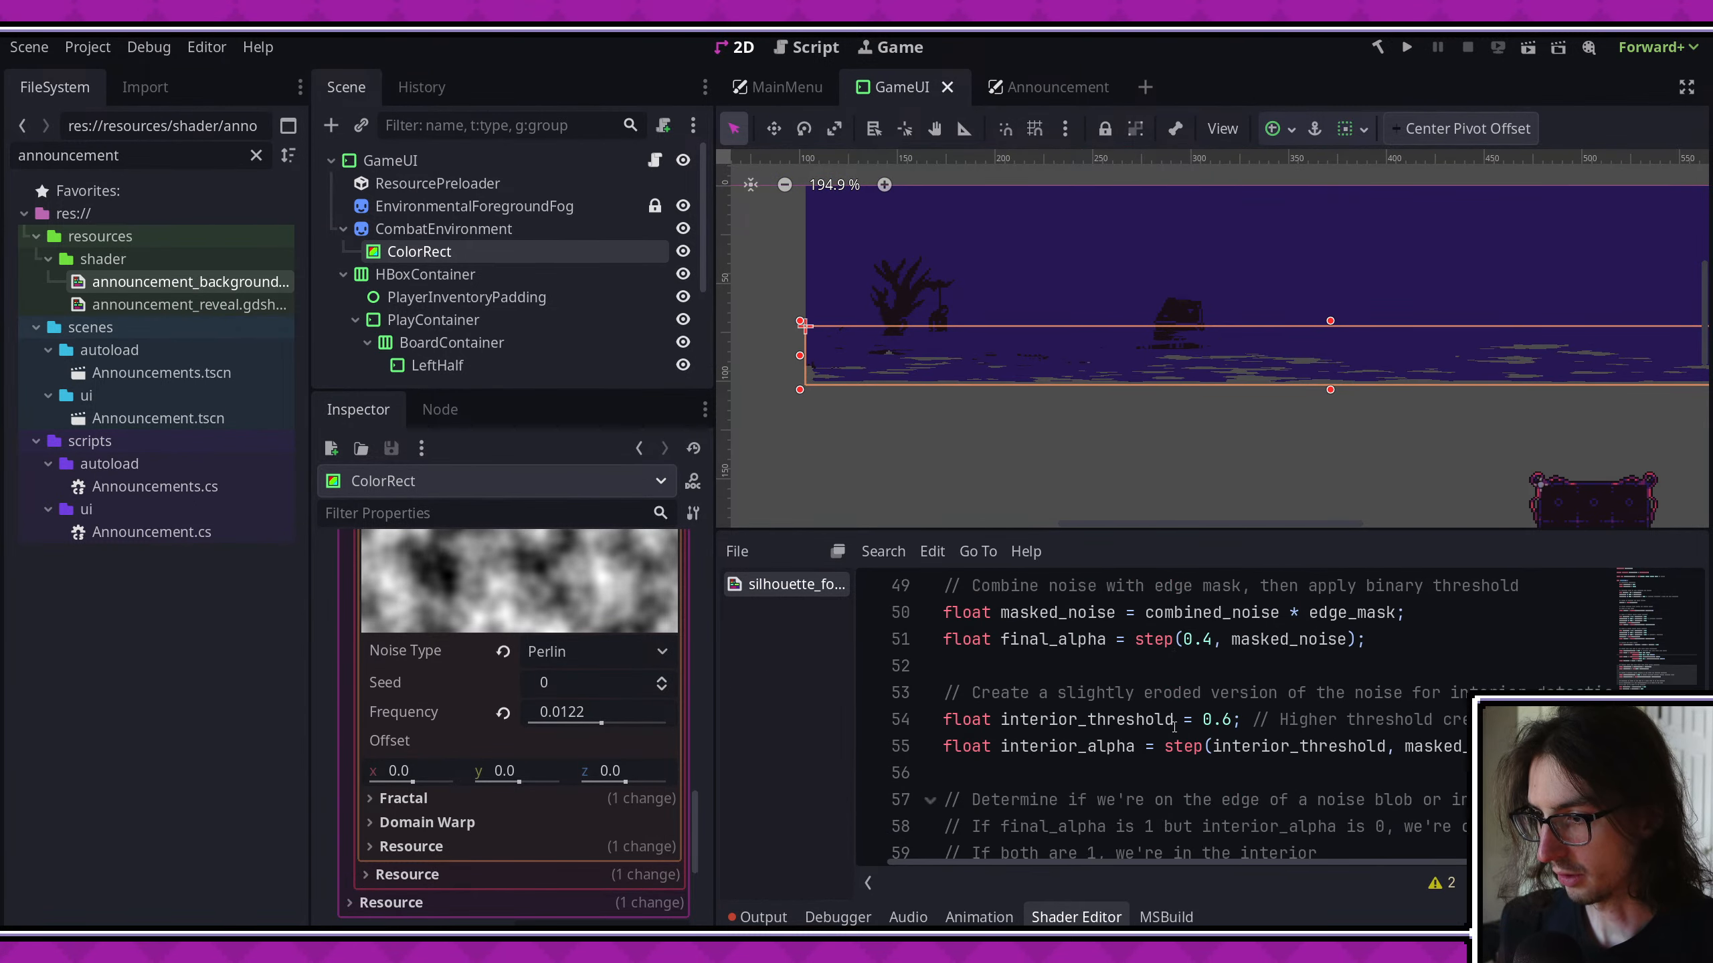
{"action": "scroll", "coordinate": [1090, 713], "scroll_direction": "up", "scroll_amount": 3}
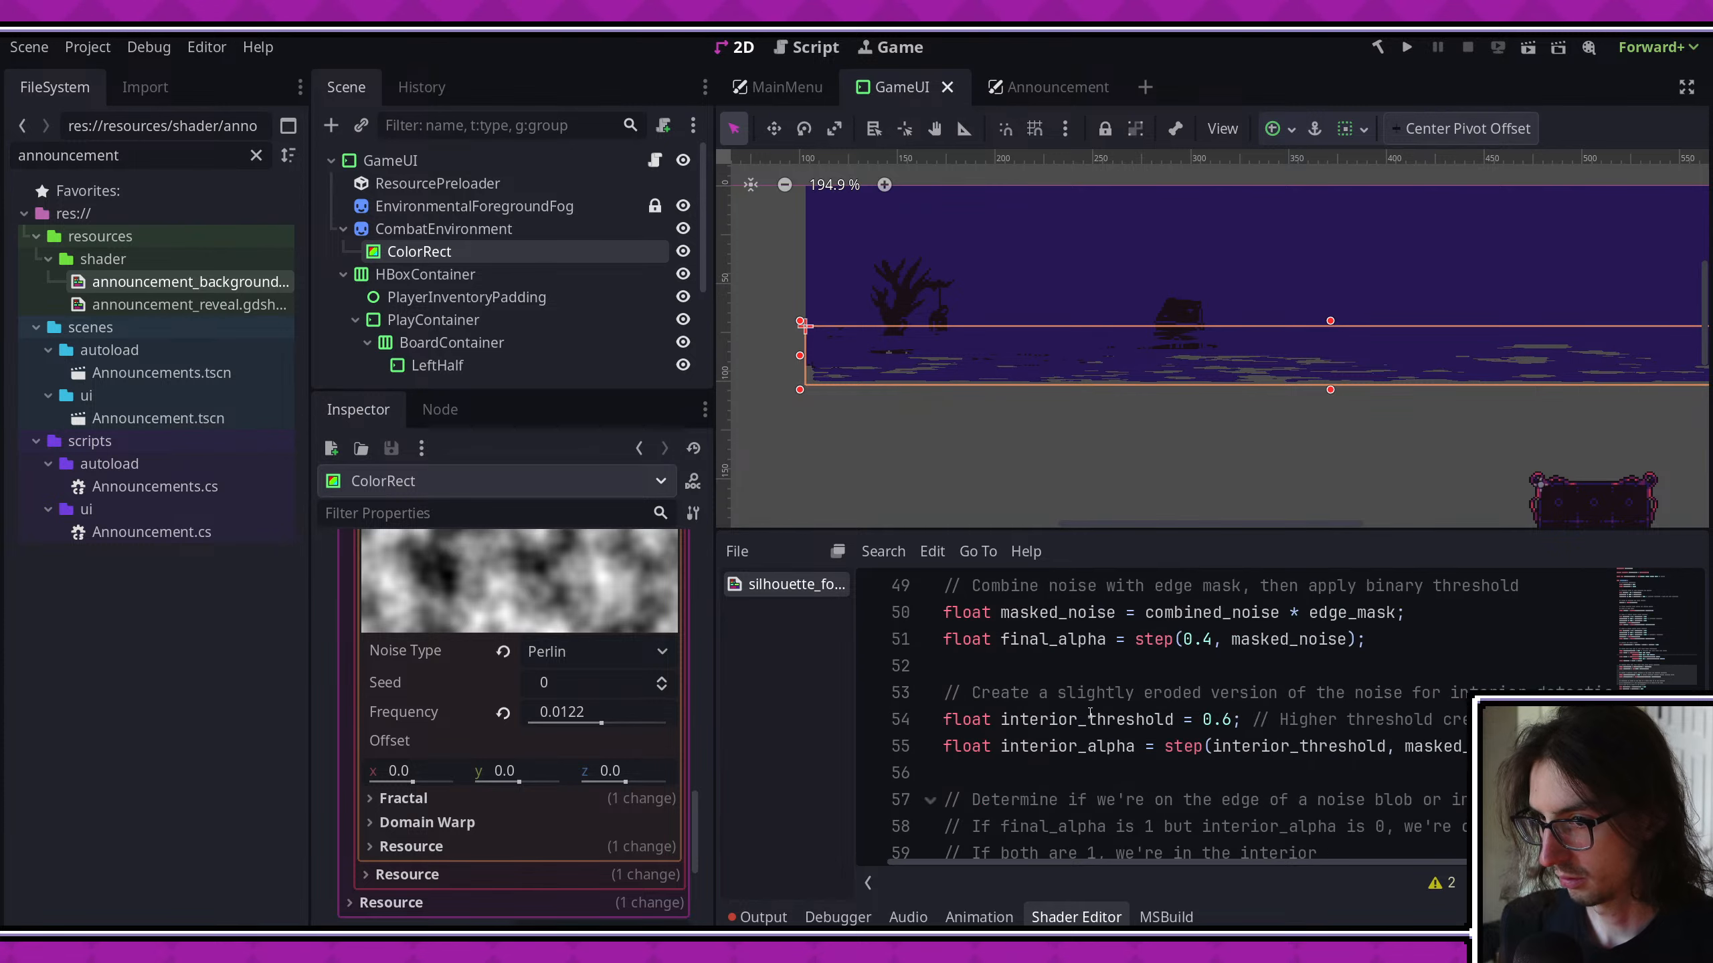
- Delete the is_visible and is_interior declarations and the three comment lines on blob edge and interior detection from the shader
{"action": "scroll", "coordinate": [1090, 713], "scroll_direction": "down", "scroll_amount": 4}
{"action": "scroll", "coordinate": [1119, 719], "scroll_direction": "up", "scroll_amount": 2}
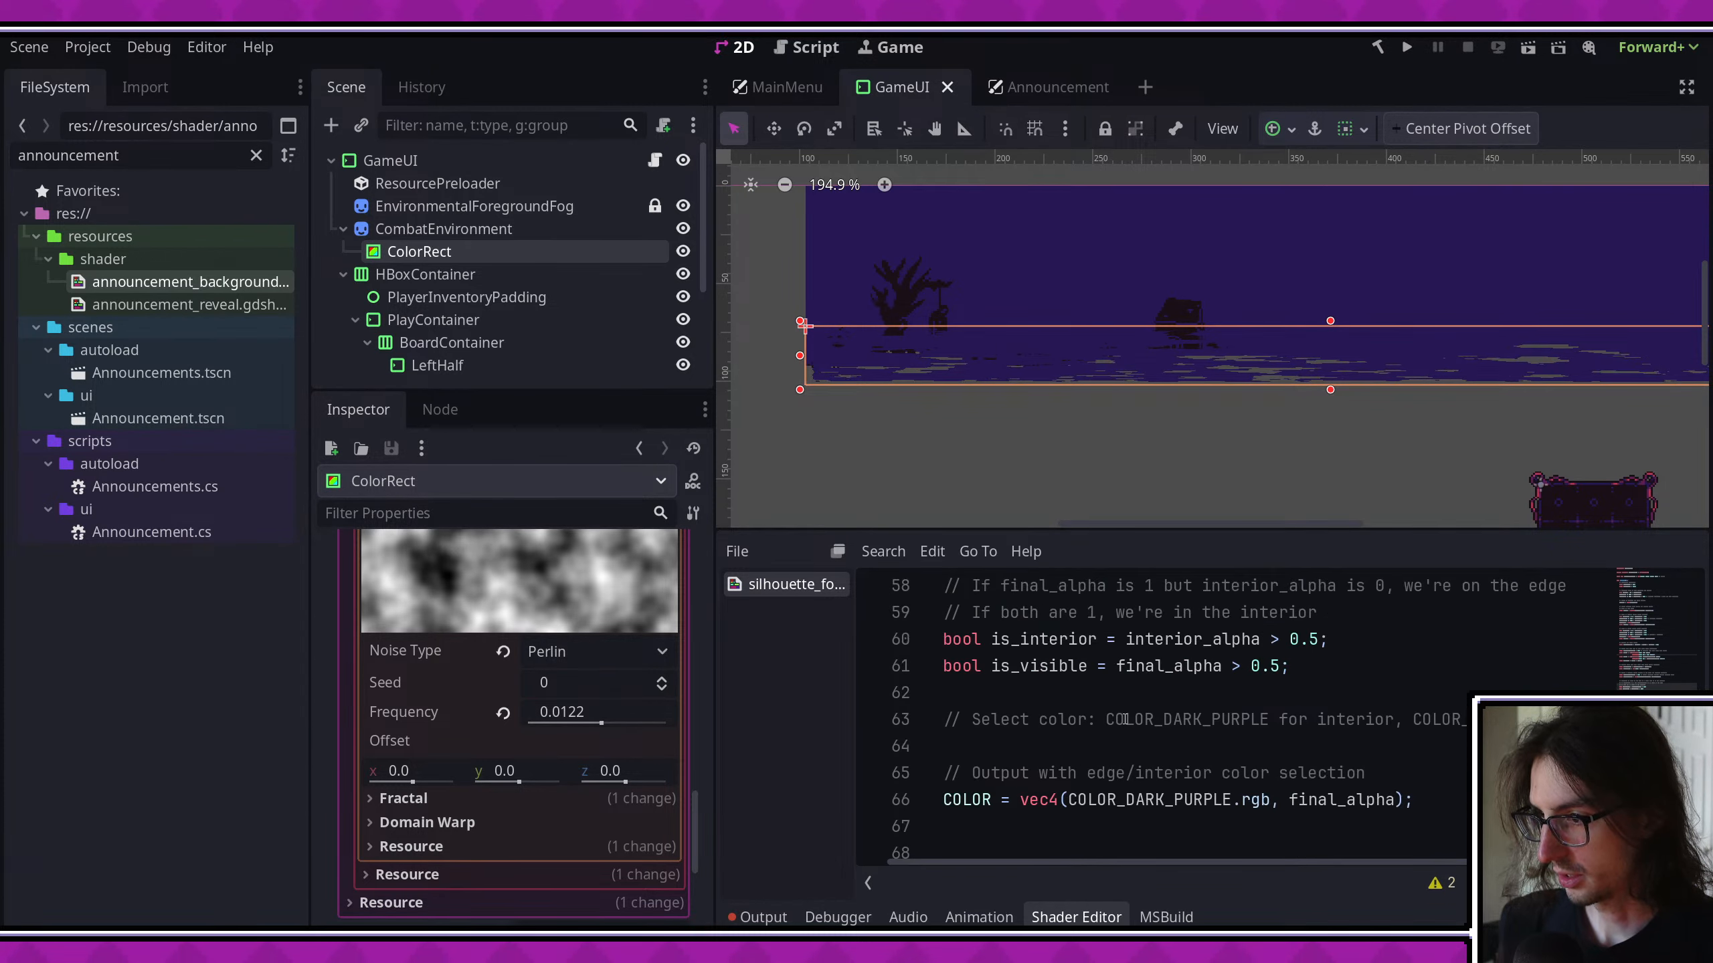
{"action": "triple_click", "coordinate": [1115, 746]}
{"action": "key", "text": "BackSpace"}
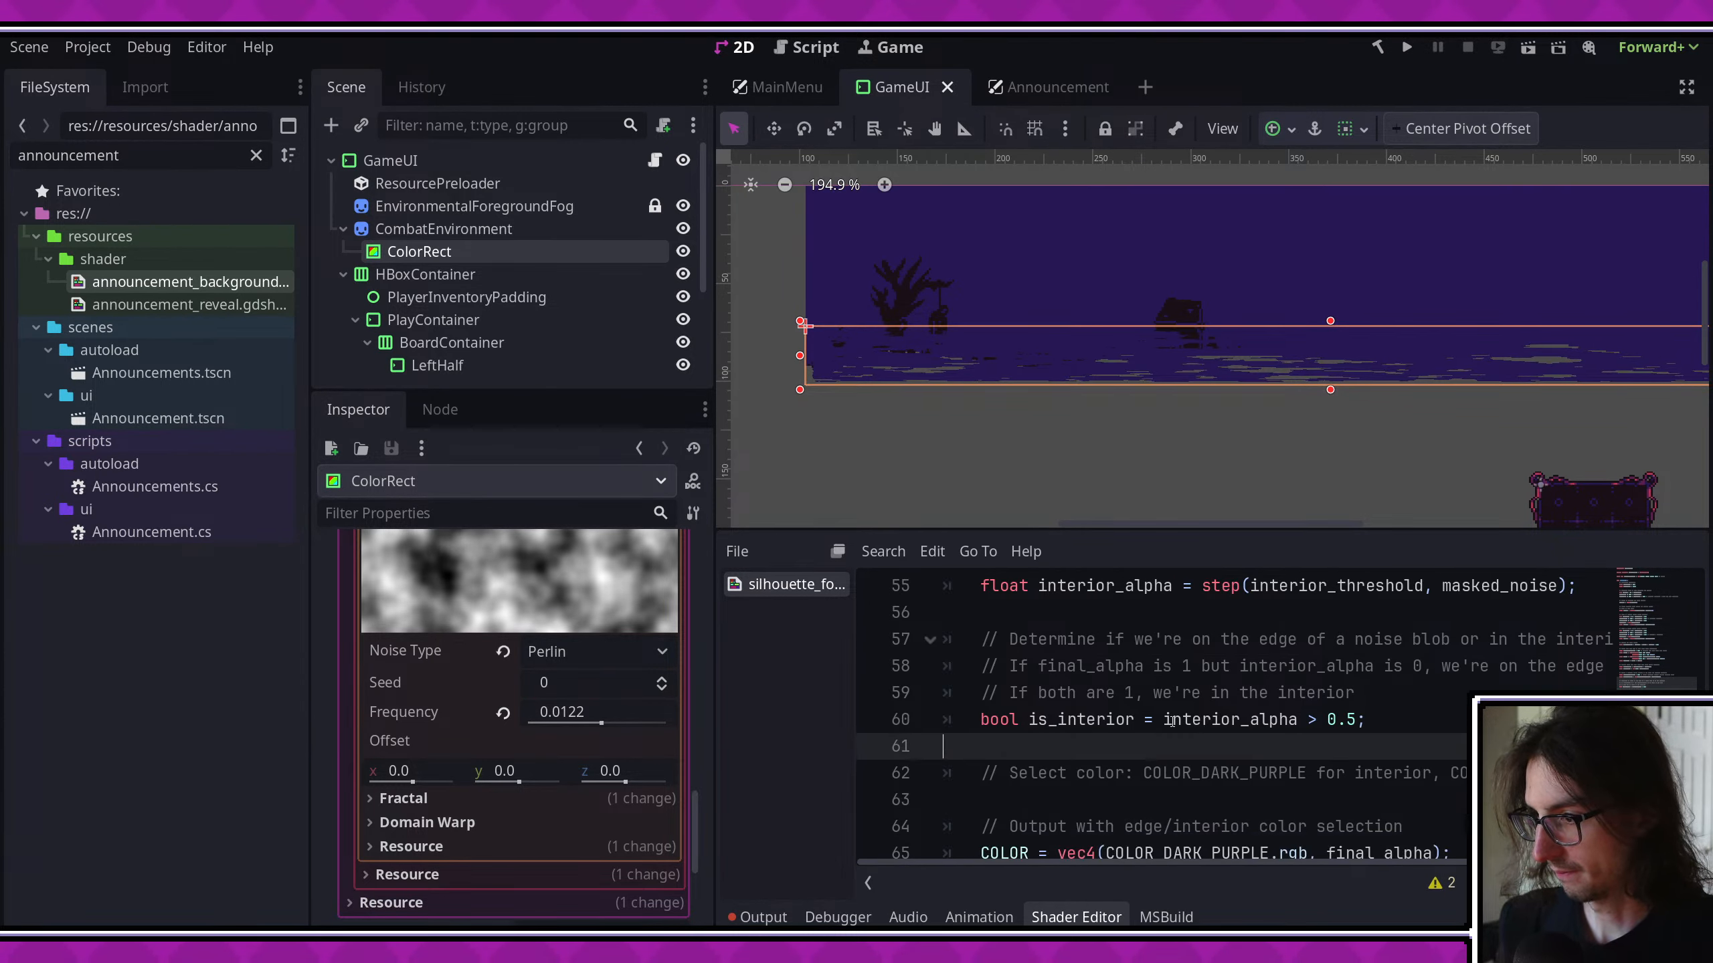
{"action": "triple_click", "coordinate": [1165, 721]}
{"action": "key", "text": "BackSpace"}
{"action": "left_click_drag", "start_coordinate": [1366, 699], "coordinate": [946, 640]}
{"action": "key", "text": "BackSpace"}
{"action": "key", "text": "BackSpace"}
{"action": "key", "text": "BackSpace"}
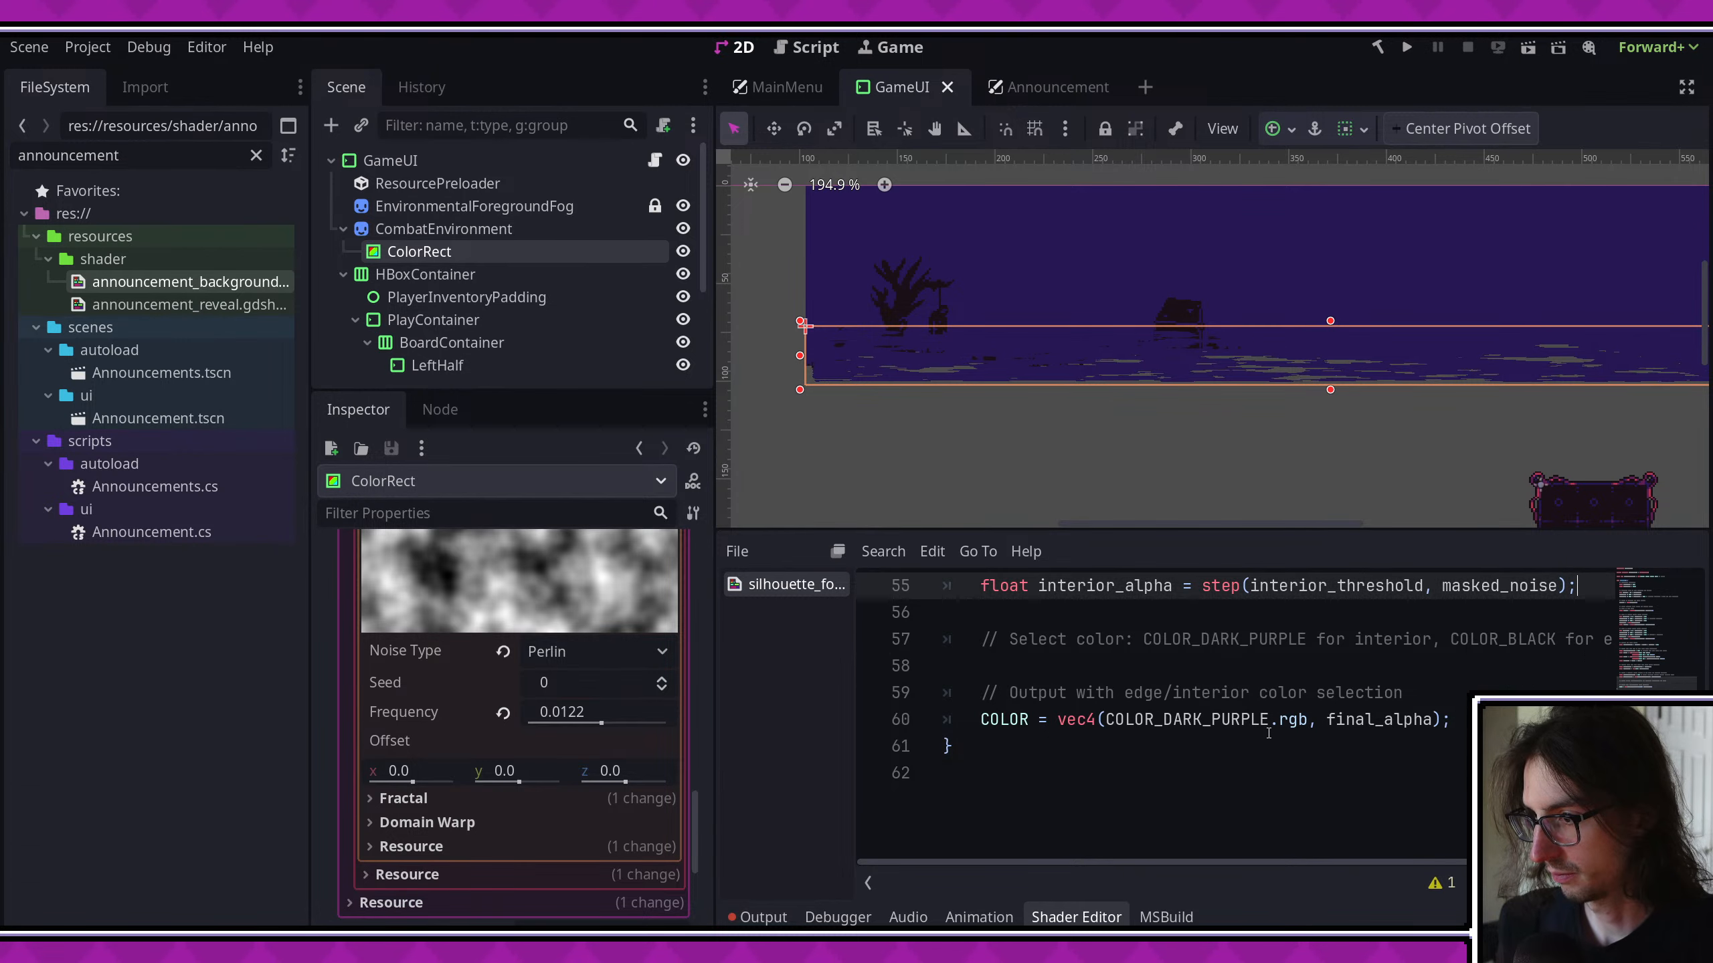
- Delete the "Select color" comment and its extra blank line above the COLOR output in the shader
{"action": "scroll", "coordinate": [1268, 727], "scroll_direction": "up", "scroll_amount": 1}
{"action": "double_click", "coordinate": [1263, 726]}
{"action": "left_click", "coordinate": [1263, 726]}
{"action": "triple_click", "coordinate": [1263, 726]}
{"action": "key", "text": "BackSpace"}
{"action": "key", "text": "BackSpace"}
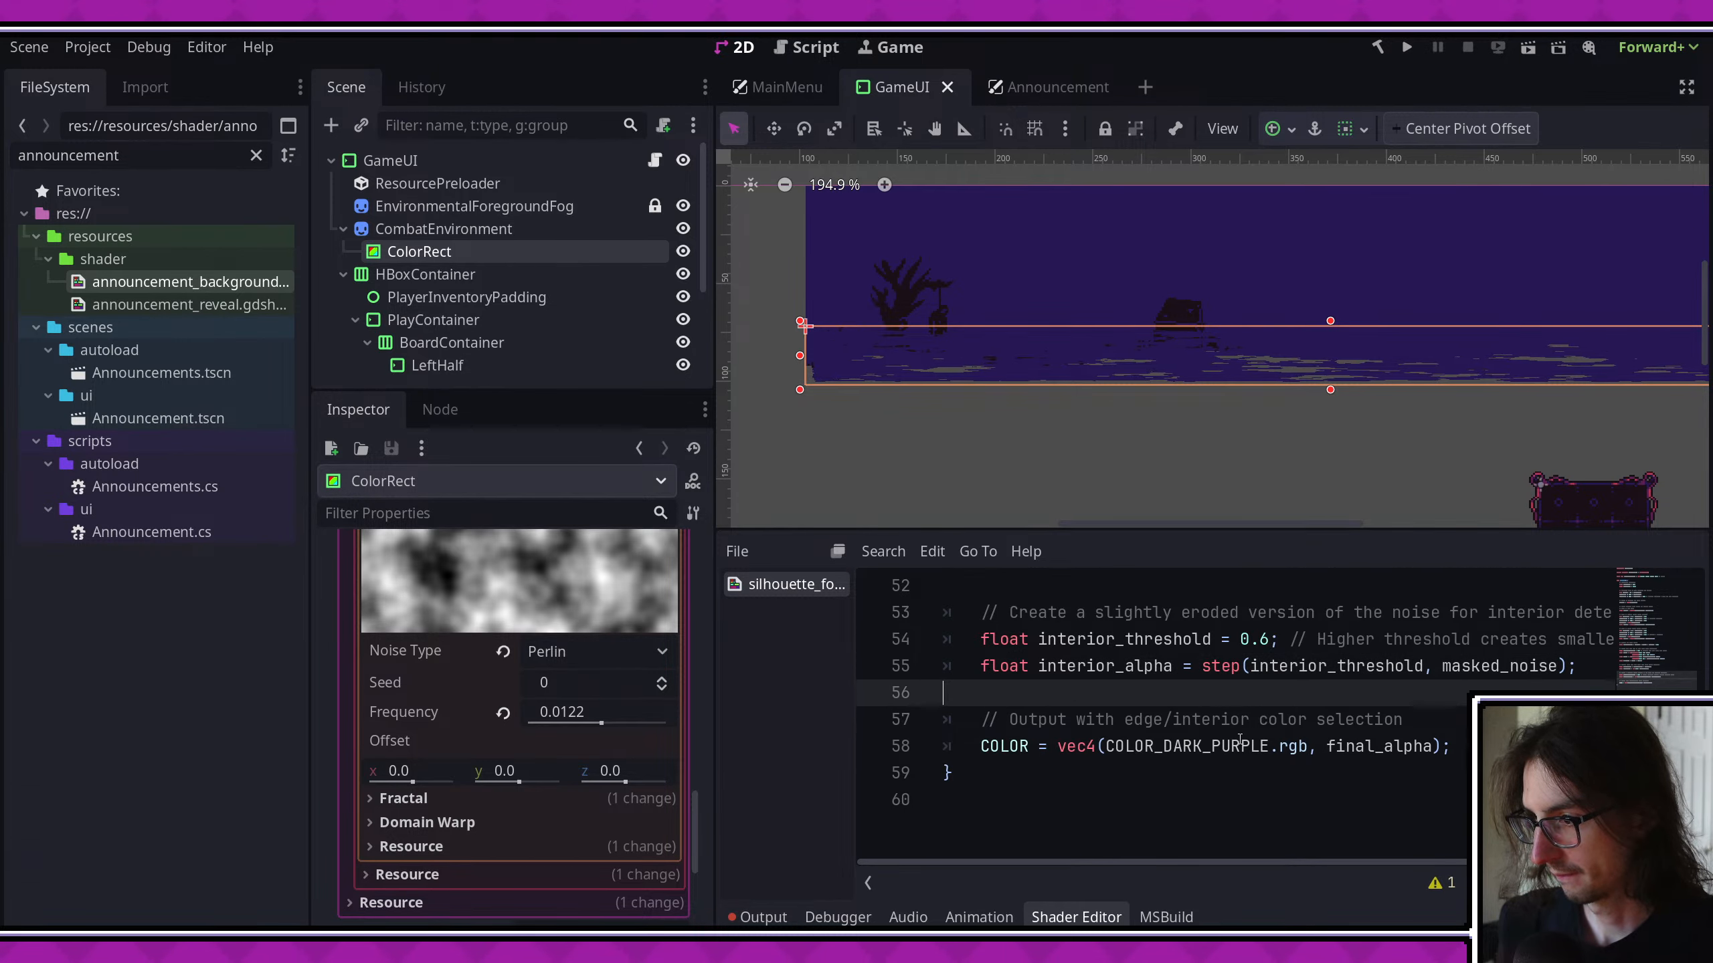
- Delete the interior_alpha and interior_threshold declarations along with the comment about the slightly eroded noise version
{"action": "scroll", "coordinate": [1247, 734], "scroll_direction": "up", "scroll_amount": 1}
{"action": "double_click", "coordinate": [1221, 746]}
{"action": "double_click", "coordinate": [1106, 746]}
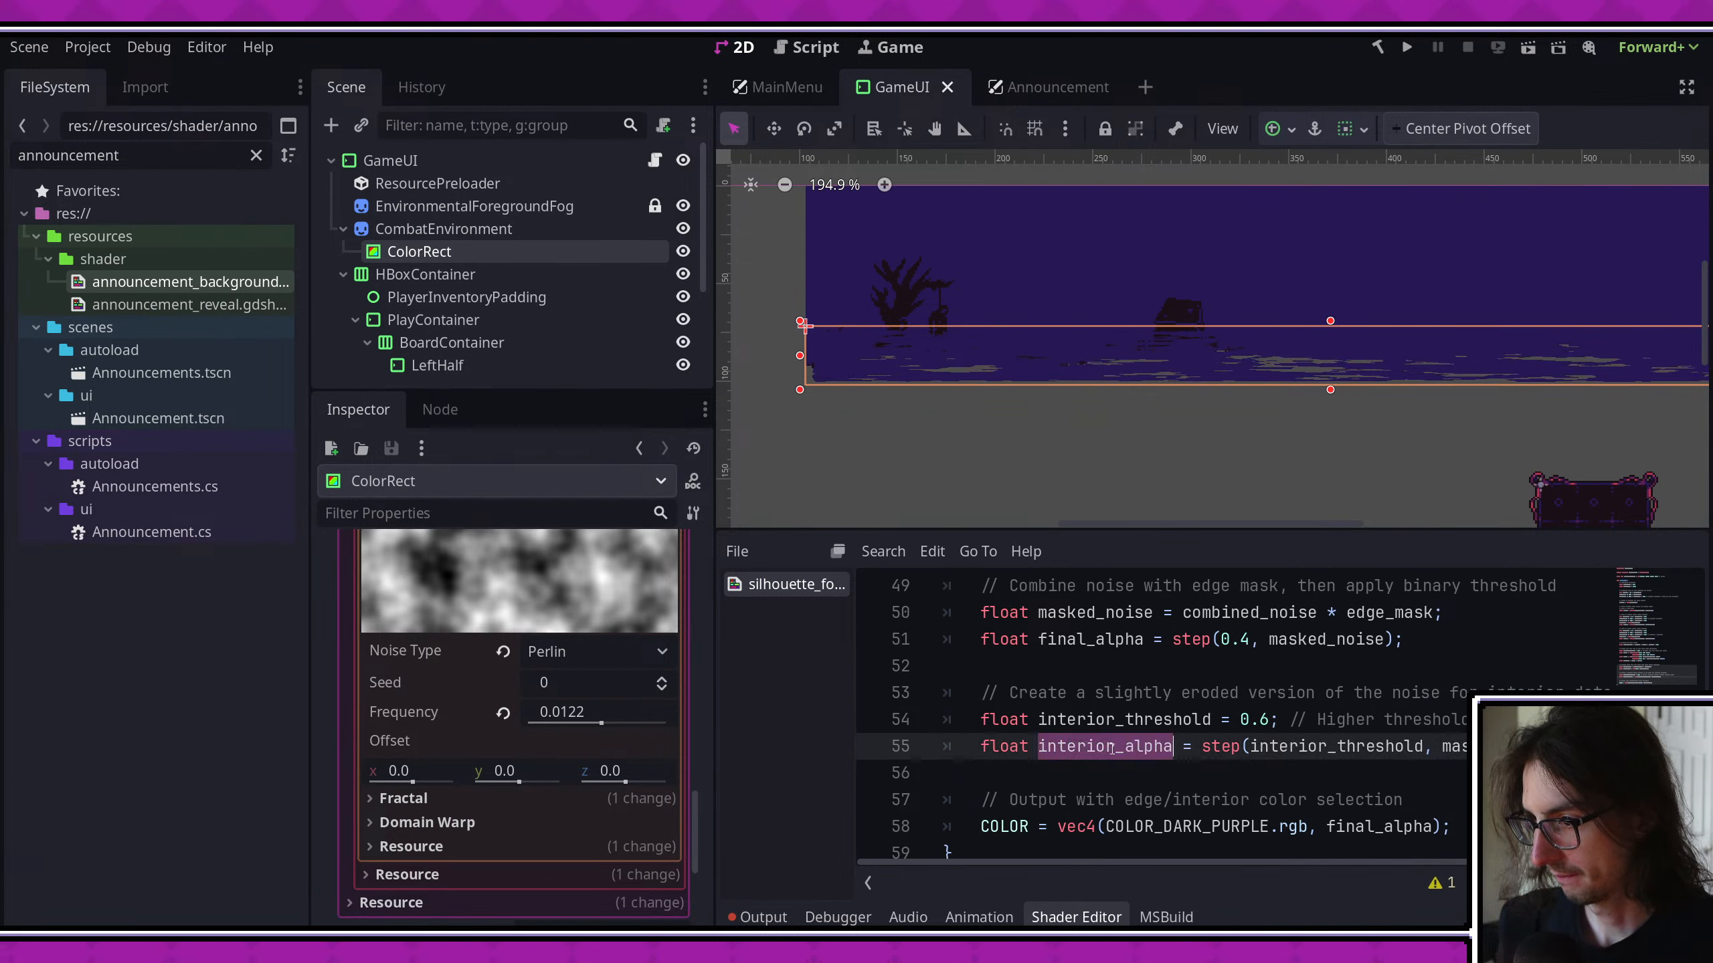
{"action": "triple_click", "coordinate": [1106, 746]}
{"action": "key", "text": "BackSpace"}
{"action": "double_click", "coordinate": [1125, 721]}
{"action": "triple_click", "coordinate": [1125, 720]}
{"action": "key", "text": "BackSpace"}
{"action": "triple_click", "coordinate": [1121, 695]}
{"action": "key", "text": "BackSpace"}
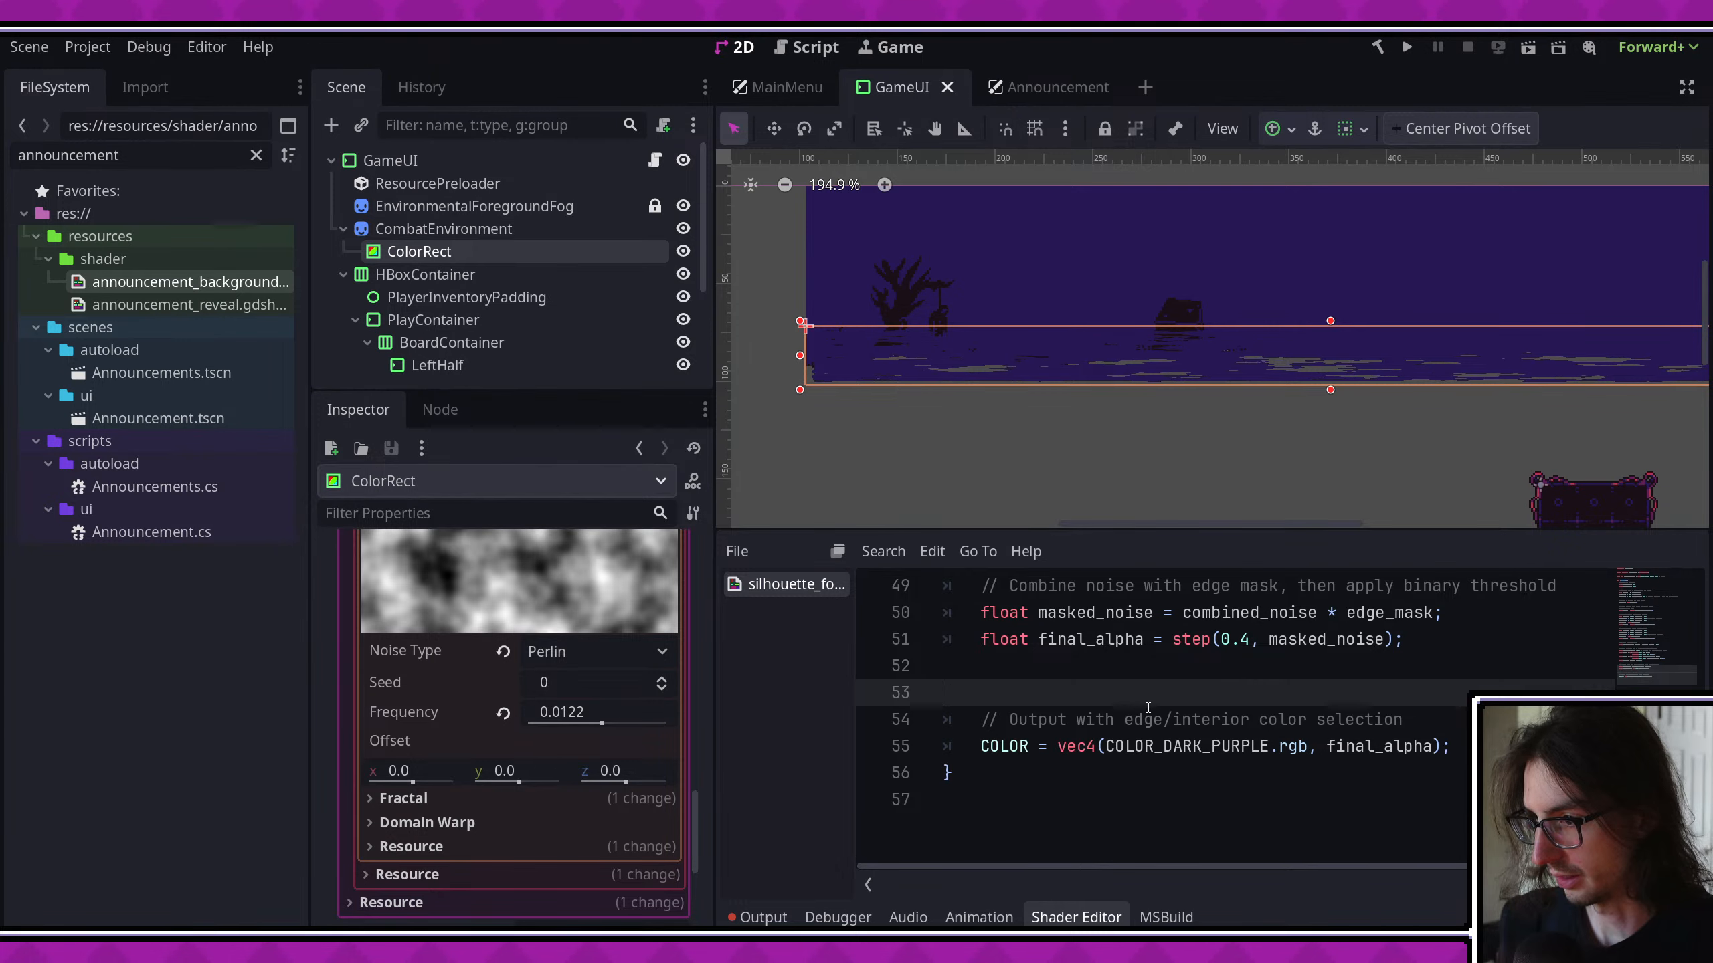
{"action": "key", "text": "BackSpace"}
- Try step thresholds of 0.3 and 0.4 for final_alpha, saving after each one
{"action": "scroll", "coordinate": [1214, 739], "scroll_direction": "up", "scroll_amount": 1}
{"action": "double_click", "coordinate": [1093, 719]}
{"action": "double_click", "coordinate": [1106, 694]}
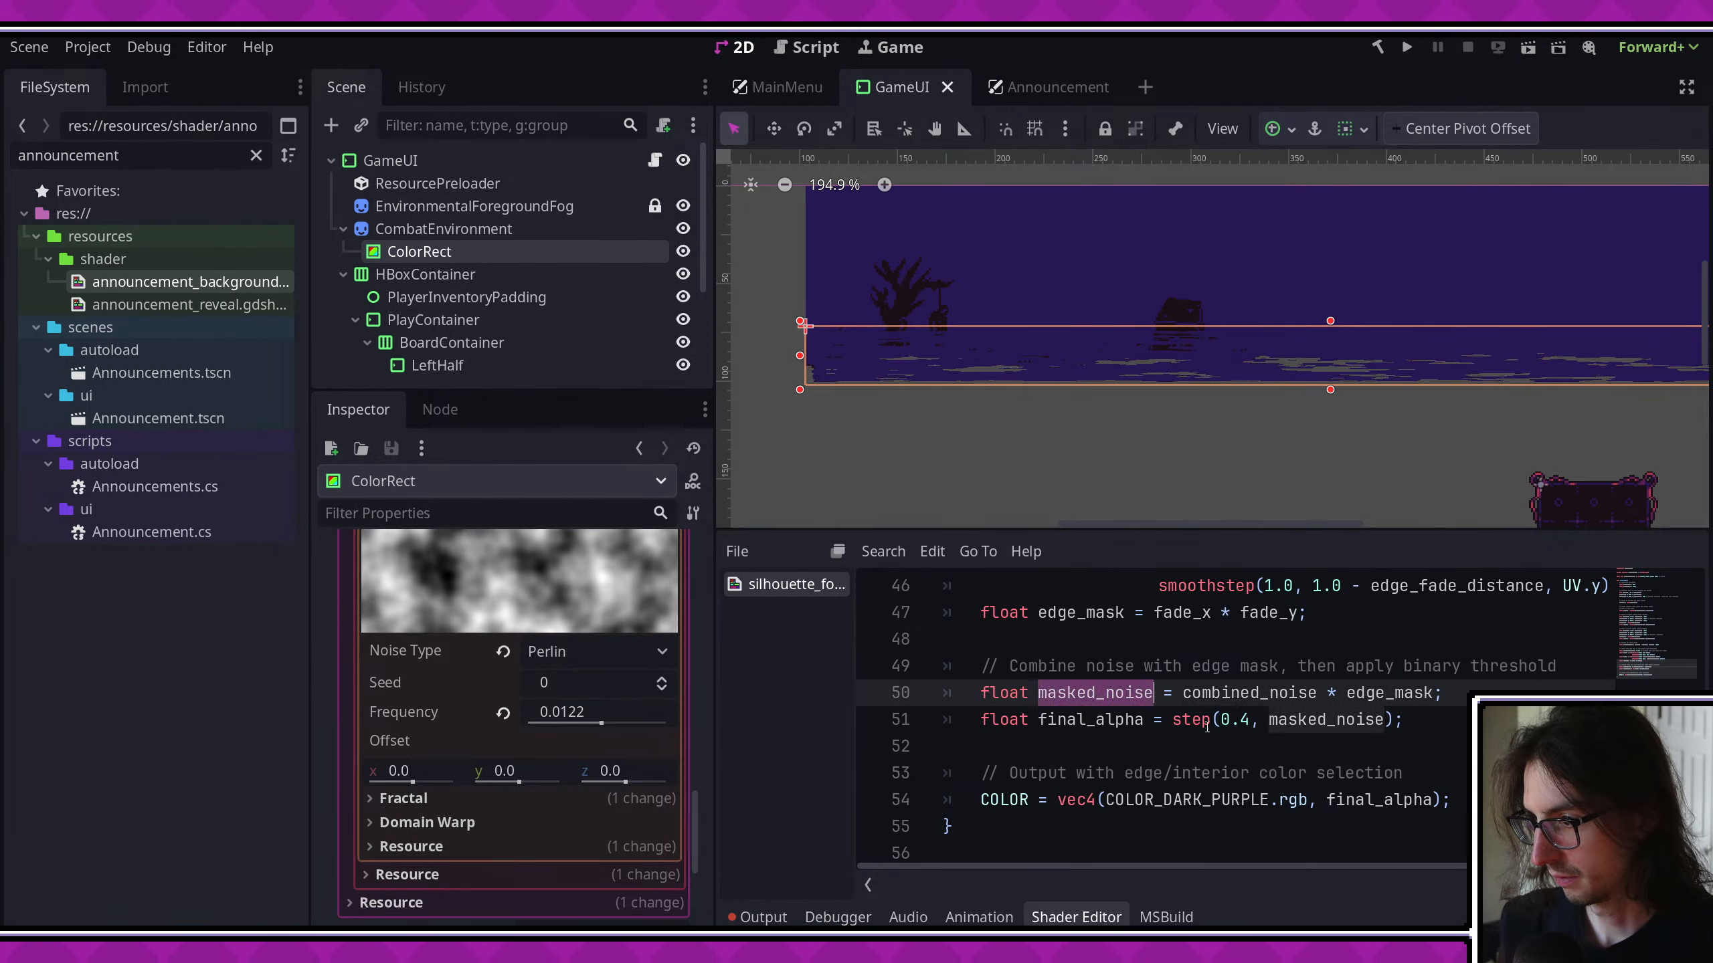
{"action": "left_click", "coordinate": [1252, 719]}
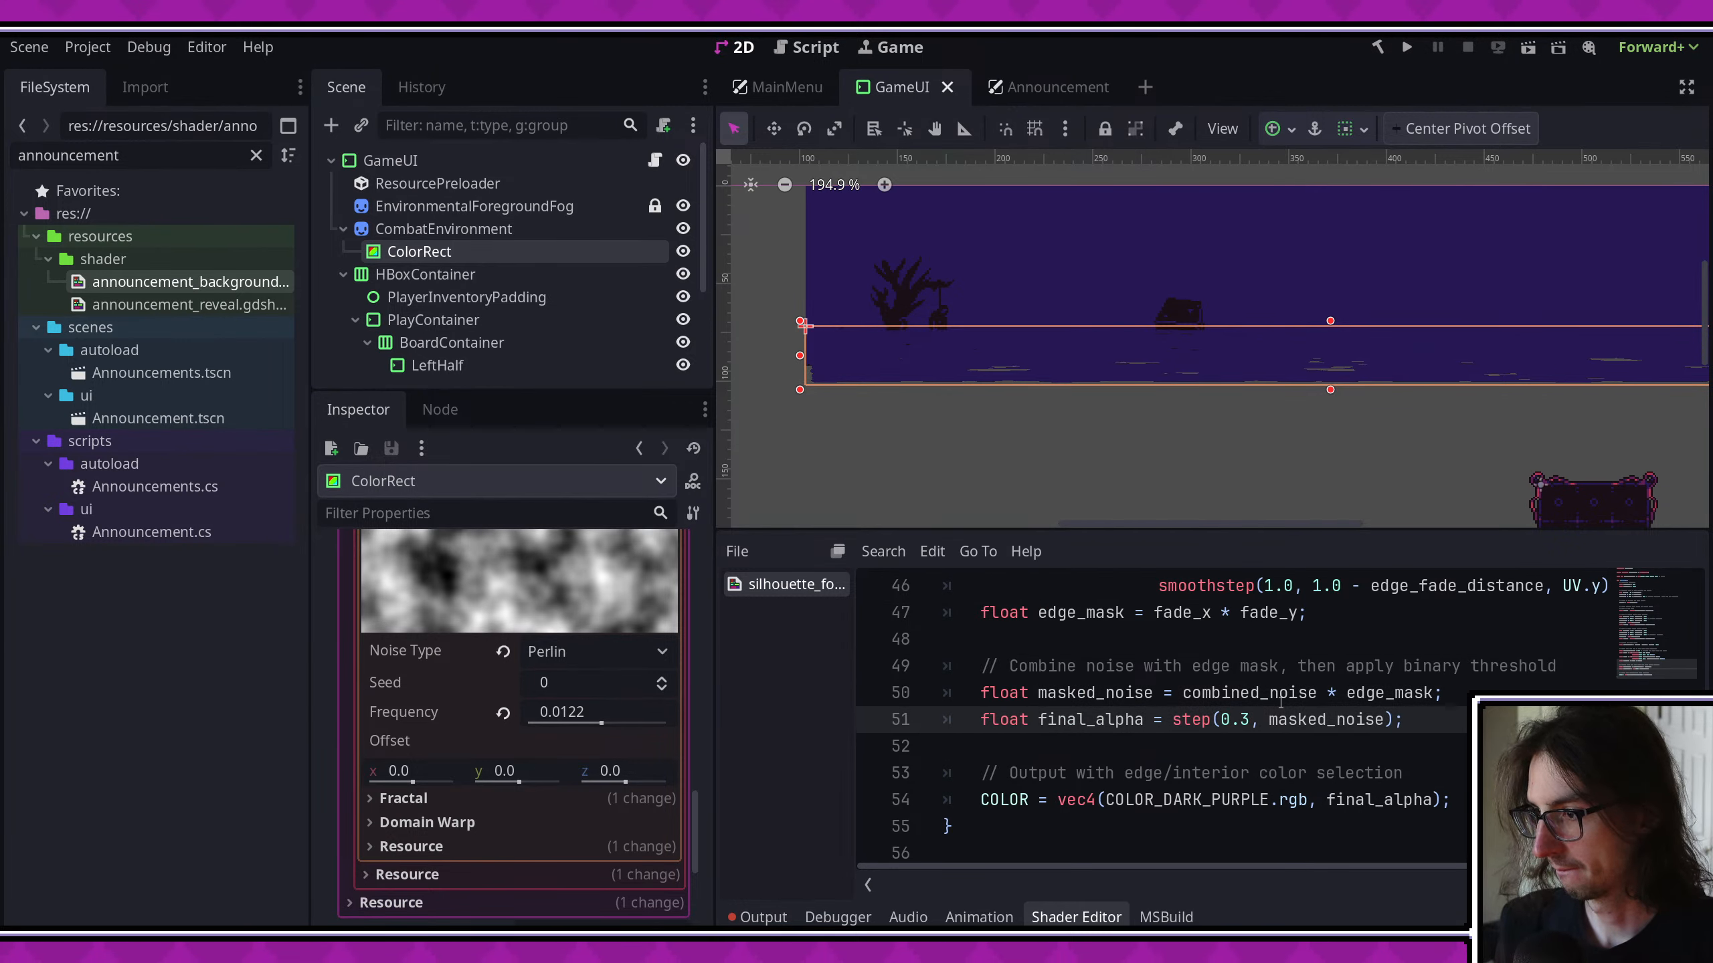
{"action": "key", "text": "ctrl+s"}
{"action": "key", "text": "BackSpace"}
{"action": "type", "text": "4"}
{"action": "key", "text": "ctrl+s"}
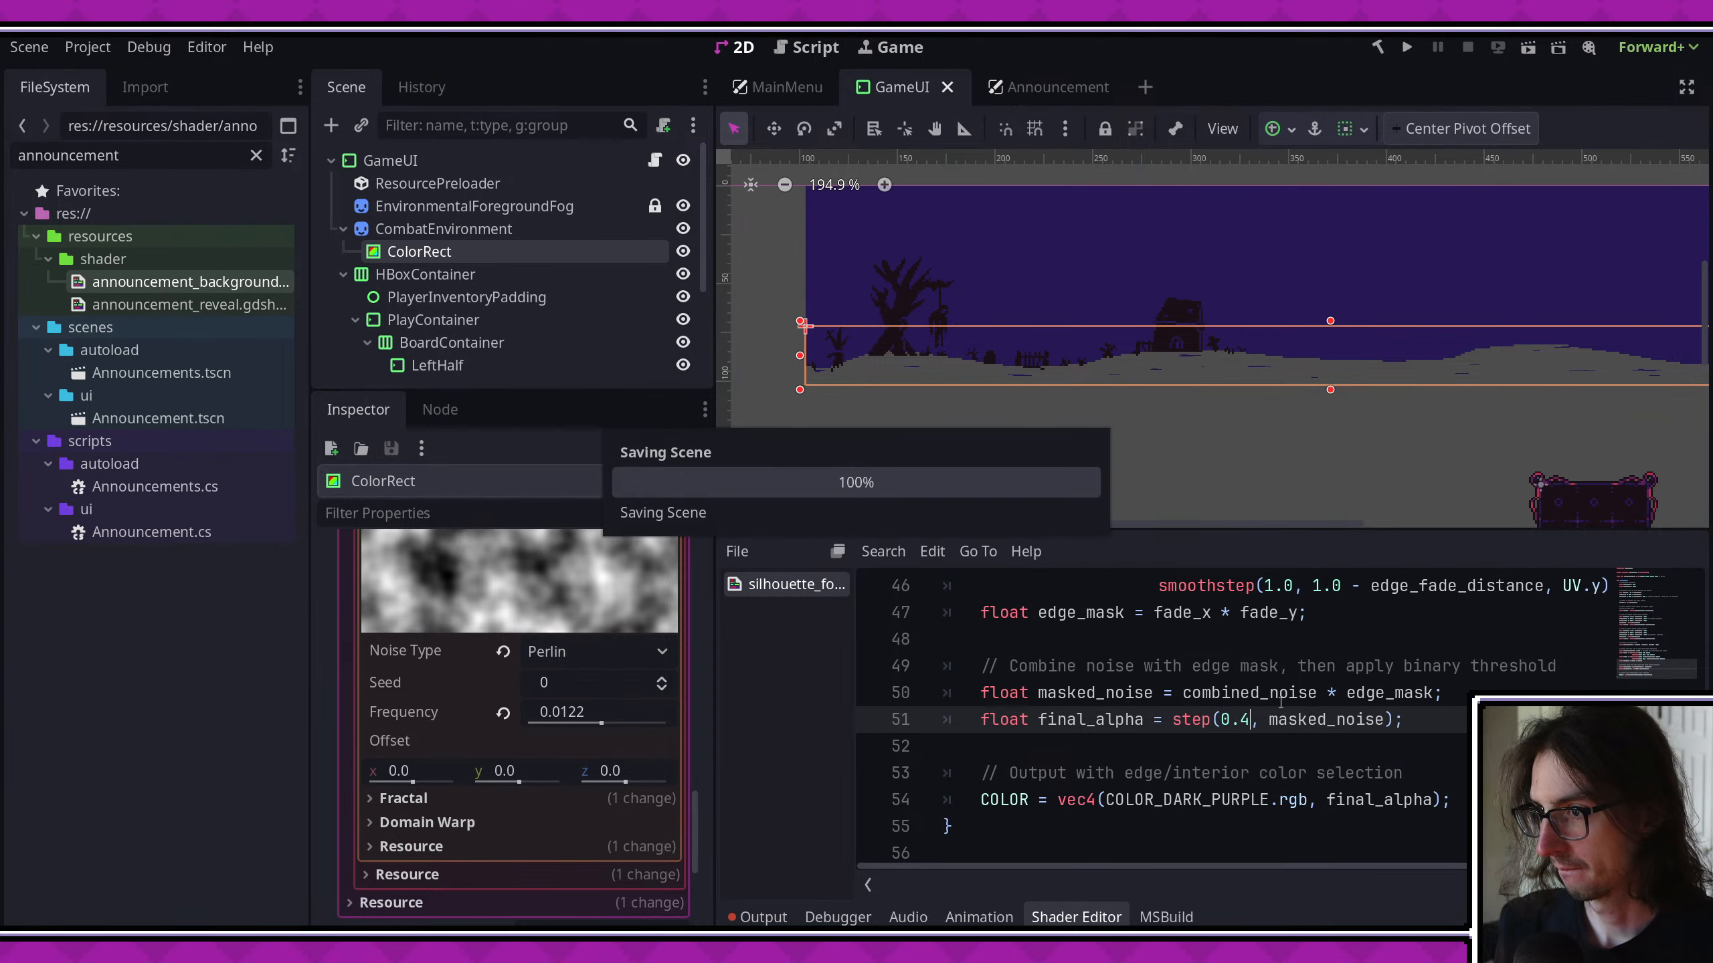
- Try step thresholds of 0.5 and 0.55 for final_alpha, saving after each one
{"action": "key", "text": "BackSpace"}
{"action": "type", "text": "5"}
{"action": "key", "text": "ctrl+s"}
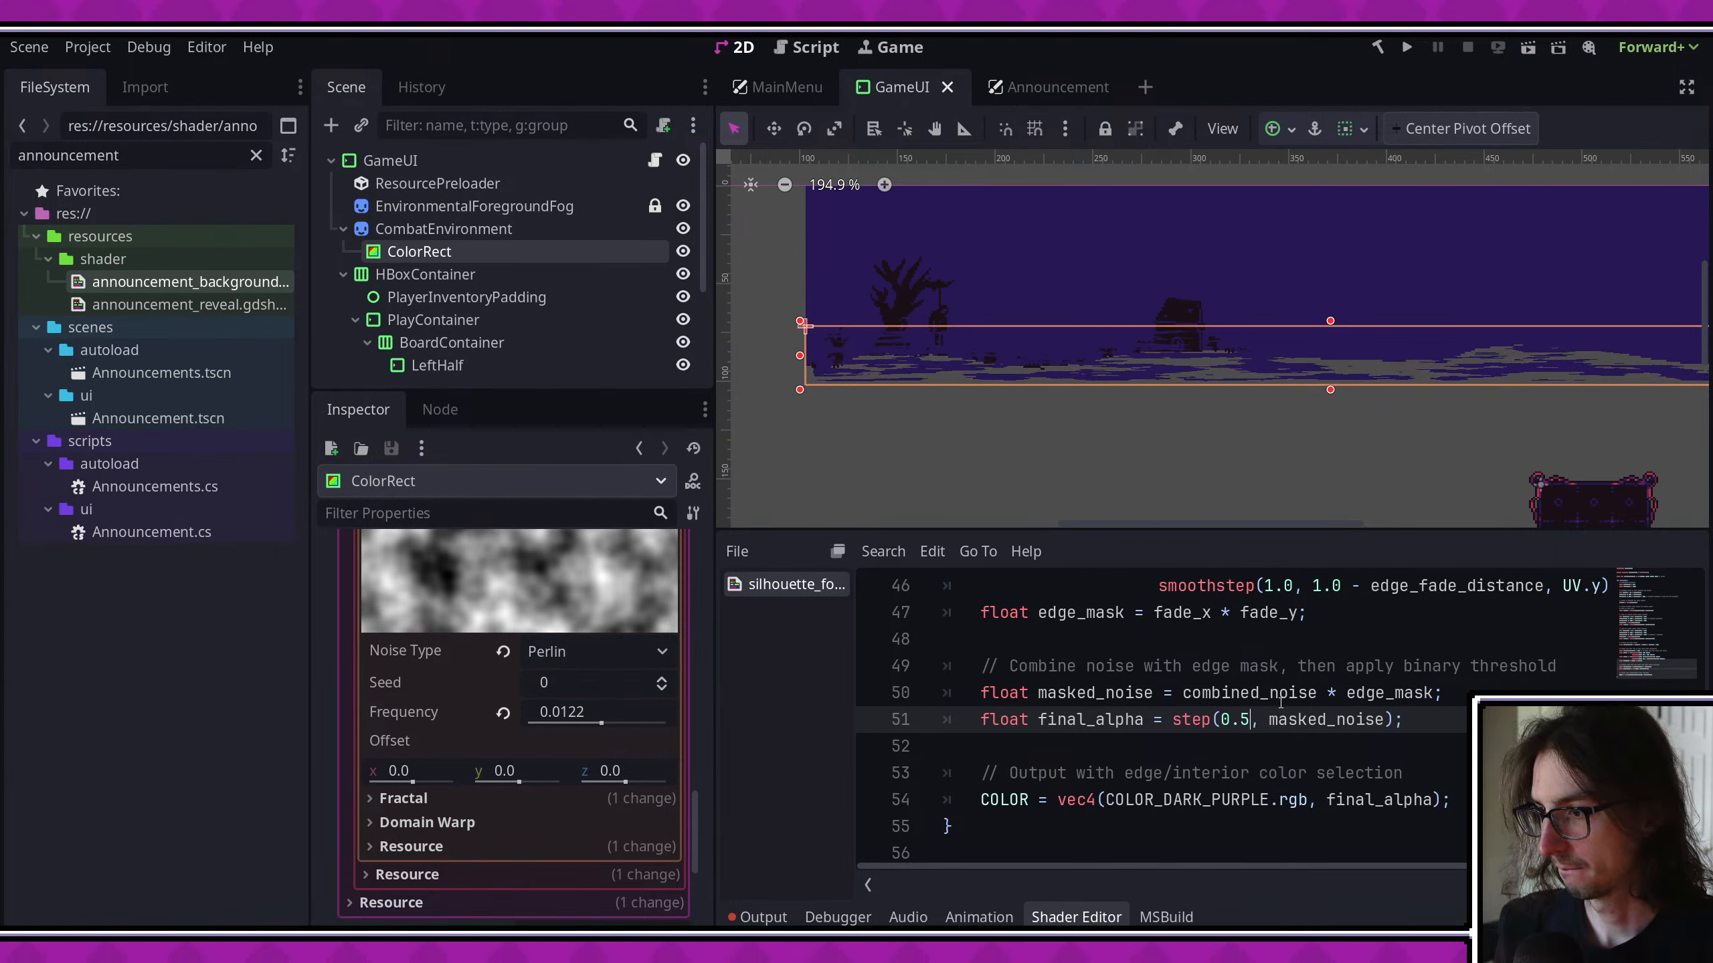
{"action": "type", "text": "5"}
{"action": "key", "text": "ctrl+s"}
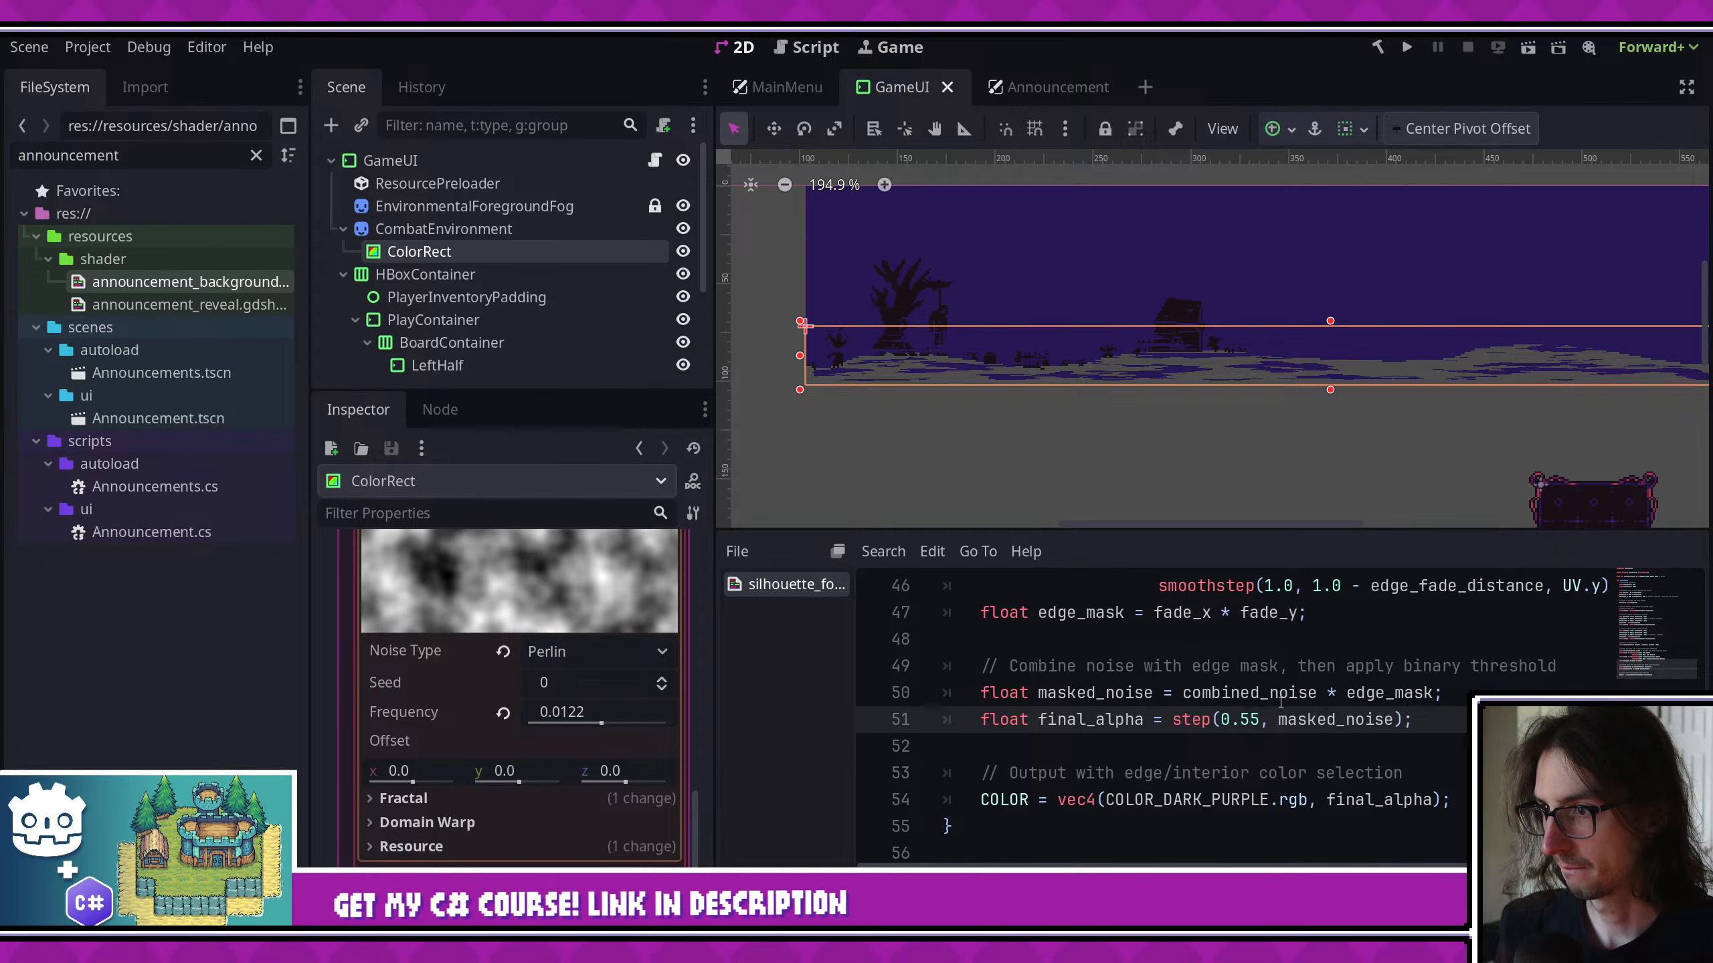
{"action": "key", "text": "ctrl+s"}
- Examine the fog around the tree, fence and house silhouettes across the viewport and save the scene
{"action": "scroll", "coordinate": [1391, 371], "scroll_direction": "up", "scroll_amount": 2}
{"action": "middle_click_drag", "start_coordinate": [1391, 371], "coordinate": [1224, 378]}
{"action": "scroll", "coordinate": [1116, 345], "scroll_direction": "up", "scroll_amount": 2}
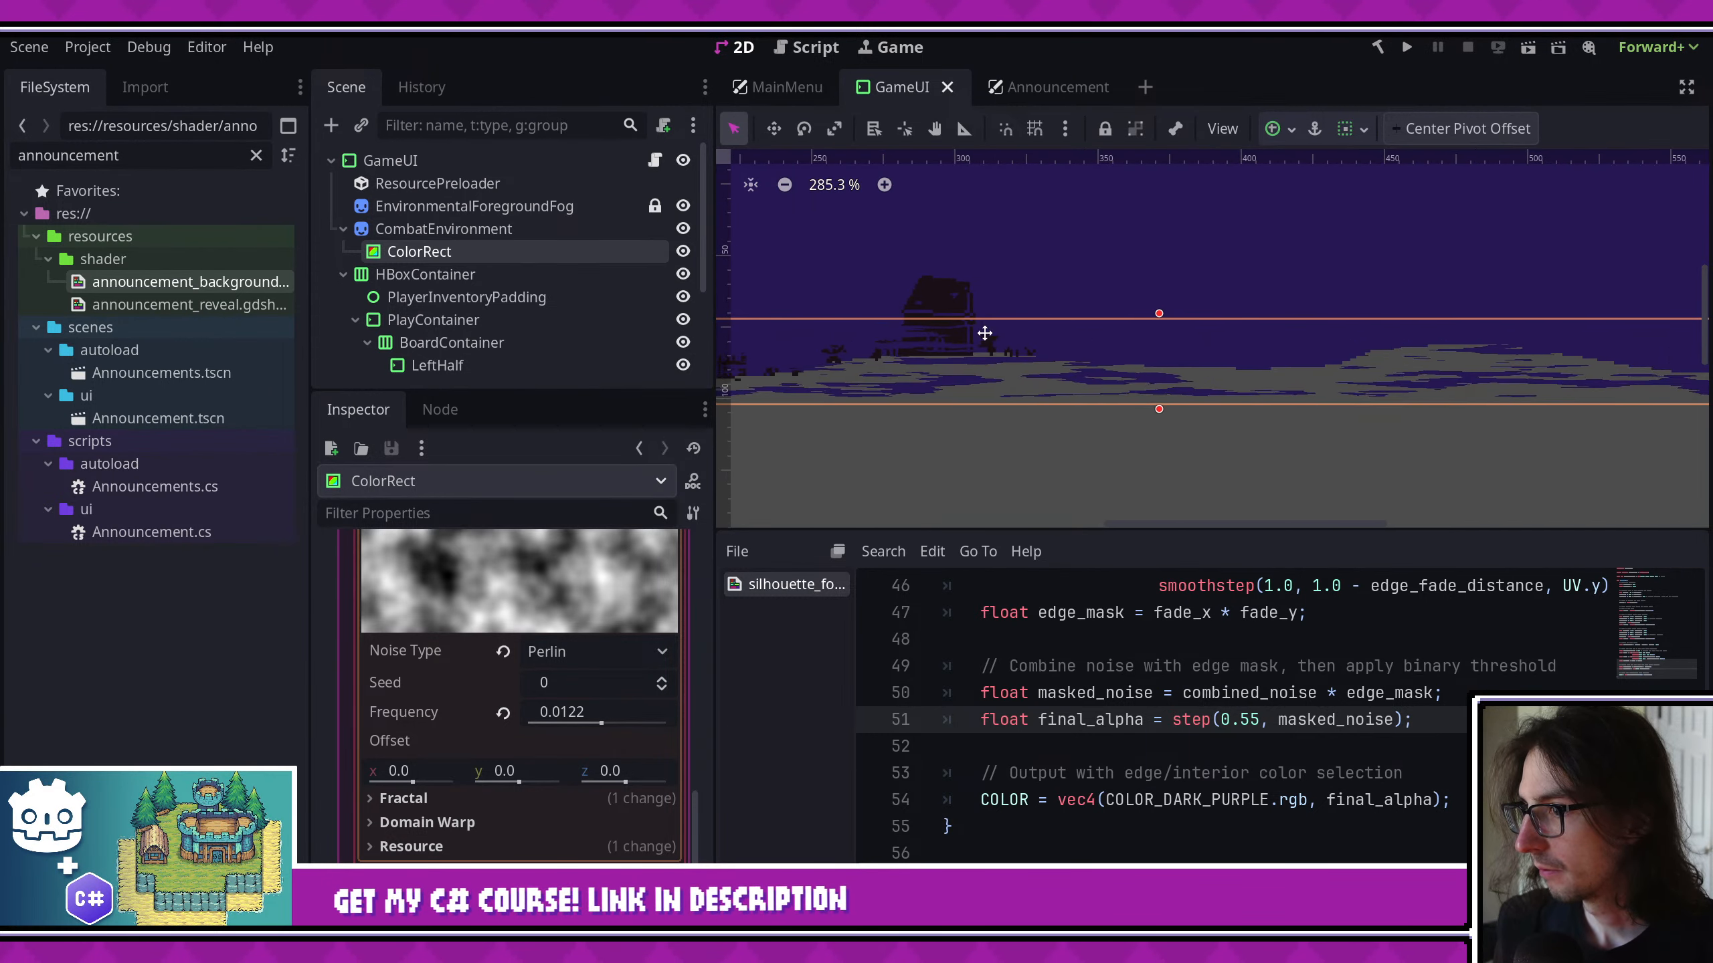
{"action": "middle_click_drag", "start_coordinate": [985, 333], "coordinate": [1259, 323]}
{"action": "middle_click_drag", "start_coordinate": [1101, 372], "coordinate": [1304, 377]}
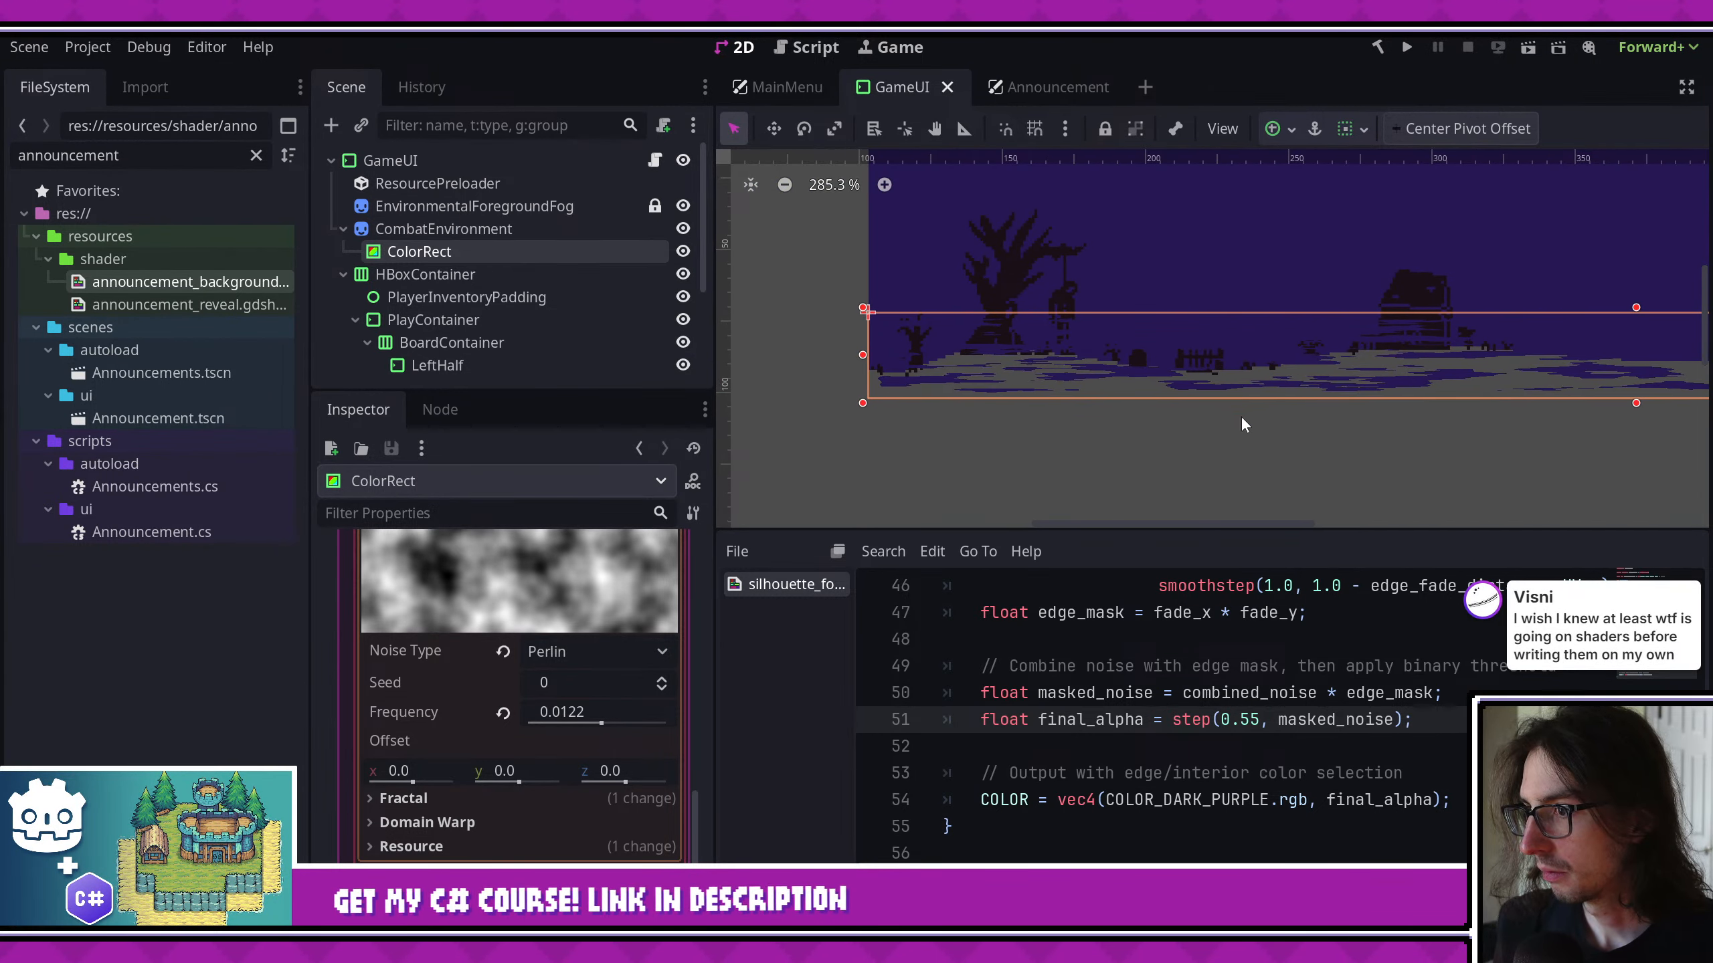
{"action": "key", "text": "ctrl+s"}
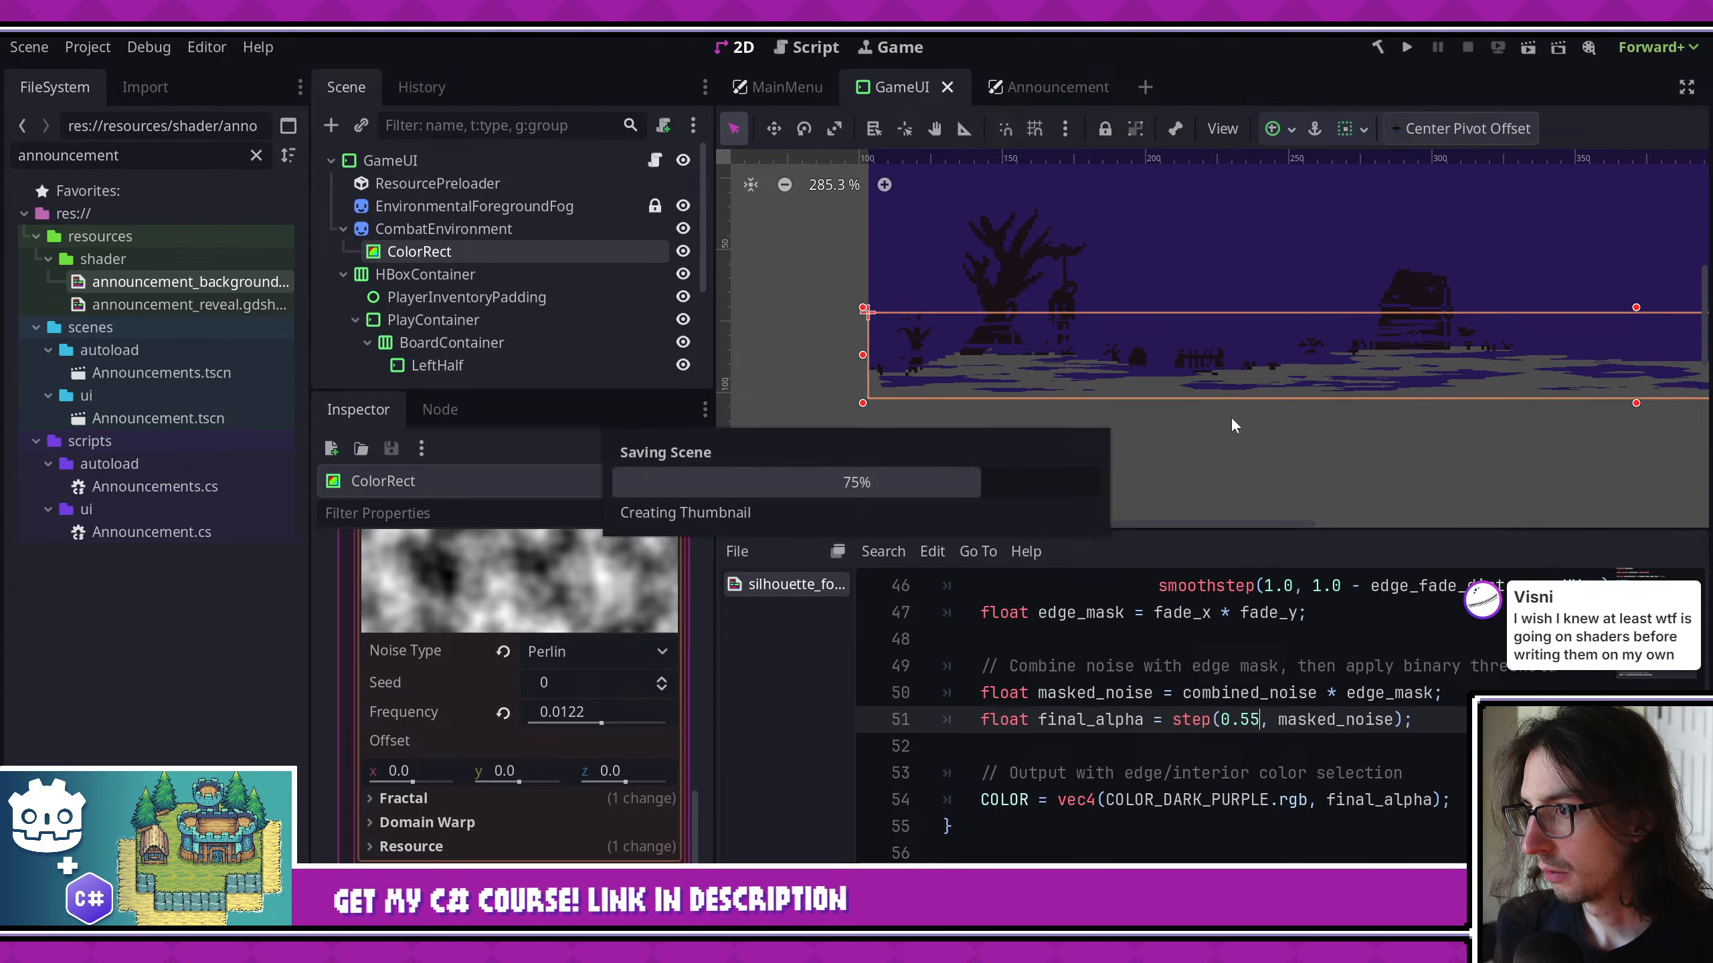
{"action": "scroll", "coordinate": [474, 824], "scroll_direction": "down", "scroll_amount": 3}
{"action": "scroll", "coordinate": [444, 734], "scroll_direction": "up", "scroll_amount": 6}
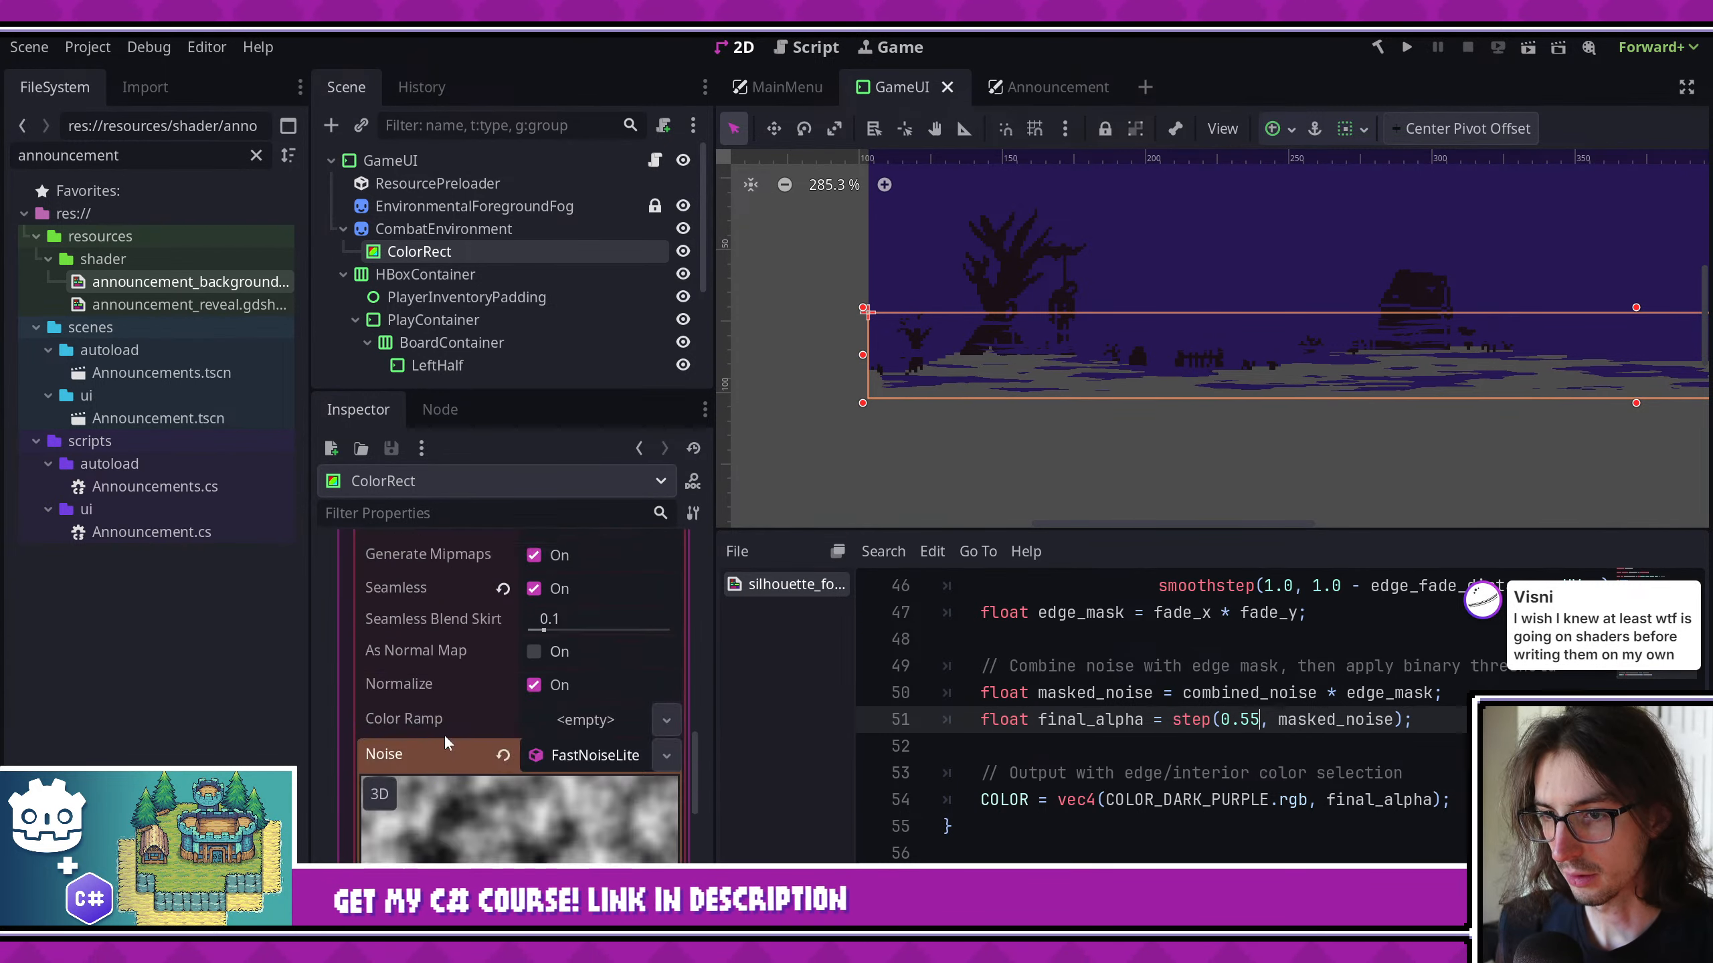
- Set the ColorRect's mouse filter to Ignore
{"action": "scroll", "coordinate": [446, 728], "scroll_direction": "up", "scroll_amount": 10}
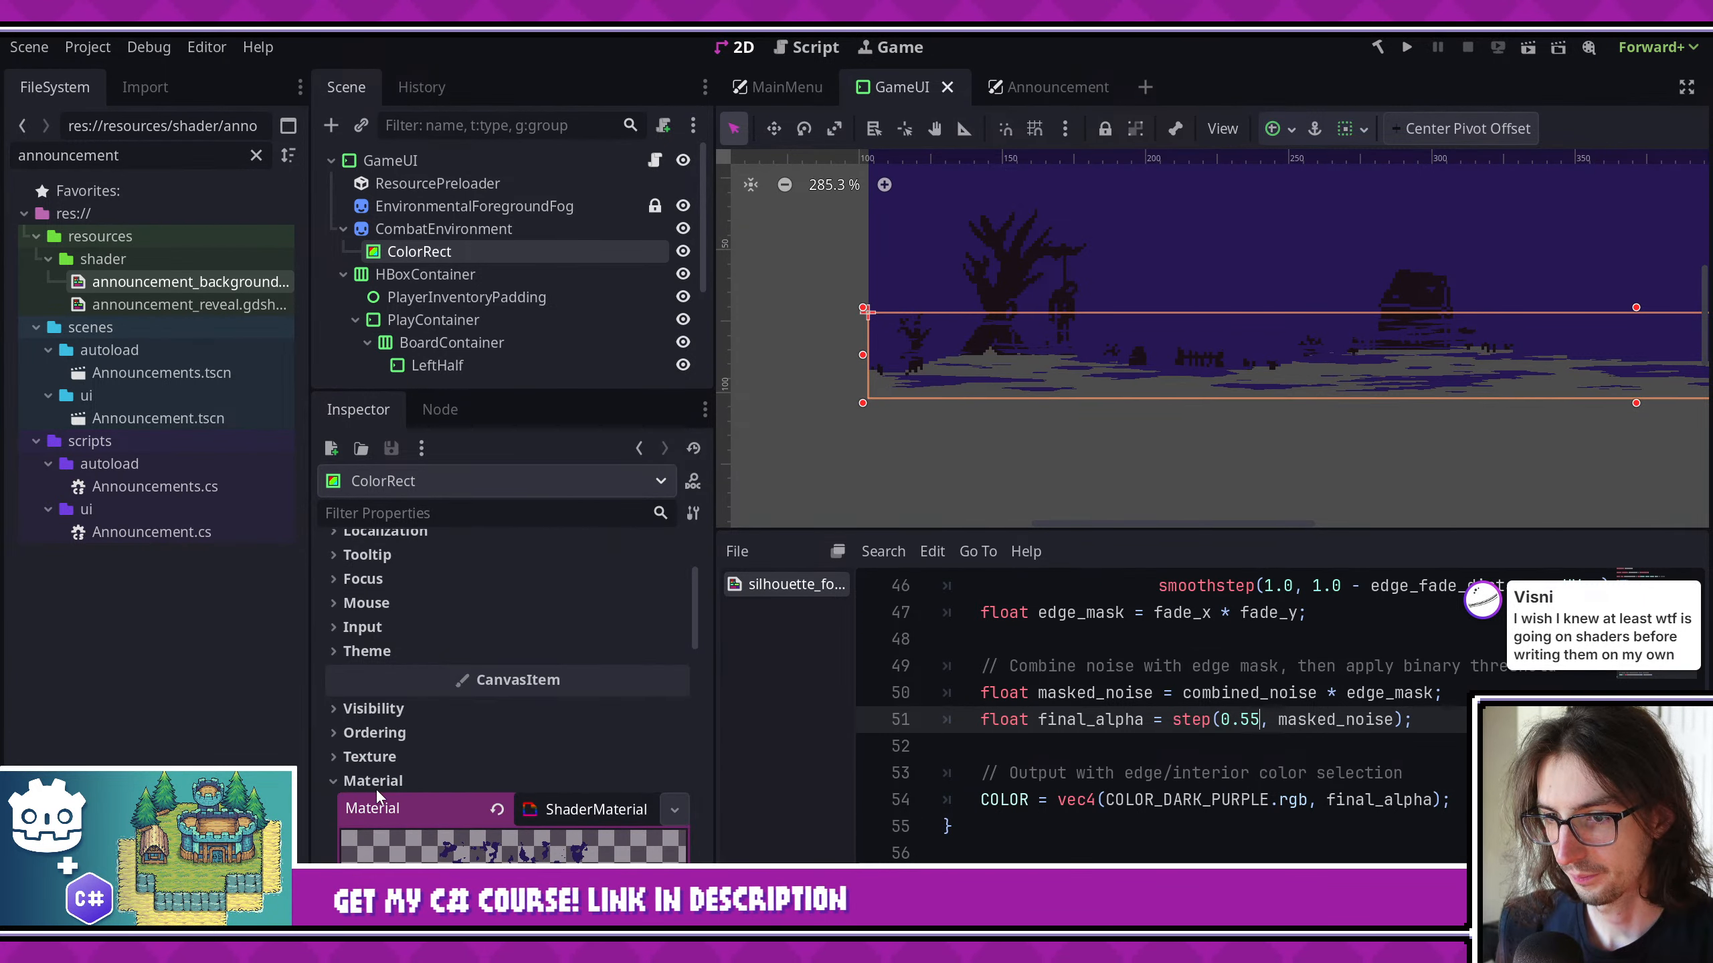
{"action": "left_click", "coordinate": [373, 783]}
{"action": "left_click", "coordinate": [377, 582]}
{"action": "left_click", "coordinate": [377, 582]}
{"action": "left_click", "coordinate": [367, 603]}
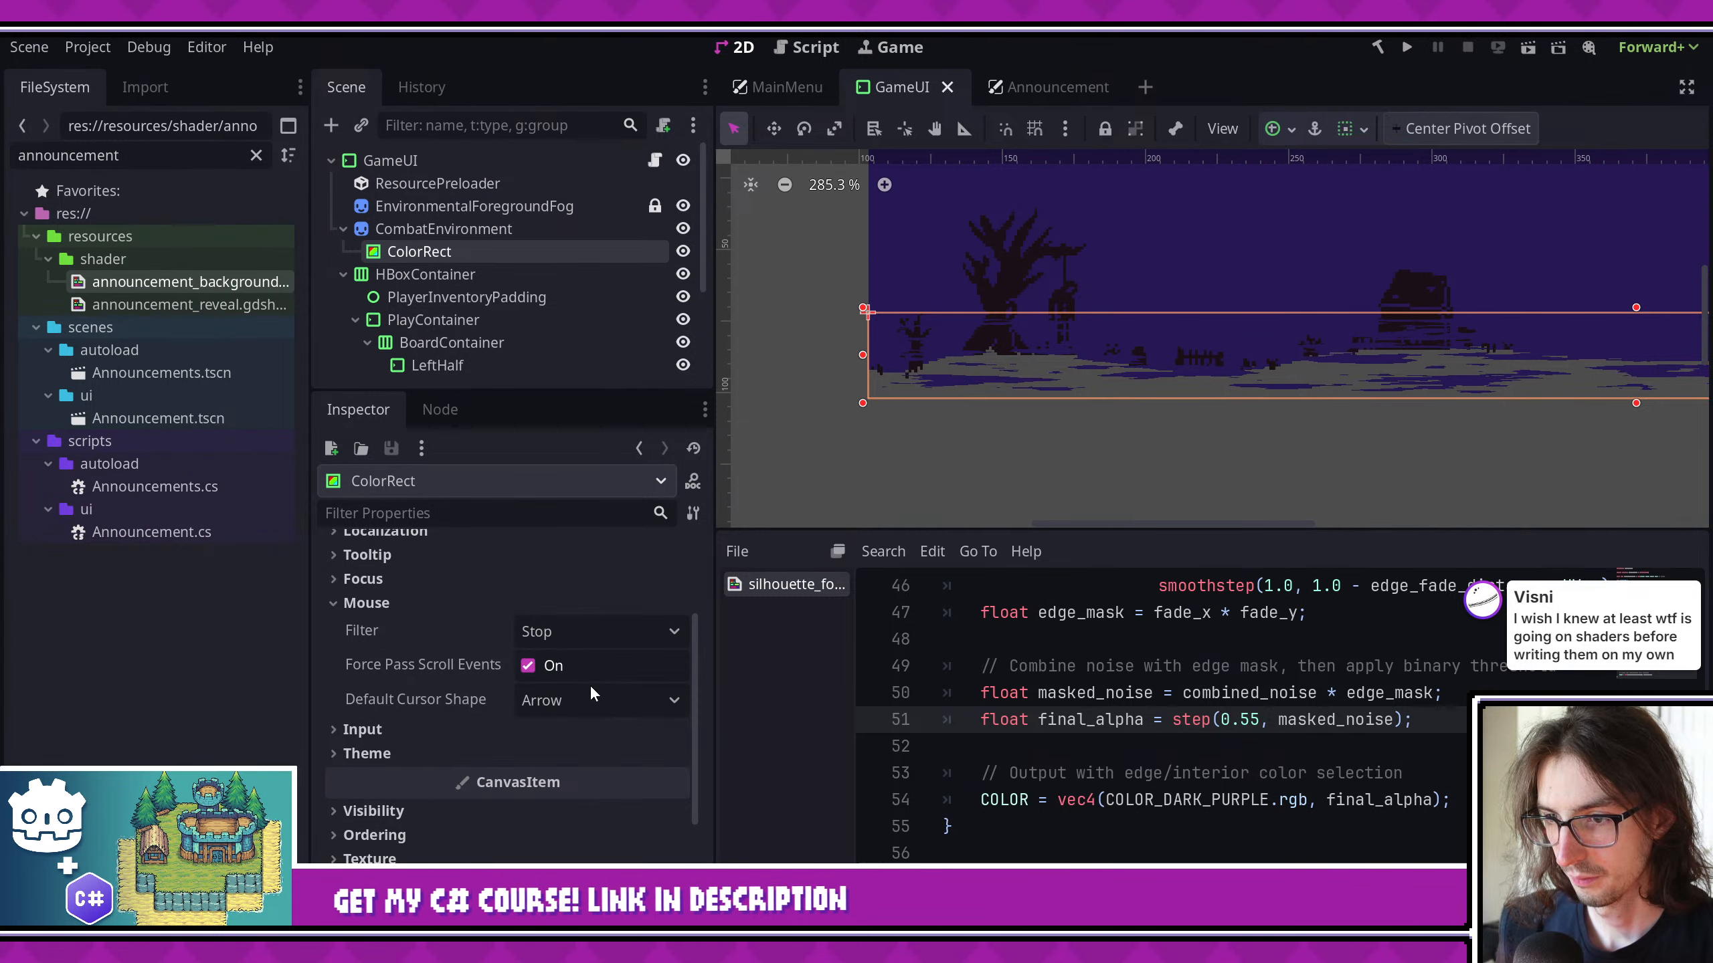
{"action": "left_click", "coordinate": [591, 633]}
{"action": "left_click", "coordinate": [590, 720]}
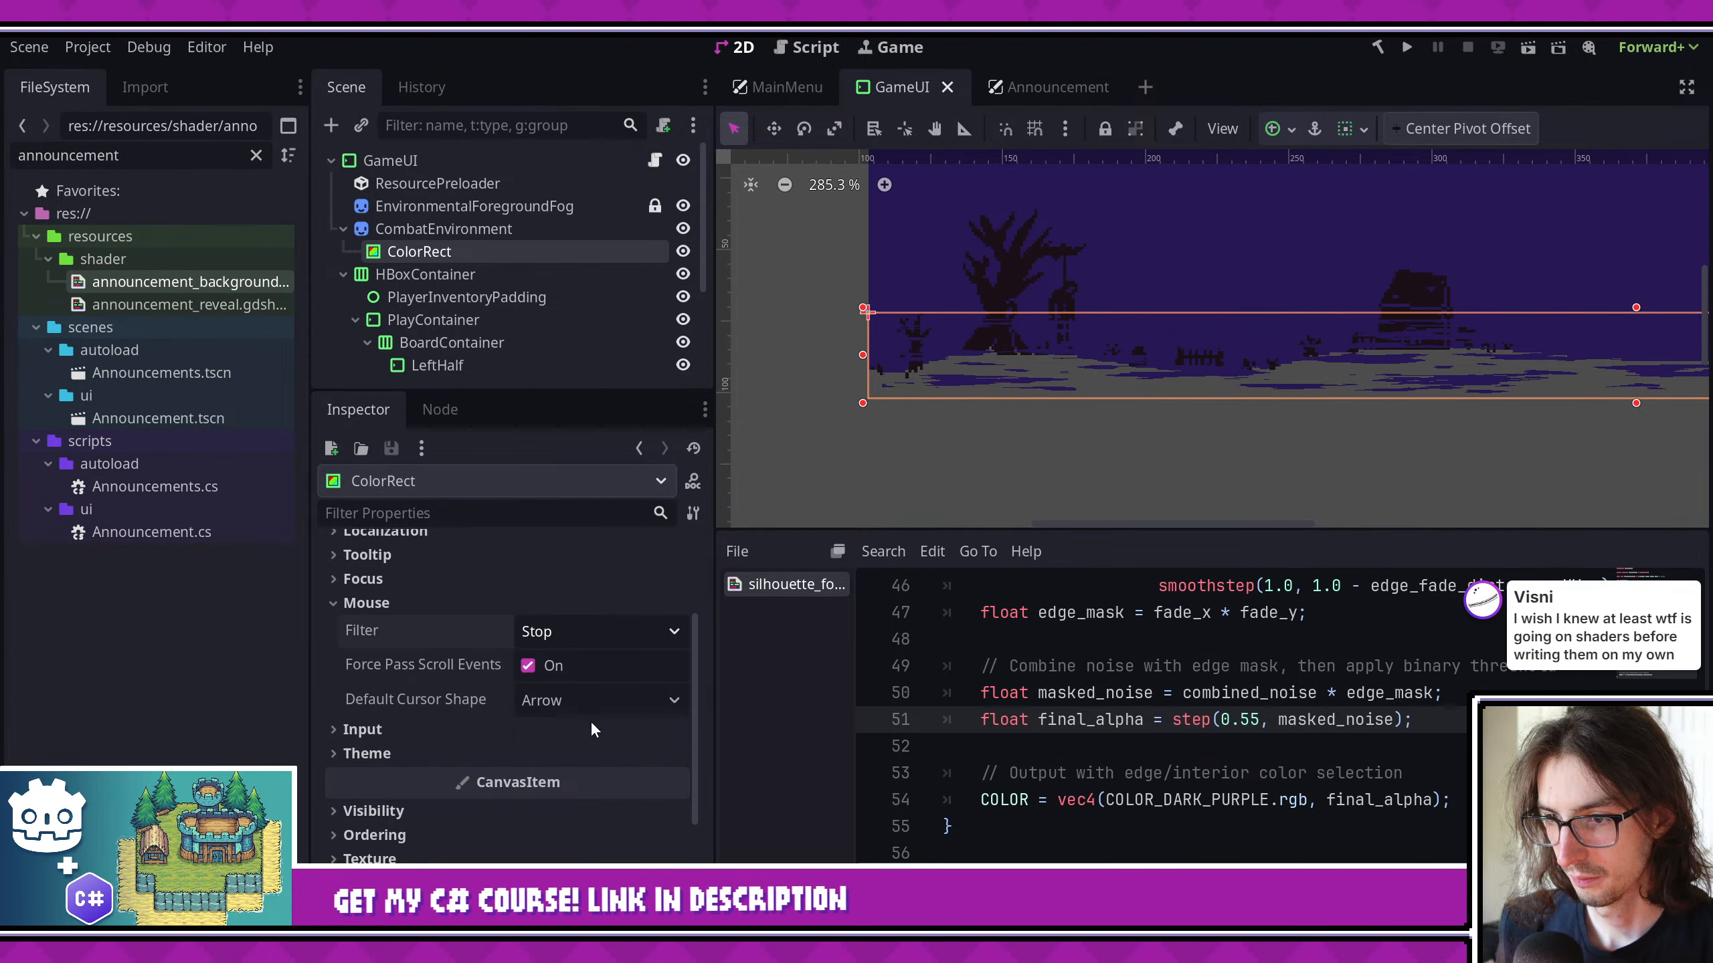
- Run the game to check the ground fog in the combat background, and stop it again
{"action": "left_click", "coordinate": [1406, 47]}
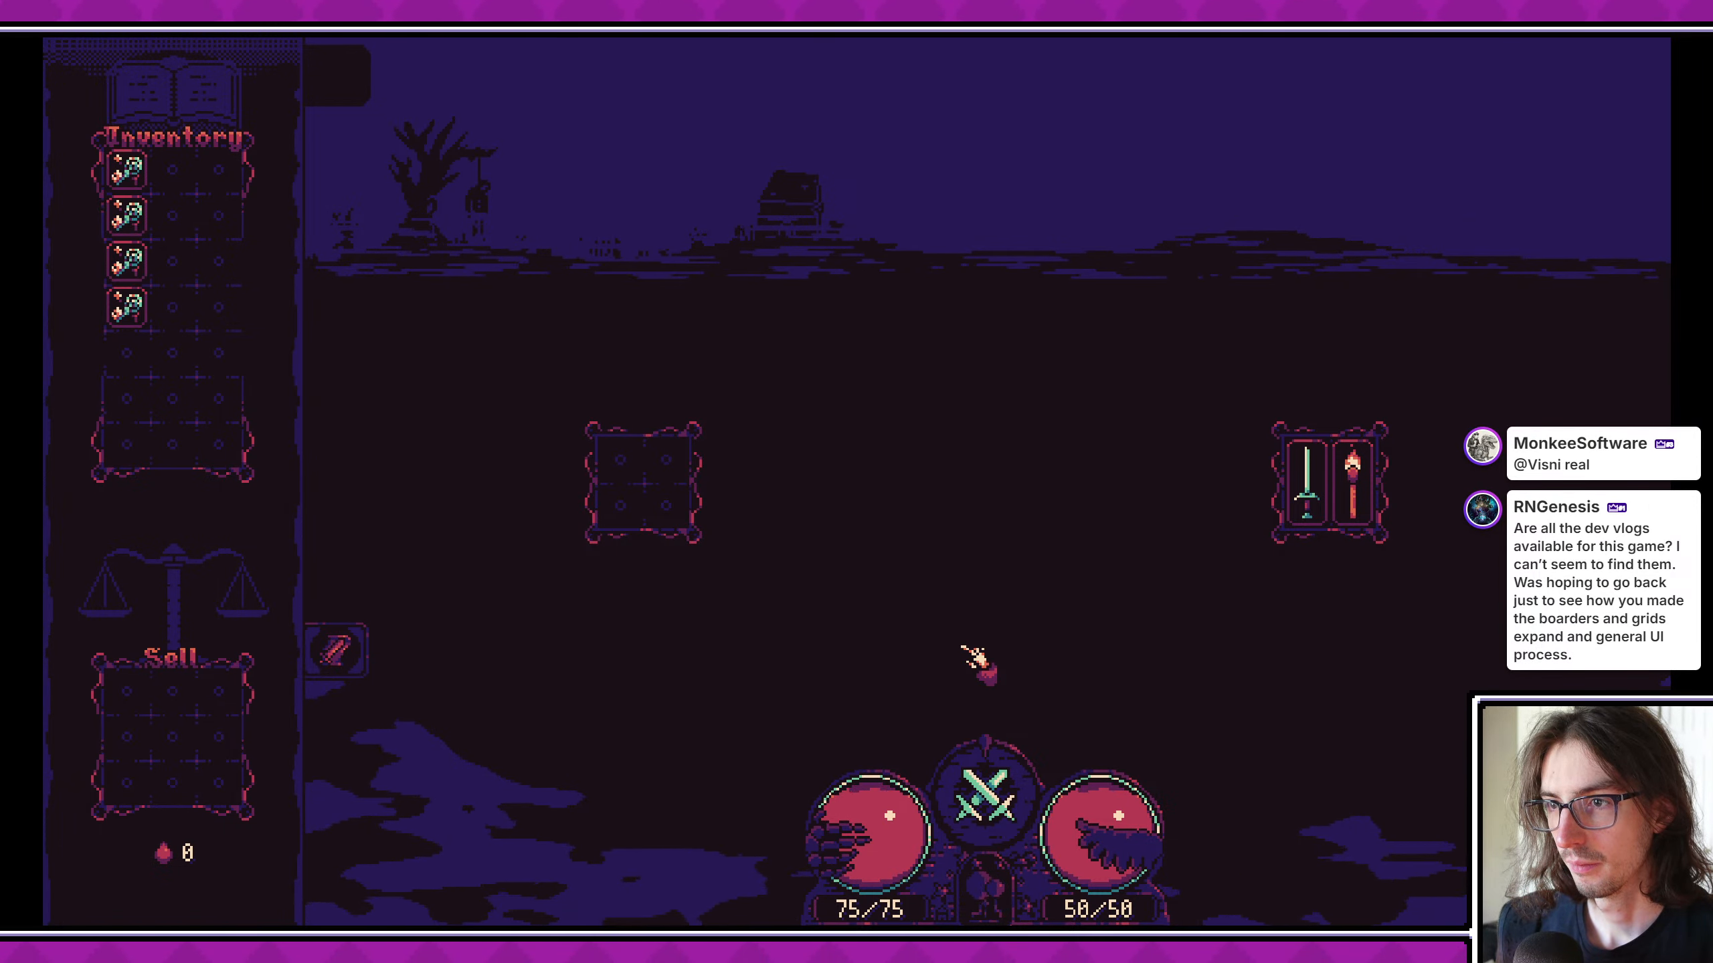
{"action": "key", "text": "F8"}
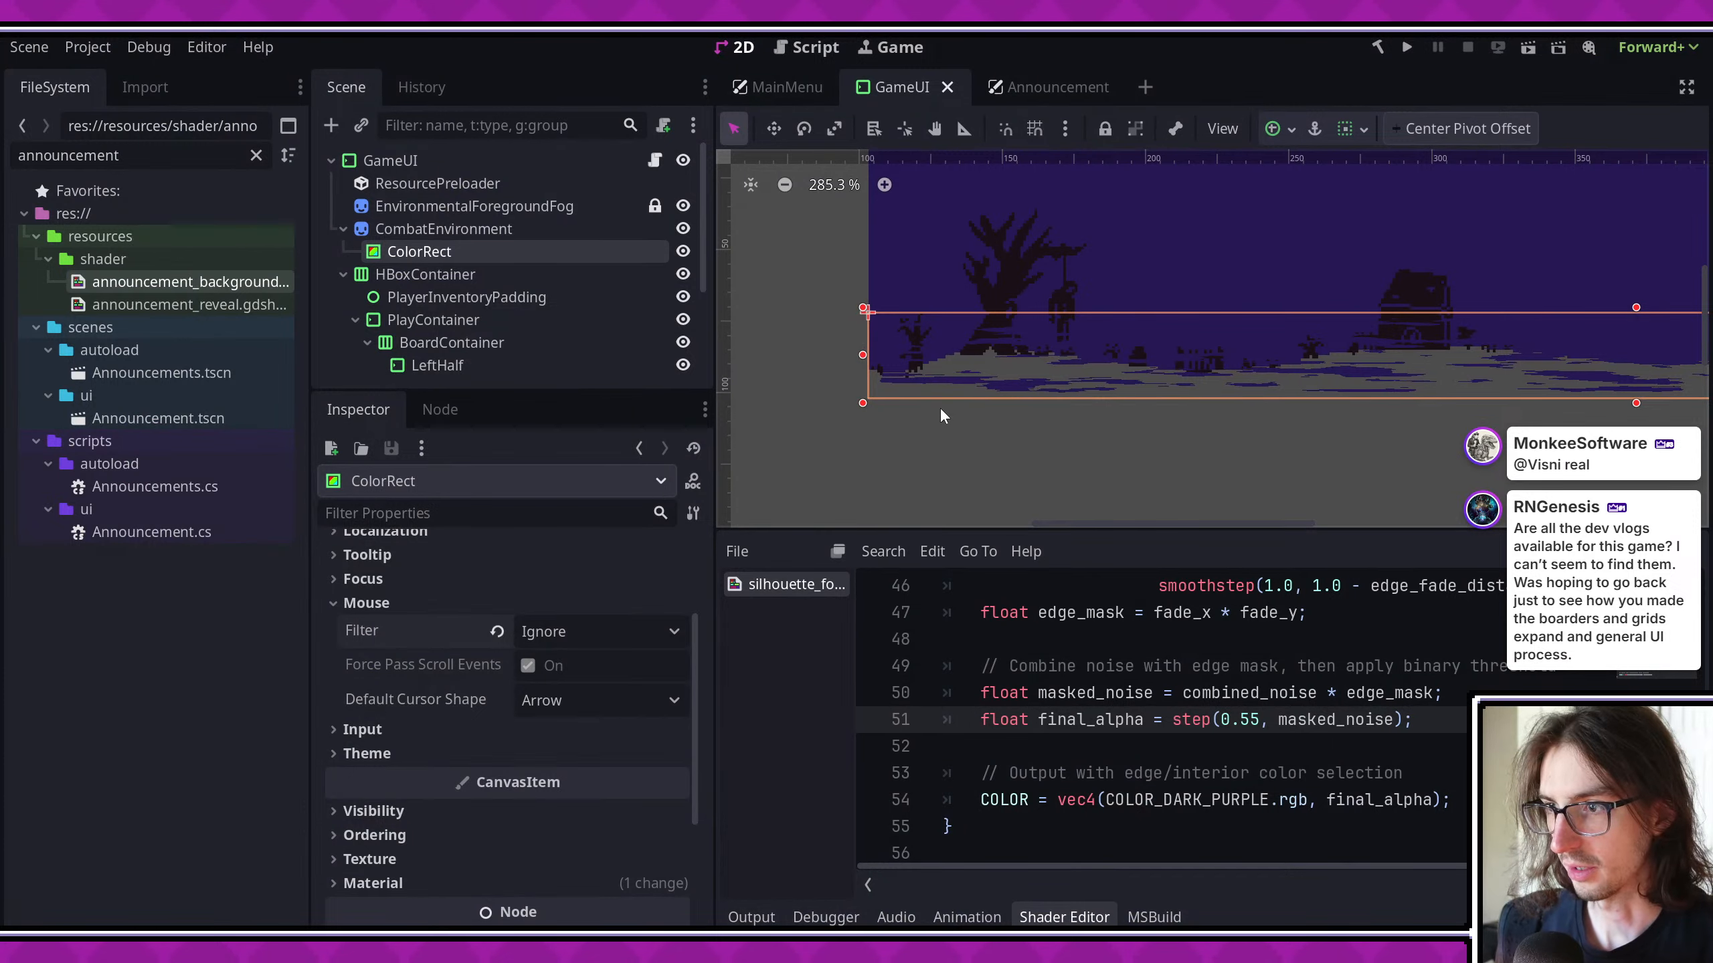
{"action": "middle_click_drag", "start_coordinate": [1074, 424], "coordinate": [952, 416]}
- Check the CombatEnvironment sprite's properties and the ColorRect's layout size and position
{"action": "scroll", "coordinate": [602, 647], "scroll_direction": "up", "scroll_amount": 3}
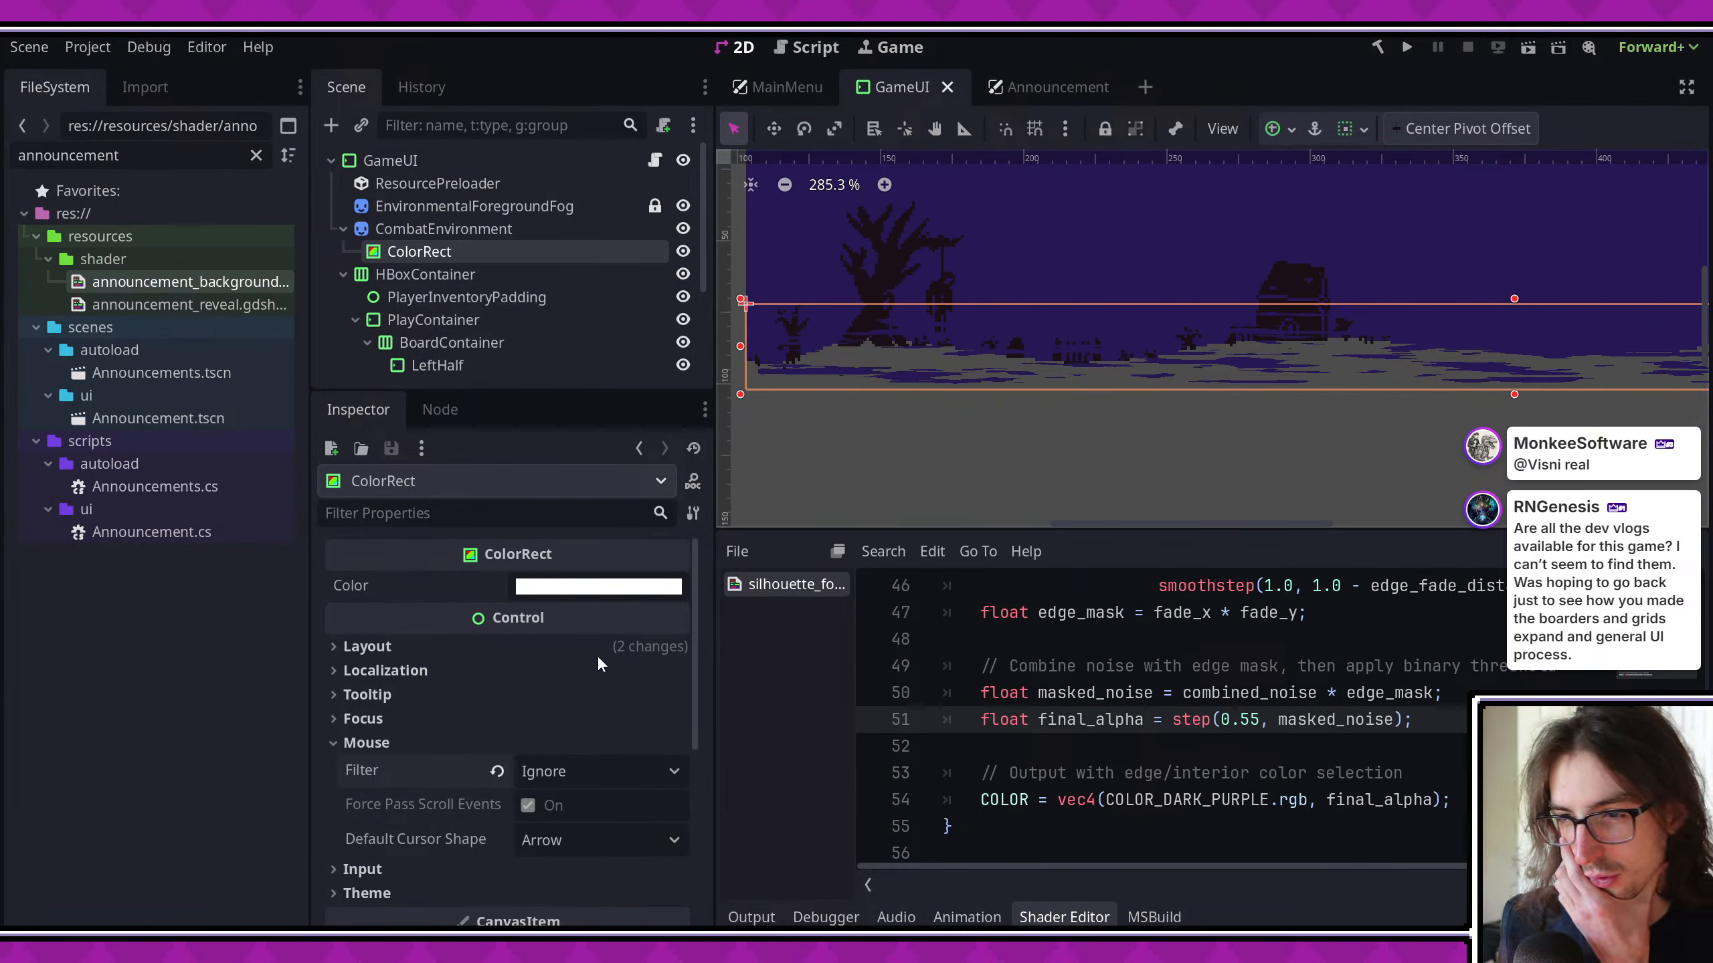
{"action": "scroll", "coordinate": [597, 654], "scroll_direction": "down", "scroll_amount": 3}
{"action": "left_click", "coordinate": [435, 231]}
{"action": "scroll", "coordinate": [630, 724], "scroll_direction": "down", "scroll_amount": 2}
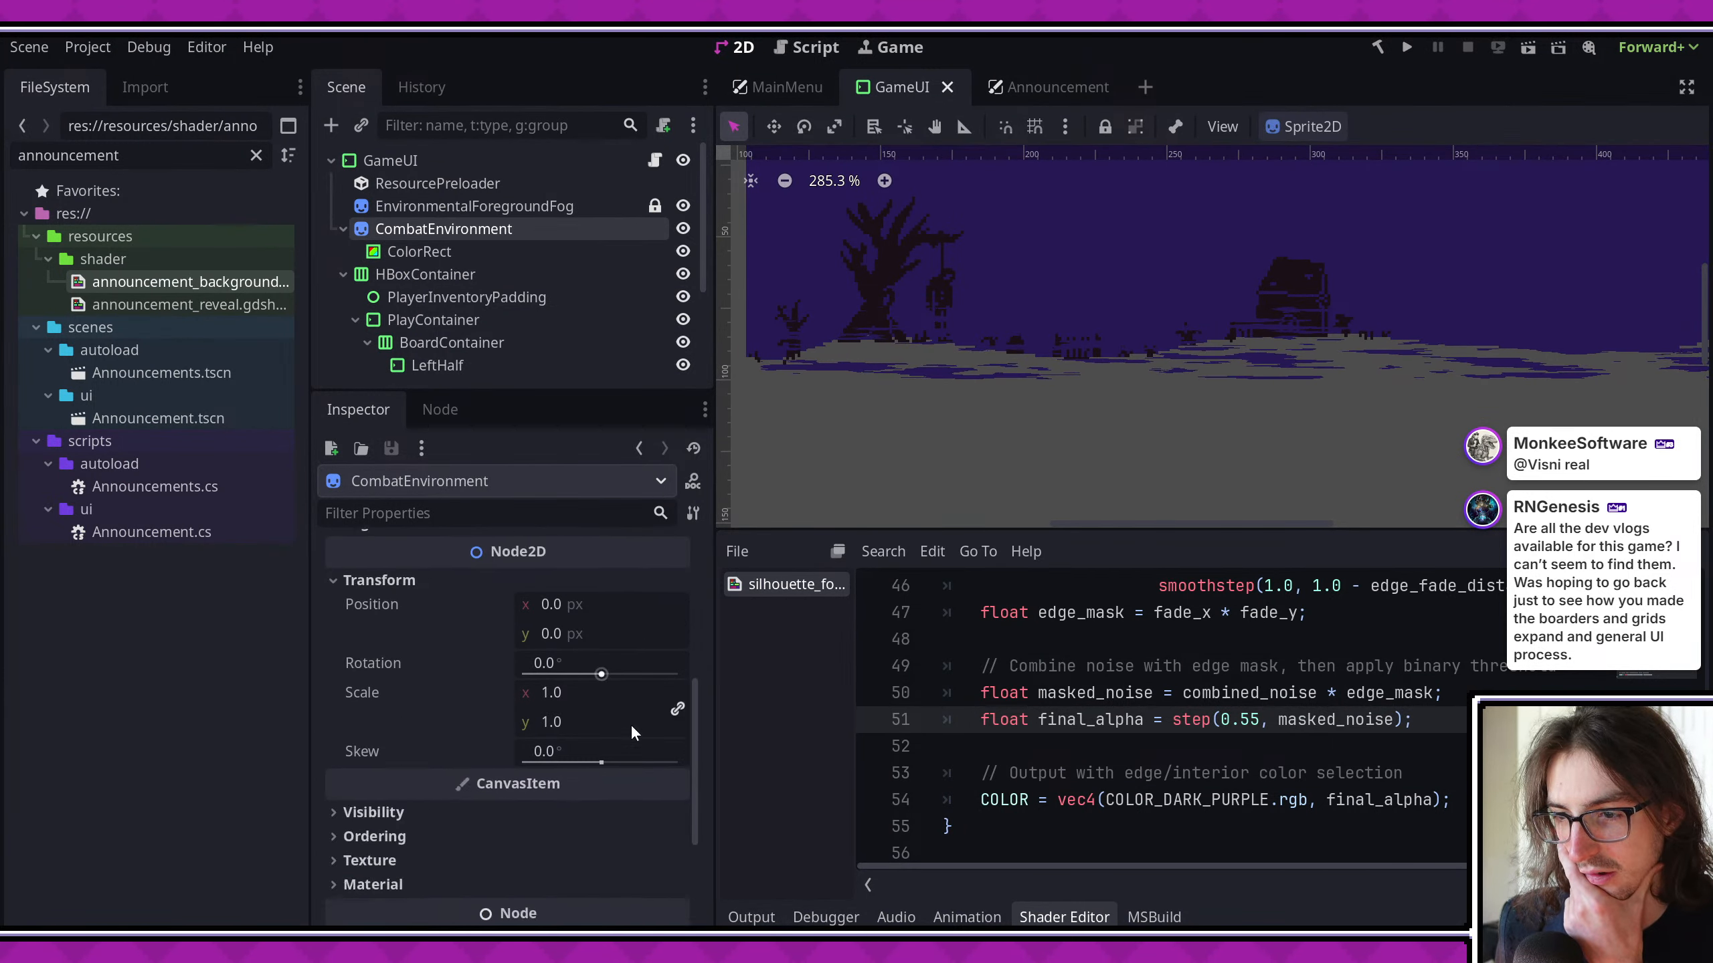
{"action": "scroll", "coordinate": [631, 723], "scroll_direction": "down", "scroll_amount": 3}
{"action": "left_click", "coordinate": [459, 250]}
{"action": "scroll", "coordinate": [481, 735], "scroll_direction": "up", "scroll_amount": 1}
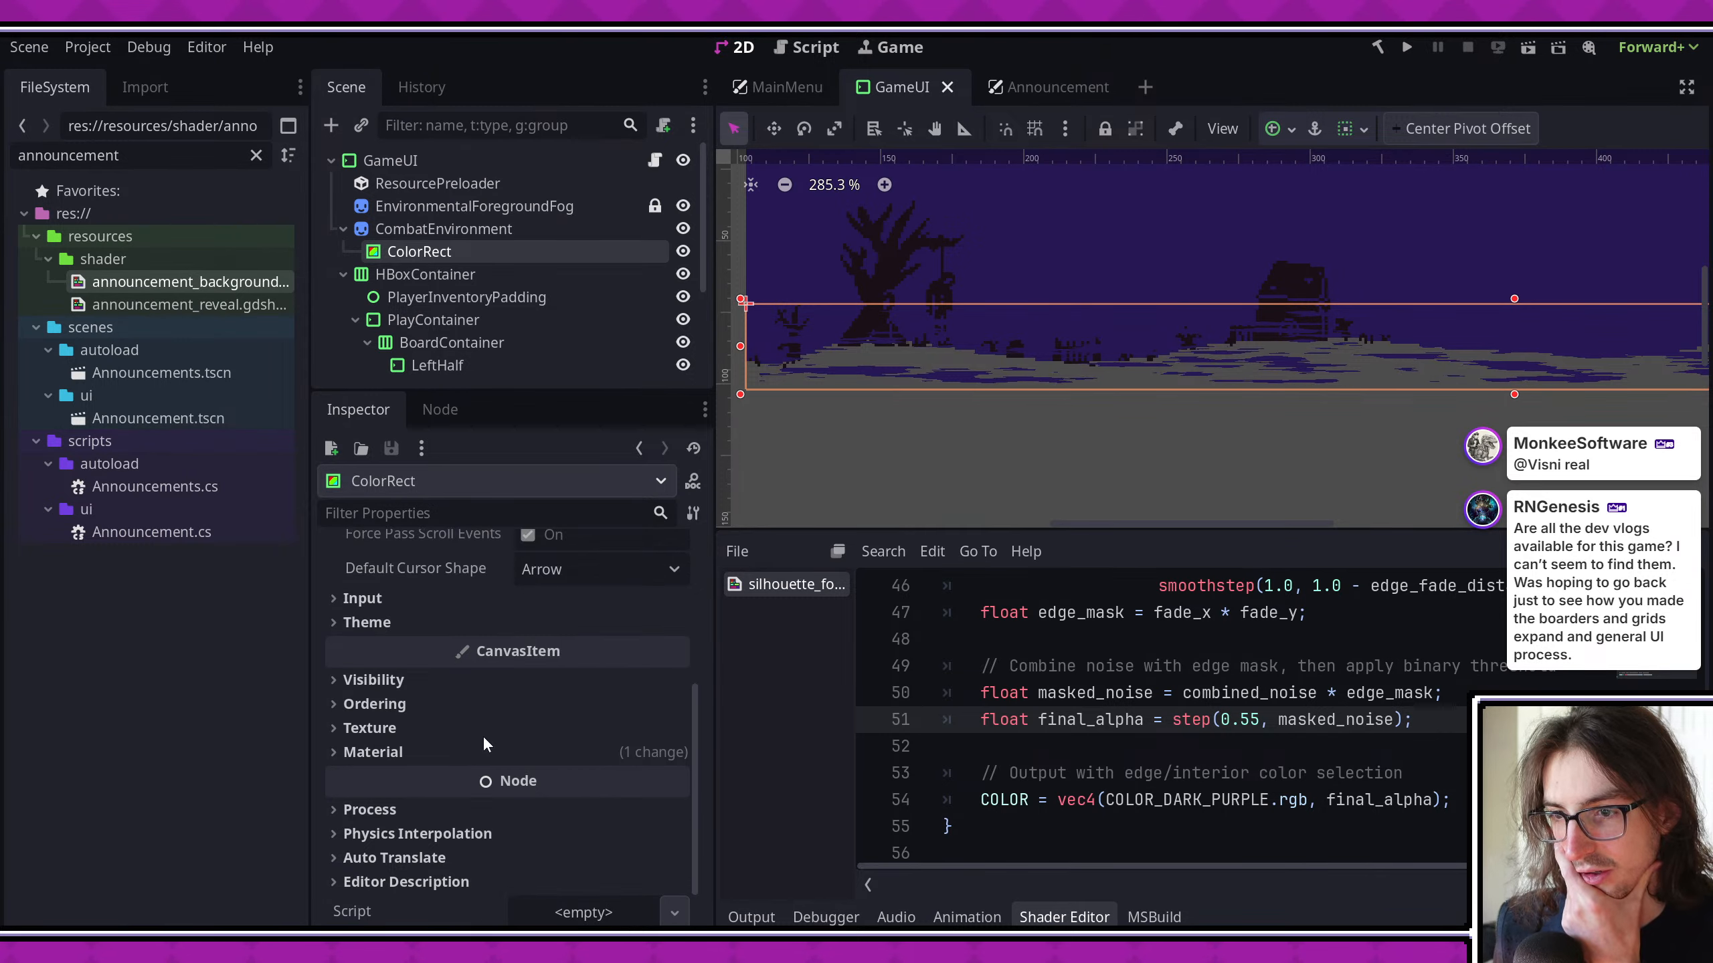
{"action": "scroll", "coordinate": [508, 603], "scroll_direction": "up", "scroll_amount": 5}
{"action": "left_click", "coordinate": [426, 645]}
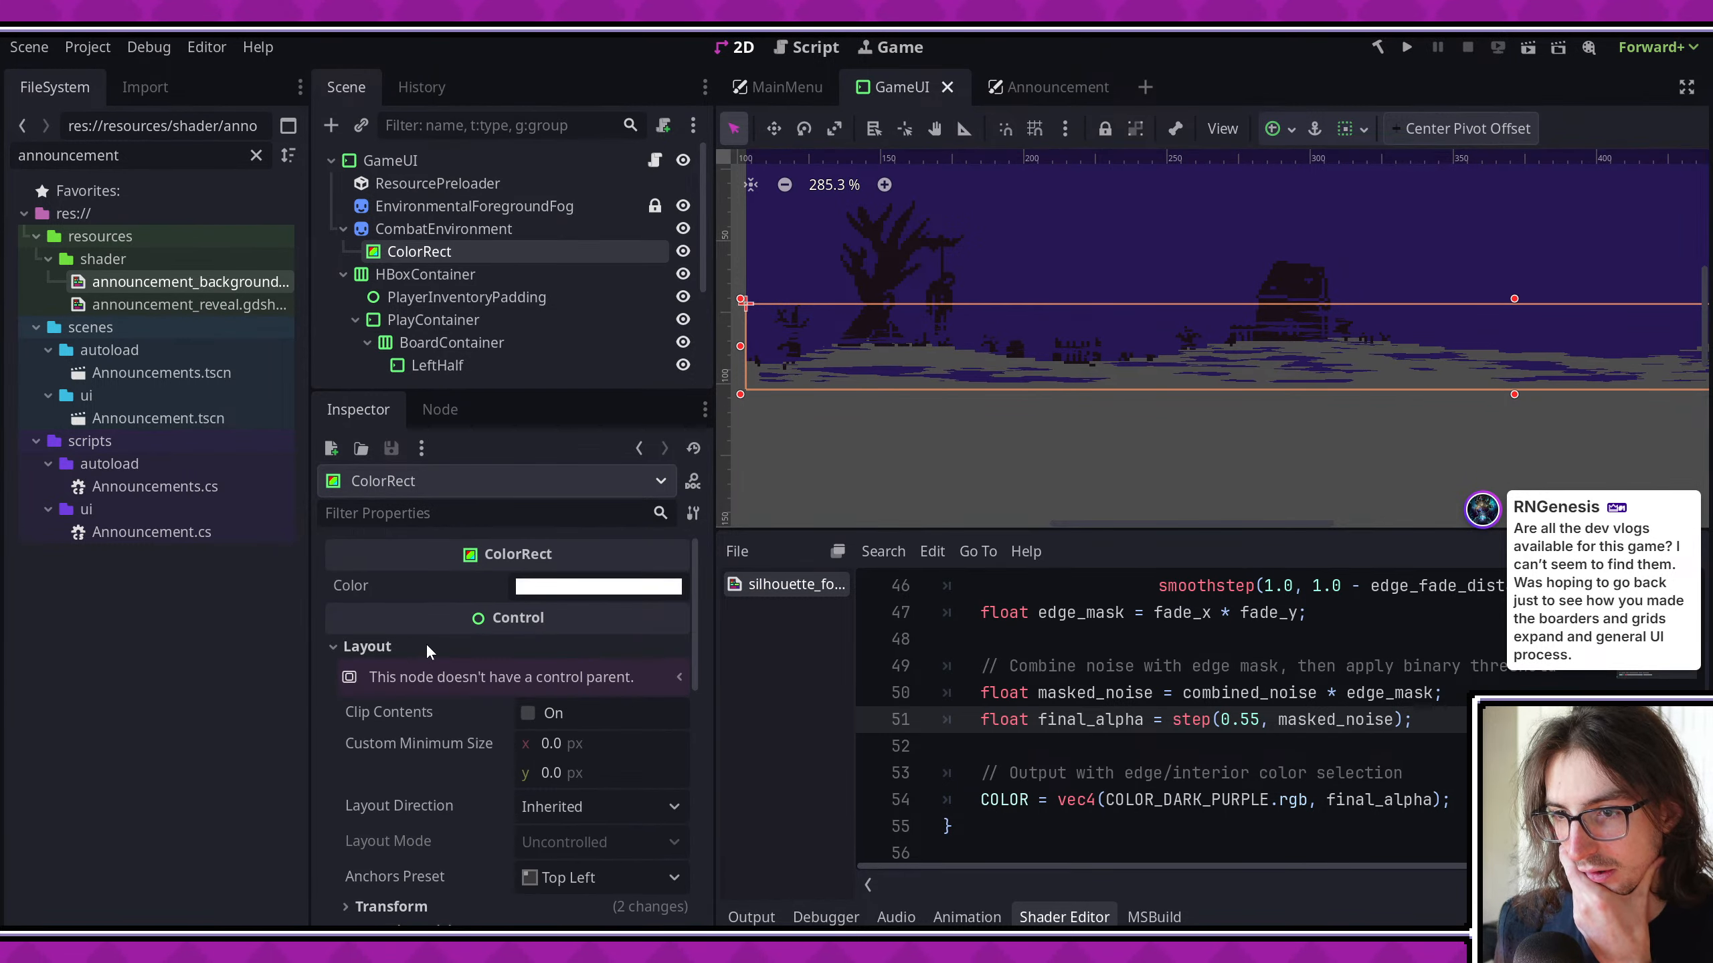
{"action": "scroll", "coordinate": [428, 648], "scroll_direction": "down", "scroll_amount": 3}
{"action": "left_click", "coordinate": [398, 795]}
{"action": "left_click", "coordinate": [419, 762]}
{"action": "scroll", "coordinate": [431, 752], "scroll_direction": "down", "scroll_amount": 3}
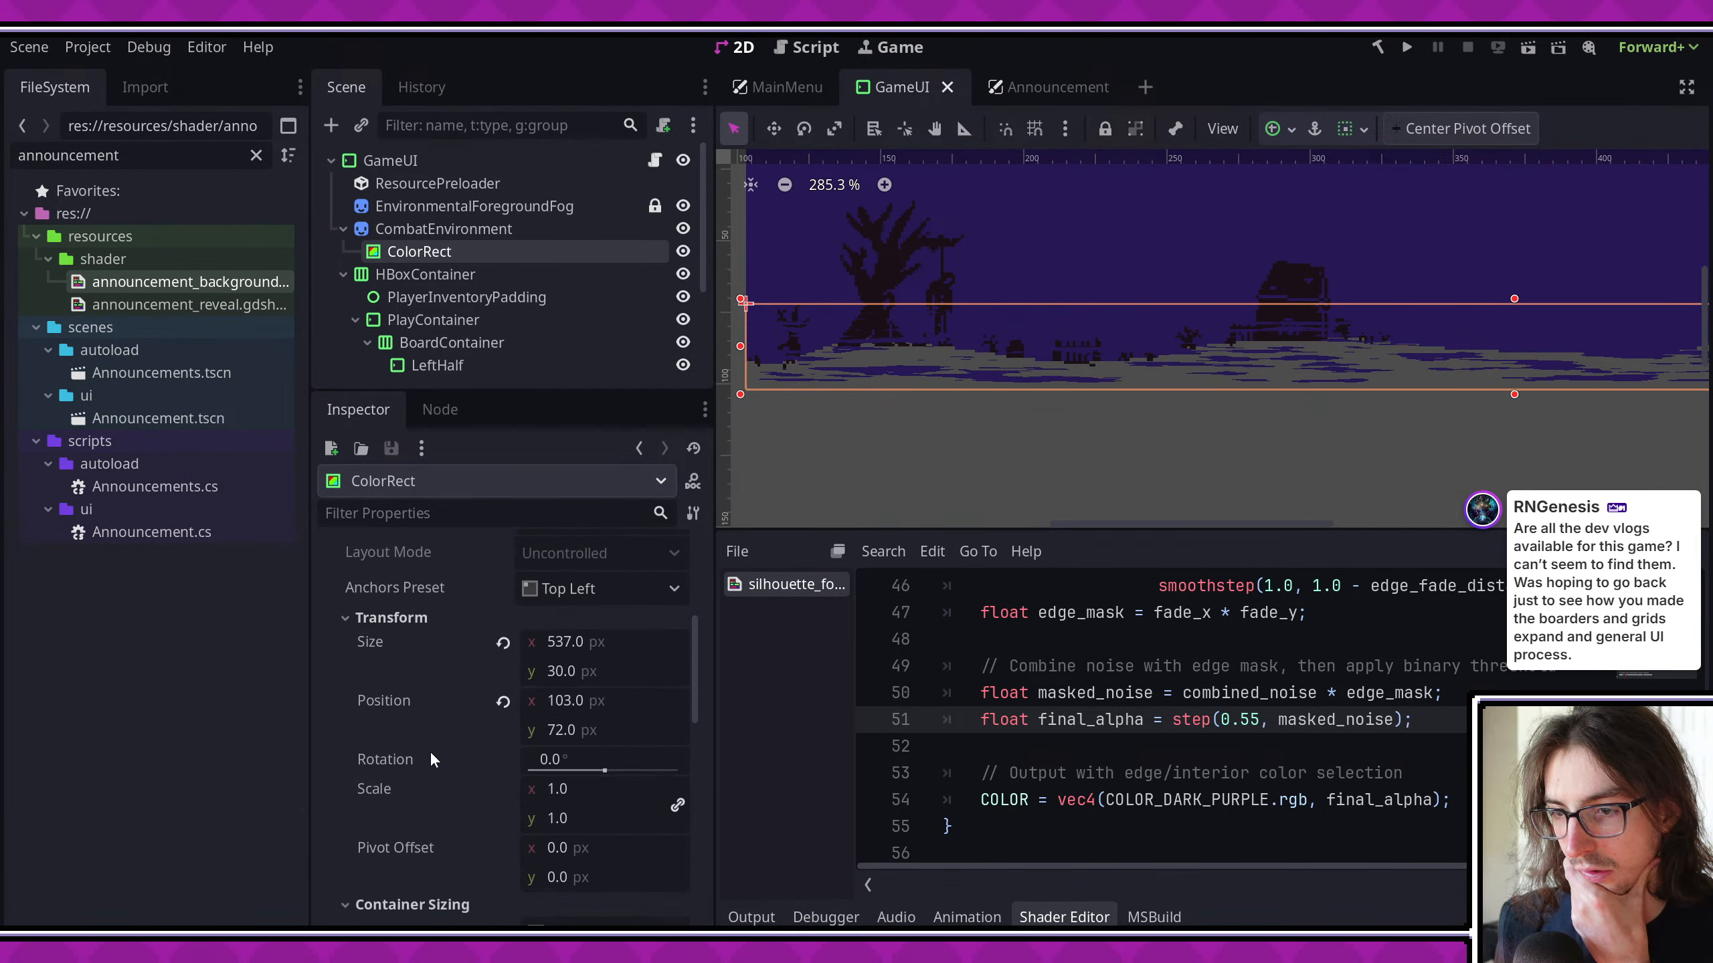
{"action": "scroll", "coordinate": [392, 726], "scroll_direction": "down", "scroll_amount": 8}
- Set the height of the noise texture in the ColorRect's shader material to 30 px
{"action": "left_click", "coordinate": [403, 727]}
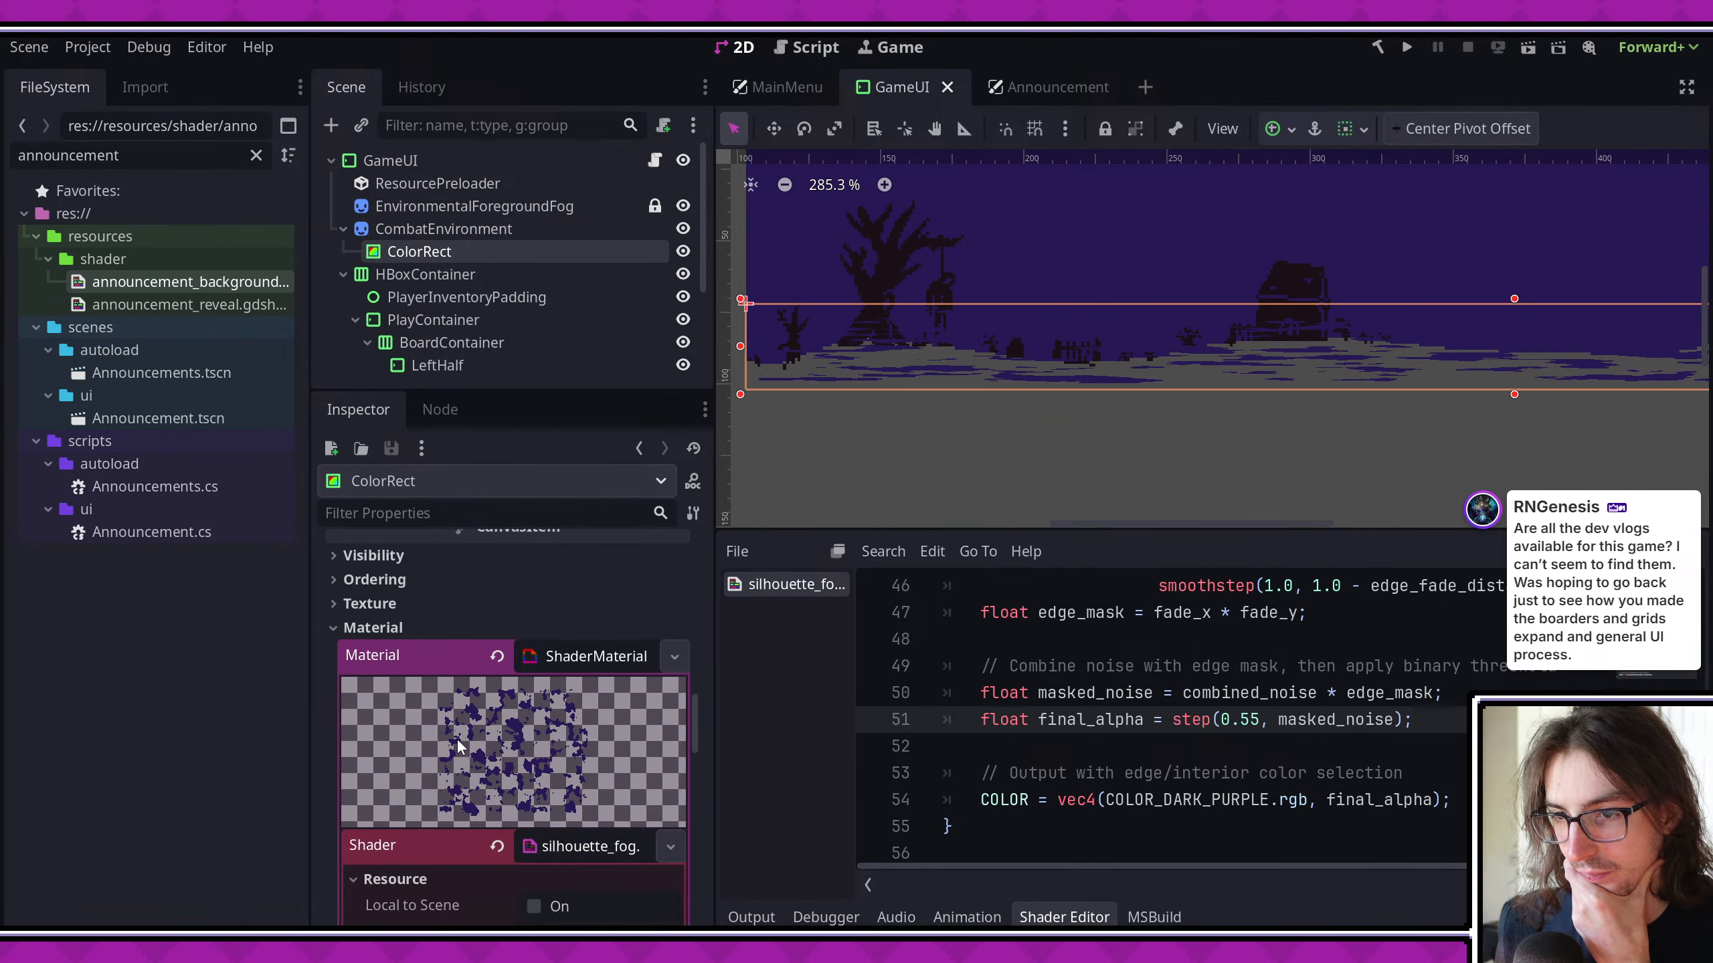
{"action": "scroll", "coordinate": [591, 744], "scroll_direction": "down", "scroll_amount": 5}
{"action": "left_click", "coordinate": [596, 623]}
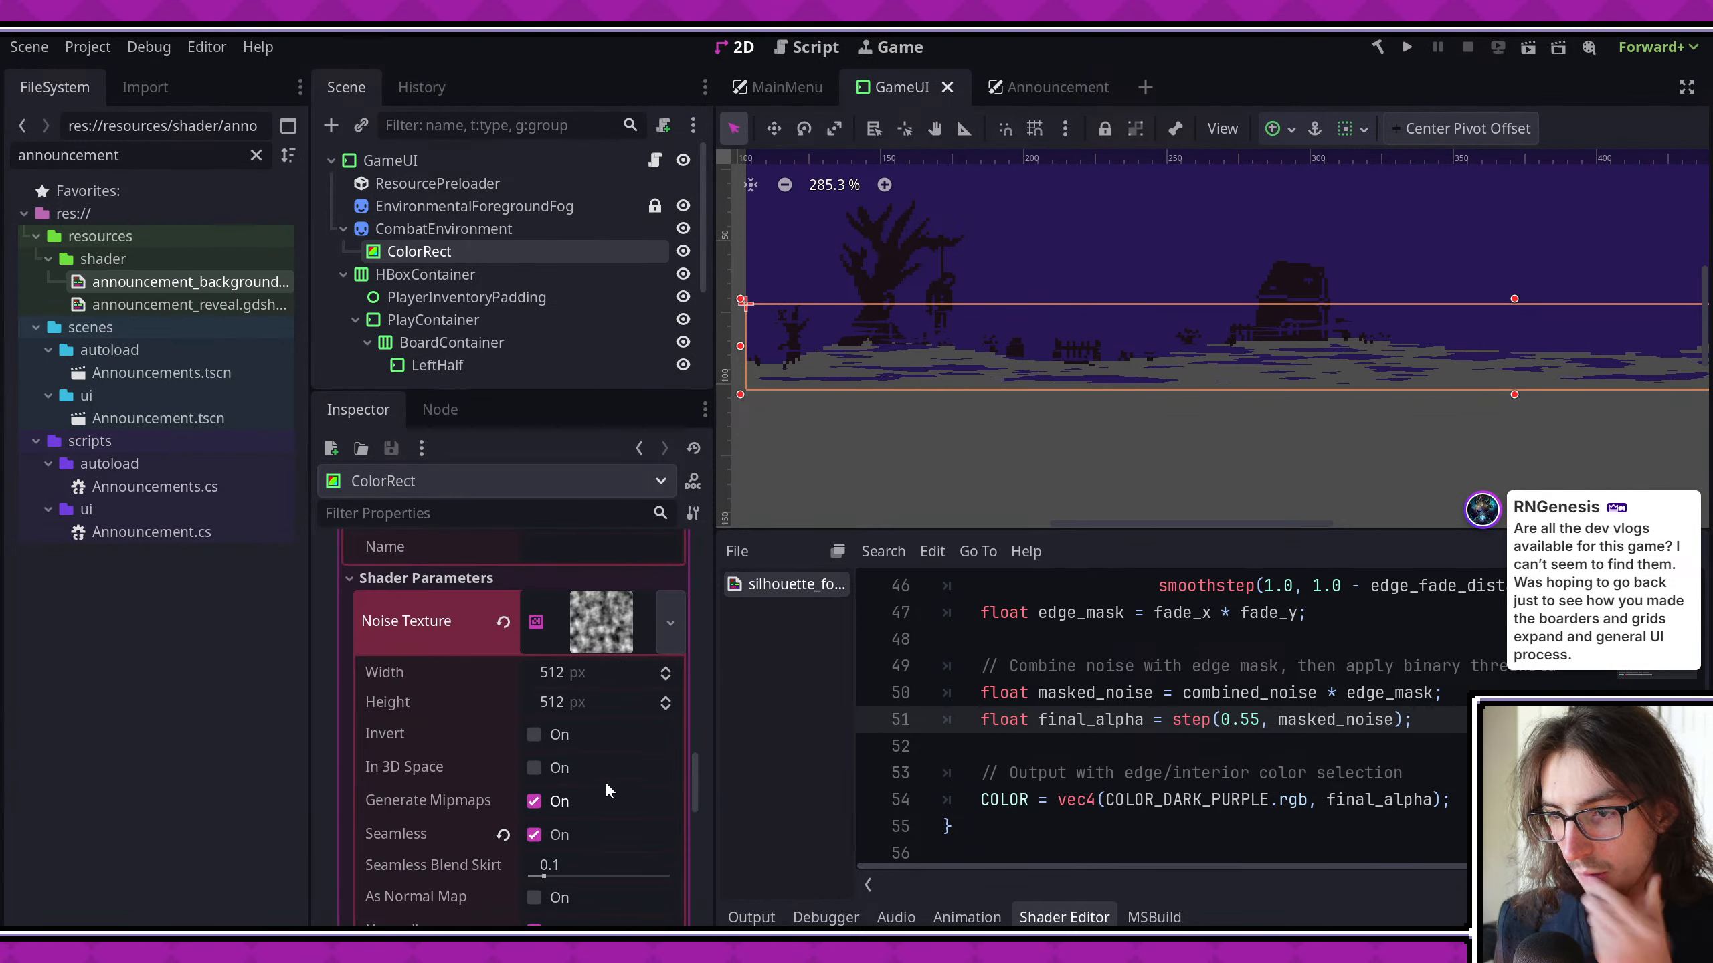
{"action": "type", "text": "30"}
{"action": "key", "text": "Return"}
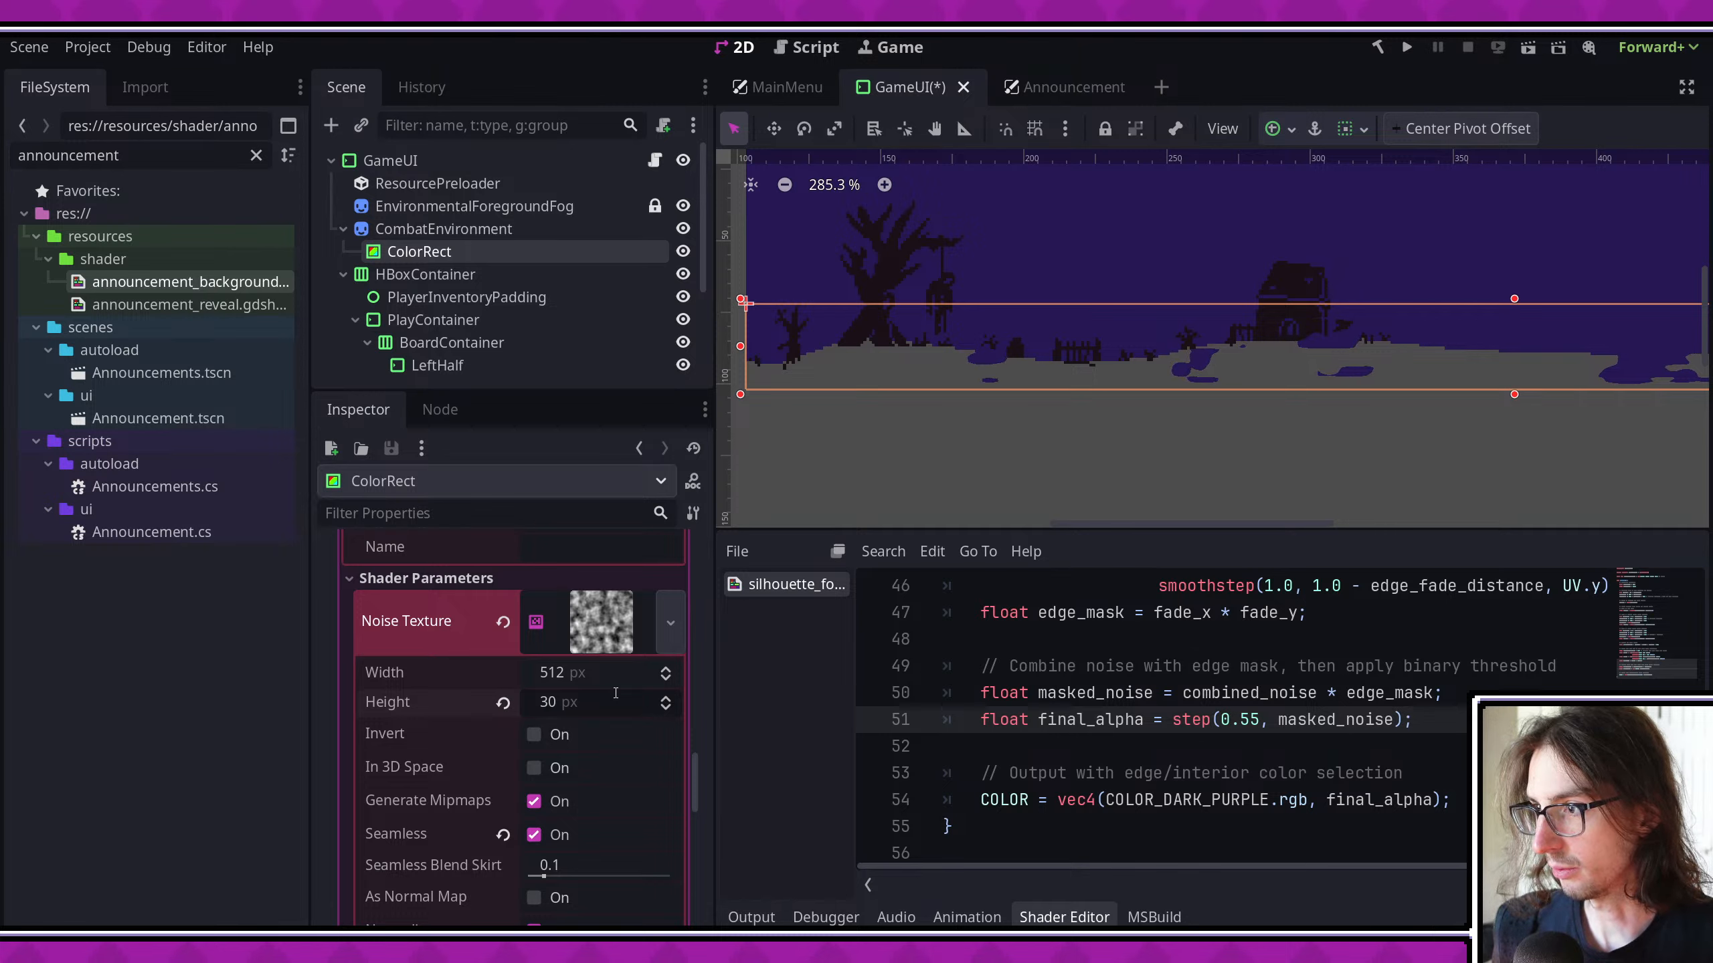
- Check the fog in the viewport, set final_alpha's step threshold to 0.5 and save
{"action": "scroll", "coordinate": [1284, 403], "scroll_direction": "up", "scroll_amount": 2}
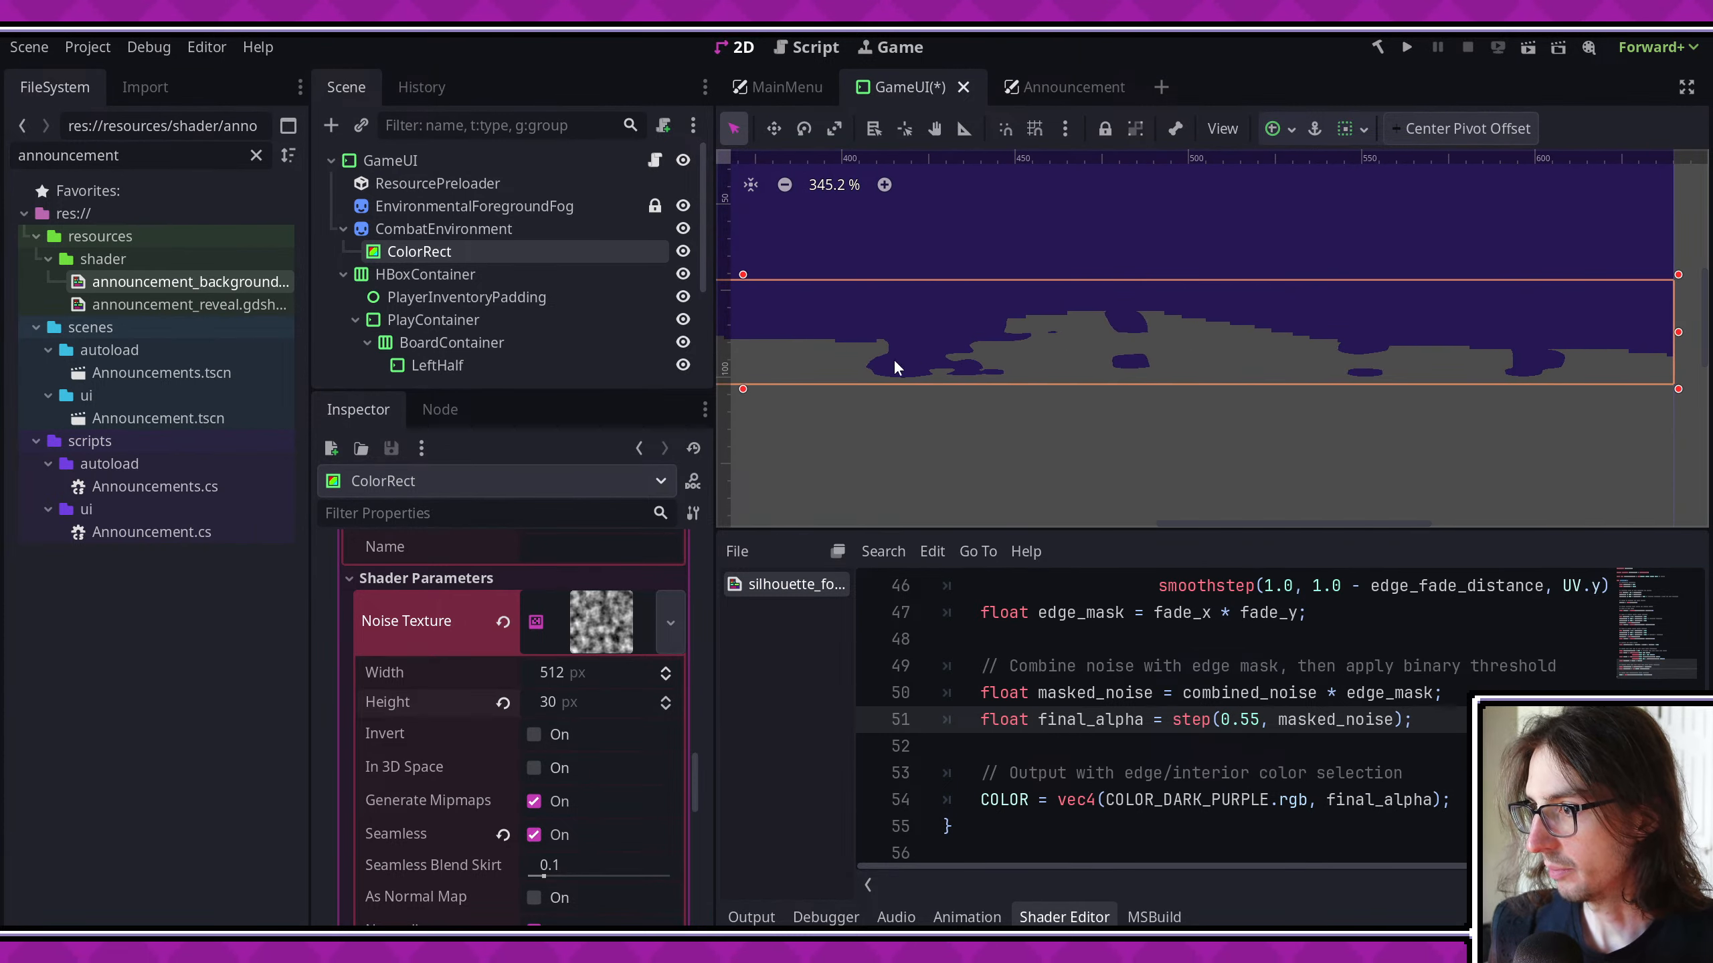
{"action": "middle_click_drag", "start_coordinate": [1209, 393], "coordinate": [1421, 397]}
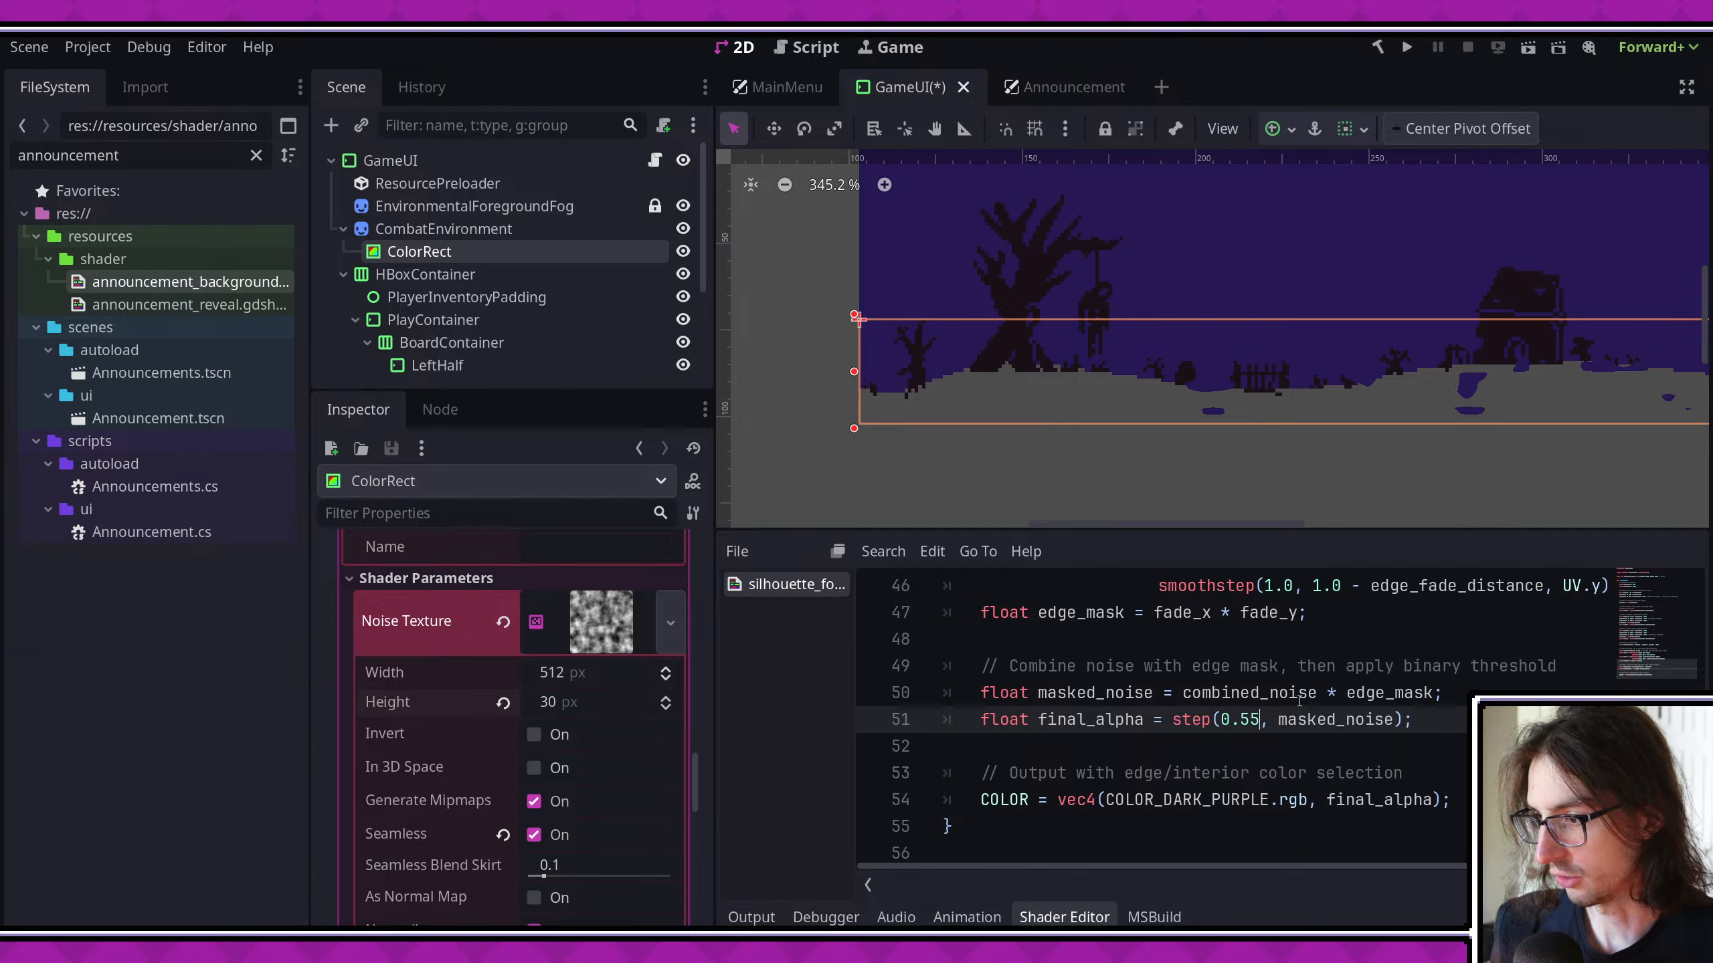
{"action": "key", "text": "ctrl+s"}
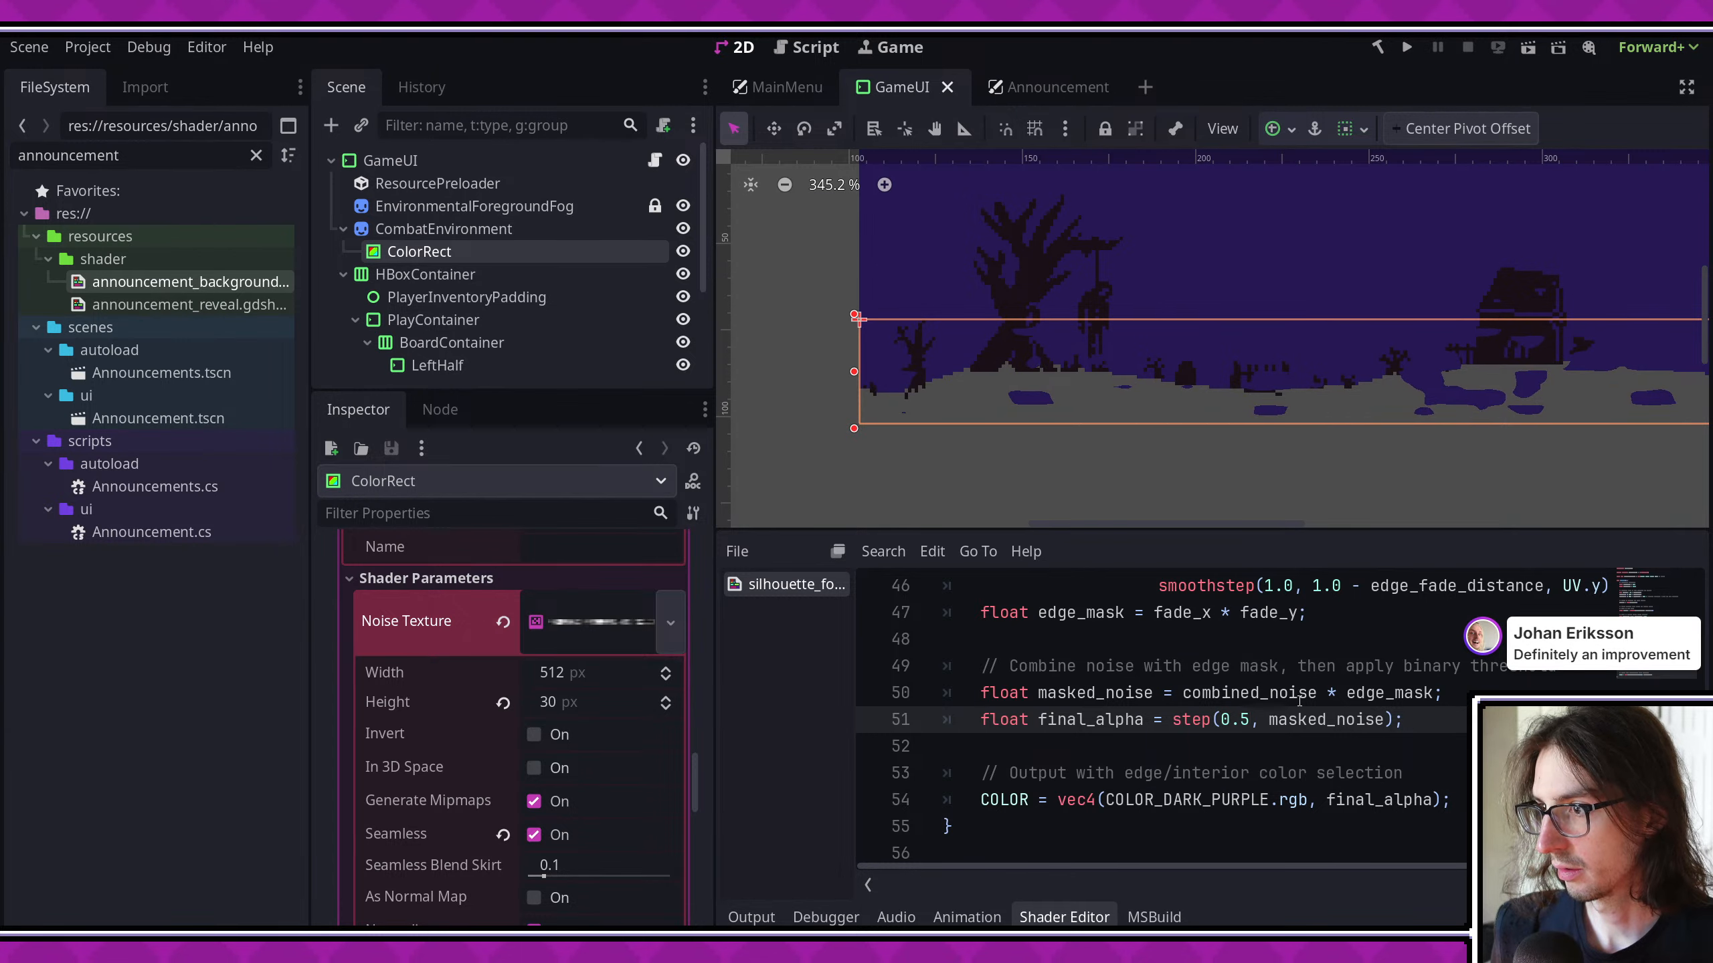
- Set the noise texture's height to 100 px in the shader parameters
{"action": "left_click", "coordinate": [599, 622]}
{"action": "left_click", "coordinate": [599, 622]}
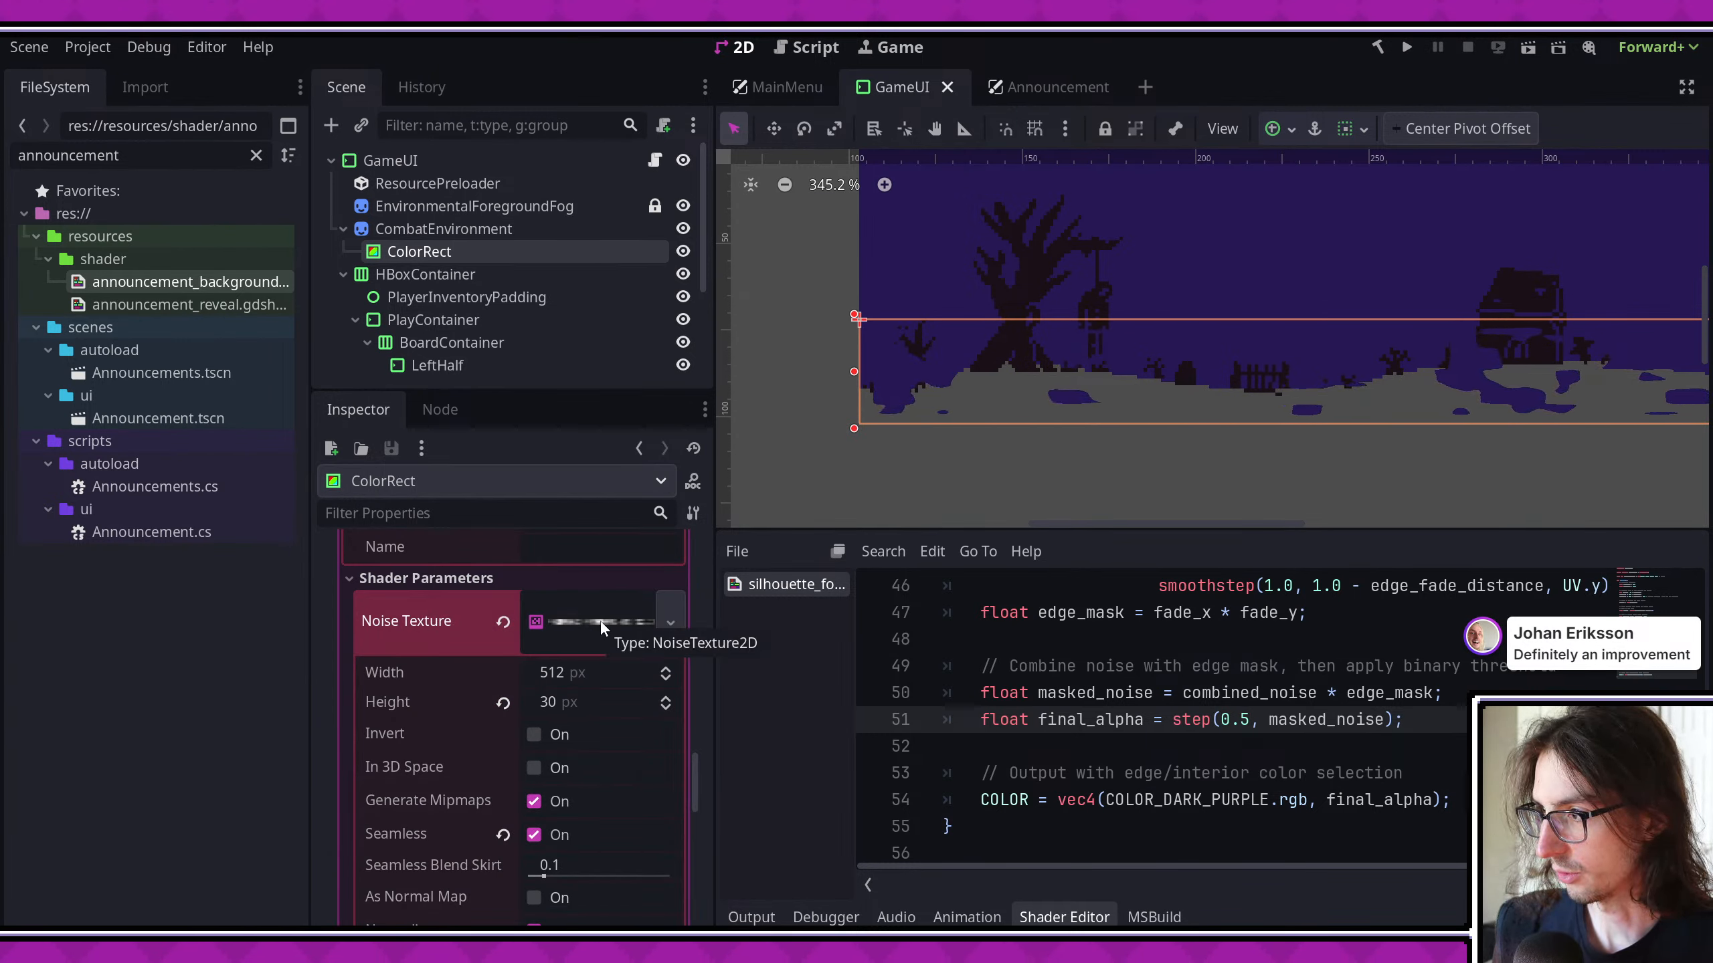
{"action": "left_click", "coordinate": [594, 705]}
{"action": "type", "text": "10"}
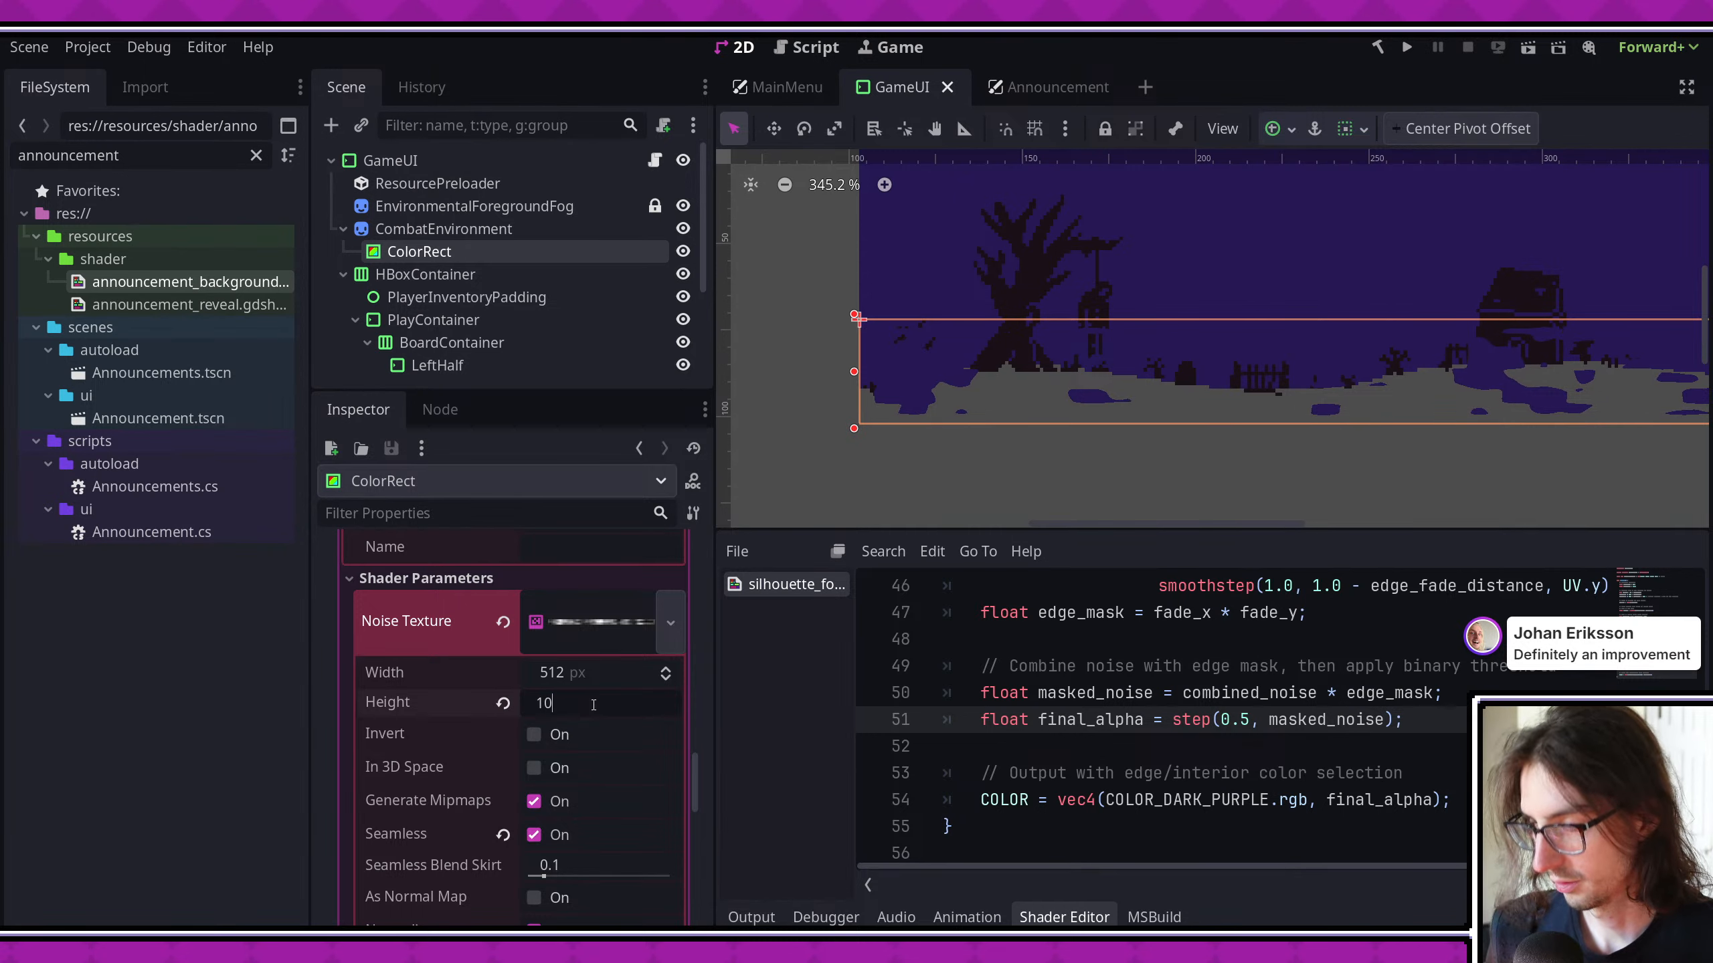
{"action": "type", "text": "1"}
{"action": "key", "text": "ctrl+s"}
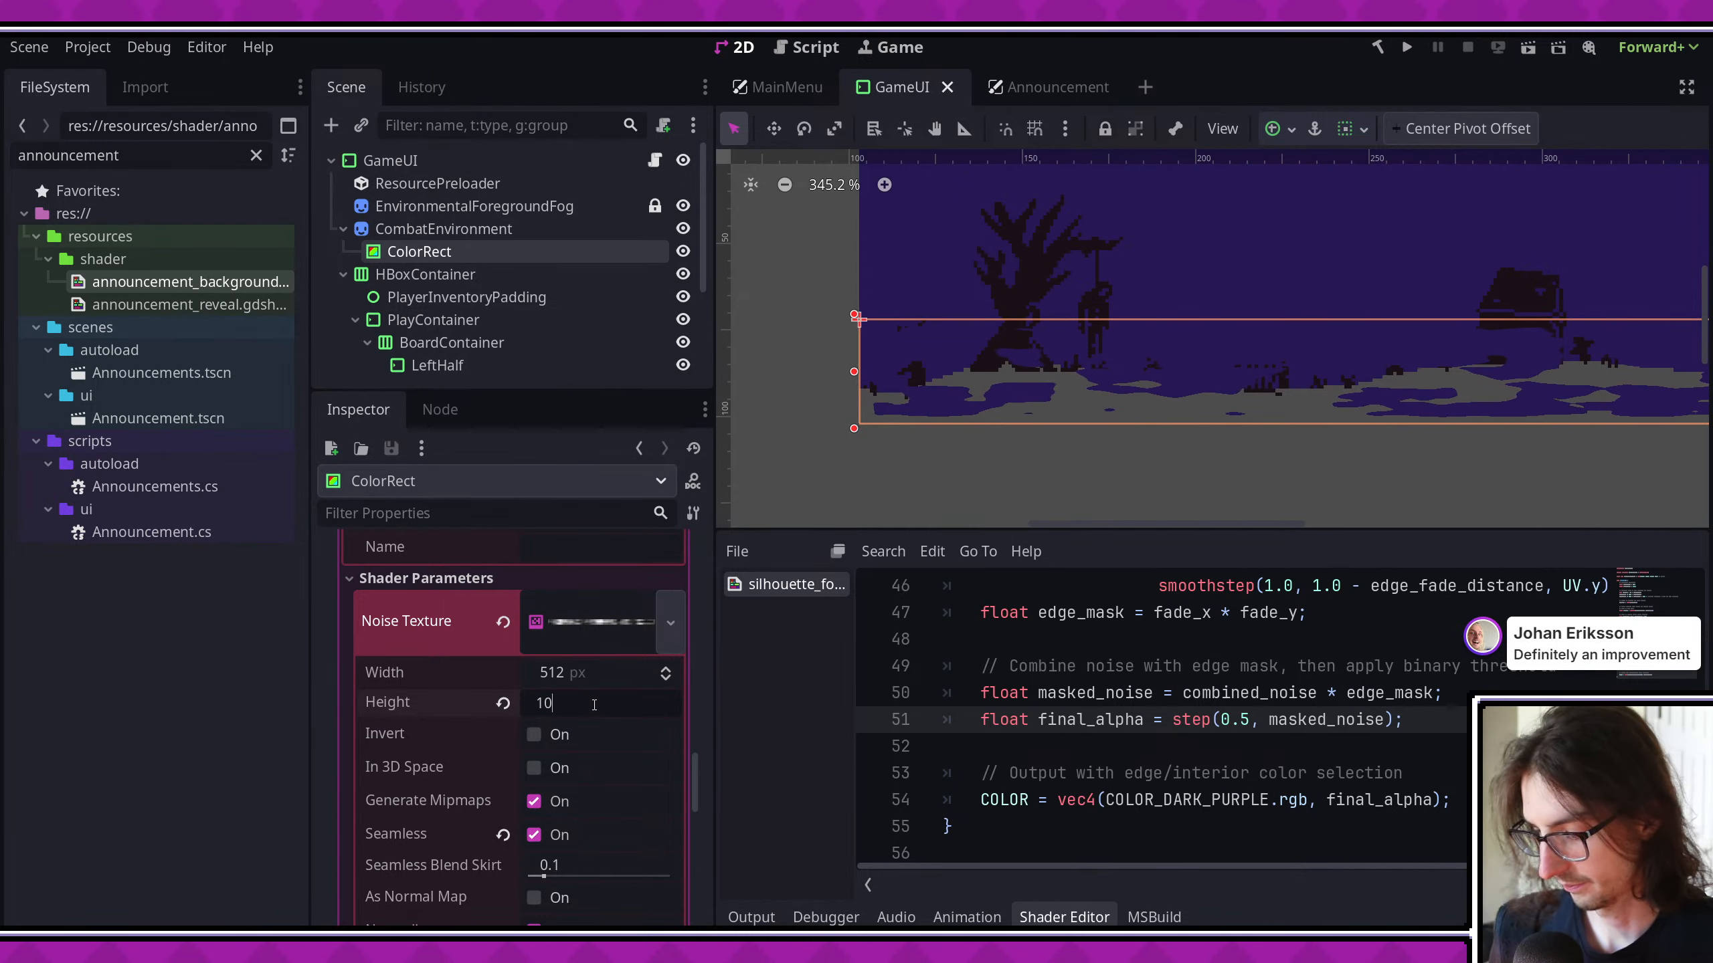
{"action": "type", "text": "0"}
{"action": "key", "text": "Return"}
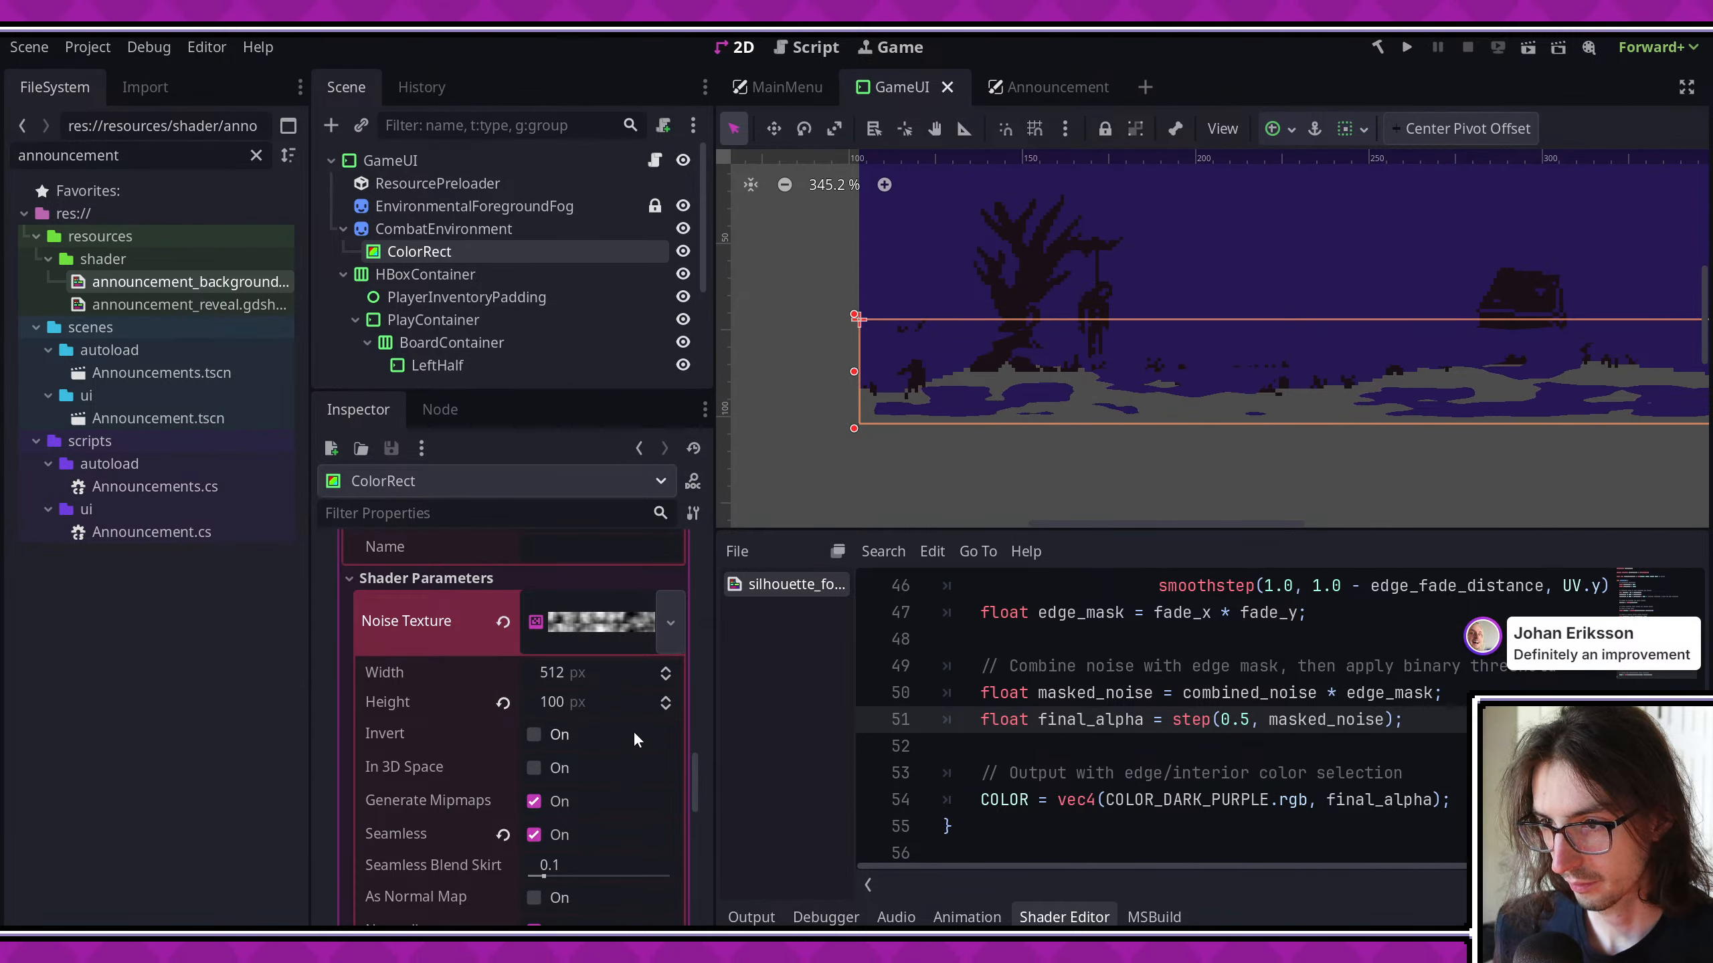
- Set the frequency of the noise texture's Perlin FastNoiseLite to 0.0427 in the ColorRect's shader parameters
{"action": "scroll", "coordinate": [634, 736], "scroll_direction": "down", "scroll_amount": 1}
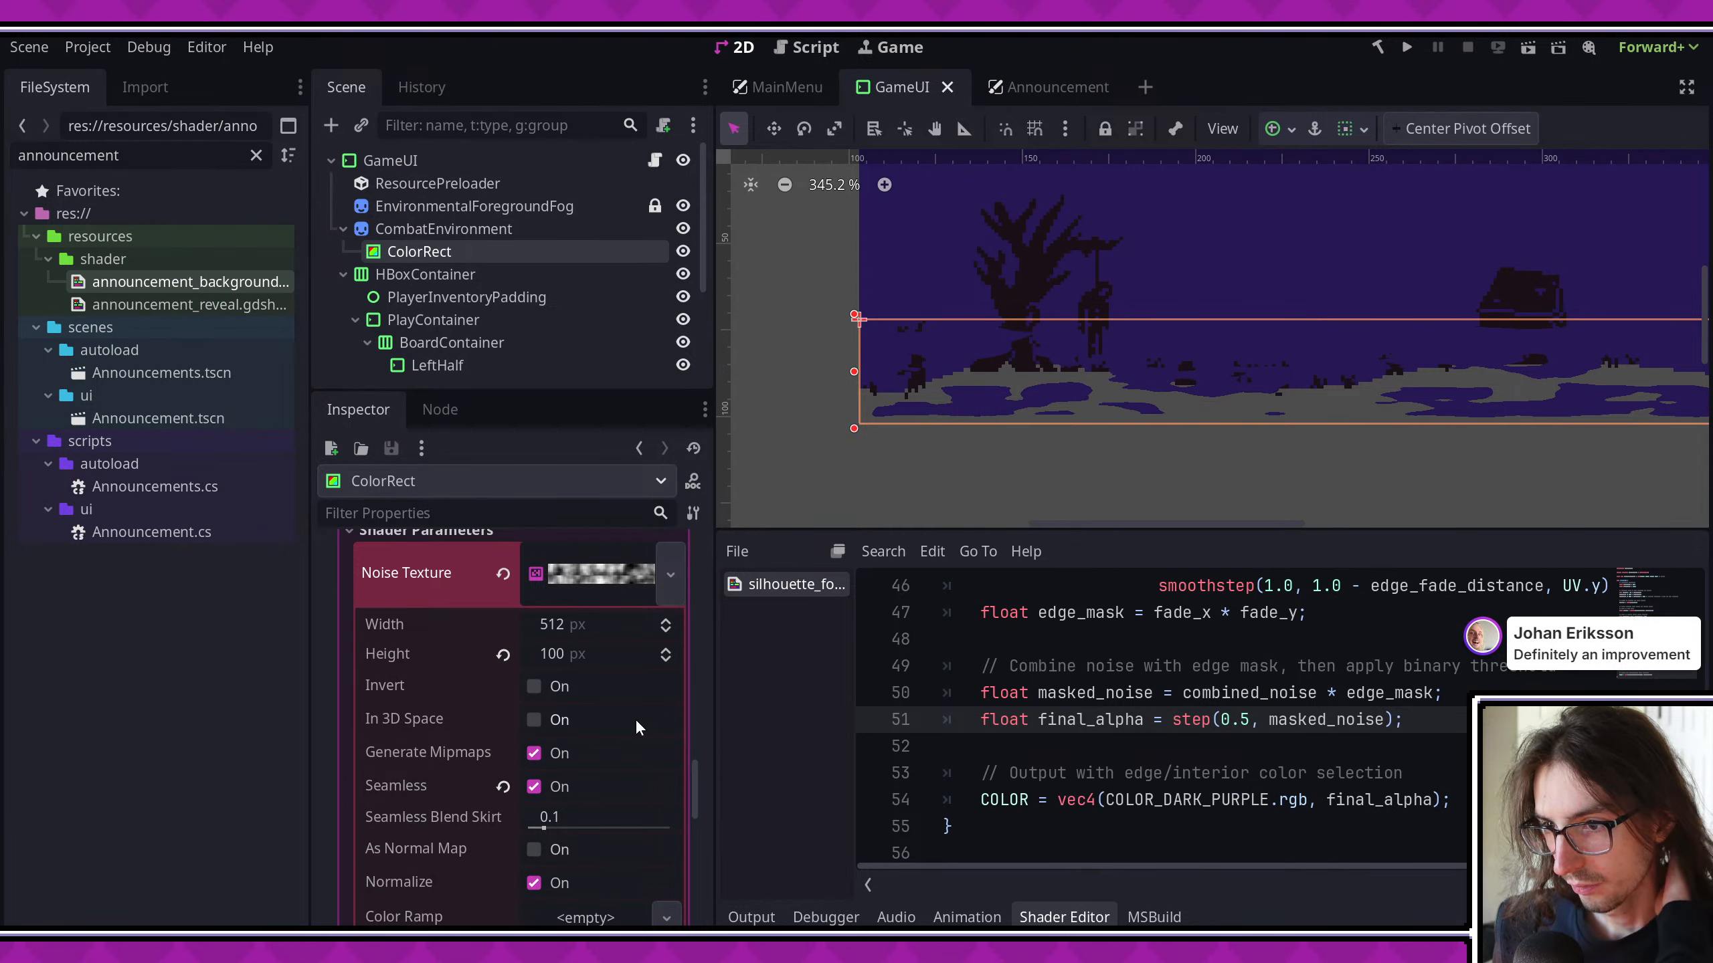
{"action": "scroll", "coordinate": [635, 716], "scroll_direction": "down", "scroll_amount": 2}
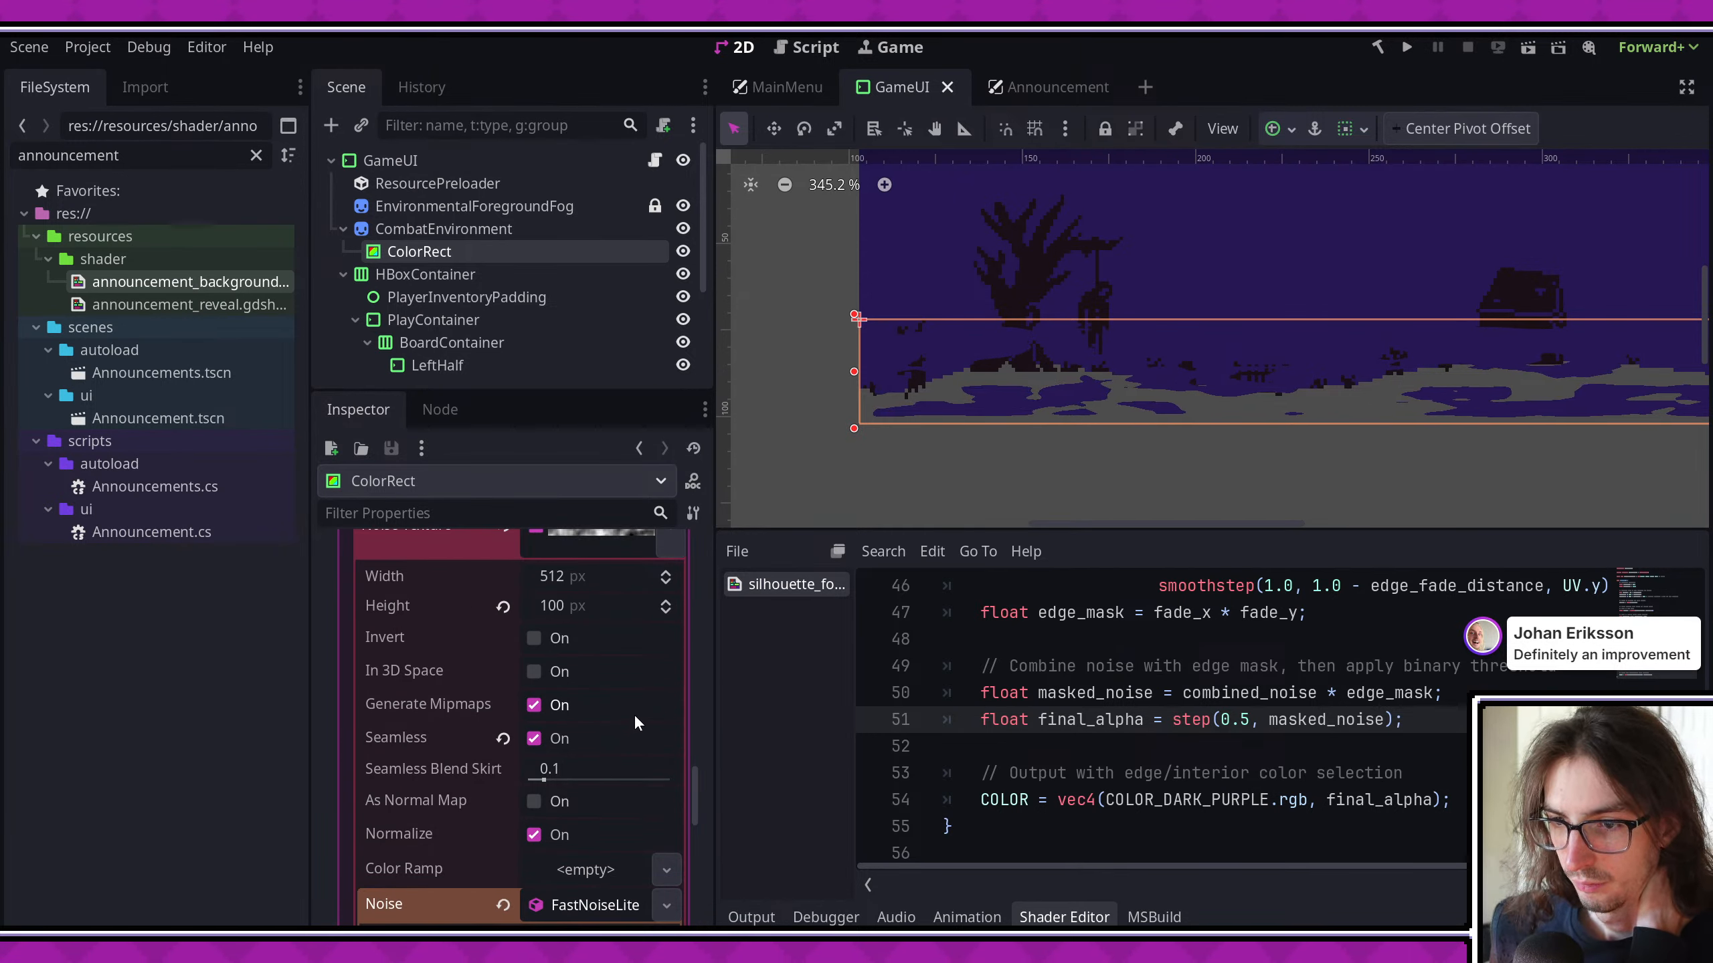
{"action": "scroll", "coordinate": [634, 714], "scroll_direction": "down", "scroll_amount": 7}
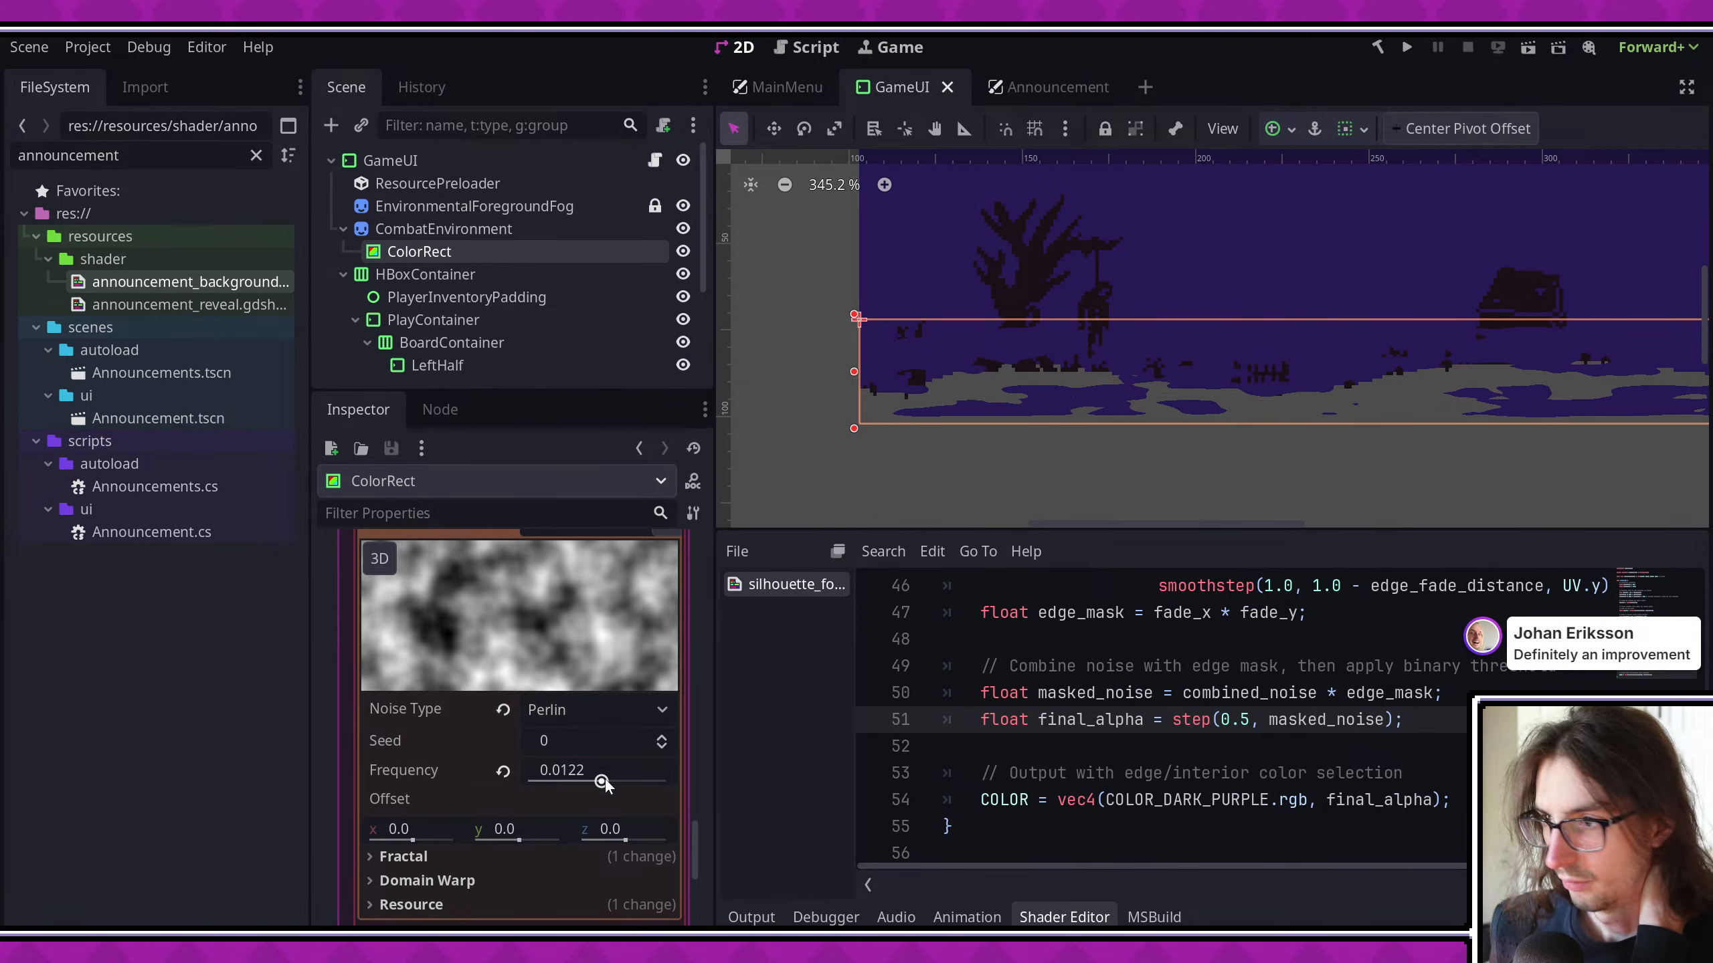
{"action": "left_click_drag", "start_coordinate": [602, 782], "coordinate": [620, 783]}
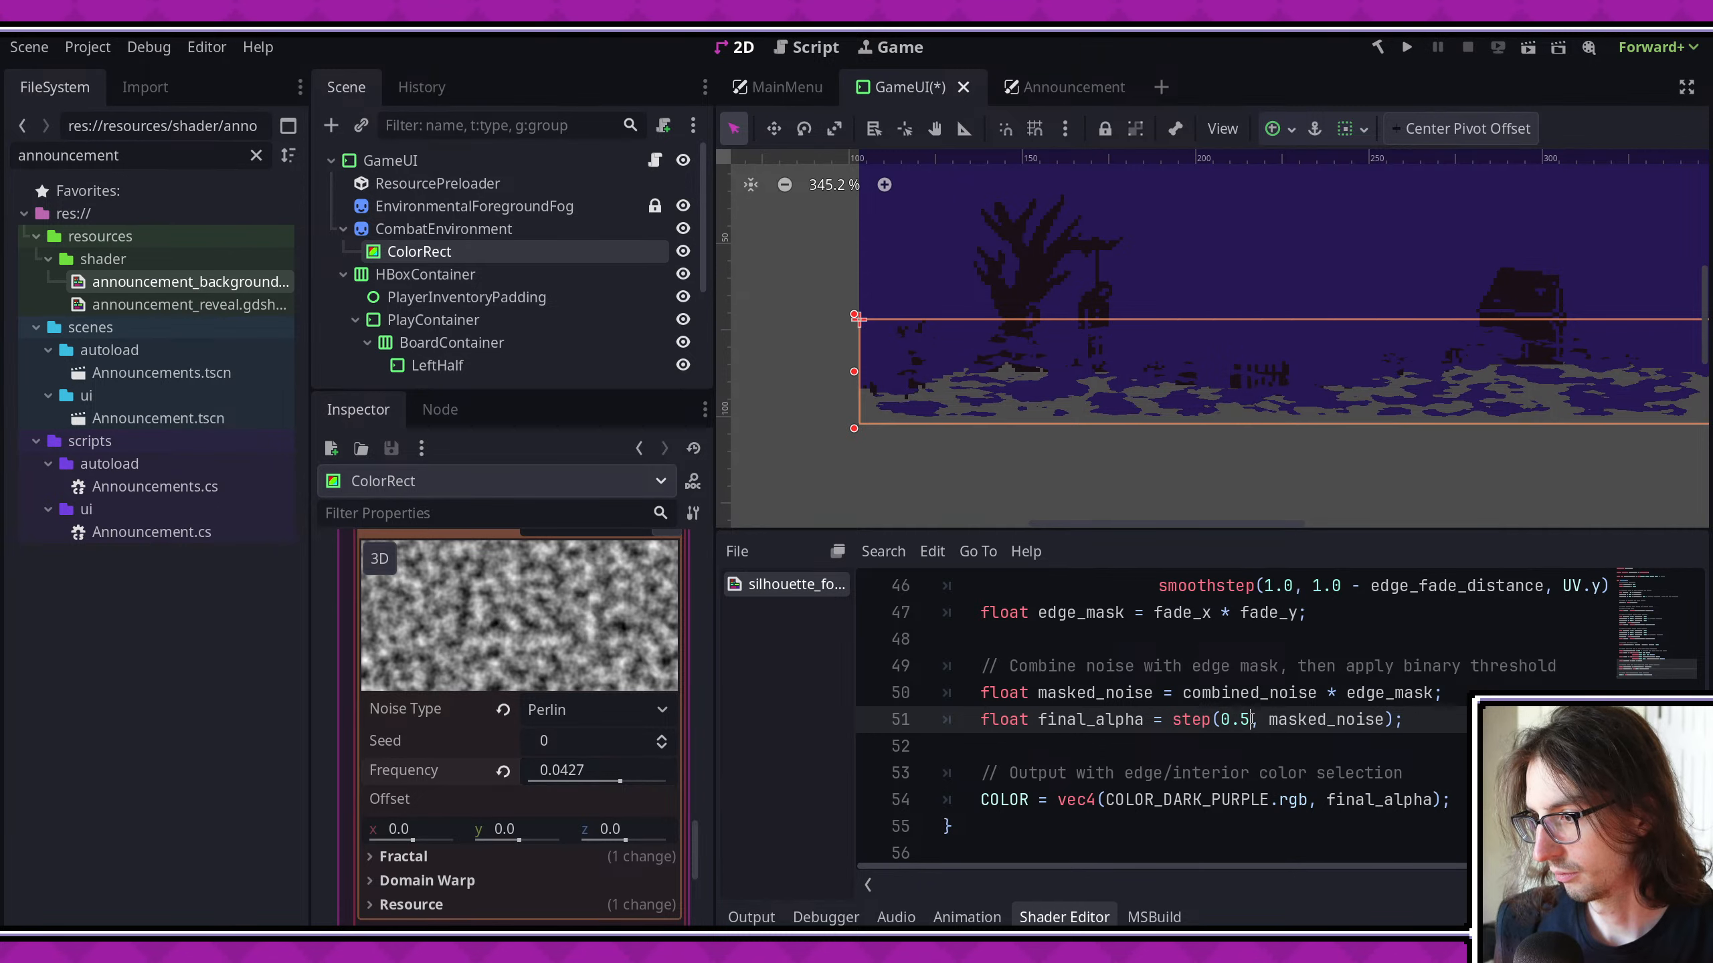
- Set the step threshold of final_alpha to 0.6 in the silhouette fog shader and save
{"action": "key", "text": "BackSpace"}
{"action": "type", "text": "6"}
{"action": "key", "text": "ctrl+s"}
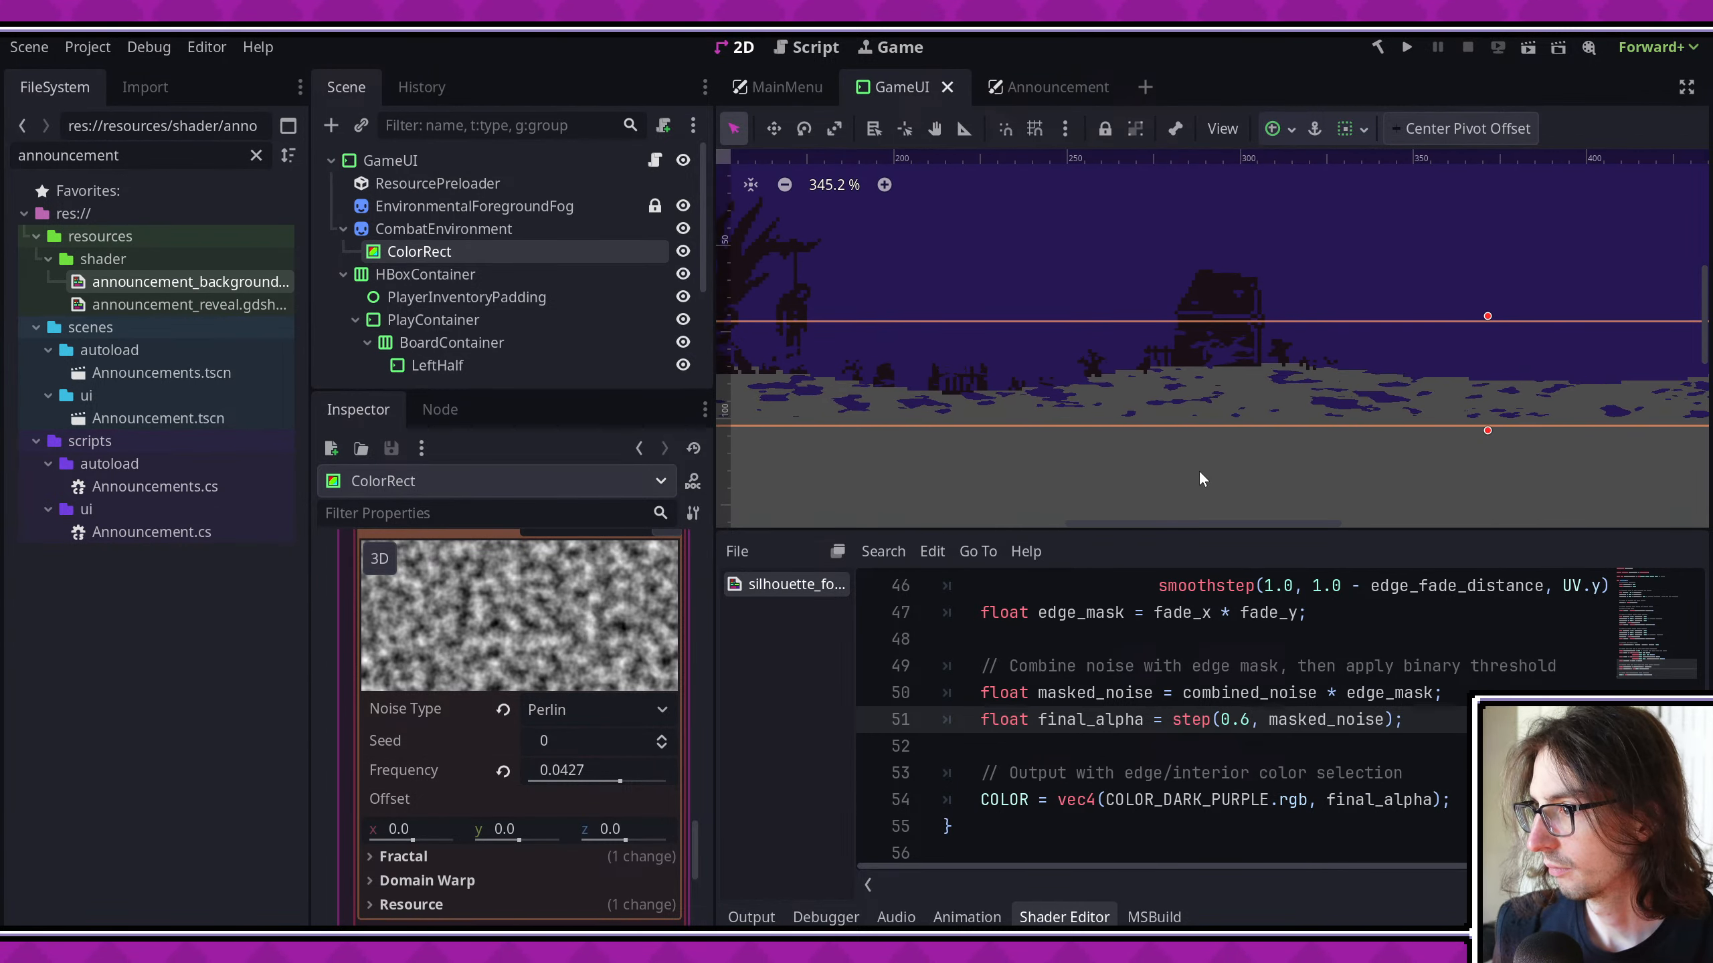
{"action": "key", "text": "ctrl+s"}
- Examine the fog up close around the house and how the shader's noise layers use noise_speed and noise_scale
{"action": "scroll", "coordinate": [1236, 382], "scroll_direction": "up", "scroll_amount": 5}
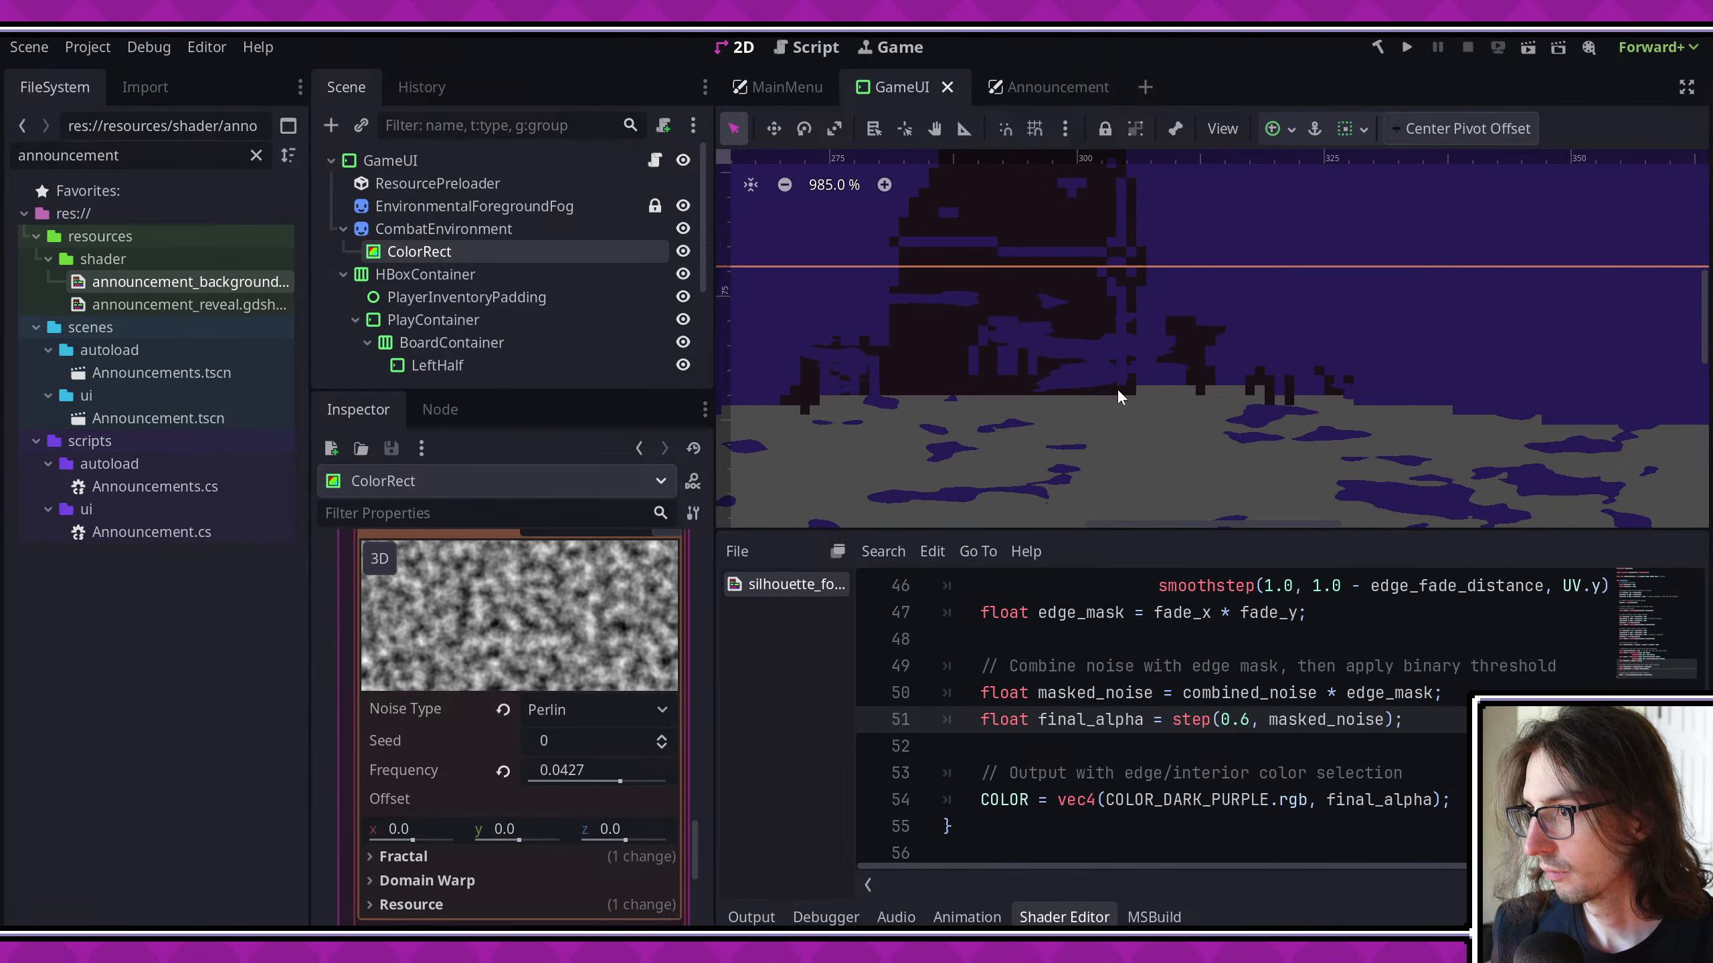
{"action": "scroll", "coordinate": [1146, 746], "scroll_direction": "up", "scroll_amount": 7}
{"action": "scroll", "coordinate": [1146, 747], "scroll_direction": "up", "scroll_amount": 5}
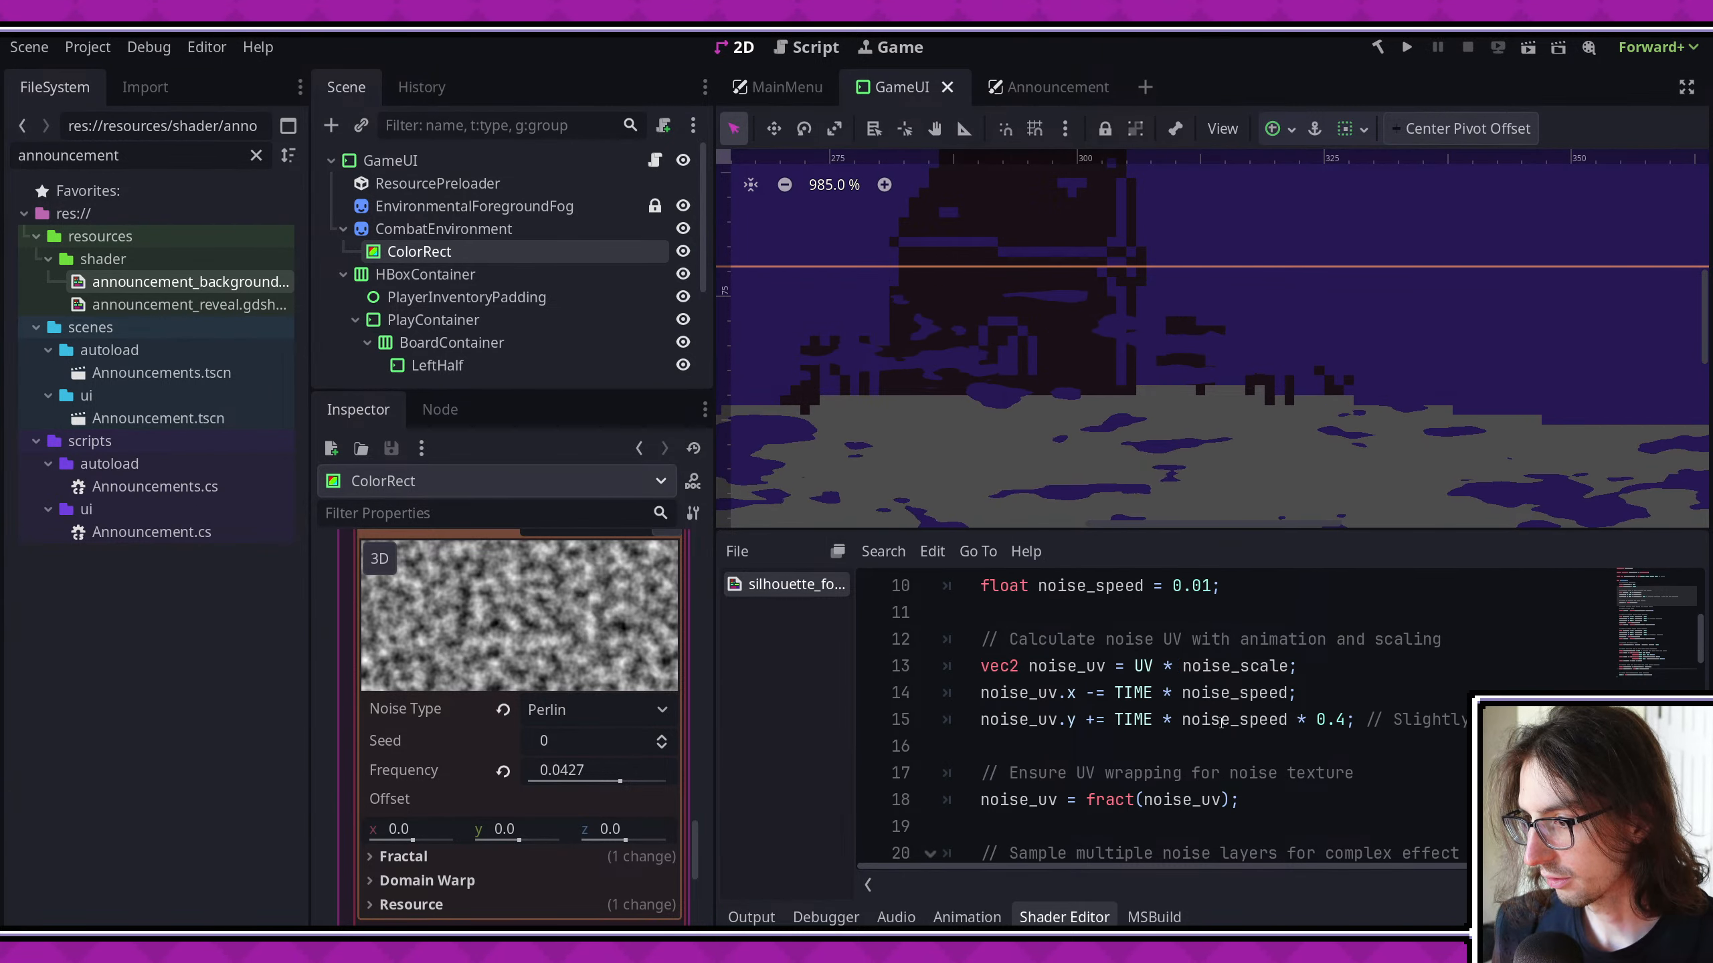
{"action": "scroll", "coordinate": [1220, 723], "scroll_direction": "up", "scroll_amount": 2}
{"action": "scroll", "coordinate": [1220, 723], "scroll_direction": "down", "scroll_amount": 2}
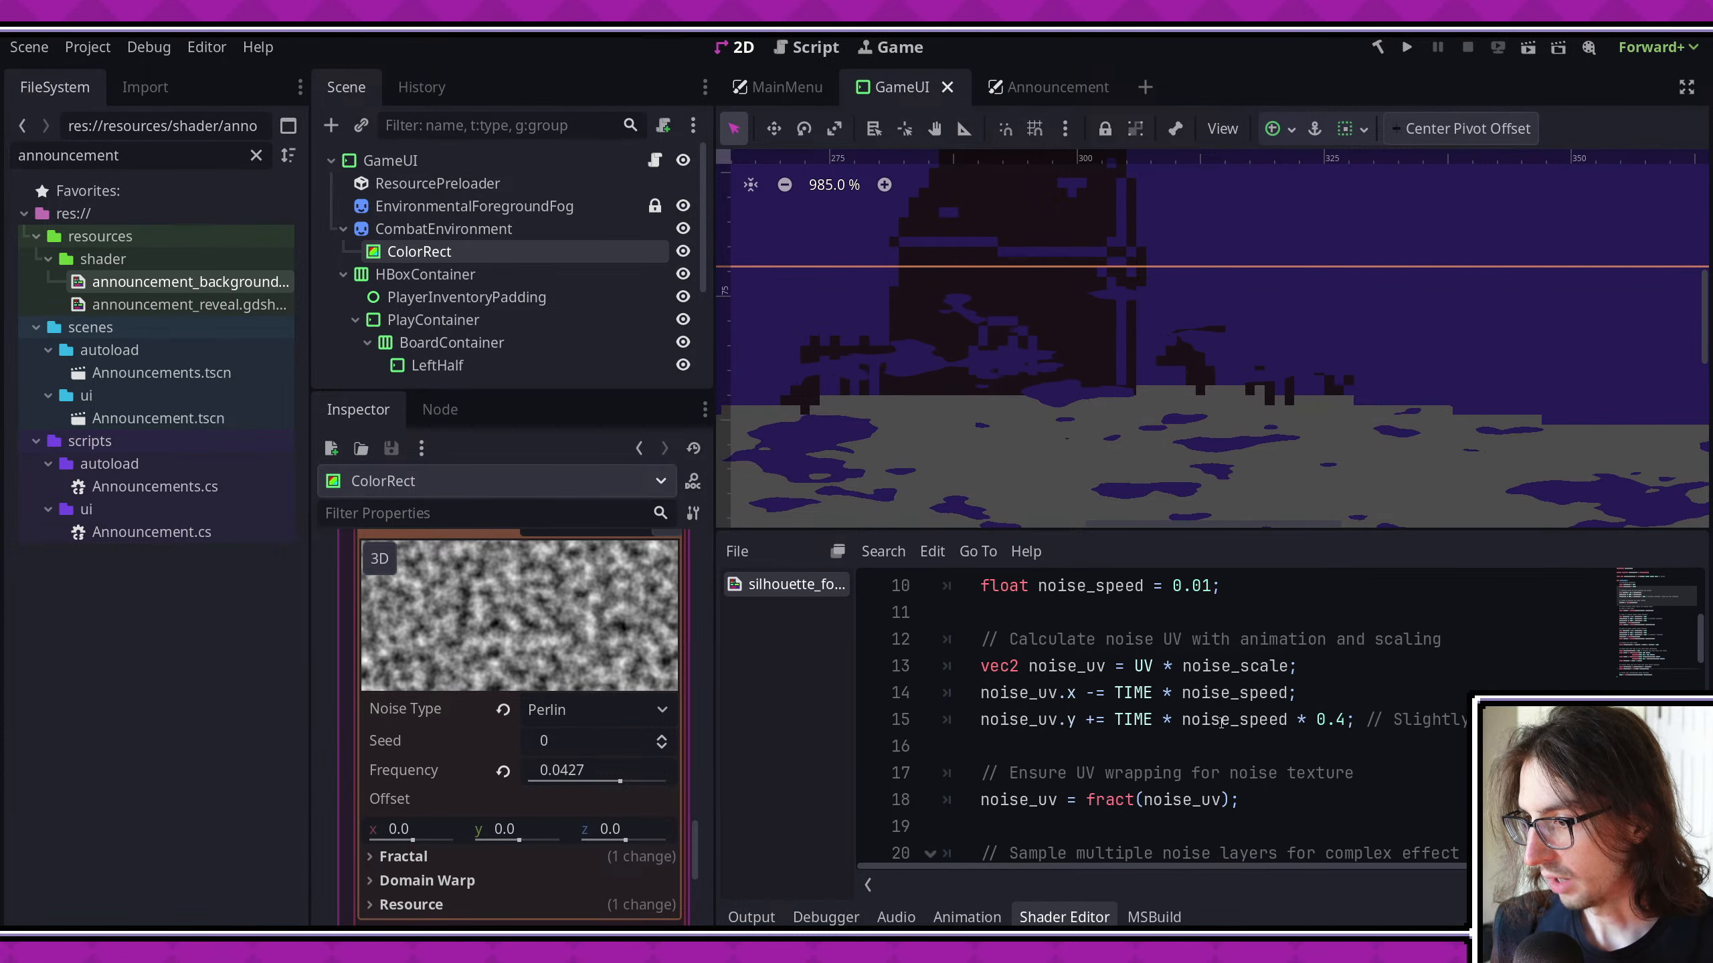
{"action": "double_click", "coordinate": [1234, 692]}
{"action": "scroll", "coordinate": [1261, 728], "scroll_direction": "down", "scroll_amount": 1}
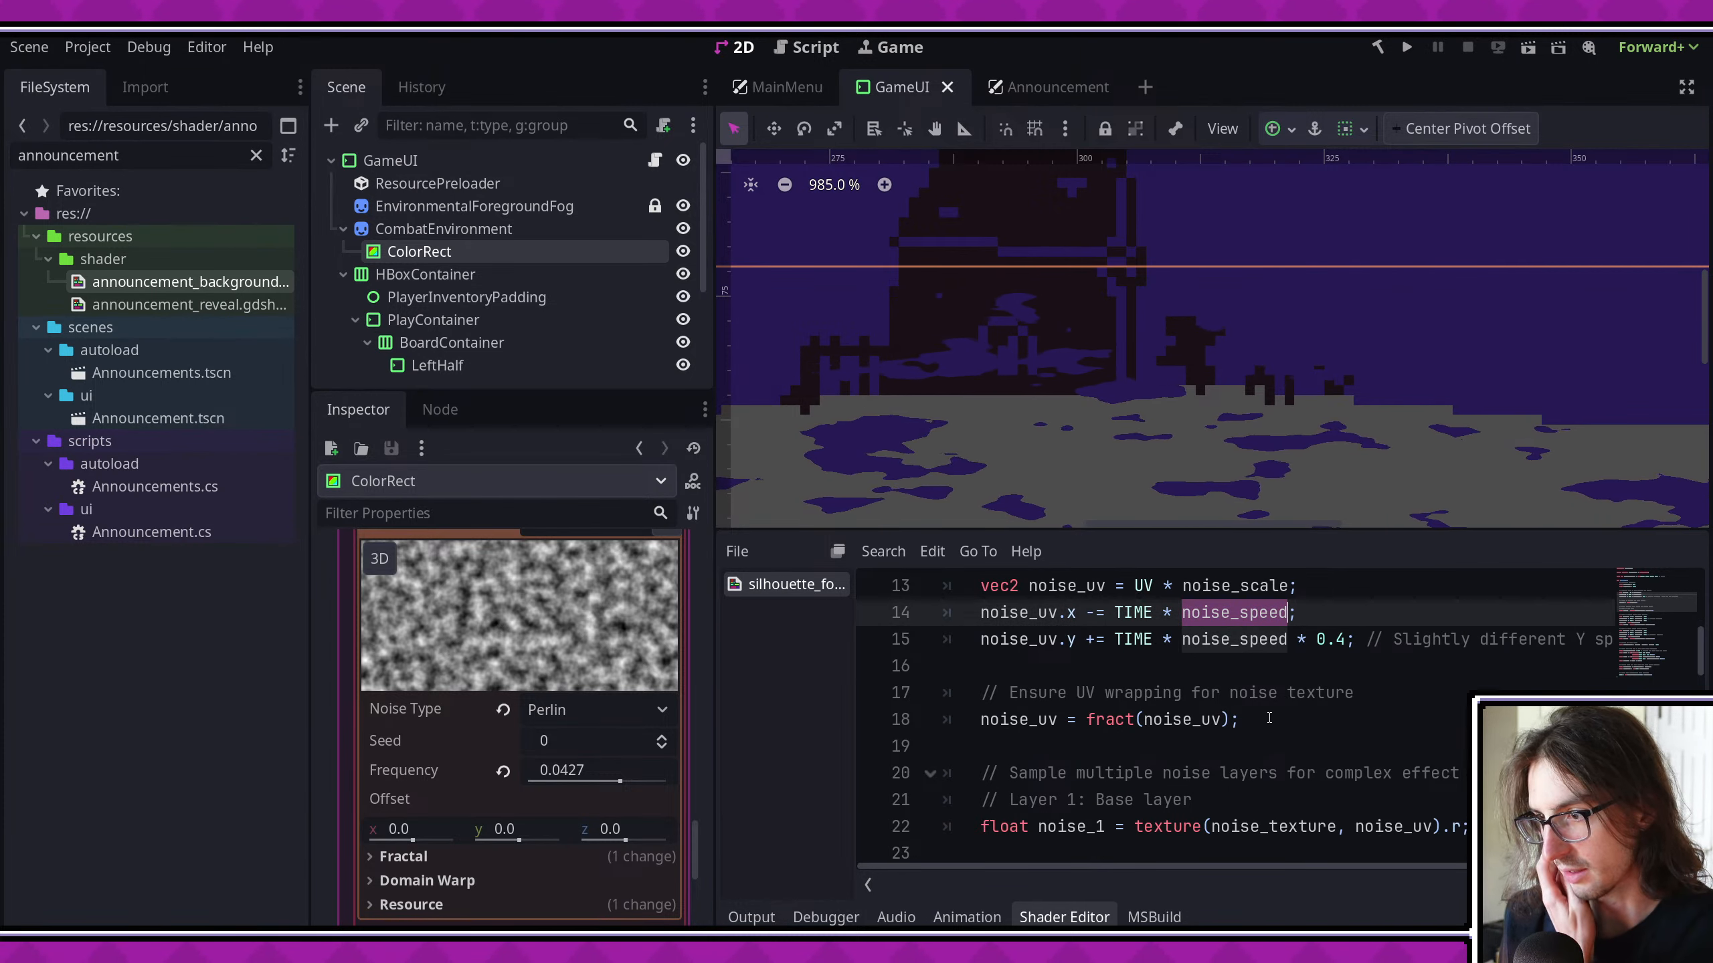
{"action": "scroll", "coordinate": [1264, 724], "scroll_direction": "down", "scroll_amount": 2}
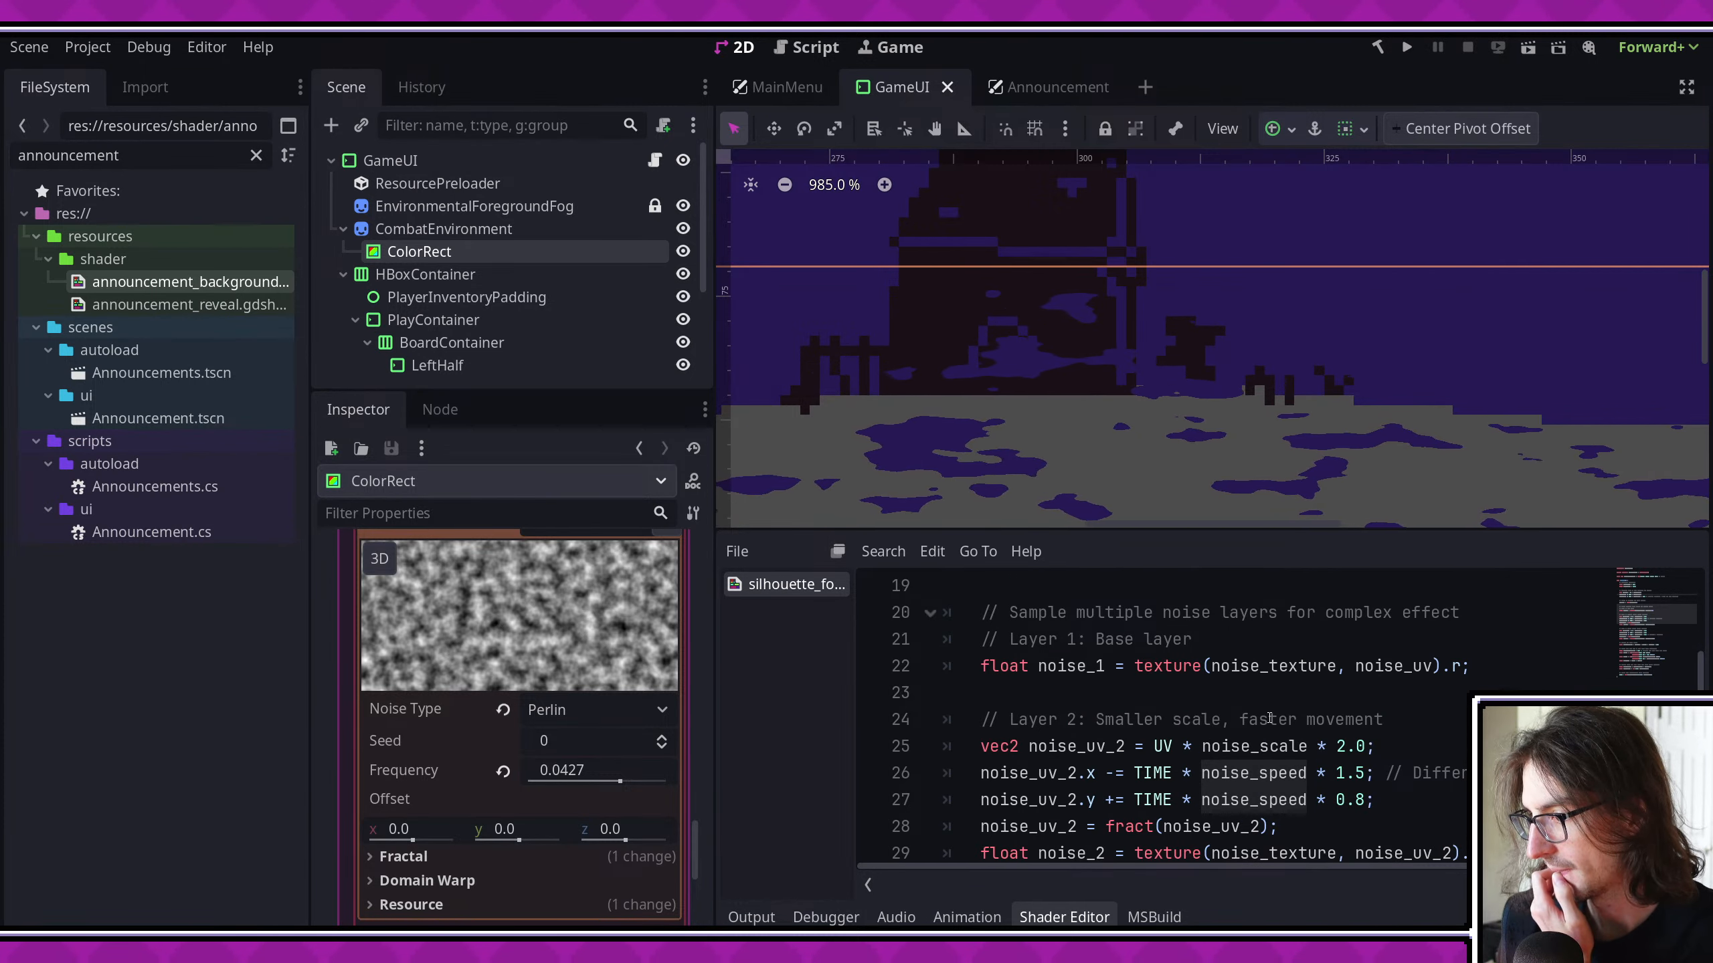
{"action": "double_click", "coordinate": [1241, 746]}
{"action": "double_click", "coordinate": [1245, 774]}
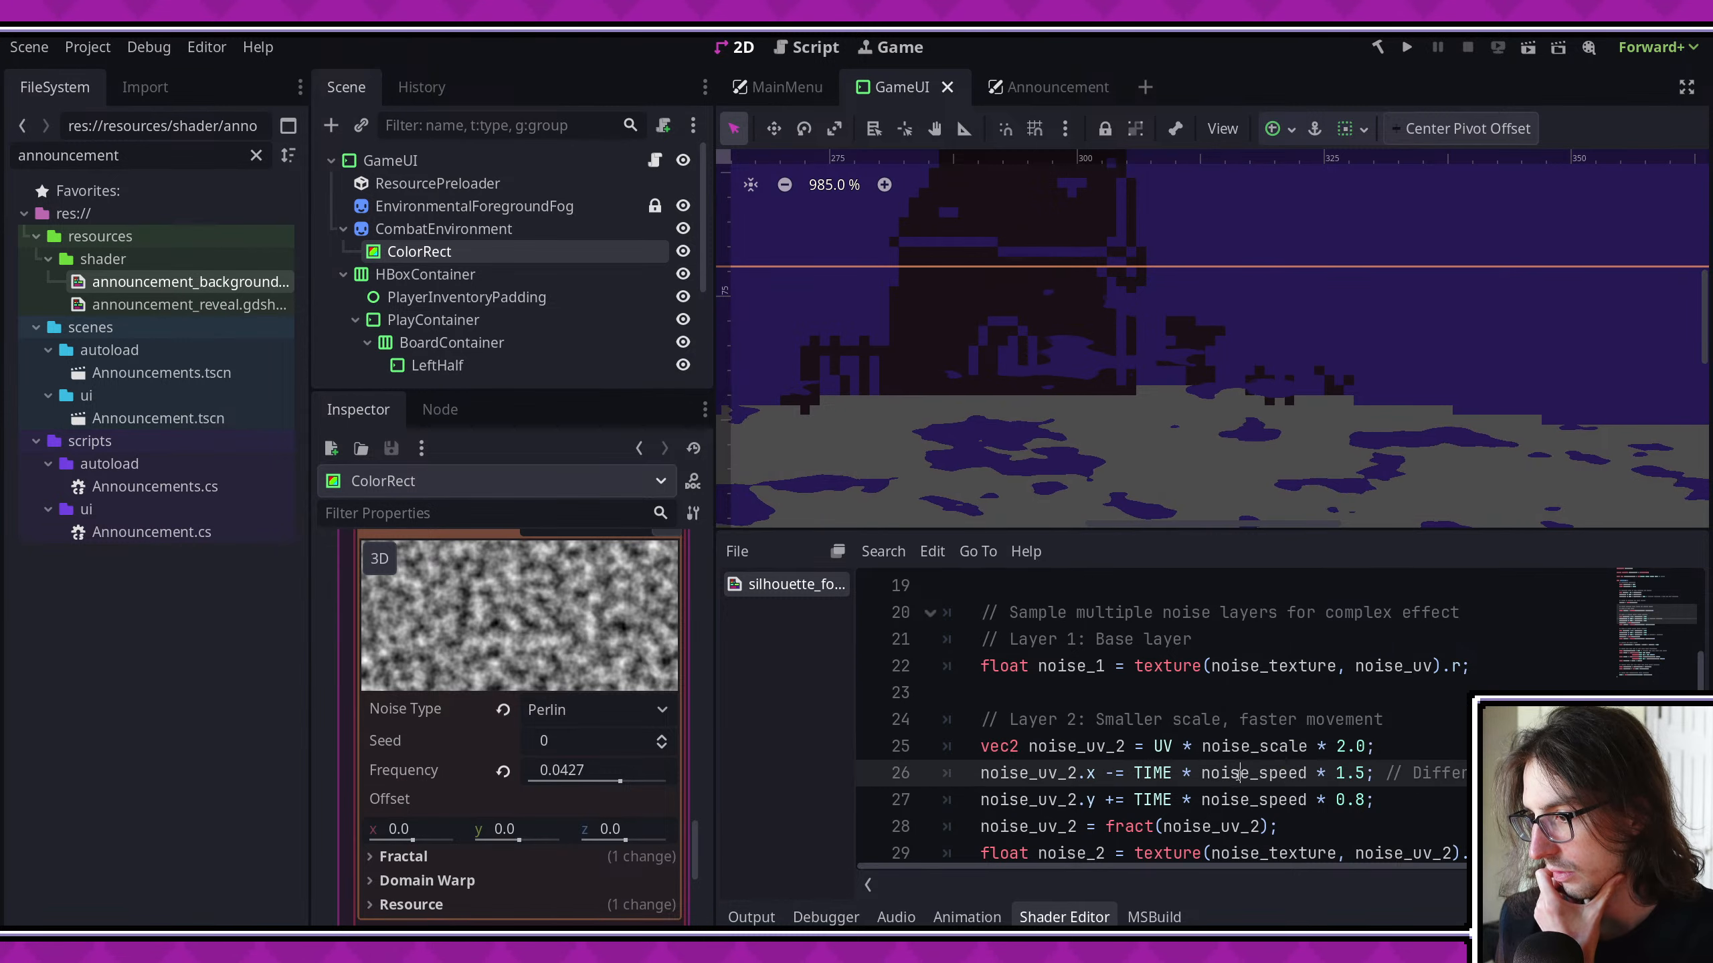
- Set noise_scale to 1.0 in the shader's hard-coded parameters and check the fog along the ground
{"action": "scroll", "coordinate": [1223, 732], "scroll_direction": "up", "scroll_amount": 4}
{"action": "left_click", "coordinate": [1221, 640]}
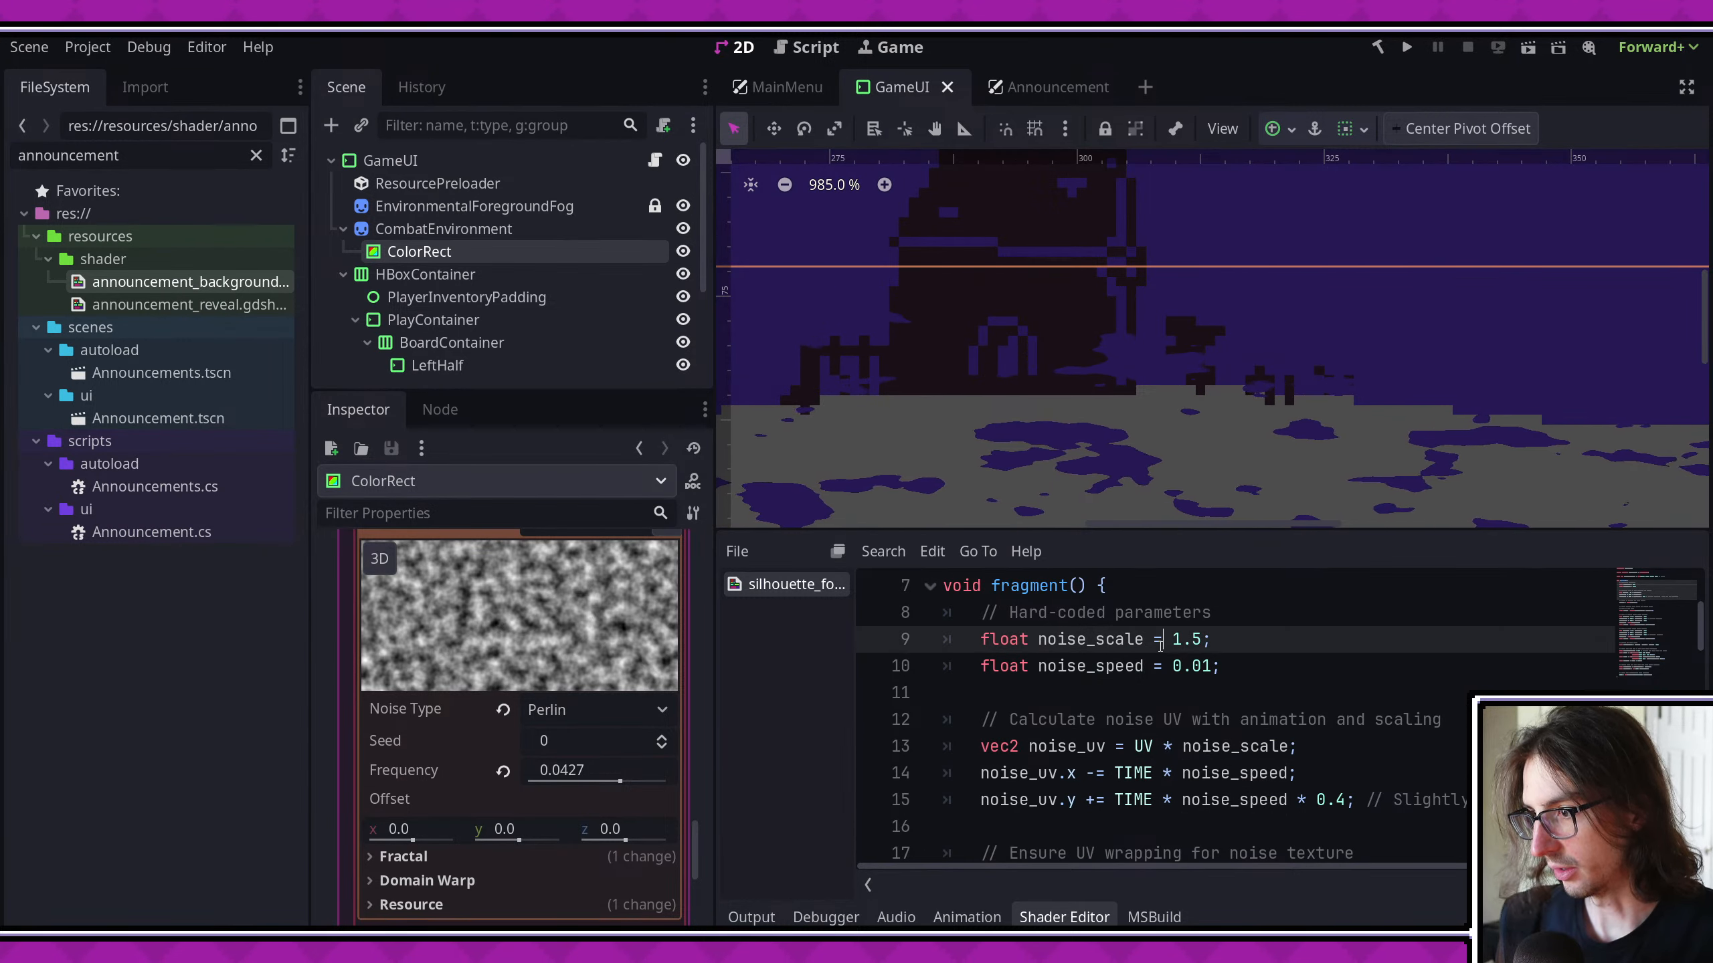
{"action": "key", "text": "Left"}
{"action": "key", "text": "BackSpace"}
{"action": "type", "text": "0"}
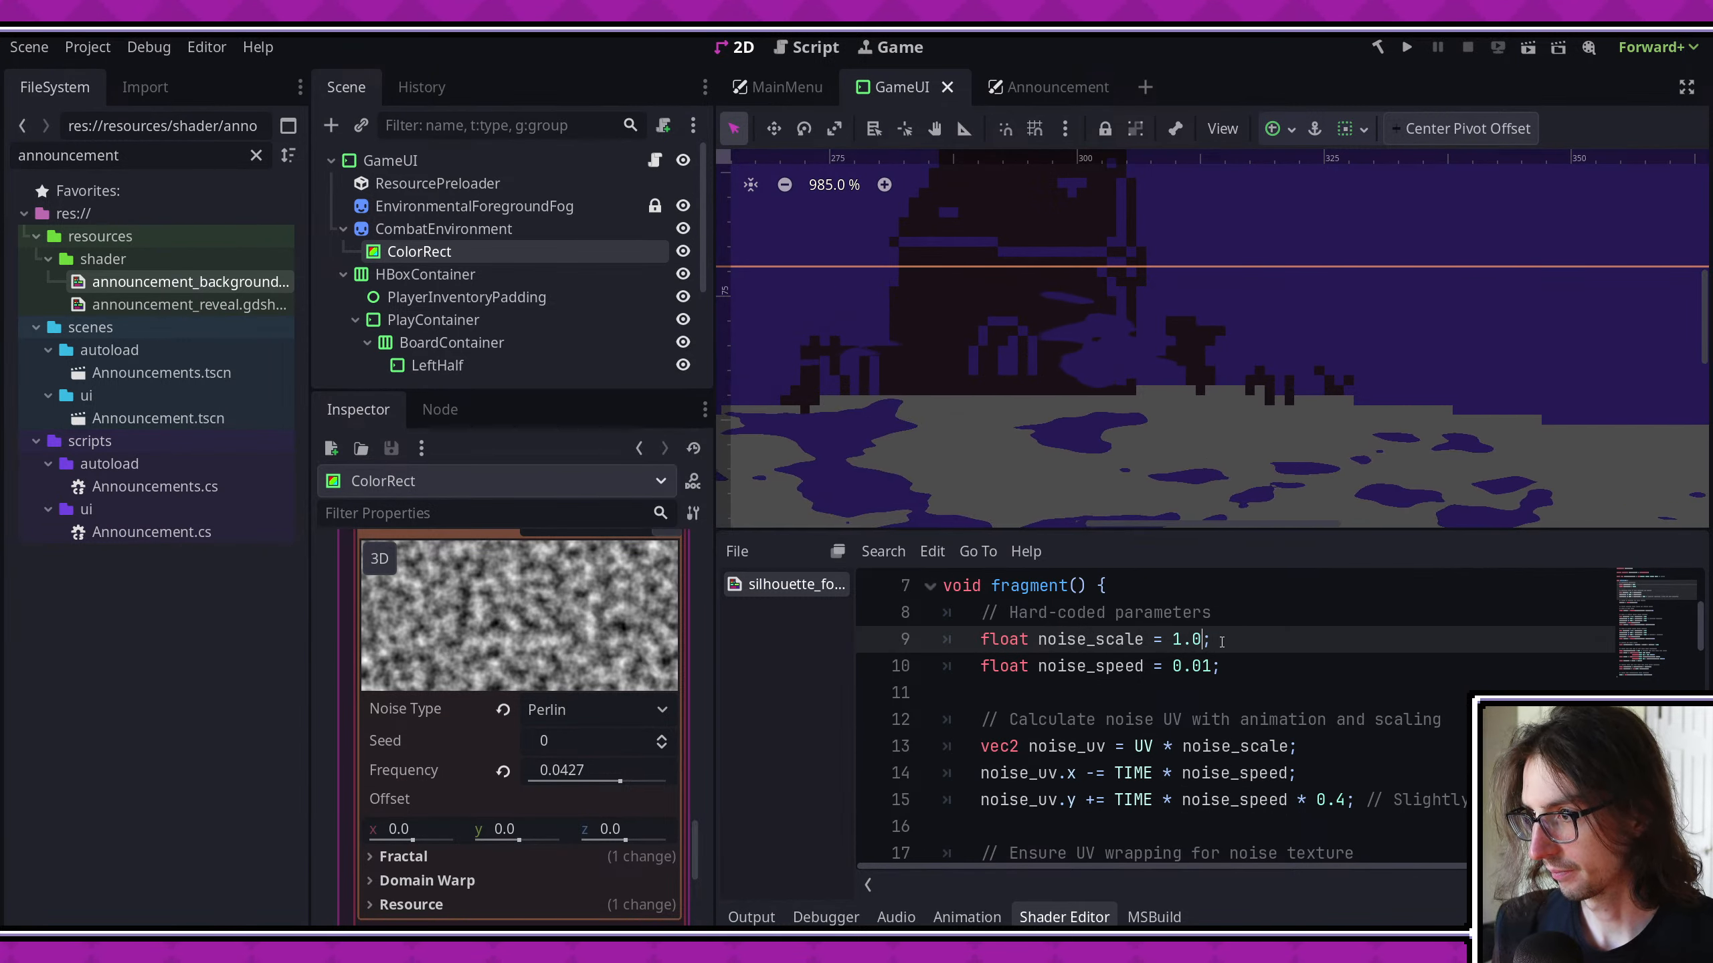
{"action": "scroll", "coordinate": [1011, 378], "scroll_direction": "down", "scroll_amount": 5}
{"action": "scroll", "coordinate": [1269, 640], "scroll_direction": "down", "scroll_amount": 2}
{"action": "middle_click_drag", "start_coordinate": [1121, 387], "coordinate": [1311, 398]}
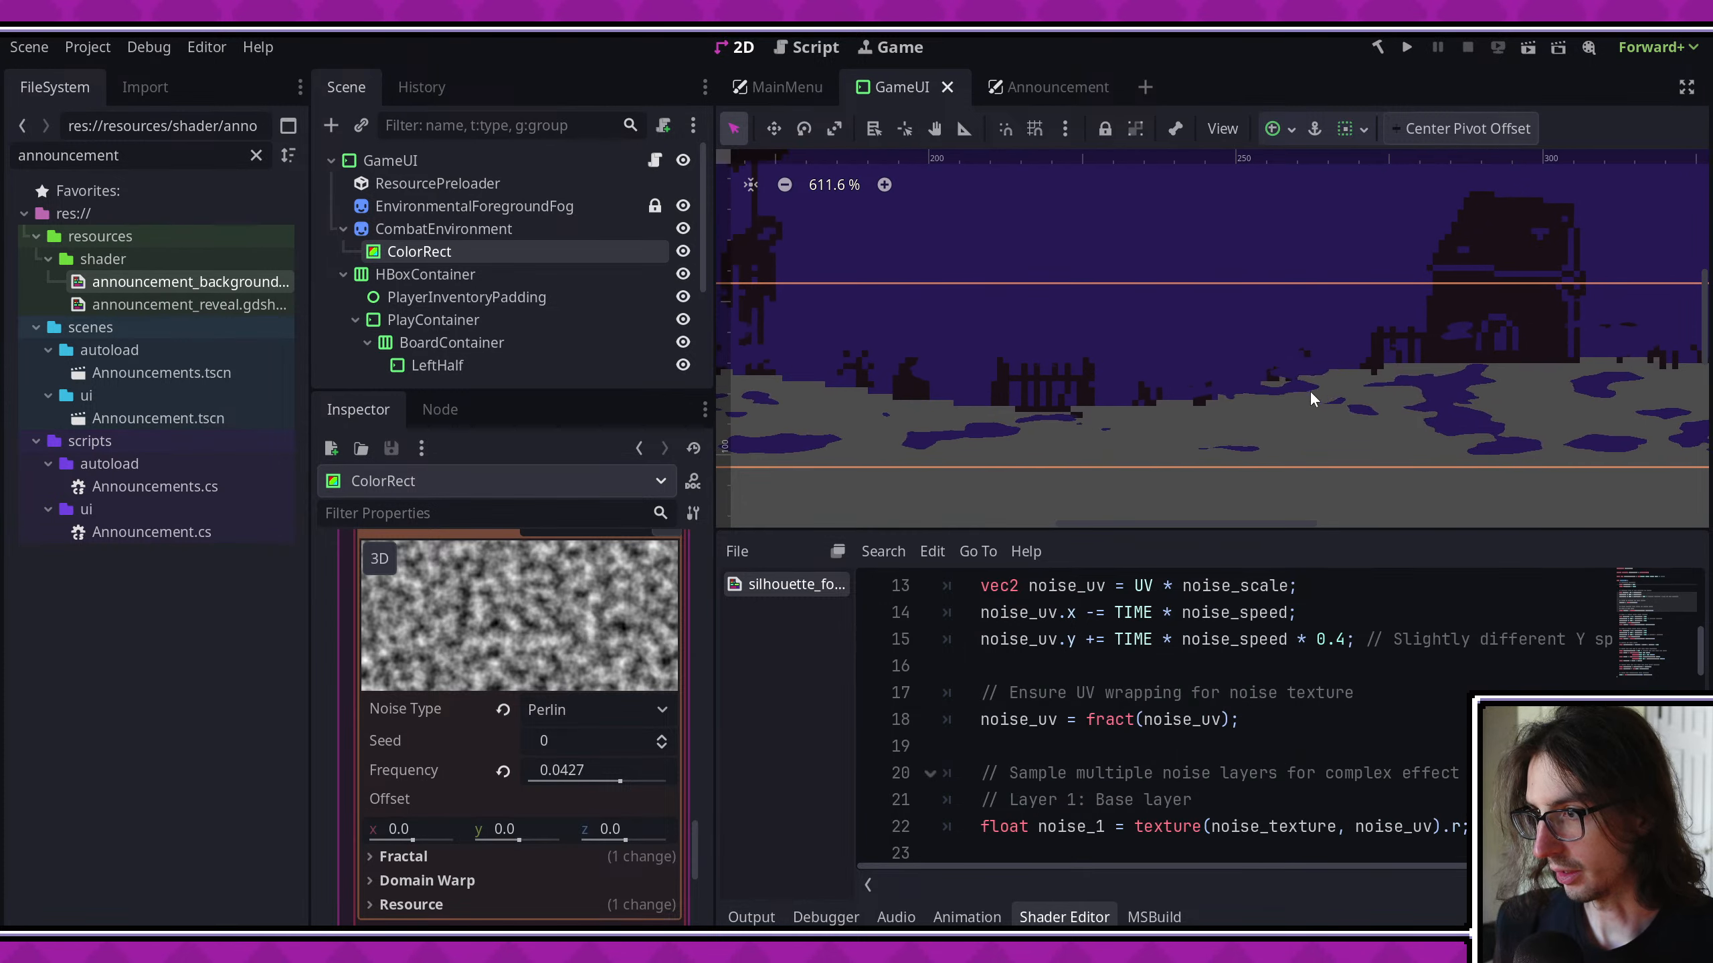
{"action": "middle_click_drag", "start_coordinate": [1010, 387], "coordinate": [1361, 406]}
- Set the noise_speed multiplier for the base layer's noise_uv.y to 0.1 and save the shader
{"action": "scroll", "coordinate": [1199, 711], "scroll_direction": "down", "scroll_amount": 2}
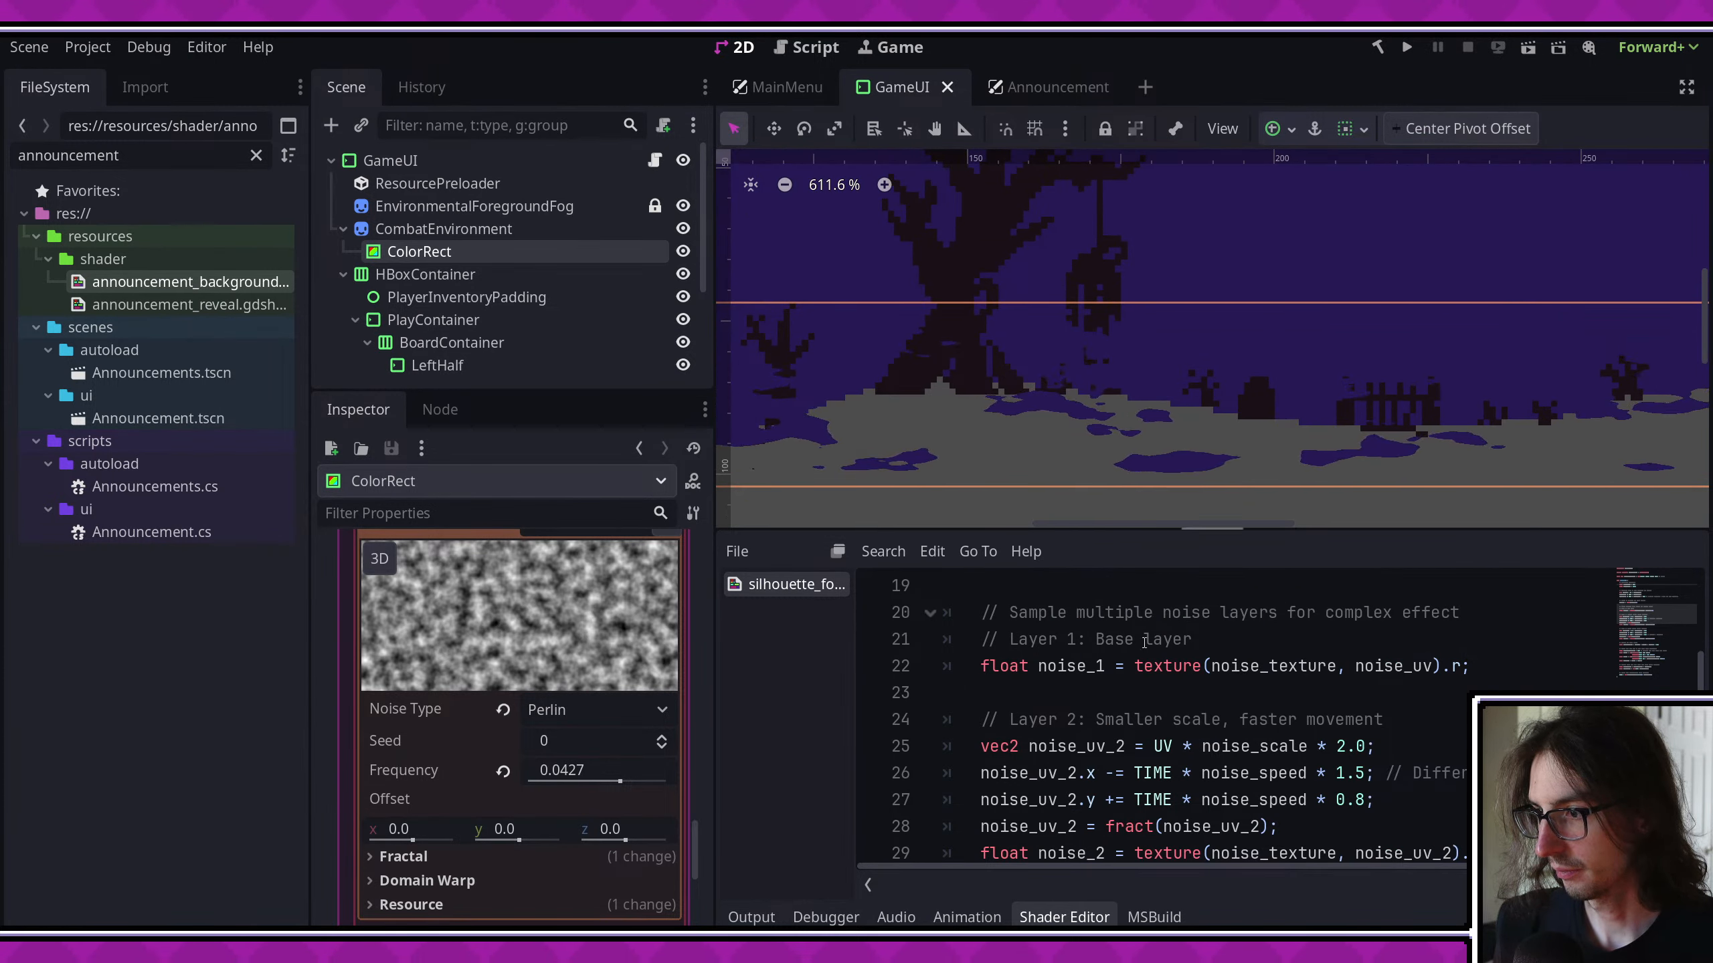
{"action": "scroll", "coordinate": [1199, 710], "scroll_direction": "up", "scroll_amount": 3}
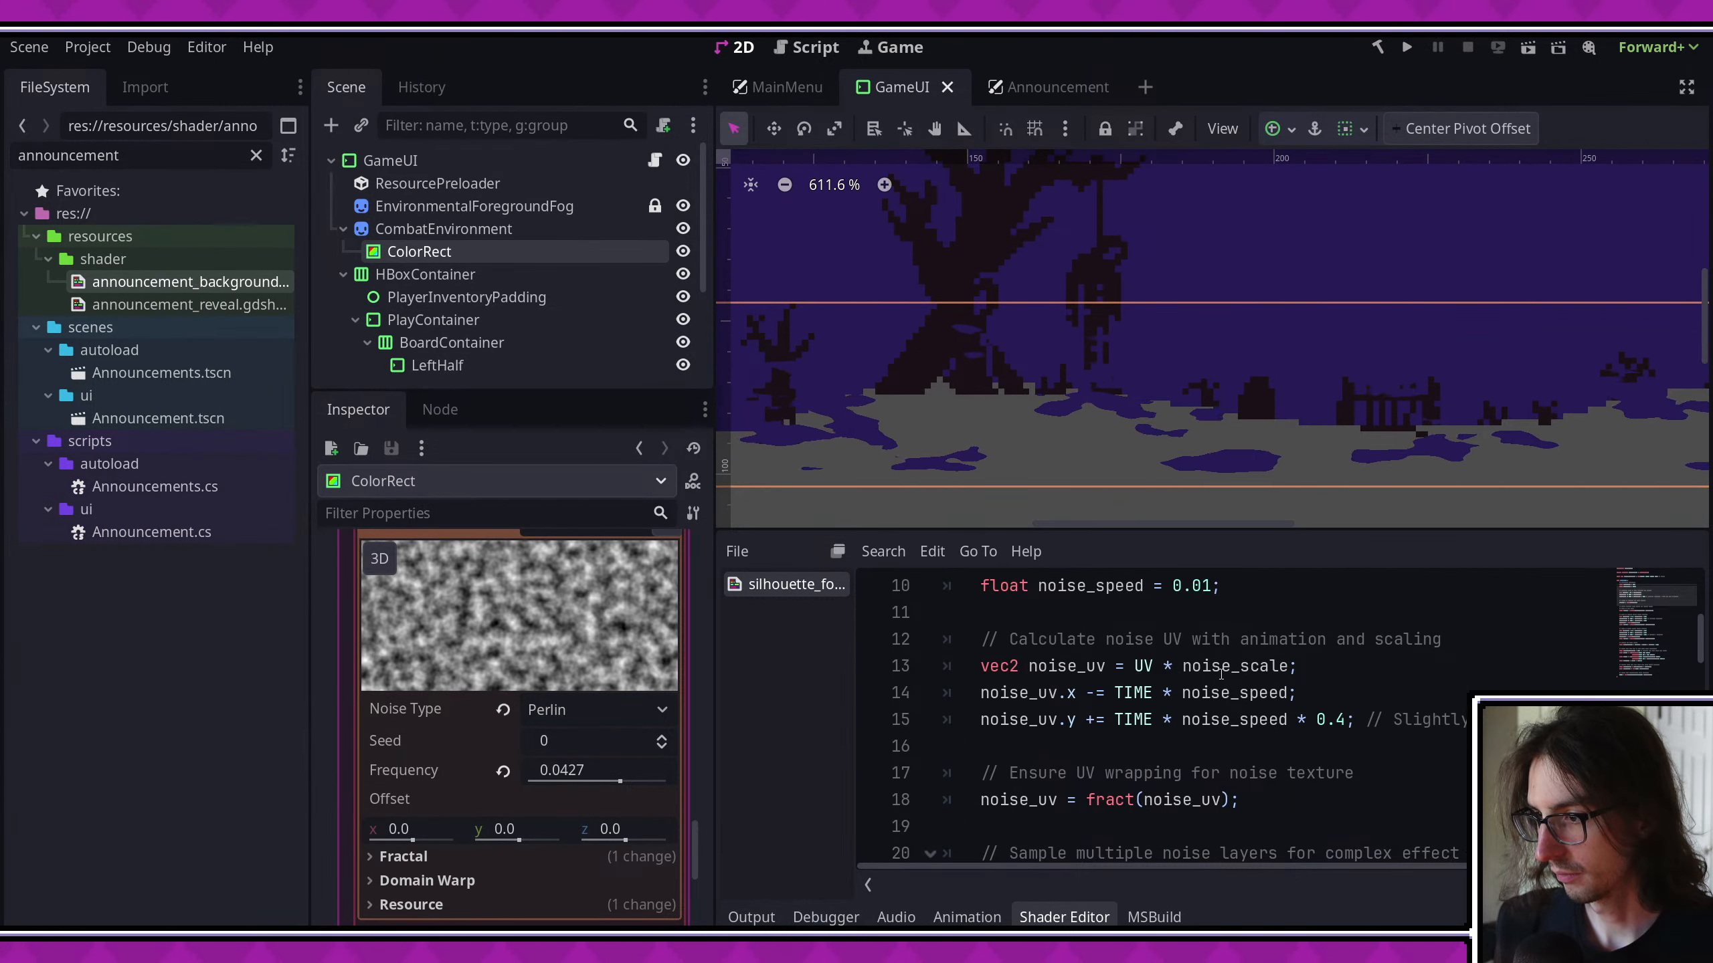
{"action": "scroll", "coordinate": [1146, 671], "scroll_direction": "down", "scroll_amount": 1}
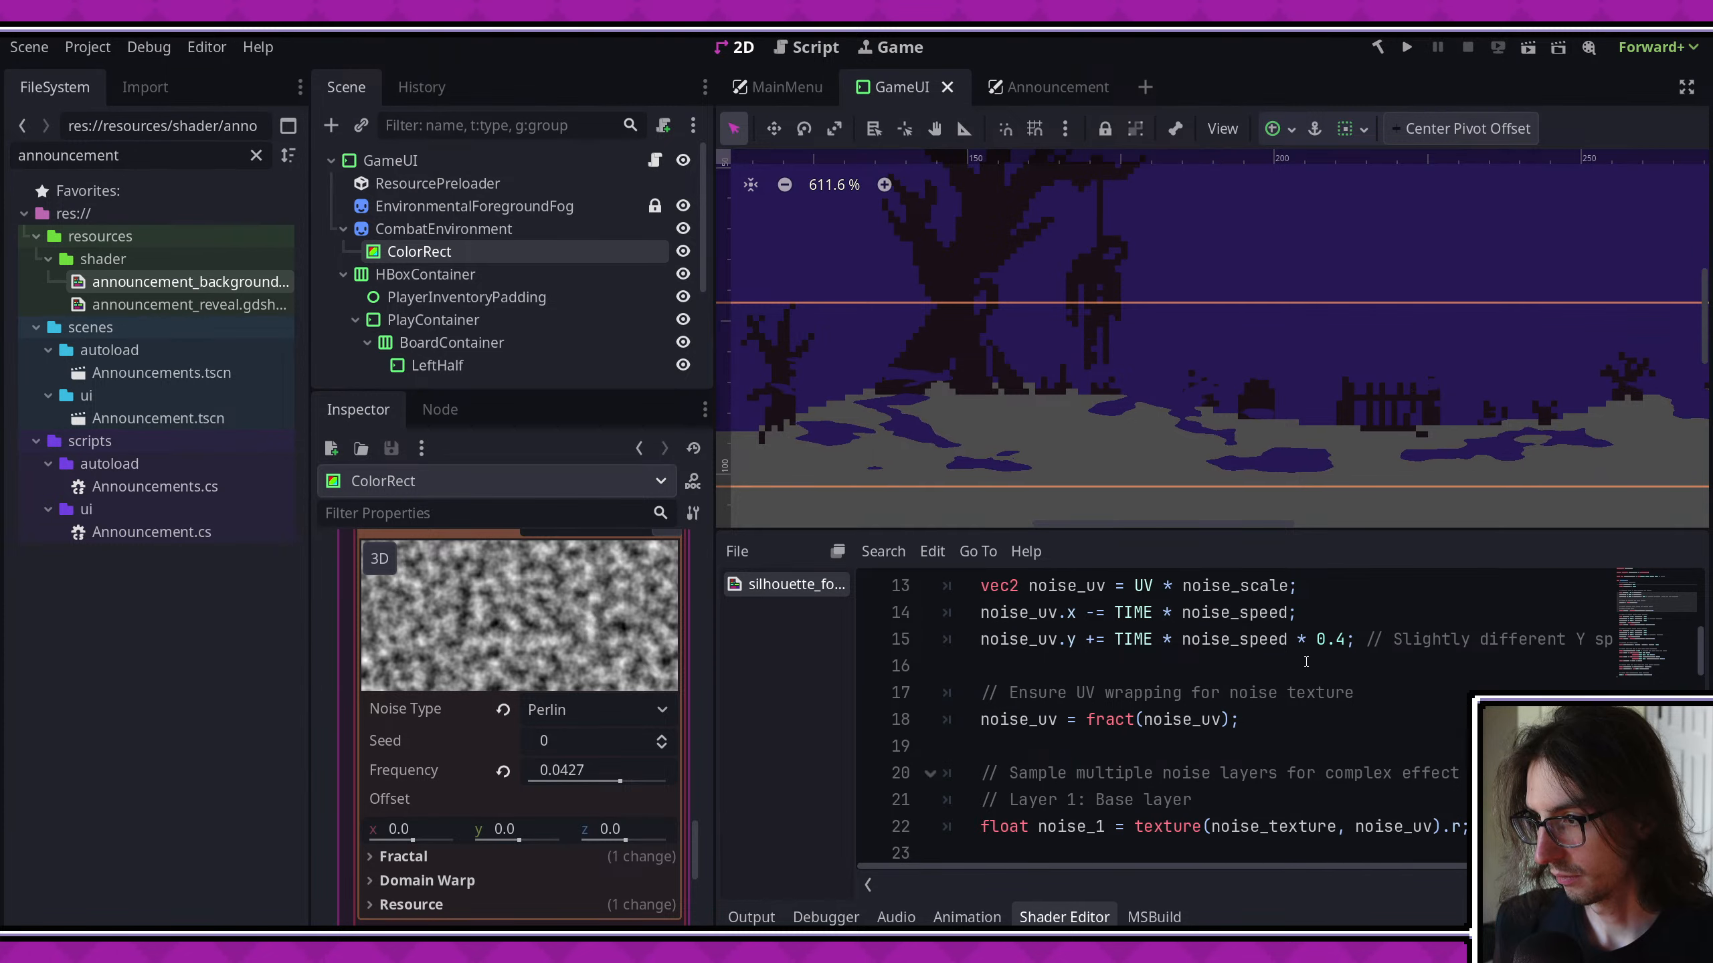
{"action": "left_click", "coordinate": [1345, 640]}
{"action": "key", "text": "BackSpace"}
{"action": "type", "text": "1"}
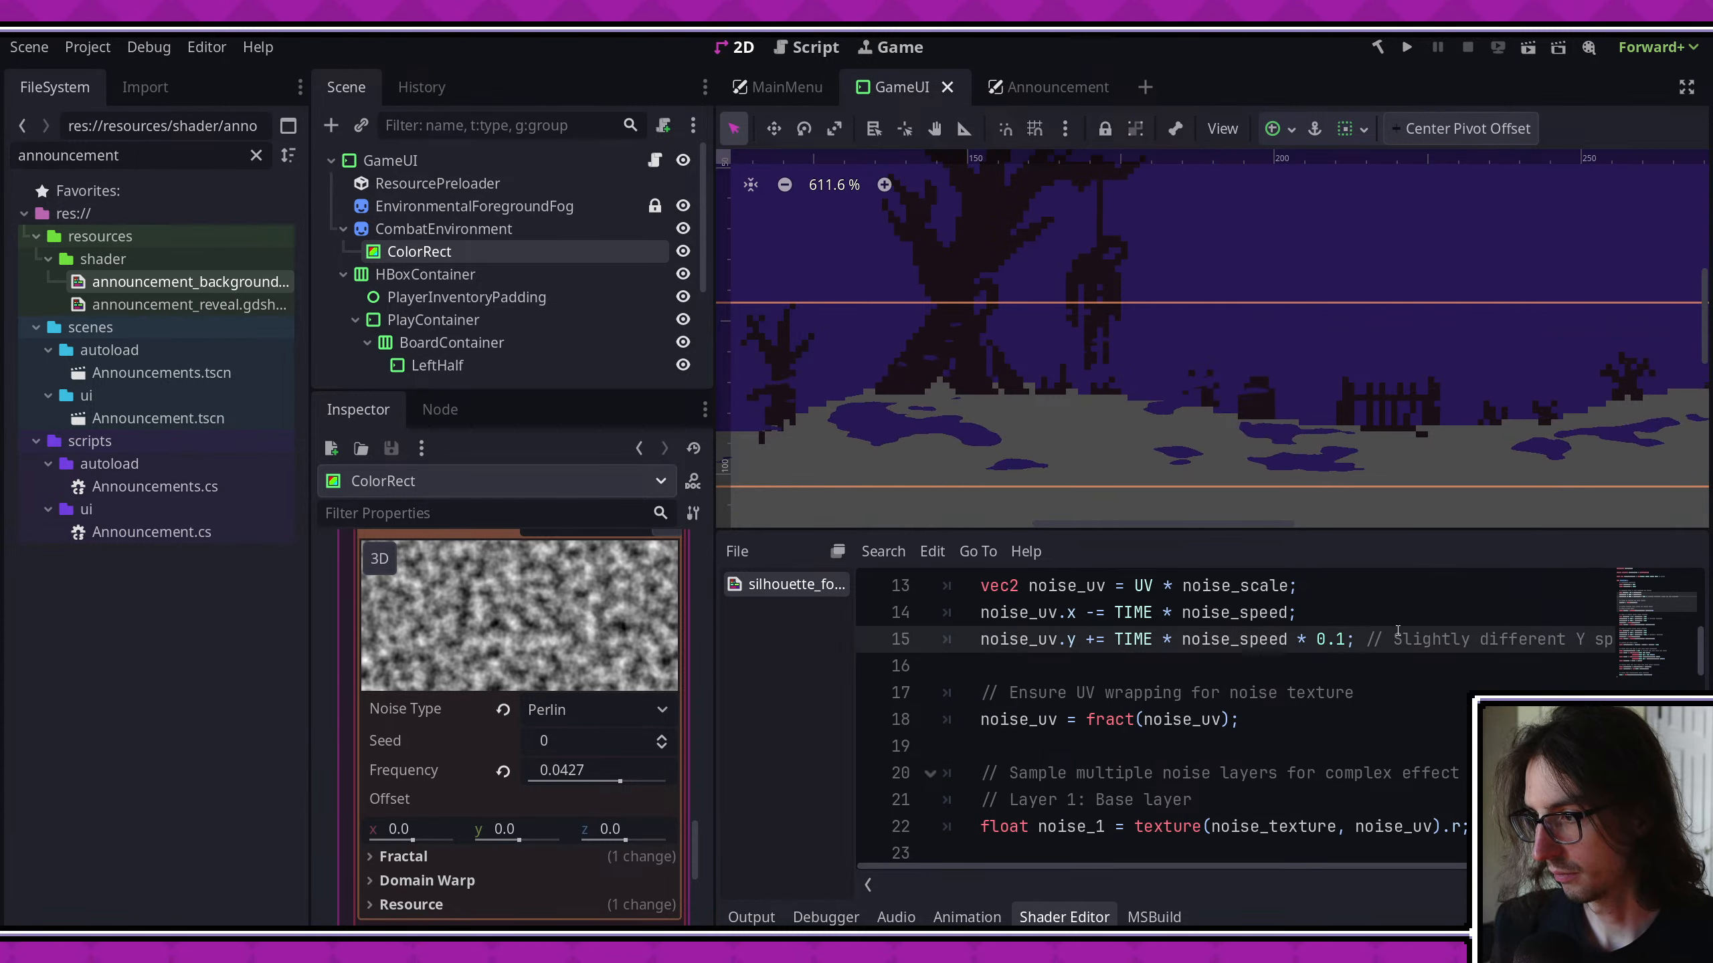
{"action": "key", "text": "ctrl+s"}
- Review the speed factors of noise layers 2 and 3, and set the hard-coded noise_speed to 0.005
{"action": "scroll", "coordinate": [1266, 645], "scroll_direction": "down", "scroll_amount": 2}
{"action": "scroll", "coordinate": [1266, 645], "scroll_direction": "down", "scroll_amount": 1}
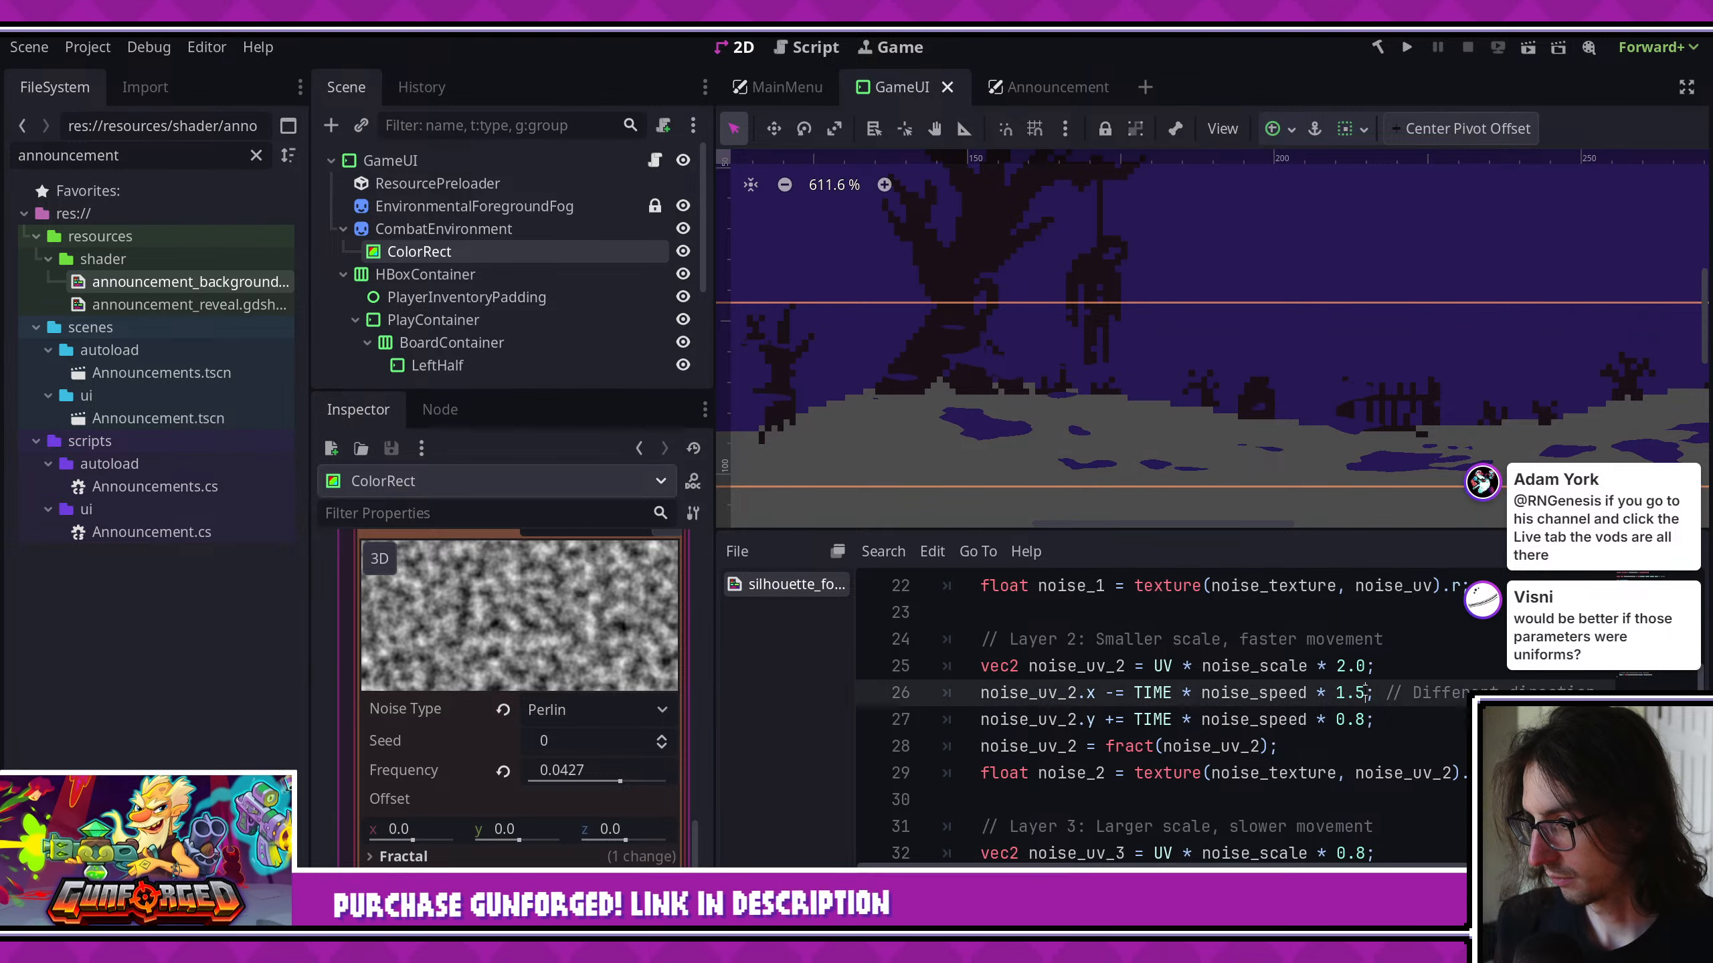
{"action": "left_click", "coordinate": [1408, 685]}
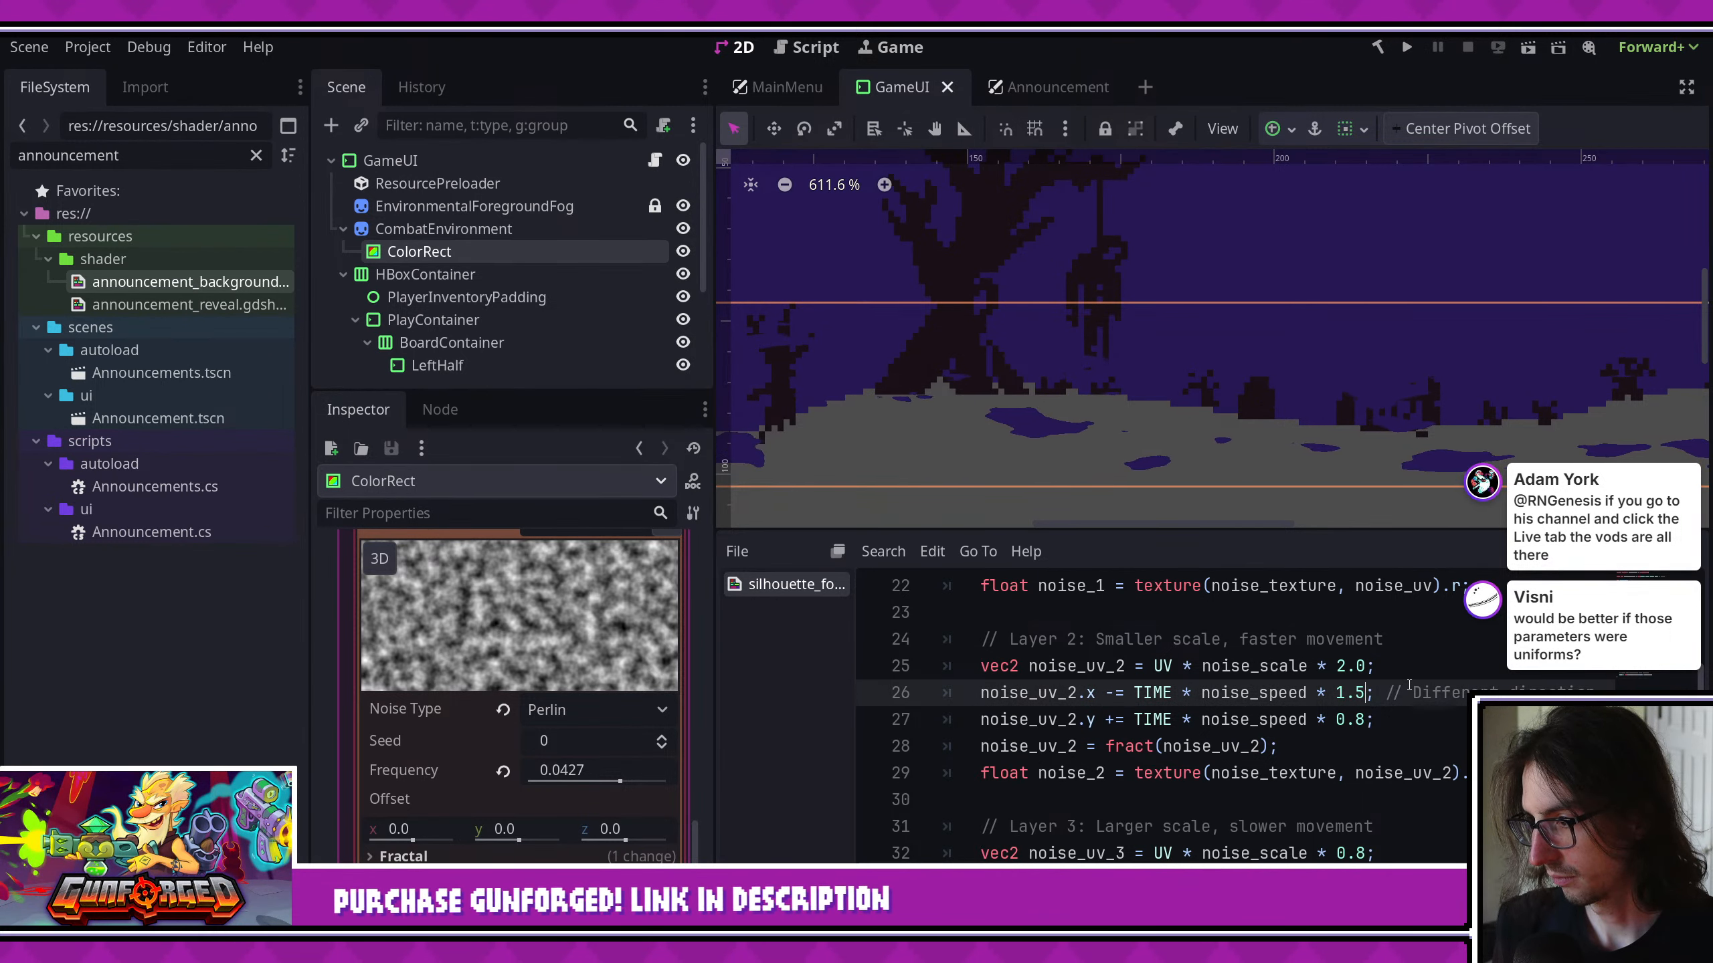
{"action": "scroll", "coordinate": [1389, 686], "scroll_direction": "down", "scroll_amount": 2}
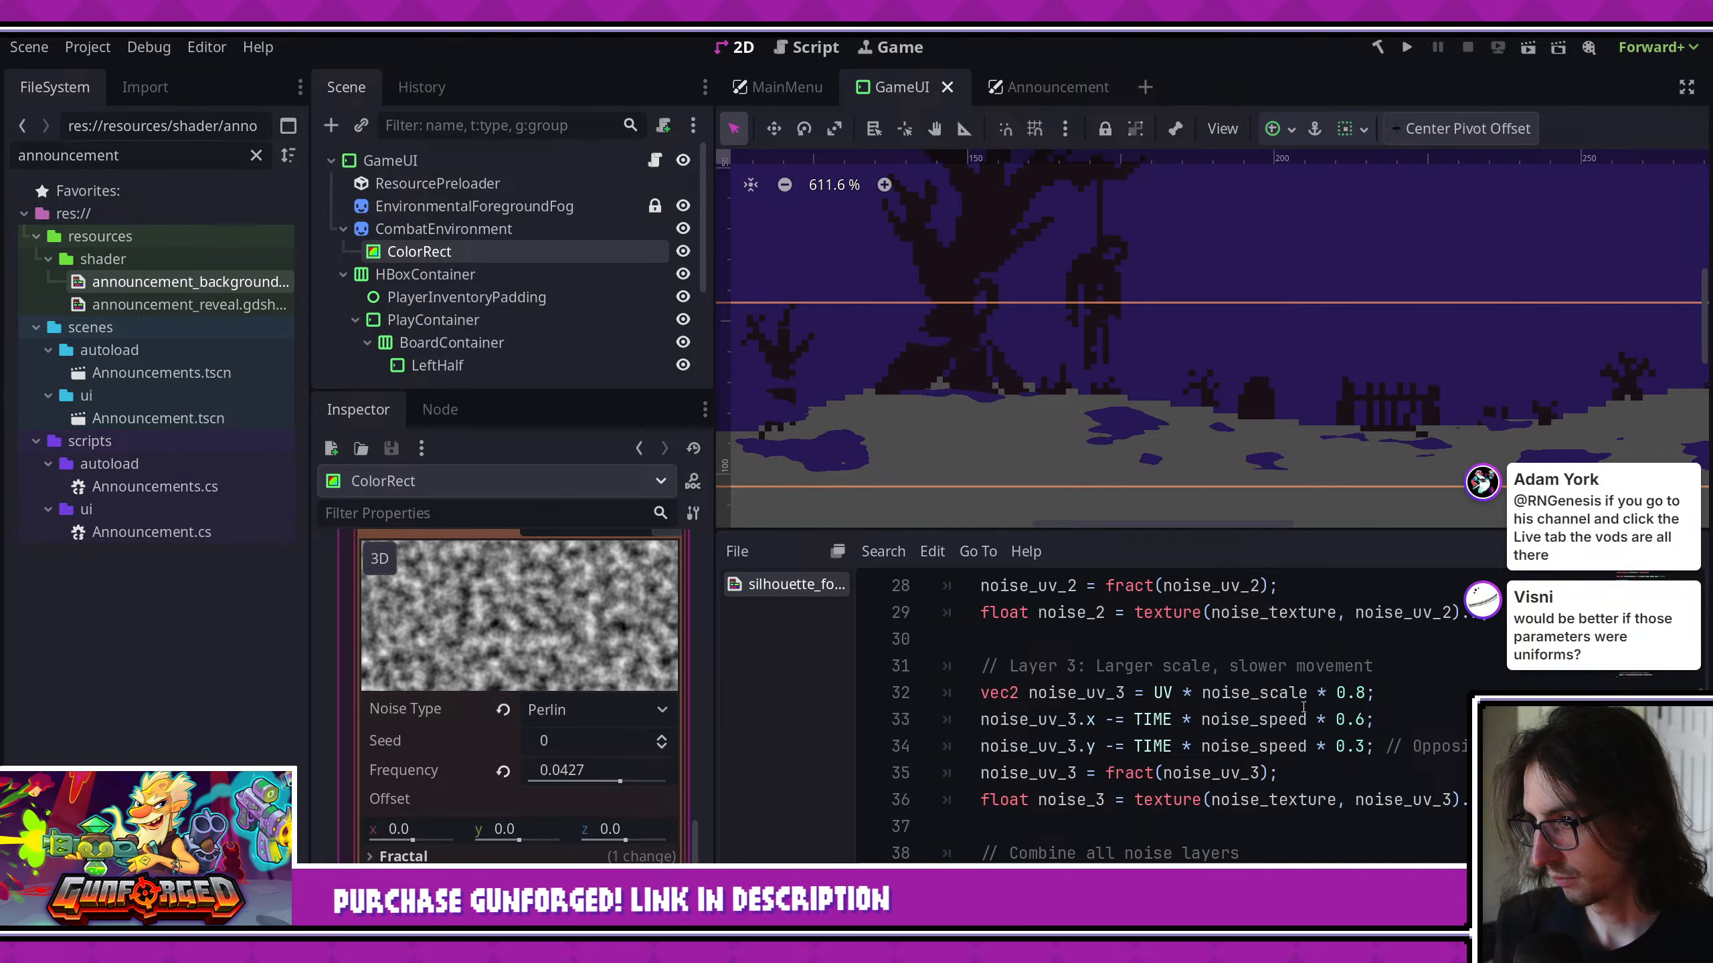
{"action": "scroll", "coordinate": [1351, 673], "scroll_direction": "up", "scroll_amount": 9}
{"action": "scroll", "coordinate": [1206, 749], "scroll_direction": "down", "scroll_amount": 1}
{"action": "left_click", "coordinate": [1209, 748]}
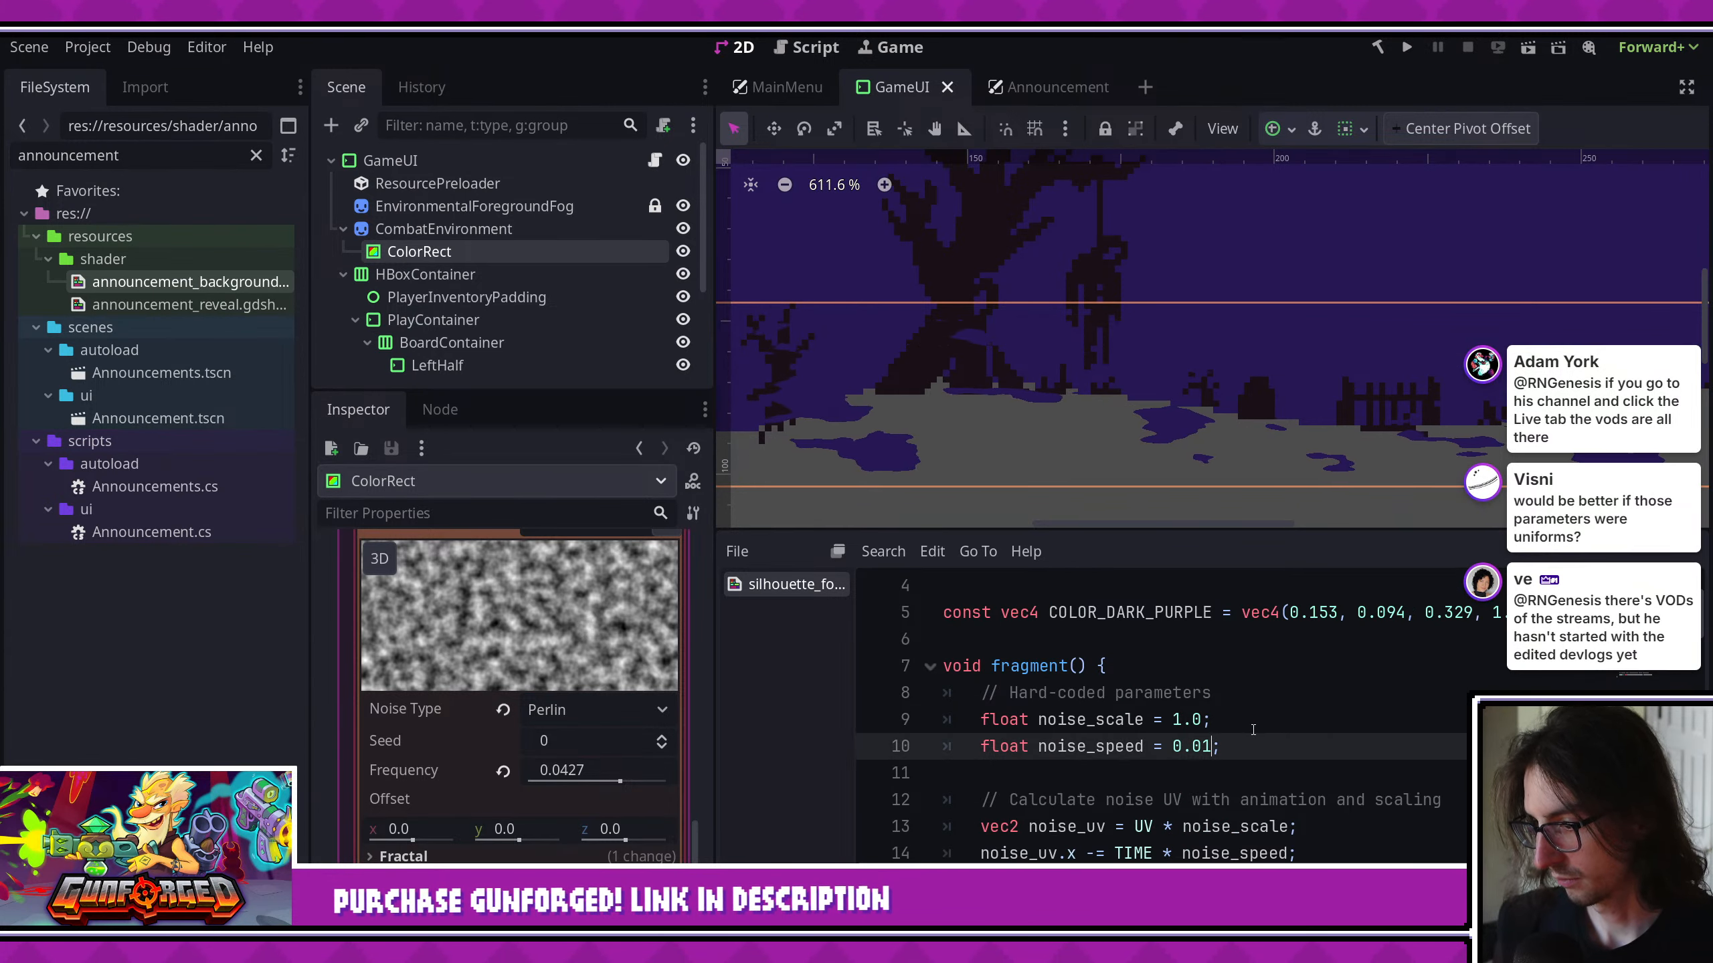
{"action": "key", "text": "BackSpace"}
{"action": "type", "text": "05"}
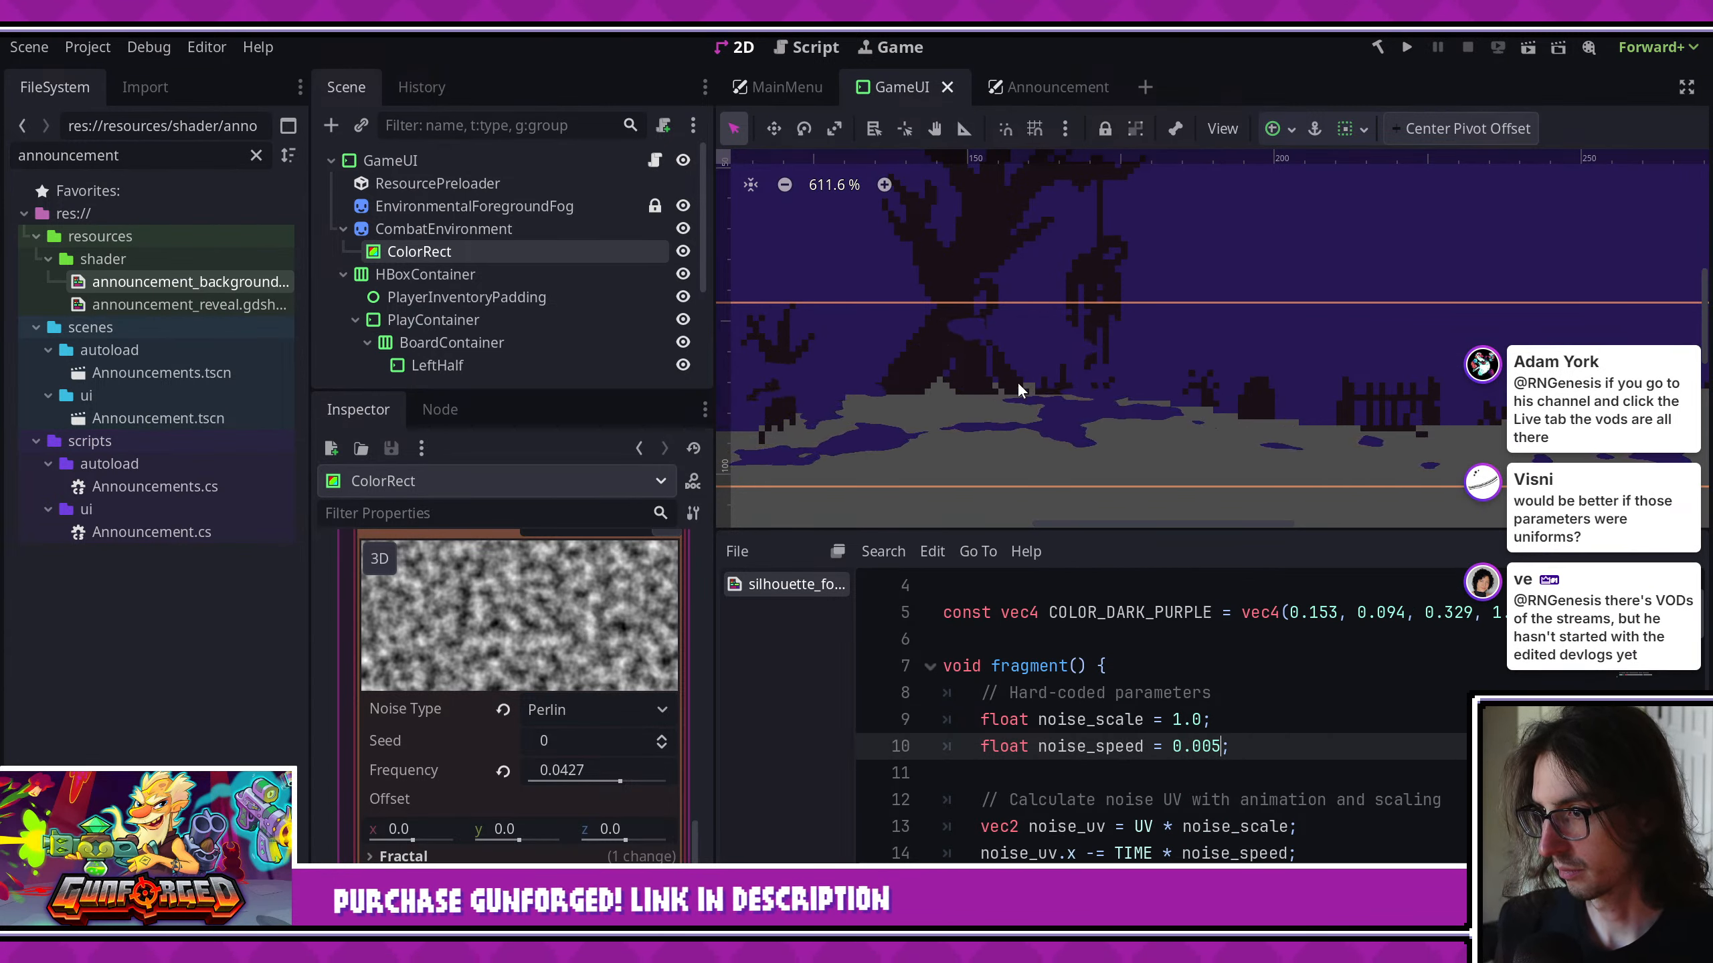
- Inspect the slowed fog across the full width of the graveyard background in the viewport
{"action": "scroll", "coordinate": [1013, 394], "scroll_direction": "down", "scroll_amount": 3}
{"action": "middle_click_drag", "start_coordinate": [1013, 399], "coordinate": [824, 406]}
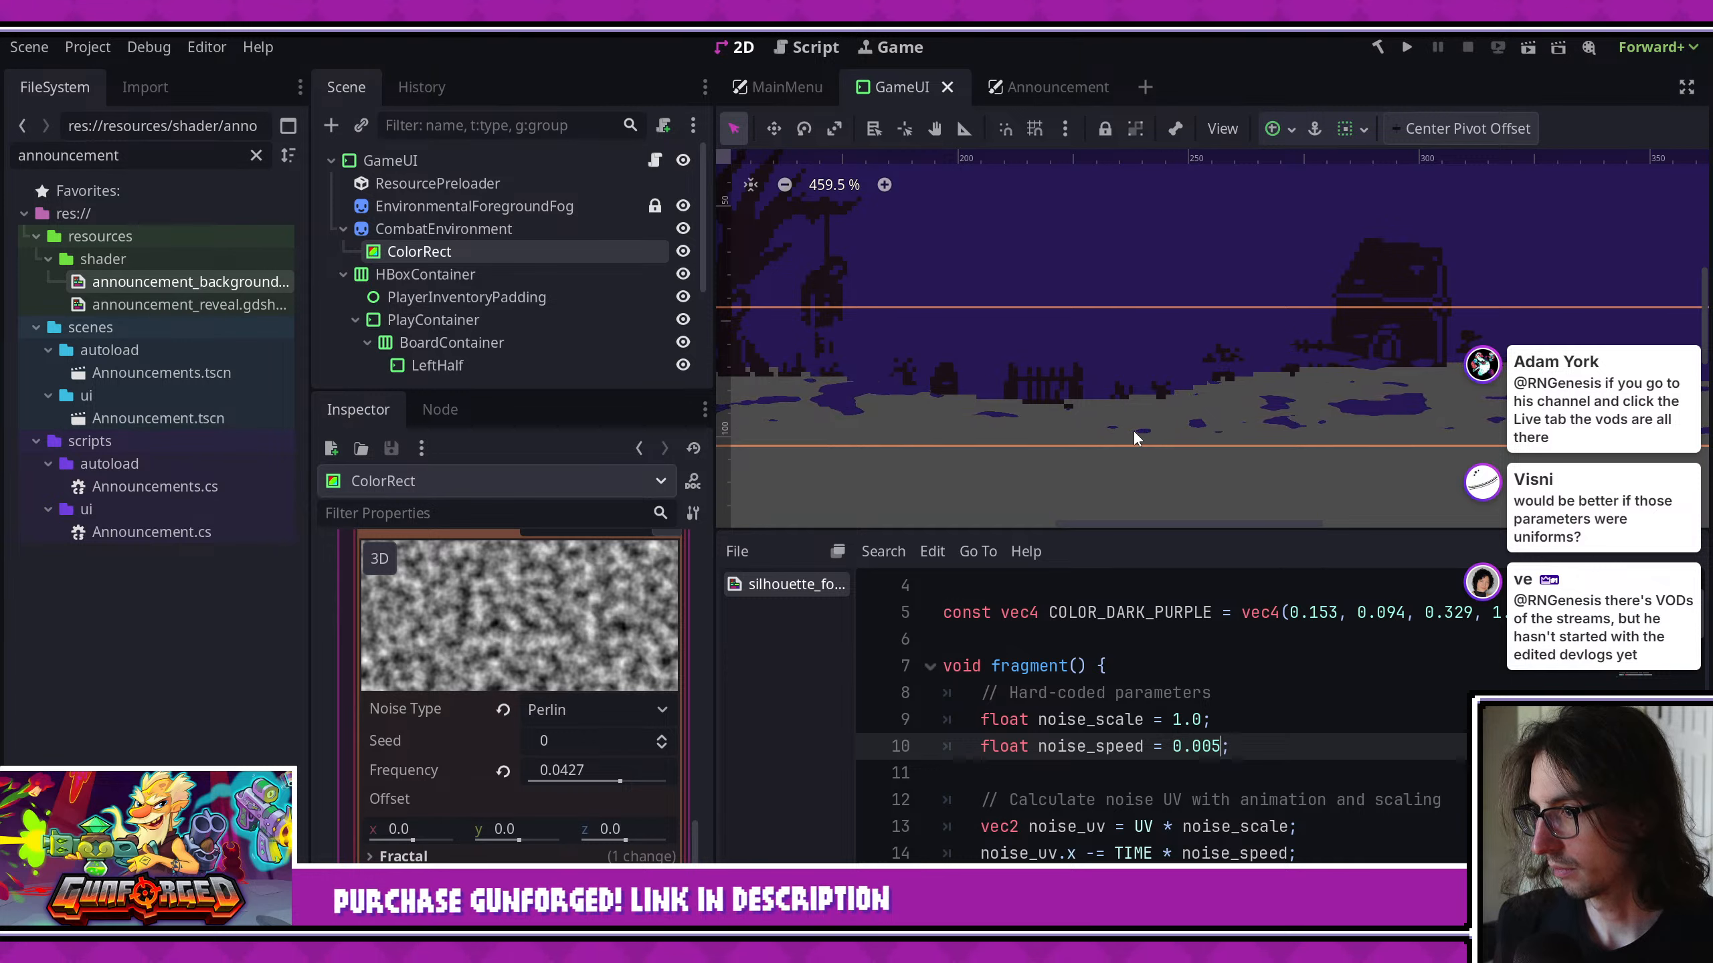
{"action": "middle_click_drag", "start_coordinate": [964, 420], "coordinate": [1151, 435]}
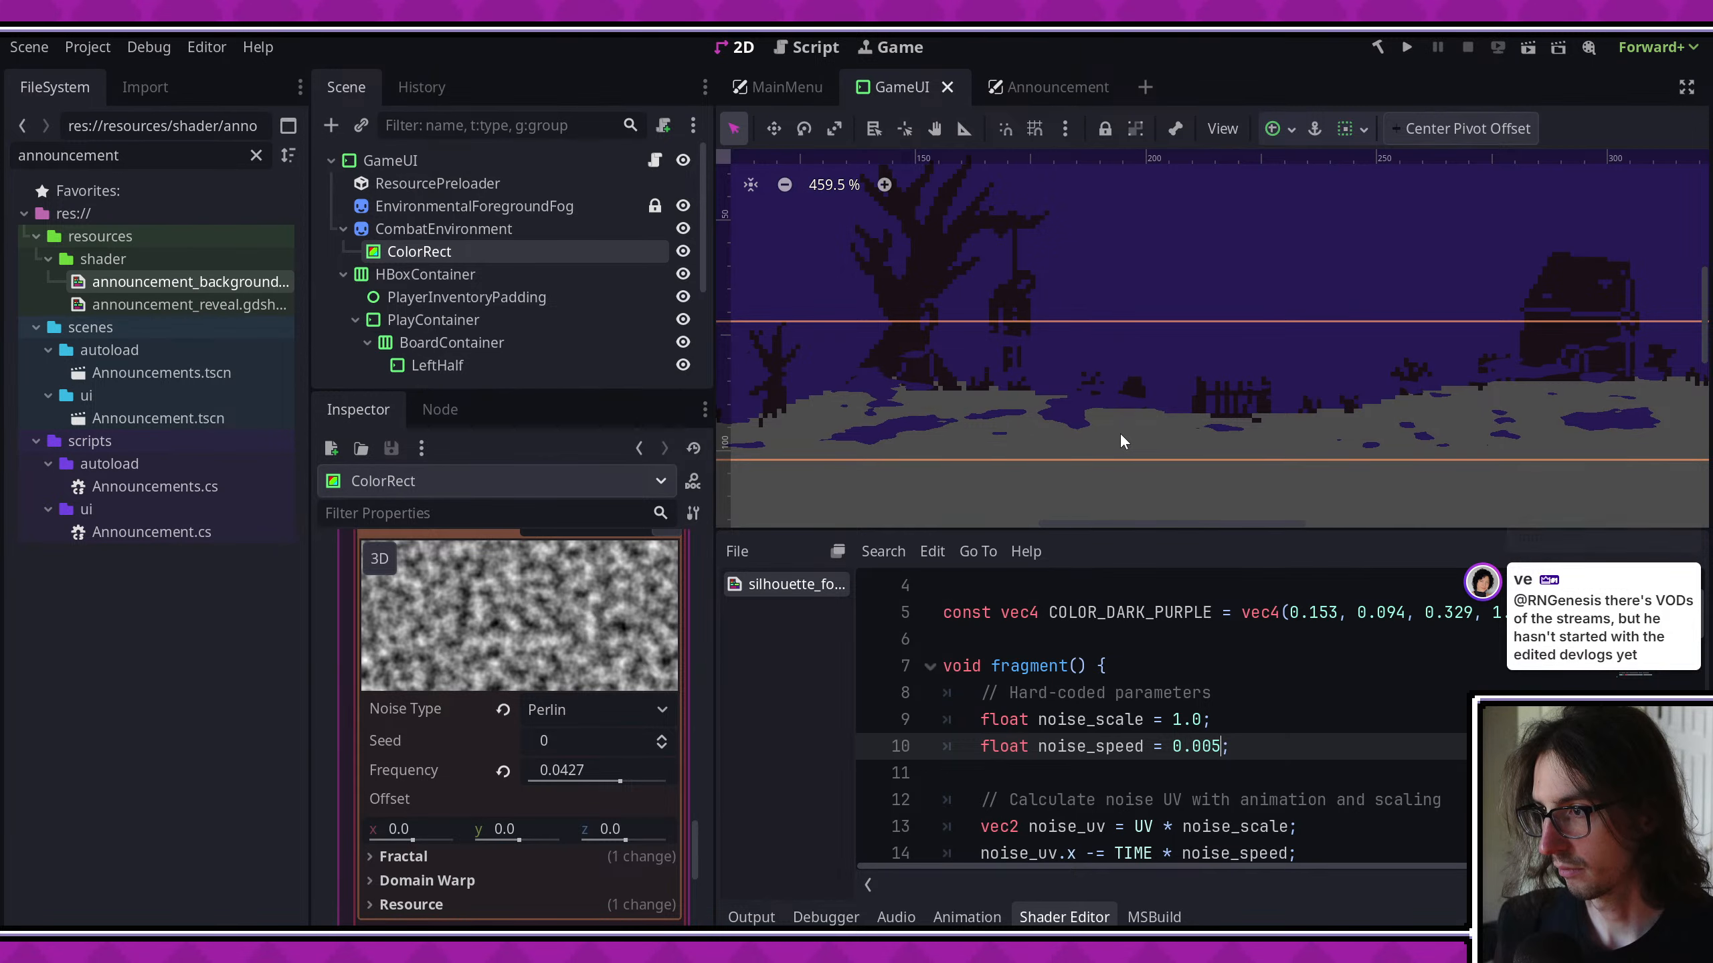
{"action": "scroll", "coordinate": [1119, 431], "scroll_direction": "down", "scroll_amount": 4}
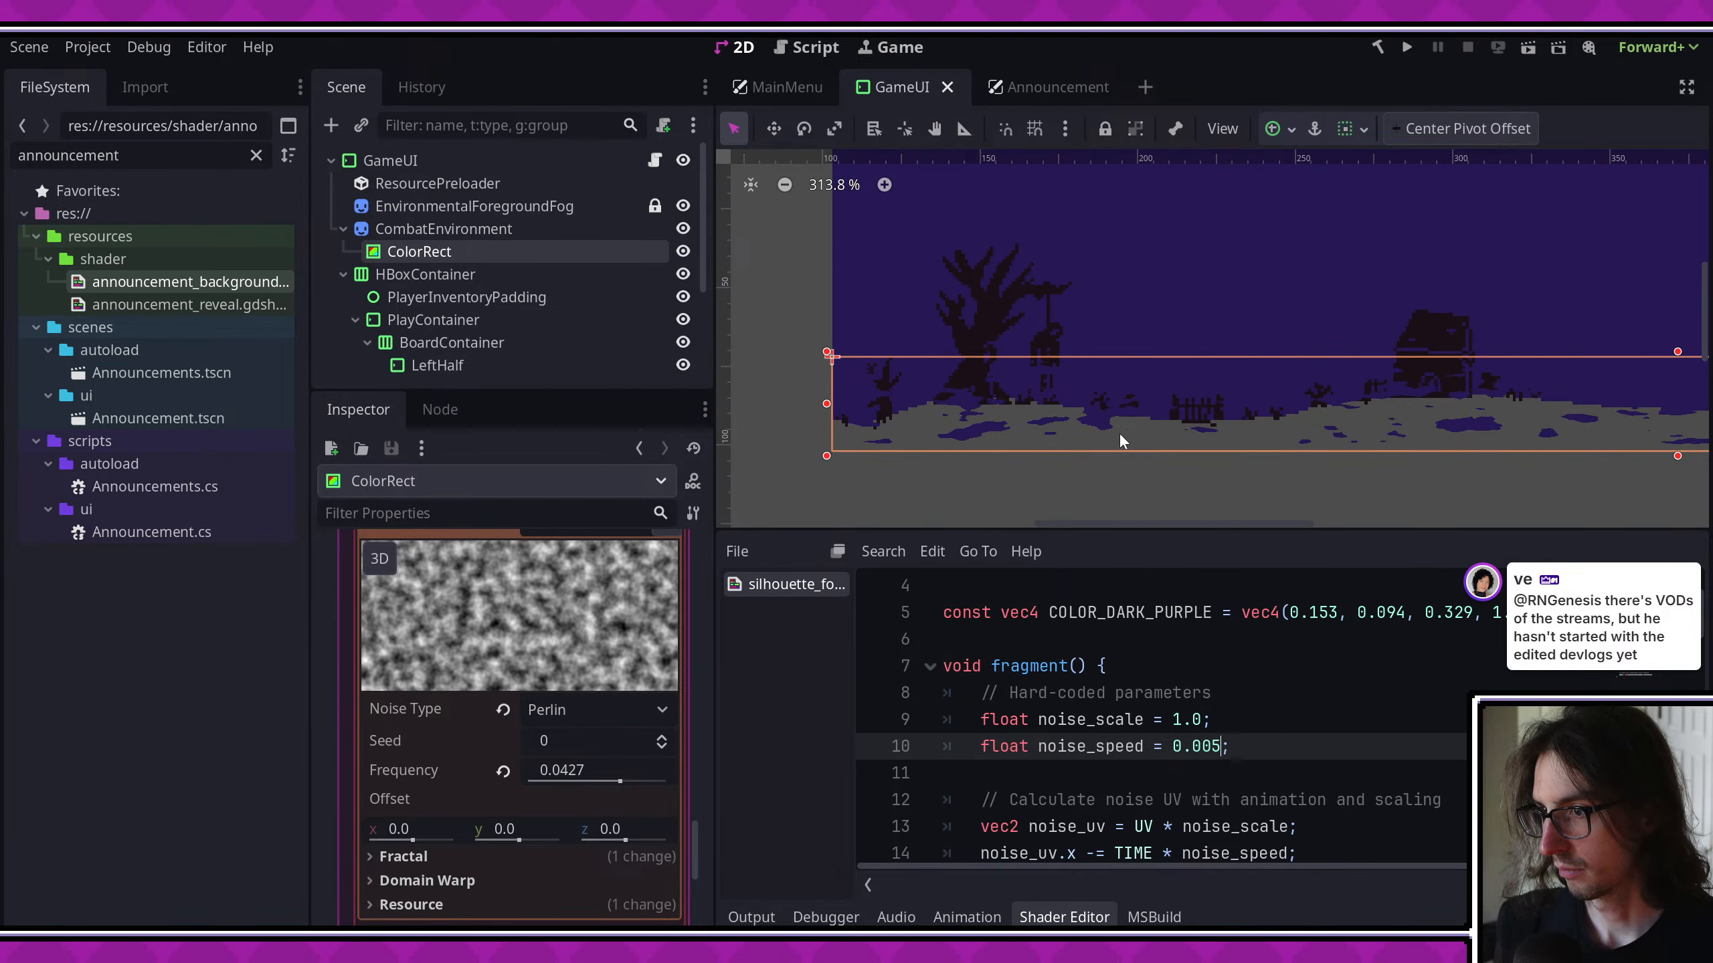
{"action": "middle_click_drag", "start_coordinate": [1120, 438], "coordinate": [1015, 450]}
{"action": "scroll", "coordinate": [980, 462], "scroll_direction": "down", "scroll_amount": 5}
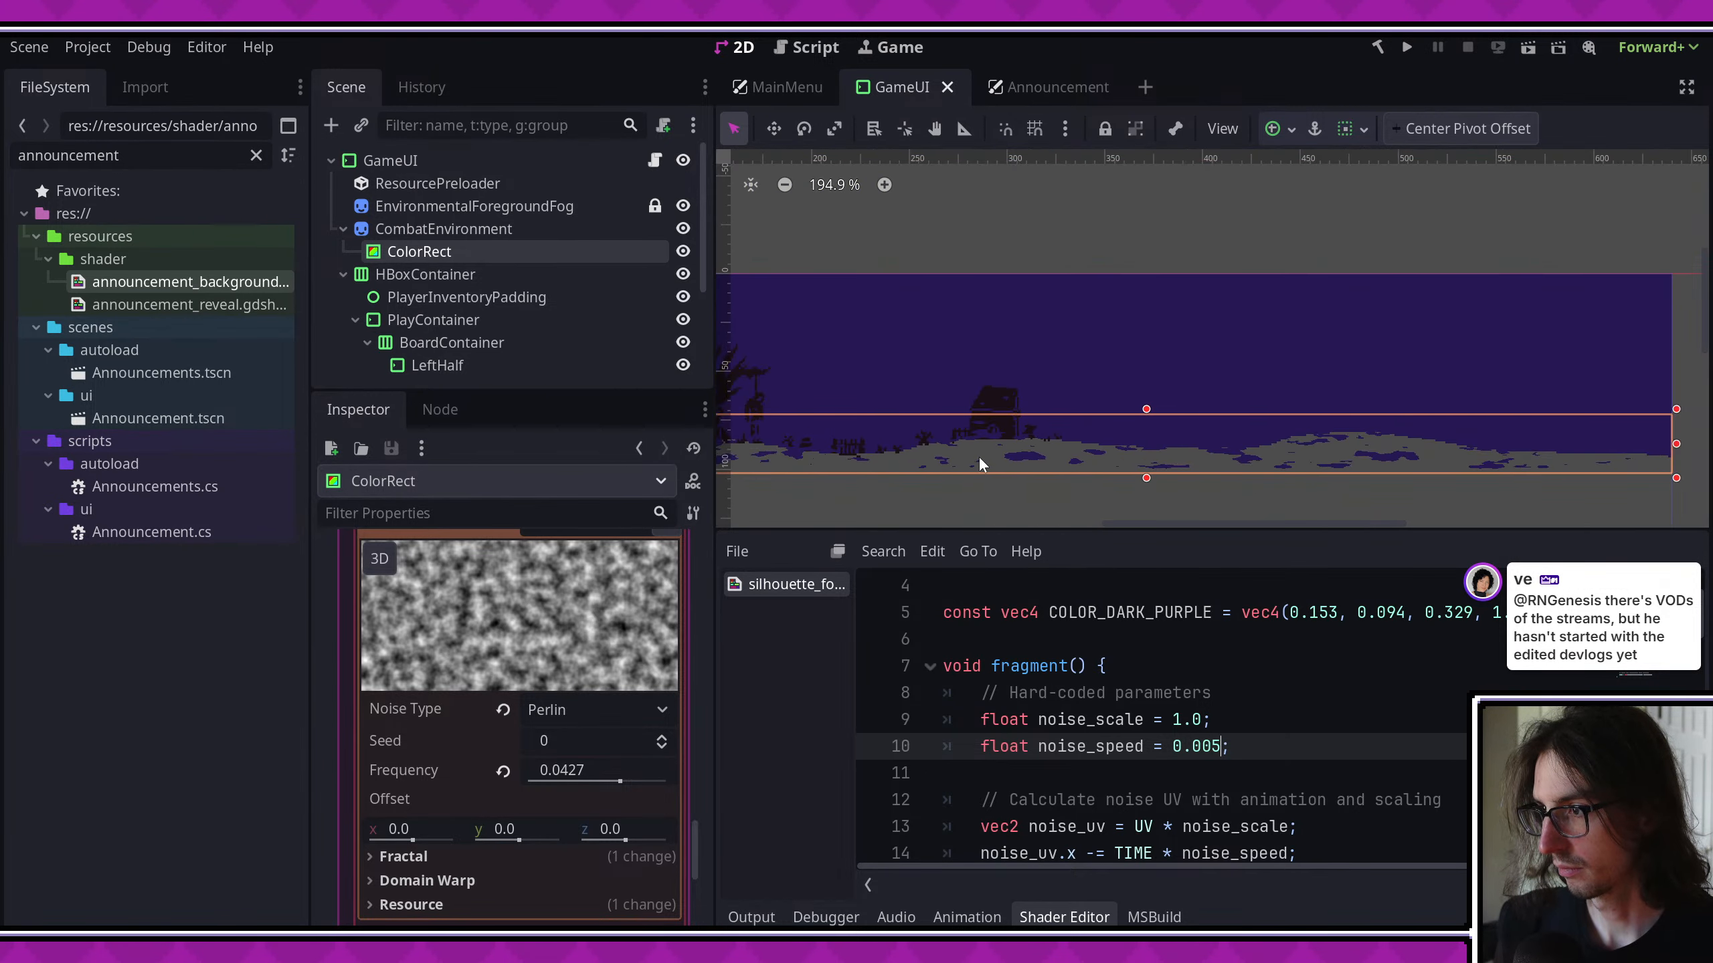
{"action": "middle_click_drag", "start_coordinate": [1126, 447], "coordinate": [1218, 435]}
- Run the game, maximize its window and travel to the nearby crossed-swords combat encounter on the map
{"action": "left_click", "coordinate": [1407, 47]}
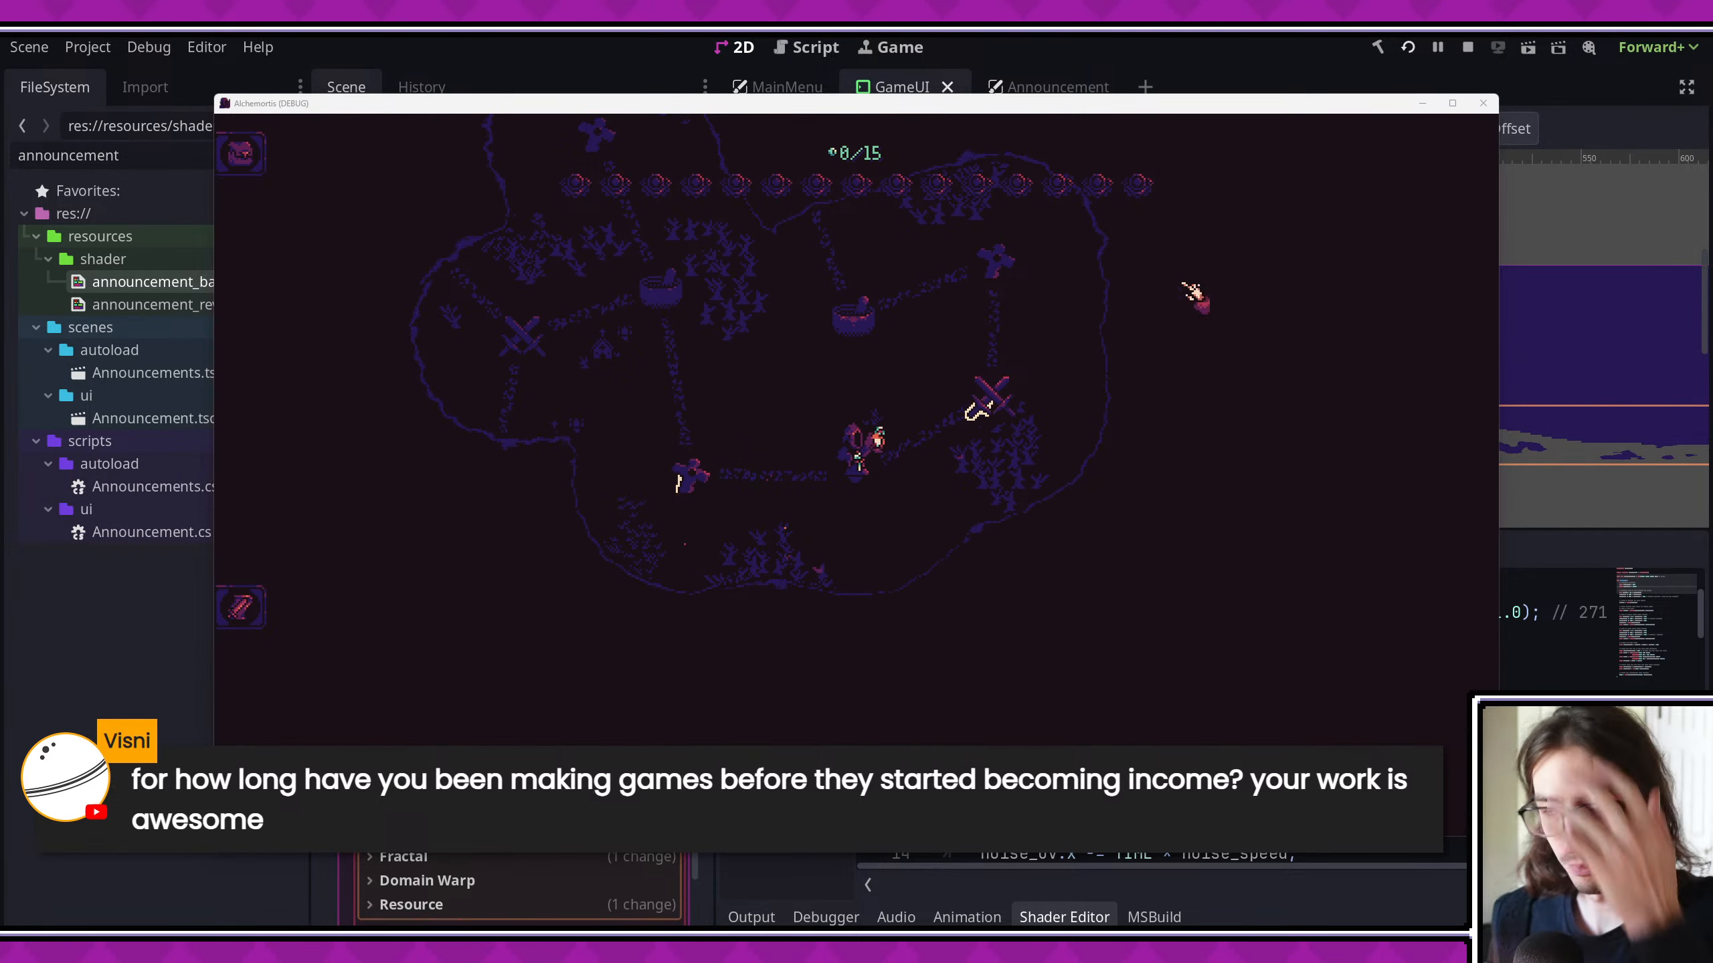
{"action": "left_click", "coordinate": [1452, 103]}
{"action": "left_click", "coordinate": [1041, 381]}
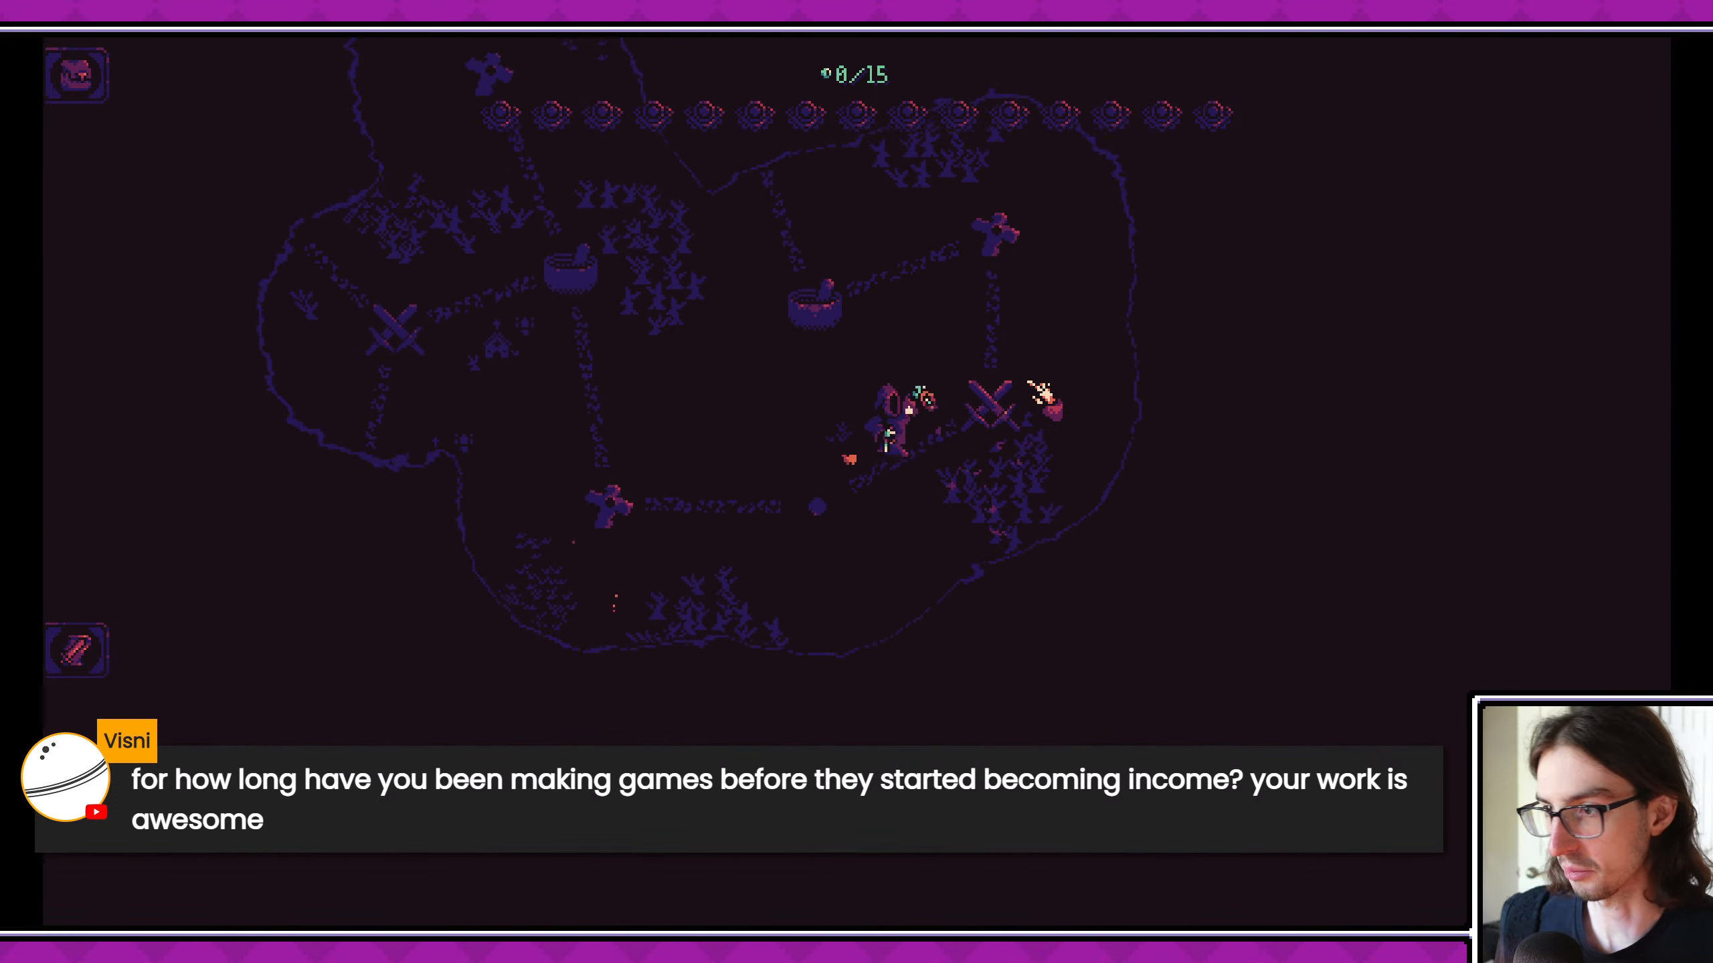
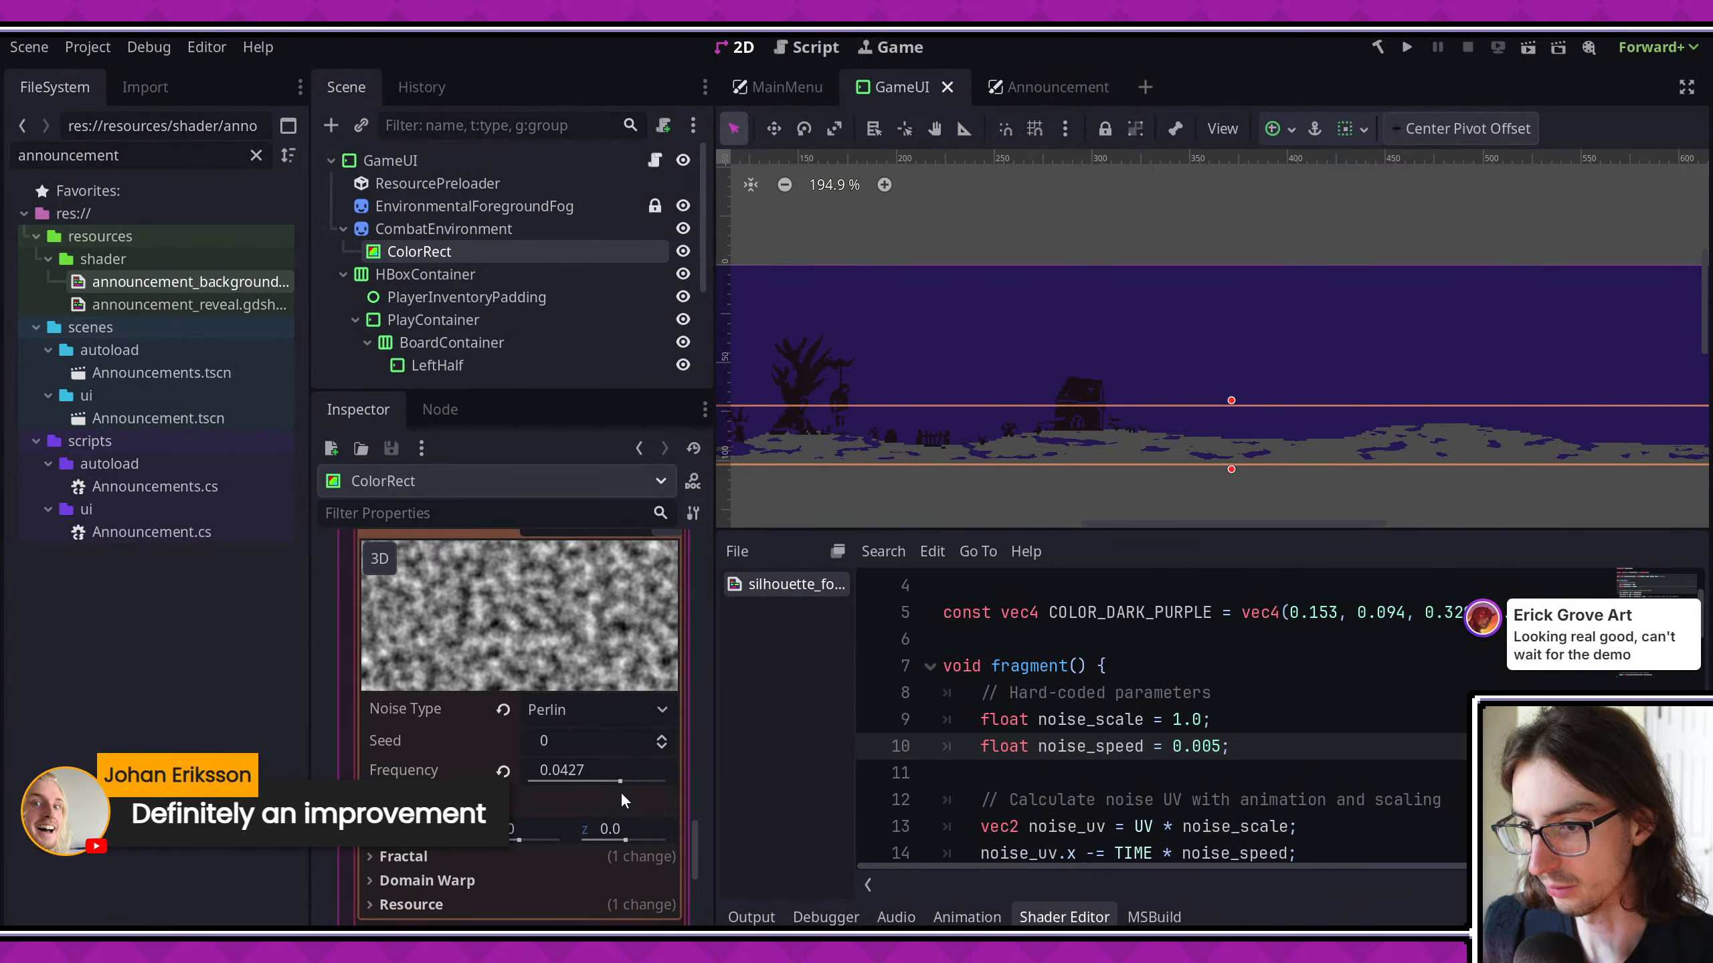
- Set the ColorRect's noise frequency to 0.0312 and test the fog by running the game maximized in the nearby combat encounter
{"action": "left_click_drag", "start_coordinate": [622, 783], "coordinate": [617, 781]}
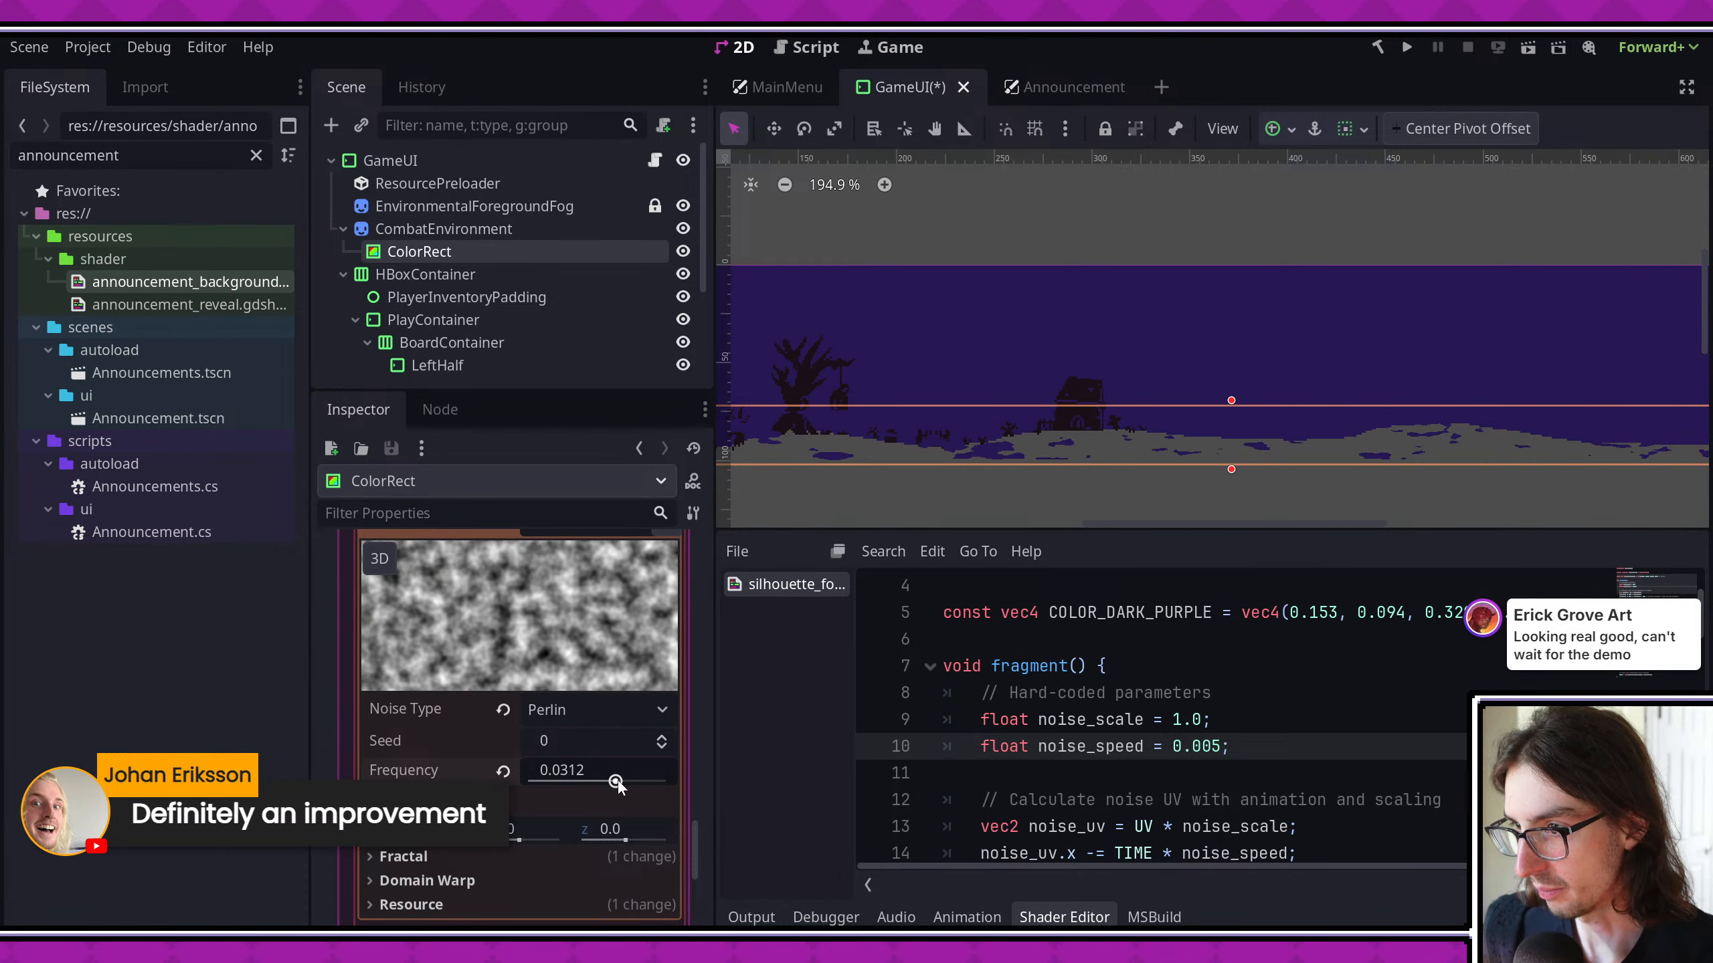
{"action": "middle_click_drag", "start_coordinate": [1083, 418], "coordinate": [1166, 396]}
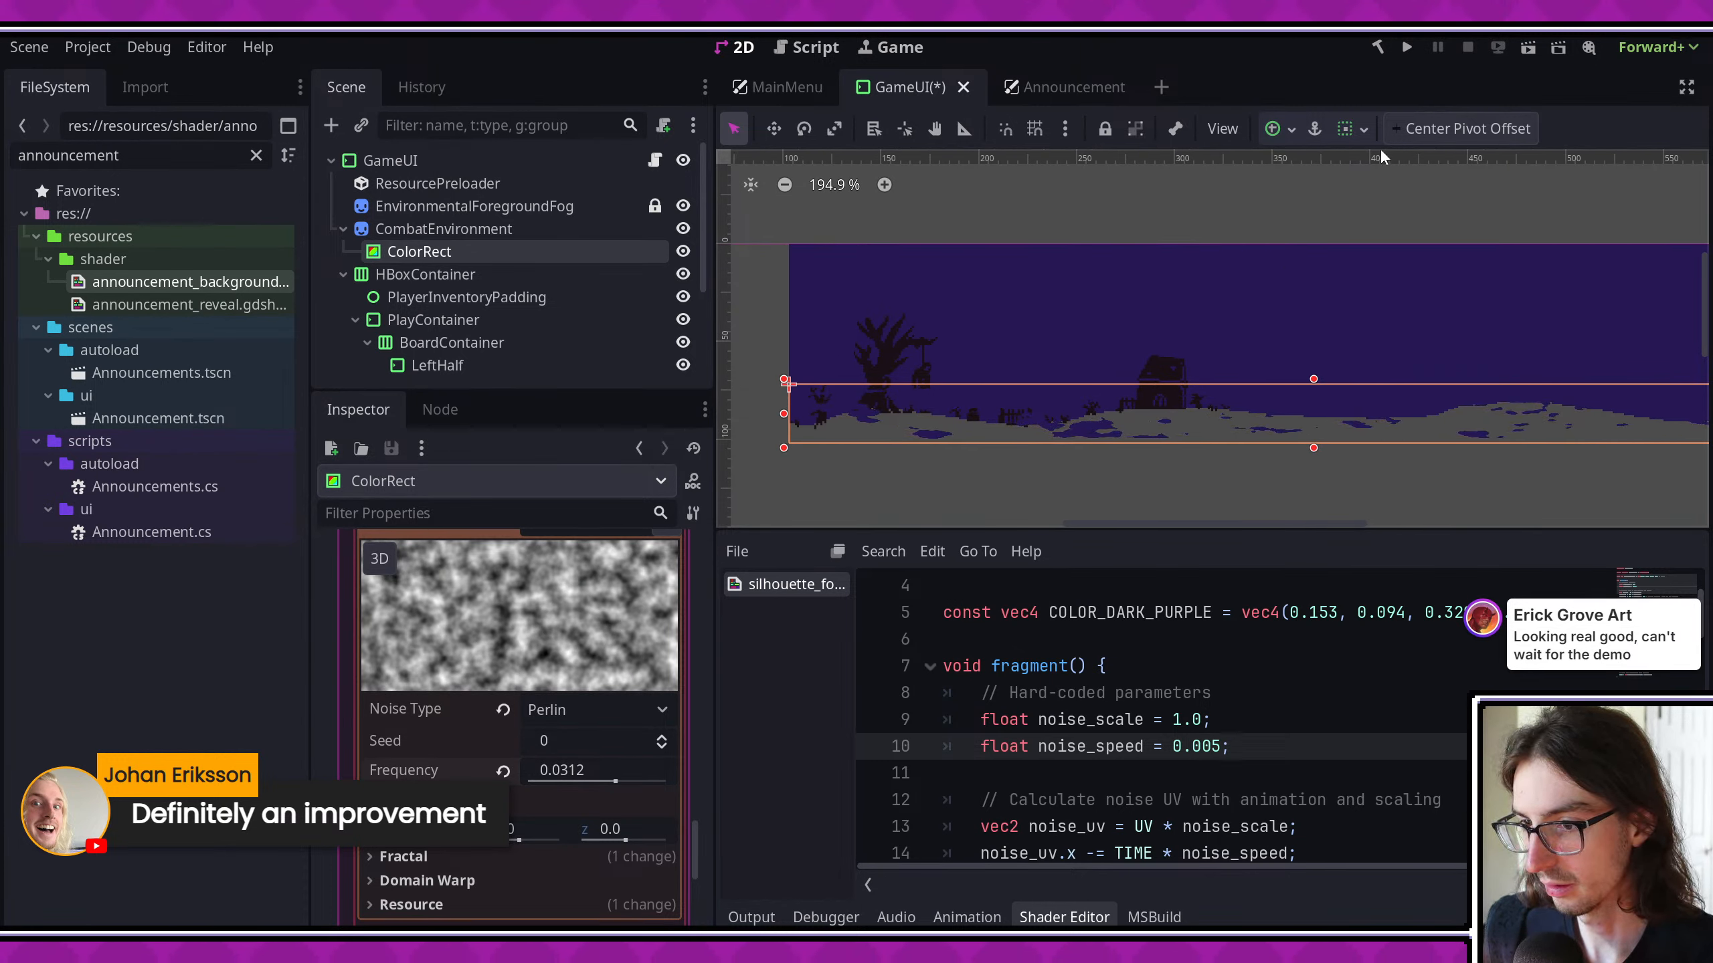
{"action": "left_click", "coordinate": [1405, 47]}
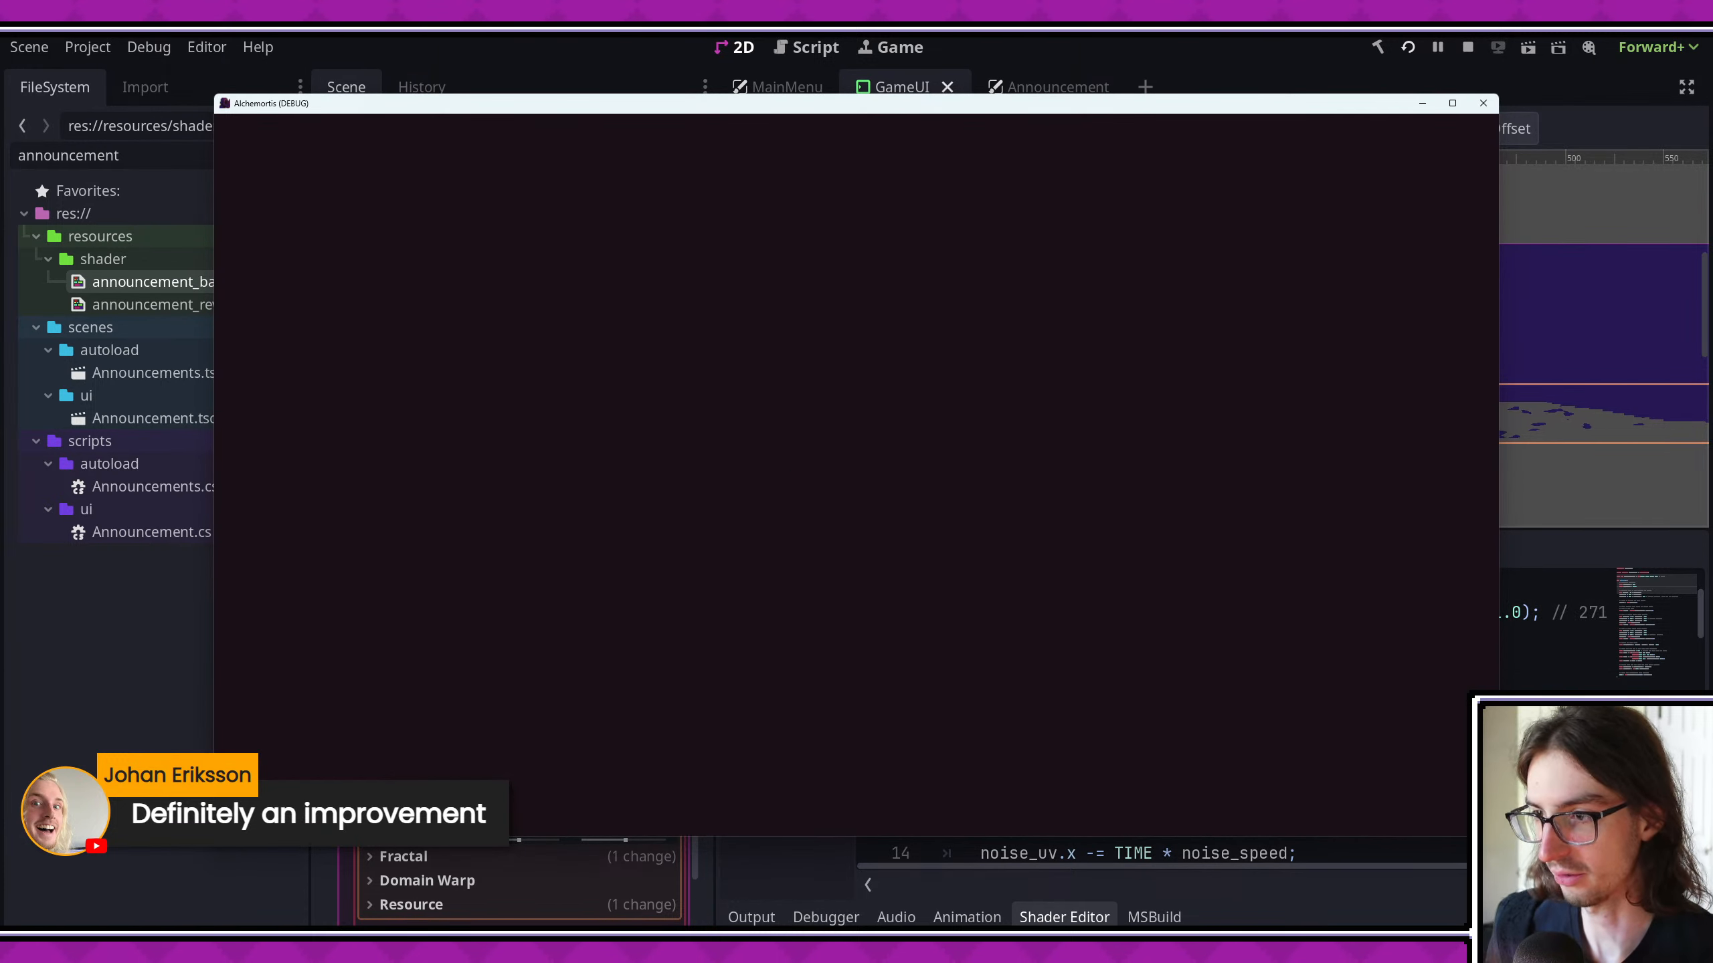
{"action": "left_click", "coordinate": [1453, 103]}
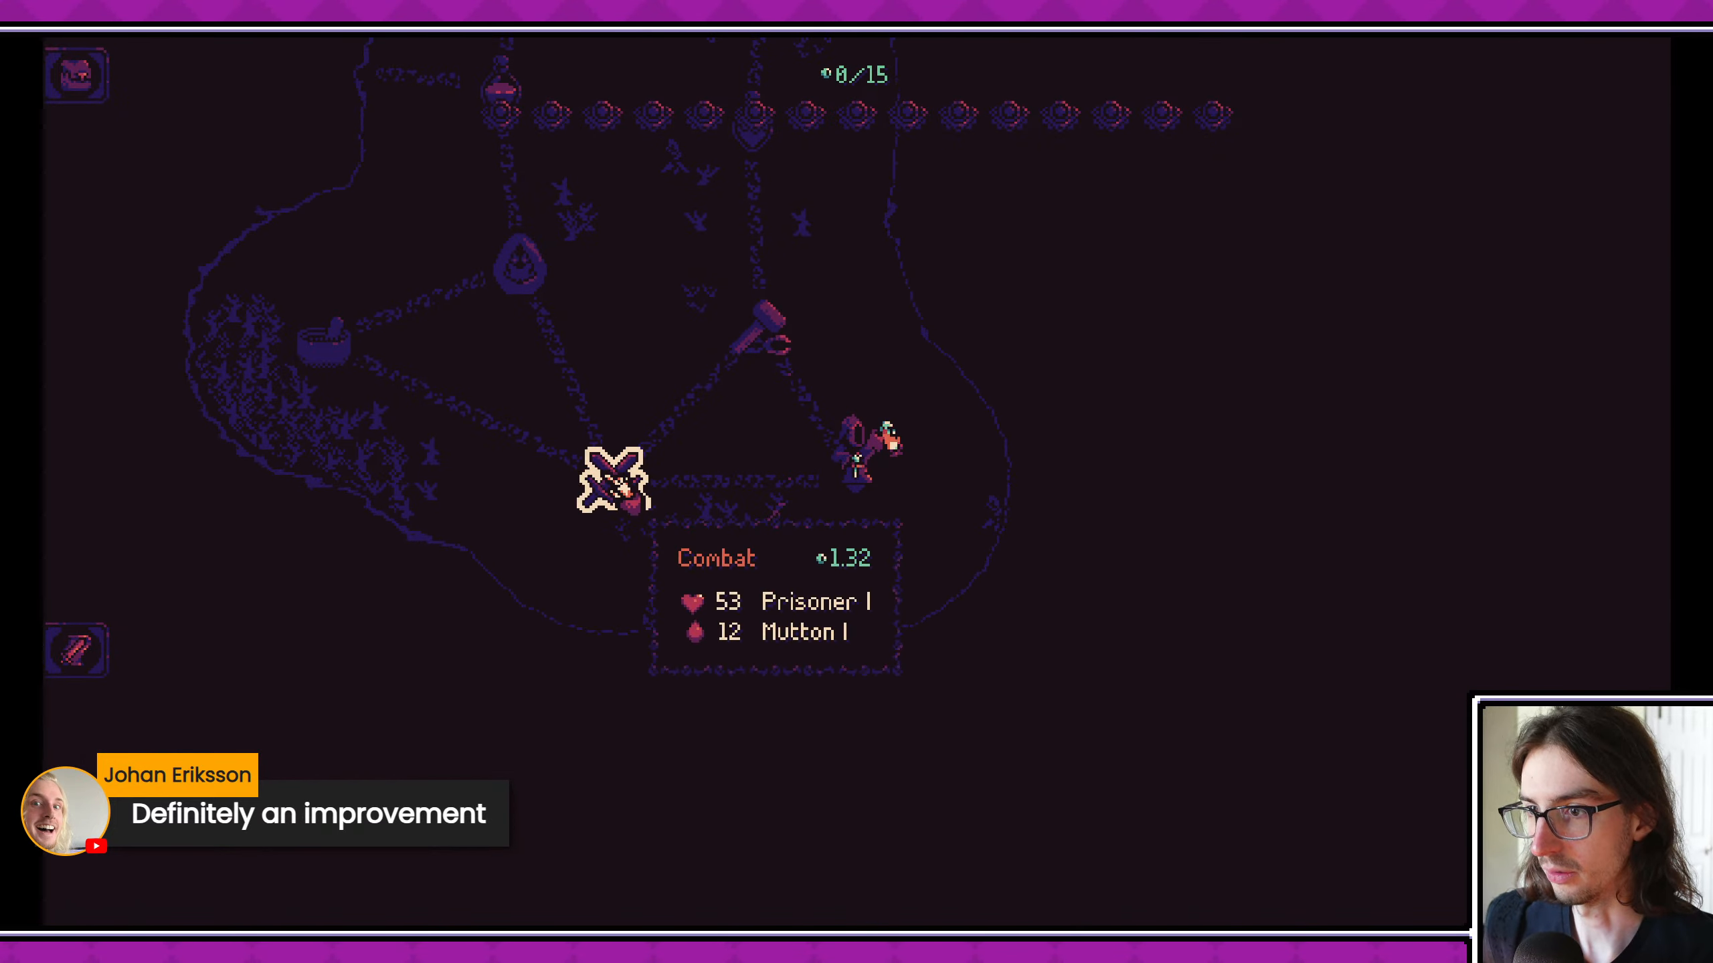
{"action": "left_click", "coordinate": [600, 478]}
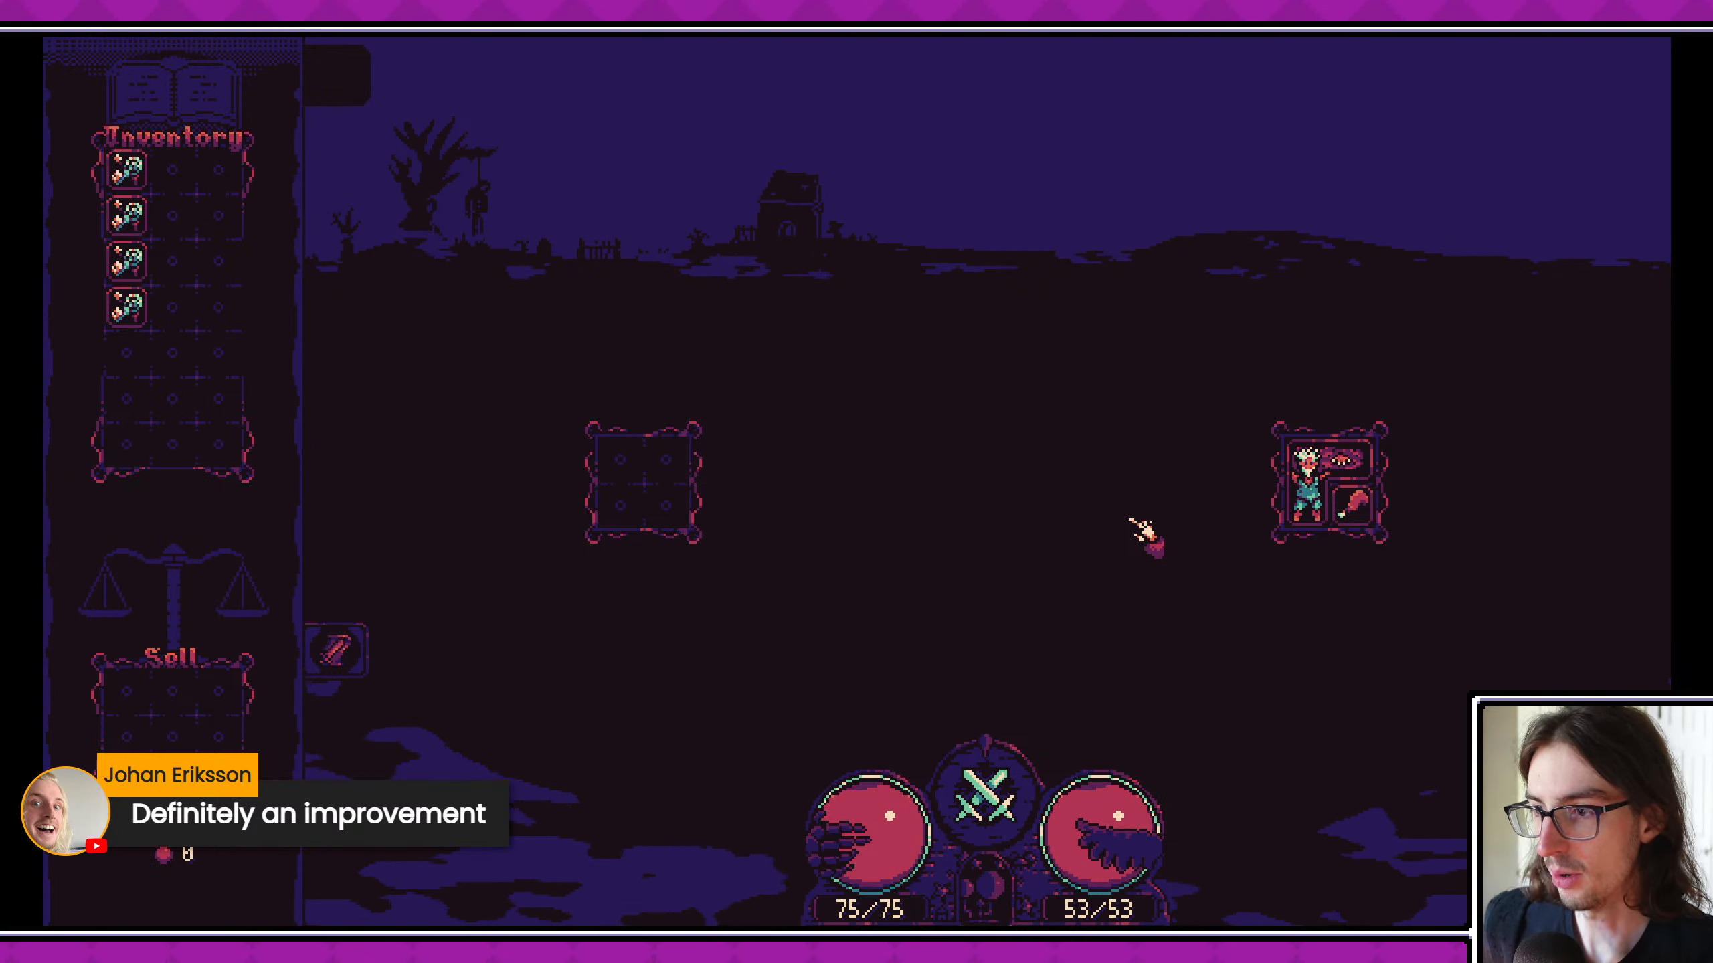
- Hide the EnvironmentalForegroundFog node, save the scene and view the combat background in the running game
{"action": "left_click_drag", "start_coordinate": [954, 11], "coordinate": [1, 74]}
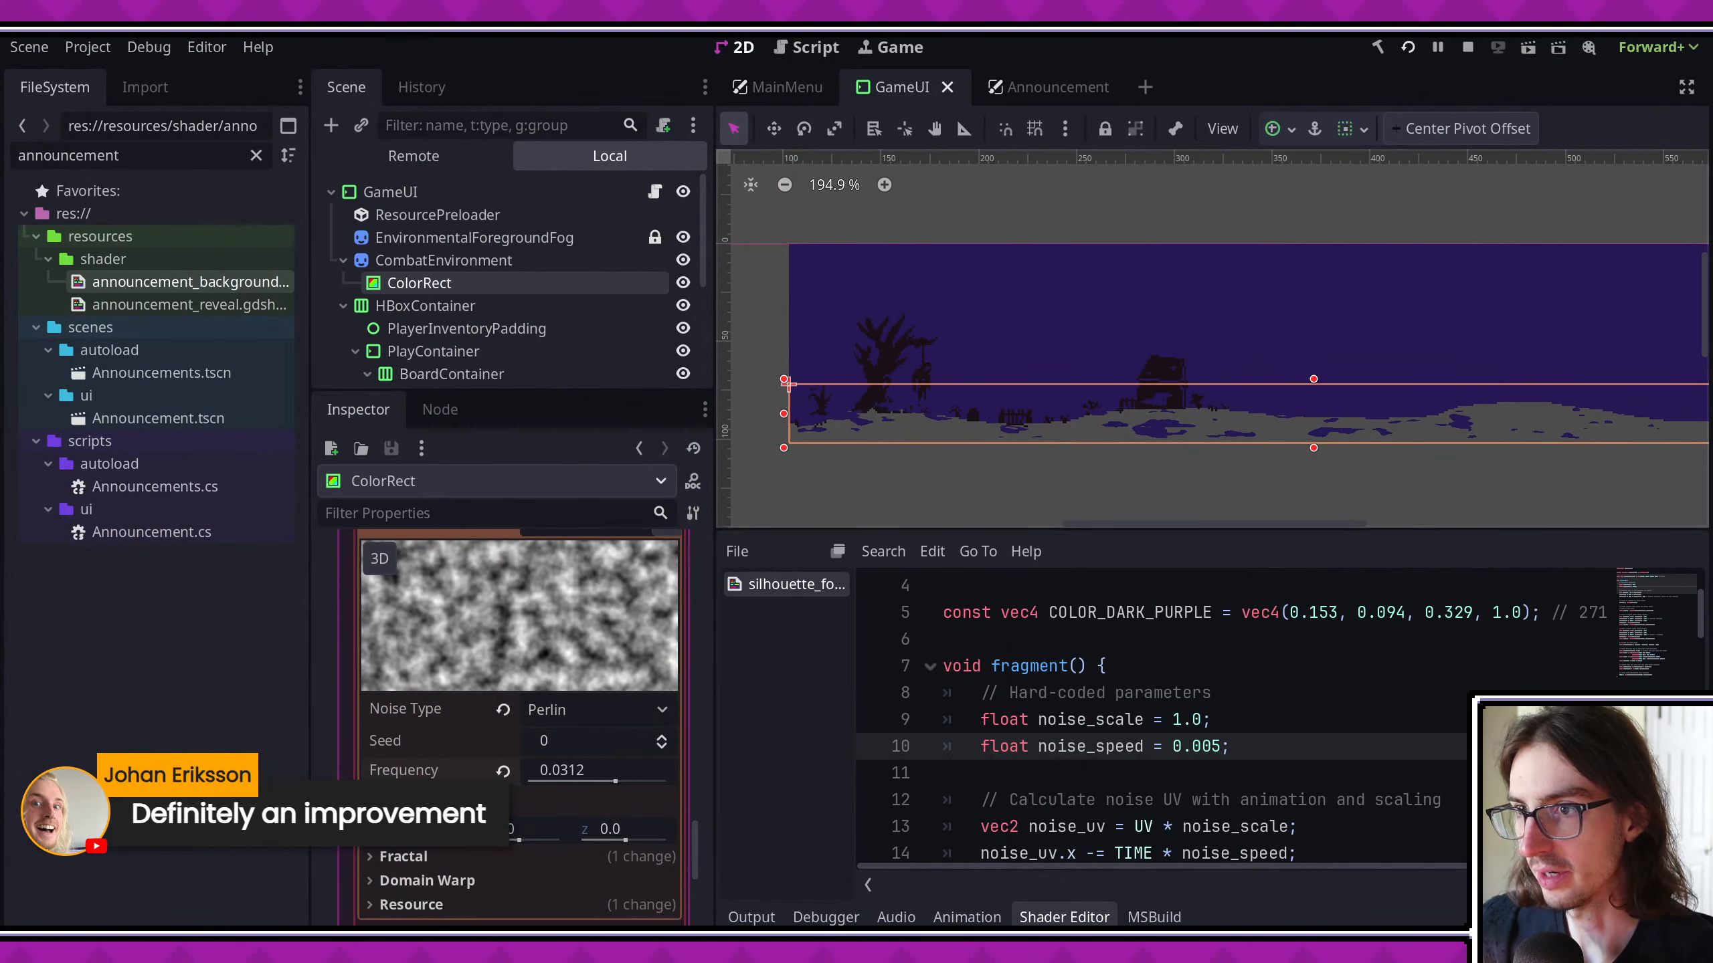
{"action": "left_click", "coordinate": [683, 238]}
{"action": "key", "text": "ctrl+s"}
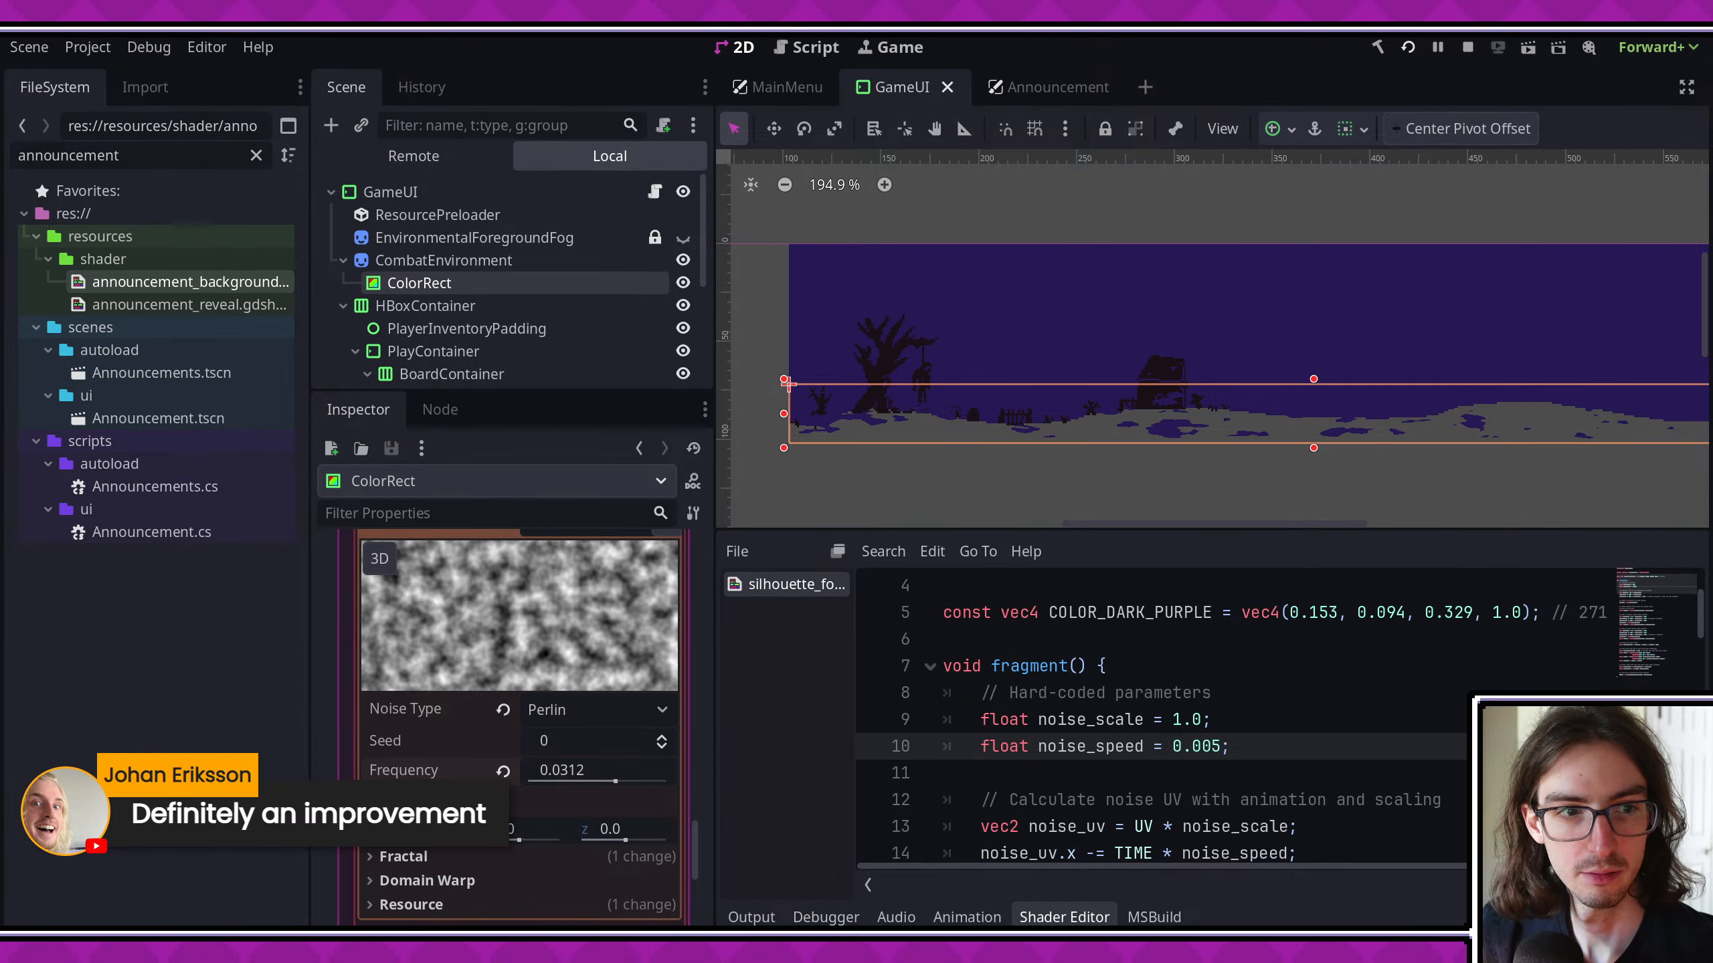
{"action": "left_click_drag", "start_coordinate": [2, 266], "coordinate": [870, 7]}
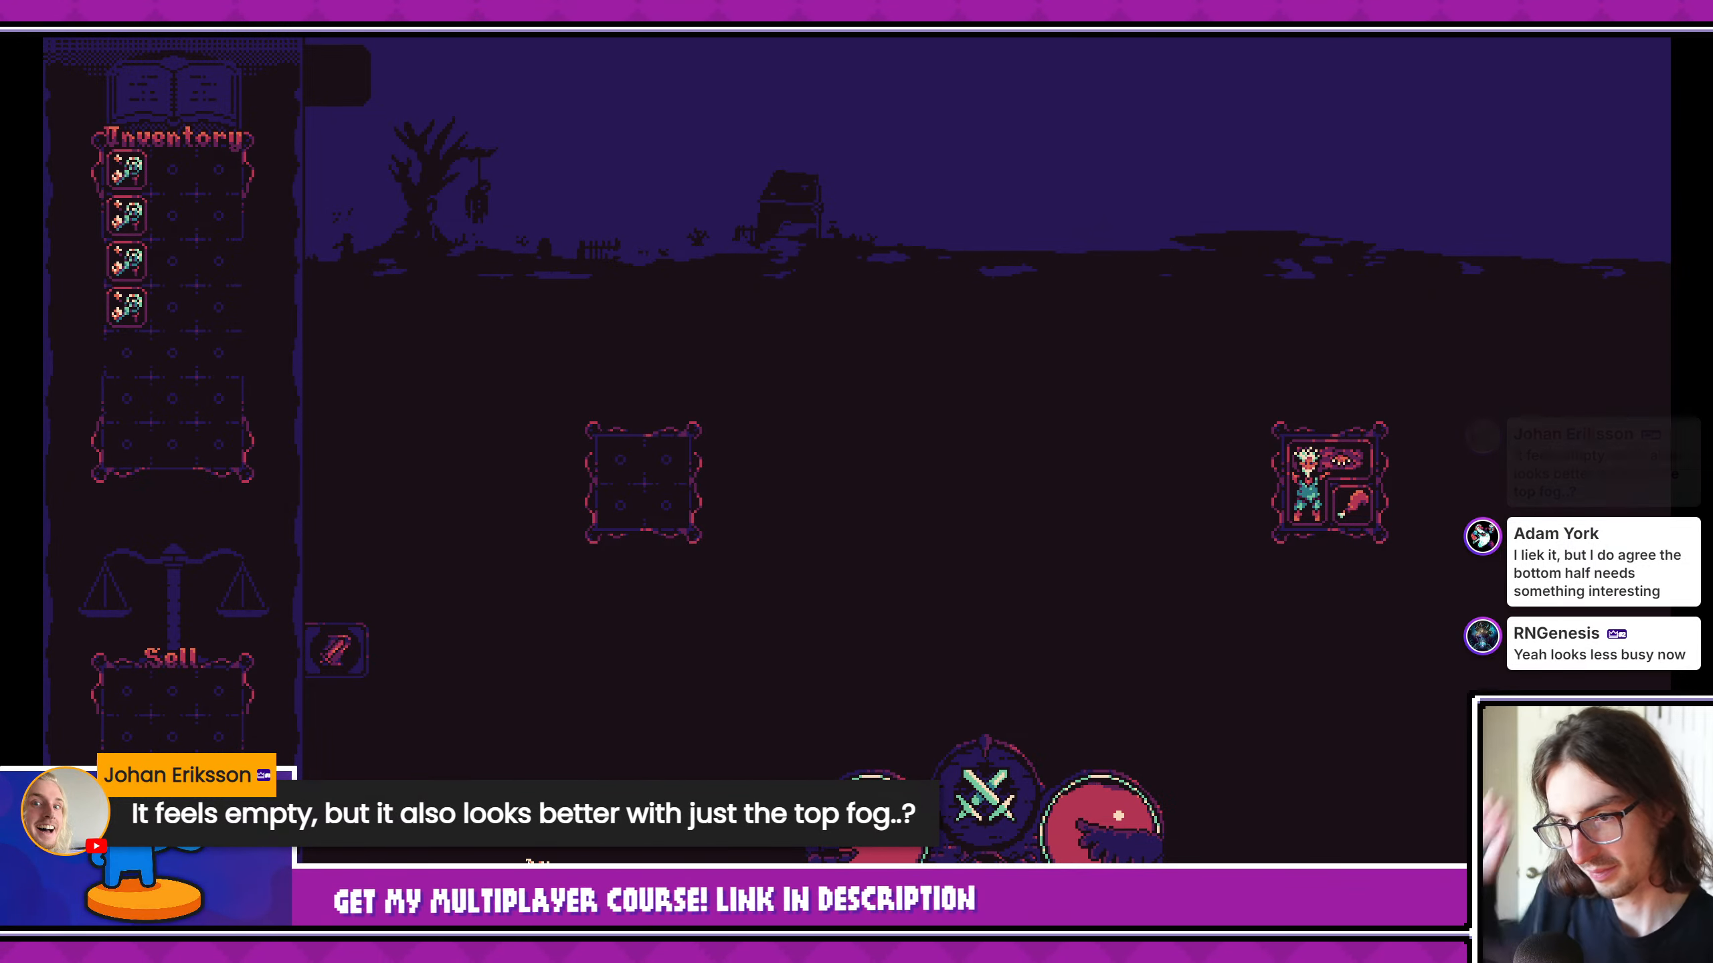
- Show the EnvironmentalForegroundFog node again, save the scene, check it in the running game and close the game
{"action": "mouse_move", "coordinate": [775, 24]}
{"action": "left_mouse_down"}
{"action": "mouse_move", "coordinate": [128, 152]}
{"action": "mouse_move", "coordinate": [0, 155]}
{"action": "mouse_move", "coordinate": [0, 218]}
{"action": "left_mouse_up"}
{"action": "left_click", "coordinate": [681, 238]}
{"action": "key", "text": "ctrl+s"}
{"action": "left_click_drag", "start_coordinate": [133, 222], "coordinate": [377, 35]}
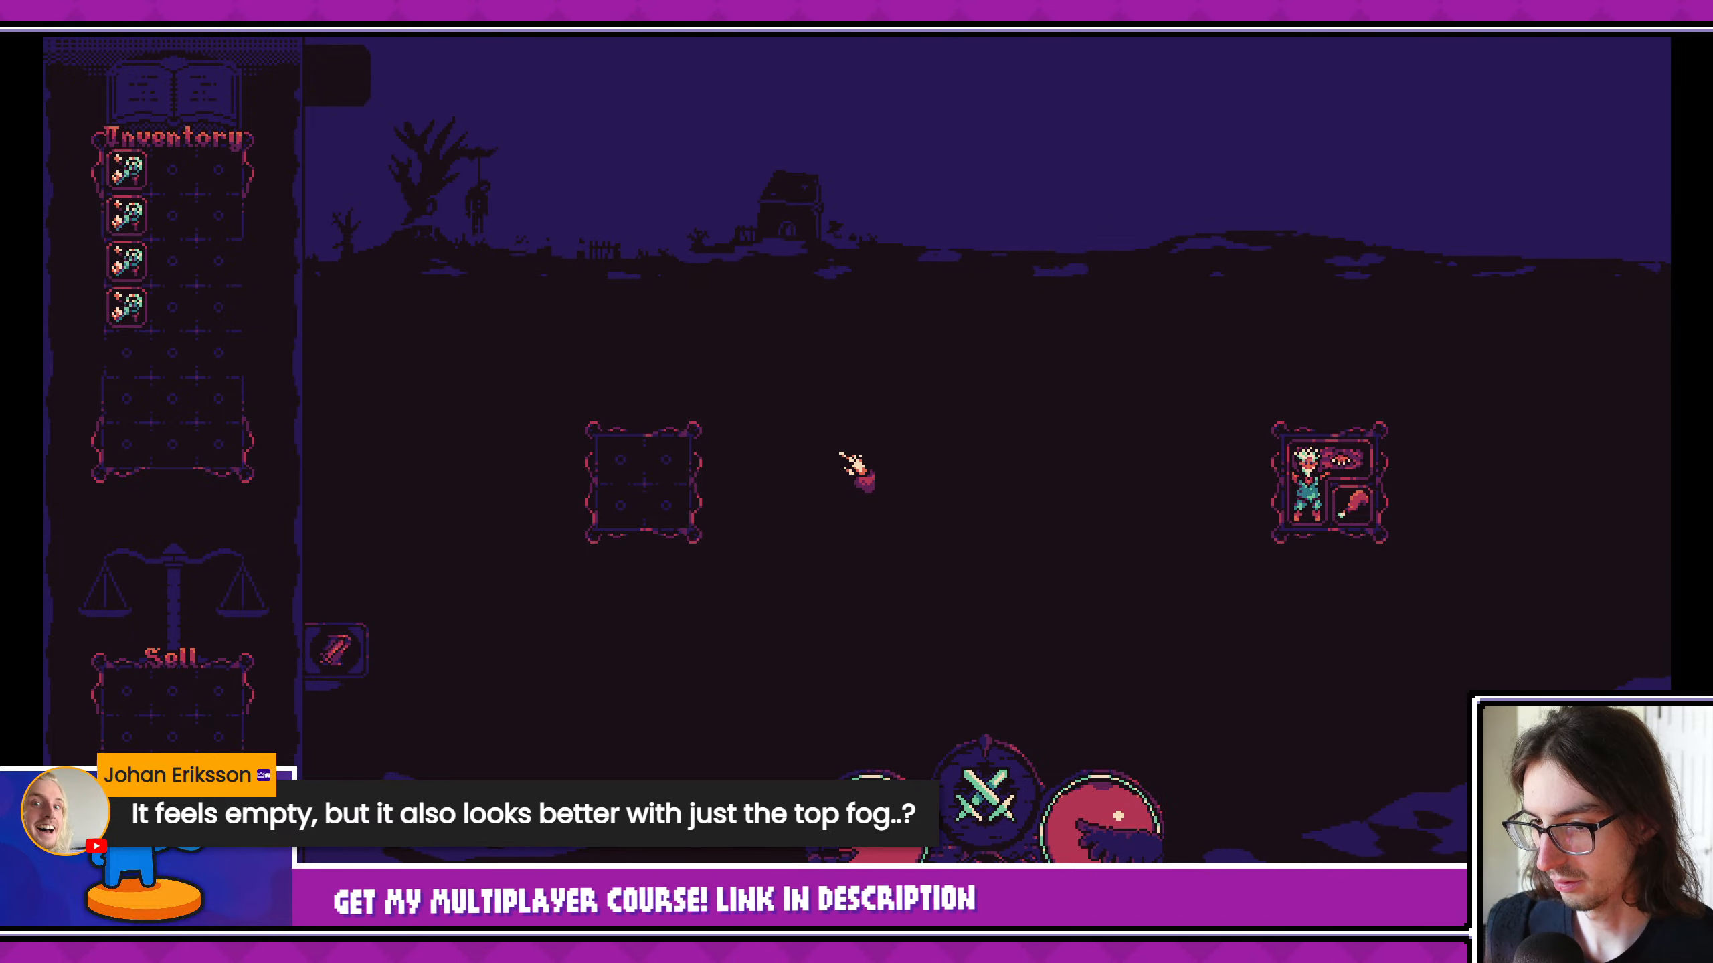
{"action": "left_click", "coordinate": [1696, 19]}
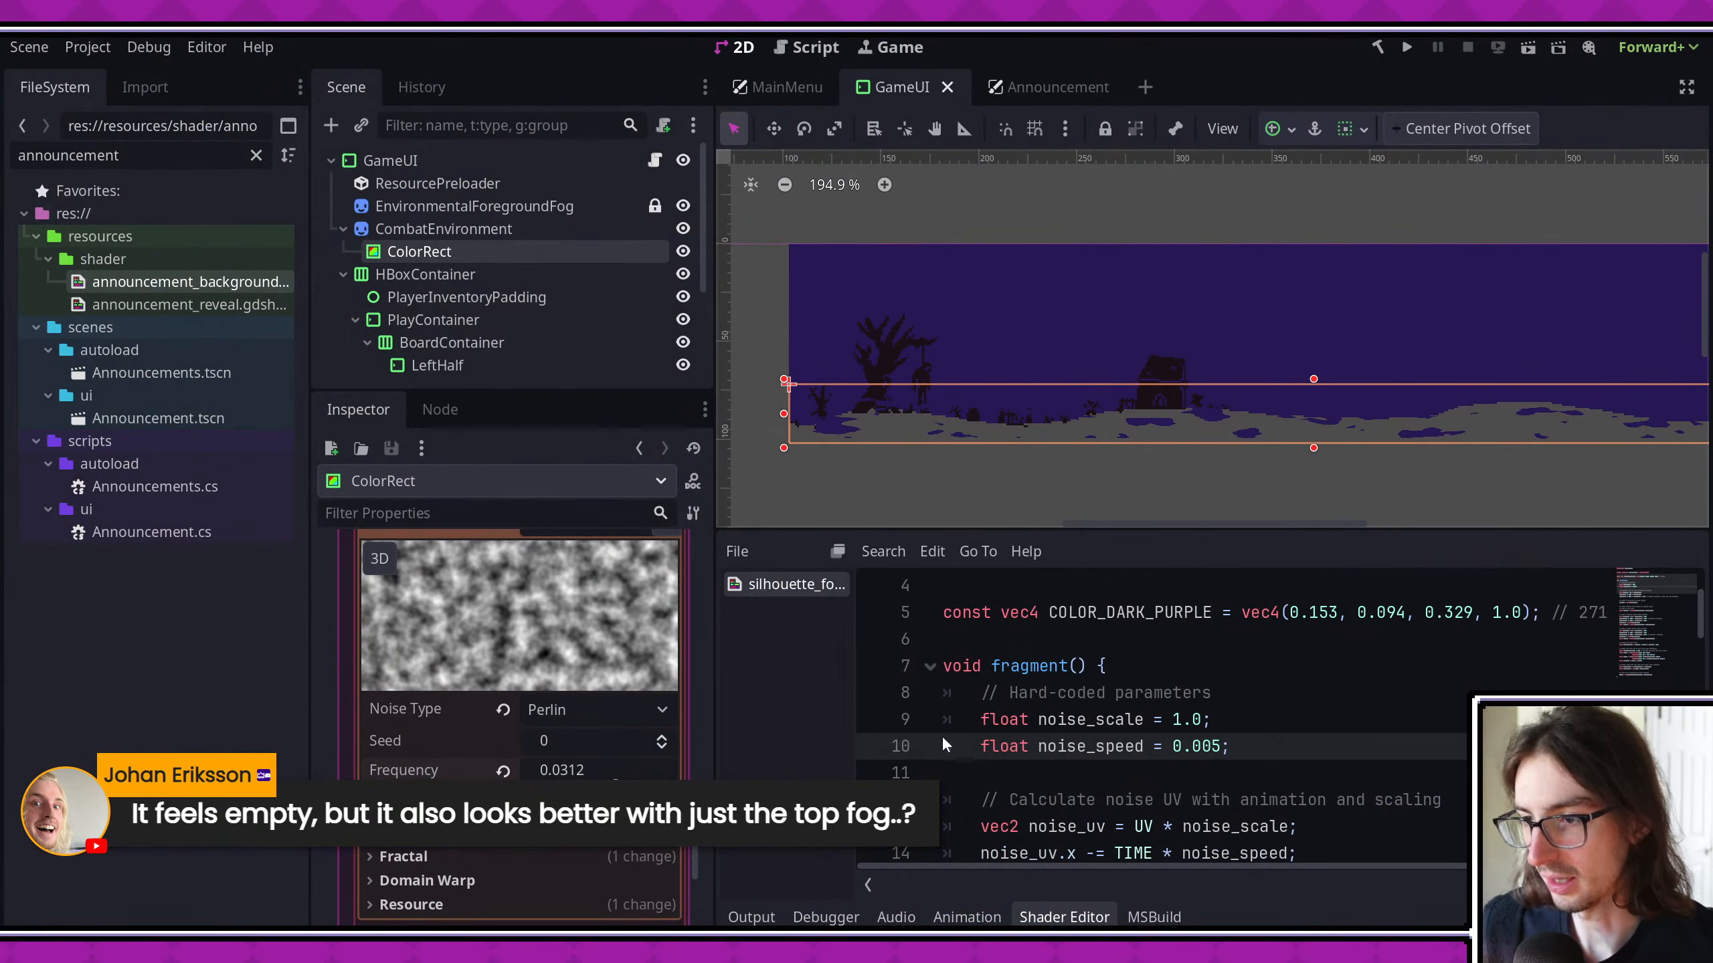
- Switch to Aseprite and bring up the fog_mask file from among the open sprites
{"action": "key", "text": "alt+Tab"}
{"action": "middle_click_drag", "start_coordinate": [692, 520], "coordinate": [795, 478]}
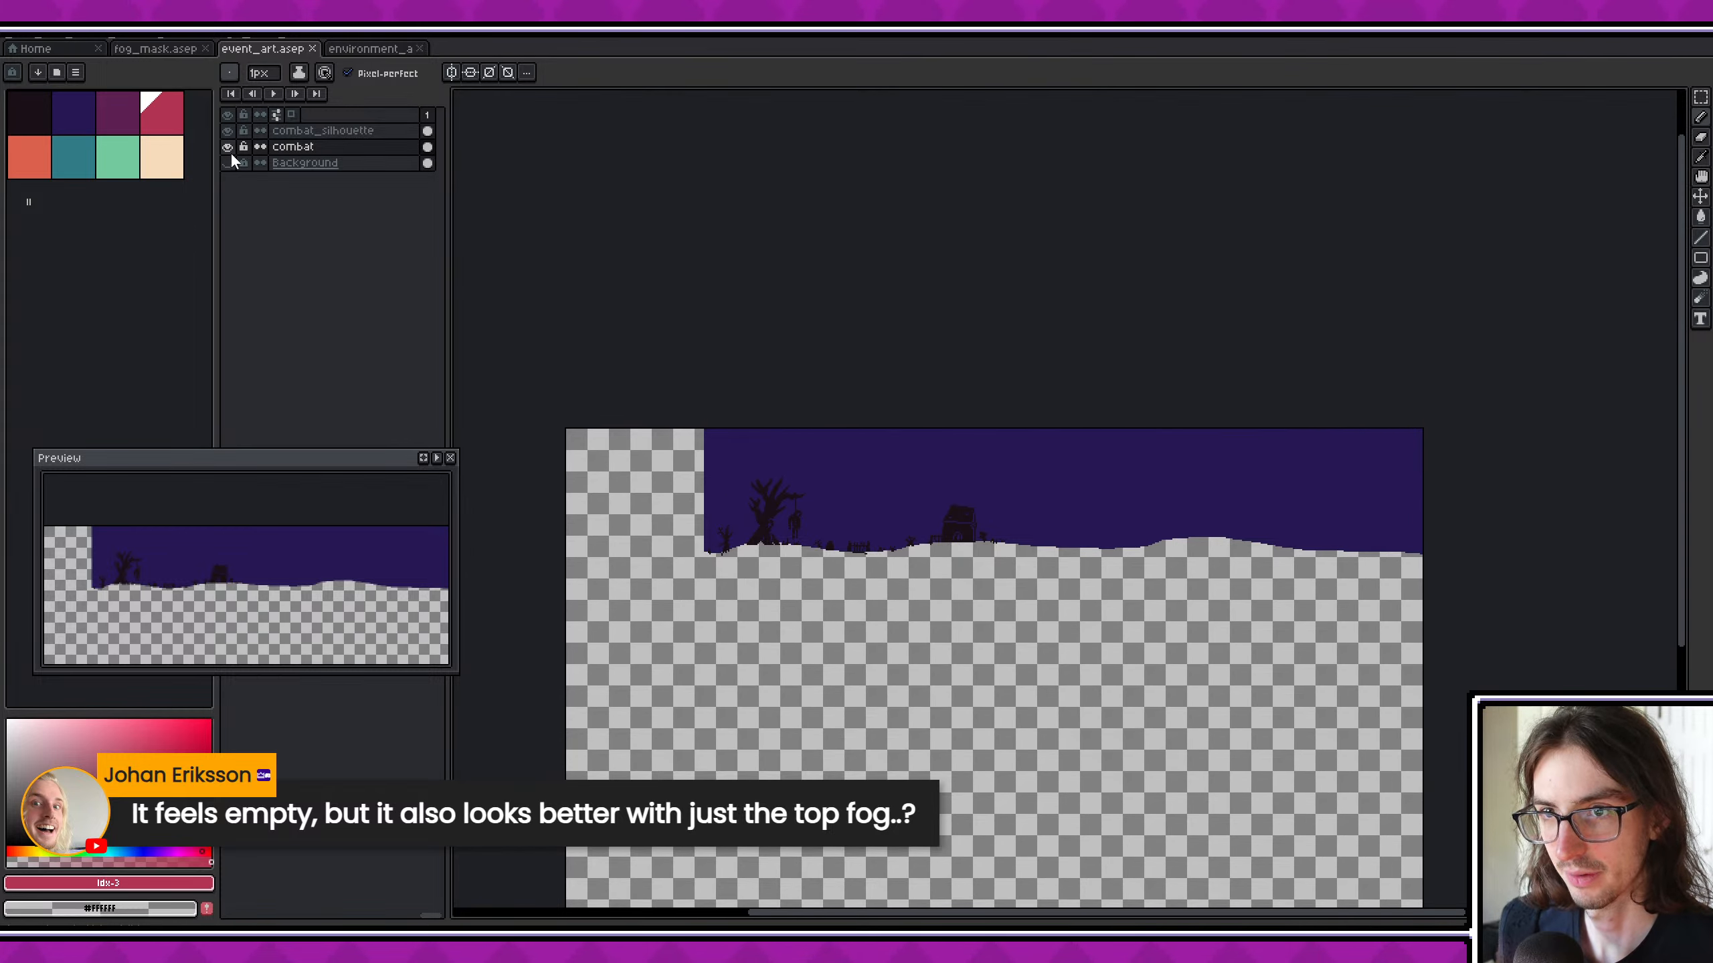
{"action": "left_click", "coordinate": [353, 53]}
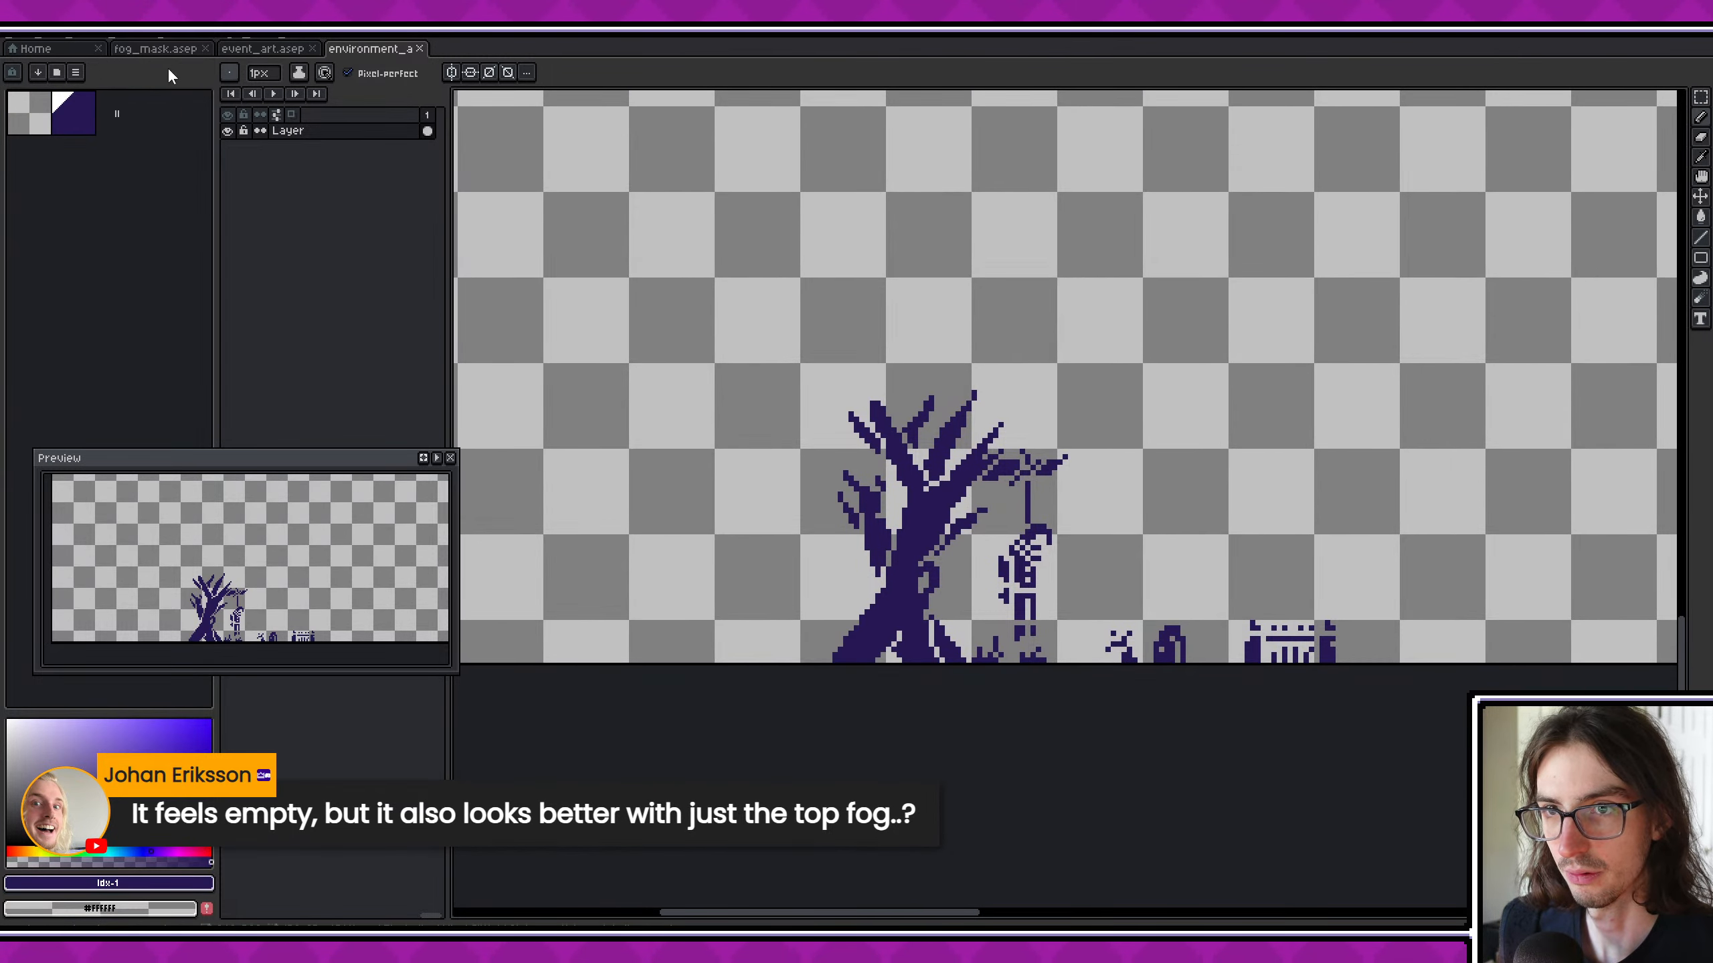
{"action": "left_click", "coordinate": [158, 48]}
{"action": "middle_click_drag", "start_coordinate": [766, 370], "coordinate": [826, 370]}
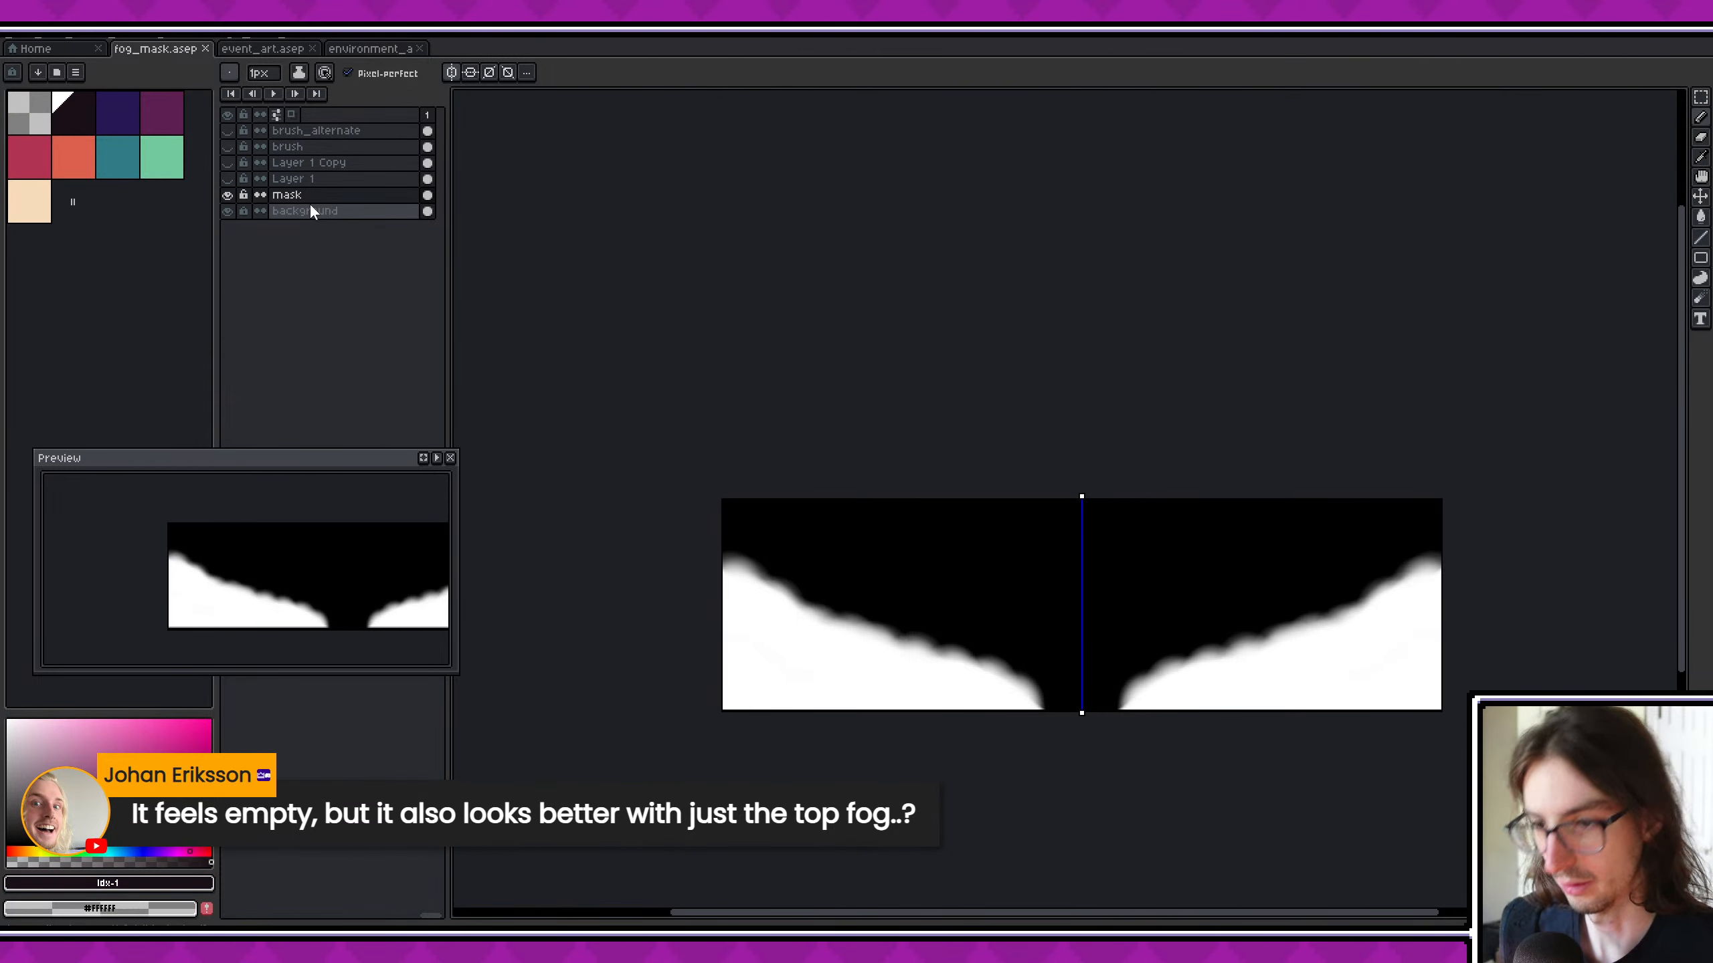
- Add a new layer directly above the mask layer and hide the mask layer
{"action": "key", "text": "shift+n"}
{"action": "left_click", "coordinate": [228, 211]}
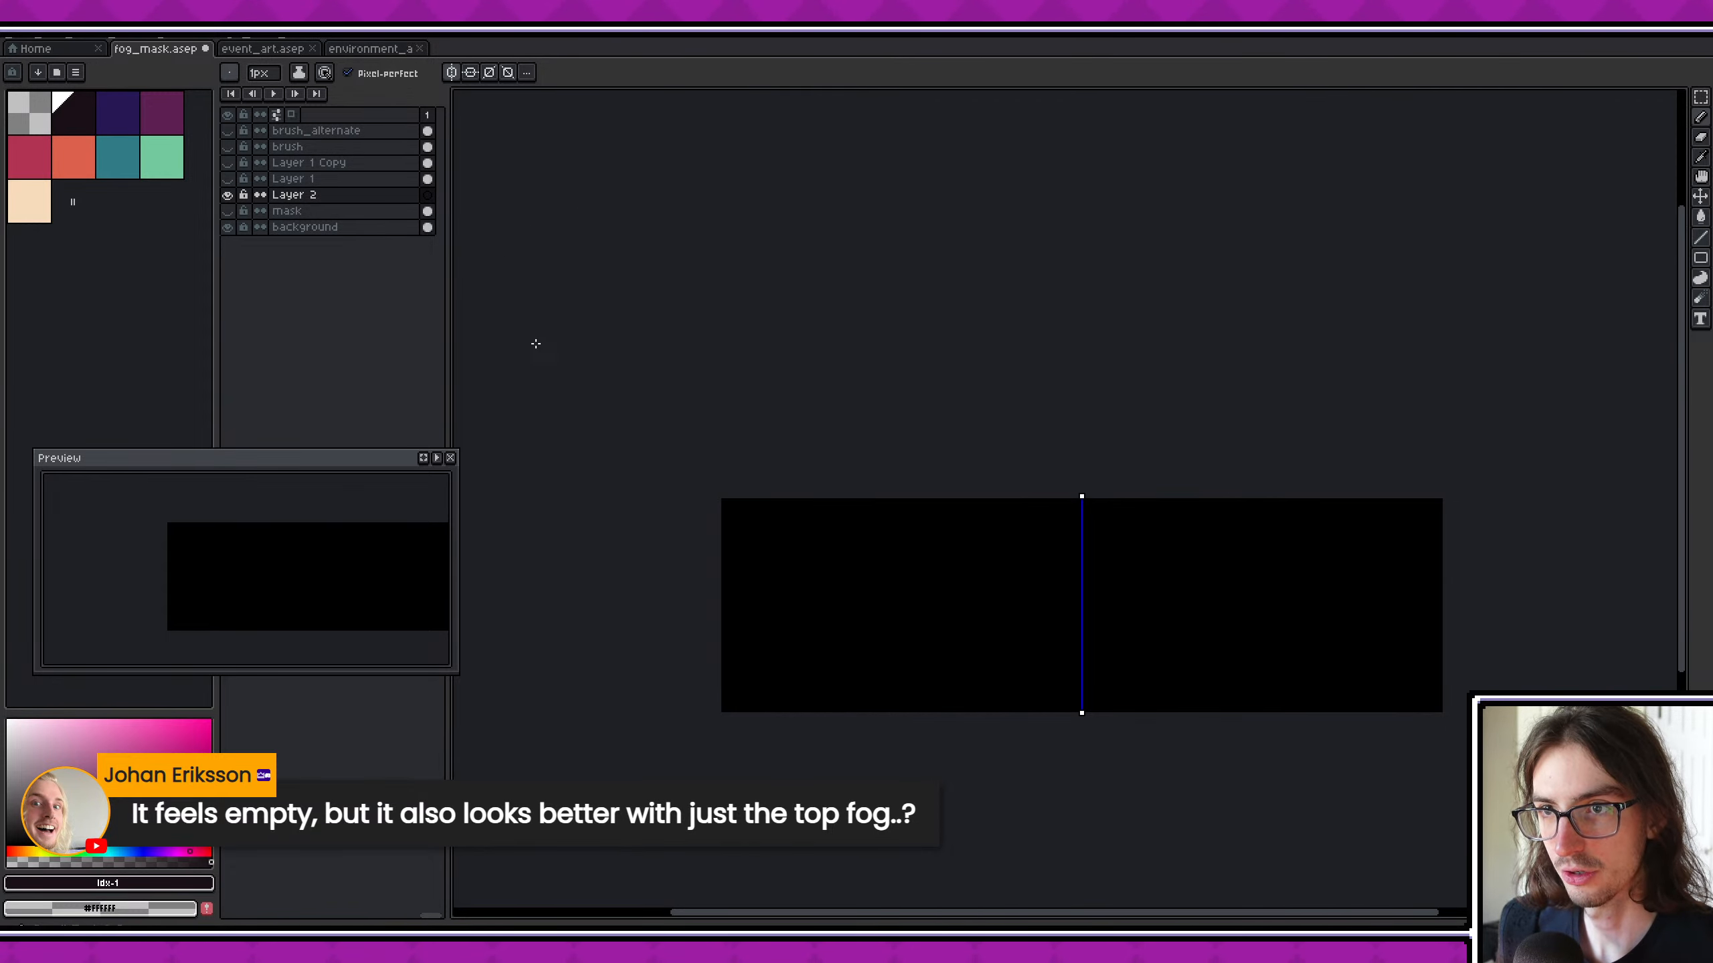
{"action": "key", "text": "ctrl+z"}
- With the saved soft white brush, paint a straight white band across the full lower edge of the canvas on Layer 2
{"action": "left_click", "coordinate": [231, 74]}
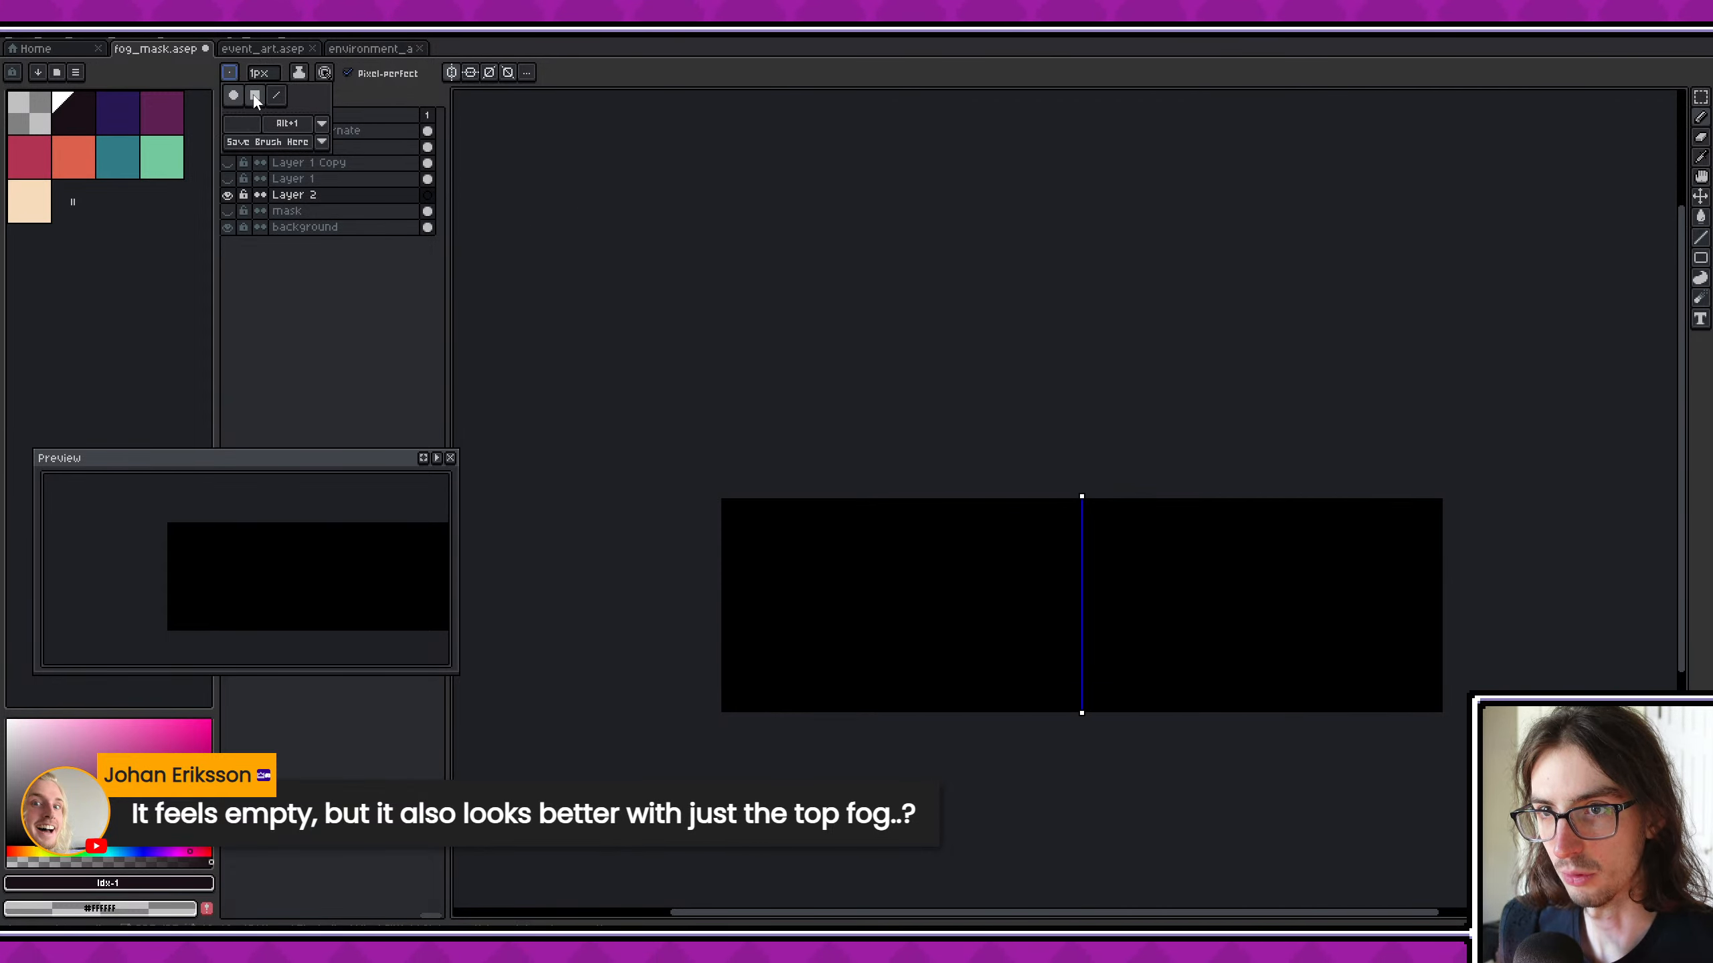
{"action": "left_click", "coordinate": [242, 124]}
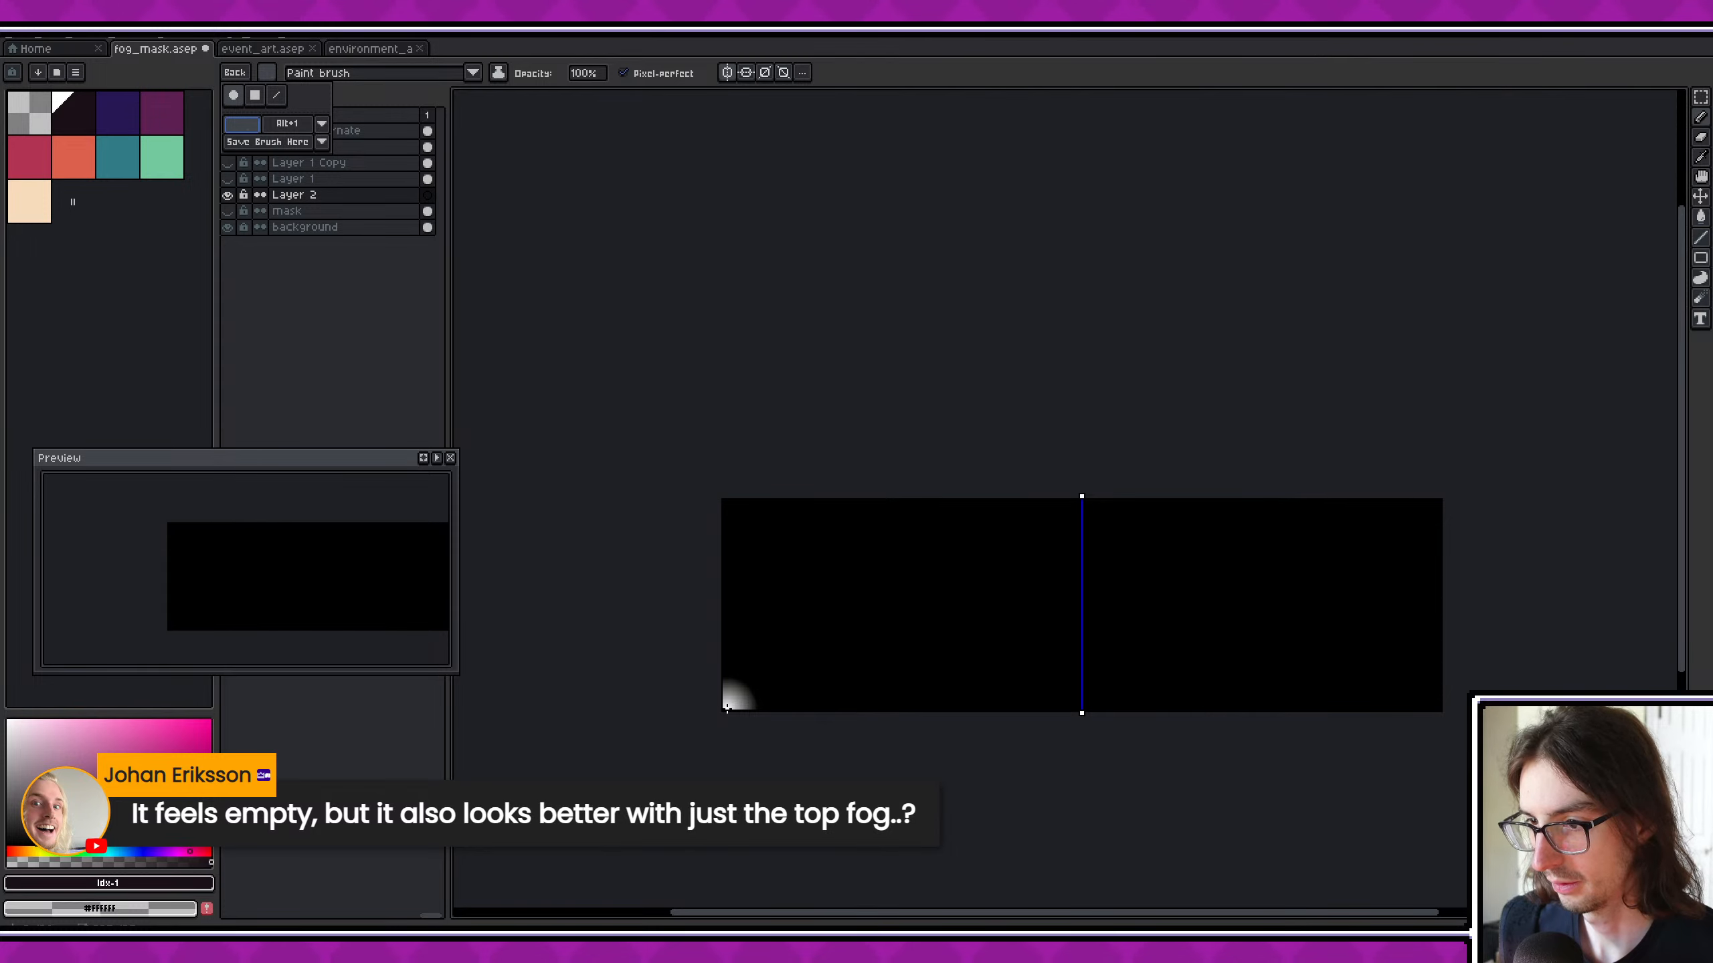
{"action": "left_click", "coordinate": [727, 706]}
{"action": "left_click", "coordinate": [1450, 709], "text": "shift"}
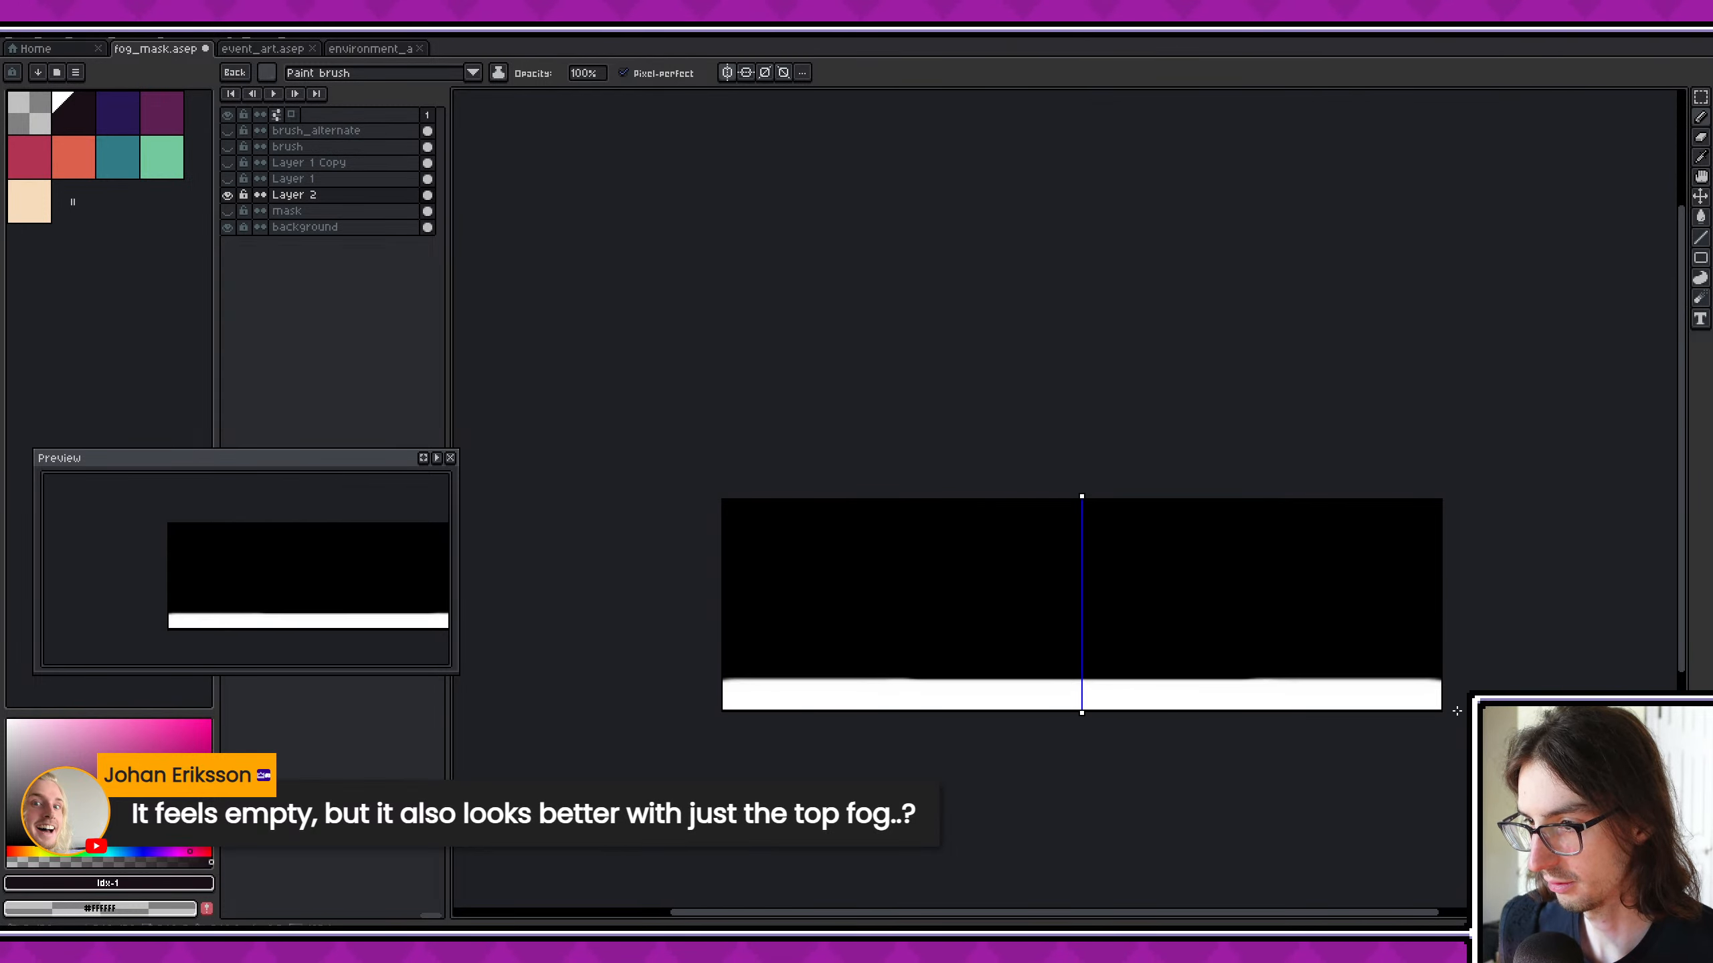
- Paint soft white puffs along the band's upper edge across the canvas, giving the fog mask an uneven, cloudy outline
{"action": "scroll", "coordinate": [765, 669], "scroll_direction": "up", "scroll_amount": 3}
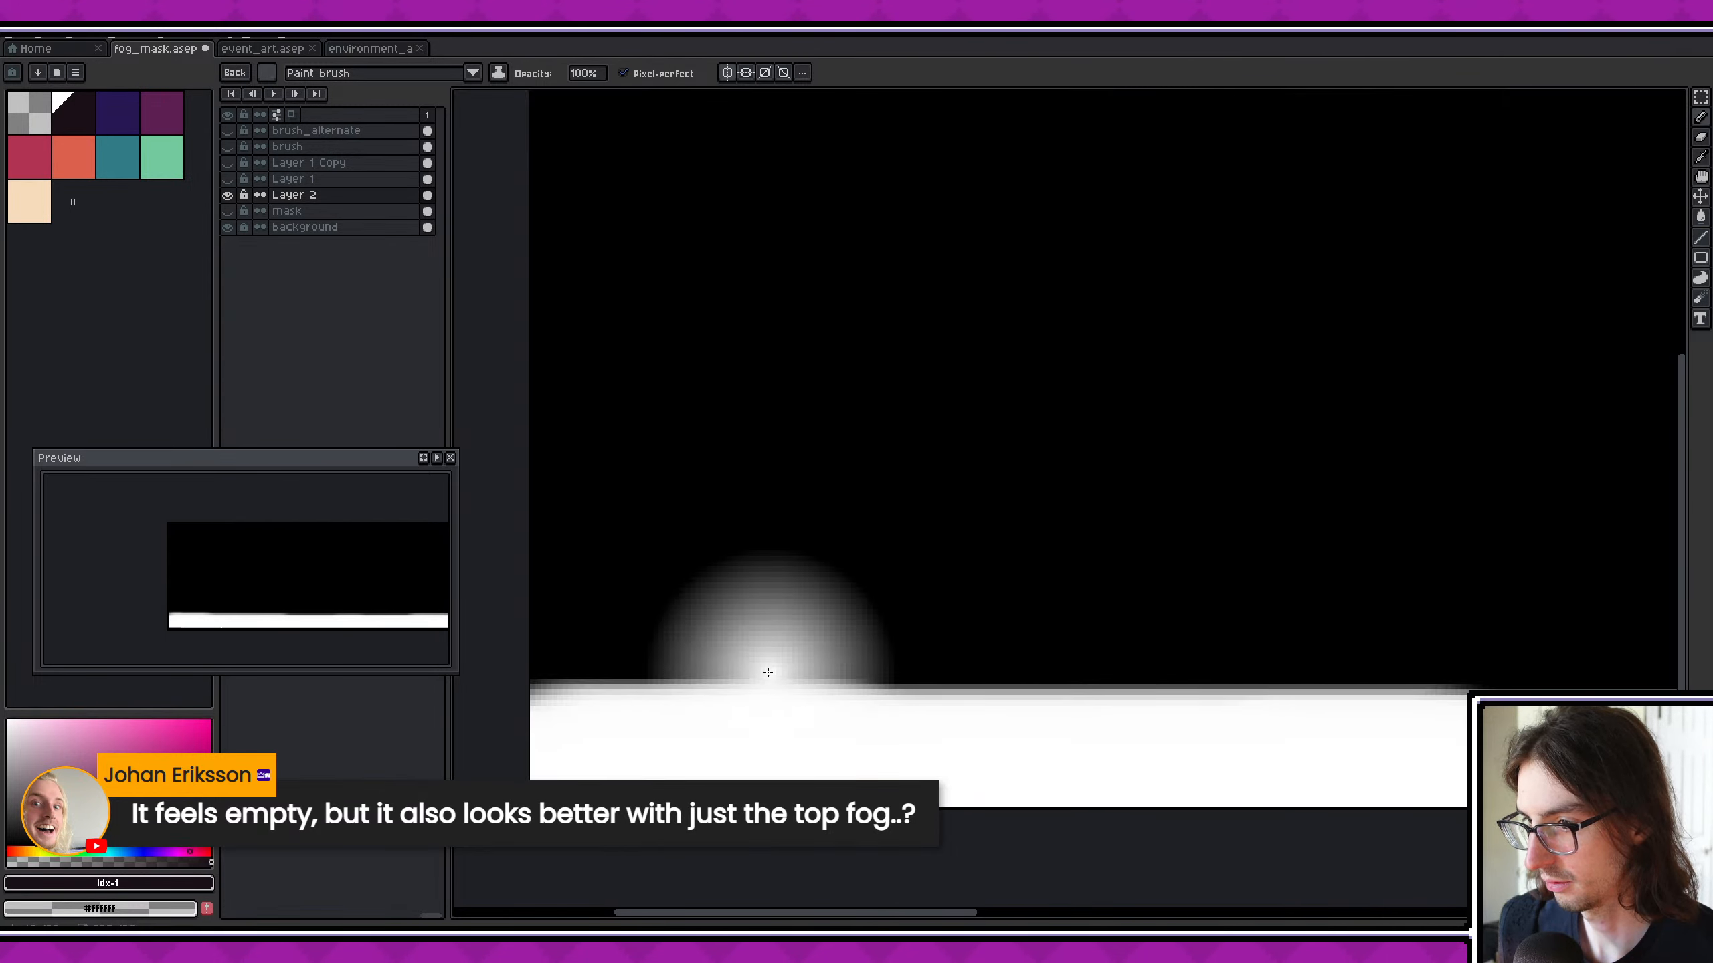
{"action": "left_click_drag", "start_coordinate": [592, 707], "coordinate": [684, 723]}
{"action": "left_click", "coordinate": [818, 730]}
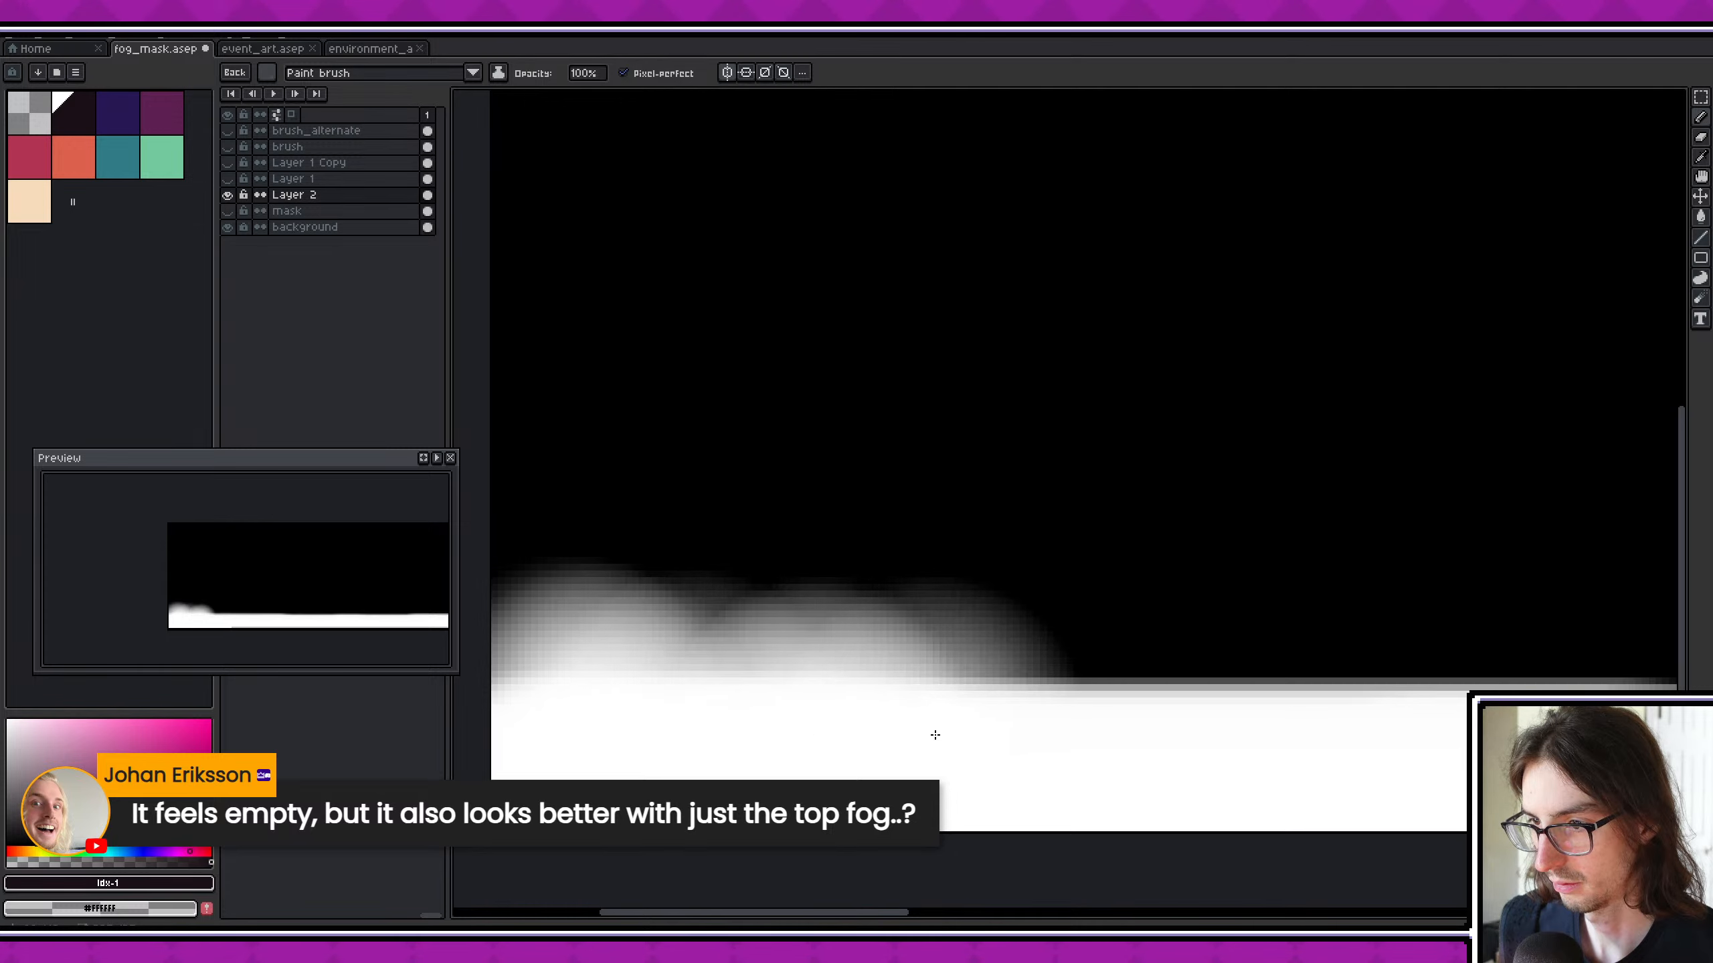
{"action": "left_click", "coordinate": [934, 734]}
{"action": "left_click", "coordinate": [978, 735]}
{"action": "left_click", "coordinate": [1031, 735]}
{"action": "middle_click_drag", "start_coordinate": [1201, 731], "coordinate": [872, 708]}
{"action": "left_click_drag", "start_coordinate": [832, 714], "coordinate": [1431, 724]}
{"action": "middle_click_drag", "start_coordinate": [1431, 724], "coordinate": [1000, 734]}
{"action": "left_click_drag", "start_coordinate": [1079, 708], "coordinate": [1348, 735]}
{"action": "middle_click_drag", "start_coordinate": [989, 731], "coordinate": [1086, 738]}
{"action": "scroll", "coordinate": [1085, 738], "scroll_direction": "down", "scroll_amount": 2}
{"action": "middle_click_drag", "start_coordinate": [808, 713], "coordinate": [1185, 729]}
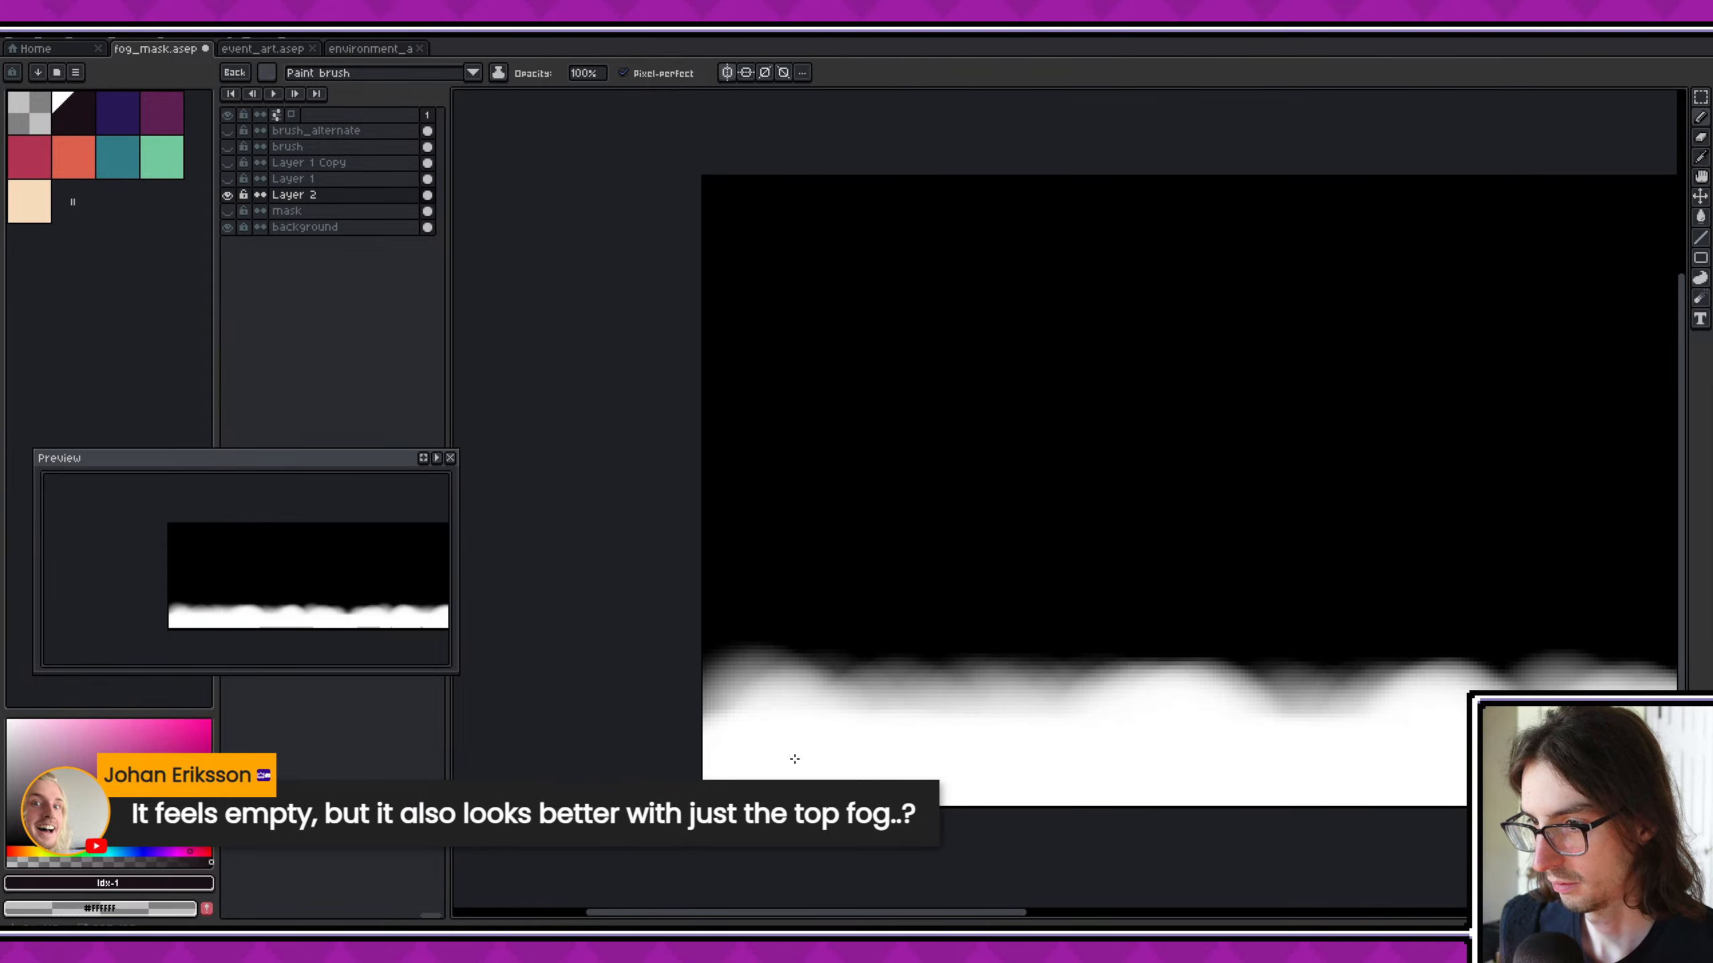
{"action": "left_click", "coordinate": [726, 743]}
{"action": "middle_click_drag", "start_coordinate": [1470, 841], "coordinate": [922, 759]}
{"action": "scroll", "coordinate": [921, 760], "scroll_direction": "down", "scroll_amount": 2}
{"action": "middle_click_drag", "start_coordinate": [767, 707], "coordinate": [869, 718]}
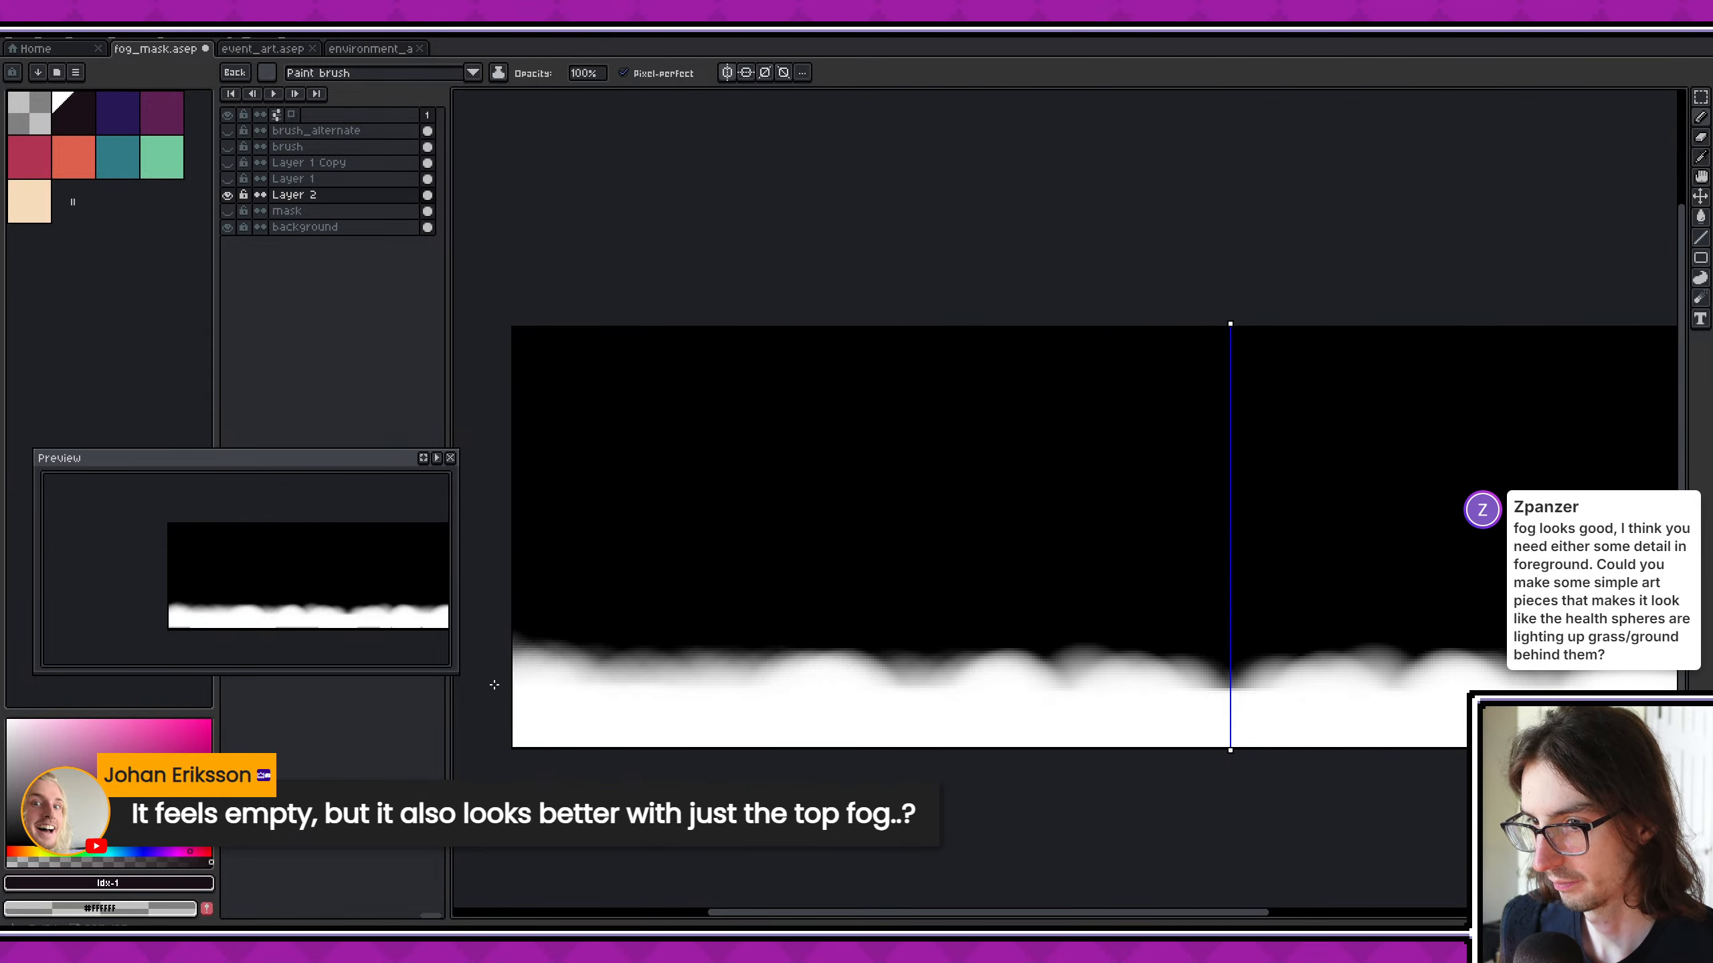
{"action": "middle_click_drag", "start_coordinate": [1137, 789], "coordinate": [982, 782]}
{"action": "scroll", "coordinate": [981, 782], "scroll_direction": "down", "scroll_amount": 3}
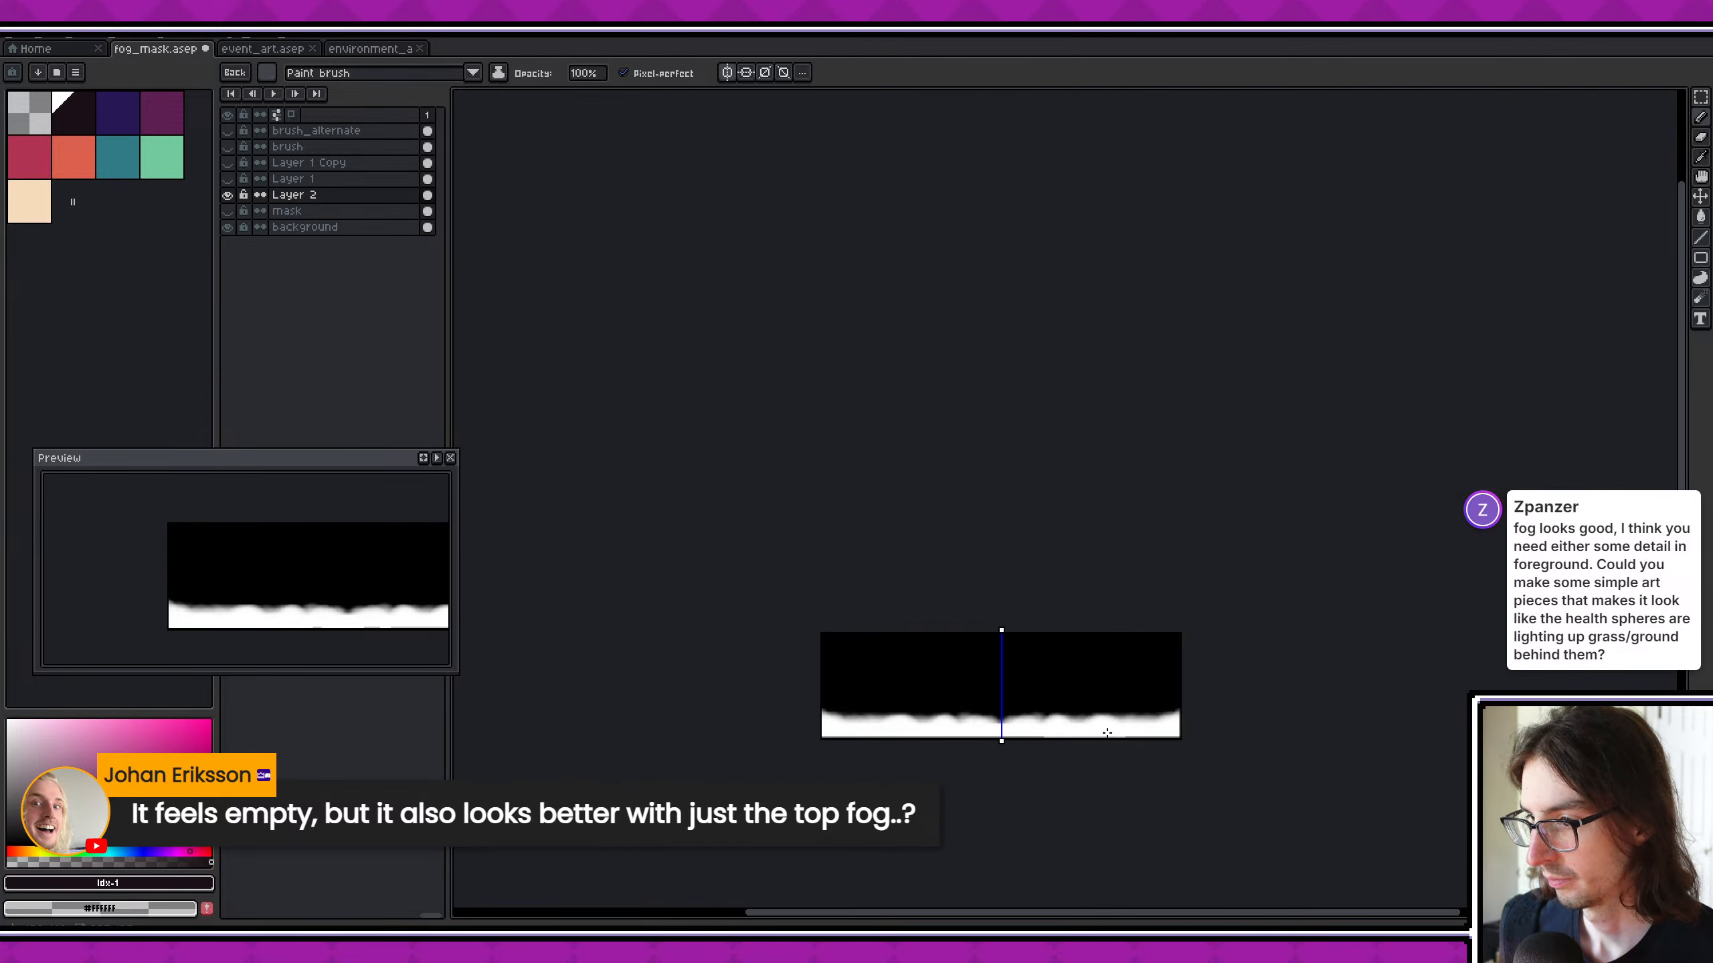
- Export the visible layers as fog_mask.png at 100% and switch back to Godot
{"action": "key", "text": "ctrl+alt+shift+s"}
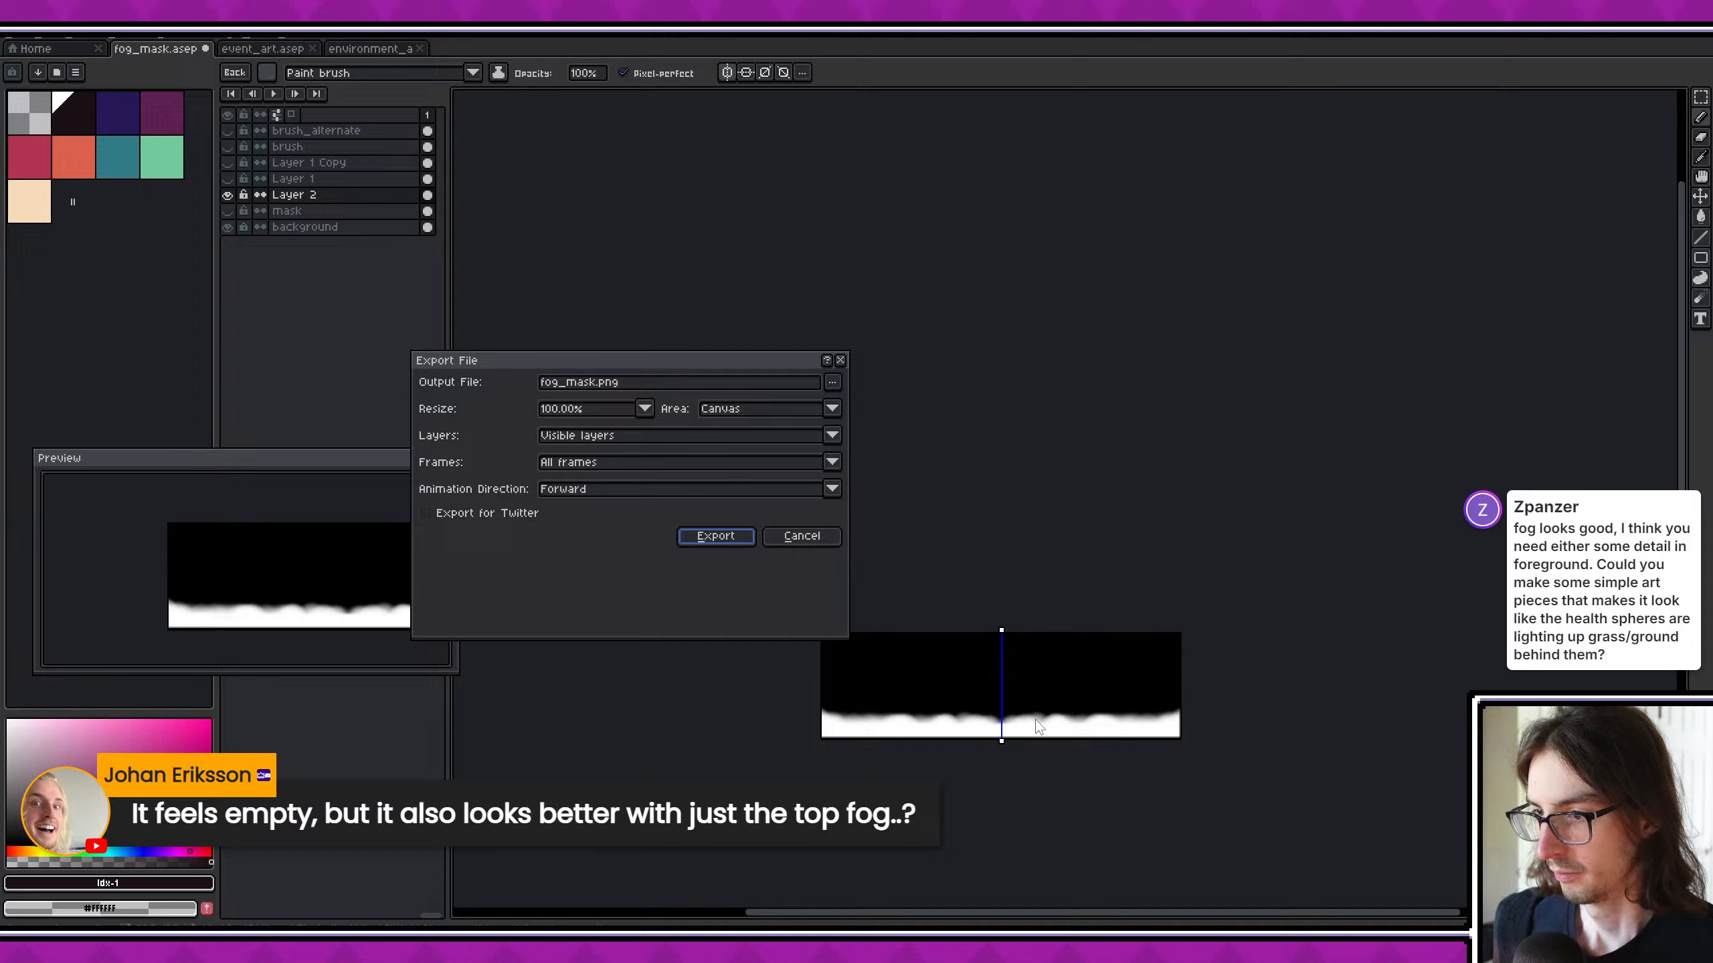
{"action": "left_click", "coordinate": [732, 544]}
{"action": "left_click", "coordinate": [152, 952]}
{"action": "left_click", "coordinate": [125, 951]}
{"action": "left_click", "coordinate": [125, 951]}
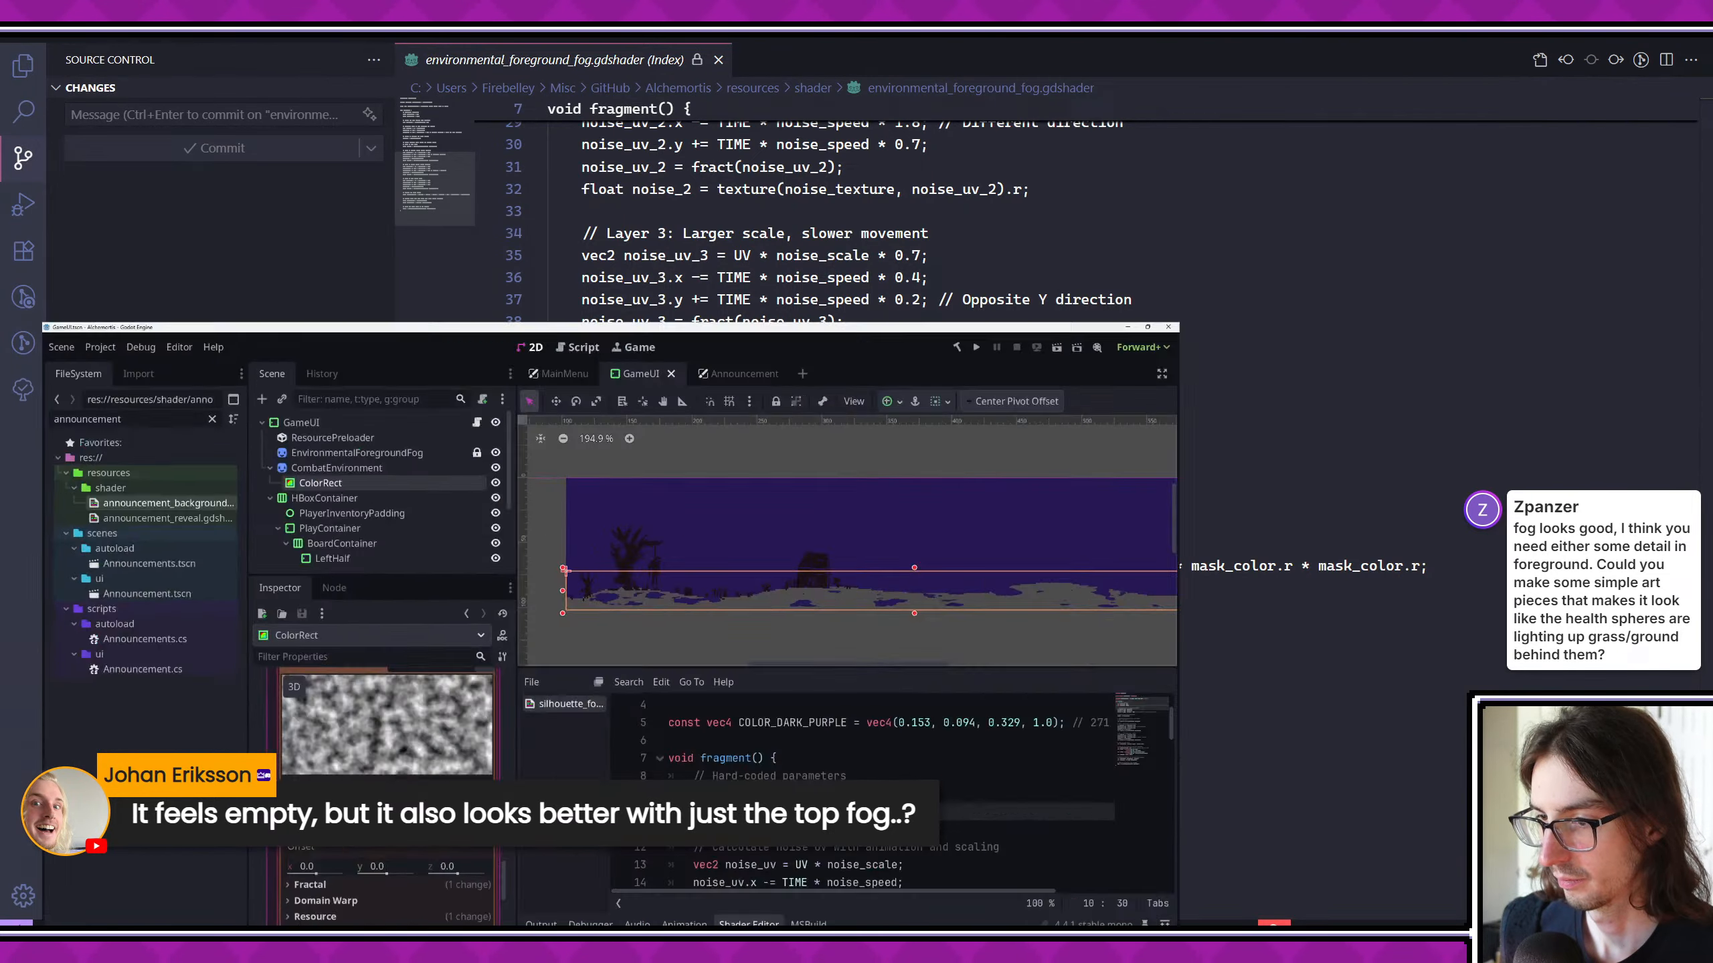
- Save the GameUI scene, run the game into the hammer encounter to check the foreground fog, and stop the game
{"action": "scroll", "coordinate": [1116, 348], "scroll_direction": "down", "scroll_amount": 1}
{"action": "scroll", "coordinate": [1077, 150], "scroll_direction": "down", "scroll_amount": 3}
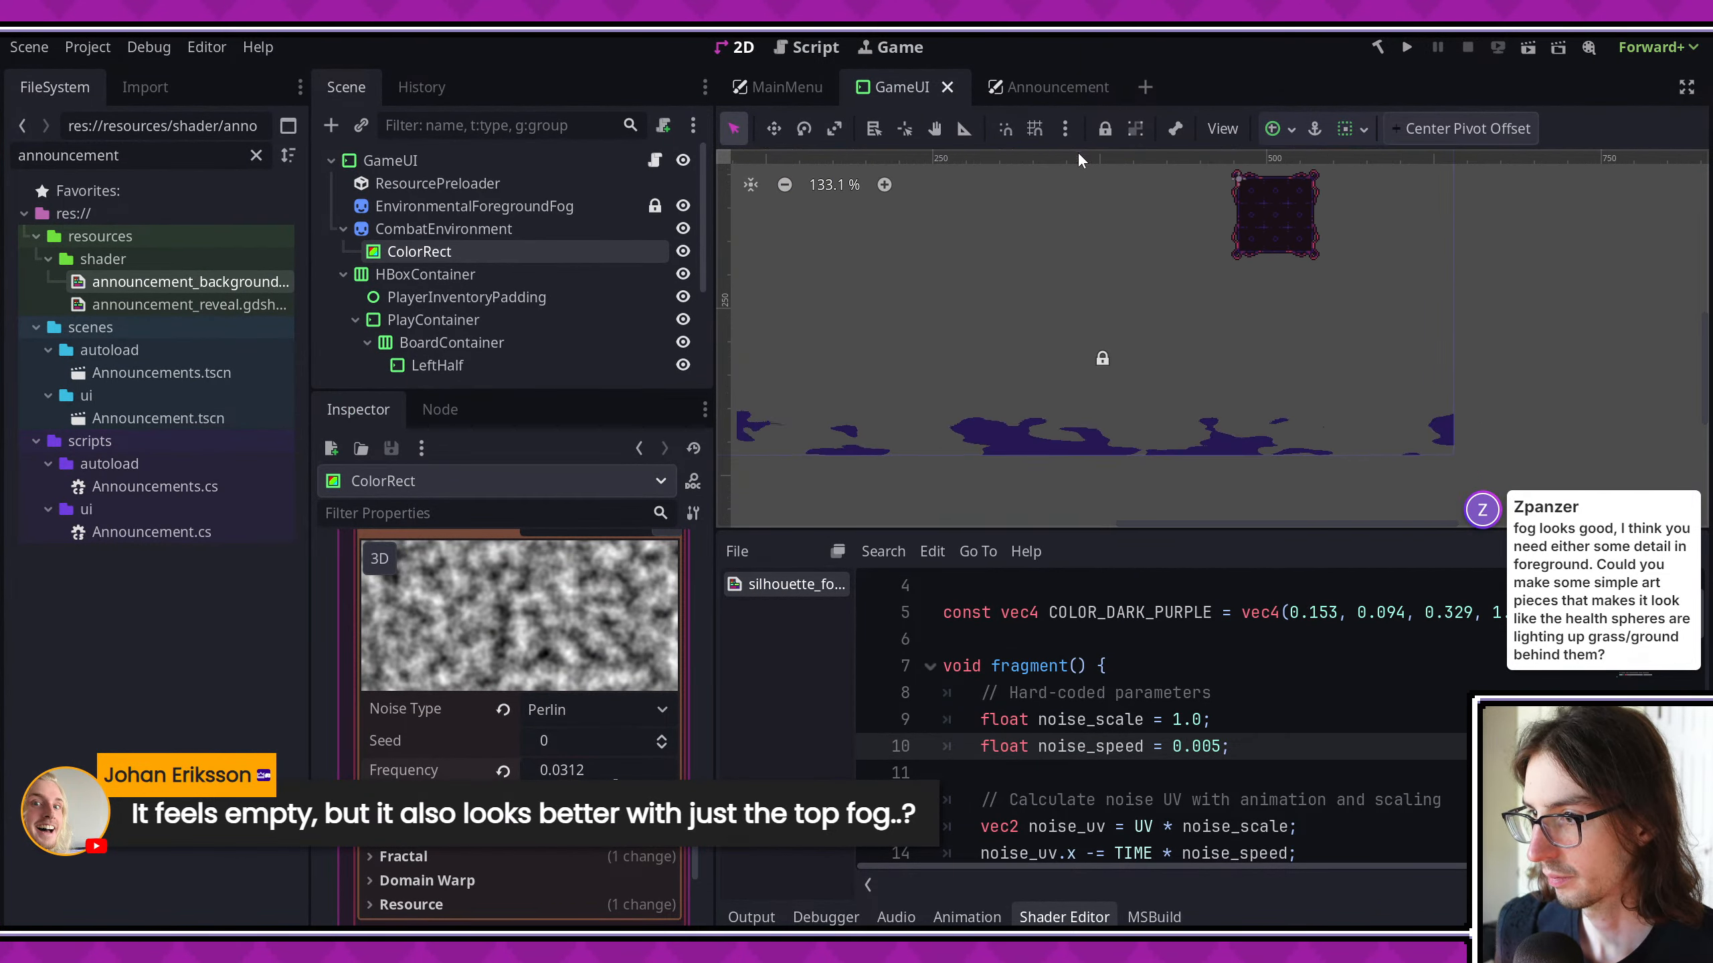
{"action": "middle_click_drag", "start_coordinate": [1140, 350], "coordinate": [1275, 328]}
{"action": "key", "text": "ctrl+s"}
{"action": "left_click", "coordinate": [1406, 51]}
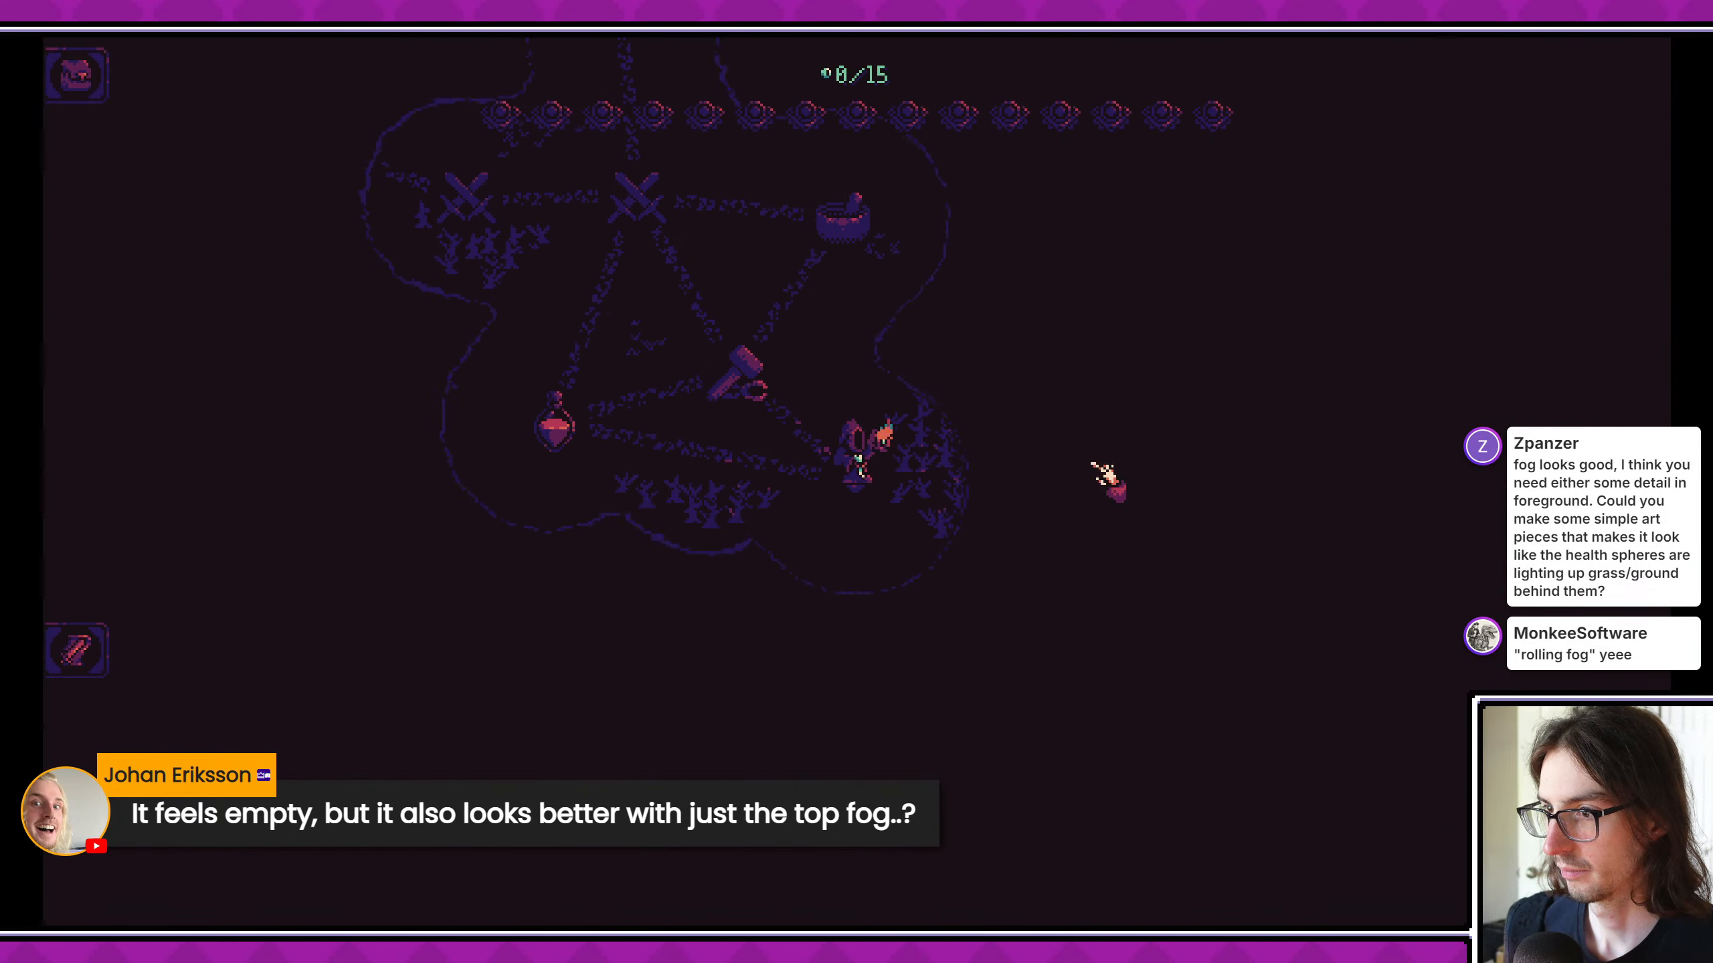
{"action": "left_click", "coordinate": [701, 323]}
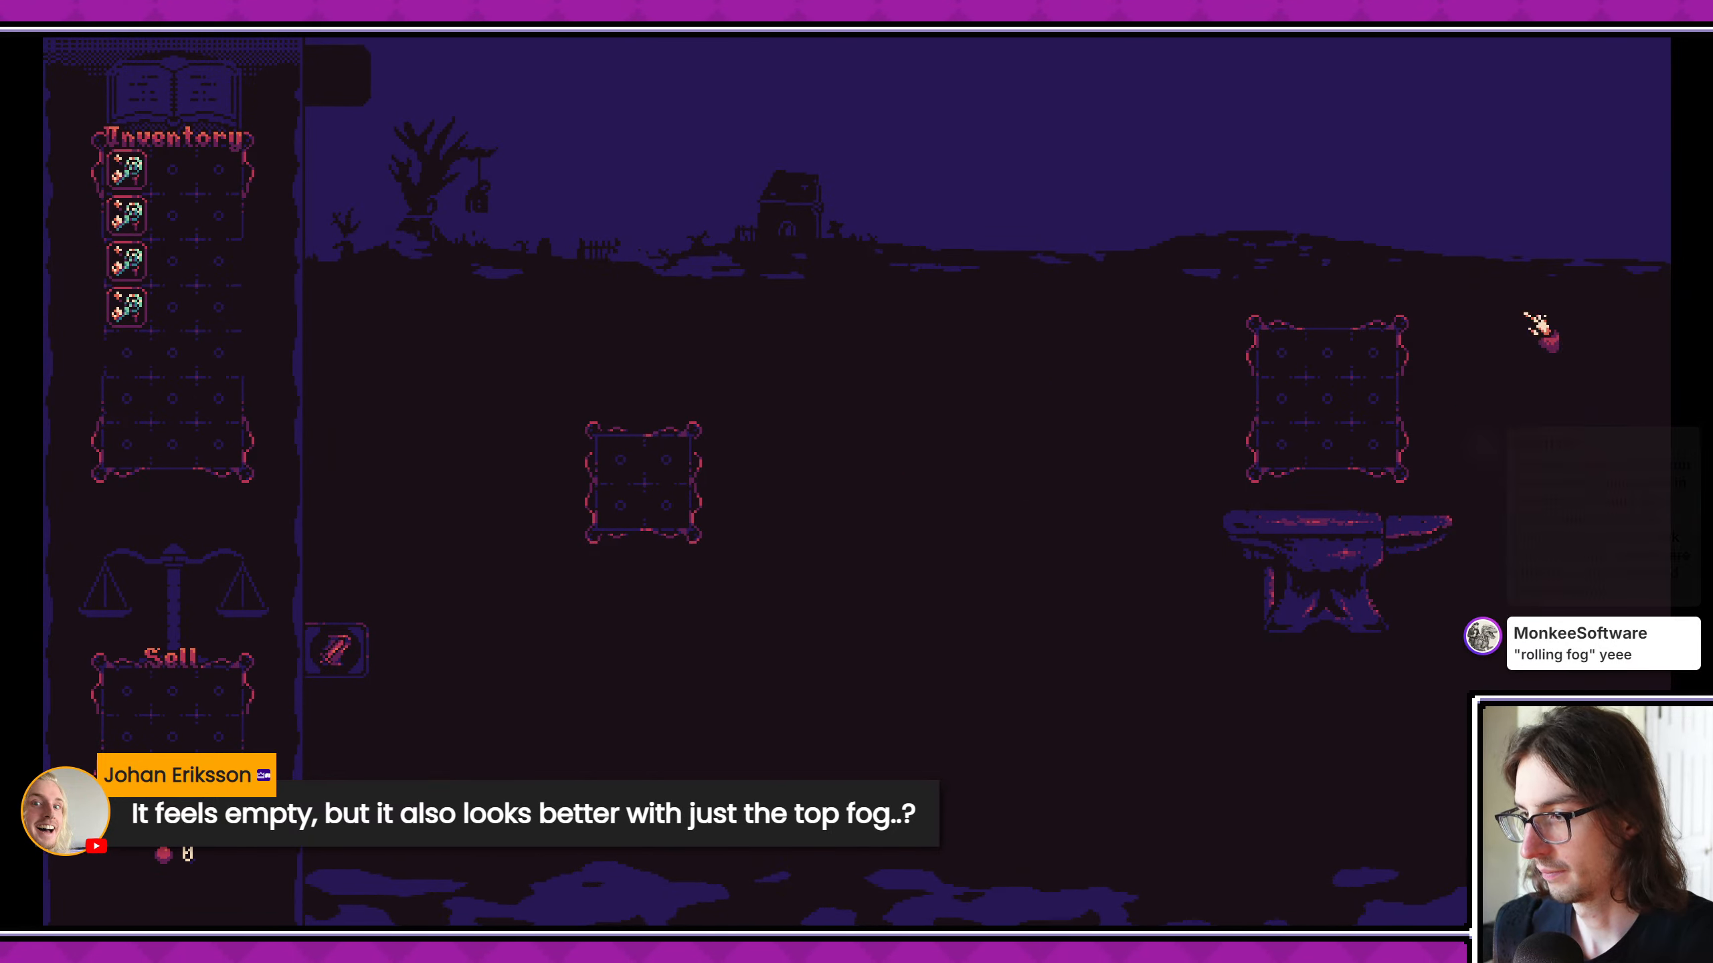
{"action": "key", "text": "F8"}
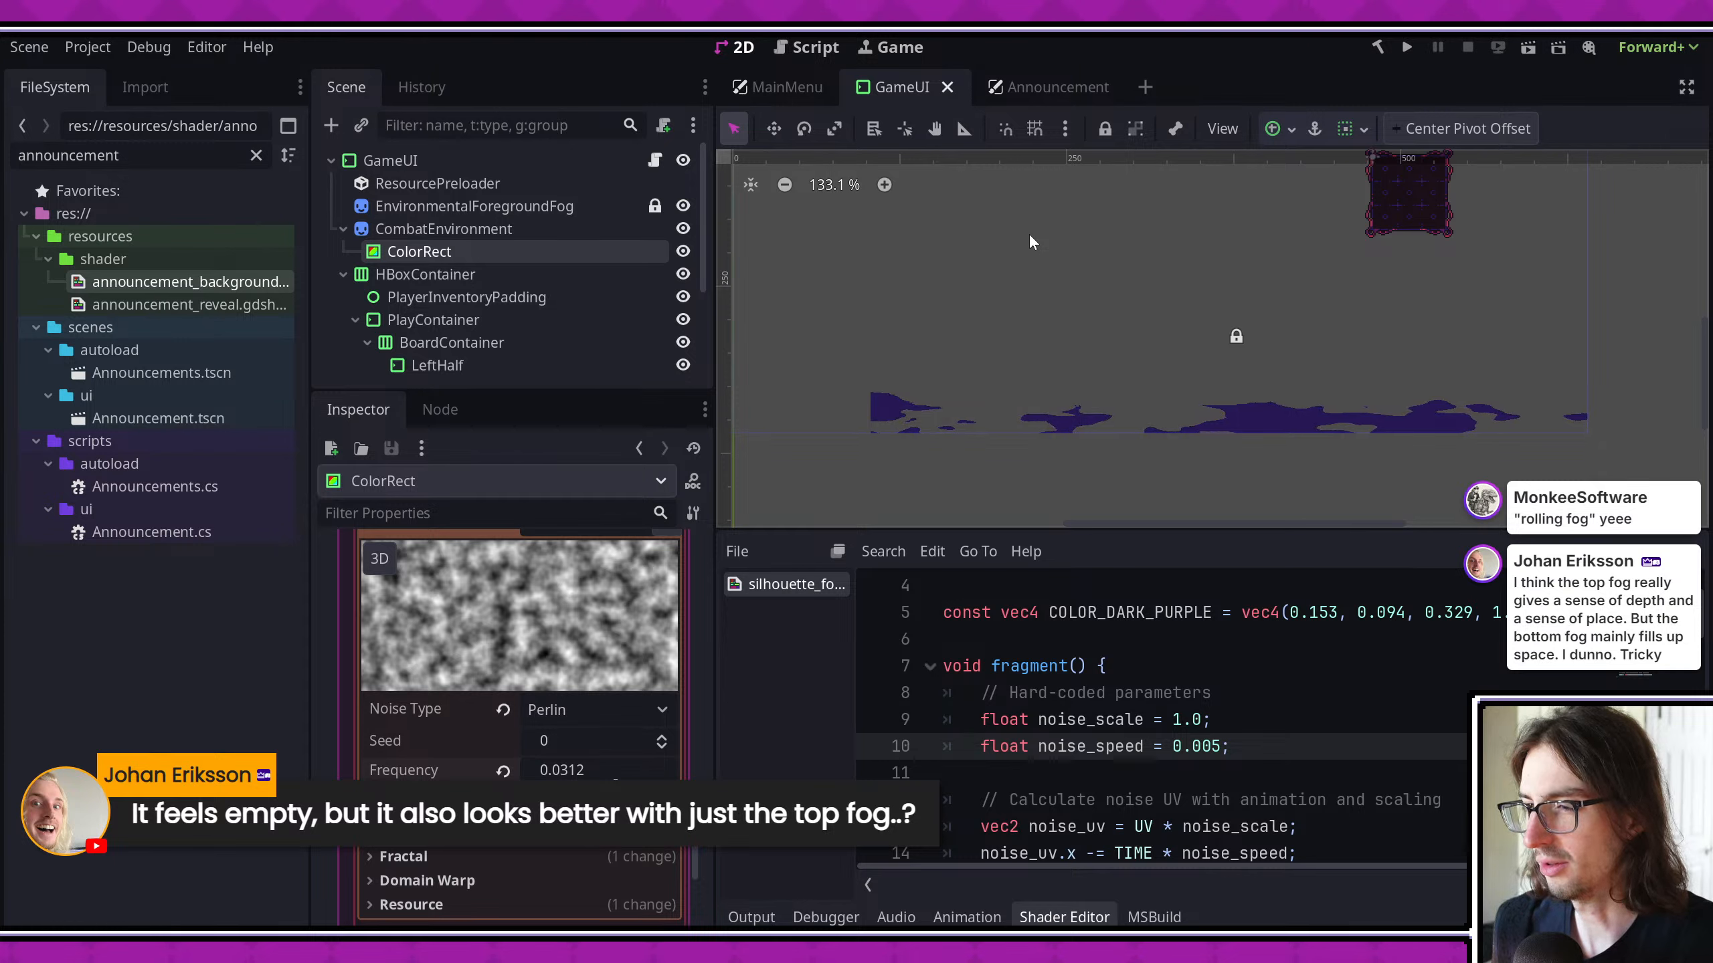
- Reset the fractal octaves of EnvironmentalForegroundFog's FastNoiseLite noise to the default and save the scene
{"action": "left_click", "coordinate": [499, 206]}
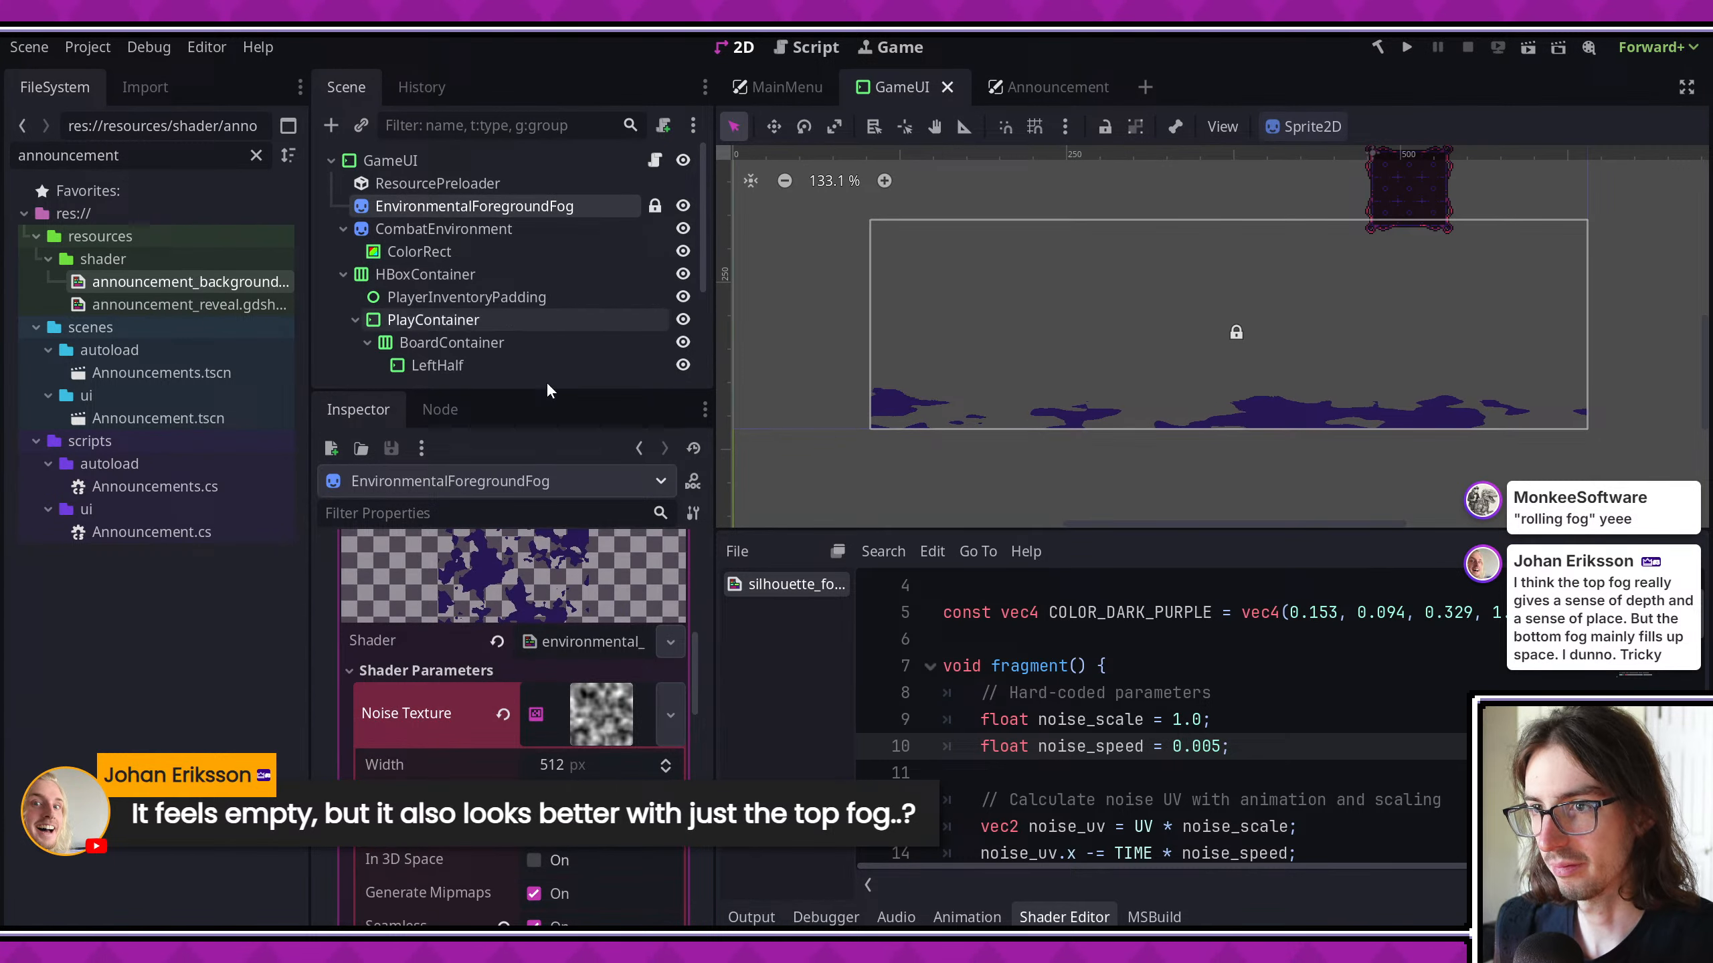
{"action": "scroll", "coordinate": [599, 752], "scroll_direction": "down", "scroll_amount": 5}
{"action": "left_click", "coordinate": [599, 748]}
{"action": "scroll", "coordinate": [968, 449], "scroll_direction": "up", "scroll_amount": 3}
{"action": "scroll", "coordinate": [968, 441], "scroll_direction": "down", "scroll_amount": 1}
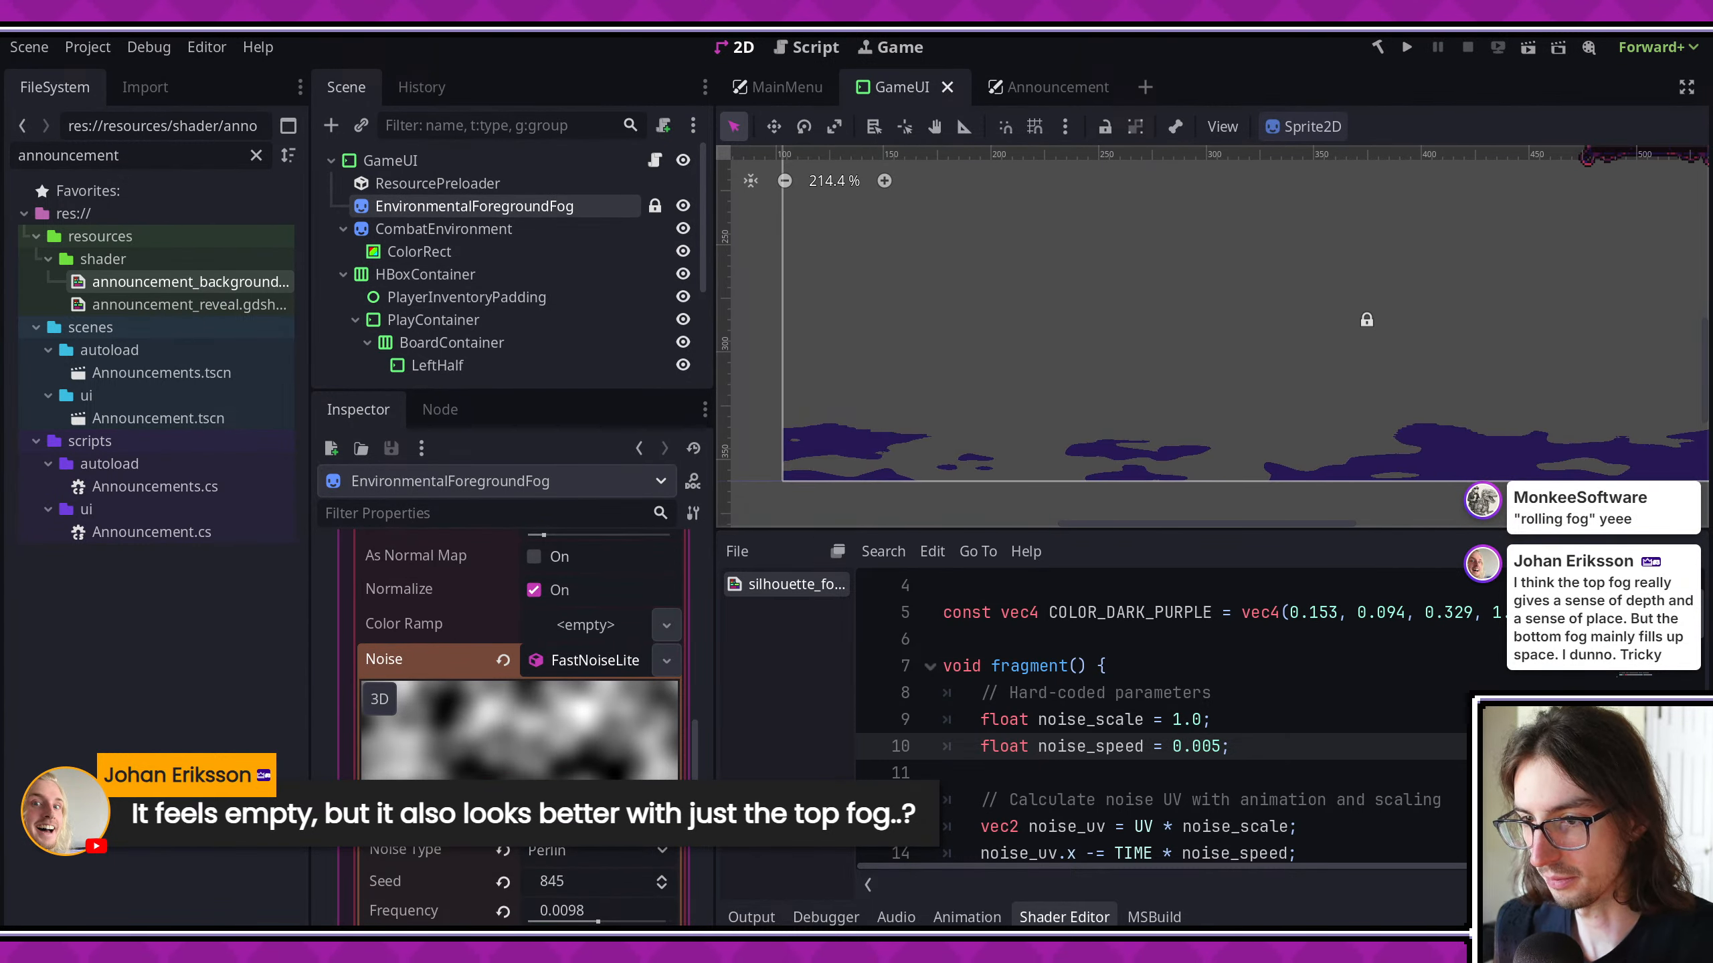
{"action": "scroll", "coordinate": [551, 764], "scroll_direction": "down", "scroll_amount": 4}
{"action": "left_click", "coordinate": [507, 816]}
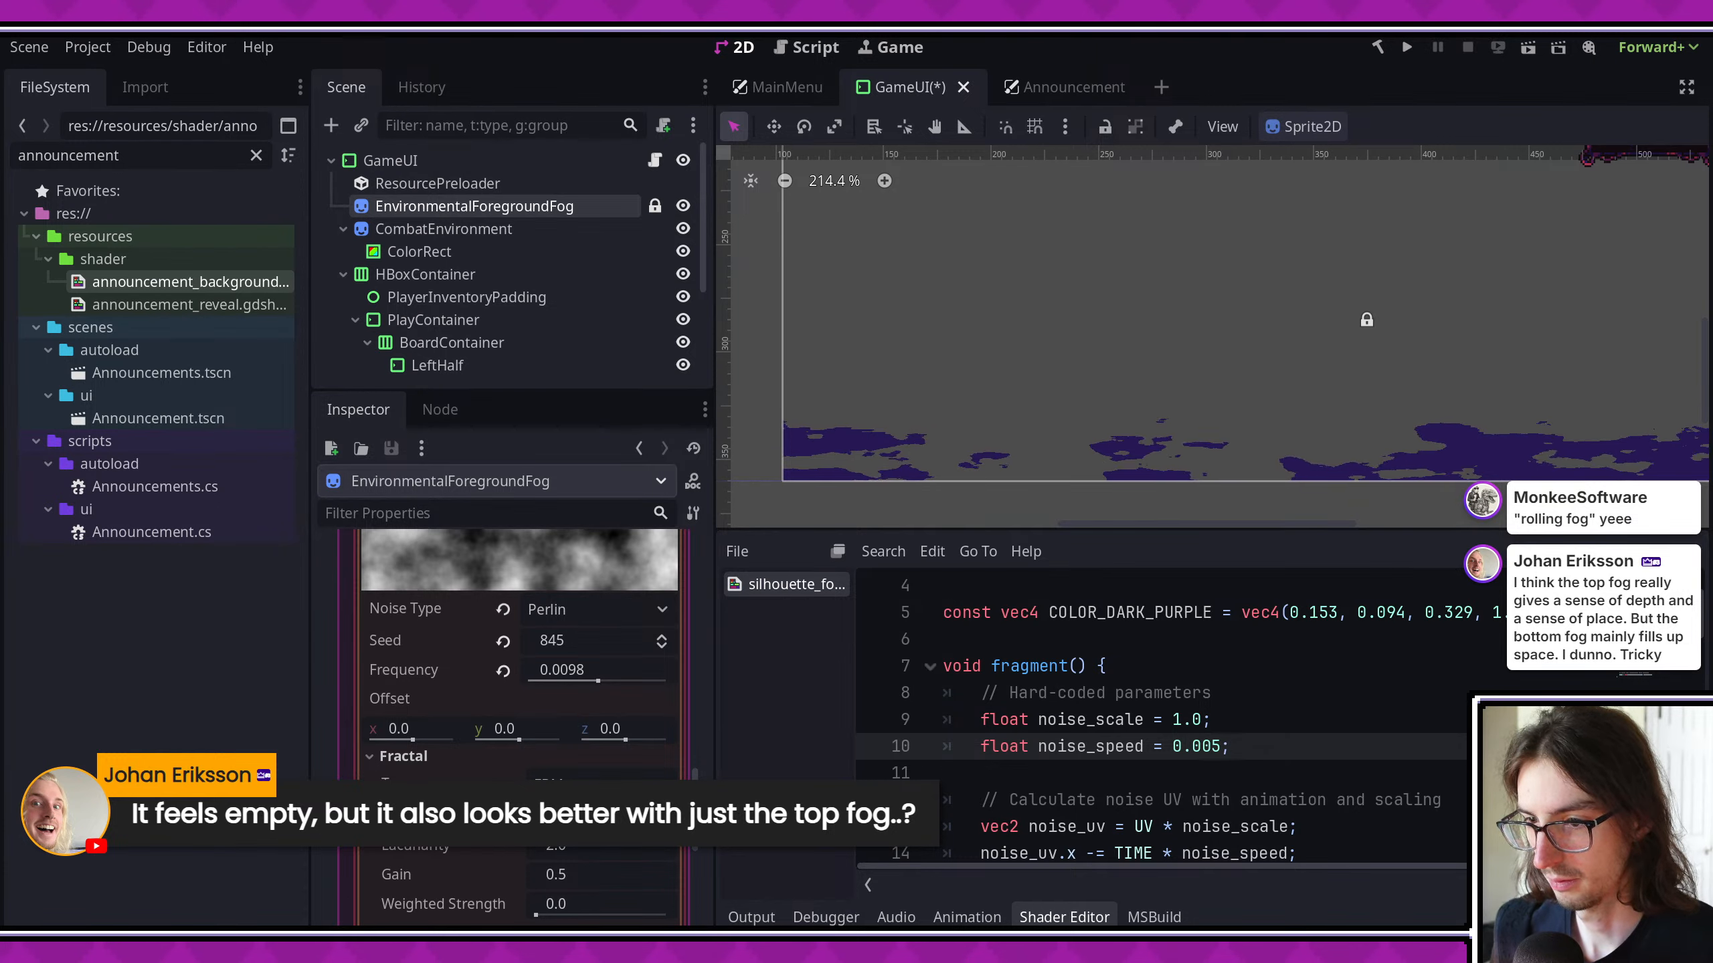
{"action": "key", "text": "ctrl+s"}
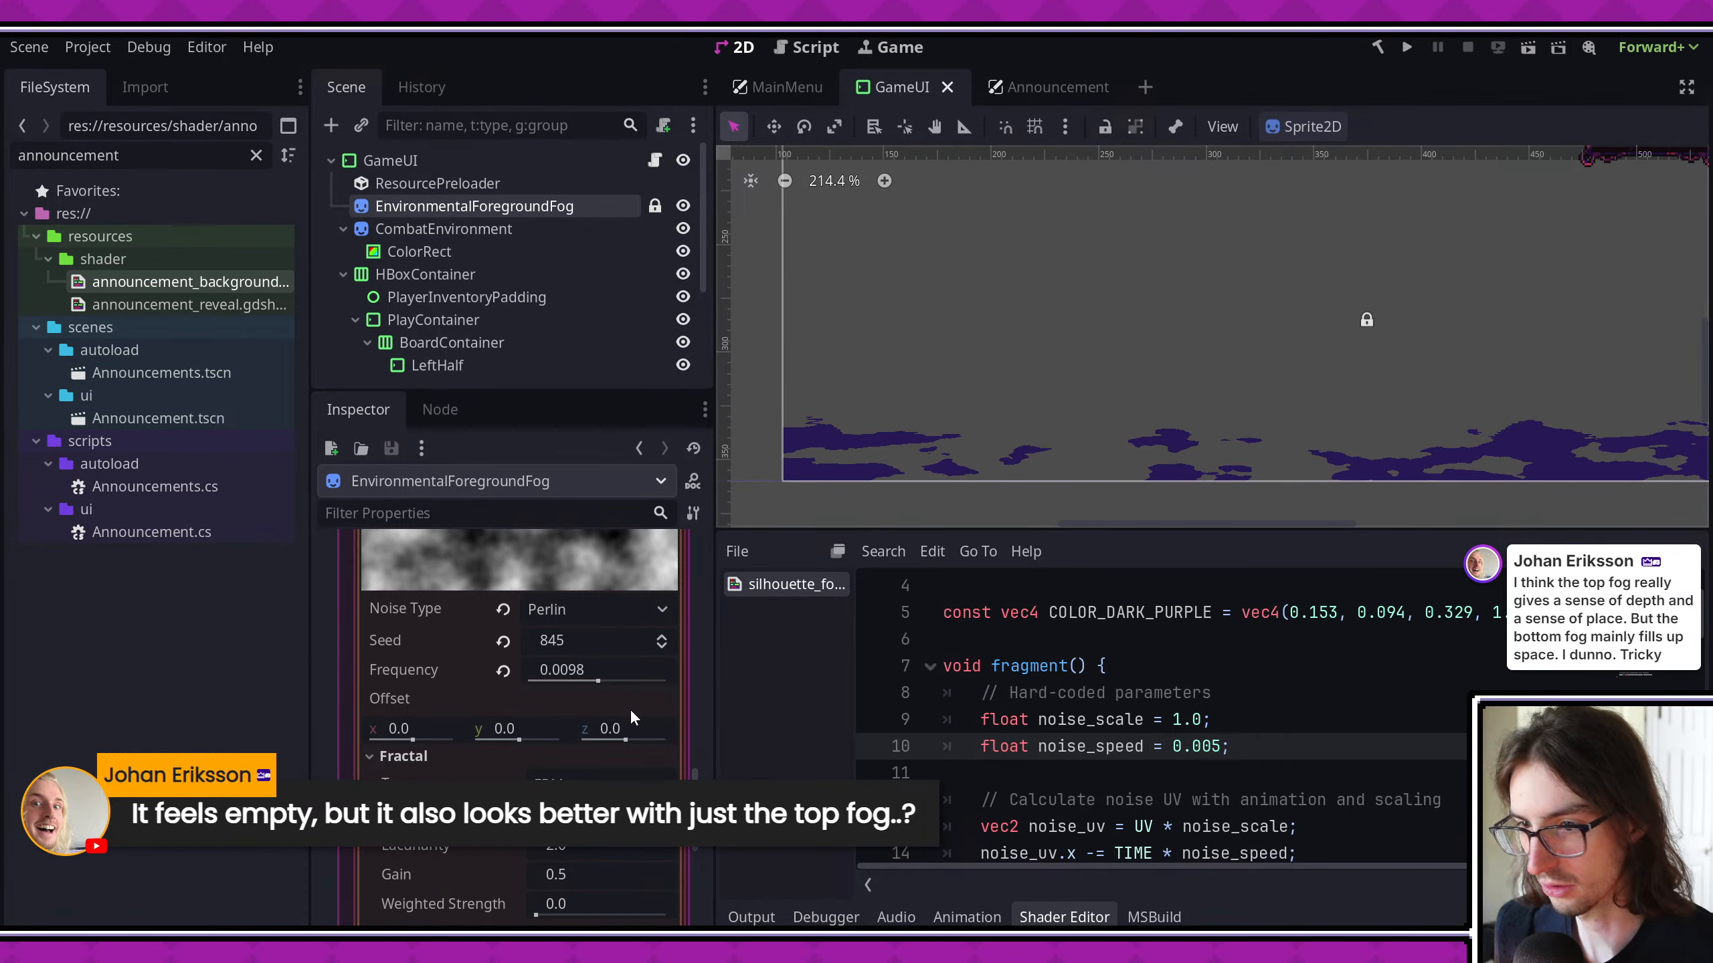
- Set the foreground fog's noise frequency to 0.0192 and inspect the fog strip in the viewport
{"action": "left_click", "coordinate": [592, 679]}
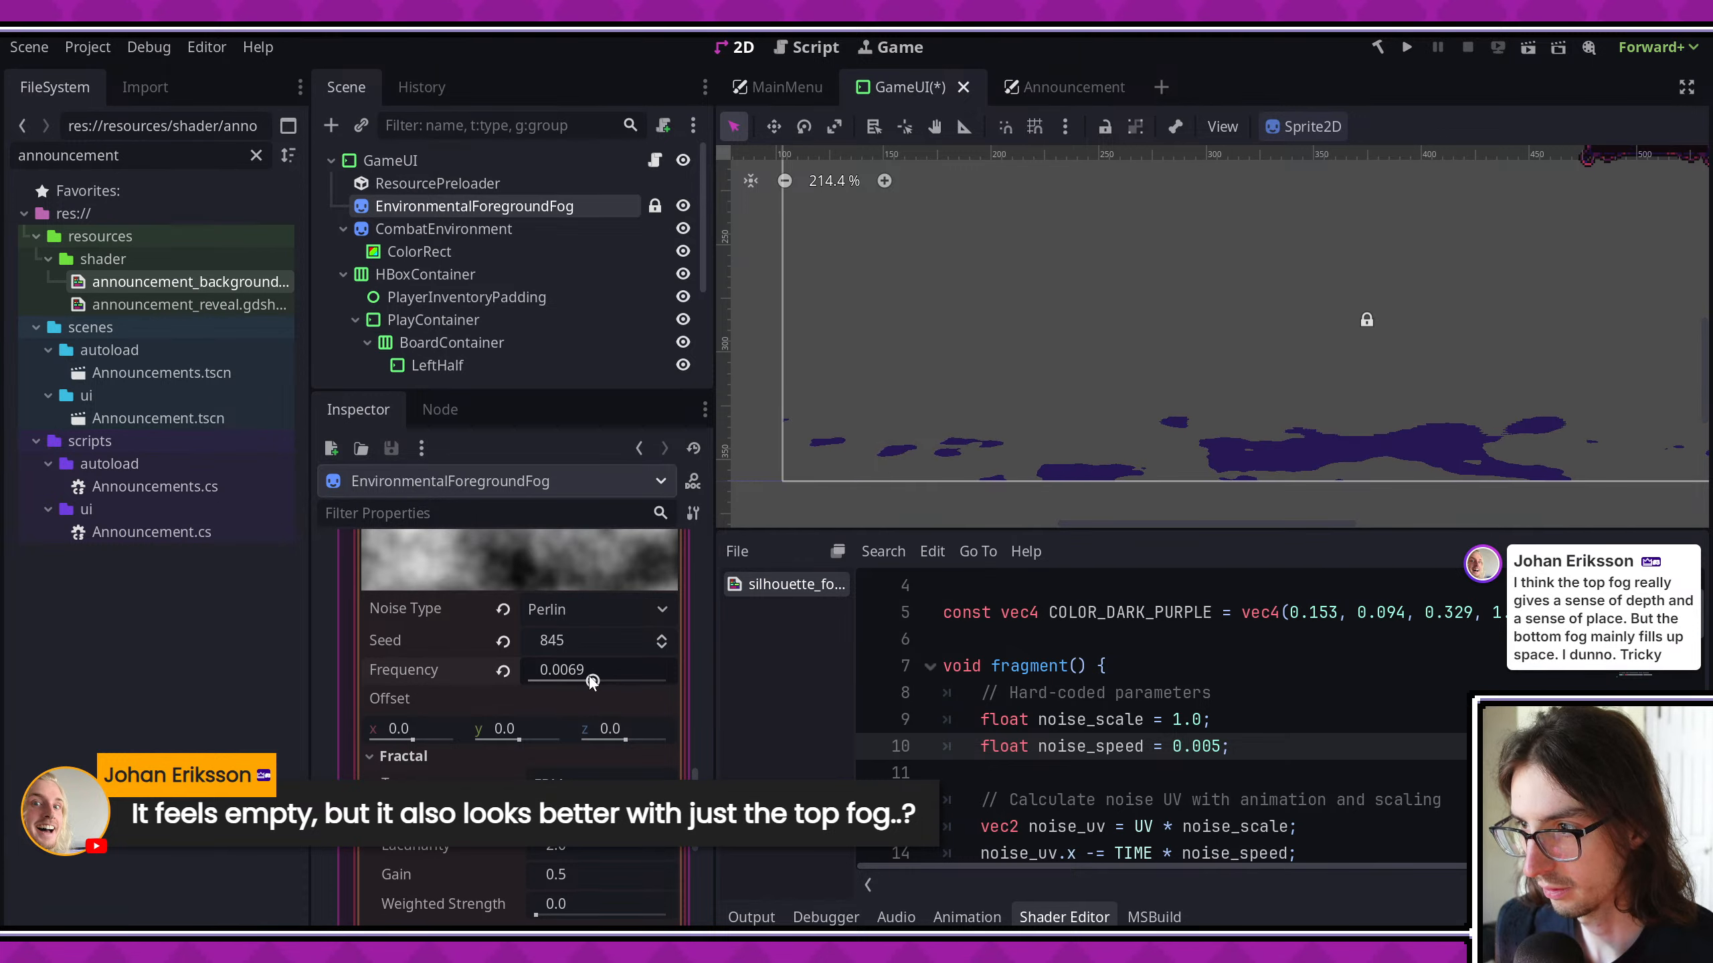
{"action": "left_click_drag", "start_coordinate": [591, 680], "coordinate": [607, 680]}
{"action": "middle_click_drag", "start_coordinate": [1272, 371], "coordinate": [1016, 383]}
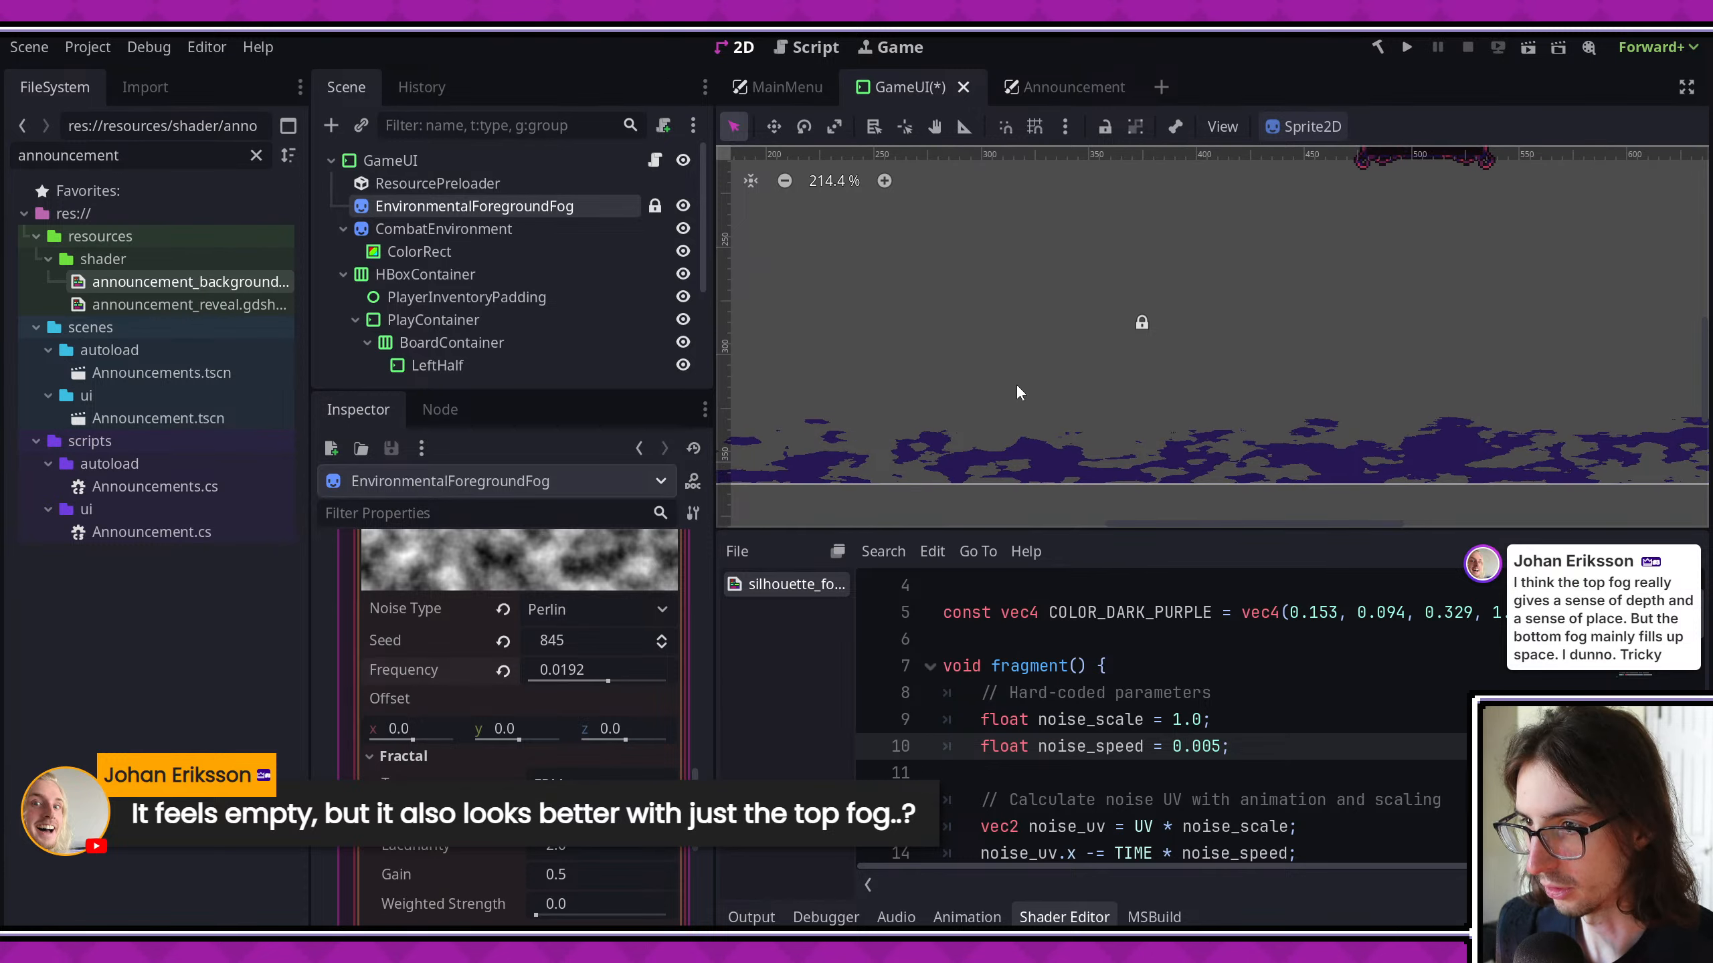
{"action": "scroll", "coordinate": [1217, 739], "scroll_direction": "up", "scroll_amount": 1}
{"action": "scroll", "coordinate": [587, 729], "scroll_direction": "up", "scroll_amount": 4}
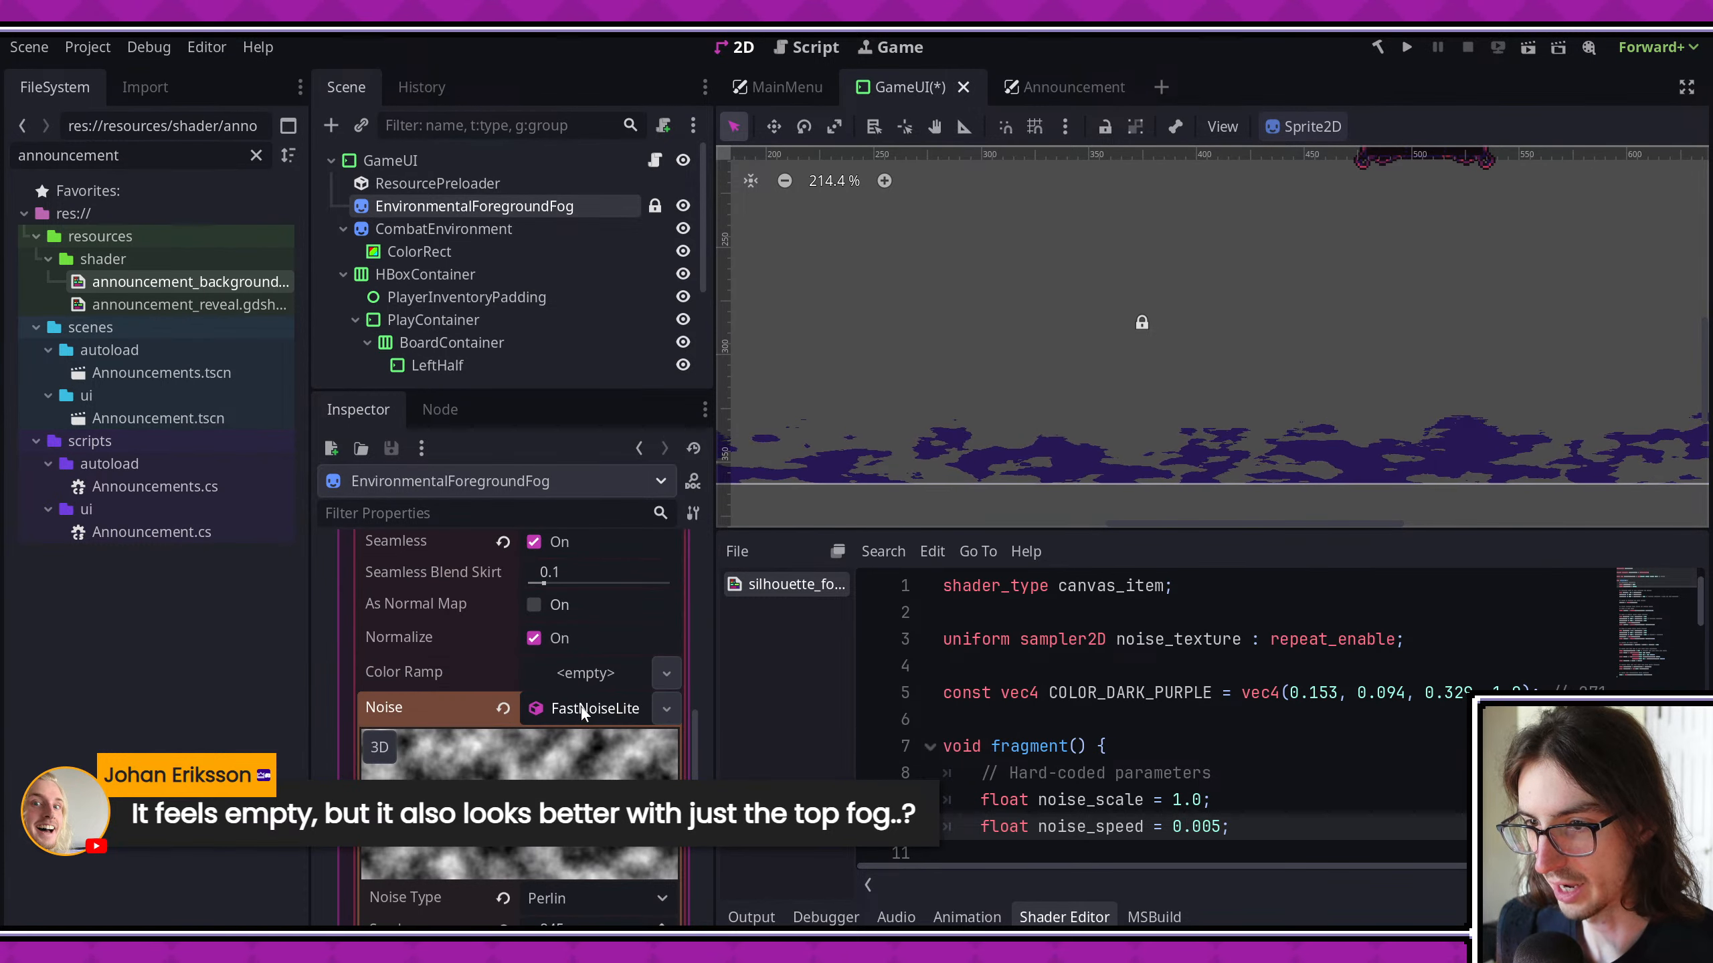
- Open EnvironmentalForegroundFog's shader, set its noise_speed to 0.005, and save
{"action": "scroll", "coordinate": [583, 680], "scroll_direction": "up", "scroll_amount": 5}
{"action": "left_click", "coordinate": [600, 593]}
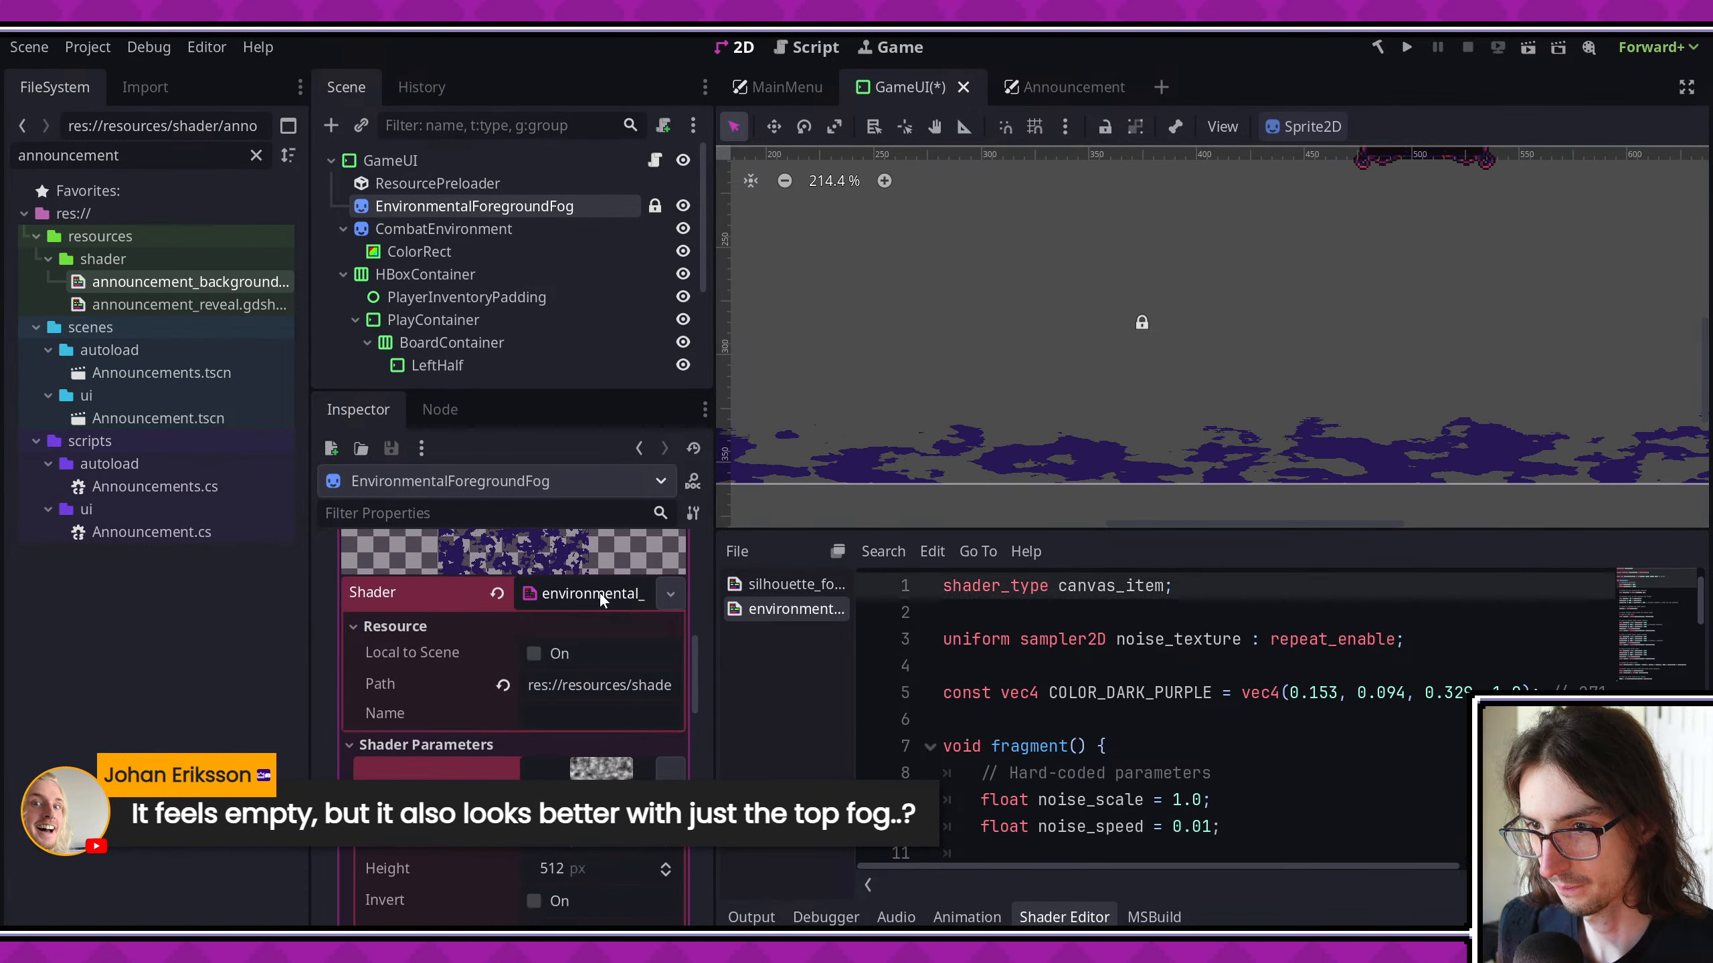
{"action": "scroll", "coordinate": [1268, 664], "scroll_direction": "down", "scroll_amount": 2}
{"action": "left_click", "coordinate": [1286, 654]}
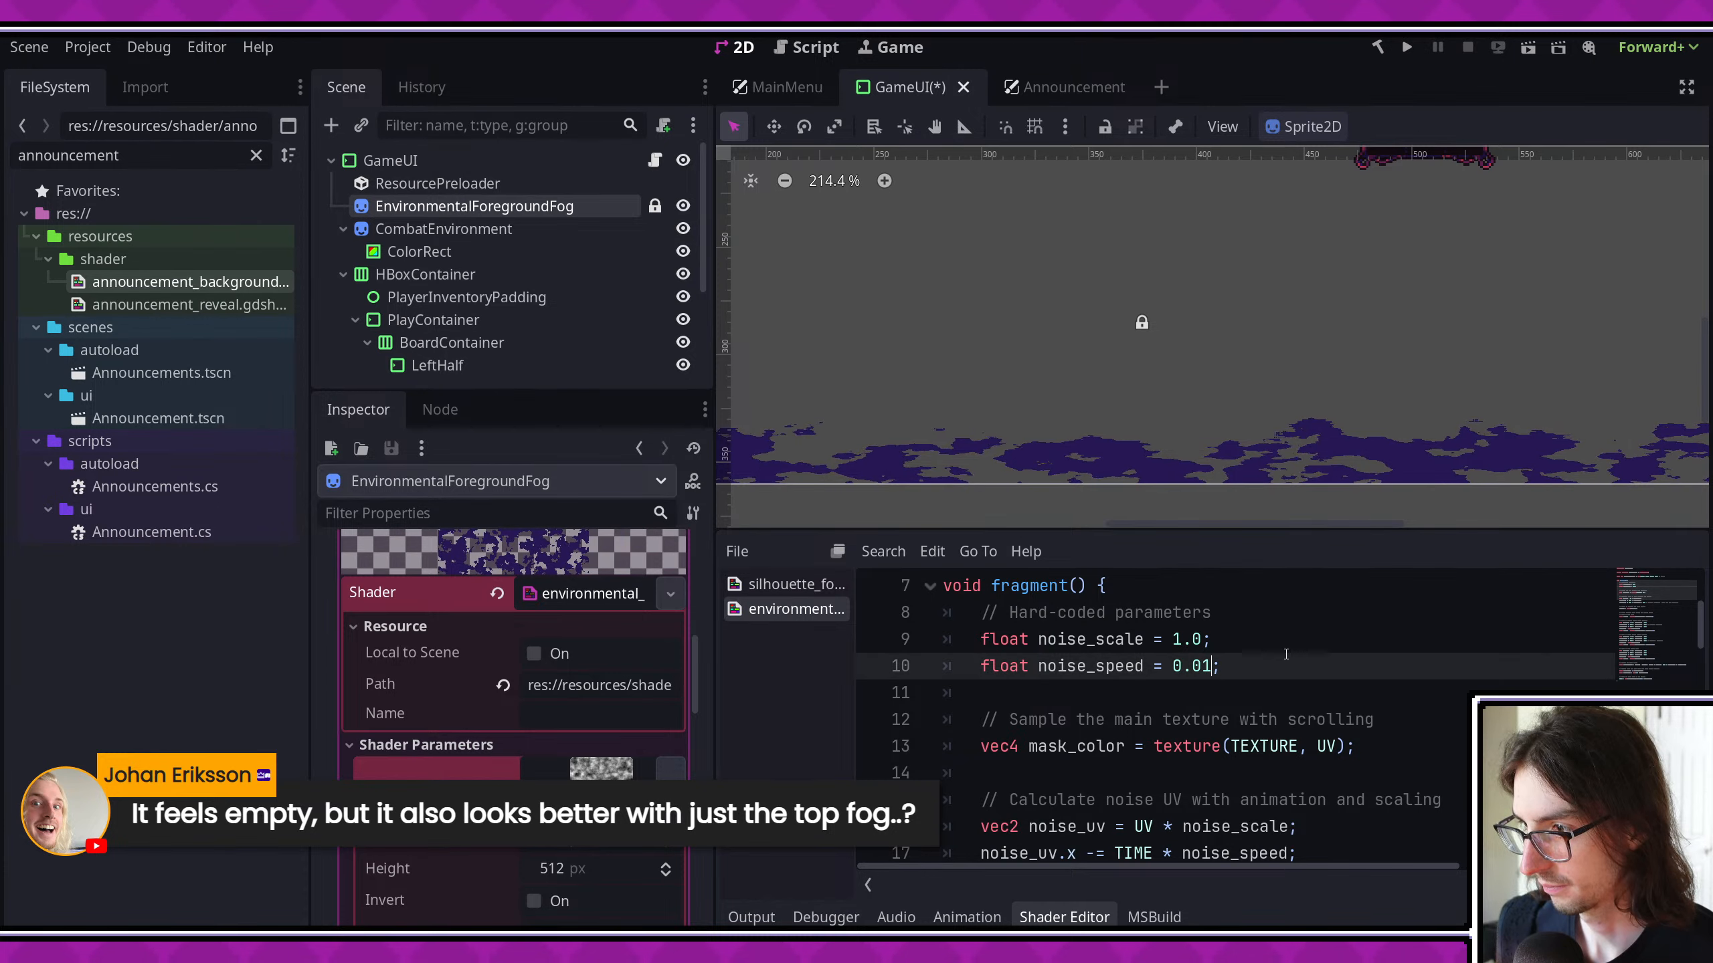
{"action": "key", "text": "Left"}
{"action": "key", "text": "BackSpace"}
{"action": "type", "text": "0-5"}
{"action": "key", "text": "Left"}
{"action": "key", "text": "BackSpace"}
{"action": "key", "text": "Right"}
{"action": "key", "text": "ctrl+s"}
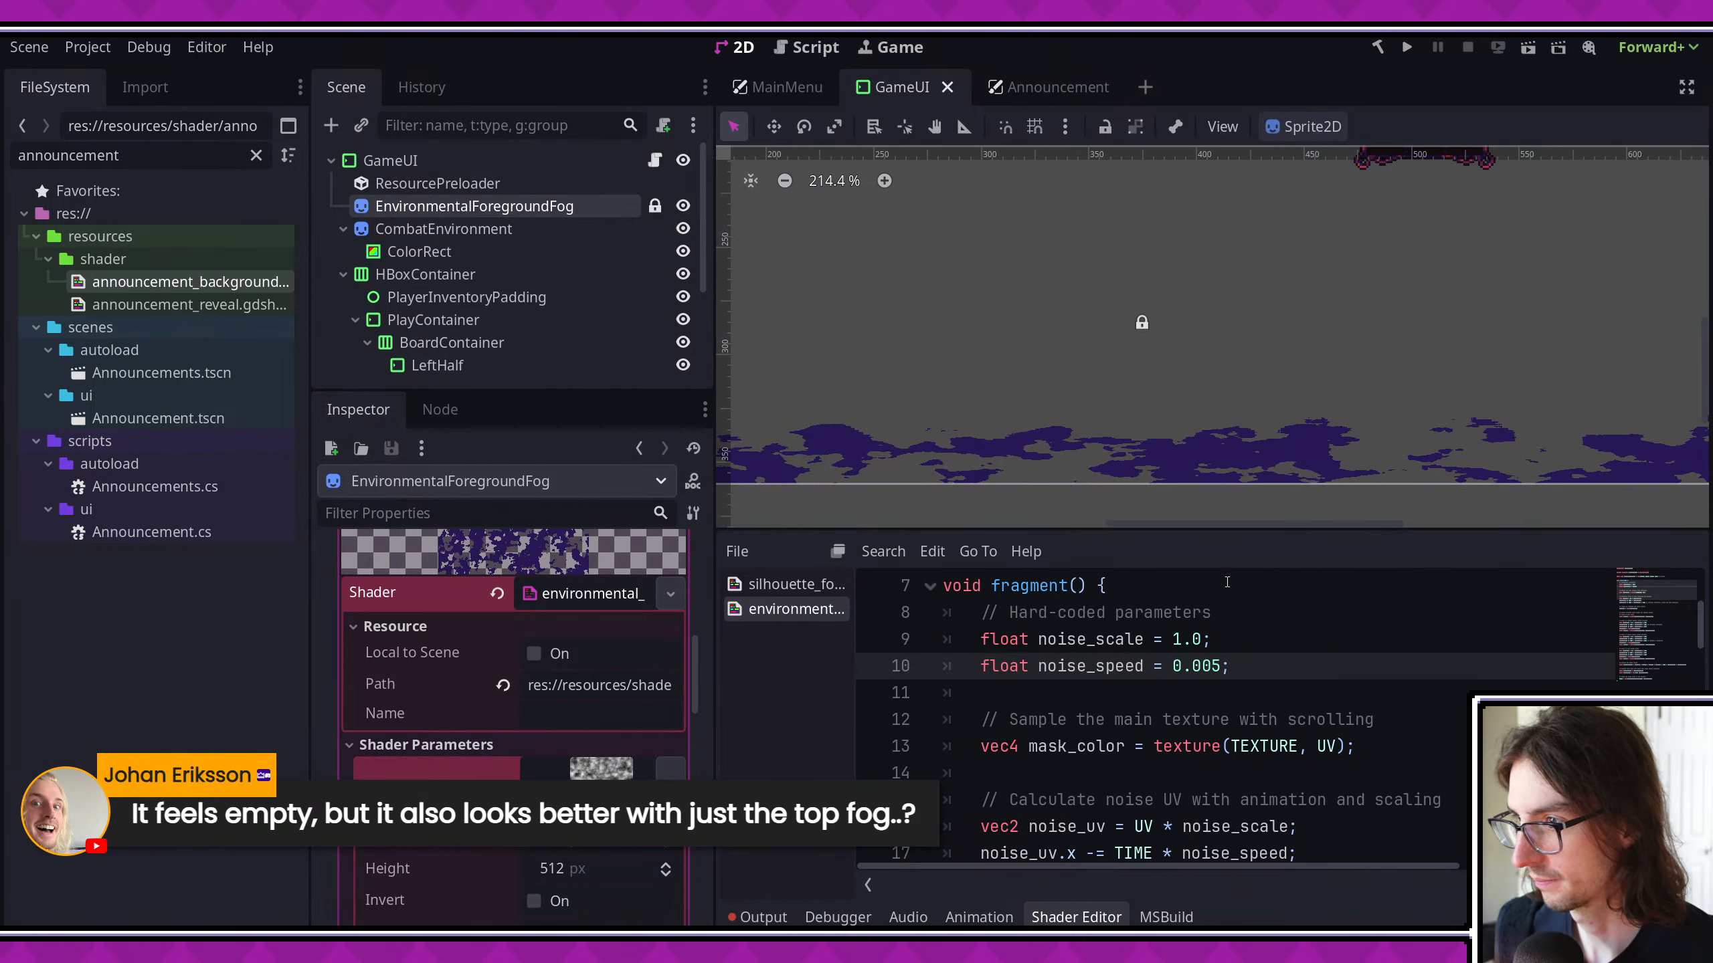
- Inspect the foreground fog strip in the viewport, run the game maximized into a fight to check it, and close the game
{"action": "middle_click_drag", "start_coordinate": [1062, 463], "coordinate": [1239, 464]}
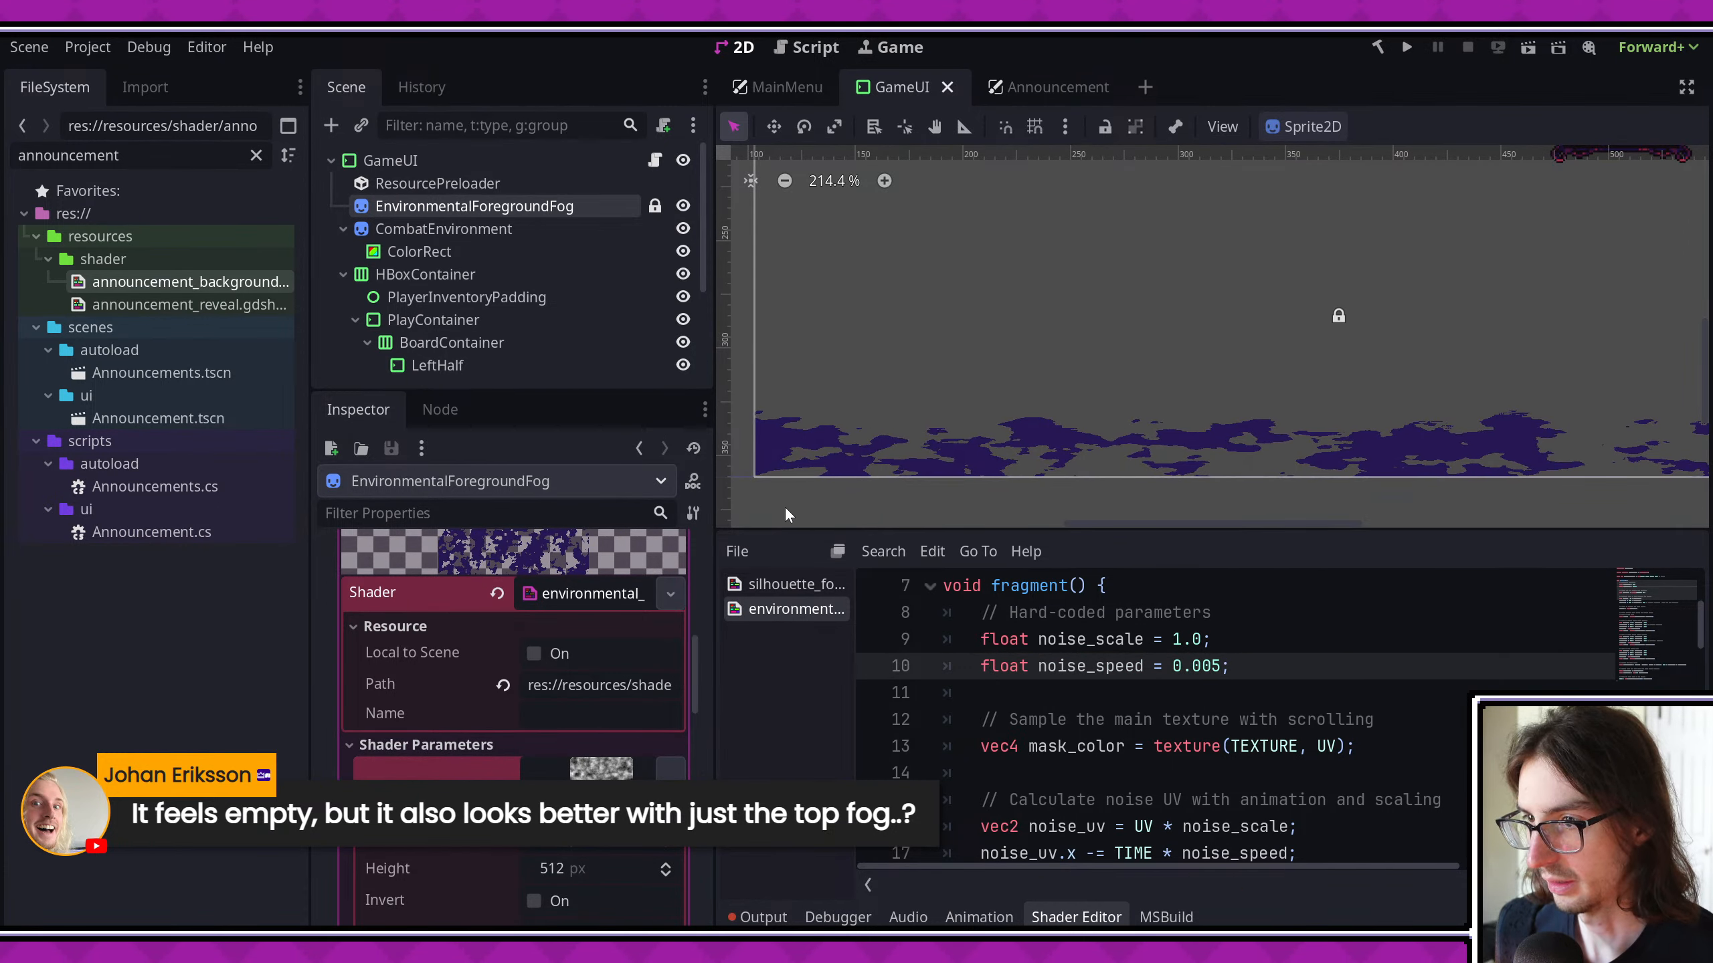
{"action": "scroll", "coordinate": [991, 427], "scroll_direction": "down", "scroll_amount": 2}
{"action": "left_click", "coordinate": [1405, 46]}
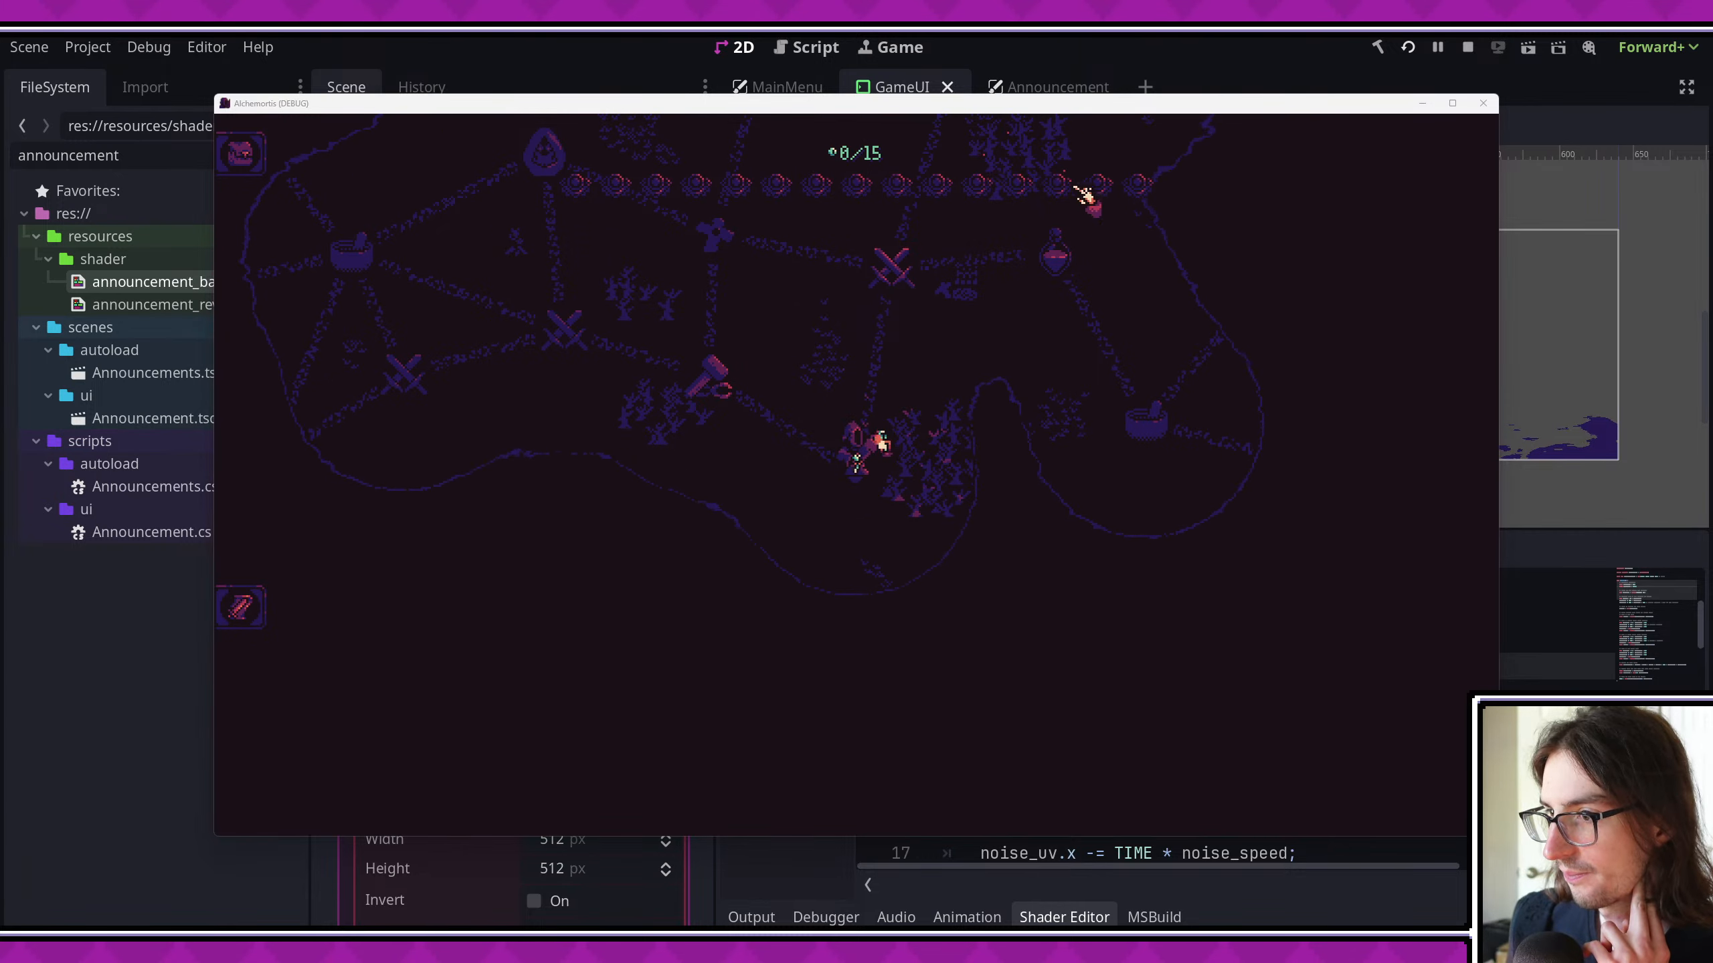
{"action": "left_click", "coordinate": [1453, 102]}
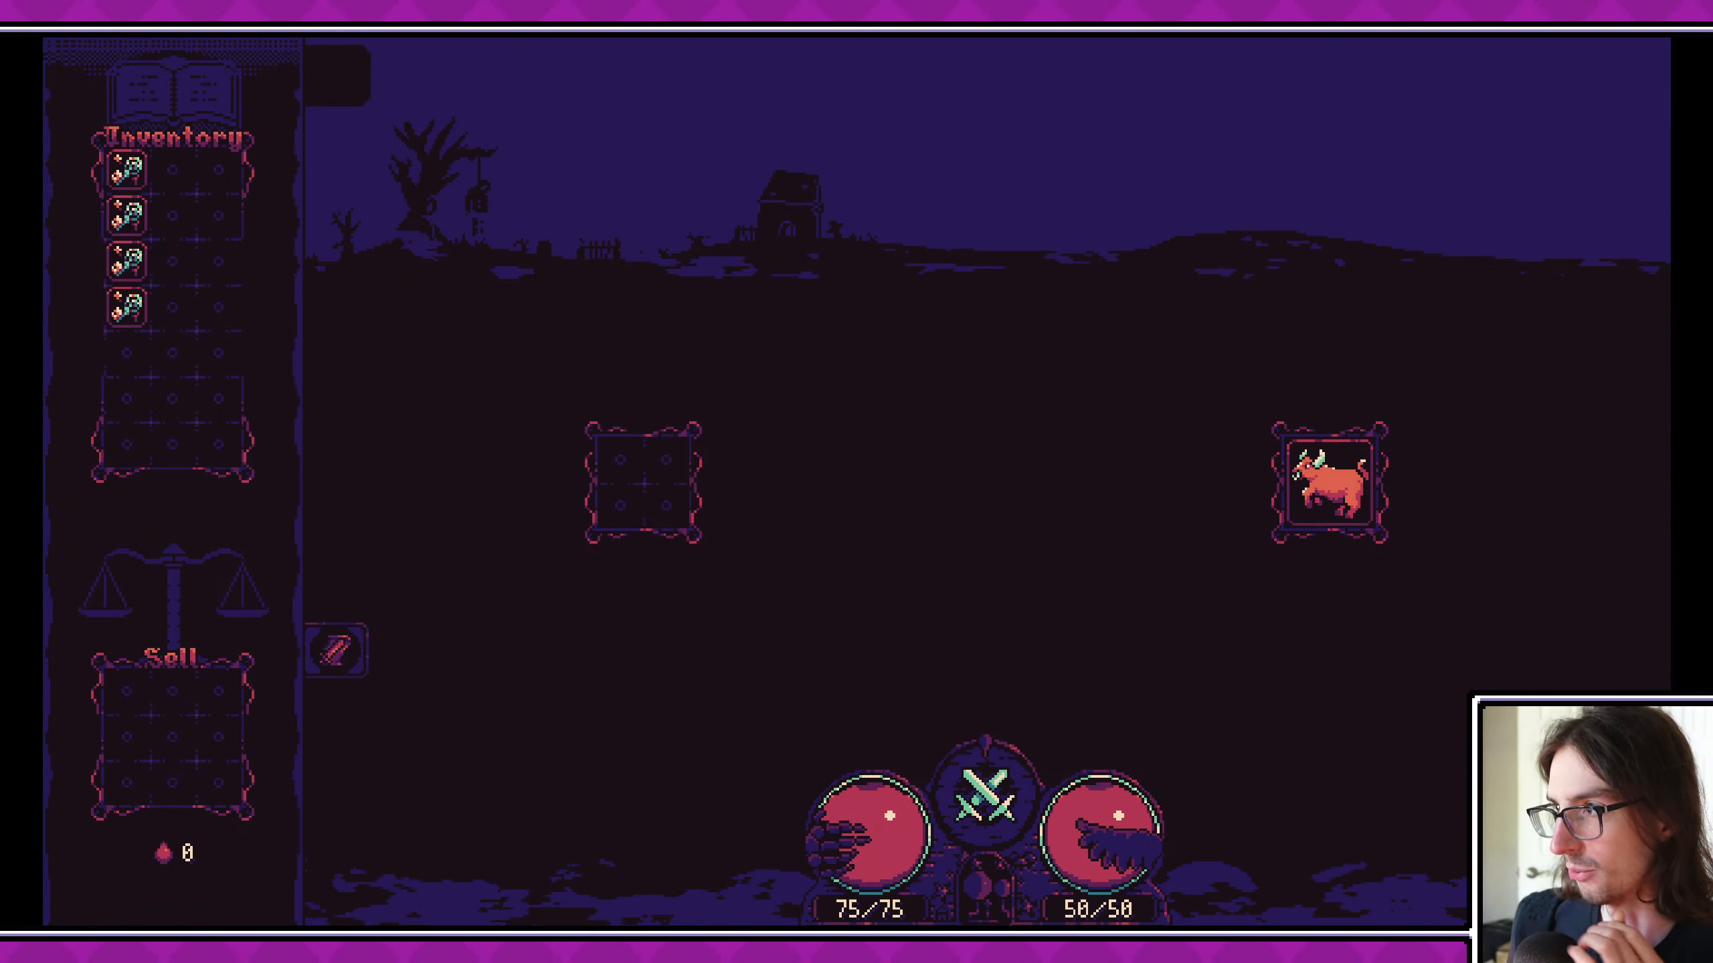
{"action": "left_click", "coordinate": [1696, 16]}
- Set the frequency of the foreground fog's FastNoiseLite noise to 0.014
{"action": "scroll", "coordinate": [589, 790], "scroll_direction": "down", "scroll_amount": 6}
{"action": "scroll", "coordinate": [590, 772], "scroll_direction": "down", "scroll_amount": 5}
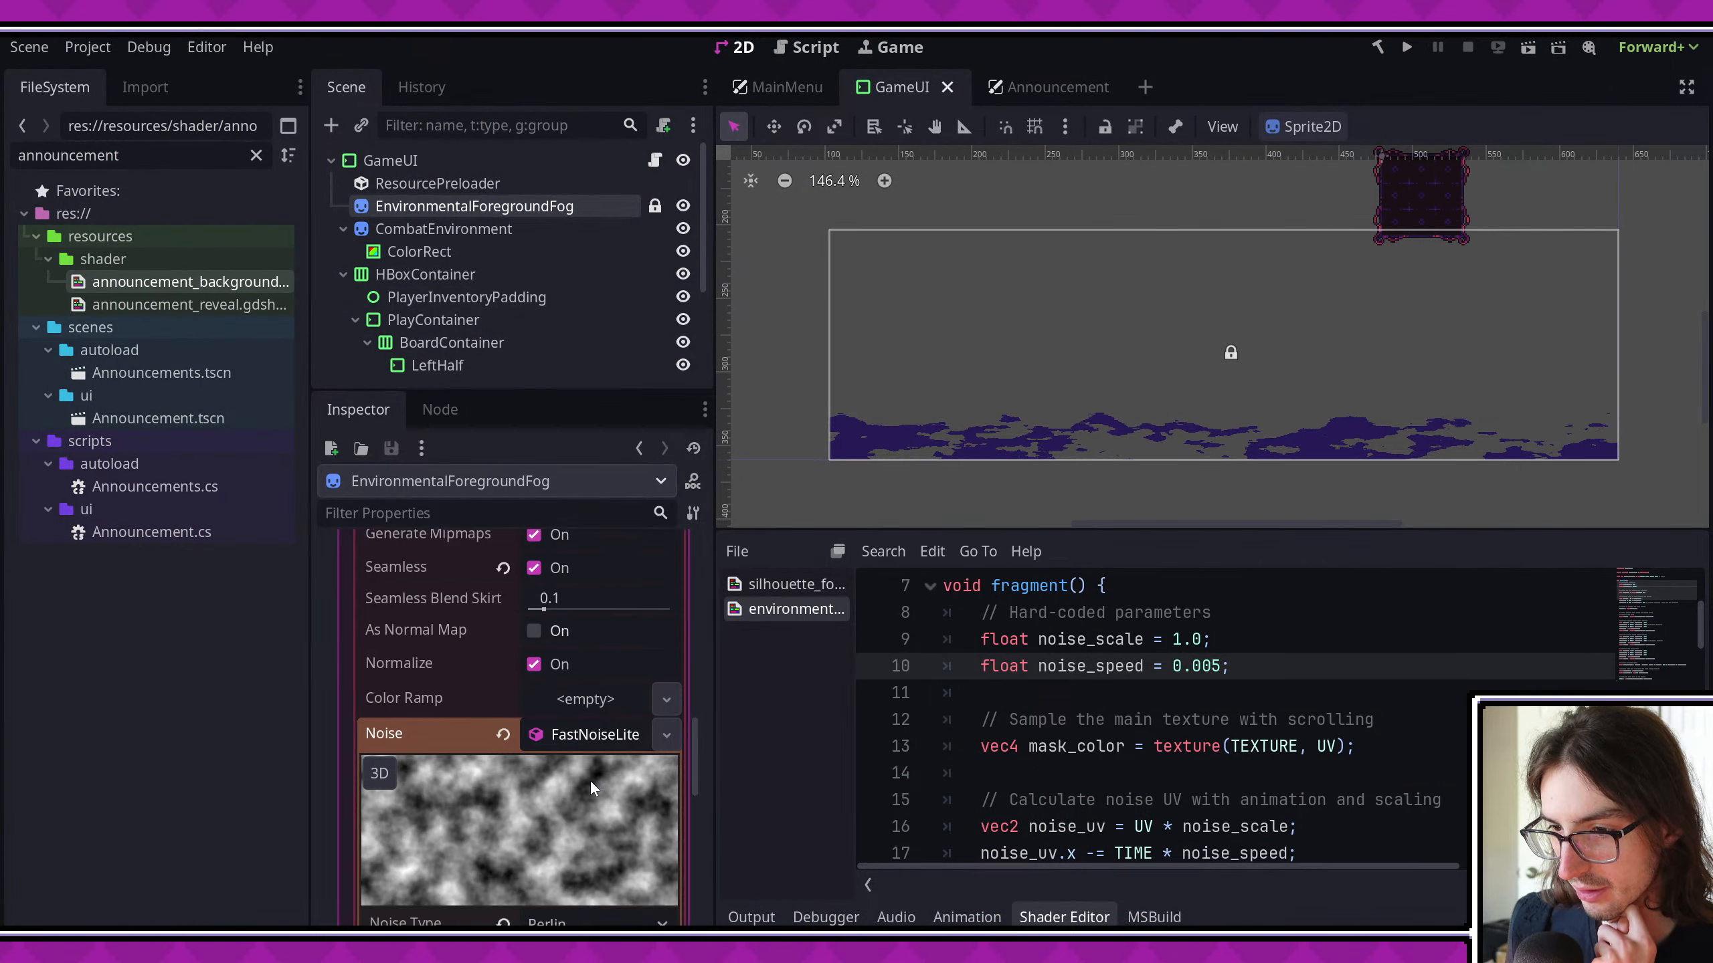
{"action": "left_click_drag", "start_coordinate": [608, 853], "coordinate": [603, 854]}
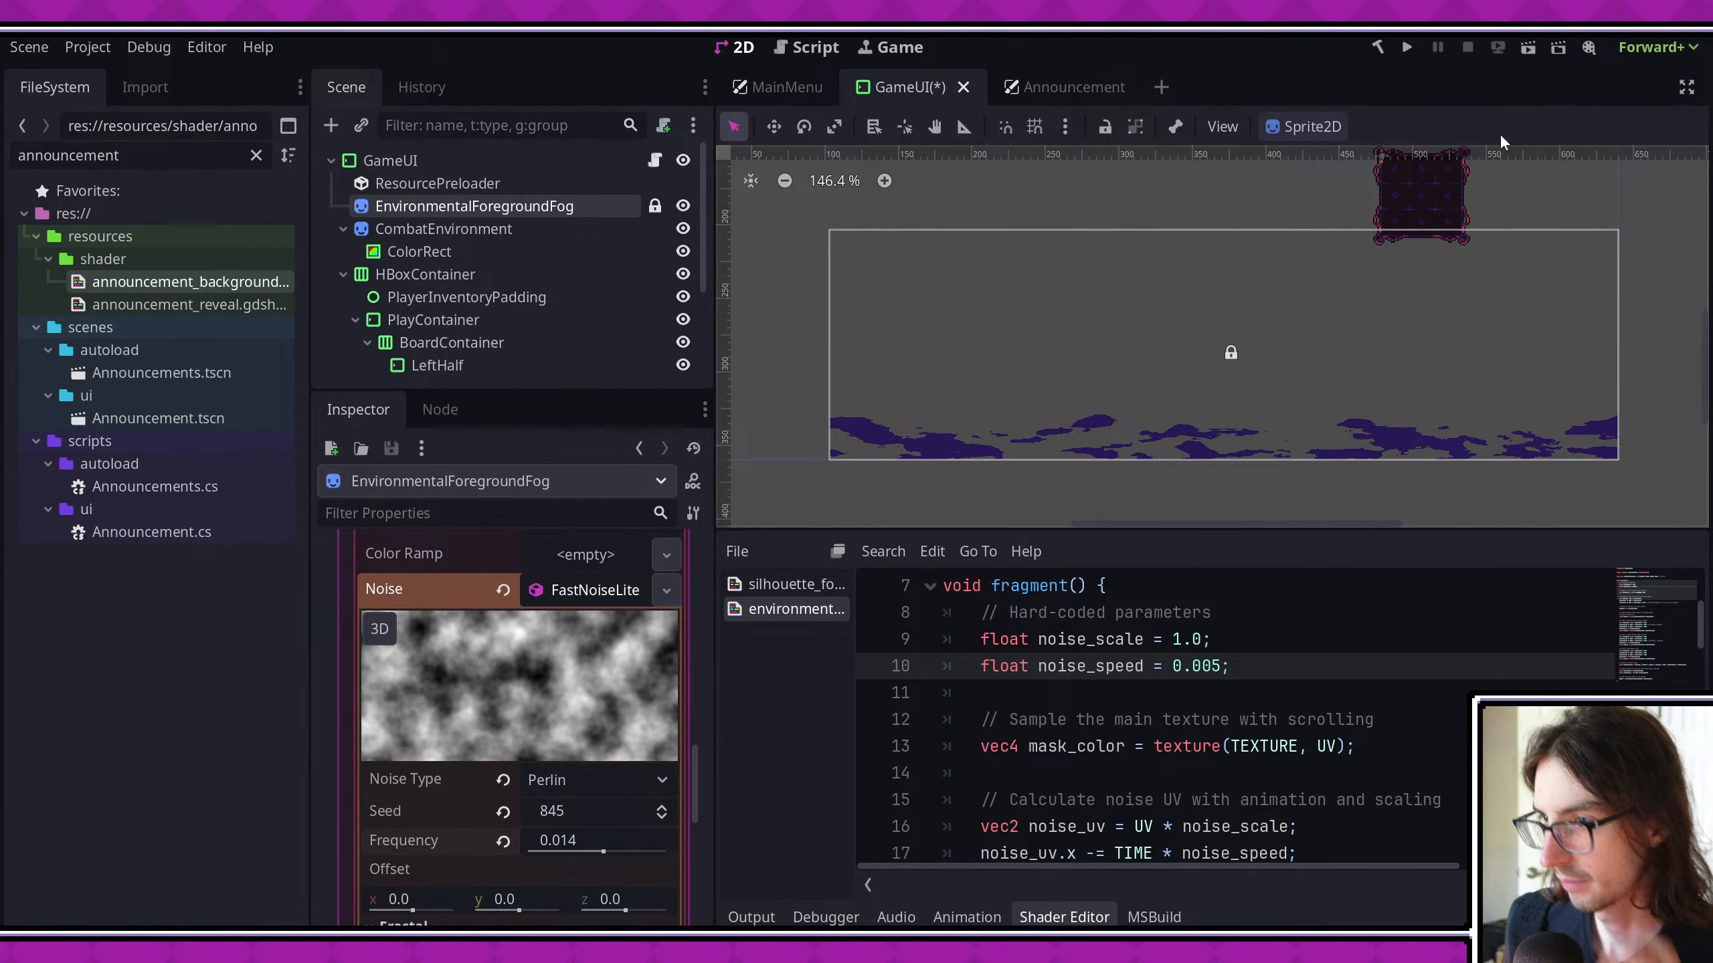
- Run the game through the hammer encounter into a fight, check the fog with the game window maximized, and close it
{"action": "left_click", "coordinate": [1406, 47]}
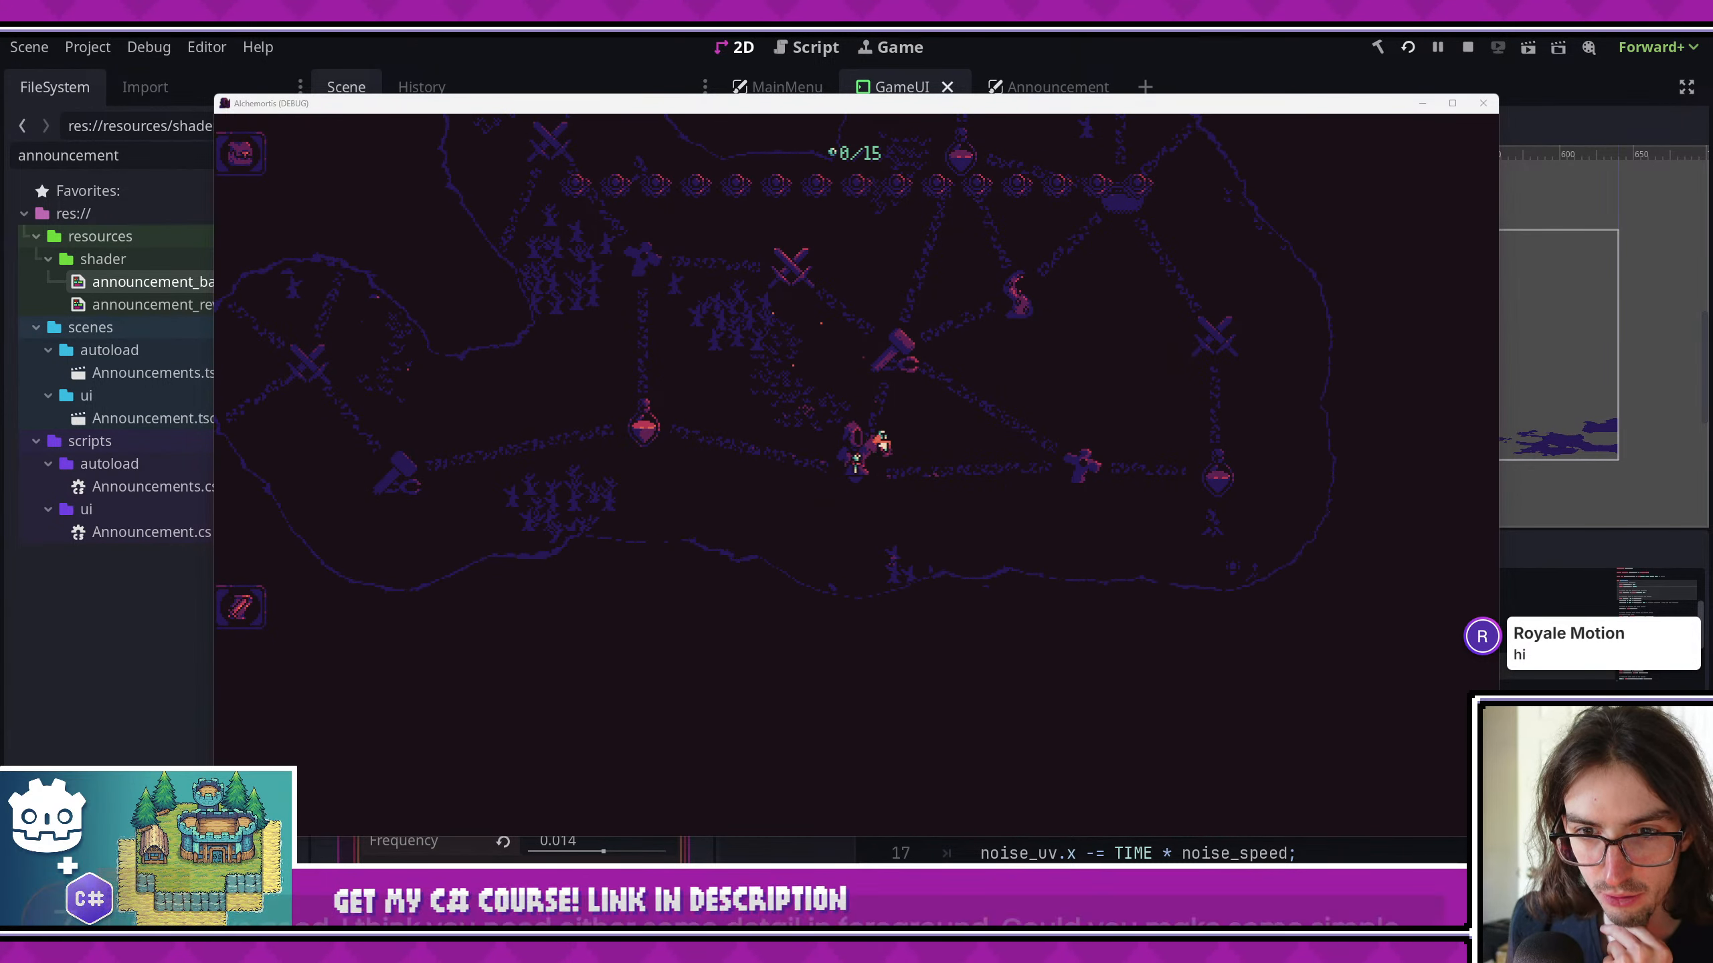
{"action": "left_click", "coordinate": [886, 345]}
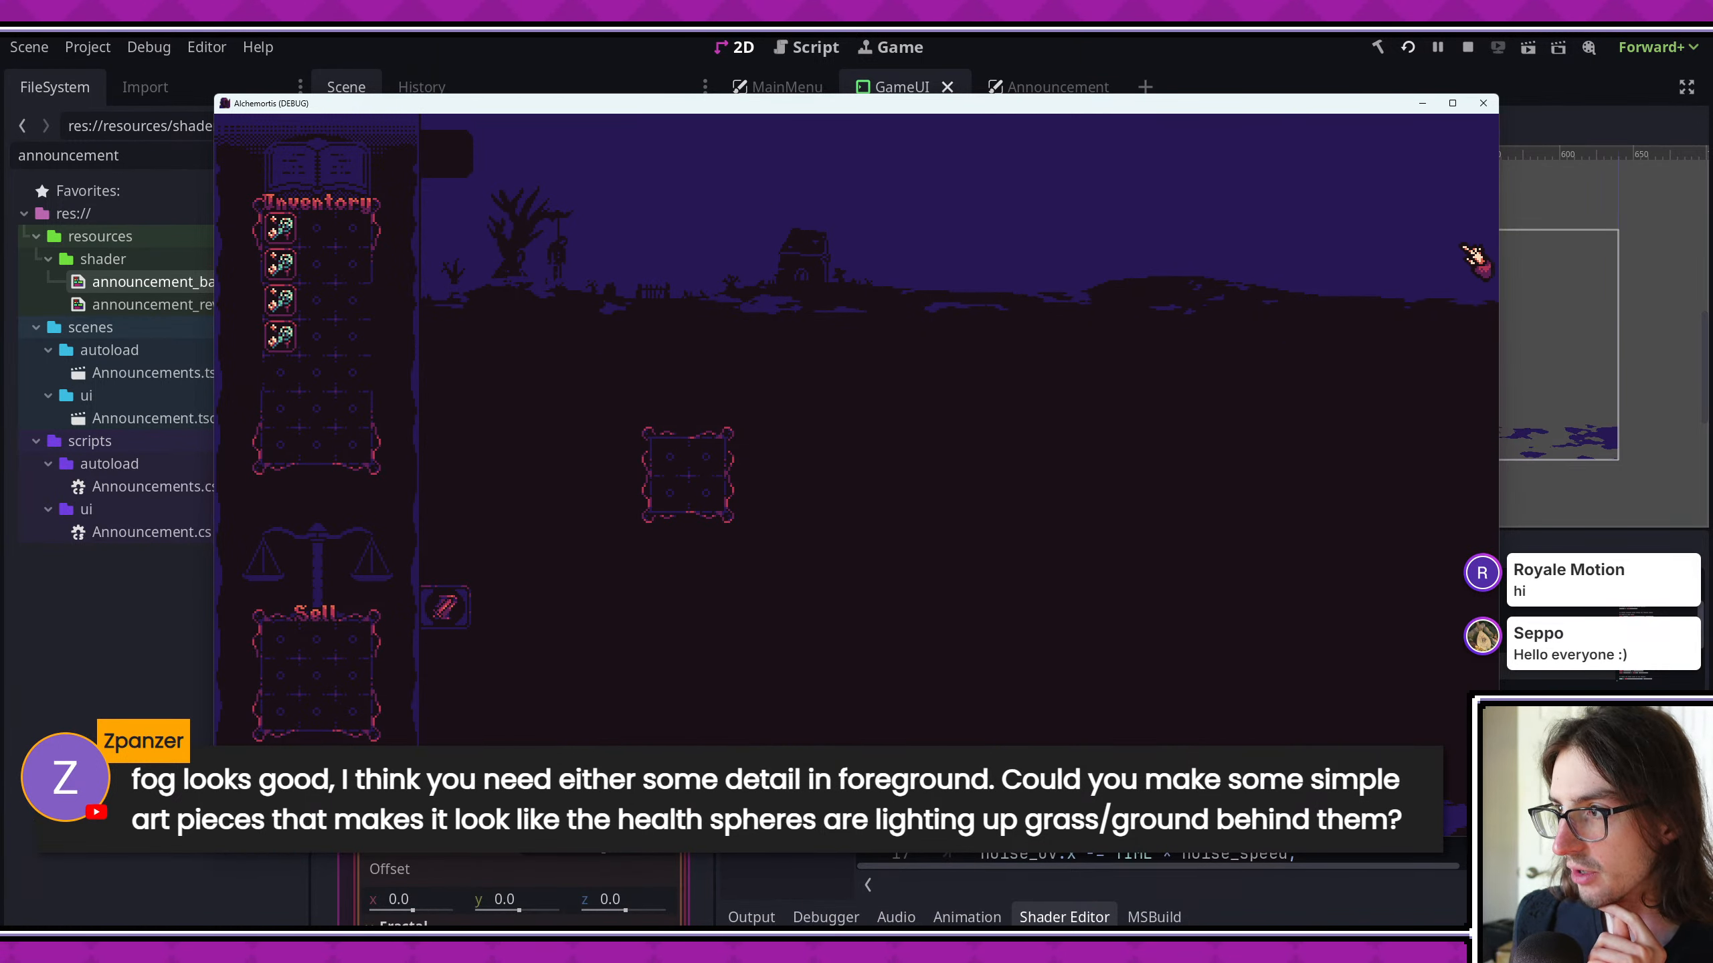
{"action": "left_click", "coordinate": [757, 391]}
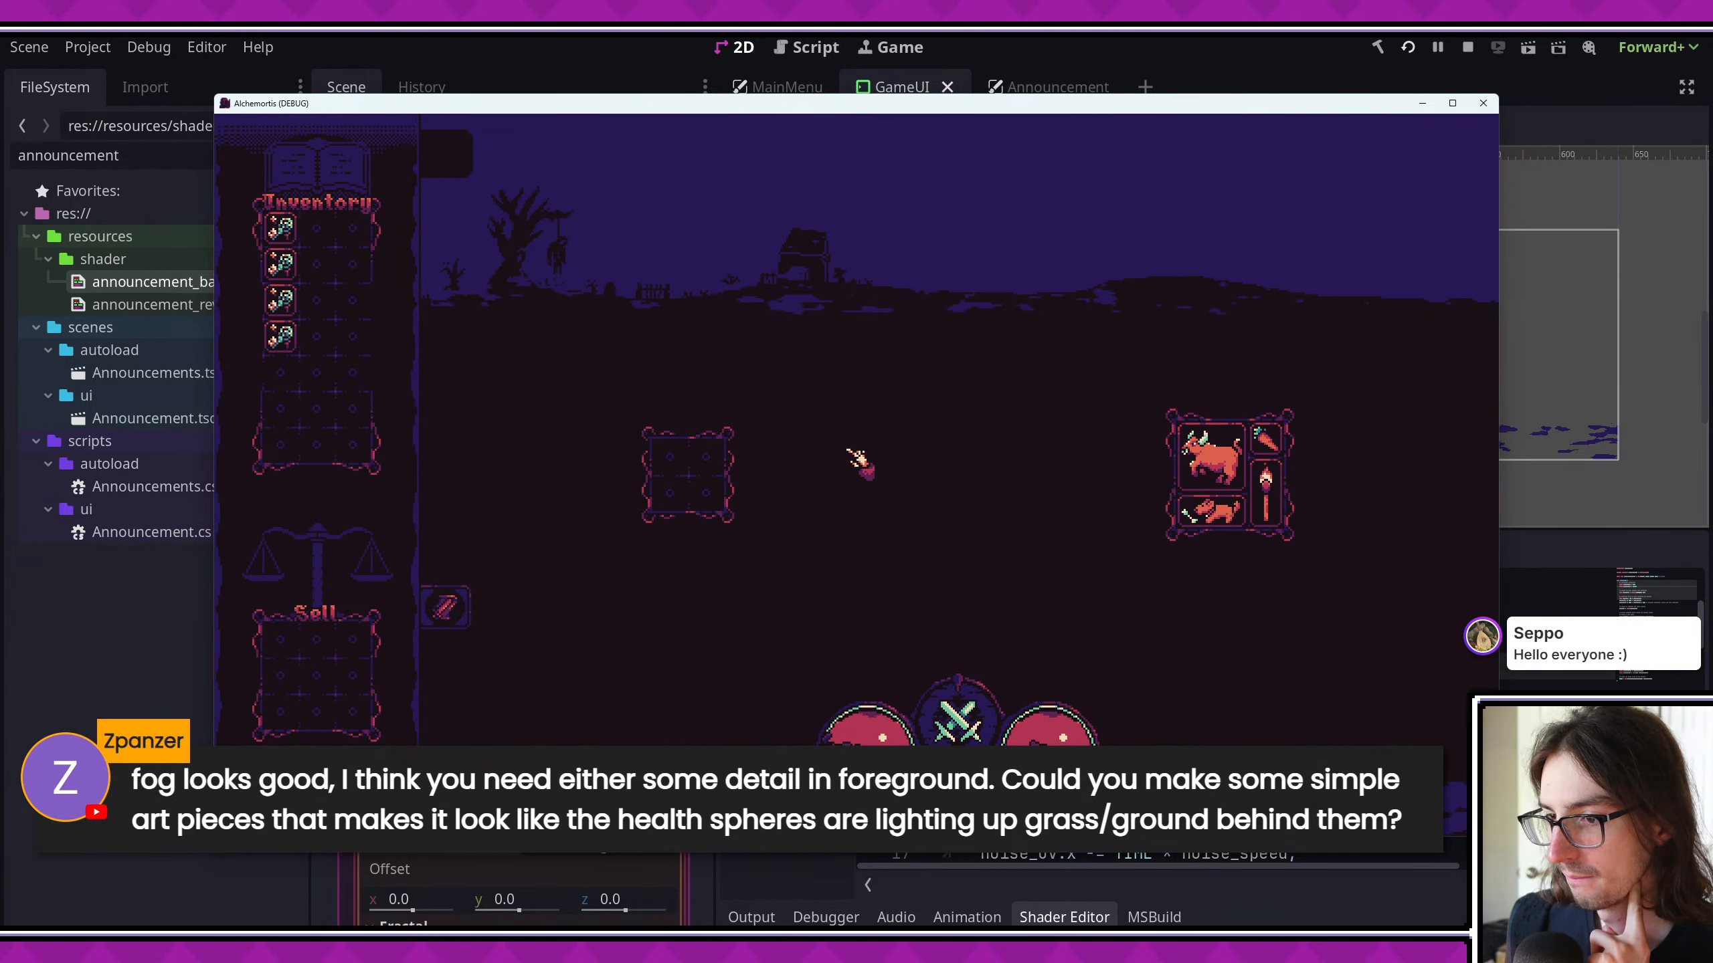
{"action": "left_click", "coordinate": [1452, 102]}
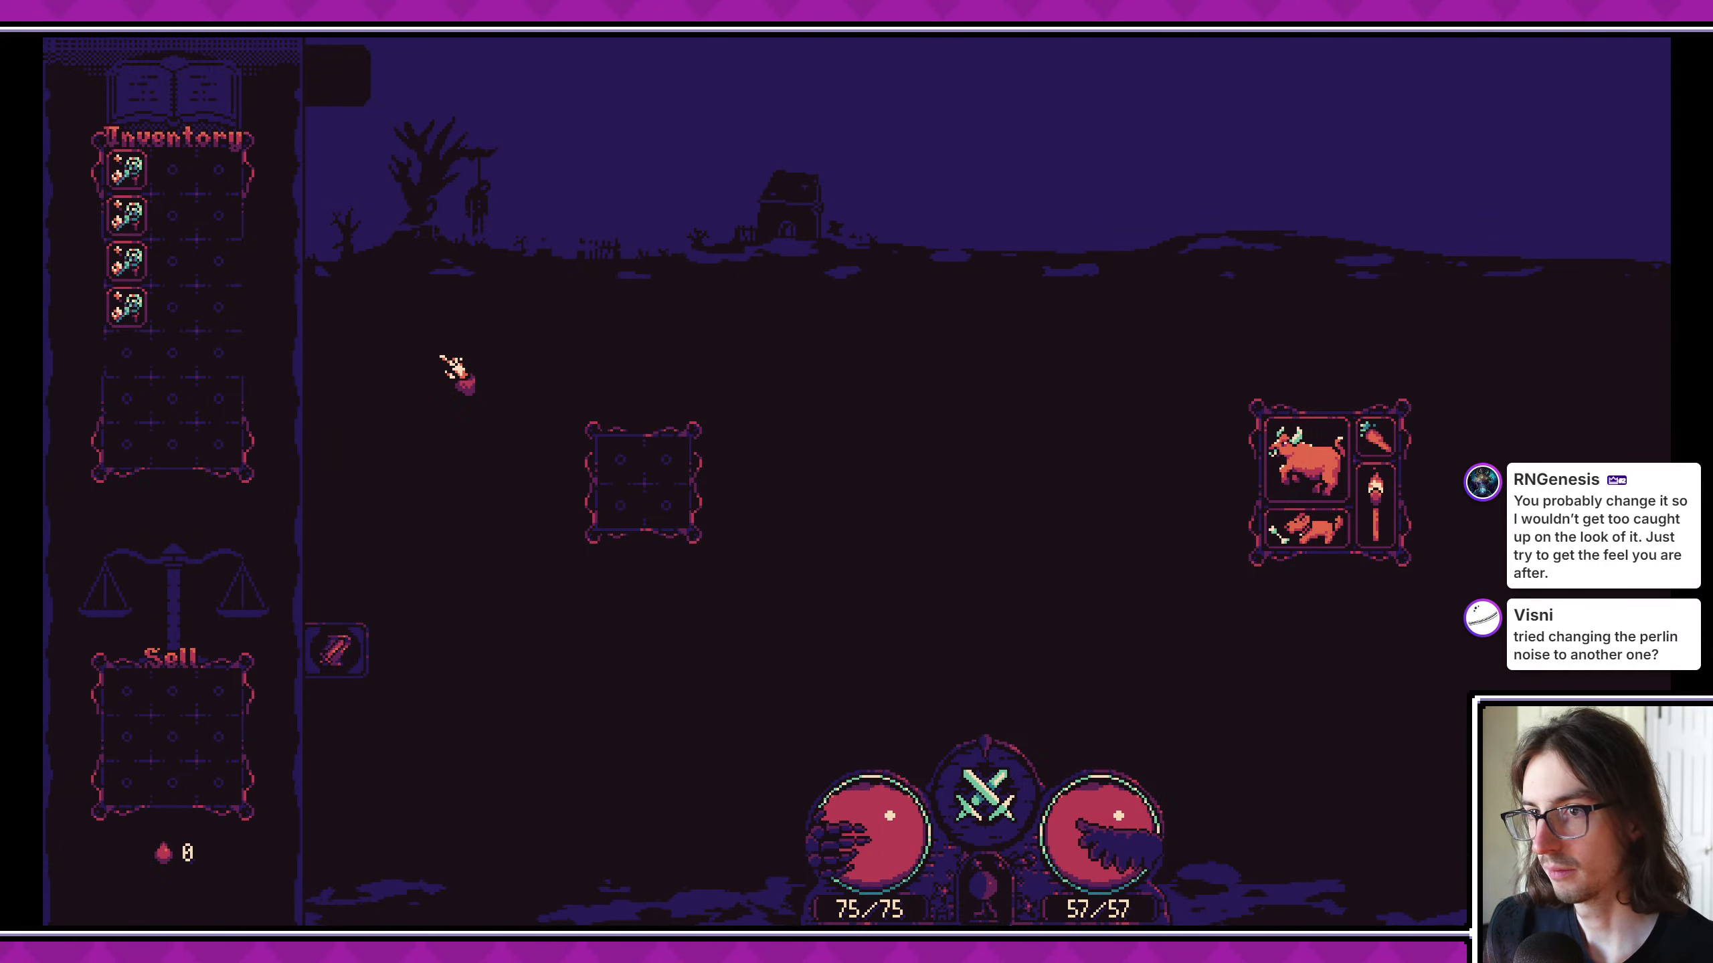
{"action": "left_click", "coordinate": [1694, 15]}
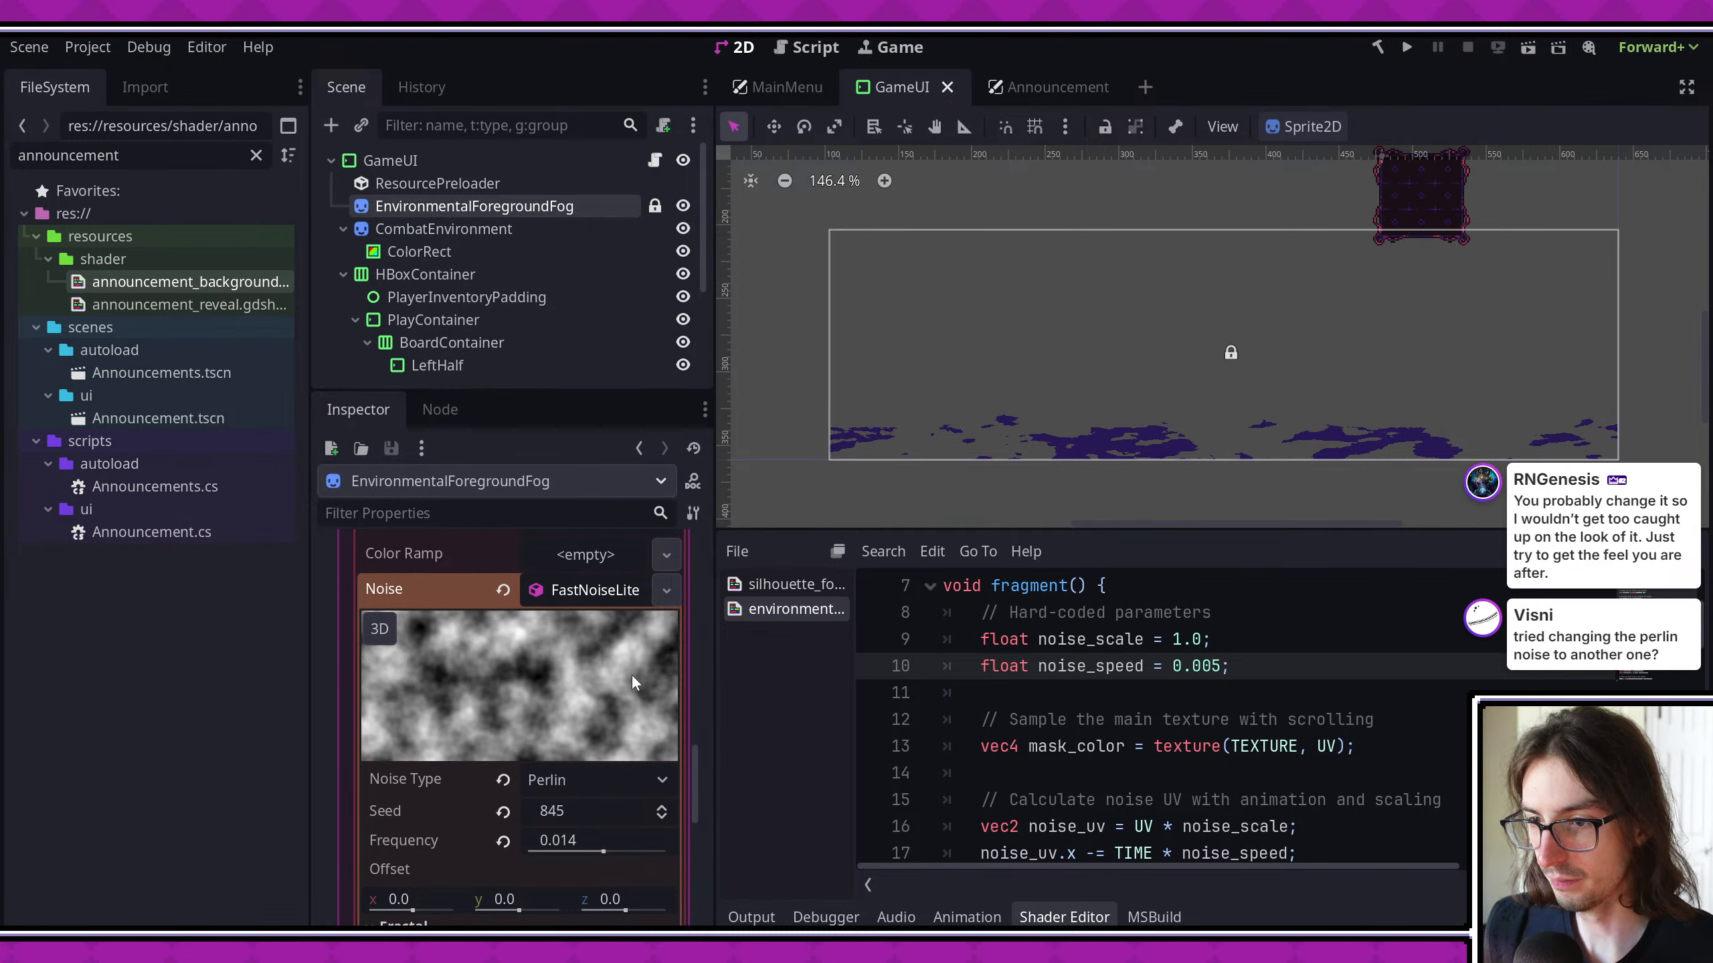
- Set noise_speed to 0.003 in the silhouette fog shader
{"action": "scroll", "coordinate": [633, 689], "scroll_direction": "up", "scroll_amount": 10}
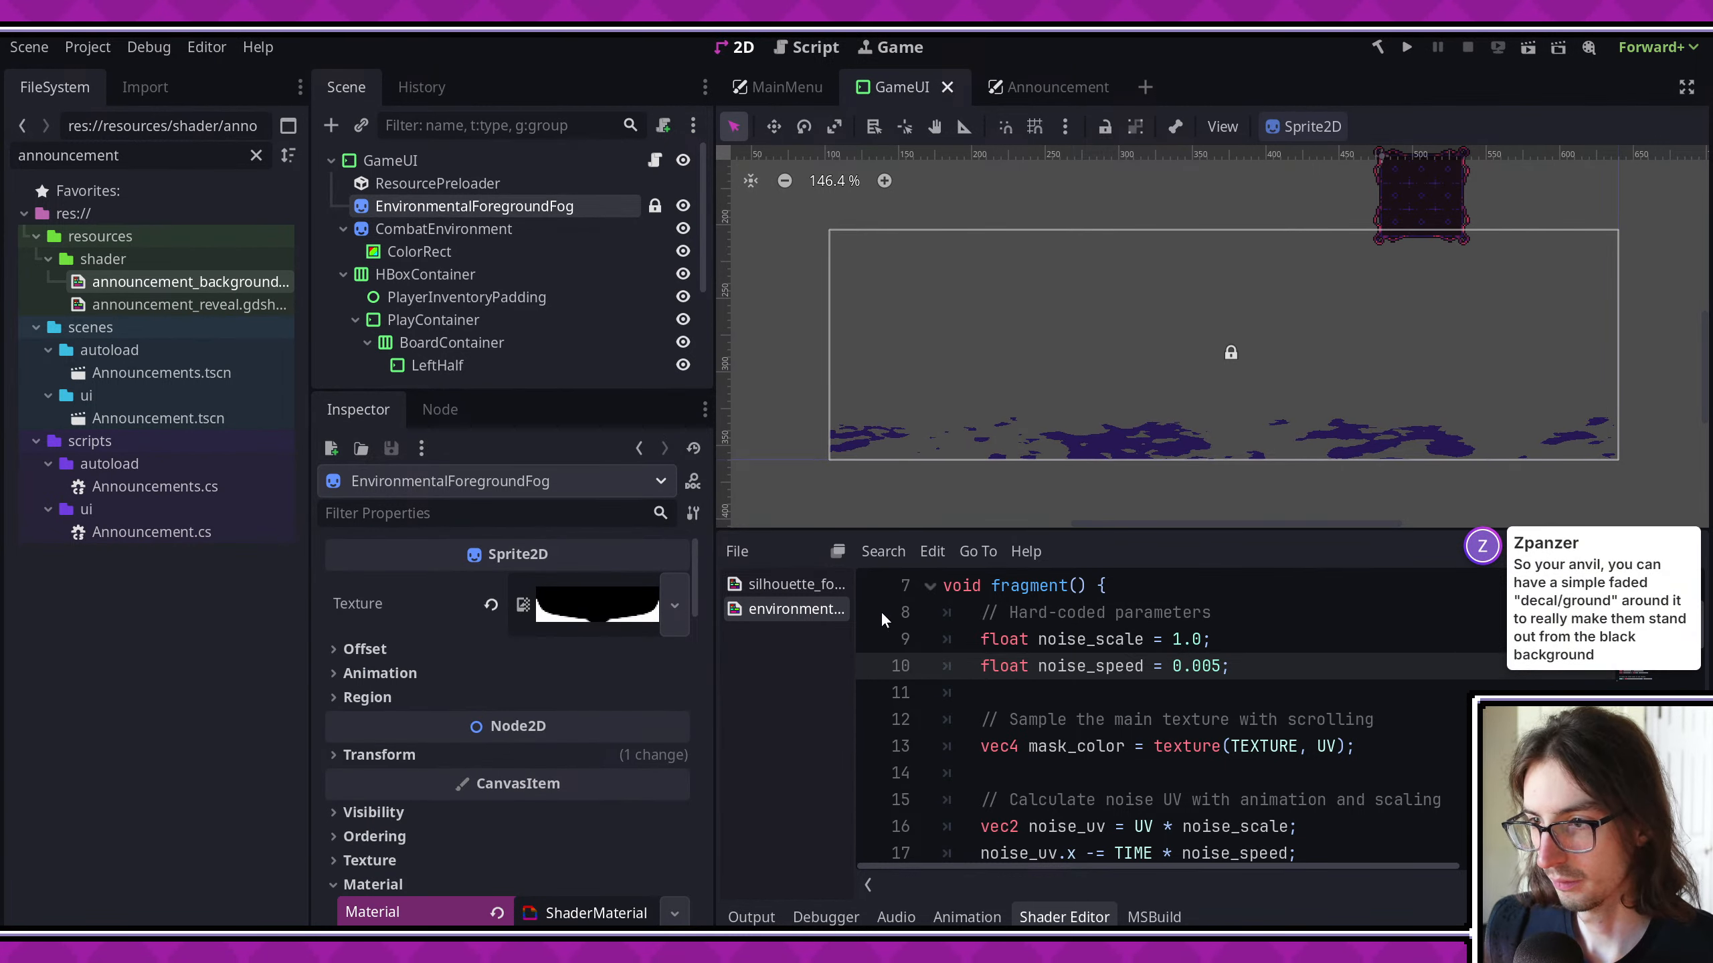
{"action": "scroll", "coordinate": [1029, 616], "scroll_direction": "up", "scroll_amount": 2}
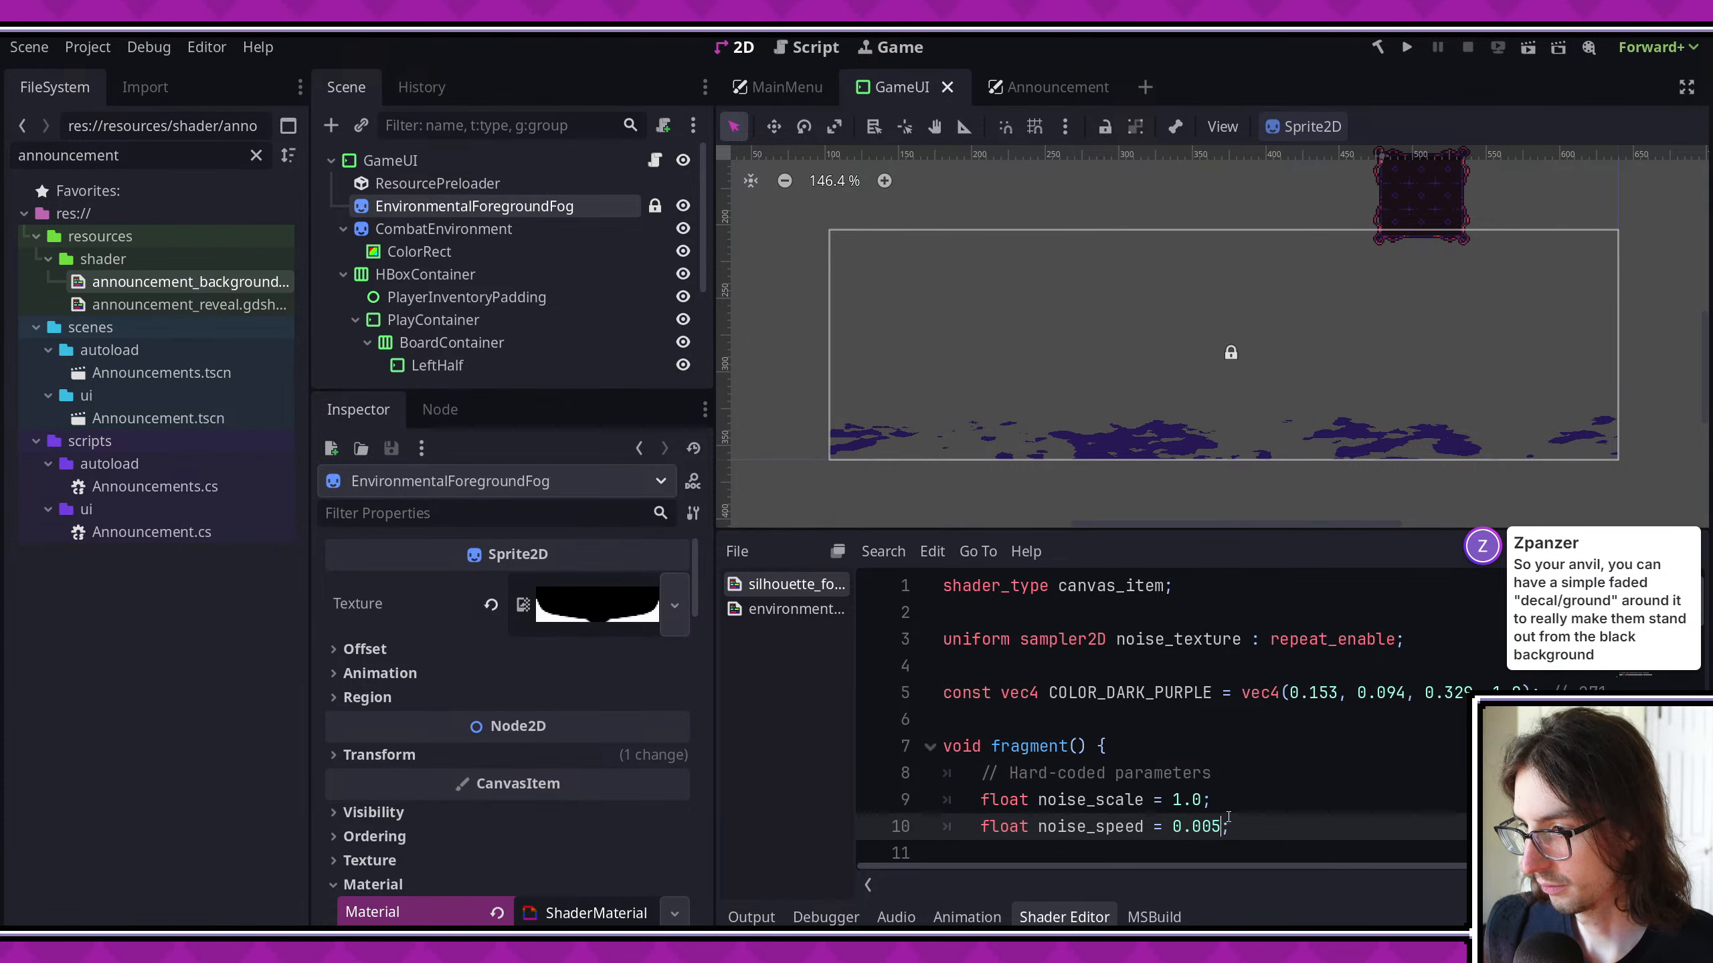
{"action": "scroll", "coordinate": [1228, 816], "scroll_direction": "down", "scroll_amount": 16}
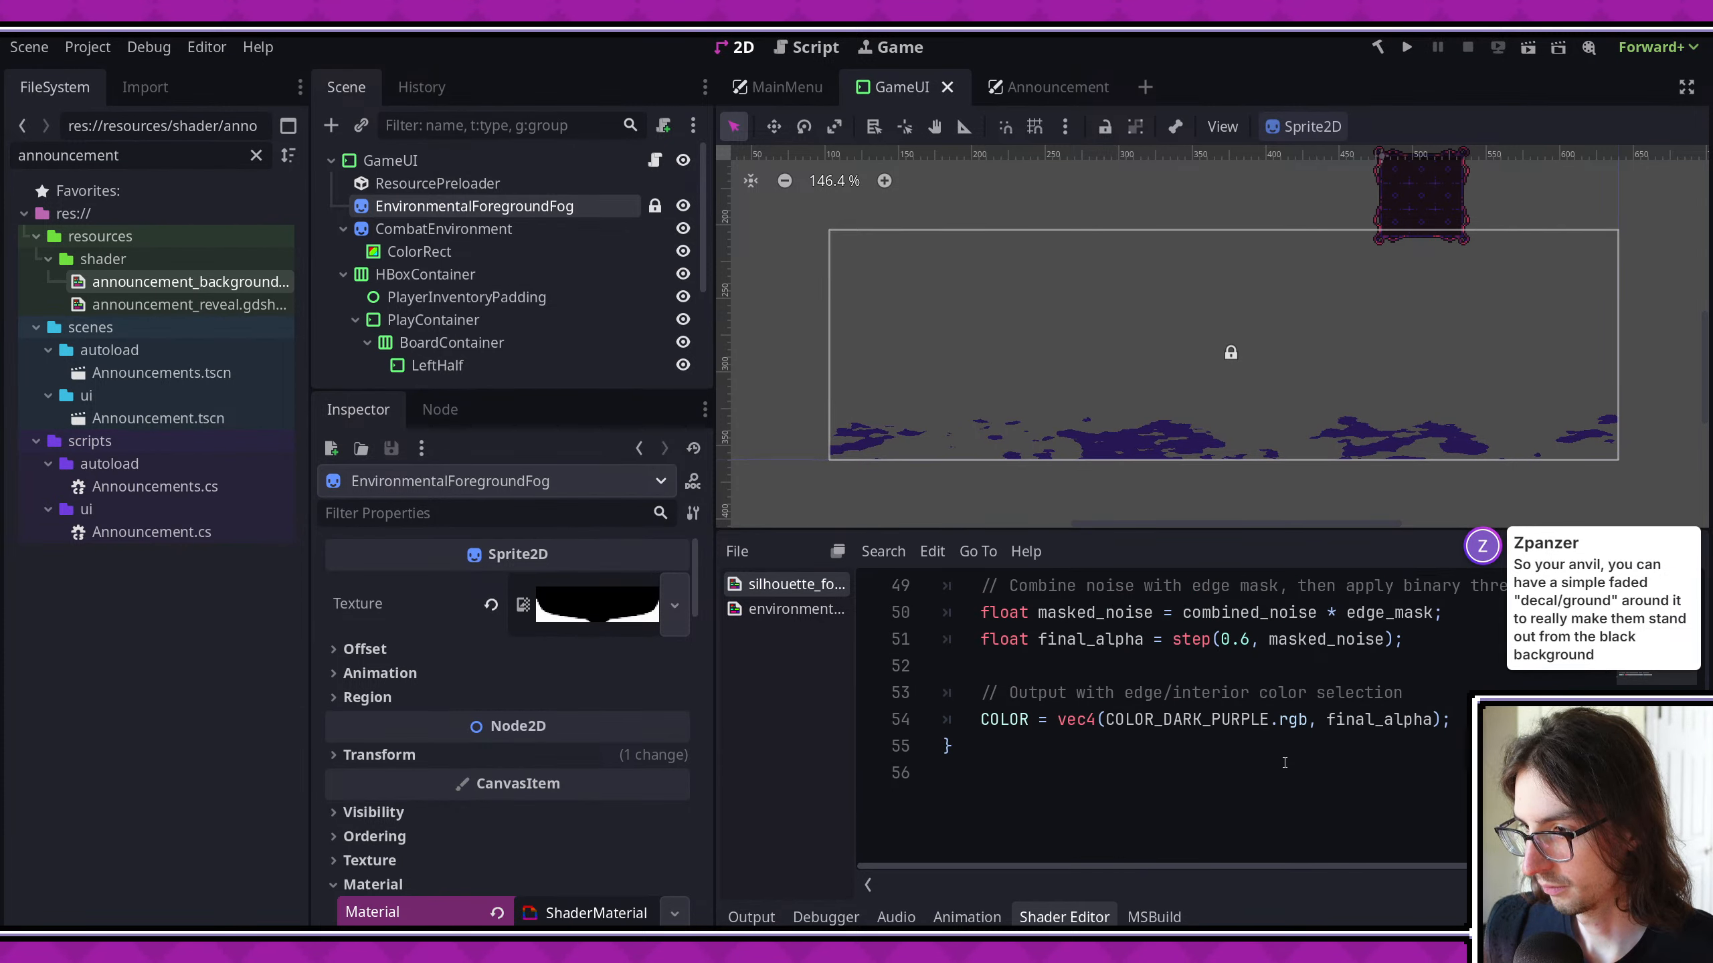
{"action": "scroll", "coordinate": [1284, 762], "scroll_direction": "up", "scroll_amount": 14}
{"action": "scroll", "coordinate": [1285, 762], "scroll_direction": "up", "scroll_amount": 1}
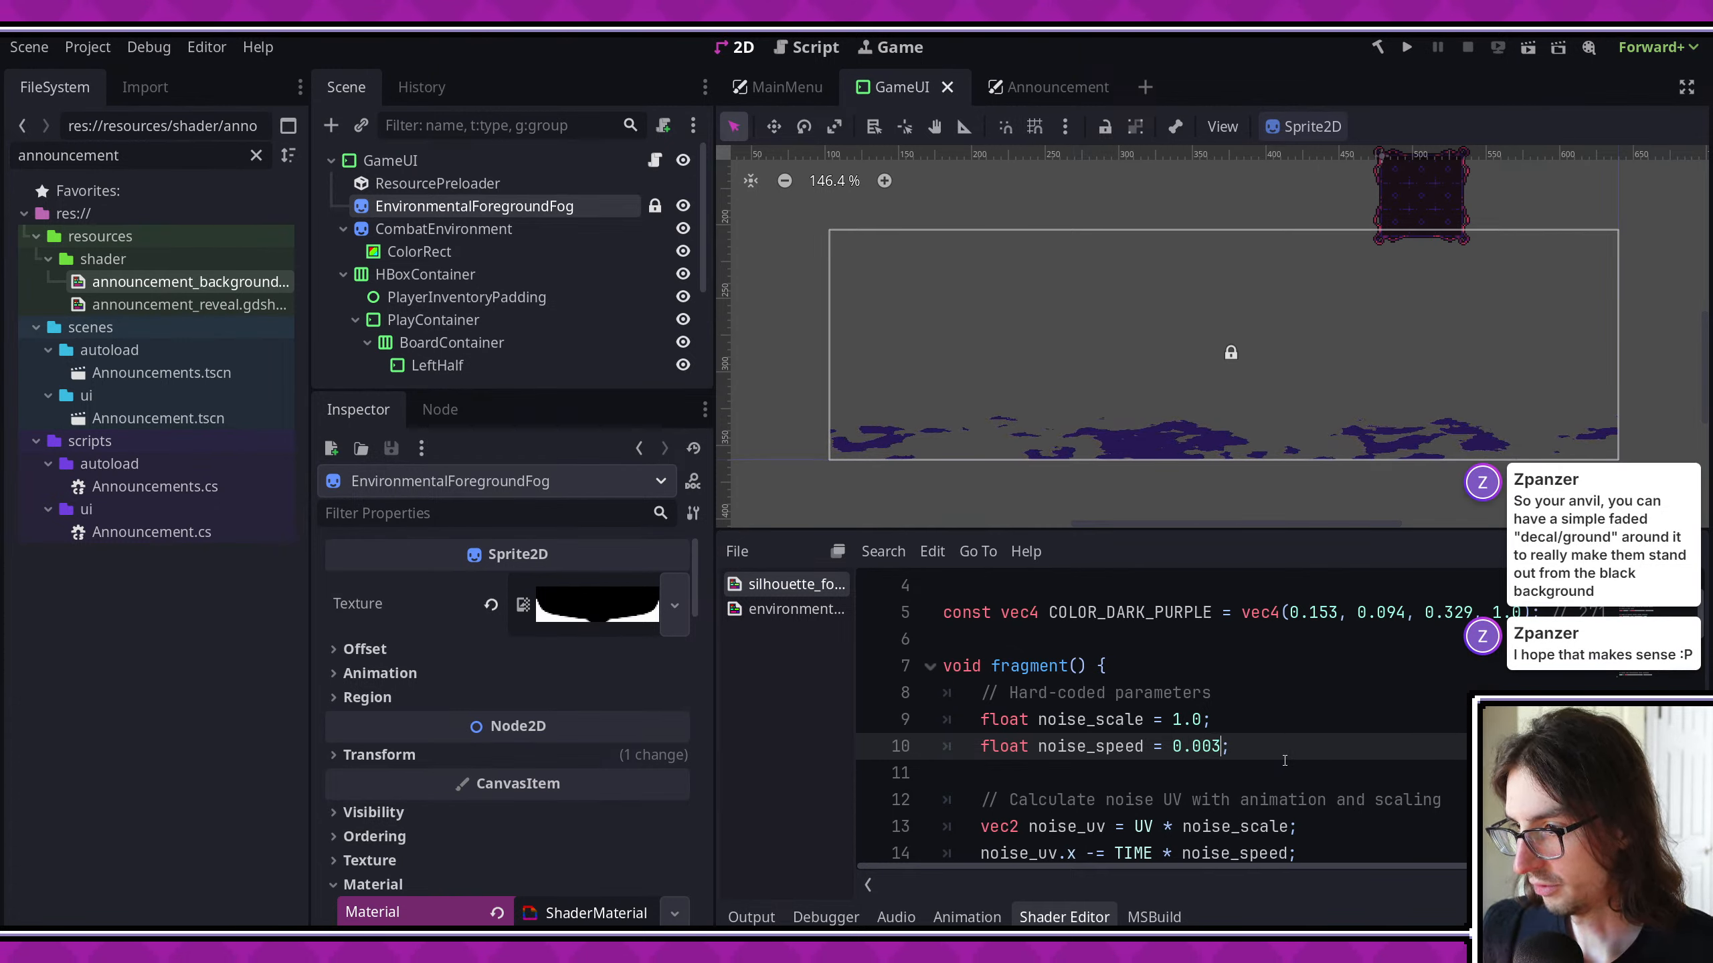
- Review the silhouette fog shader's edge fade and alpha threshold code, and look at the CombatEnvironment and EnvironmentalForegroundFog nodes
{"action": "scroll", "coordinate": [1284, 760], "scroll_direction": "down", "scroll_amount": 14}
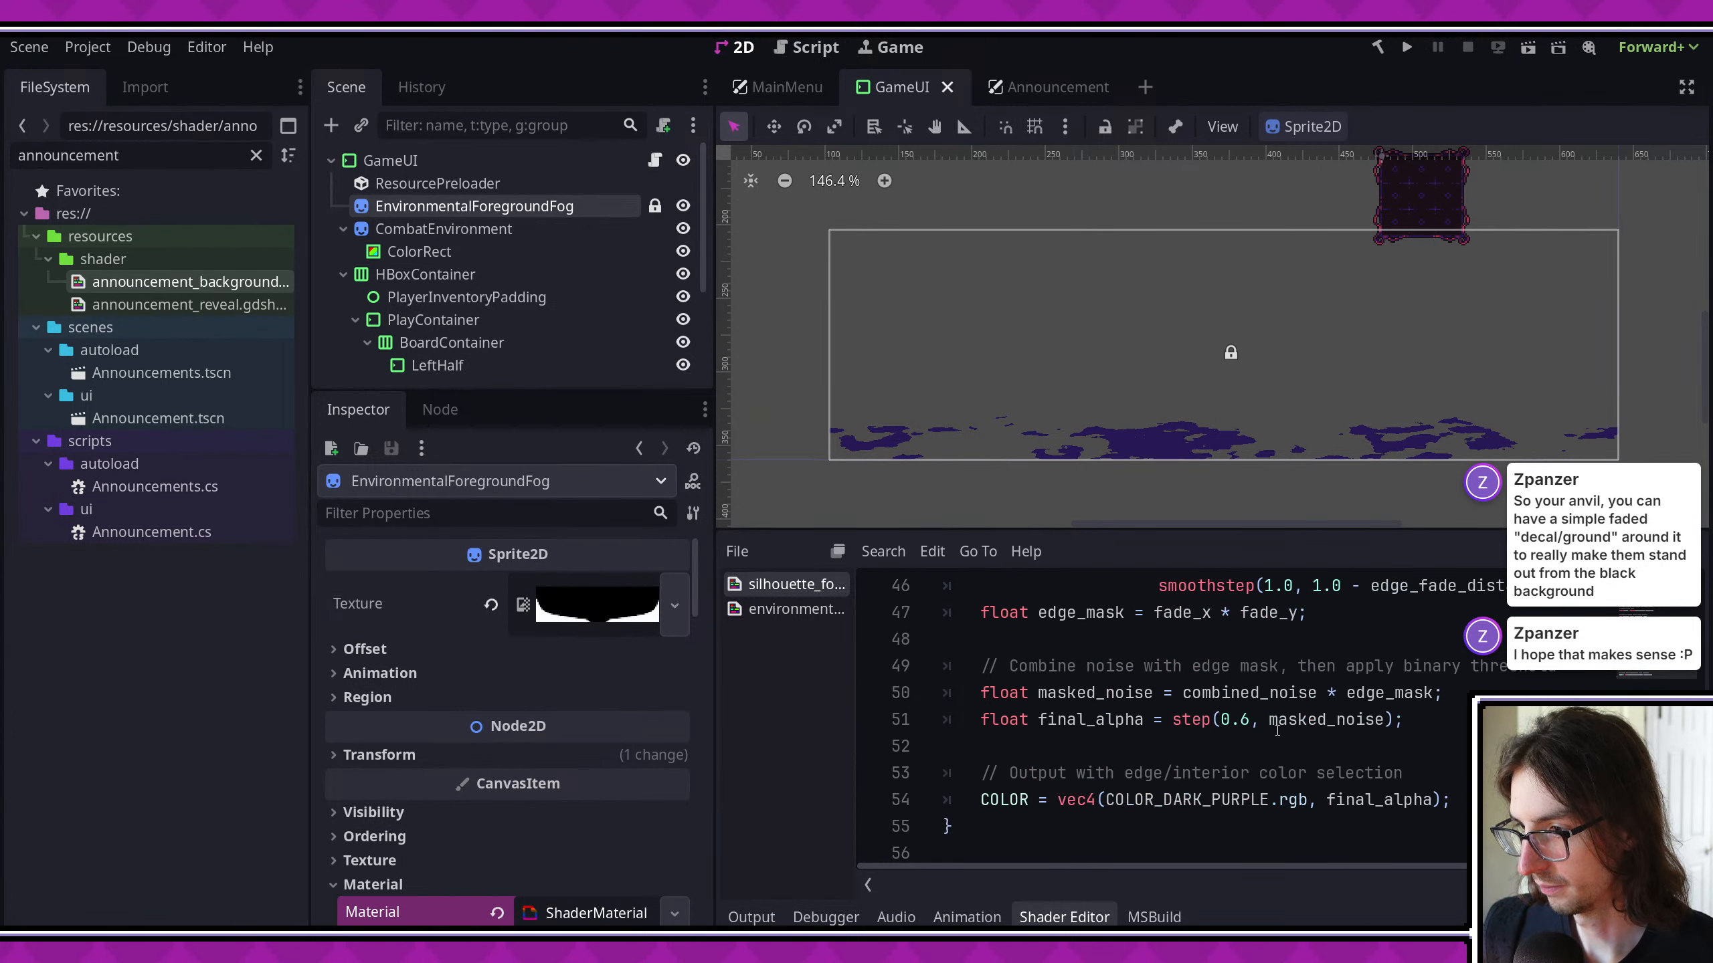
{"action": "scroll", "coordinate": [1276, 730], "scroll_direction": "up", "scroll_amount": 2}
{"action": "scroll", "coordinate": [1277, 730], "scroll_direction": "up", "scroll_amount": 2}
{"action": "scroll", "coordinate": [1276, 730], "scroll_direction": "down", "scroll_amount": 1}
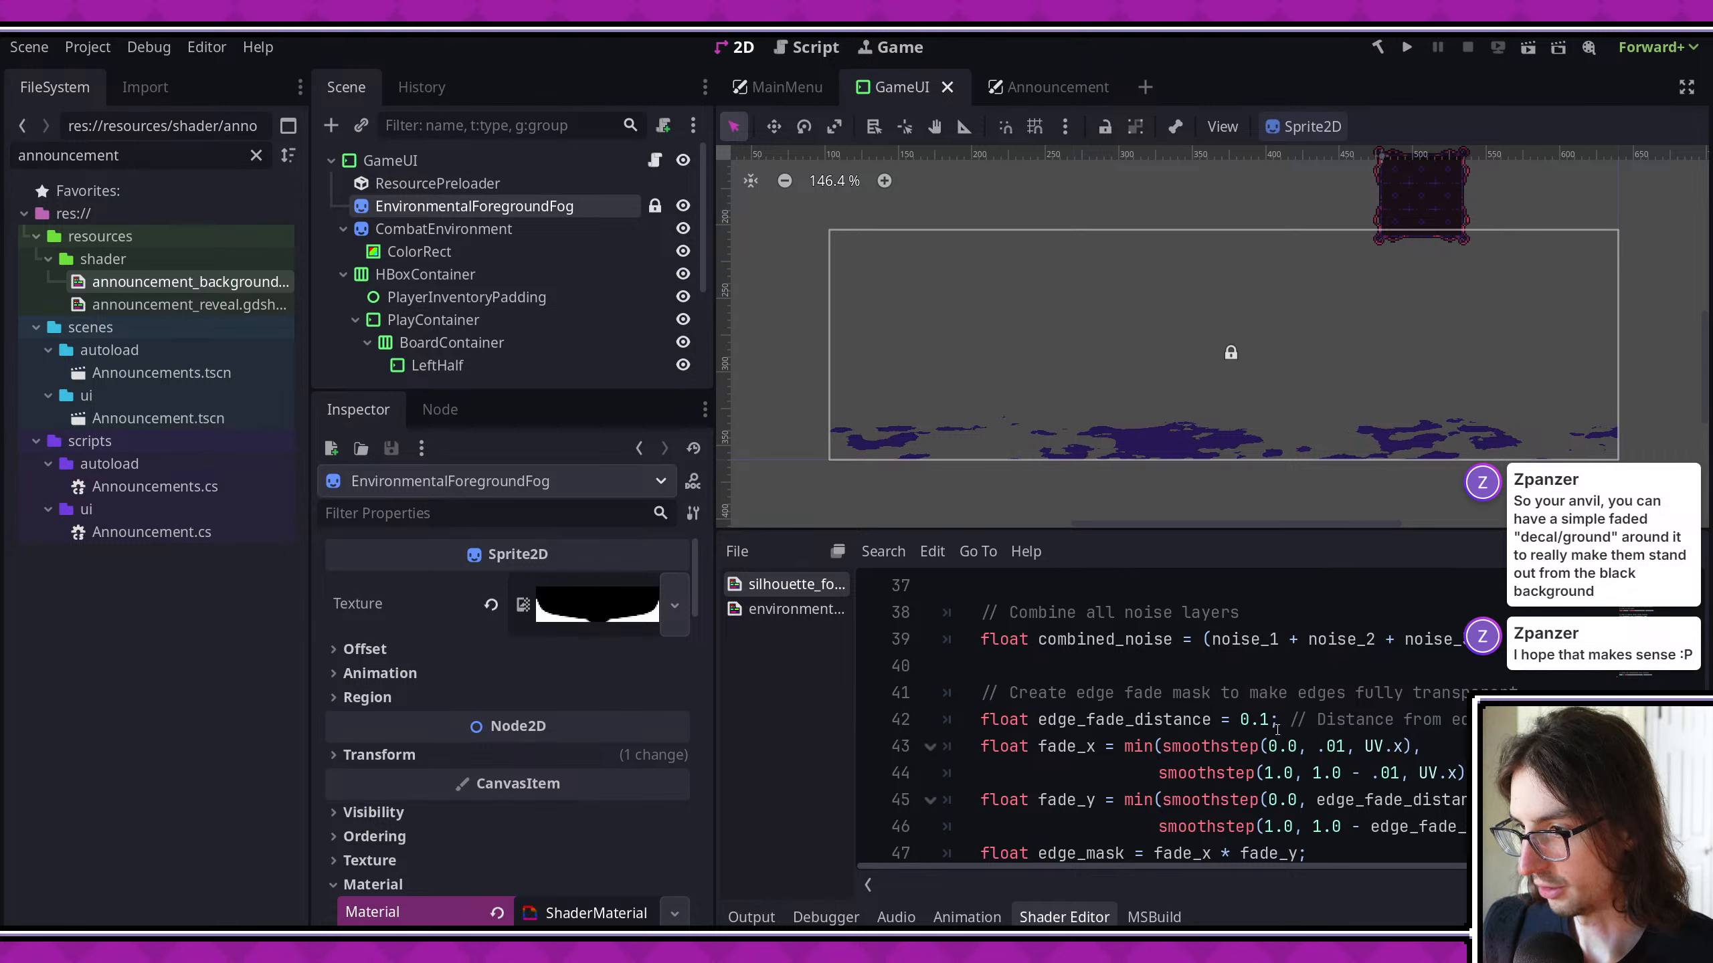
{"action": "scroll", "coordinate": [1276, 730], "scroll_direction": "down", "scroll_amount": 1}
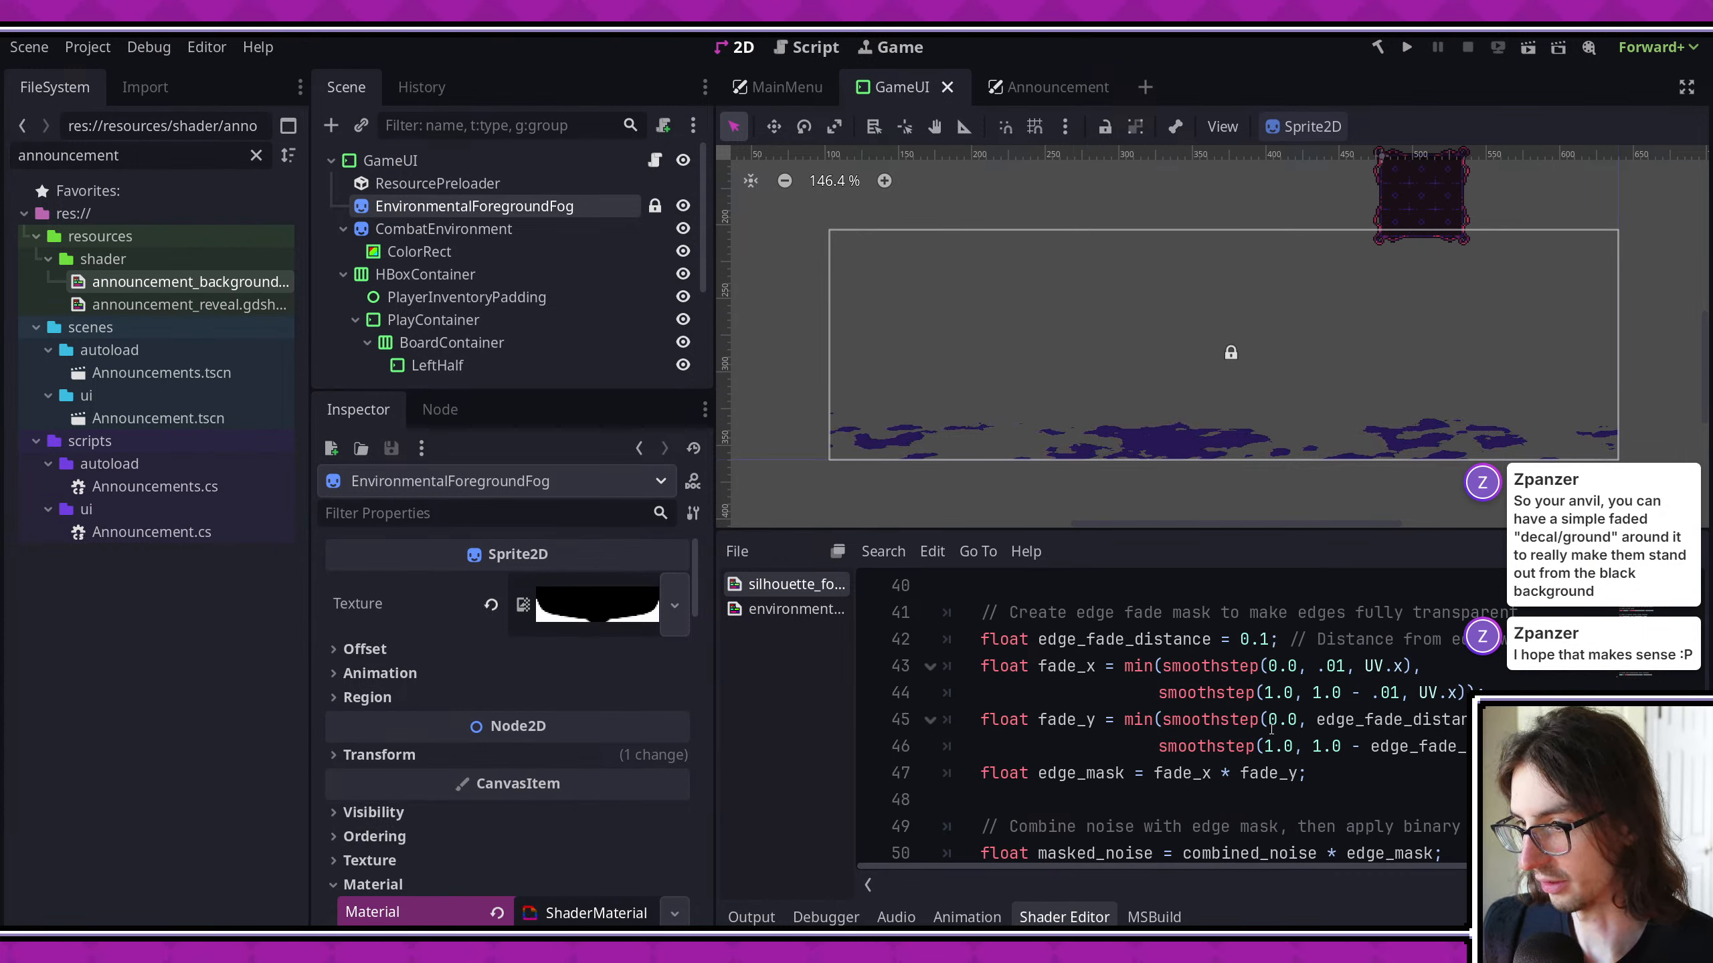
{"action": "left_click", "coordinate": [511, 233]}
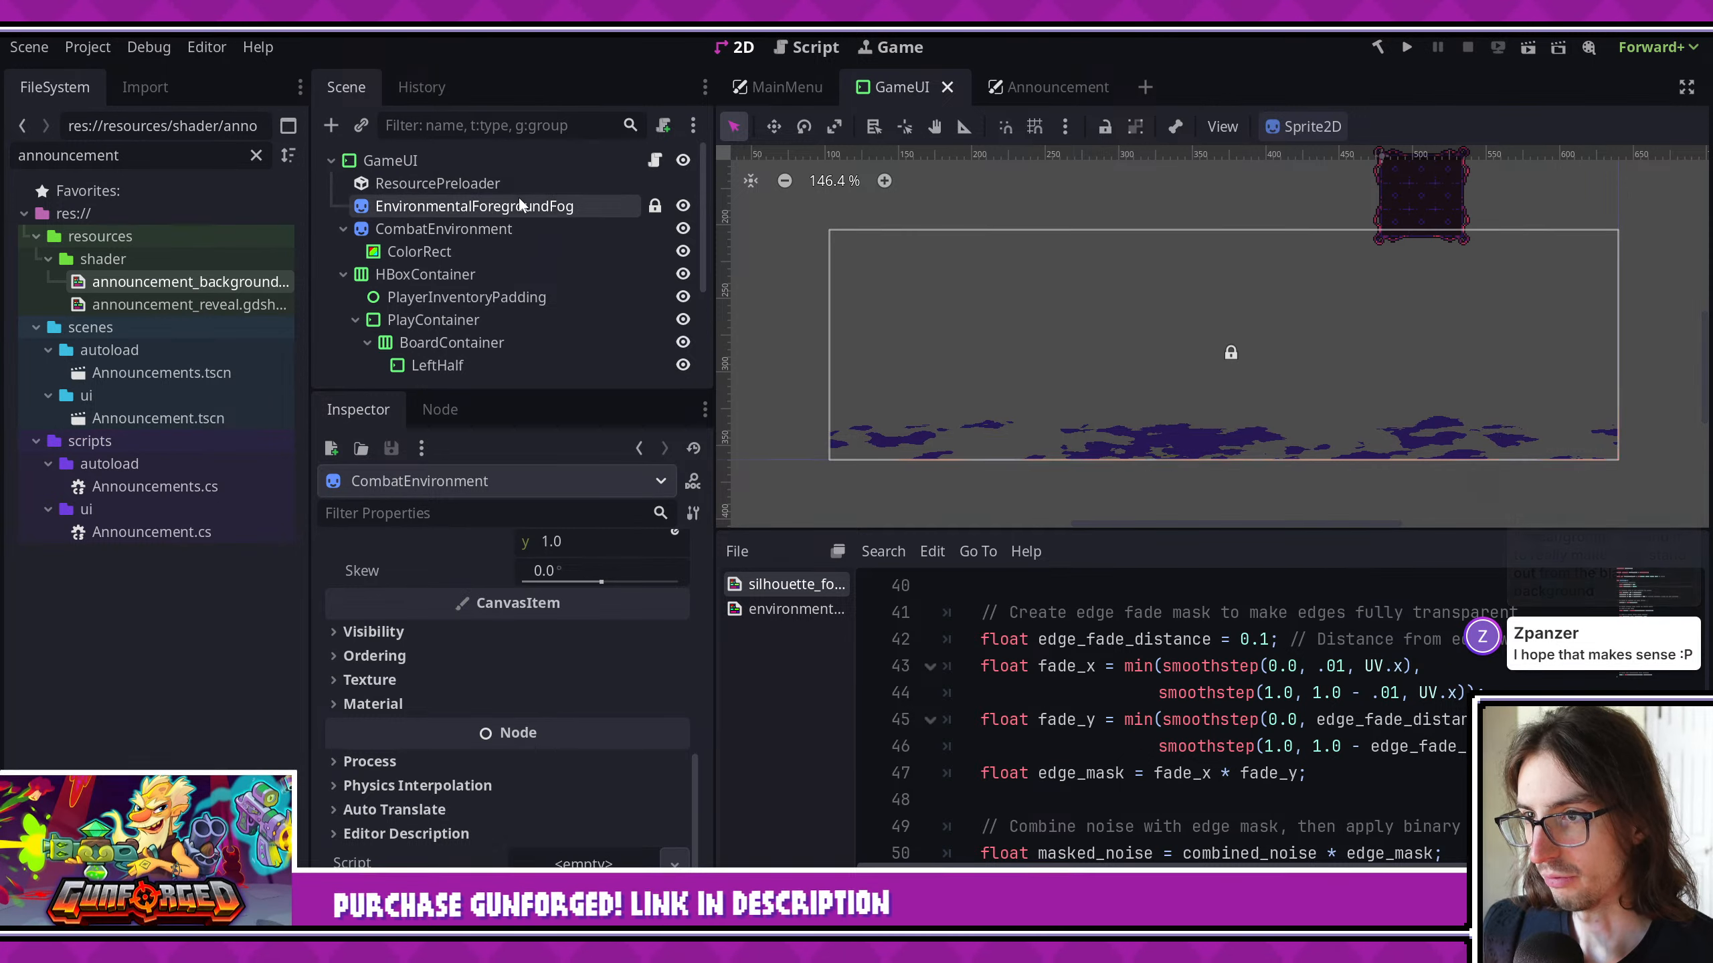
{"action": "left_click", "coordinate": [519, 202]}
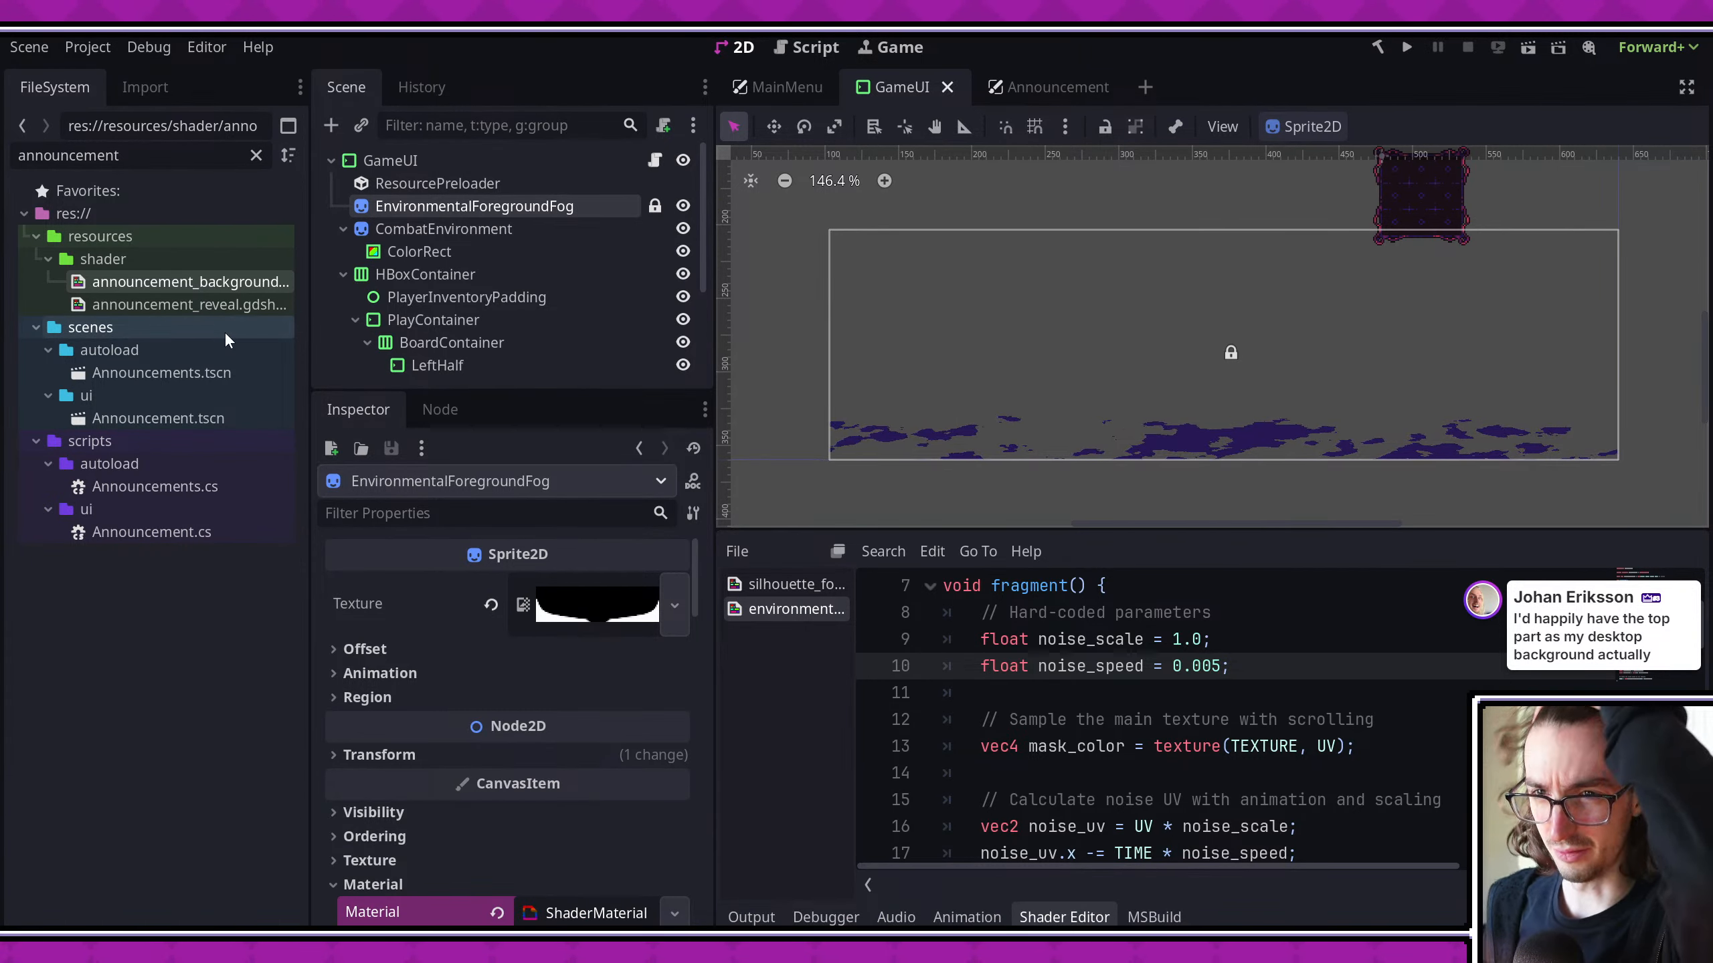
- Close a brief test run, return to the noise parameters of the silhouette fog shader, and save the scene
{"action": "left_click", "coordinate": [1405, 48]}
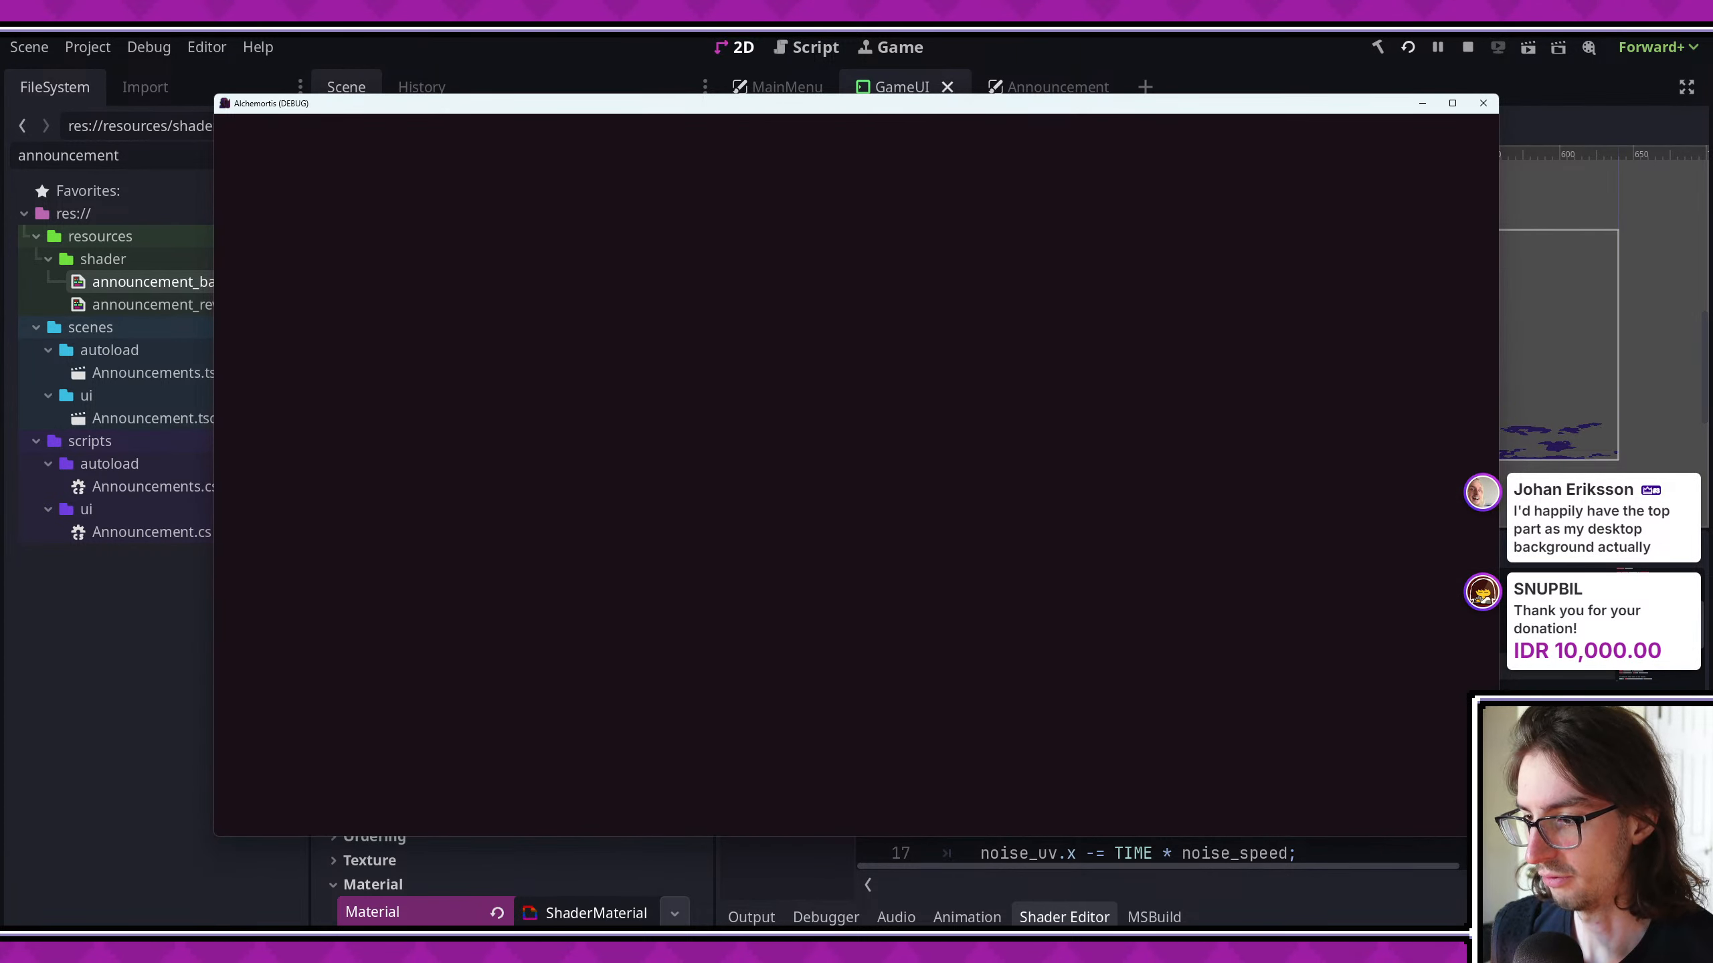
{"action": "left_click", "coordinate": [1482, 102]}
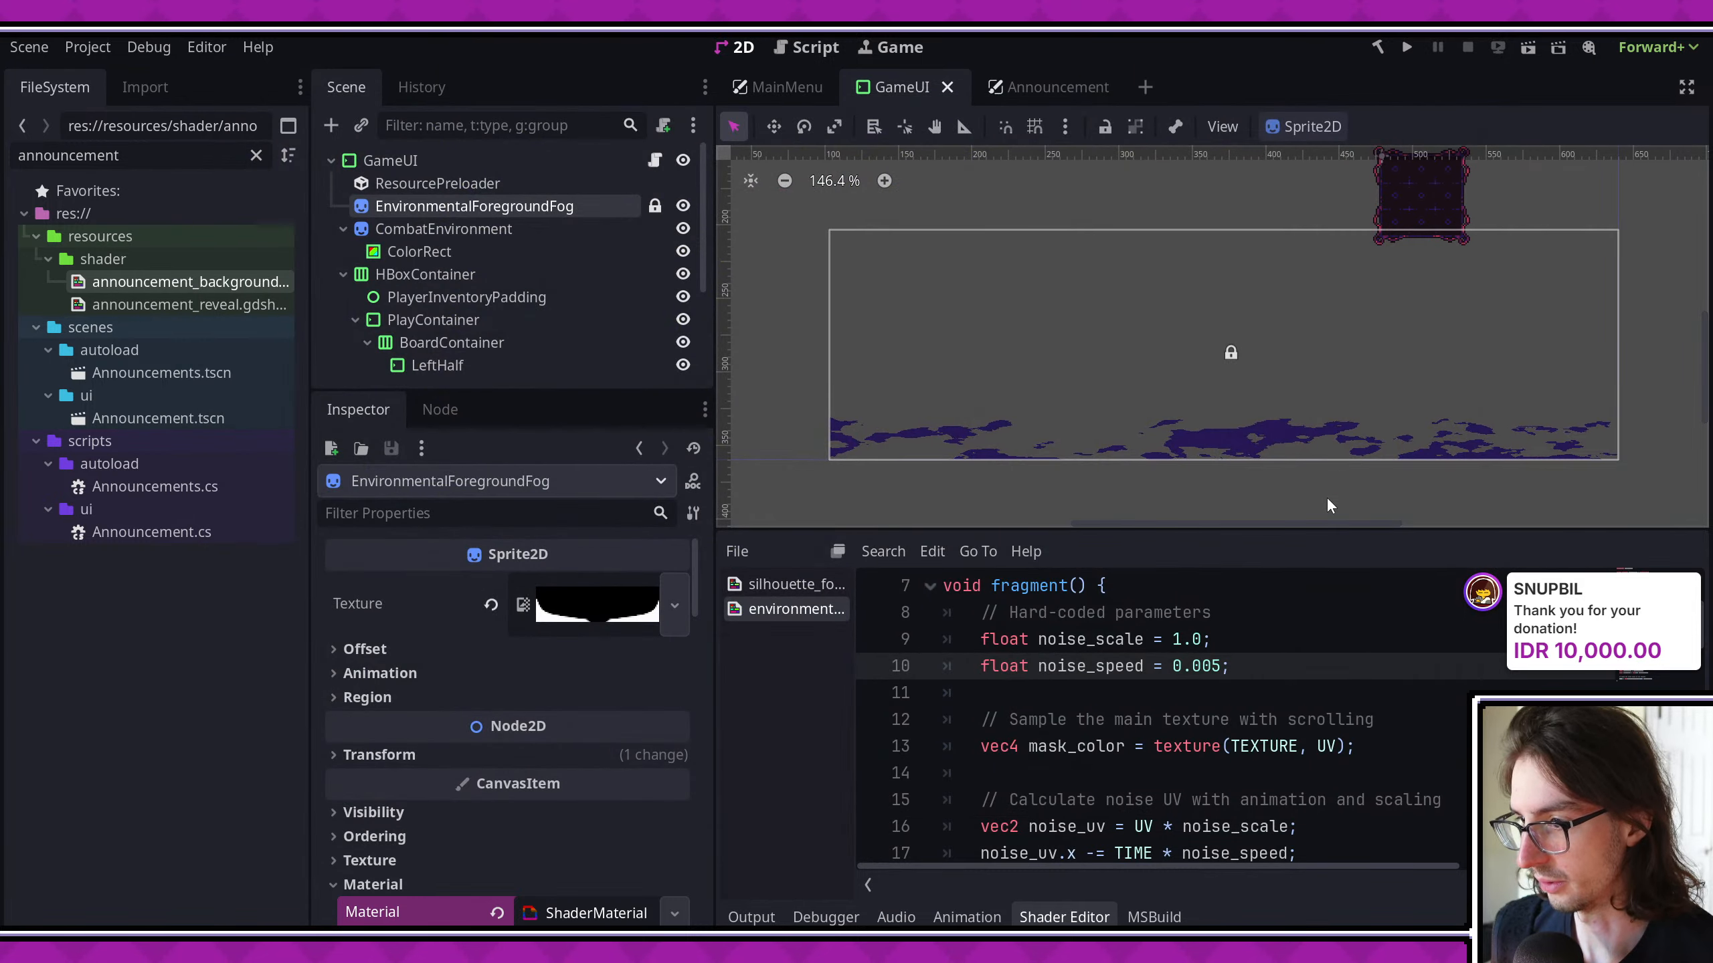
{"action": "left_click", "coordinate": [780, 585]}
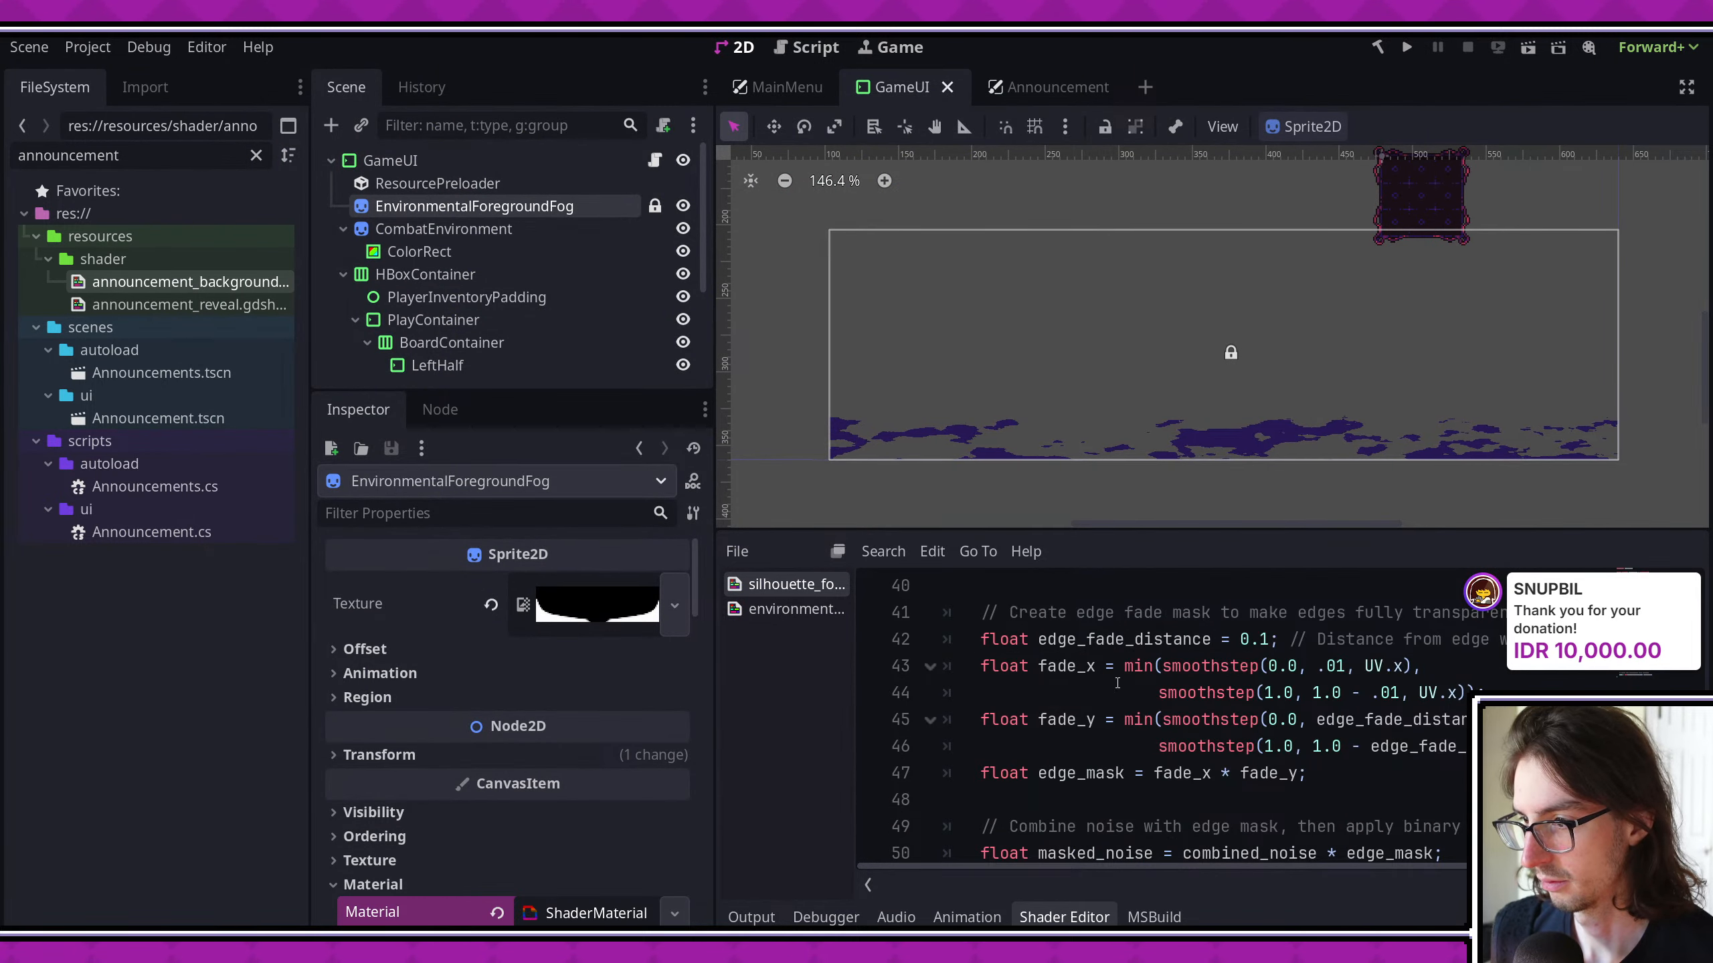
{"action": "scroll", "coordinate": [1117, 686], "scroll_direction": "up", "scroll_amount": 7}
{"action": "scroll", "coordinate": [1117, 686], "scroll_direction": "up", "scroll_amount": 3}
{"action": "scroll", "coordinate": [1117, 687], "scroll_direction": "up", "scroll_amount": 1}
{"action": "key", "text": "ctrl+s"}
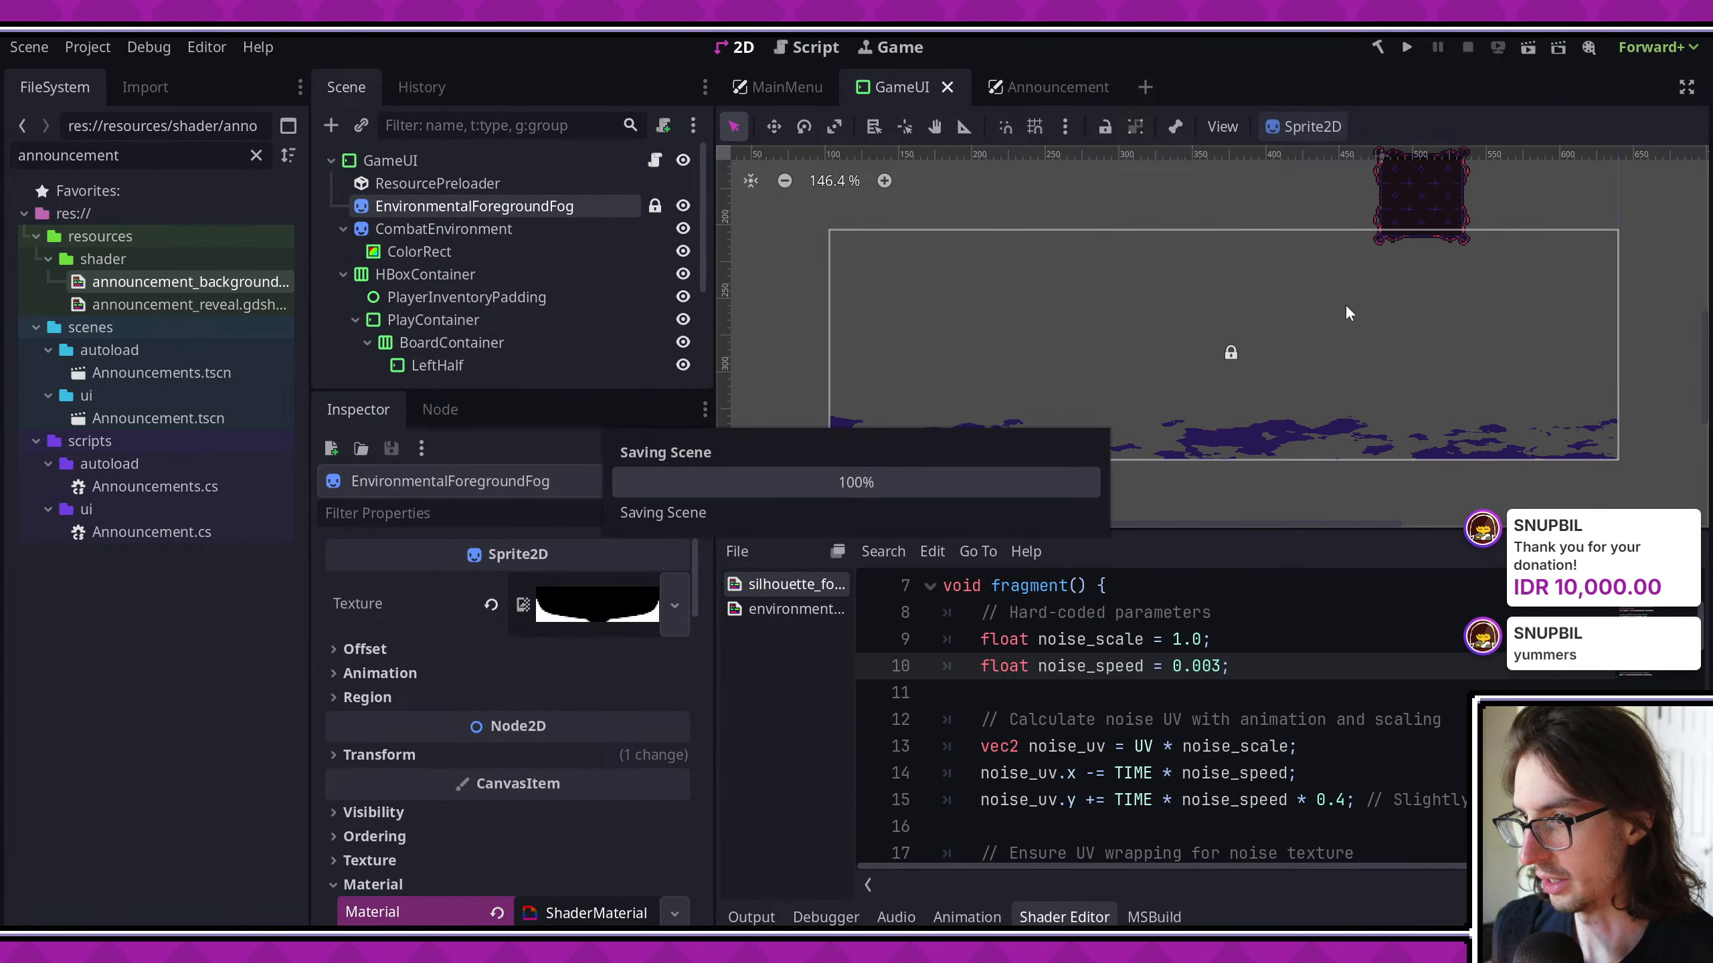
- Examine the silhouette fog along the graveyard horizon in the viewport
{"action": "scroll", "coordinate": [1063, 352], "scroll_direction": "up", "scroll_amount": 3}
{"action": "middle_click_drag", "start_coordinate": [1064, 352], "coordinate": [1037, 493]}
{"action": "scroll", "coordinate": [1037, 493], "scroll_direction": "down", "scroll_amount": 6}
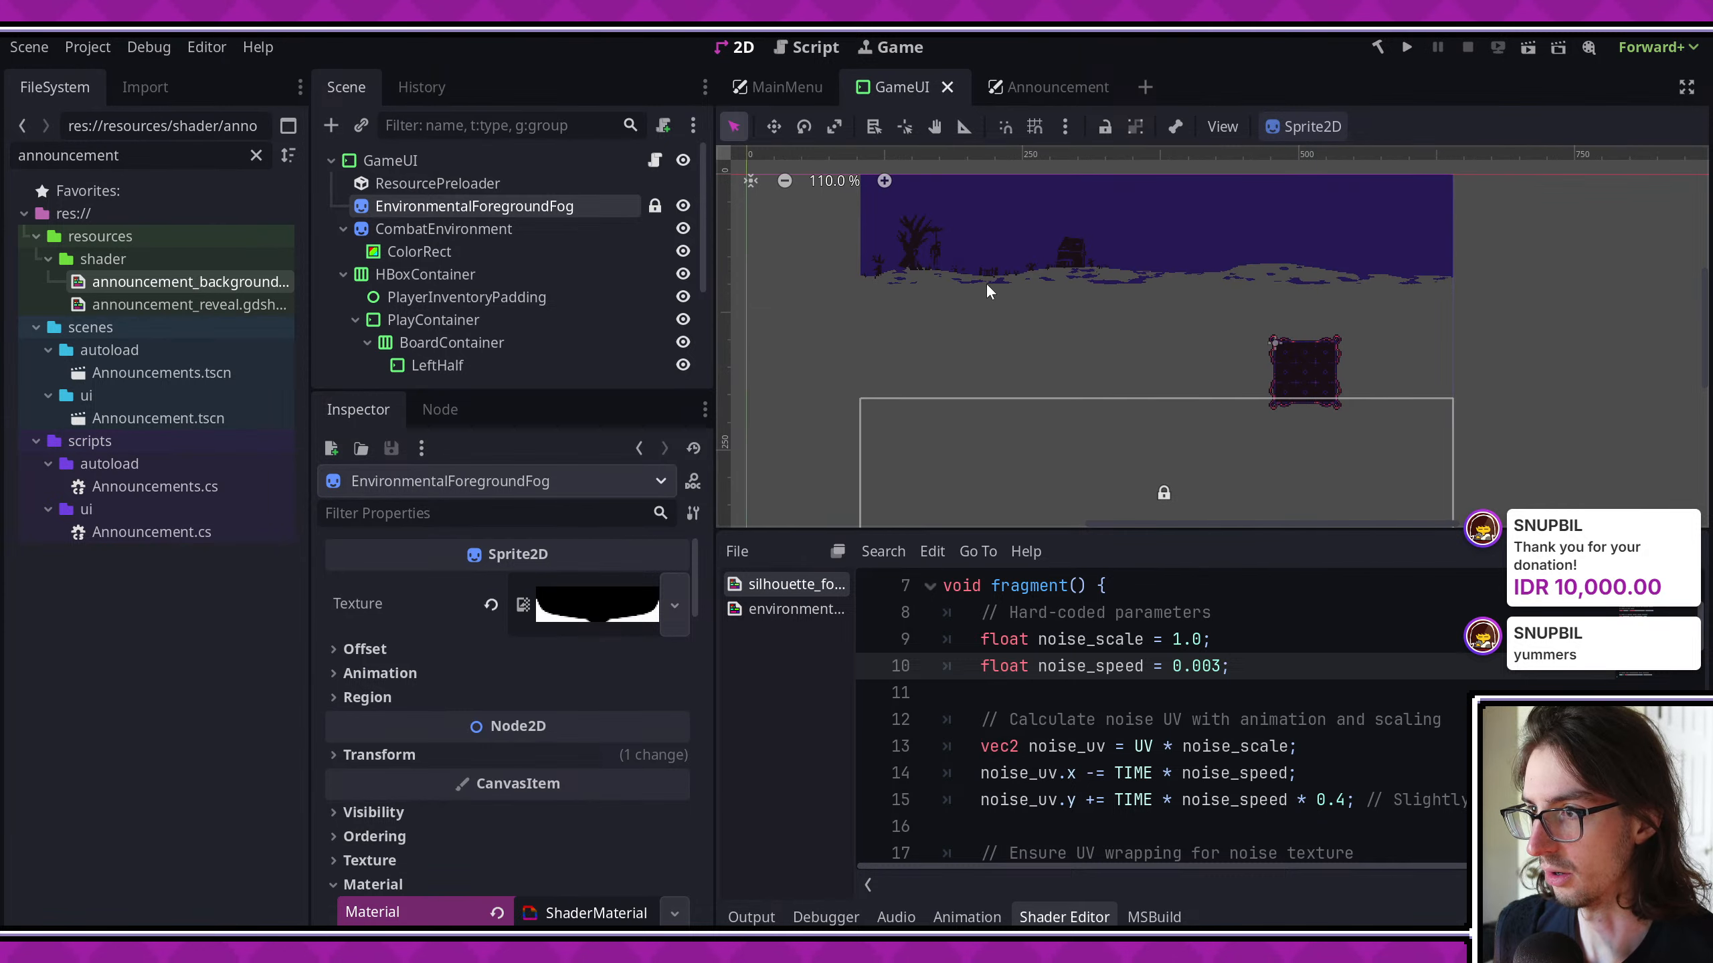
{"action": "scroll", "coordinate": [1001, 288], "scroll_direction": "up", "scroll_amount": 2}
{"action": "middle_click_drag", "start_coordinate": [1001, 288], "coordinate": [1026, 380]}
{"action": "scroll", "coordinate": [968, 405], "scroll_direction": "up", "scroll_amount": 8}
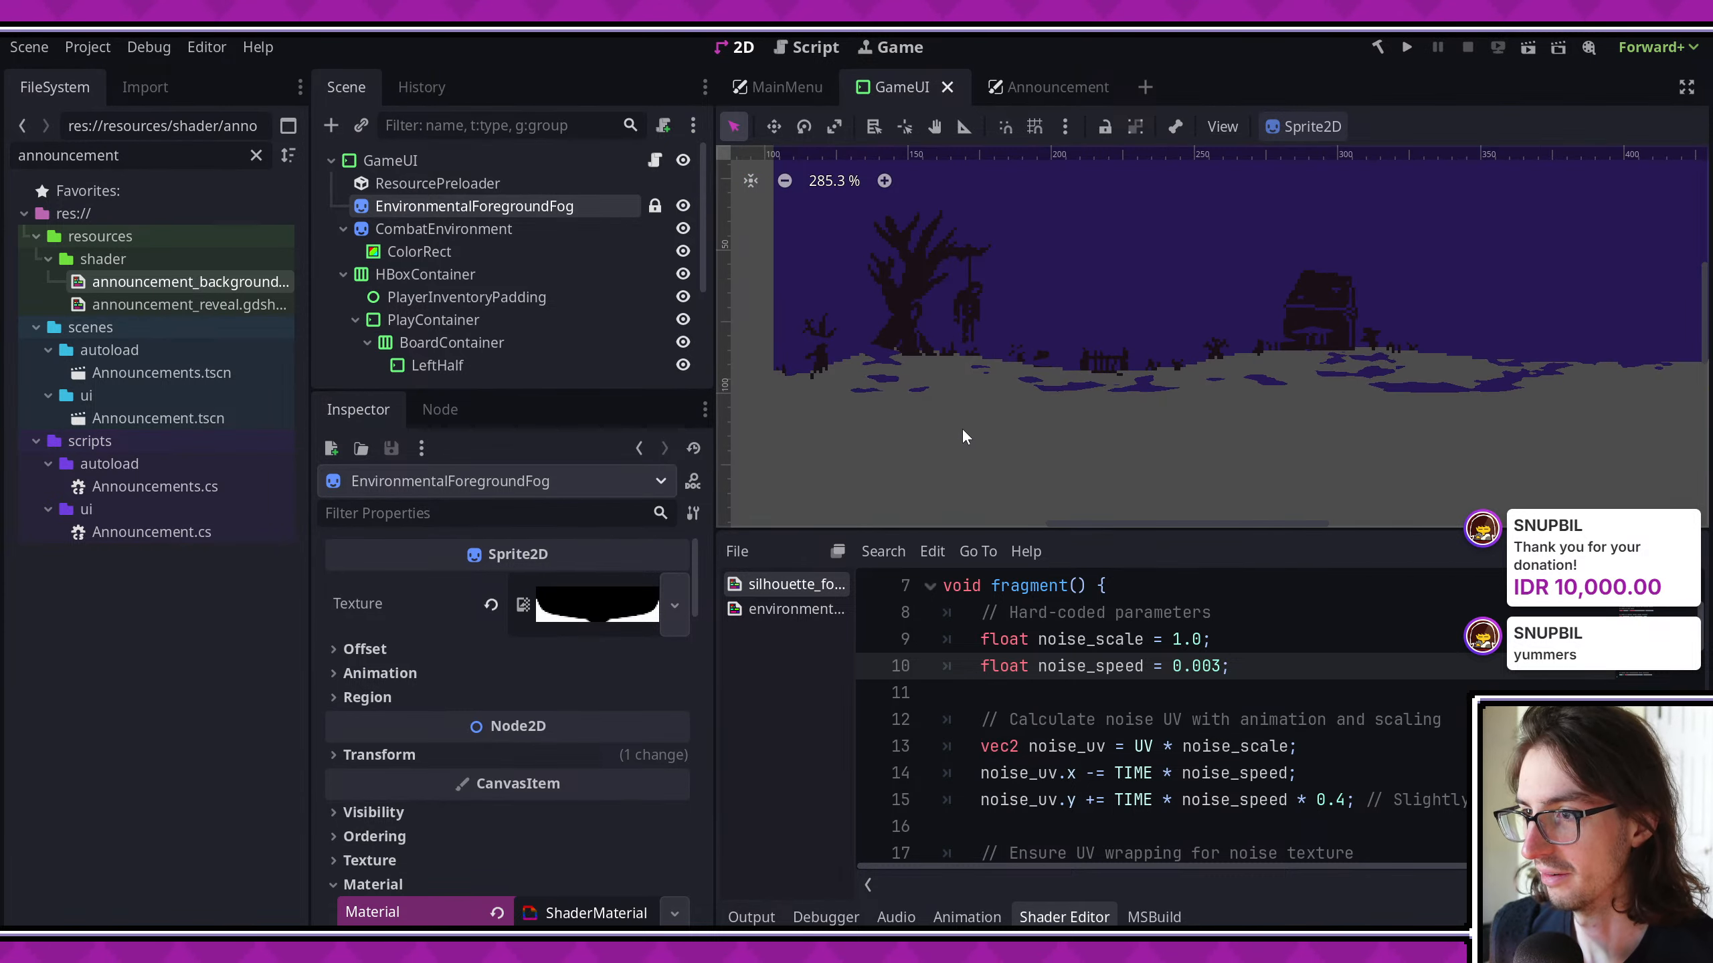
- Run the game through the crystal encounter into a fight to check both fog layers, and close the game
{"action": "left_click", "coordinate": [1407, 47]}
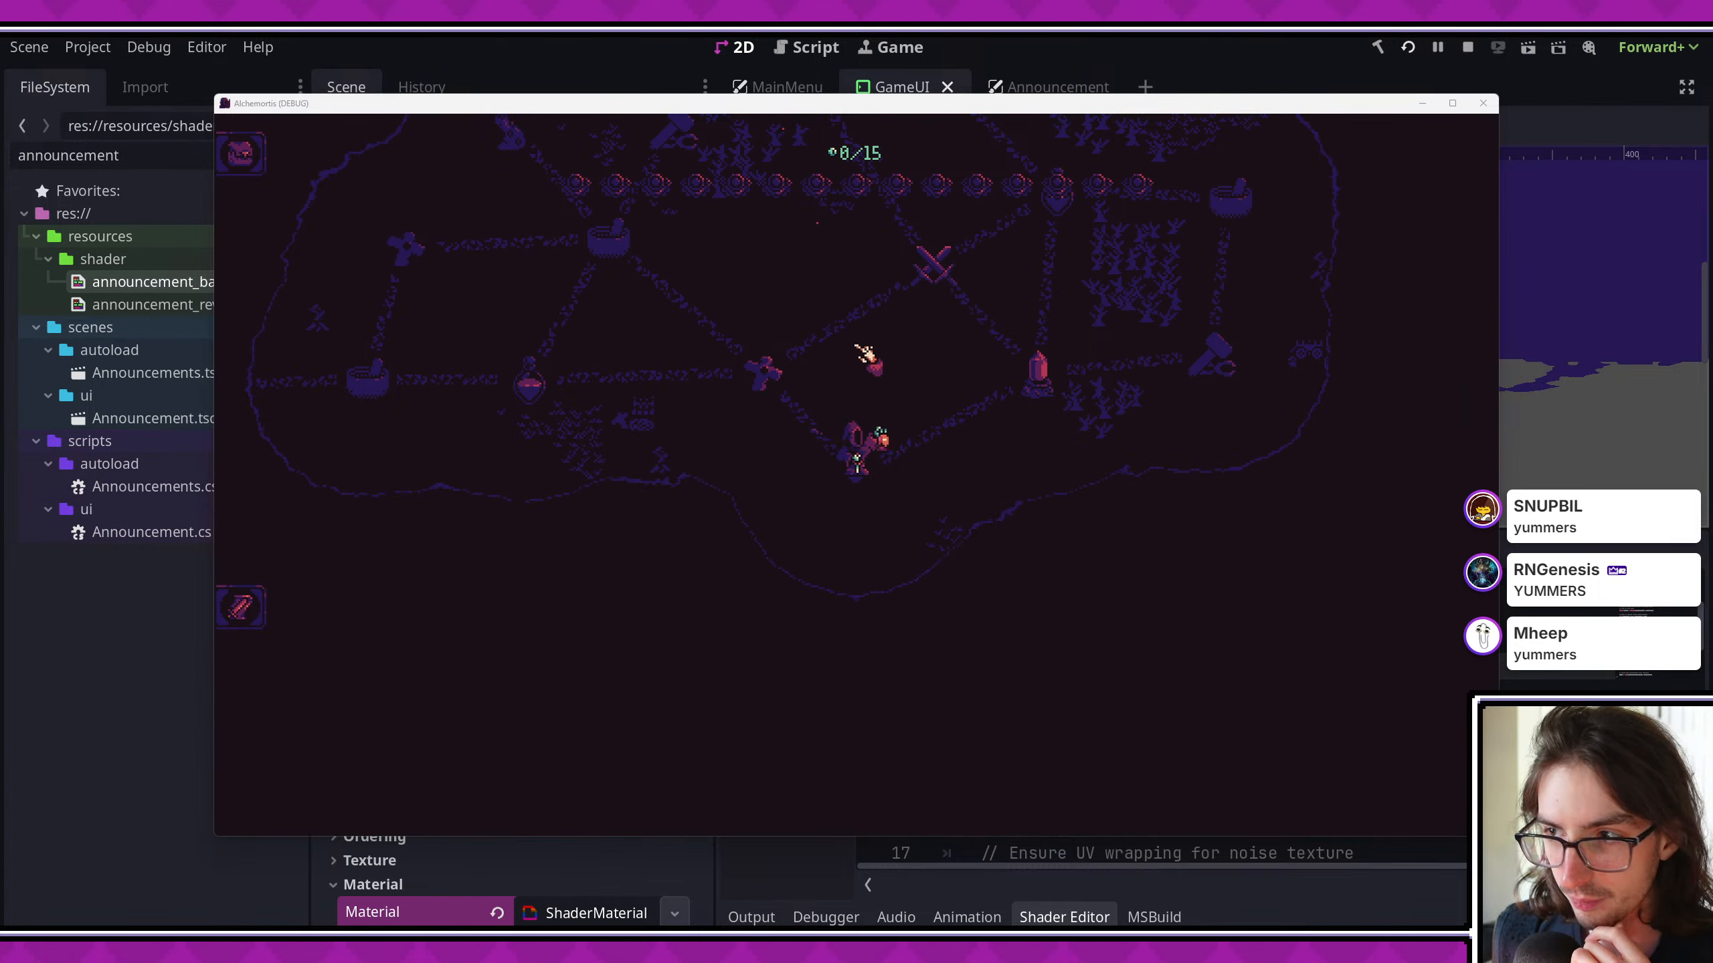
{"action": "left_click", "coordinate": [1028, 407]}
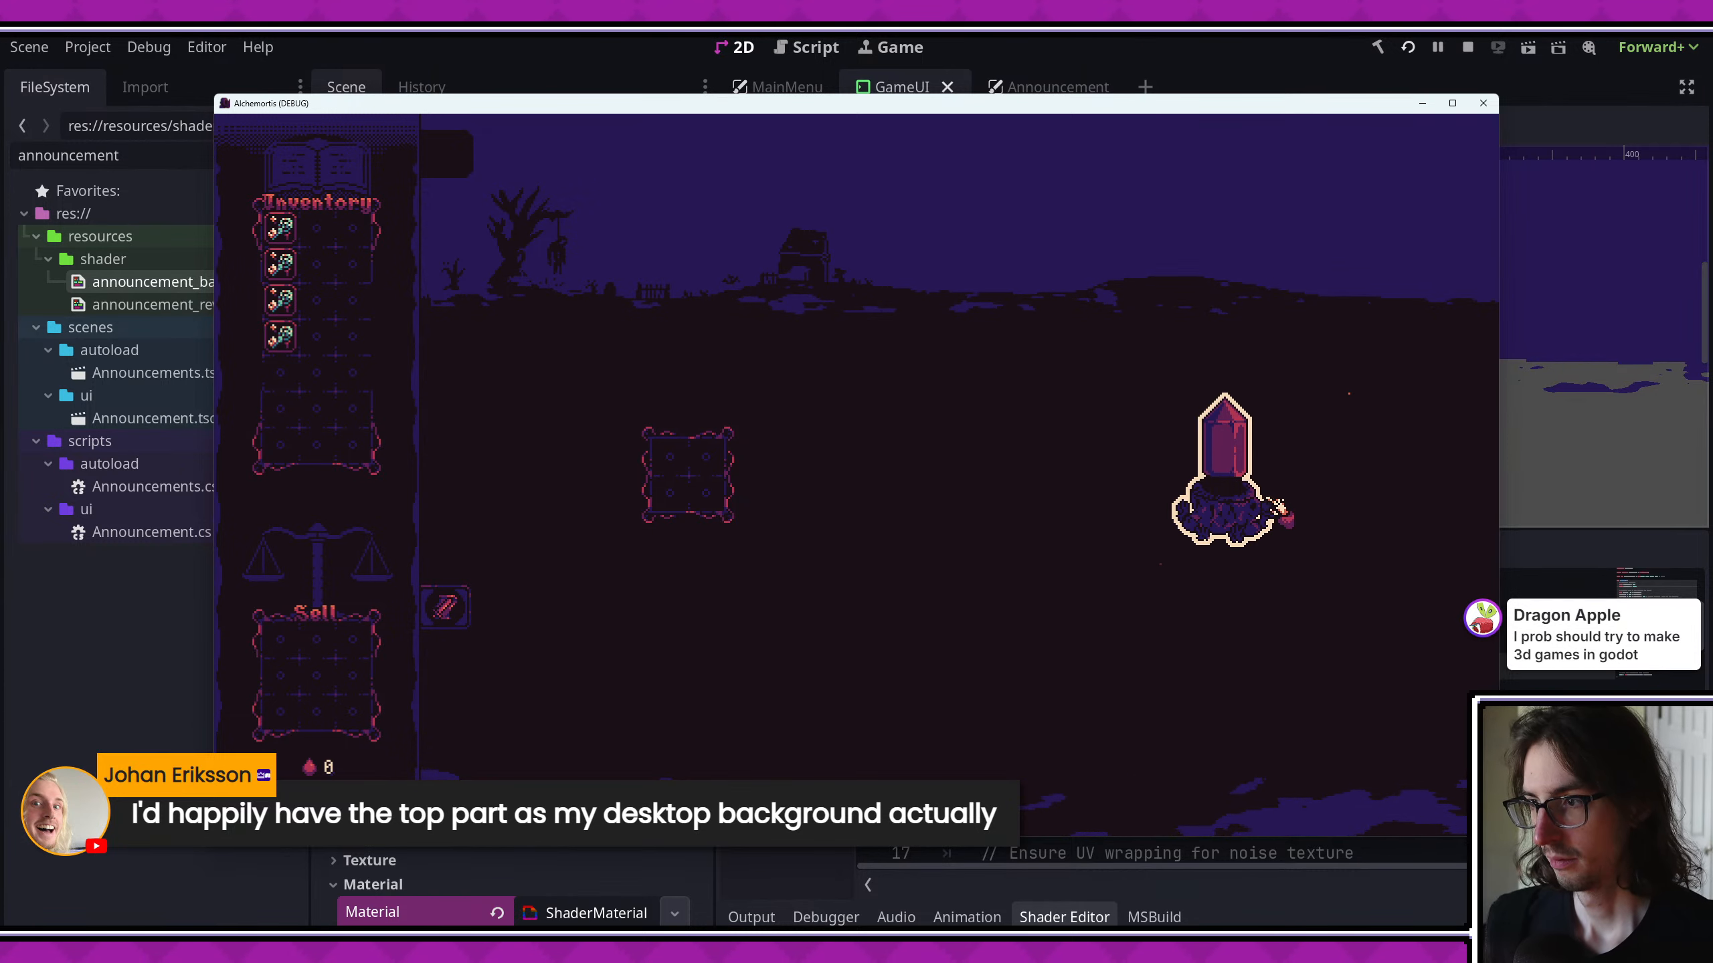
{"action": "left_click", "coordinate": [1251, 512]}
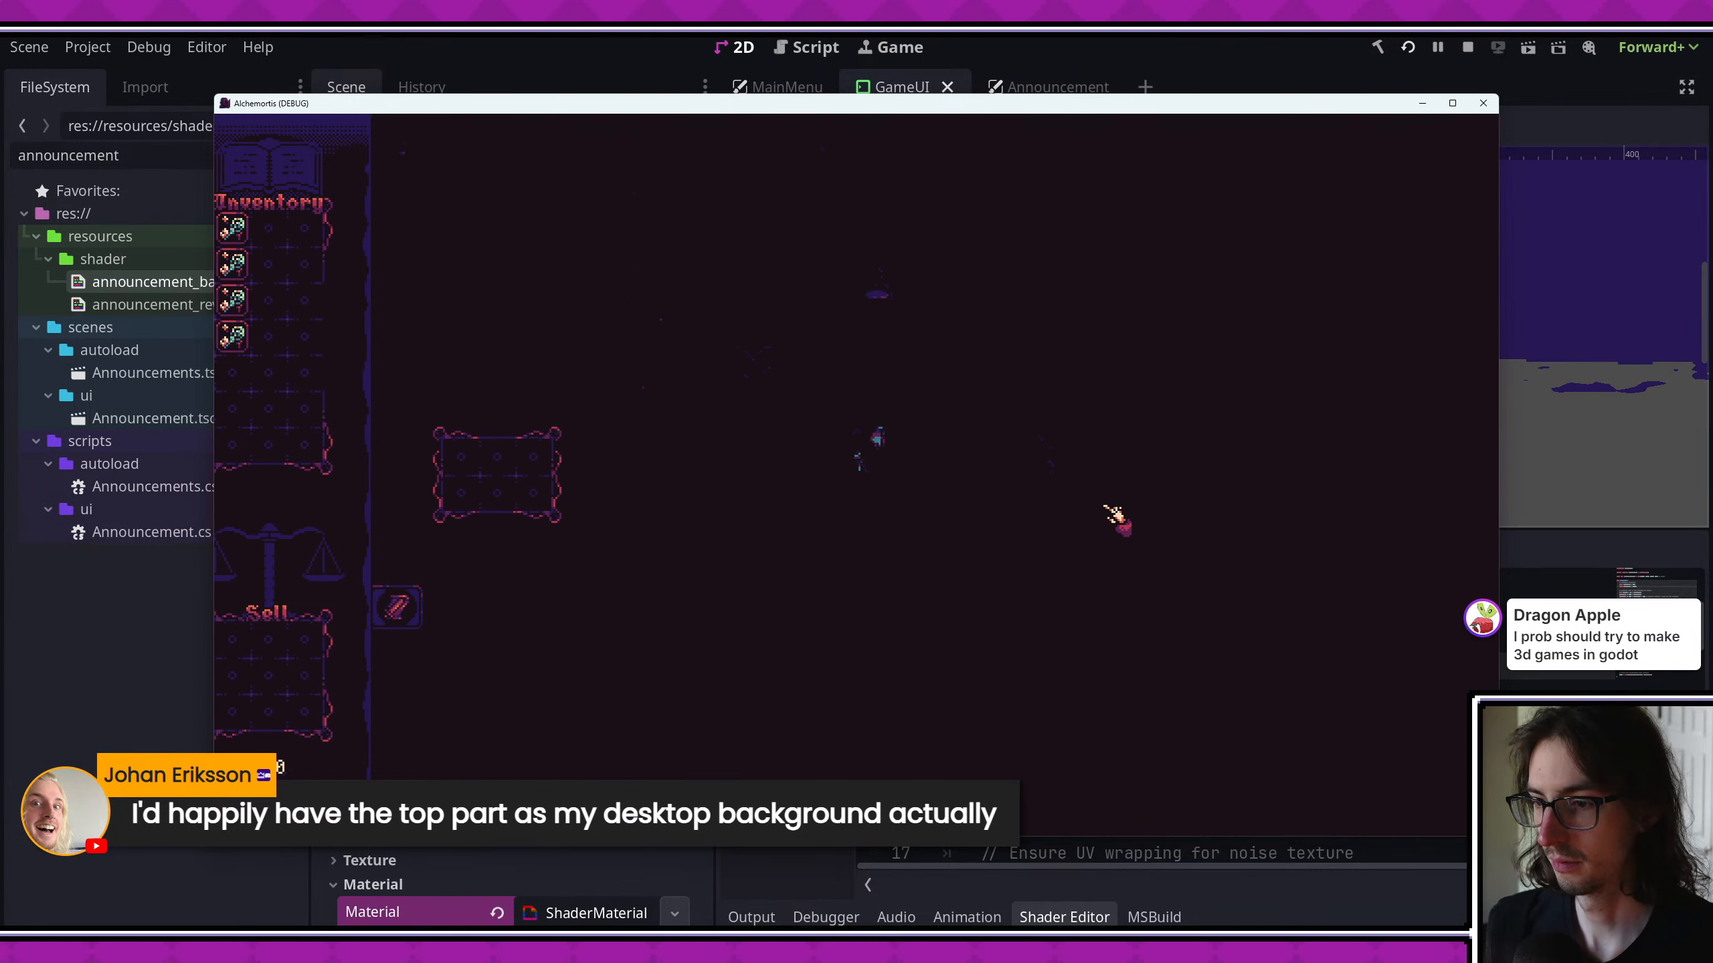
{"action": "left_click", "coordinate": [758, 368]}
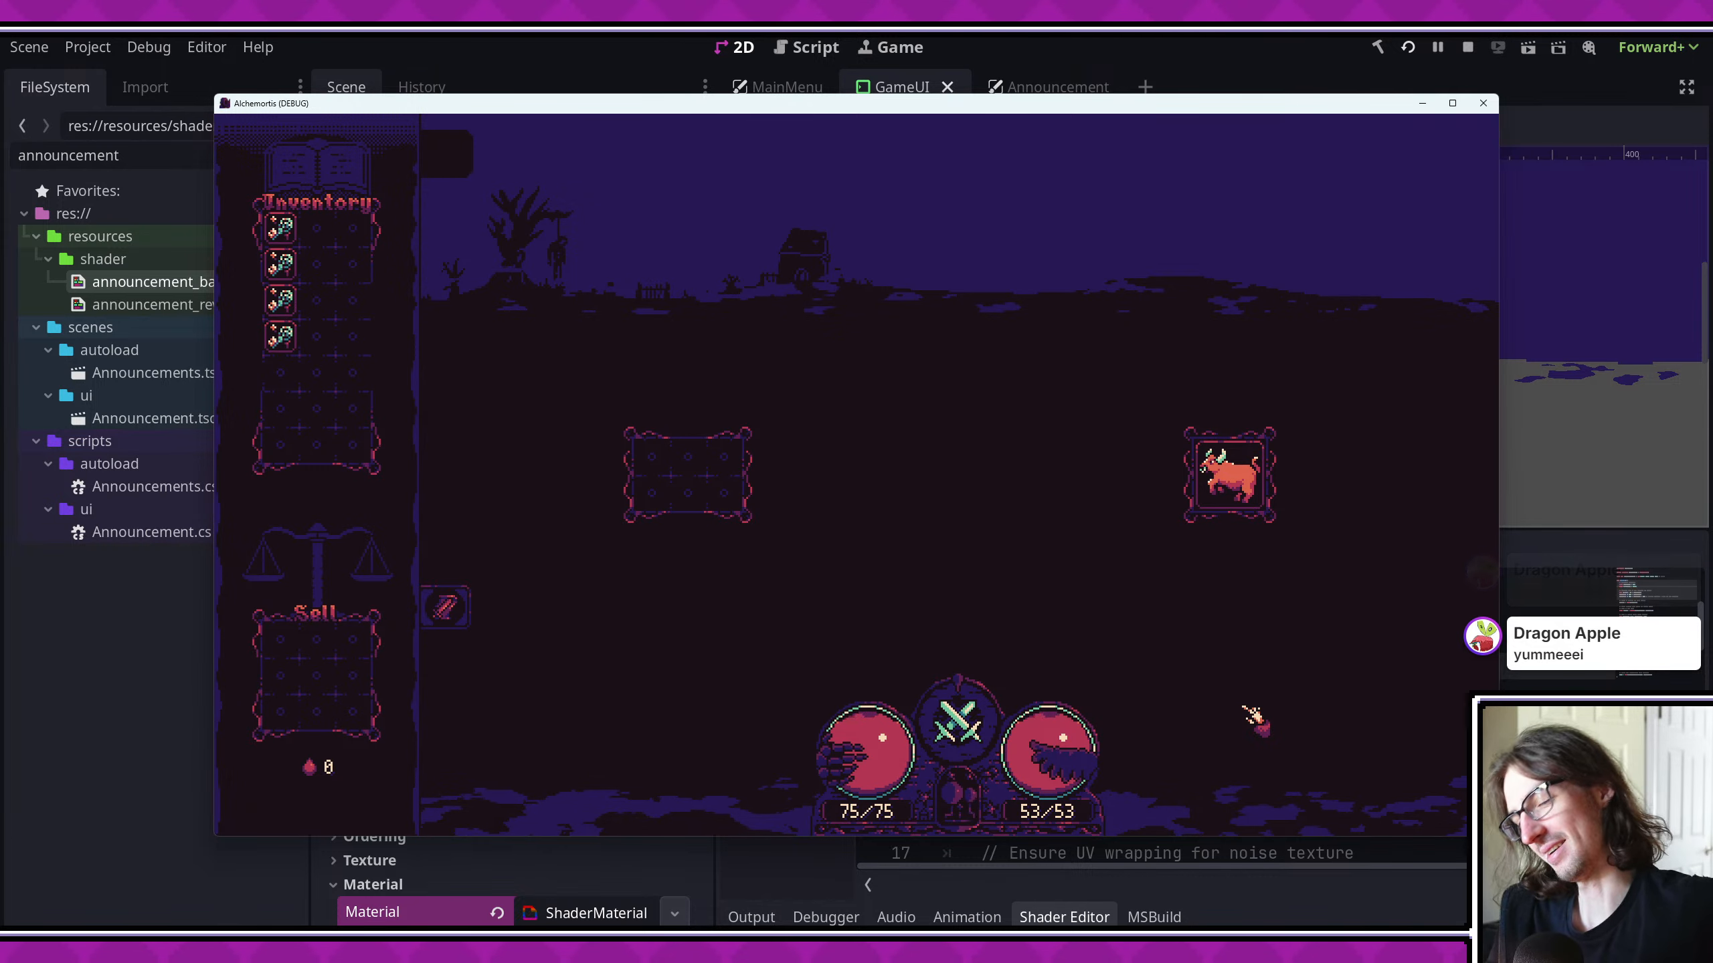
{"action": "left_click", "coordinate": [1483, 103]}
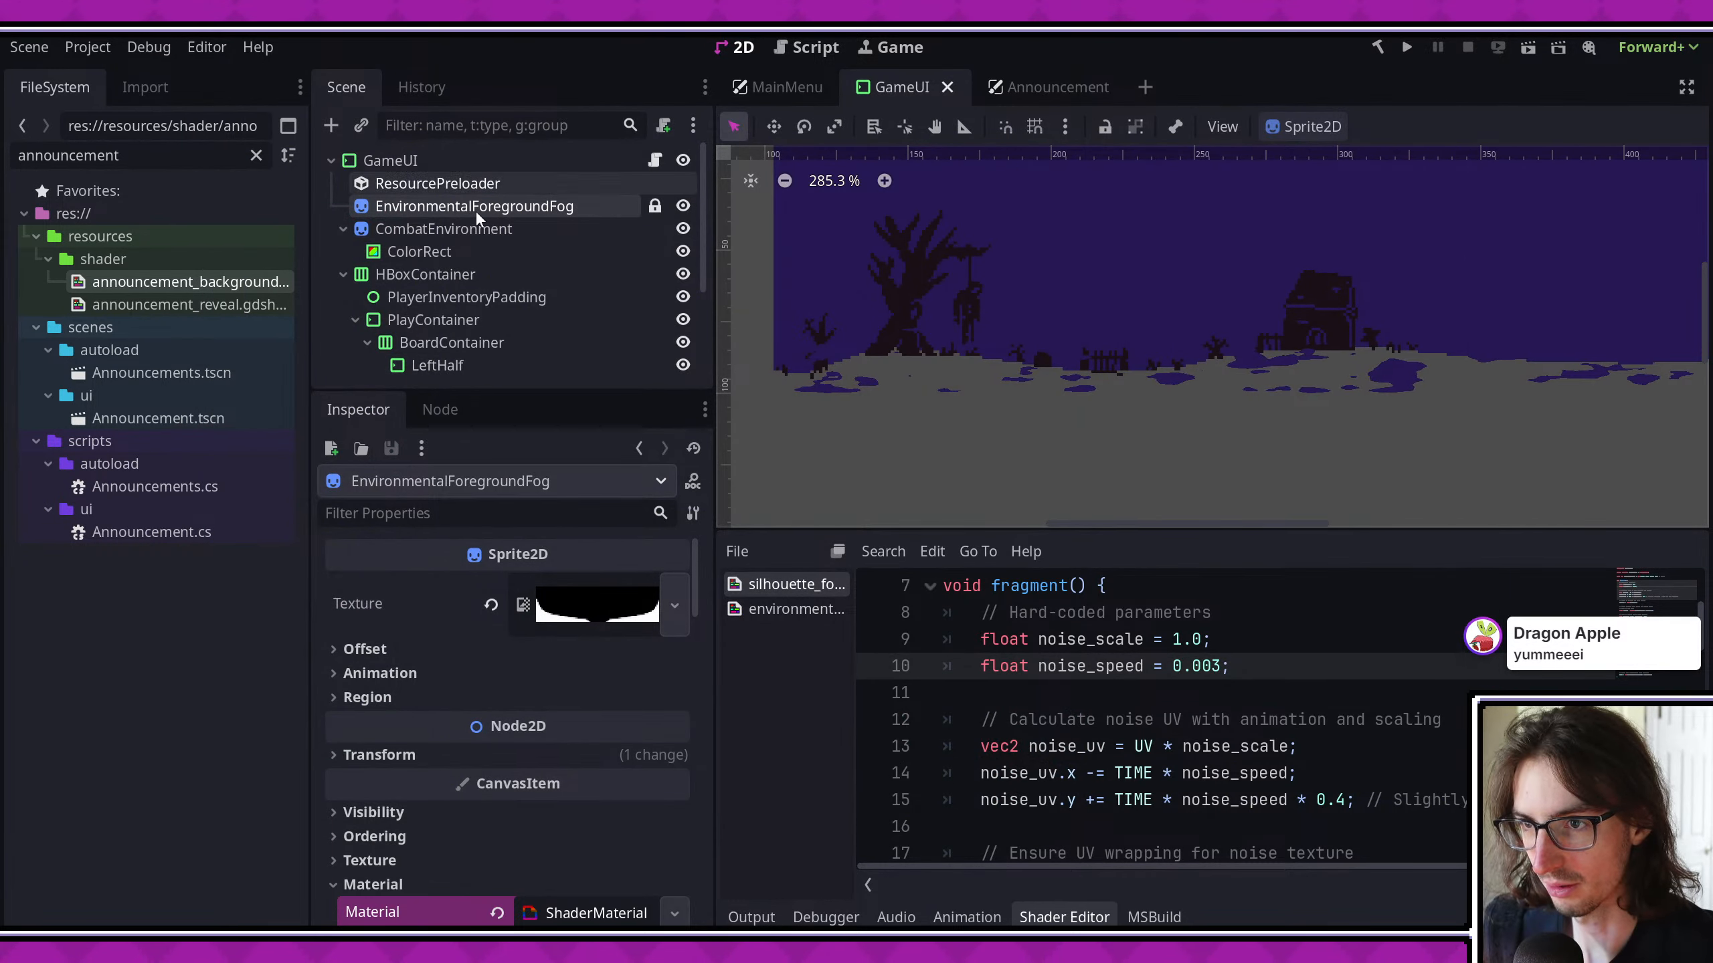
- Enlarge the inspector and examine the noise texture and FastNoiseLite settings of the EnvironmentalForegroundFog node
{"action": "left_click", "coordinate": [443, 228]}
{"action": "left_click_drag", "start_coordinate": [511, 391], "coordinate": [513, 267]}
{"action": "scroll", "coordinate": [997, 408], "scroll_direction": "down", "scroll_amount": 3}
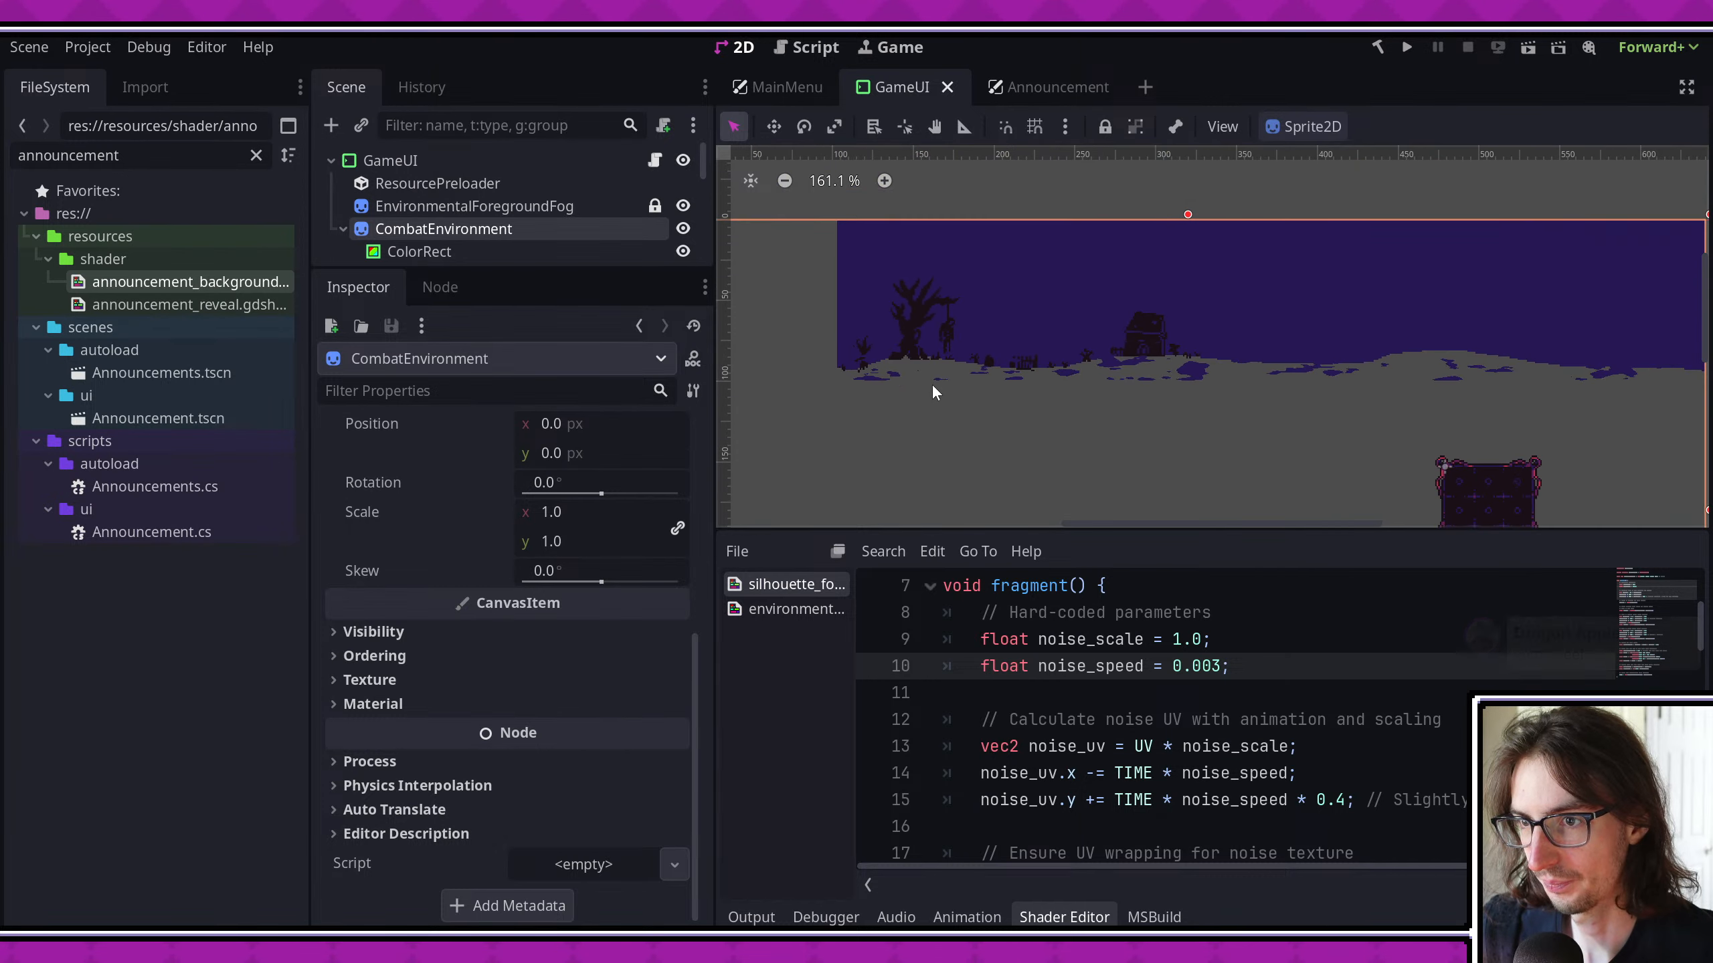
{"action": "left_click", "coordinate": [519, 207]}
{"action": "scroll", "coordinate": [544, 500], "scroll_direction": "down", "scroll_amount": 5}
{"action": "scroll", "coordinate": [518, 560], "scroll_direction": "down", "scroll_amount": 10}
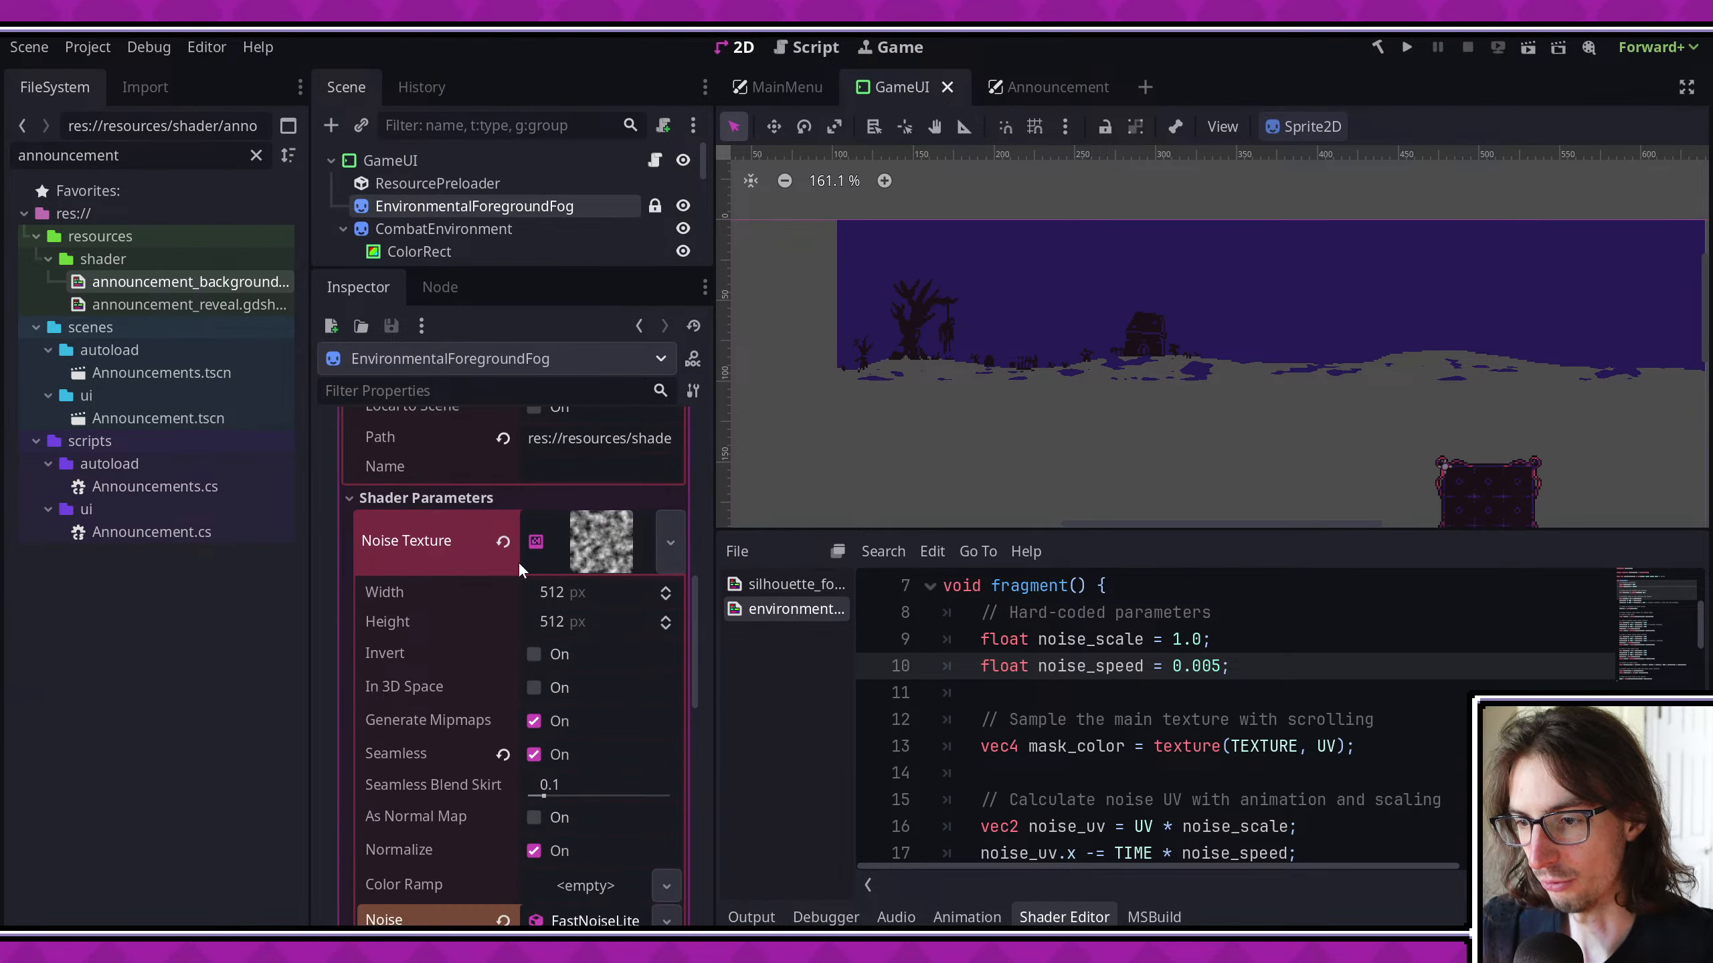
{"action": "scroll", "coordinate": [522, 568], "scroll_direction": "up", "scroll_amount": 2}
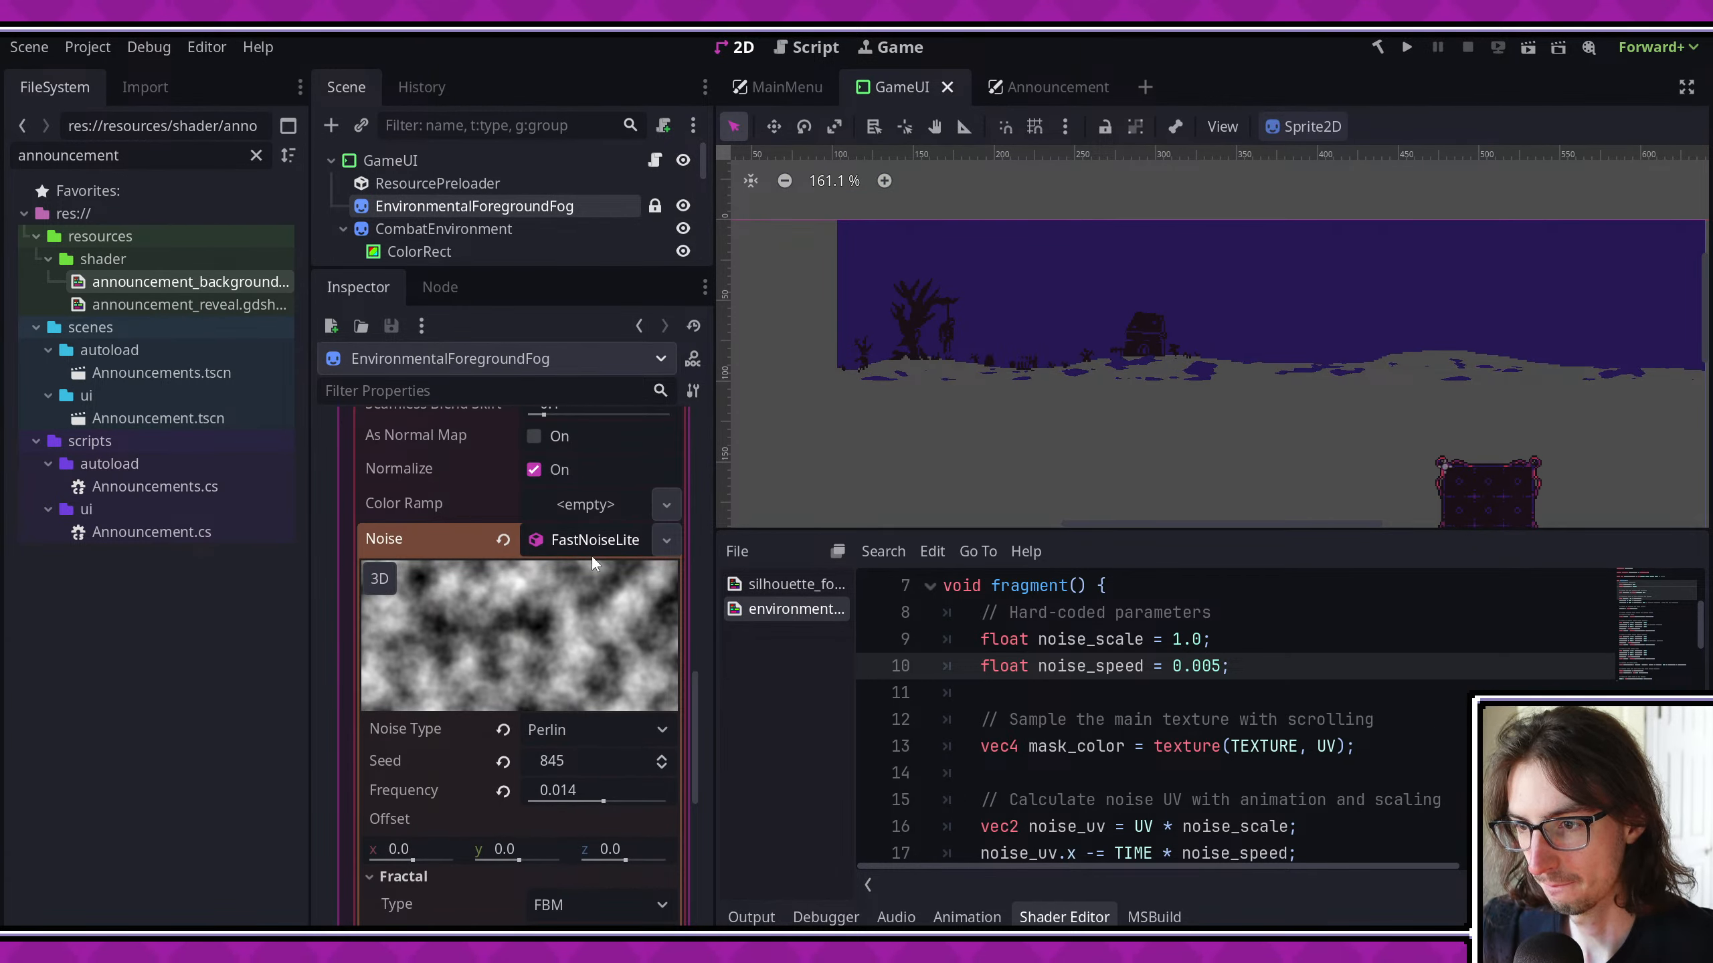
{"action": "scroll", "coordinate": [609, 629], "scroll_direction": "down", "scroll_amount": 6}
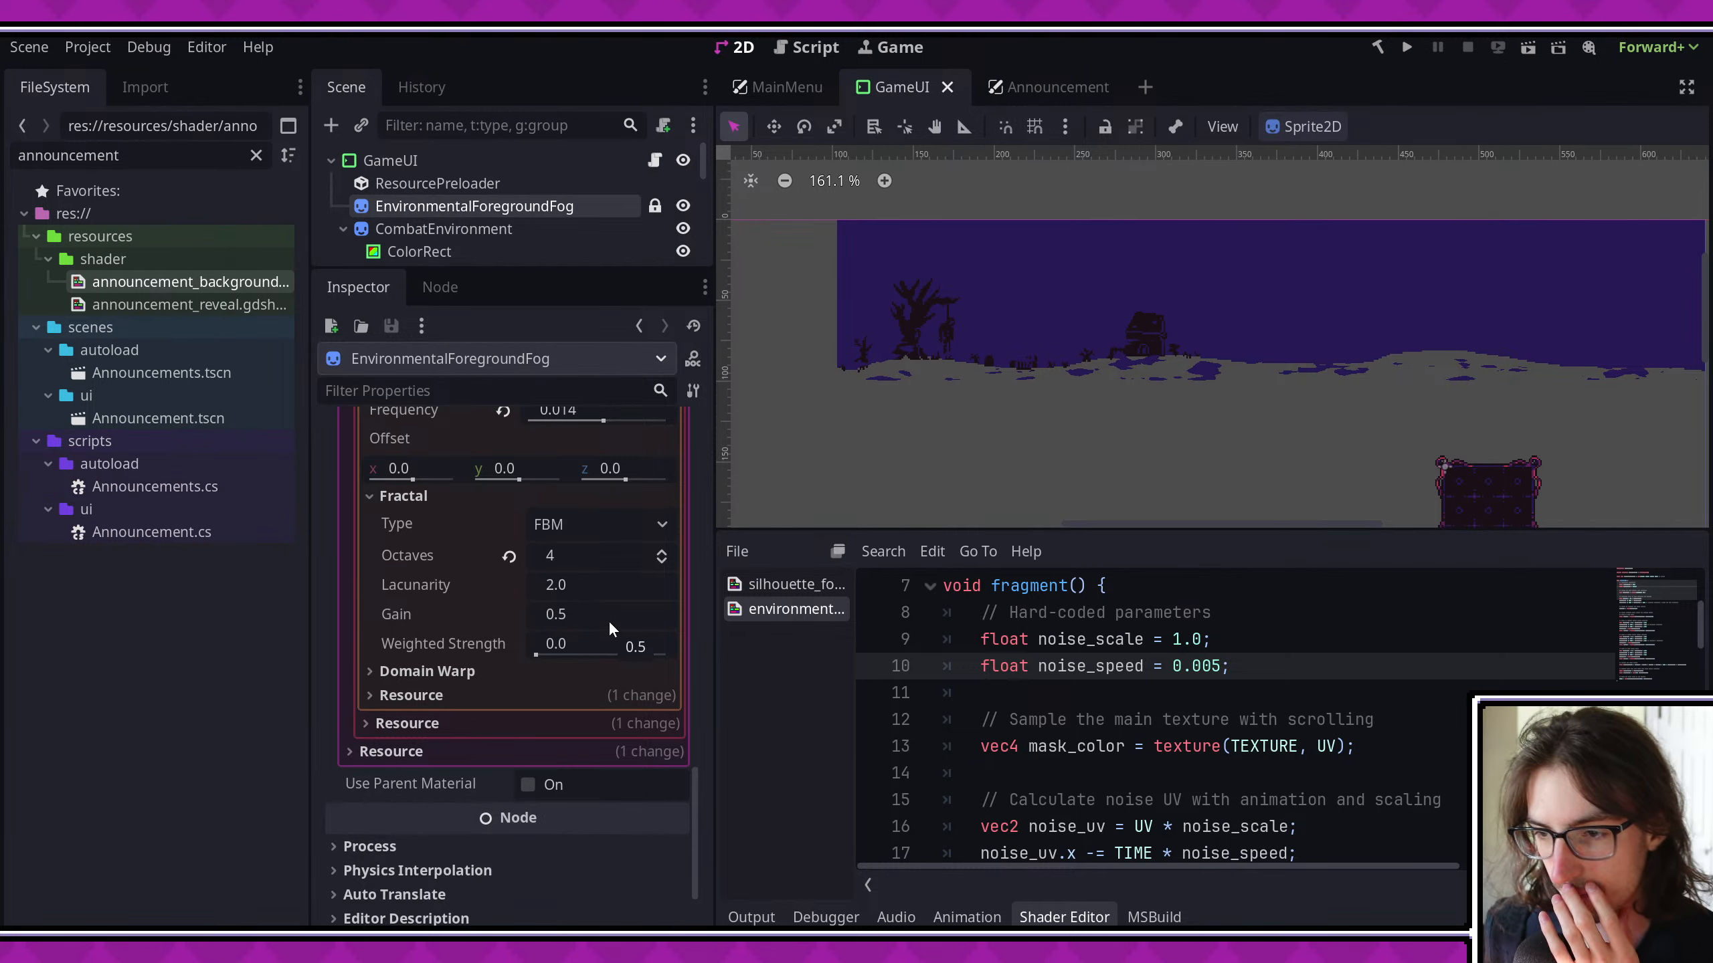
{"action": "scroll", "coordinate": [608, 625], "scroll_direction": "up", "scroll_amount": 2}
{"action": "scroll", "coordinate": [605, 622], "scroll_direction": "up", "scroll_amount": 1}
- Try the Value Cubic, Value and Cellular noise types on the foreground fog and compare their shapes in the viewport
{"action": "left_click", "coordinate": [597, 540]}
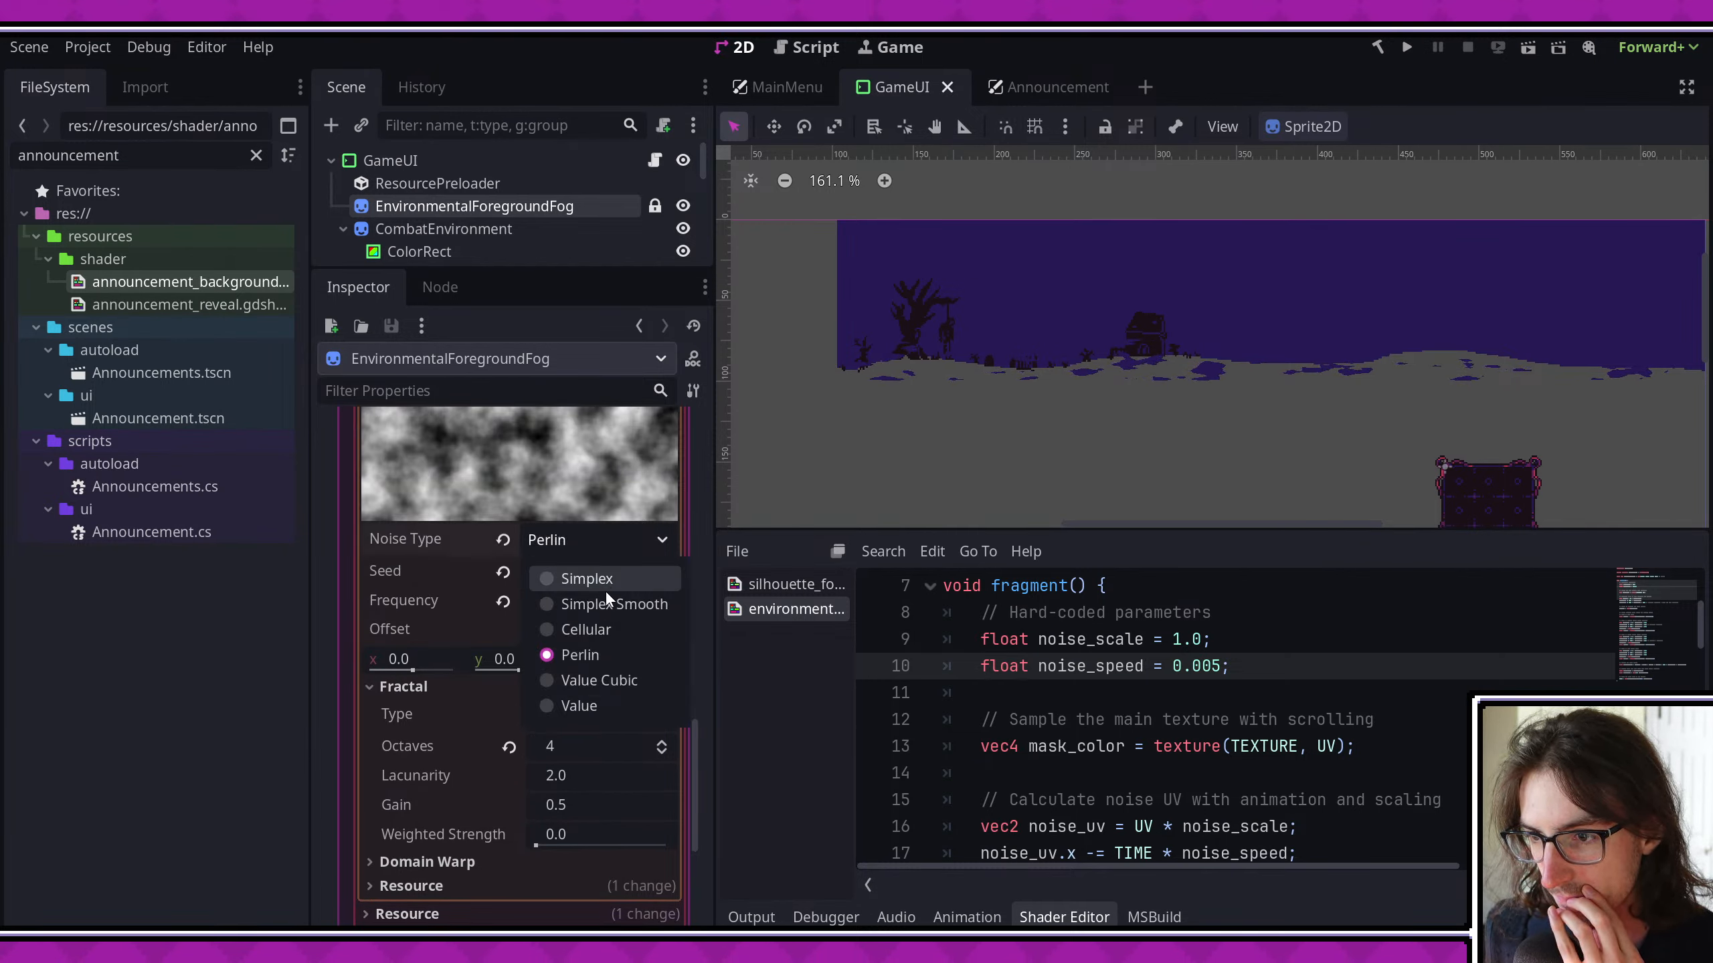
{"action": "left_click", "coordinate": [599, 679]}
{"action": "scroll", "coordinate": [907, 305], "scroll_direction": "down", "scroll_amount": 8}
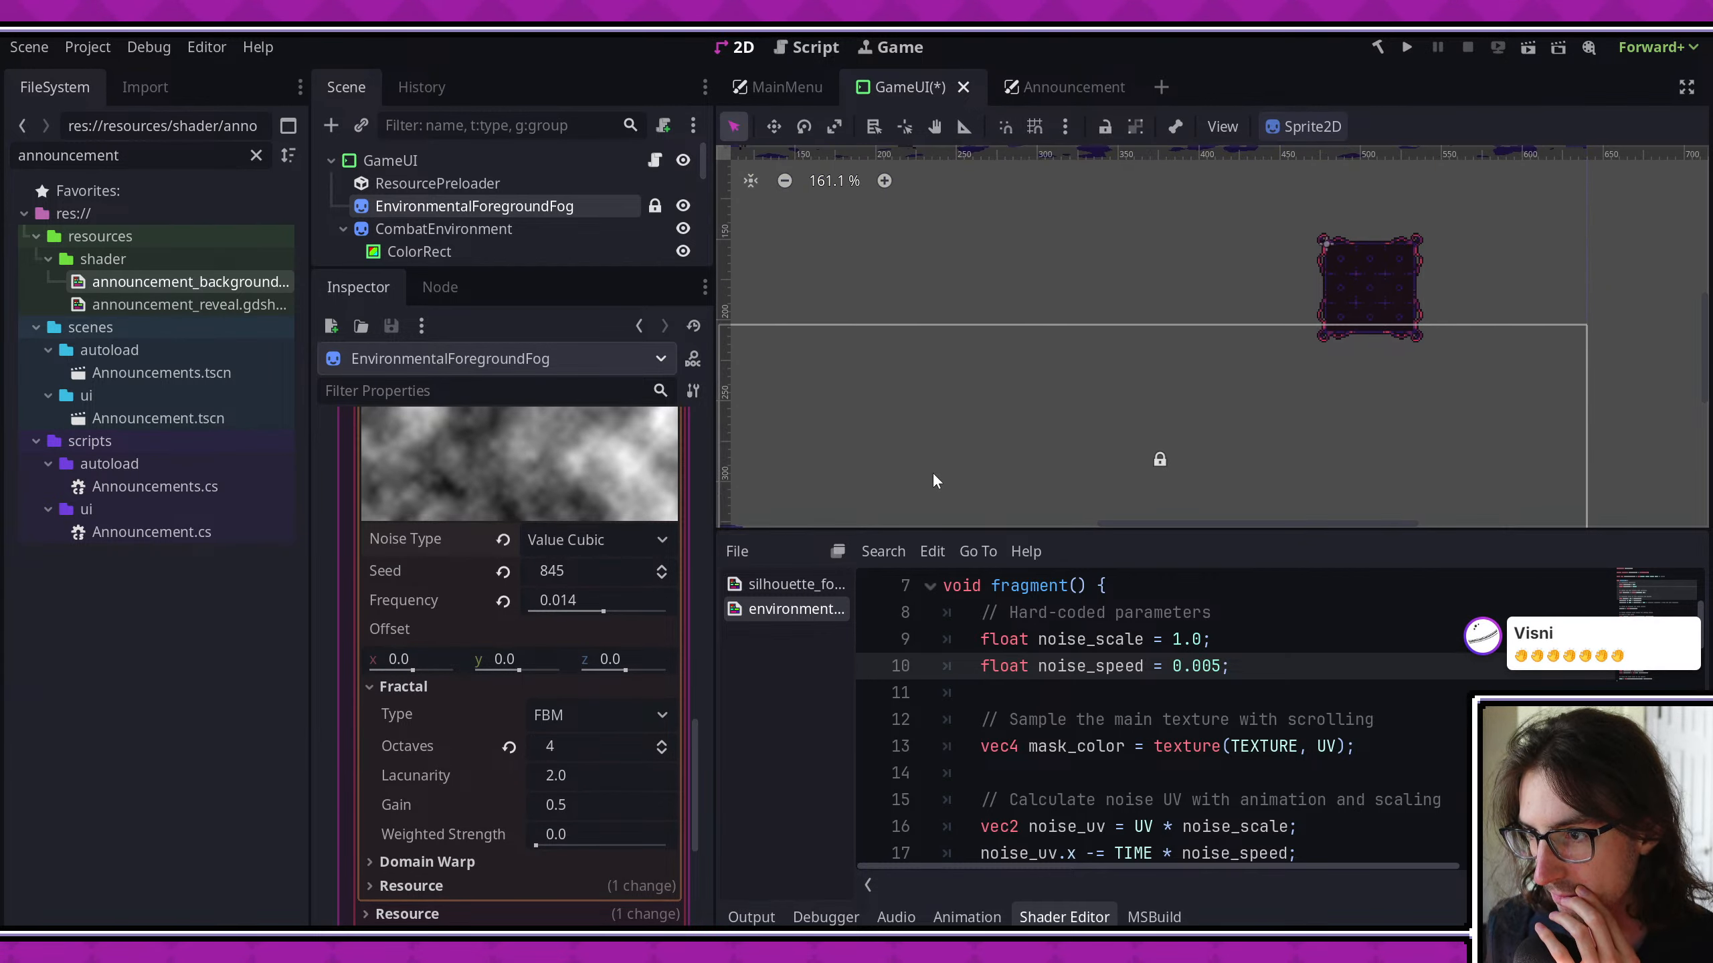
{"action": "left_click", "coordinate": [599, 537]}
{"action": "left_click", "coordinate": [602, 705]}
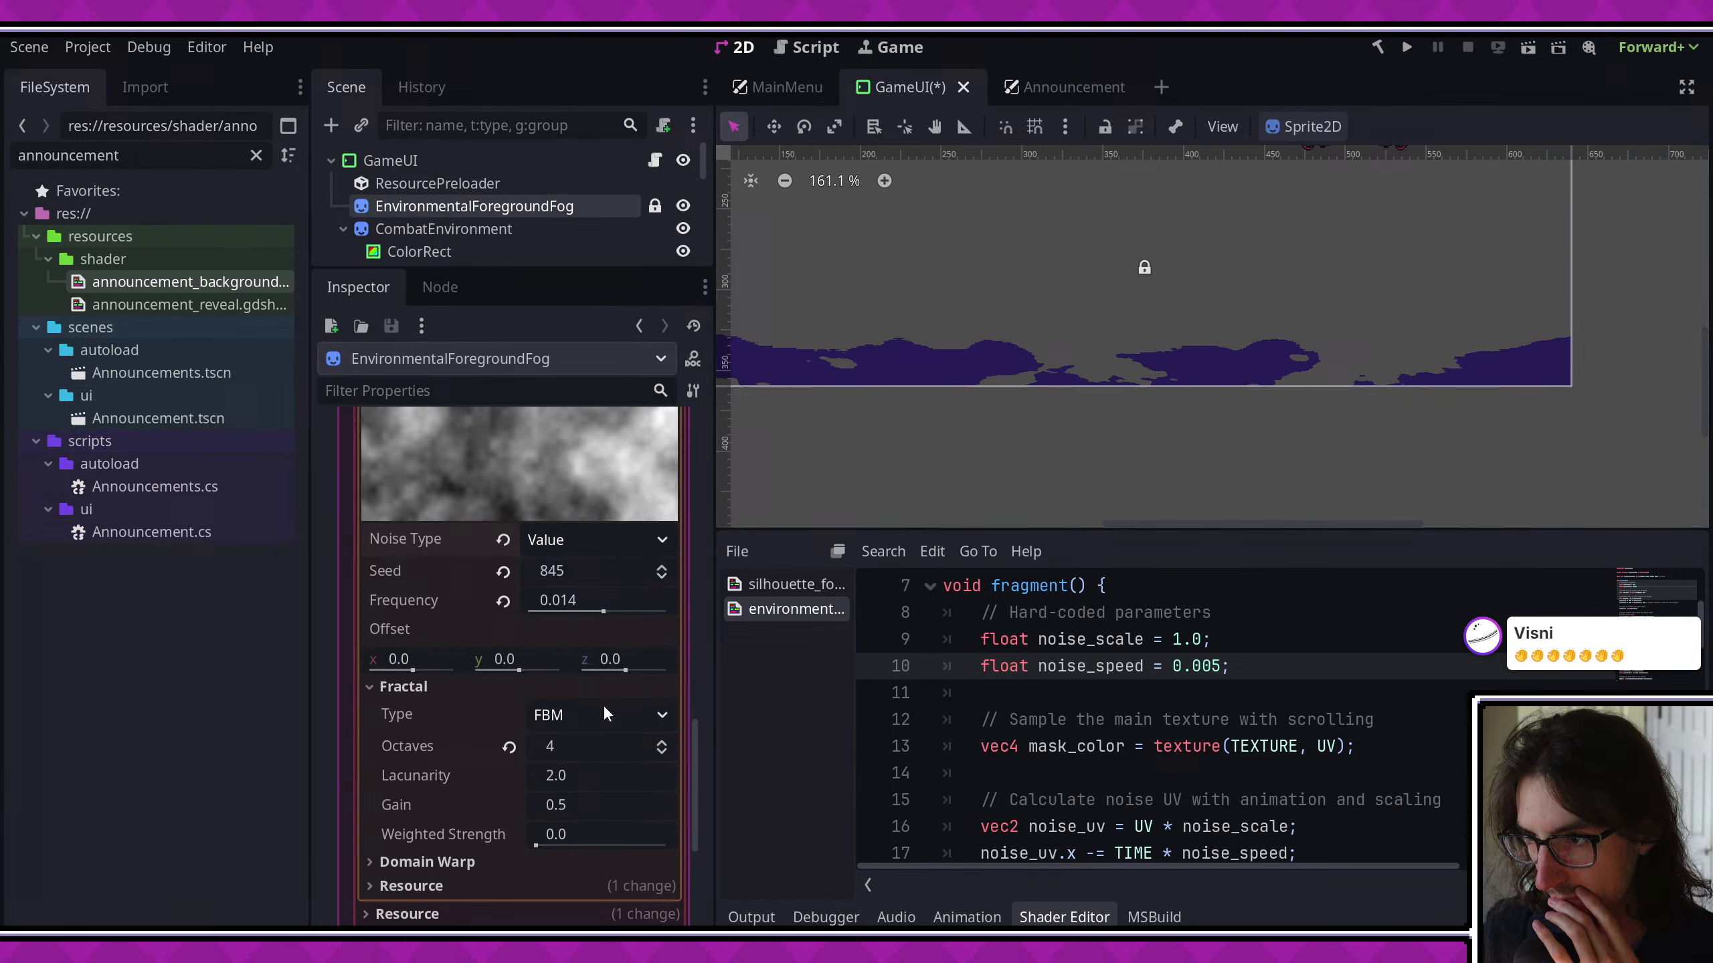
{"action": "left_click", "coordinate": [599, 539]}
{"action": "left_click", "coordinate": [593, 627]}
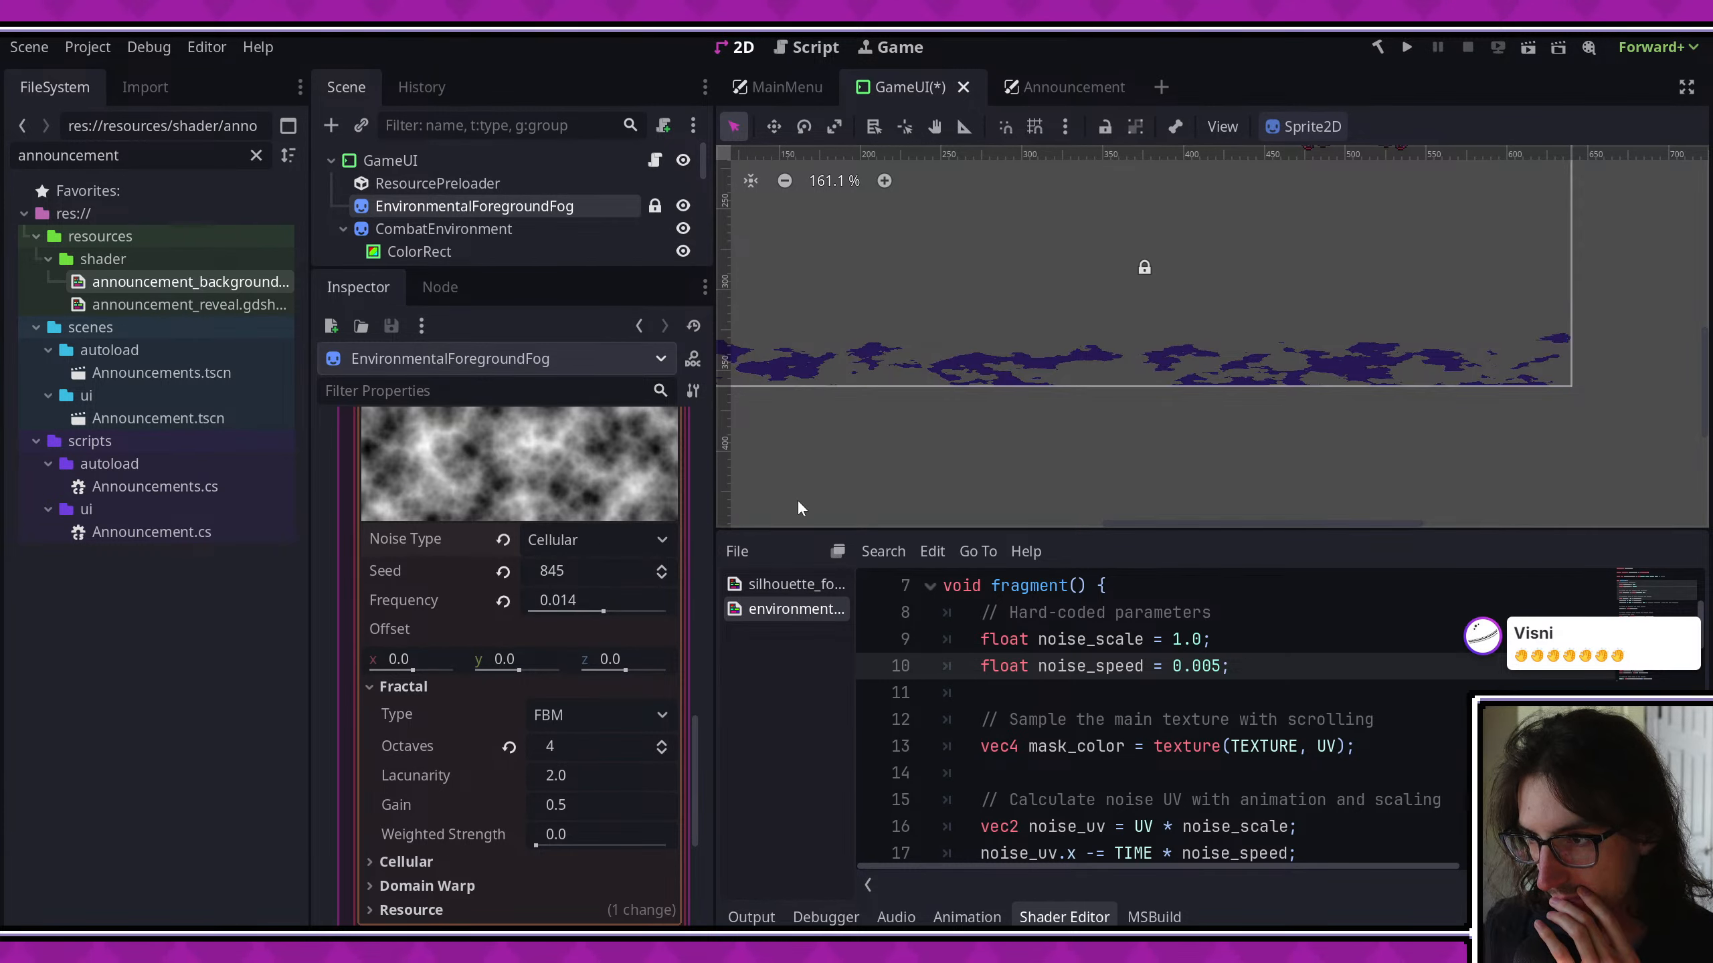
{"action": "scroll", "coordinate": [890, 389], "scroll_direction": "up", "scroll_amount": 3}
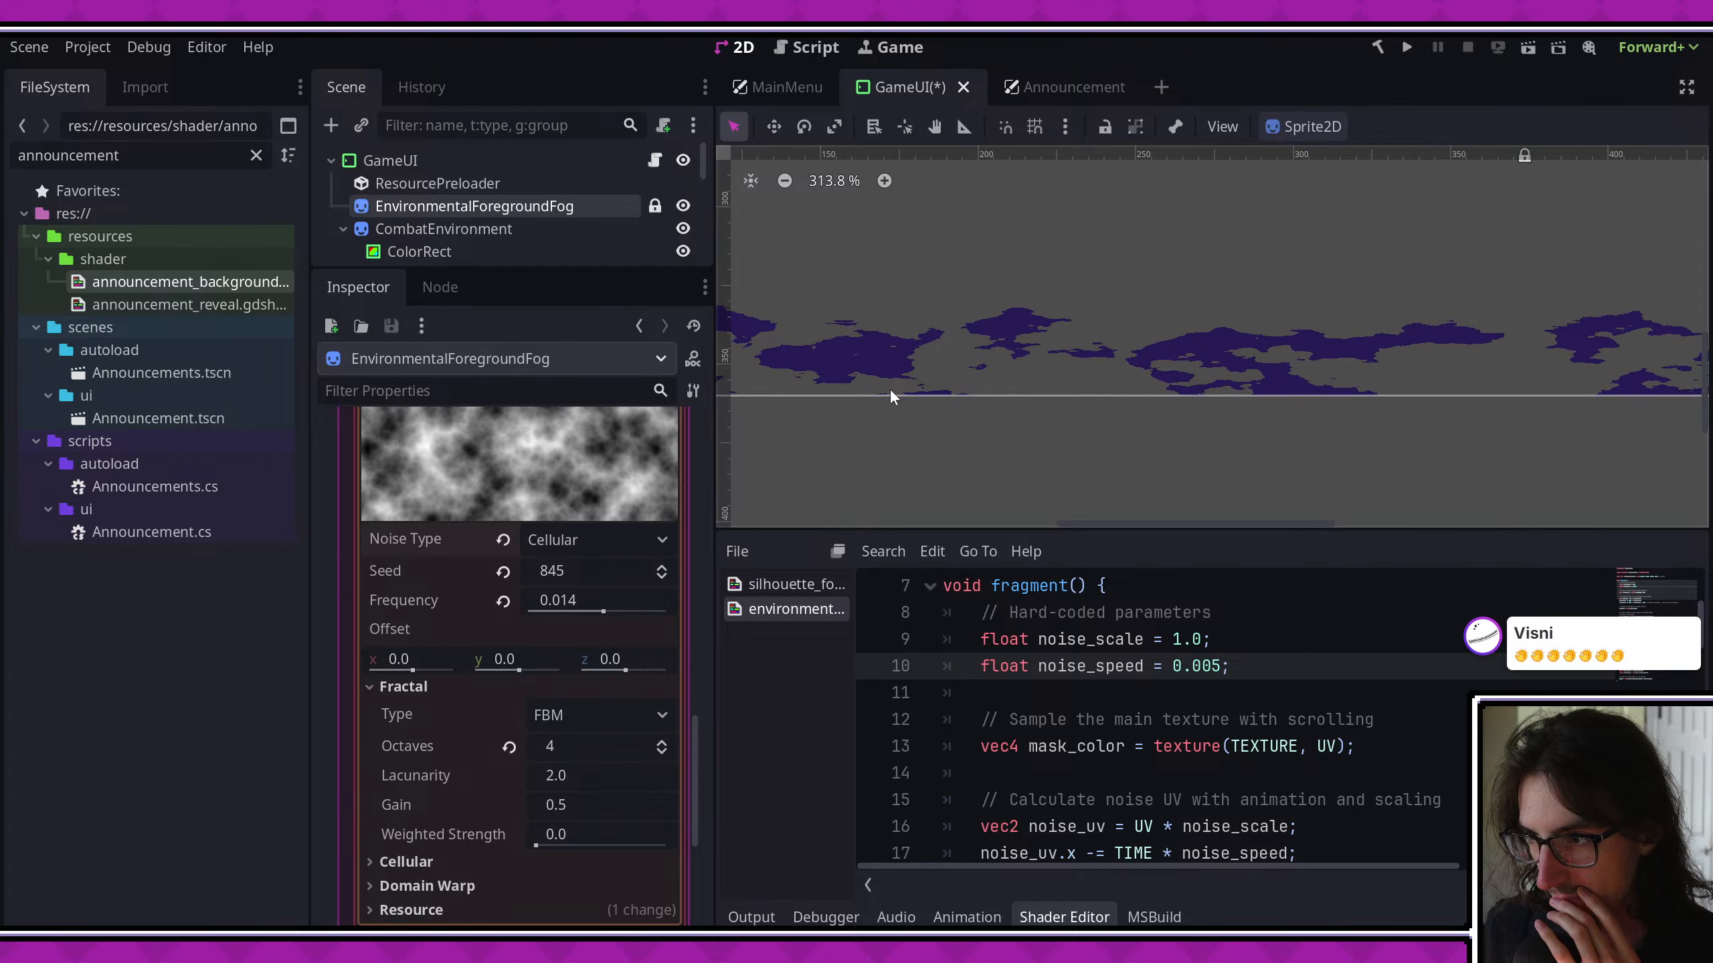
- Try the Simplex Smooth and Simplex noise types on the foreground fog, and switch back to Cellular
{"action": "left_click", "coordinate": [627, 543]}
{"action": "left_click", "coordinate": [600, 602]}
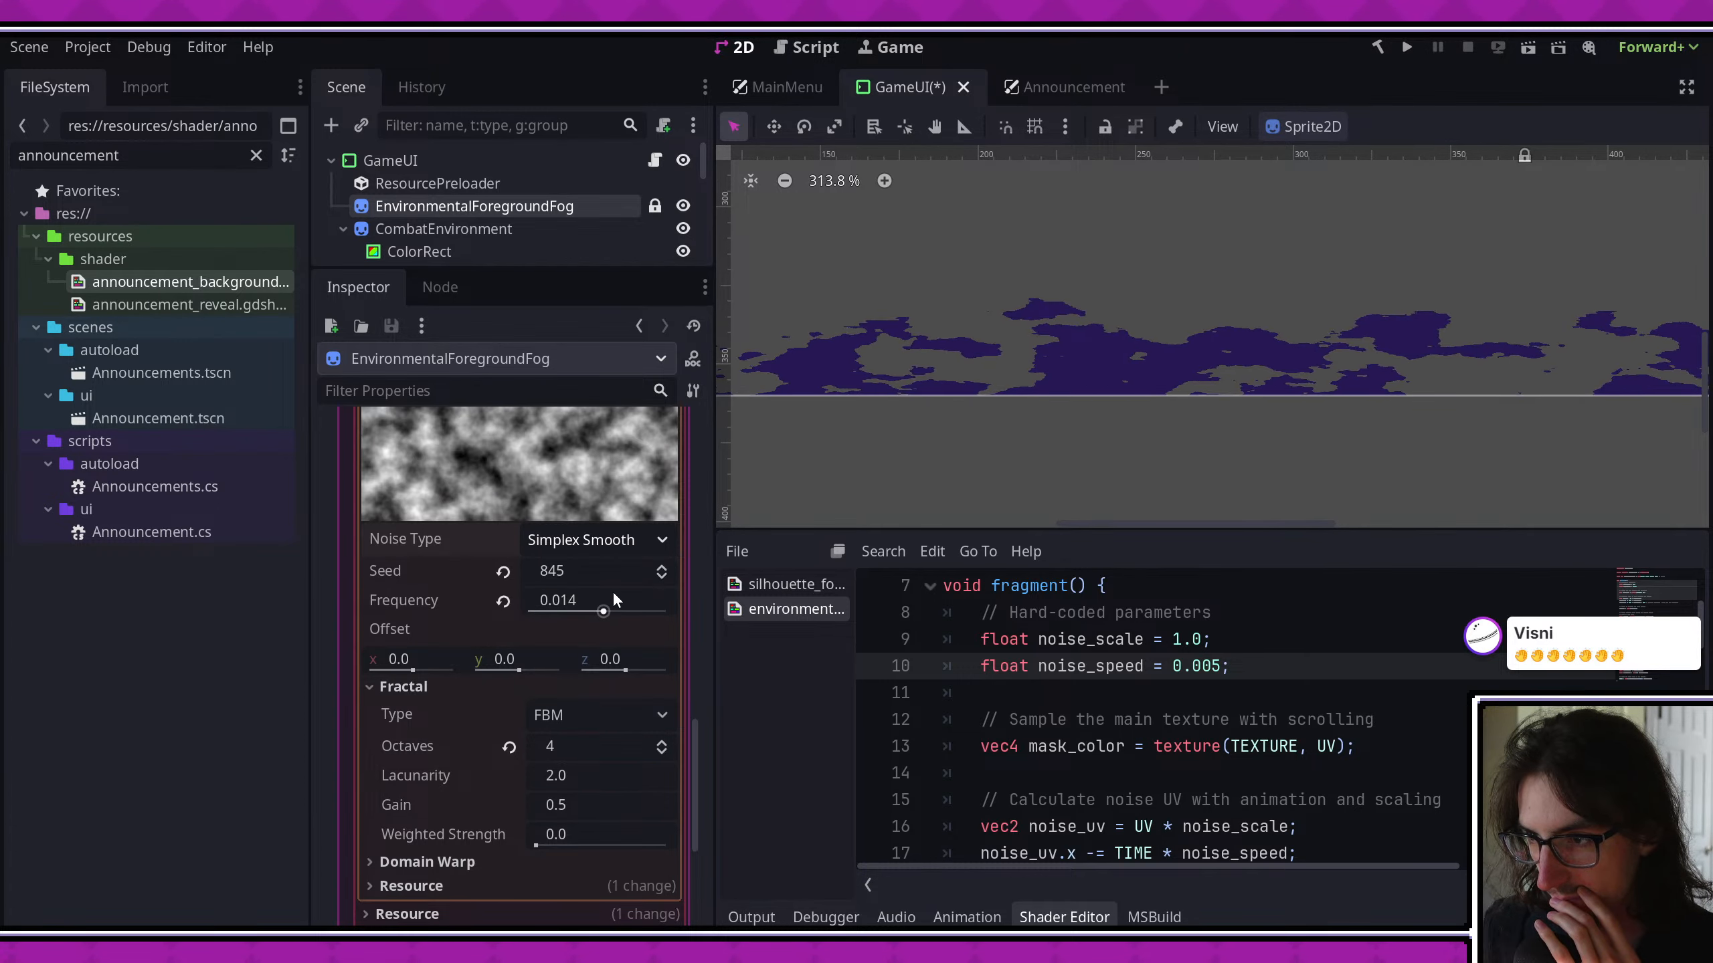
{"action": "left_click", "coordinate": [605, 539]}
{"action": "left_click", "coordinate": [602, 578]}
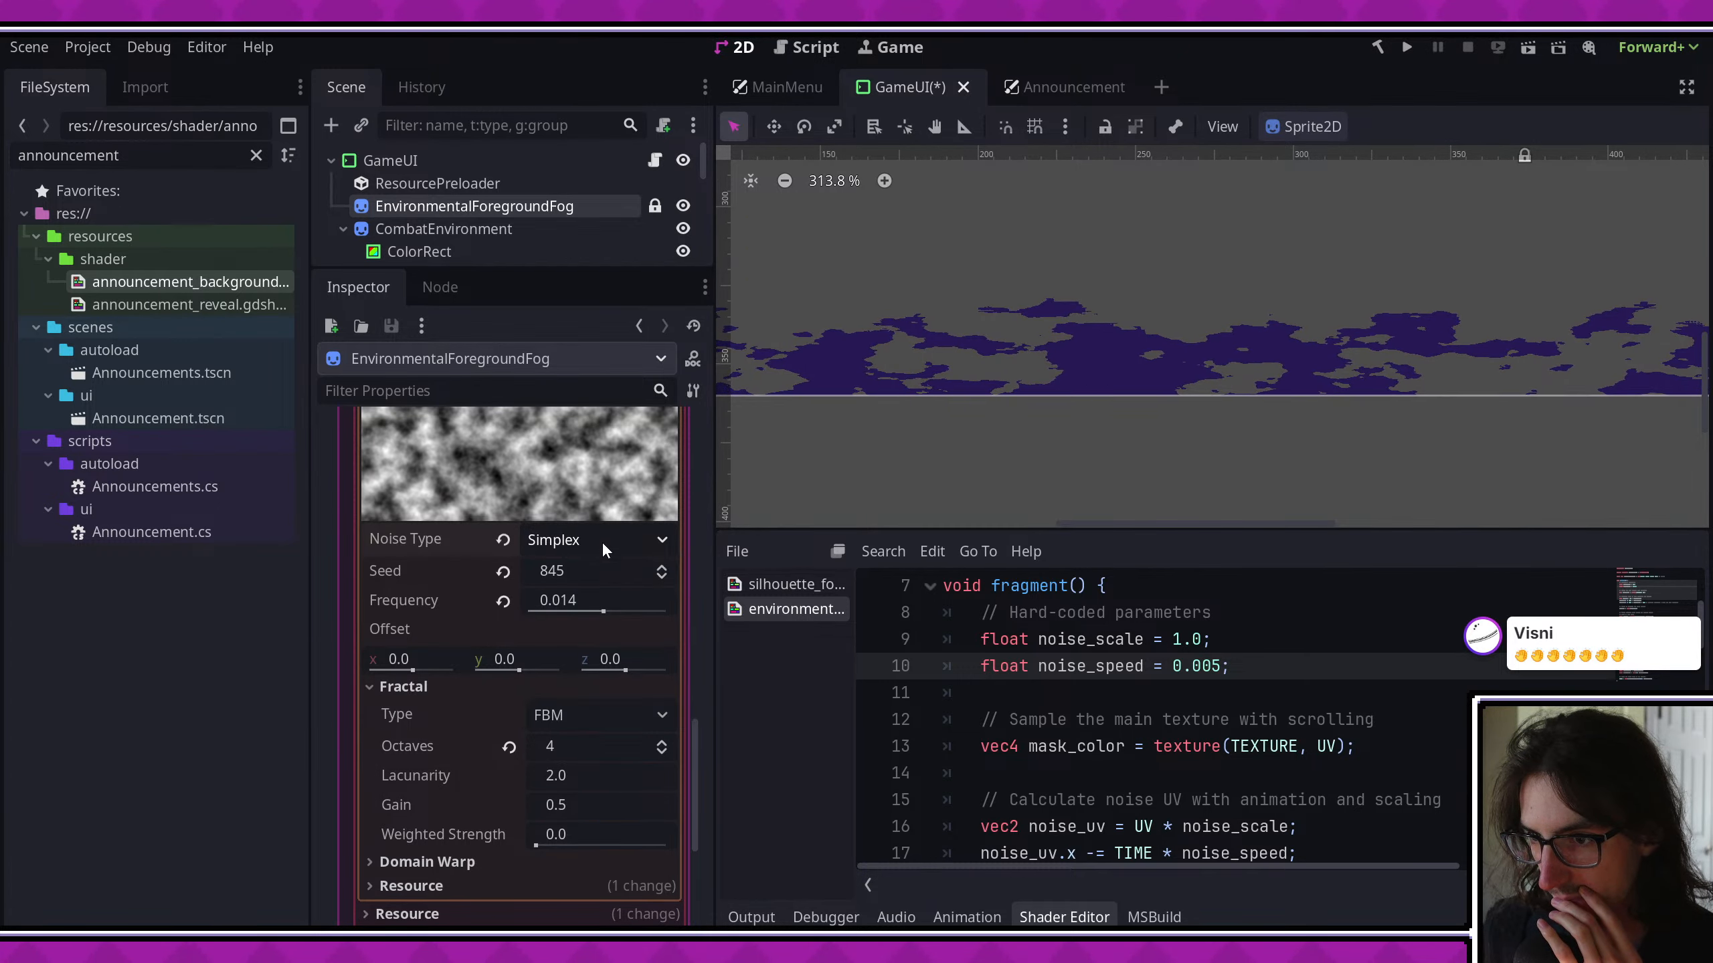
{"action": "left_click", "coordinate": [602, 541]}
{"action": "left_click", "coordinate": [619, 593]}
{"action": "left_click", "coordinate": [606, 538]}
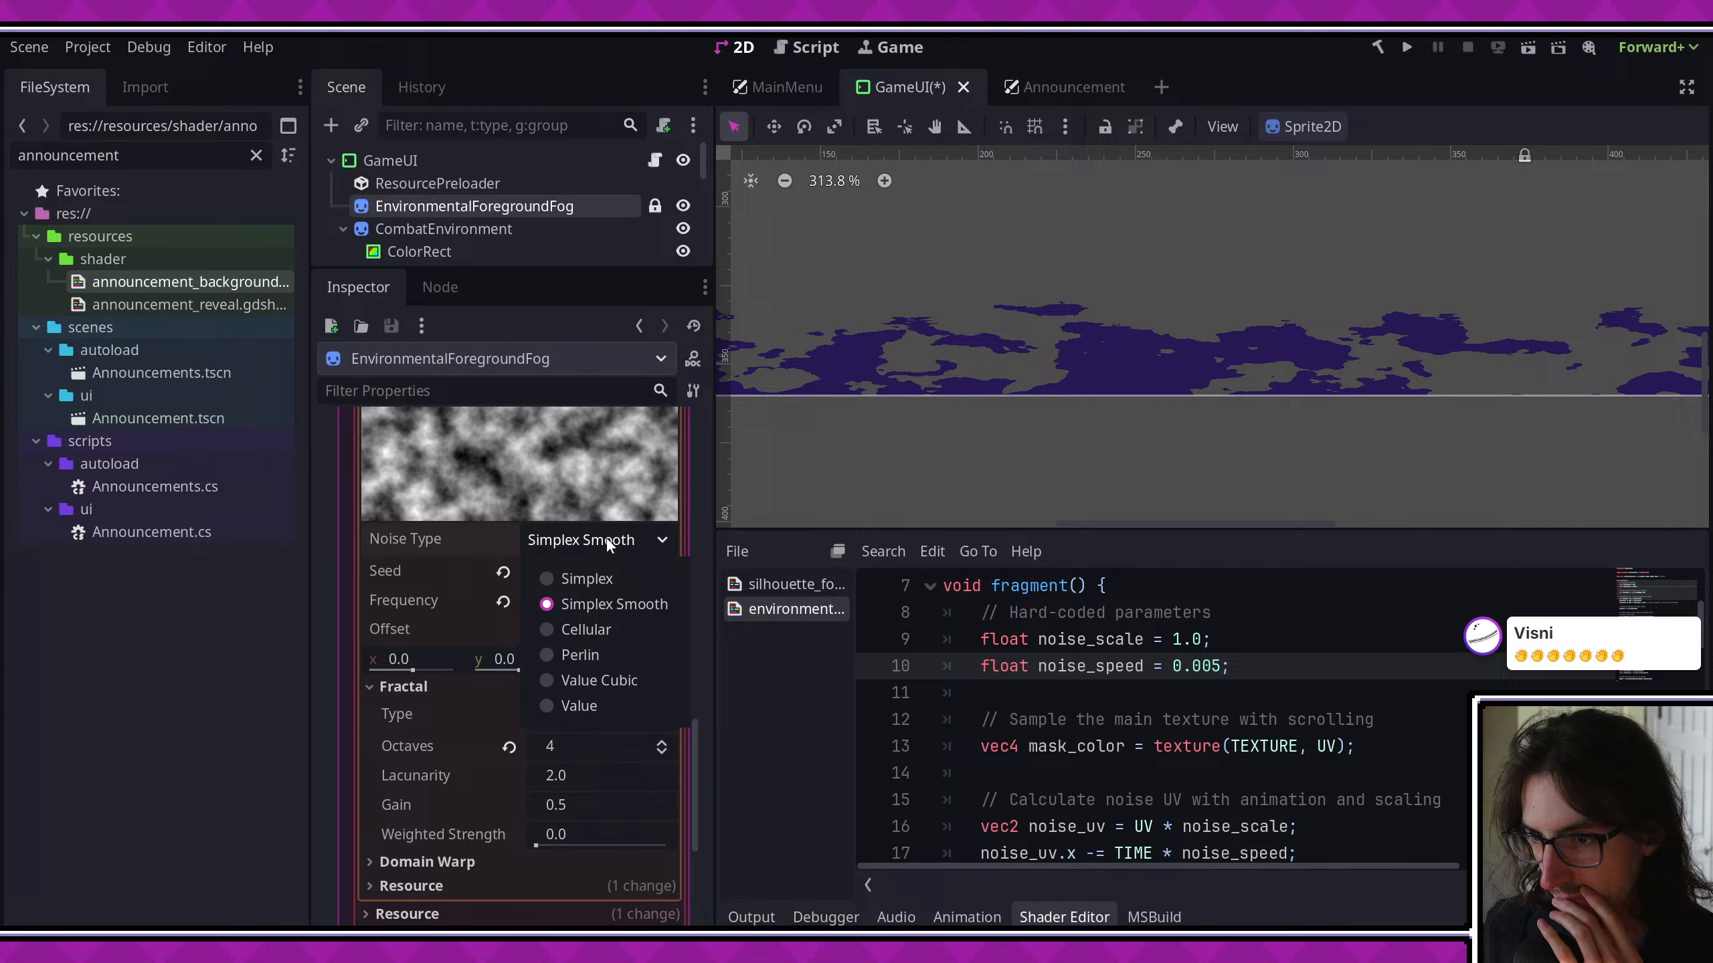
{"action": "left_click", "coordinate": [607, 631]}
{"action": "left_click", "coordinate": [559, 542]}
{"action": "left_click", "coordinate": [573, 625]}
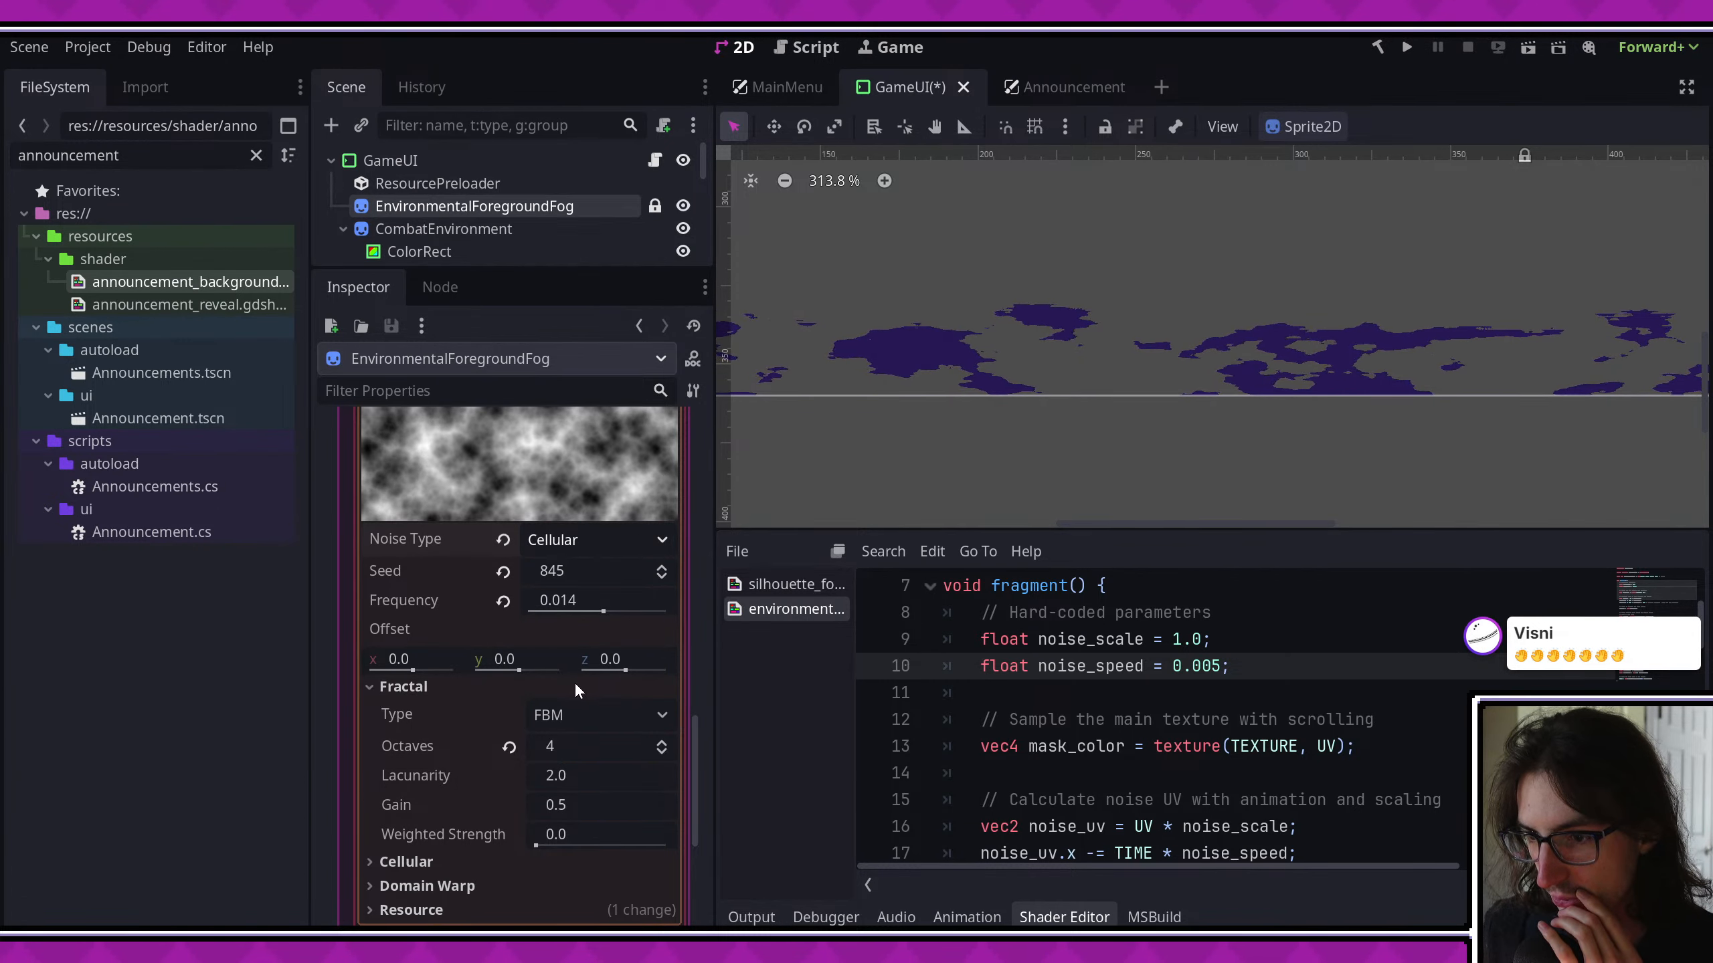
- Try the Ridged, Ping-Pong and None fractal types on the fog's cellular noise, and return to FBM
{"action": "left_click", "coordinate": [593, 719]}
{"action": "left_click", "coordinate": [607, 803]}
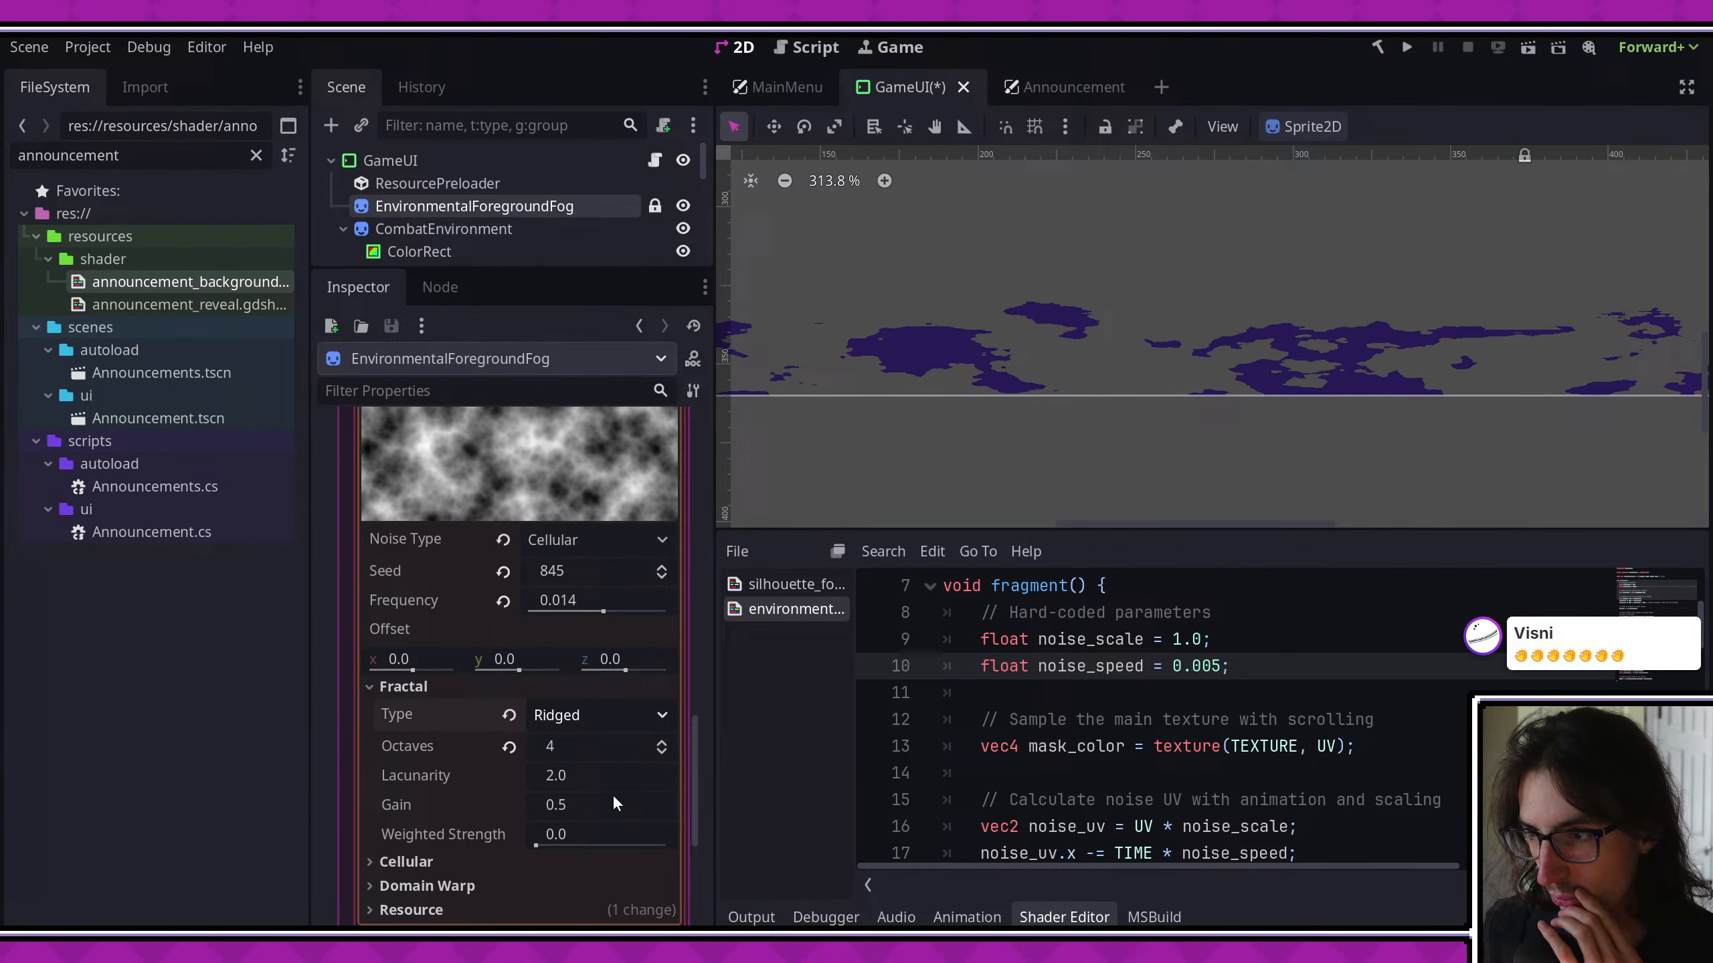
{"action": "left_click", "coordinate": [594, 720]}
{"action": "left_click", "coordinate": [622, 831]}
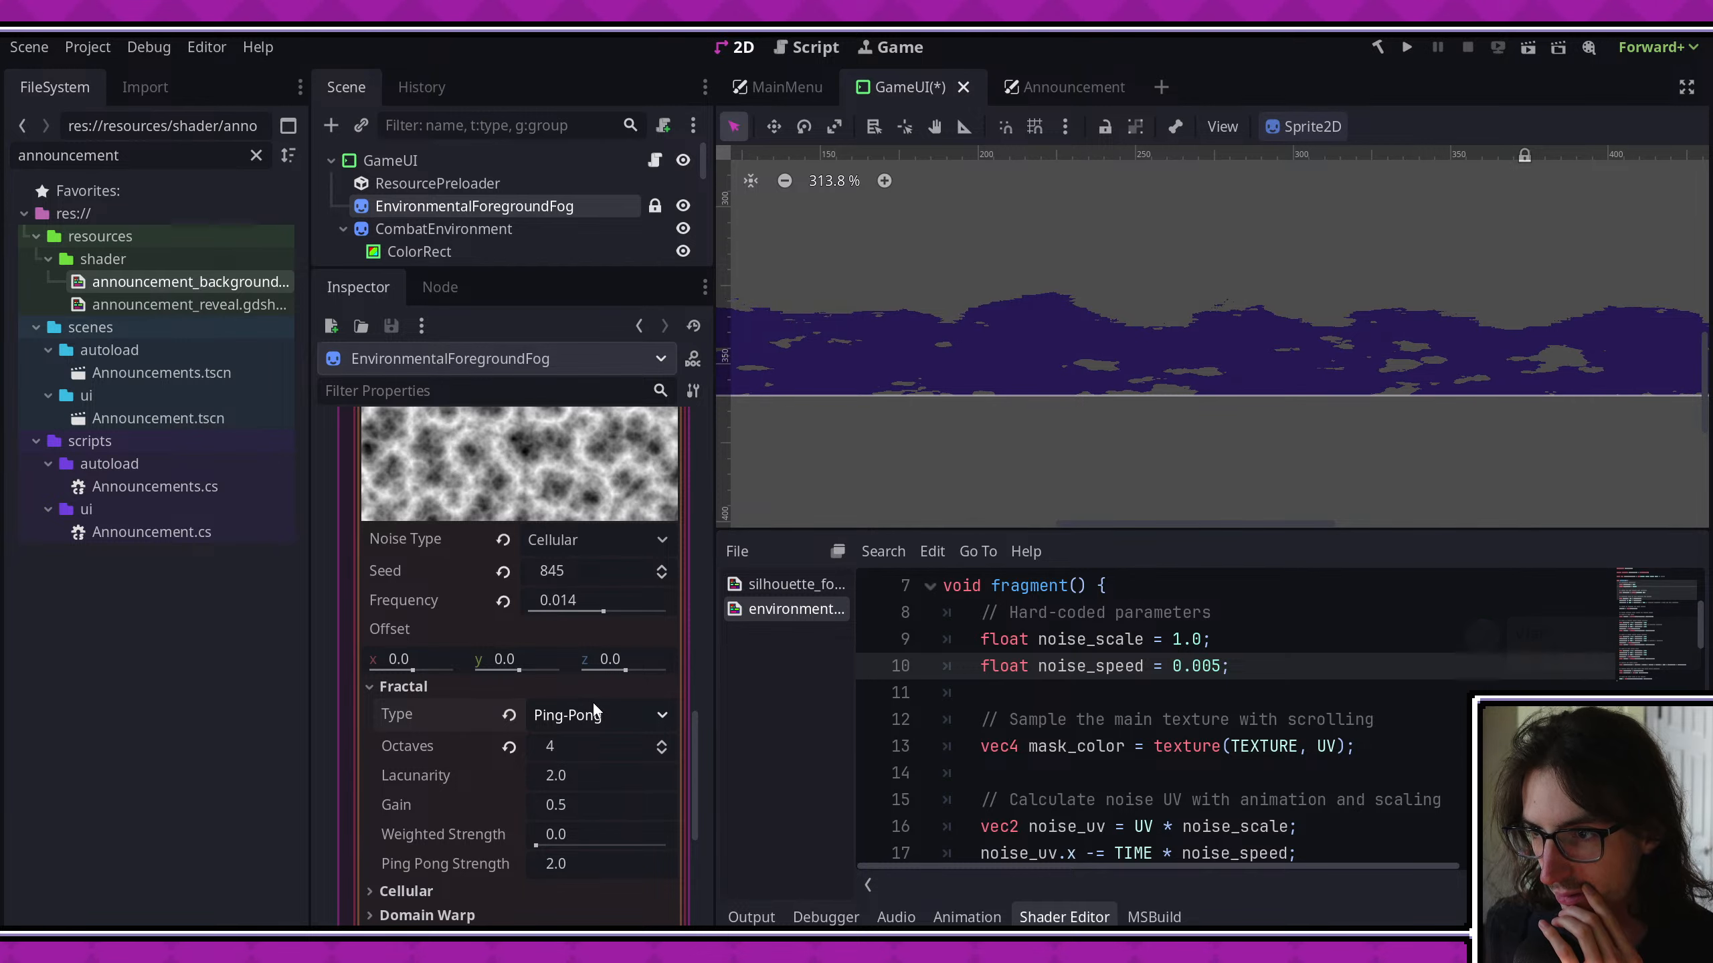
{"action": "left_click", "coordinate": [591, 696]}
{"action": "left_click", "coordinate": [527, 685]}
{"action": "left_click", "coordinate": [607, 718]}
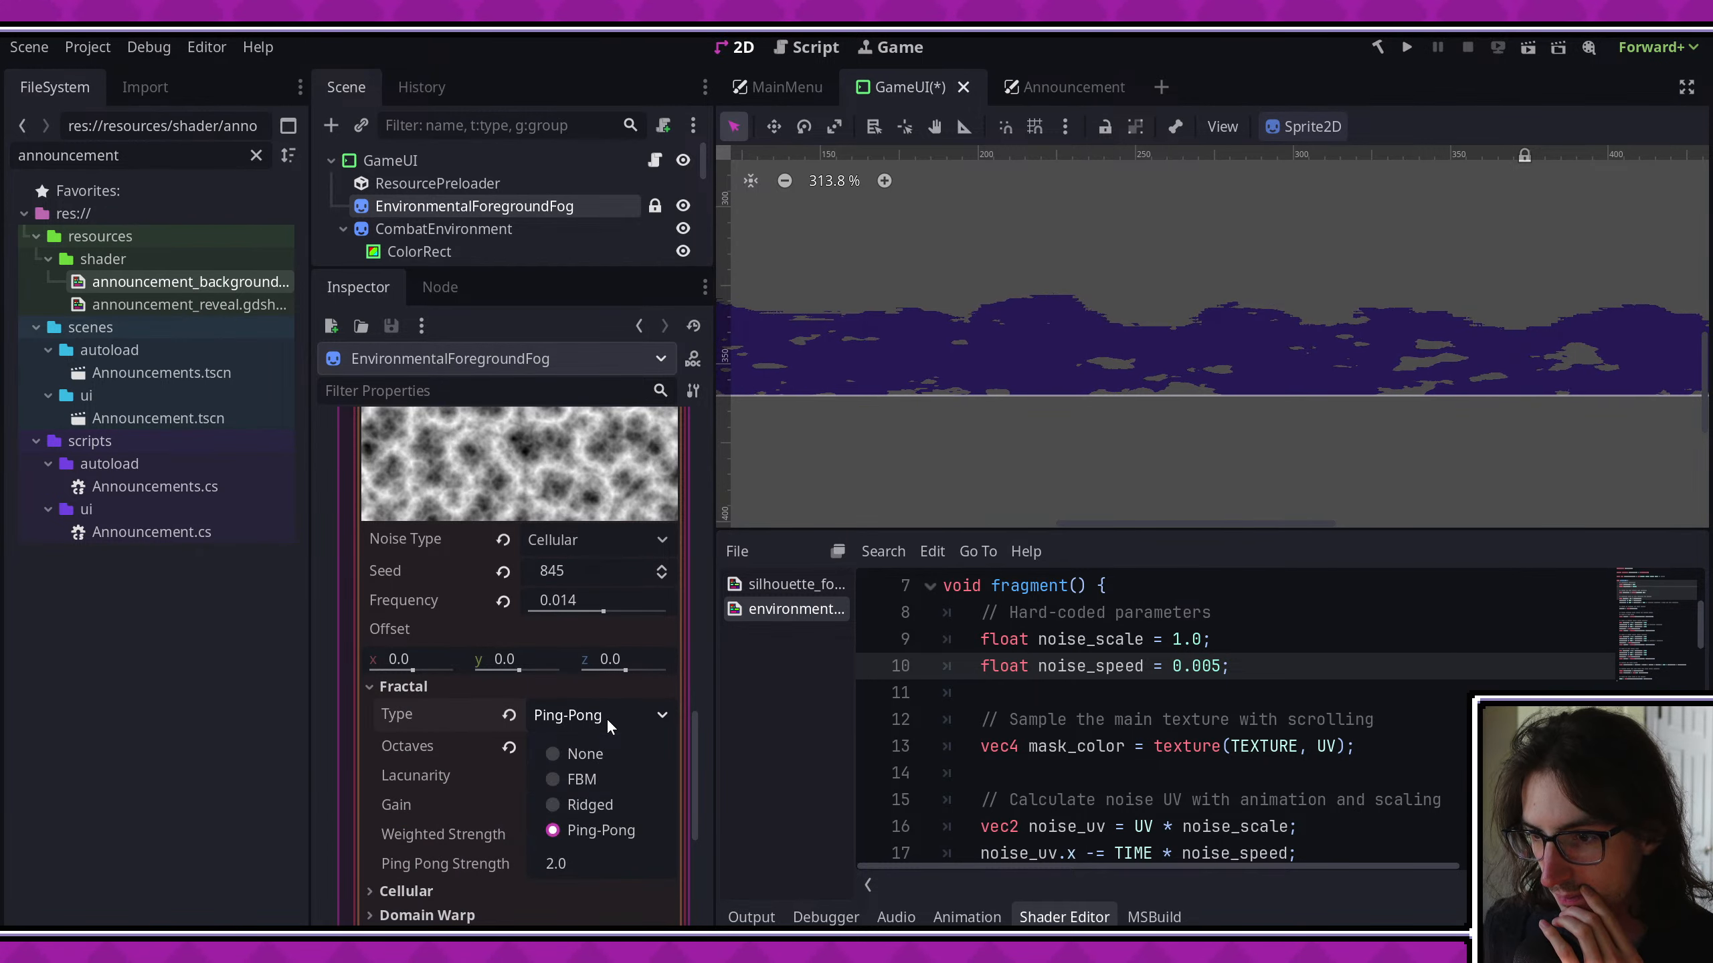
{"action": "left_click", "coordinate": [598, 750]}
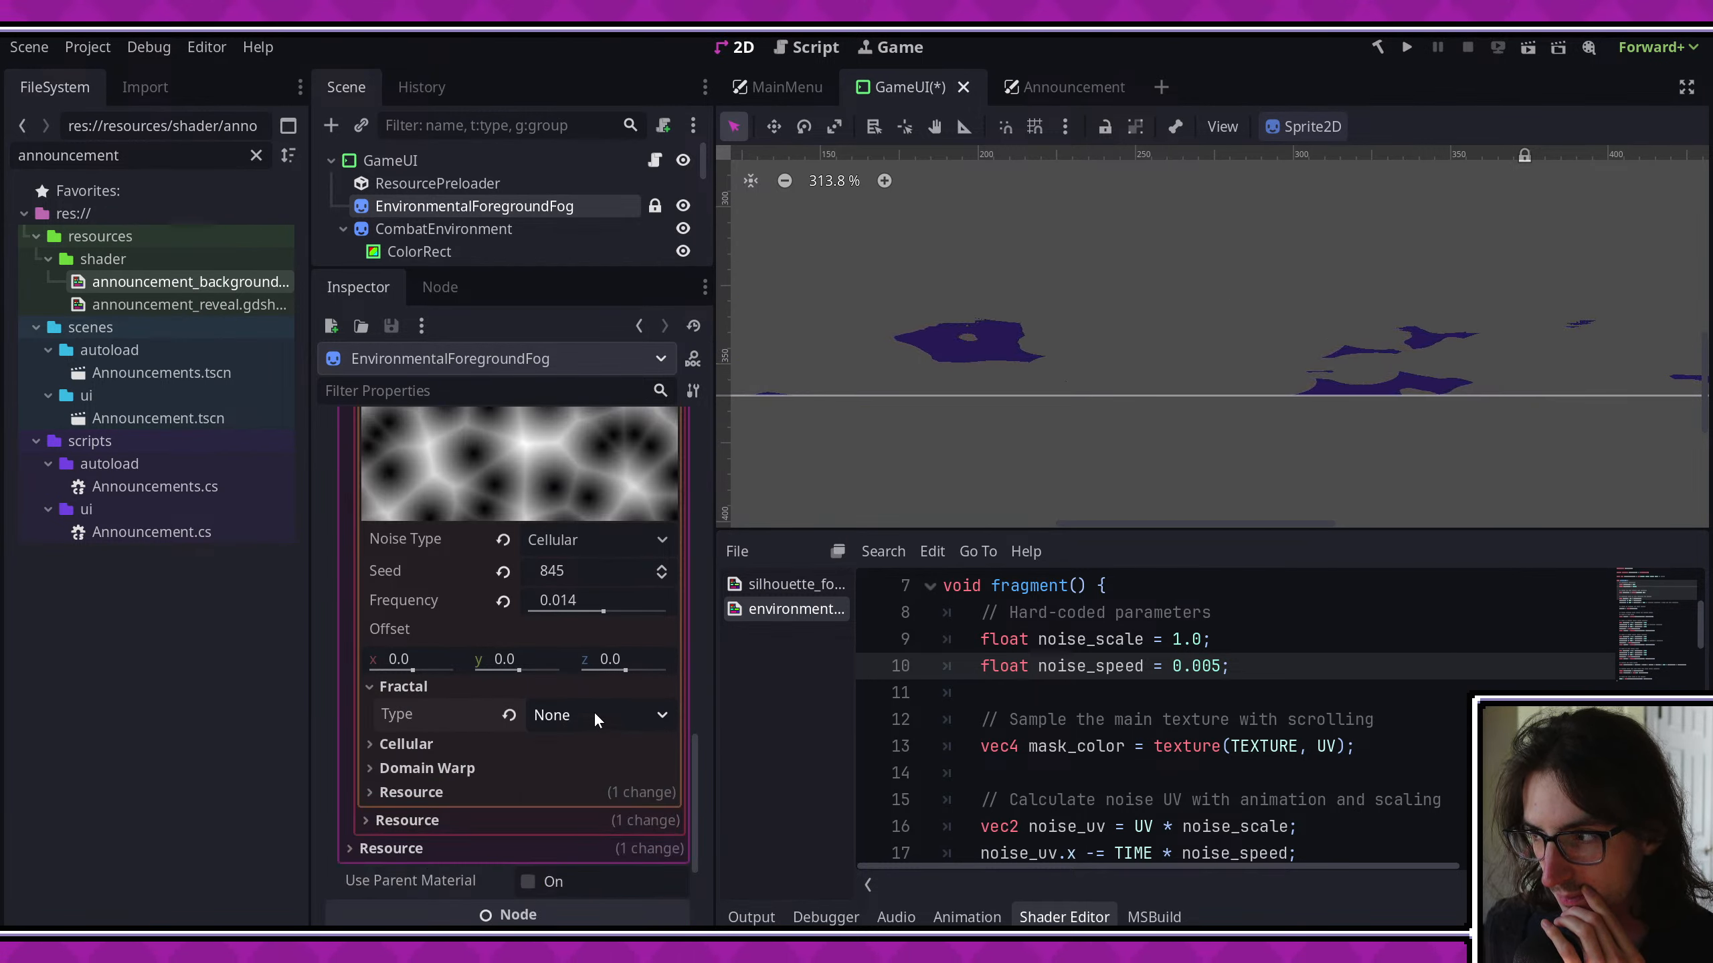
{"action": "scroll", "coordinate": [875, 438], "scroll_direction": "down", "scroll_amount": 5}
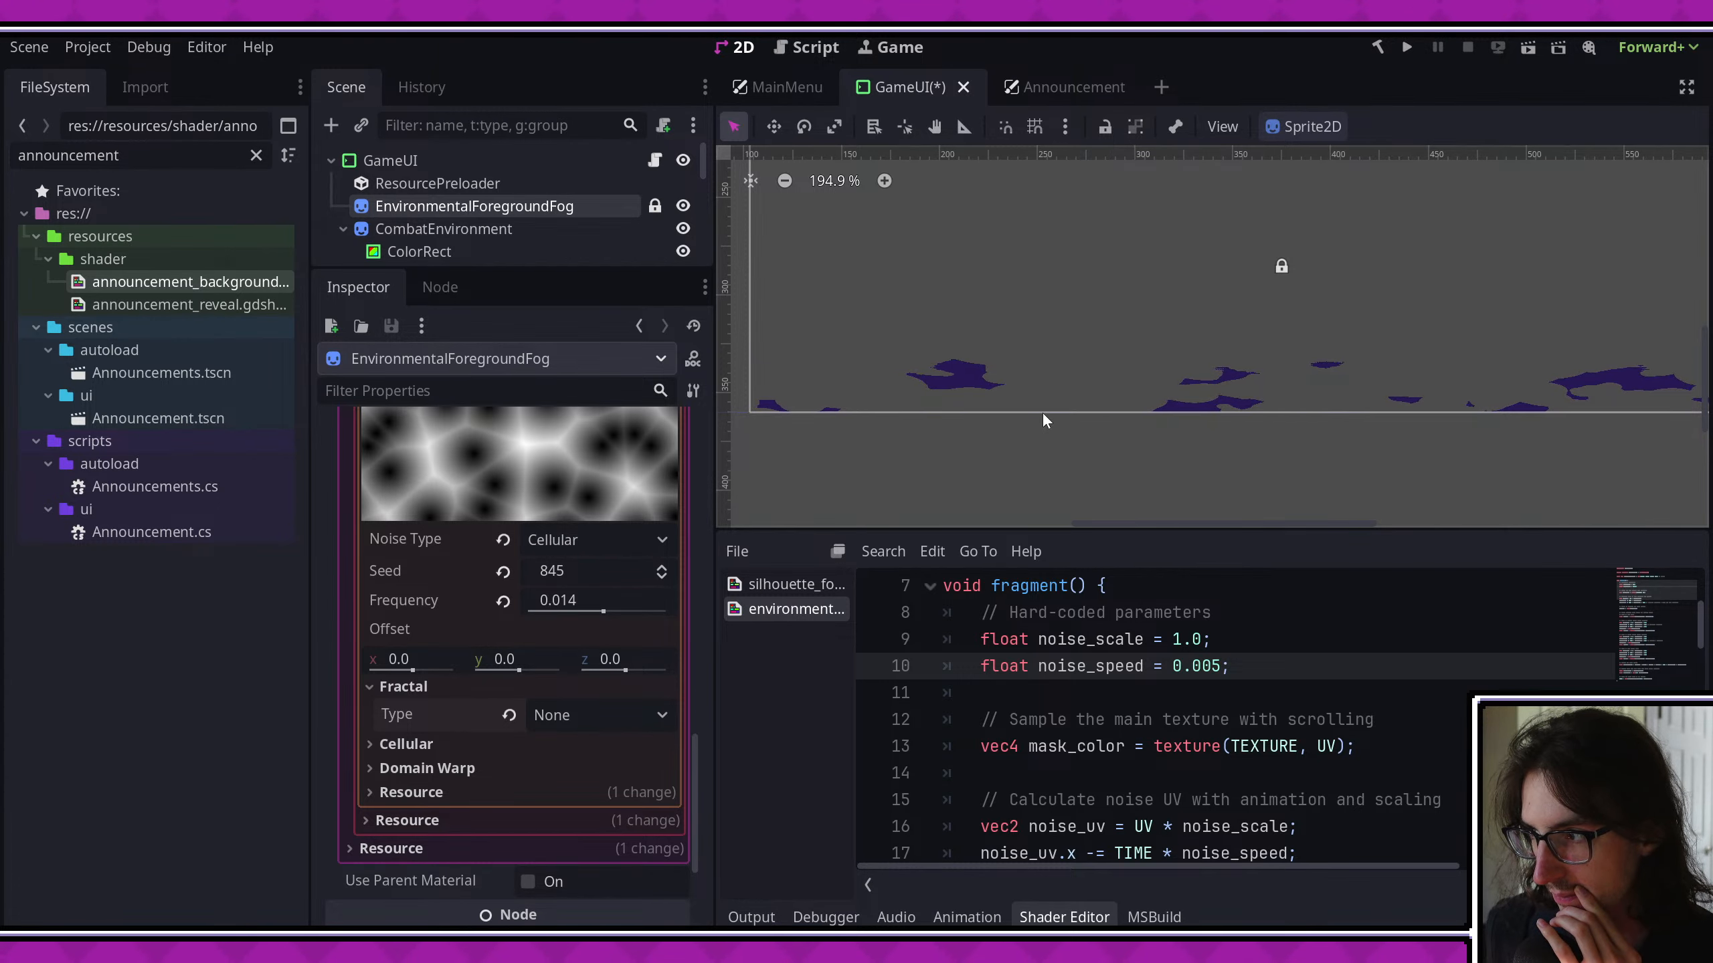
{"action": "scroll", "coordinate": [1043, 412], "scroll_direction": "down", "scroll_amount": 1}
{"action": "middle_click_drag", "start_coordinate": [1042, 412], "coordinate": [862, 399]}
{"action": "left_click", "coordinate": [580, 714]}
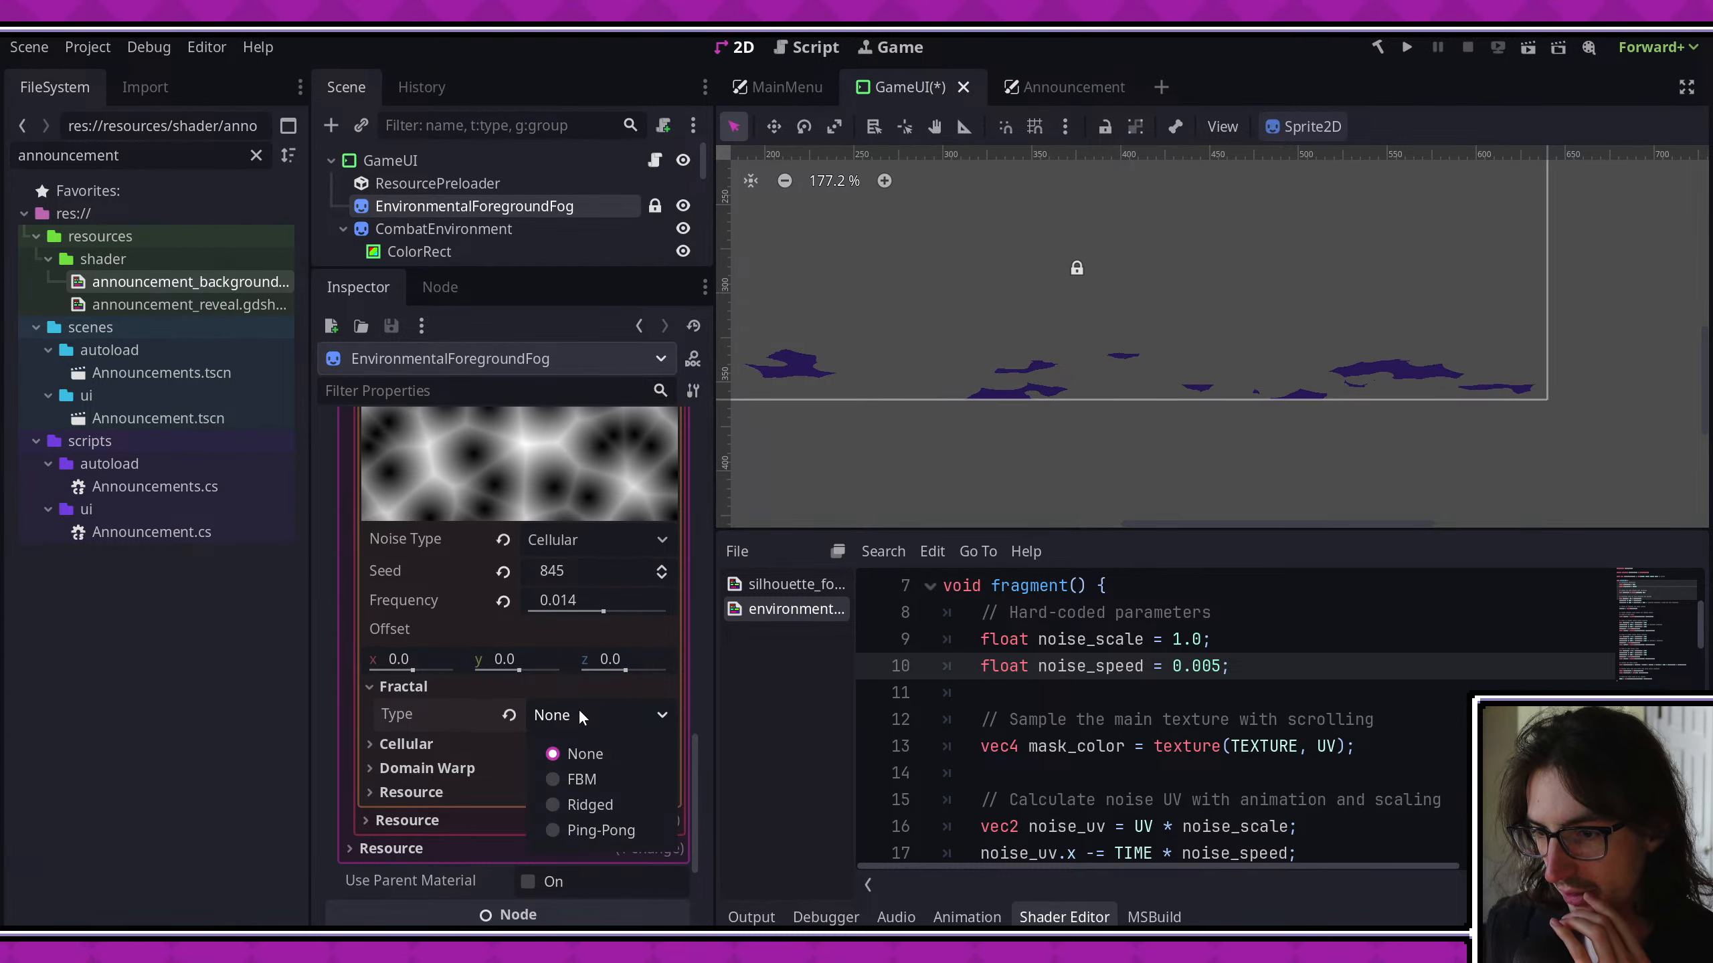
{"action": "left_click", "coordinate": [596, 780]}
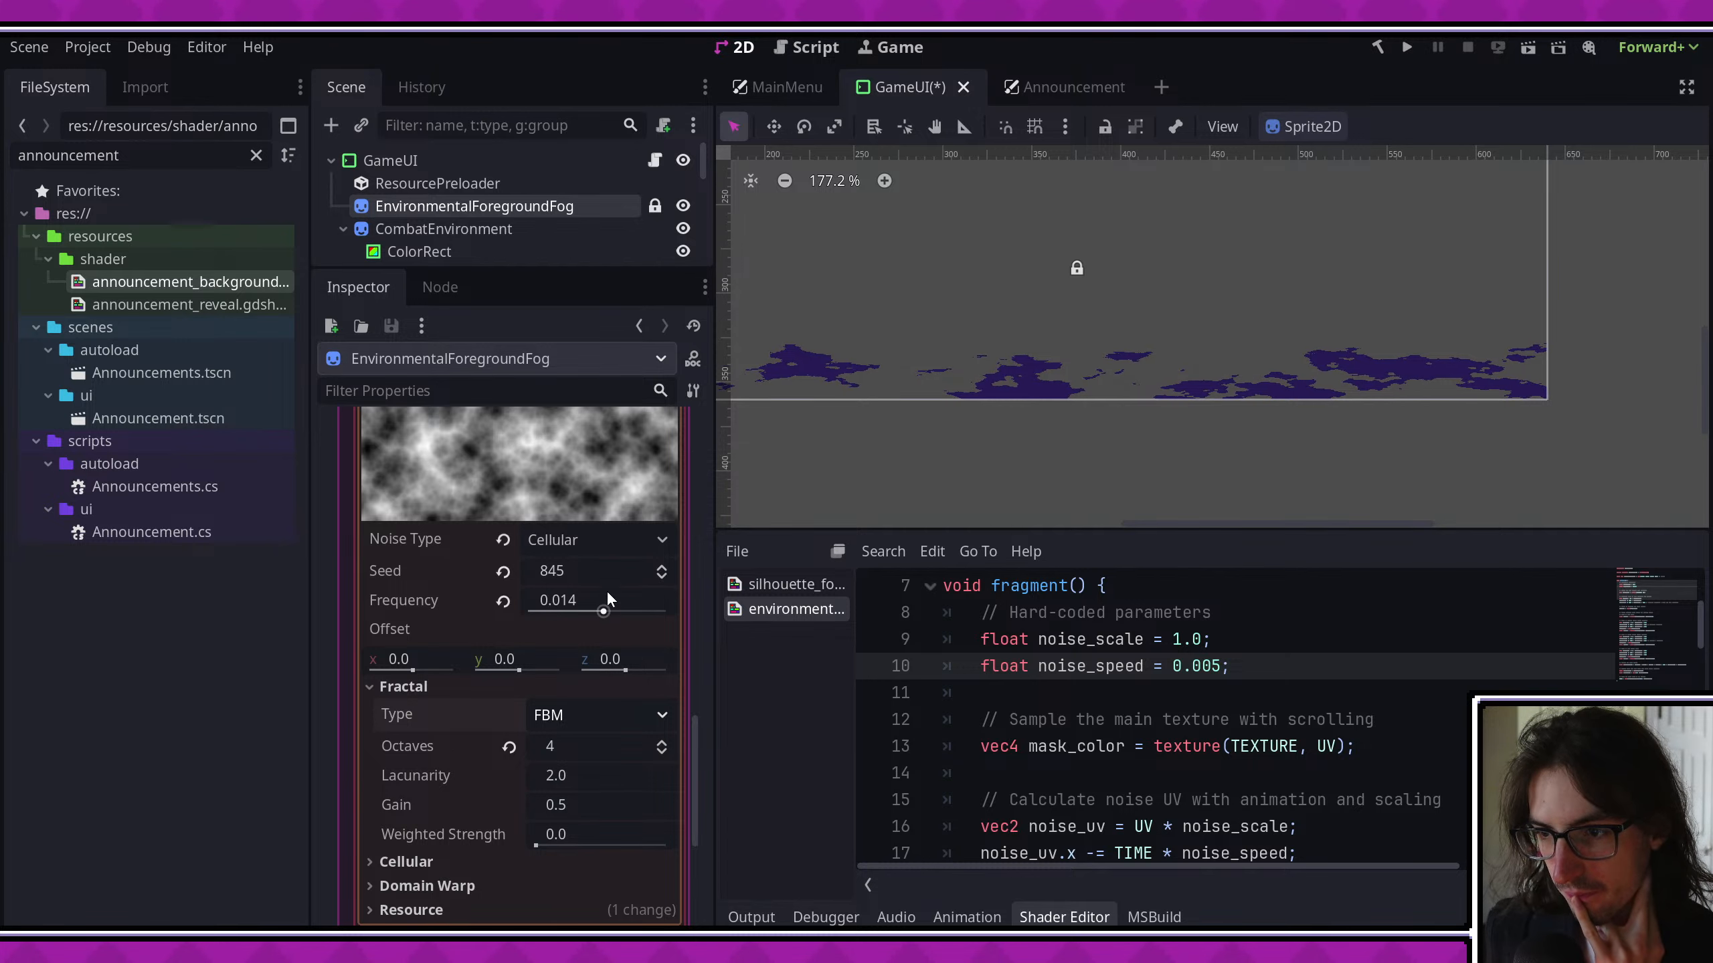
- Compare the foreground fog with Perlin, Value Cubic and Value noise, switching back to Value Cubic at the end
{"action": "left_click", "coordinate": [610, 570]}
{"action": "left_click", "coordinate": [588, 538]}
{"action": "left_click", "coordinate": [594, 649]}
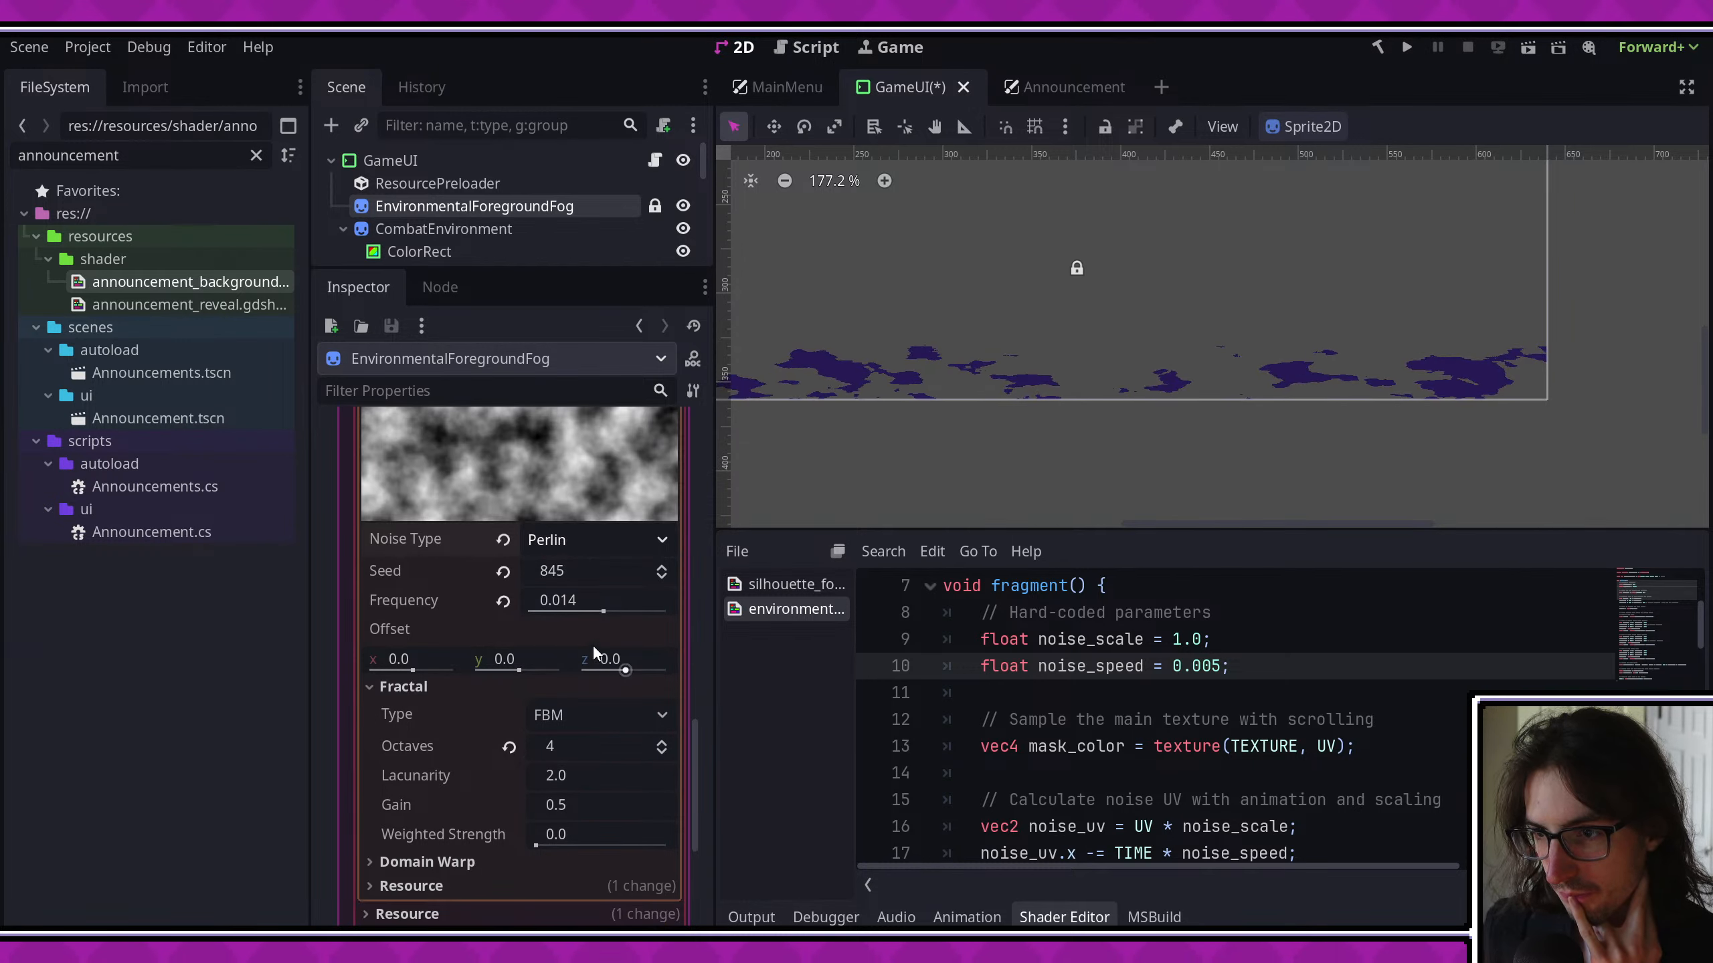
{"action": "left_click", "coordinate": [591, 538]}
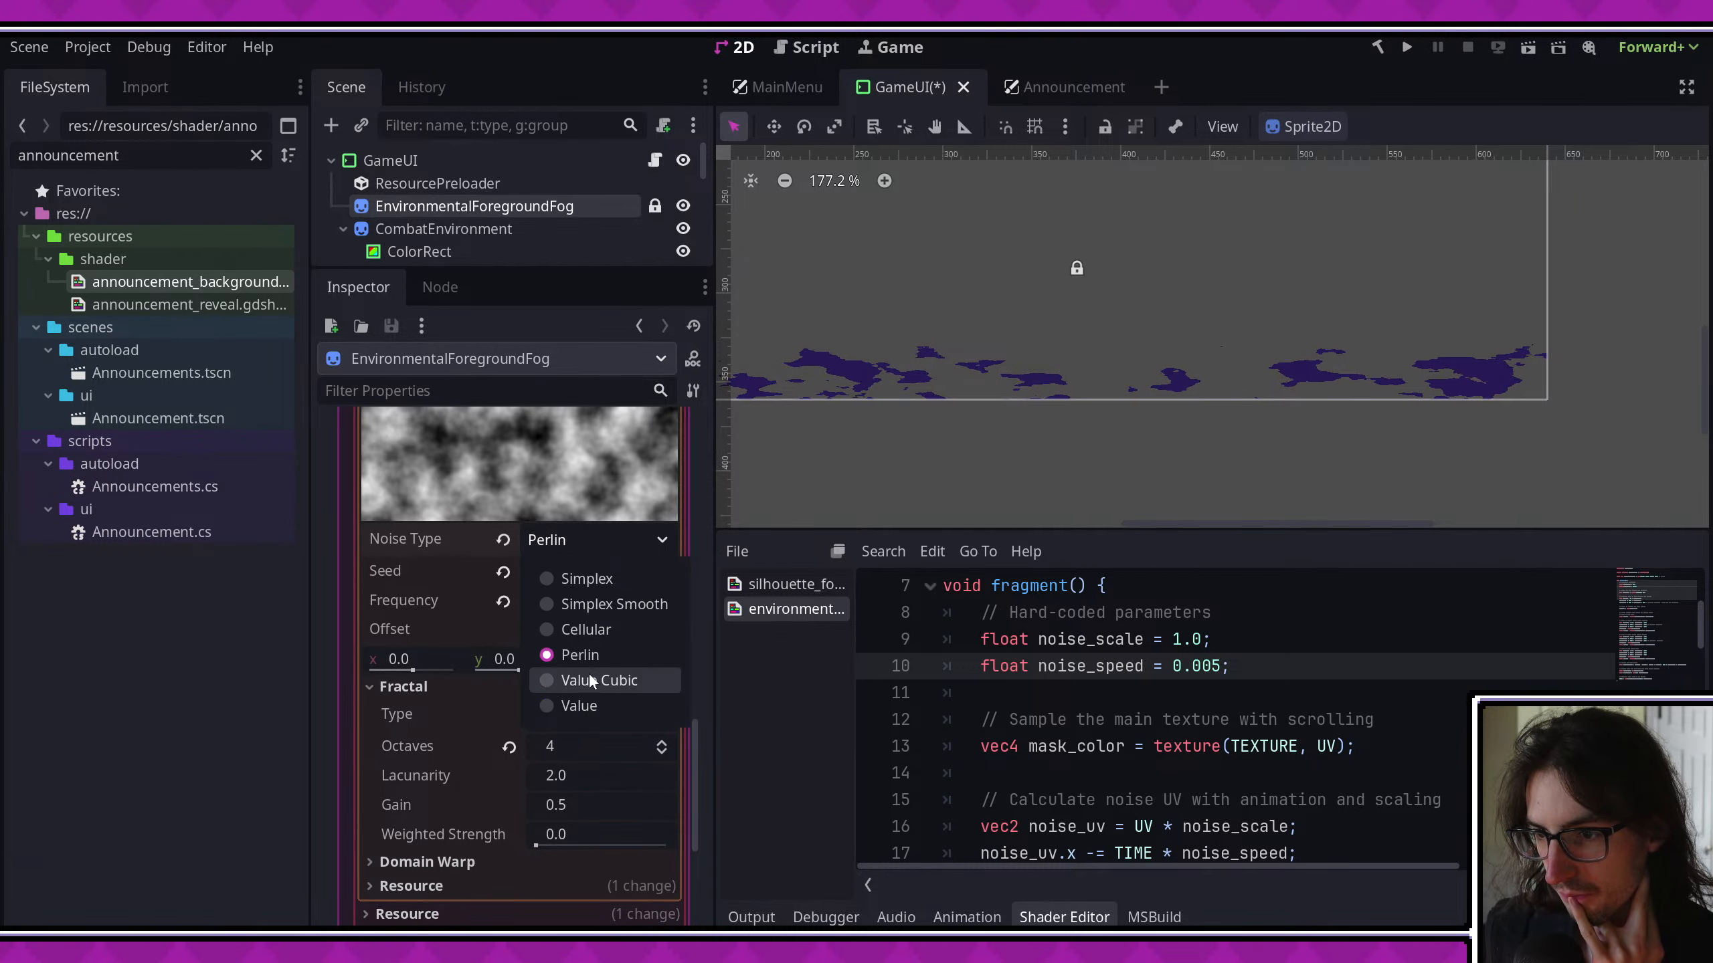
{"action": "left_click", "coordinate": [588, 675]}
{"action": "left_click", "coordinate": [592, 540]}
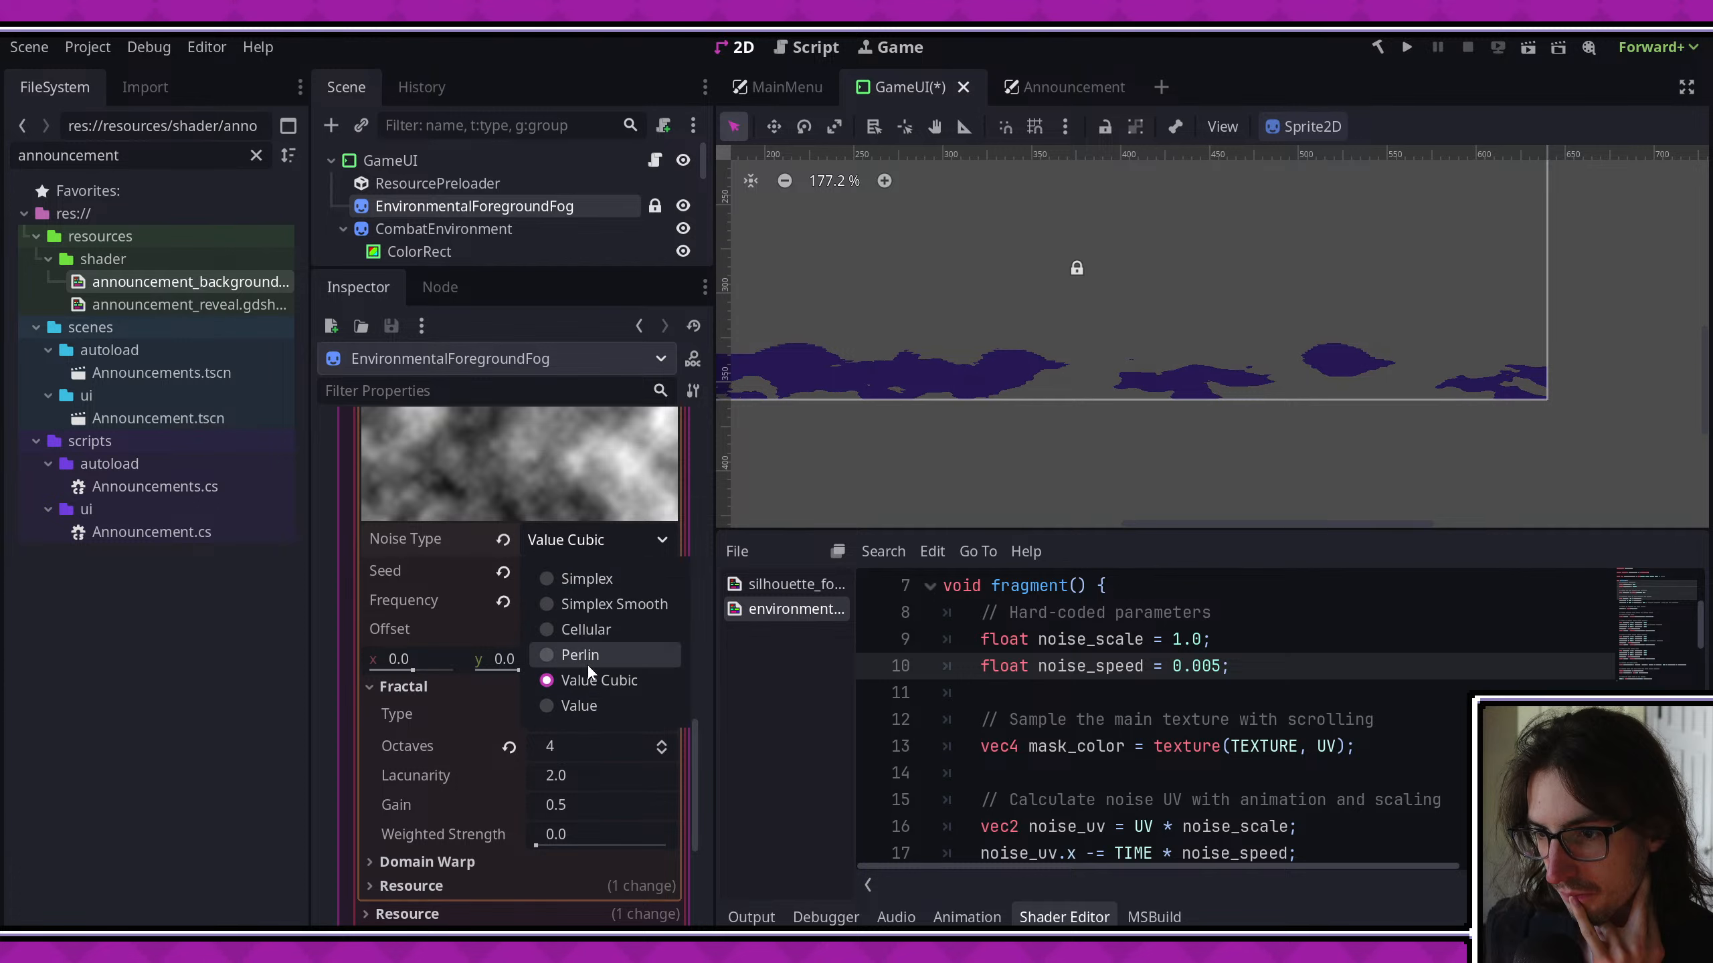
{"action": "left_click", "coordinate": [589, 694]}
{"action": "left_click", "coordinate": [610, 543]}
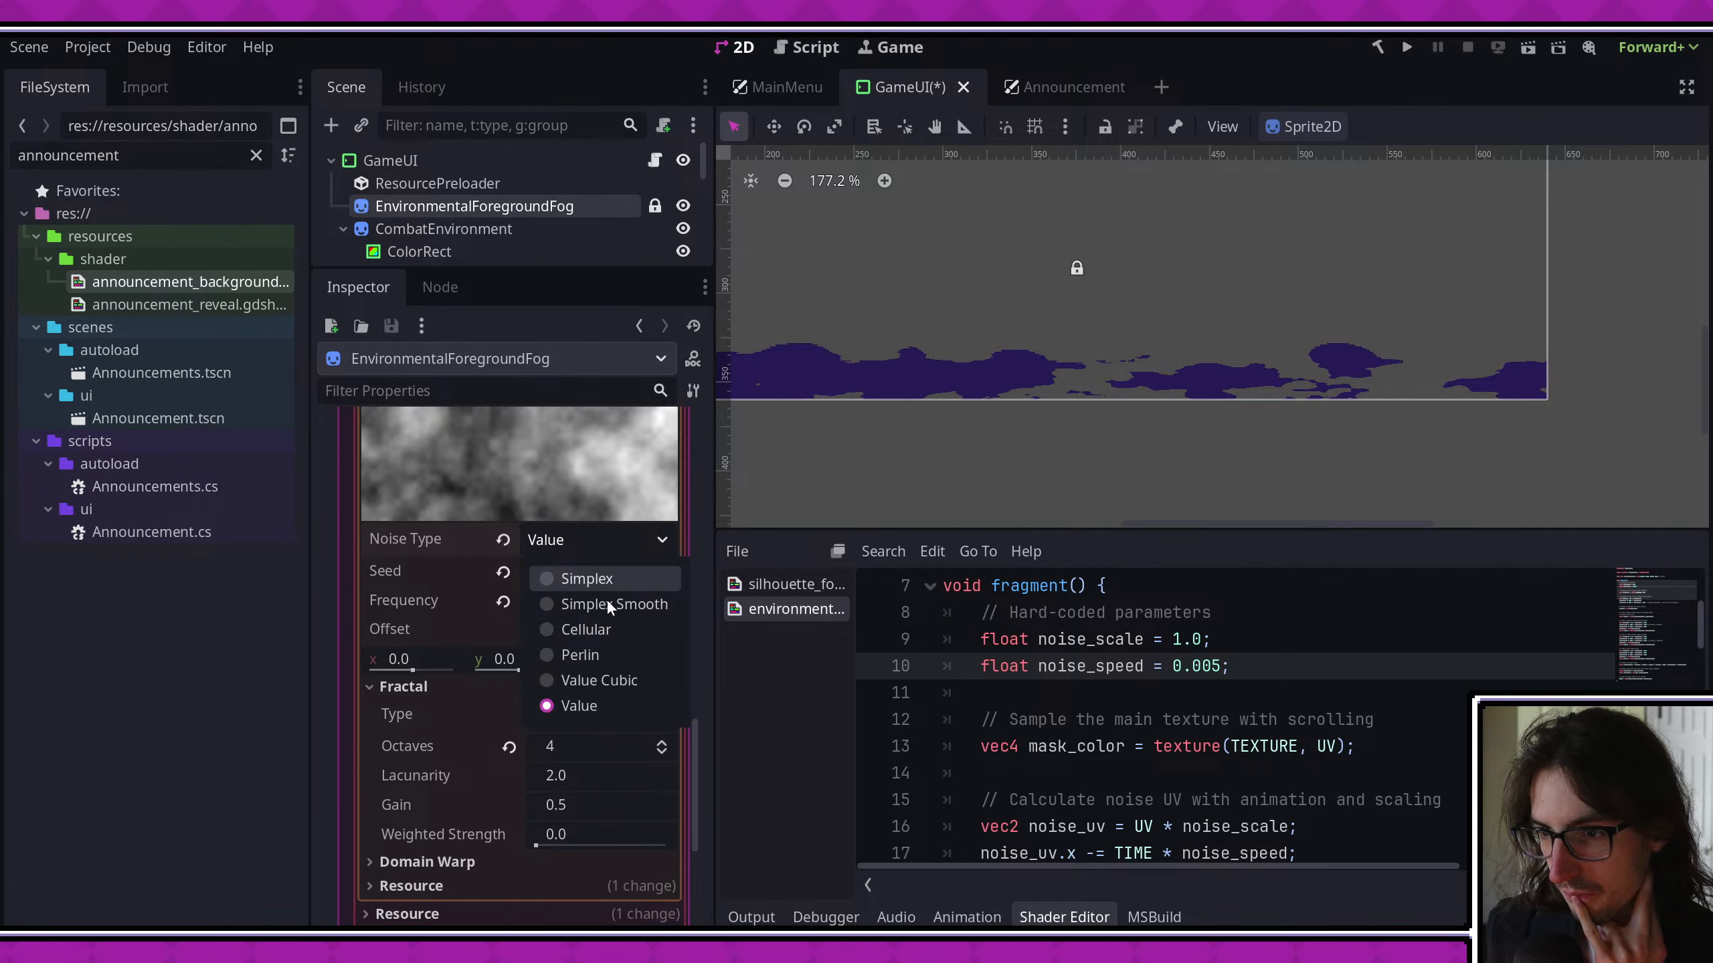
{"action": "left_click", "coordinate": [598, 675]}
- Try Simplex Smooth noise on the foreground fog, and set the noise type back to Perlin
{"action": "left_click", "coordinate": [608, 544]}
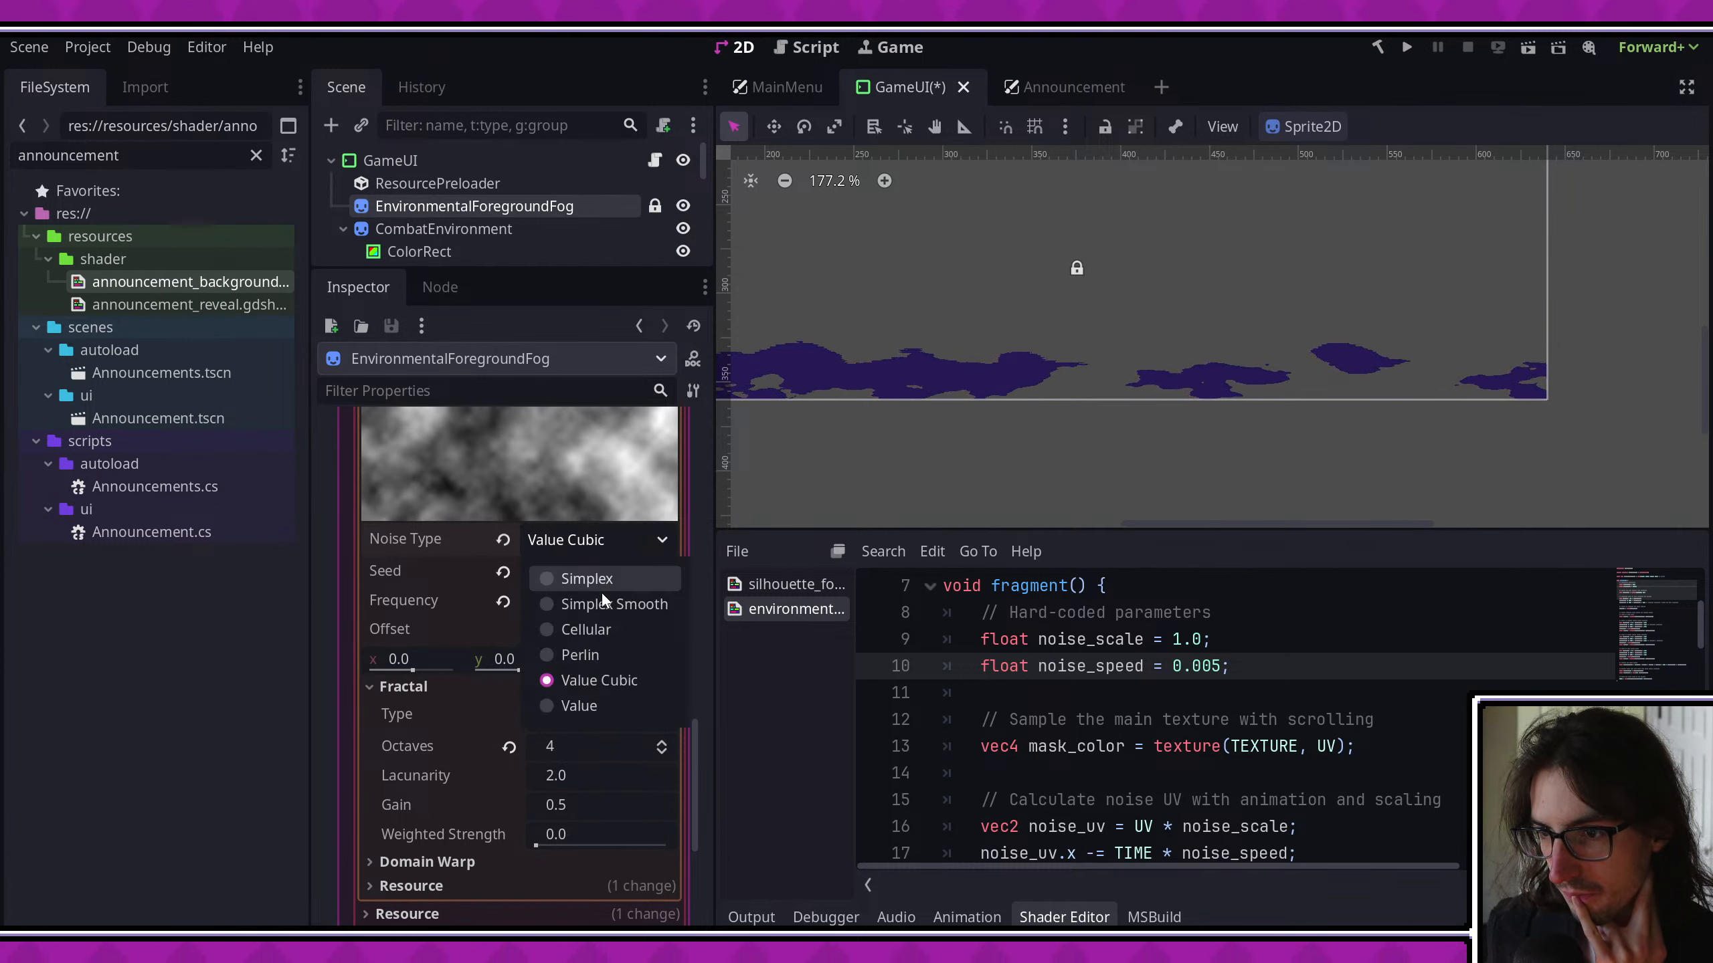
{"action": "left_click", "coordinate": [603, 603]}
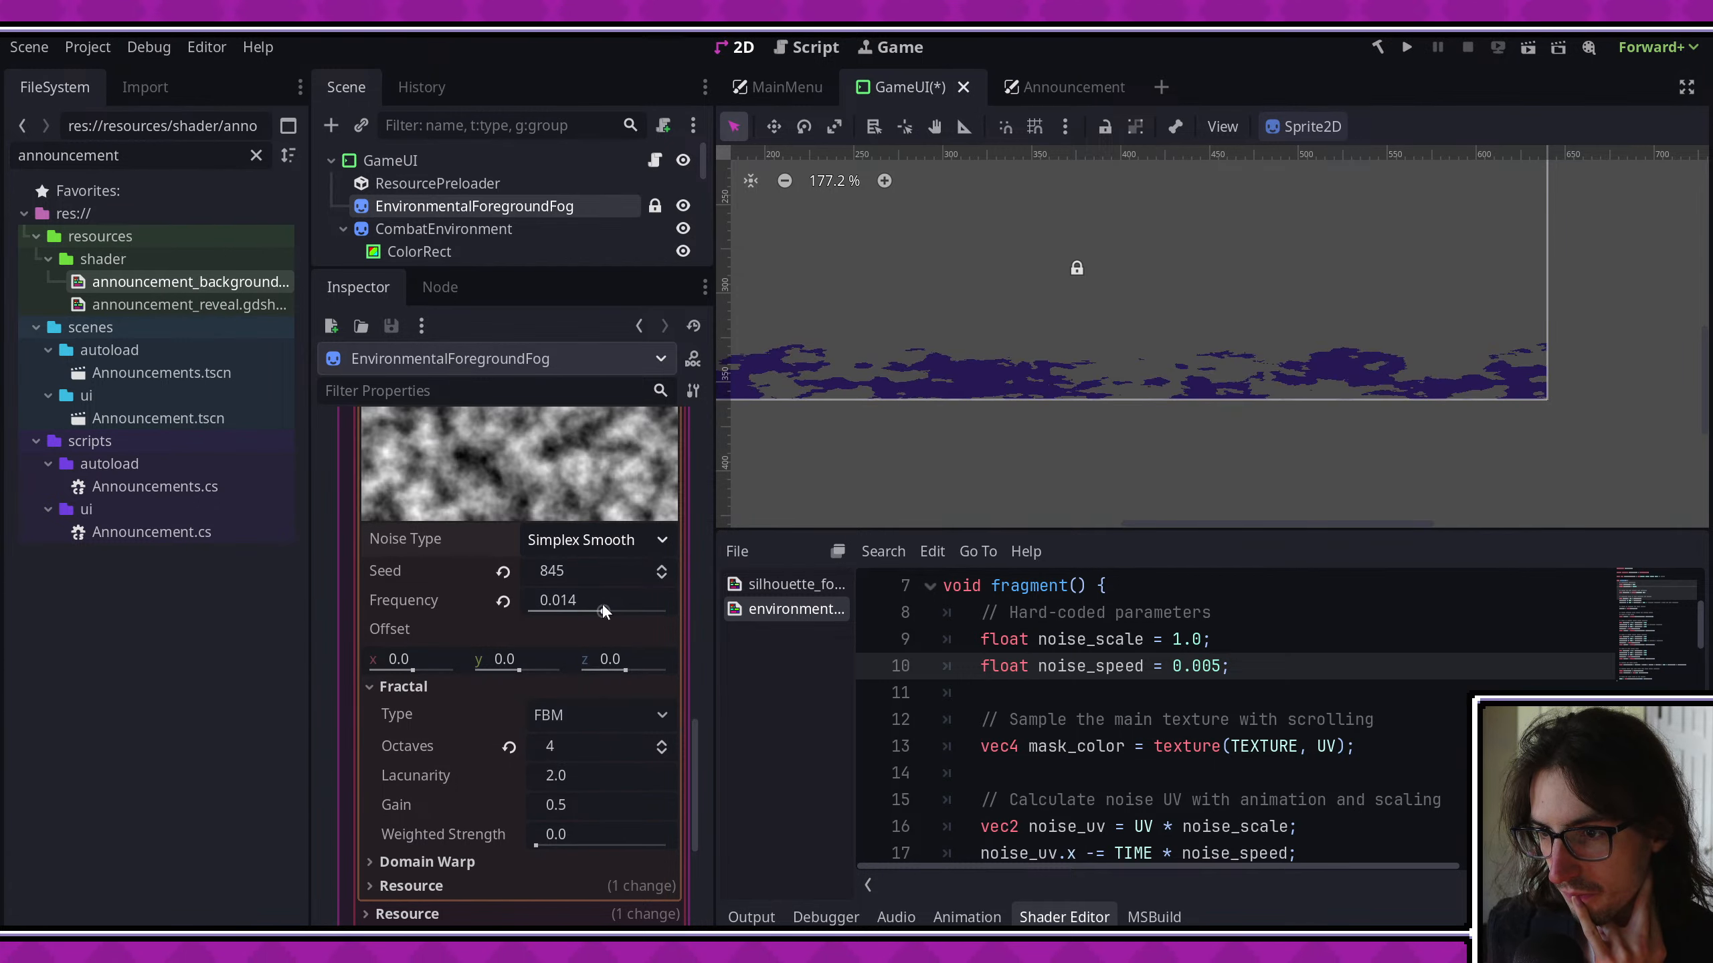
{"action": "left_click", "coordinate": [597, 535]}
{"action": "left_click", "coordinate": [584, 651]}
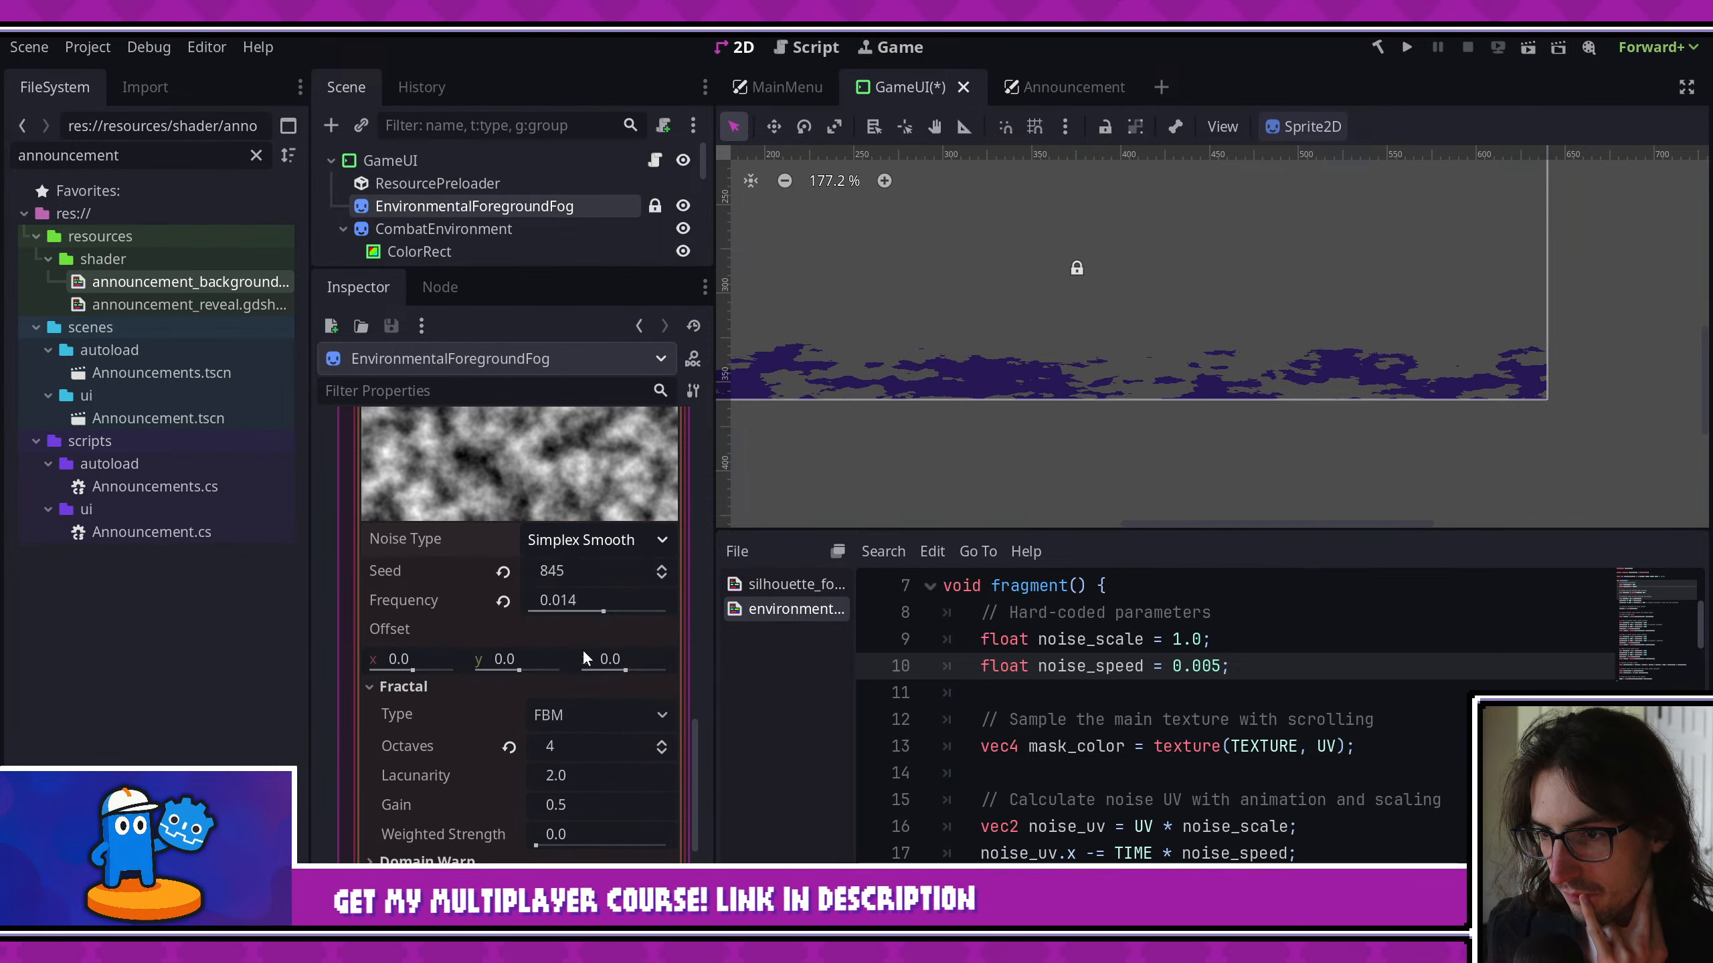
- Try 10 fractal octaves on the foreground fog's Perlin noise and undo the change
{"action": "left_click", "coordinate": [570, 735]}
{"action": "type", "text": "10"}
{"action": "key", "text": "Return"}
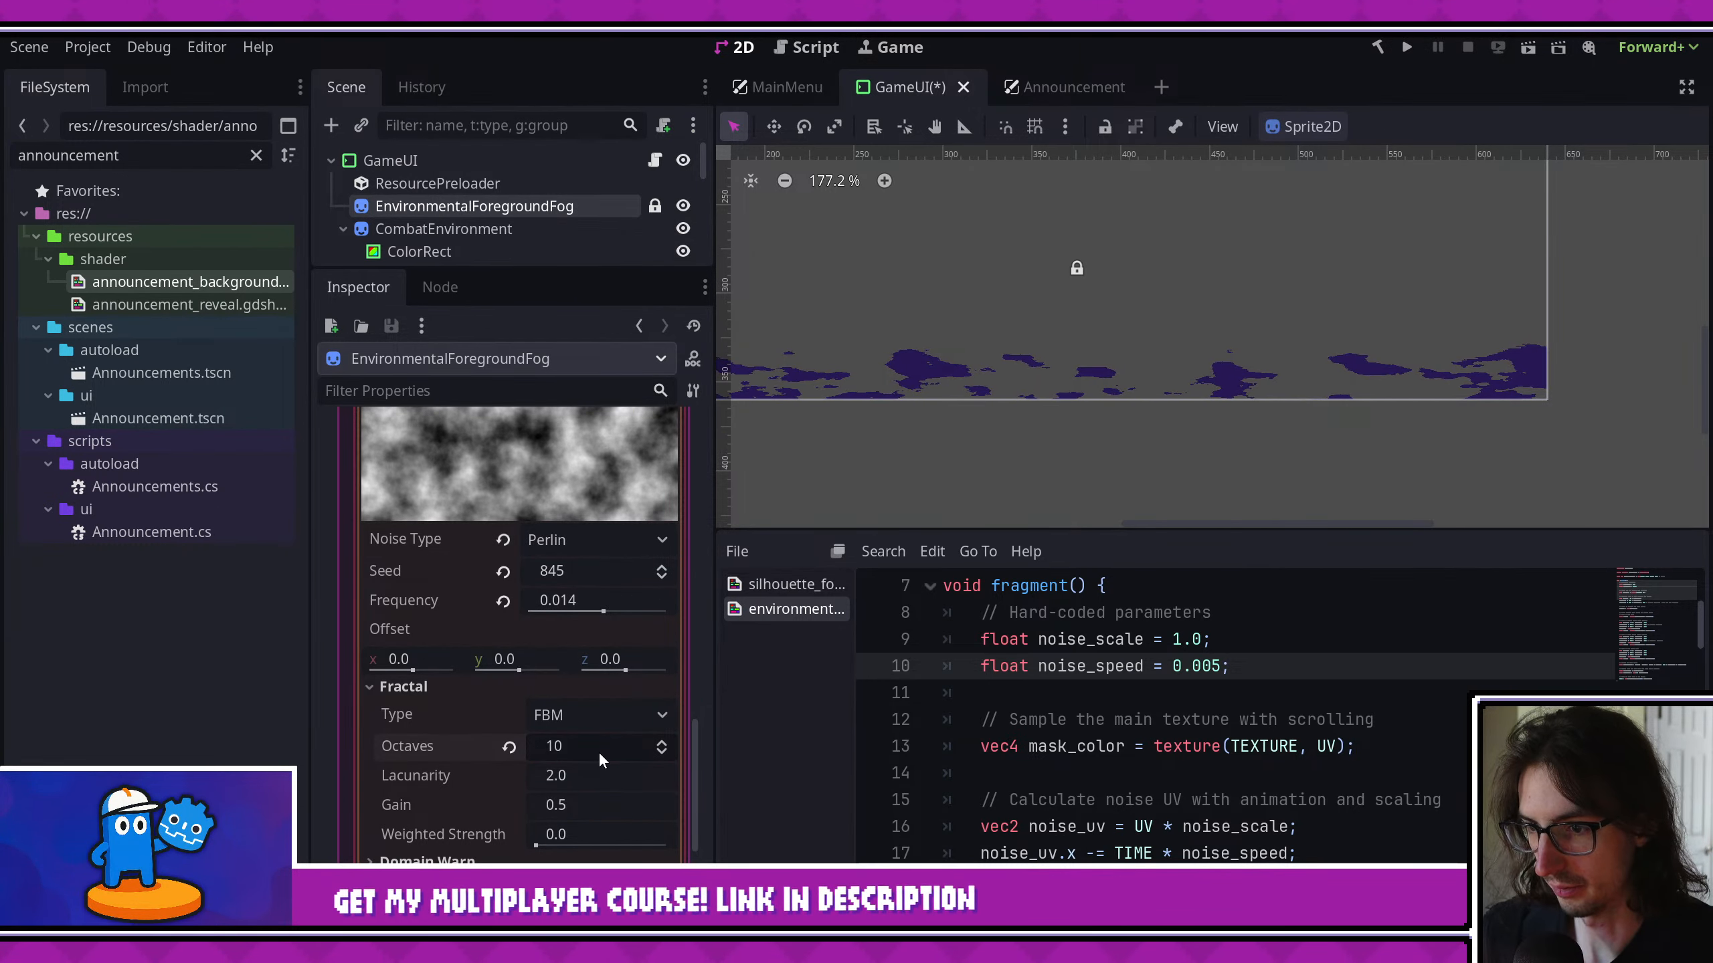
{"action": "key", "text": "ctrl+z"}
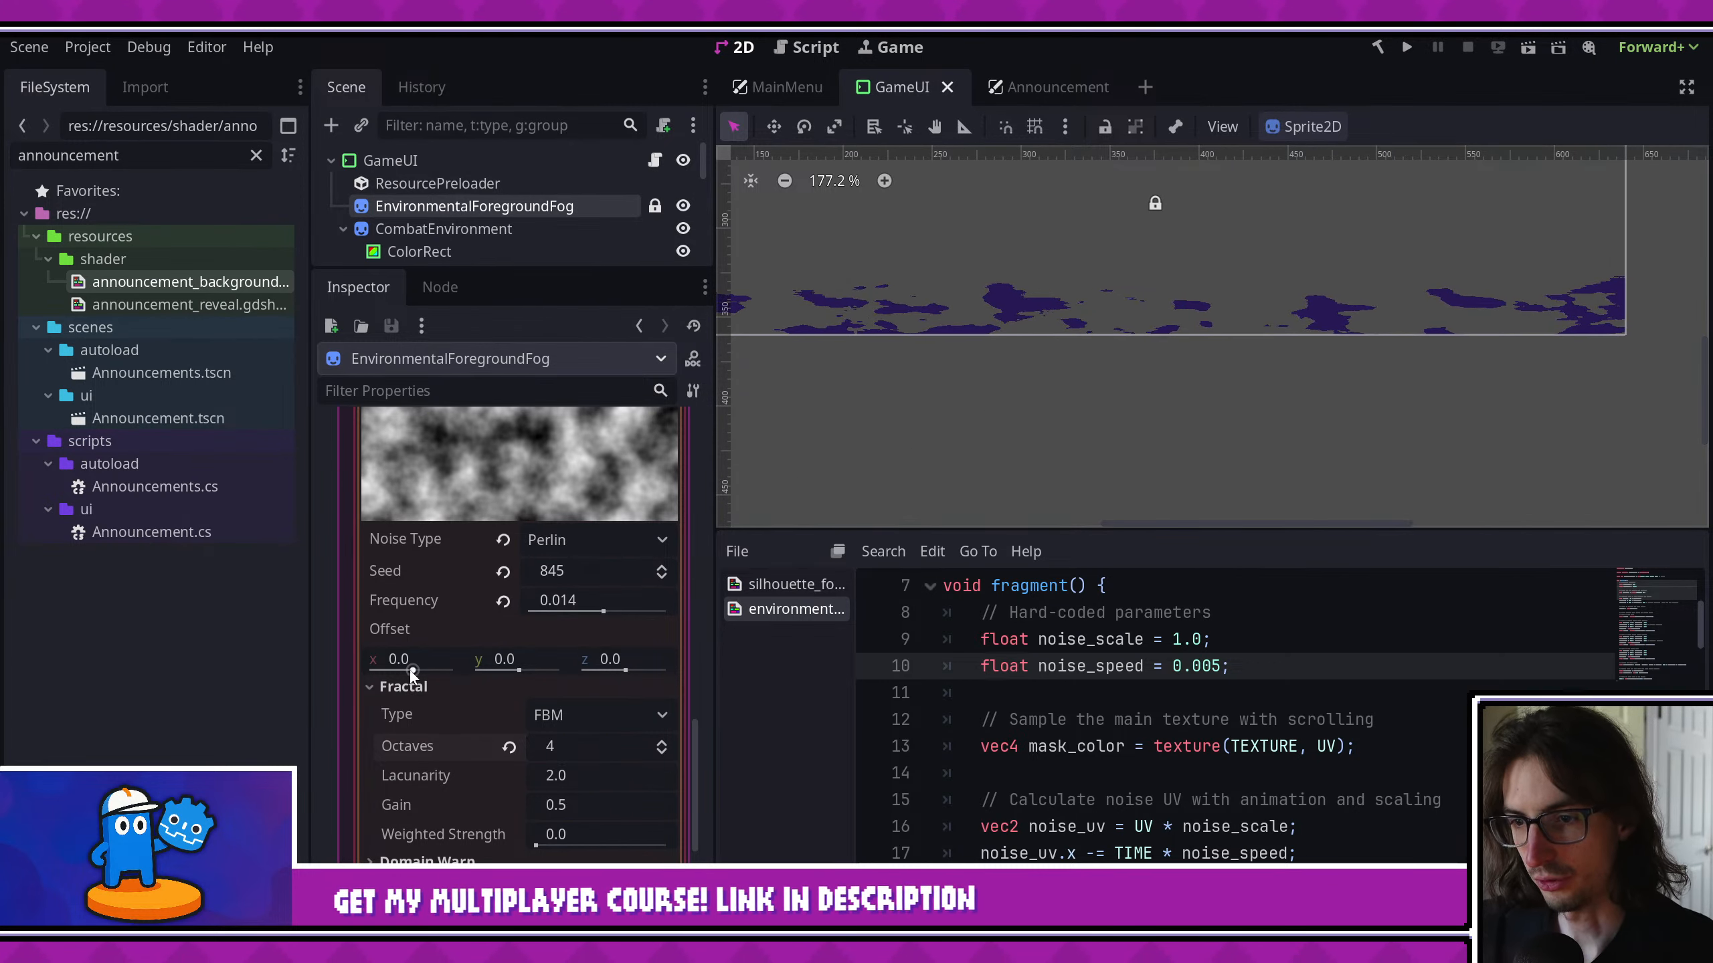
- Try shifting the fog noise's x offset, including a value of 10000, and reset it to 0
{"action": "left_click_drag", "start_coordinate": [409, 669], "coordinate": [477, 675]}
{"action": "left_click", "coordinate": [439, 661]}
{"action": "type", "text": "10000"}
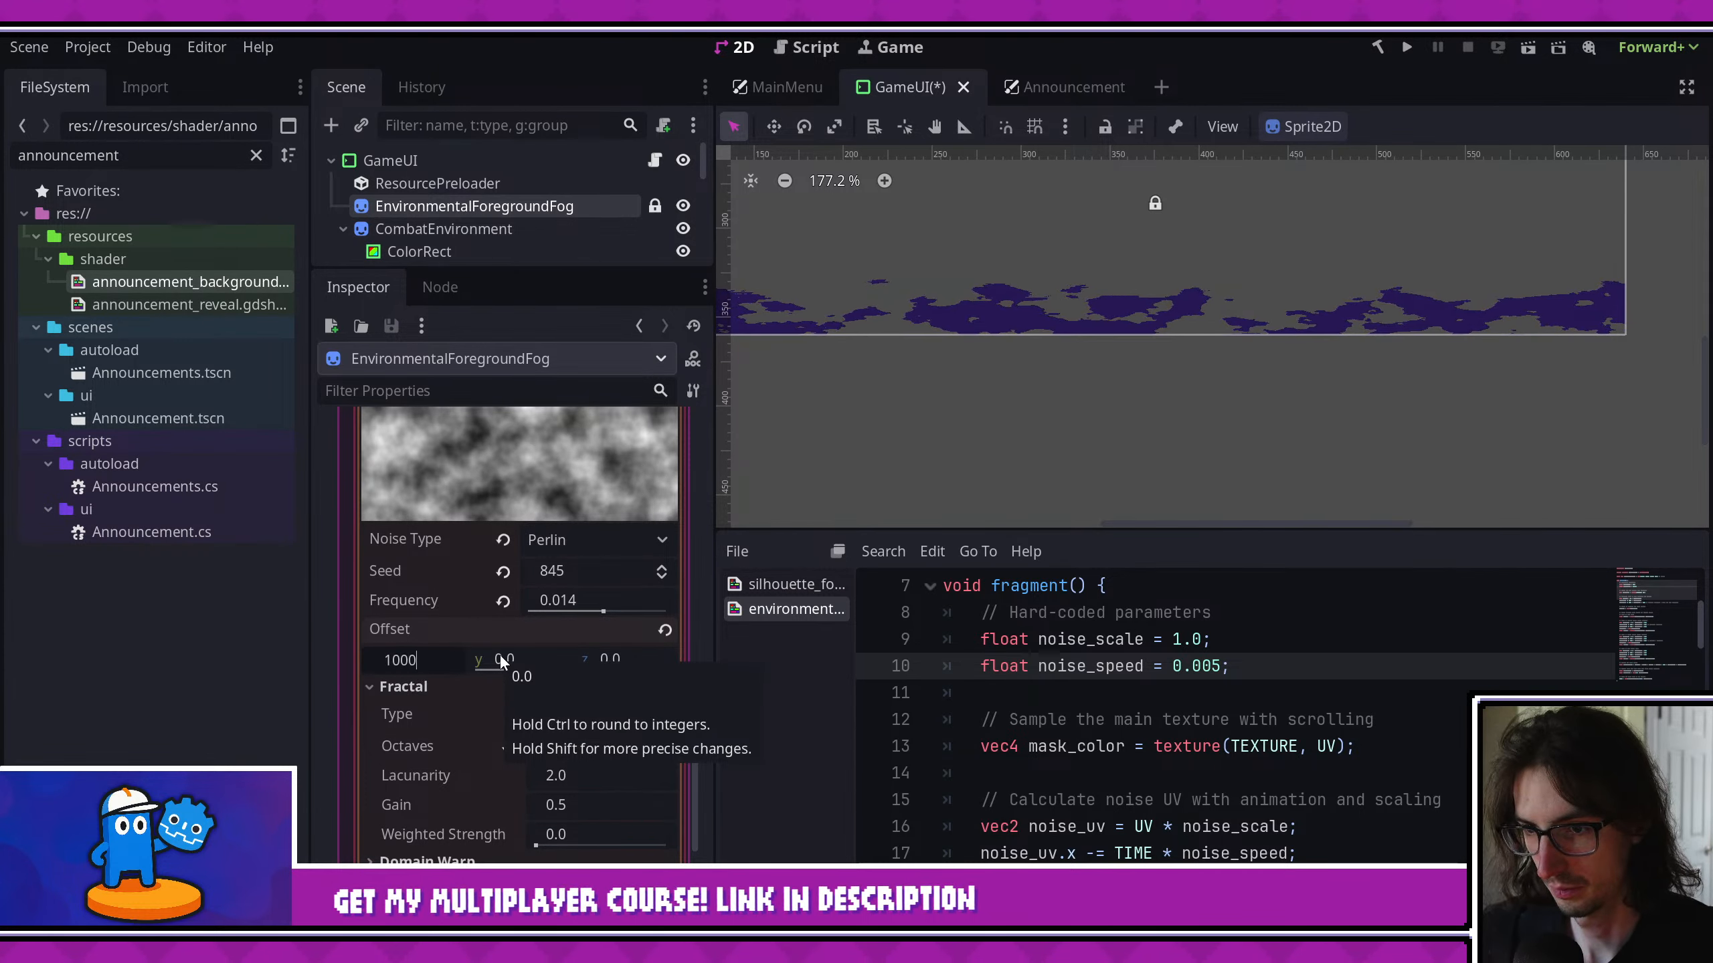
{"action": "key", "text": "Return"}
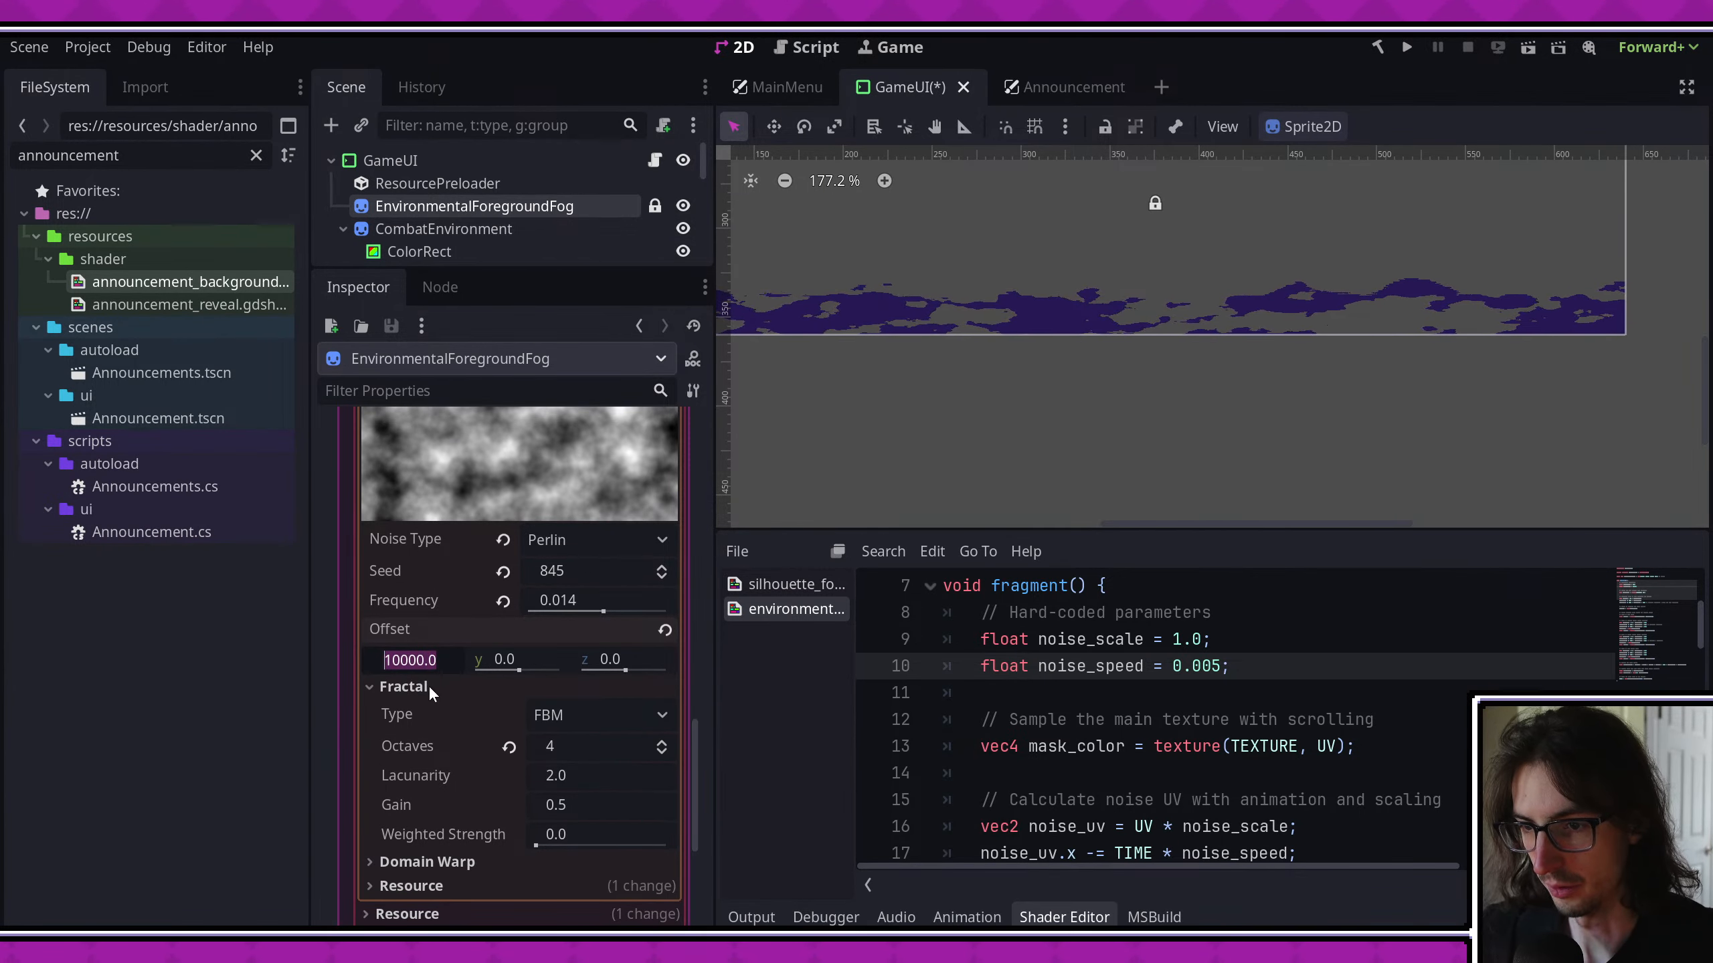
{"action": "type", "text": "0"}
{"action": "key", "text": "Return"}
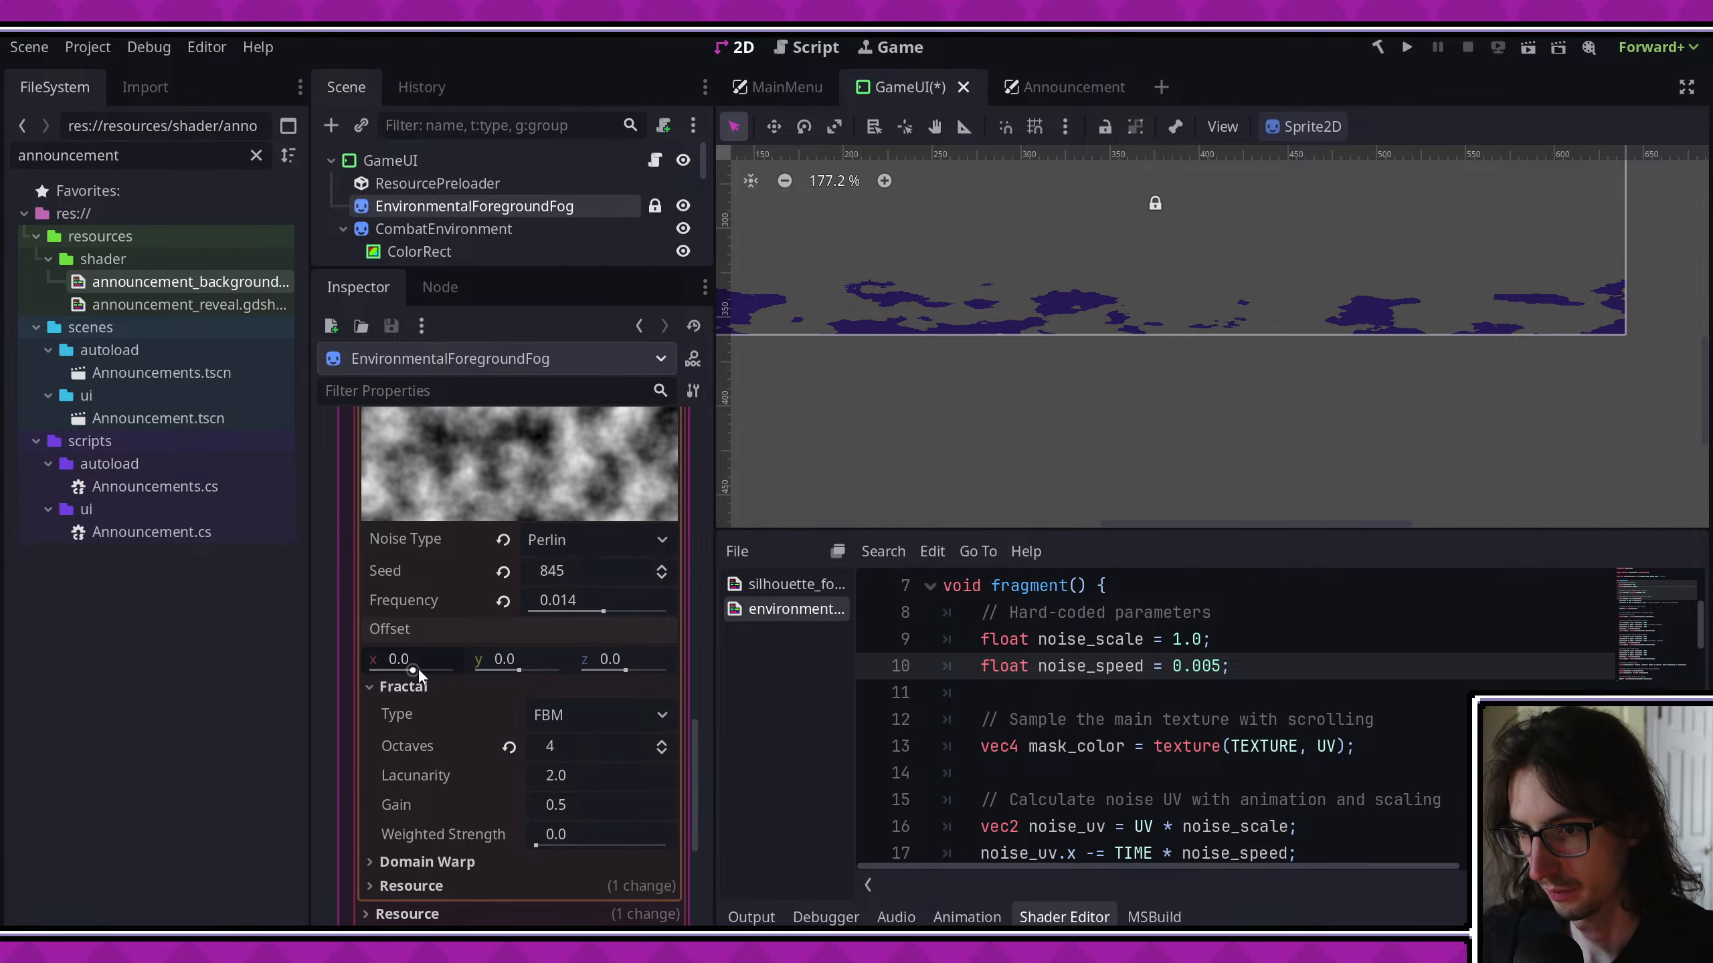
{"action": "mouse_move", "coordinate": [413, 670]}
{"action": "left_mouse_down"}
{"action": "mouse_move", "coordinate": [458, 674]}
{"action": "mouse_move", "coordinate": [386, 671]}
{"action": "mouse_move", "coordinate": [422, 674]}
{"action": "left_mouse_up"}
{"action": "left_click", "coordinate": [424, 653]}
{"action": "type", "text": "0"}
{"action": "key", "text": "Return"}
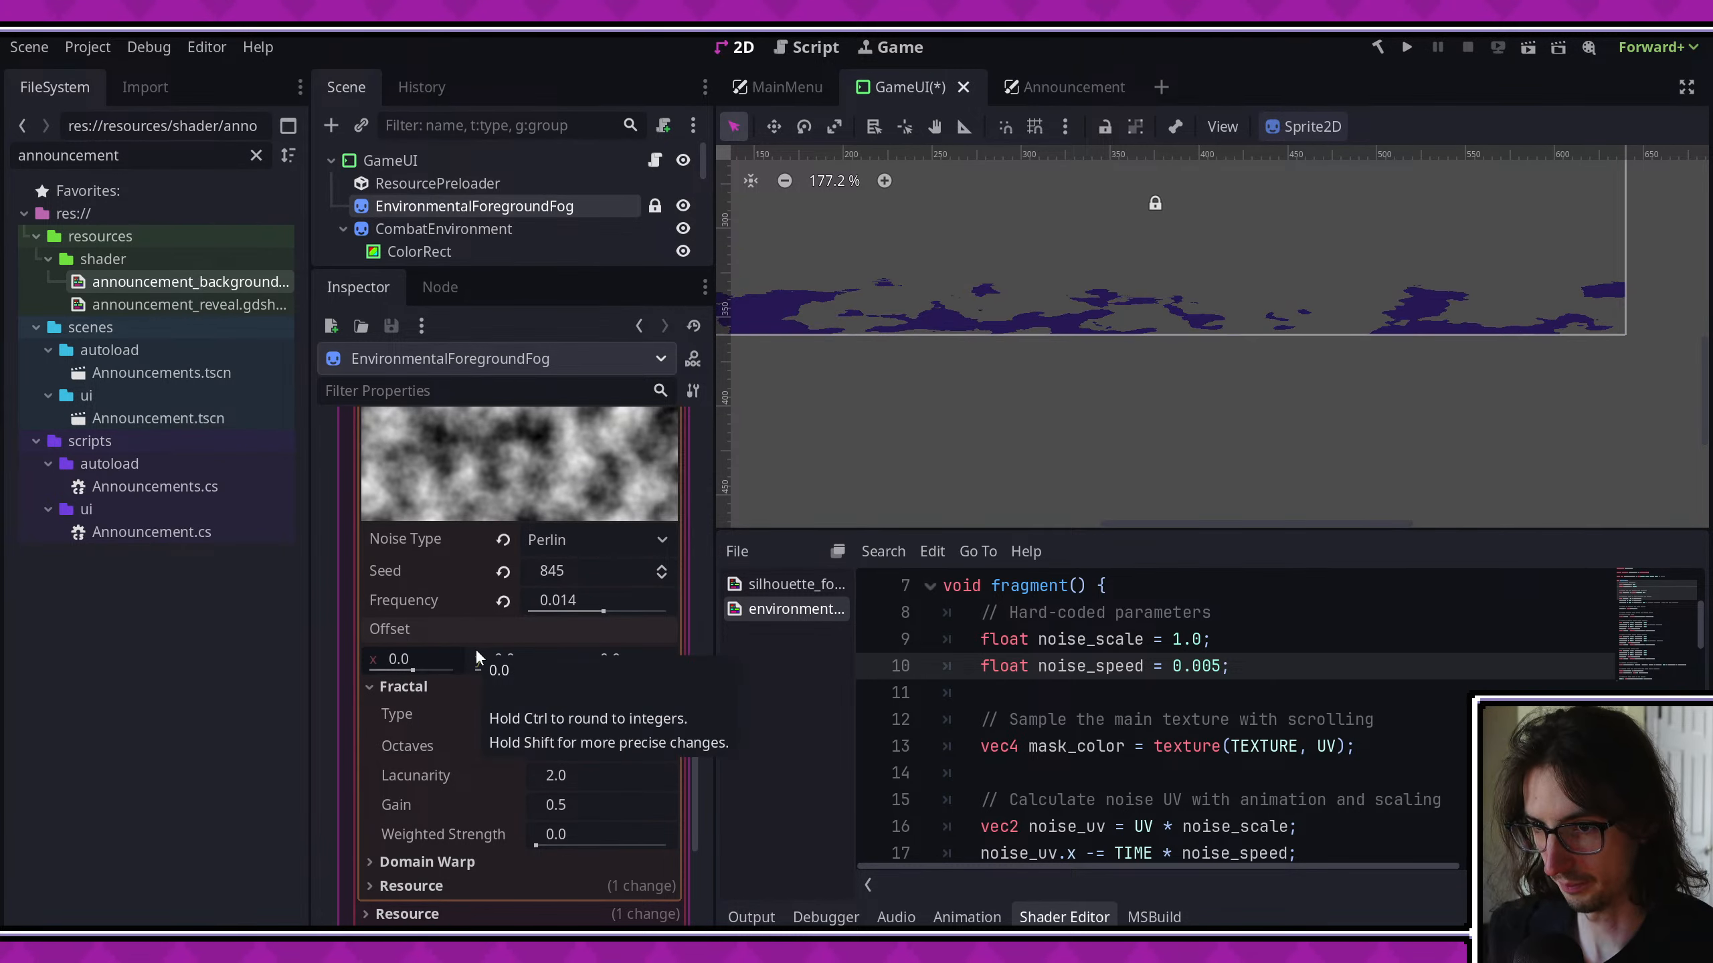
- Save the GameUI scene and collapse the foreground fog's FastNoiseLite settings
{"action": "key", "text": "ctrl+s"}
{"action": "scroll", "coordinate": [526, 702], "scroll_direction": "up", "scroll_amount": 1}
{"action": "scroll", "coordinate": [567, 687], "scroll_direction": "up", "scroll_amount": 2}
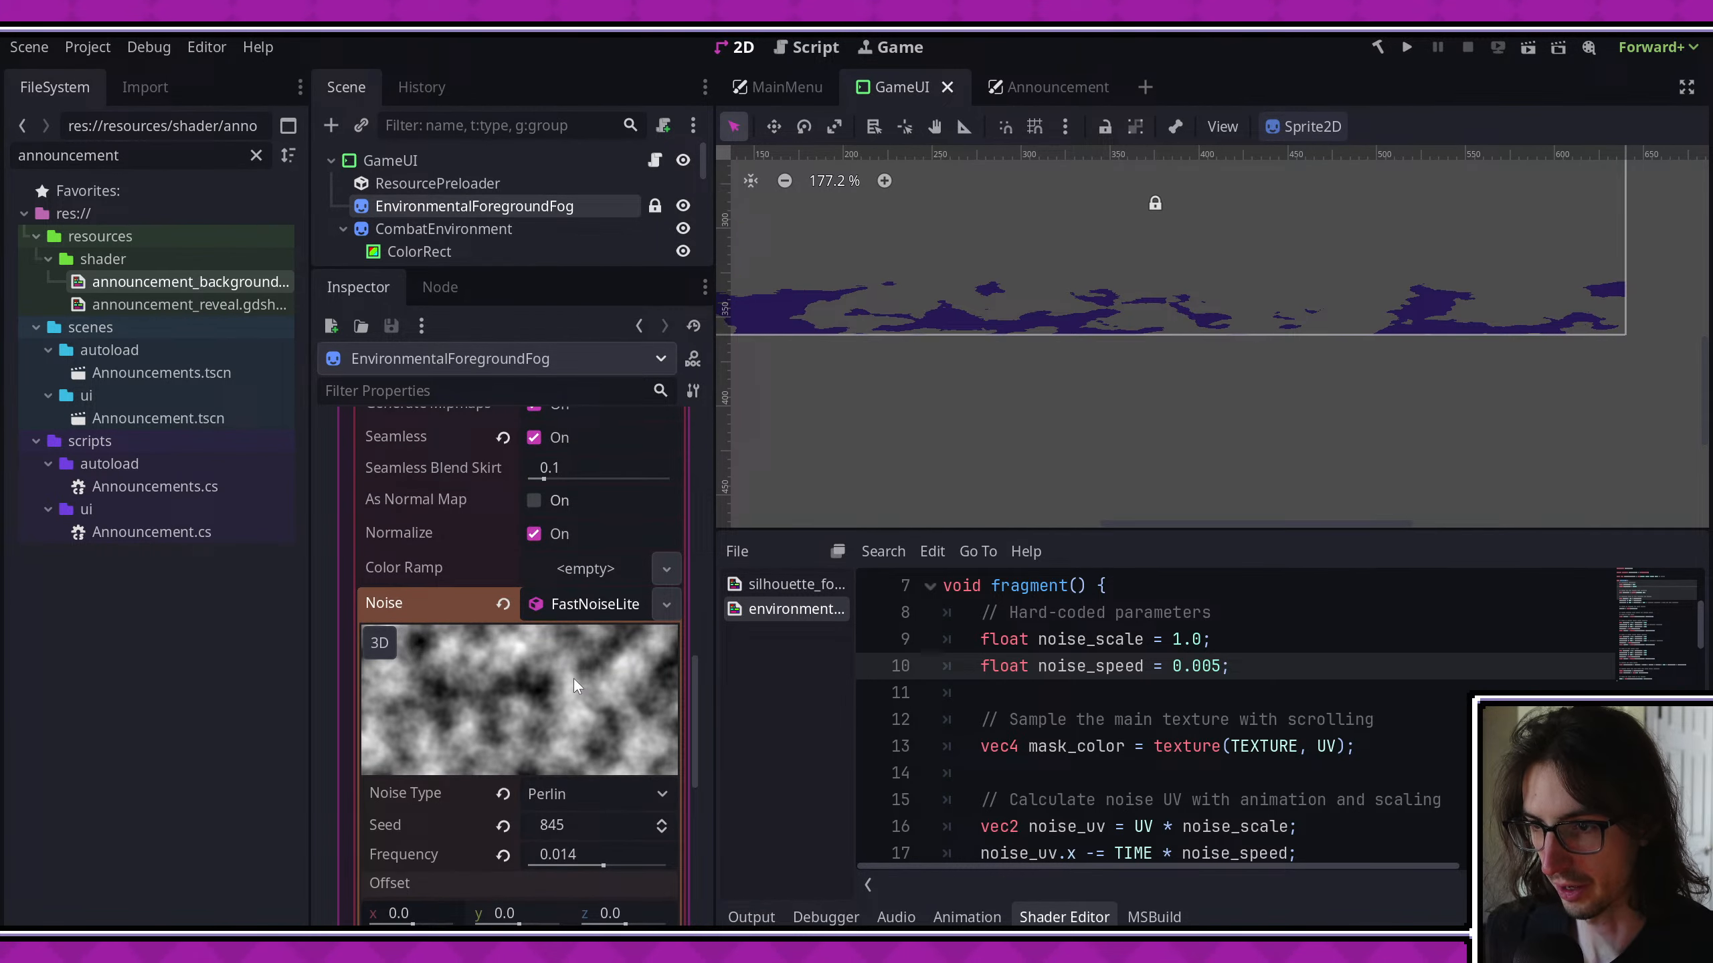
{"action": "left_click", "coordinate": [604, 618]}
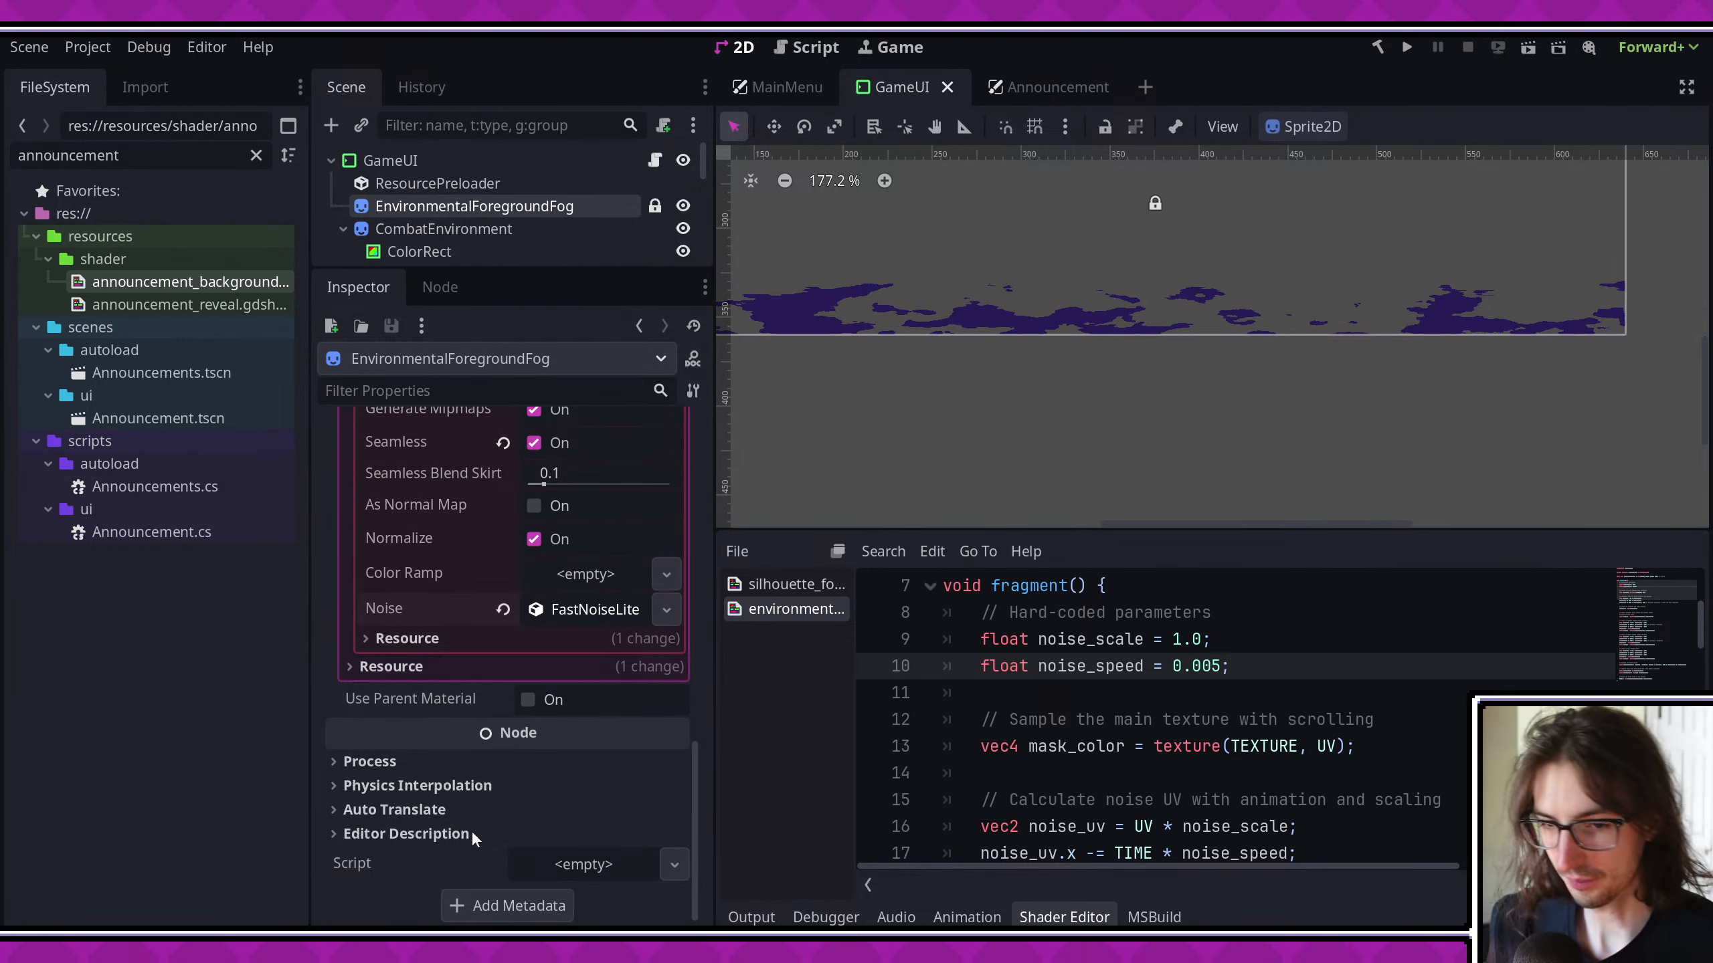
- Run the game project to preview it and close the debug window
{"action": "scroll", "coordinate": [1083, 432], "scroll_direction": "down", "scroll_amount": 2}
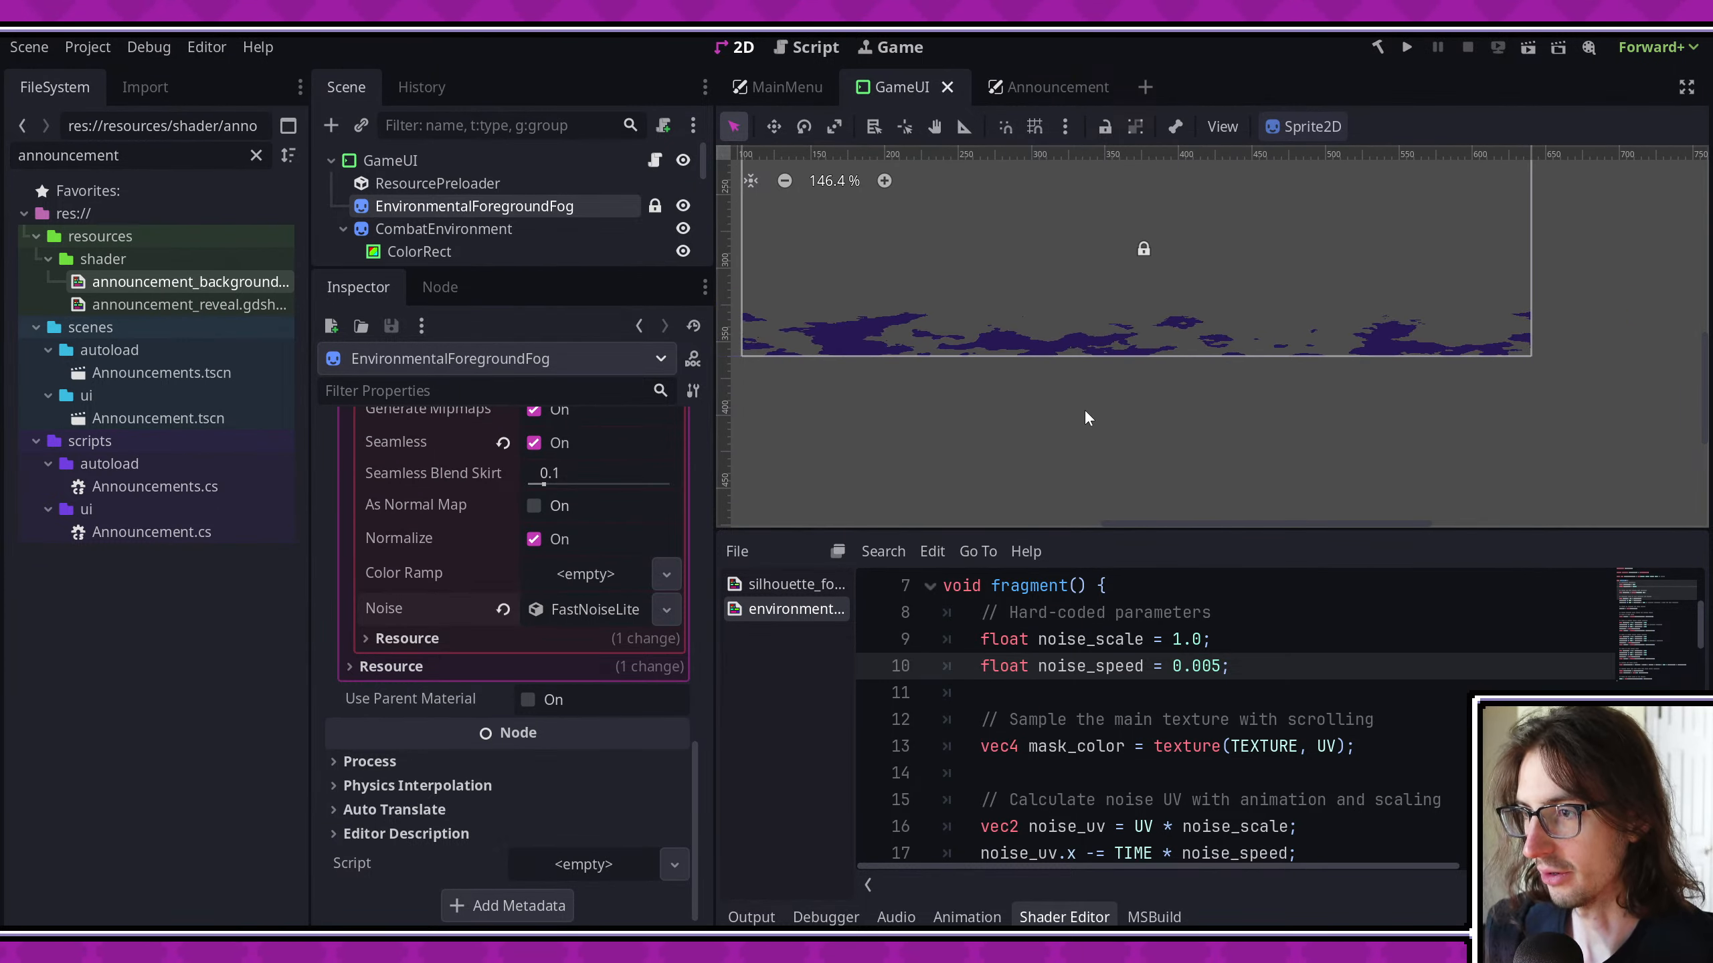
{"action": "left_click", "coordinate": [1405, 48]}
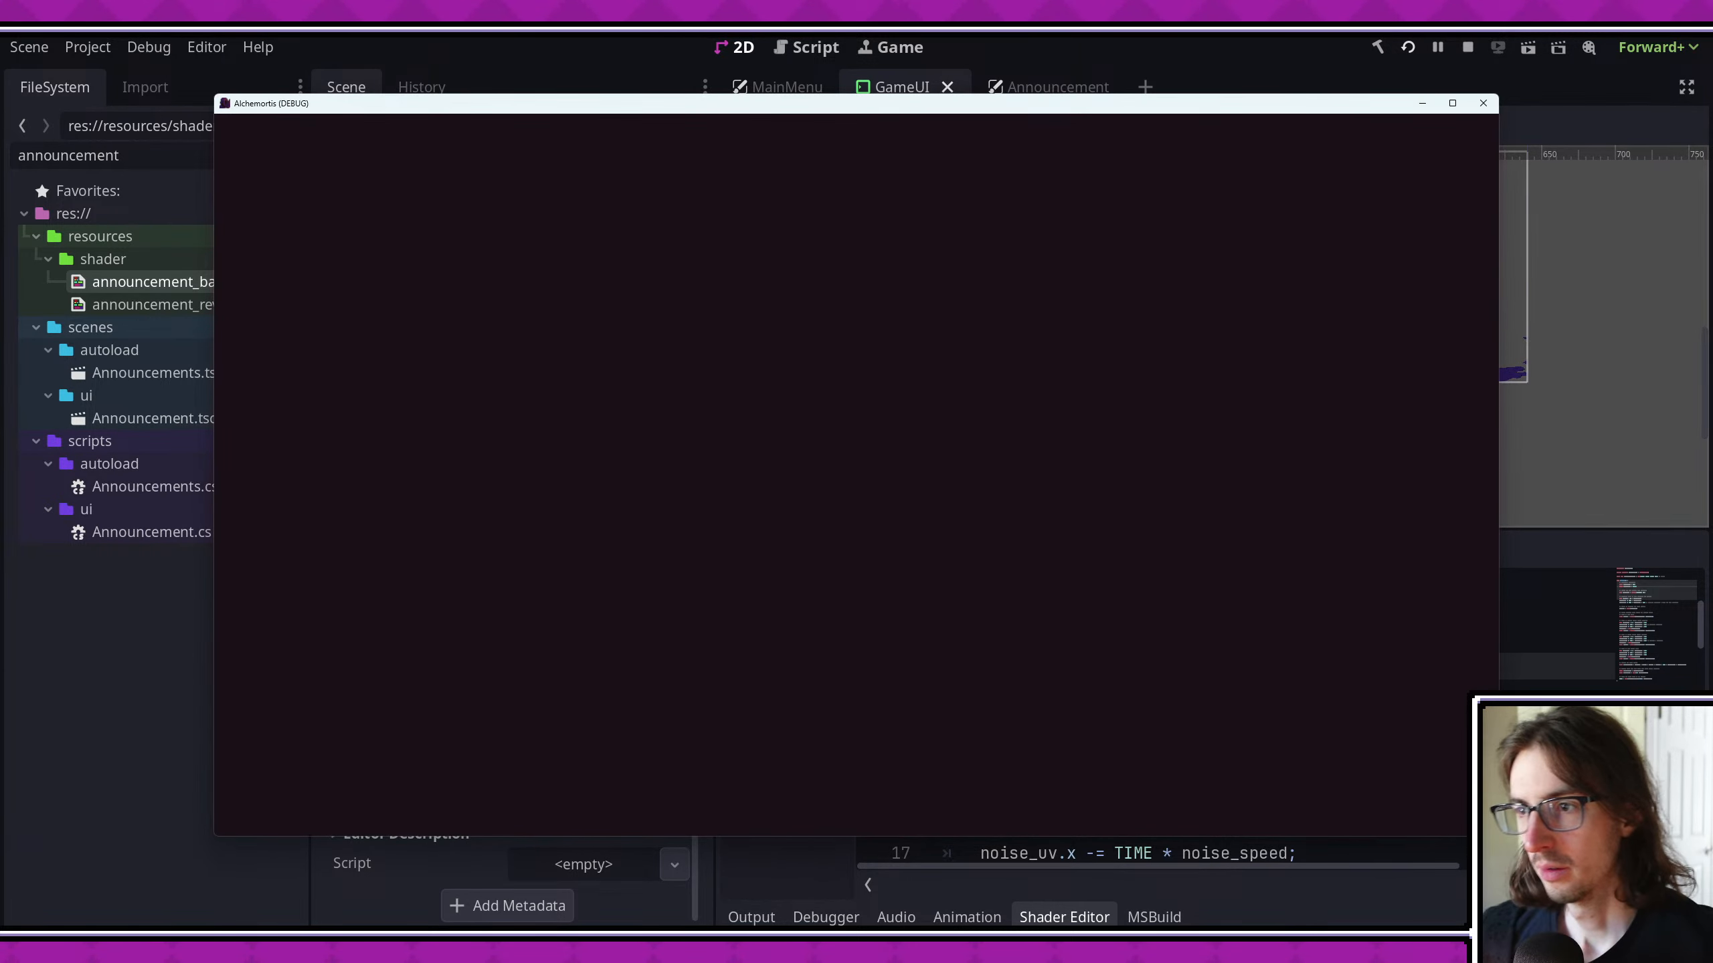
{"action": "left_click", "coordinate": [1483, 103]}
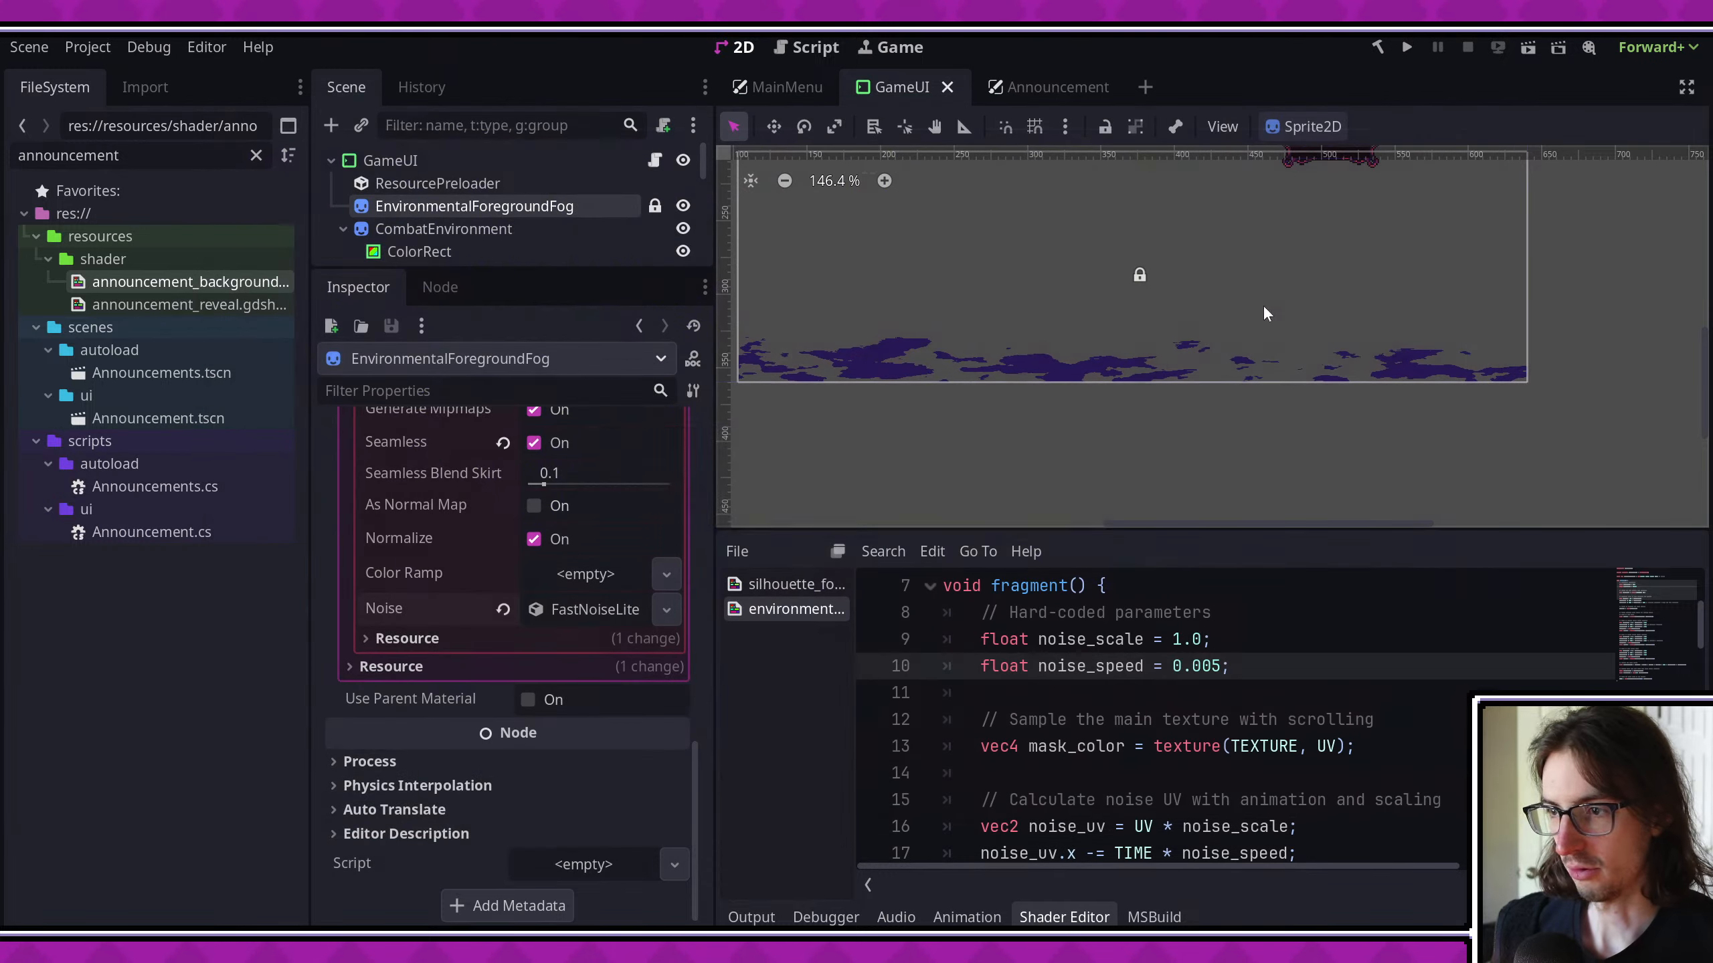
- Switch to Visual Studio Code and commit all pending fog and GameUI changes with a message starting "add top enviro"
{"action": "left_click", "coordinate": [220, 934]}
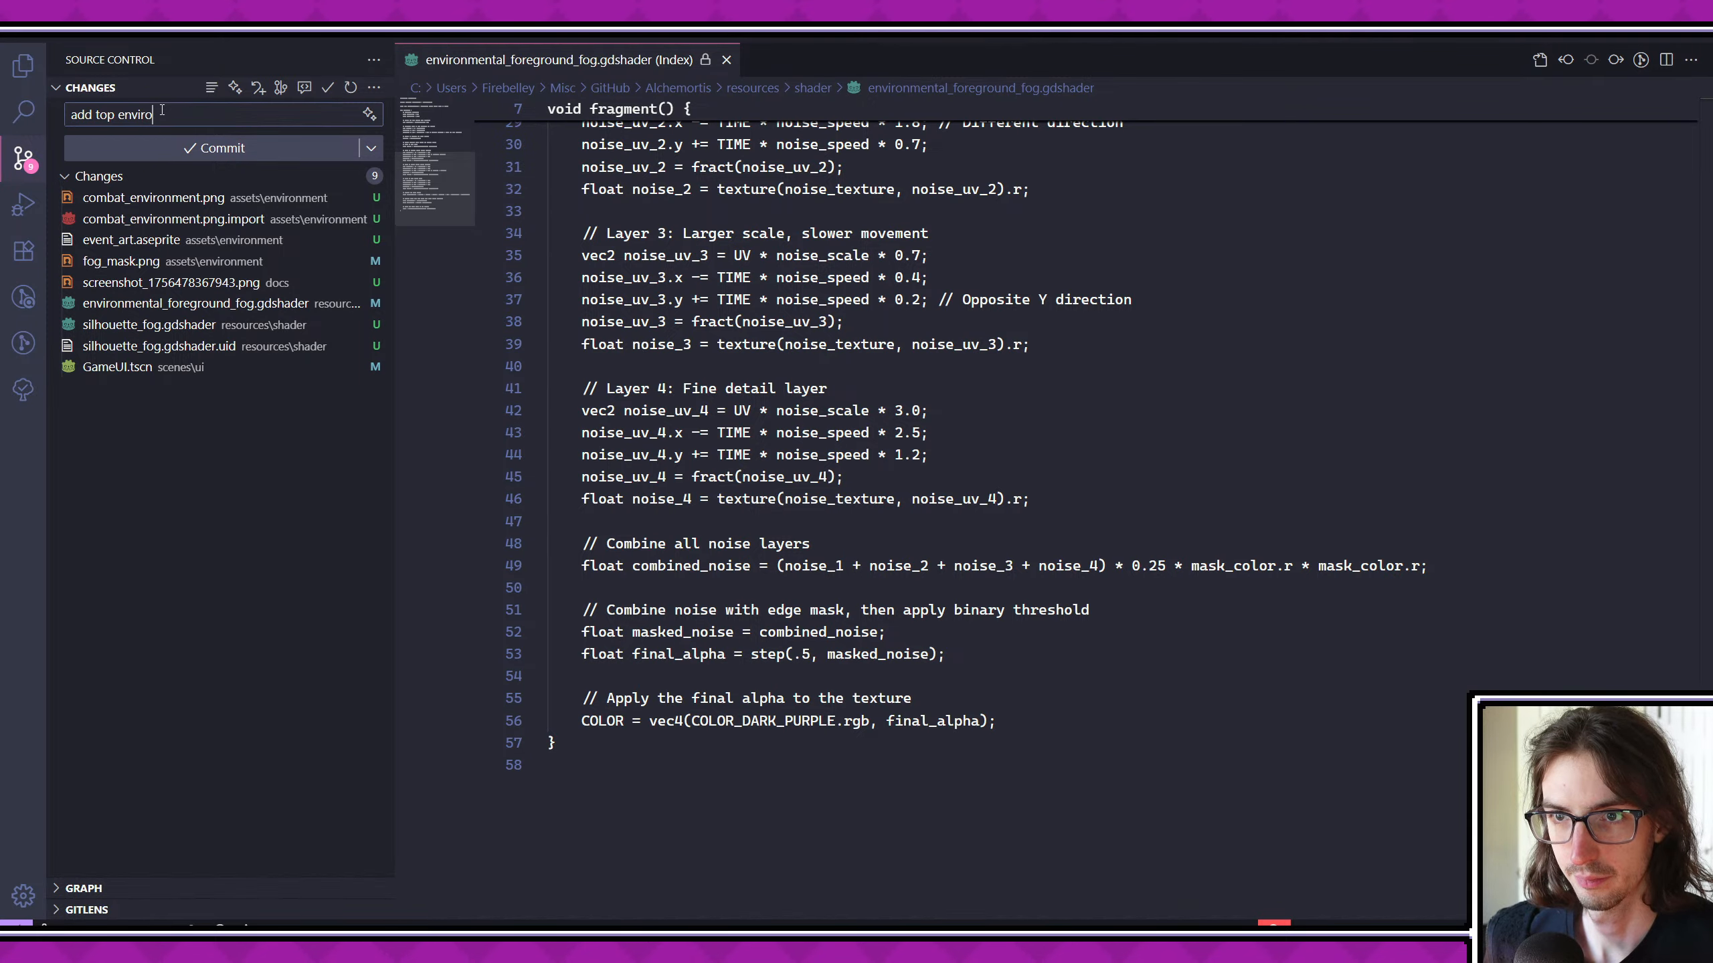
{"action": "type", "text": "g"}
{"action": "left_click", "coordinate": [143, 153]}
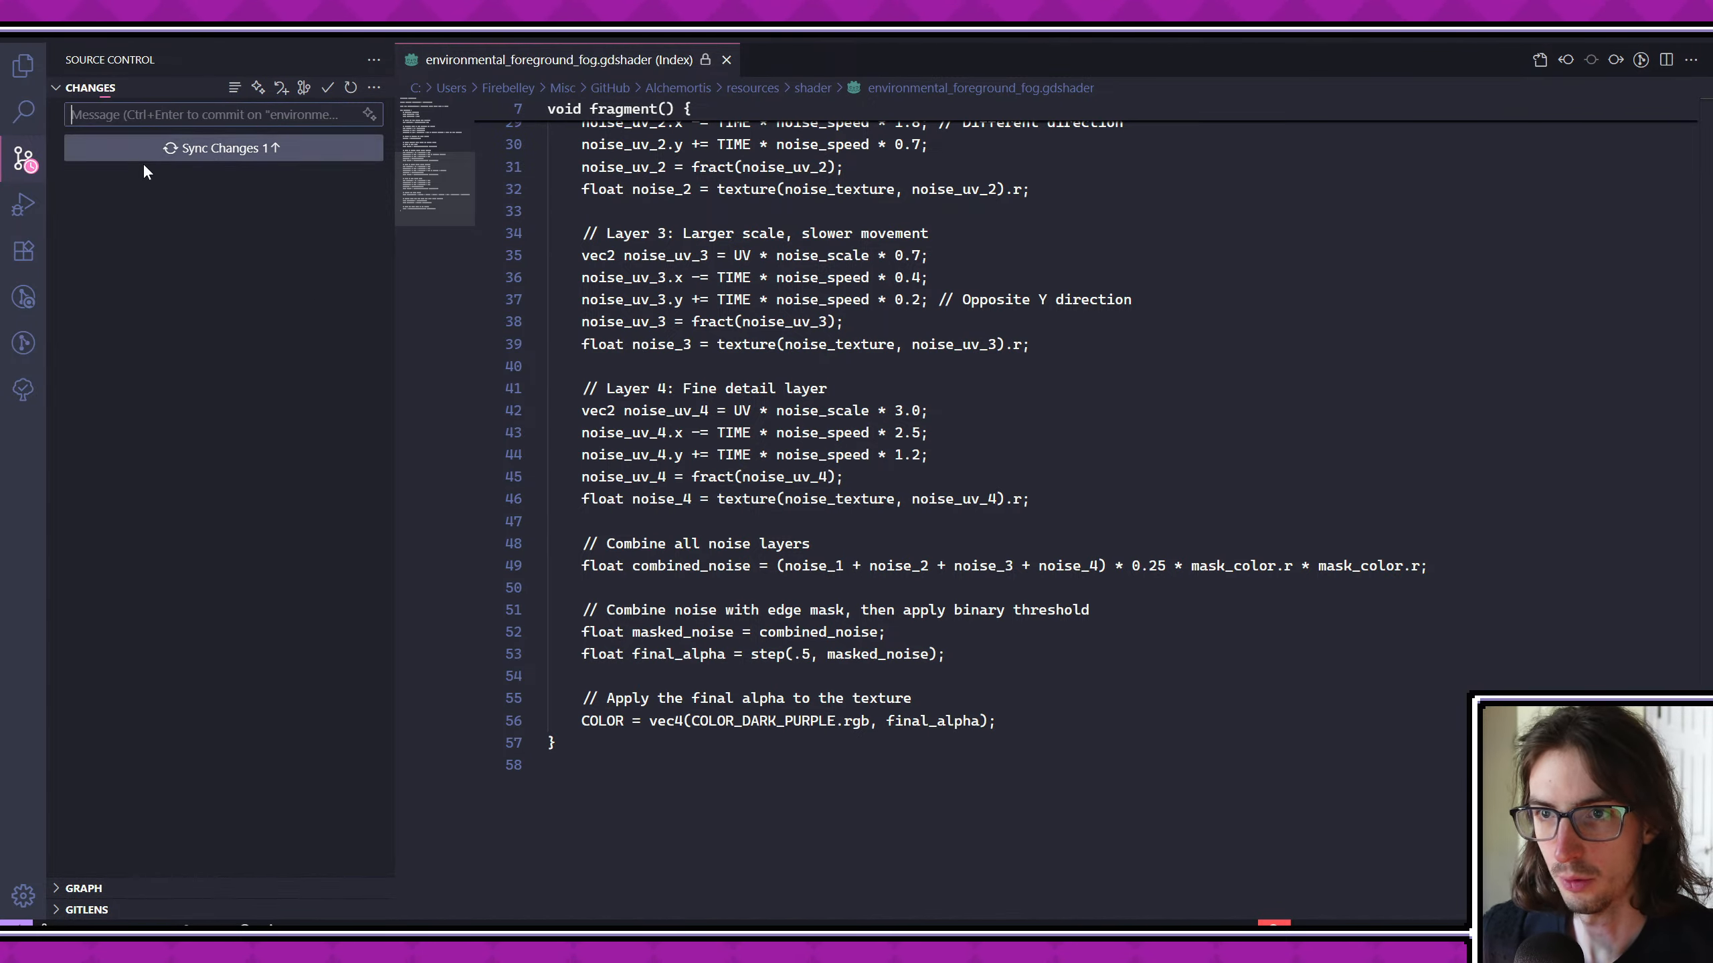
- Return to Godot and review the silhouette fog shader's noise layers, edge fade and alpha threshold code
{"action": "left_click", "coordinate": [256, 934]}
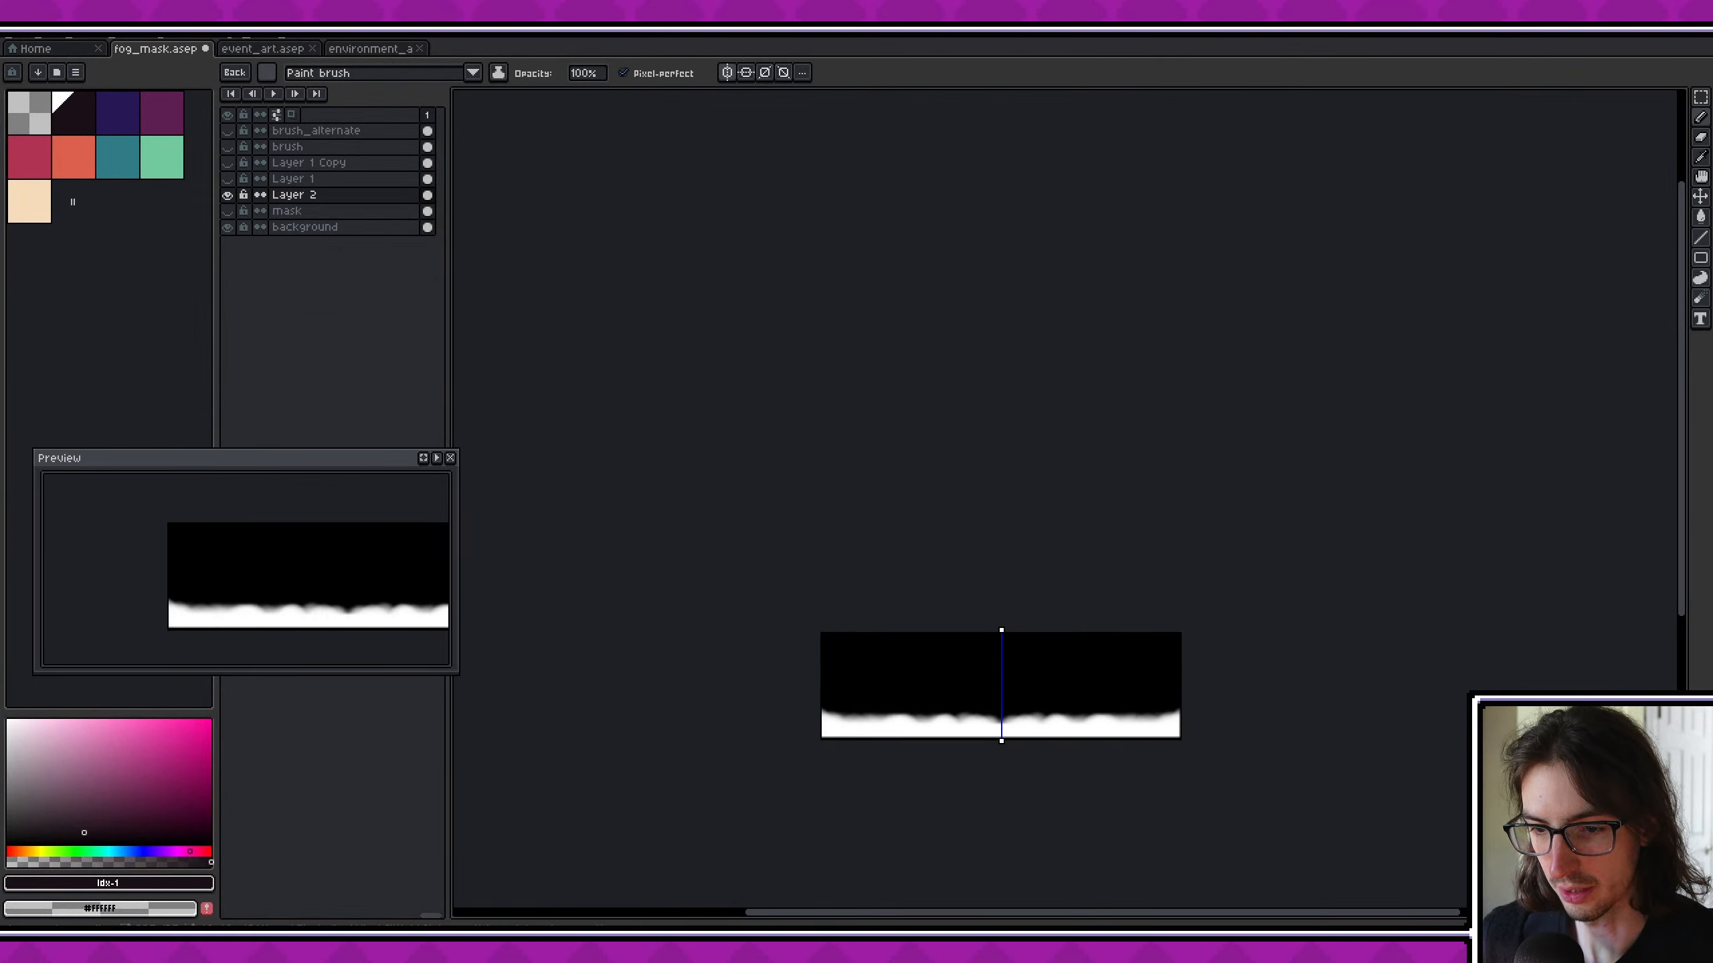
{"action": "left_click", "coordinate": [297, 934]}
{"action": "scroll", "coordinate": [1179, 653], "scroll_direction": "down", "scroll_amount": 2}
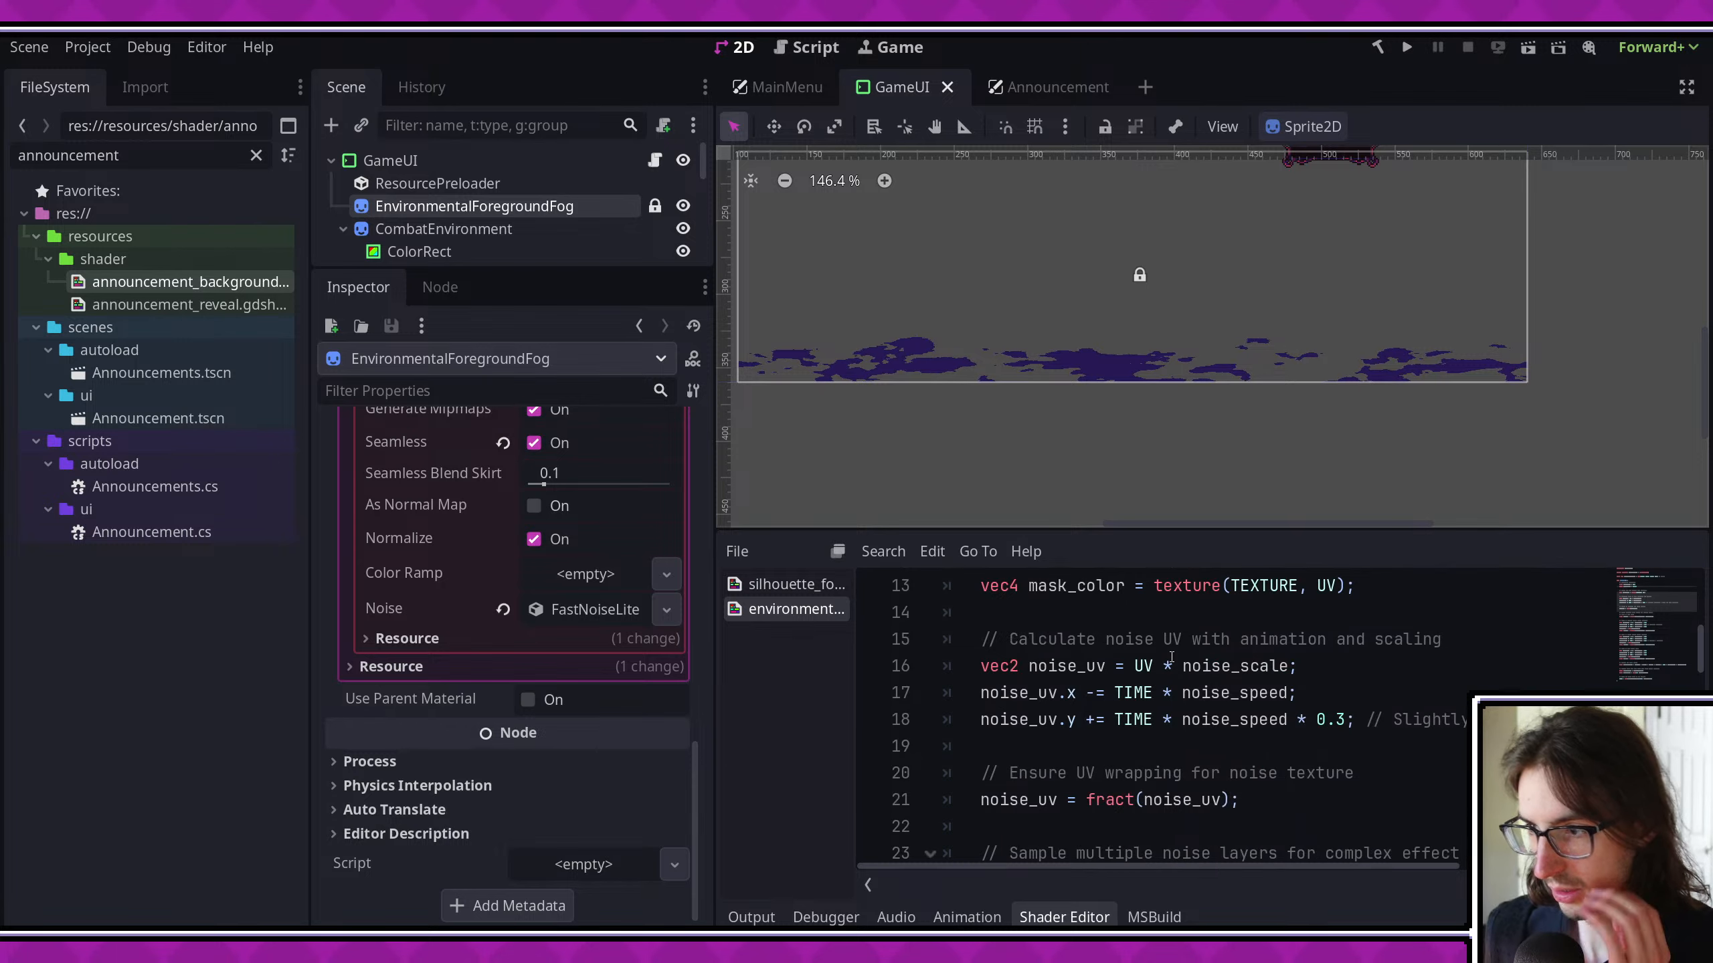
{"action": "scroll", "coordinate": [1141, 658], "scroll_direction": "up", "scroll_amount": 4}
{"action": "left_click", "coordinate": [803, 587]}
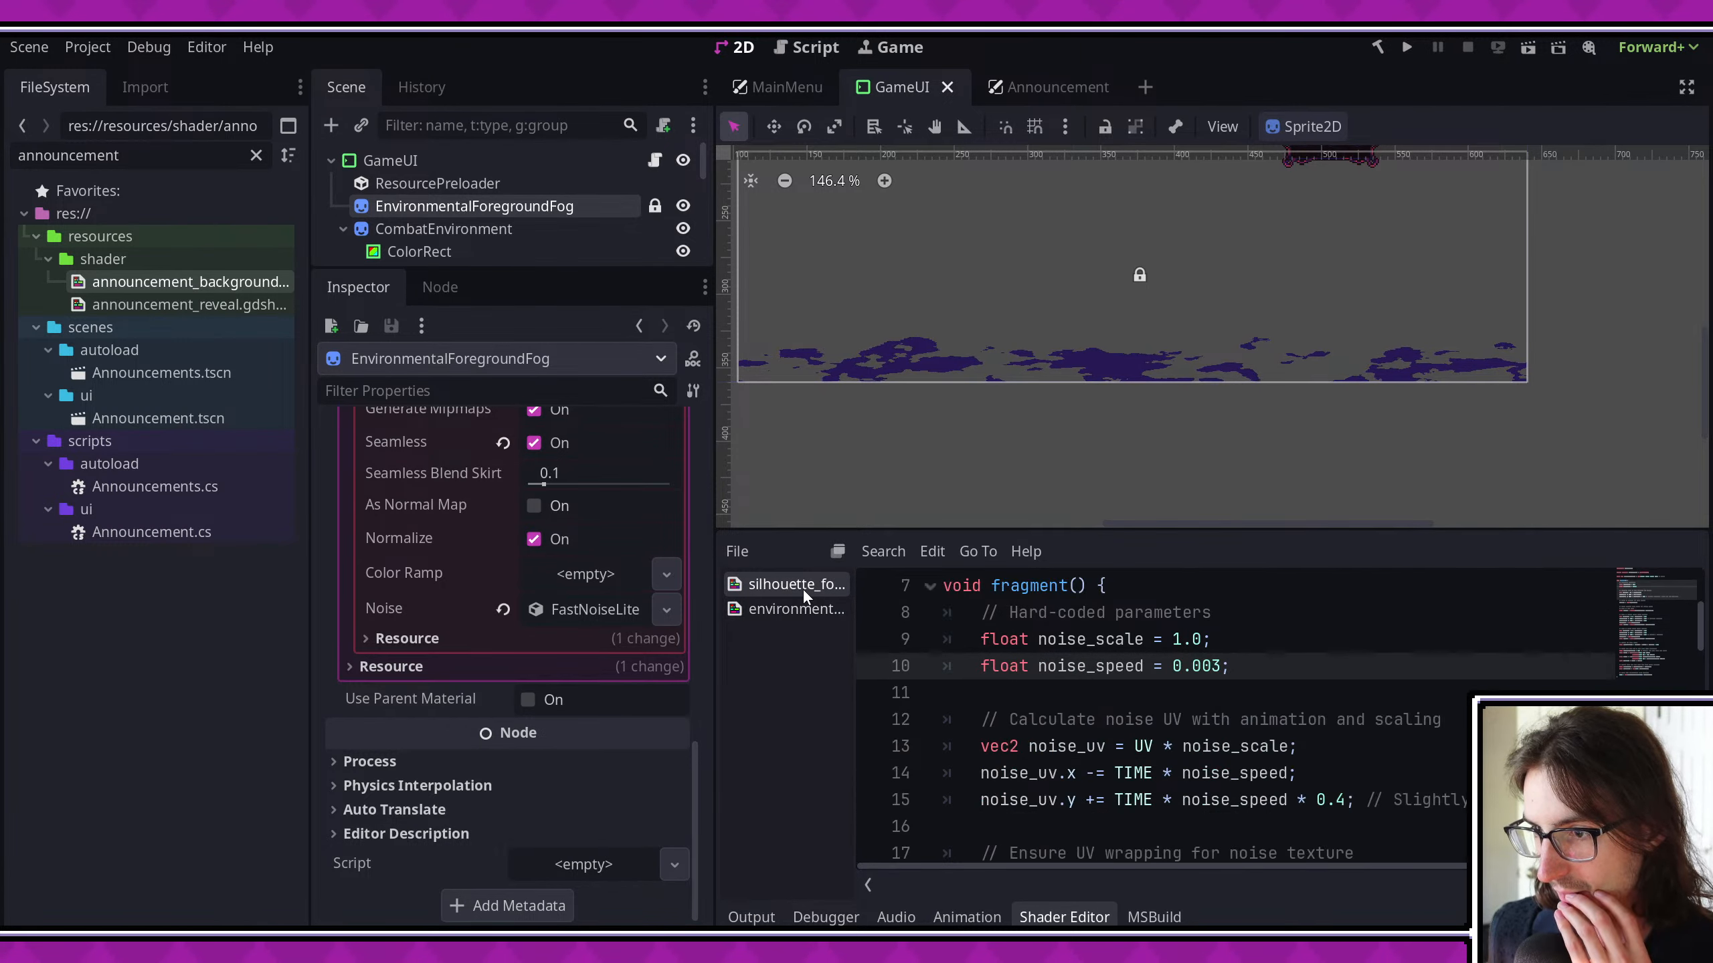
{"action": "scroll", "coordinate": [1092, 668], "scroll_direction": "down", "scroll_amount": 2}
{"action": "scroll", "coordinate": [1091, 668], "scroll_direction": "down", "scroll_amount": 10}
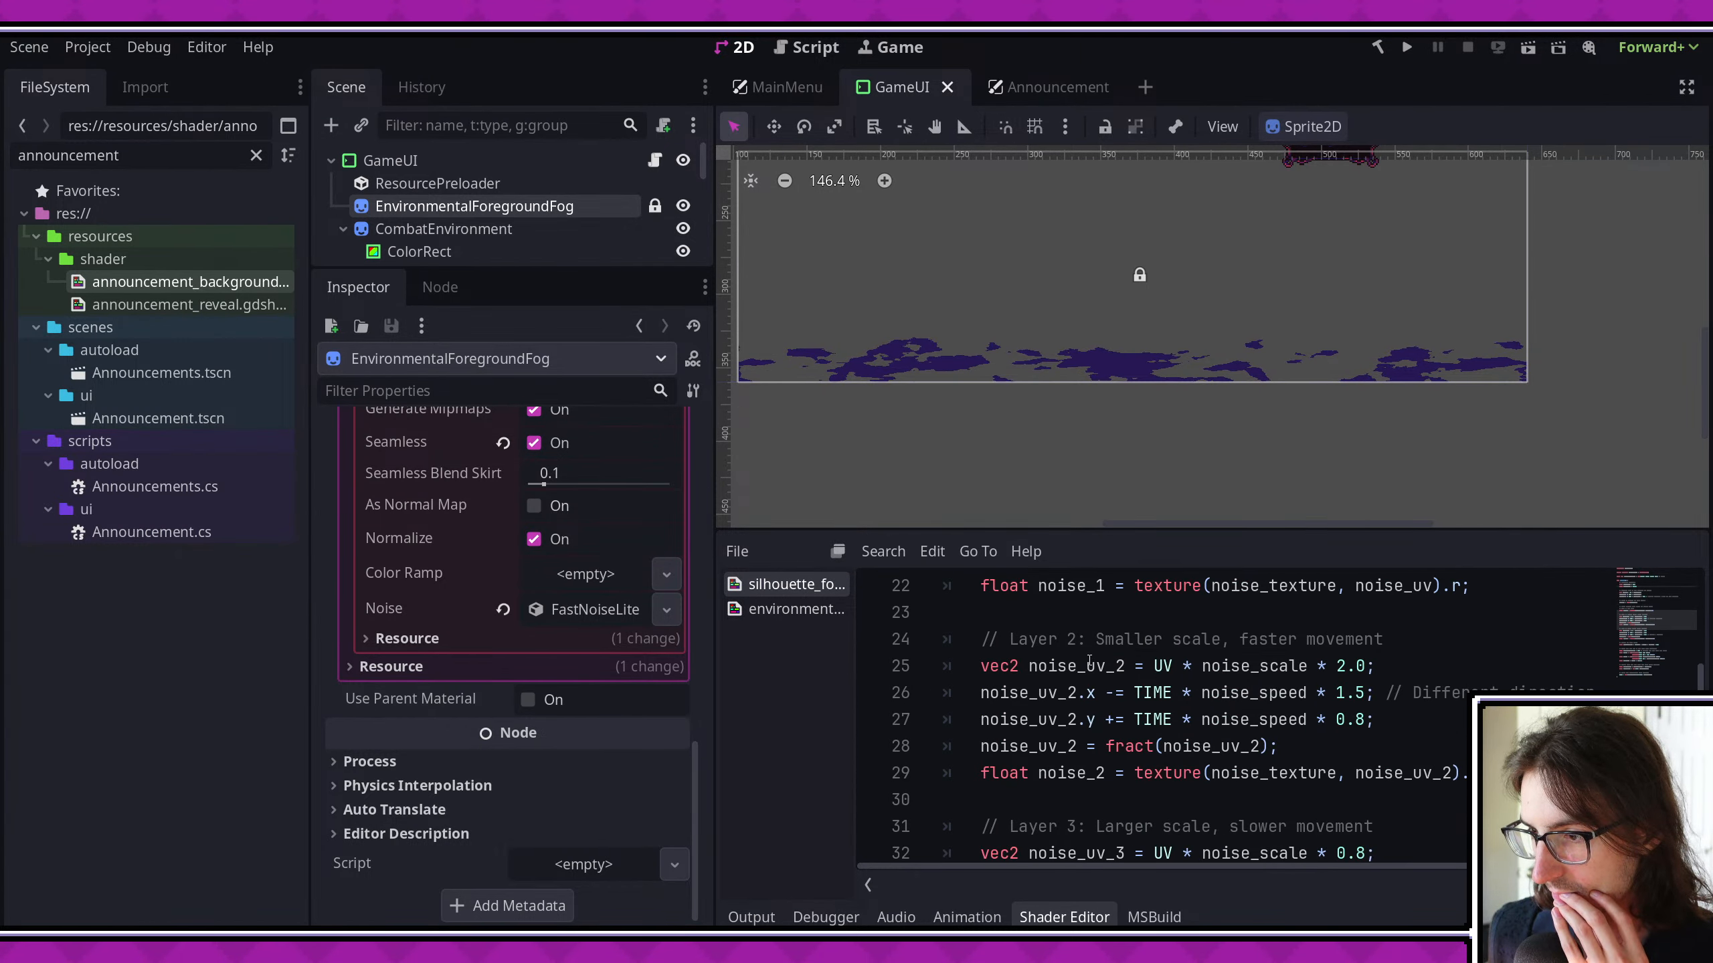
{"action": "scroll", "coordinate": [1088, 659], "scroll_direction": "up", "scroll_amount": 1}
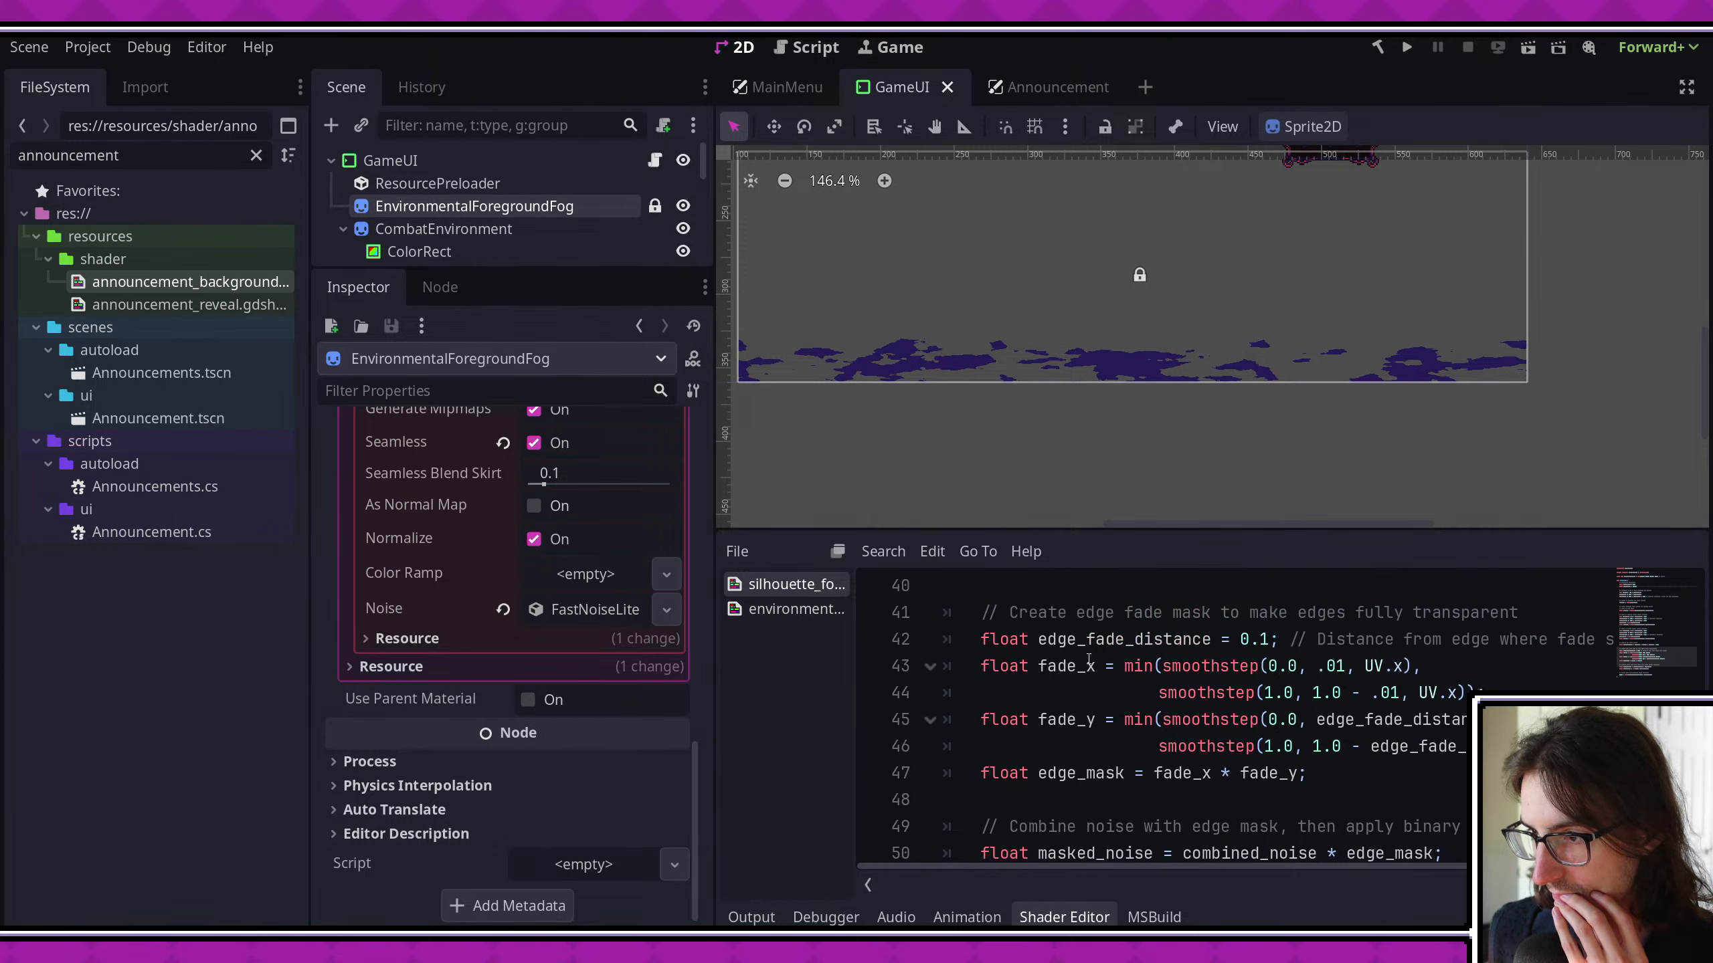
{"action": "scroll", "coordinate": [1089, 659], "scroll_direction": "down", "scroll_amount": 1}
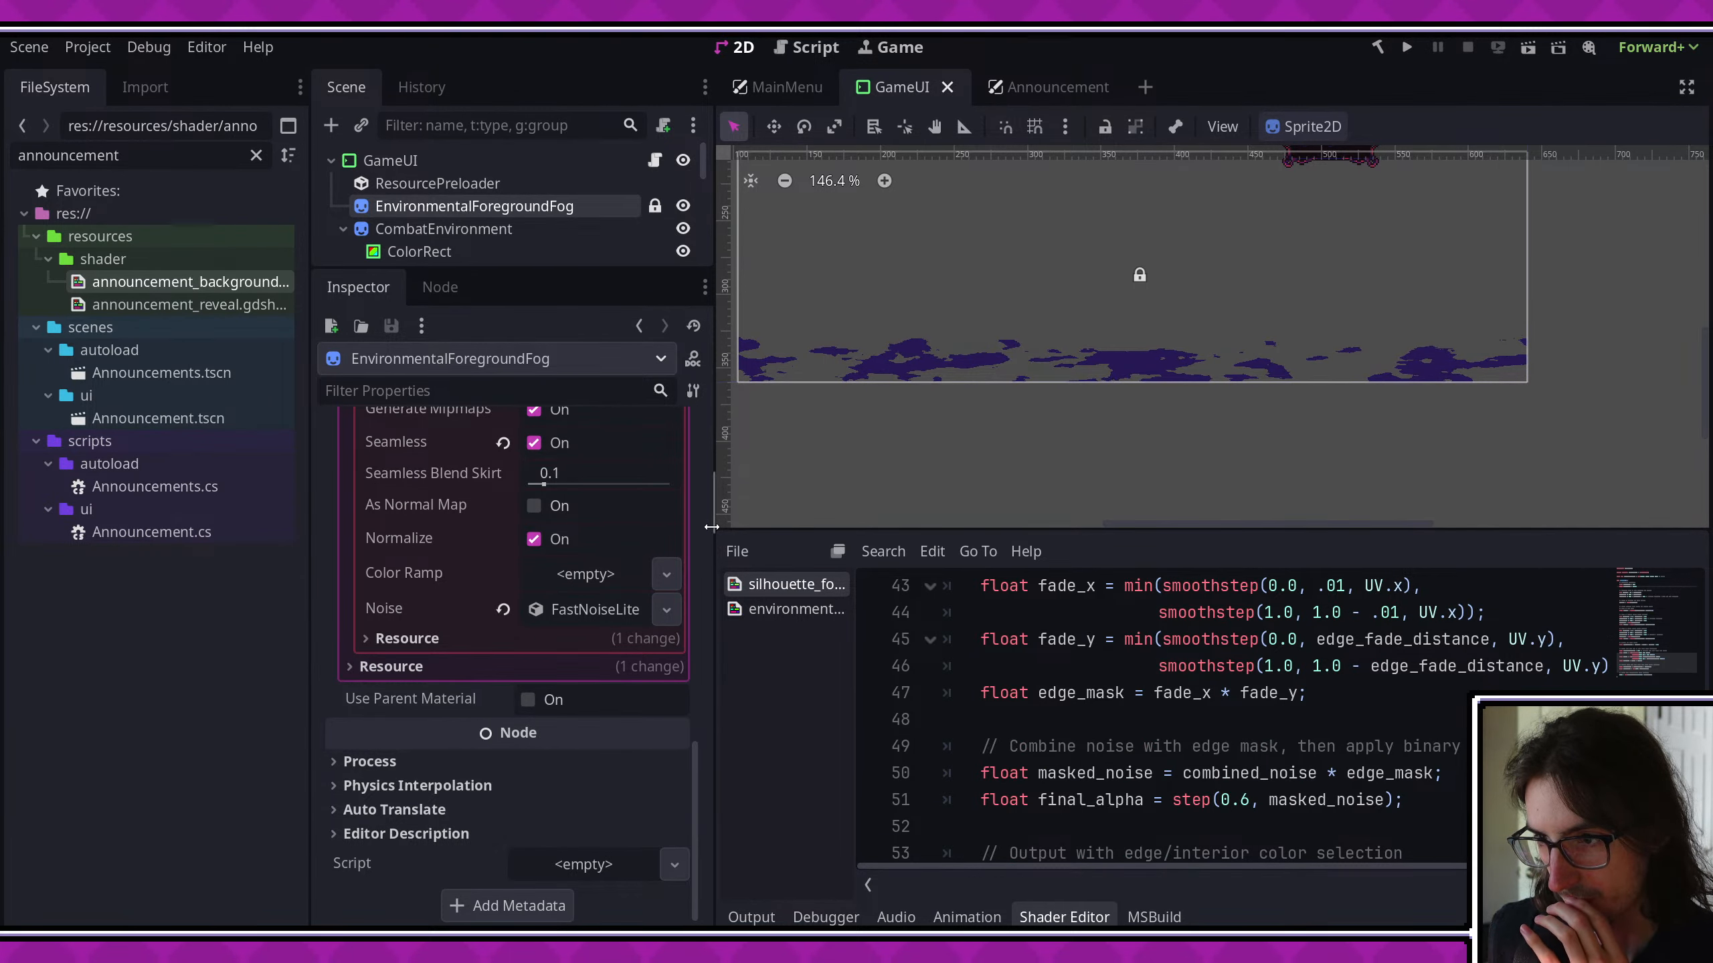
{"action": "left_click_drag", "start_coordinate": [711, 527], "coordinate": [676, 533]}
- Switch to Aseprite and examine the tree and house silhouettes in the event_art file
{"action": "left_click", "coordinate": [238, 942]}
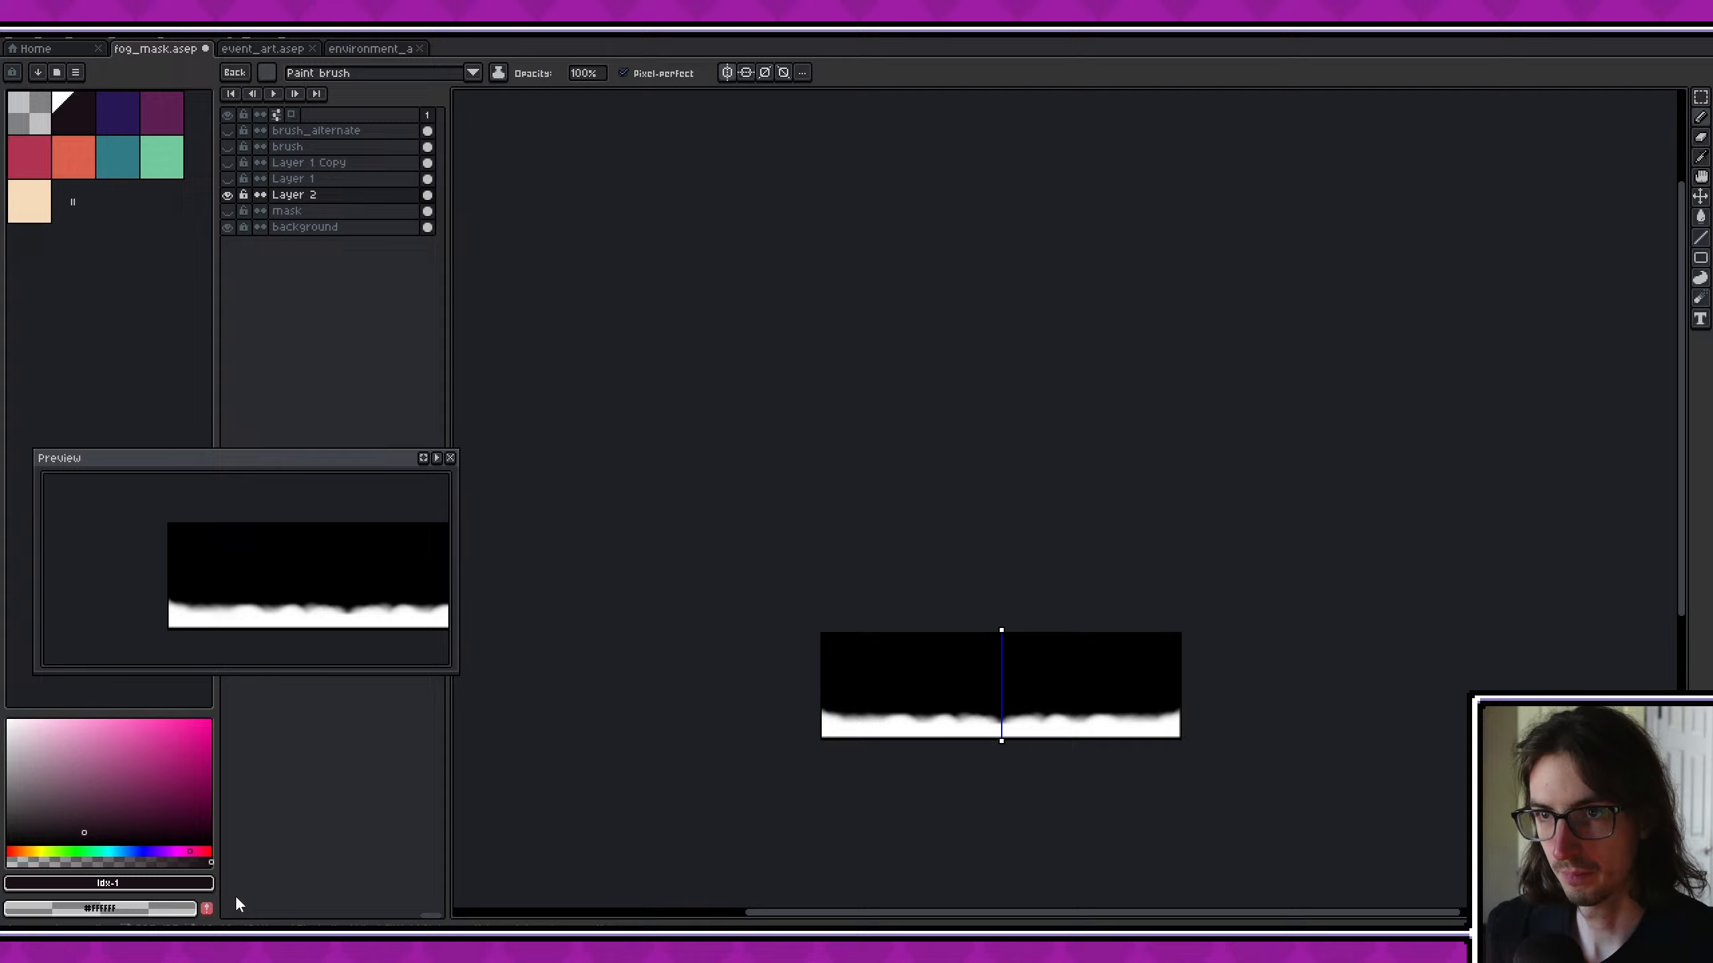
{"action": "left_click", "coordinate": [346, 49]}
{"action": "left_click", "coordinate": [251, 46]}
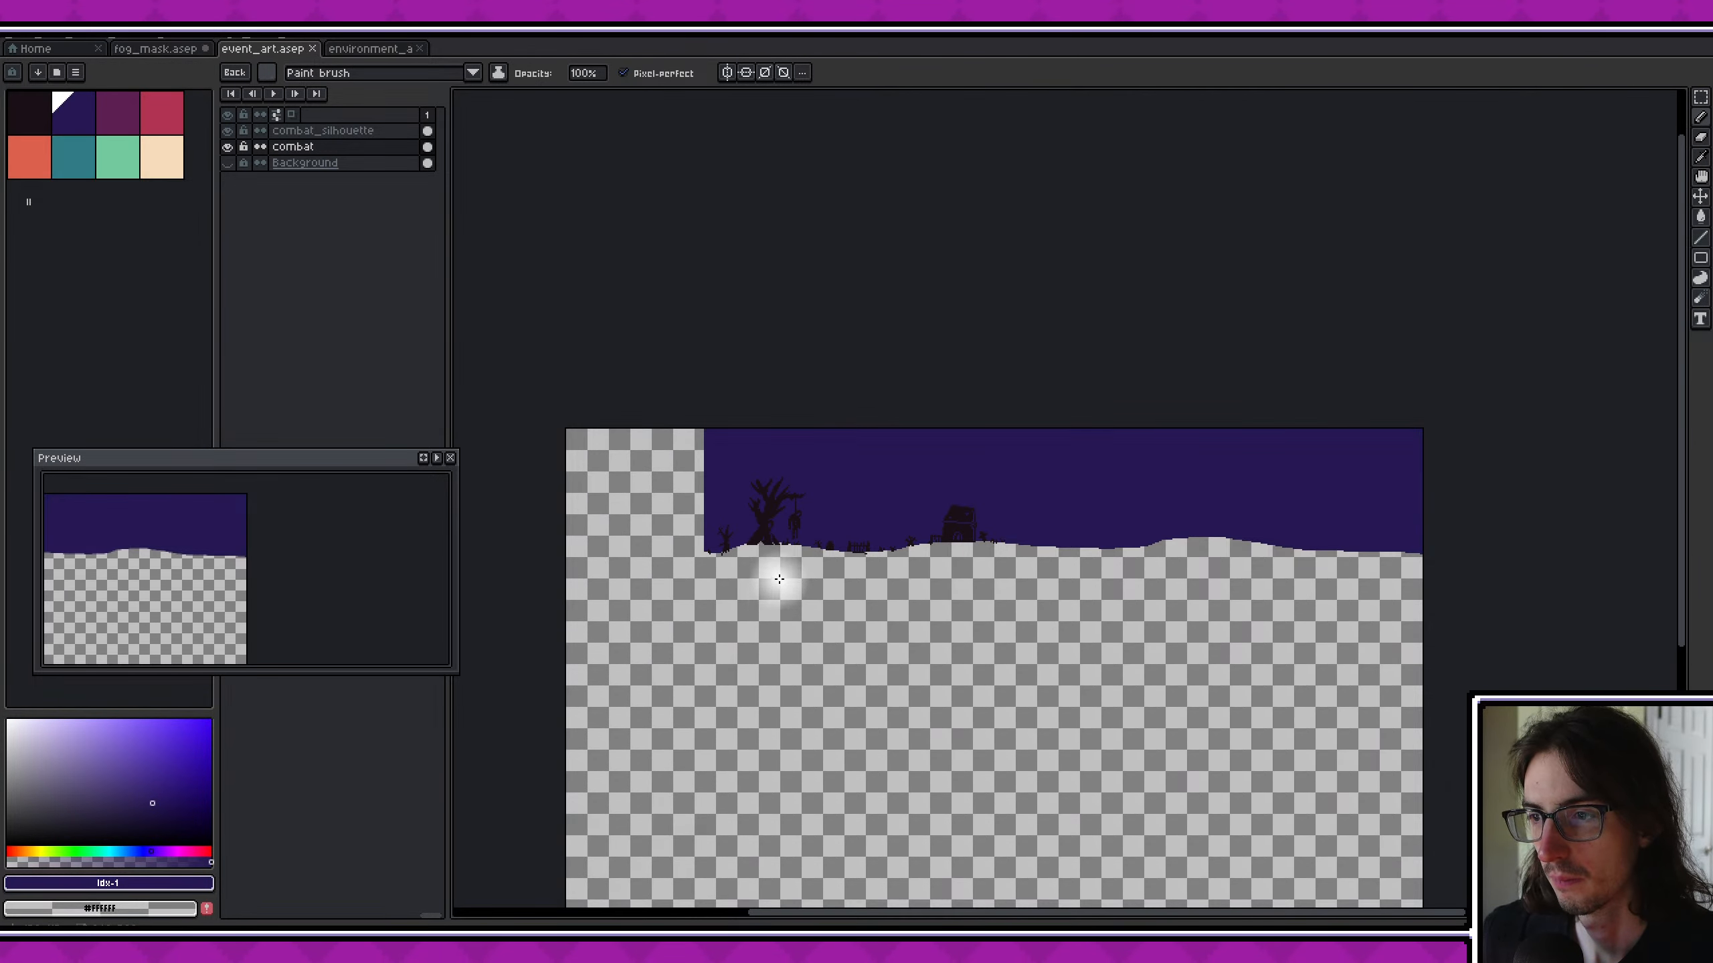
{"action": "scroll", "coordinate": [778, 579], "scroll_direction": "up", "scroll_amount": 3}
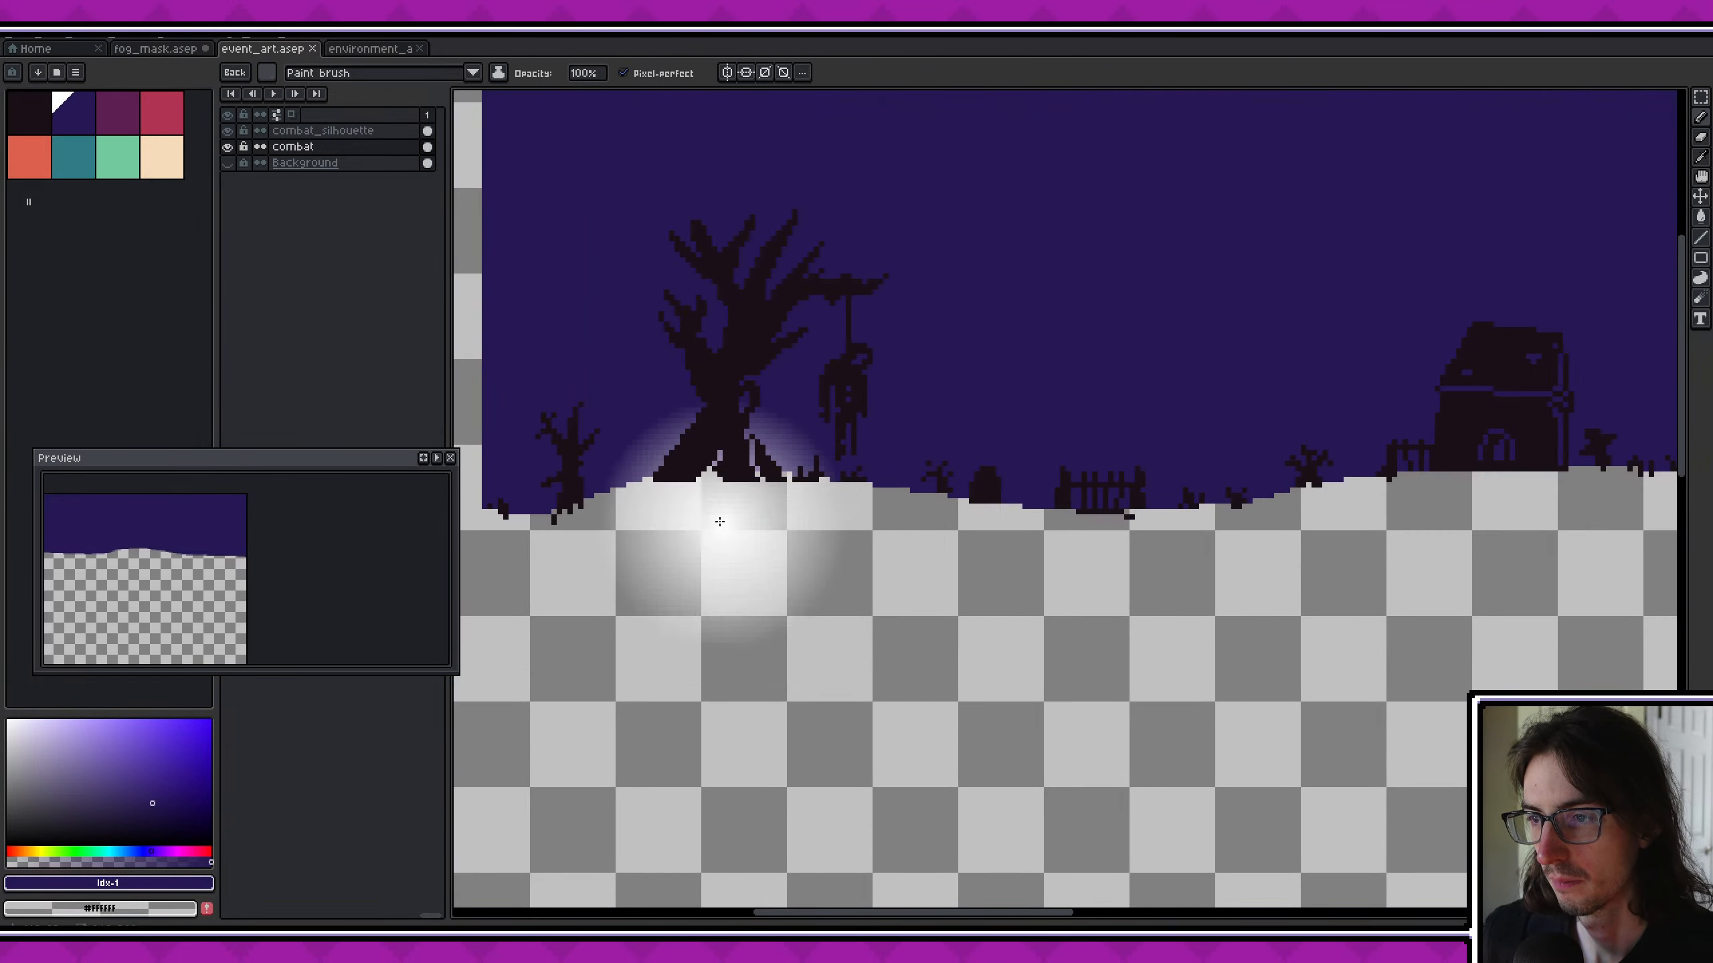
{"action": "left_click", "coordinate": [222, 130]}
{"action": "left_click", "coordinate": [222, 130]}
{"action": "left_click", "coordinate": [226, 145]}
{"action": "left_click", "coordinate": [226, 145]}
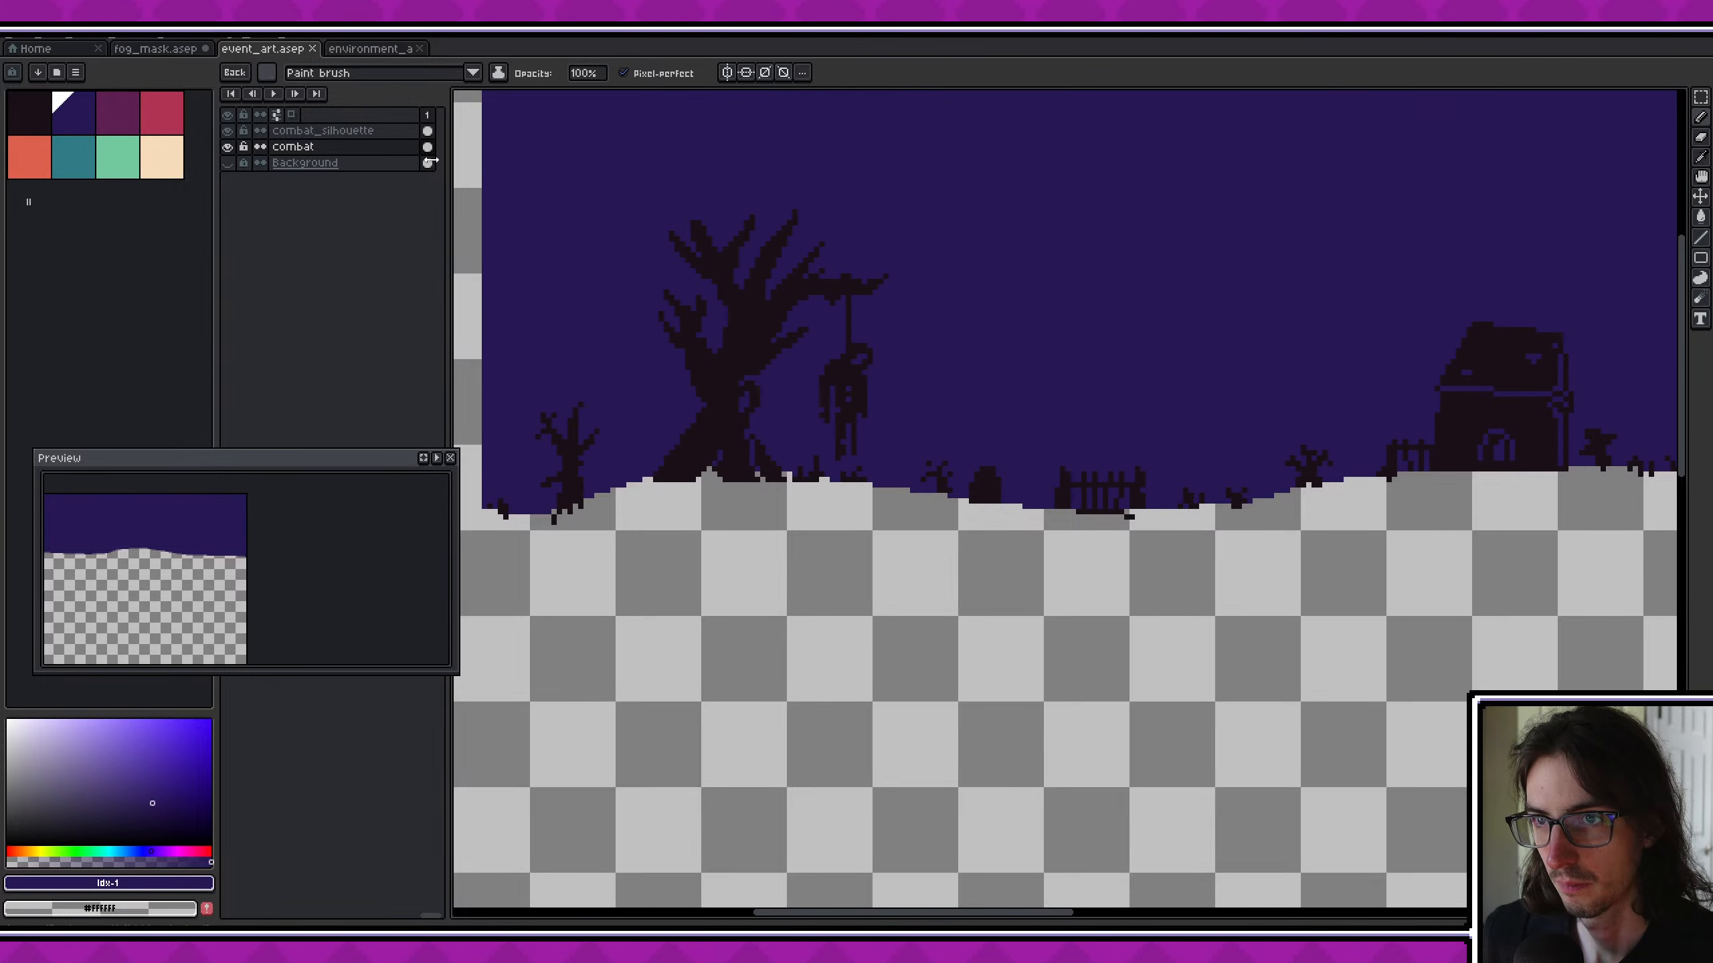
{"action": "middle_click_drag", "start_coordinate": [640, 226], "coordinate": [883, 360]}
{"action": "scroll", "coordinate": [883, 361], "scroll_direction": "down", "scroll_amount": 3}
{"action": "middle_click_drag", "start_coordinate": [1042, 405], "coordinate": [490, 384]}
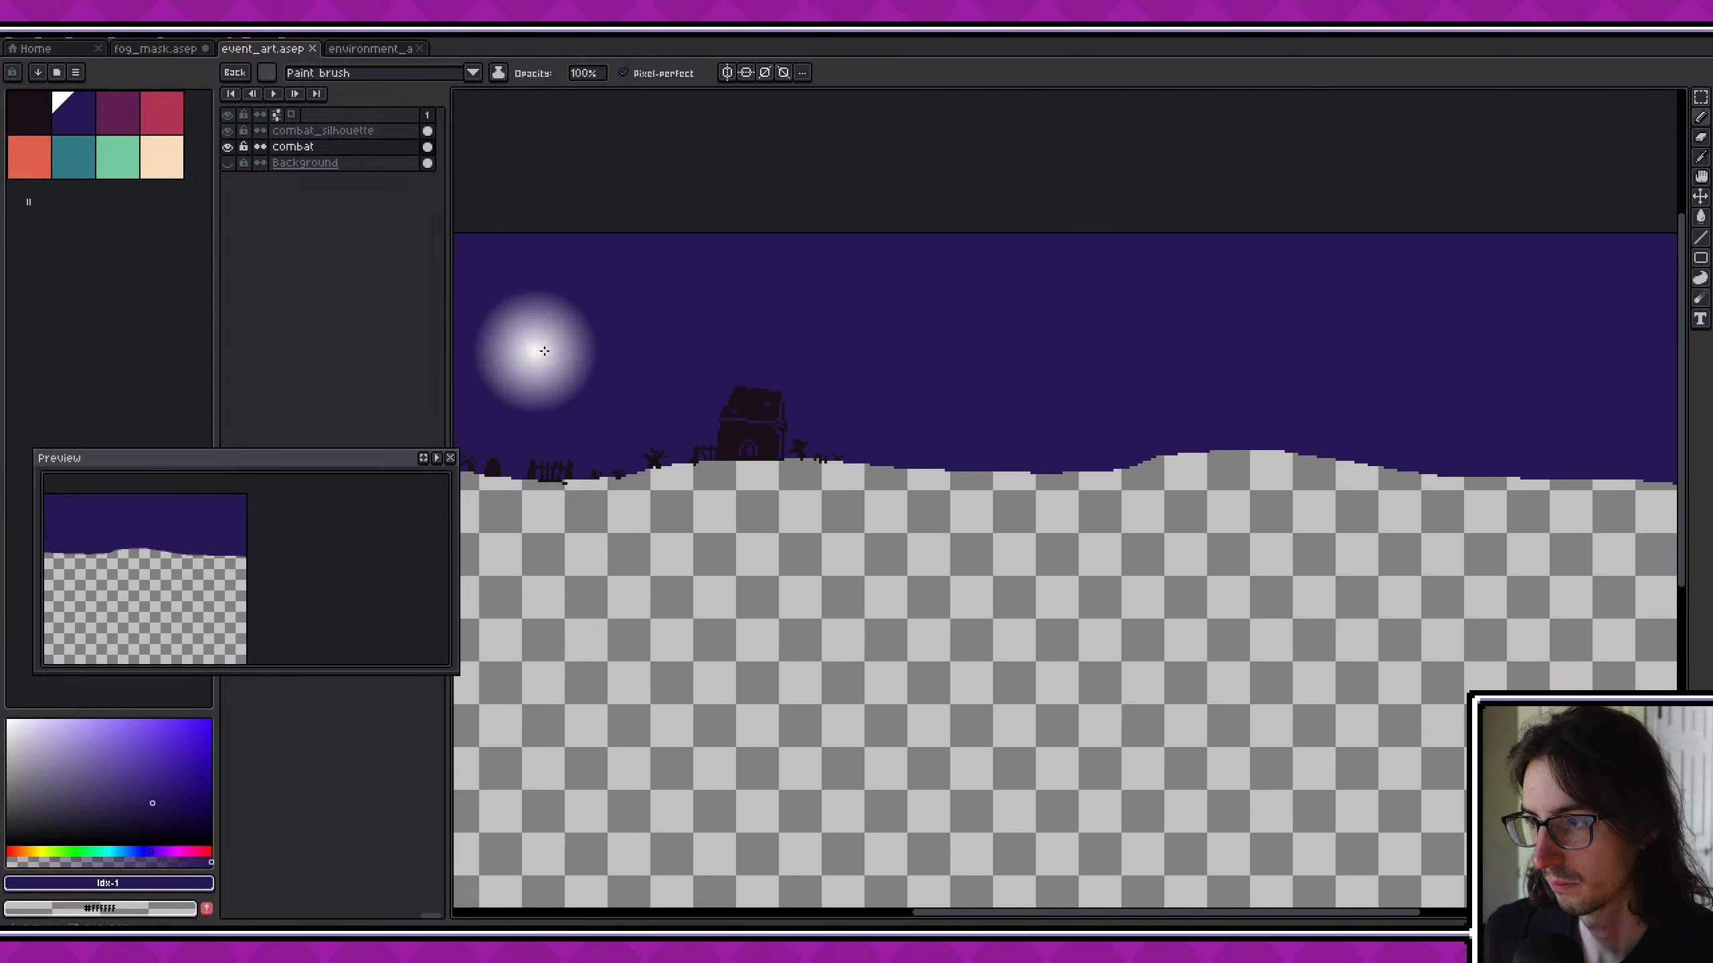
{"action": "scroll", "coordinate": [587, 340], "scroll_direction": "down", "scroll_amount": 2}
{"action": "middle_click_drag", "start_coordinate": [645, 338], "coordinate": [883, 393]}
{"action": "scroll", "coordinate": [705, 408], "scroll_direction": "up", "scroll_amount": 2}
{"action": "scroll", "coordinate": [707, 409], "scroll_direction": "down", "scroll_amount": 2}
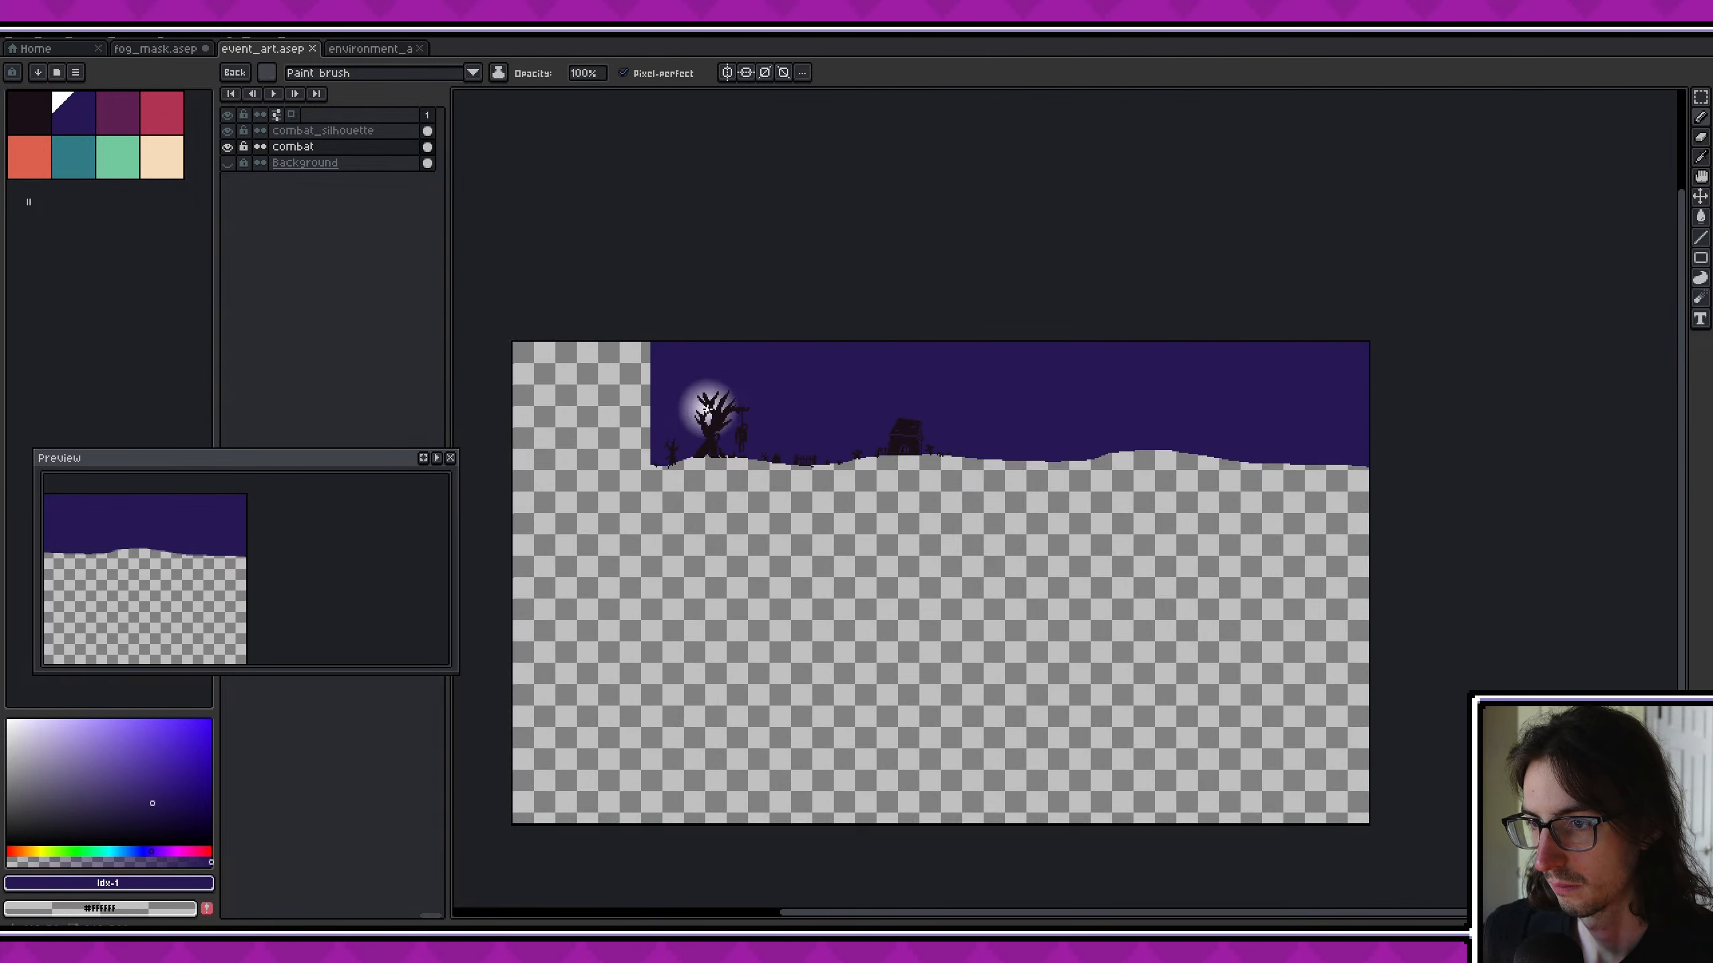
{"action": "scroll", "coordinate": [706, 408], "scroll_direction": "up", "scroll_amount": 2}
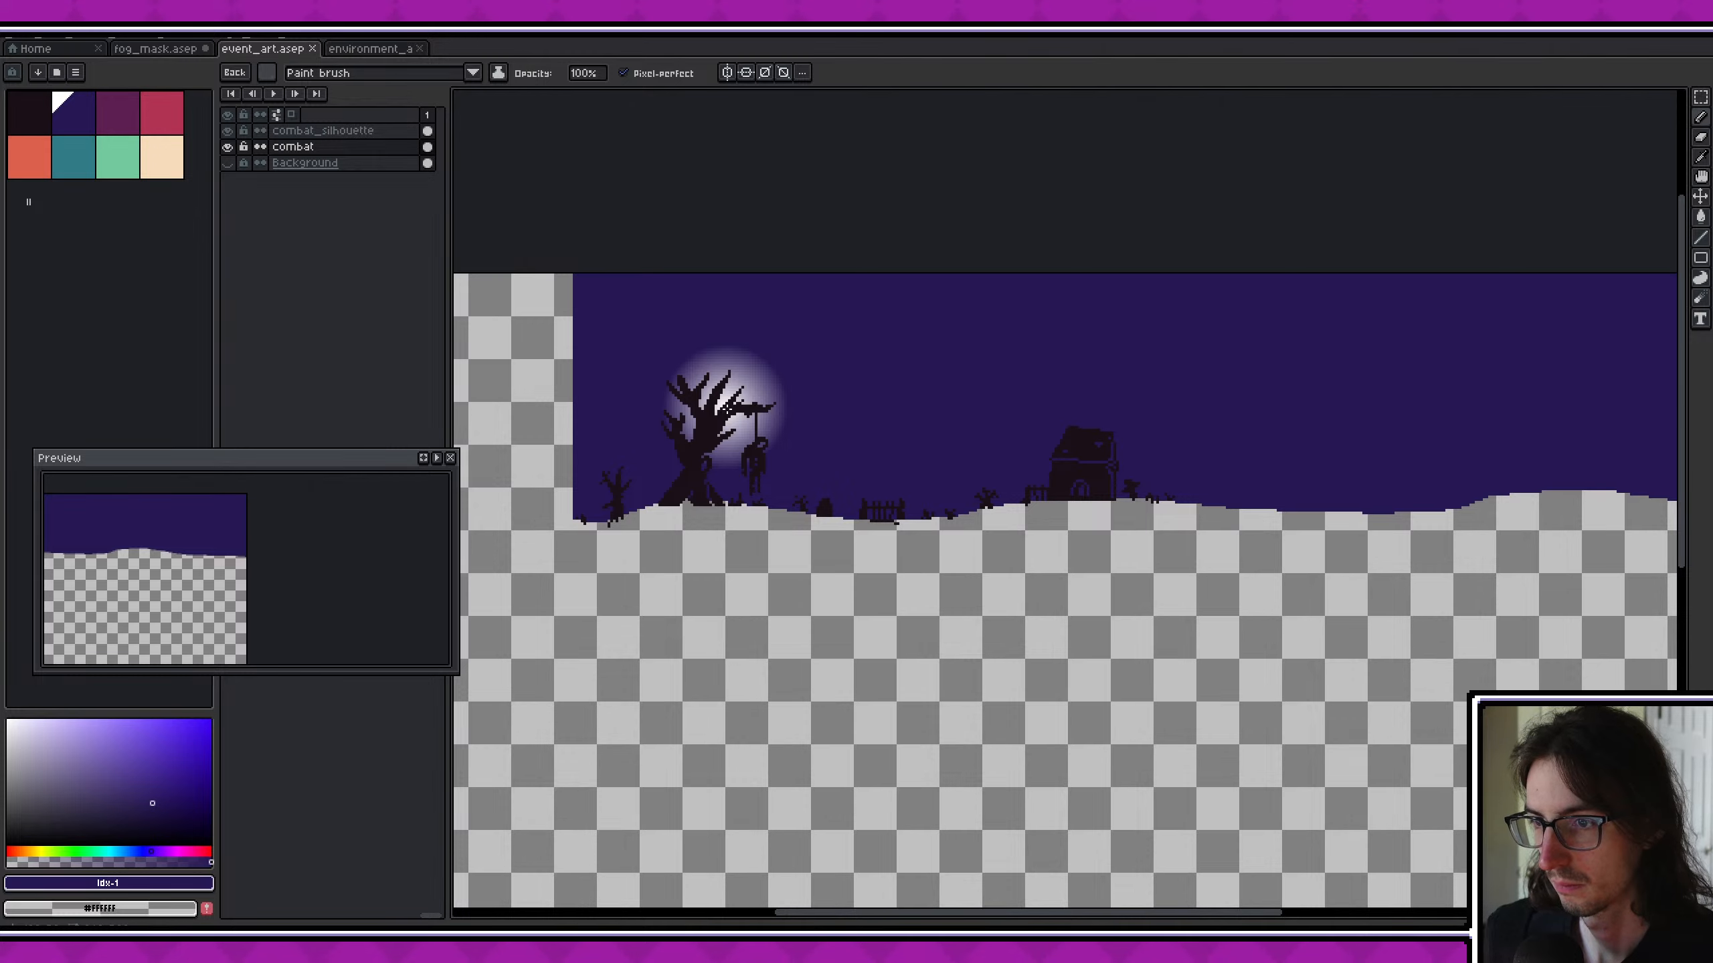
- Show event_art's Background layer and inspect the graveyard silhouettes against the full game interface
{"action": "left_click", "coordinate": [228, 164]}
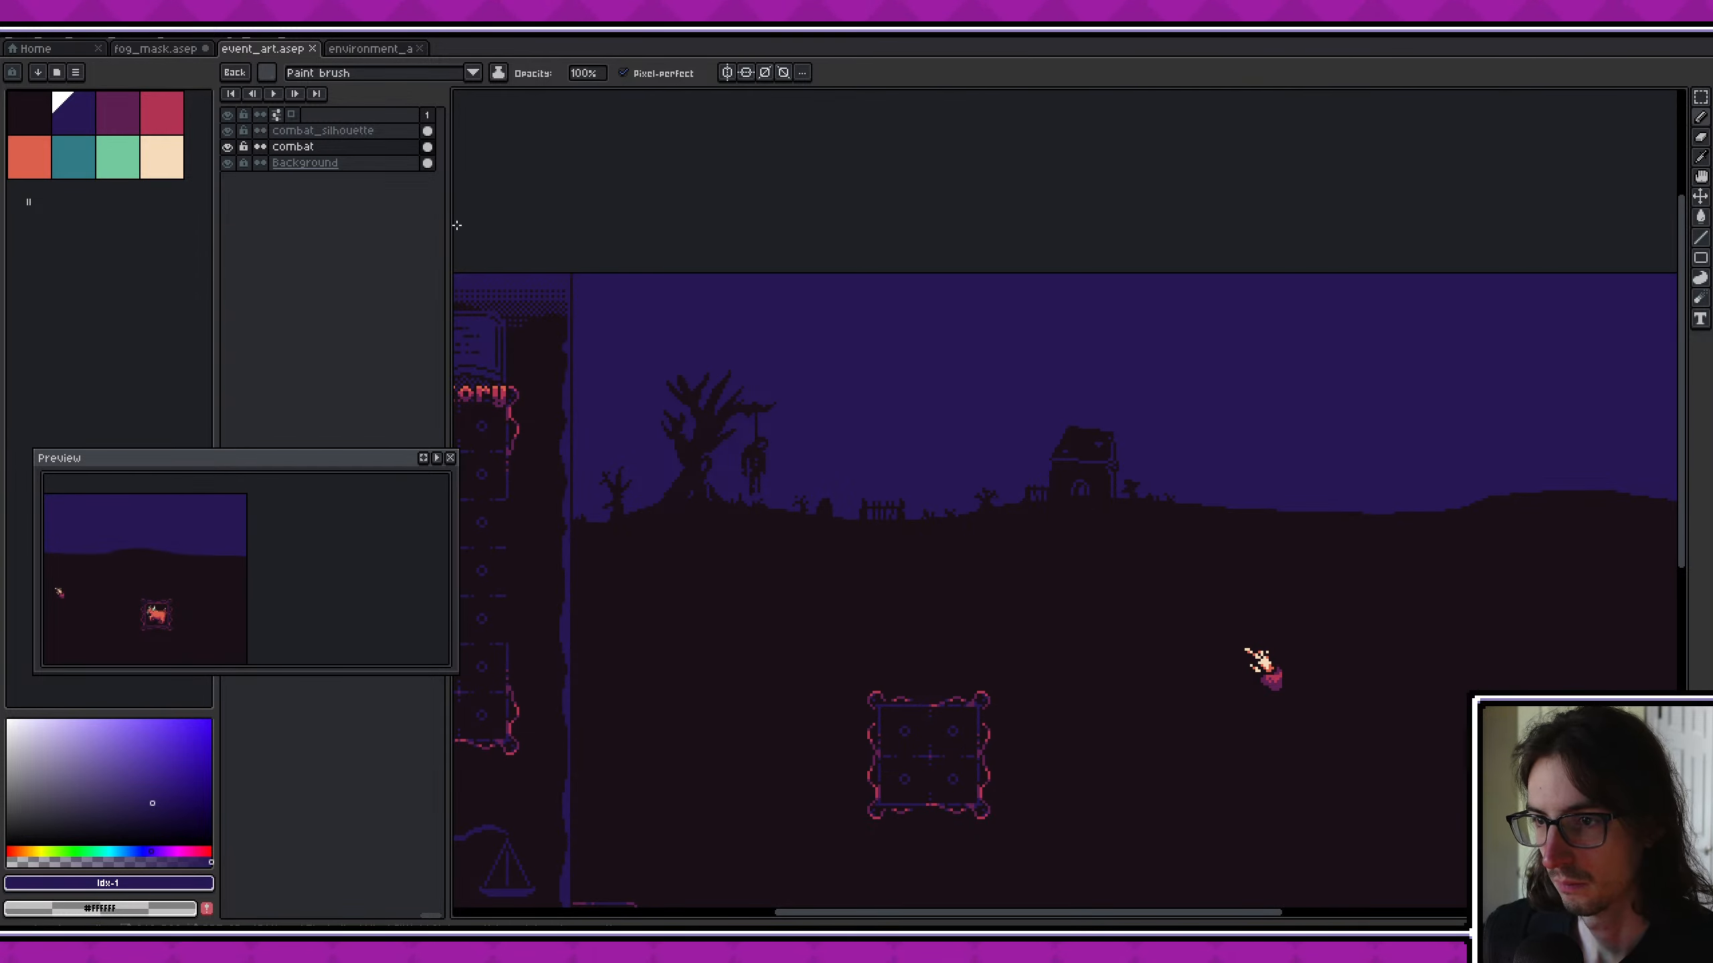
{"action": "scroll", "coordinate": [891, 521], "scroll_direction": "right", "scroll_amount": 2}
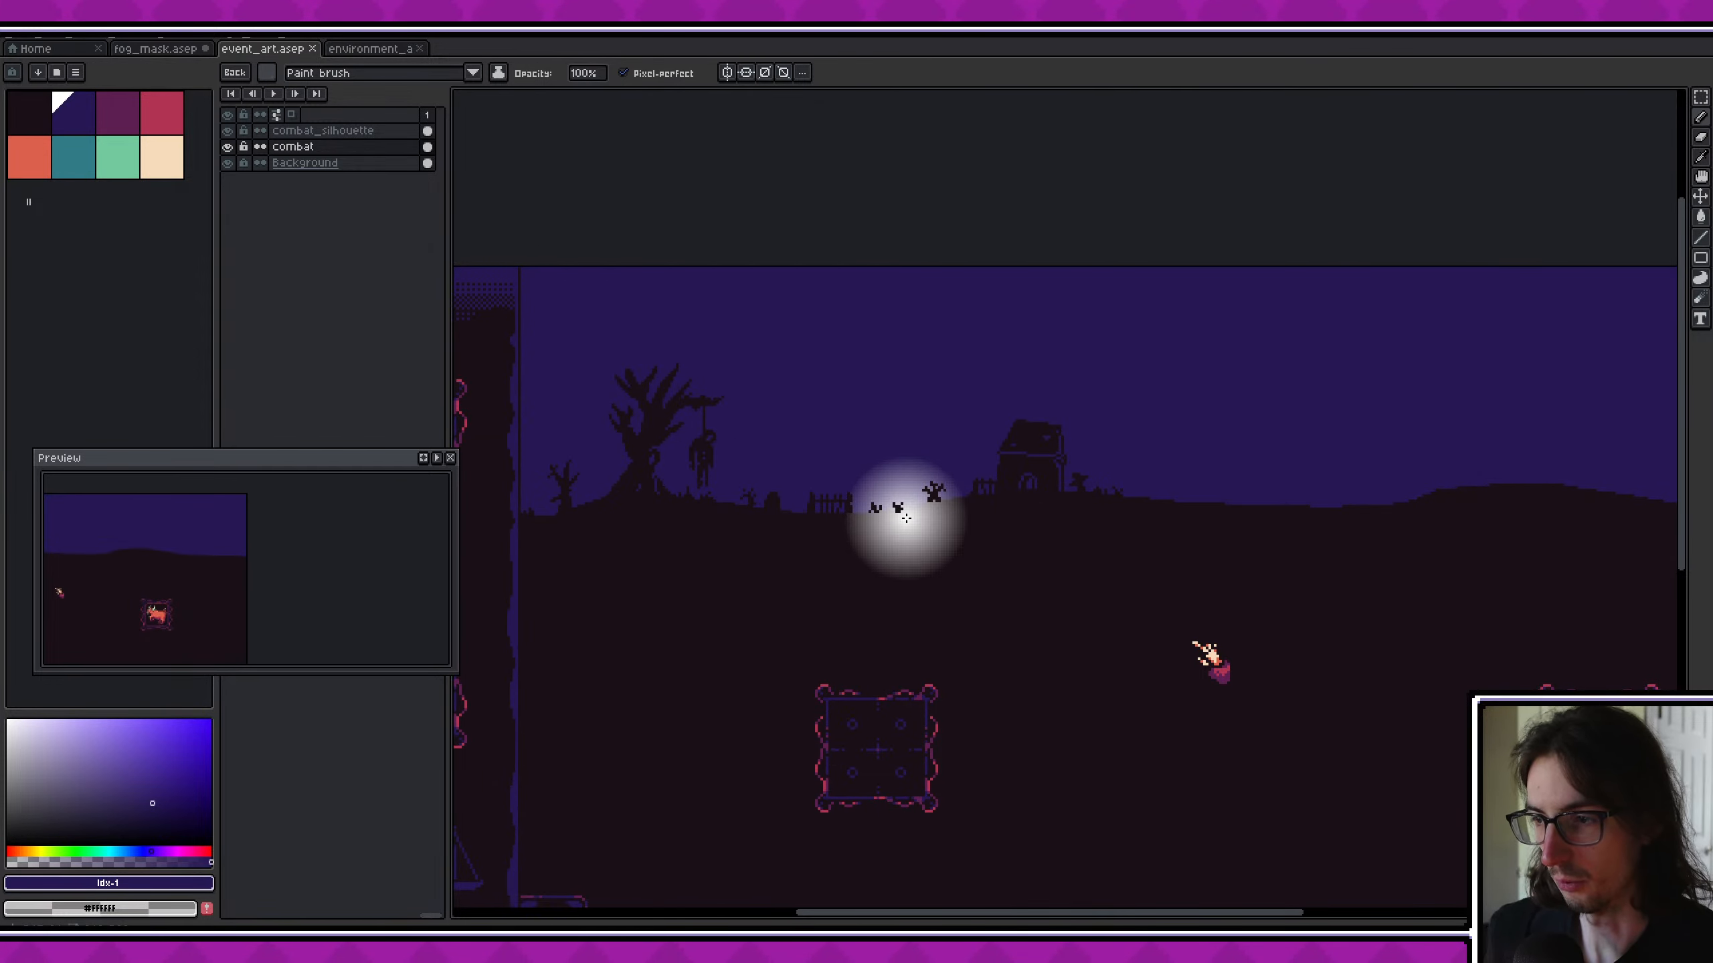
{"action": "scroll", "coordinate": [906, 517], "scroll_direction": "down", "scroll_amount": 2}
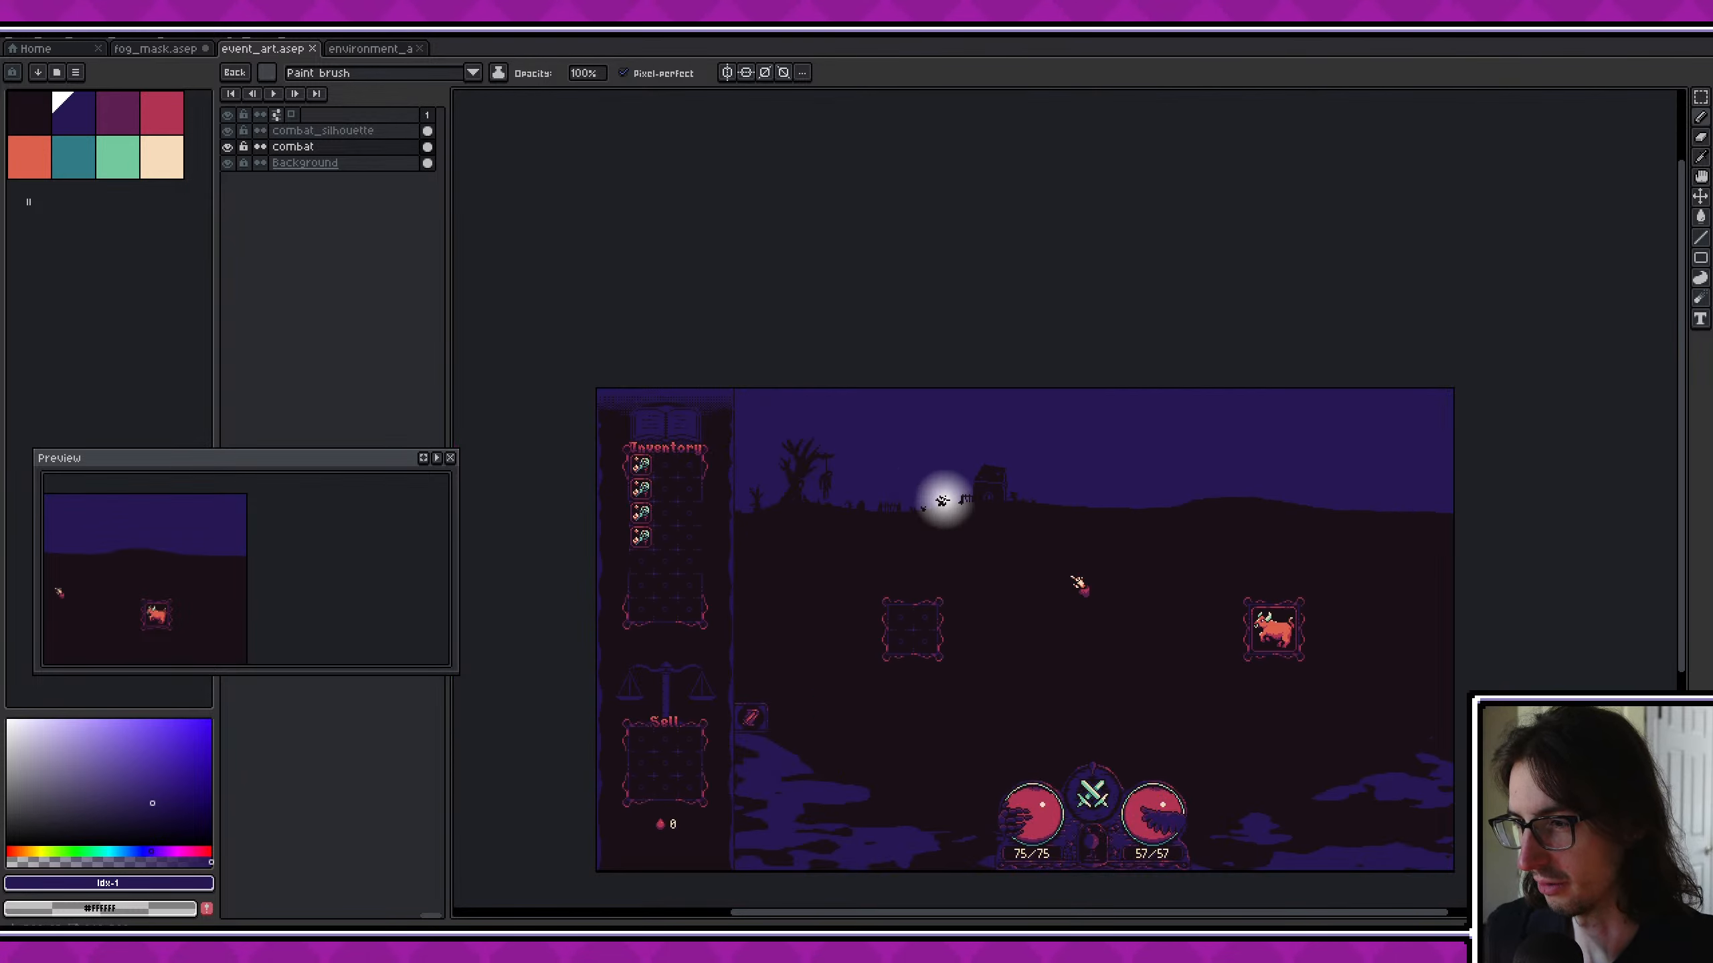
{"action": "scroll", "coordinate": [941, 493], "scroll_direction": "right", "scroll_amount": 3}
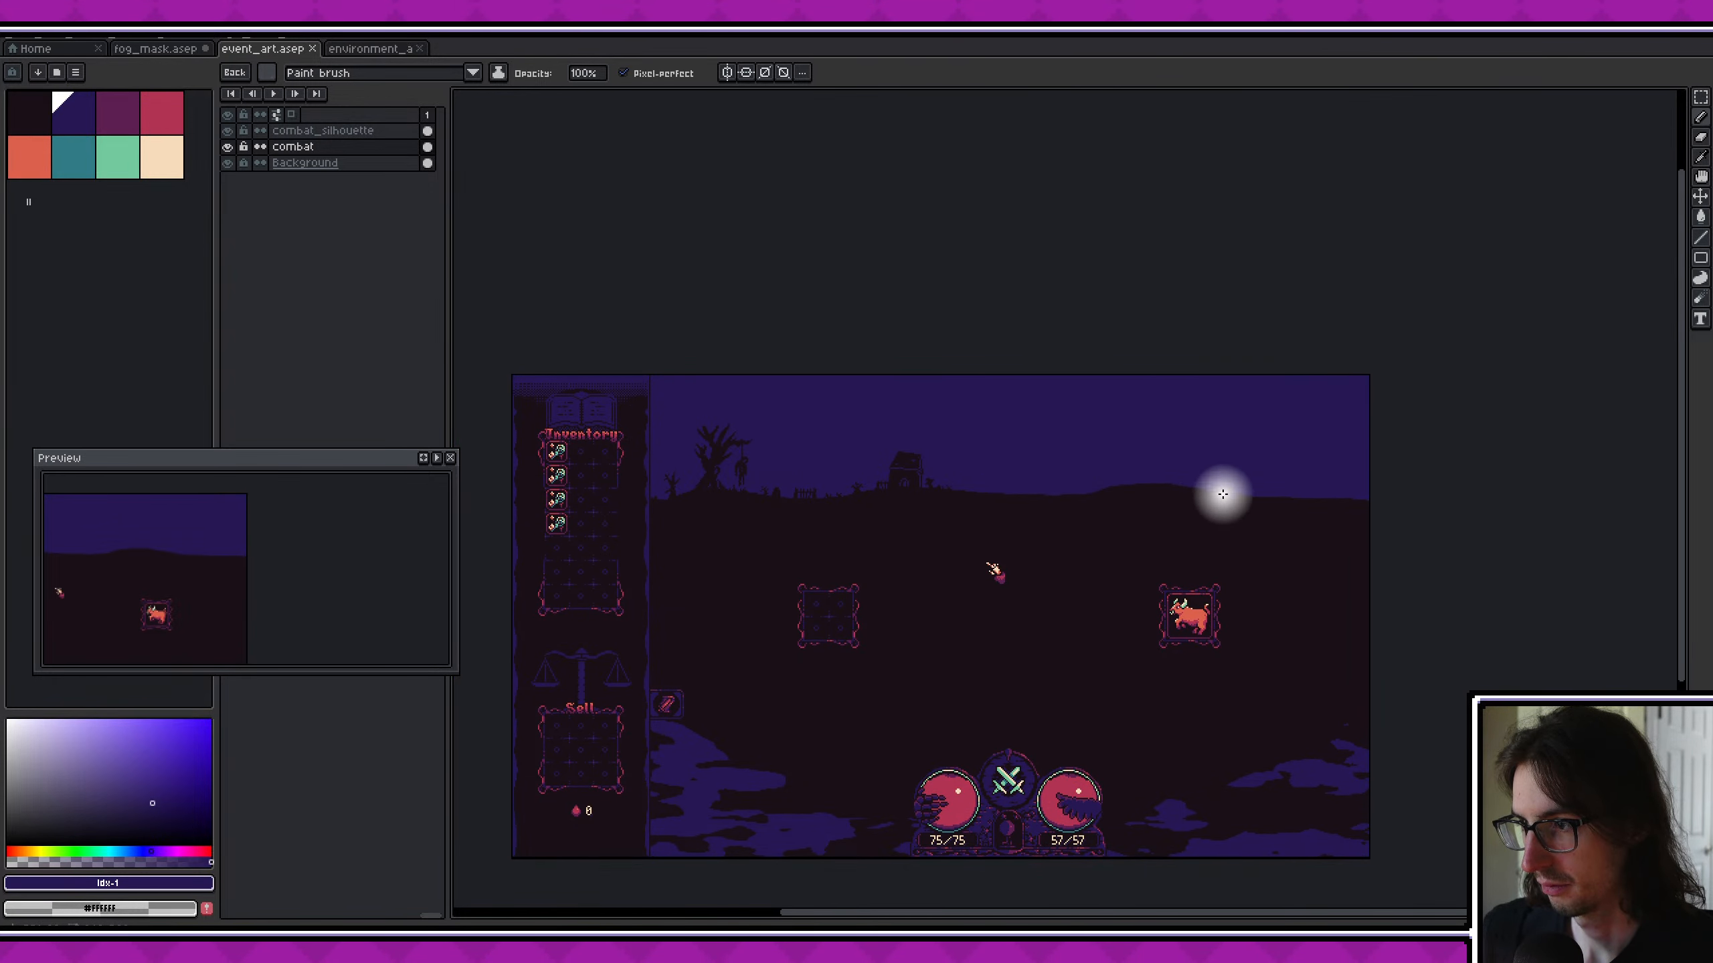
{"action": "scroll", "coordinate": [910, 475], "scroll_direction": "left", "scroll_amount": 4}
{"action": "scroll", "coordinate": [753, 475], "scroll_direction": "up", "scroll_amount": 2}
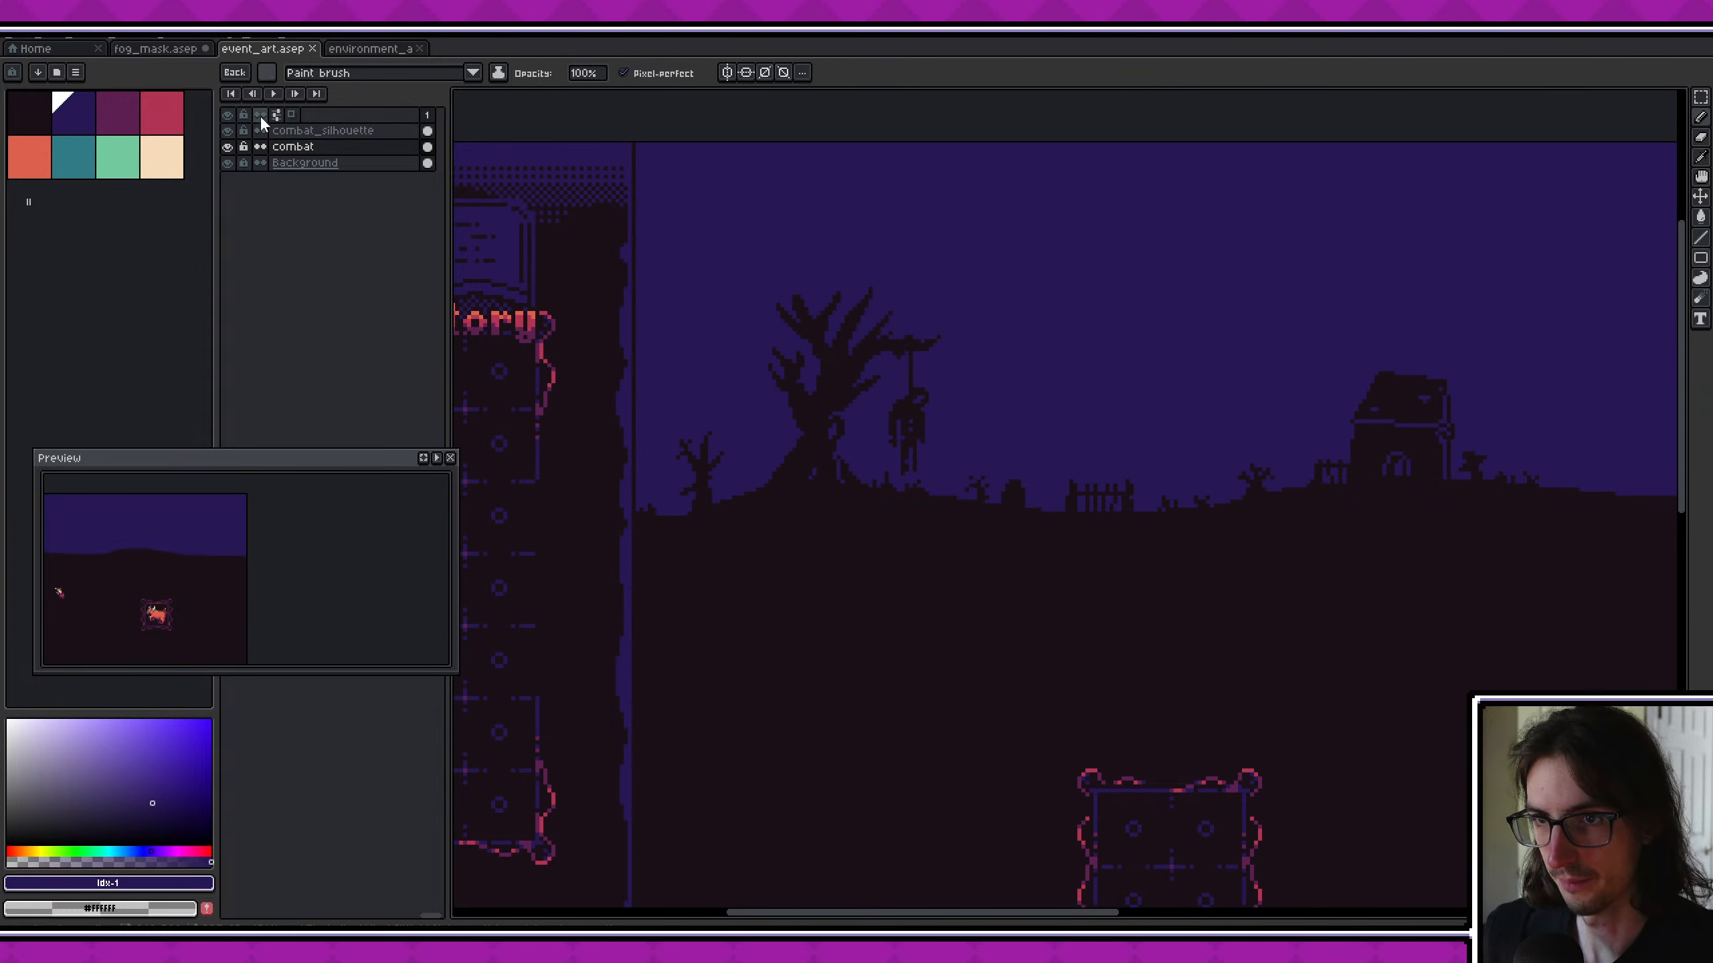
- Add a new layer above combat_silhouette and marquee-select the upper combat scene beside the inventory panel
{"action": "key", "text": "shift+n"}
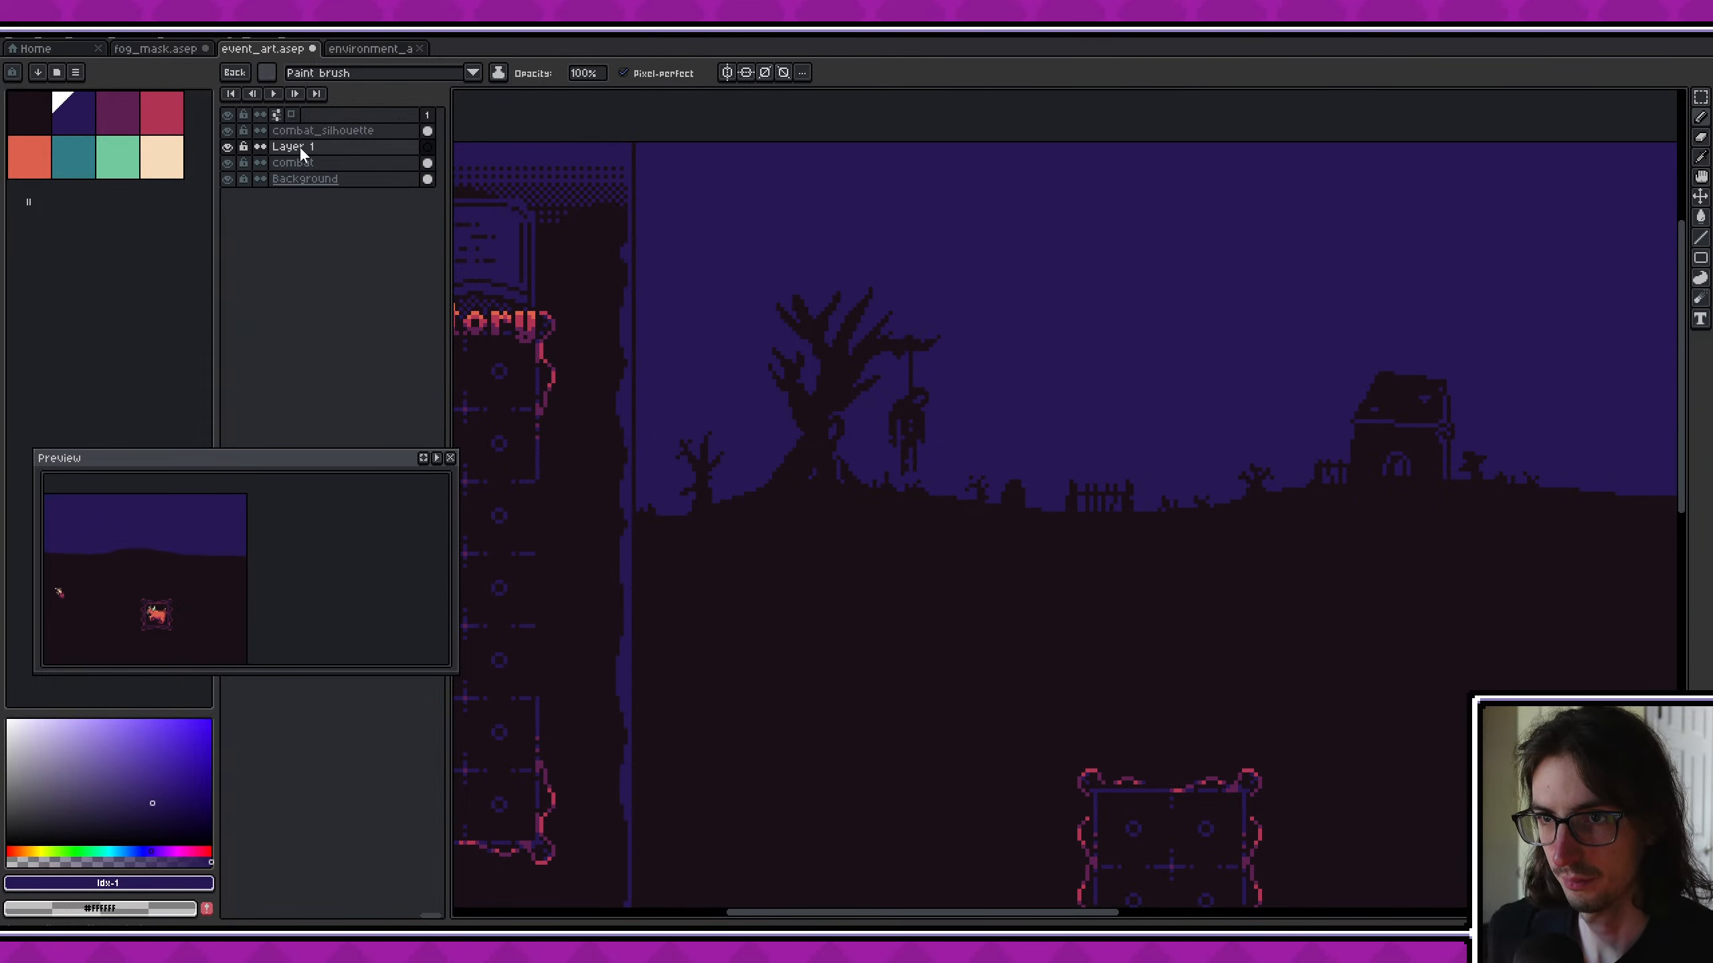
{"action": "left_click_drag", "start_coordinate": [324, 143], "coordinate": [318, 130]}
{"action": "key", "text": "v"}
{"action": "scroll", "coordinate": [748, 402], "scroll_direction": "down", "scroll_amount": 2}
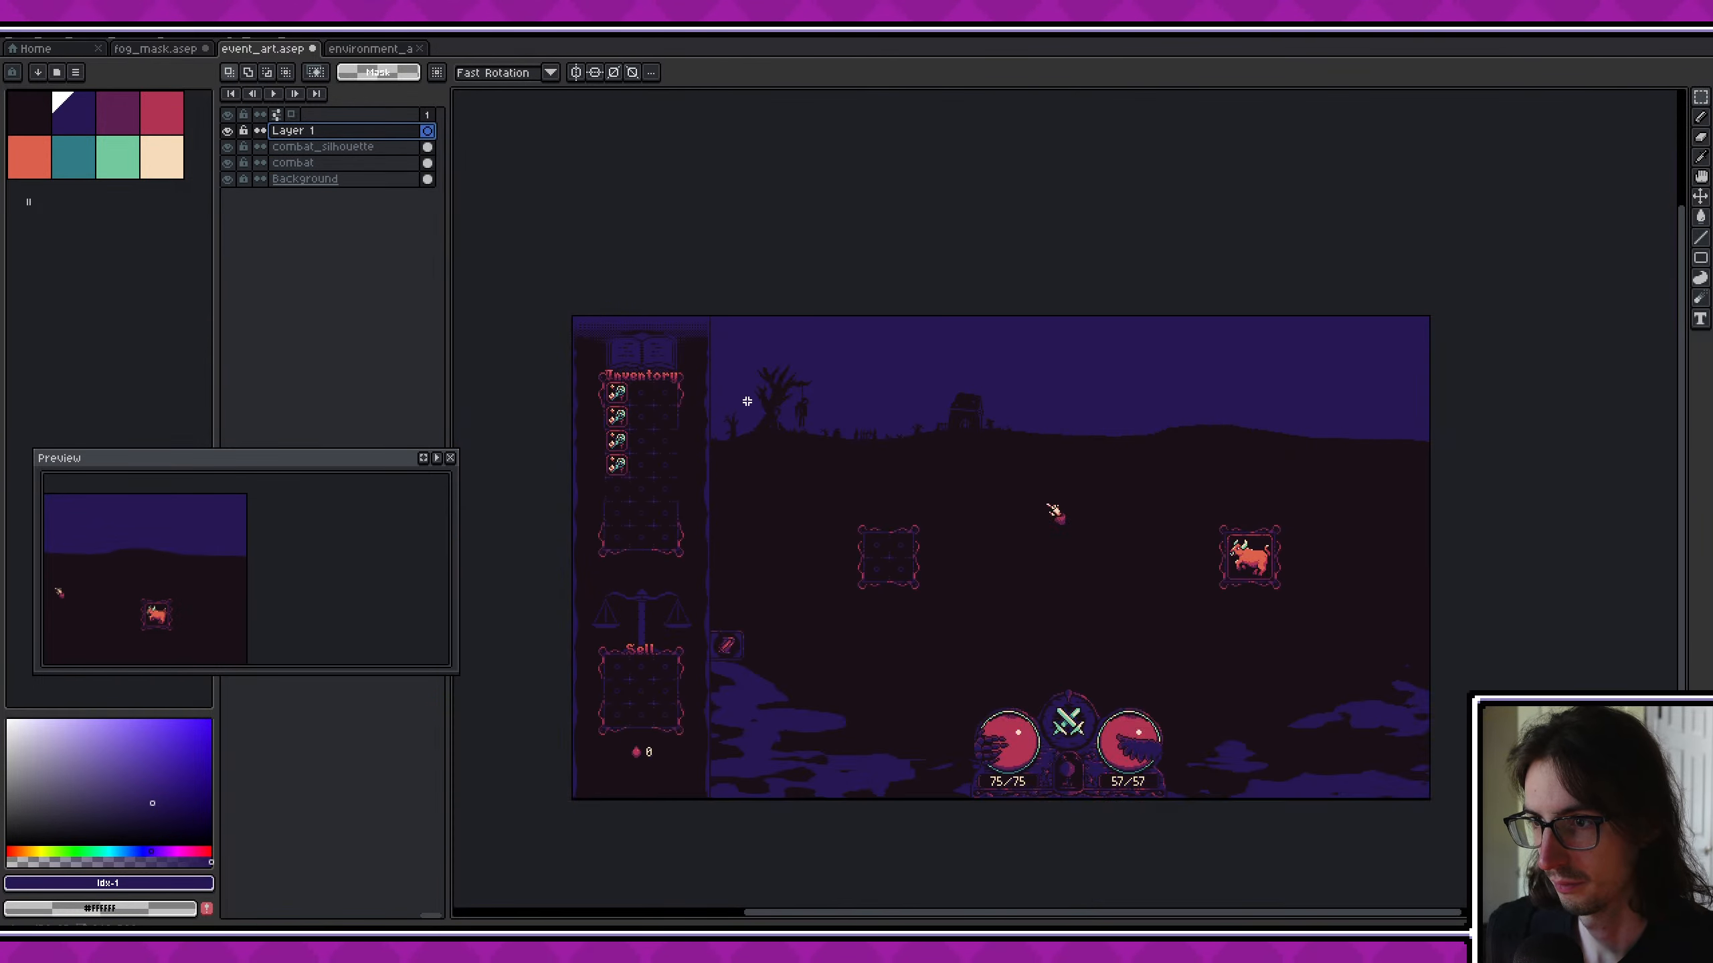
{"action": "scroll", "coordinate": [706, 314], "scroll_direction": "up", "scroll_amount": 3}
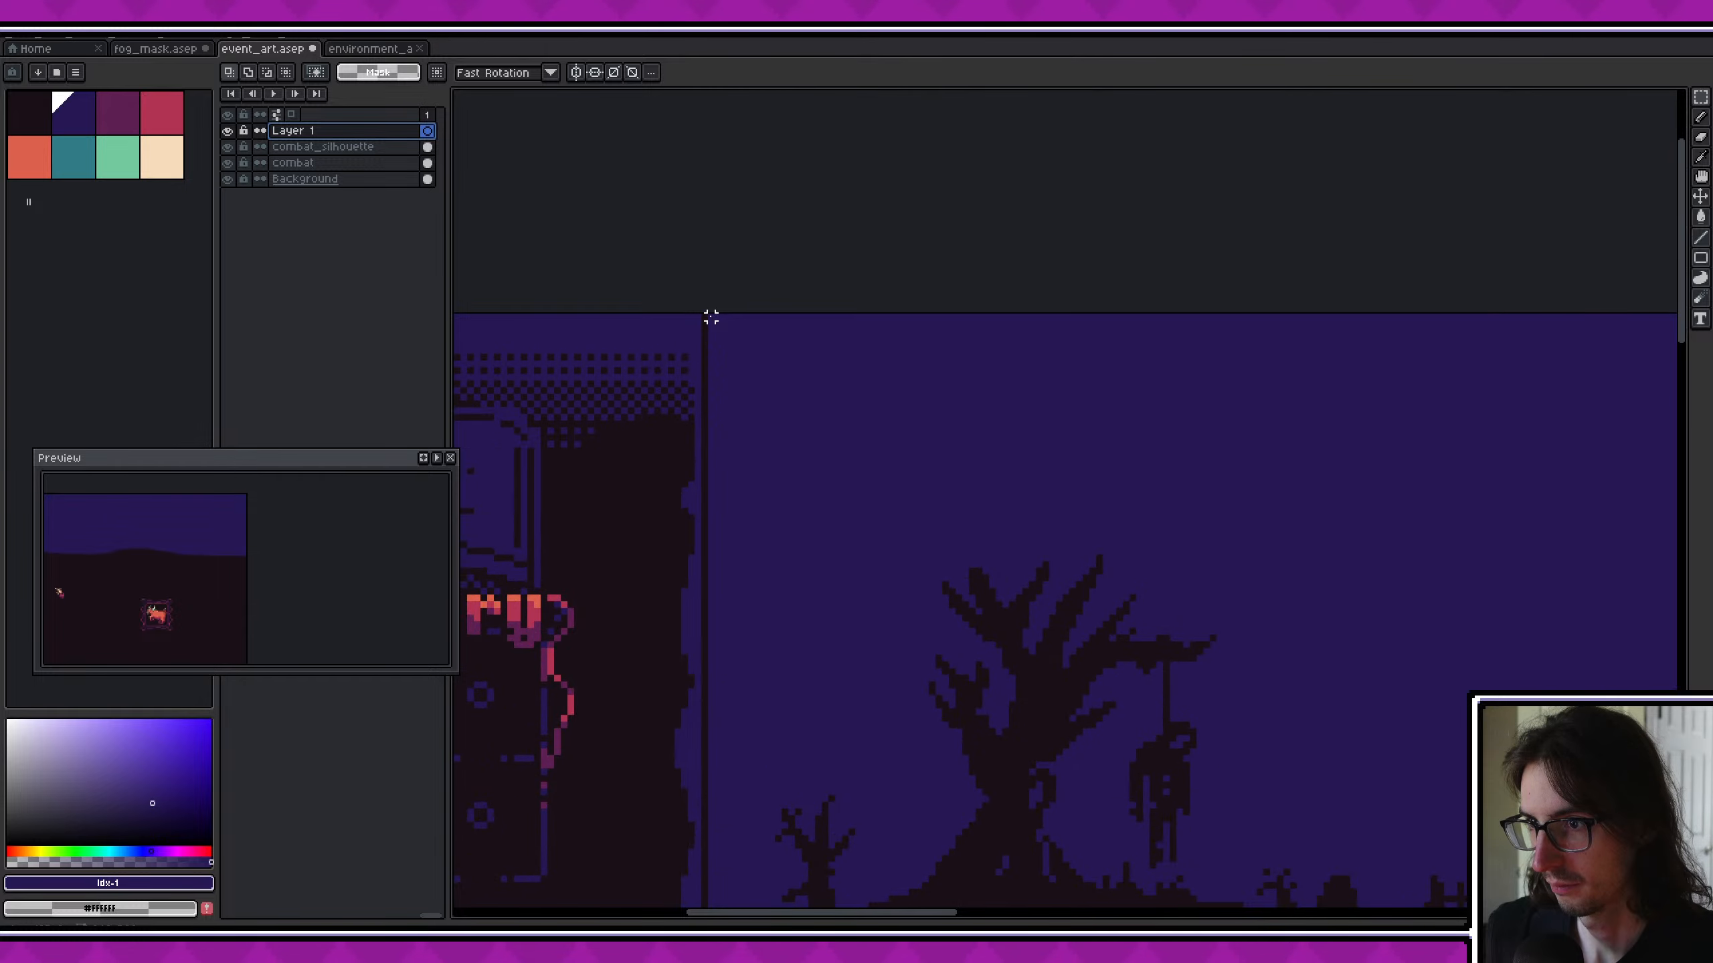
{"action": "left_click_drag", "start_coordinate": [885, 445], "coordinate": [1460, 729]}
{"action": "scroll", "coordinate": [1193, 588], "scroll_direction": "down", "scroll_amount": 5}
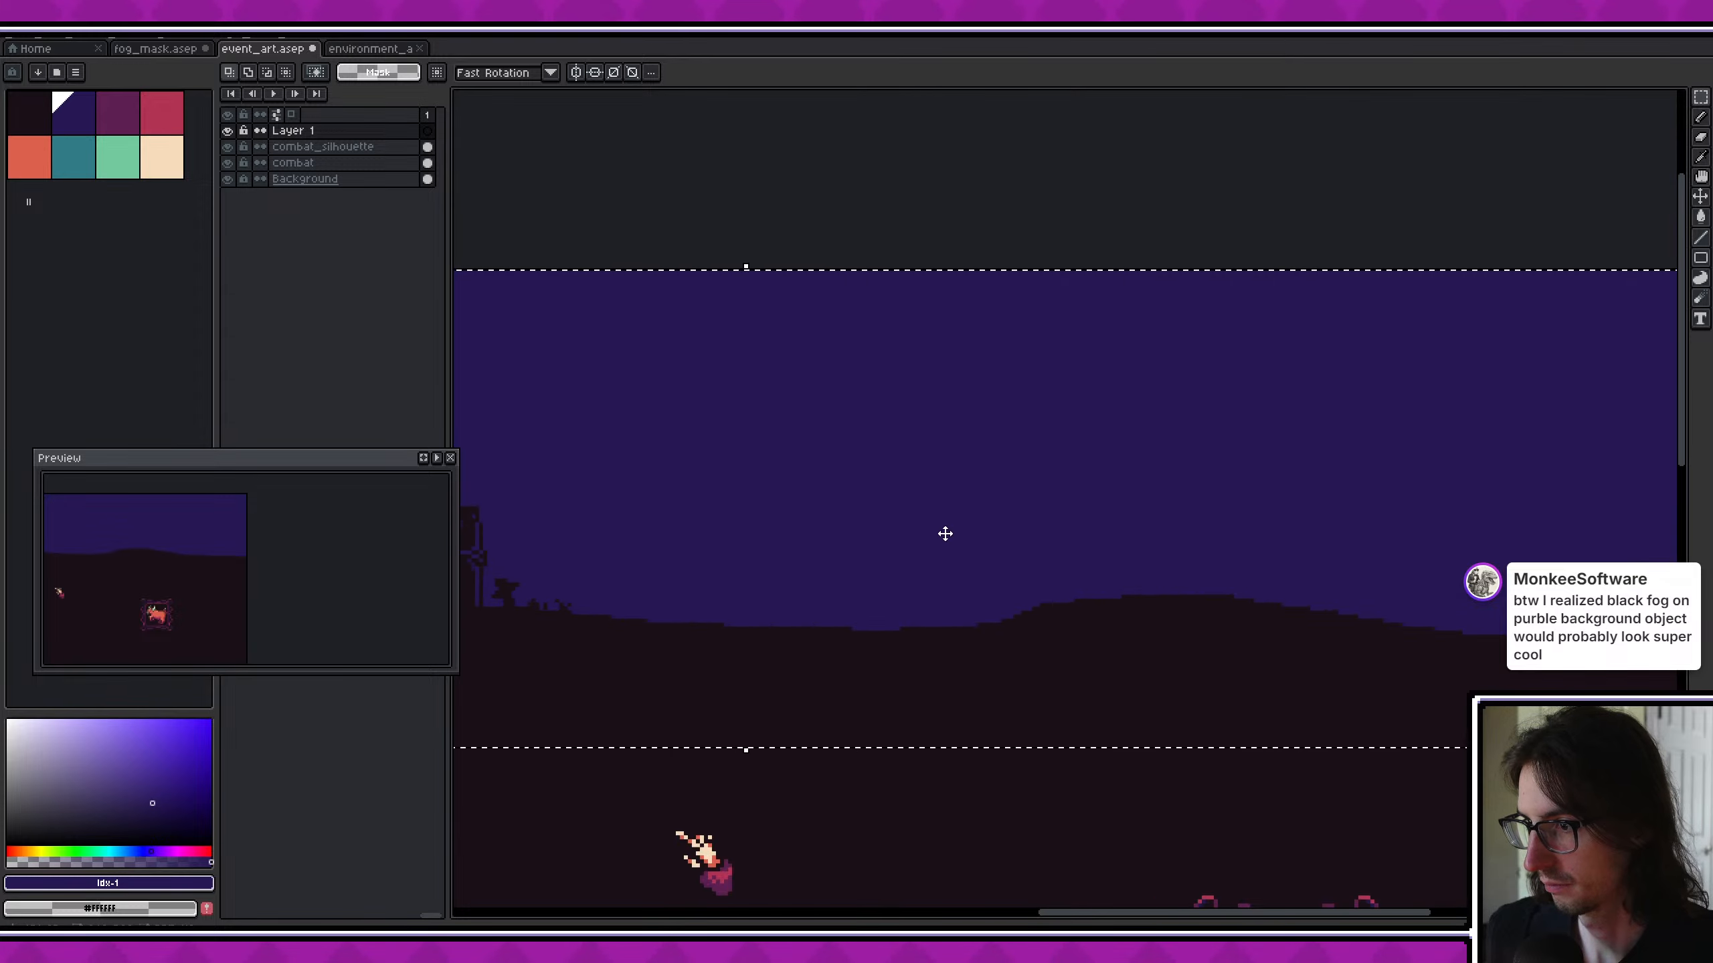
{"action": "scroll", "coordinate": [906, 573], "scroll_direction": "up", "scroll_amount": 4}
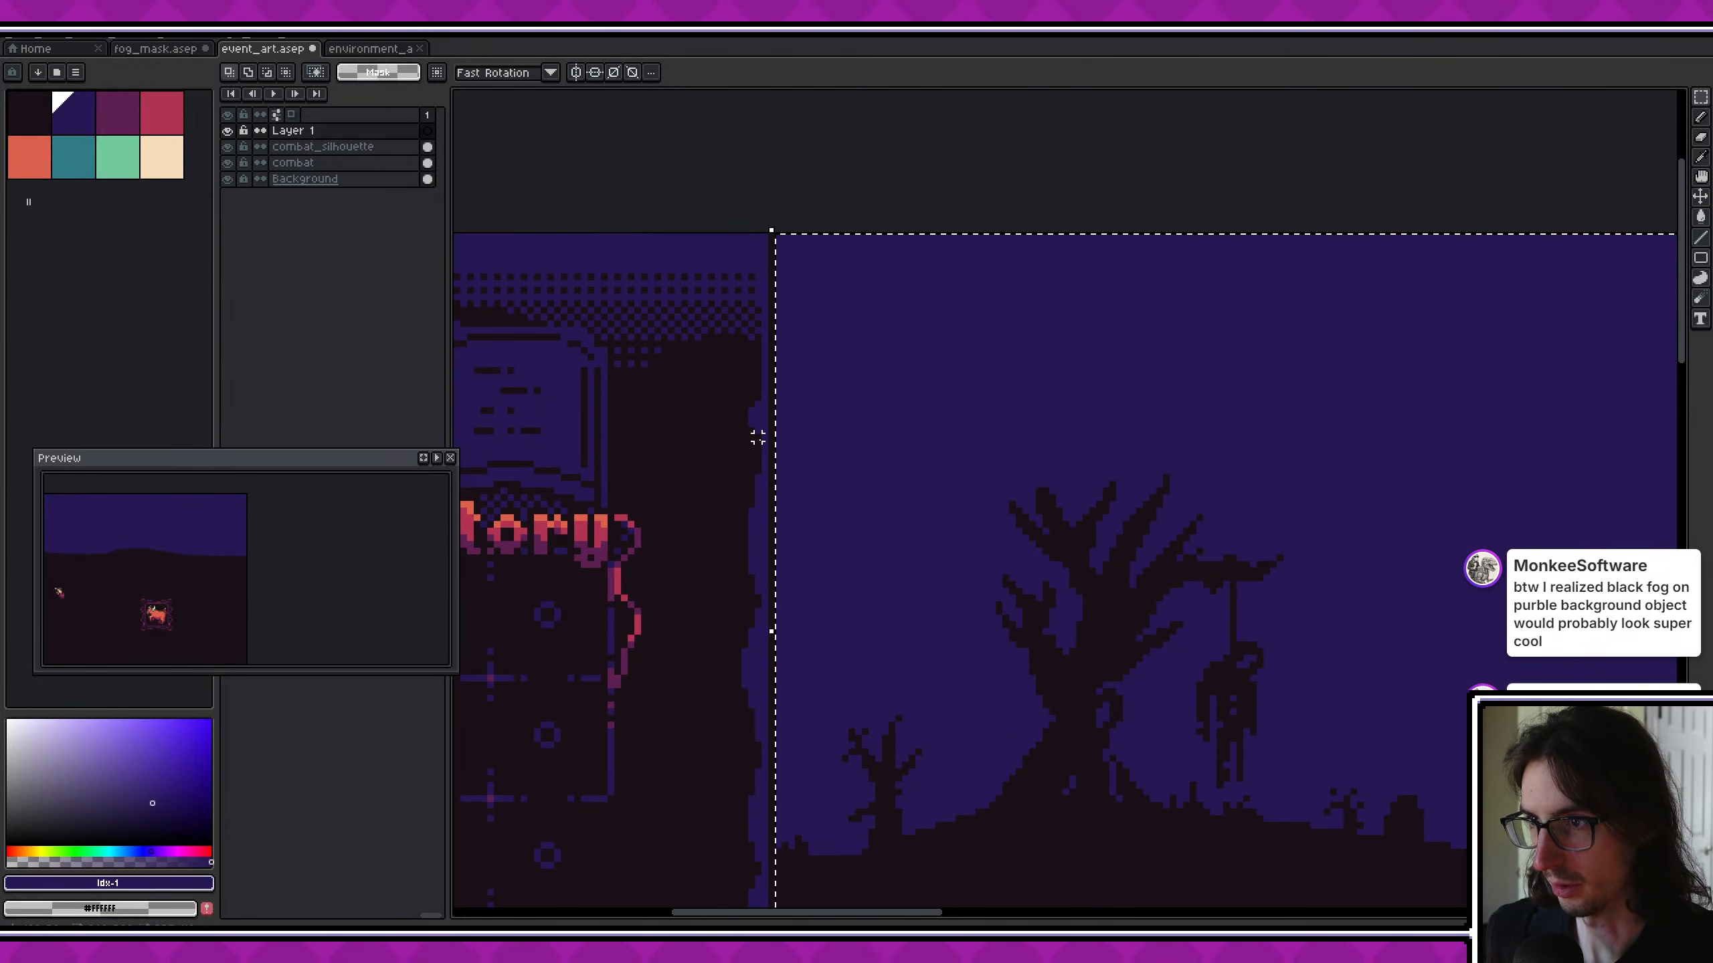
- Fill the selected combat area with black (#000000) on the new layer and clear the selection
{"action": "left_click", "coordinate": [131, 884]}
{"action": "left_click_drag", "start_coordinate": [82, 837], "coordinate": [12, 814]}
{"action": "left_click_drag", "start_coordinate": [40, 800], "coordinate": [12, 799]}
{"action": "key", "text": "f"}
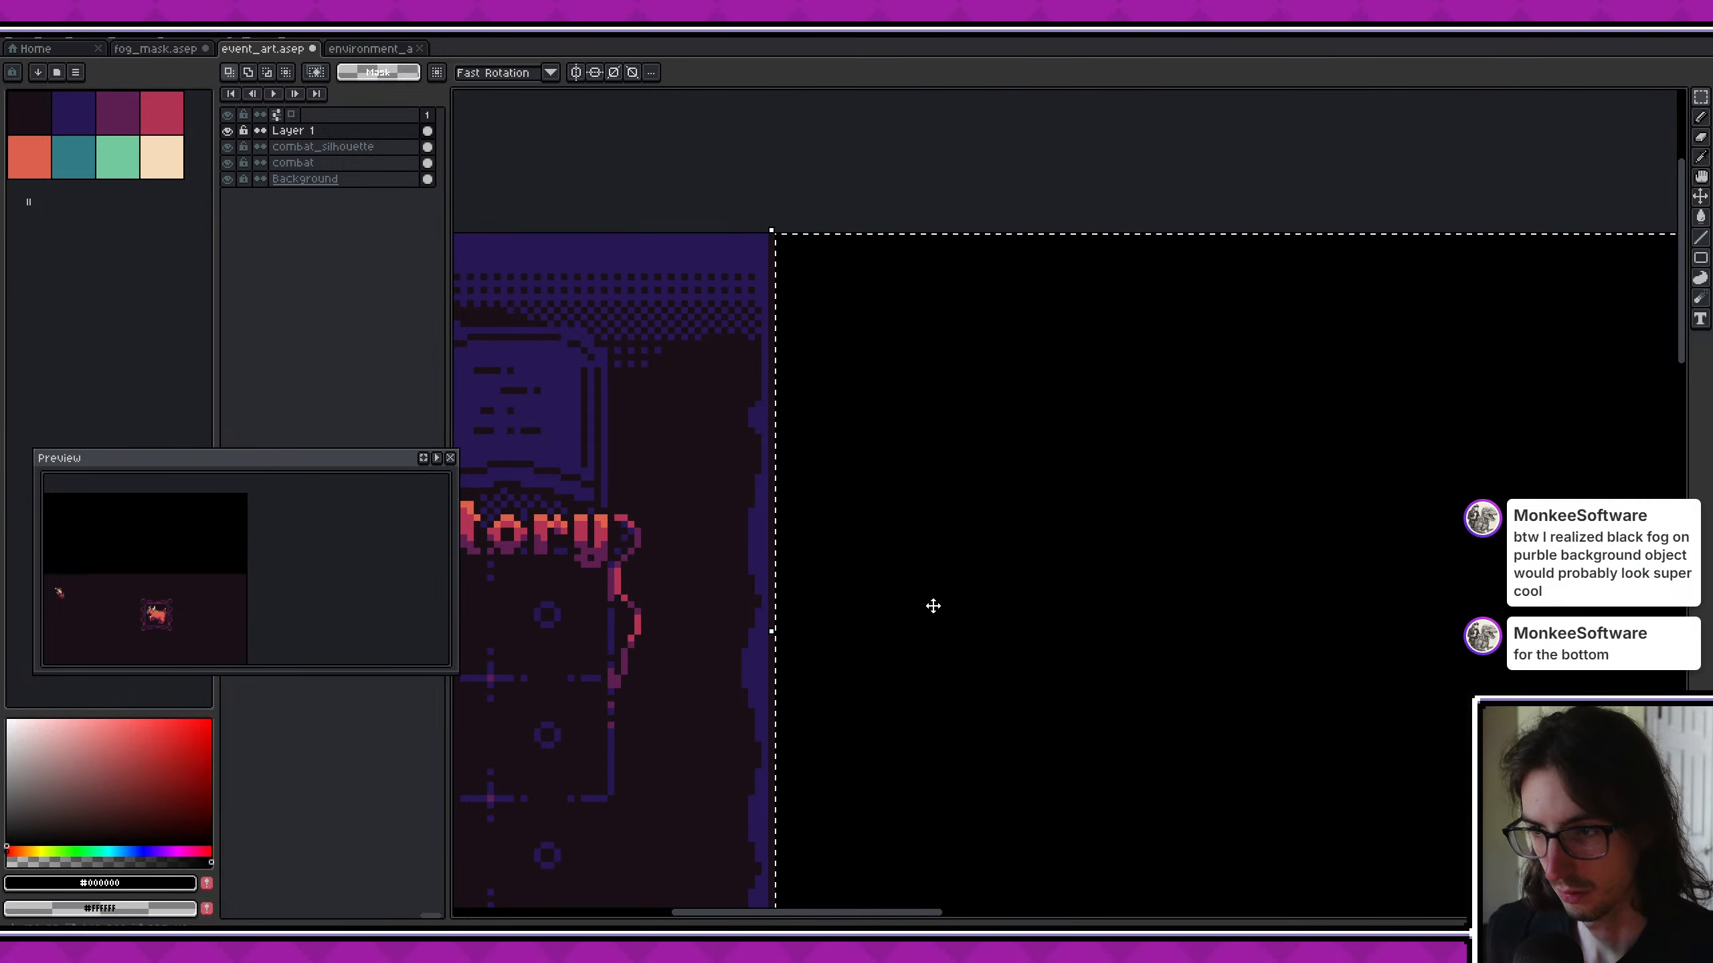
{"action": "middle_click_drag", "start_coordinate": [999, 565], "coordinate": [753, 482]}
{"action": "scroll", "coordinate": [754, 483], "scroll_direction": "down", "scroll_amount": 2}
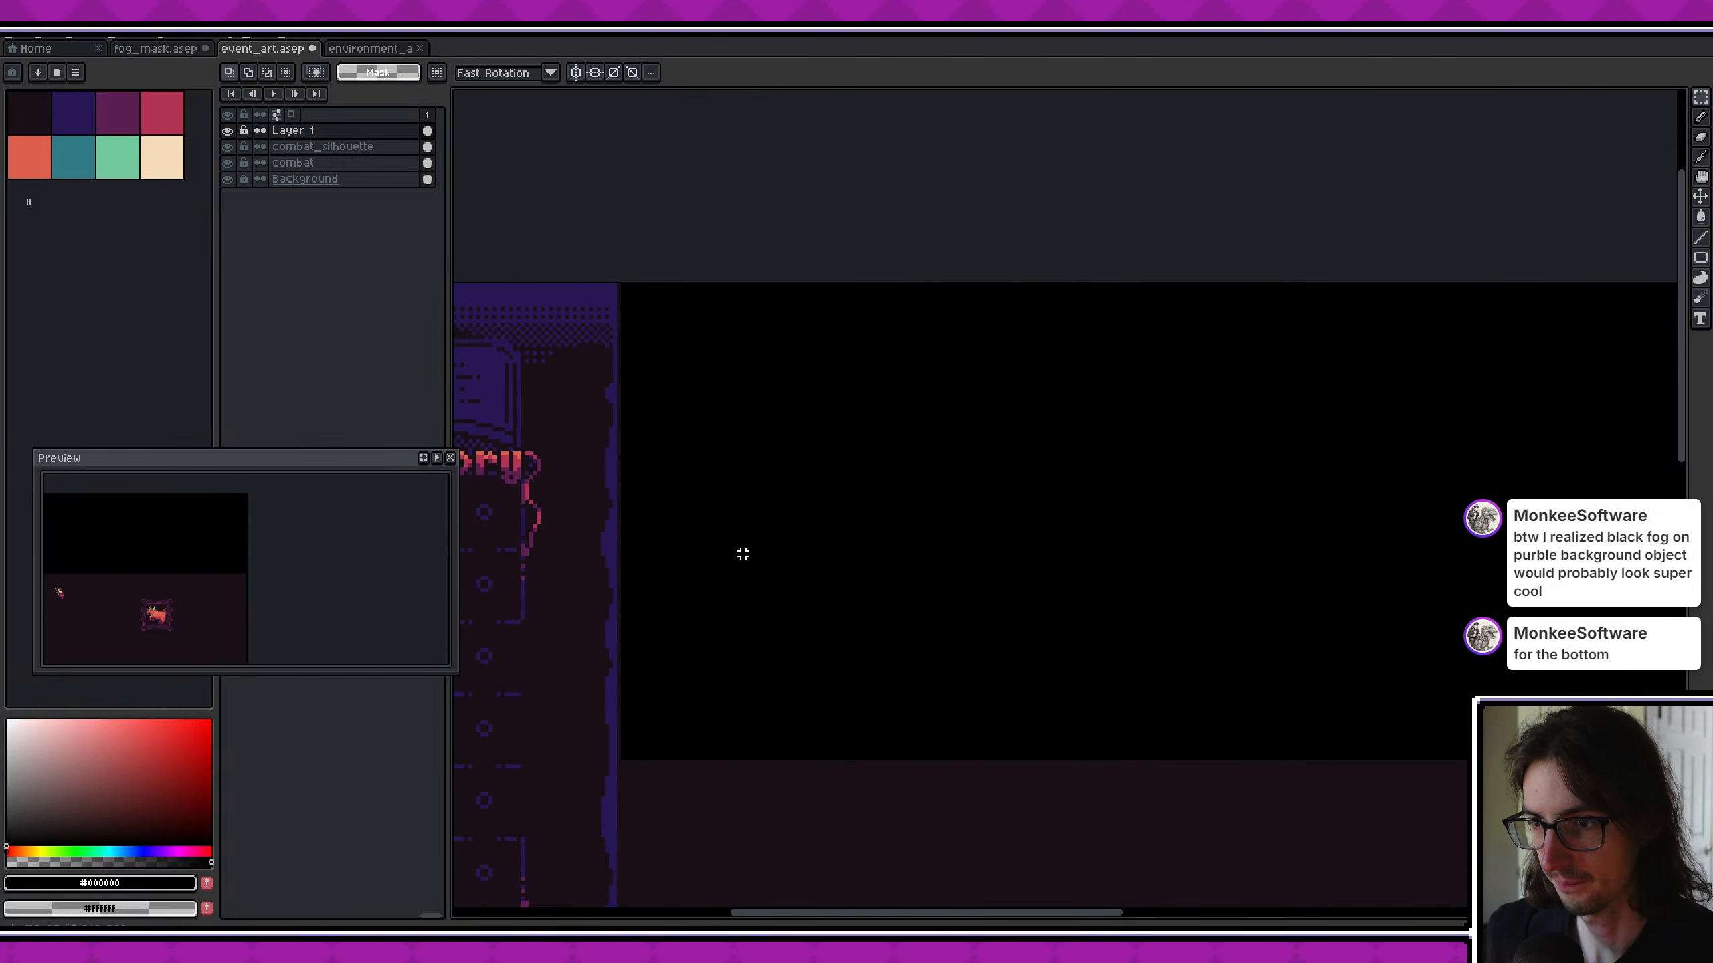
- Set the black overlay layer's opacity to 57%
{"action": "double_click", "coordinate": [352, 132]}
{"action": "left_click", "coordinate": [937, 490]}
{"action": "left_click", "coordinate": [974, 471]}
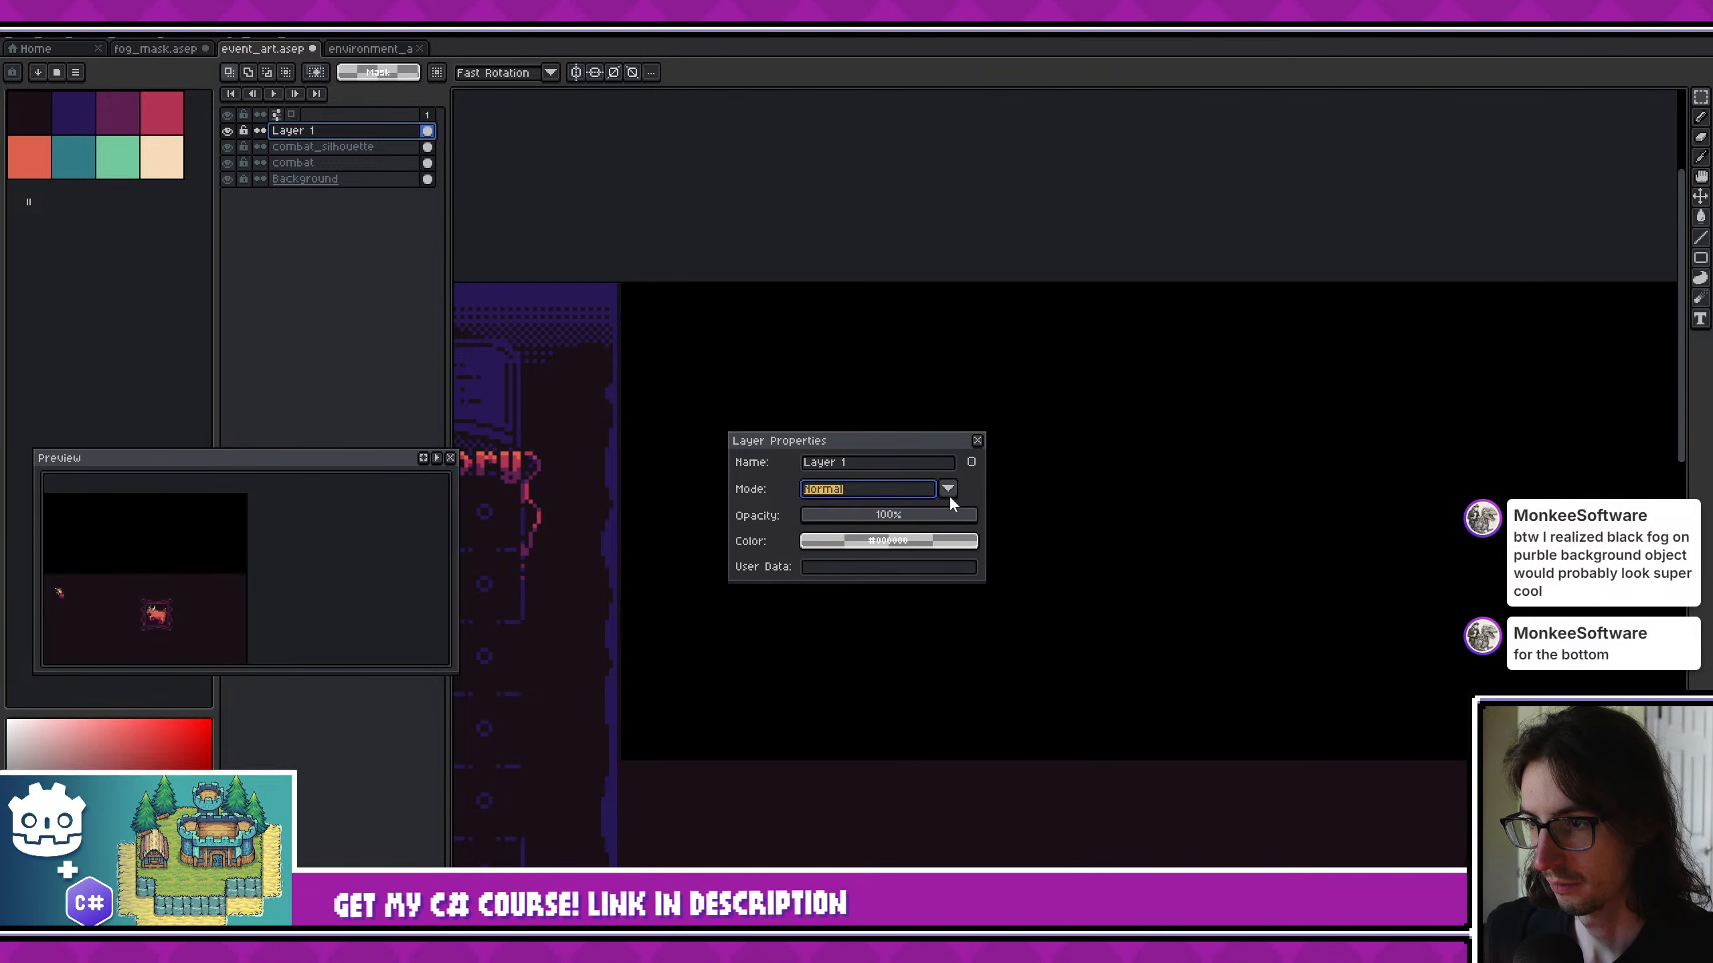
{"action": "left_click", "coordinate": [971, 468]}
{"action": "left_click", "coordinate": [895, 515]}
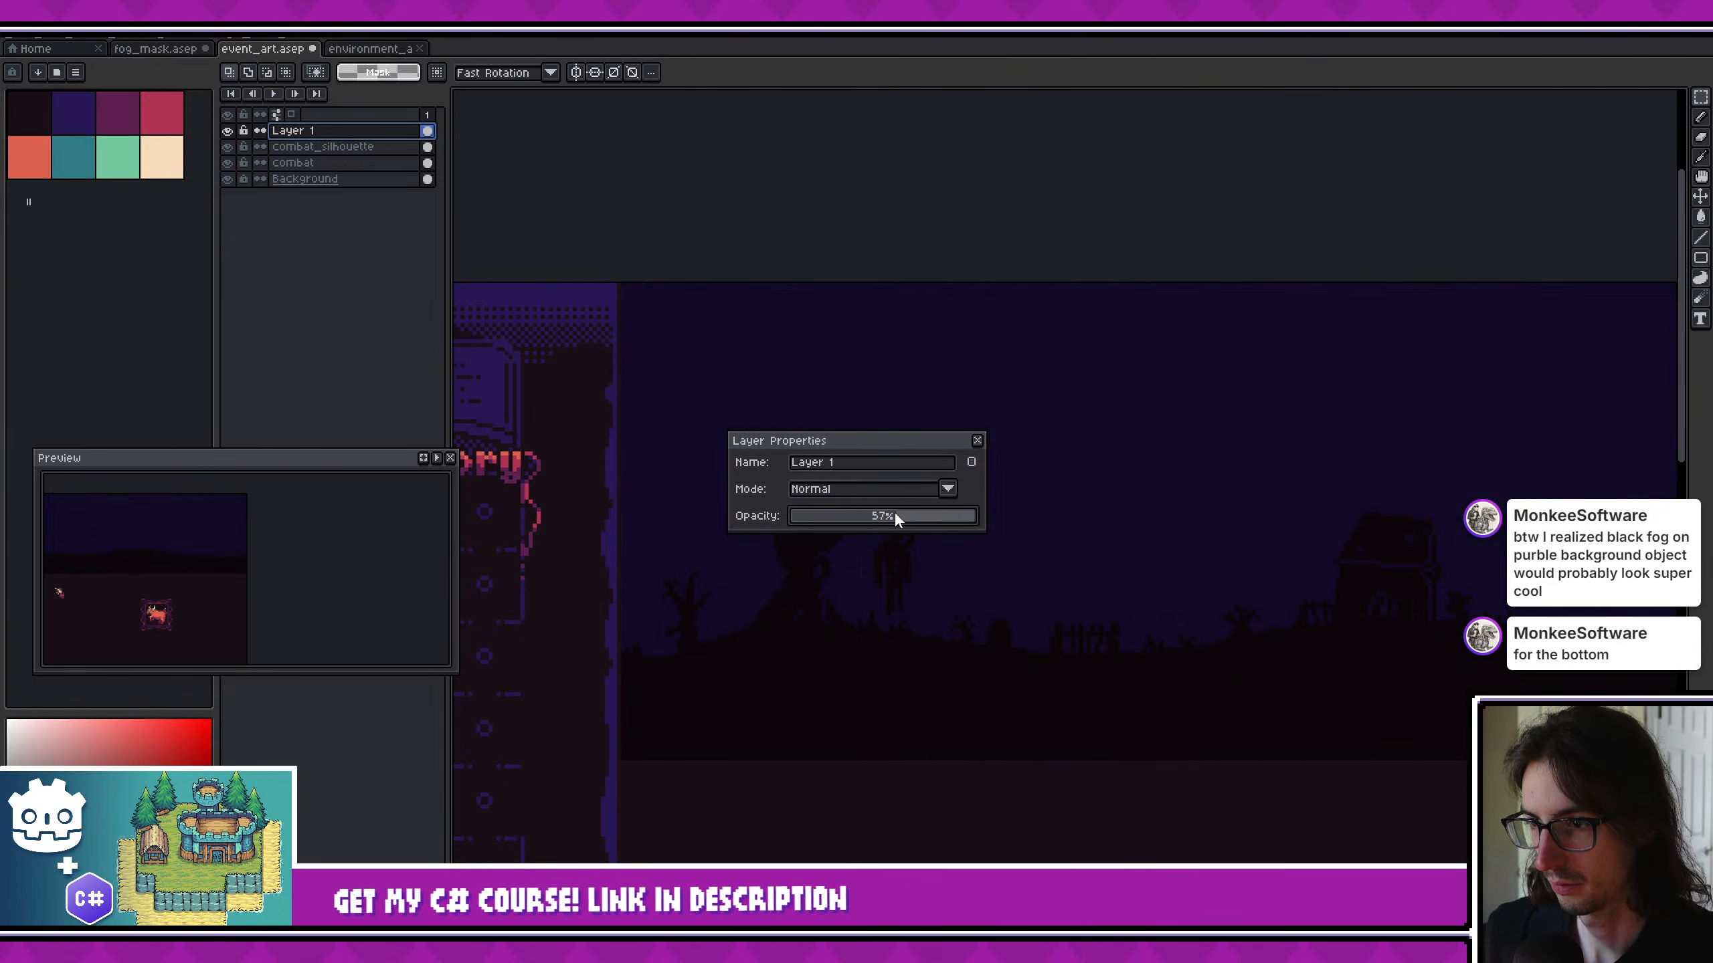
- Select the black overlay area with the Magic Wand and close the layer properties
{"action": "scroll", "coordinate": [658, 673], "scroll_direction": "up", "scroll_amount": 2}
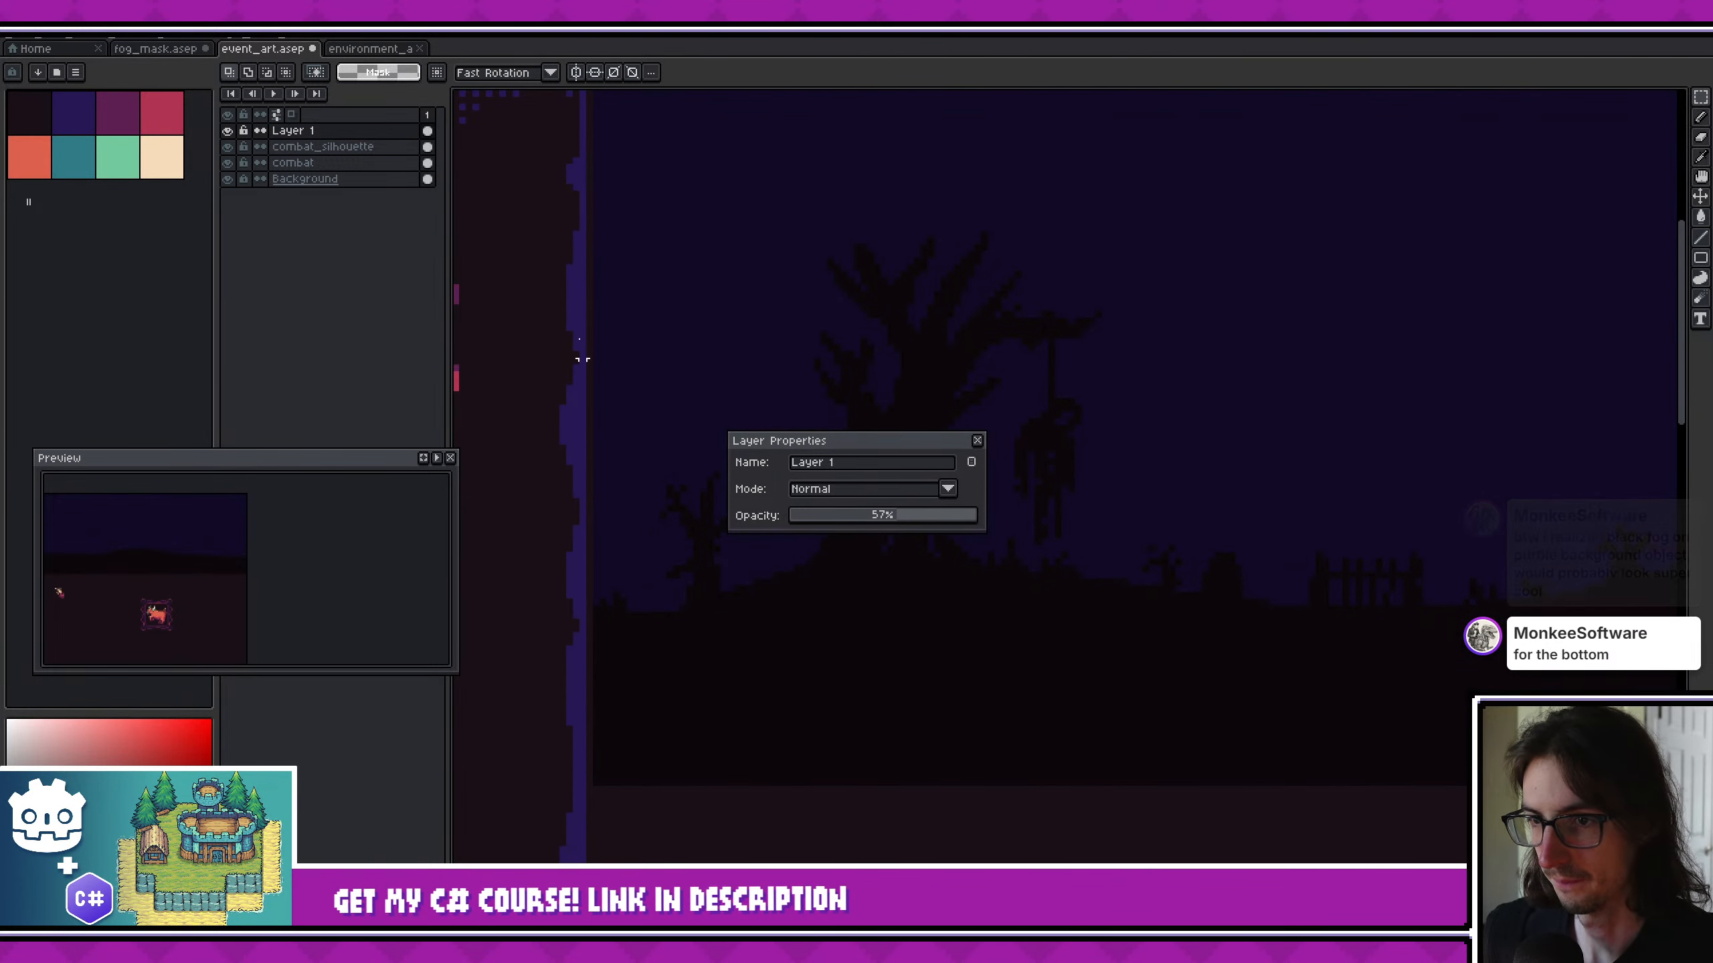
{"action": "key", "text": "w"}
{"action": "left_click", "coordinate": [697, 289]}
{"action": "left_click", "coordinate": [977, 440]}
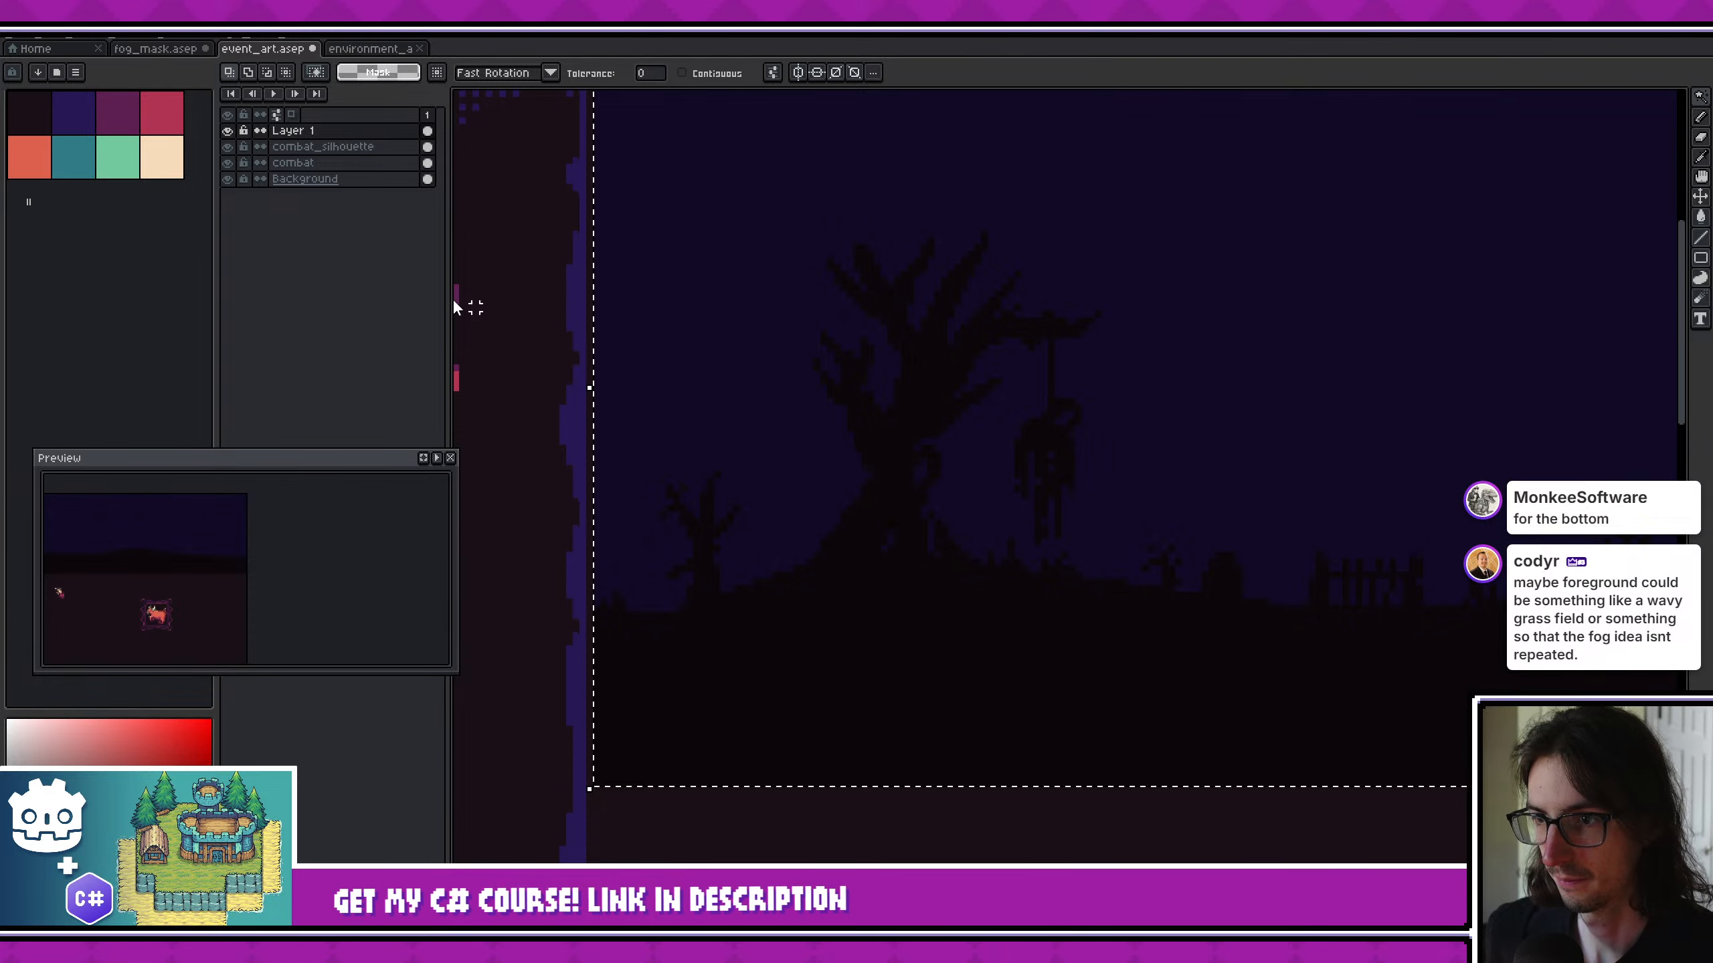
- Add a new layer above the black overlay and choose a large, soft round white brush at 100% opacity
{"action": "key", "text": "shift+n"}
{"action": "key", "text": "b"}
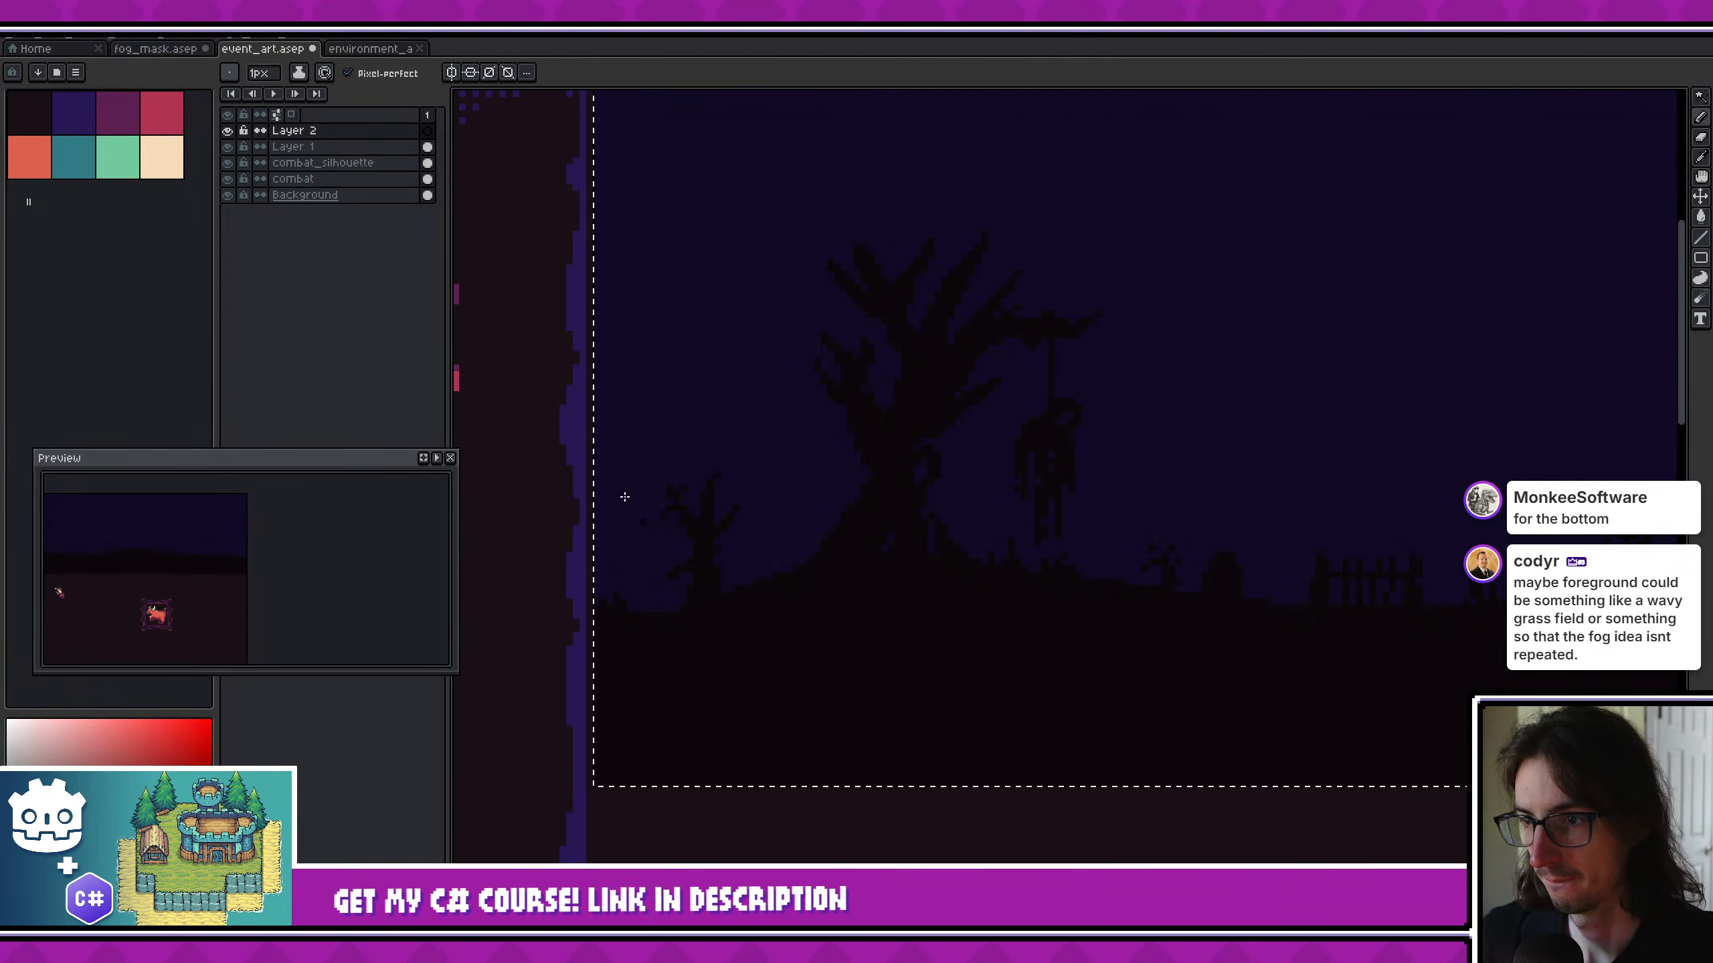
{"action": "left_click", "coordinate": [237, 75]}
{"action": "left_click", "coordinate": [239, 118]}
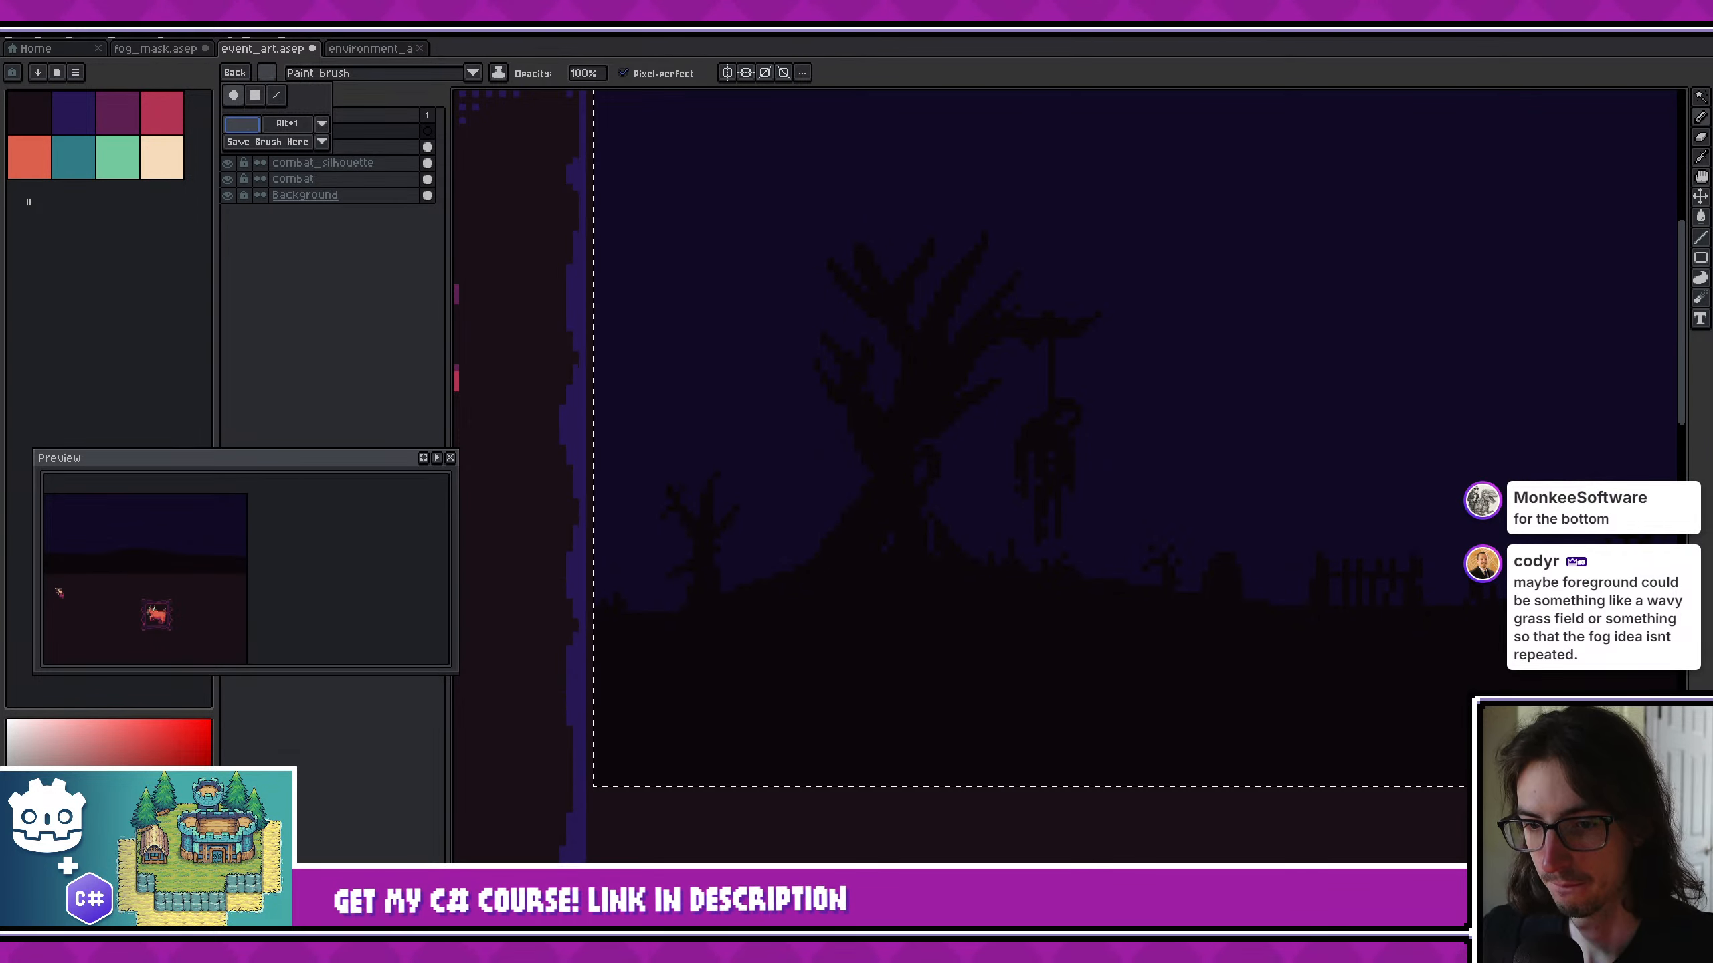
{"action": "middle_click_drag", "start_coordinate": [698, 740], "coordinate": [619, 658]}
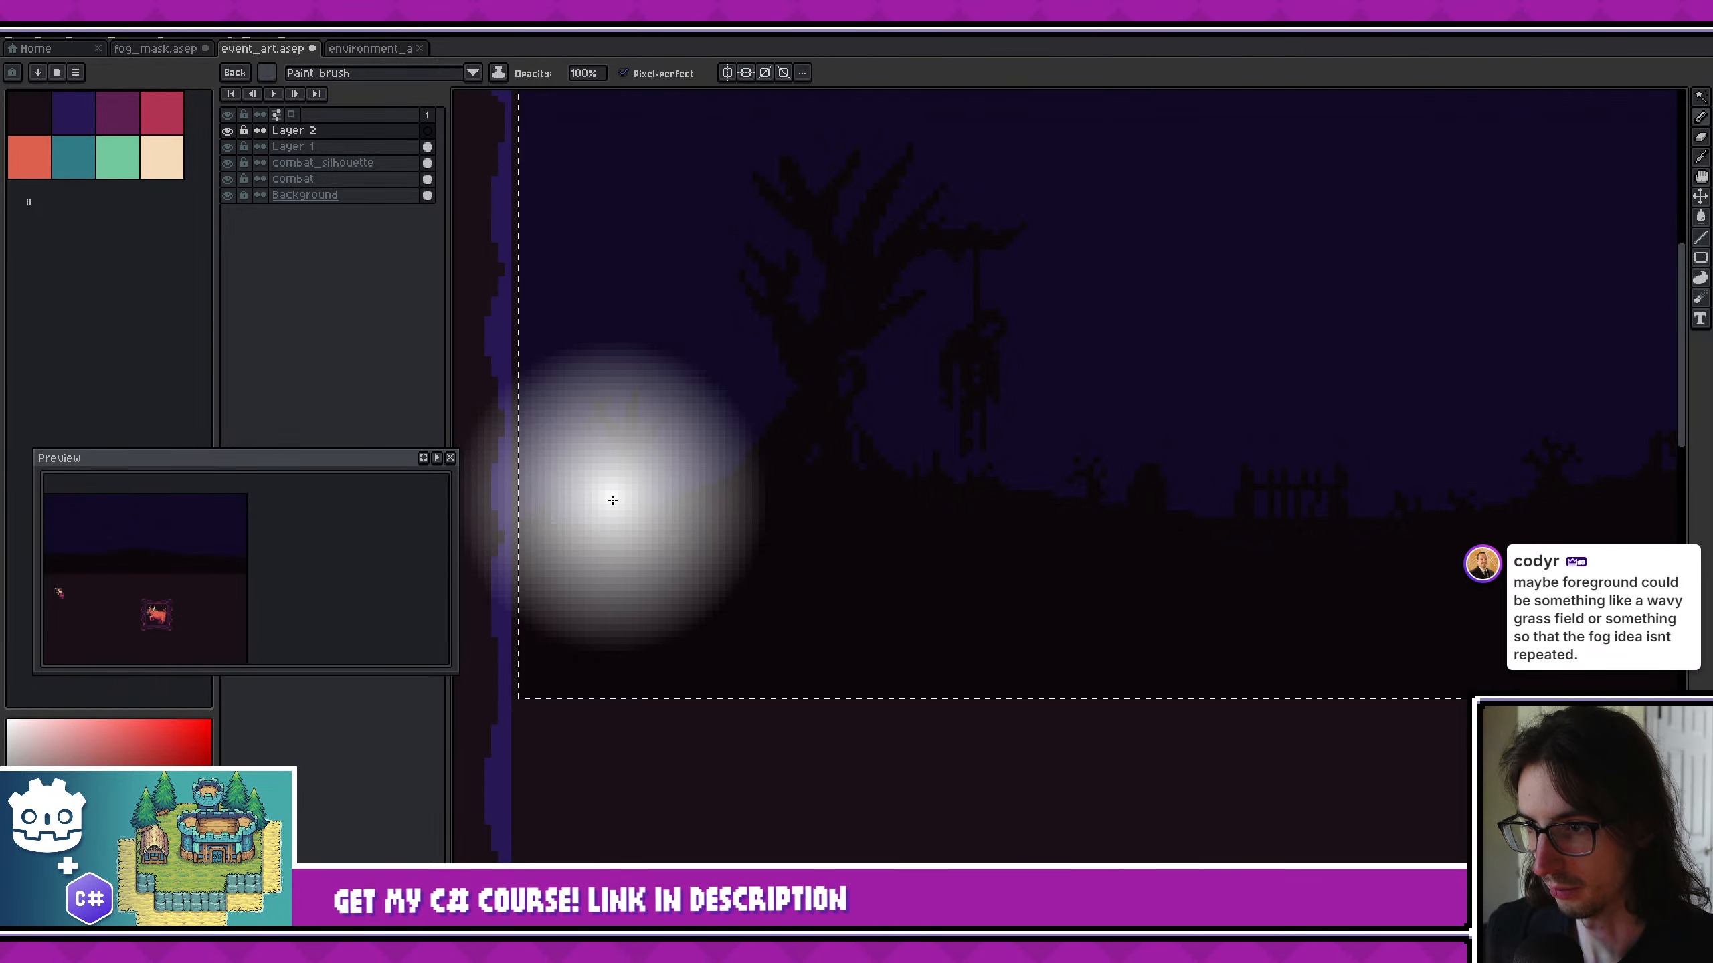
{"action": "left_click_drag", "start_coordinate": [612, 500], "coordinate": [729, 489]}
{"action": "middle_click_drag", "start_coordinate": [998, 502], "coordinate": [941, 494]}
{"action": "key", "text": "ctrl+z"}
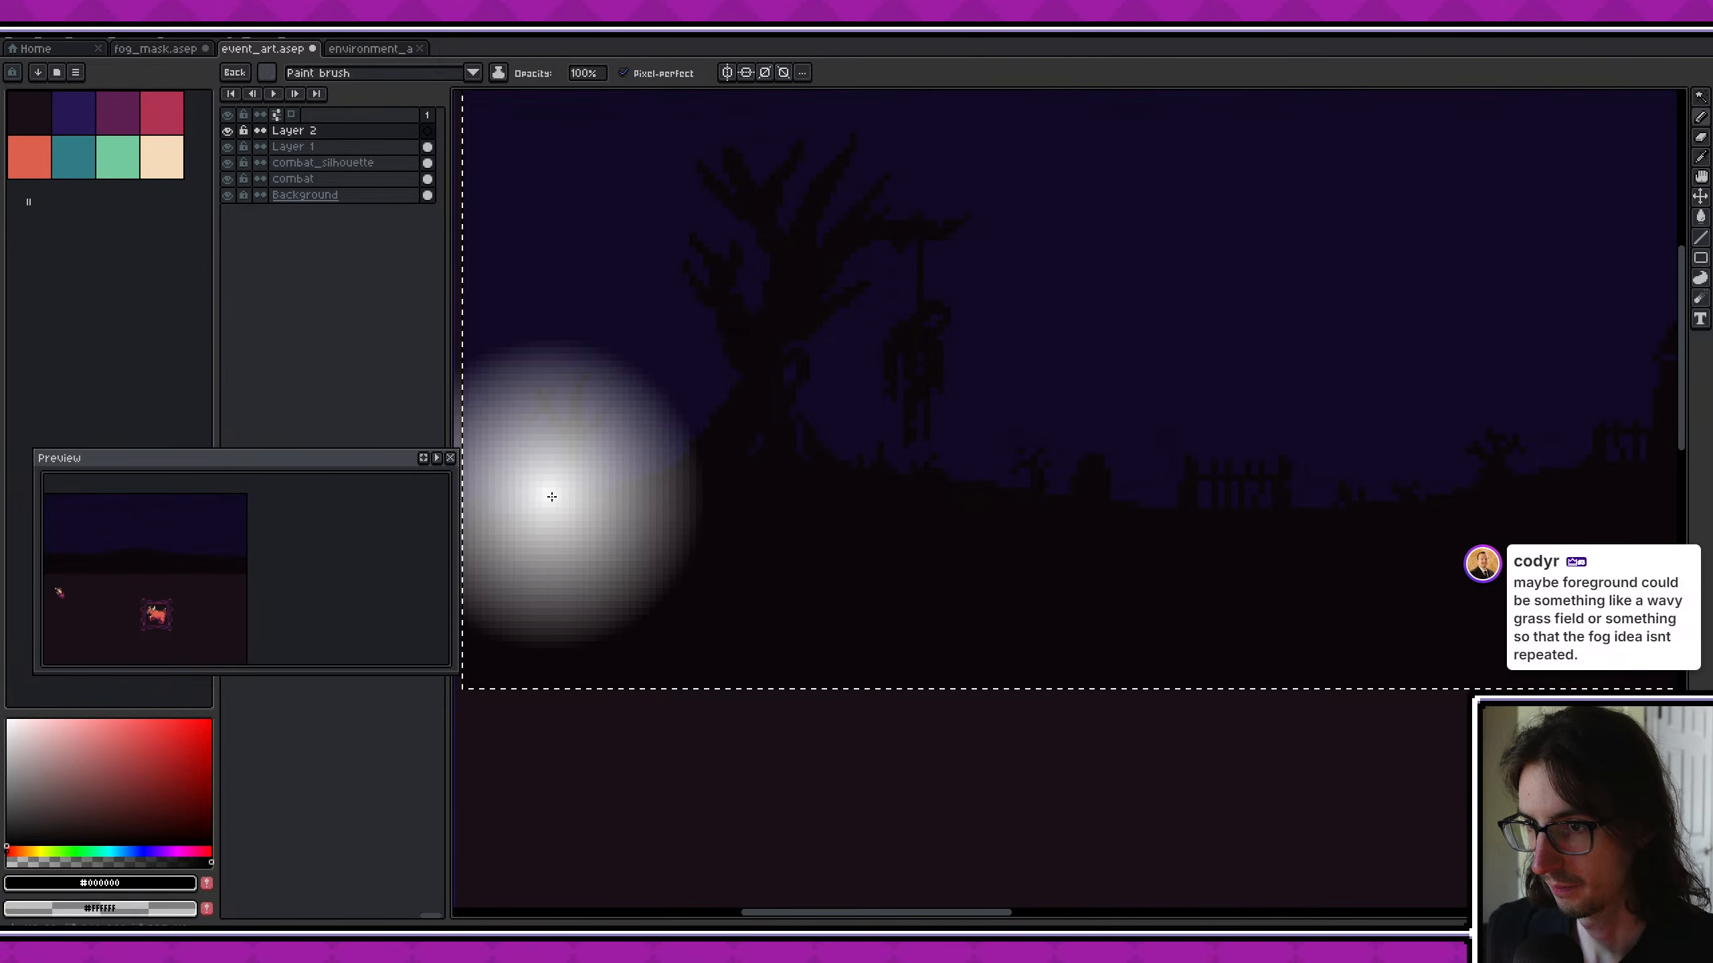
- Paint overlapping soft white fog puffs along the horizon as a continuous band across the full width of the selected combat area
{"action": "mouse_move", "coordinate": [551, 497]}
{"action": "left_mouse_down"}
{"action": "mouse_move", "coordinate": [768, 478]}
{"action": "mouse_move", "coordinate": [1184, 498]}
{"action": "left_mouse_up"}
{"action": "scroll", "coordinate": [718, 471], "scroll_direction": "down", "scroll_amount": 1}
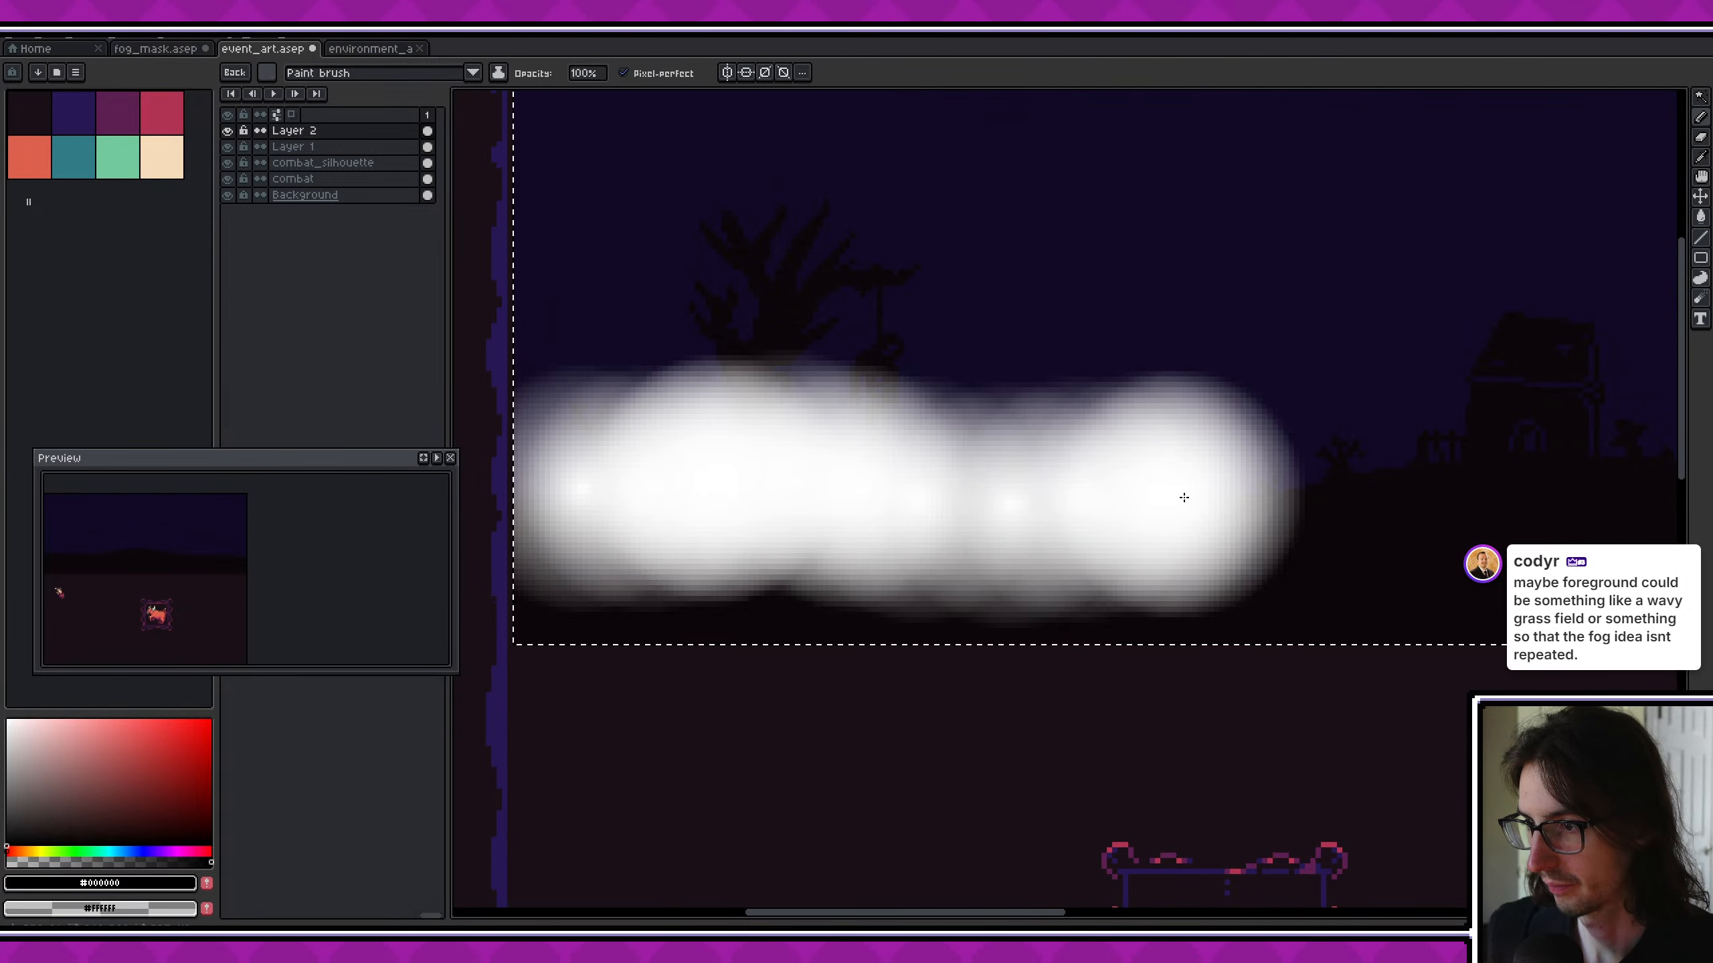
{"action": "middle_click_drag", "start_coordinate": [1184, 497], "coordinate": [998, 516]}
{"action": "left_click_drag", "start_coordinate": [1086, 490], "coordinate": [1315, 503]}
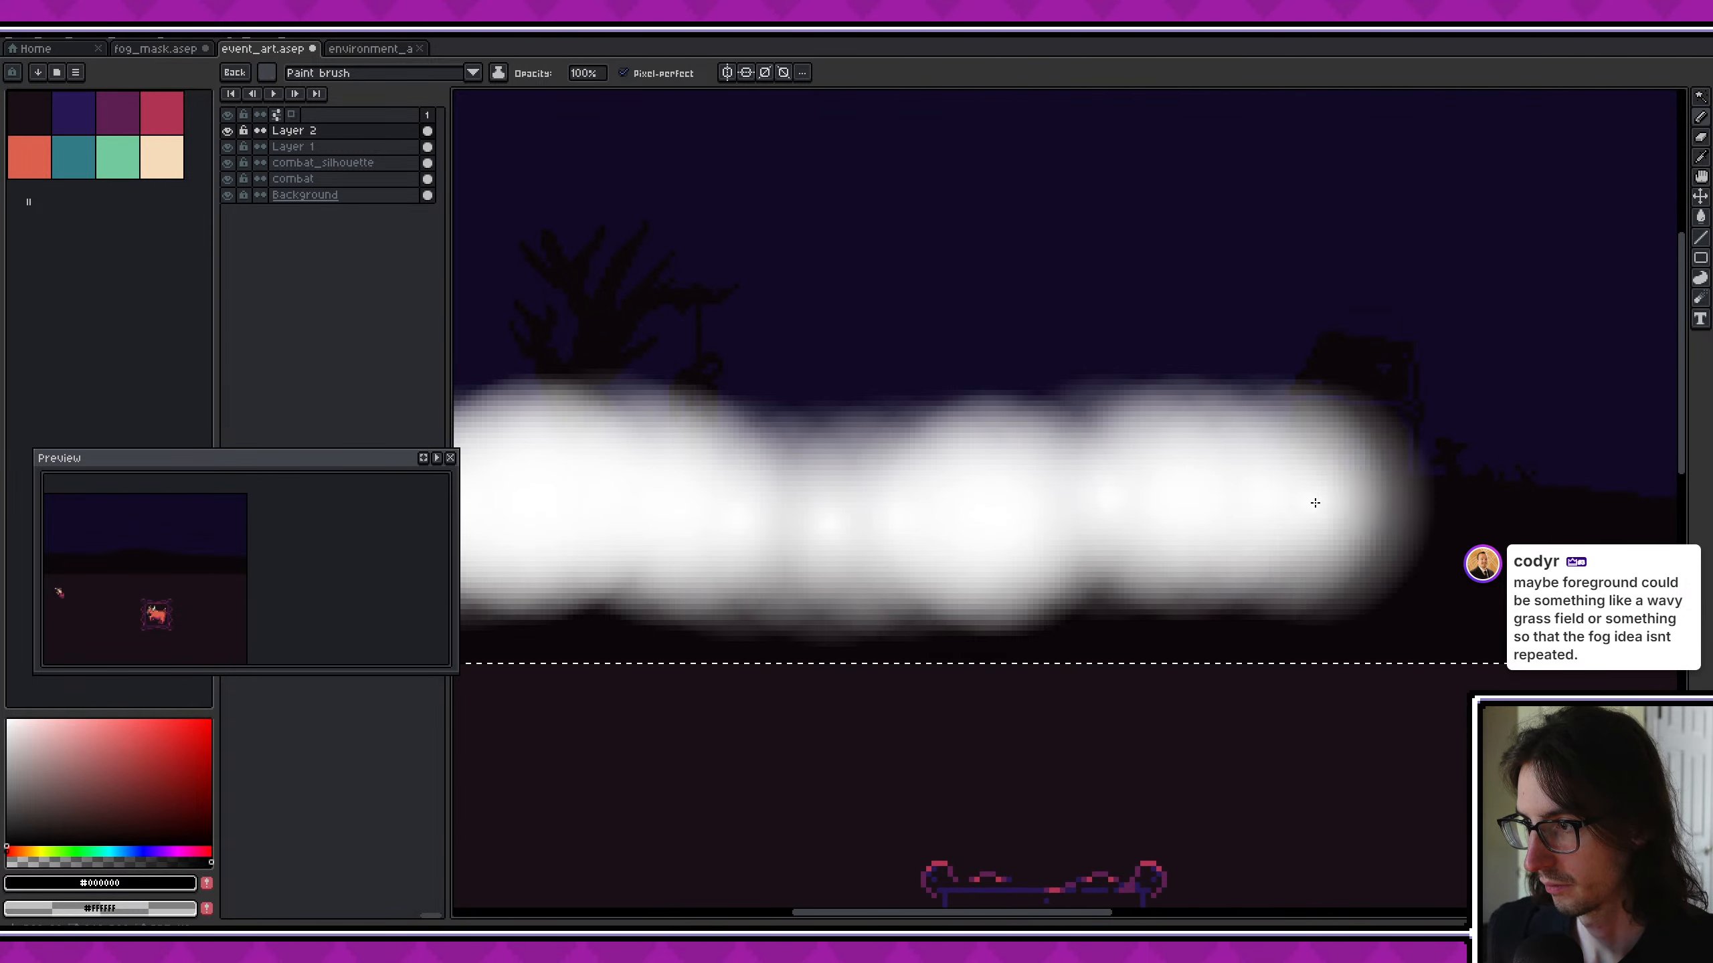
{"action": "middle_click_drag", "start_coordinate": [1315, 503], "coordinate": [992, 487]}
{"action": "left_click_drag", "start_coordinate": [1011, 491], "coordinate": [1239, 496]}
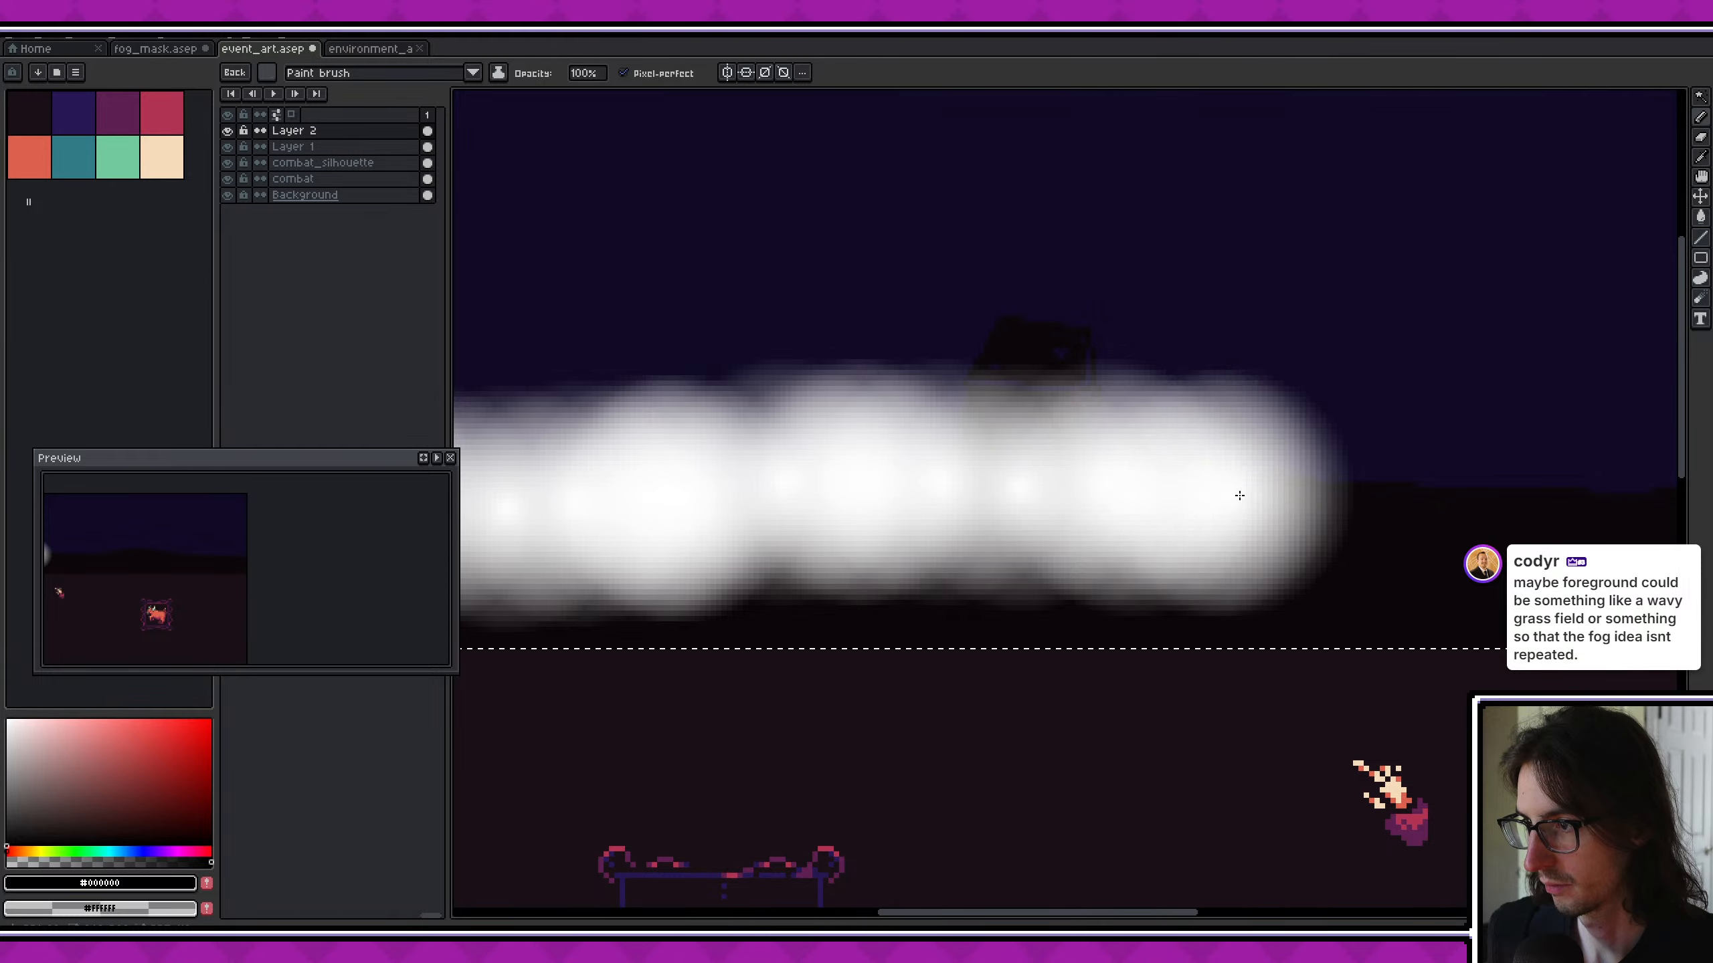
{"action": "middle_click_drag", "start_coordinate": [1342, 495], "coordinate": [981, 479]}
{"action": "left_click_drag", "start_coordinate": [928, 471], "coordinate": [1071, 482]}
{"action": "middle_click_drag", "start_coordinate": [1311, 490], "coordinate": [1191, 482]}
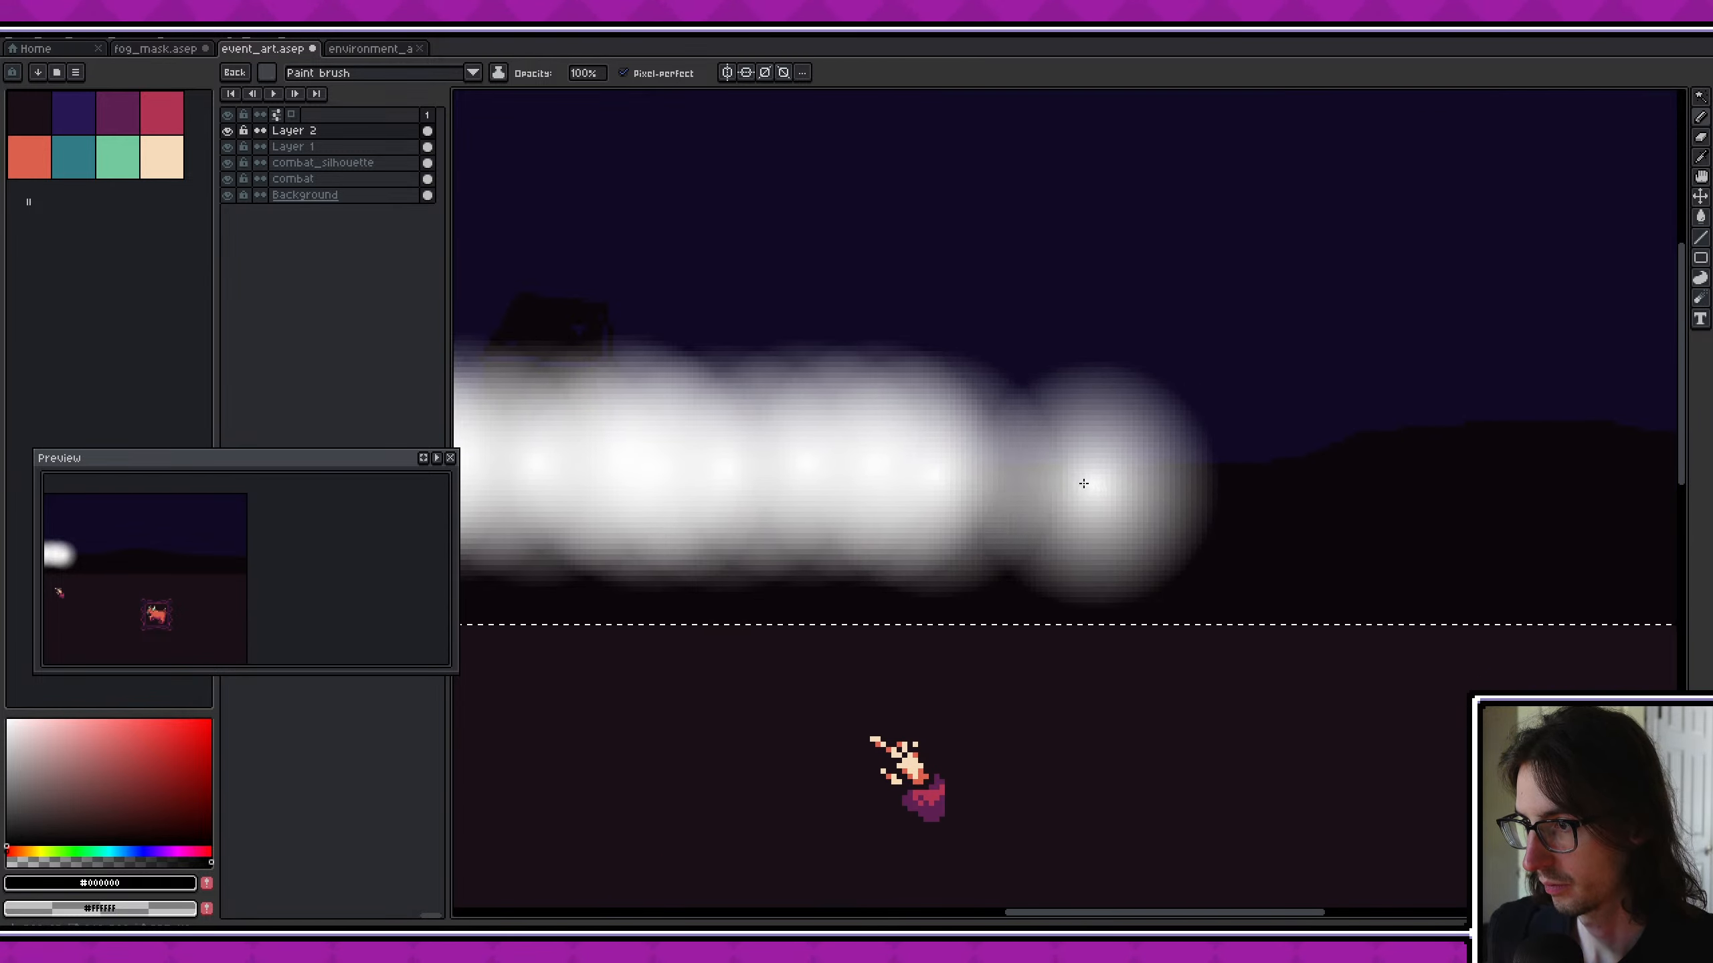
{"action": "left_click_drag", "start_coordinate": [1084, 484], "coordinate": [1085, 470]}
{"action": "left_click", "coordinate": [1231, 463]}
{"action": "left_click", "coordinate": [1285, 463]}
{"action": "left_click", "coordinate": [1352, 461]}
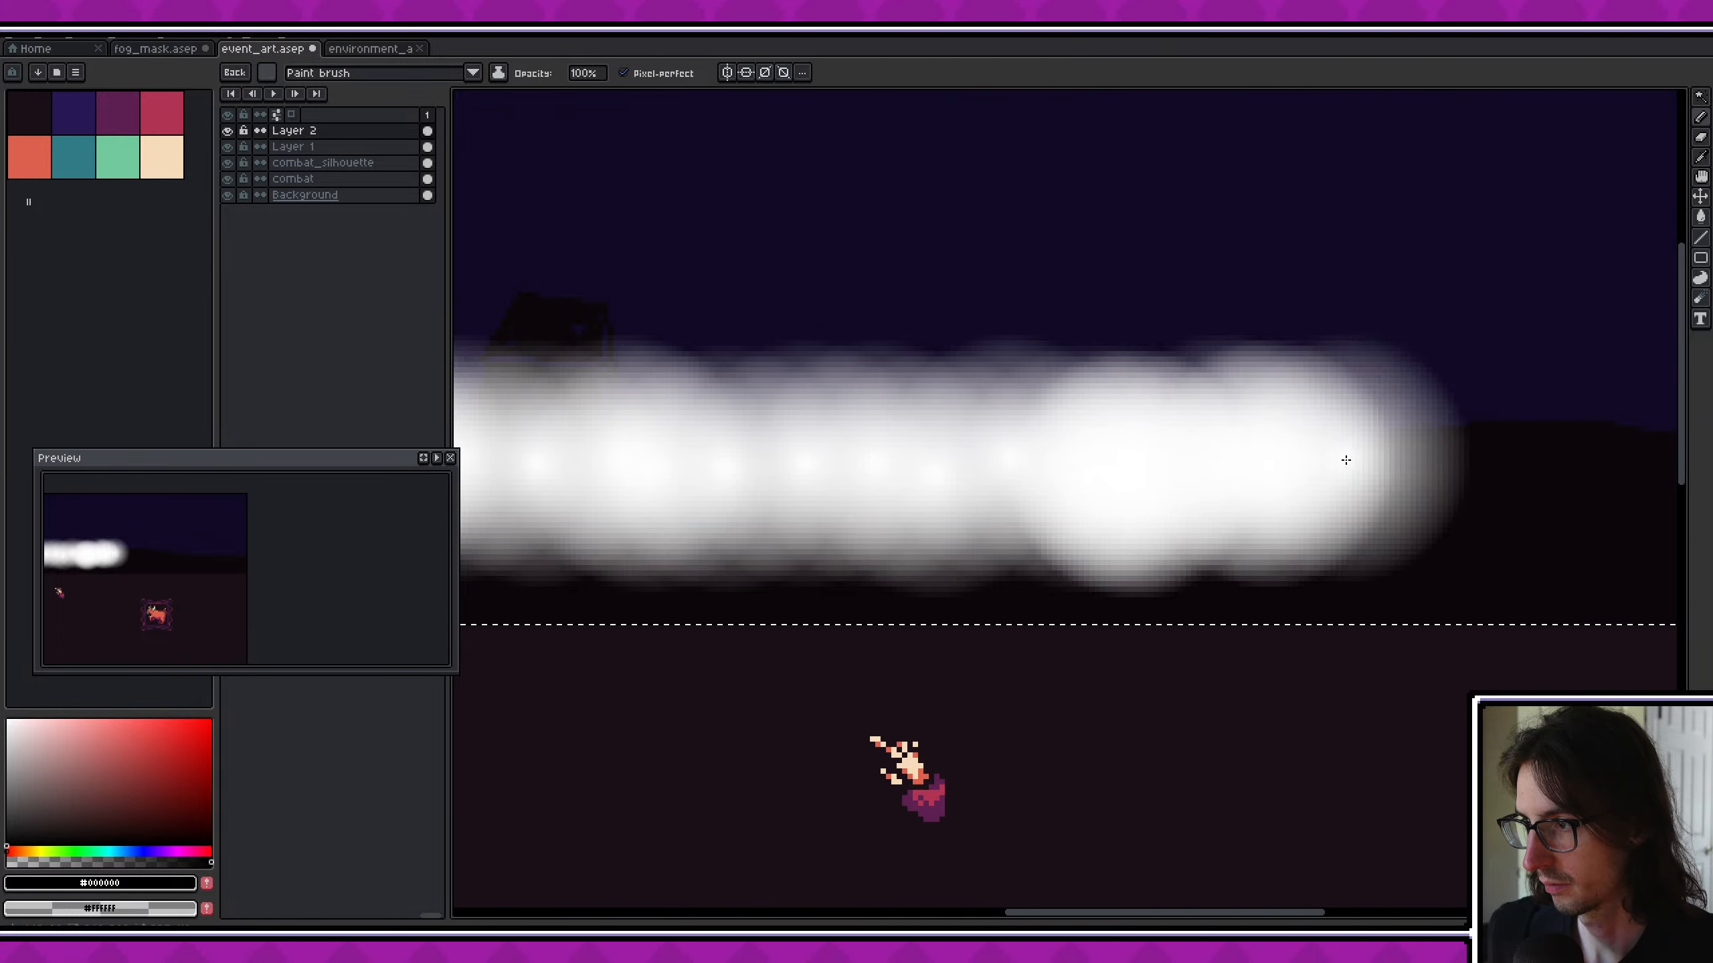
{"action": "left_click", "coordinate": [1428, 458]}
{"action": "middle_click_drag", "start_coordinate": [1468, 476], "coordinate": [1174, 528]}
{"action": "left_click", "coordinate": [1251, 501]}
{"action": "middle_click_drag", "start_coordinate": [1352, 518], "coordinate": [1155, 514]}
{"action": "left_click", "coordinate": [1017, 490]}
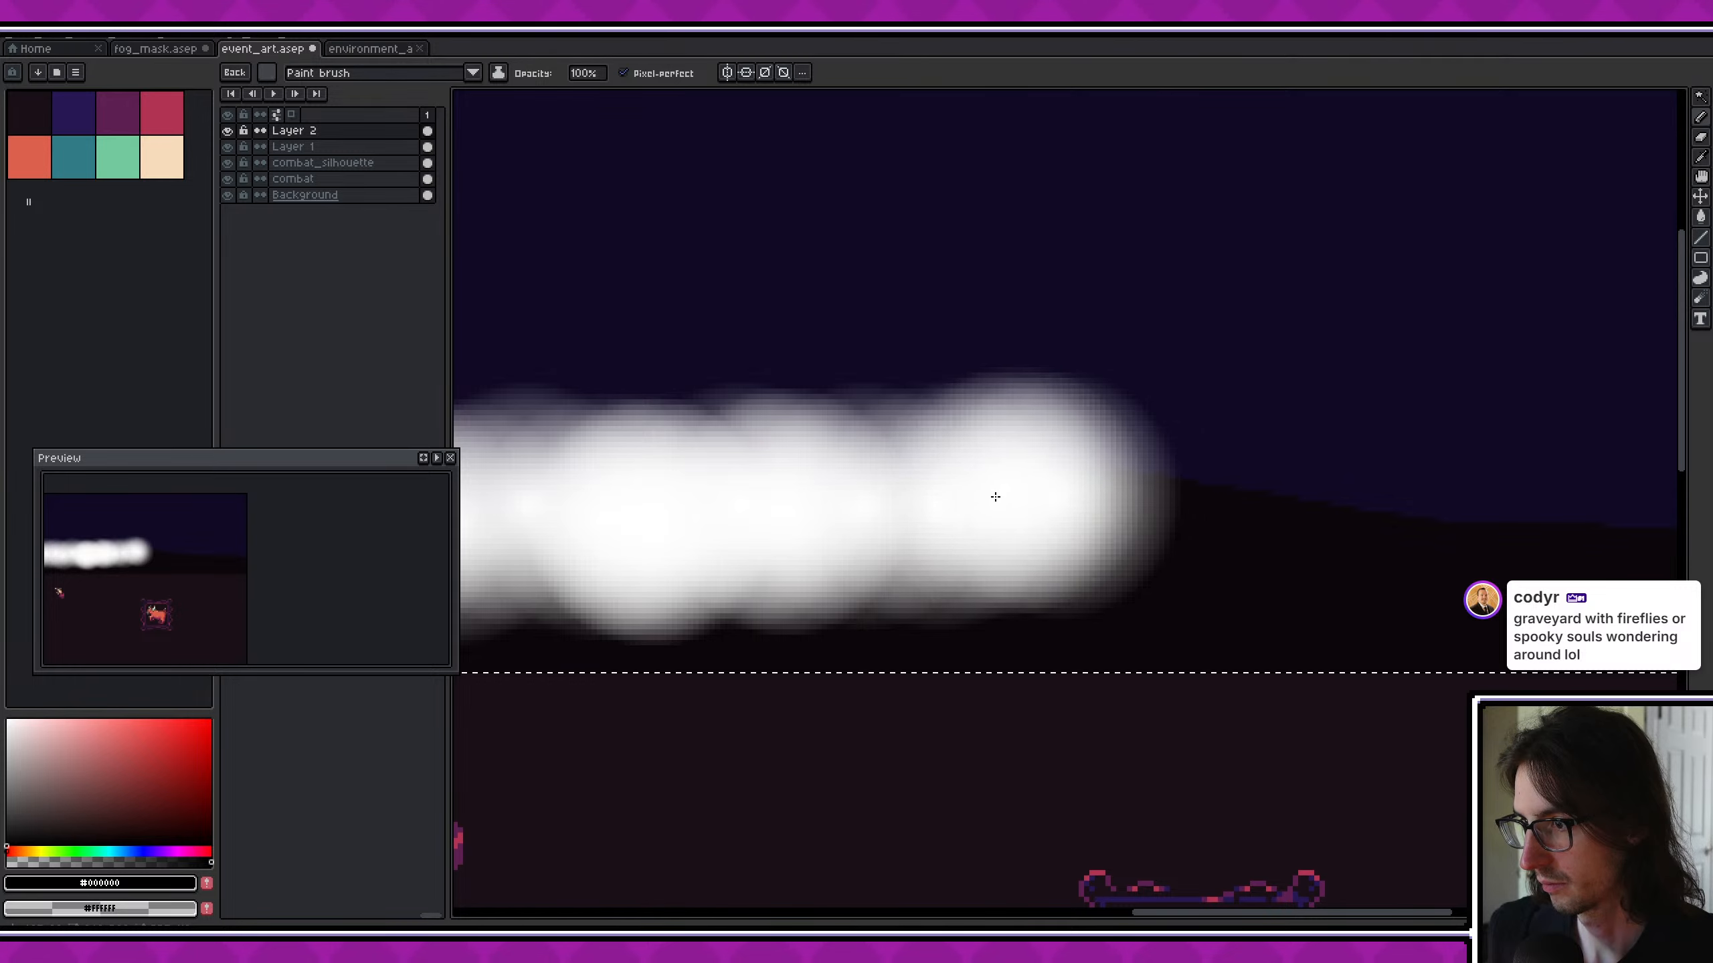
{"action": "left_click", "coordinate": [1170, 497]}
{"action": "left_click", "coordinate": [1233, 502]}
{"action": "middle_click_drag", "start_coordinate": [1487, 524], "coordinate": [1276, 503]}
{"action": "left_click", "coordinate": [1146, 494]}
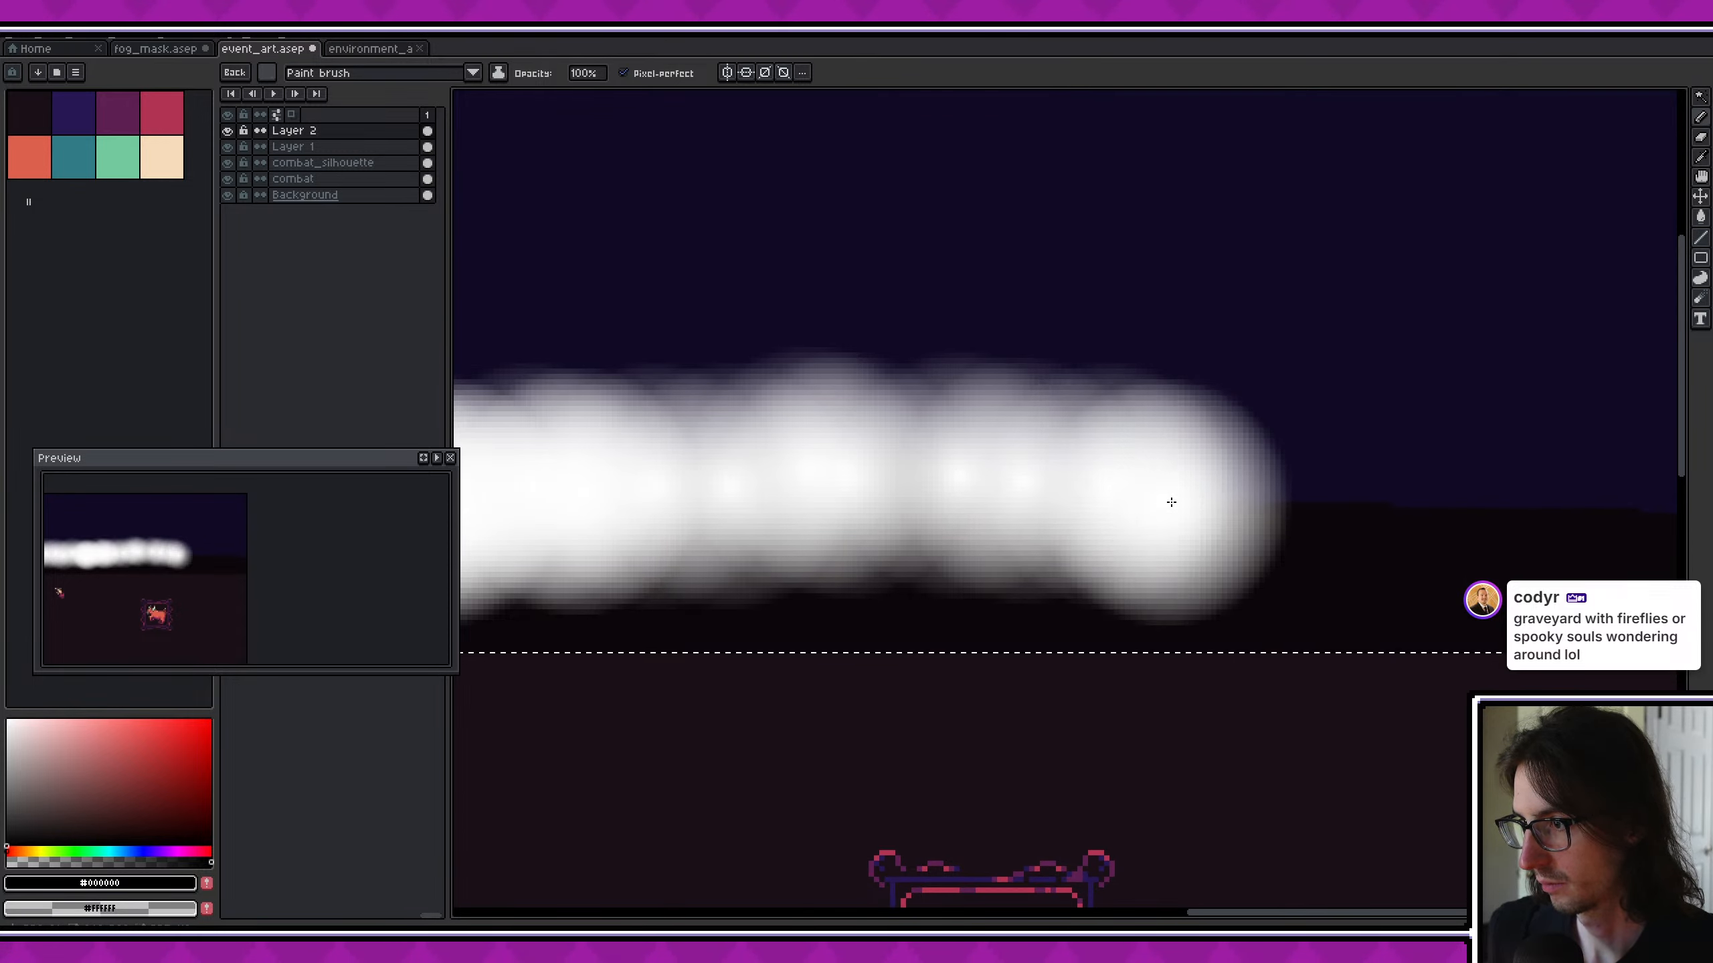
{"action": "left_click", "coordinate": [1245, 504]}
{"action": "middle_click_drag", "start_coordinate": [1412, 513], "coordinate": [1131, 504]}
{"action": "left_click", "coordinate": [1100, 492]}
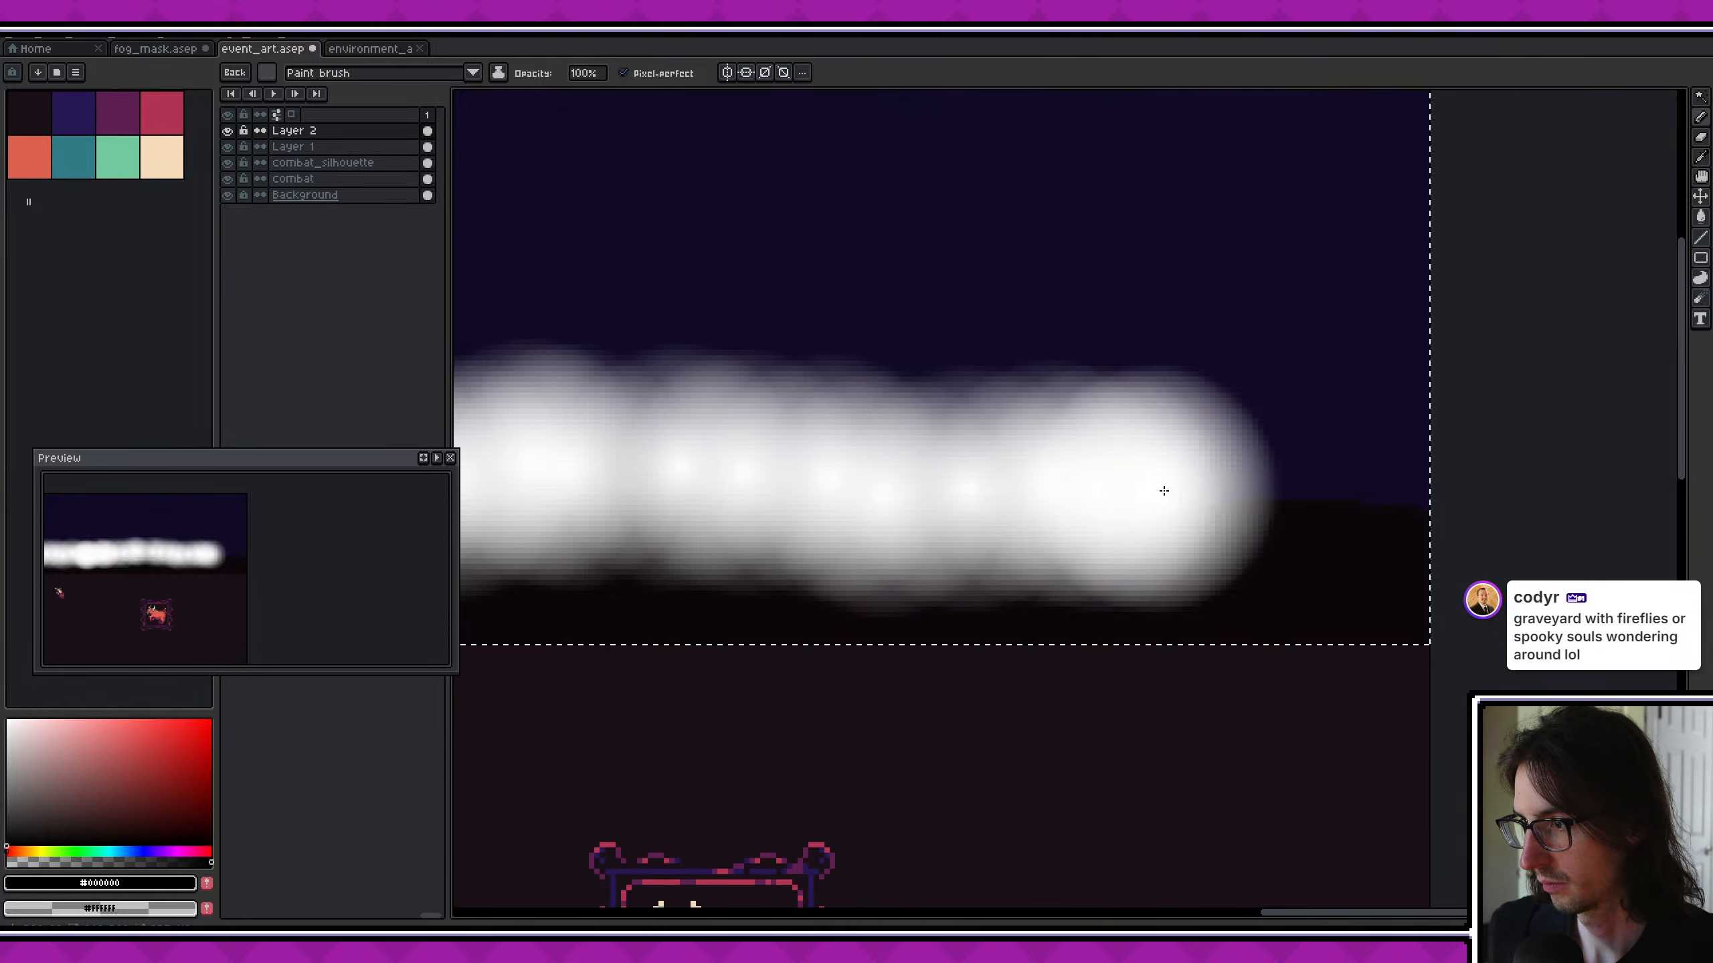
{"action": "left_click", "coordinate": [1211, 490]}
{"action": "left_click", "coordinate": [1271, 493]}
{"action": "left_click", "coordinate": [1338, 494]}
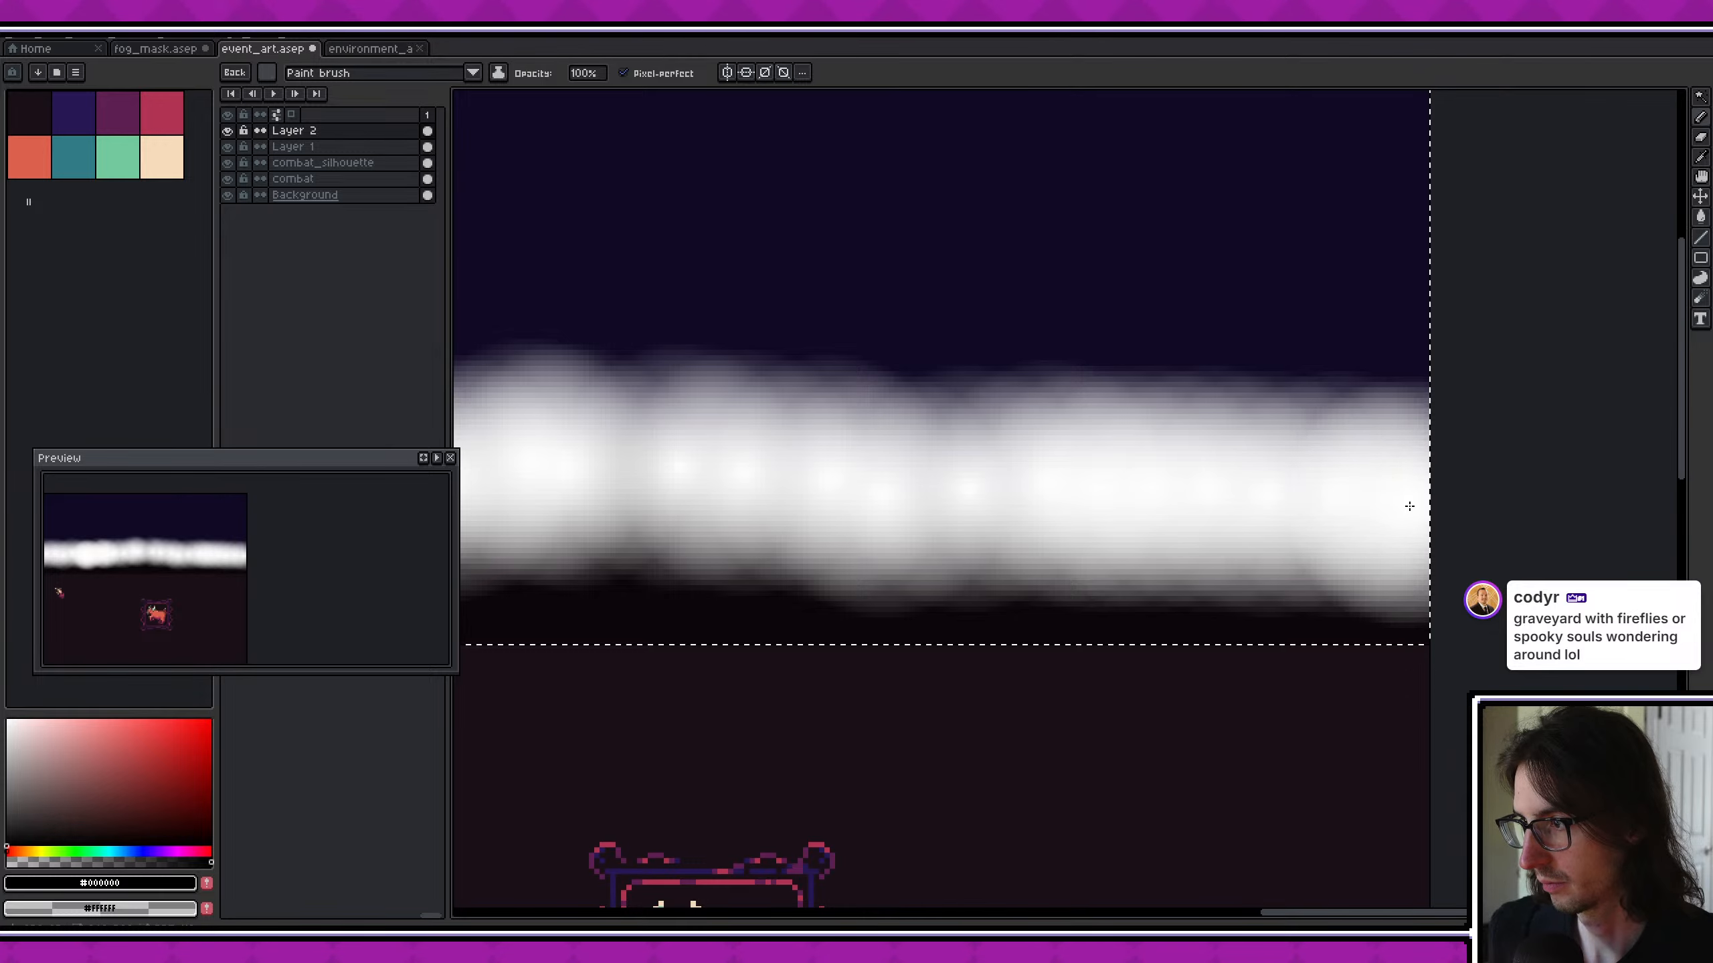
{"action": "middle_click_drag", "start_coordinate": [617, 421], "coordinate": [1444, 481]}
{"action": "middle_click_drag", "start_coordinate": [654, 459], "coordinate": [1548, 439]}
{"action": "middle_click_drag", "start_coordinate": [692, 448], "coordinate": [1591, 428]}
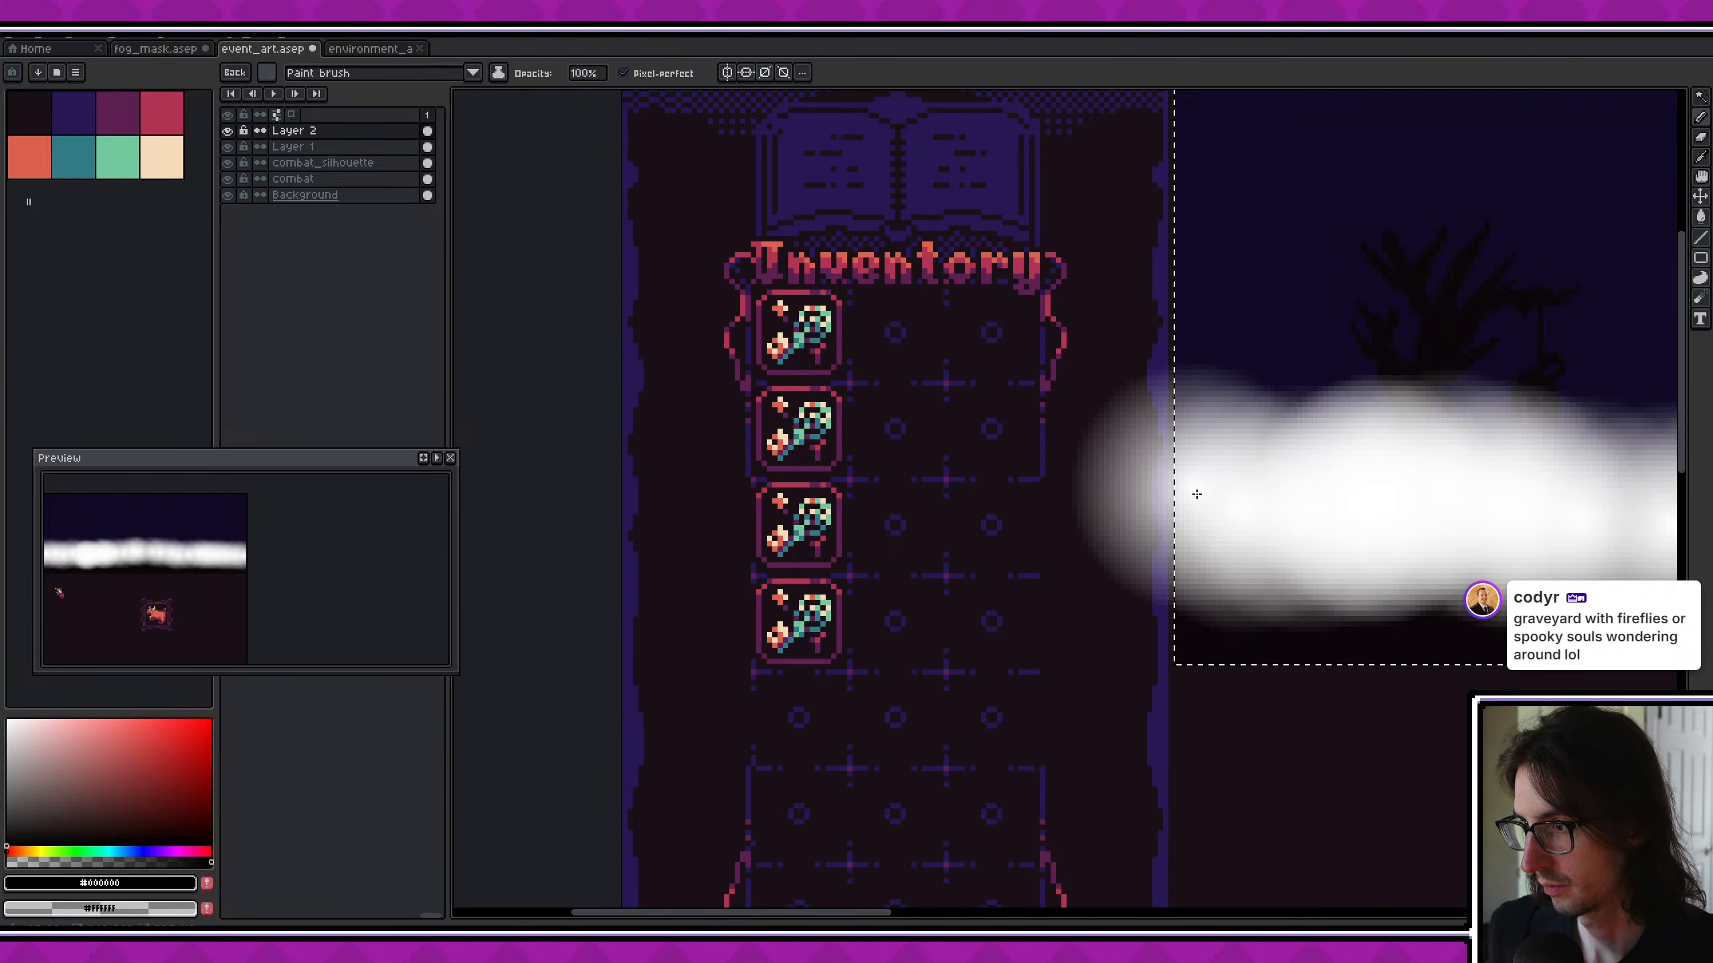
{"action": "scroll", "coordinate": [1214, 455], "scroll_direction": "down", "scroll_amount": 4}
{"action": "mouse_move", "coordinate": [1409, 445]}
{"action": "middle_mouse_down"}
{"action": "mouse_move", "coordinate": [649, 438]}
{"action": "mouse_move", "coordinate": [1081, 443]}
{"action": "middle_mouse_up"}
{"action": "scroll", "coordinate": [644, 436], "scroll_direction": "up", "scroll_amount": 2}
- Clear the selection and make the black overlay on Layer 1 fully opaque behind the white fog band
{"action": "double_click", "coordinate": [269, 130]}
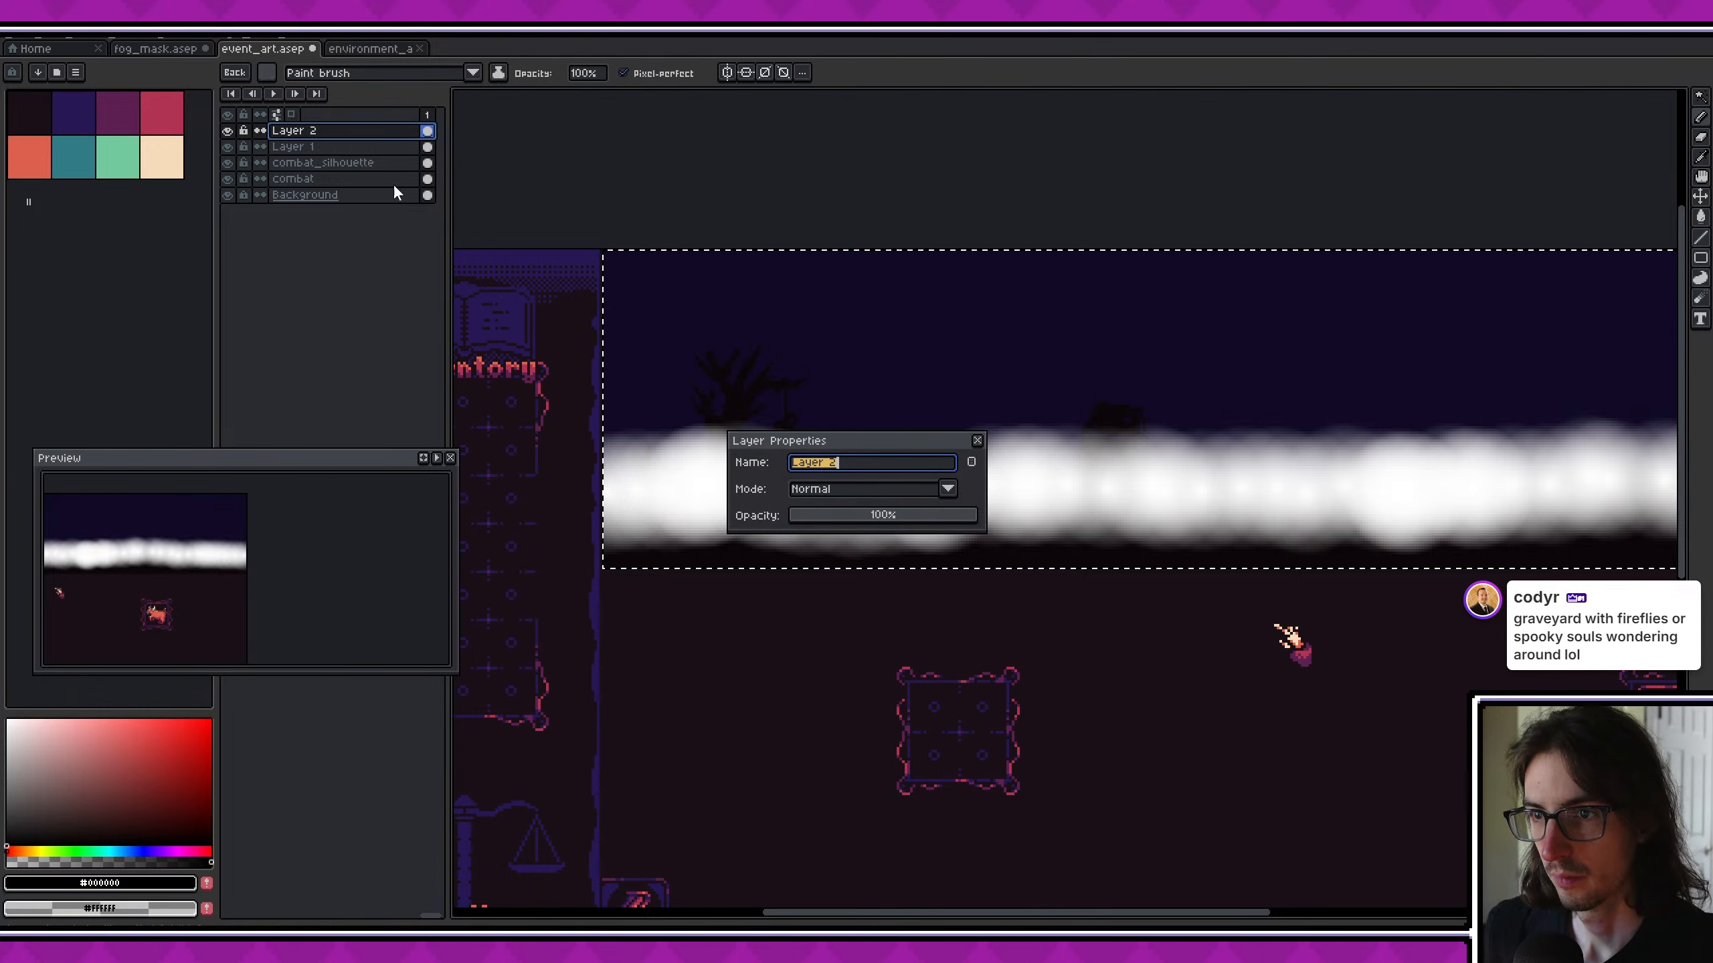
{"action": "left_click", "coordinate": [889, 508]}
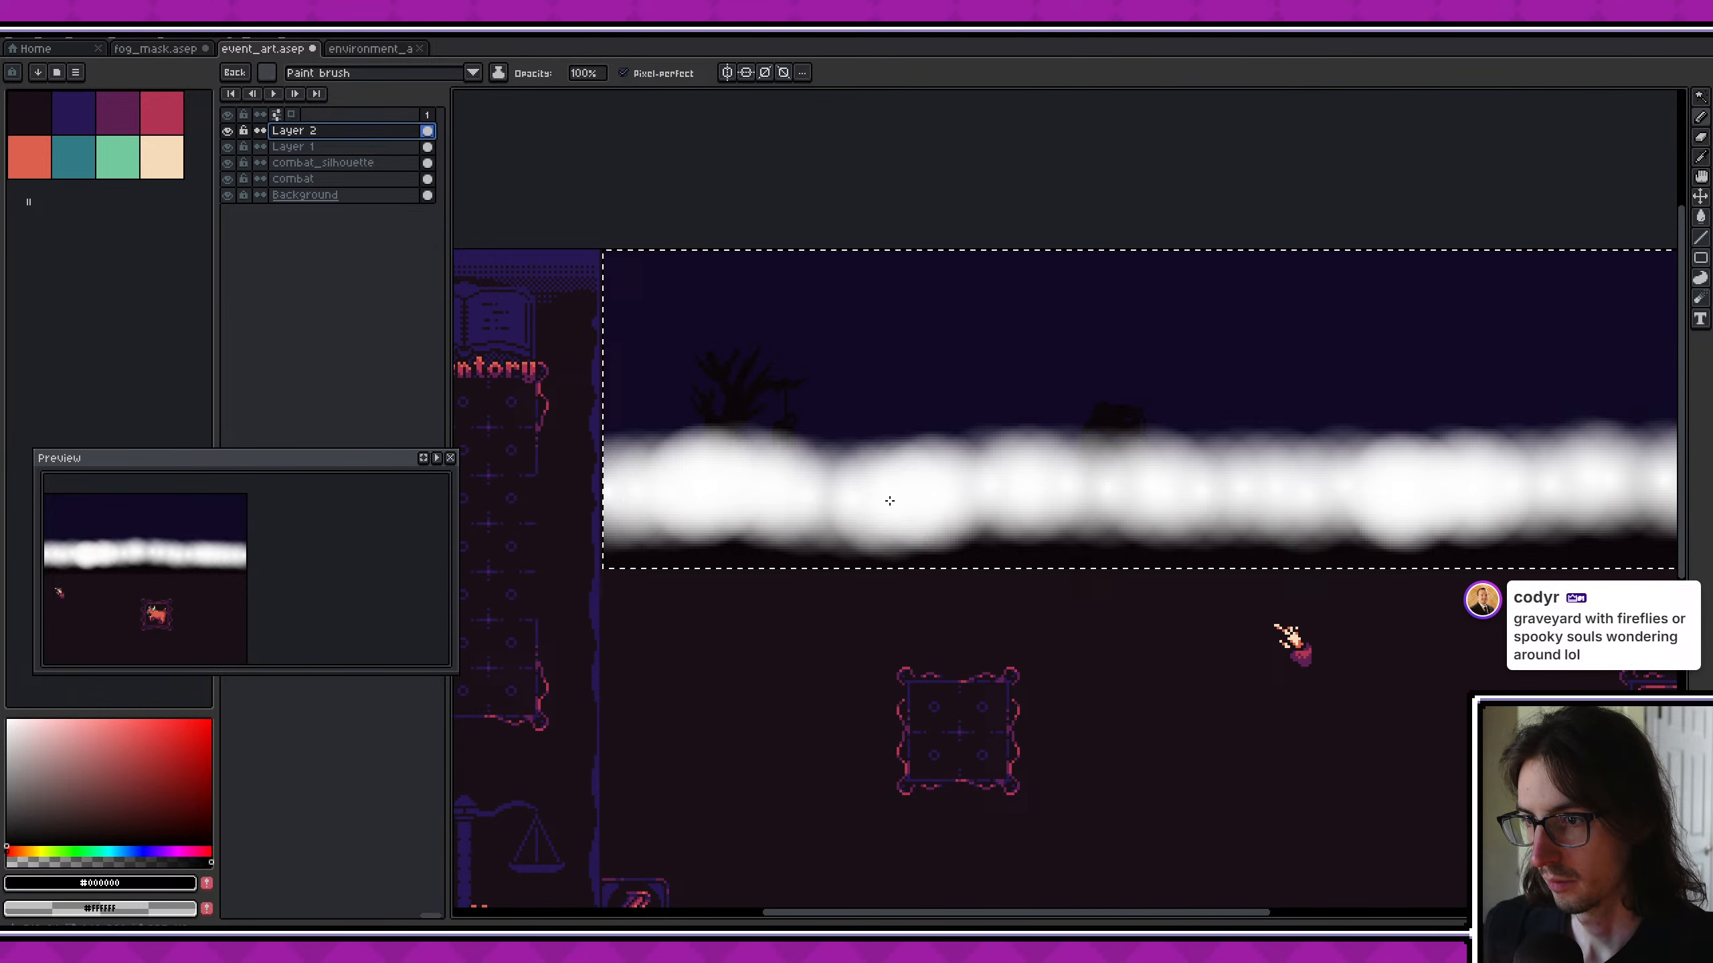
{"action": "left_click", "coordinate": [353, 145]}
{"action": "double_click", "coordinate": [308, 146]}
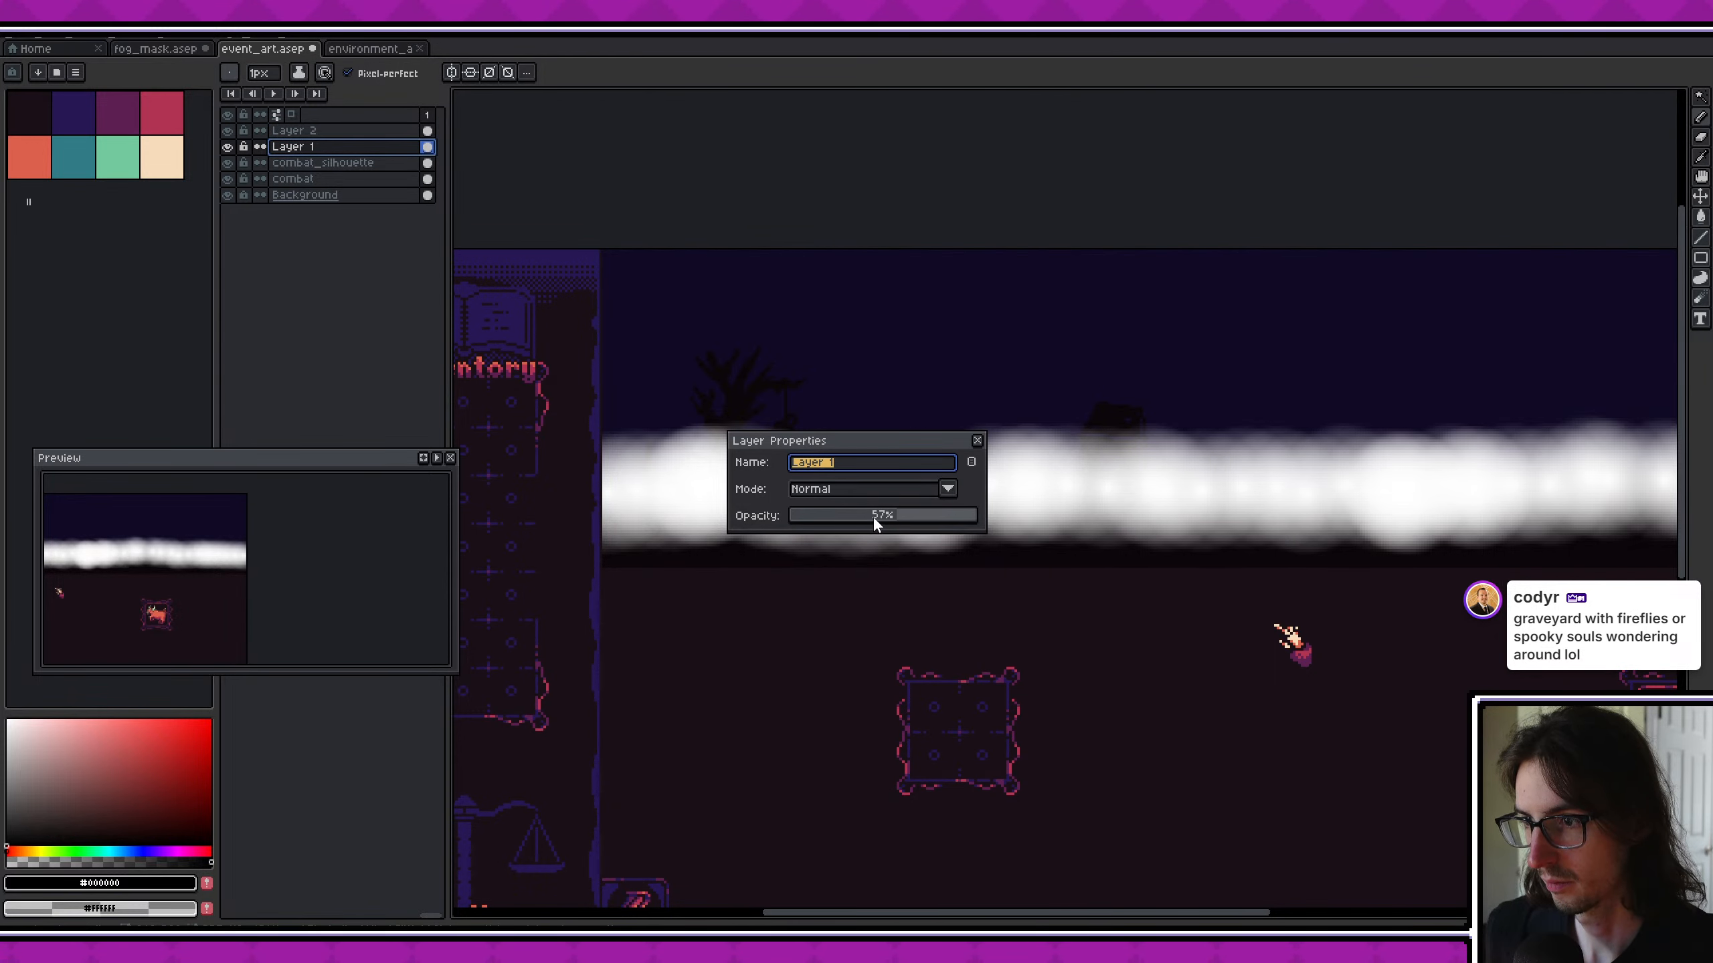
{"action": "key", "text": "Escape"}
{"action": "scroll", "coordinate": [836, 507], "scroll_direction": "down", "scroll_amount": 3}
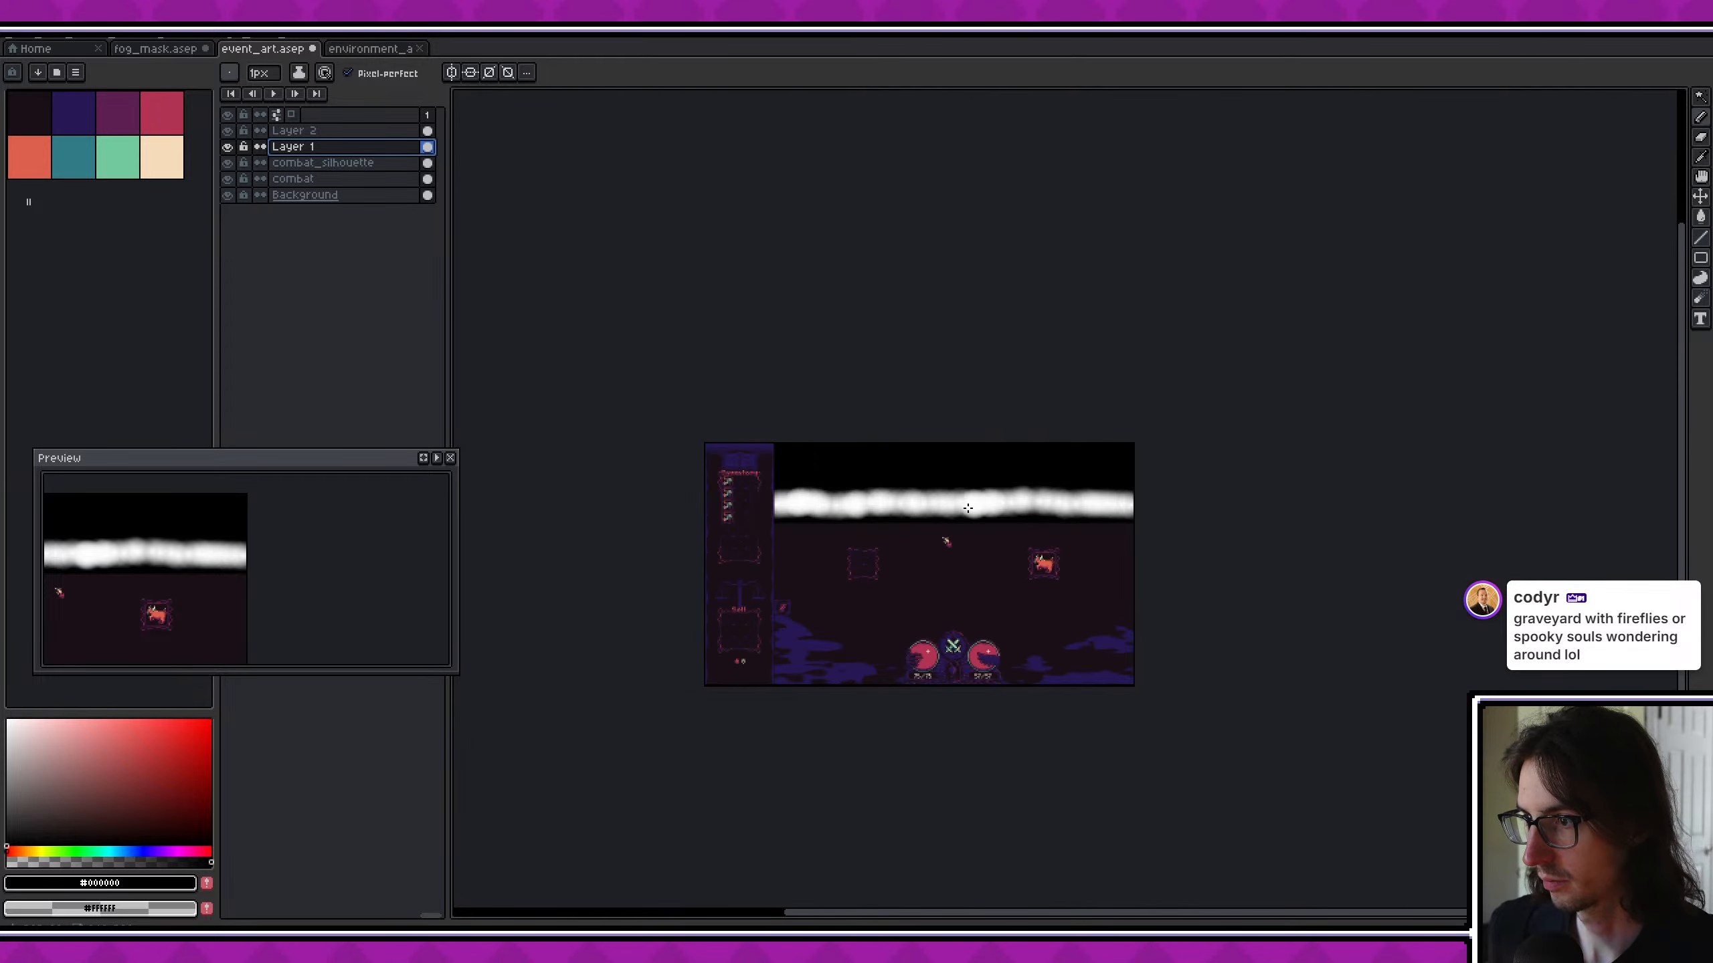
{"action": "scroll", "coordinate": [983, 505], "scroll_direction": "up", "scroll_amount": 3}
{"action": "middle_click_drag", "start_coordinate": [998, 505], "coordinate": [1199, 535]}
{"action": "scroll", "coordinate": [1207, 532], "scroll_direction": "down", "scroll_amount": 3}
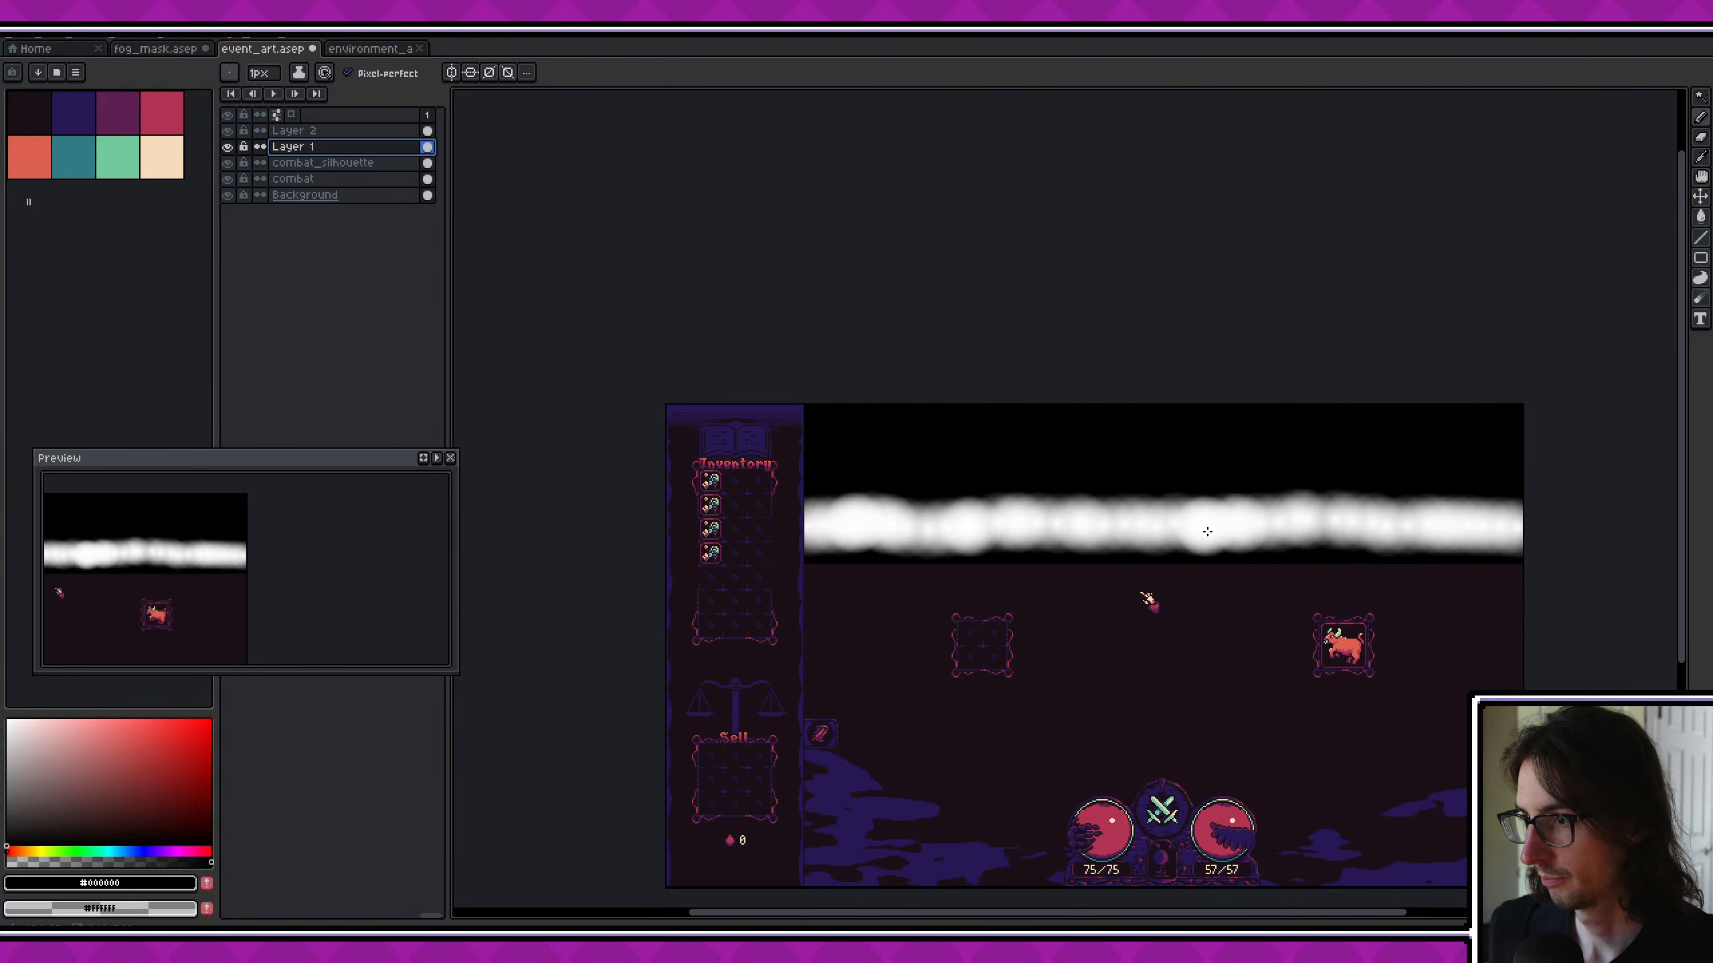
{"action": "scroll", "coordinate": [989, 534], "scroll_direction": "up", "scroll_amount": 3}
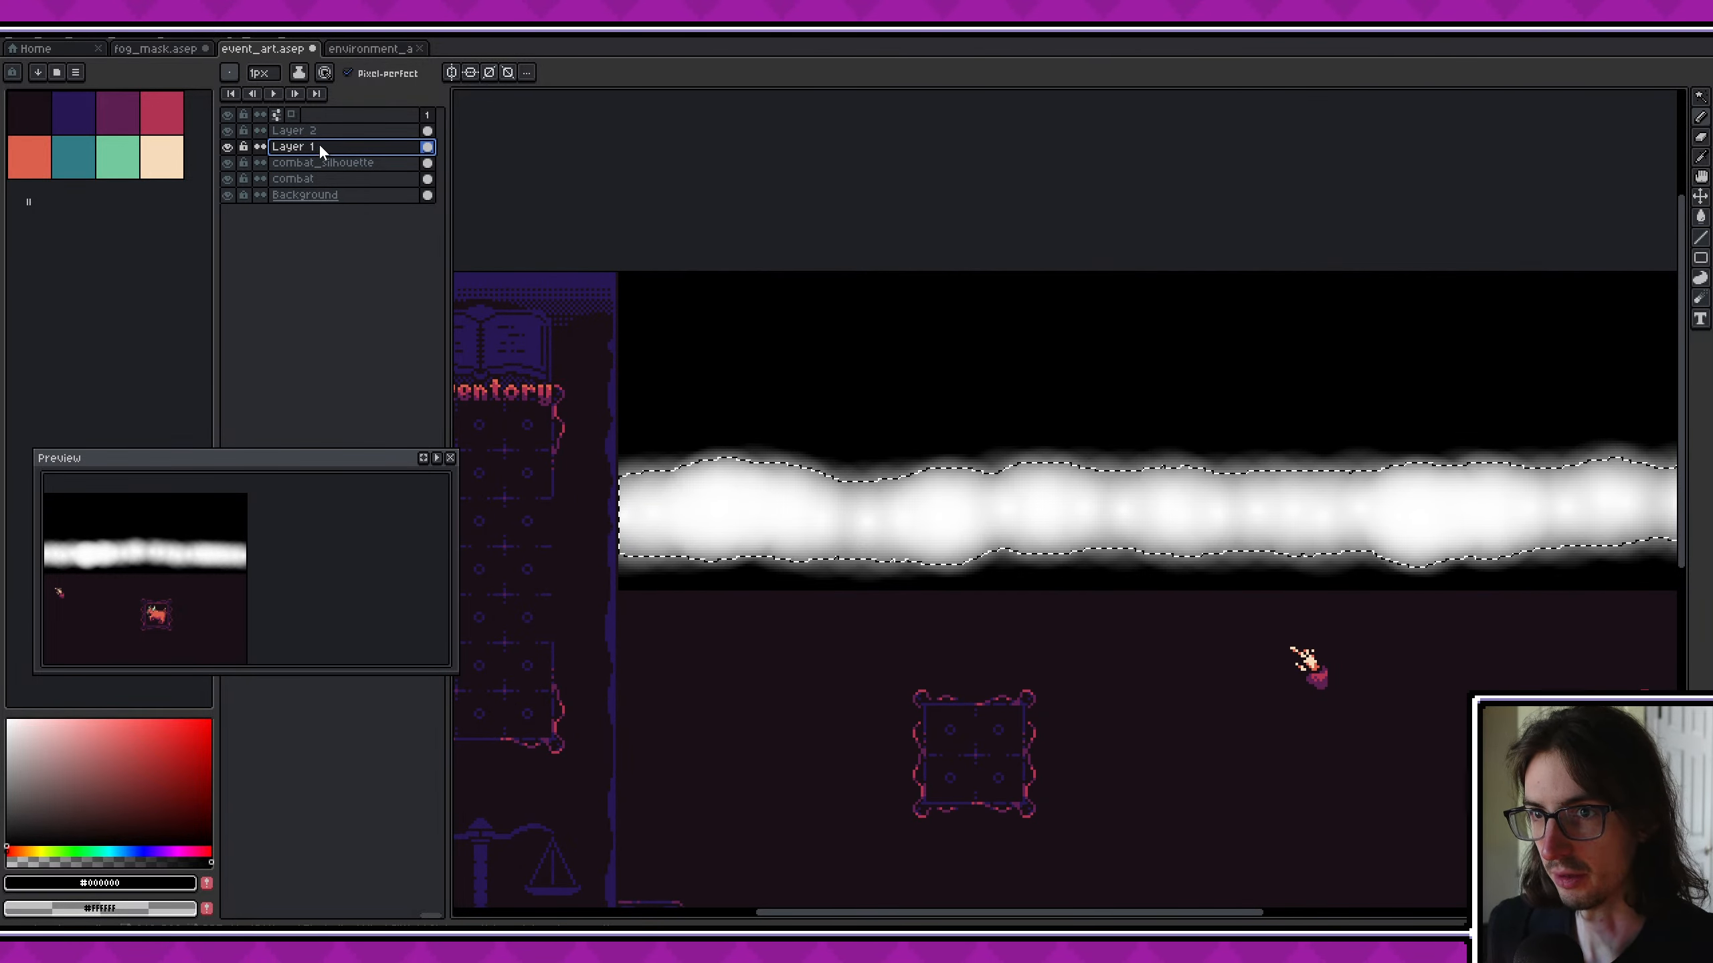
- Select Layer 1 and Layer 2 together and load the black overlay's full area as the selection
{"action": "left_click", "coordinate": [346, 131], "text": "shift"}
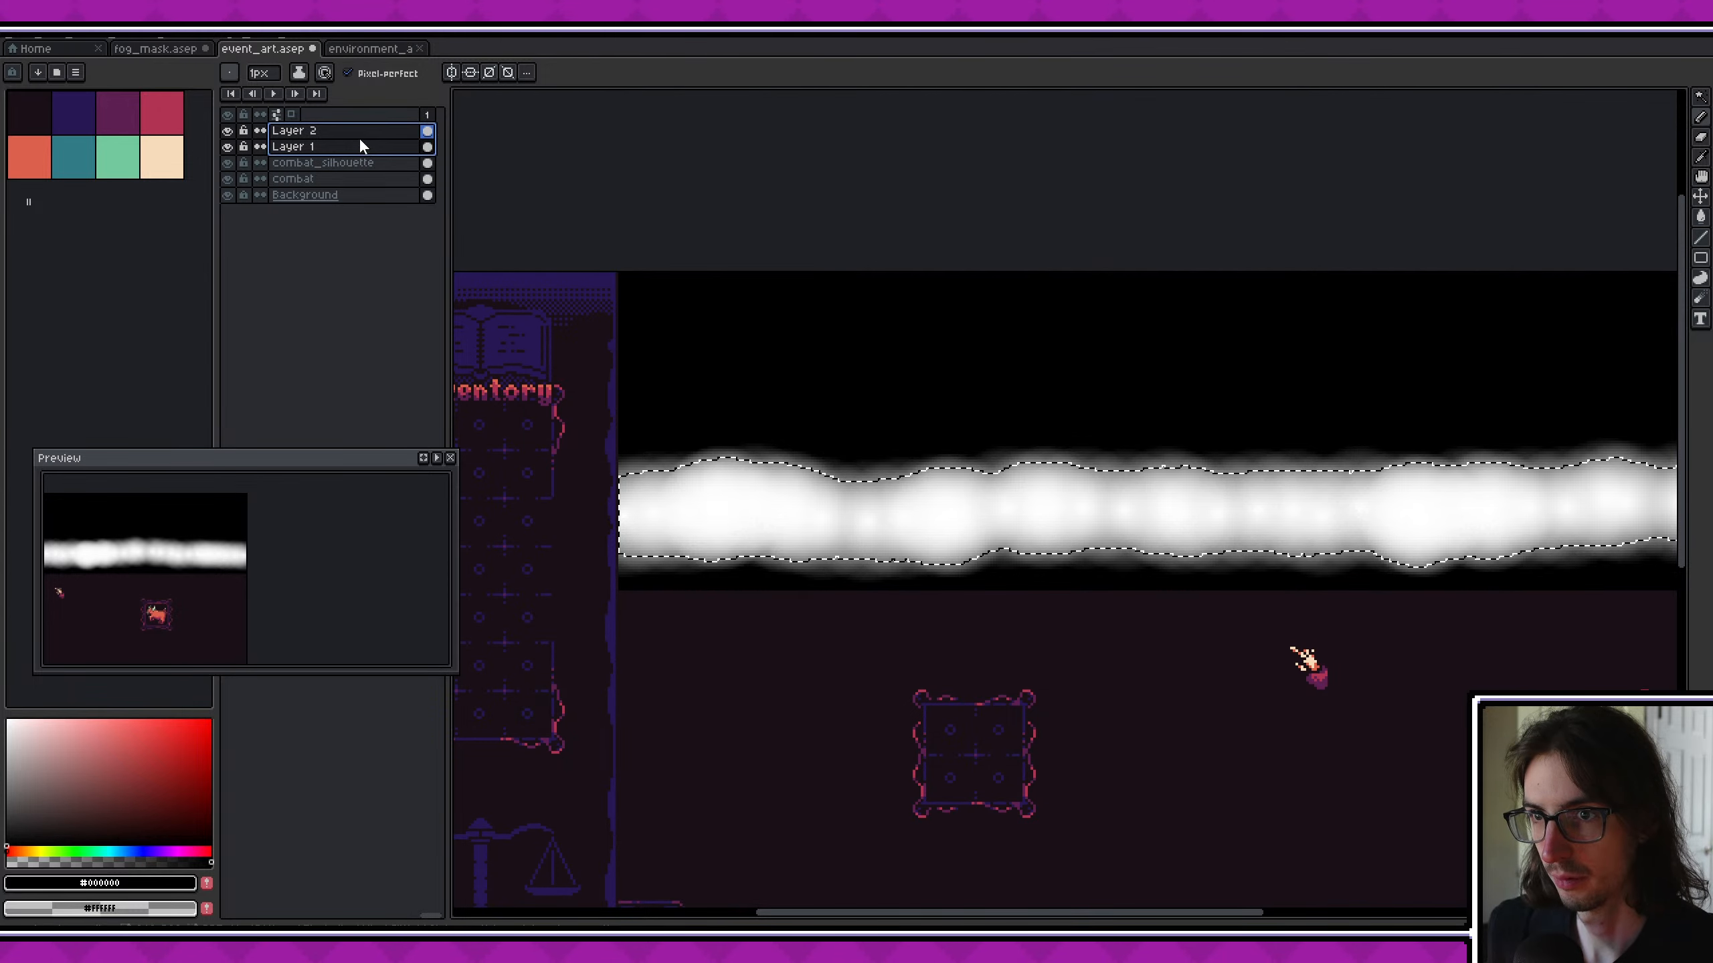
{"action": "left_click", "coordinate": [372, 147], "text": "ctrl"}
{"action": "left_click", "coordinate": [345, 147], "text": "shift"}
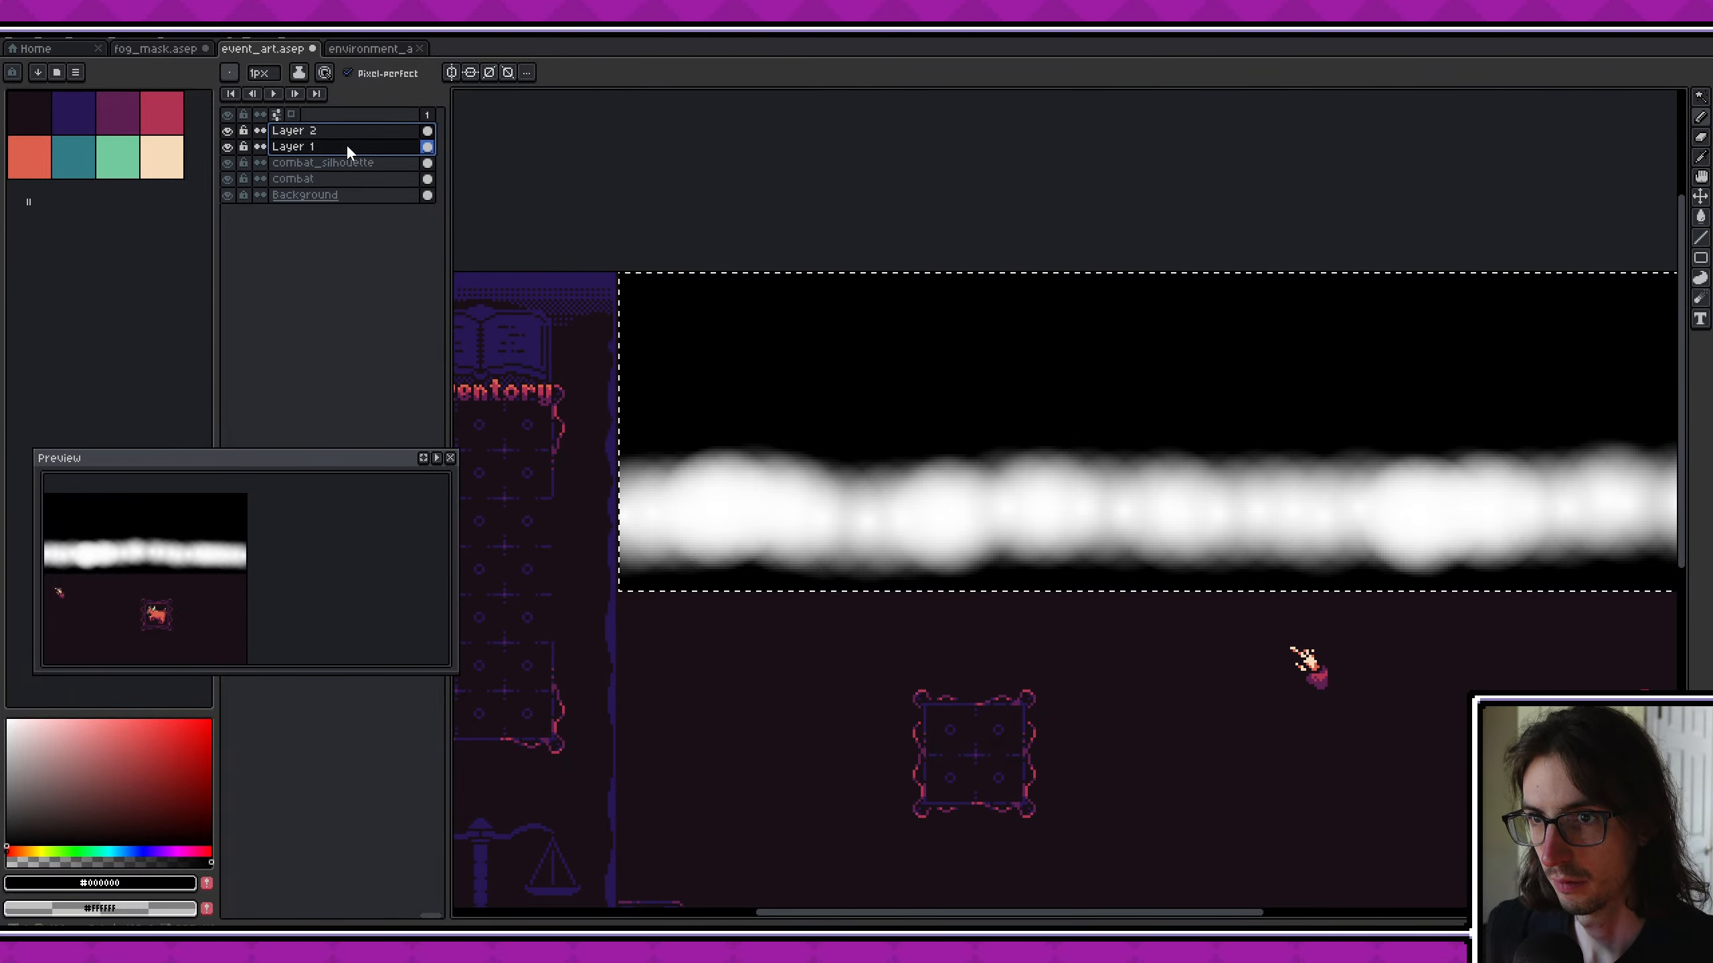
- Export the fog mask as combat_environment_fog_mask.png
{"action": "key", "text": "ctrl+alt+shift+s"}
{"action": "left_click", "coordinate": [669, 382]}
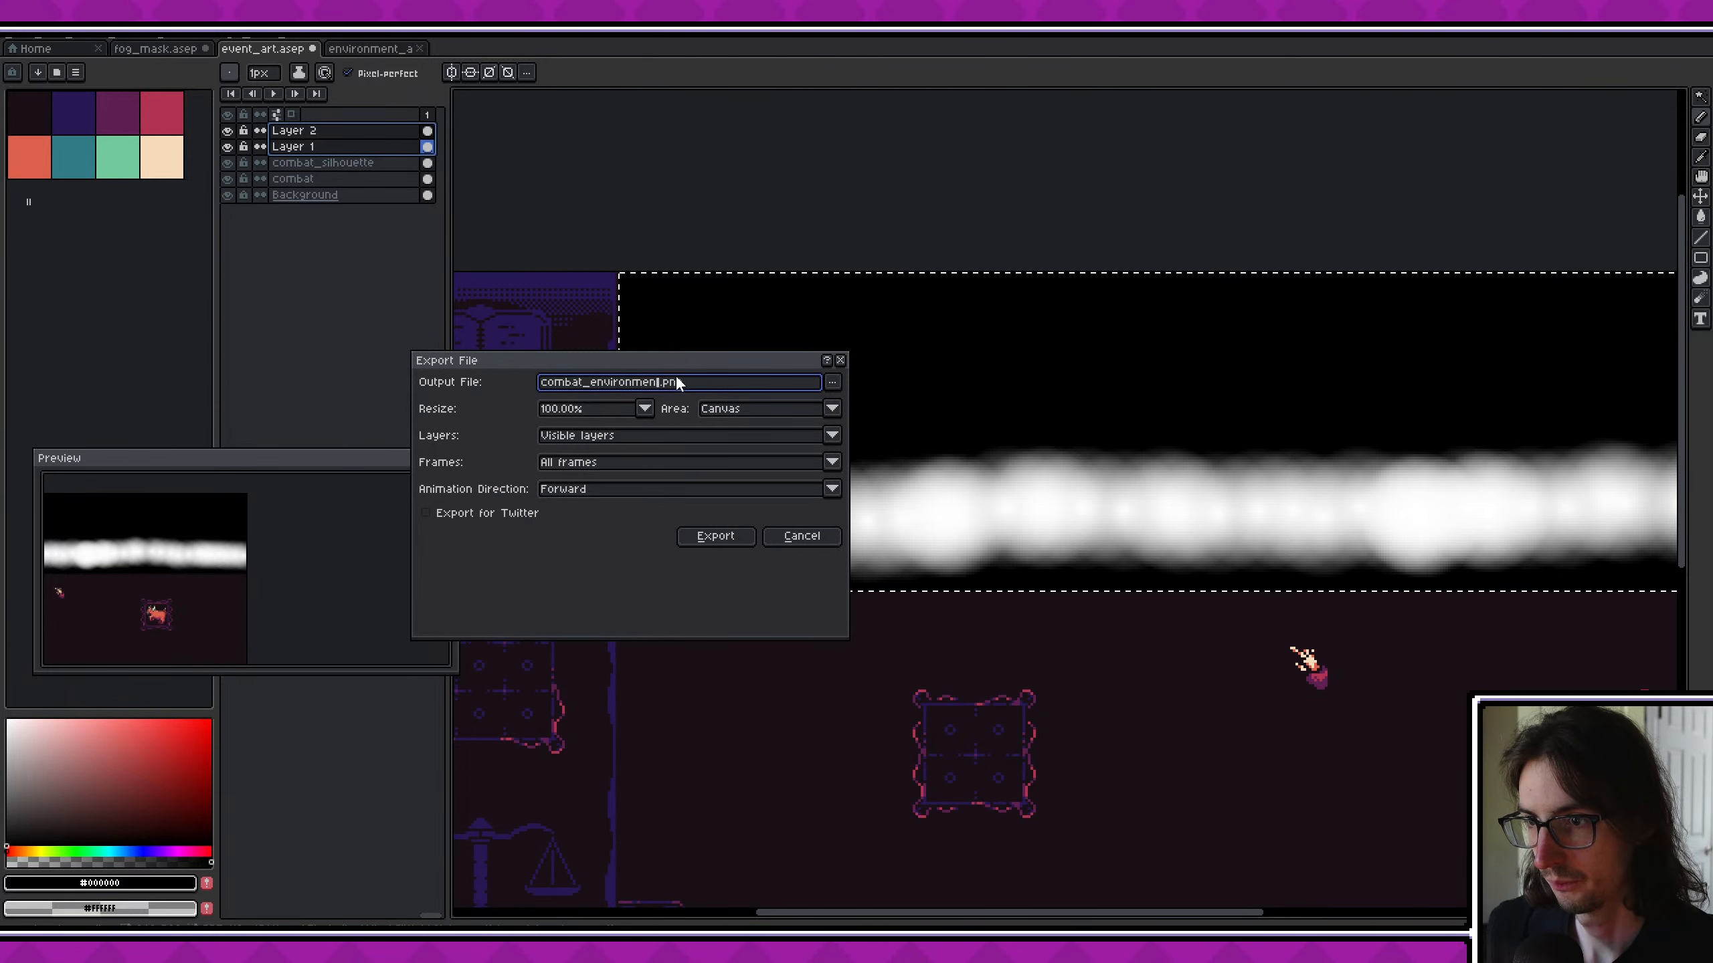
{"action": "type", "text": "_f"}
{"action": "type", "text": "og_mask"}
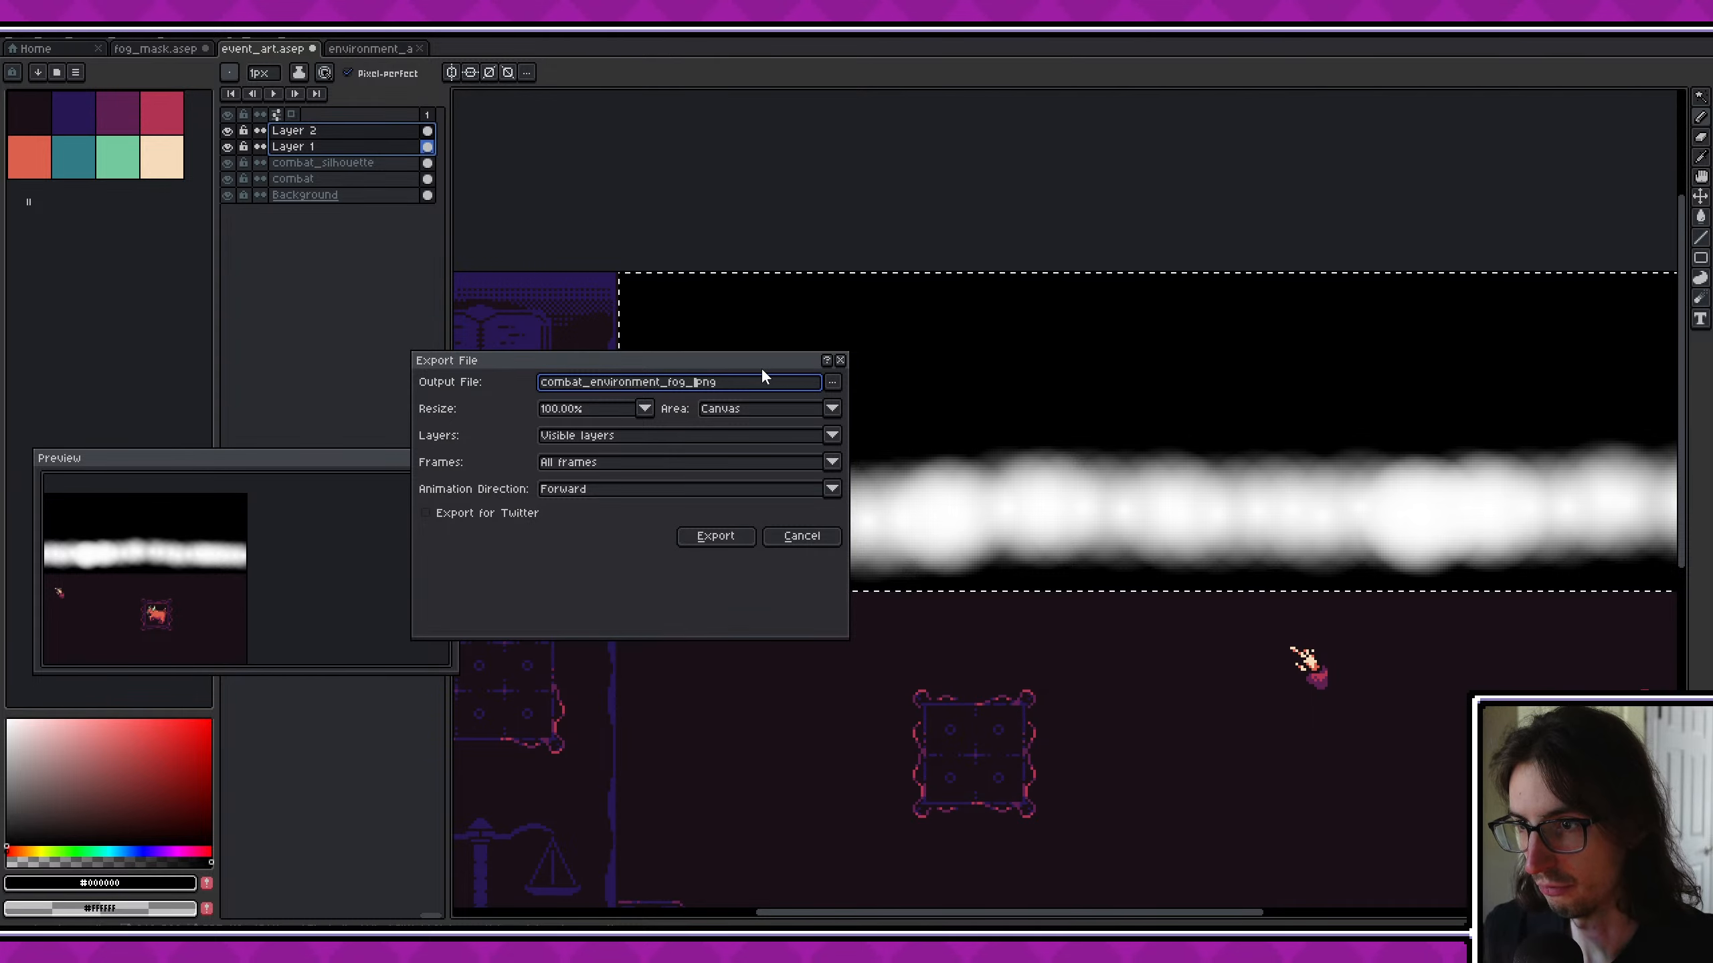
{"action": "left_click", "coordinate": [714, 536]}
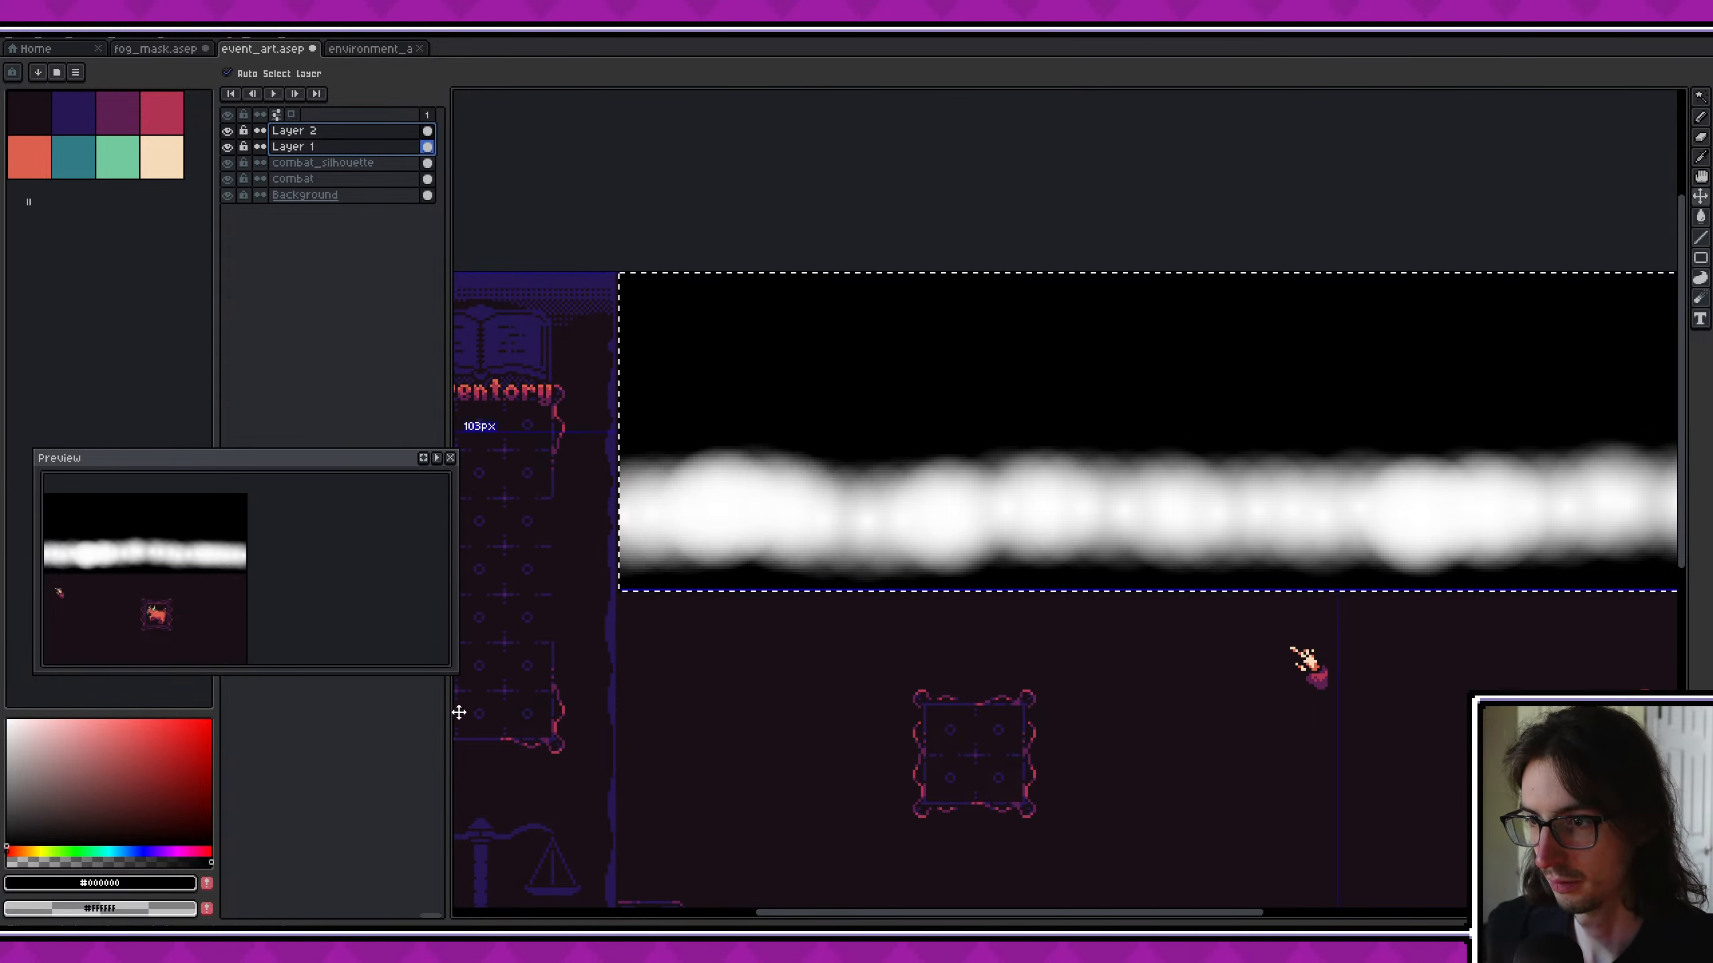
- Switch to Godot and inspect the EnvironmentalForegroundFog and CombatEnvironment nodes and the ColorRect child in the GameUI scene
{"action": "key", "text": "alt+Tab"}
{"action": "left_click_drag", "start_coordinate": [484, 267], "coordinate": [486, 586]}
{"action": "left_click", "coordinate": [465, 229]}
{"action": "scroll", "coordinate": [1036, 400], "scroll_direction": "down", "scroll_amount": 2}
{"action": "middle_click_drag", "start_coordinate": [1035, 393], "coordinate": [1110, 385]}
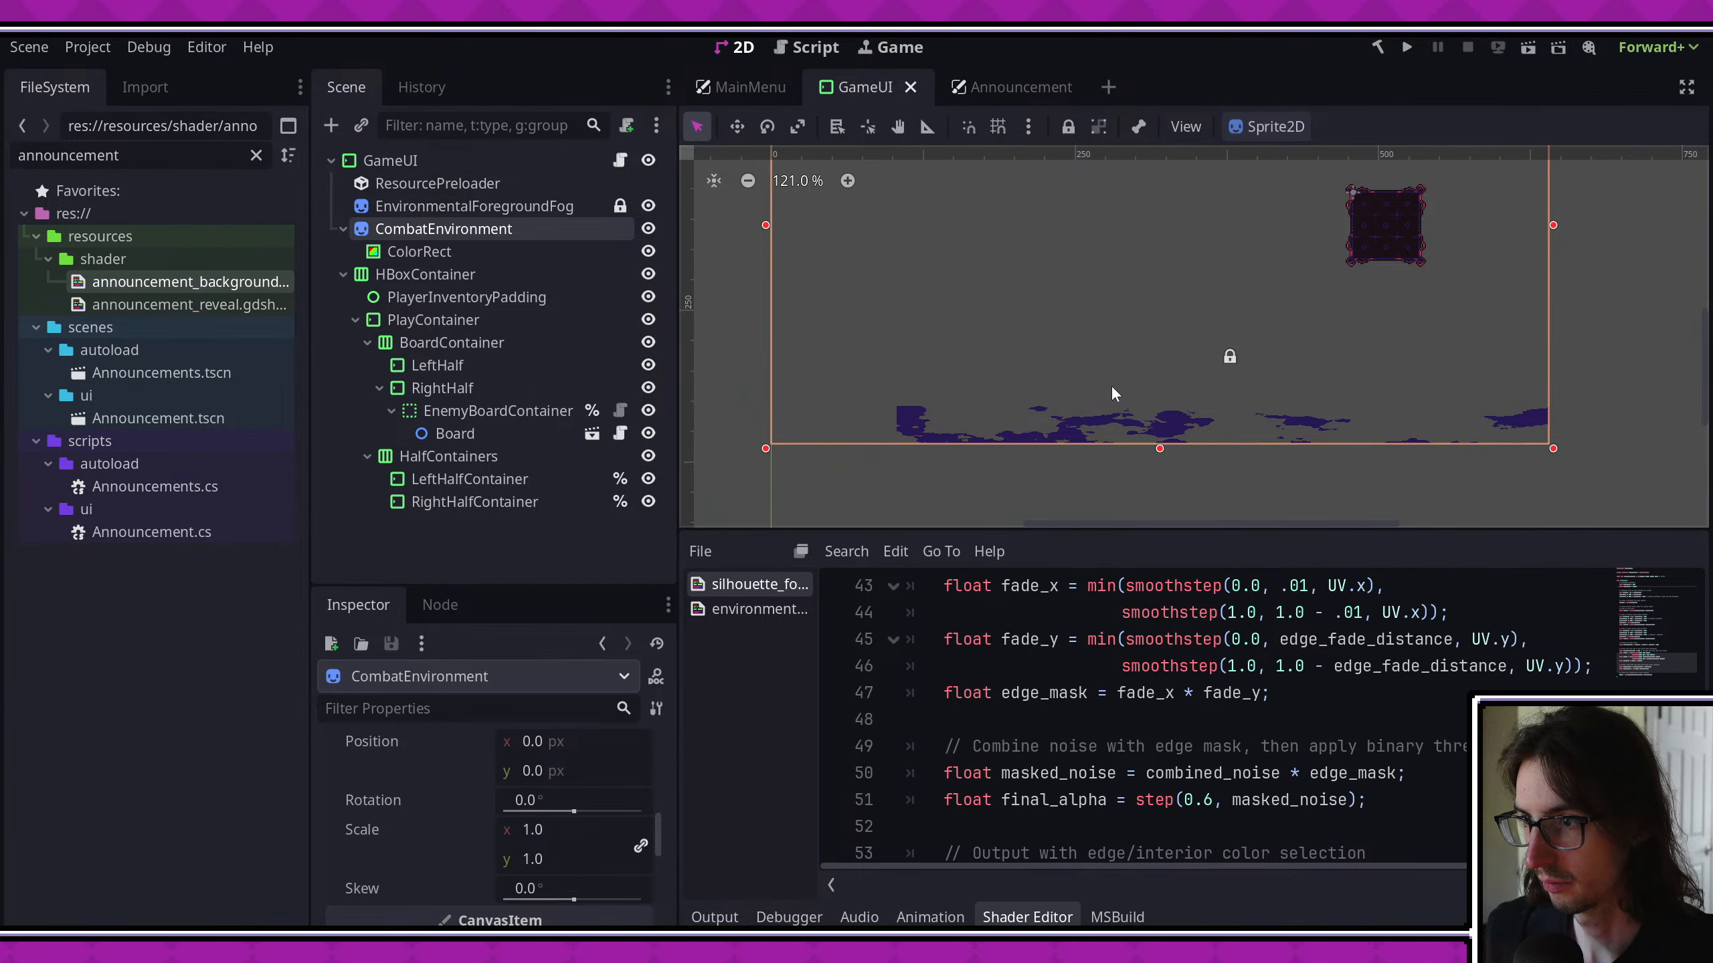
{"action": "left_click", "coordinate": [465, 208]}
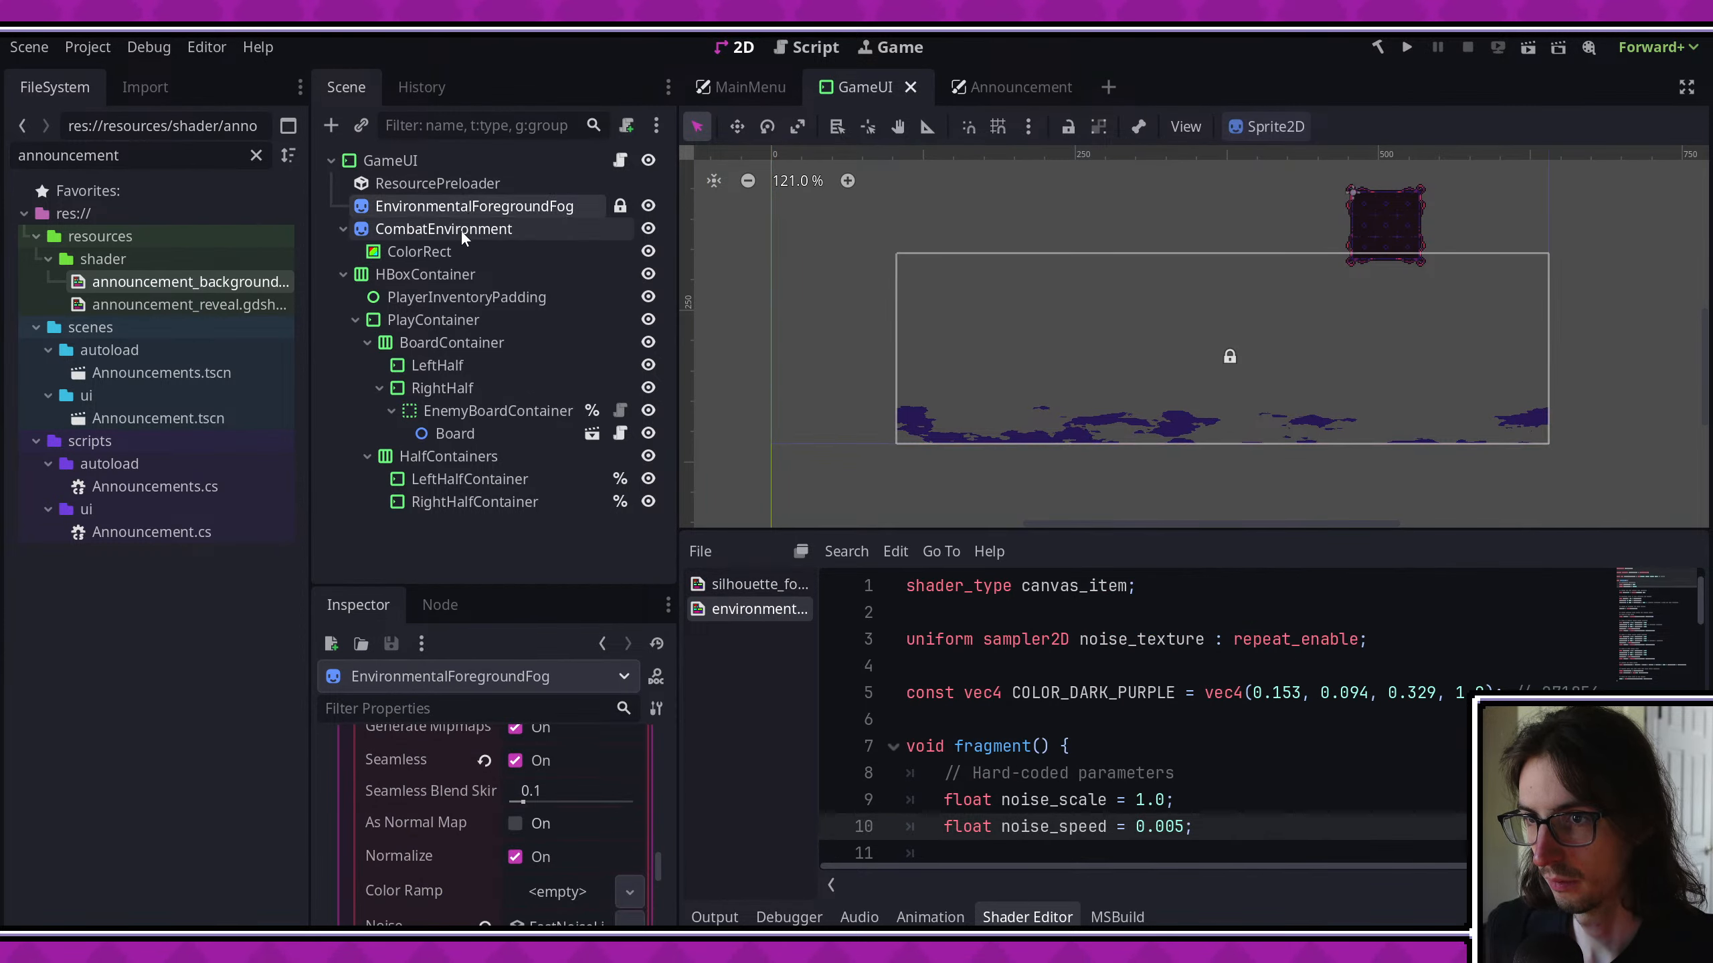
{"action": "left_click", "coordinate": [460, 230]}
{"action": "left_click", "coordinate": [462, 250]}
{"action": "left_click", "coordinate": [463, 230]}
{"action": "left_click", "coordinate": [450, 249]}
{"action": "right_click", "coordinate": [425, 231]}
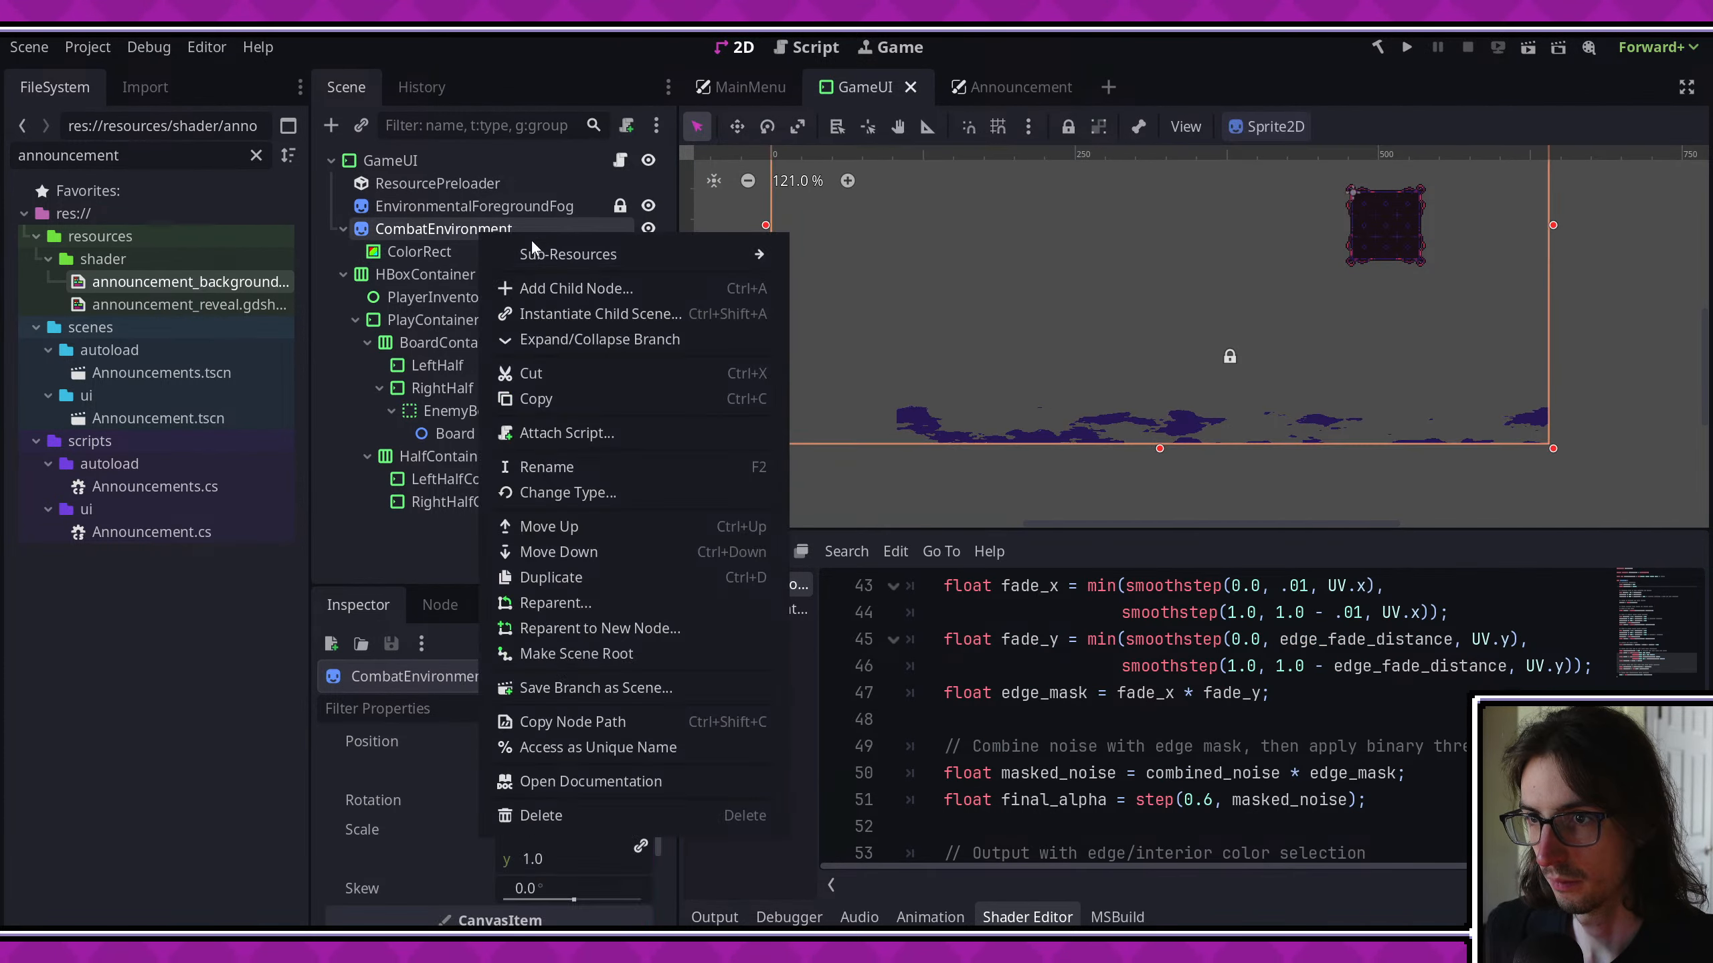
{"action": "left_click", "coordinate": [551, 288]}
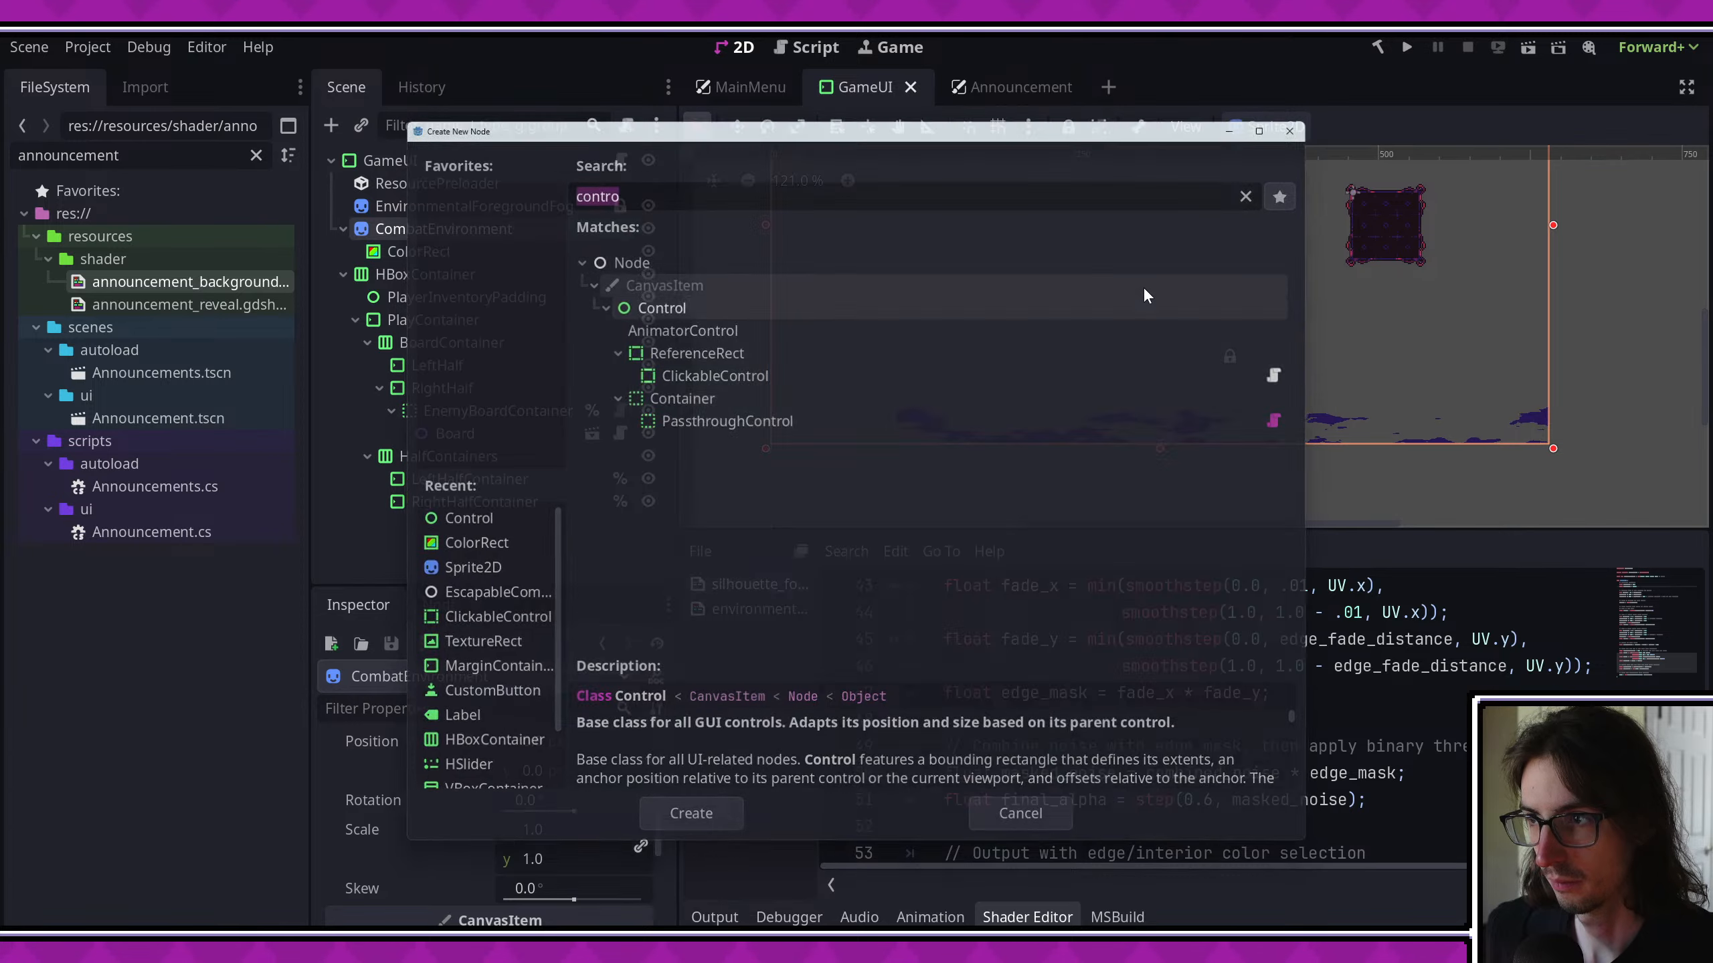
{"action": "key", "text": "Escape"}
- Add a Sprite2D child node to GameUI and place it directly after CombatEnvironment, ahead of HBoxContainer
{"action": "scroll", "coordinate": [988, 326], "scroll_direction": "down", "scroll_amount": 4}
{"action": "middle_click_drag", "start_coordinate": [988, 327], "coordinate": [994, 392]}
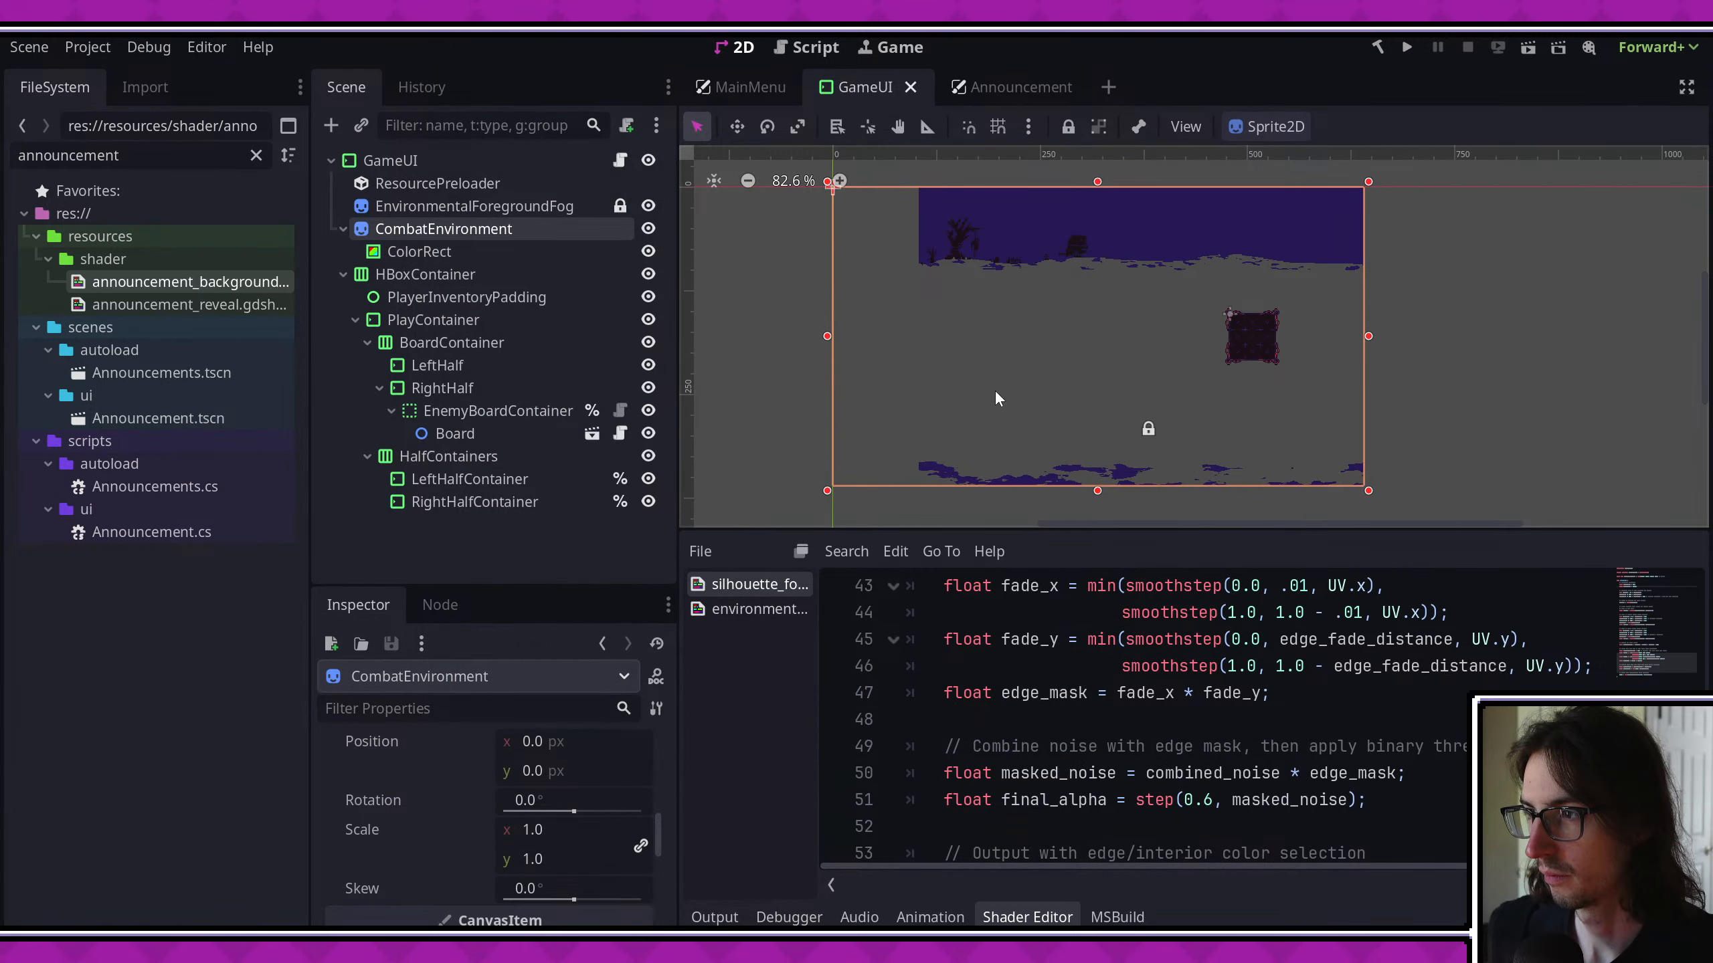
{"action": "left_click", "coordinate": [425, 158]}
{"action": "right_click", "coordinate": [424, 158]}
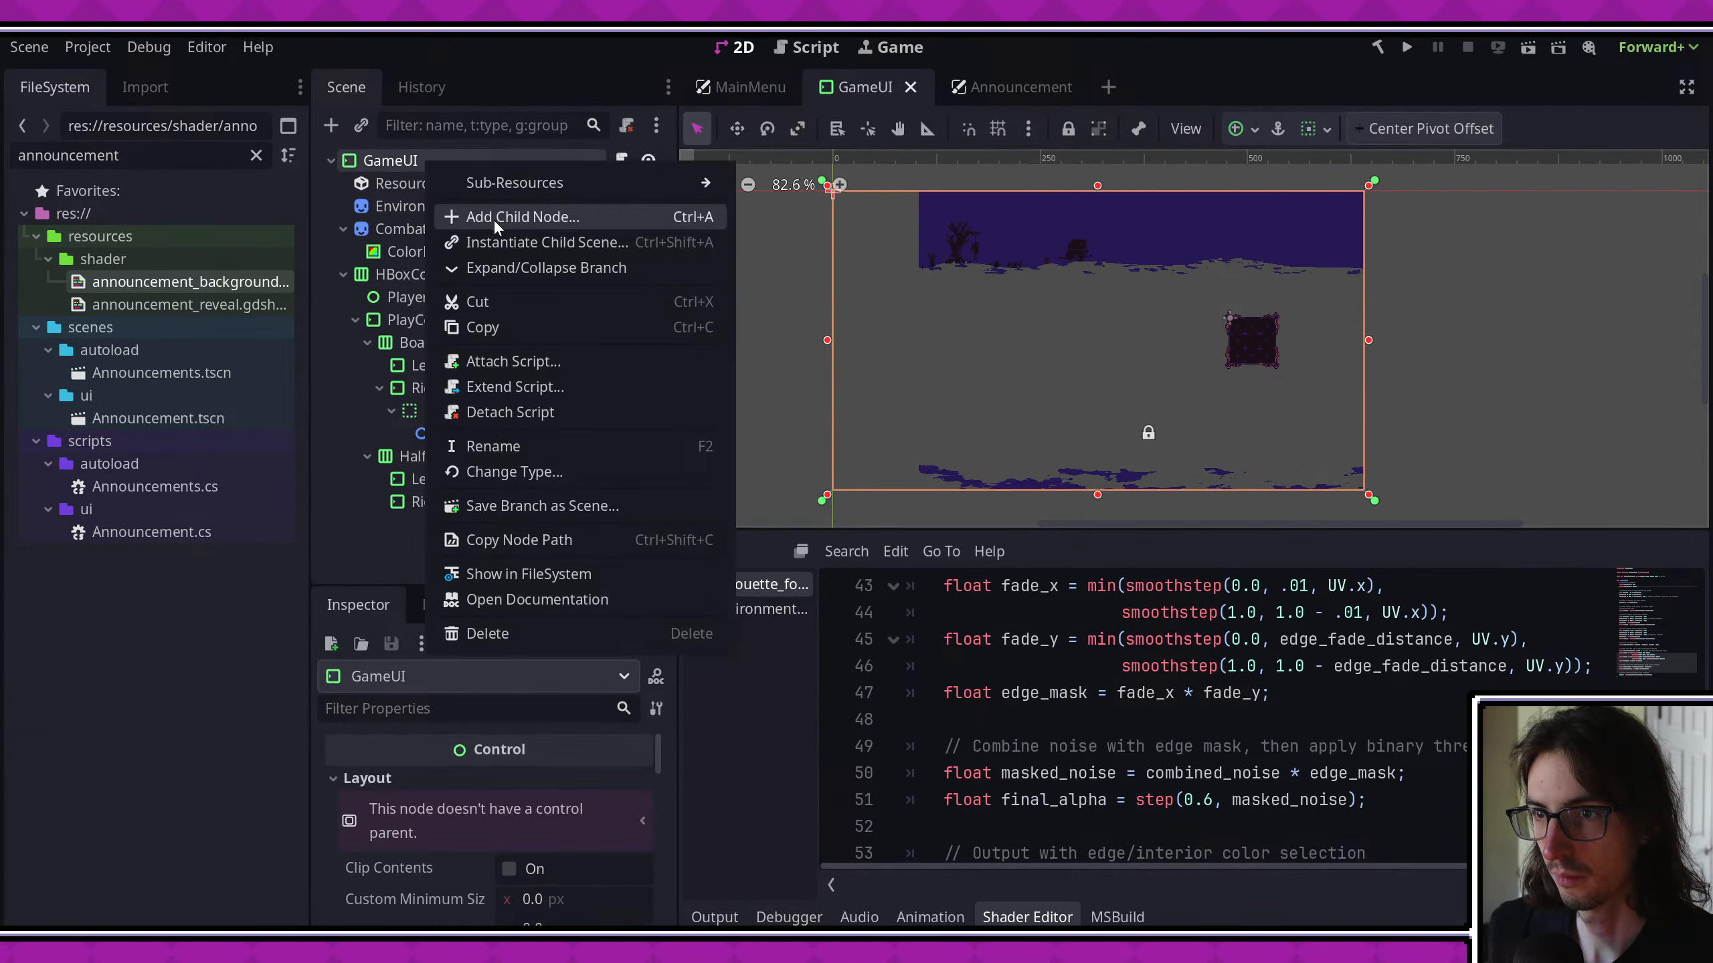
{"action": "left_click", "coordinate": [492, 216]}
{"action": "type", "text": "spri"}
{"action": "key", "text": "Return"}
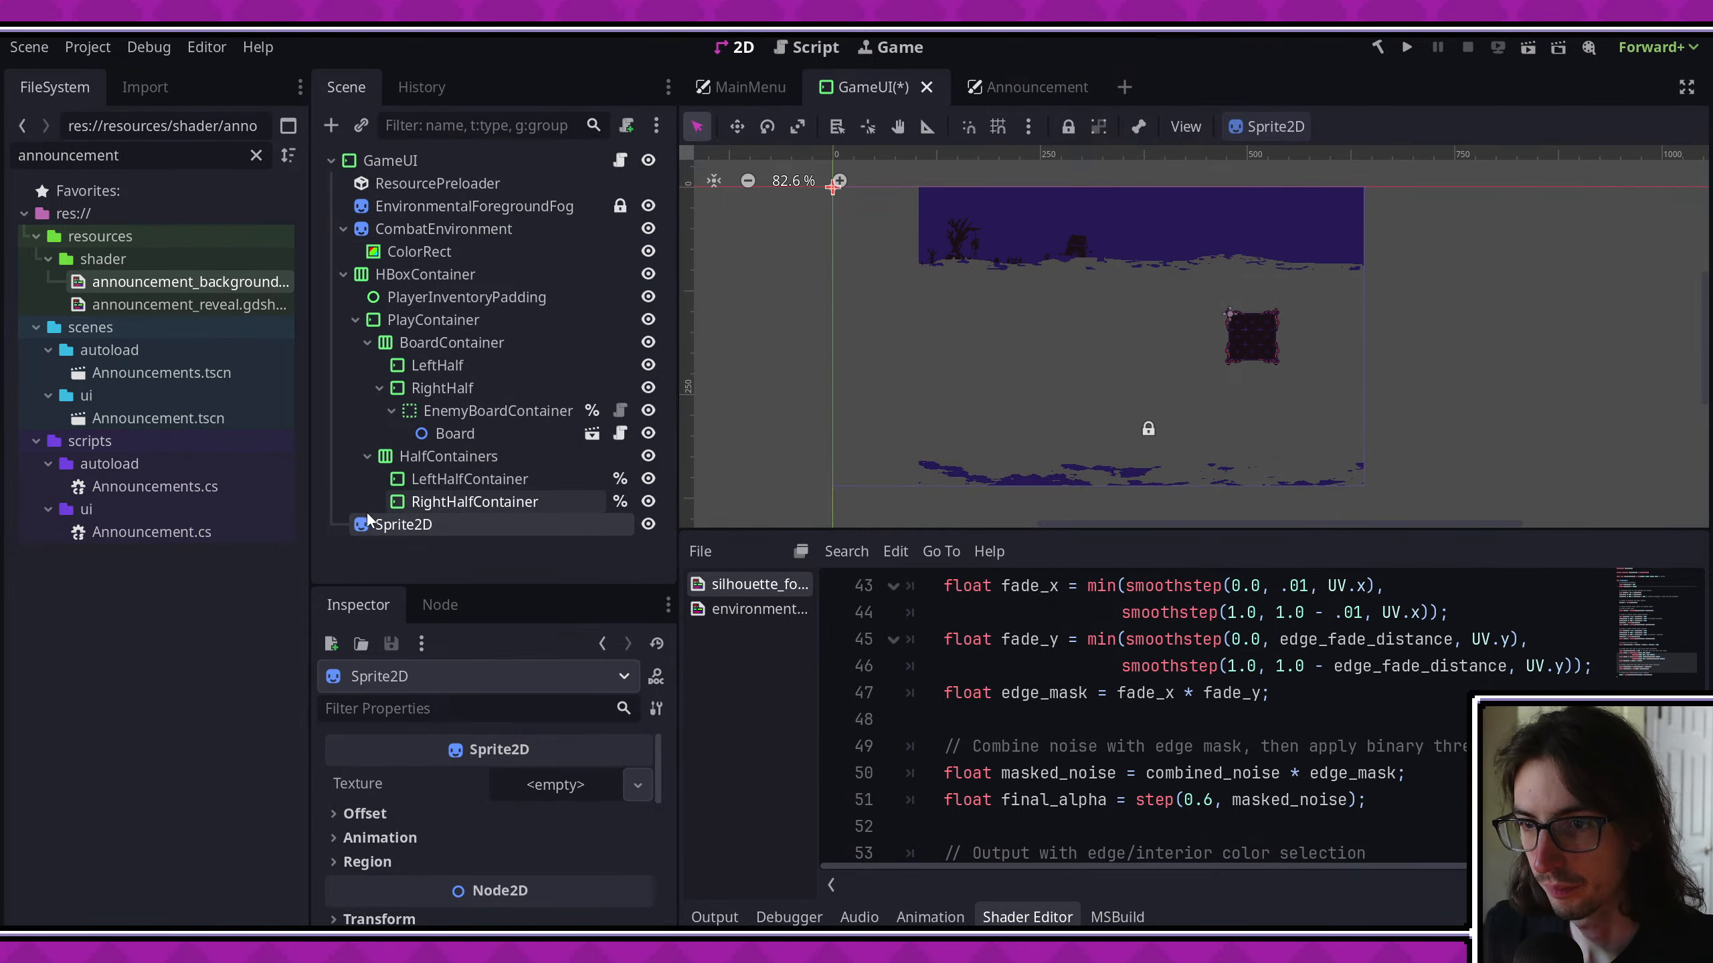
{"action": "left_click_drag", "start_coordinate": [367, 512], "coordinate": [395, 262]}
- Rename the new Sprite2D node as CombatEnvironmentFogMask
{"action": "double_click", "coordinate": [395, 263]}
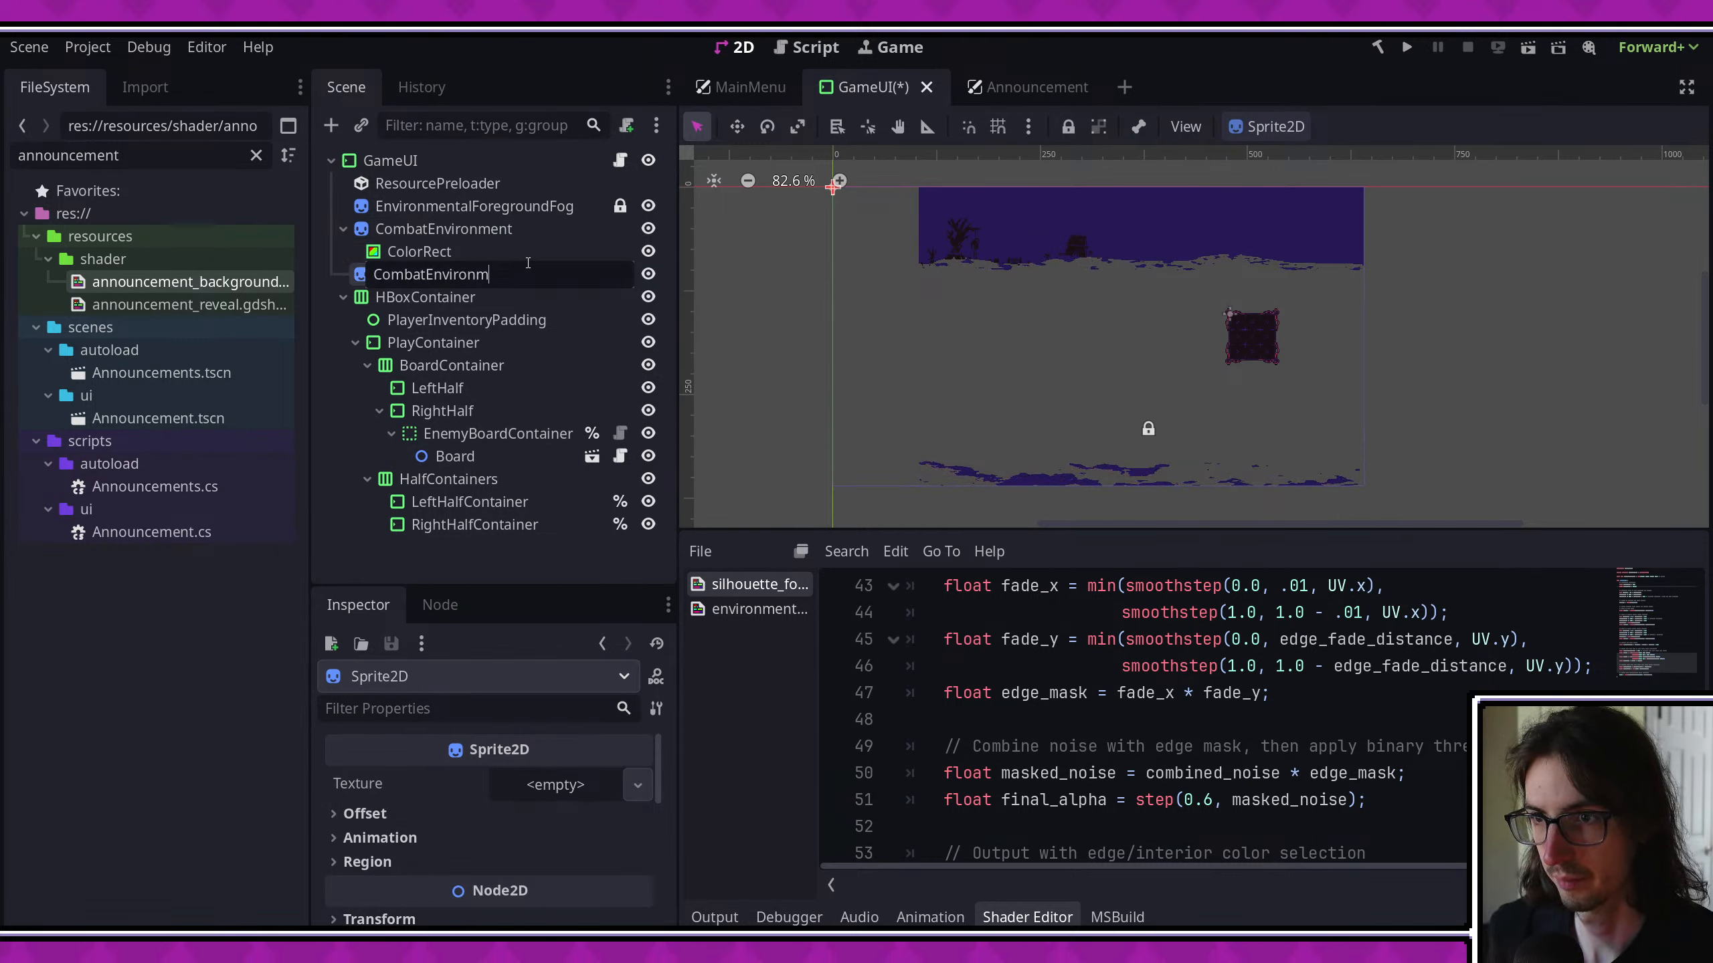
{"action": "type", "text": "CombatEnvironmentFogMask"}
{"action": "key", "text": "Return"}
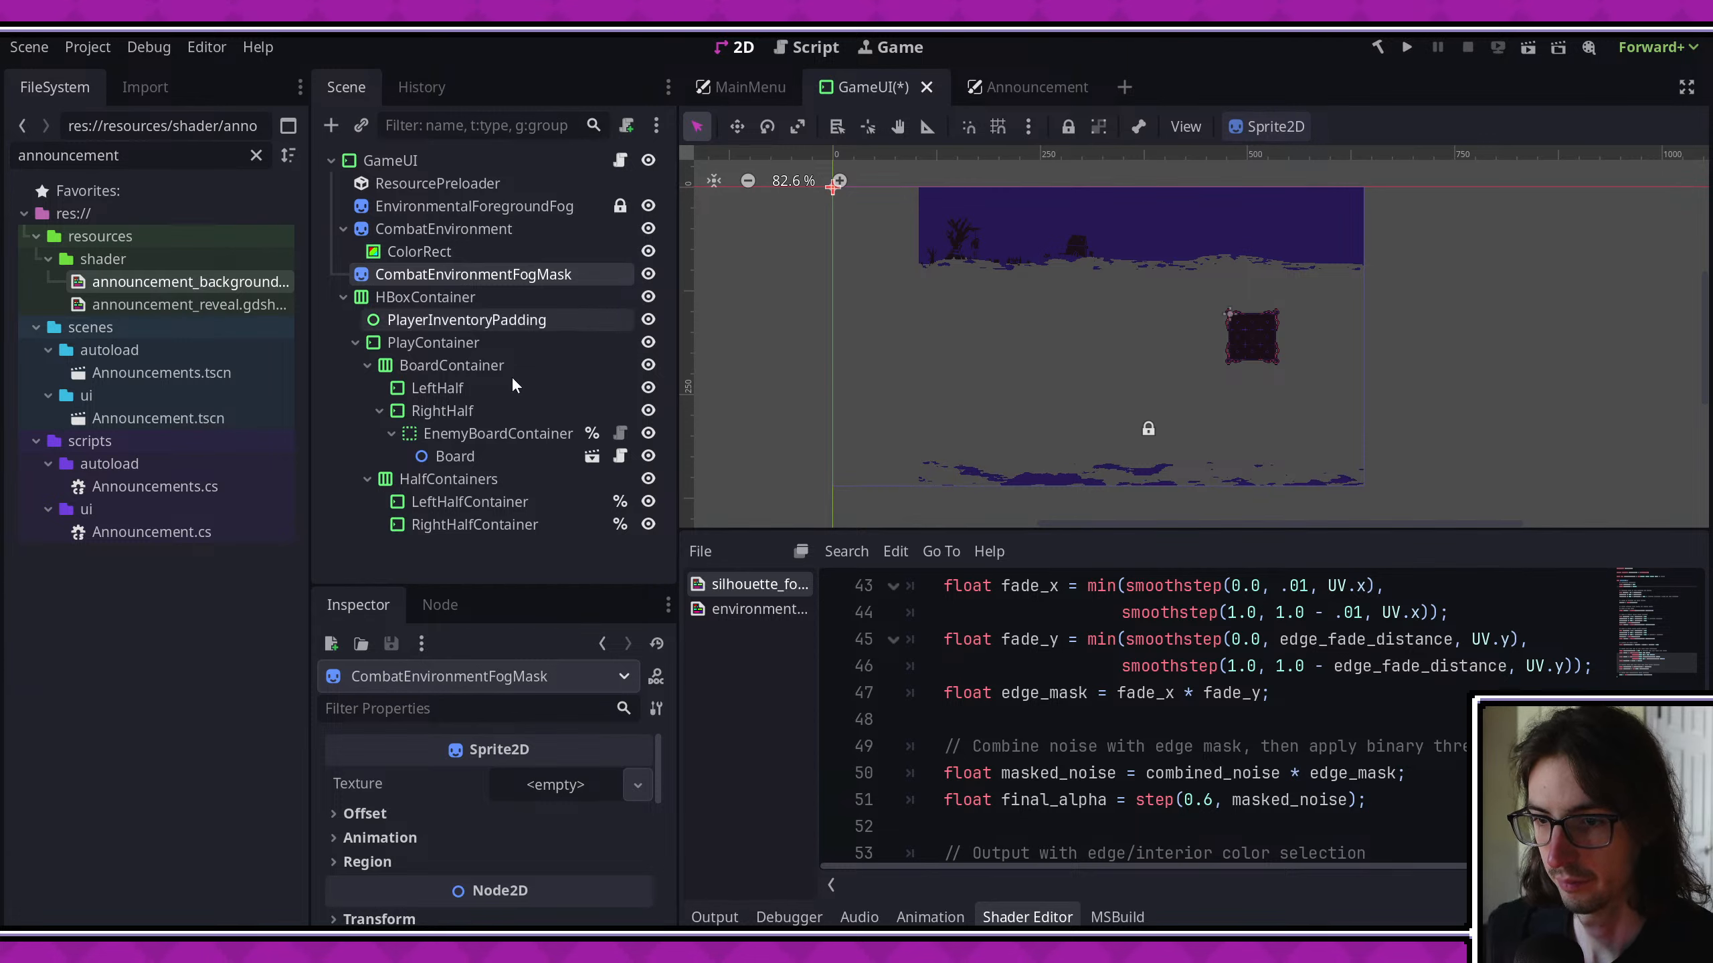
- Turn off Centered in CombatEnvironmentFogMask's offset settings and save the GameUI scene
{"action": "left_click", "coordinate": [445, 813]}
{"action": "left_click", "coordinate": [511, 841]}
{"action": "key", "text": "ctrl+s"}
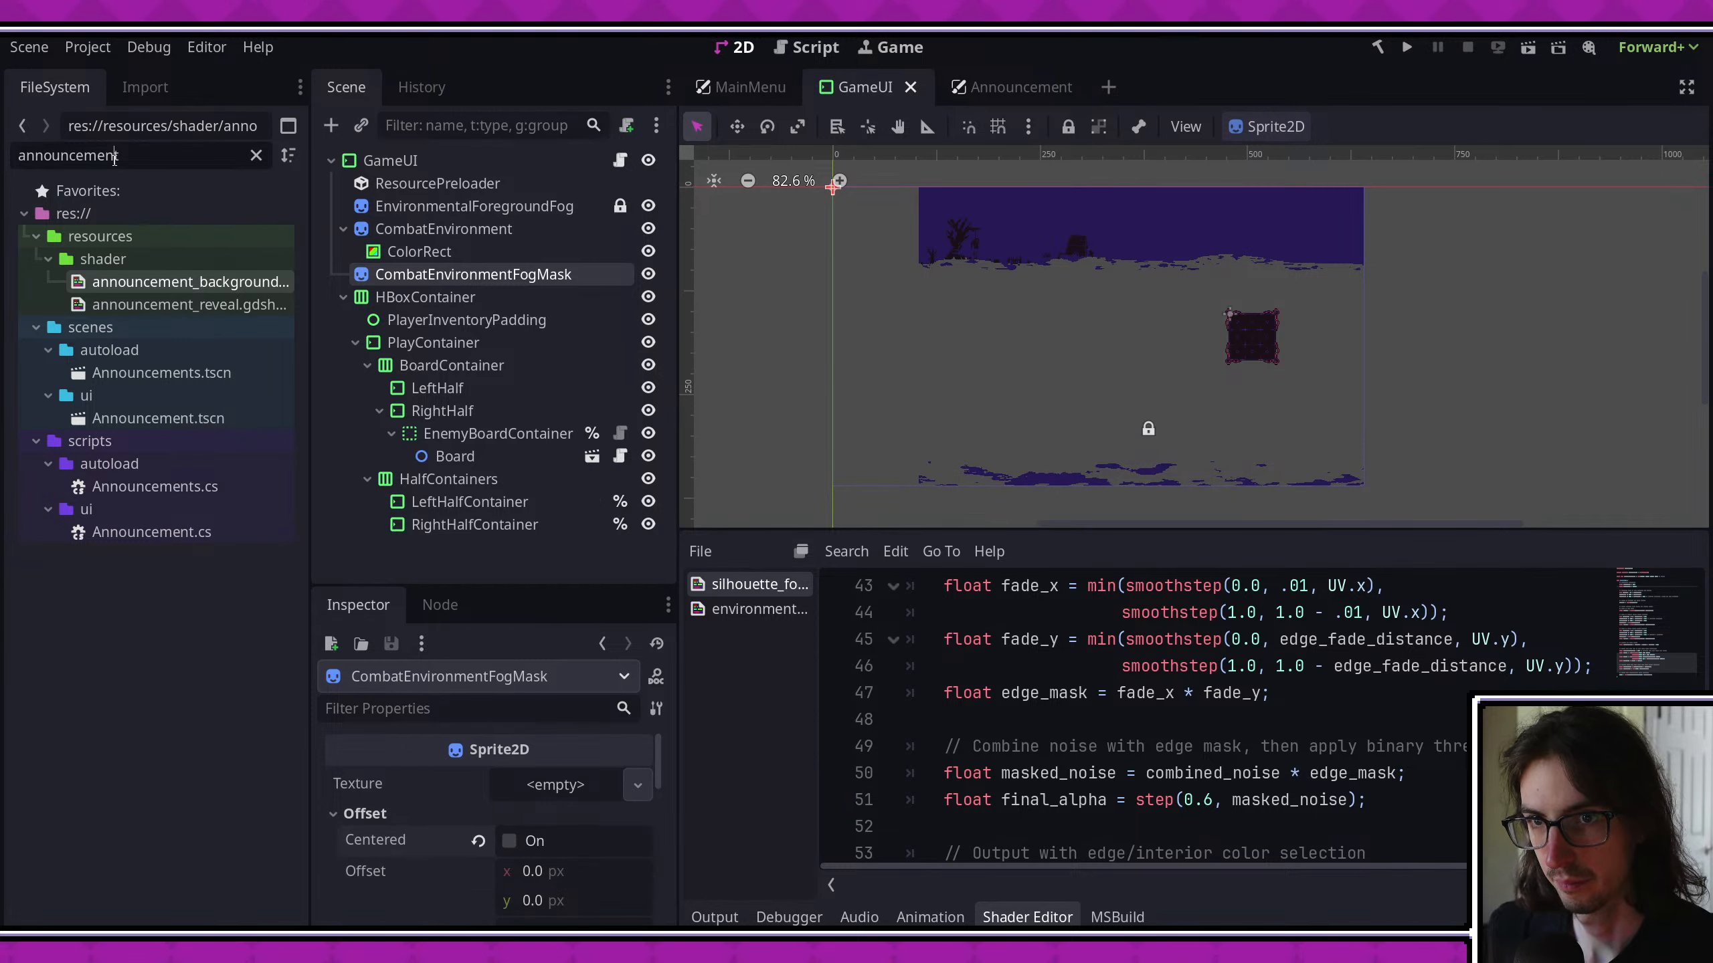
- Filter the project files for fog_ma and assign combat_environment_fog_mask.png as CombatEnvironmentFogMask's texture
{"action": "type", "text": "fog_ma"}
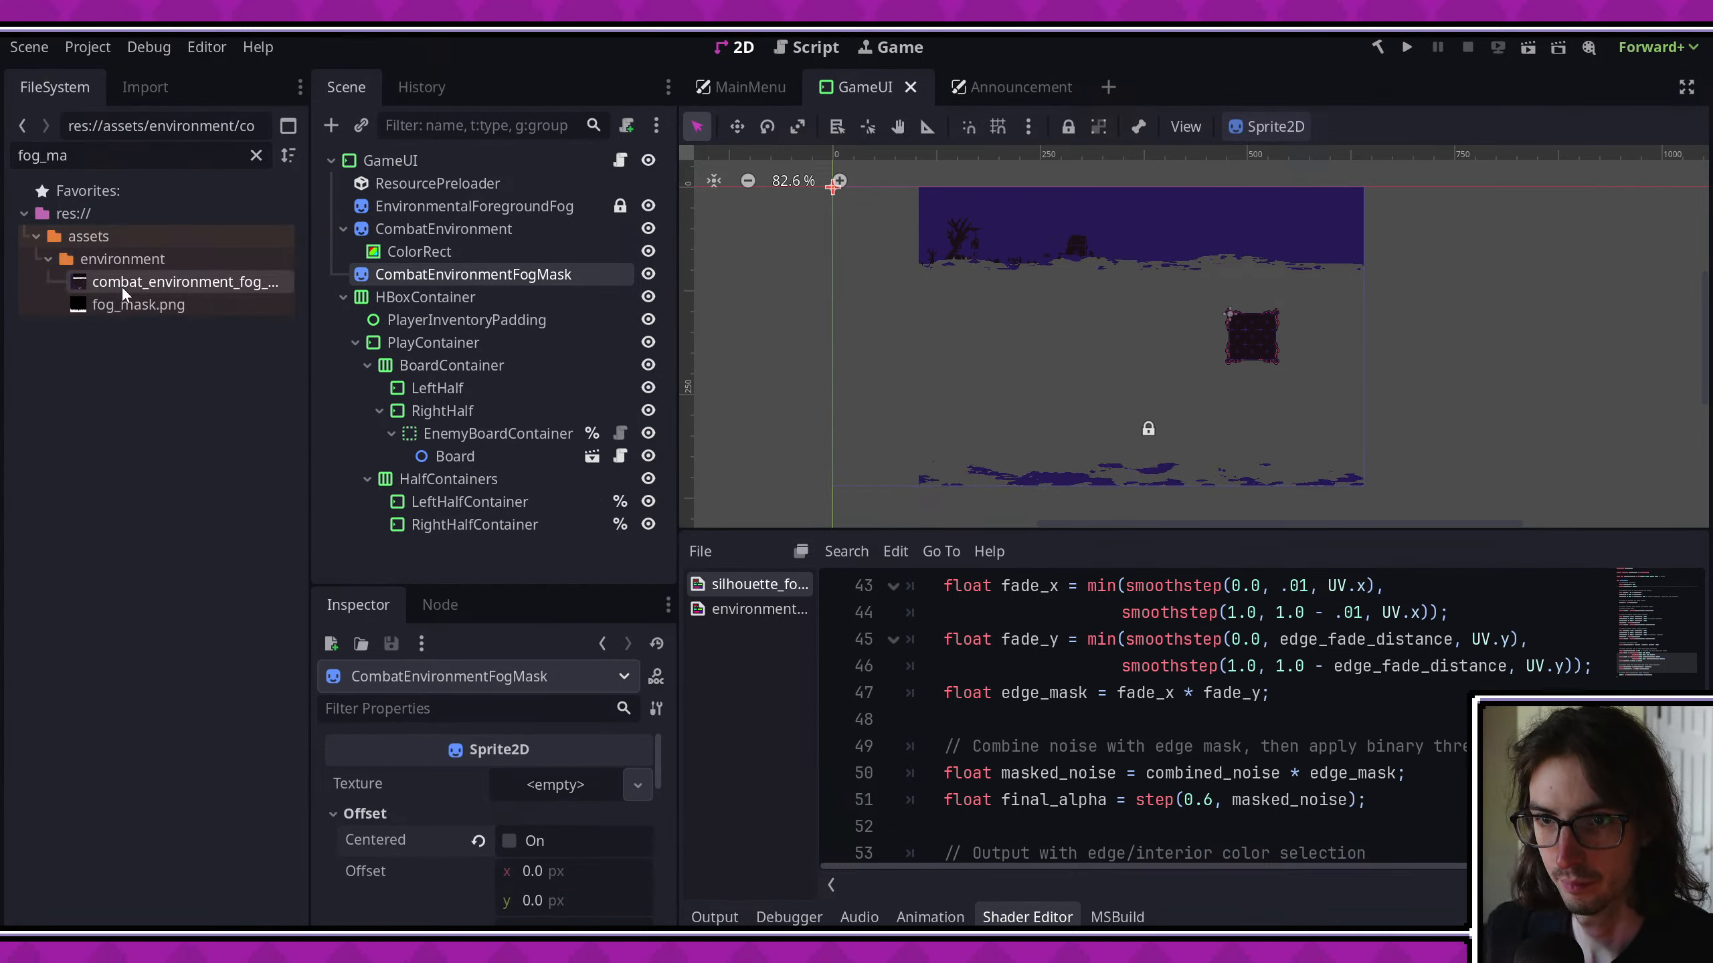
{"action": "left_click_drag", "start_coordinate": [599, 790], "coordinate": [599, 789]}
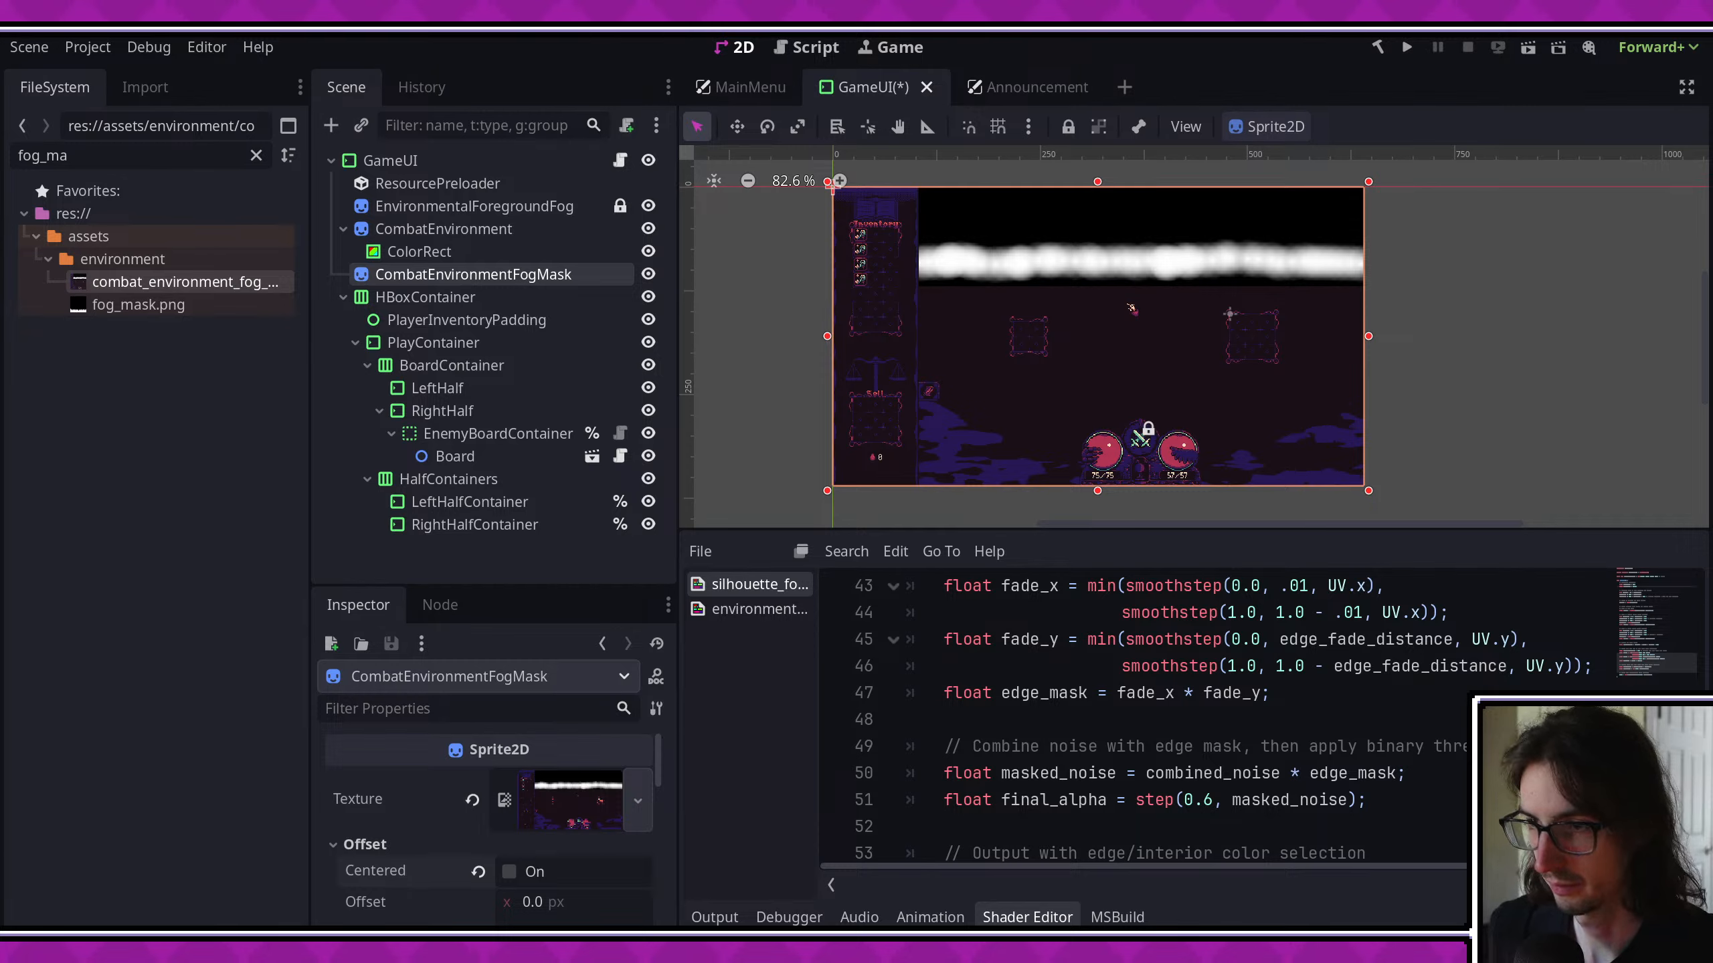
- Switch to Aseprite, re-export combat_environment_fog_mask.png with area Selection and Selected layers, and return to Godot
{"action": "key", "text": "alt+Tab"}
{"action": "key", "text": "ctrl+alt+shift+s"}
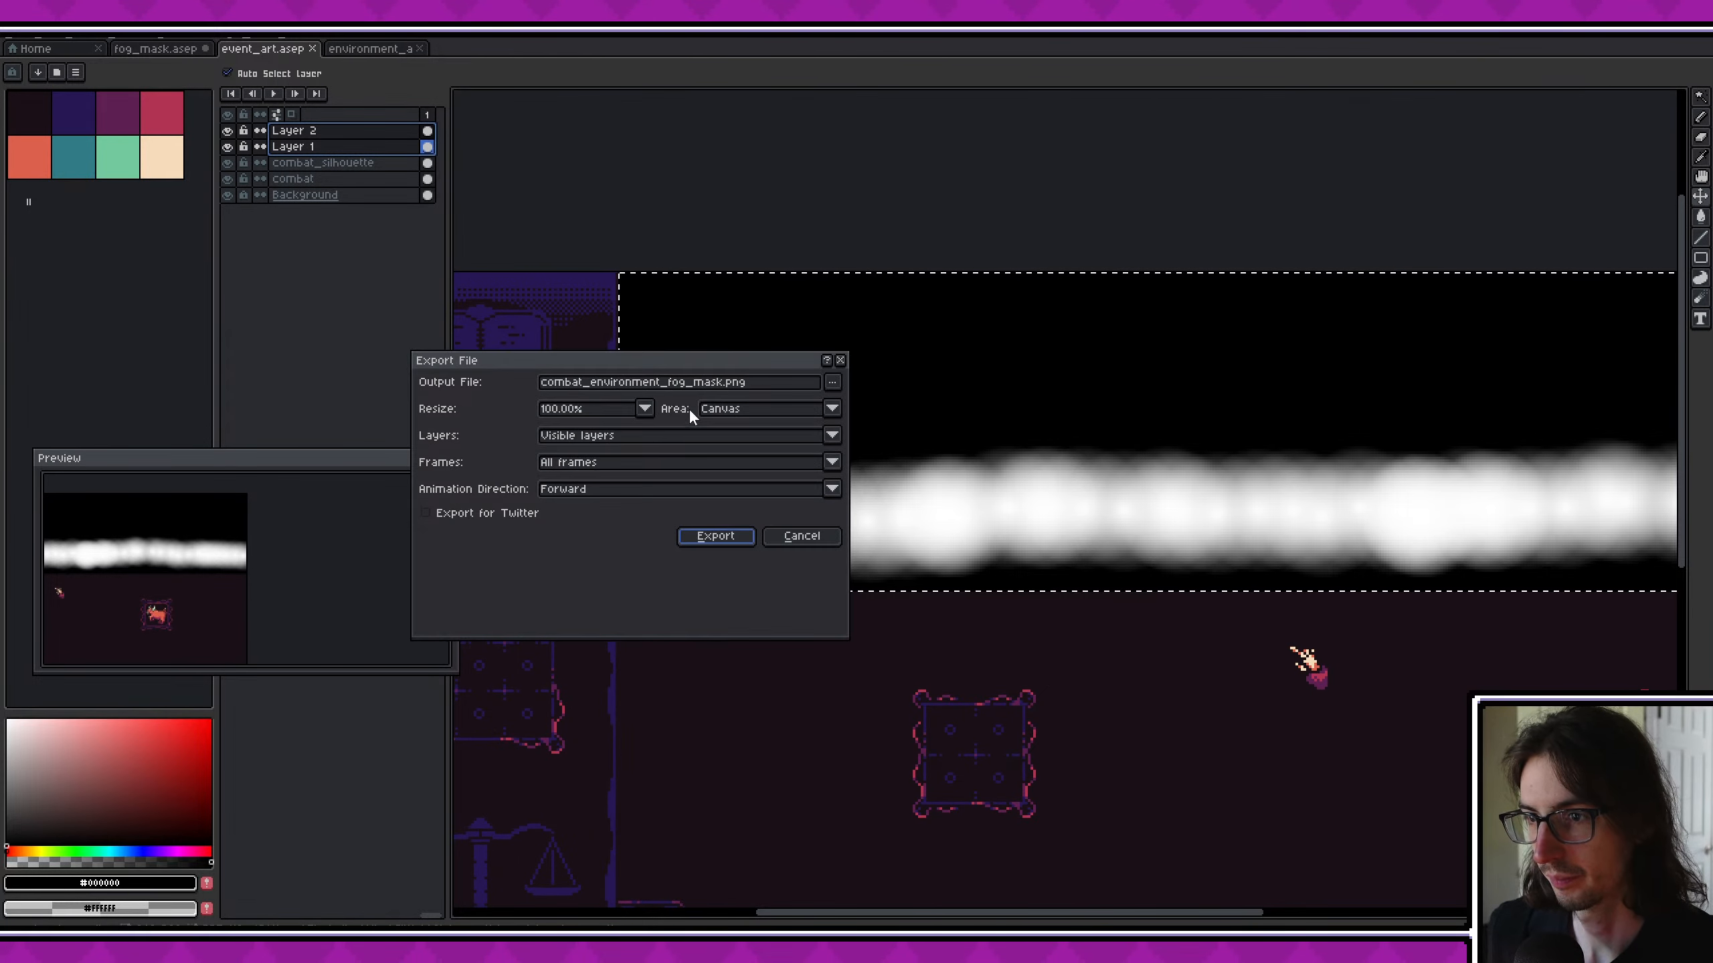
{"action": "left_click", "coordinate": [597, 408]}
{"action": "left_click", "coordinate": [757, 410]}
{"action": "left_click", "coordinate": [741, 446]}
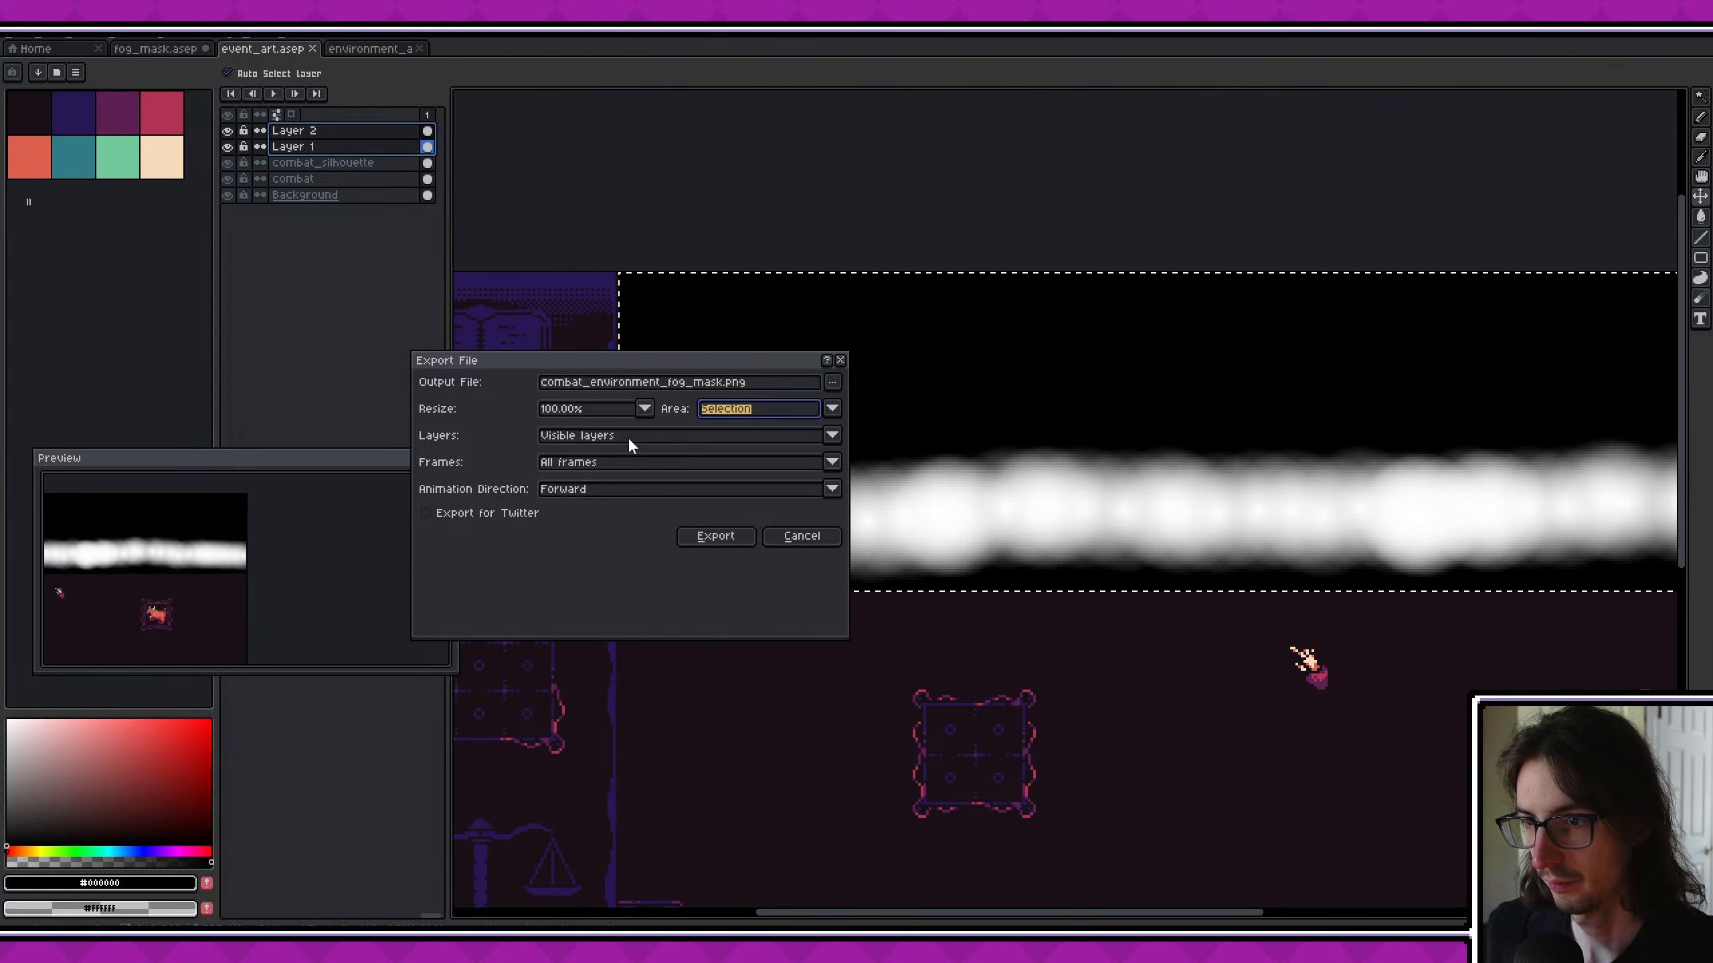
{"action": "left_click", "coordinate": [628, 436]}
{"action": "left_click", "coordinate": [618, 469]}
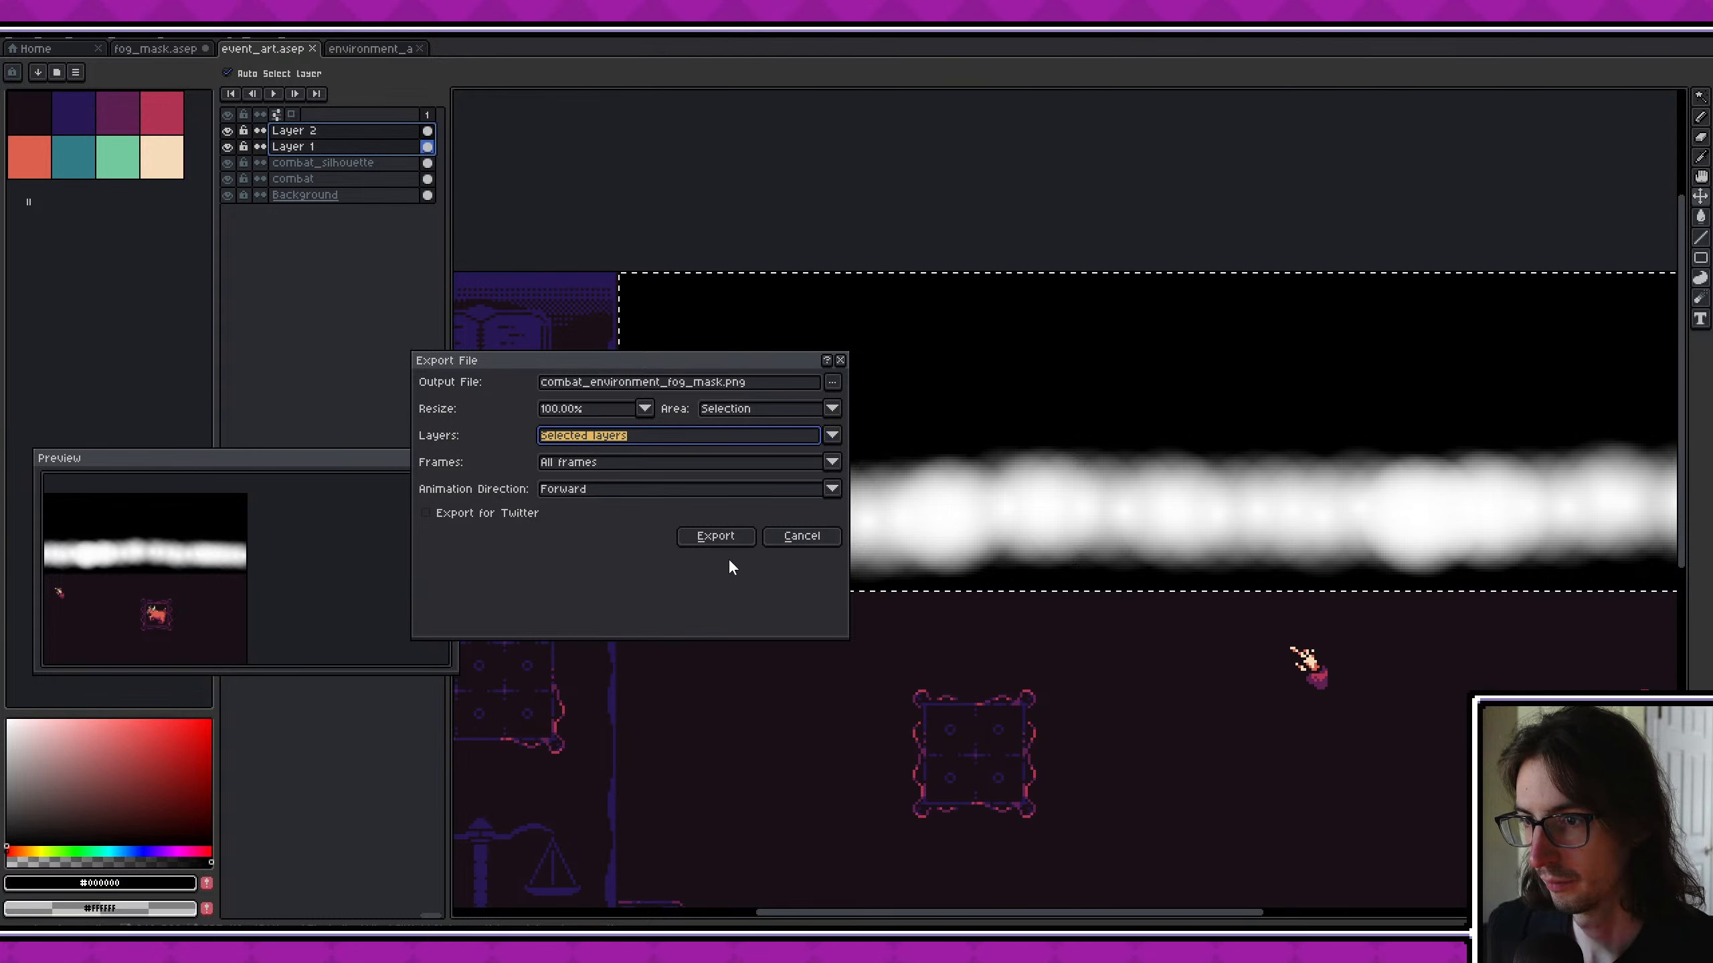
{"action": "left_click", "coordinate": [718, 538]}
{"action": "key", "text": "alt+Tab"}
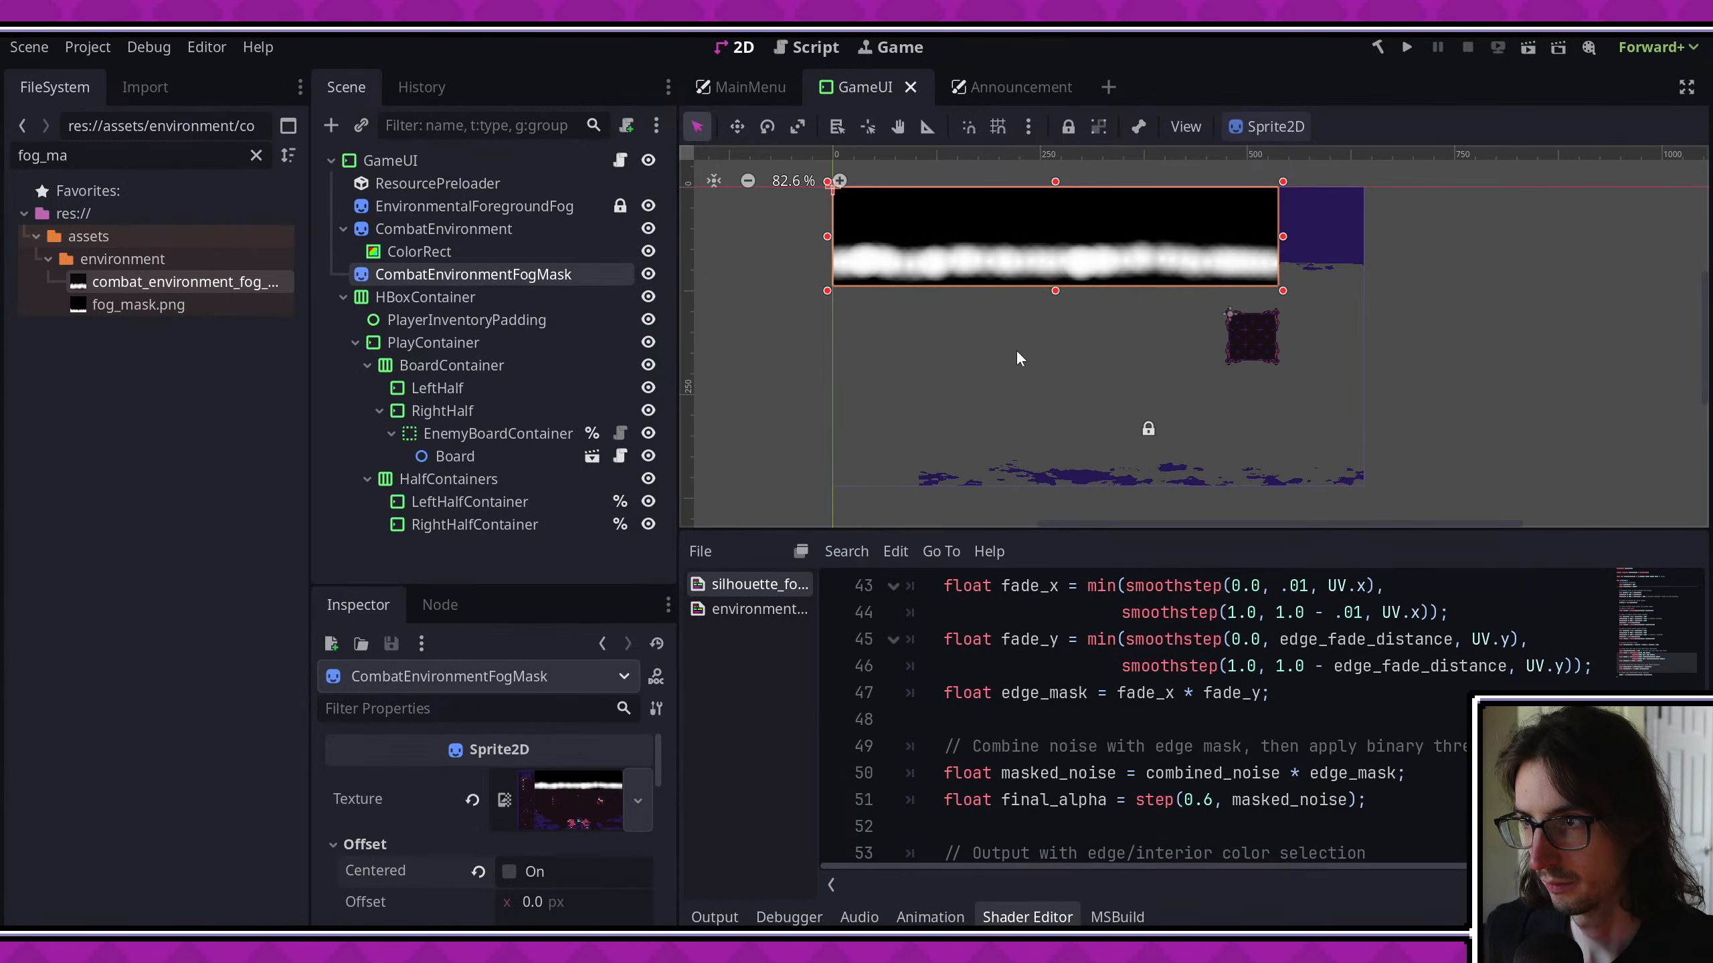
- Move CombatEnvironmentFogMask over the combat environment art, flush with its top and right edges, and save the scene
{"action": "scroll", "coordinate": [1070, 300], "scroll_direction": "up", "scroll_amount": 3}
{"action": "middle_click_drag", "start_coordinate": [1070, 301], "coordinate": [932, 431]}
{"action": "scroll", "coordinate": [964, 391], "scroll_direction": "down", "scroll_amount": 1}
{"action": "scroll", "coordinate": [1072, 345], "scroll_direction": "up", "scroll_amount": 3}
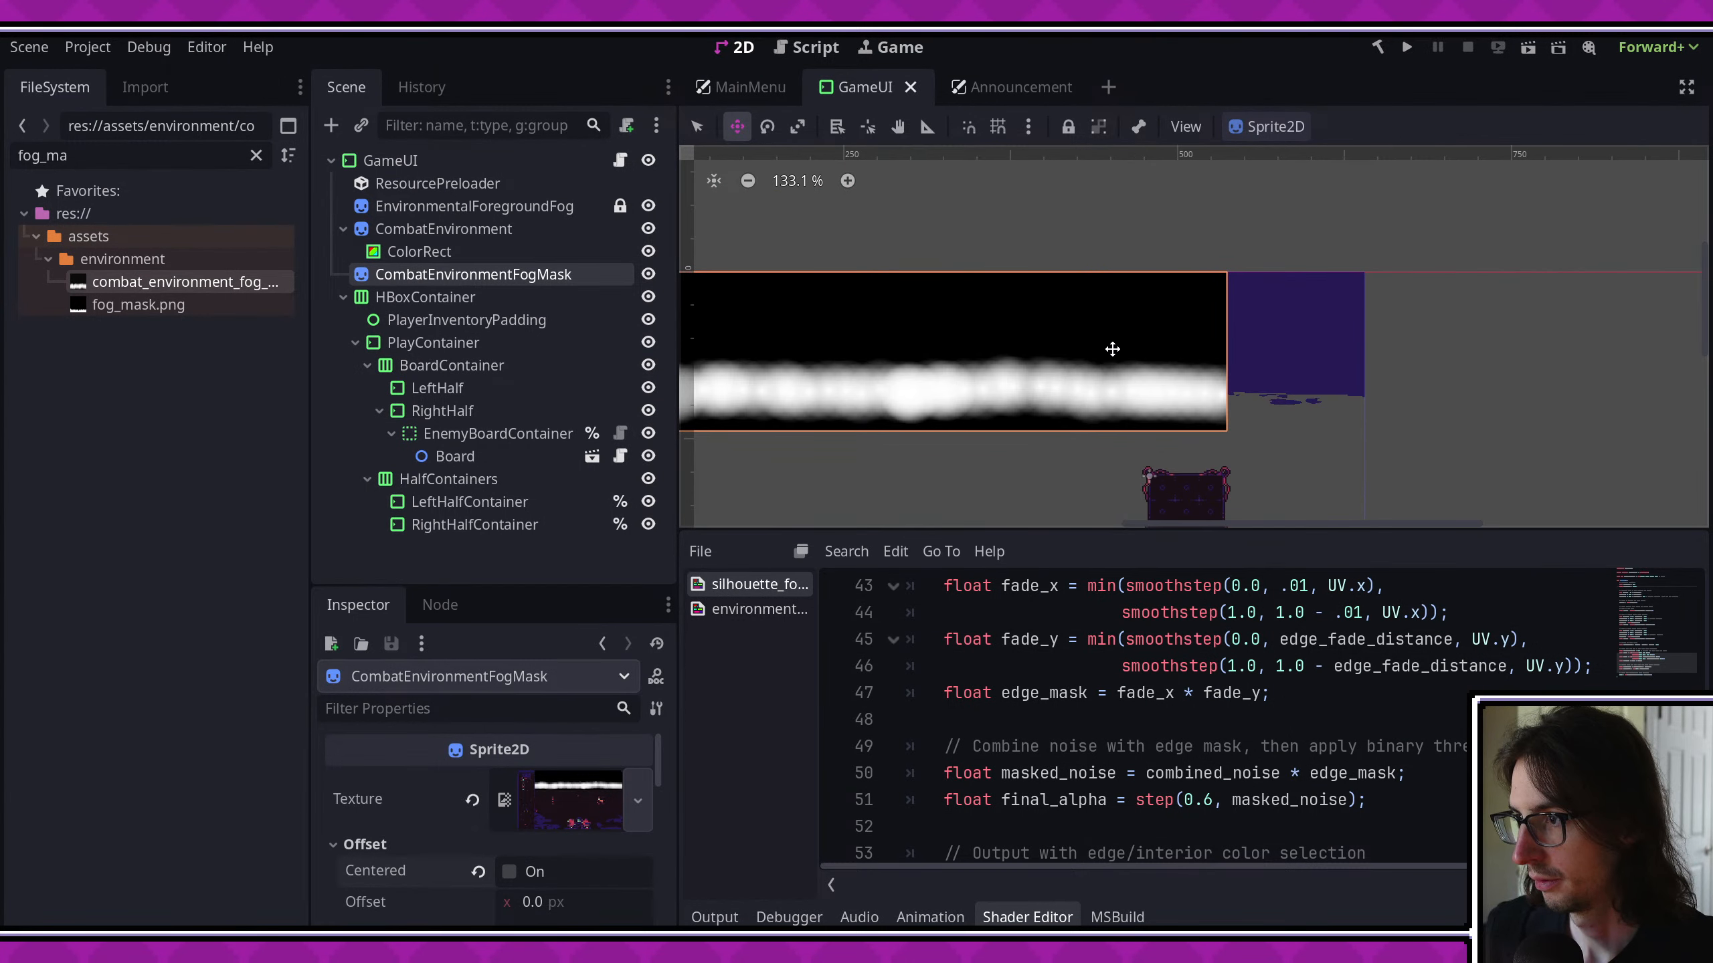
{"action": "middle_click_drag", "start_coordinate": [1196, 332], "coordinate": [1013, 289]}
{"action": "left_click_drag", "start_coordinate": [1027, 283], "coordinate": [1164, 261]}
{"action": "scroll", "coordinate": [1191, 277], "scroll_direction": "up", "scroll_amount": 3}
{"action": "scroll", "coordinate": [1191, 277], "scroll_direction": "up", "scroll_amount": 2}
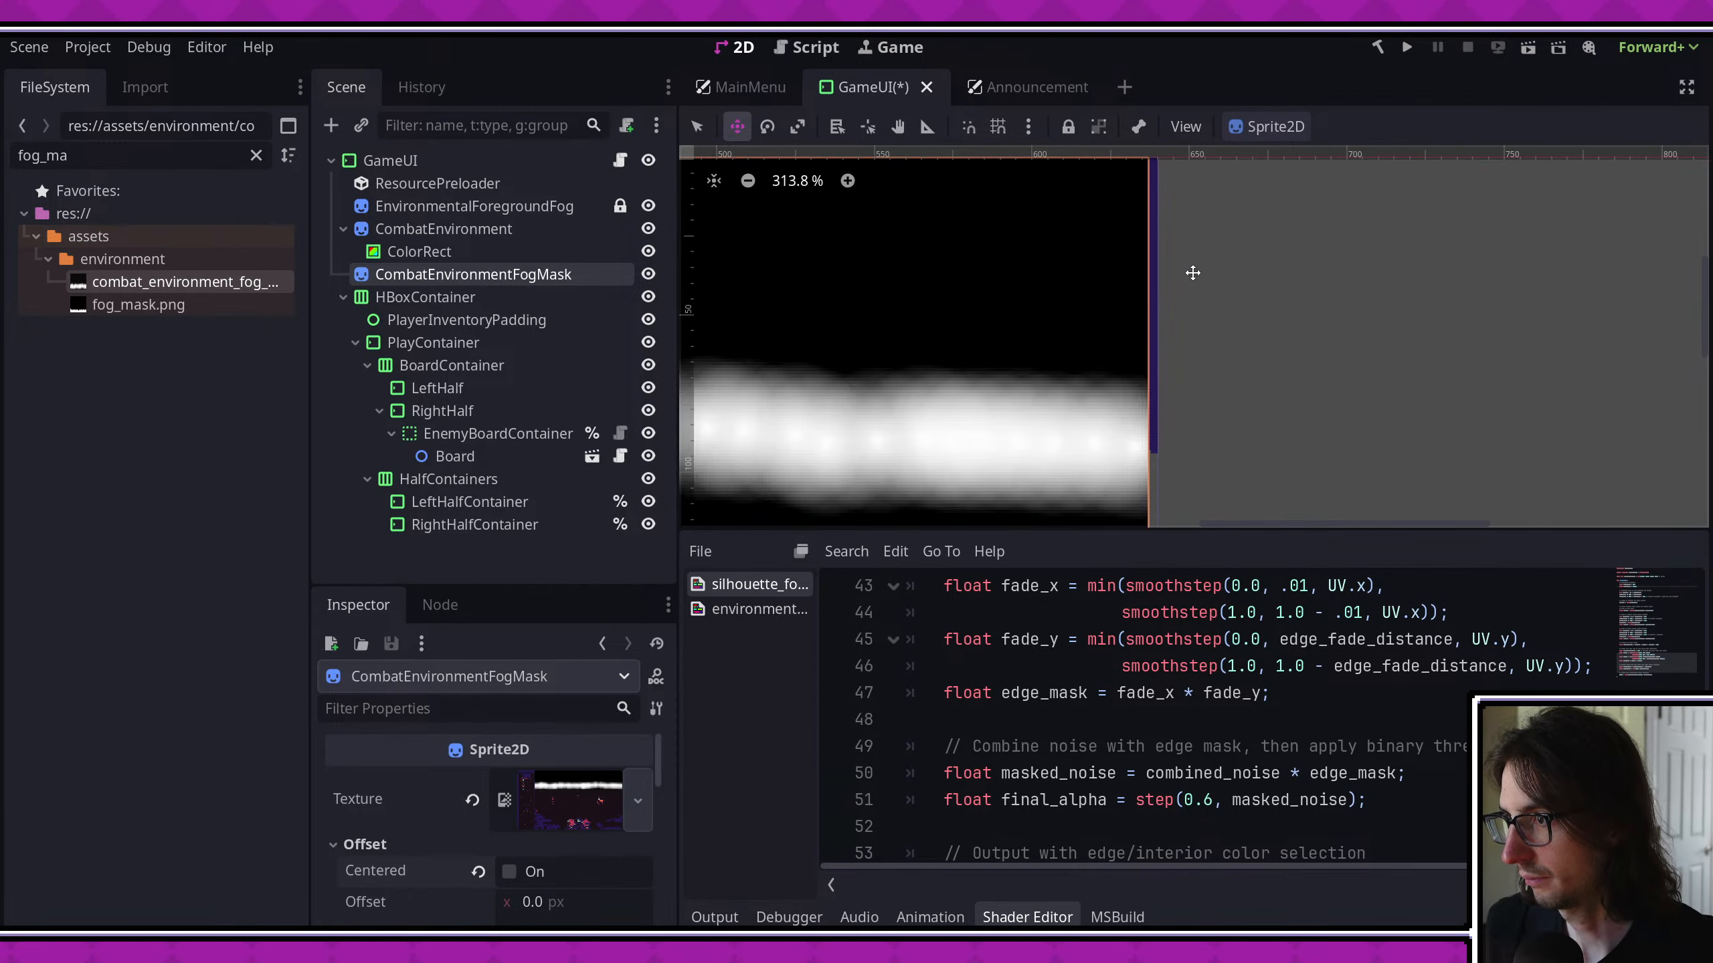
{"action": "scroll", "coordinate": [1193, 272], "scroll_direction": "down", "scroll_amount": 2}
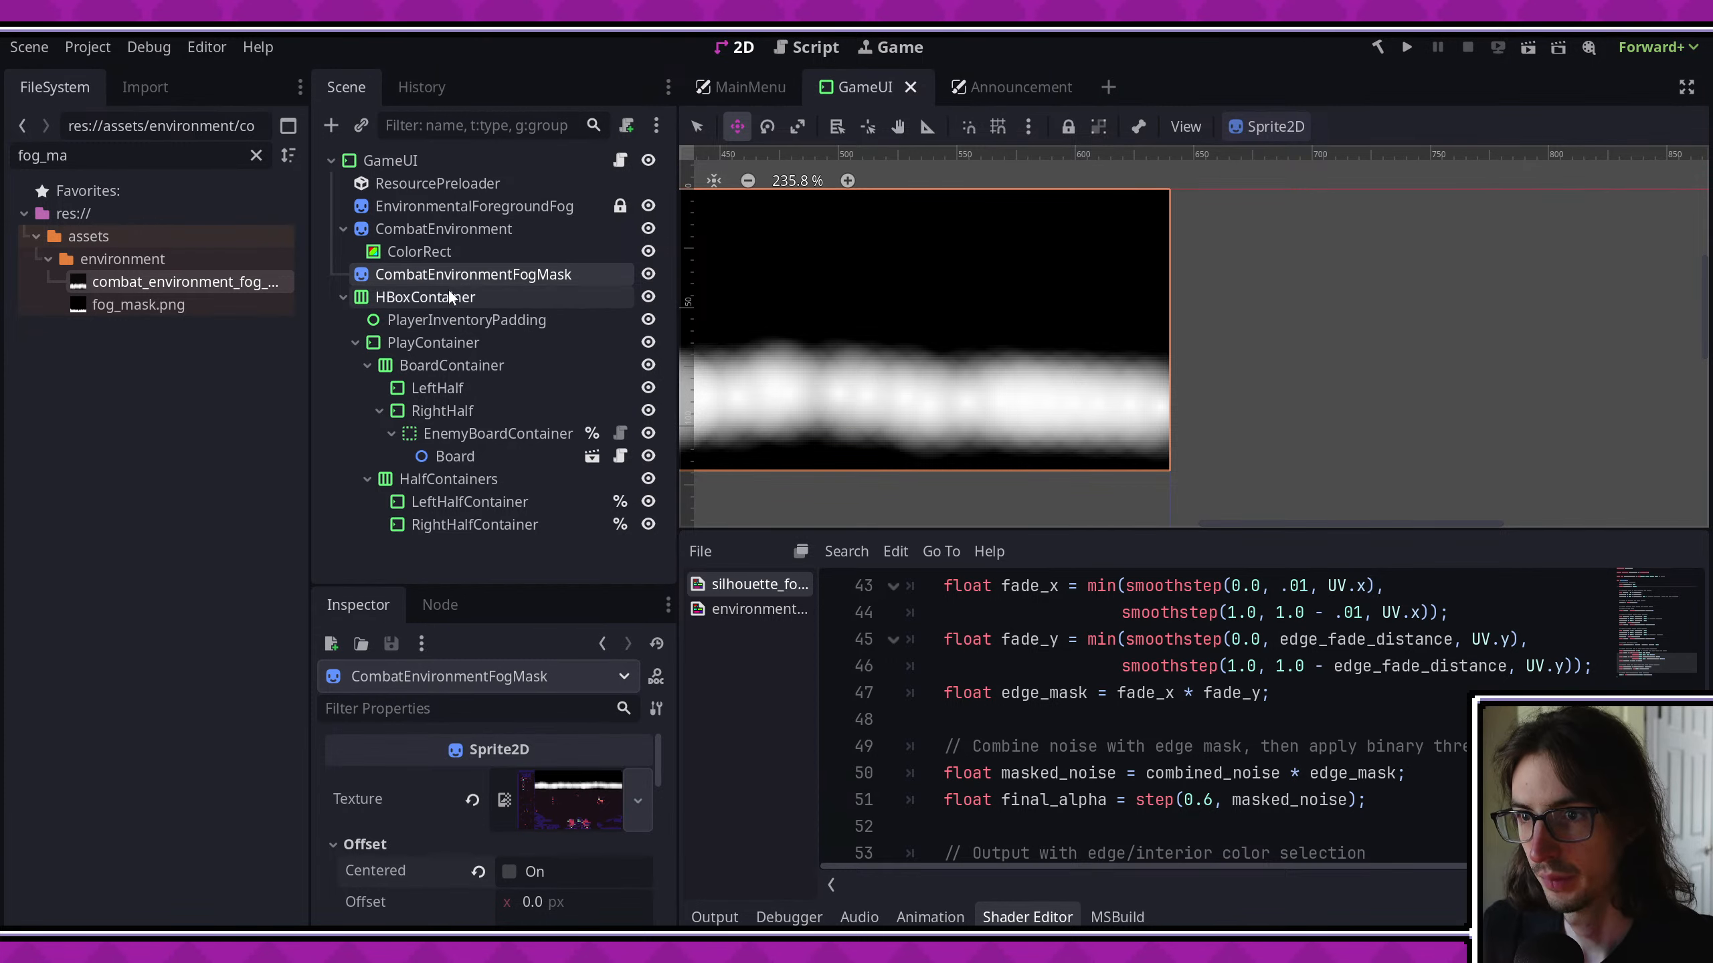
- Hide the ColorRect under CombatEnvironment and copy its ShaderMaterial
{"action": "left_click", "coordinate": [465, 253]}
{"action": "left_click", "coordinate": [647, 252]}
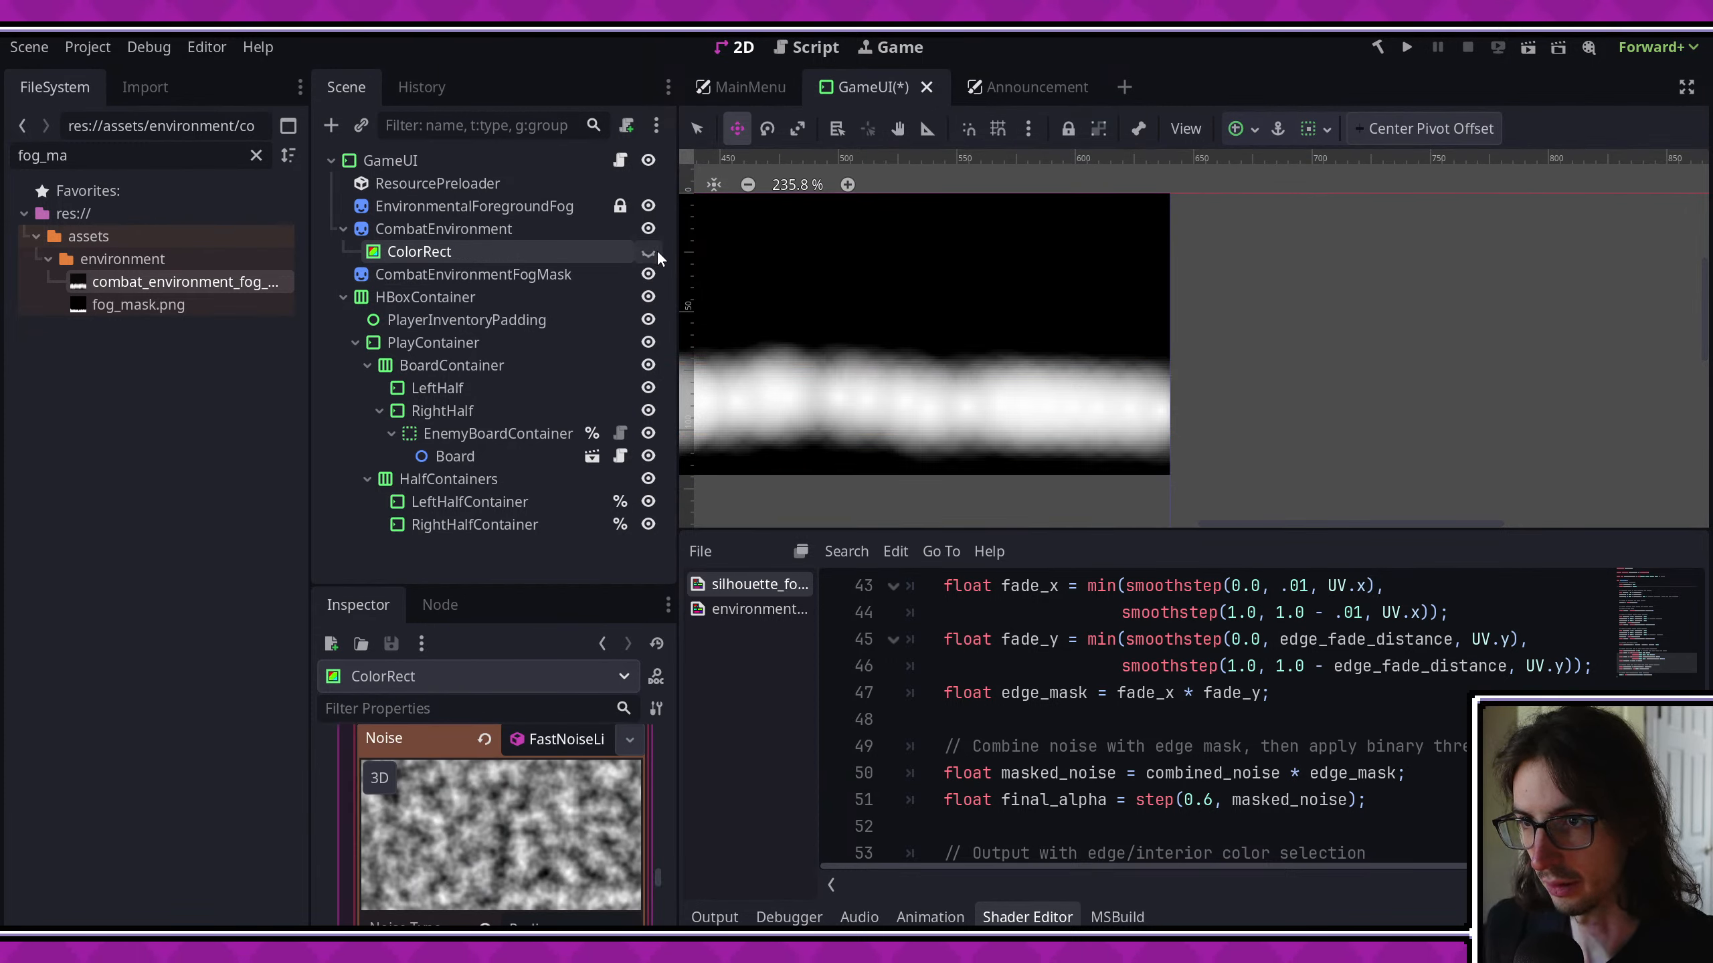
{"action": "scroll", "coordinate": [566, 816], "scroll_direction": "down", "scroll_amount": 3}
{"action": "scroll", "coordinate": [565, 810], "scroll_direction": "up", "scroll_amount": 4}
{"action": "scroll", "coordinate": [589, 803], "scroll_direction": "up", "scroll_amount": 5}
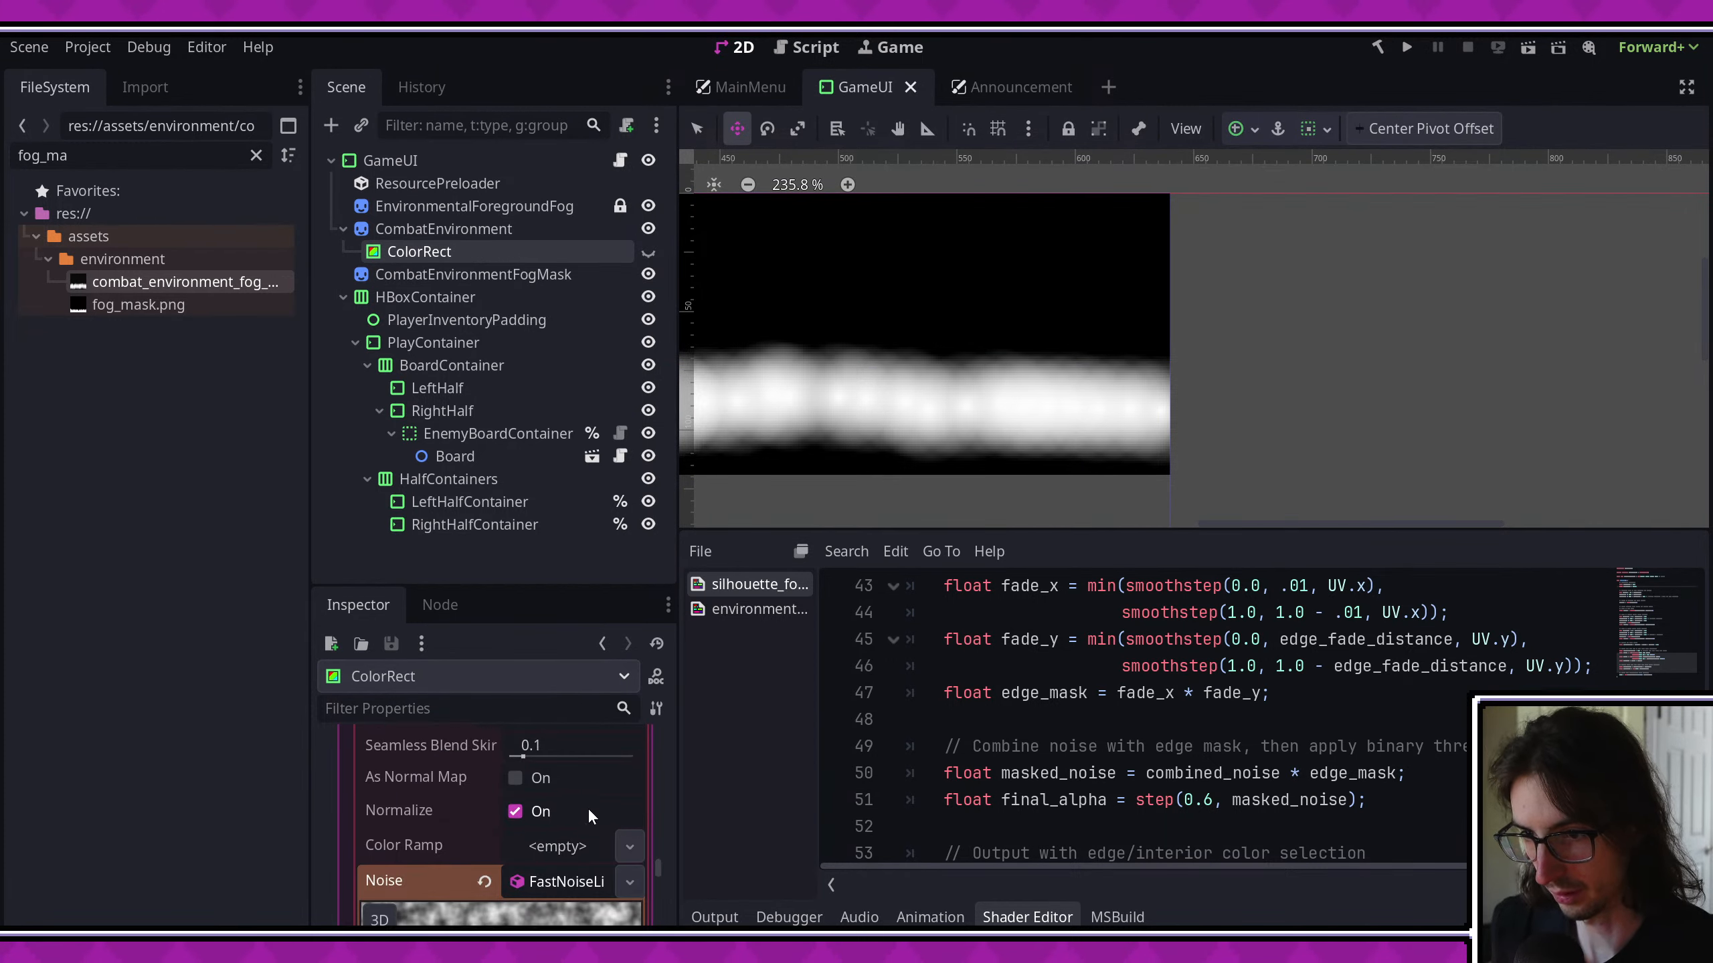
{"action": "left_click_drag", "start_coordinate": [508, 591], "coordinate": [497, 347]}
{"action": "scroll", "coordinate": [573, 729], "scroll_direction": "up", "scroll_amount": 5}
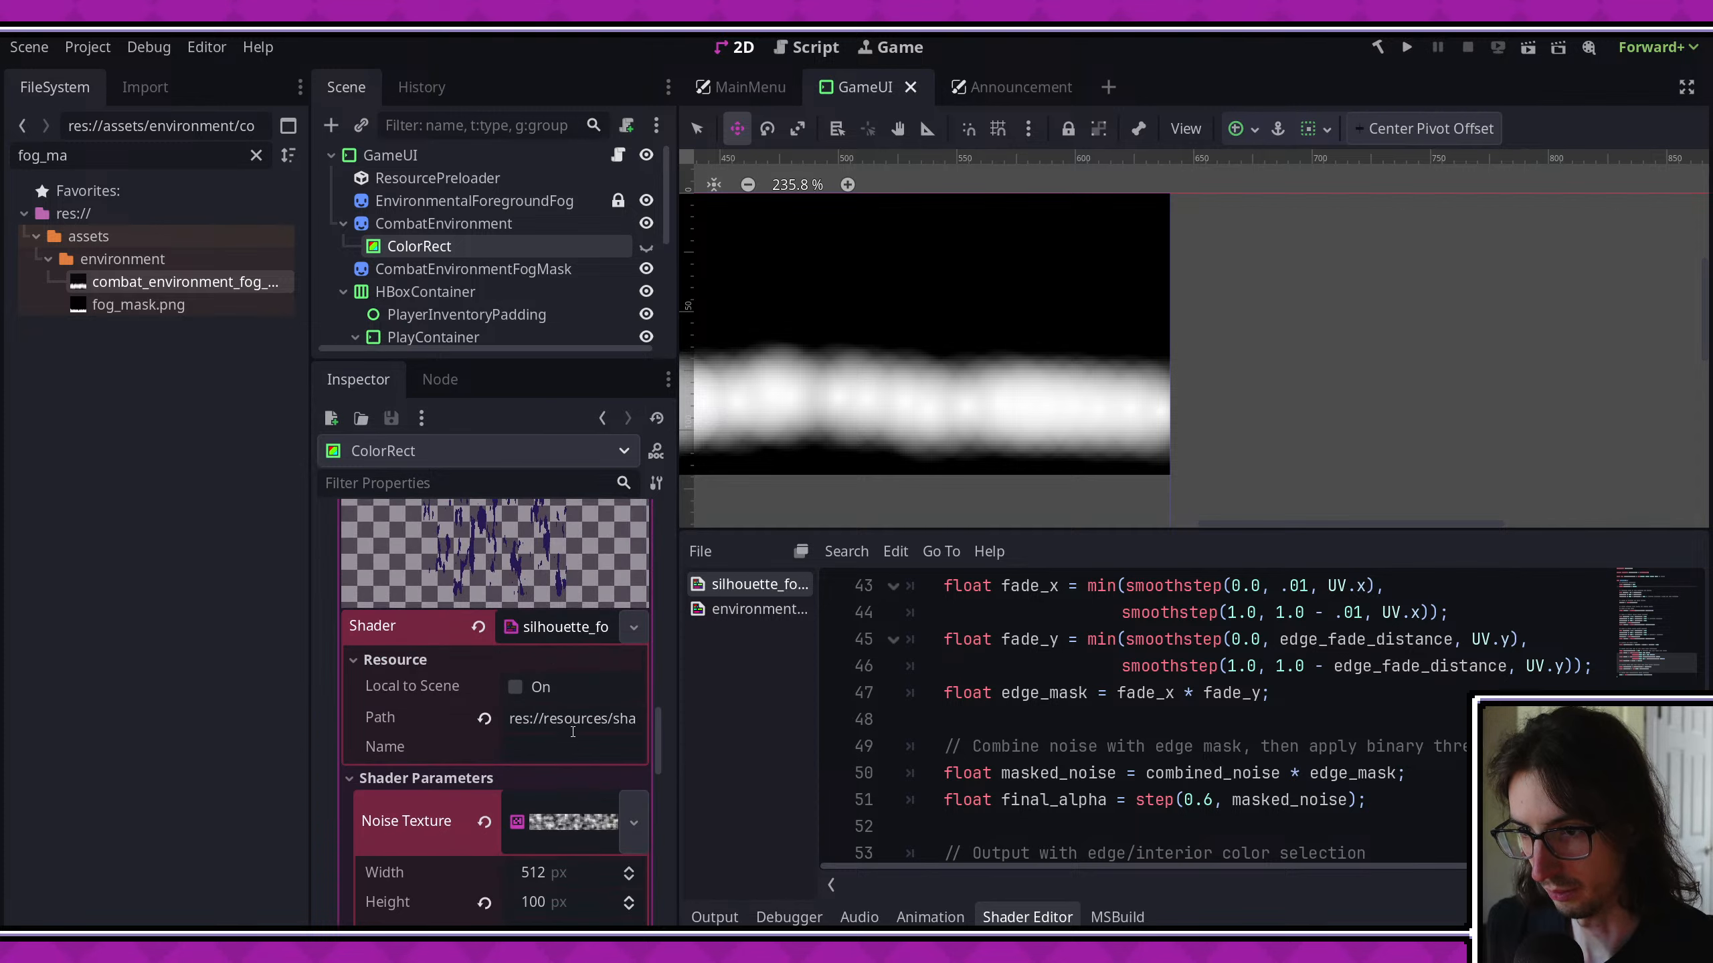
{"action": "left_click", "coordinate": [636, 542]}
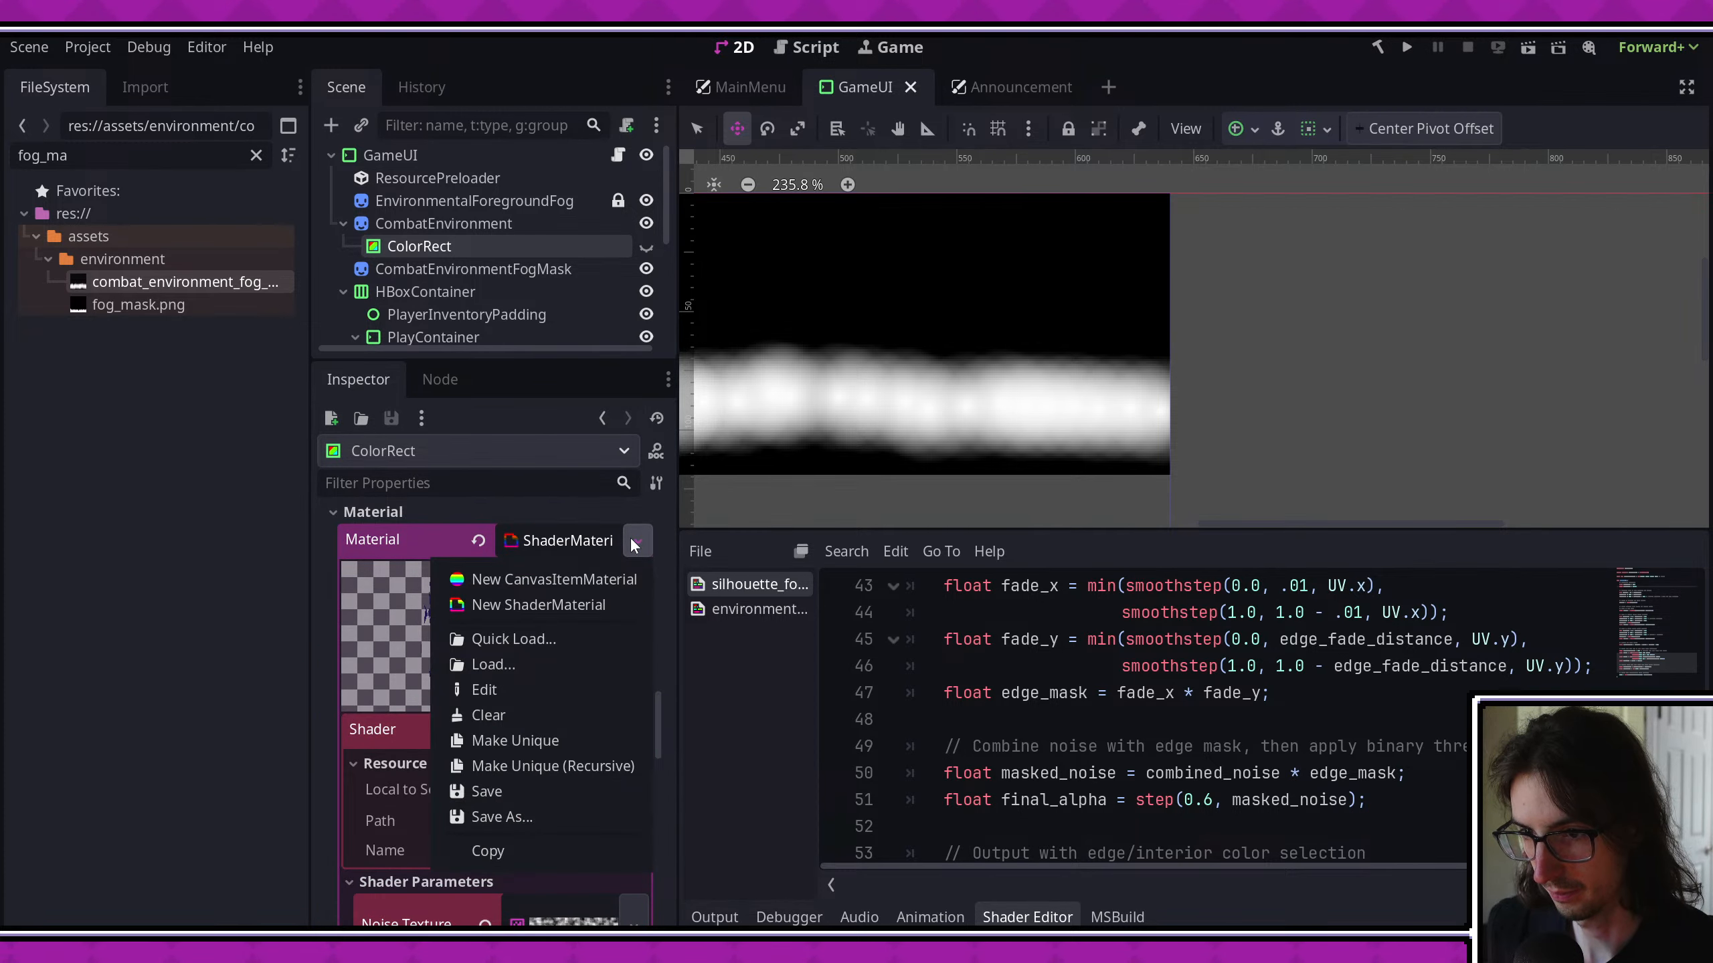
{"action": "left_click", "coordinate": [529, 851]}
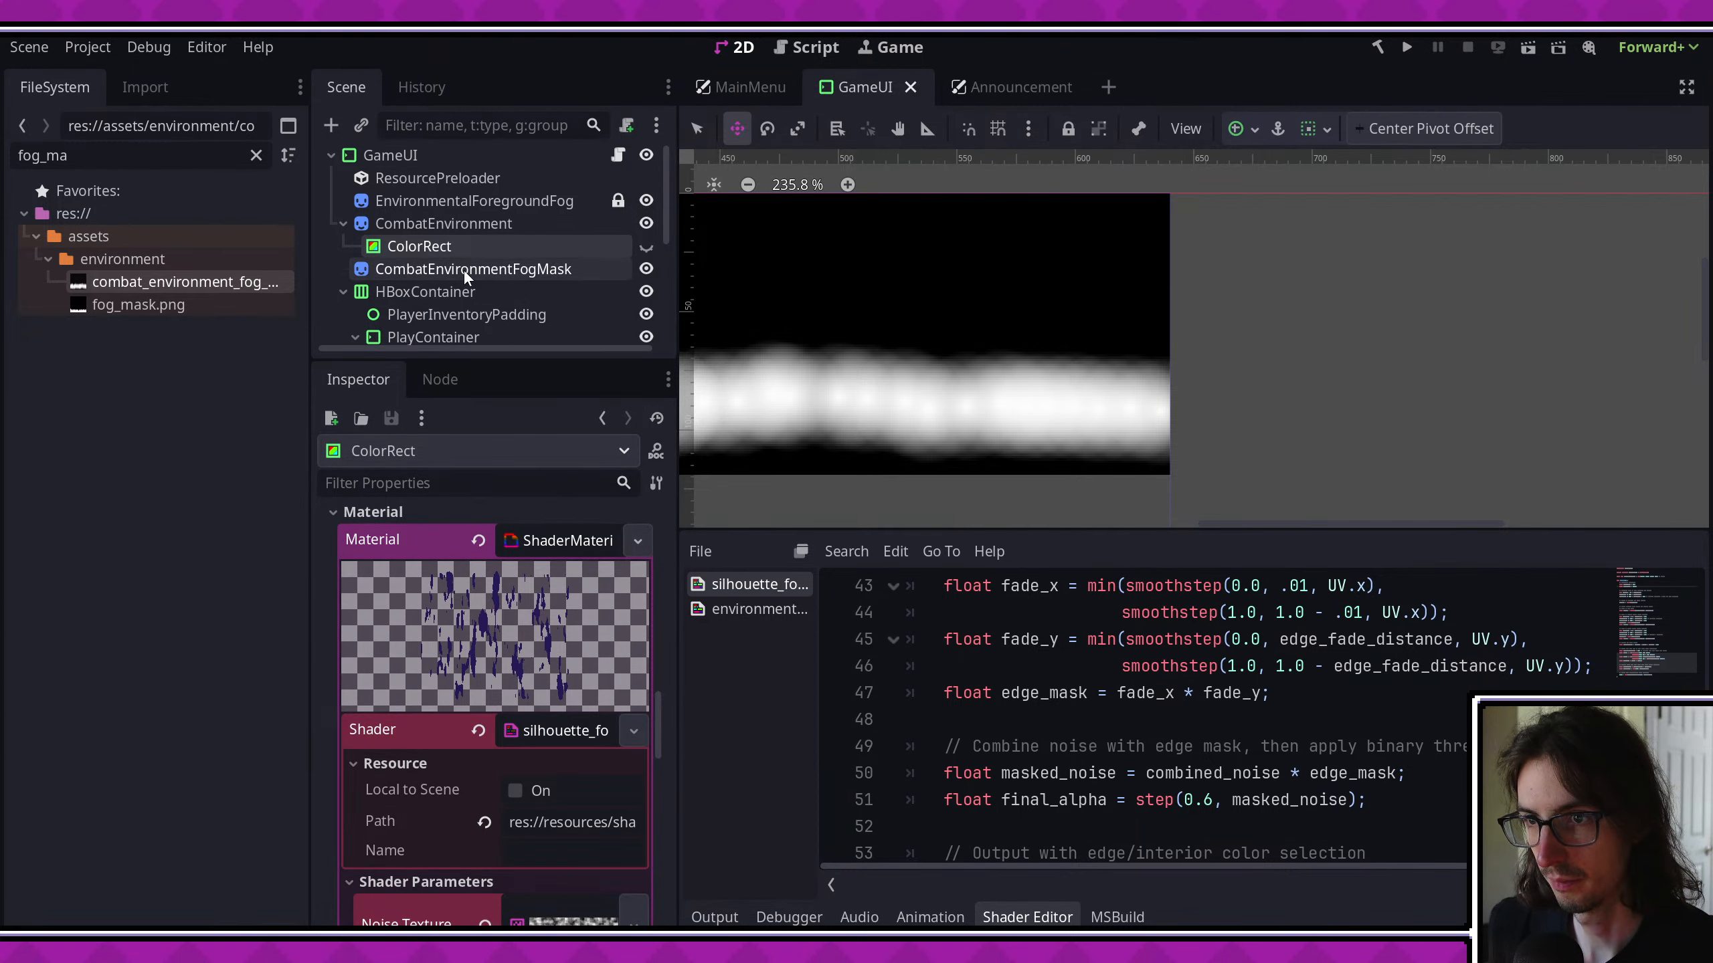
{"action": "left_click", "coordinate": [463, 271]}
{"action": "left_click", "coordinate": [643, 593]}
{"action": "key", "text": "Escape"}
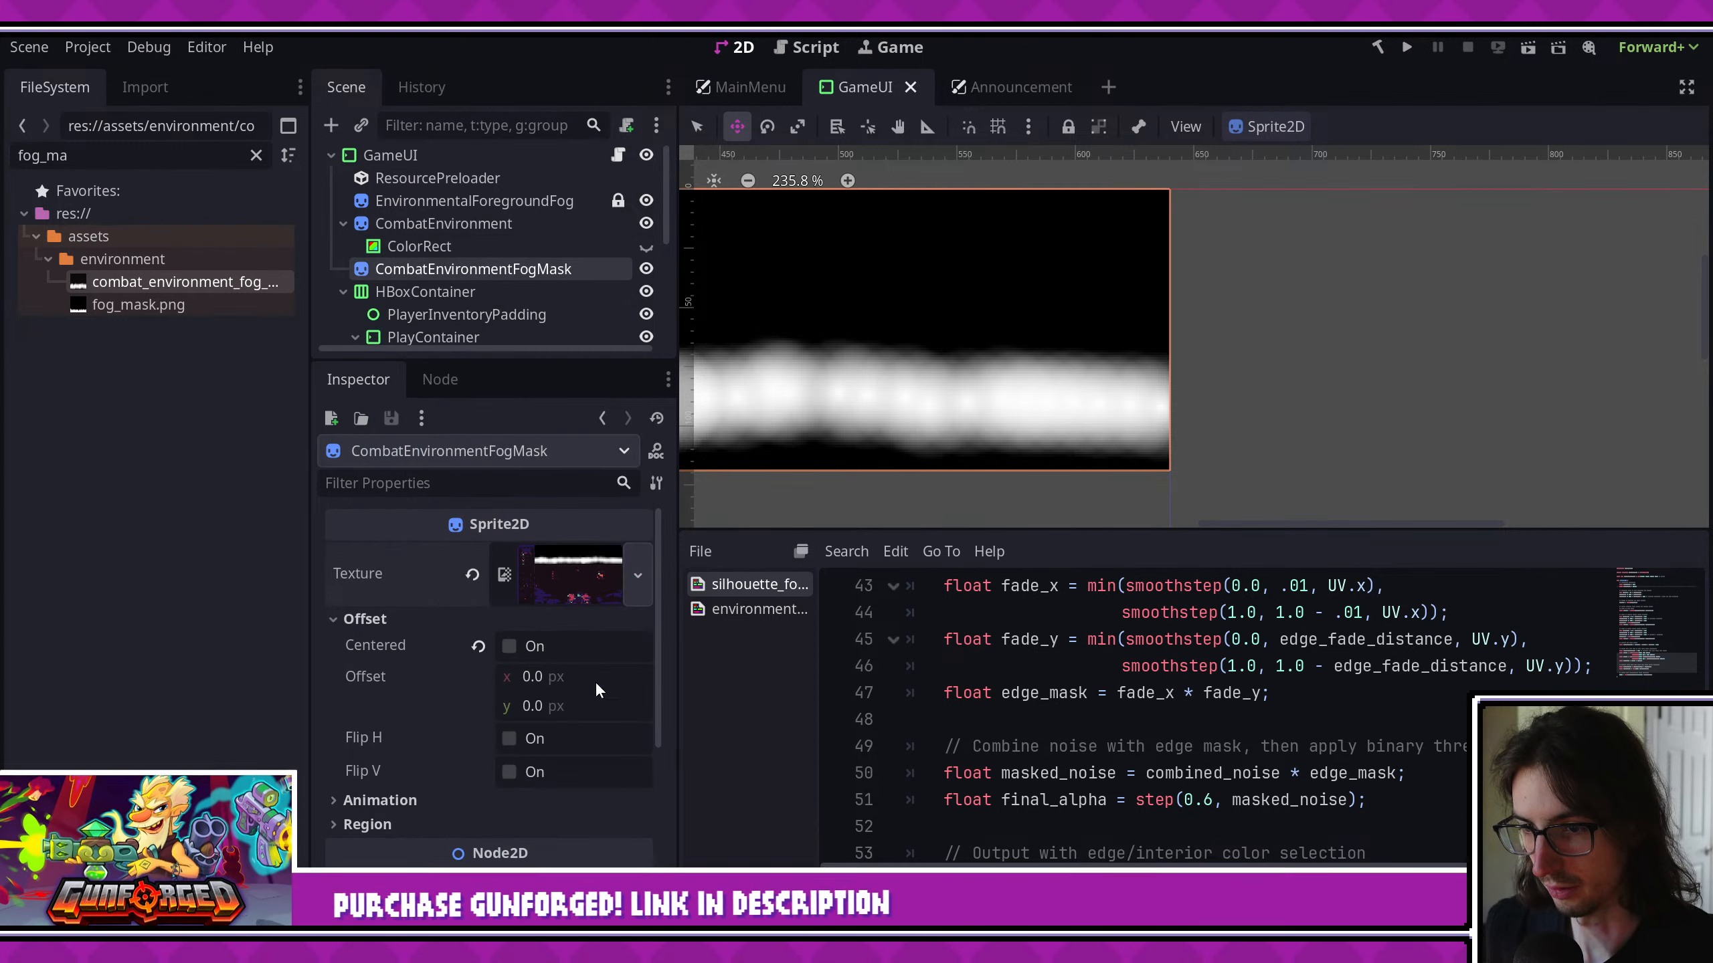
{"action": "left_click", "coordinate": [646, 575]}
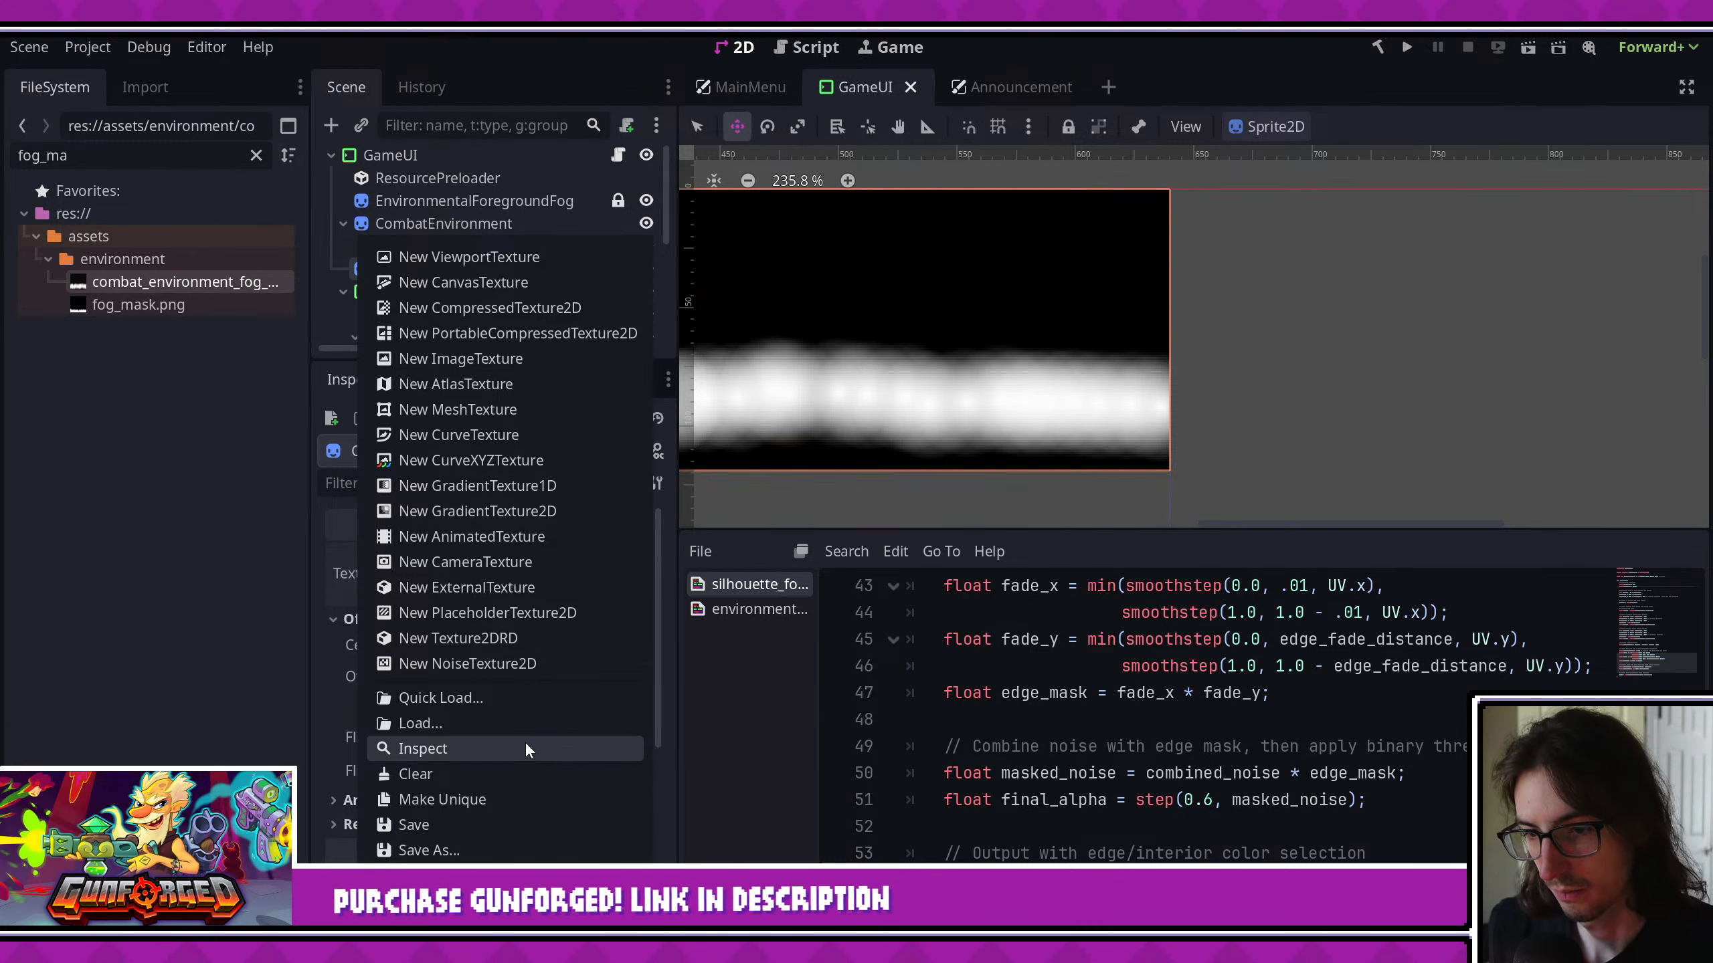
{"action": "key", "text": "Escape"}
{"action": "left_click", "coordinate": [465, 247]}
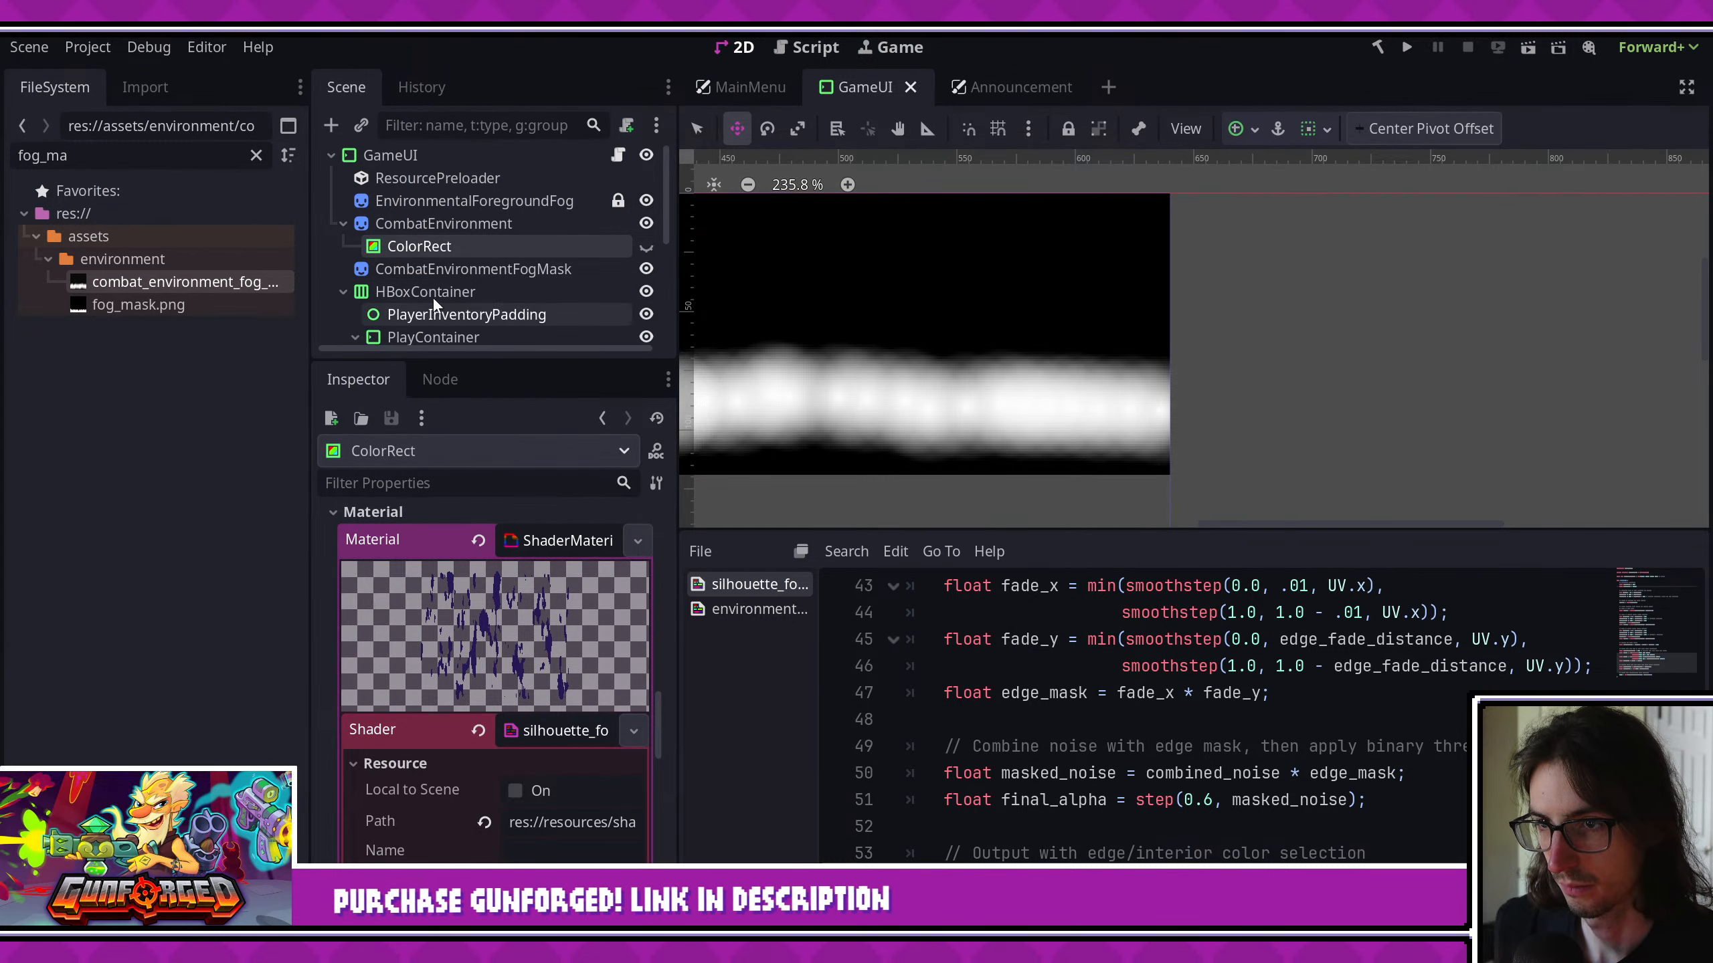
{"action": "left_click", "coordinate": [442, 265]}
{"action": "left_click", "coordinate": [445, 247]}
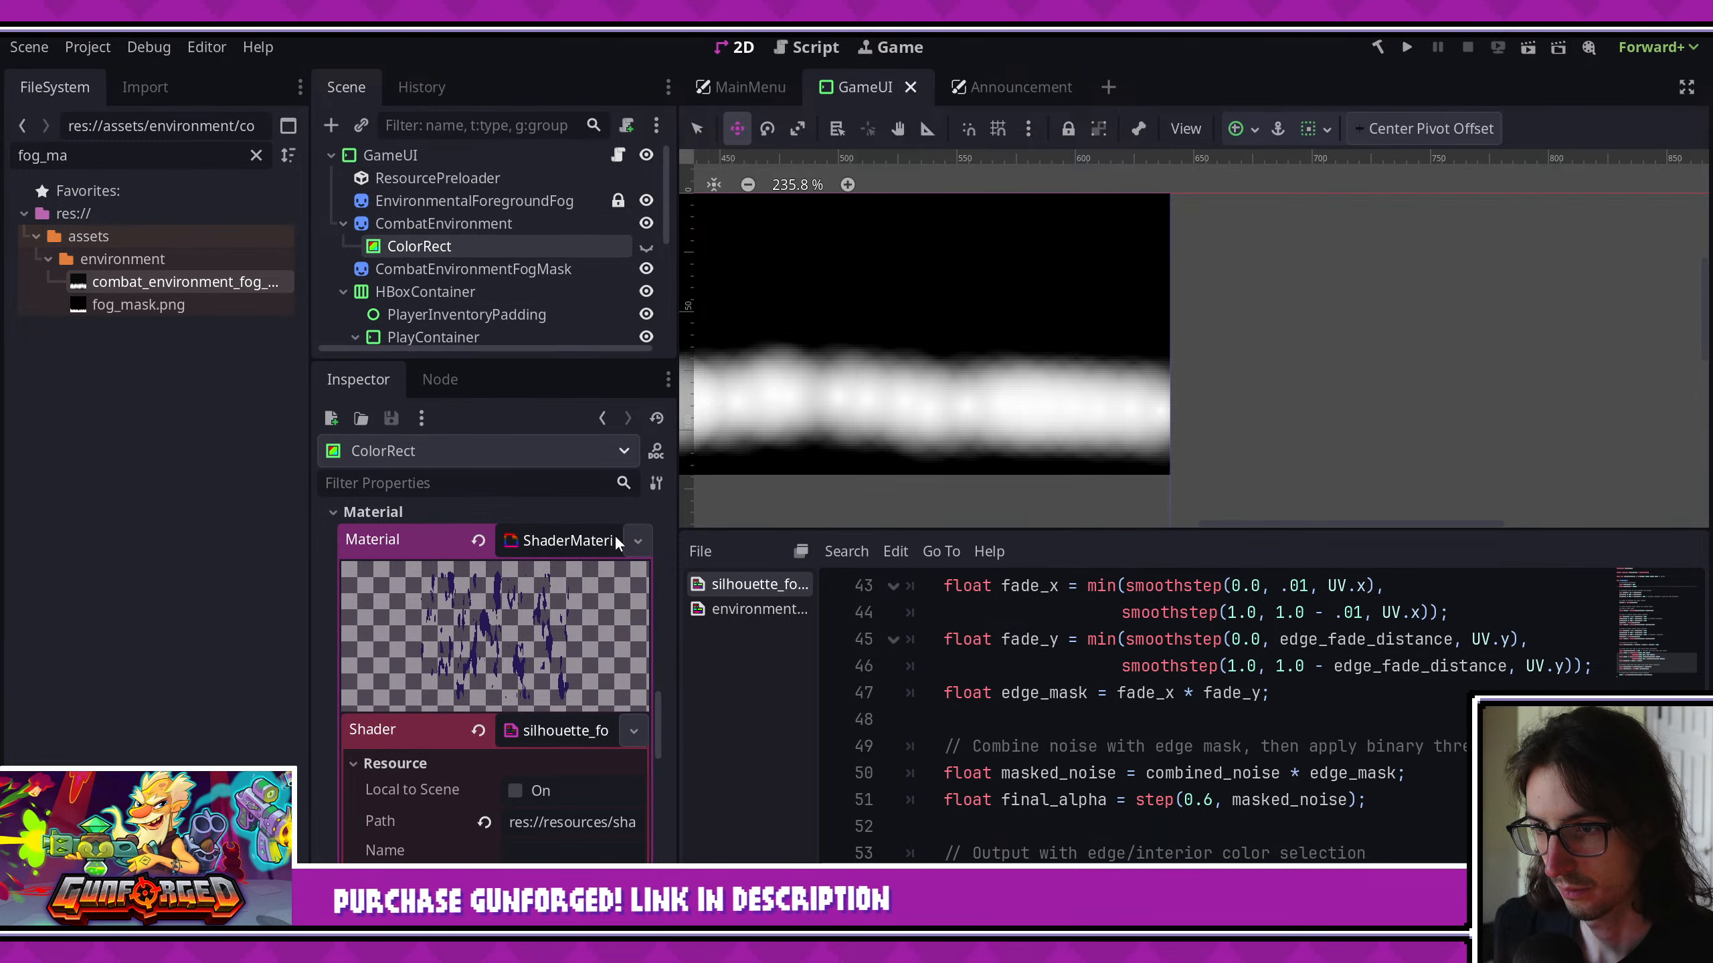
{"action": "left_click", "coordinate": [636, 541]}
{"action": "left_click", "coordinate": [574, 849]}
- Paste the copied ShaderMaterial into CombatEnvironmentFogMask's Material property
{"action": "left_click", "coordinate": [472, 269]}
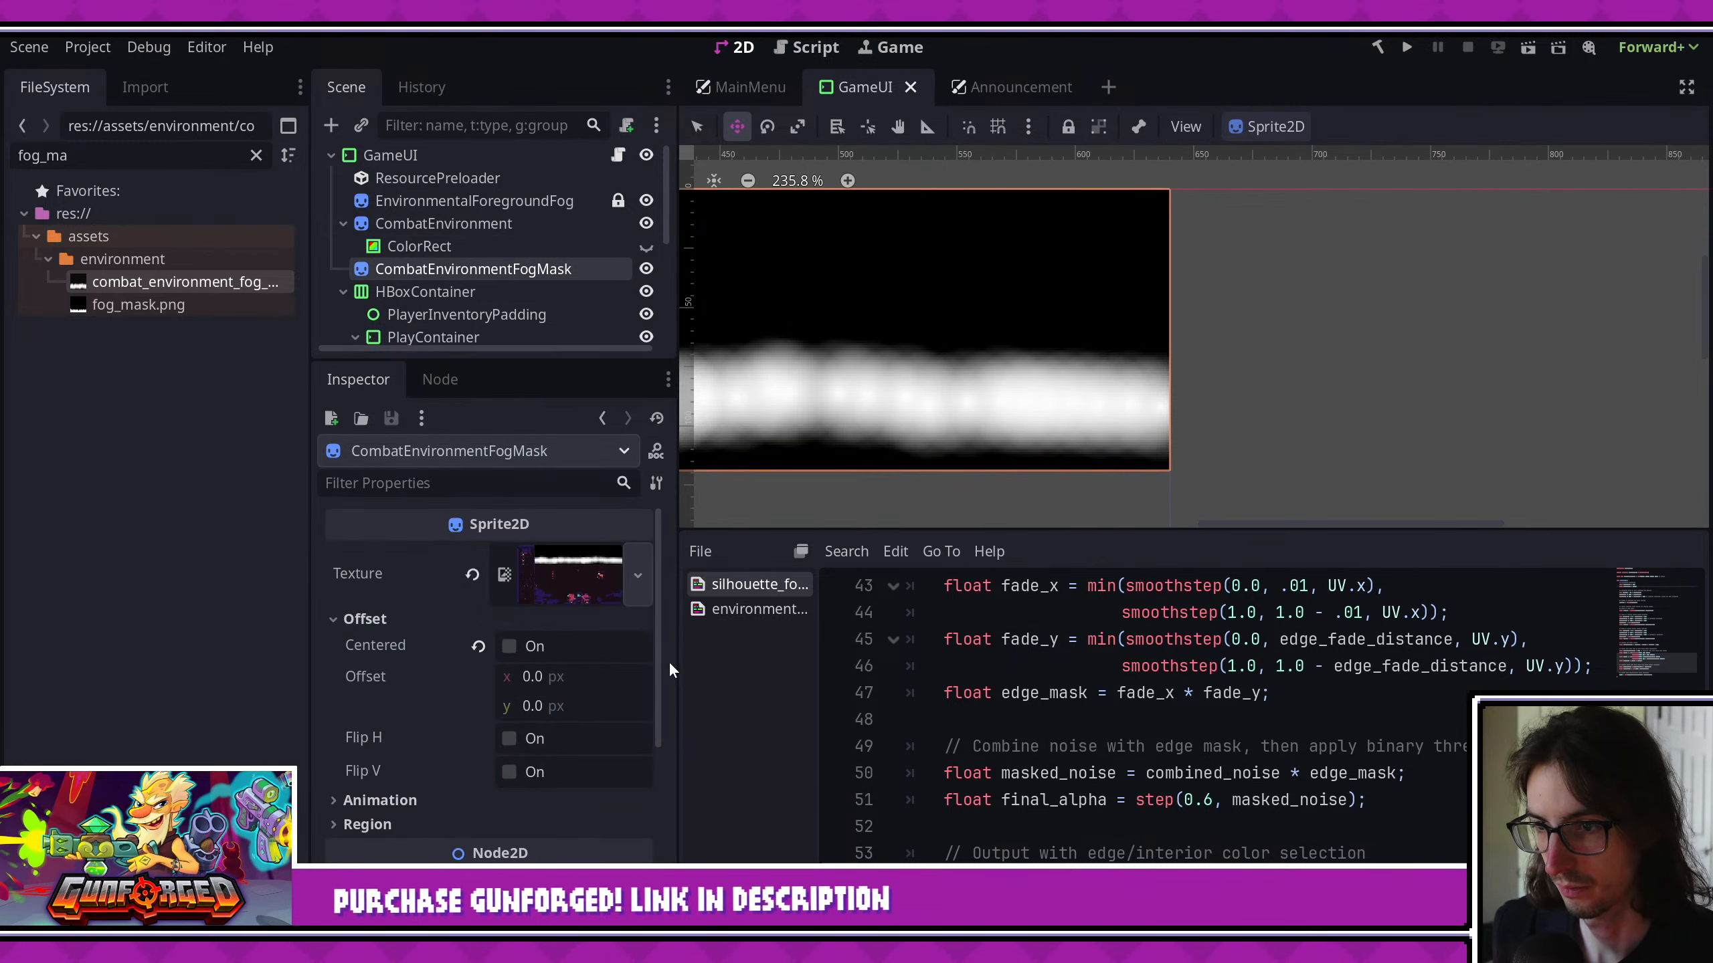
{"action": "left_click", "coordinate": [637, 574]}
{"action": "key", "text": "Escape"}
{"action": "scroll", "coordinate": [649, 664], "scroll_direction": "down", "scroll_amount": 3}
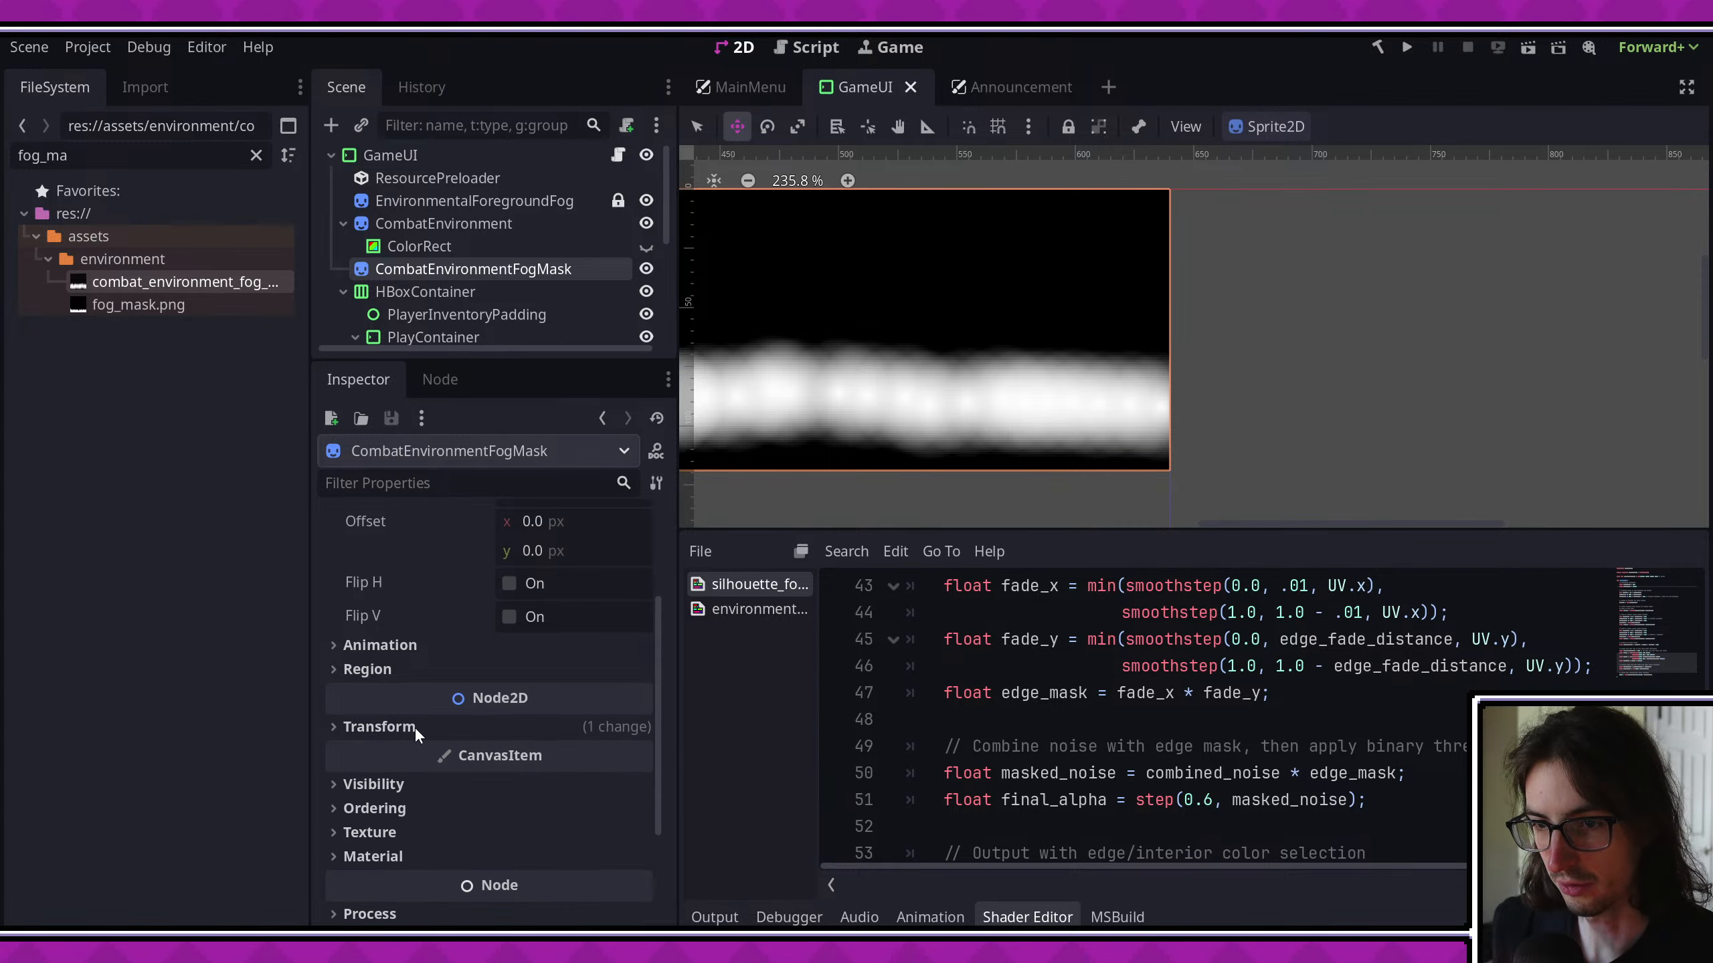
{"action": "scroll", "coordinate": [415, 728], "scroll_direction": "down", "scroll_amount": 1}
{"action": "left_click", "coordinate": [374, 804]}
{"action": "left_click", "coordinate": [634, 829]}
{"action": "left_click", "coordinate": [519, 905]}
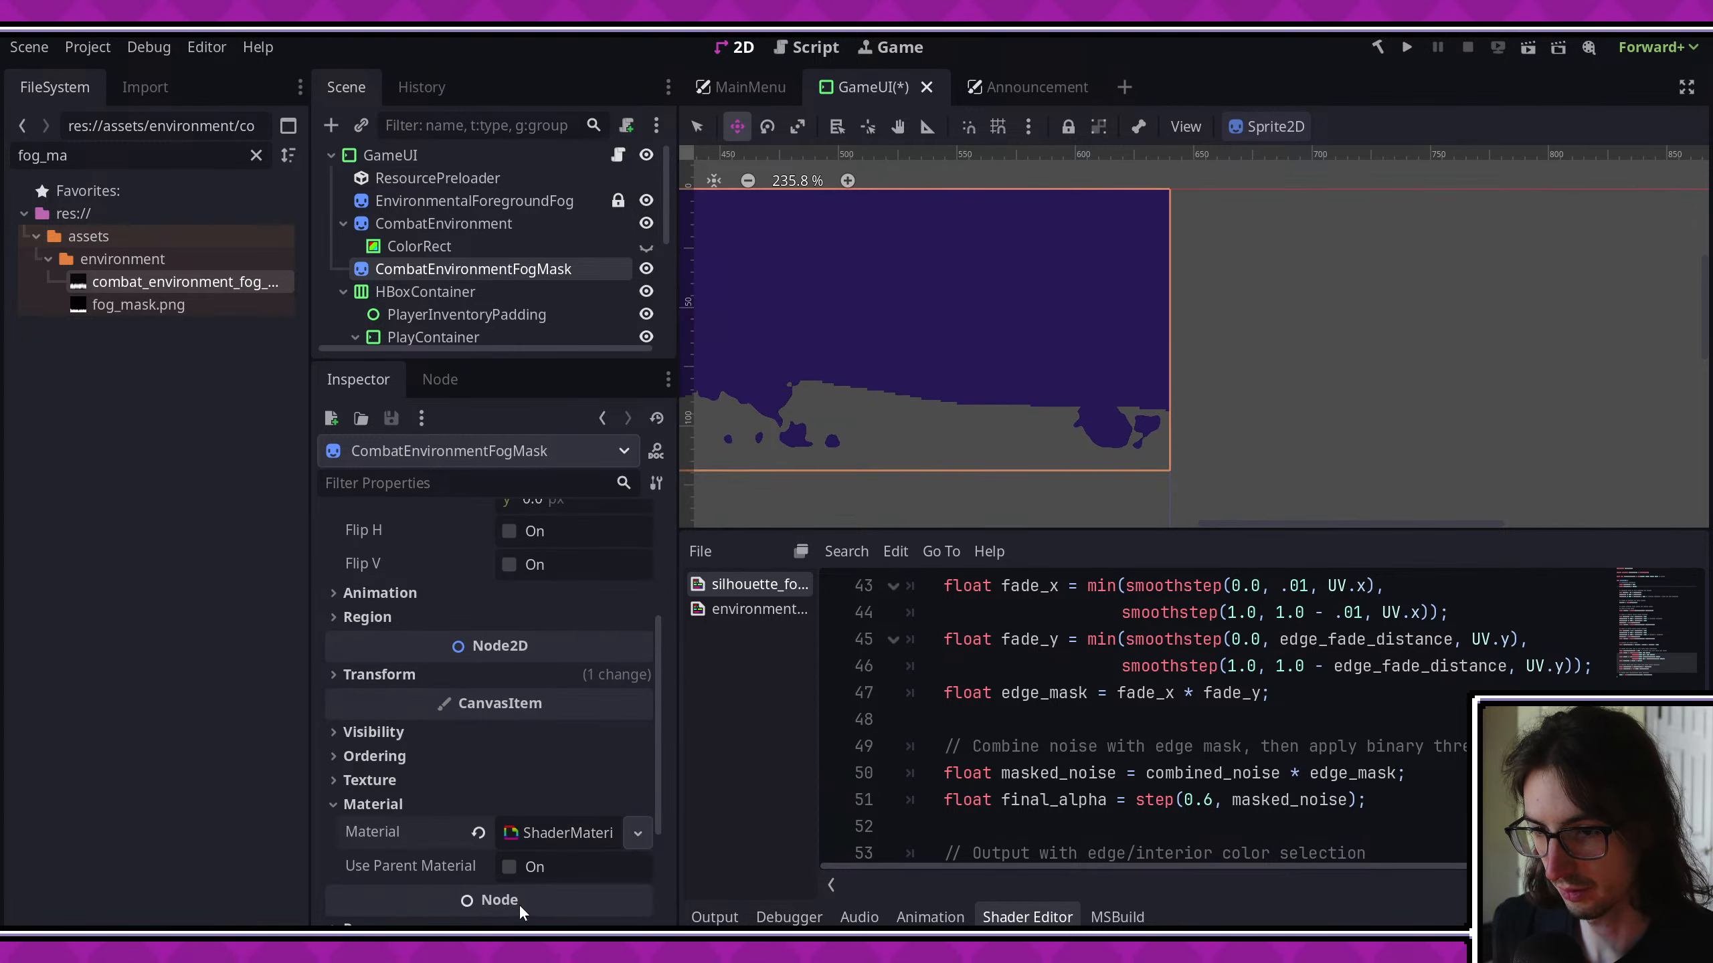
- Make CombatEnvironmentFogMask's ShaderMaterial unique recursively, including its NoiseTexture2D and FastNoiseLite but not the shader
{"action": "scroll", "coordinate": [1197, 398], "scroll_direction": "down", "scroll_amount": 3}
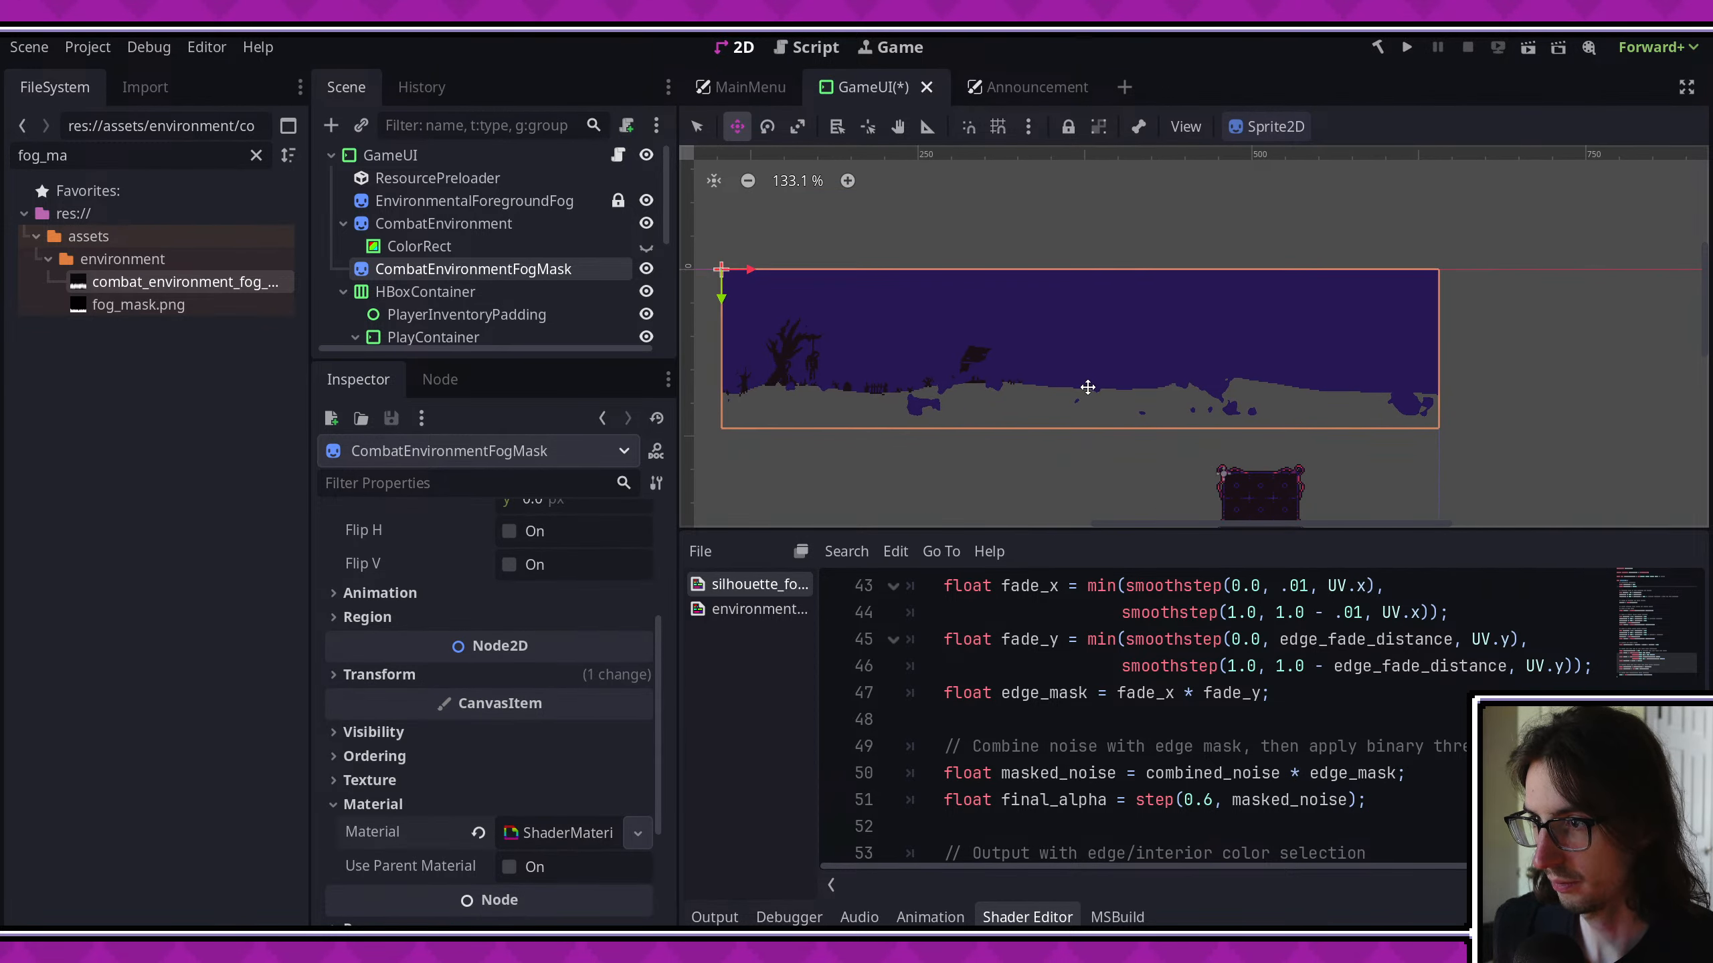
{"action": "scroll", "coordinate": [632, 731], "scroll_direction": "down", "scroll_amount": 2}
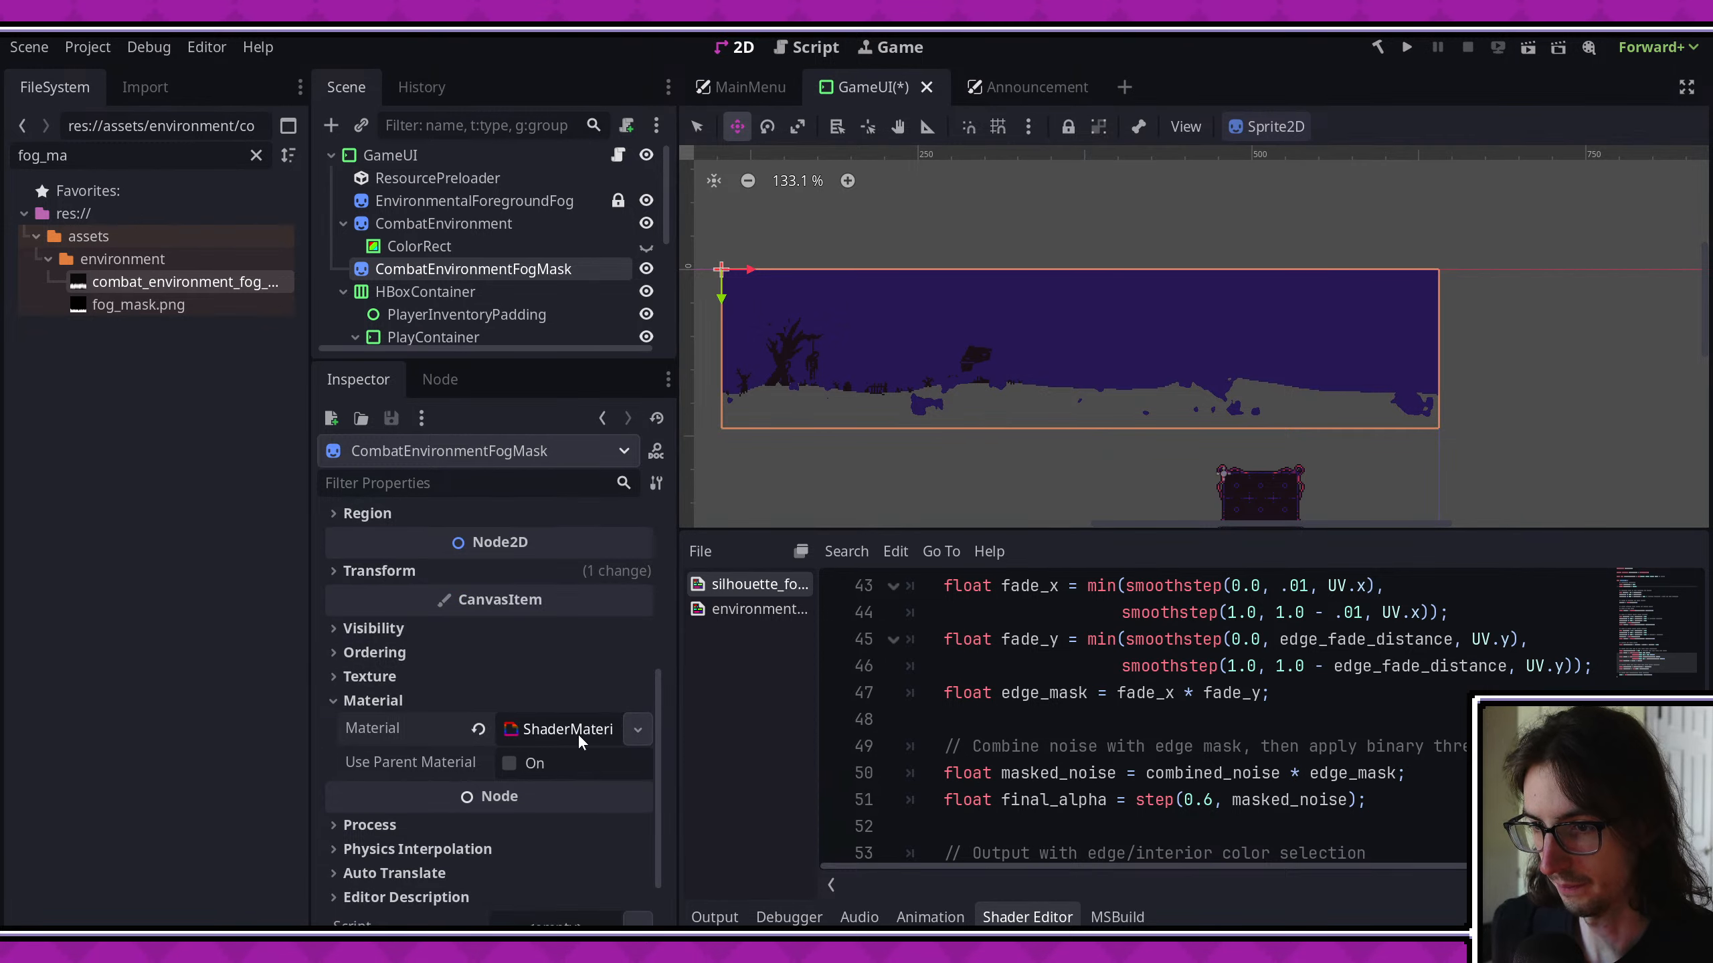
{"action": "left_click", "coordinate": [578, 733]}
{"action": "scroll", "coordinate": [584, 719], "scroll_direction": "down", "scroll_amount": 3}
{"action": "scroll", "coordinate": [582, 721], "scroll_direction": "down", "scroll_amount": 3}
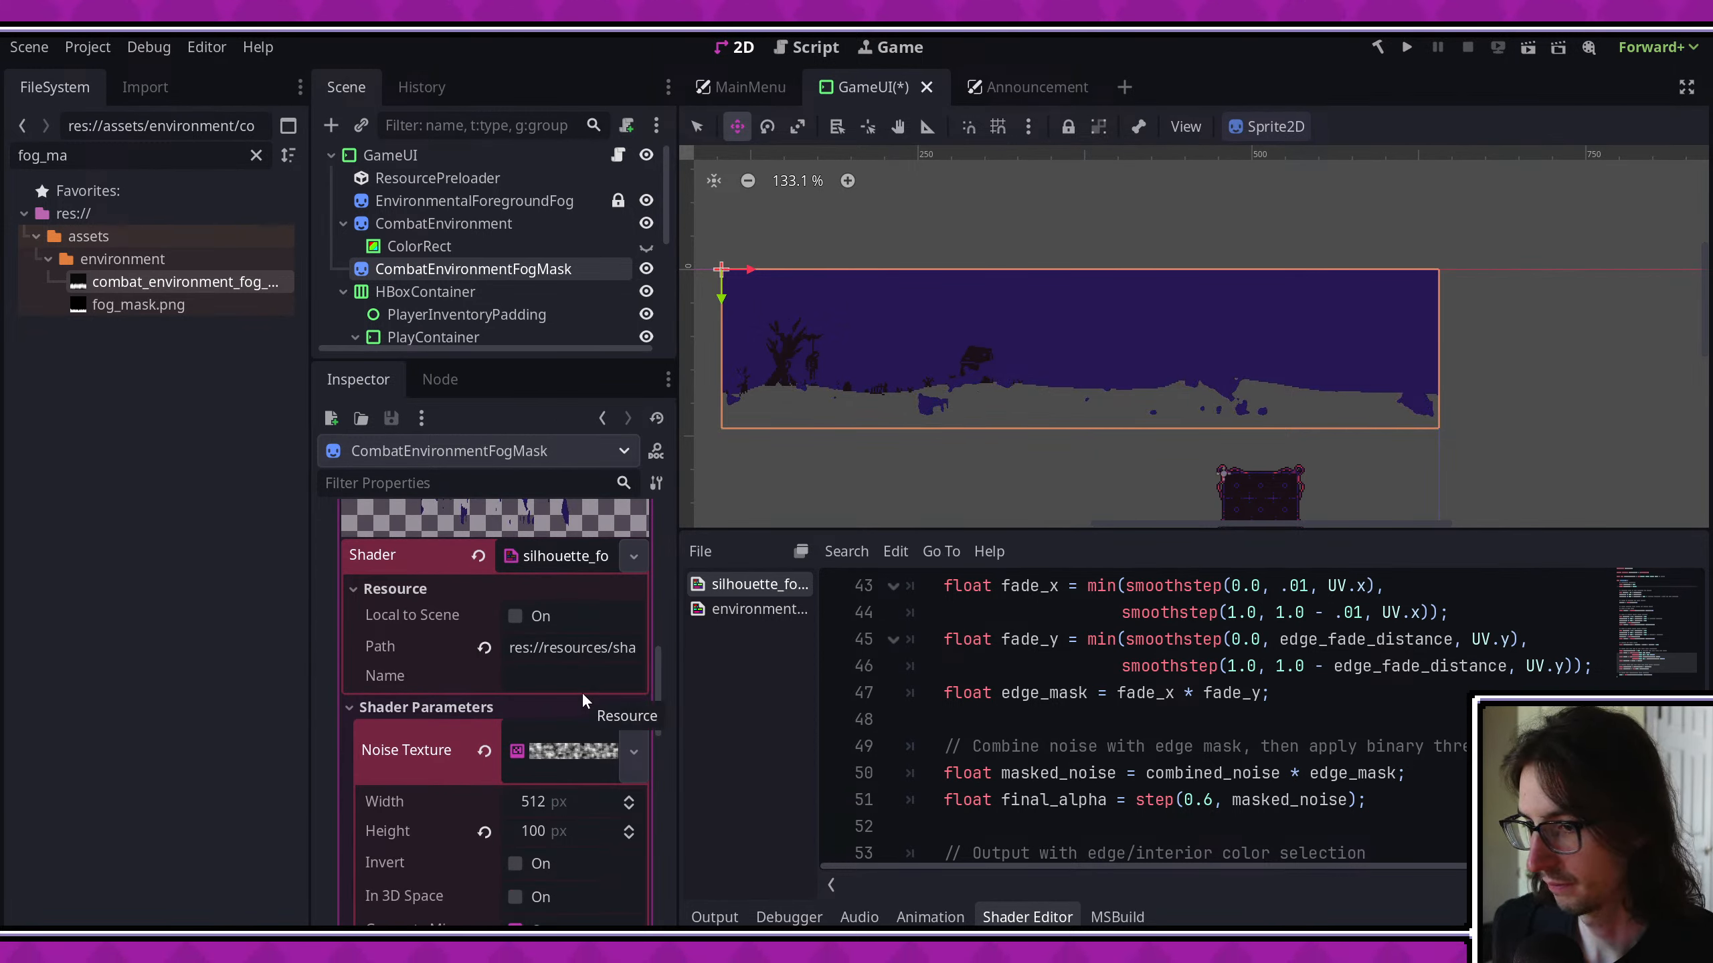
{"action": "scroll", "coordinate": [582, 699], "scroll_direction": "up", "scroll_amount": 1}
{"action": "scroll", "coordinate": [594, 718], "scroll_direction": "down", "scroll_amount": 1}
{"action": "scroll", "coordinate": [621, 646], "scroll_direction": "up", "scroll_amount": 1}
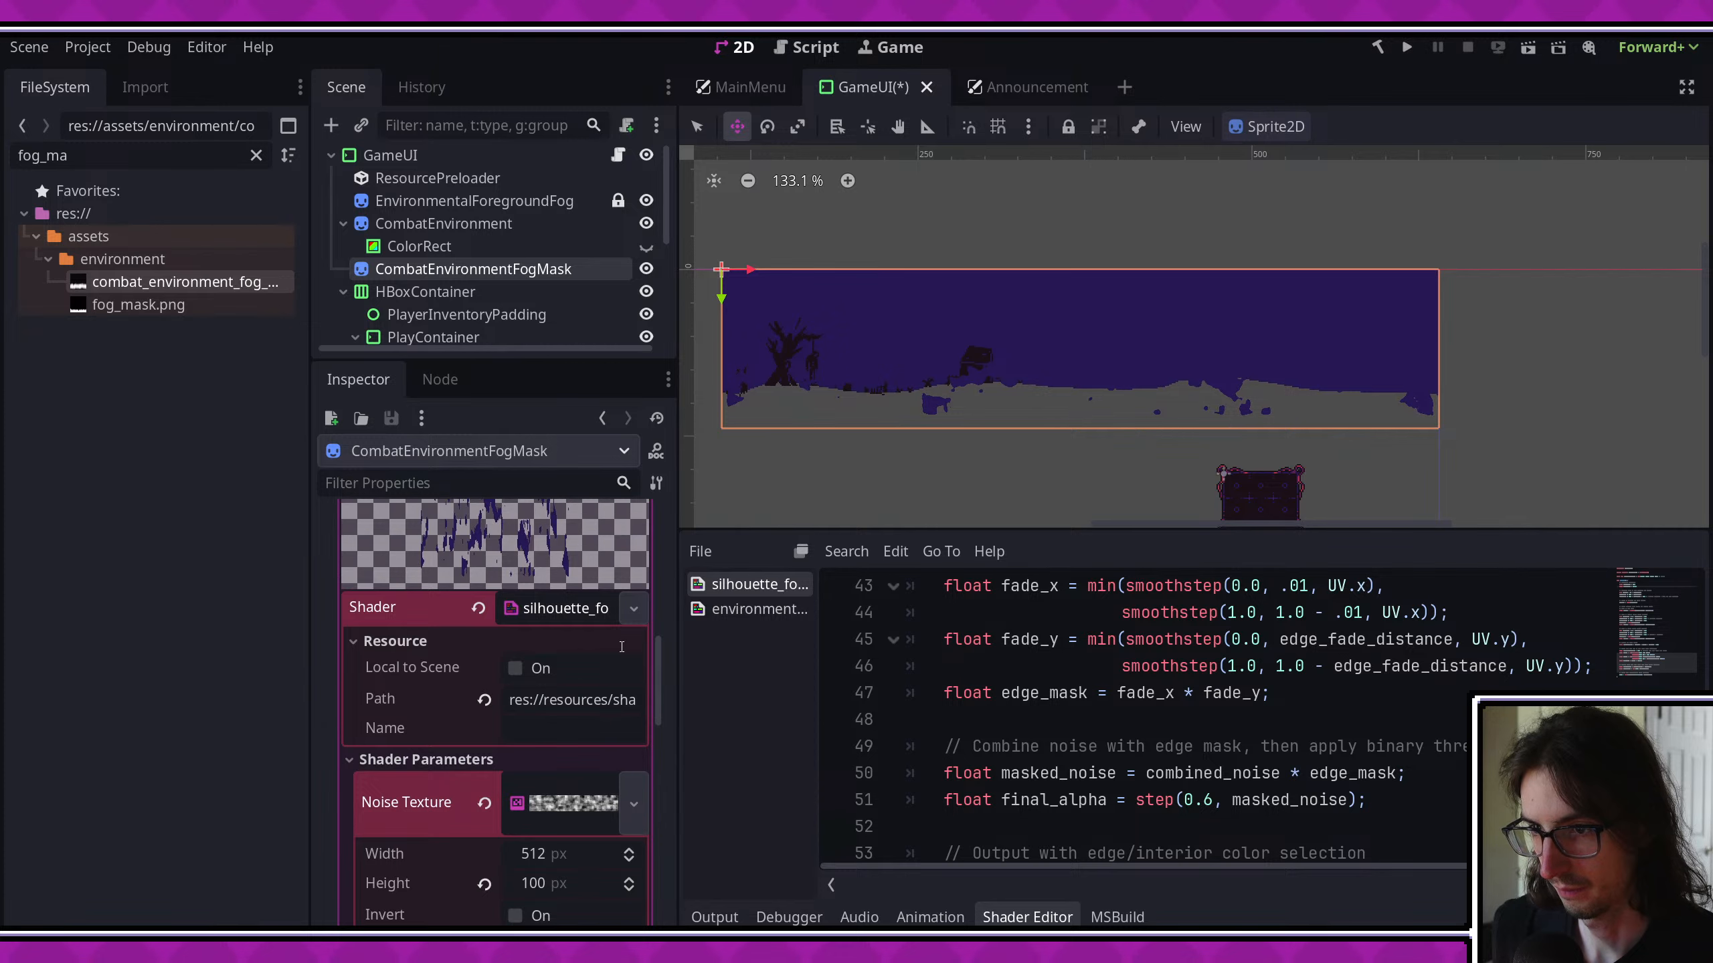
{"action": "scroll", "coordinate": [624, 668], "scroll_direction": "up", "scroll_amount": 1}
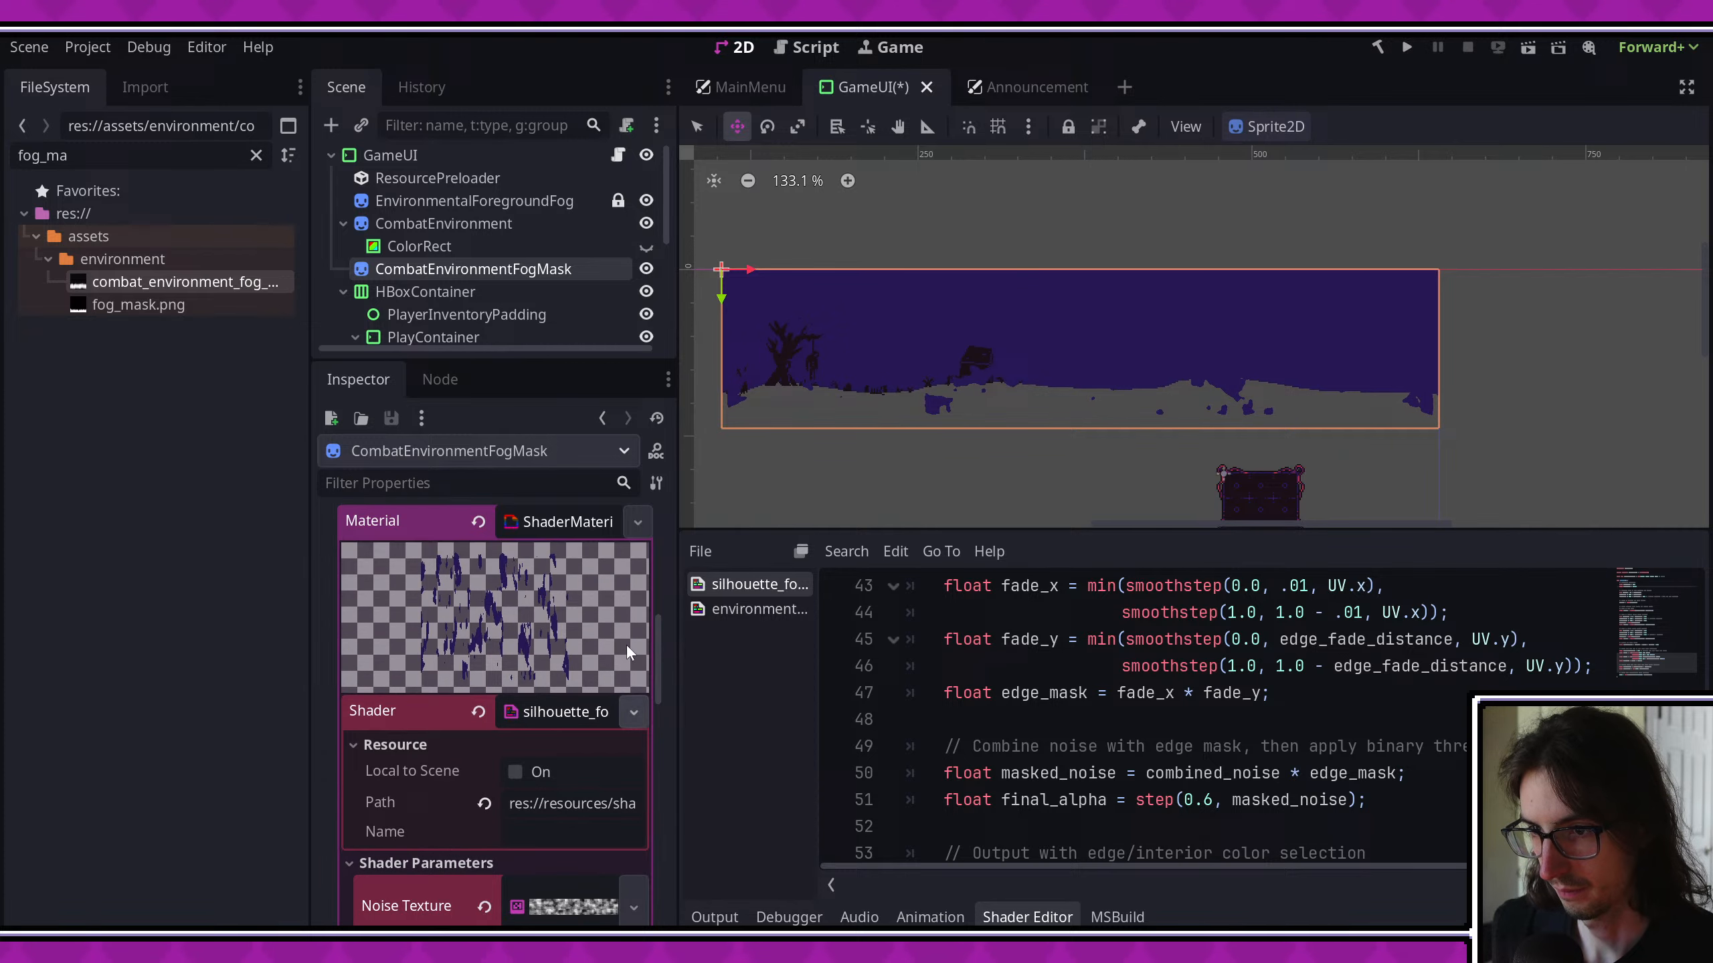
{"action": "left_click", "coordinate": [632, 520]}
{"action": "left_click", "coordinate": [569, 742]}
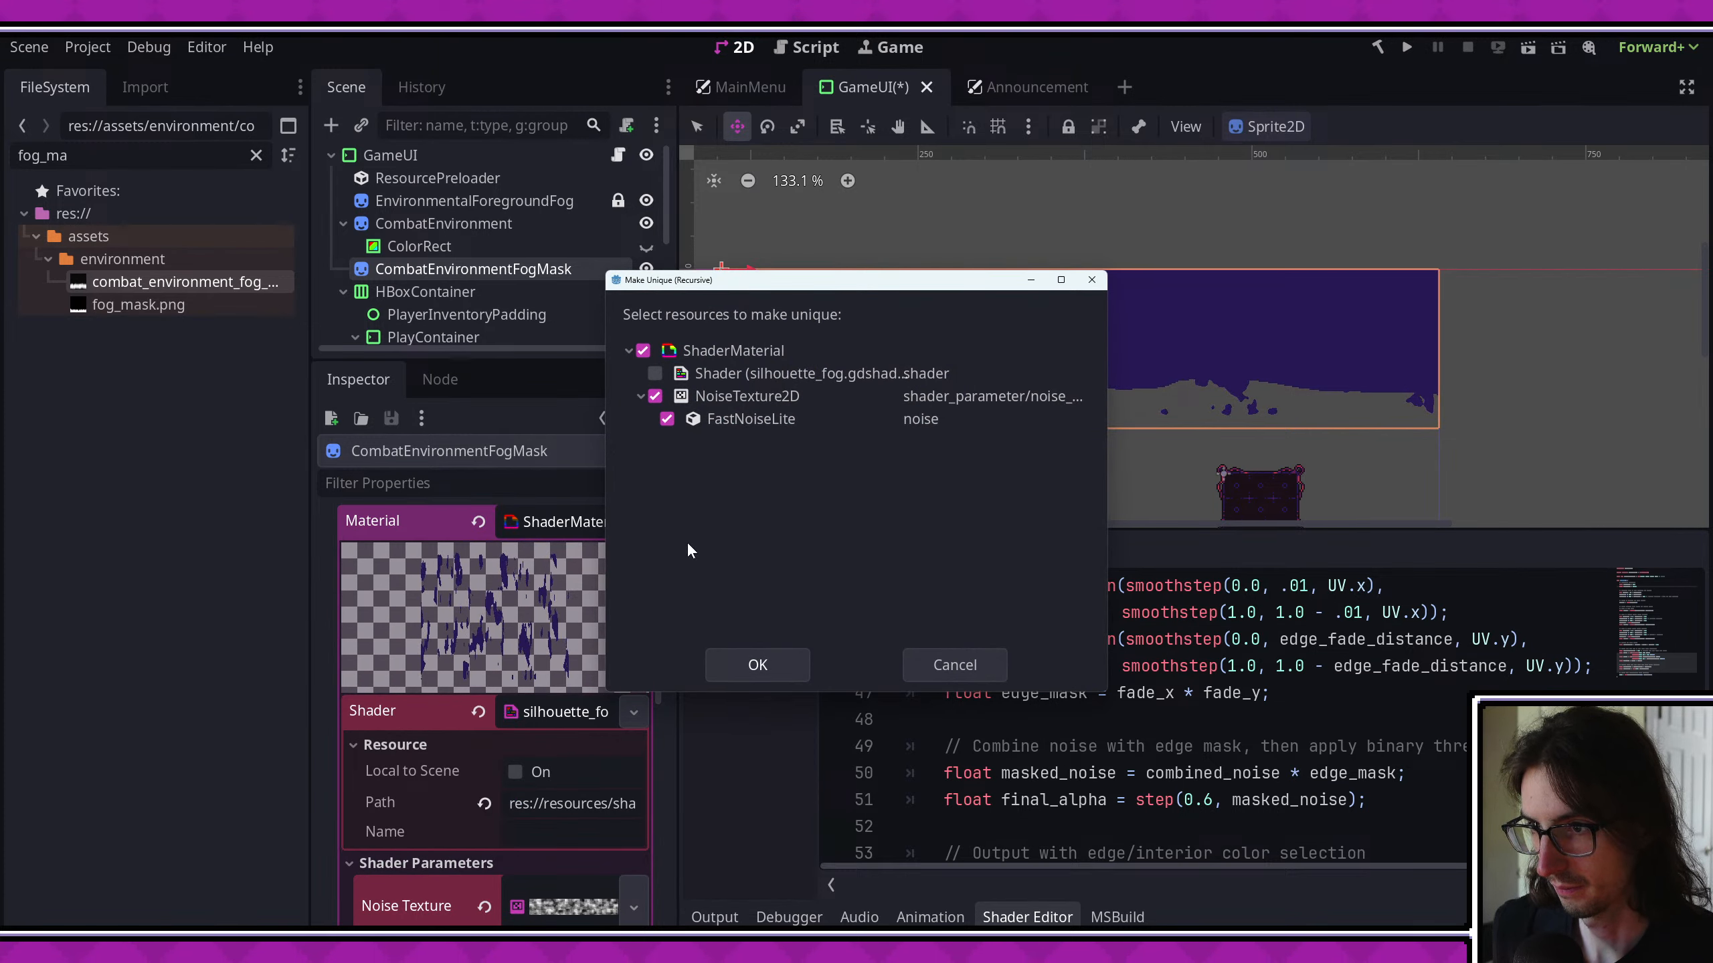
{"action": "left_click", "coordinate": [780, 661]}
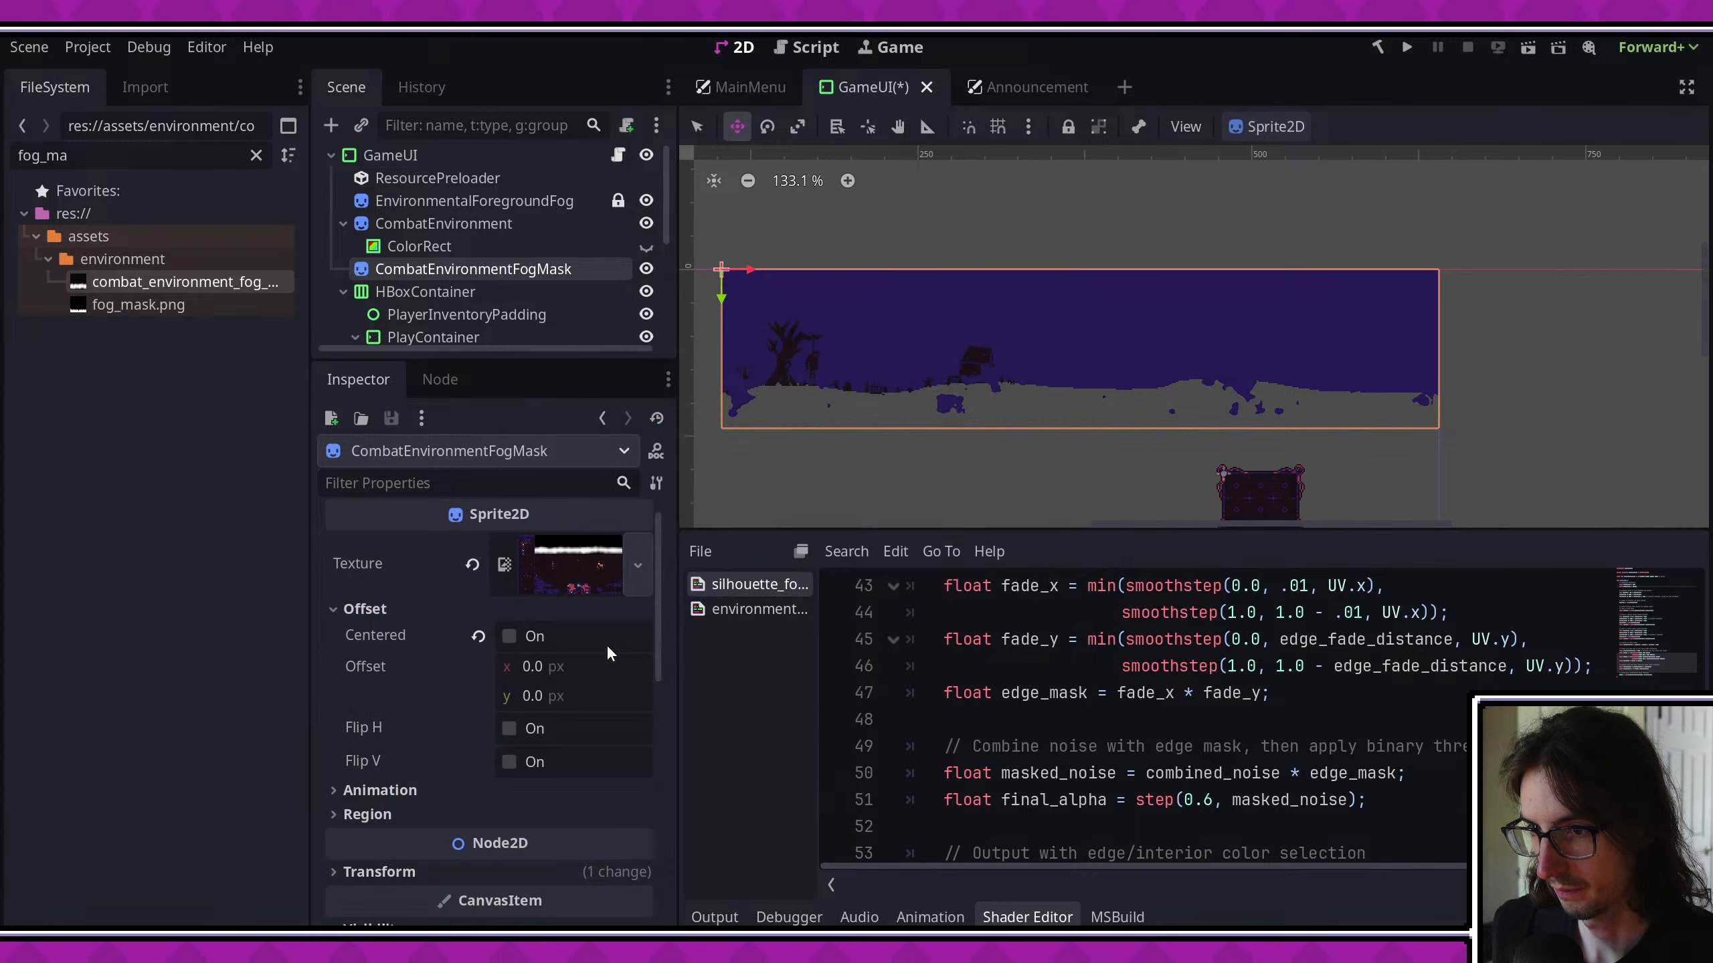
{"action": "left_click", "coordinate": [578, 559]}
{"action": "left_click", "coordinate": [580, 543]}
{"action": "scroll", "coordinate": [607, 608], "scroll_direction": "up", "scroll_amount": 1}
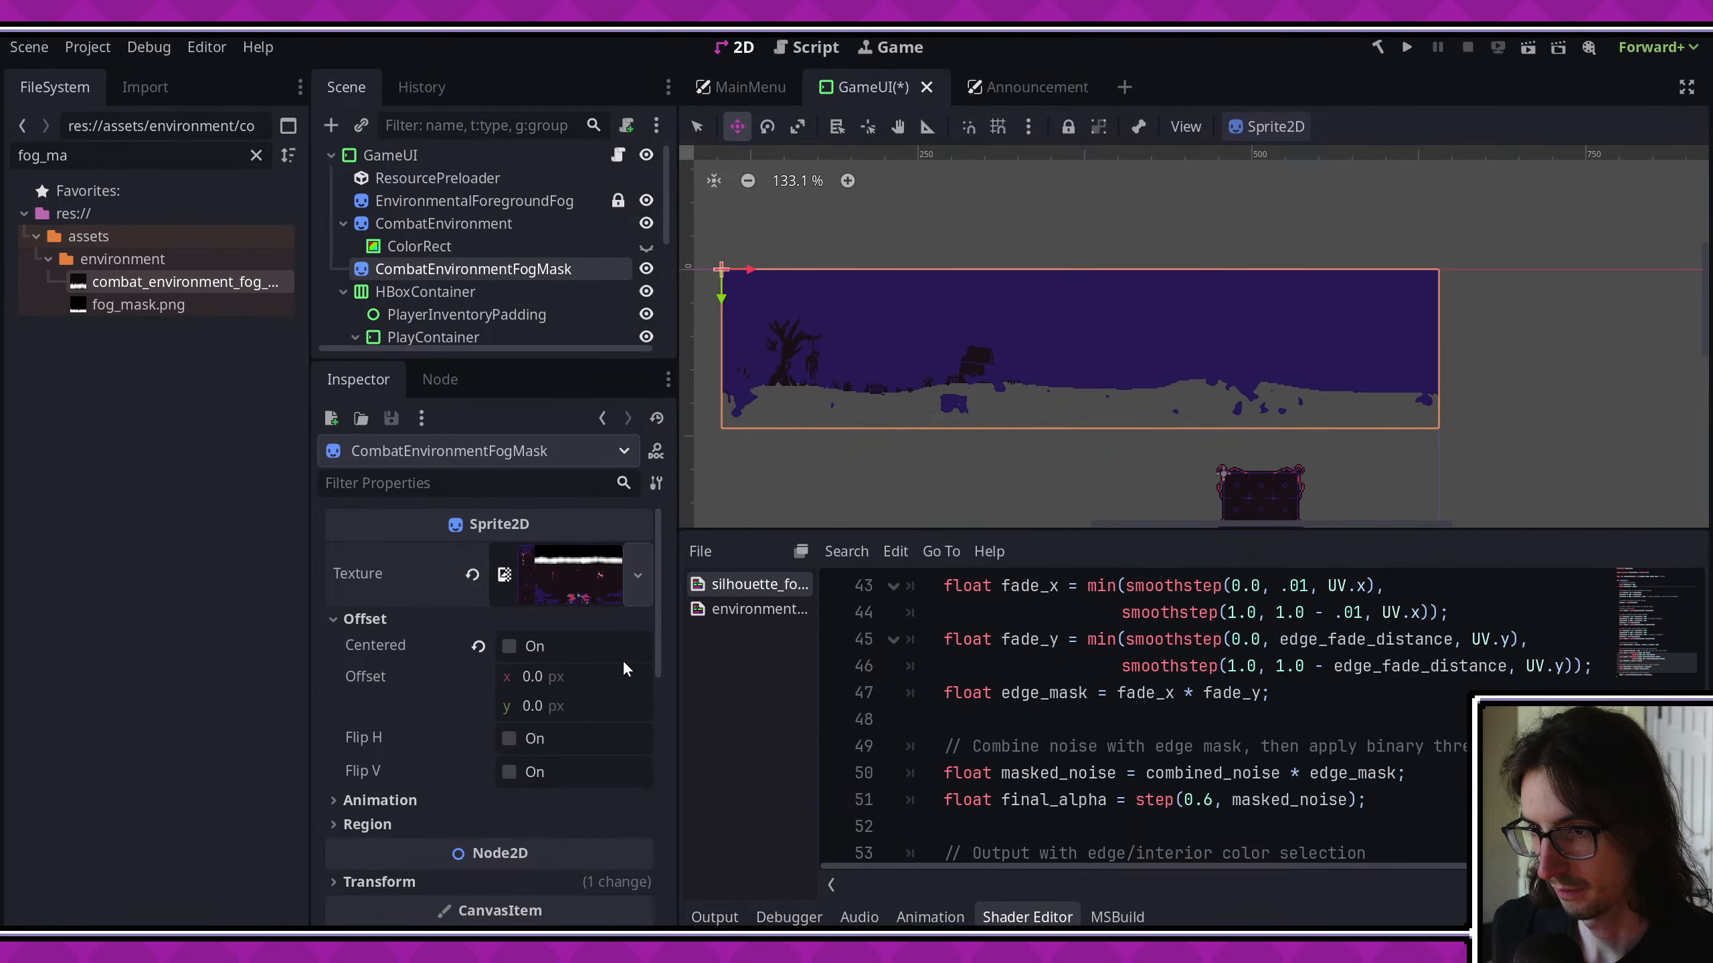
- Filter the project files for "environment" and rename the environmental foreground fog shader to environmental_fog.gdshader
{"action": "double_click", "coordinate": [113, 160]}
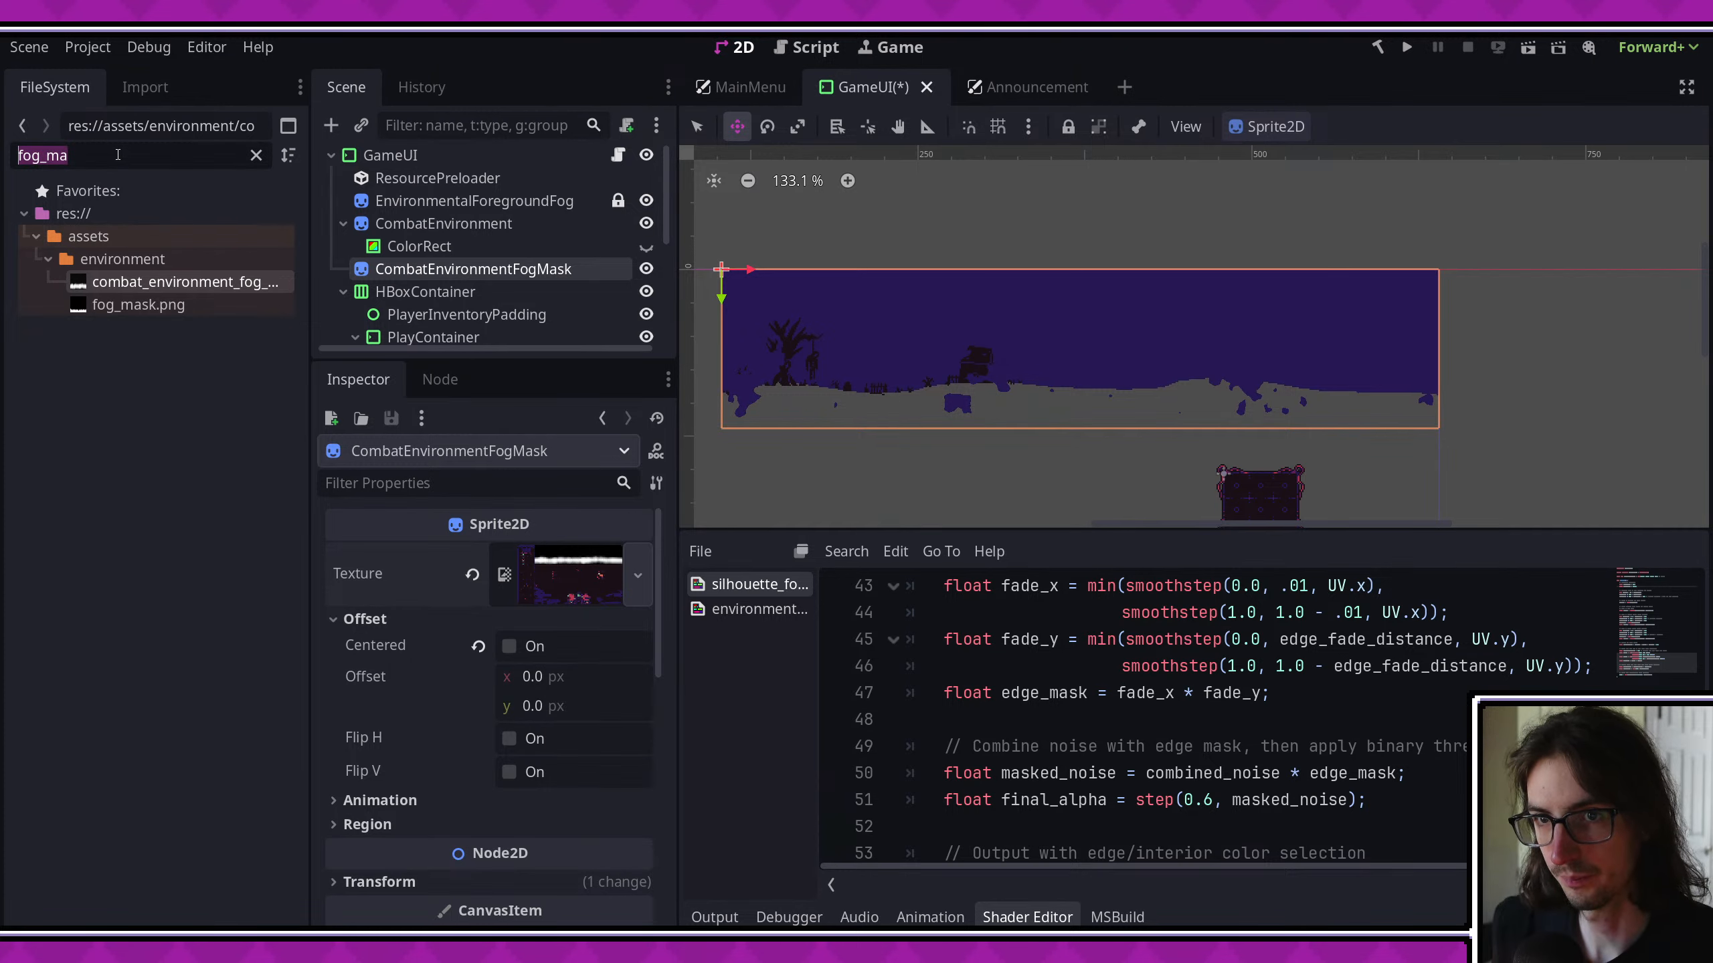
{"action": "type", "text": "envirome"}
{"action": "key", "text": "BackSpace"}
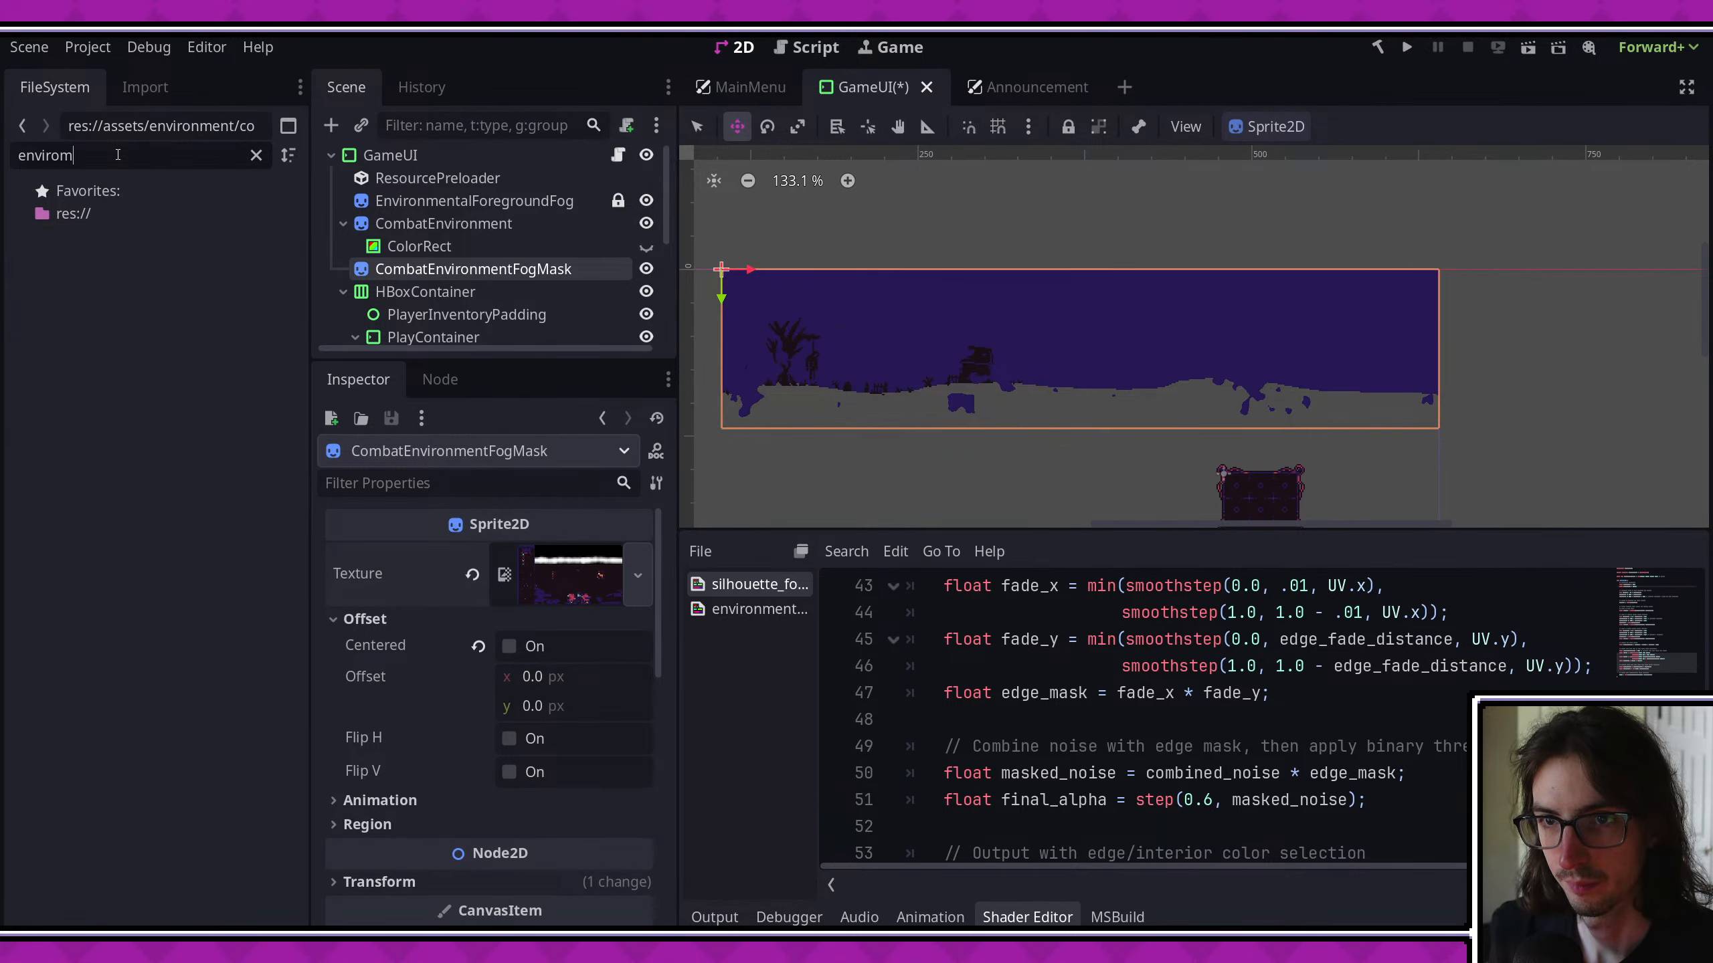
{"action": "type", "text": "nment"}
{"action": "left_click", "coordinate": [138, 471]}
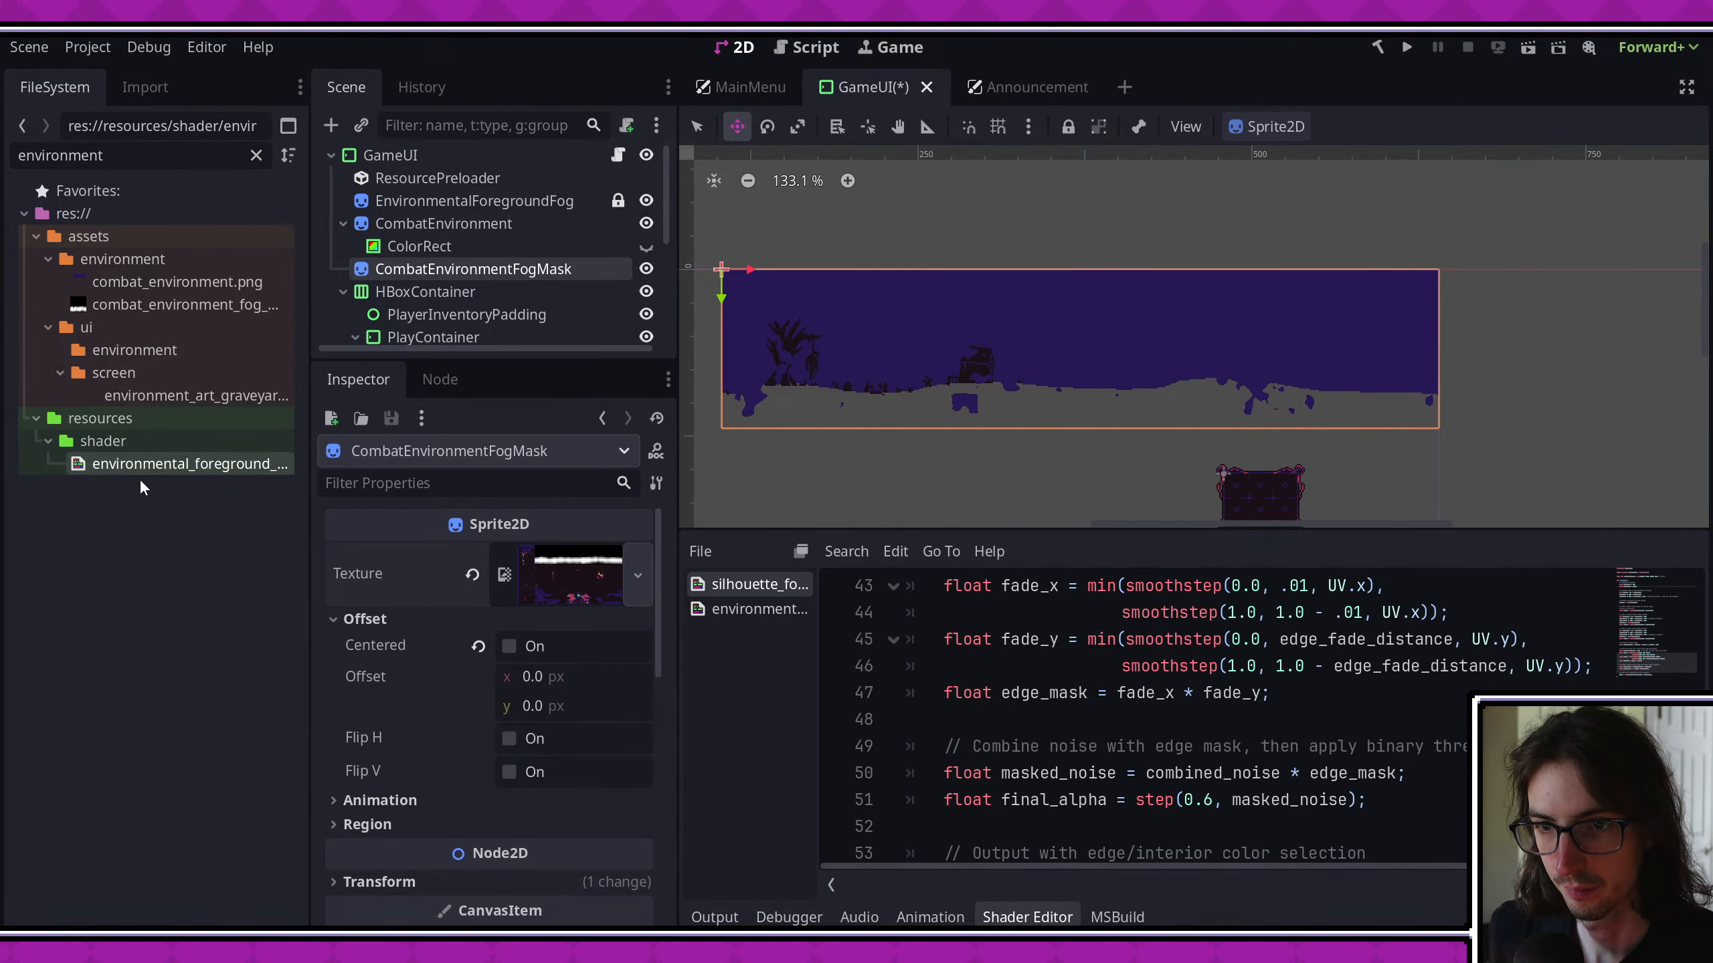
{"action": "left_click_drag", "start_coordinate": [311, 468], "coordinate": [411, 467]}
{"action": "right_click", "coordinate": [243, 462]}
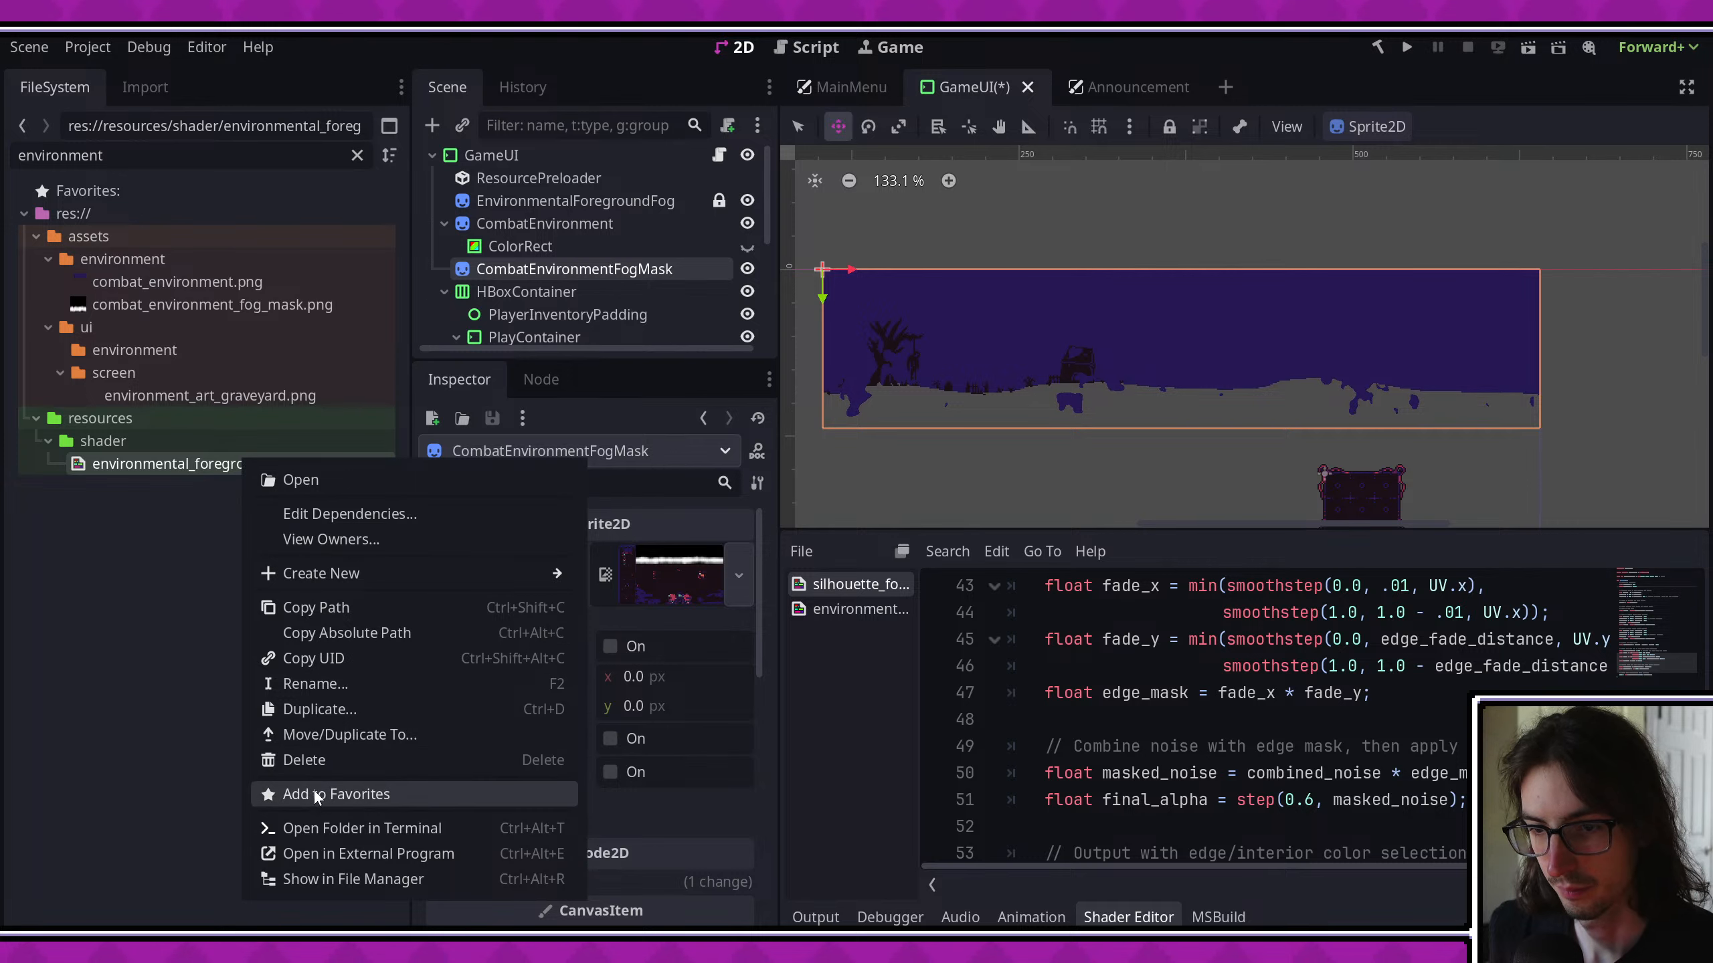
{"action": "left_click", "coordinate": [357, 684]}
{"action": "type", "text": "environment"}
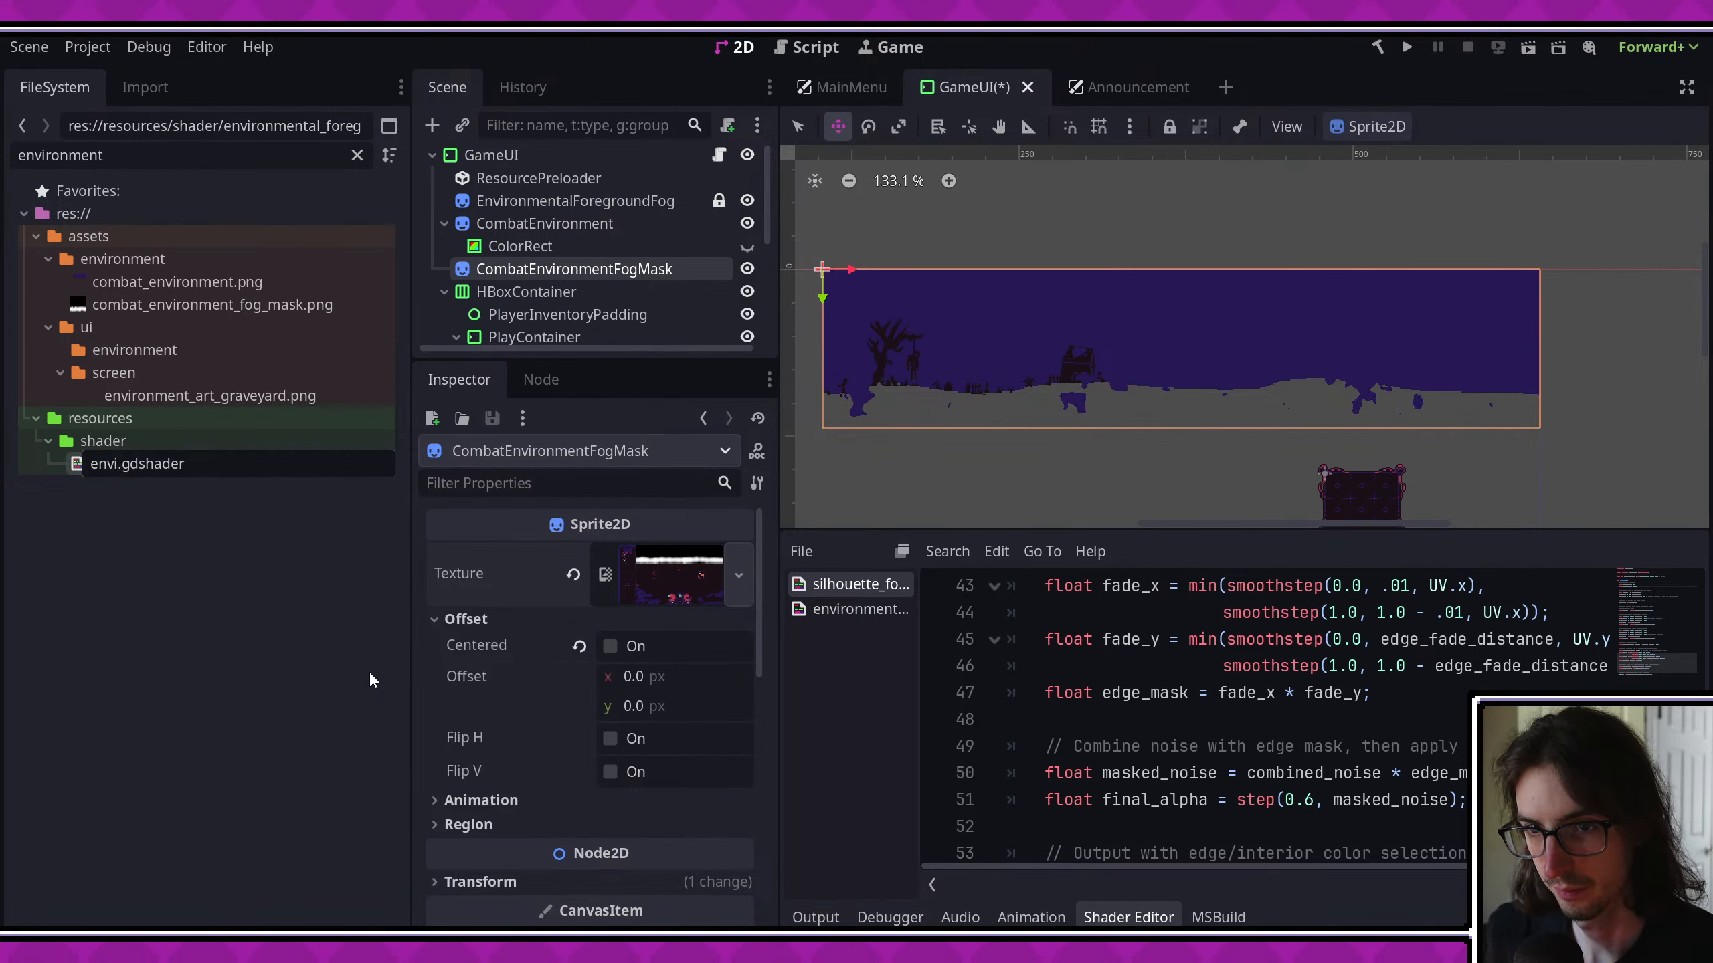
{"action": "type", "text": "al_fog"}
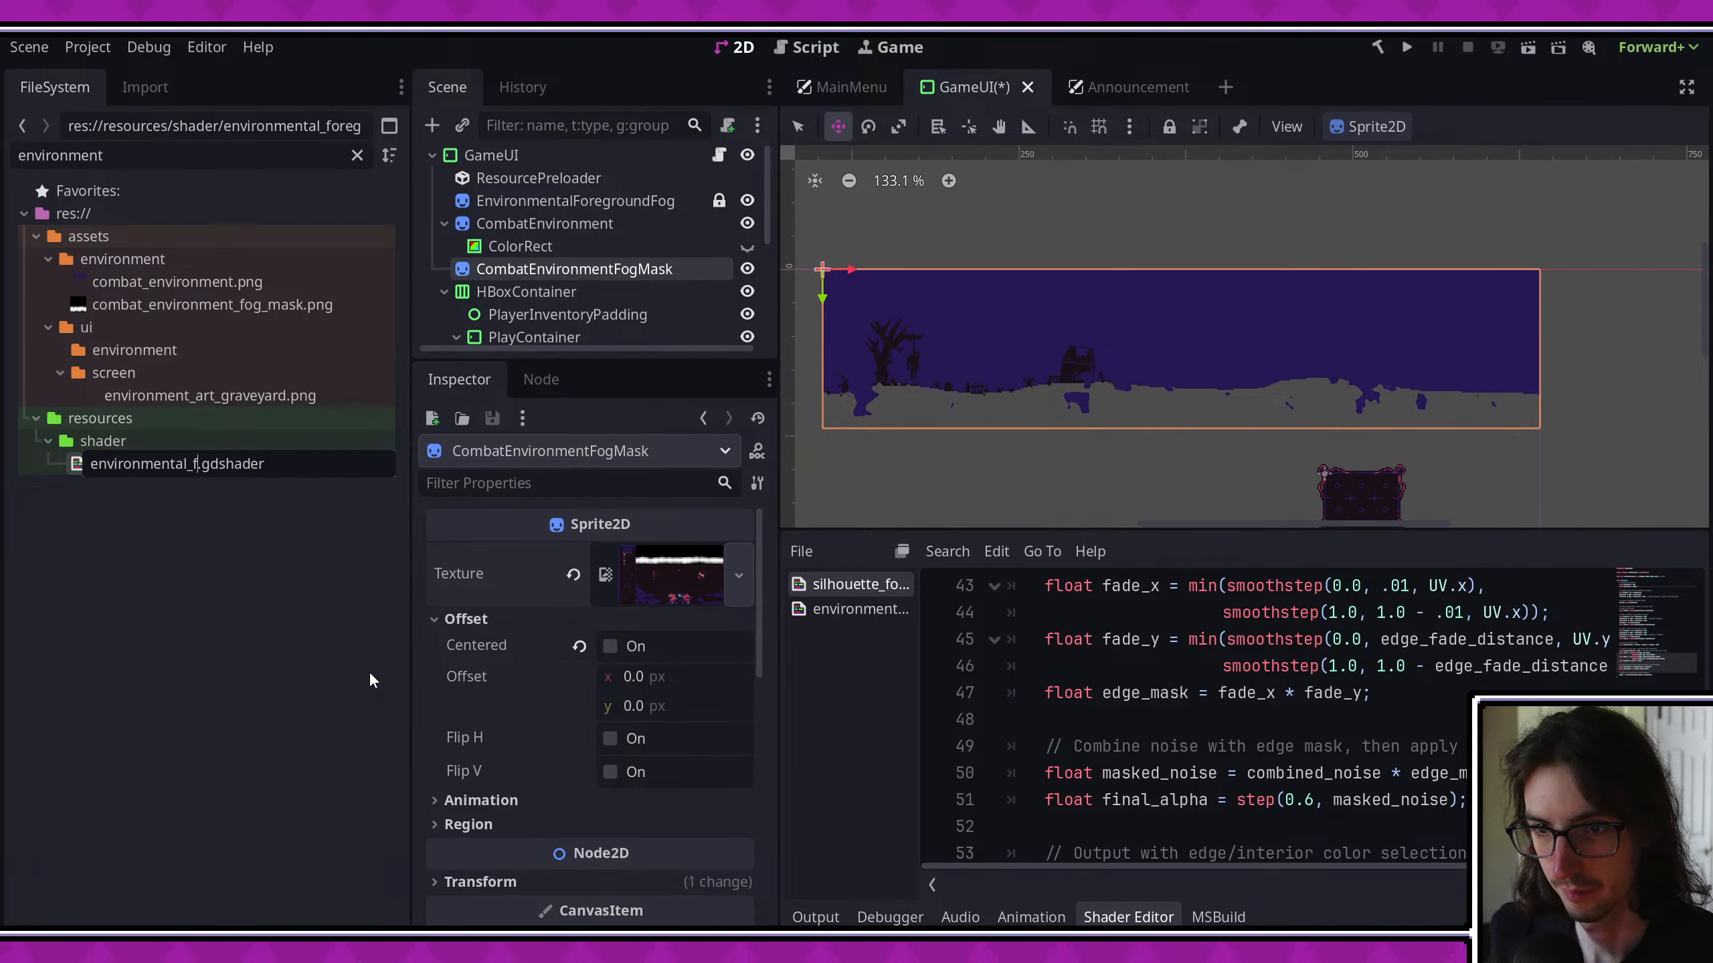
{"action": "key", "text": "Return"}
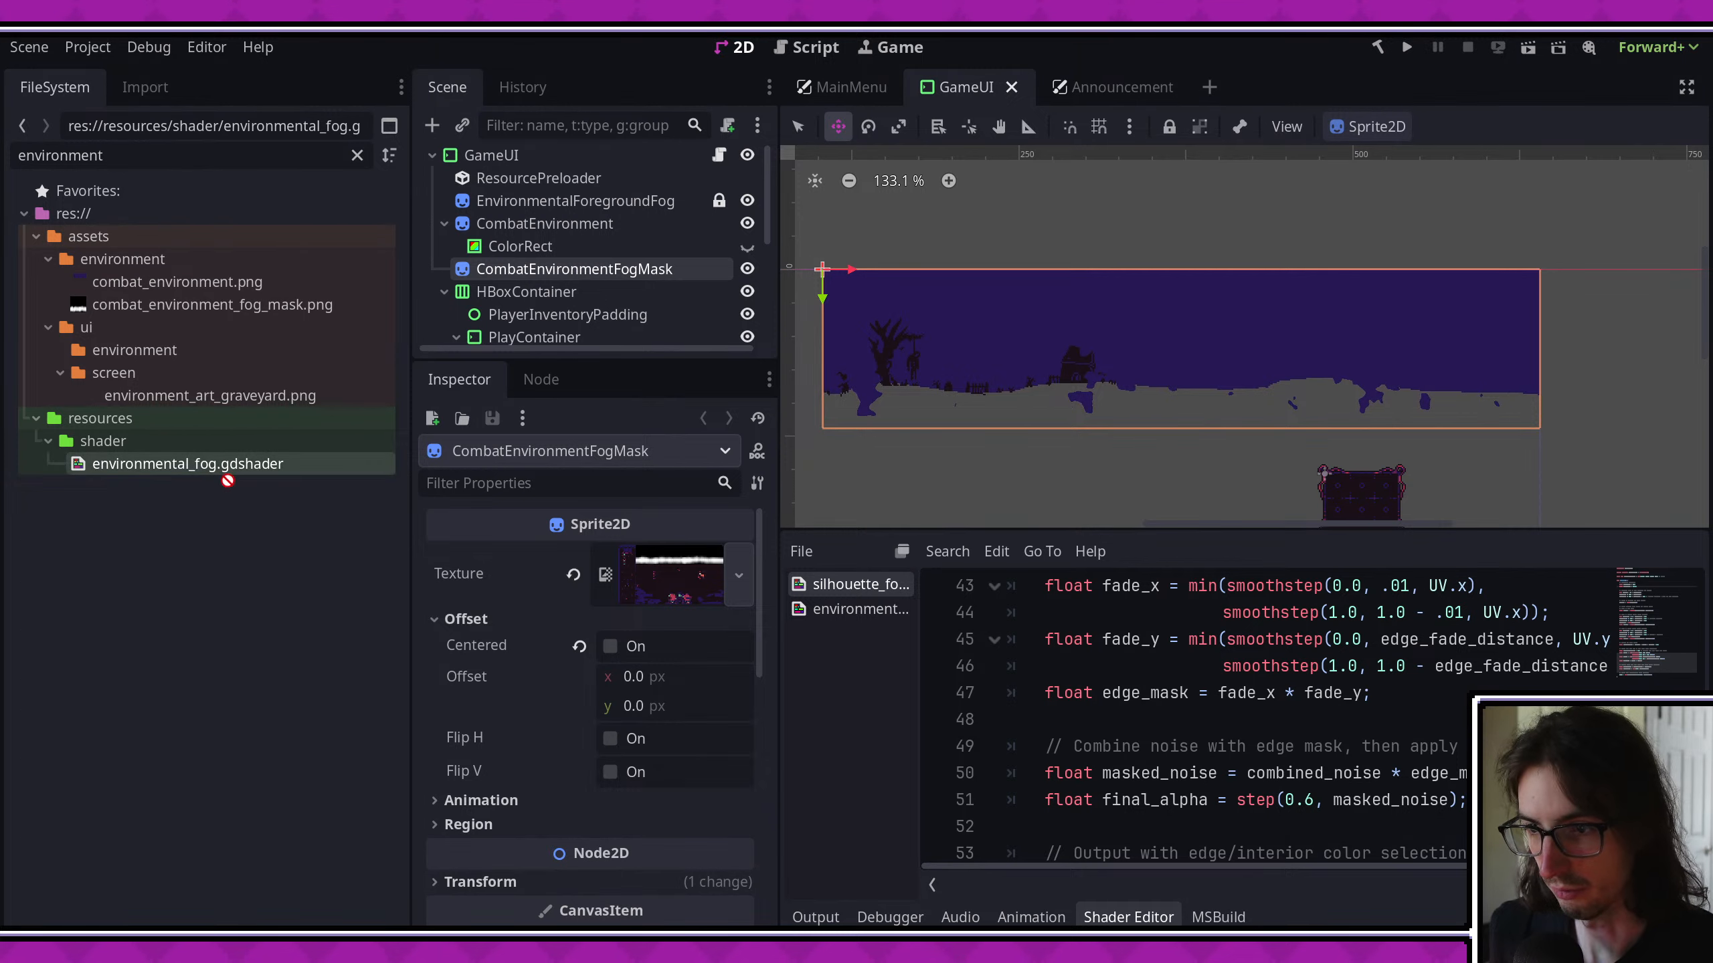
- Assign environmental_fog.gdshader as the shader of CombatEnvironmentFogMask's ShaderMaterial and save the scene
{"action": "scroll", "coordinate": [468, 642], "scroll_direction": "down", "scroll_amount": 1}
{"action": "scroll", "coordinate": [633, 546], "scroll_direction": "down", "scroll_amount": 9}
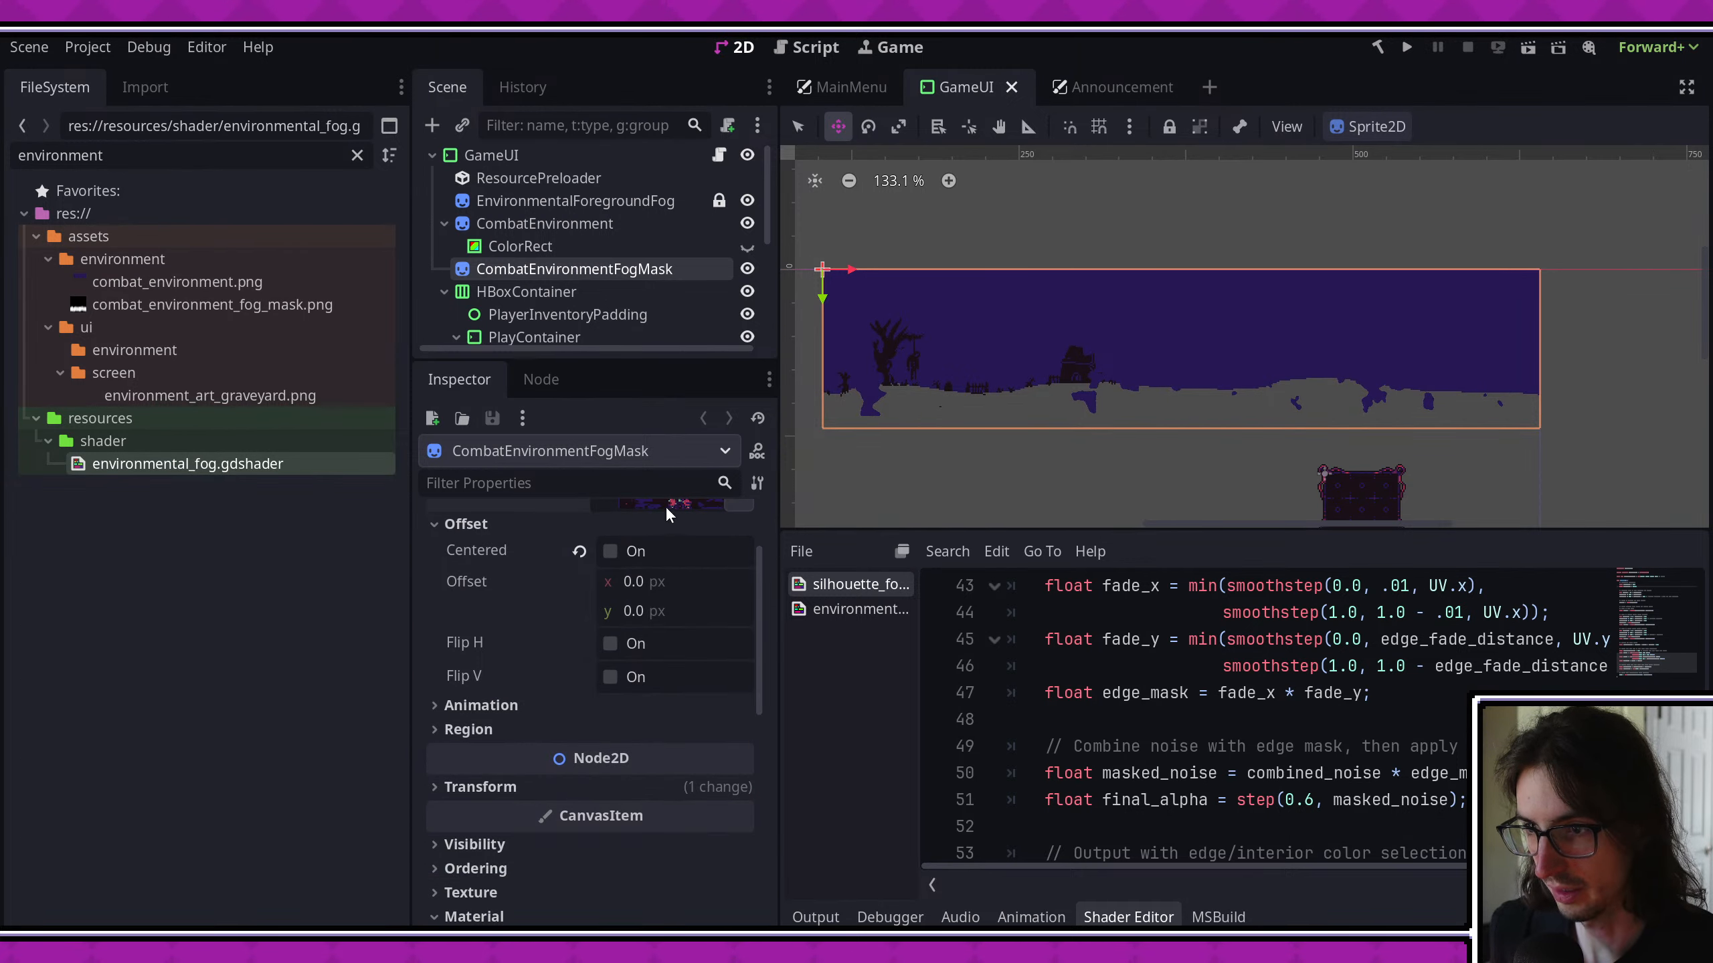
{"action": "left_click_drag", "start_coordinate": [290, 464], "coordinate": [674, 720]}
{"action": "key", "text": "ctrl+s"}
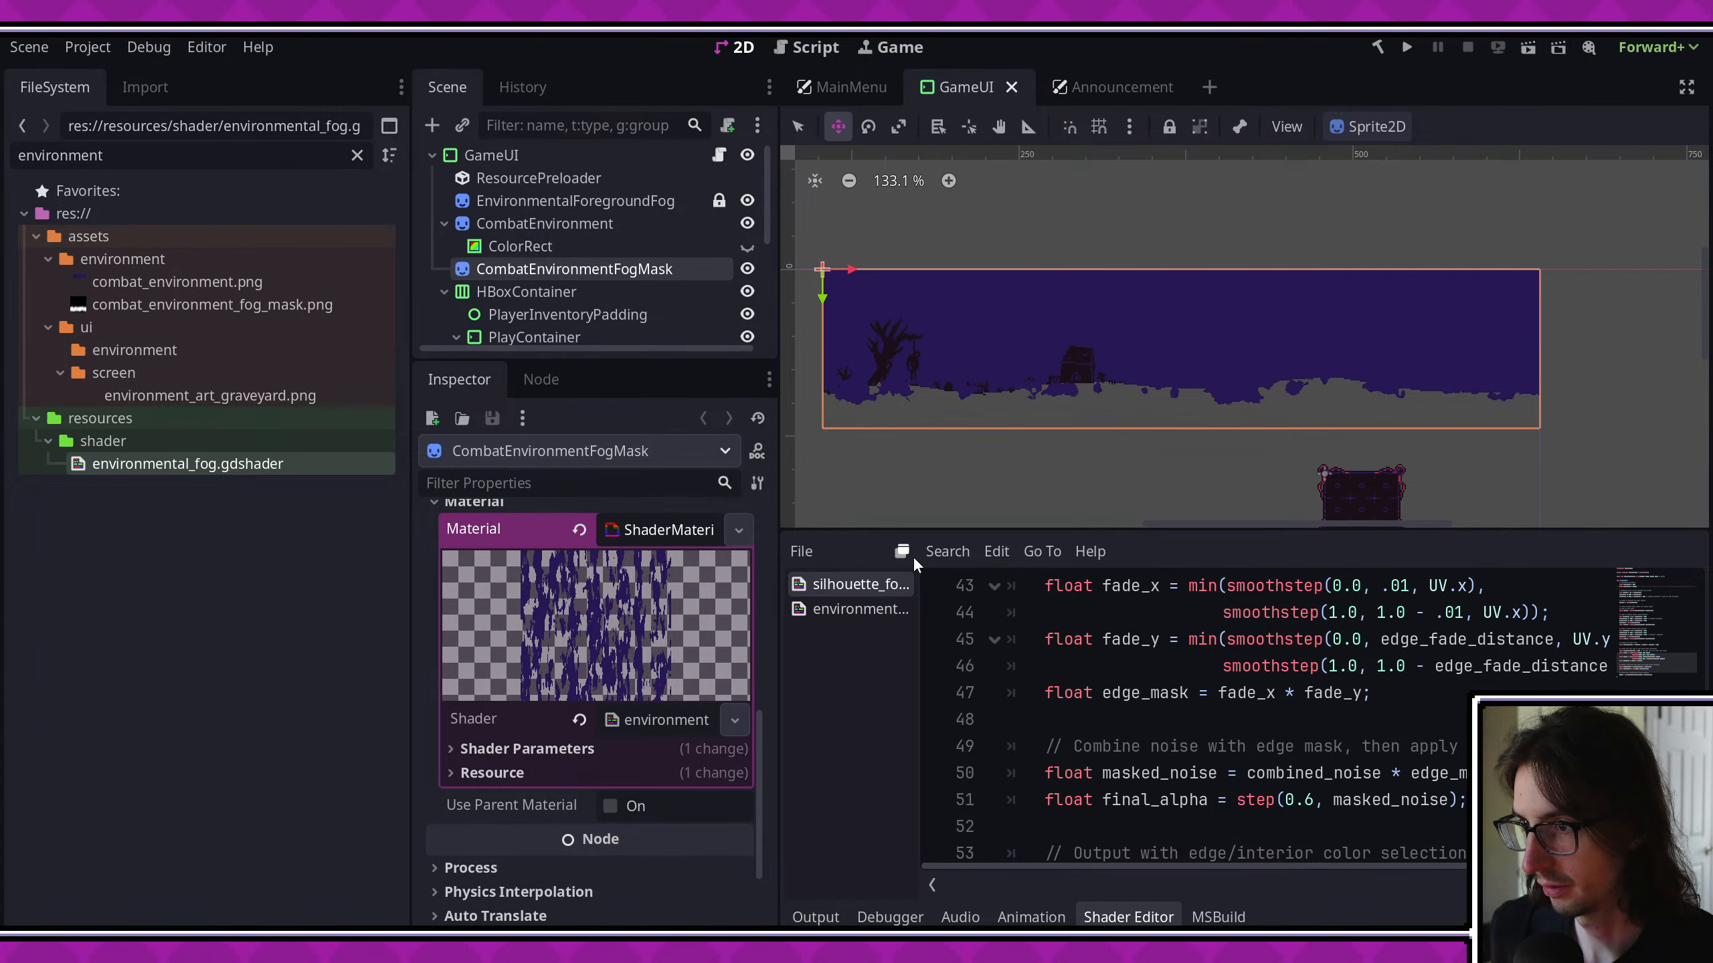
- Expand the fog mask material's Shader Parameters and Resource sections and bring up the silhouette fog shader code
{"action": "scroll", "coordinate": [660, 688], "scroll_direction": "down", "scroll_amount": 2}
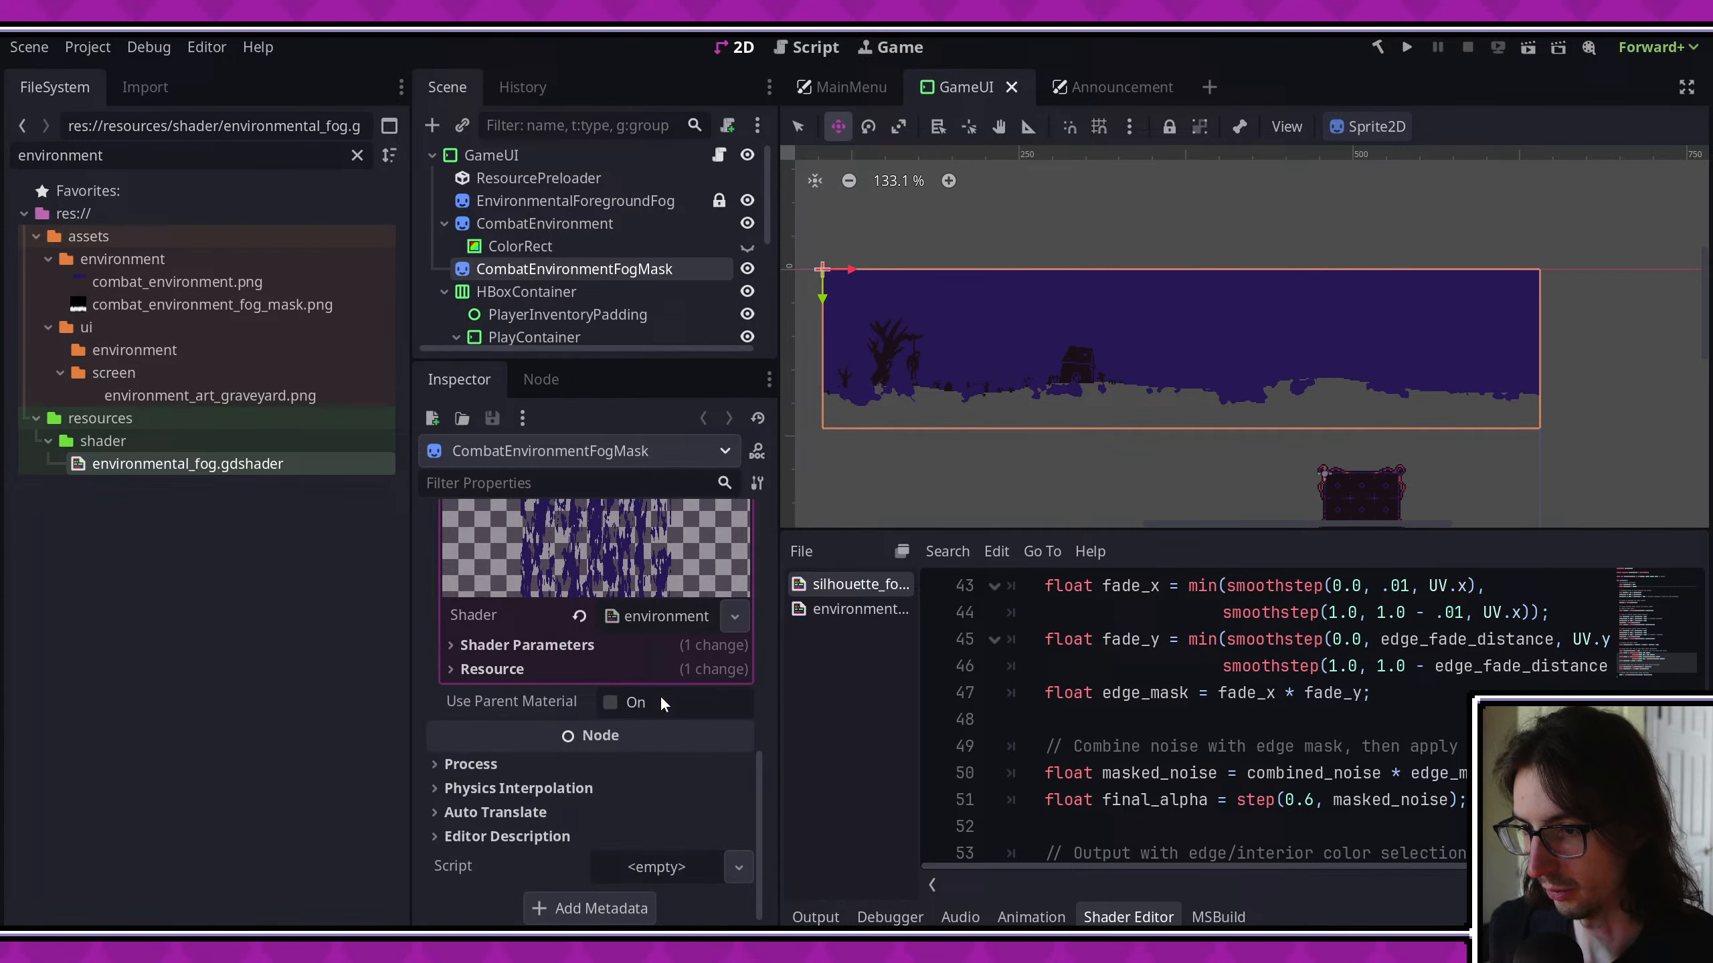
{"action": "left_click", "coordinate": [563, 645]}
{"action": "left_click", "coordinate": [532, 729]}
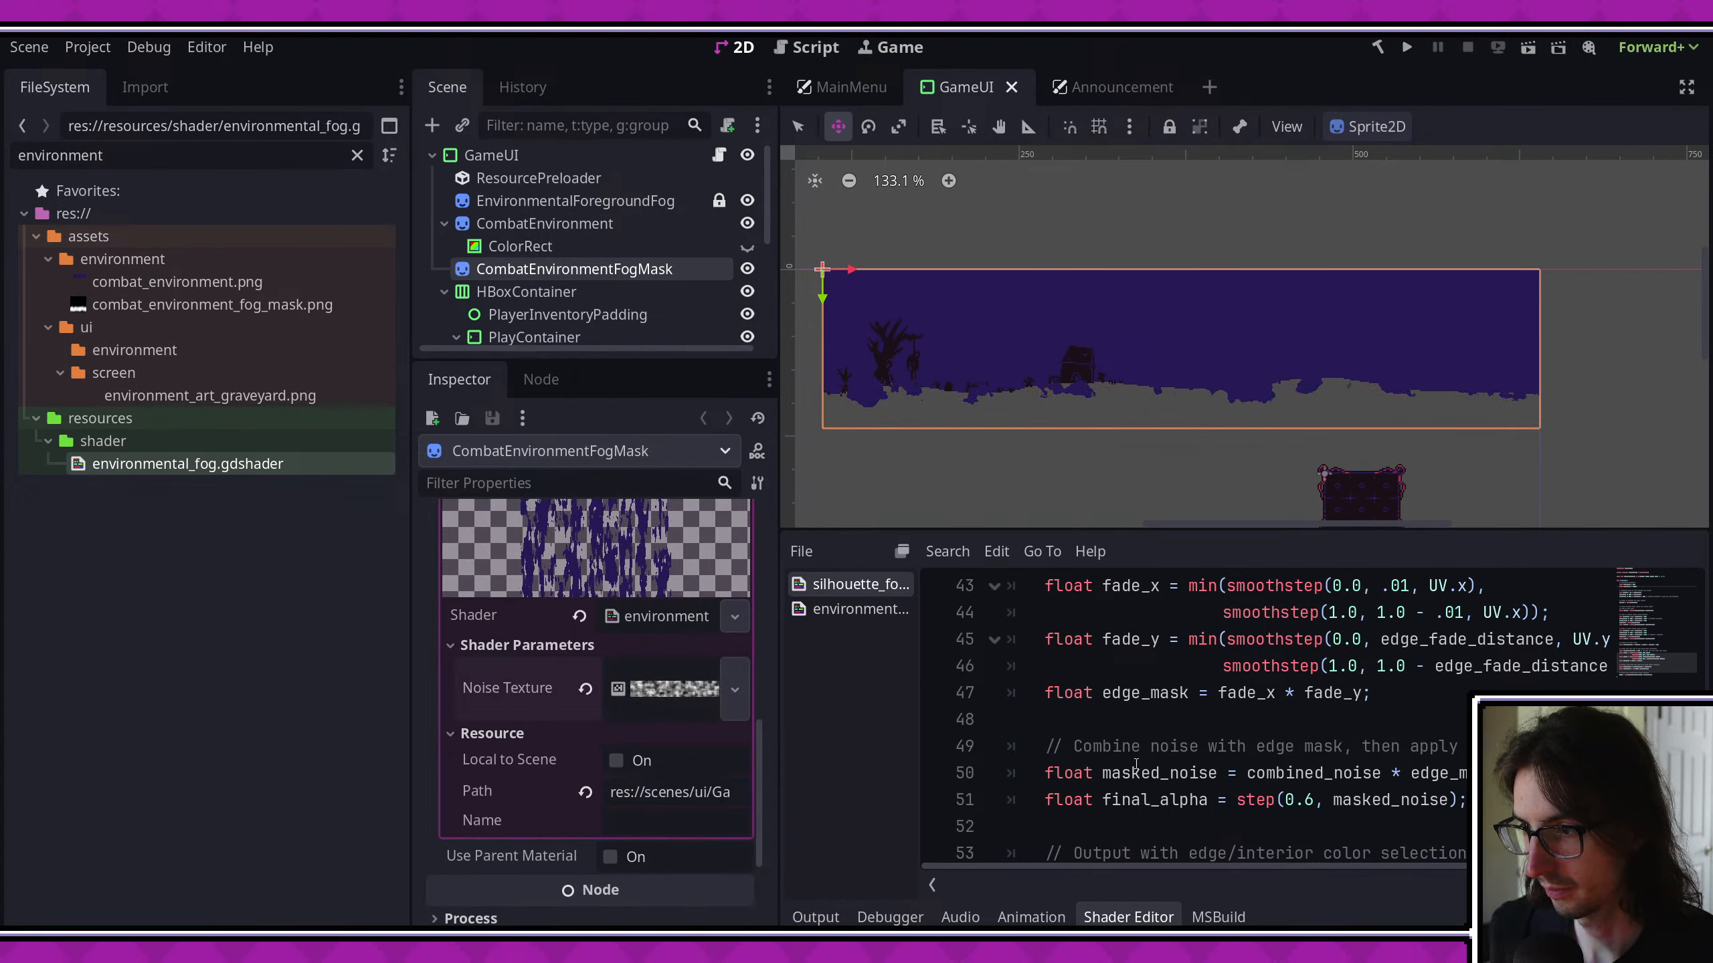
{"action": "scroll", "coordinate": [938, 674], "scroll_direction": "up", "scroll_amount": 10}
{"action": "left_click", "coordinate": [851, 583]}
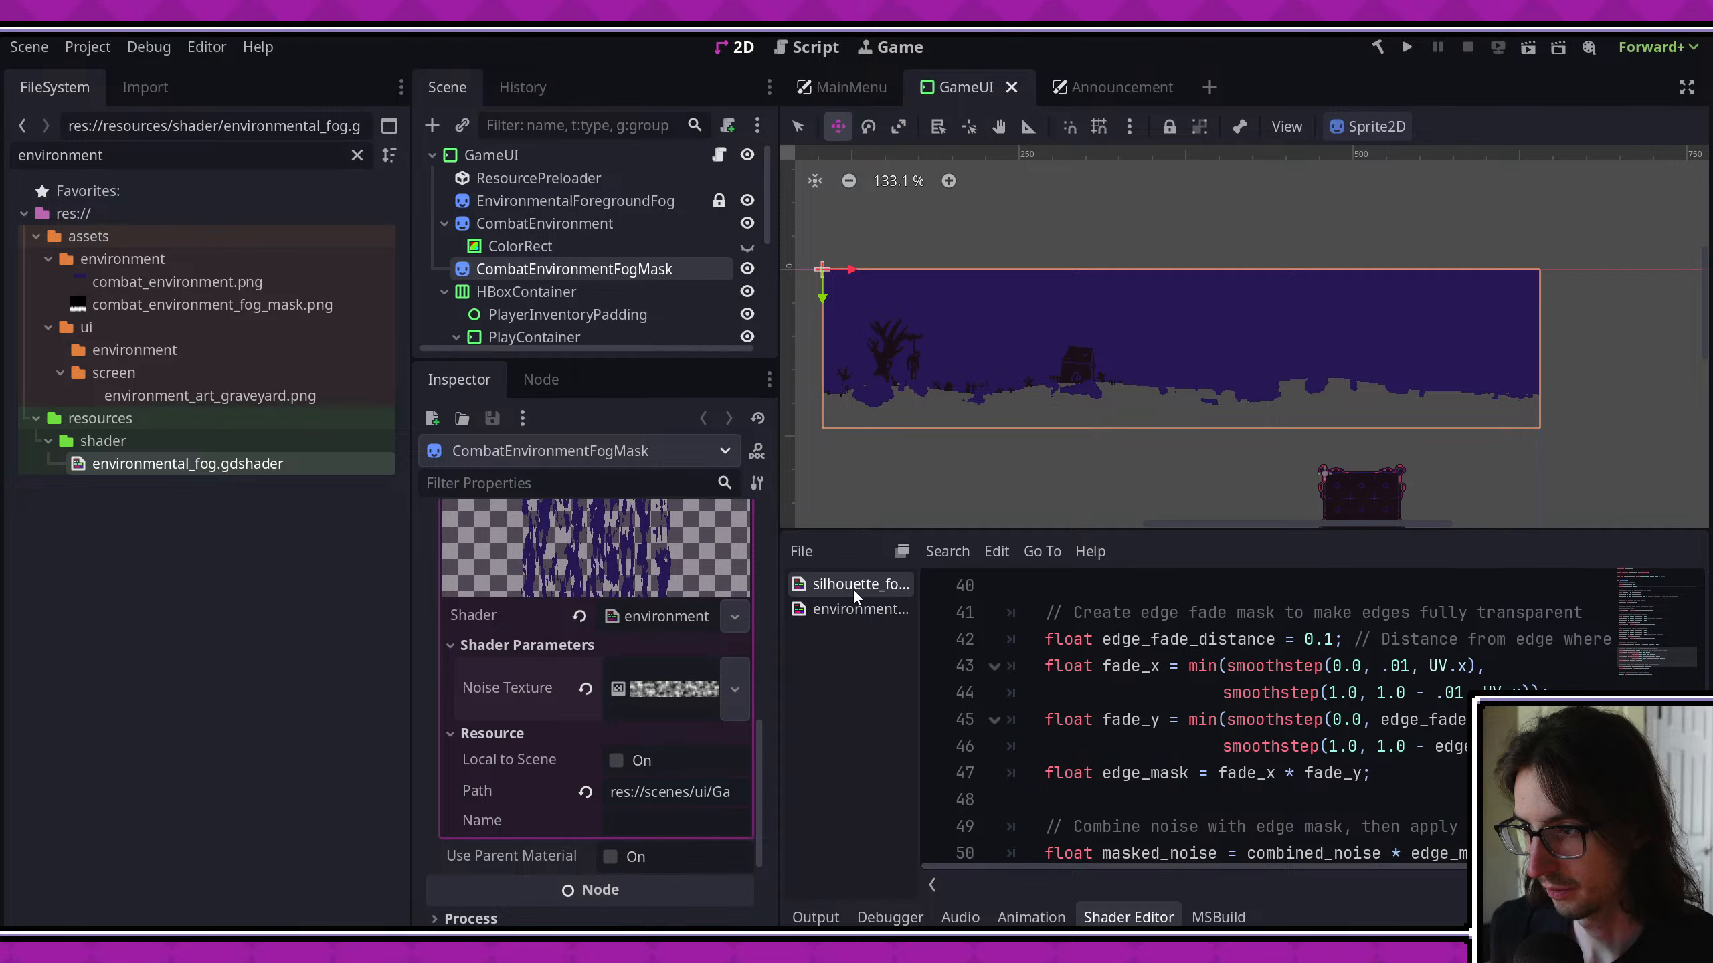
- Filter the project files for "silh" to locate the silhouette fog shader
{"action": "left_click", "coordinate": [181, 186]}
{"action": "left_click", "coordinate": [191, 160]}
{"action": "key", "text": "ctrl+a"}
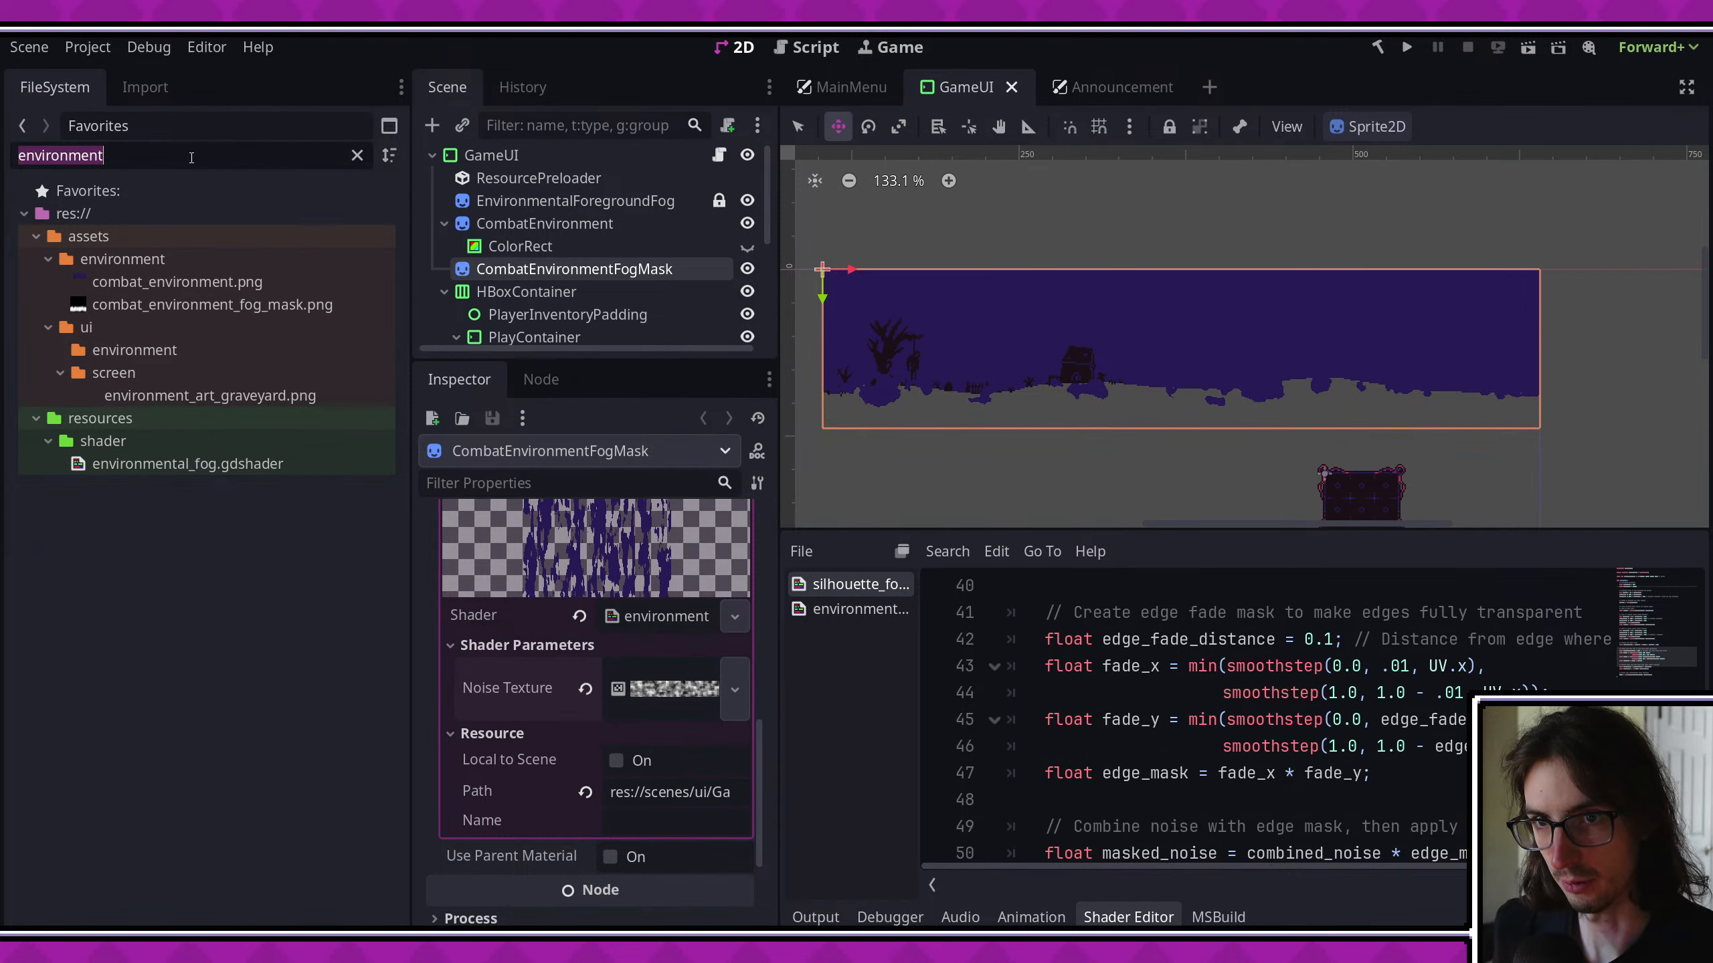
{"action": "type", "text": "silh"}
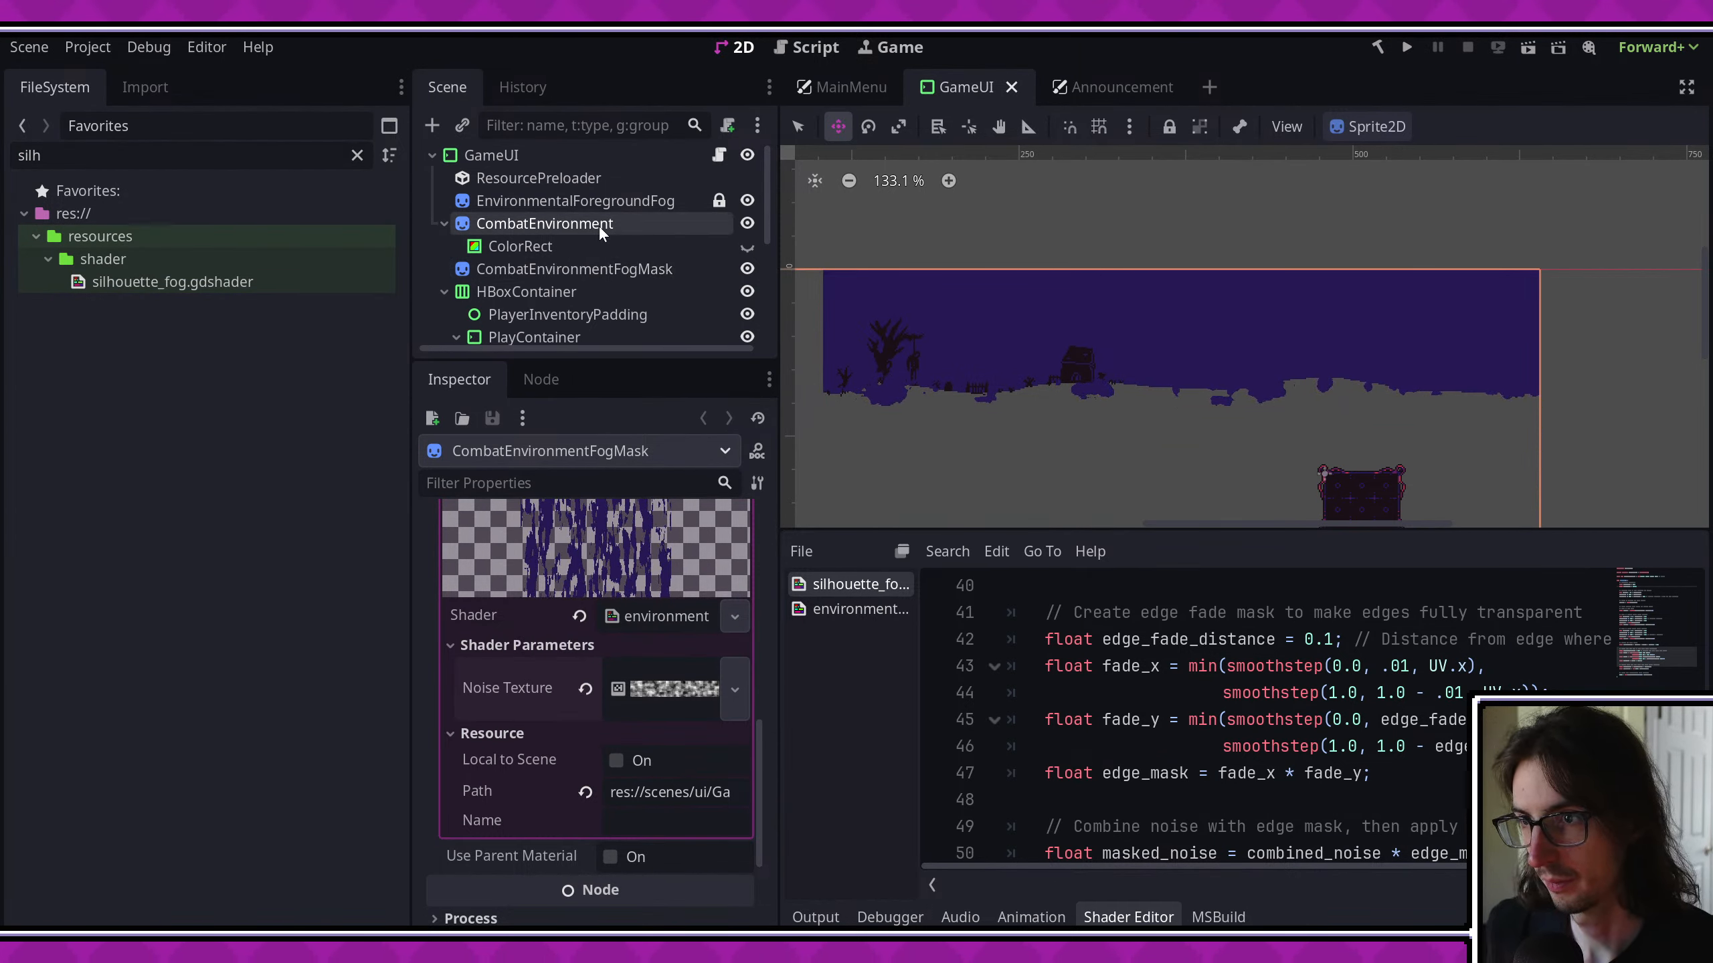
- Delete the ColorRect under CombatEnvironment and reselect CombatEnvironmentFogMask
{"action": "left_click", "coordinate": [599, 226]}
{"action": "left_click", "coordinate": [568, 247]}
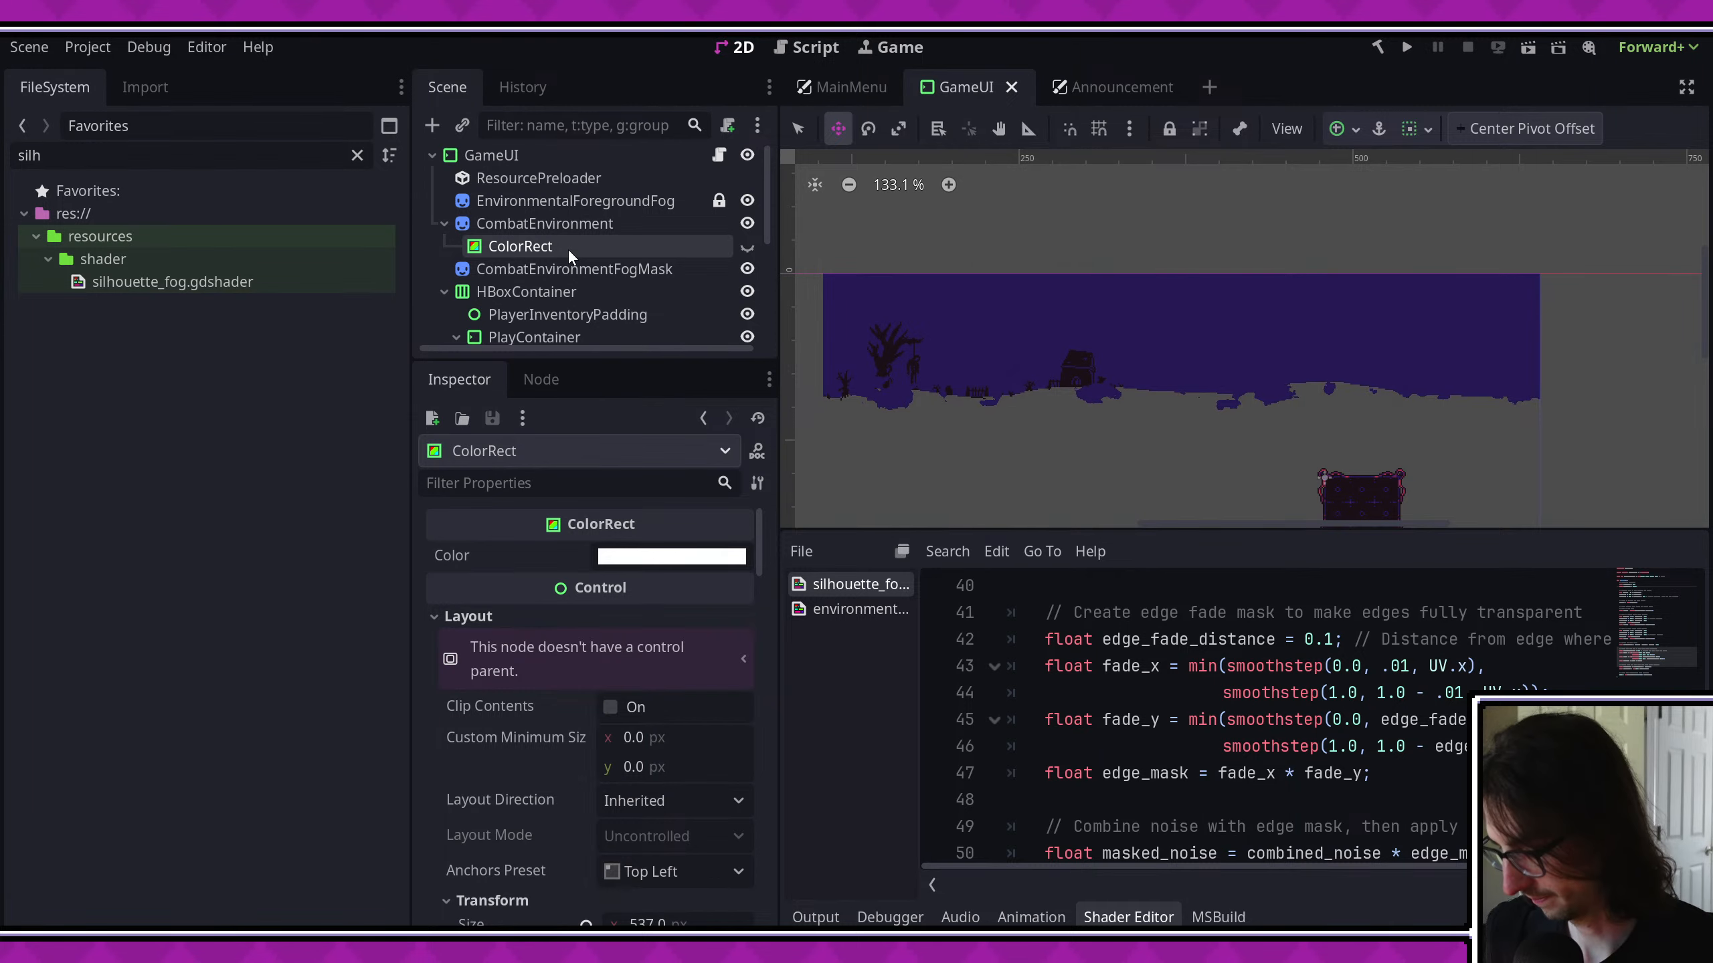
{"action": "key", "text": "Delete"}
{"action": "key", "text": "Return"}
{"action": "left_click", "coordinate": [589, 251]}
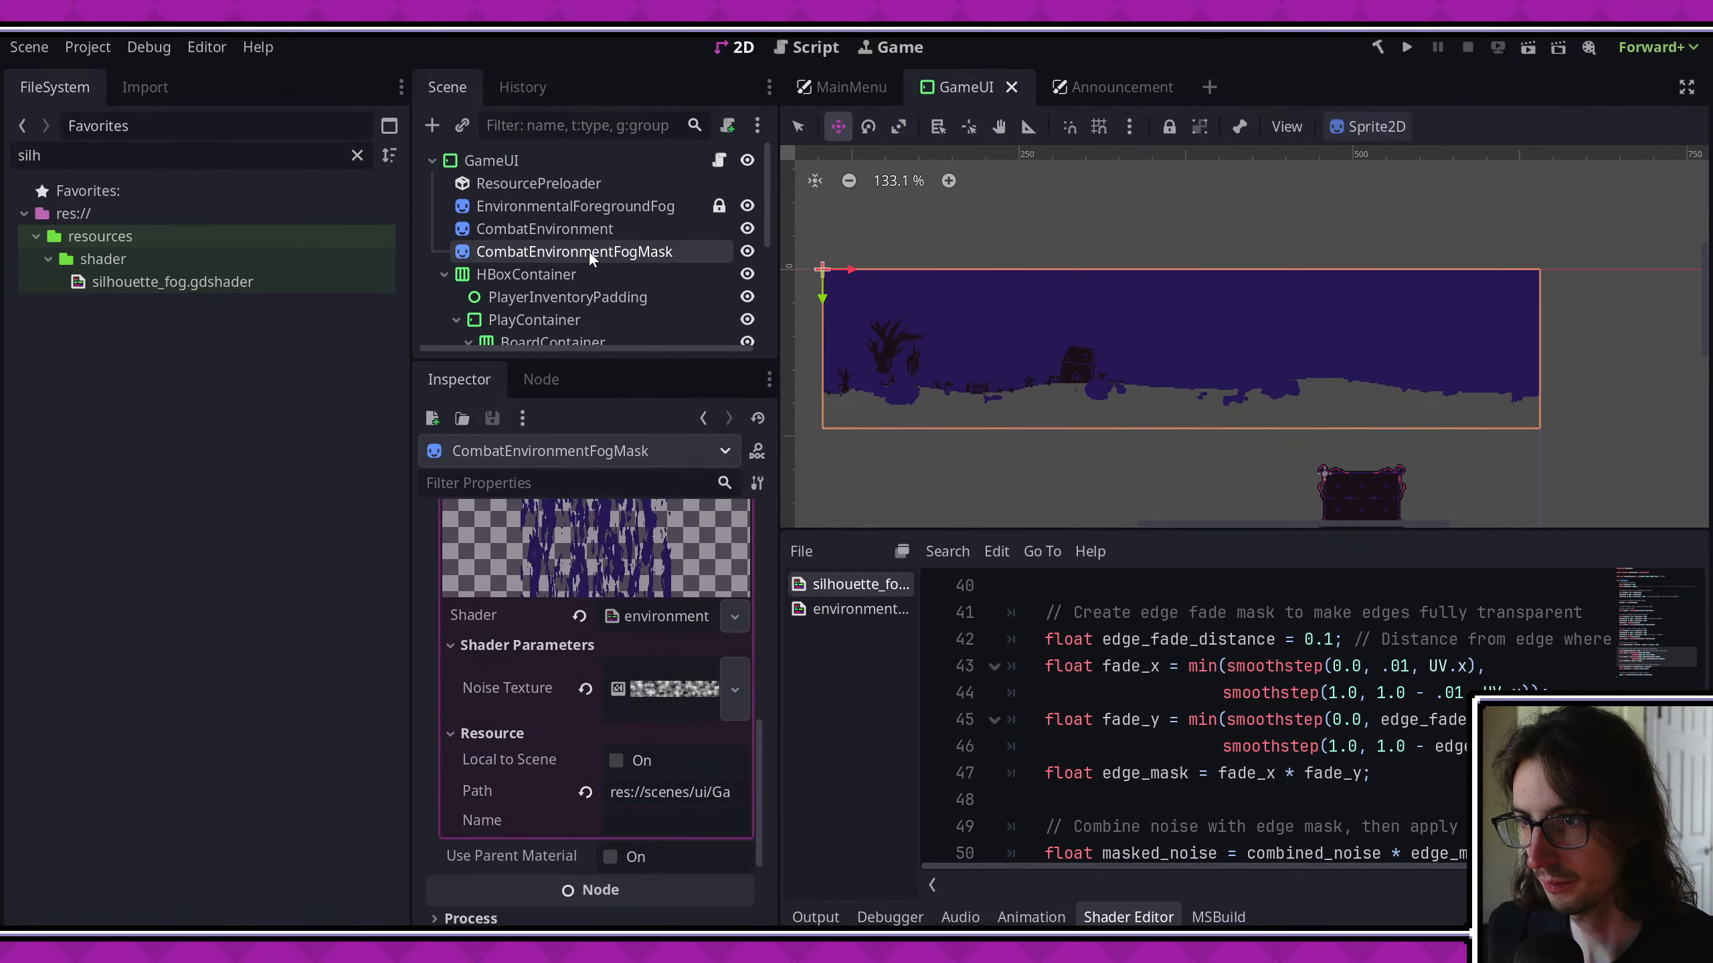
- Declare "uniform float noise_speed = .005;" below the noise_texture uniform in the environmental fog shader
{"action": "scroll", "coordinate": [1171, 706], "scroll_direction": "up", "scroll_amount": 2}
{"action": "scroll", "coordinate": [1171, 707], "scroll_direction": "up", "scroll_amount": 9}
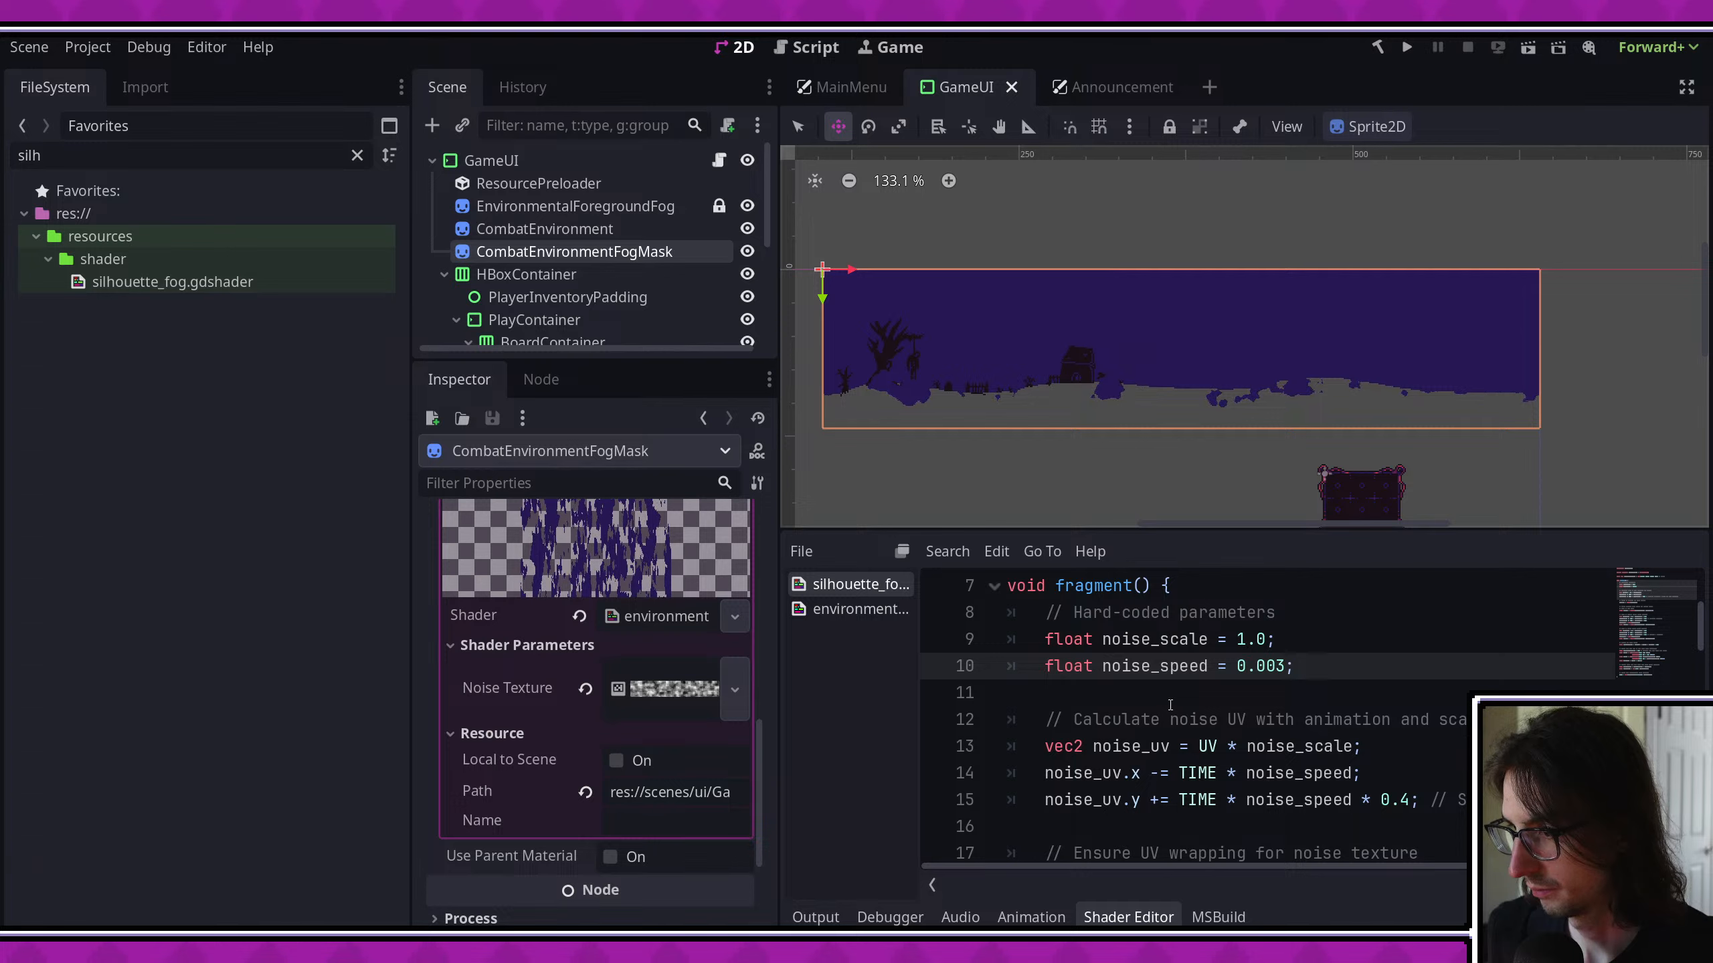
{"action": "left_click", "coordinate": [868, 611]}
{"action": "scroll", "coordinate": [1181, 722], "scroll_direction": "down", "scroll_amount": 1}
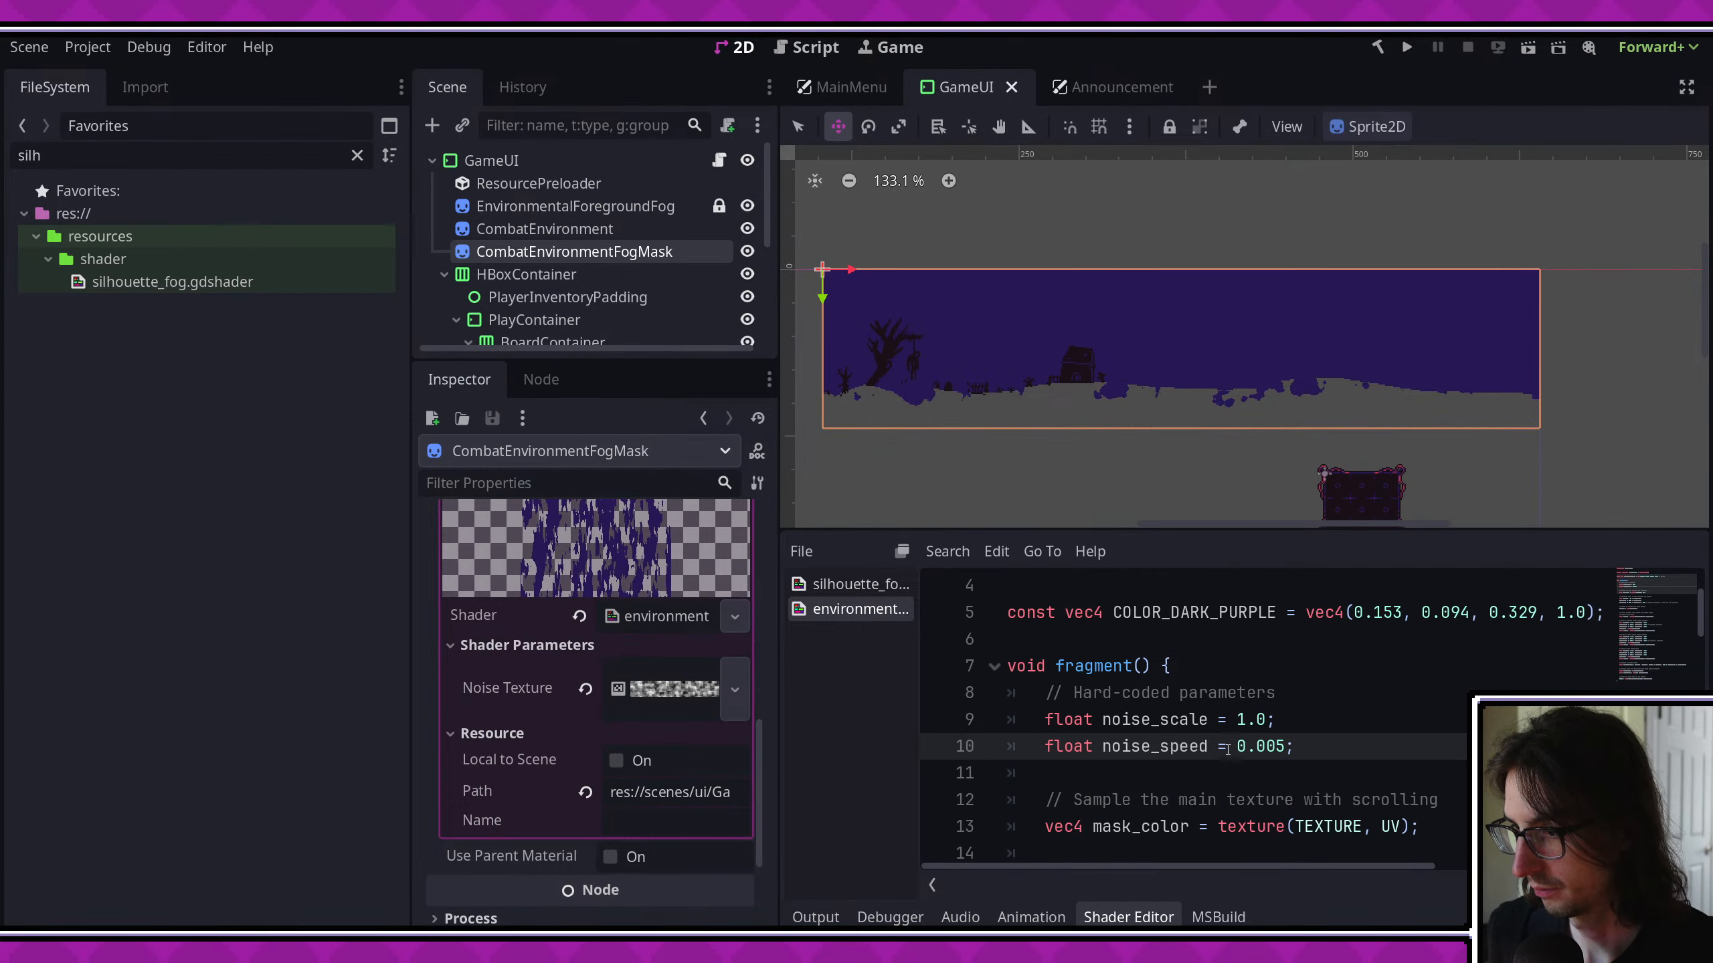
{"action": "scroll", "coordinate": [1281, 736], "scroll_direction": "up", "scroll_amount": 1}
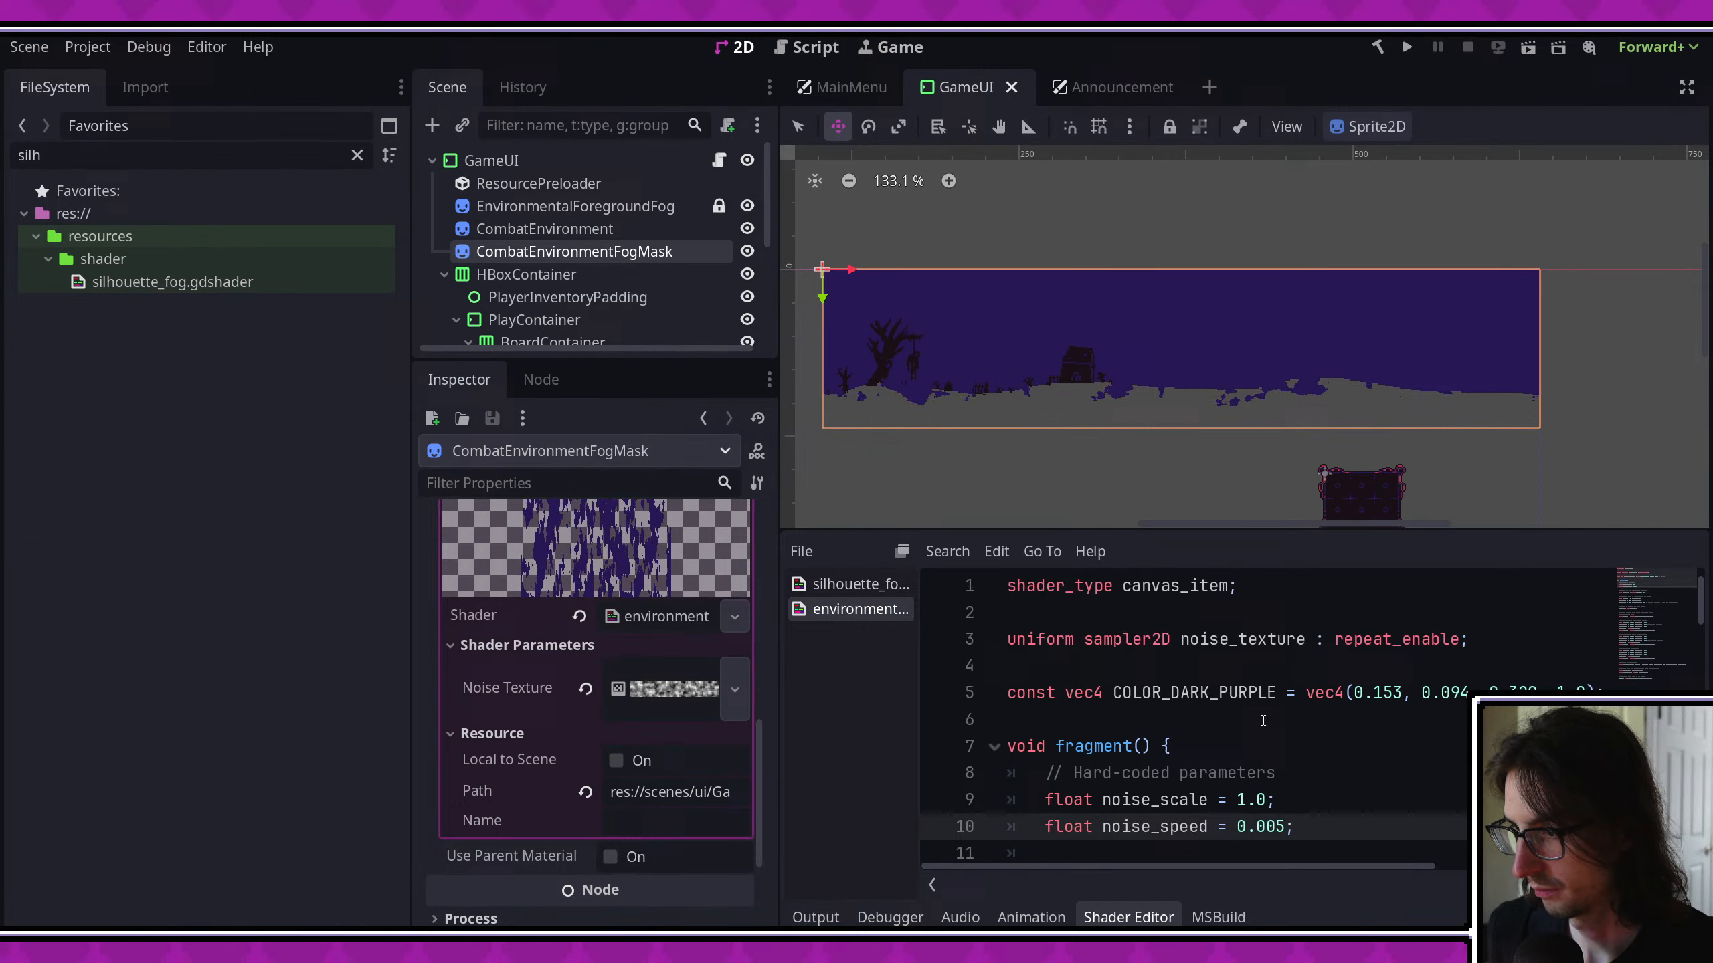
{"action": "left_click", "coordinate": [1493, 641]}
{"action": "key", "text": "Return"}
{"action": "type", "text": "uniform "}
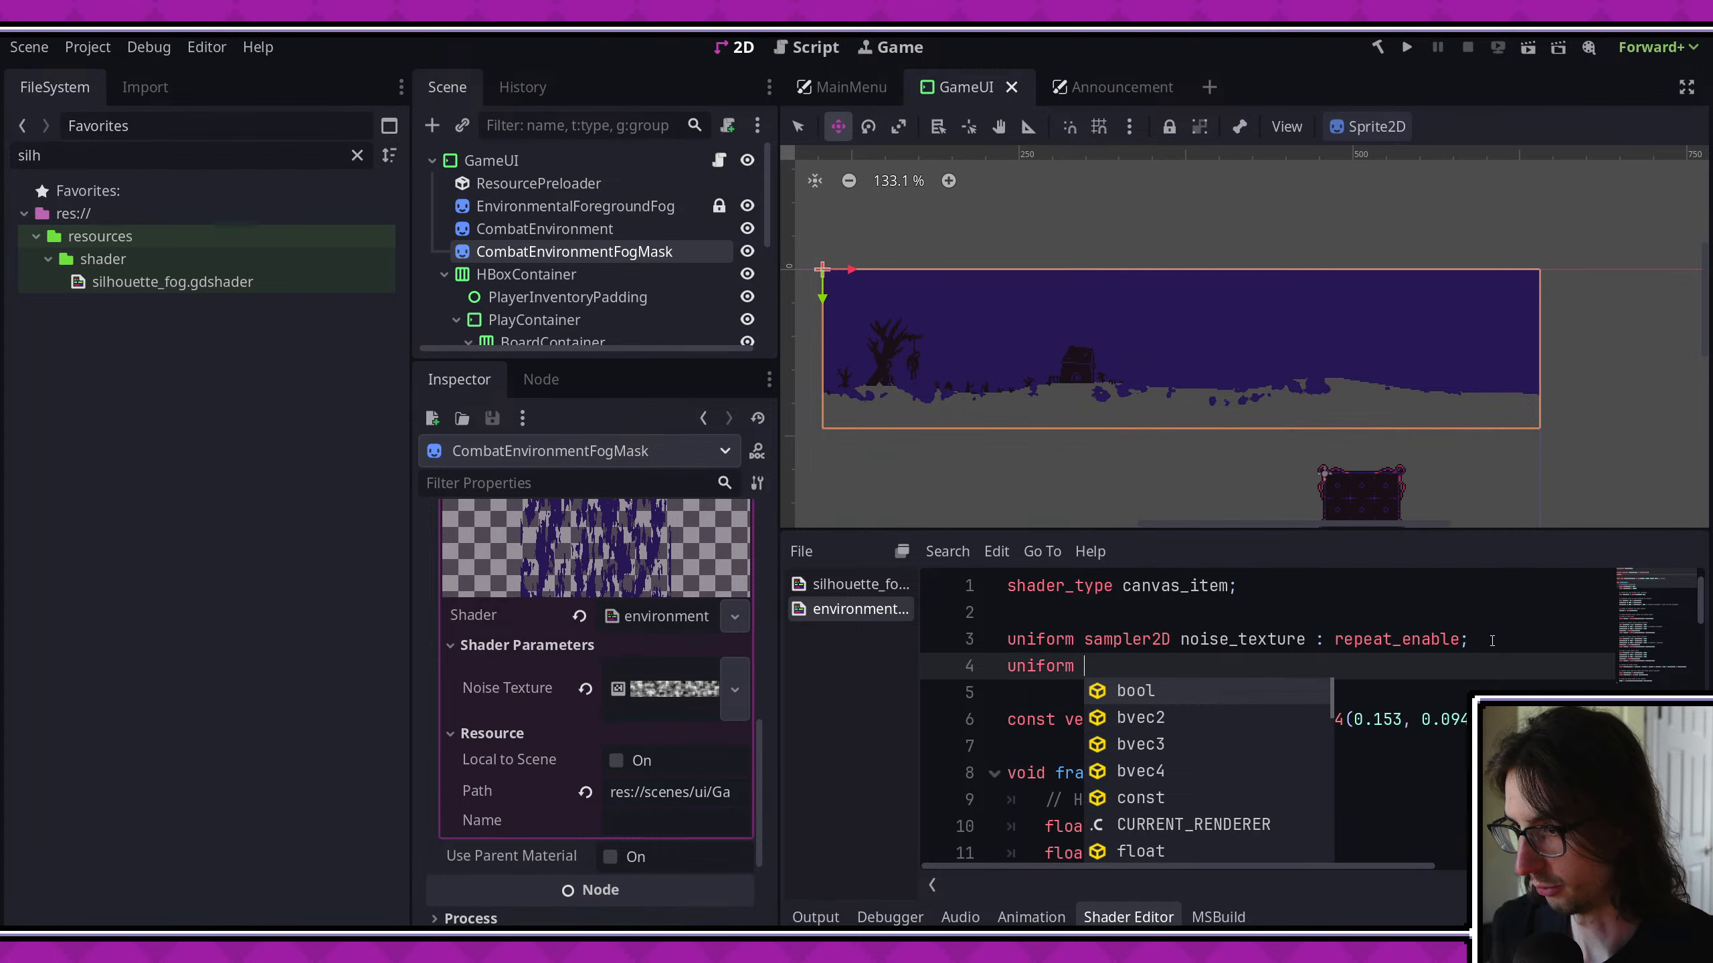
{"action": "type", "text": "sampl"}
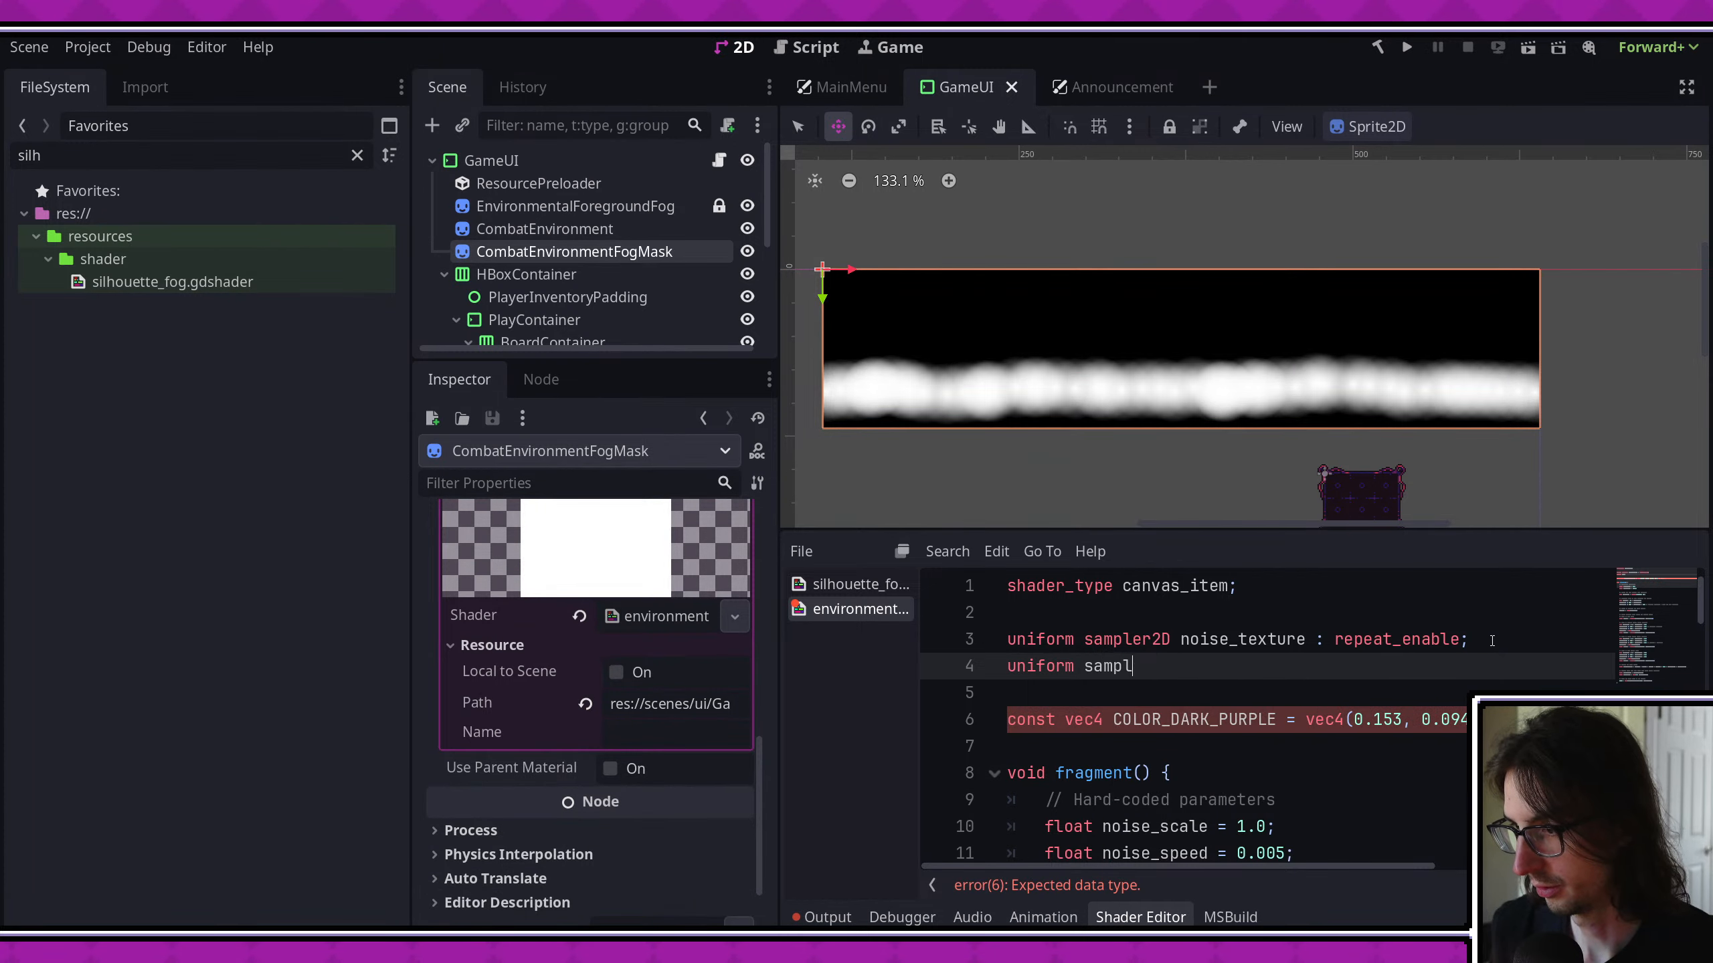
{"action": "type", "text": "er2D fog_"}
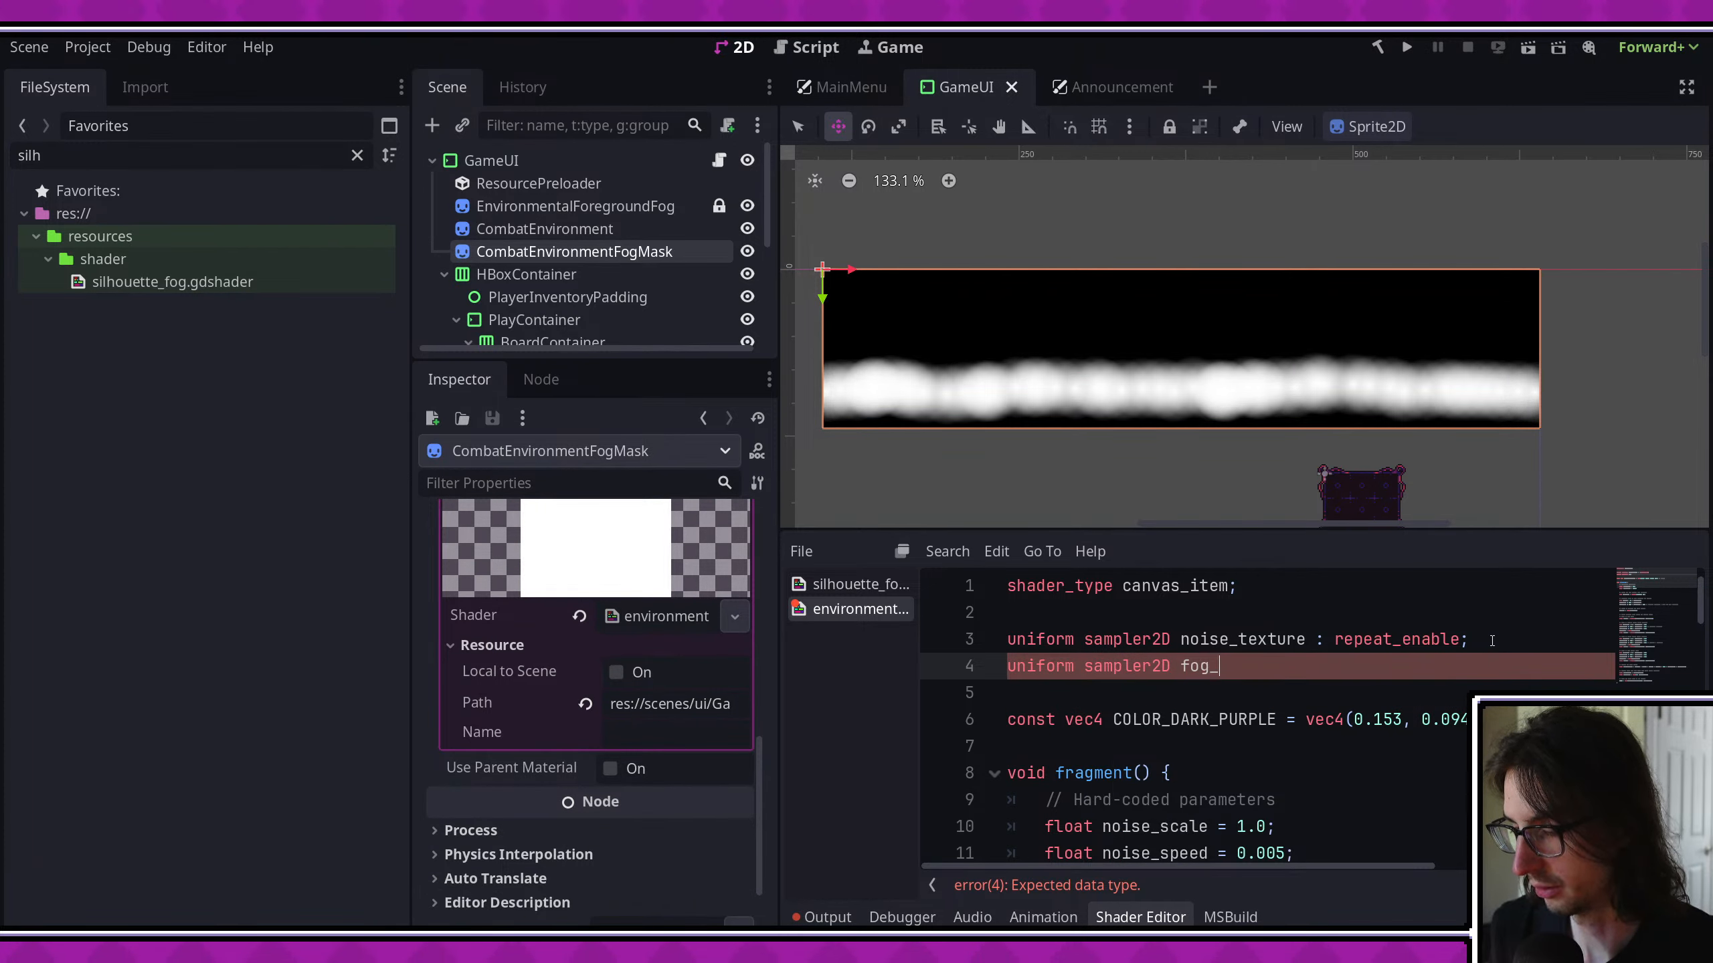
{"action": "key", "text": "BackSpace"}
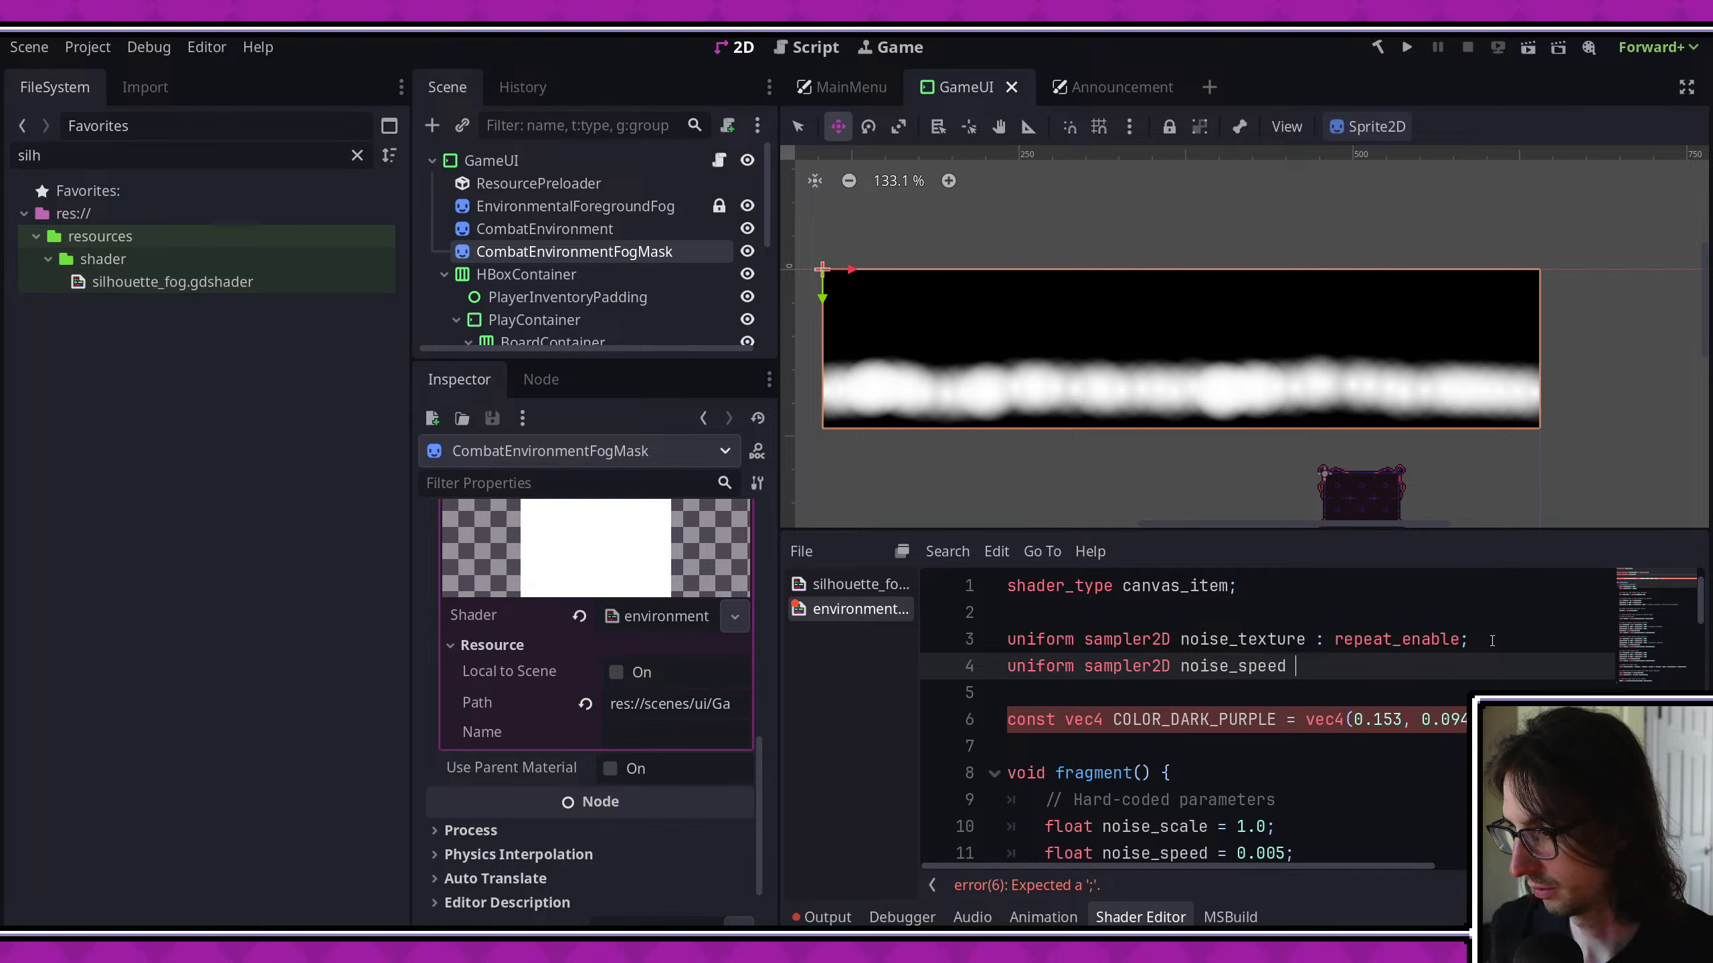
{"action": "type", "text": "="}
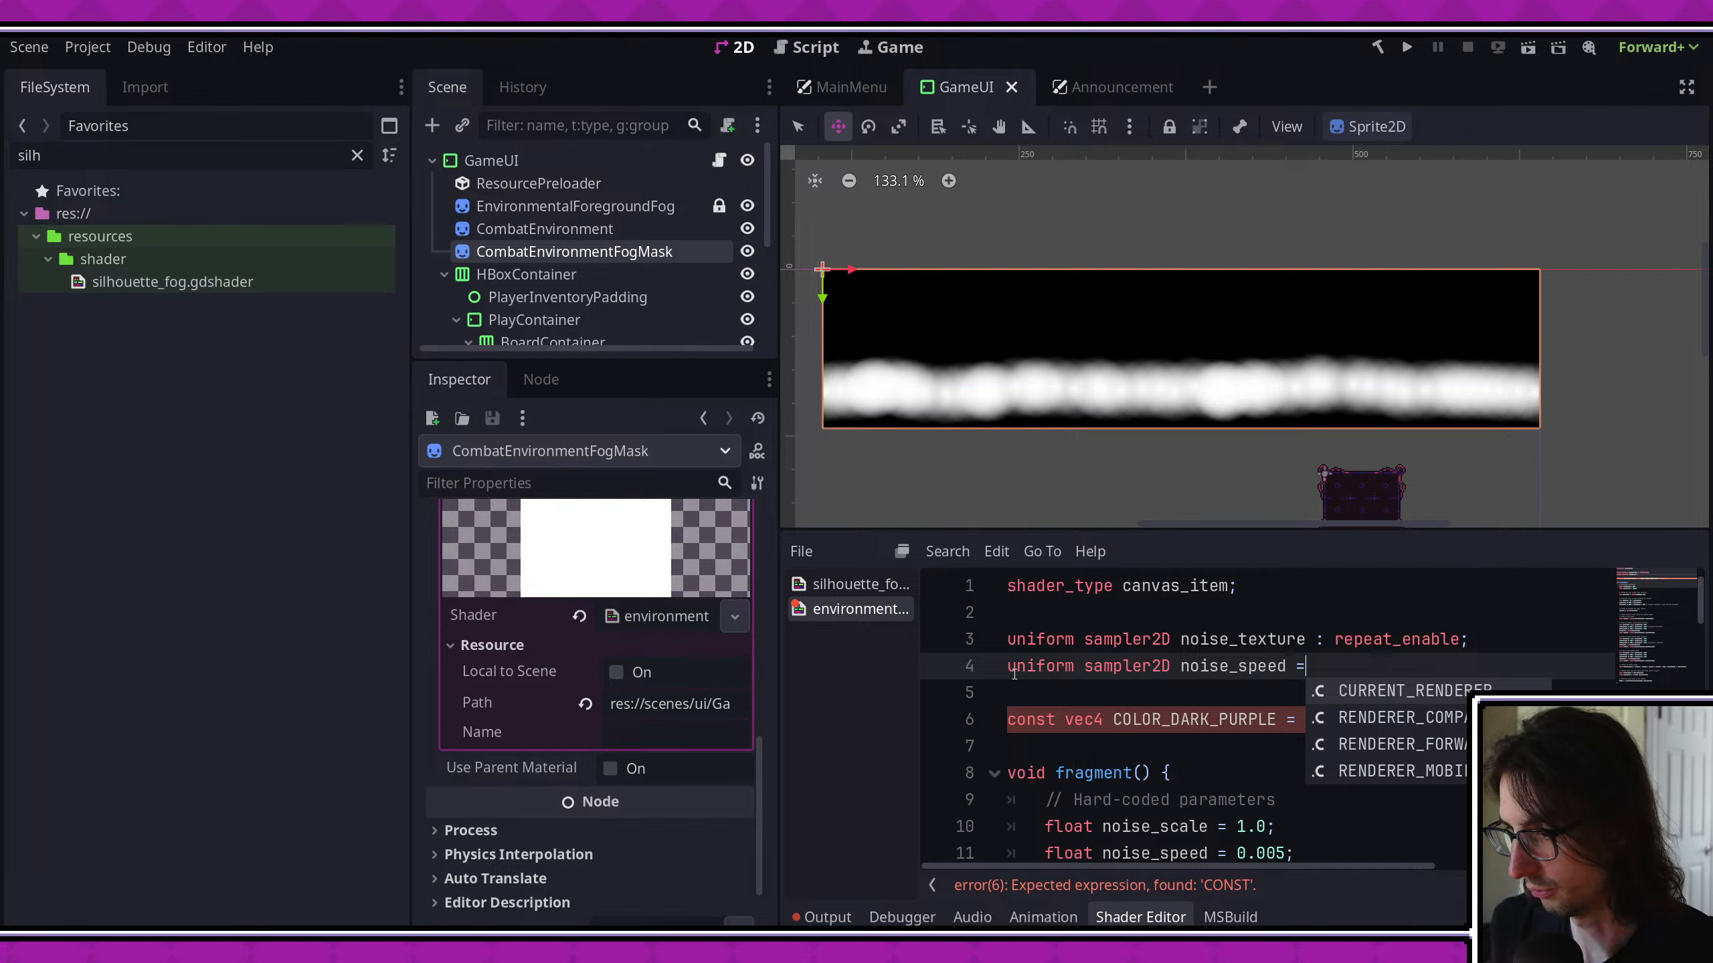
{"action": "double_click", "coordinate": [1126, 666]}
{"action": "type", "text": "float"}
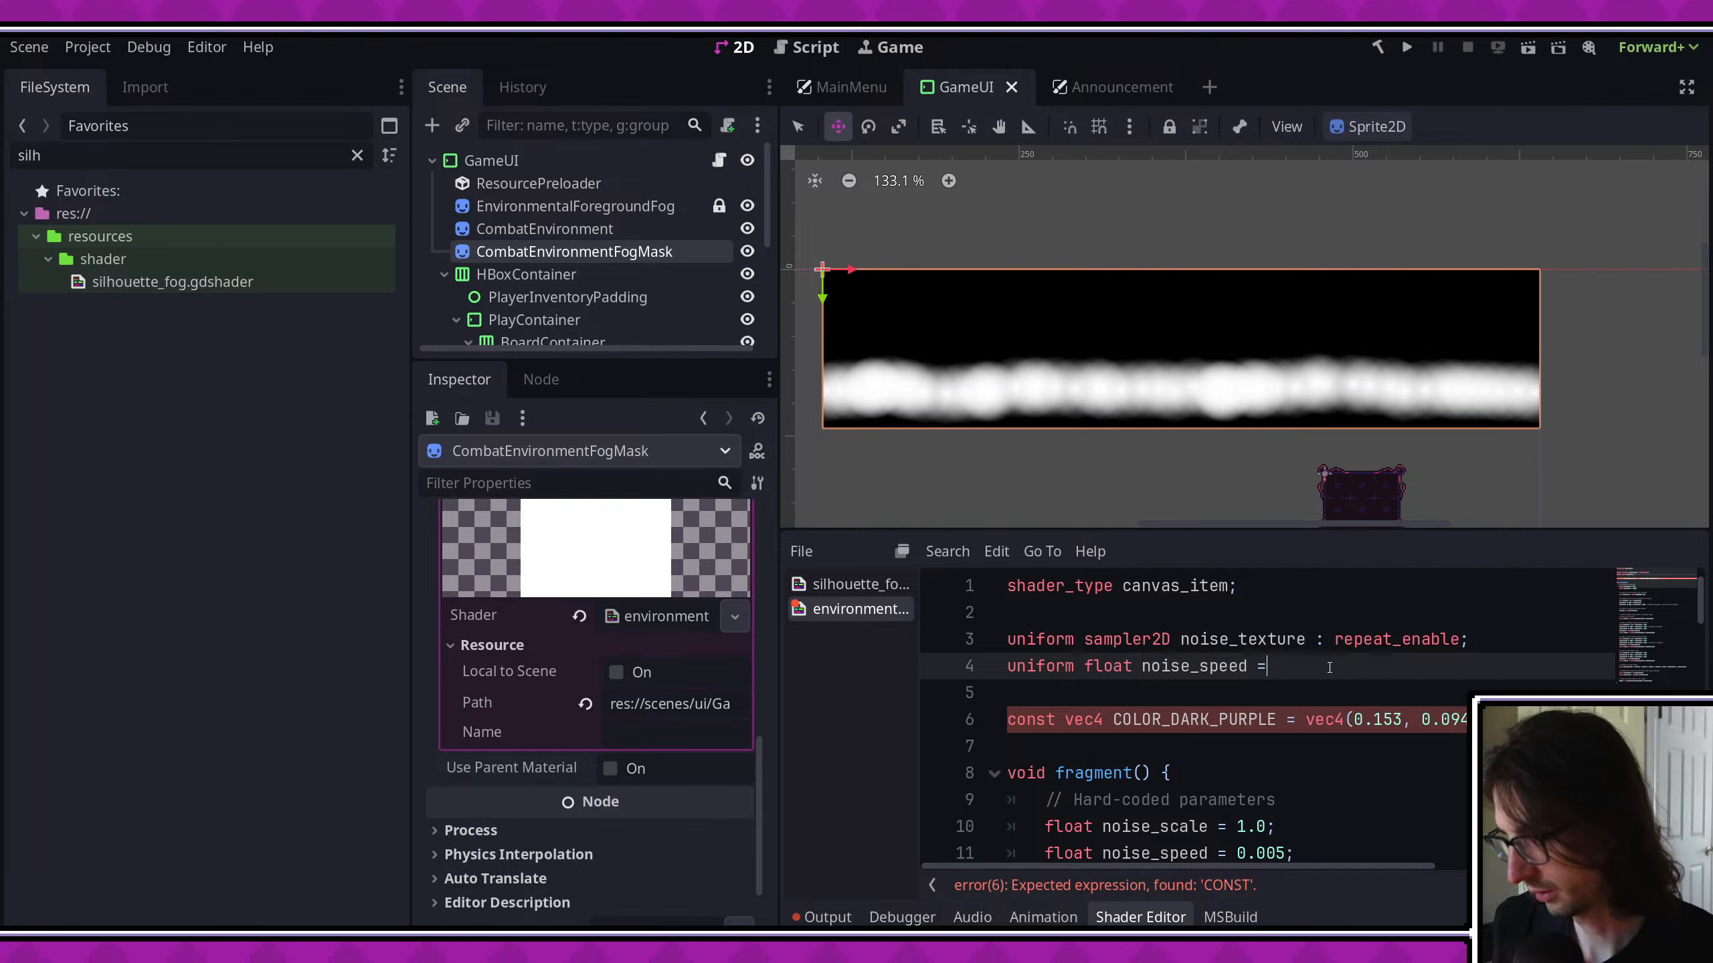
{"action": "type", "text": ".005"}
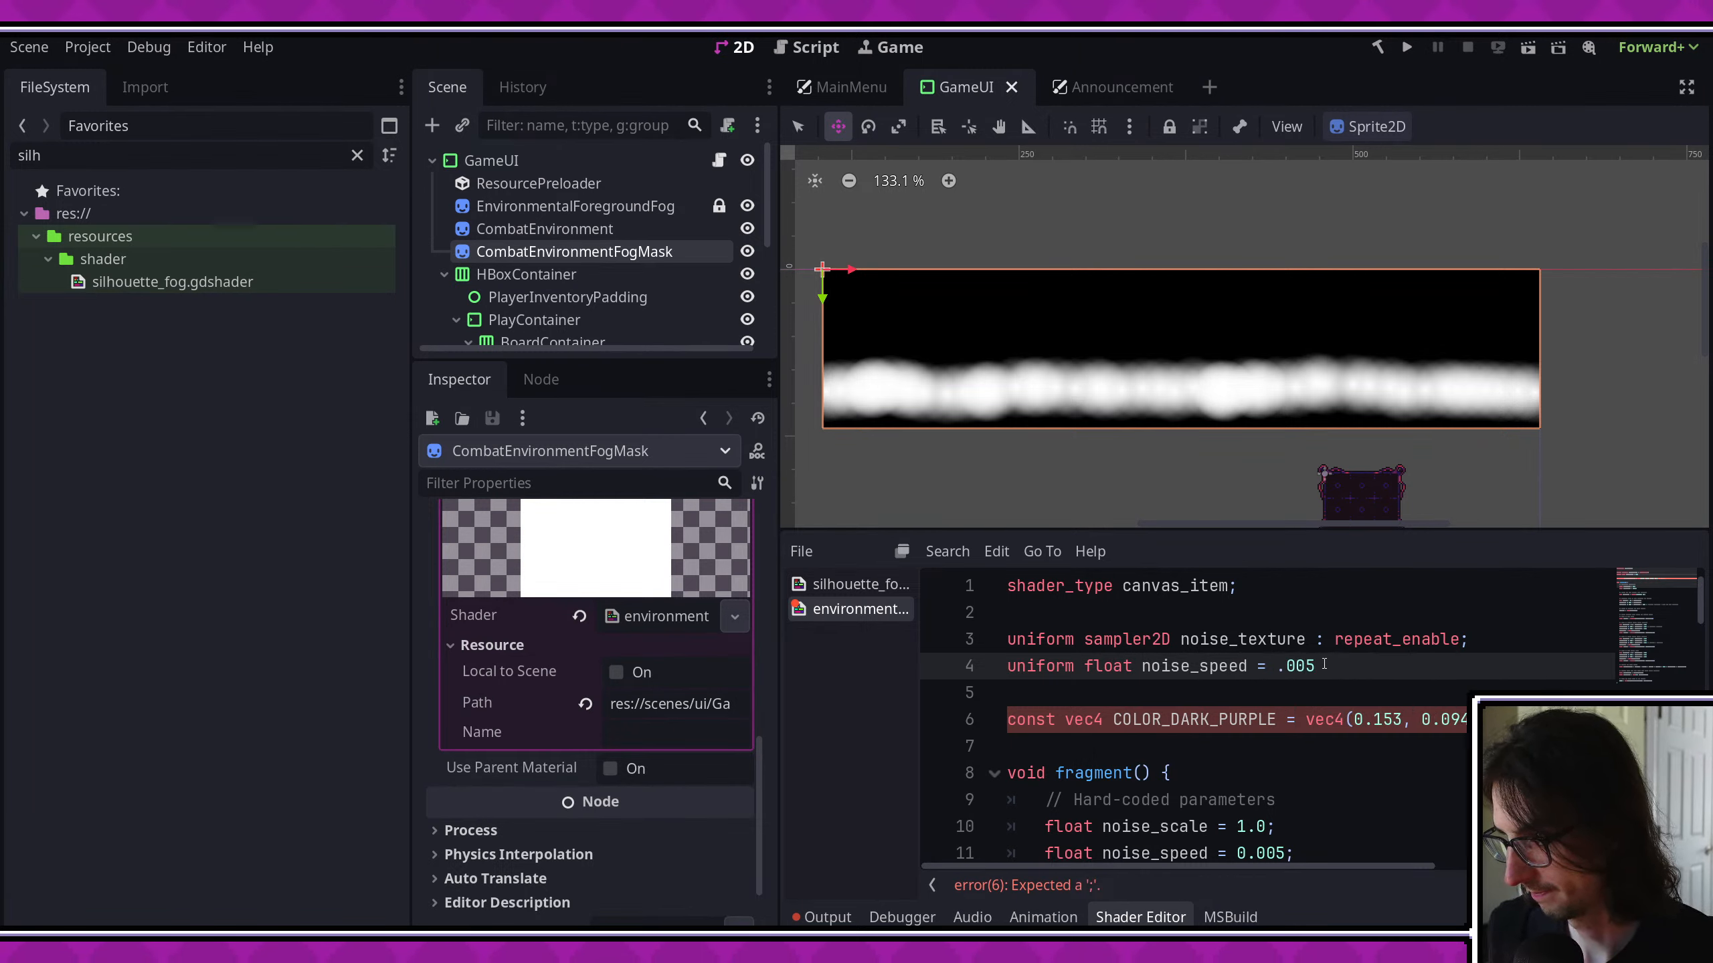
{"action": "type", "text": ";"}
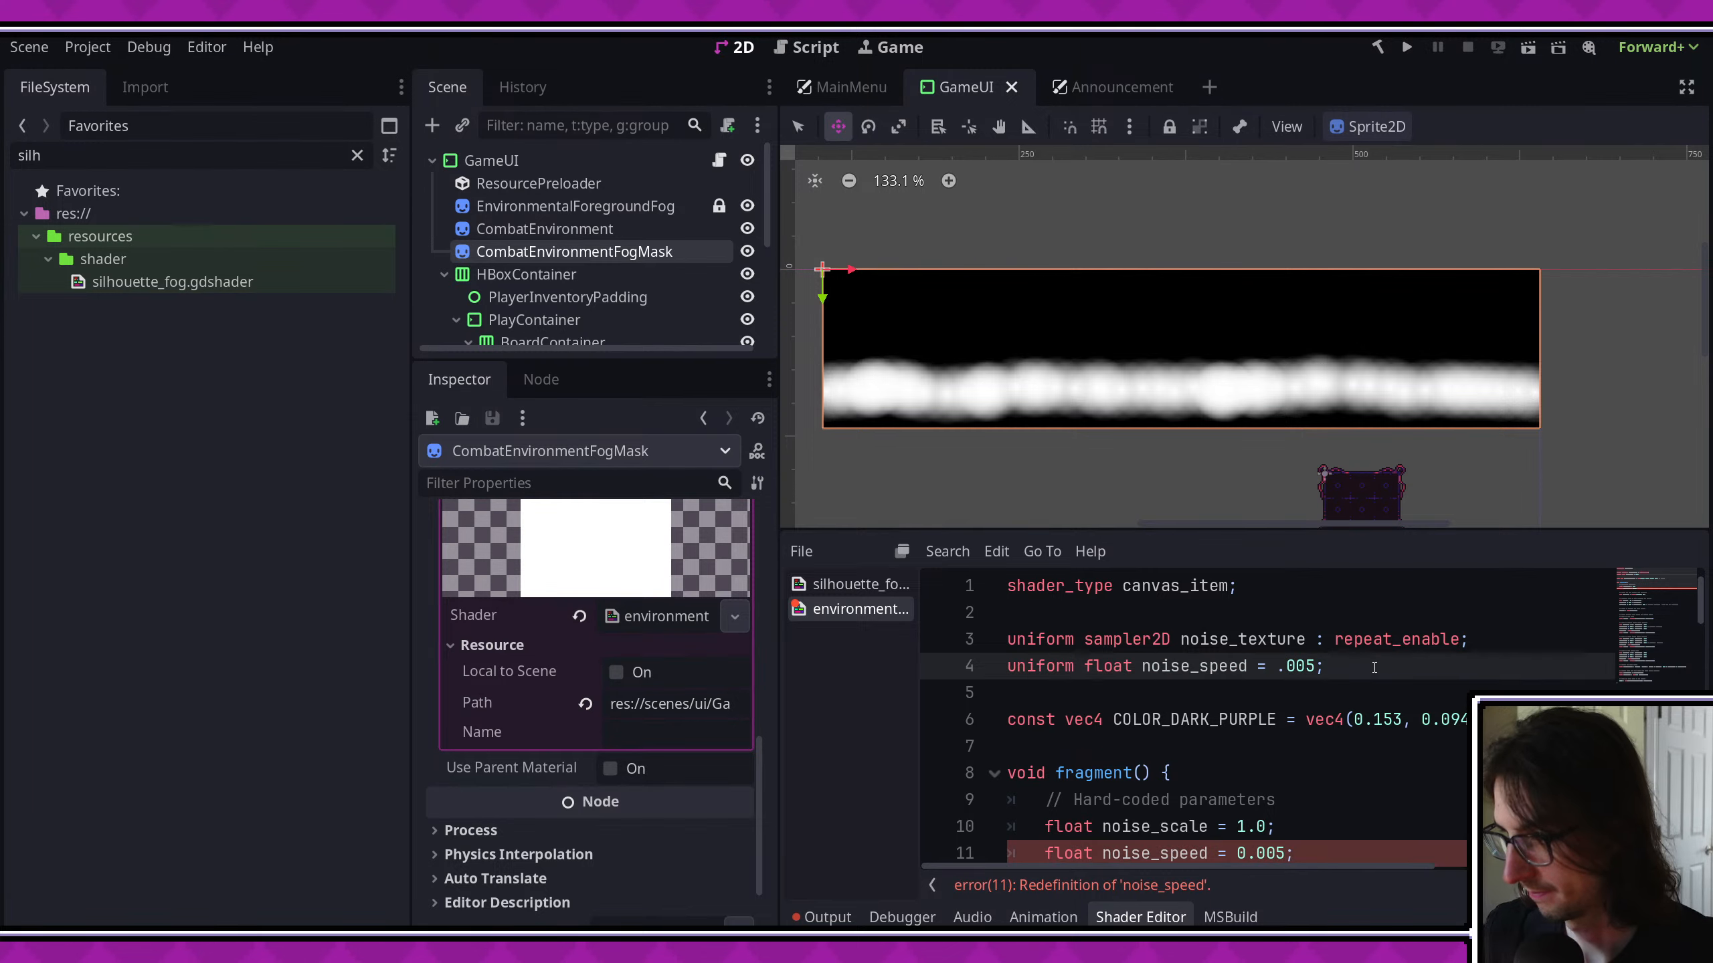
- Remove the hard-coded noise_speed declaration from the environmental fog shader's fragment() function
{"action": "scroll", "coordinate": [1347, 667], "scroll_direction": "down", "scroll_amount": 3}
{"action": "triple_click", "coordinate": [1260, 612]}
{"action": "key", "text": "BackSpace"}
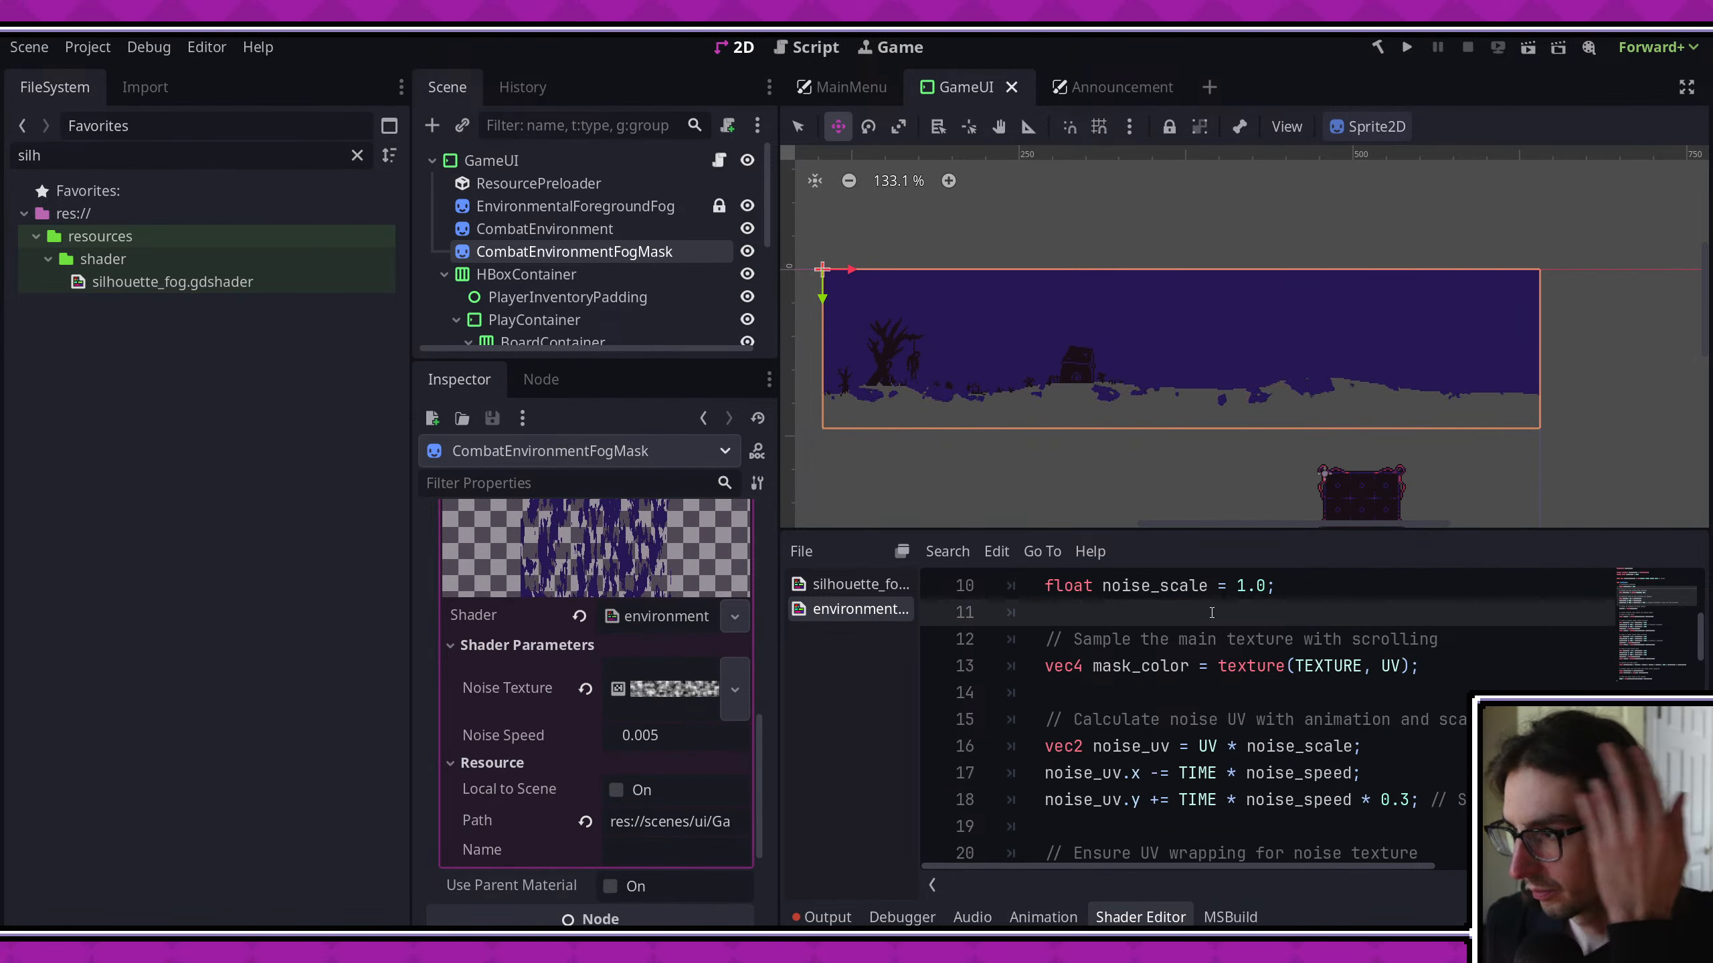
- Set the height of the fog mask material's noise texture to 256 px and save the scene
{"action": "left_click", "coordinate": [658, 687]}
{"action": "scroll", "coordinate": [675, 683], "scroll_direction": "down", "scroll_amount": 1}
{"action": "left_click", "coordinate": [675, 709]}
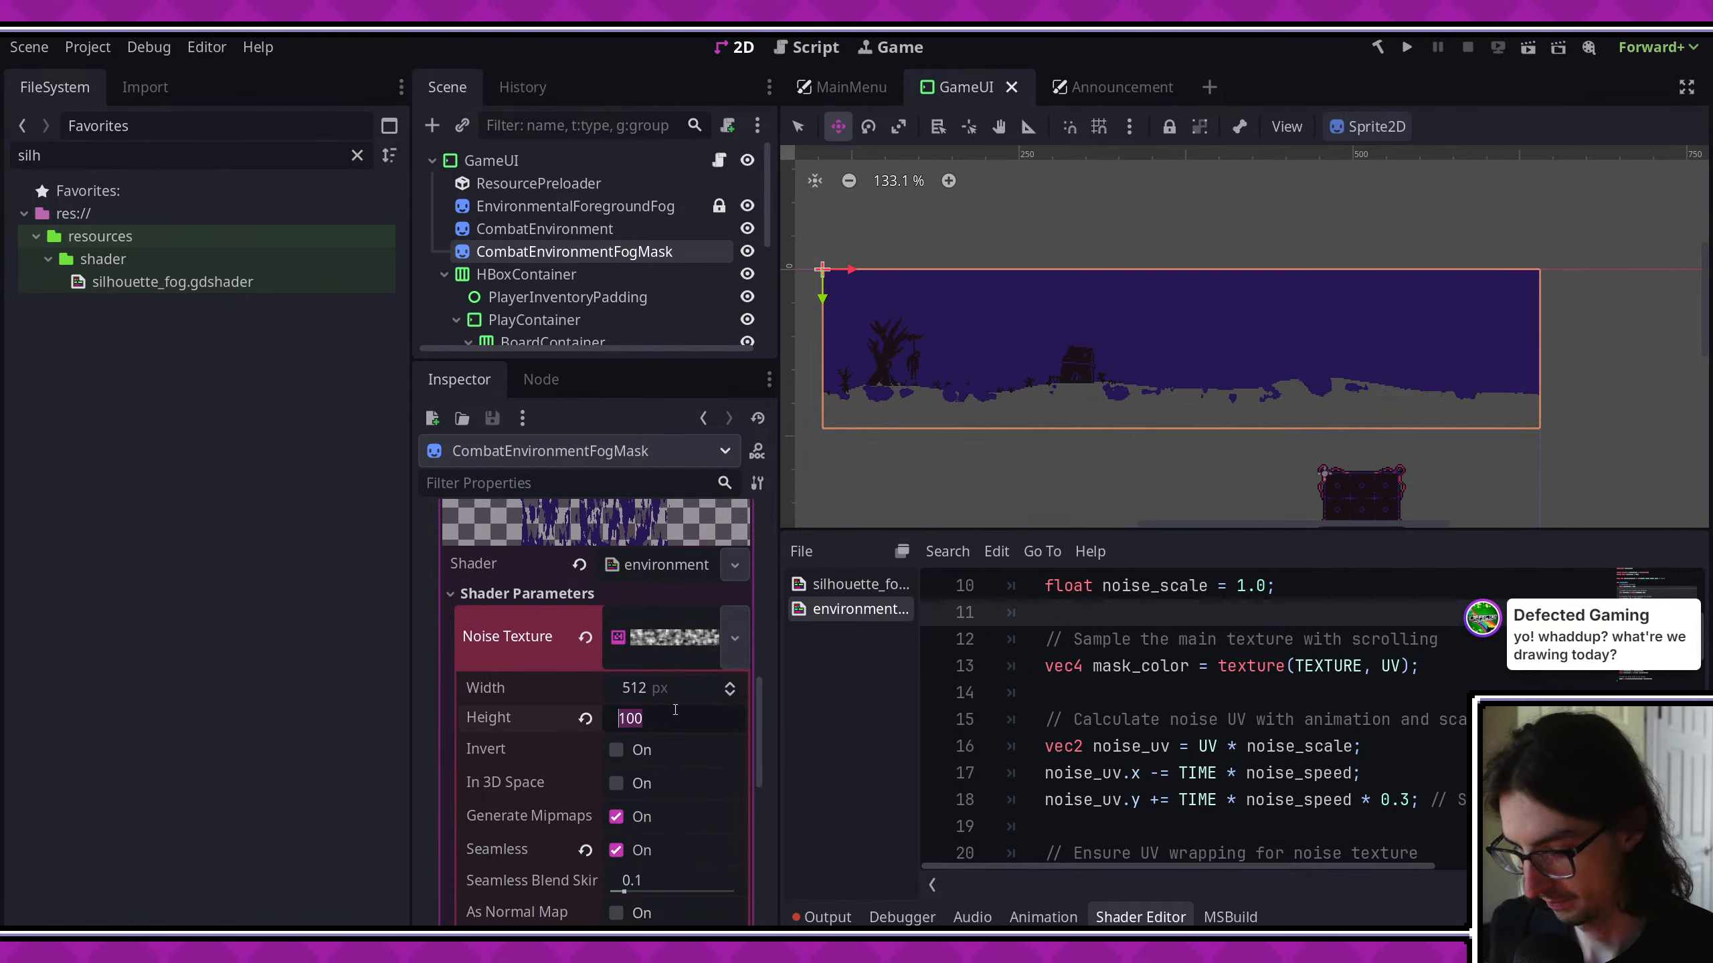
{"action": "type", "text": "256"}
{"action": "key", "text": "Return"}
{"action": "key", "text": "ctrl+s"}
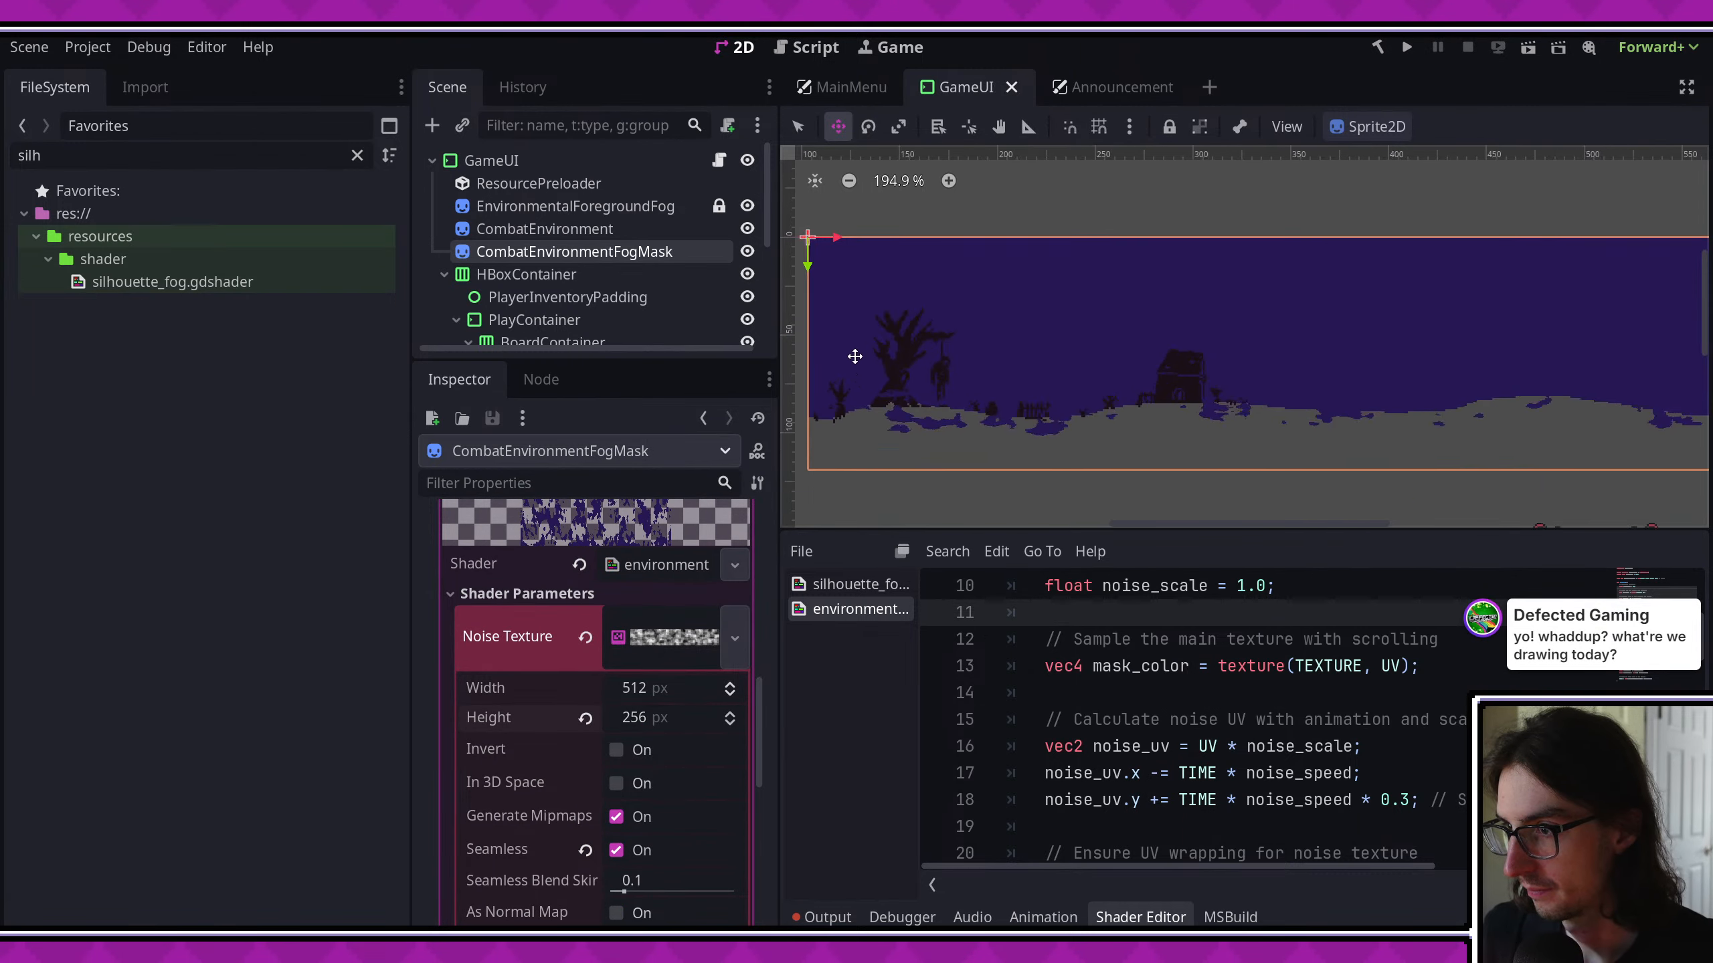
- Collapse the noise texture settings, set the fog mask material's Noise Speed parameter to 0.003, and save the scene
{"action": "scroll", "coordinate": [998, 443], "scroll_direction": "up", "scroll_amount": 12}
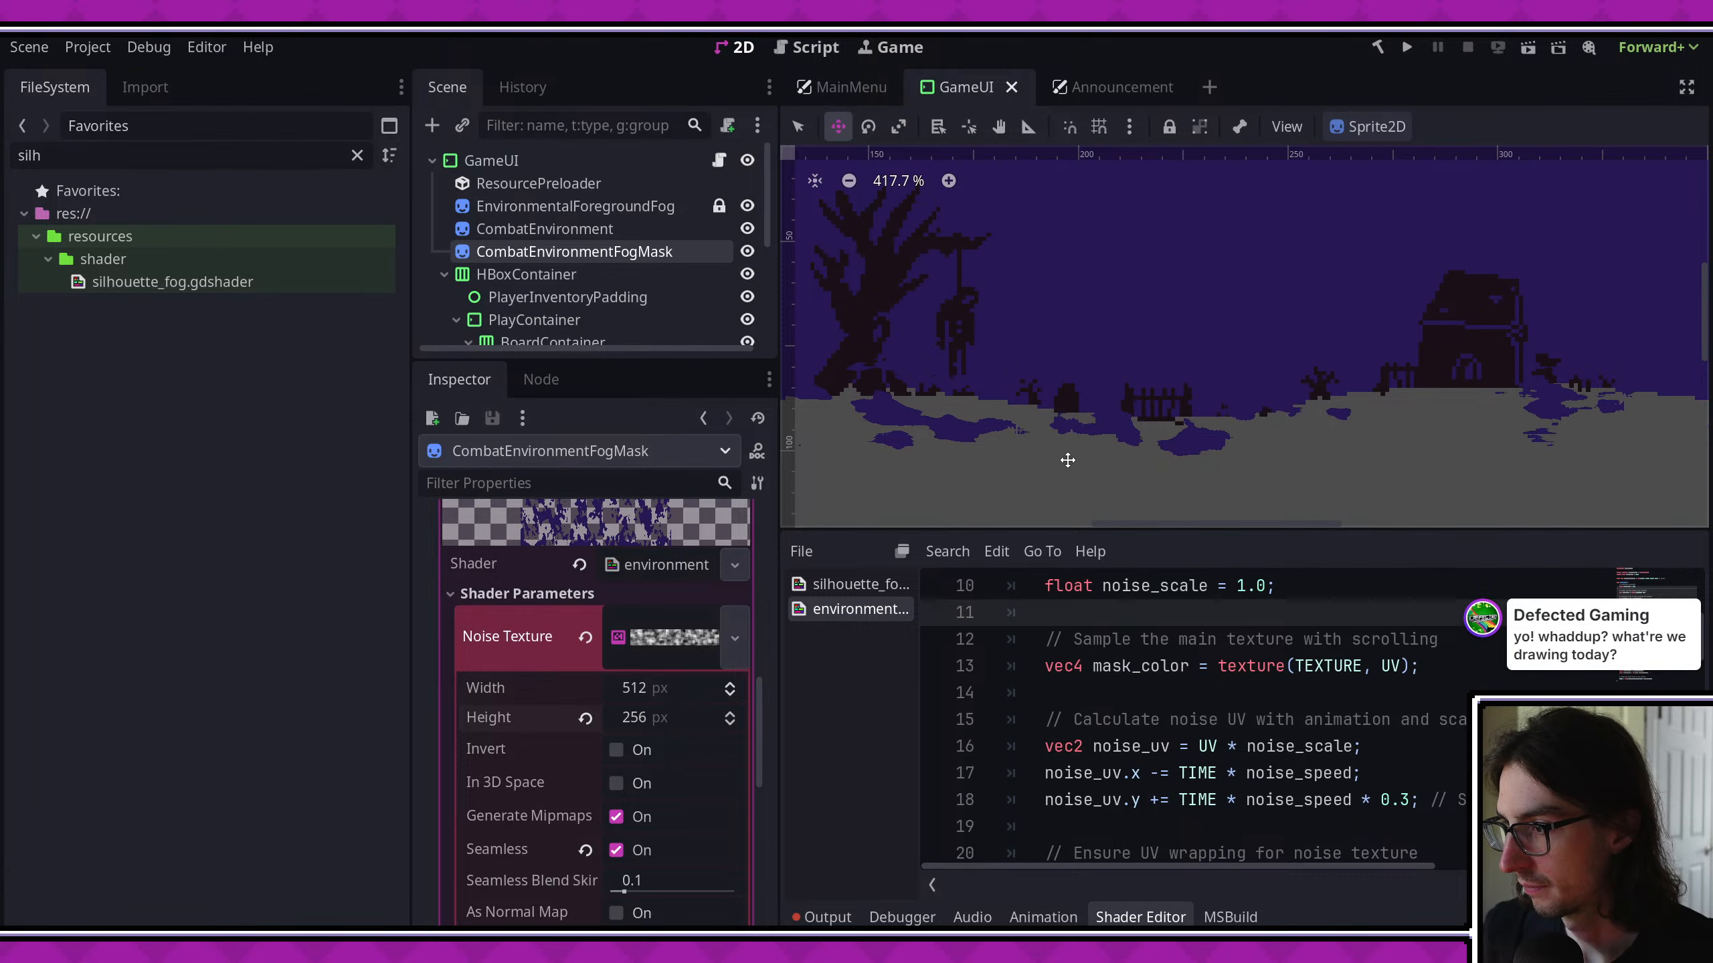
{"action": "left_click", "coordinate": [651, 564]}
{"action": "left_click", "coordinate": [650, 565]}
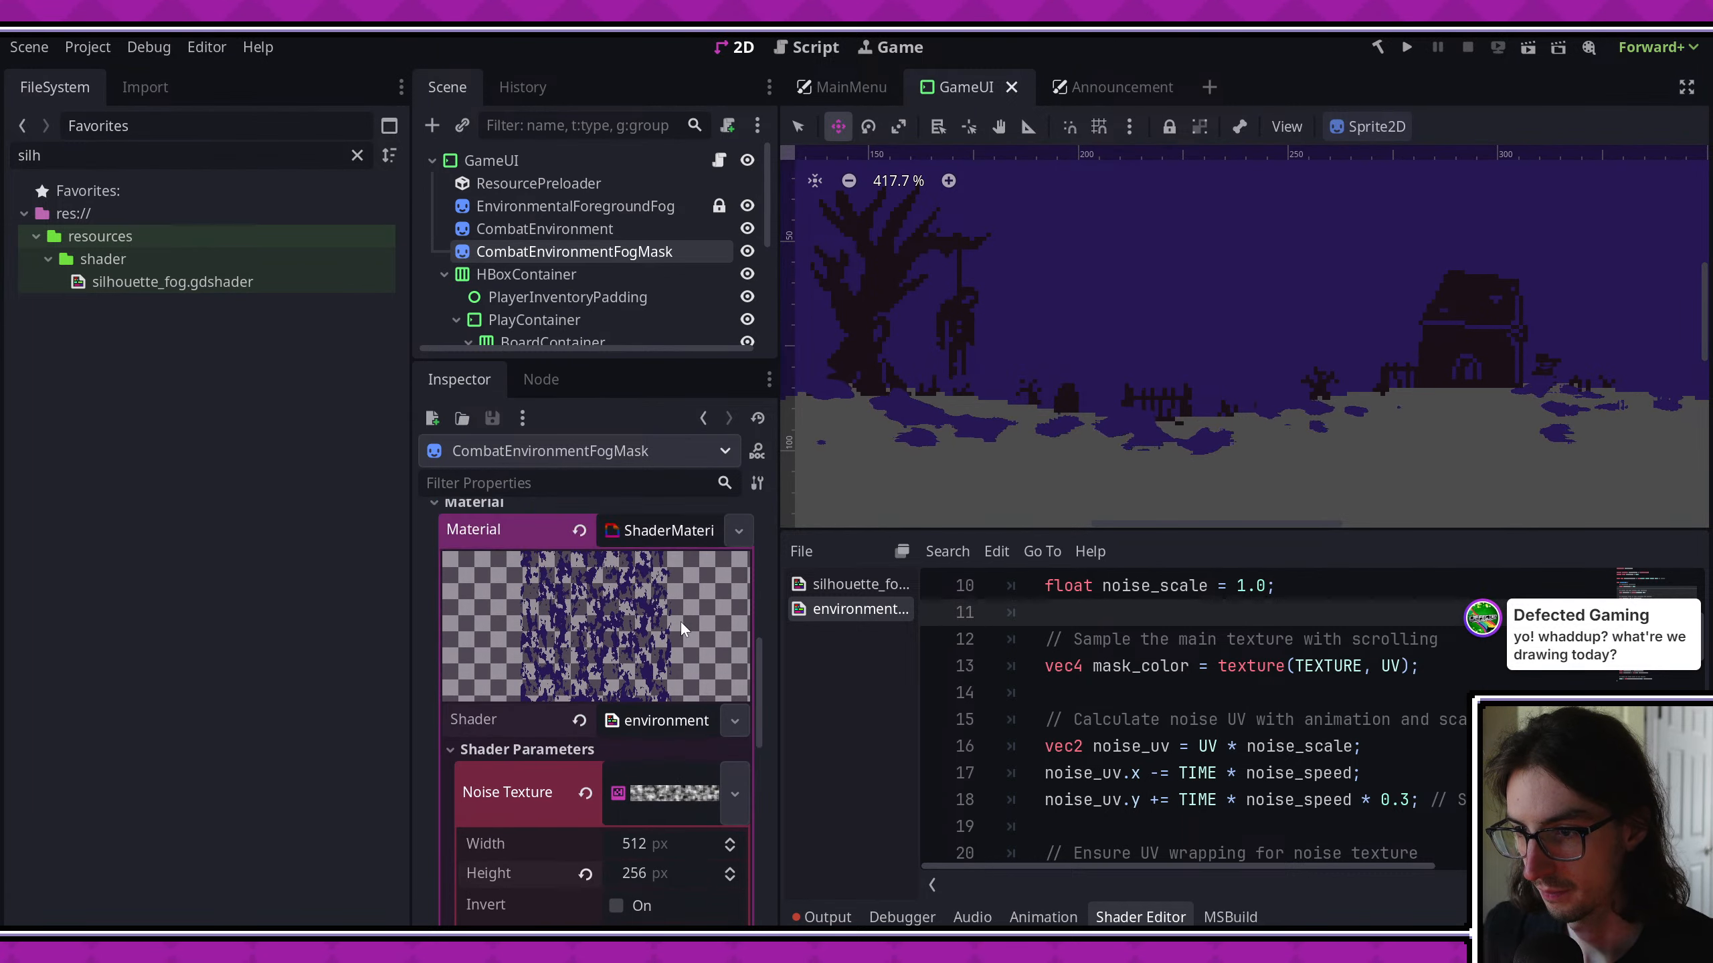
{"action": "scroll", "coordinate": [674, 633], "scroll_direction": "down", "scroll_amount": 4}
{"action": "left_click", "coordinate": [656, 536]}
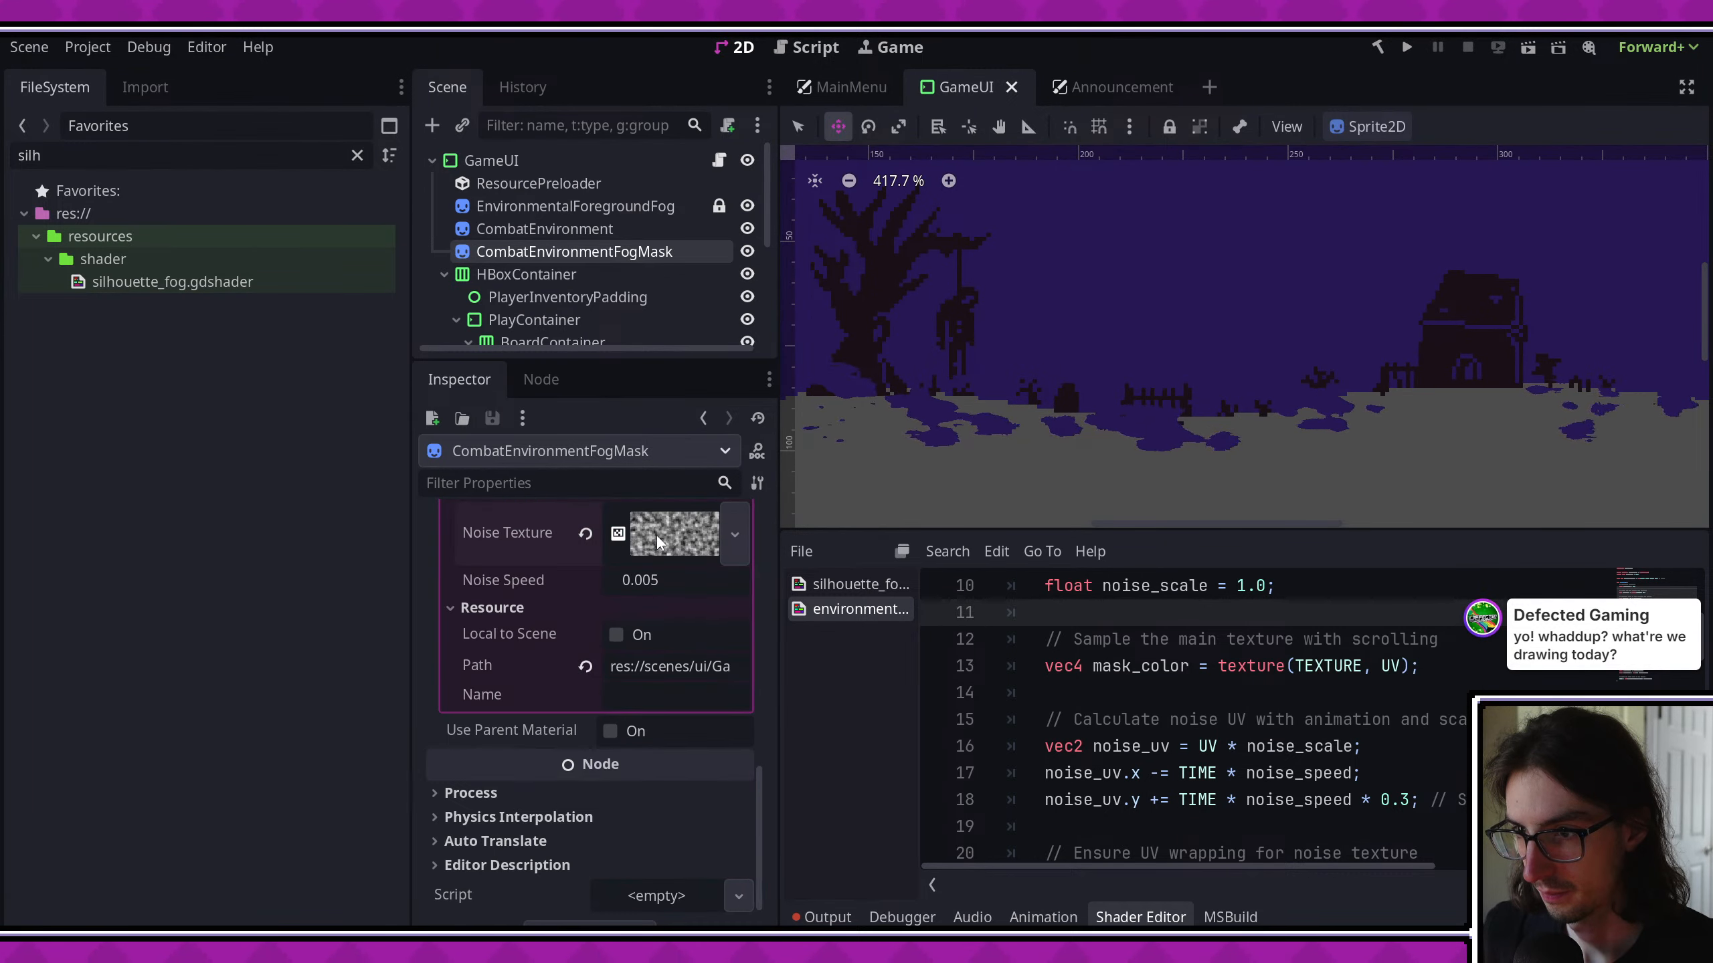
{"action": "left_click", "coordinate": [670, 583]}
{"action": "type", "text": "0.003"}
{"action": "key", "text": "Return"}
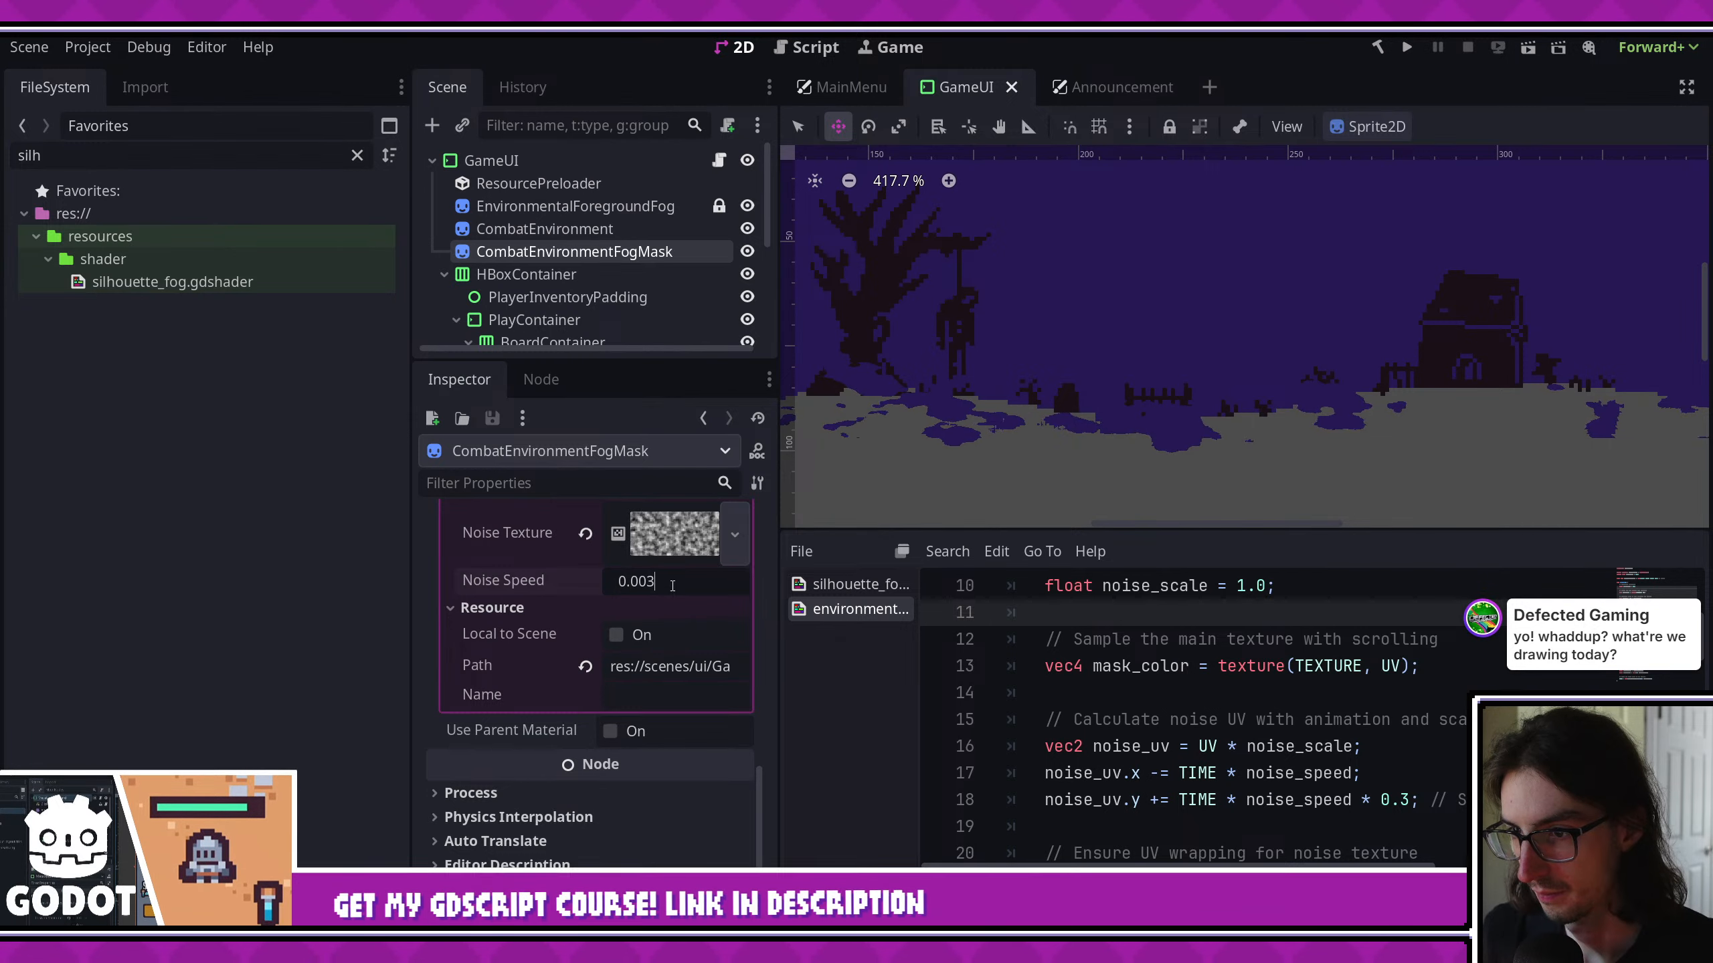
{"action": "middle_click_drag", "start_coordinate": [1271, 410], "coordinate": [1442, 417]}
{"action": "key", "text": "ctrl+s"}
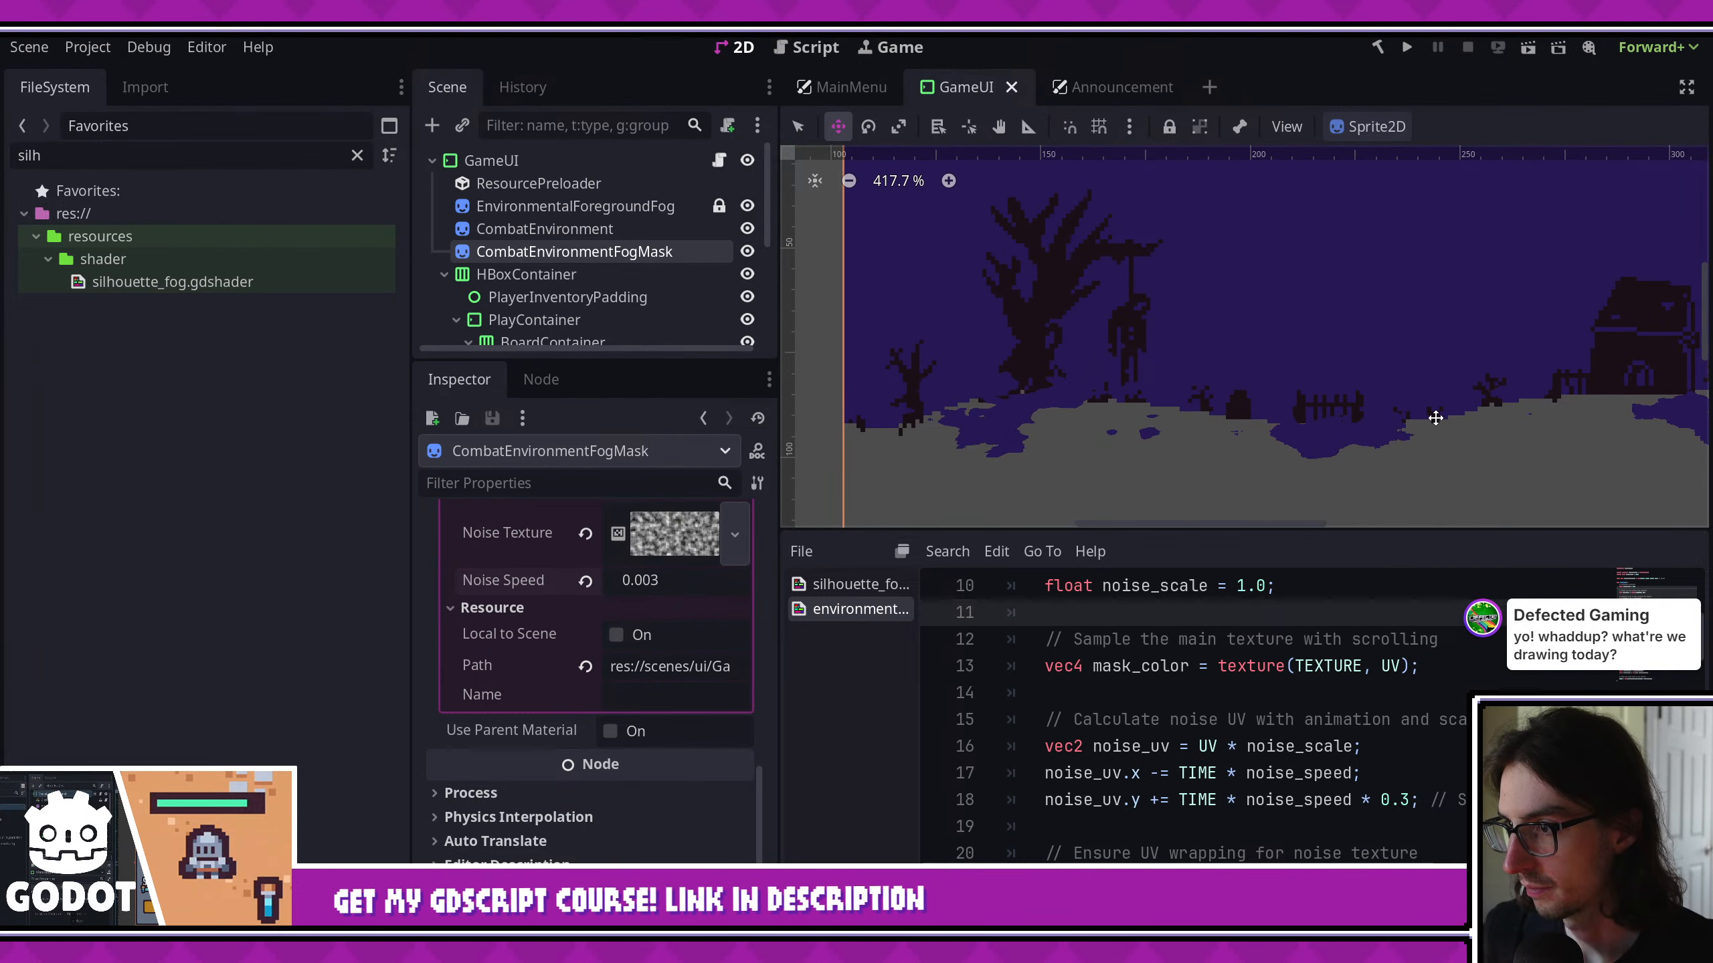
- Examine the animated fog along the graveyard ground in the 2D viewport and save the scene
{"action": "scroll", "coordinate": [1312, 413], "scroll_direction": "down", "scroll_amount": 4}
{"action": "middle_click_drag", "start_coordinate": [1311, 412], "coordinate": [1200, 406]}
{"action": "scroll", "coordinate": [1389, 382], "scroll_direction": "down", "scroll_amount": 2}
{"action": "middle_click_drag", "start_coordinate": [1389, 382], "coordinate": [956, 378]}
{"action": "middle_click_drag", "start_coordinate": [1250, 431], "coordinate": [1324, 438]}
{"action": "scroll", "coordinate": [1324, 439], "scroll_direction": "down", "scroll_amount": 1}
{"action": "middle_click_drag", "start_coordinate": [1010, 413], "coordinate": [1253, 413]}
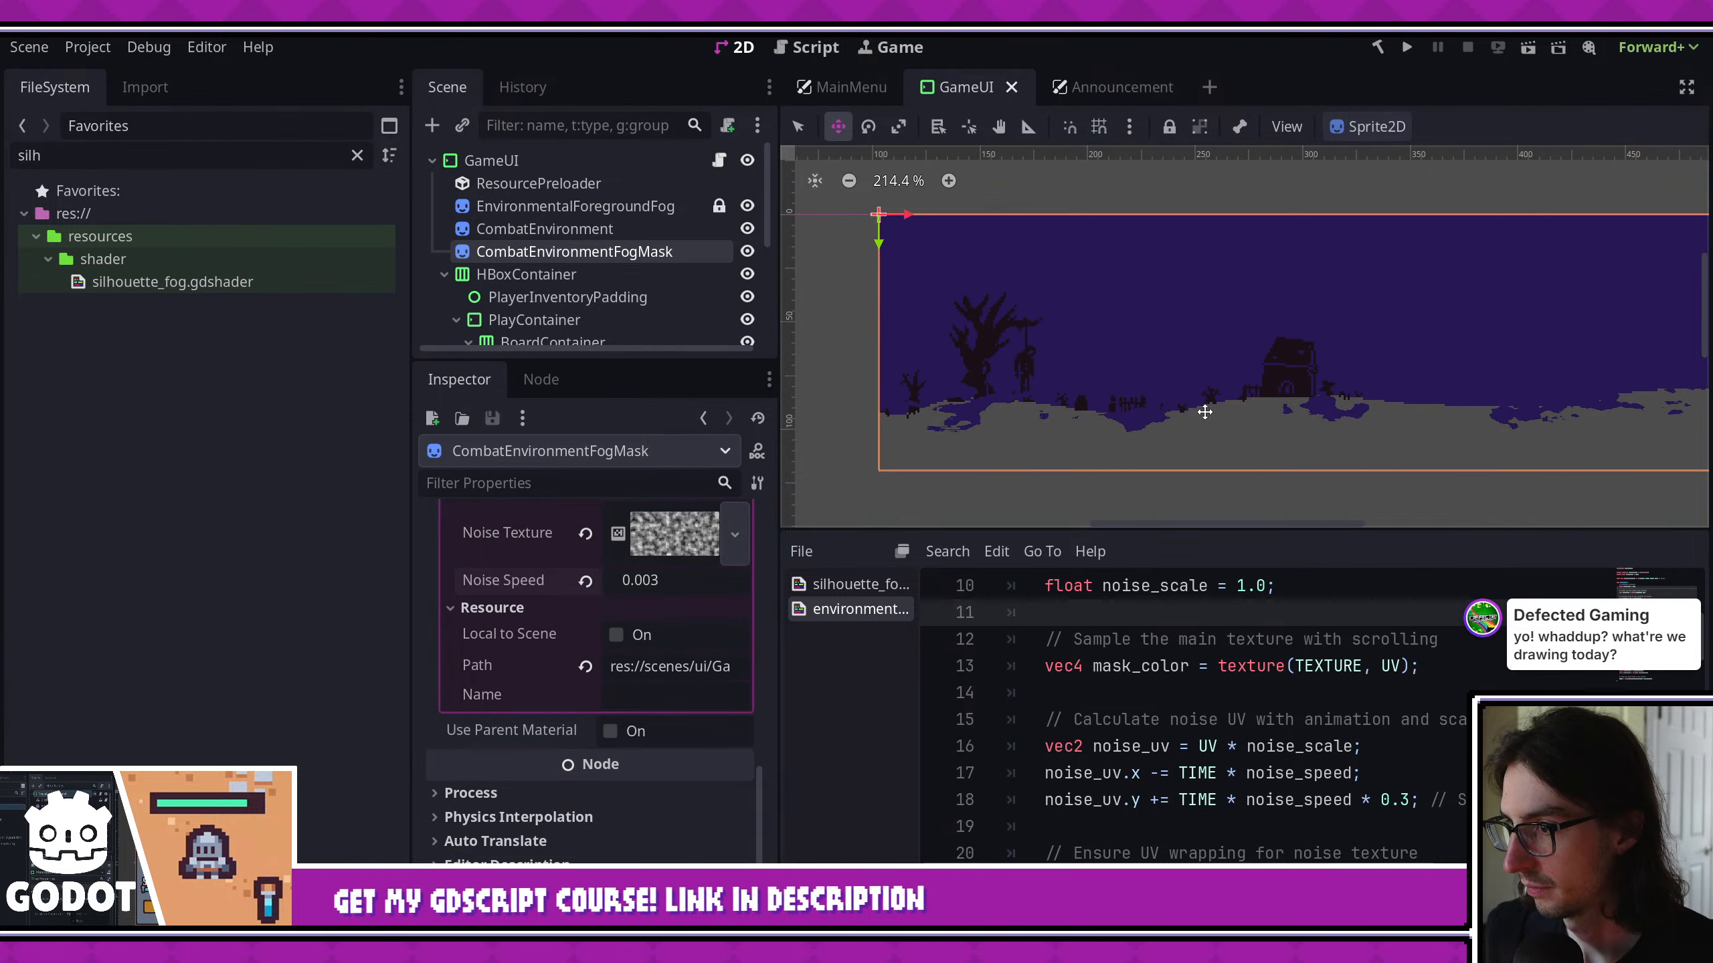
{"action": "key", "text": "ctrl+s"}
- Expand the fog mask material's Noise Texture settings and open its FastNoiseLite noise resource
{"action": "left_click", "coordinate": [677, 544]}
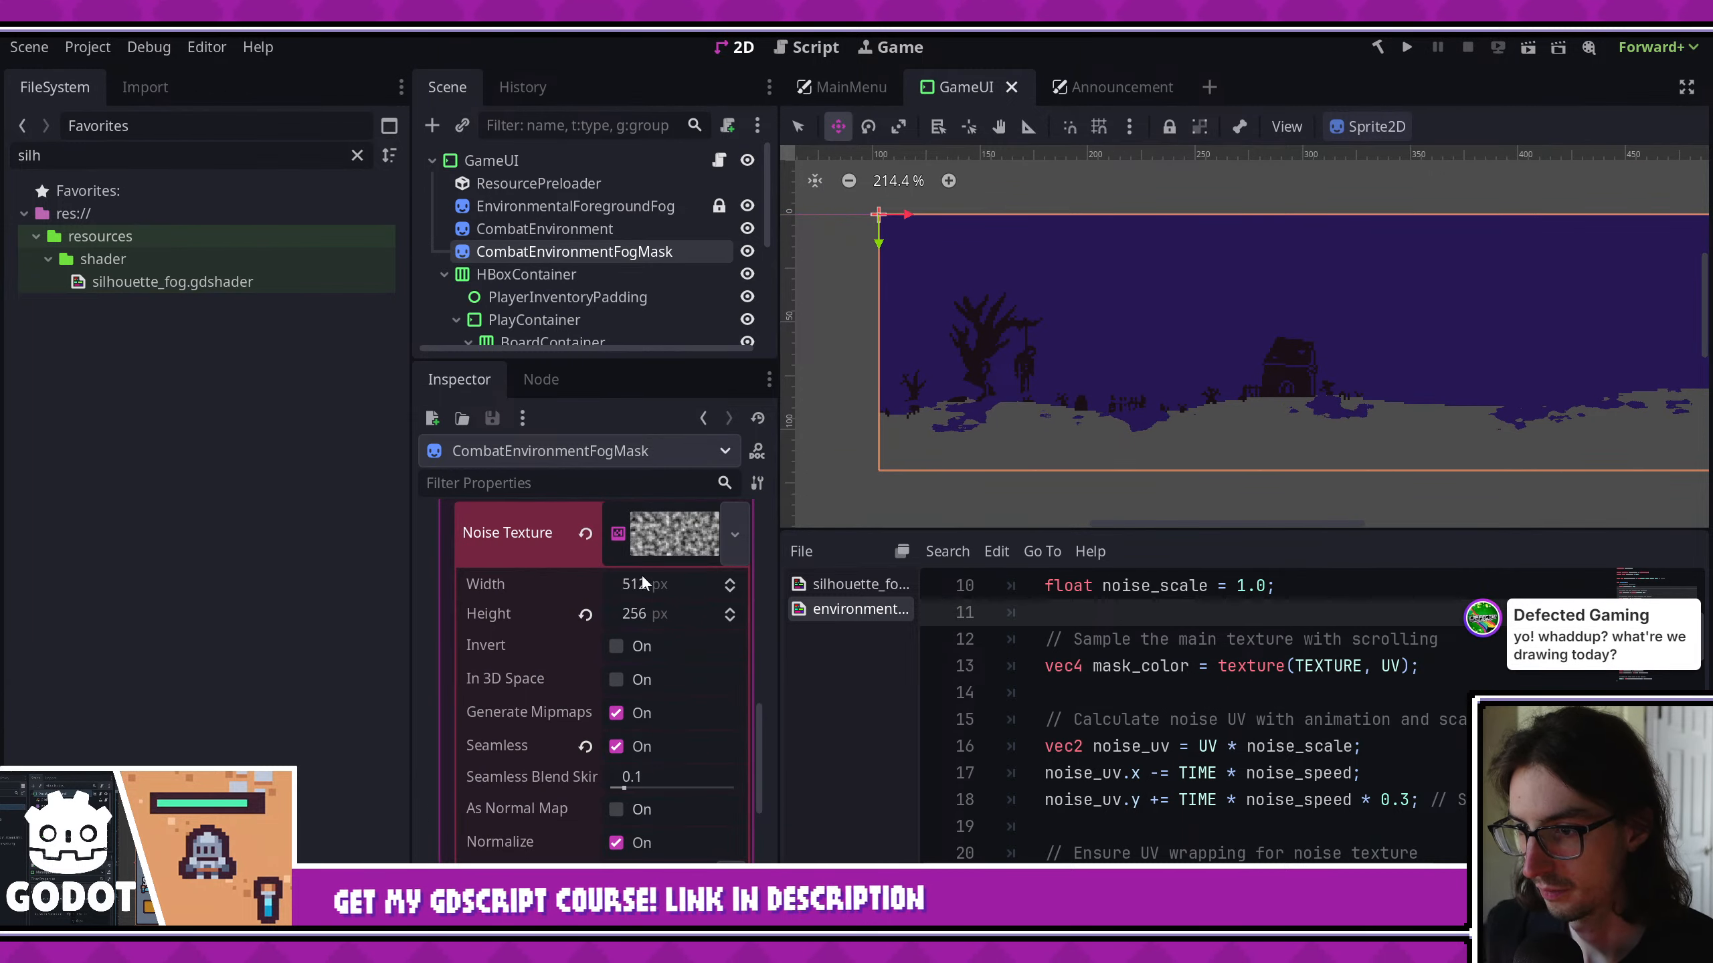
{"action": "scroll", "coordinate": [648, 691], "scroll_direction": "up", "scroll_amount": 1}
{"action": "scroll", "coordinate": [646, 681], "scroll_direction": "down", "scroll_amount": 3}
{"action": "scroll", "coordinate": [647, 627], "scroll_direction": "up", "scroll_amount": 3}
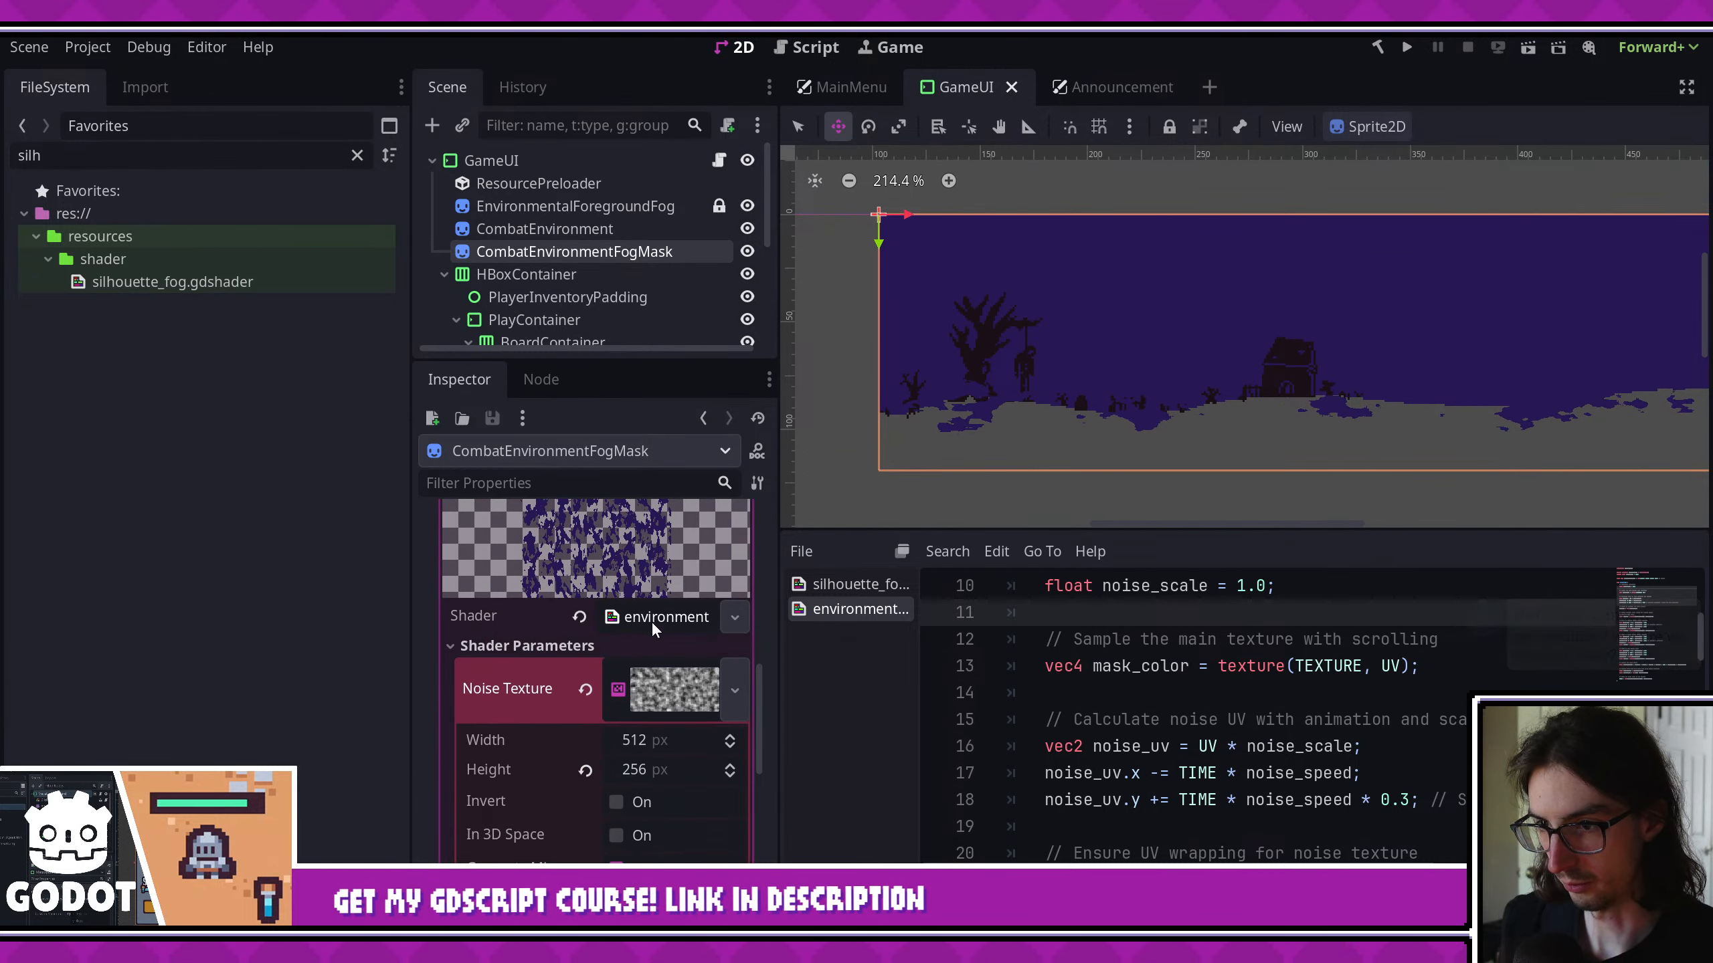
{"action": "scroll", "coordinate": [667, 729], "scroll_direction": "down", "scroll_amount": 3}
{"action": "scroll", "coordinate": [664, 738], "scroll_direction": "down", "scroll_amount": 1}
{"action": "scroll", "coordinate": [661, 681], "scroll_direction": "up", "scroll_amount": 5}
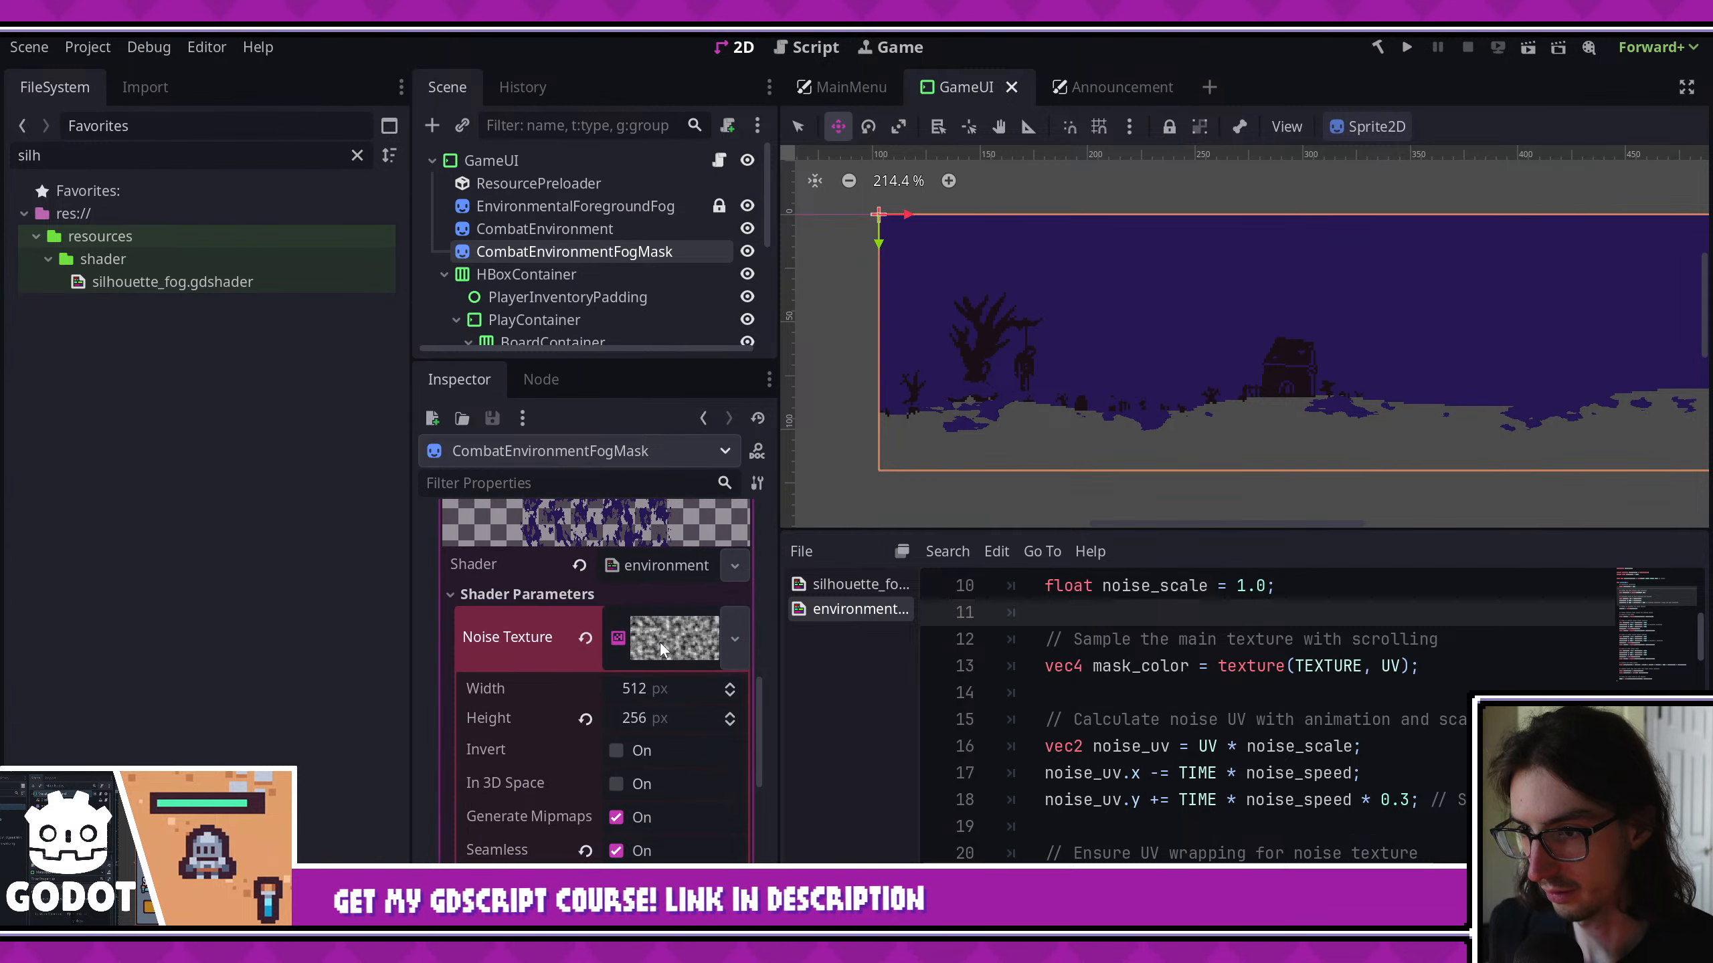
{"action": "left_click", "coordinate": [660, 642]}
{"action": "left_click", "coordinate": [674, 634]}
{"action": "scroll", "coordinate": [640, 681], "scroll_direction": "down", "scroll_amount": 3}
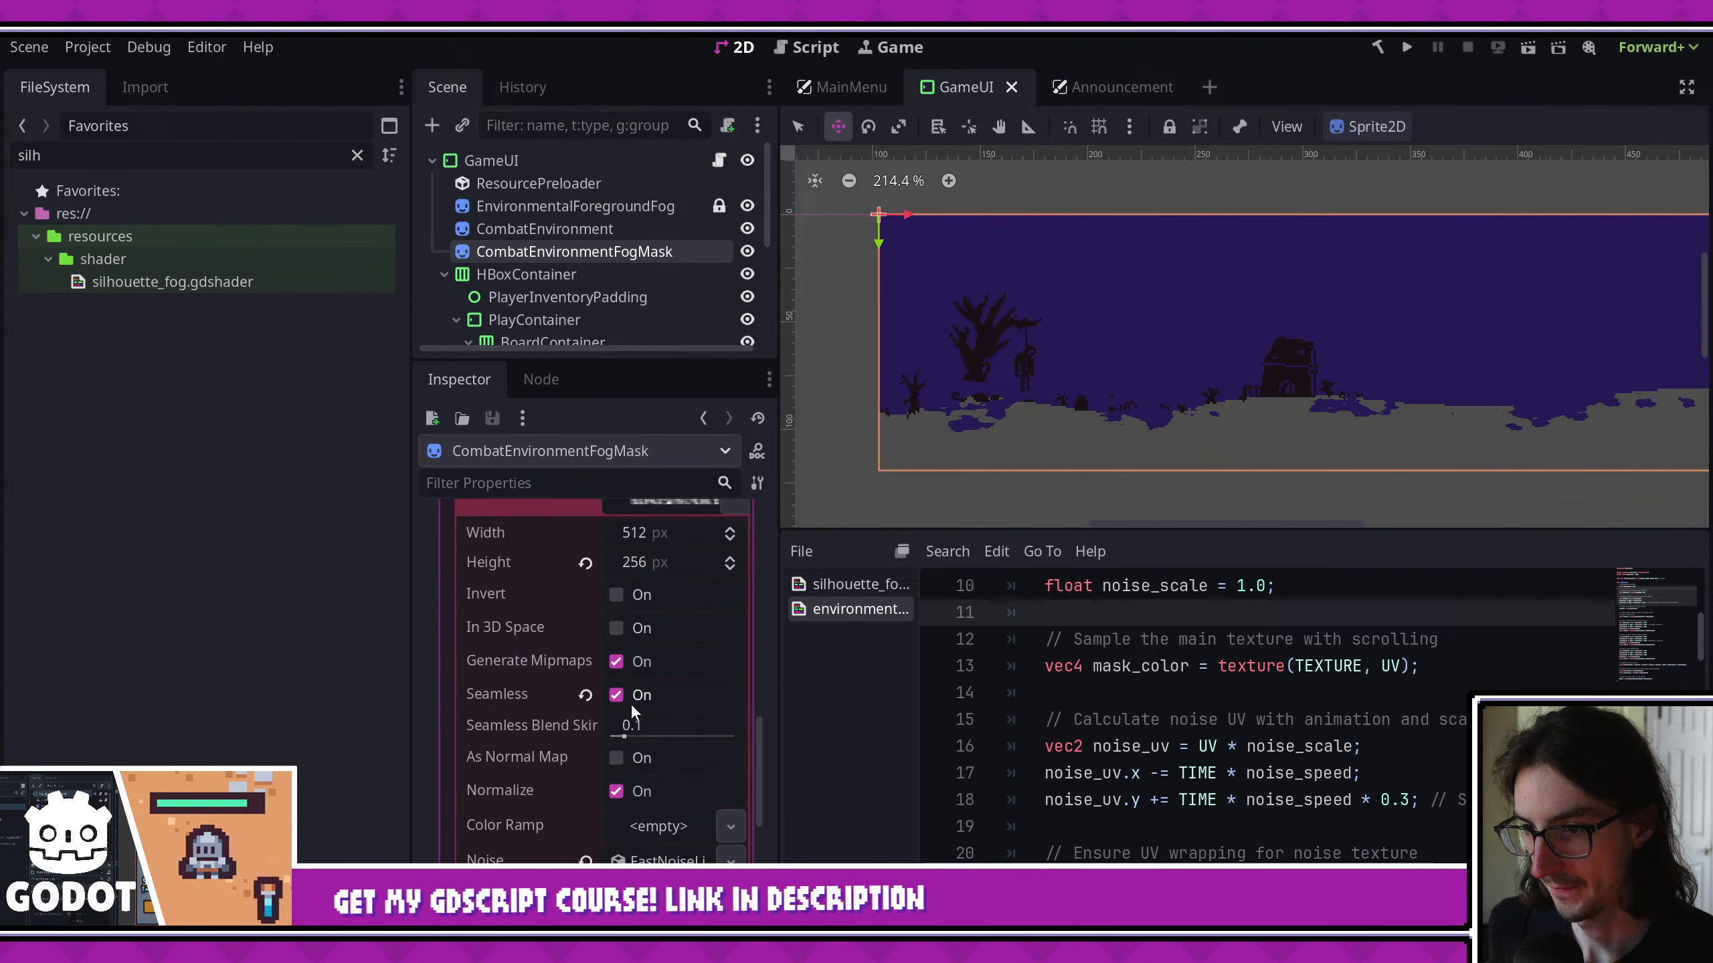
{"action": "left_click", "coordinate": [669, 851]}
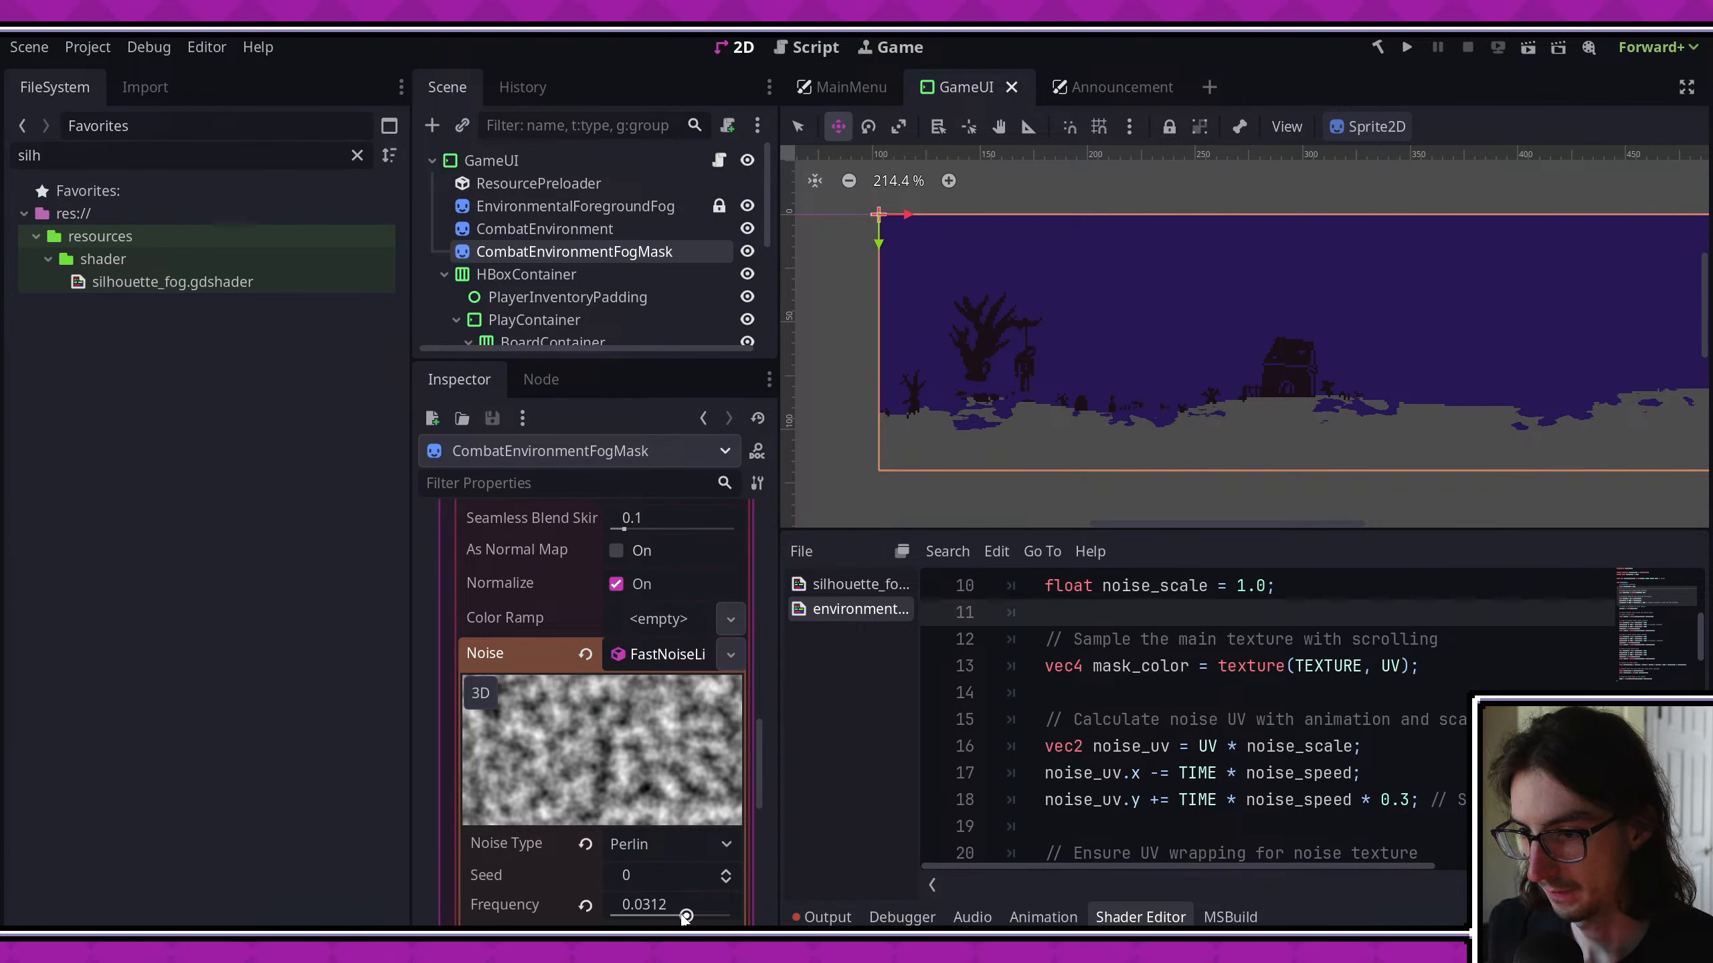
- Set the FastNoiseLite frequency to 0.0346, save the scene, and inspect the fog near the hanging tree
{"action": "left_click_drag", "start_coordinate": [686, 915], "coordinate": [688, 917]}
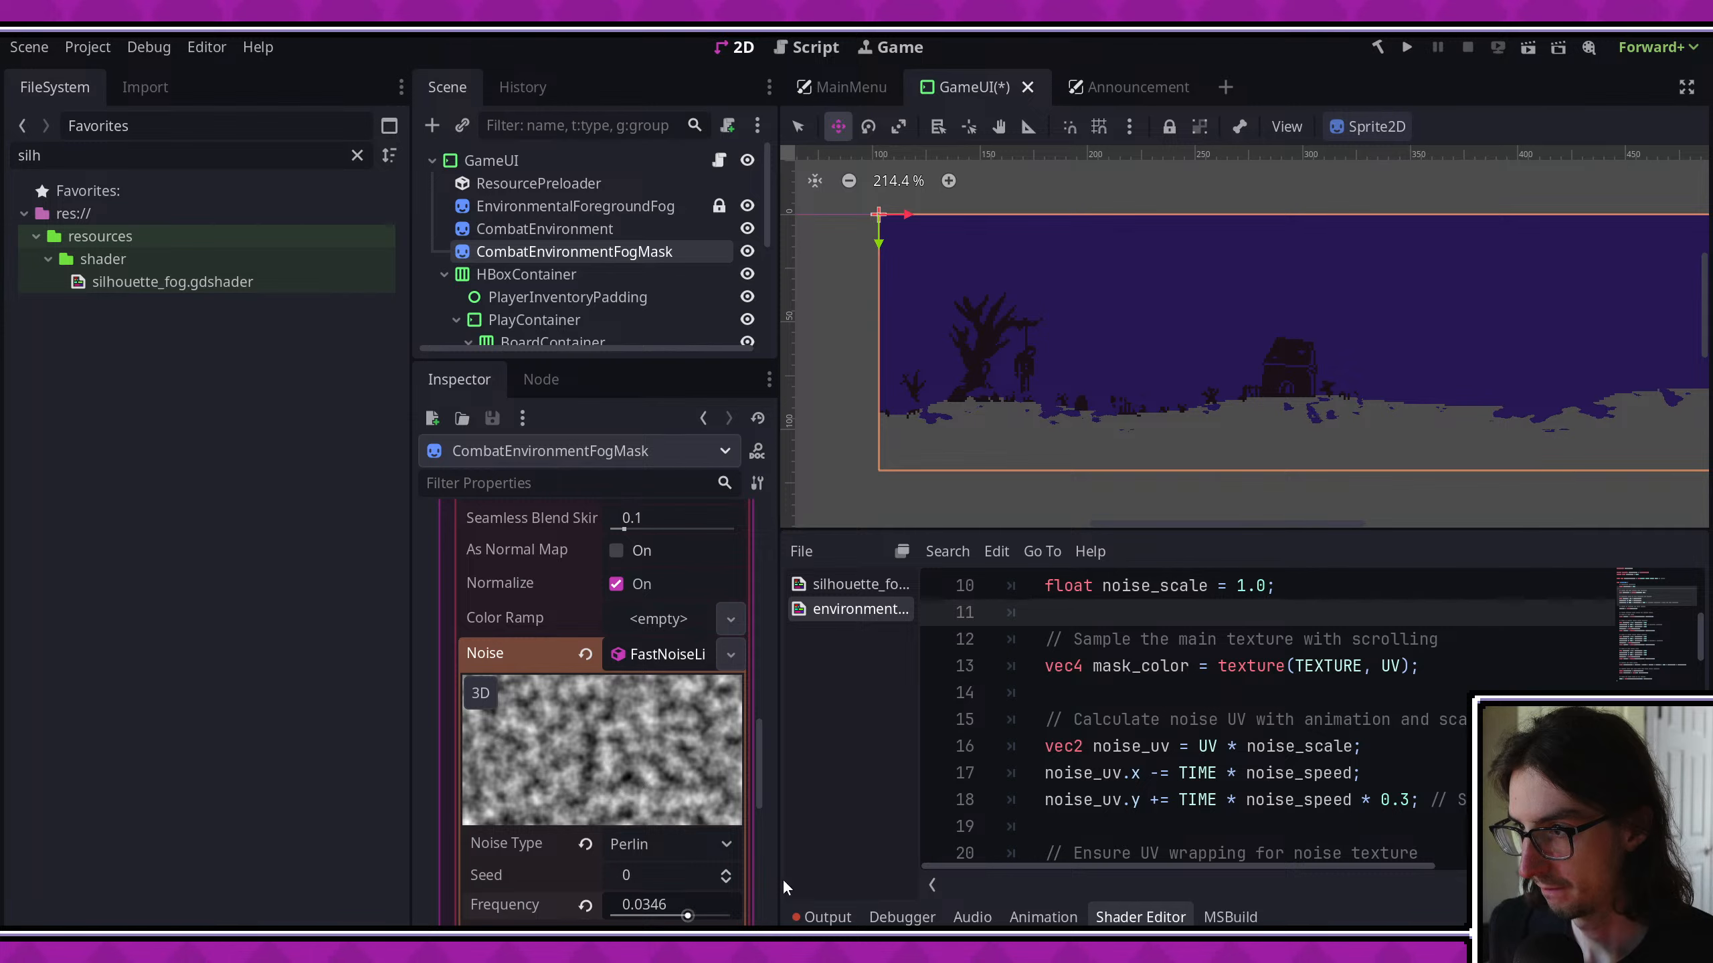
{"action": "scroll", "coordinate": [1131, 410], "scroll_direction": "up", "scroll_amount": 3}
{"action": "key", "text": "ctrl+s"}
{"action": "scroll", "coordinate": [1174, 432], "scroll_direction": "down", "scroll_amount": 3}
{"action": "scroll", "coordinate": [1052, 440], "scroll_direction": "up", "scroll_amount": 3}
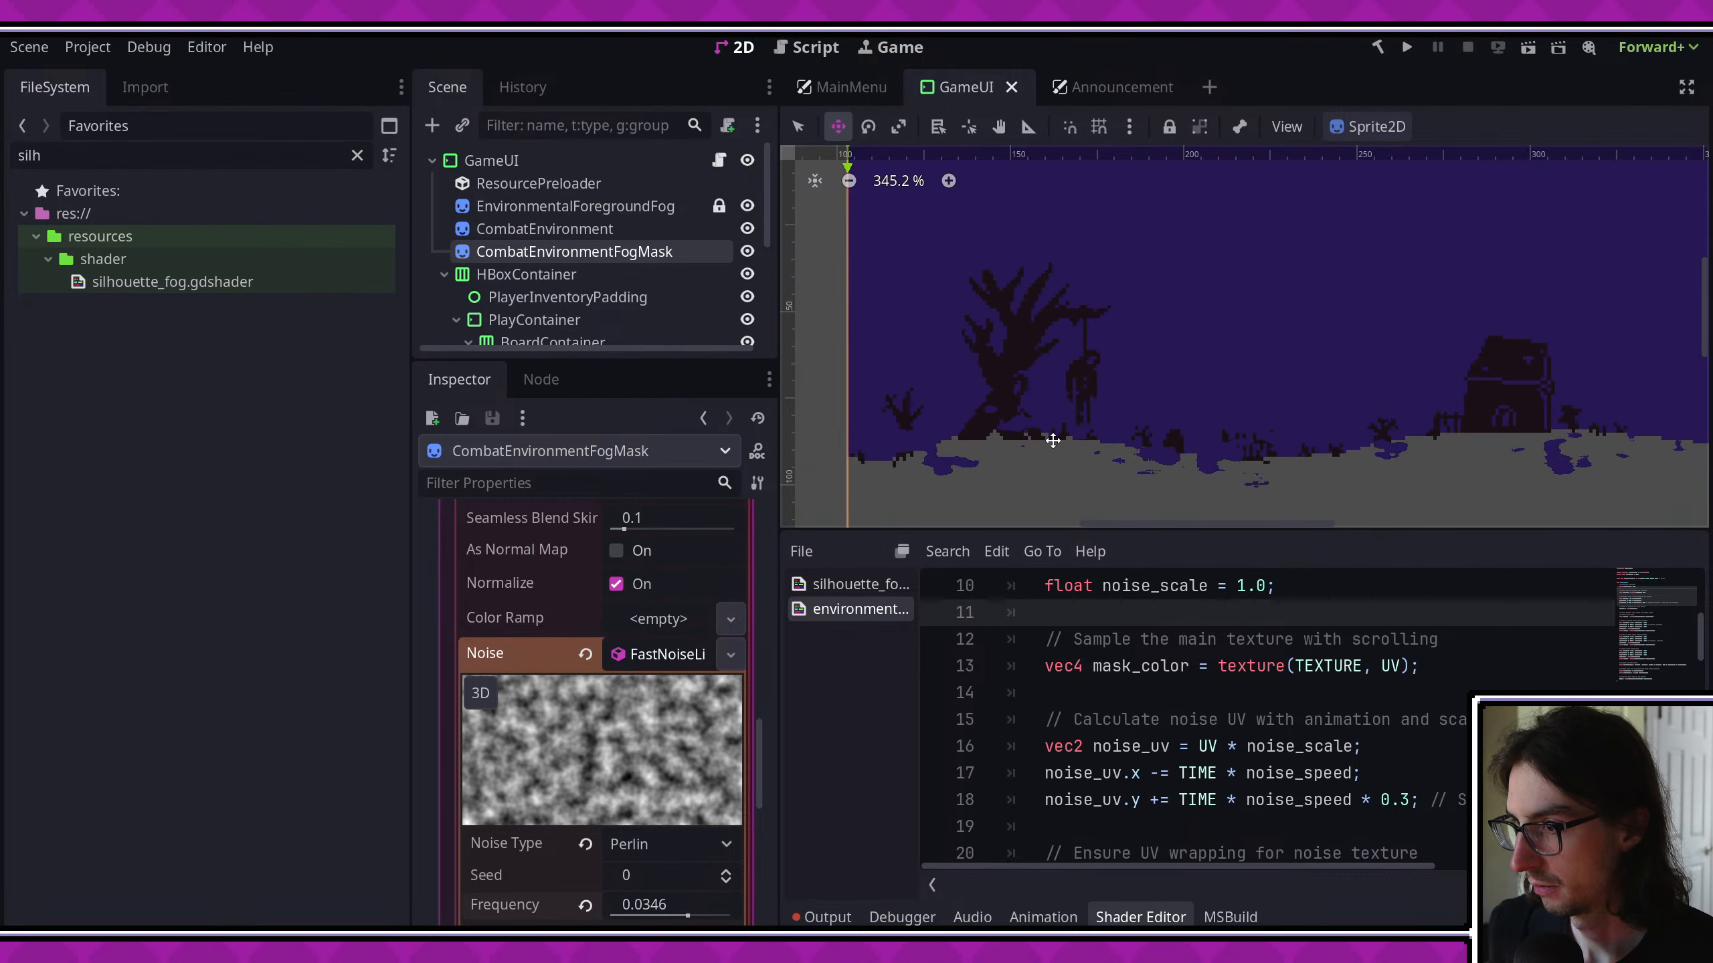
{"action": "scroll", "coordinate": [1052, 440], "scroll_direction": "up", "scroll_amount": 2}
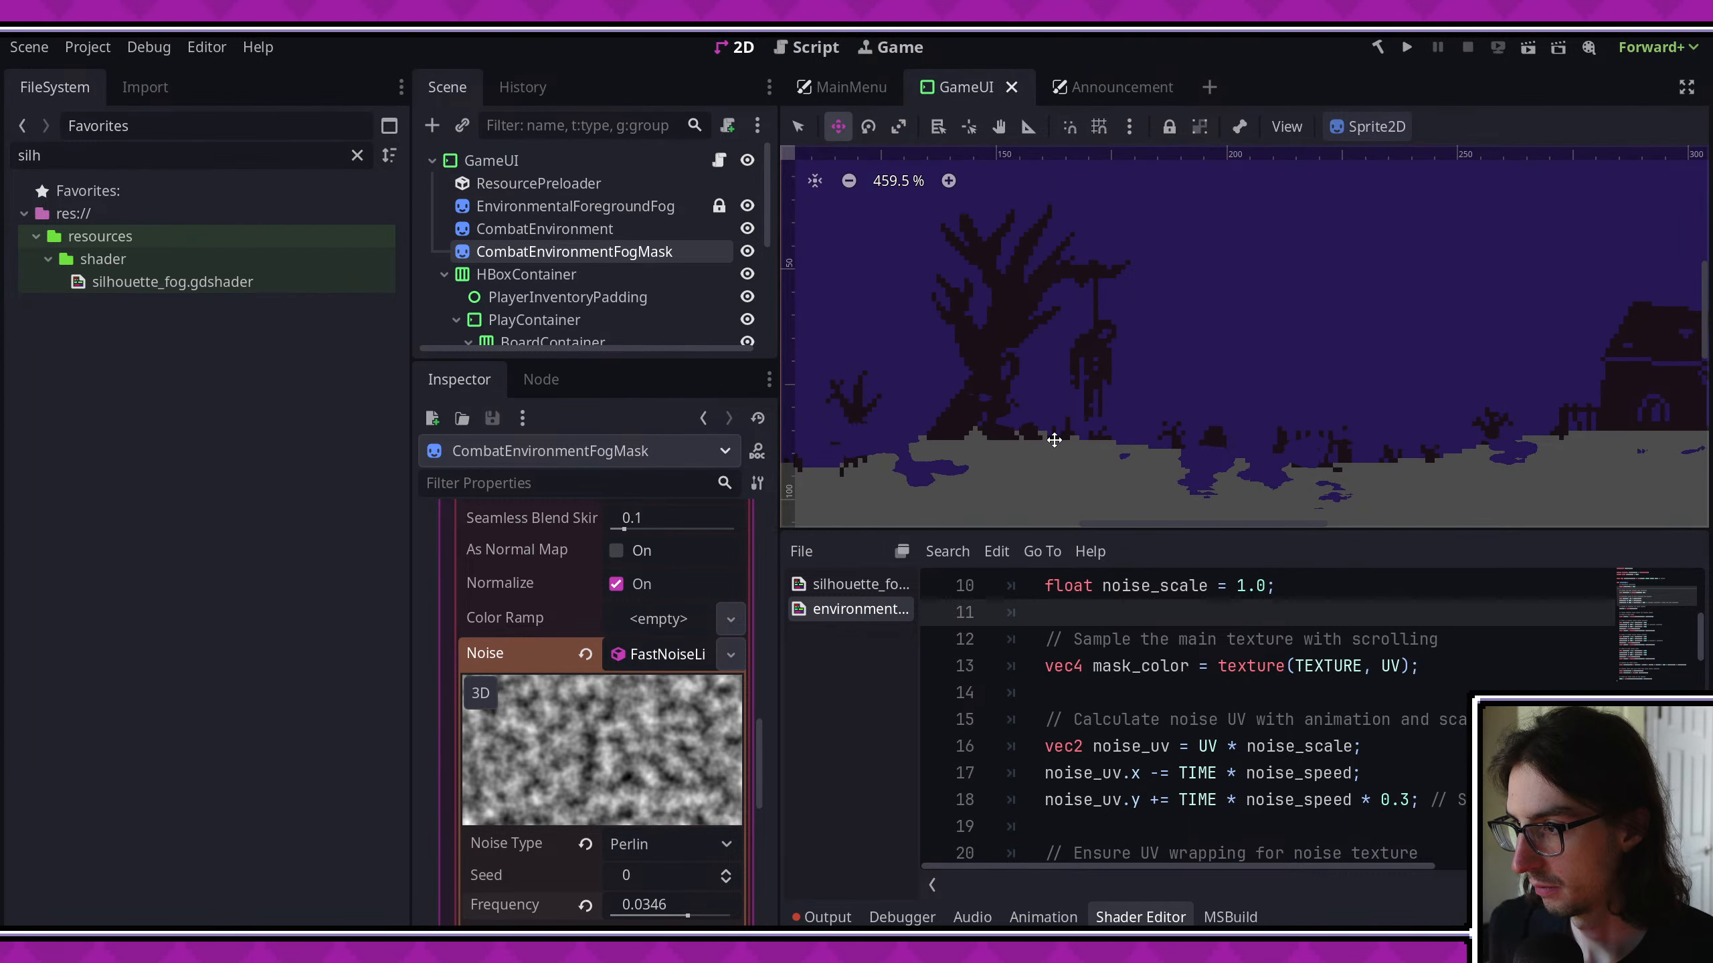
{"action": "scroll", "coordinate": [1377, 698], "scroll_direction": "down", "scroll_amount": 10}
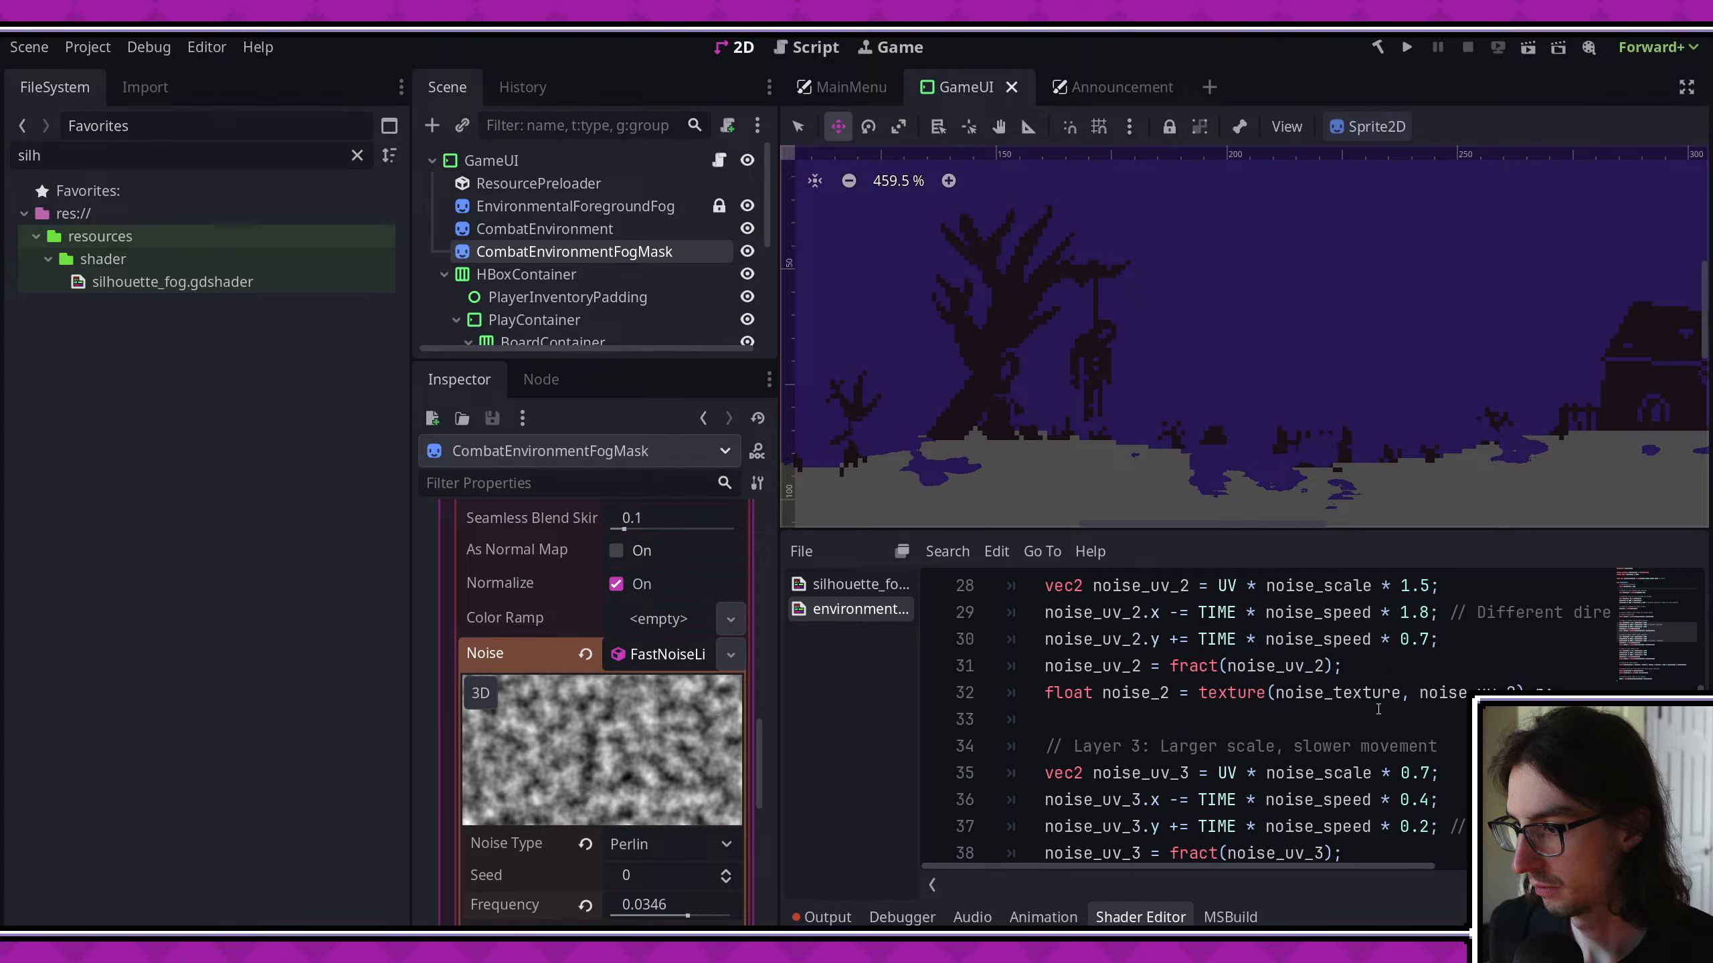
{"action": "scroll", "coordinate": [1377, 699], "scroll_direction": "down", "scroll_amount": 1}
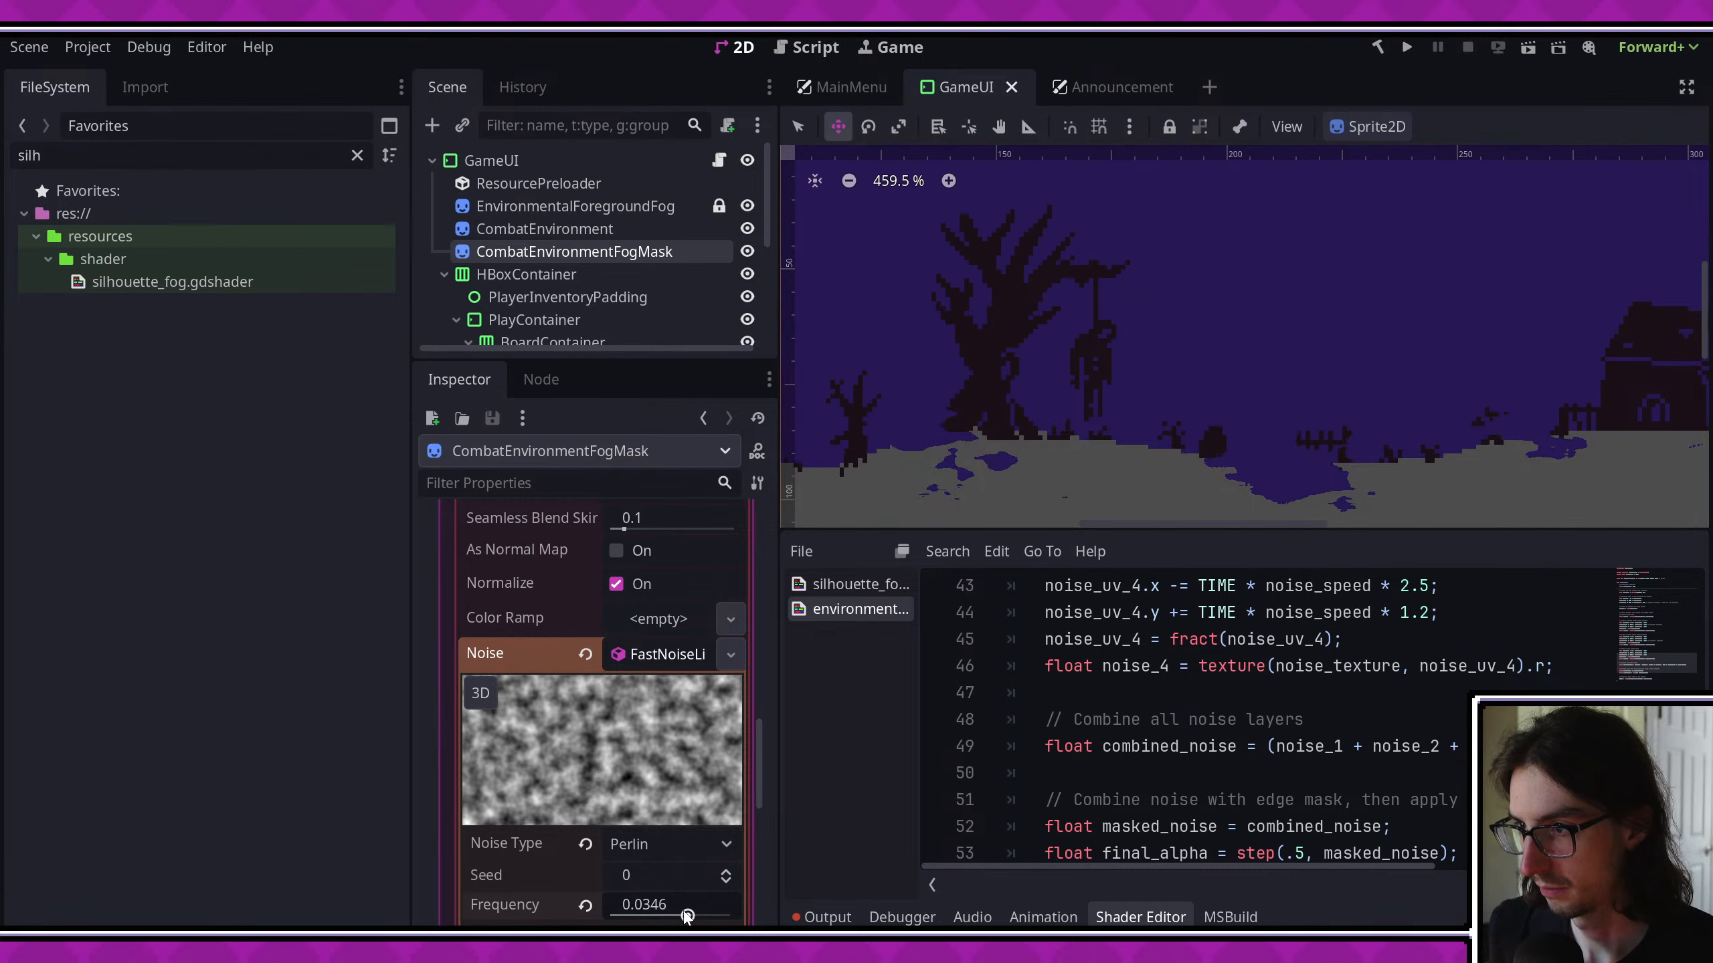
- Set the FastNoiseLite frequency to 0.0609, check the fog across the graveyard, and save the scene
{"action": "left_click_drag", "start_coordinate": [688, 915], "coordinate": [692, 905]}
{"action": "scroll", "coordinate": [1120, 364], "scroll_direction": "down", "scroll_amount": 2}
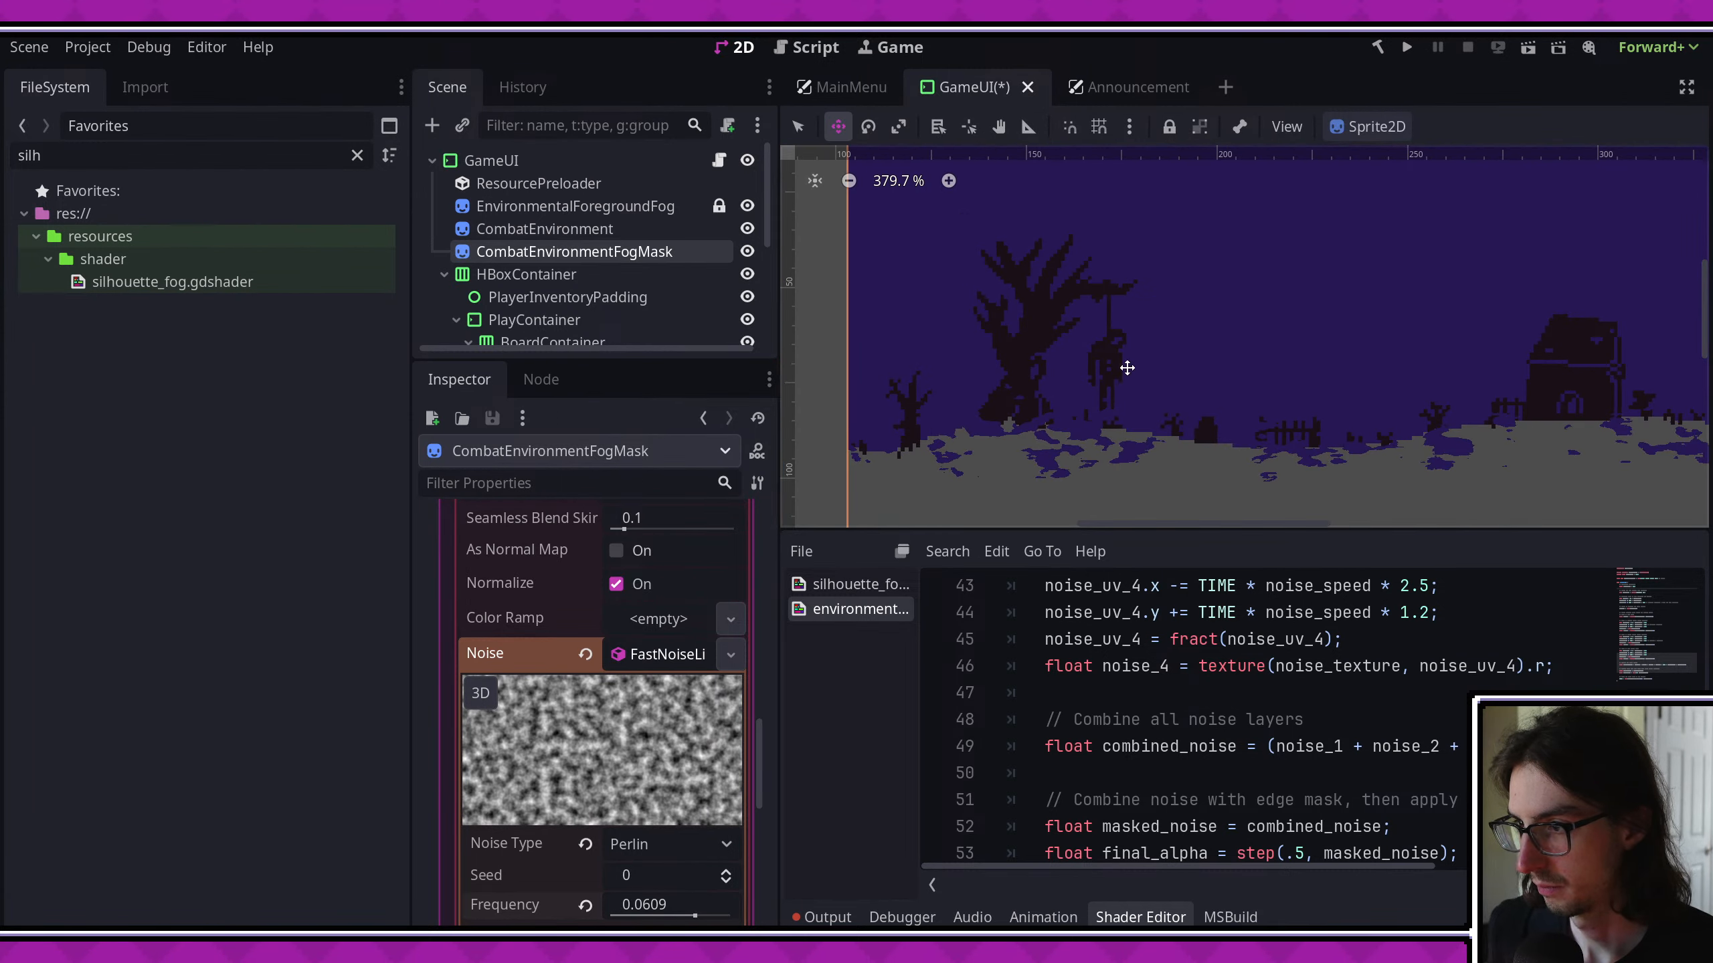
{"action": "scroll", "coordinate": [1113, 392], "scroll_direction": "down", "scroll_amount": 1}
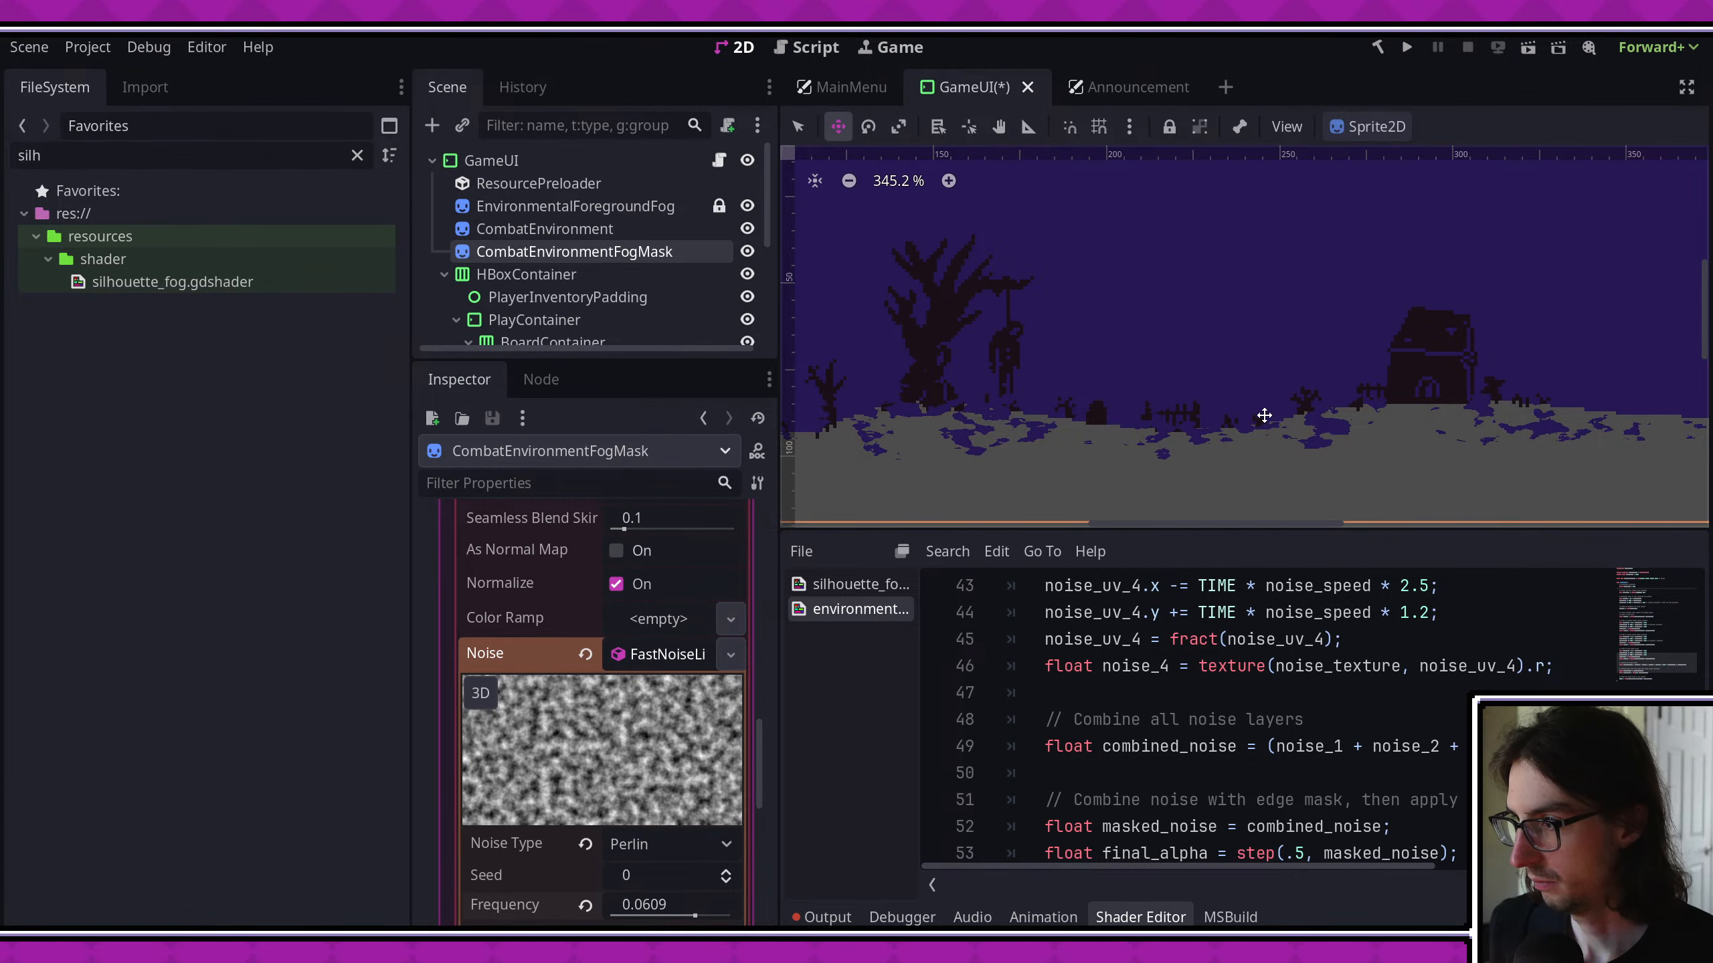
{"action": "key", "text": "ctrl+s"}
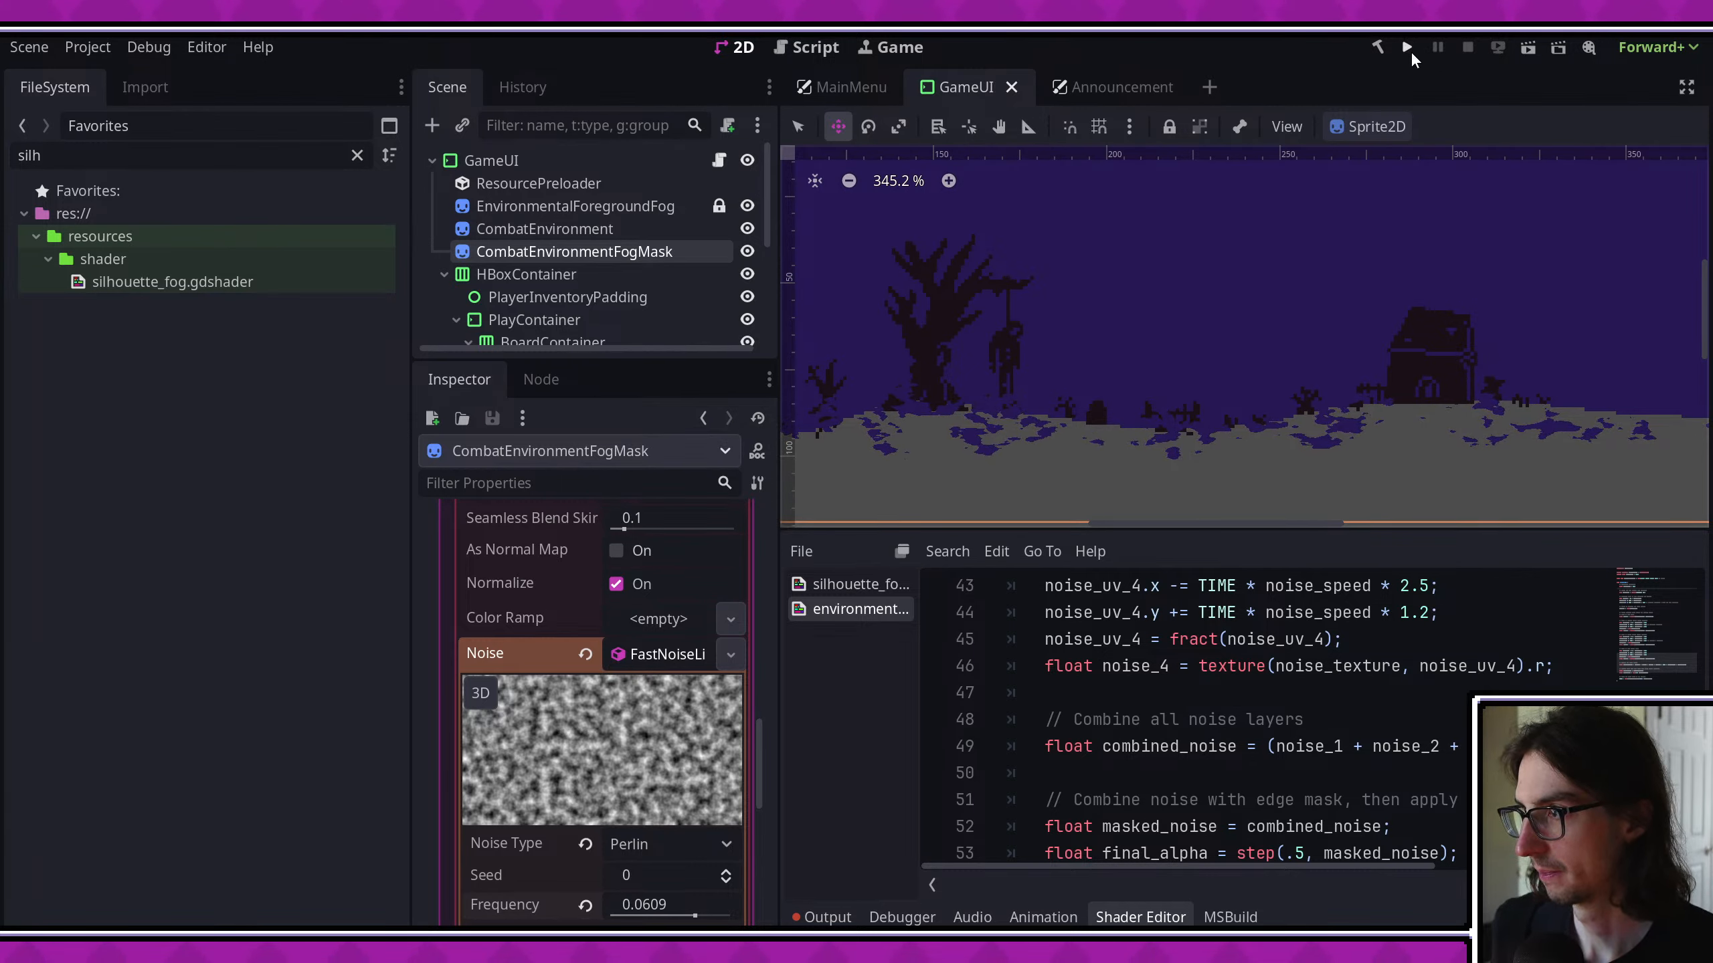
- Run the project maximized to examine the fog in the combat background, and stop the game
{"action": "left_click", "coordinate": [1407, 47]}
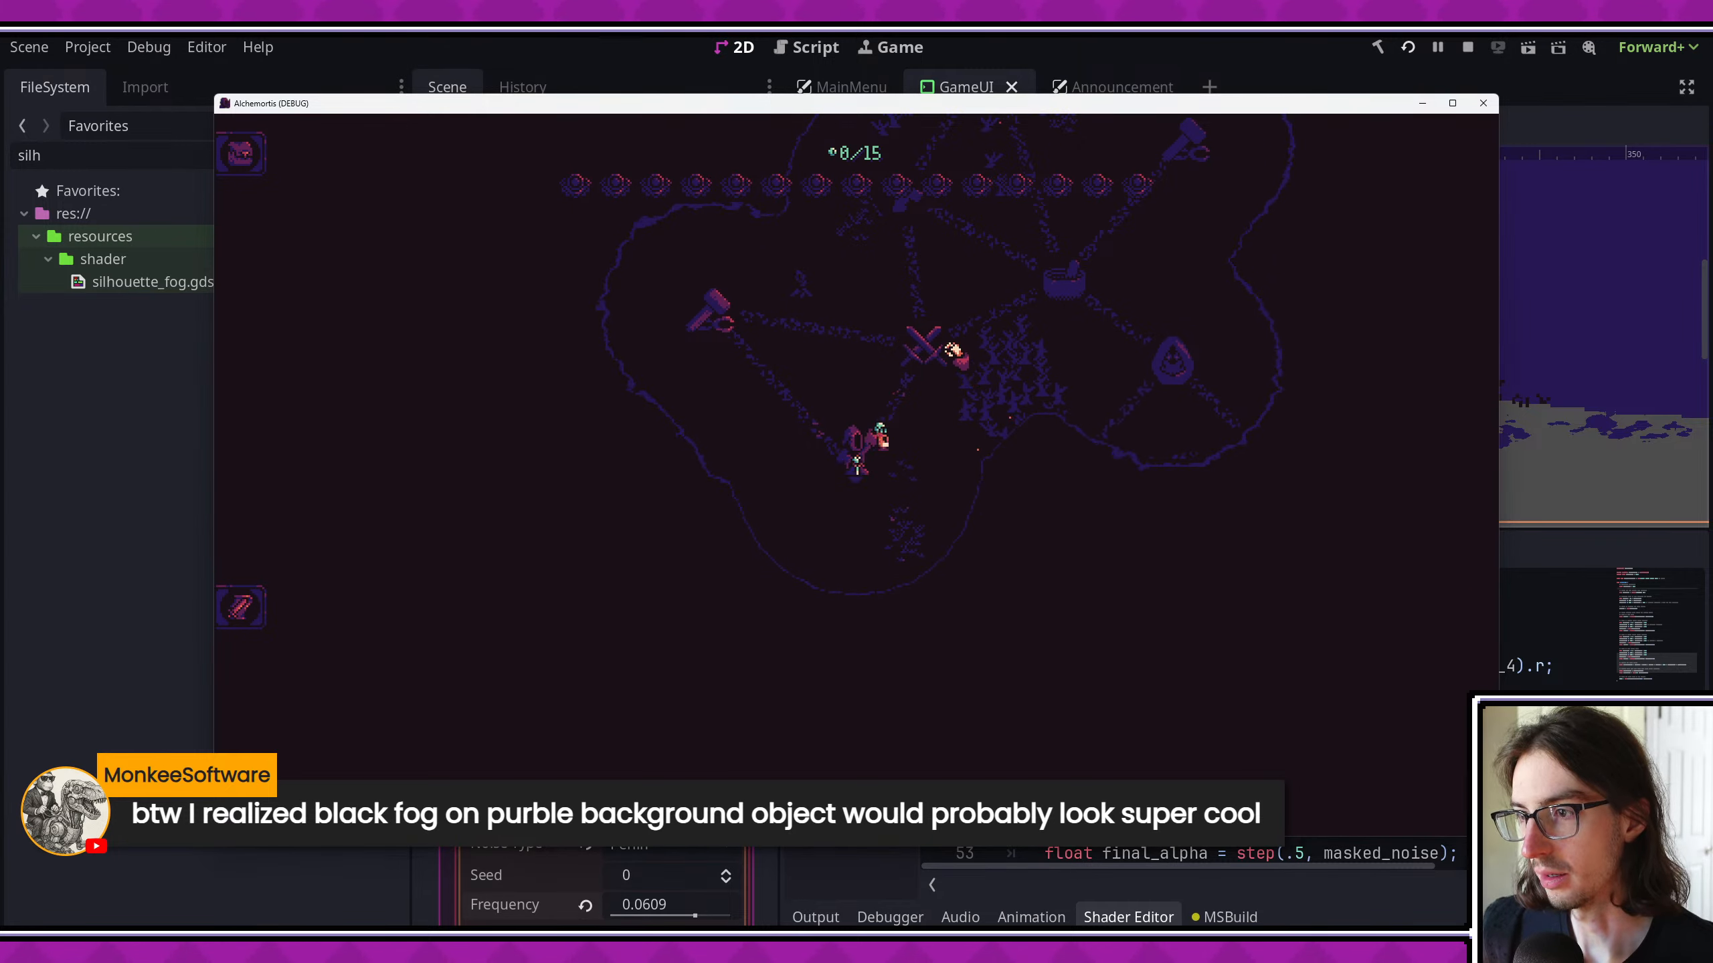
{"action": "left_click", "coordinate": [1452, 103]}
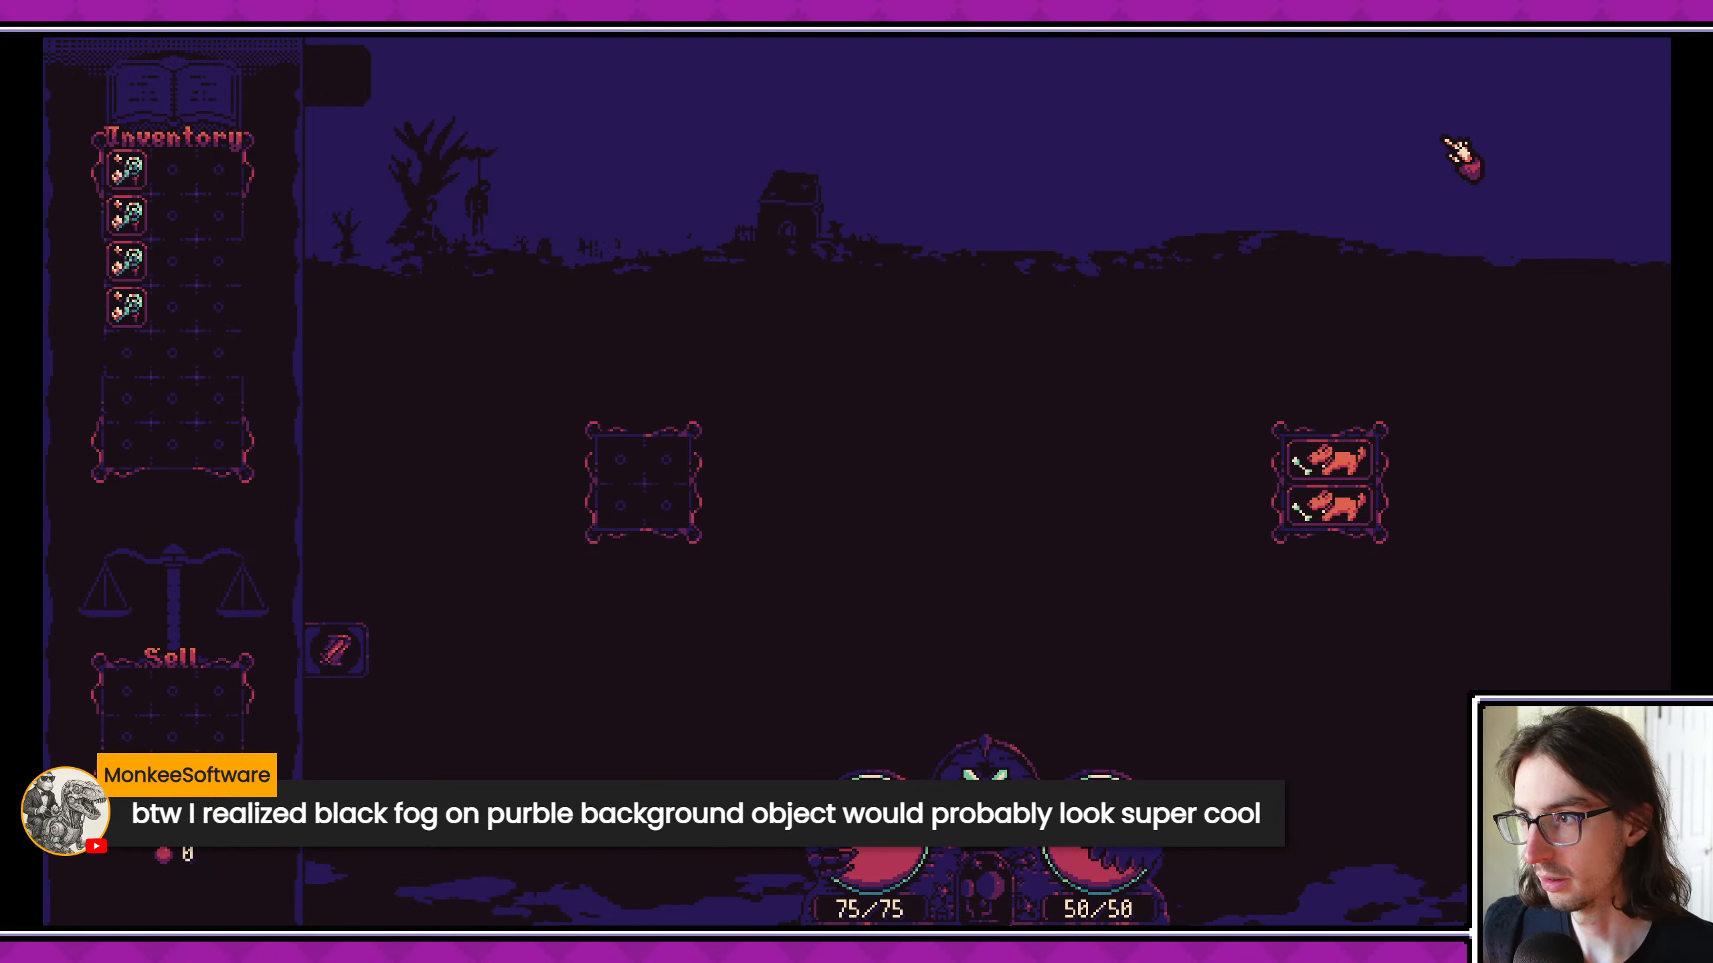
{"action": "key", "text": "F8"}
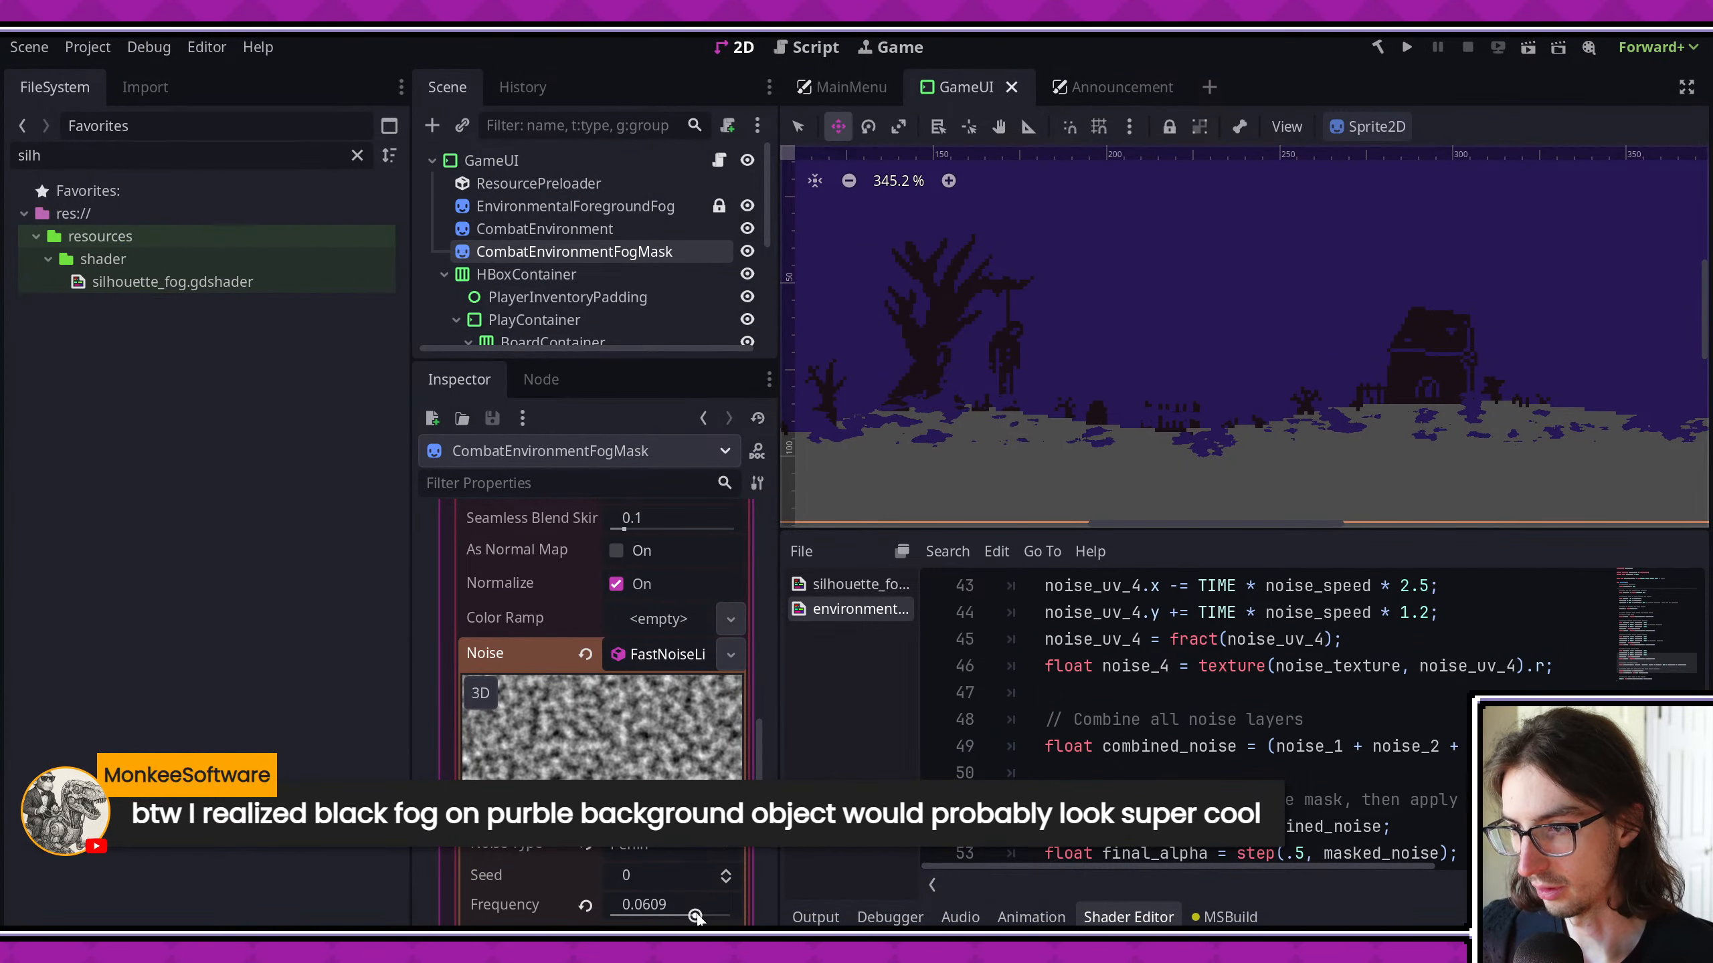
- Set the FastNoiseLite frequency to 0.0383 and check the fog in the 2D viewport
{"action": "left_click_drag", "start_coordinate": [696, 915], "coordinate": [691, 916]}
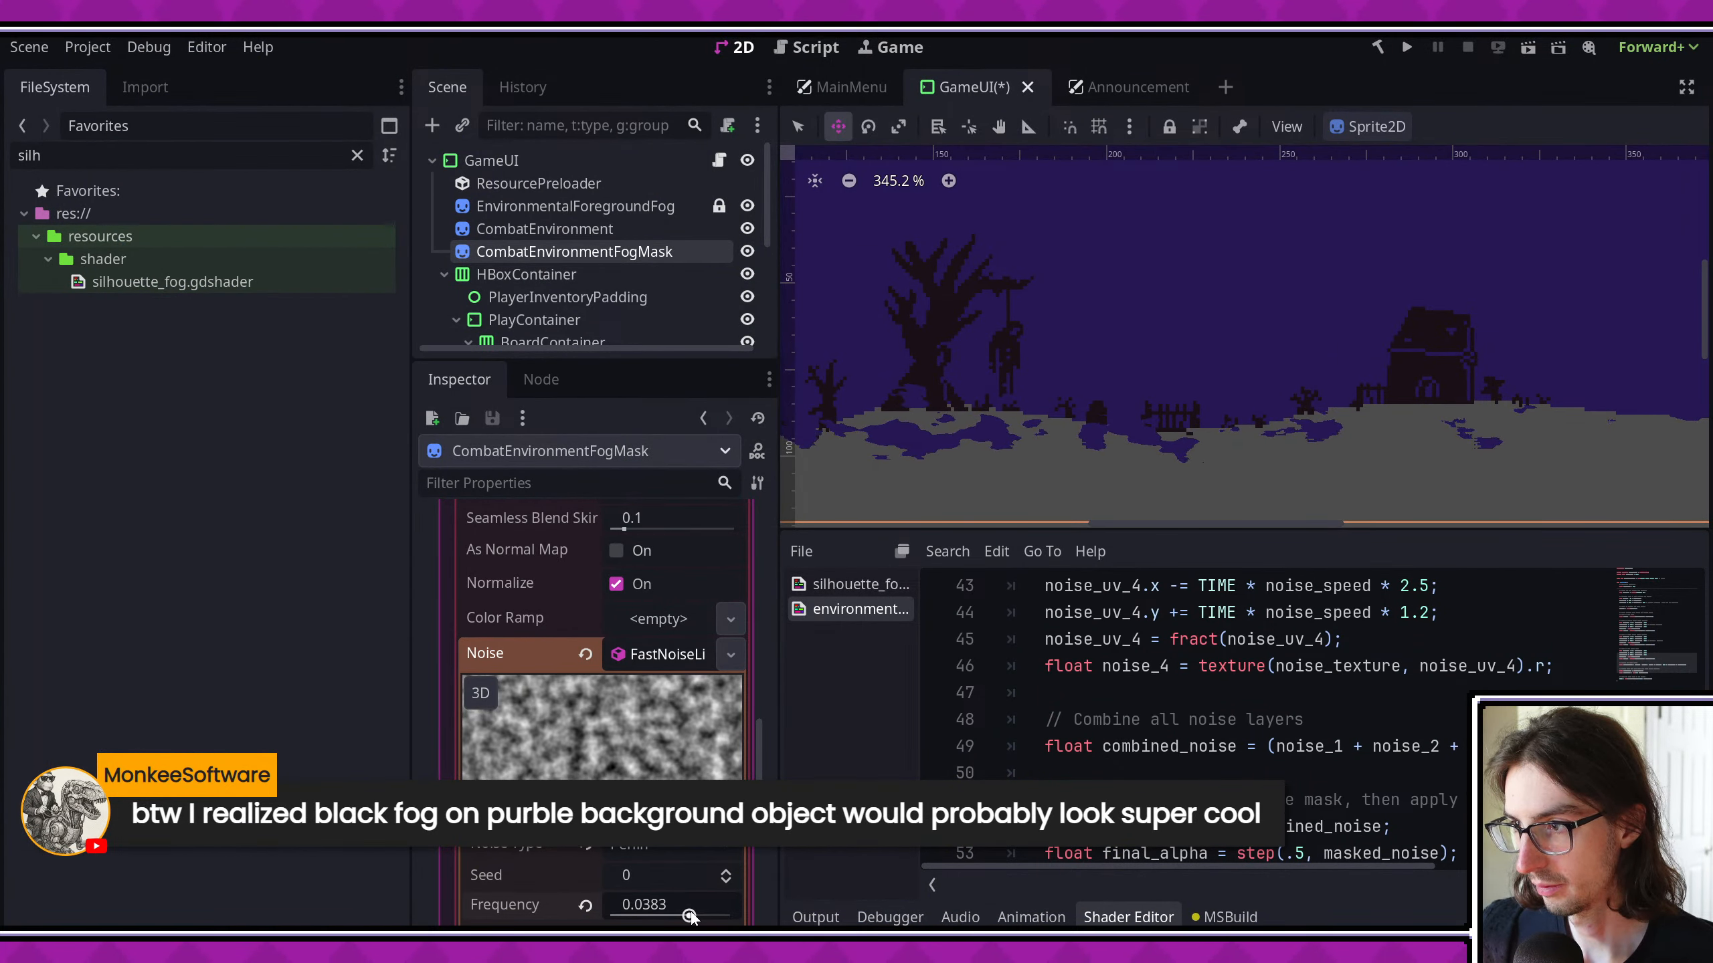
{"action": "middle_click_drag", "start_coordinate": [1020, 424], "coordinate": [926, 418]}
{"action": "middle_click_drag", "start_coordinate": [1036, 445], "coordinate": [1282, 447]}
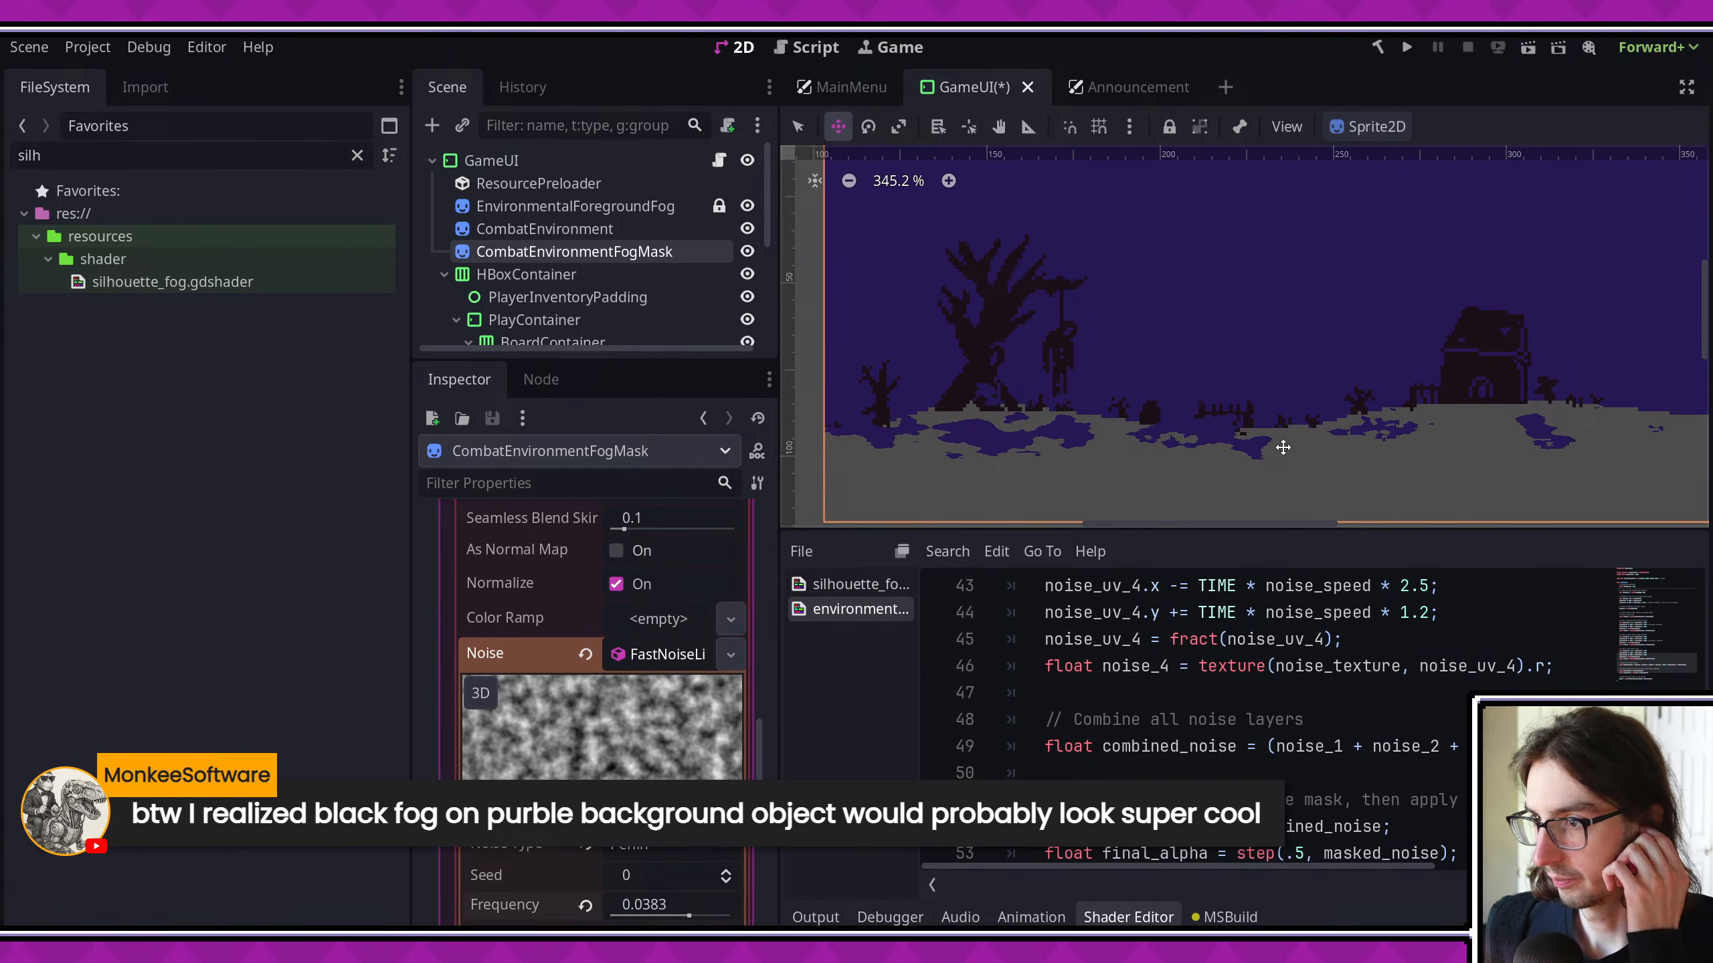
- Delete the "Hard-coded parameters" comment and the noise_scale declaration from the environmental fog shader's fragment() function
{"action": "scroll", "coordinate": [1318, 720], "scroll_direction": "down", "scroll_amount": 3}
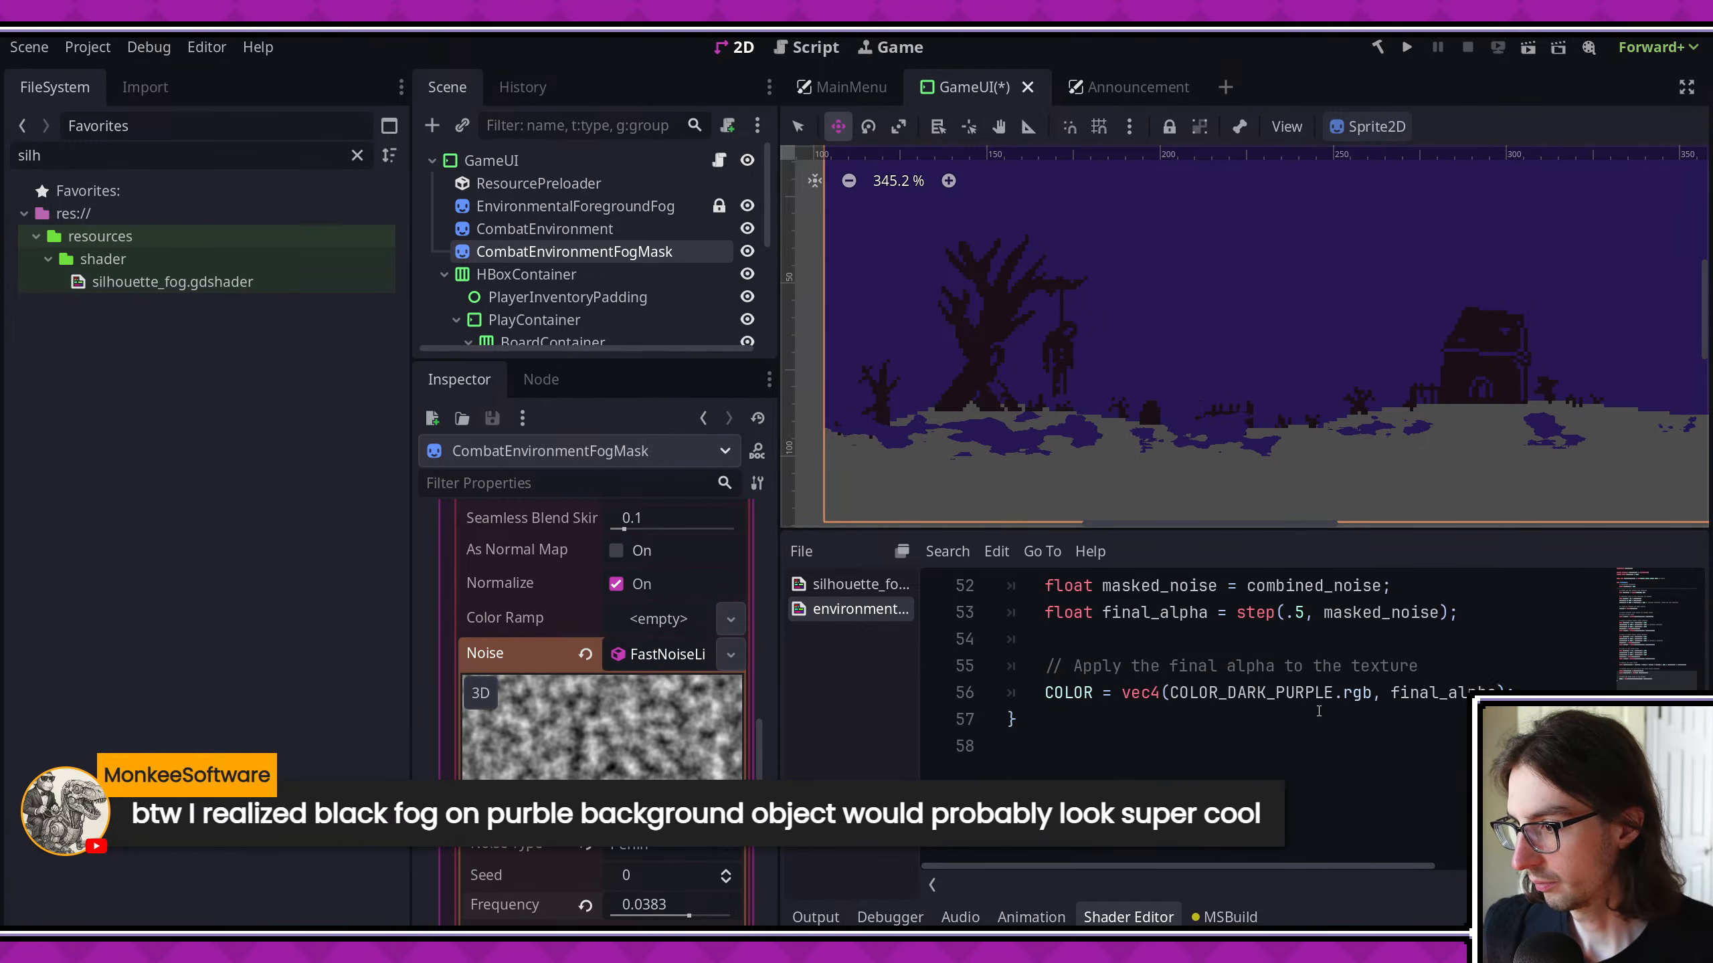
{"action": "scroll", "coordinate": [1320, 714], "scroll_direction": "up", "scroll_amount": 4}
{"action": "scroll", "coordinate": [1321, 711], "scroll_direction": "up", "scroll_amount": 9}
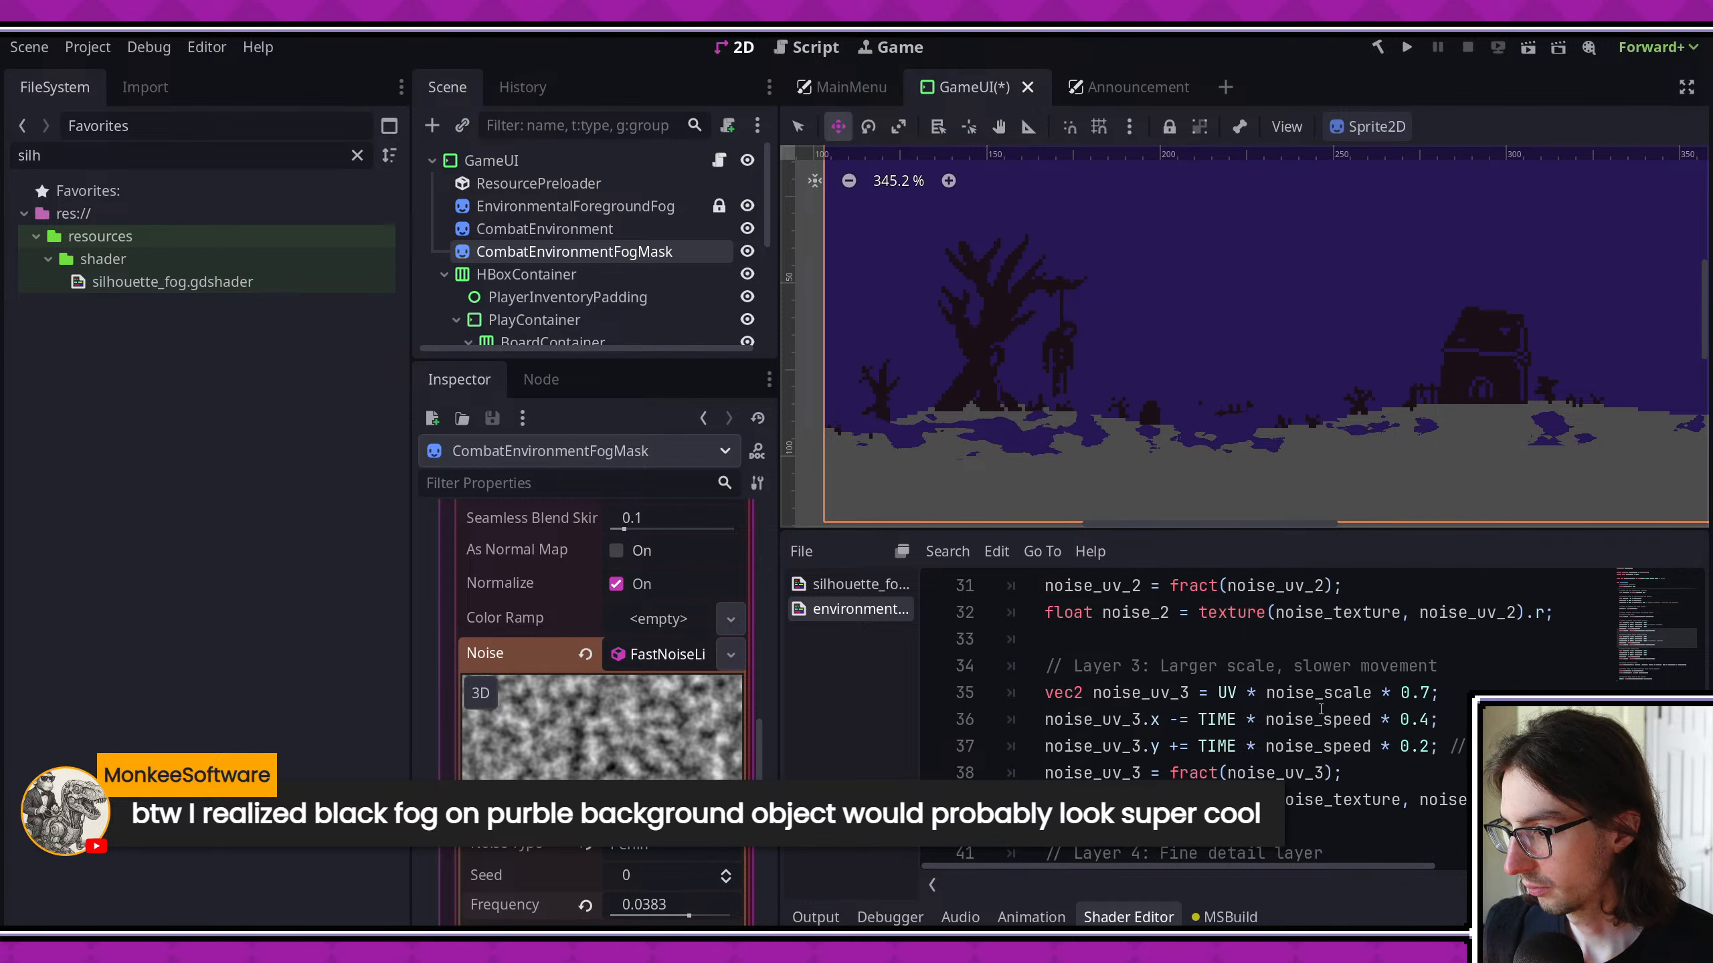
{"action": "scroll", "coordinate": [1320, 710], "scroll_direction": "up", "scroll_amount": 2}
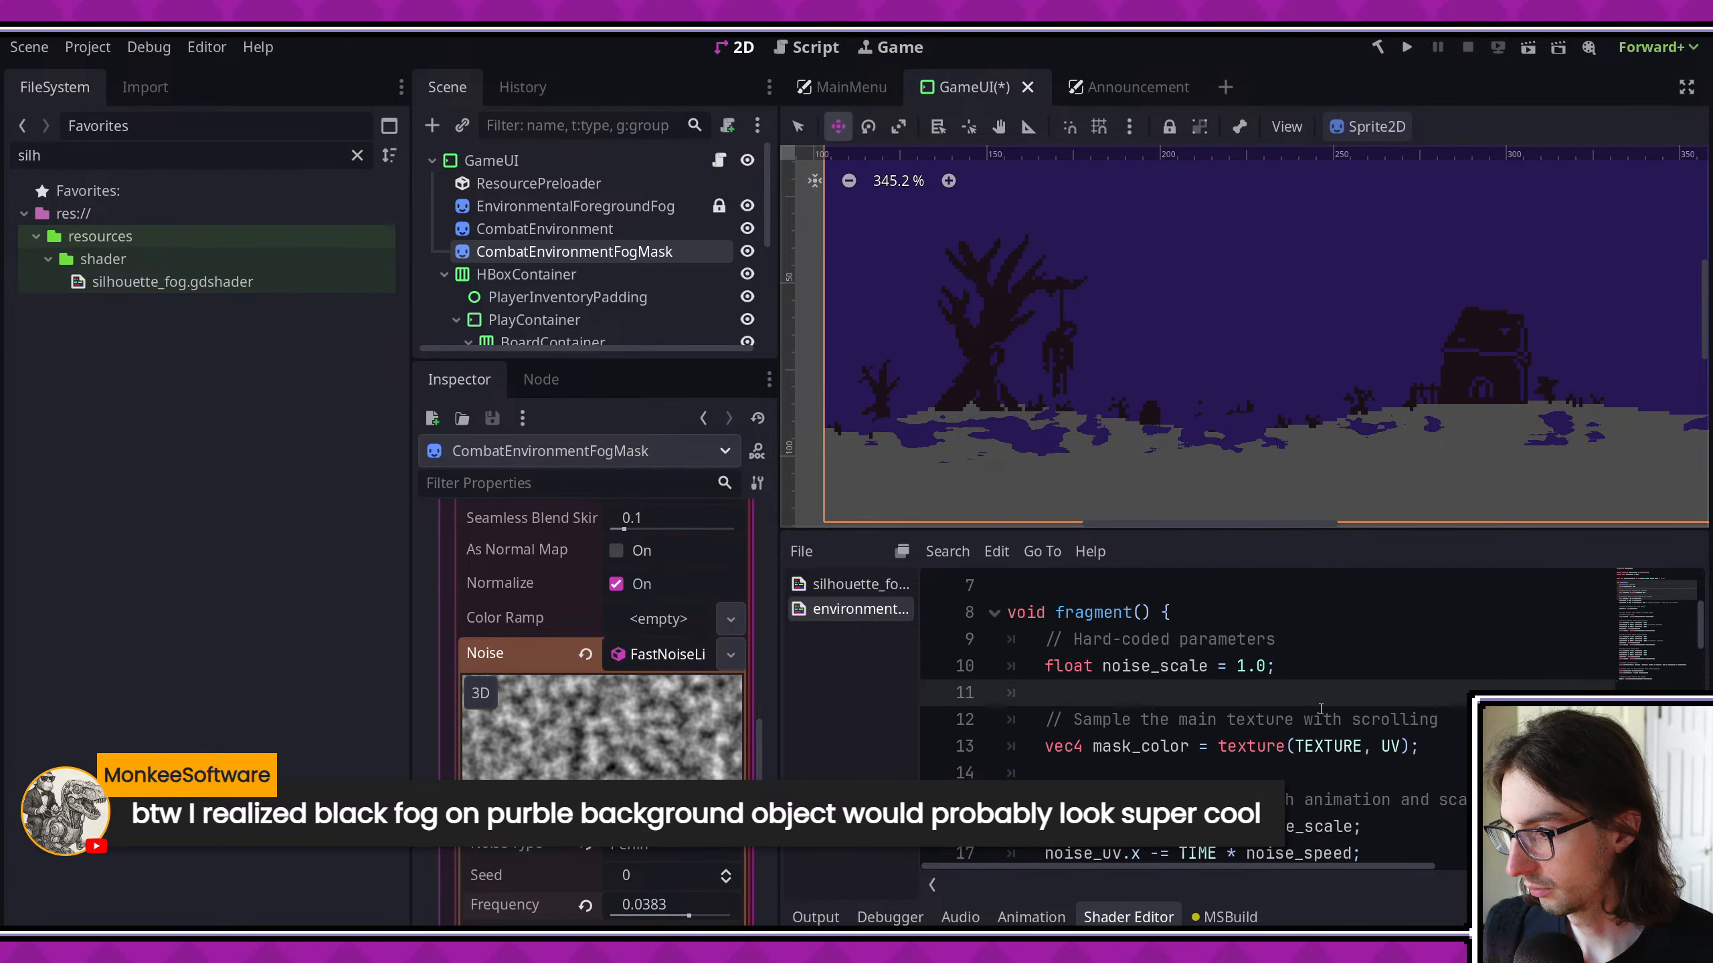
{"action": "triple_click", "coordinate": [1204, 665]}
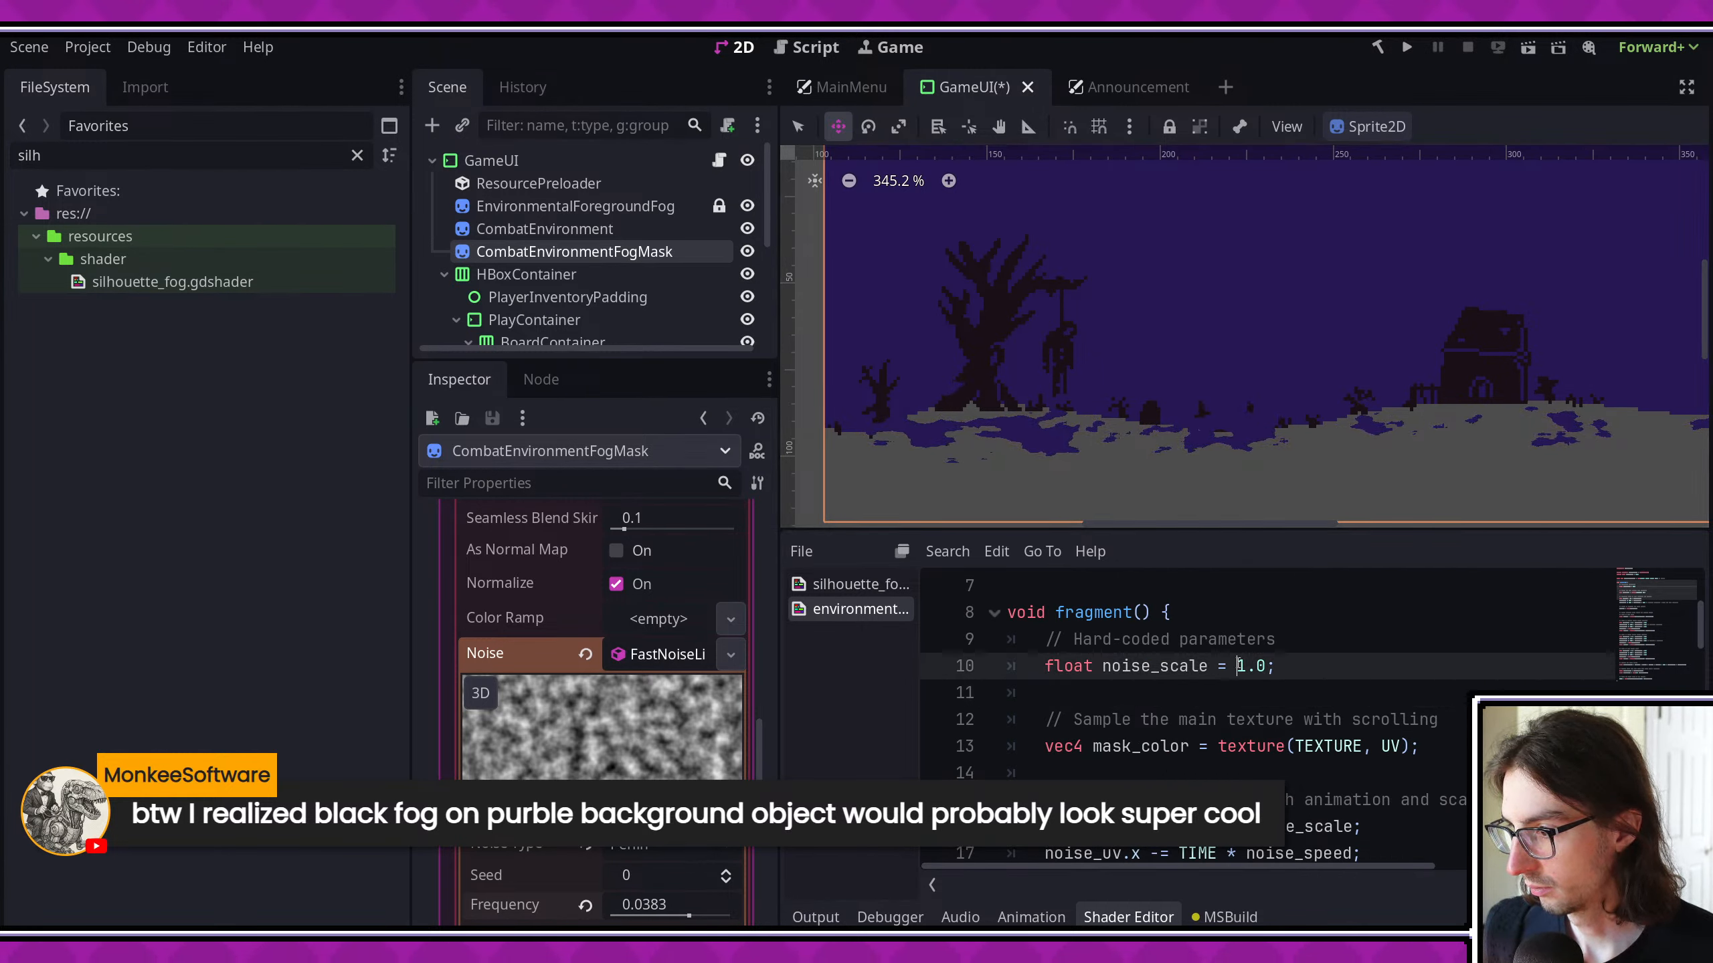
{"action": "triple_click", "coordinate": [1238, 665]}
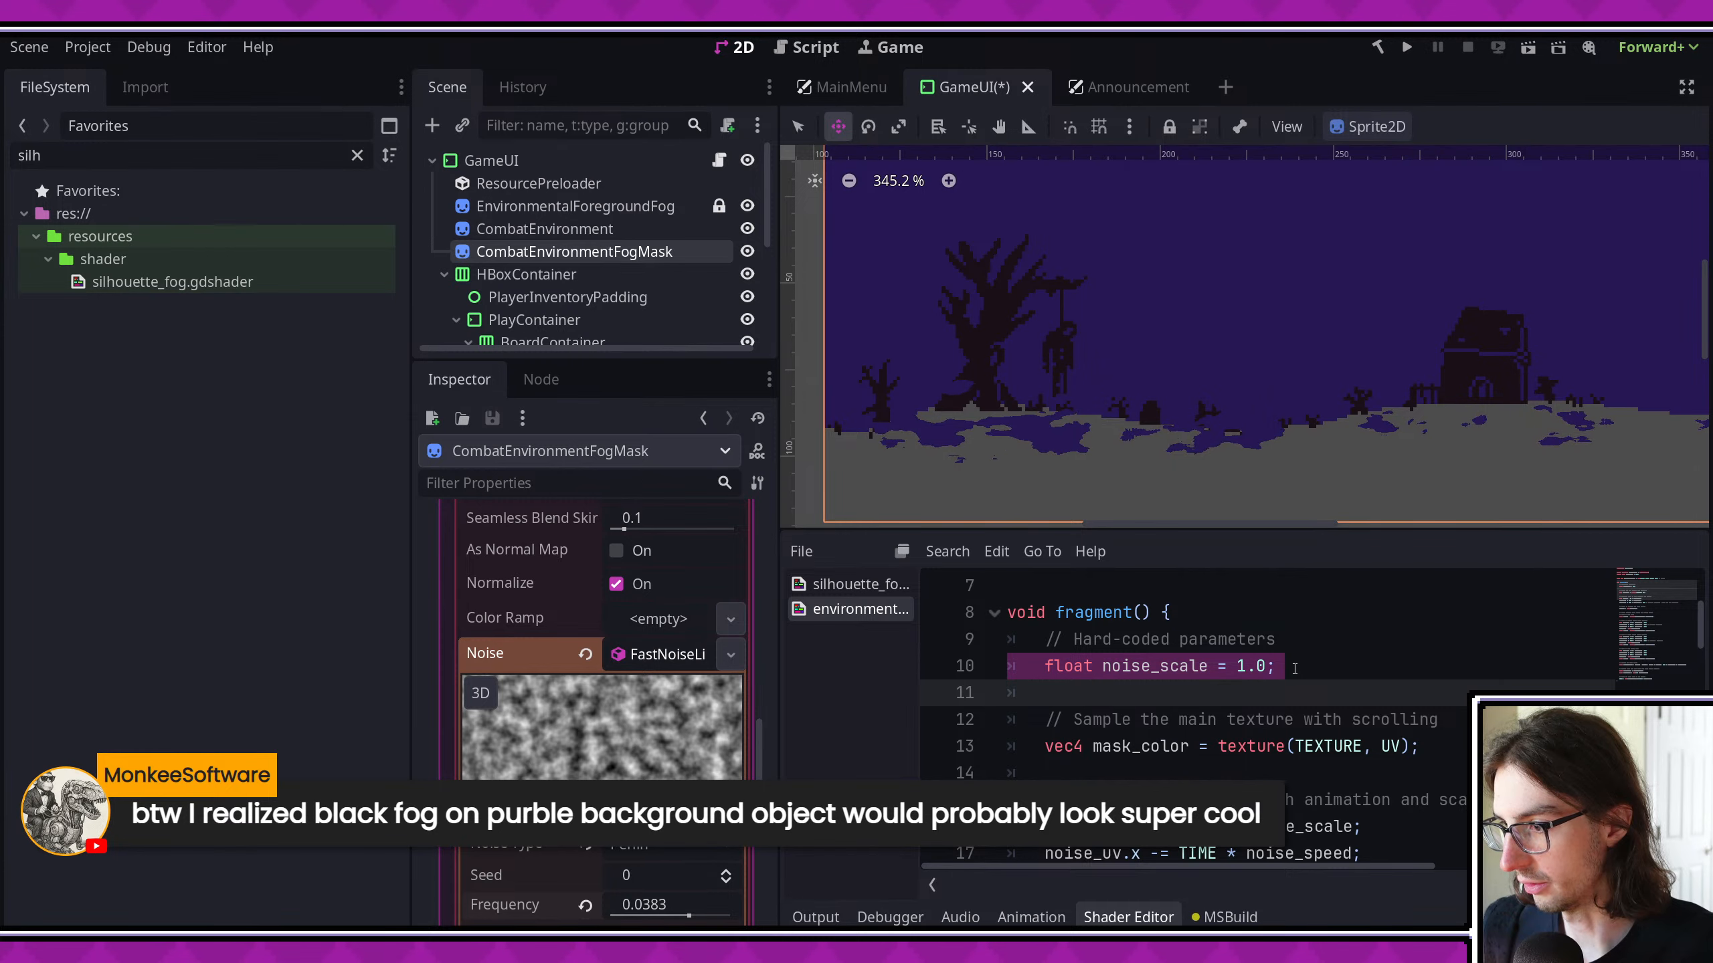
{"action": "key", "text": "BackSpace"}
{"action": "key", "text": "ctrl+BackSpace"}
{"action": "key", "text": "ctrl+BackSpace"}
{"action": "key", "text": "ctrl+BackSpace"}
{"action": "key", "text": "ctrl+BackSpace"}
{"action": "key", "text": "ctrl+BackSpace"}
{"action": "key", "text": "ctrl+BackSpace"}
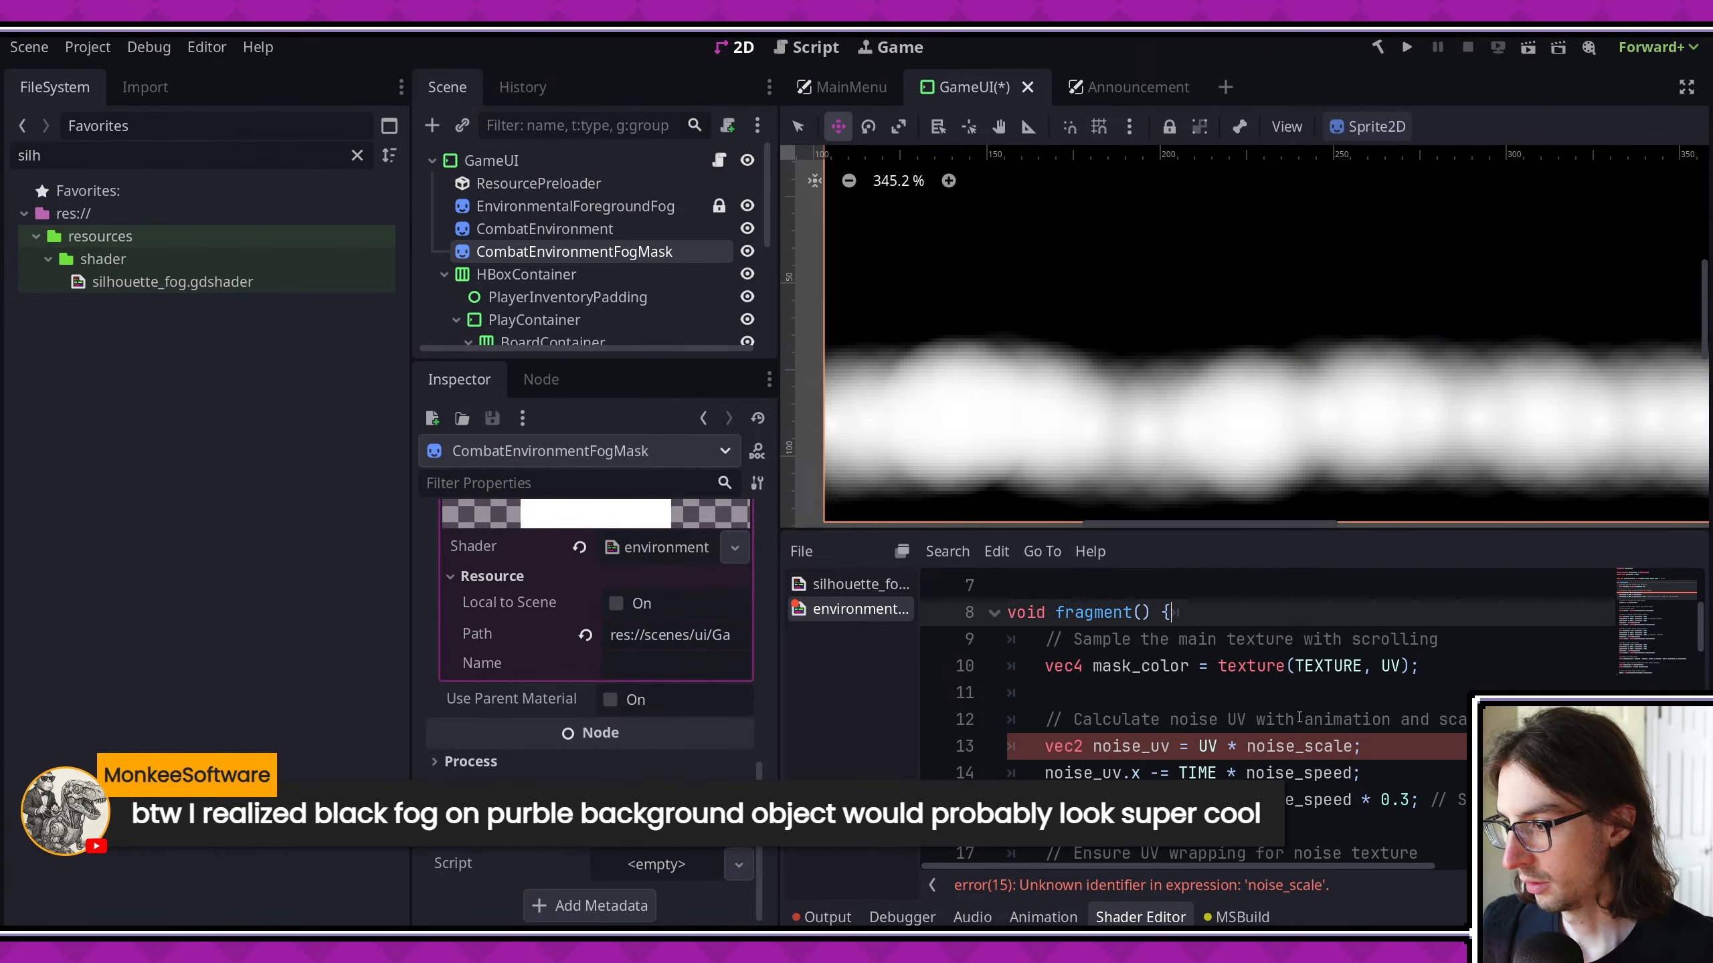
- Remove the noise_scale multiplier from the noise_uv and noise_uv_2 declarations, keeping the 1.5 factor for layer 2
{"action": "scroll", "coordinate": [1227, 667], "scroll_direction": "down", "scroll_amount": 1}
{"action": "left_click_drag", "start_coordinate": [1219, 668], "coordinate": [1352, 668]}
{"action": "key", "text": "BackSpace"}
{"action": "scroll", "coordinate": [1342, 669], "scroll_direction": "down", "scroll_amount": 6}
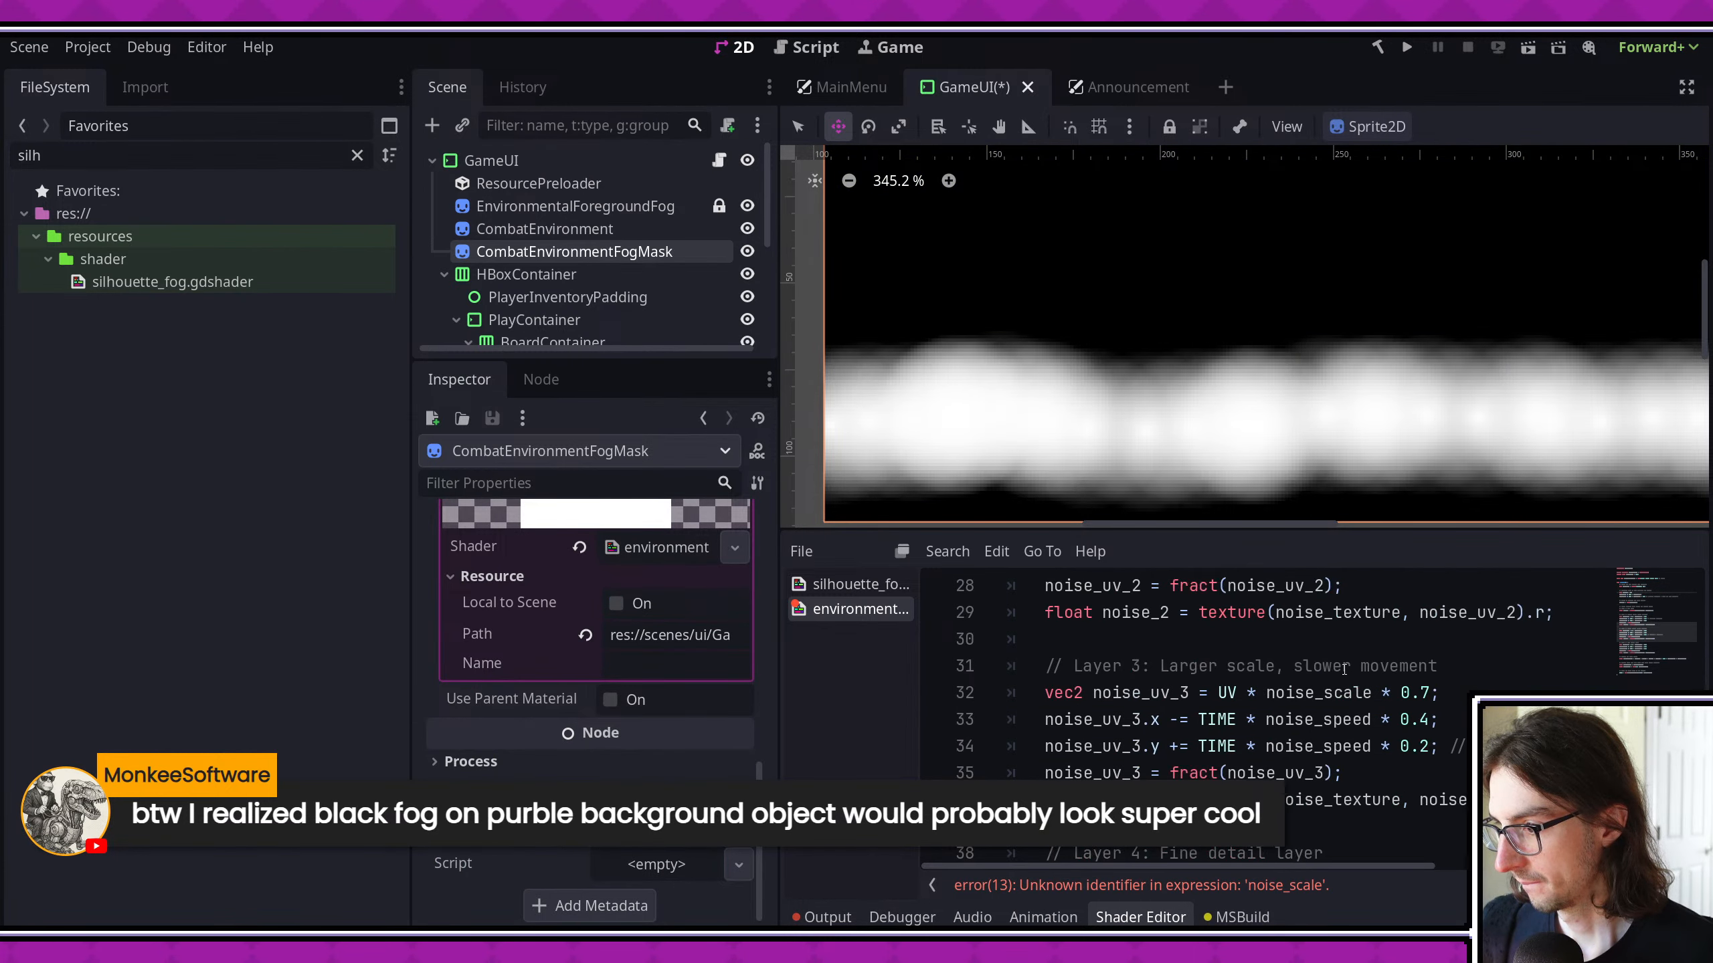
{"action": "scroll", "coordinate": [1341, 669], "scroll_direction": "up", "scroll_amount": 2}
{"action": "double_click", "coordinate": [1263, 666]}
{"action": "key", "text": "BackSpace"}
{"action": "key", "text": "BackSpace"}
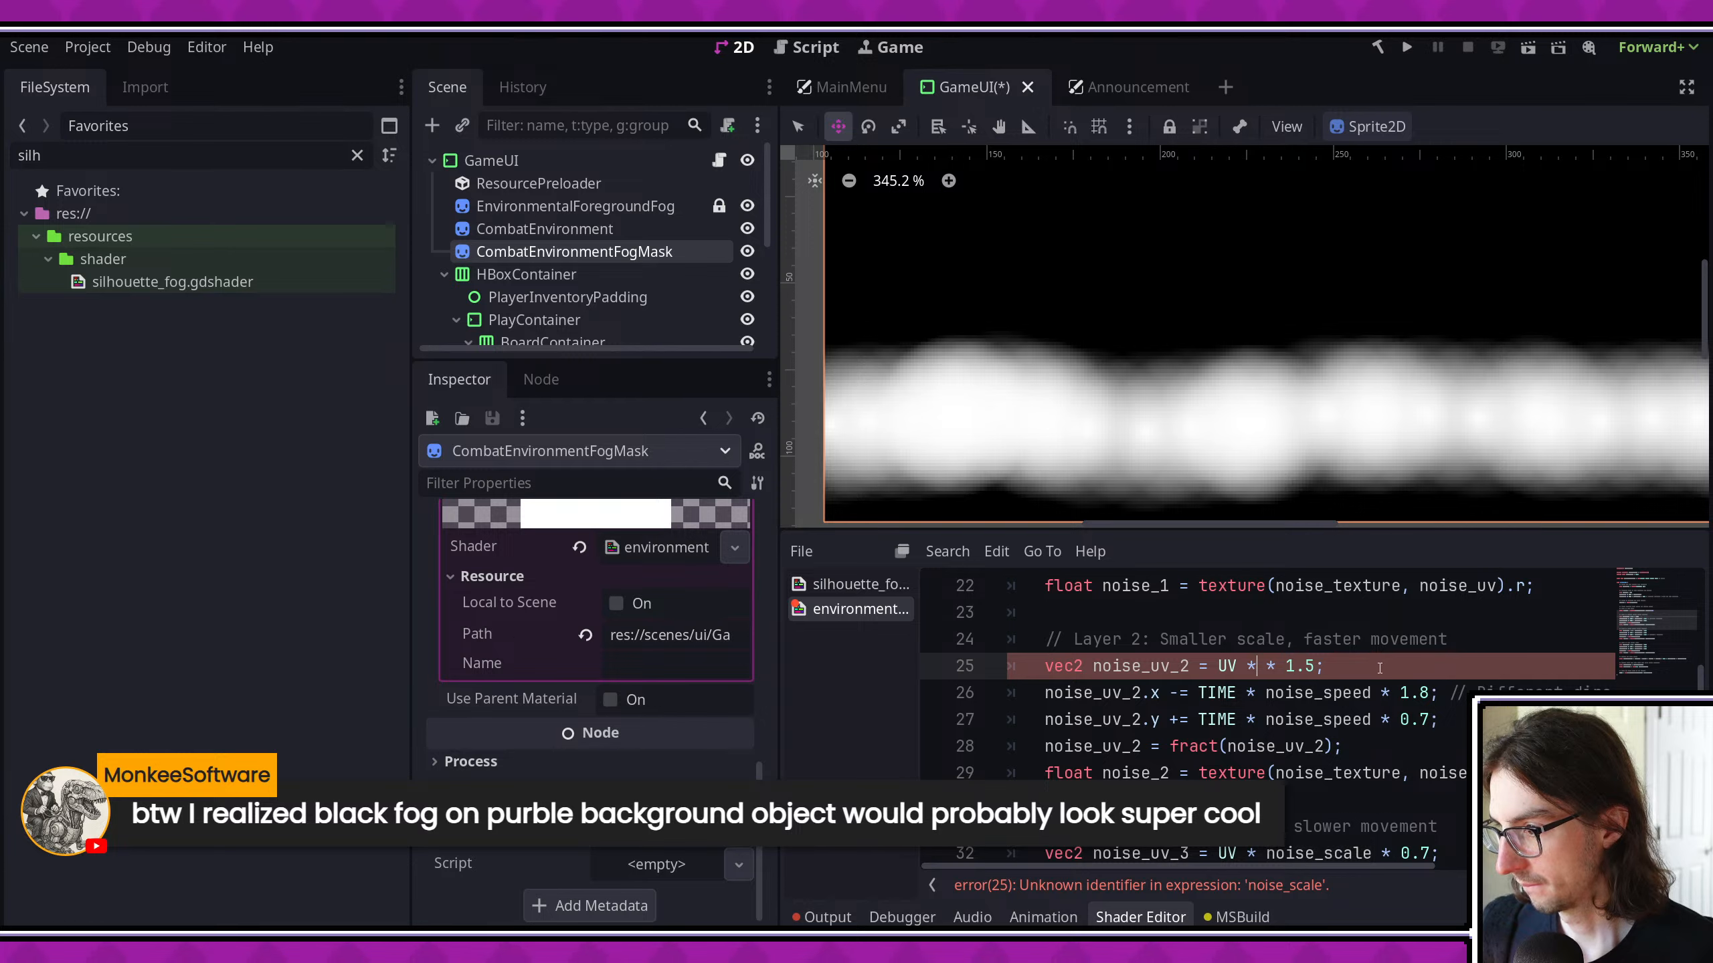
- Remove the noise_scale multiplier from the noise_uv_3 and noise_uv_4 declarations, keeping their 0.7 and 3.0 factors, and save
{"action": "scroll", "coordinate": [1370, 721], "scroll_direction": "down", "scroll_amount": 3}
{"action": "double_click", "coordinate": [1329, 613]}
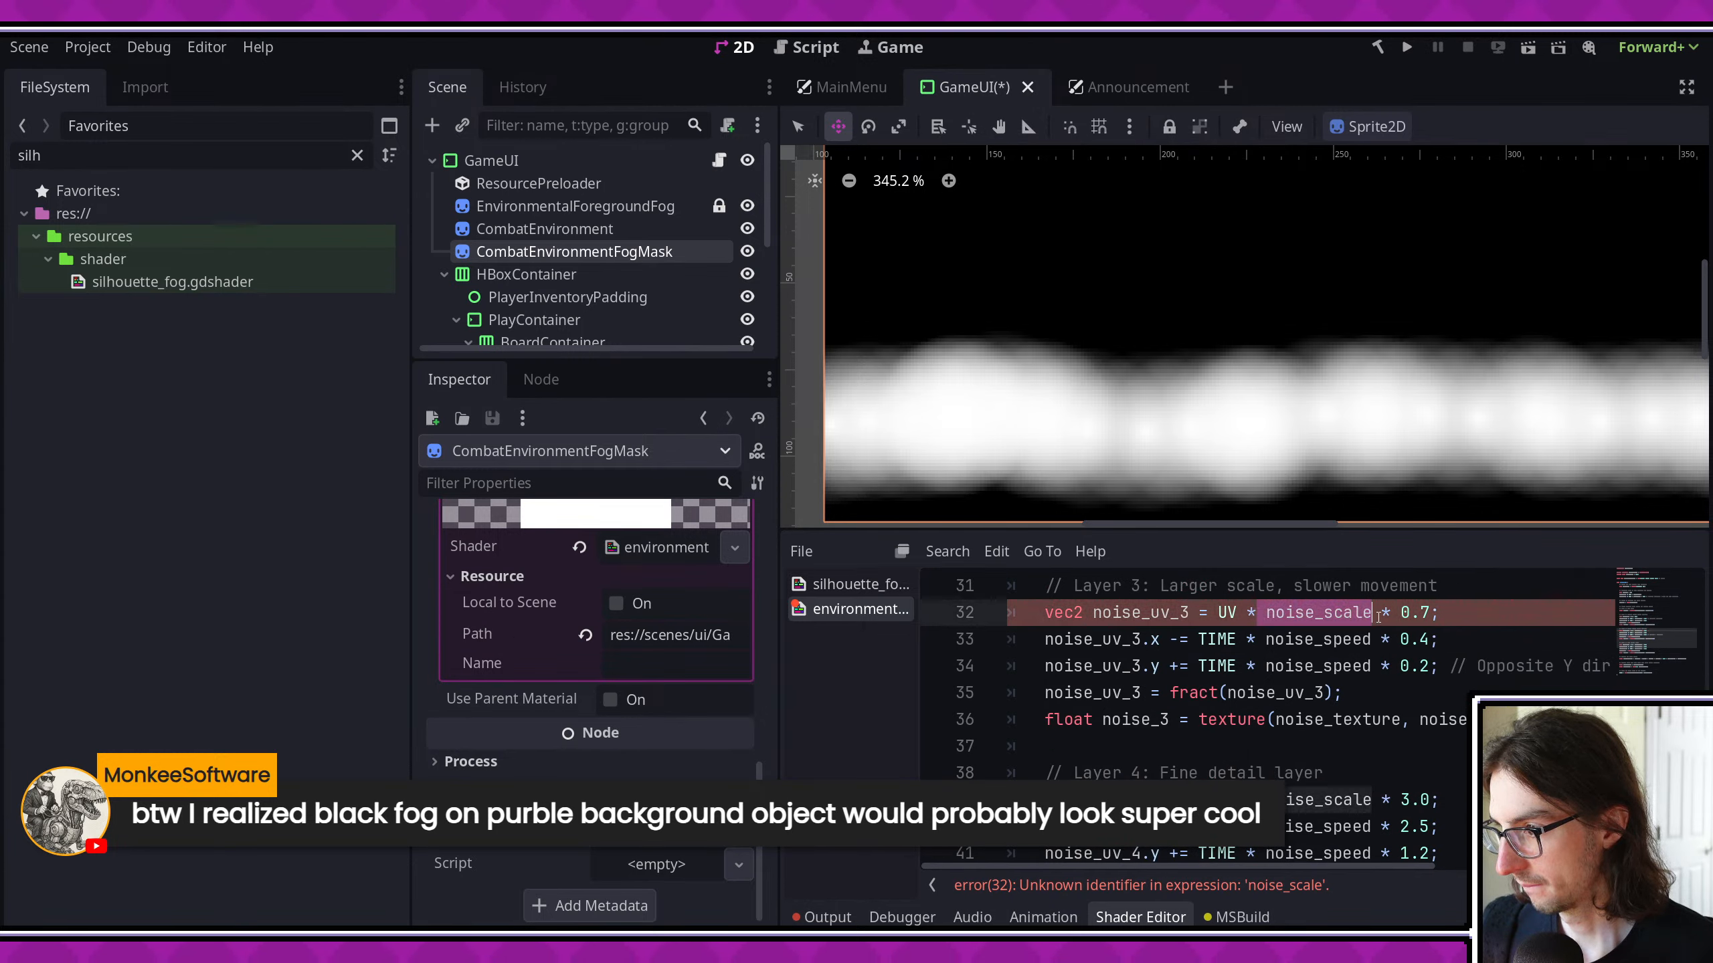
{"action": "key", "text": "BackSpace"}
{"action": "key", "text": "BackSpace"}
{"action": "scroll", "coordinate": [1394, 721], "scroll_direction": "down", "scroll_amount": 2}
{"action": "double_click", "coordinate": [1359, 639]}
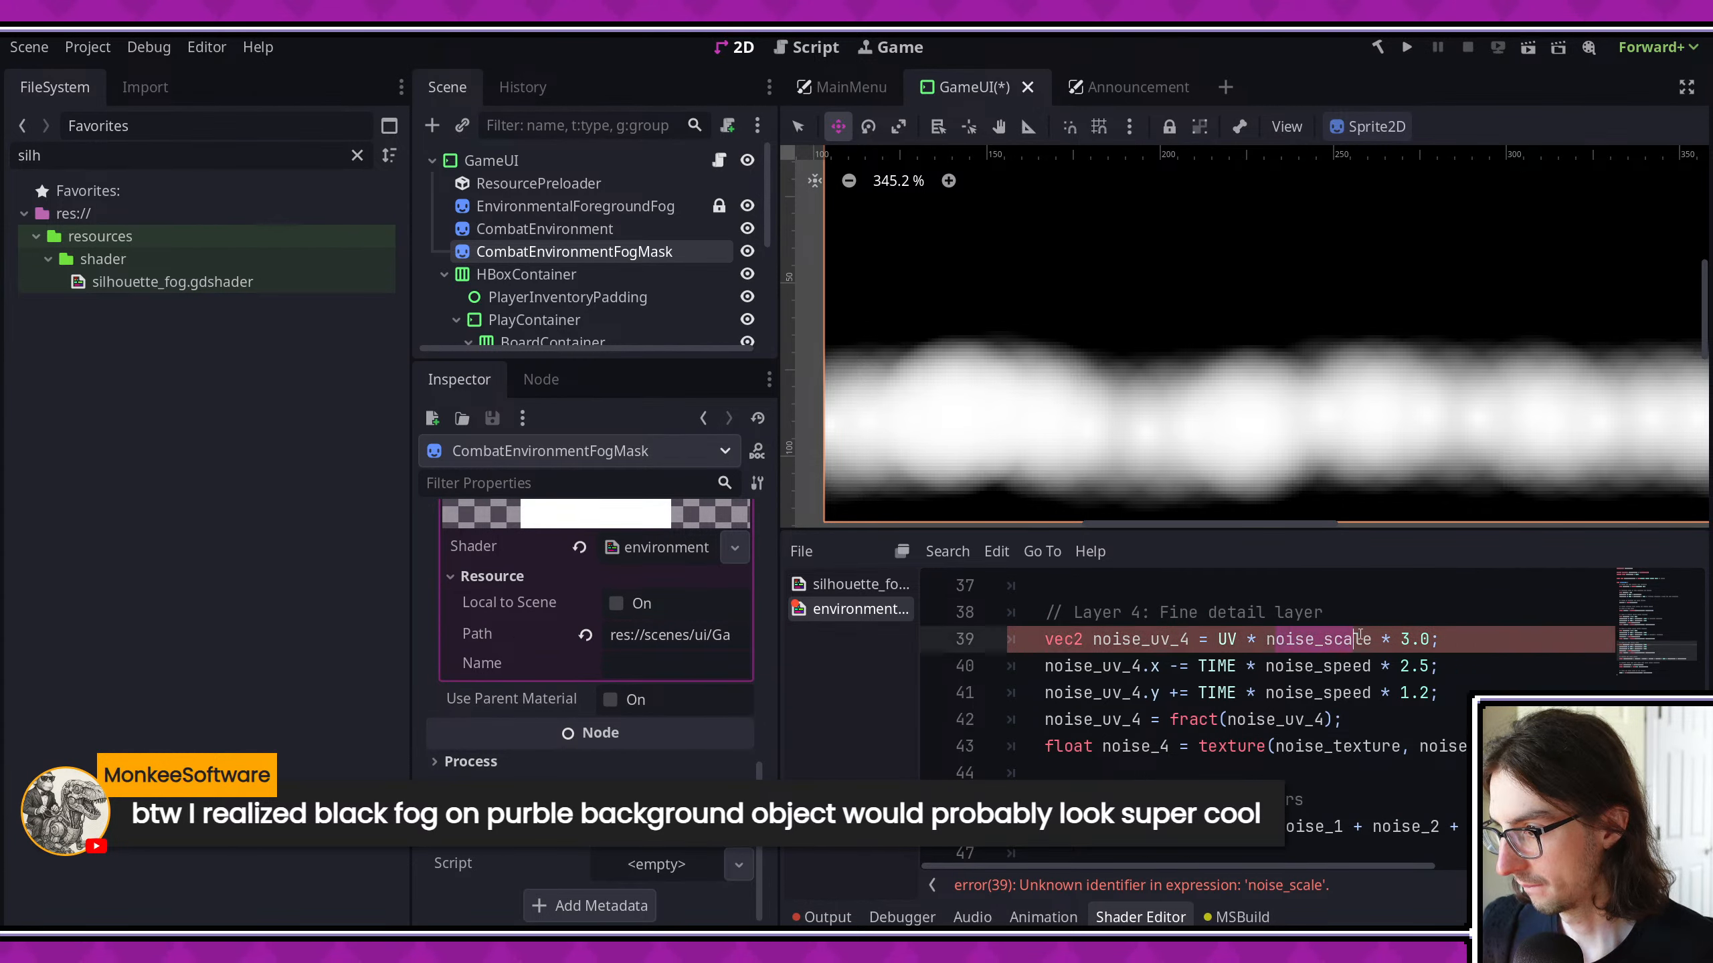
{"action": "type", "text": "n"}
{"action": "scroll", "coordinate": [1377, 738], "scroll_direction": "down", "scroll_amount": 1}
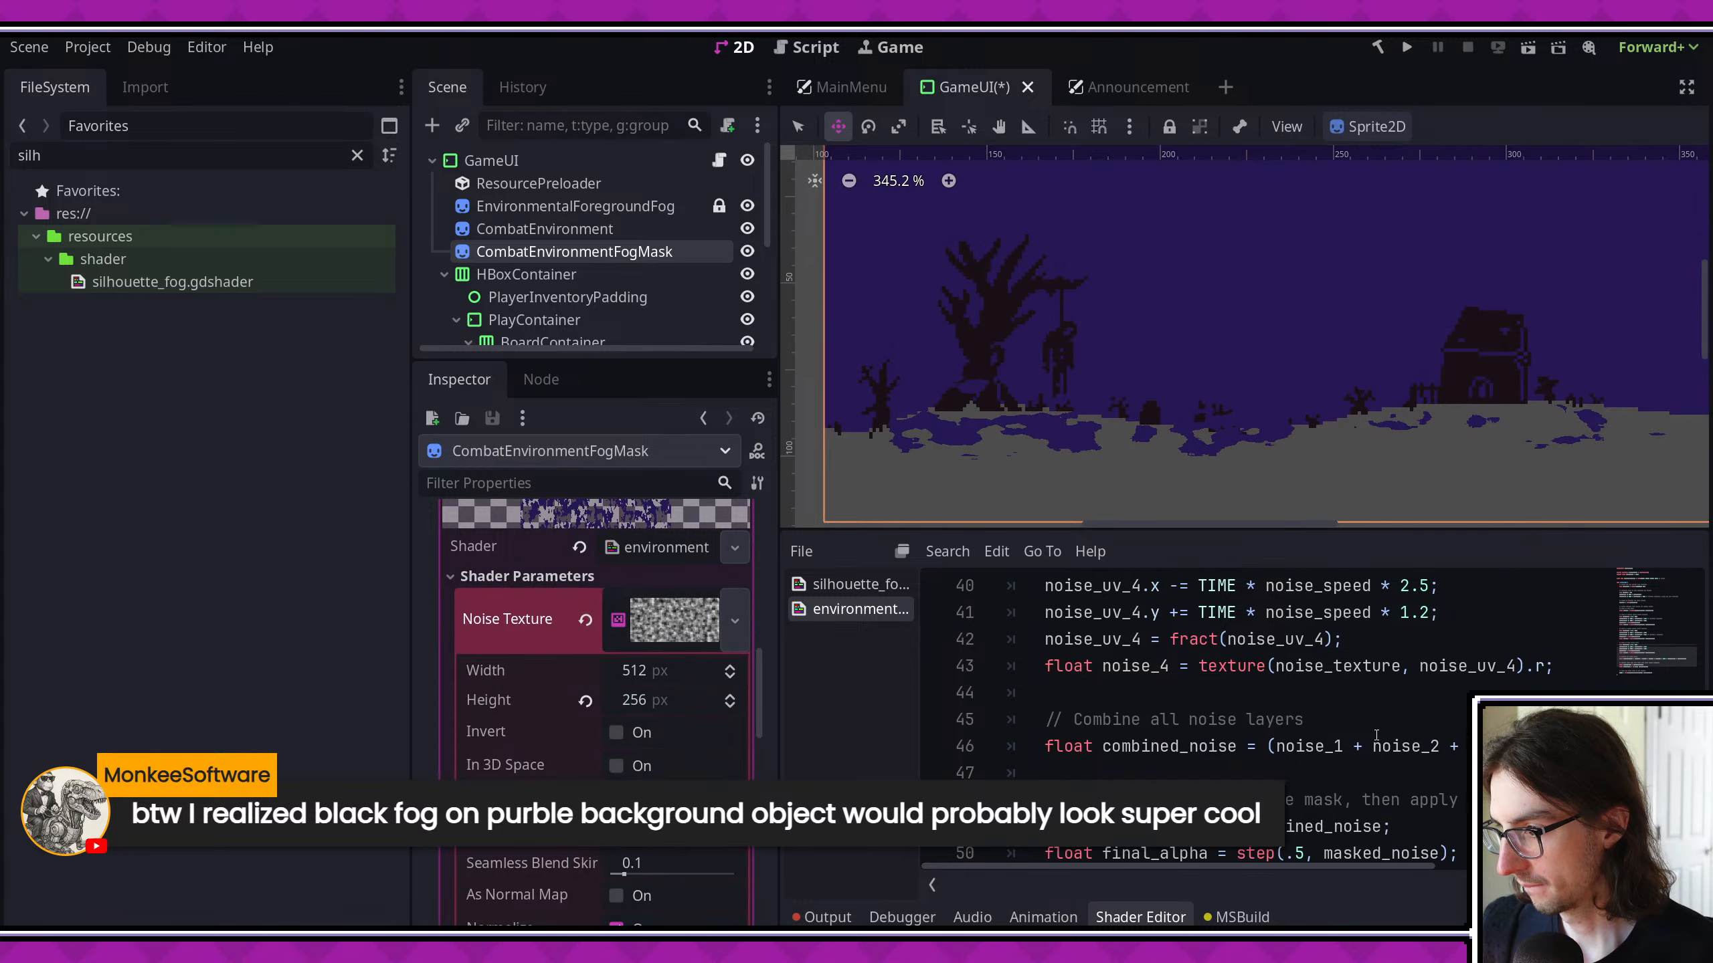
{"action": "key", "text": "ctrl+s"}
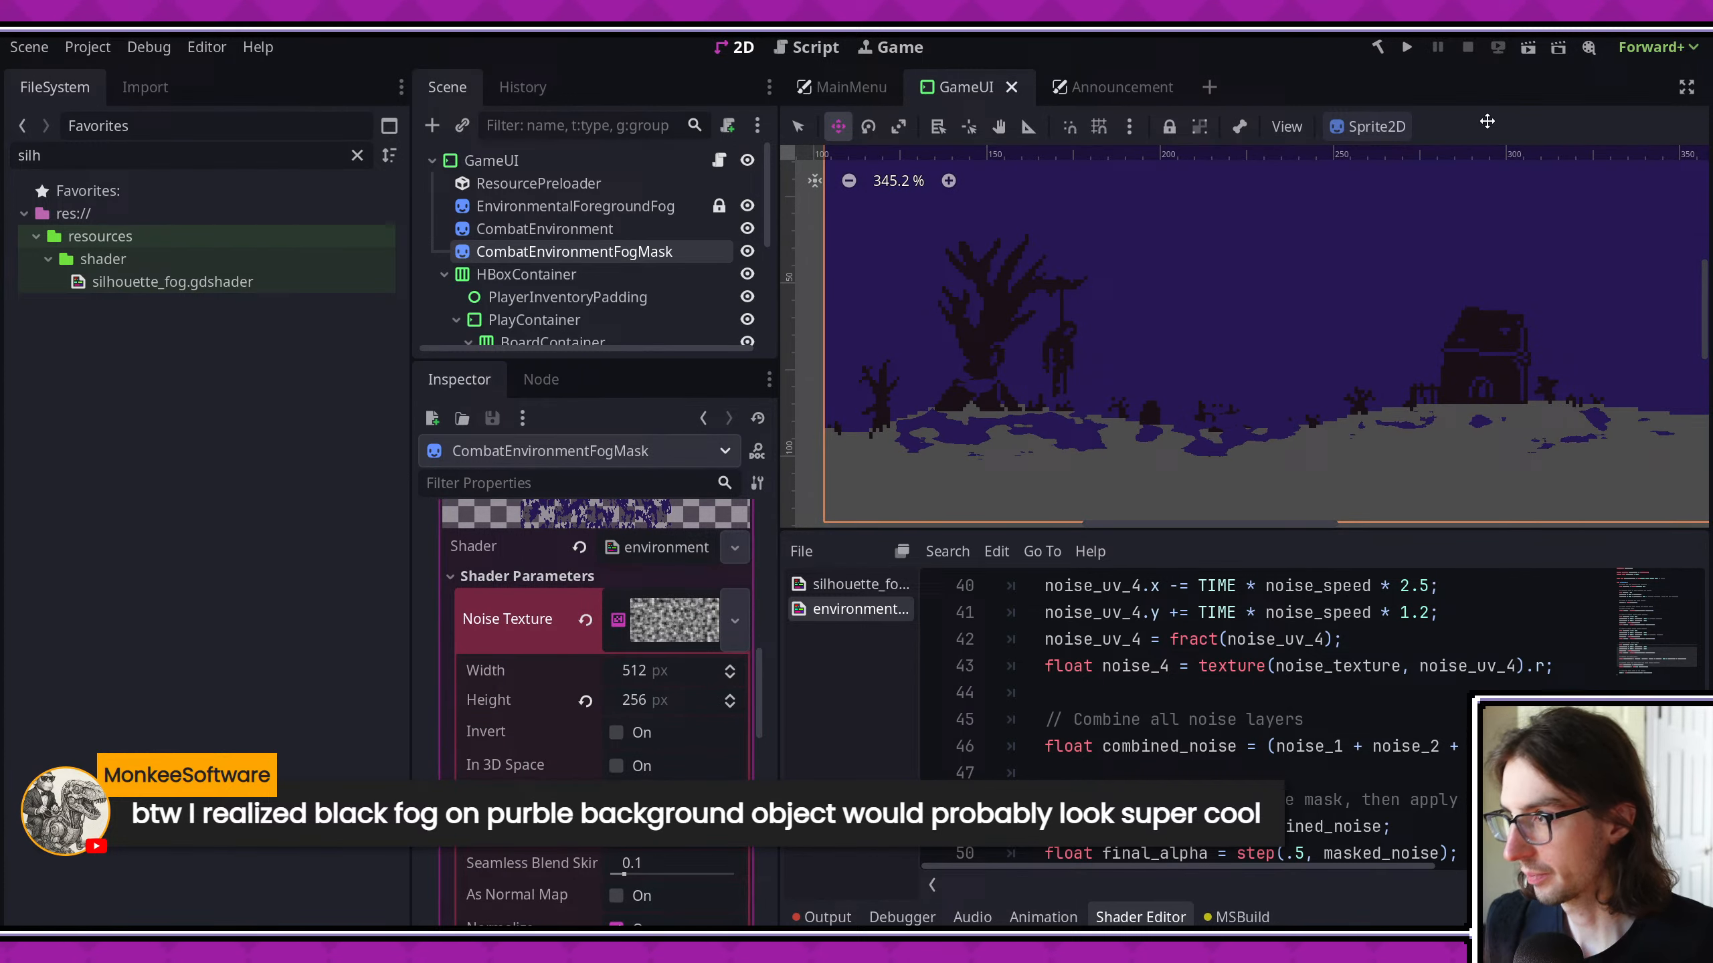
- Run the project to check the fog in the combat background
{"action": "left_click", "coordinate": [1406, 47]}
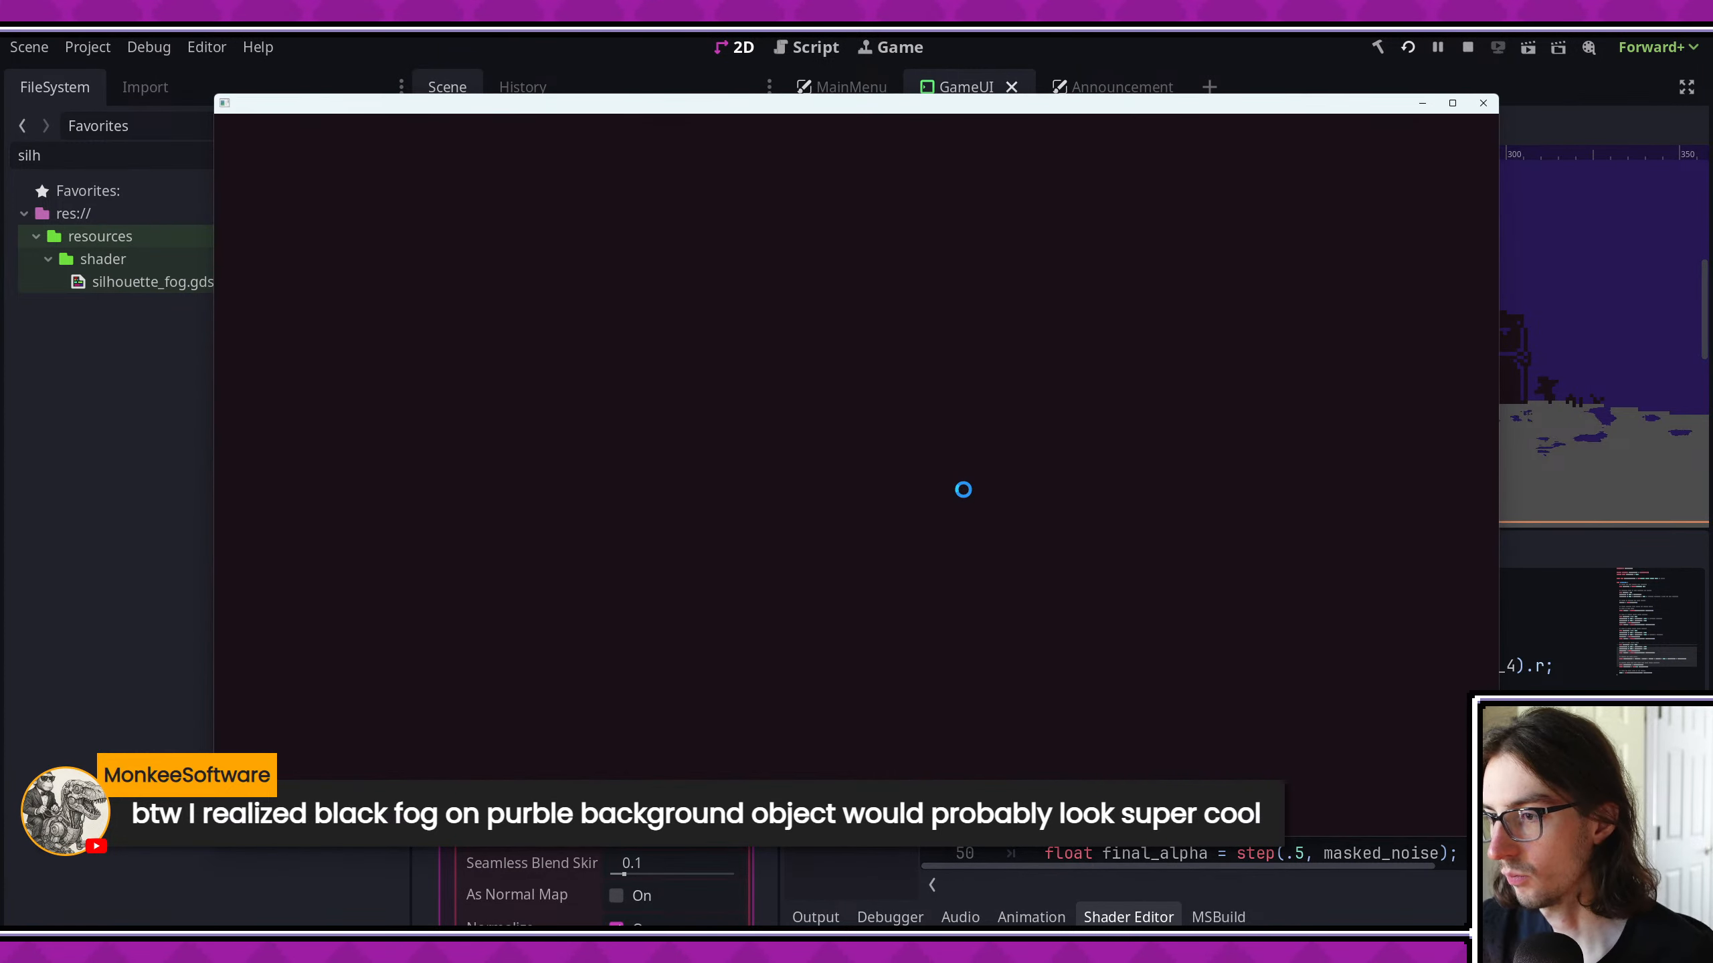
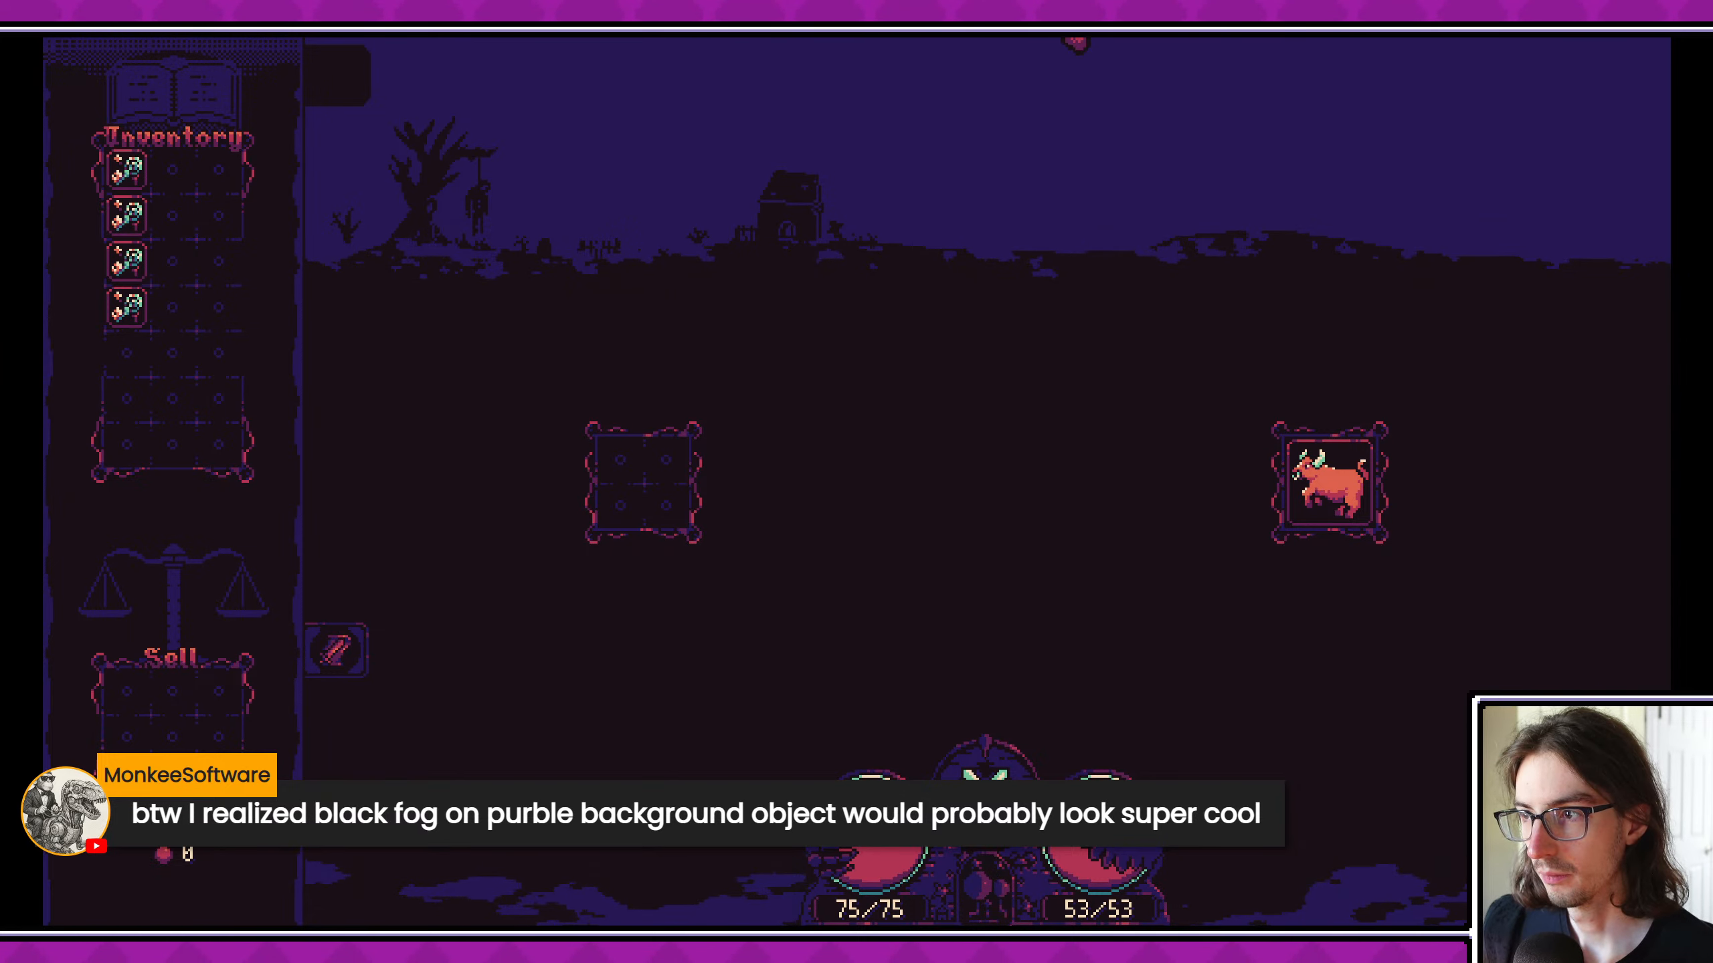
- Switch to the Godot editor and set the CombatEnvironmentFogMask noise's frequency to 0.0254 and fractal octaves to 4
{"action": "key", "text": "alt+Tab"}
{"action": "scroll", "coordinate": [506, 683], "scroll_direction": "down", "scroll_amount": 6}
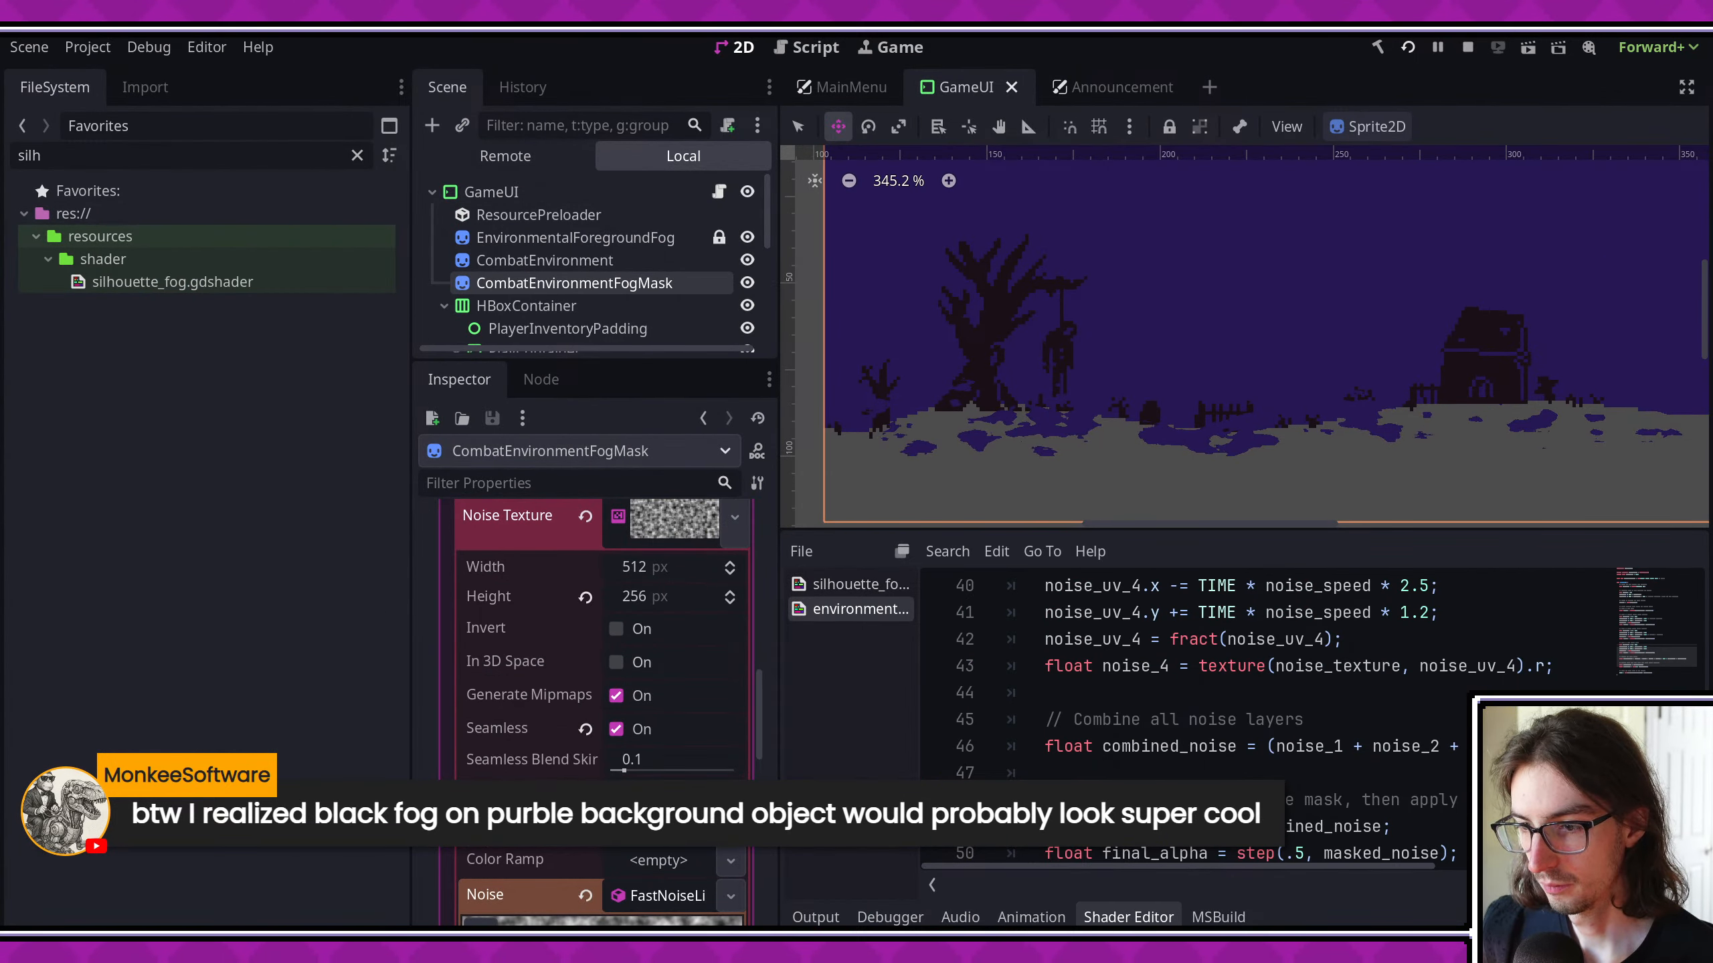
{"action": "left_click_drag", "start_coordinate": [686, 846], "coordinate": [681, 845]}
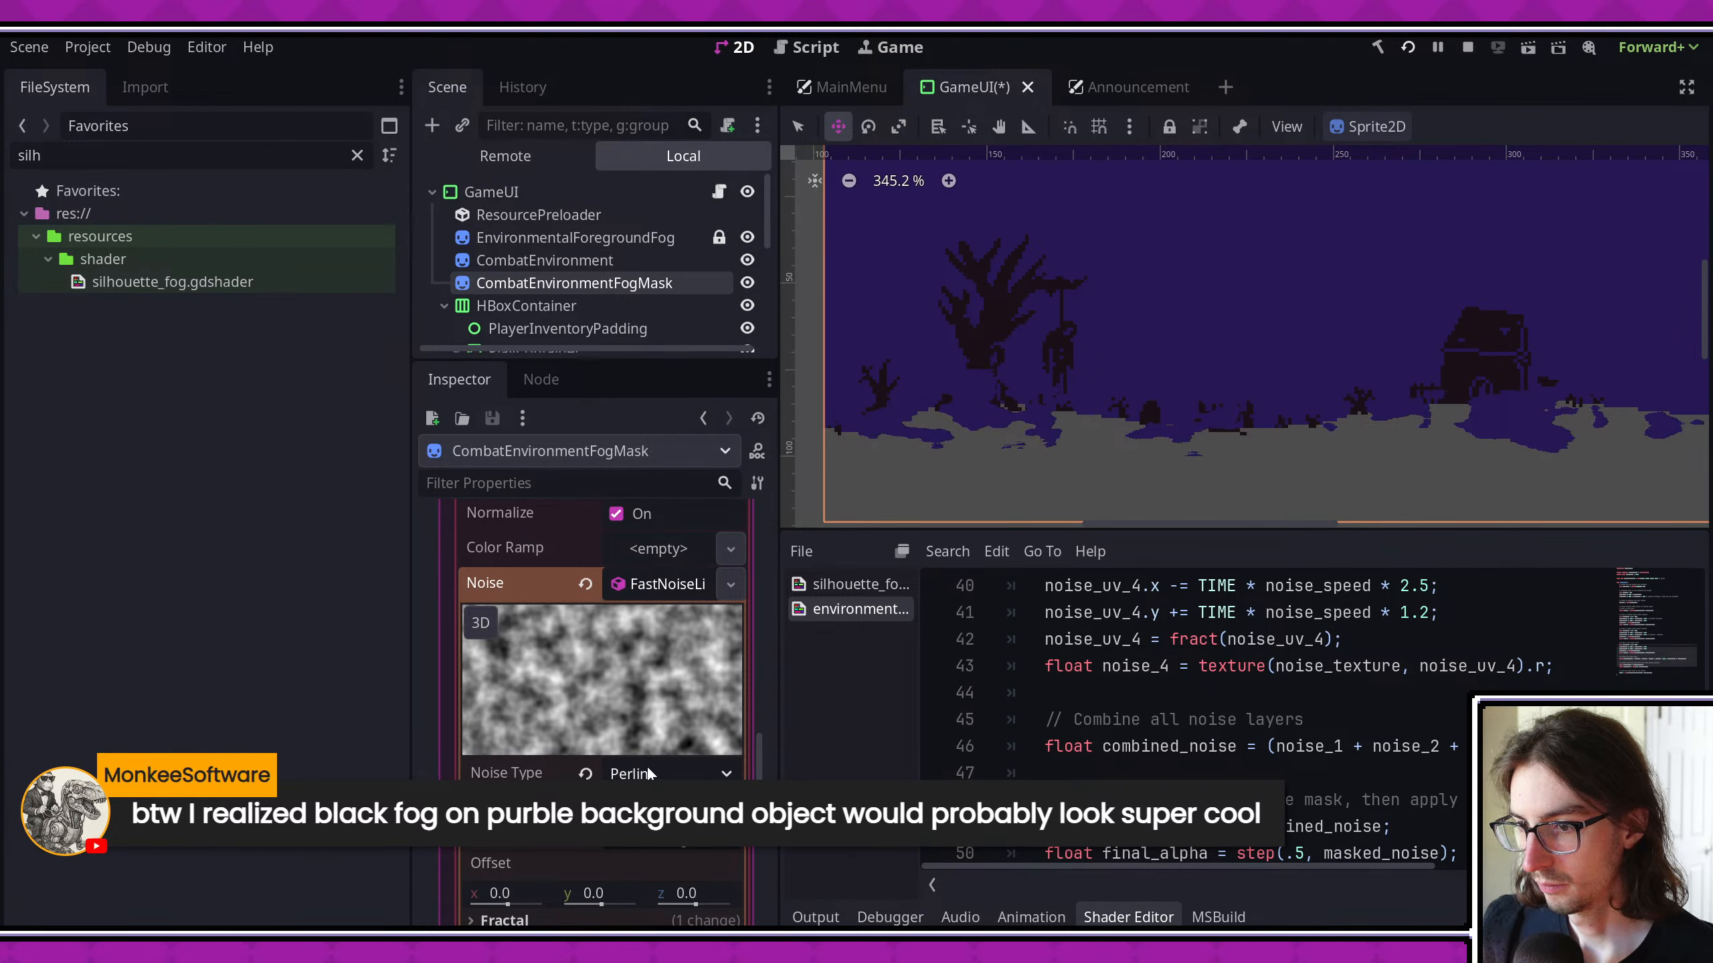
{"action": "scroll", "coordinate": [647, 767], "scroll_direction": "down", "scroll_amount": 6}
{"action": "left_click", "coordinate": [581, 738]}
{"action": "left_click", "coordinate": [562, 715]}
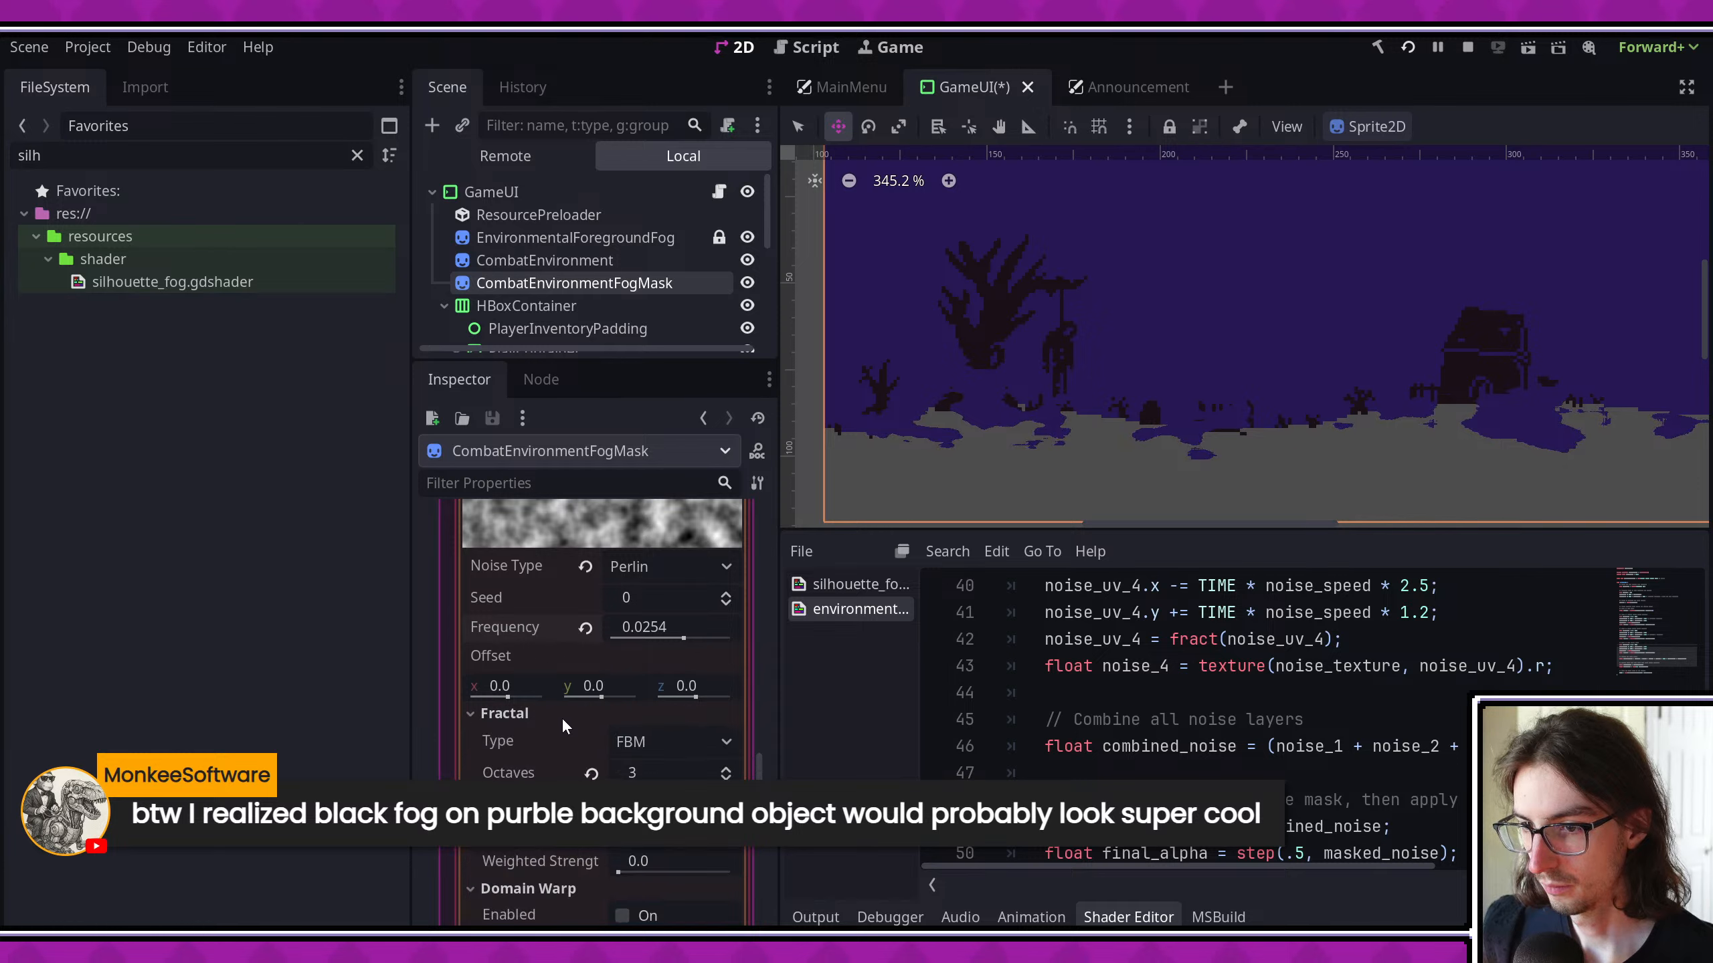
{"action": "left_click", "coordinate": [654, 769]}
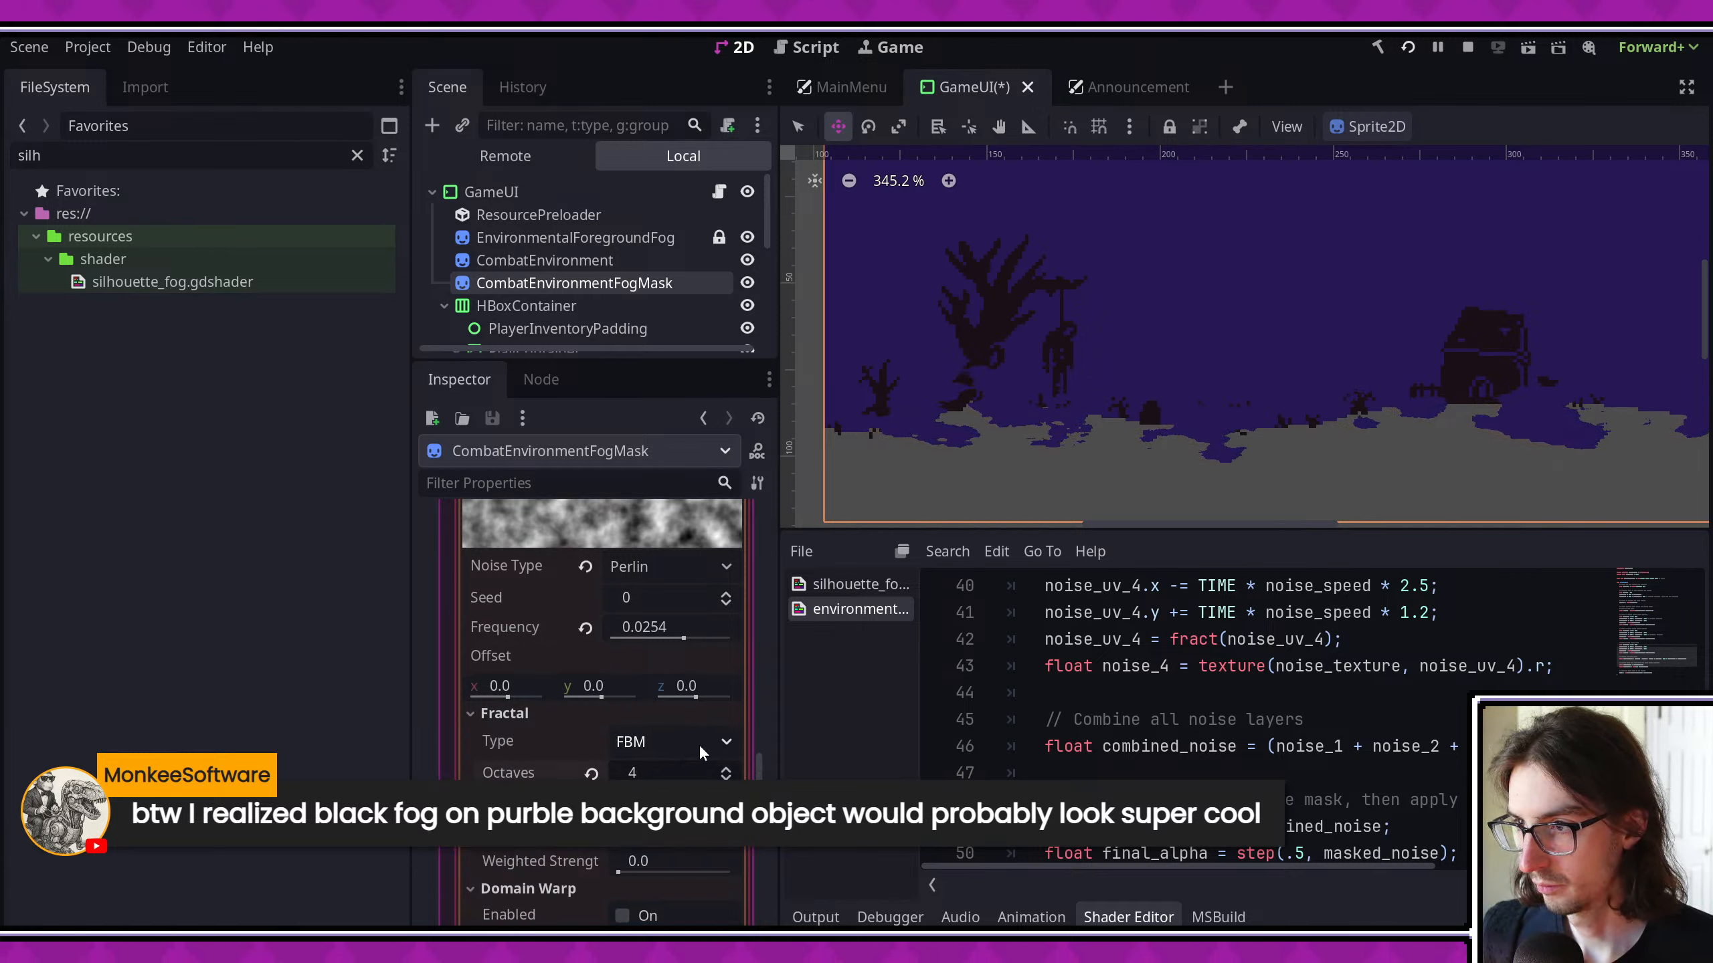
- Set the seed of the fog mask's Perlin noise to 450
{"action": "scroll", "coordinate": [716, 657], "scroll_direction": "up", "scroll_amount": 2}
{"action": "scroll", "coordinate": [716, 653], "scroll_direction": "up", "scroll_amount": 4}
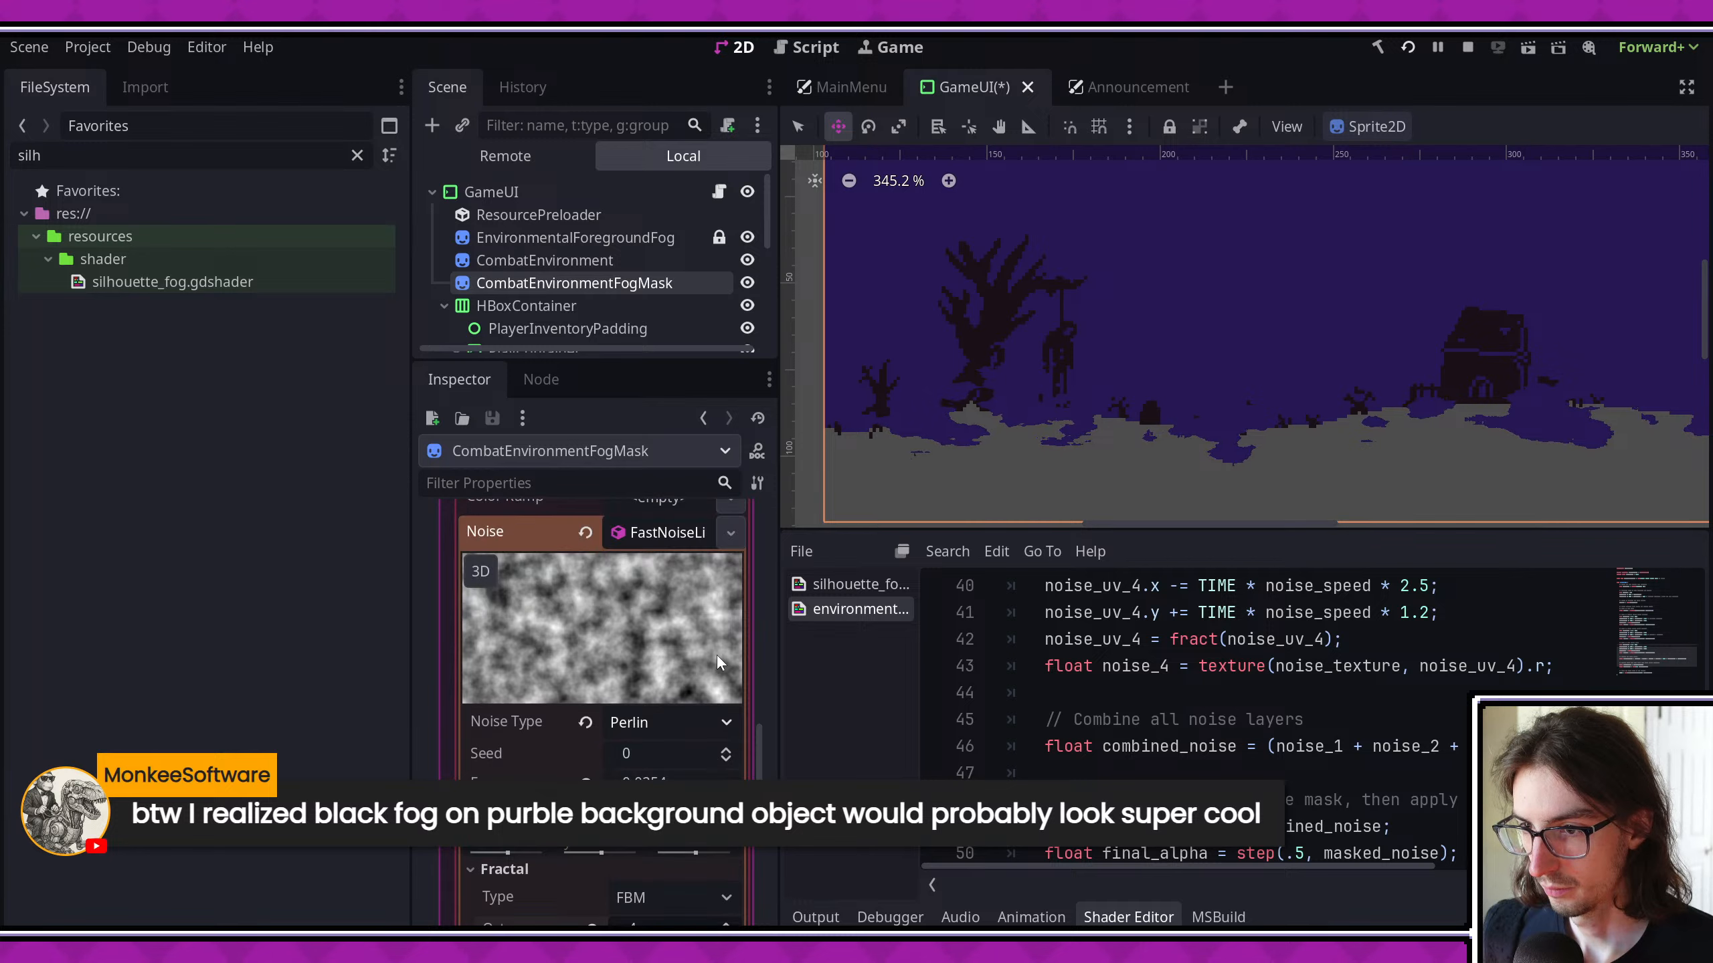
{"action": "left_click_drag", "start_coordinate": [682, 767], "coordinate": [692, 765]}
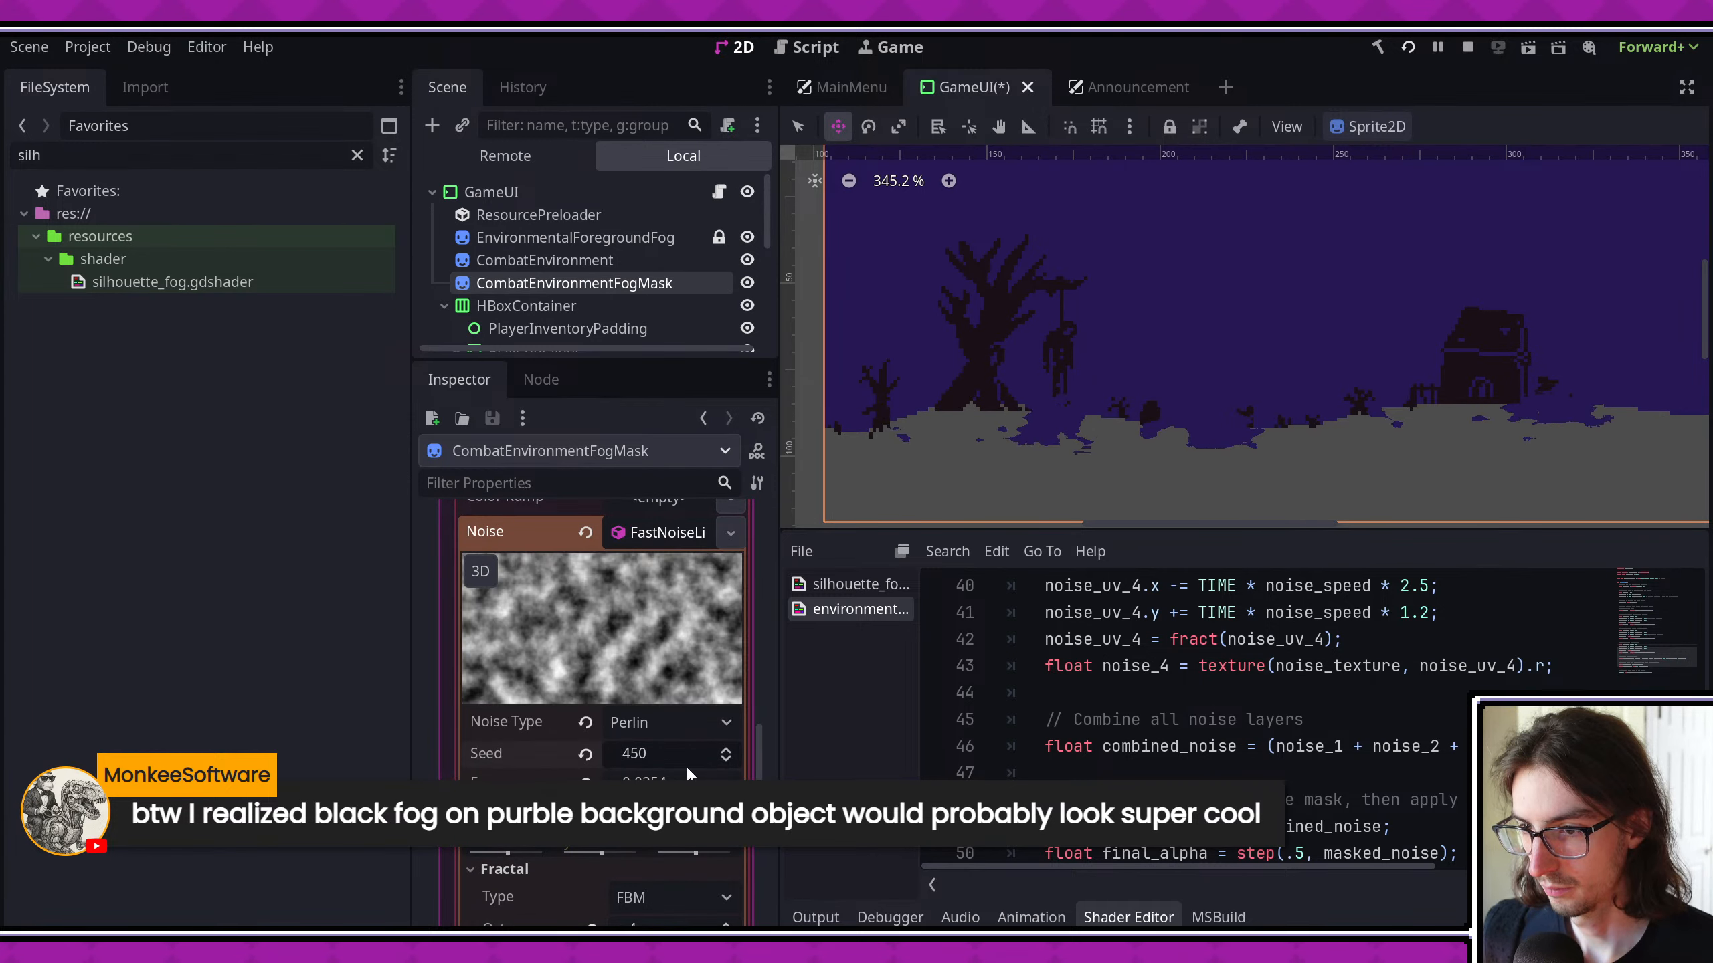
- Try heights of 128 px and 30 px for the fog mask's noise texture
{"action": "scroll", "coordinate": [737, 766], "scroll_direction": "down", "scroll_amount": 4}
{"action": "scroll", "coordinate": [733, 770], "scroll_direction": "down", "scroll_amount": 4}
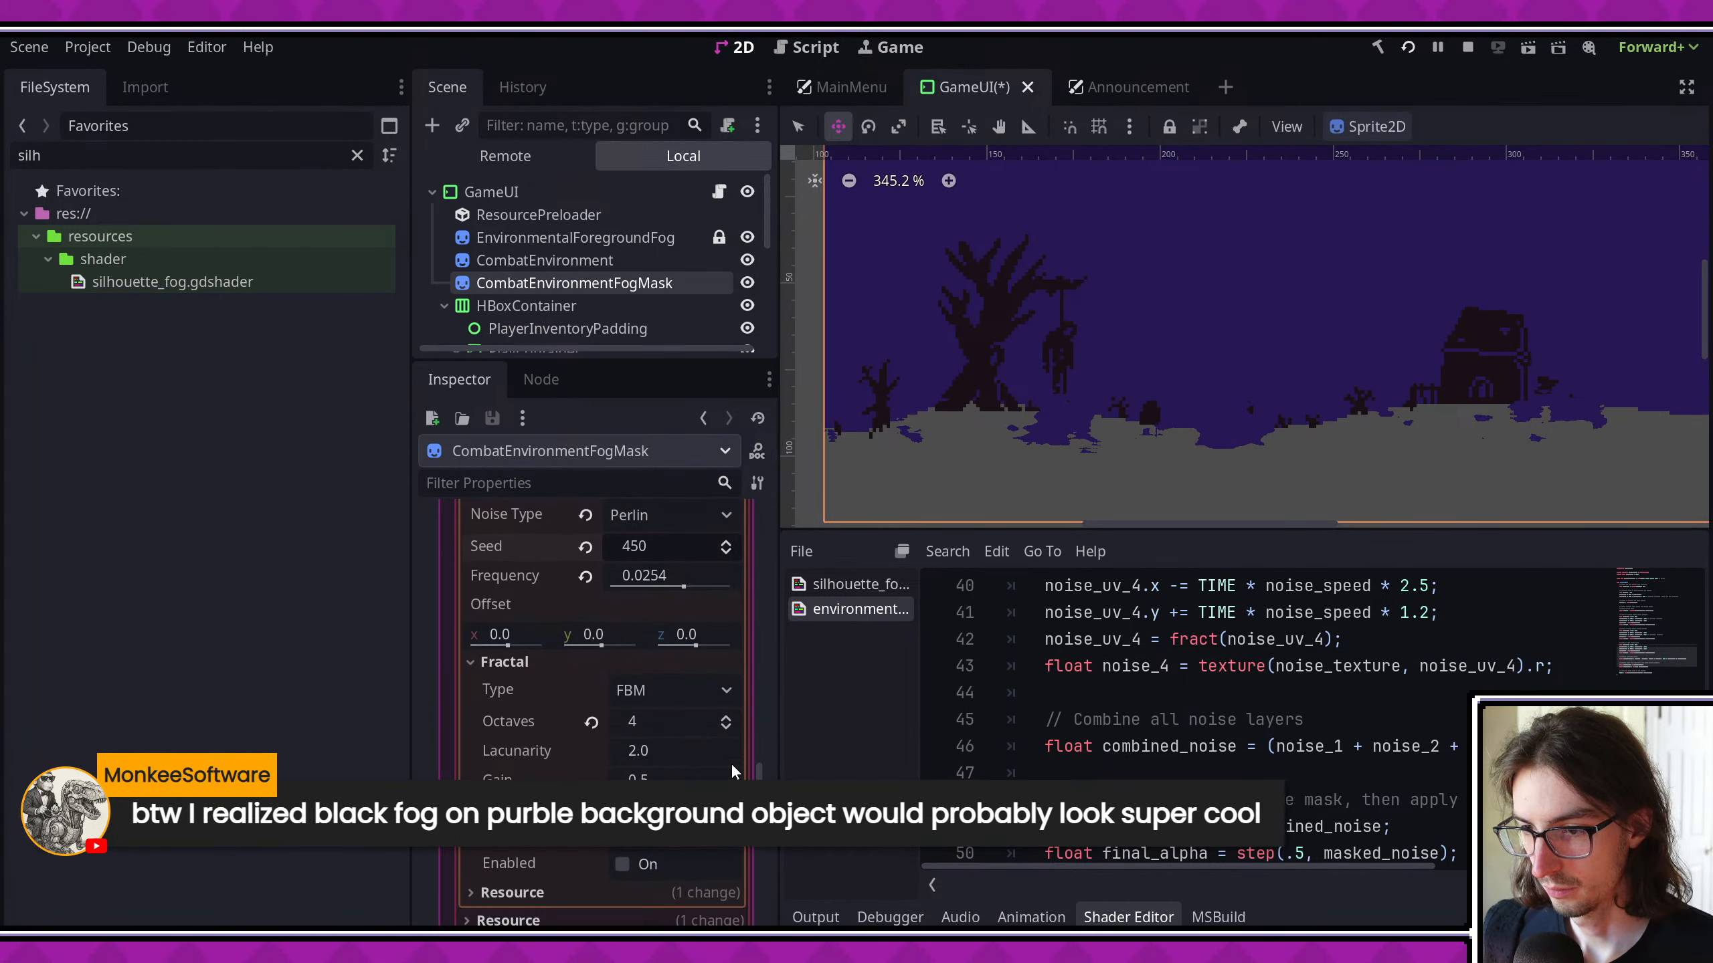
{"action": "scroll", "coordinate": [720, 760], "scroll_direction": "down", "scroll_amount": 4}
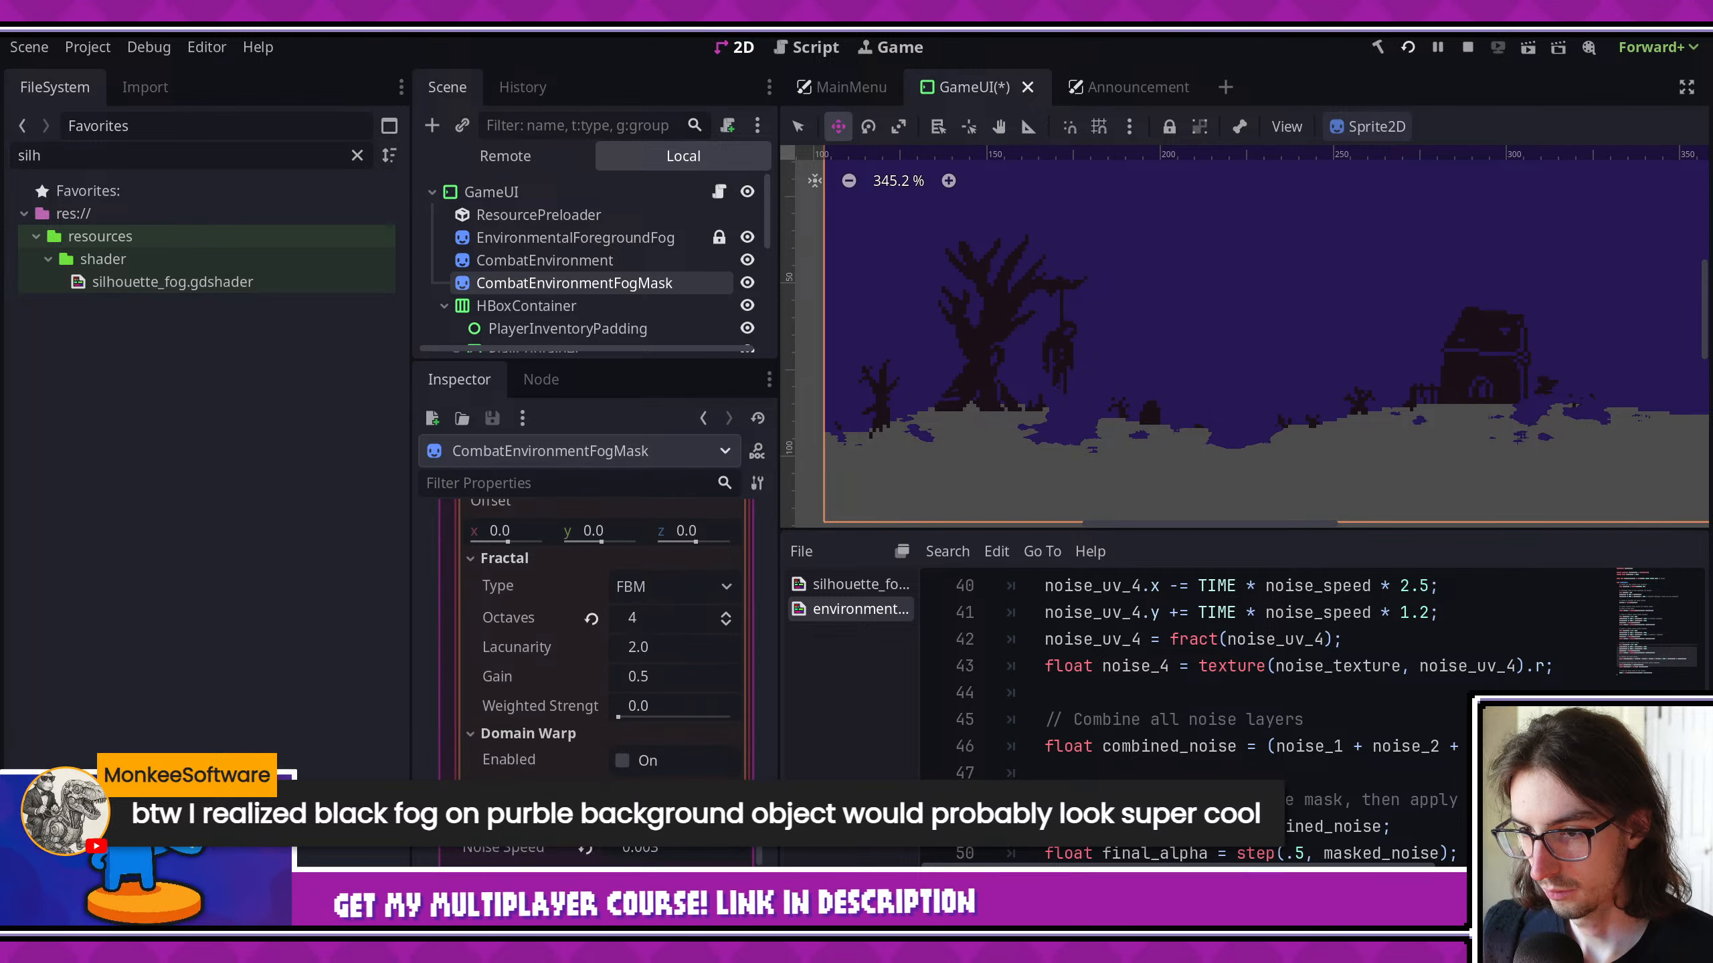
{"action": "scroll", "coordinate": [720, 760], "scroll_direction": "up", "scroll_amount": 10}
{"action": "scroll", "coordinate": [679, 748], "scroll_direction": "up", "scroll_amount": 12}
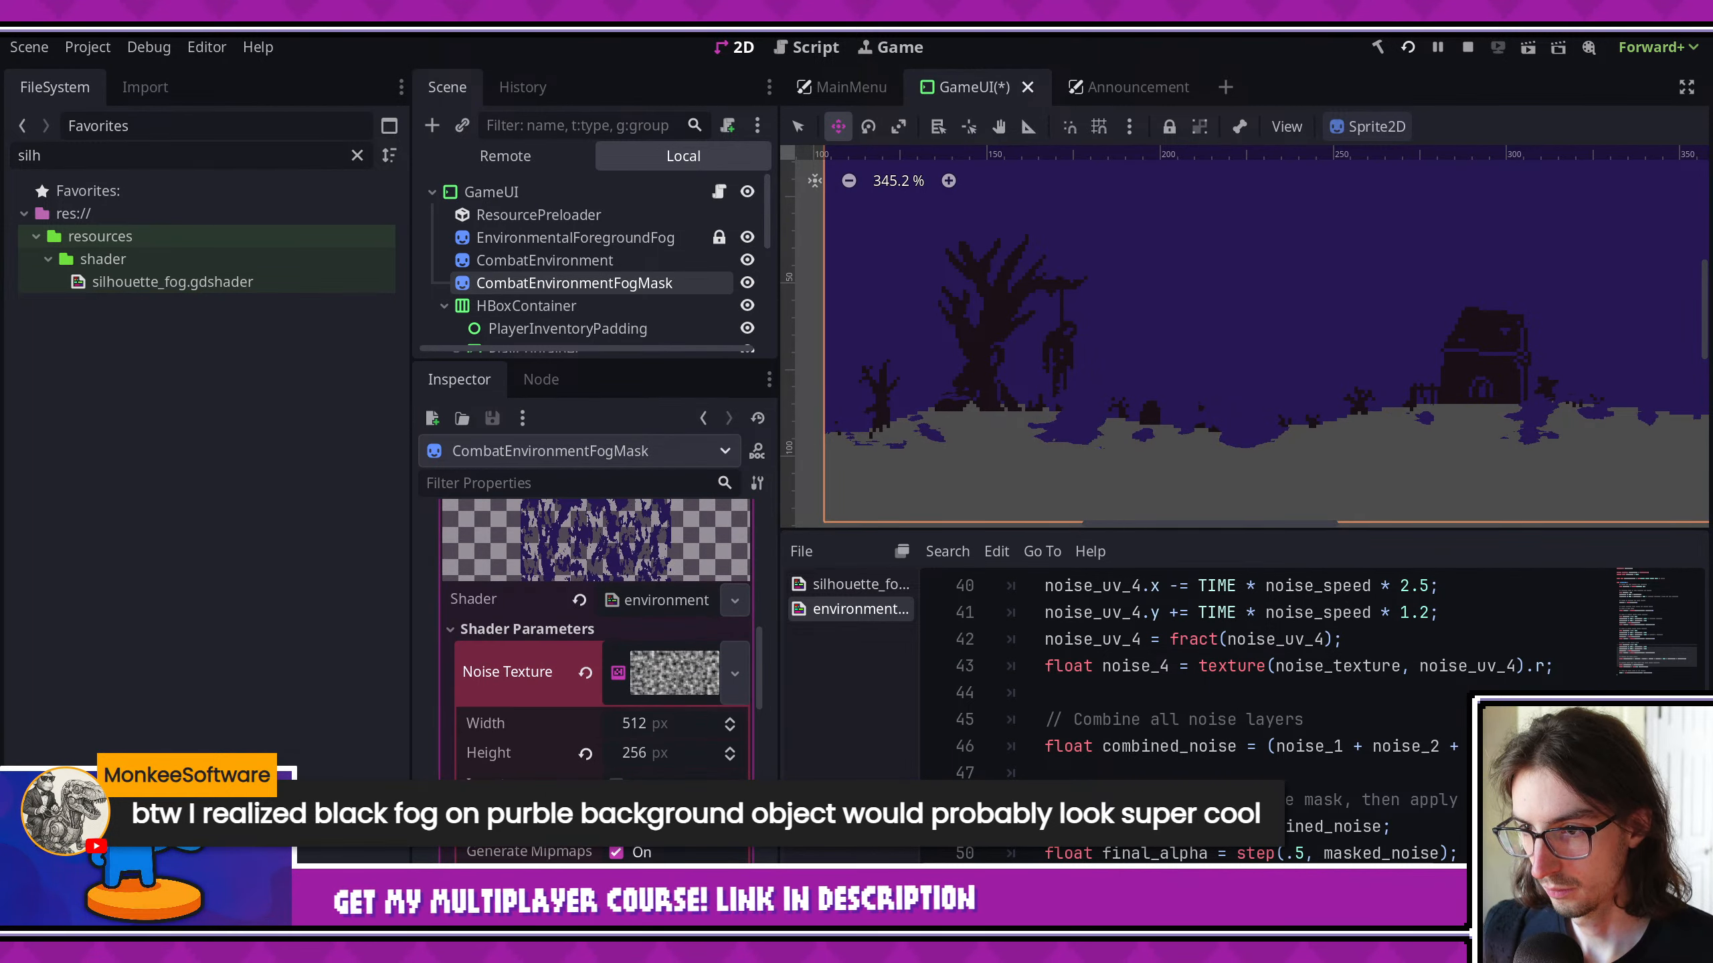
{"action": "left_click", "coordinate": [680, 748]}
{"action": "type", "text": "128"}
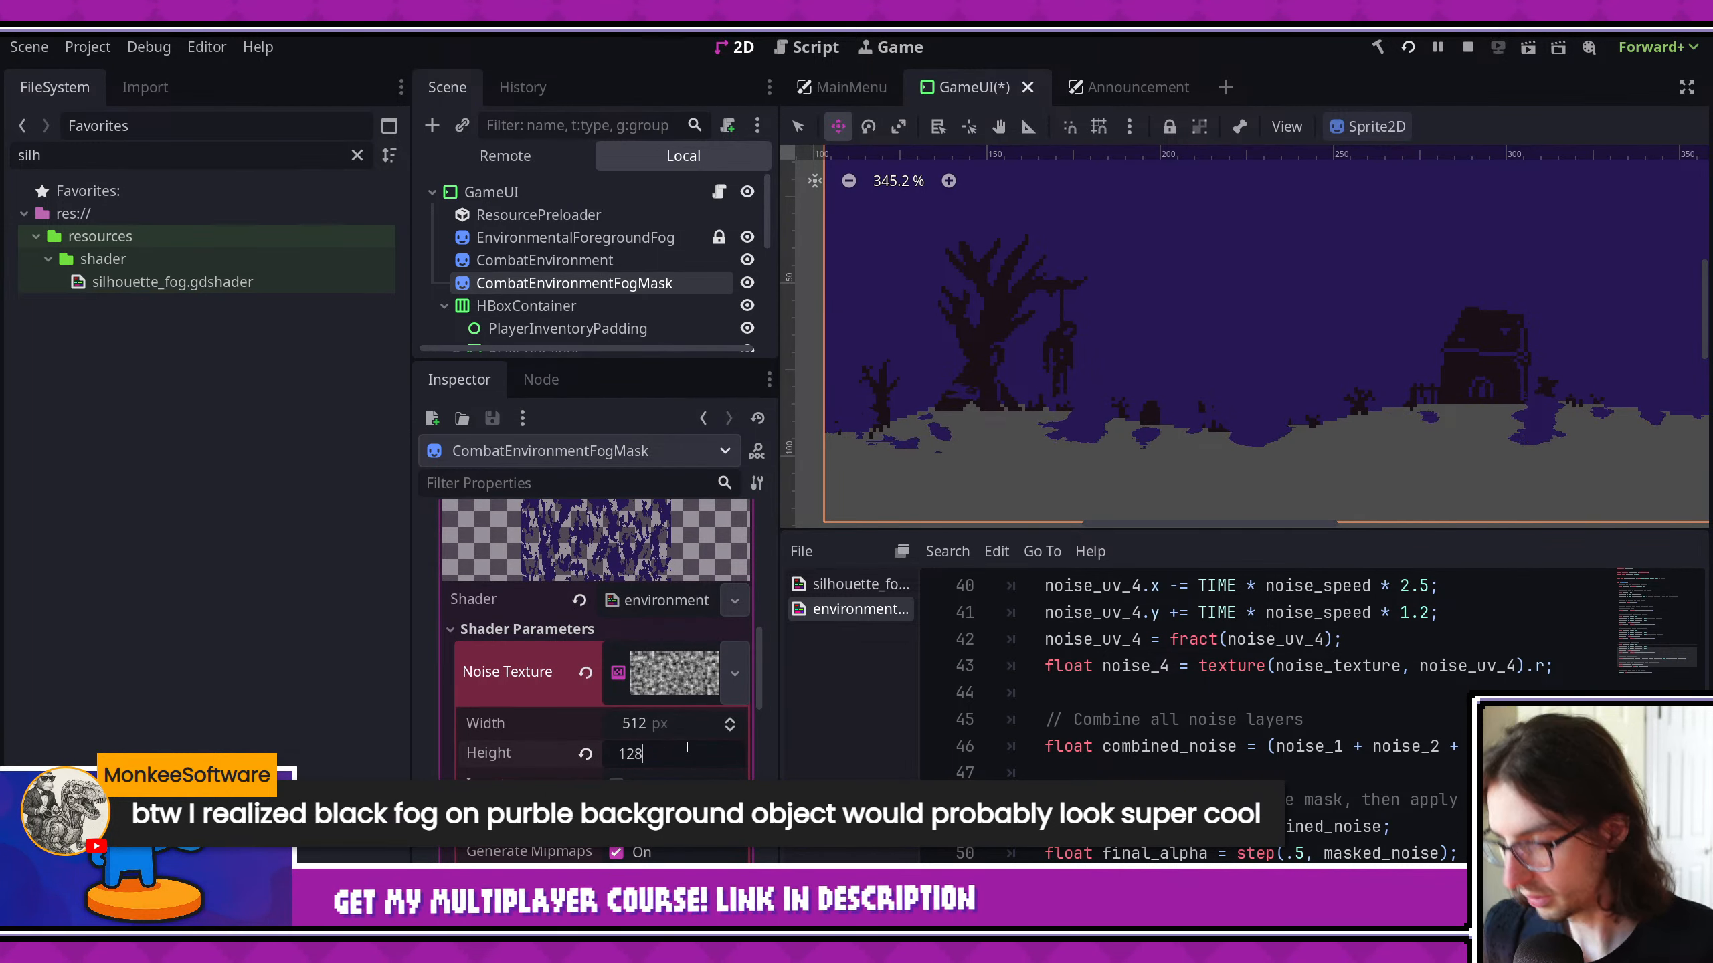
{"action": "key", "text": "Return"}
{"action": "left_click", "coordinate": [664, 750]}
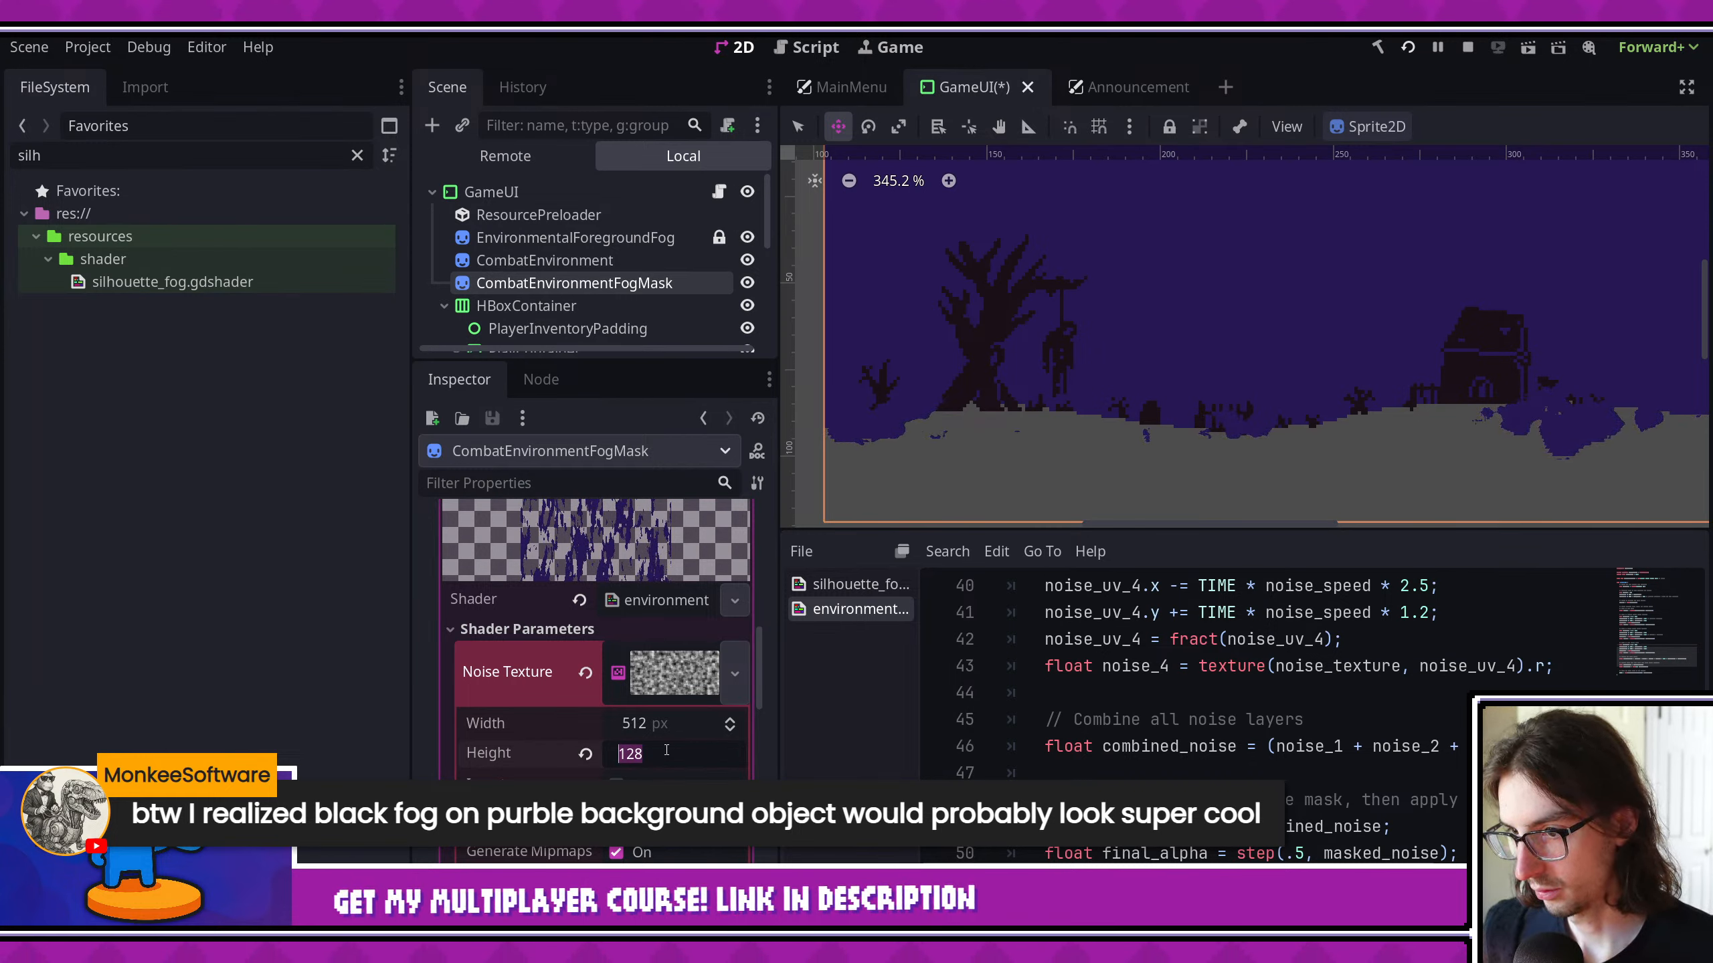
{"action": "type", "text": "30"}
{"action": "key", "text": "Return"}
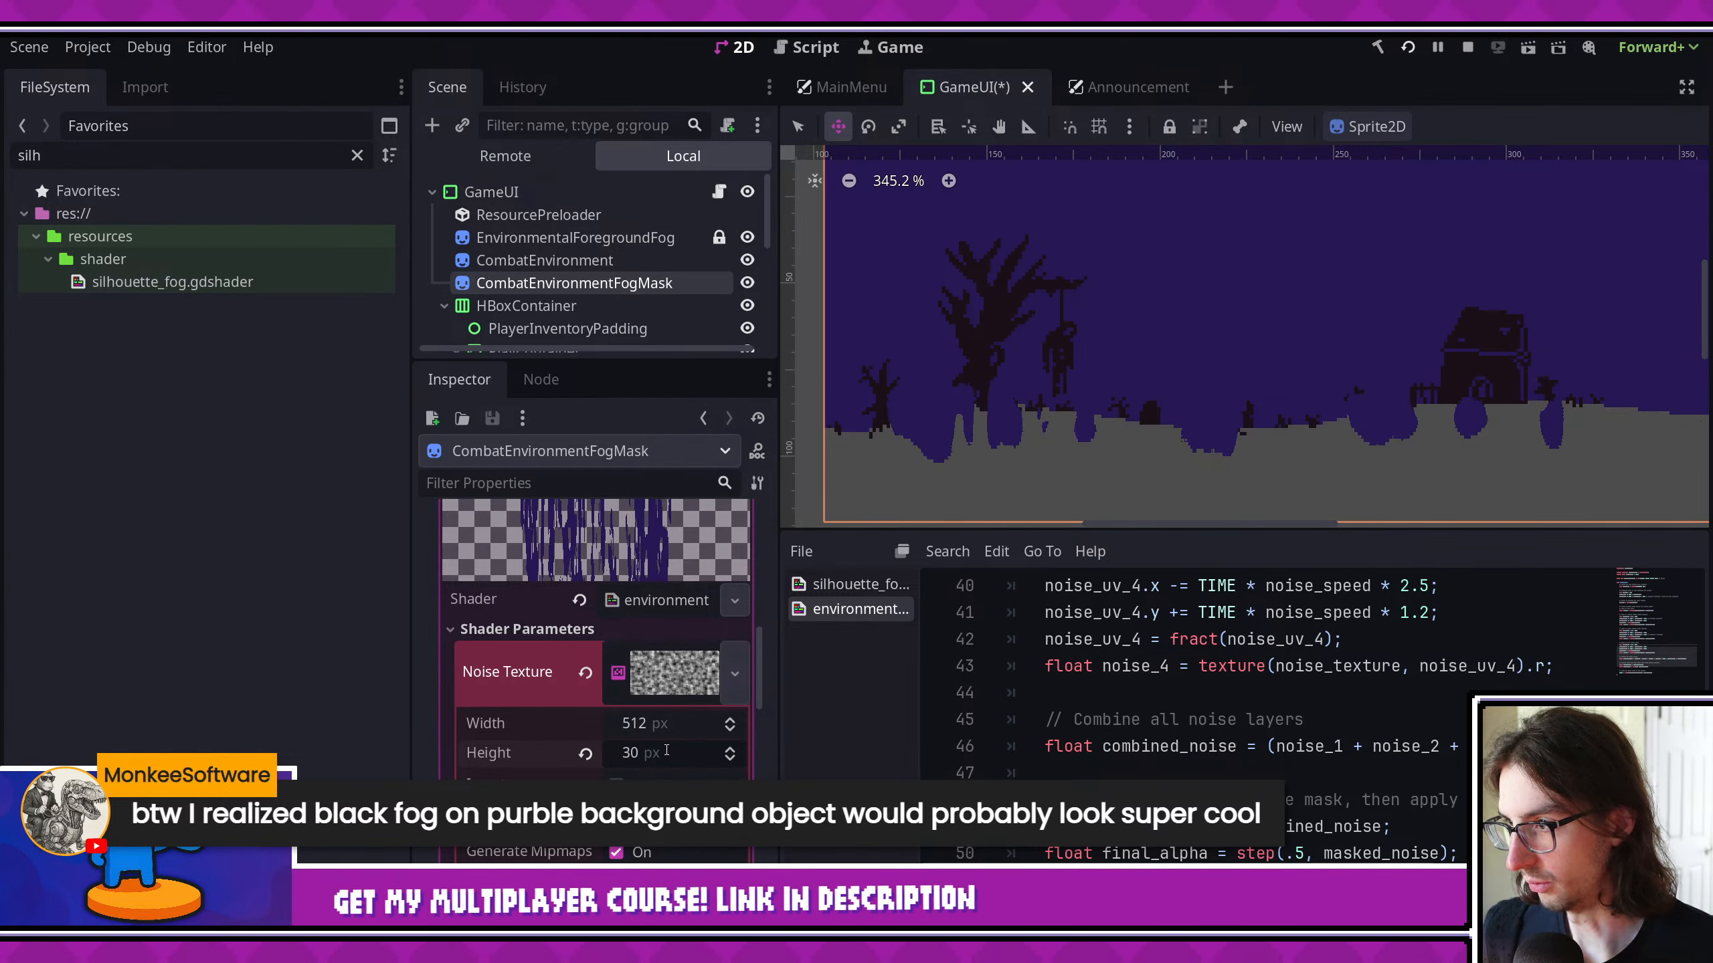
- Set the fog mask's noise texture height to 512 px and save the scene
{"action": "scroll", "coordinate": [666, 751], "scroll_direction": "up", "scroll_amount": 2}
{"action": "left_click", "coordinate": [681, 847]}
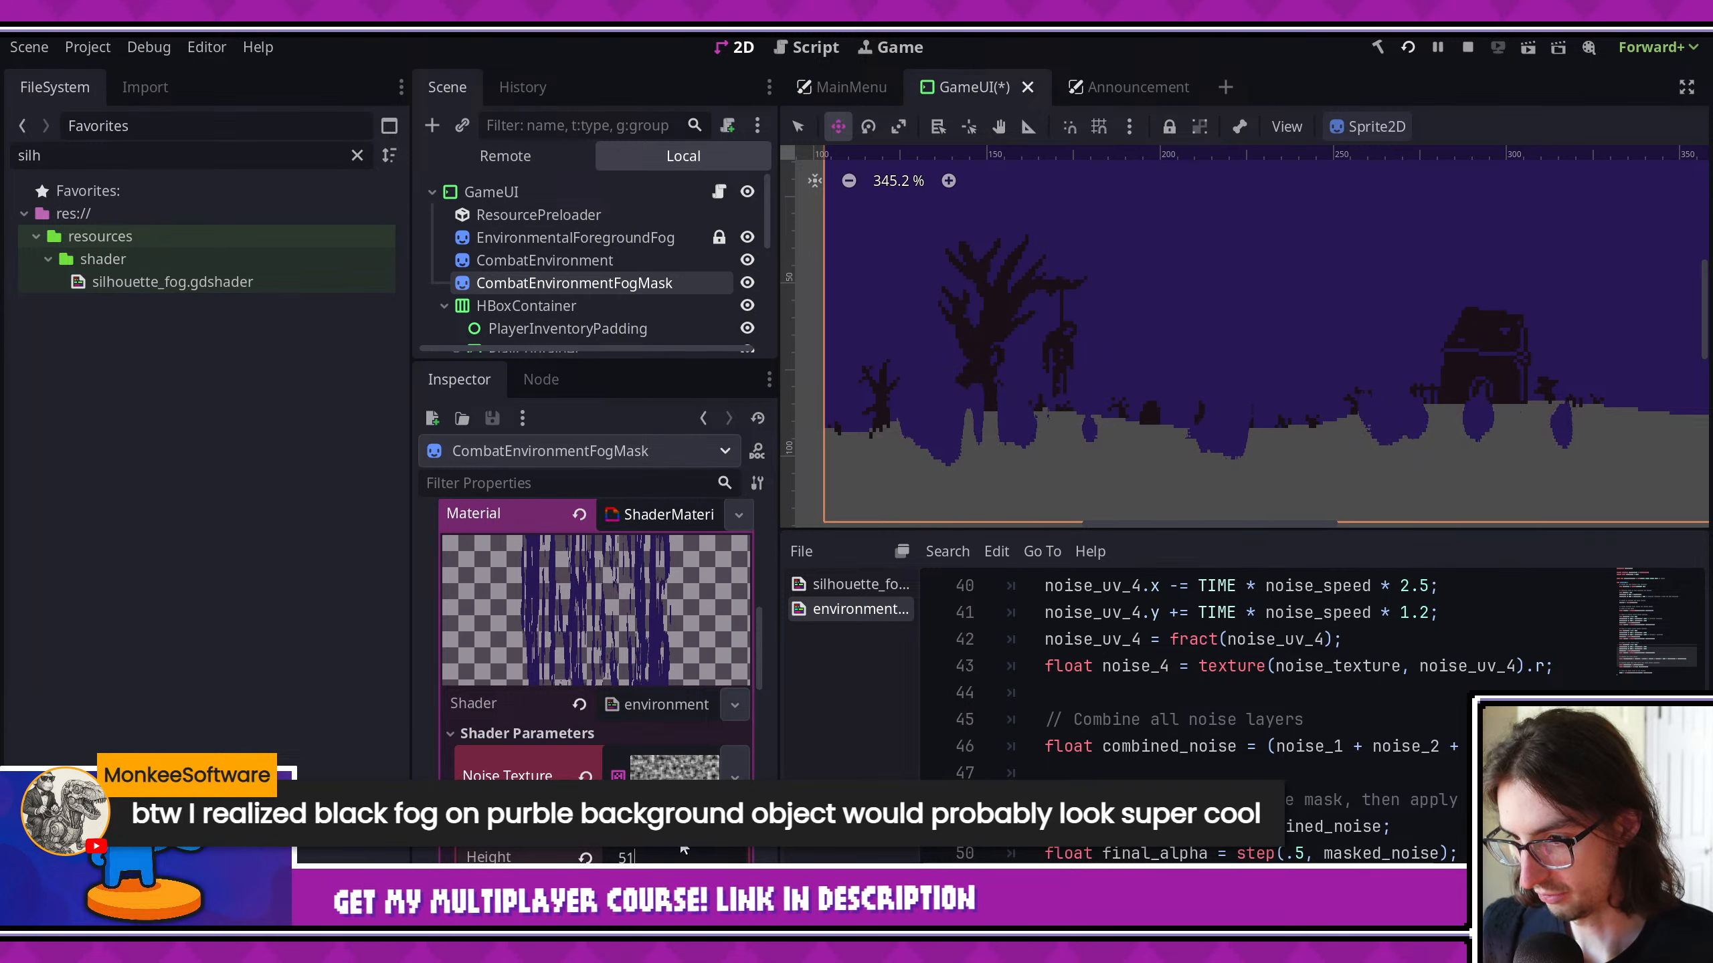
{"action": "type", "text": "512"}
{"action": "key", "text": "Return"}
{"action": "key", "text": "ctrl+s"}
- Try a step threshold of .6 for final_alpha in the environment fog shader and save it
{"action": "scroll", "coordinate": [990, 348], "scroll_direction": "down", "scroll_amount": 3}
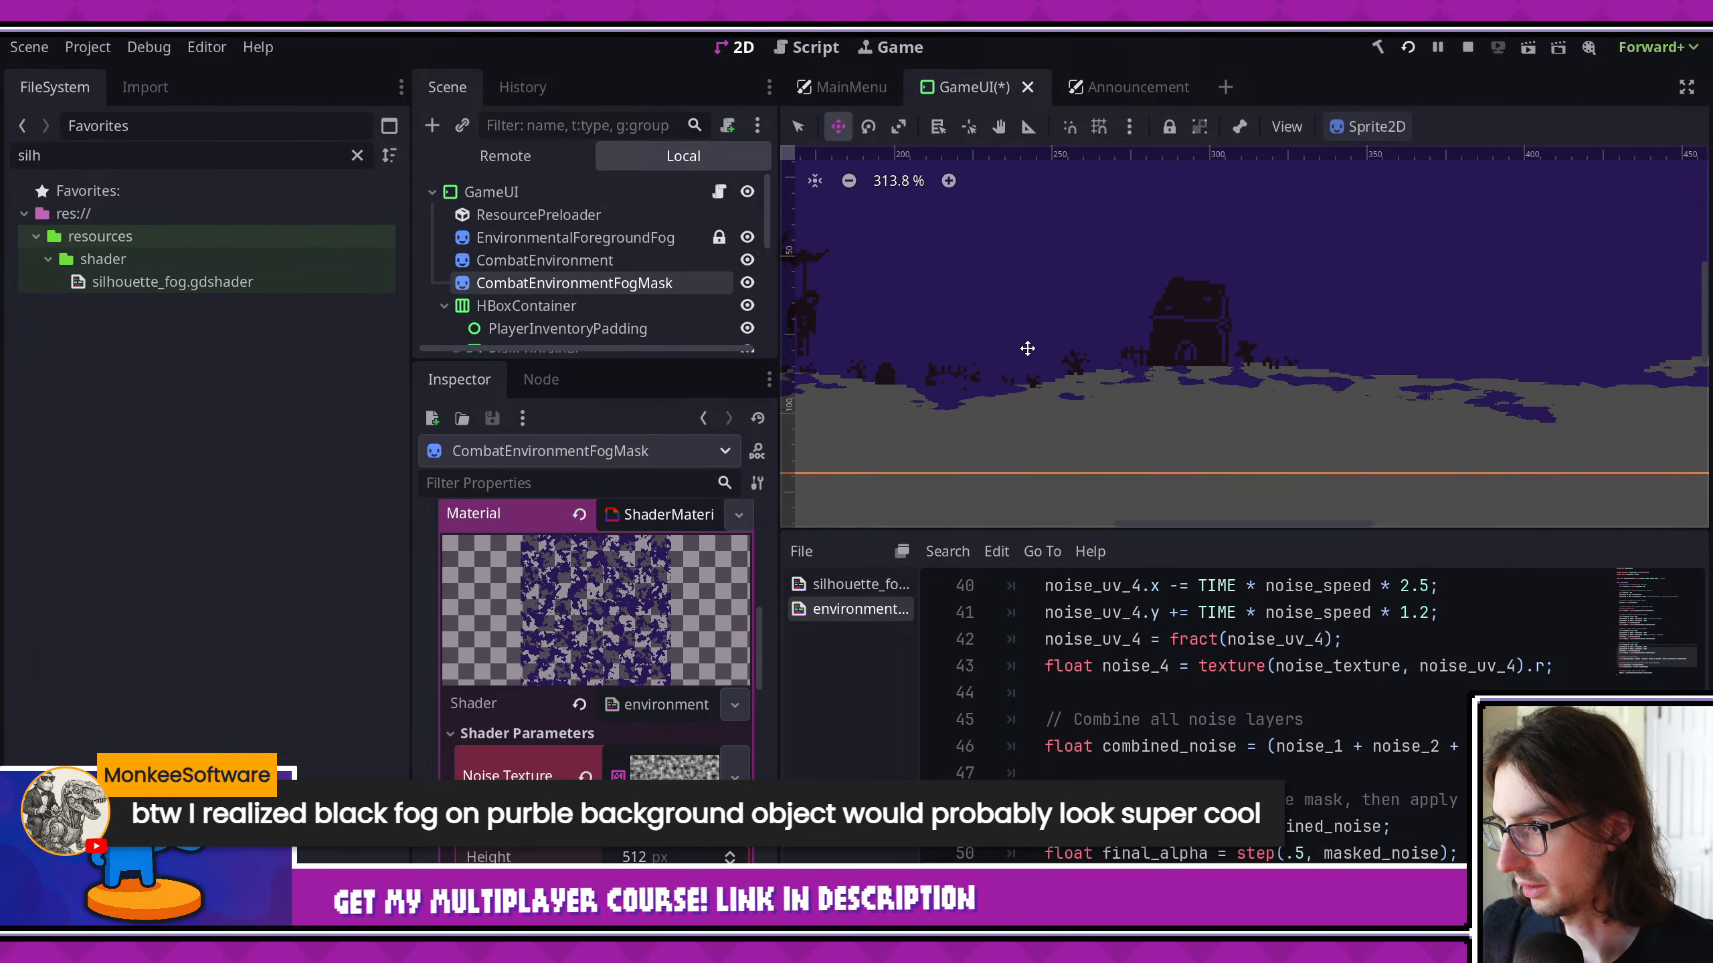
{"action": "scroll", "coordinate": [1026, 351], "scroll_direction": "down", "scroll_amount": 1}
{"action": "middle_click_drag", "start_coordinate": [1107, 347], "coordinate": [1251, 355]}
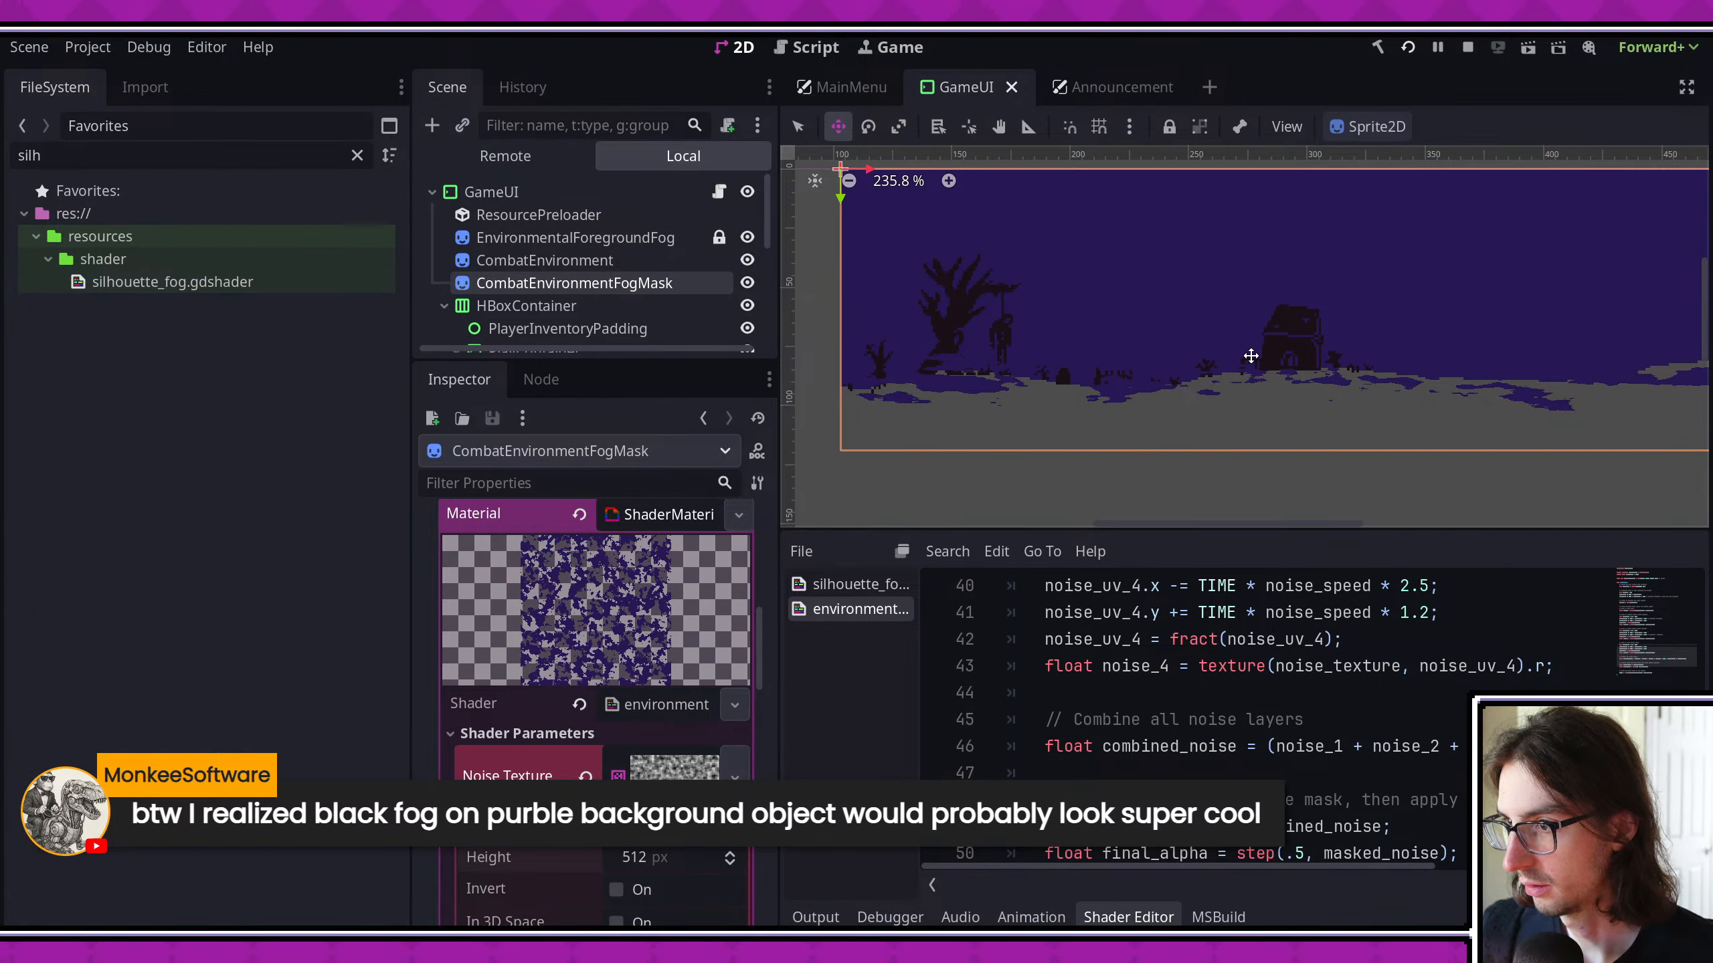
{"action": "scroll", "coordinate": [671, 862], "scroll_direction": "down", "scroll_amount": 3}
{"action": "scroll", "coordinate": [1258, 758], "scroll_direction": "down", "scroll_amount": 4}
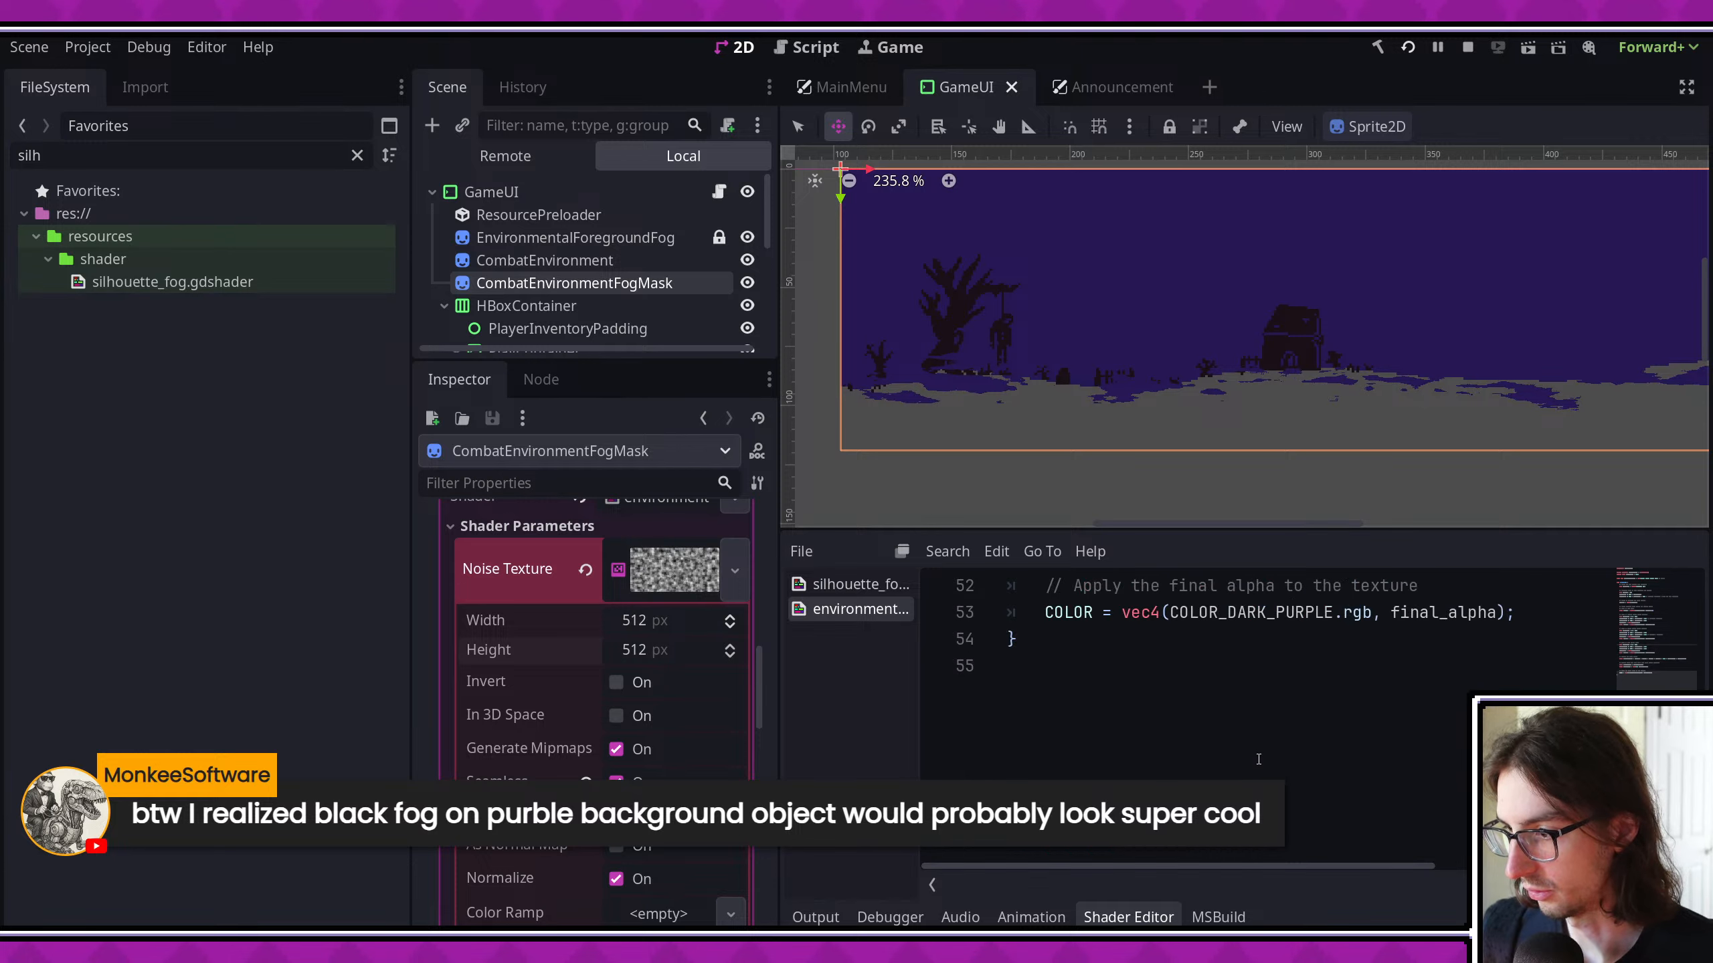
{"action": "scroll", "coordinate": [1258, 759], "scroll_direction": "up", "scroll_amount": 3}
{"action": "left_click", "coordinate": [1304, 773]}
{"action": "key", "text": "BackSpace"}
{"action": "type", "text": "6"}
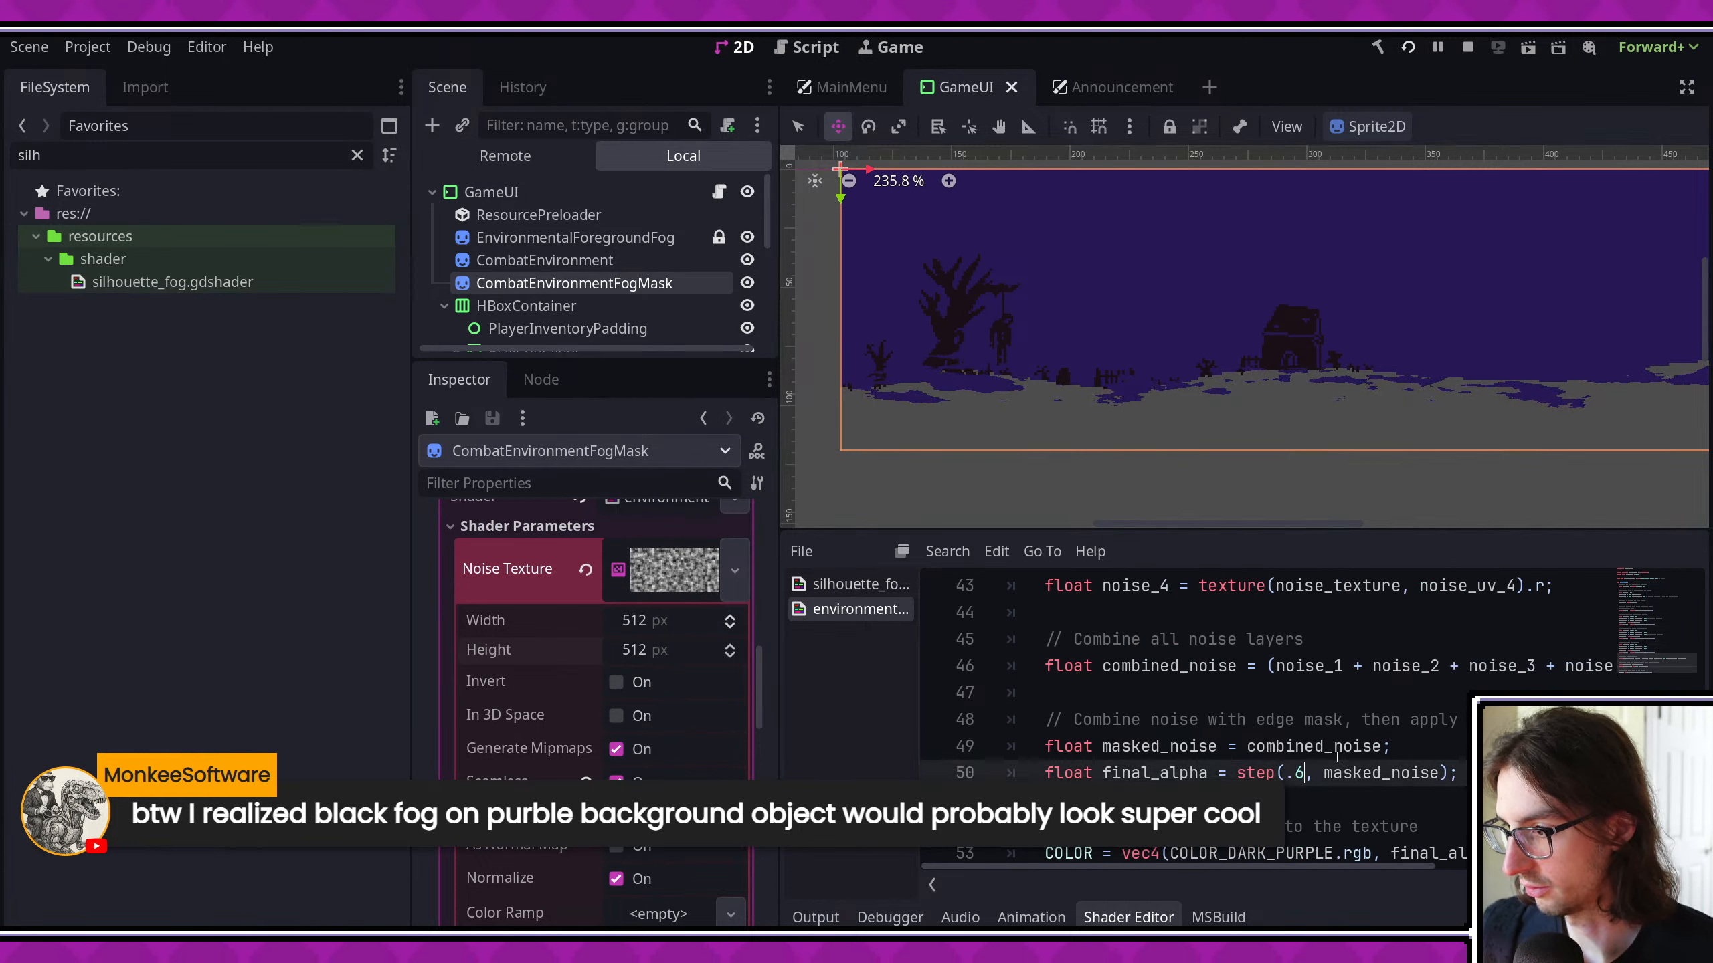
{"action": "key", "text": "ctrl+s"}
{"action": "scroll", "coordinate": [1172, 421], "scroll_direction": "up", "scroll_amount": 2}
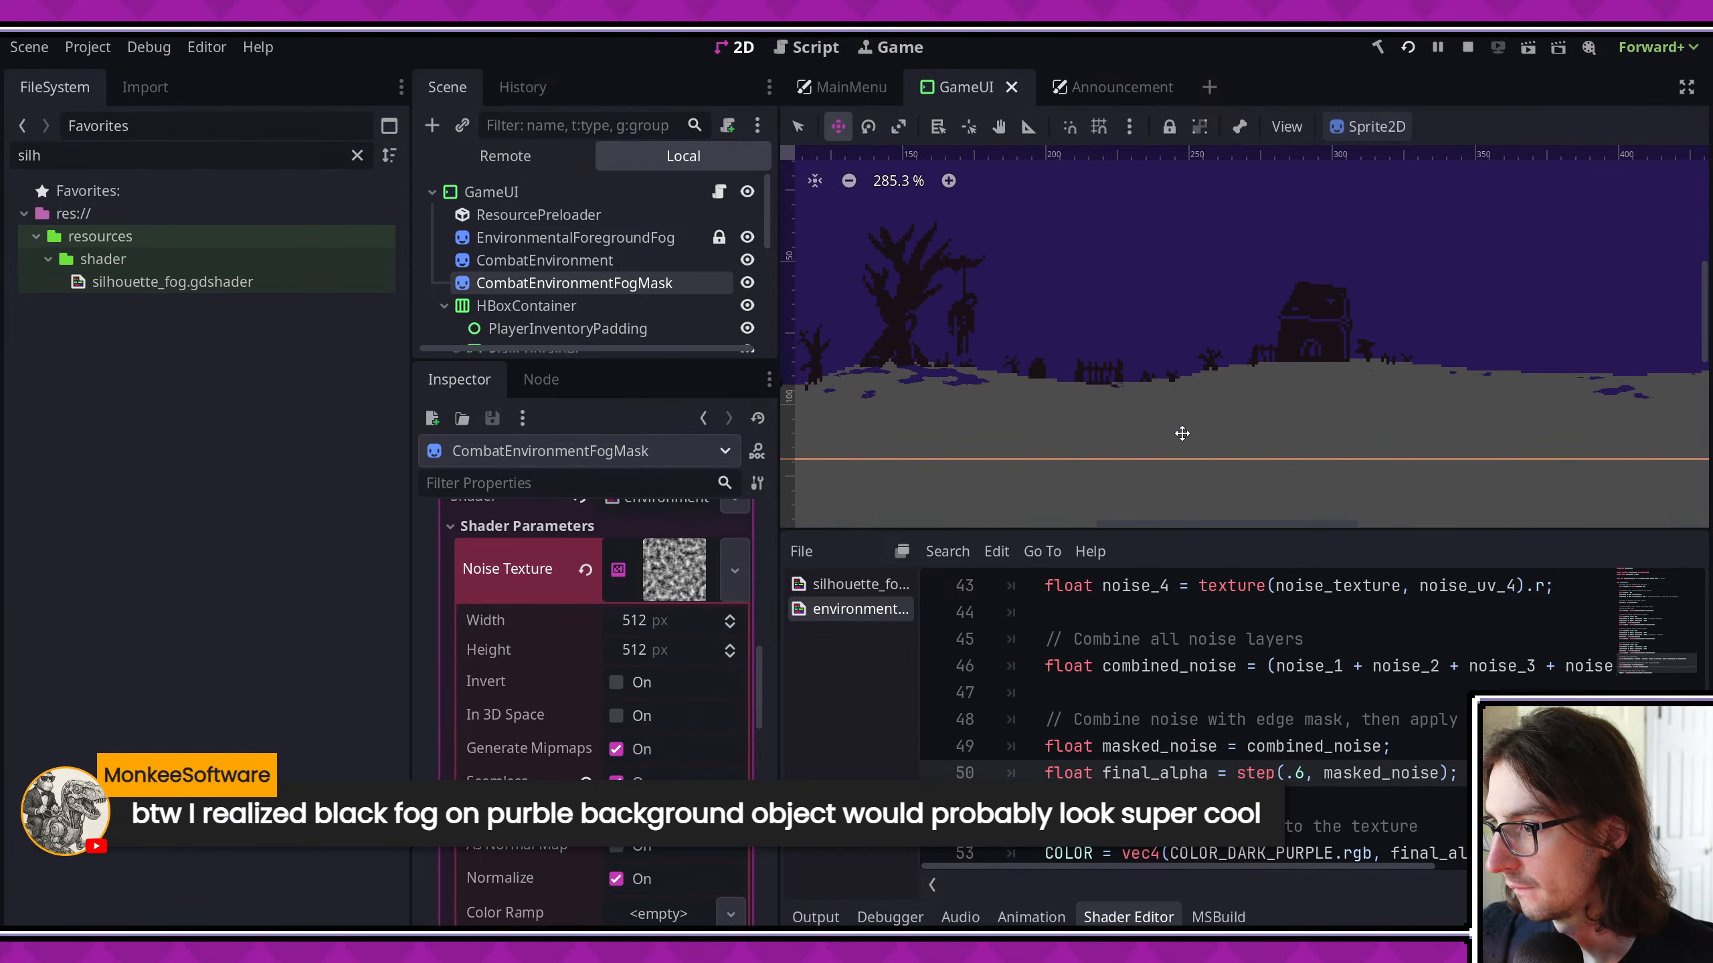
- Try final_alpha step thresholds of .45 and .55, saving the shader after each
{"action": "key", "text": "BackSpace"}
{"action": "type", "text": "45"}
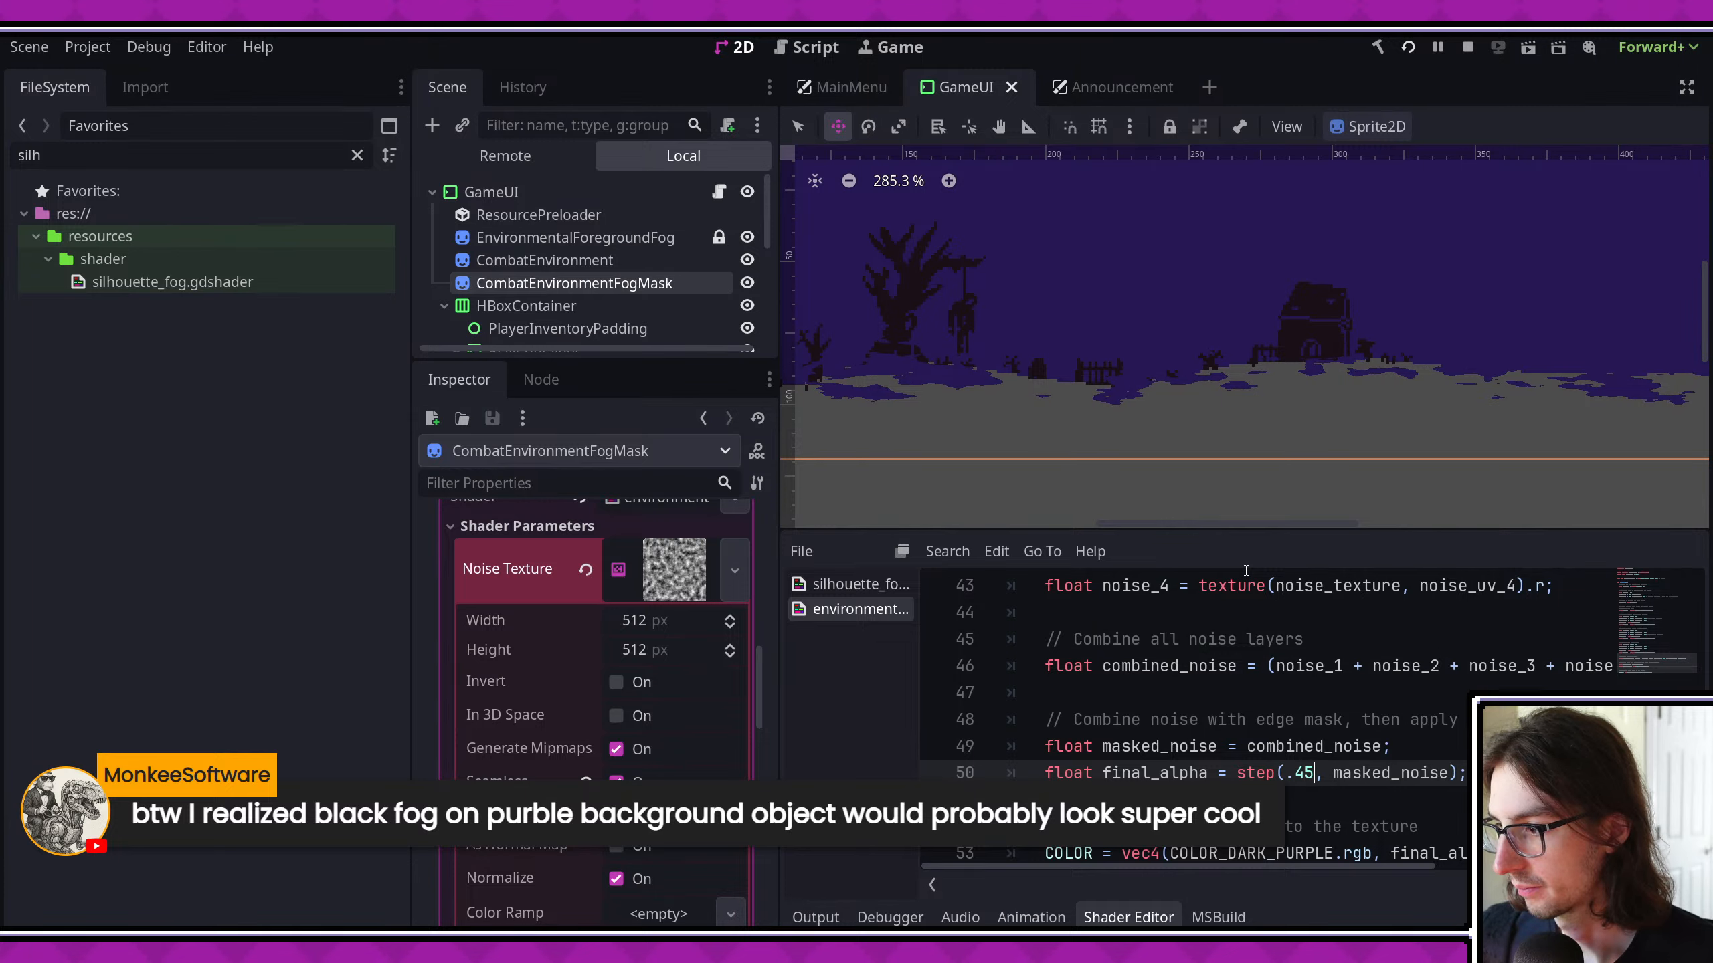
{"action": "key", "text": "ctrl+s"}
{"action": "key", "text": "BackSpace"}
- Try the .45 threshold again, return the final_alpha step threshold to .5 and save the shader
{"action": "key", "text": "BackSpace"}
{"action": "type", "text": "55"}
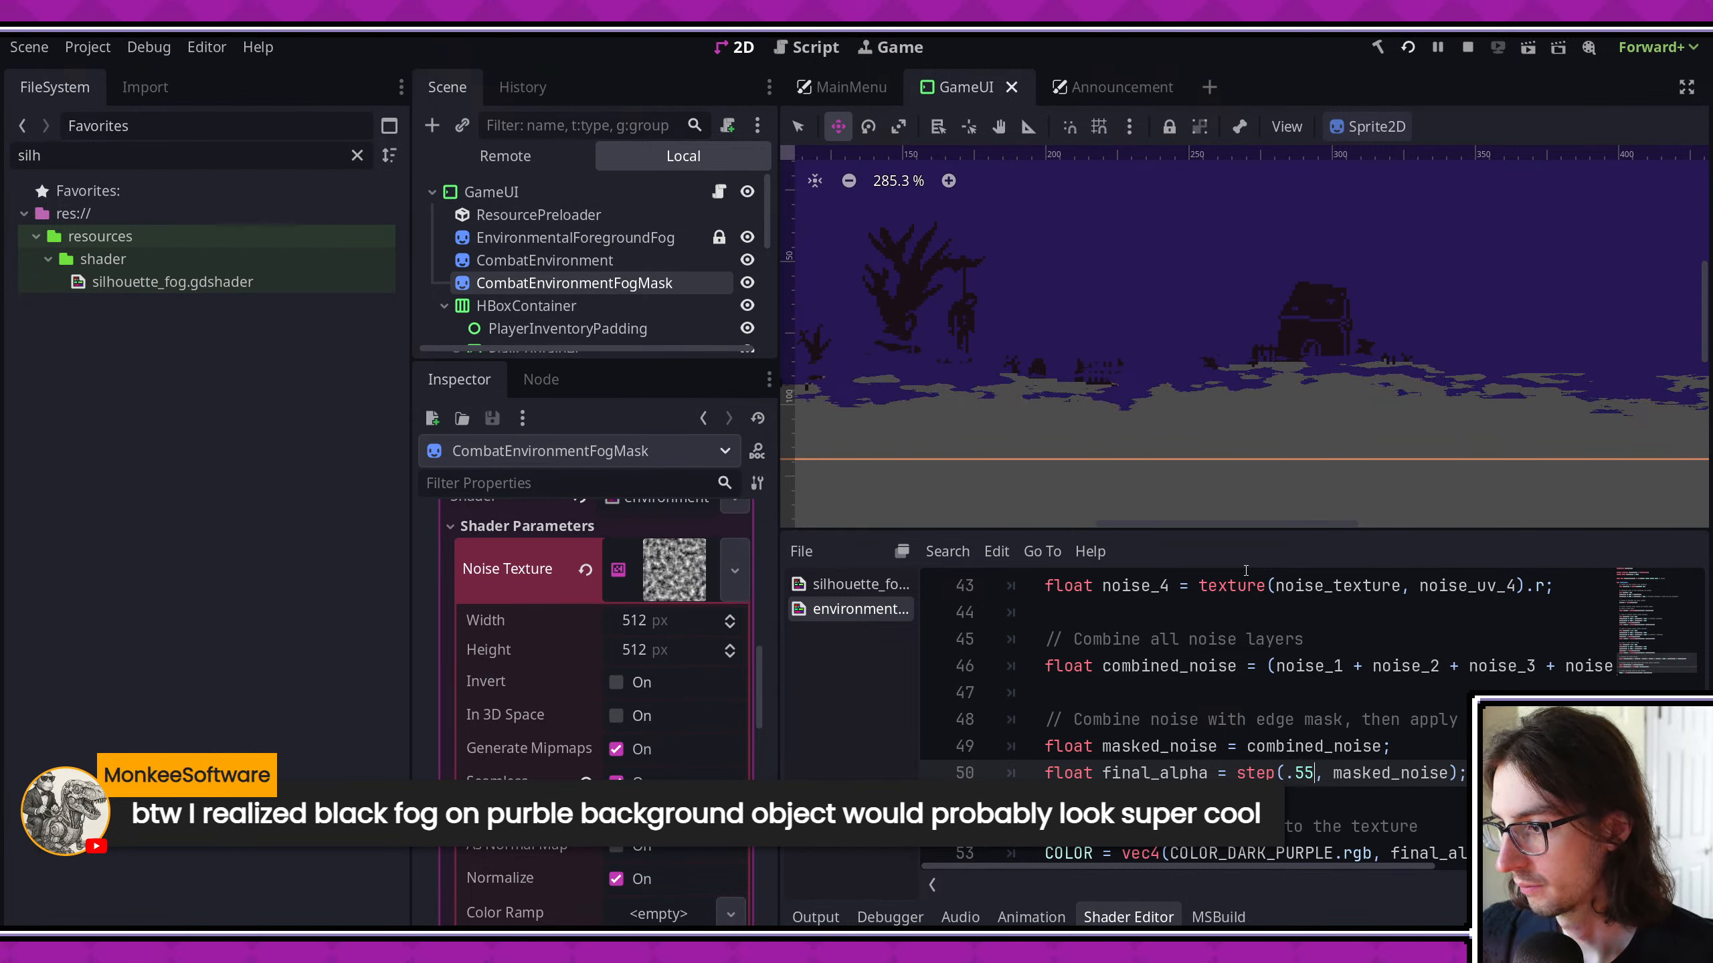
{"action": "key", "text": "ctrl+s"}
{"action": "mouse_move", "coordinate": [1207, 450]}
{"action": "middle_mouse_down"}
{"action": "mouse_move", "coordinate": [932, 447]}
{"action": "mouse_move", "coordinate": [1234, 452]}
{"action": "middle_mouse_up"}
{"action": "key", "text": "BackSpace"}
{"action": "key", "text": "BackSpace"}
{"action": "type", "text": "45"}
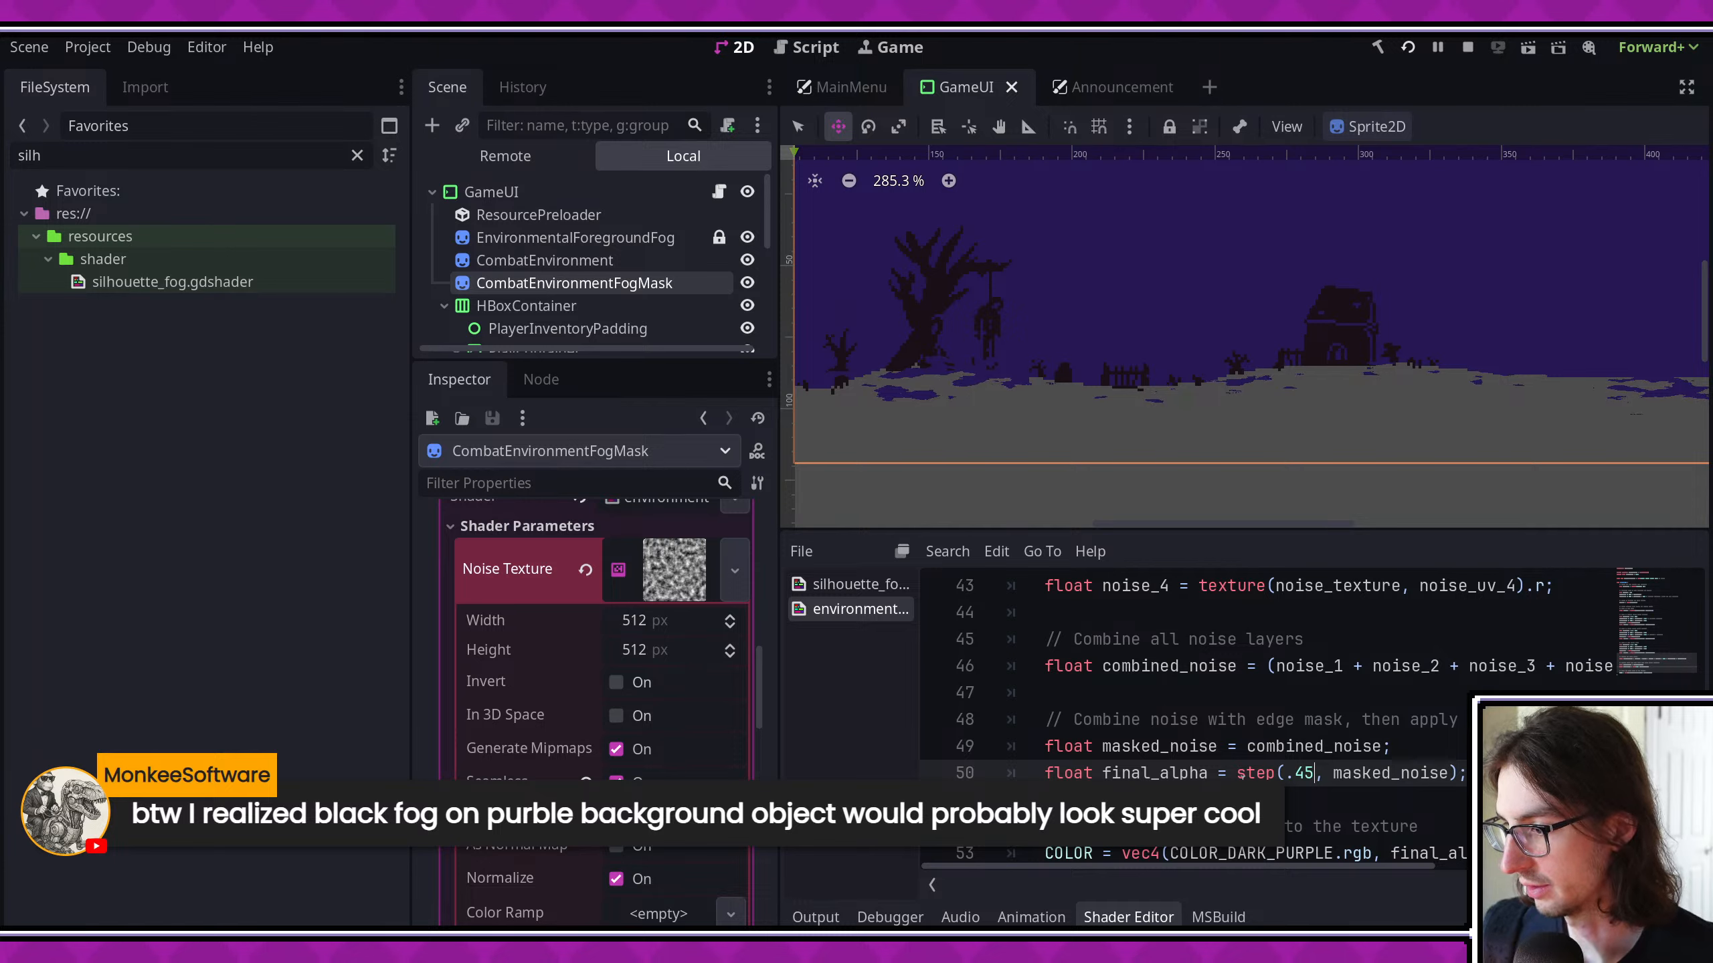
{"action": "key", "text": "BackSpace"}
{"action": "key", "text": "BackSpace"}
{"action": "type", "text": "5"}
{"action": "key", "text": "ctrl+s"}
- Declare a shader uniform float alpha_threshold with a default of .5 below noise_speed
{"action": "double_click", "coordinate": [1149, 772]}
{"action": "scroll", "coordinate": [1207, 742], "scroll_direction": "up", "scroll_amount": 14}
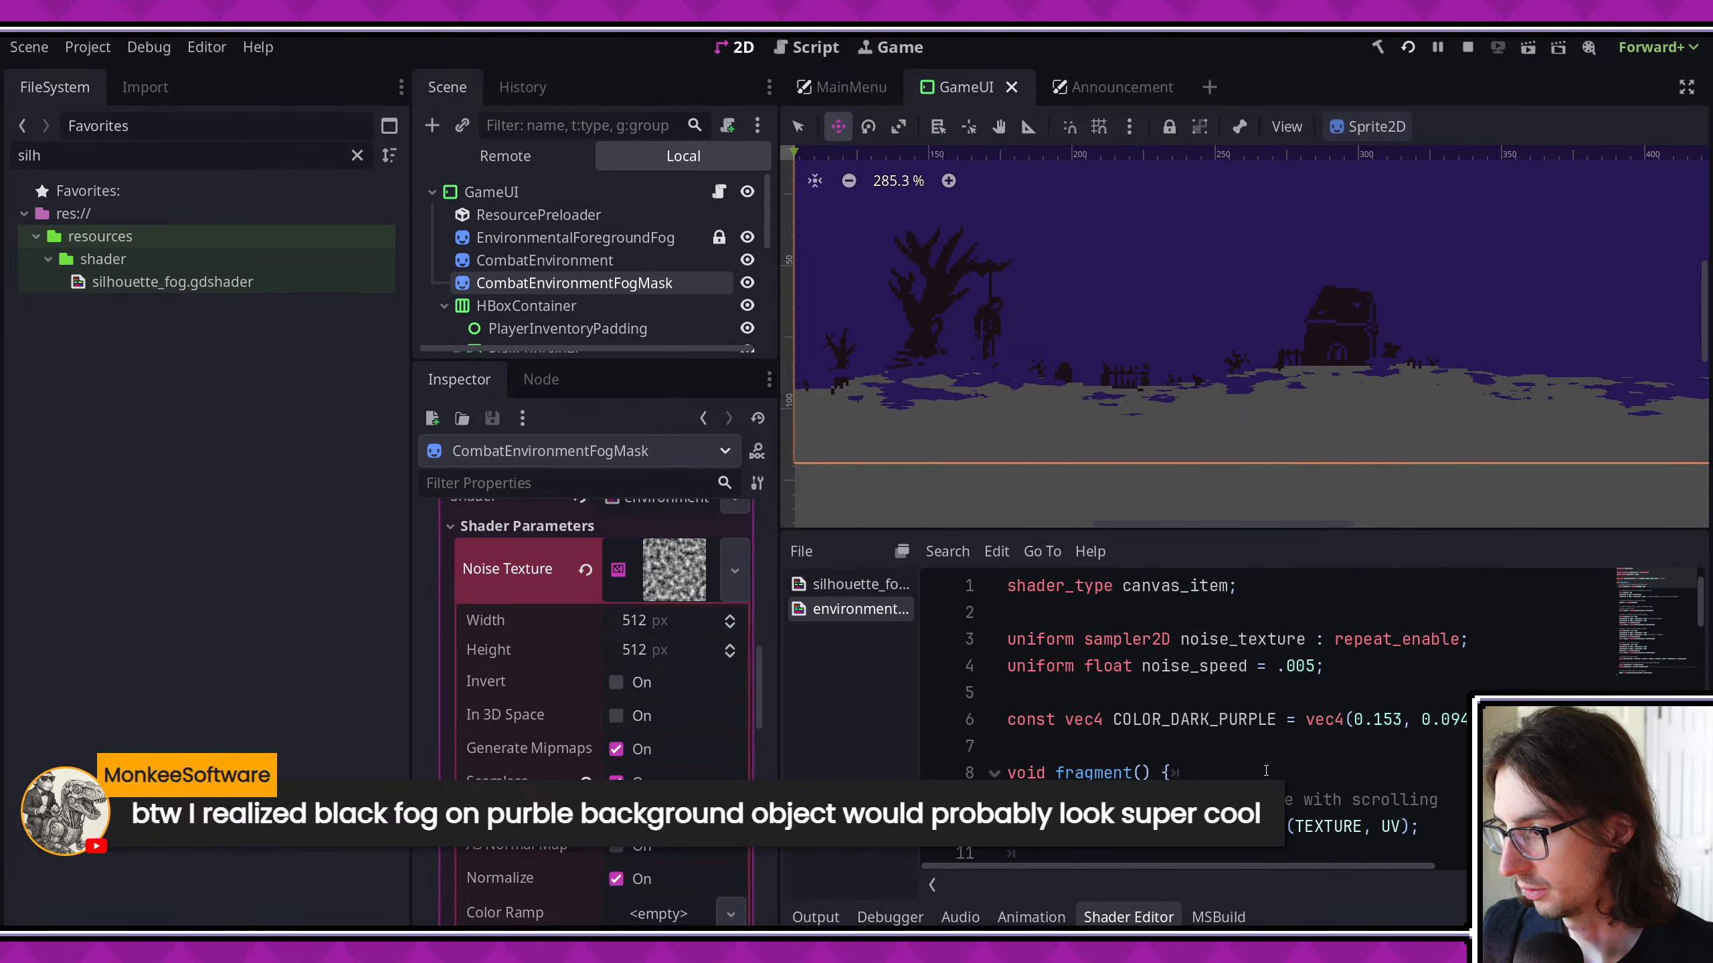
{"action": "left_click", "coordinate": [1457, 665]}
{"action": "key", "text": "Return"}
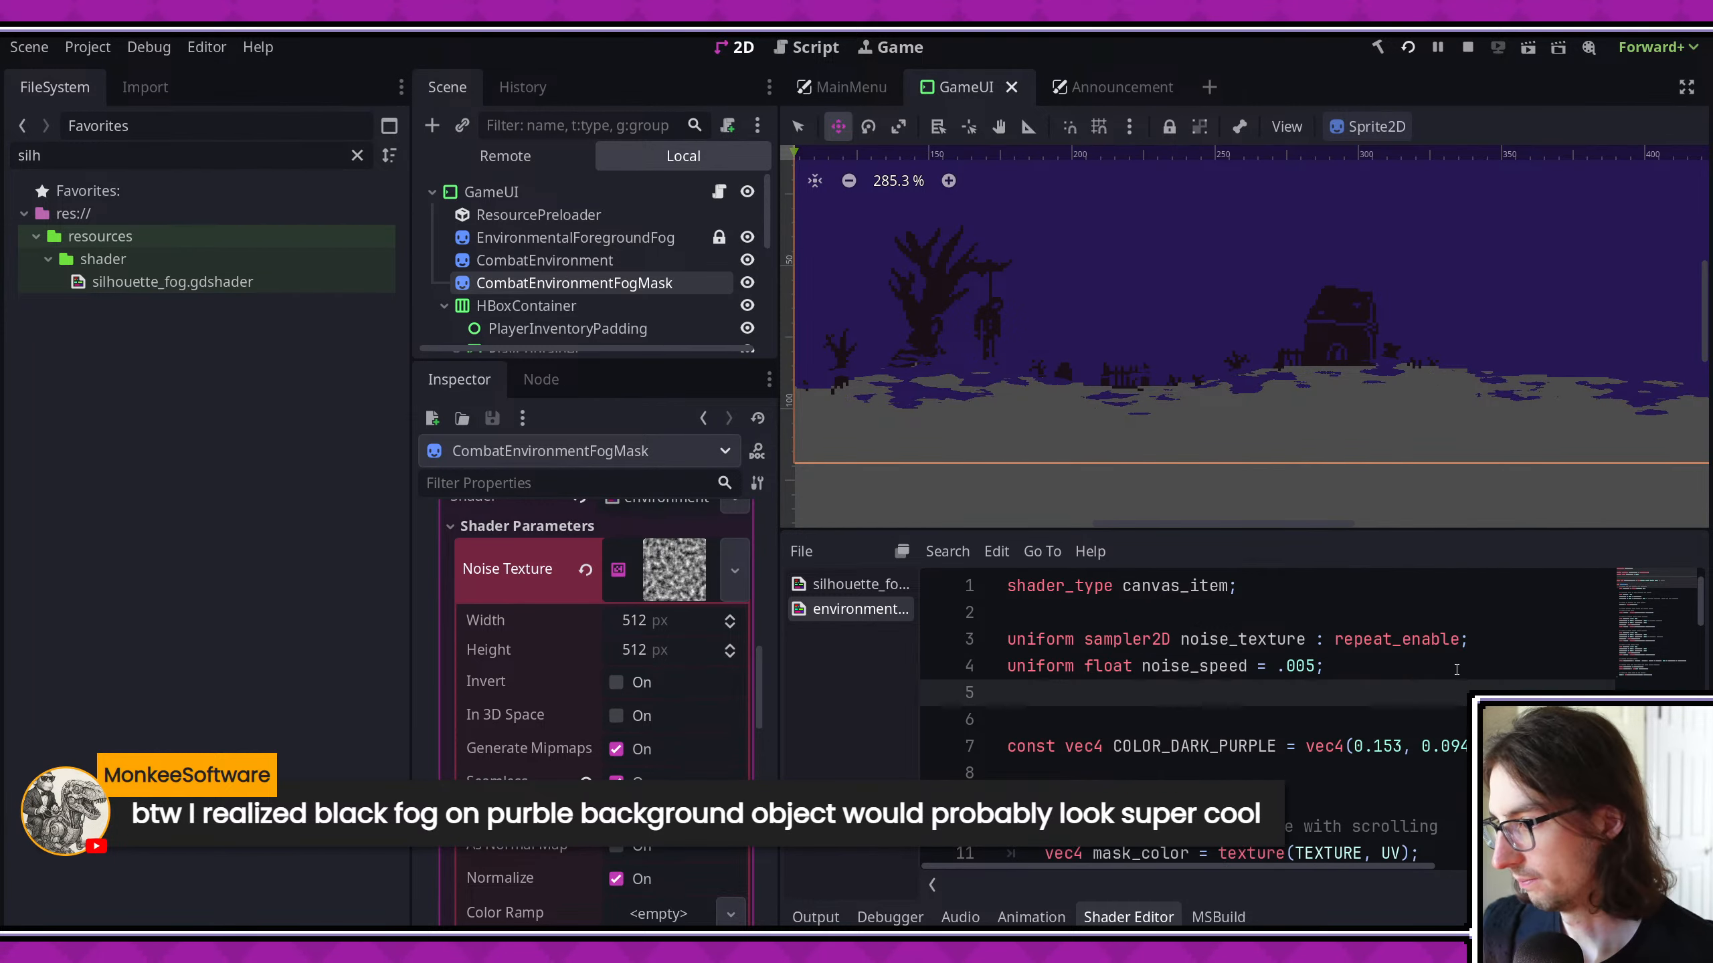
{"action": "type", "text": "uniform float alph"}
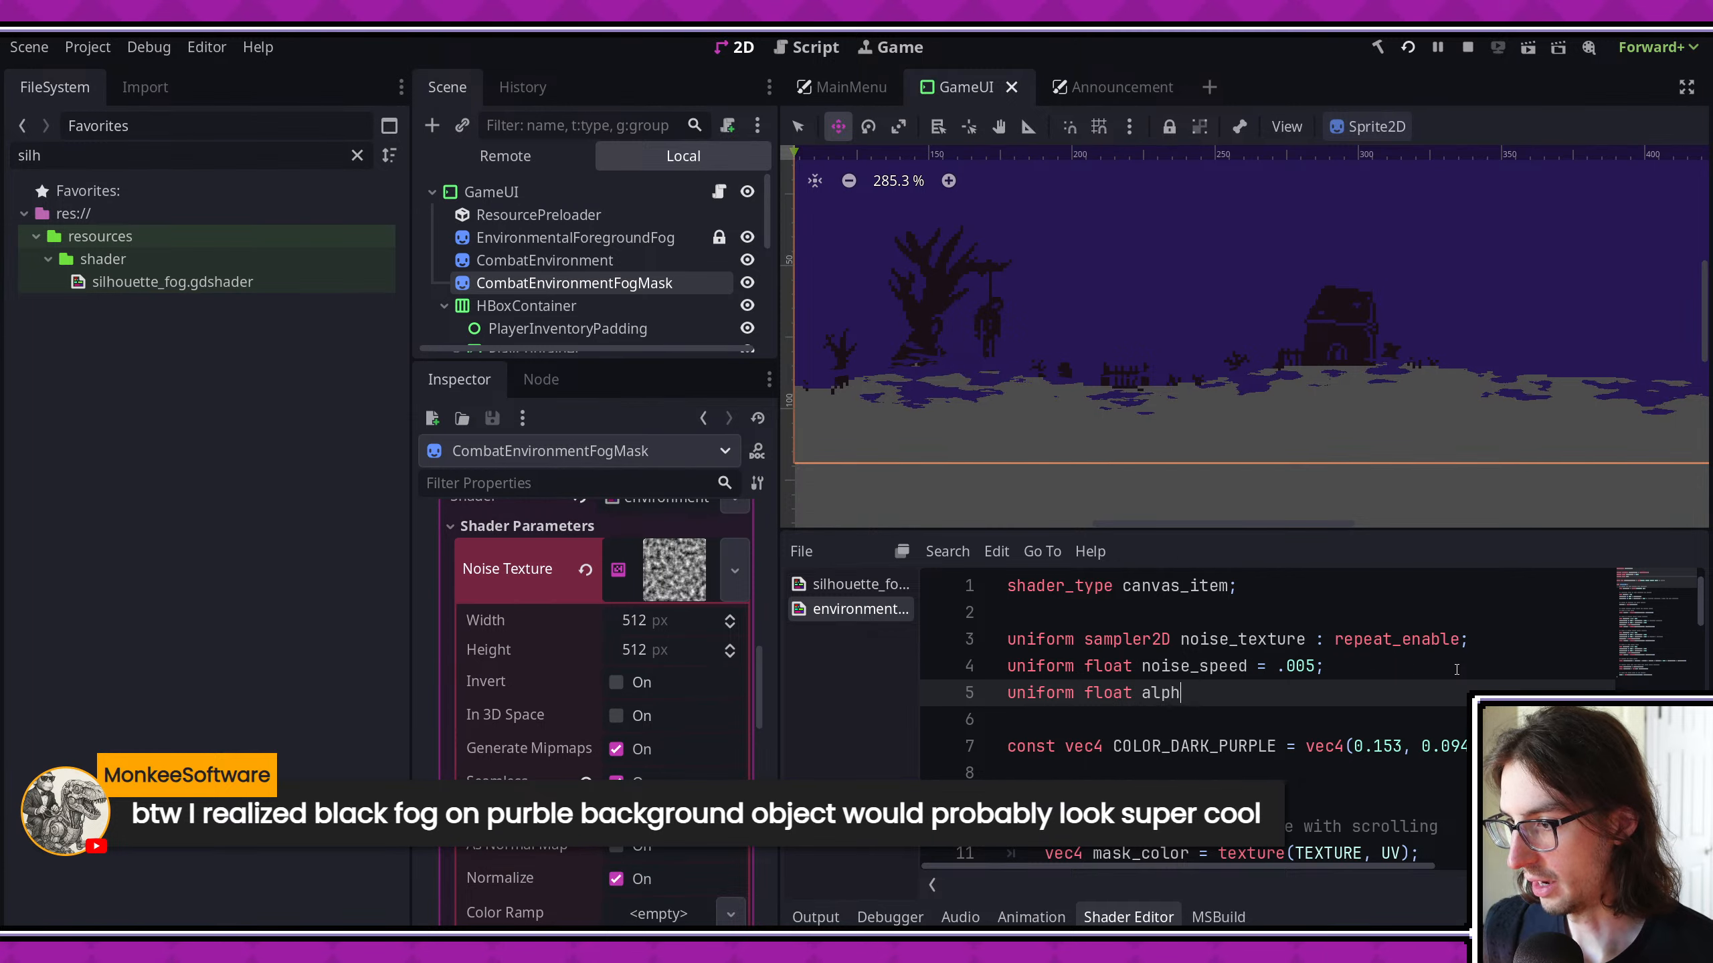
{"action": "type", "text": "a_threshold"}
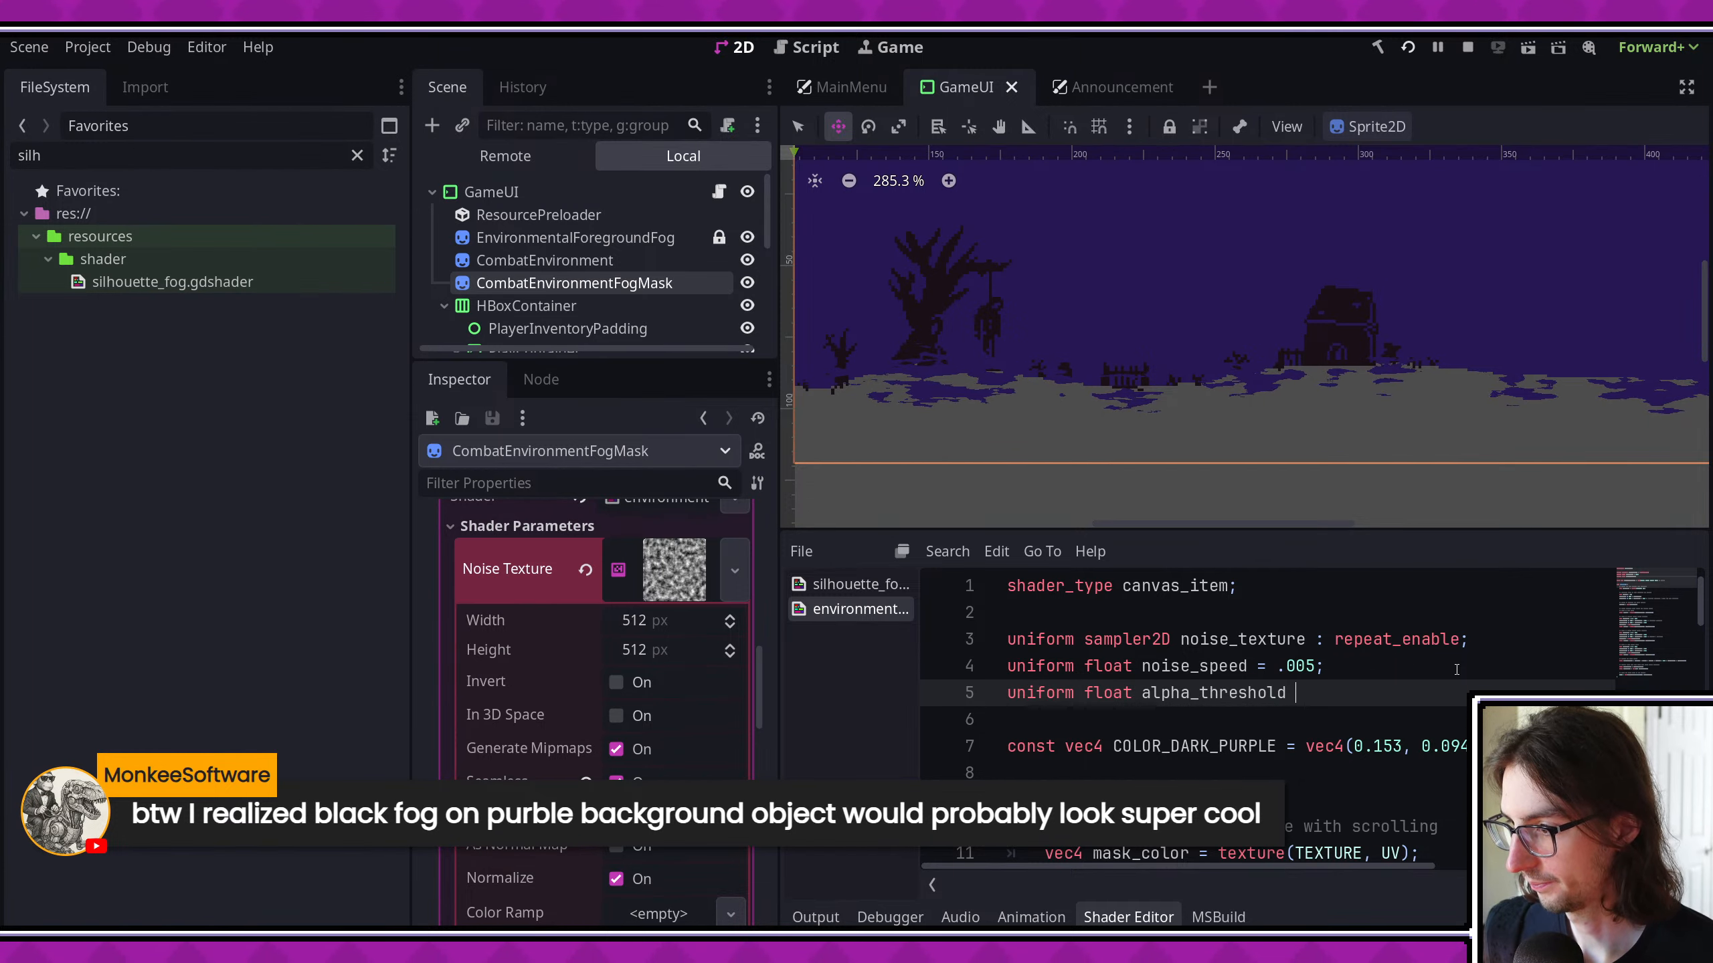
{"action": "type", "text": " = .5f"}
{"action": "key", "text": "BackSpace"}
{"action": "type", "text": ";"}
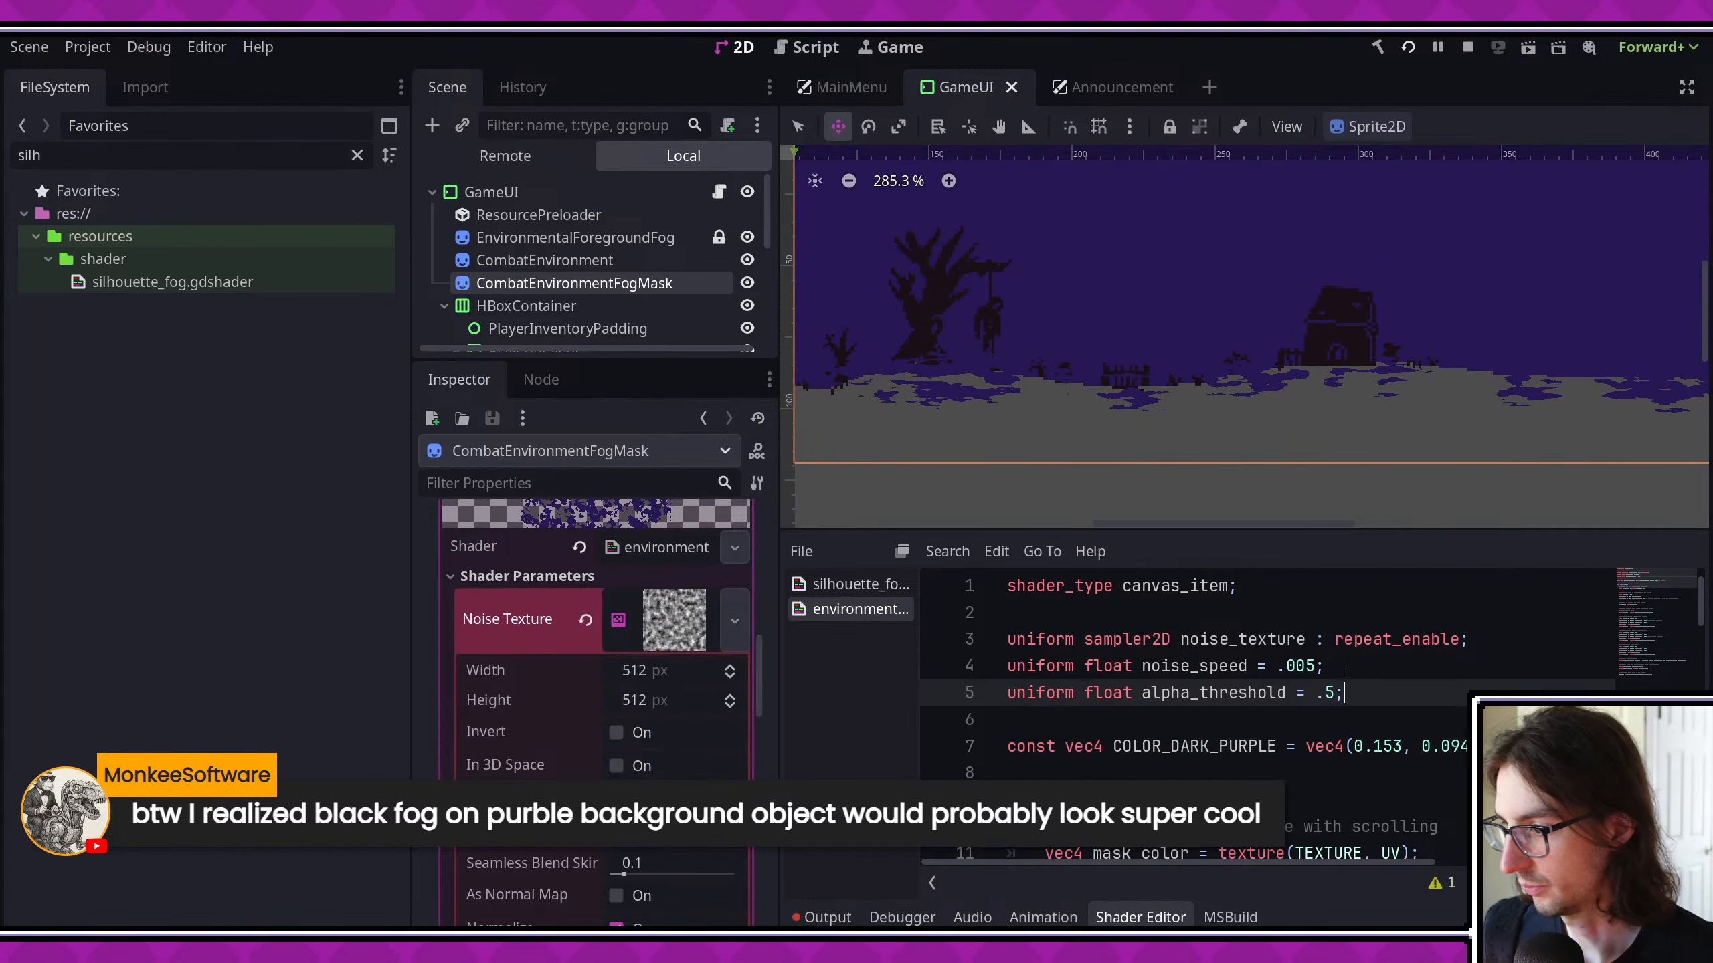
- Replace the hard-coded .5 in the final_alpha step call with alpha_threshold
{"action": "scroll", "coordinate": [1339, 698], "scroll_direction": "down", "scroll_amount": 14}
{"action": "scroll", "coordinate": [1339, 697], "scroll_direction": "down", "scroll_amount": 2}
{"action": "left_click", "coordinate": [1305, 640]}
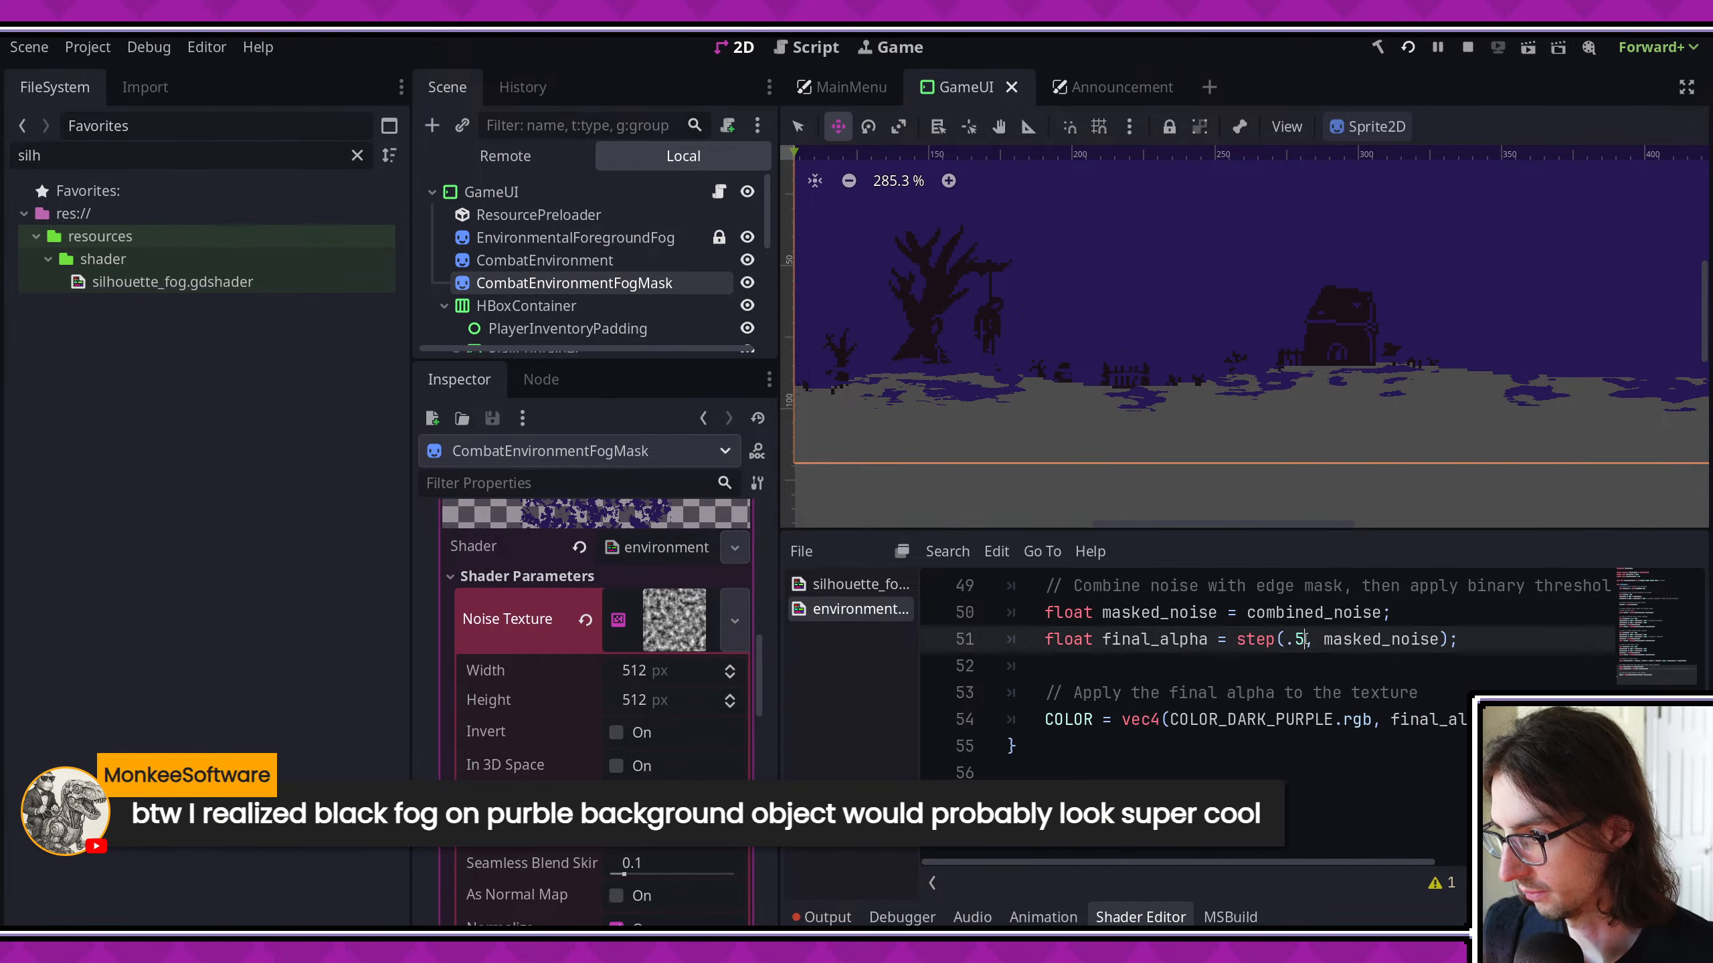
{"action": "key", "text": "BackSpace"}
{"action": "key", "text": "BackSpace"}
{"action": "type", "text": "alpha"}
{"action": "key", "text": "Return"}
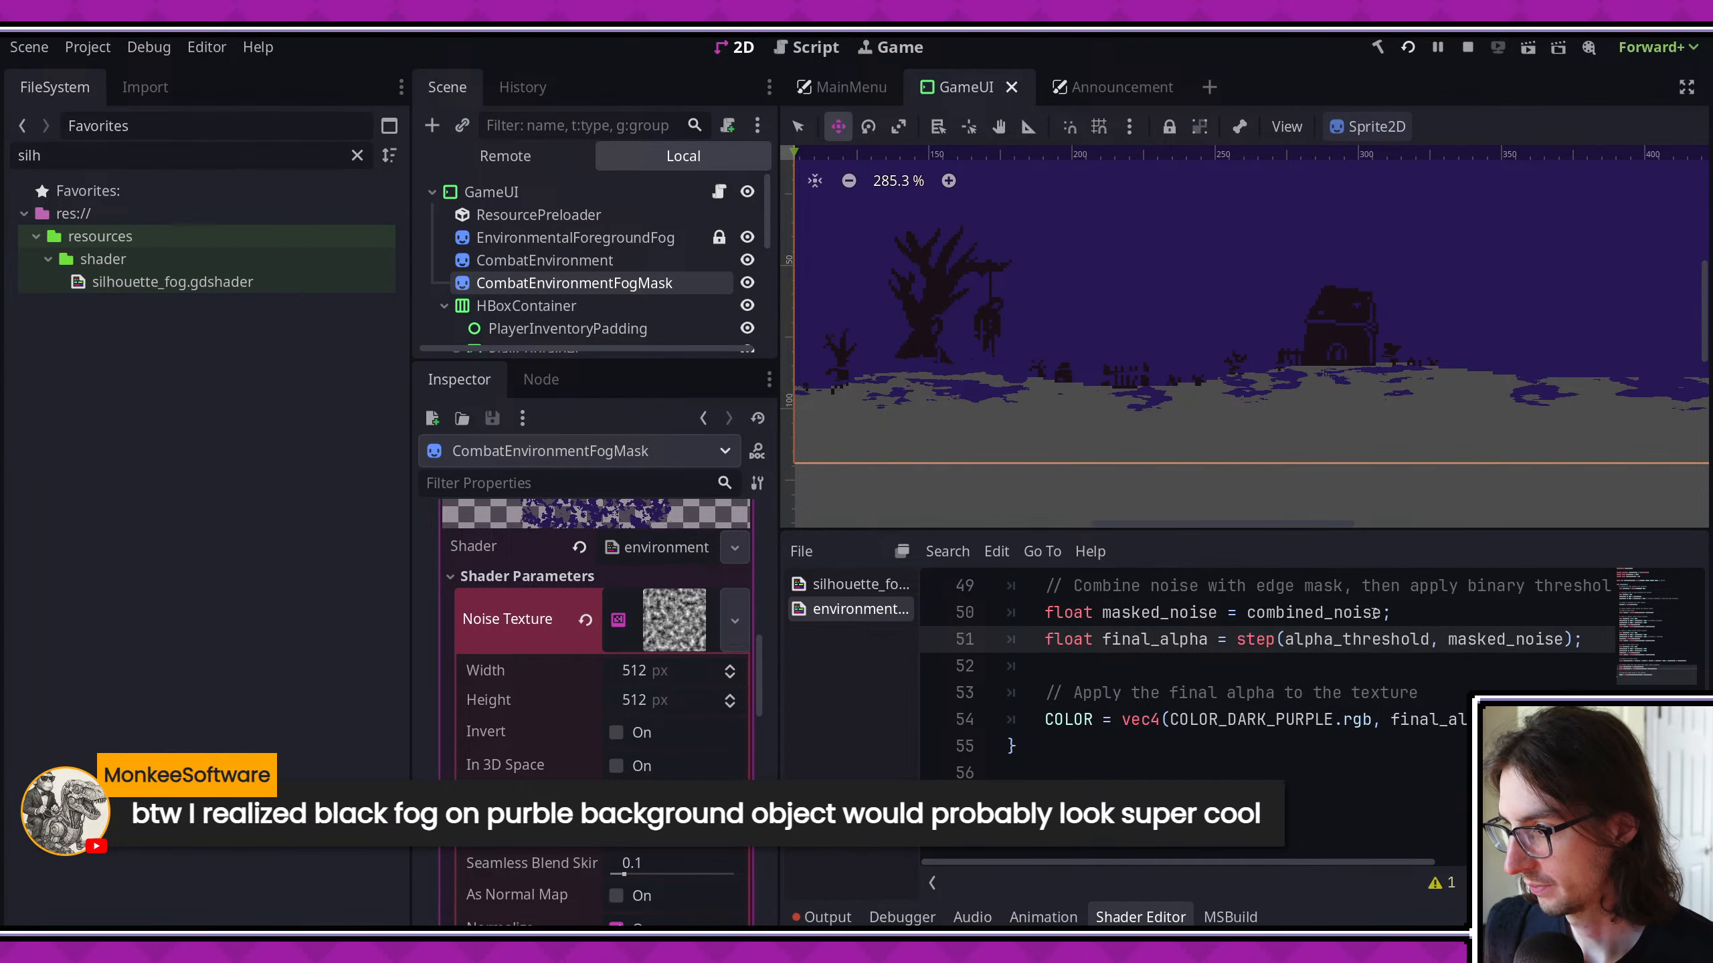
- Rename alpha_threshold to noise_threshold in both its declaration and its use, and save the shader
{"action": "scroll", "coordinate": [1218, 695], "scroll_direction": "up", "scroll_amount": 16}
{"action": "double_click", "coordinate": [1218, 695]}
{"action": "type", "text": "n"}
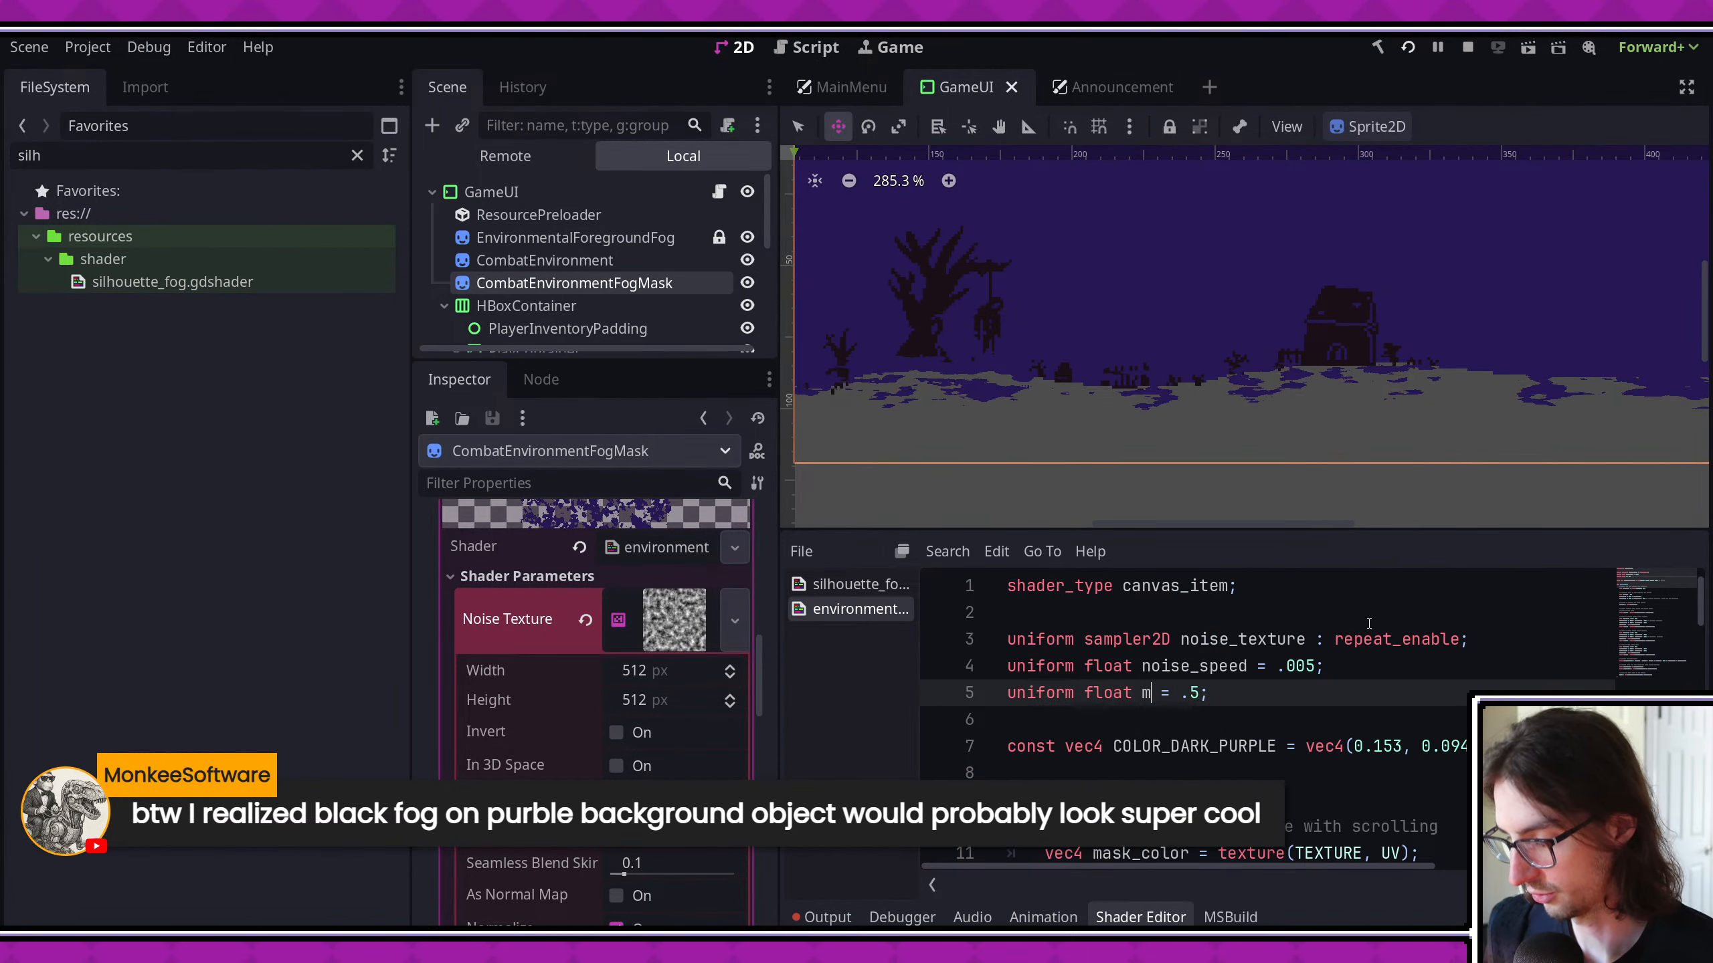
{"action": "type", "text": "o"}
{"action": "key", "text": "ctrl+z"}
{"action": "key", "text": "ctrl+z"}
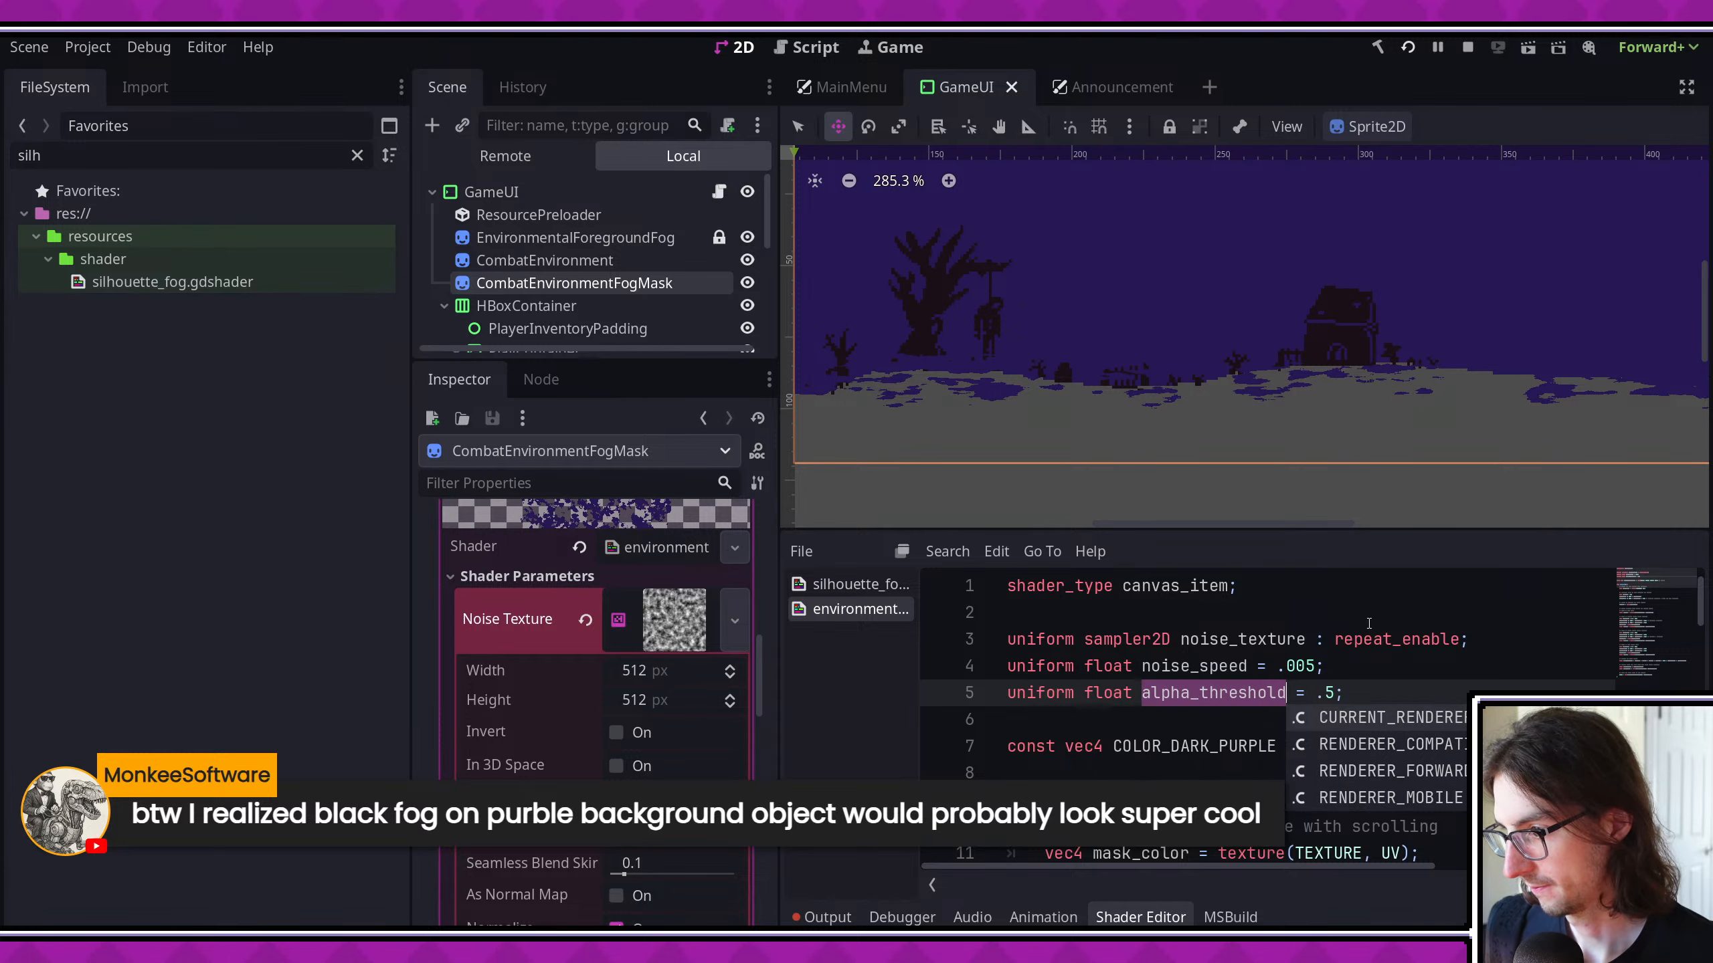
{"action": "key", "text": "ctrl+d"}
{"action": "type", "text": "noise_threshold"}
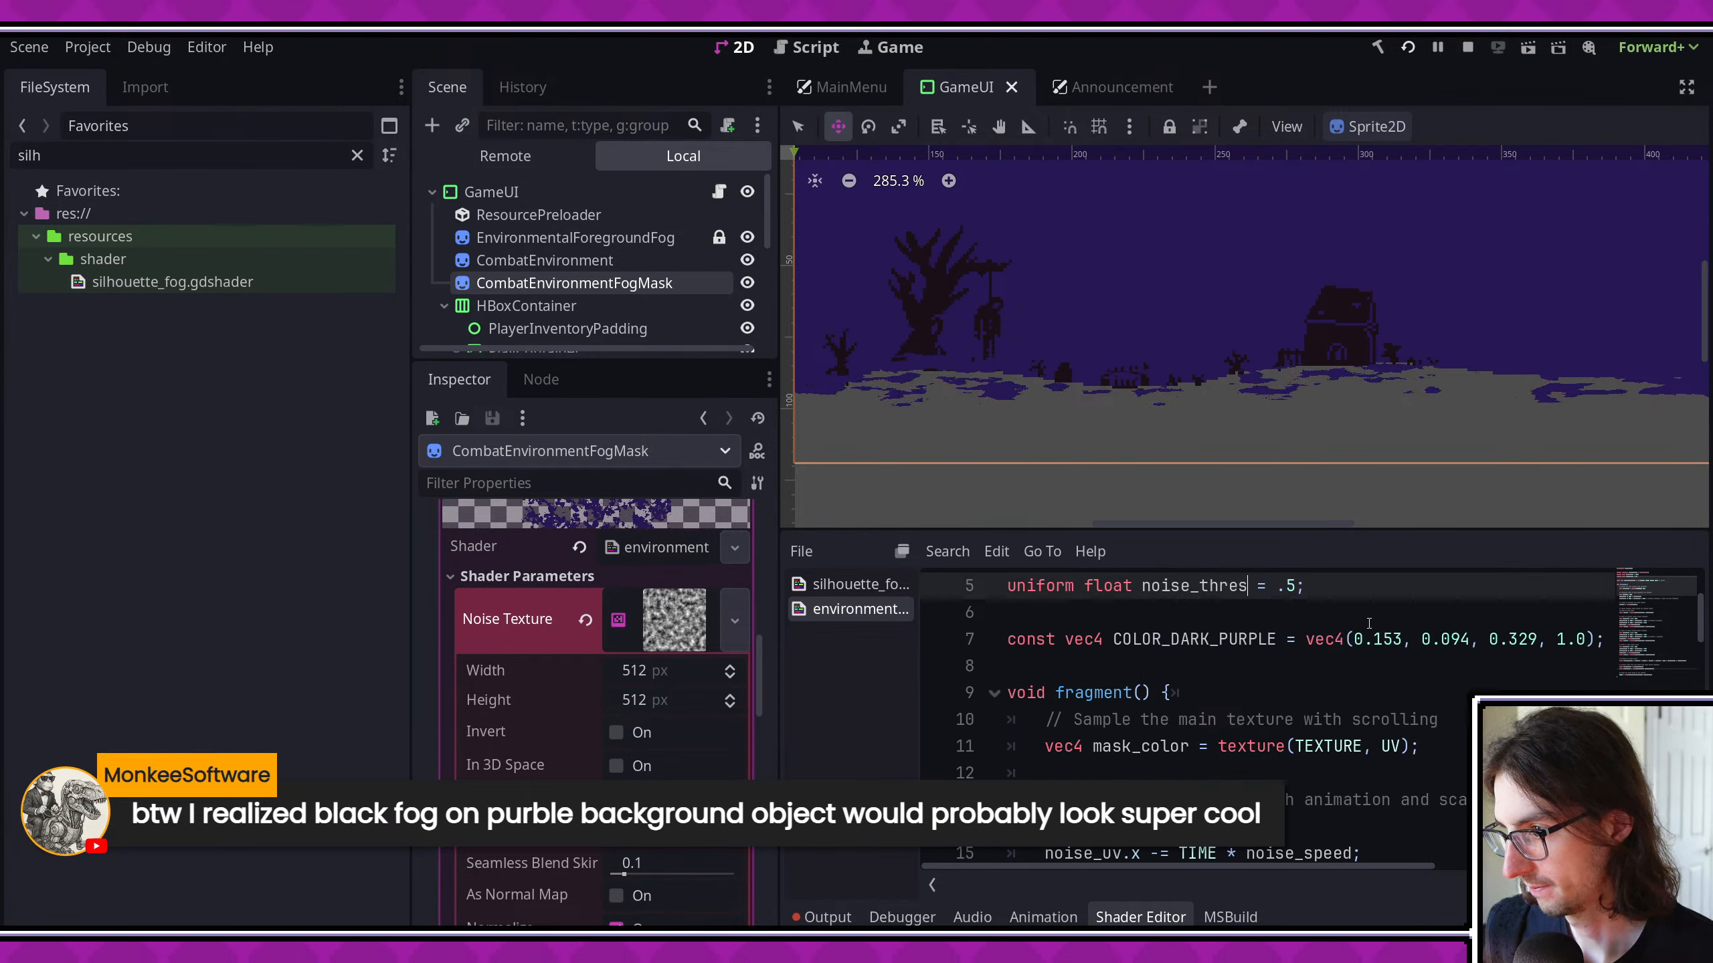
{"action": "key", "text": "ctrl+s"}
- Collapse the fog mask's noise texture settings, set the material's Noise Threshold parameter to 0.55 and save the scene
{"action": "scroll", "coordinate": [736, 704], "scroll_direction": "down", "scroll_amount": 3}
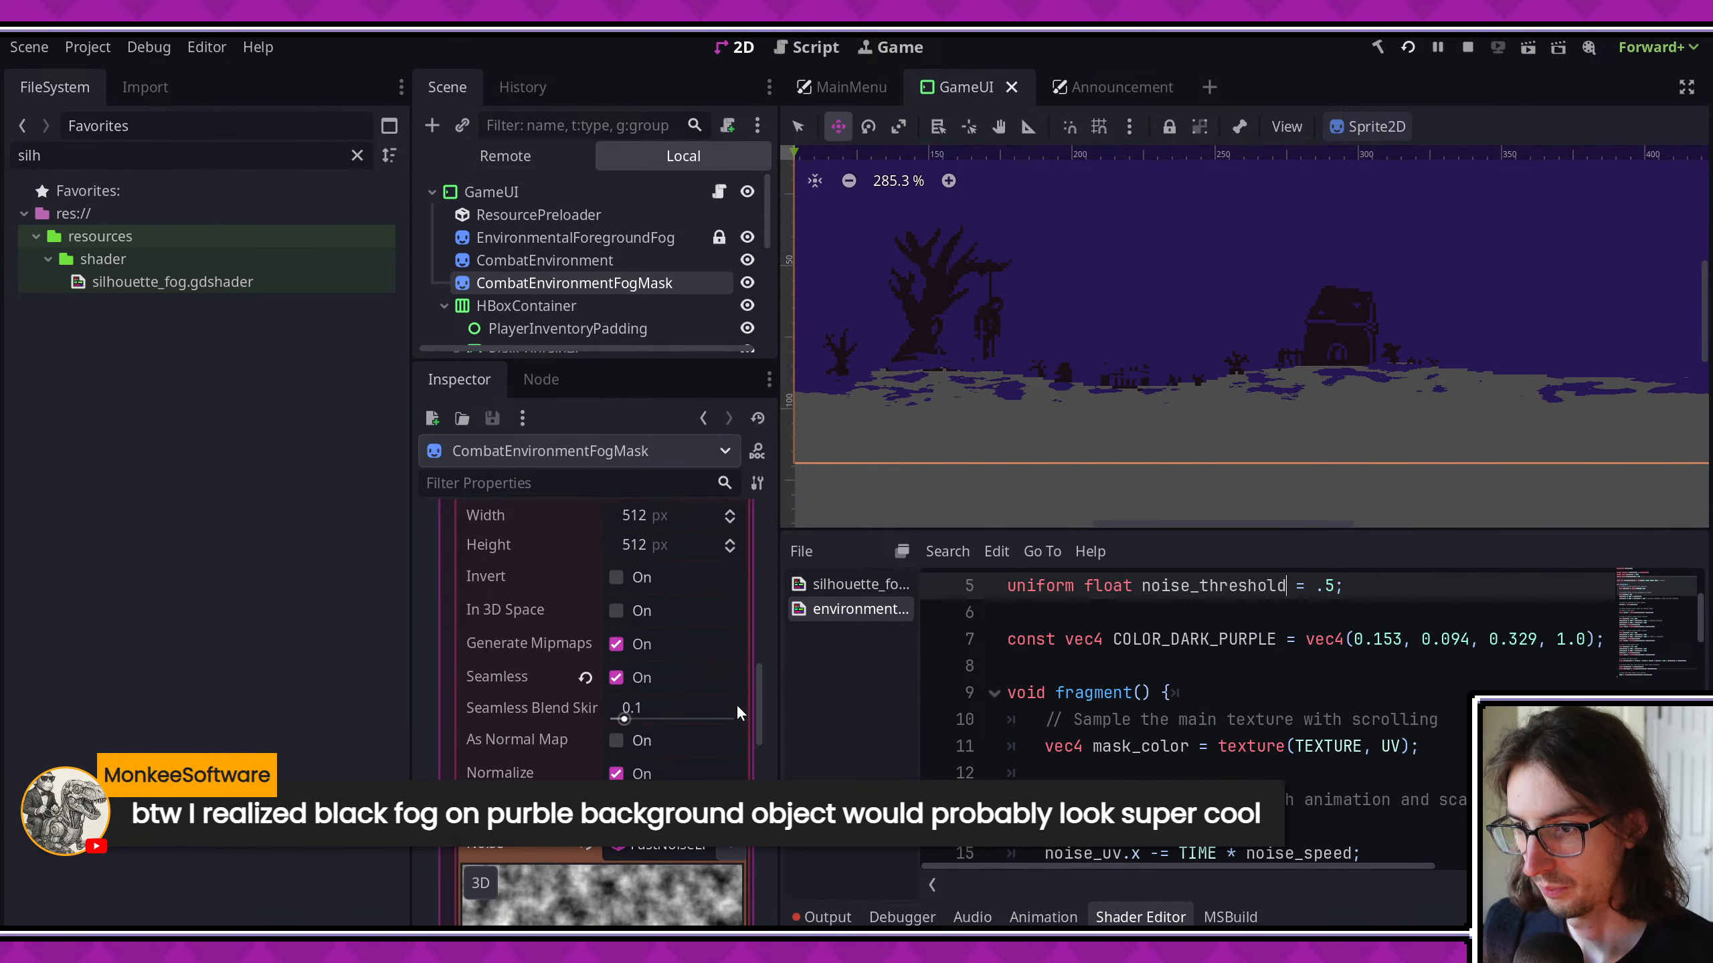
{"action": "scroll", "coordinate": [708, 695], "scroll_direction": "up", "scroll_amount": 4}
{"action": "left_click", "coordinate": [663, 730]}
{"action": "scroll", "coordinate": [668, 729], "scroll_direction": "down", "scroll_amount": 2}
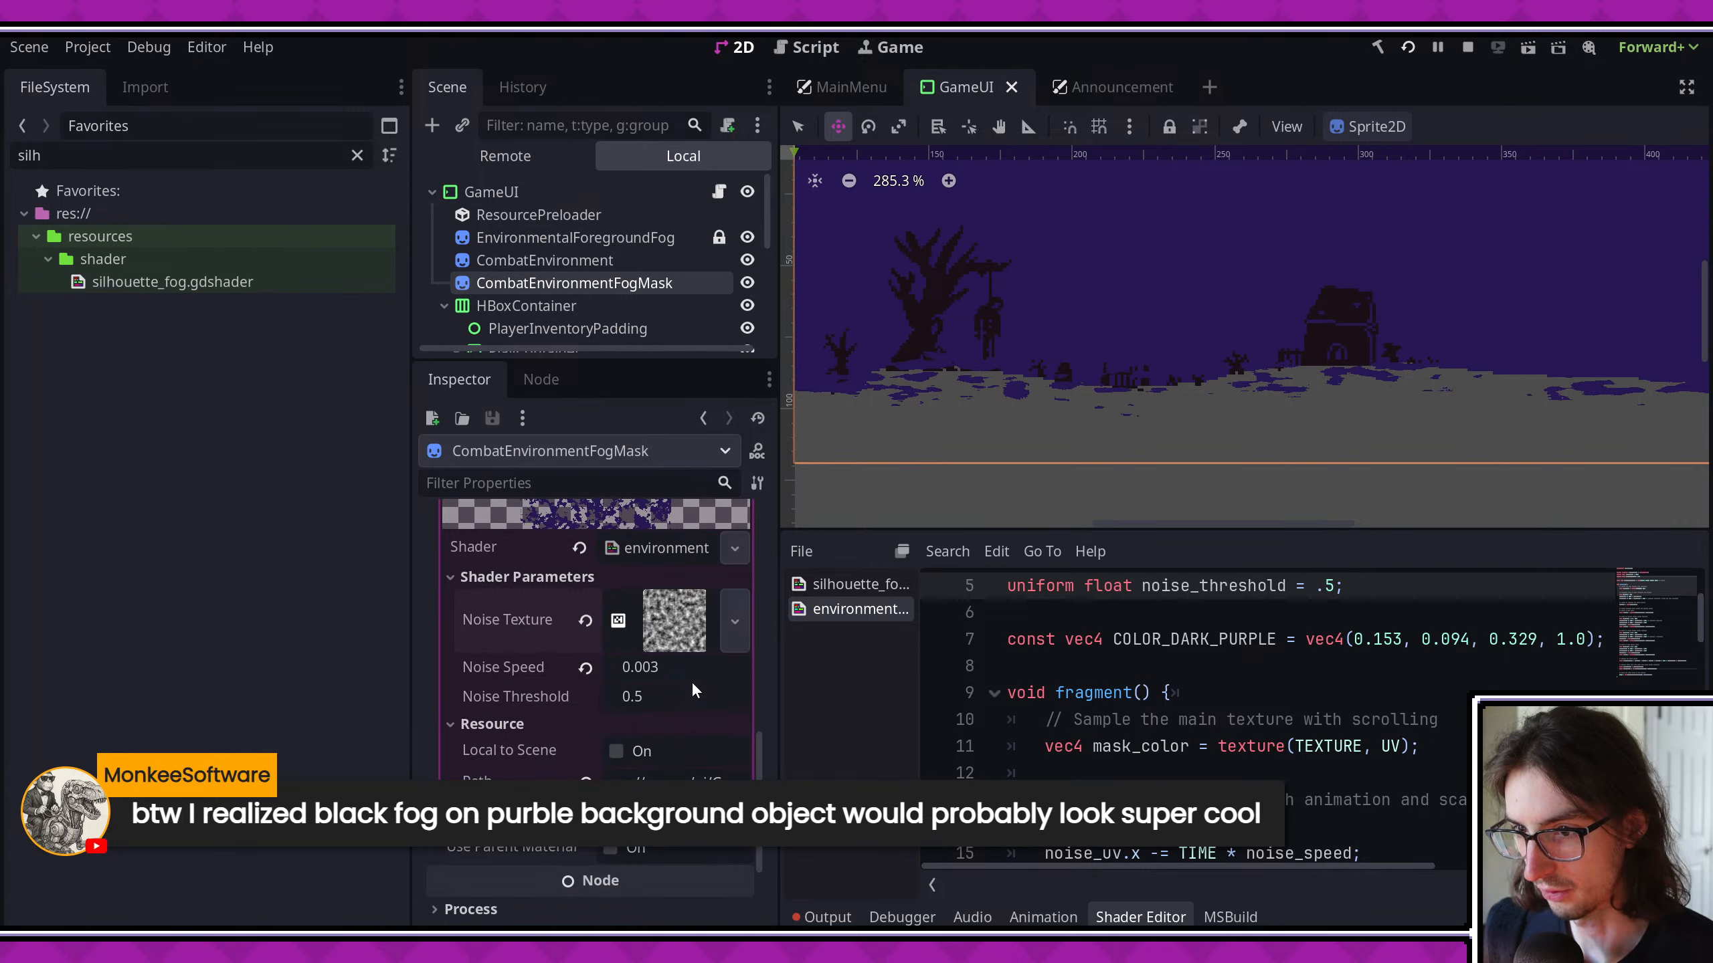
{"action": "left_click", "coordinate": [692, 692]}
{"action": "type", "text": ".55"}
{"action": "key", "text": "Return"}
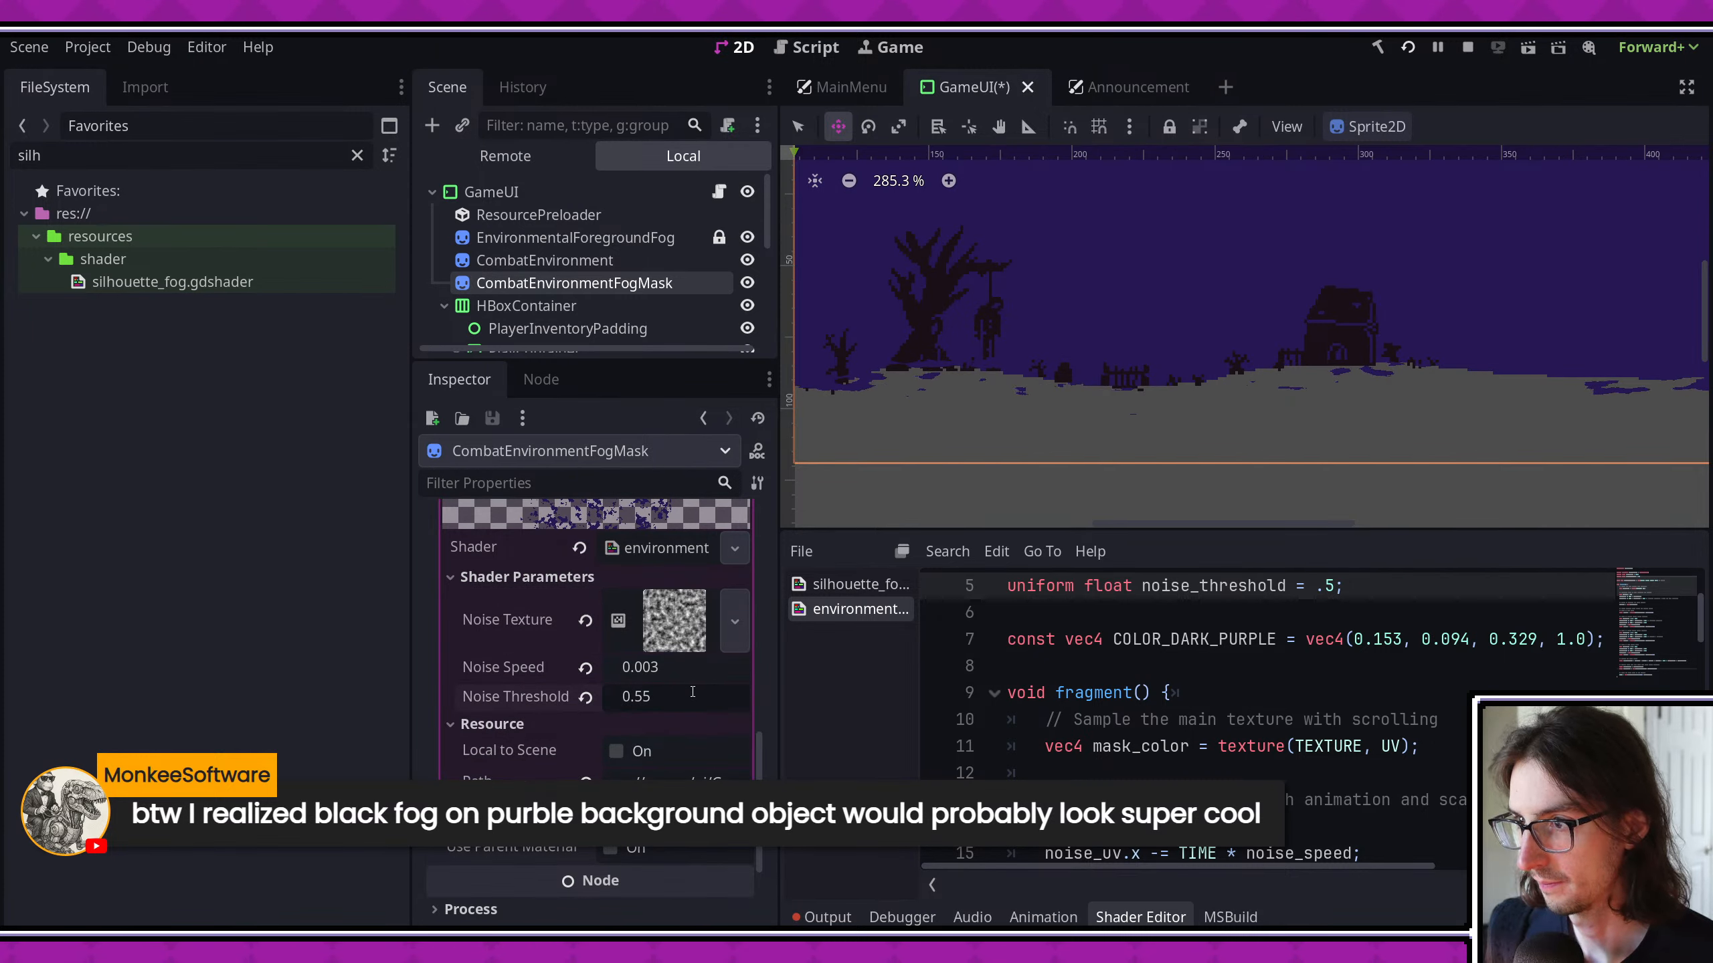
{"action": "key", "text": "ctrl+s"}
- Stop the running game and launch the project again to test the fog
{"action": "middle_click_drag", "start_coordinate": [1108, 334], "coordinate": [1207, 337]}
{"action": "left_click", "coordinate": [1468, 48]}
{"action": "left_click", "coordinate": [1408, 48]}
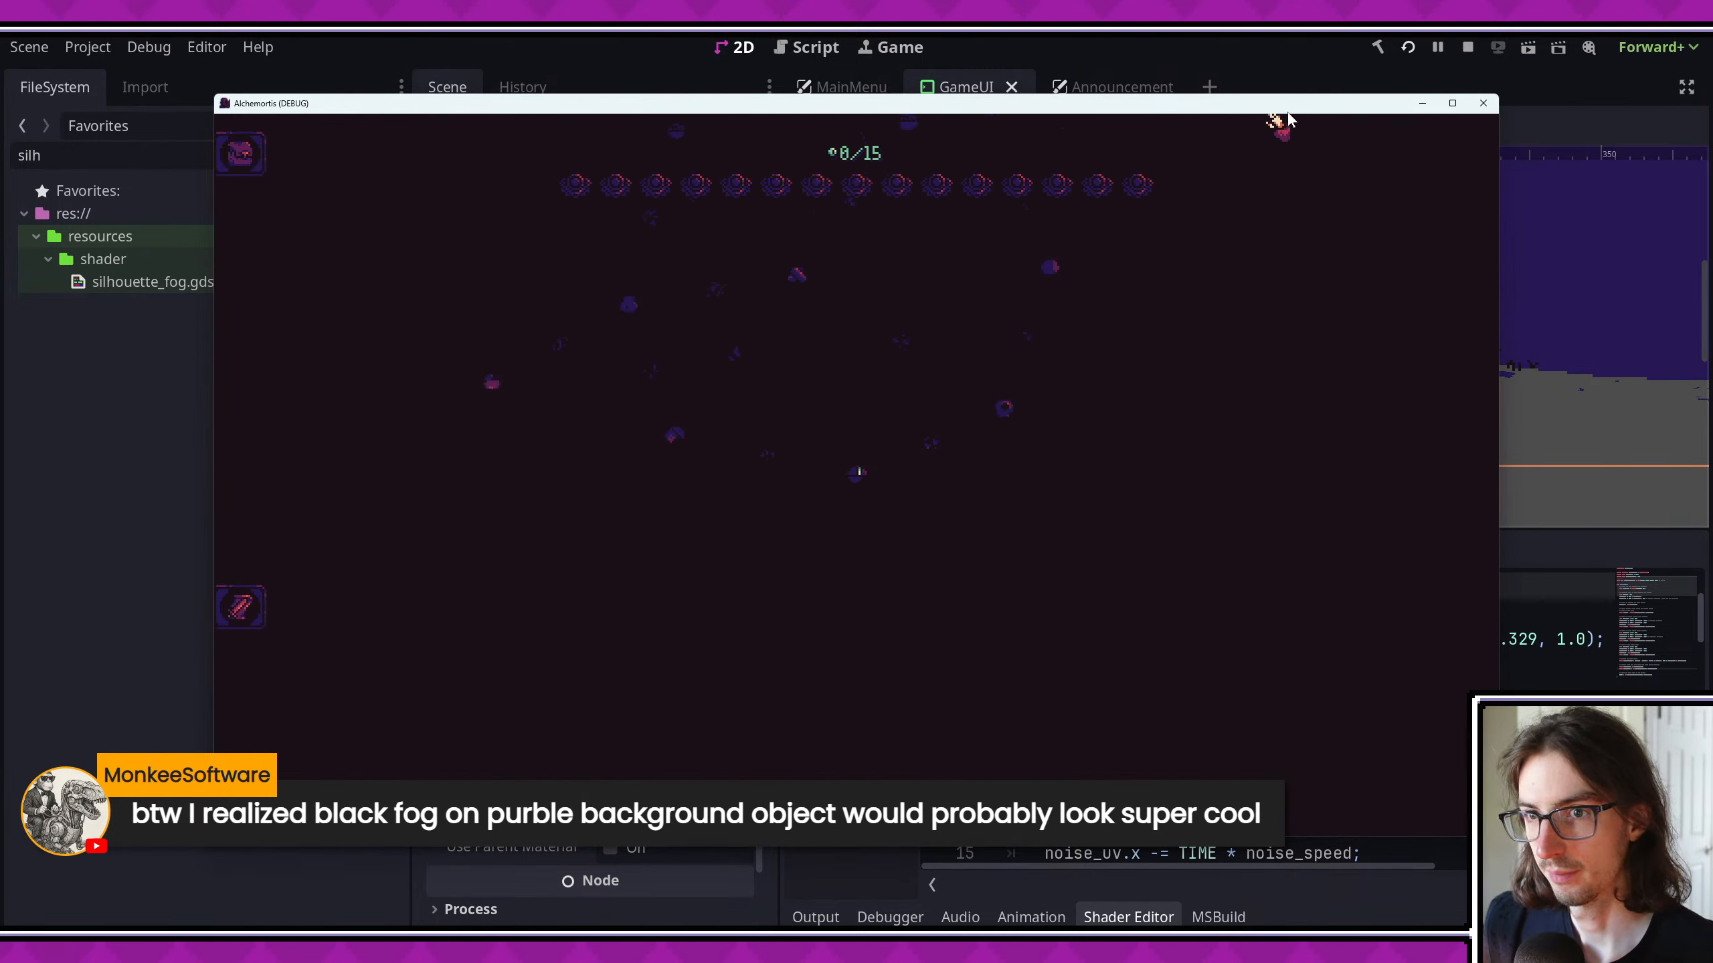
- Maximize the game window, enter a combat encounter to examine the fog, and stop the game
{"action": "left_click", "coordinate": [1452, 103]}
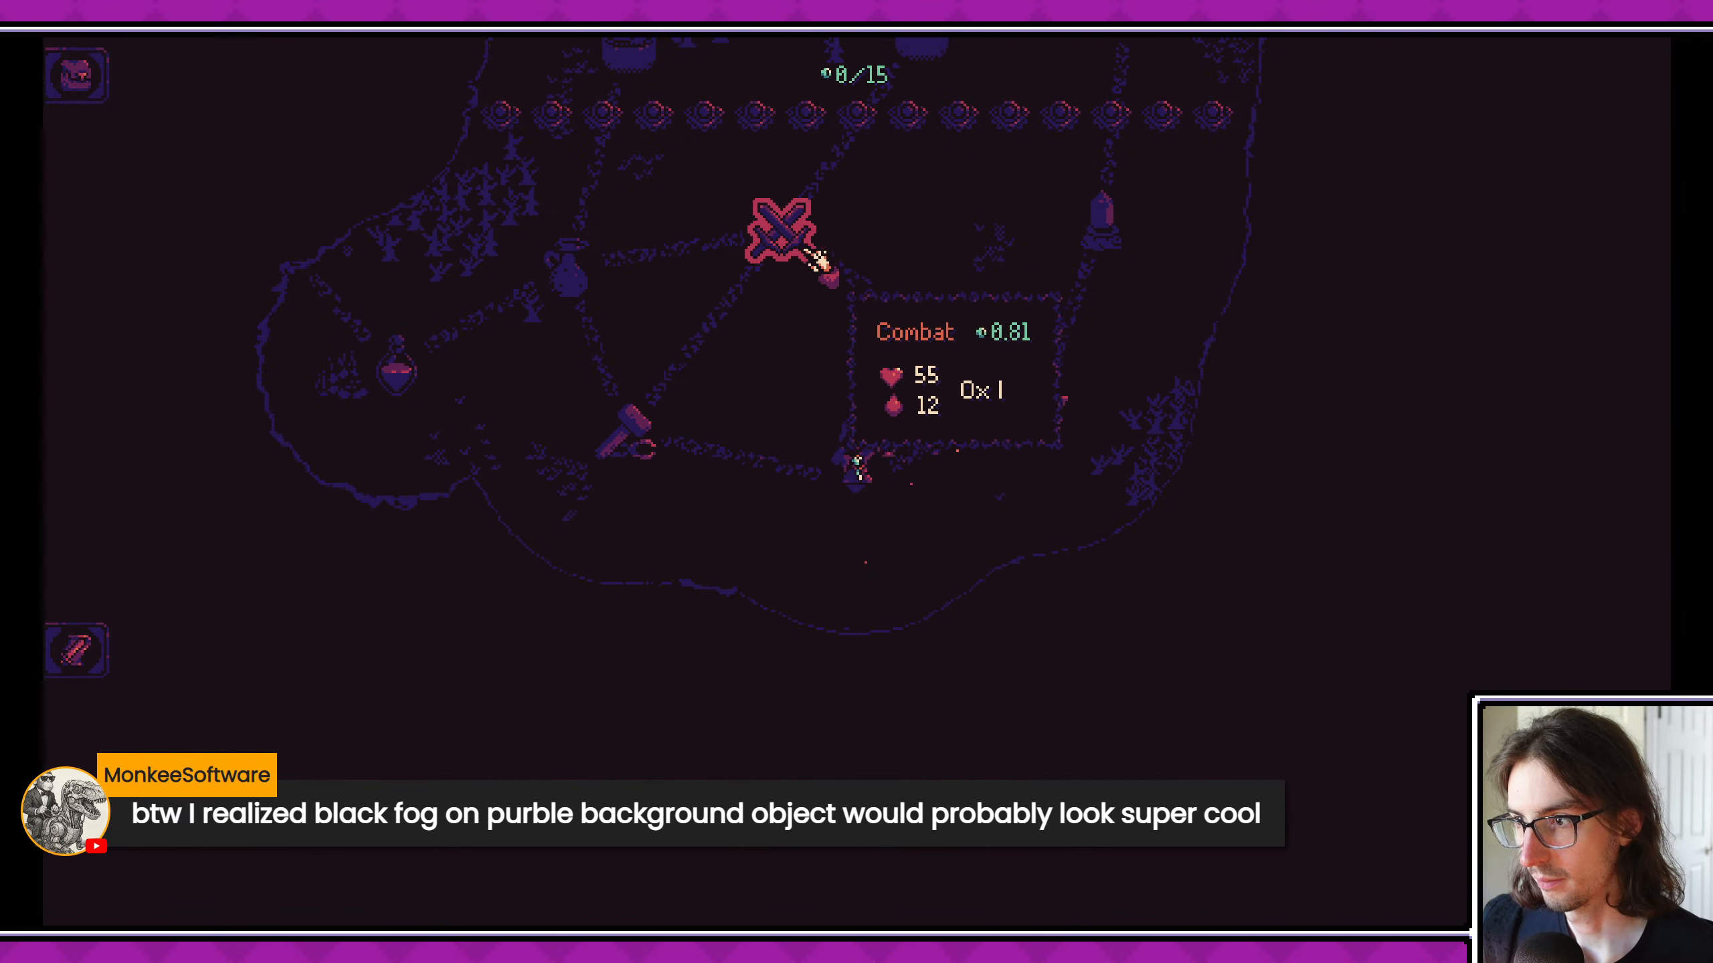
{"action": "left_click", "coordinate": [1045, 404]}
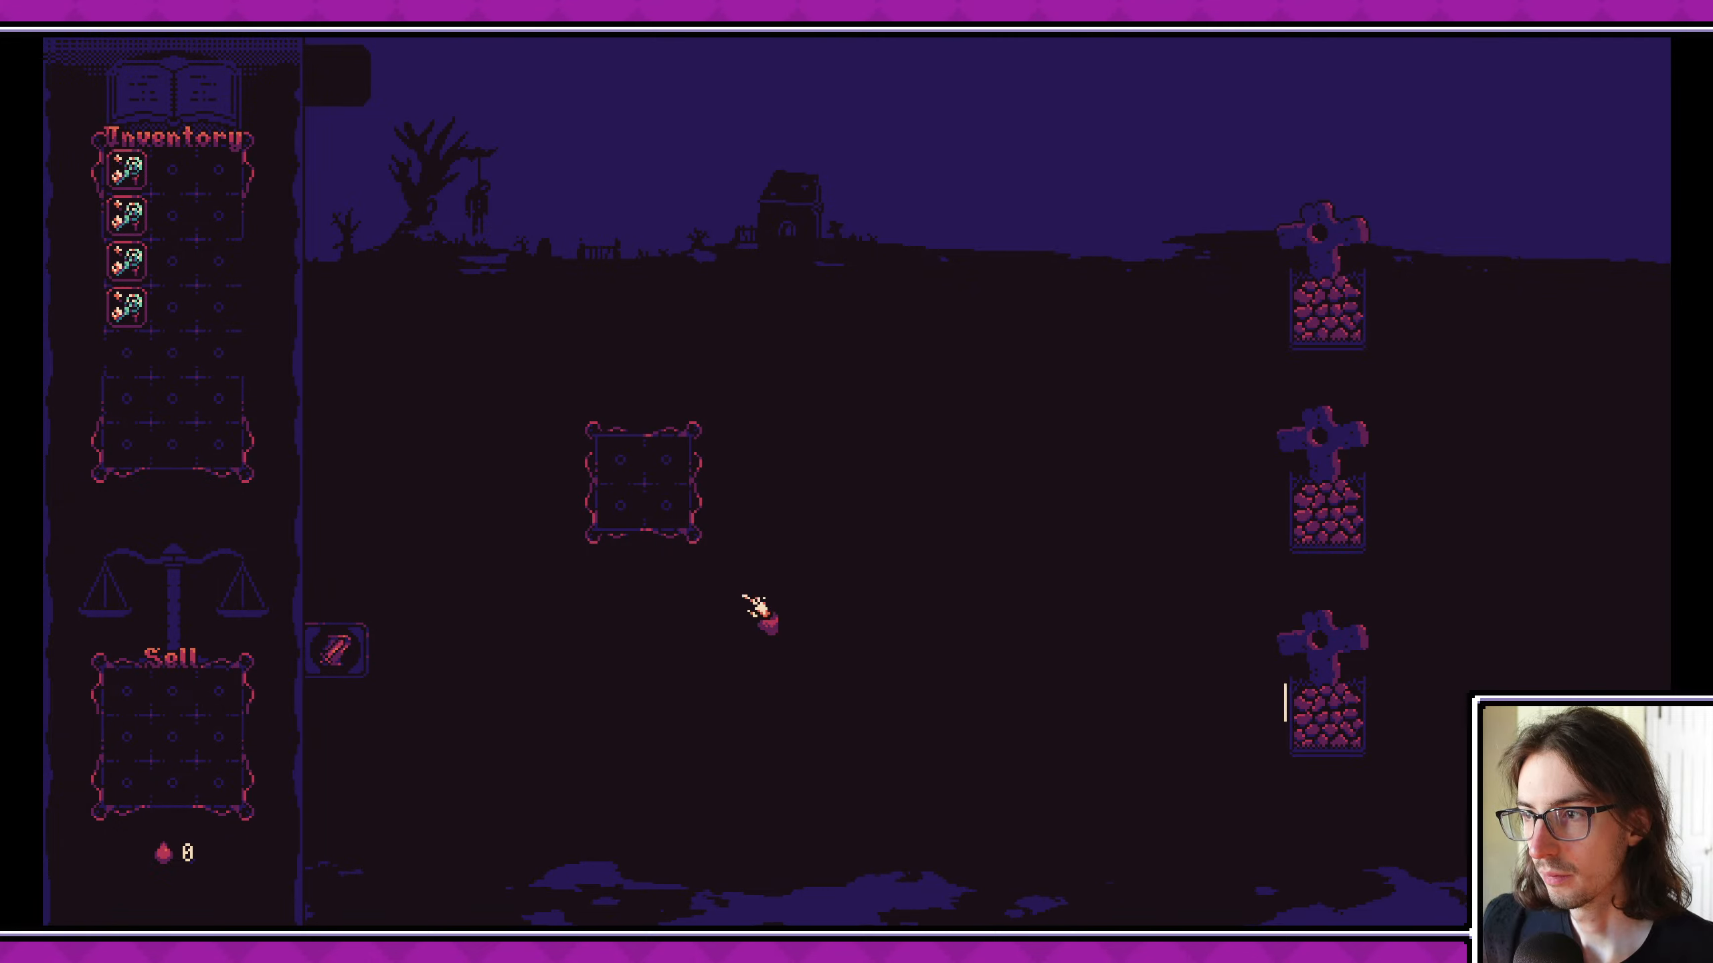
{"action": "key", "text": "F8"}
- Expand the fog mask's noise texture settings and set the Perlin noise frequency to 0.0296
{"action": "scroll", "coordinate": [693, 729], "scroll_direction": "up", "scroll_amount": 1}
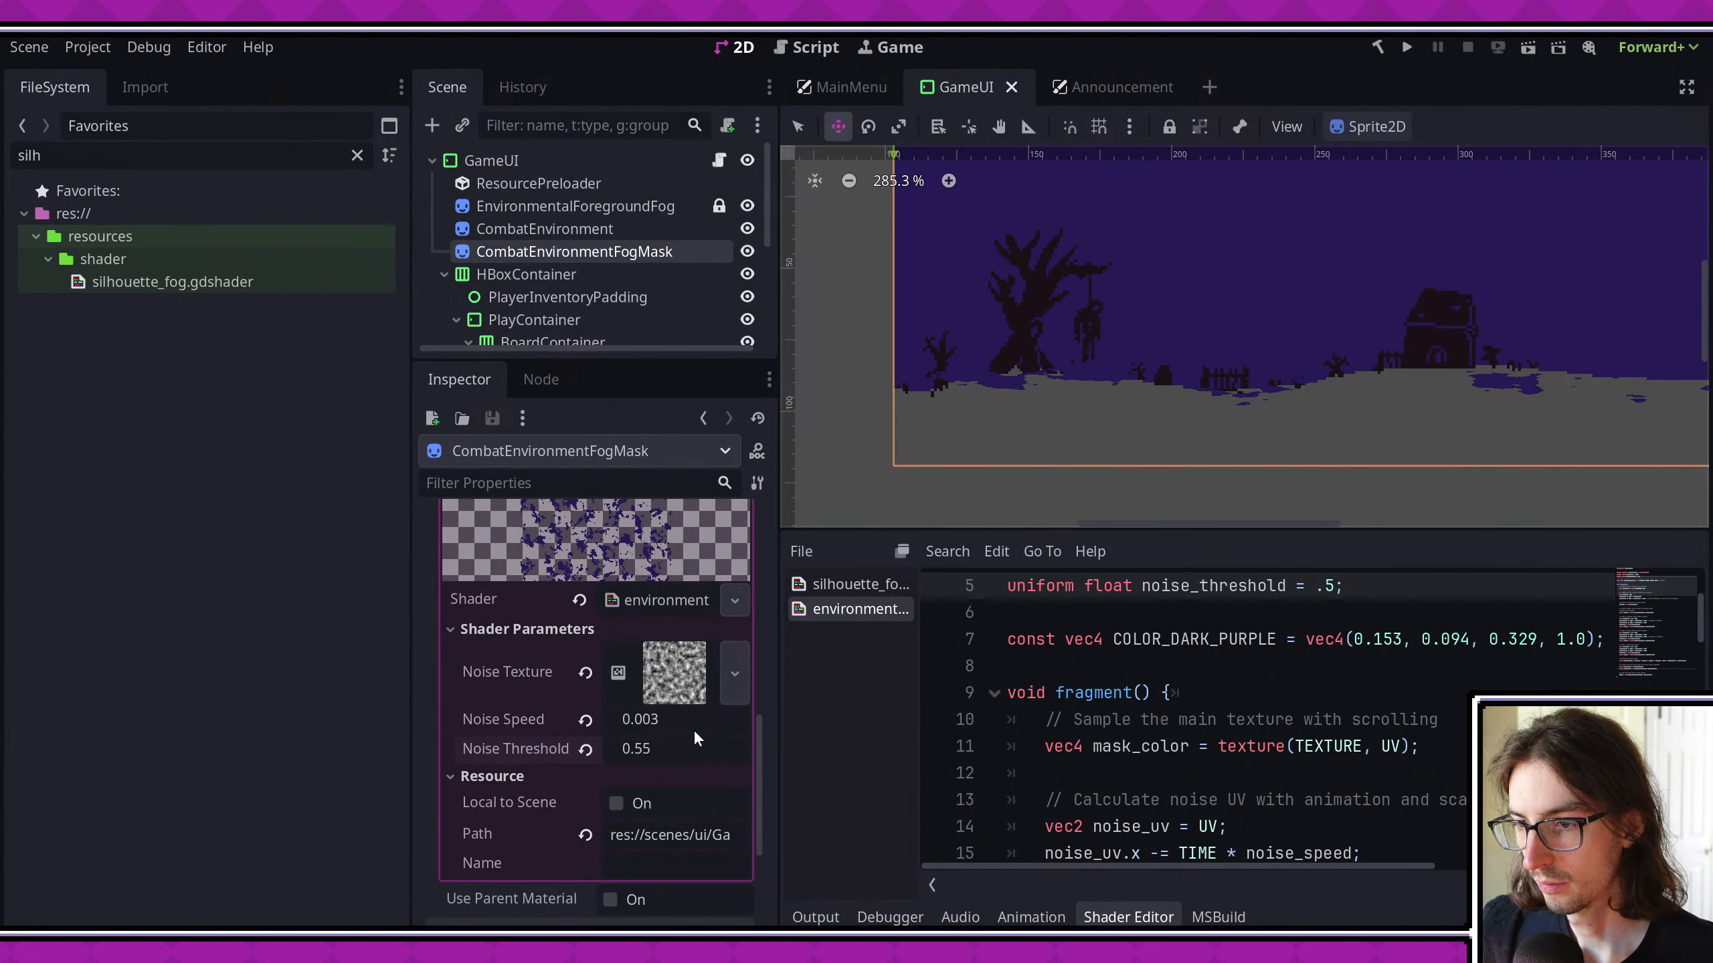
{"action": "left_click", "coordinate": [671, 676]}
{"action": "scroll", "coordinate": [656, 722], "scroll_direction": "down", "scroll_amount": 2}
{"action": "scroll", "coordinate": [648, 810], "scroll_direction": "down", "scroll_amount": 5}
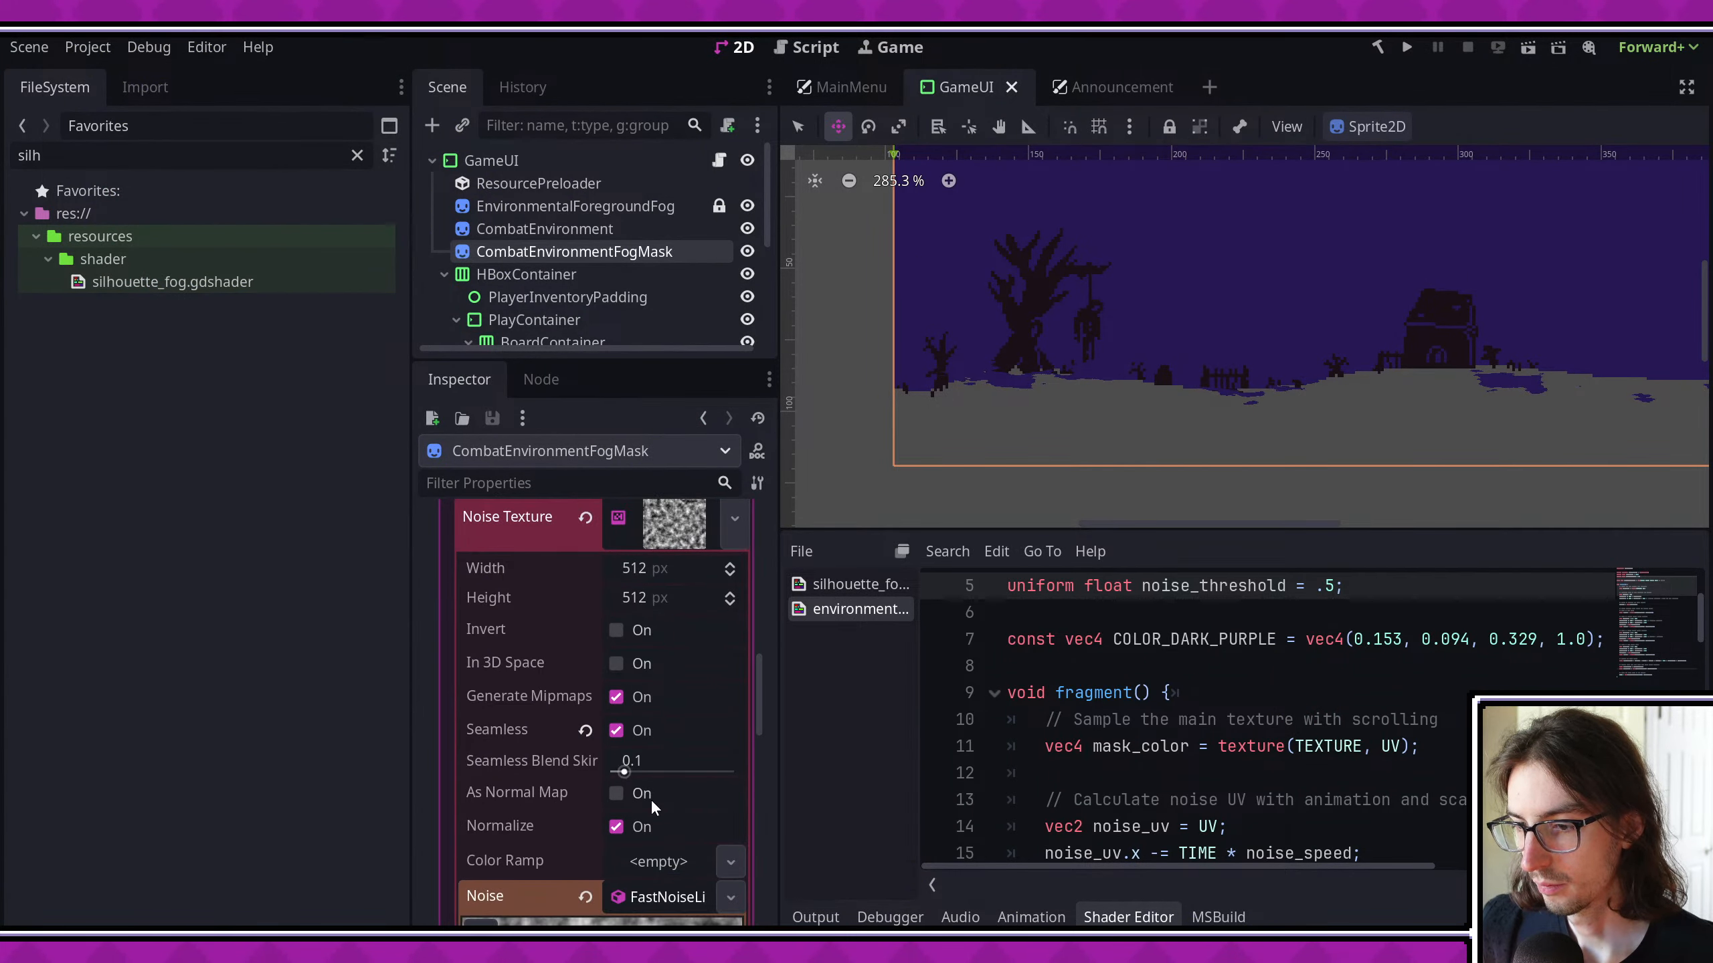
{"action": "left_click_drag", "start_coordinate": [678, 848], "coordinate": [685, 849]}
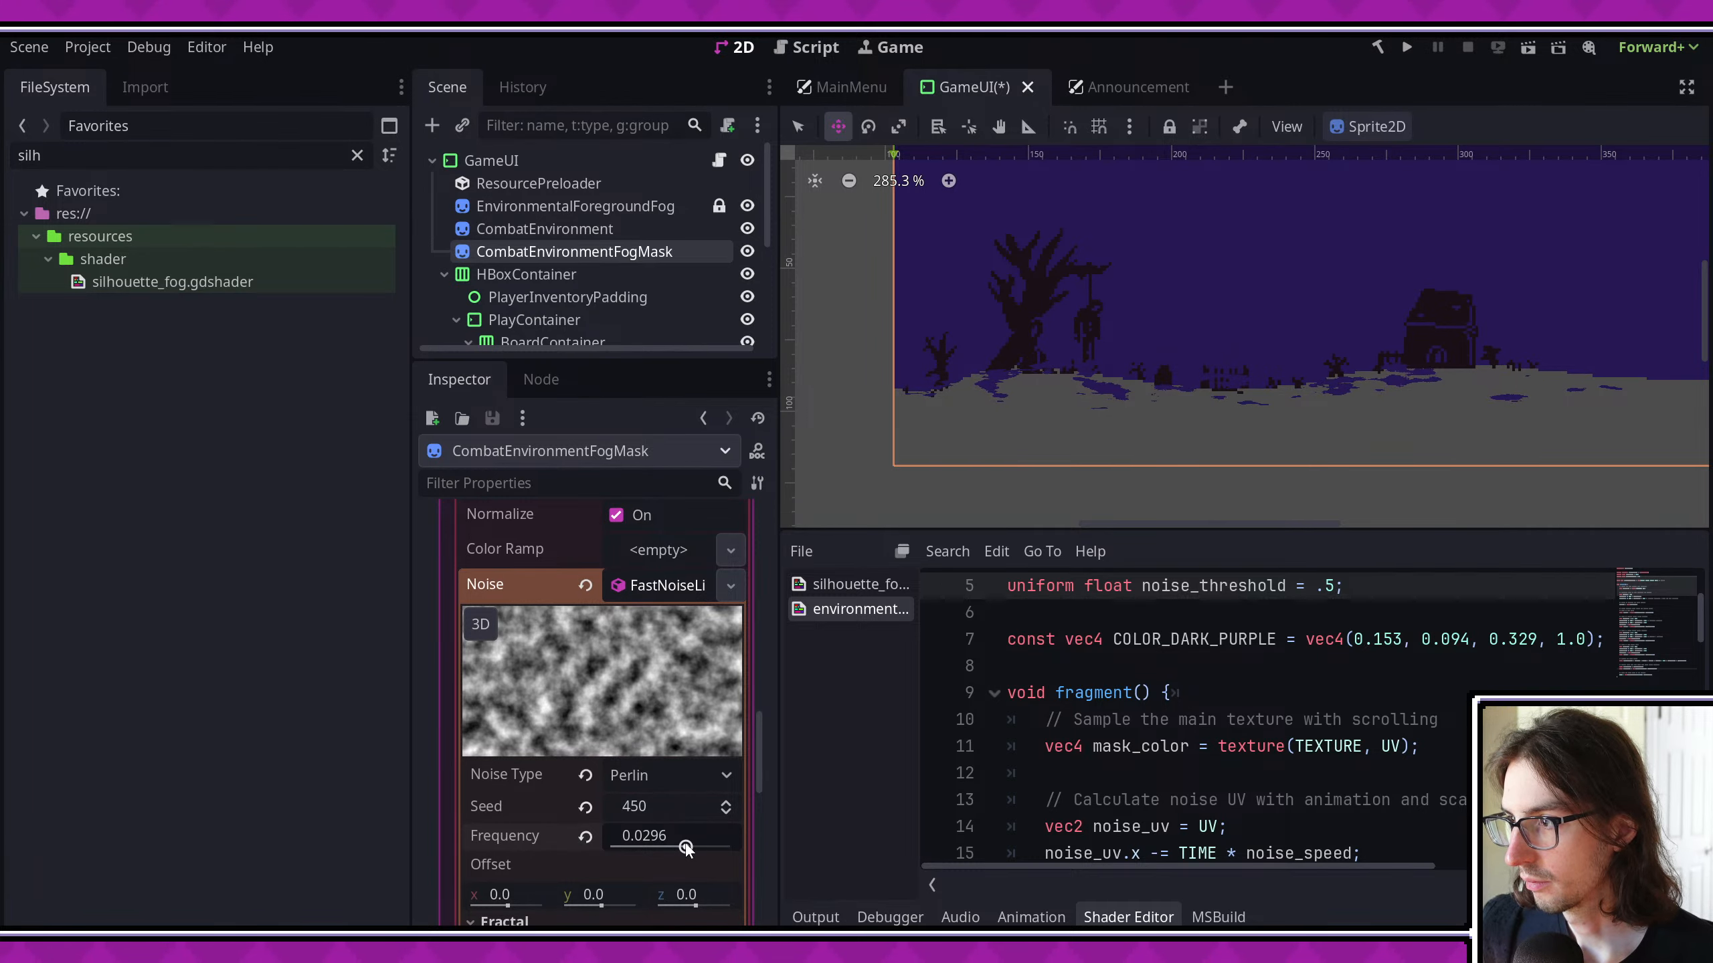
- Run the project with a maximized window, examine the combat scene's fog with the changed noise frequency, and stop the game
{"action": "left_click", "coordinate": [1407, 48]}
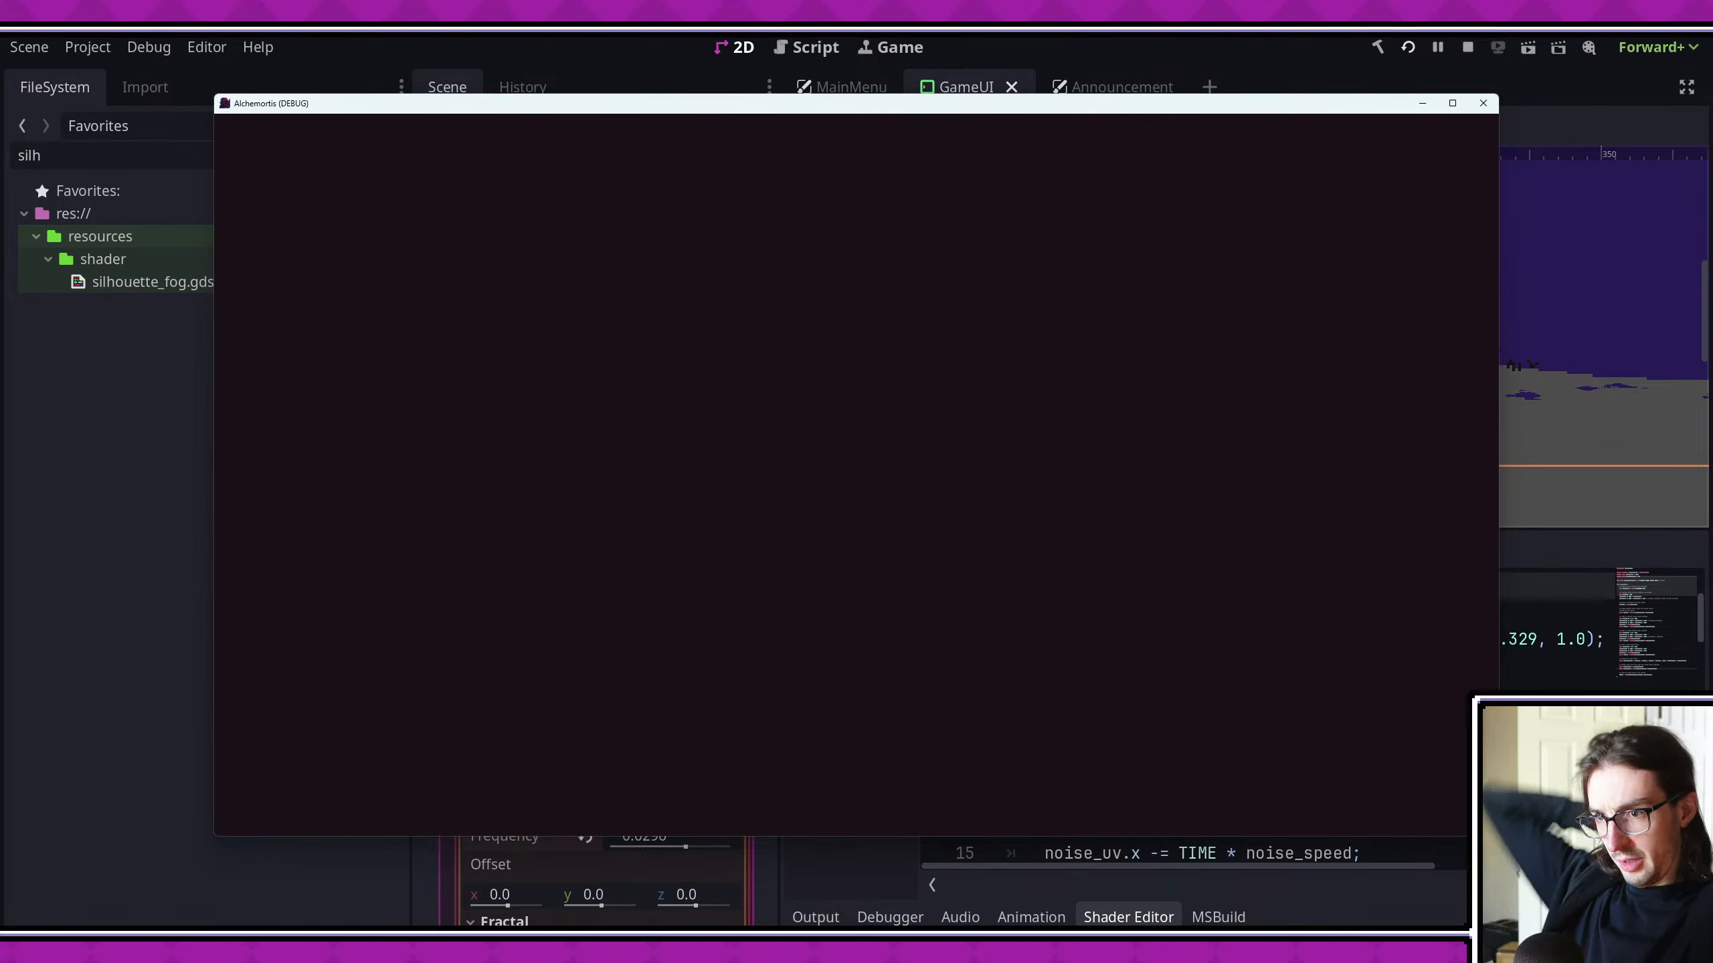
{"action": "left_click", "coordinate": [1452, 103]}
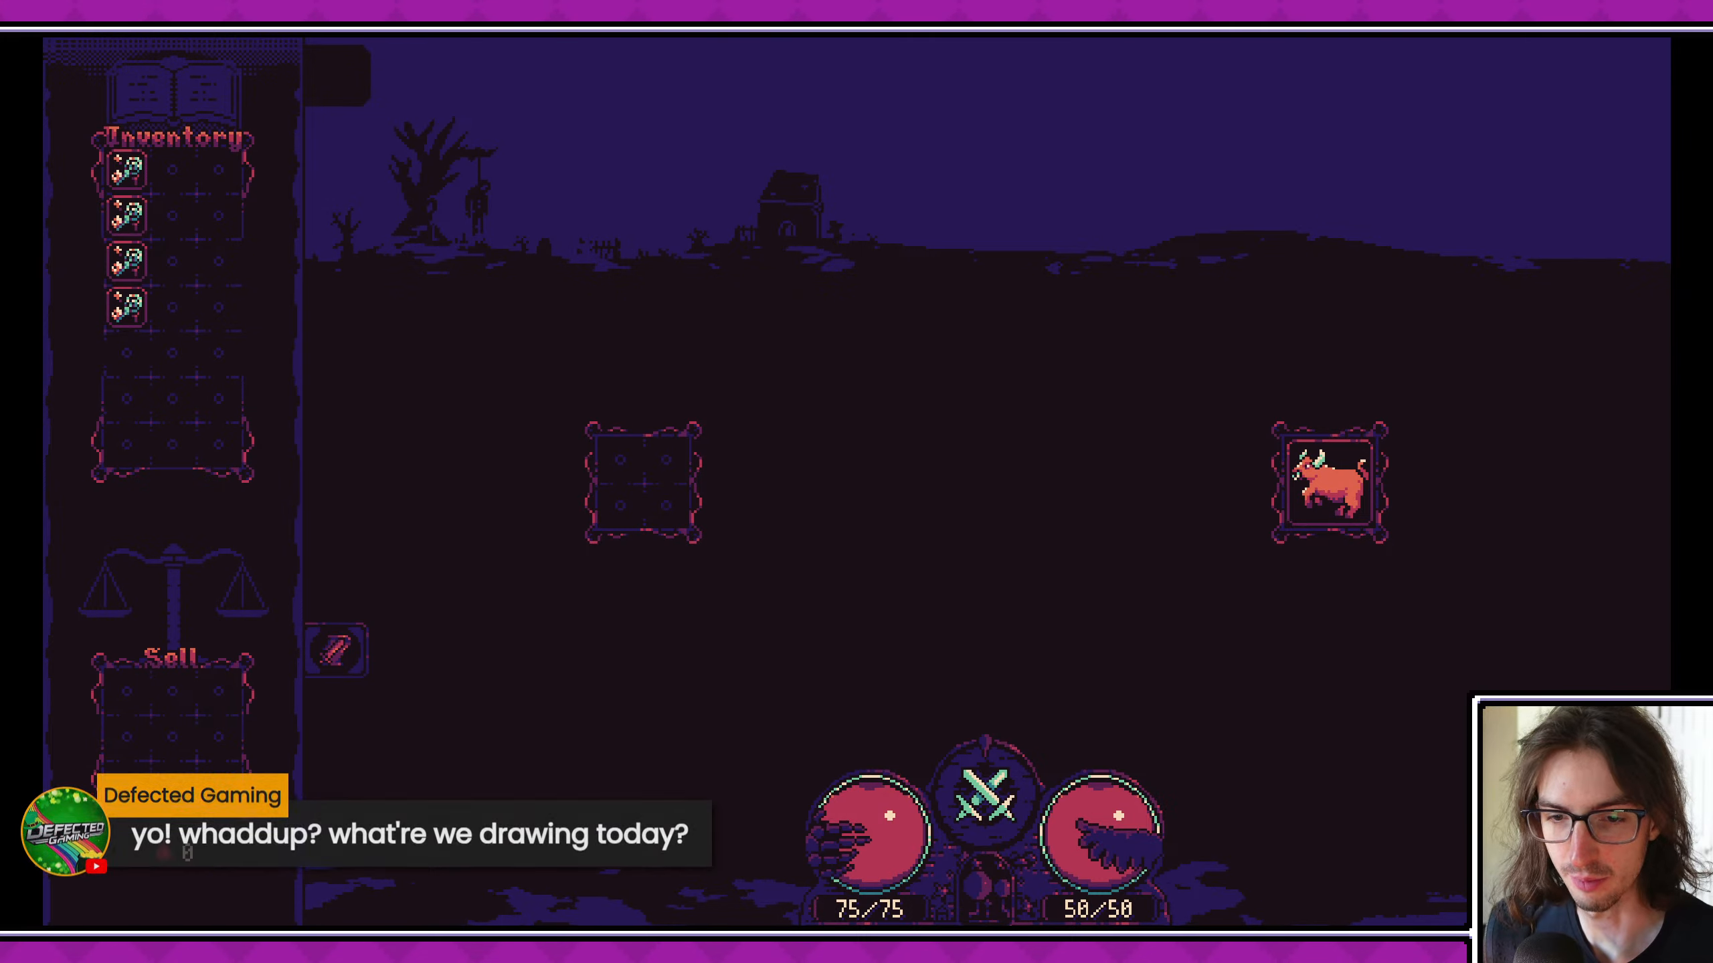
{"action": "key", "text": "F8"}
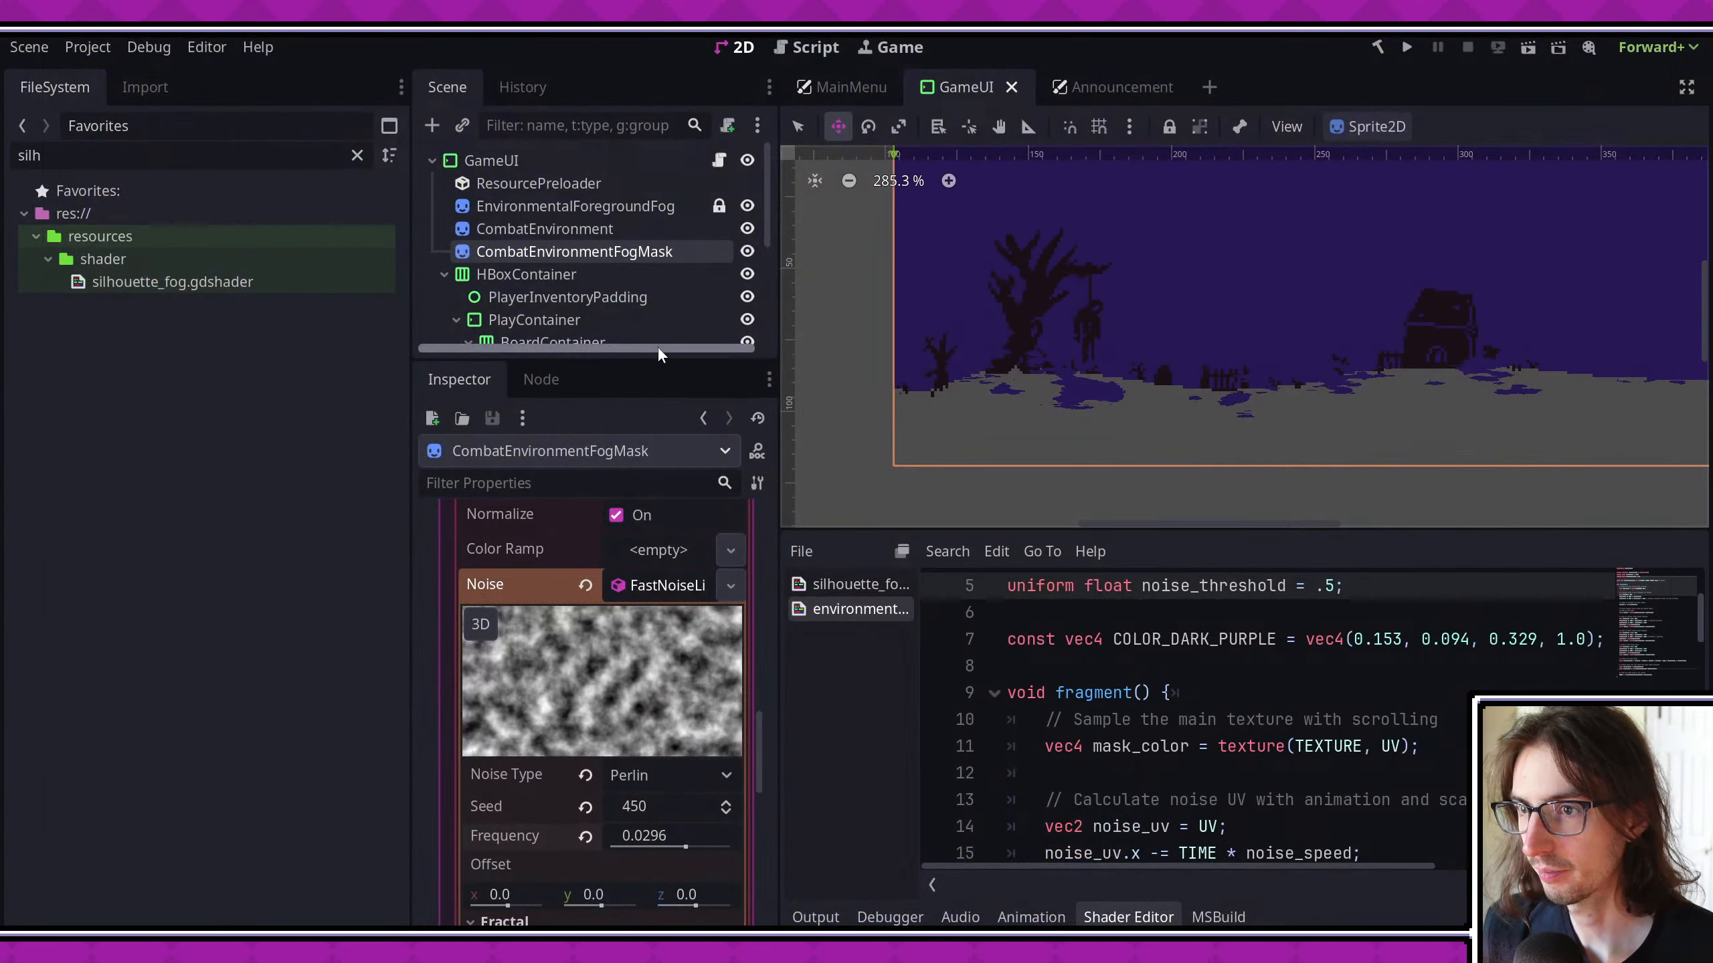
- Check the owners of silhouette_fog.gdshader, delete the file from the project and clear the file filter
{"action": "right_click", "coordinate": [157, 285]}
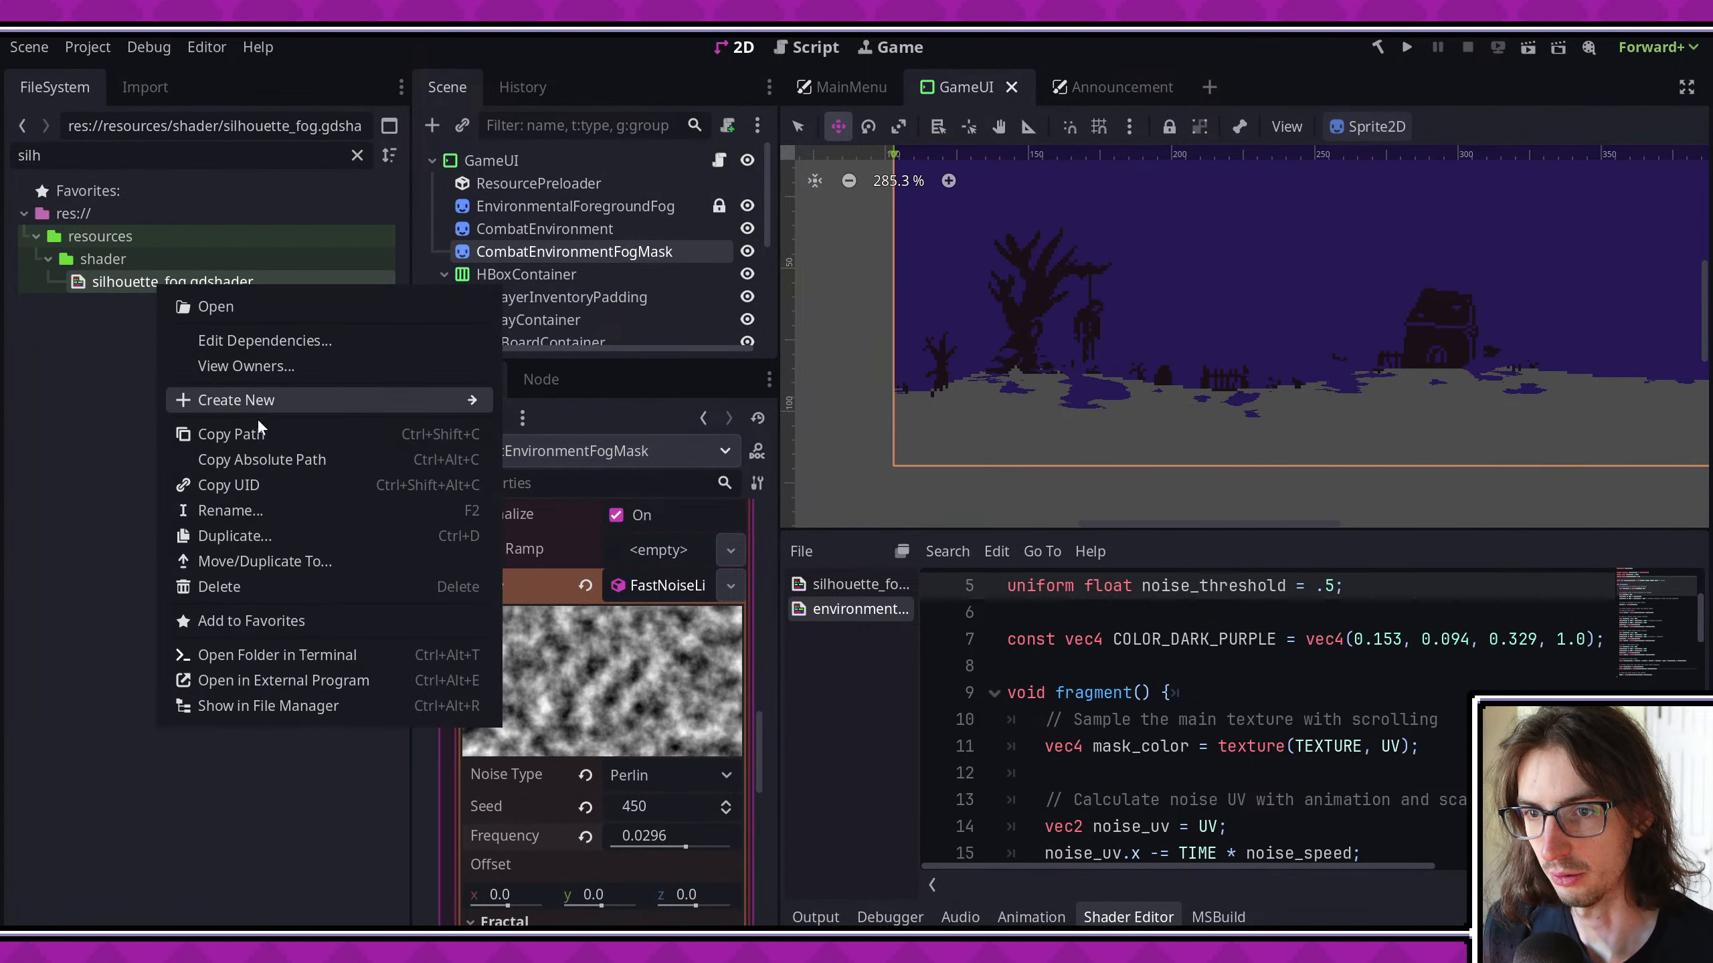
{"action": "left_click", "coordinate": [276, 368]}
{"action": "key", "text": "Escape"}
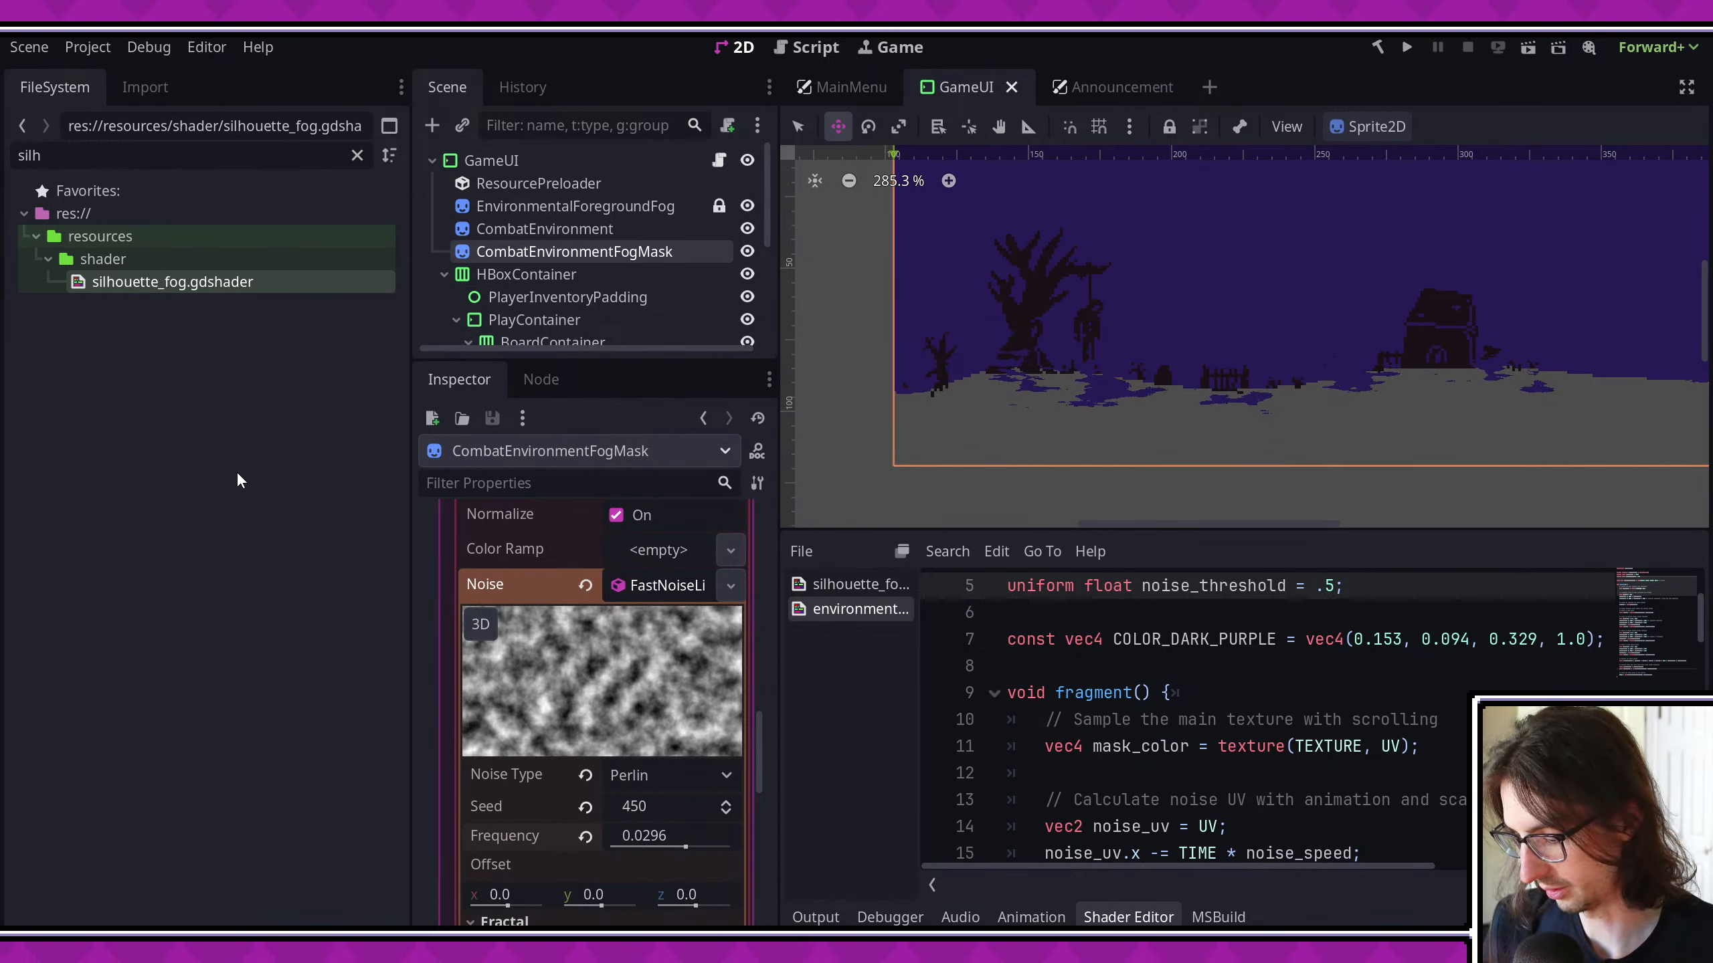
{"action": "key", "text": "Delete"}
{"action": "key", "text": "Return"}
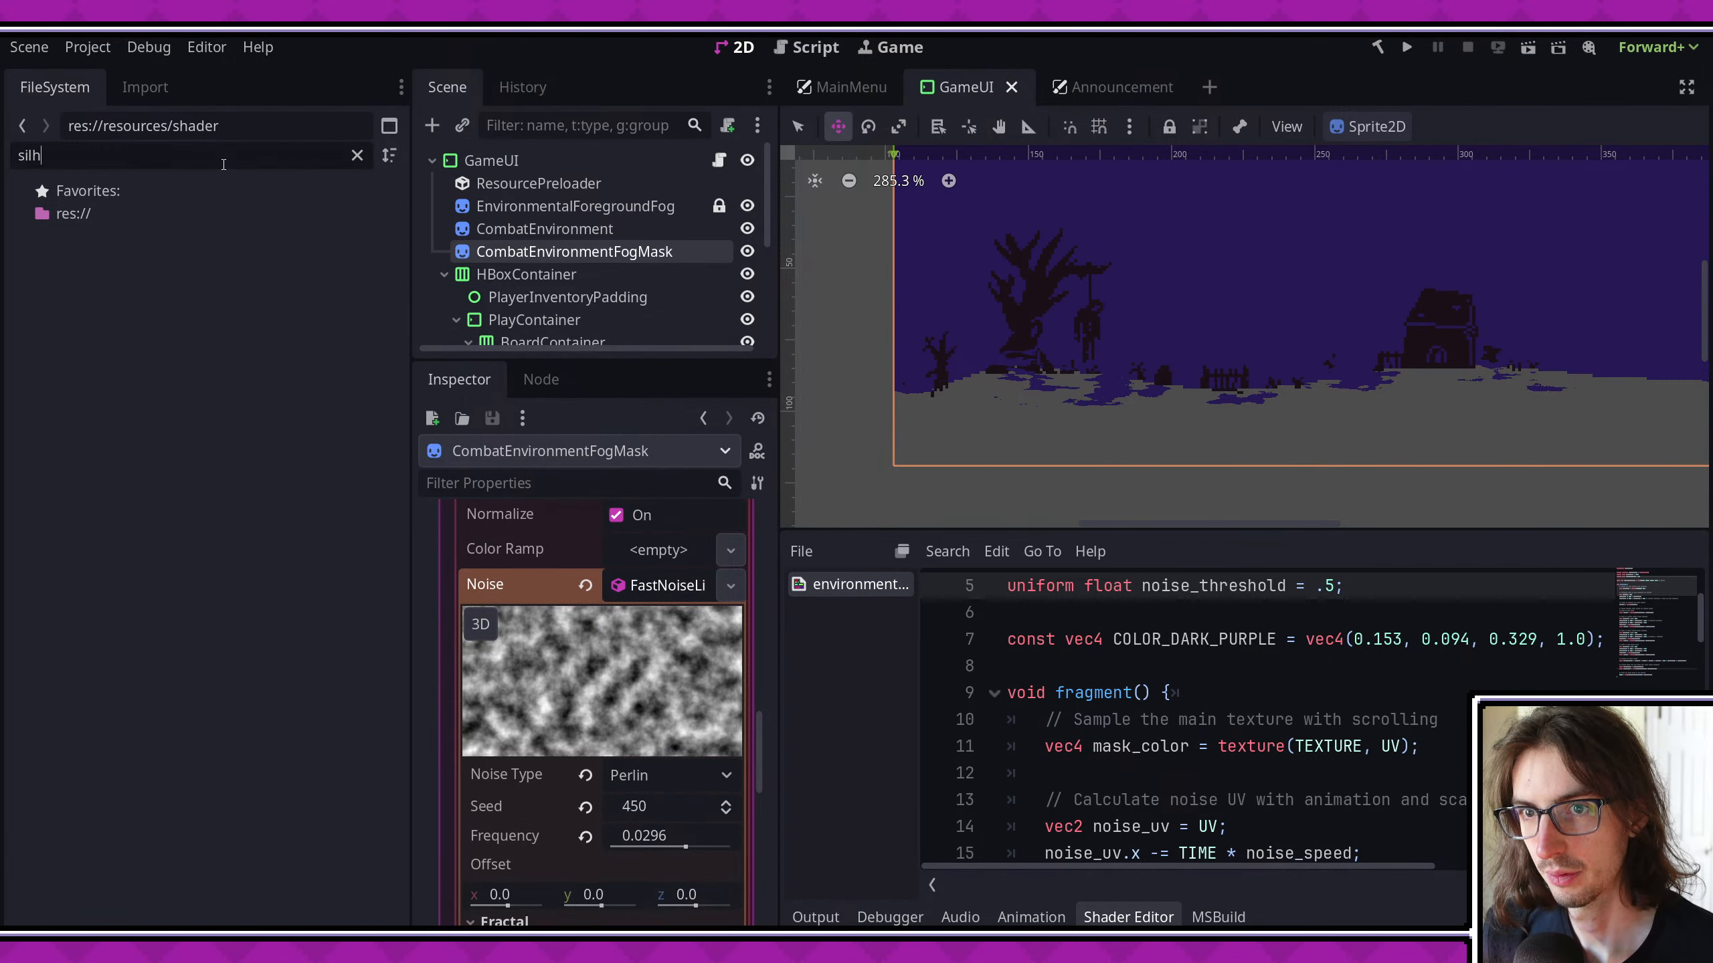
{"action": "left_click", "coordinate": [357, 155]}
- Save the GameUI scene, collapse the shader editor and enlarge the scene tree area
{"action": "key", "text": "ctrl+s"}
{"action": "scroll", "coordinate": [1197, 472], "scroll_direction": "down", "scroll_amount": 2}
{"action": "middle_click_drag", "start_coordinate": [1197, 465], "coordinate": [1049, 477]}
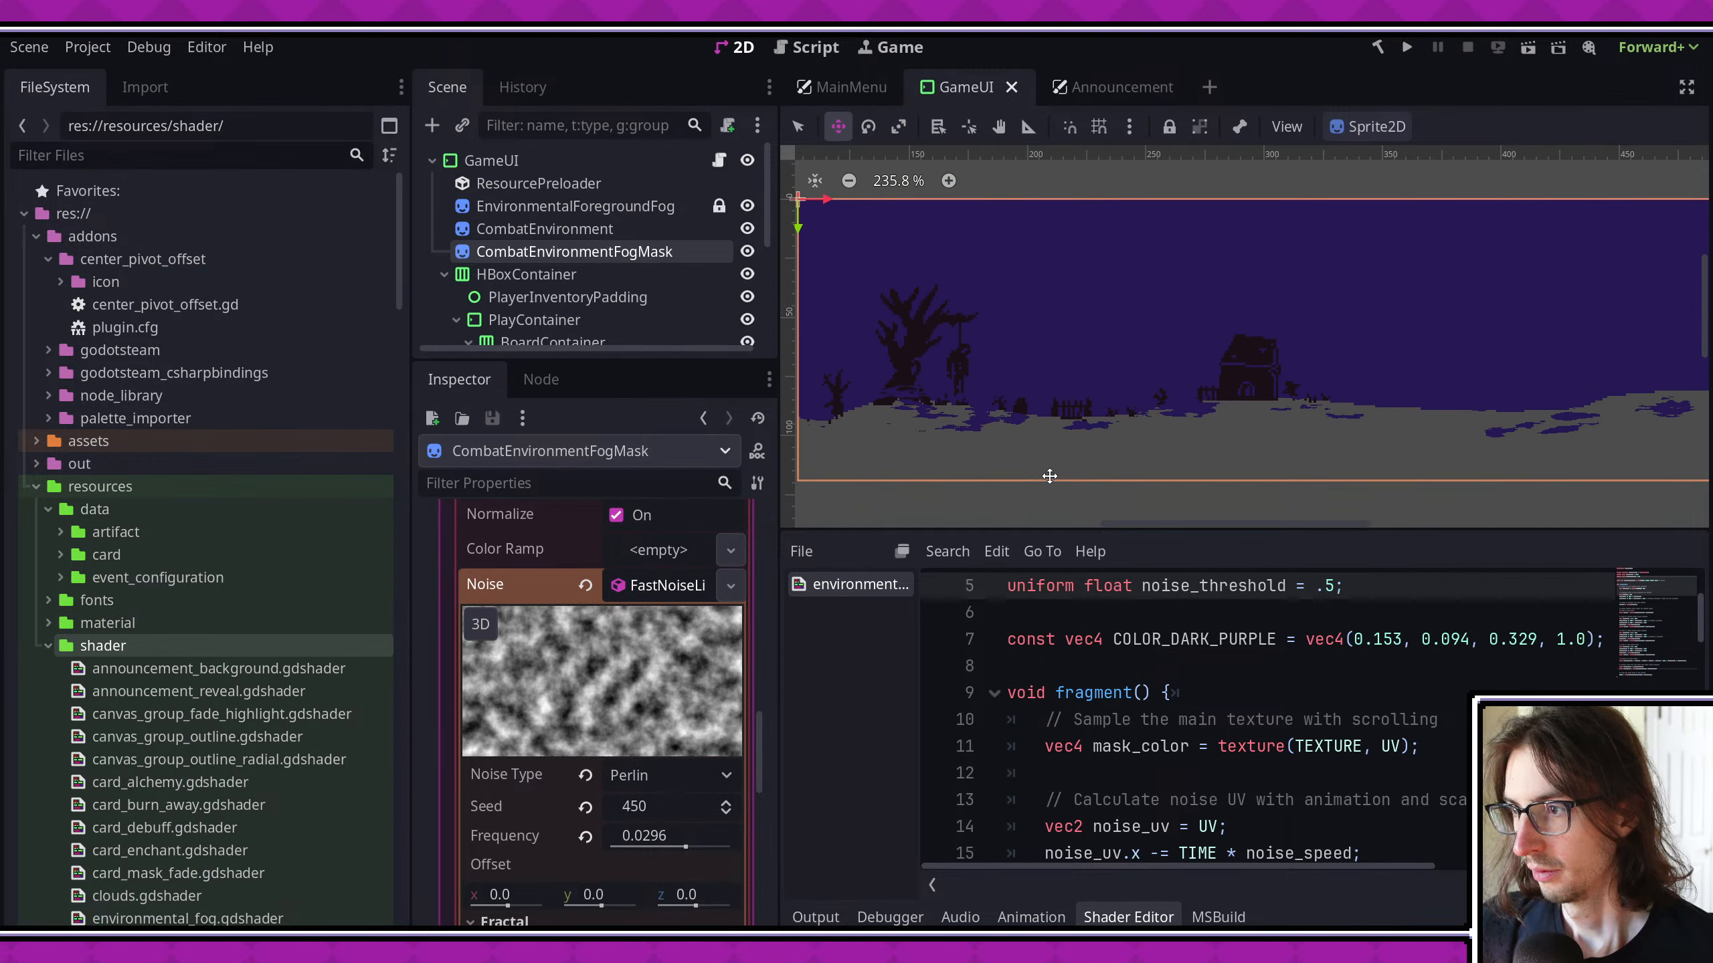
{"action": "left_click", "coordinate": [1128, 917]}
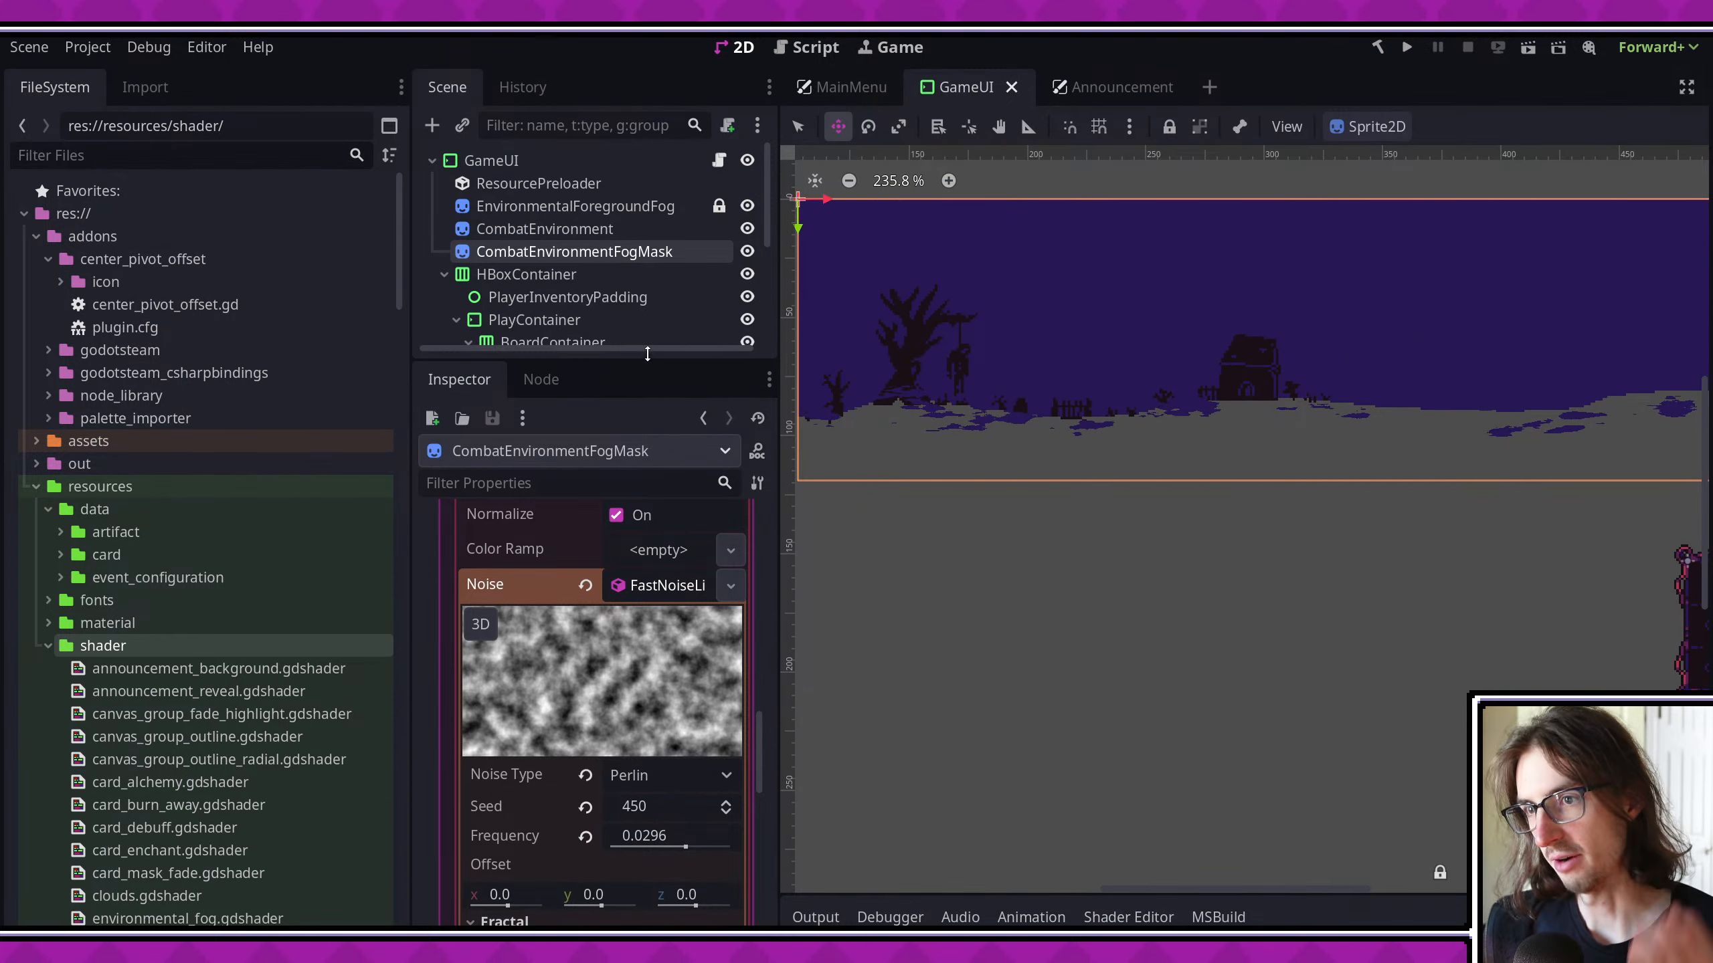
{"action": "left_click_drag", "start_coordinate": [645, 353], "coordinate": [645, 431]}
{"action": "key", "text": "ctrl+s"}
- Switch to Visual Studio Code and commit the changes with the message "merge redundant fog shaders"
{"action": "key", "text": "alt+Tab"}
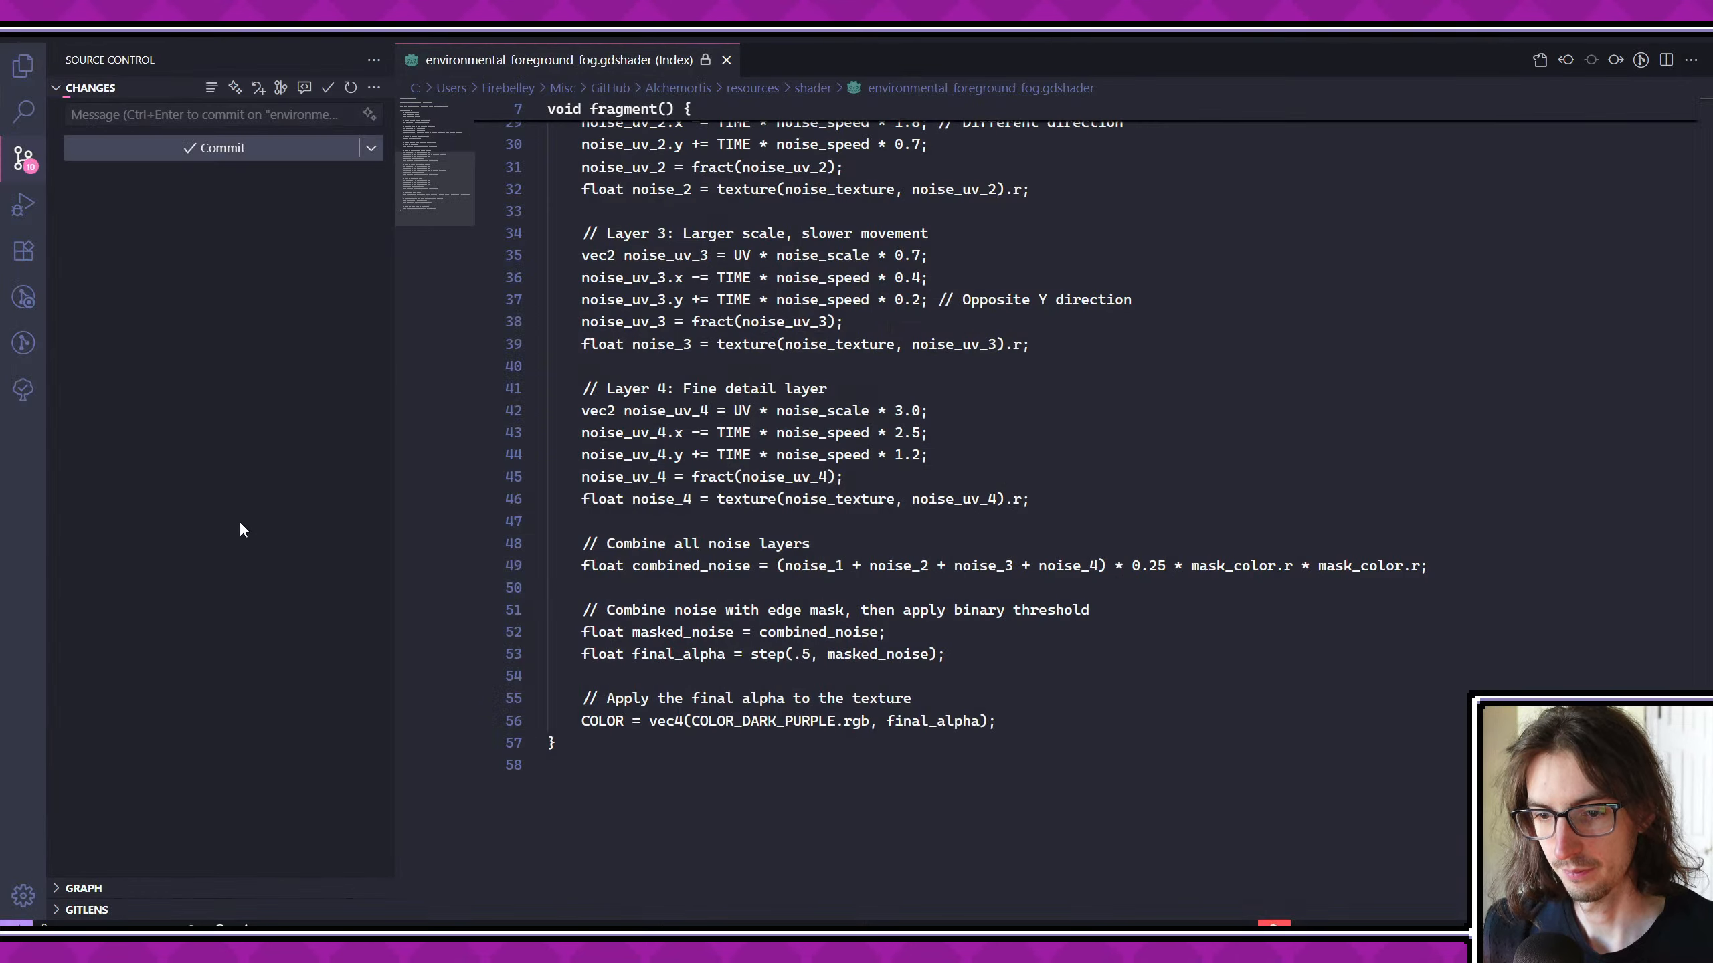
{"action": "left_click", "coordinate": [187, 115]}
{"action": "type", "text": "merge redundant fo"}
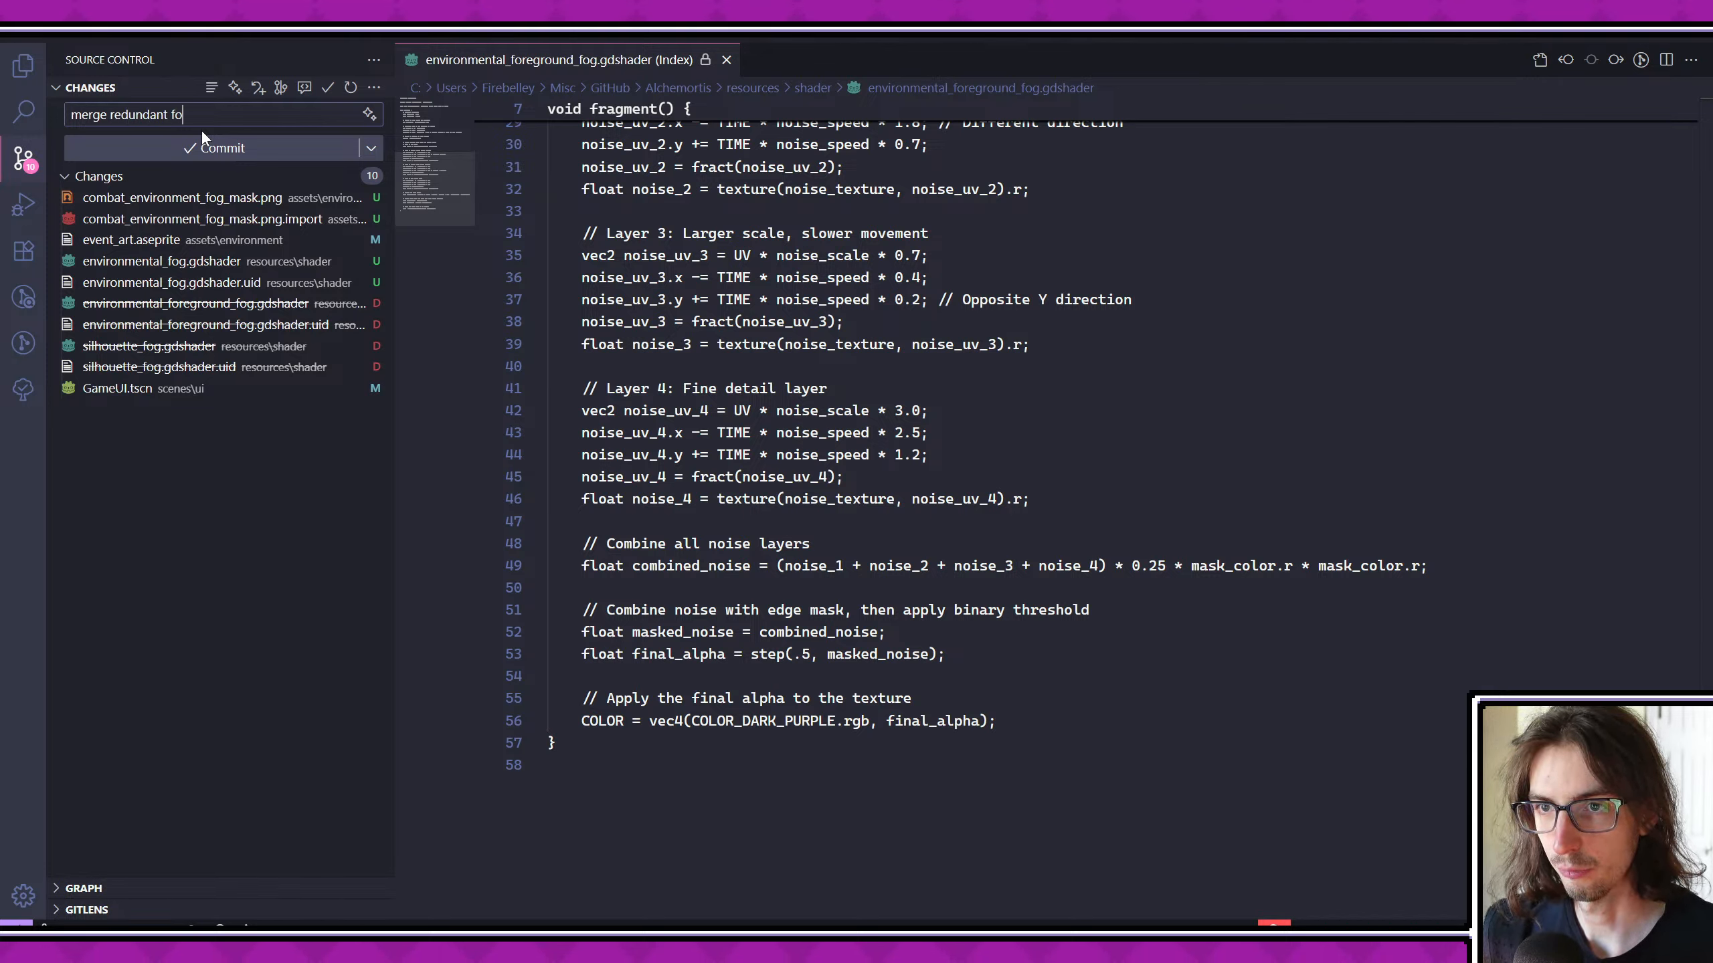
{"action": "type", "text": "g shaders"}
{"action": "key", "text": "ctrl+Return"}
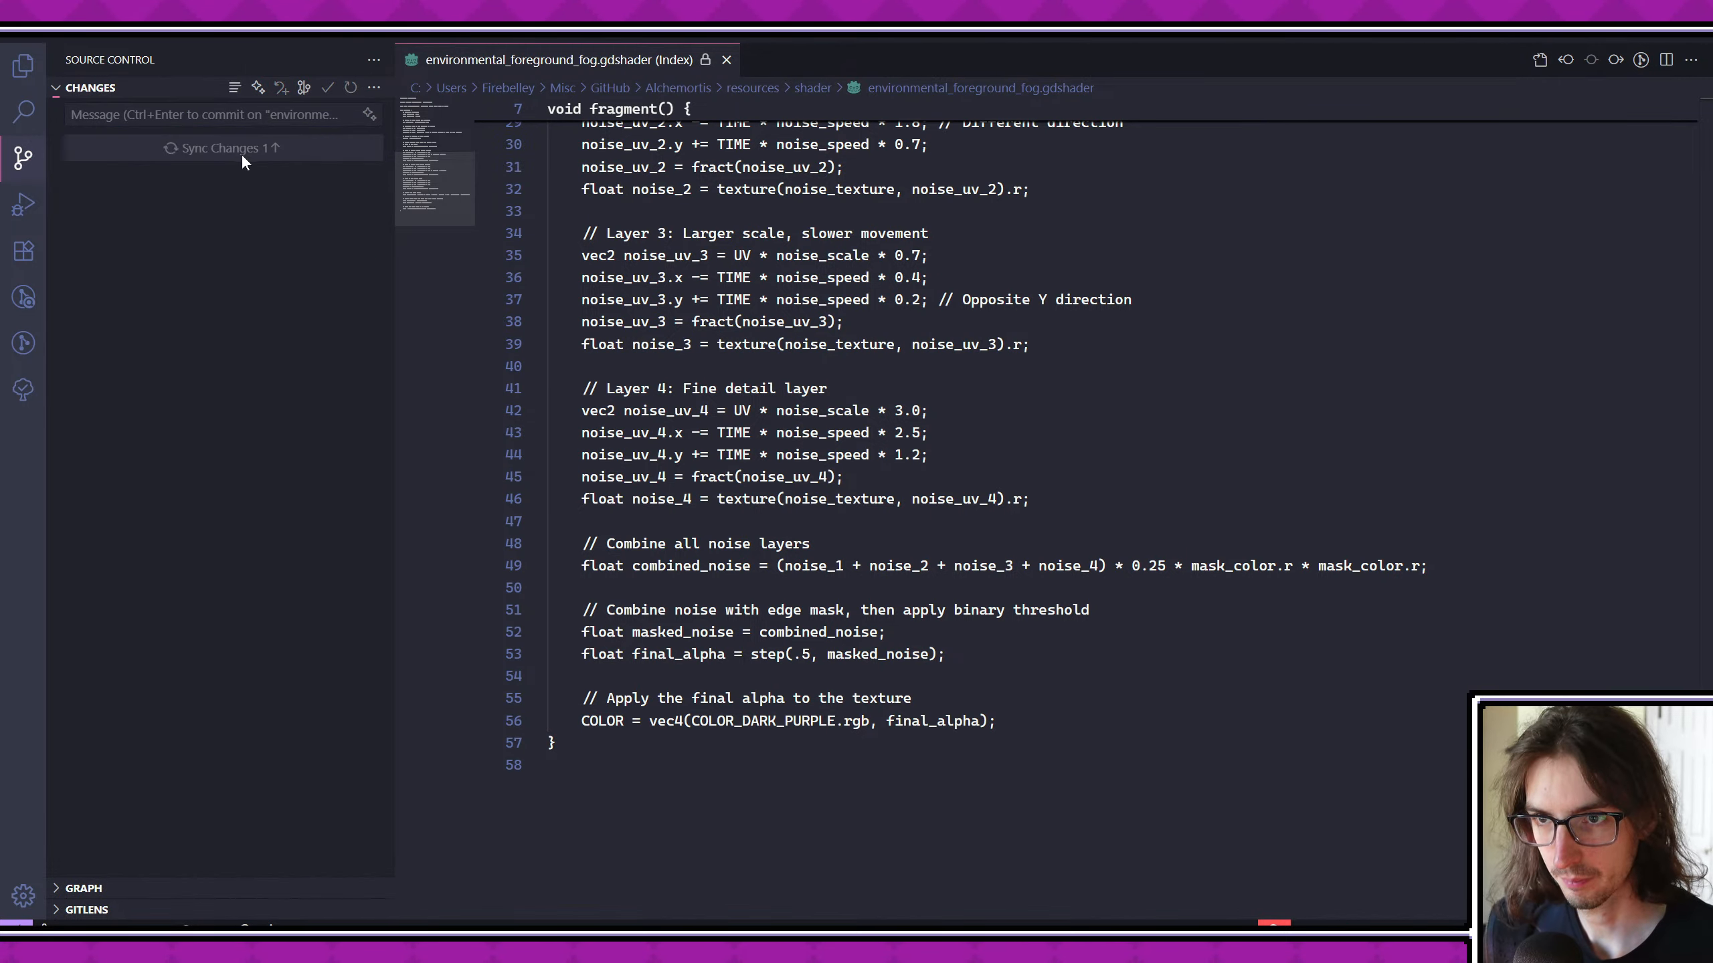
- Switch to Aseprite, clear the selection in the event_art sprite and save it
{"action": "key", "text": "alt+Tab"}
{"action": "scroll", "coordinate": [1011, 652], "scroll_direction": "down", "scroll_amount": 3}
{"action": "key", "text": "ctrl+d"}
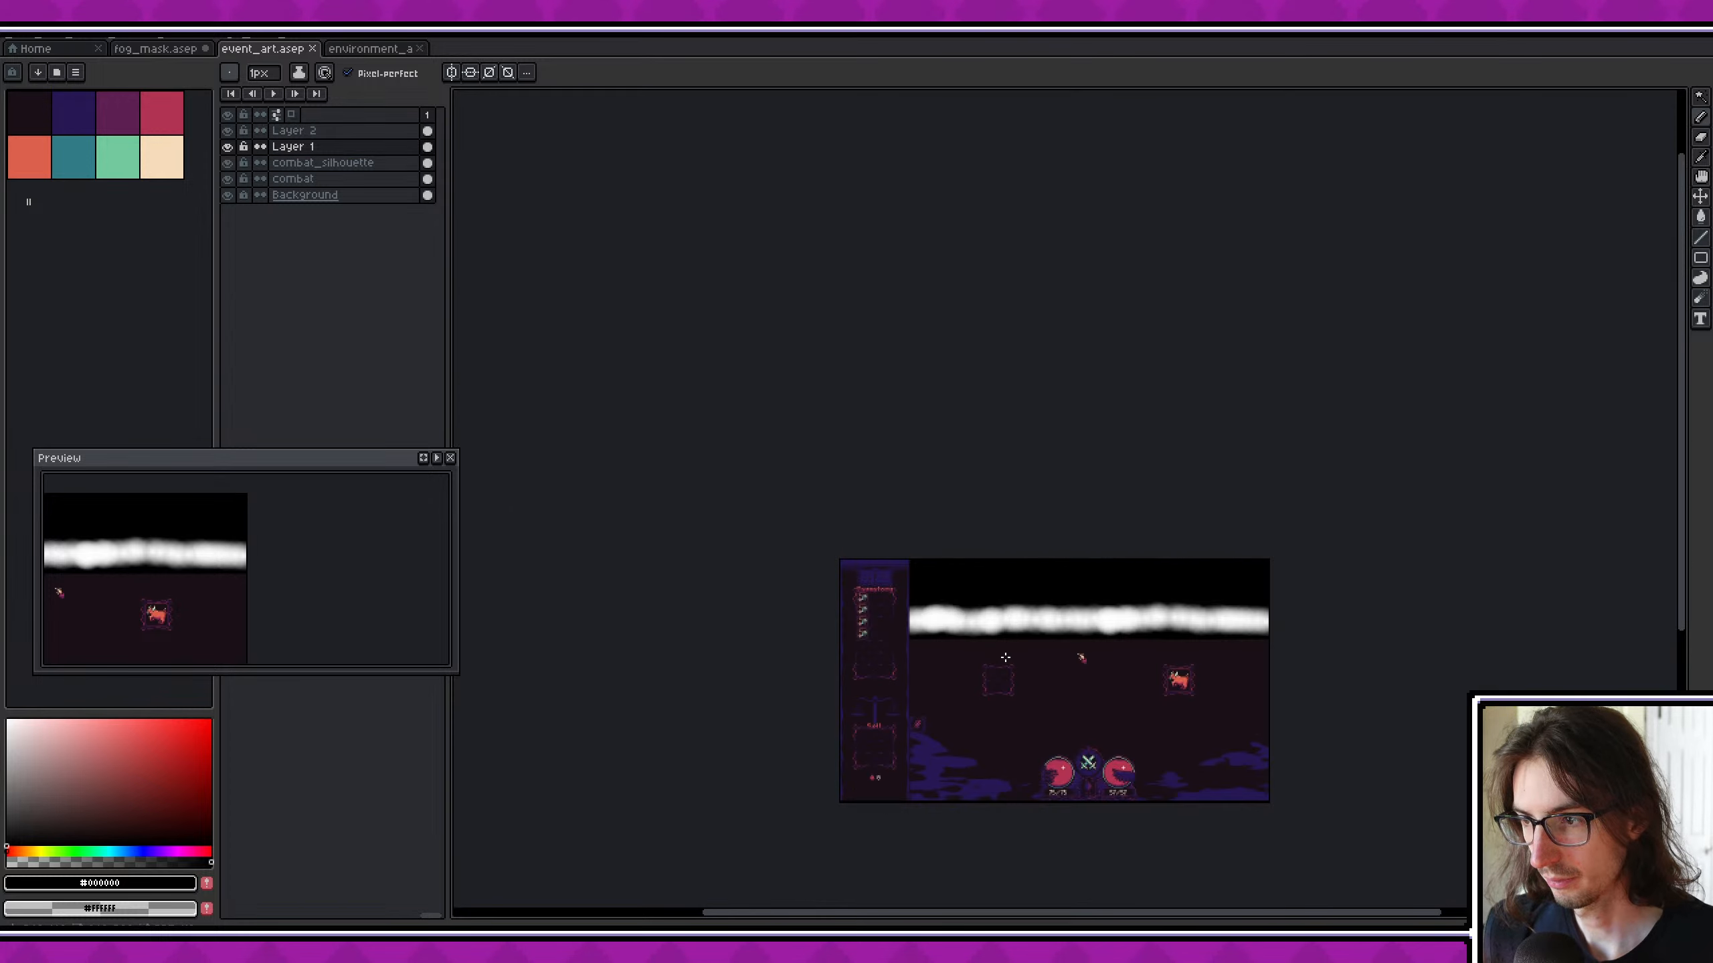
{"action": "scroll", "coordinate": [1004, 653], "scroll_direction": "up", "scroll_amount": 3}
{"action": "key", "text": "ctrl+s"}
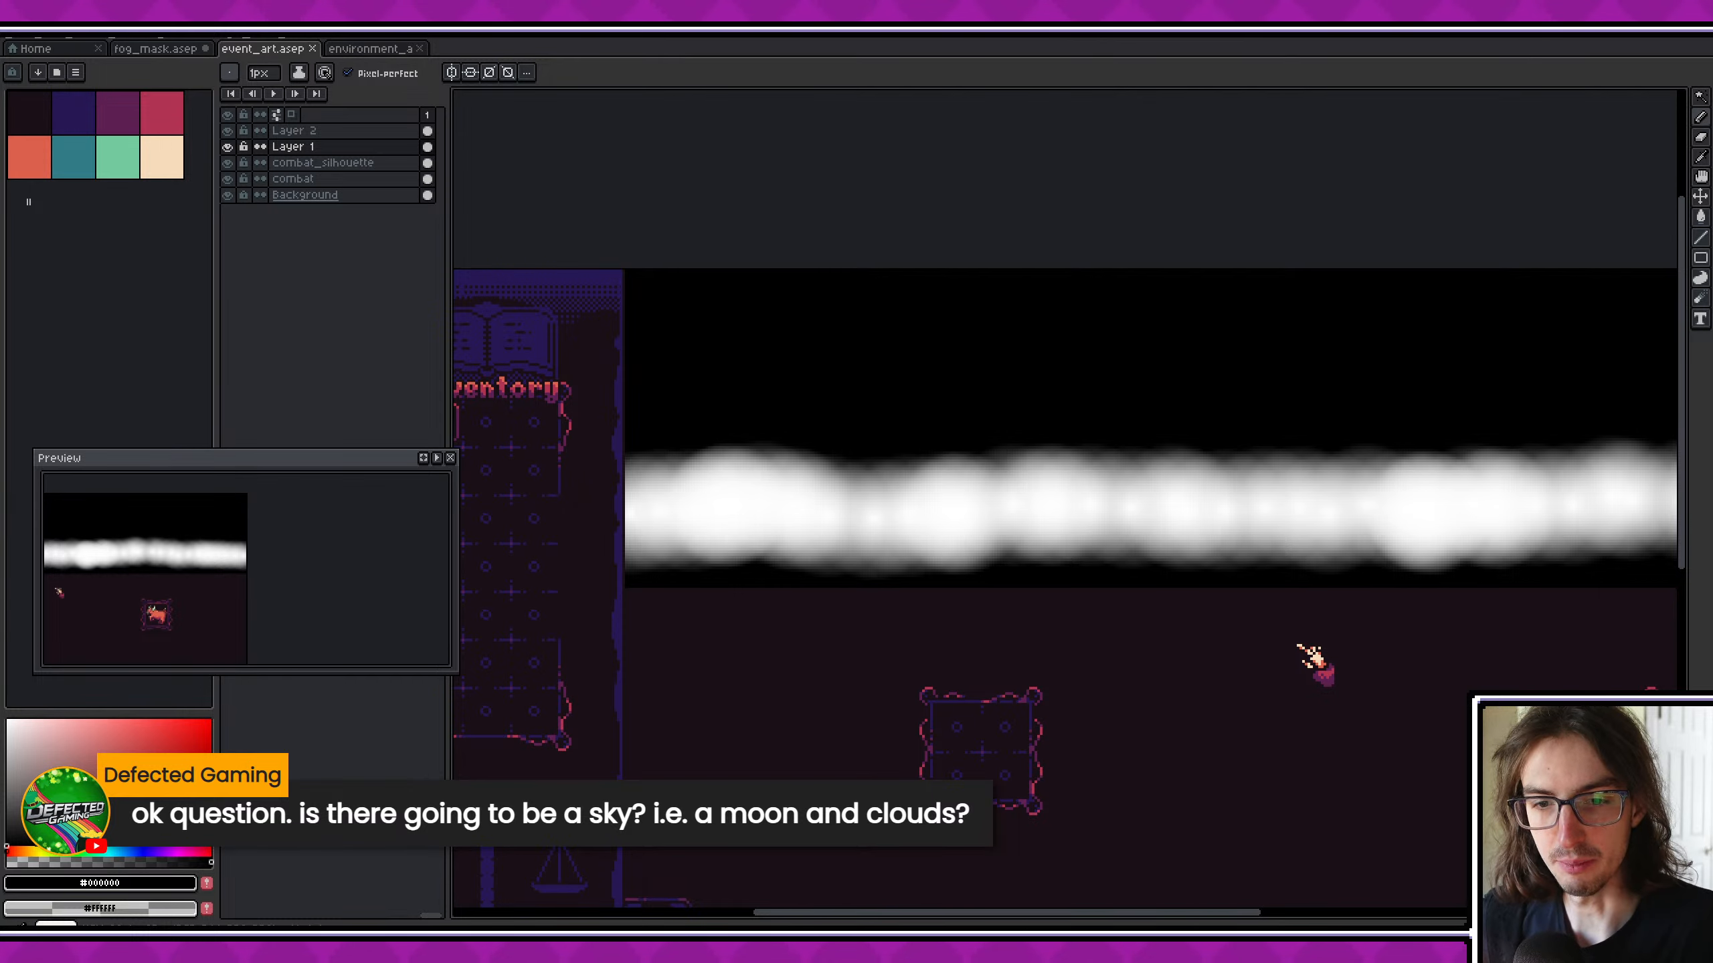
- Switch to Godot and examine the sky and fog of the combat environment in the GameUI scene
{"action": "key", "text": "alt+Tab"}
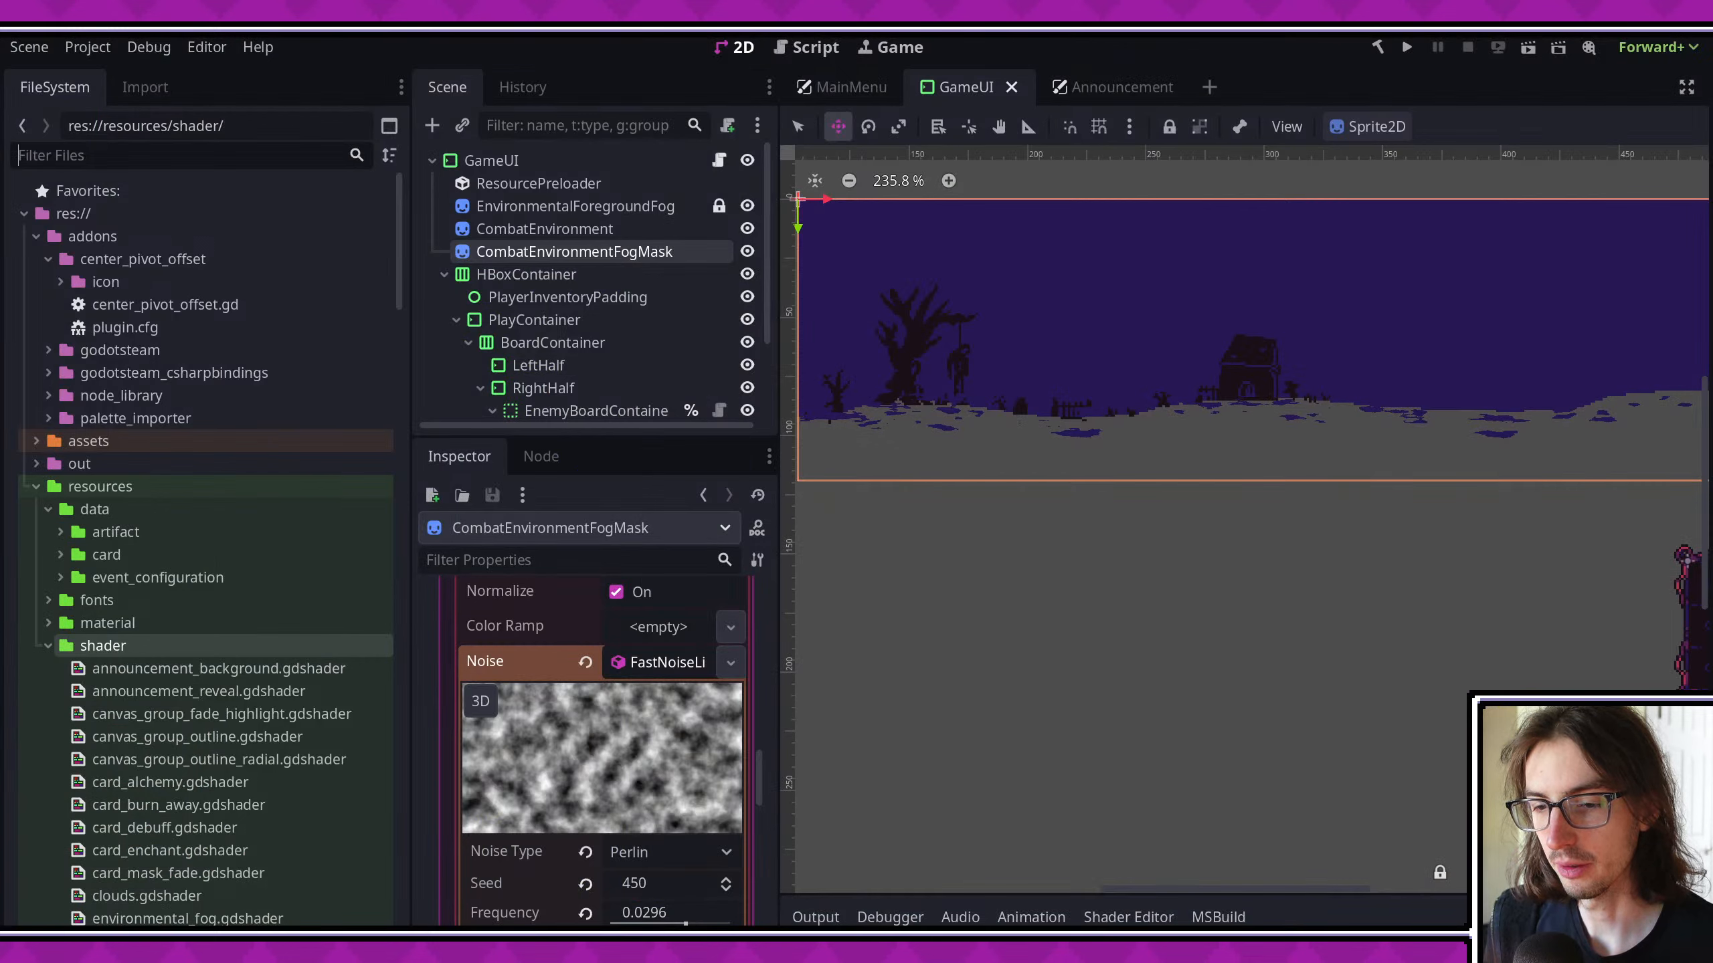
{"action": "scroll", "coordinate": [1200, 366], "scroll_direction": "up", "scroll_amount": 2}
{"action": "middle_click_drag", "start_coordinate": [1204, 368], "coordinate": [1144, 430]}
{"action": "scroll", "coordinate": [1144, 430], "scroll_direction": "down", "scroll_amount": 2}
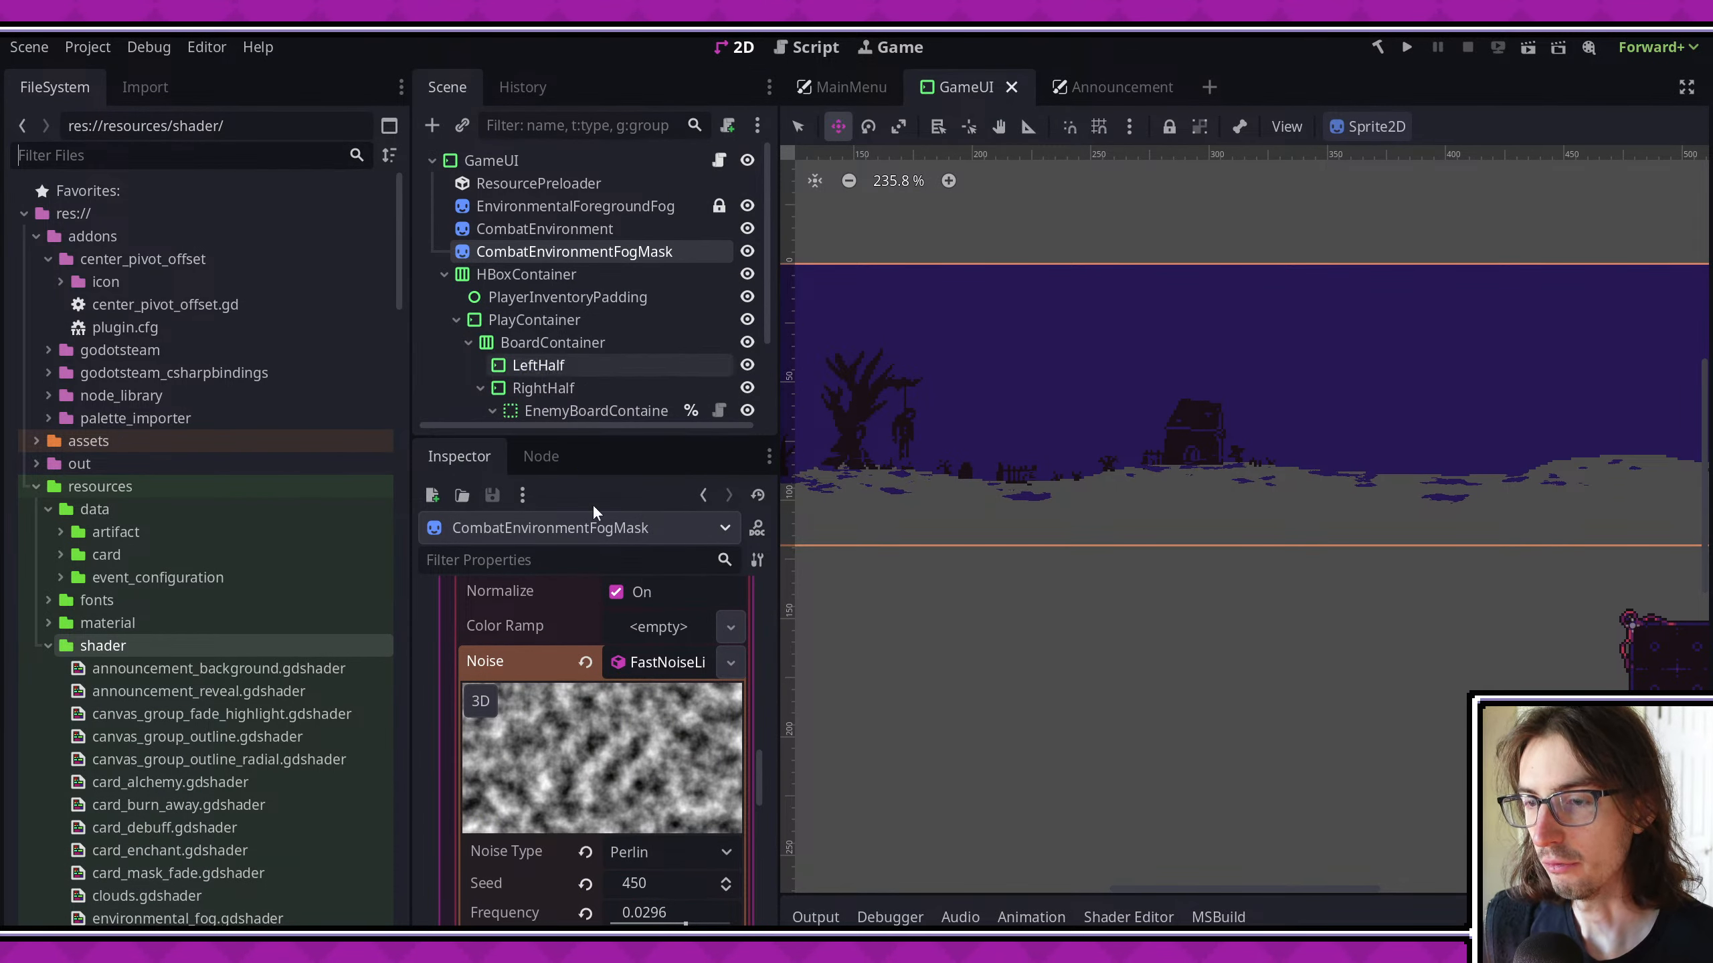
- Return to Aseprite and put Layer 1 and Layer 2 into a new group named combat_fog_mask
{"action": "key", "text": "alt+Tab"}
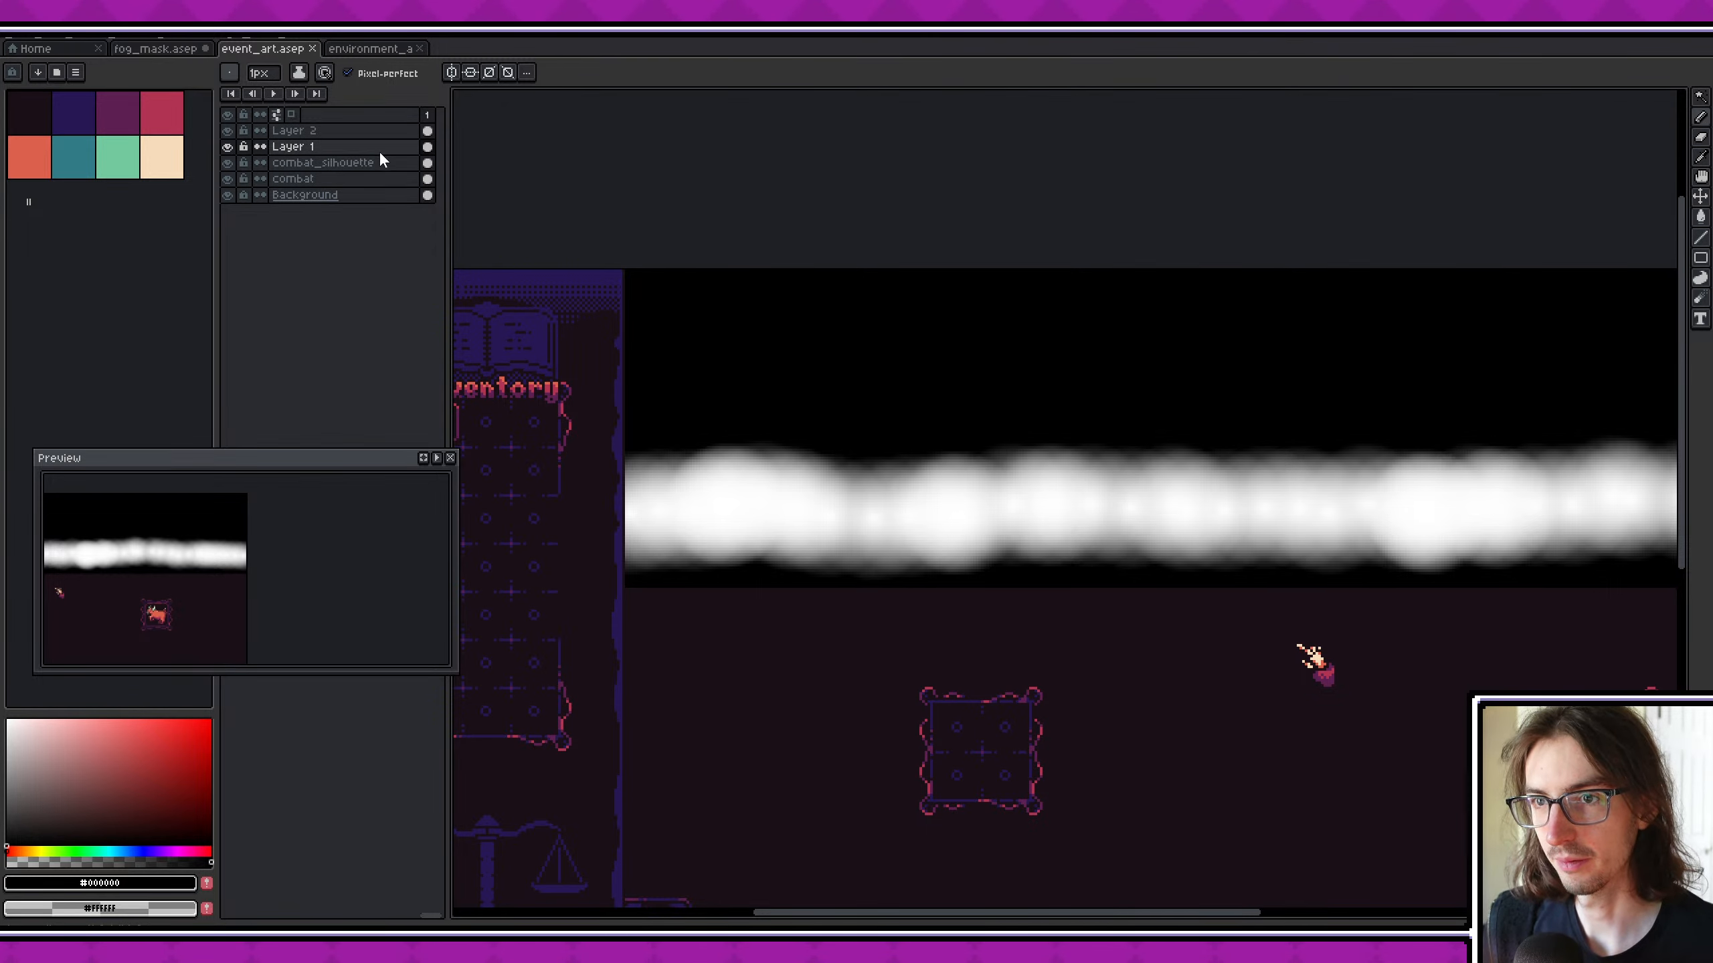
{"action": "left_click", "coordinate": [333, 130], "text": "shift"}
{"action": "right_click", "coordinate": [317, 146]}
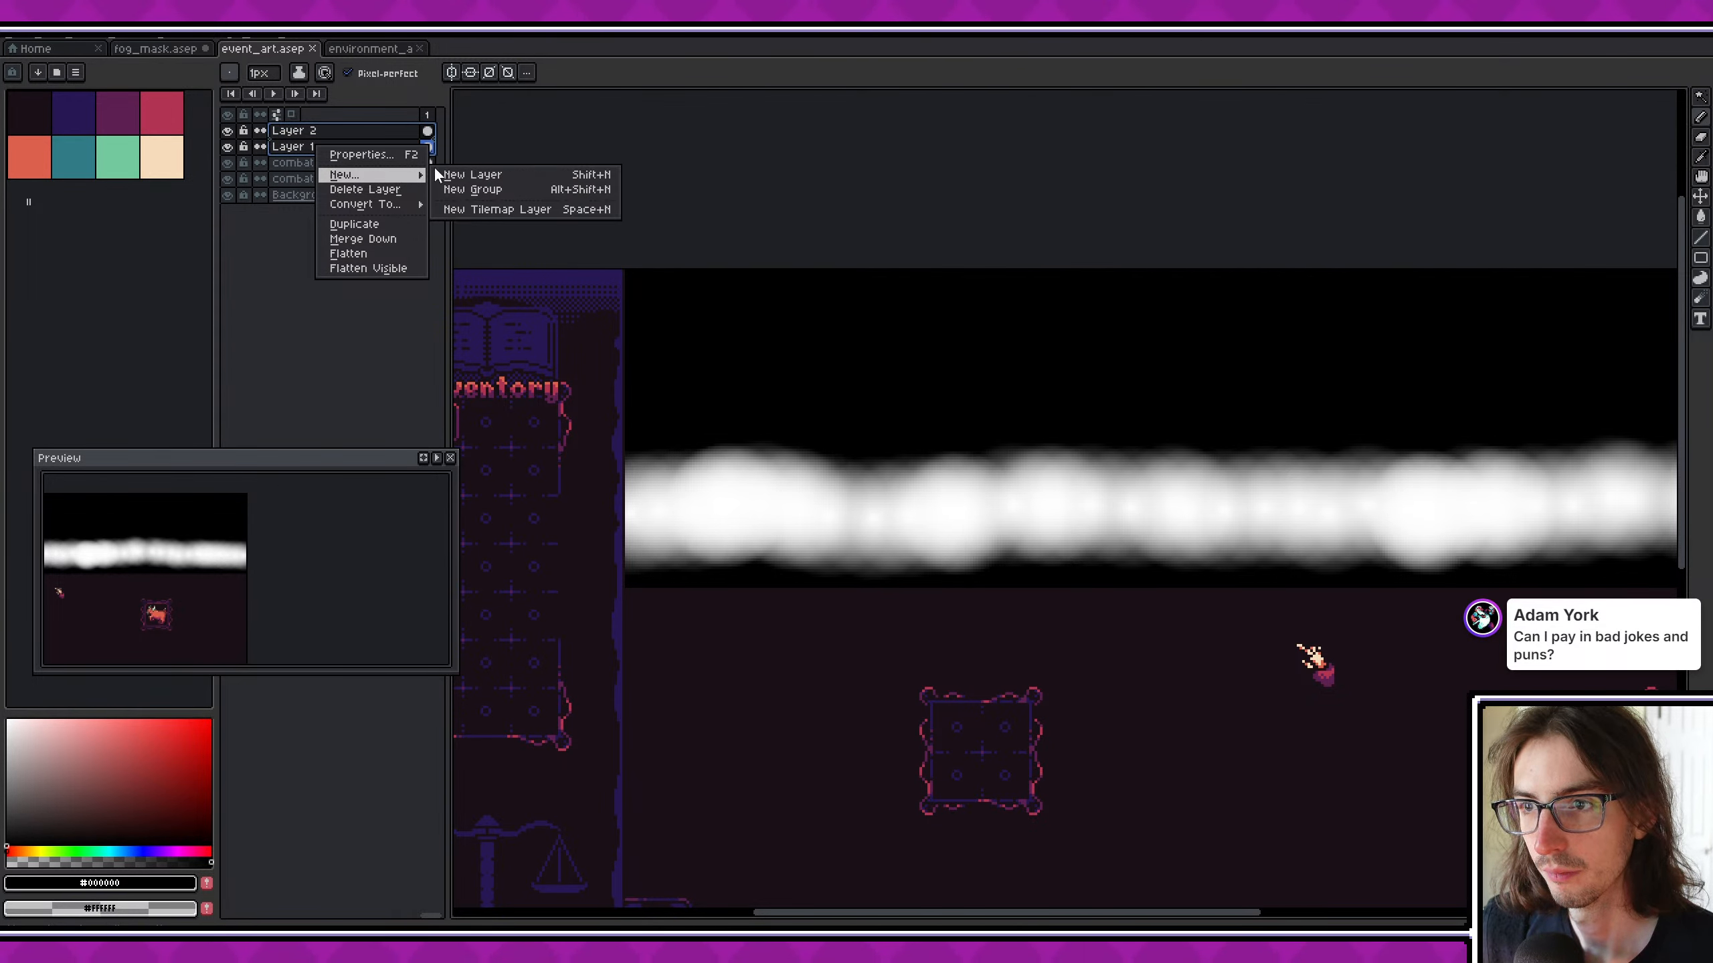
{"action": "left_click", "coordinate": [473, 188]}
{"action": "double_click", "coordinate": [372, 131]}
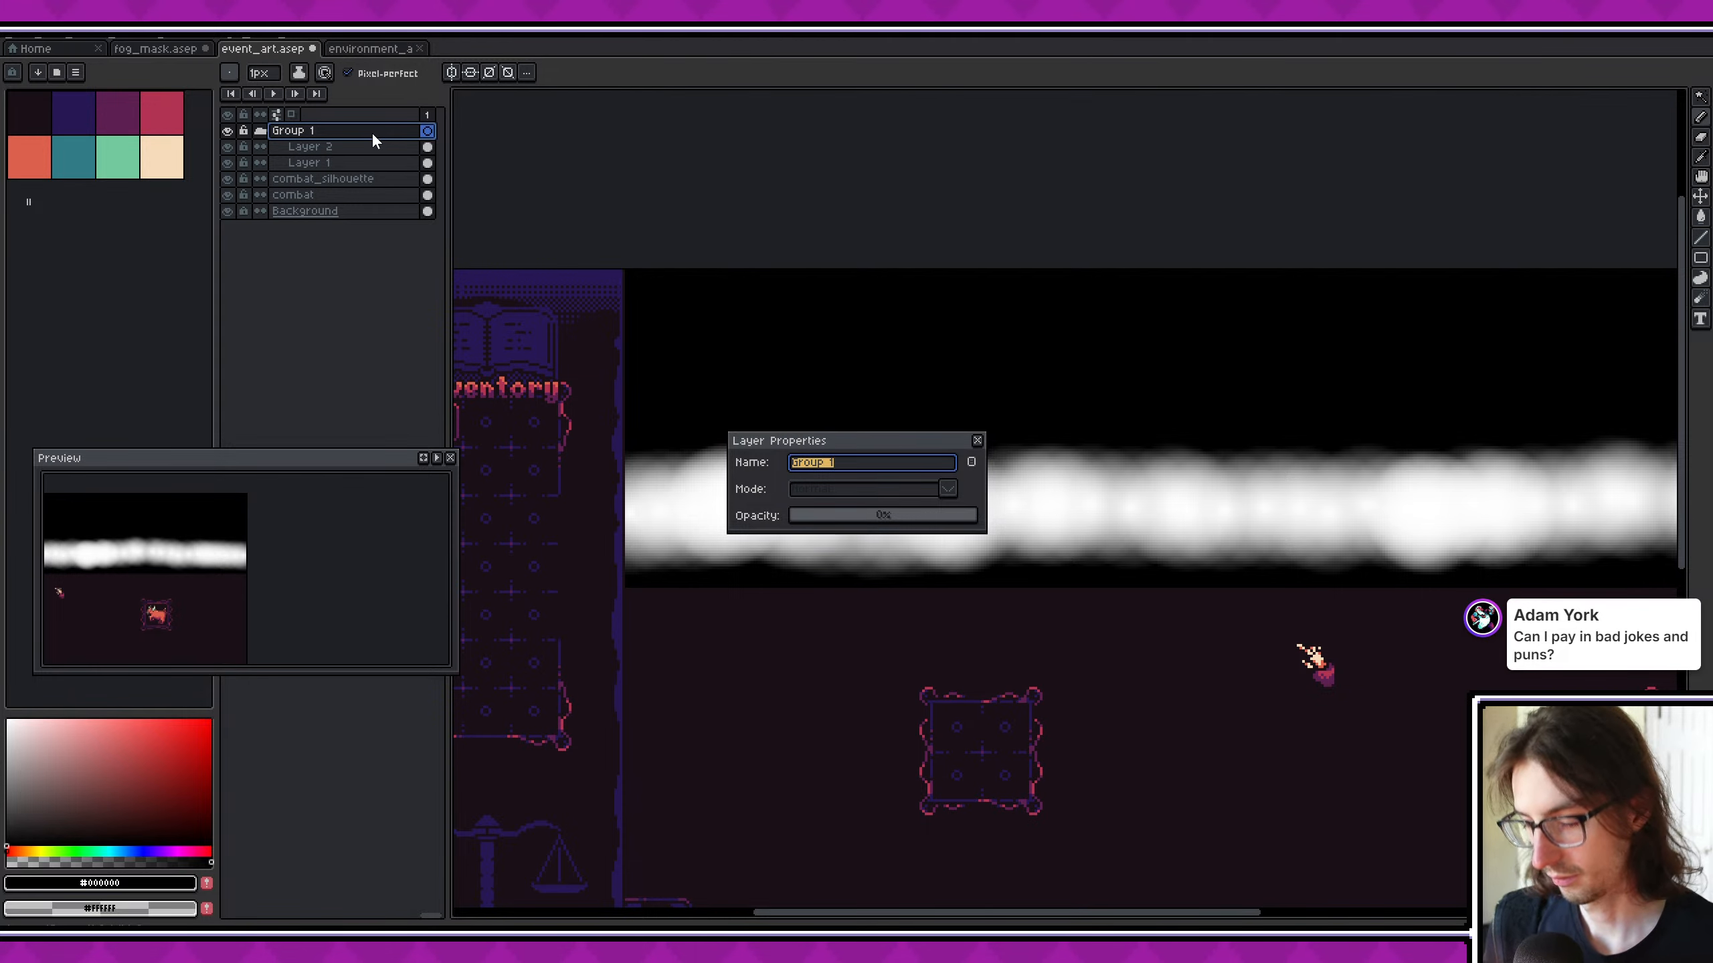
{"action": "type", "text": "combat_fog"}
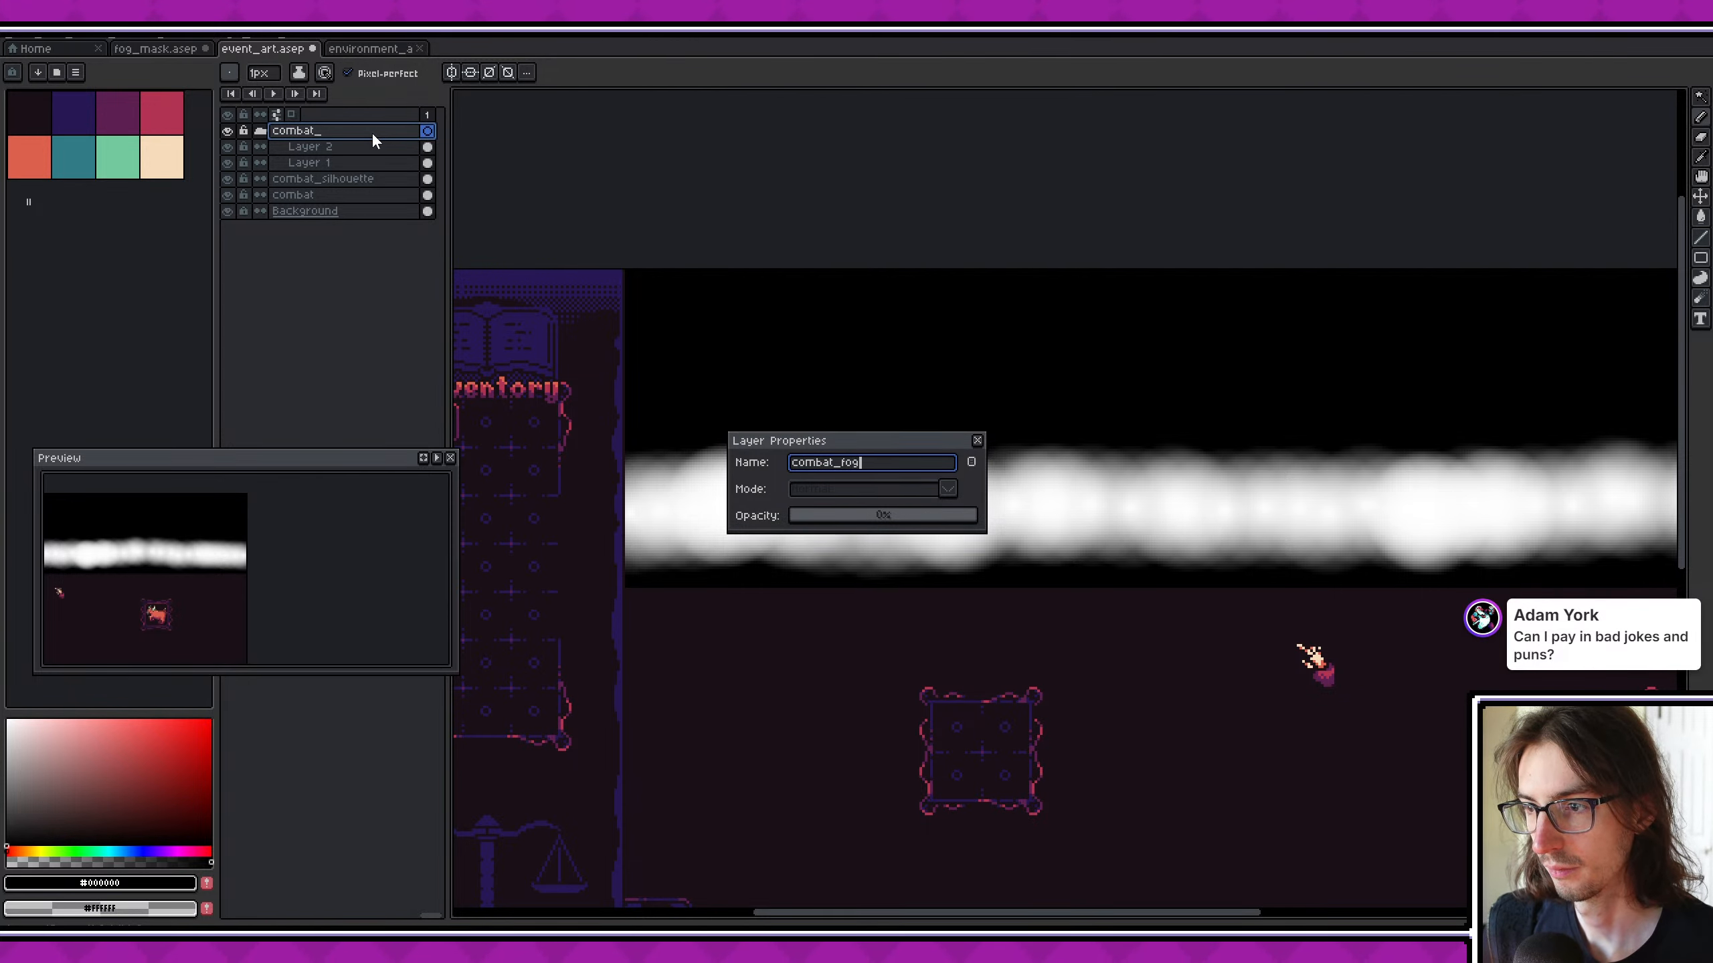
{"action": "type", "text": "_mask"}
{"action": "key", "text": "Return"}
- Toggle the combat_fog_mask group to compare the artwork, leave it hidden and collapse the group
{"action": "left_click", "coordinate": [227, 131]}
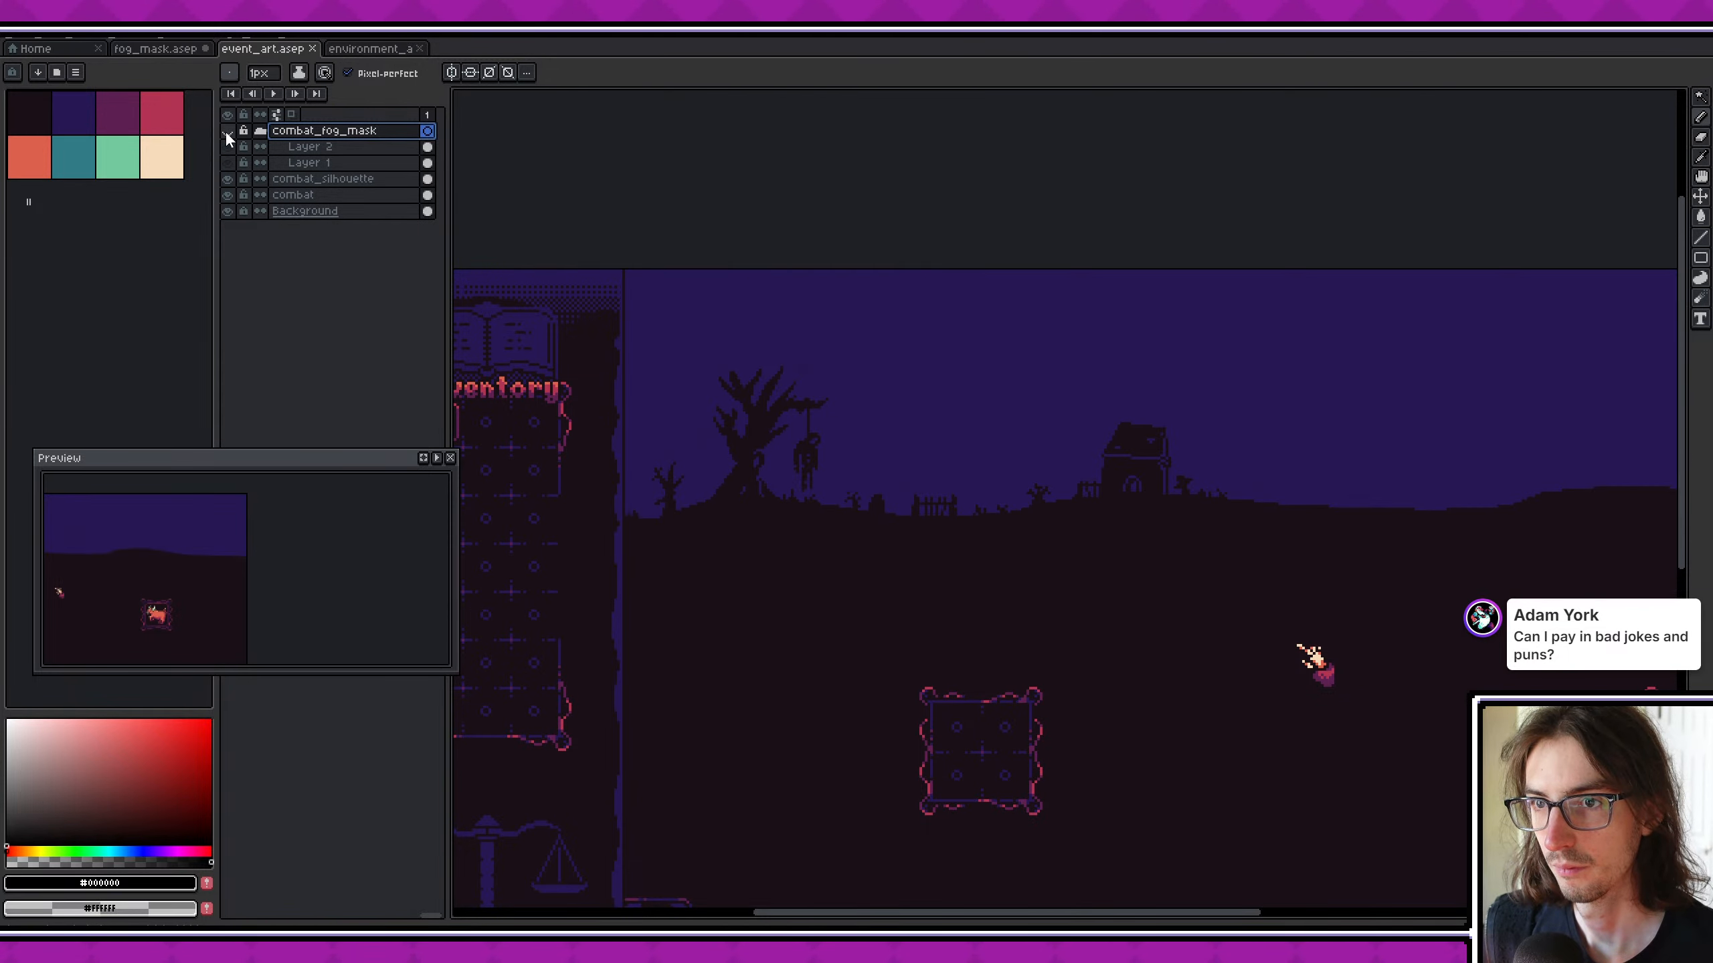
{"action": "left_click", "coordinate": [228, 131]}
{"action": "left_click", "coordinate": [227, 131]}
{"action": "left_click", "coordinate": [228, 131]}
{"action": "left_click", "coordinate": [228, 131]}
{"action": "left_click", "coordinate": [227, 131]}
{"action": "left_click", "coordinate": [228, 131]}
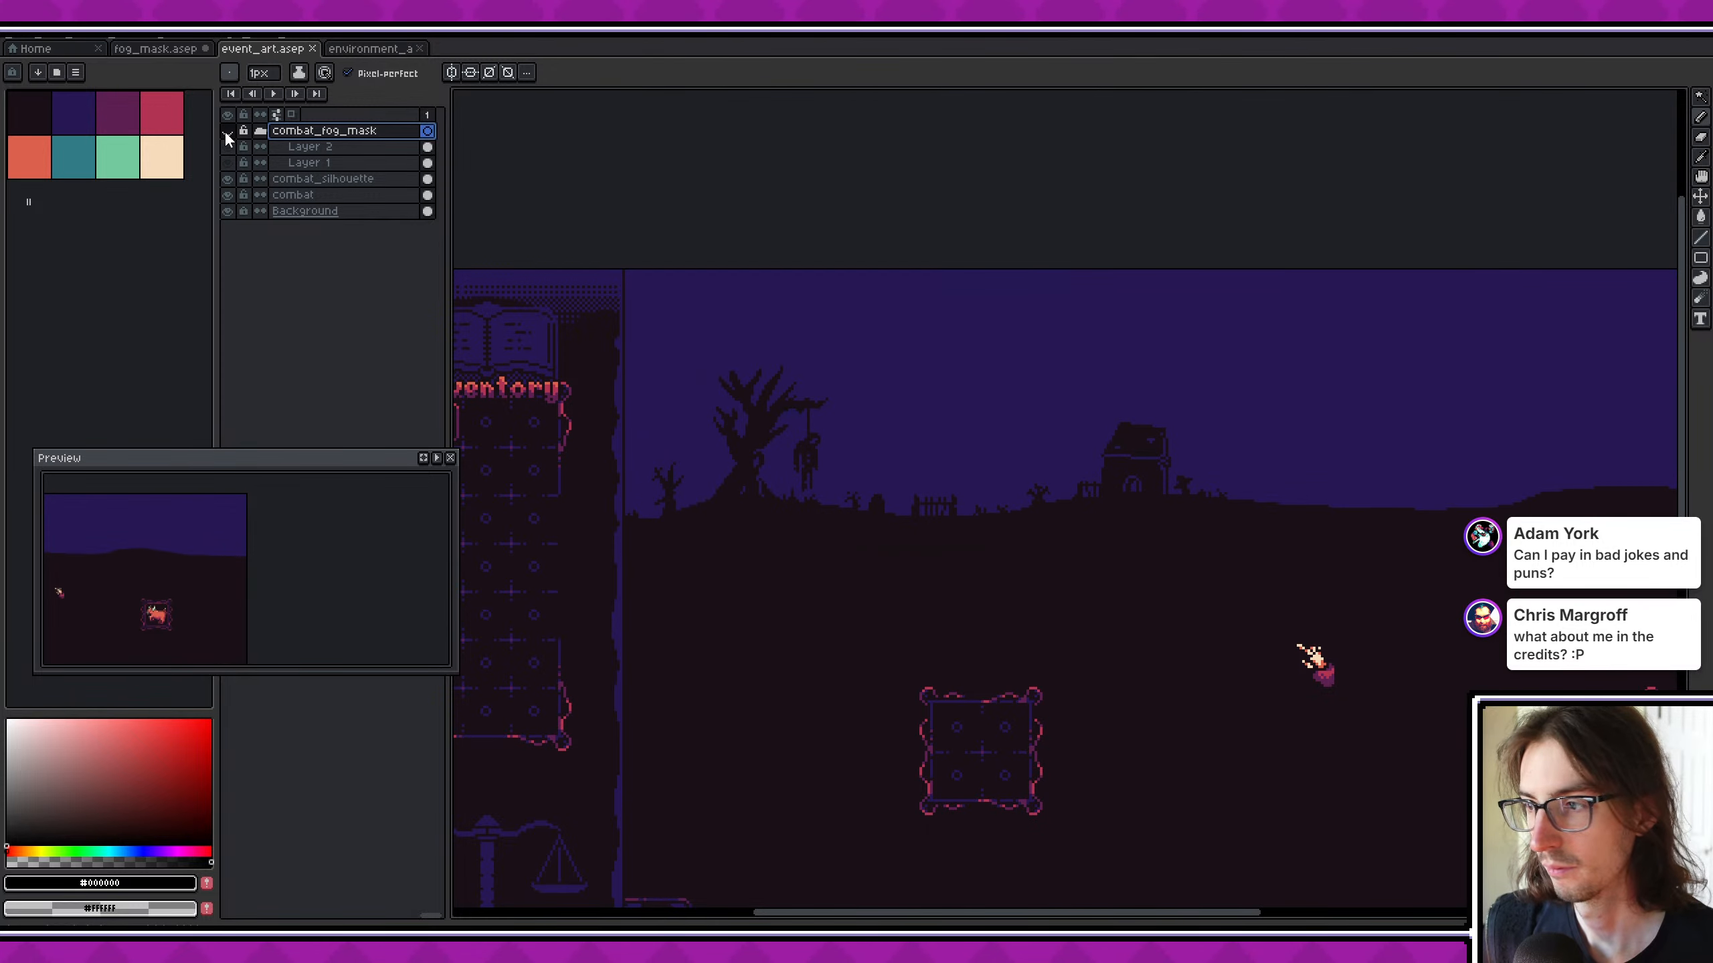
{"action": "left_click", "coordinate": [260, 132]}
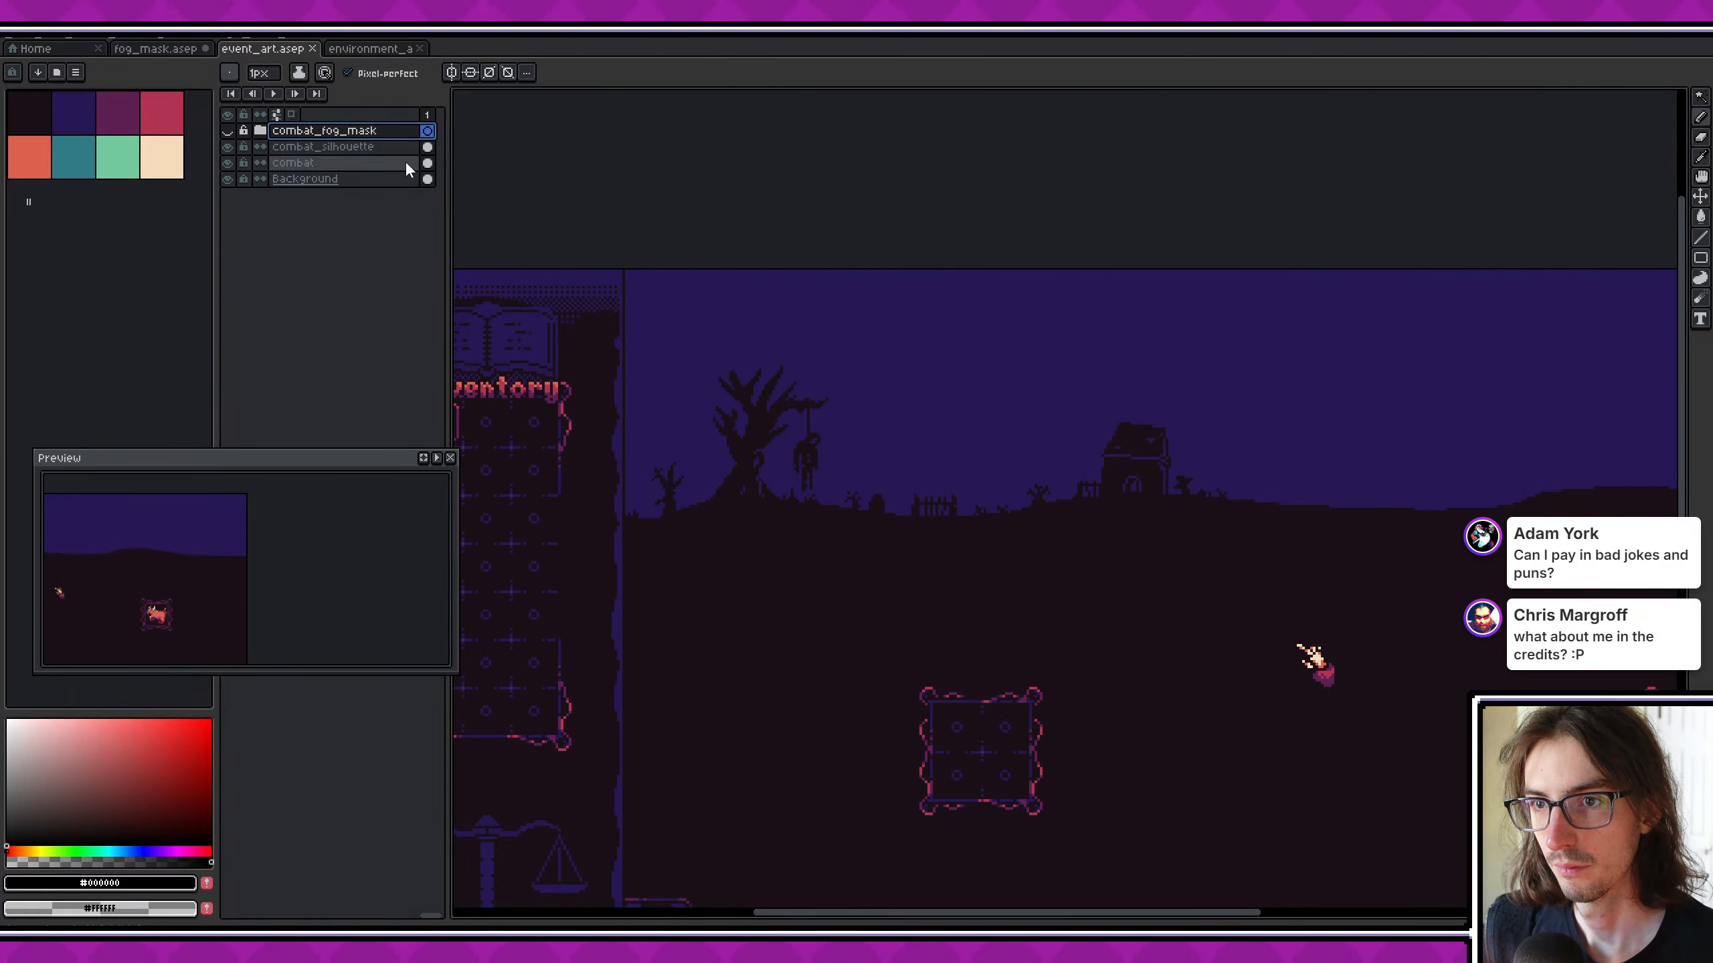
- Add a new layer above combat_silhouette and stamp a cream 45 px round moon in the right part of the sky
{"action": "left_click", "coordinate": [364, 147]}
{"action": "key", "text": "shift+n"}
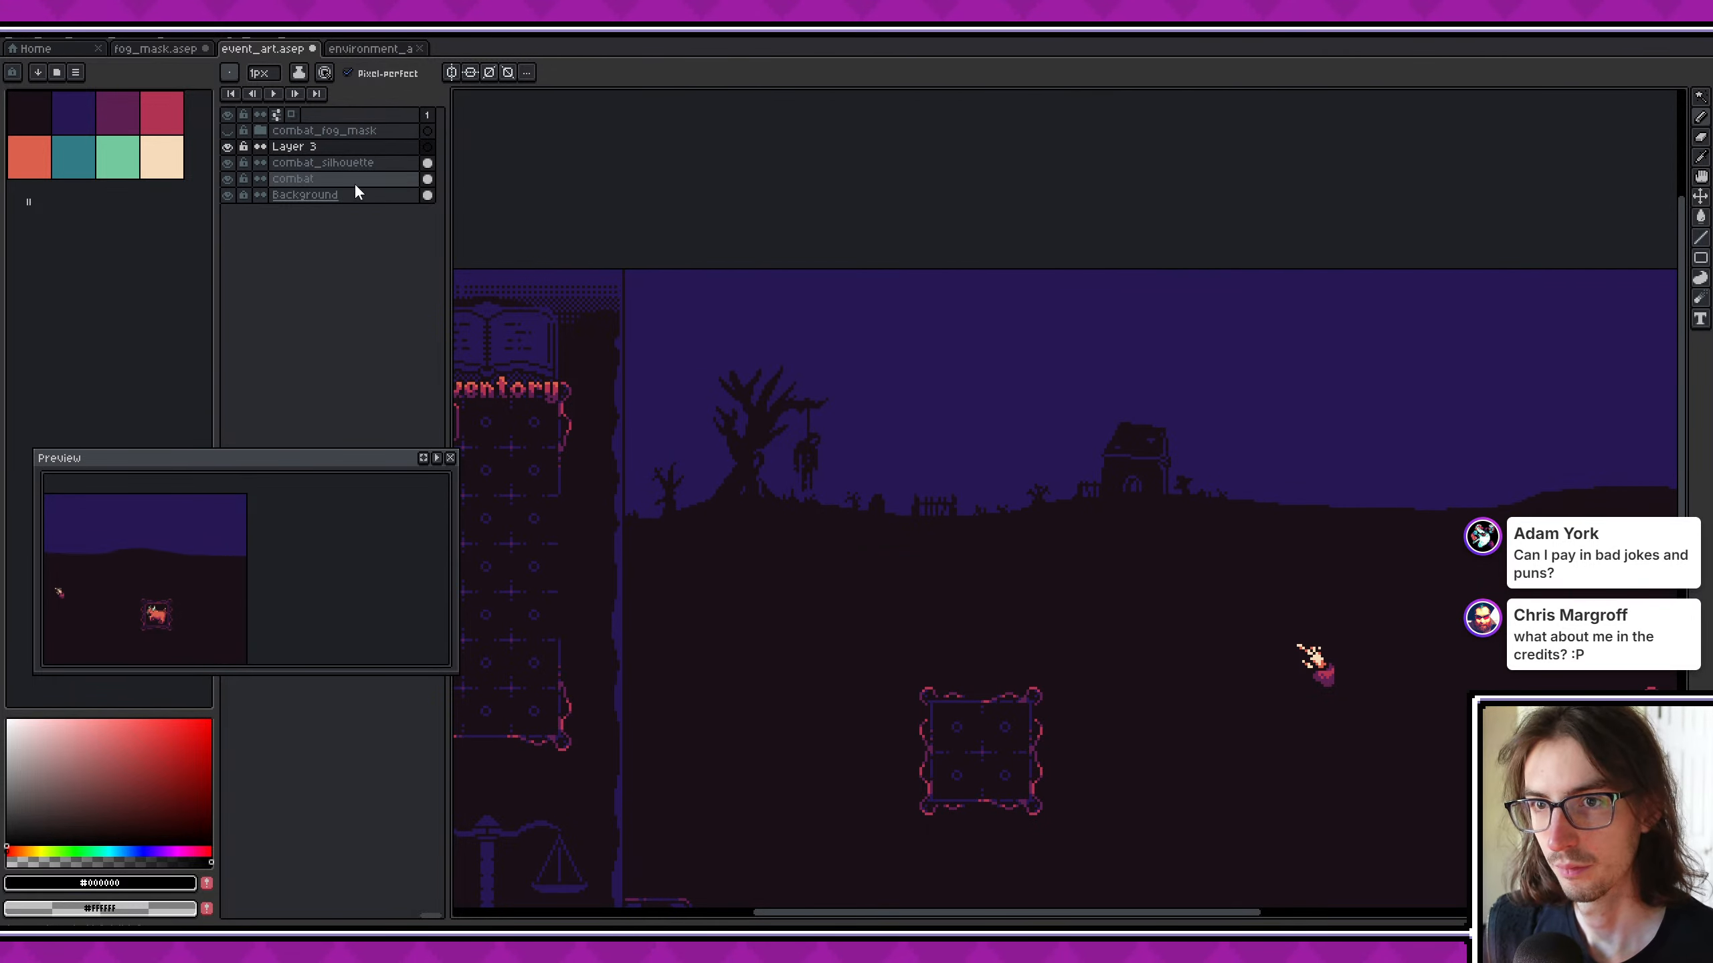
{"action": "left_click", "coordinate": [178, 166]}
{"action": "middle_click_drag", "start_coordinate": [1410, 497], "coordinate": [1074, 467]}
{"action": "scroll", "coordinate": [1245, 319], "scroll_direction": "up", "scroll_amount": 6, "text": "ctrl"}
{"action": "scroll", "coordinate": [1246, 319], "scroll_direction": "up", "scroll_amount": 20, "text": "ctrl"}
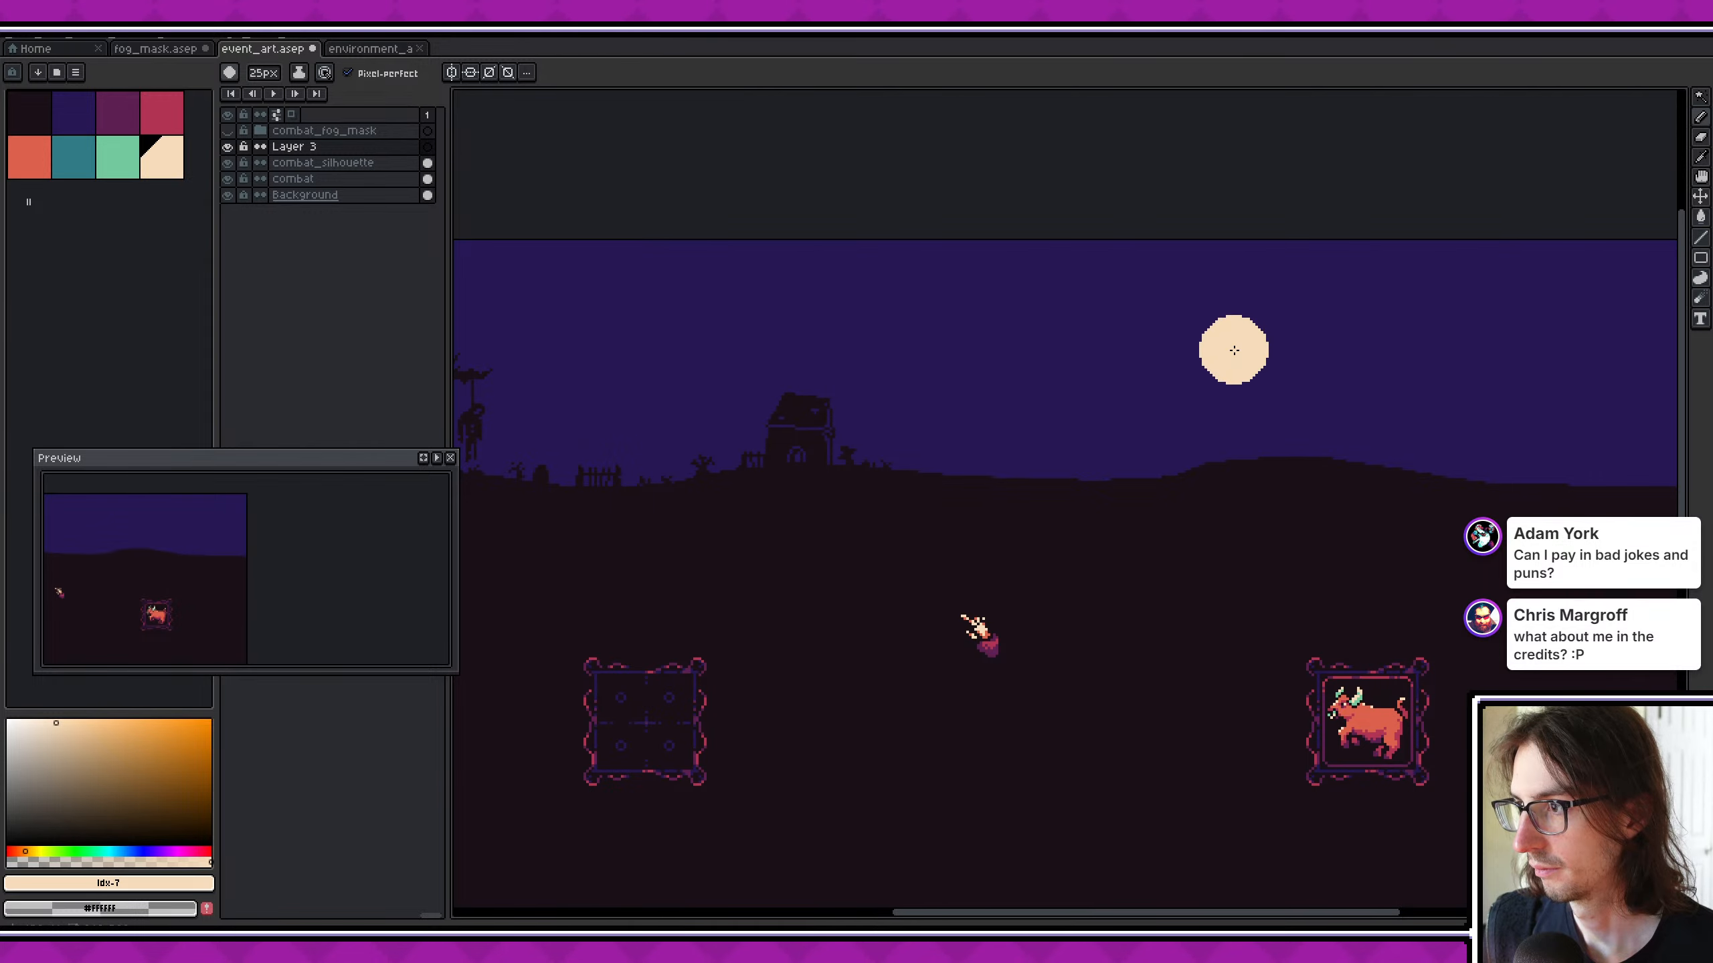
{"action": "mouse_move", "coordinate": [1341, 326]}
{"action": "middle_mouse_down"}
{"action": "mouse_move", "coordinate": [827, 335]}
{"action": "mouse_move", "coordinate": [1123, 363]}
{"action": "middle_mouse_up"}
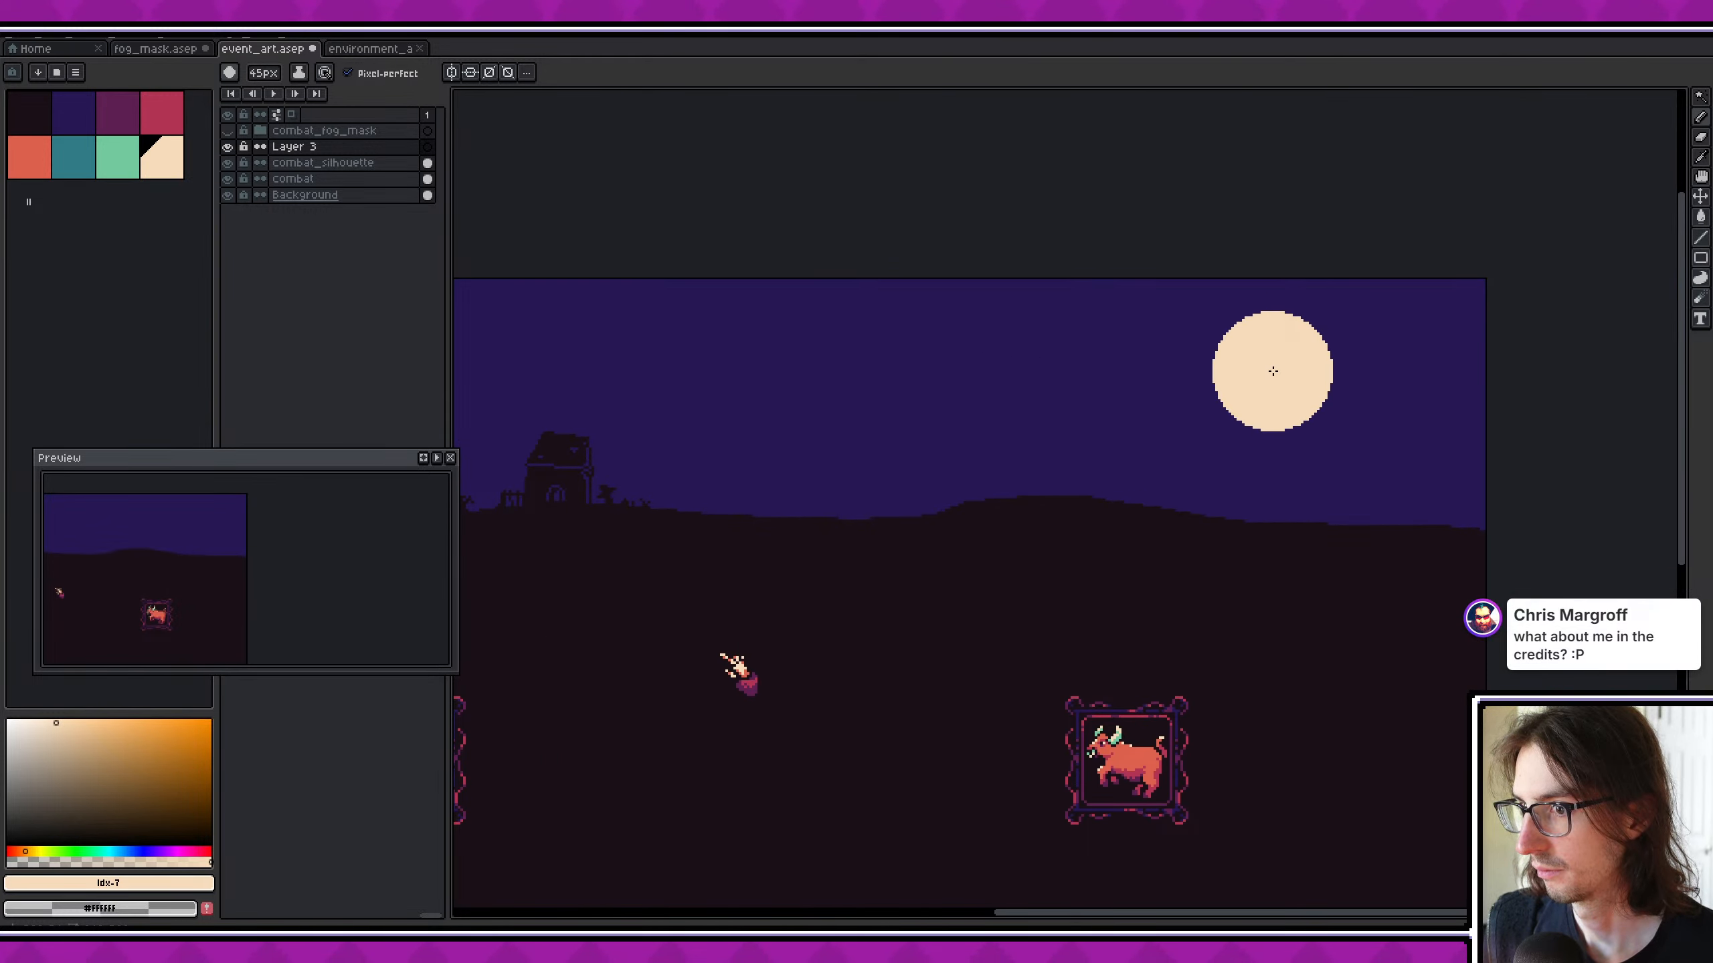
{"action": "left_click", "coordinate": [1233, 366]}
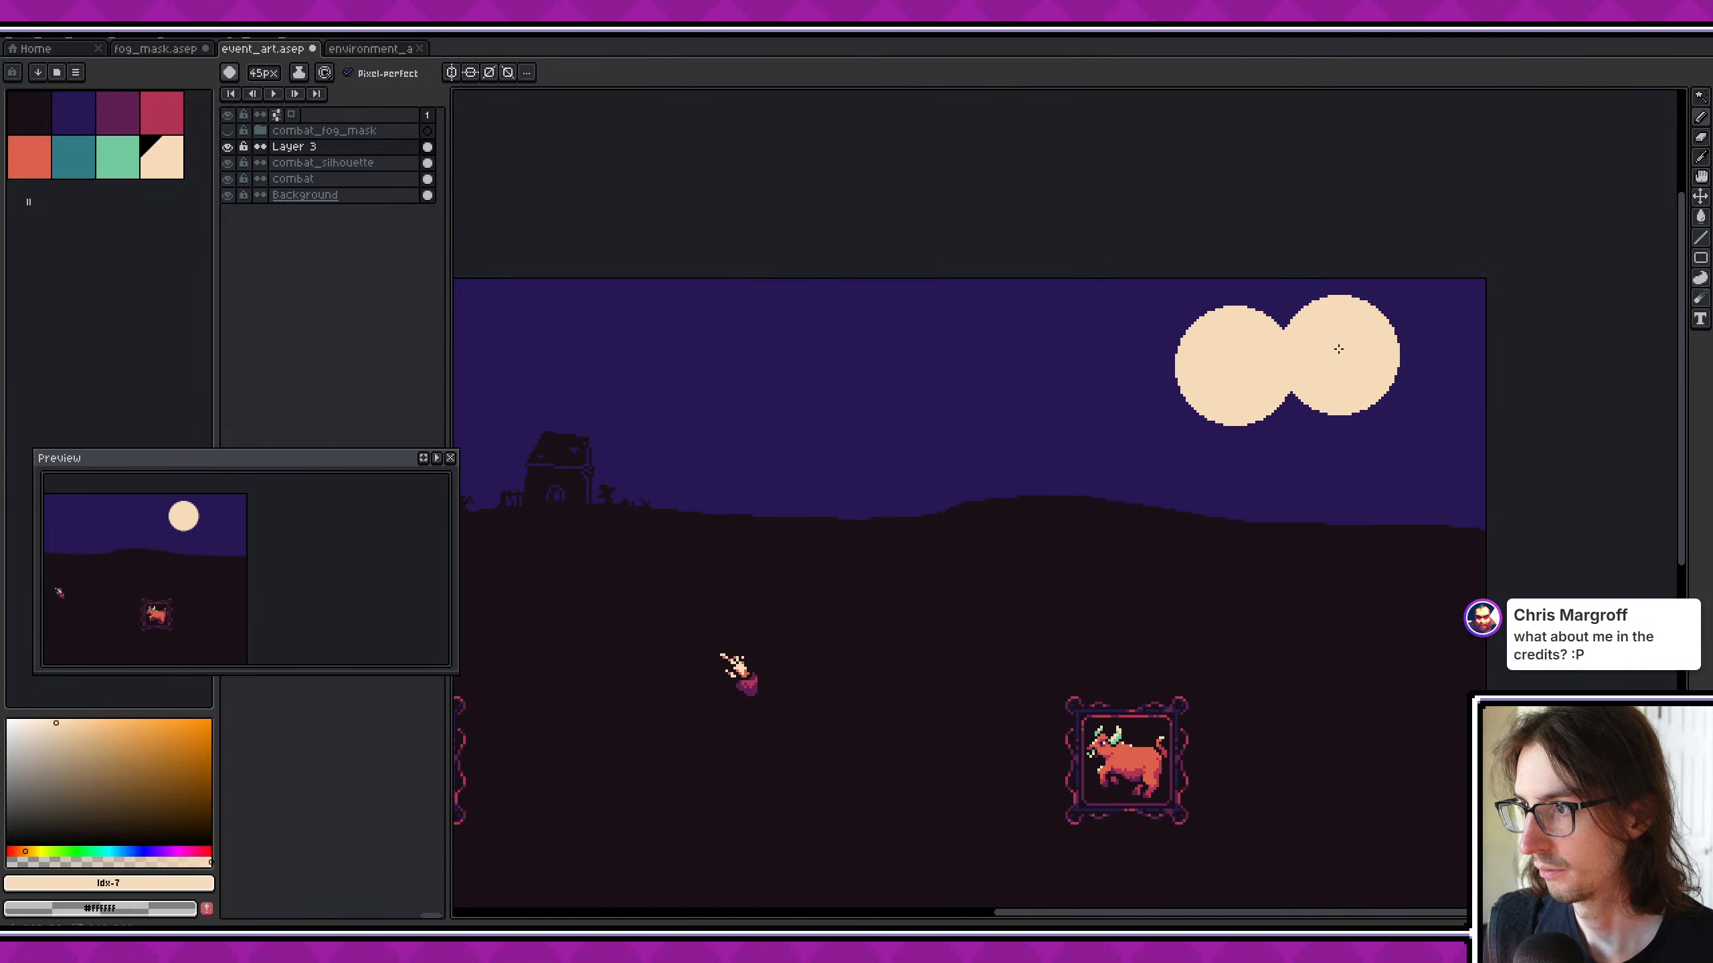
- Pick the mint green, shrink the brush to 1 px and dot pixels along the moon's upper-left rim
{"action": "scroll", "coordinate": [1339, 344], "scroll_direction": "up", "scroll_amount": 2}
{"action": "left_click", "coordinate": [113, 164]}
{"action": "scroll", "coordinate": [845, 433], "scroll_direction": "down", "scroll_amount": 20, "text": "ctrl"}
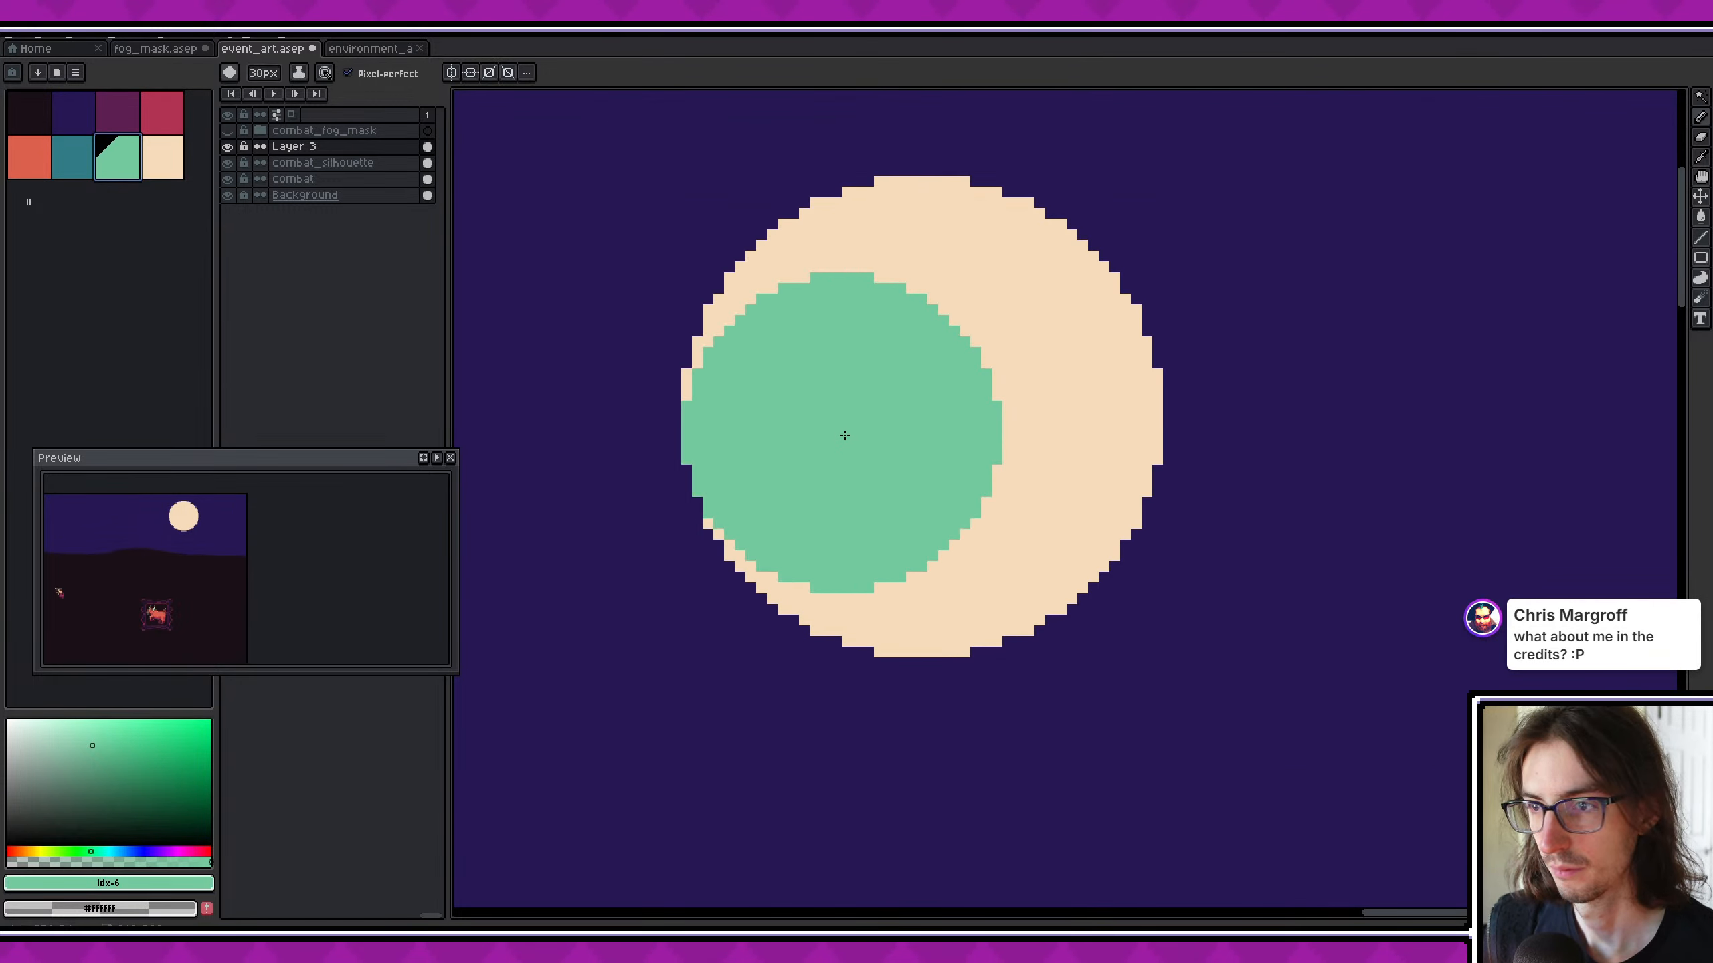
{"action": "scroll", "coordinate": [710, 350], "scroll_direction": "up", "scroll_amount": 1}
{"action": "left_click", "coordinate": [693, 341]}
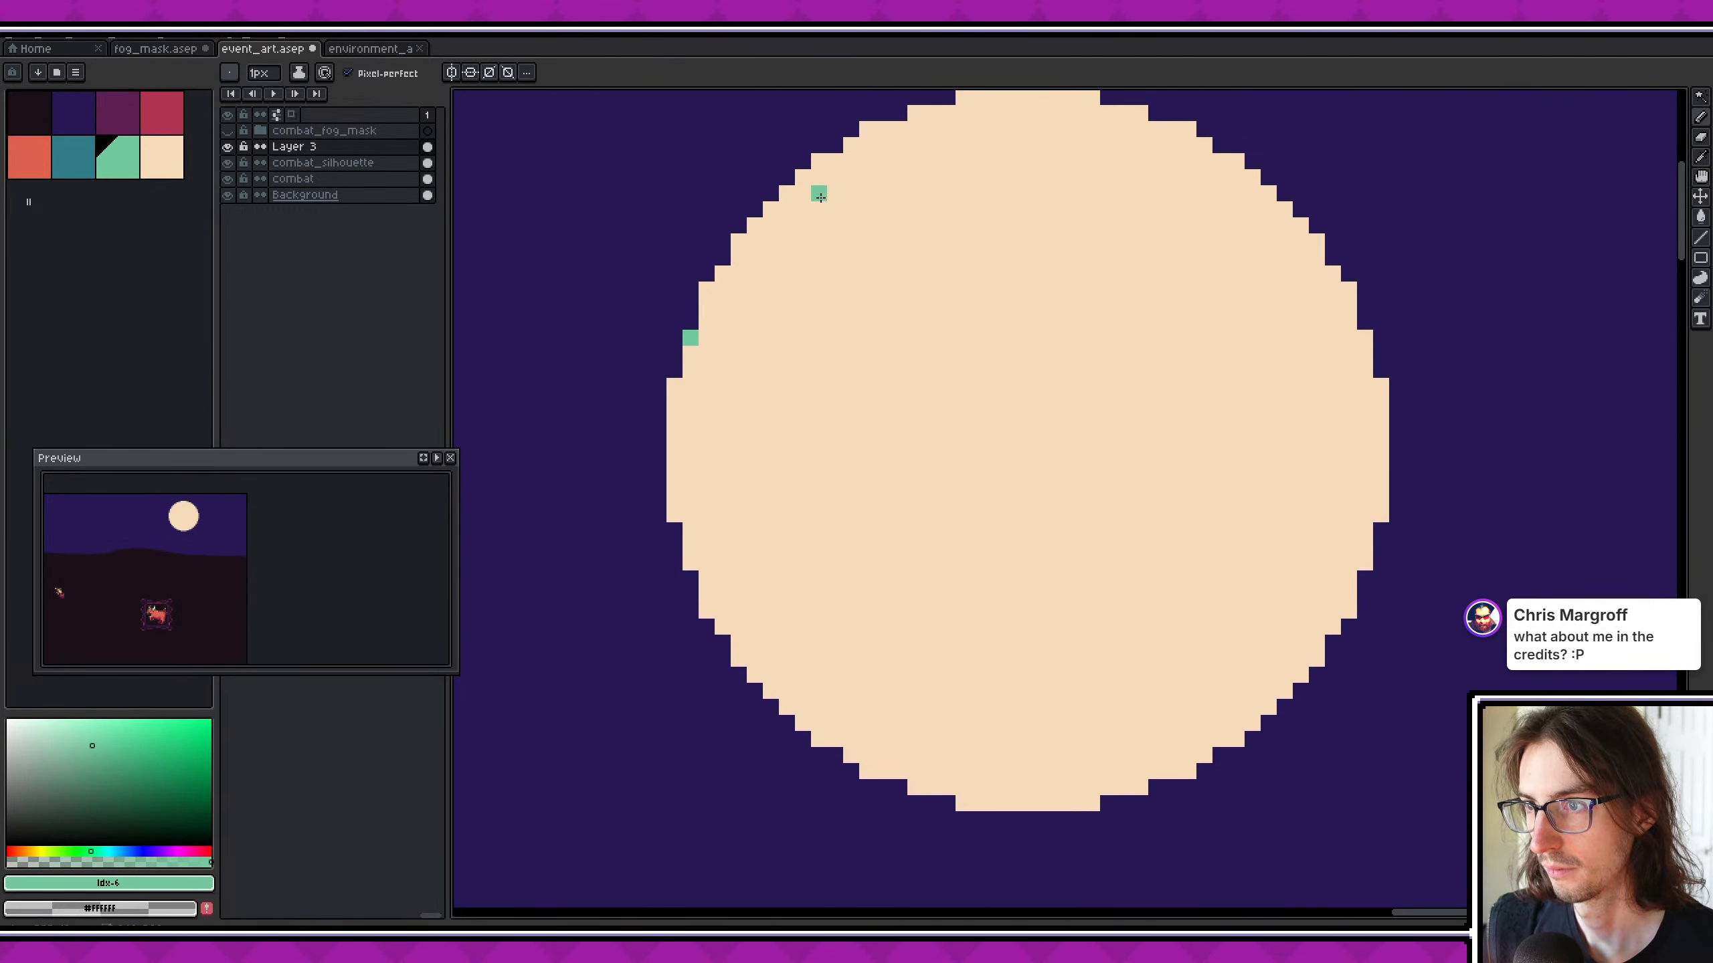
{"action": "left_click", "coordinate": [772, 212]}
{"action": "left_click", "coordinate": [740, 226]}
{"action": "key", "text": "ctrl+z"}
{"action": "left_click", "coordinate": [755, 226]}
{"action": "left_click", "coordinate": [915, 113]}
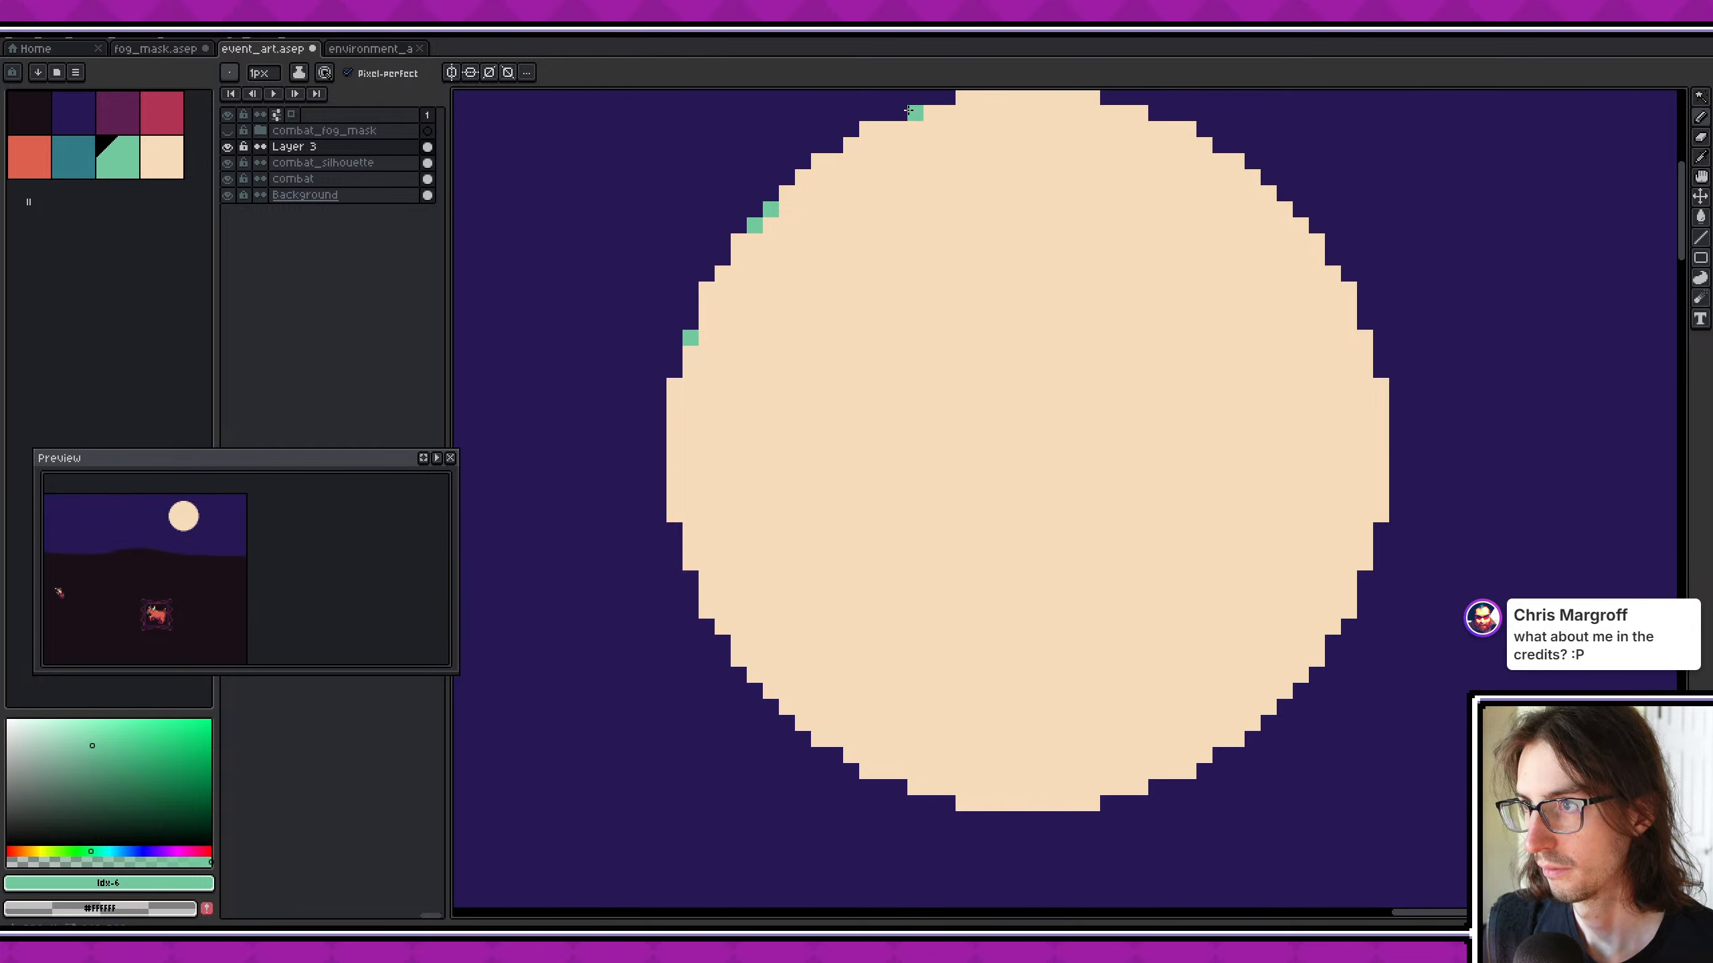
{"action": "left_click", "coordinate": [963, 97]}
- Dot single mint green pixels along the upper-right and right rim of the moon to smooth its outline
{"action": "middle_click_drag", "start_coordinate": [1156, 112], "coordinate": [1060, 174]}
{"action": "left_click", "coordinate": [1045, 175]}
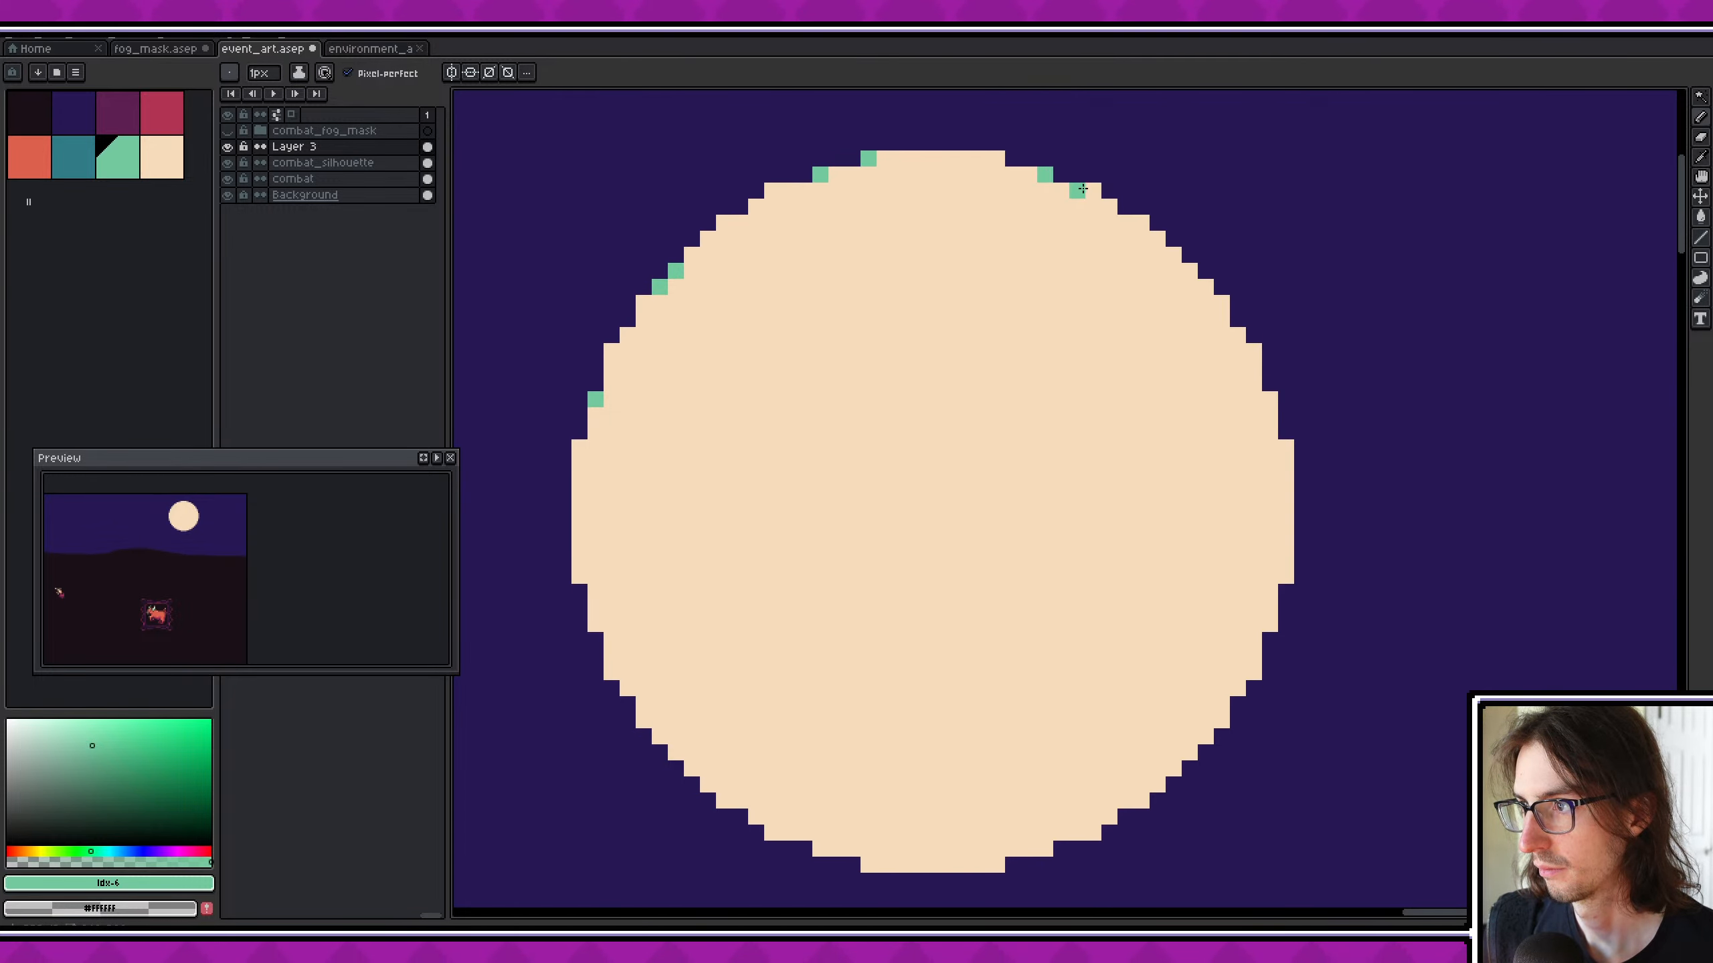
{"action": "left_click", "coordinate": [1093, 191]}
{"action": "mouse_move", "coordinate": [1177, 327]}
{"action": "middle_mouse_down"}
{"action": "mouse_move", "coordinate": [1106, 272]}
{"action": "mouse_move", "coordinate": [1143, 305]}
{"action": "middle_mouse_up"}
{"action": "left_click", "coordinate": [1102, 201]}
{"action": "left_click", "coordinate": [1119, 217]}
{"action": "left_click", "coordinate": [1144, 259]}
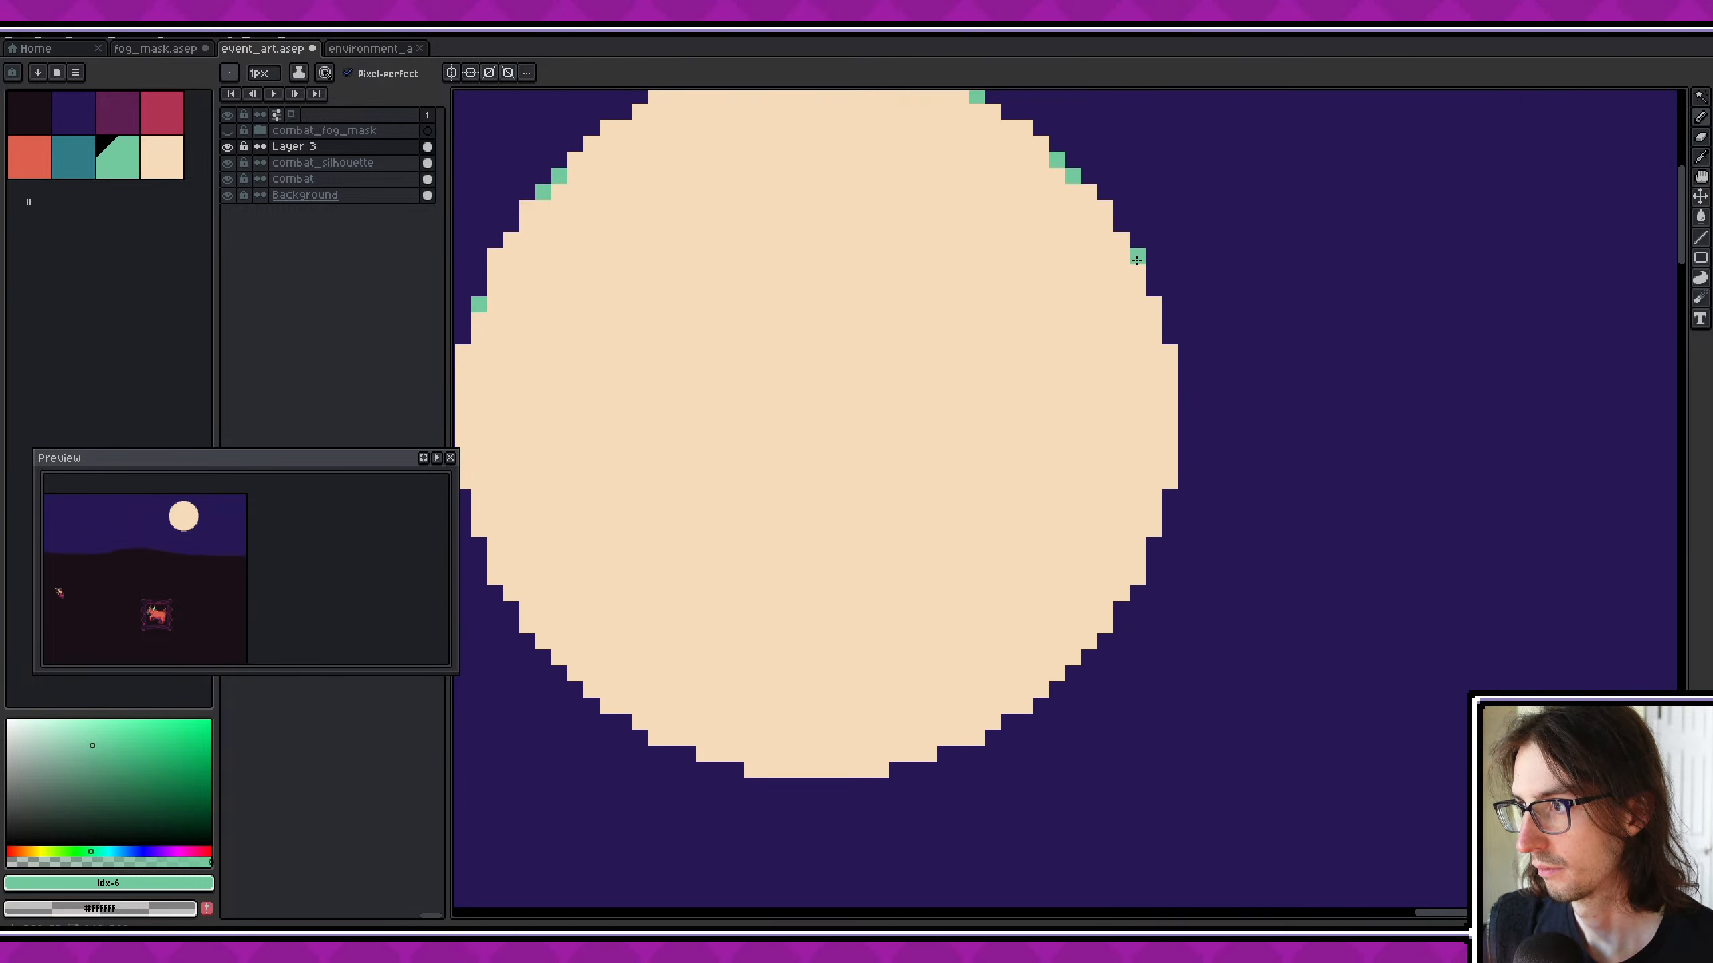
{"action": "left_click", "coordinate": [1161, 307]}
{"action": "middle_click_drag", "start_coordinate": [1153, 389], "coordinate": [1160, 341]}
{"action": "left_click", "coordinate": [1177, 433]}
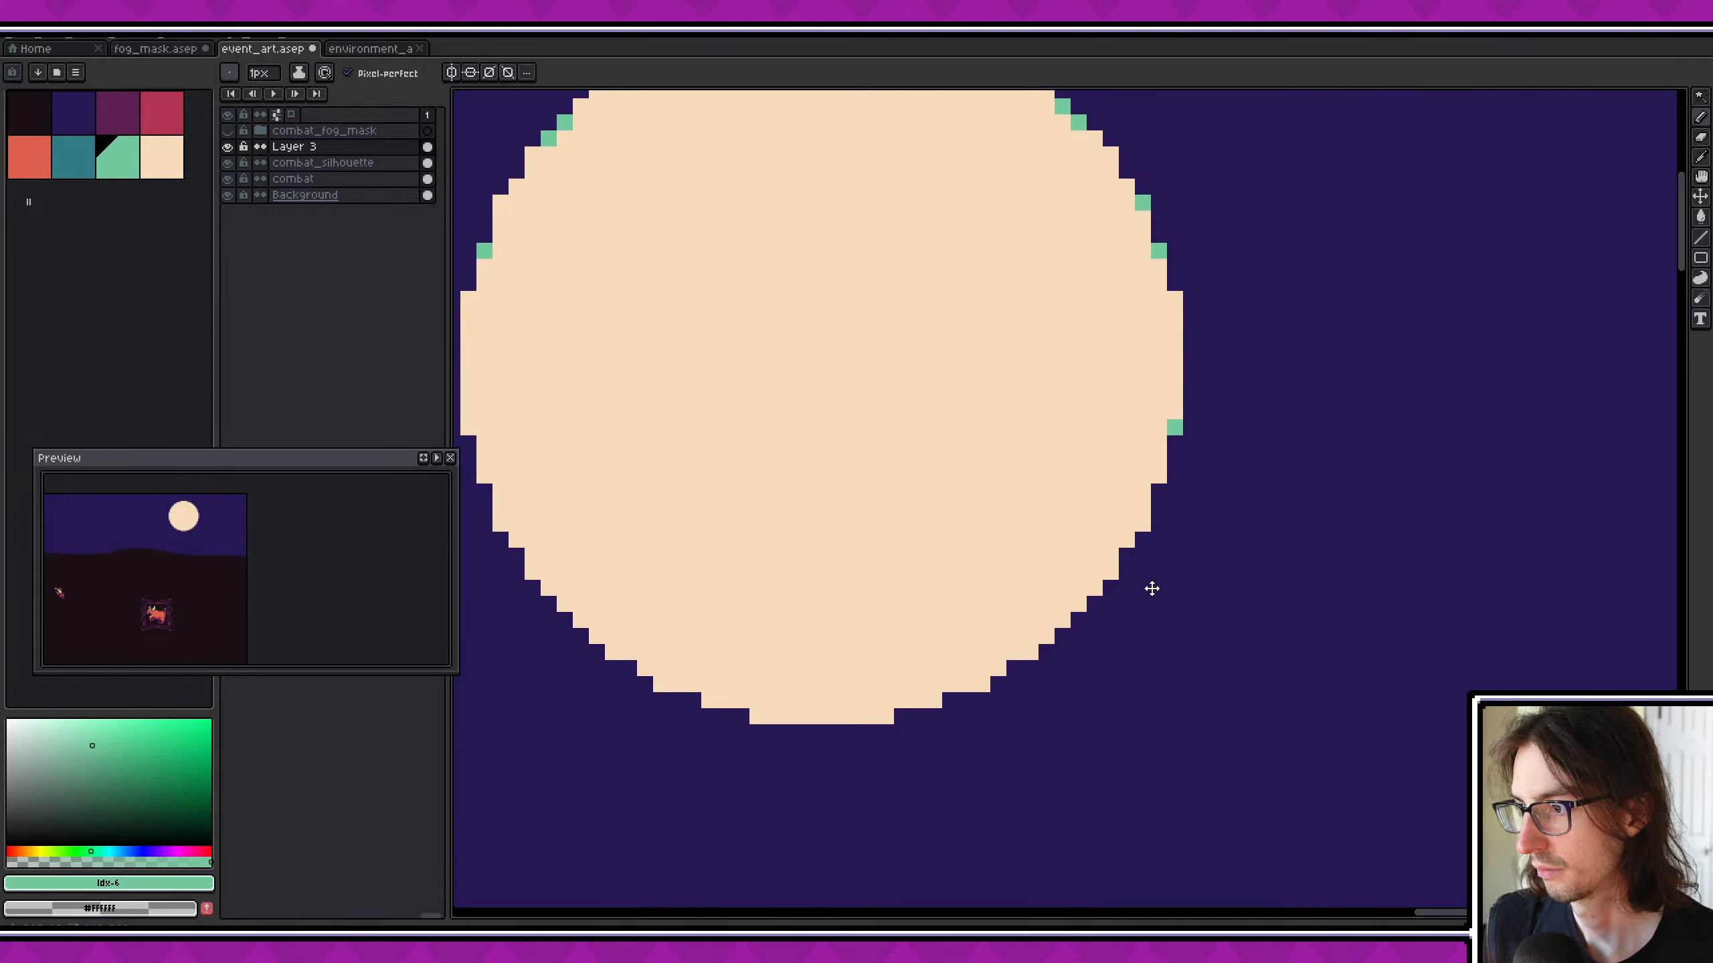
- Add mint green edge pixels along the moon's lower-right rim
{"action": "scroll", "coordinate": [1147, 585], "scroll_direction": "down", "scroll_amount": 1}
{"action": "left_click", "coordinate": [1128, 534]}
{"action": "left_click", "coordinate": [1117, 566]}
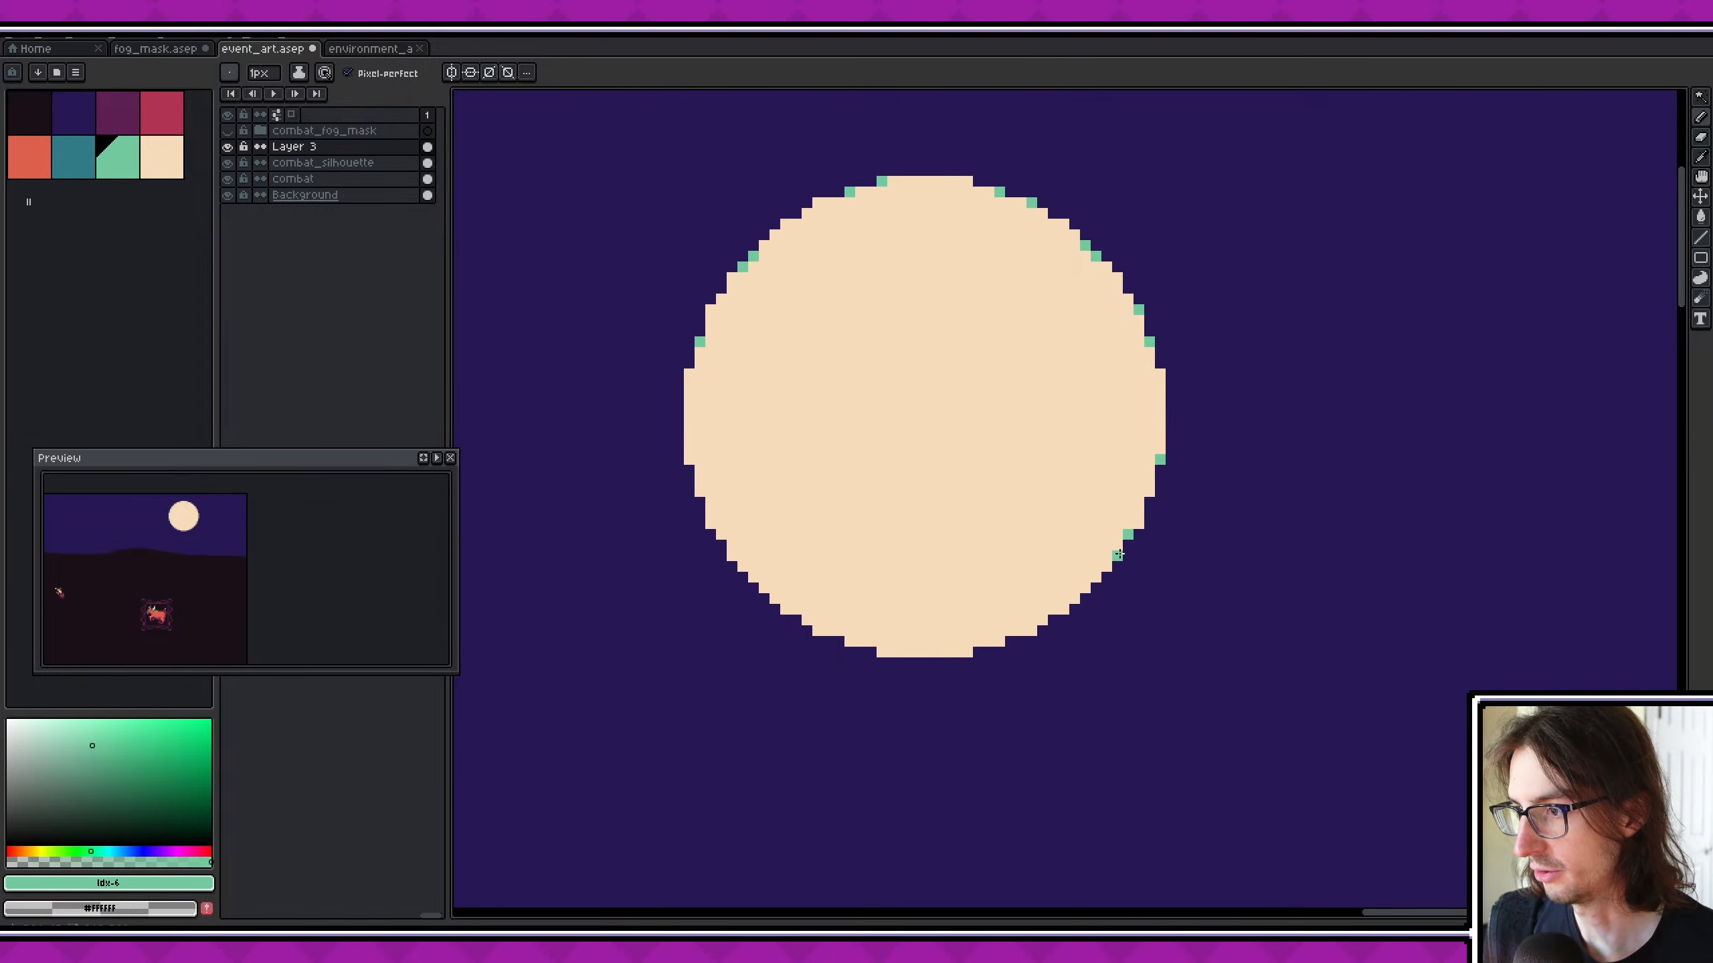
{"action": "left_click", "coordinate": [1118, 557]}
{"action": "left_click", "coordinate": [1086, 589]}
{"action": "left_click", "coordinate": [1076, 600]}
{"action": "middle_click_drag", "start_coordinate": [1077, 606], "coordinate": [1120, 583]}
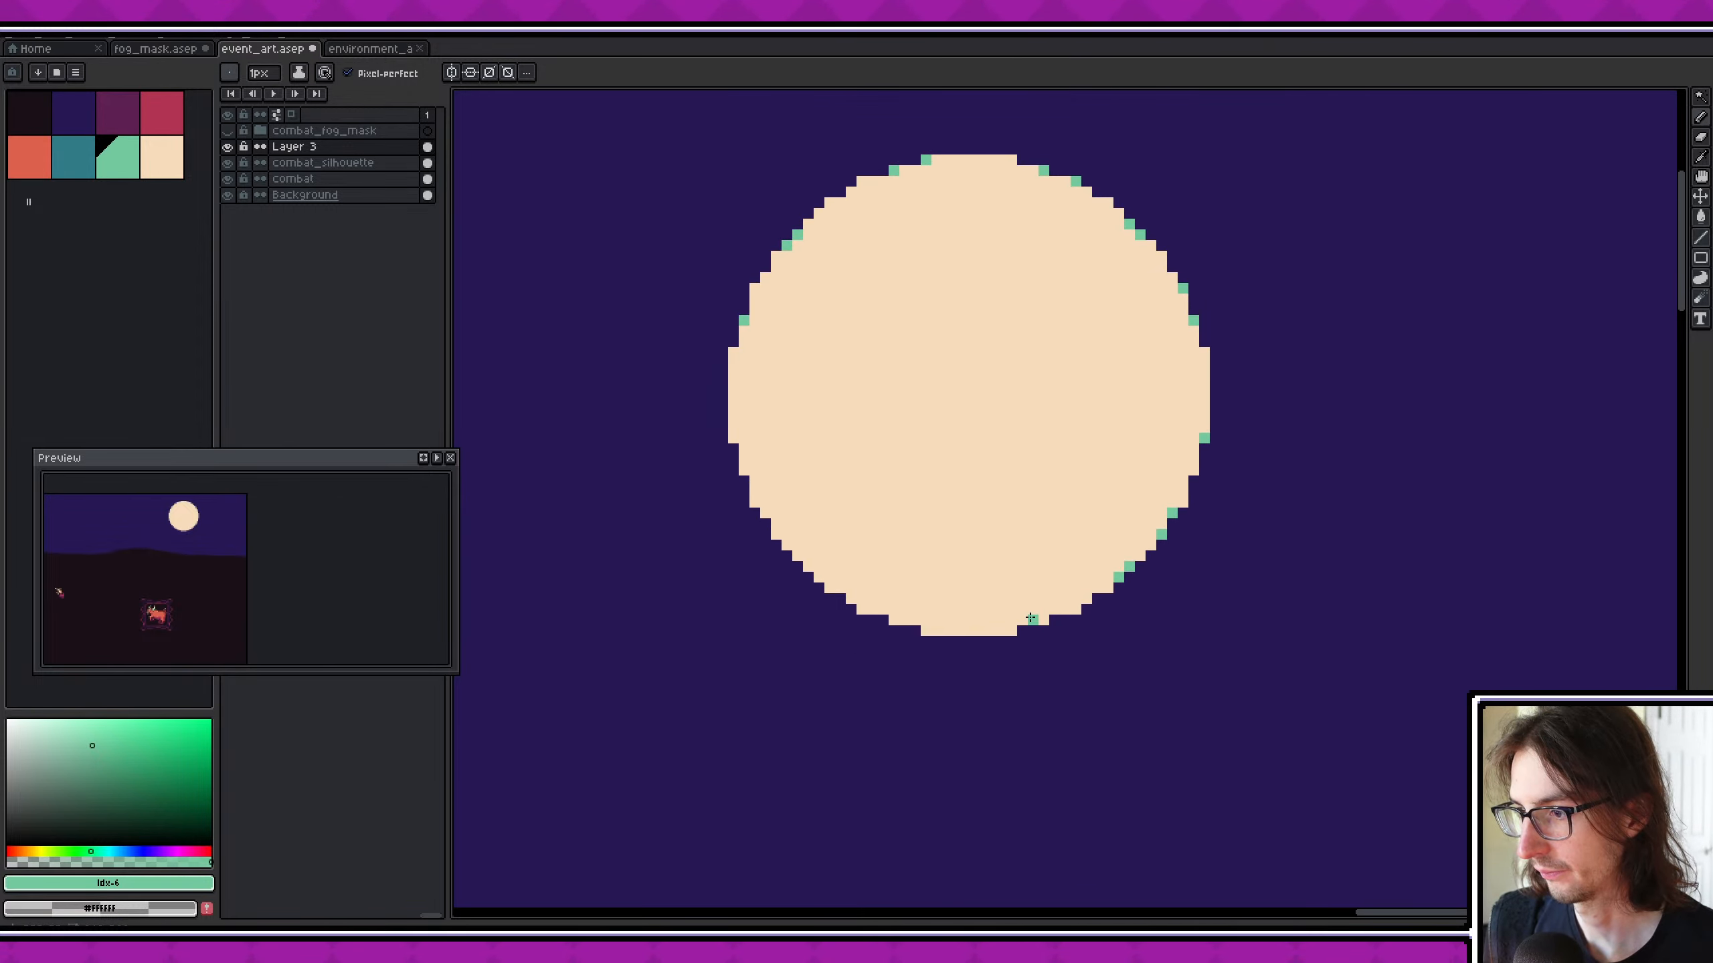
- Continue the single mint green edge pixels around the moon's underside and up its lower-left rim
{"action": "left_click", "coordinate": [1011, 630]}
{"action": "left_click", "coordinate": [893, 620]}
{"action": "left_click", "coordinate": [862, 610]}
{"action": "left_click", "coordinate": [830, 587]}
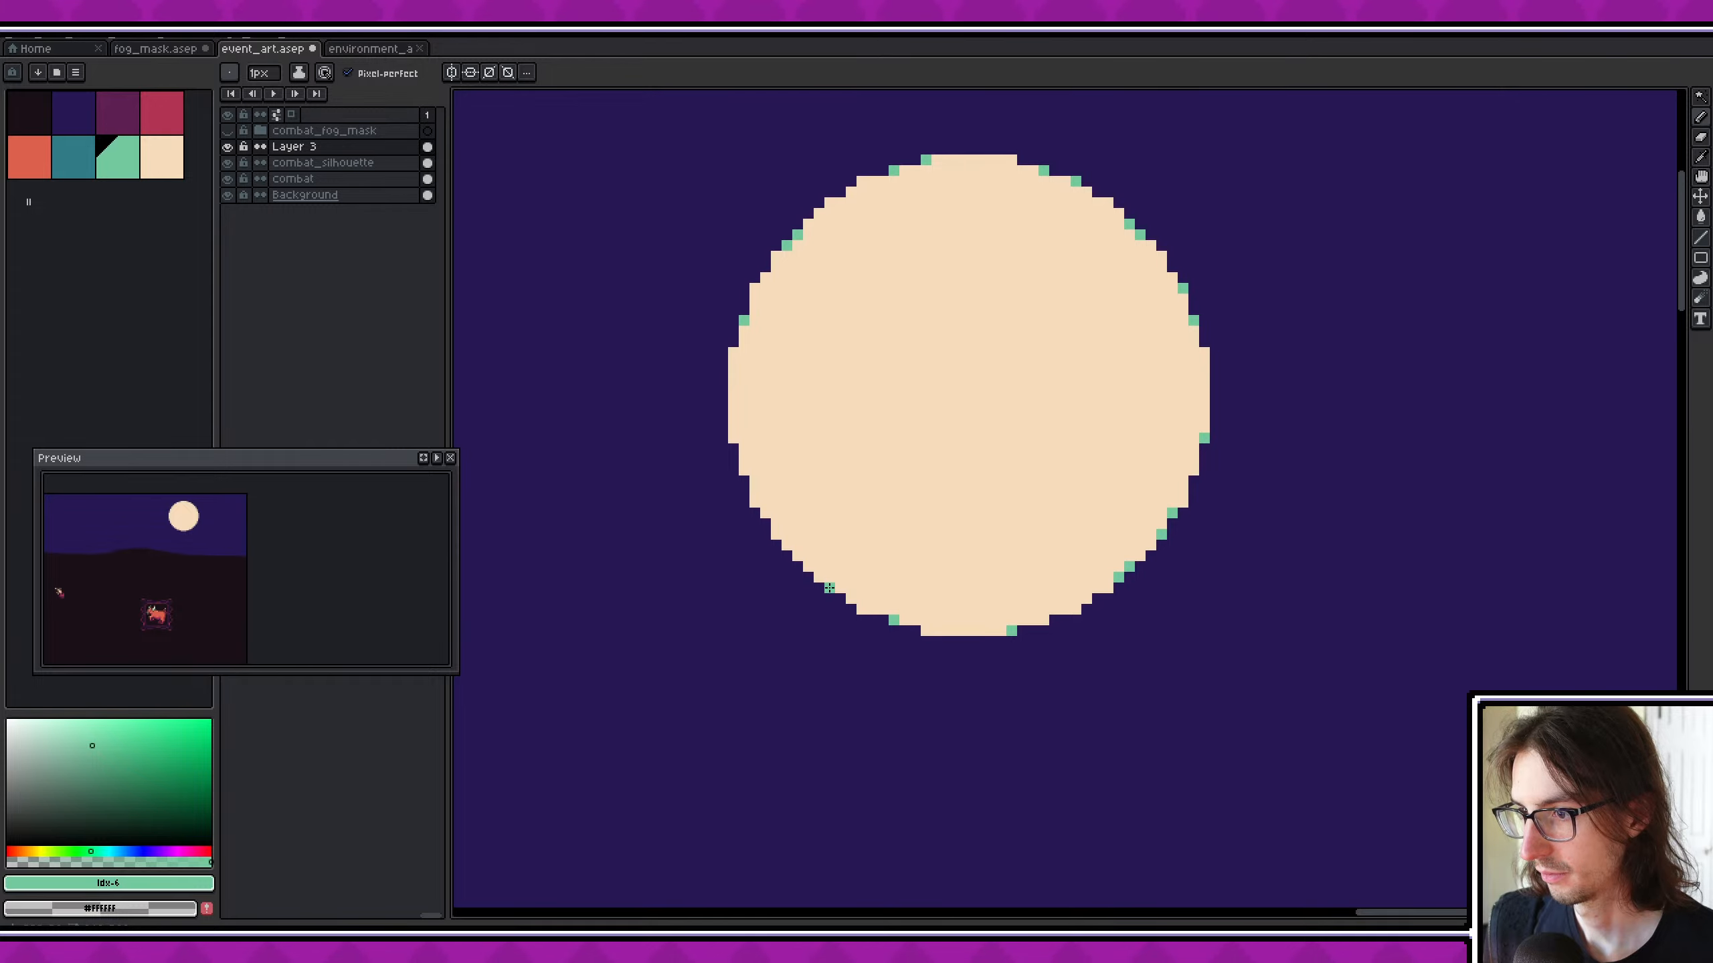
{"action": "left_click", "coordinate": [796, 555]}
{"action": "left_click", "coordinate": [777, 533]}
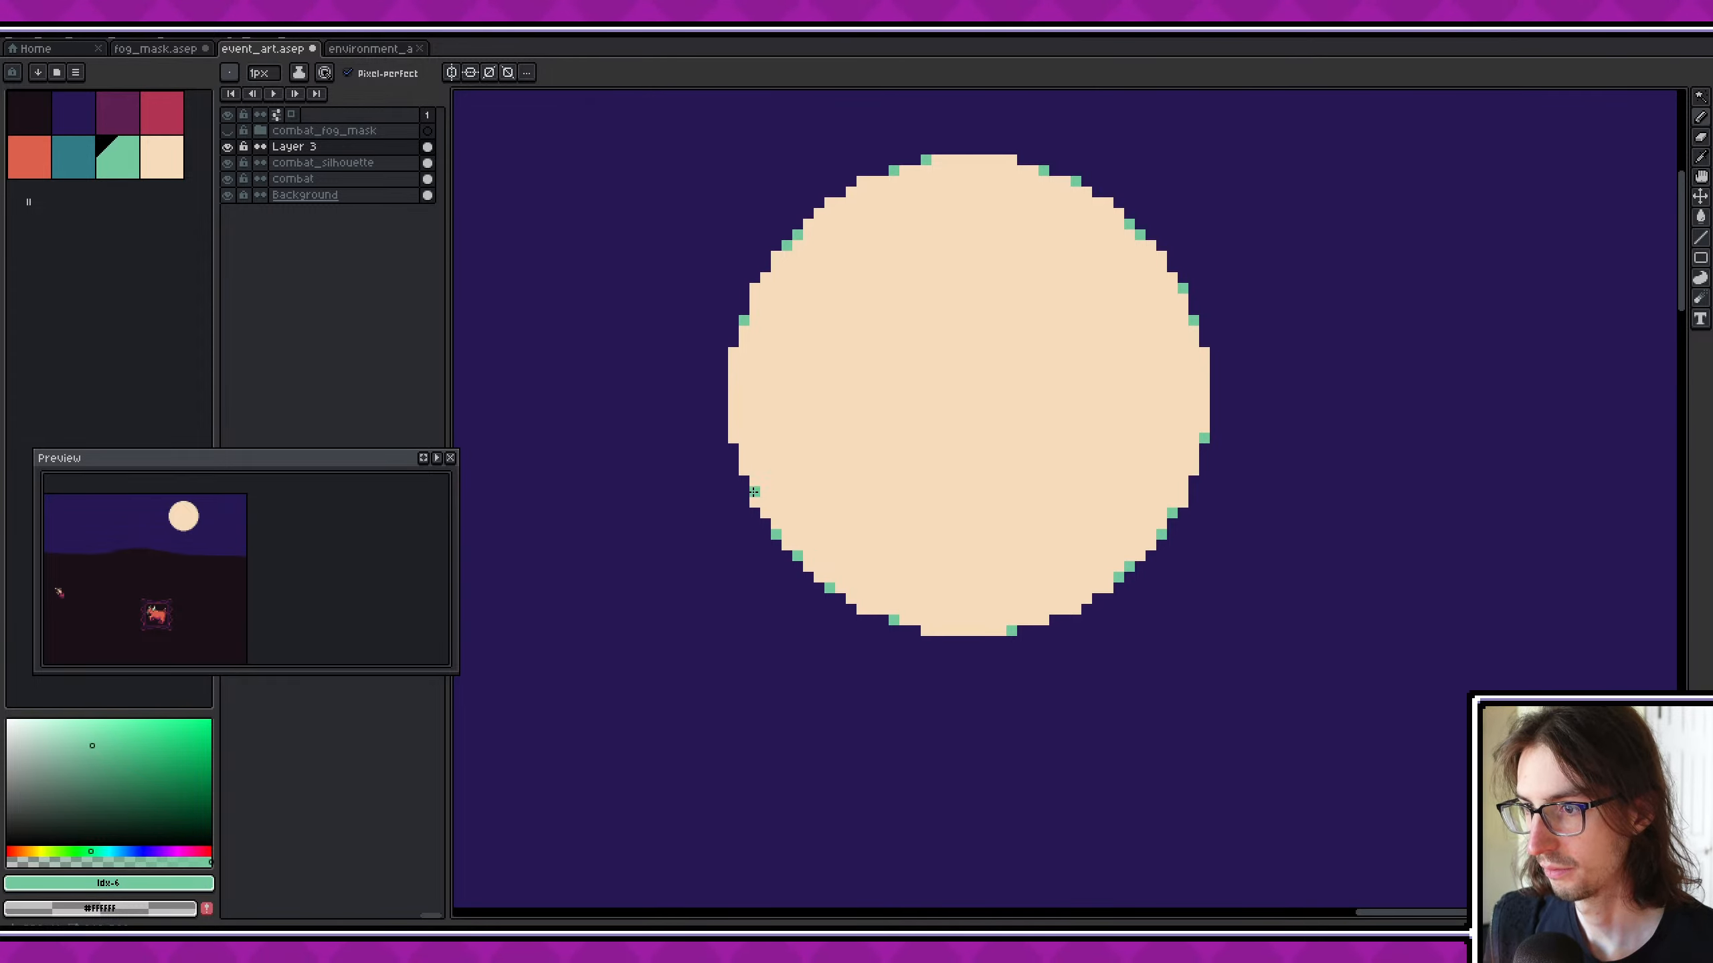
{"action": "left_click", "coordinate": [754, 502]}
{"action": "left_click", "coordinate": [734, 438]}
- Enlarge the moon in the preview and paint a small mint green crater against its lower-left rim
{"action": "mouse_move", "coordinate": [207, 529]}
{"action": "middle_mouse_down"}
{"action": "mouse_move", "coordinate": [313, 579]}
{"action": "mouse_move", "coordinate": [351, 573]}
{"action": "middle_mouse_up"}
{"action": "scroll", "coordinate": [300, 560], "scroll_direction": "up", "scroll_amount": 1}
{"action": "scroll", "coordinate": [369, 578], "scroll_direction": "up", "scroll_amount": 2}
{"action": "scroll", "coordinate": [787, 514], "scroll_direction": "up", "scroll_amount": 7, "text": "ctrl"}
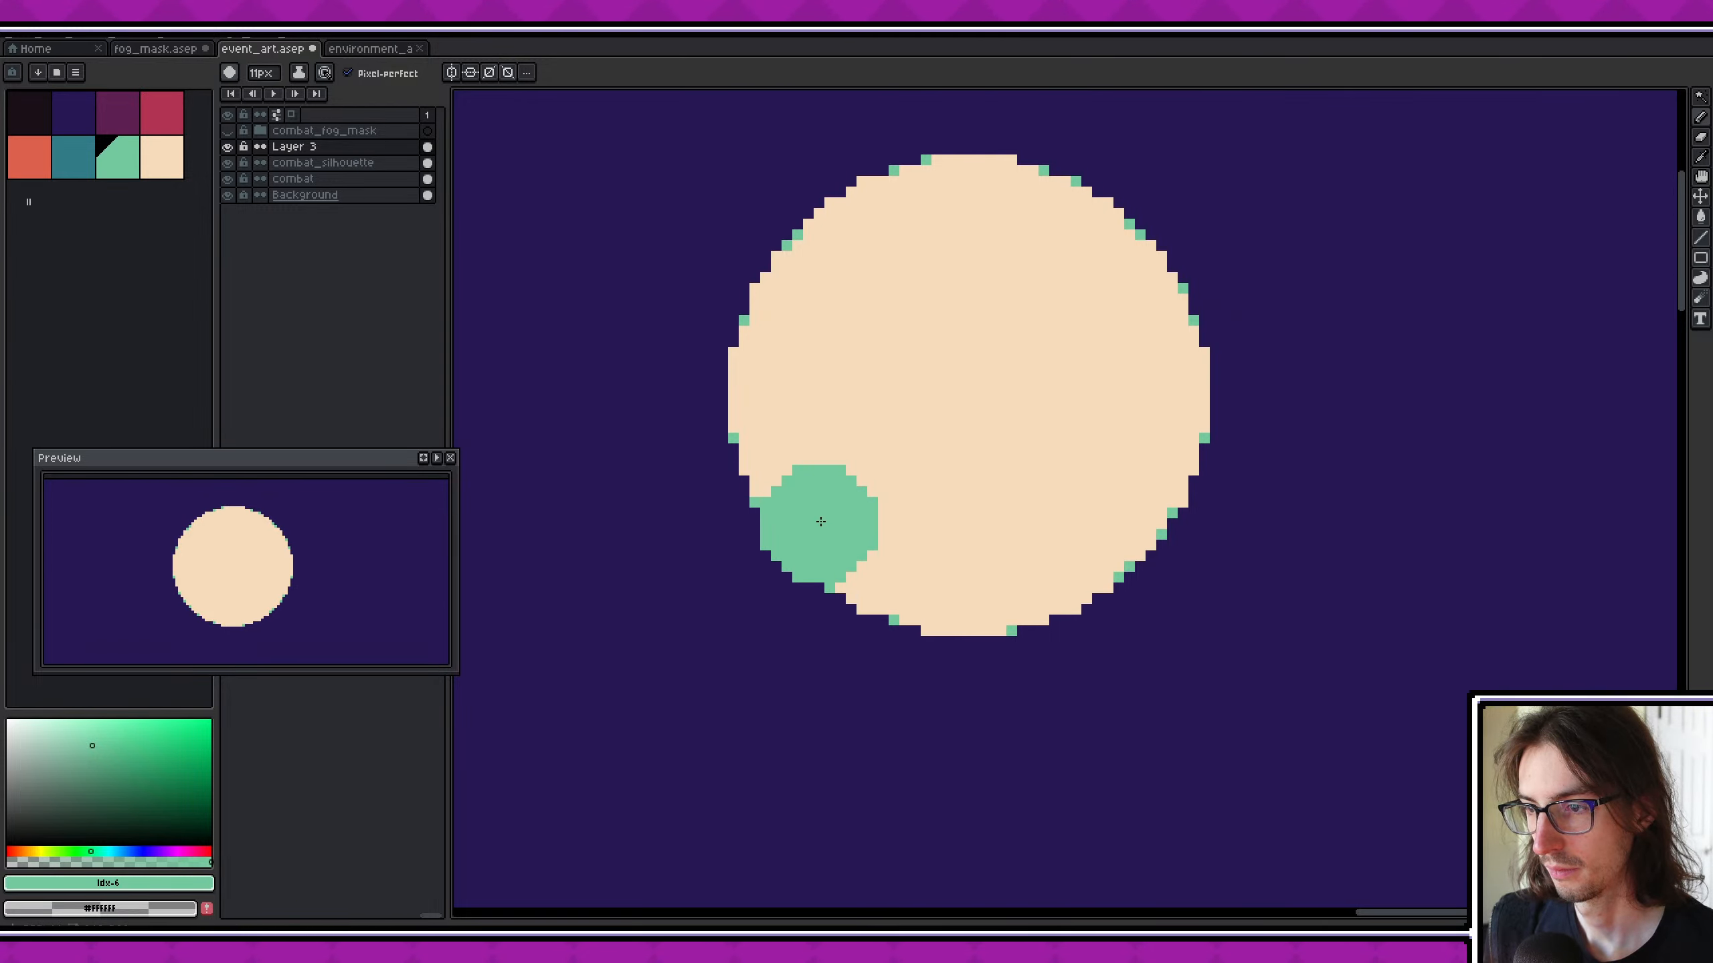
{"action": "scroll", "coordinate": [816, 506], "scroll_direction": "down", "scroll_amount": 5, "text": "ctrl"}
{"action": "scroll", "coordinate": [802, 524], "scroll_direction": "up", "scroll_amount": 2, "text": "ctrl"}
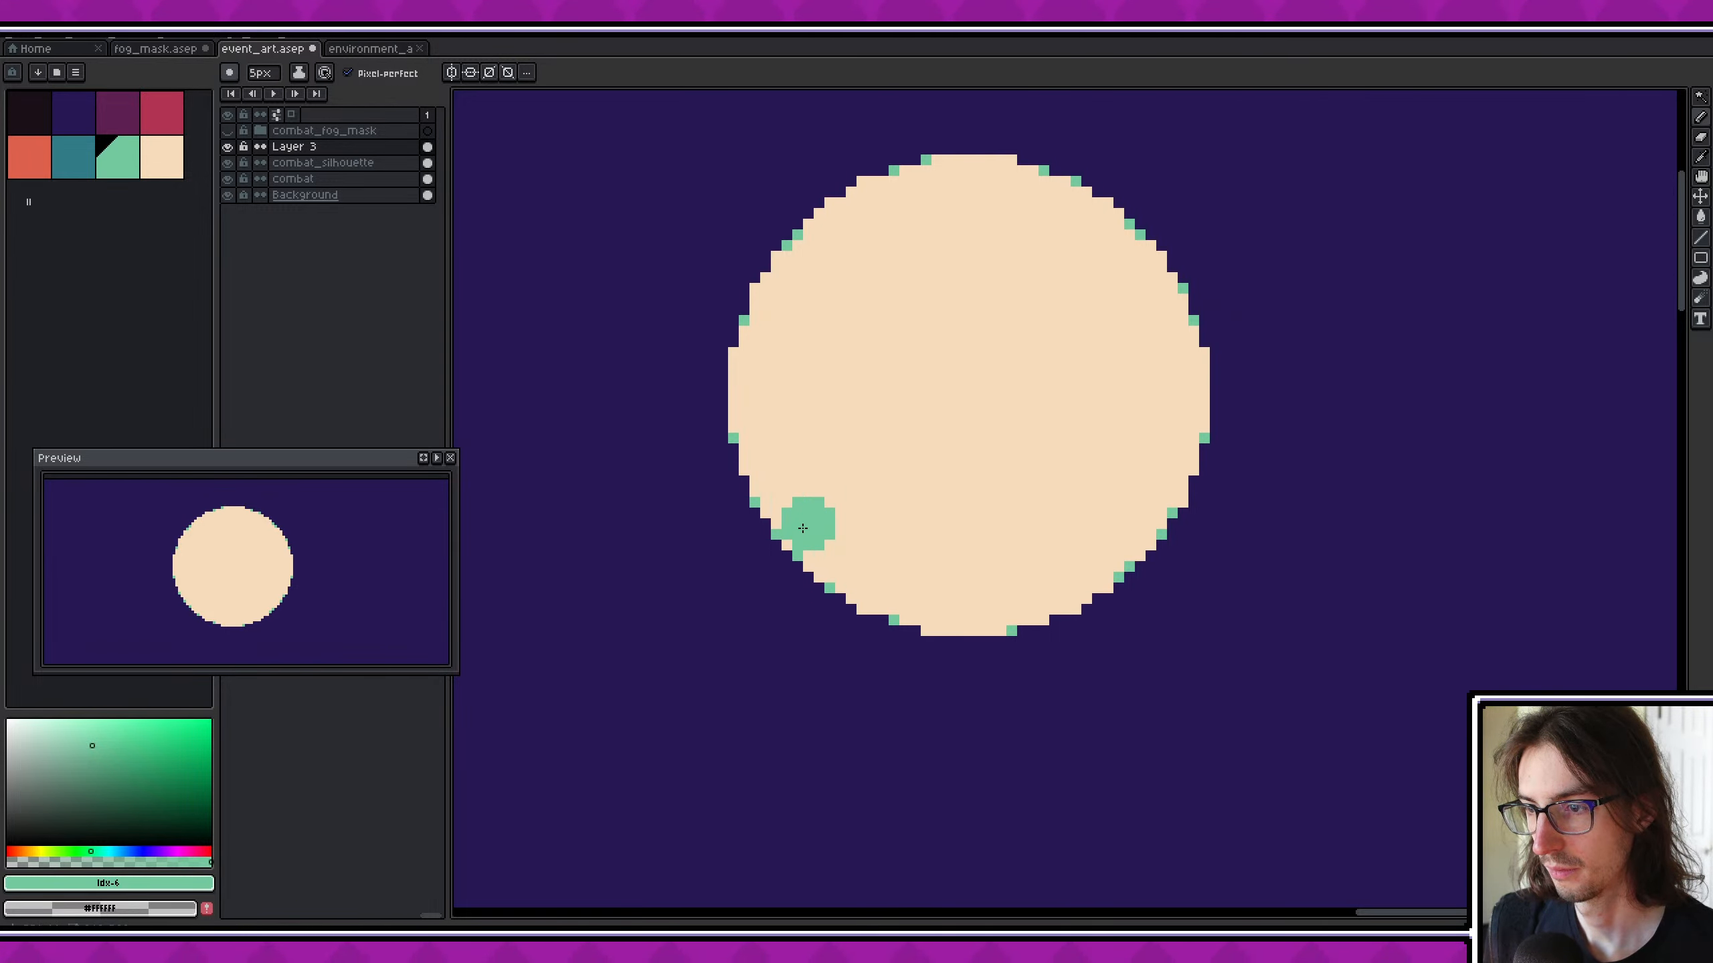
{"action": "scroll", "coordinate": [804, 534], "scroll_direction": "down", "scroll_amount": 4, "text": "ctrl"}
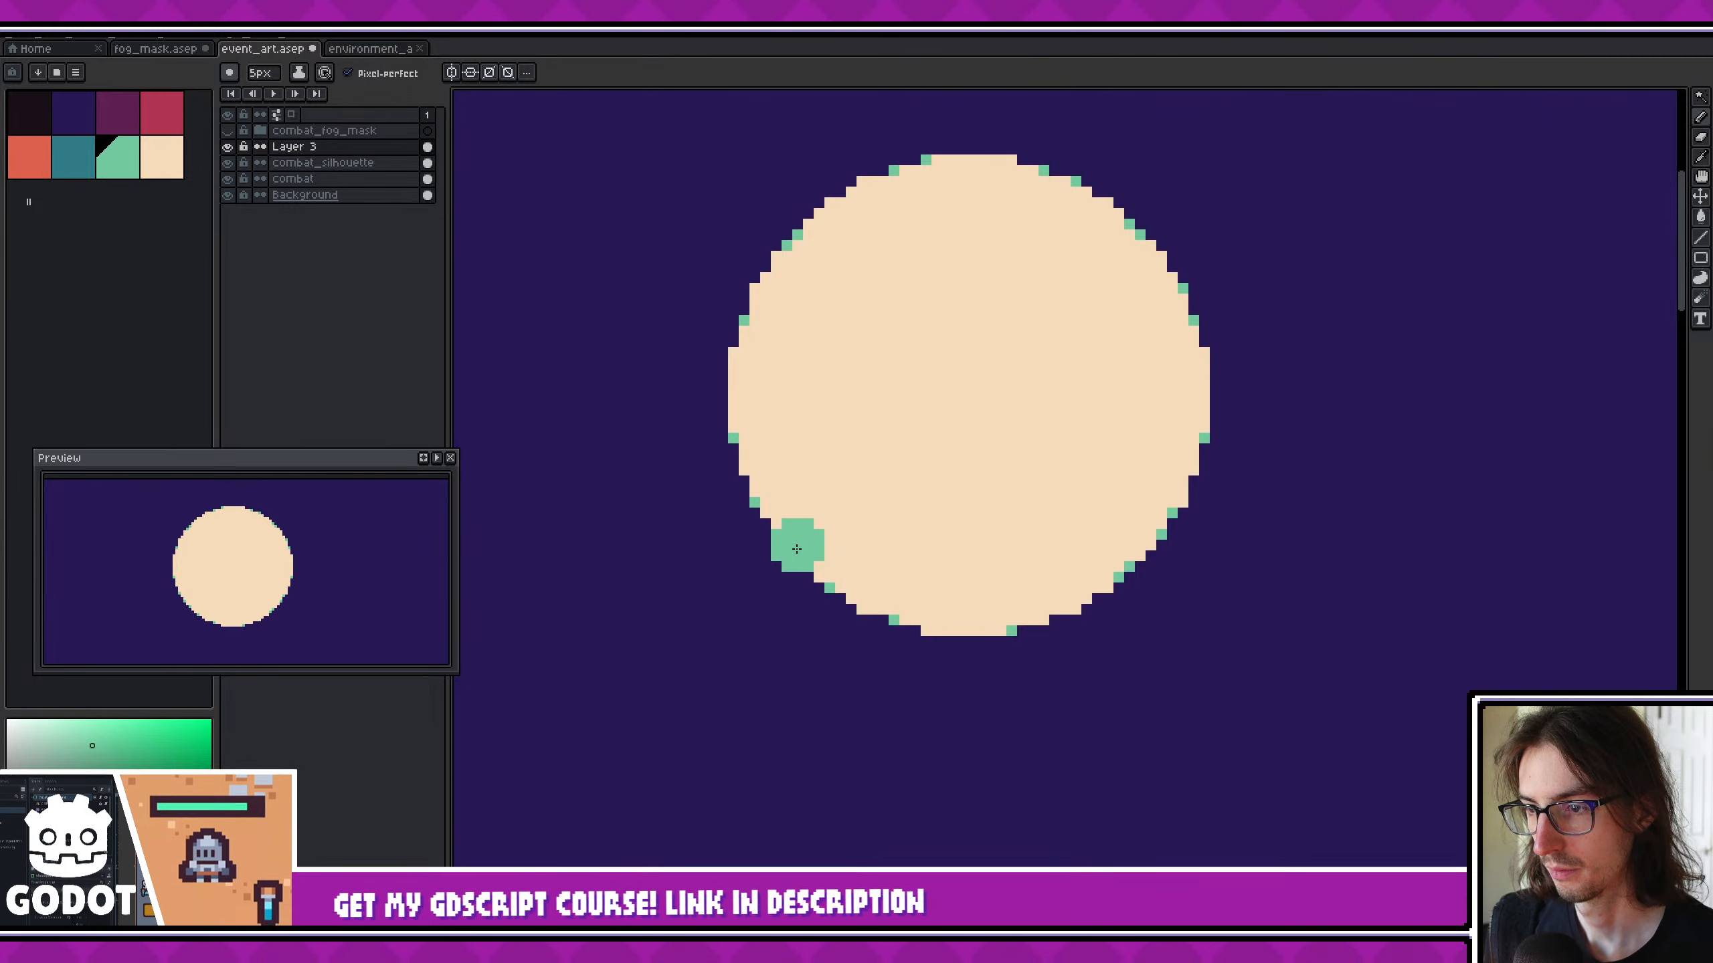
{"action": "scroll", "coordinate": [782, 537], "scroll_direction": "down", "scroll_amount": 2}
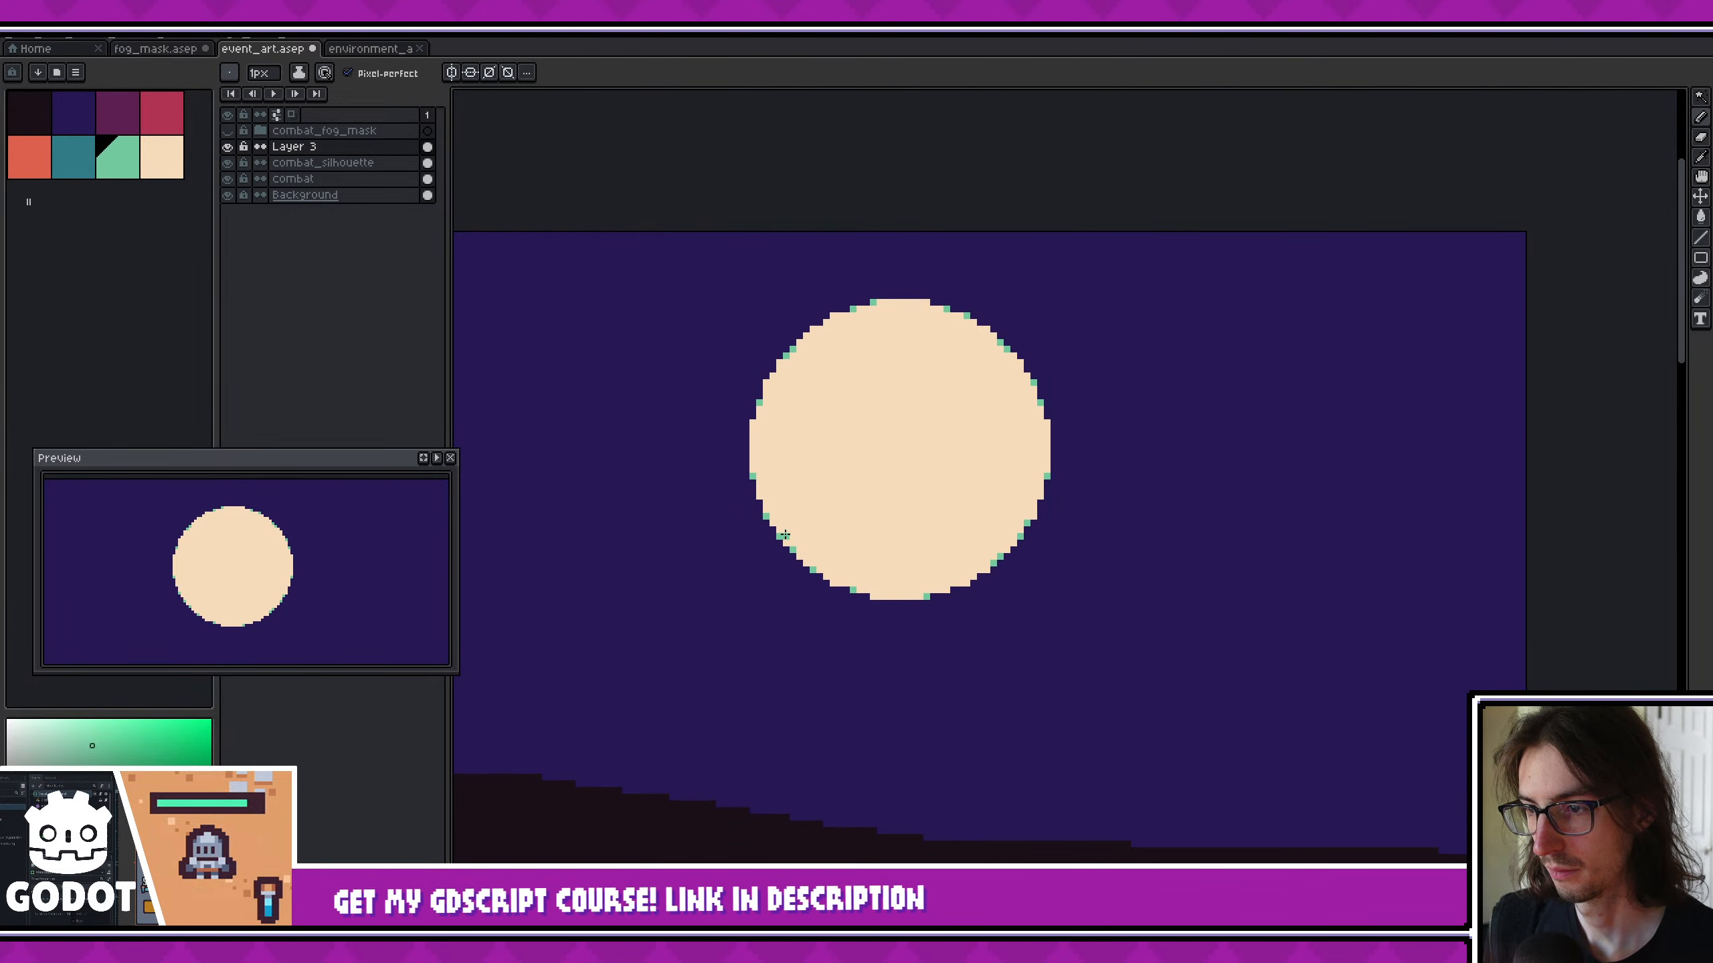
{"action": "scroll", "coordinate": [782, 538], "scroll_direction": "up", "scroll_amount": 2}
{"action": "left_click_drag", "start_coordinate": [784, 537], "coordinate": [817, 561]}
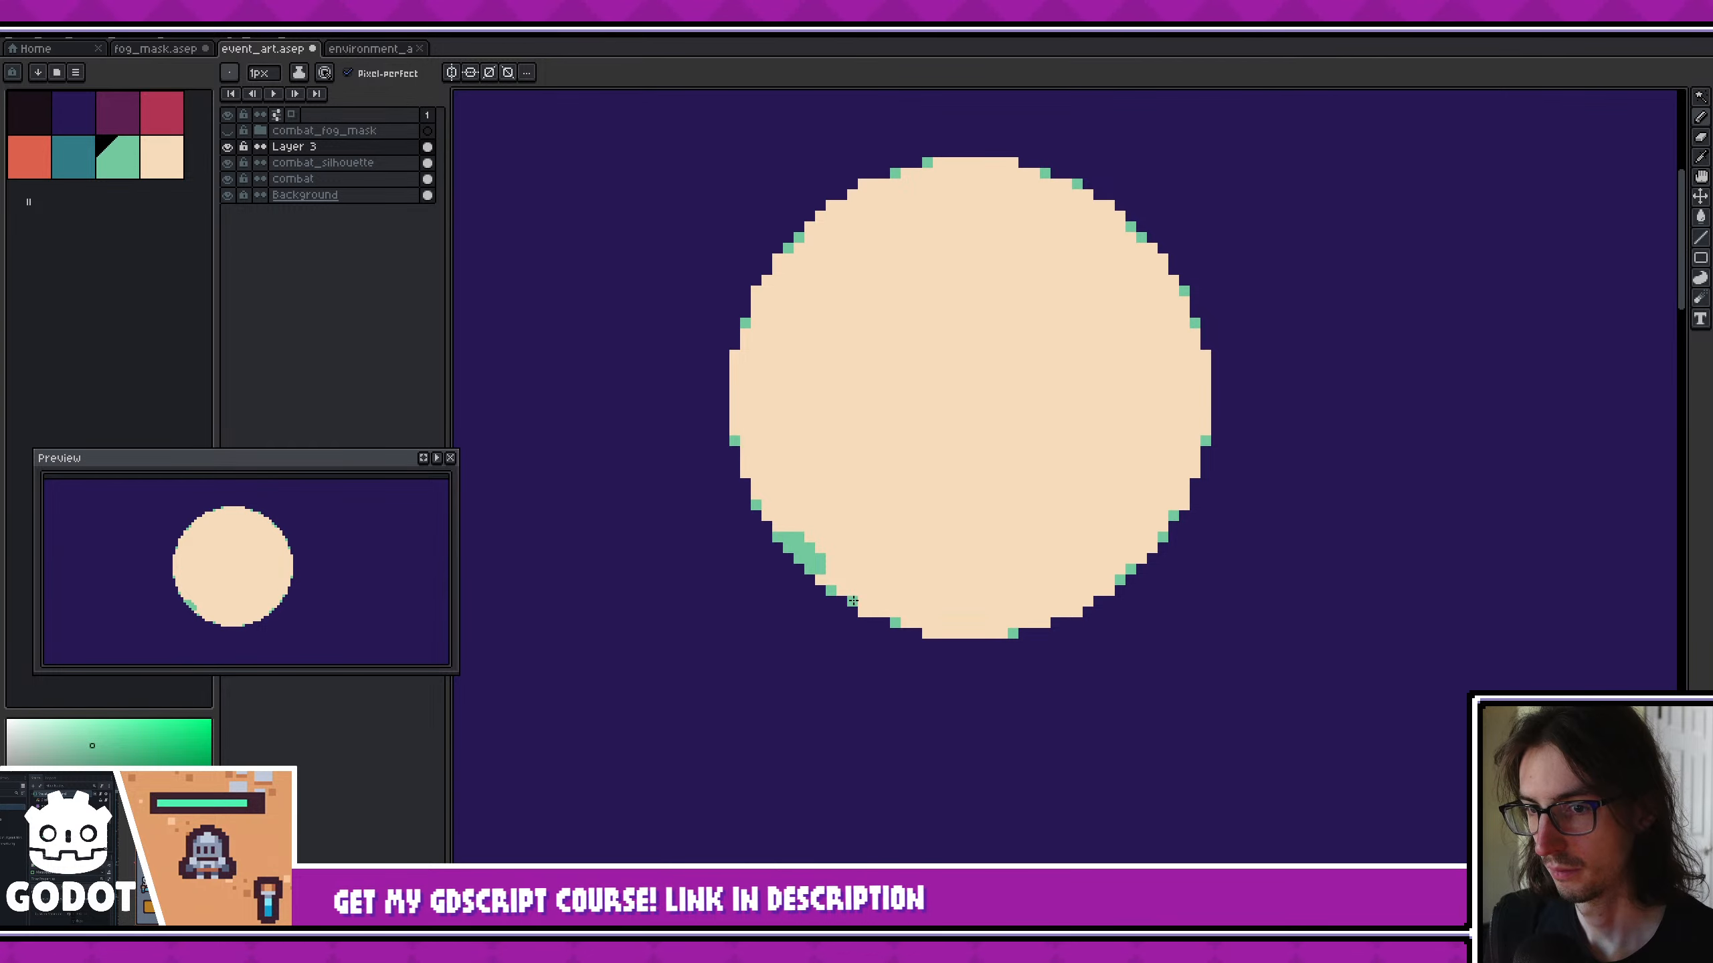
- Stamp a large round mint green crater in the lower-right part of the moon
{"action": "scroll", "coordinate": [1026, 528], "scroll_direction": "up", "scroll_amount": 1}
{"action": "key", "text": "plus"}
{"action": "key", "text": "plus"}
{"action": "key", "text": "plus"}
{"action": "key", "text": "plus"}
{"action": "key", "text": "plus"}
{"action": "key", "text": "plus"}
{"action": "key", "text": "plus"}
{"action": "key", "text": "plus"}
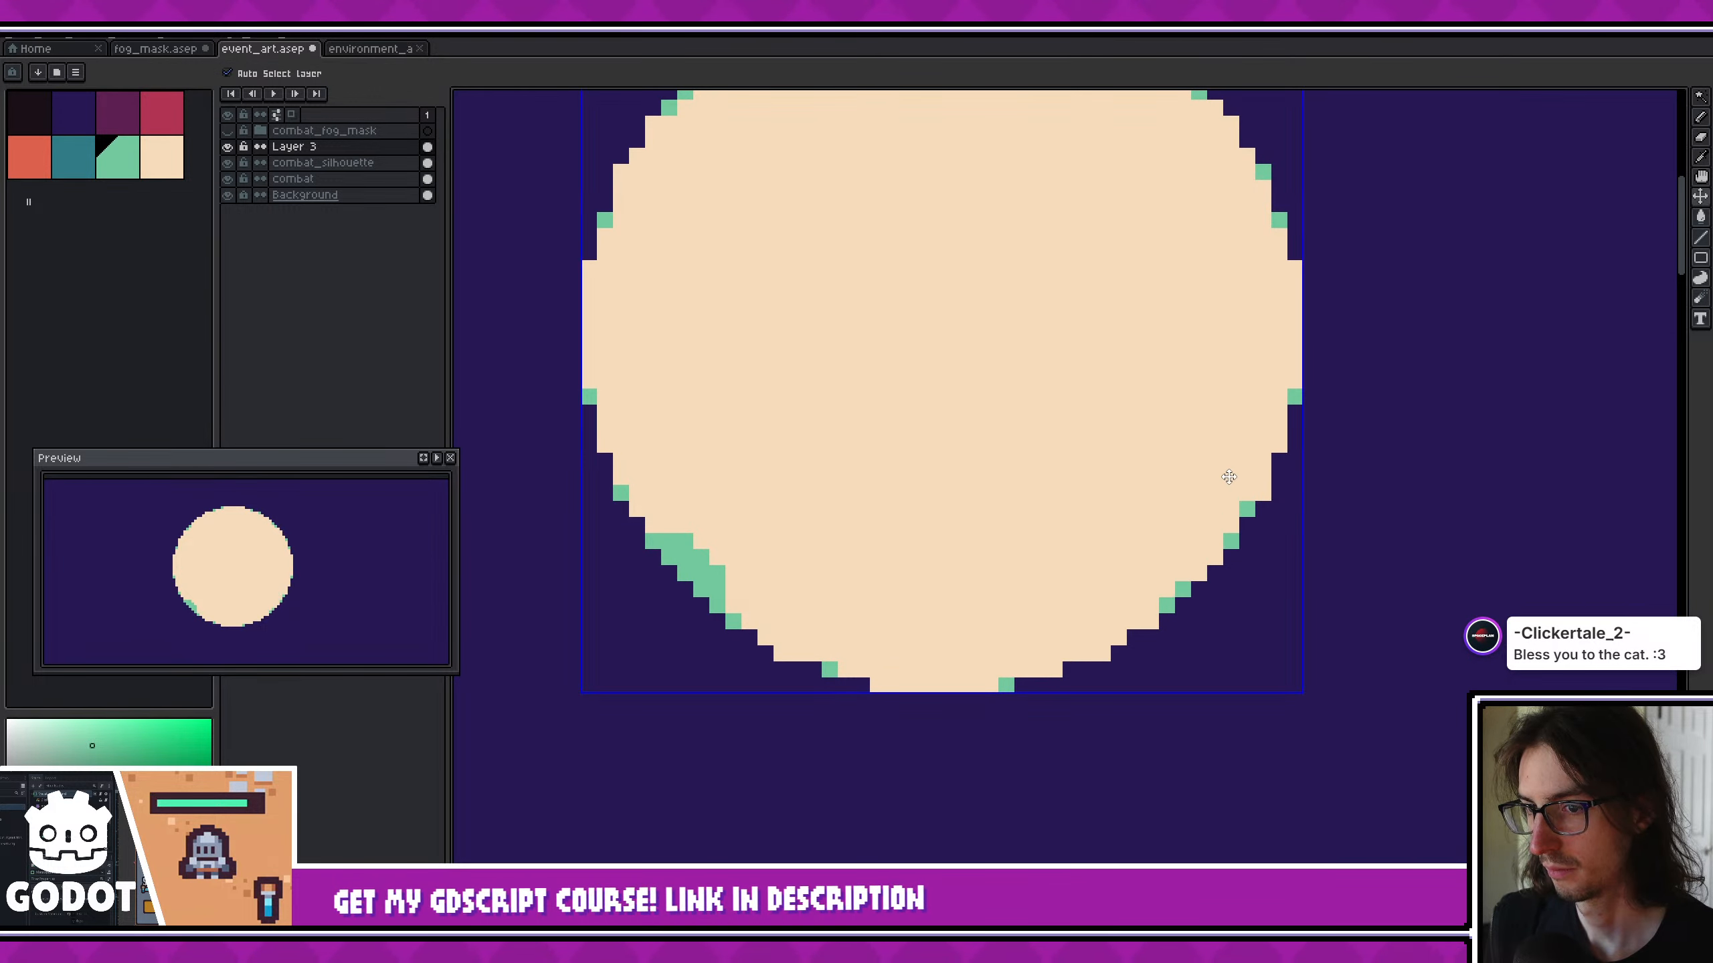
{"action": "scroll", "coordinate": [1087, 489], "scroll_direction": "up", "scroll_amount": 3, "text": "ctrl"}
{"action": "left_click", "coordinate": [1087, 490]}
{"action": "middle_click_drag", "start_coordinate": [1002, 422], "coordinate": [995, 577]}
- Outline a crater against the moon's upper-left rim with the 1 px pencil and fill it with mint green
{"action": "scroll", "coordinate": [995, 576], "scroll_direction": "down", "scroll_amount": 1}
{"action": "key", "text": "b"}
{"action": "key", "text": "minus"}
{"action": "key", "text": "minus"}
{"action": "key", "text": "minus"}
{"action": "key", "text": "minus"}
{"action": "key", "text": "minus"}
{"action": "key", "text": "minus"}
{"action": "key", "text": "minus"}
{"action": "key", "text": "minus"}
{"action": "key", "text": "minus"}
{"action": "key", "text": "minus"}
{"action": "key", "text": "minus"}
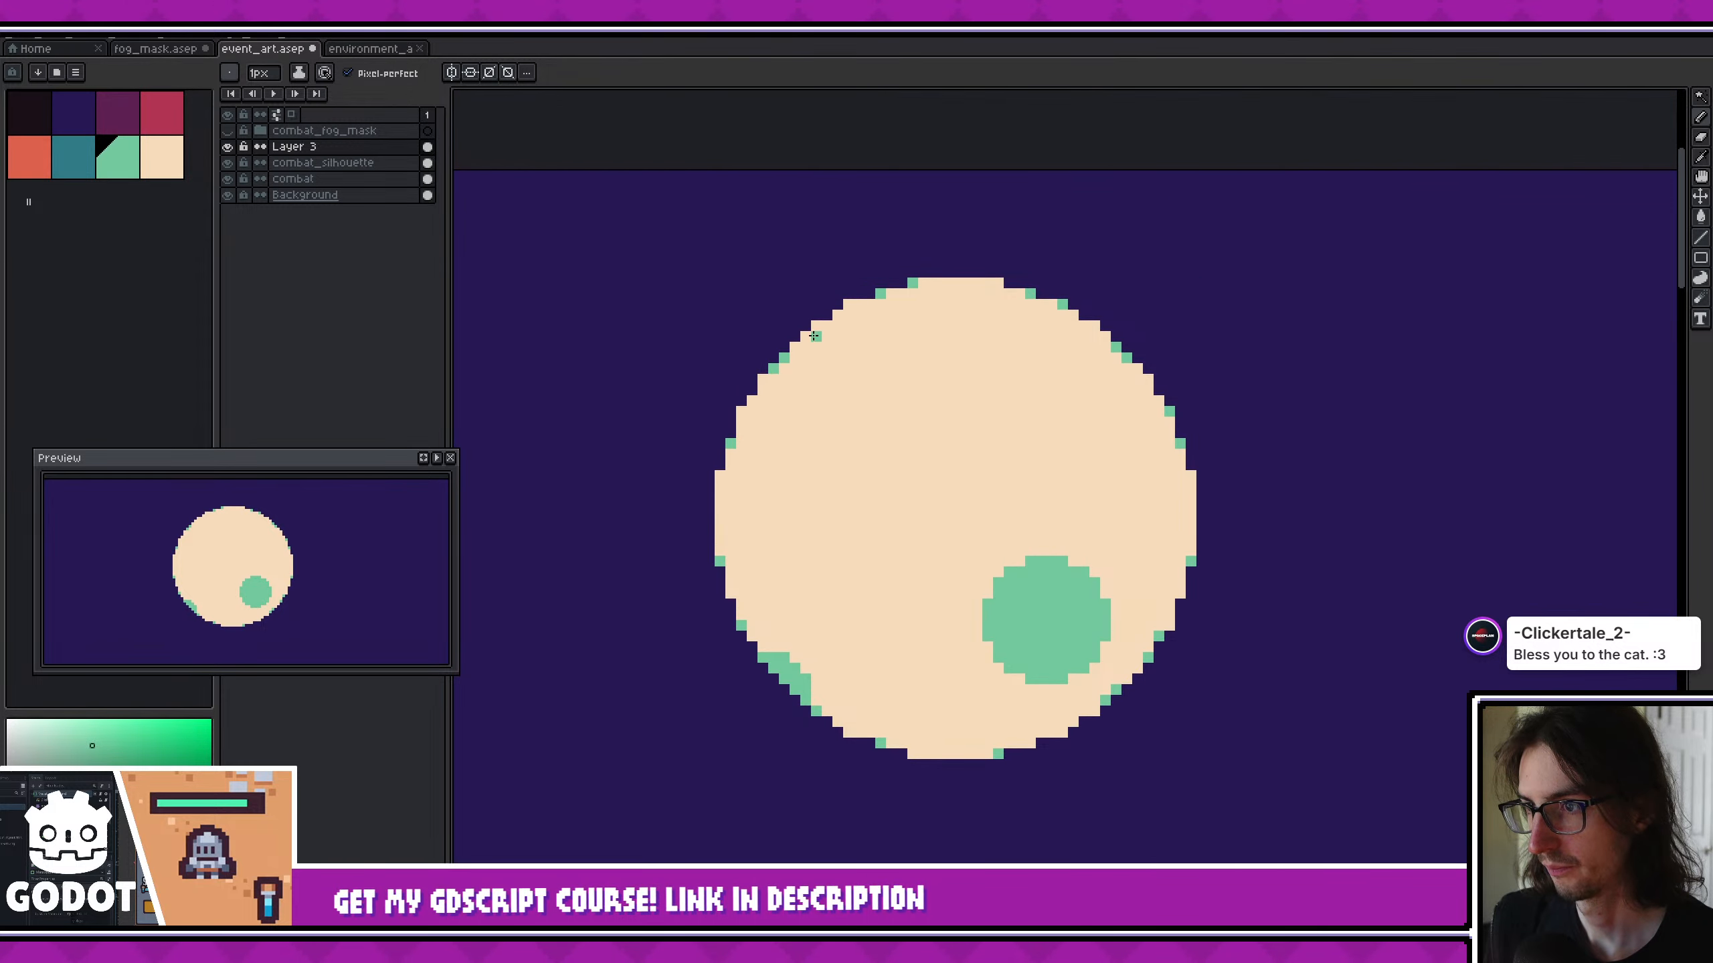
{"action": "scroll", "coordinate": [809, 349], "scroll_direction": "up", "scroll_amount": 3}
{"action": "mouse_move", "coordinate": [809, 349]}
{"action": "left_mouse_down"}
{"action": "mouse_move", "coordinate": [964, 342]}
{"action": "mouse_move", "coordinate": [1043, 308]}
{"action": "mouse_move", "coordinate": [1063, 231]}
{"action": "left_mouse_up"}
{"action": "key", "text": "g"}
{"action": "left_click", "coordinate": [1012, 279]}
{"action": "scroll", "coordinate": [925, 413], "scroll_direction": "down", "scroll_amount": 5}
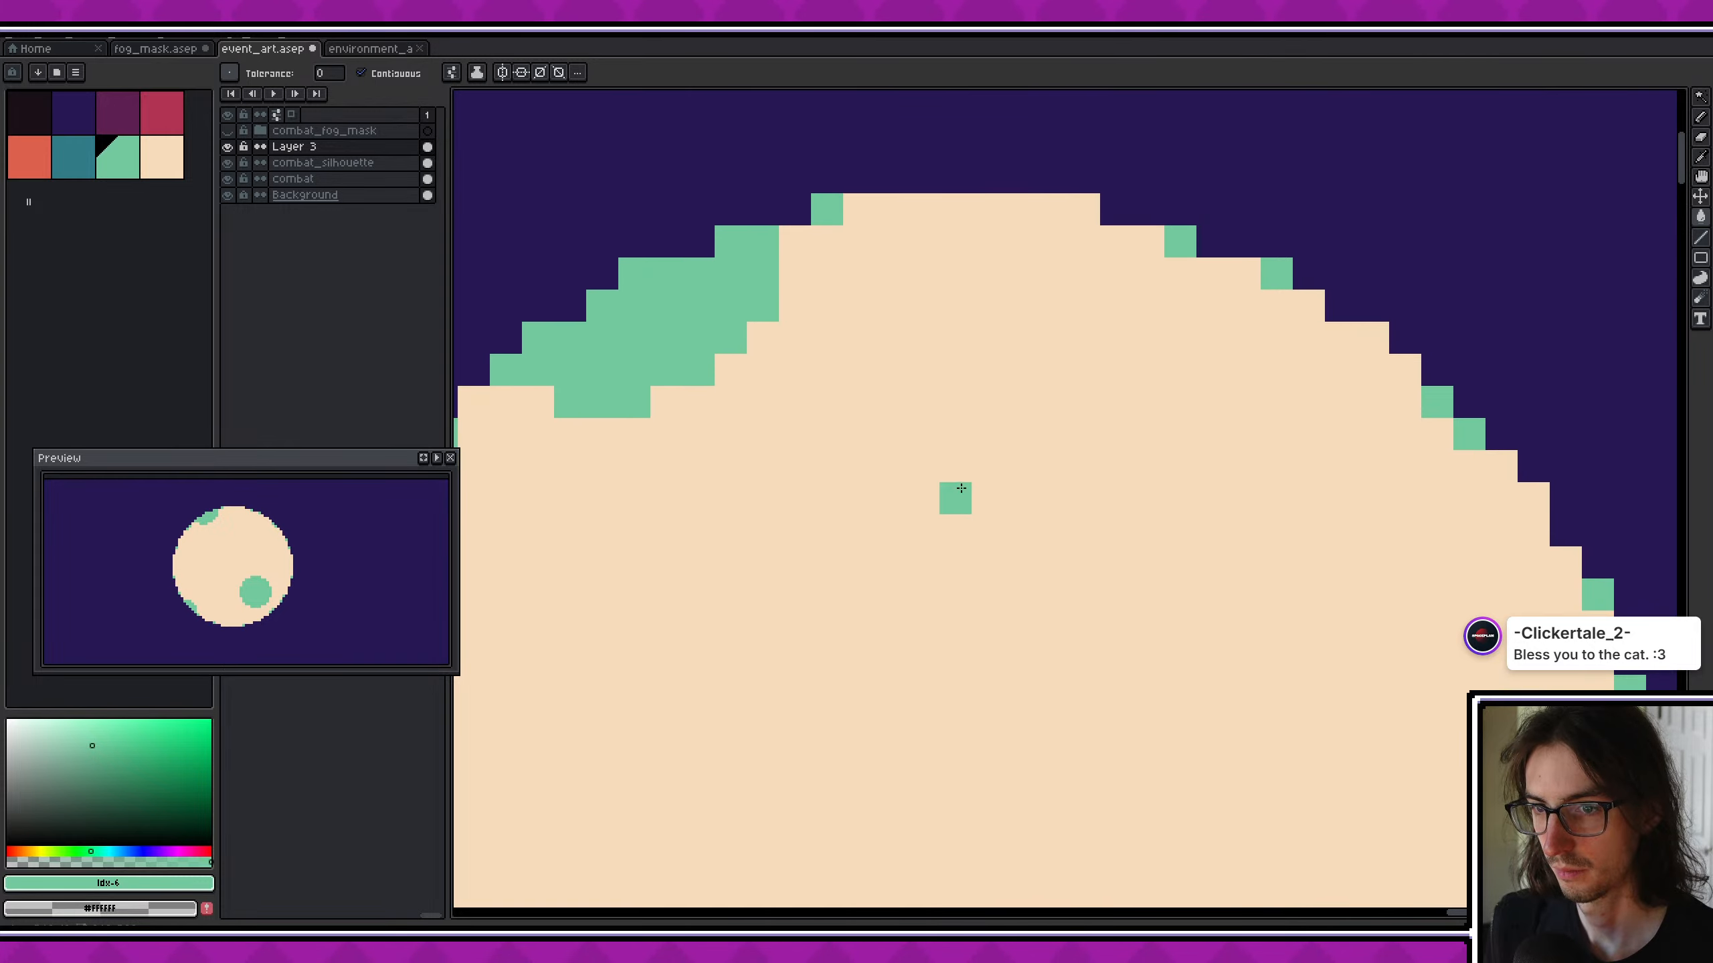
- Paint a small mint green crater near the moon's upper-right rim
{"action": "scroll", "coordinate": [951, 474], "scroll_direction": "down", "scroll_amount": 3}
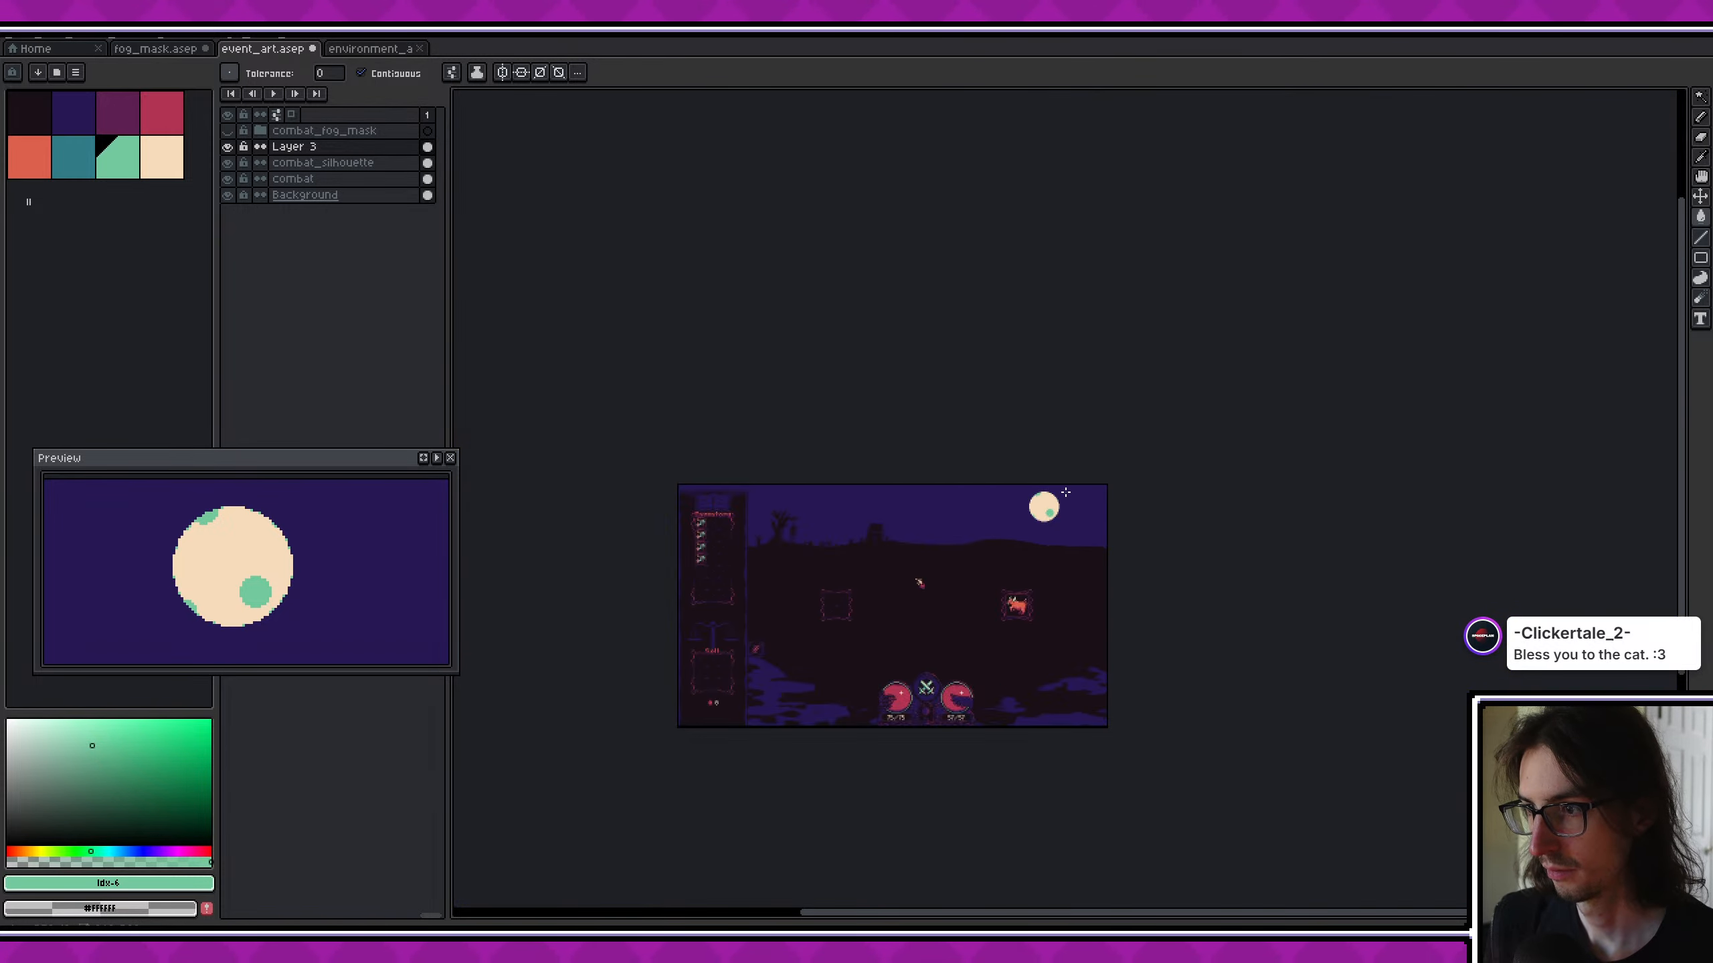
{"action": "scroll", "coordinate": [1044, 516], "scroll_direction": "up", "scroll_amount": 3}
{"action": "scroll", "coordinate": [1044, 516], "scroll_direction": "up", "scroll_amount": 2}
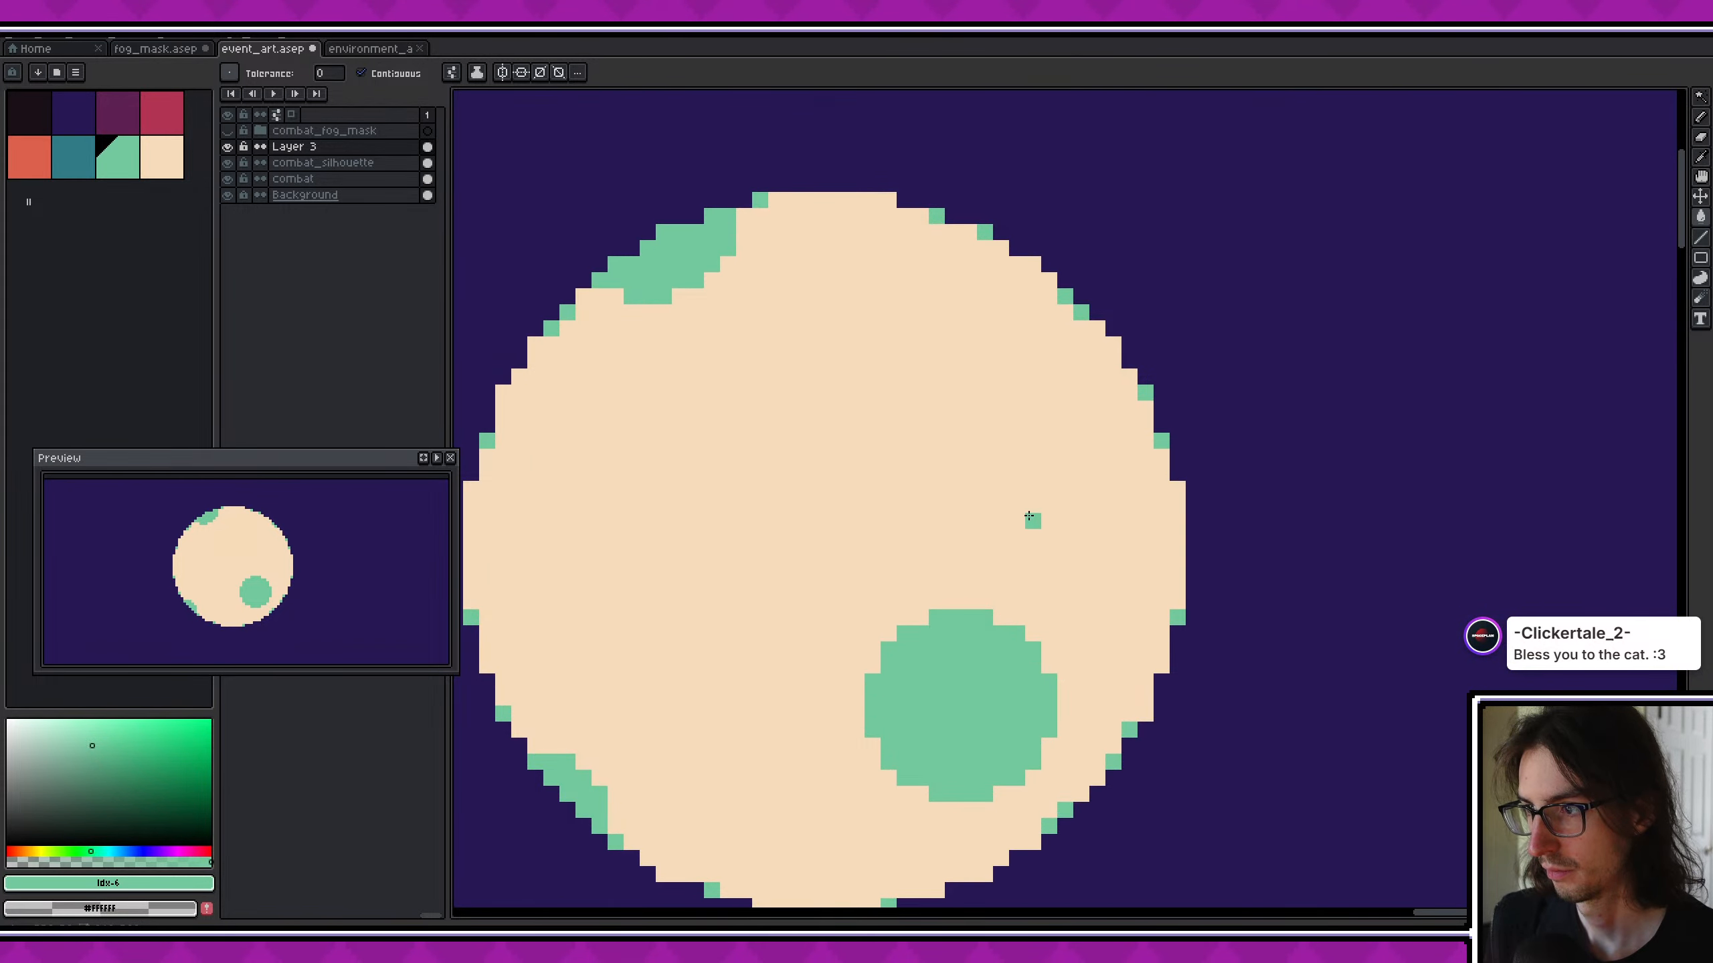
{"action": "key", "text": "b"}
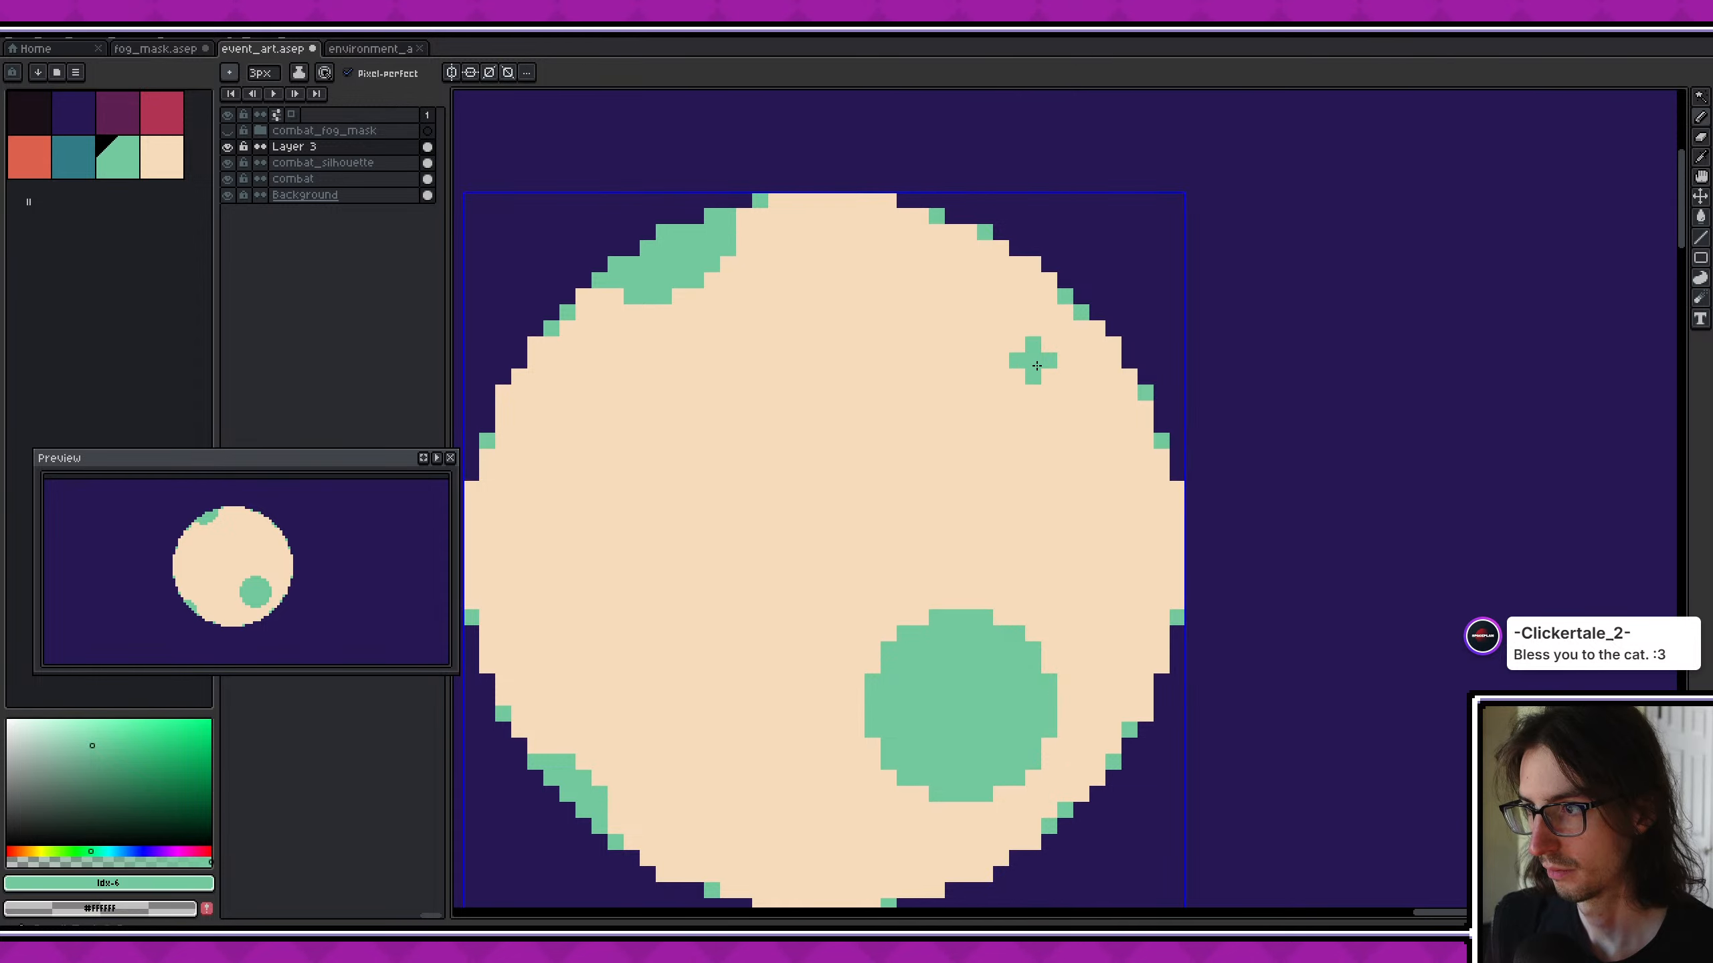
{"action": "left_click_drag", "start_coordinate": [1031, 358], "coordinate": [1045, 373]}
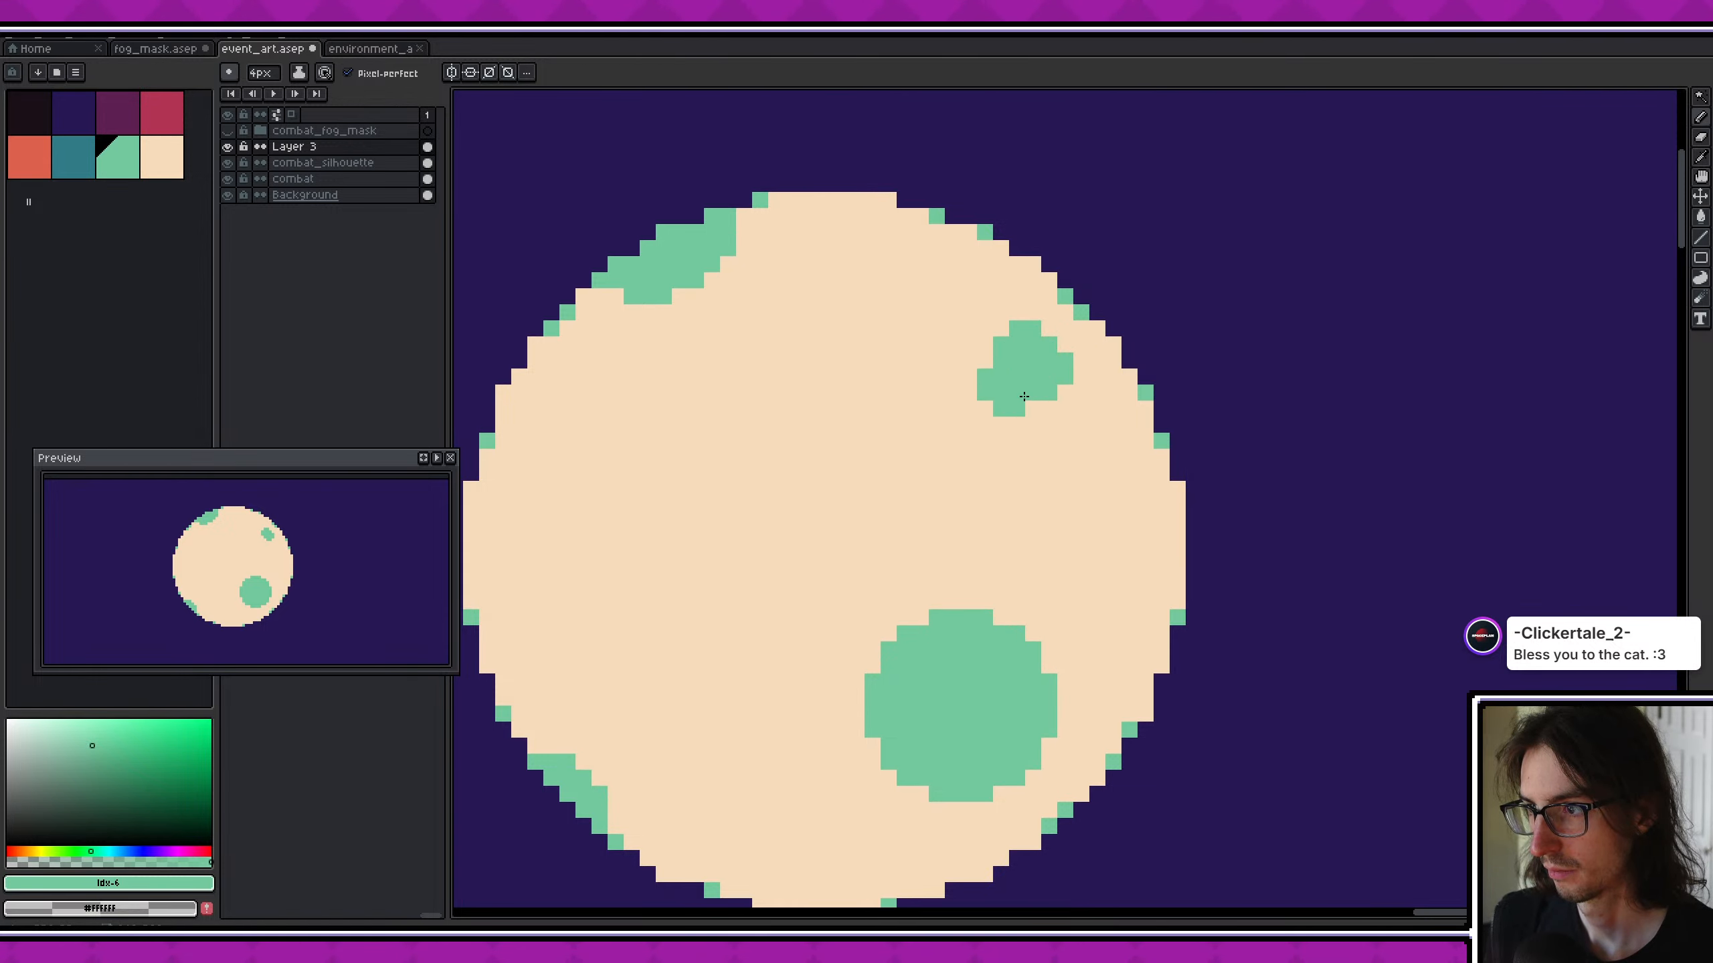
{"action": "left_click", "coordinate": [1025, 384]}
{"action": "scroll", "coordinate": [363, 551], "scroll_direction": "down", "scroll_amount": 3}
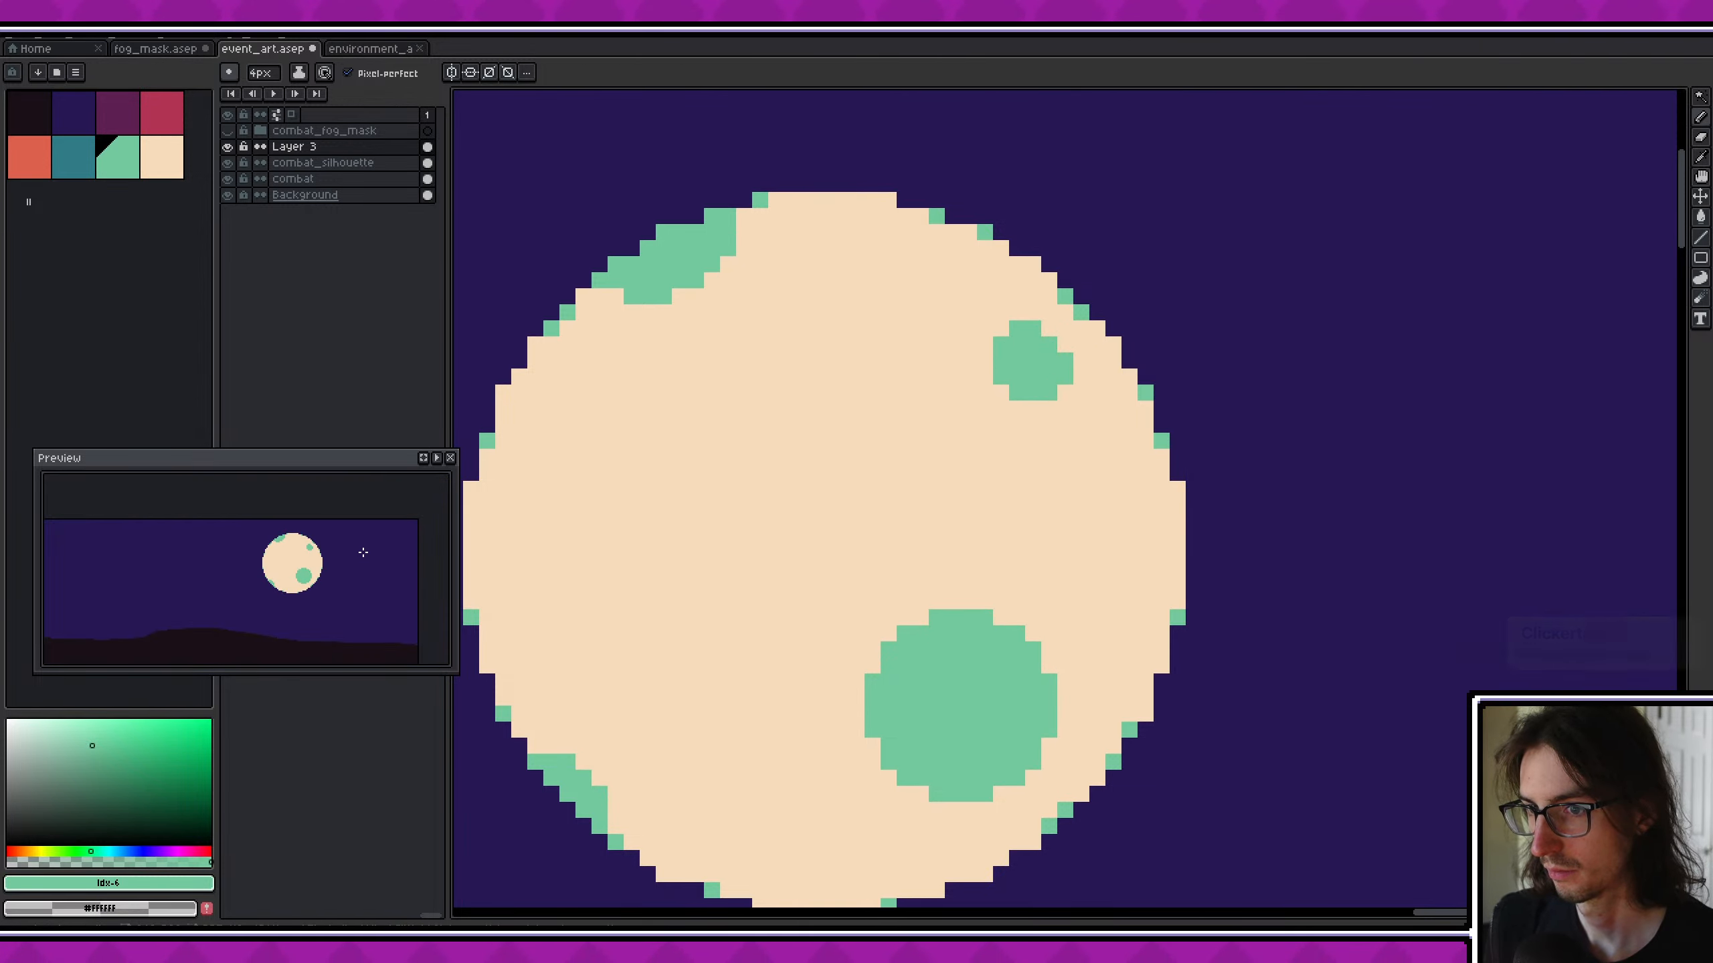
- Stamp a 5 px round mint green crater near the moon's left side
{"action": "scroll", "coordinate": [356, 543], "scroll_direction": "up", "scroll_amount": 1}
{"action": "scroll", "coordinate": [876, 432], "scroll_direction": "down", "scroll_amount": 1}
{"action": "scroll", "coordinate": [850, 486], "scroll_direction": "down", "scroll_amount": 1}
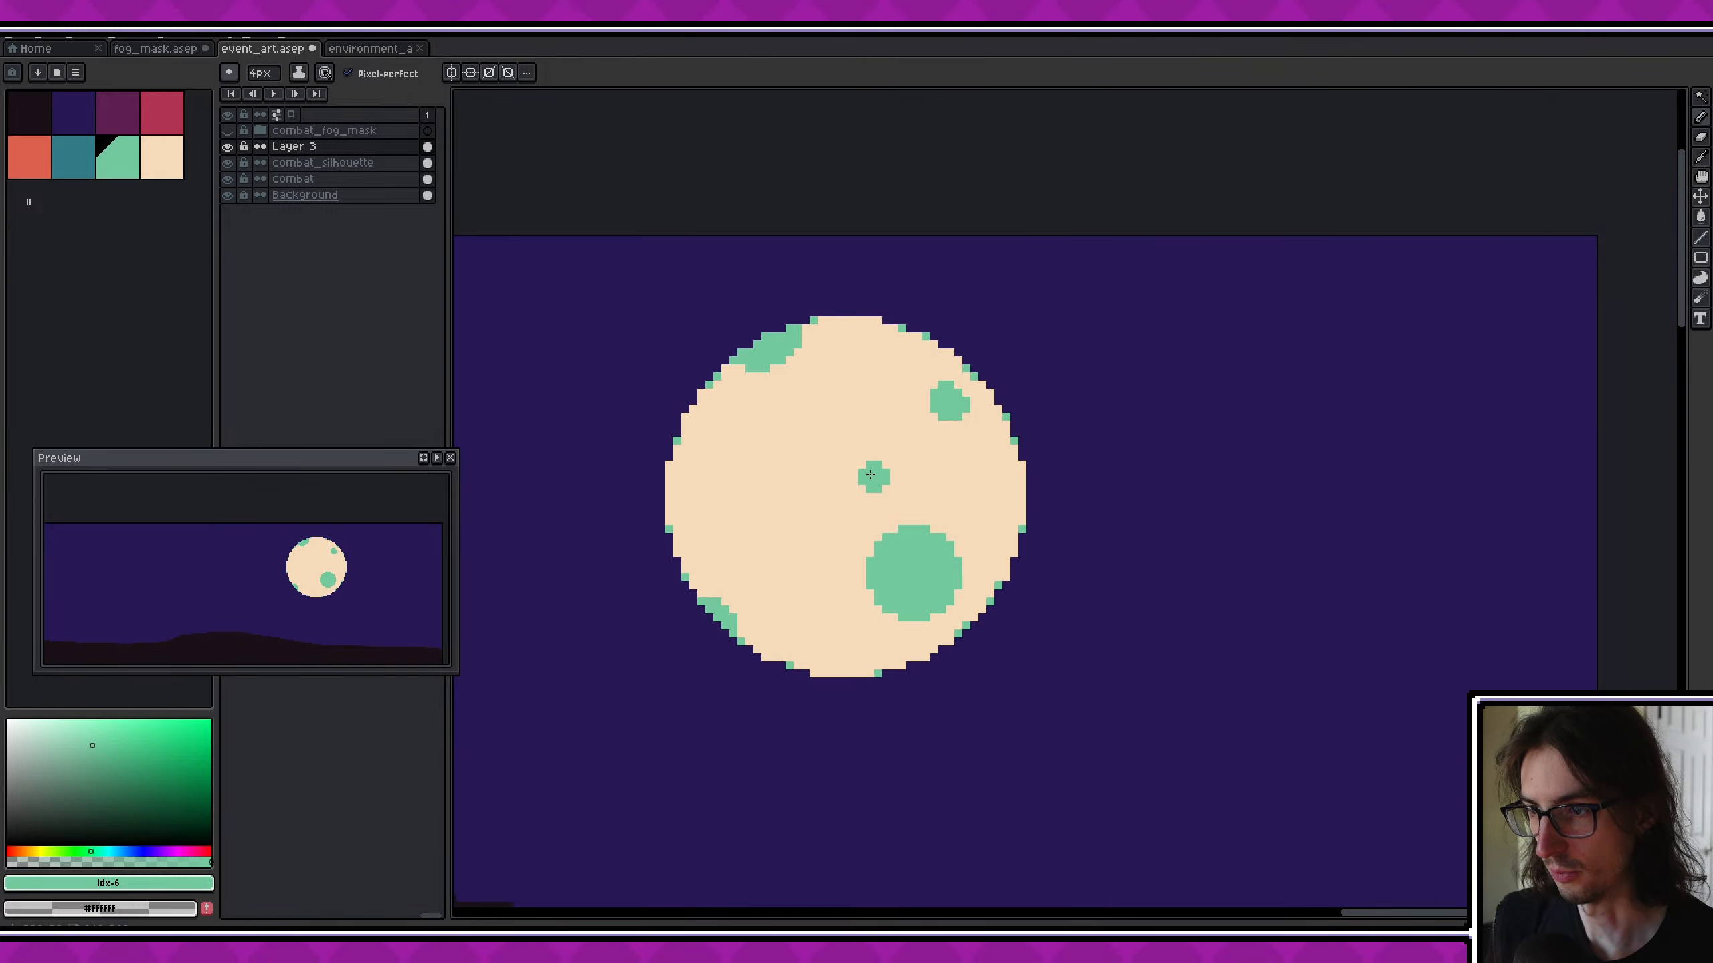
{"action": "scroll", "coordinate": [728, 499], "scroll_direction": "up", "scroll_amount": 1}
{"action": "scroll", "coordinate": [736, 492], "scroll_direction": "up", "scroll_amount": 2, "text": "ctrl"}
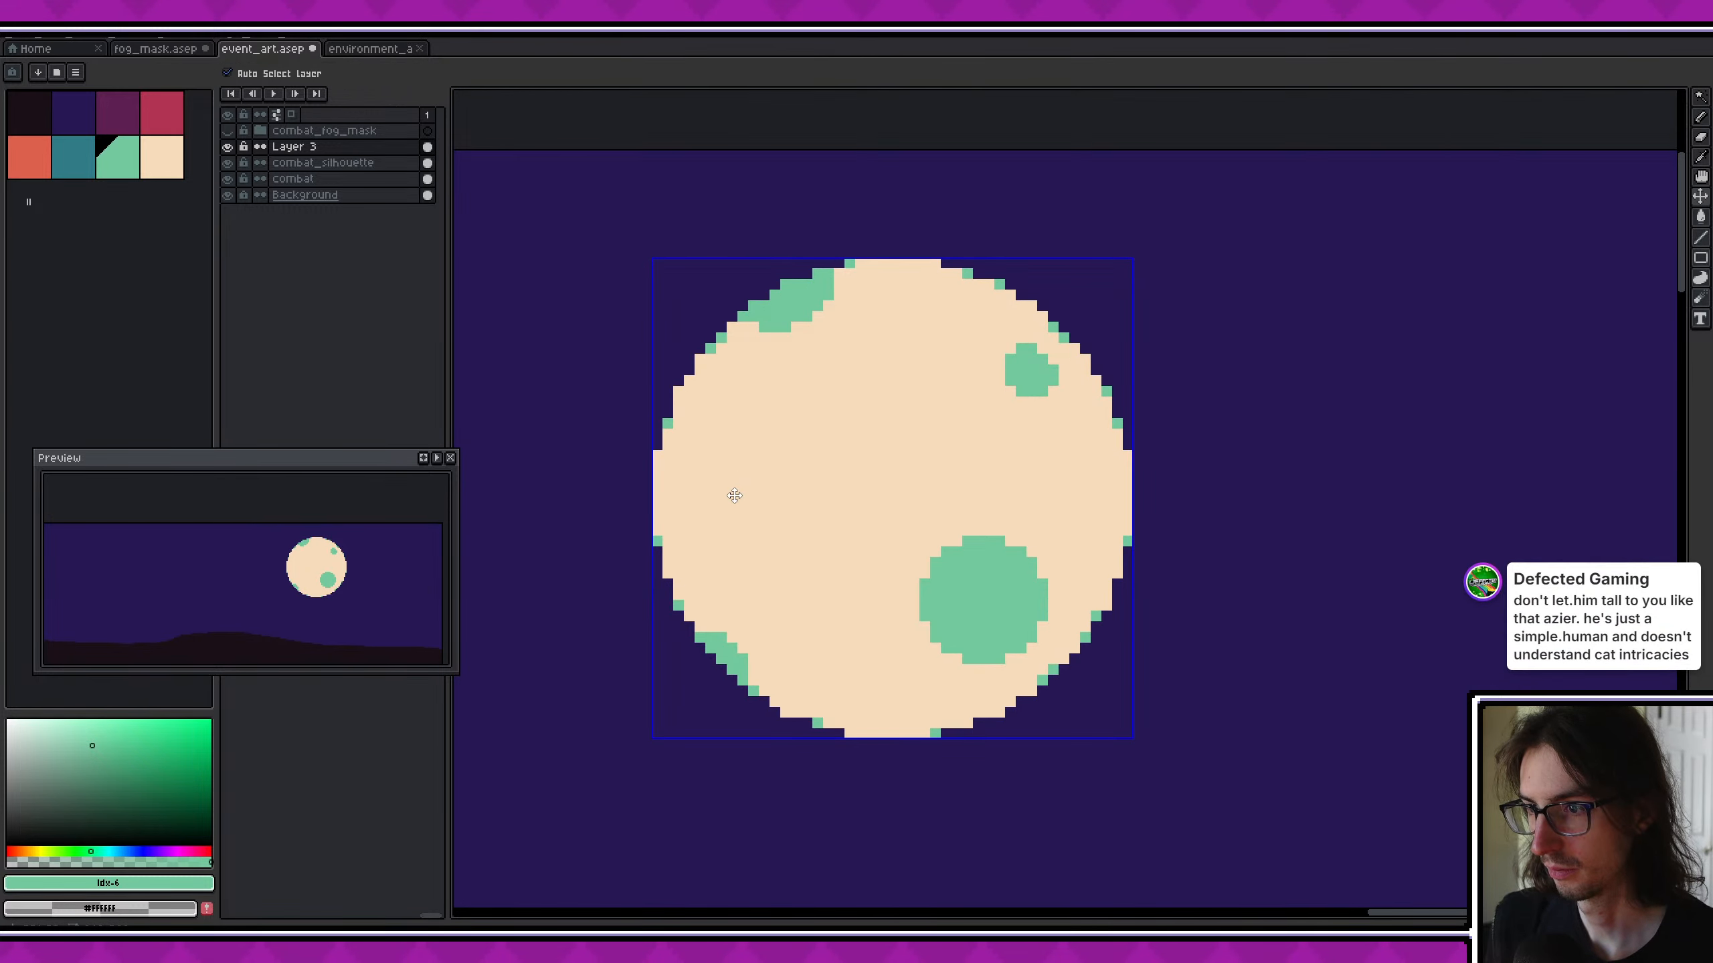
{"action": "scroll", "coordinate": [733, 490], "scroll_direction": "down", "scroll_amount": 1, "text": "ctrl"}
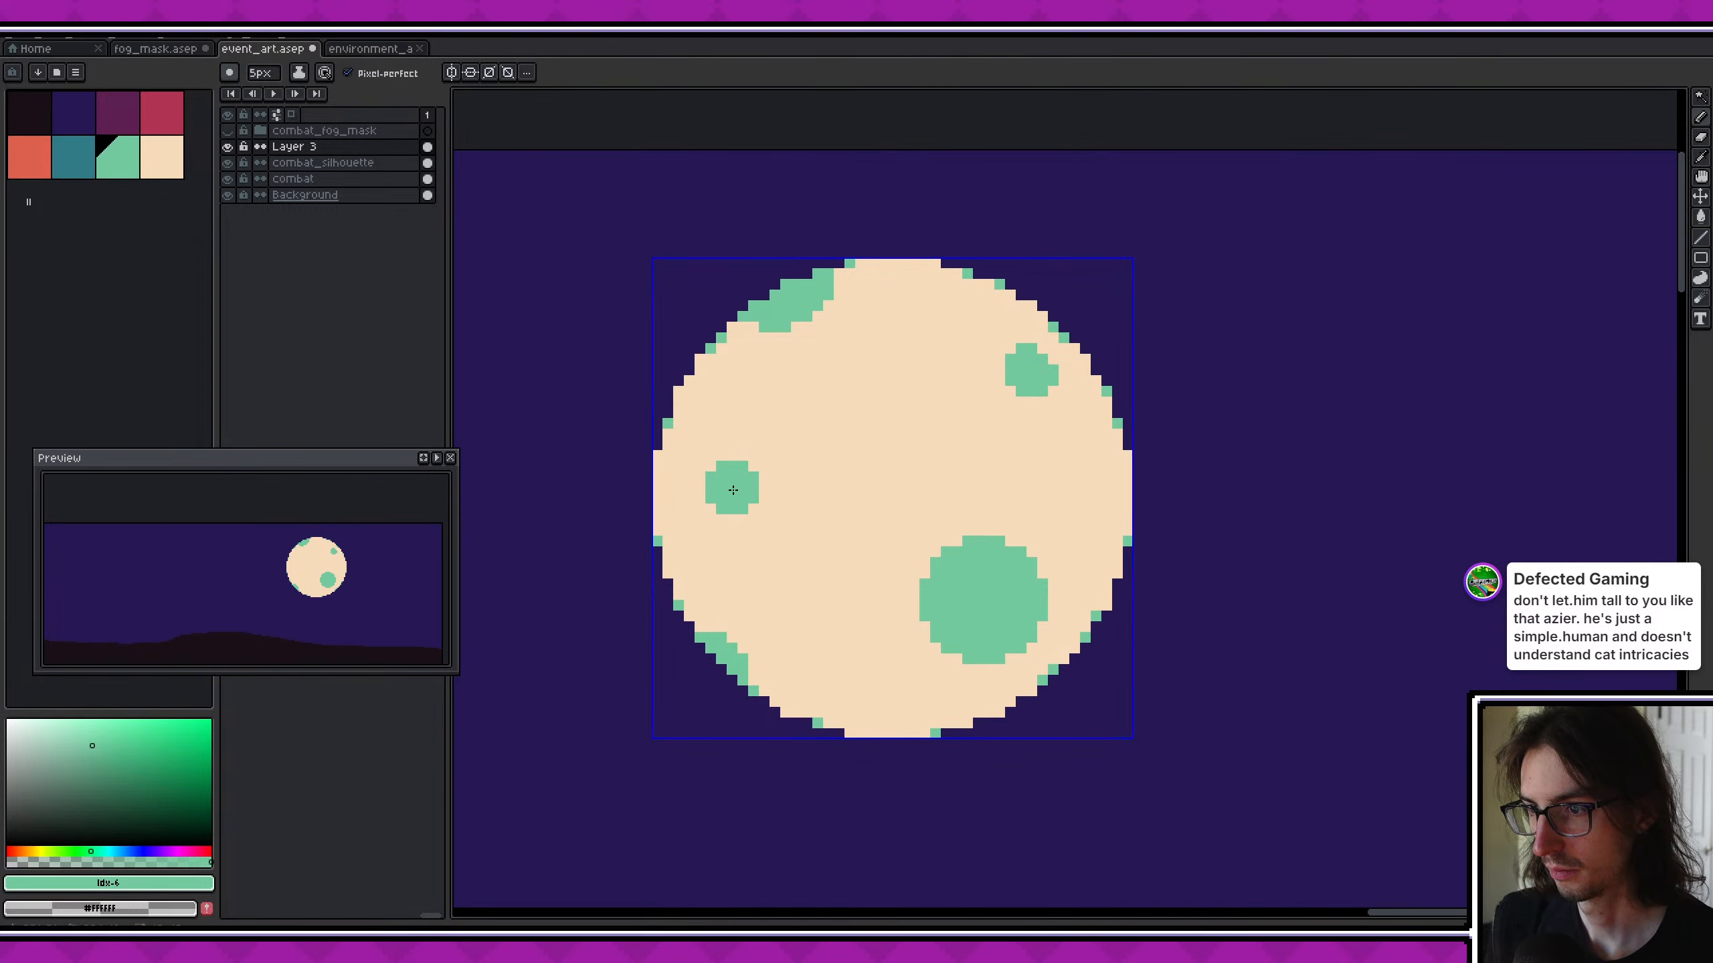
{"action": "scroll", "coordinate": [354, 557], "scroll_direction": "down", "scroll_amount": 1}
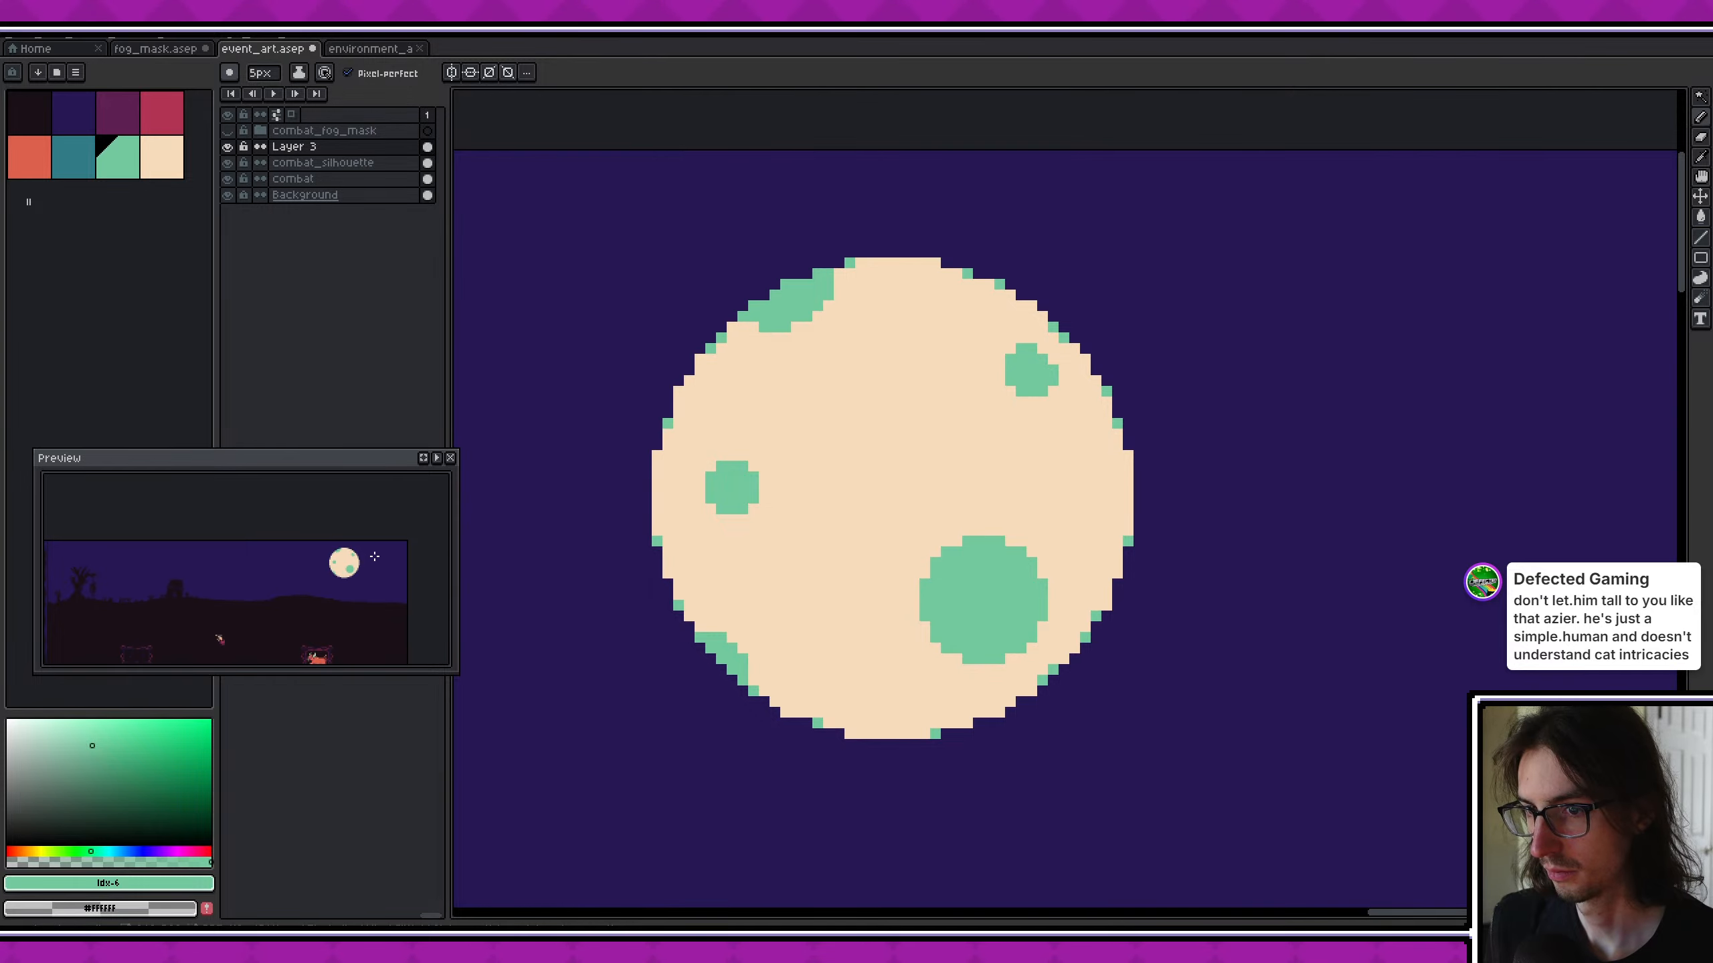
{"action": "scroll", "coordinate": [357, 555], "scroll_direction": "up", "scroll_amount": 1}
{"action": "scroll", "coordinate": [938, 519], "scroll_direction": "down", "scroll_amount": 8}
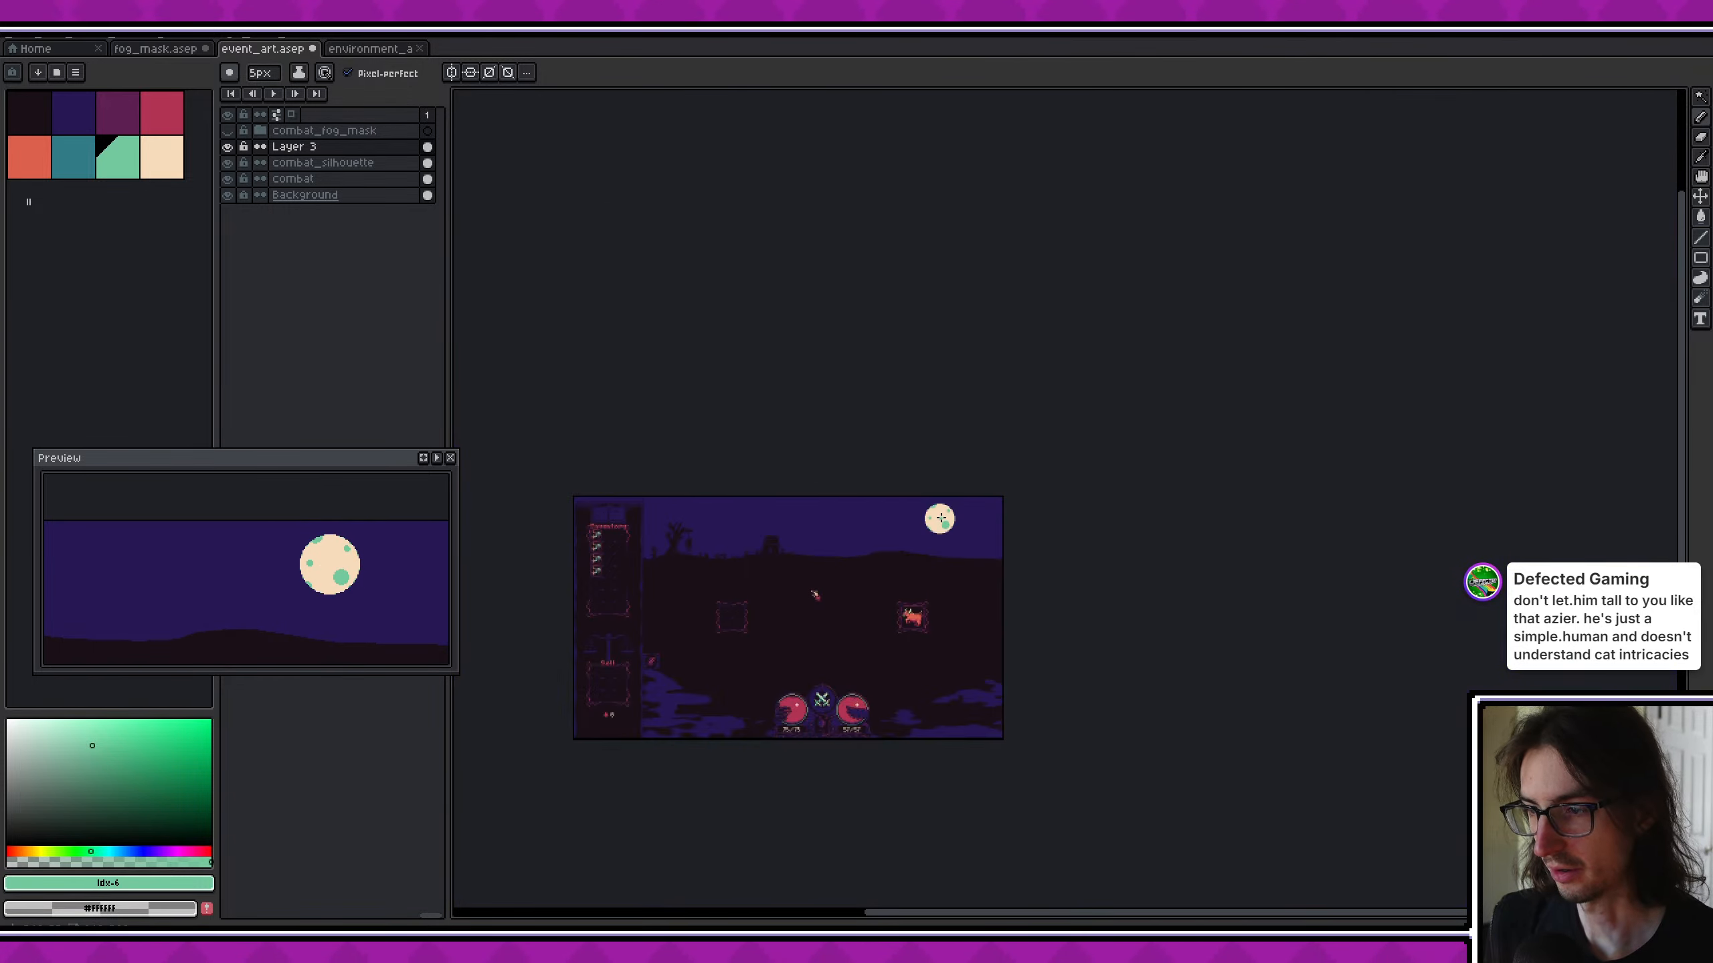
- Return to a 1 px brush and add mint green pixels at the ends of the moon's flat rim edges
{"action": "scroll", "coordinate": [942, 539], "scroll_direction": "up", "scroll_amount": 1}
{"action": "middle_click_drag", "start_coordinate": [960, 544], "coordinate": [1038, 568]}
{"action": "scroll", "coordinate": [1038, 568], "scroll_direction": "down", "scroll_amount": 4, "text": "ctrl"}
{"action": "scroll", "coordinate": [1038, 568], "scroll_direction": "up", "scroll_amount": 9}
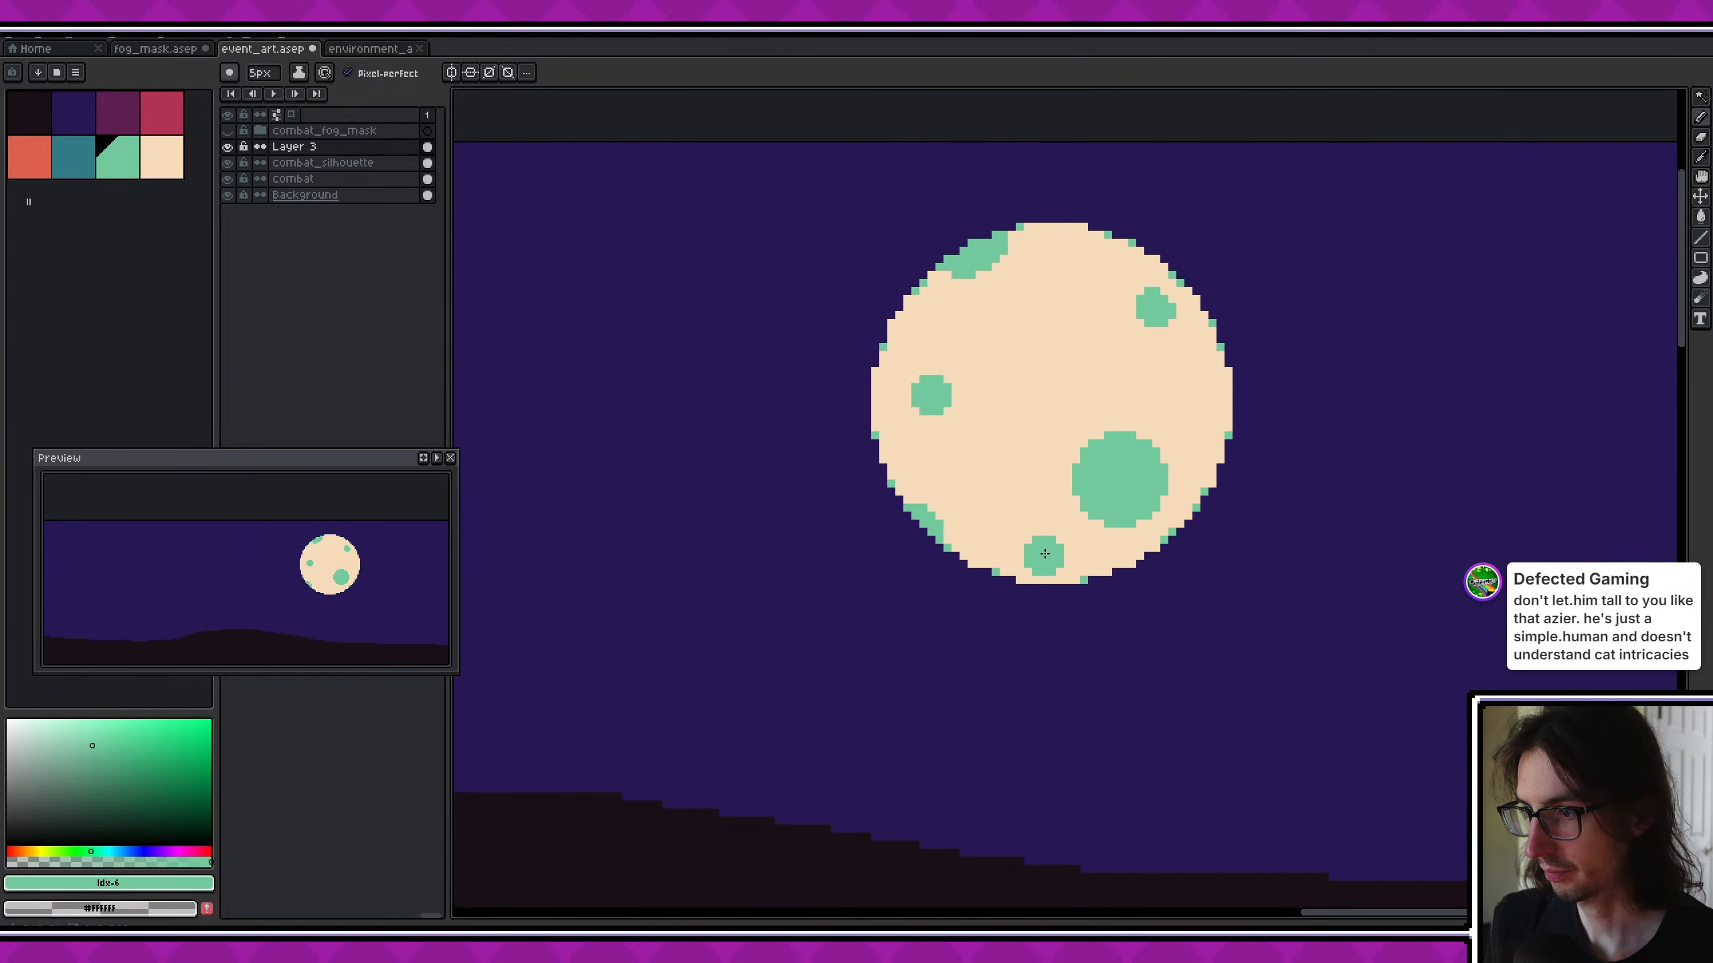
{"action": "scroll", "coordinate": [1086, 540], "scroll_direction": "down", "scroll_amount": 3}
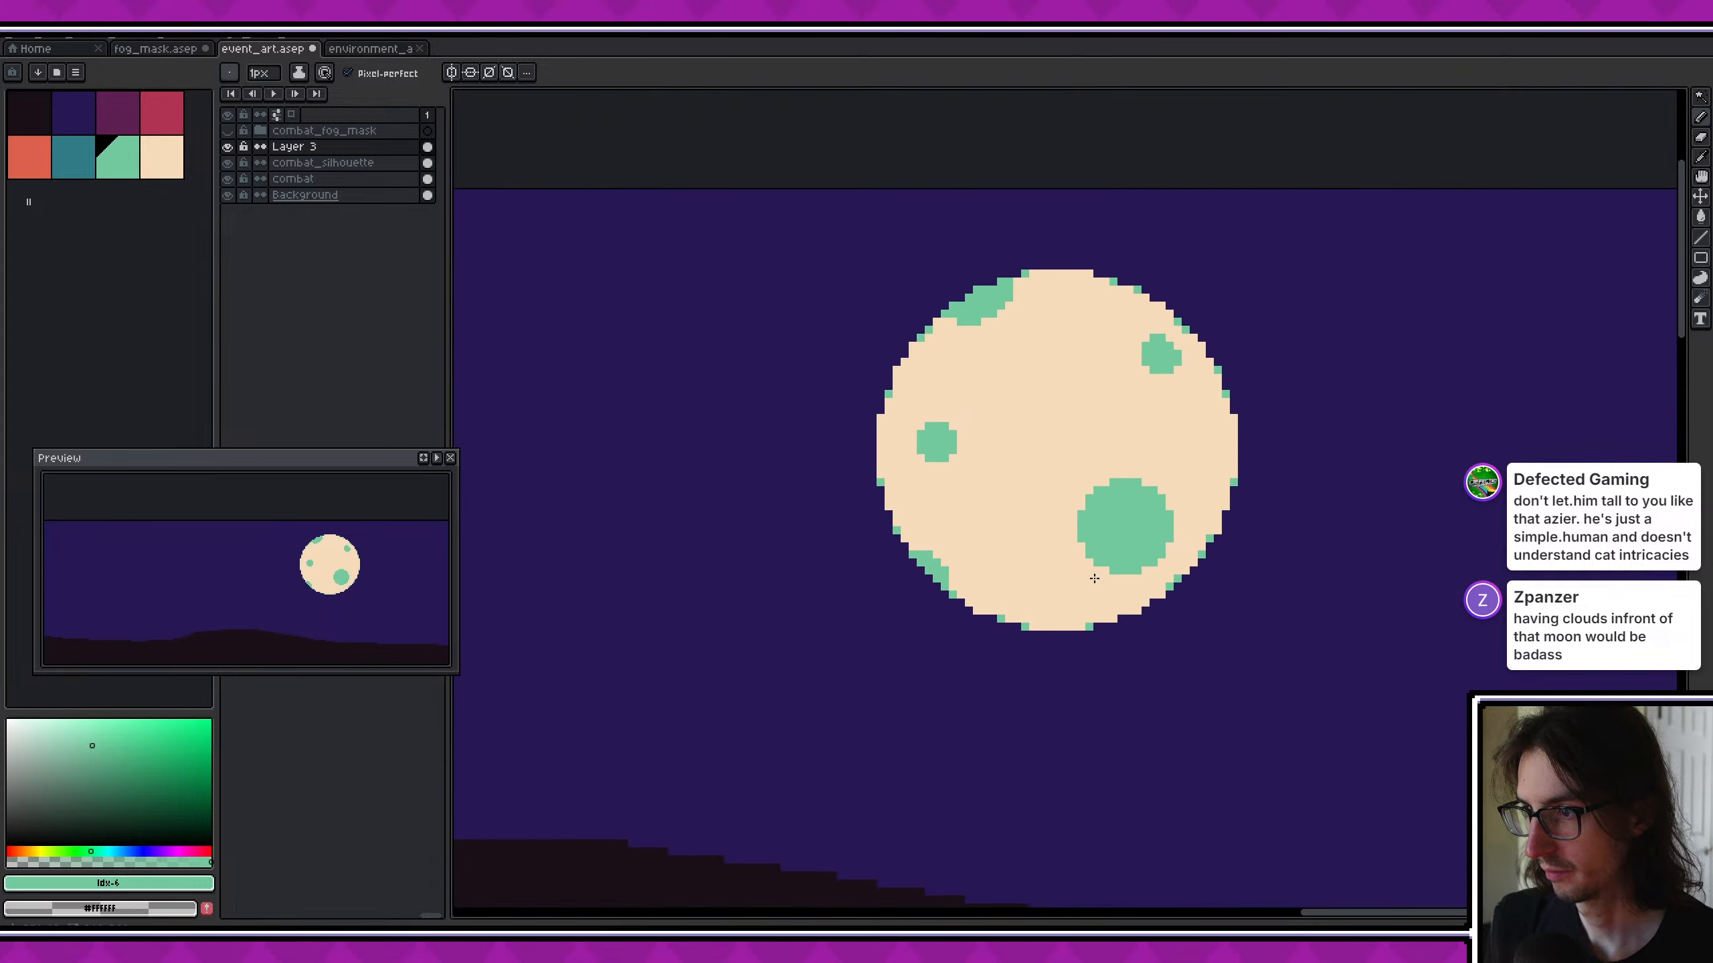
{"action": "middle_click_drag", "start_coordinate": [1053, 322], "coordinate": [934, 386]}
{"action": "scroll", "coordinate": [934, 369], "scroll_direction": "up", "scroll_amount": 2}
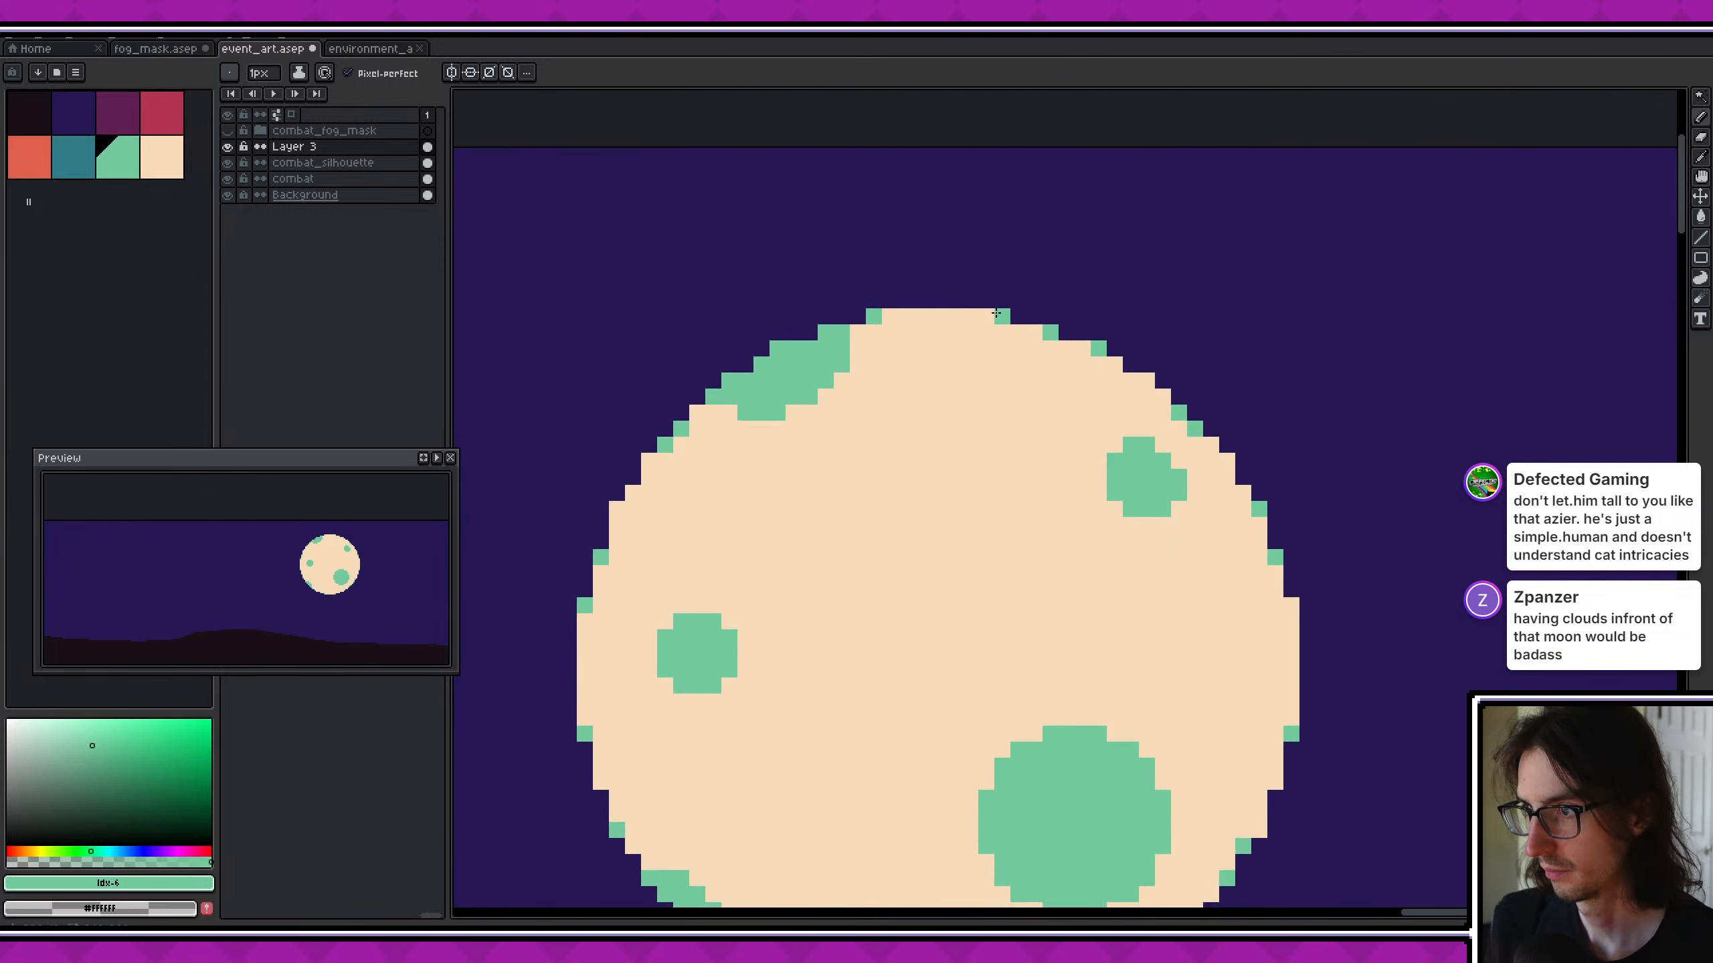
{"action": "middle_click_drag", "start_coordinate": [1074, 530], "coordinate": [764, 395]}
{"action": "middle_click_drag", "start_coordinate": [716, 452], "coordinate": [953, 464]}
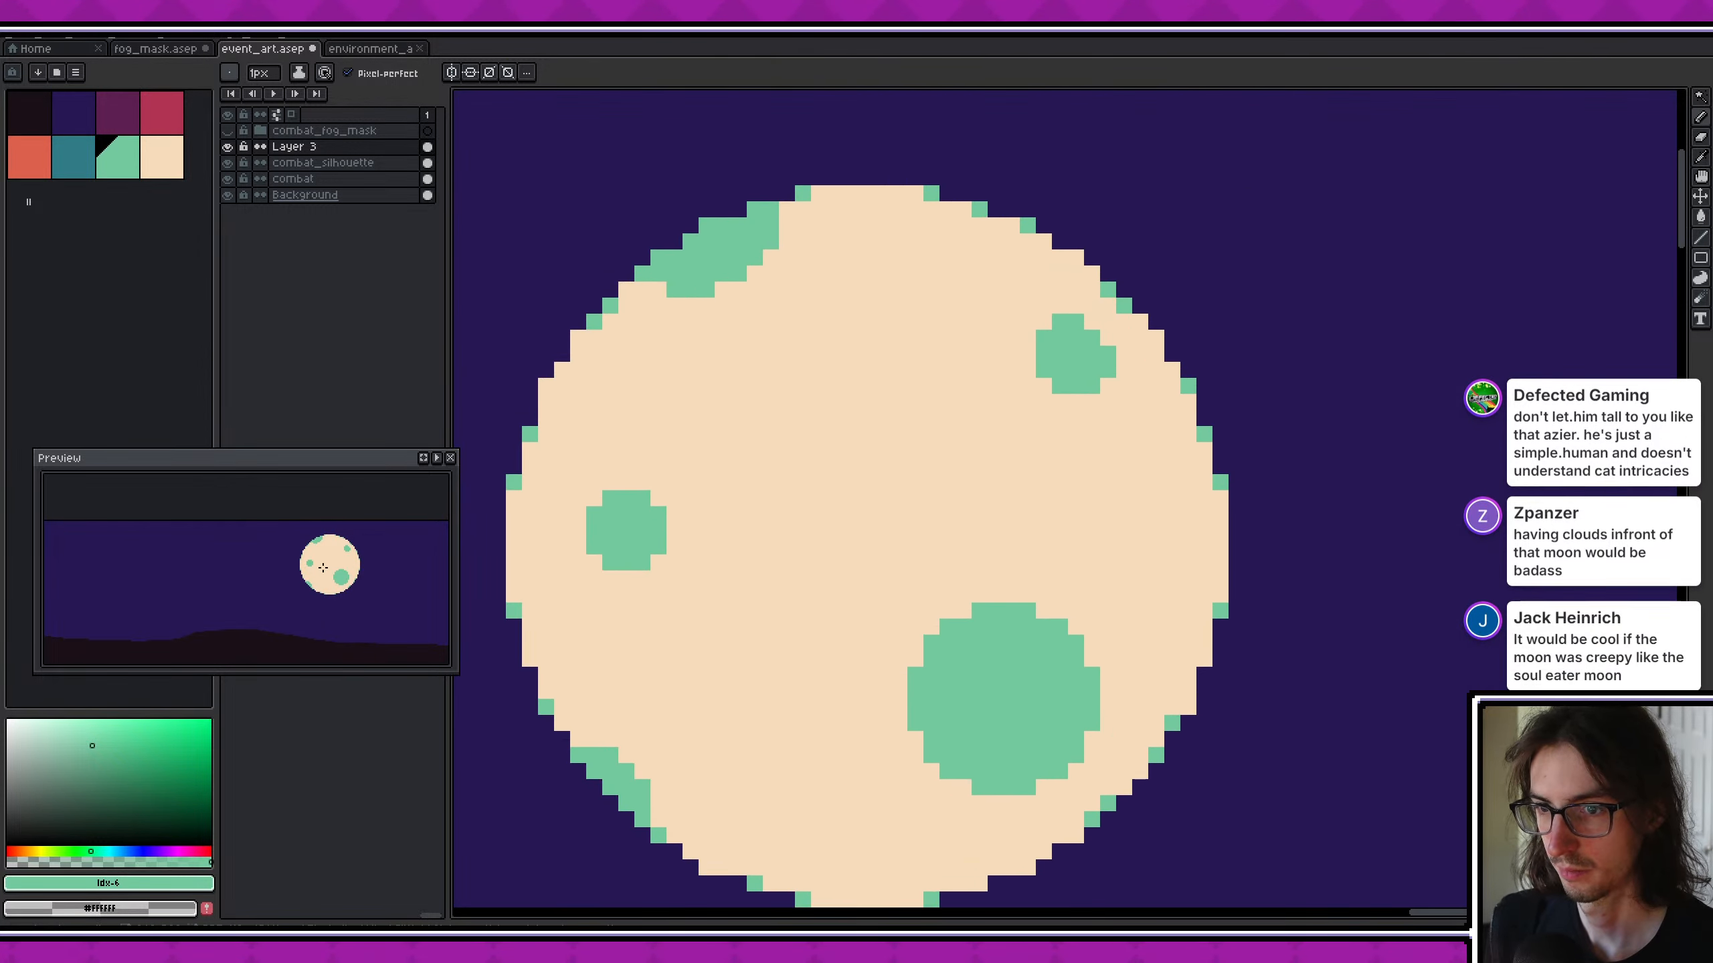
- Examine the cratered moon in the preview and in the whole combat scene
{"action": "scroll", "coordinate": [321, 572], "scroll_direction": "up", "scroll_amount": 1}
{"action": "middle_click_drag", "start_coordinate": [320, 576], "coordinate": [270, 582]}
{"action": "middle_click_drag", "start_coordinate": [407, 550], "coordinate": [366, 554]}
{"action": "scroll", "coordinate": [367, 555], "scroll_direction": "down", "scroll_amount": 2}
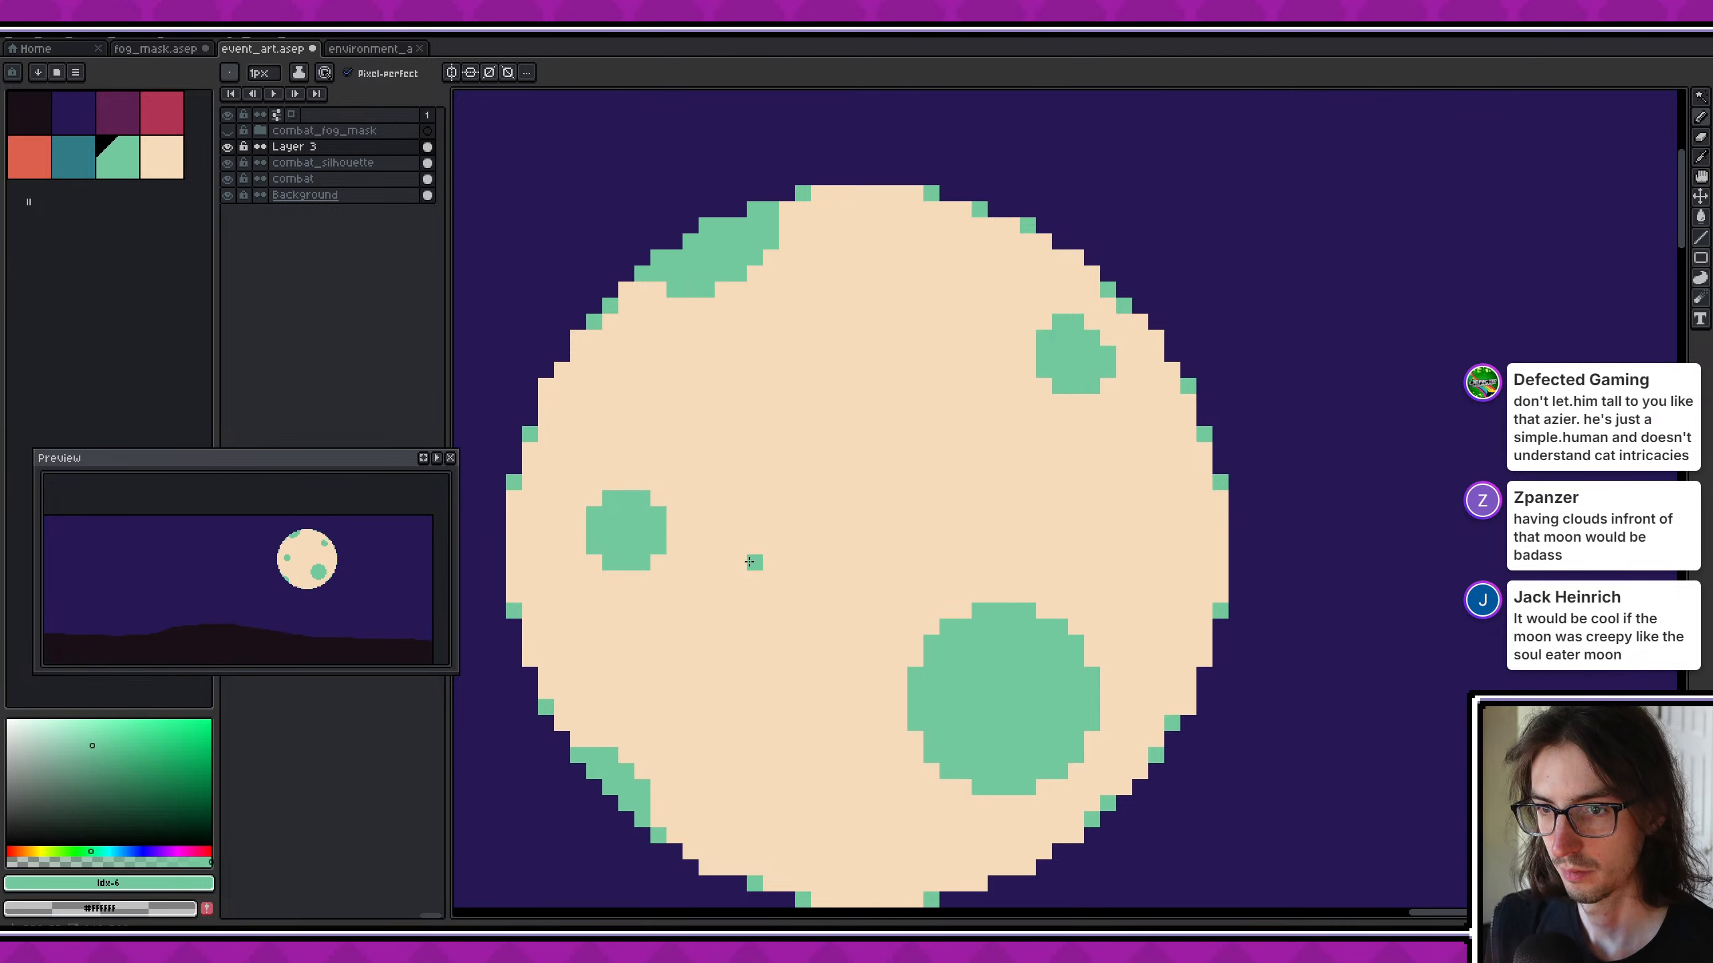
{"action": "scroll", "coordinate": [756, 560], "scroll_direction": "down", "scroll_amount": 4}
{"action": "scroll", "coordinate": [1237, 544], "scroll_direction": "down", "scroll_amount": 5}
{"action": "middle_click_drag", "start_coordinate": [758, 554], "coordinate": [1040, 574]}
{"action": "scroll", "coordinate": [1070, 656], "scroll_direction": "up", "scroll_amount": 2}
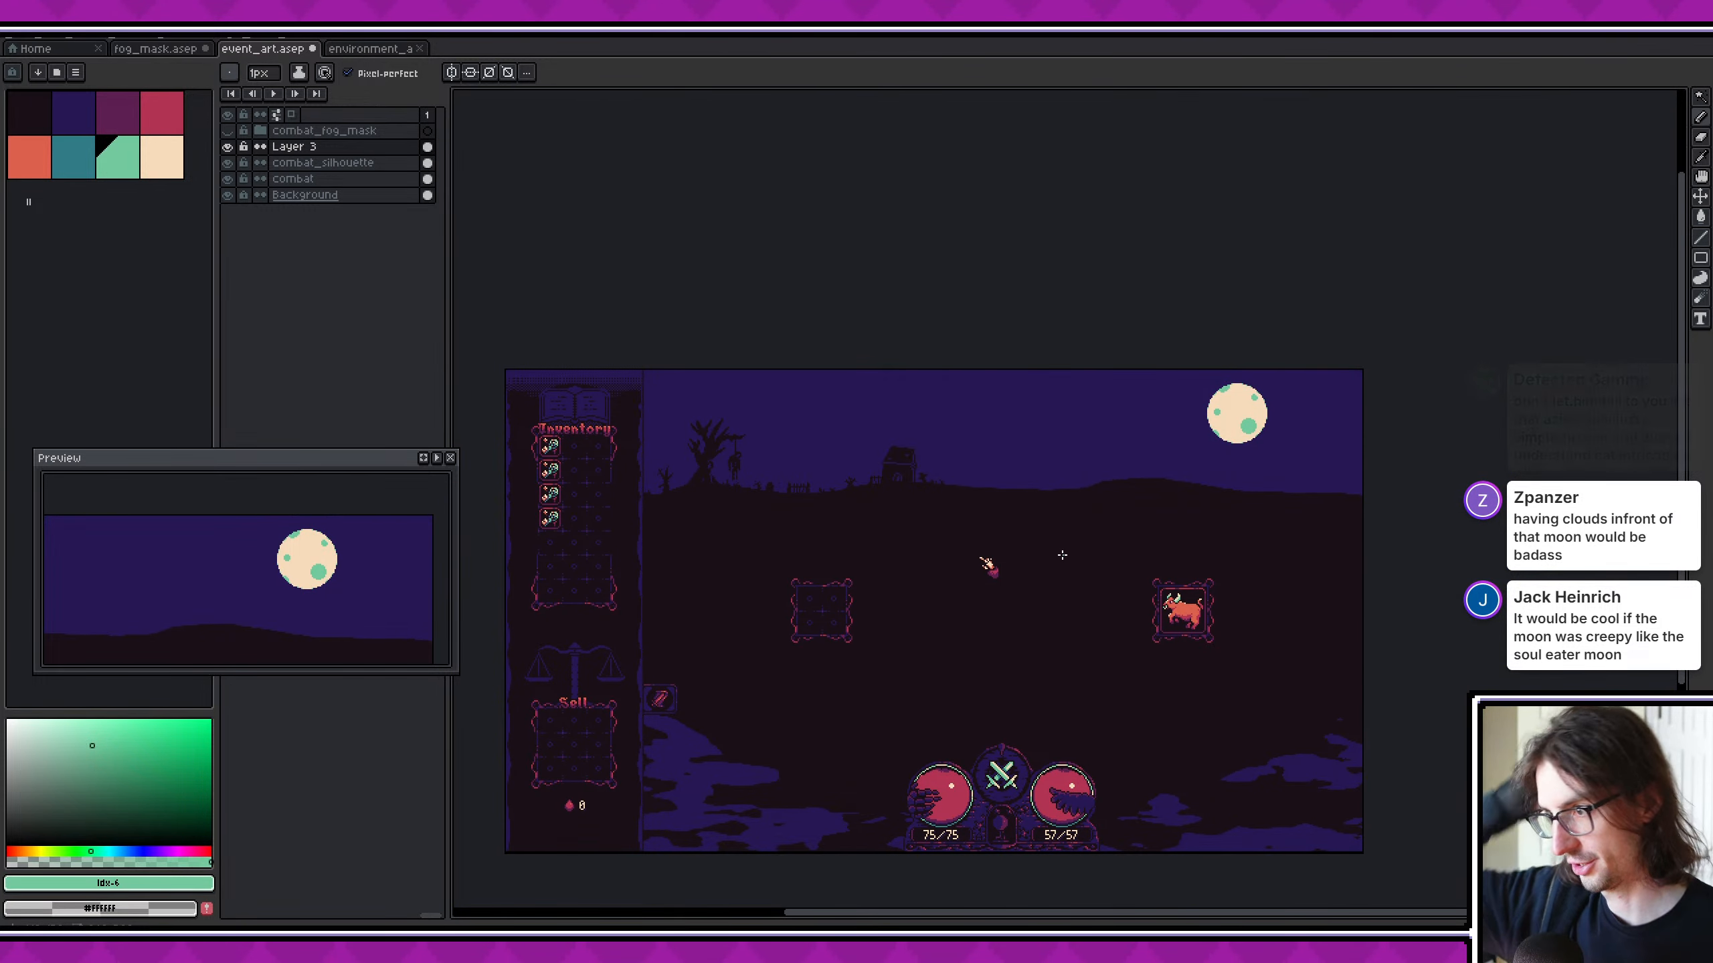
- Paint over the moon's lower-left, large lower-right and left mint green craters with the moon's cream colour
{"action": "scroll", "coordinate": [1062, 555], "scroll_direction": "up", "scroll_amount": 5}
{"action": "left_click", "coordinate": [1065, 467], "text": "alt"}
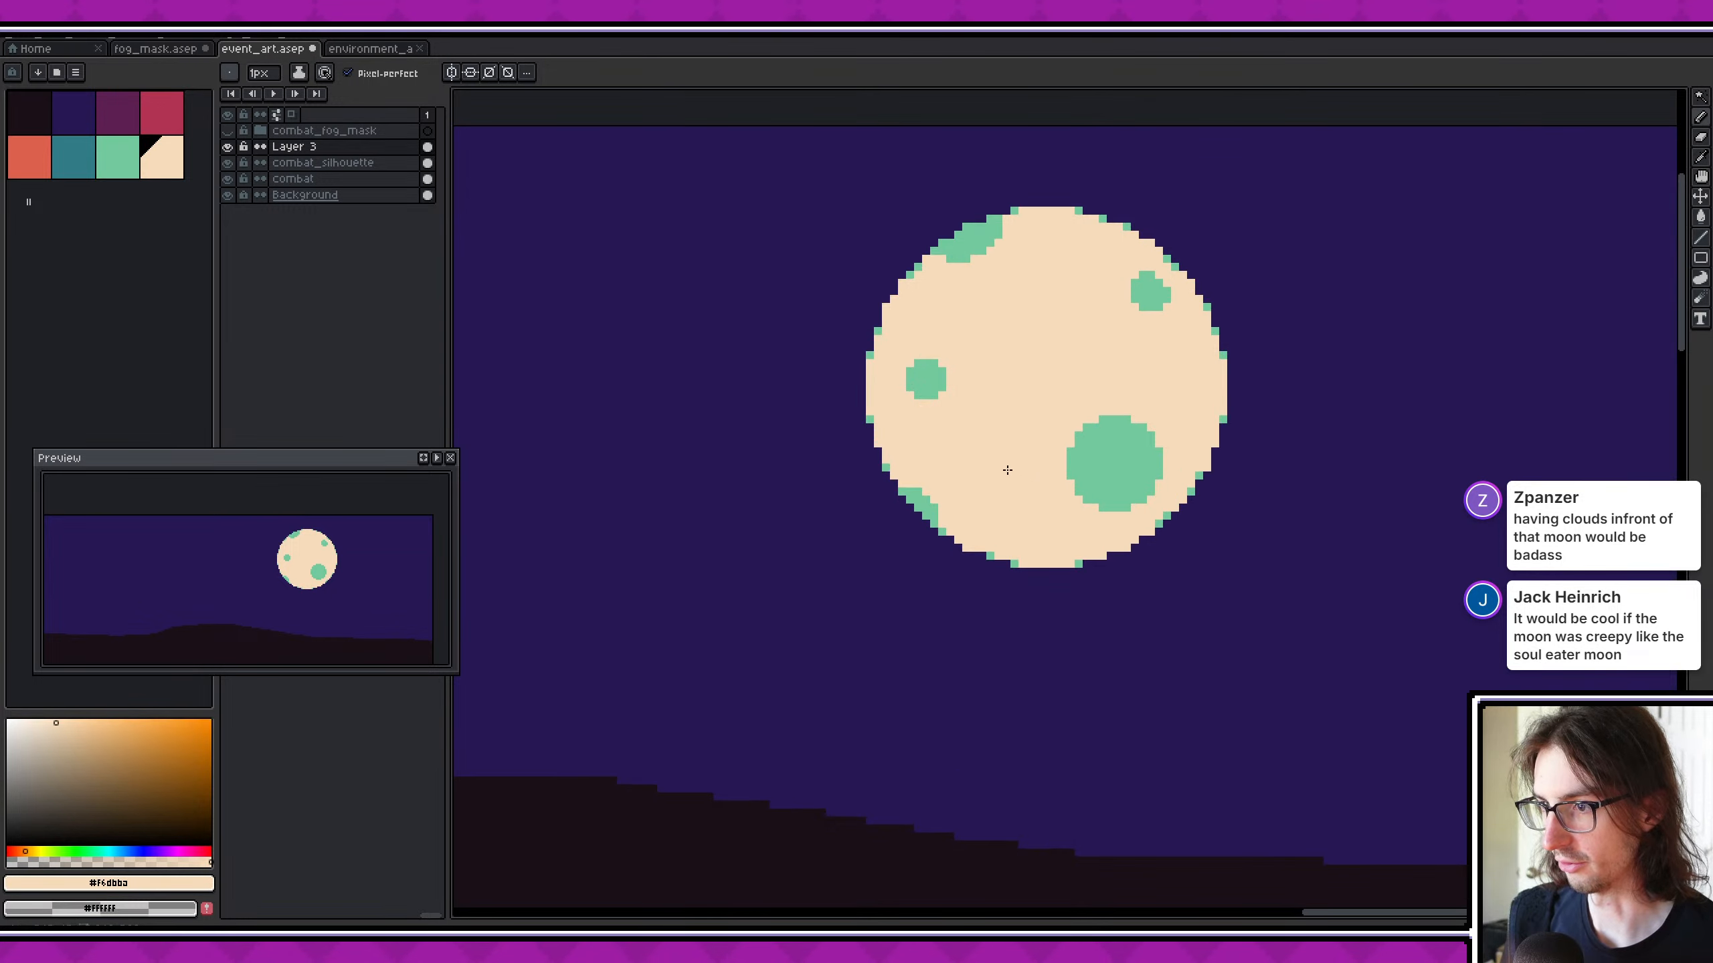
{"action": "scroll", "coordinate": [902, 527], "scroll_direction": "up", "scroll_amount": 2}
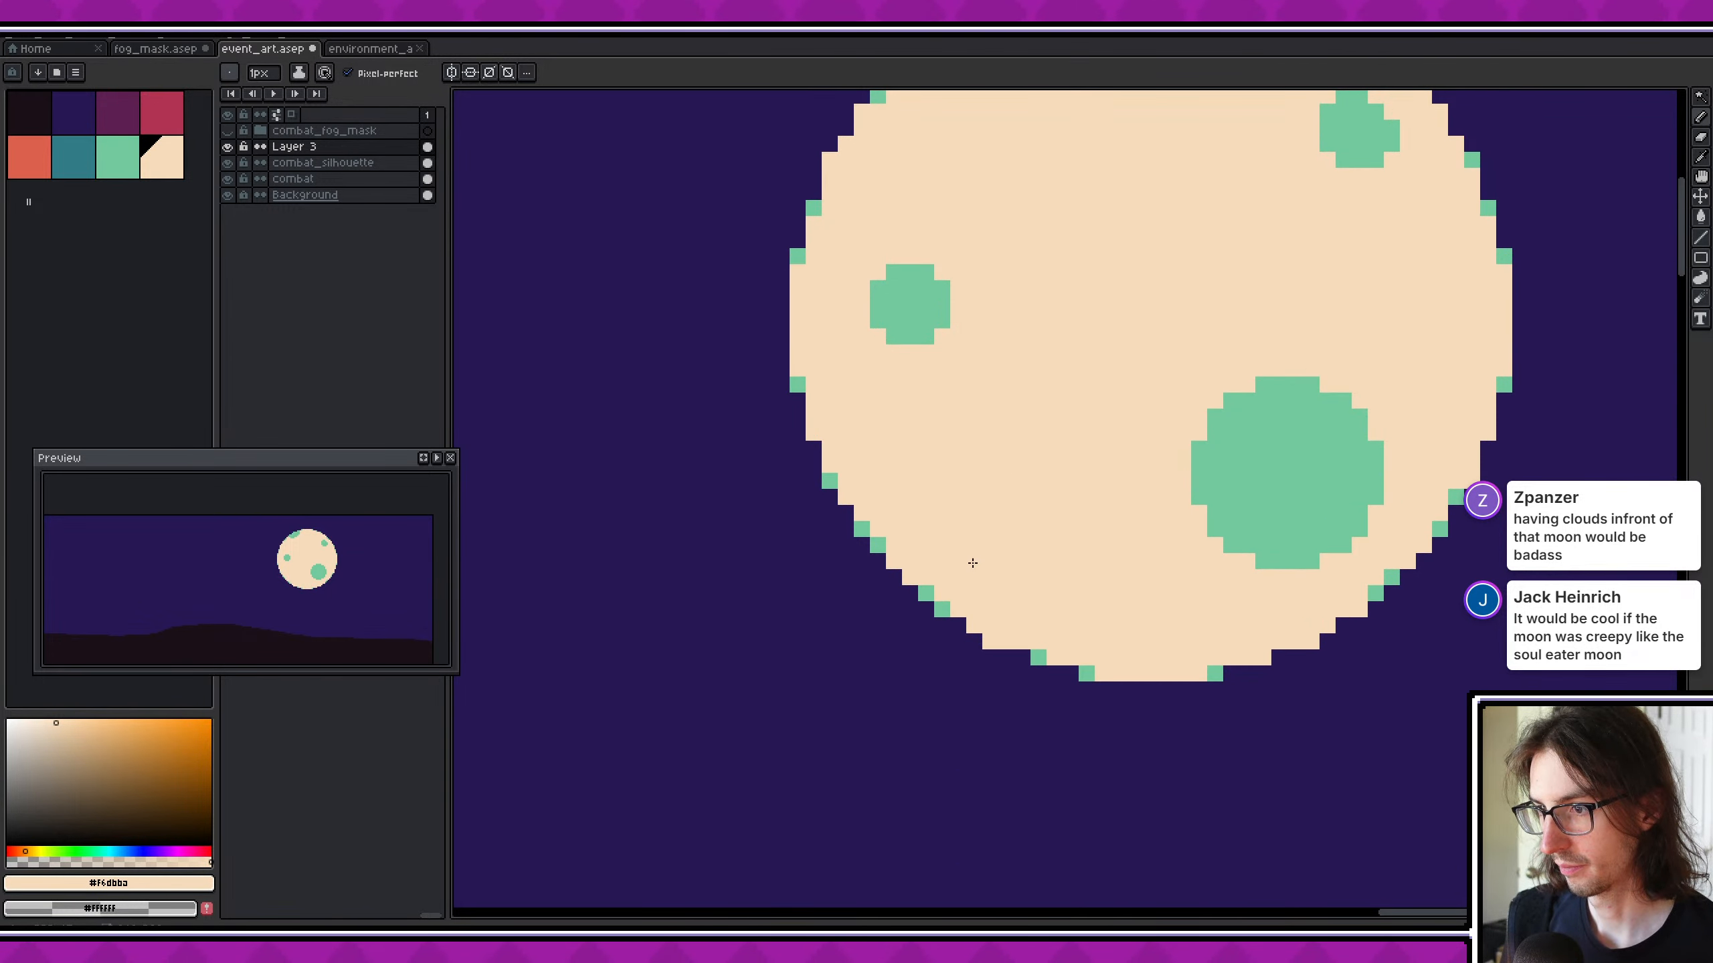
{"action": "middle_click_drag", "start_coordinate": [972, 562], "coordinate": [940, 628]}
{"action": "middle_click_drag", "start_coordinate": [1075, 635], "coordinate": [969, 667]}
{"action": "key", "text": "g"}
{"action": "left_click", "coordinate": [1140, 575]}
{"action": "left_click", "coordinate": [770, 394]}
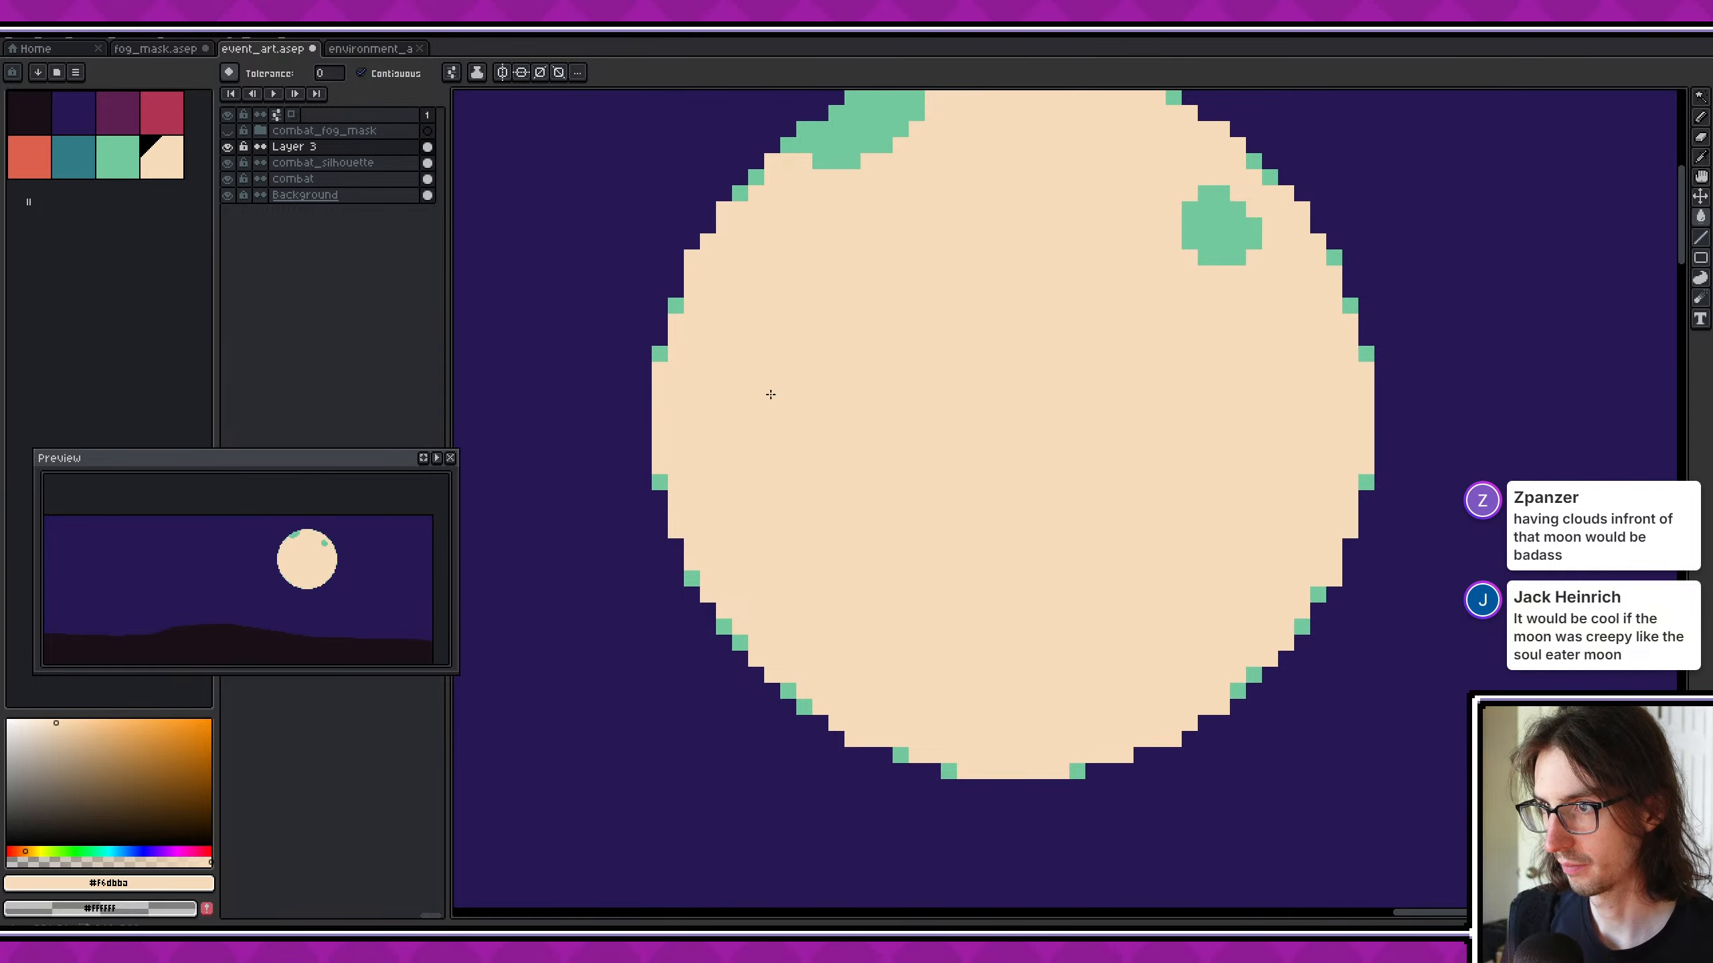
- Fill the moon's remaining upper-right and upper-left craters with the same cream colour
{"action": "middle_click_drag", "start_coordinate": [770, 395], "coordinate": [711, 571]}
{"action": "left_click", "coordinate": [1165, 414]}
{"action": "scroll", "coordinate": [849, 339], "scroll_direction": "up", "scroll_amount": 1}
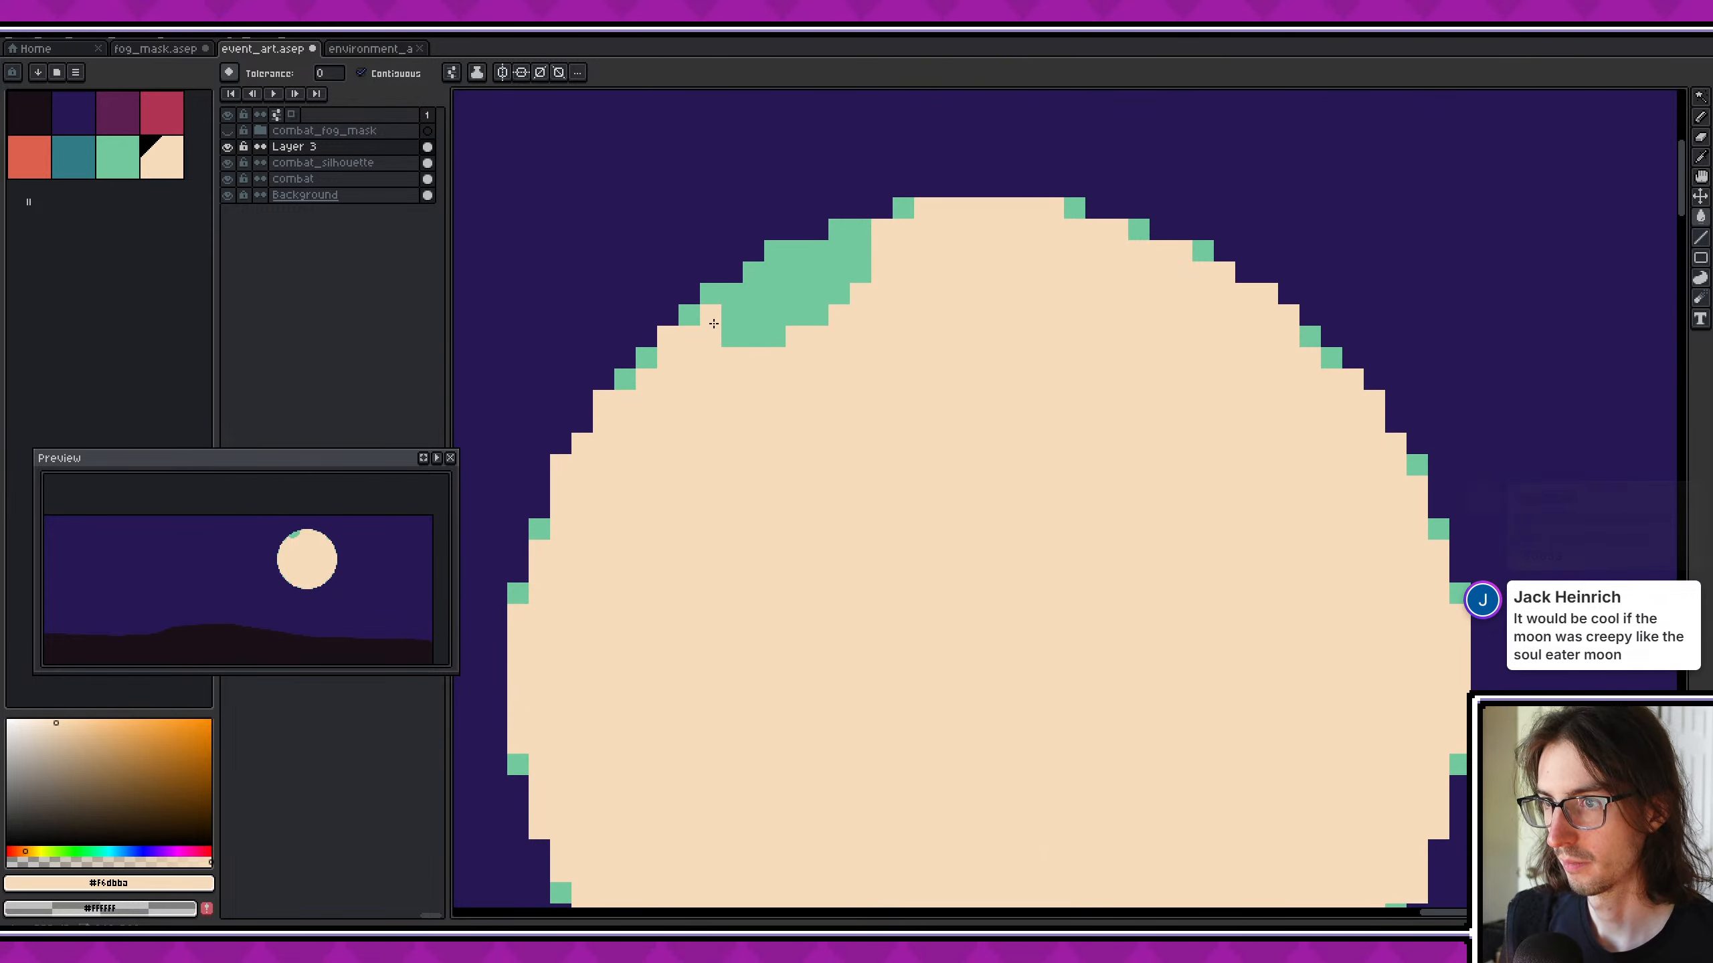
{"action": "left_click", "coordinate": [714, 324]}
{"action": "key", "text": "ctrl+z"}
{"action": "key", "text": "ctrl+y"}
- Sample the rim's mint green and repaint the missing single edge pixels along the moon's upper-left rim
{"action": "left_click", "coordinate": [659, 342], "text": "alt"}
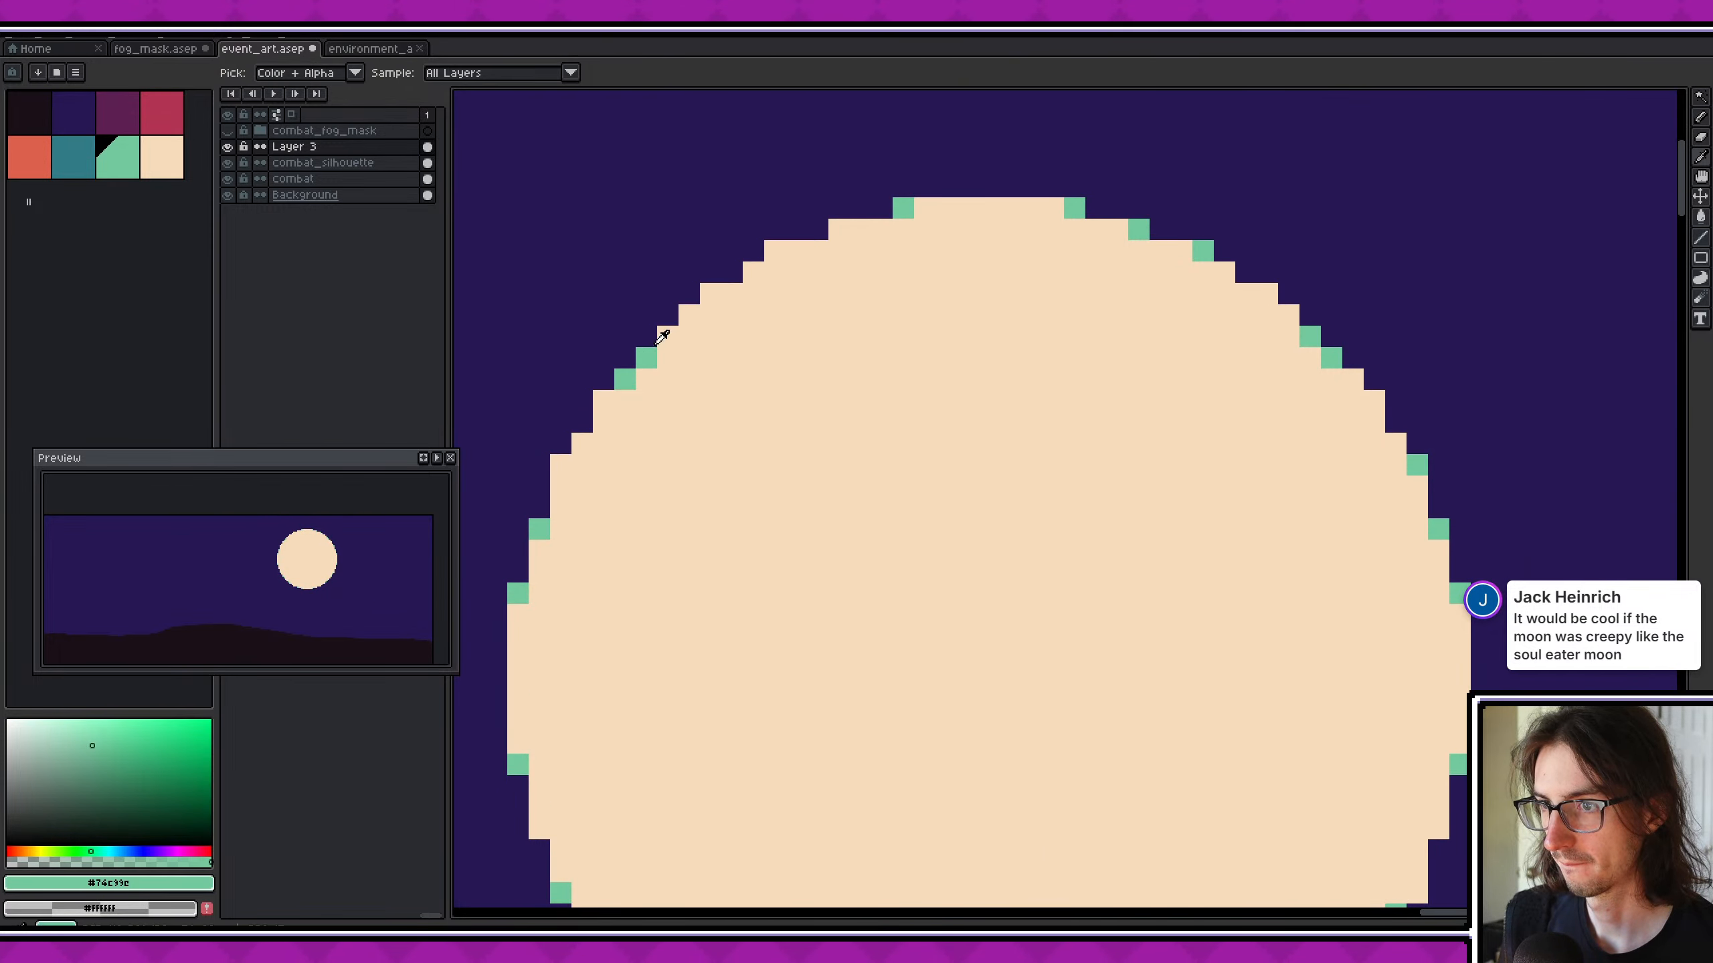
{"action": "left_click", "coordinate": [688, 314]}
{"action": "left_click", "coordinate": [752, 284]}
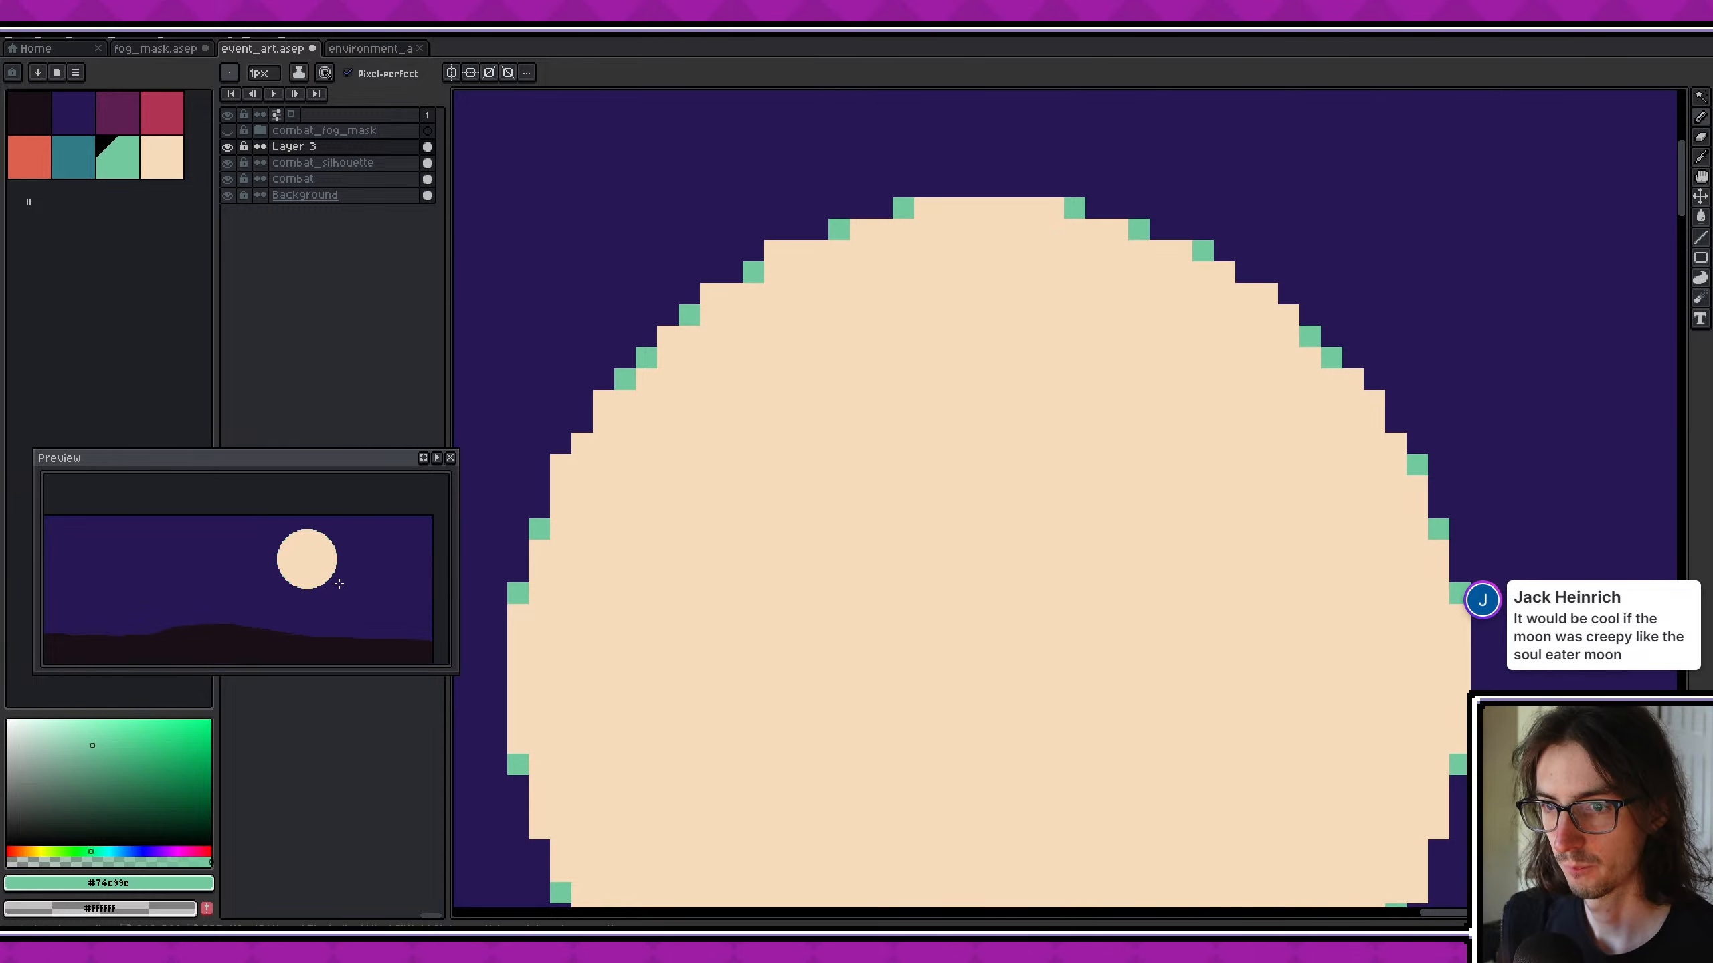
{"action": "scroll", "coordinate": [339, 584], "scroll_direction": "up", "scroll_amount": 1}
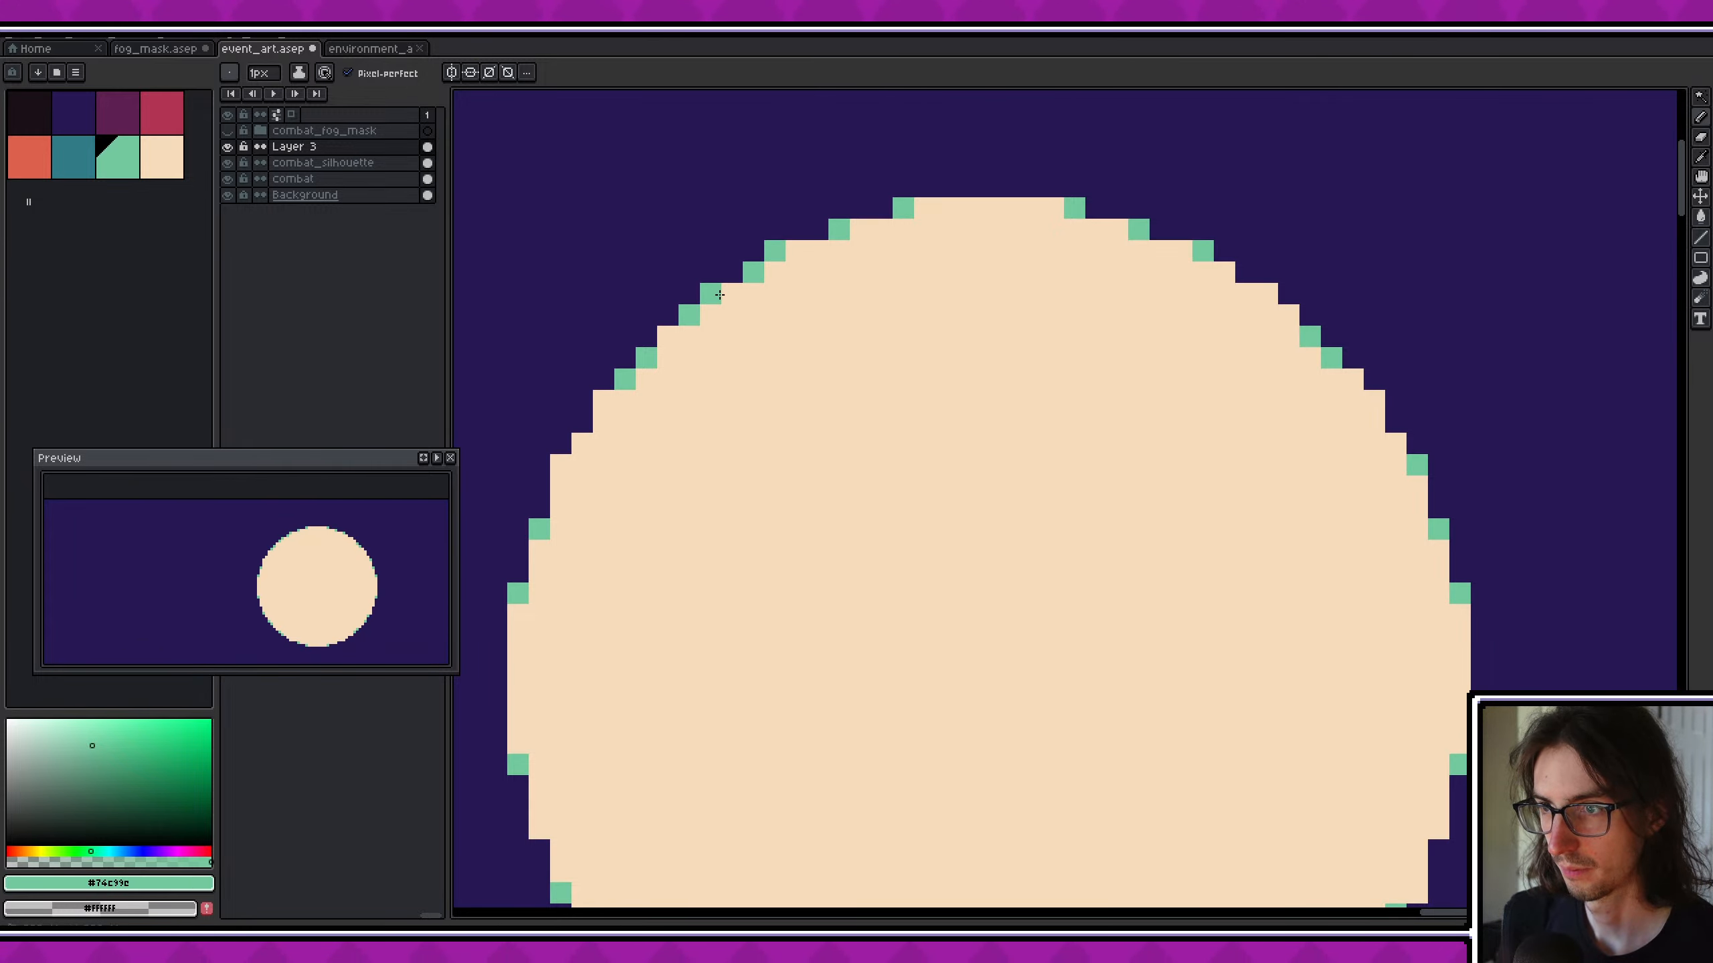
{"action": "scroll", "coordinate": [384, 579], "scroll_direction": "down", "scroll_amount": 1}
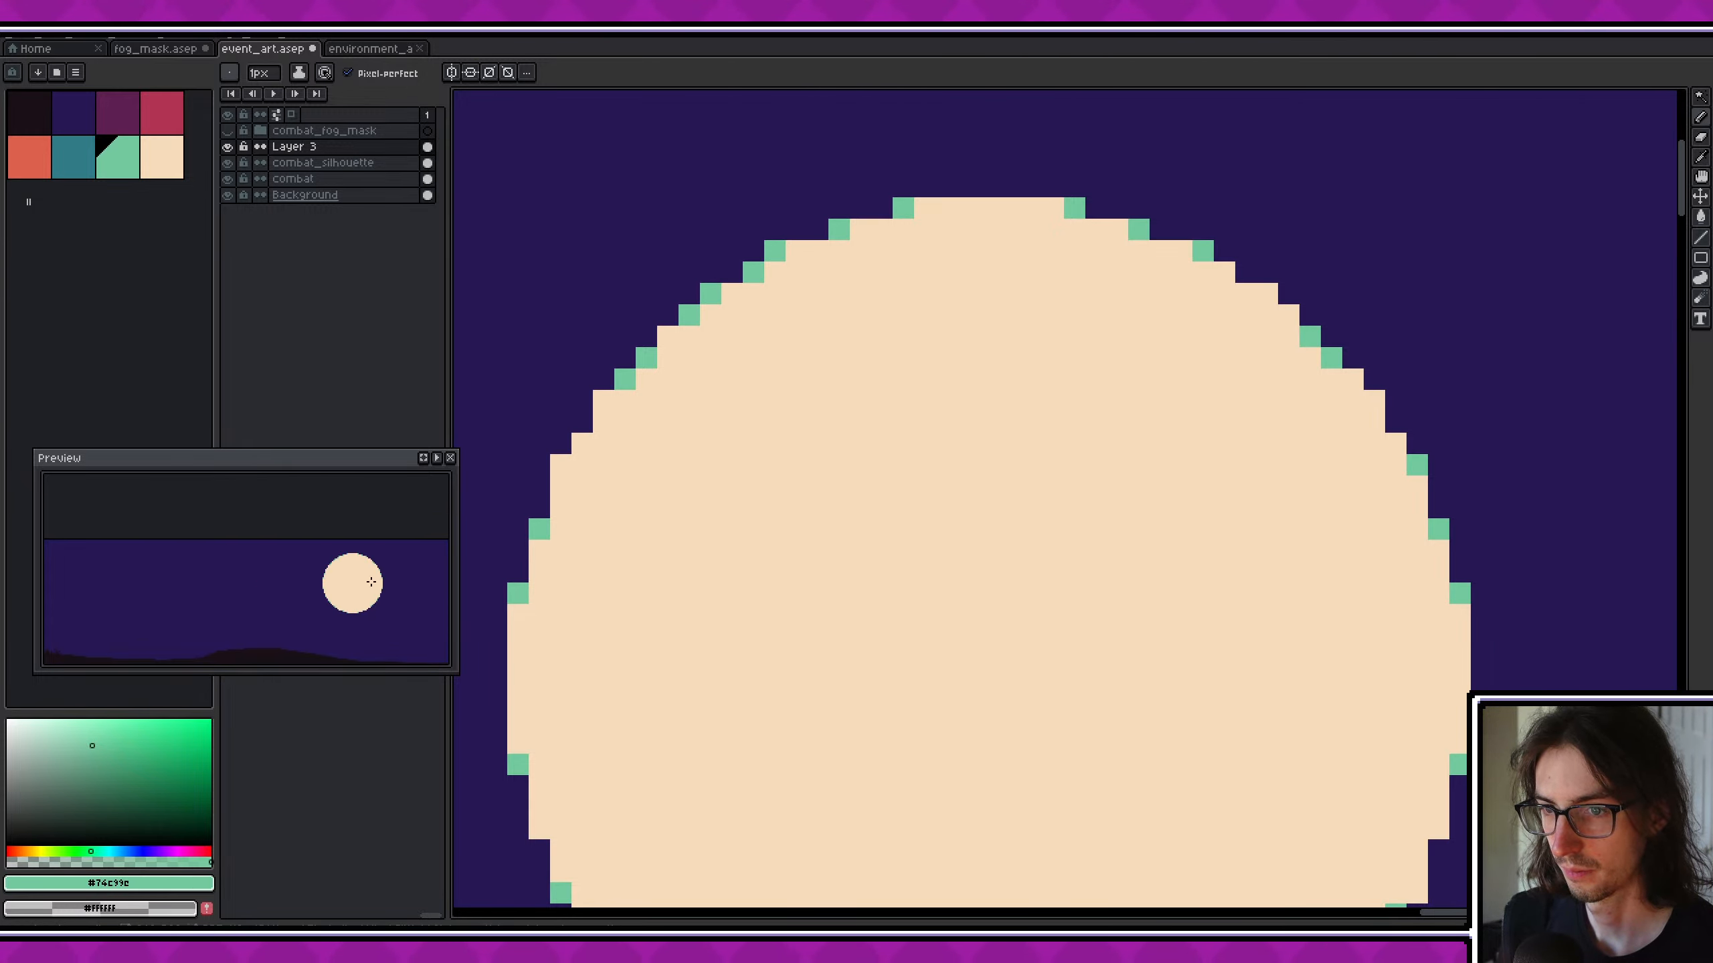
- Check the crater-free moon against the whole combat scene, resample its cream colour and save the event_art file
{"action": "scroll", "coordinate": [428, 624], "scroll_direction": "down", "scroll_amount": 1}
{"action": "scroll", "coordinate": [1029, 490], "scroll_direction": "down", "scroll_amount": 4}
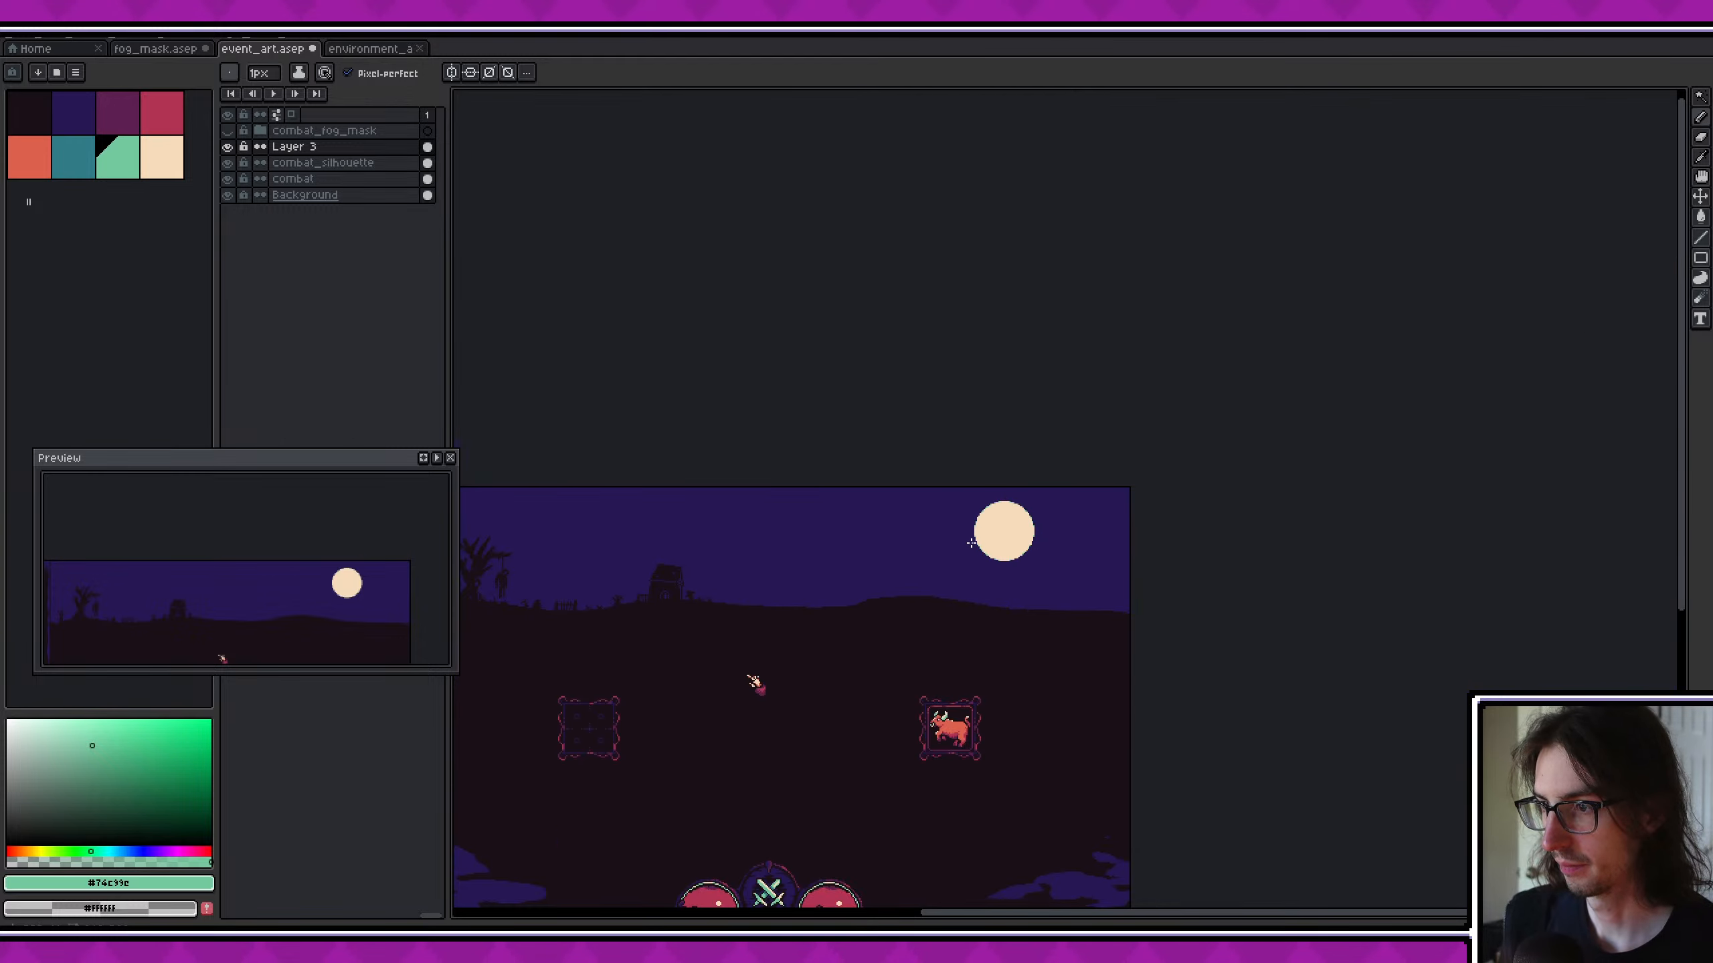
{"action": "middle_click_drag", "start_coordinate": [1036, 595], "coordinate": [1147, 511]}
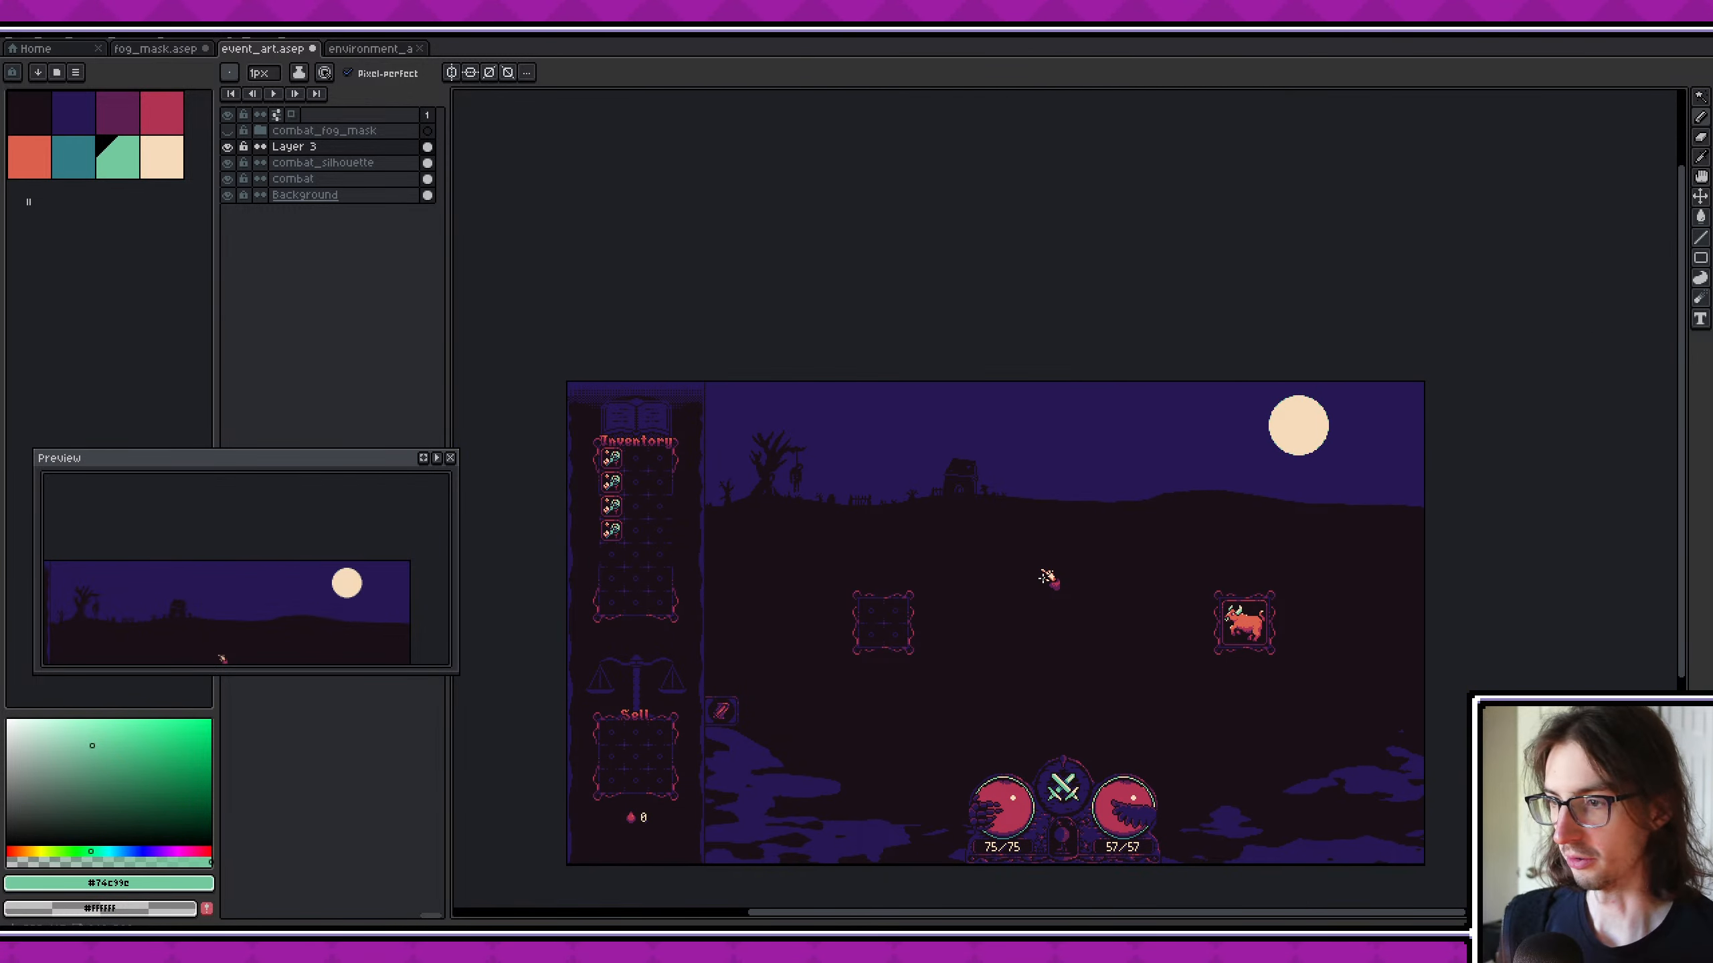
{"action": "scroll", "coordinate": [1044, 577], "scroll_direction": "up", "scroll_amount": 1}
{"action": "scroll", "coordinate": [967, 509], "scroll_direction": "down", "scroll_amount": 1}
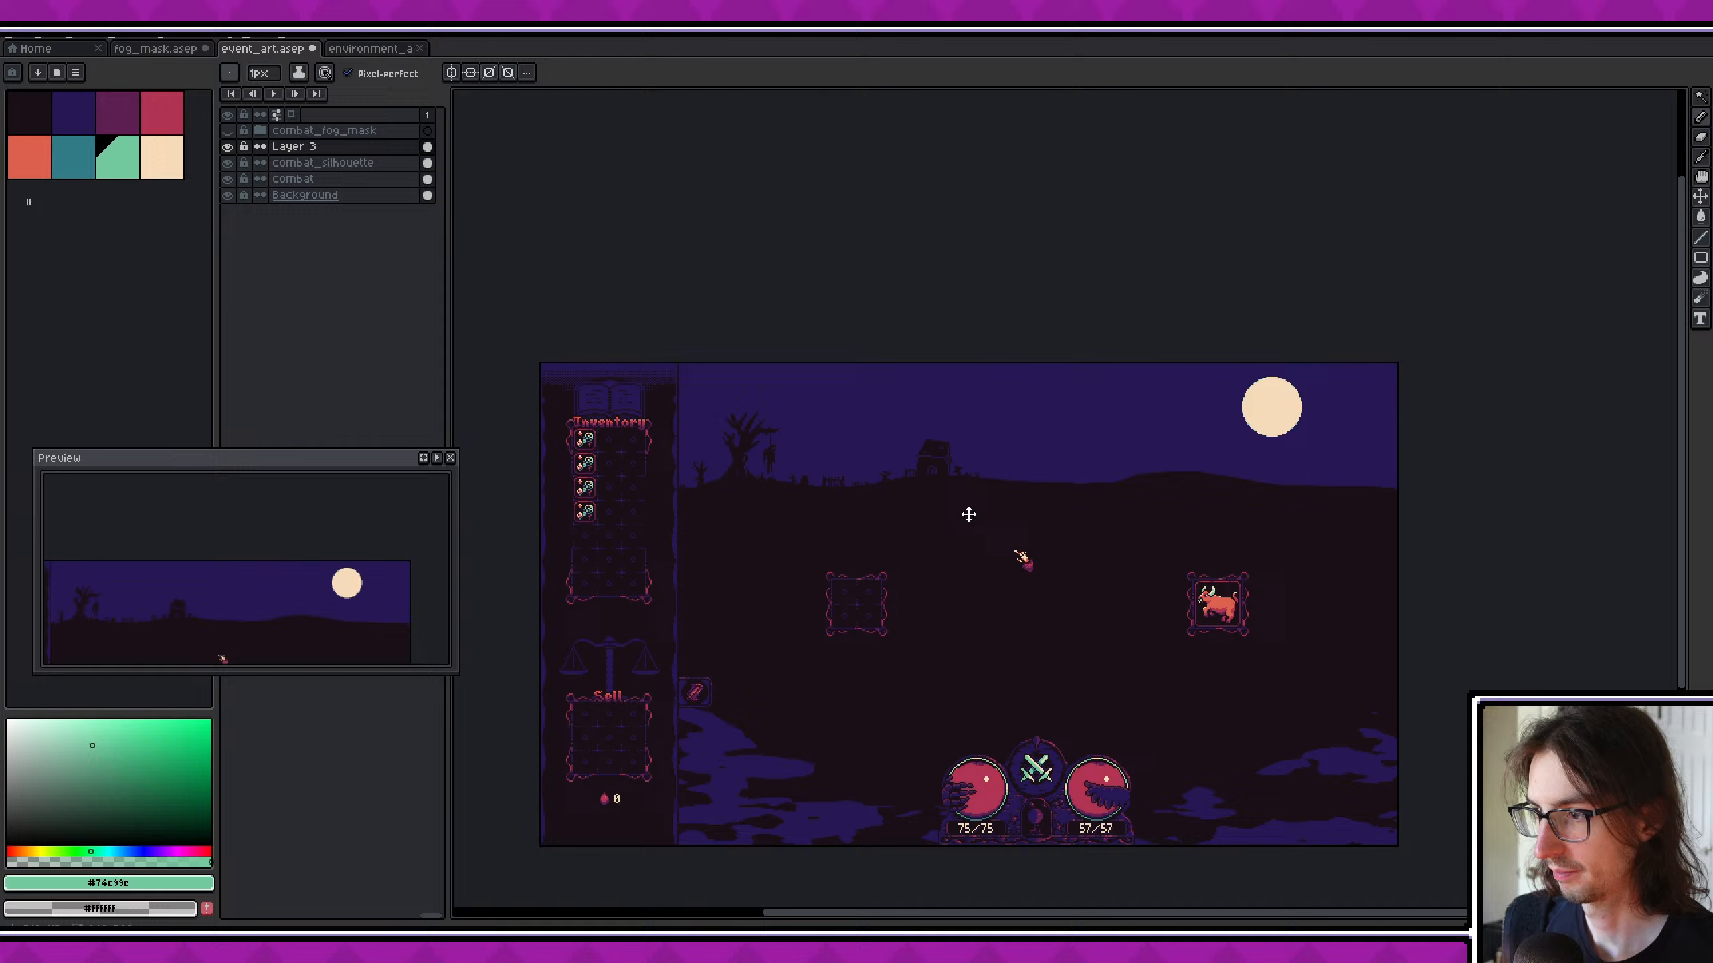
{"action": "left_click", "coordinate": [1279, 404], "text": "alt"}
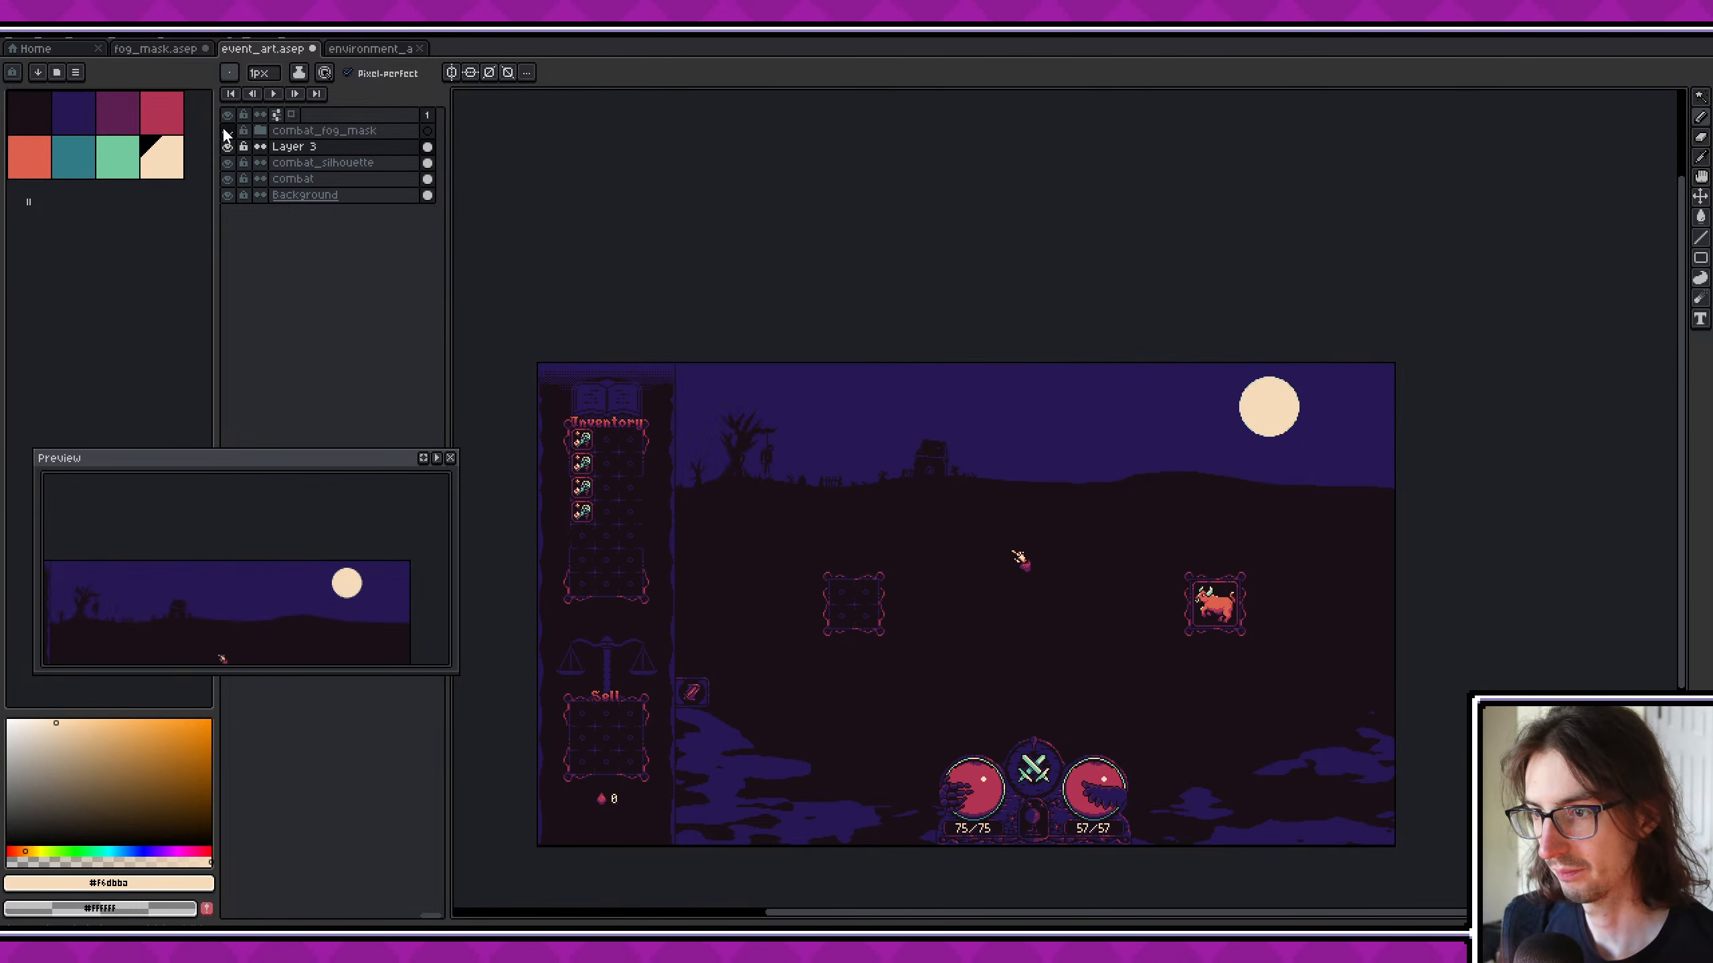
{"action": "key", "text": "ctrl+s"}
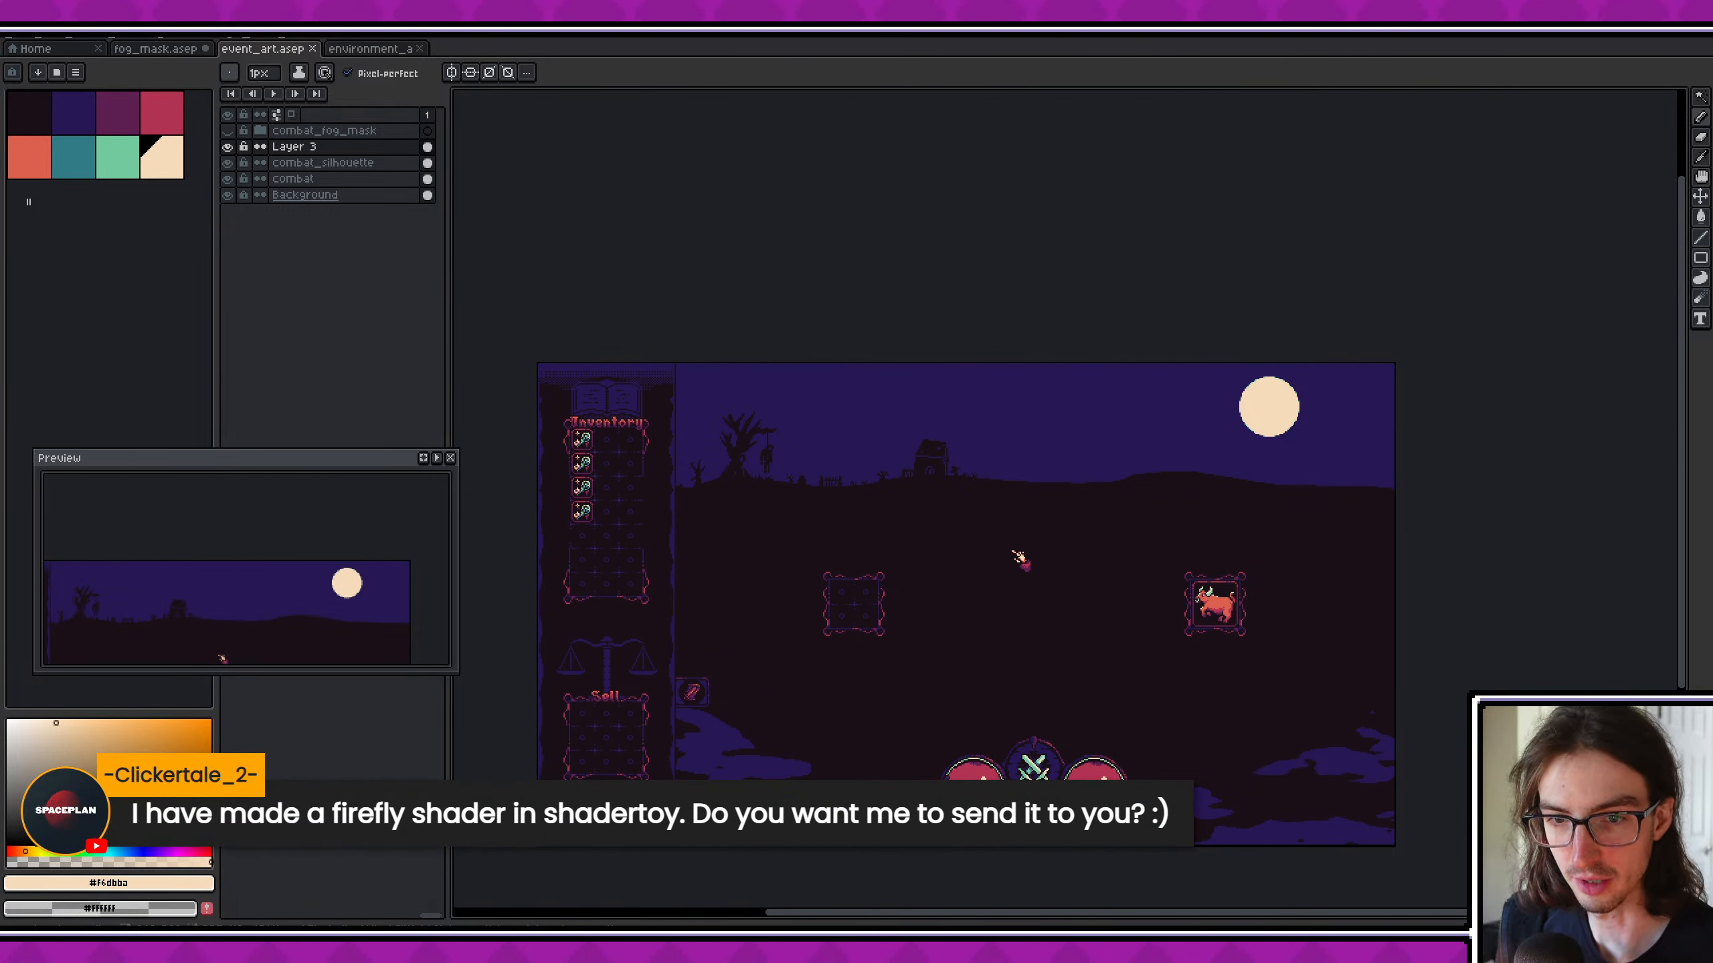
- Switch to Godot, save the GameUI scene, enlarge the scene tree and deselect the fog mask node
{"action": "key", "text": "alt+Tab"}
{"action": "key", "text": "ctrl+s"}
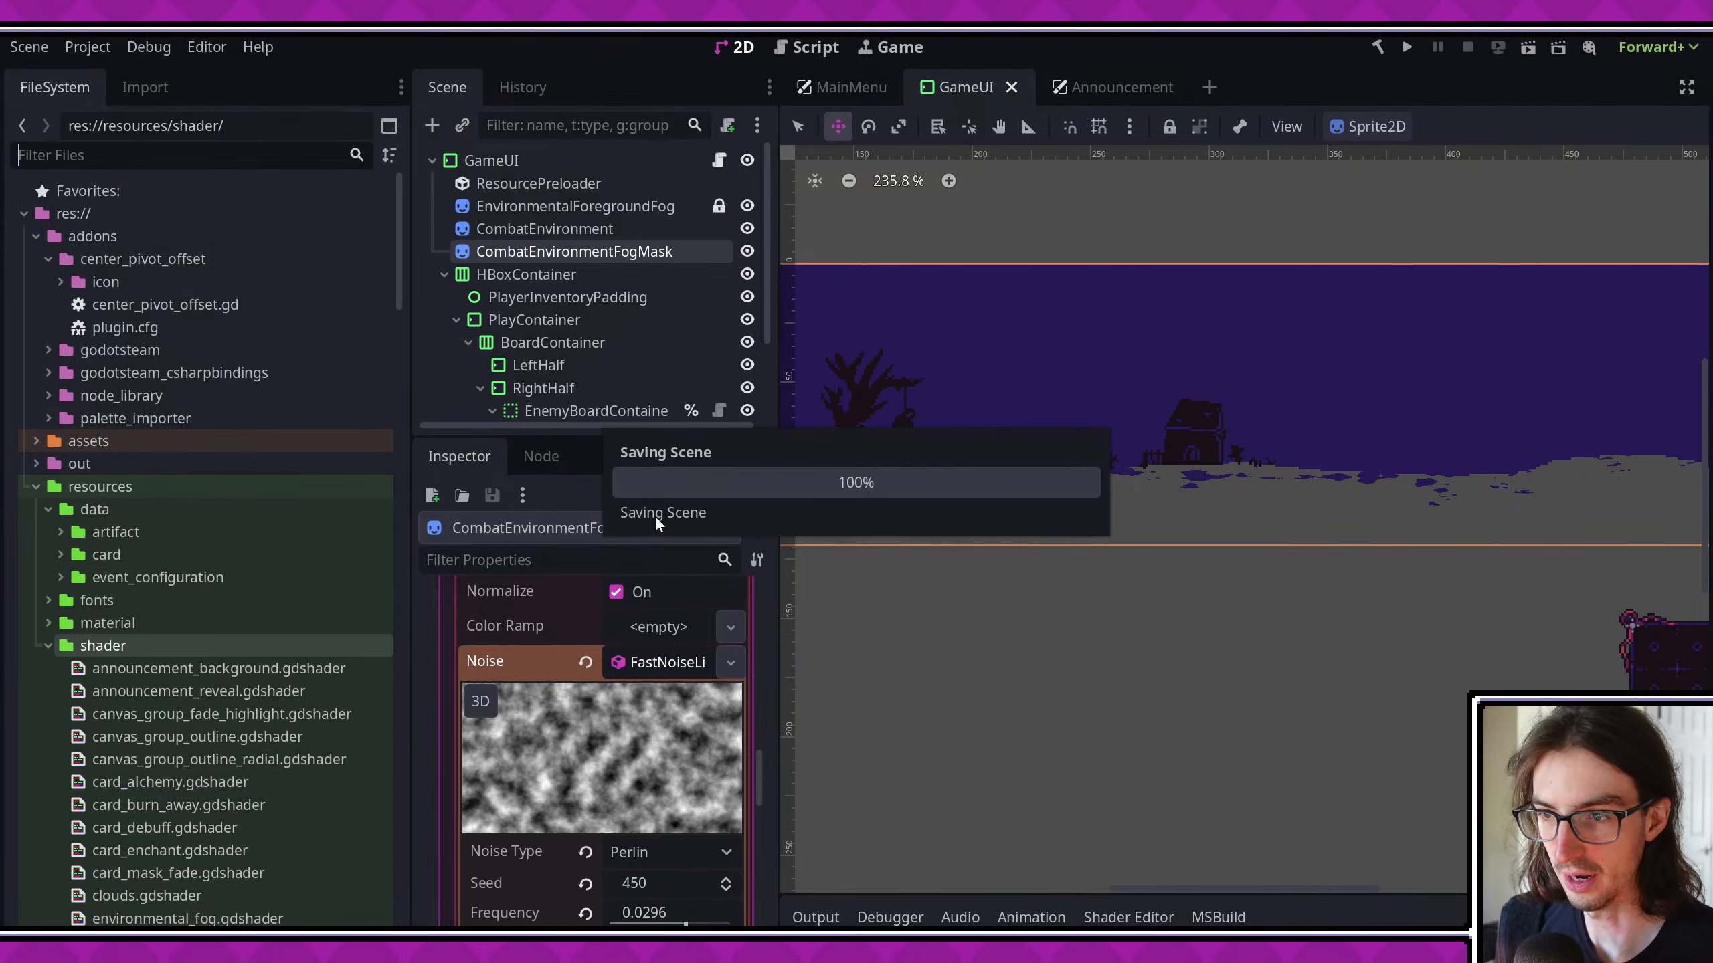
{"action": "left_click_drag", "start_coordinate": [582, 435], "coordinate": [607, 678]}
{"action": "left_click", "coordinate": [647, 607]}
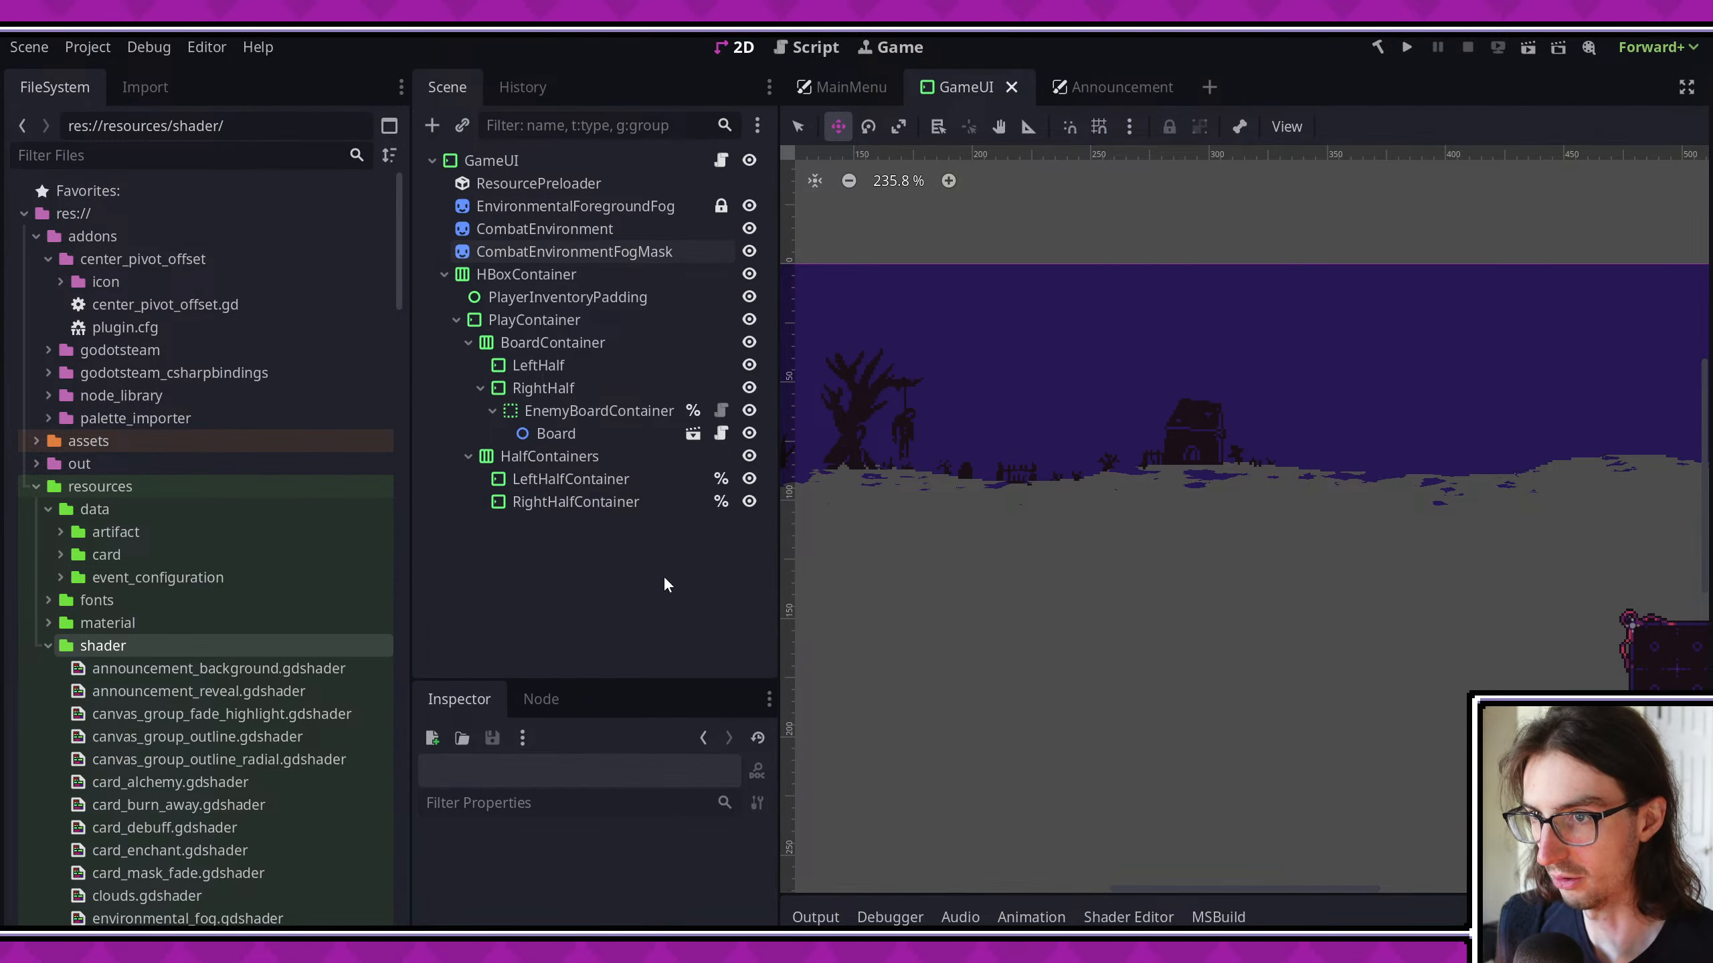
- Instantiate the Fireflies.tscn scene as a child of the GameUI root node
{"action": "scroll", "coordinate": [1431, 566], "scroll_direction": "down", "scroll_amount": 3}
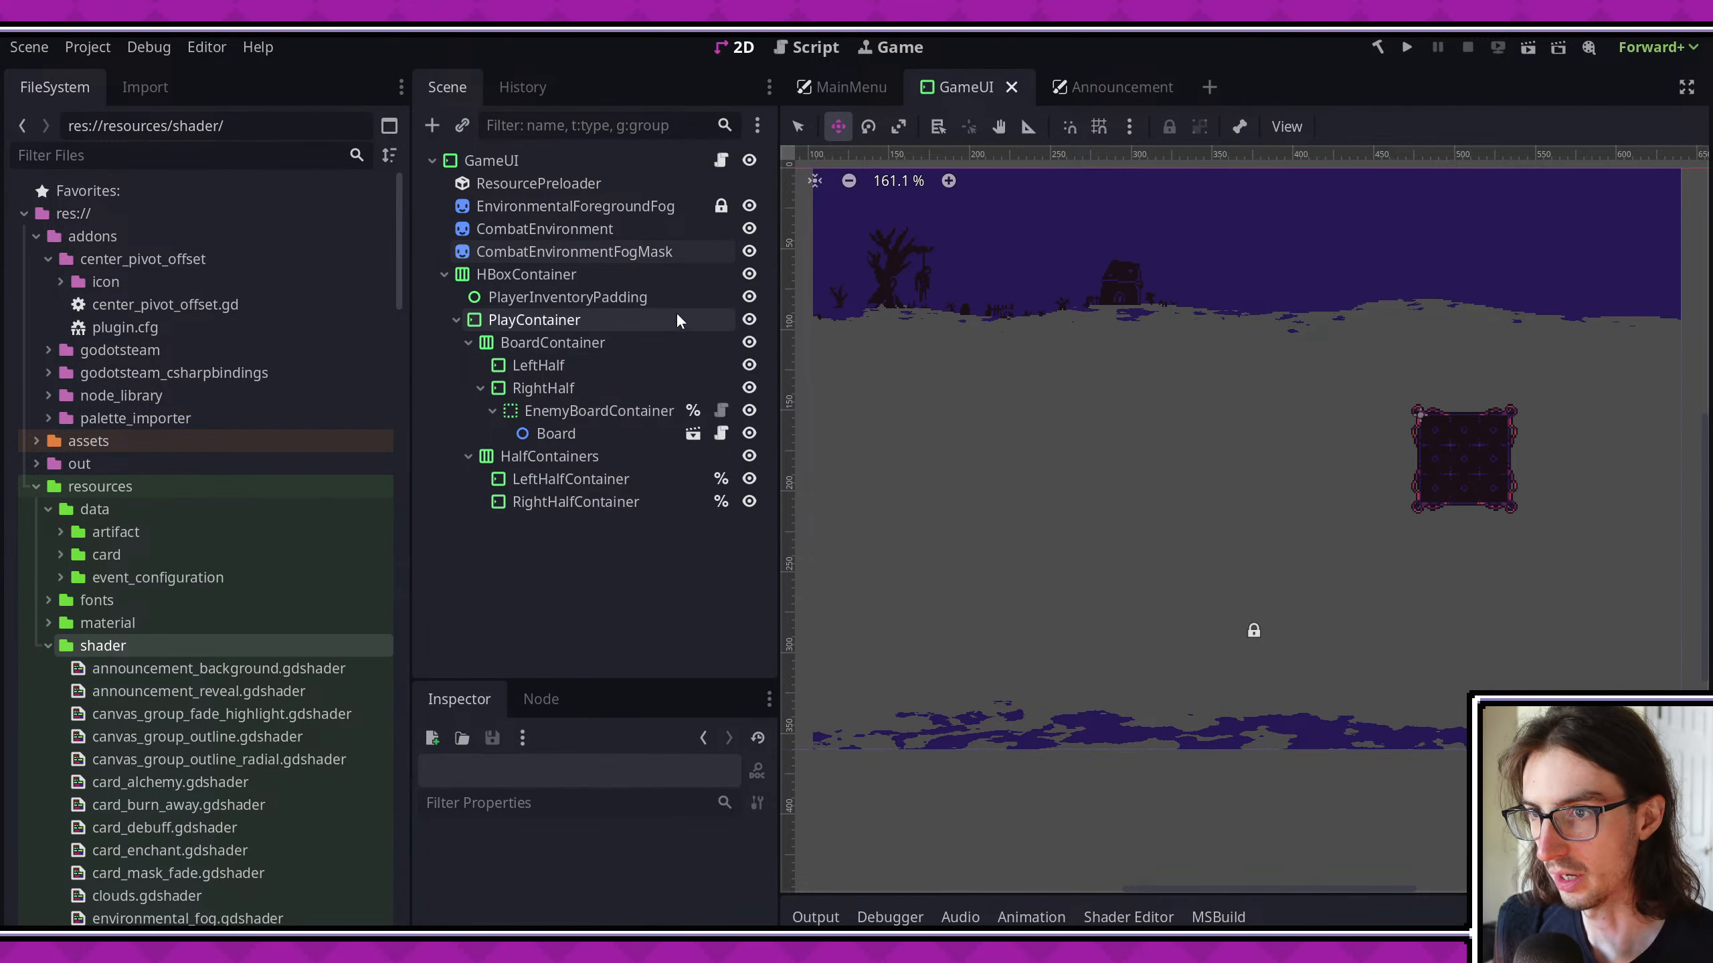
{"action": "right_click", "coordinate": [539, 162]}
{"action": "left_click", "coordinate": [614, 236]}
{"action": "type", "text": "fire"}
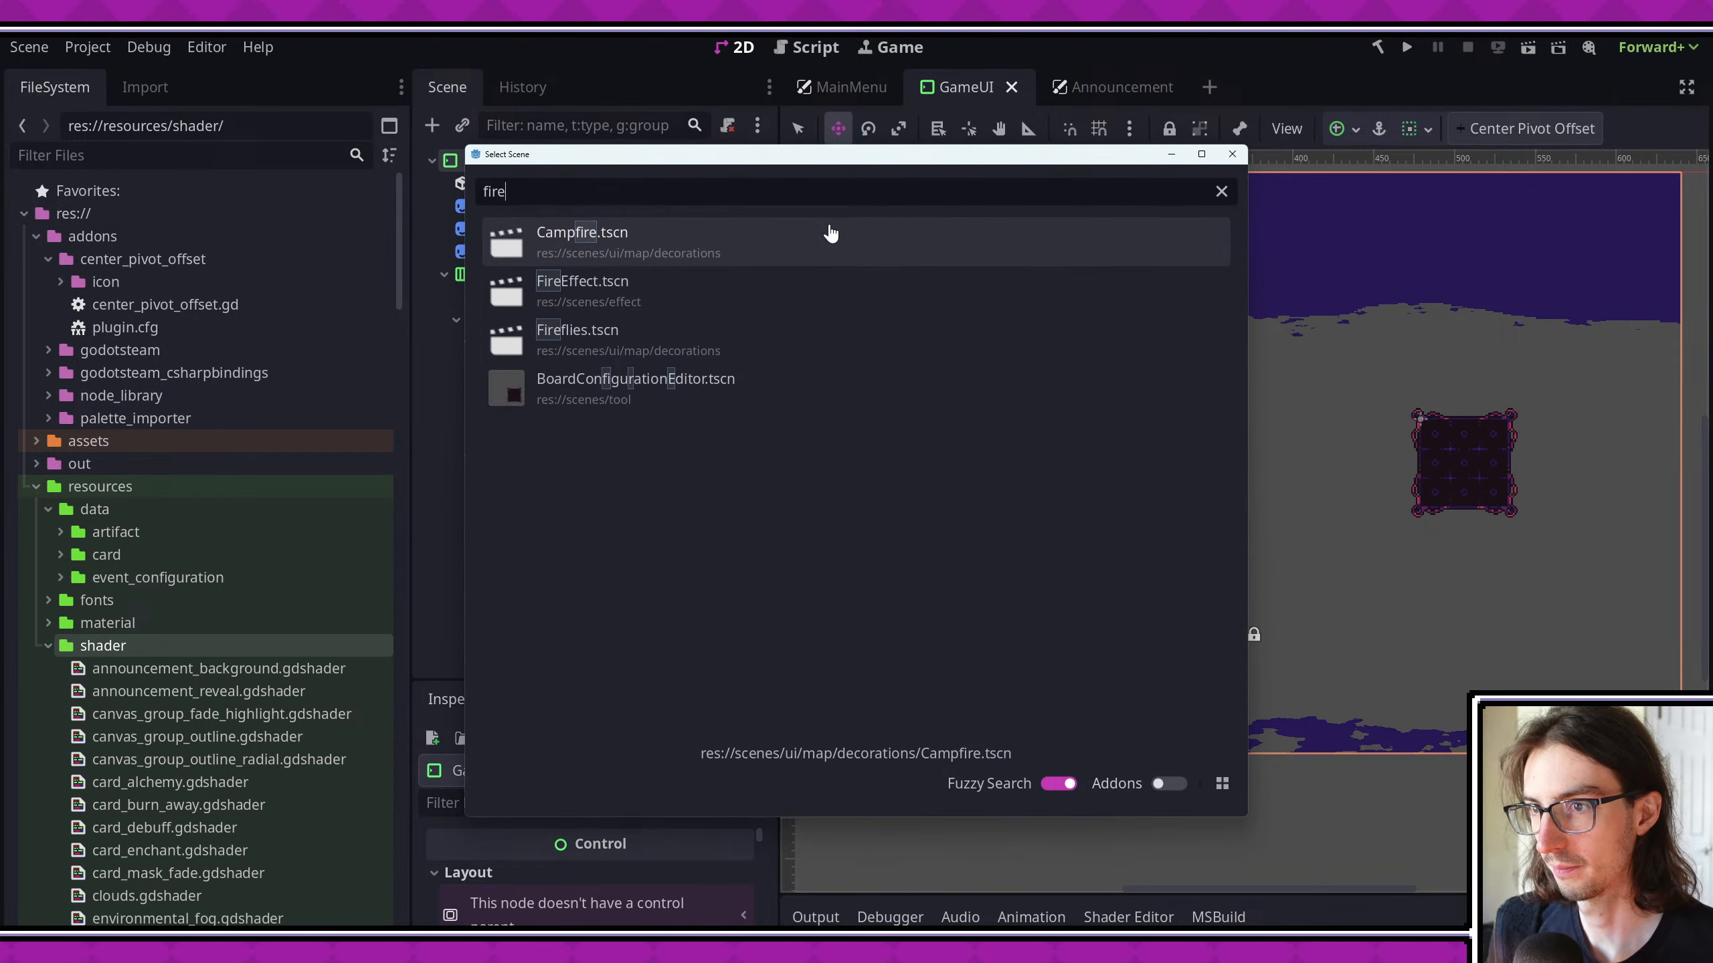
{"action": "type", "text": "b"}
{"action": "double_click", "coordinate": [829, 340]}
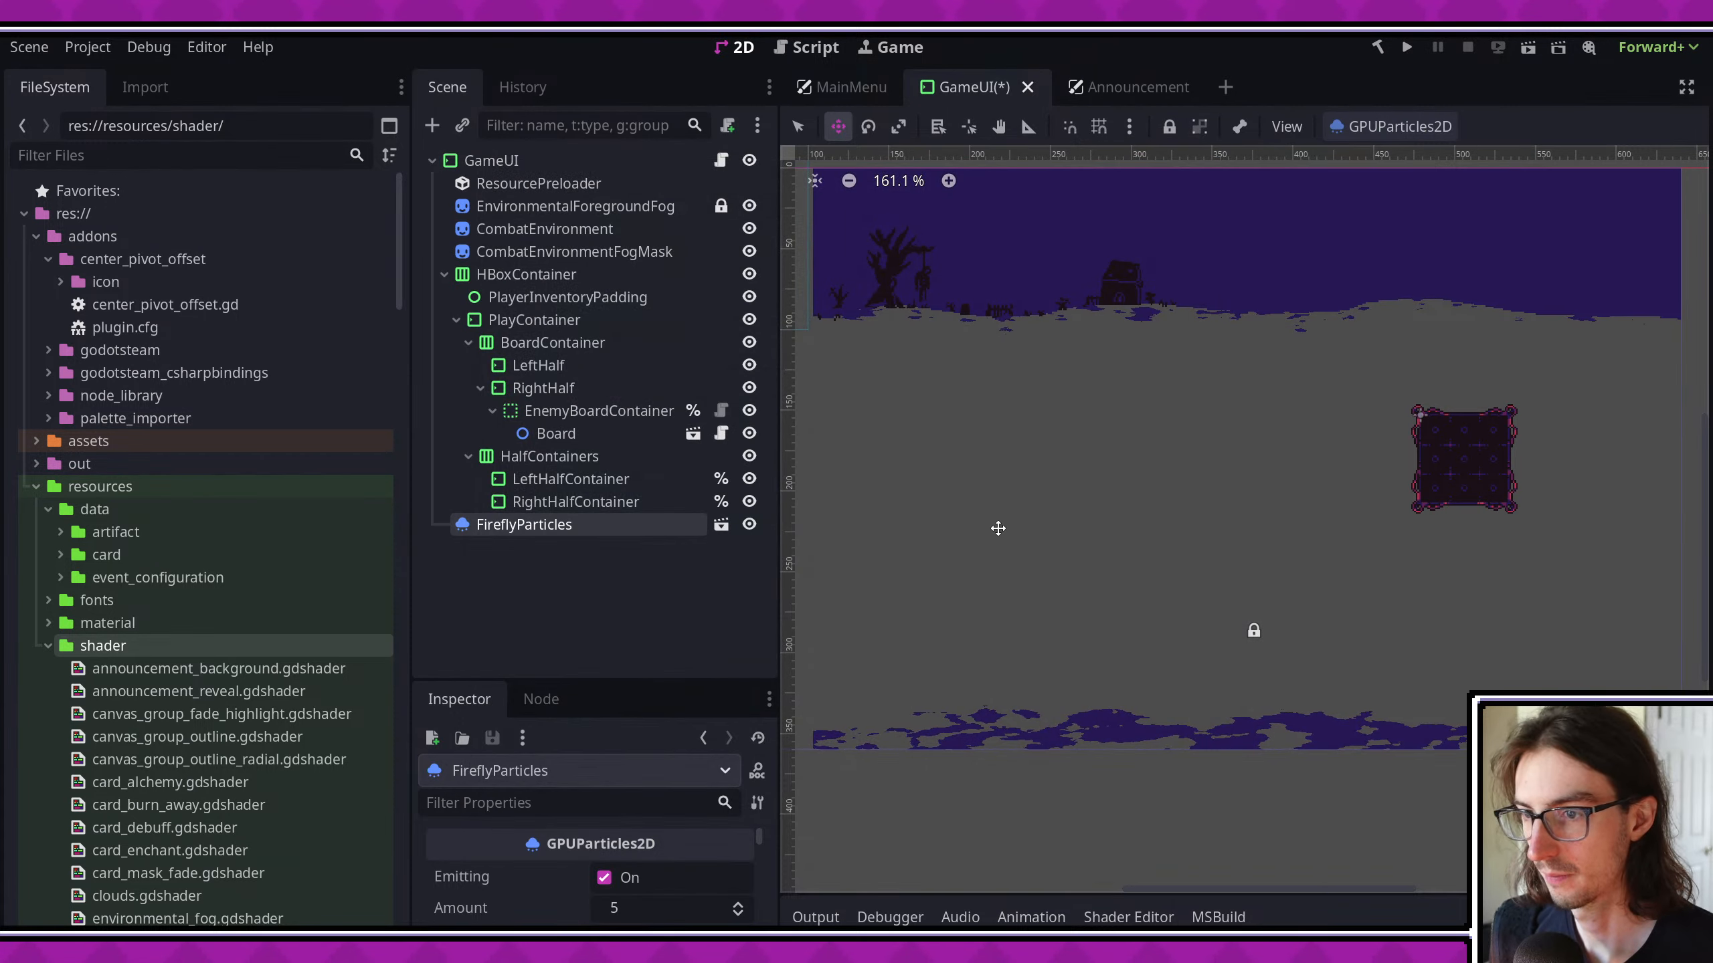
- Place the firefly particles above the left part of the lower fog, then duplicate them twice and spread the copies toward the fog's right end
{"action": "left_click_drag", "start_coordinate": [1154, 492], "coordinate": [1195, 745]}
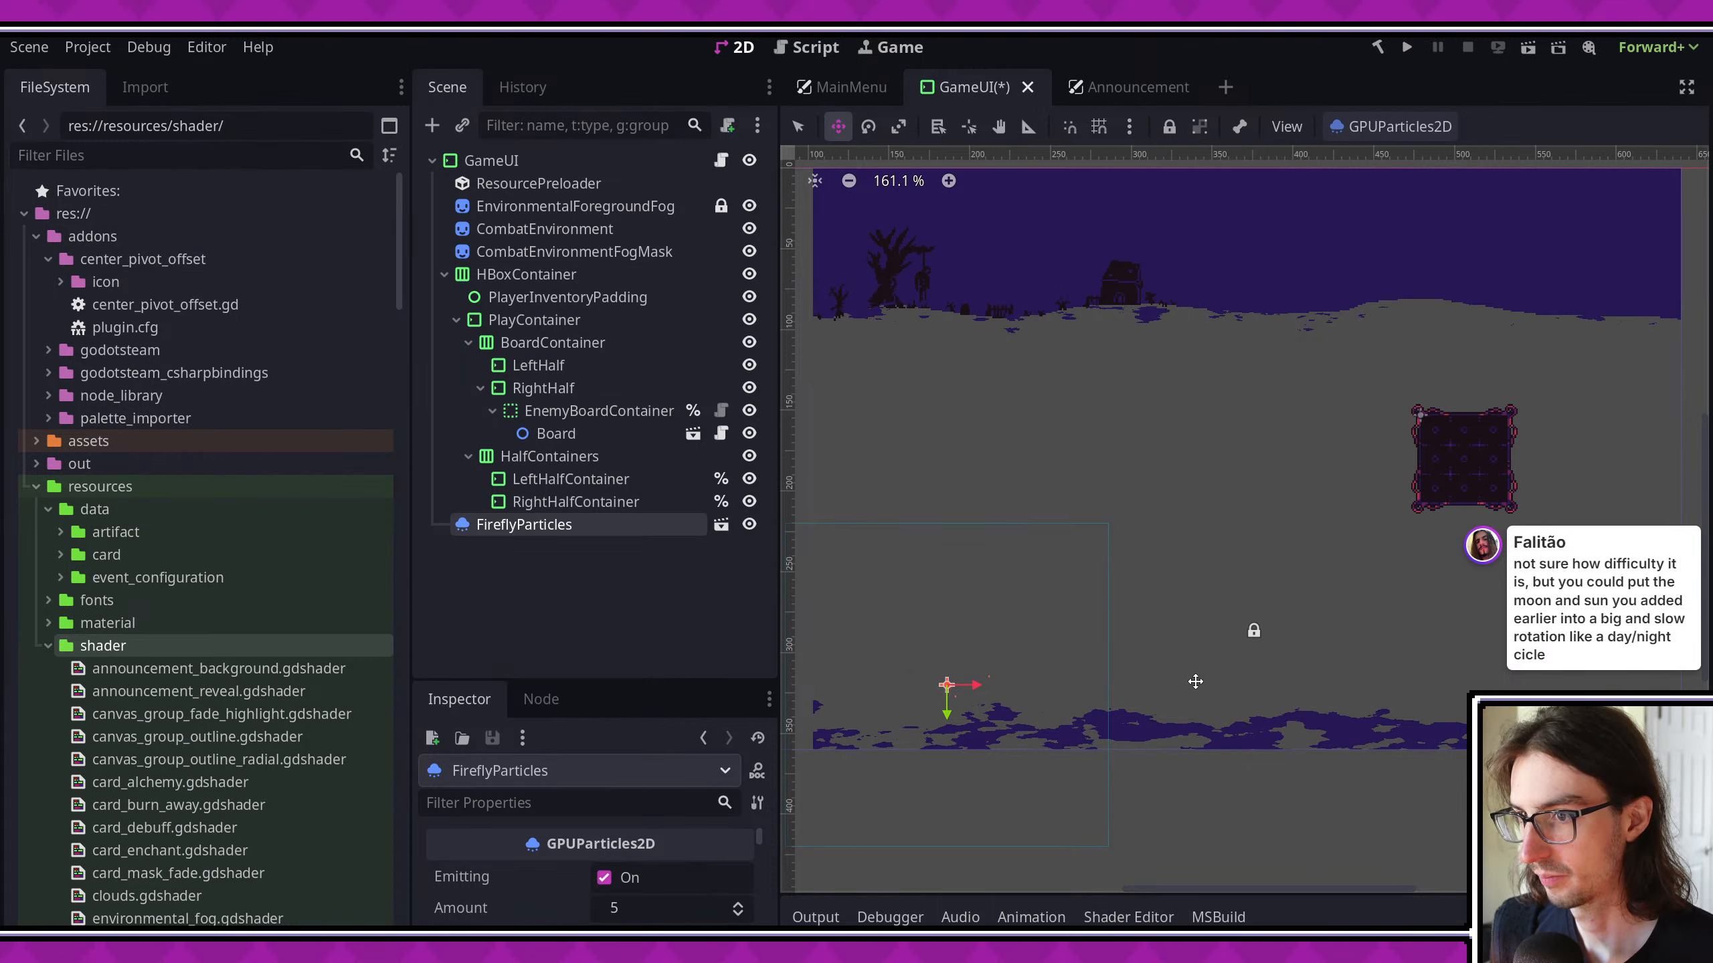
{"action": "scroll", "coordinate": [1195, 681], "scroll_direction": "down", "scroll_amount": 1}
{"action": "key", "text": "ctrl+d"}
{"action": "left_click_drag", "start_coordinate": [1243, 574], "coordinate": [1602, 572]}
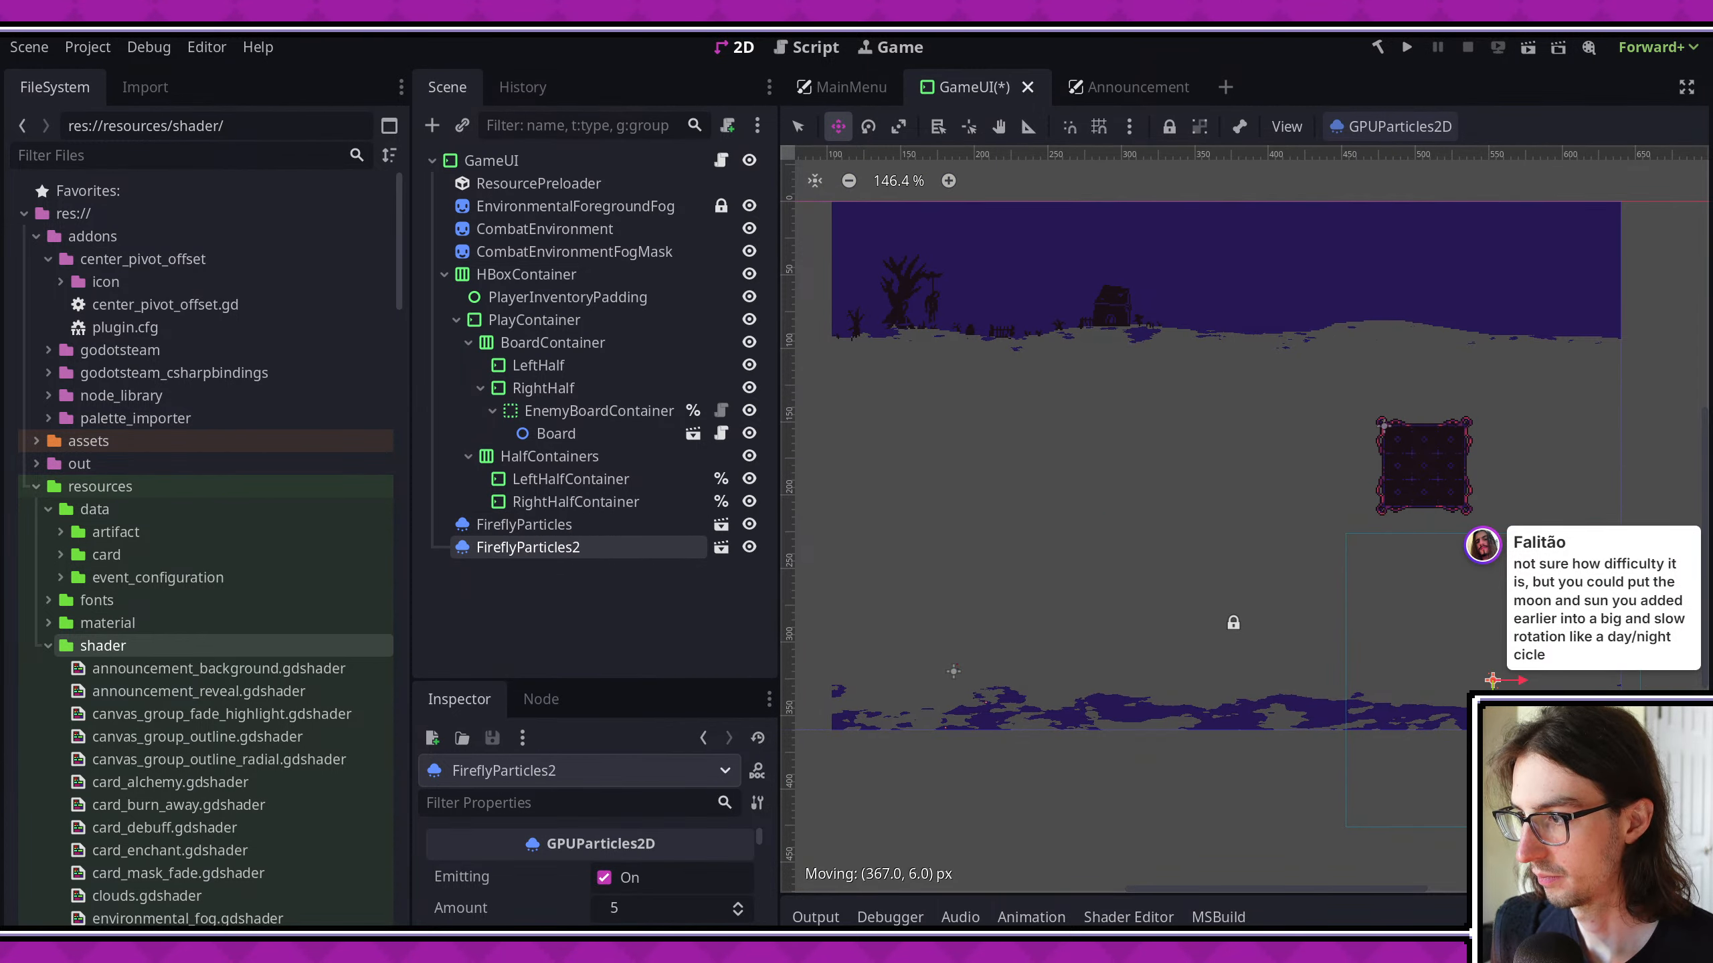
{"action": "key", "text": "ctrl+d"}
{"action": "left_click_drag", "start_coordinate": [1492, 680], "coordinate": [1347, 674]}
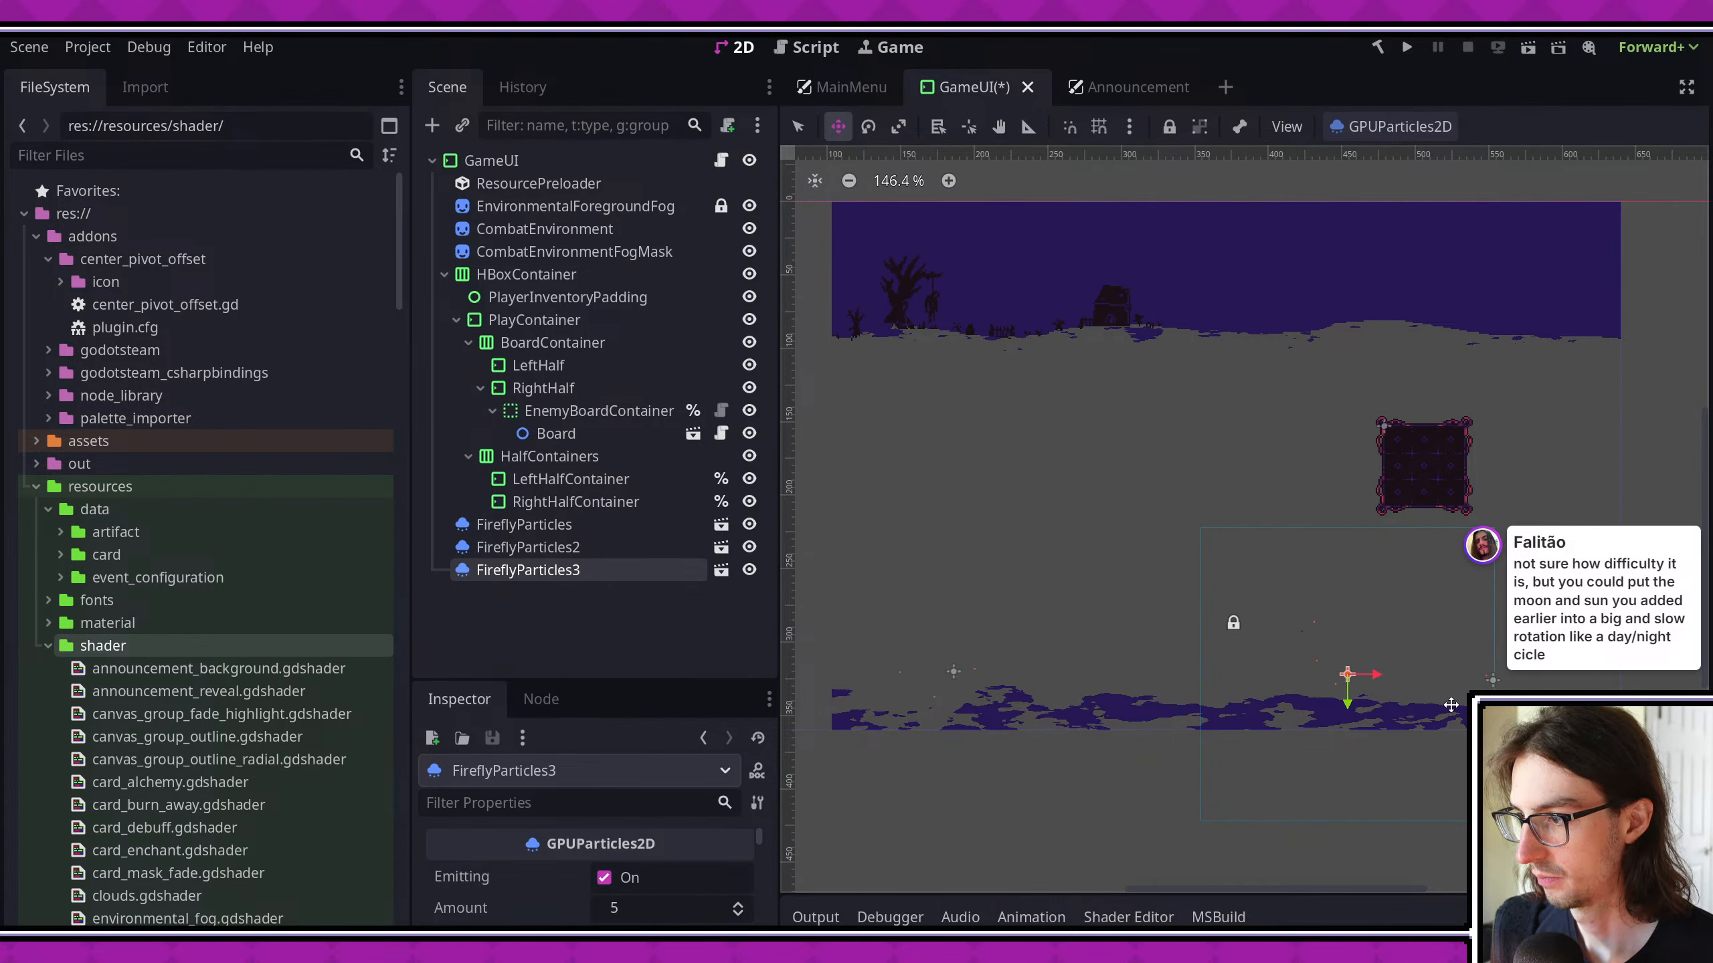
- Save the scene, run the game to check the fireflies during a combat, and close it
{"action": "key", "text": "ctrl+s"}
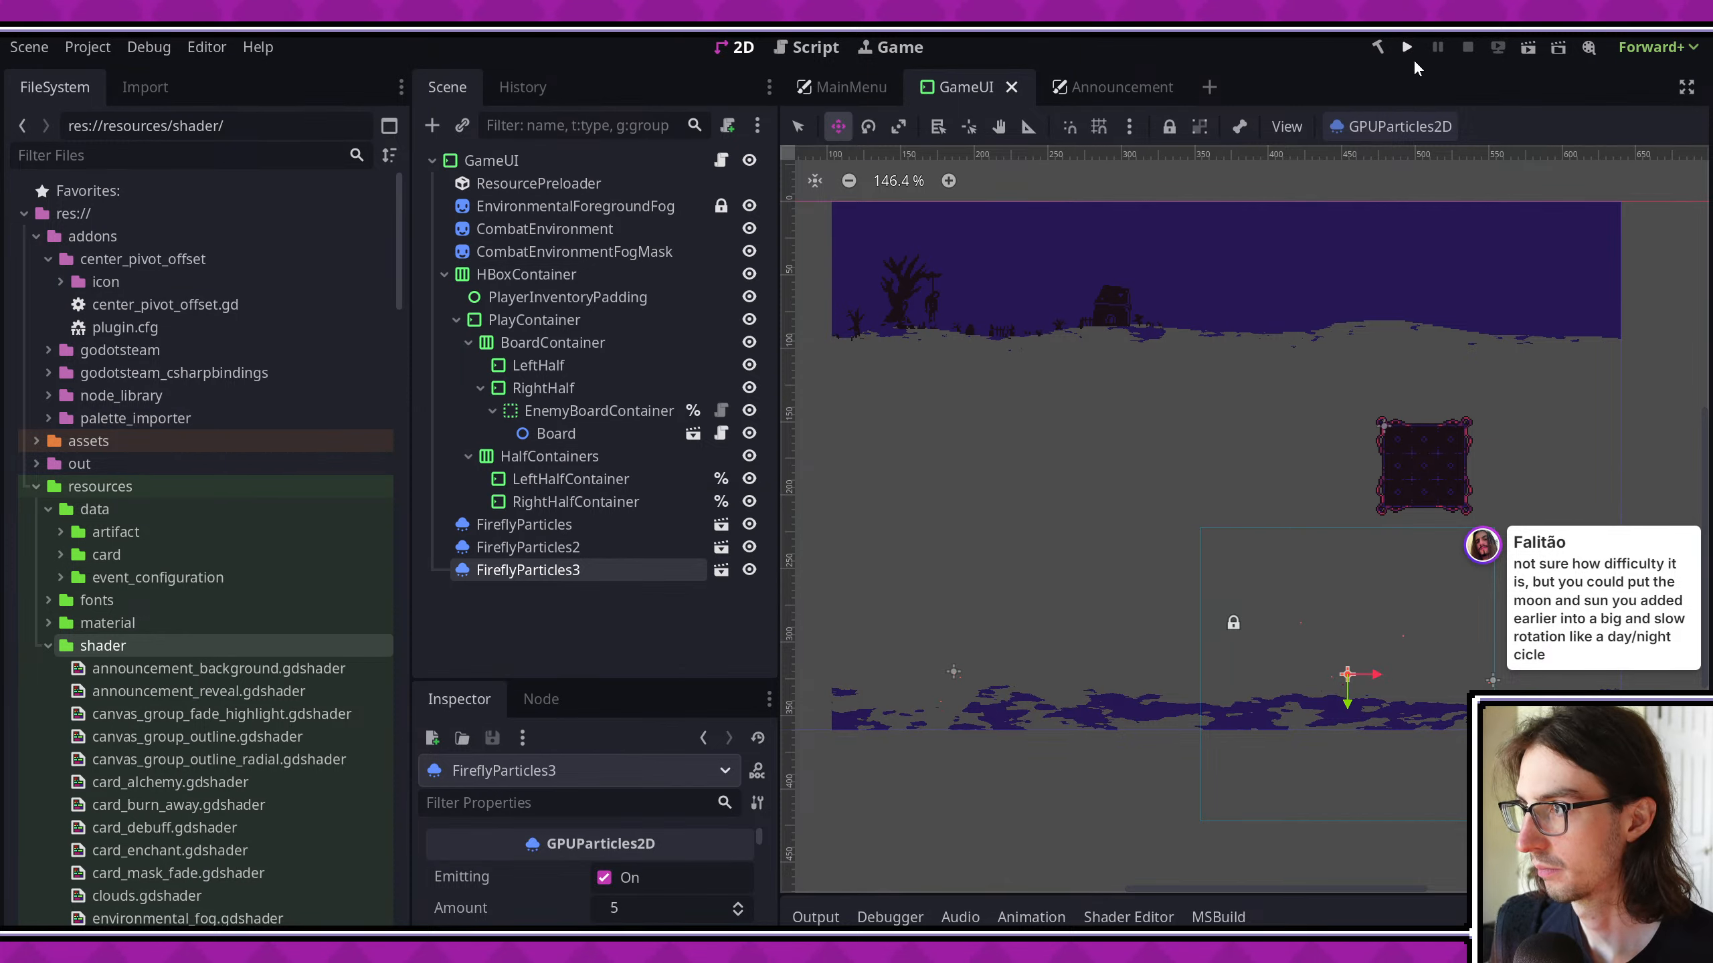
{"action": "left_click", "coordinate": [1408, 49]}
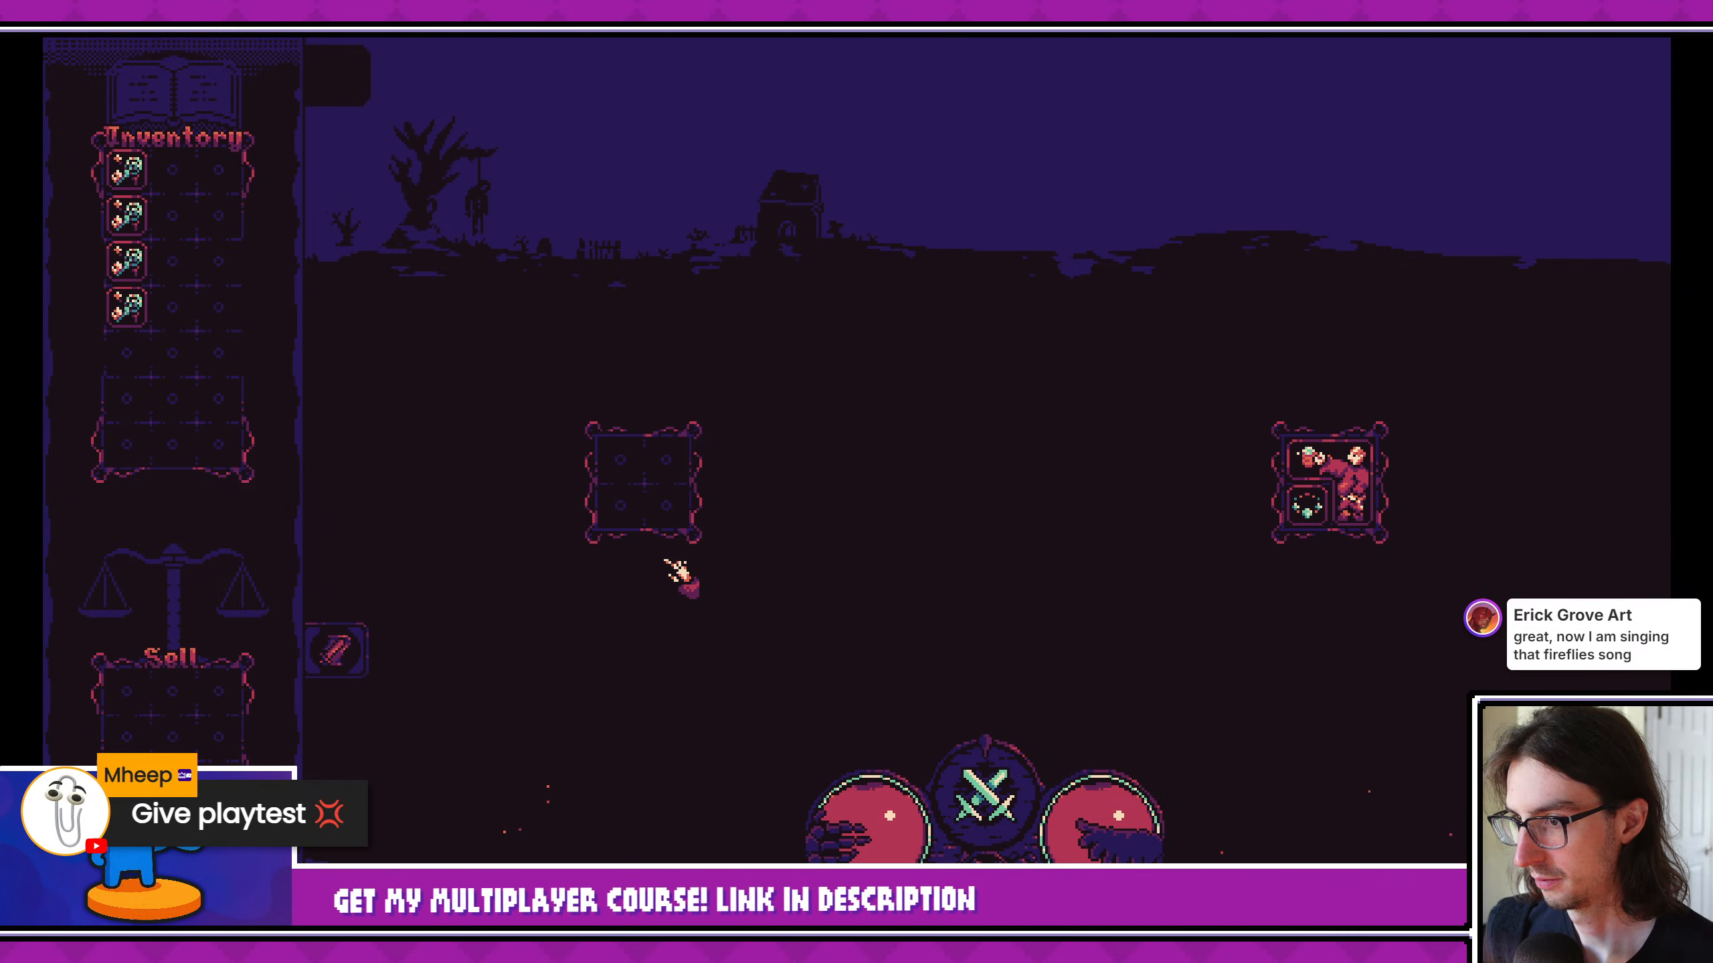
{"action": "left_click", "coordinate": [1697, 14]}
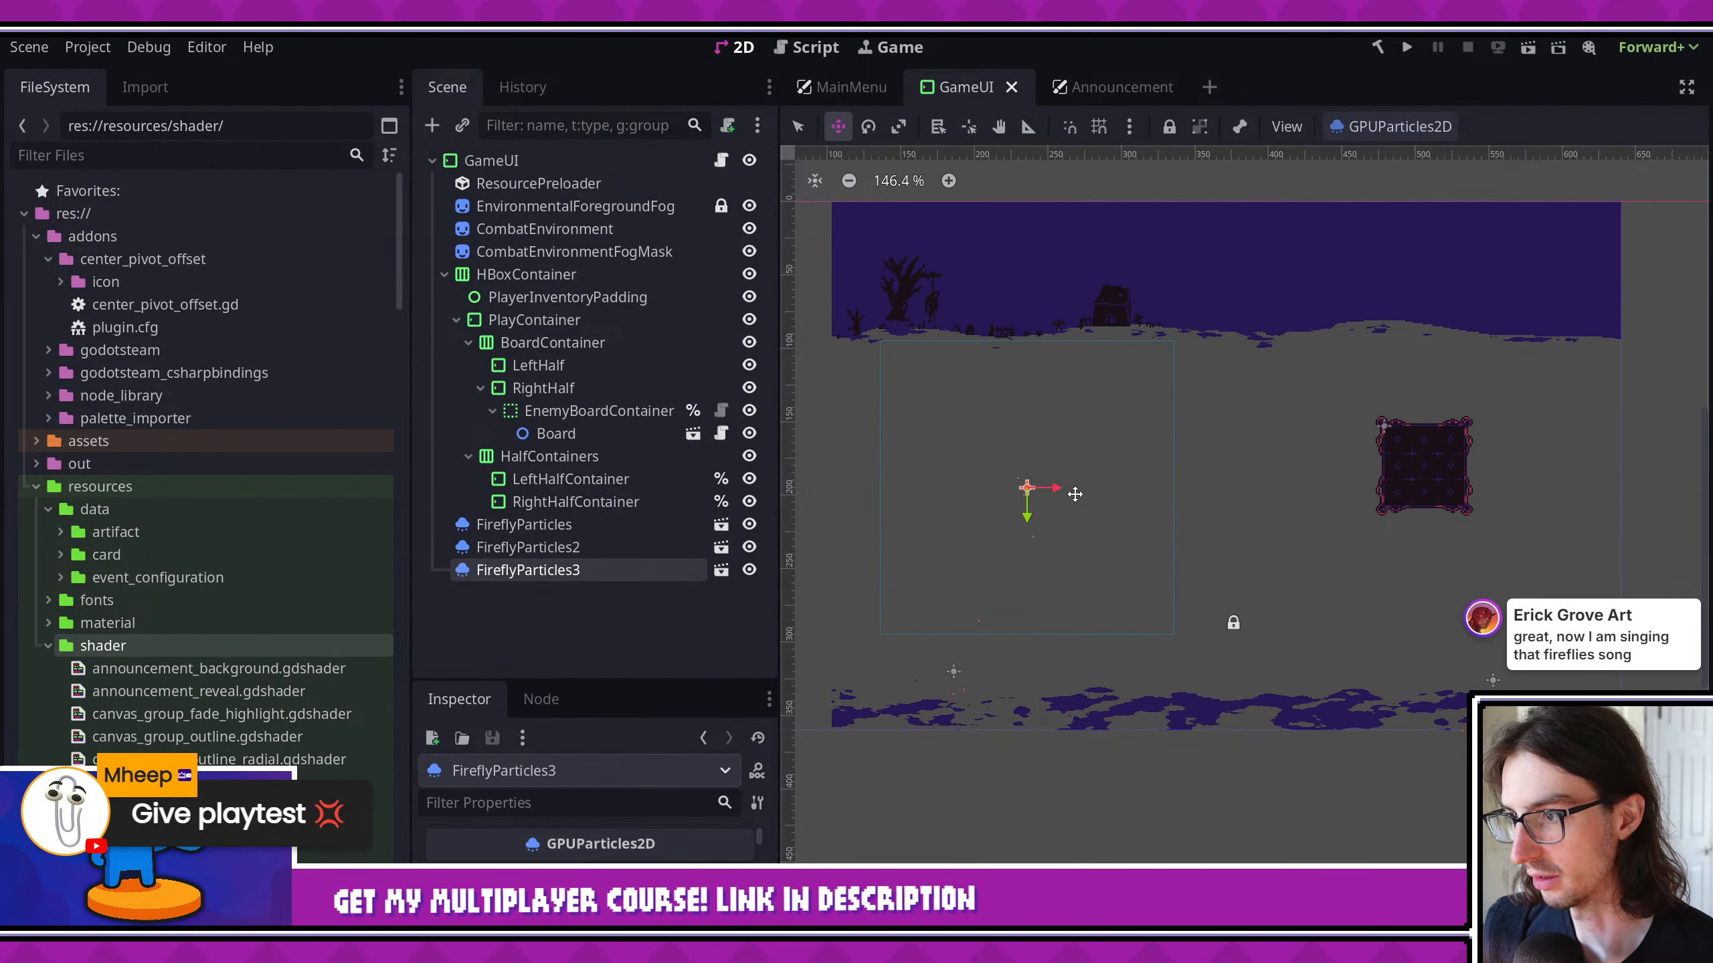
- Reposition FireflyParticles2 beside the enemy board and FireflyParticles at the lower centre above the fog, then save the scene
{"action": "left_click", "coordinate": [567, 547]}
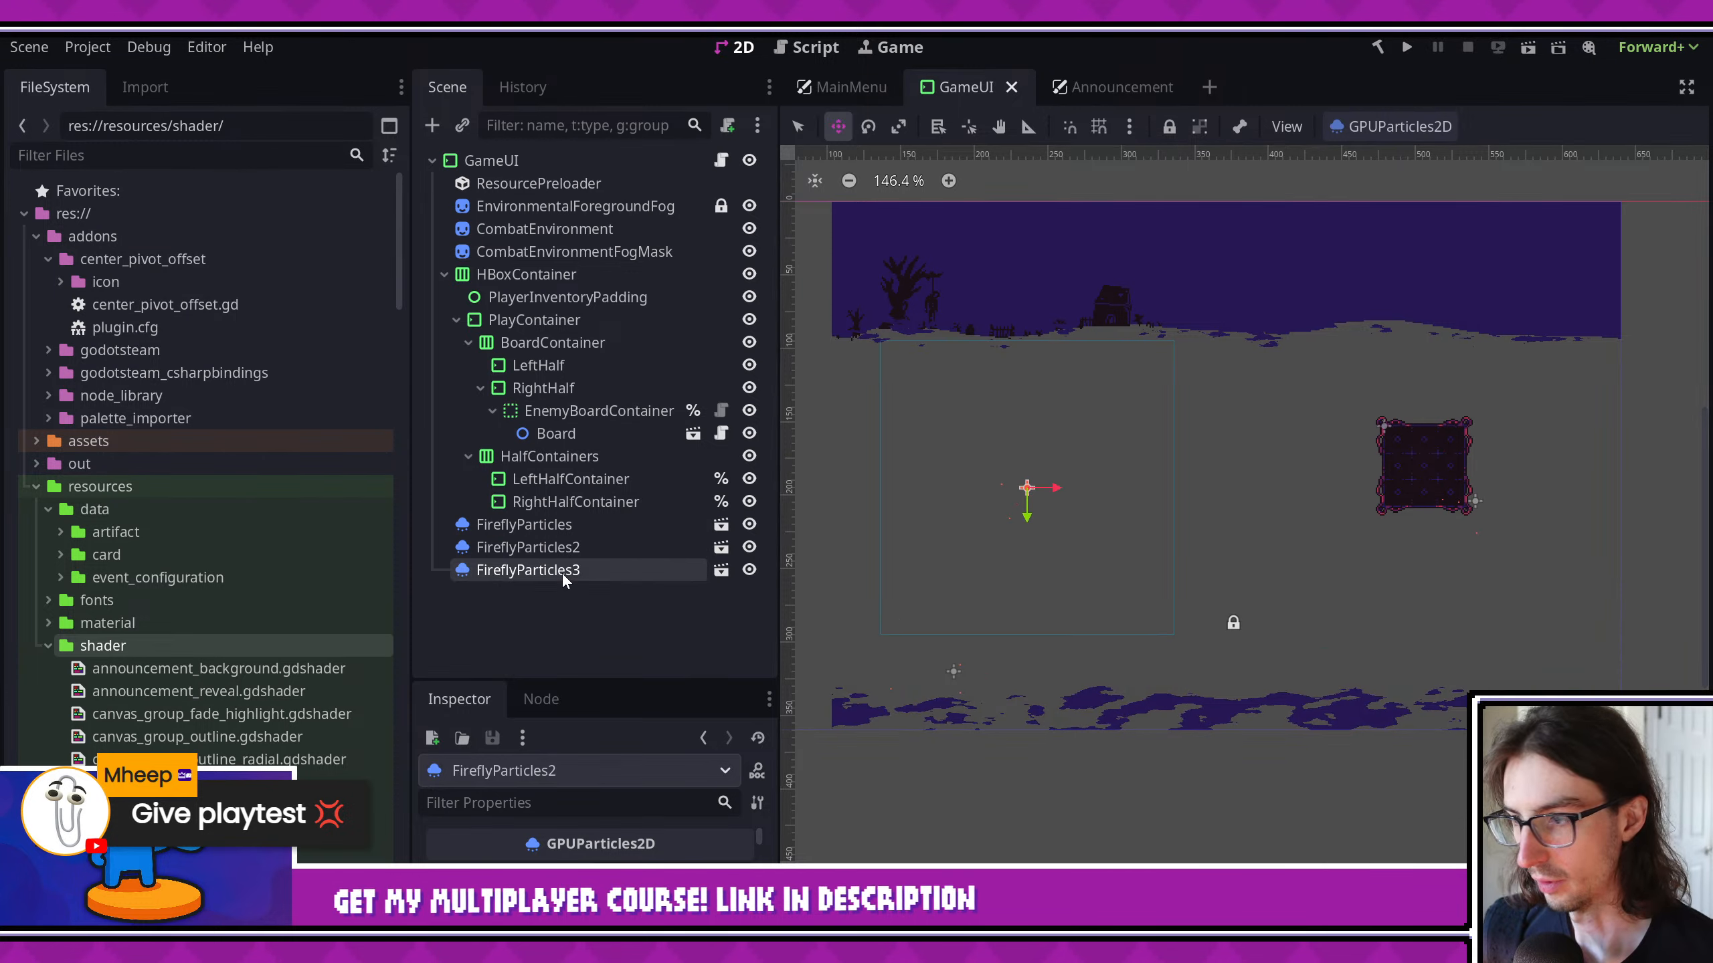
{"action": "left_click", "coordinate": [566, 525]}
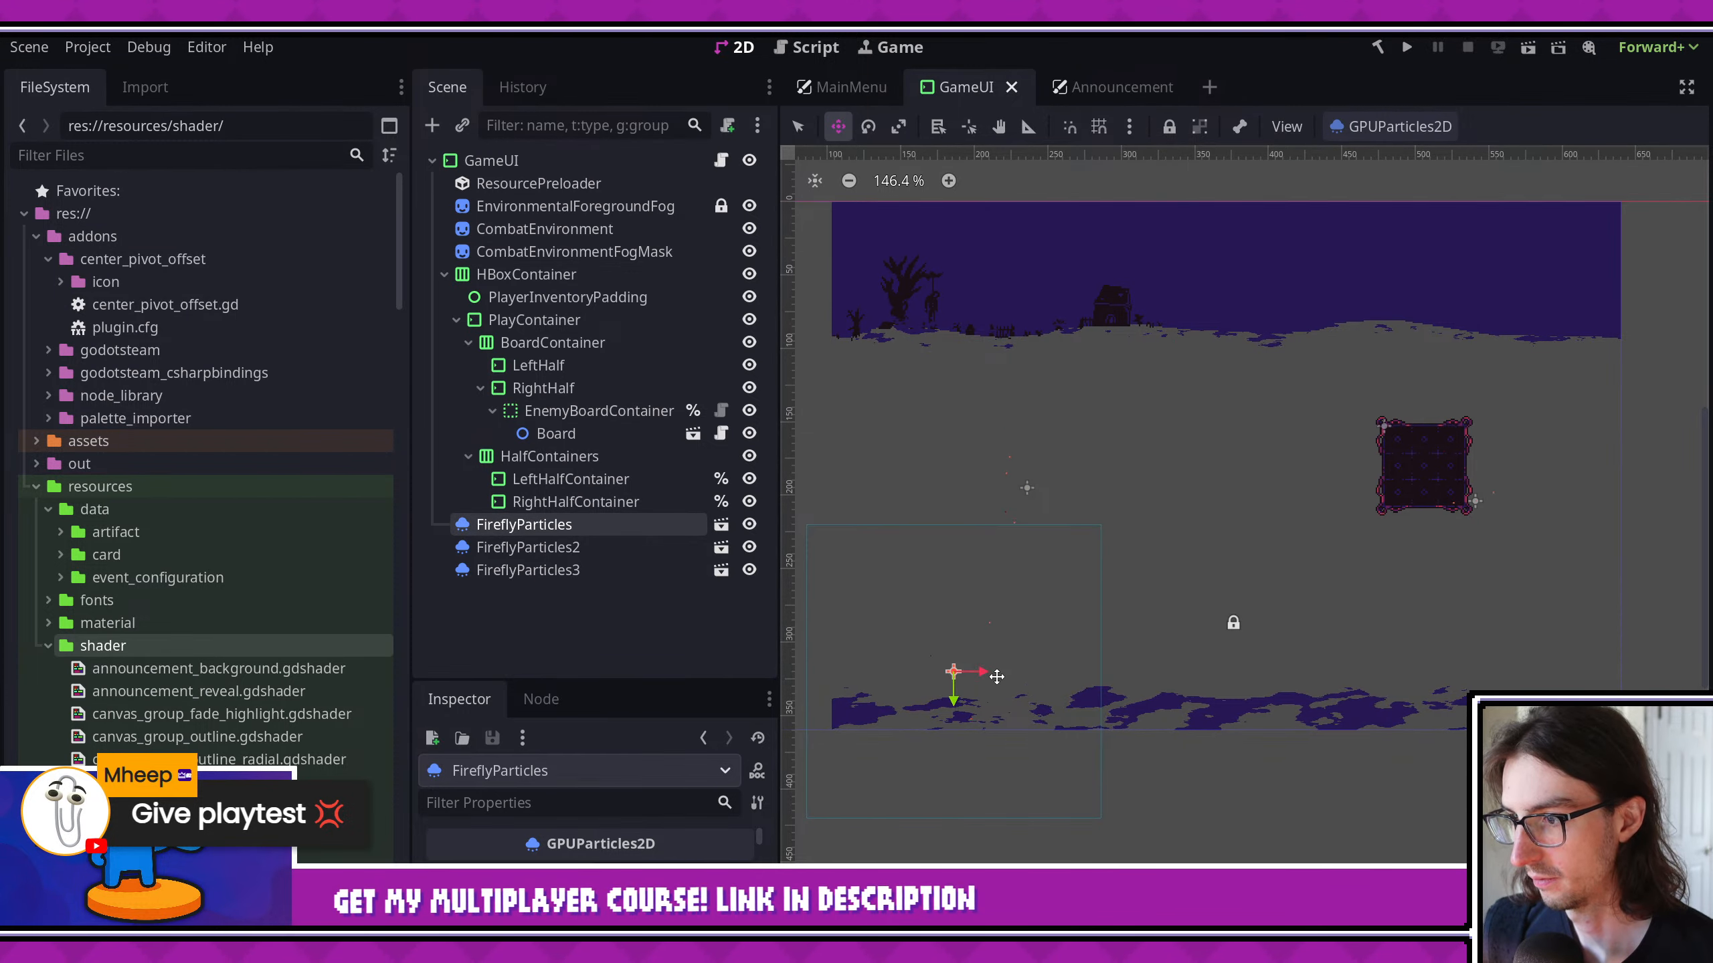
{"action": "left_click_drag", "start_coordinate": [1001, 680], "coordinate": [1266, 662]}
{"action": "key", "text": "ctrl+s"}
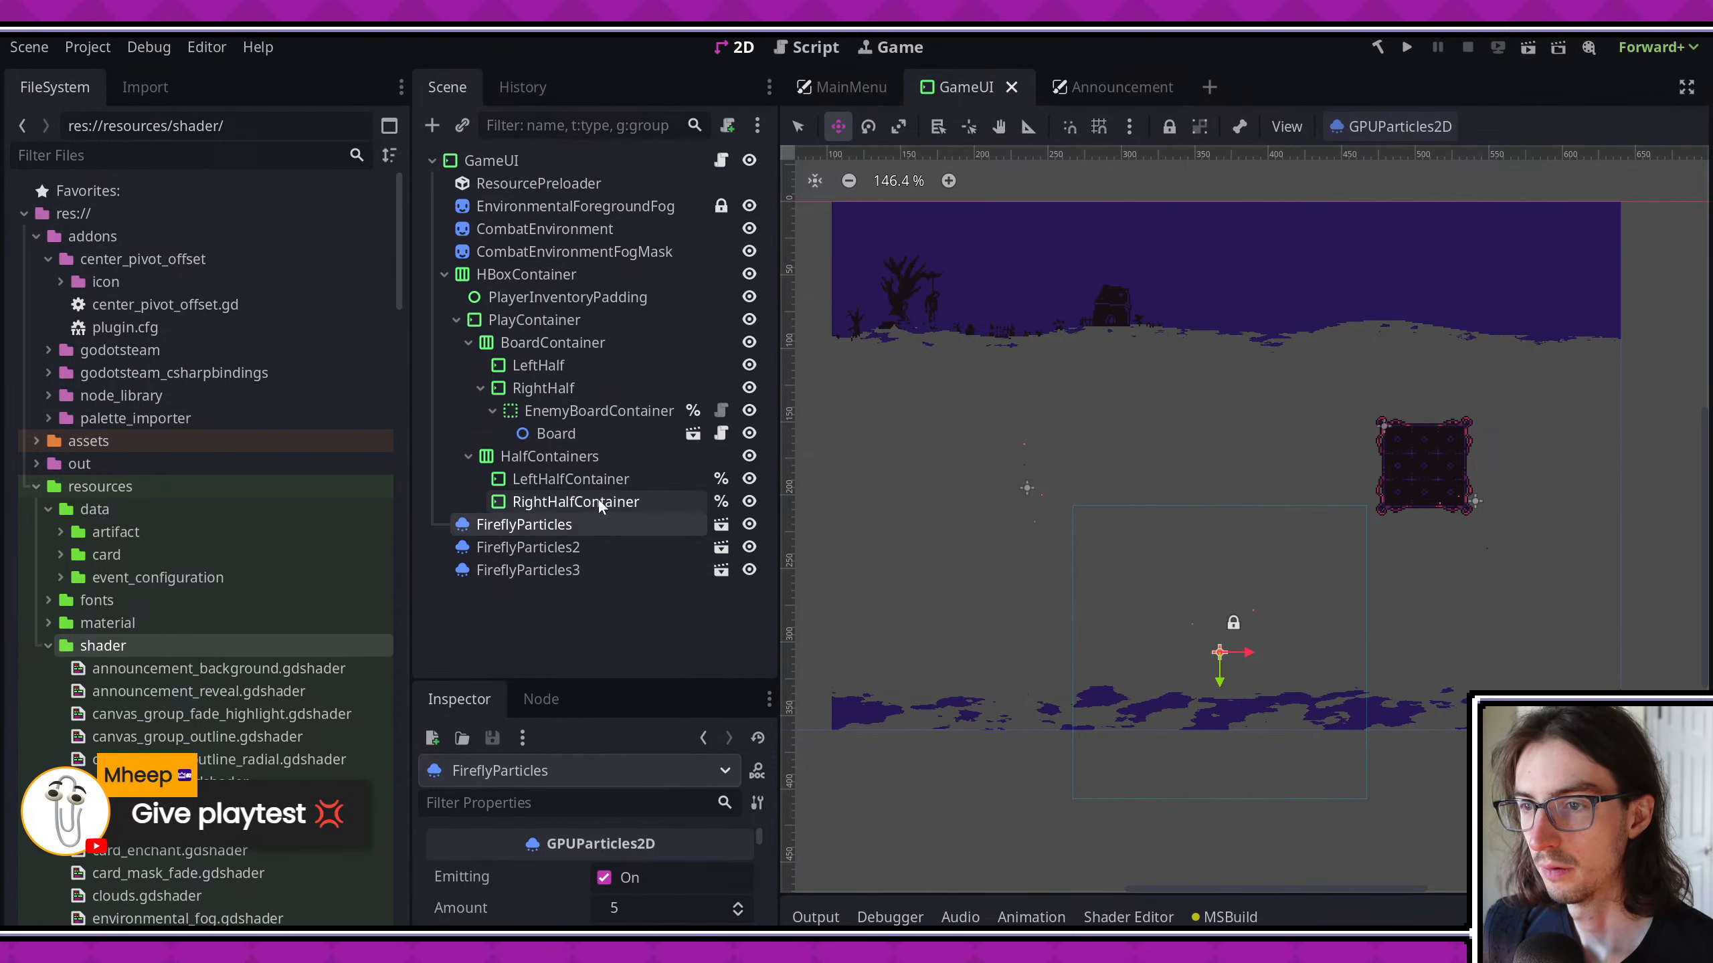
- Reorder all three firefly particle nodes to sit directly after CombatEnvironmentFogMask and before HBoxContainer in the scene tree
{"action": "left_click", "coordinate": [536, 570], "text": "shift"}
{"action": "left_click_drag", "start_coordinate": [527, 525], "coordinate": [542, 264]}
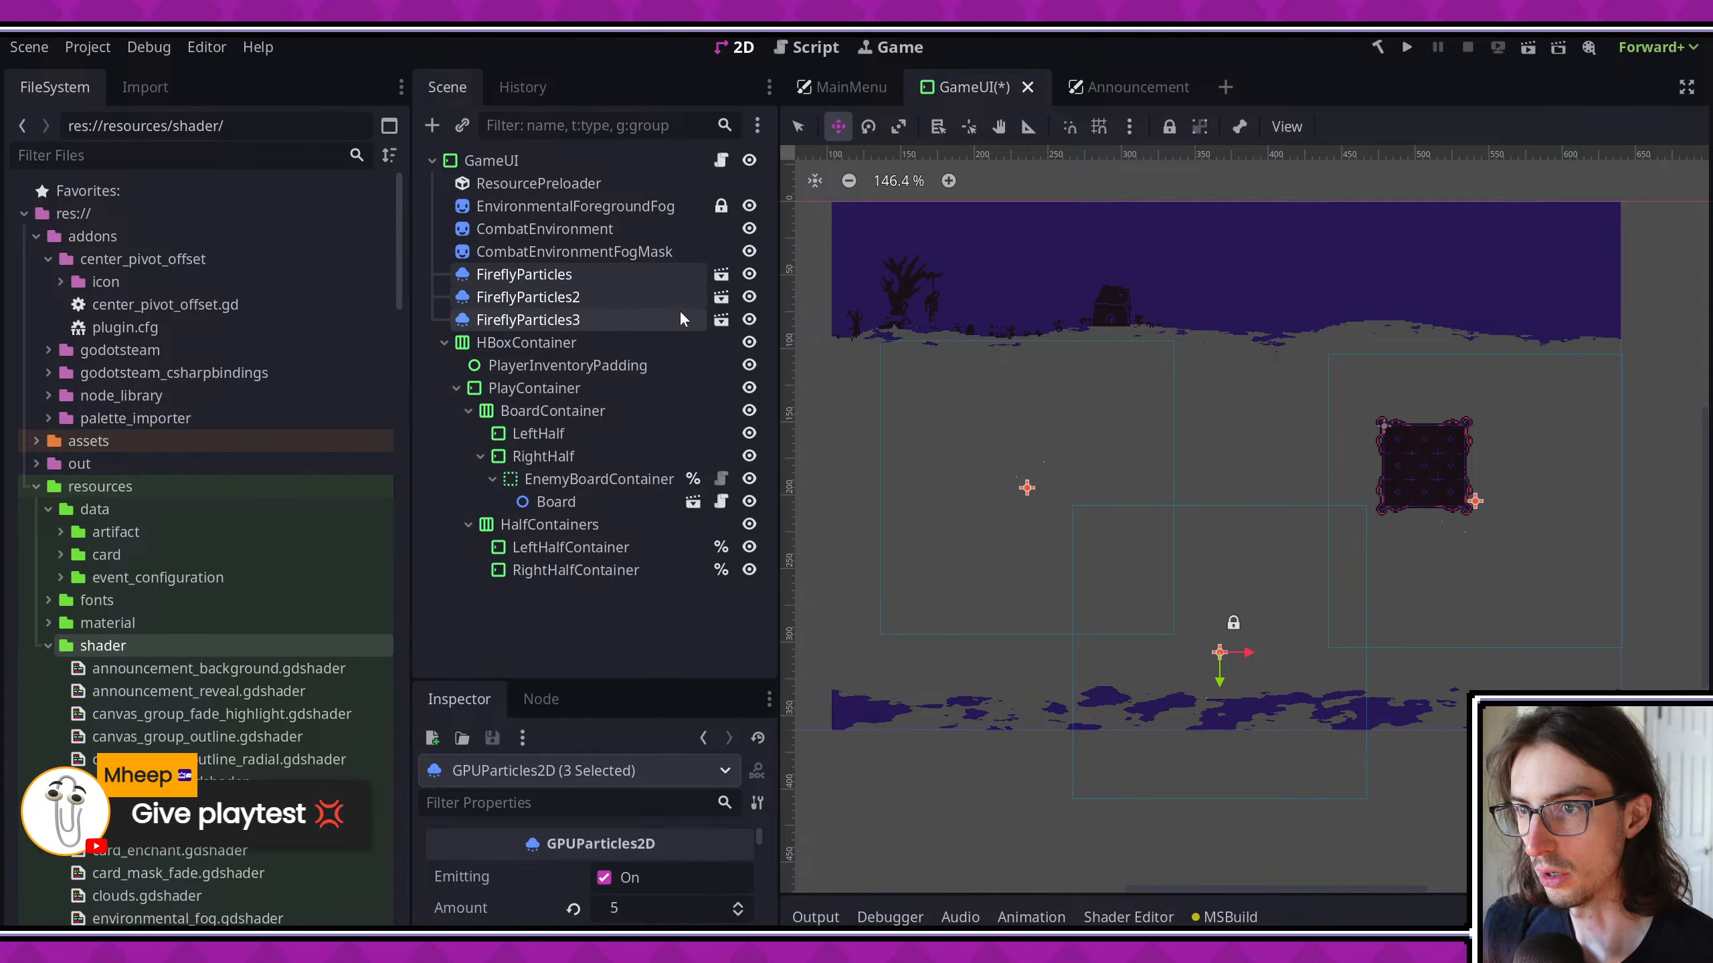
- Run the game full-window and examine the fireflies in the anvil upgrade event and in a combat encounter
{"action": "left_click", "coordinate": [1407, 48]}
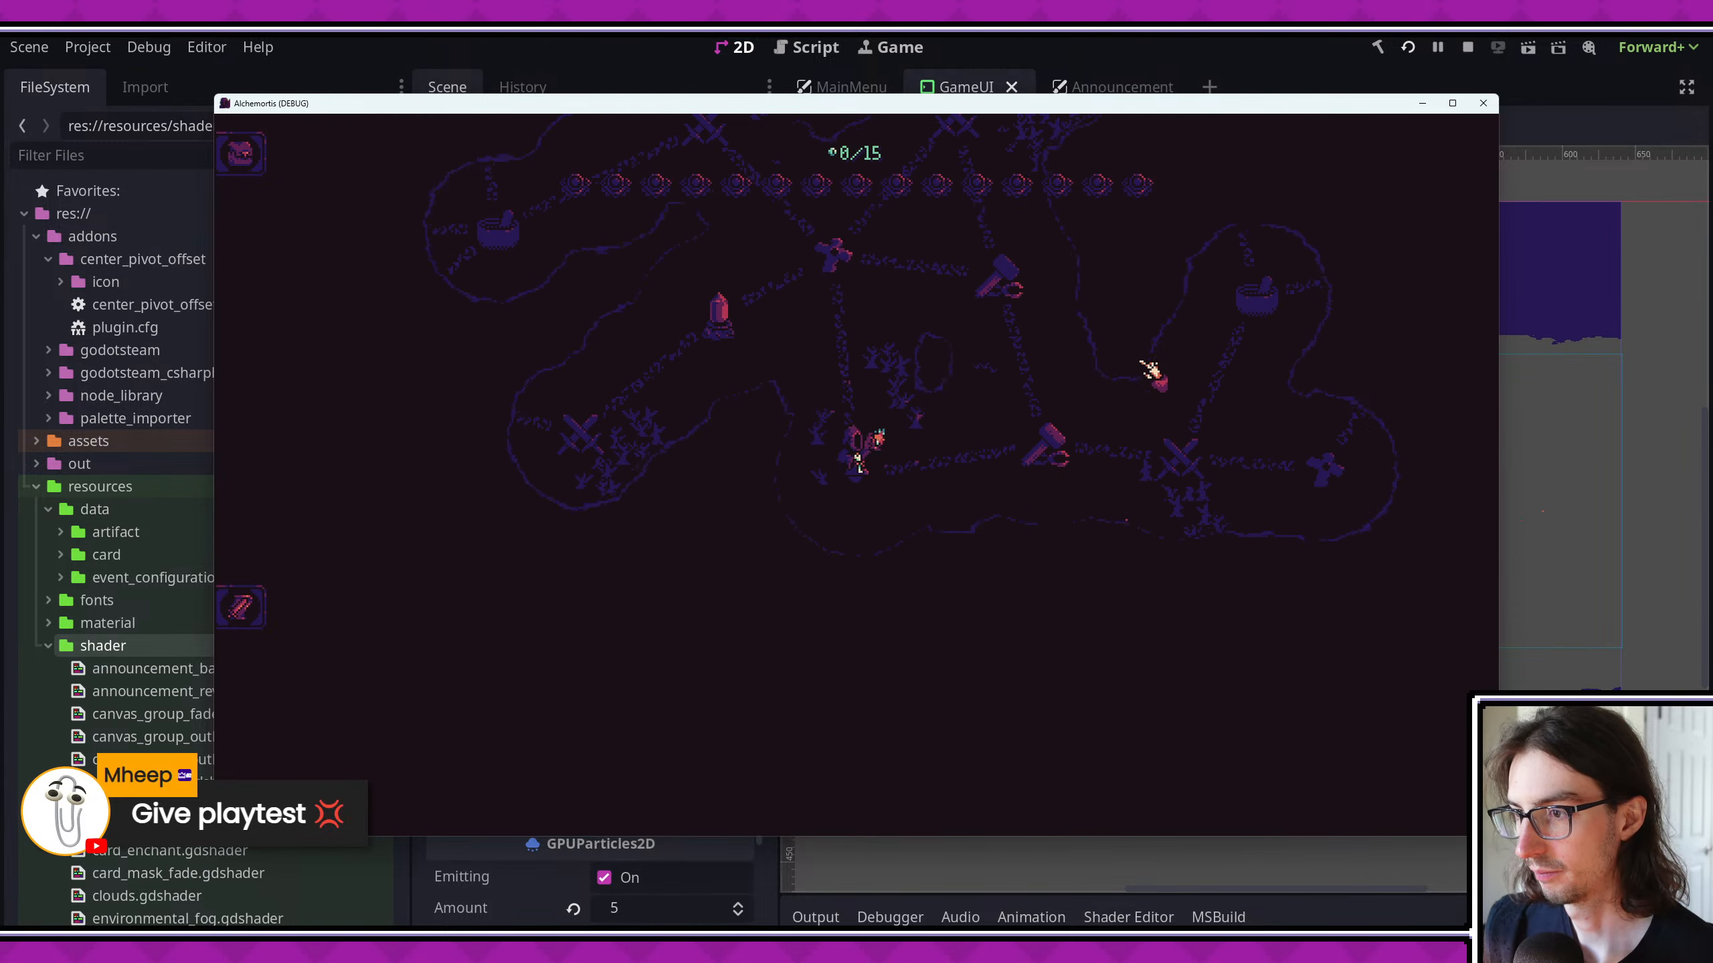
{"action": "left_click", "coordinate": [1453, 103]}
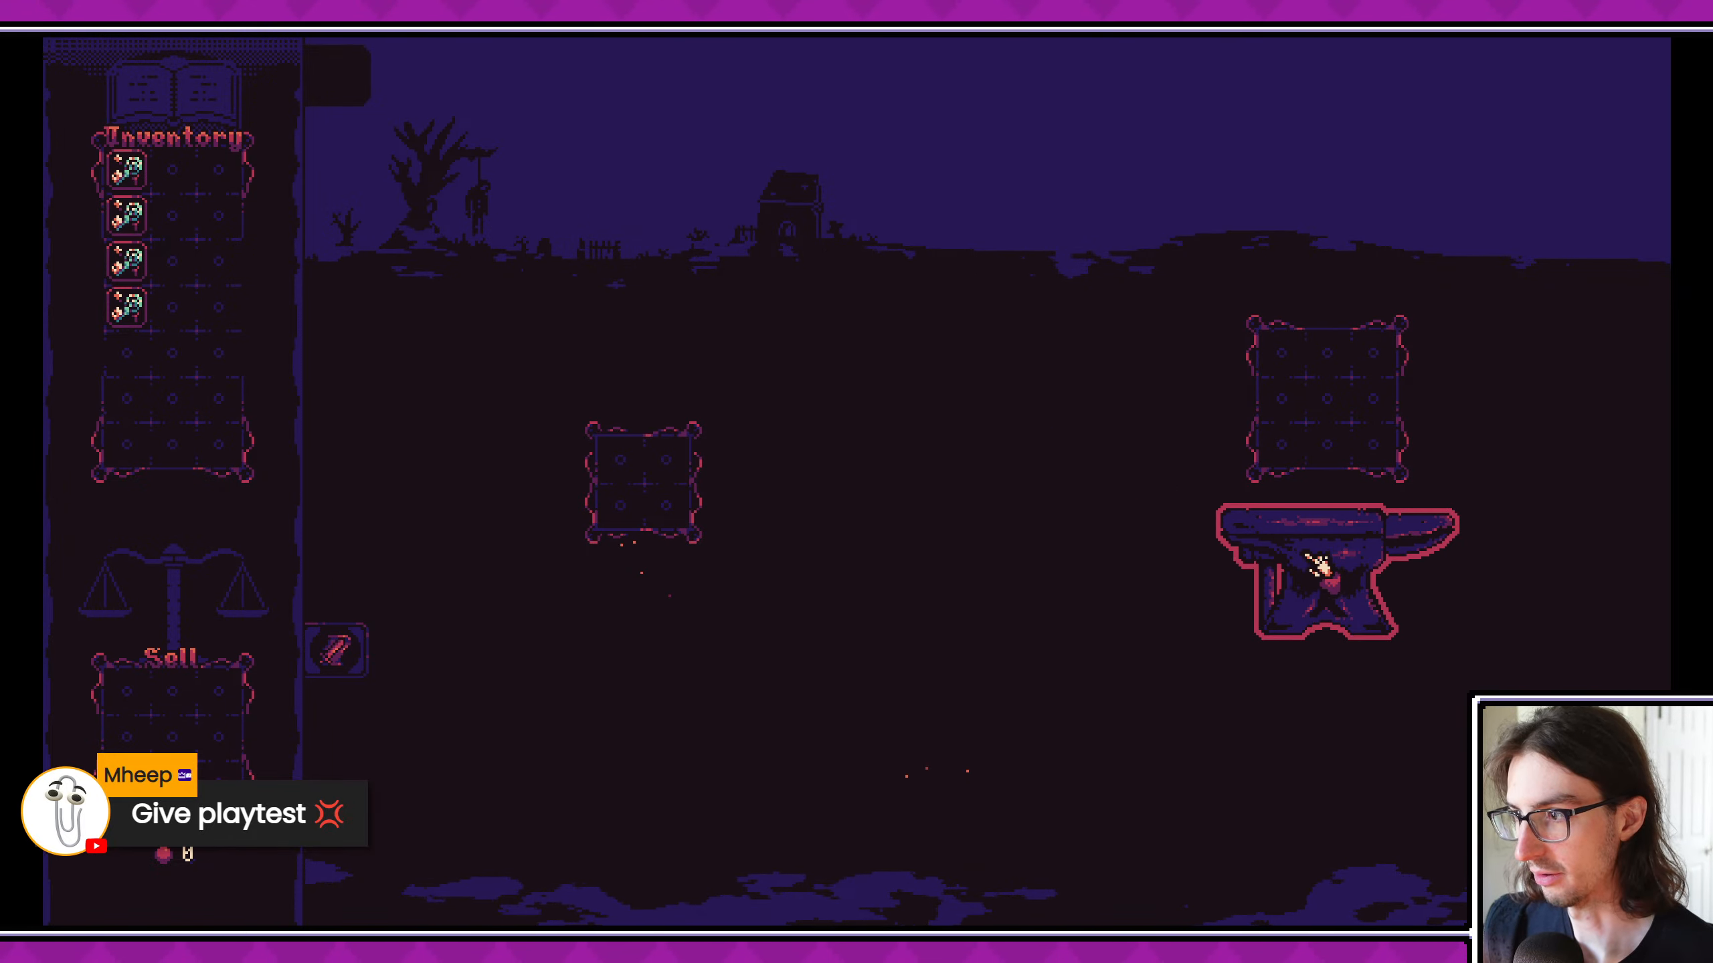
{"action": "left_click", "coordinate": [1327, 560]}
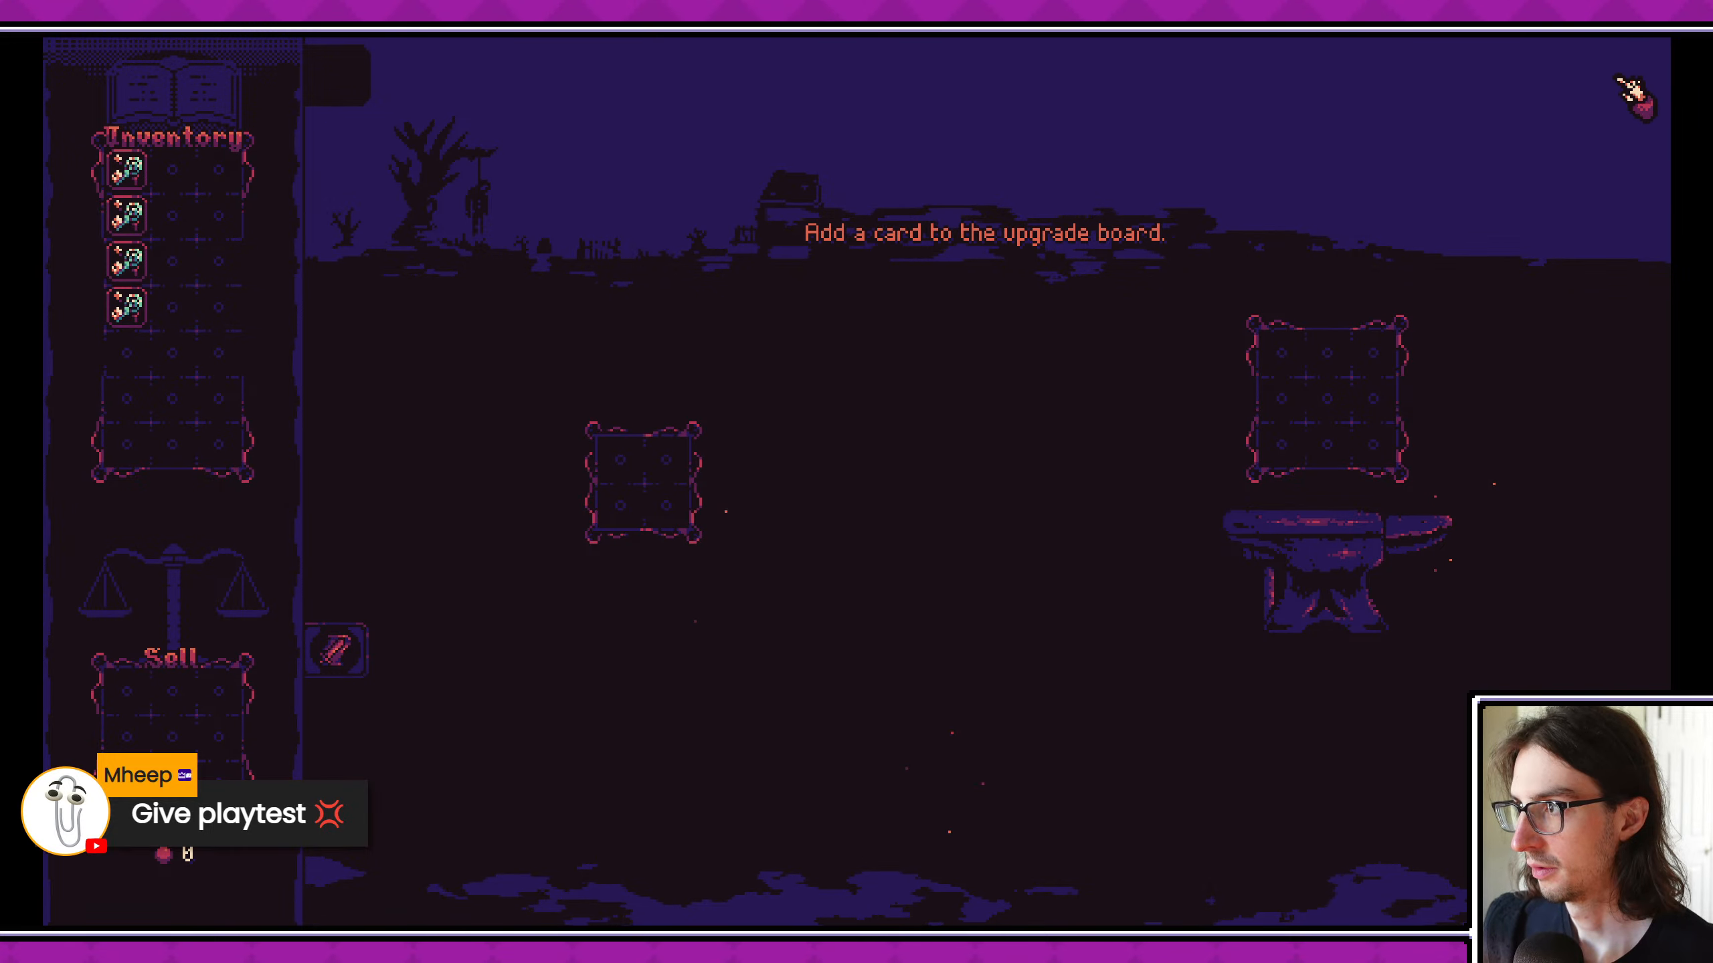
{"action": "key", "text": "Escape"}
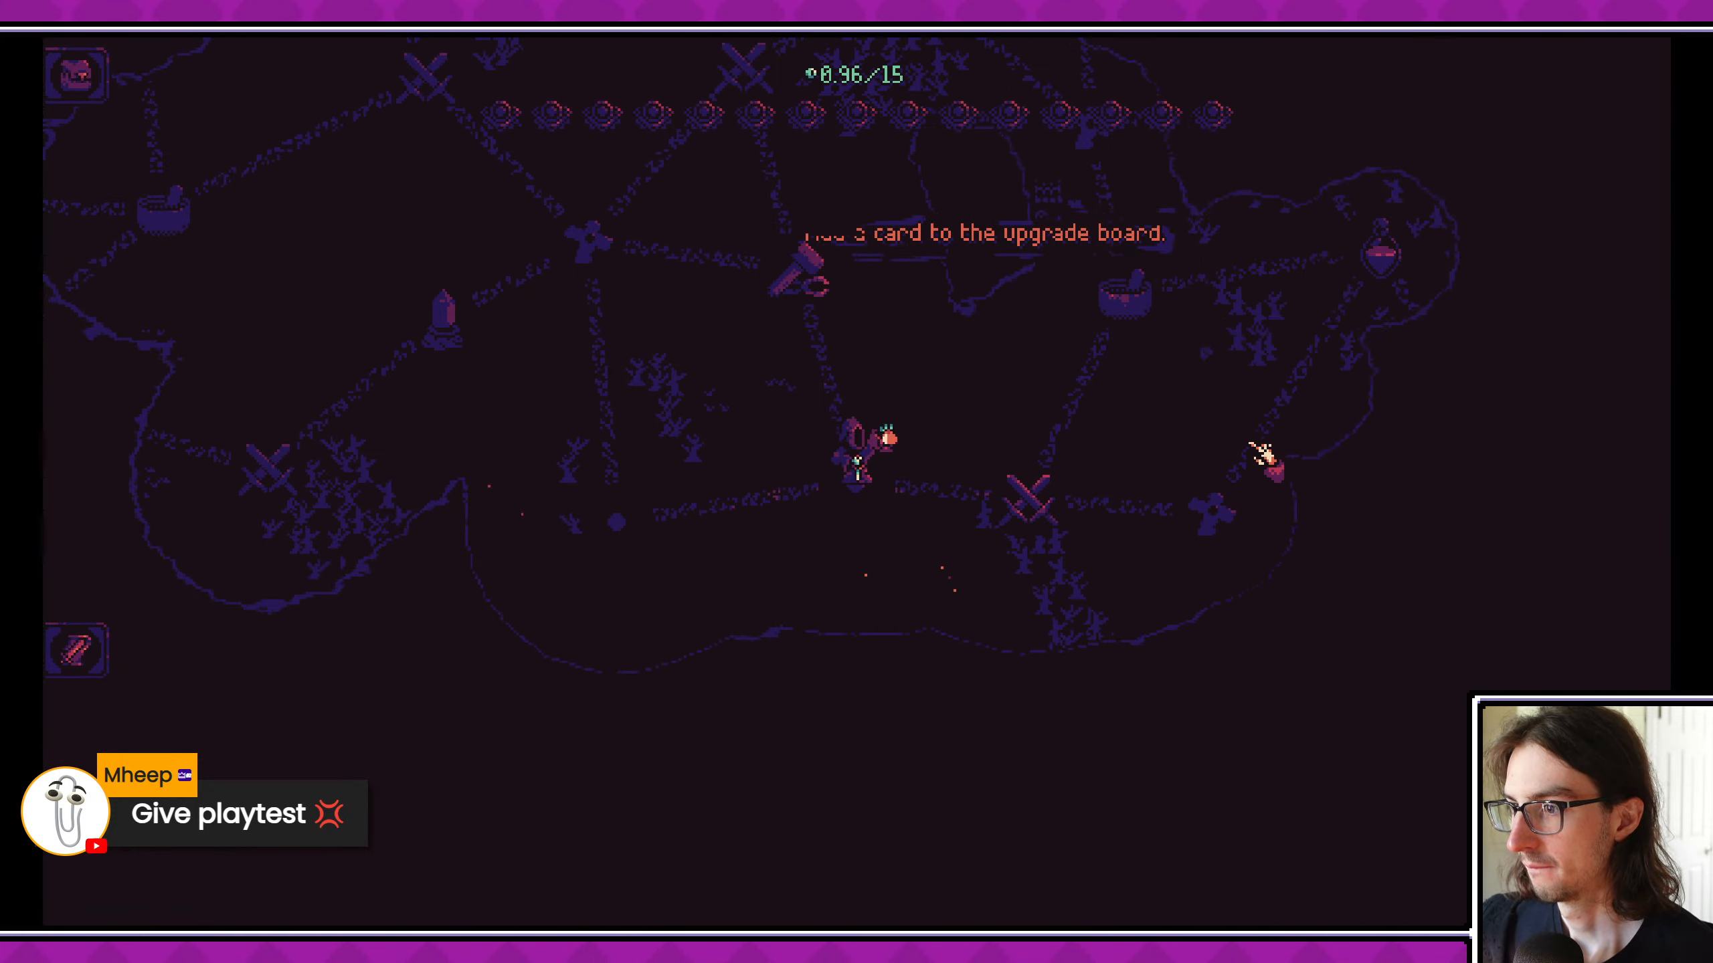
{"action": "left_click", "coordinate": [1025, 497]}
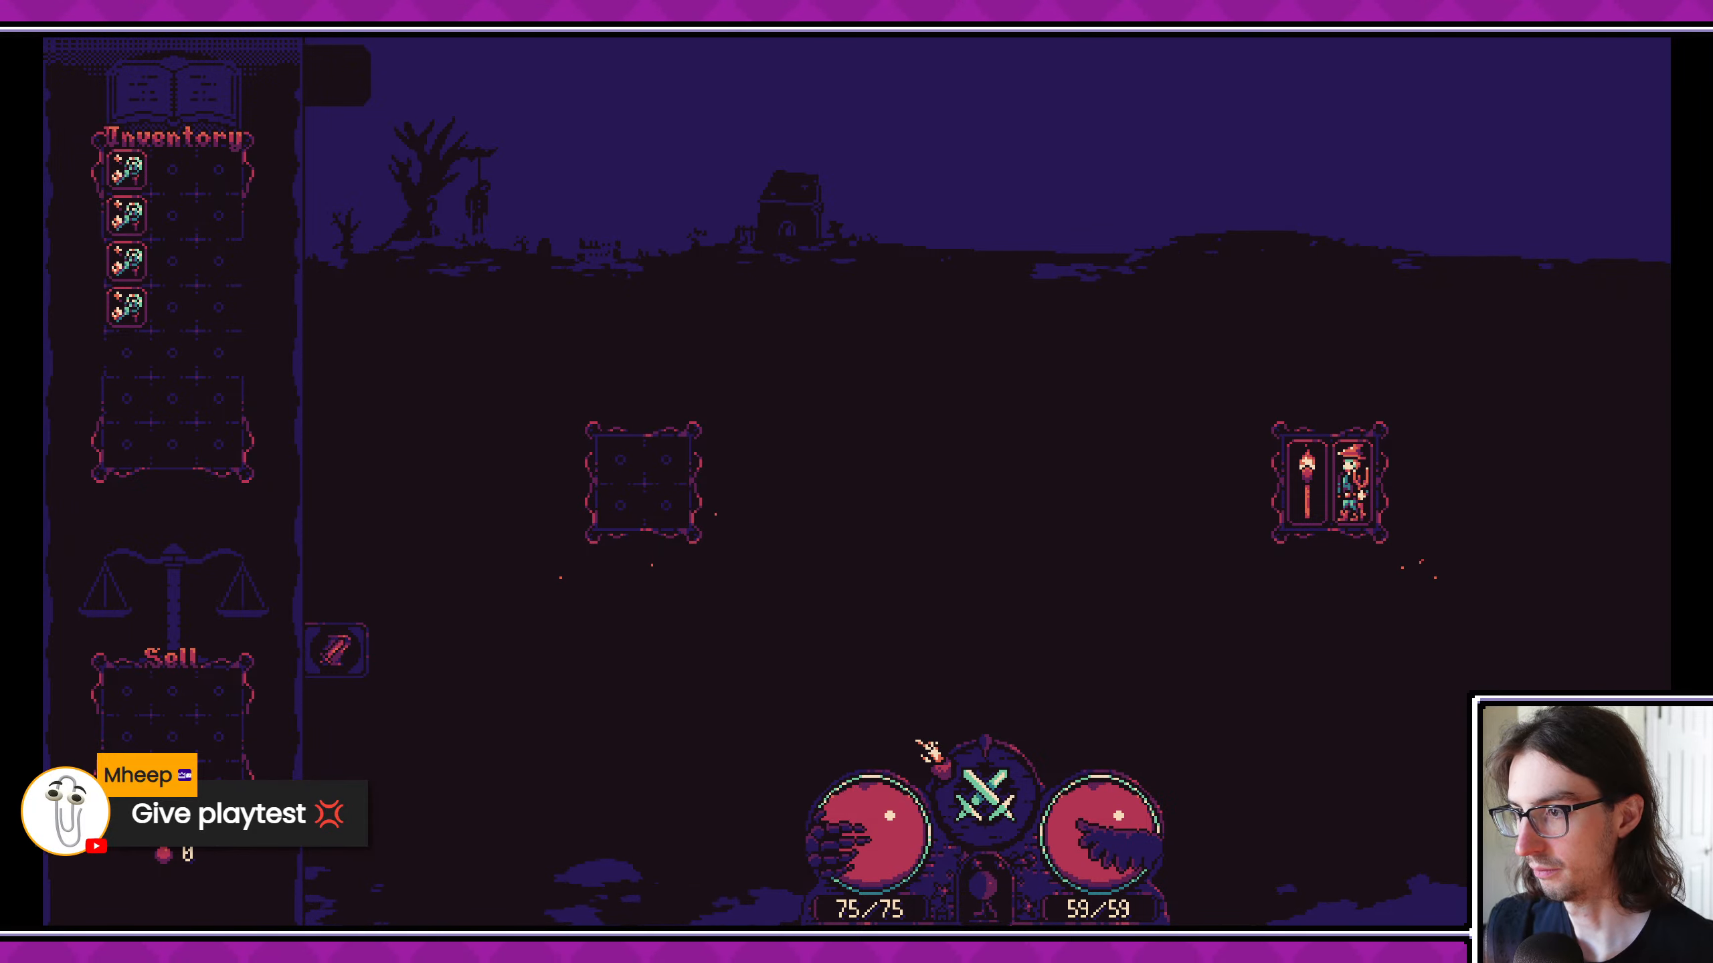
- Return to the Godot editor and move the lower-centre FireflyParticles emitter further left and slightly up
{"action": "key", "text": "alt+Tab"}
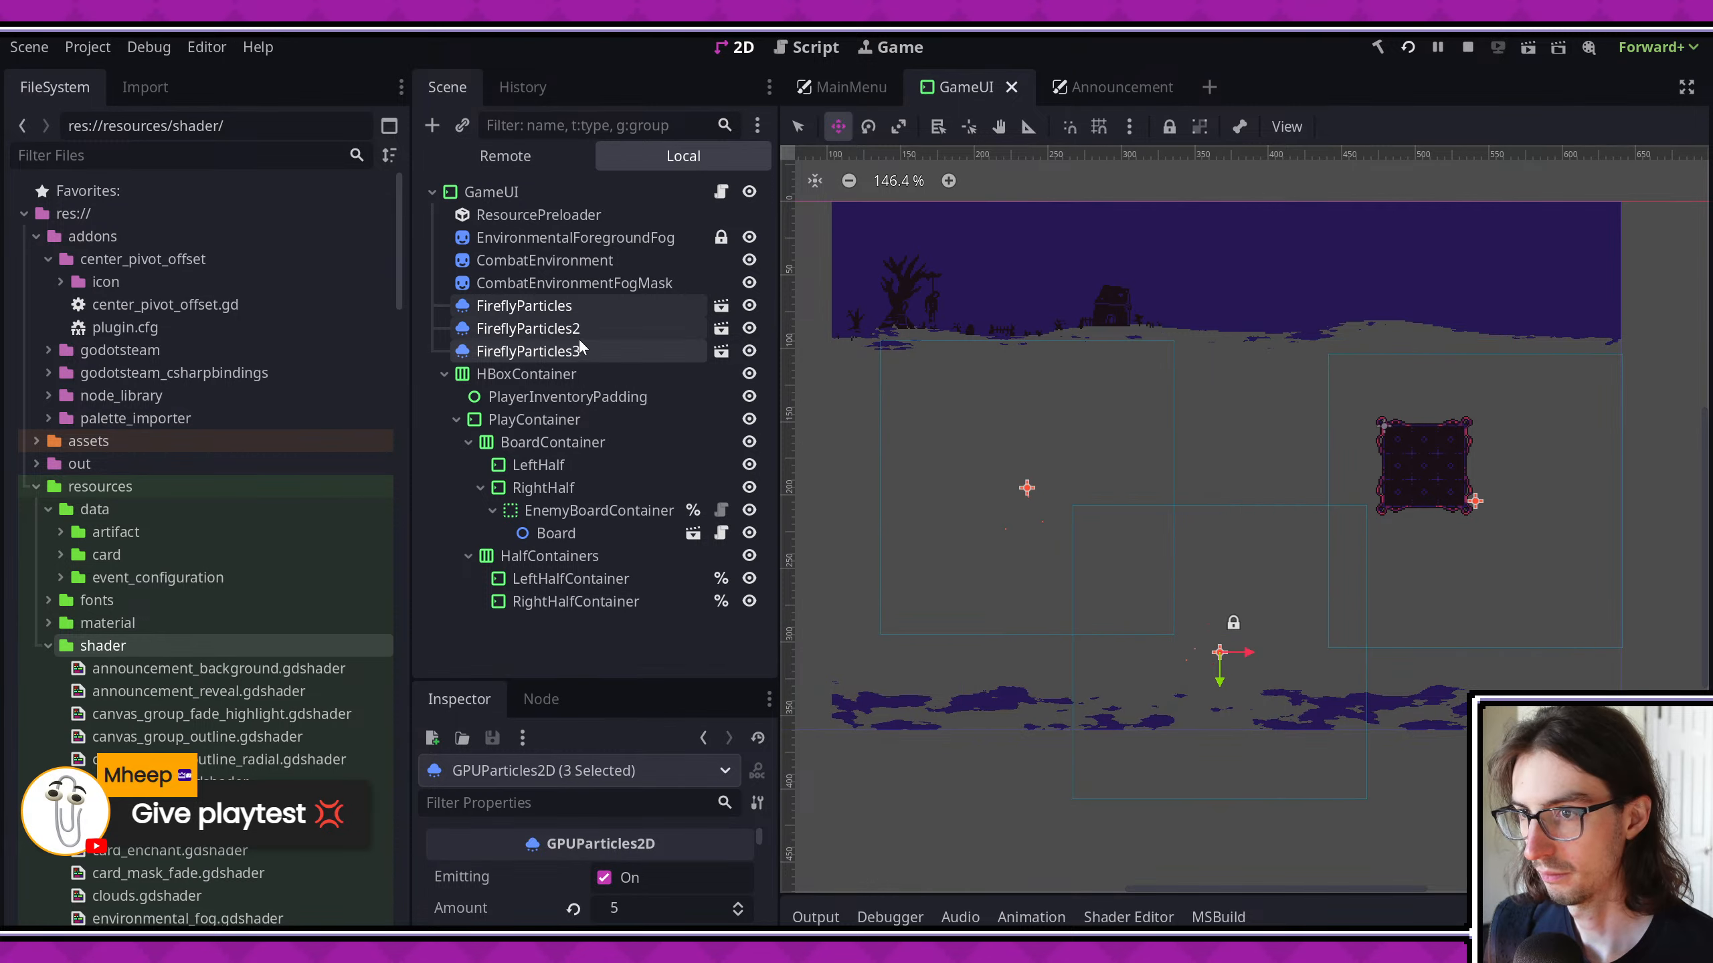
{"action": "left_click", "coordinate": [585, 315]}
{"action": "left_click_drag", "start_coordinate": [1285, 650], "coordinate": [1201, 635]}
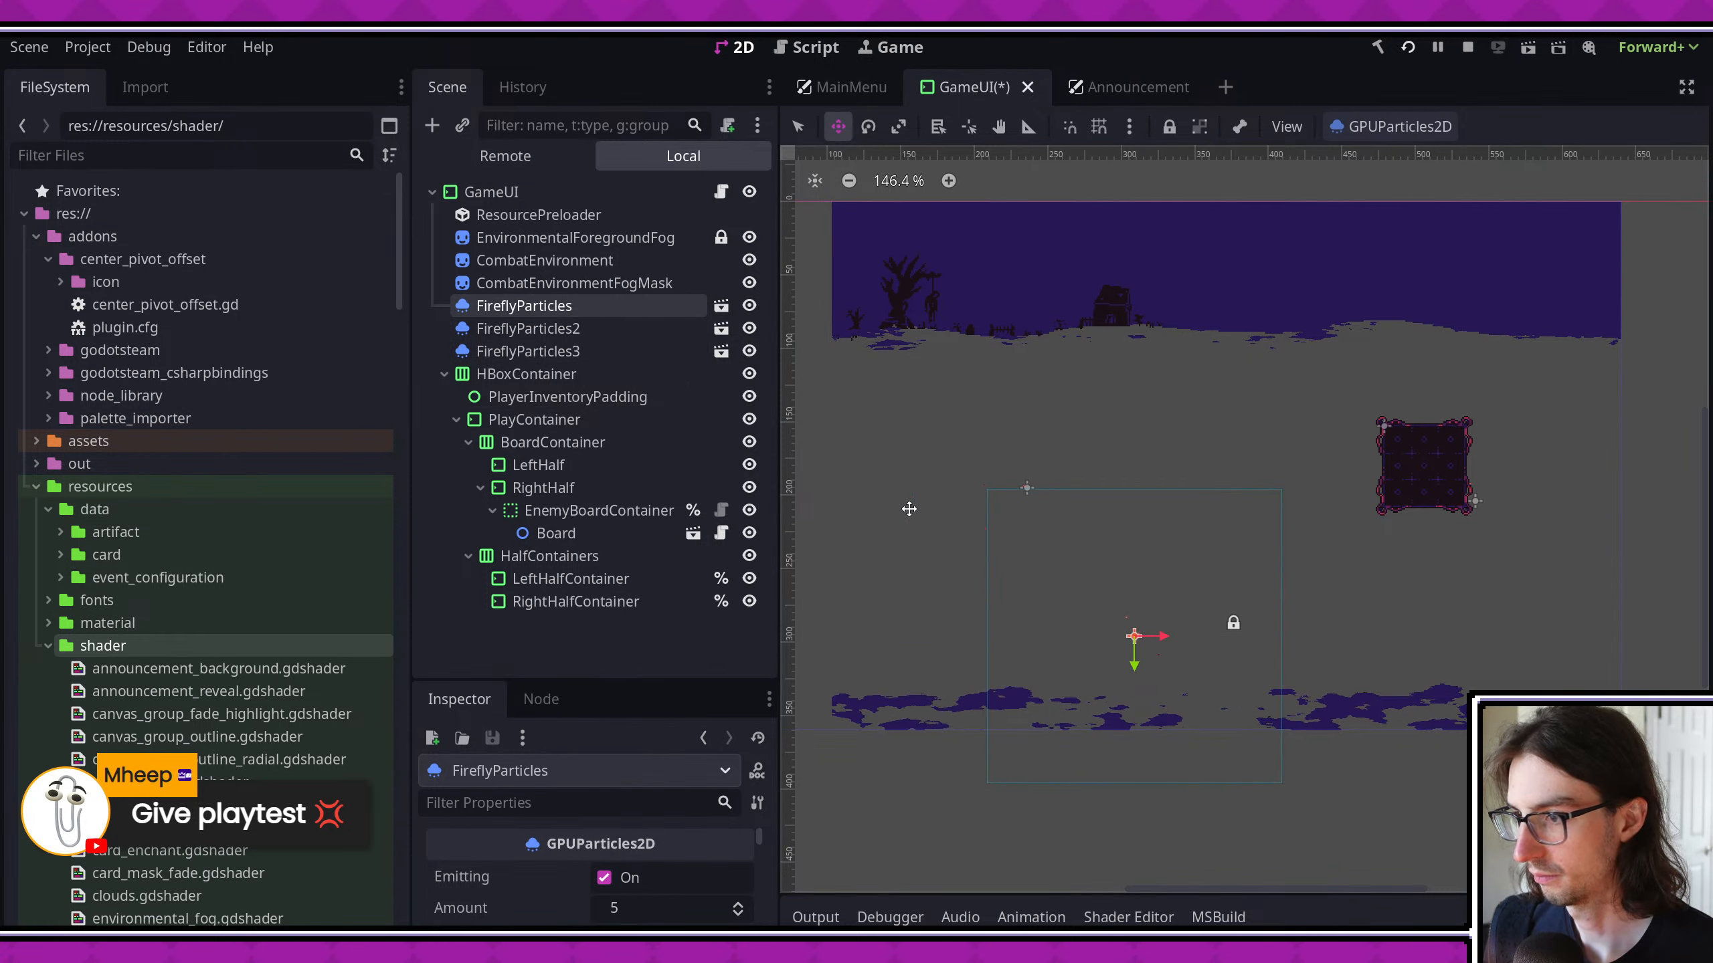
- Move the FireflyParticles3 emitter left and slightly up, toward the left edge of the combat area
{"action": "left_click", "coordinate": [579, 337]}
{"action": "left_click", "coordinate": [579, 345]}
{"action": "left_click_drag", "start_coordinate": [1057, 450], "coordinate": [950, 450]}
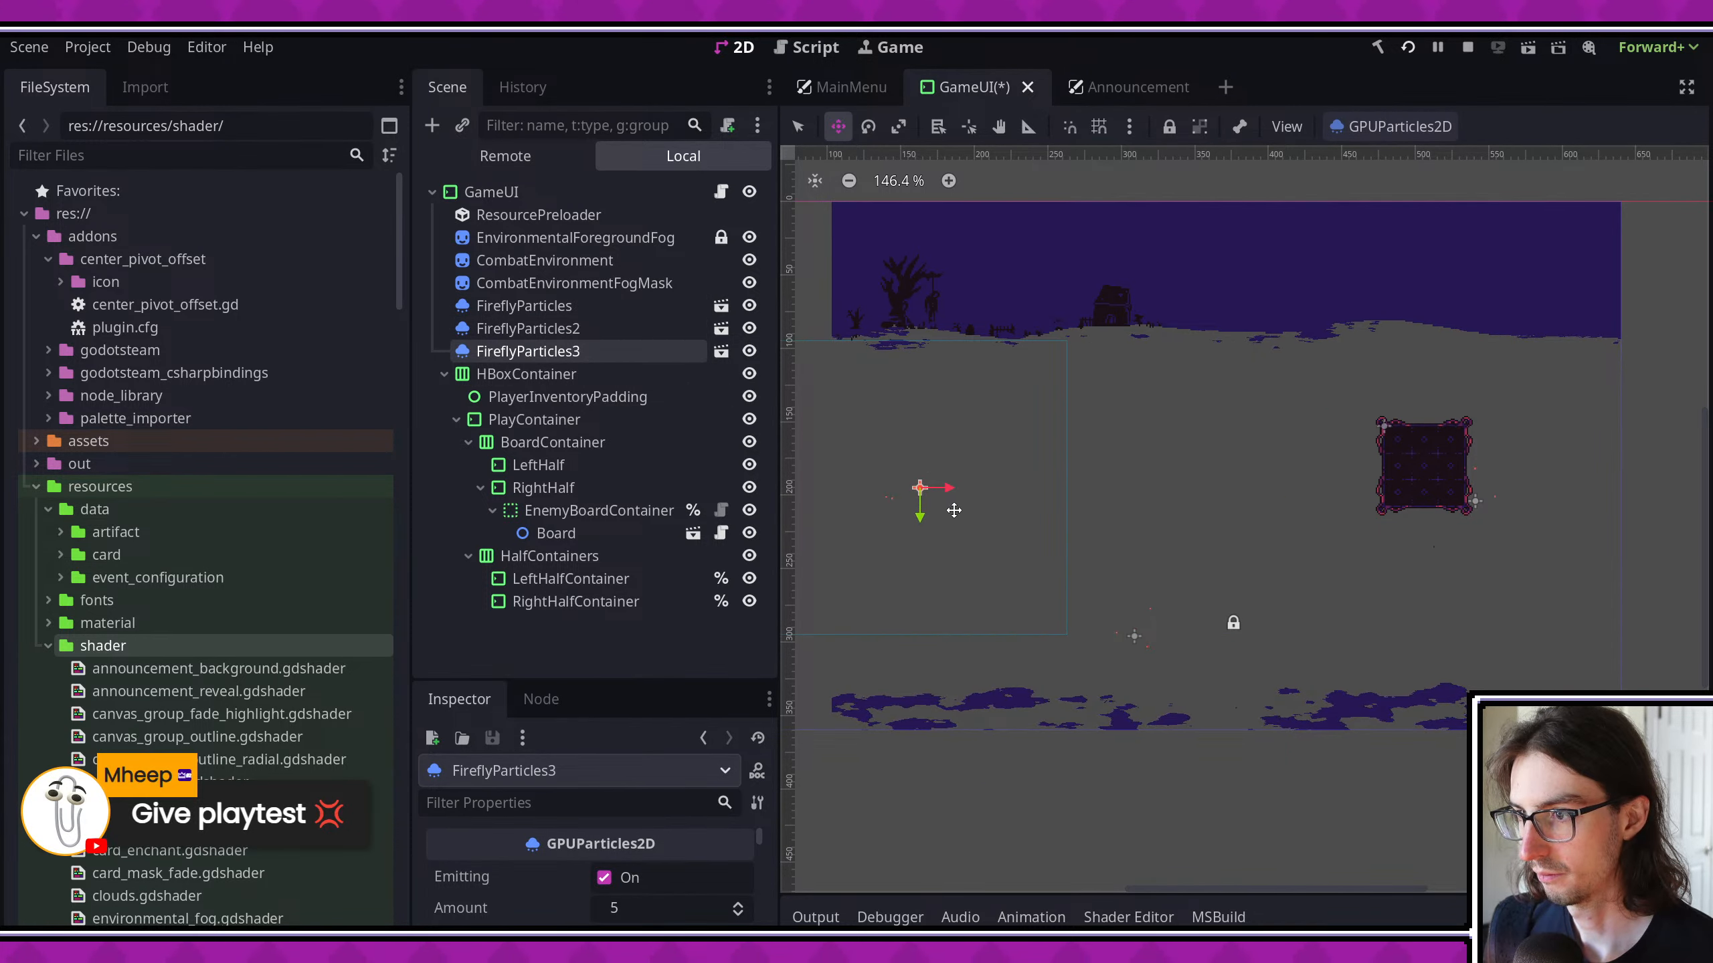
{"action": "left_click_drag", "start_coordinate": [953, 510], "coordinate": [951, 484]}
- Move FireflyParticles2 up and right past the enemy board's upper corner, then save the scene and relaunch the game
{"action": "left_click", "coordinate": [578, 324]}
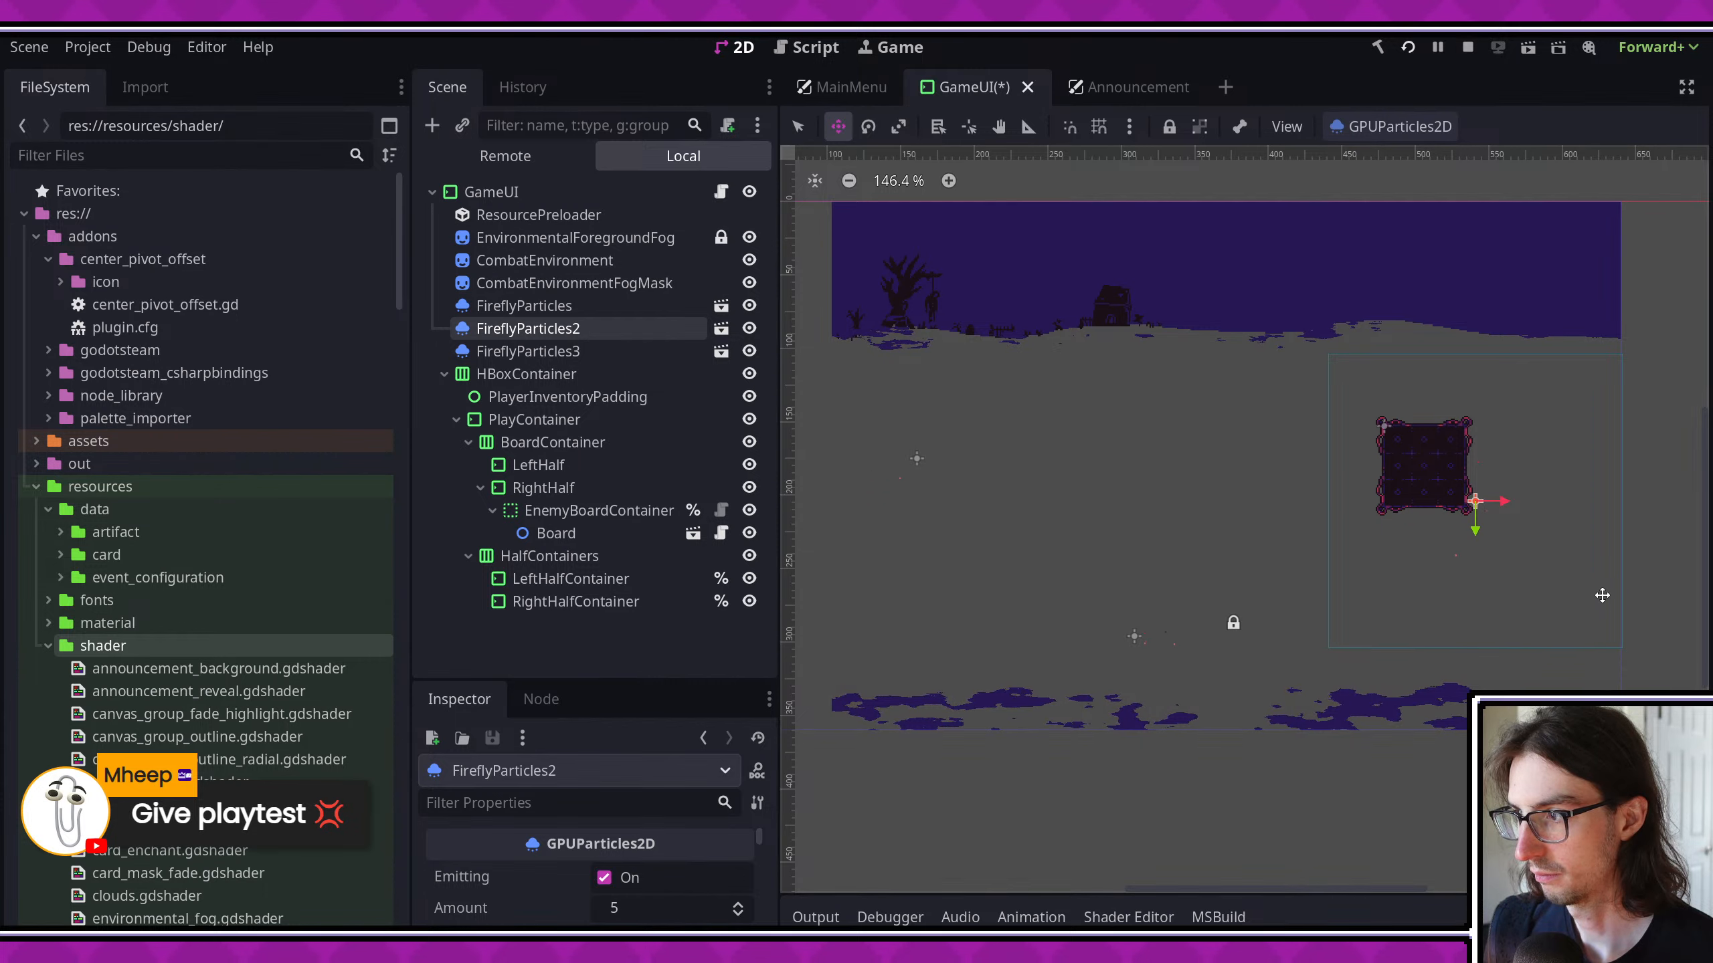
{"action": "left_click_drag", "start_coordinate": [1529, 601], "coordinate": [1640, 502]}
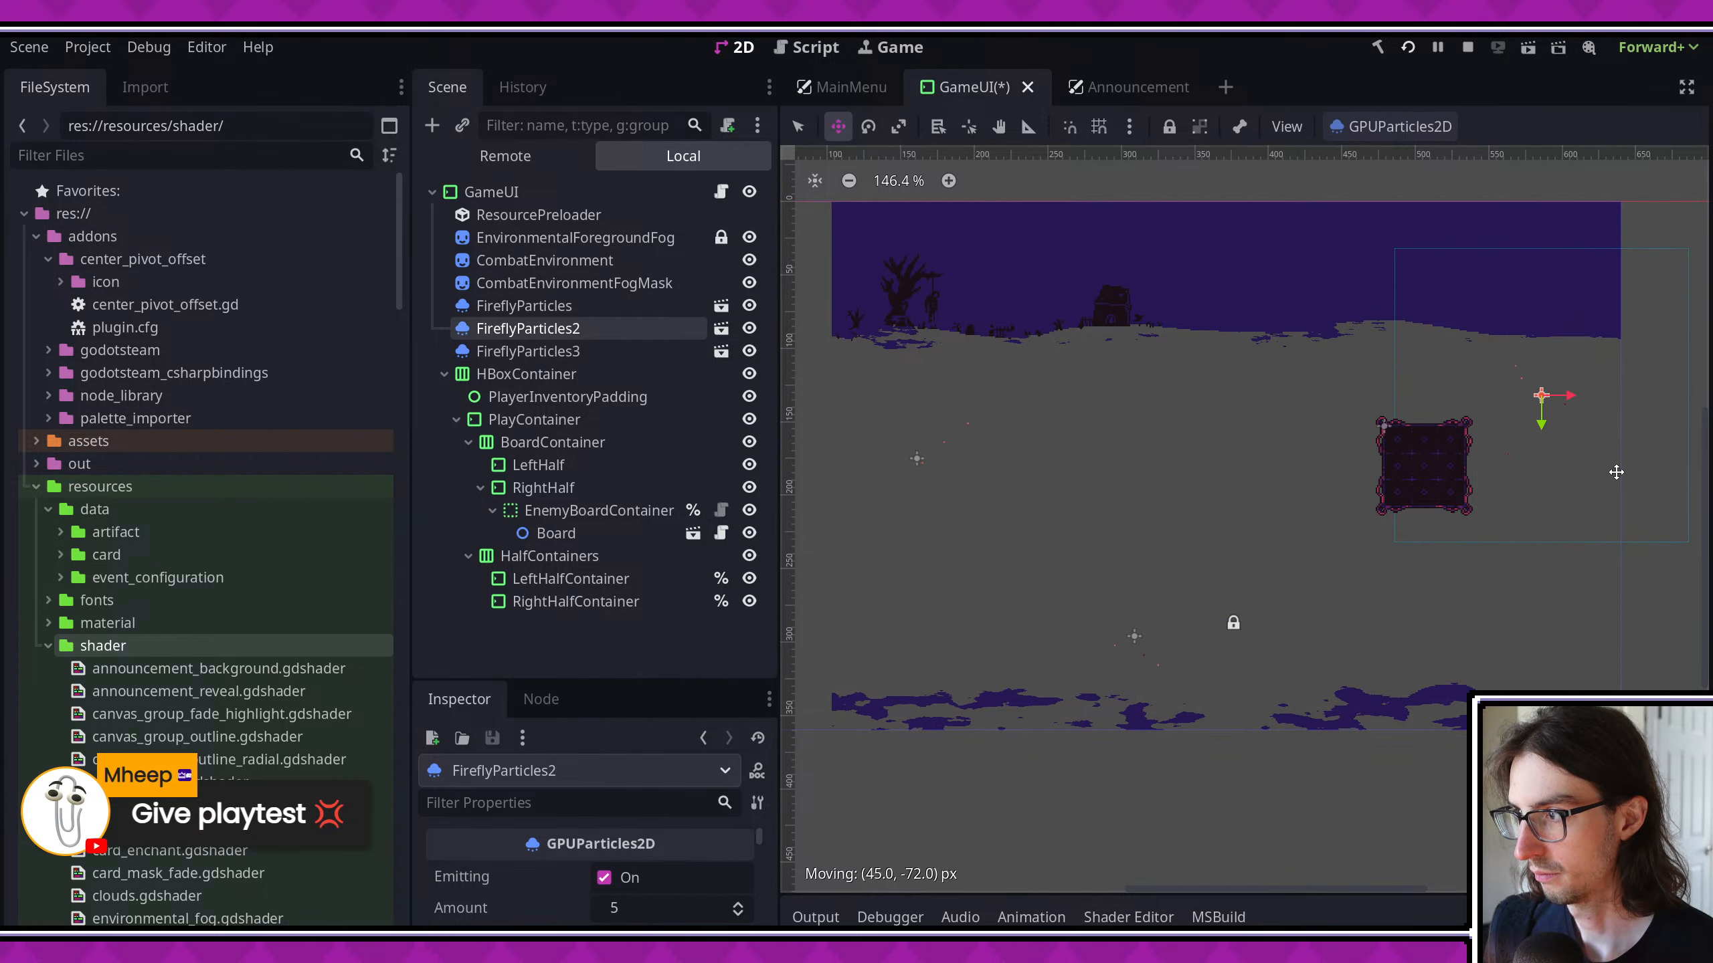
{"action": "key", "text": "ctrl+s"}
{"action": "left_click", "coordinate": [1409, 49]}
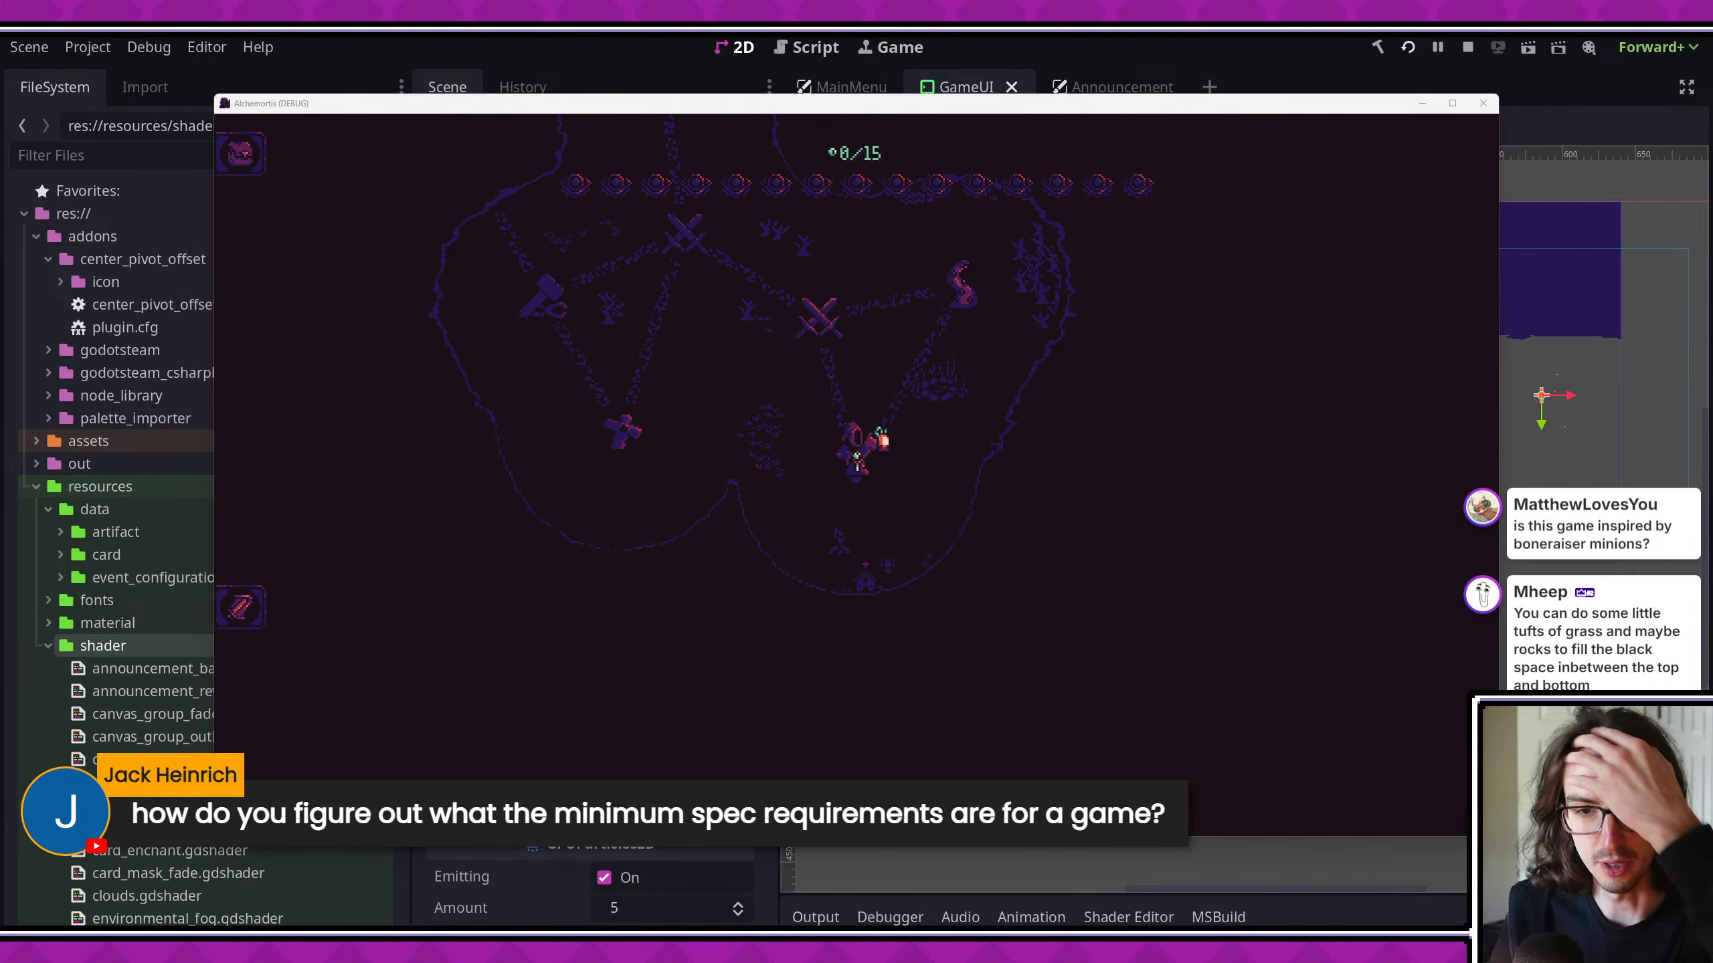
{"action": "left_click", "coordinate": [911, 629]}
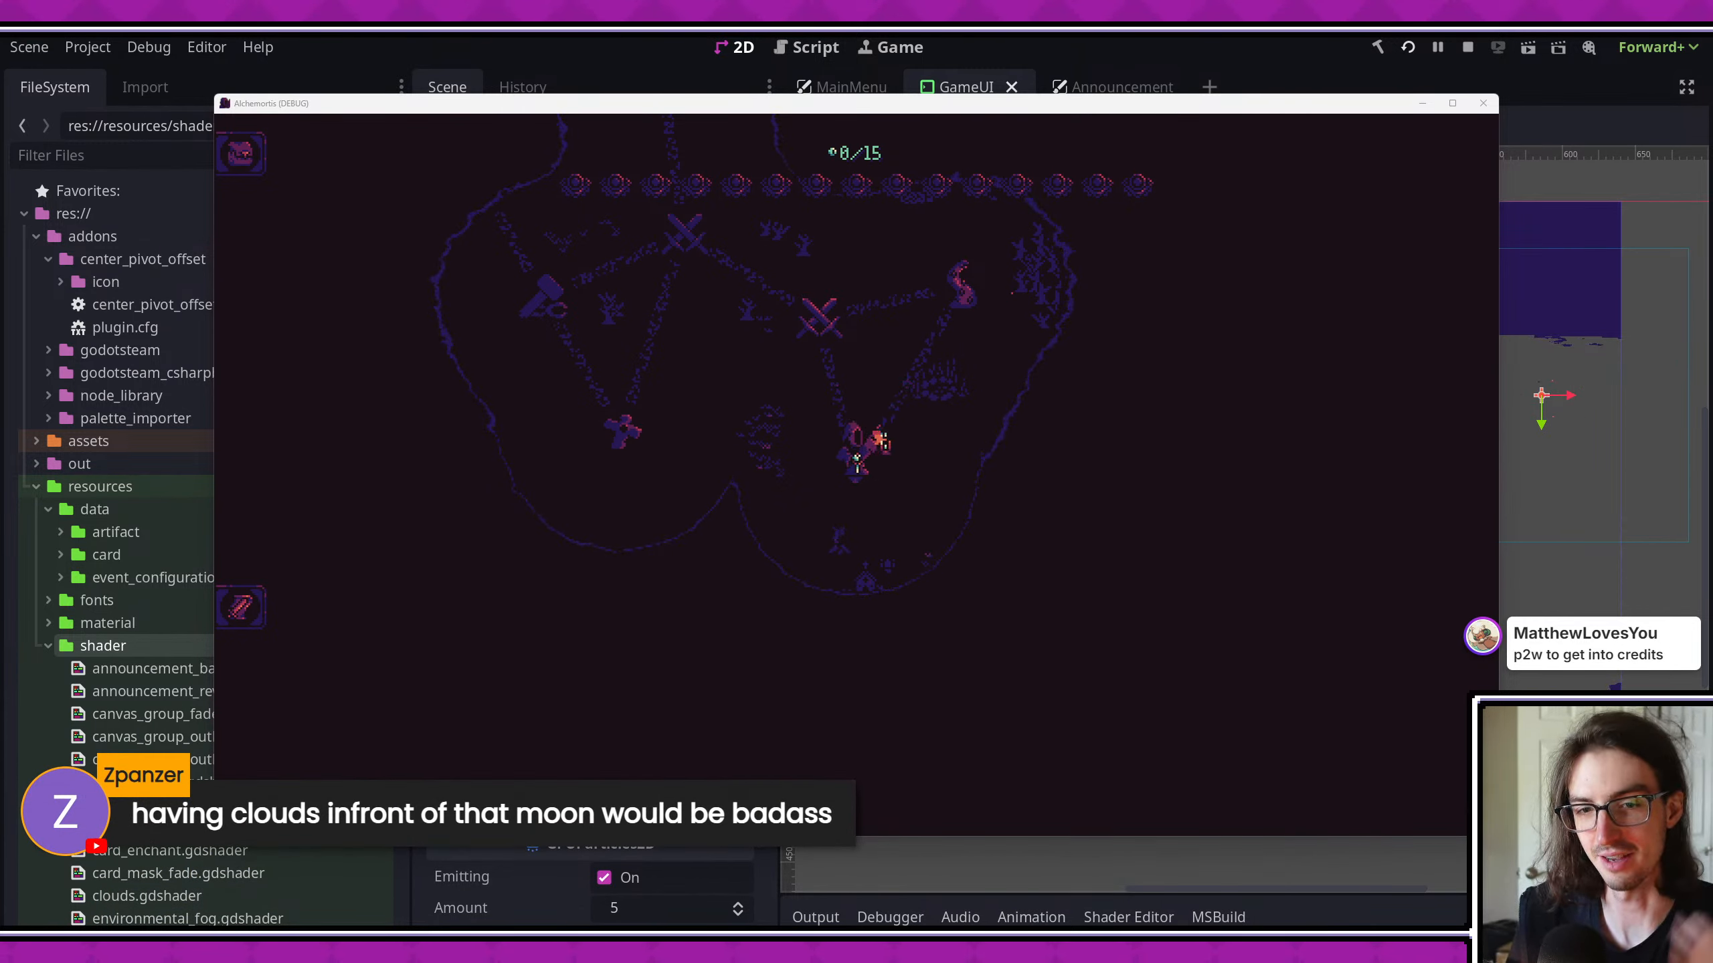
- Switch to Aseprite and examine the moon against the sky and silhouettes in the event_art combat mockup
{"action": "key", "text": "alt+Tab"}
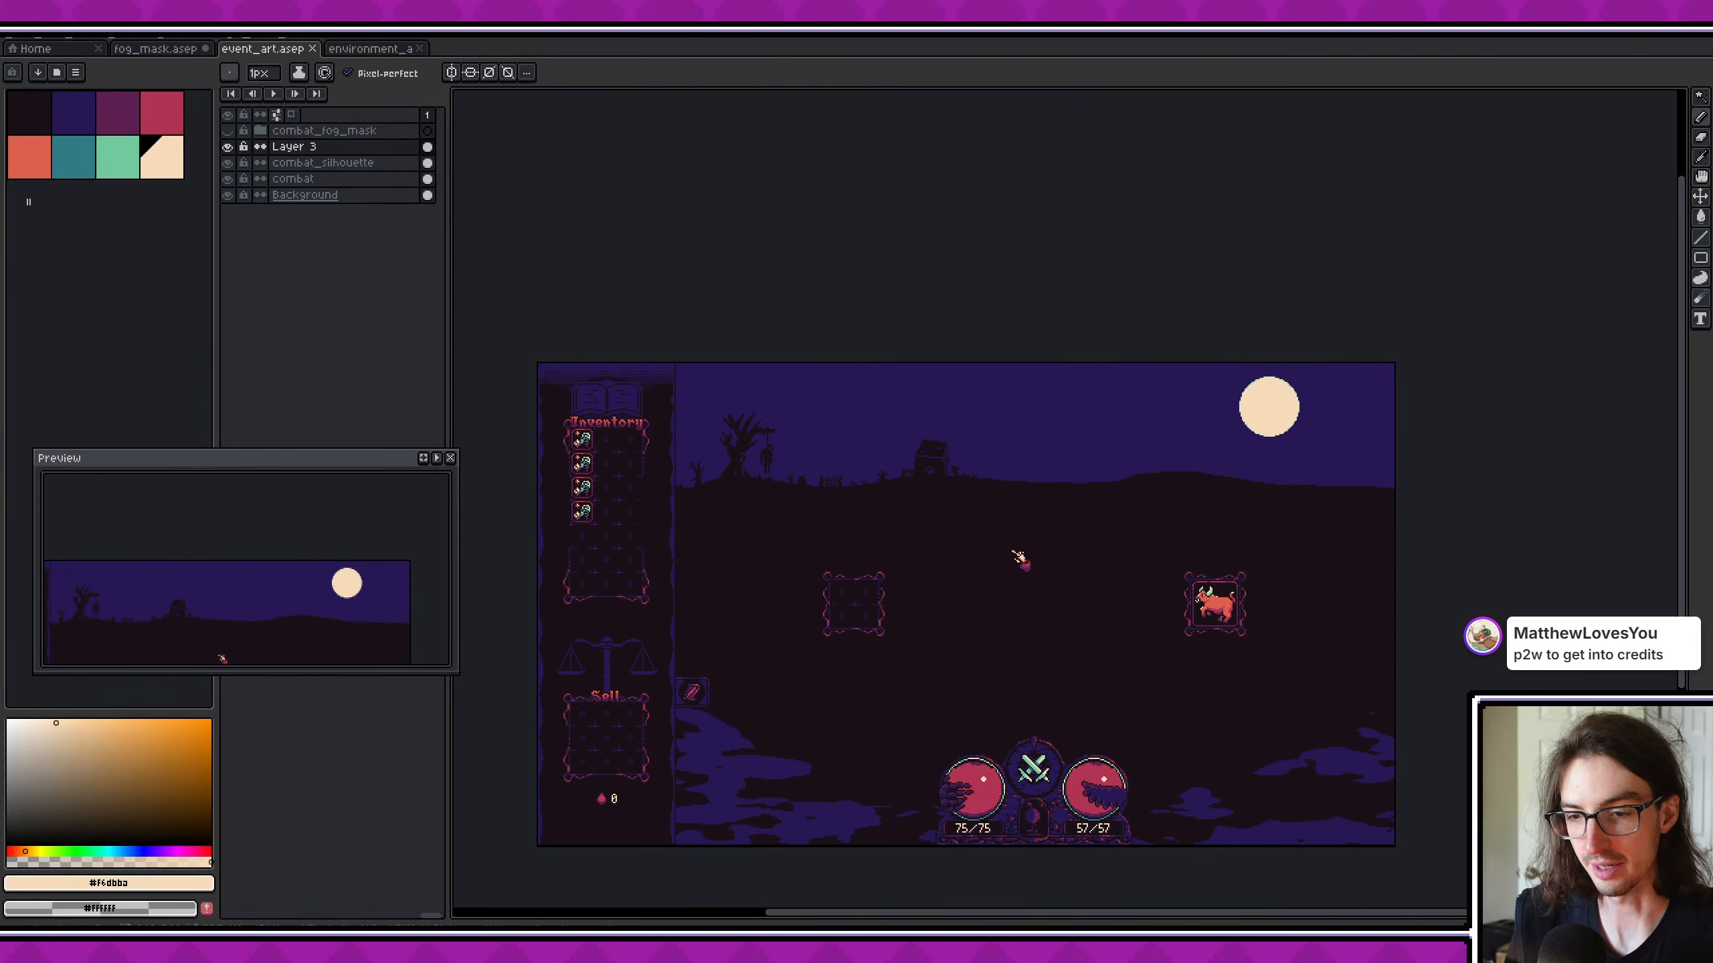
{"action": "scroll", "coordinate": [1065, 386], "scroll_direction": "up", "scroll_amount": 2}
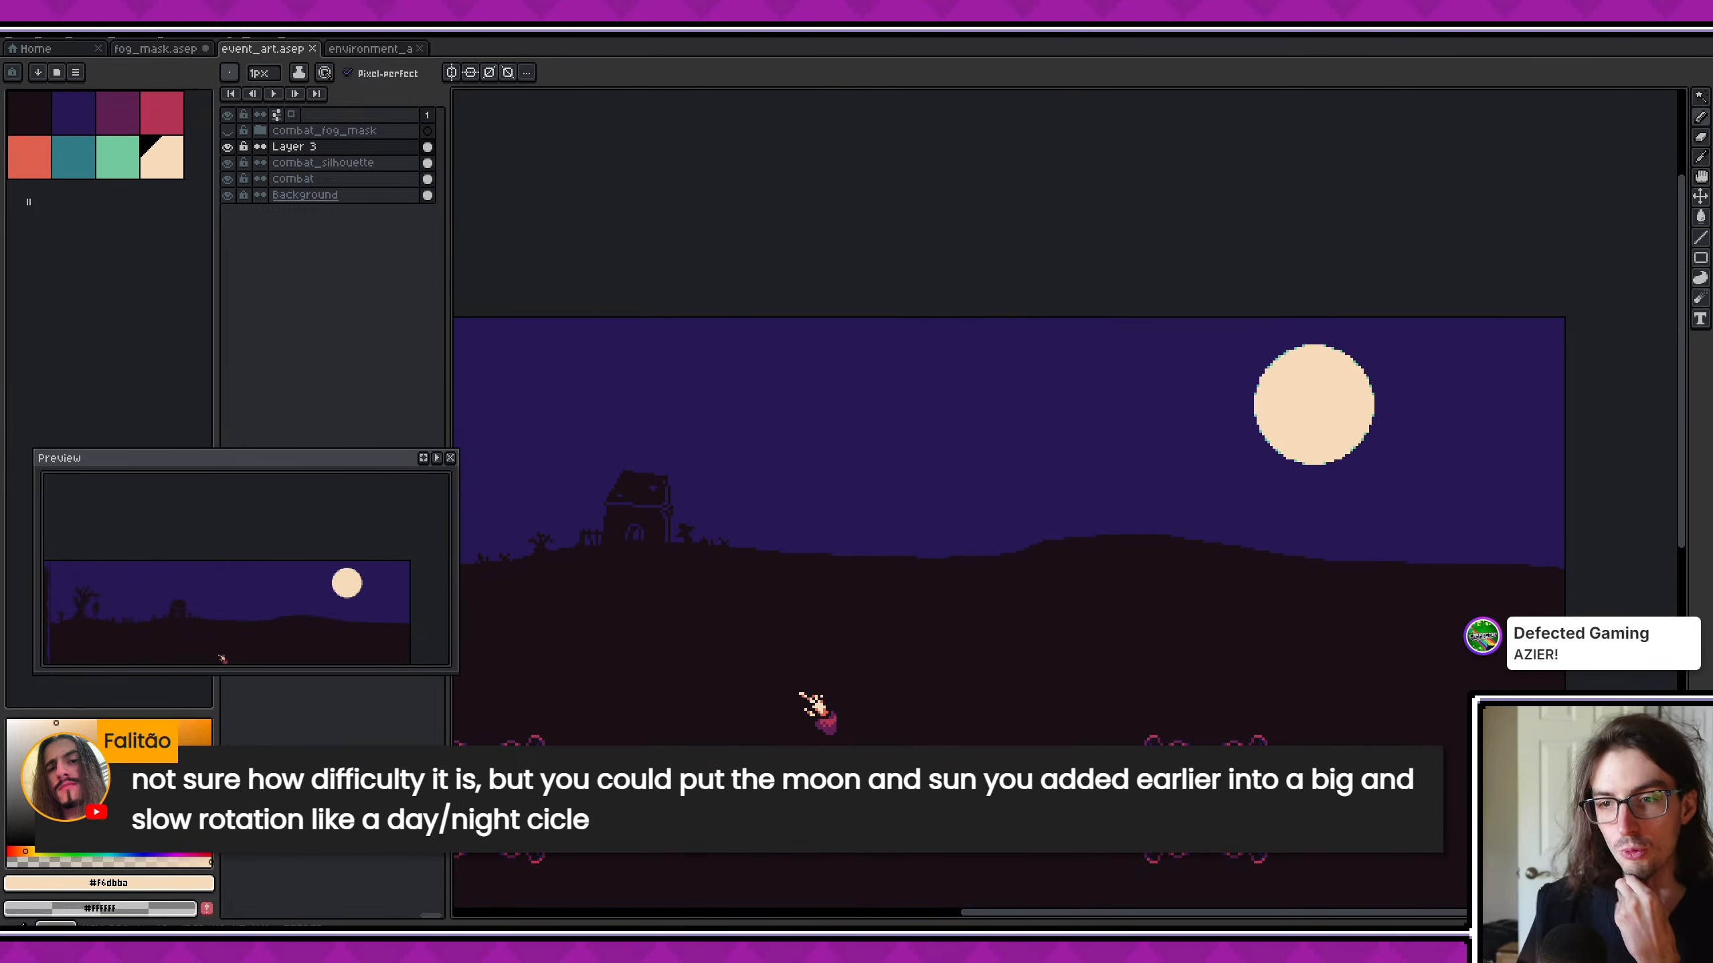
{"action": "scroll", "coordinate": [1027, 423], "scroll_direction": "down", "scroll_amount": 3}
{"action": "middle_click_drag", "start_coordinate": [886, 405], "coordinate": [935, 408]}
{"action": "scroll", "coordinate": [934, 408], "scroll_direction": "up", "scroll_amount": 3}
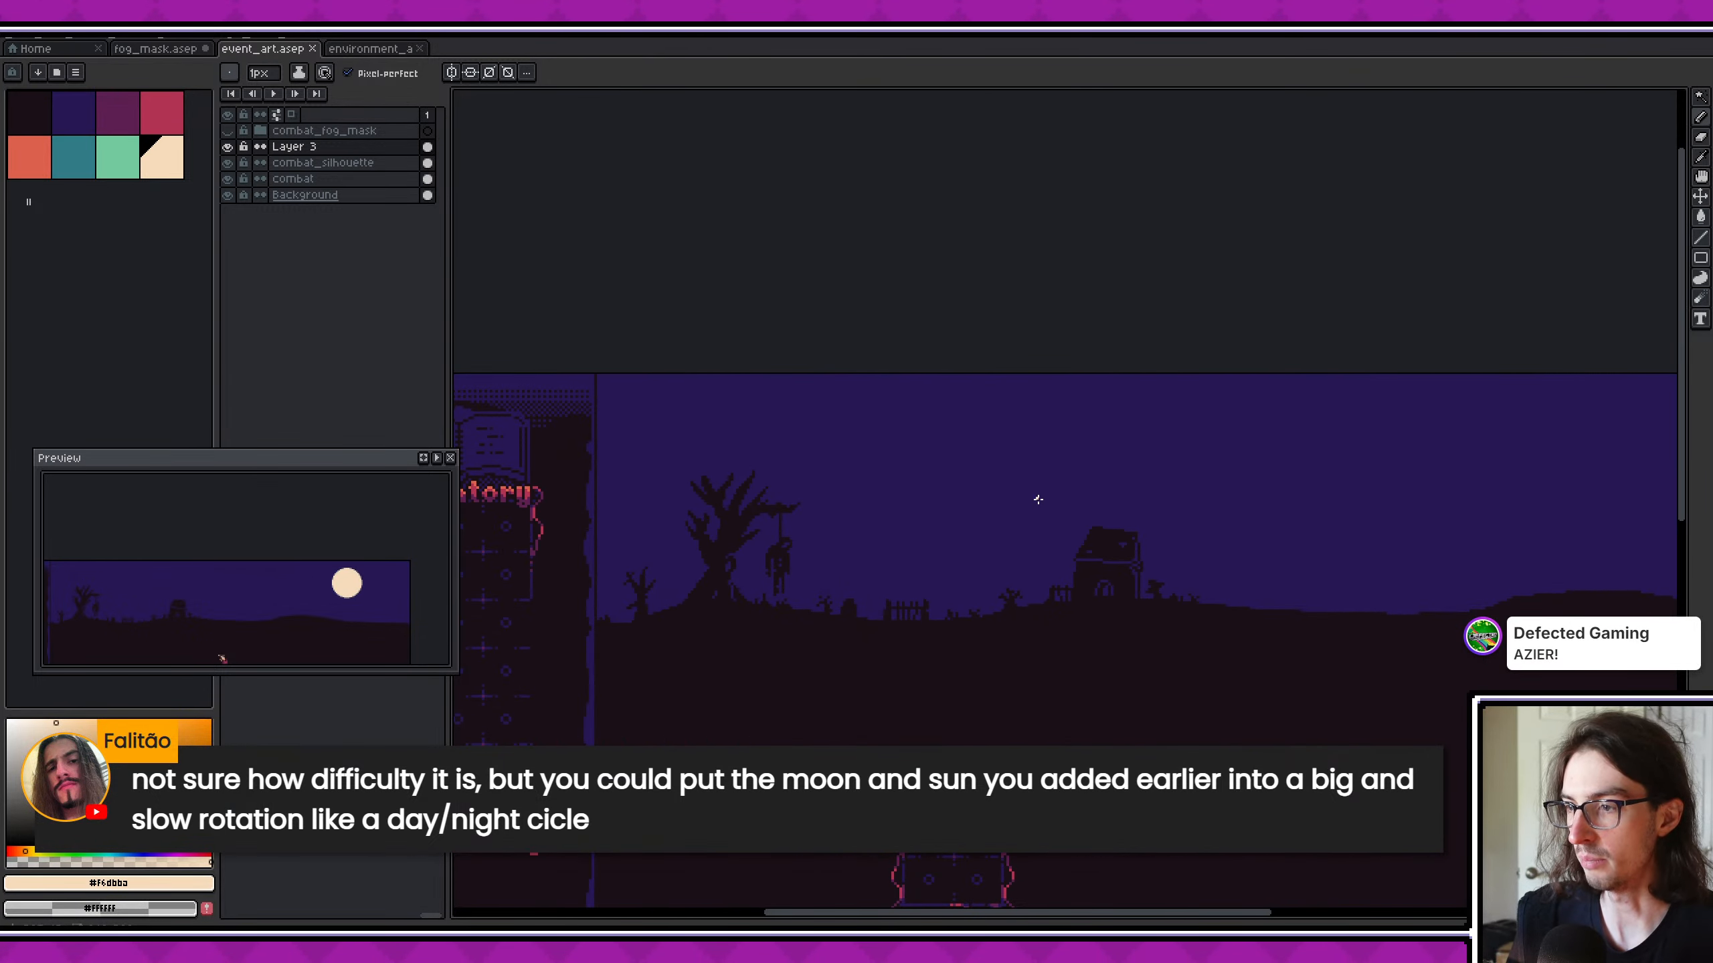
{"action": "scroll", "coordinate": [920, 497], "scroll_direction": "down", "scroll_amount": 2}
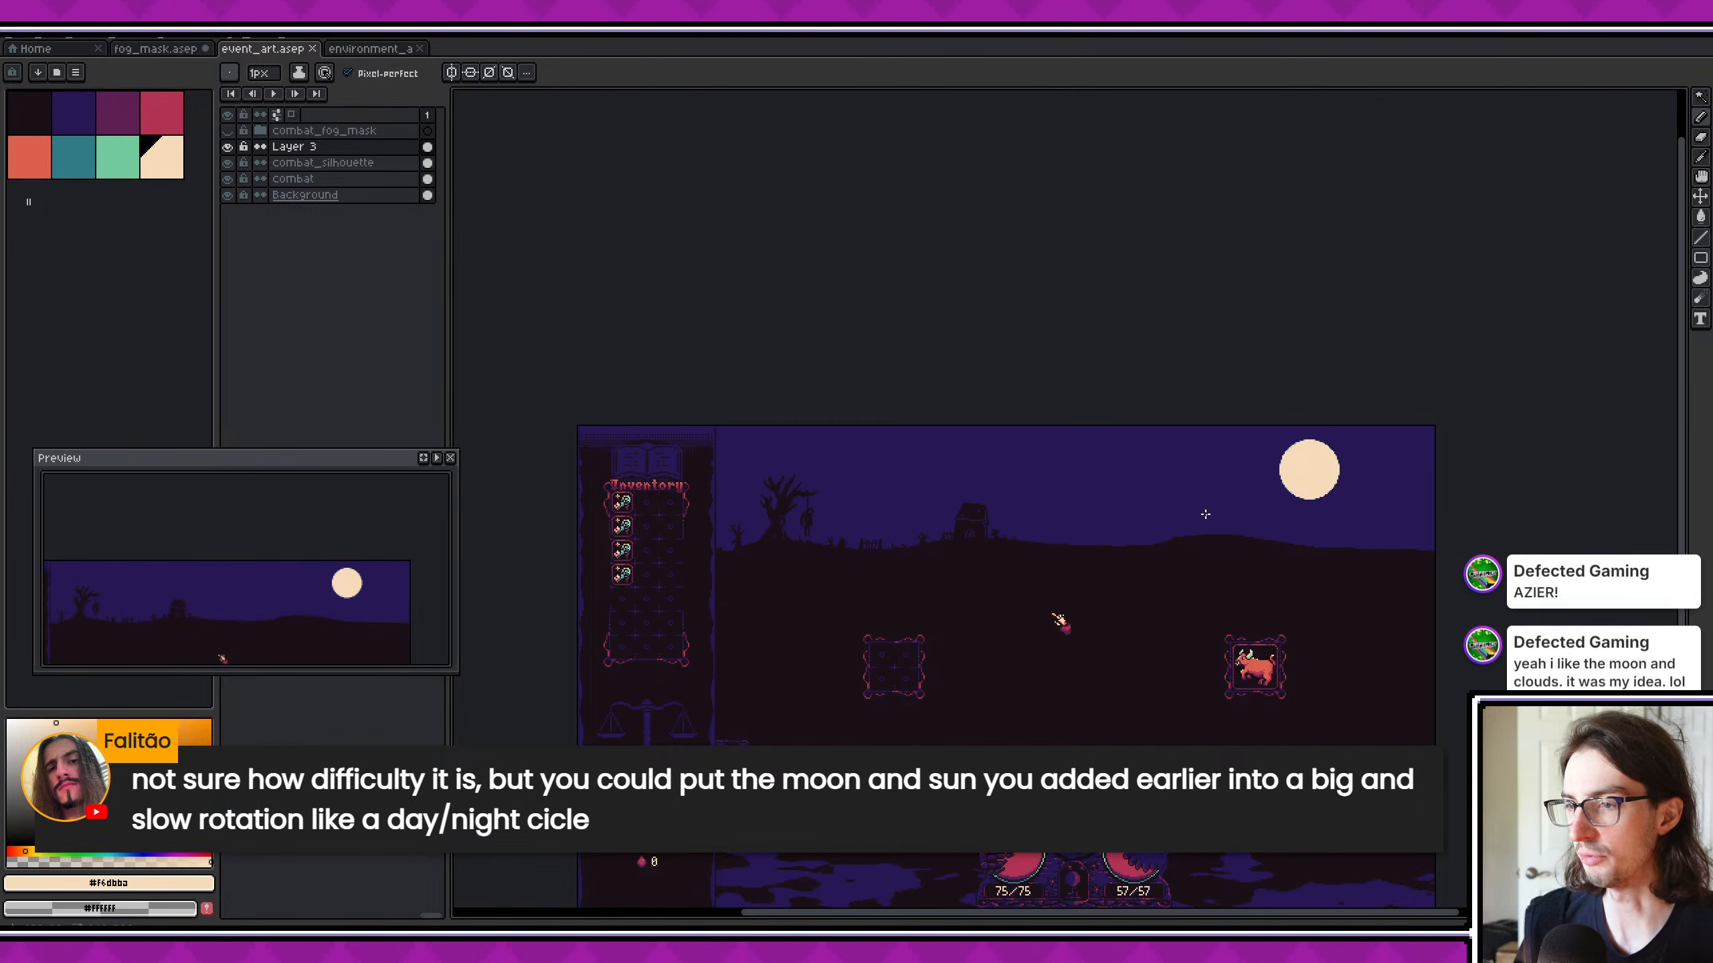
{"action": "scroll", "coordinate": [1192, 504], "scroll_direction": "up", "scroll_amount": 2}
{"action": "left_click", "coordinate": [1430, 465], "text": "alt"}
{"action": "middle_click_drag", "start_coordinate": [1418, 467], "coordinate": [1315, 484]}
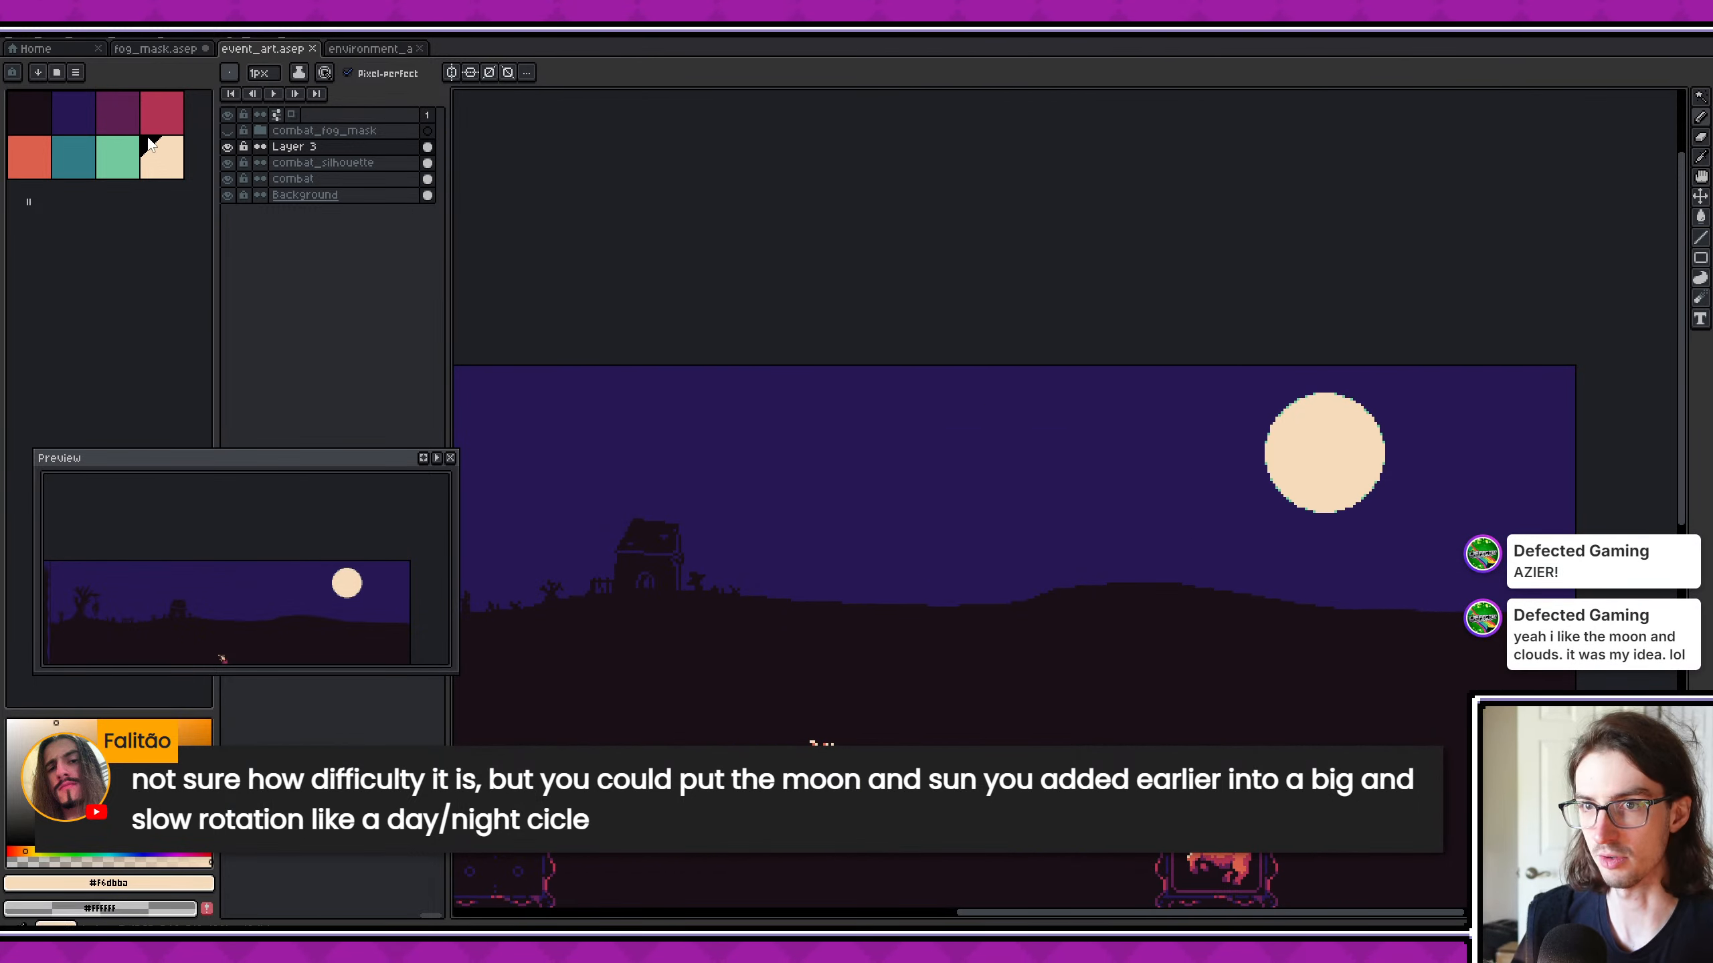
- Try filling the moon on Layer 3 with the palette's crimson, compare it with the scene, and undo the fill
{"action": "left_click", "coordinate": [159, 120]}
{"action": "key", "text": "g"}
{"action": "left_click", "coordinate": [1301, 434]}
{"action": "middle_click_drag", "start_coordinate": [902, 539], "coordinate": [1098, 538]}
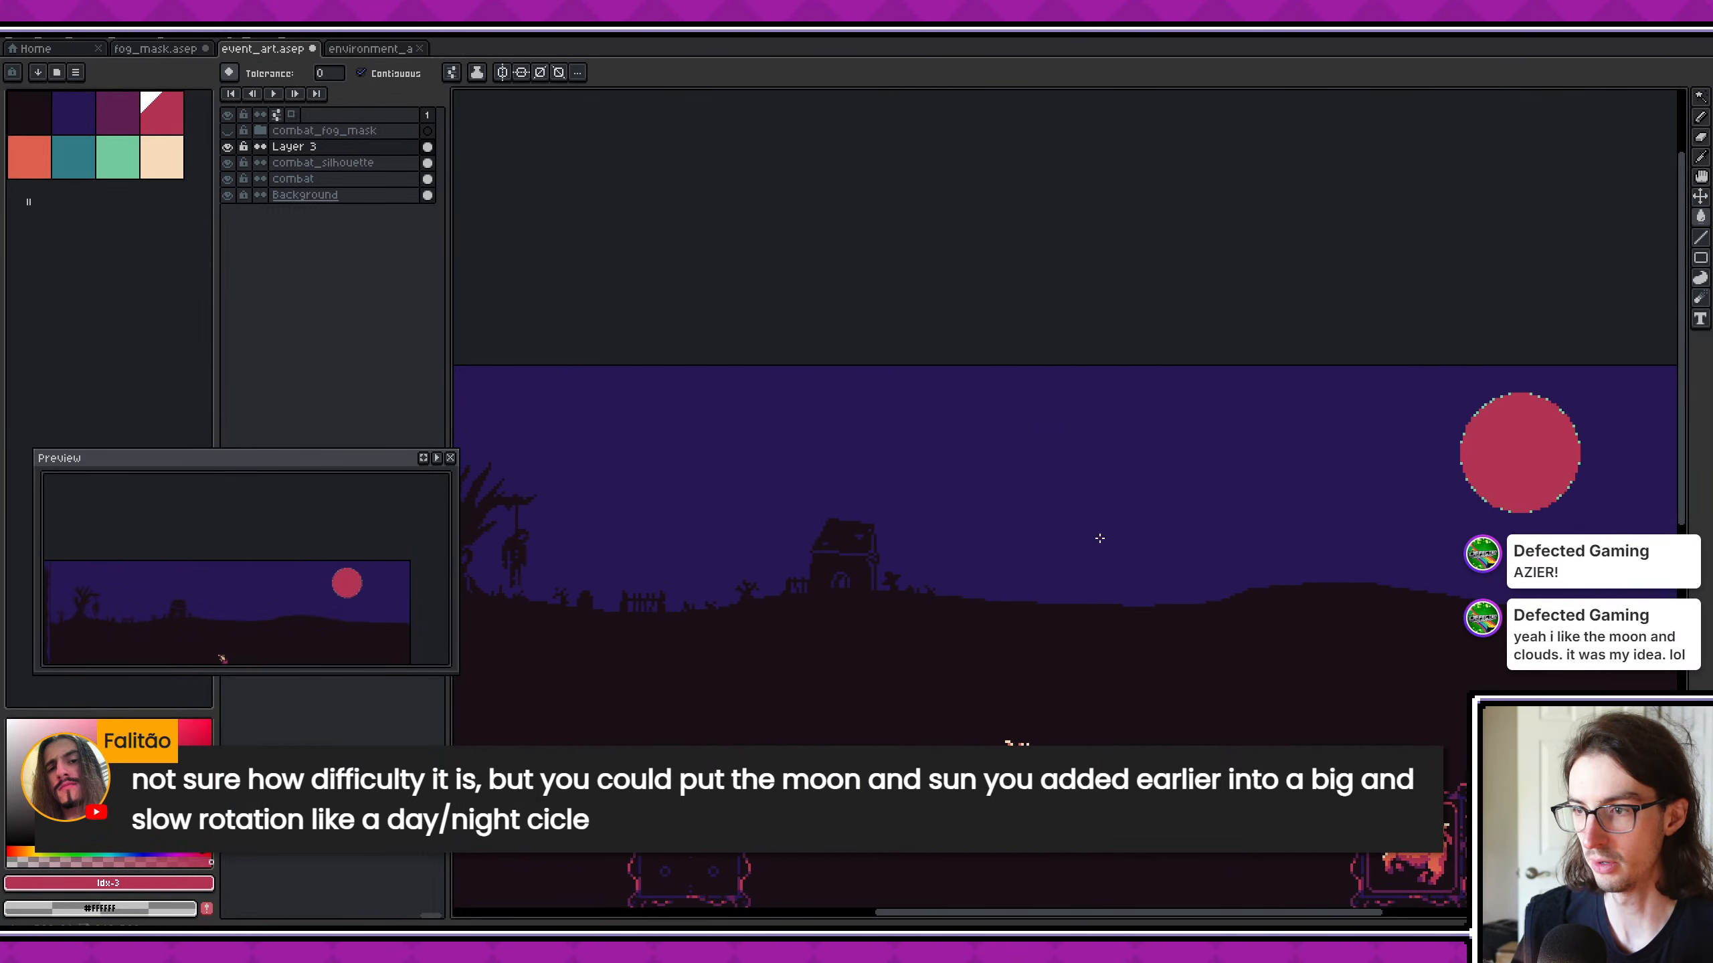
{"action": "middle_click_drag", "start_coordinate": [691, 516], "coordinate": [936, 502]}
{"action": "scroll", "coordinate": [936, 506], "scroll_direction": "down", "scroll_amount": 1}
{"action": "scroll", "coordinate": [961, 520], "scroll_direction": "up", "scroll_amount": 1}
{"action": "middle_click_drag", "start_coordinate": [1053, 533], "coordinate": [944, 538]}
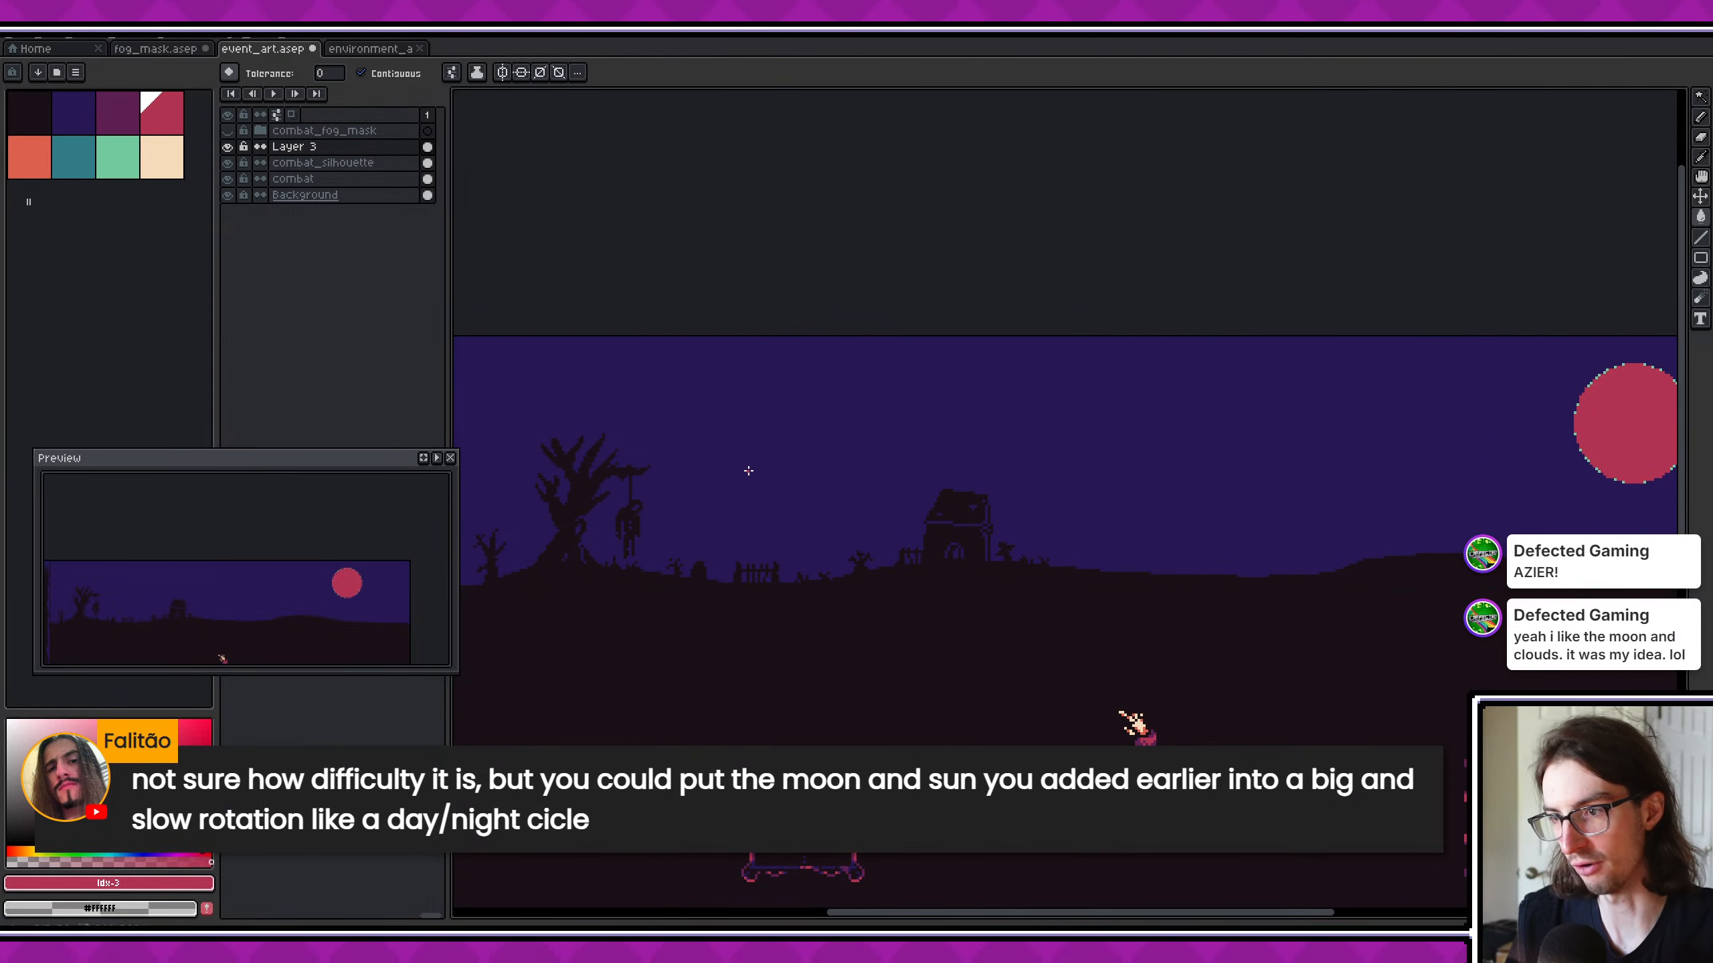
{"action": "key", "text": "ctrl+z"}
- Examine the combat mockup's moon, empty middle ground, boards and lower fog area
{"action": "middle_click_drag", "start_coordinate": [1037, 506], "coordinate": [929, 504]}
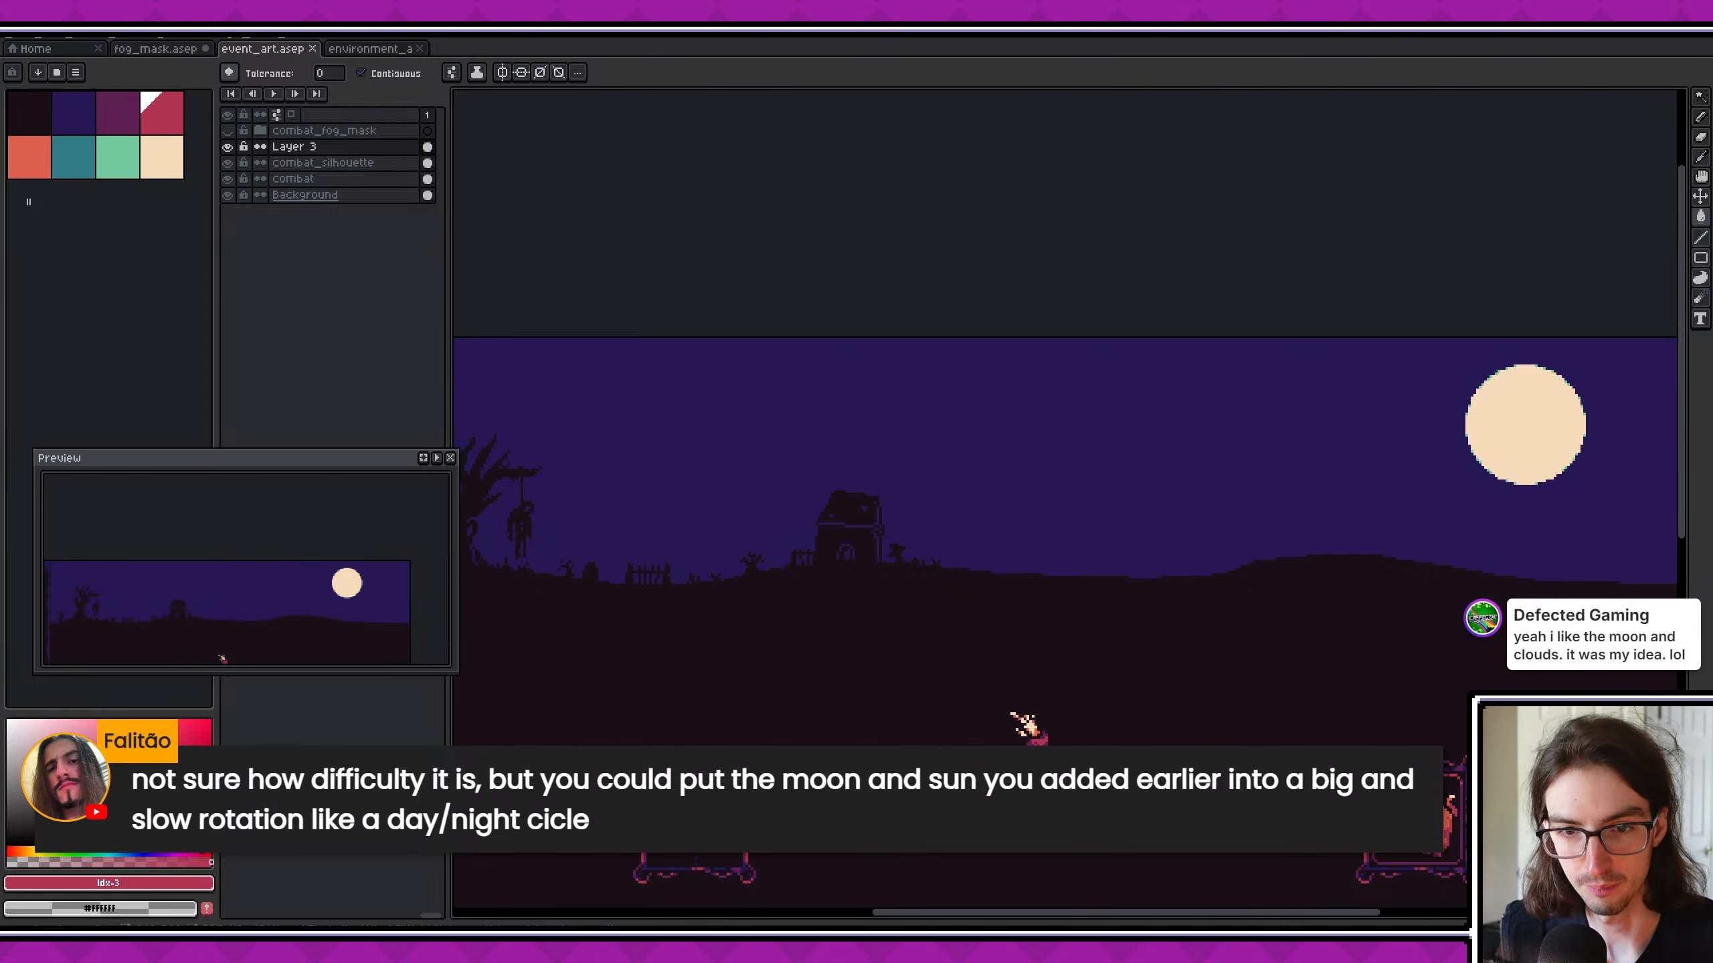
{"action": "middle_click_drag", "start_coordinate": [727, 708], "coordinate": [721, 564]}
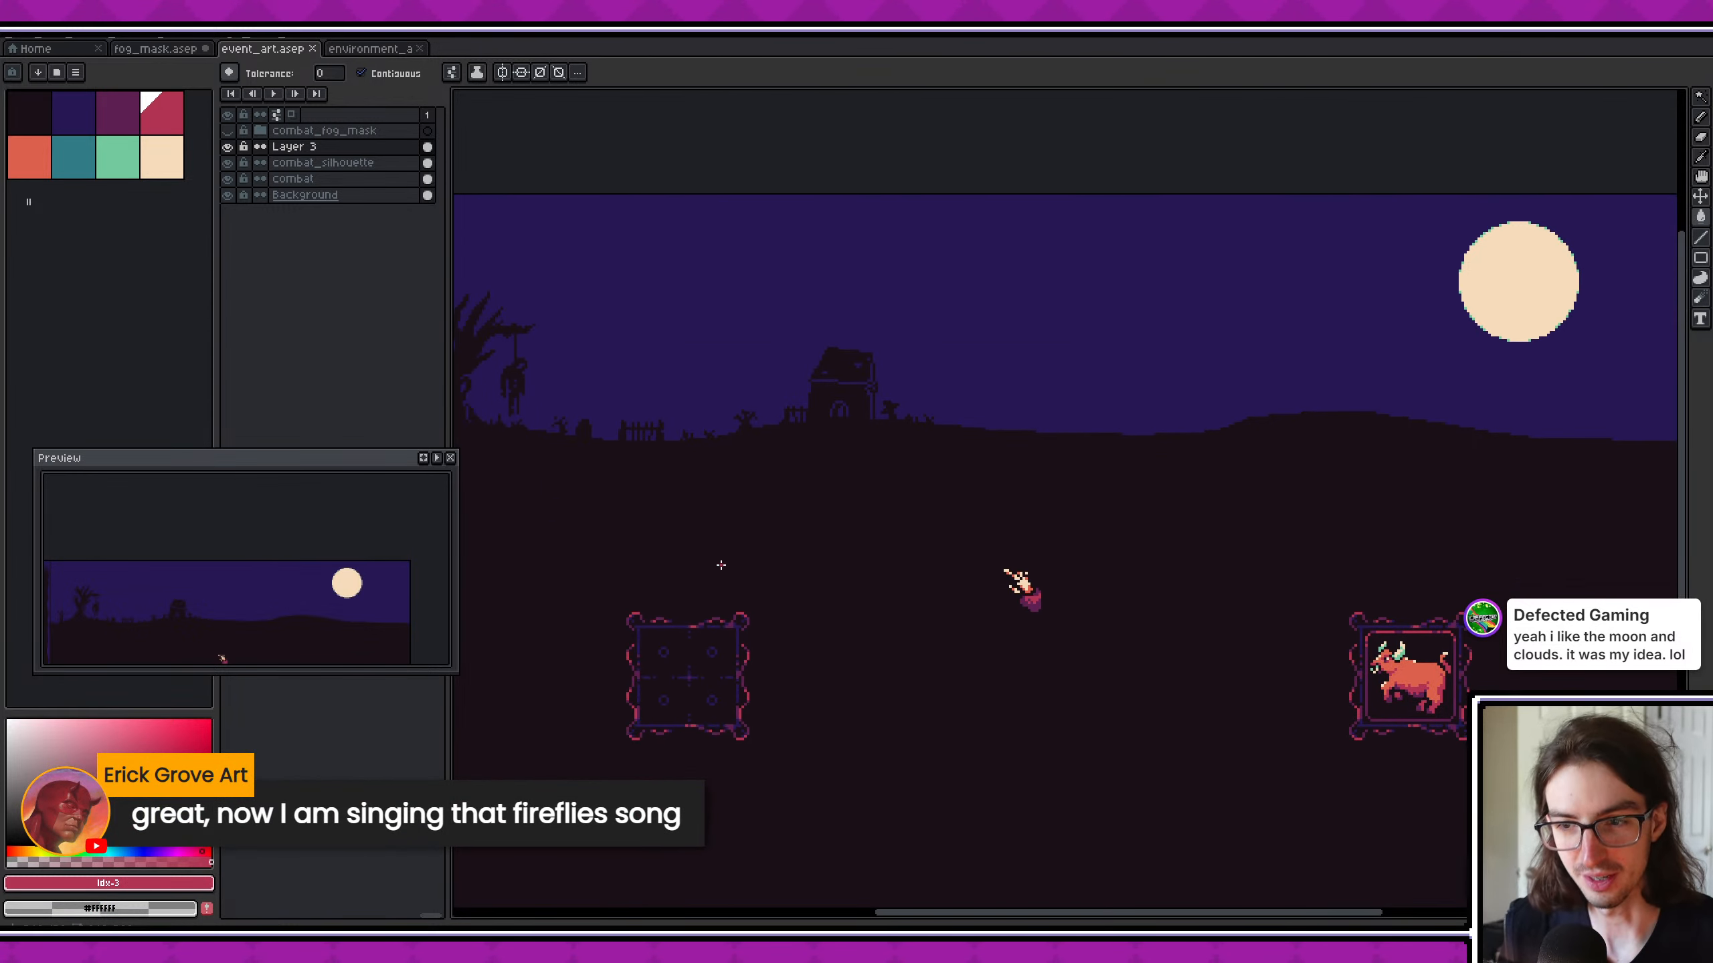
{"action": "scroll", "coordinate": [749, 572], "scroll_direction": "down", "scroll_amount": 1}
{"action": "middle_click_drag", "start_coordinate": [831, 560], "coordinate": [916, 523]}
{"action": "scroll", "coordinate": [776, 677], "scroll_direction": "up", "scroll_amount": 2}
{"action": "scroll", "coordinate": [803, 584], "scroll_direction": "down", "scroll_amount": 1}
{"action": "middle_click_drag", "start_coordinate": [810, 666], "coordinate": [734, 533]}
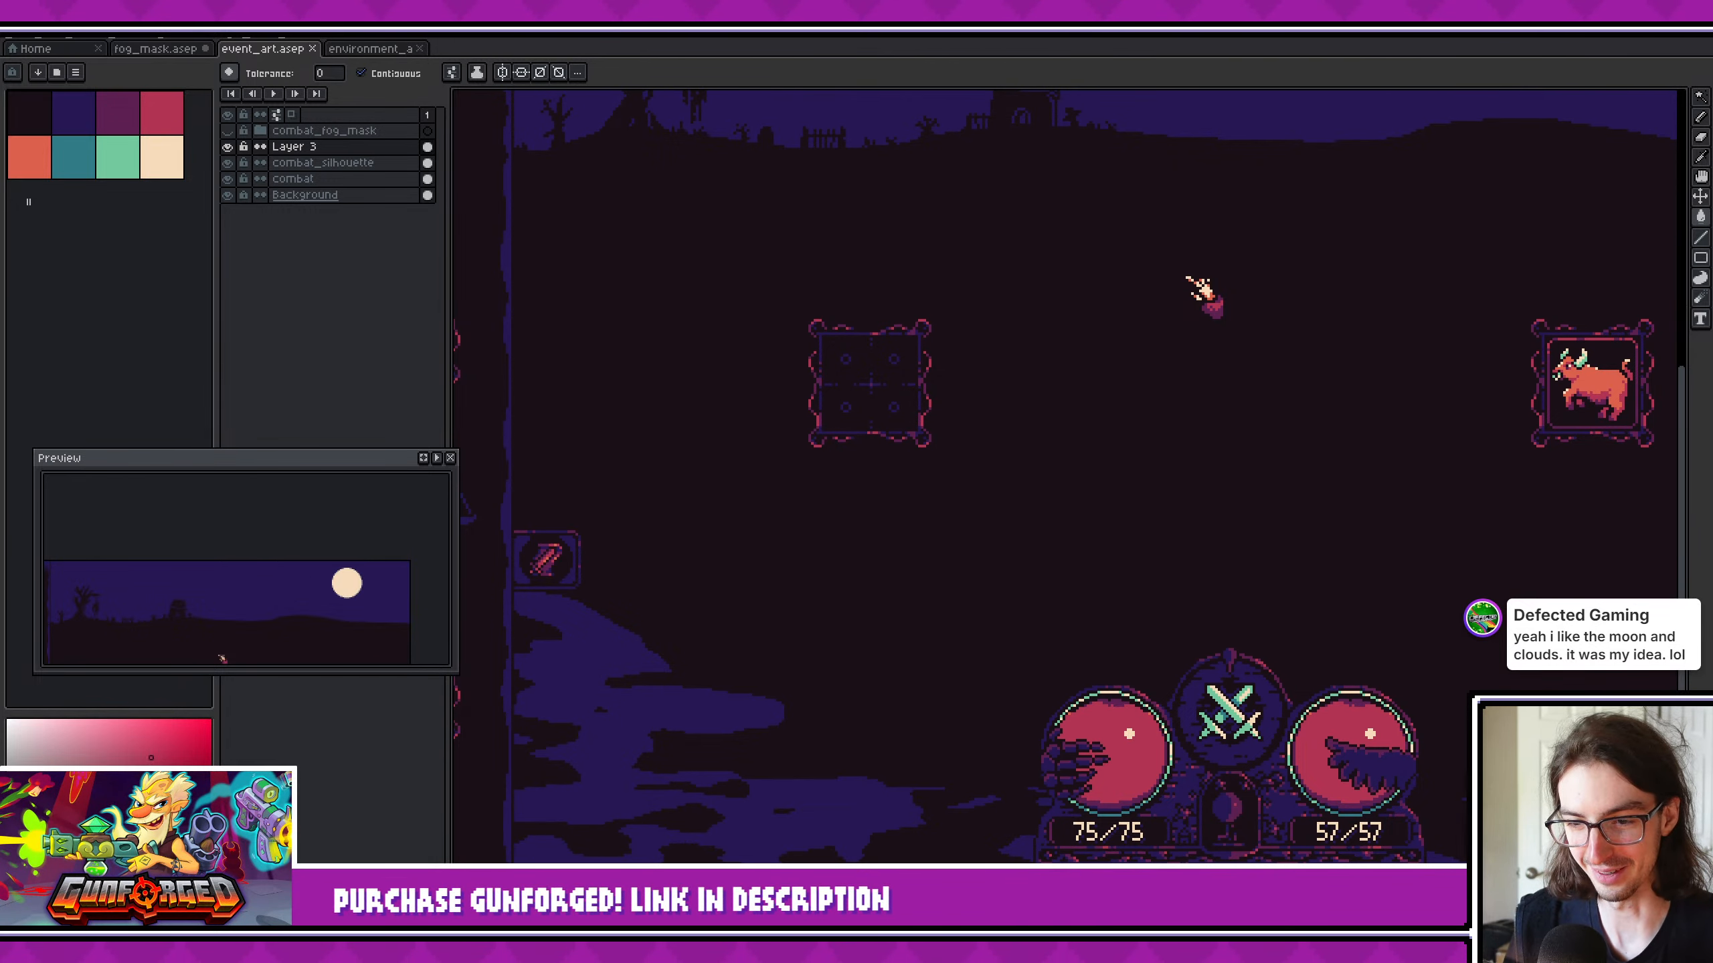
- Switch to the running game, travel to the nearest combat encounter, and show the game full-window
{"action": "key", "text": "alt+Tab"}
{"action": "scroll", "coordinate": [866, 398], "scroll_direction": "up", "scroll_amount": 2}
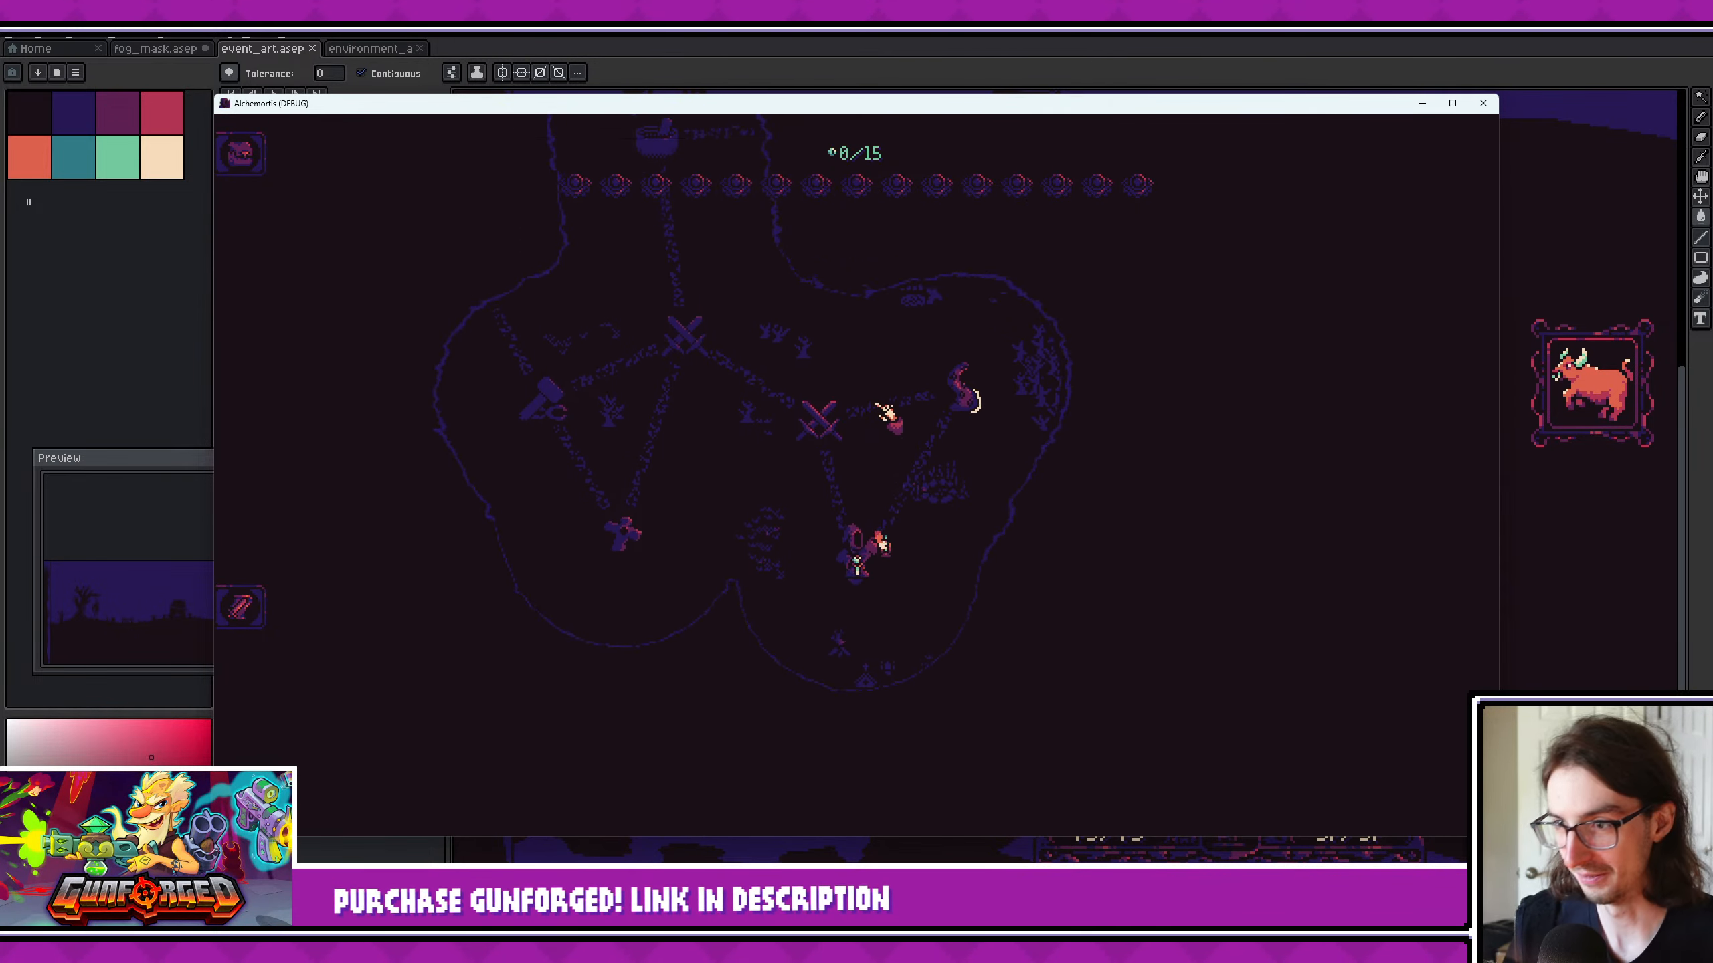
{"action": "left_click", "coordinate": [862, 476]}
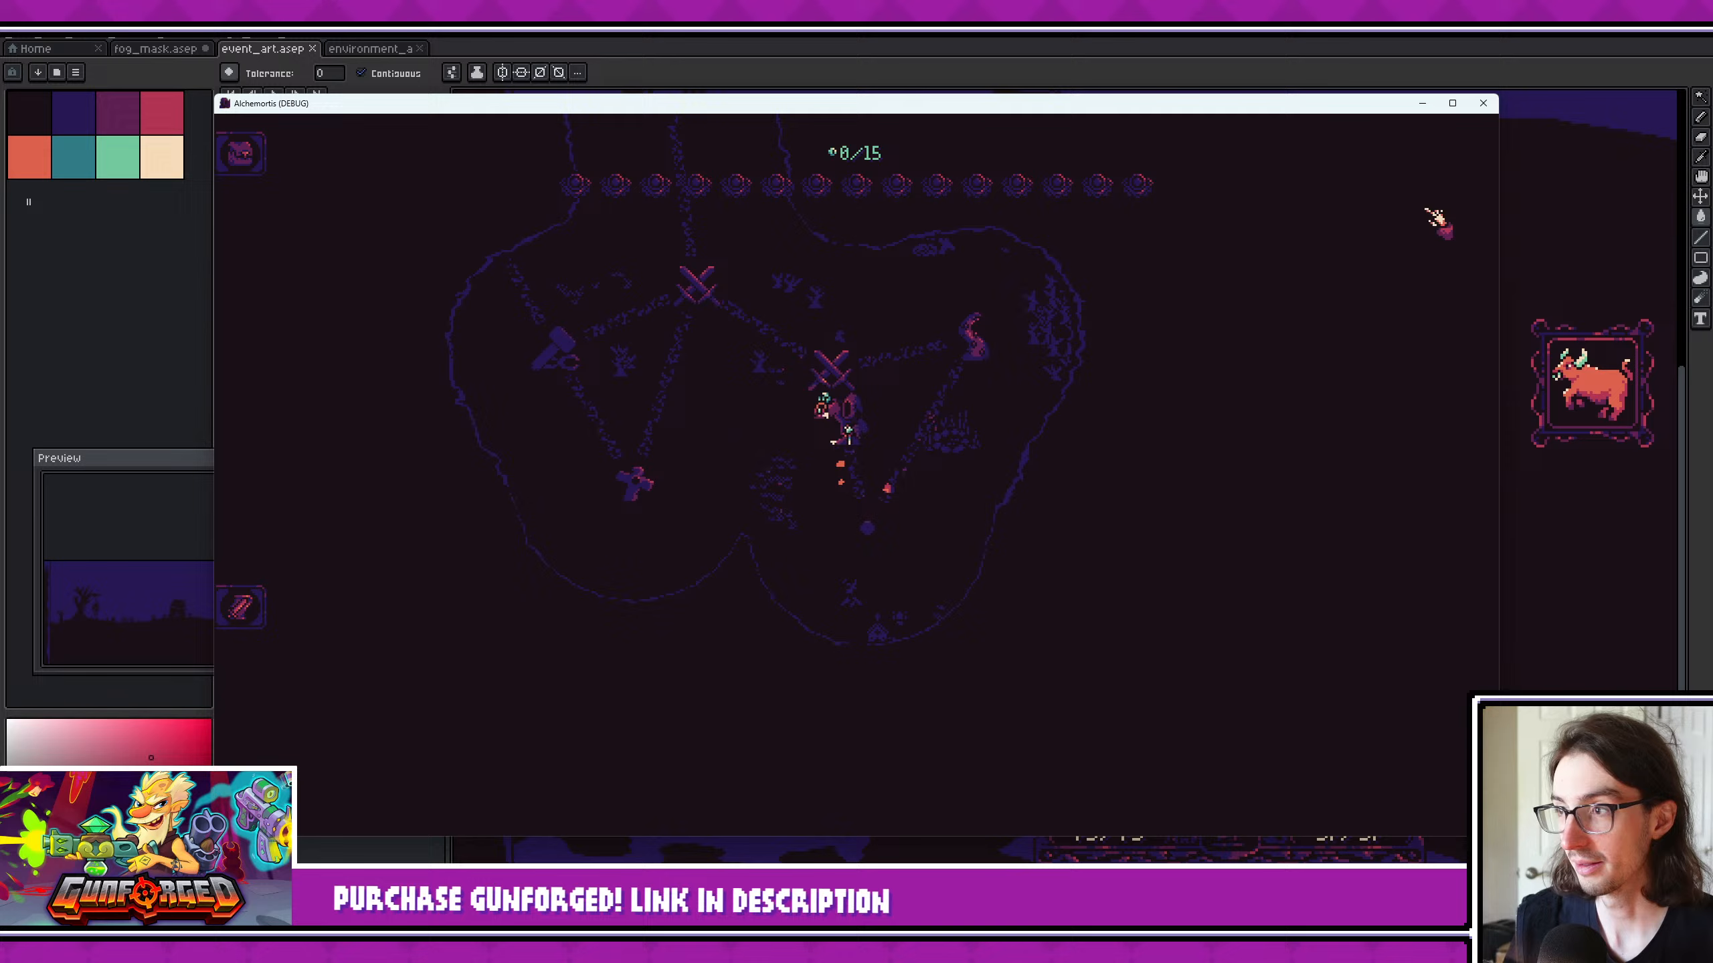
{"action": "left_click", "coordinate": [1453, 103]}
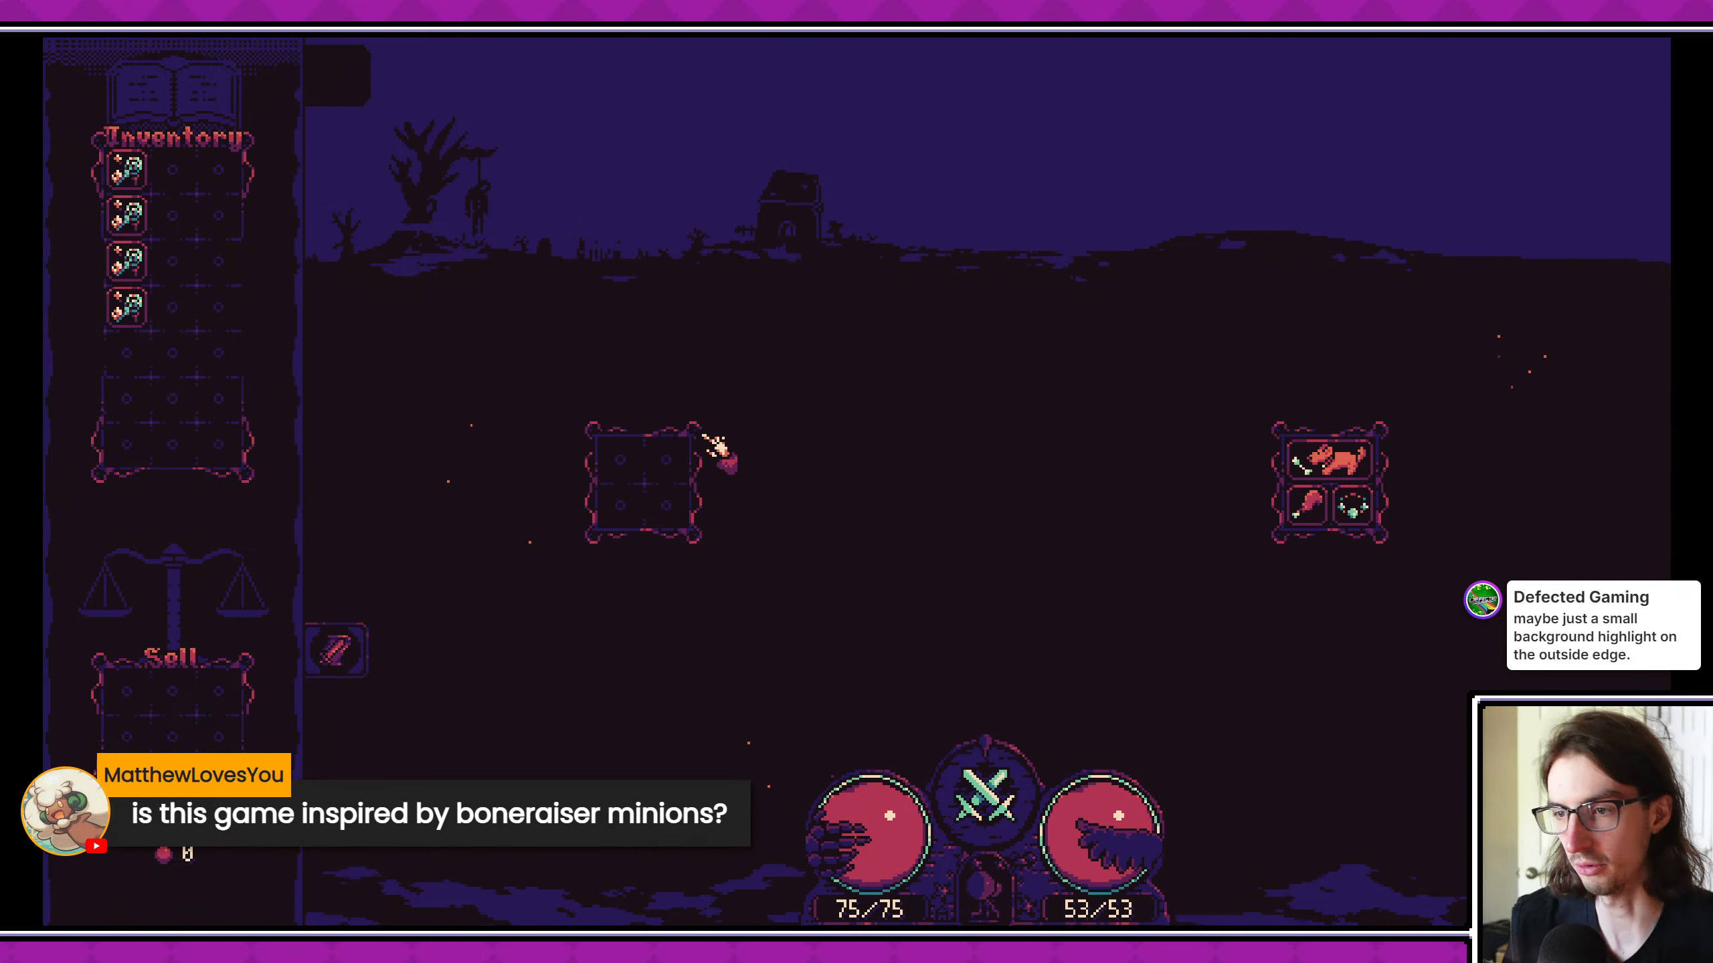
- Rearrange three of the inventory cards in the upper rows of the grid during the combat encounter
{"action": "left_click_drag", "start_coordinate": [128, 172], "coordinate": [170, 210]}
{"action": "left_click_drag", "start_coordinate": [138, 261], "coordinate": [145, 192]}
{"action": "left_click_drag", "start_coordinate": [137, 307], "coordinate": [135, 264]}
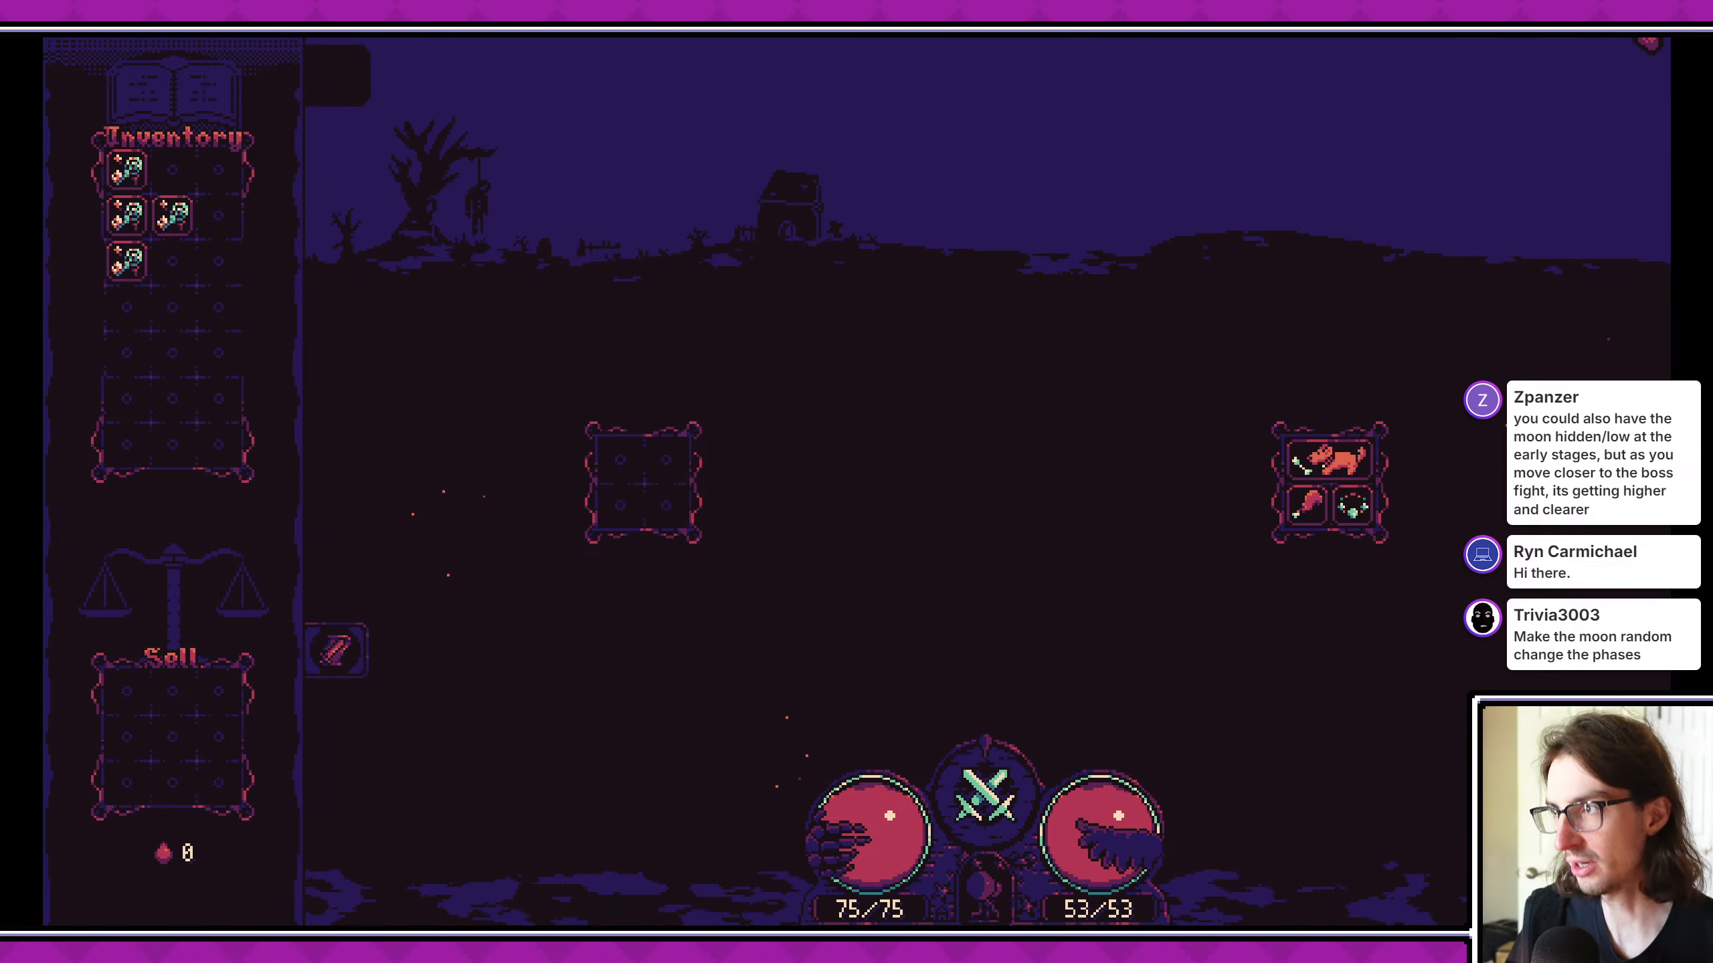
- Close the game and return to the Godot editor with the running project stopped
{"action": "left_click", "coordinate": [1697, 10]}
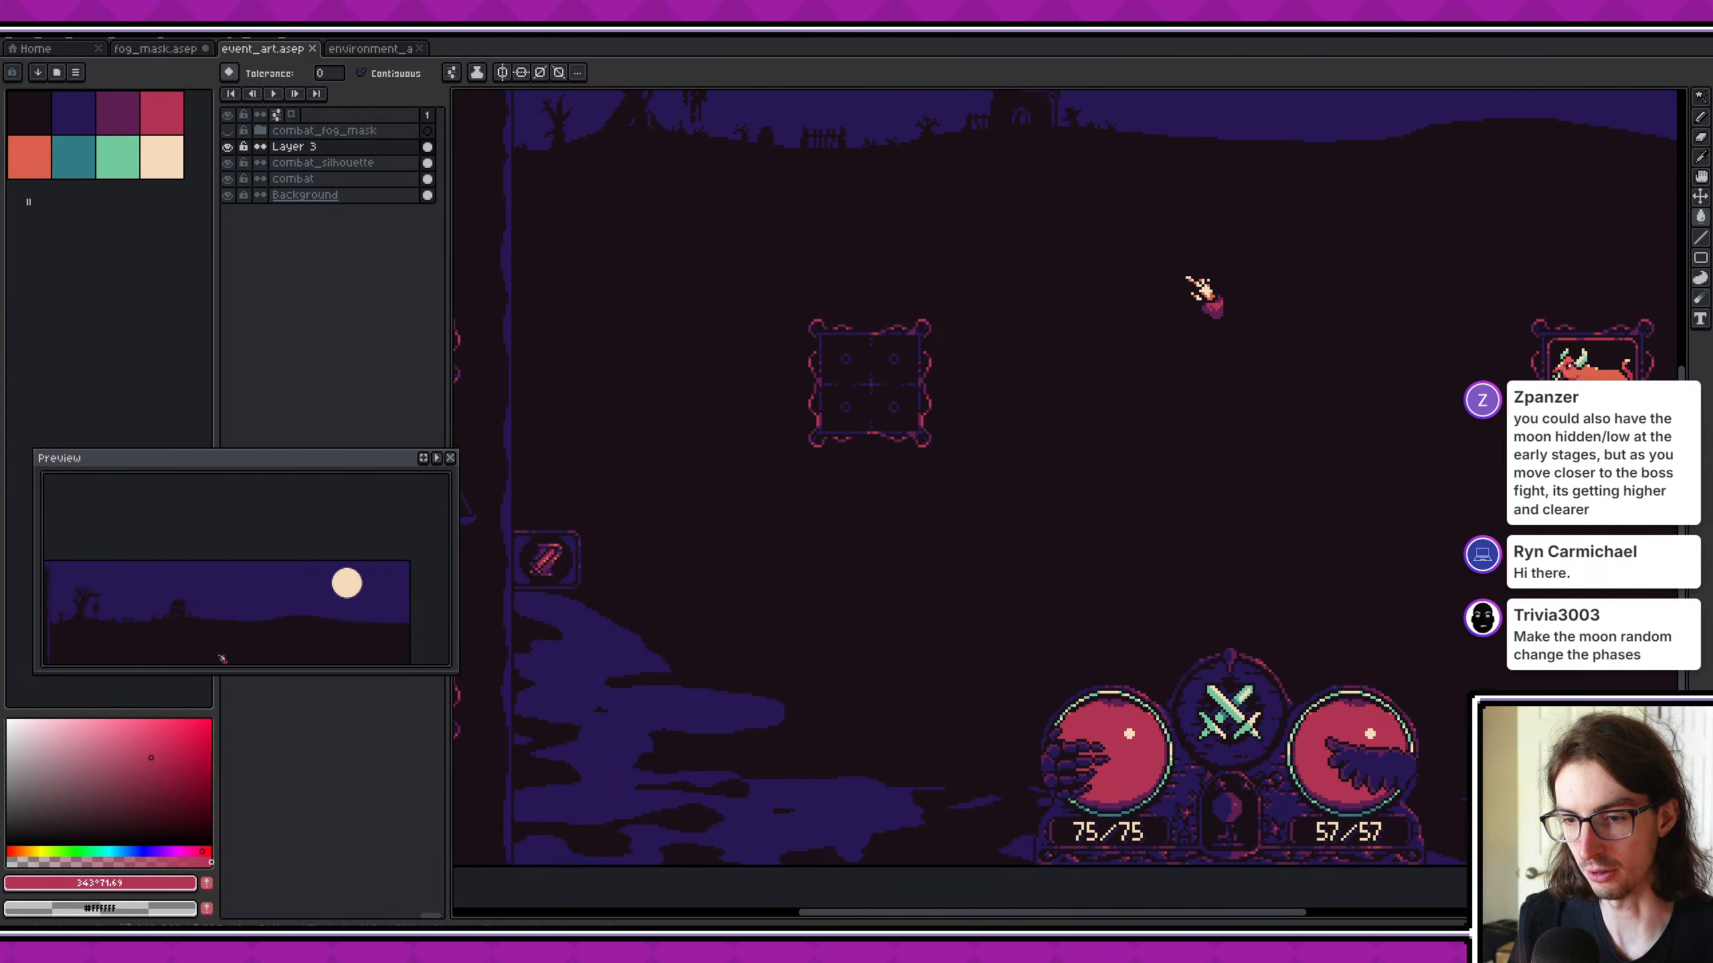
{"action": "left_click", "coordinate": [533, 947]}
{"action": "left_click", "coordinate": [519, 946]}
{"action": "left_click", "coordinate": [1467, 50]}
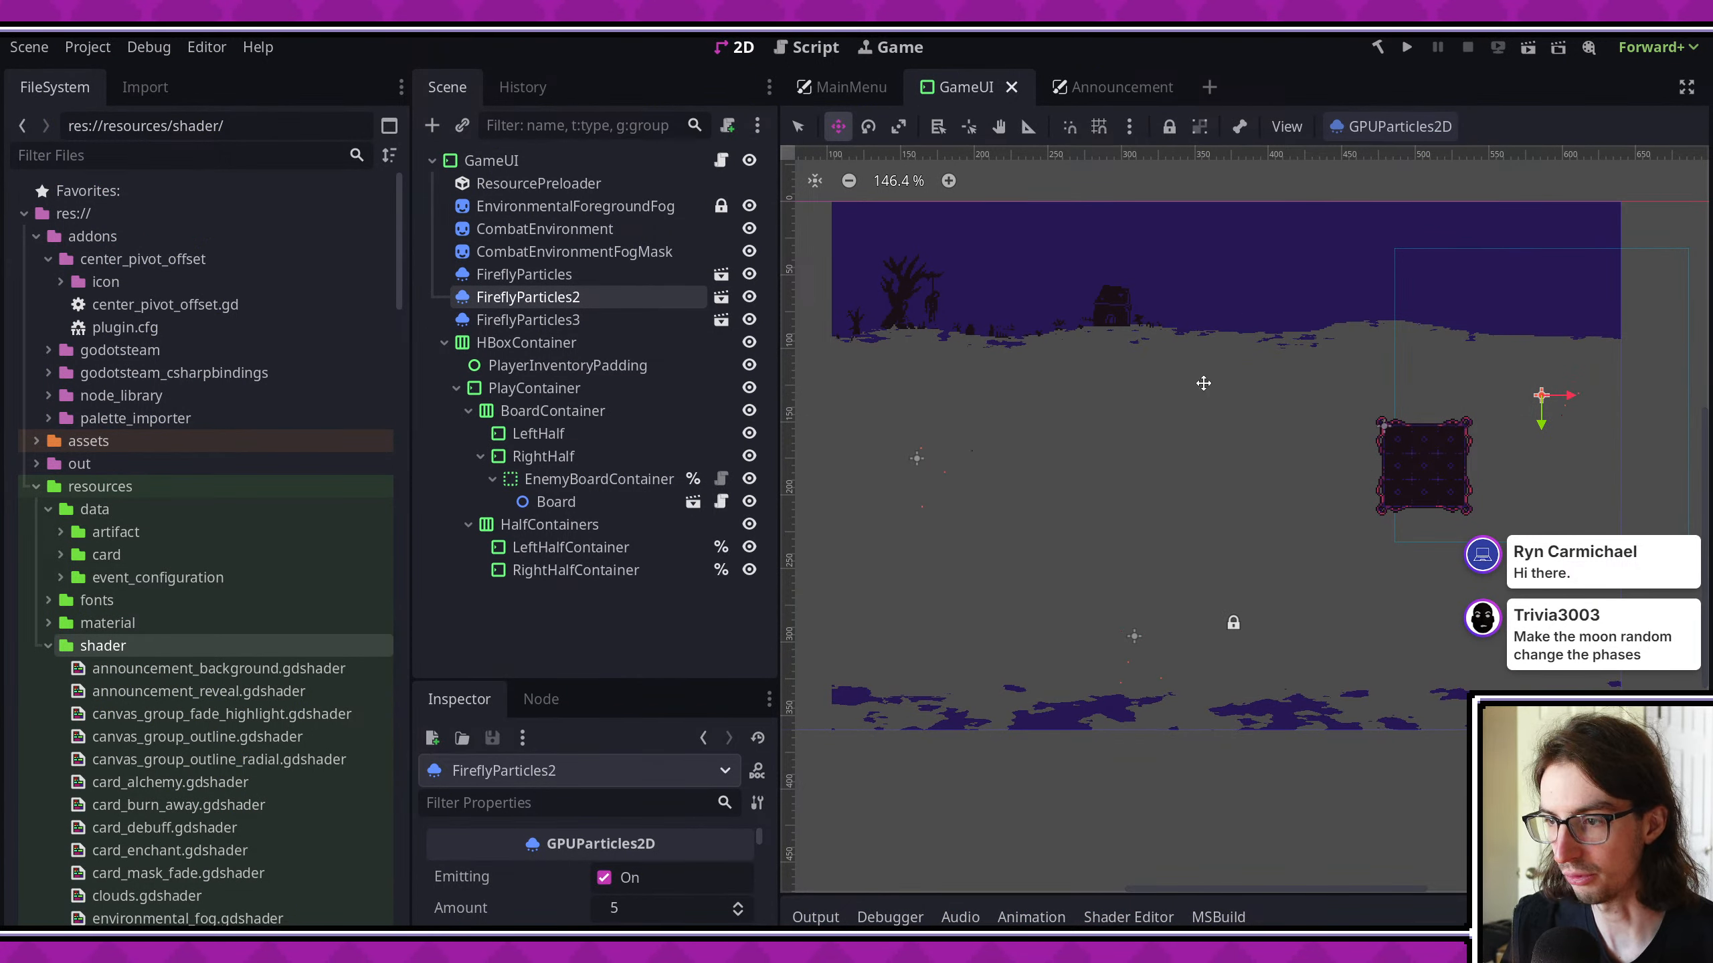
- Select the EnvironmentalForegroundFog sprite and enlarge the Inspector to show its material's shader parameters
{"action": "scroll", "coordinate": [949, 663], "scroll_direction": "up", "scroll_amount": 1}
{"action": "left_click", "coordinate": [571, 322]}
{"action": "left_click", "coordinate": [586, 268]}
{"action": "left_click", "coordinate": [586, 250]}
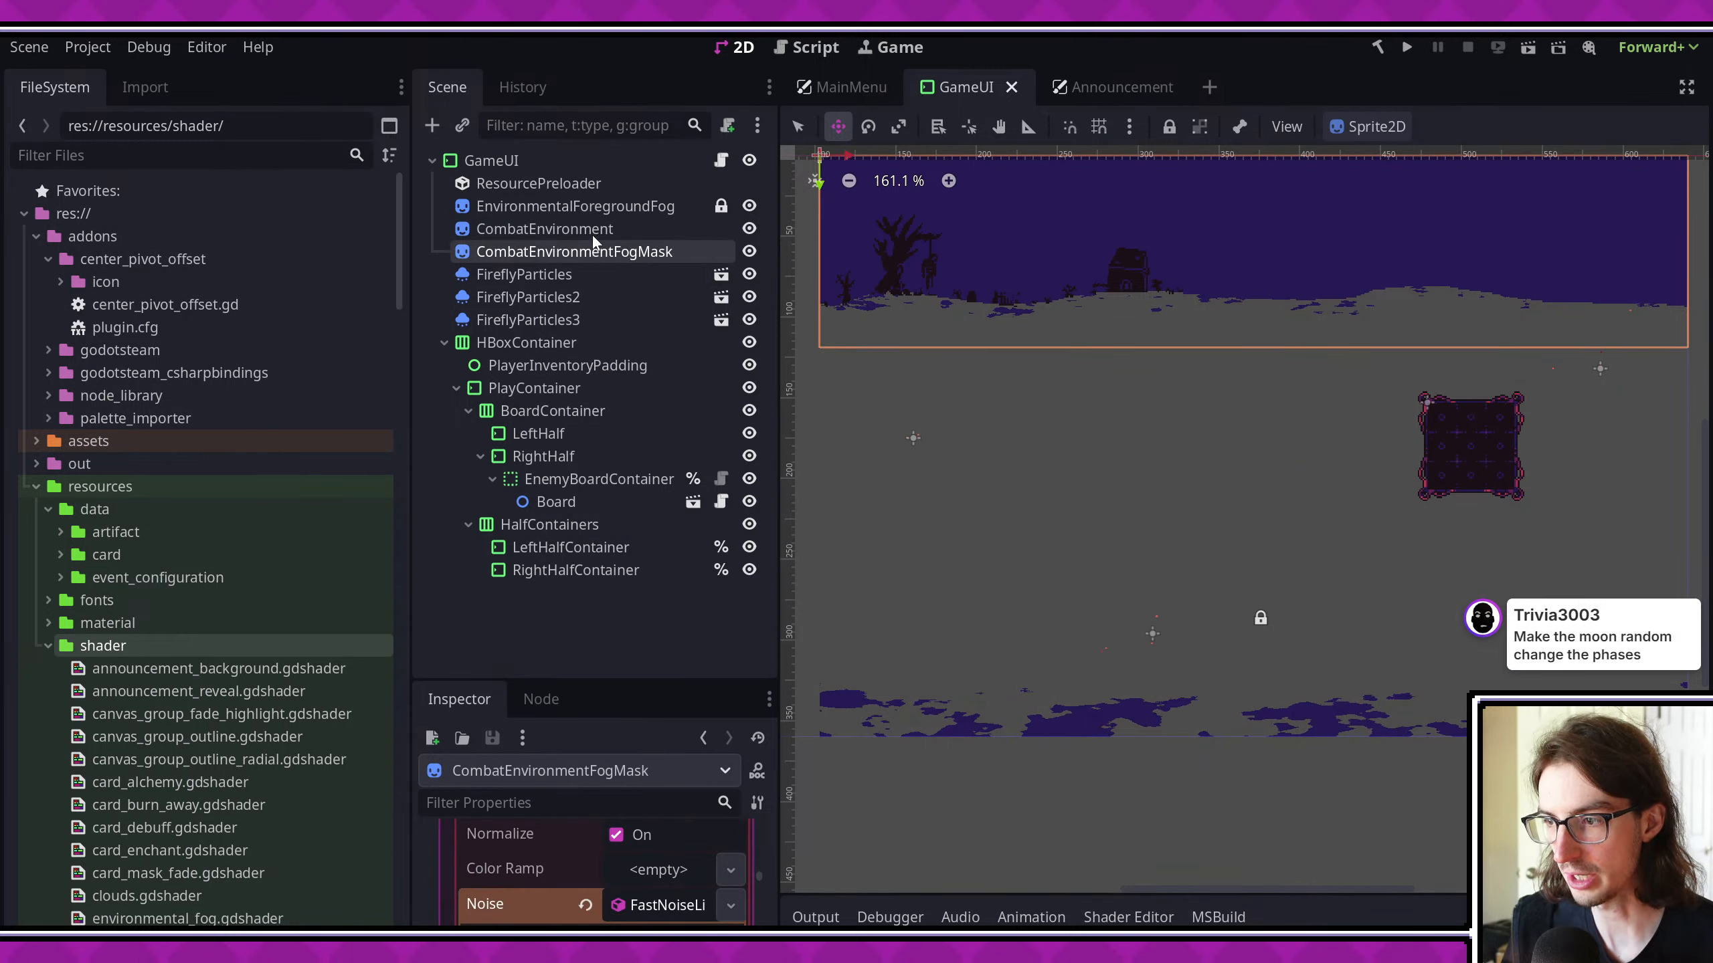
{"action": "left_click", "coordinate": [592, 229]}
{"action": "left_click", "coordinate": [609, 208]}
{"action": "scroll", "coordinate": [1021, 432], "scroll_direction": "down", "scroll_amount": 2}
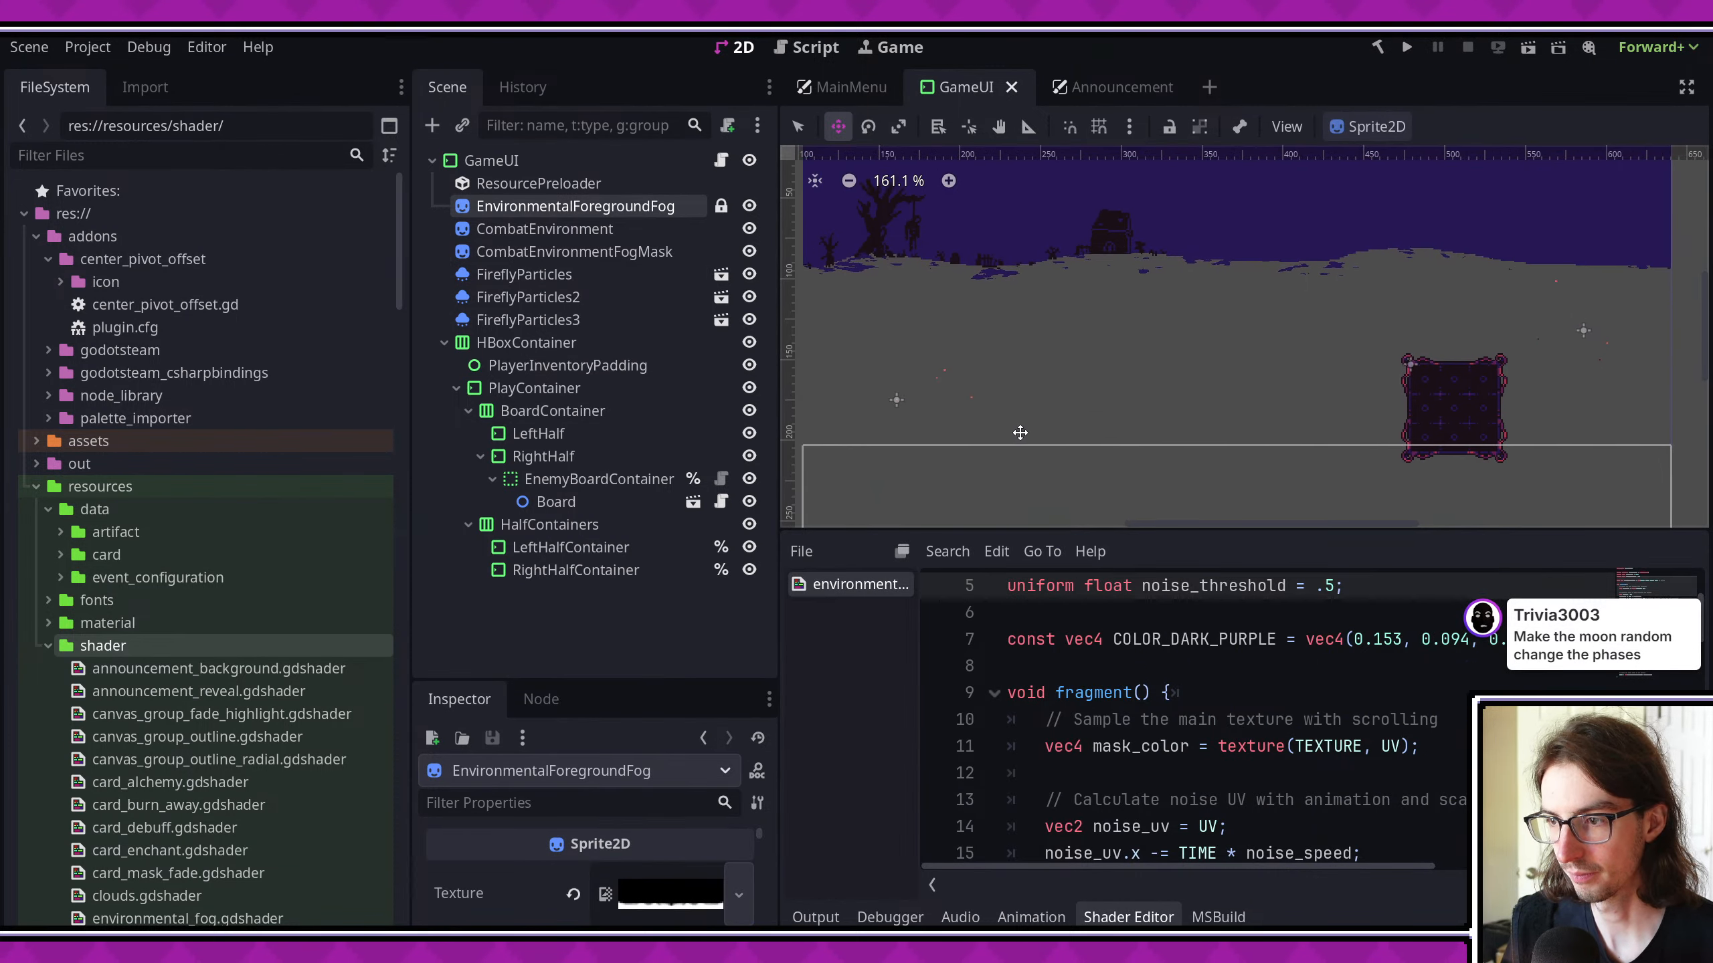
{"action": "scroll", "coordinate": [607, 852], "scroll_direction": "down", "scroll_amount": 2}
{"action": "scroll", "coordinate": [607, 853], "scroll_direction": "down", "scroll_amount": 5}
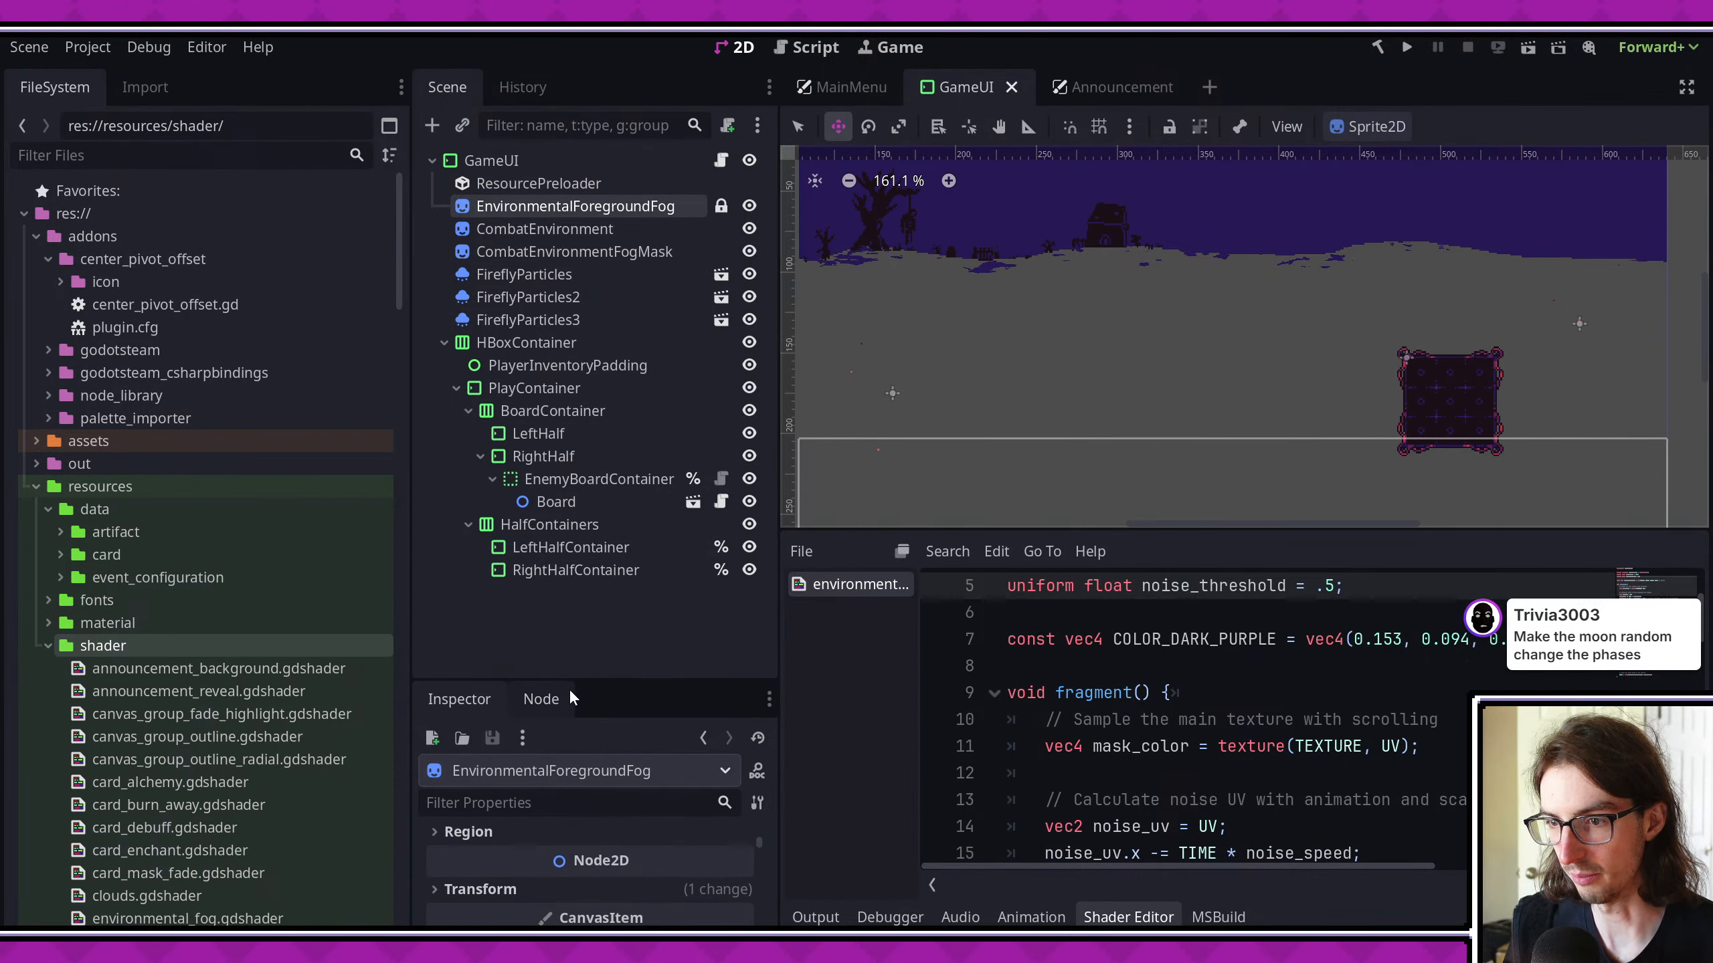
{"action": "left_click_drag", "start_coordinate": [574, 679], "coordinate": [577, 364]}
{"action": "scroll", "coordinate": [627, 685], "scroll_direction": "down", "scroll_amount": 8}
- Set the Frequency of the foreground fog's FastNoiseLite noise texture to 0.0045 and save the scene
{"action": "left_click", "coordinate": [684, 705]}
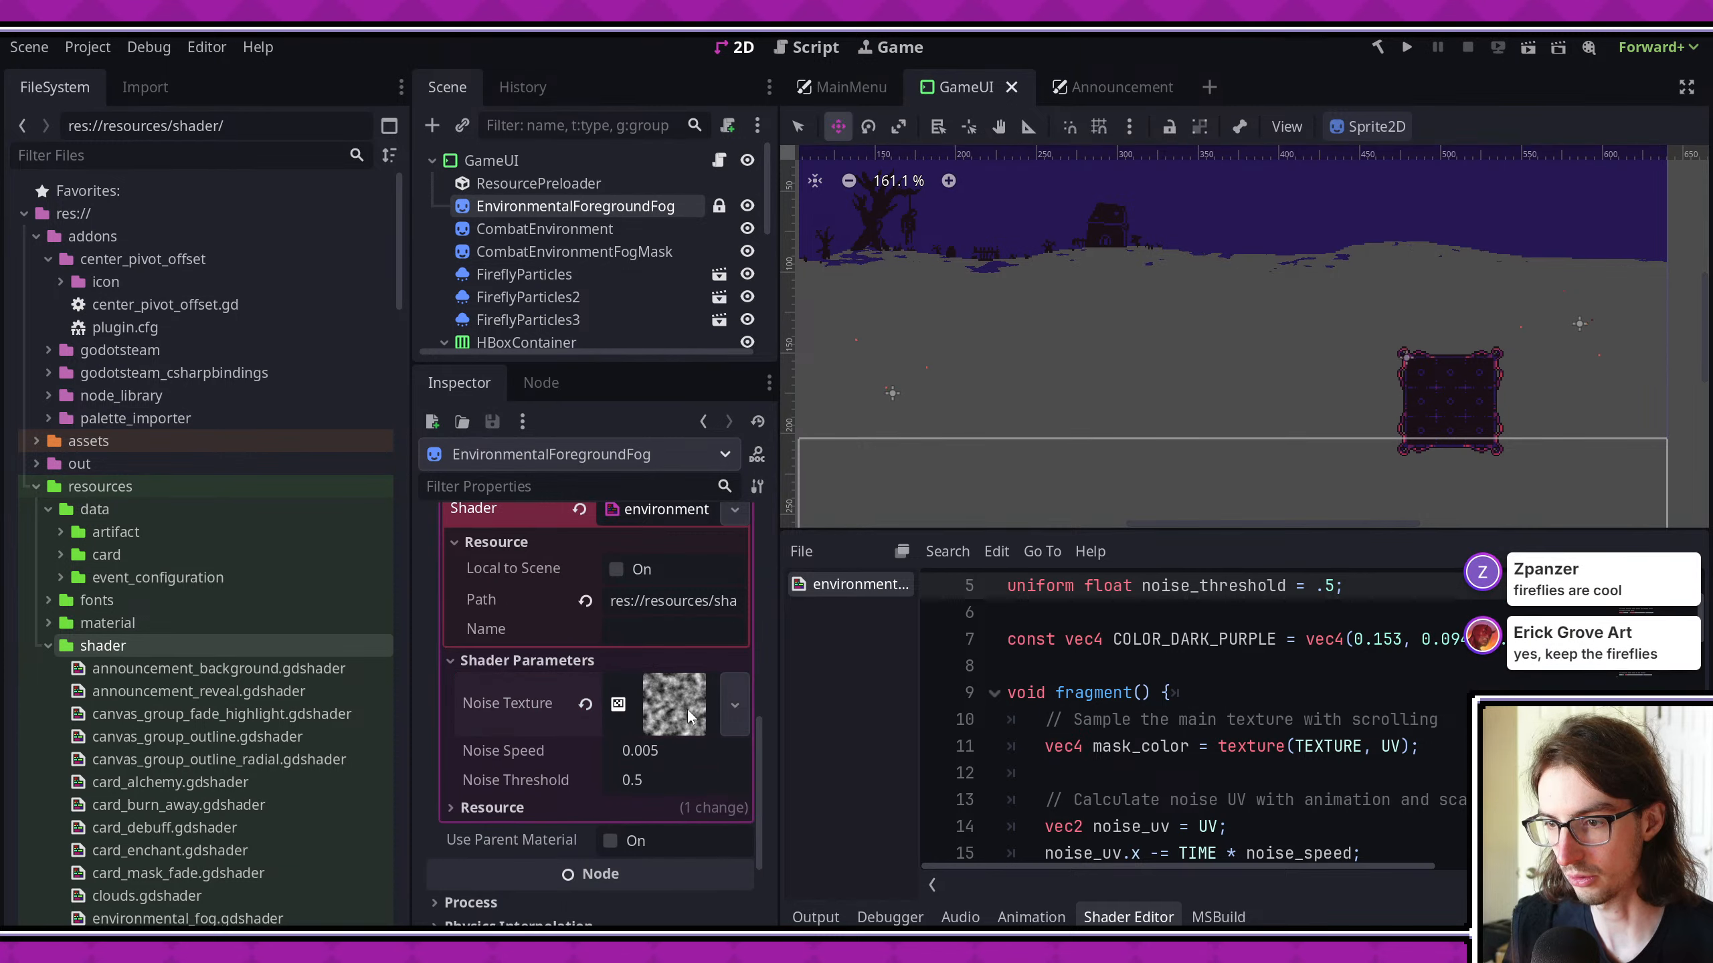
{"action": "scroll", "coordinate": [668, 681], "scroll_direction": "down", "scroll_amount": 2}
{"action": "scroll", "coordinate": [637, 696], "scroll_direction": "up", "scroll_amount": 1}
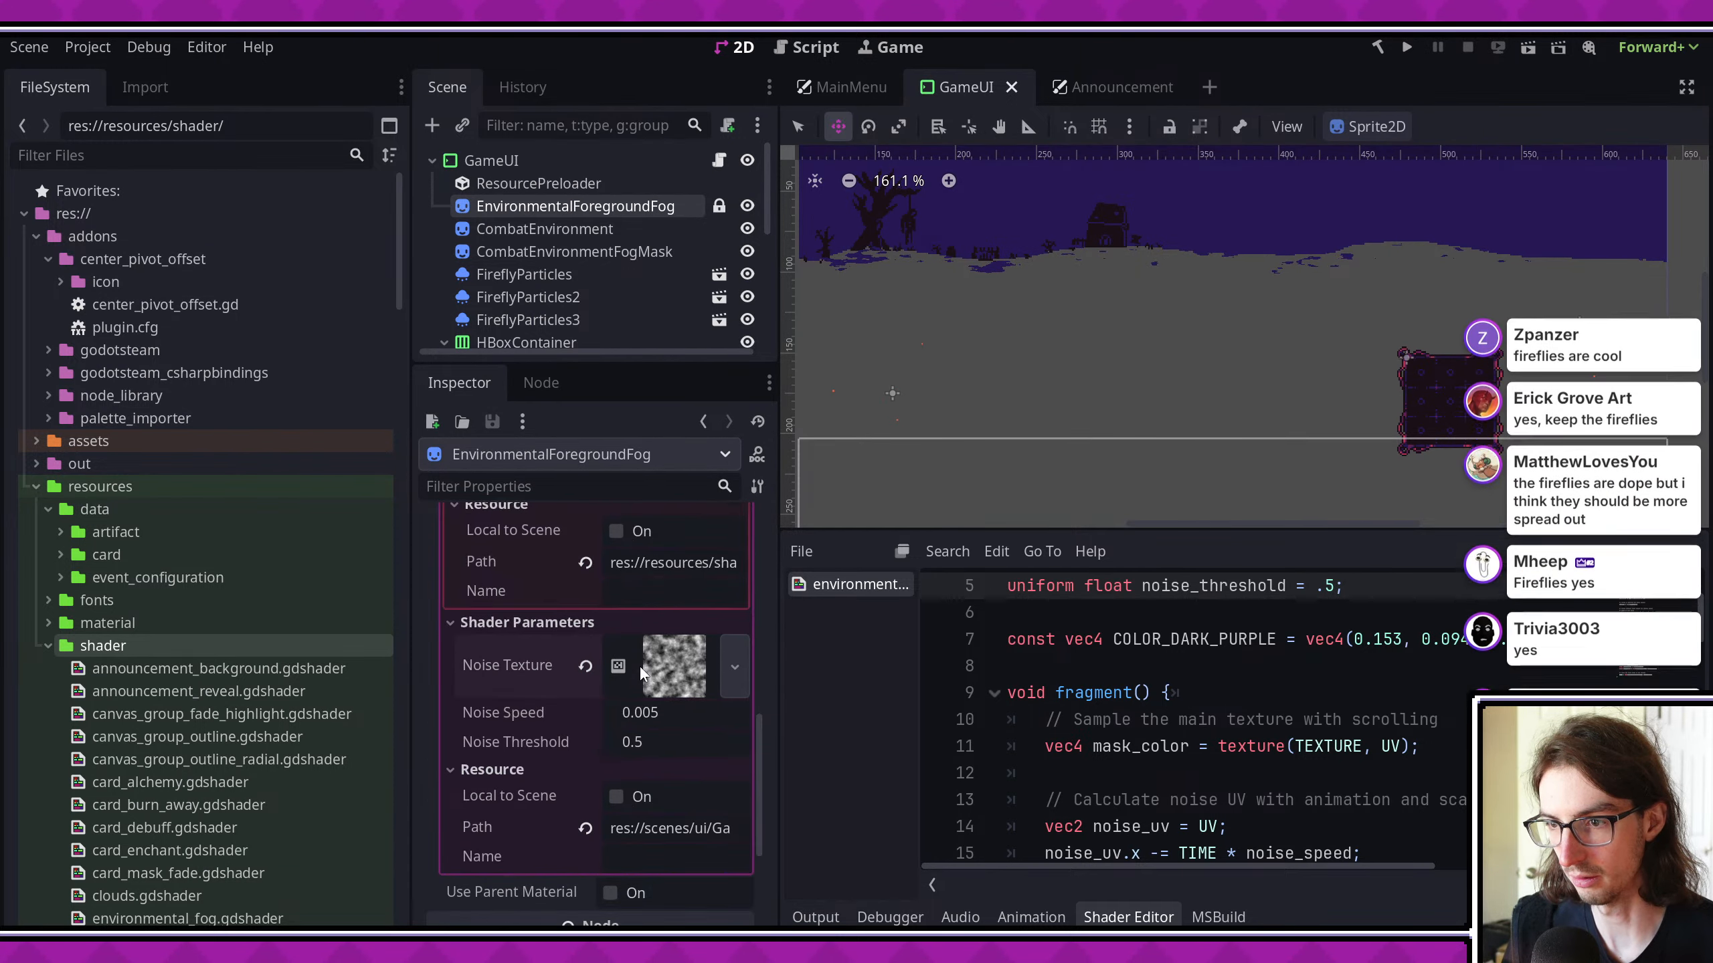
{"action": "left_click", "coordinate": [660, 653]}
{"action": "scroll", "coordinate": [674, 689], "scroll_direction": "down", "scroll_amount": 2}
{"action": "scroll", "coordinate": [665, 647], "scroll_direction": "up", "scroll_amount": 2}
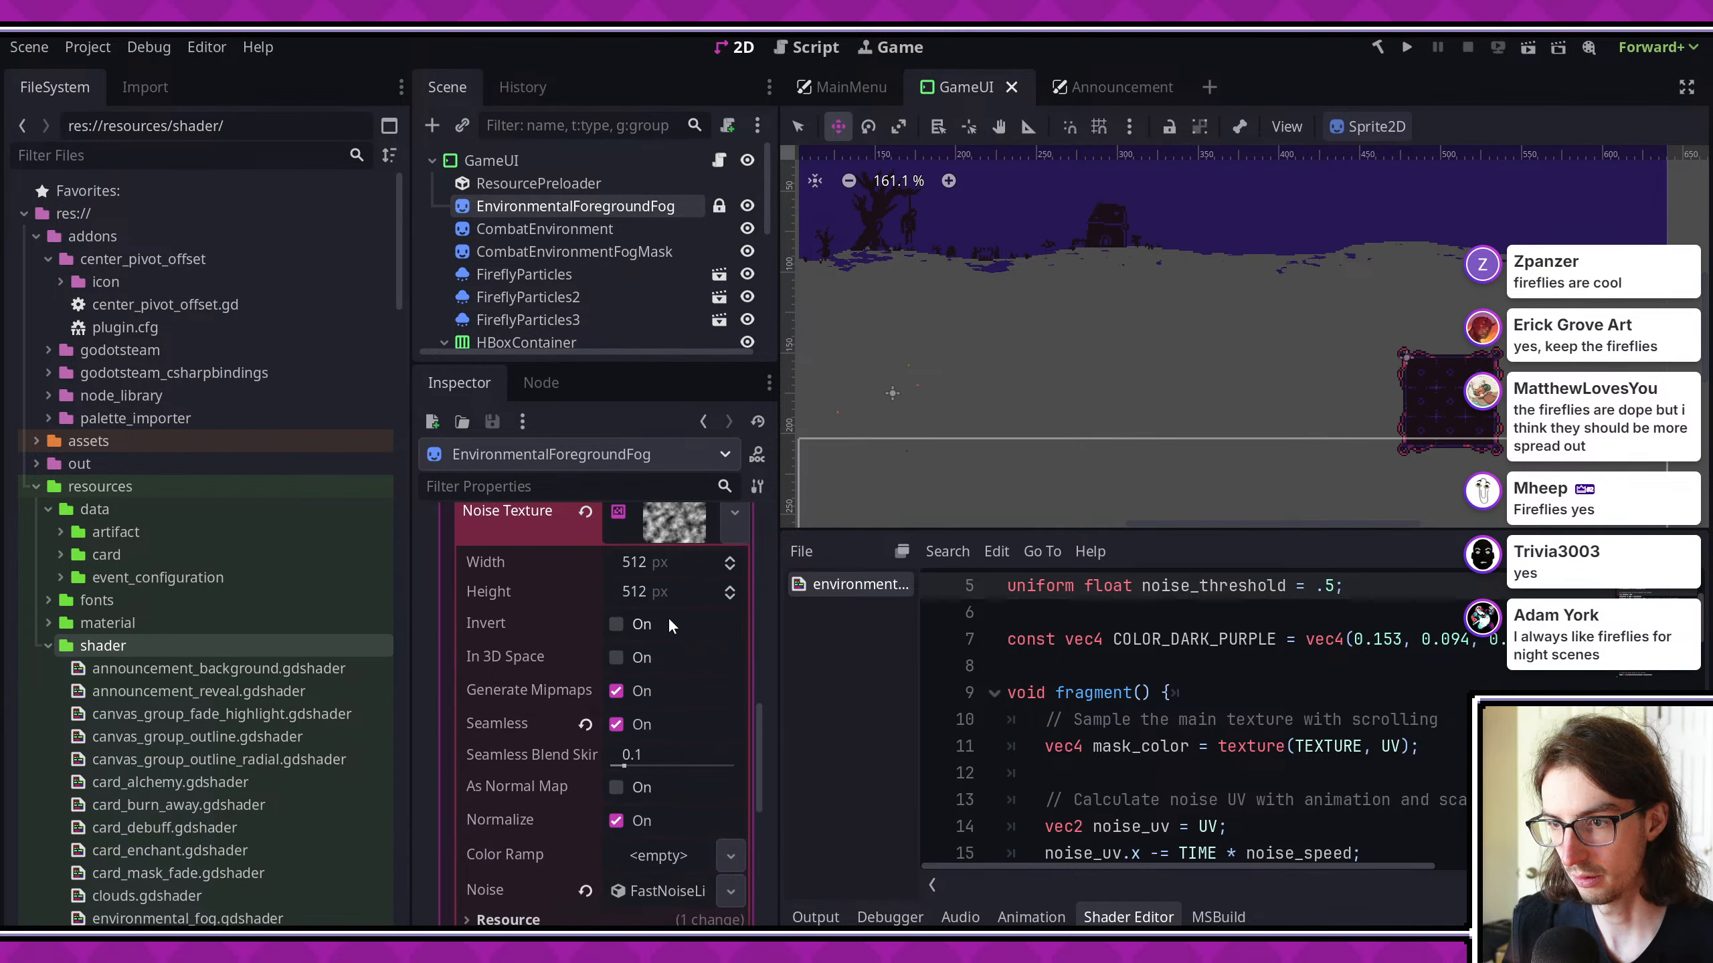
{"action": "scroll", "coordinate": [669, 715], "scroll_direction": "down", "scroll_amount": 2}
{"action": "left_click", "coordinate": [667, 737]}
{"action": "scroll", "coordinate": [678, 776], "scroll_direction": "down", "scroll_amount": 3}
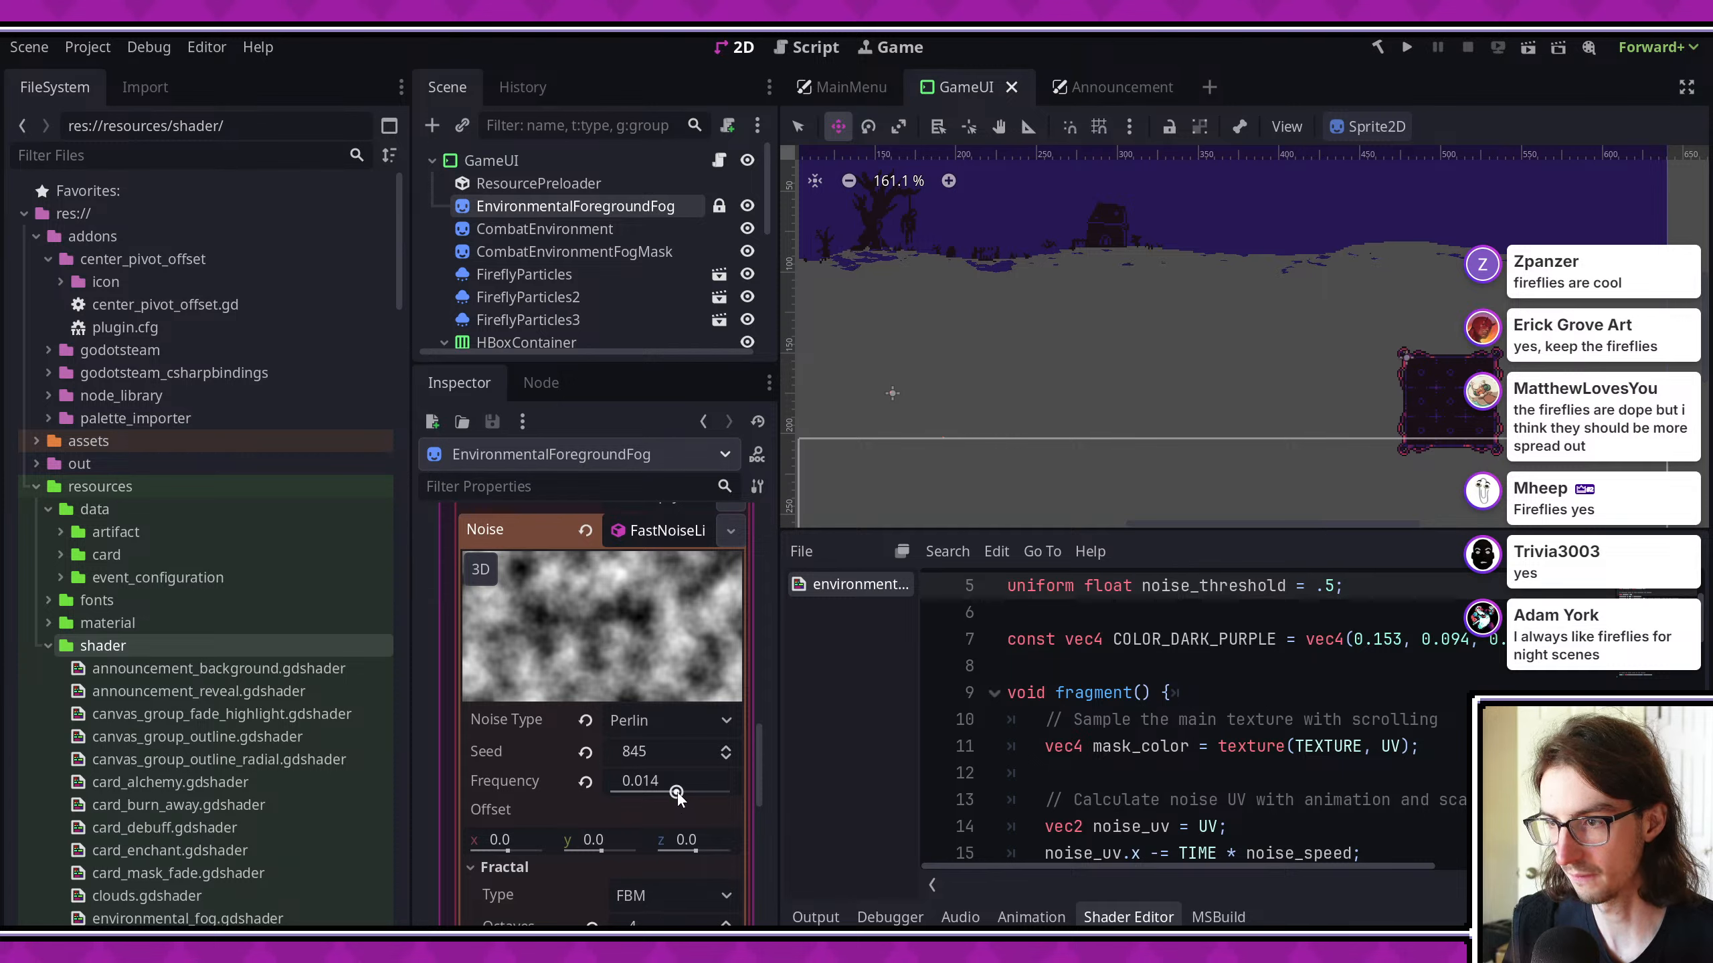
{"action": "left_click_drag", "start_coordinate": [677, 792], "coordinate": [662, 792]}
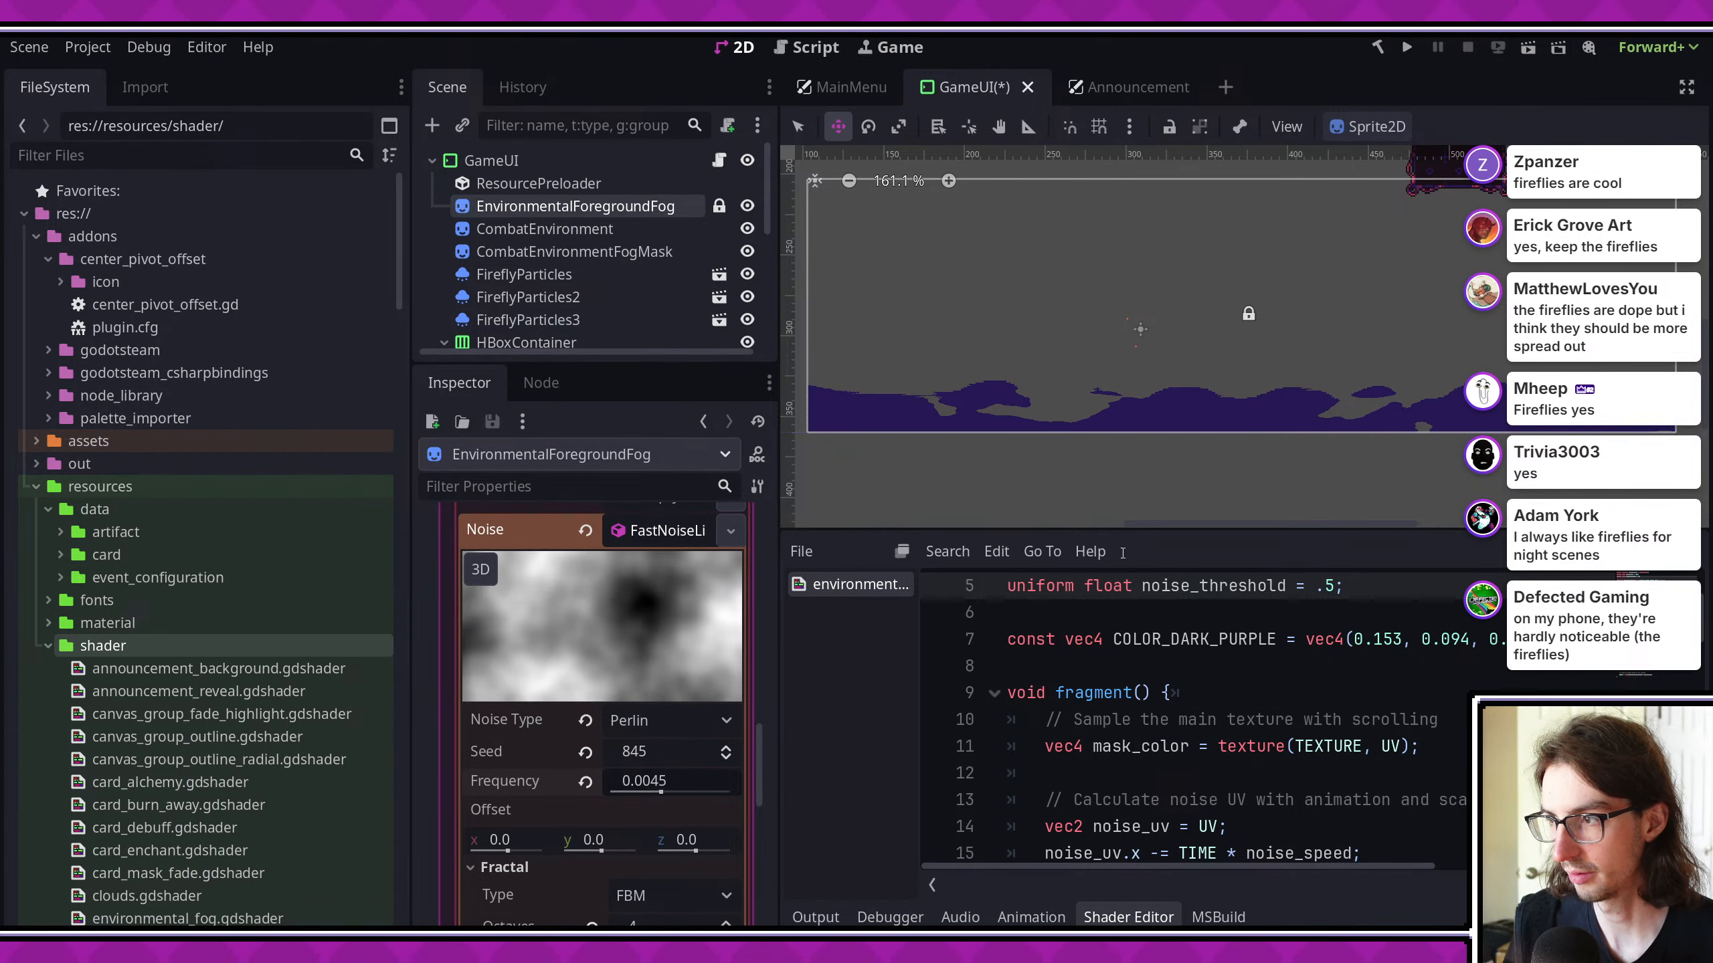
{"action": "key", "text": "ctrl+s"}
- Run the game, enter the grave event from the map, and view the larger fog shapes full-window
{"action": "left_click", "coordinate": [1407, 49]}
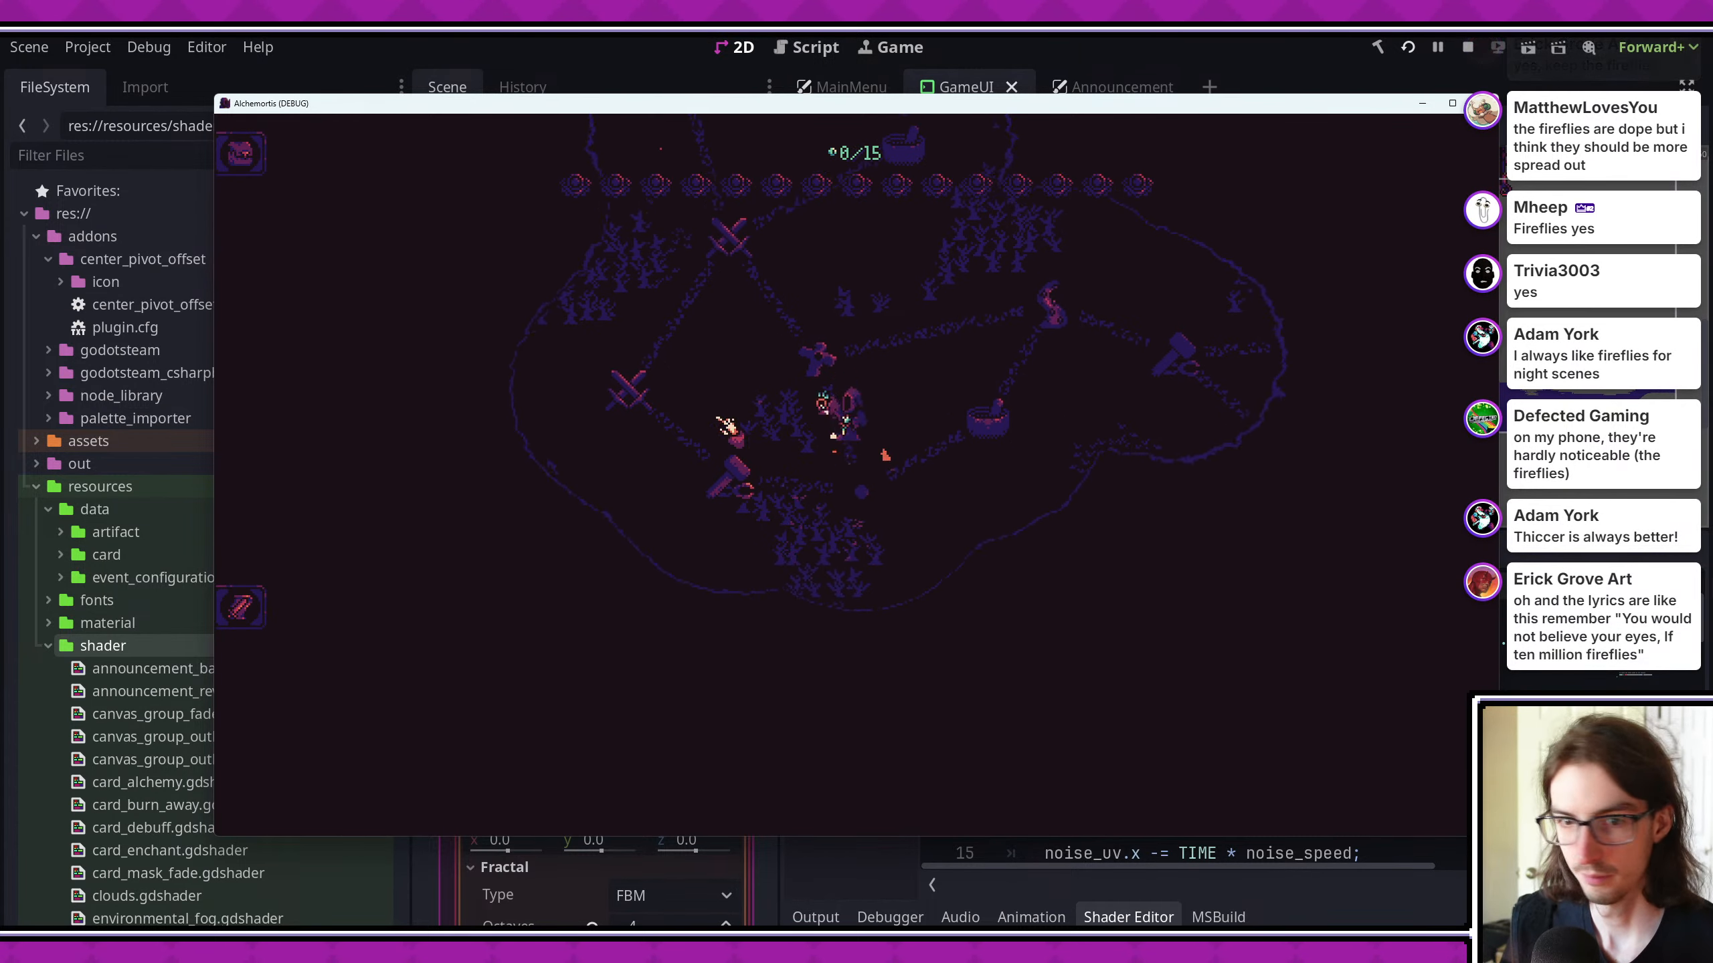
{"action": "left_click", "coordinate": [829, 416]}
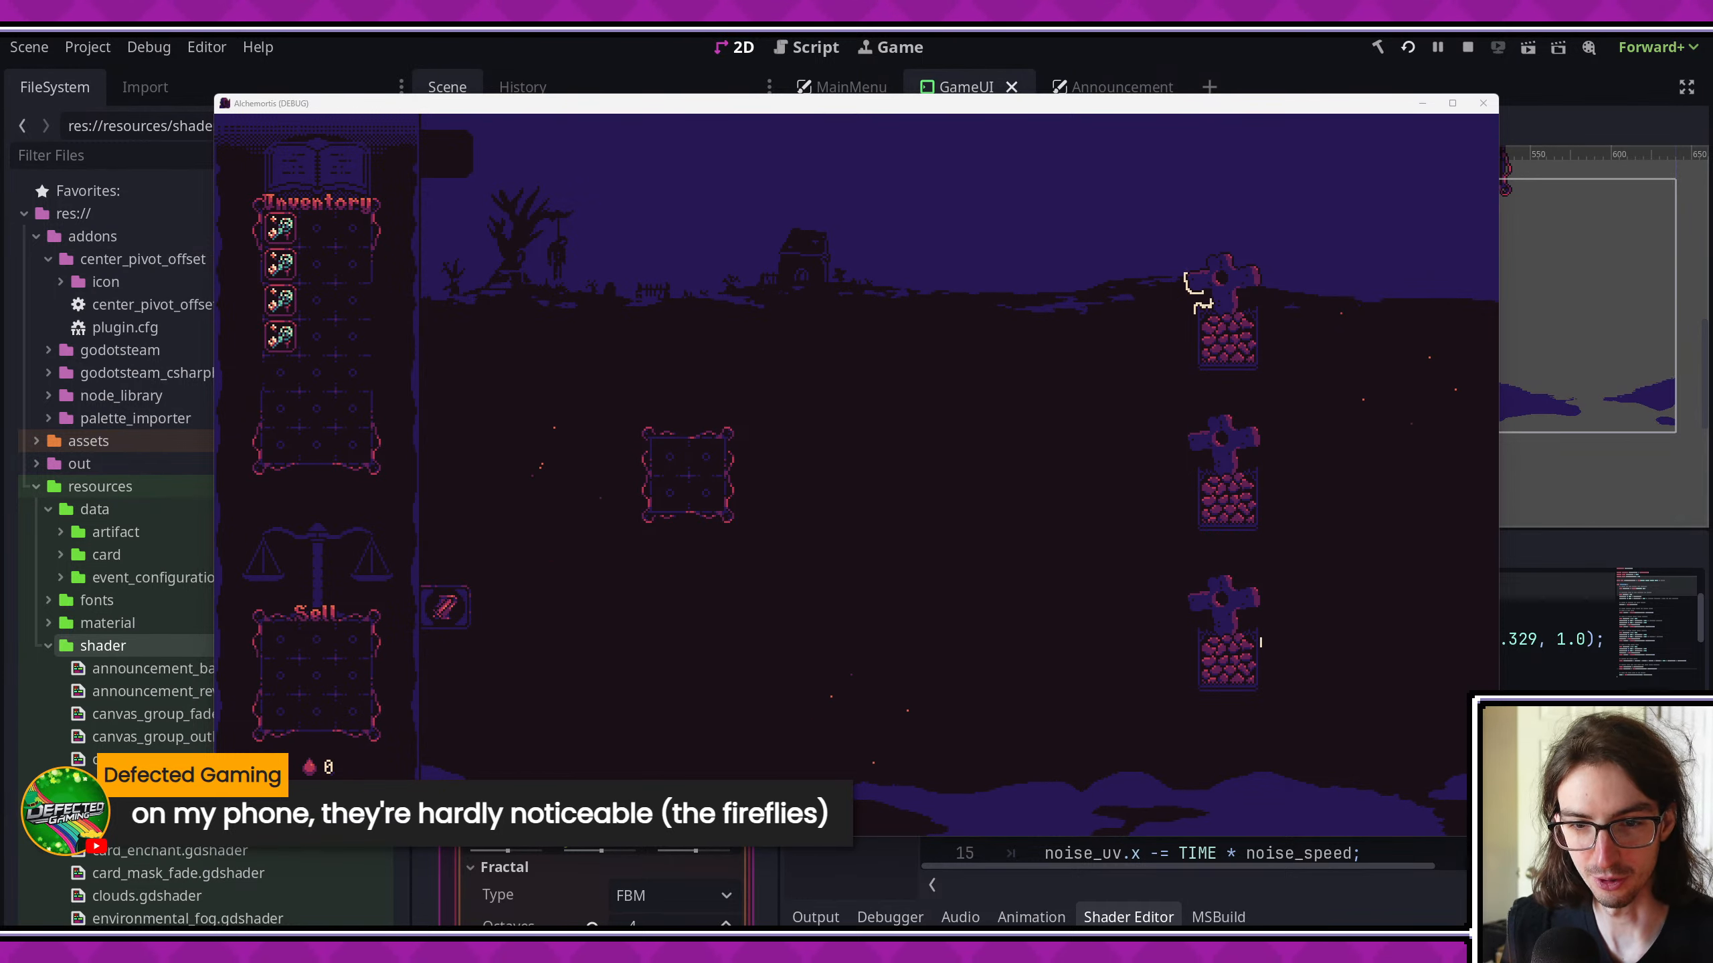
{"action": "left_click", "coordinate": [1453, 103]}
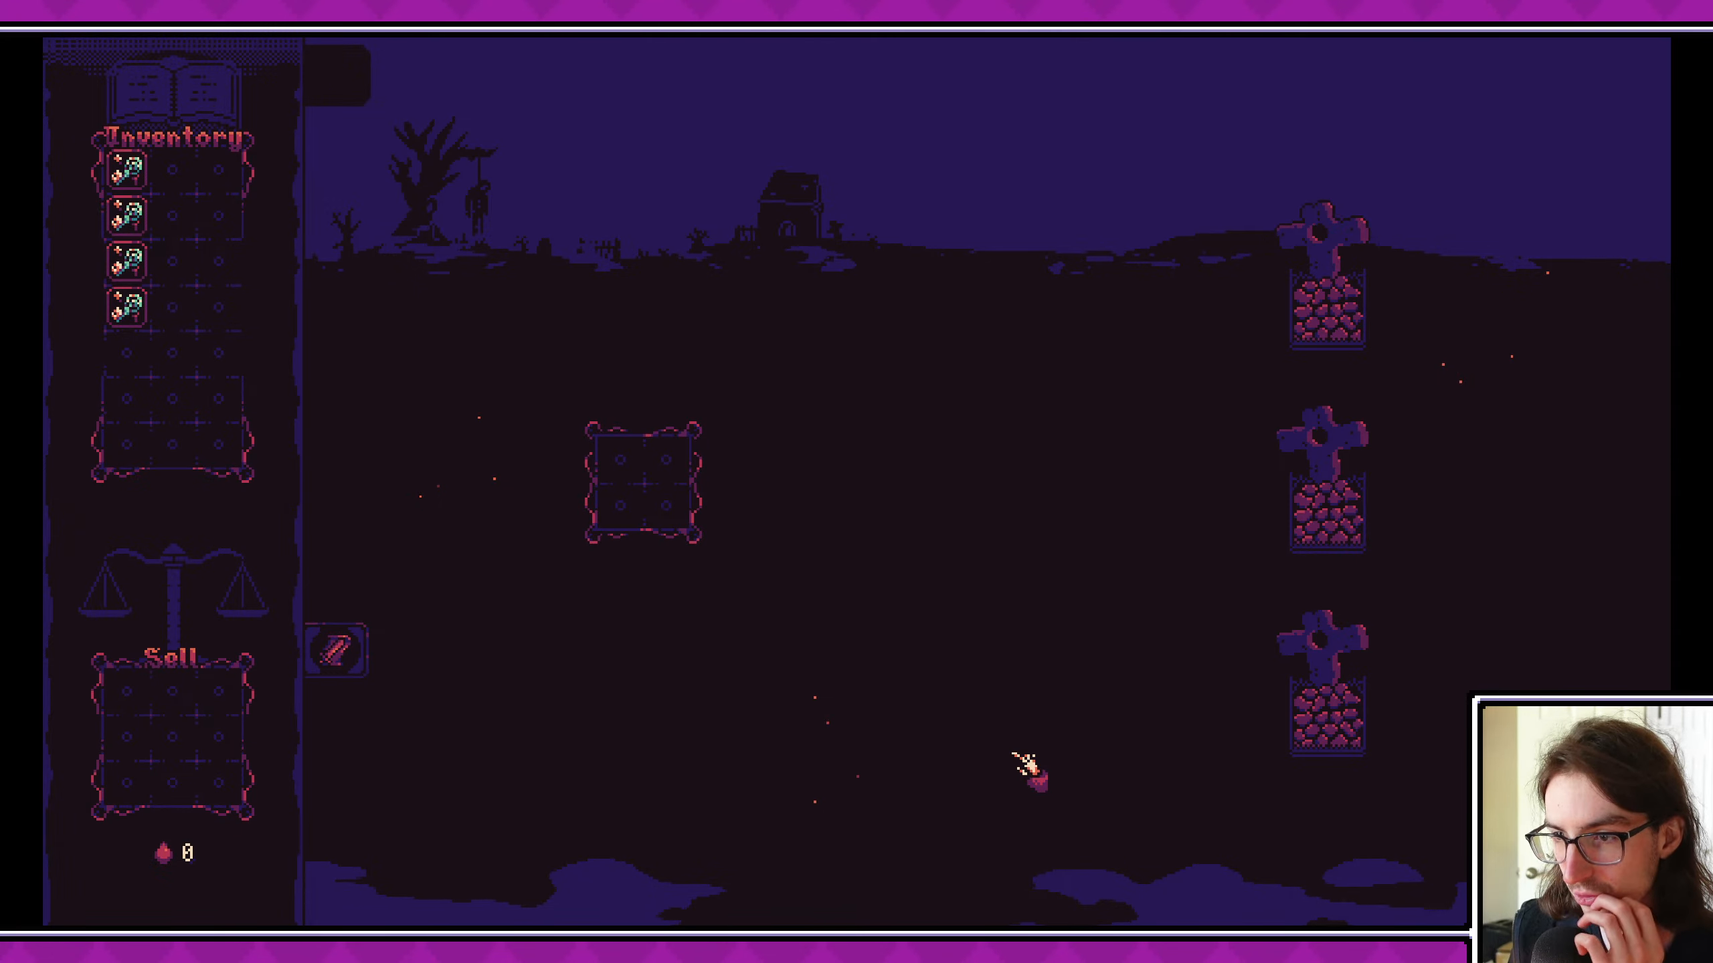
- Dig up the middle grave, place one looted card on the player board and move the other two into the inventory
{"action": "left_click", "coordinate": [1320, 518]}
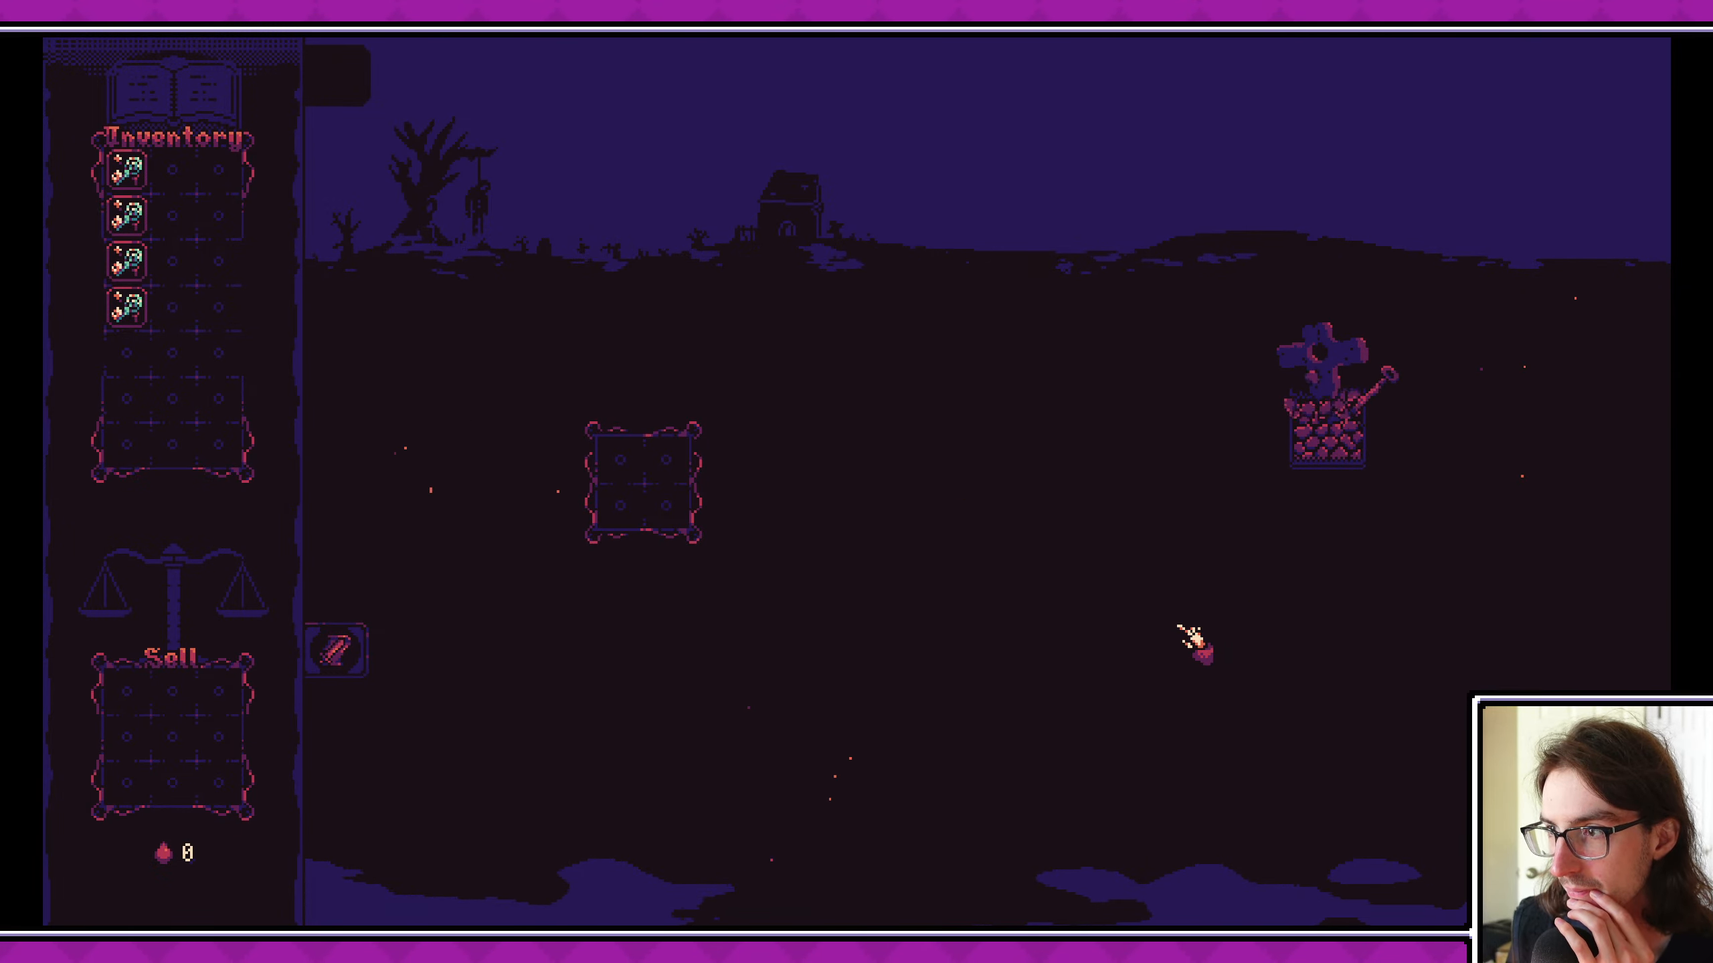
{"action": "left_click_drag", "start_coordinate": [1278, 528], "coordinate": [680, 469]}
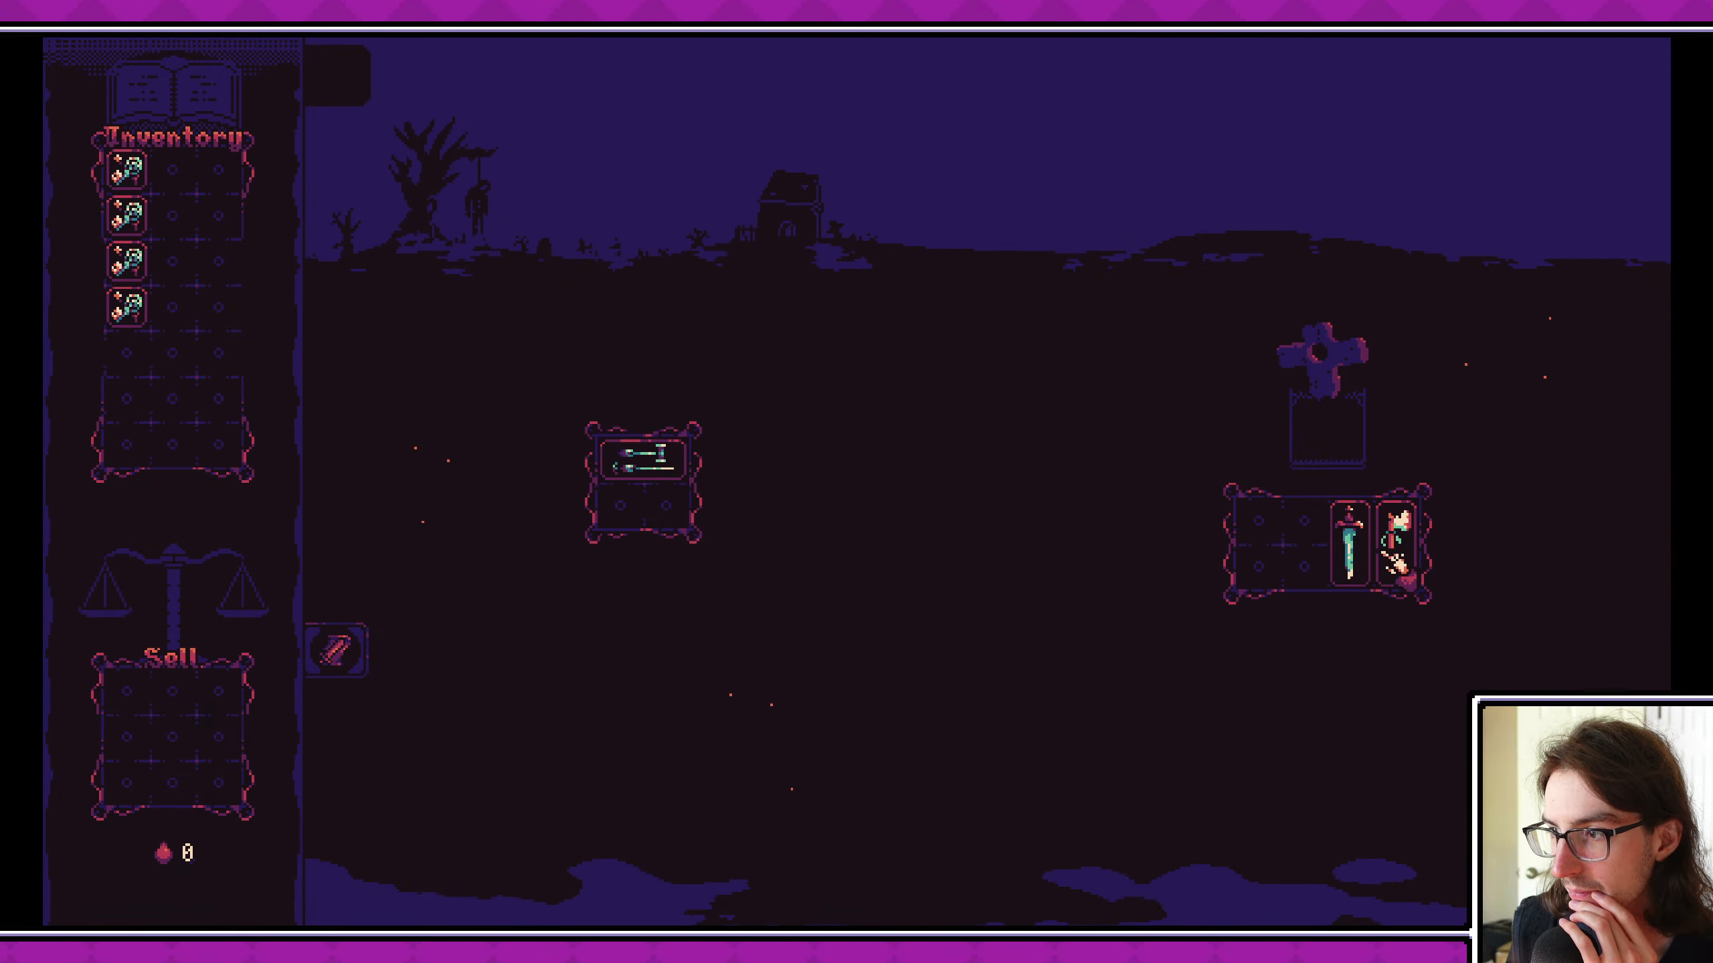
{"action": "left_click_drag", "start_coordinate": [1399, 564], "coordinate": [174, 284]}
{"action": "left_click_drag", "start_coordinate": [1346, 570], "coordinate": [236, 418]}
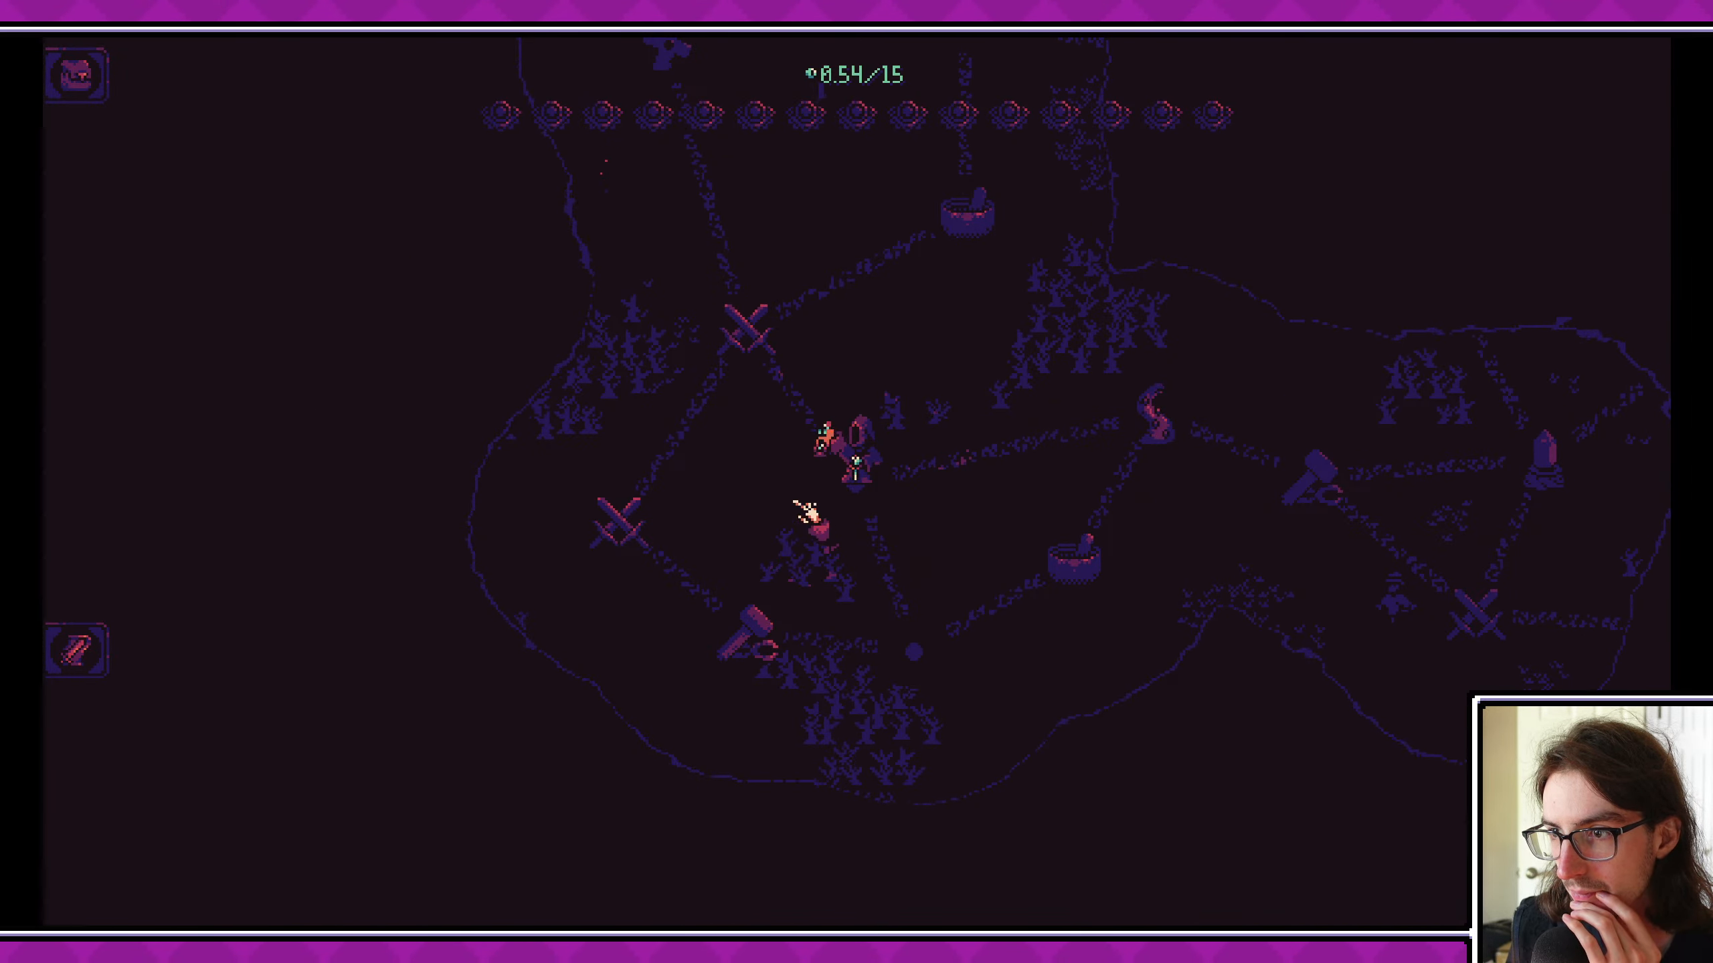
- Enter the nearby crossed-swords node, start the fight, and travel on to the Booster node on the map
{"action": "left_click", "coordinate": [750, 334]}
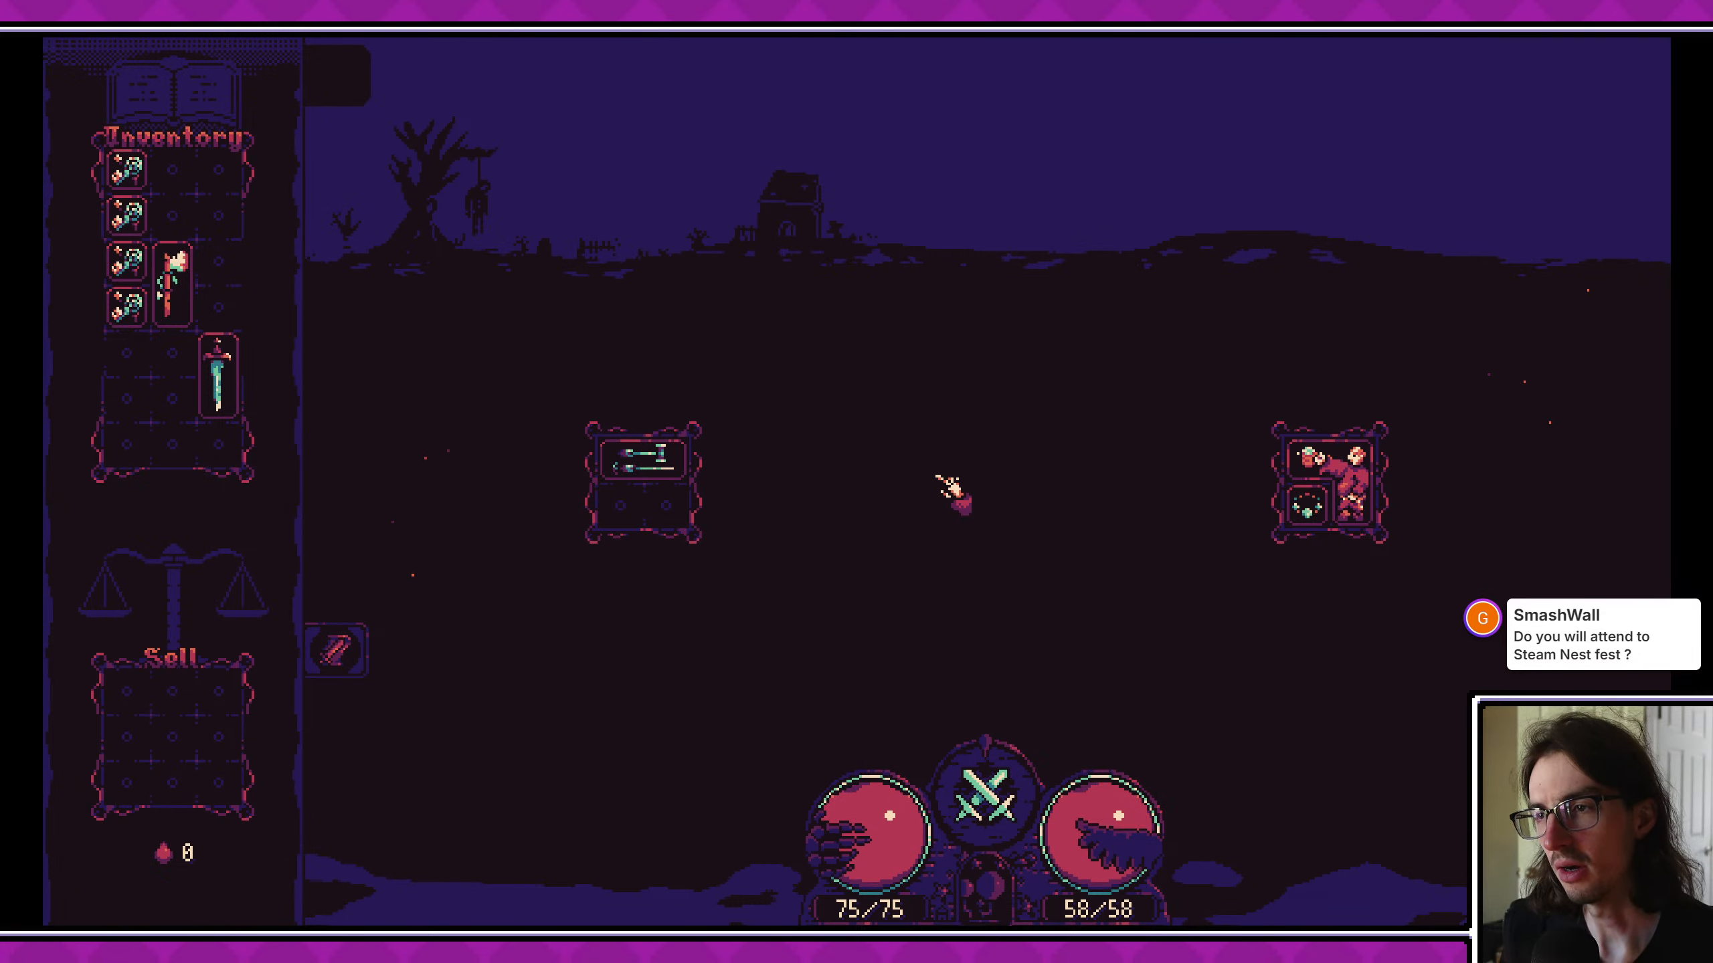
{"action": "left_click", "coordinate": [978, 795]}
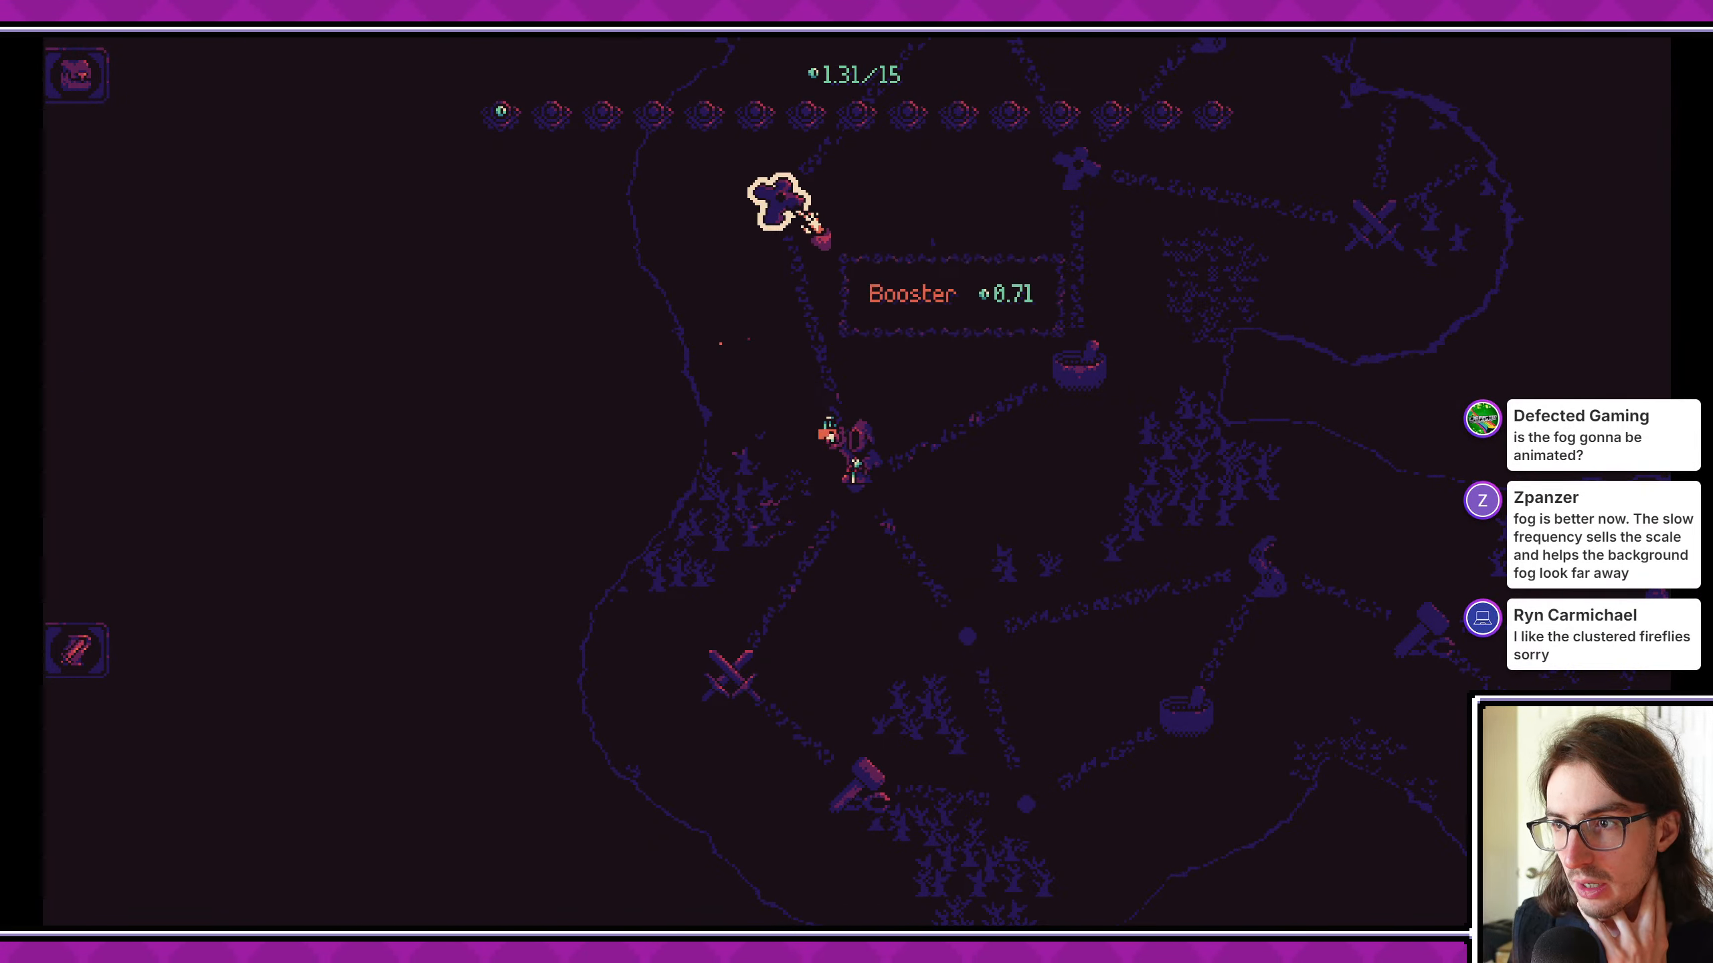
{"action": "left_click", "coordinate": [803, 215]}
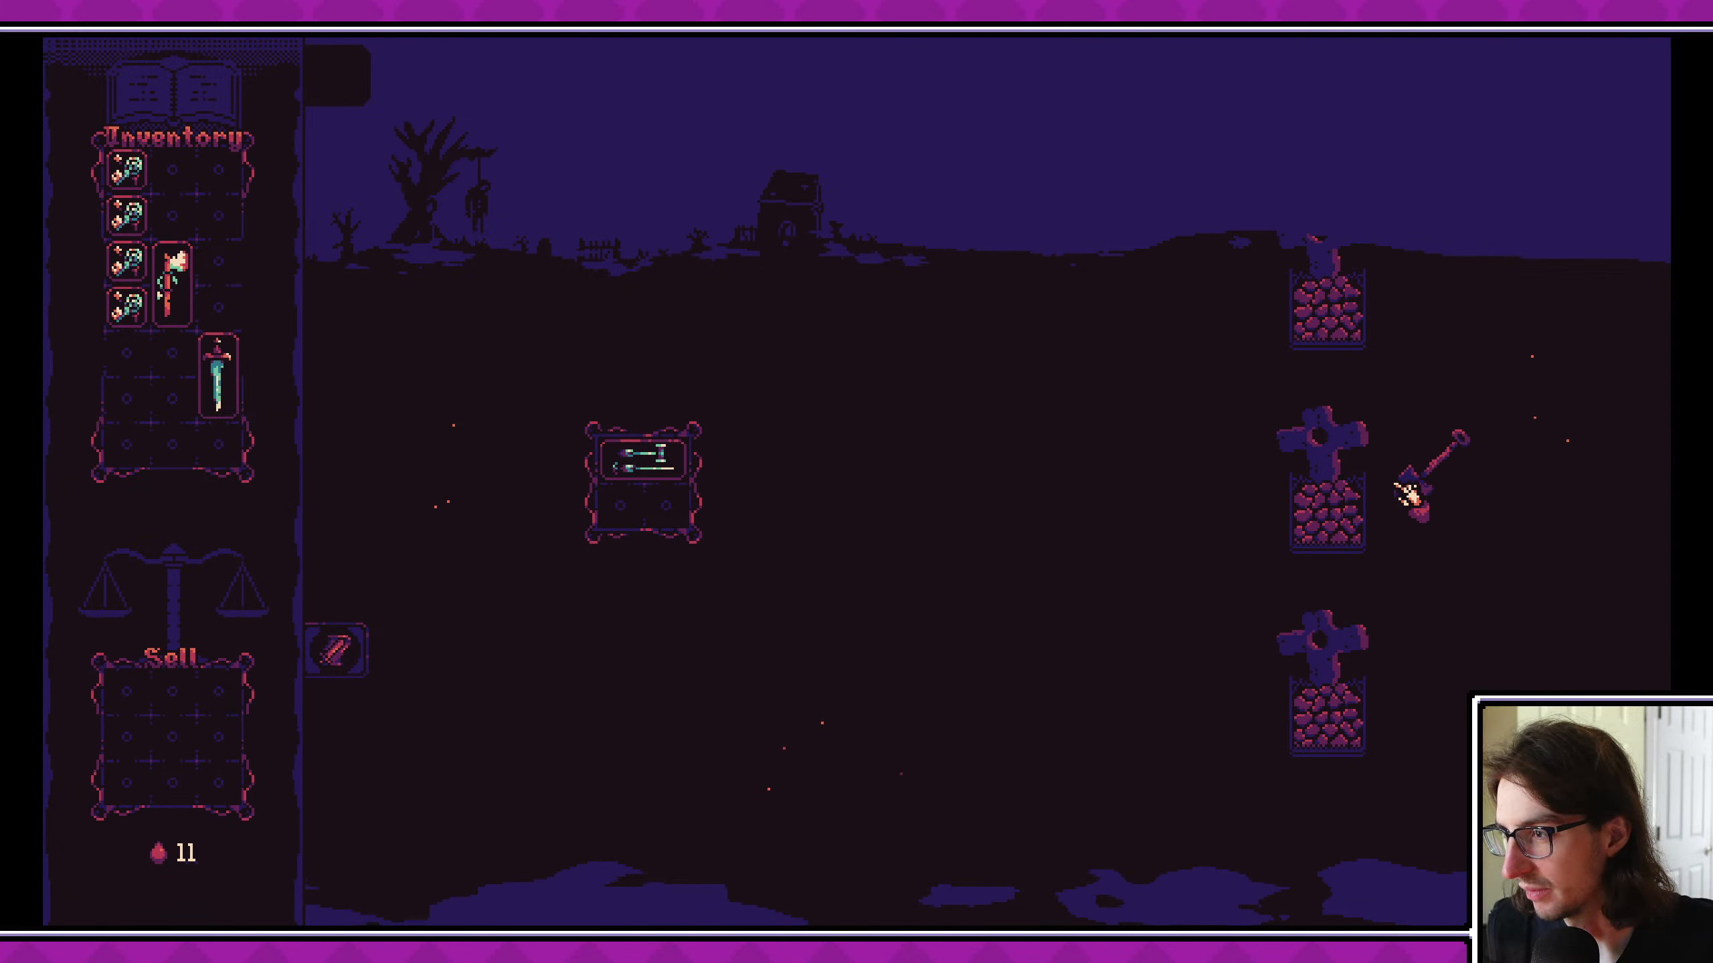
- Dig up the middle grave, shift the player board's card to the lower row and store the three looted cards in the inventory
{"action": "left_click", "coordinate": [1412, 492]}
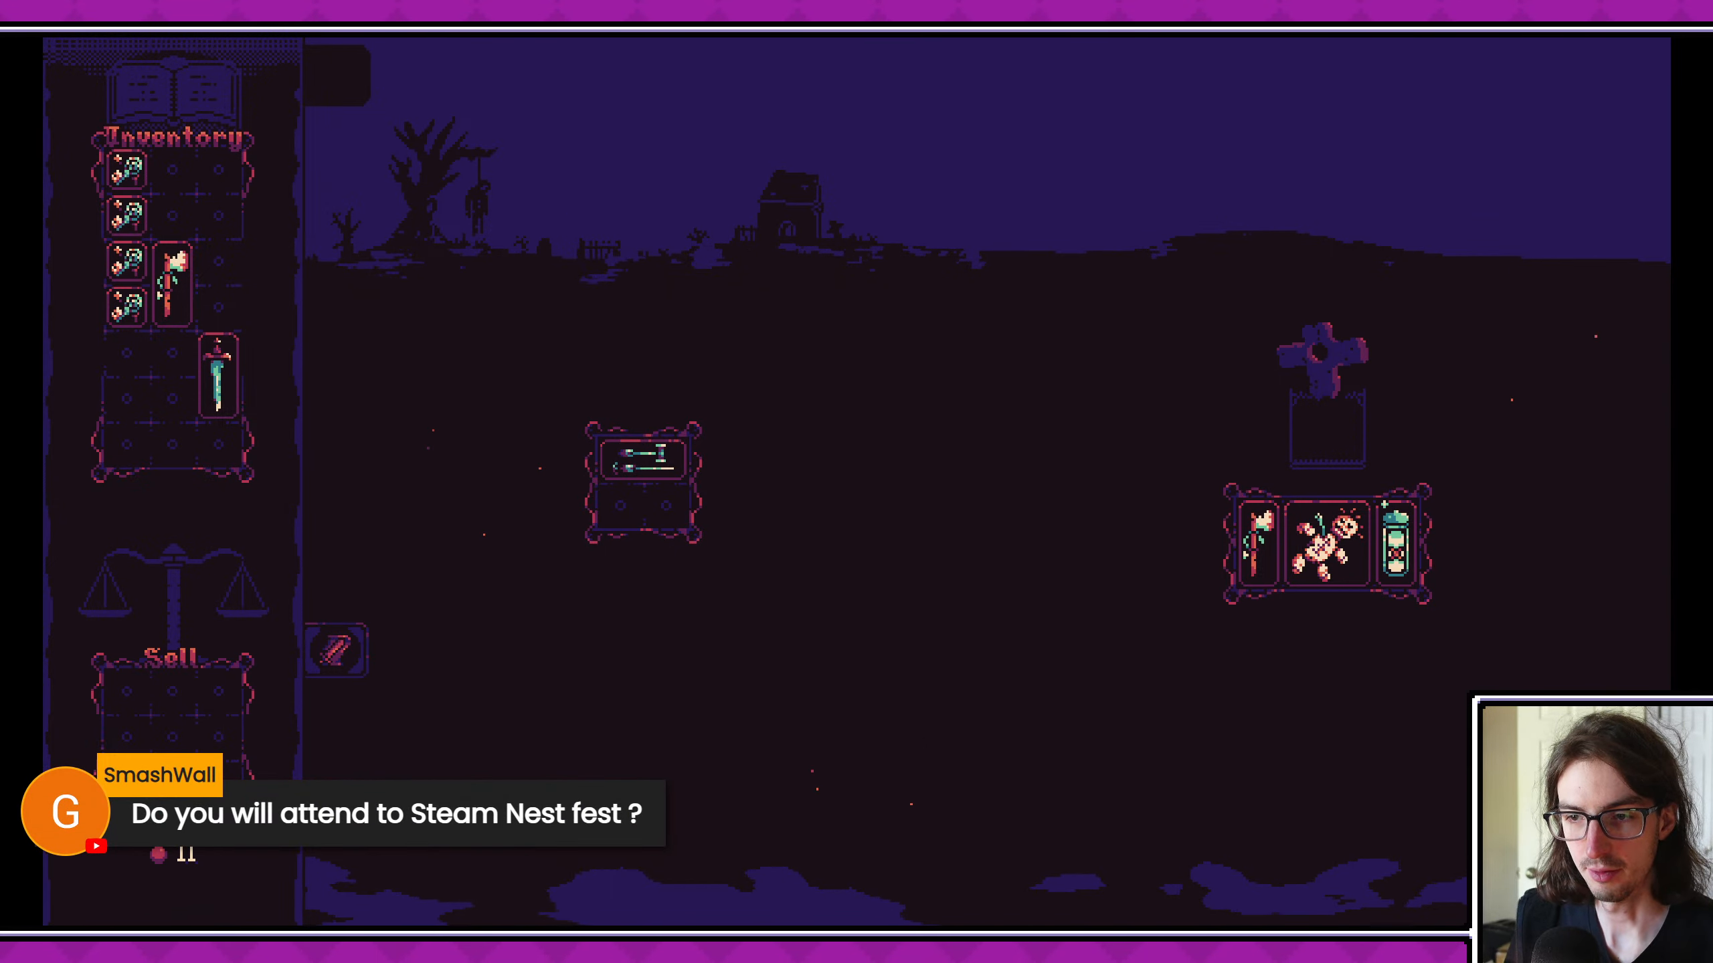
{"action": "left_click_drag", "start_coordinate": [682, 466], "coordinate": [640, 512]}
{"action": "left_click_drag", "start_coordinate": [1262, 548], "coordinate": [171, 378]}
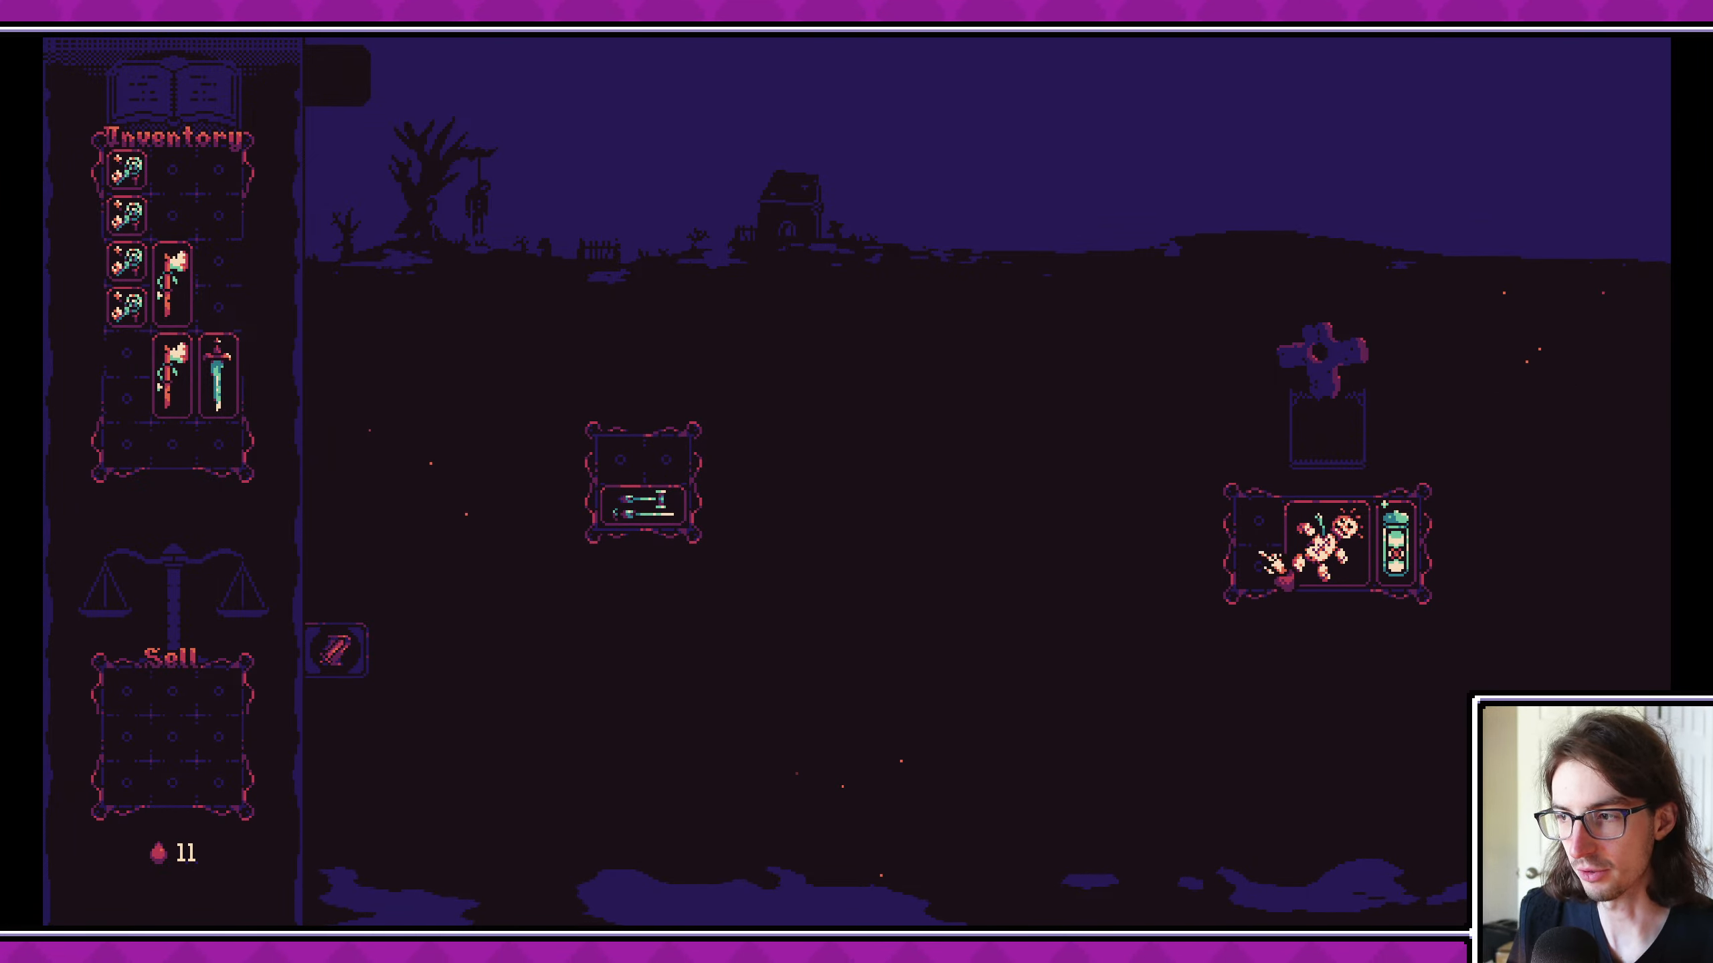
{"action": "left_click_drag", "start_coordinate": [1271, 563], "coordinate": [150, 377]}
{"action": "left_click_drag", "start_coordinate": [1395, 543], "coordinate": [170, 375]}
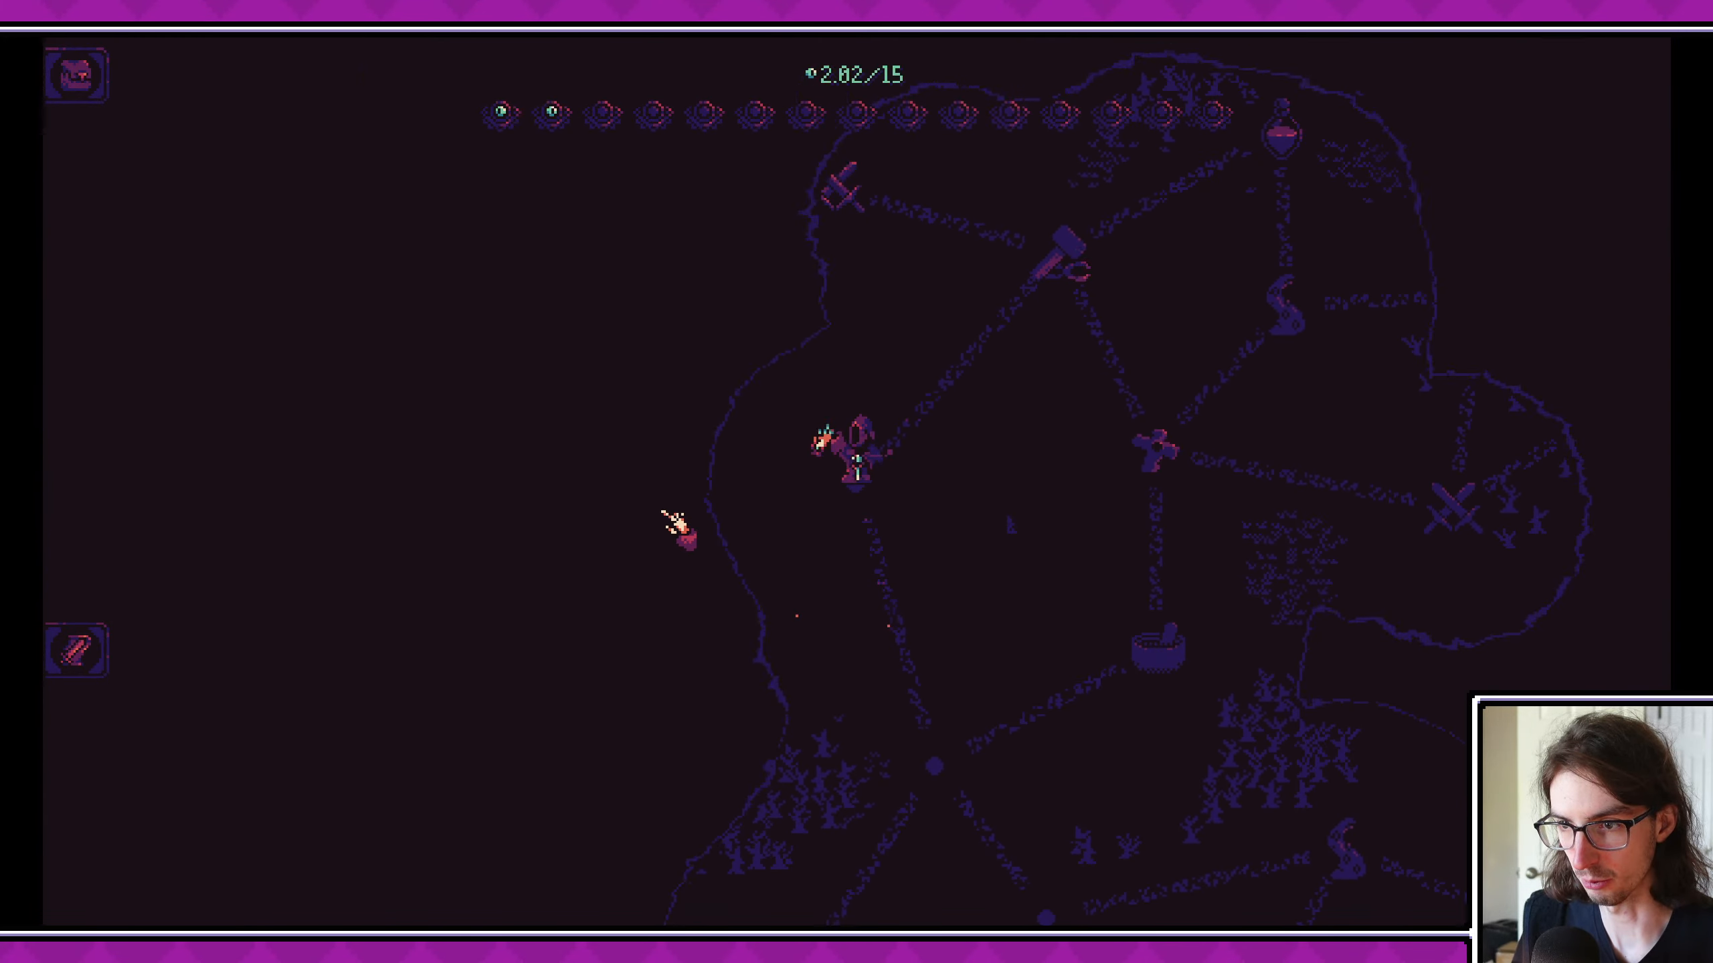
- Travel to the Upgrade Card node, rearrange the cards, place the player board's card on the anvil grid and close the game
{"action": "scroll", "coordinate": [1088, 407], "scroll_direction": "up", "scroll_amount": 2}
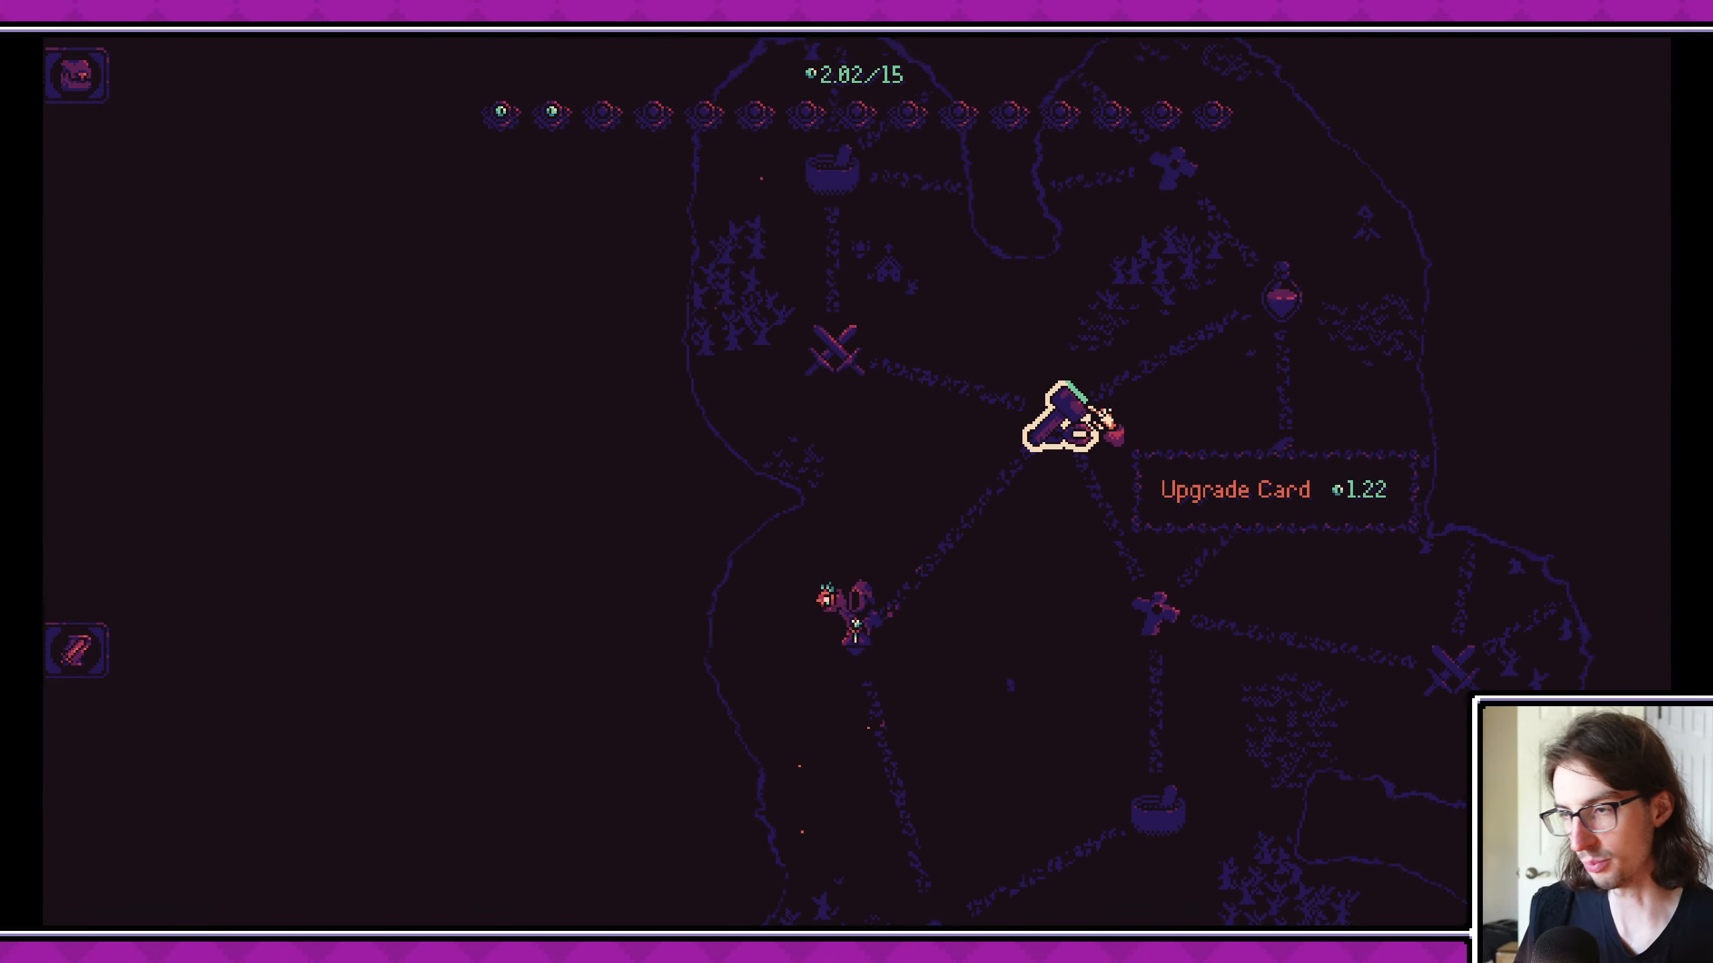
{"action": "left_click", "coordinate": [1089, 540]}
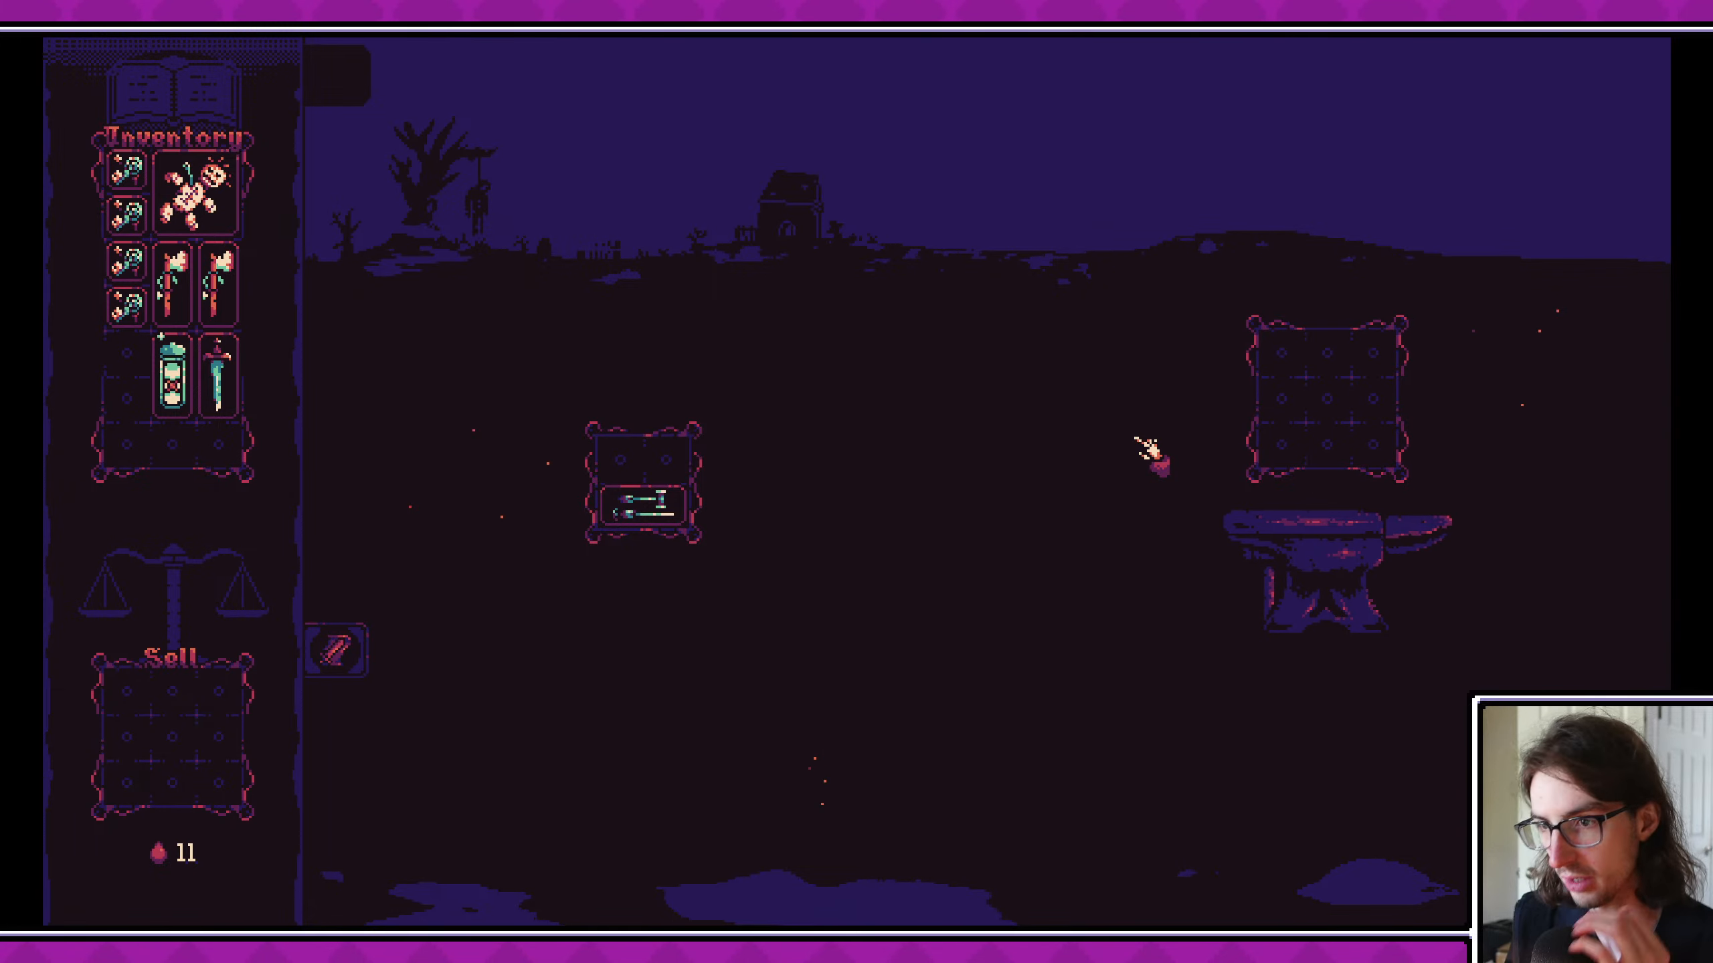
{"action": "left_click", "coordinate": [680, 501]}
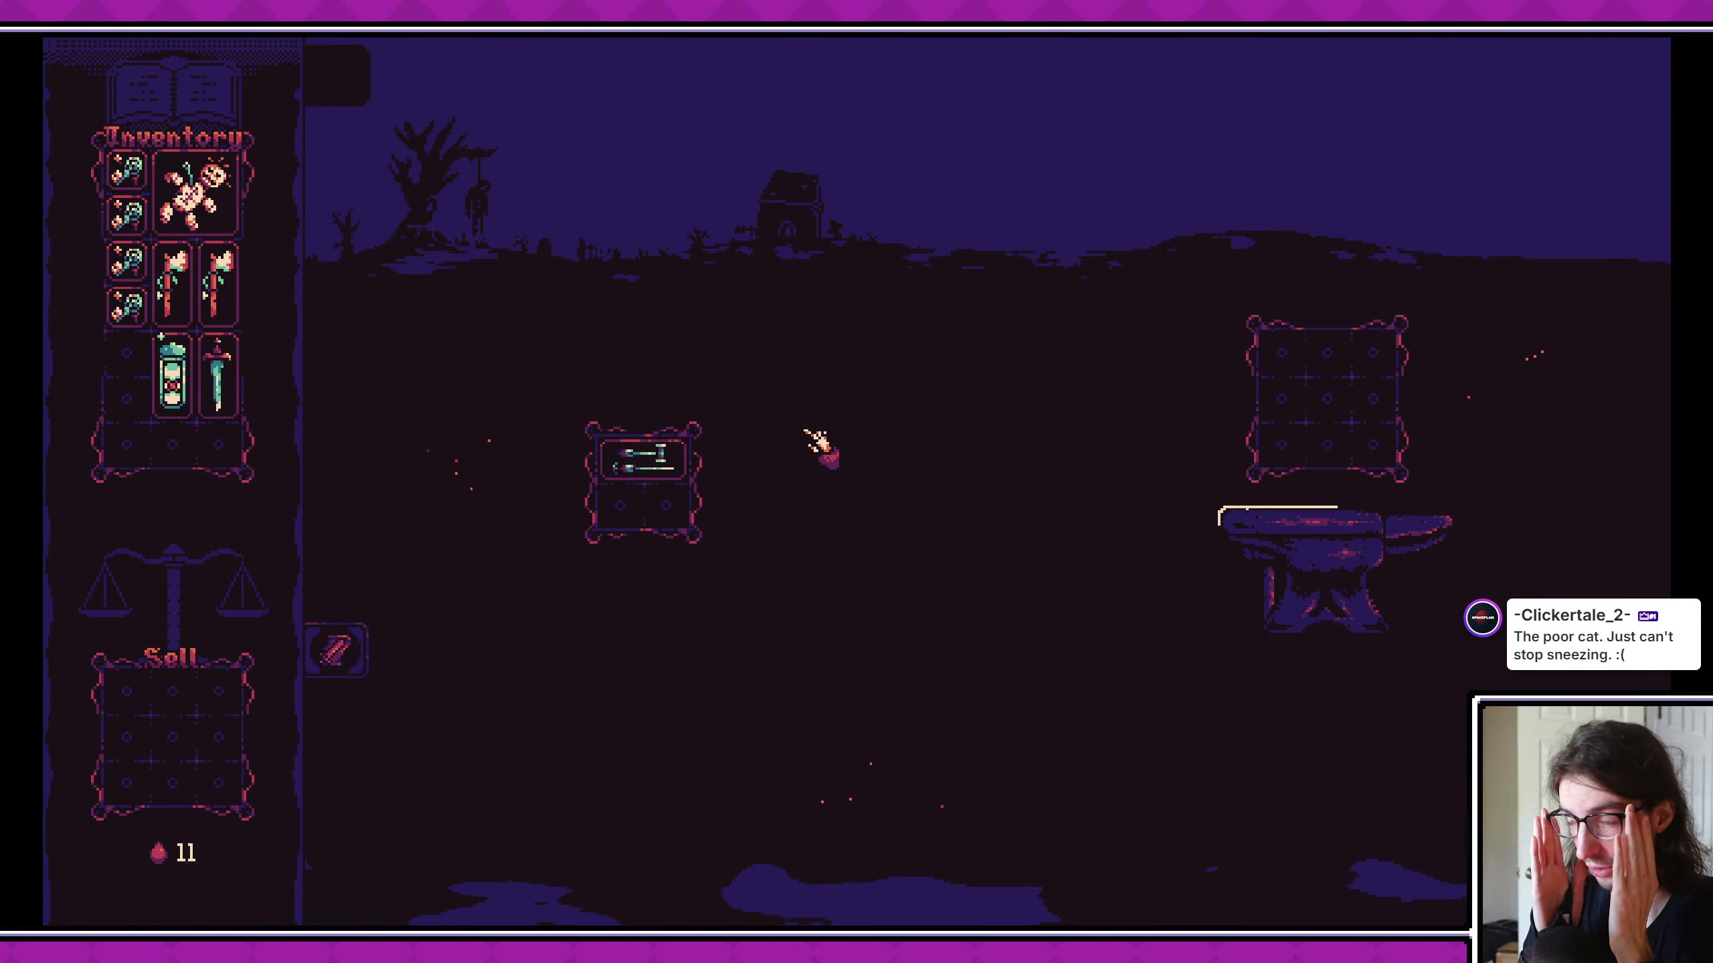
{"action": "left_click_drag", "start_coordinate": [216, 297], "coordinate": [126, 375]}
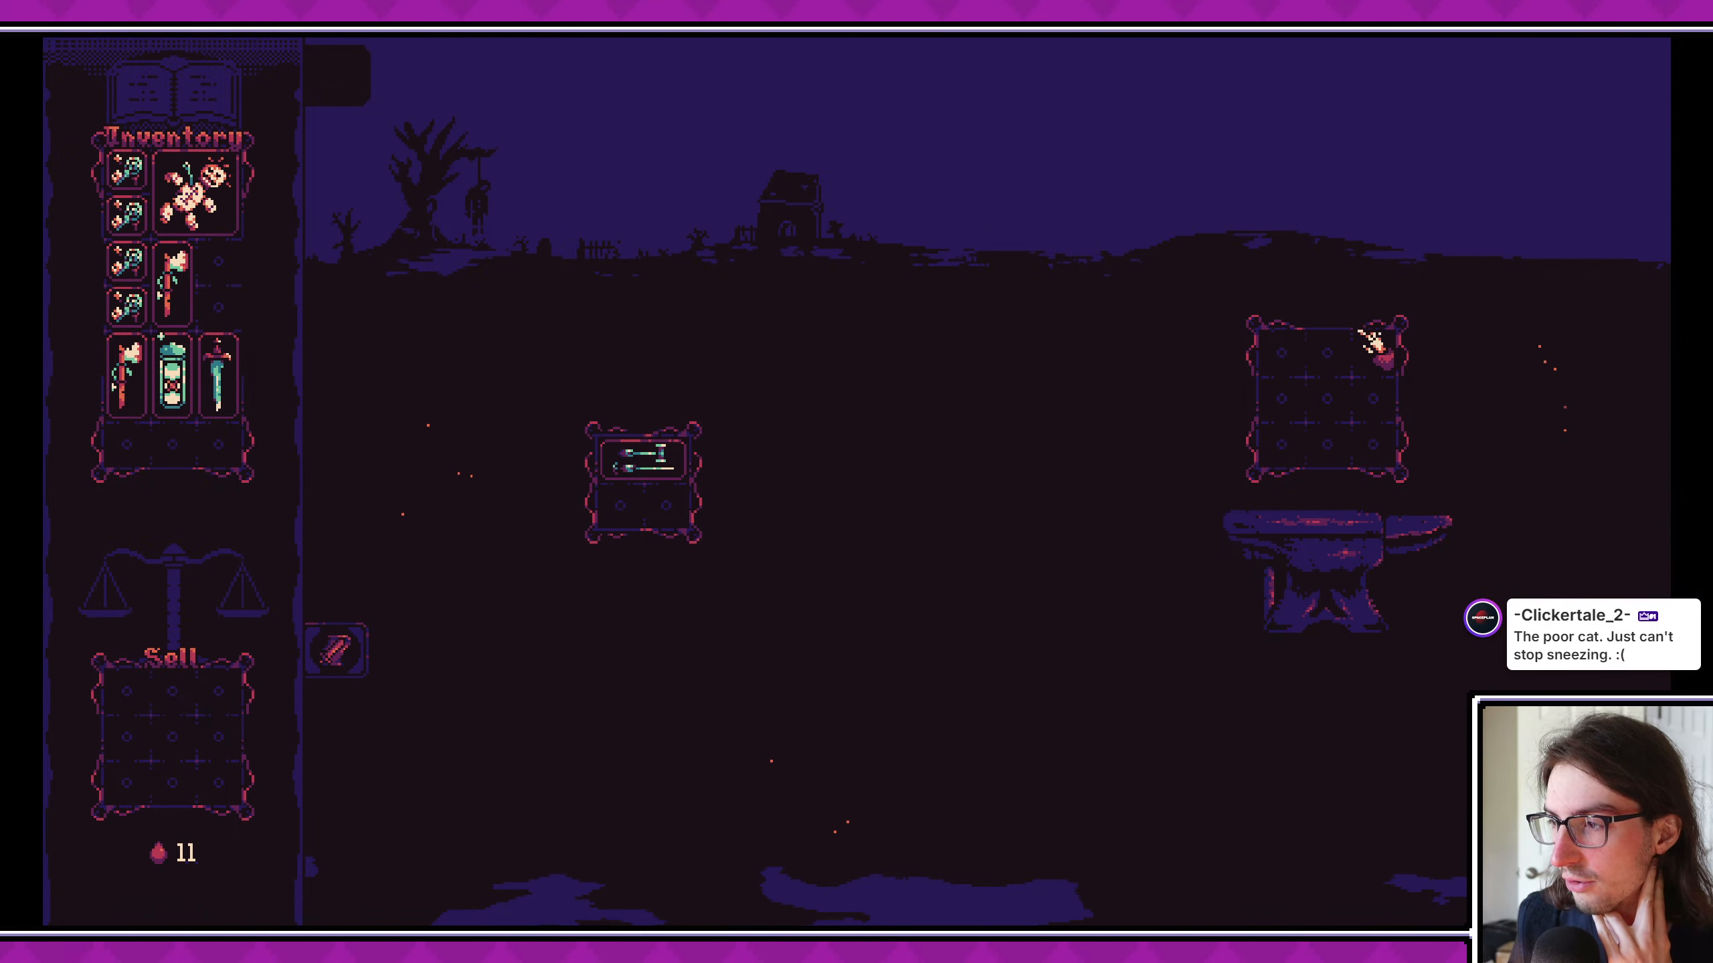
{"action": "left_click_drag", "start_coordinate": [703, 479], "coordinate": [1323, 370]}
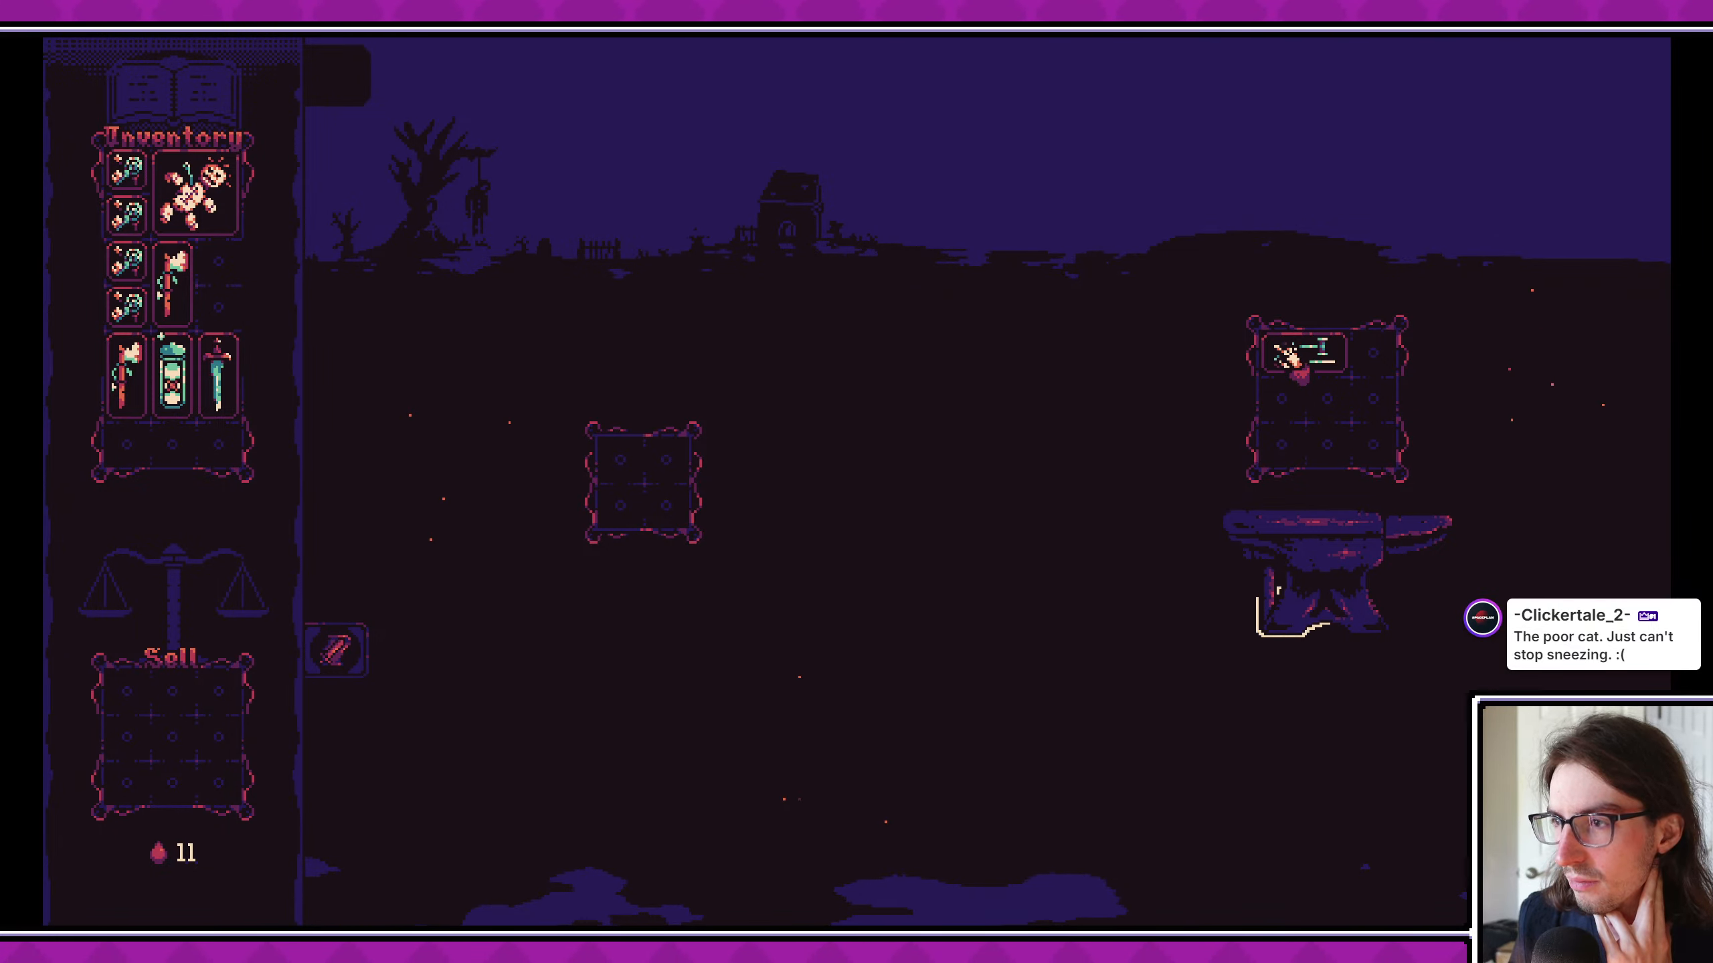
{"action": "left_click", "coordinate": [1694, 16]}
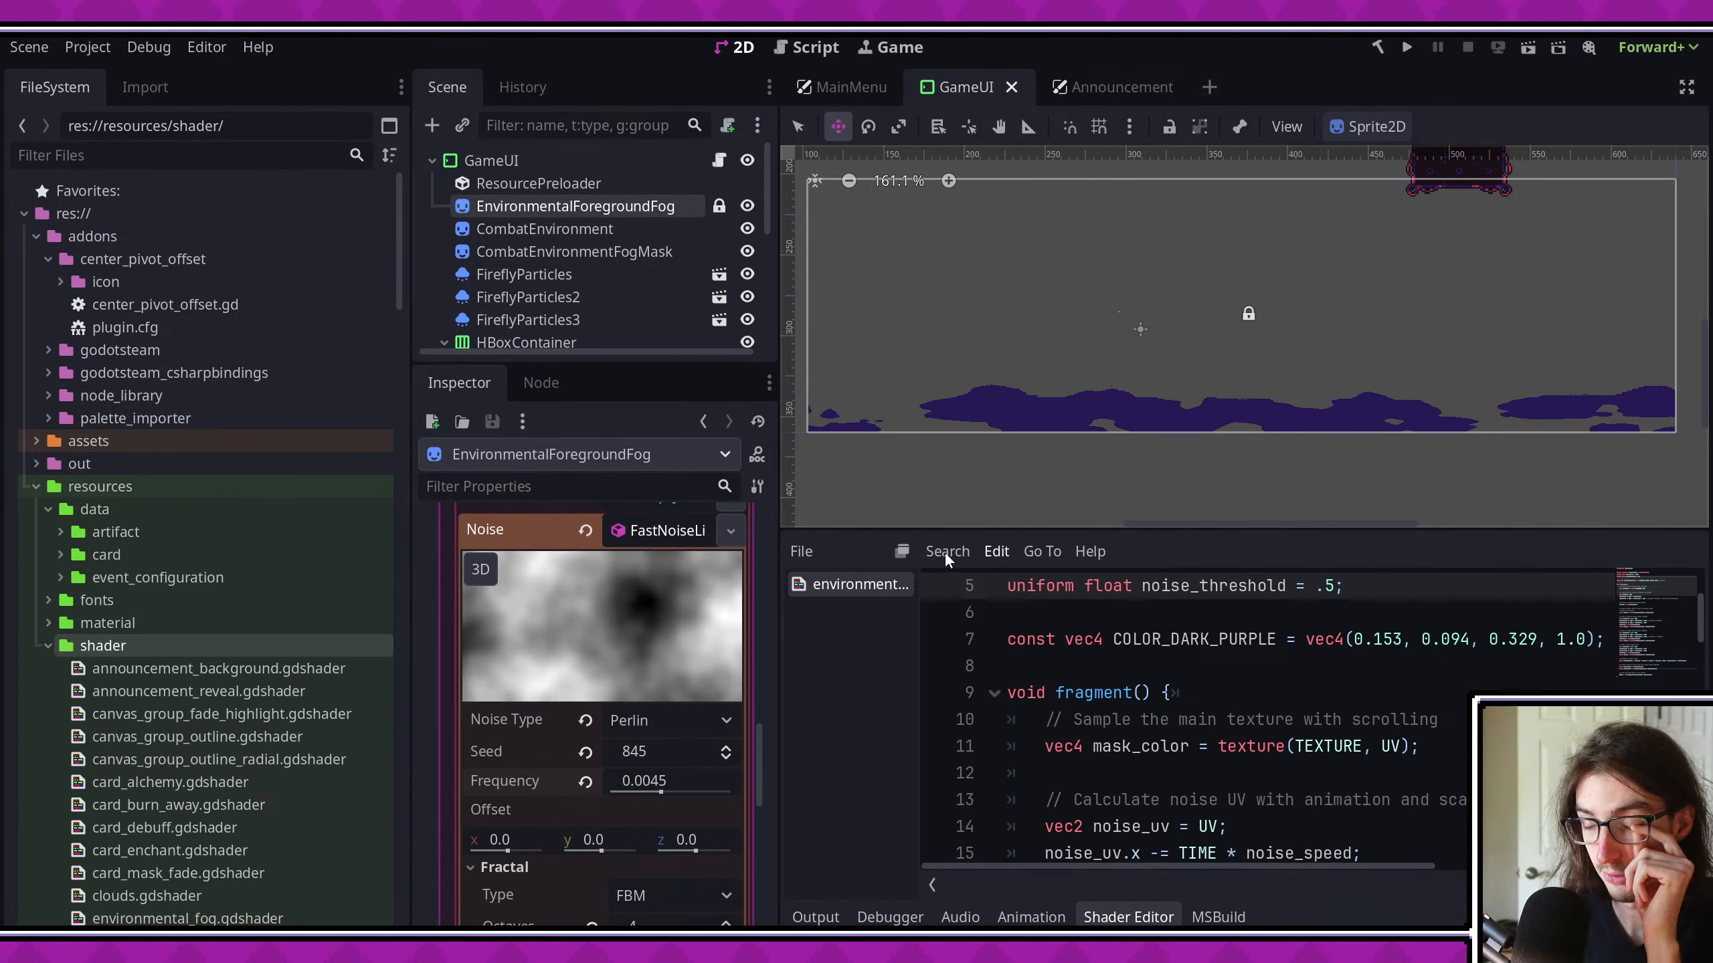
- Switch to Aseprite and examine the moon in event_art against the whole game screen mockup
{"action": "key", "text": "alt+Tab"}
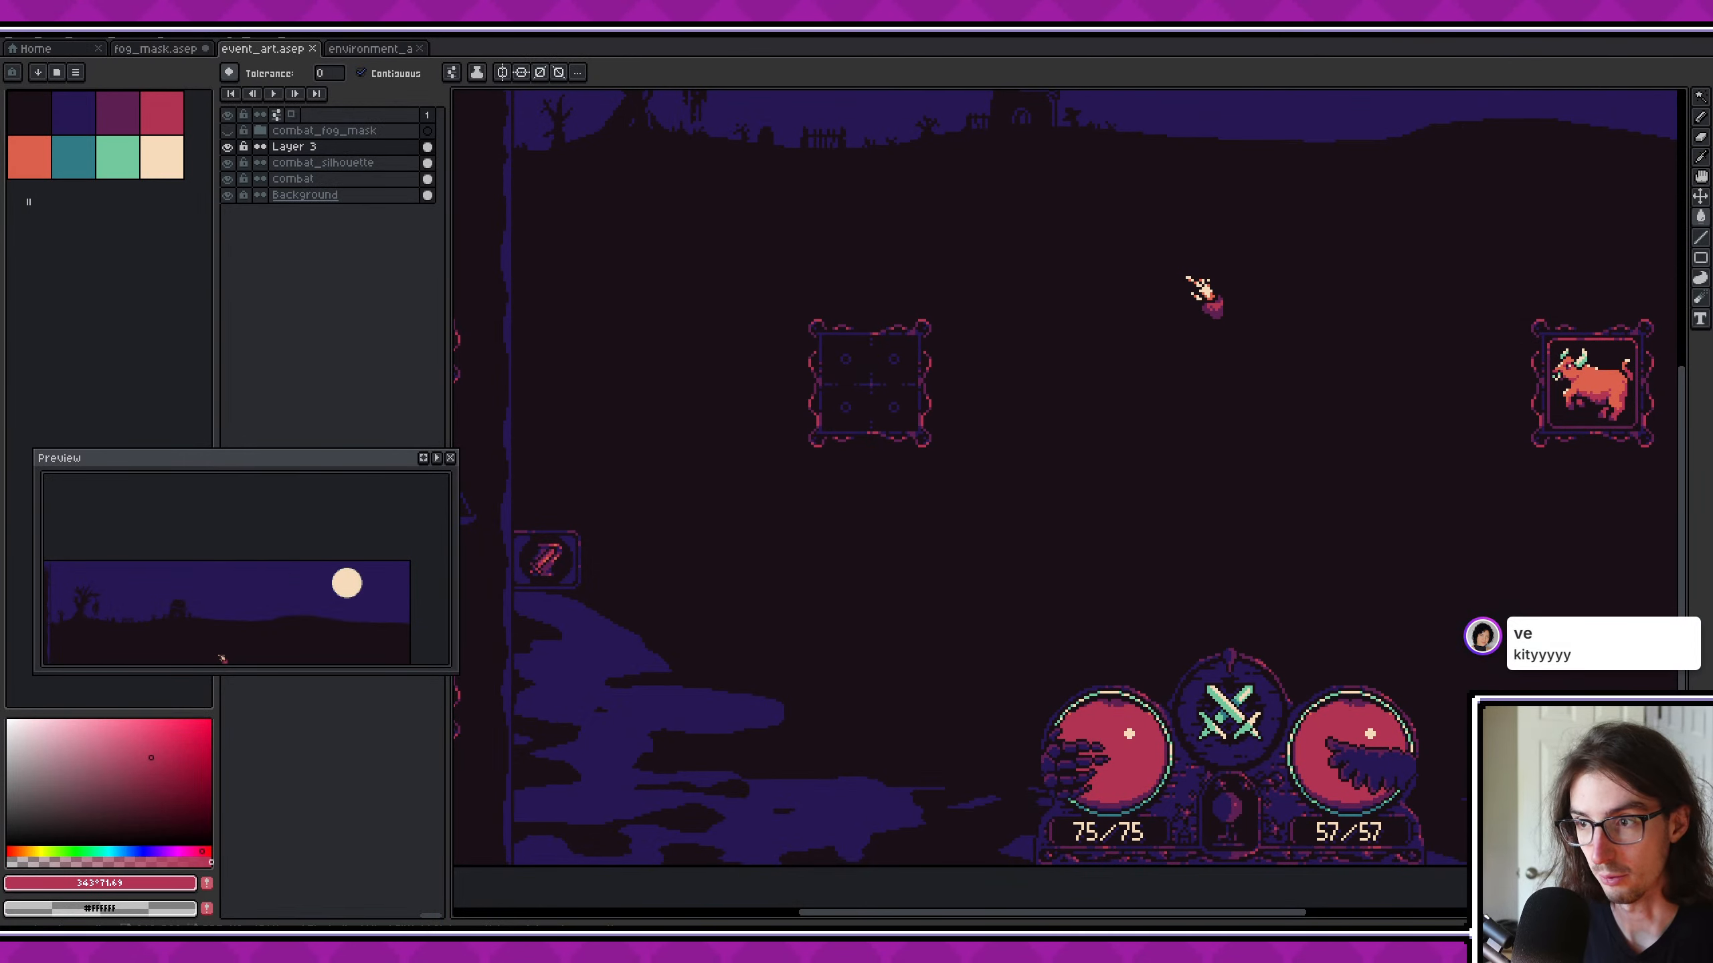
{"action": "scroll", "coordinate": [1021, 612], "scroll_direction": "down", "scroll_amount": 5}
{"action": "middle_click_drag", "start_coordinate": [1021, 612], "coordinate": [994, 624]}
{"action": "scroll", "coordinate": [999, 586], "scroll_direction": "up", "scroll_amount": 2}
{"action": "key", "text": "w"}
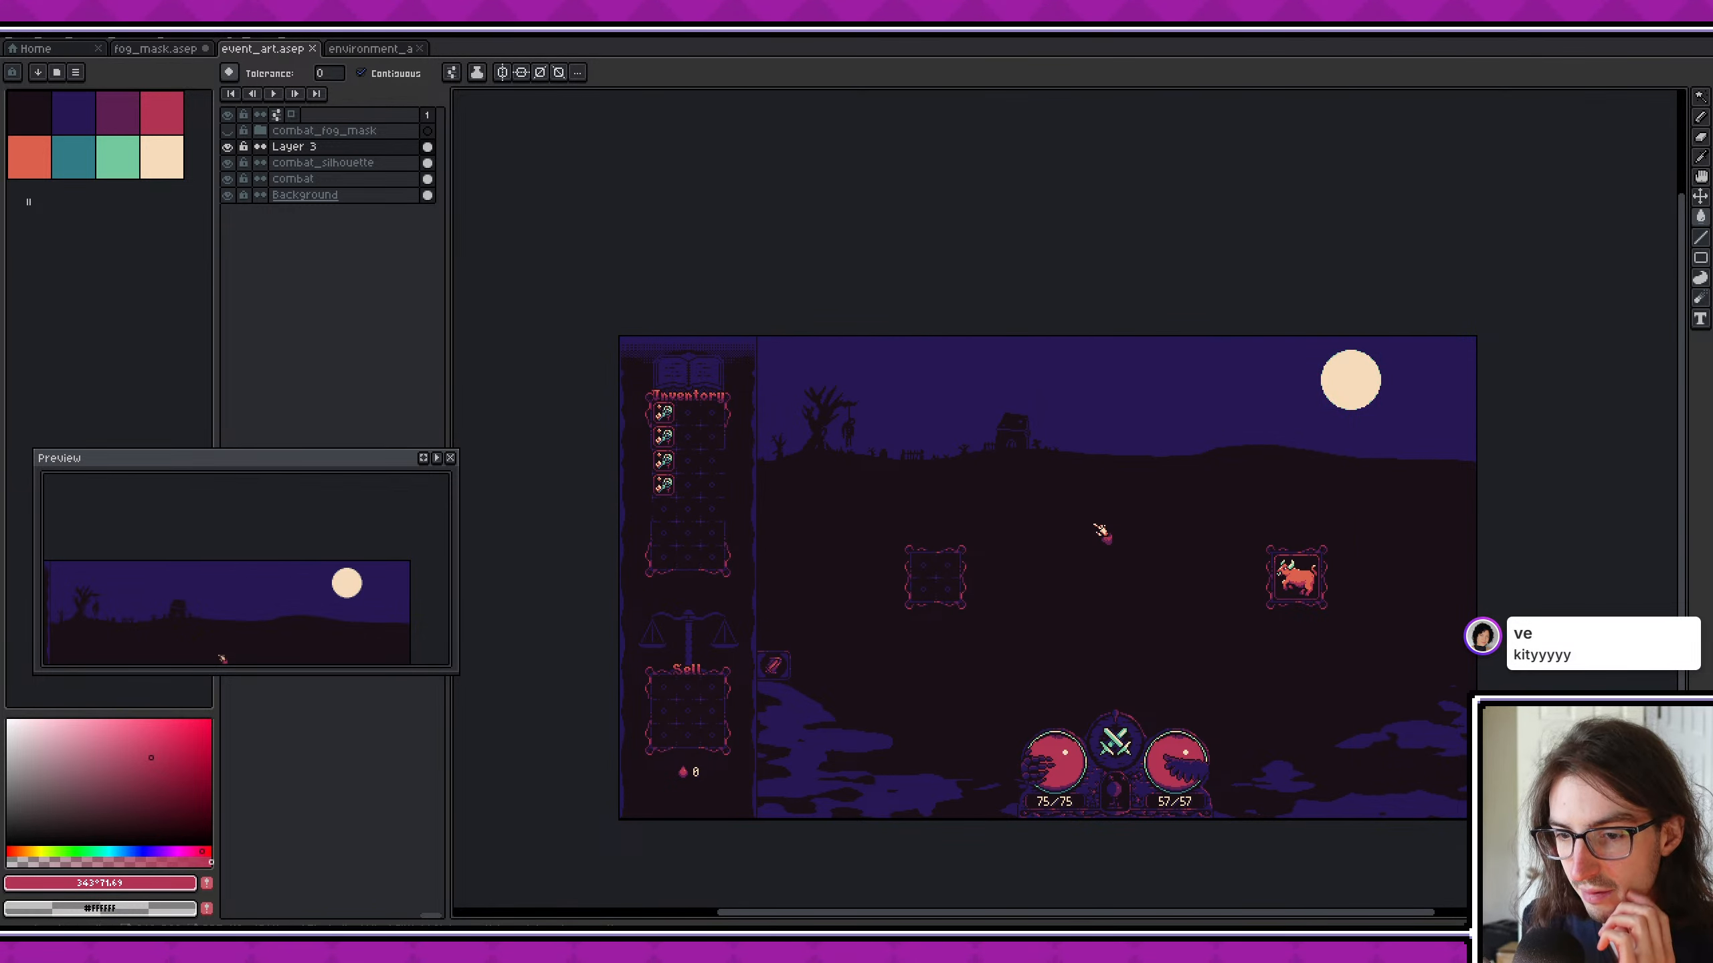
- Switch to Visual Studio Code and review the changes to event_art.aseprite and GameUI.tscn, including the added firefly nodes
{"action": "key", "text": "alt+Tab"}
{"action": "left_click", "coordinate": [237, 198]}
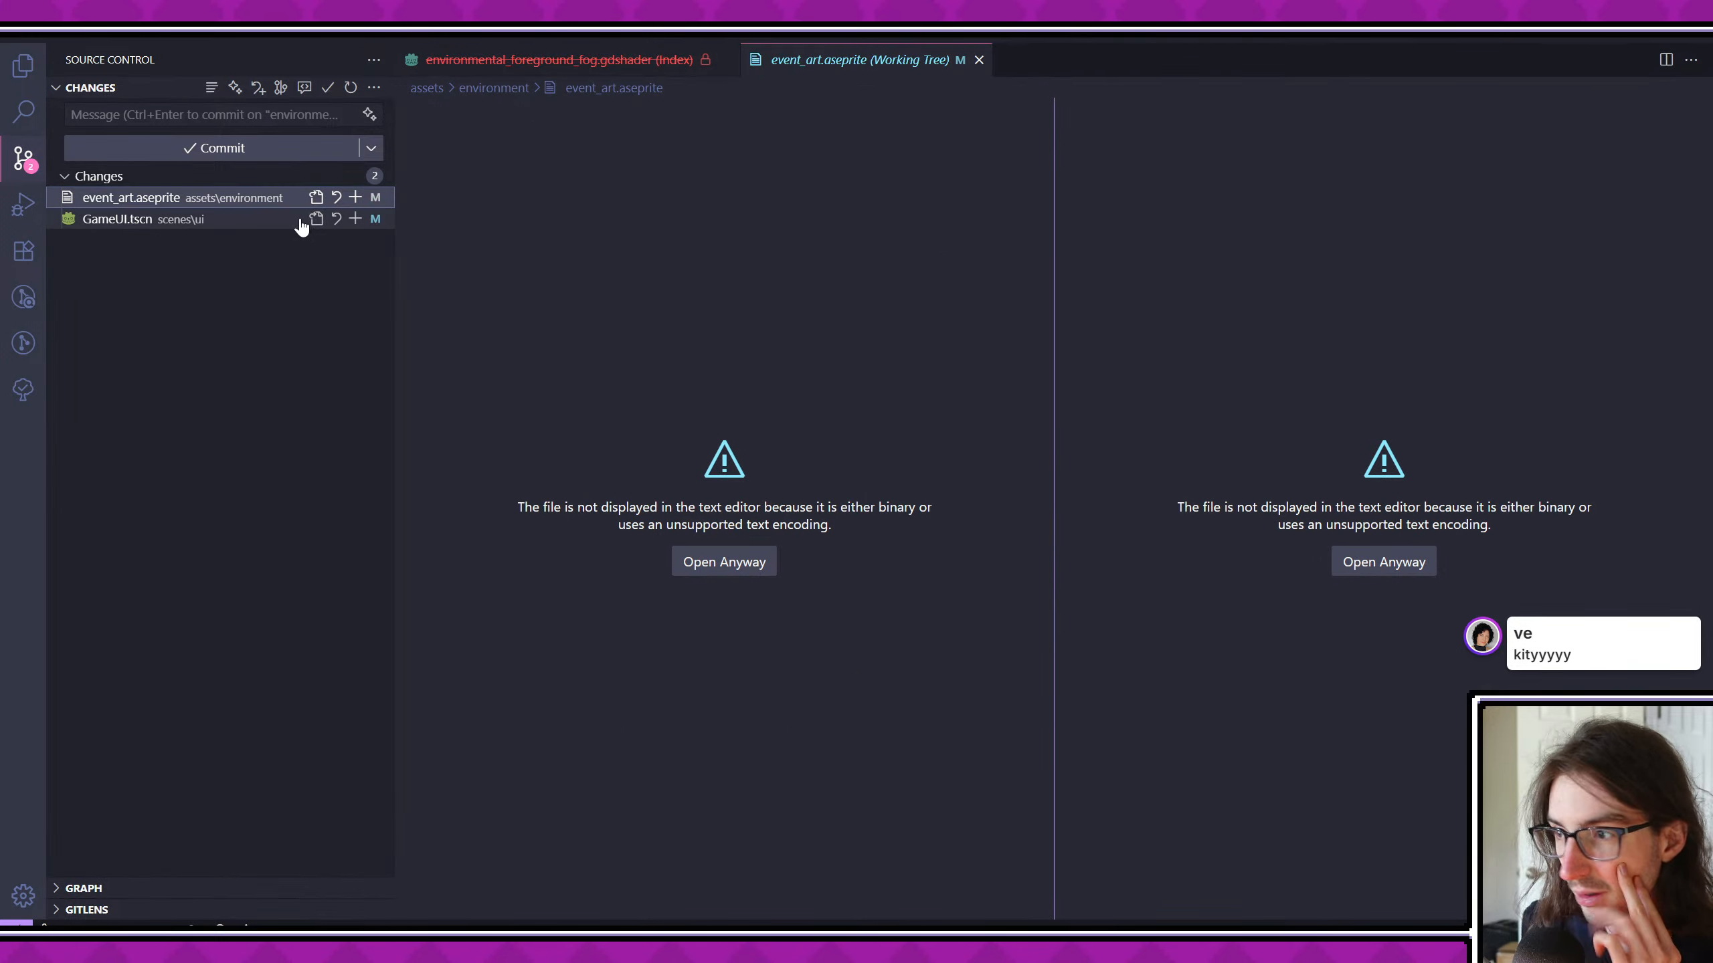
{"action": "left_click", "coordinate": [169, 219]}
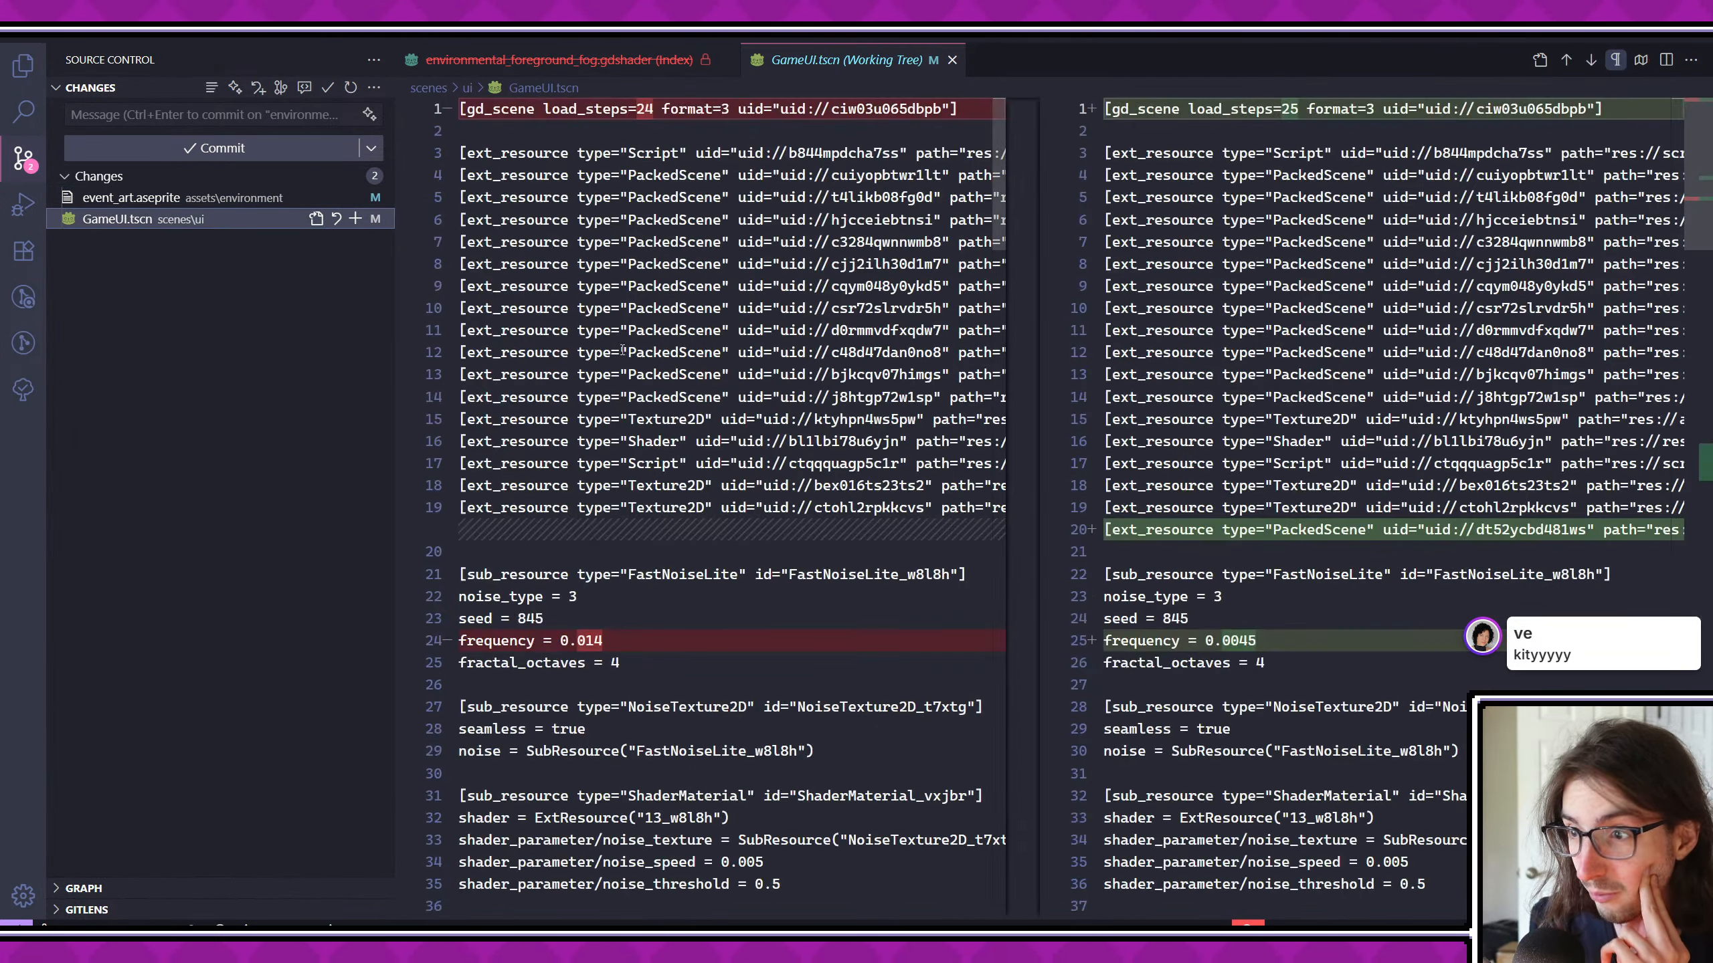
{"action": "scroll", "coordinate": [761, 332], "scroll_direction": "down", "scroll_amount": 10}
{"action": "scroll", "coordinate": [762, 332], "scroll_direction": "down", "scroll_amount": 6}
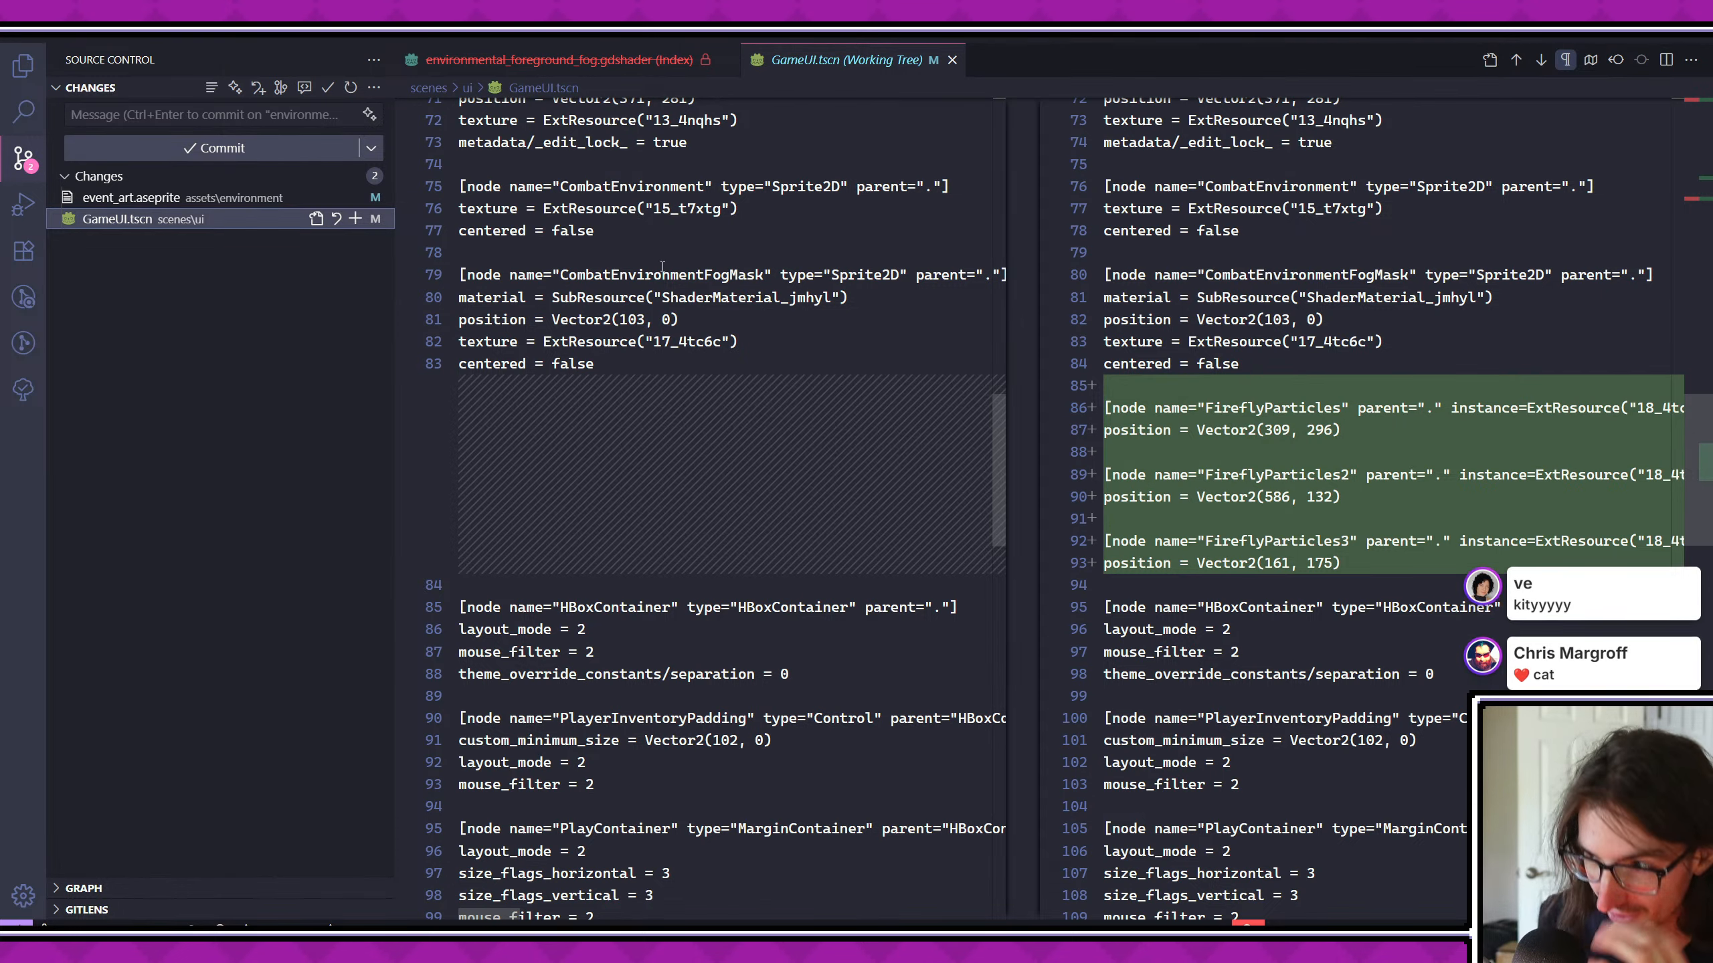
- Commit the changed files with the message "work more on art"
{"action": "left_click", "coordinate": [144, 242]}
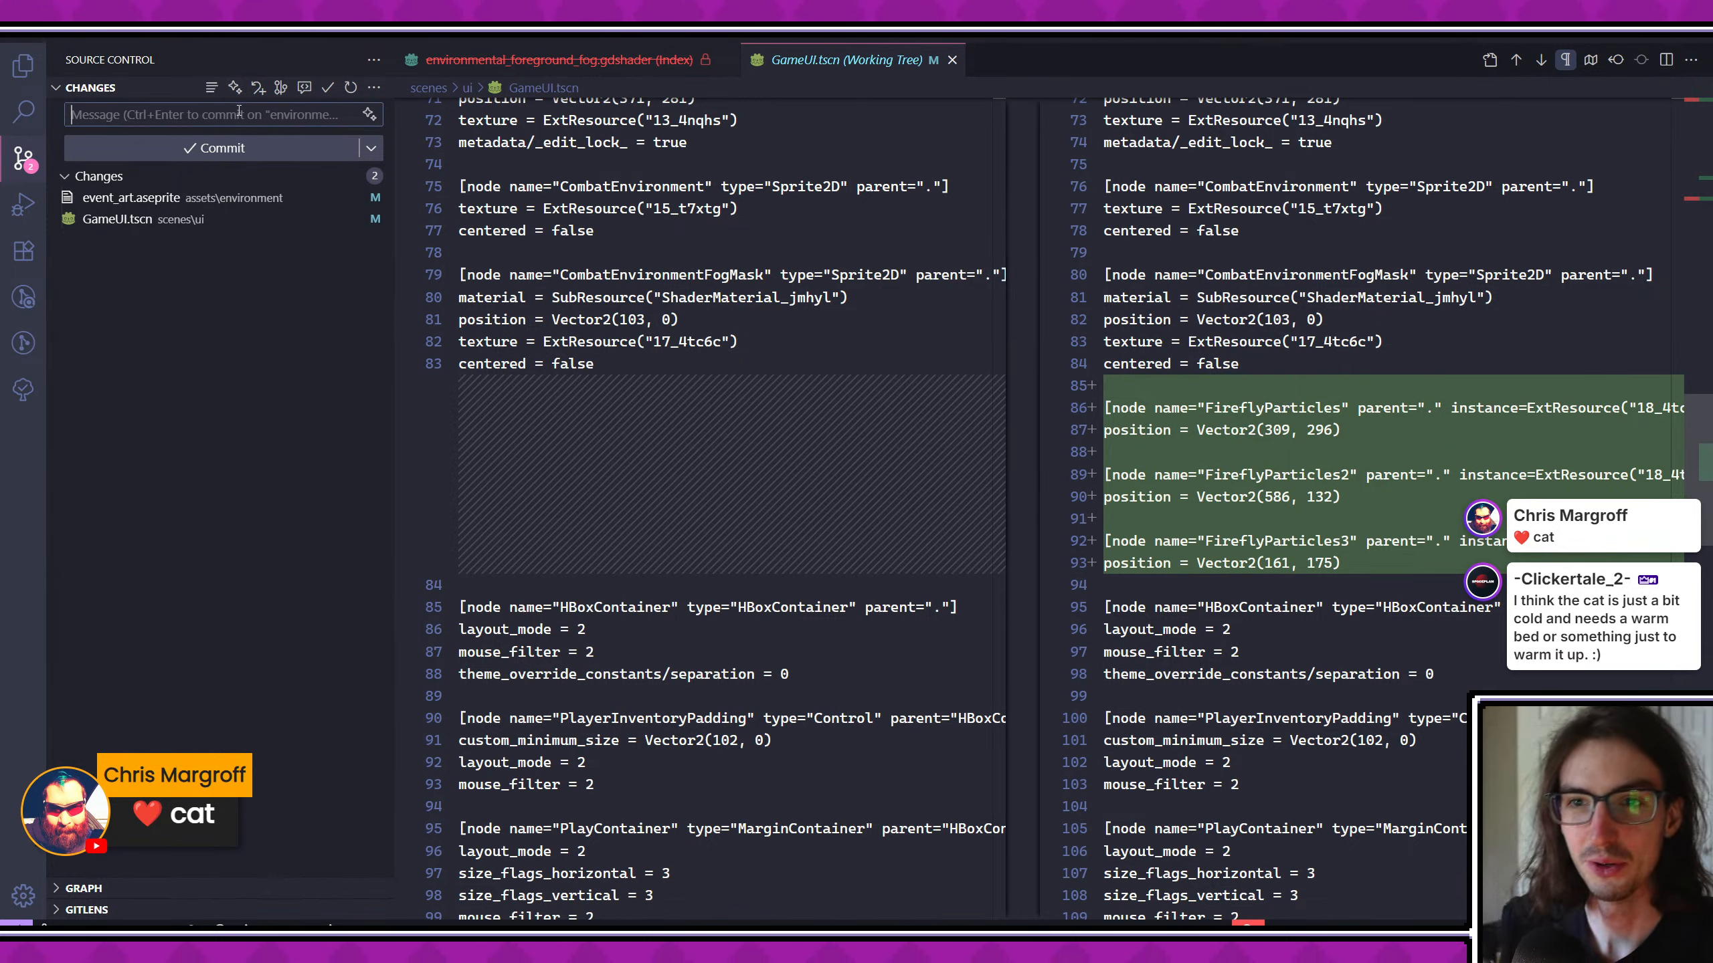
{"action": "type", "text": "work"}
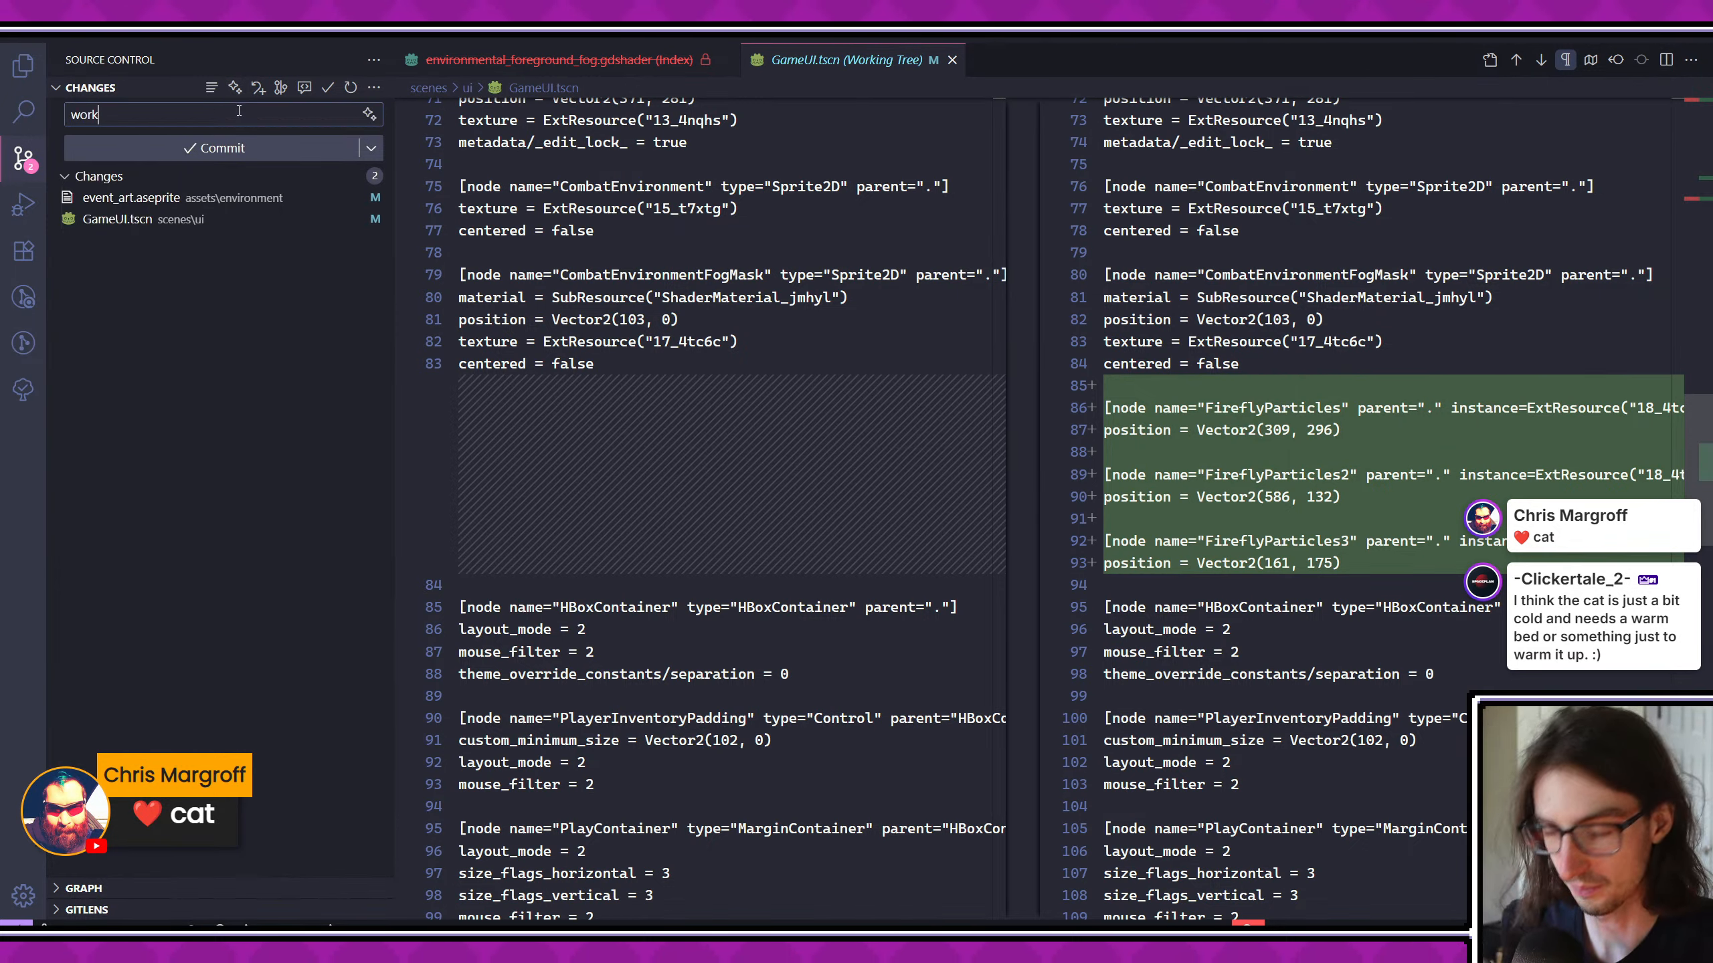
{"action": "type", "text": " more on art"}
{"action": "key", "text": "ctrl+Return"}
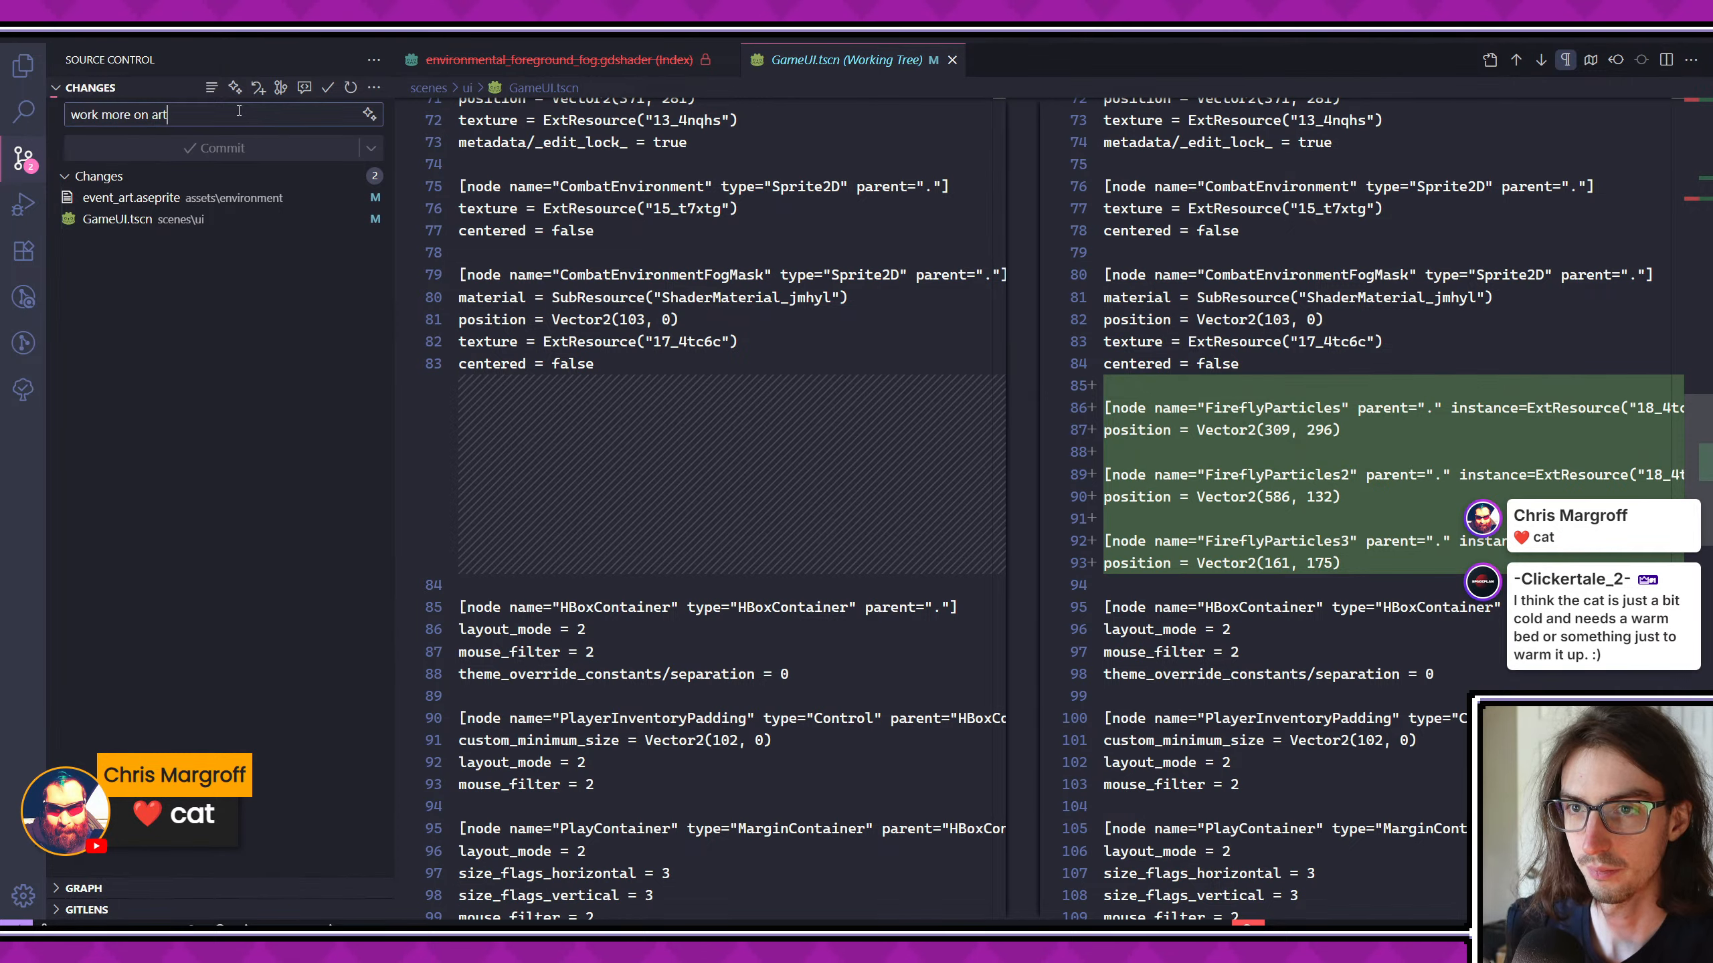
{"action": "left_click", "coordinate": [225, 158]}
- Switch back to Godot, collapse the shader editor, save the scene, run the game and enter the relic event from the map
{"action": "key", "text": "alt+Tab"}
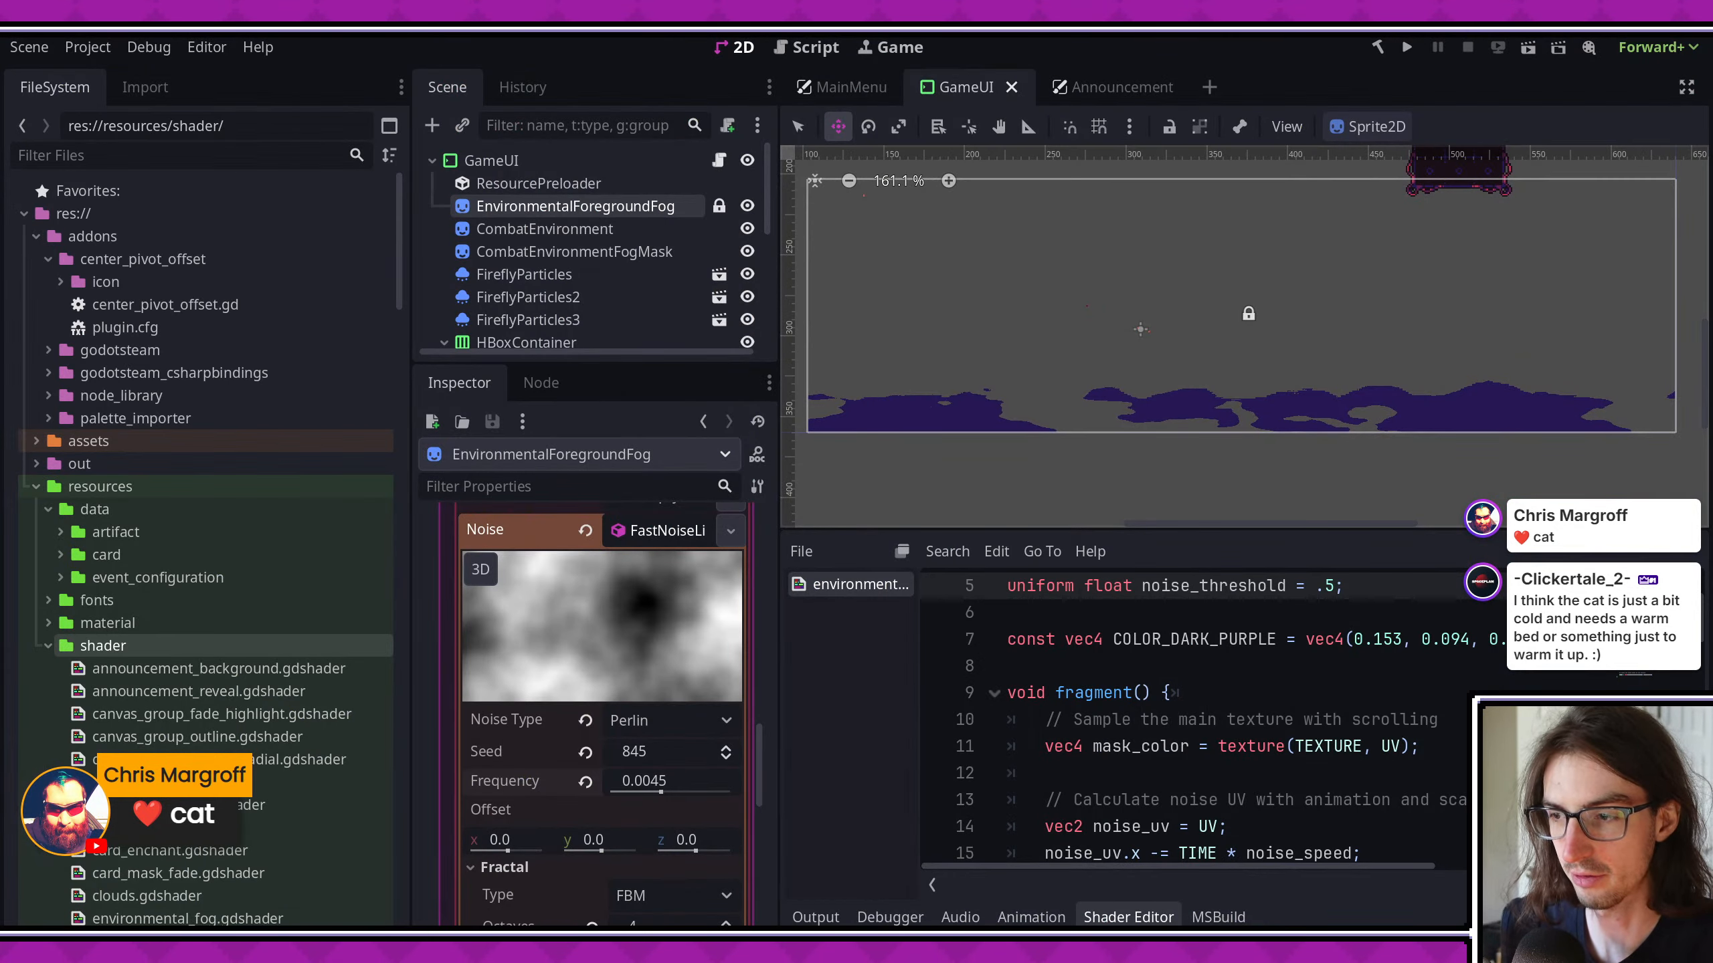
{"action": "left_click", "coordinate": [1113, 917]}
{"action": "key", "text": "ctrl+s"}
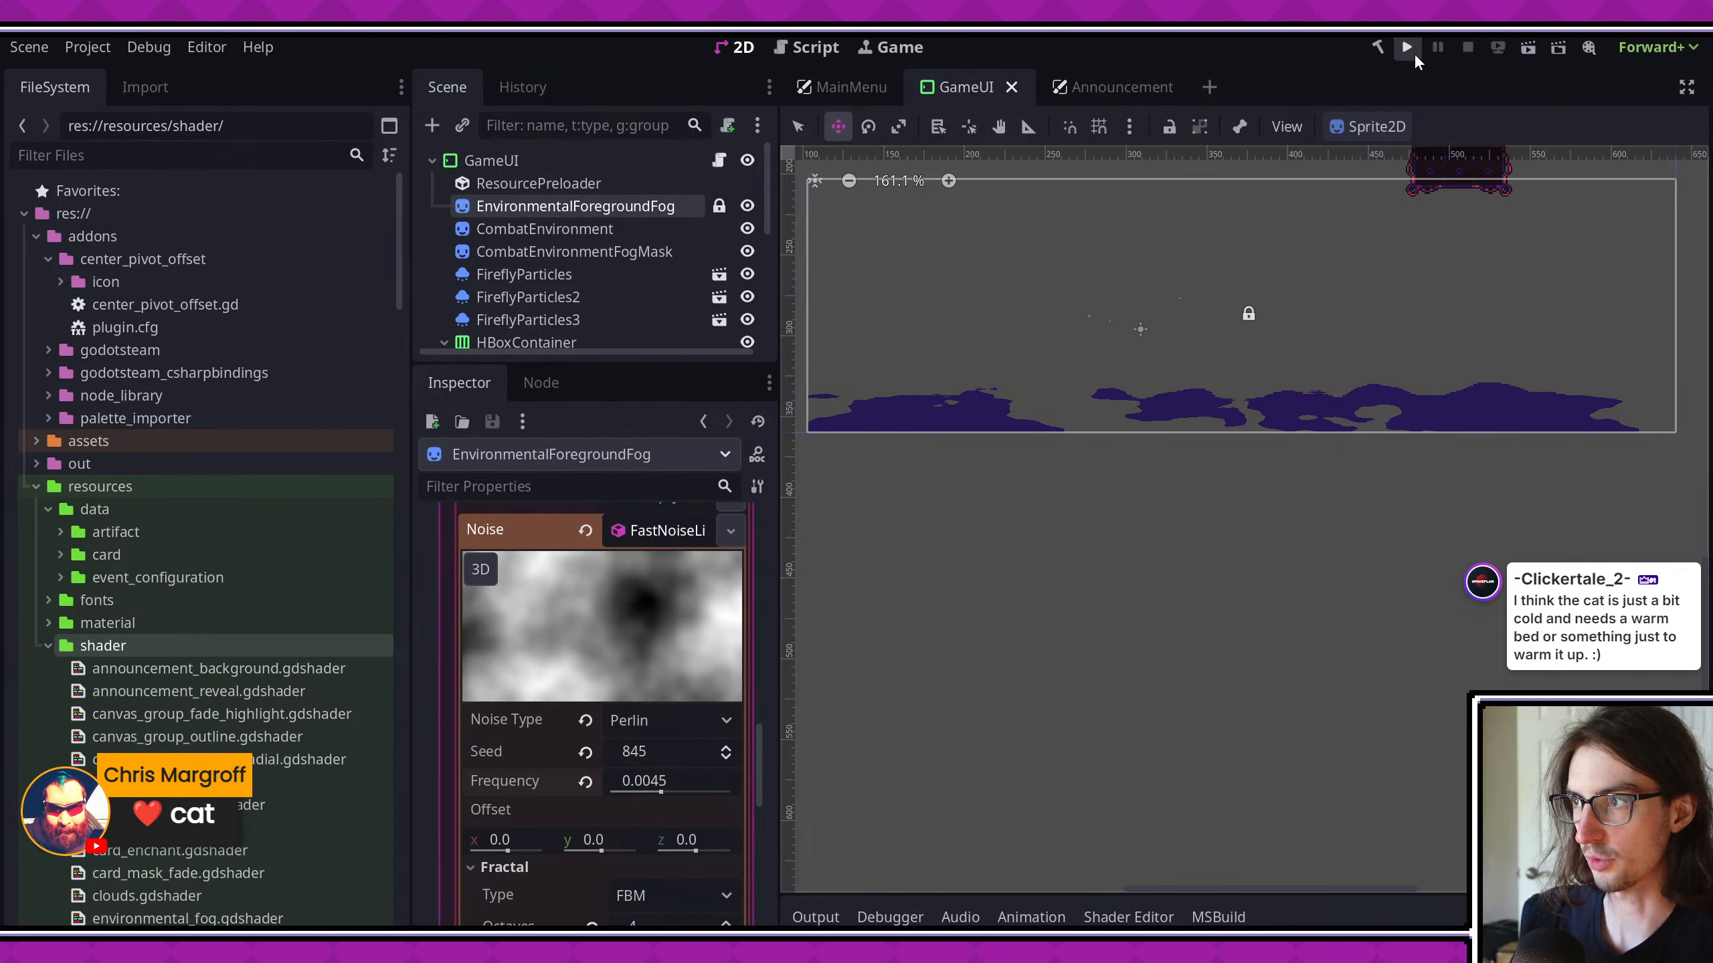
{"action": "left_click", "coordinate": [1407, 47]}
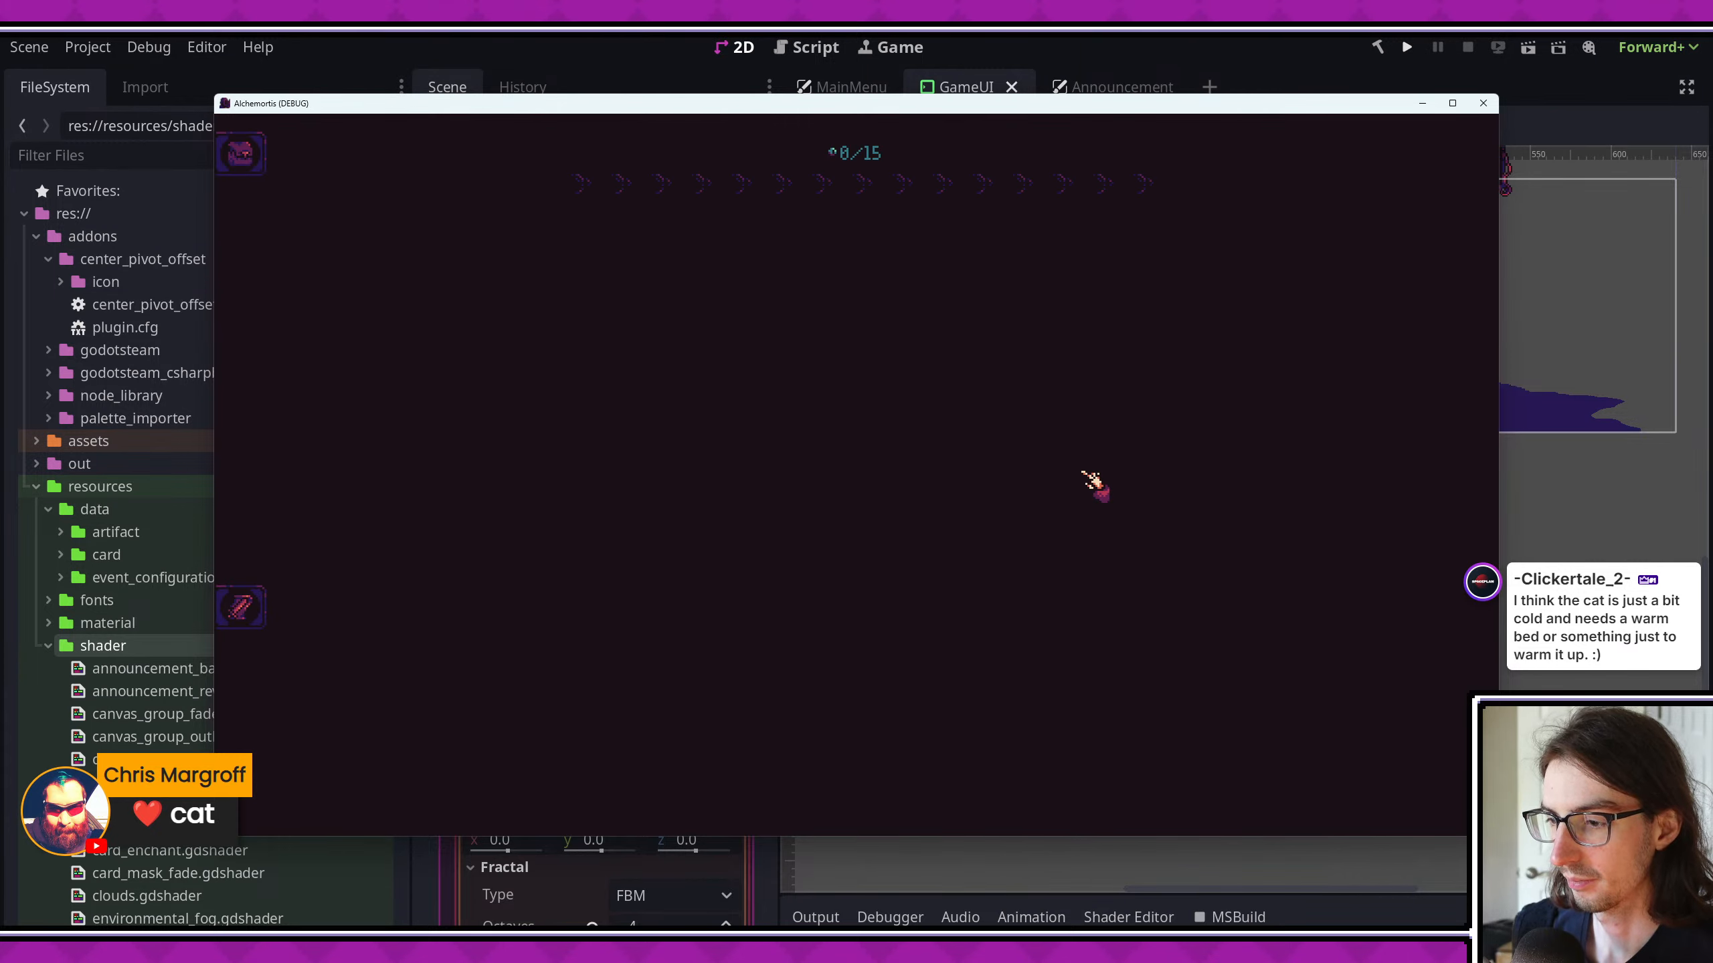
{"action": "left_click", "coordinate": [1283, 375]}
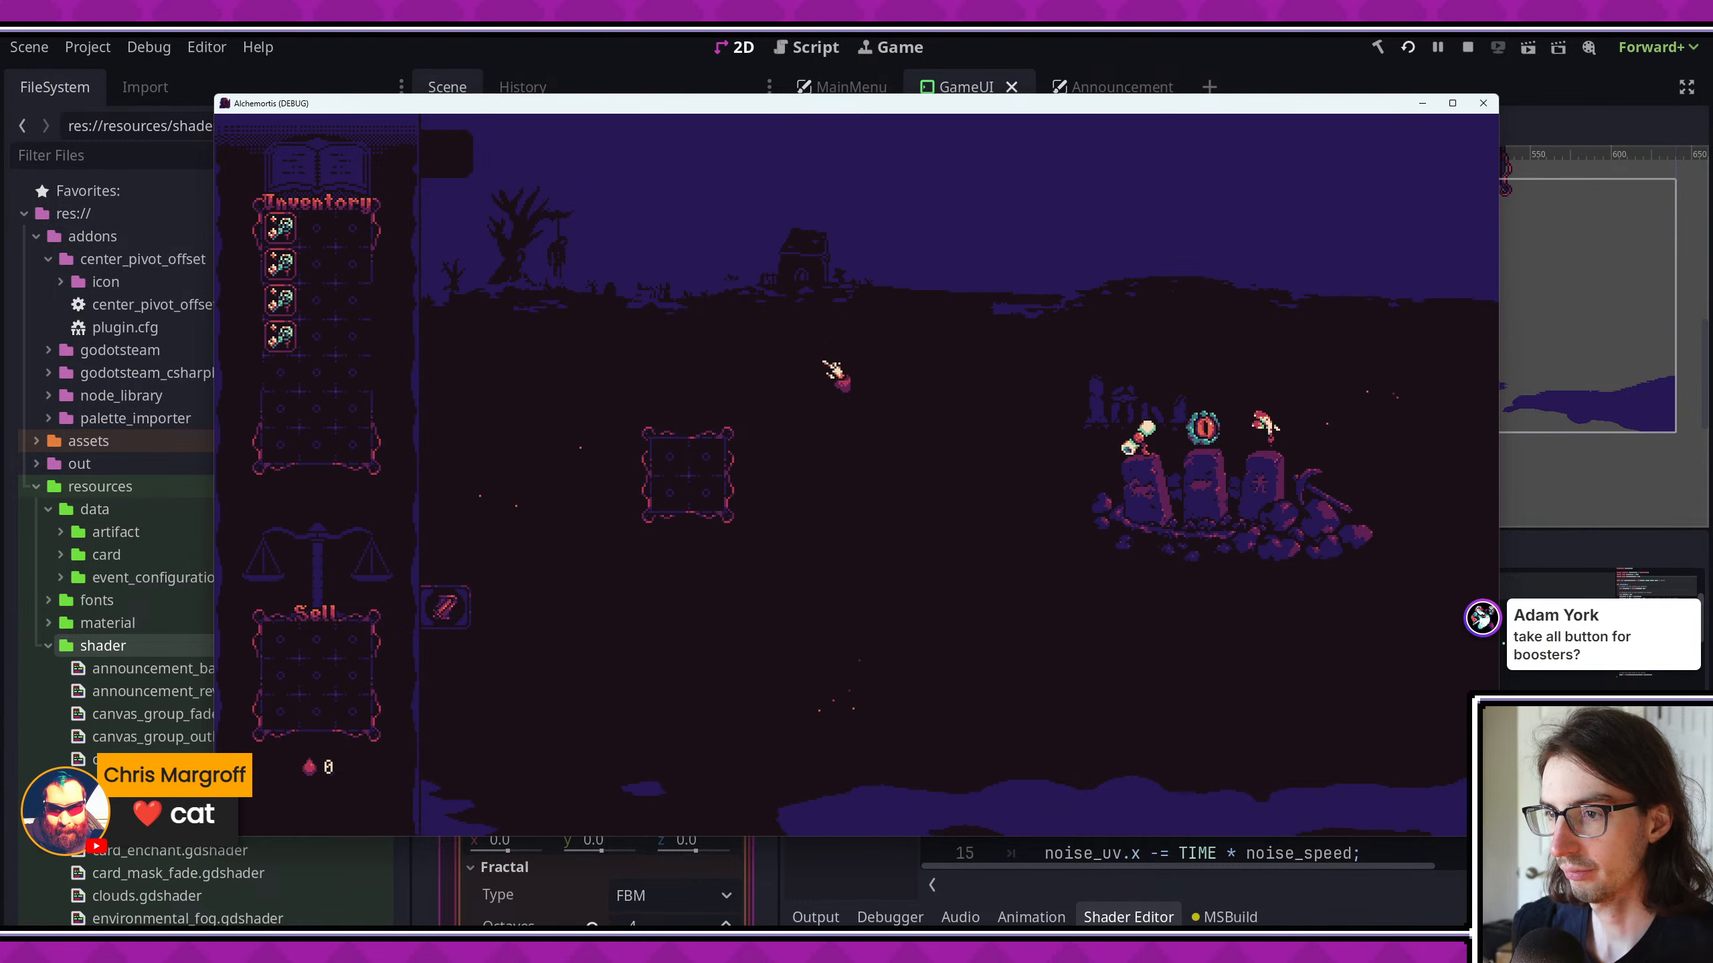
- Take the bone relic, travel to the hammer node to upgrade an inventory card on the anvil, and close the game
{"action": "left_click", "coordinate": [1138, 438]}
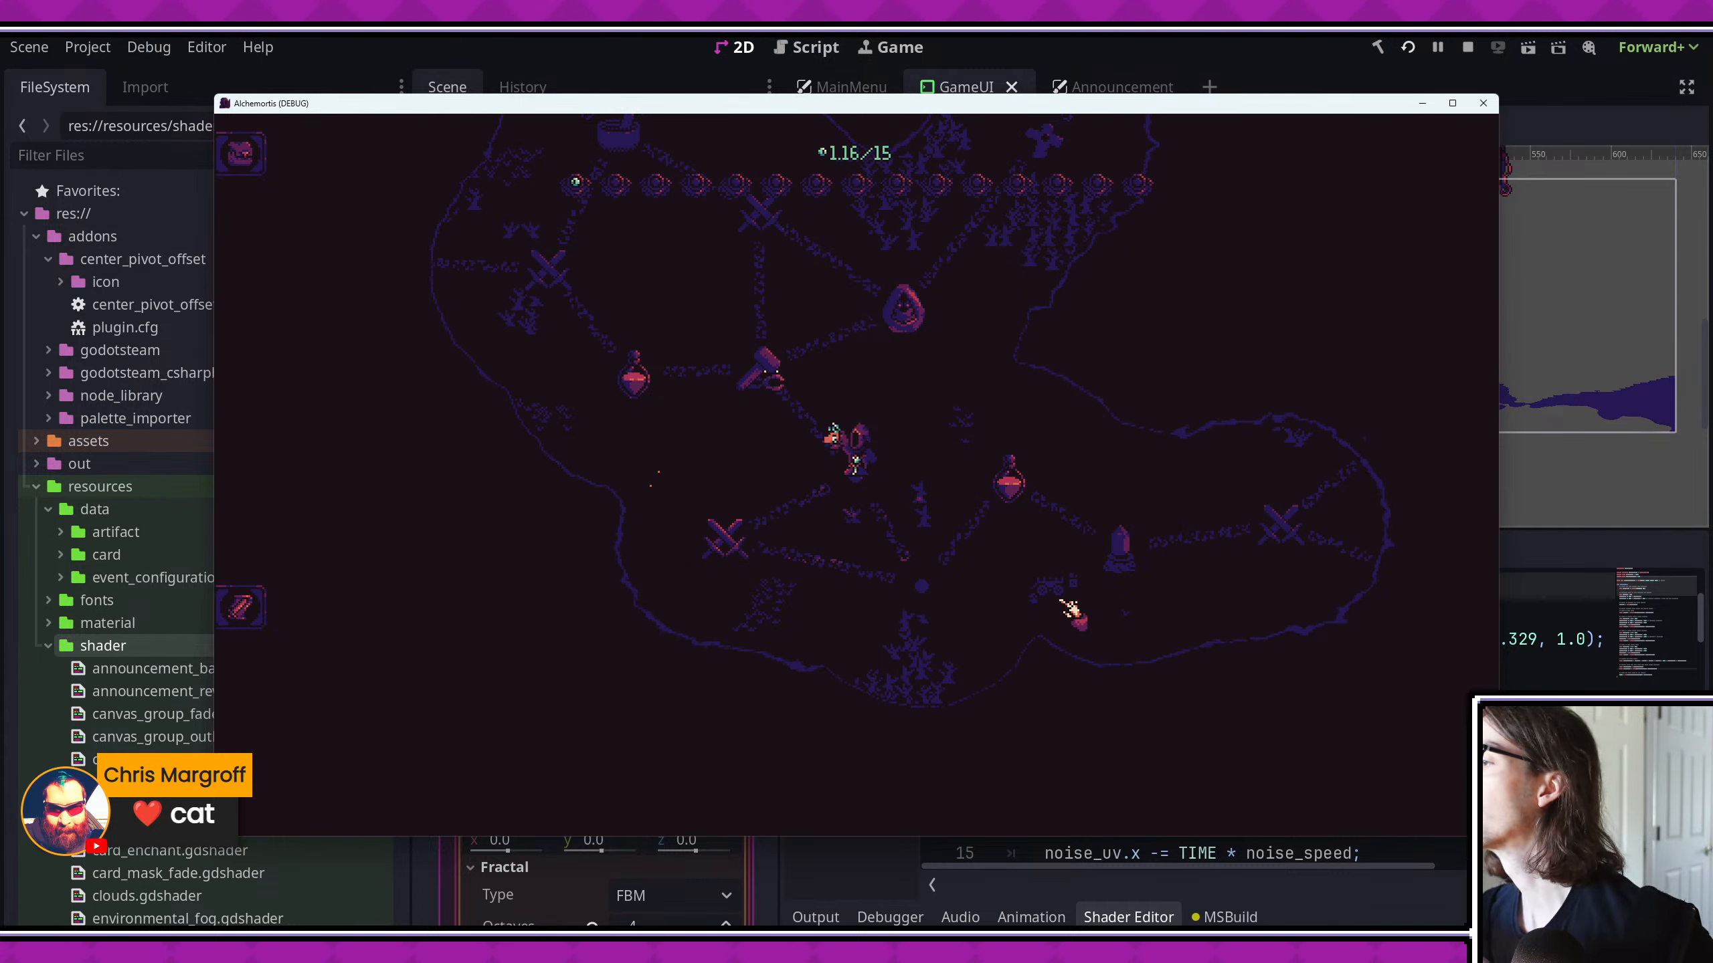
{"action": "left_click", "coordinate": [796, 363]}
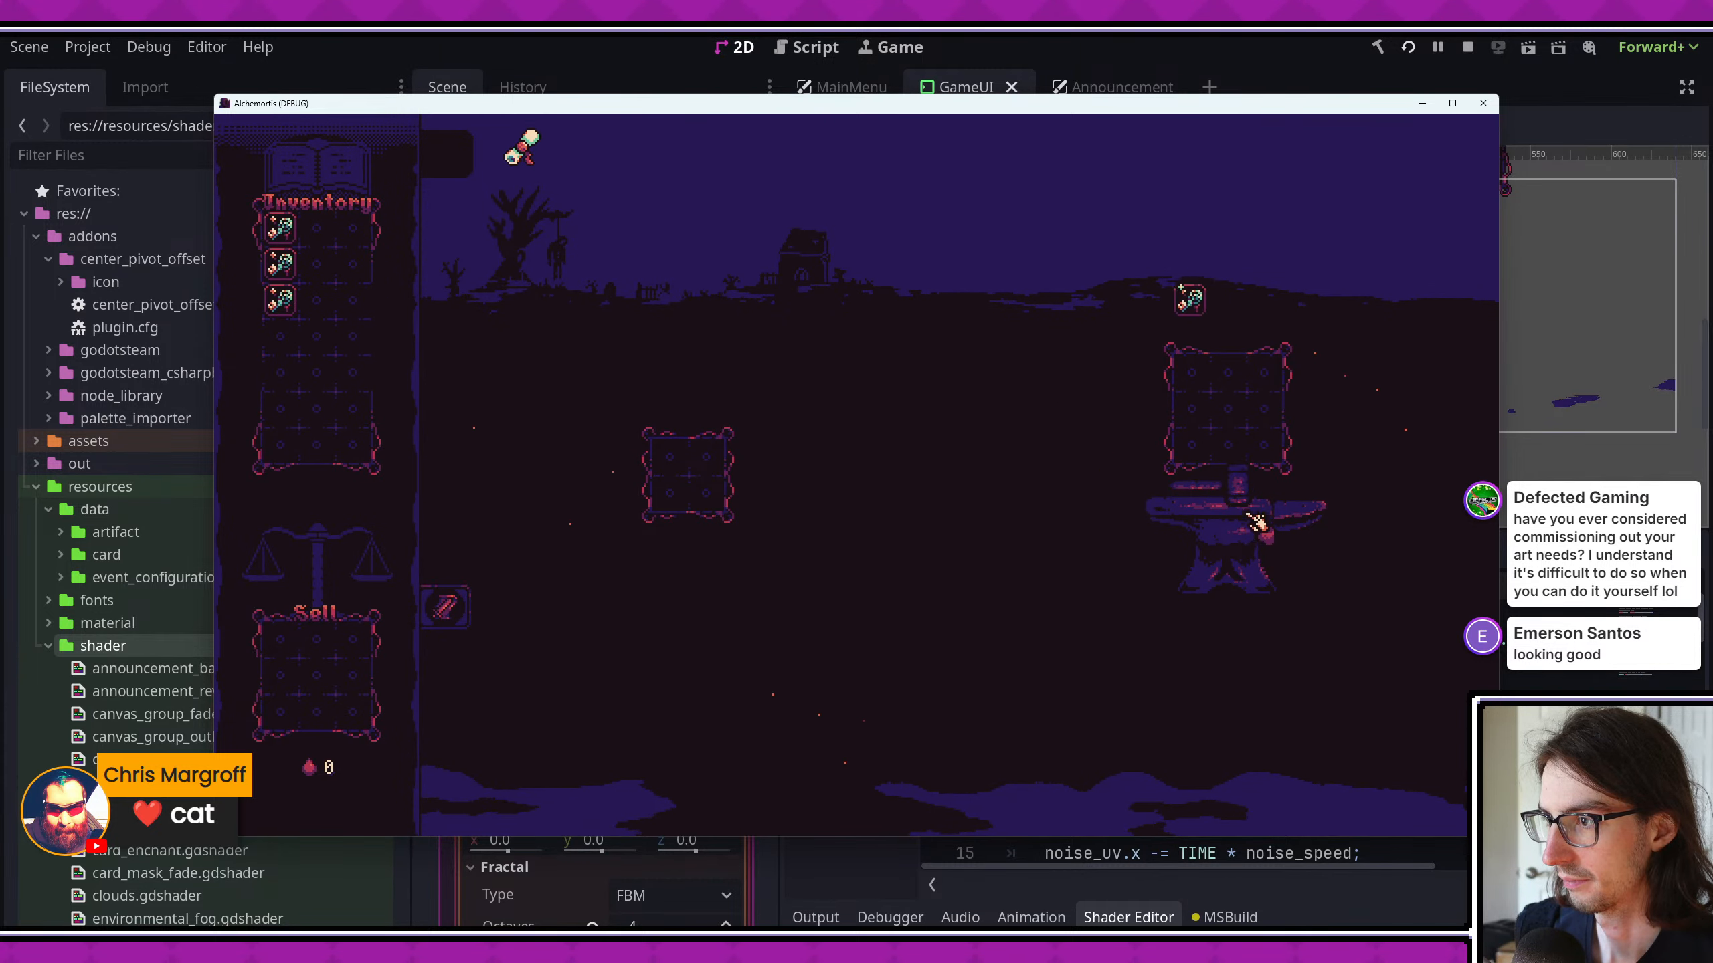
{"action": "left_click_drag", "start_coordinate": [661, 458], "coordinate": [679, 453]}
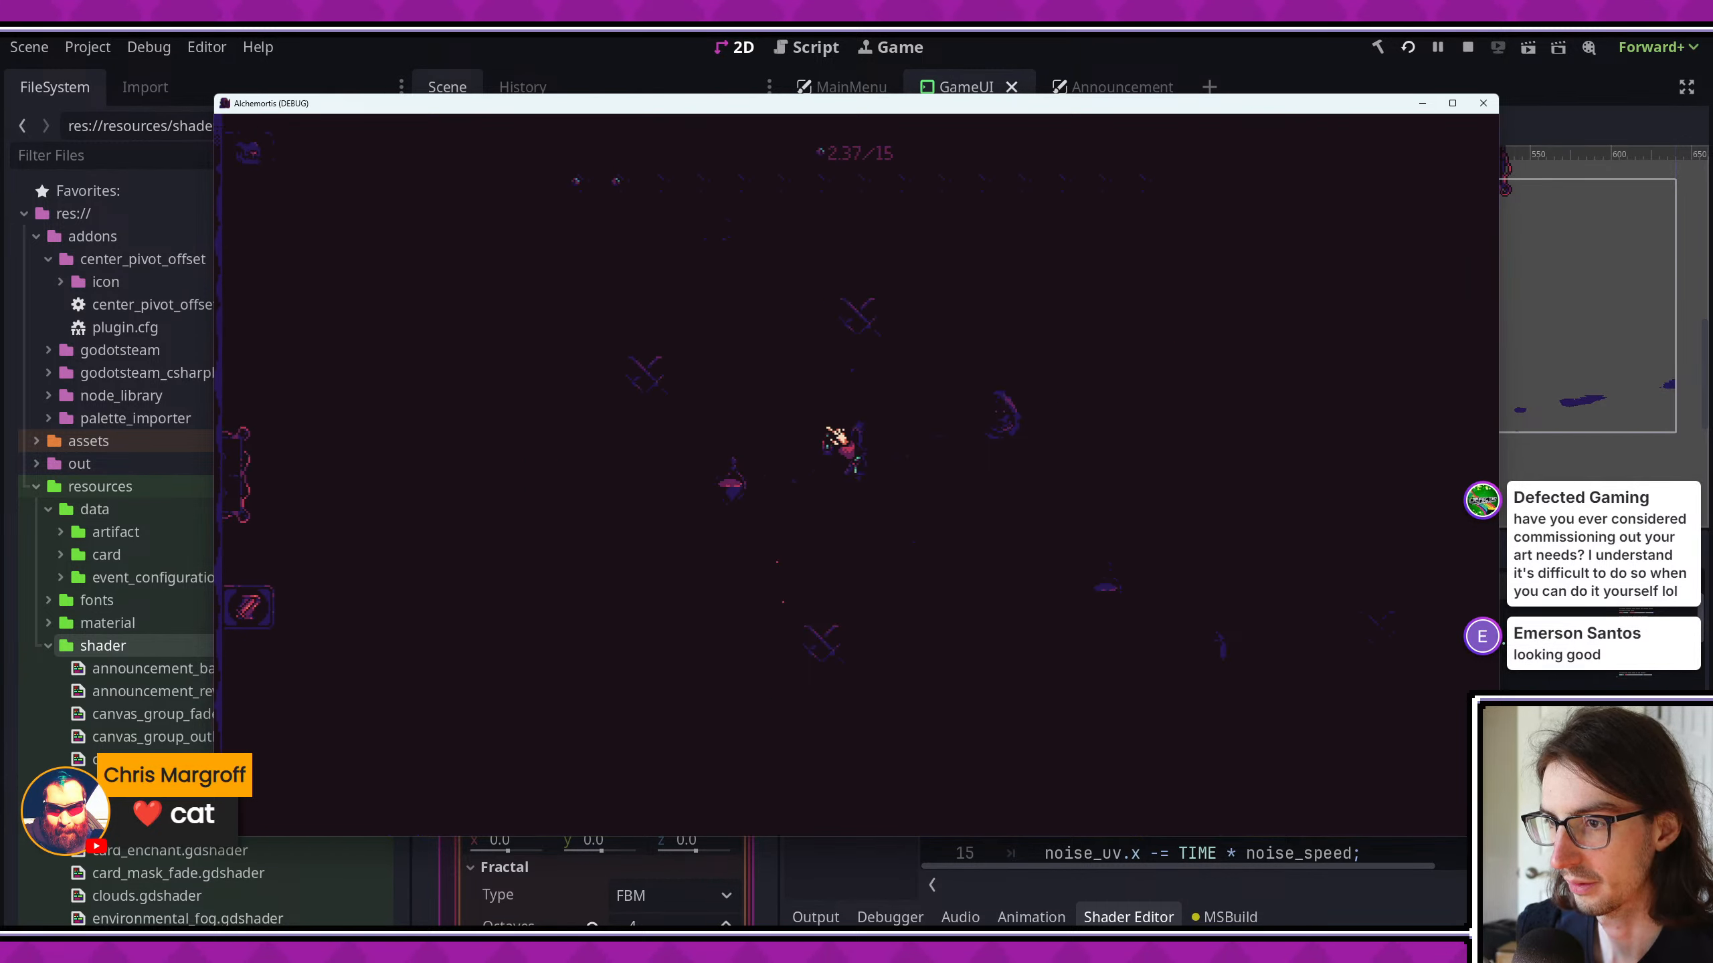
{"action": "left_click", "coordinate": [1476, 108]}
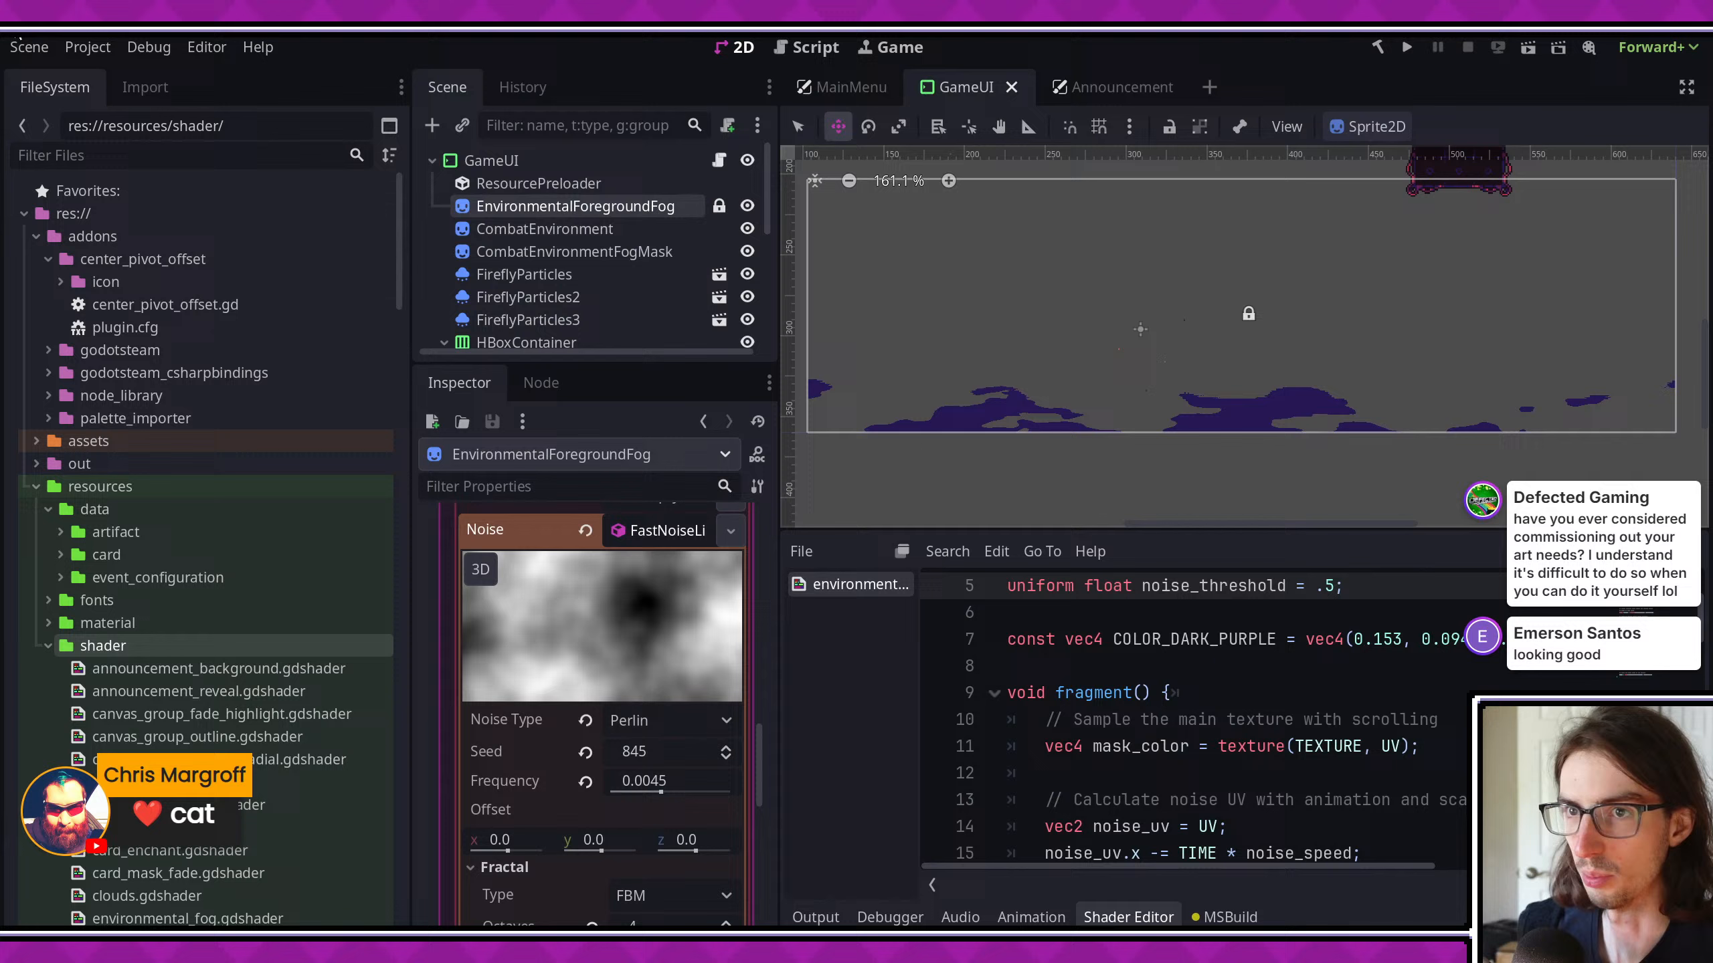
- Turn off the Skip Menu, Skip Tutorial and Enable Test Player Cards debug options in the Project Settings
{"action": "left_click", "coordinate": [67, 46]}
{"action": "left_click", "coordinate": [108, 73]}
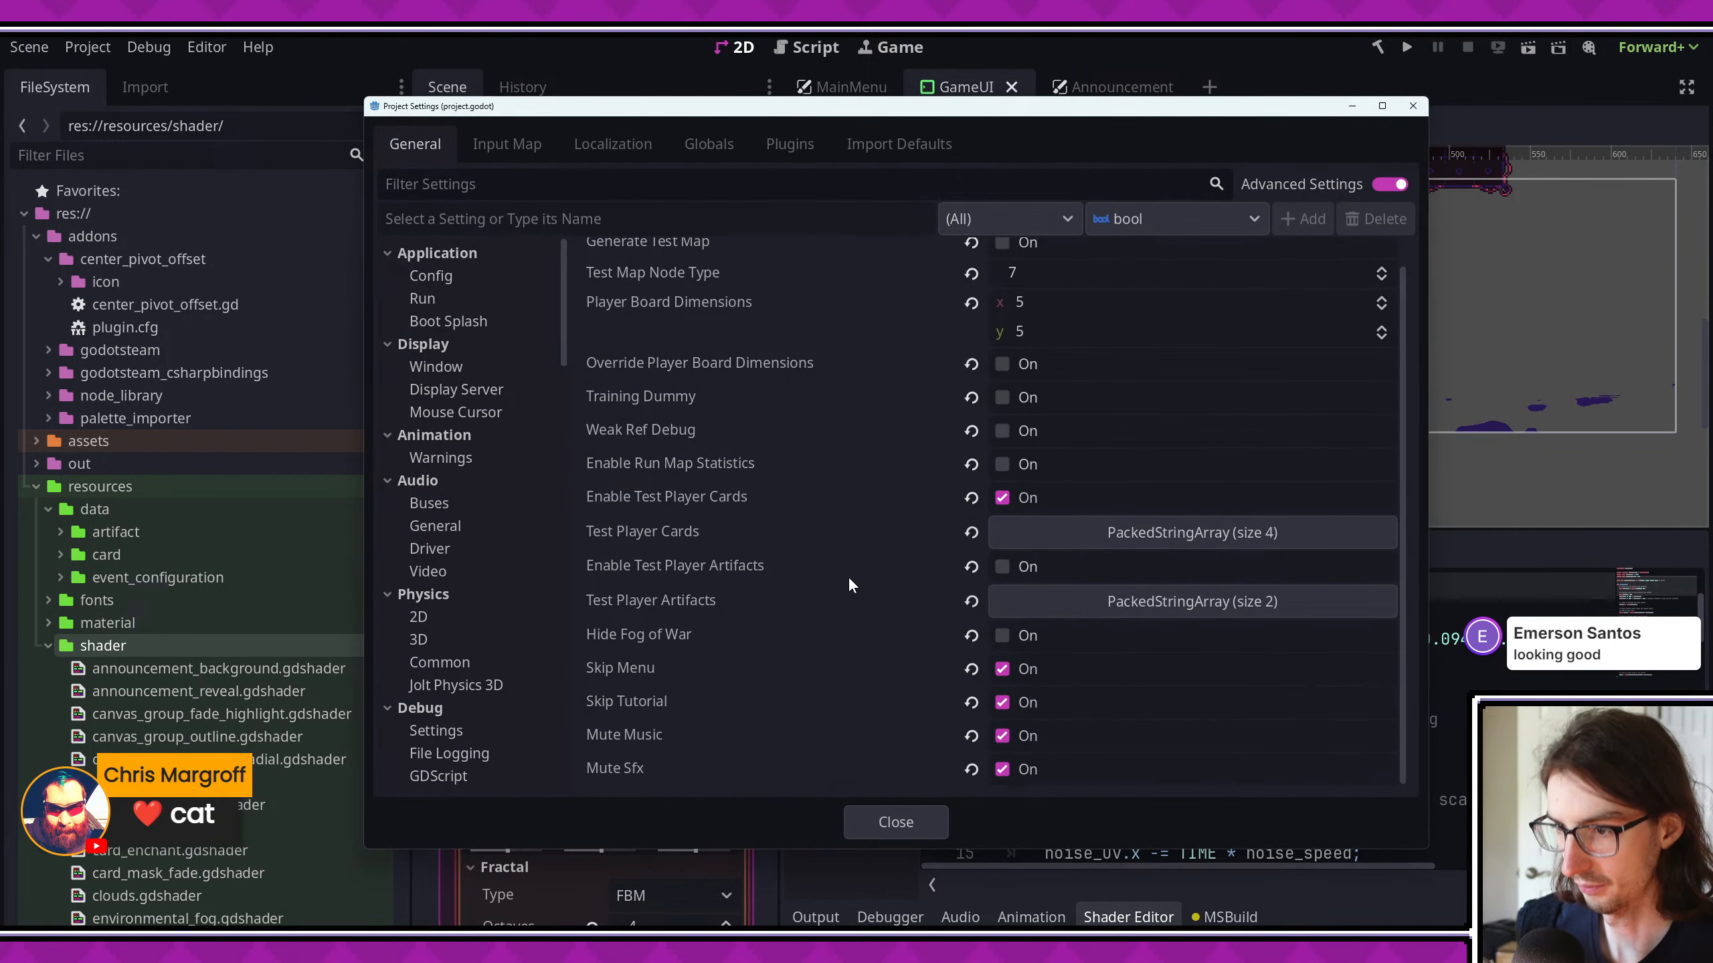
{"action": "left_click", "coordinate": [1016, 677]}
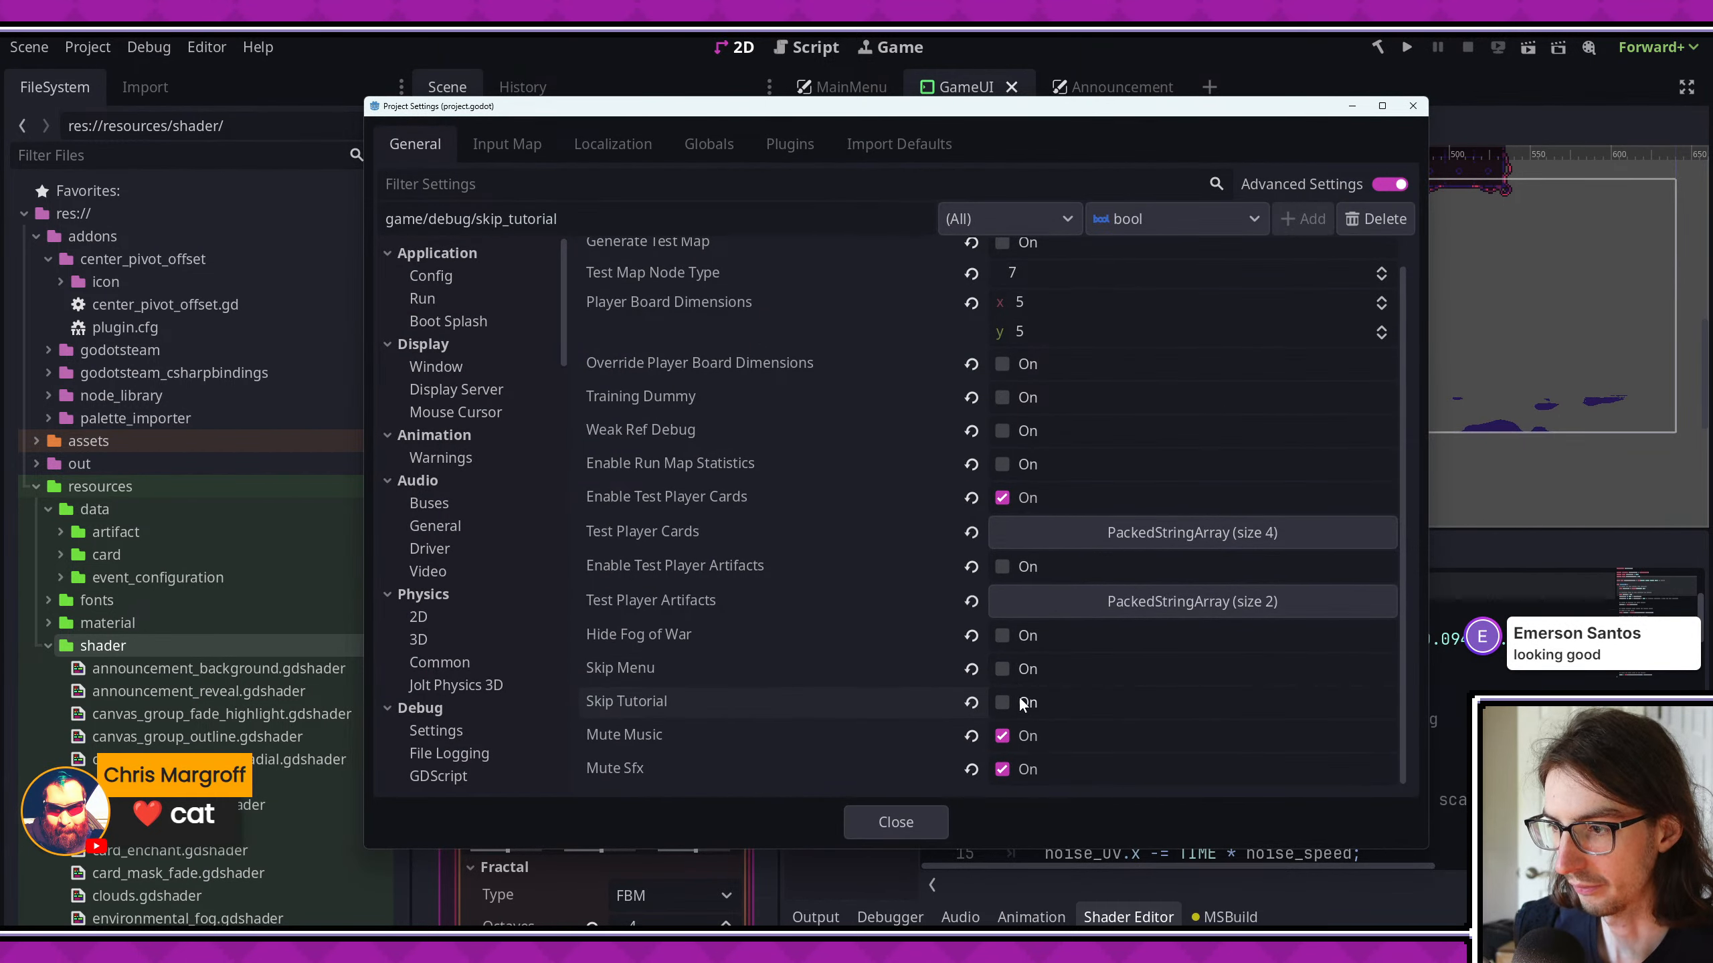
{"action": "scroll", "coordinate": [924, 490], "scroll_direction": "up", "scroll_amount": 1}
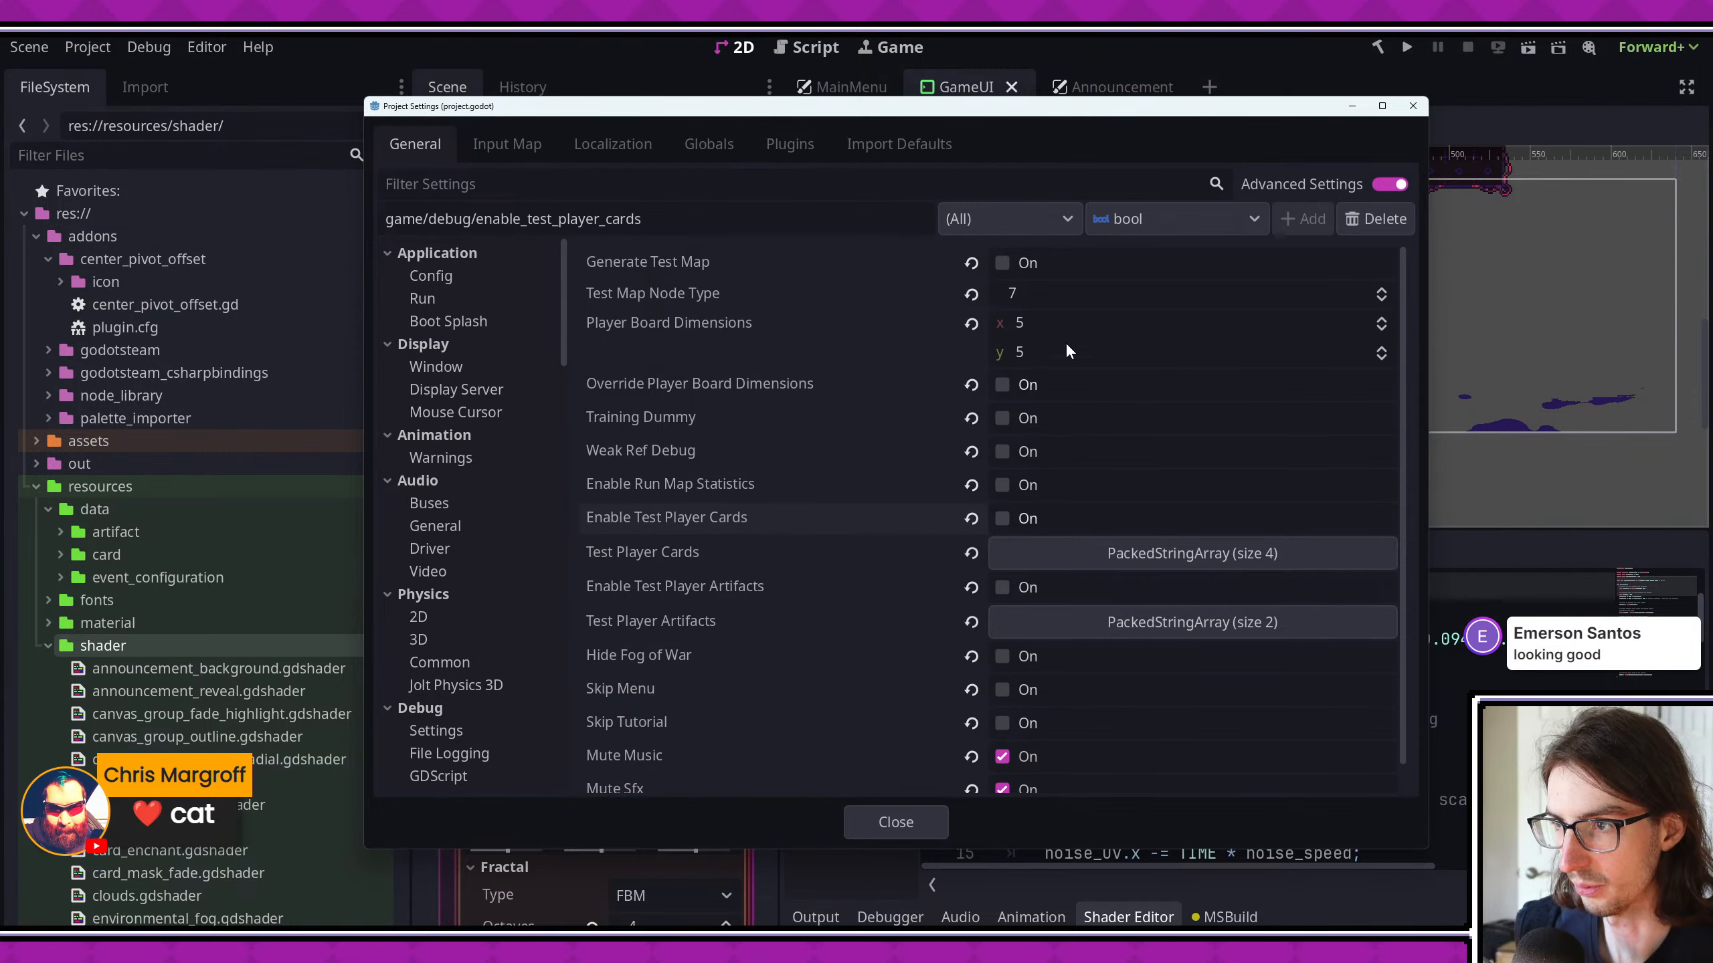
{"action": "left_click", "coordinate": [894, 822]}
- Run the game, continue past the playtest notice, start a run from the main menu and page through the welcome tutorial
{"action": "left_click", "coordinate": [1402, 54]}
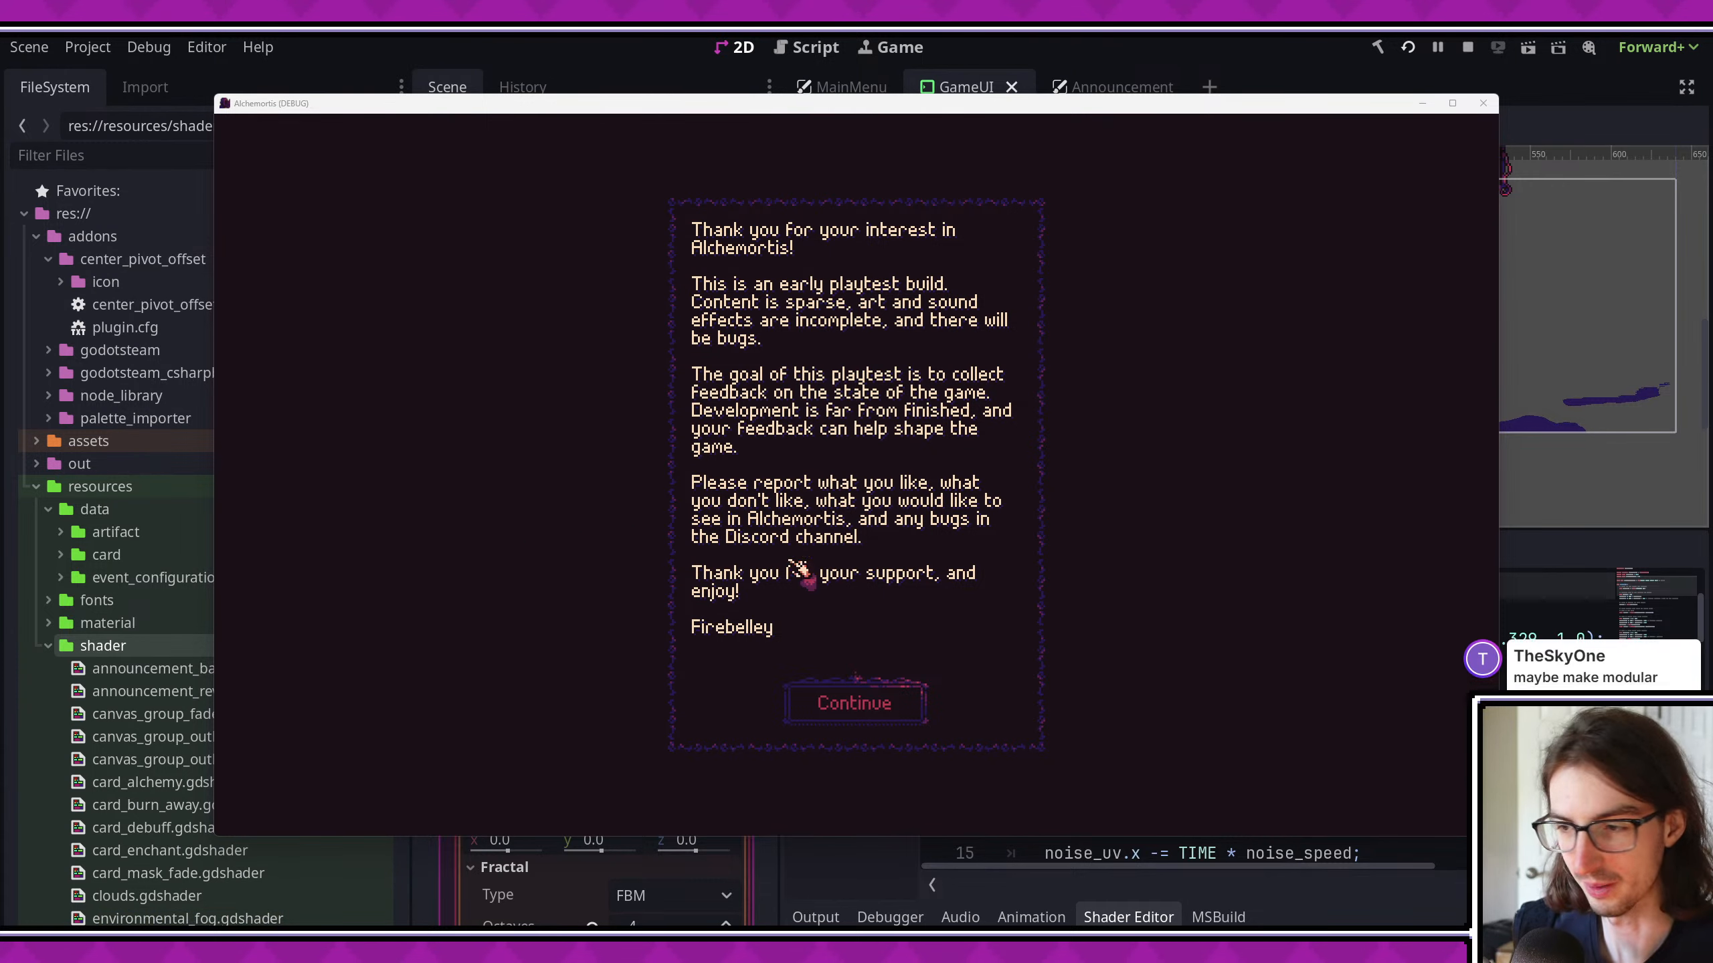
{"action": "left_click", "coordinate": [918, 715]}
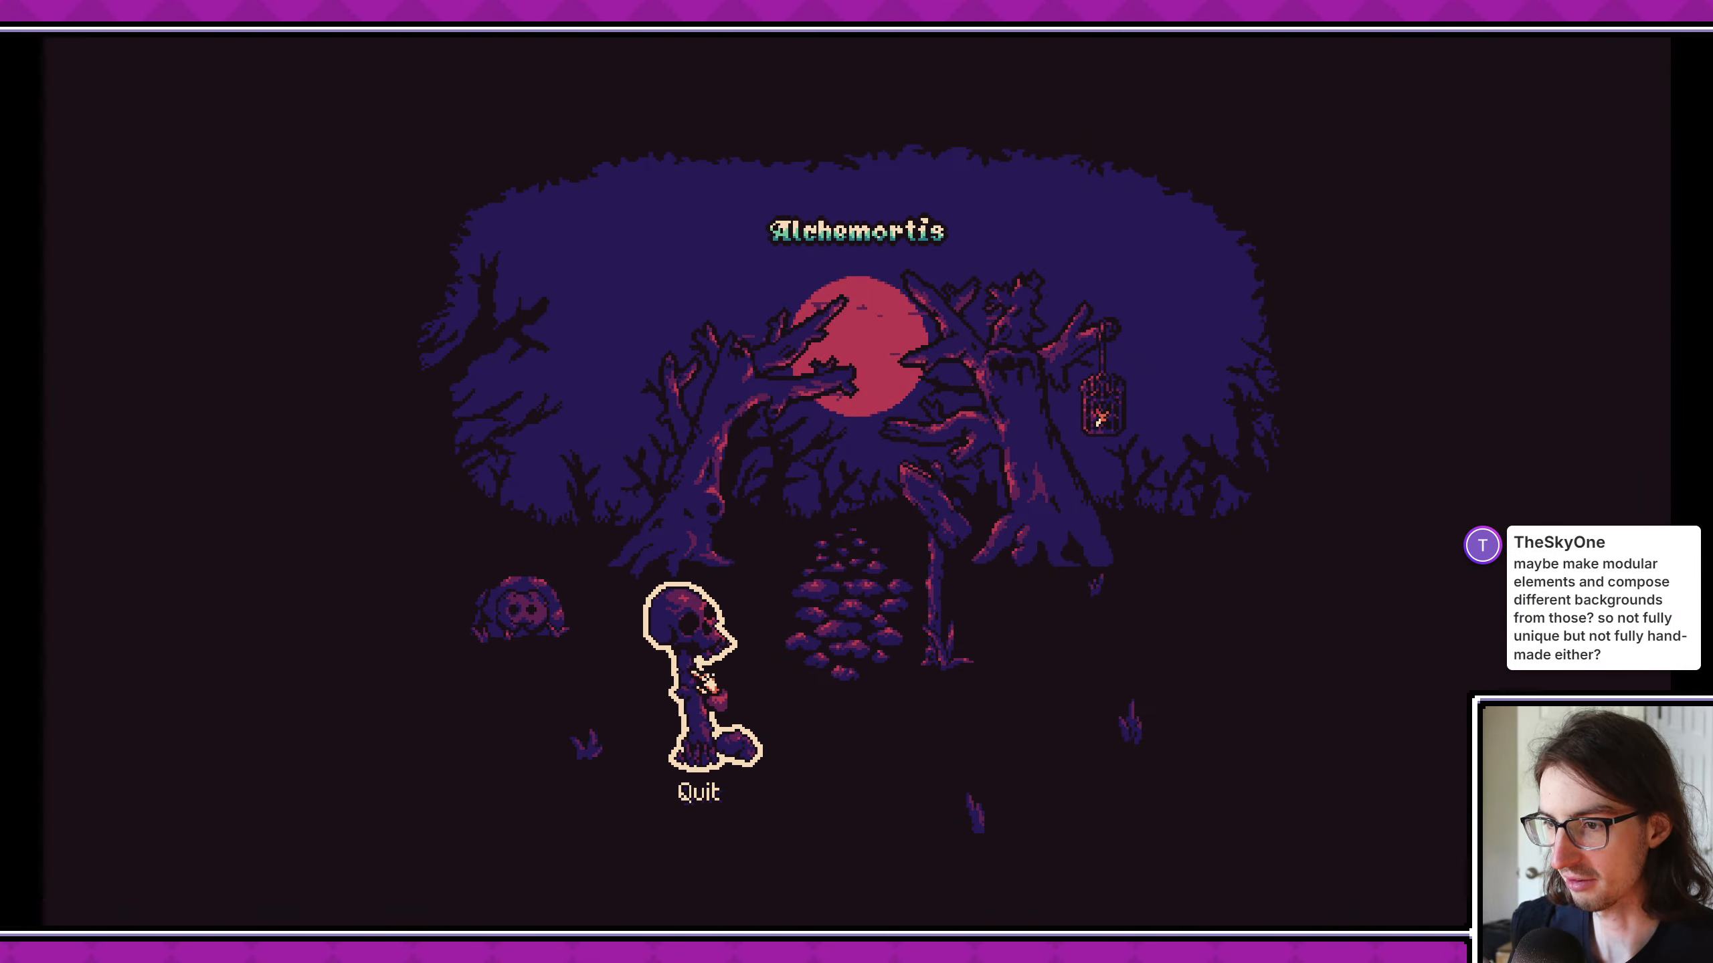
{"action": "left_click", "coordinate": [992, 631]}
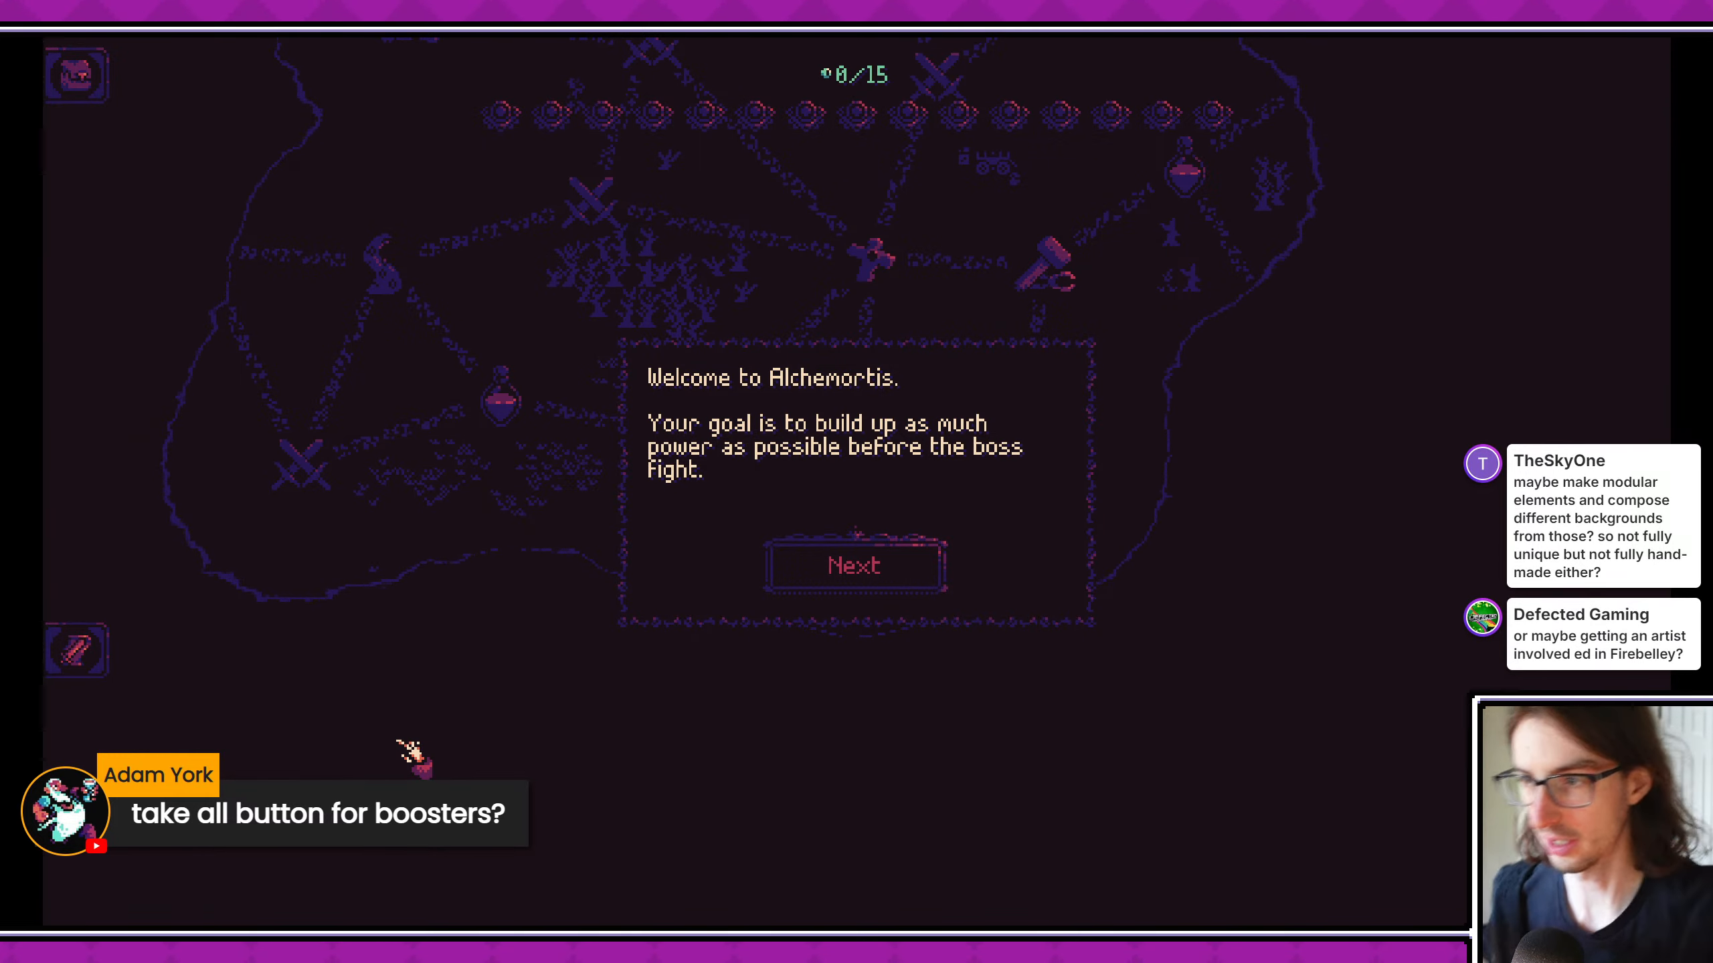
{"action": "left_click", "coordinate": [931, 582]}
{"action": "left_click", "coordinate": [952, 597]}
{"action": "left_click", "coordinate": [934, 602]}
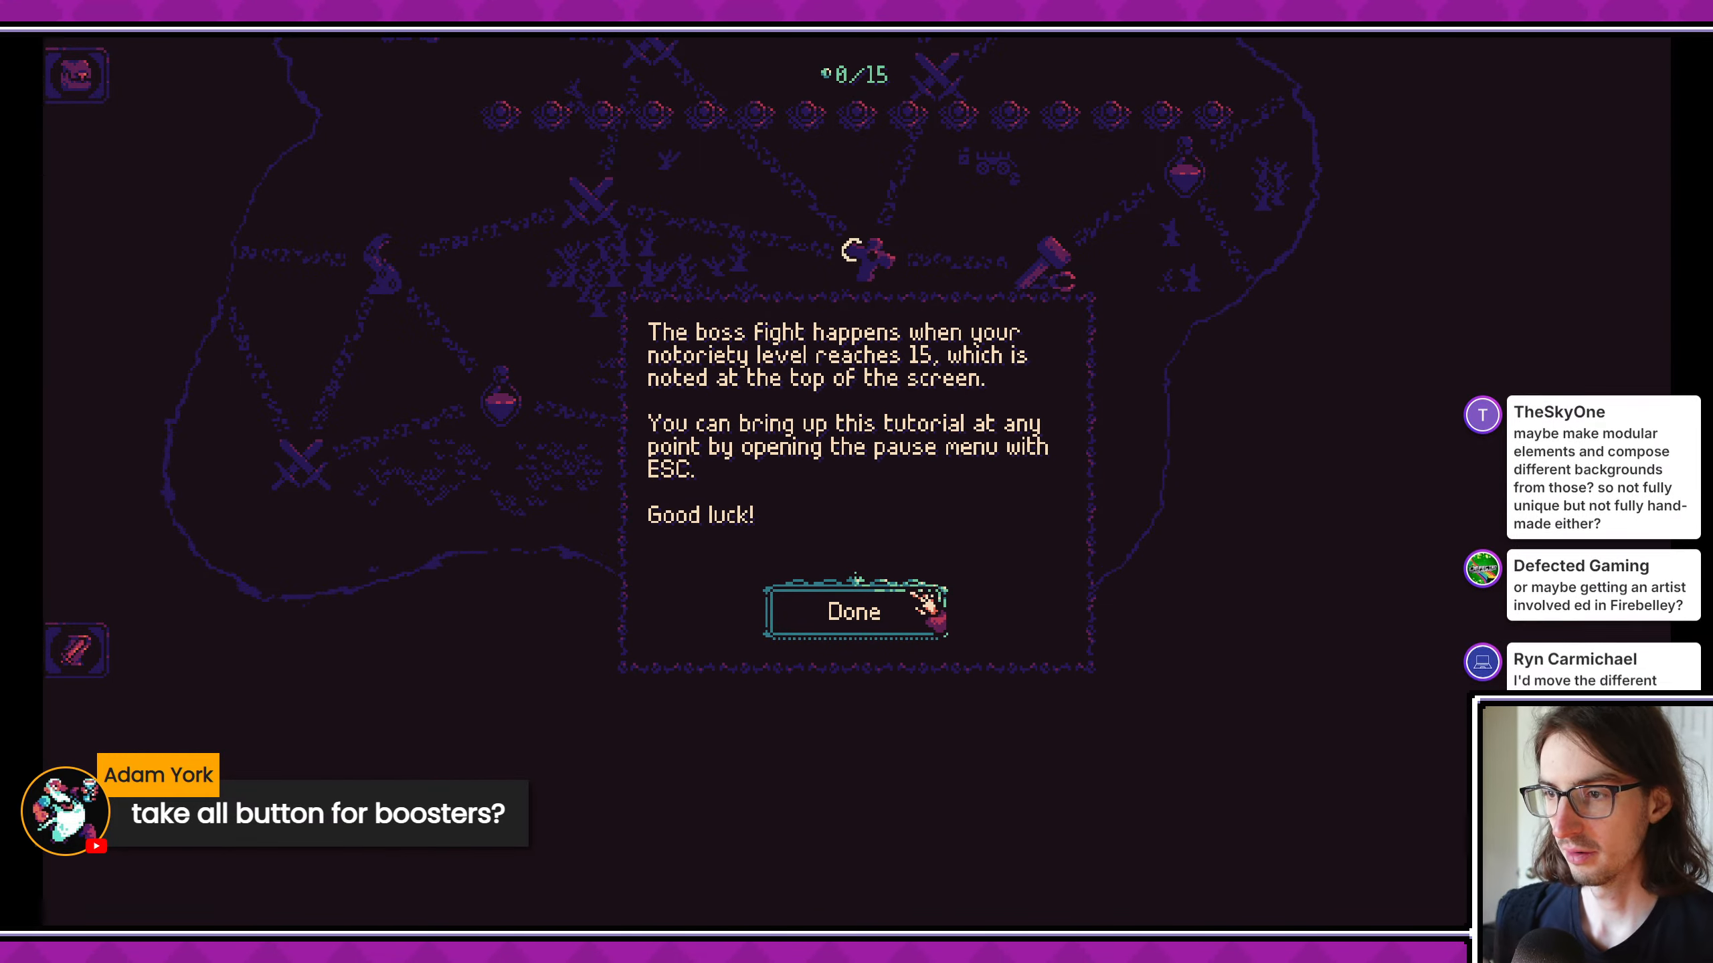
- Finish the tutorial, travel to the nearby booster node, dig up a grave and take all of its cards
{"action": "left_click", "coordinate": [907, 611]}
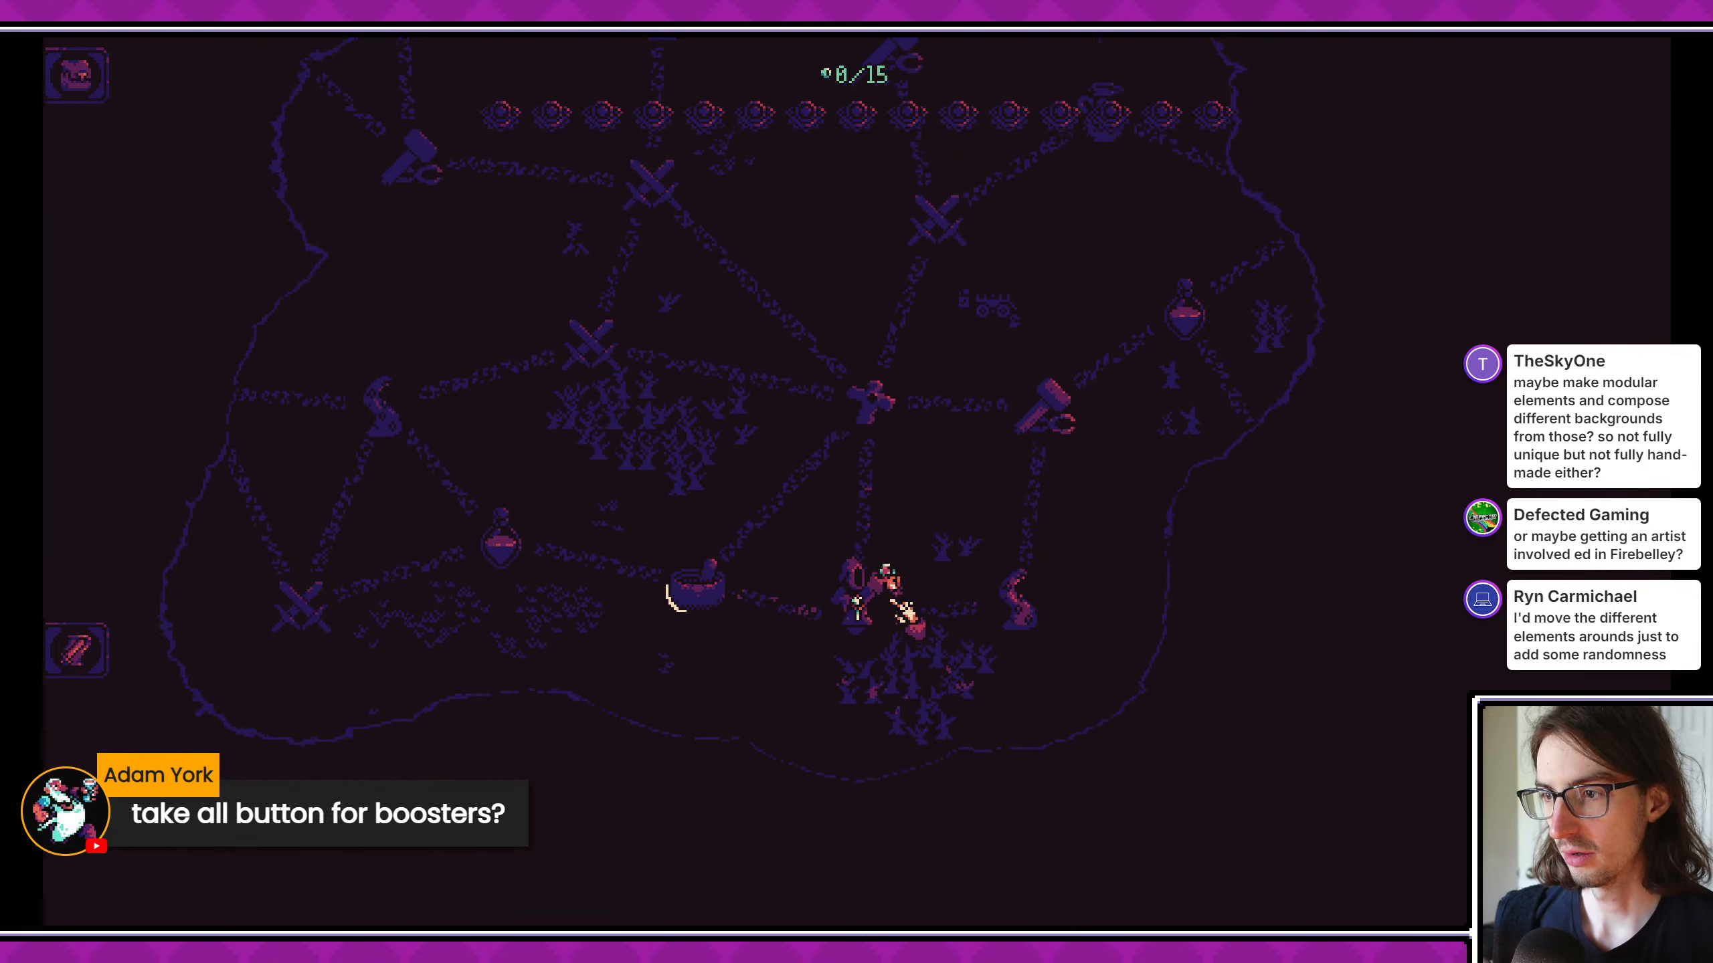
{"action": "left_click", "coordinate": [891, 427]}
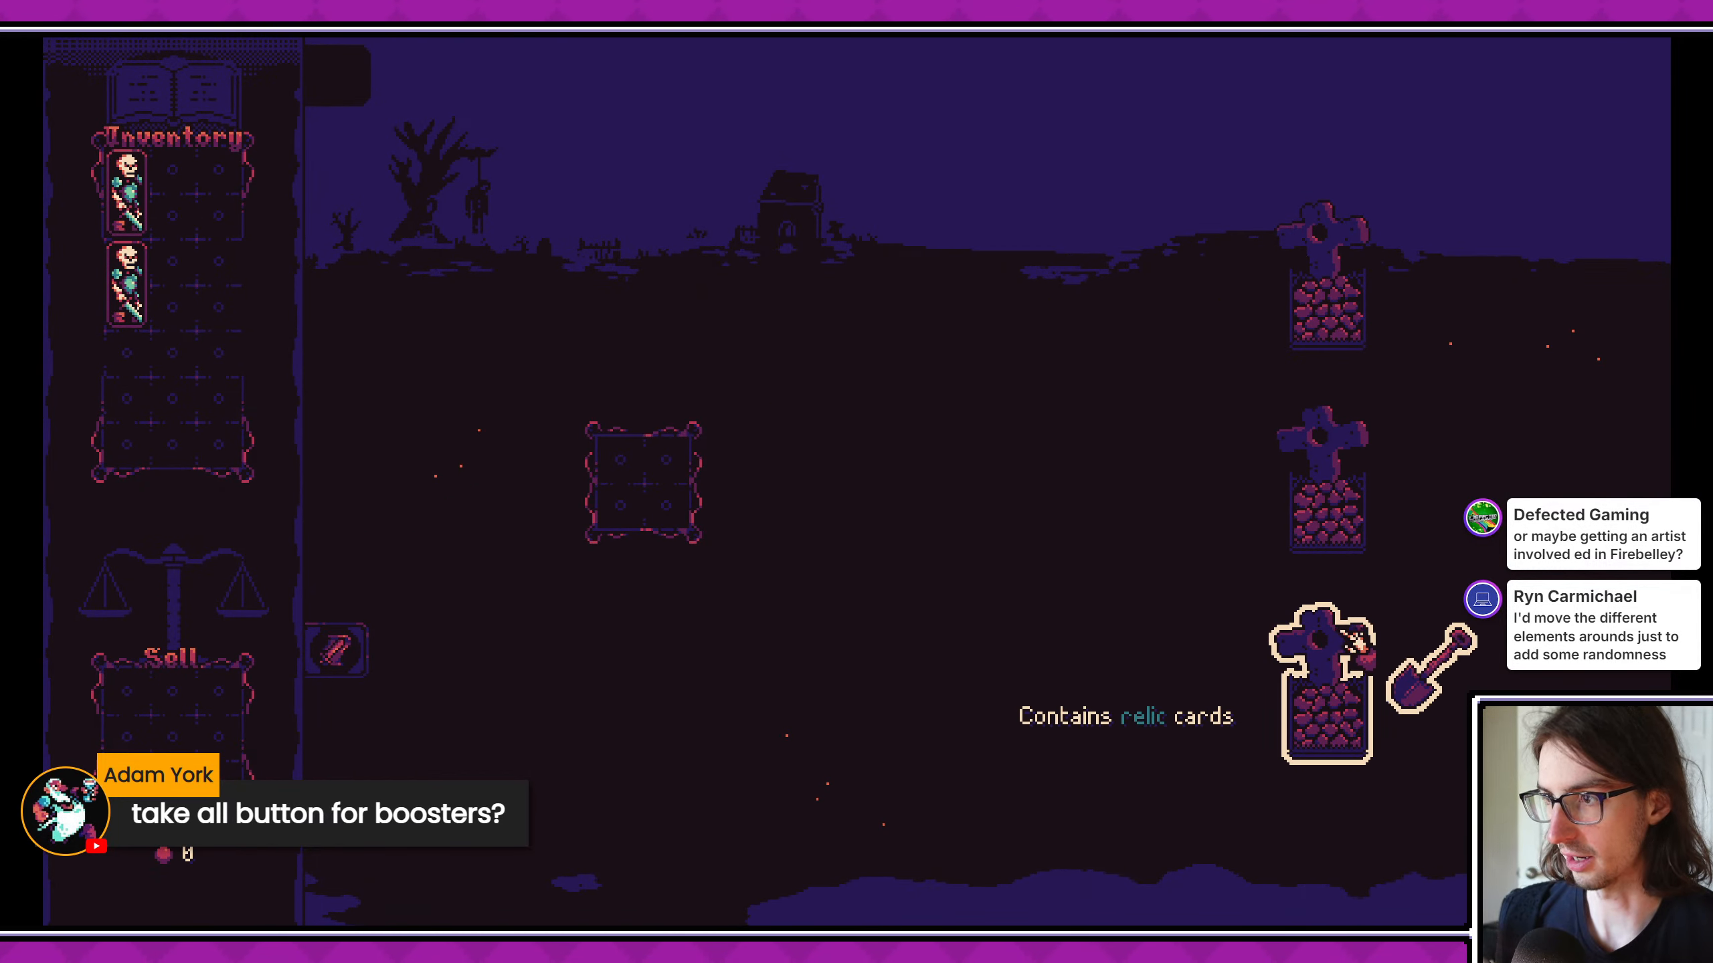
{"action": "left_click", "coordinate": [1322, 304]}
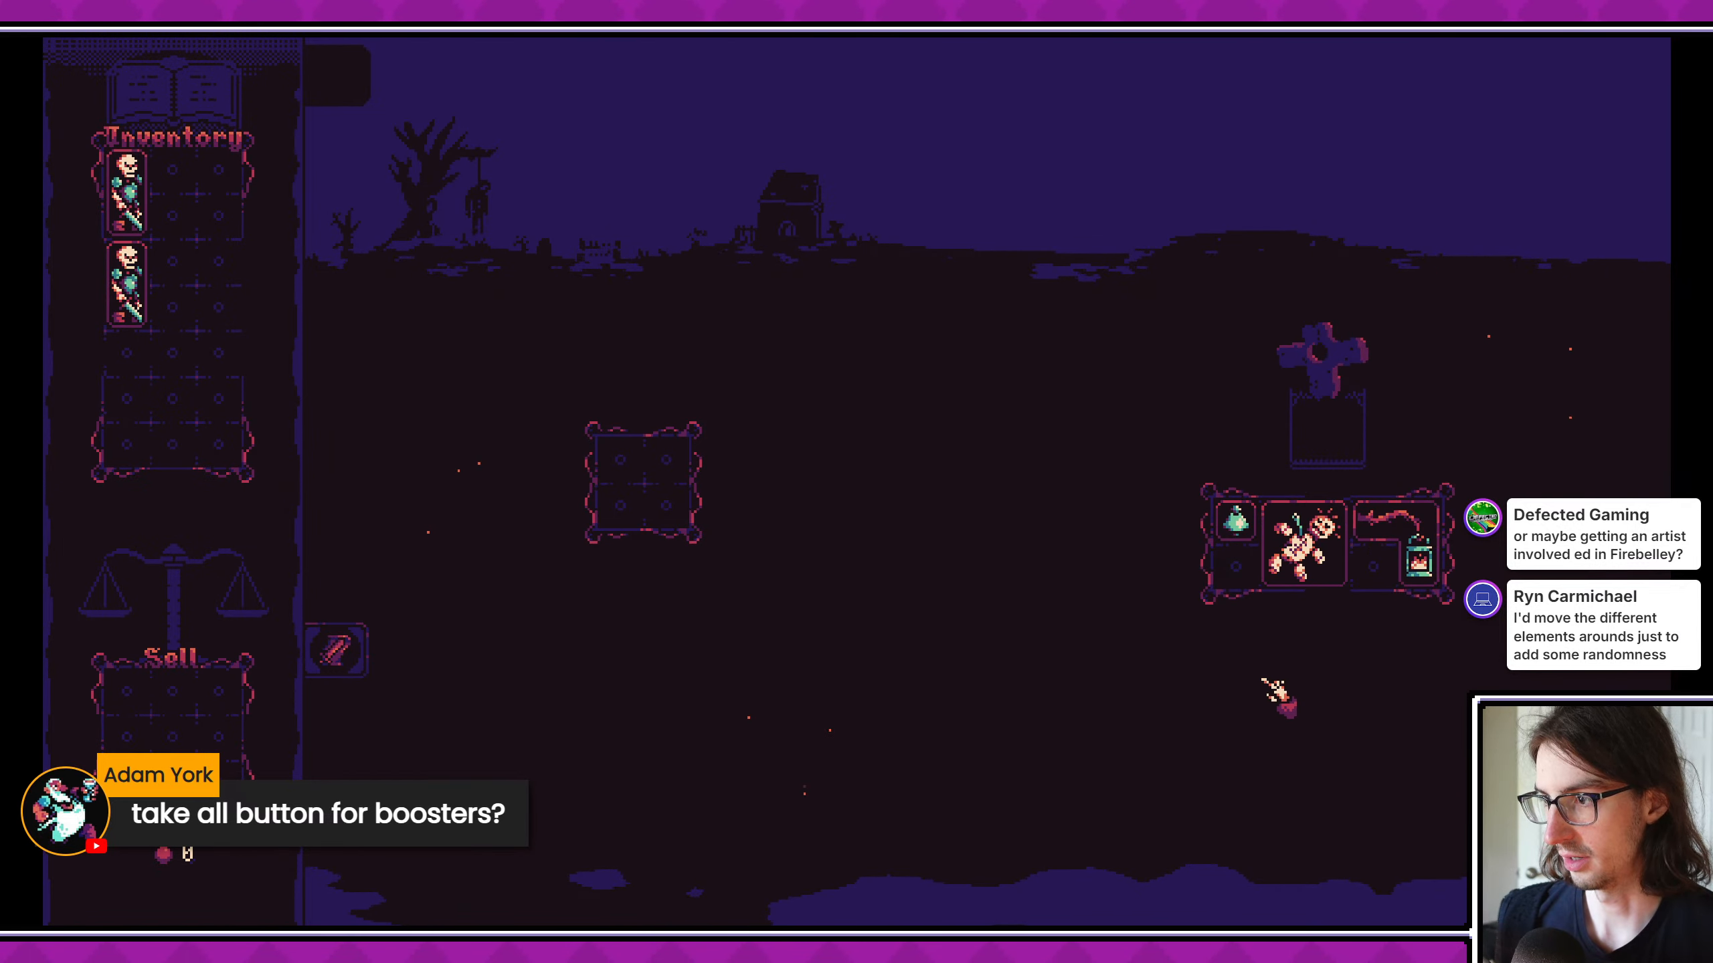
{"action": "left_click", "coordinate": [1295, 540]}
{"action": "left_click", "coordinate": [1409, 560]}
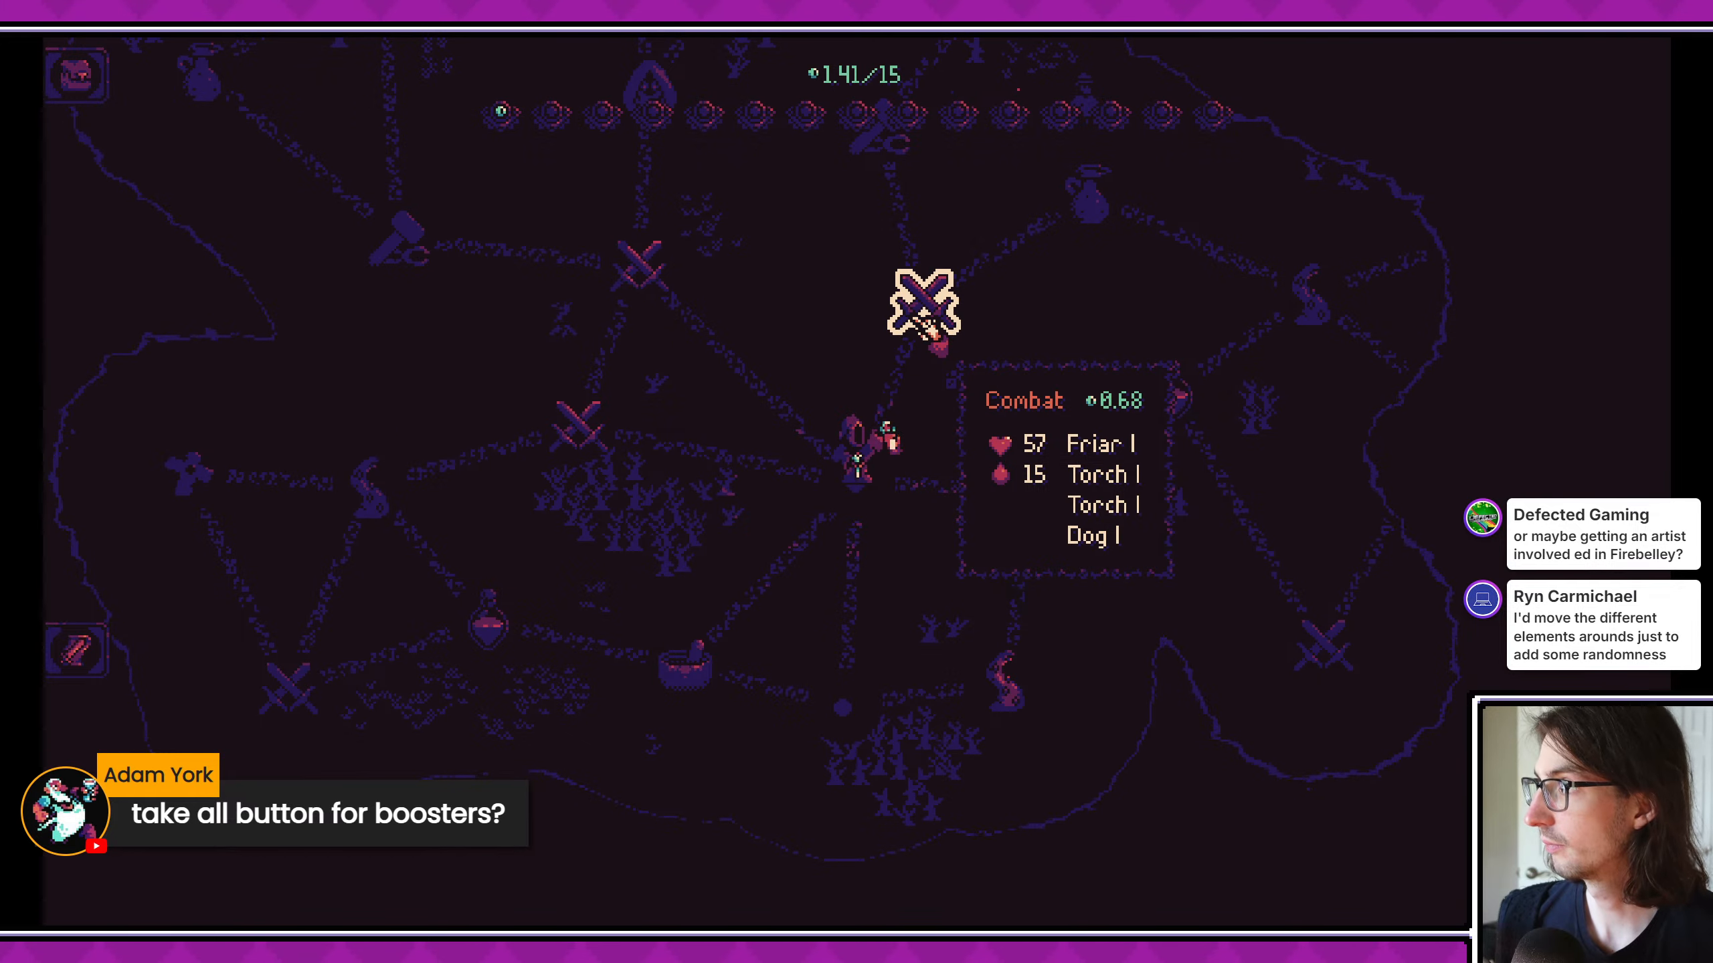
- Enter the combat node against the Friar, Torches and Dog, place both skeletons on the board and start the fight
{"action": "left_click", "coordinate": [928, 328]}
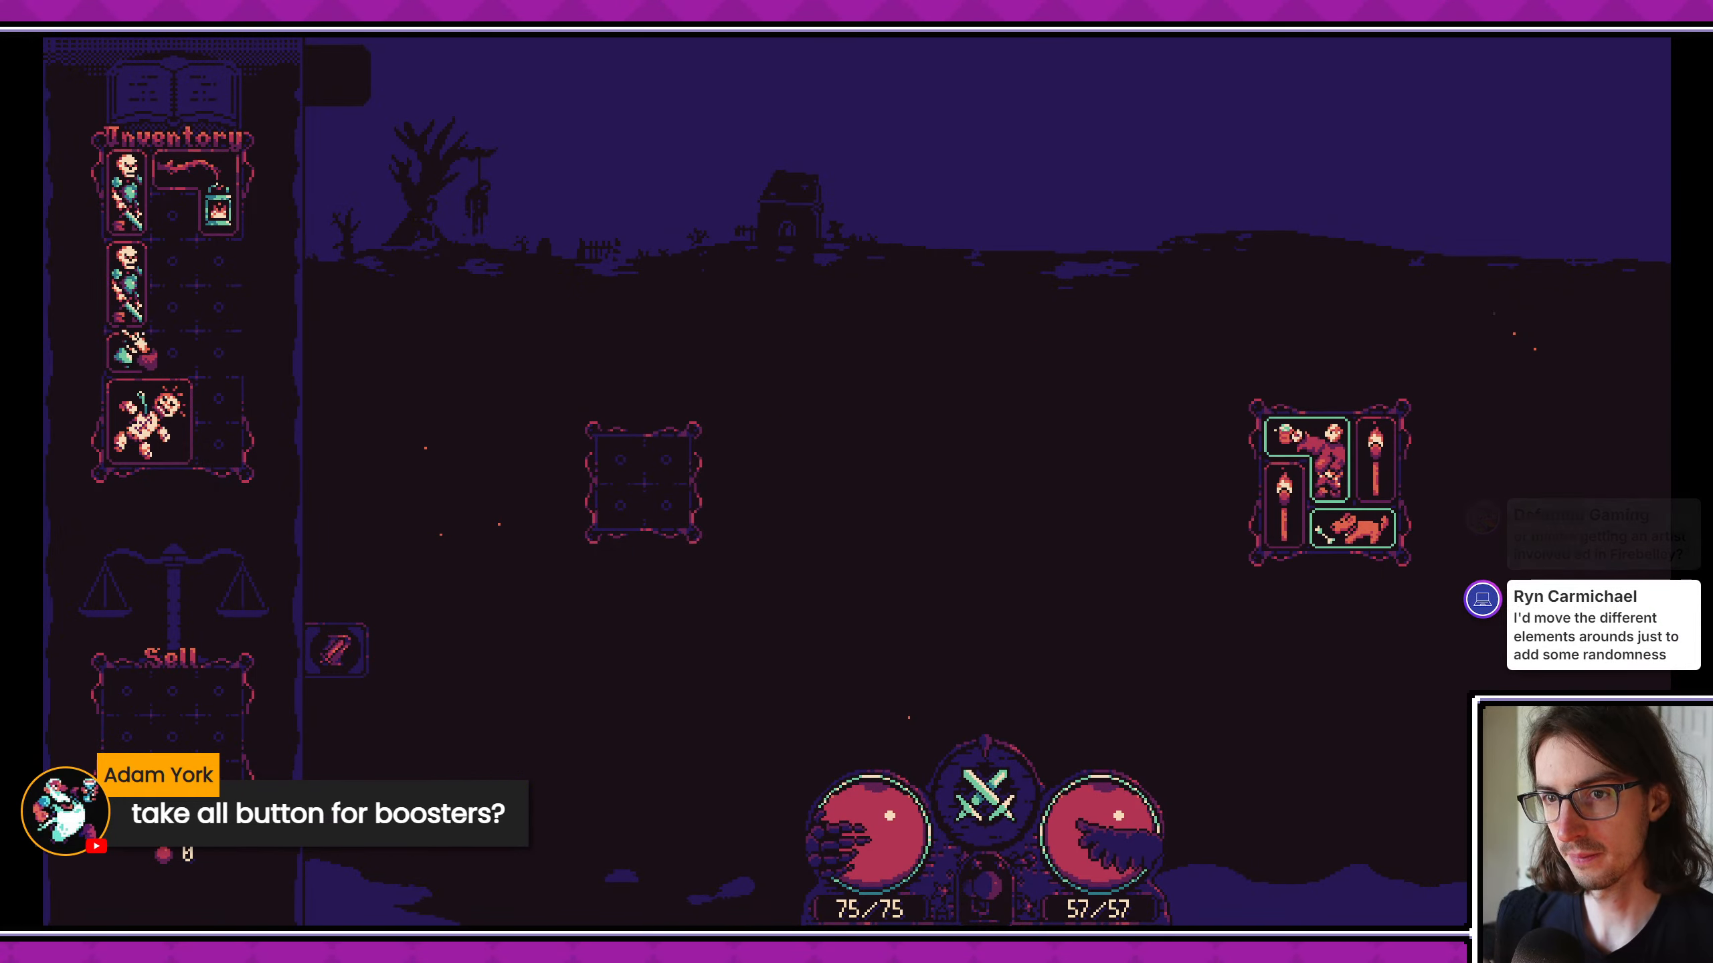
{"action": "left_click_drag", "start_coordinate": [134, 300], "coordinate": [625, 482]}
{"action": "left_click_drag", "start_coordinate": [129, 342], "coordinate": [218, 351]}
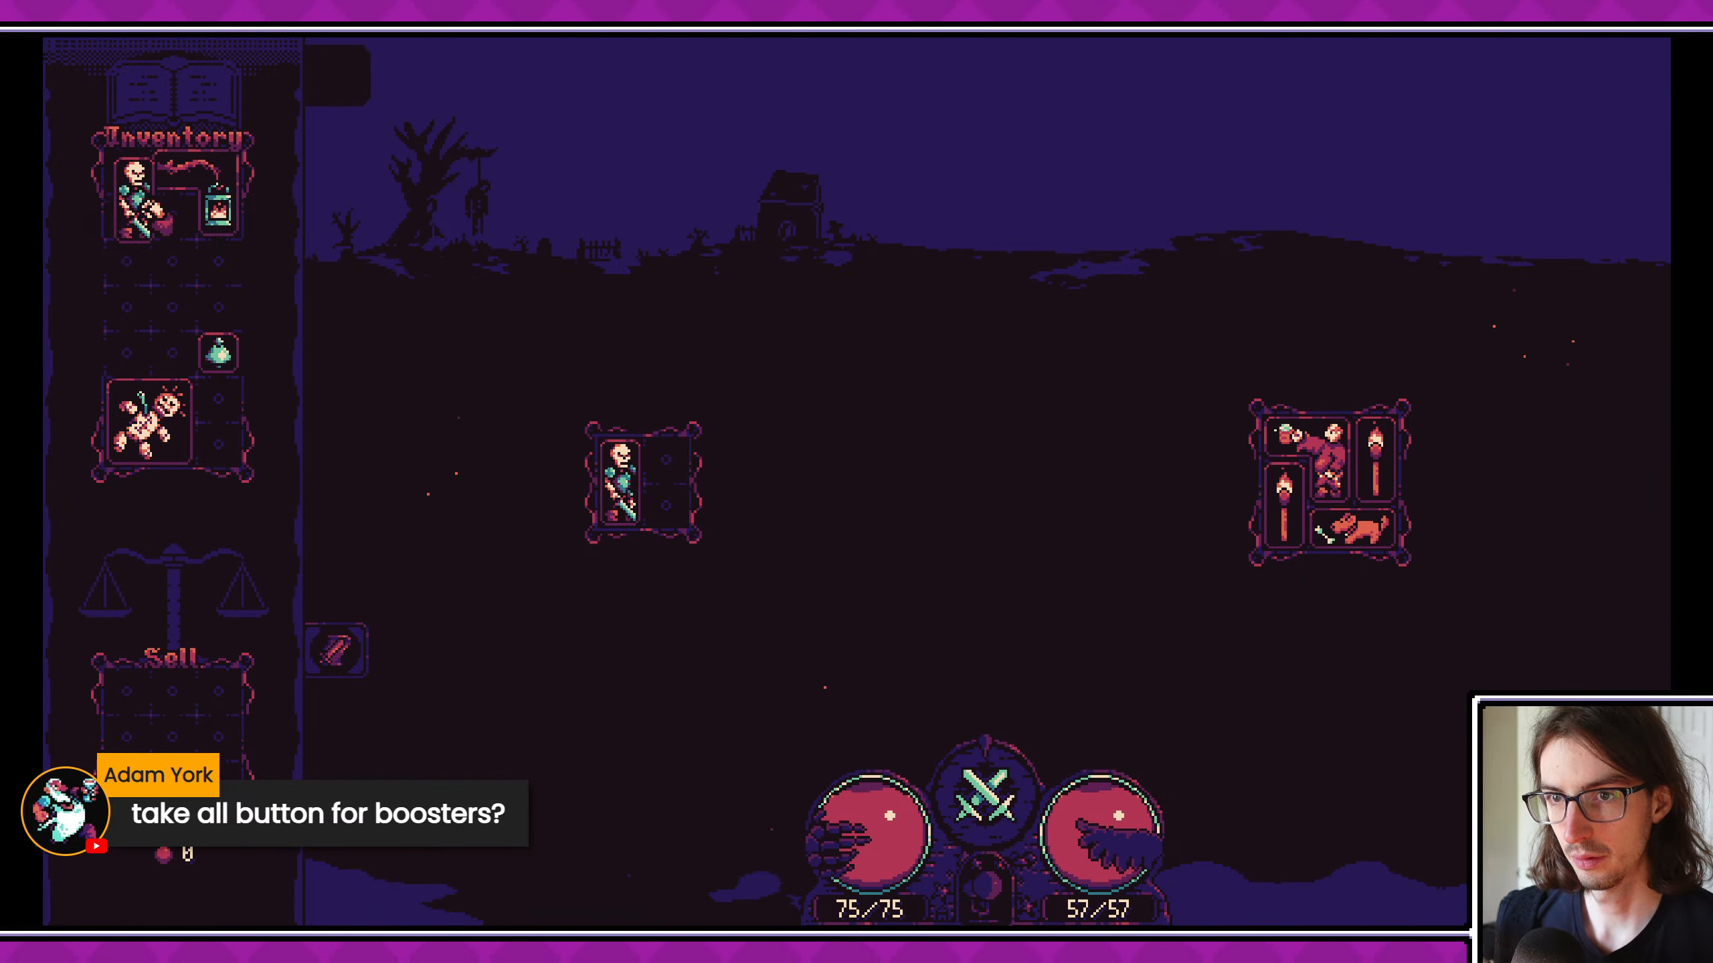
{"action": "left_click_drag", "start_coordinate": [138, 196], "coordinate": [666, 483]}
{"action": "left_click", "coordinate": [984, 800]}
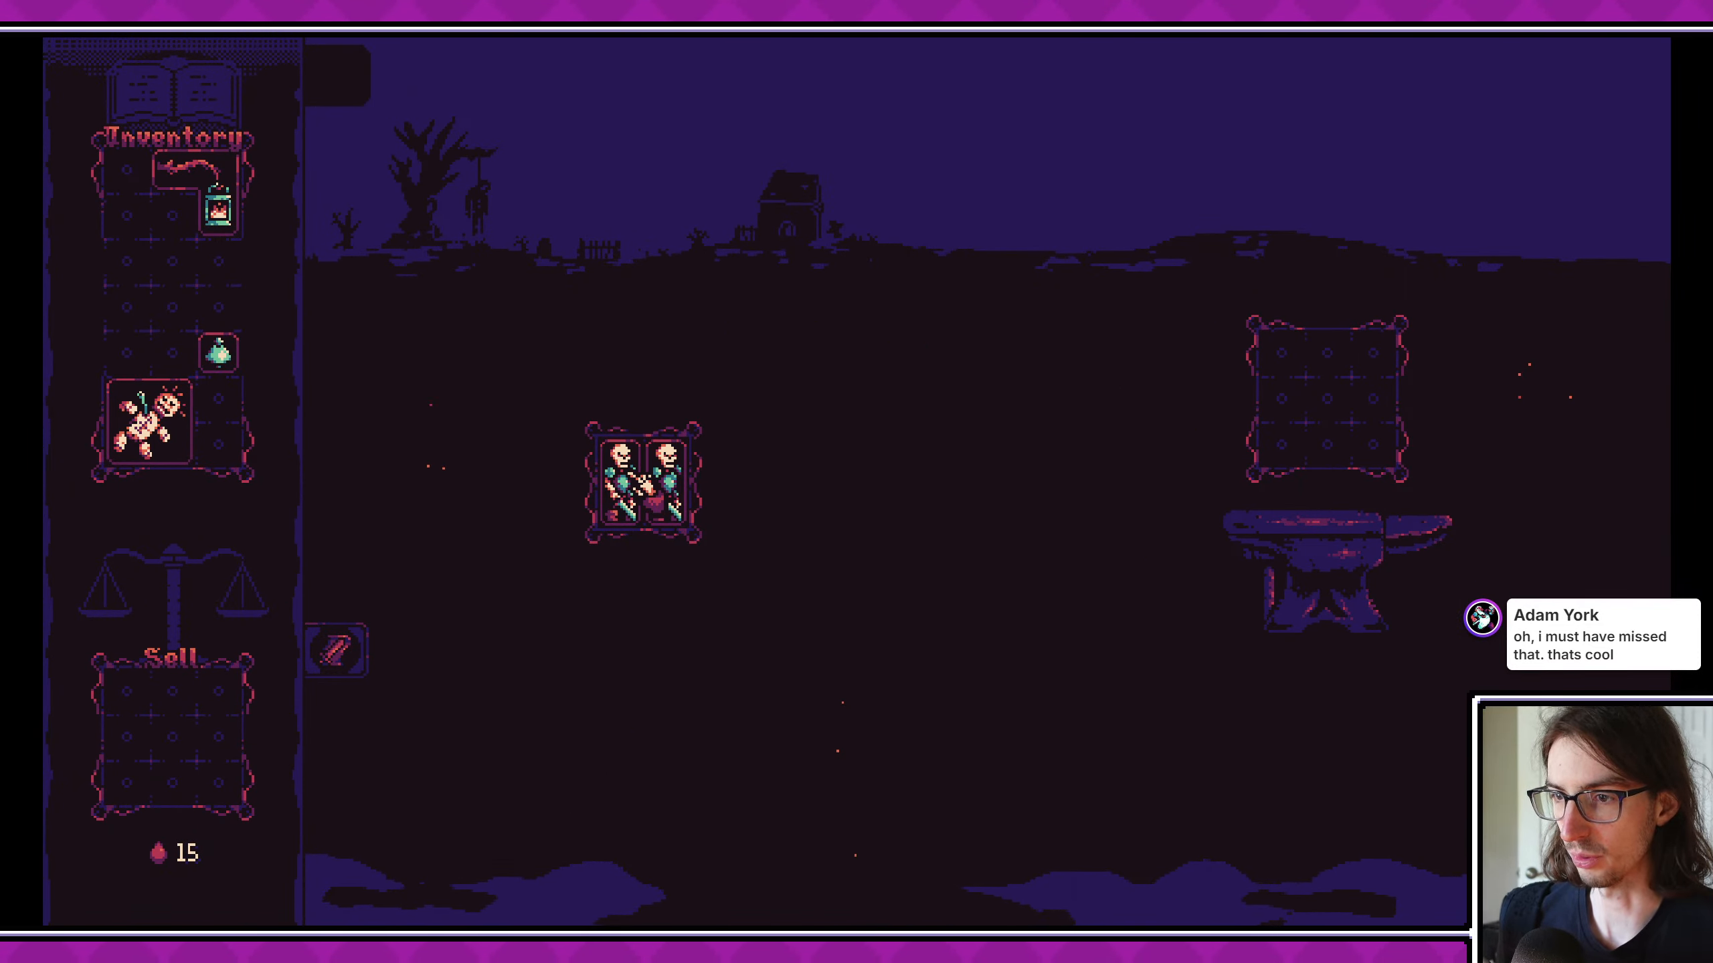
- Upgrade one skeleton on the anvil and return it to the board
{"action": "left_click_drag", "start_coordinate": [627, 474], "coordinate": [1315, 410]}
{"action": "left_click", "coordinate": [1365, 547]}
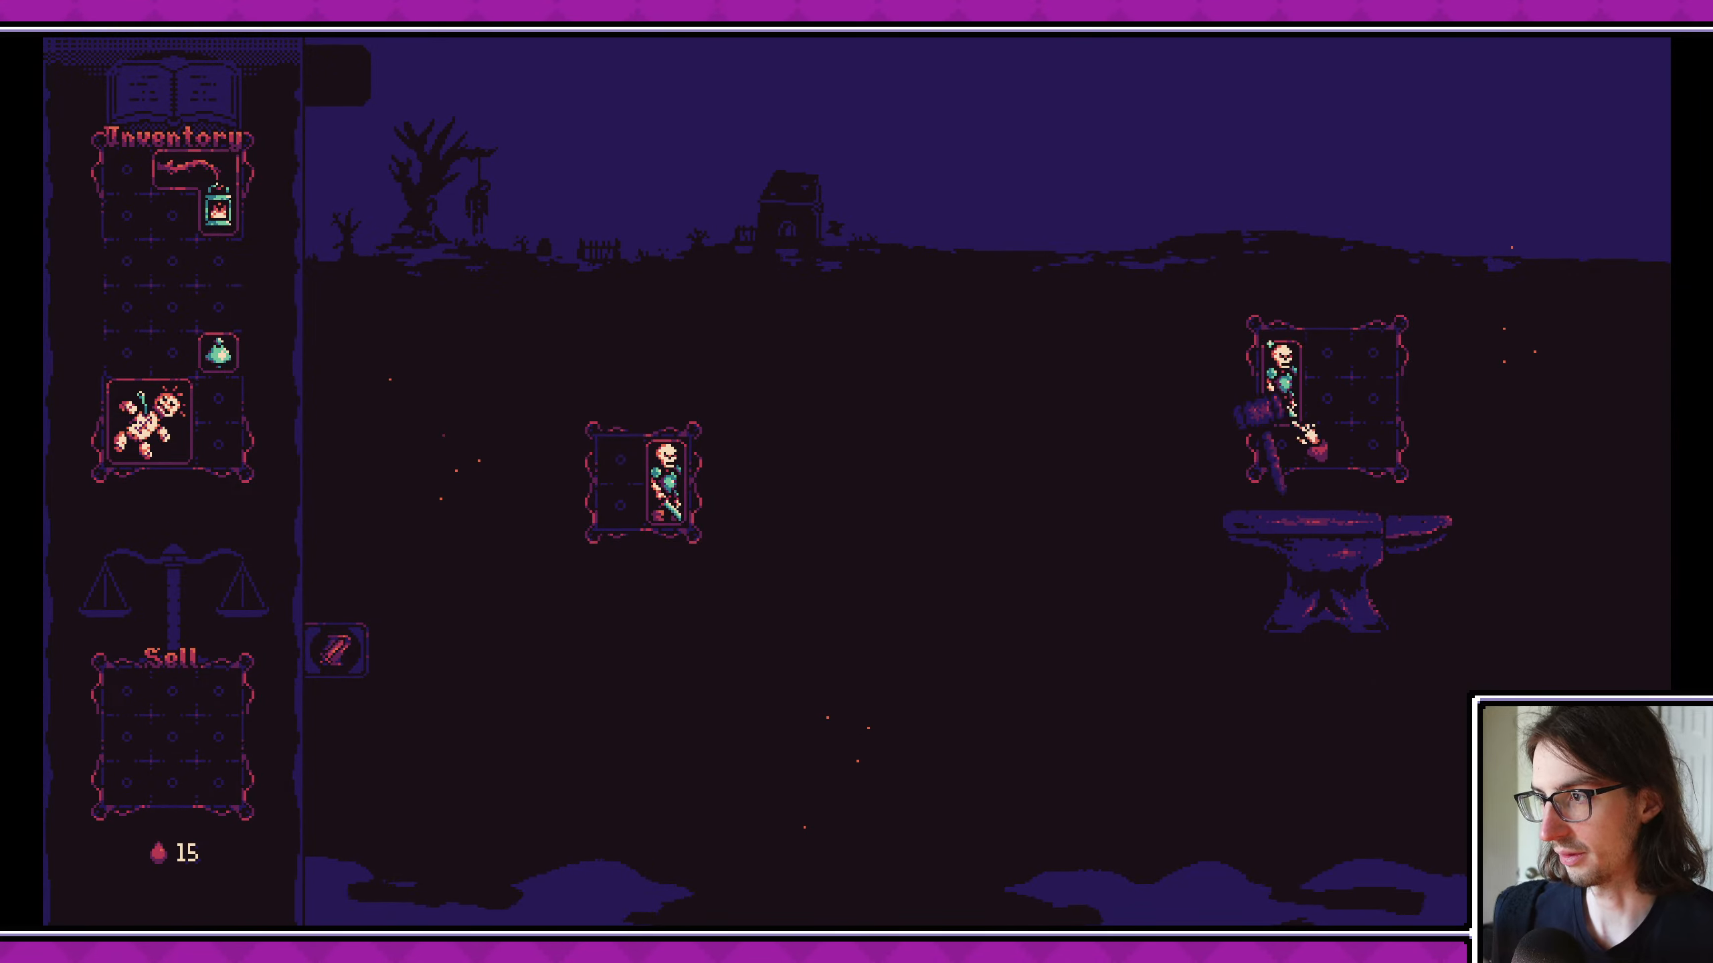
{"action": "left_click_drag", "start_coordinate": [1295, 424], "coordinate": [626, 474]}
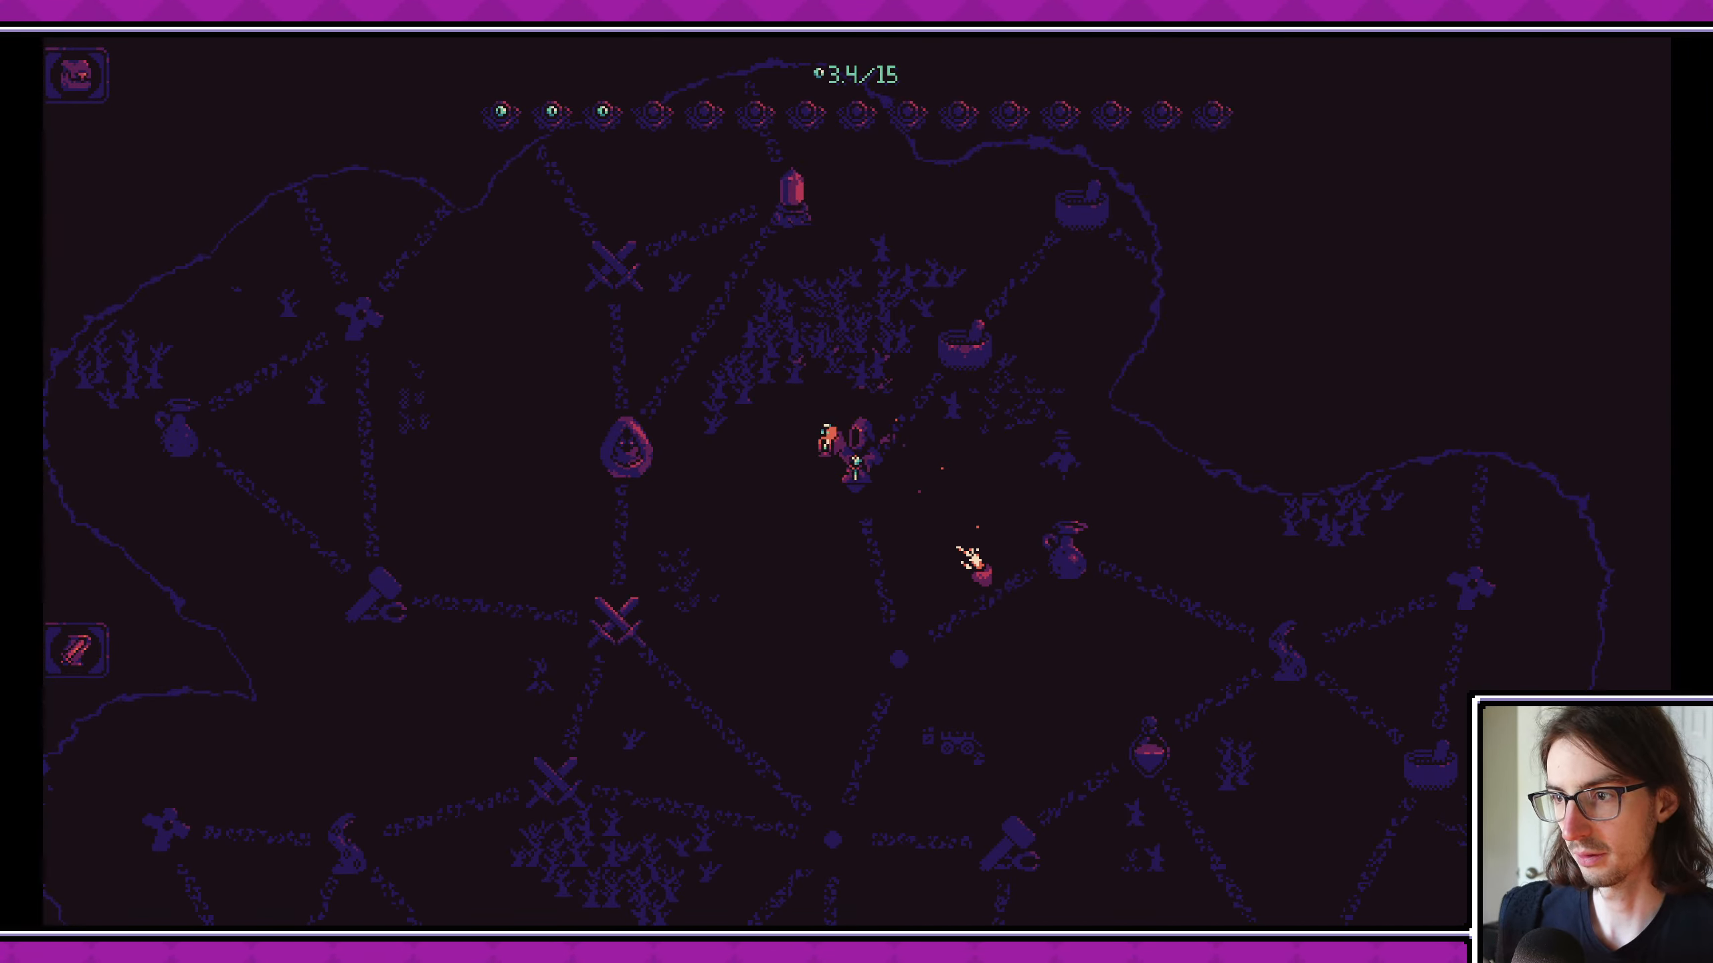
- Travel to the cauldron node, brew a skeleton with the bell relic, inspect the Skeleton Warrior card and return it to the board
{"action": "left_click", "coordinate": [967, 344]}
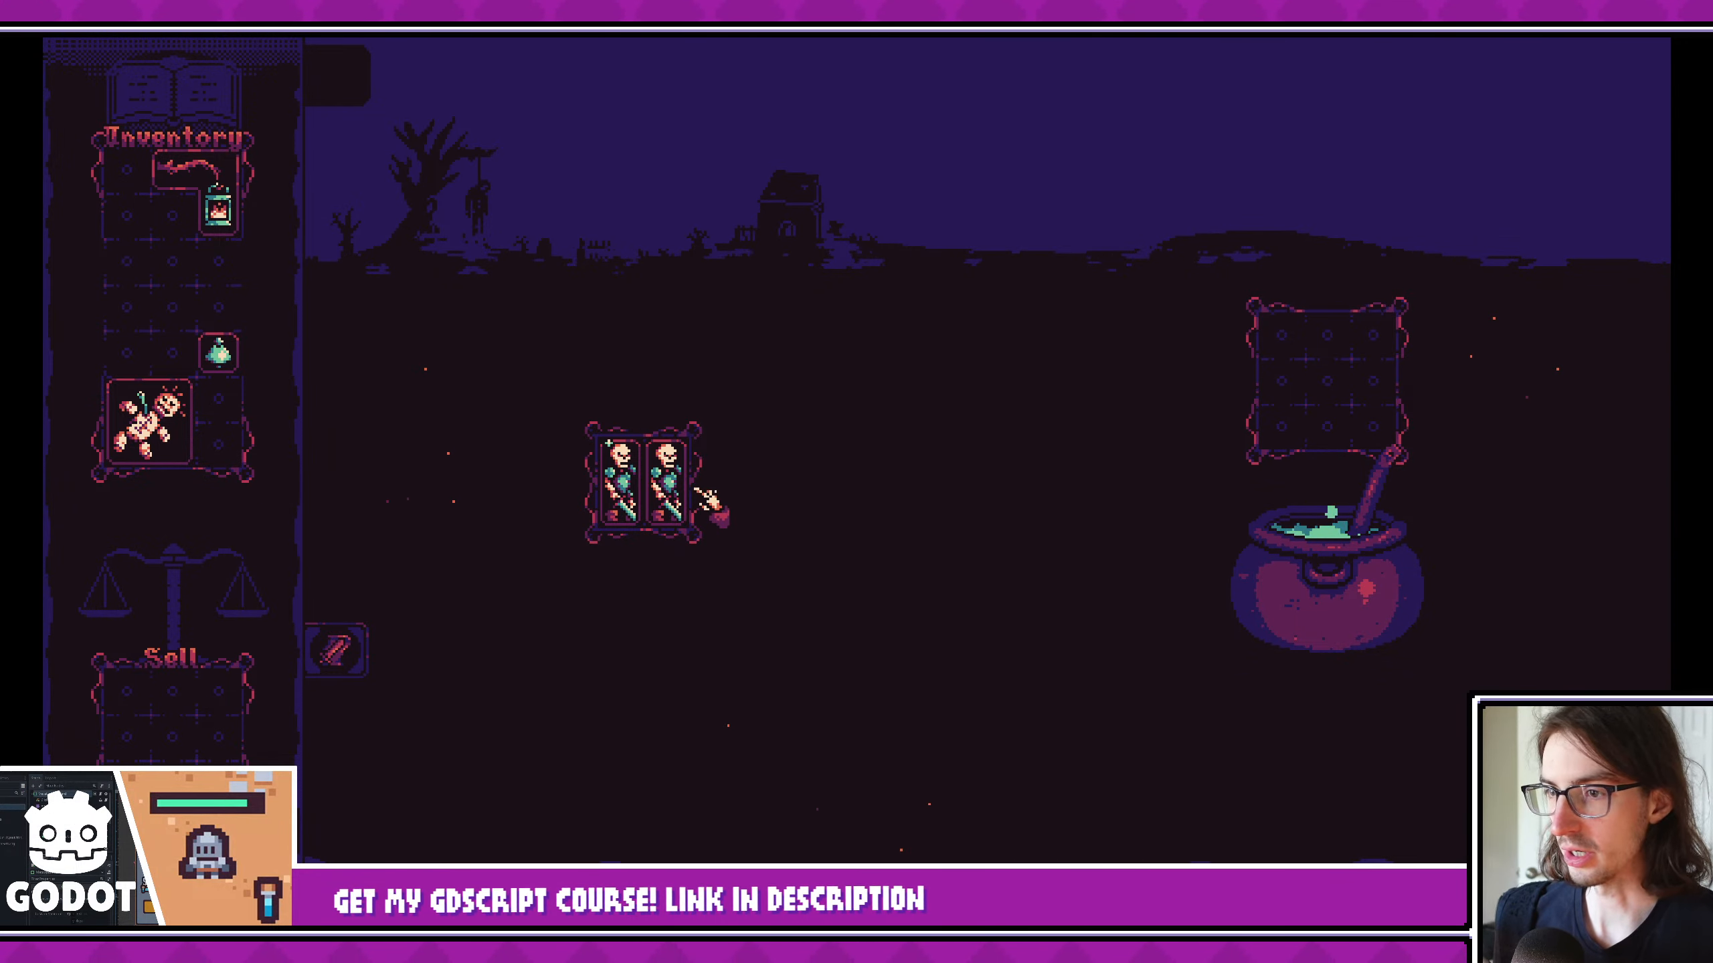
{"action": "left_click_drag", "start_coordinate": [614, 483], "coordinate": [1306, 347]}
{"action": "left_click_drag", "start_coordinate": [230, 358], "coordinate": [1332, 385]}
{"action": "left_click", "coordinate": [1366, 580]}
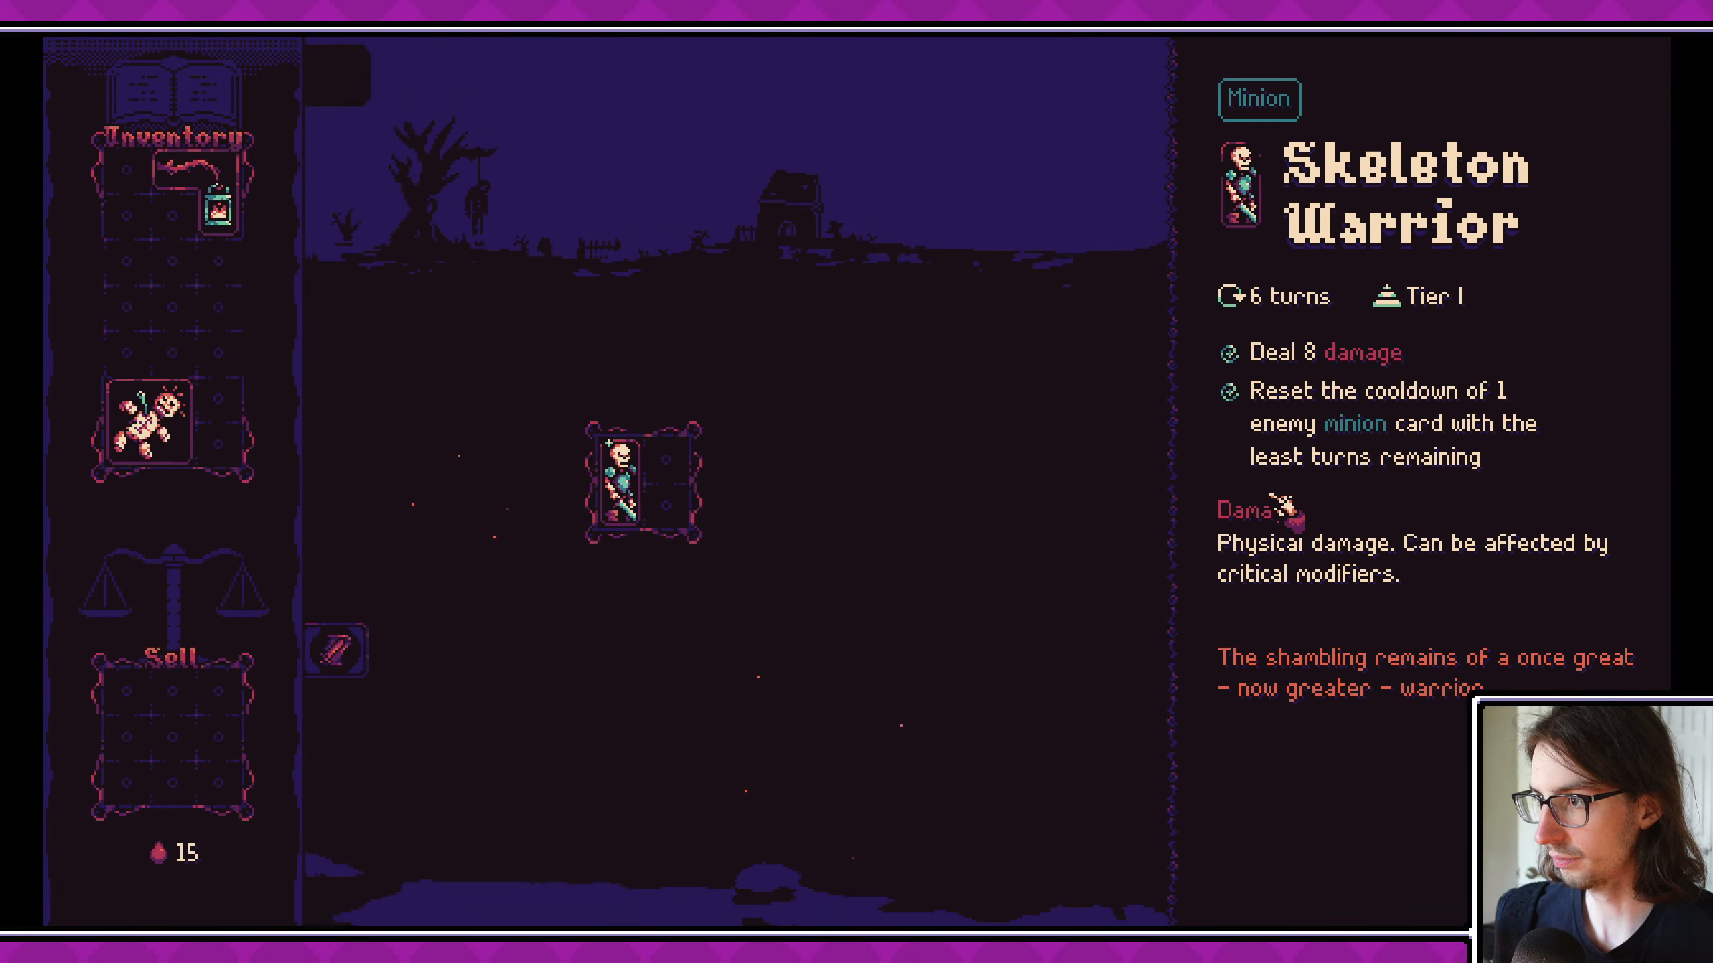
{"action": "left_click", "coordinate": [1260, 519]}
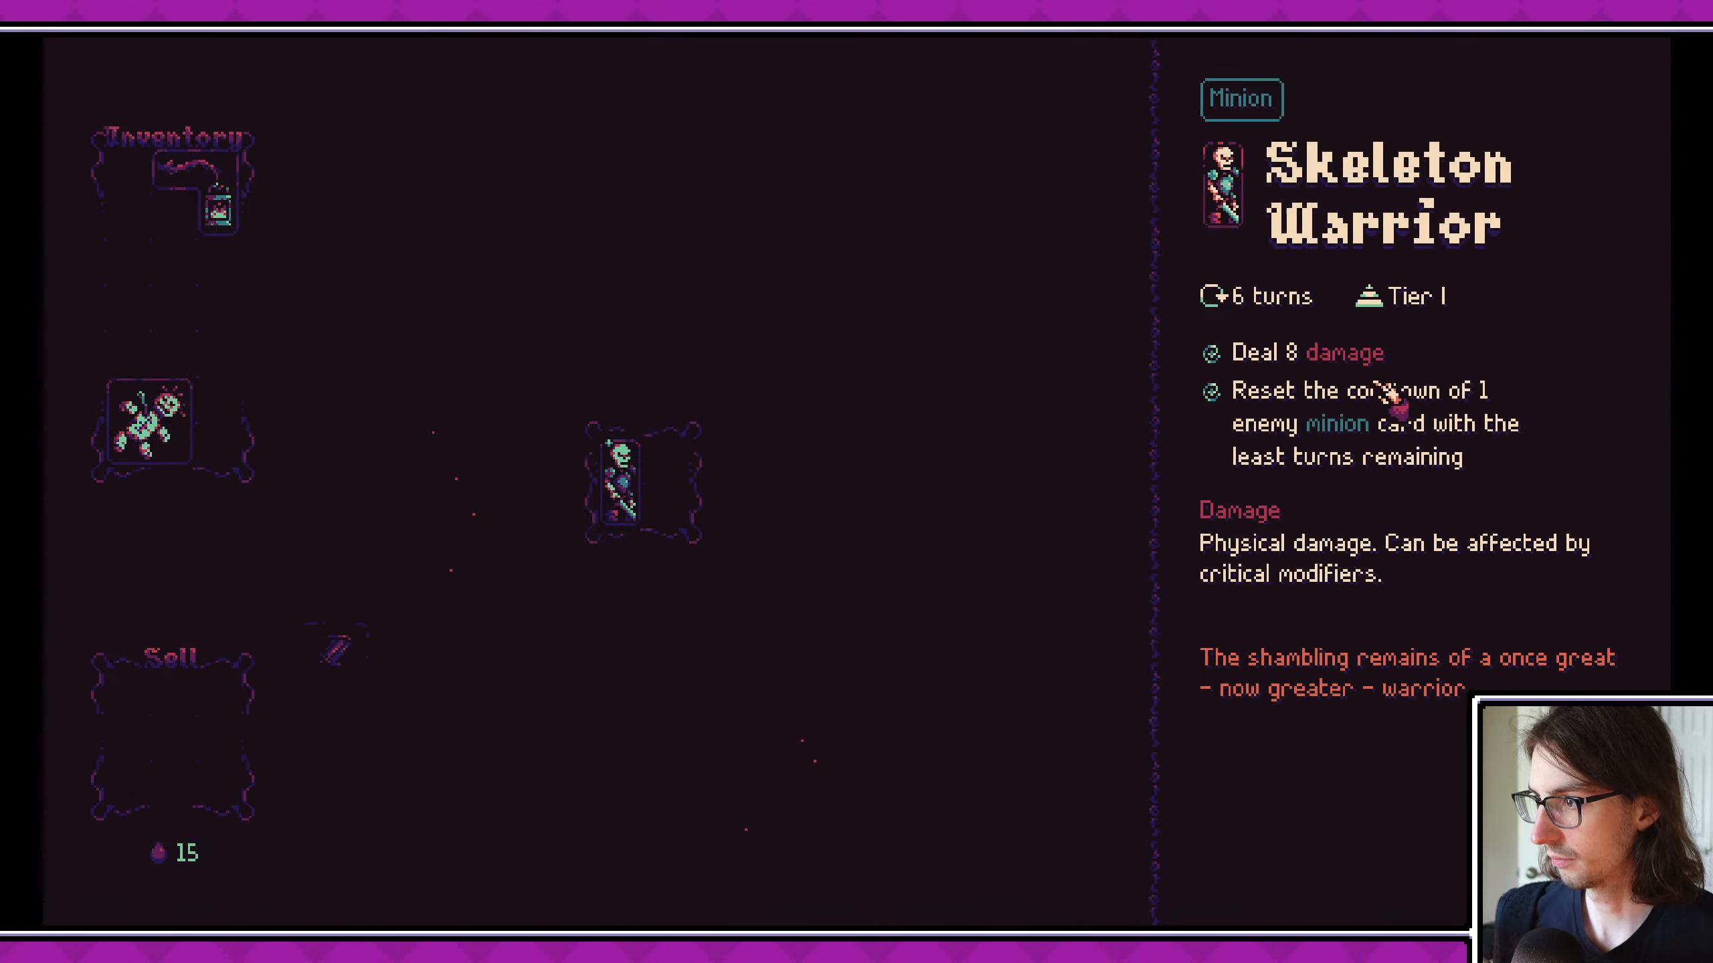
{"action": "left_click_drag", "start_coordinate": [1376, 392], "coordinate": [668, 491]}
{"action": "key", "text": "Escape"}
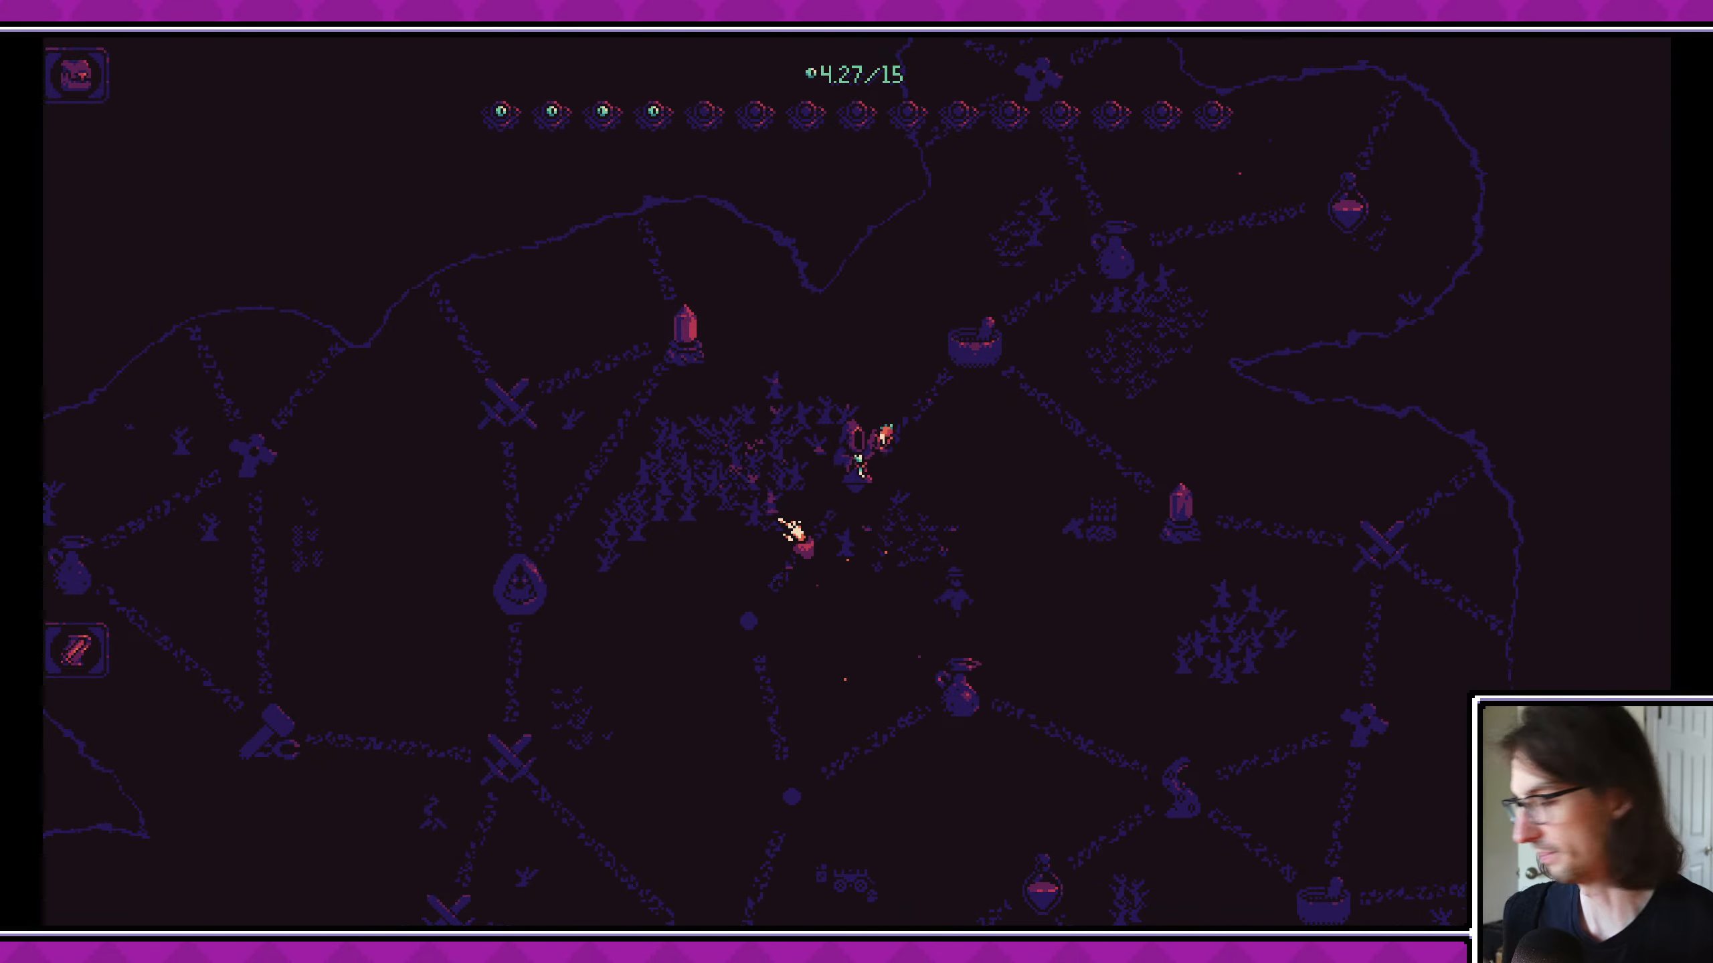
- At the next cauldron node, brew the unupgraded skeleton with the doll card, check its effects and put it back on the board
{"action": "left_click", "coordinate": [960, 341]}
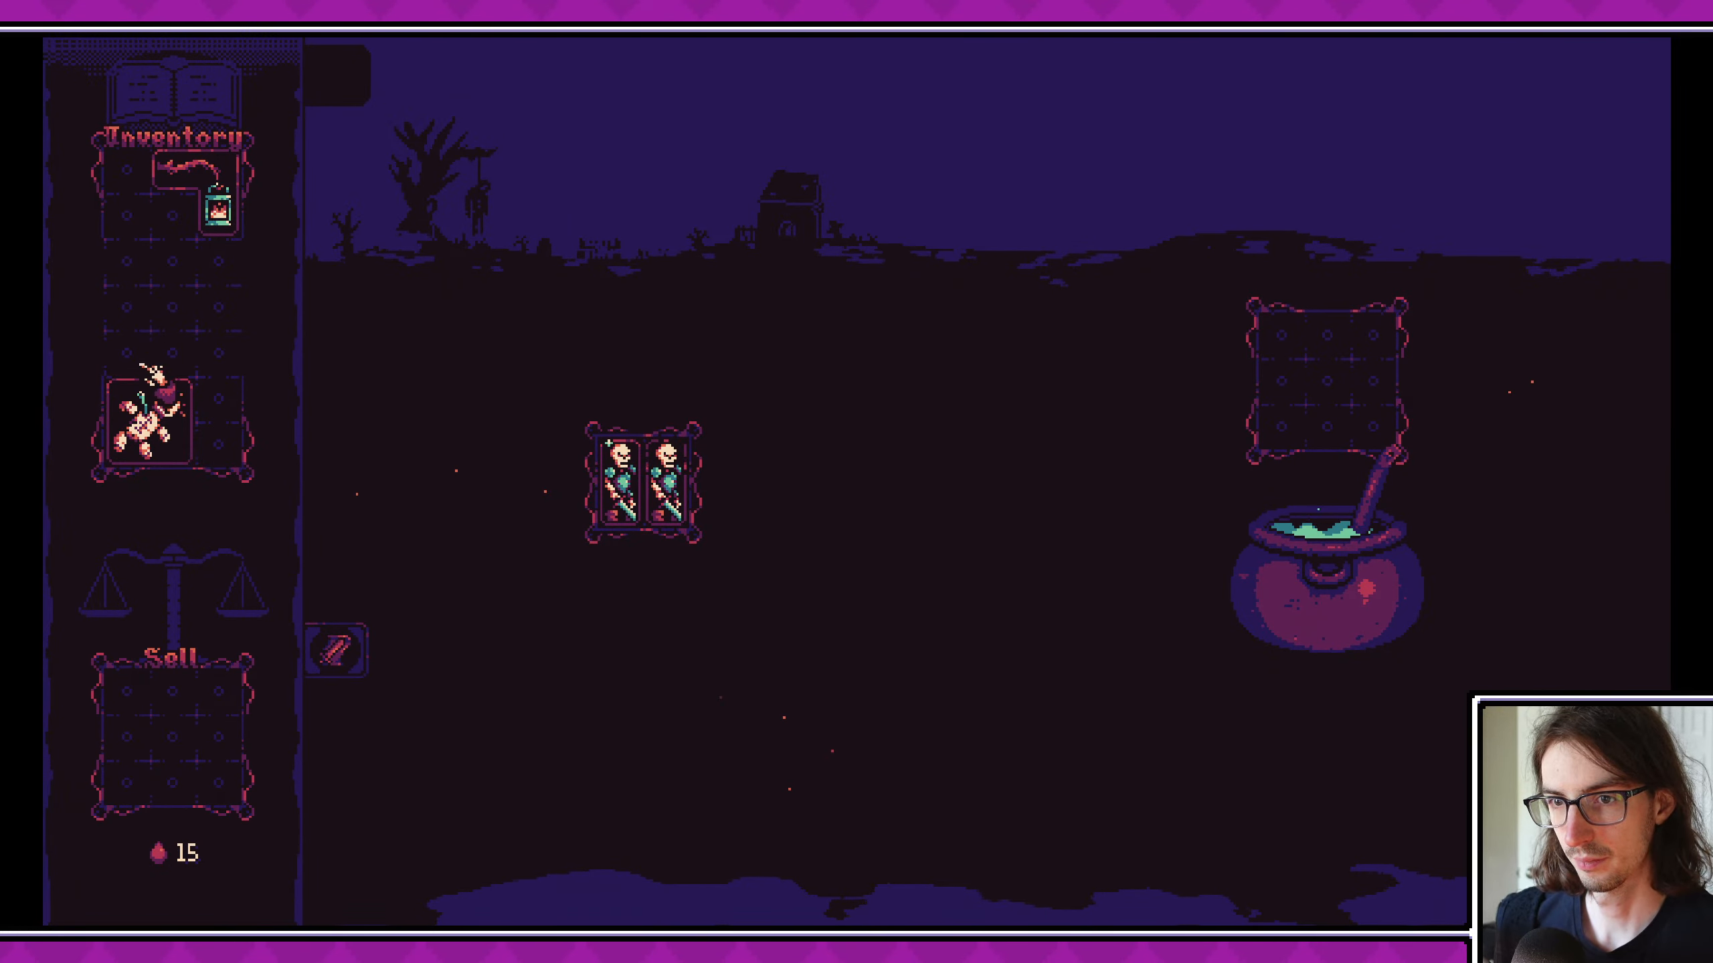
{"action": "left_click_drag", "start_coordinate": [668, 483], "coordinate": [1285, 357]}
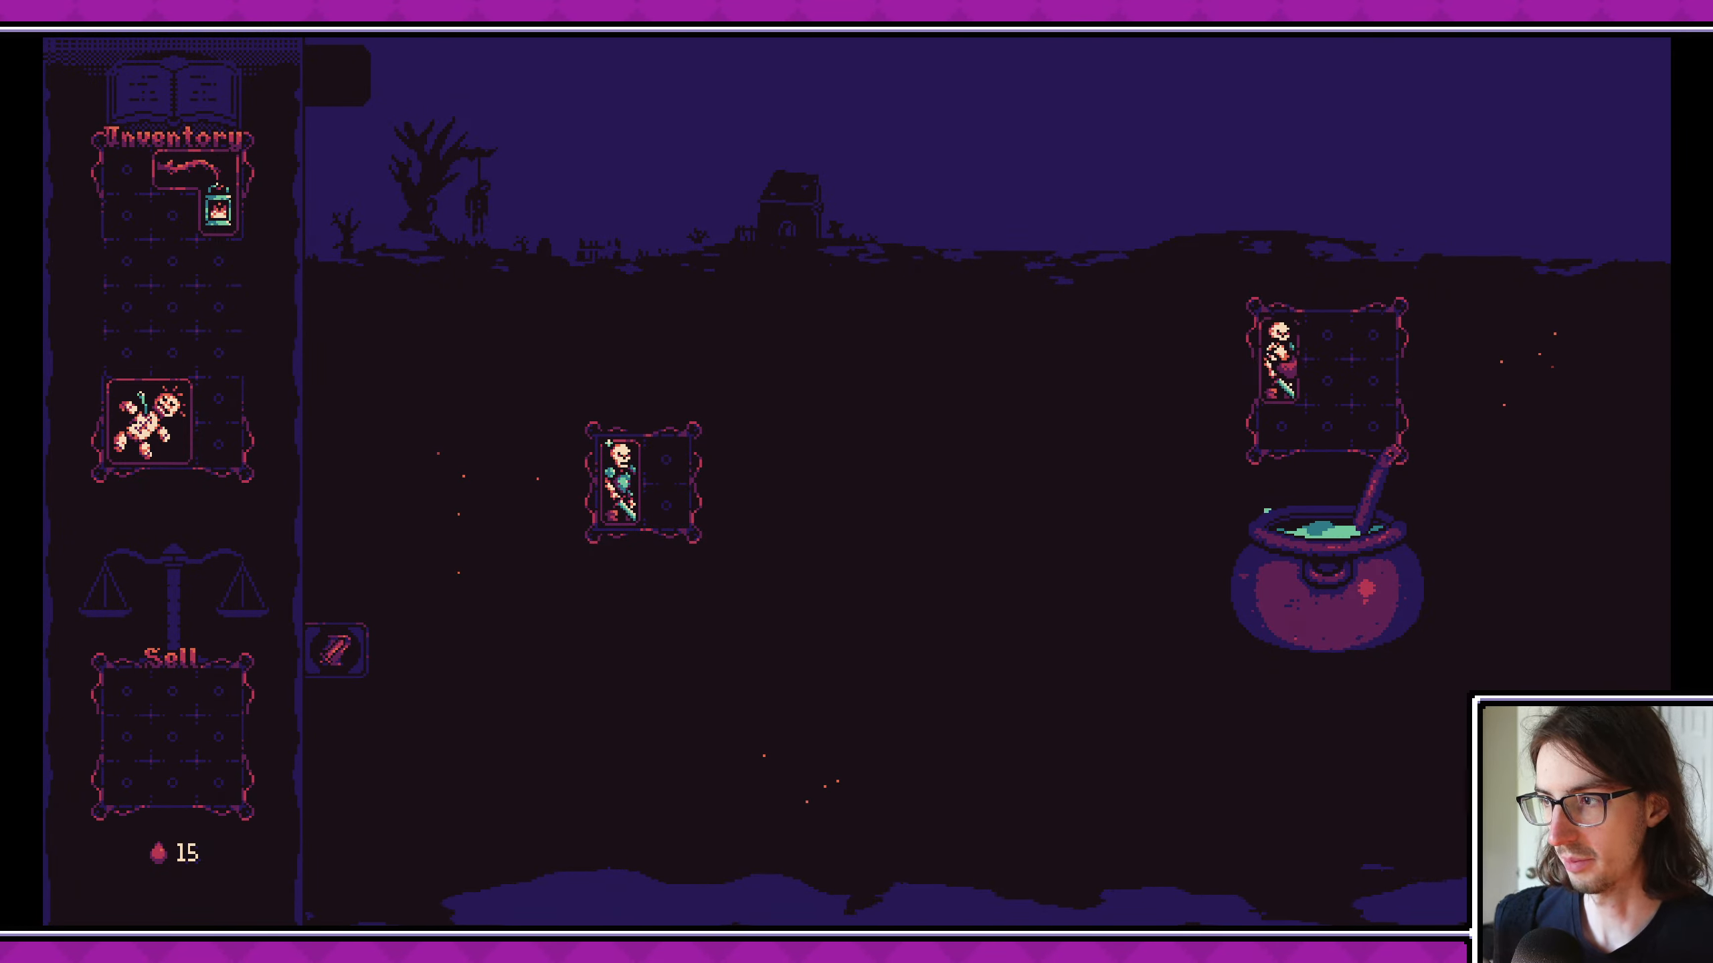
{"action": "left_click_drag", "start_coordinate": [150, 421], "coordinate": [1352, 368]}
{"action": "left_click", "coordinate": [1325, 585]}
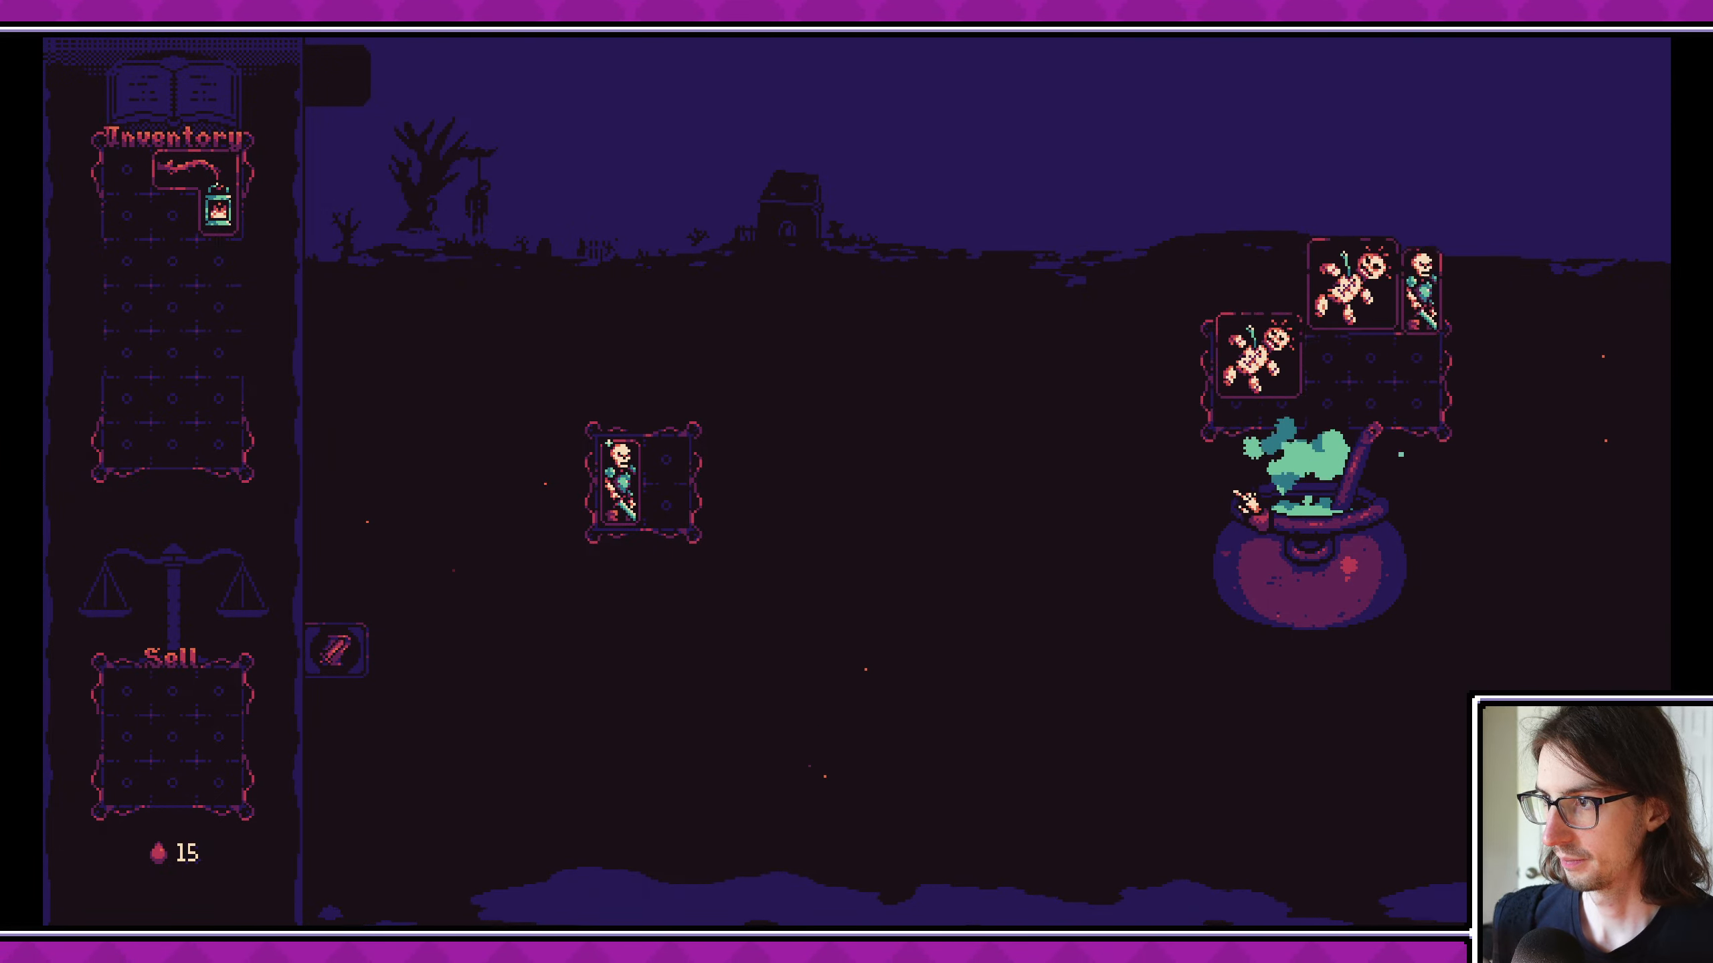
{"action": "right_click", "coordinate": [1437, 366]}
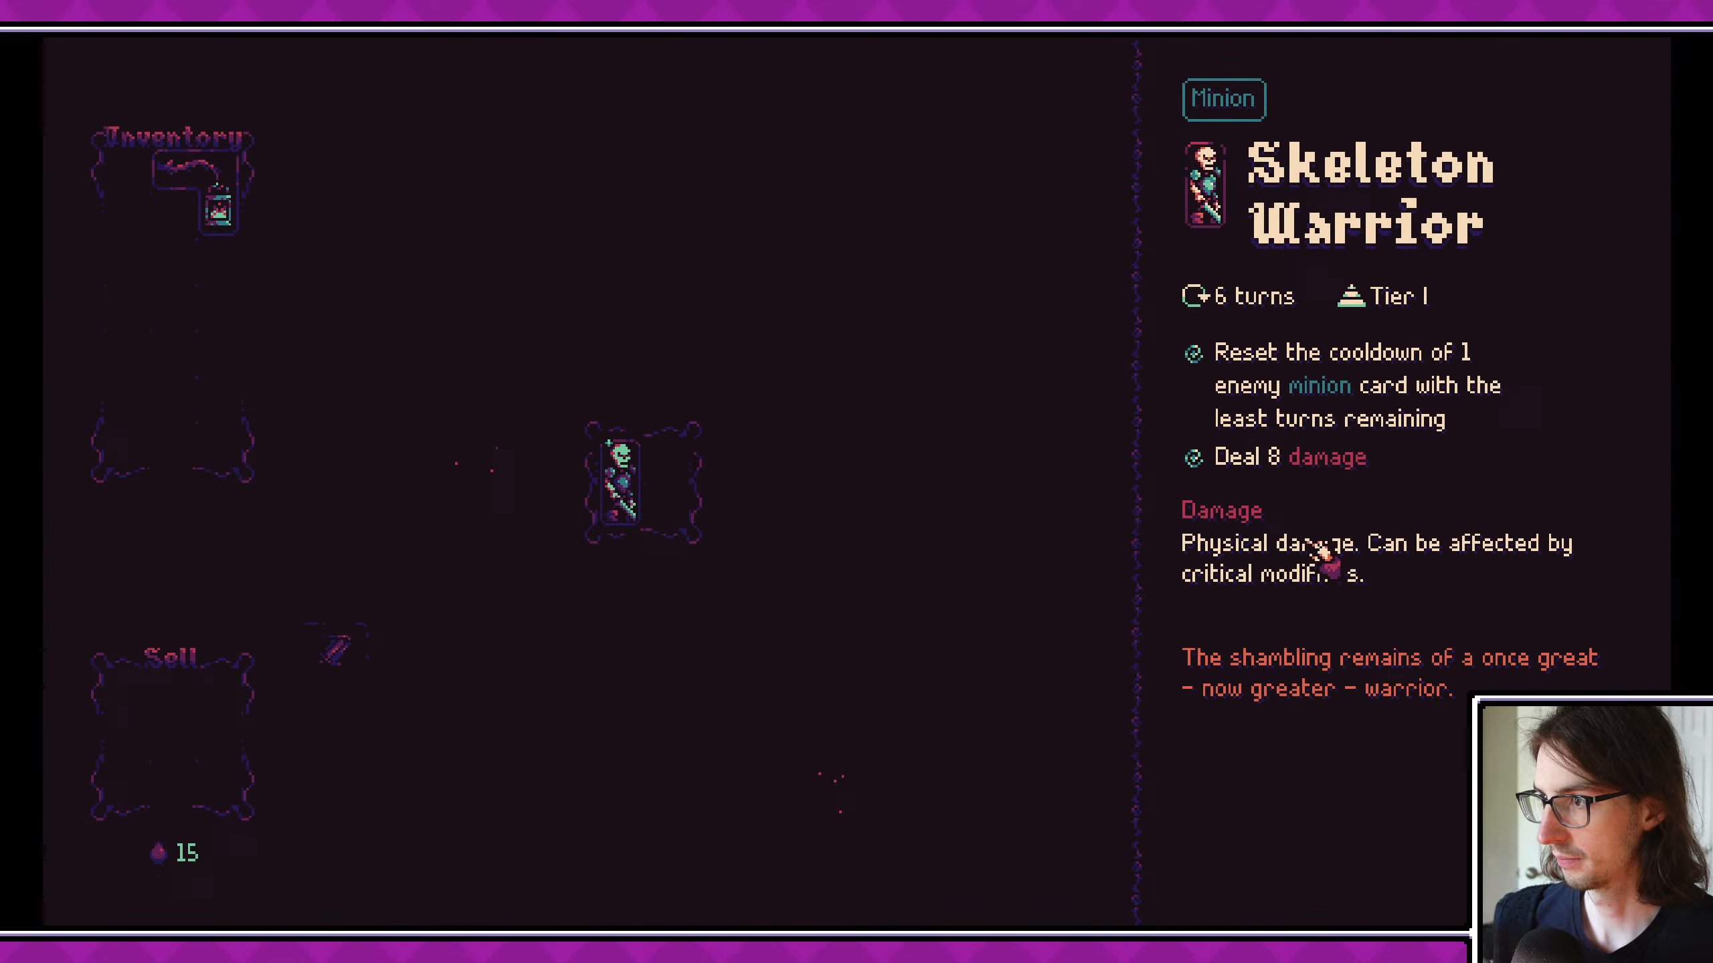
{"action": "left_click", "coordinate": [1079, 541]}
{"action": "left_click_drag", "start_coordinate": [1426, 385], "coordinate": [695, 478]}
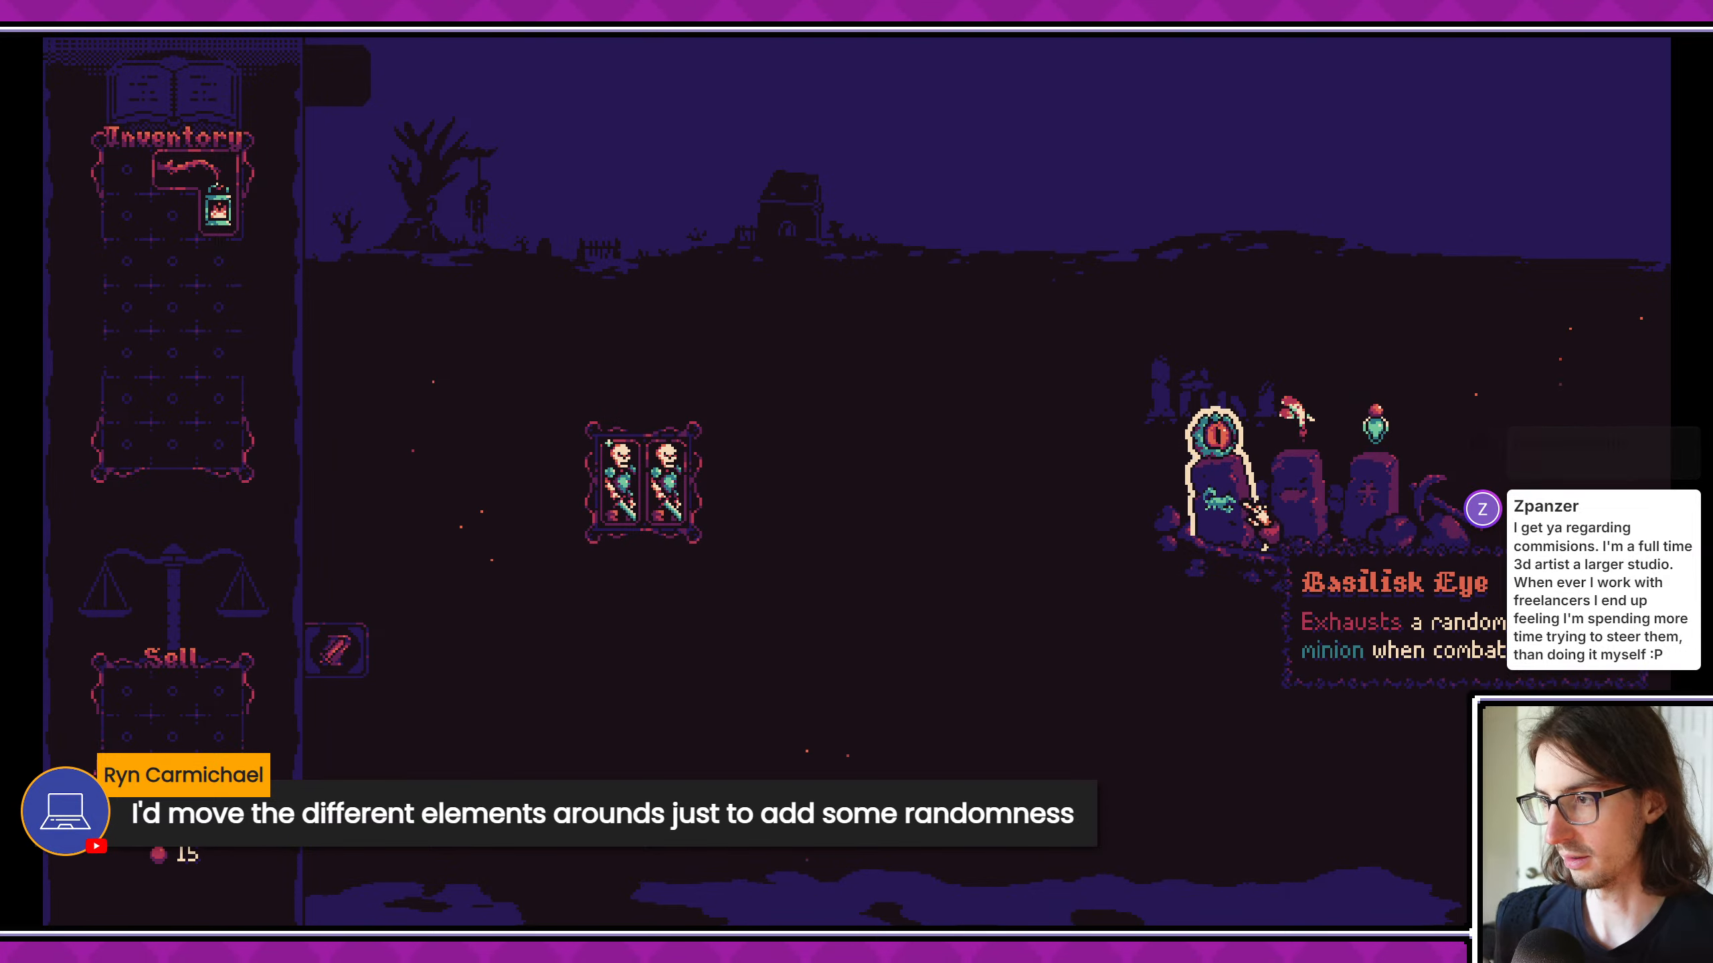
- Take the Basilisk Eye relic, travel to the booster node and collect the skeleton, zombie and lizard cards from a grave
{"action": "mouse_move", "coordinate": [1345, 511]}
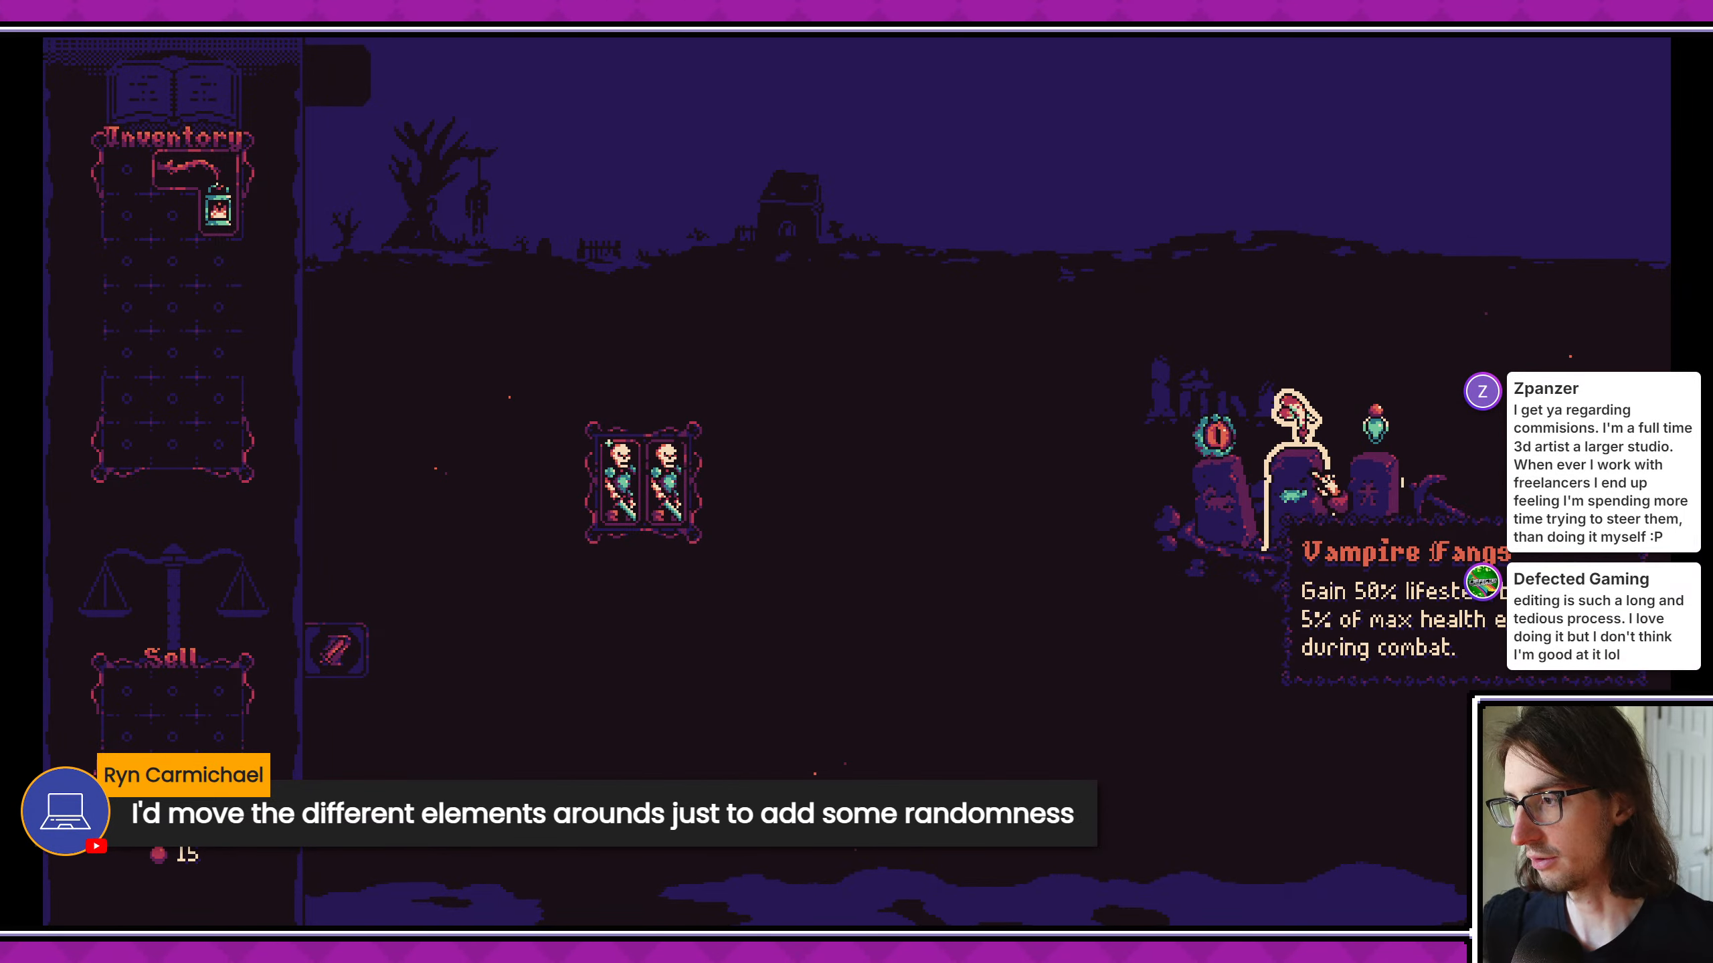
{"action": "left_click", "coordinate": [1233, 523]}
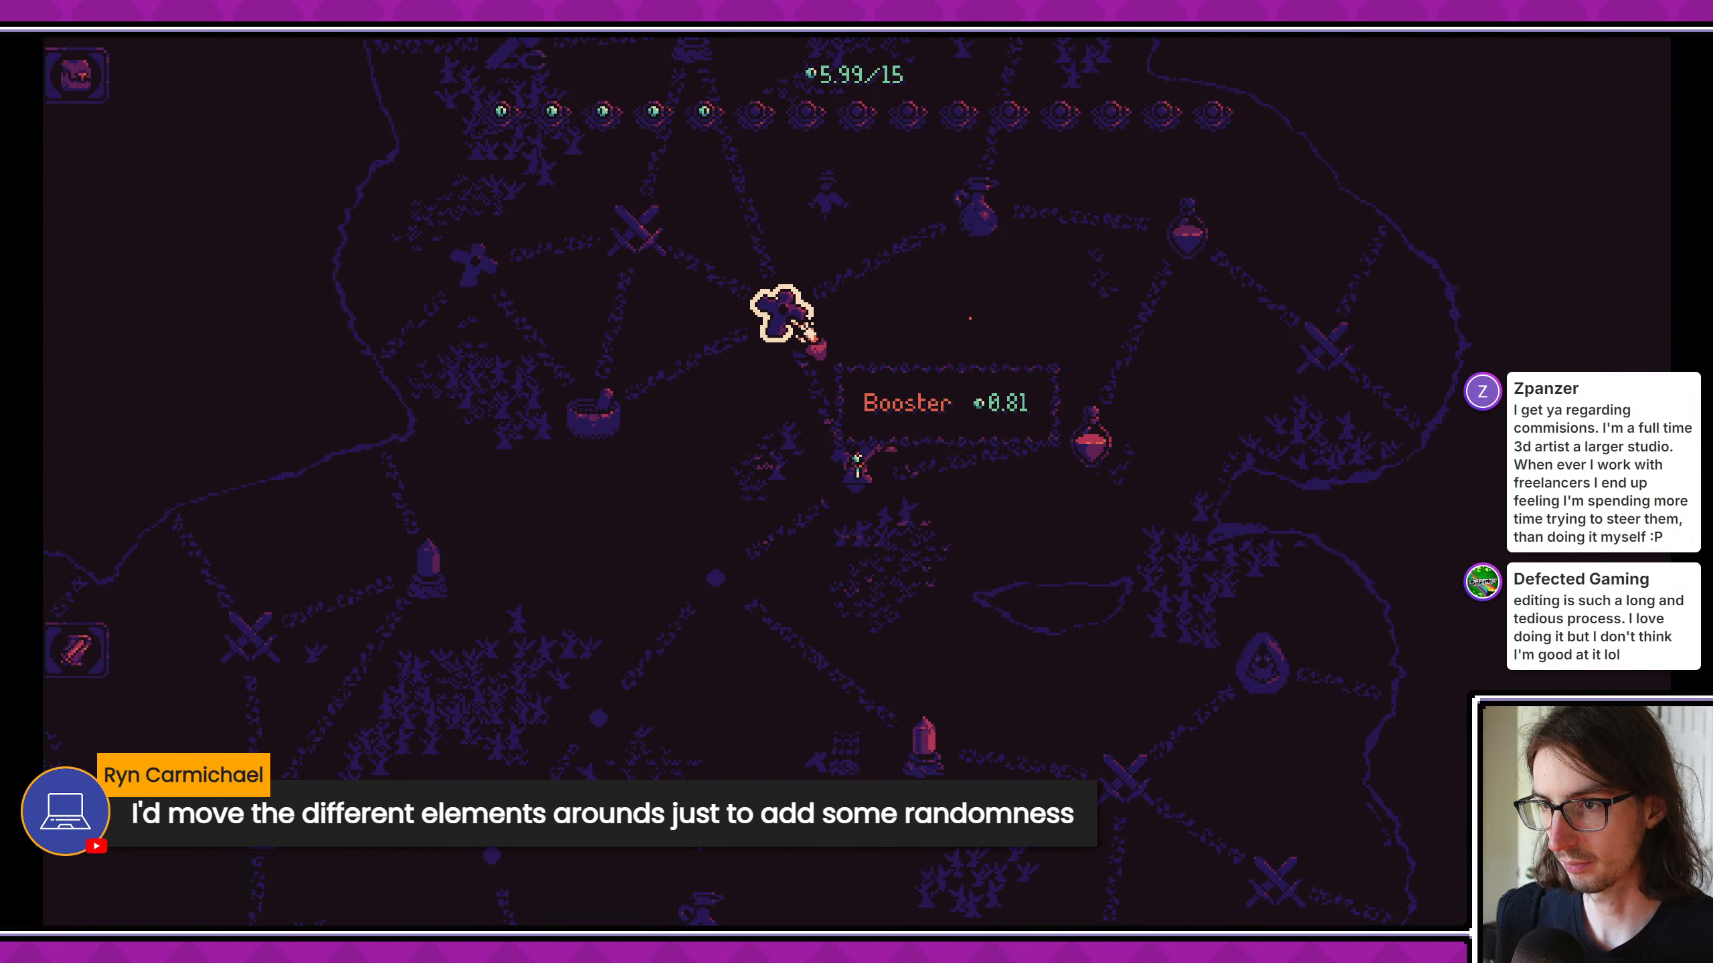
{"action": "left_click", "coordinate": [806, 331]}
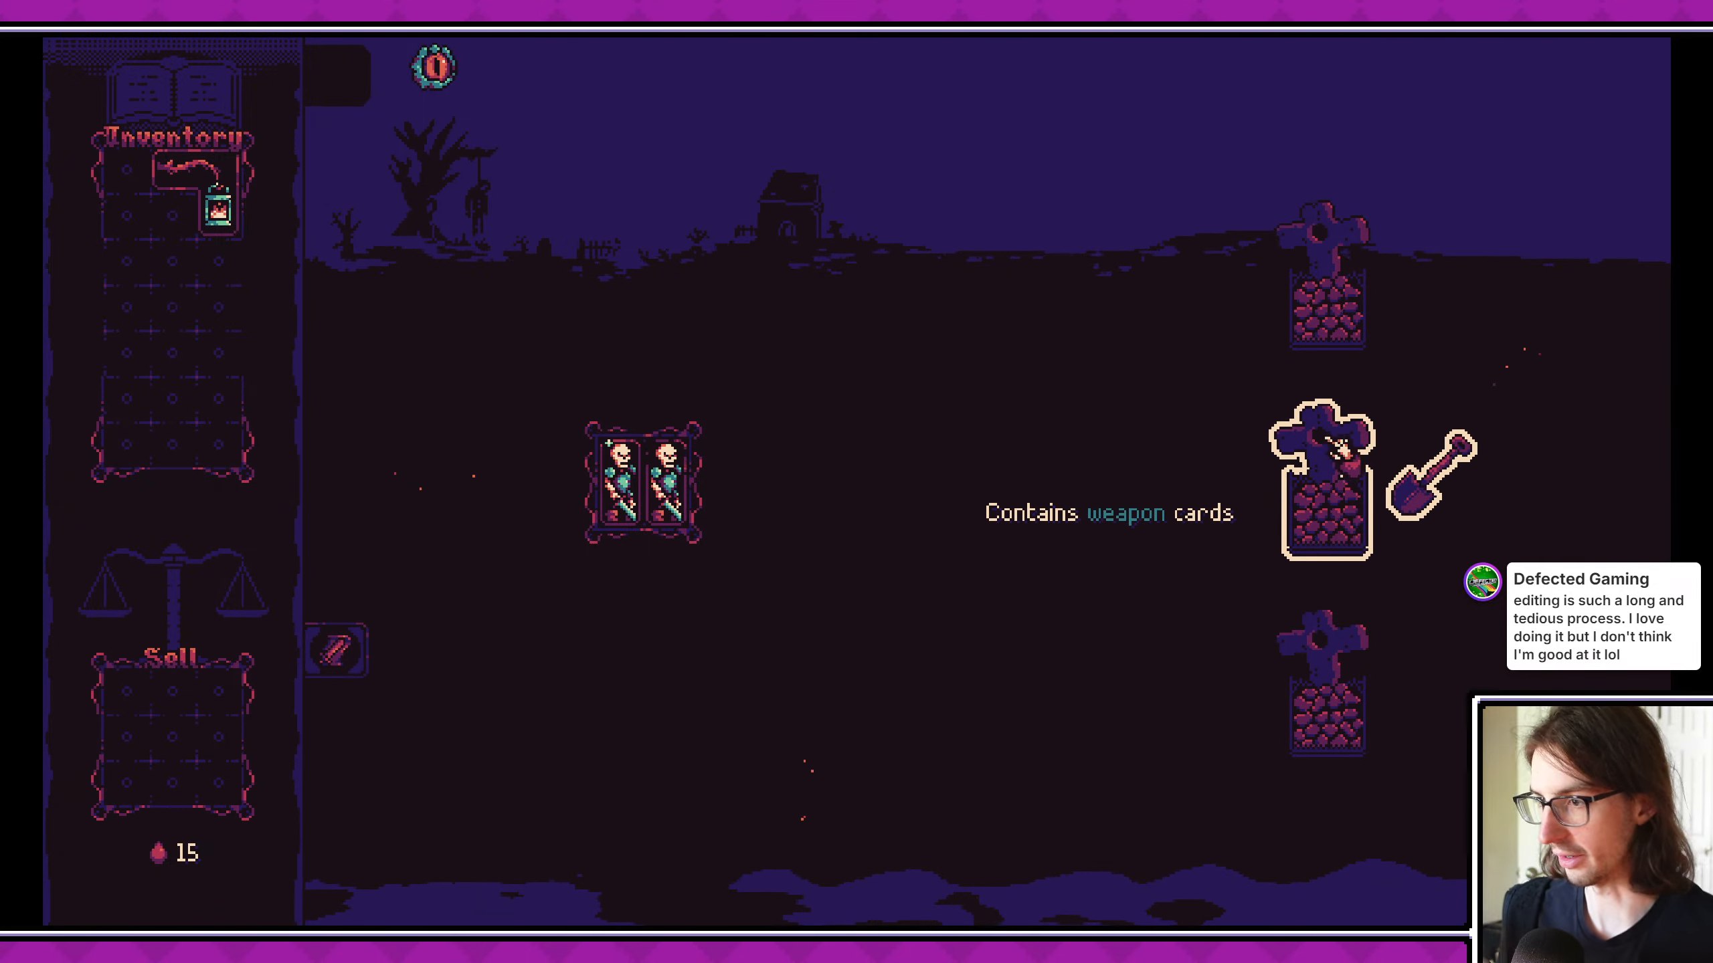
{"action": "left_click", "coordinate": [1345, 347]}
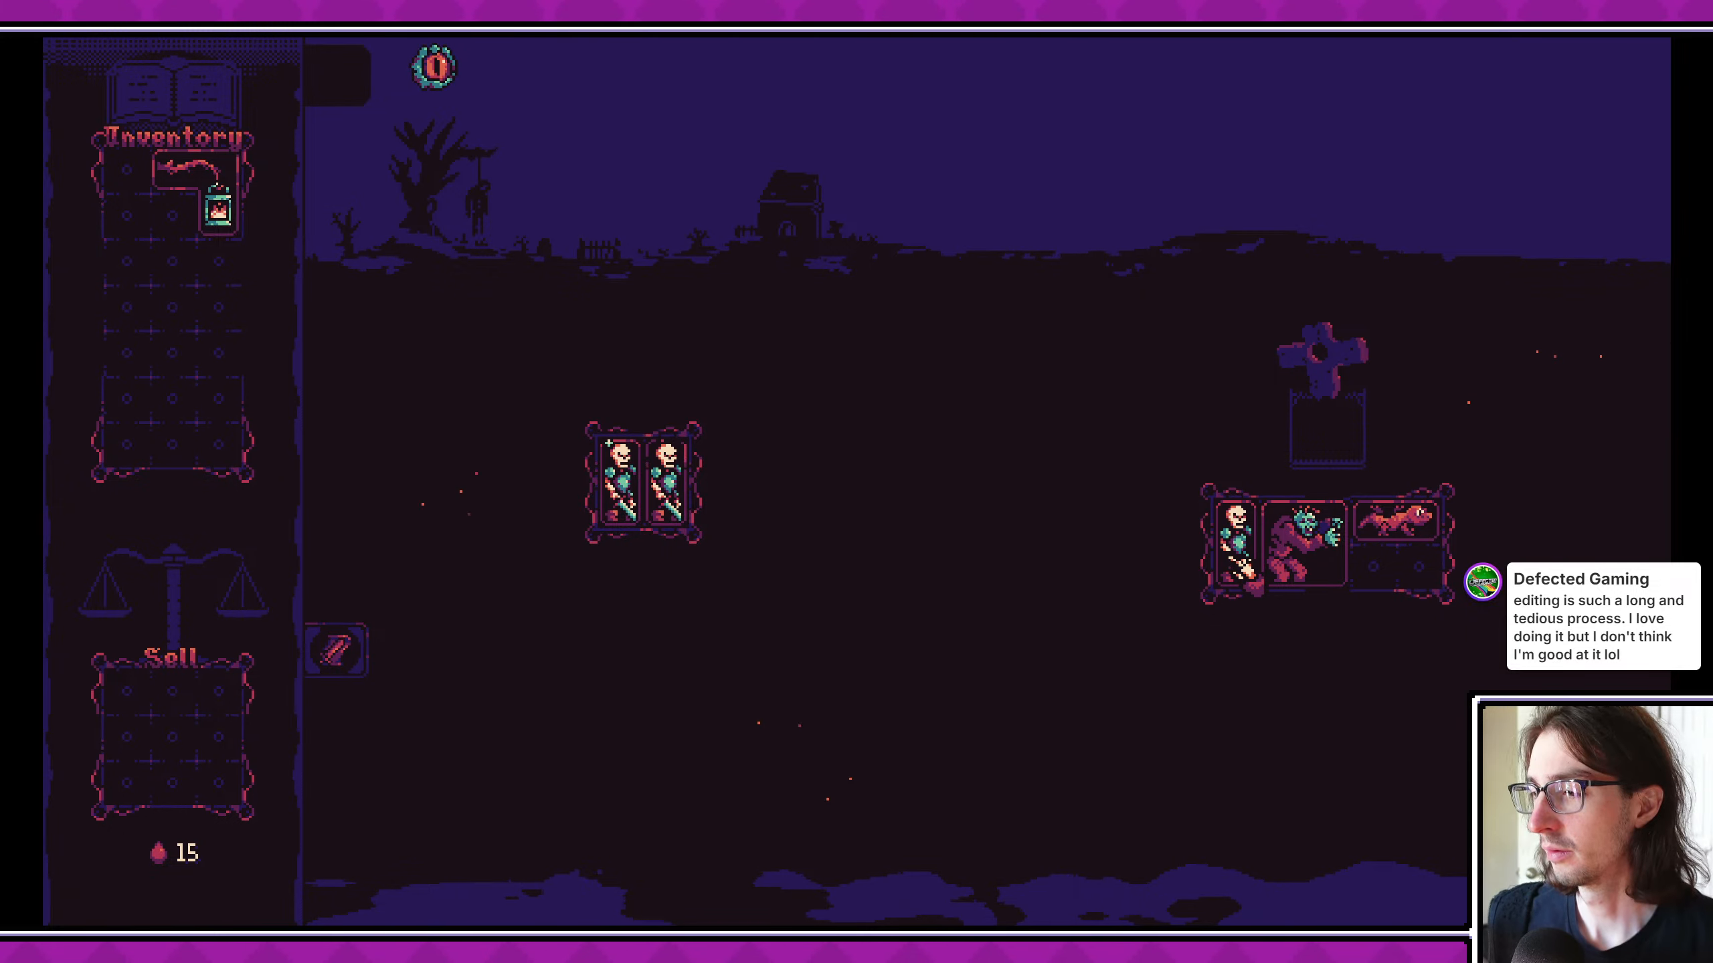
{"action": "left_click", "coordinate": [1302, 544]}
{"action": "left_click", "coordinate": [1417, 521]}
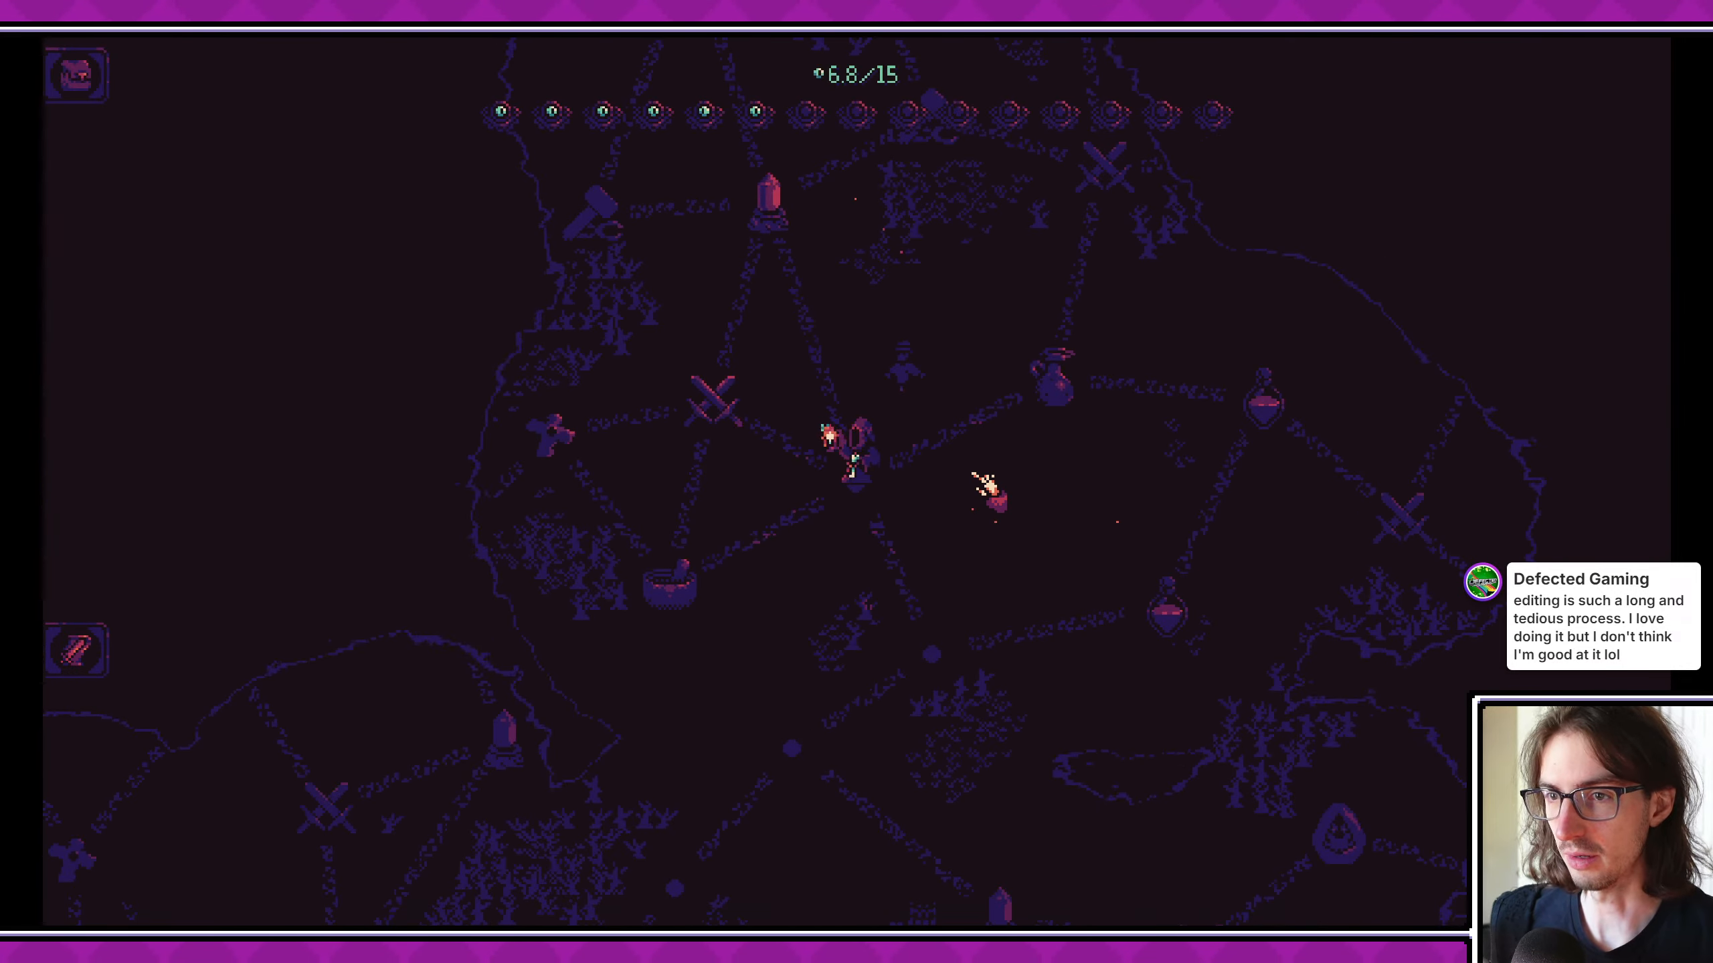
- Play the neighbouring combat and crystal nodes, and place the inventory's skeleton in the empty column of the enlarged board
{"action": "left_click", "coordinate": [736, 412]}
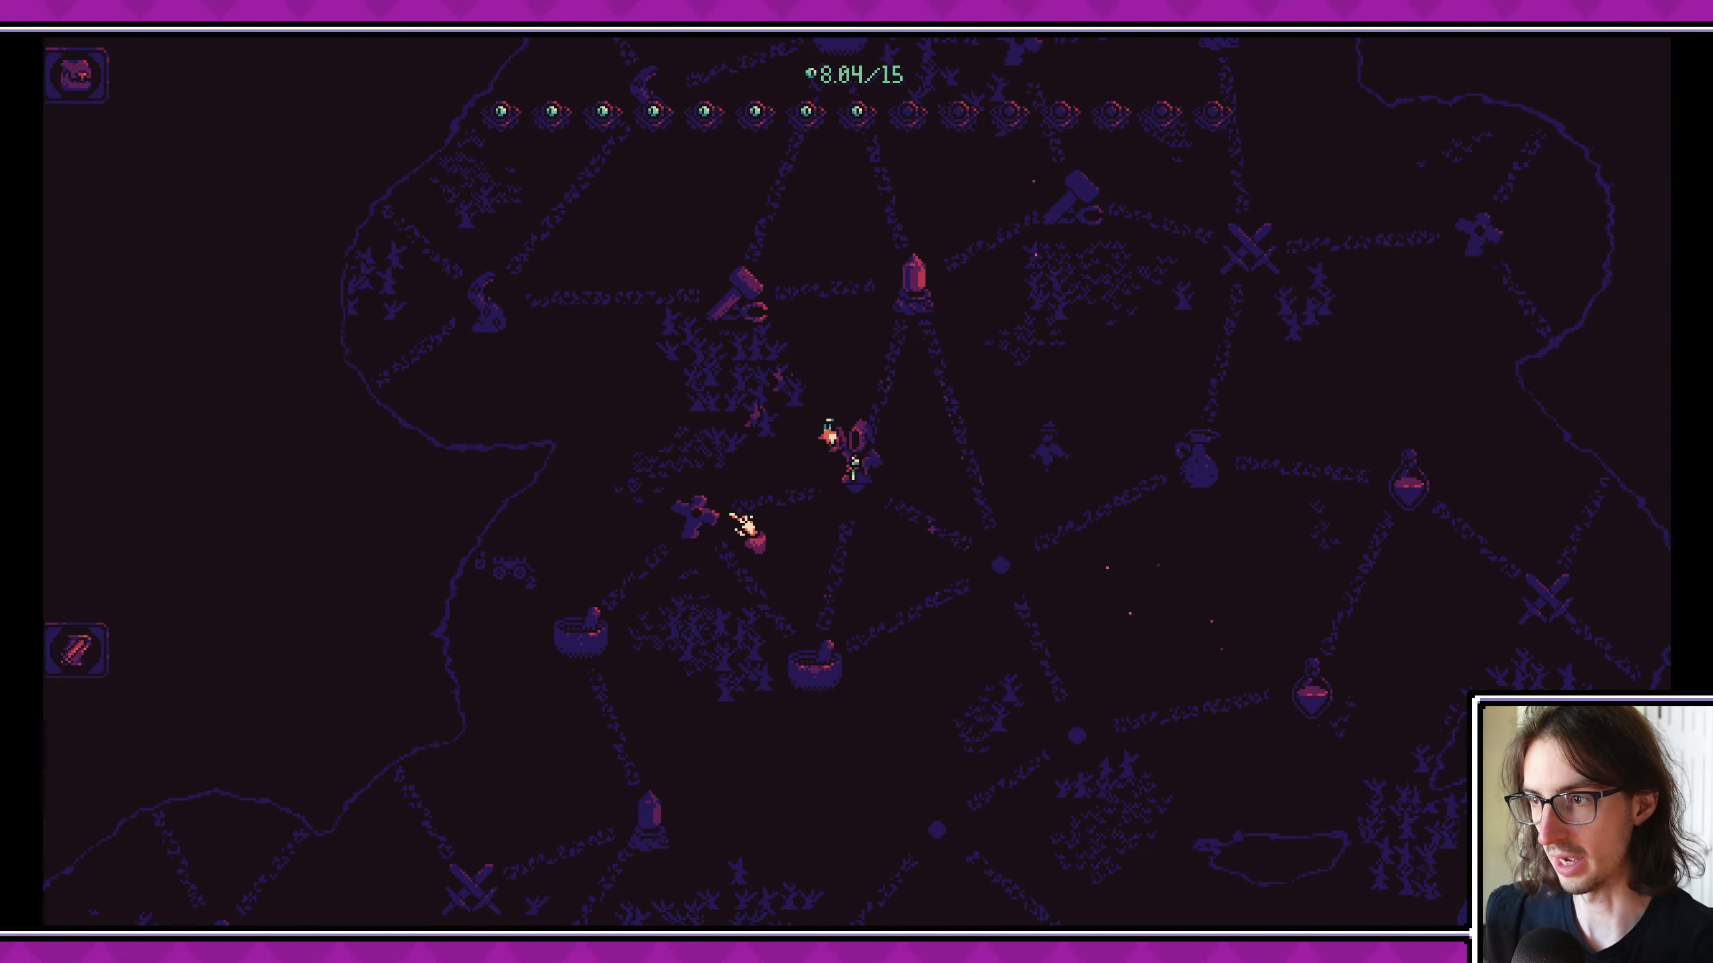
{"action": "left_click", "coordinate": [957, 256]}
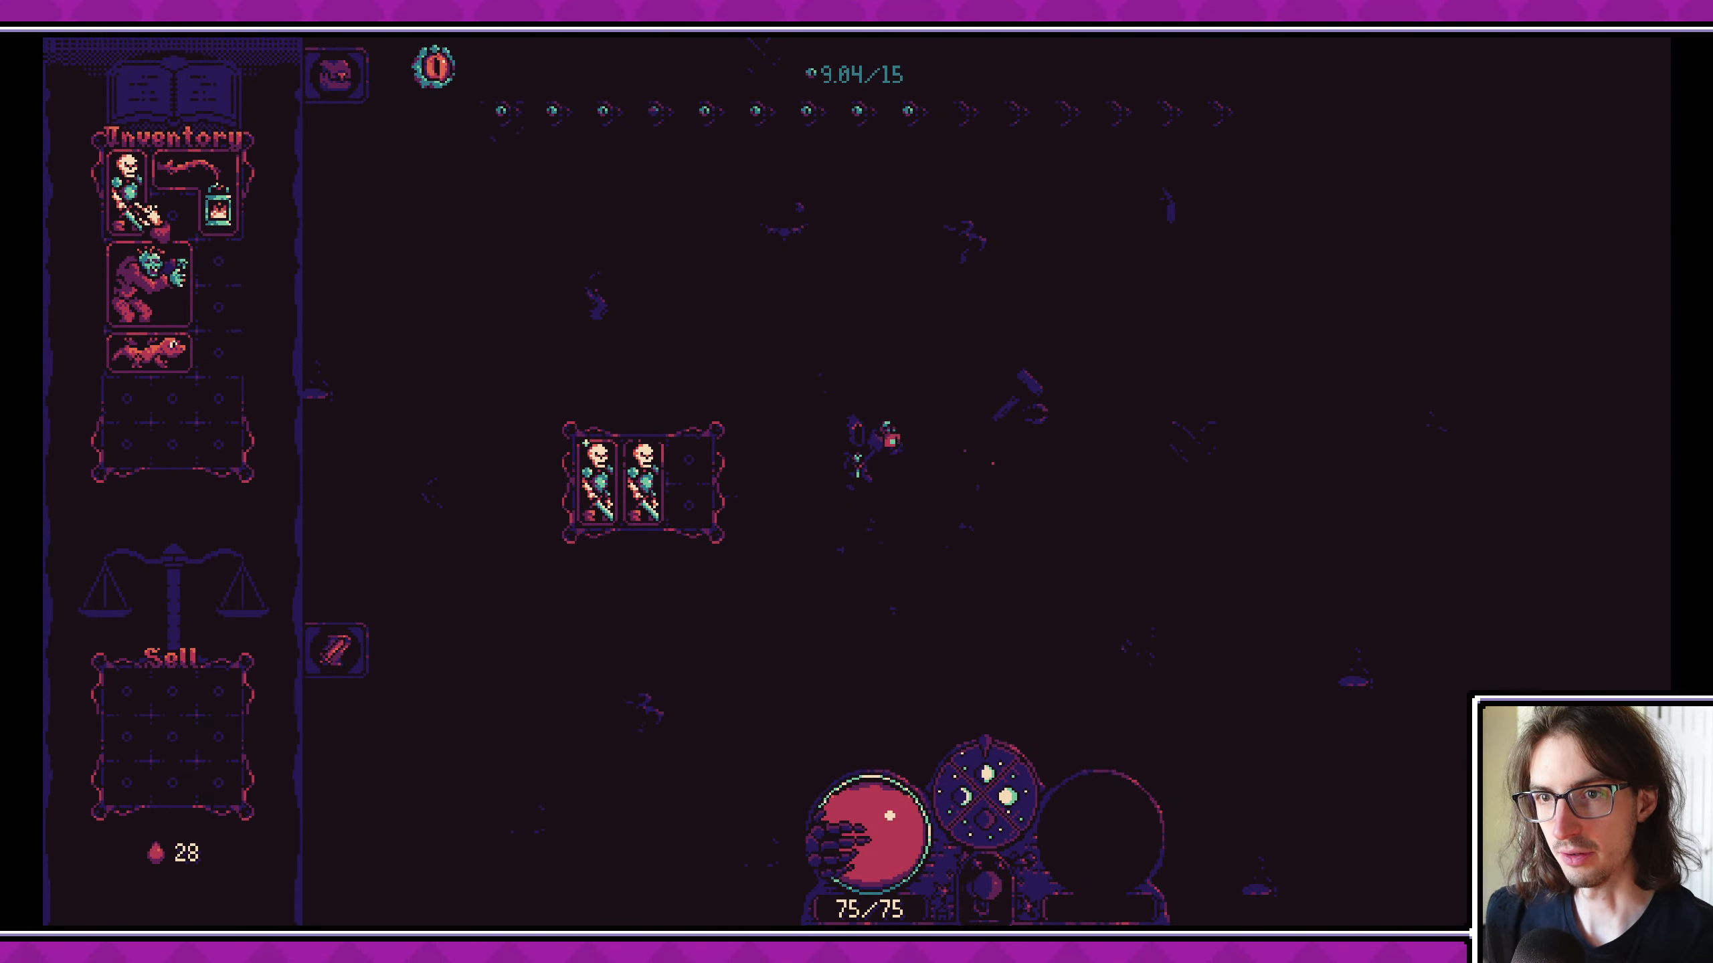
{"action": "left_click_drag", "start_coordinate": [158, 227], "coordinate": [721, 496]}
{"action": "left_click", "coordinate": [349, 73]}
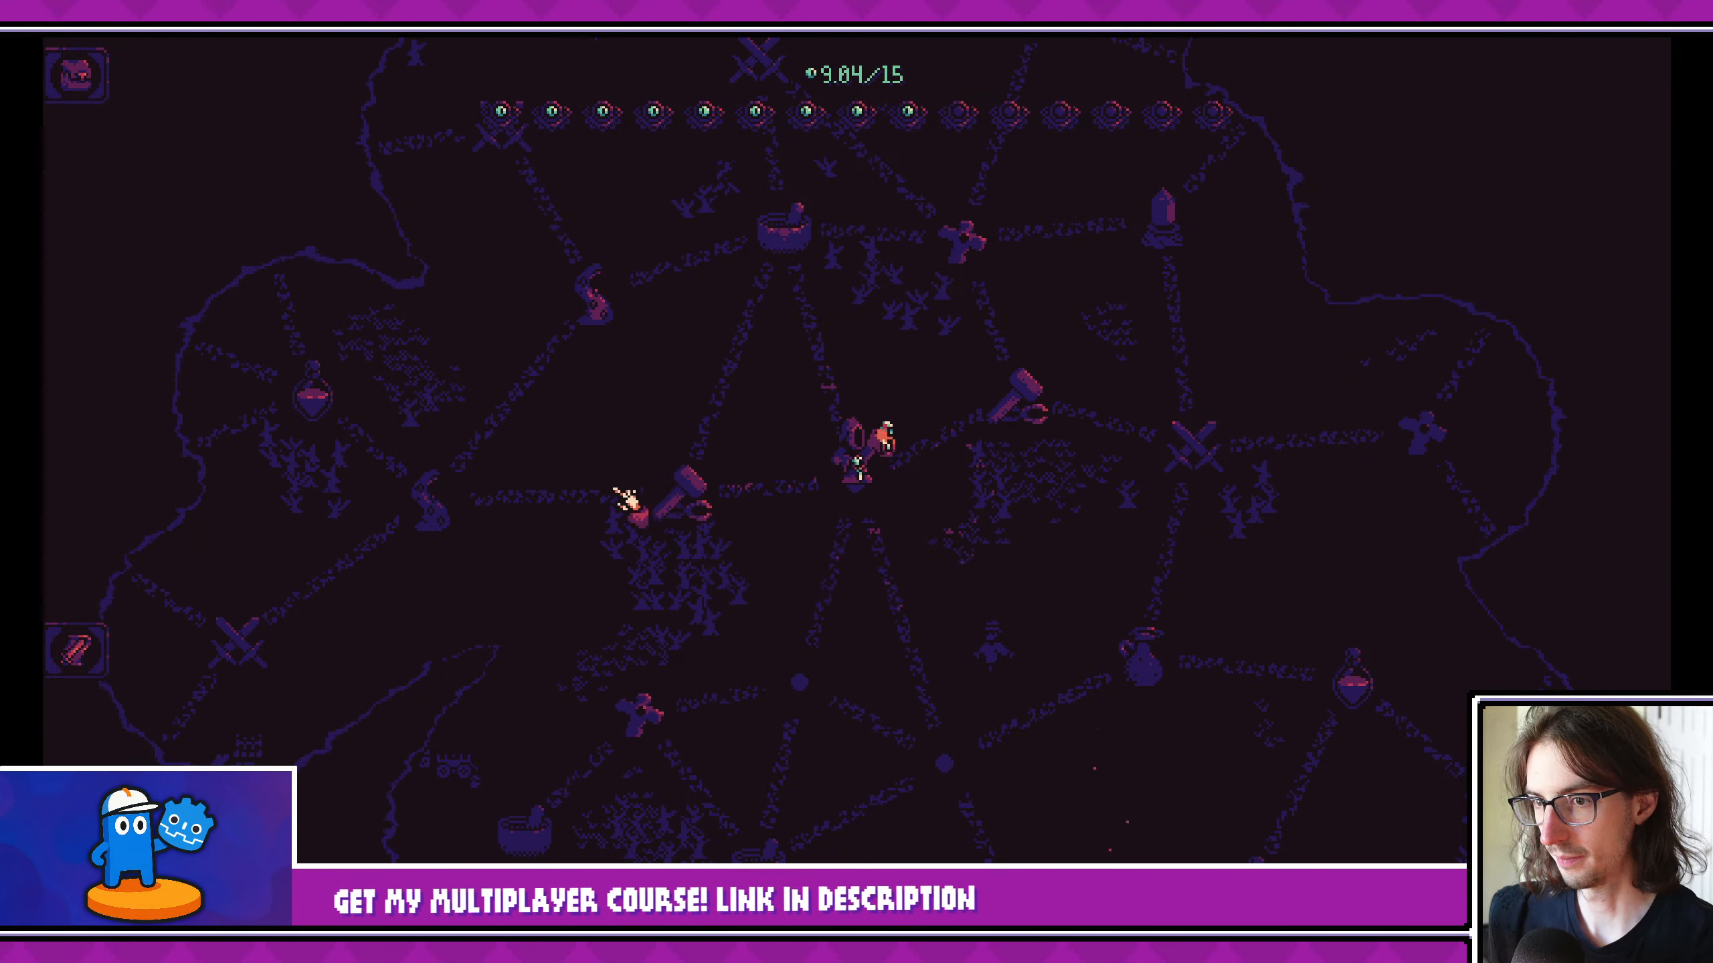
- Travel to the hammer node, upgrade the middle skeleton on the anvil and return it to the board
{"action": "left_click", "coordinate": [701, 496]}
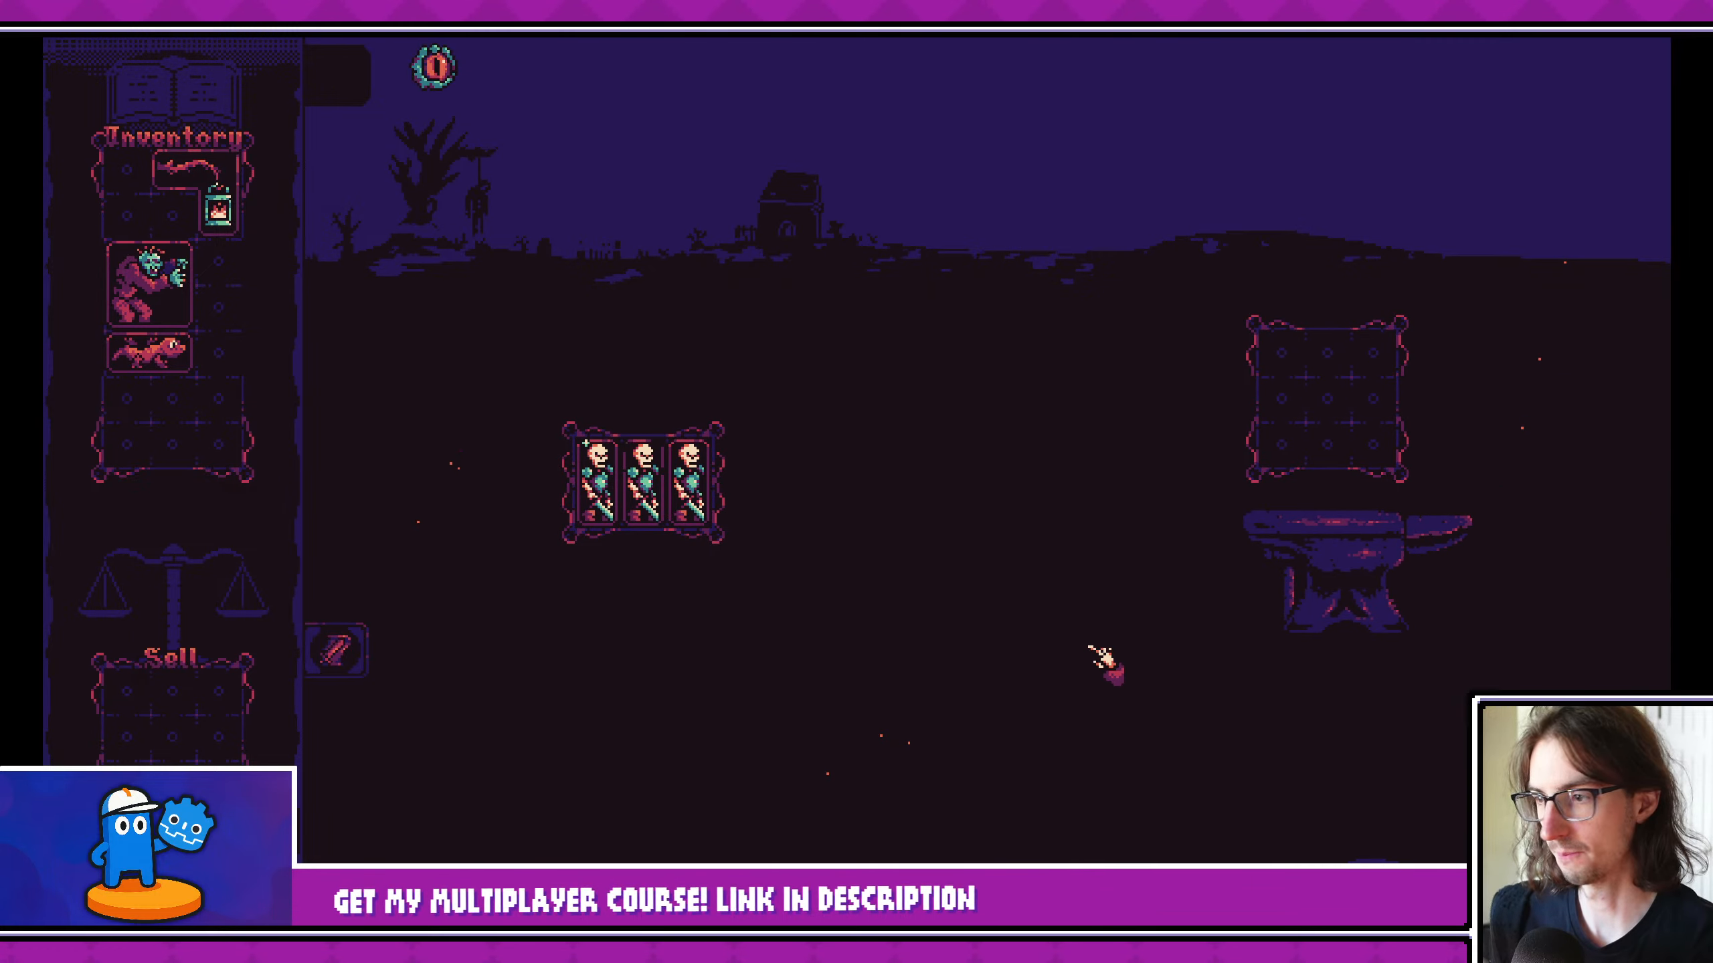
{"action": "left_click_drag", "start_coordinate": [667, 511], "coordinate": [1319, 404]}
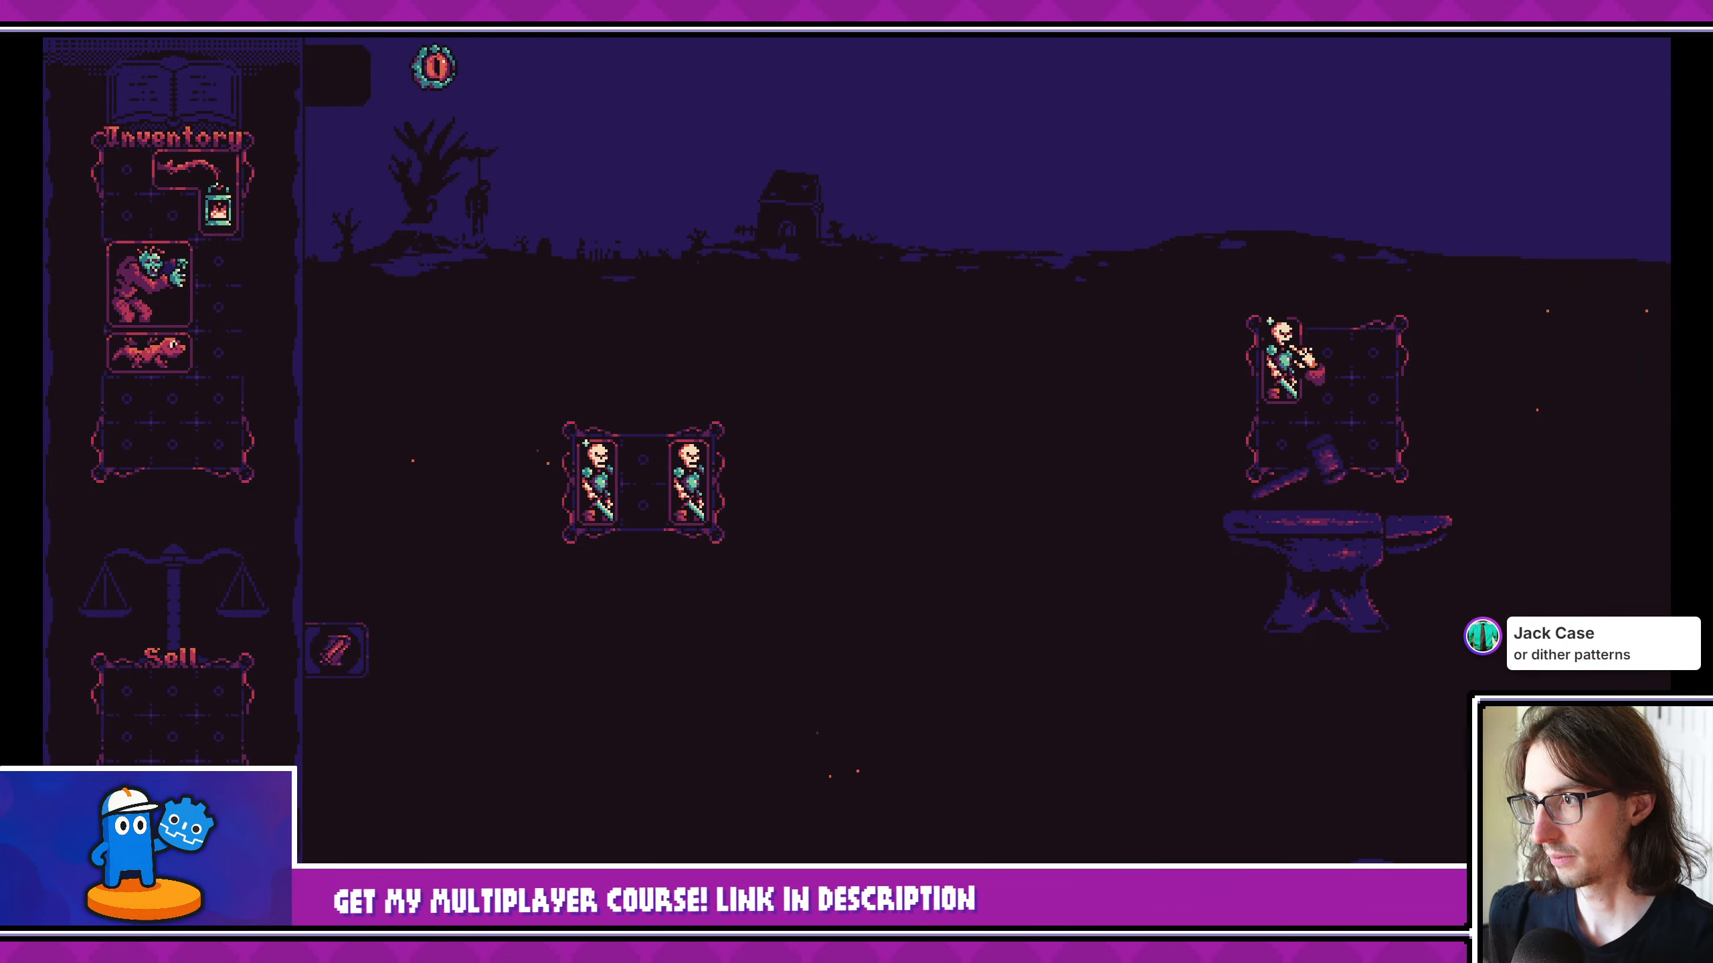
{"action": "left_click", "coordinate": [1082, 405]}
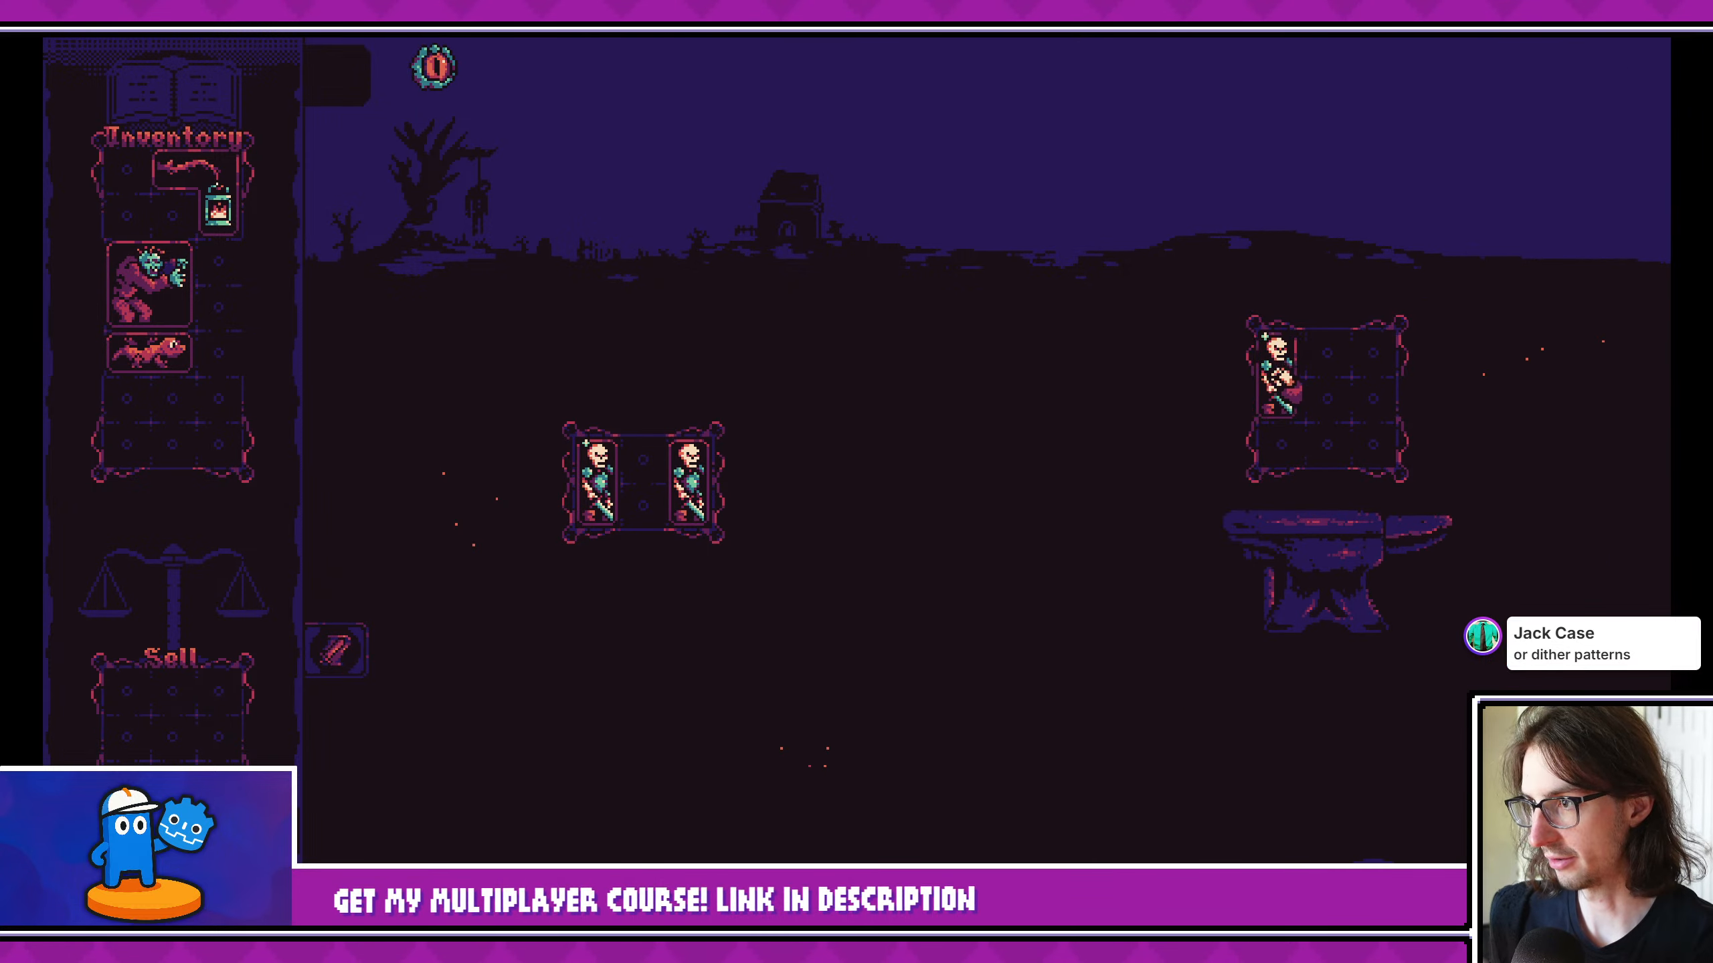
{"action": "left_click_drag", "start_coordinate": [644, 458], "coordinate": [647, 471]}
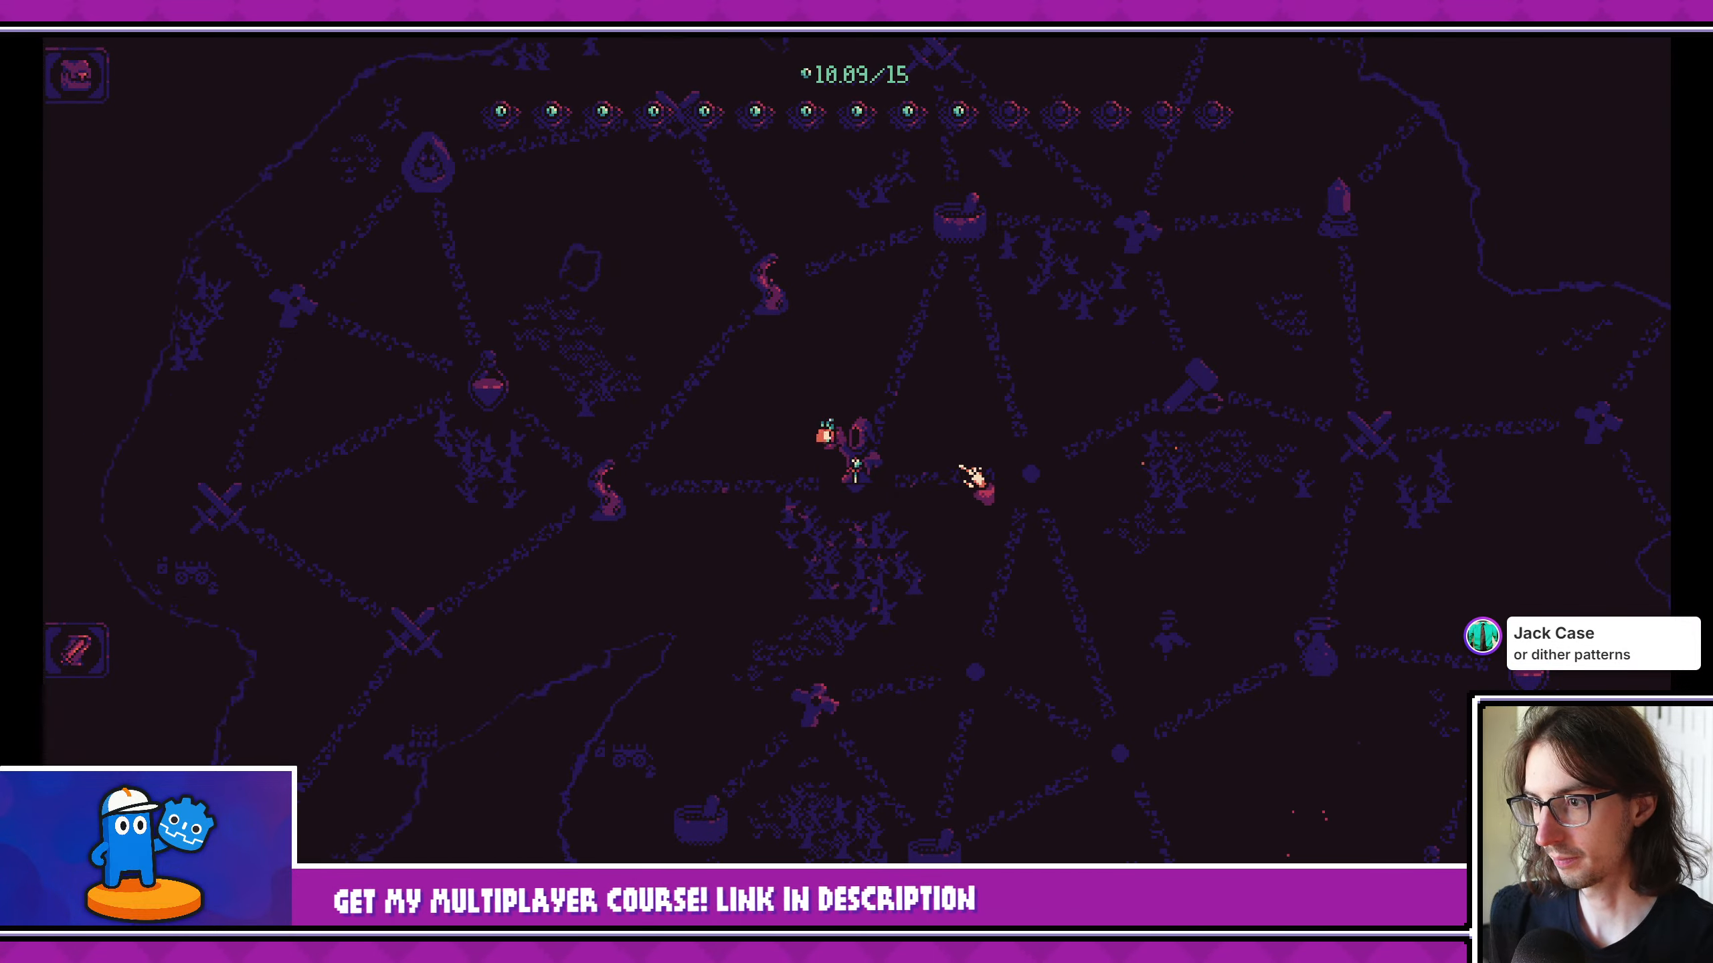
- Visit the tentacle node and play out its creature event with a skeleton card
{"action": "left_click", "coordinate": [653, 504]}
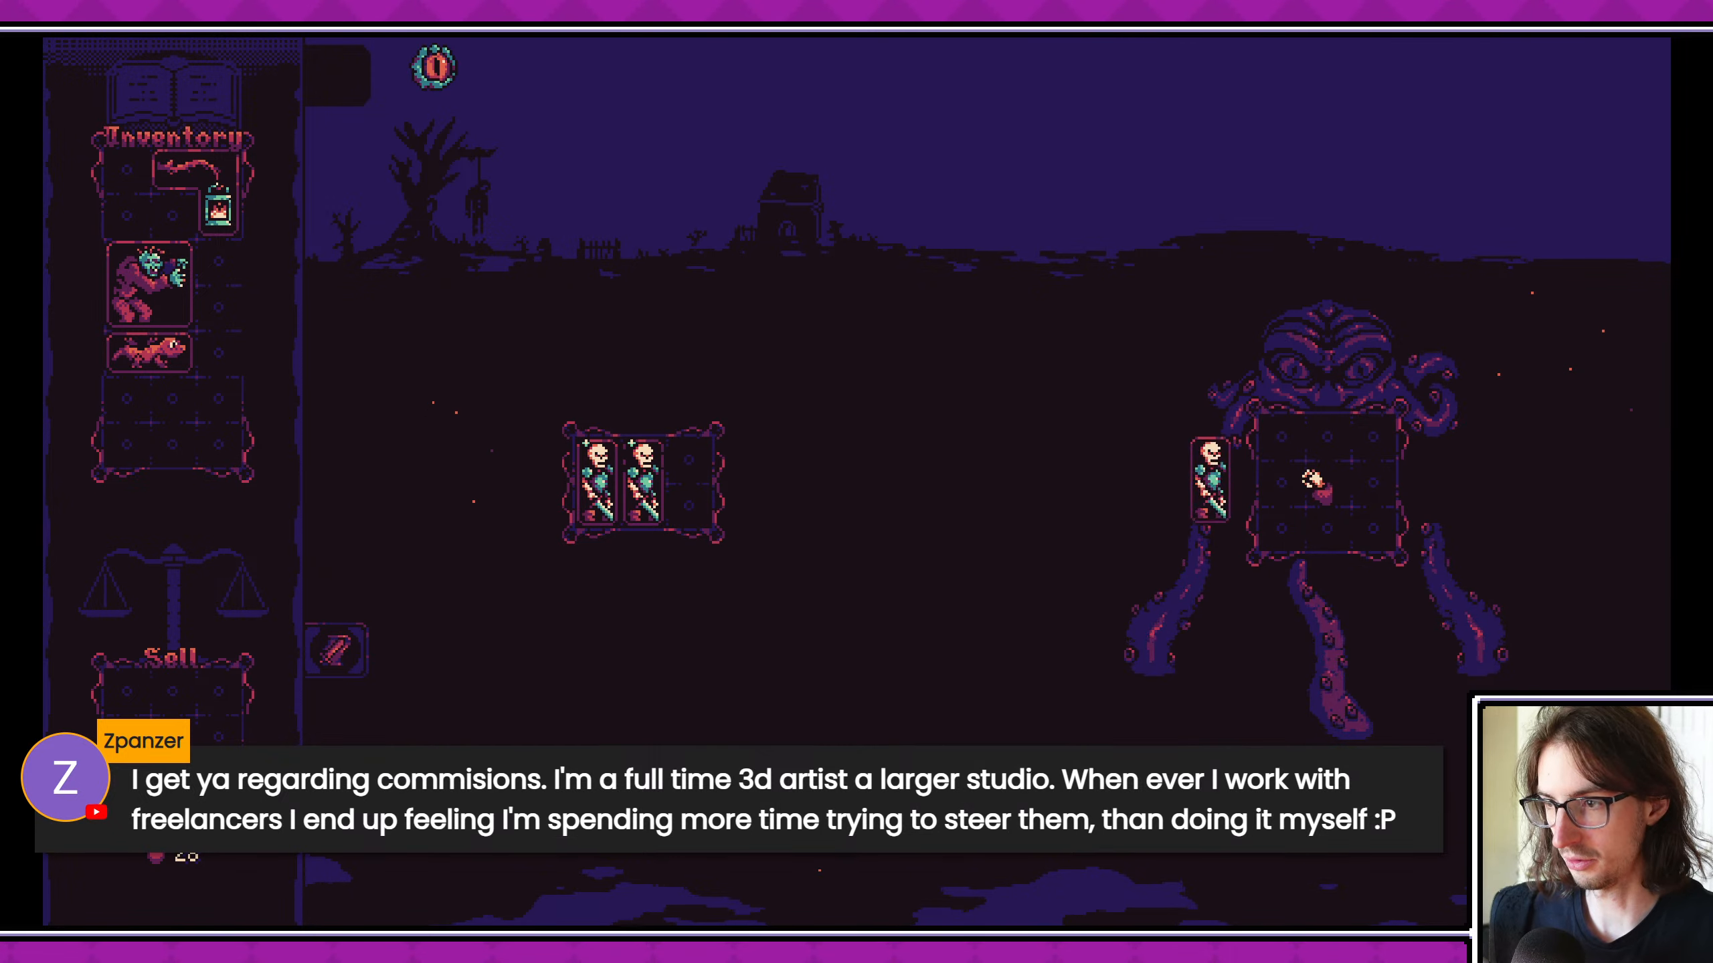
{"action": "left_click", "coordinate": [1312, 481]}
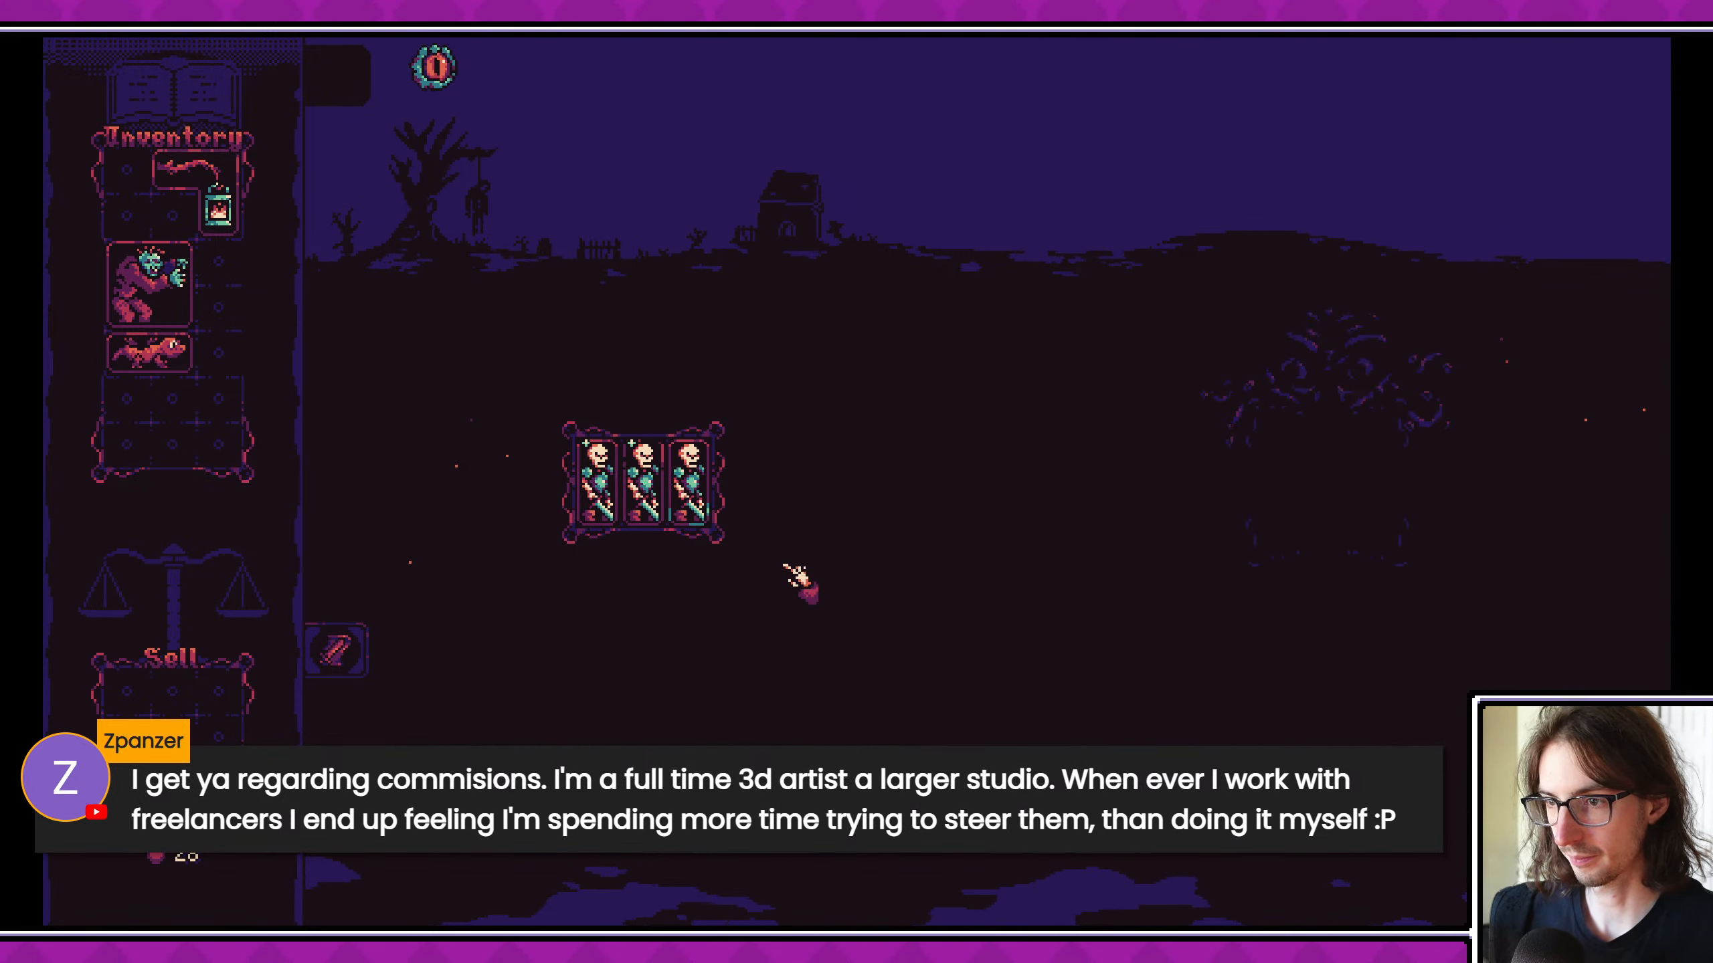
- Win the current combat, travel to the Booster node and collect all three cards from the grave into the inventory
{"action": "left_click", "coordinate": [678, 611]}
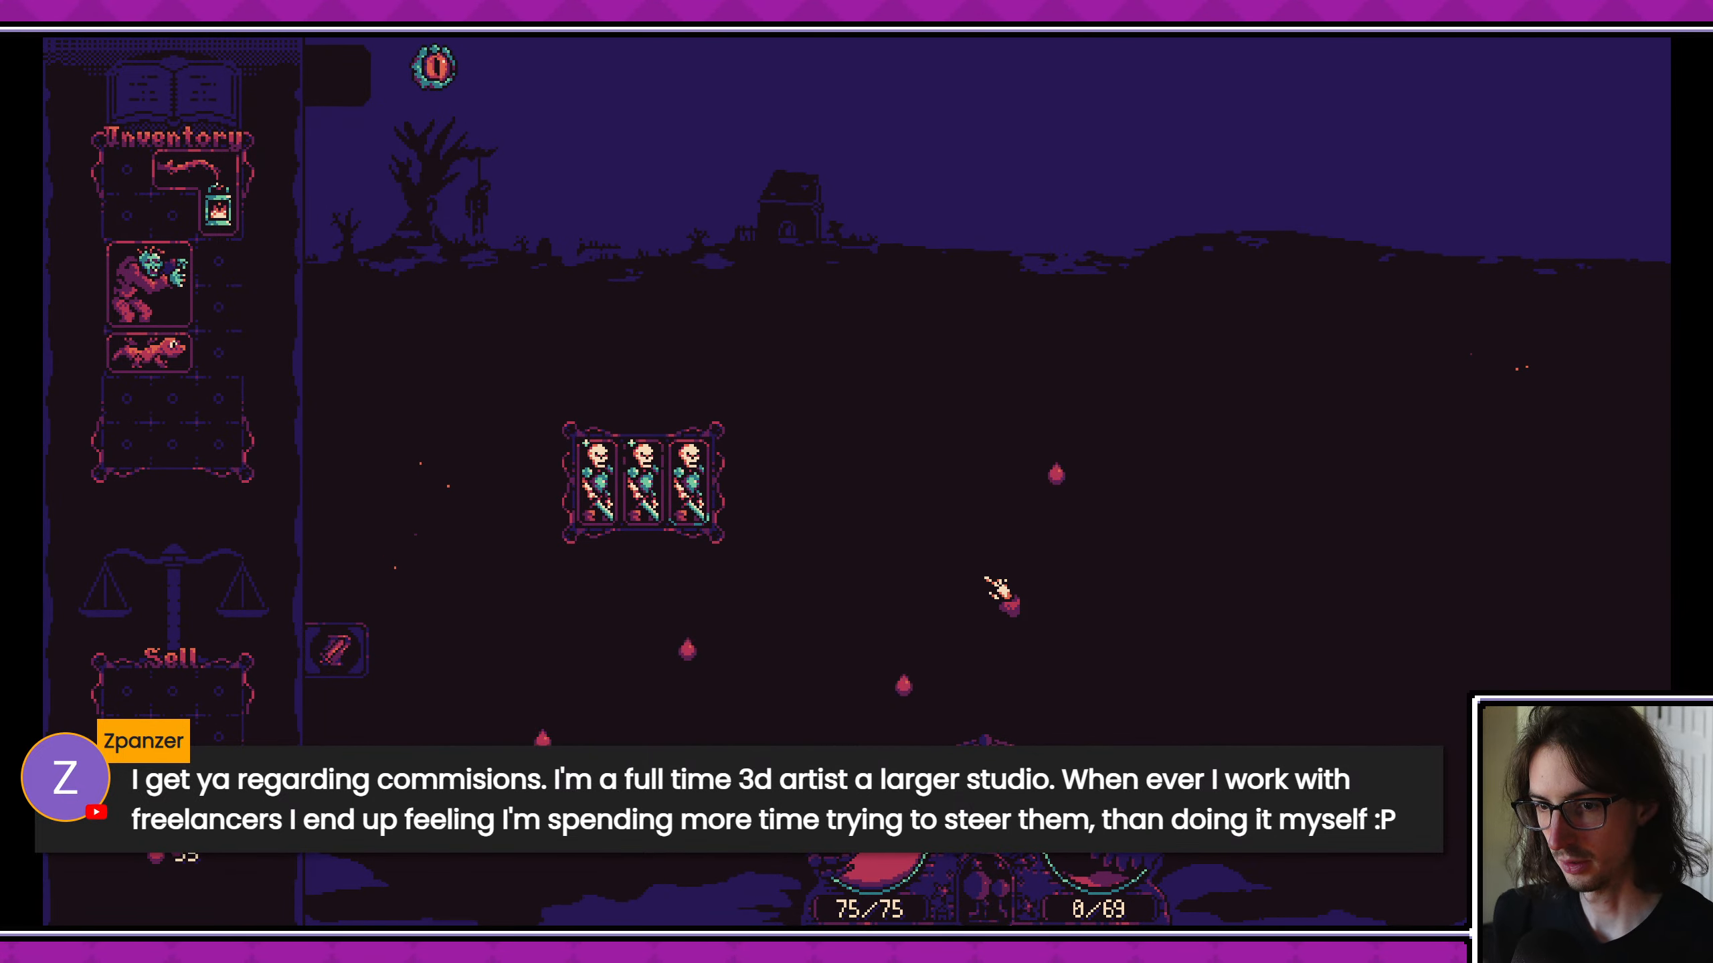
{"action": "left_click", "coordinate": [674, 368]}
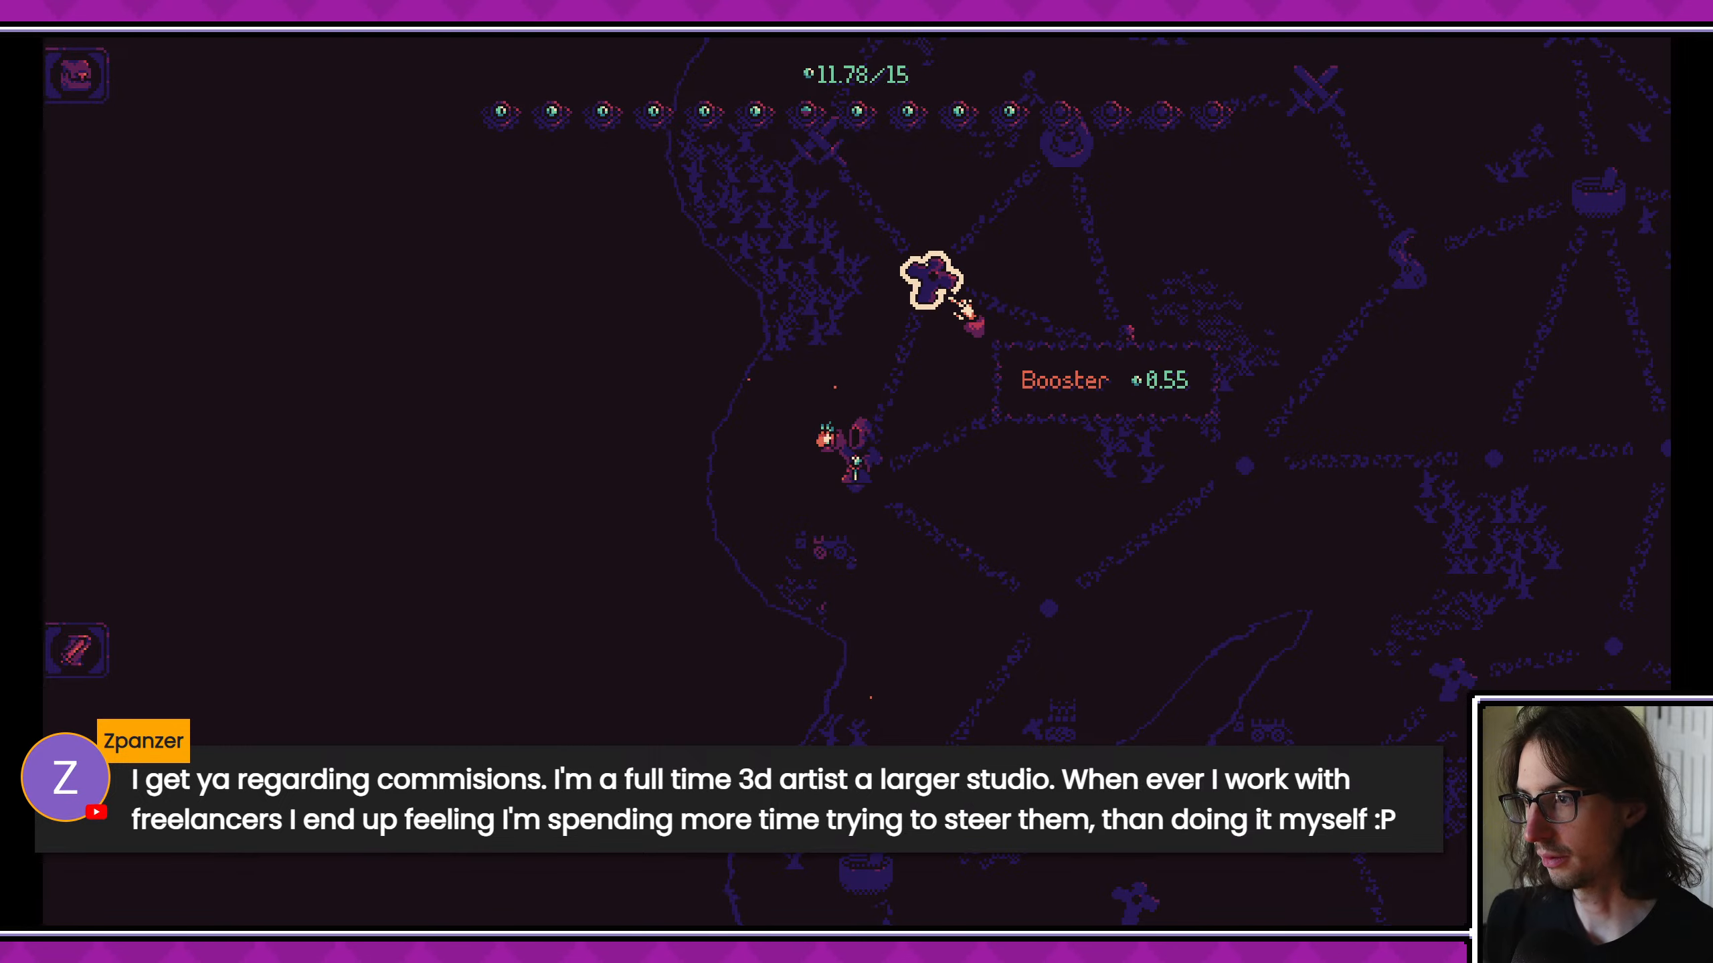
{"action": "left_click", "coordinate": [932, 277]}
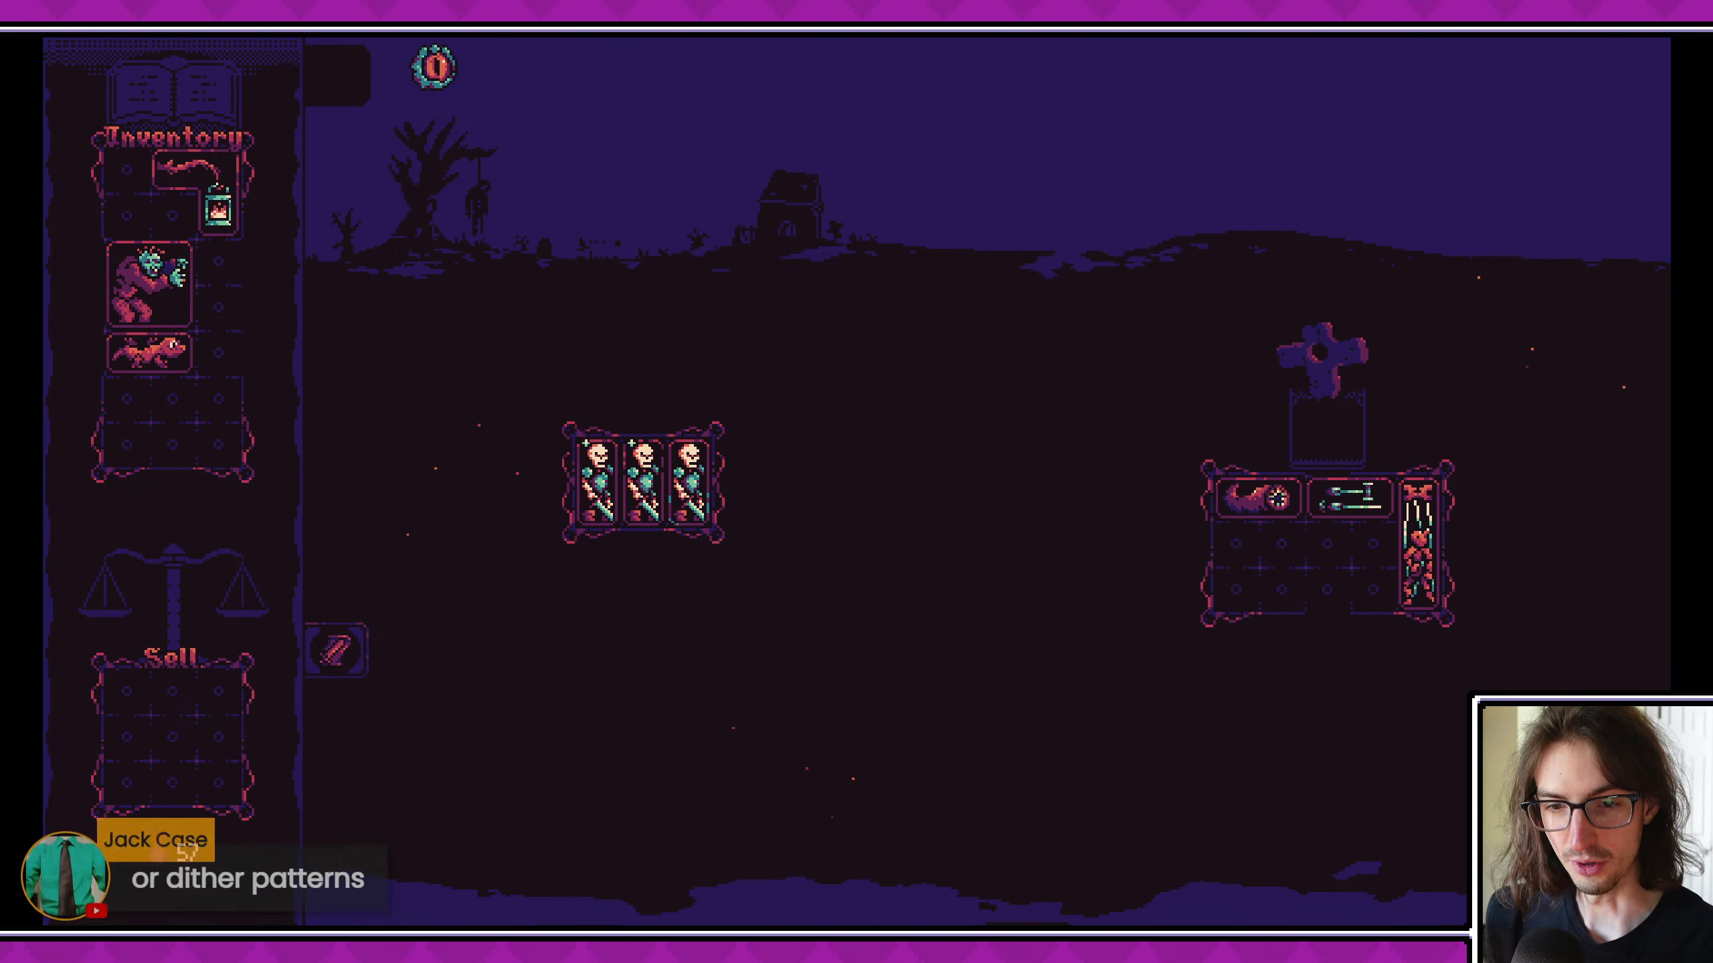
{"action": "left_click", "coordinate": [1416, 546]}
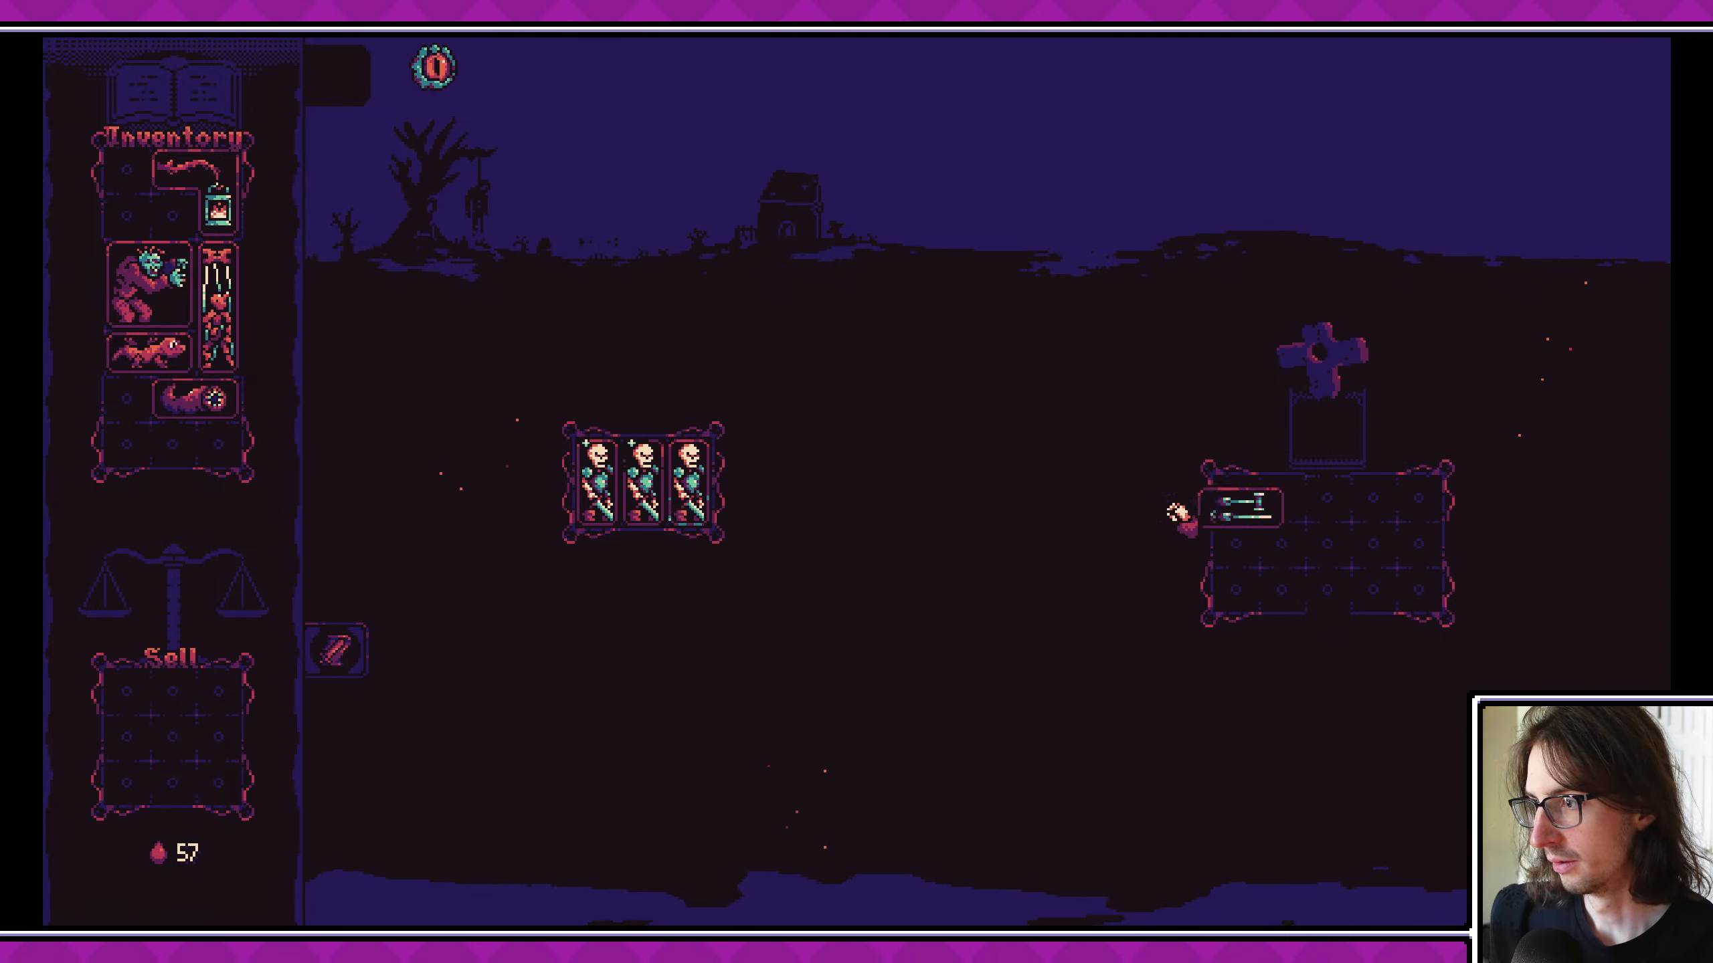
{"action": "left_click_drag", "start_coordinate": [134, 464], "coordinate": [142, 437]}
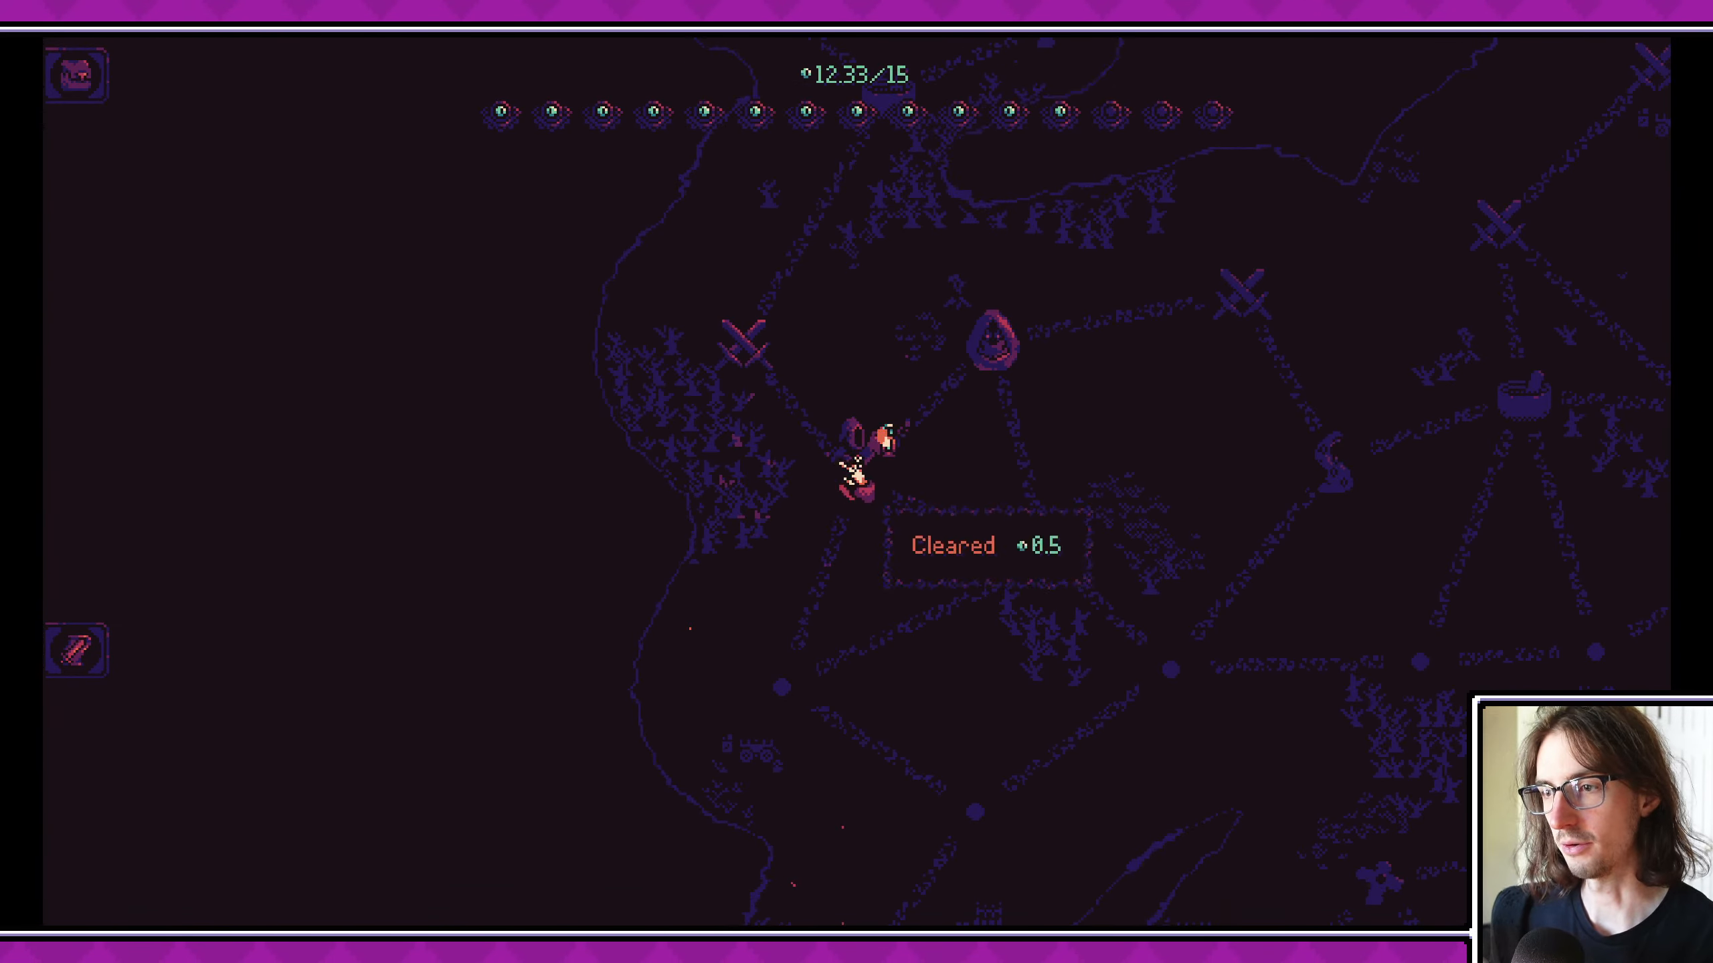
- Visit the neighbouring merchant node, buy the Enchant and max health services, and choose the potion that increases health by 15
{"action": "left_click", "coordinate": [1001, 370]}
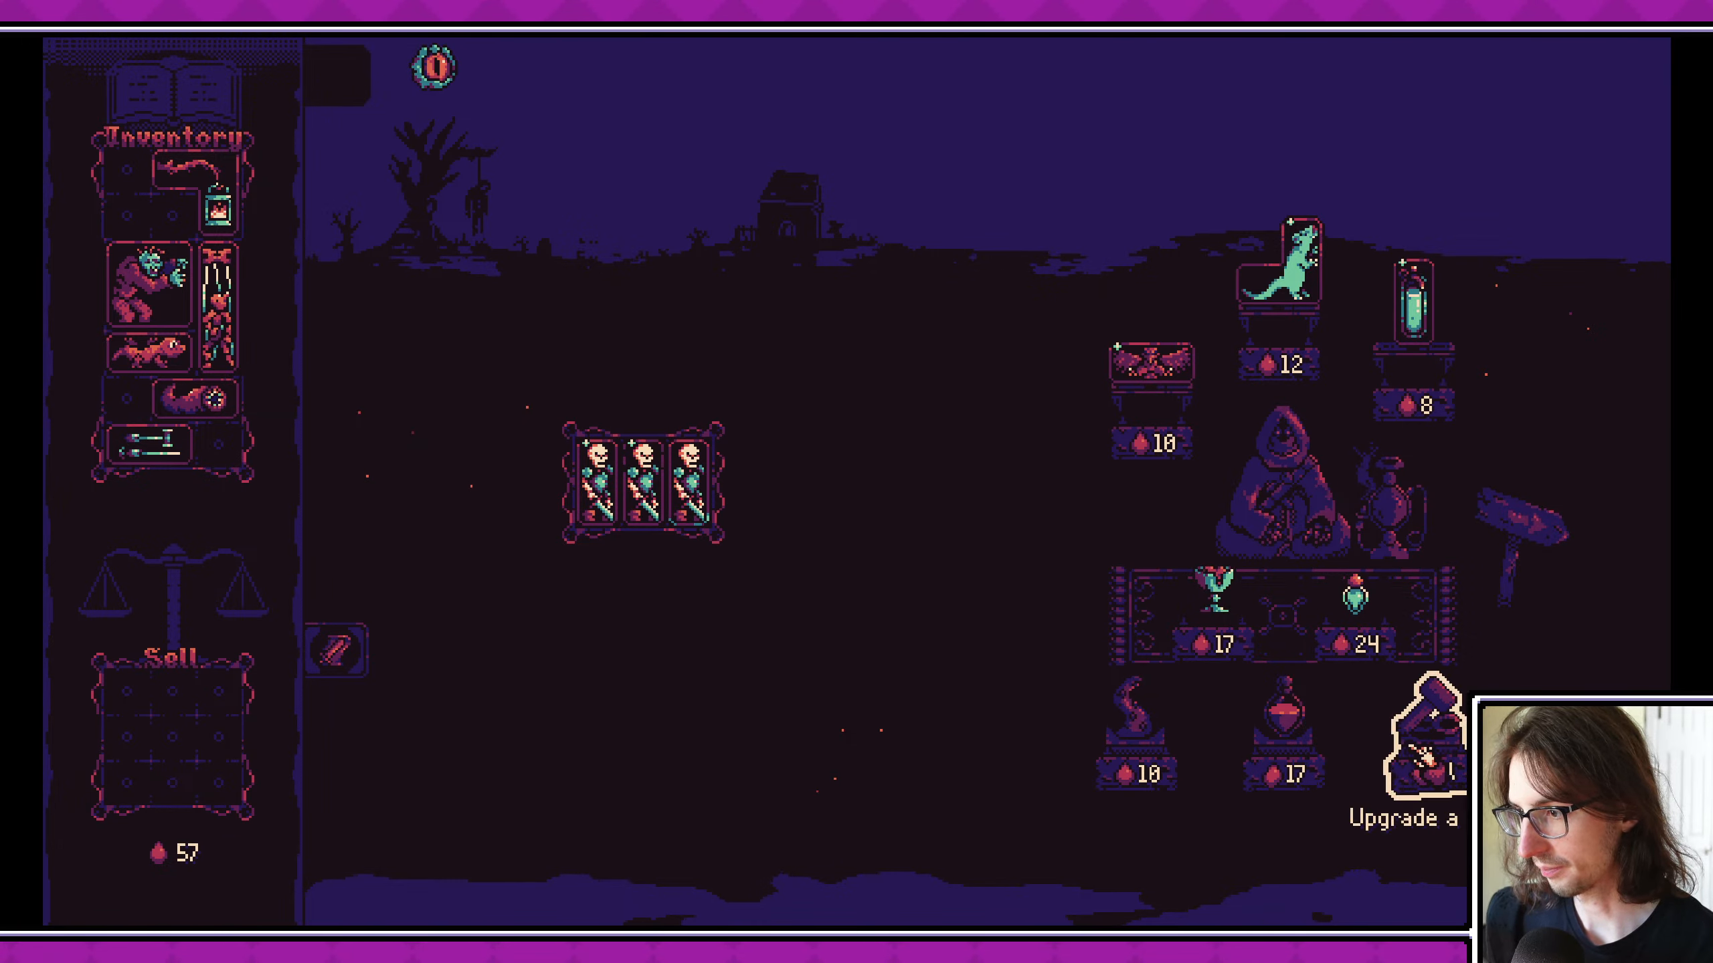
{"action": "mouse_move", "coordinate": [1217, 617]}
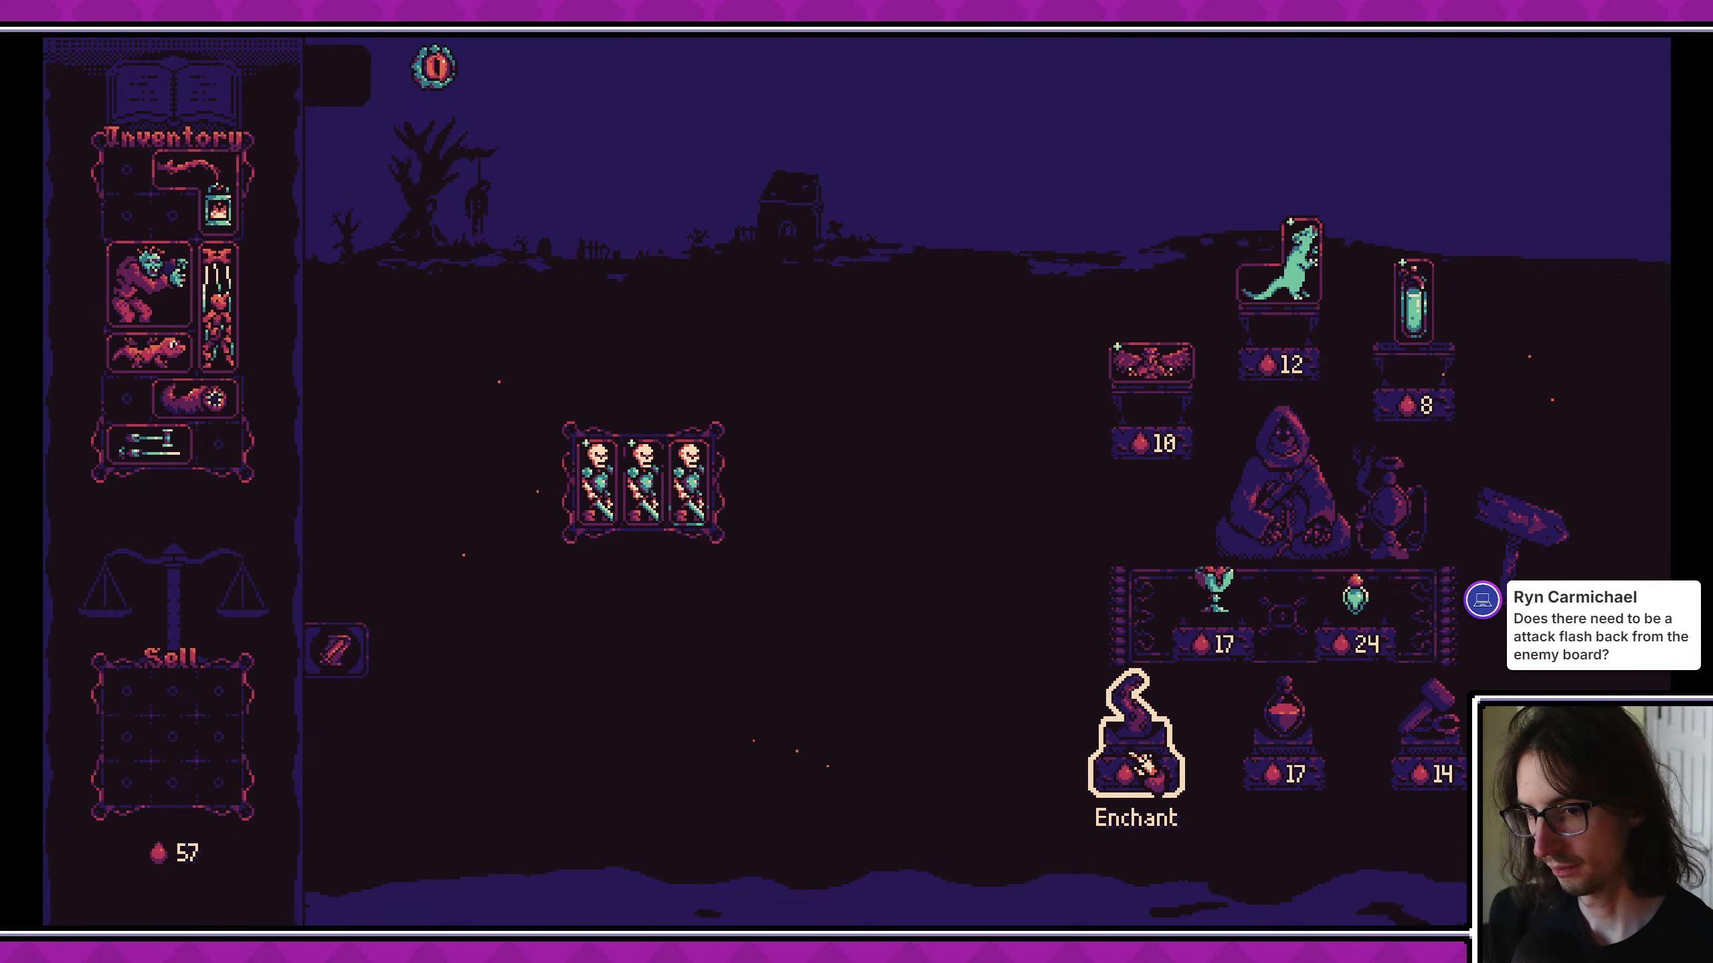
{"action": "left_click", "coordinate": [1155, 721]}
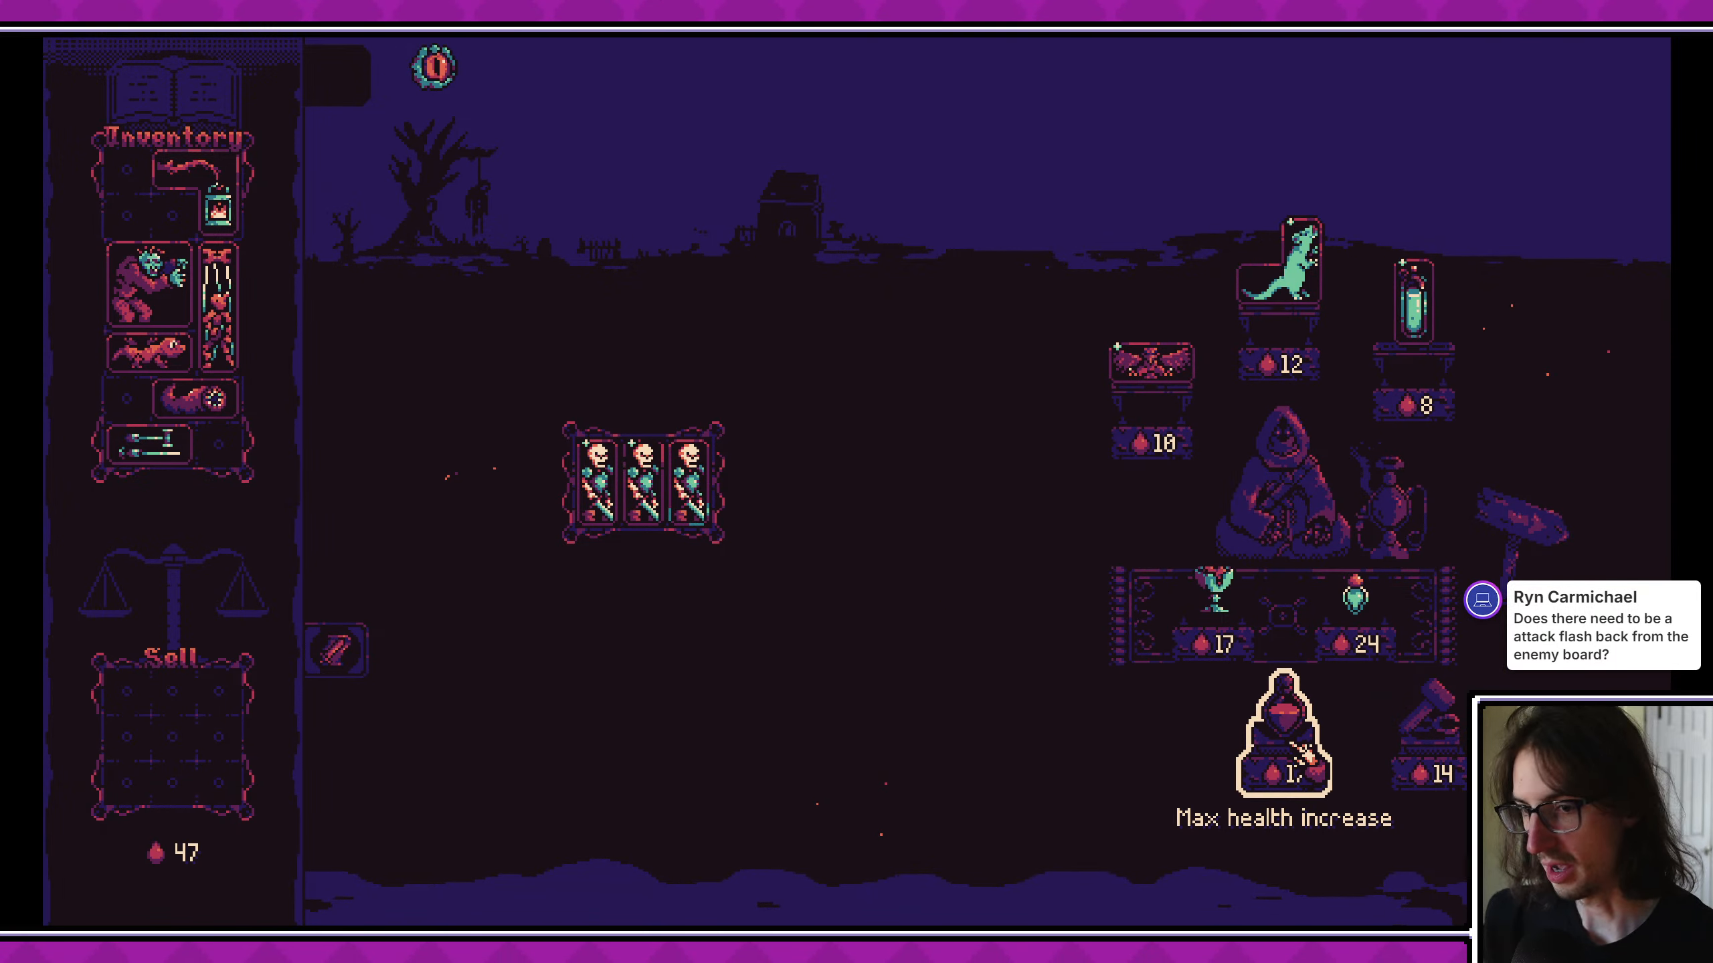
{"action": "left_click", "coordinate": [1303, 759]}
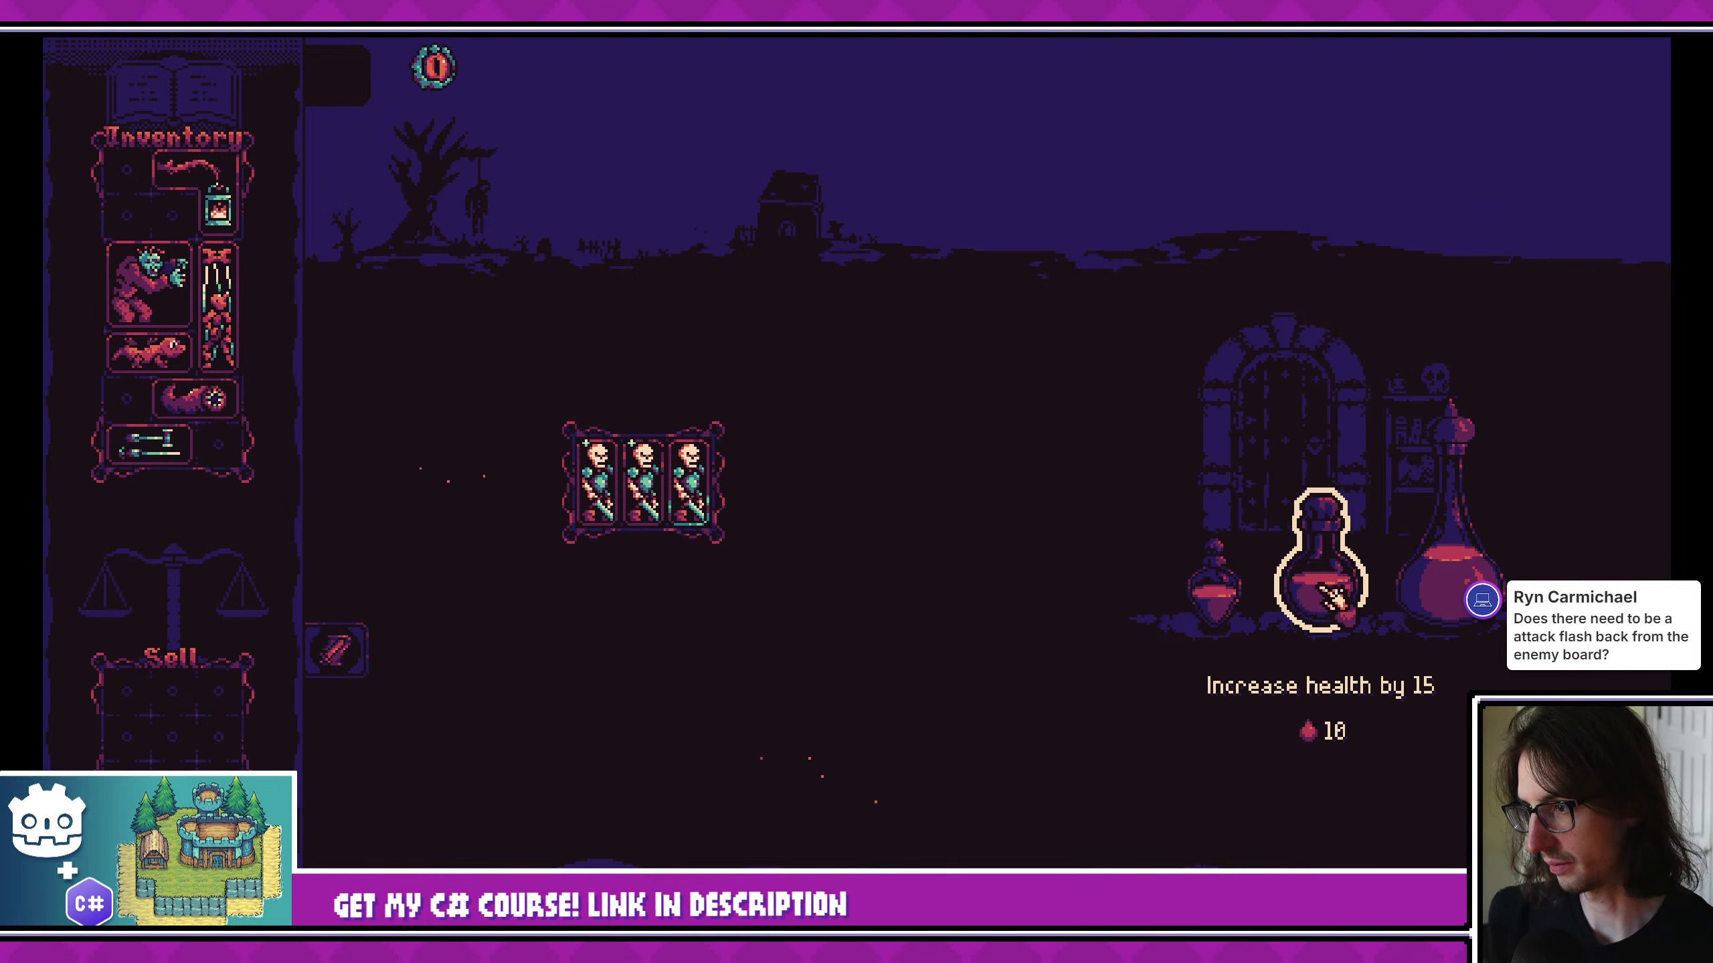
{"action": "left_click", "coordinate": [1316, 591]}
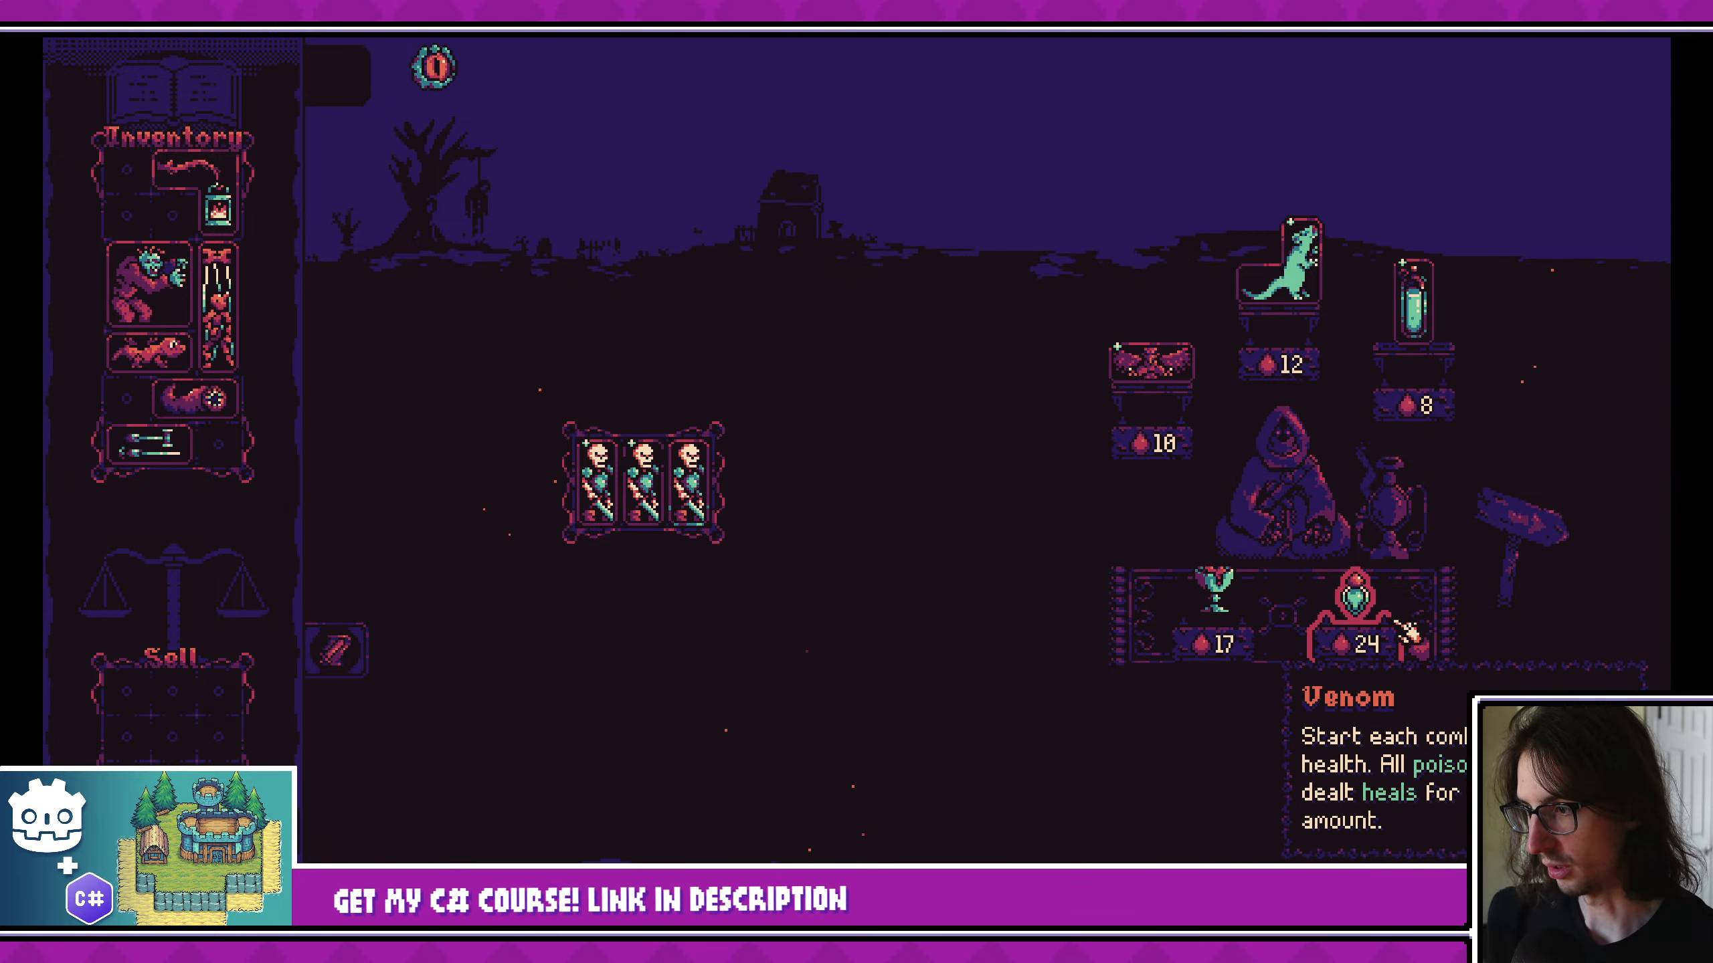
- Buy the merchant's card upgrade for 14 blood, upgrade the middle skeleton on the anvil, return it to the board and leave
{"action": "left_click", "coordinate": [1449, 745]}
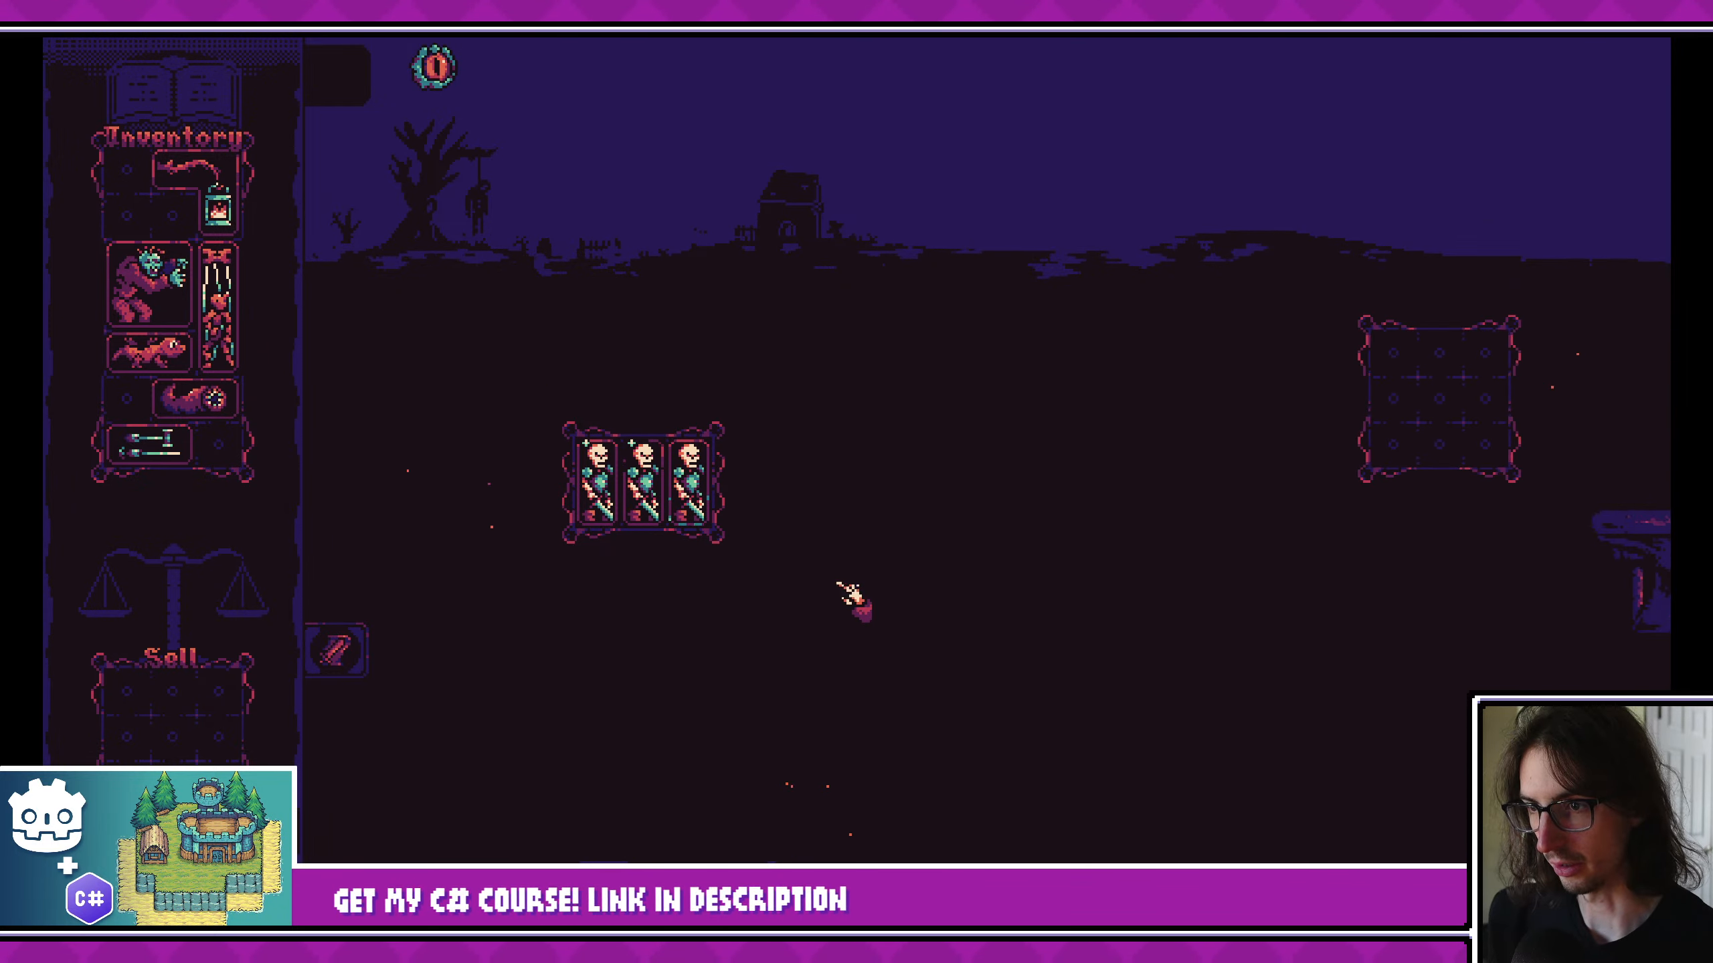
{"action": "left_click_drag", "start_coordinate": [665, 516], "coordinate": [1291, 385]}
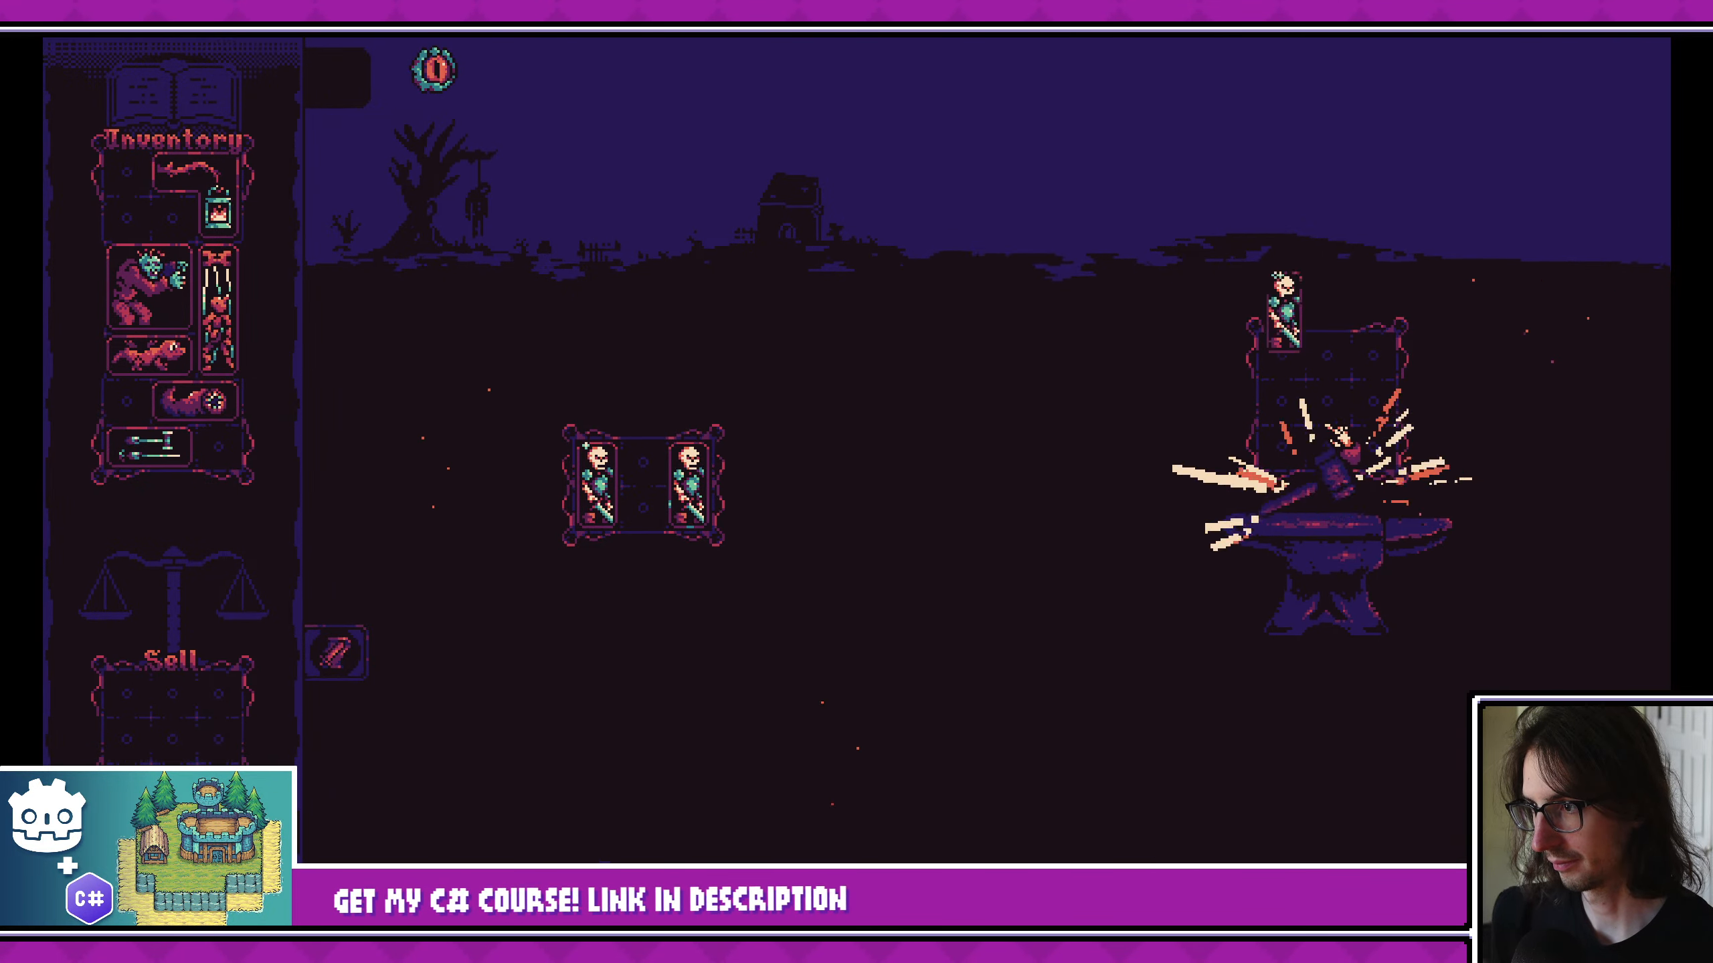
{"action": "left_click_drag", "start_coordinate": [1279, 390], "coordinate": [668, 479]}
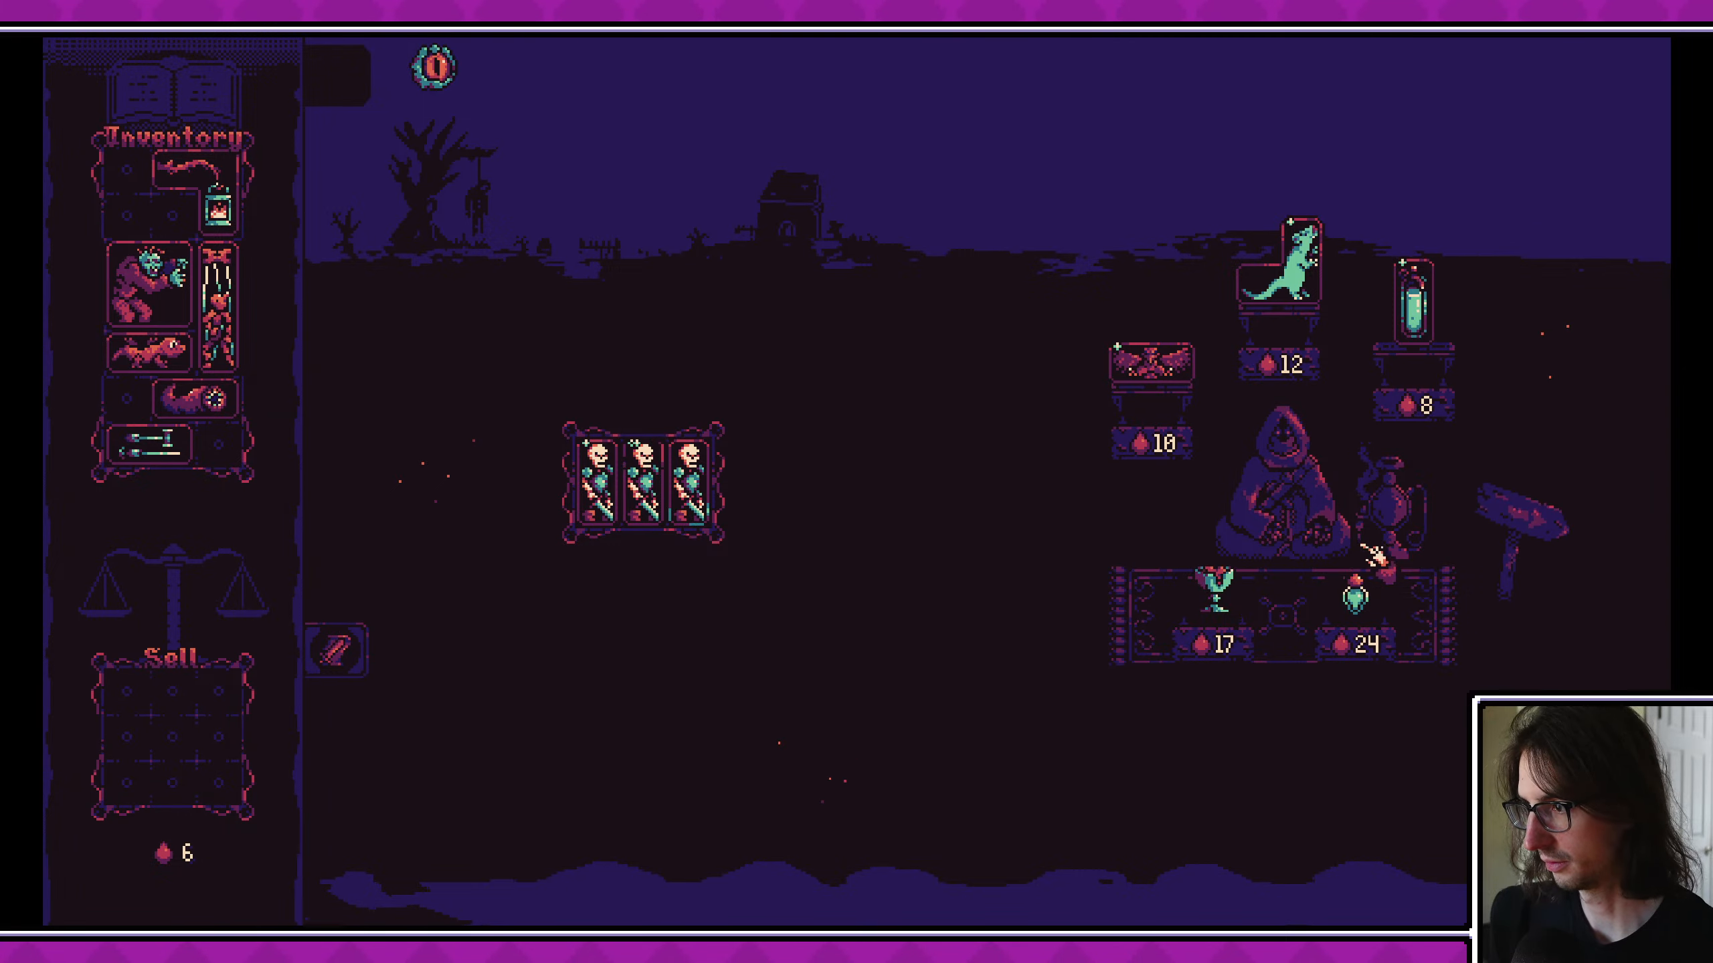
{"action": "left_click", "coordinate": [1503, 529]}
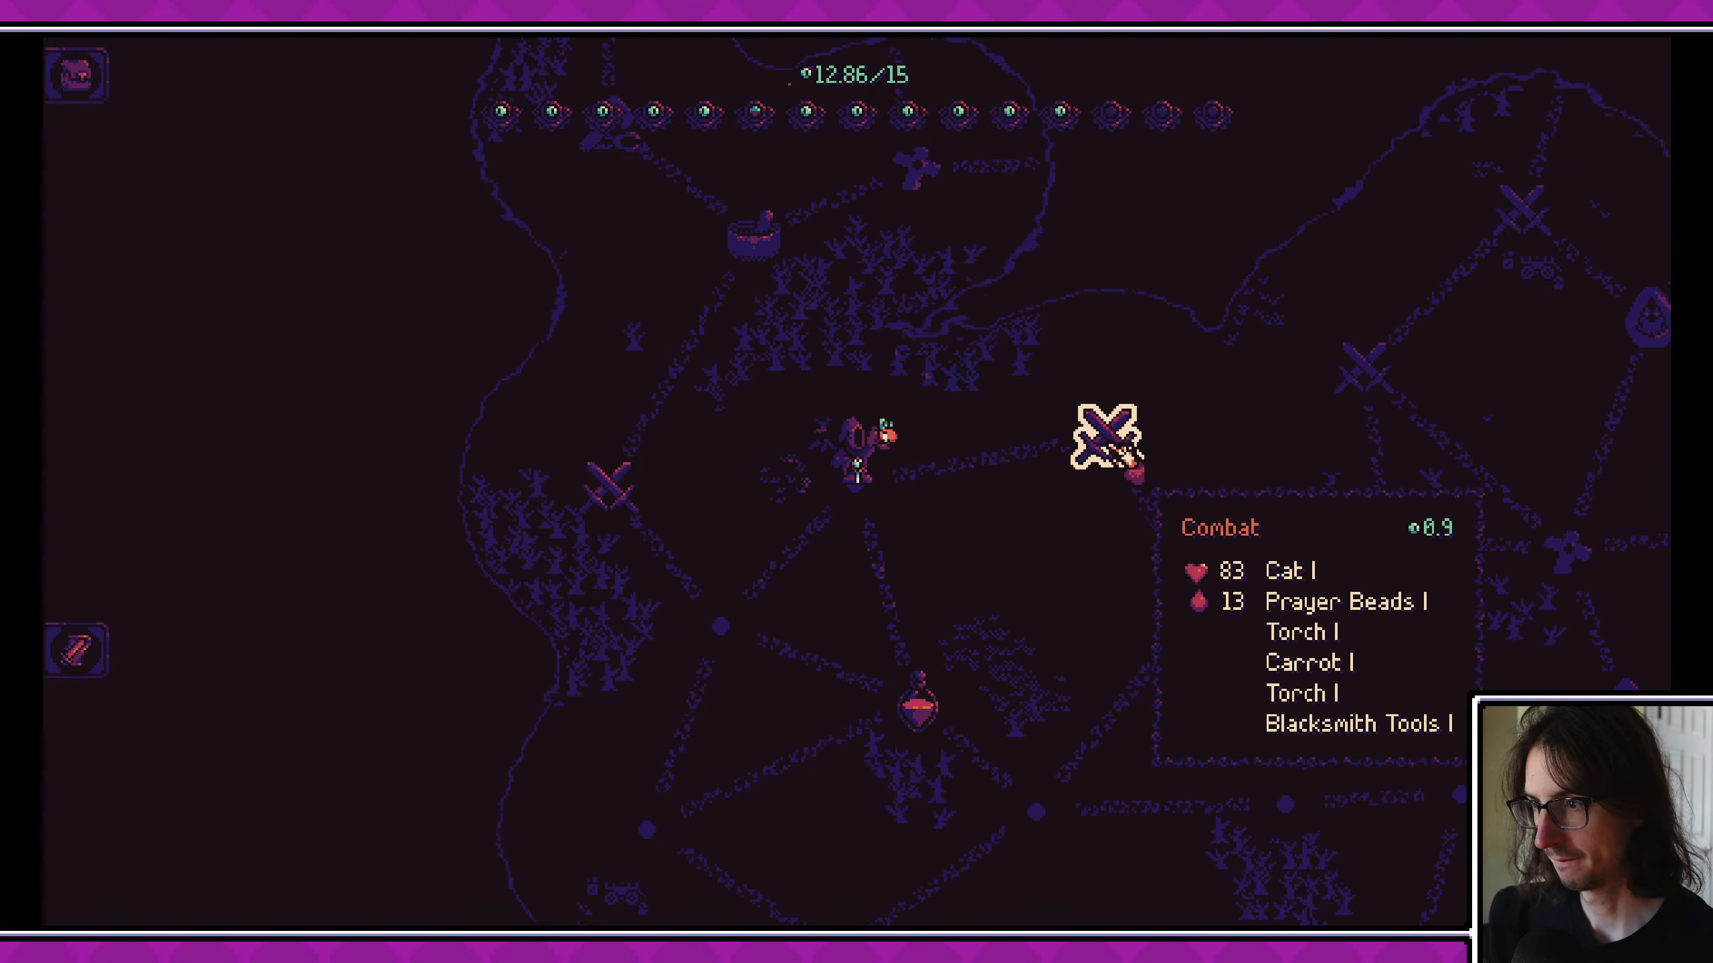
- Play the Cat and Prayer Beads combat node and the adjoining tentacle node's creature event with a skeleton card
{"action": "left_click", "coordinate": [1119, 450]}
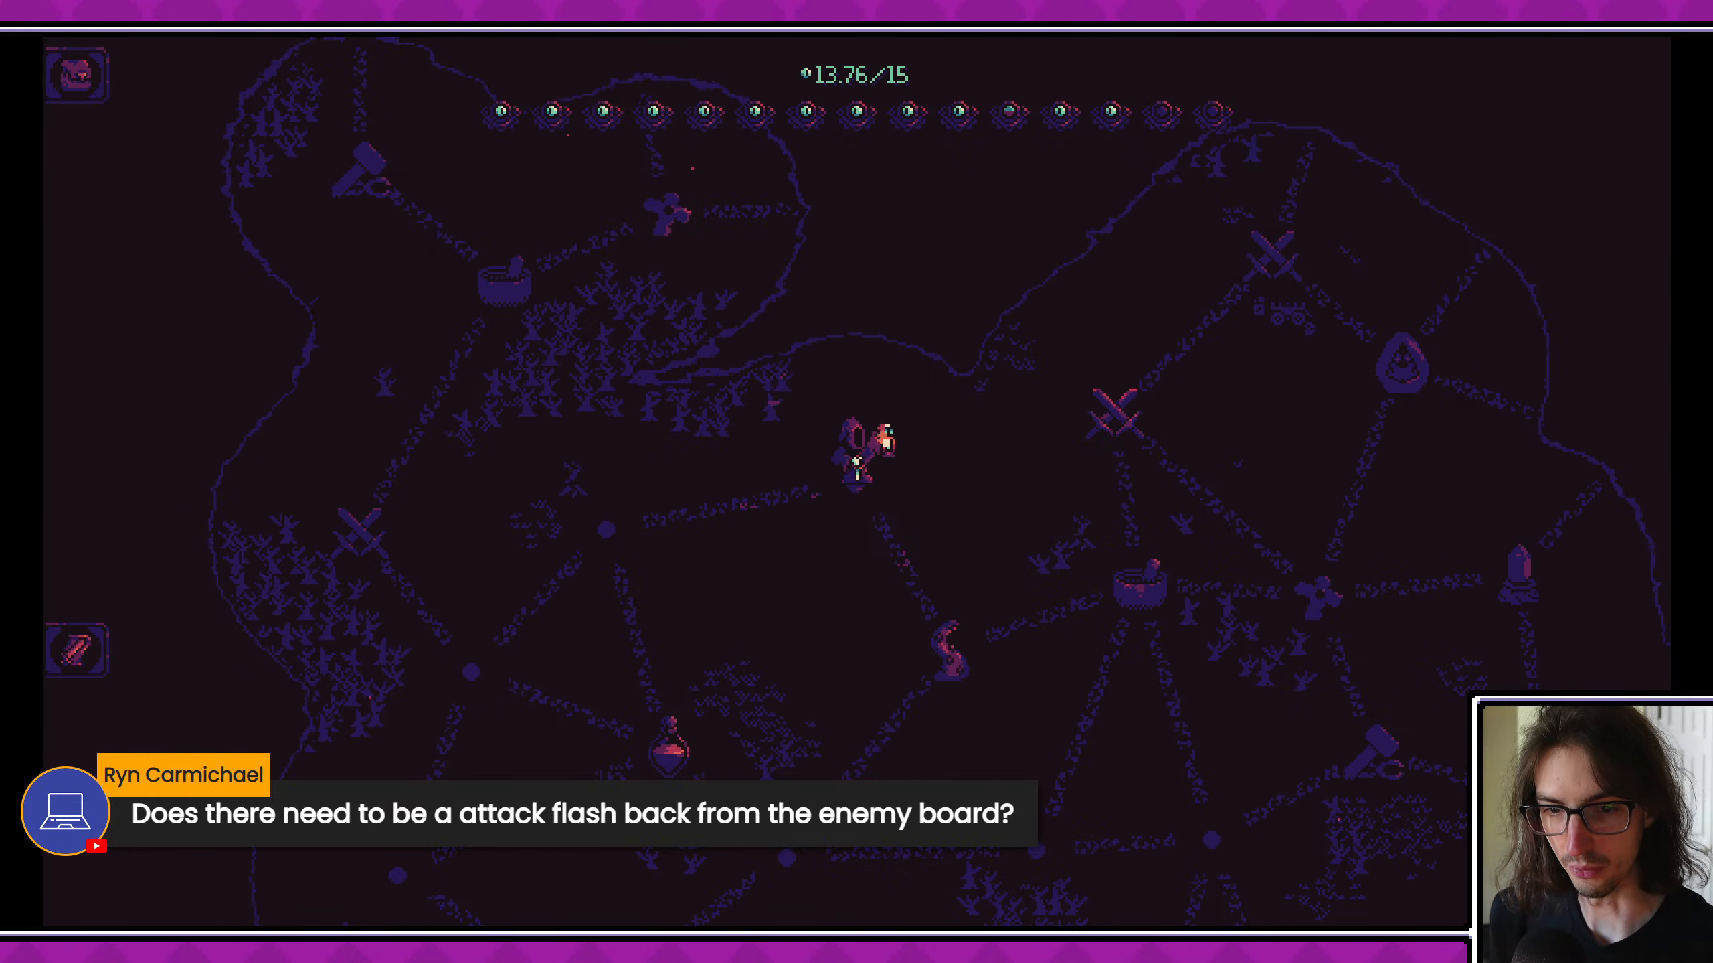
{"action": "left_click", "coordinate": [970, 644]}
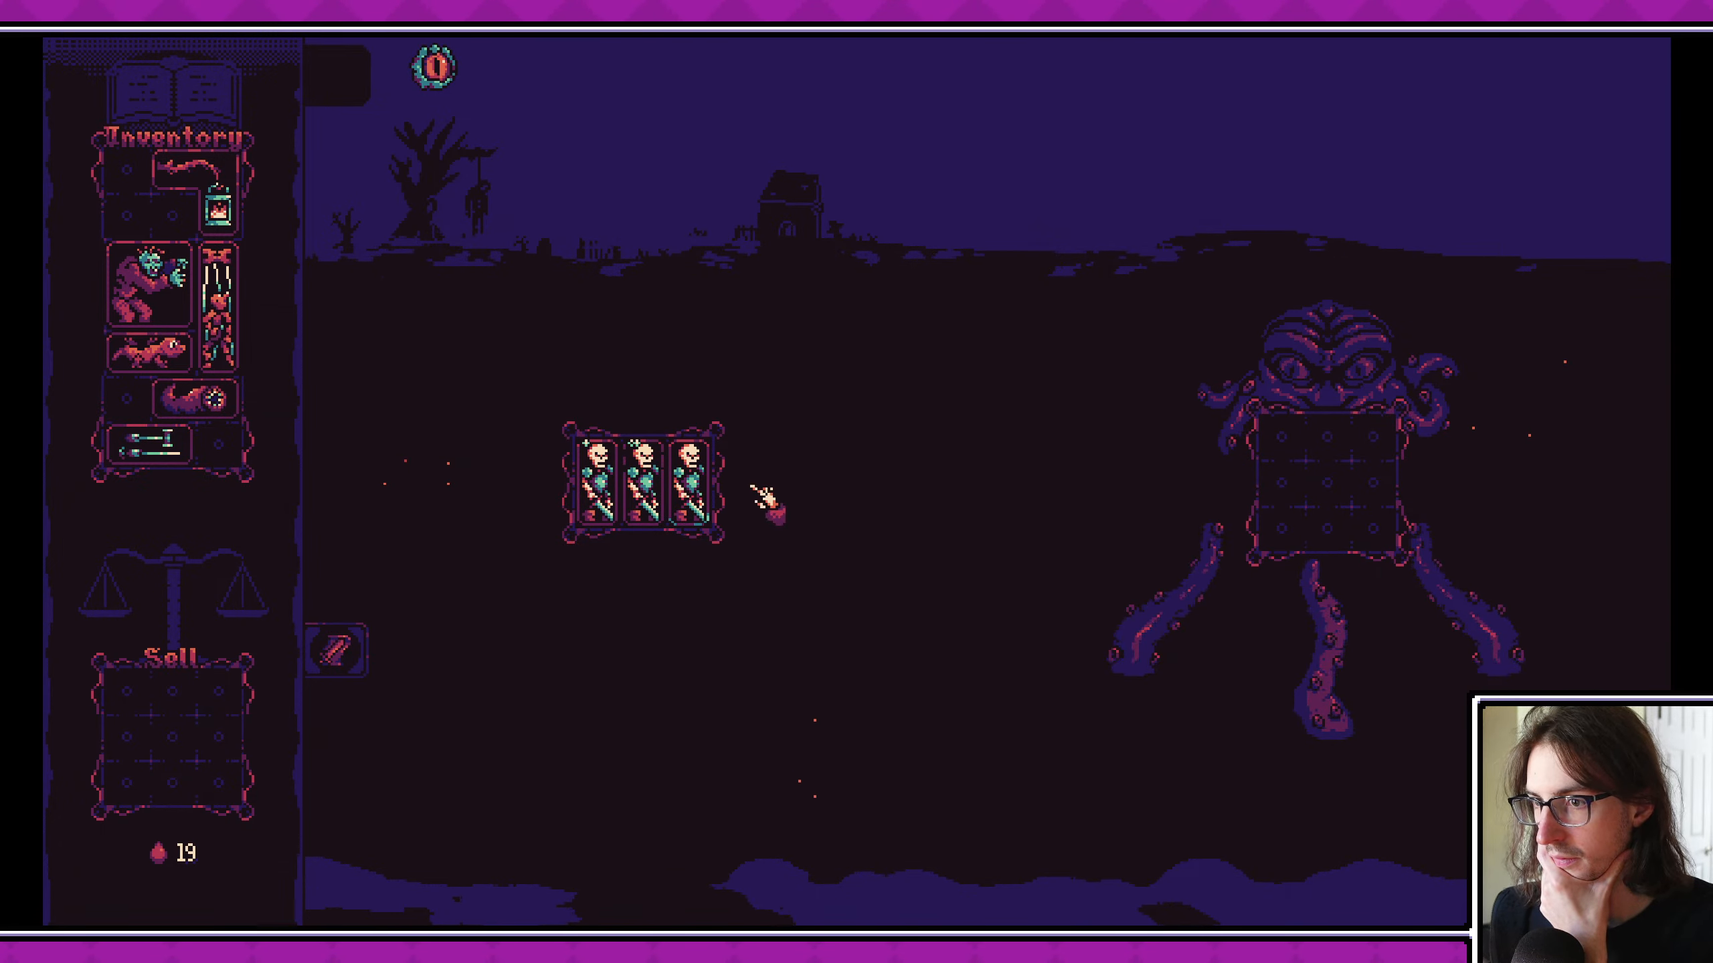
{"action": "left_click_drag", "start_coordinate": [697, 473], "coordinate": [1289, 462]}
{"action": "left_click", "coordinate": [1335, 621]}
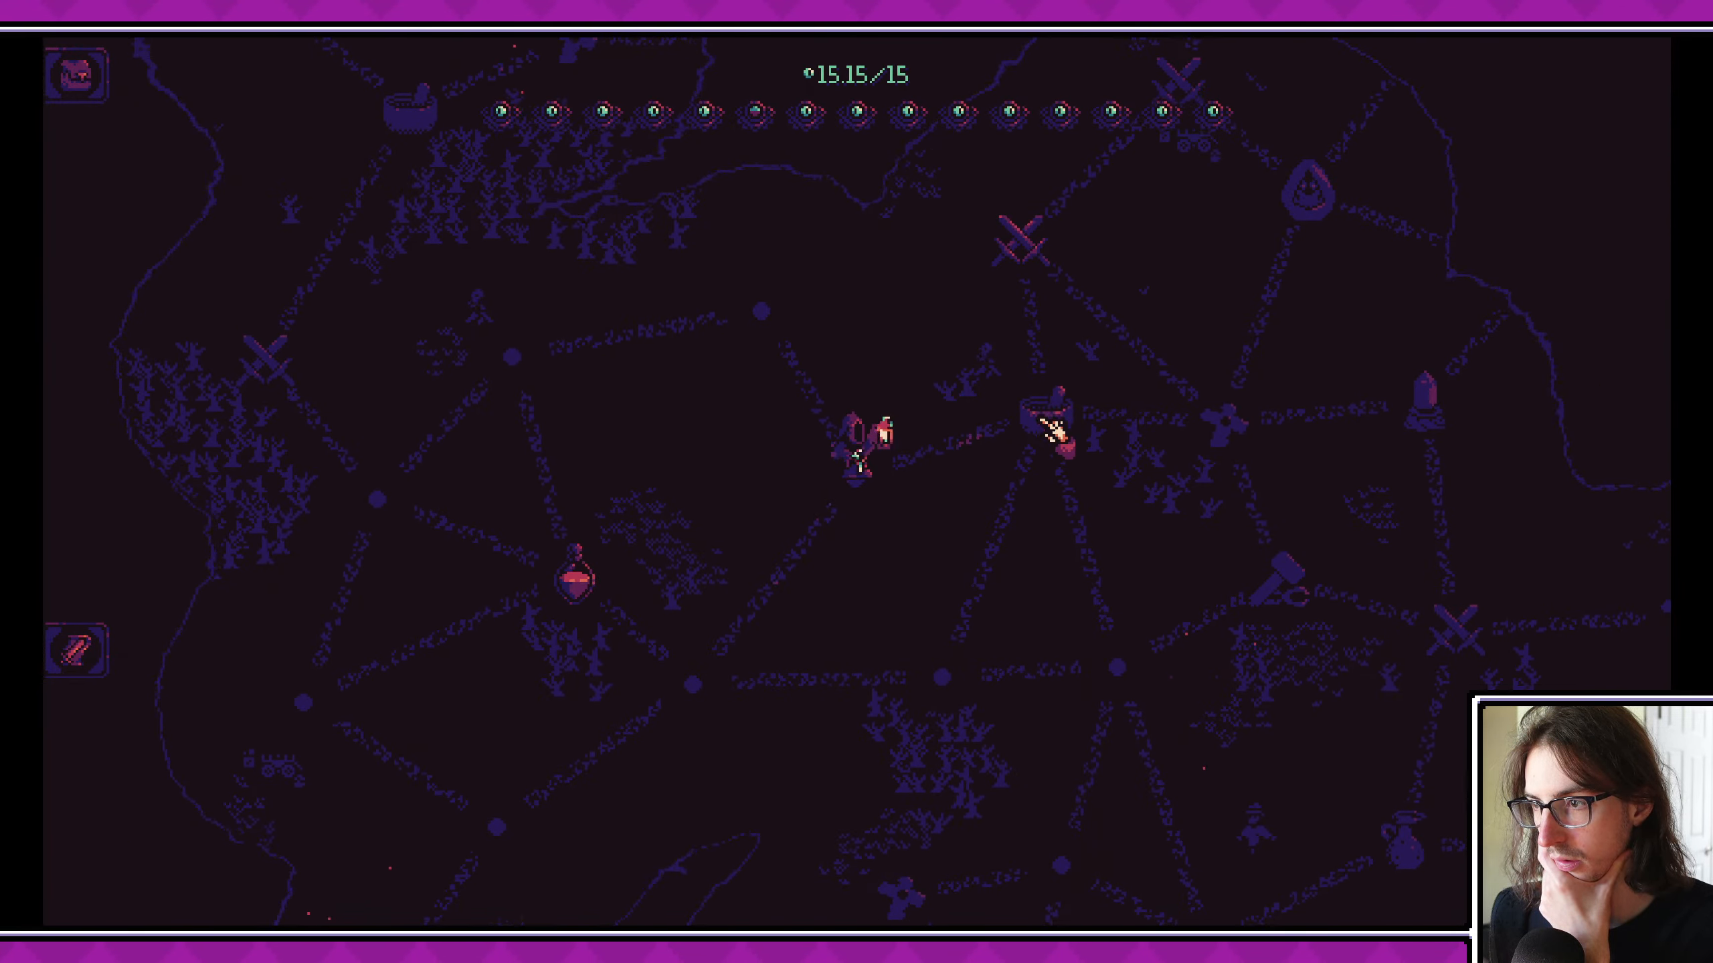
- Enter the boss encounter, inspect the enemy's Mayor and Windmill cards, and play out the fight
{"action": "left_click", "coordinate": [1032, 467]}
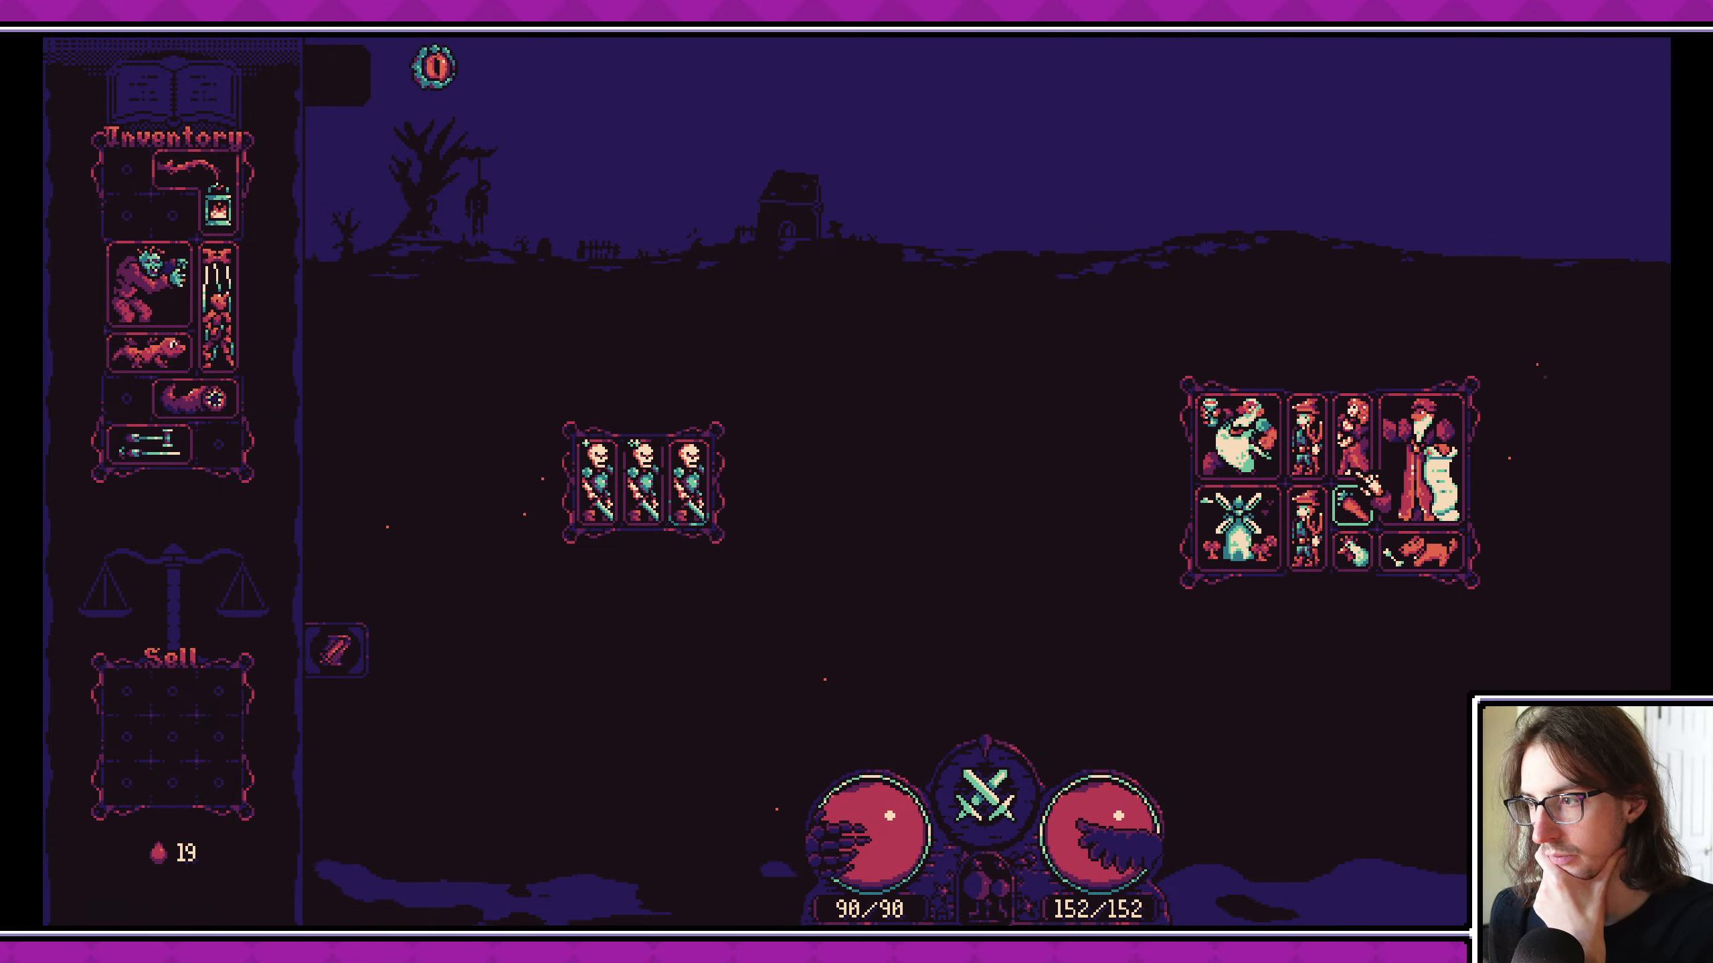
{"action": "left_click", "coordinate": [1420, 472]}
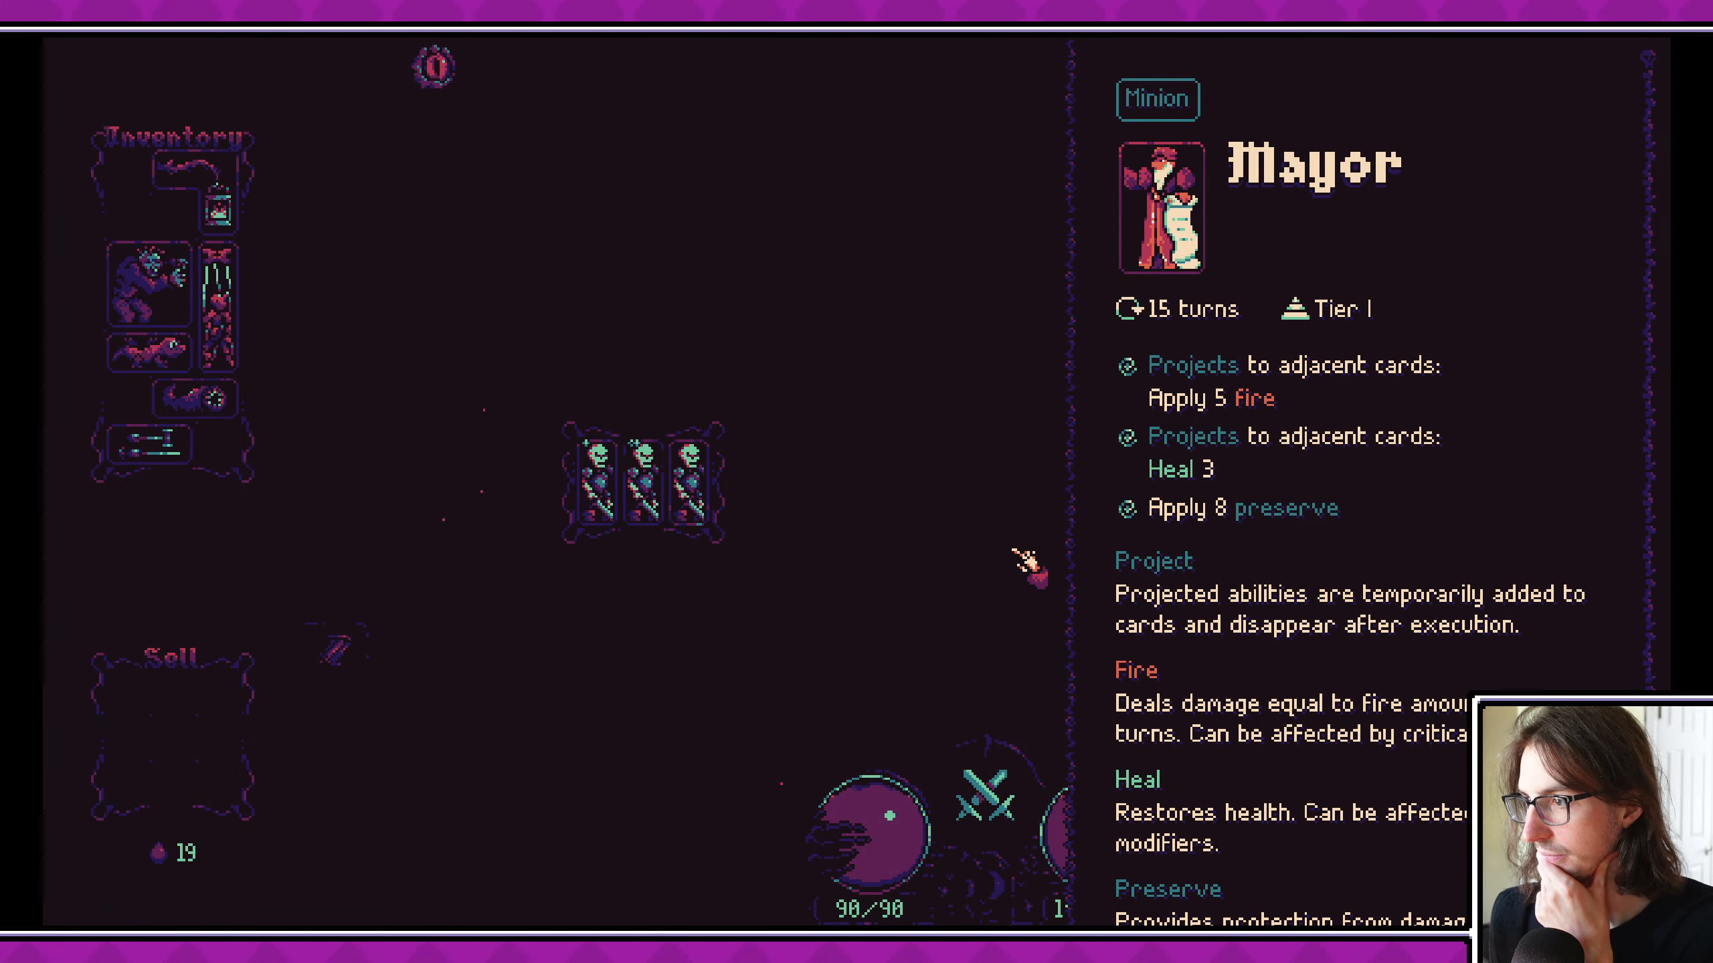
{"action": "left_click", "coordinate": [1029, 560]}
{"action": "left_click", "coordinate": [1360, 486]}
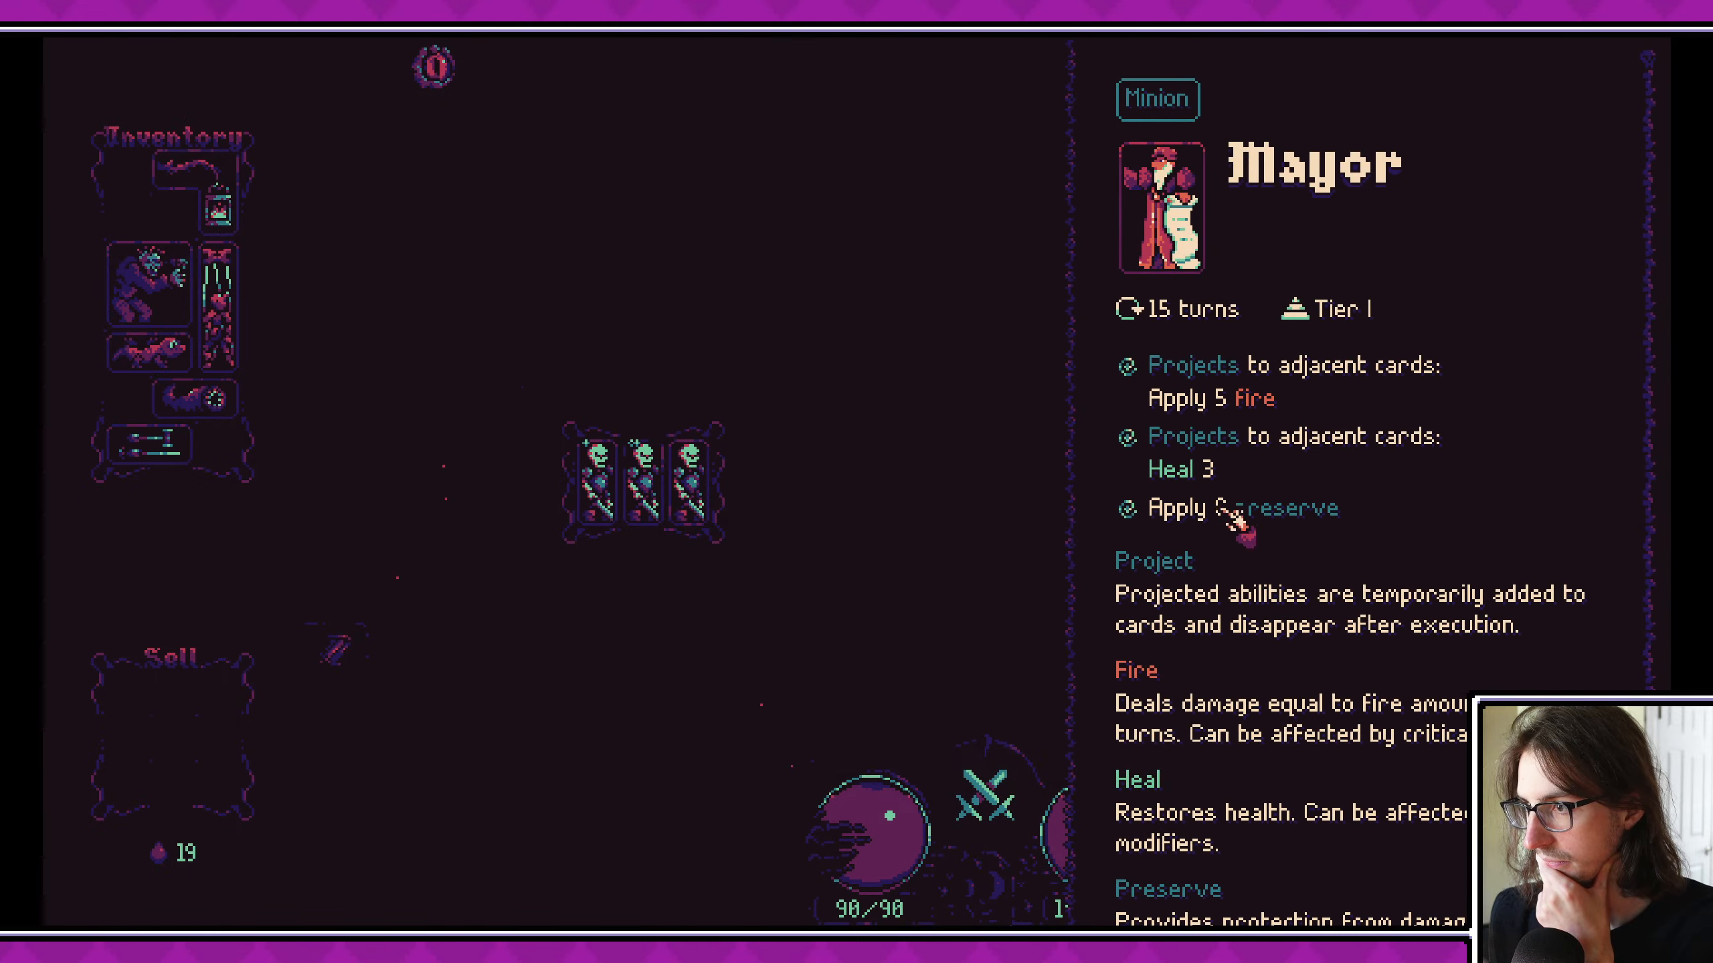
{"action": "left_click", "coordinate": [987, 554]}
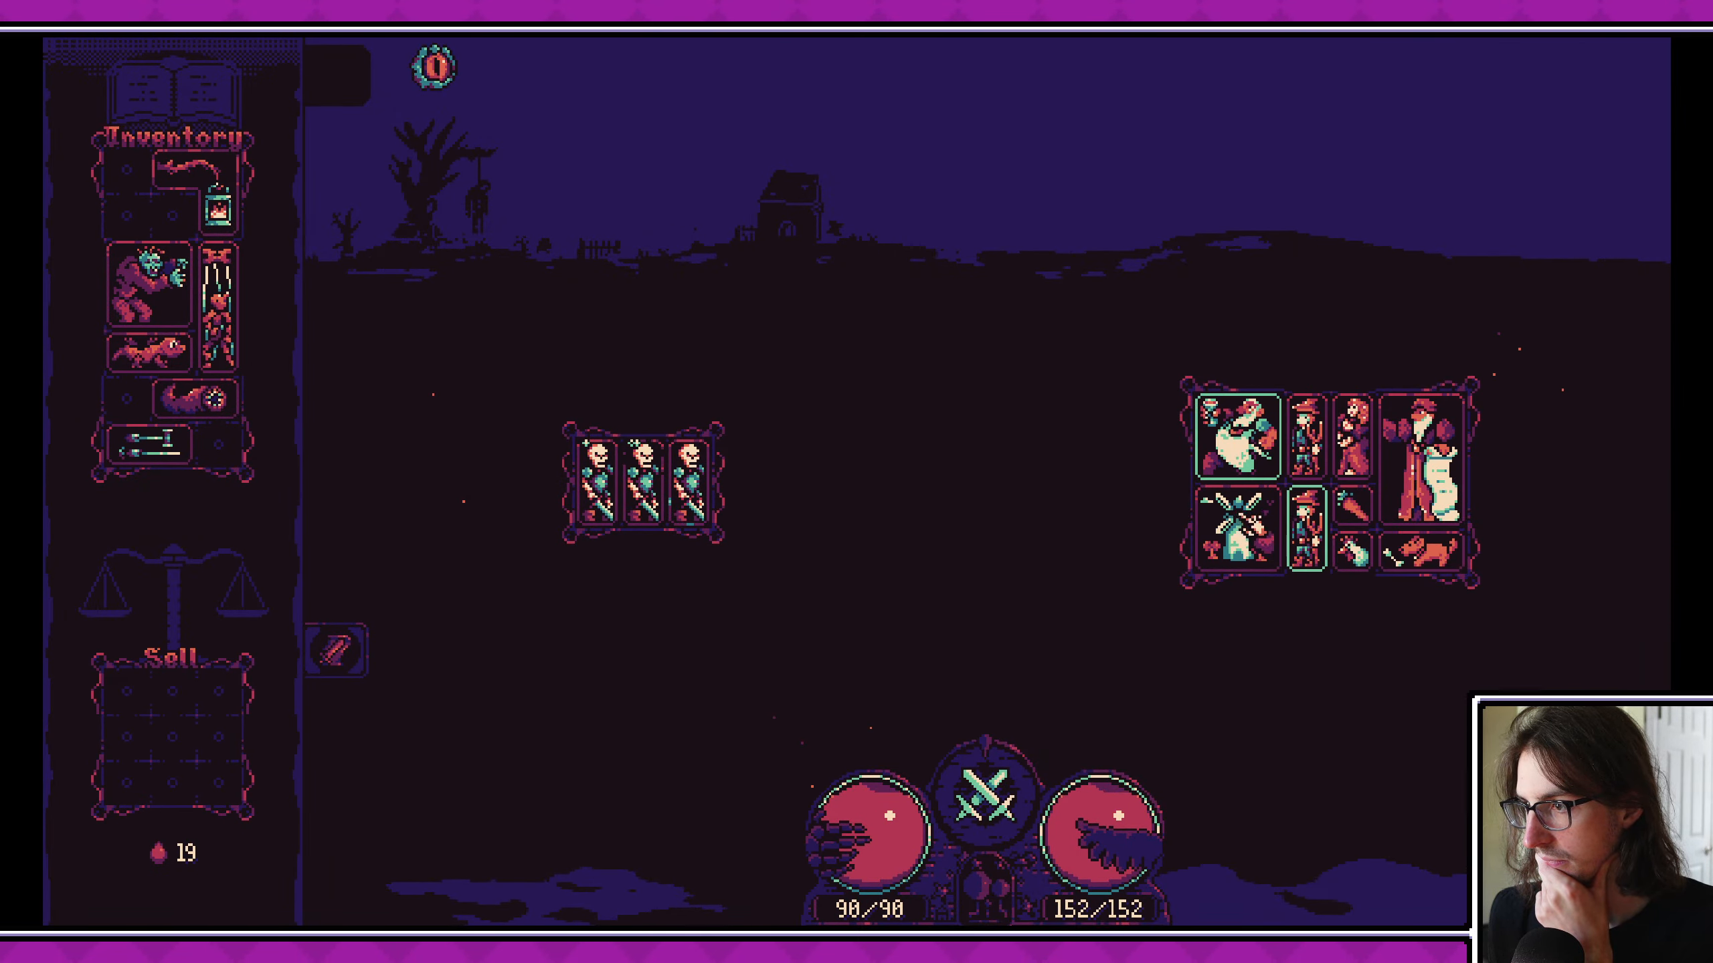
{"action": "left_click", "coordinate": [1236, 534]}
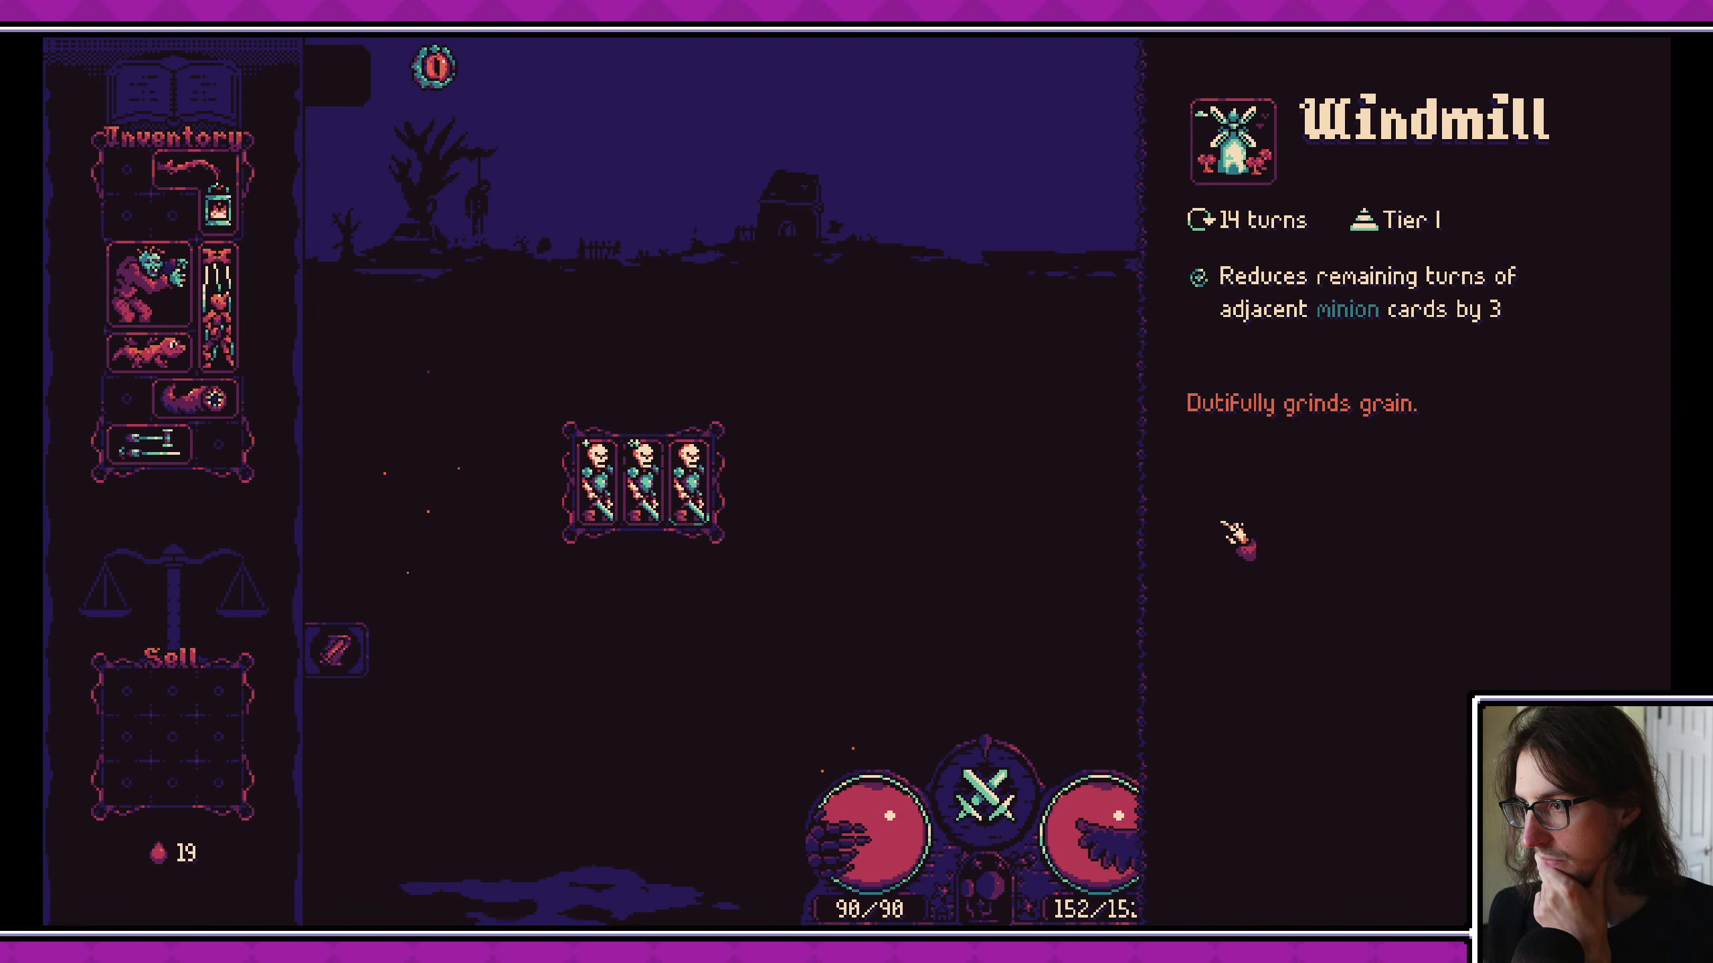
{"action": "left_click", "coordinate": [1236, 533]}
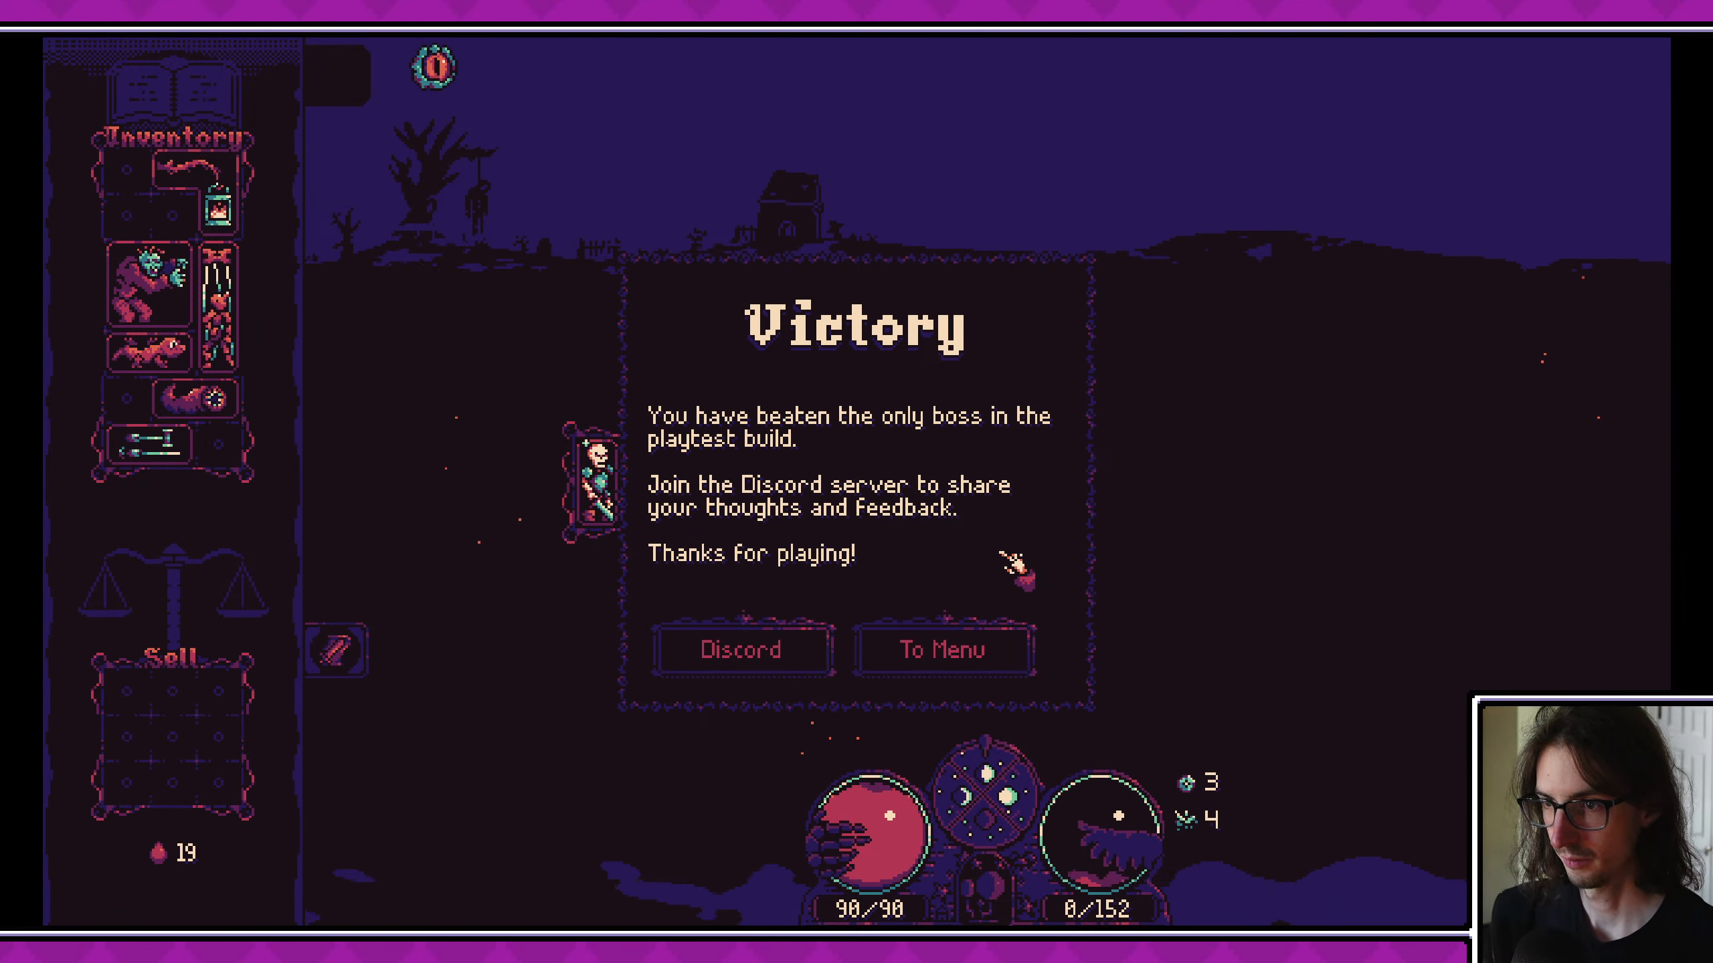
- Return to the main menu from the victory dialog, close the running game and save the GameUI scene
{"action": "left_click", "coordinate": [1021, 644]}
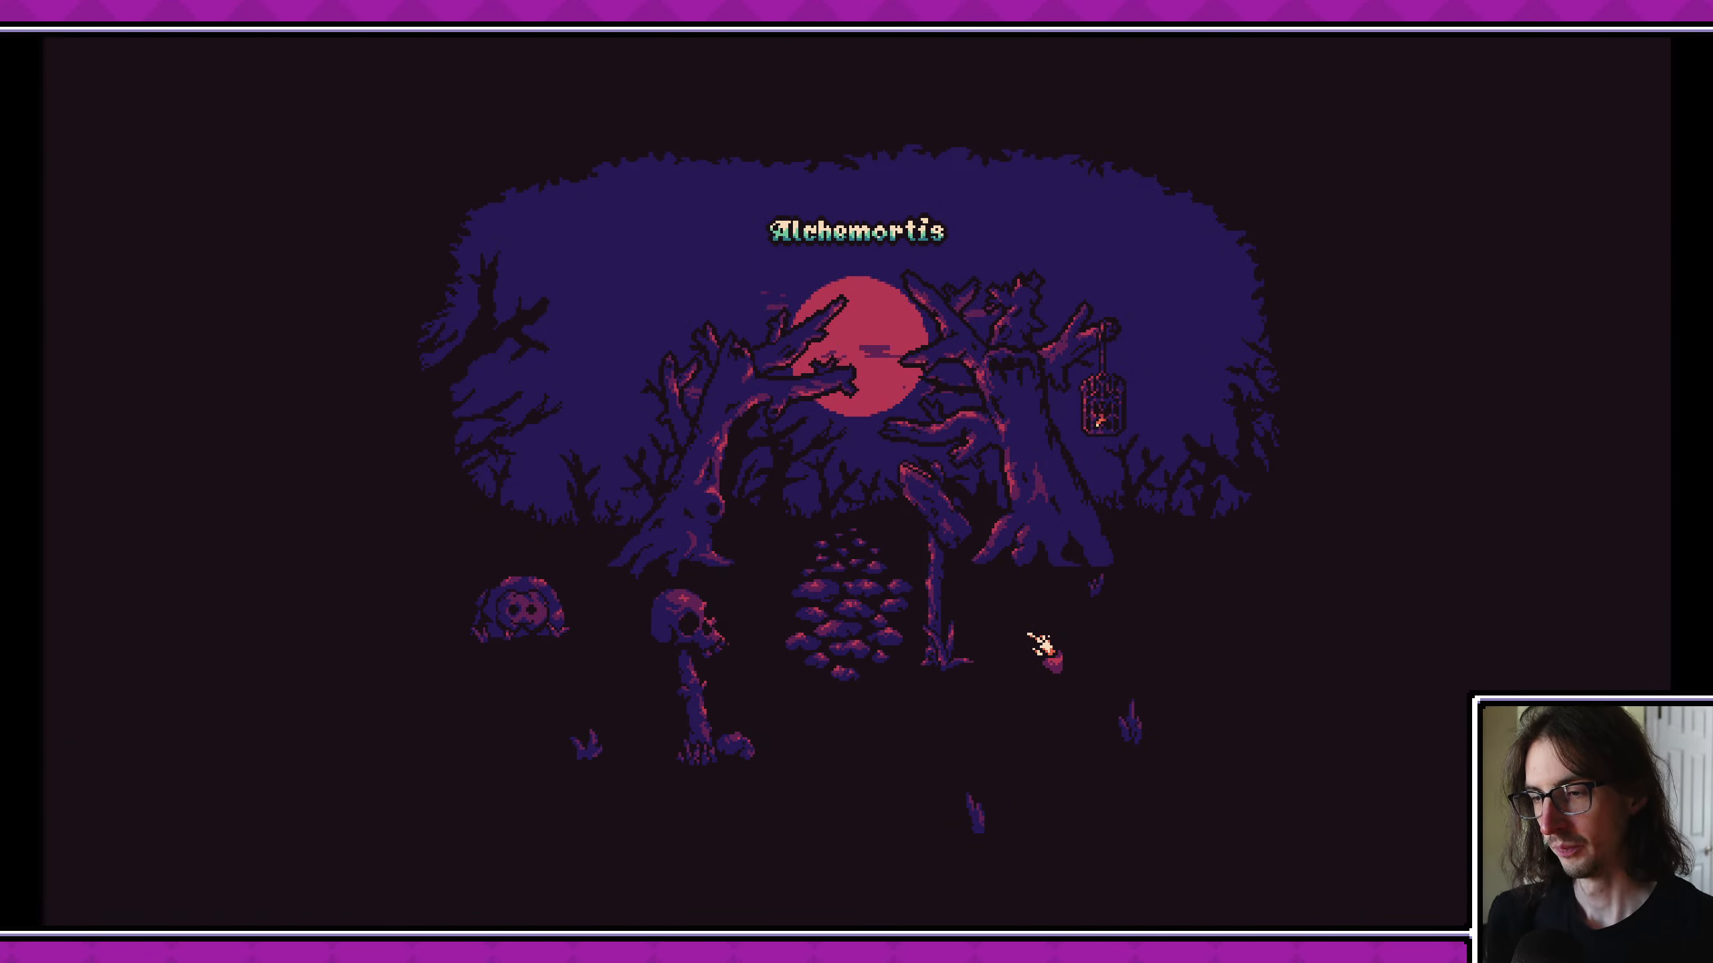
{"action": "left_click_drag", "start_coordinate": [1286, 19], "coordinate": [1318, 79]}
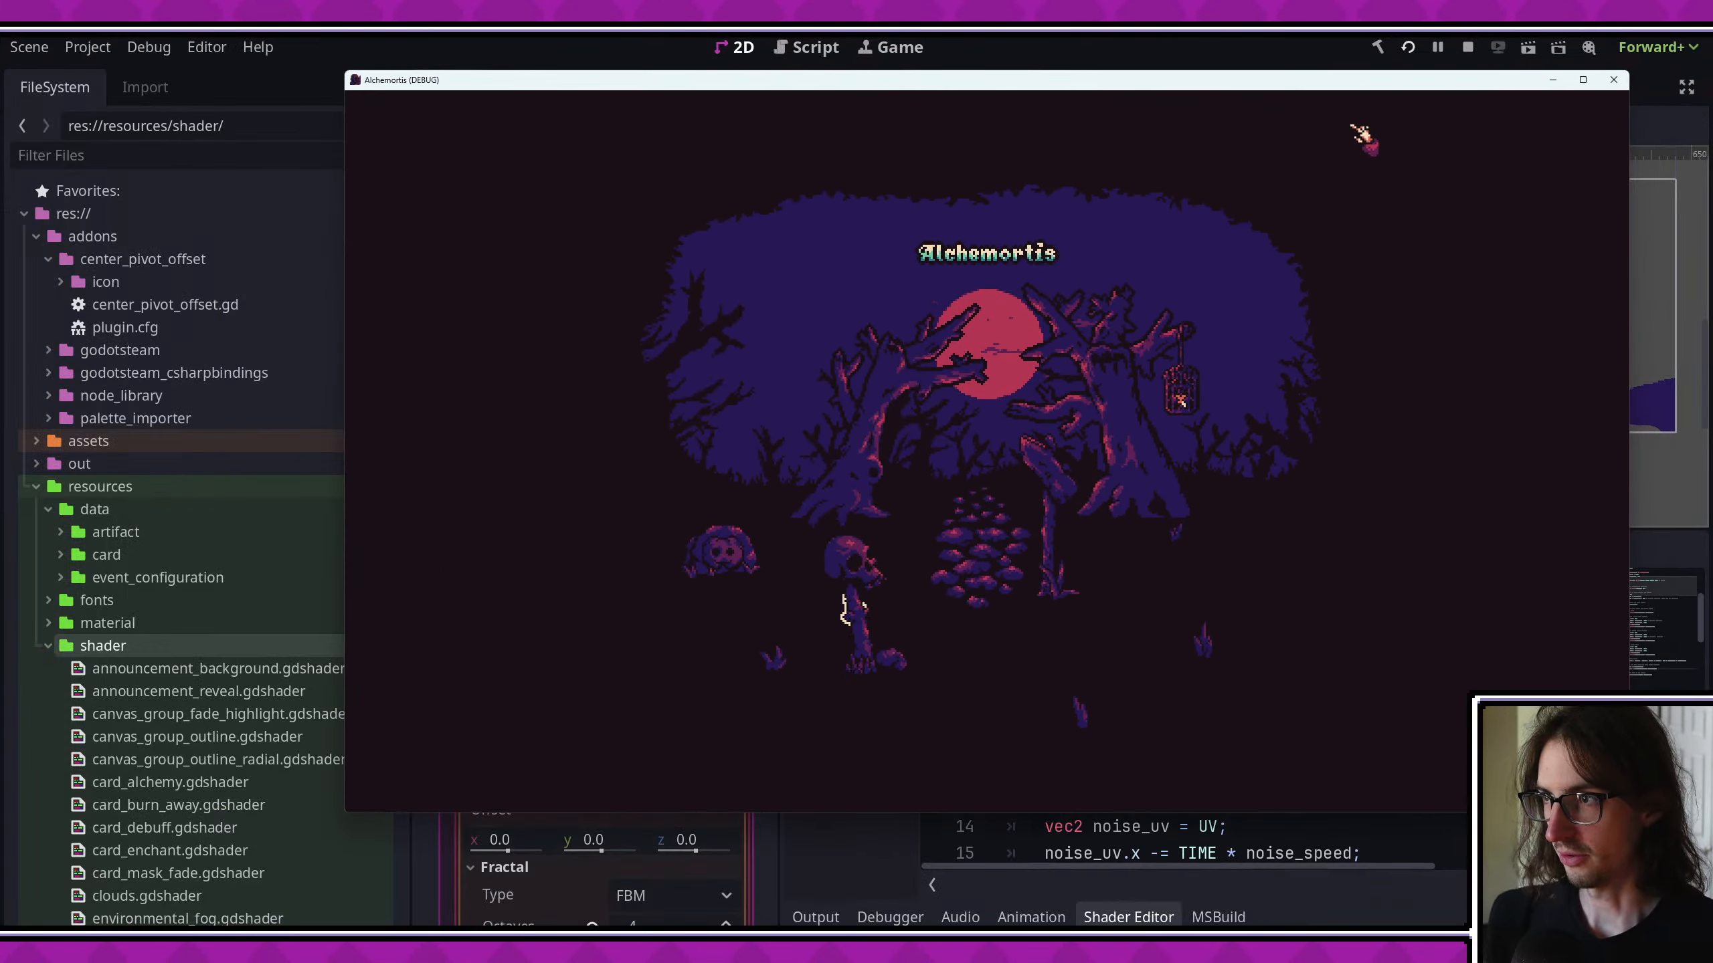
{"action": "left_click", "coordinate": [1613, 79]}
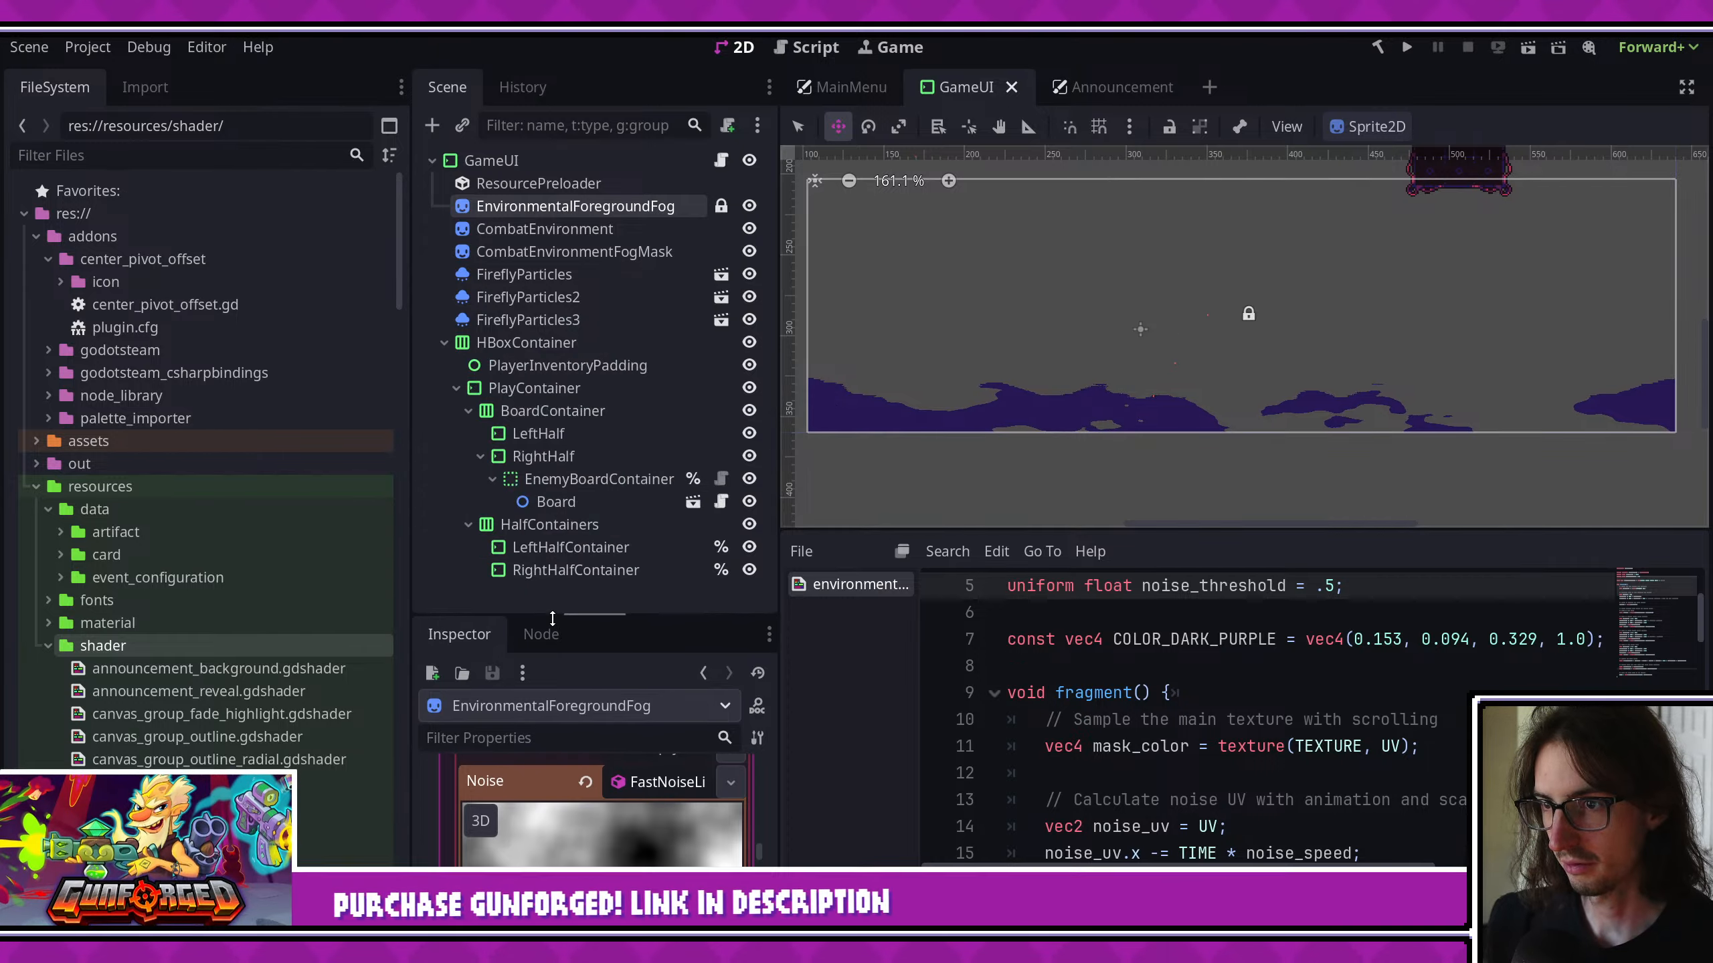
{"action": "key", "text": "ctrl+s"}
- Switch to VS Code, commit project.godot with the message "change project settings", sync it and close the open file views
{"action": "key", "text": "alt+Tab"}
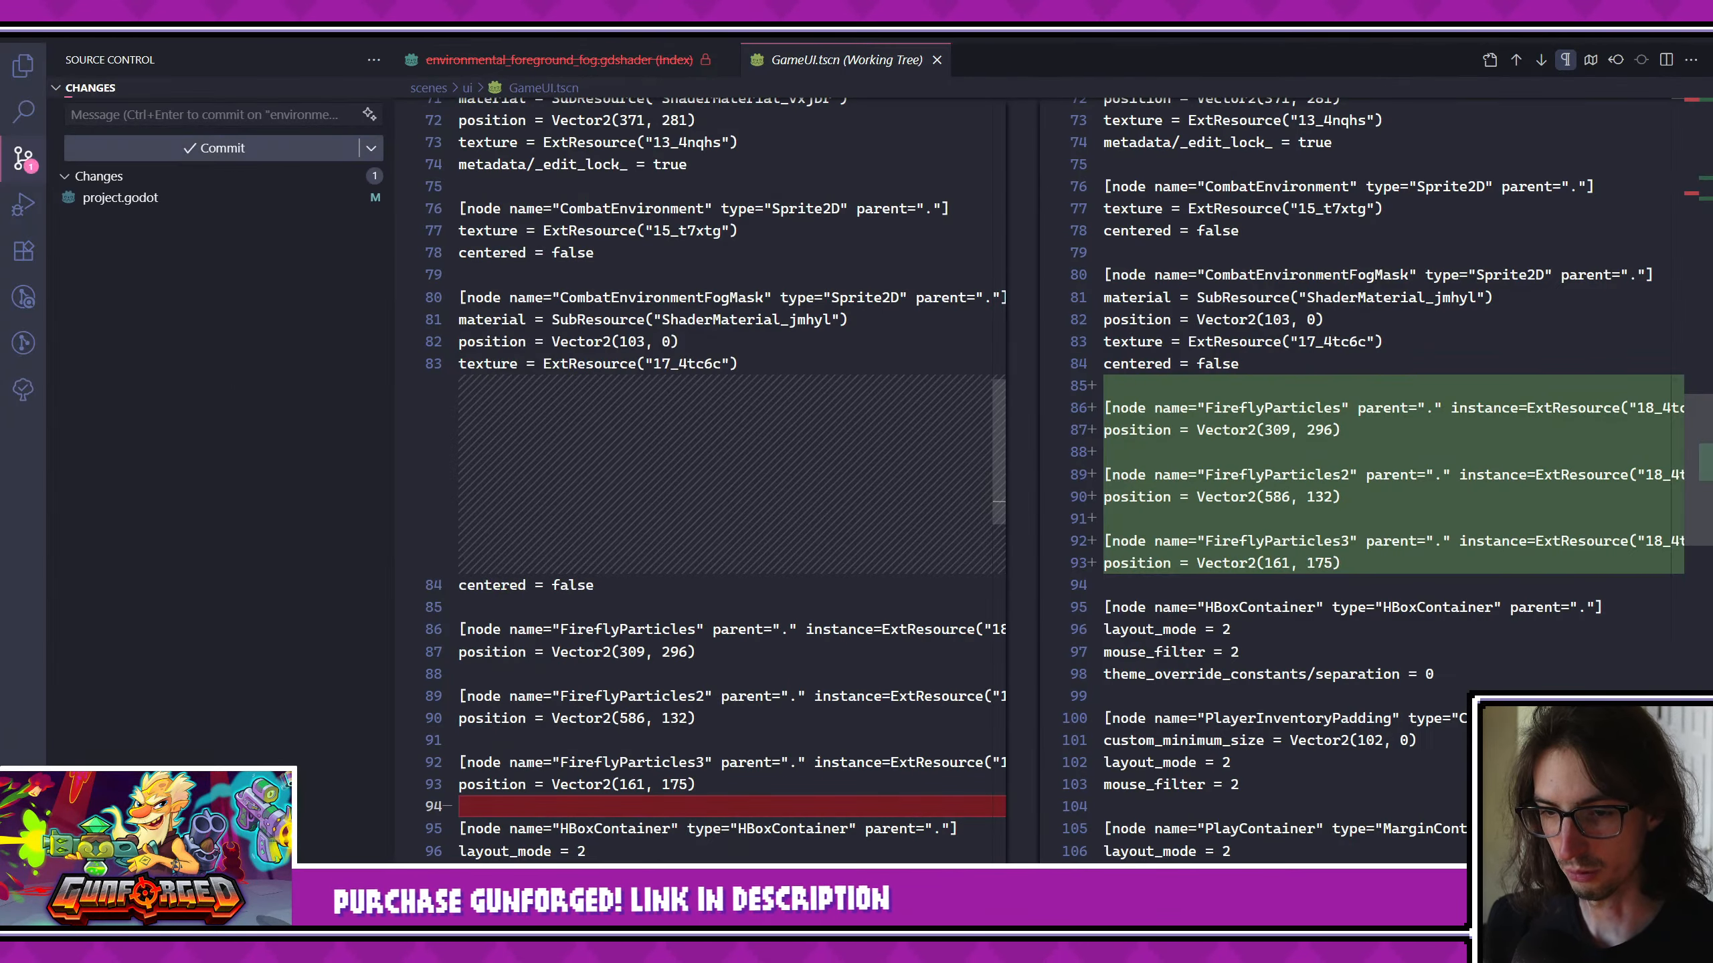
{"action": "left_click", "coordinate": [216, 198]}
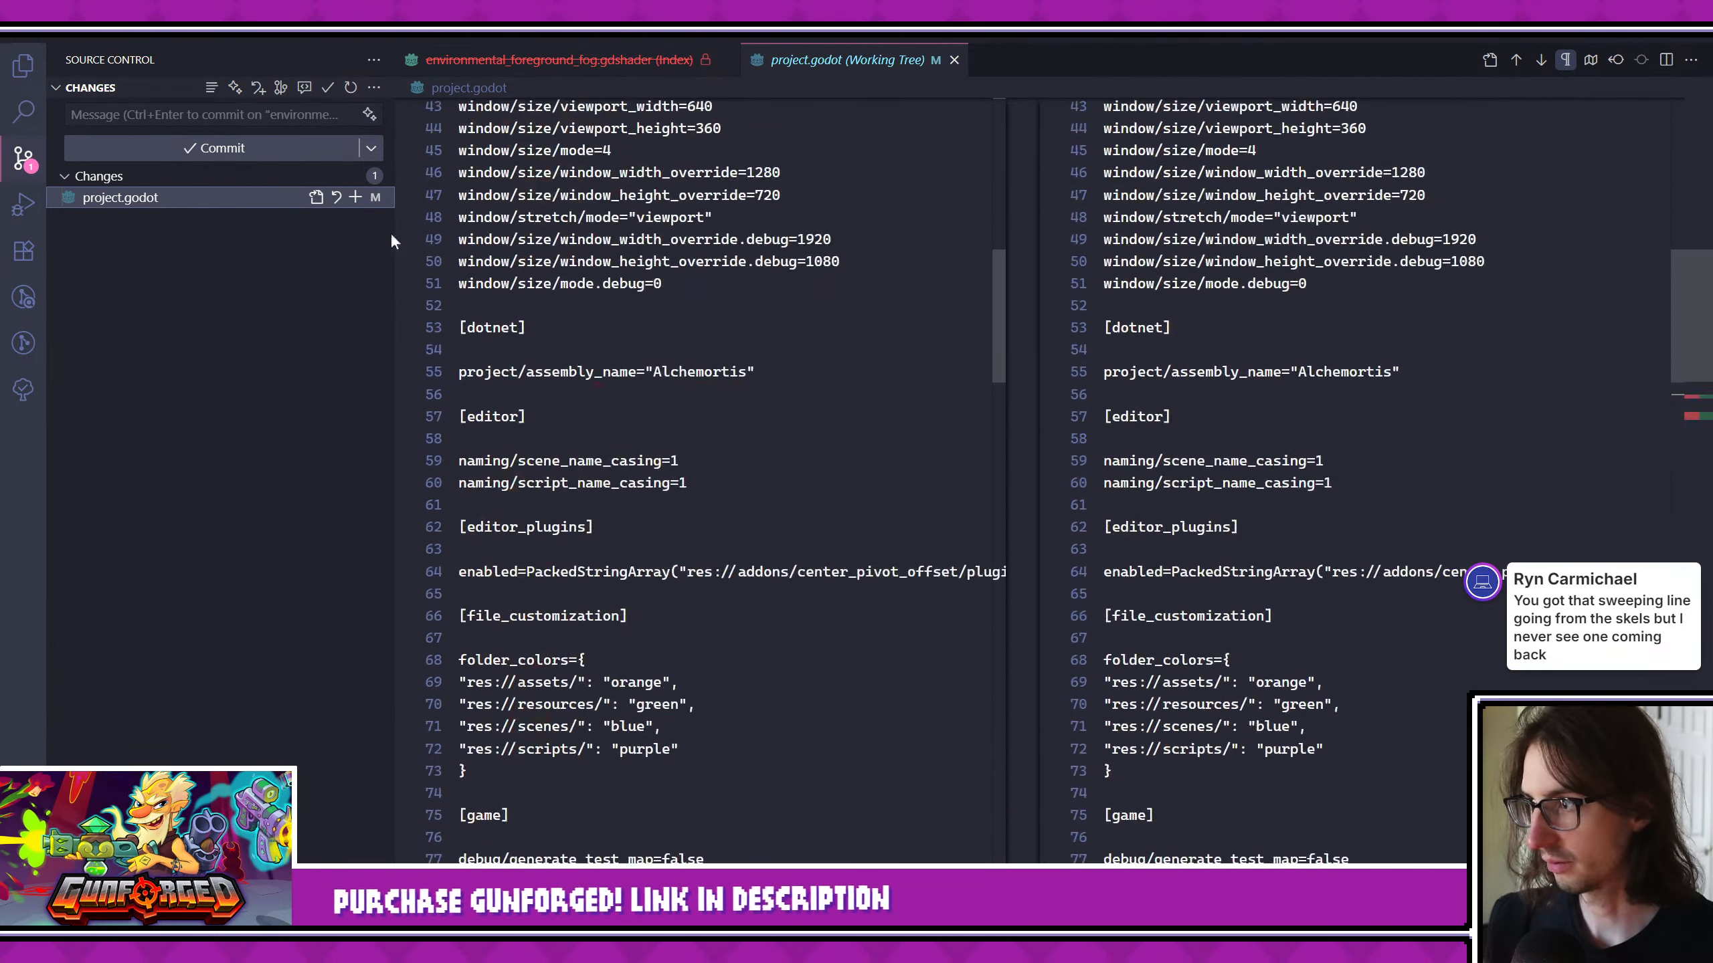
{"action": "left_click", "coordinate": [248, 119]}
{"action": "type", "text": "change pro"}
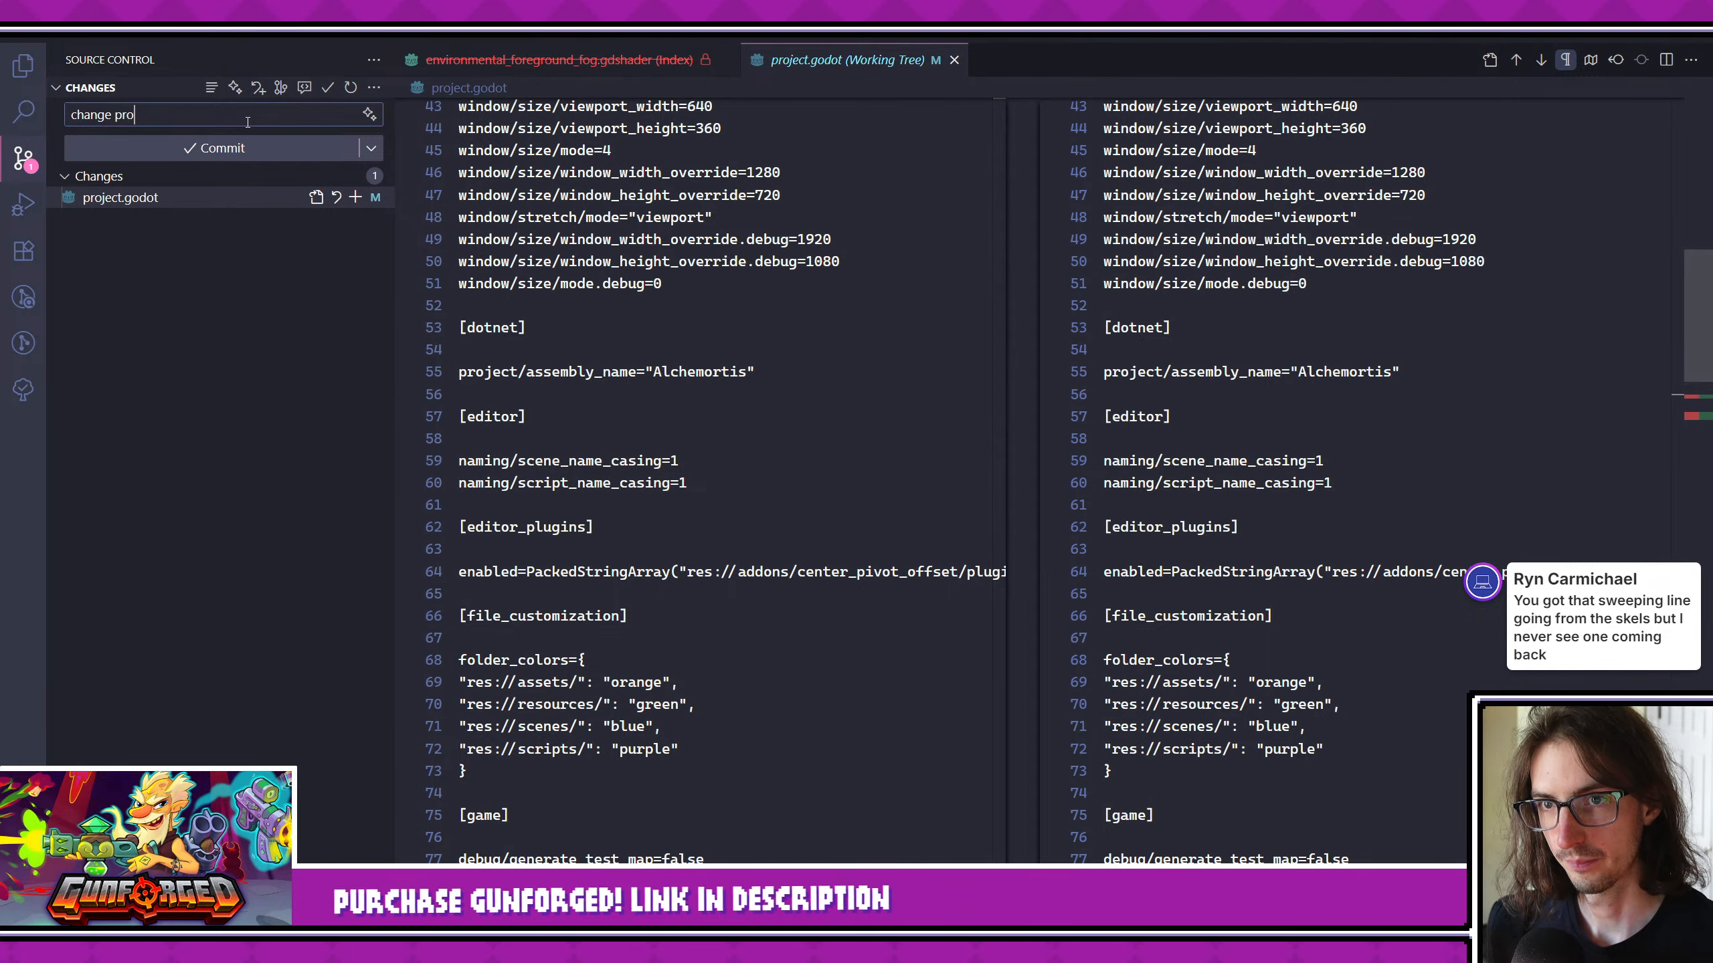
{"action": "type", "text": "ject settings"}
{"action": "key", "text": "ctrl+Return"}
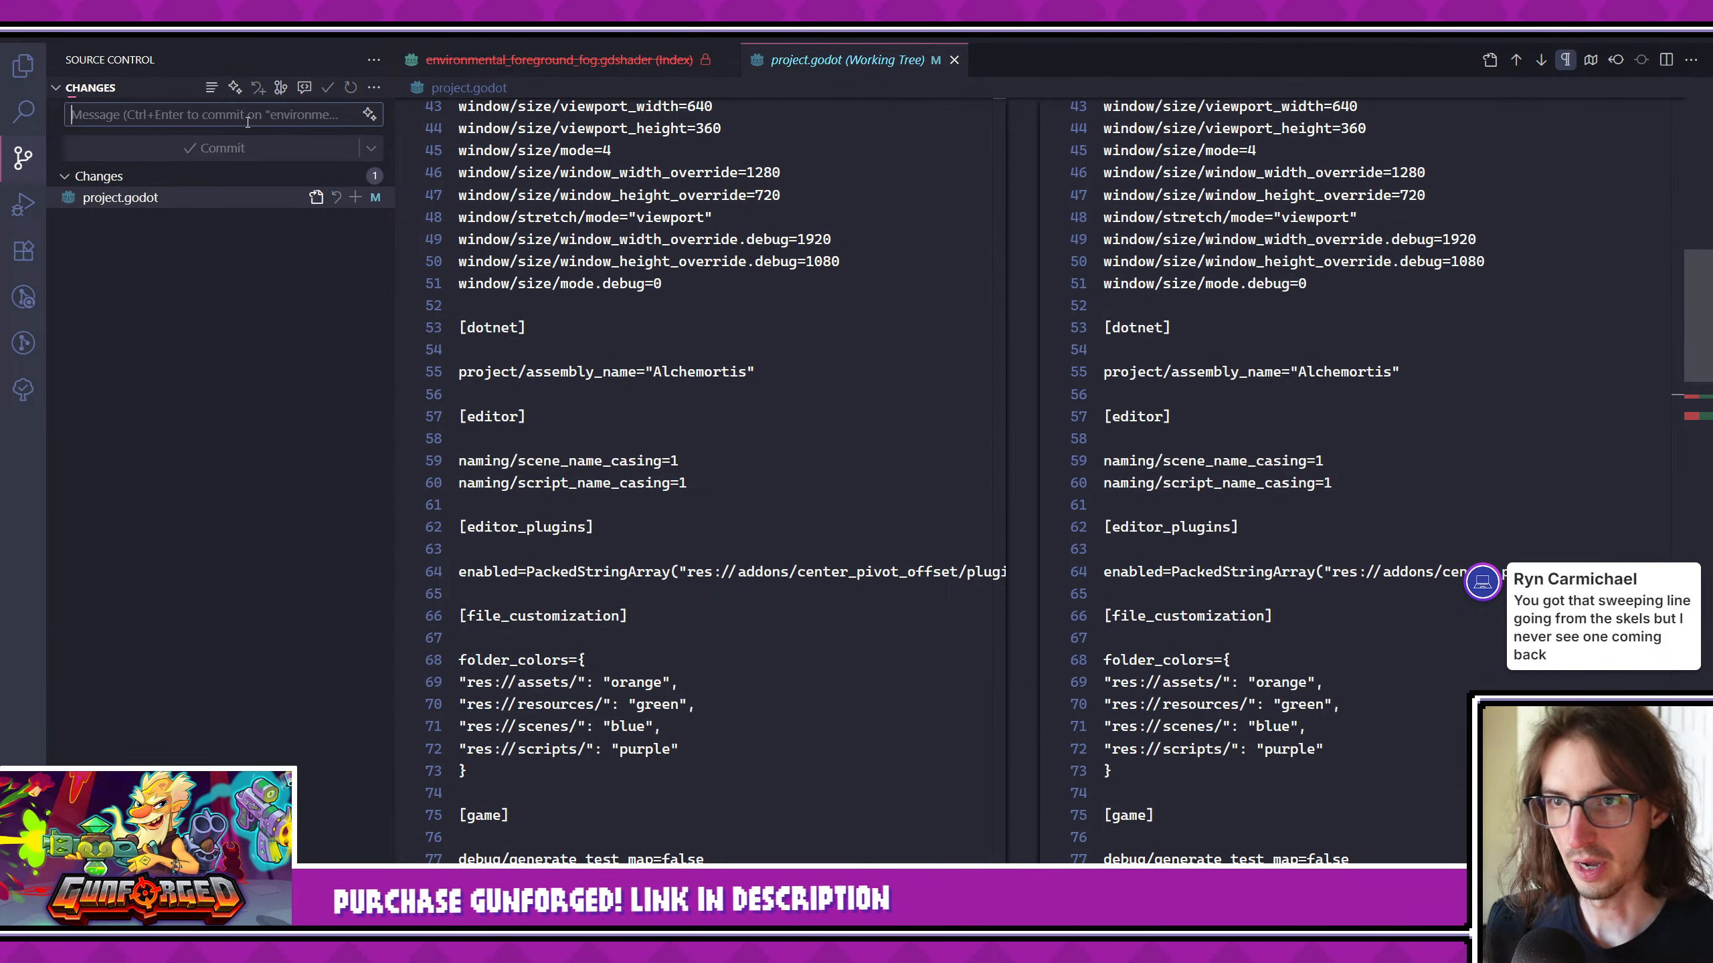
{"action": "middle_click", "coordinate": [837, 66]}
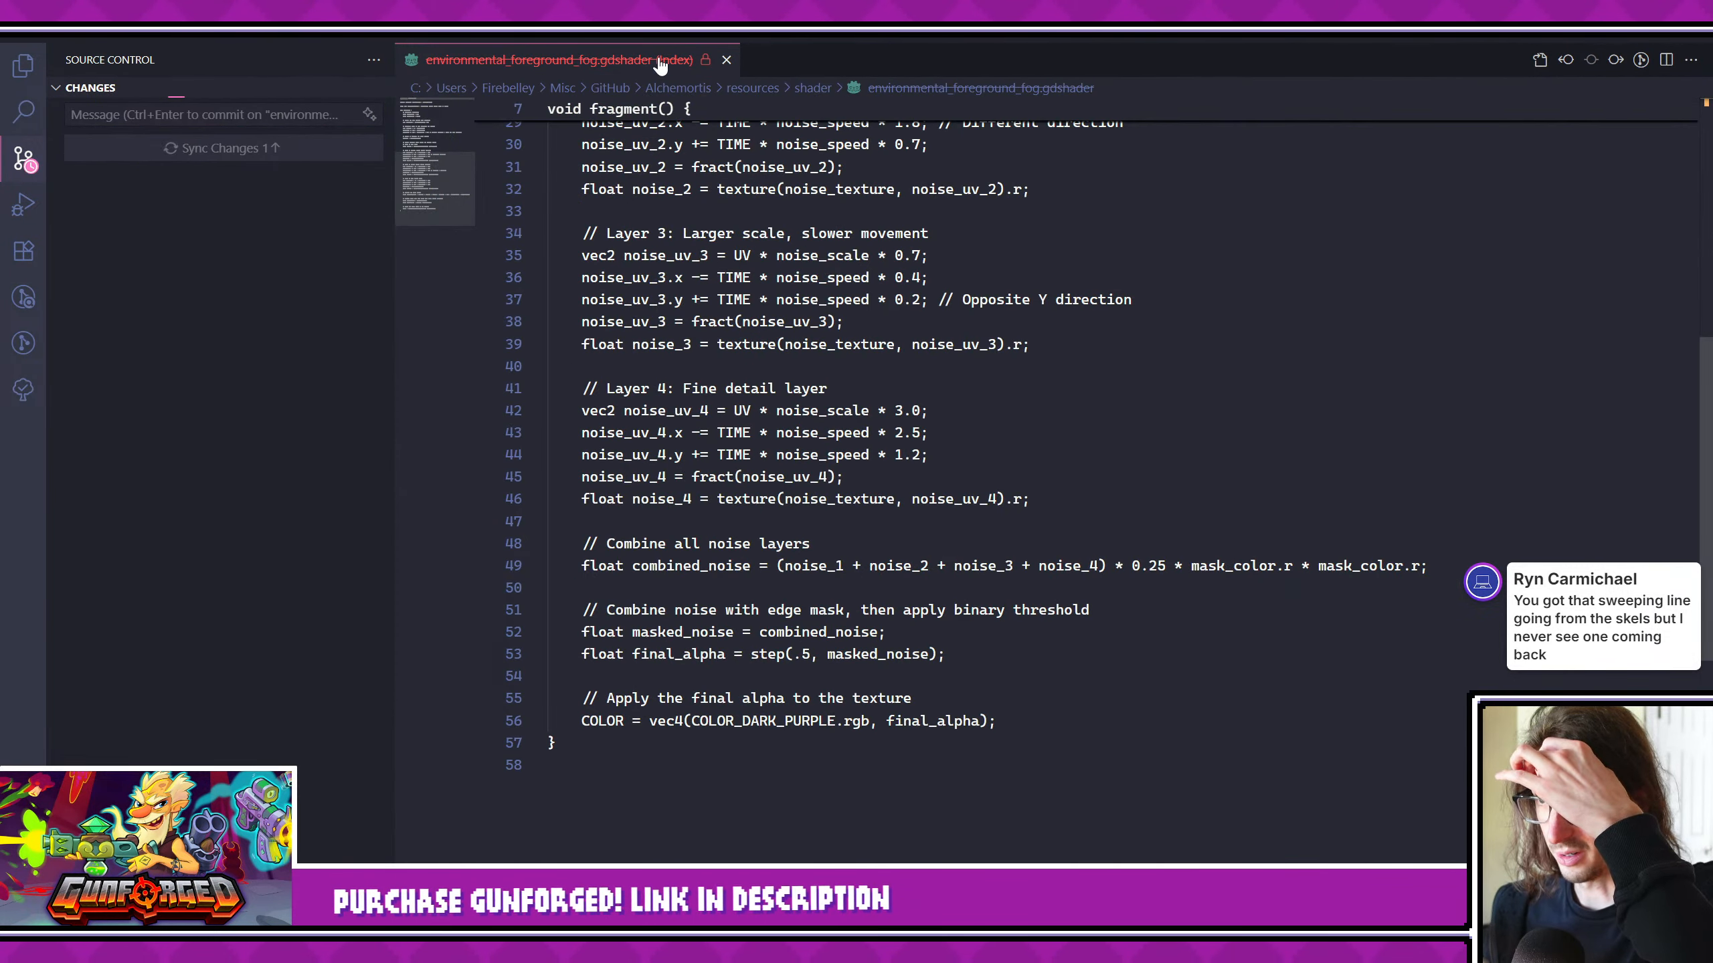
{"action": "middle_click", "coordinate": [662, 63]}
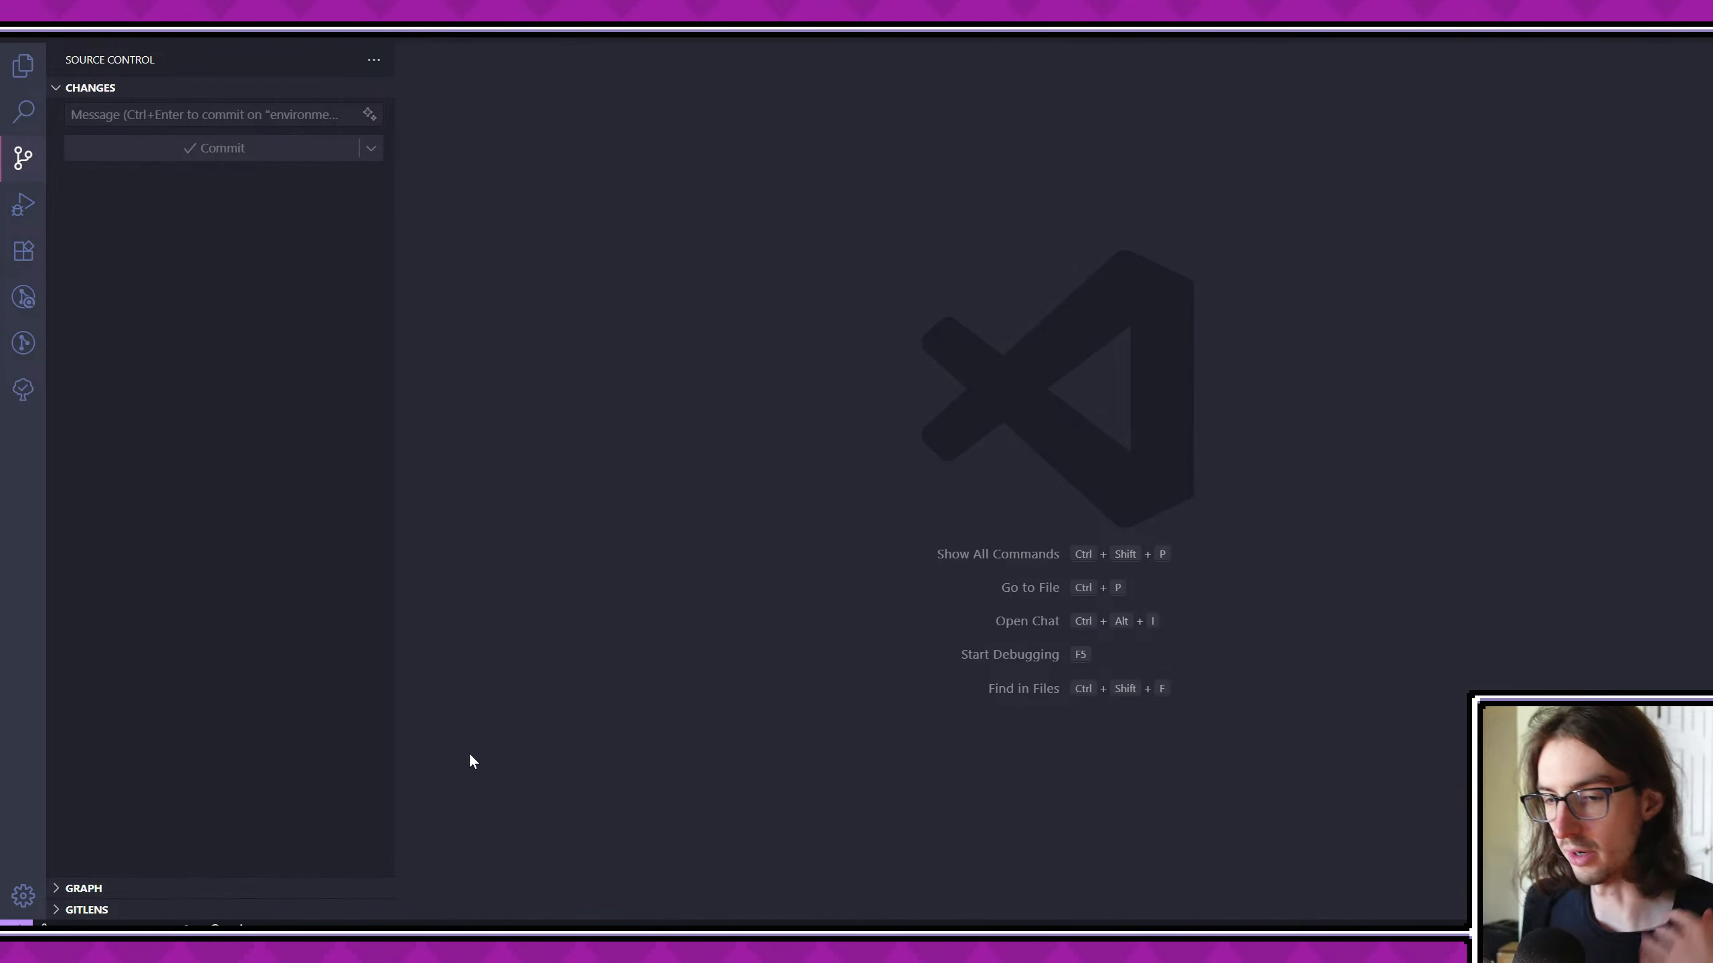
- Switch back to Godot, give the scene tree more height and collapse the shader editor
{"action": "key", "text": "alt+Tab"}
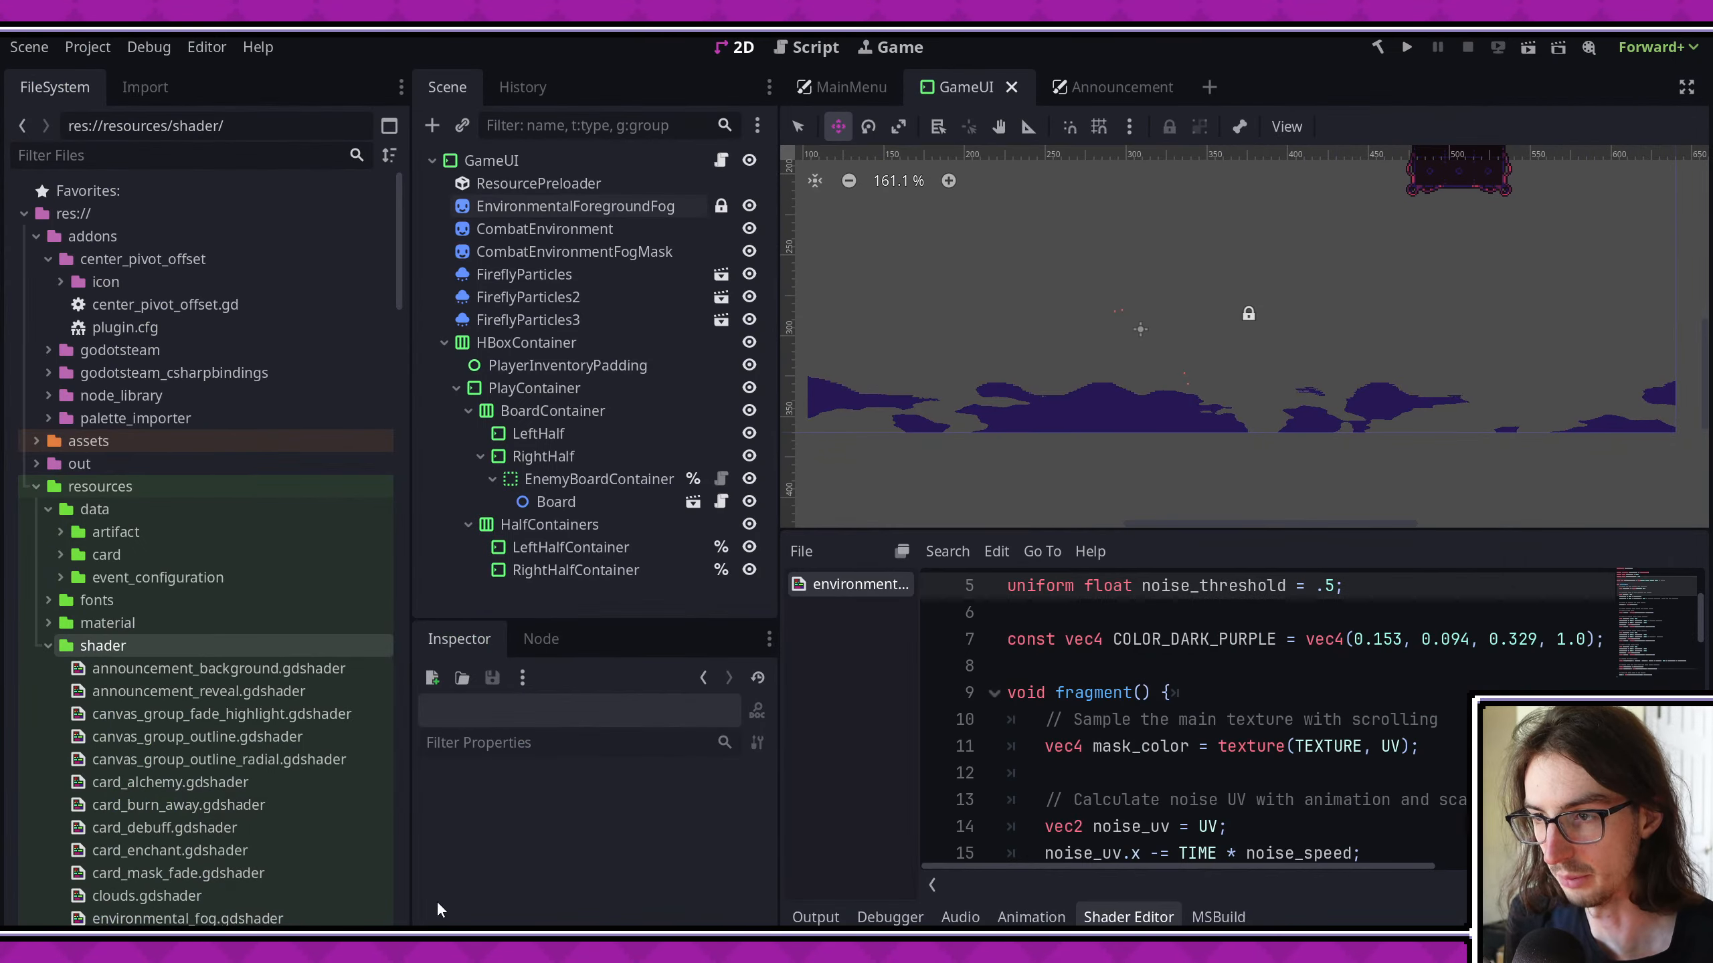
{"action": "left_click_drag", "start_coordinate": [598, 631], "coordinate": [668, 661]}
{"action": "left_click", "coordinate": [1067, 750]}
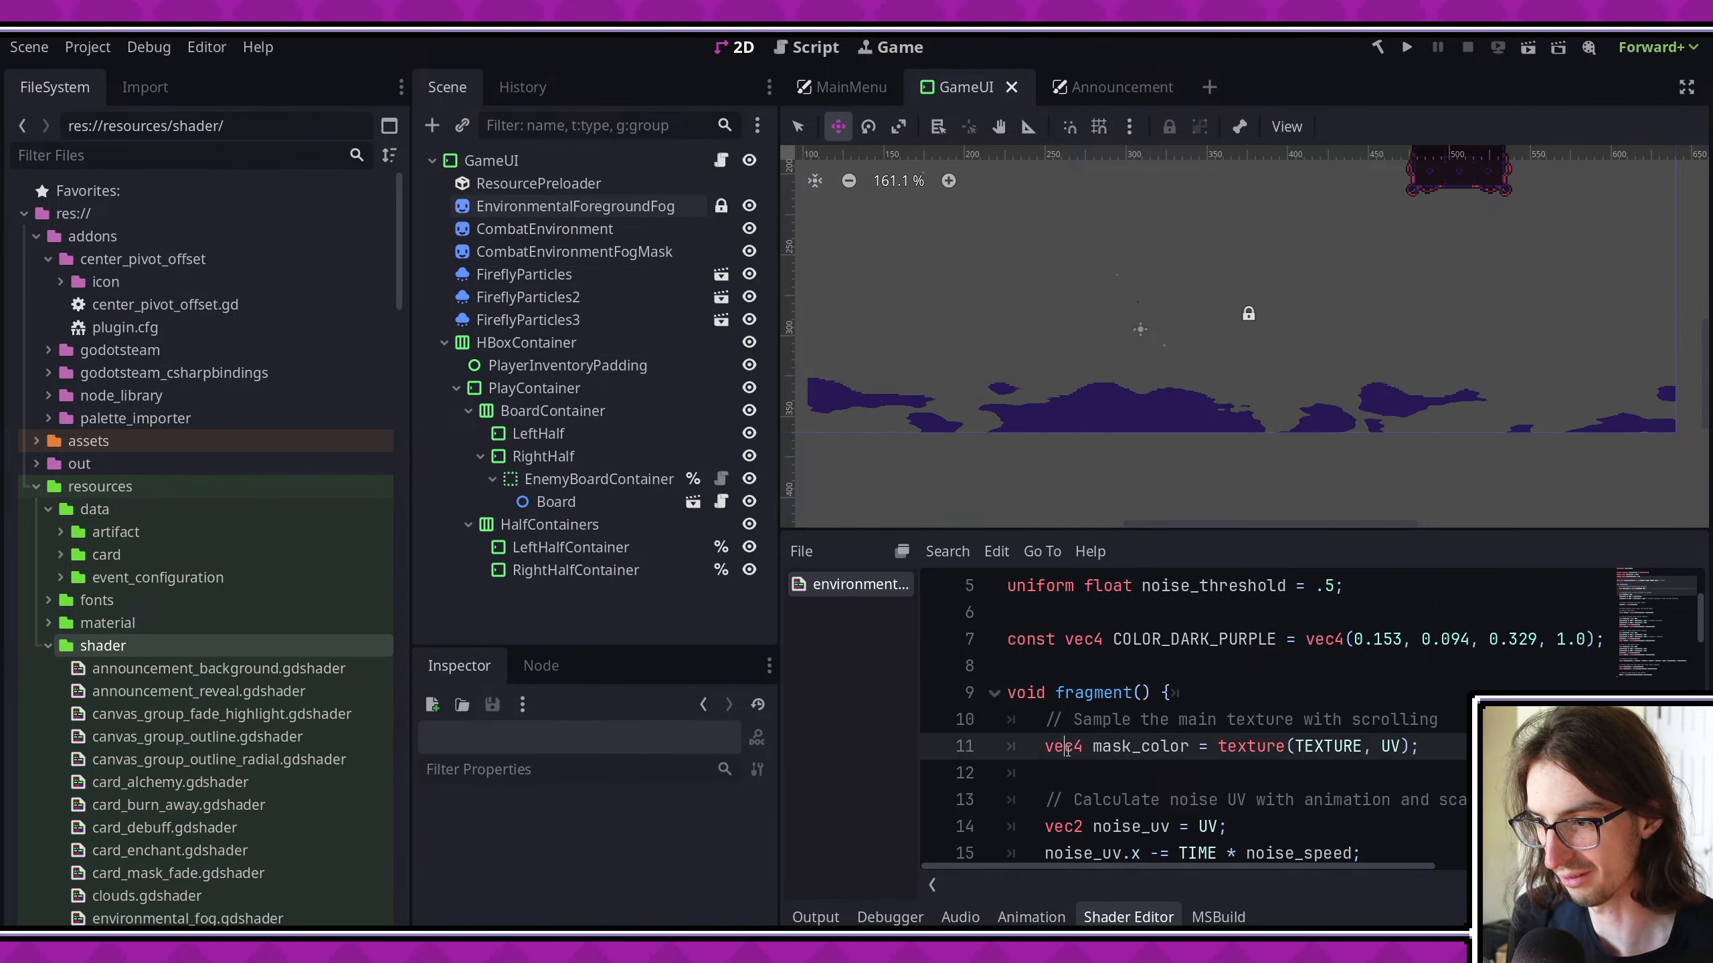
{"action": "left_click", "coordinate": [828, 904]}
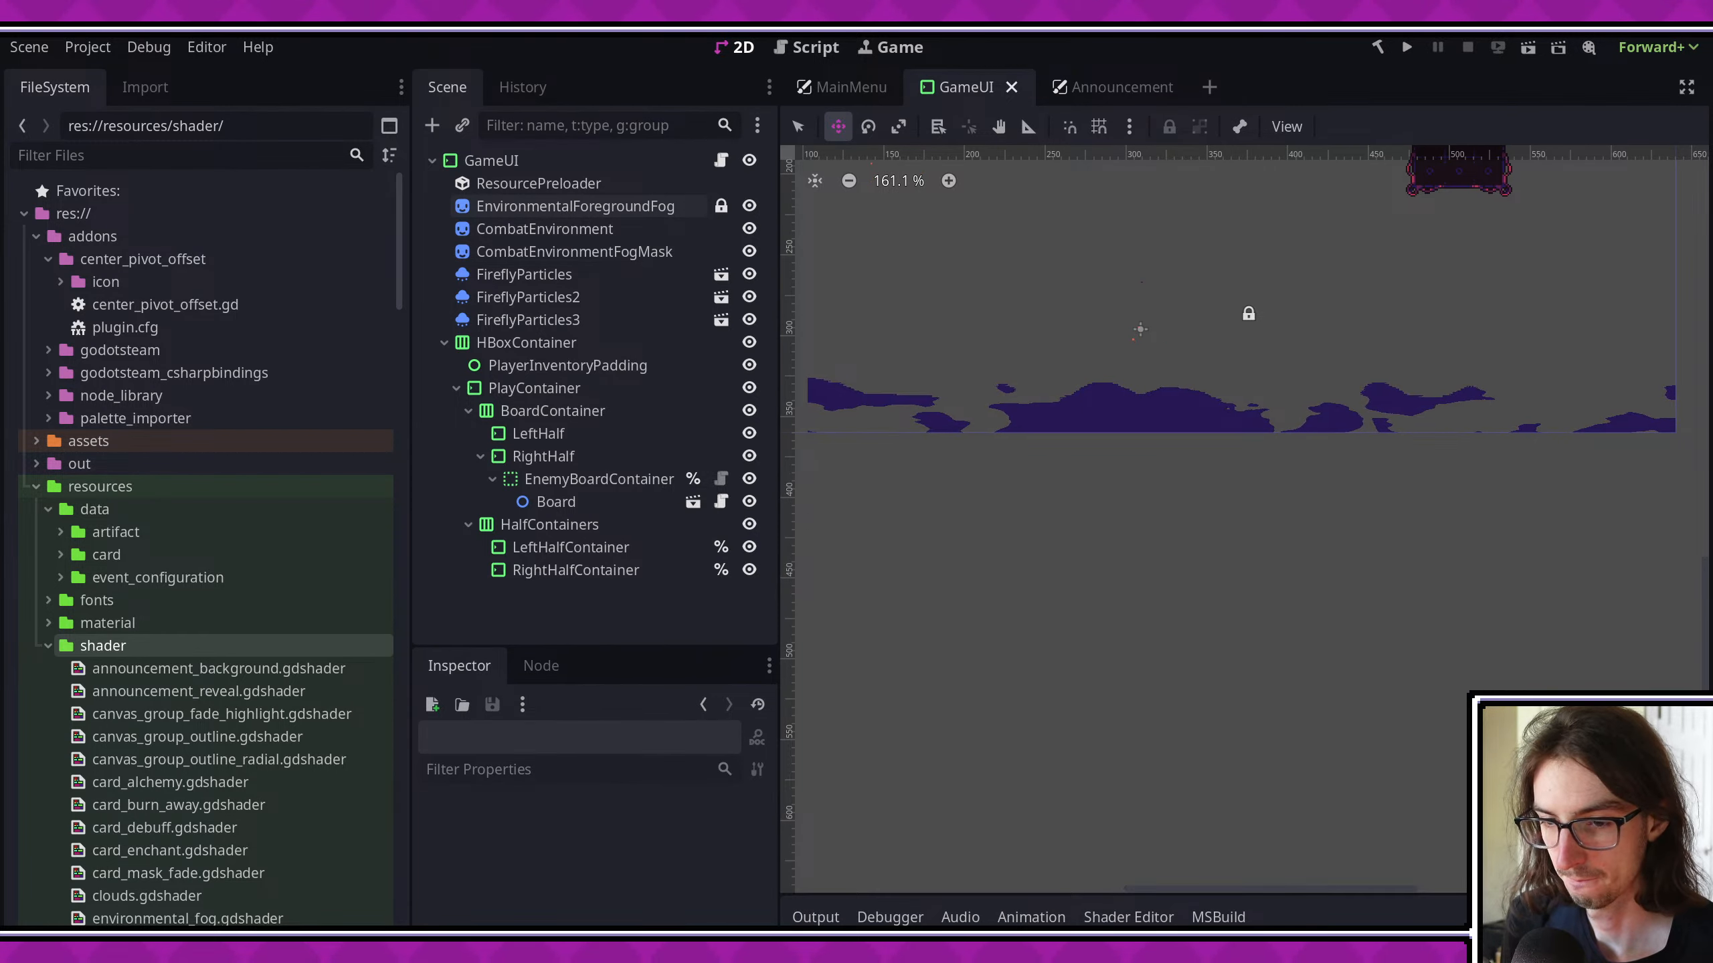
- Switch to the browser and look over the release and feature information on Alchemortis's Steam store page
{"action": "key", "text": "alt+Tab"}
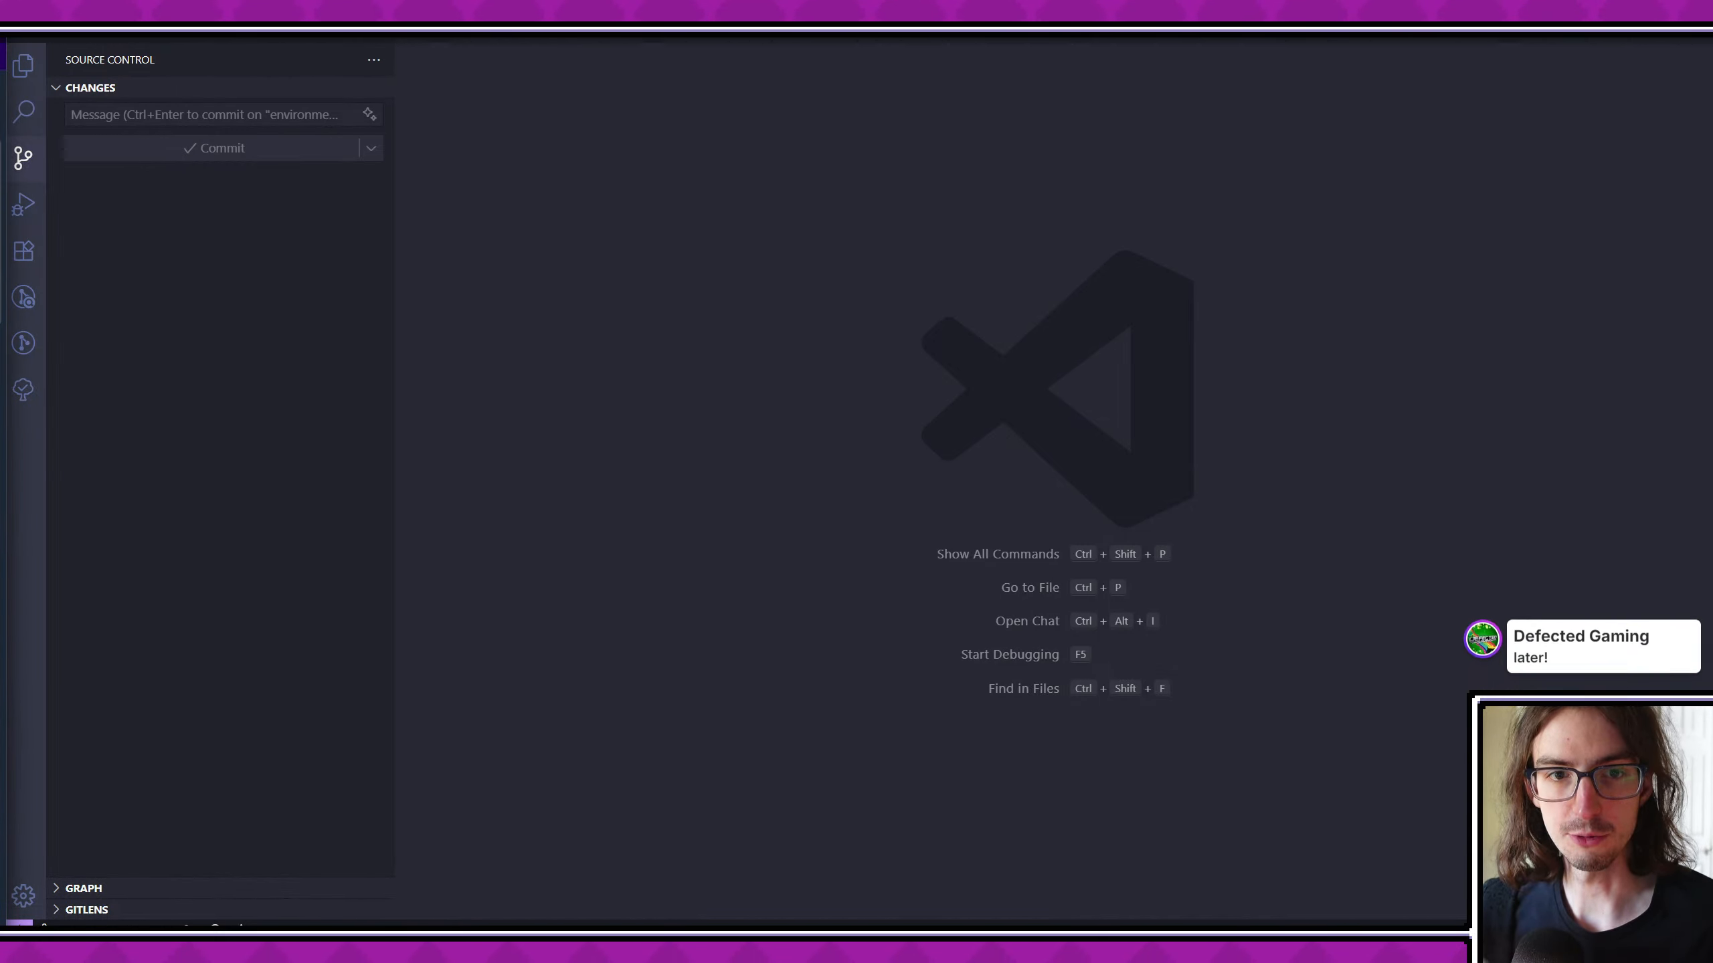
{"action": "left_click_drag", "start_coordinate": [3, 20], "coordinate": [904, 20]}
{"action": "scroll", "coordinate": [206, 433], "scroll_direction": "down", "scroll_amount": 10}
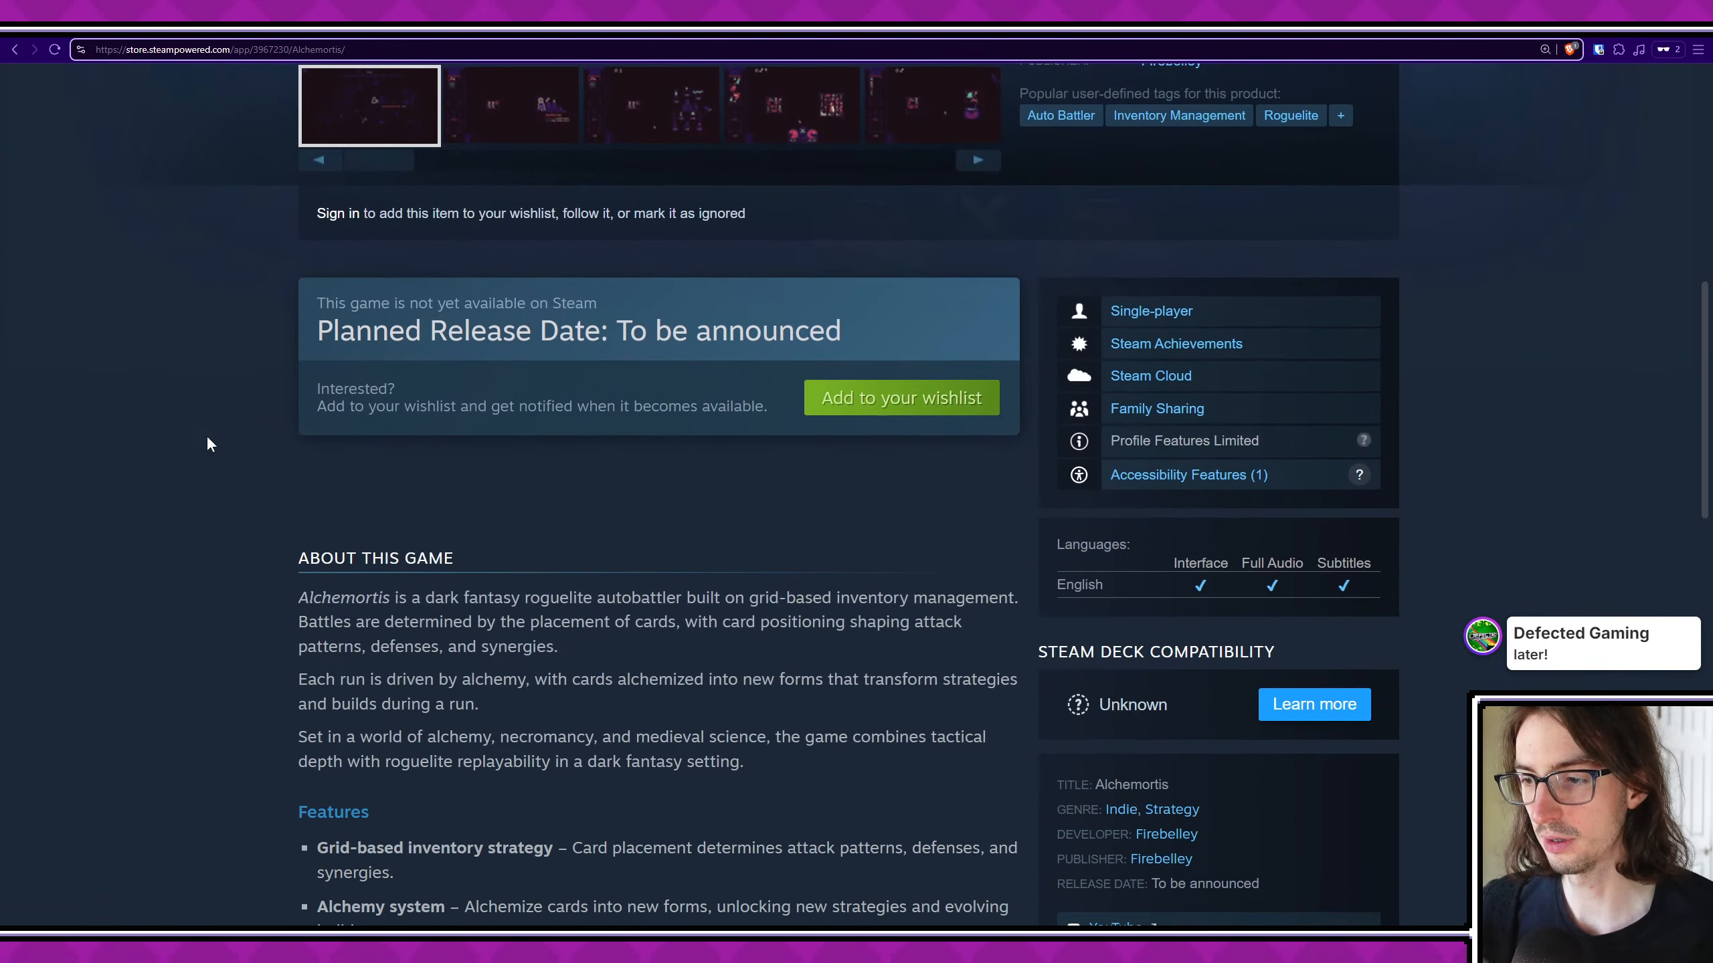
{"action": "scroll", "coordinate": [211, 434], "scroll_direction": "up", "scroll_amount": 10}
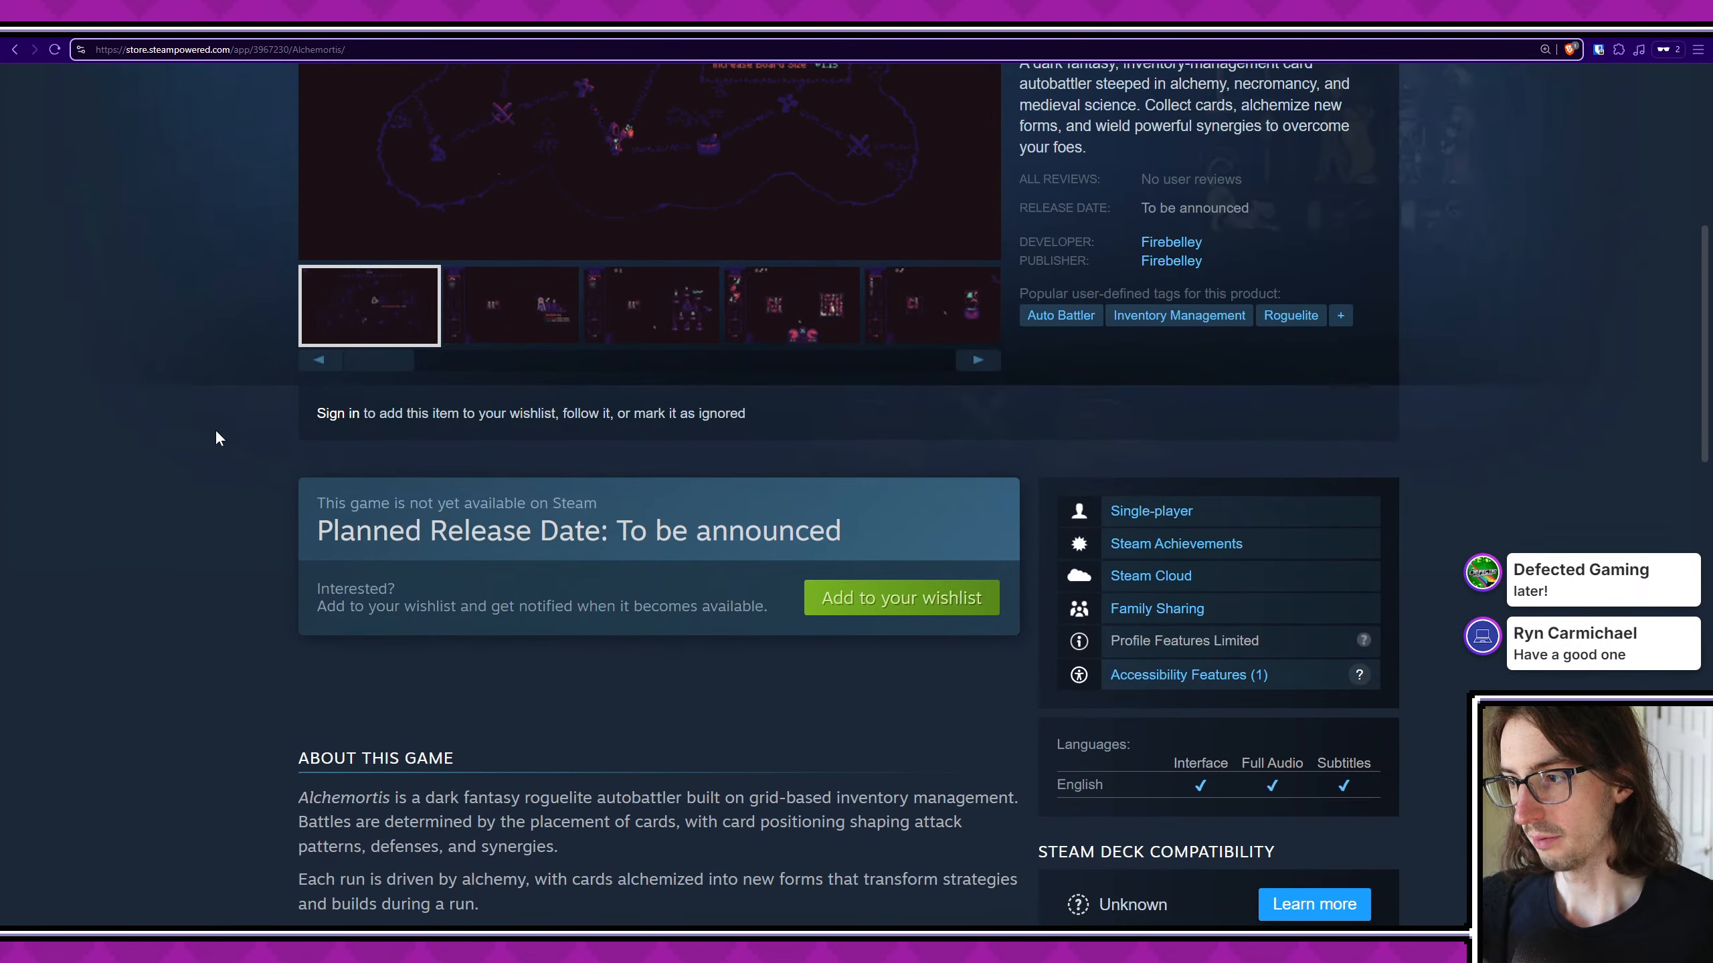